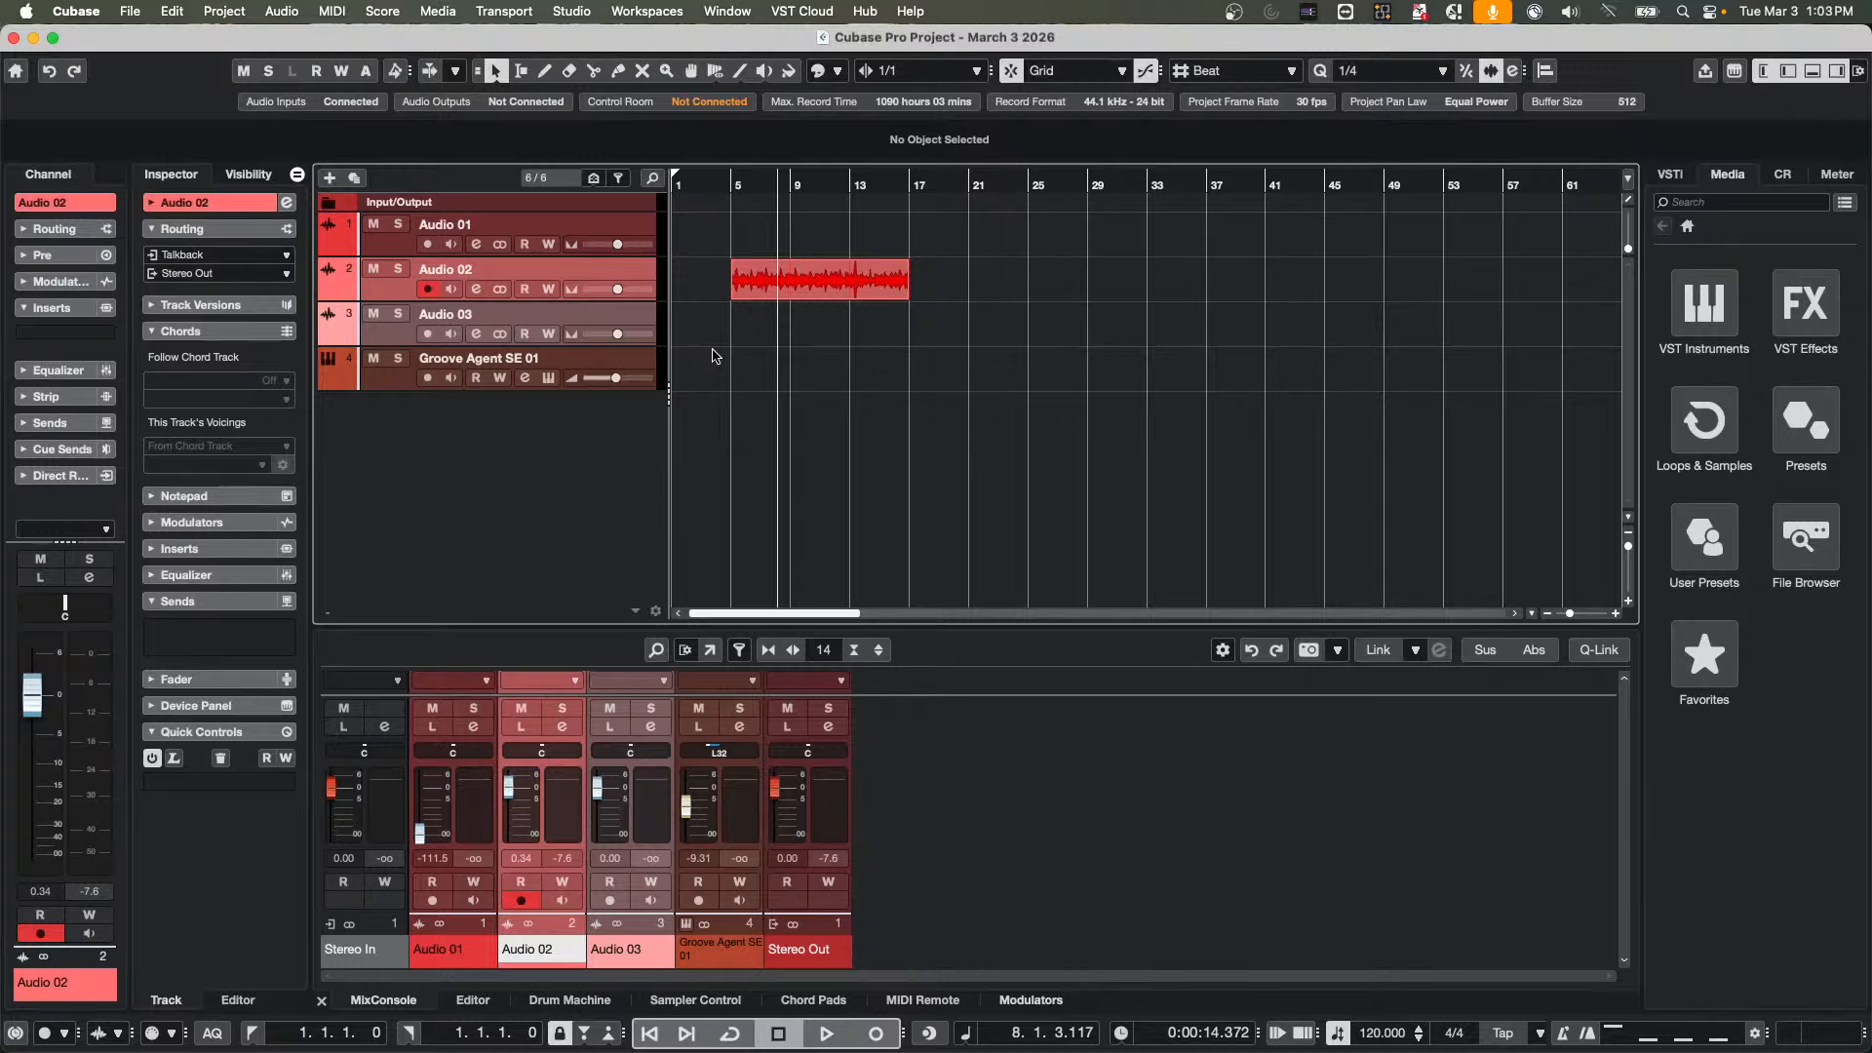
Show the Audio 02 track's volume automation, select its guitar loop event, and enable Automation Follows Events
left_click(328, 291)
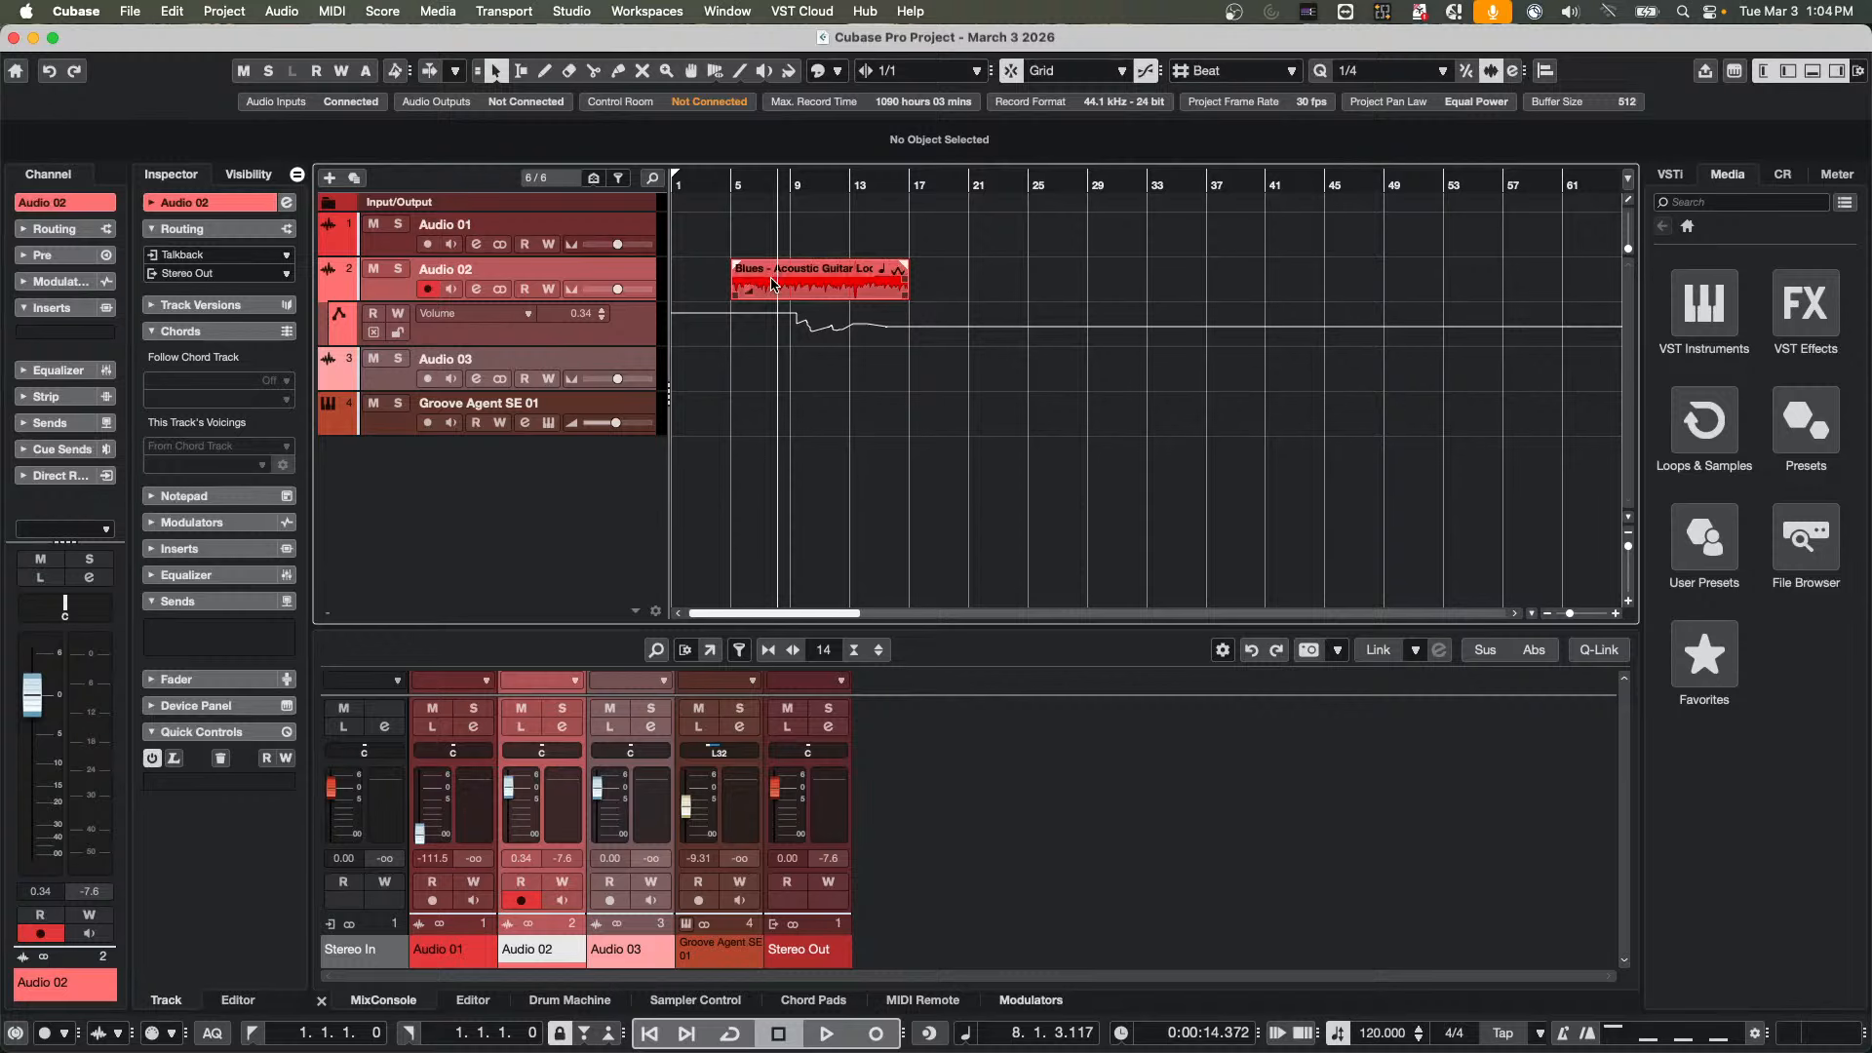
left_click(786, 286)
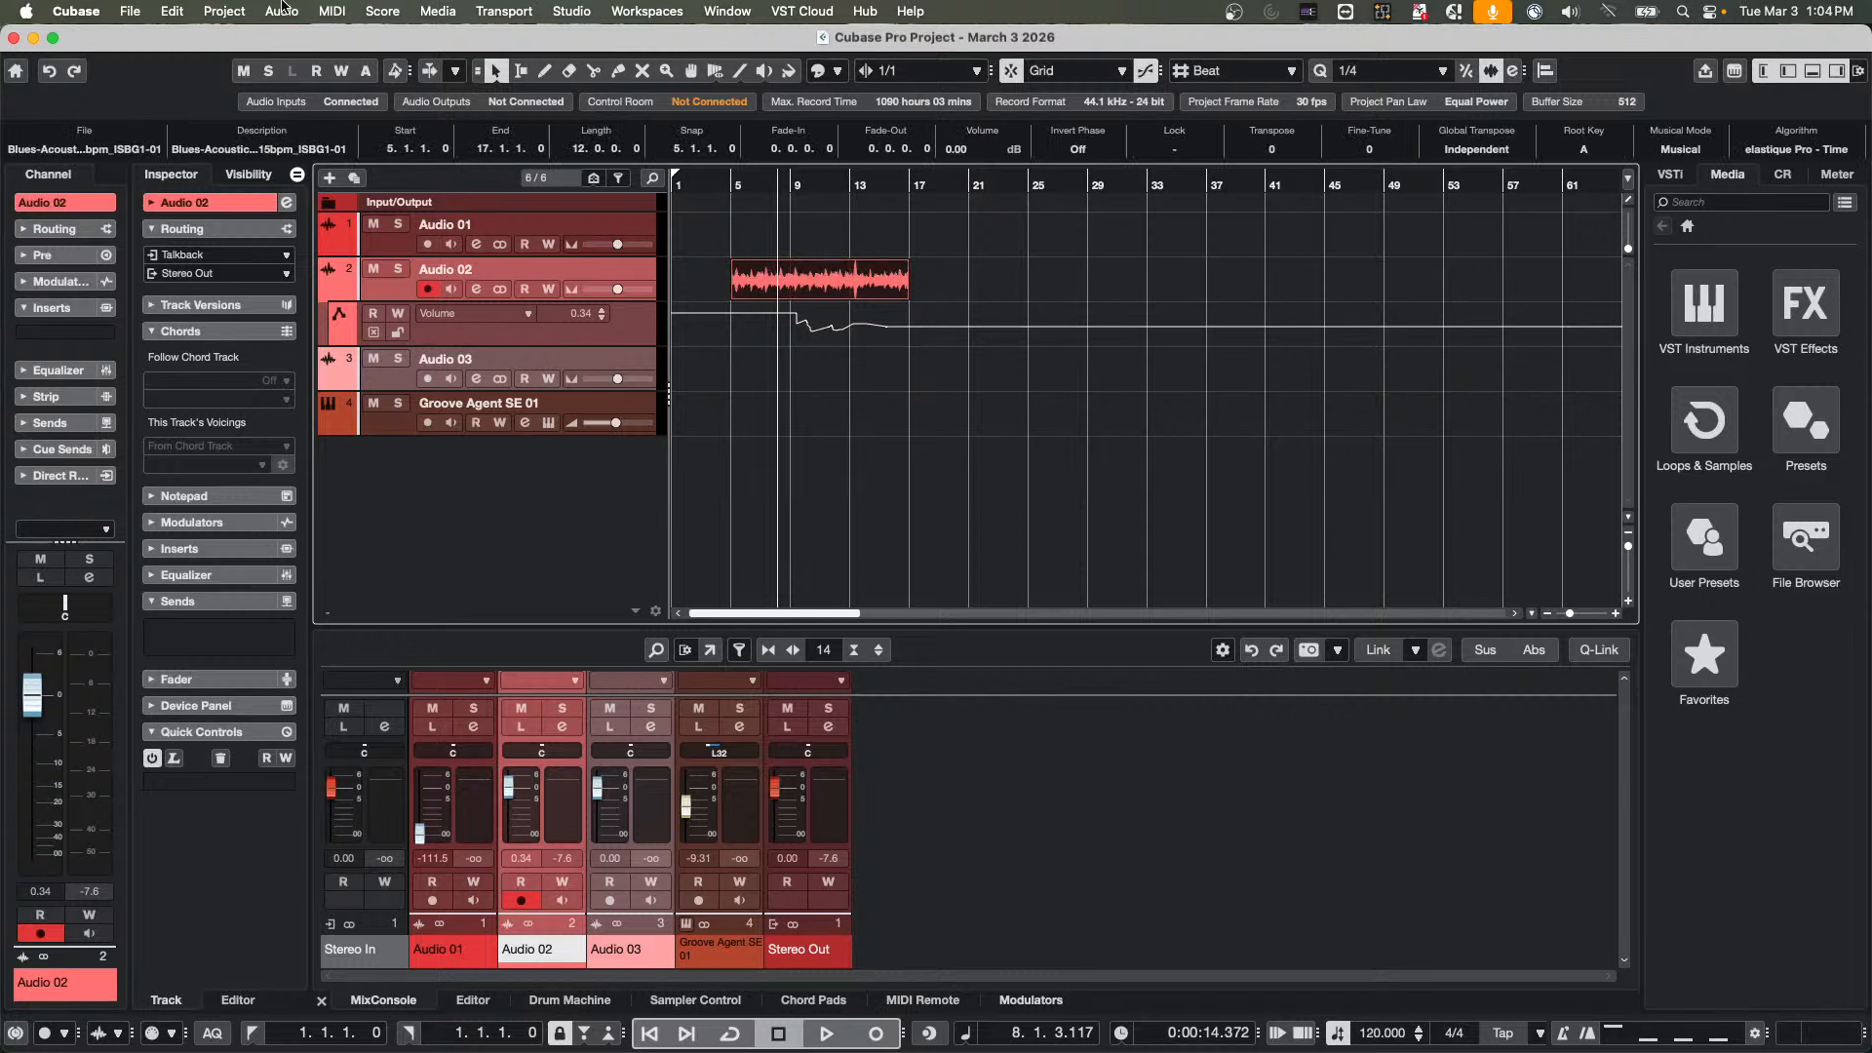
left_click(213, 8)
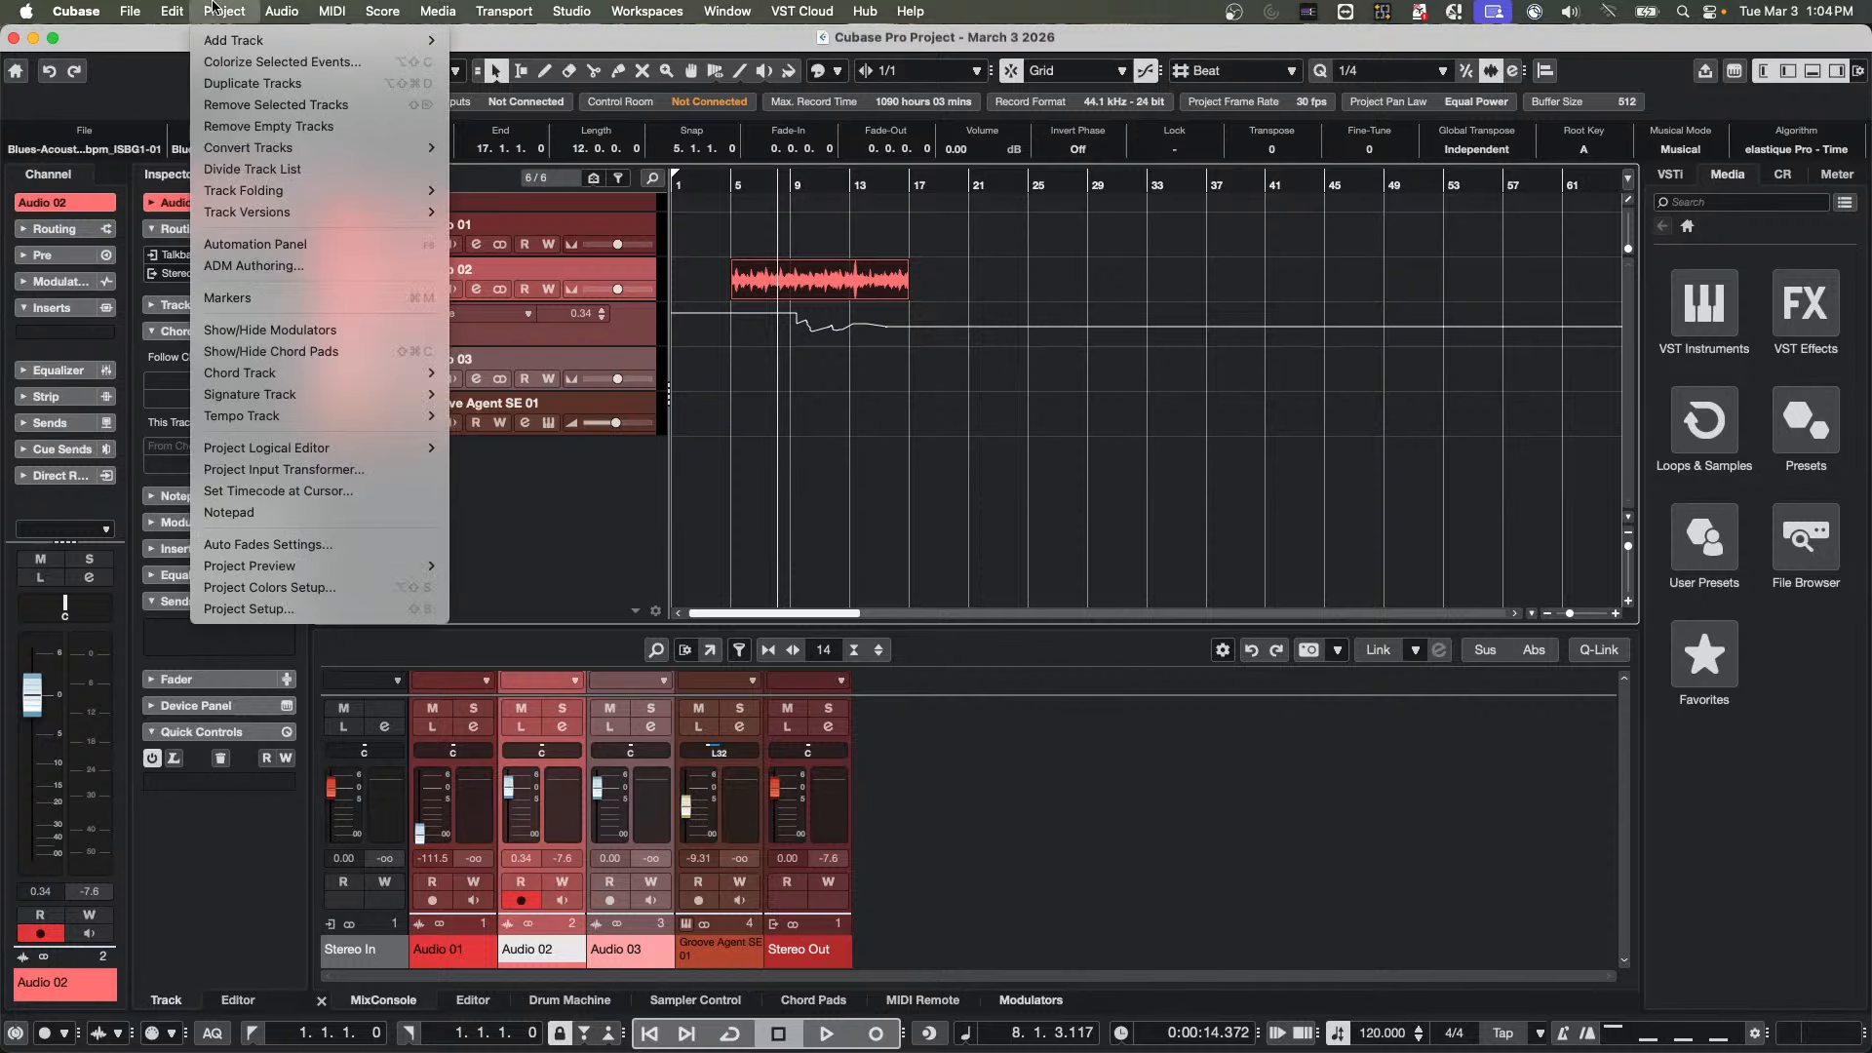
mouse_move(185, 11)
left_click(254, 639)
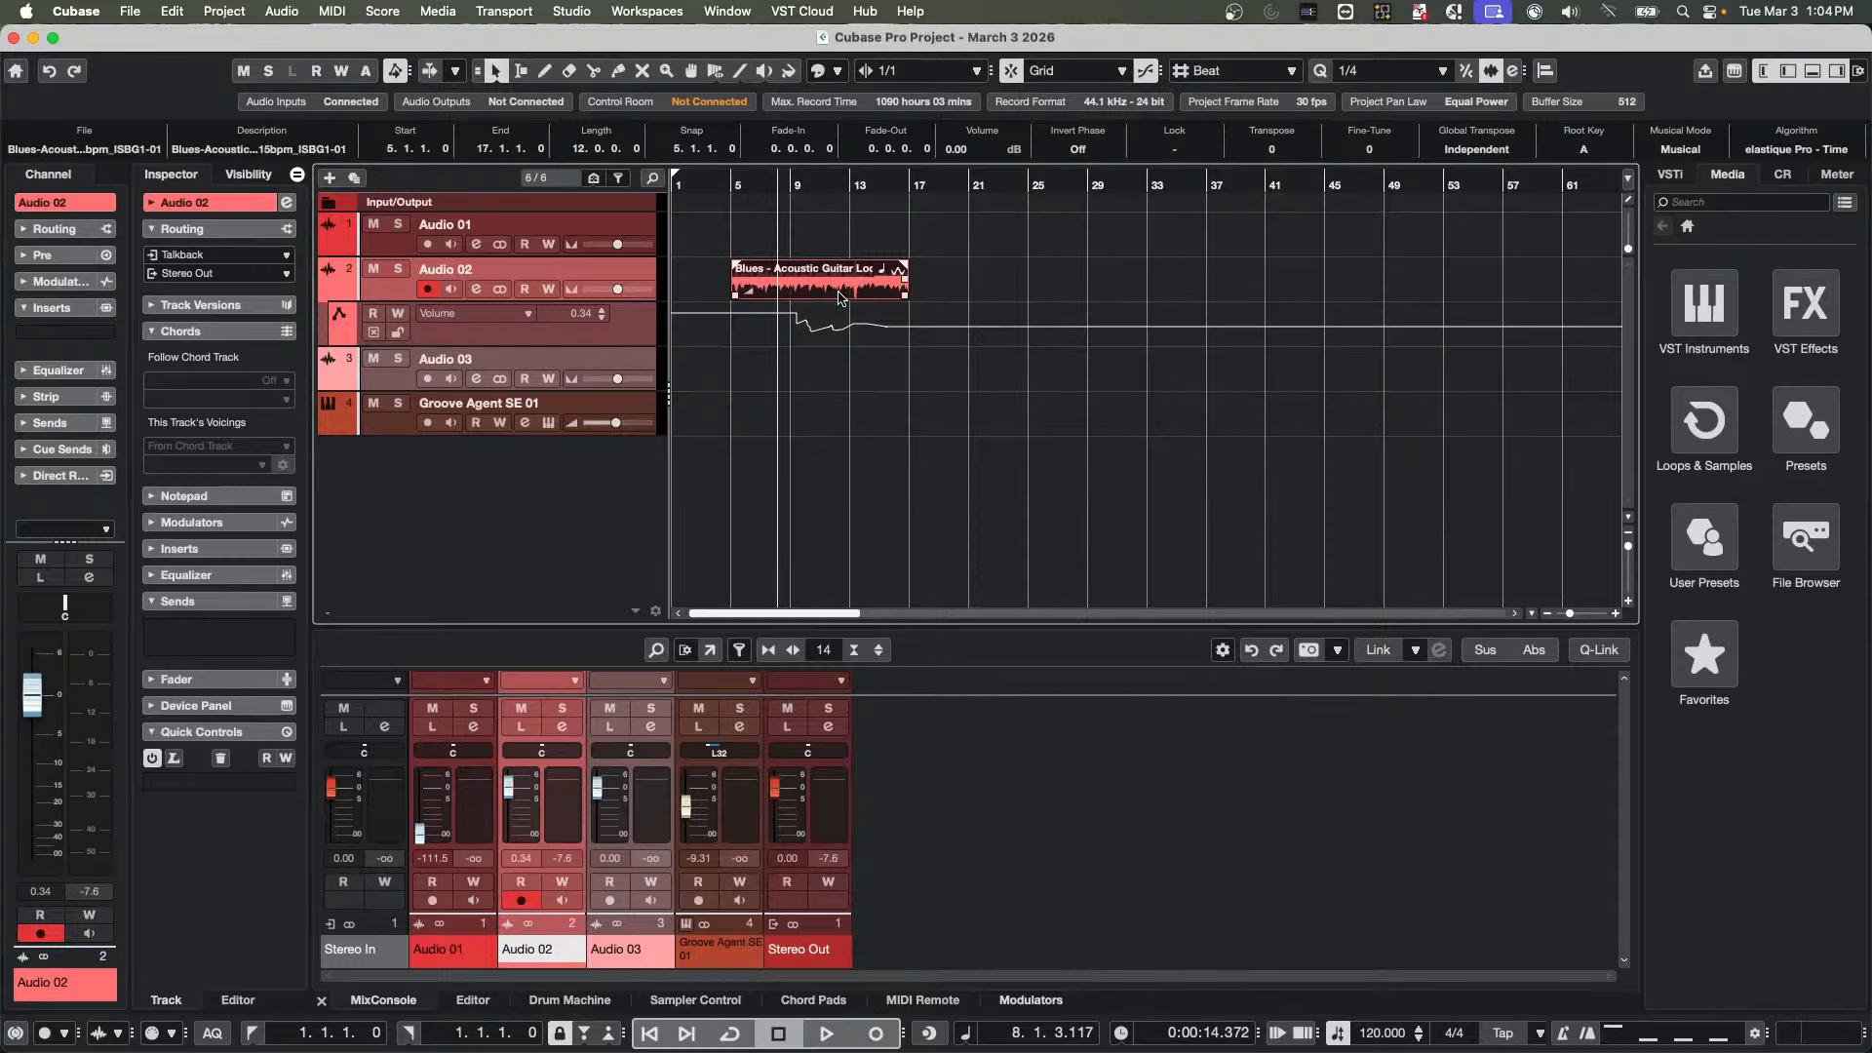
Duplicate the guitar loop event twice along with its volume automation, and undo both copies
key("alt")
key("super+d")
key("super+d")
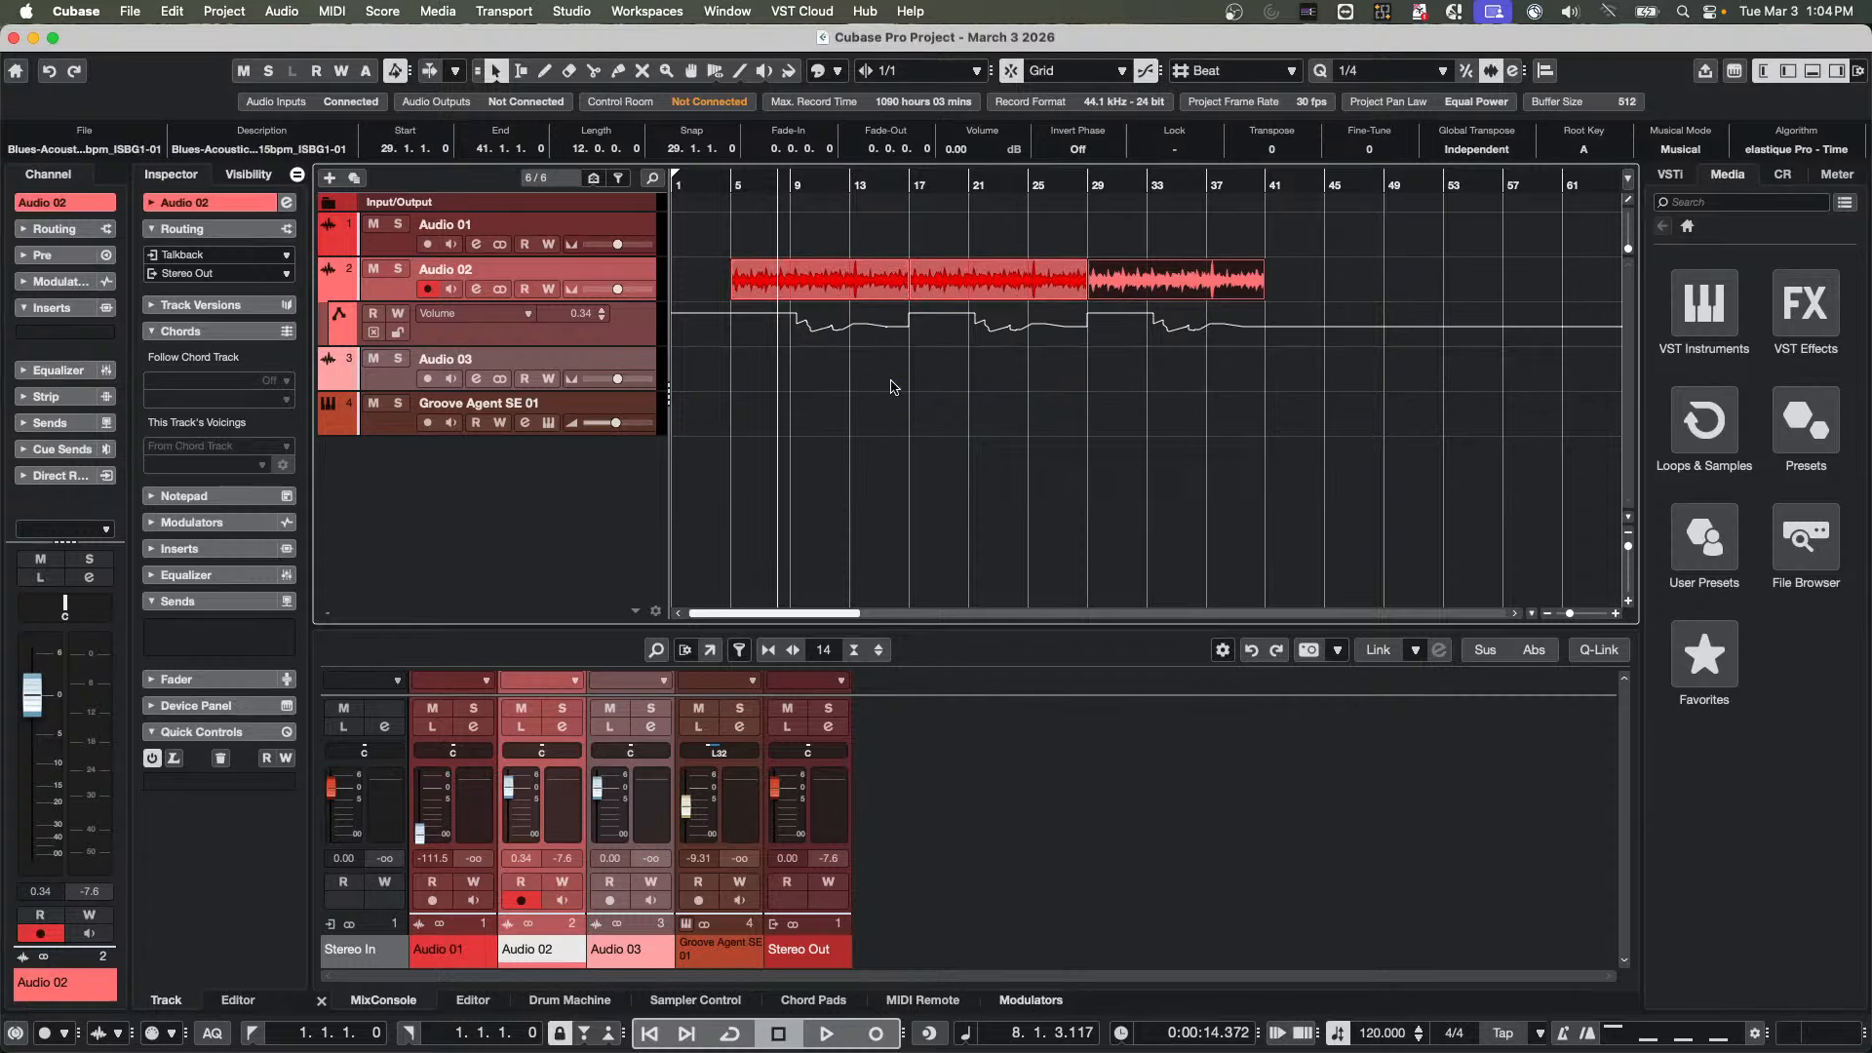
key("super+z")
key("super+z")
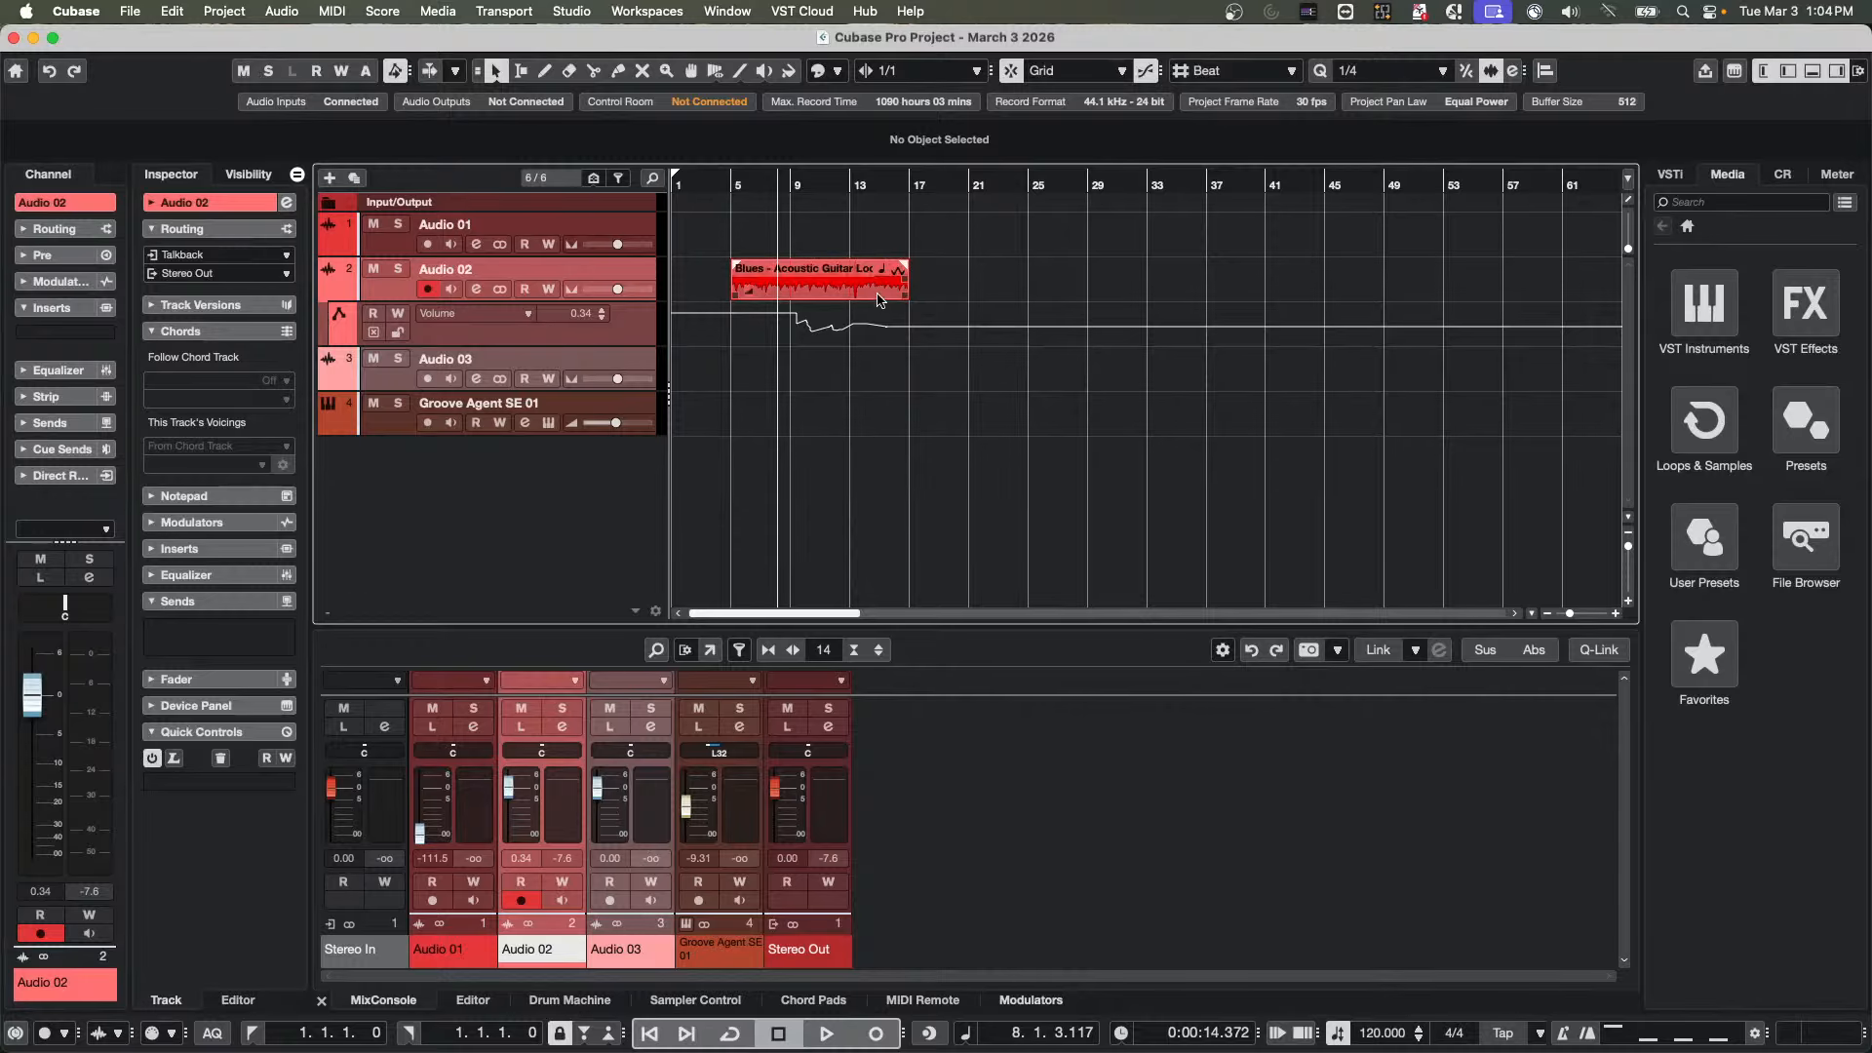
Disable Automation Follows Events and duplicate the guitar loop event on Audio 02 three times without its automation
left_click(867, 289)
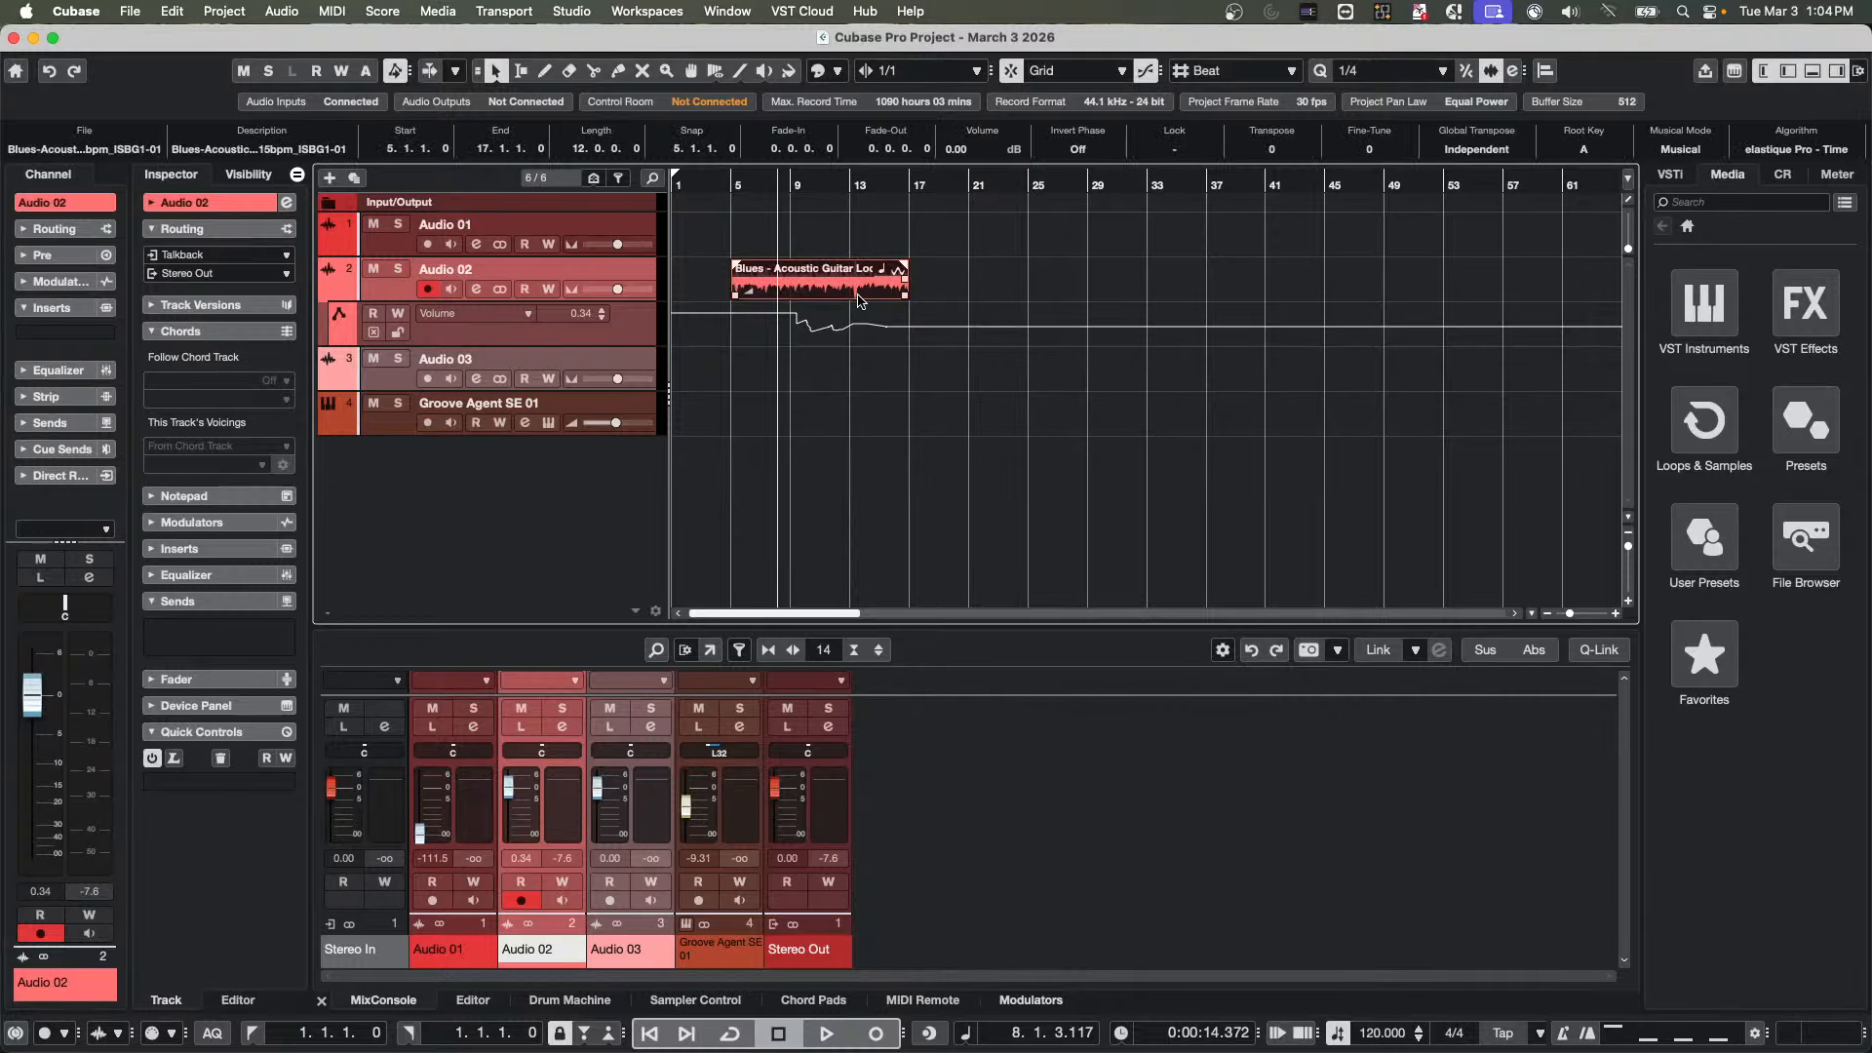
left_click(182, 9)
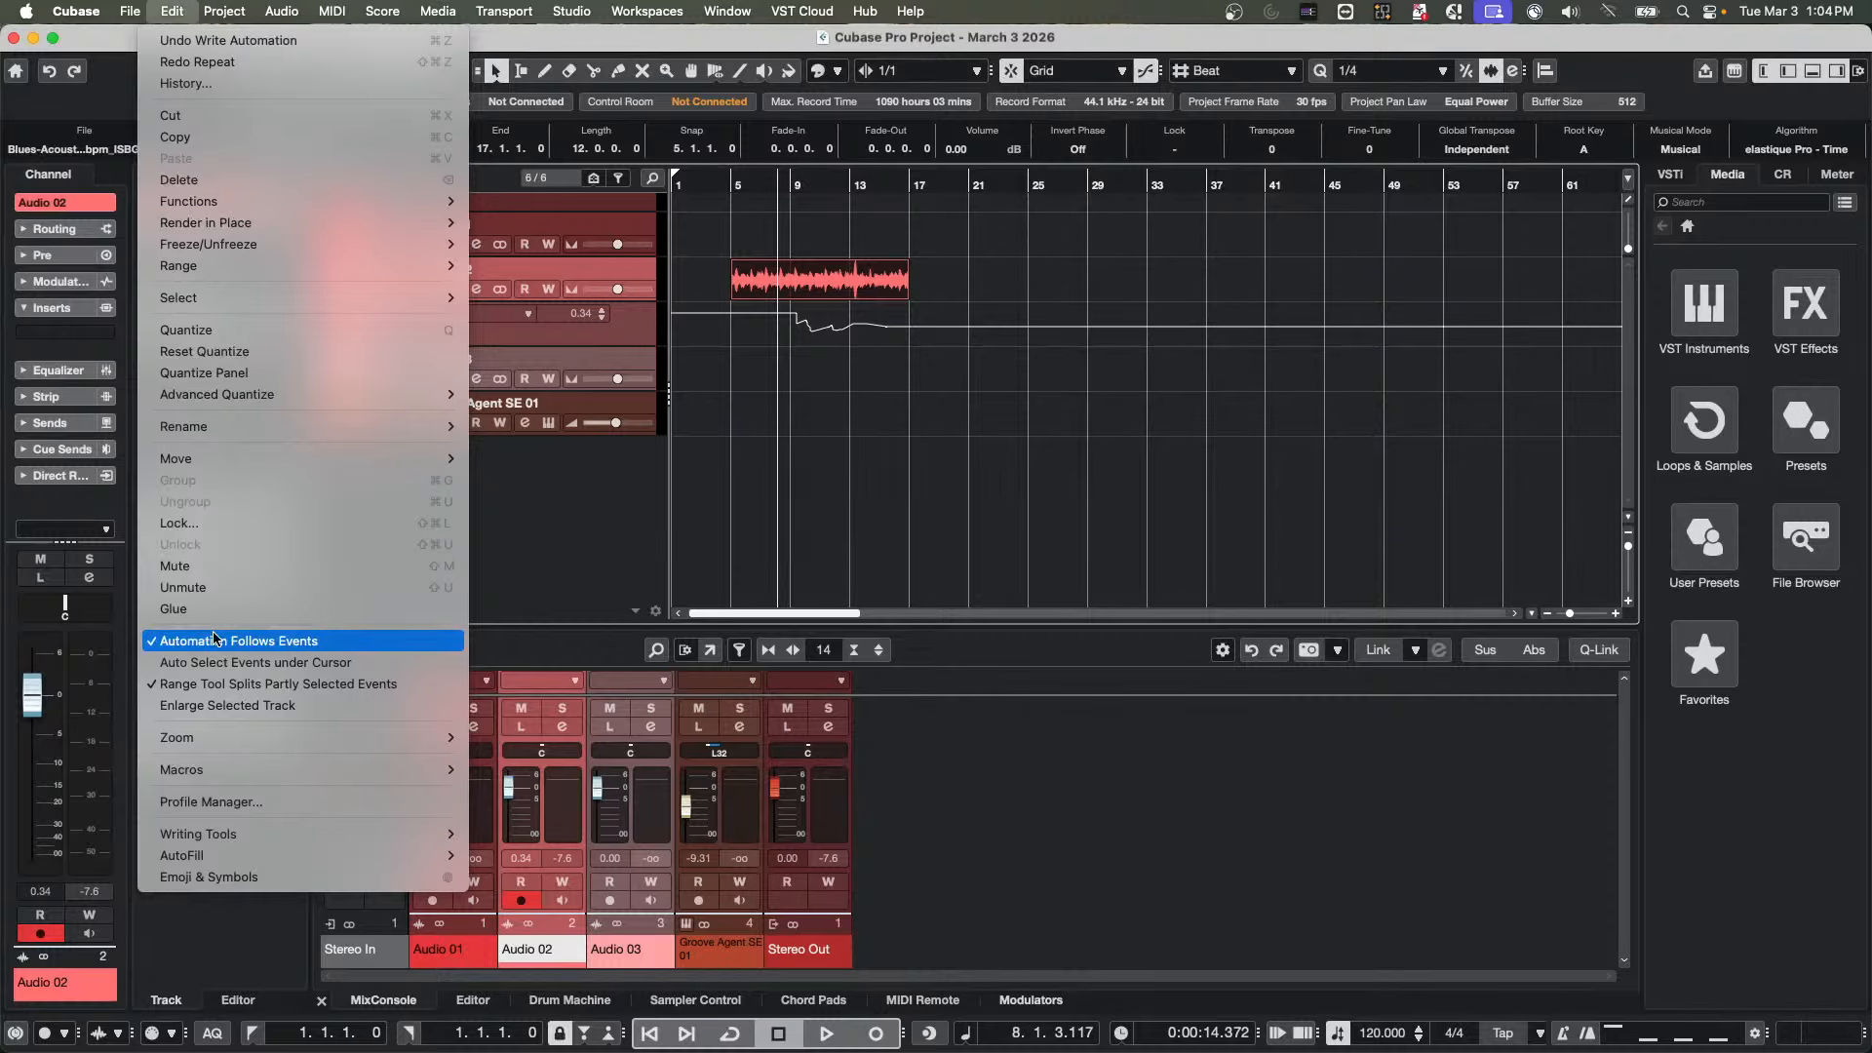
left_click(277, 652)
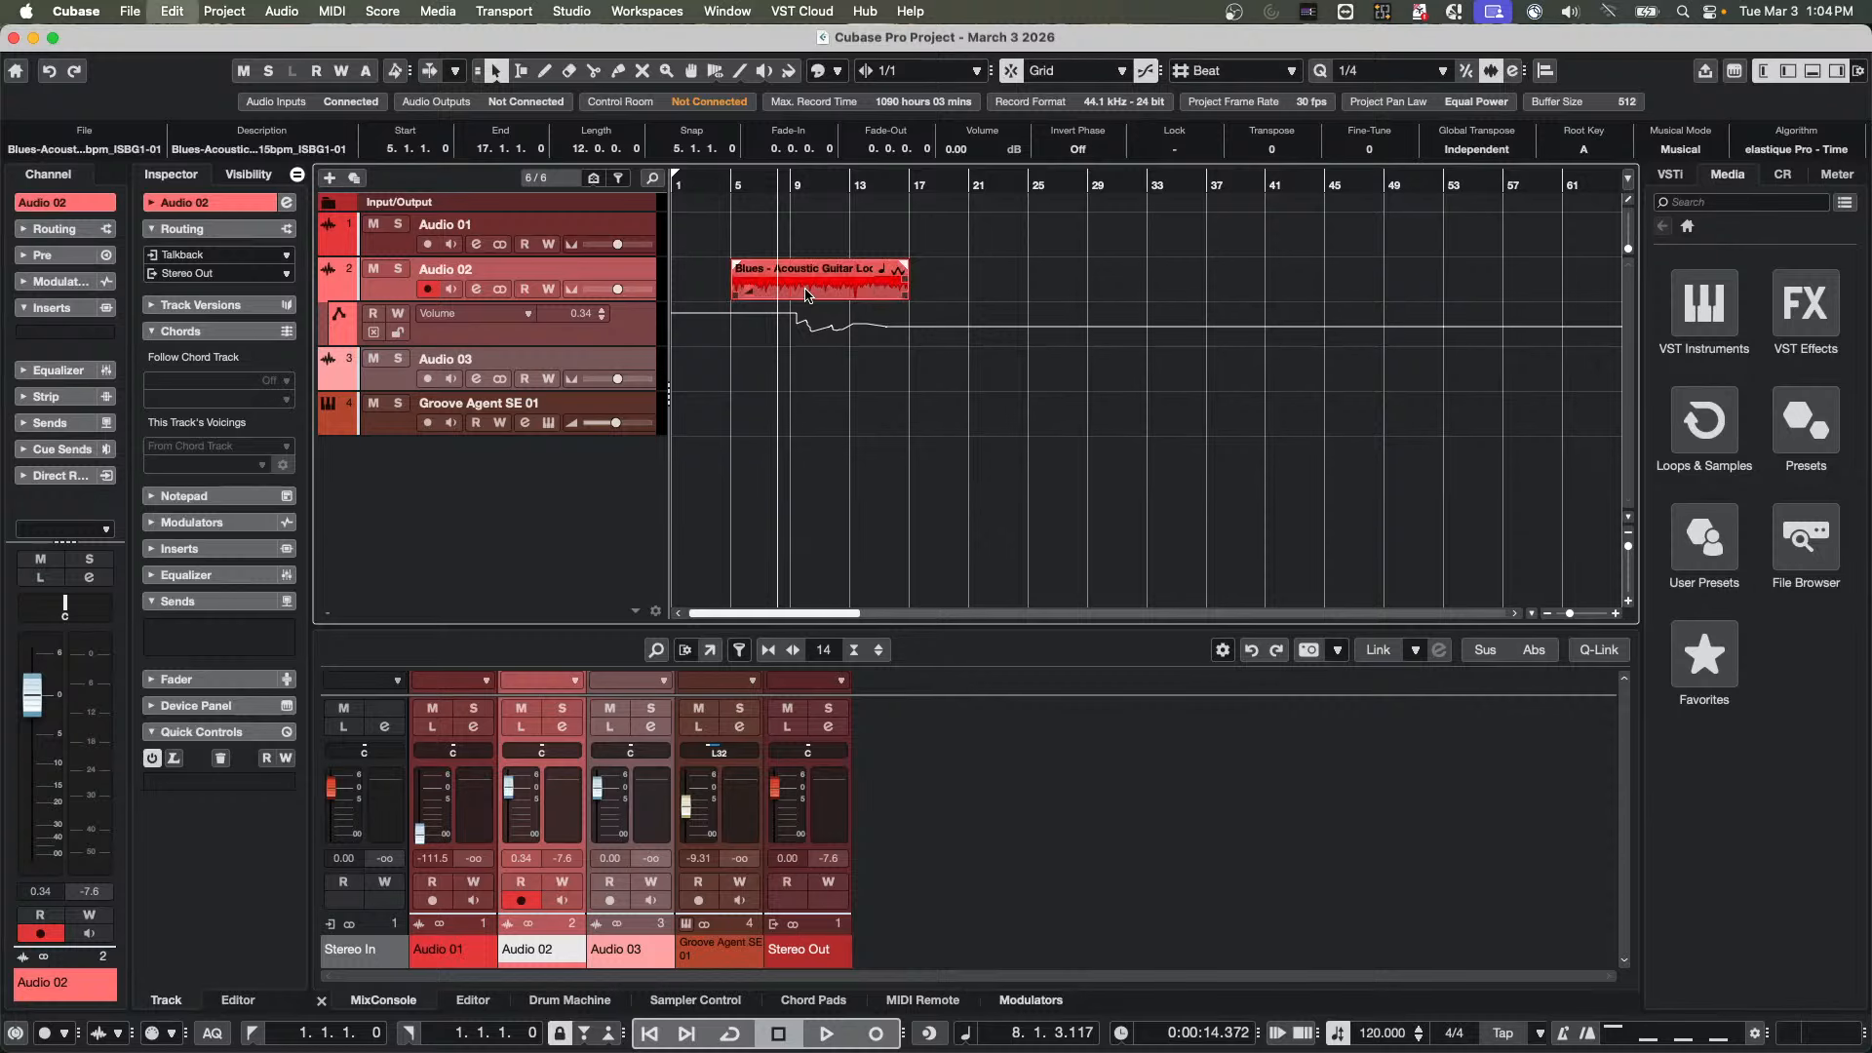
key("super+d")
key("super+d")
key("super+d")
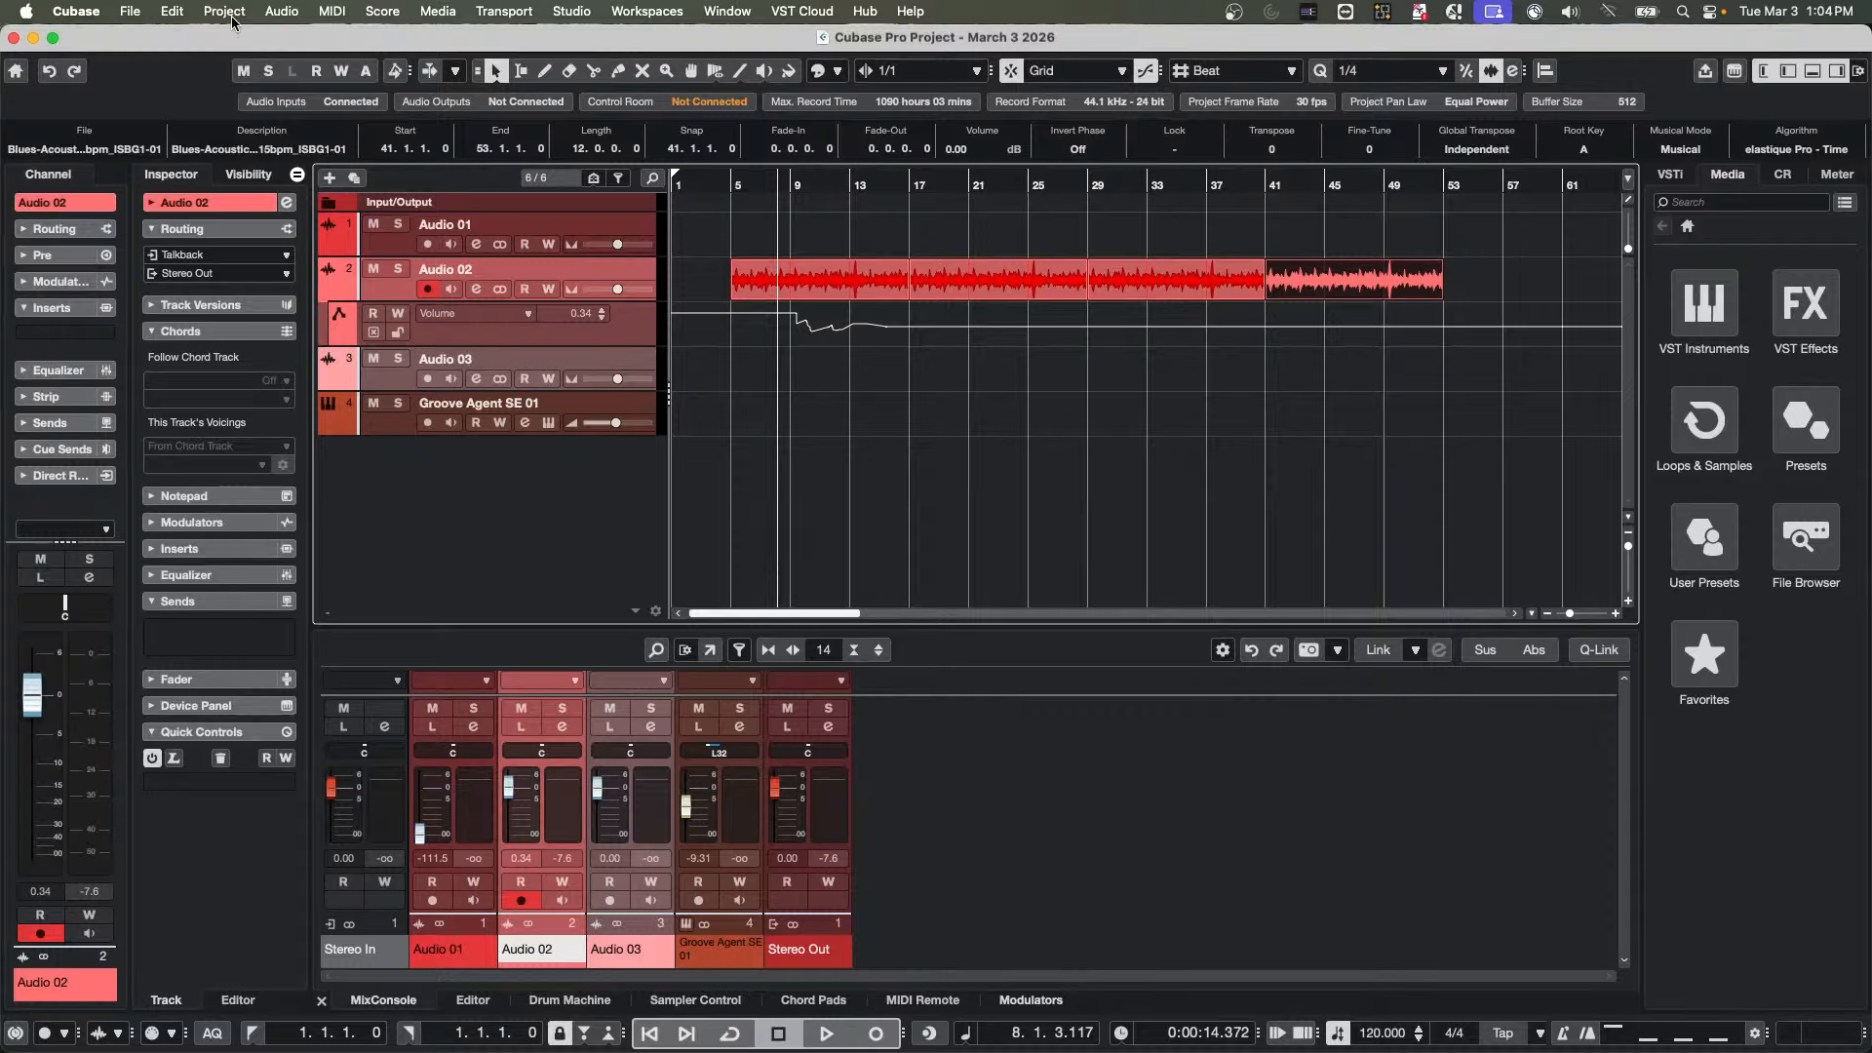
Turn Automation Follows Events back on and undo the three copies of the guitar loop event
left_click(170, 12)
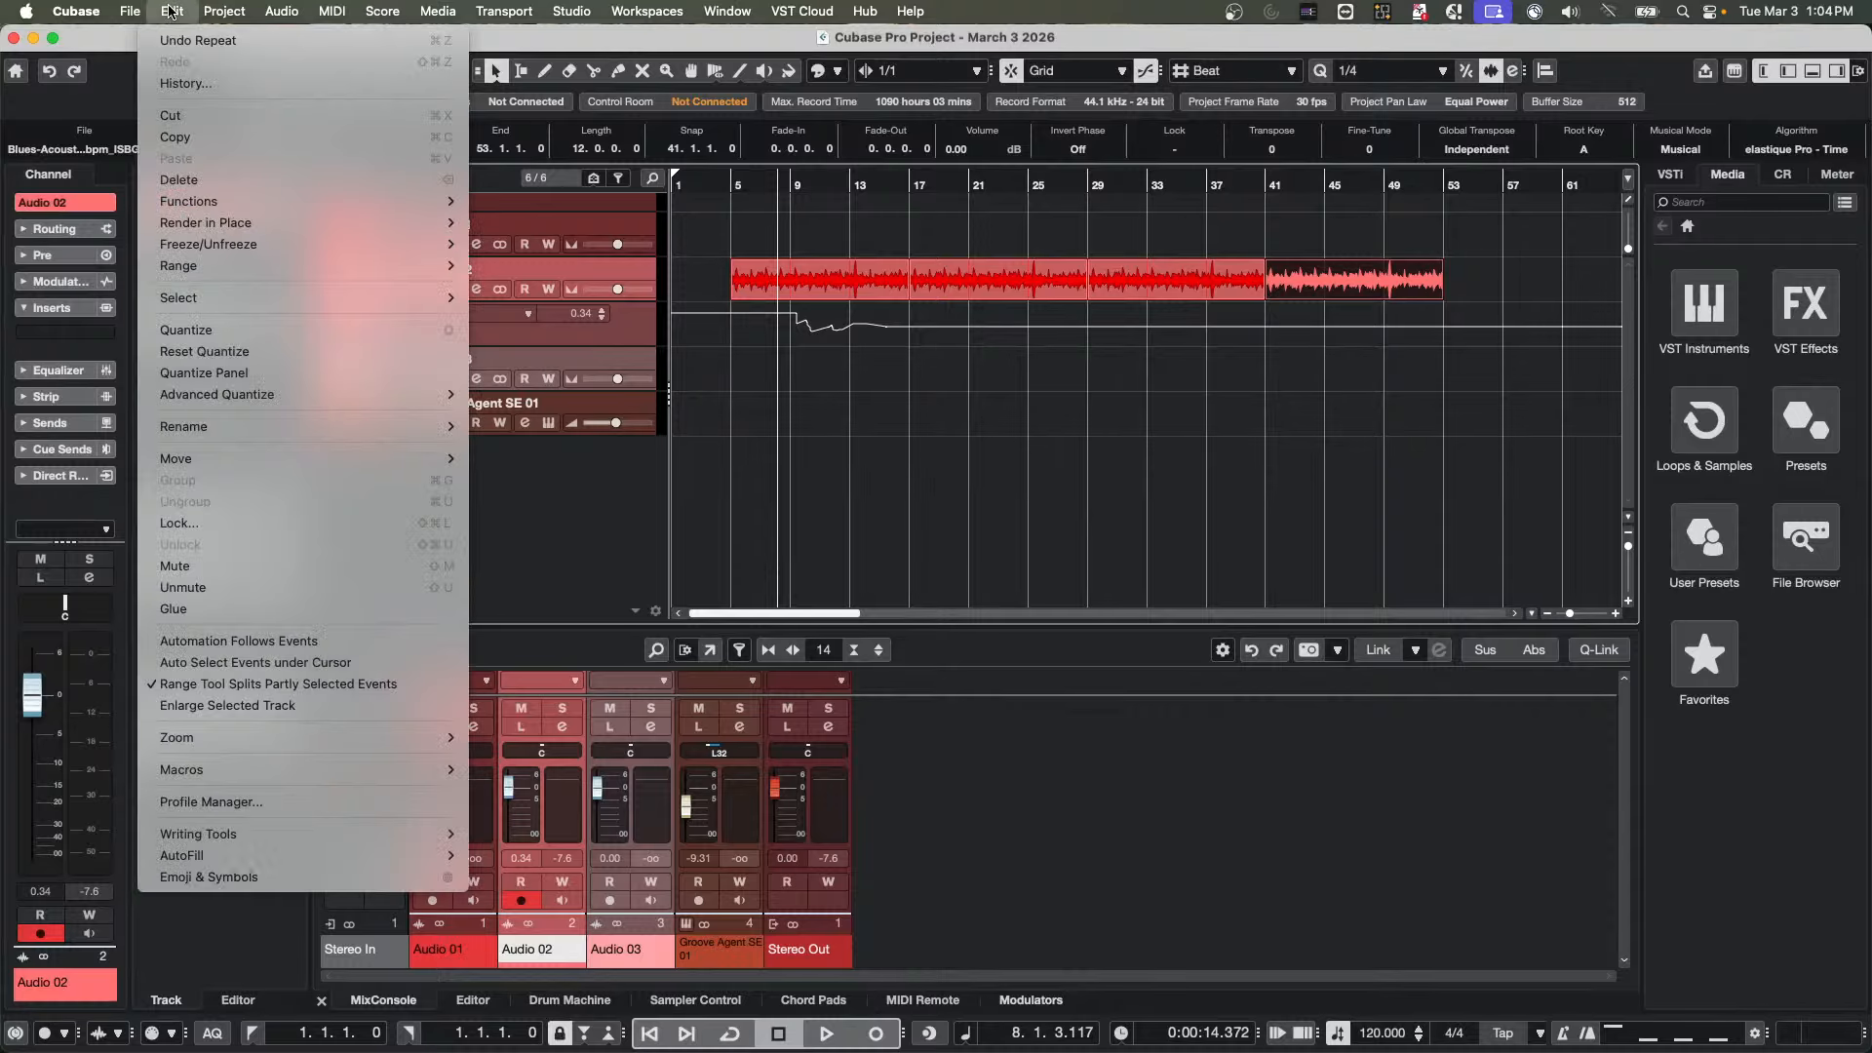
left_click(234, 647)
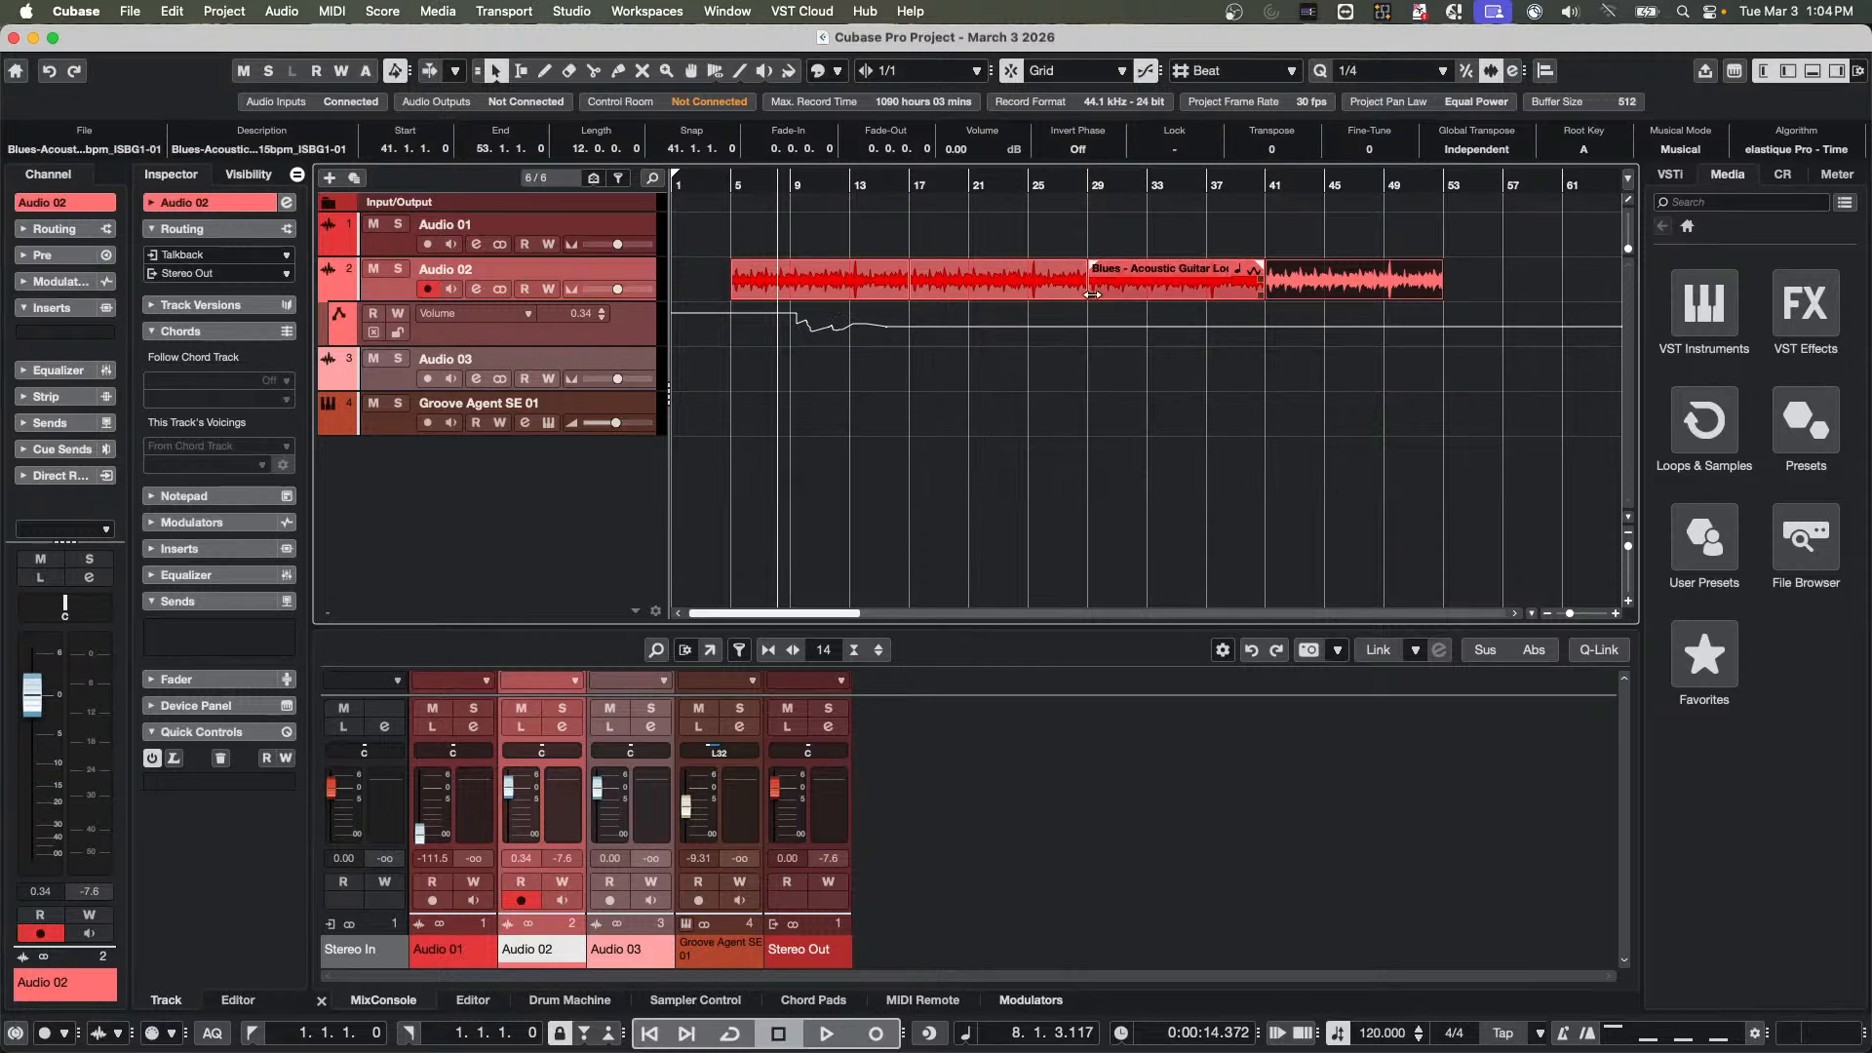
mouse_move(1061, 293)
key("super+z")
key("super+z")
key("super+z")
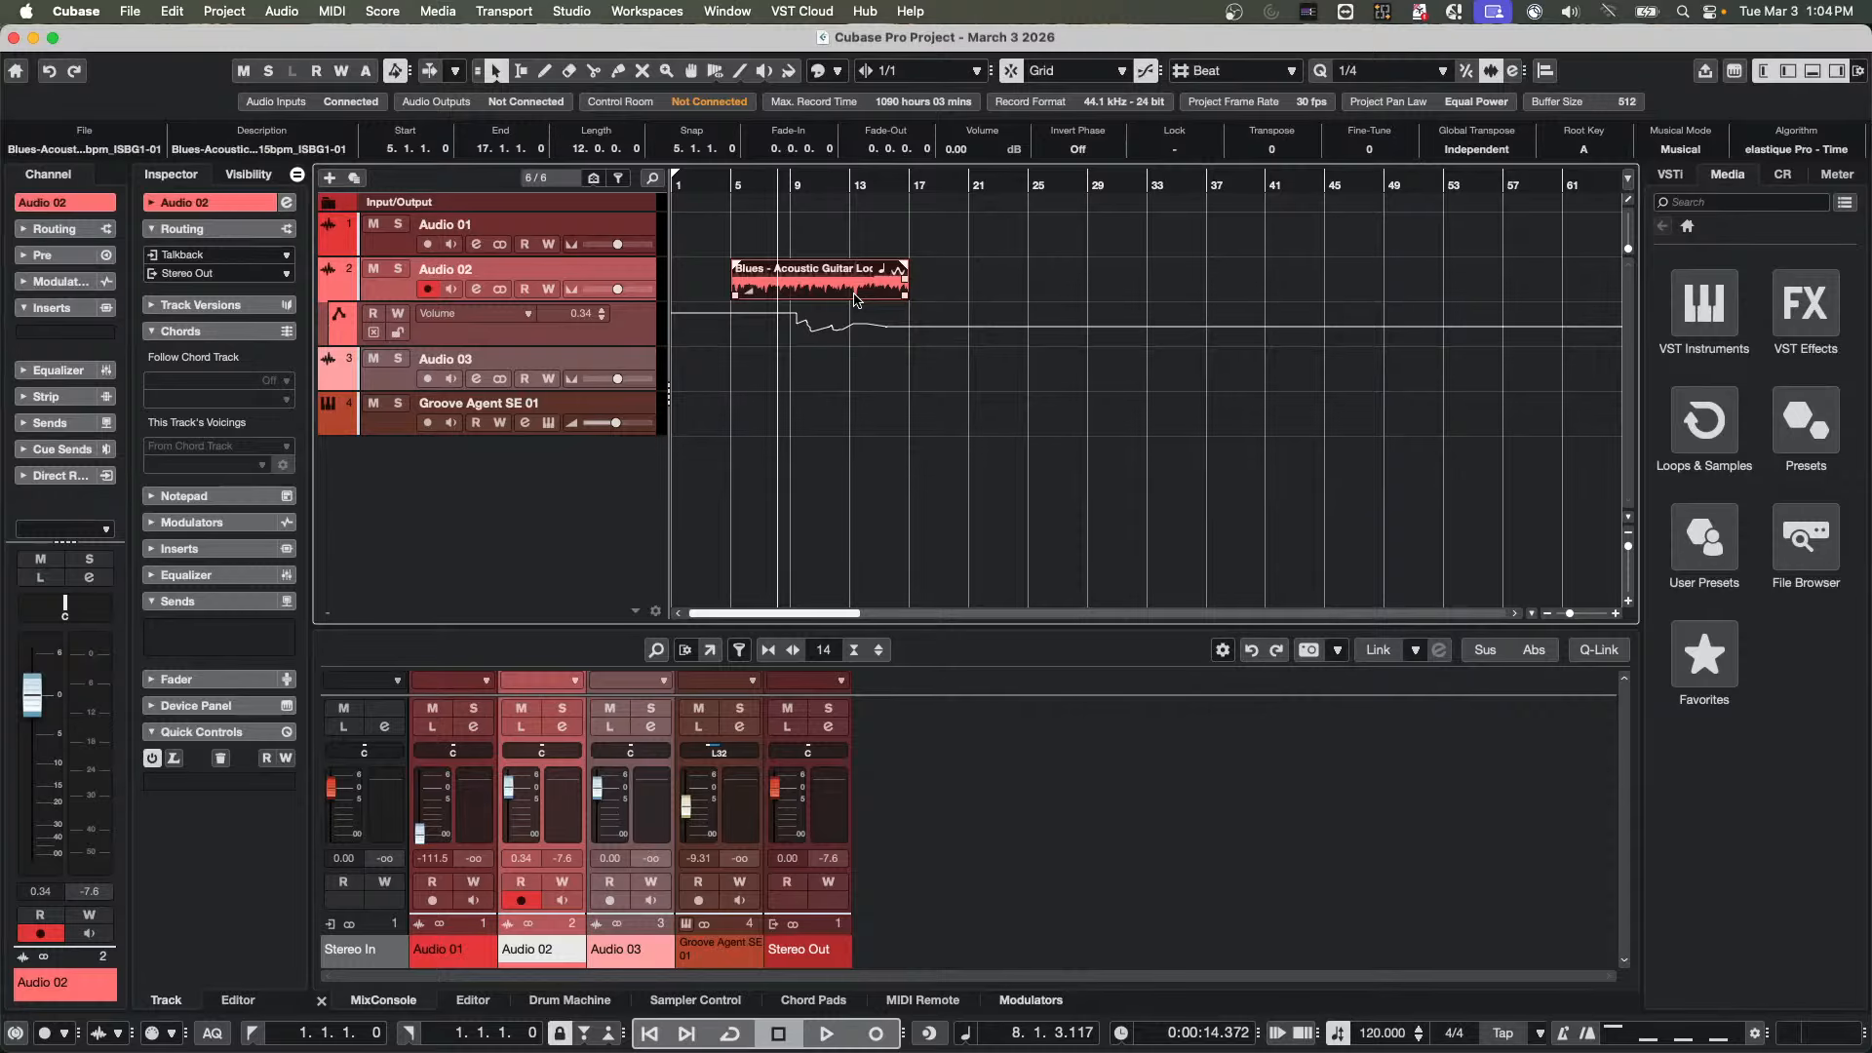
Duplicate the guitar loop event three times with its volume automation following, and undo the three copies
key("super+d")
key("super+d")
key("super+d")
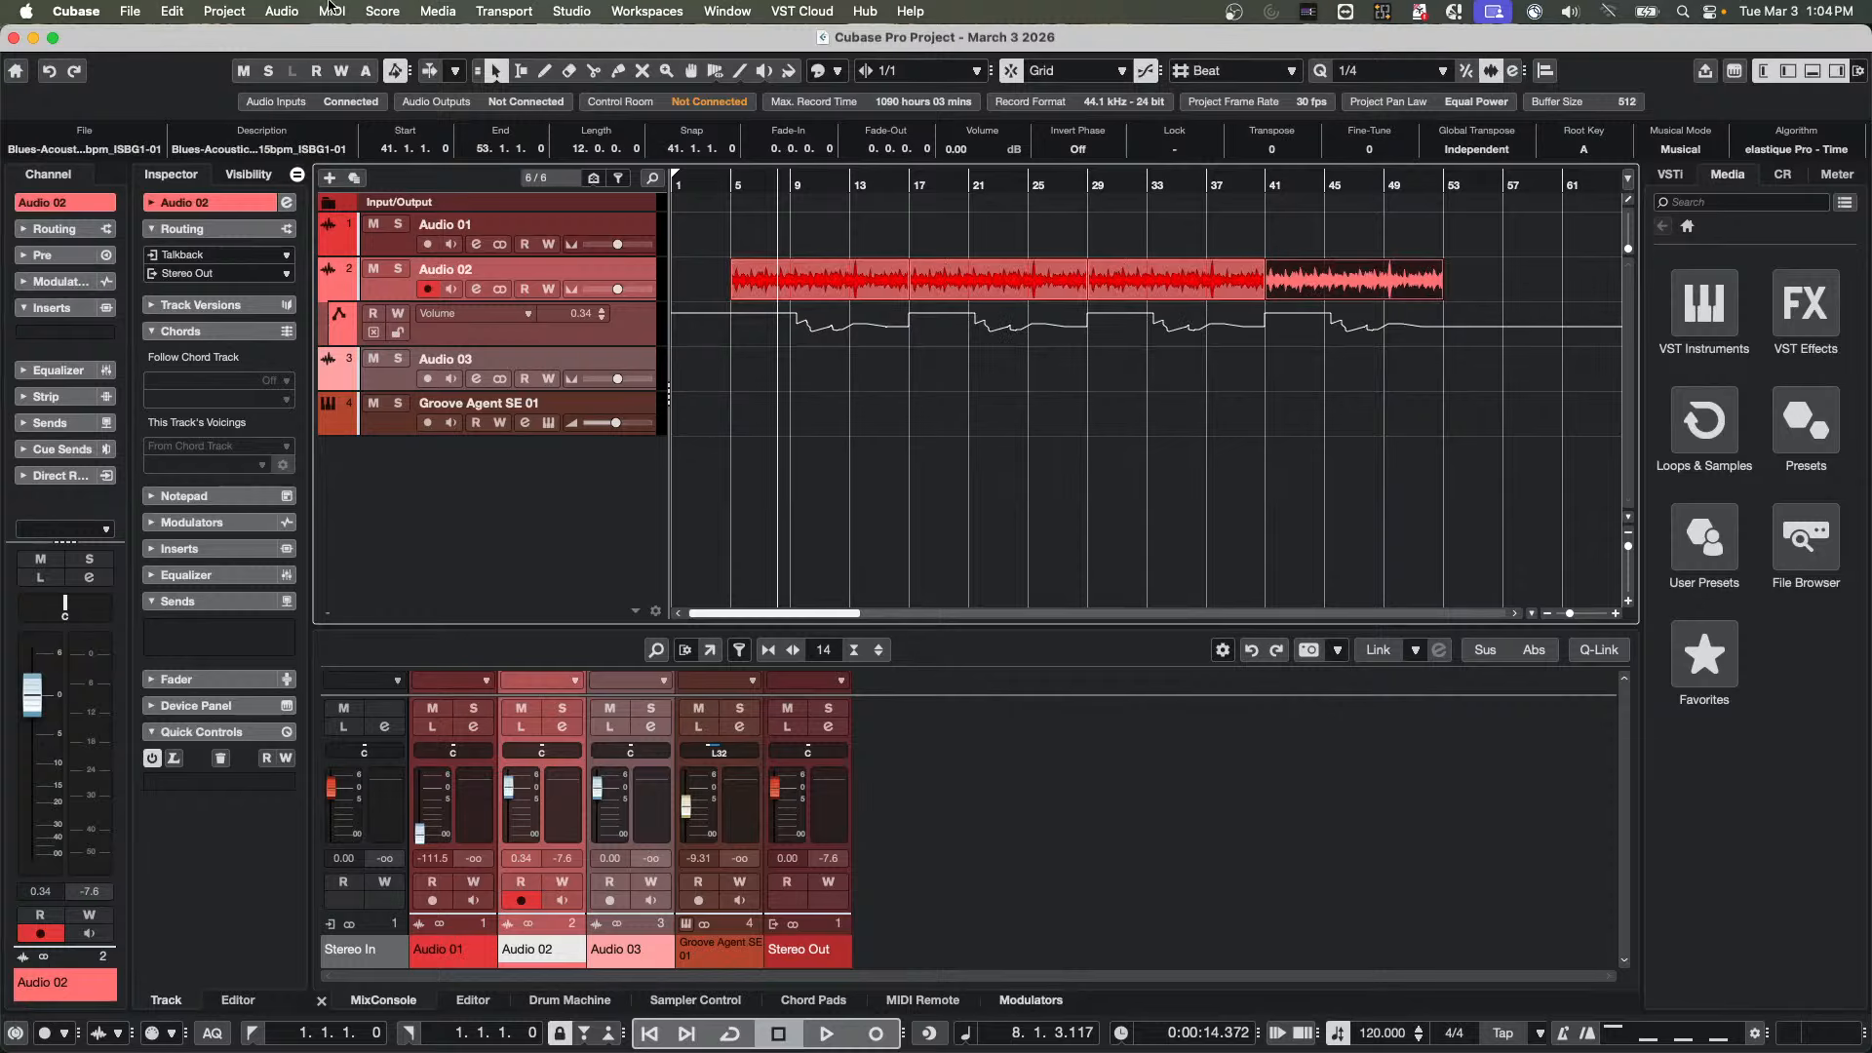
key("super+z")
key("super+z")
key("super+z")
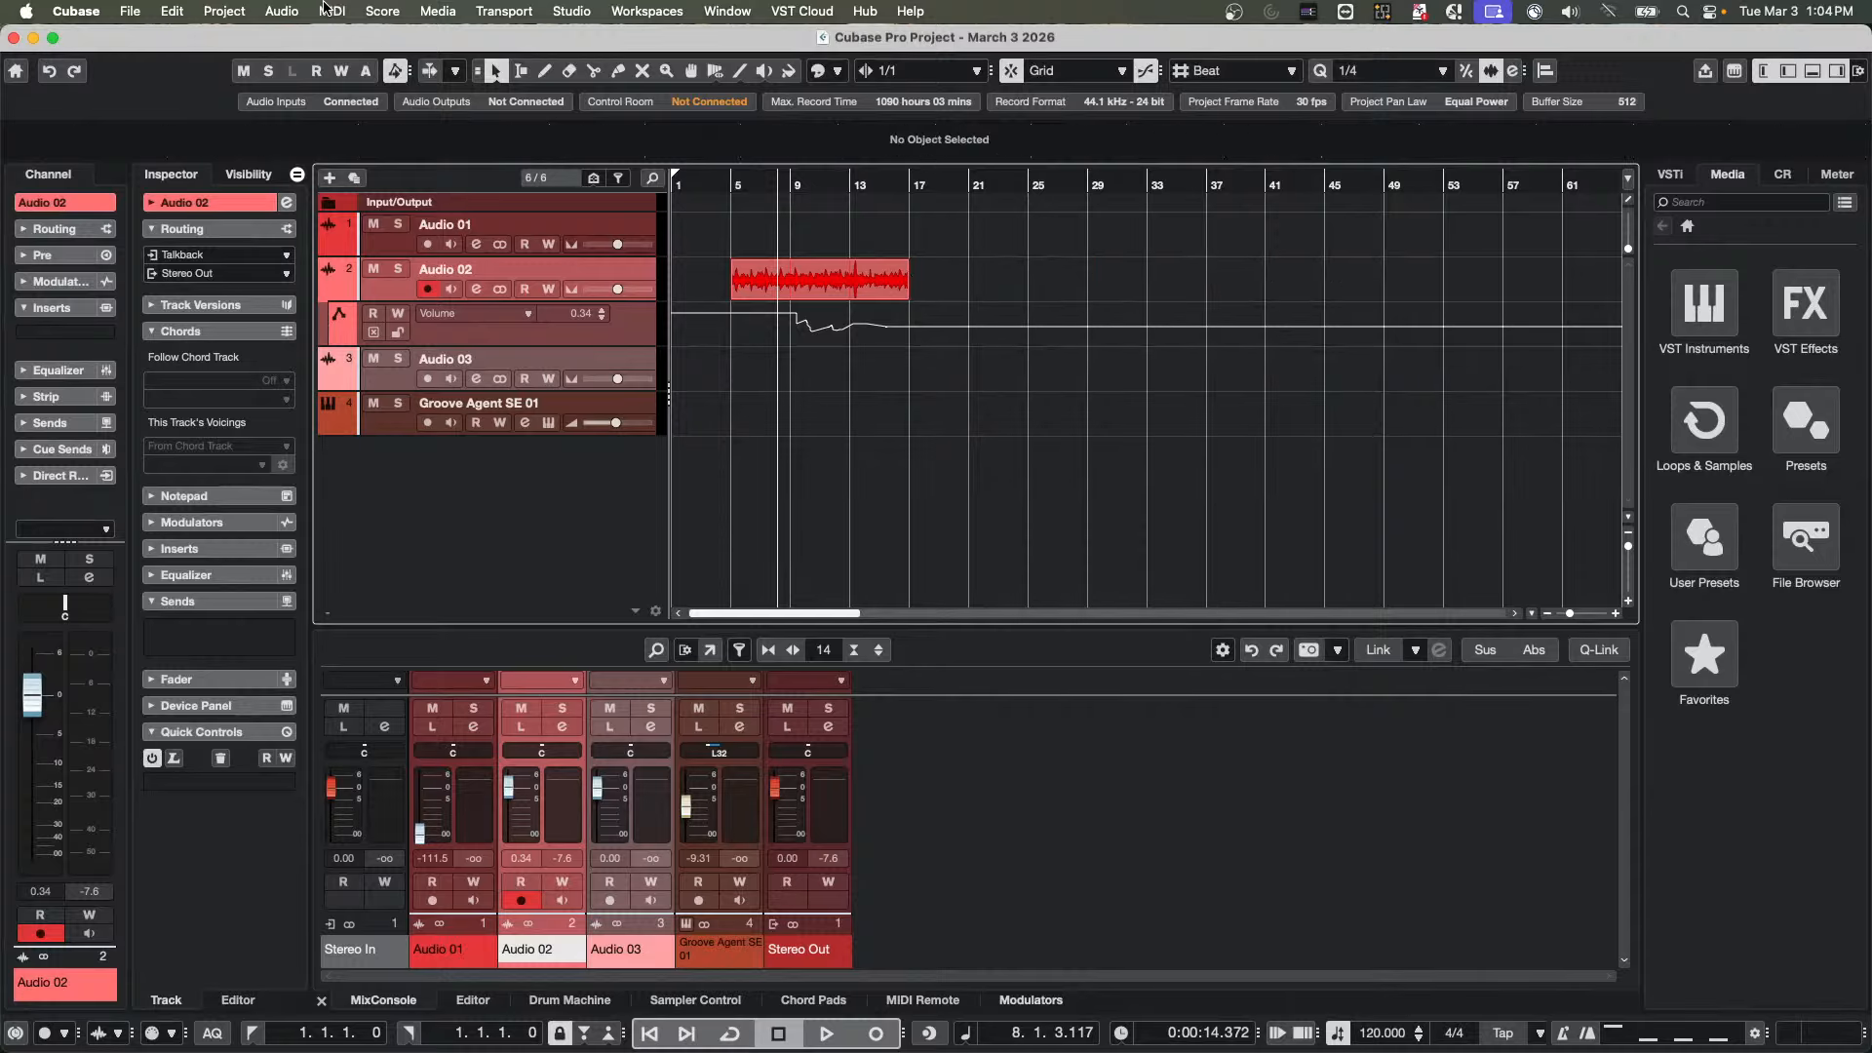
Check the state of the Automation Follows Events option without changing it
left_click(172, 11)
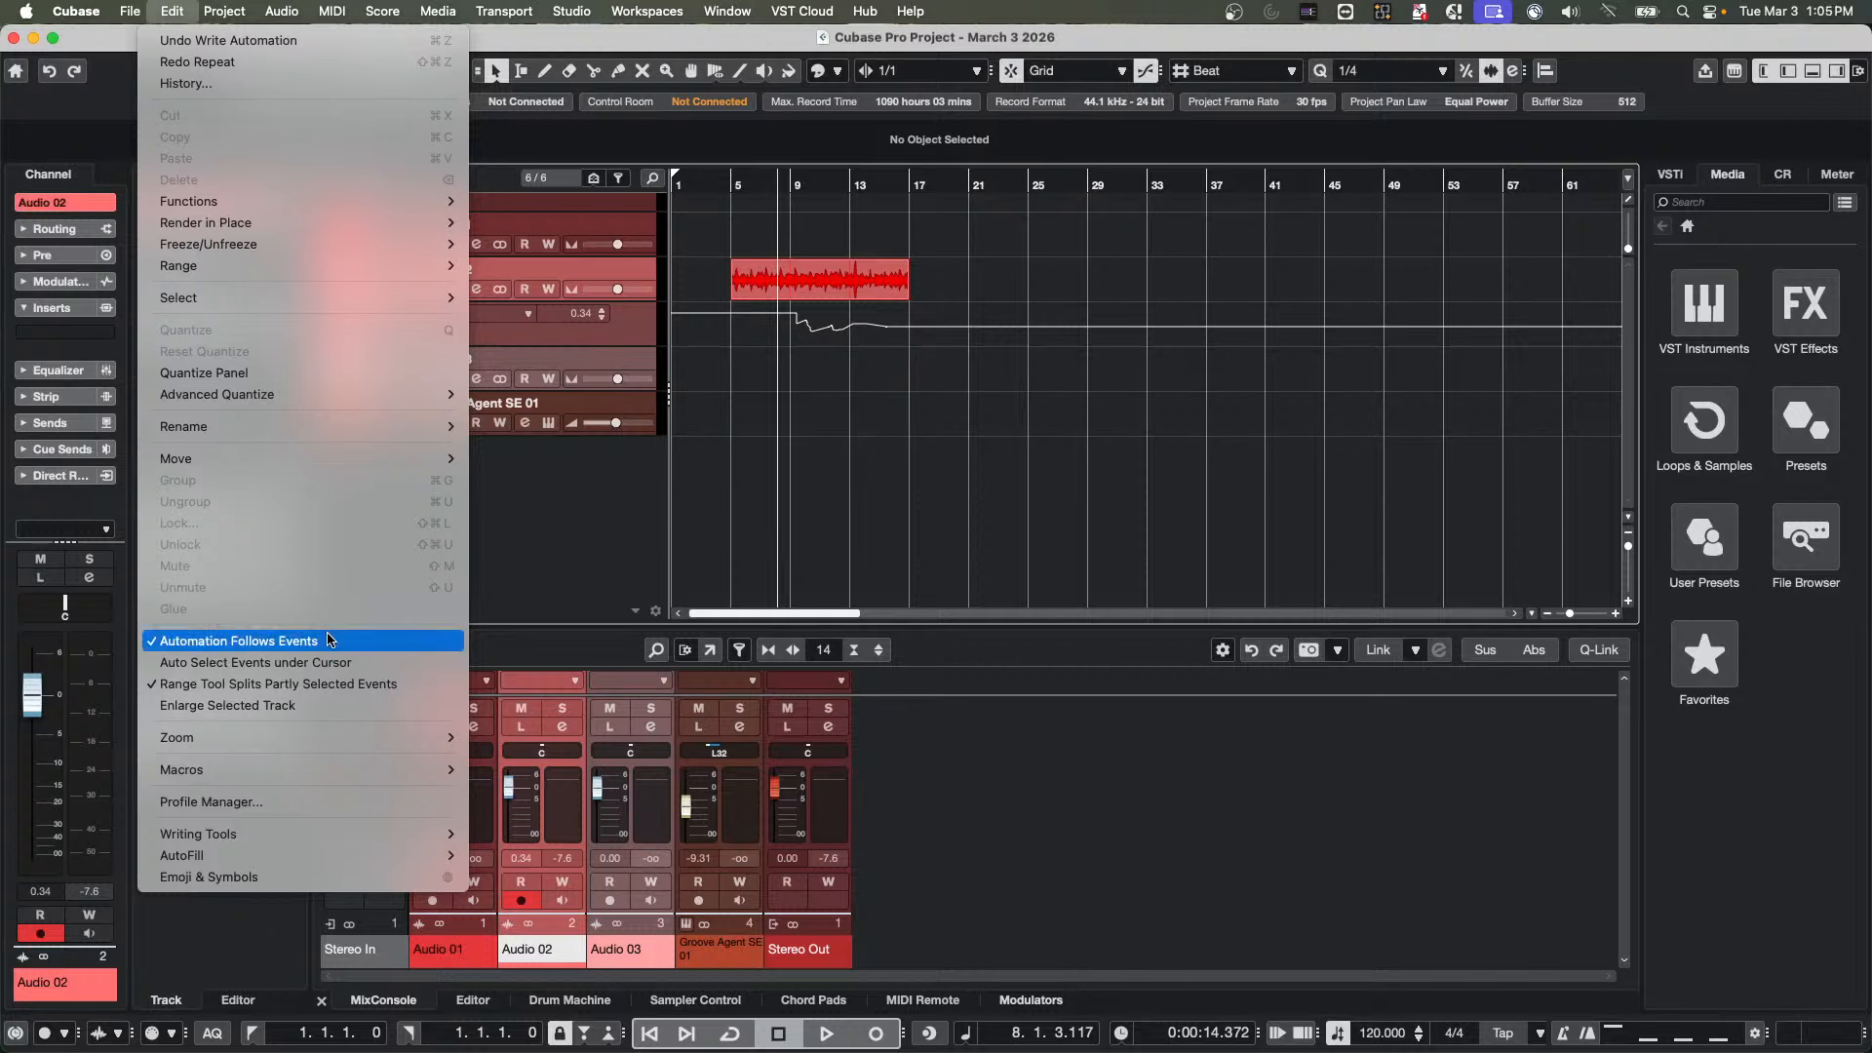
left_click(811, 438)
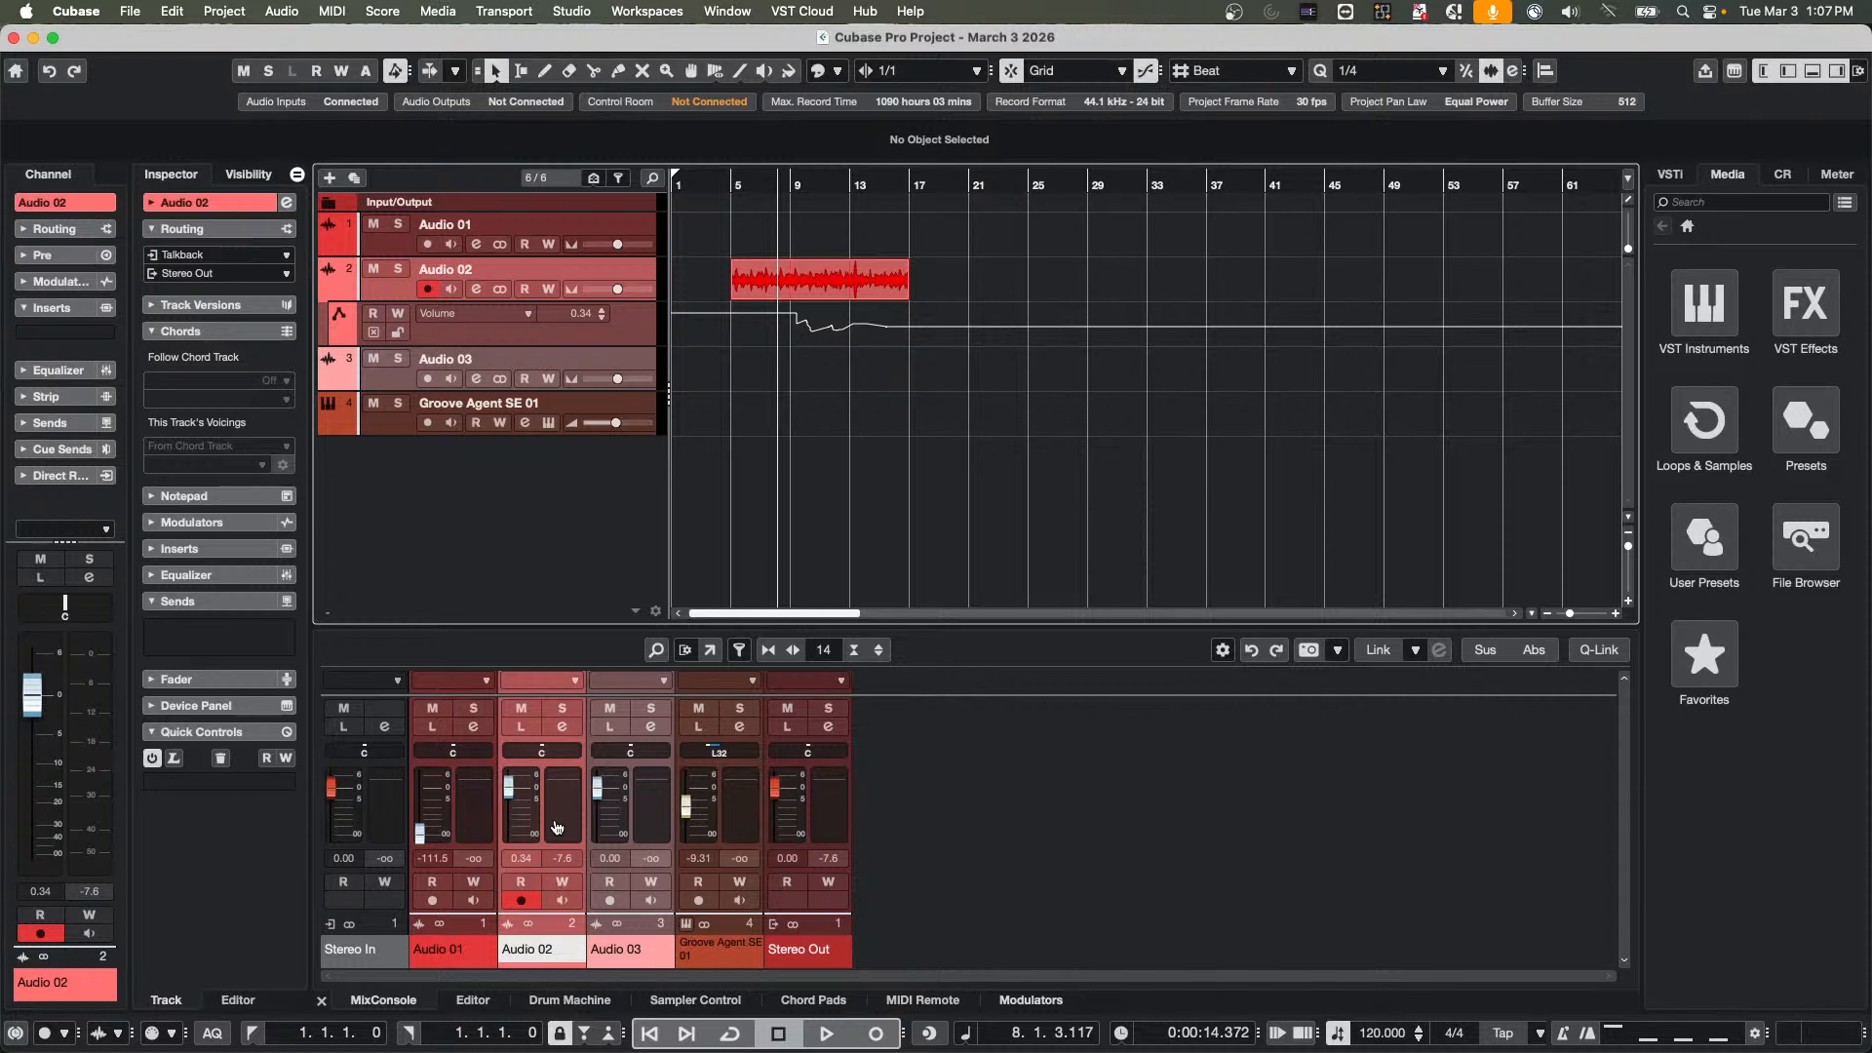
Open and activate the recent project "beatles stones t.cpr", cancelling the eLicenser errors and accepting the unmapped missing ports
left_click(136, 11)
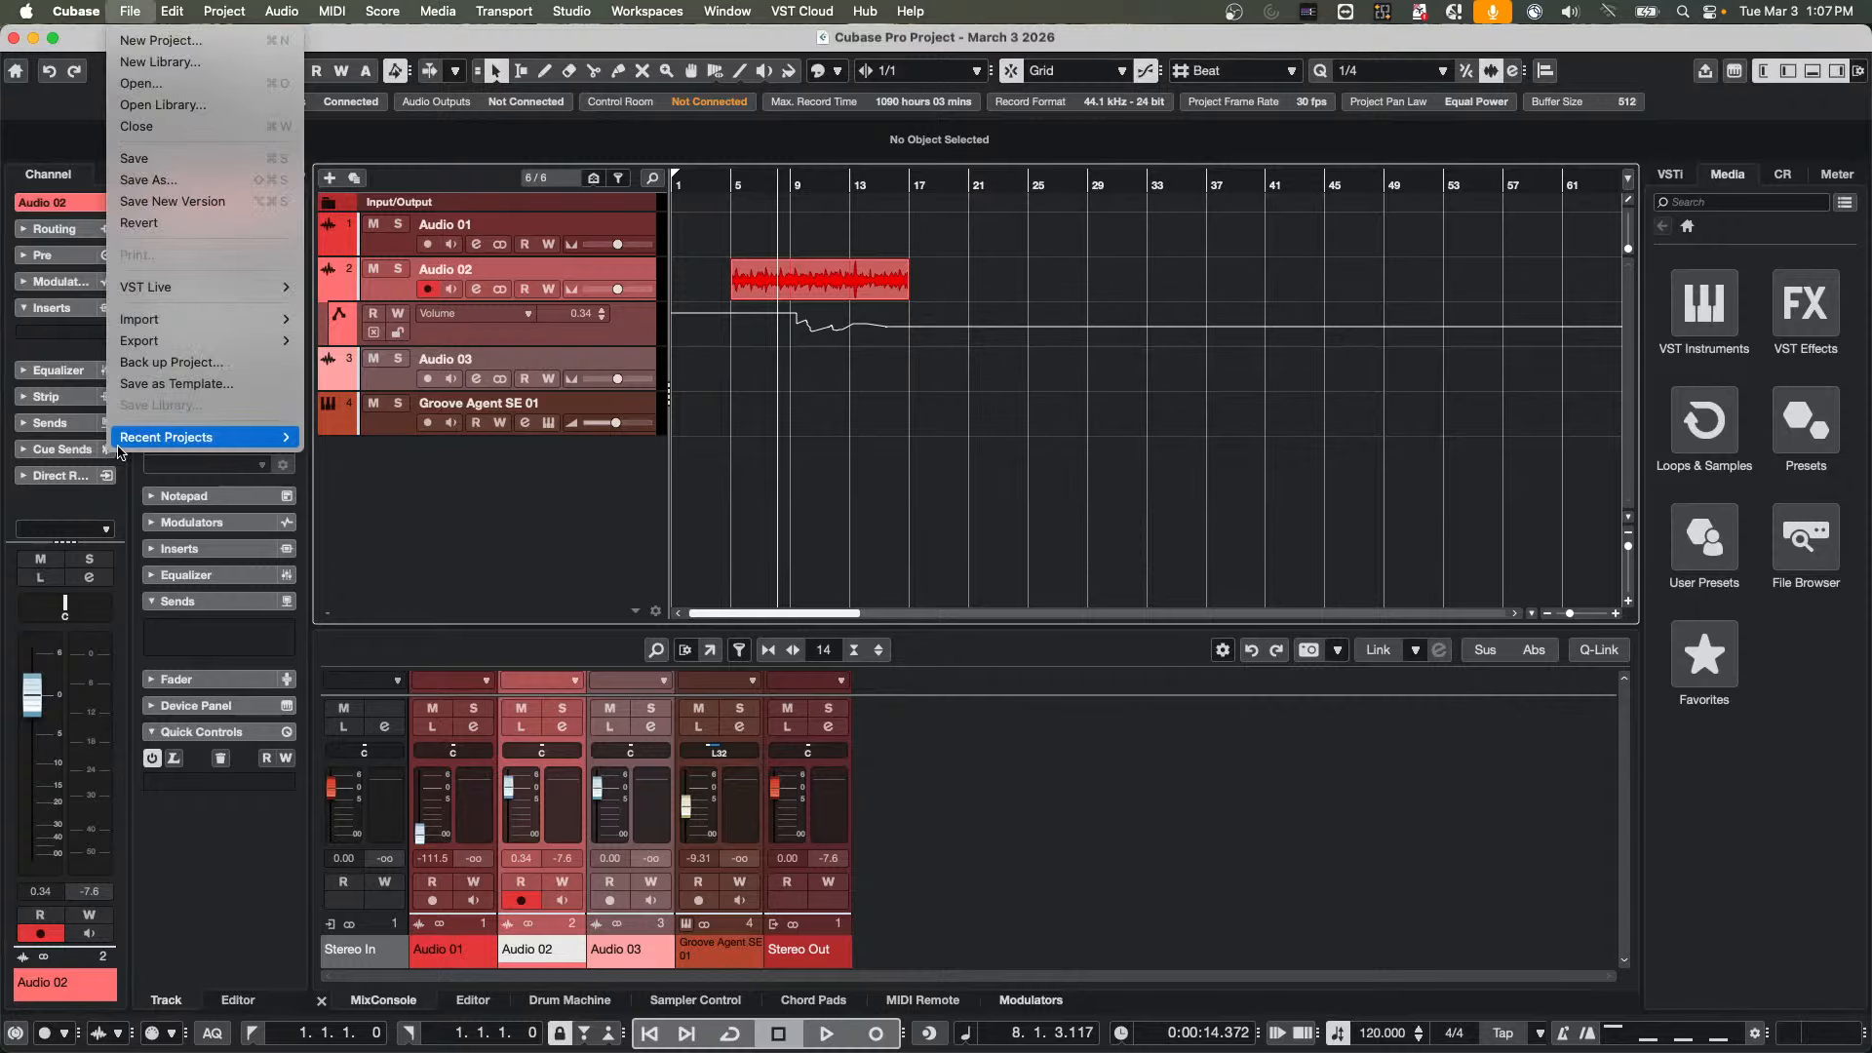
mouse_move(118, 447)
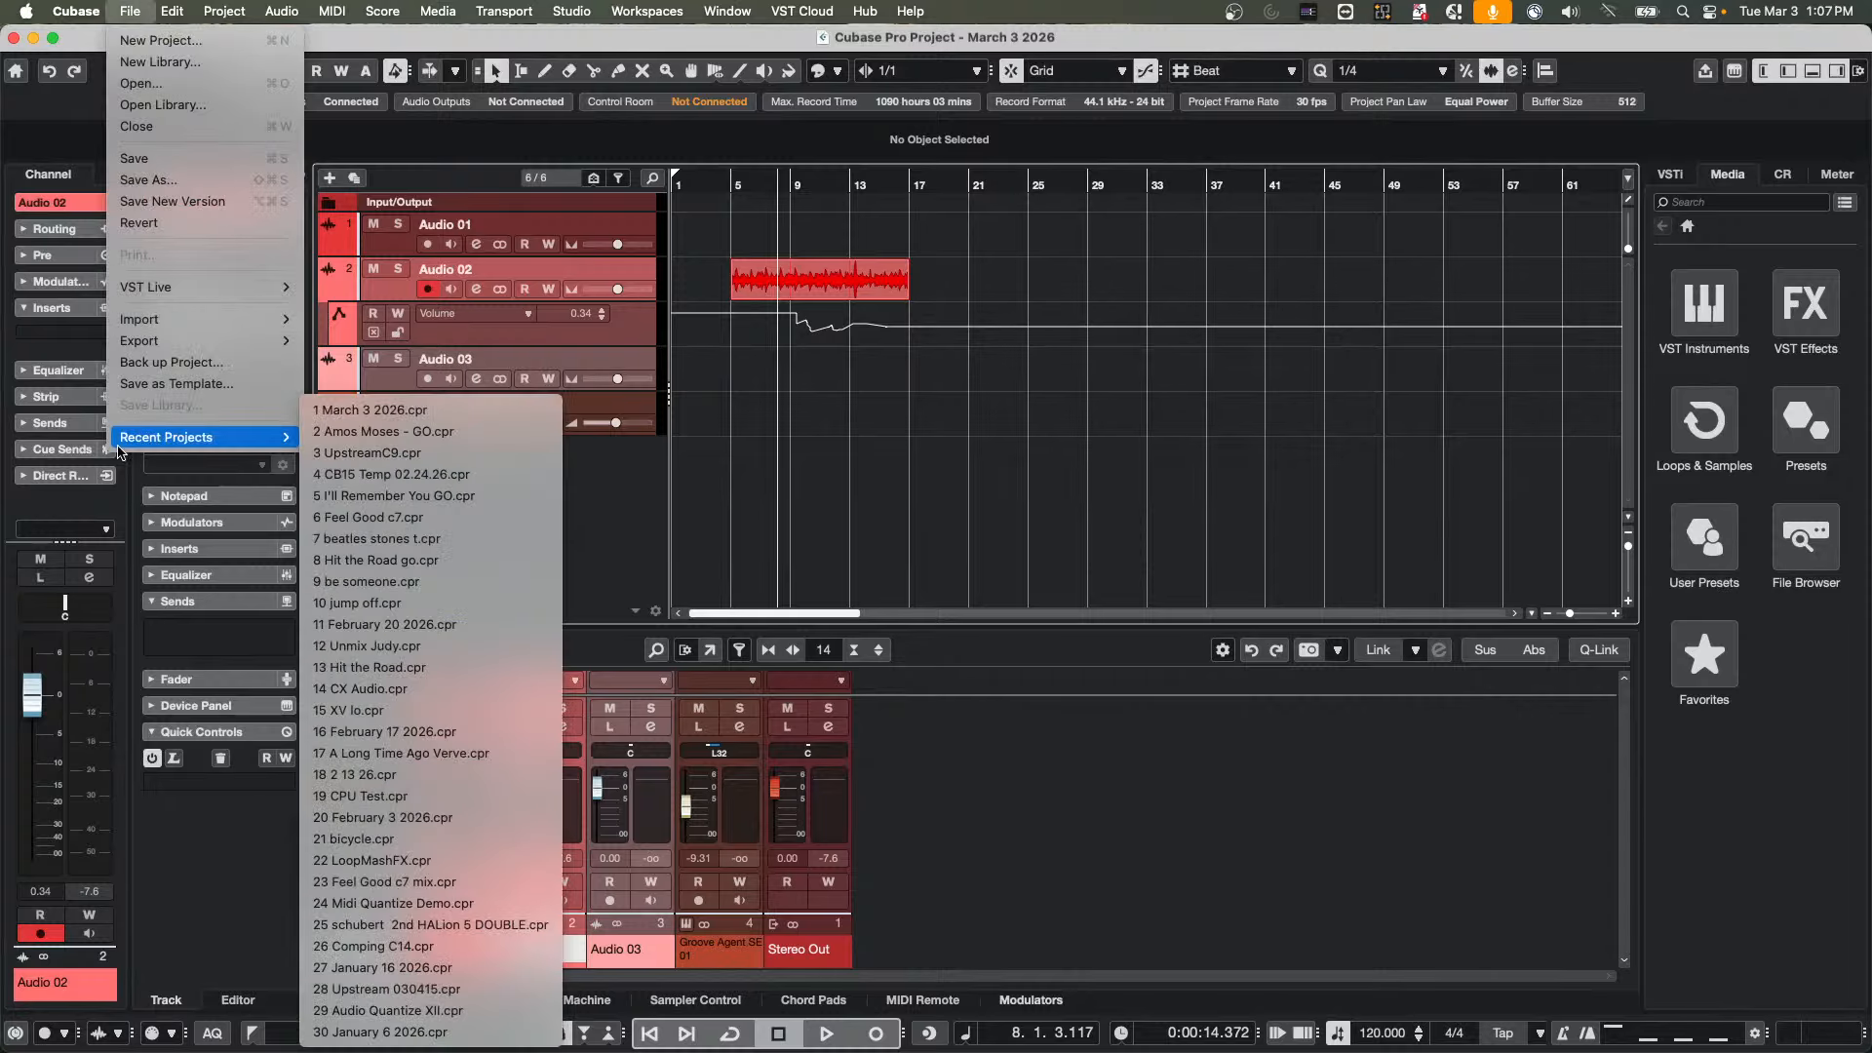
left_click(410, 537)
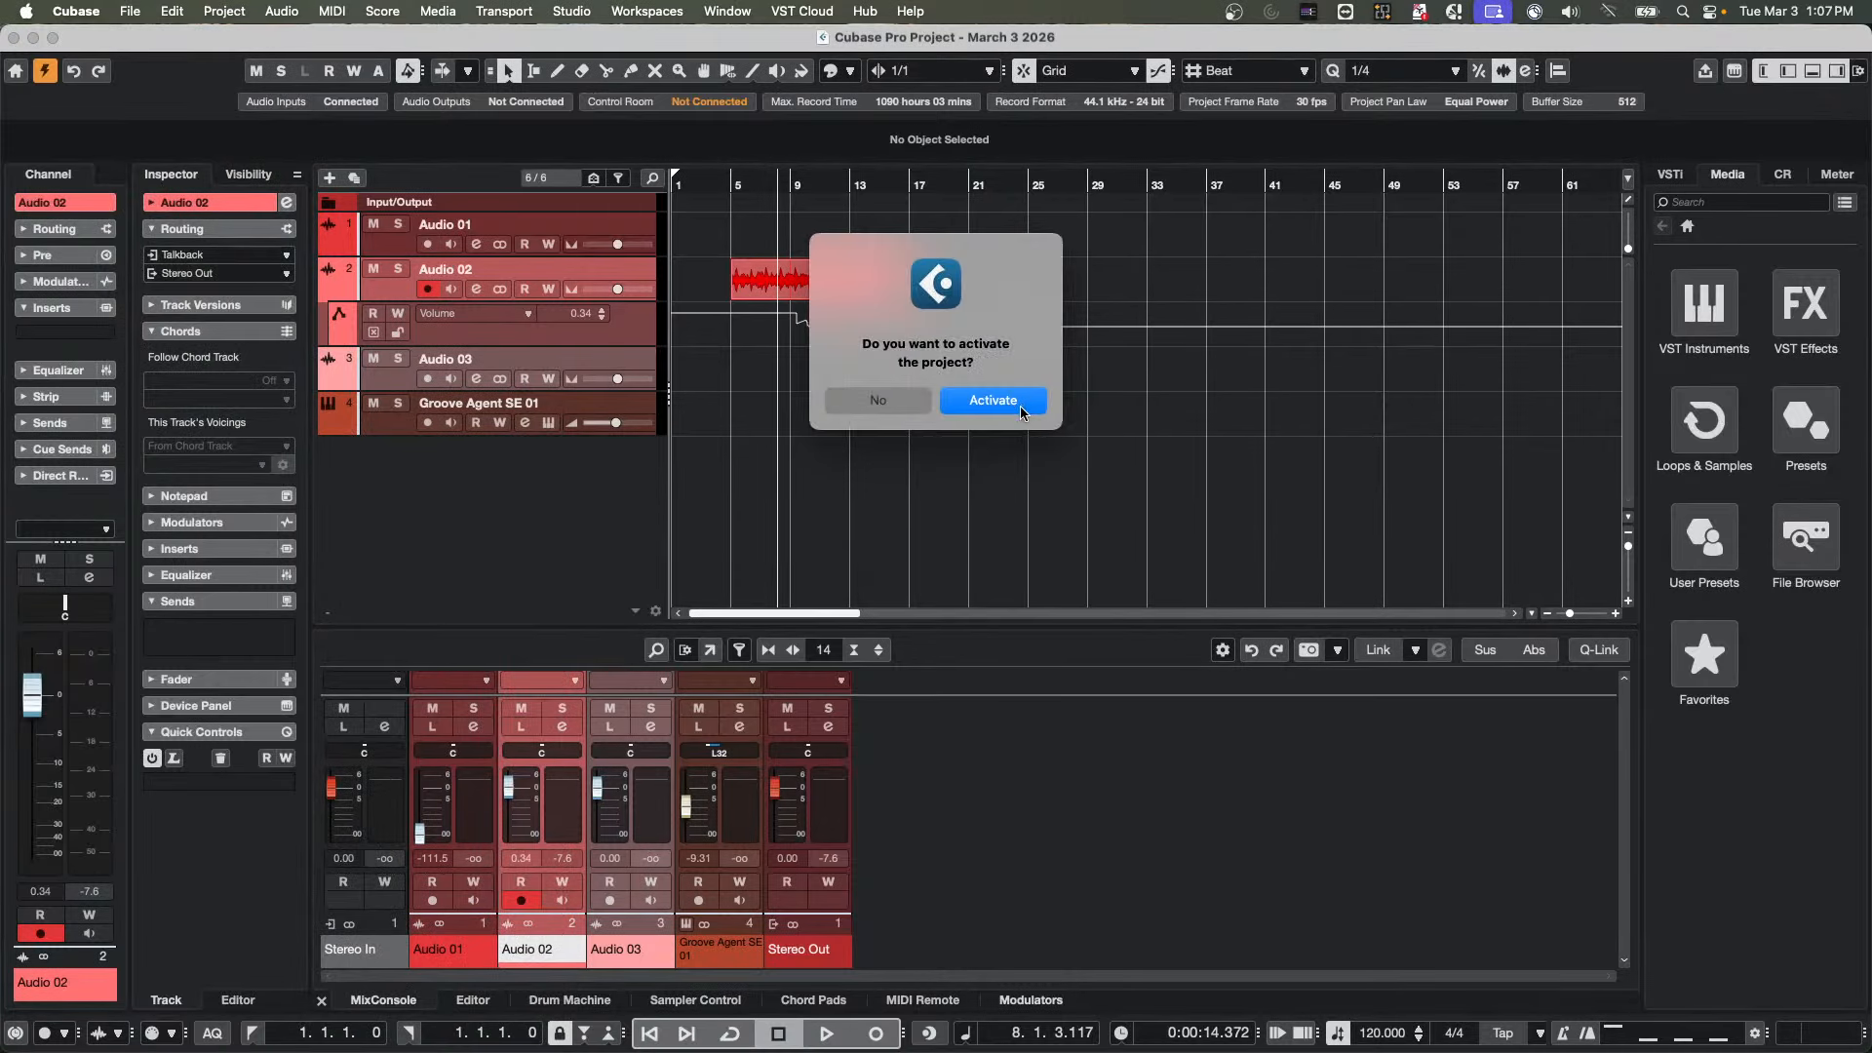
left_click(1009, 402)
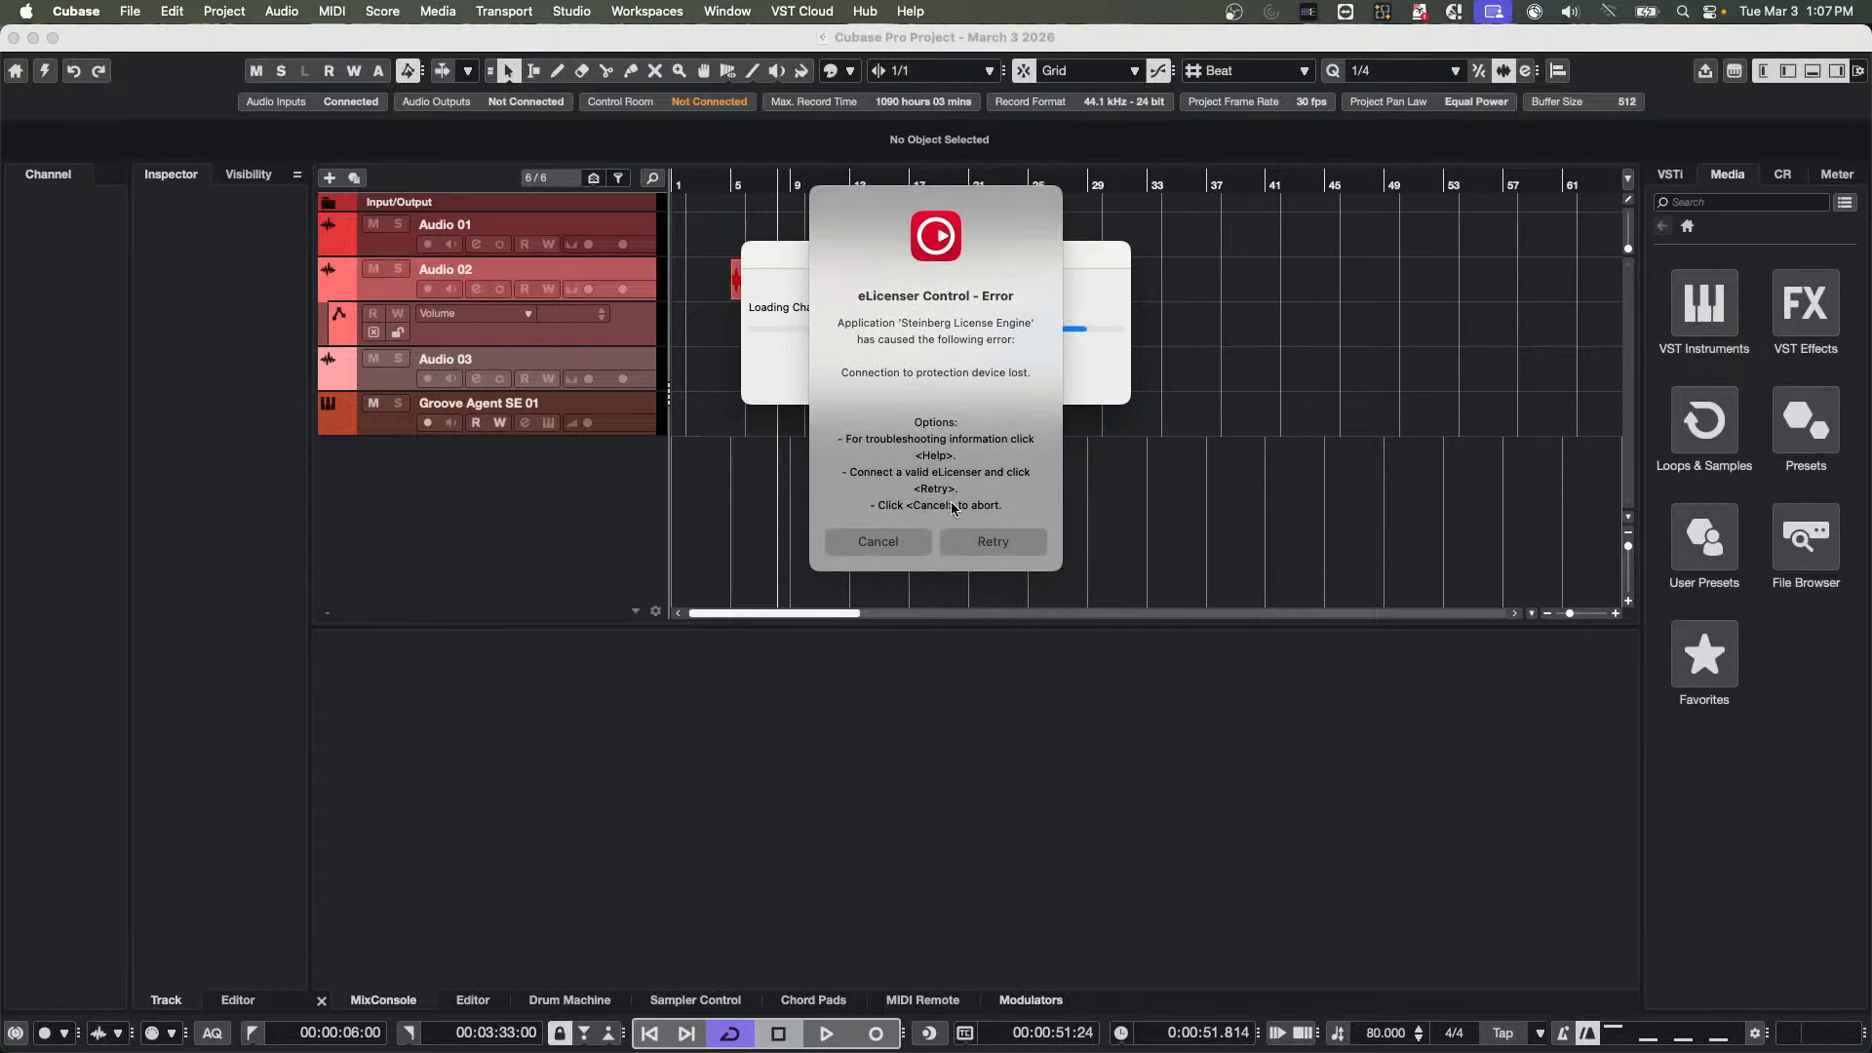
left_click(891, 538)
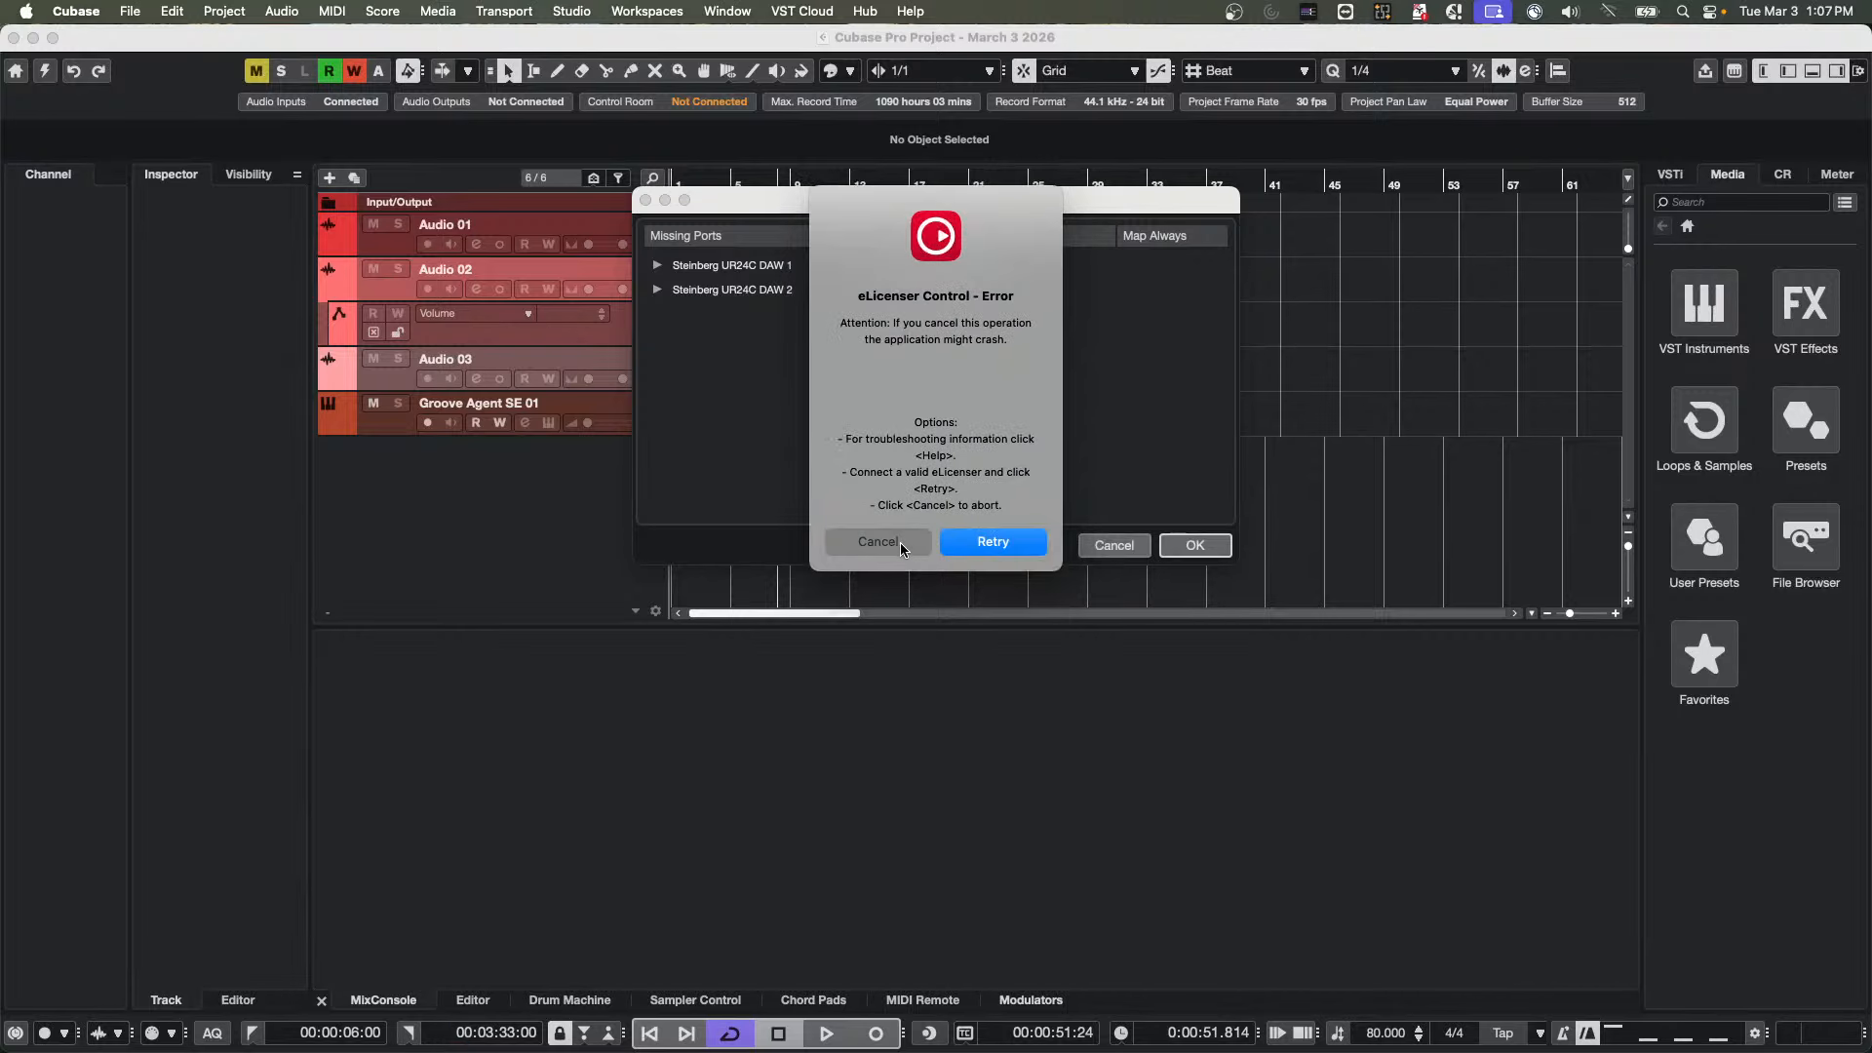
left_click(899, 542)
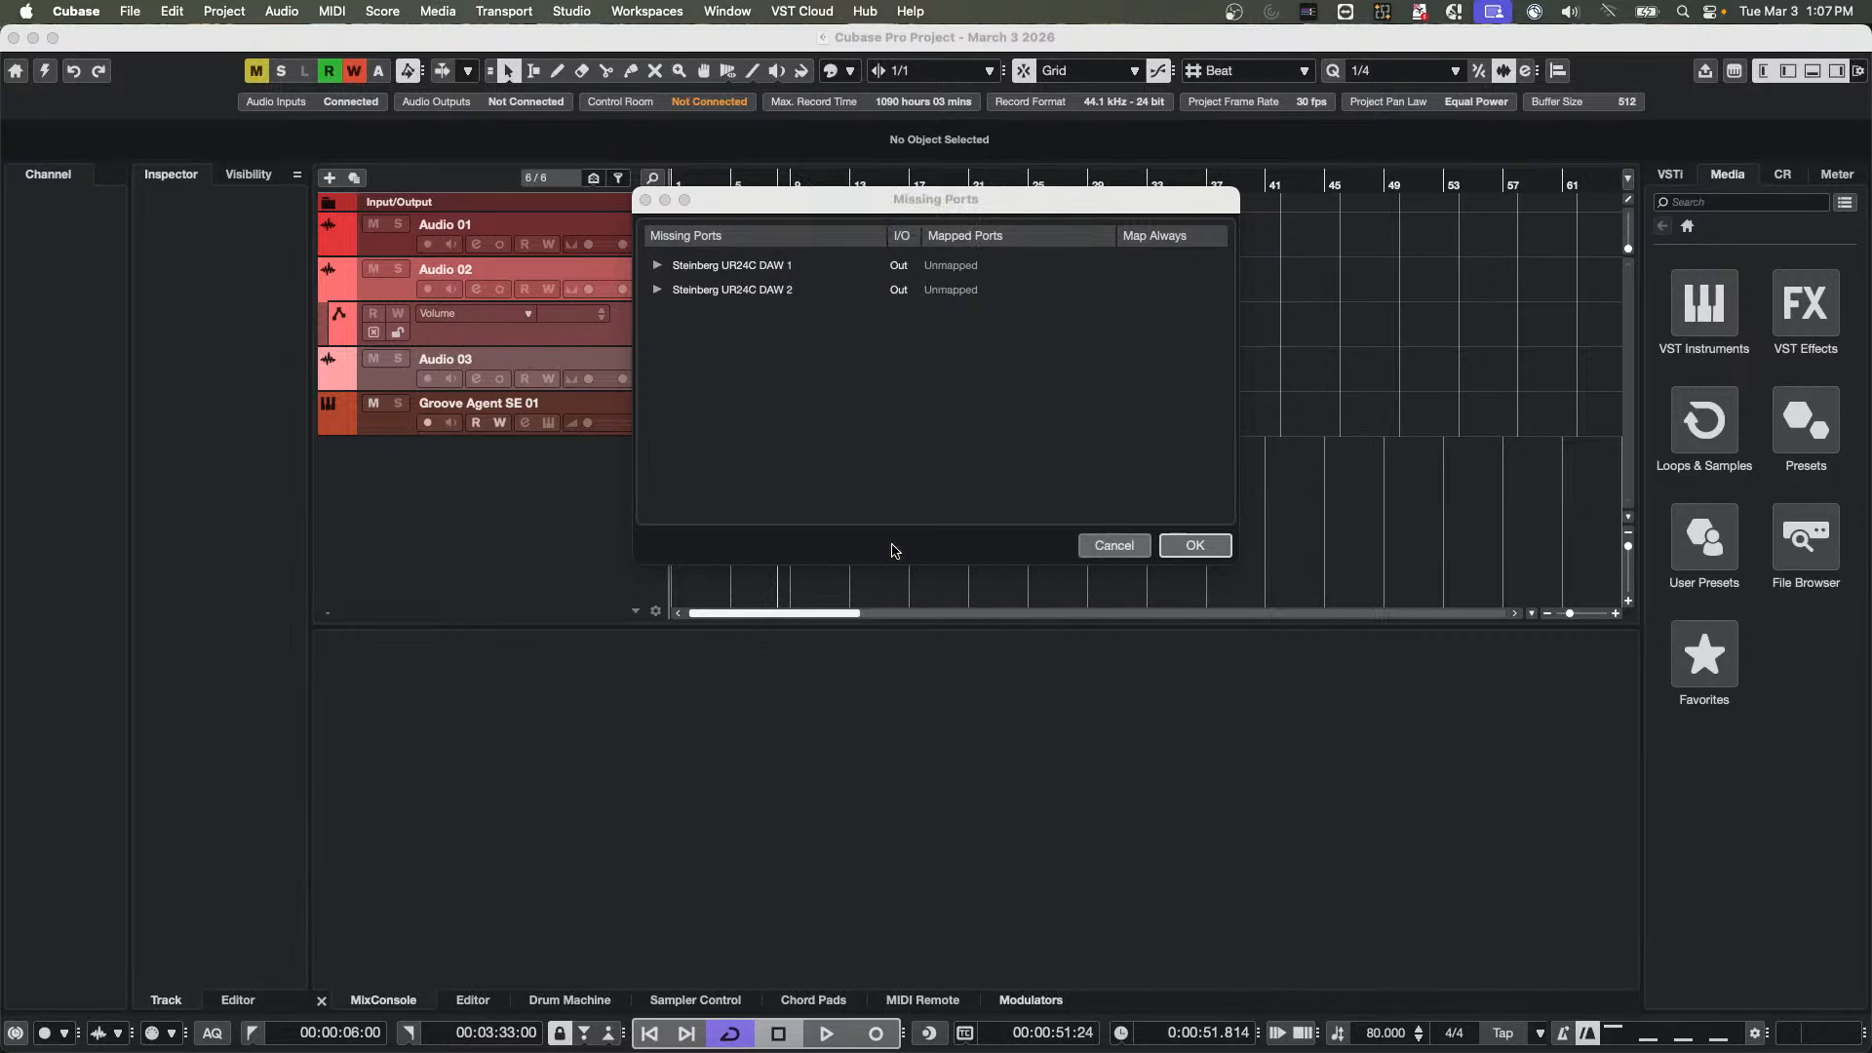
left_click(1217, 549)
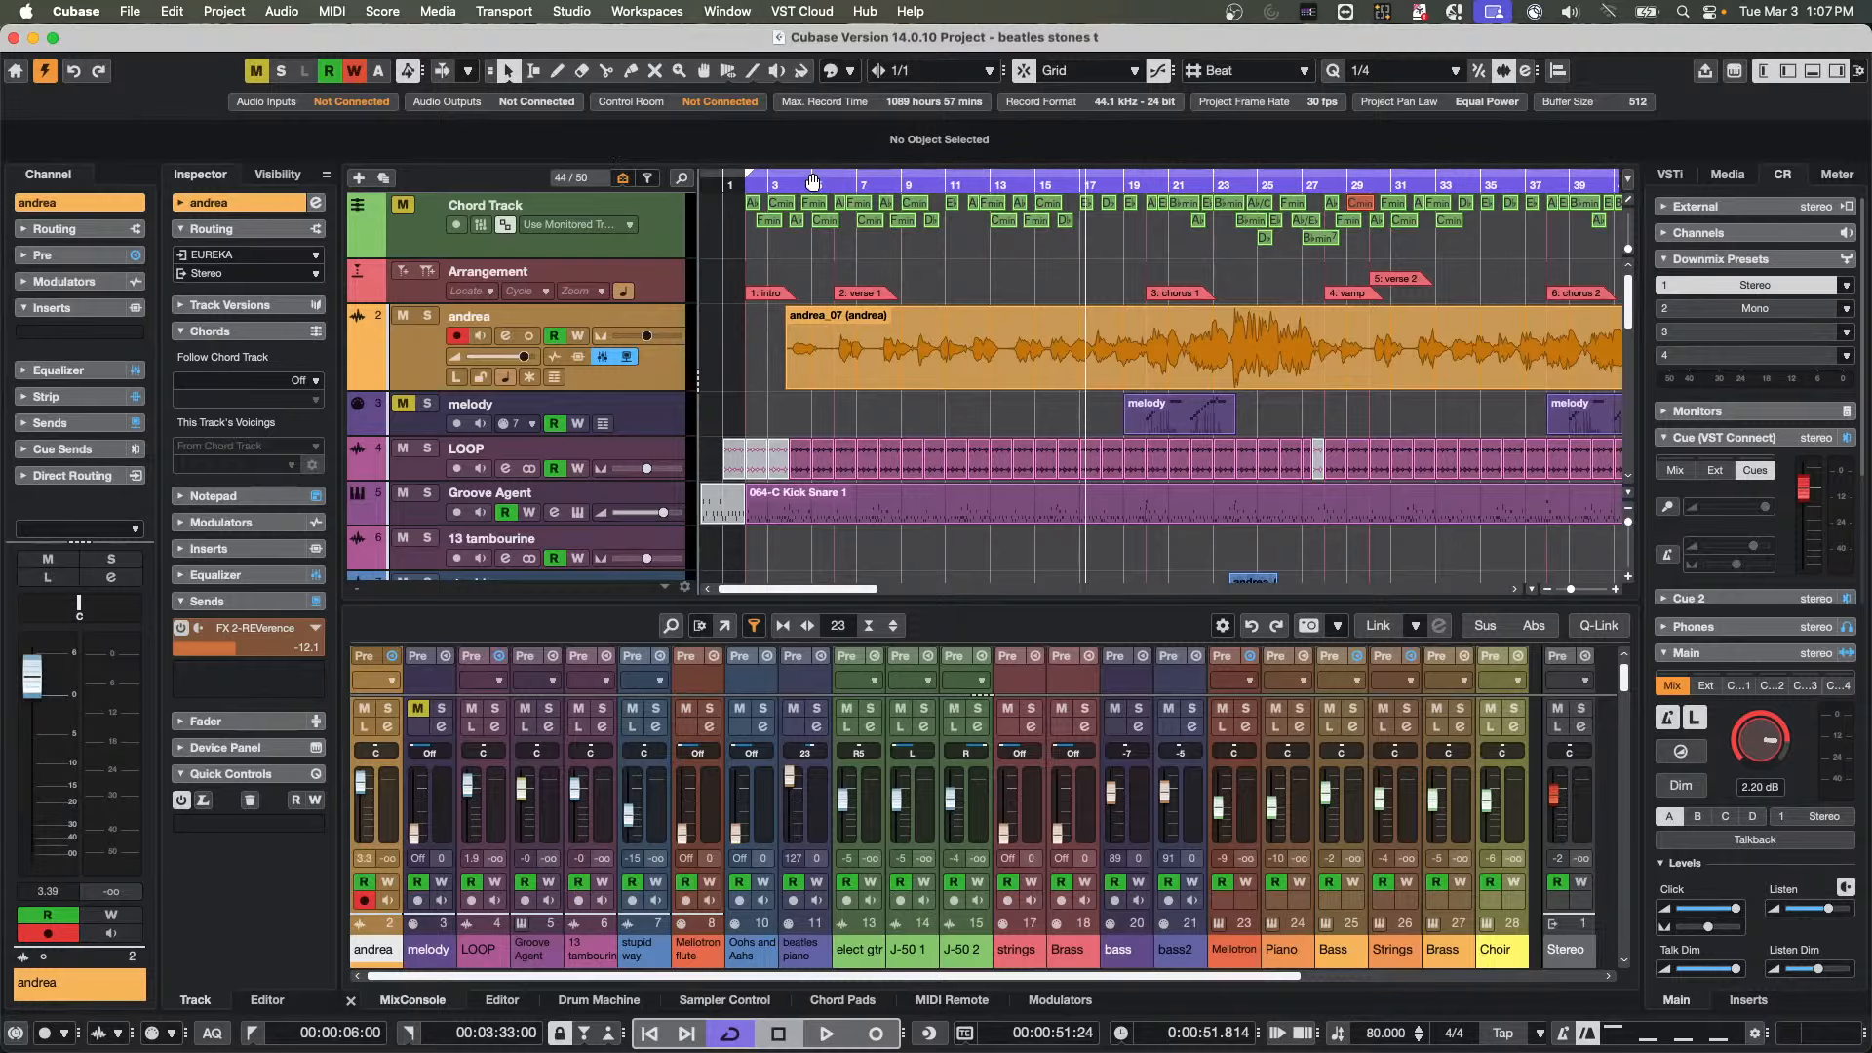
Return the playback cursor to the left locator, mute the audio track below the Arrangement track, and start playback
left_click_drag(805, 185, 769, 184)
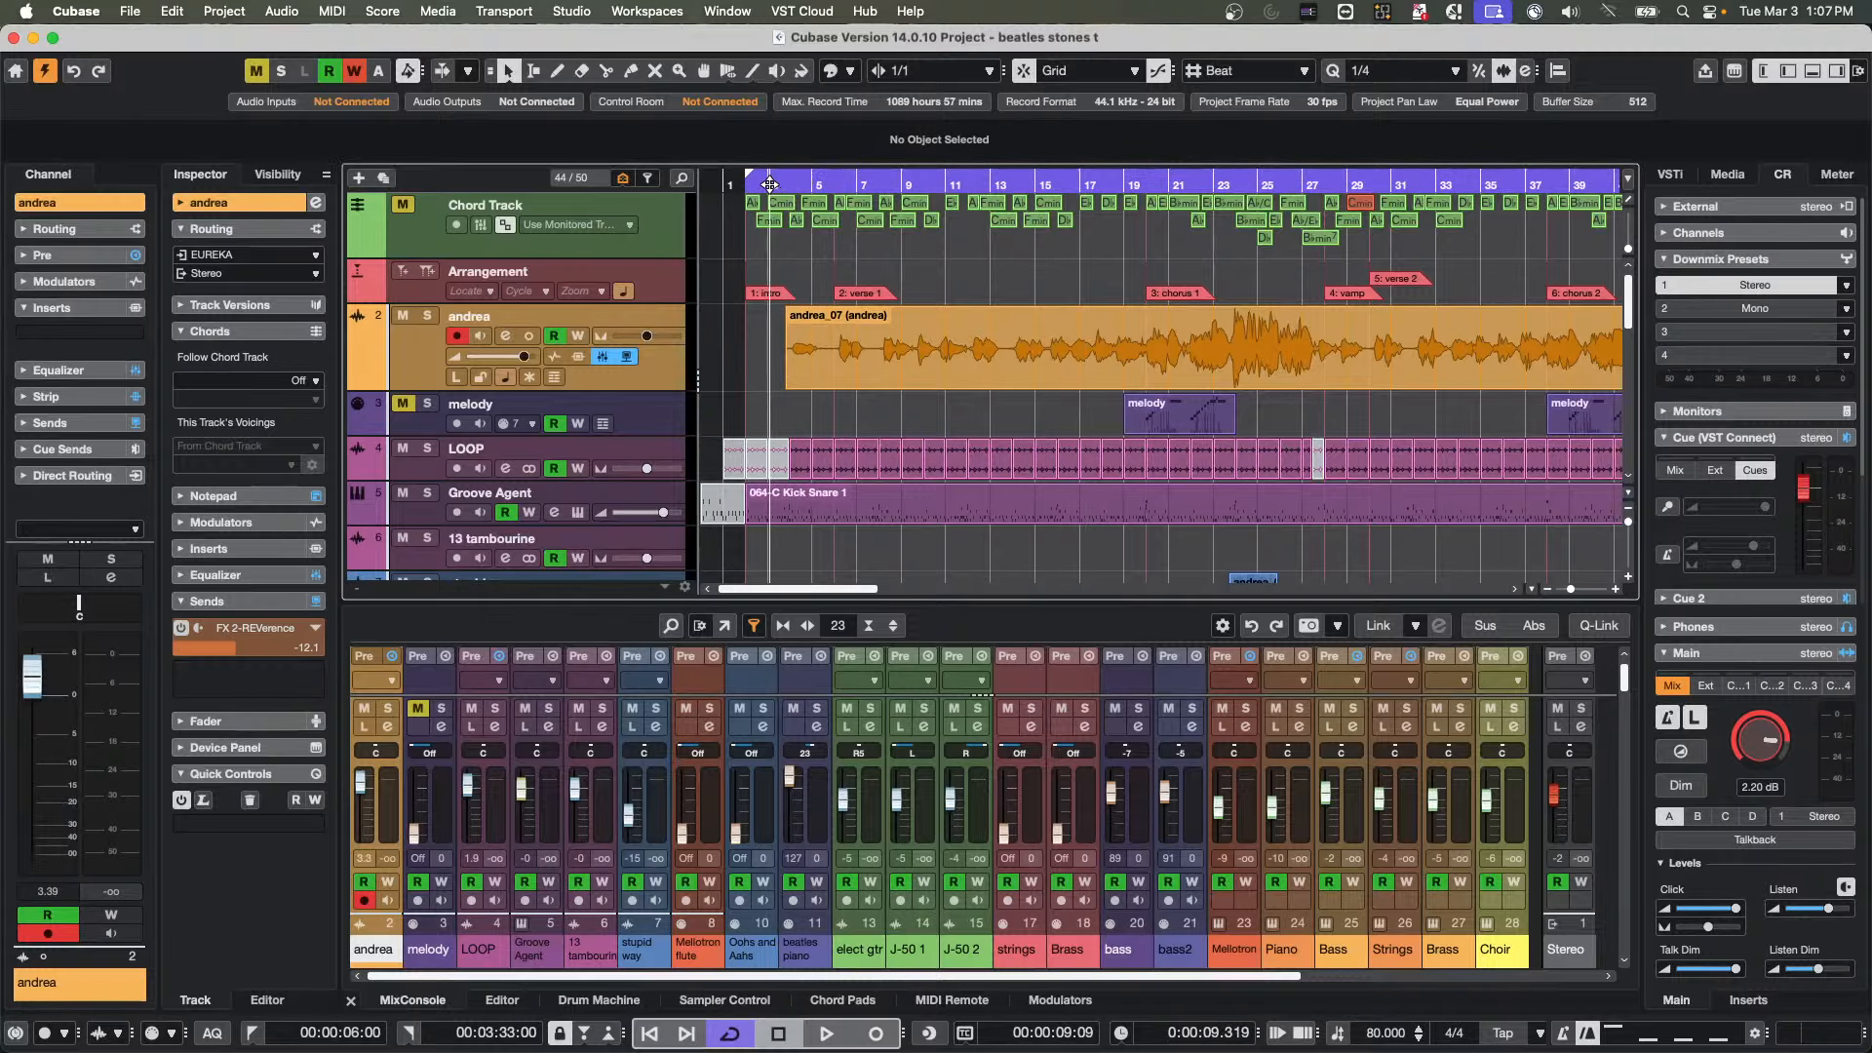
key("KP_1")
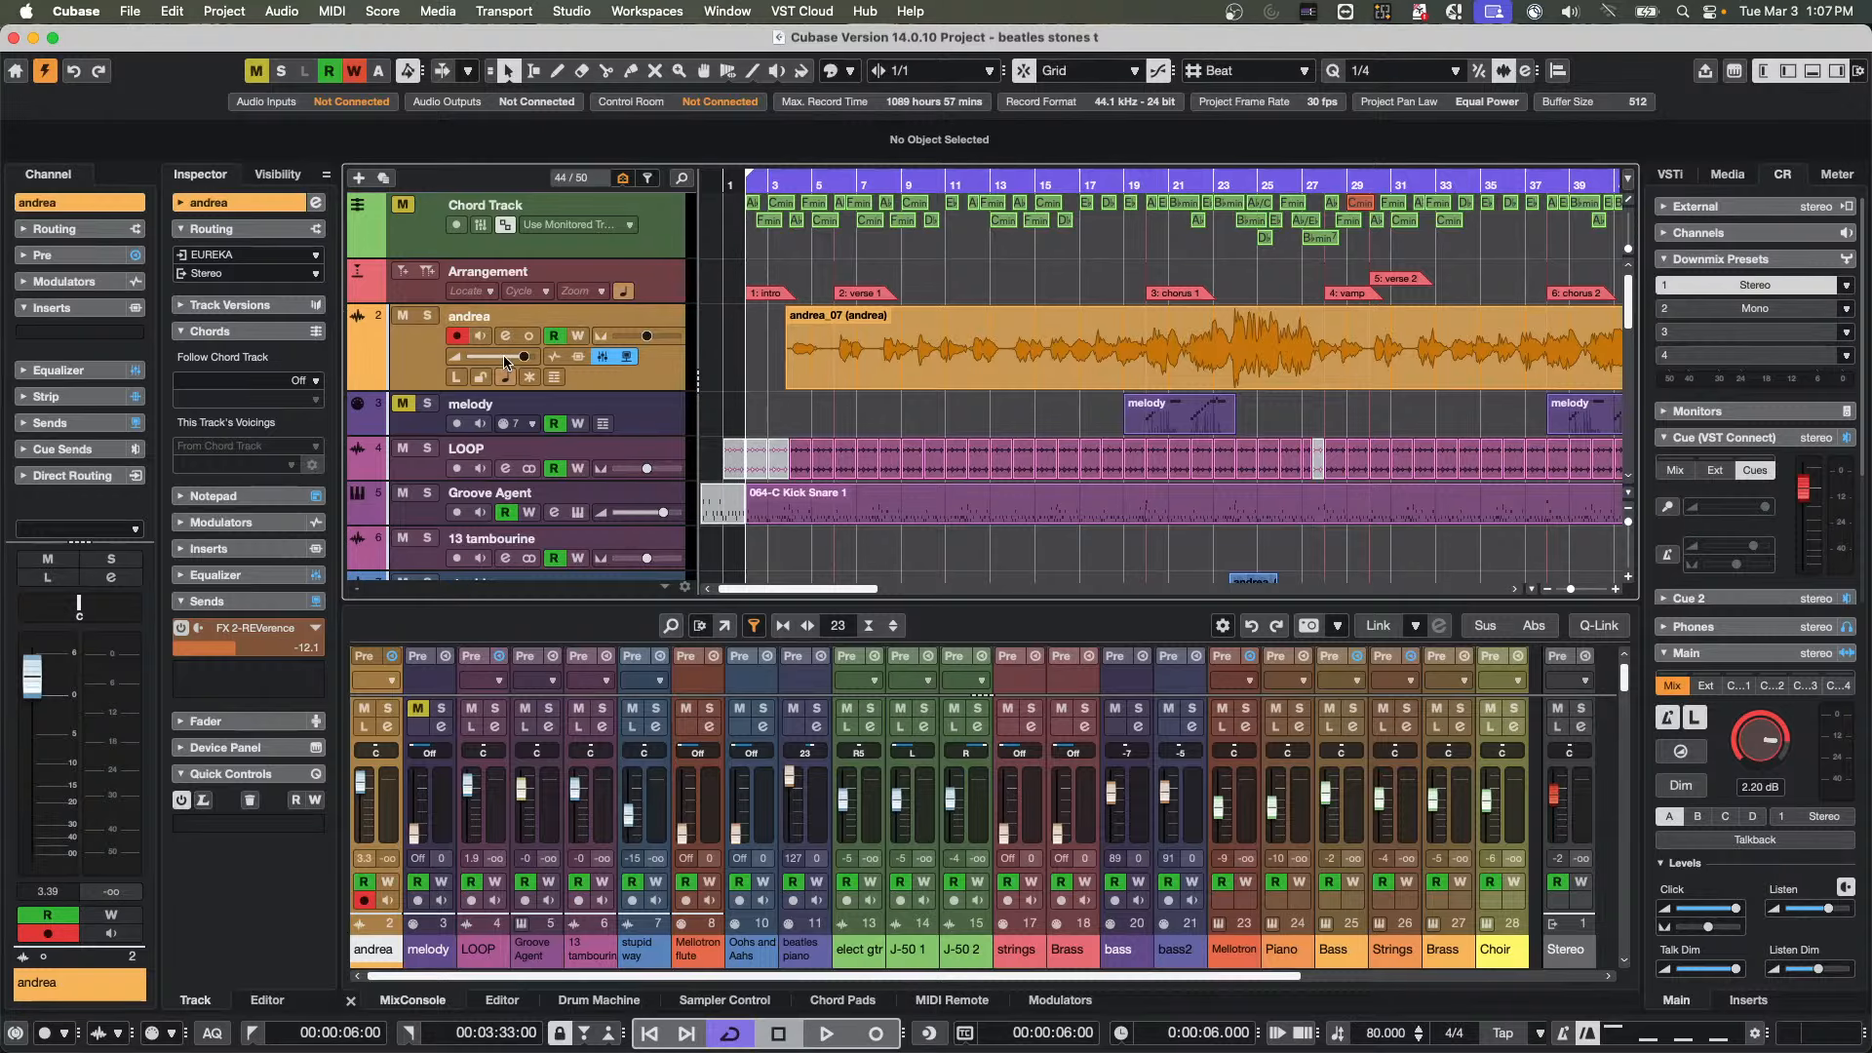
mouse_move(506, 362)
left_click(403, 315)
key("space")
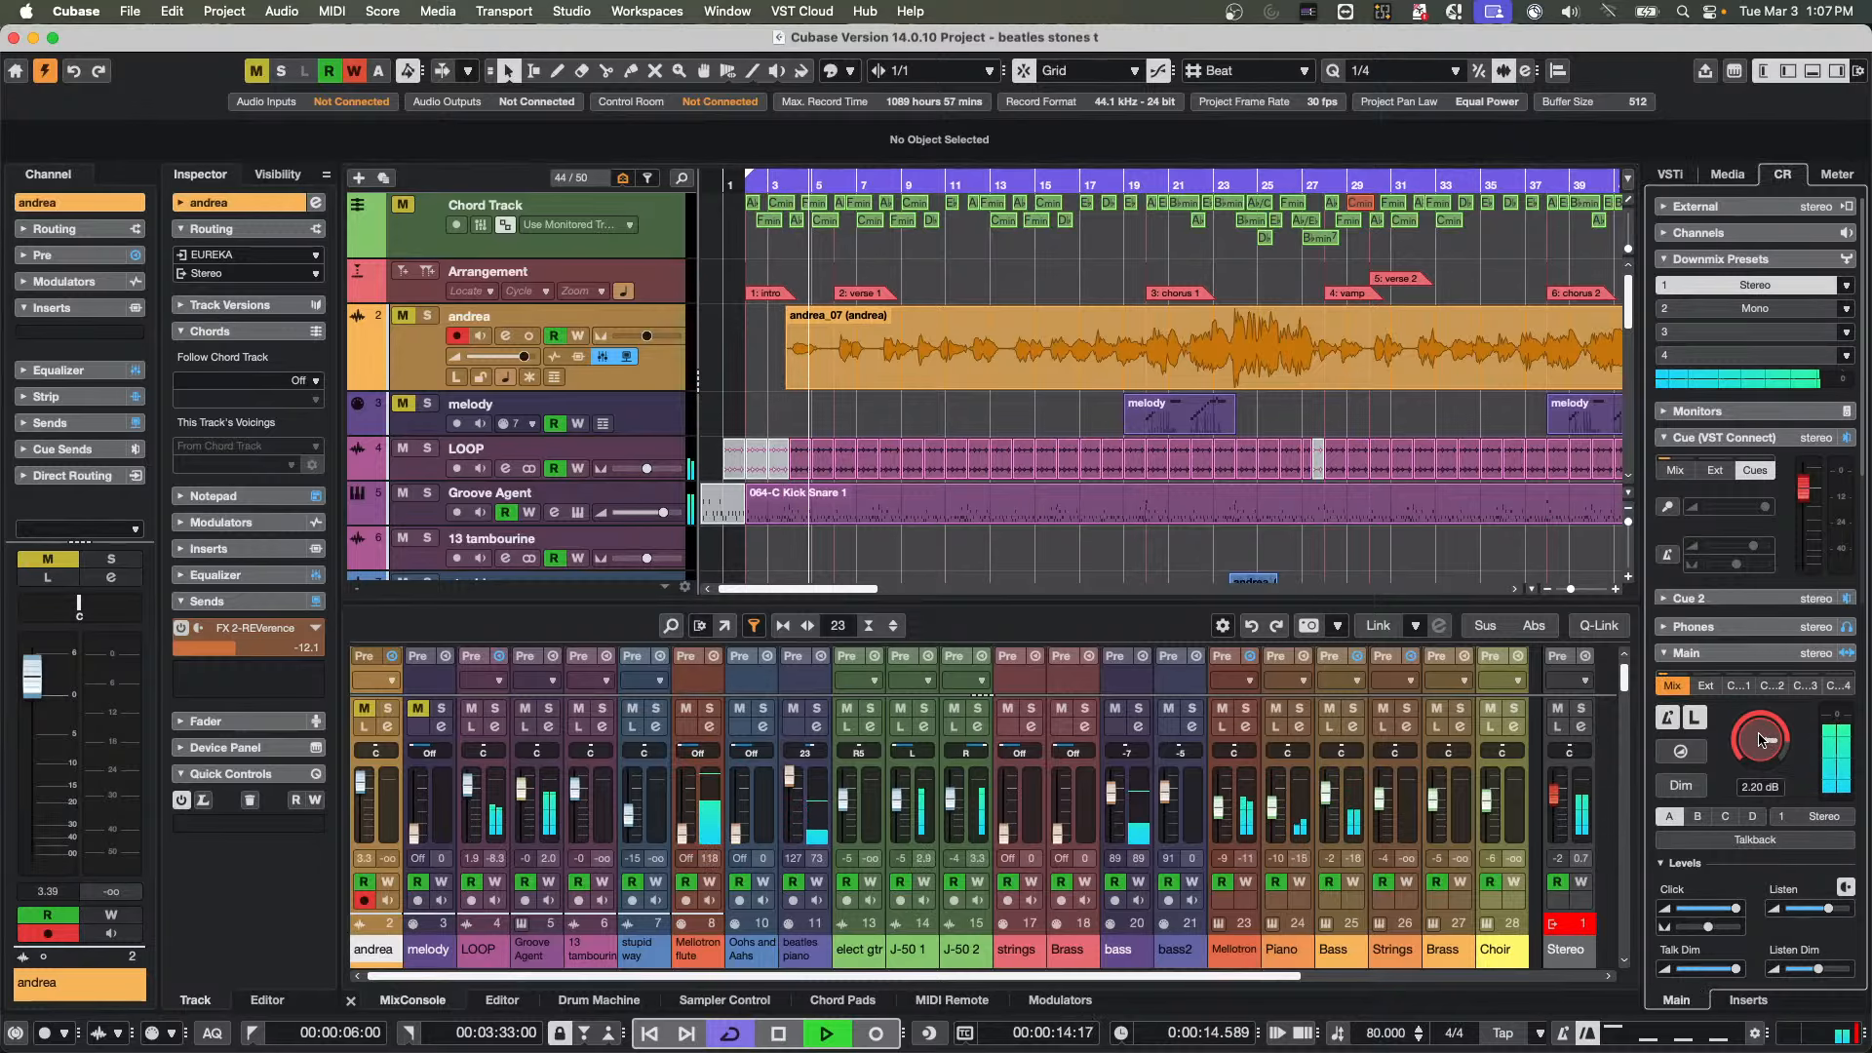
Examine the Audio System settings in Studio Setup, including the ASIO driver, and close the dialog
left_click(572, 10)
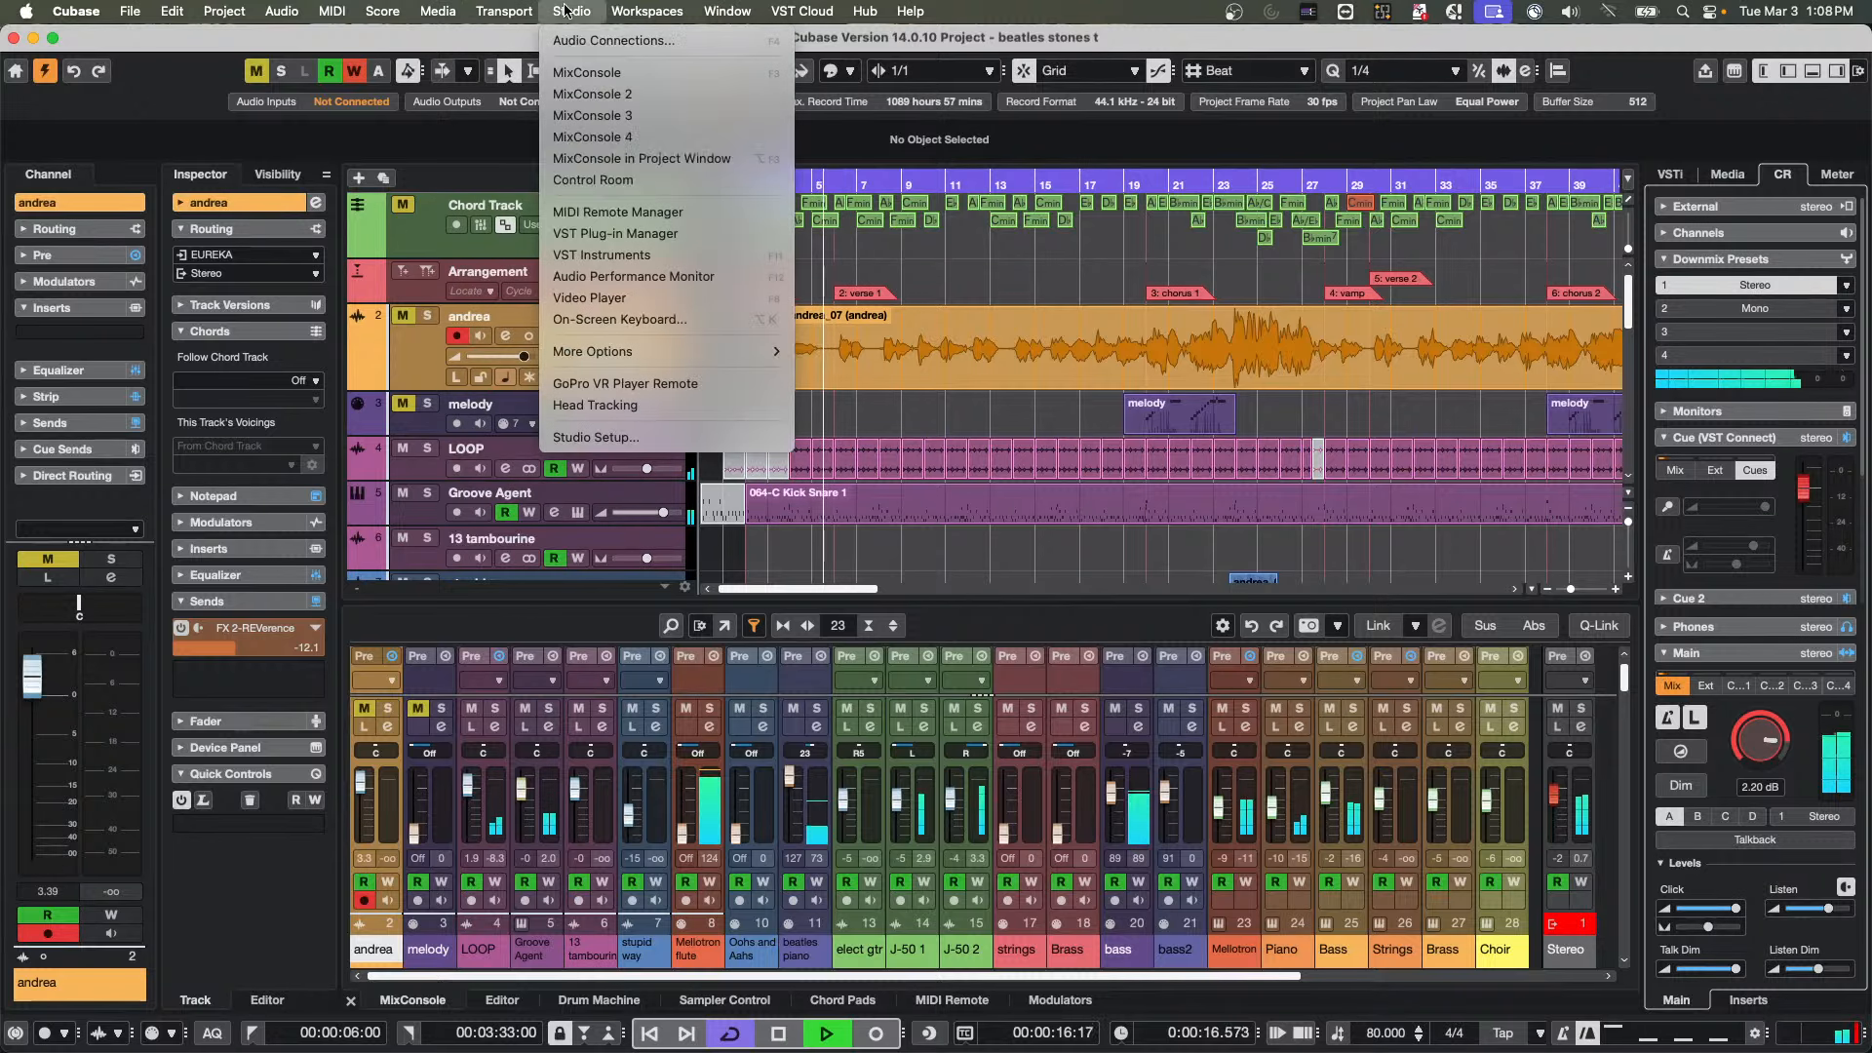
left_click(685, 435)
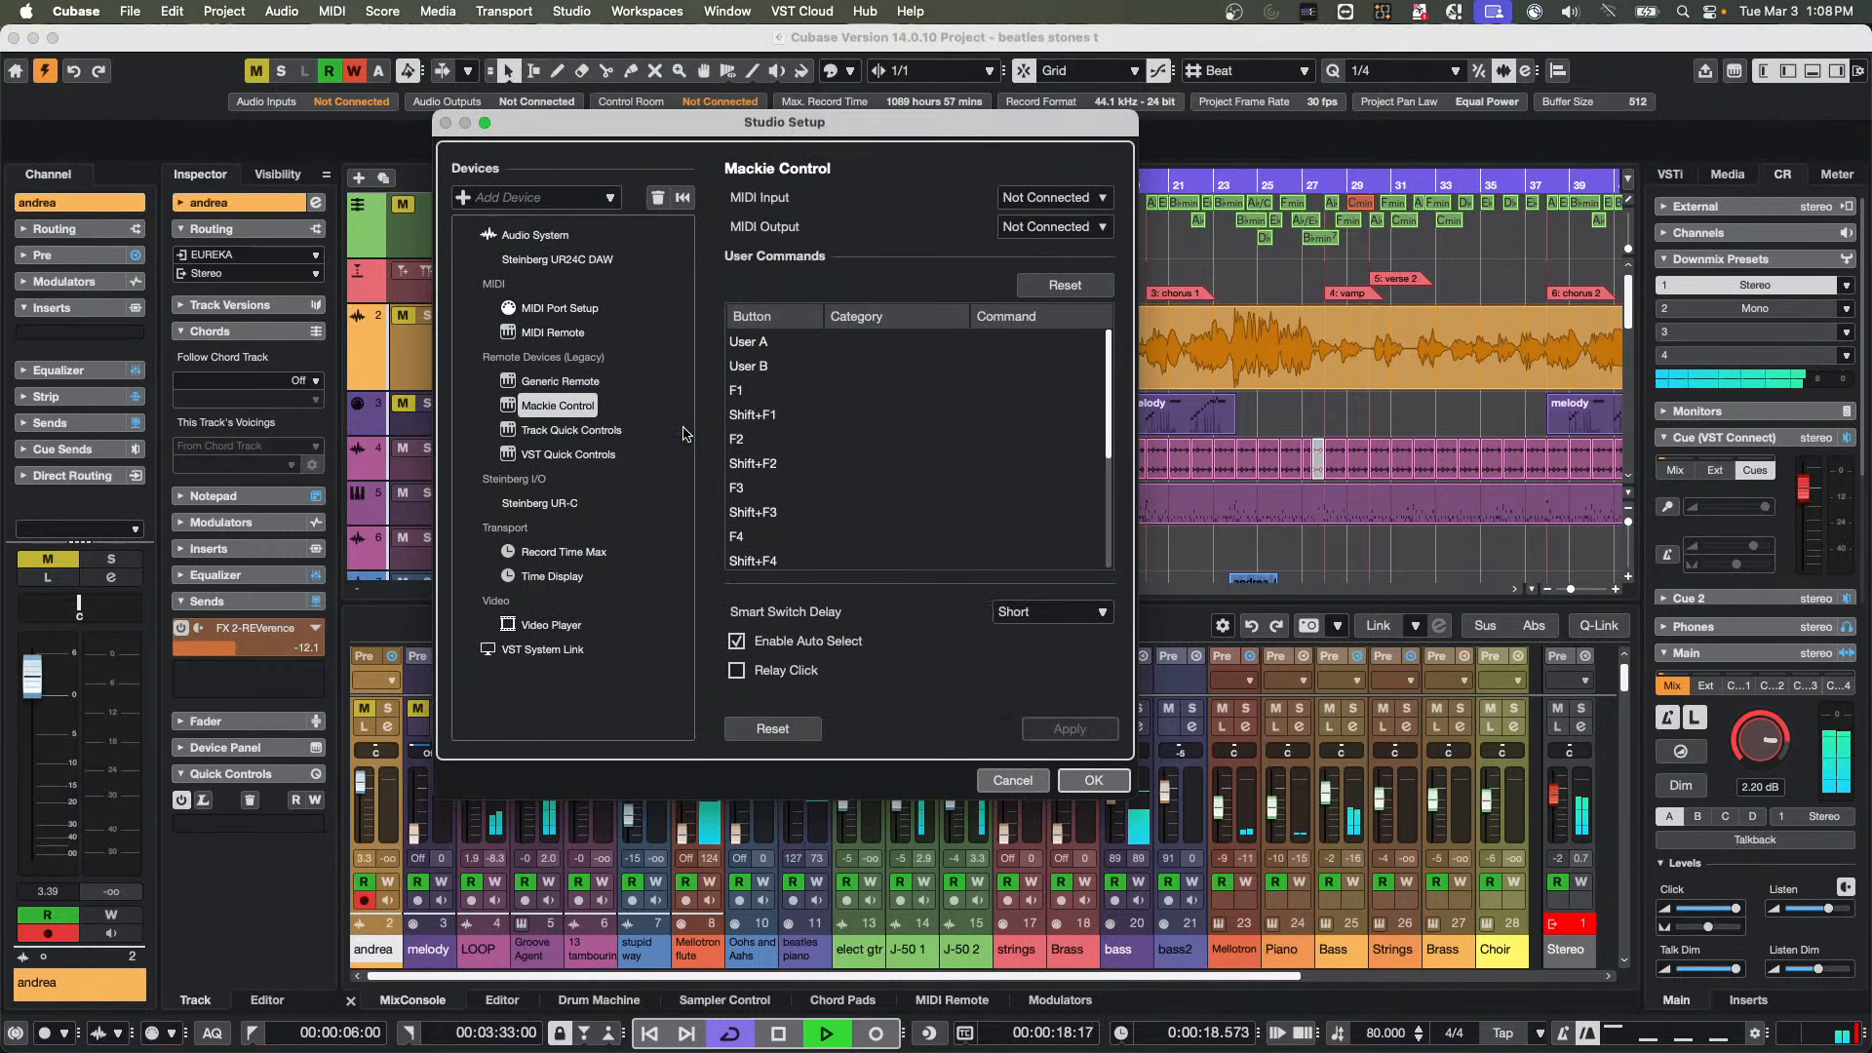
left_click(535, 235)
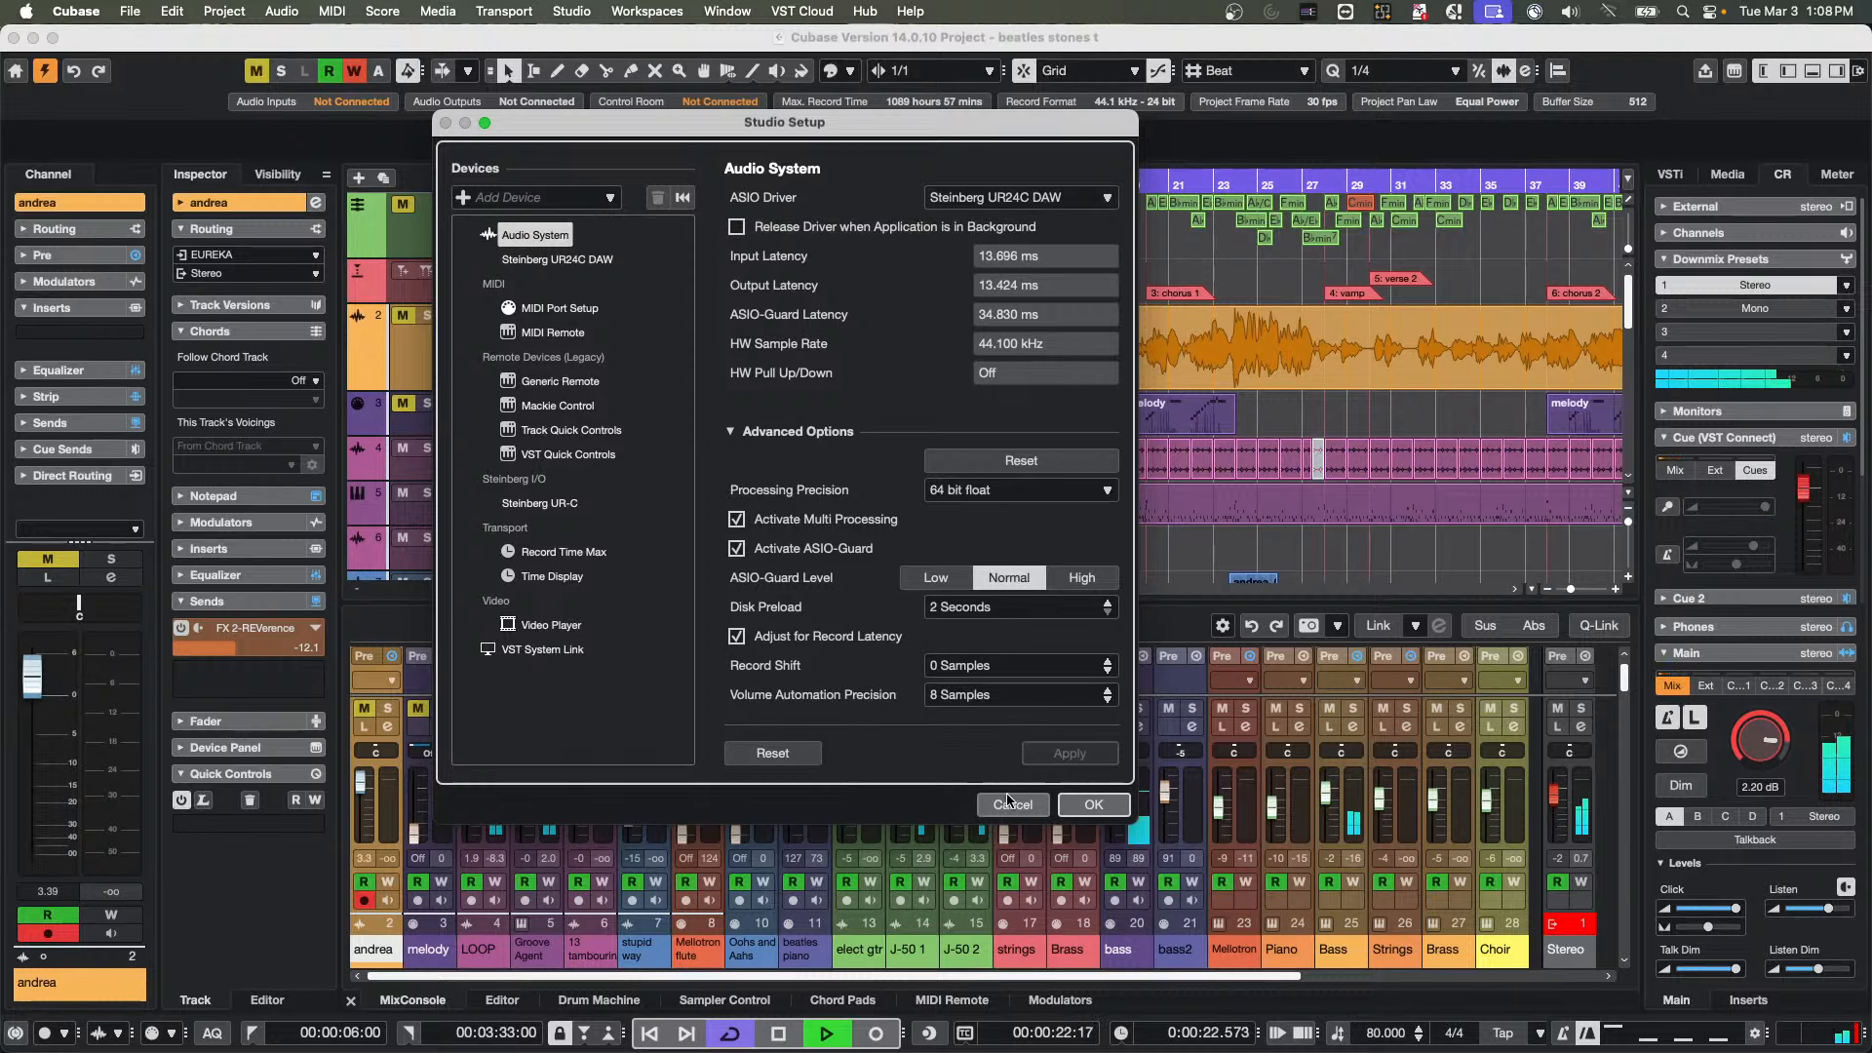
left_click(1076, 807)
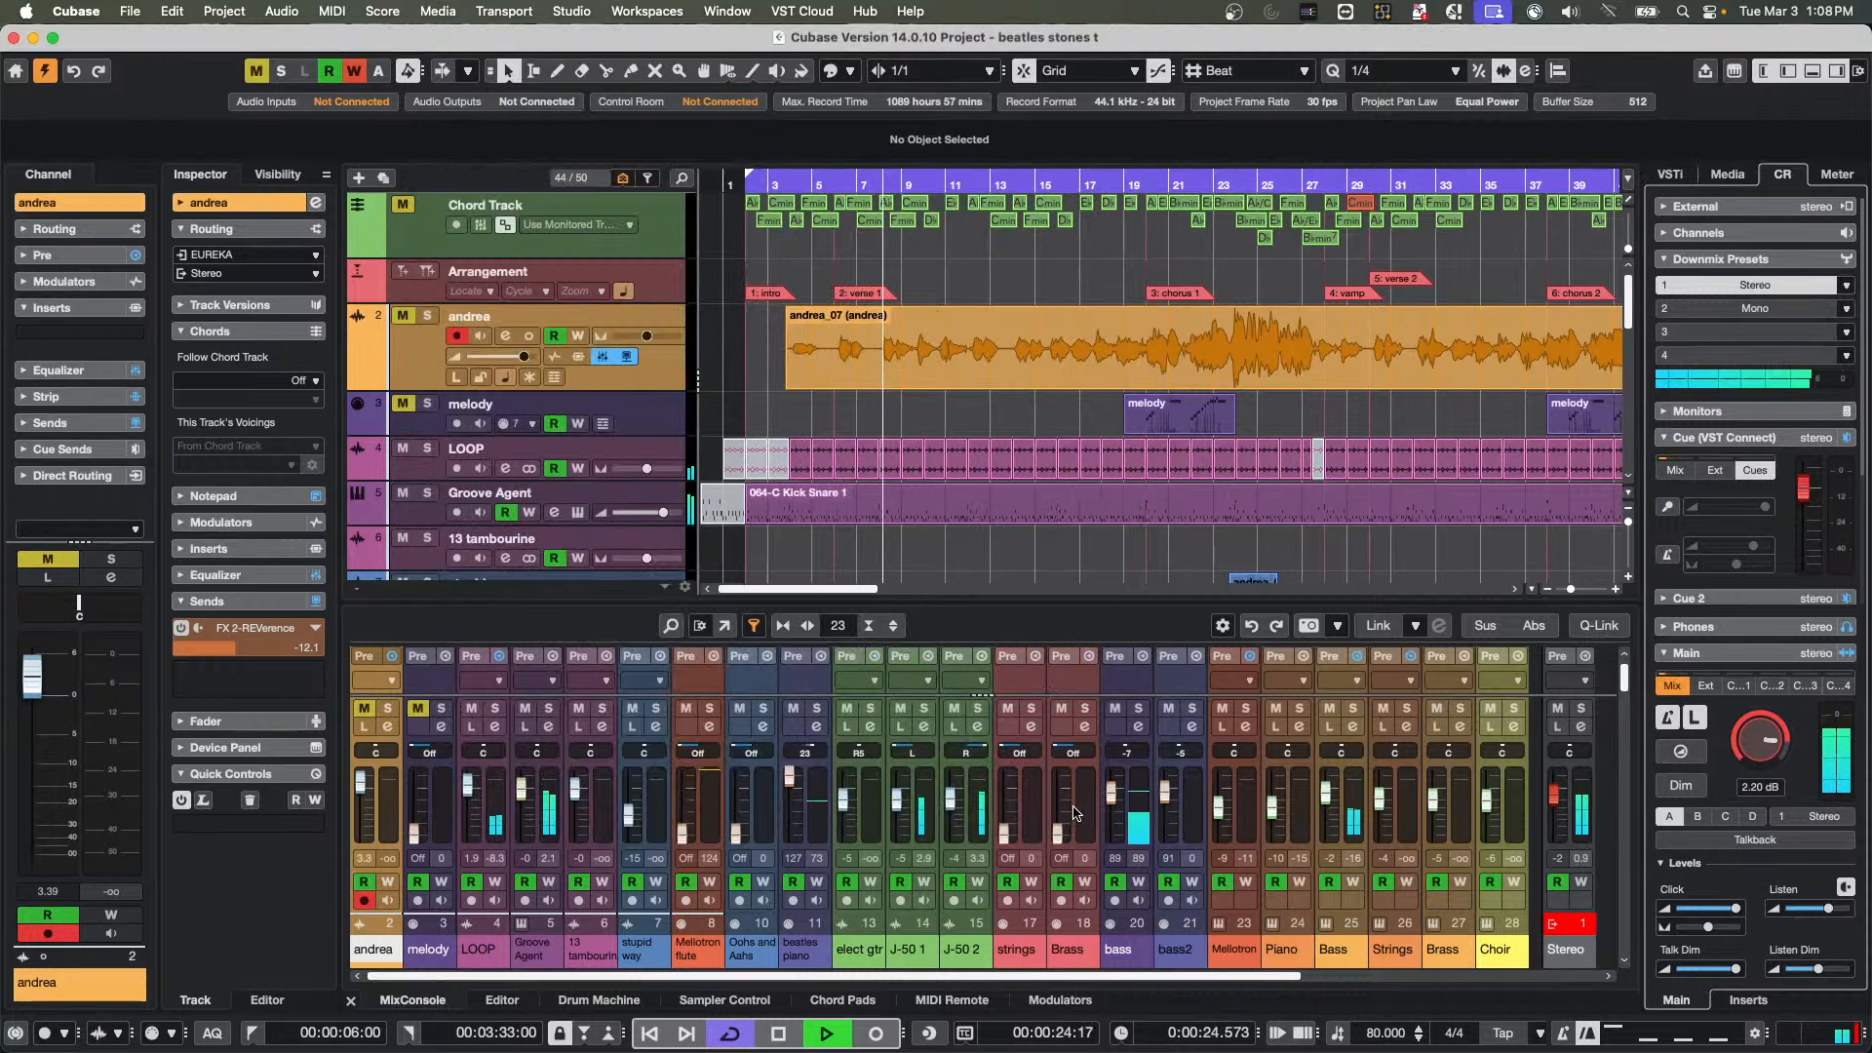
Assign Steinberg UR24C DAW to the HS 7 monitor in the Control Room connections and lower the Control Room level to -2.76 dB
key("F4")
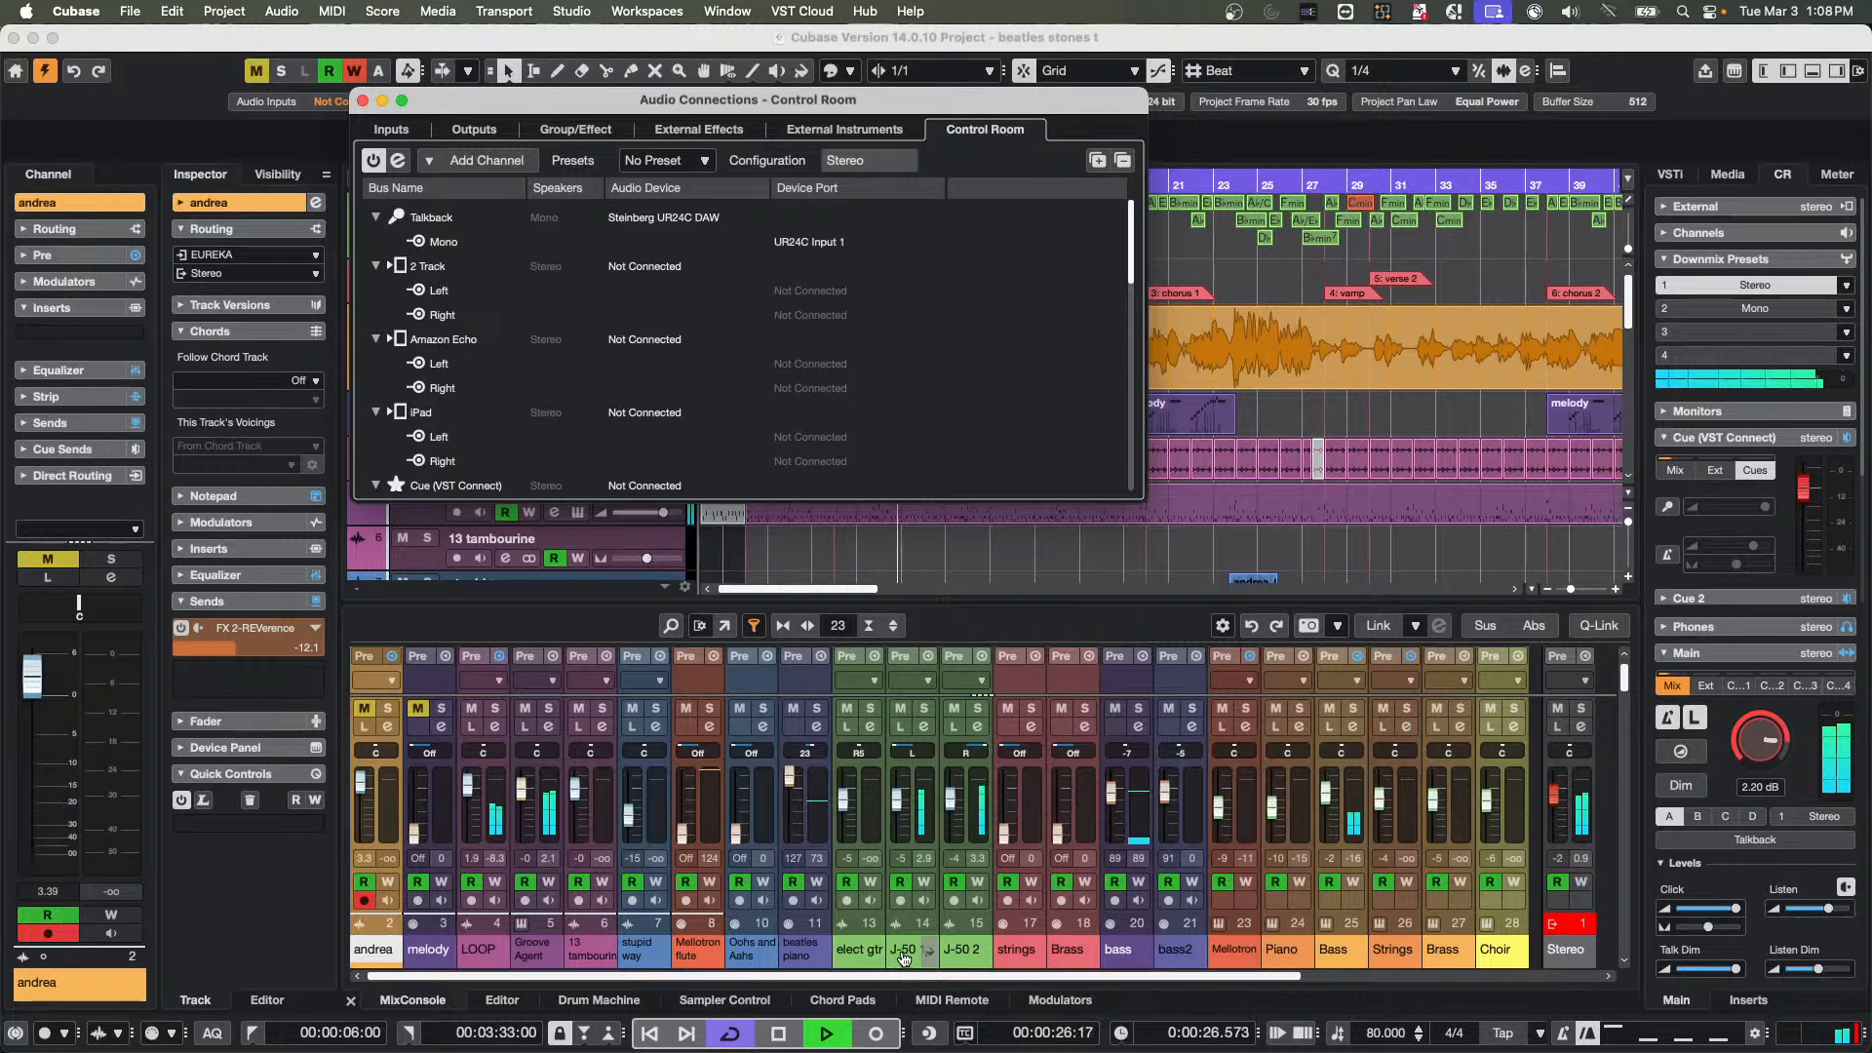
scroll(934, 396, "down", 5)
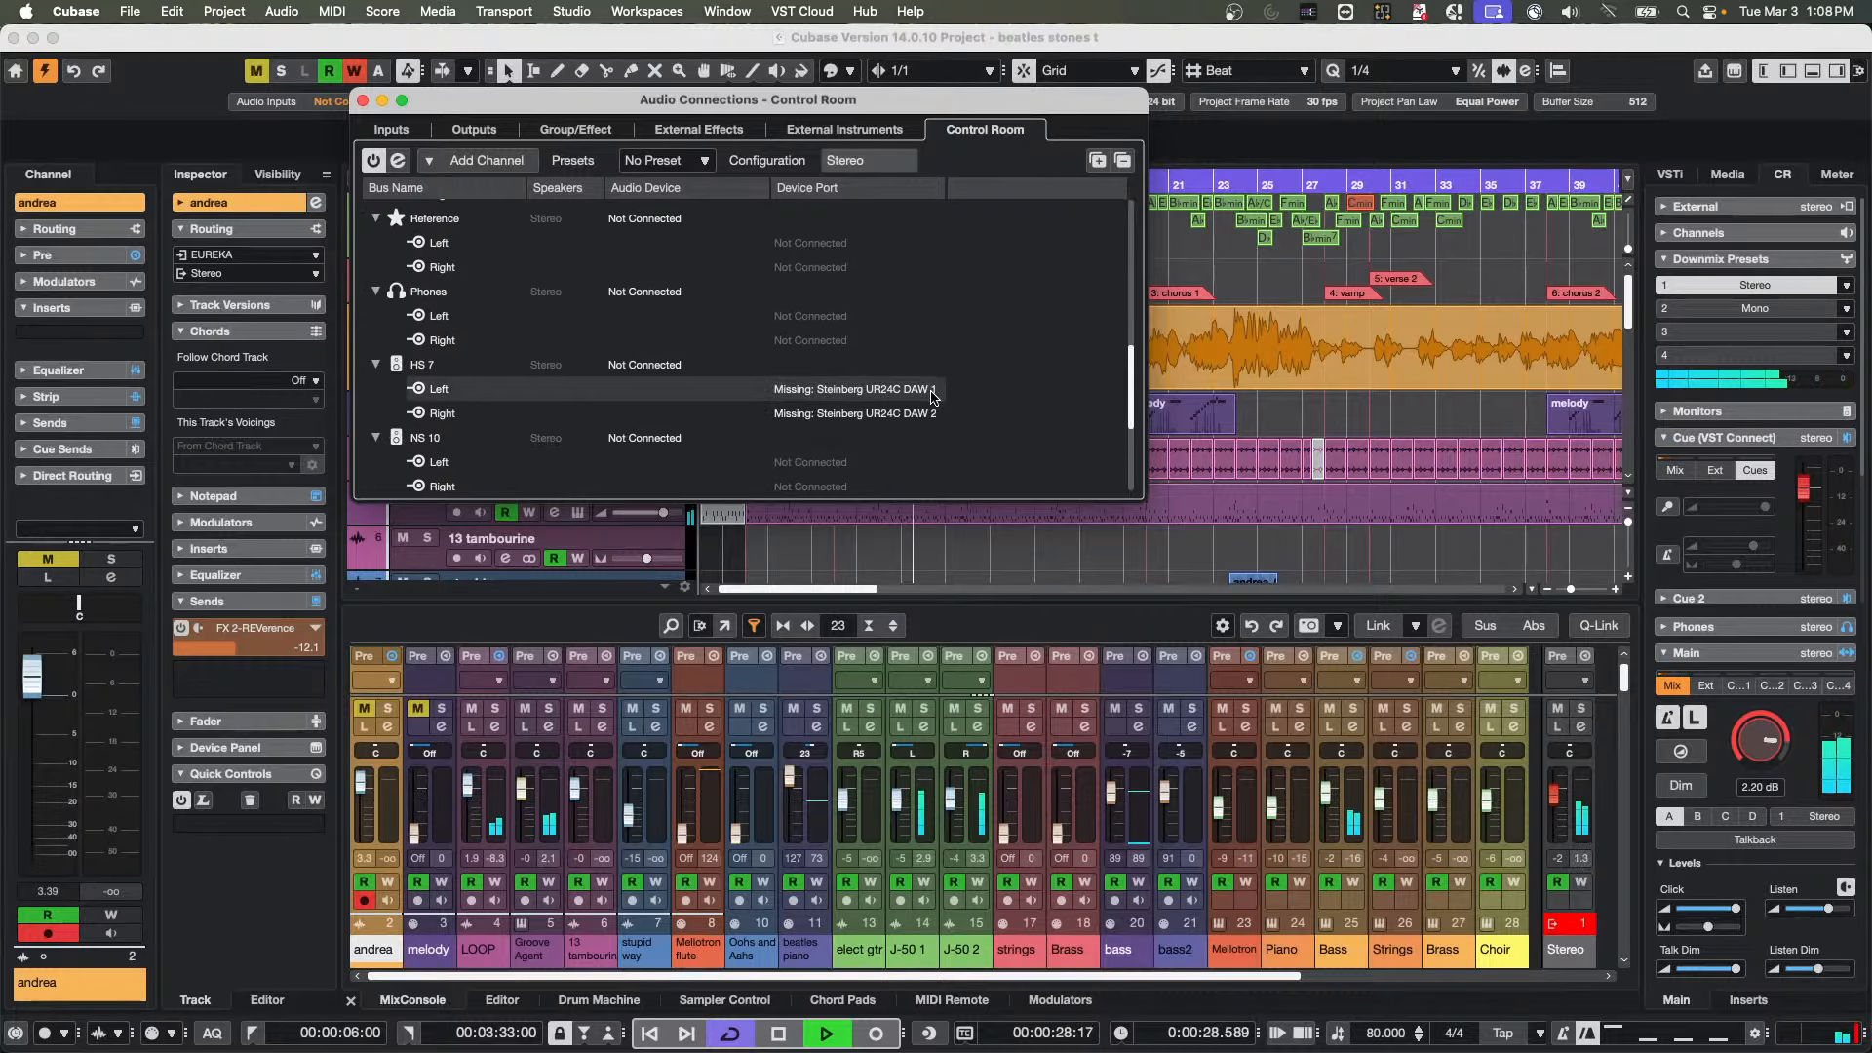
left_click(644, 365)
left_click(645, 365)
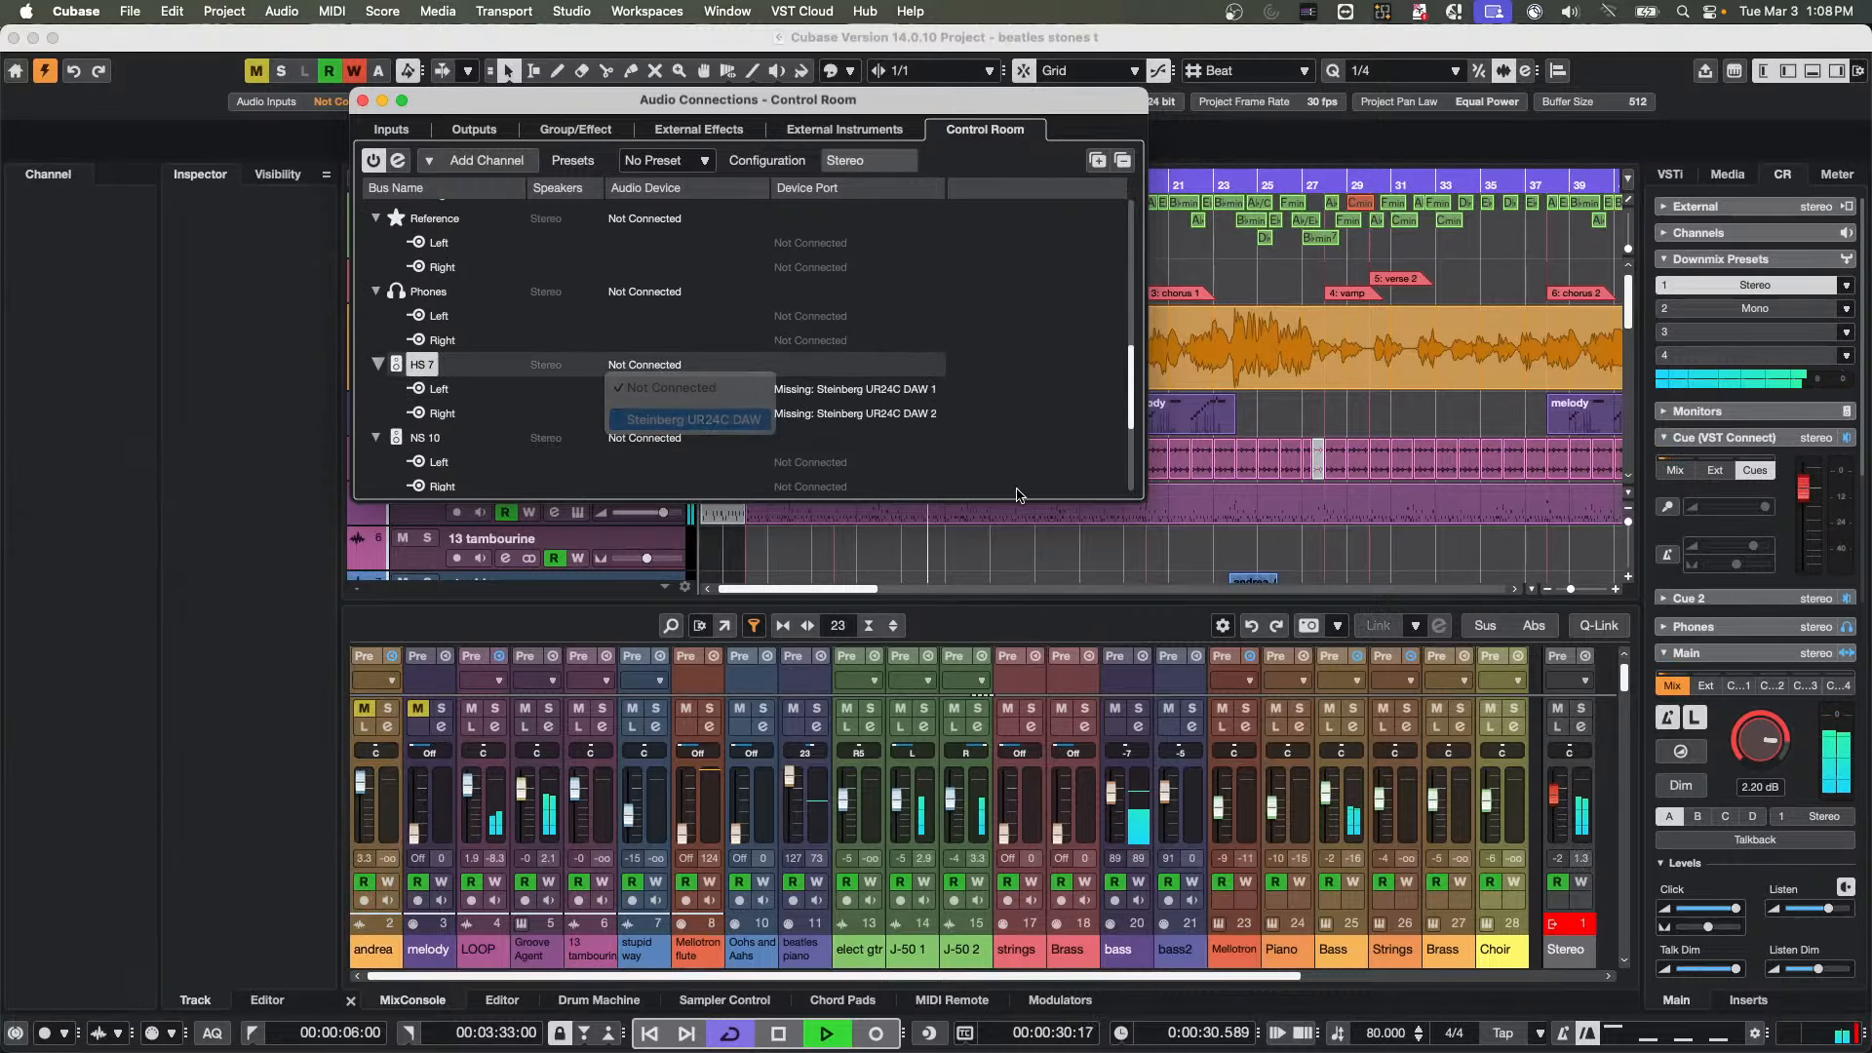
left_click_drag(1761, 738, 1759, 748)
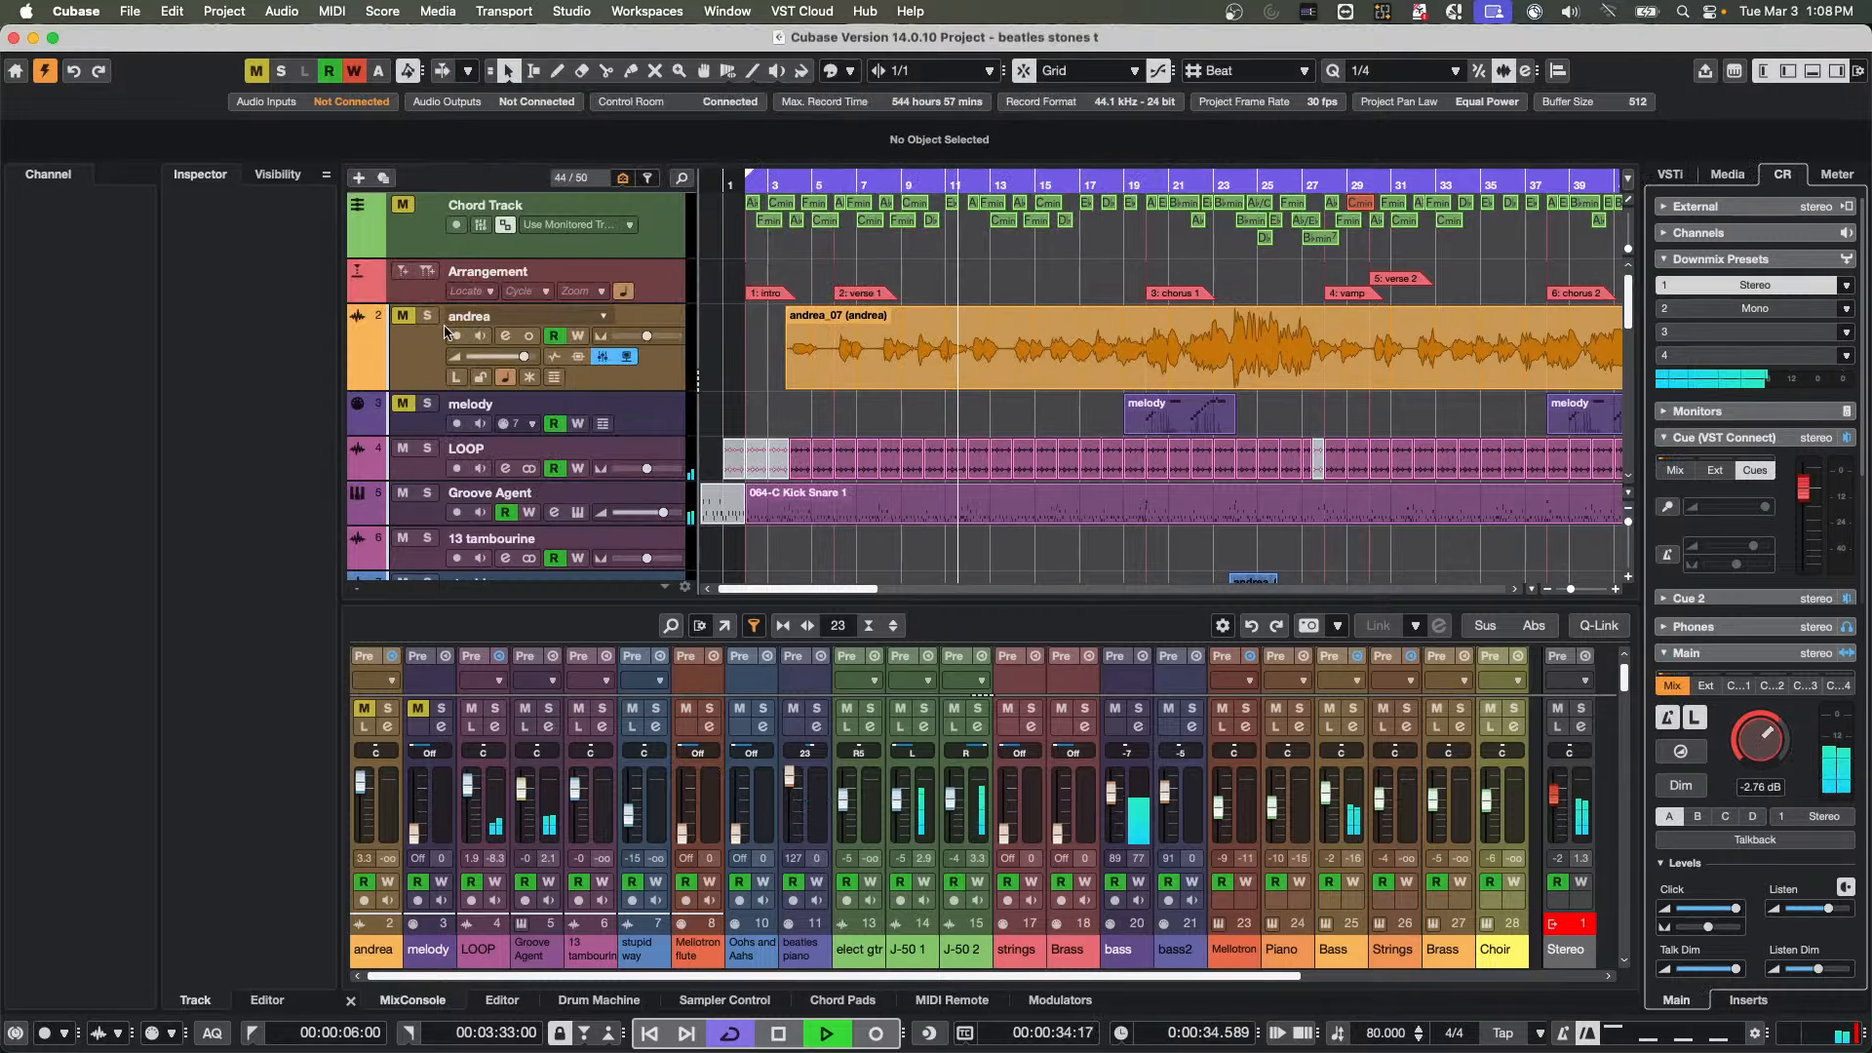
Solo the J-50 1, J-50 2 and Mellotron flute tracks to audition them during playback
scroll(434, 370, "down", 6)
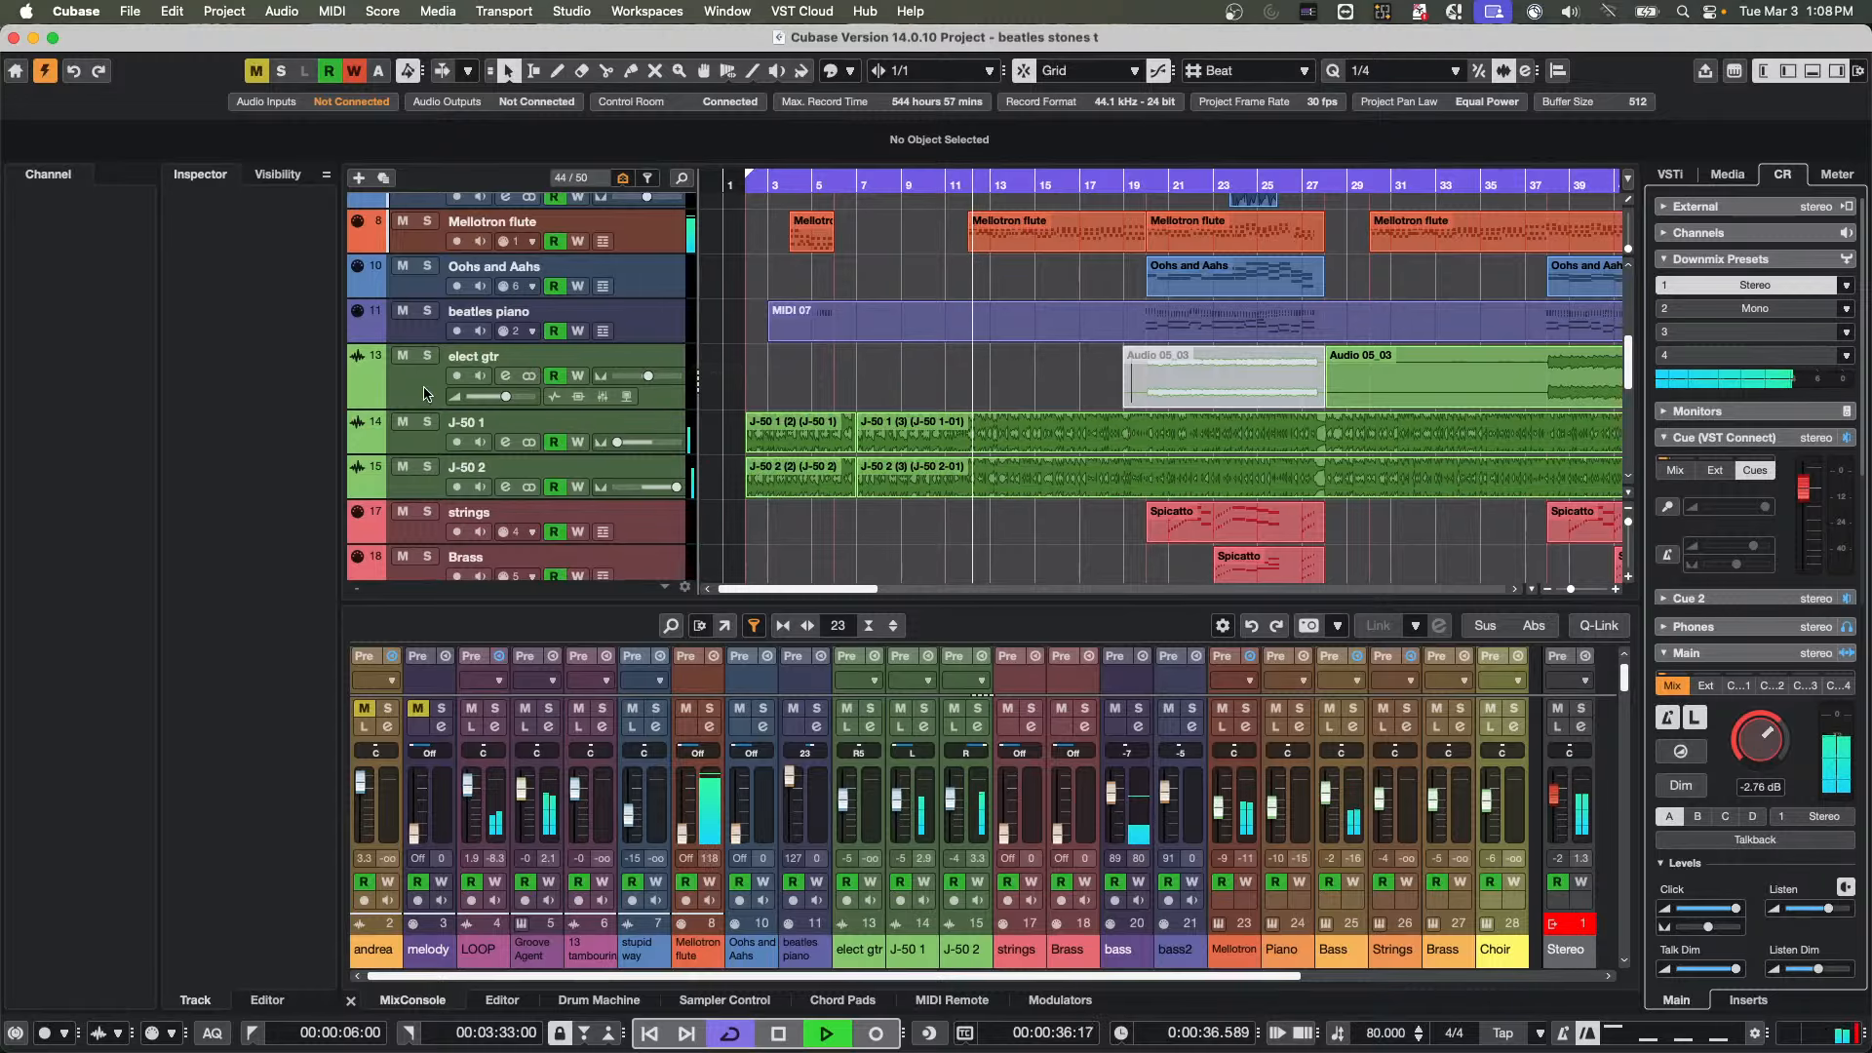
left_click(426, 421)
left_click(426, 466)
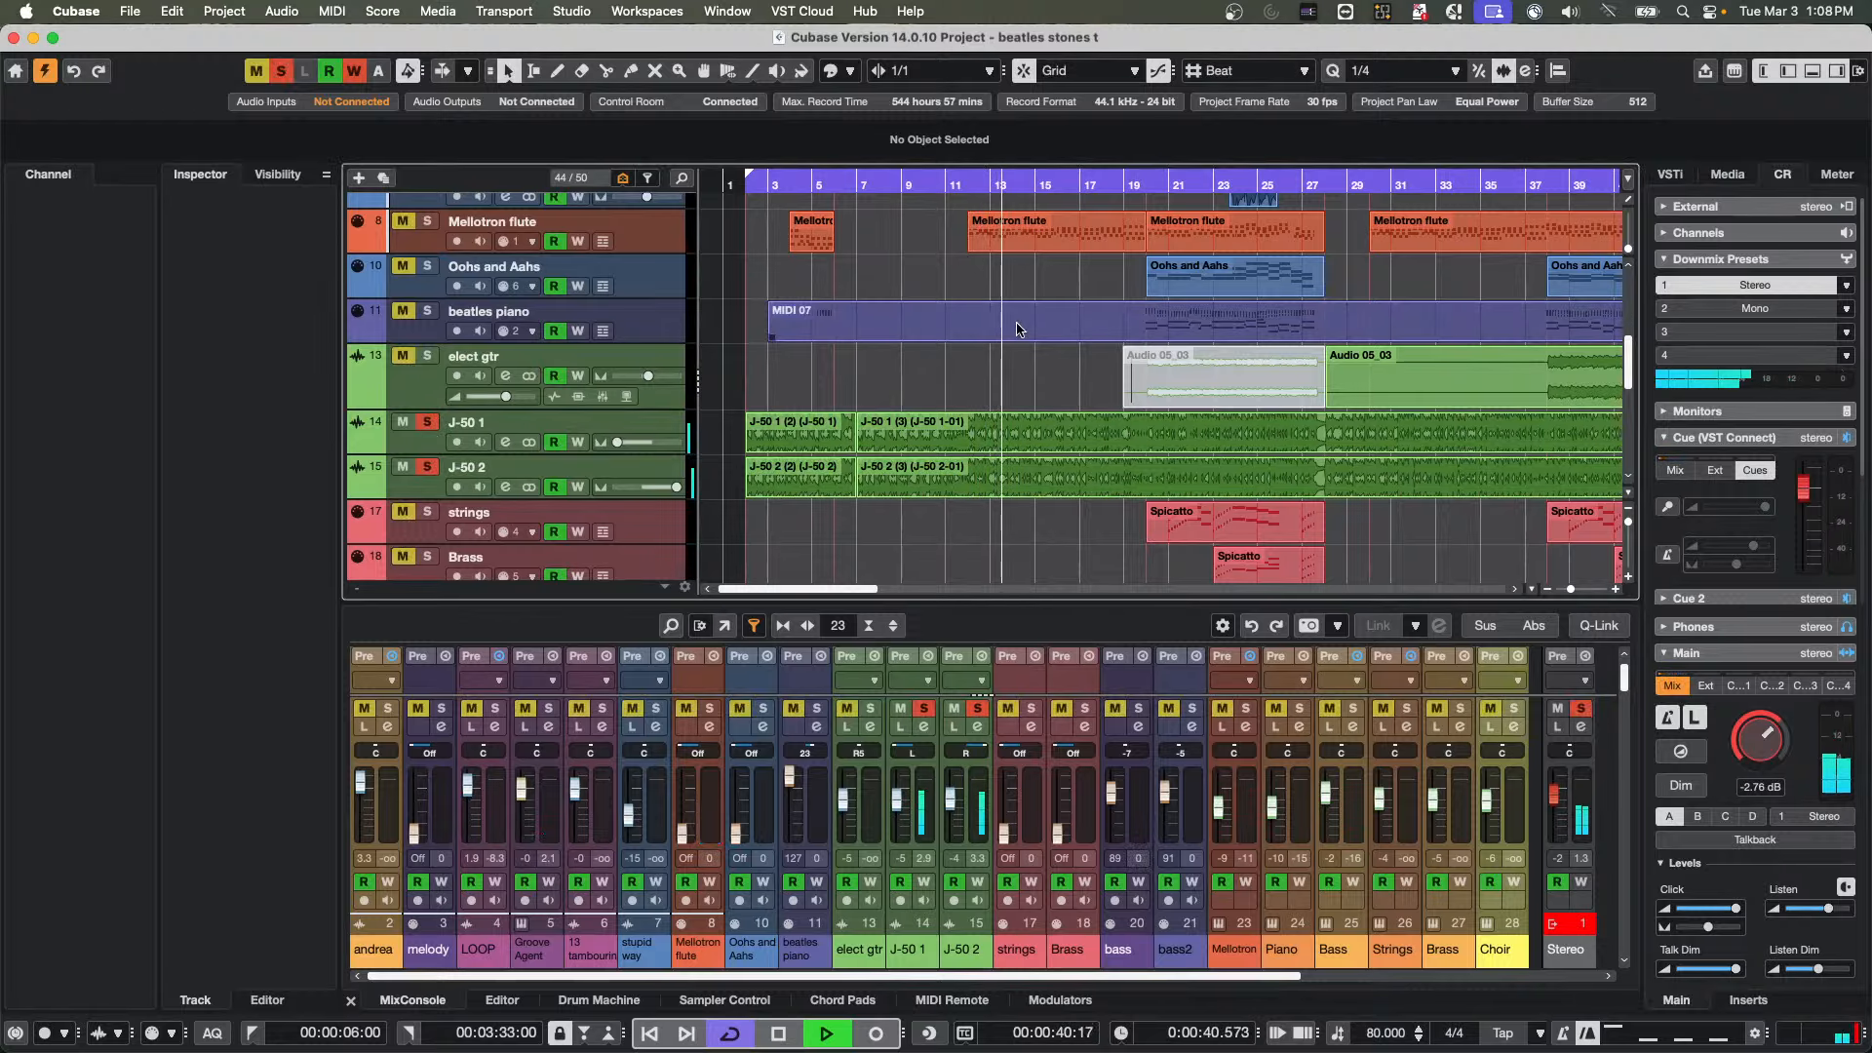
left_click(426, 222)
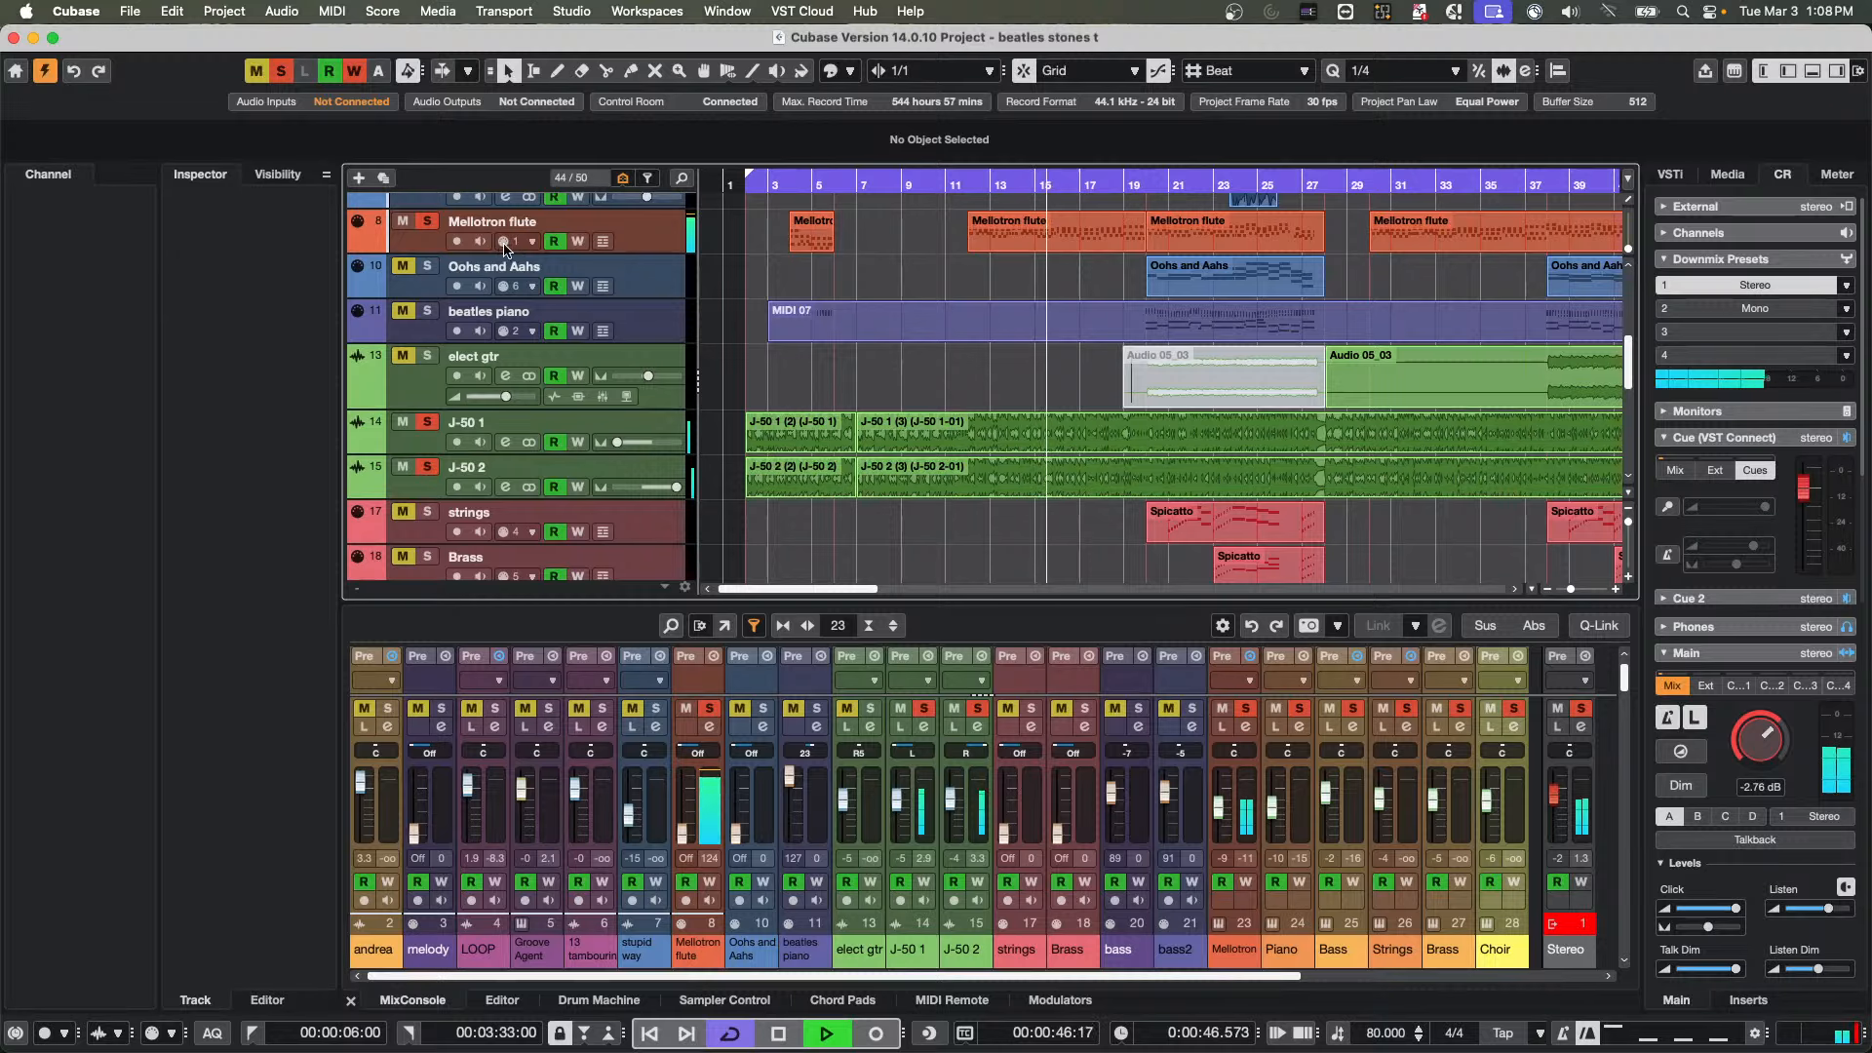
Open the HALion Sonic rack instrument's editor from the VST instrument rack and move its window away from the track list
scroll(769, 308, "up", 3)
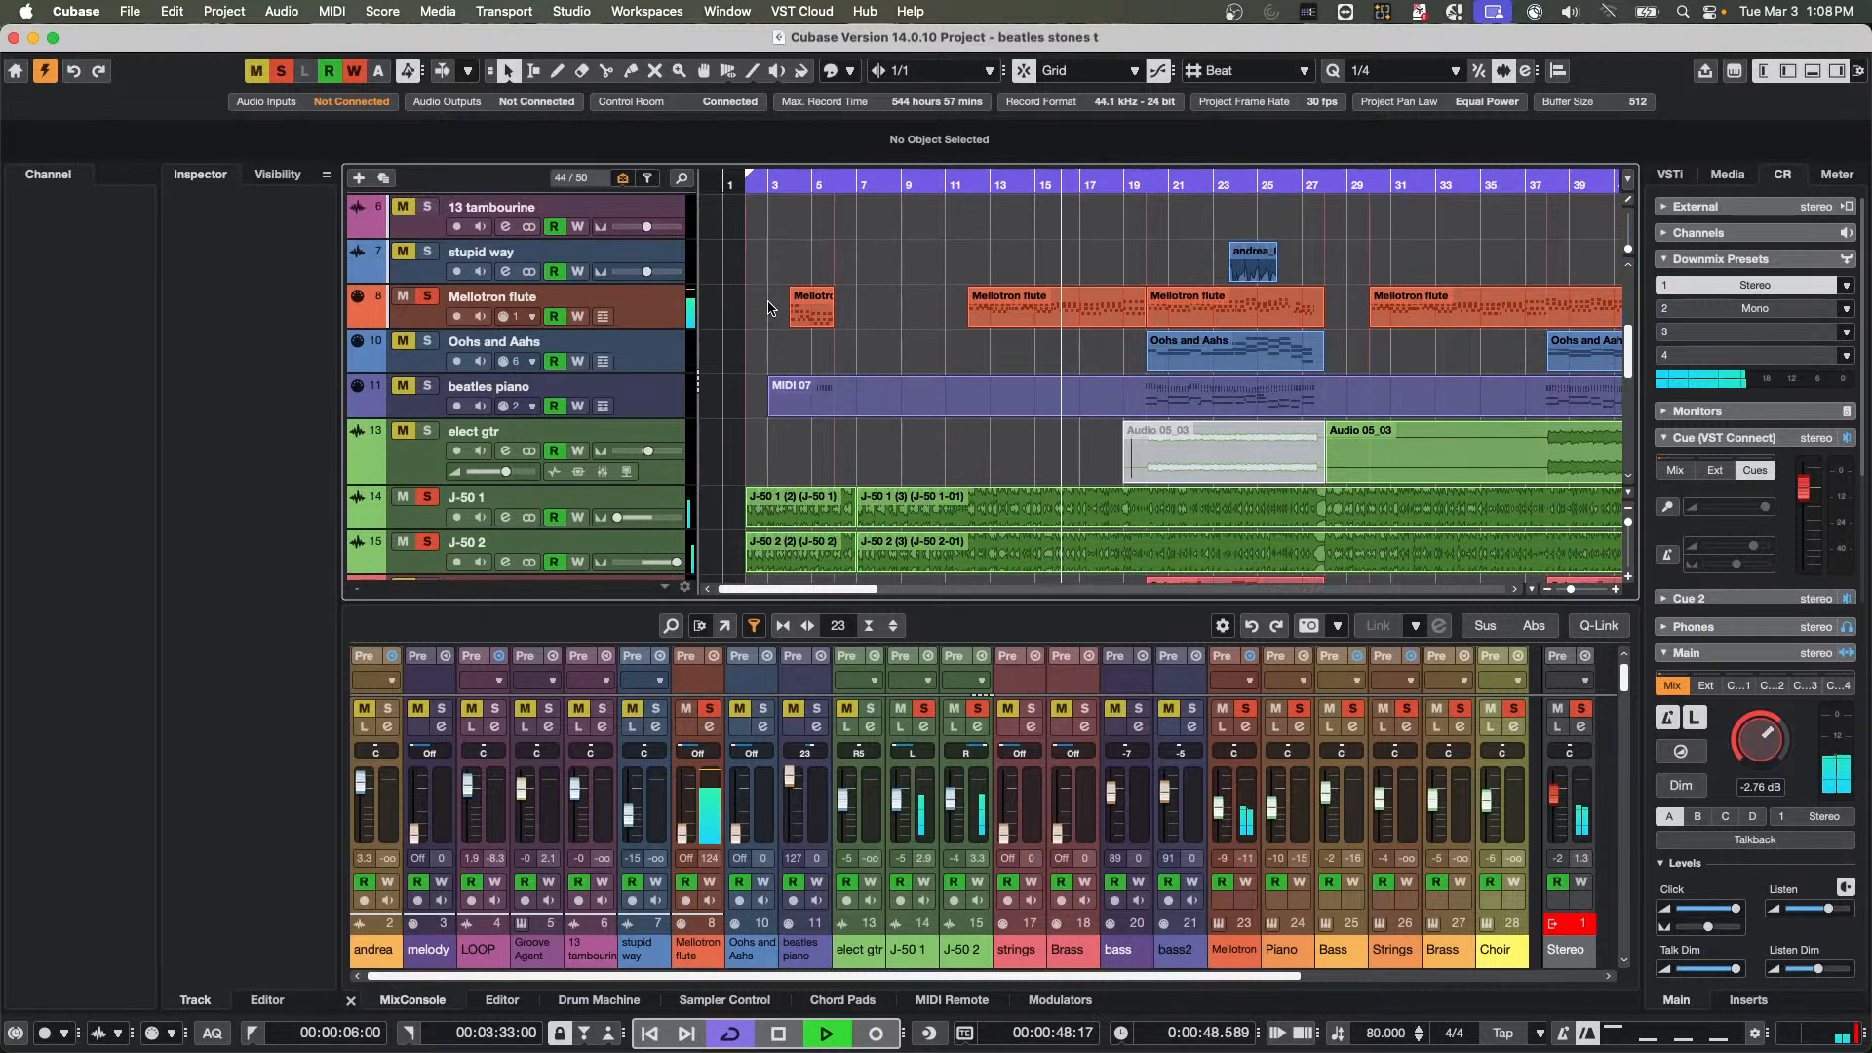
left_click(1704, 177)
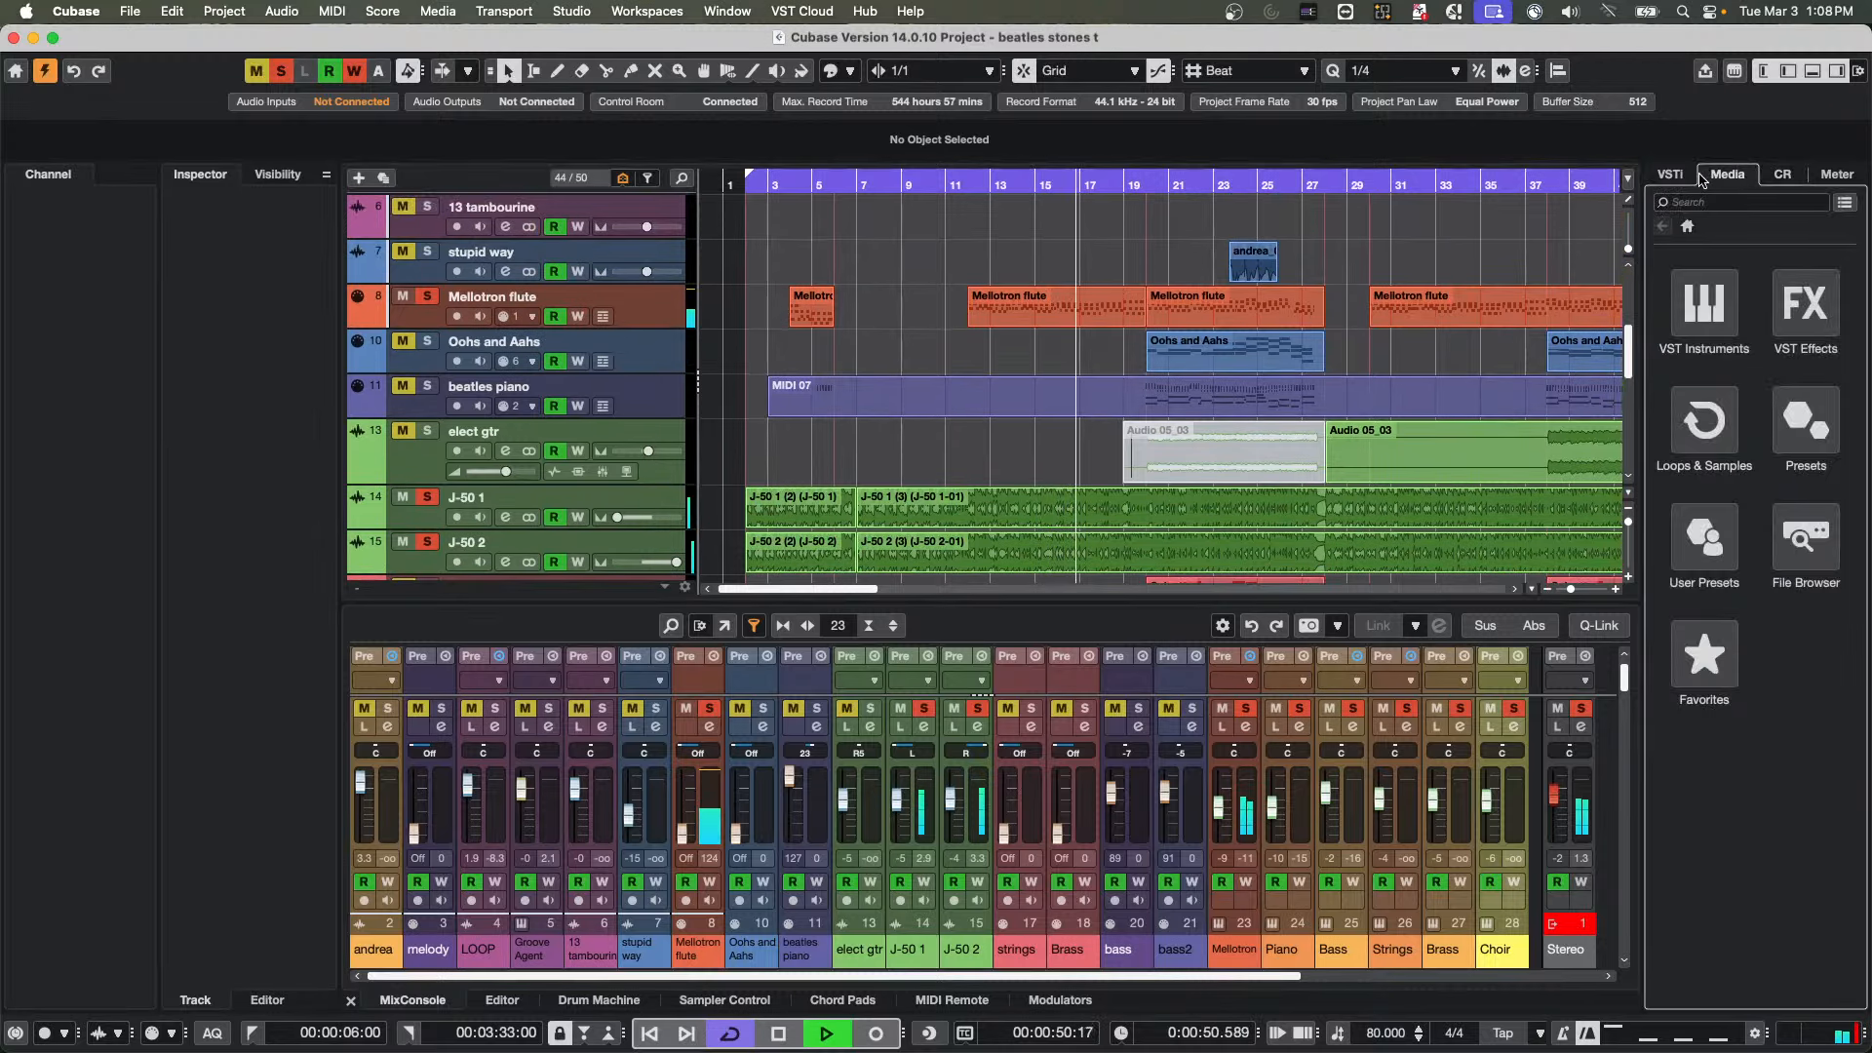
left_click(1672, 175)
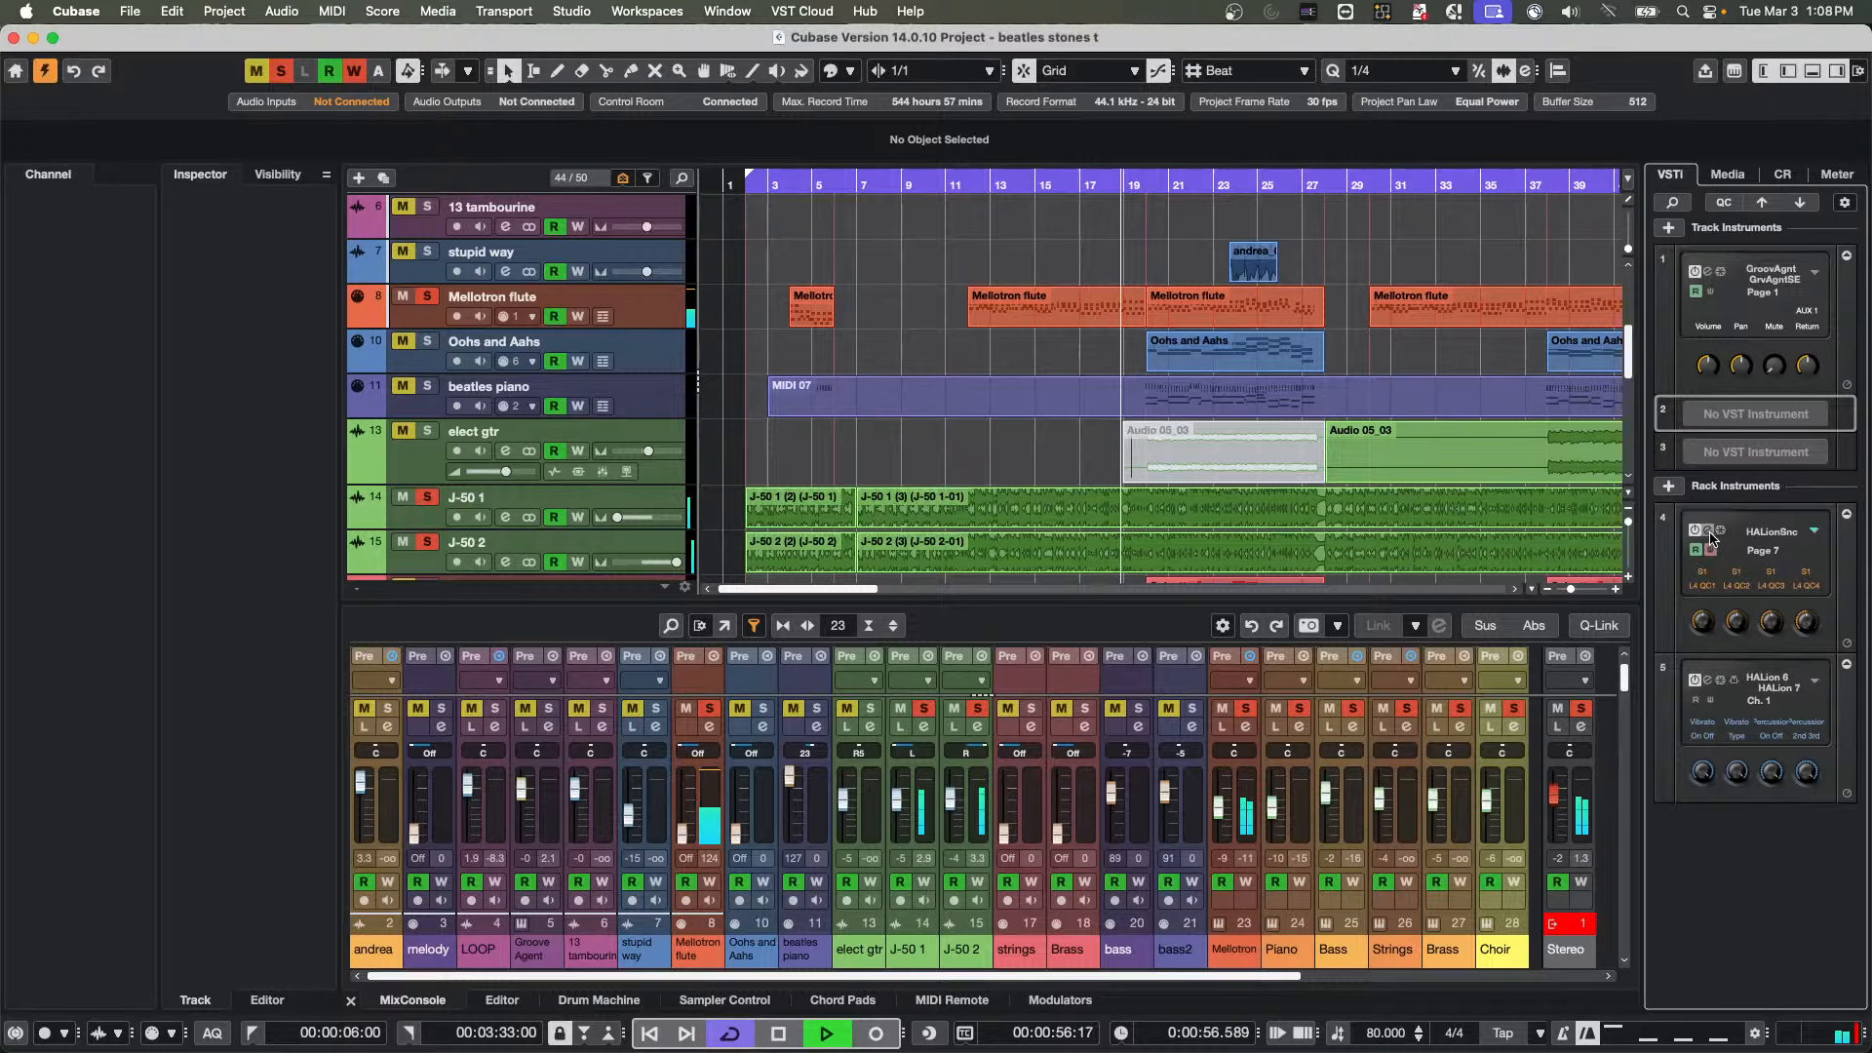
left_click(1708, 532)
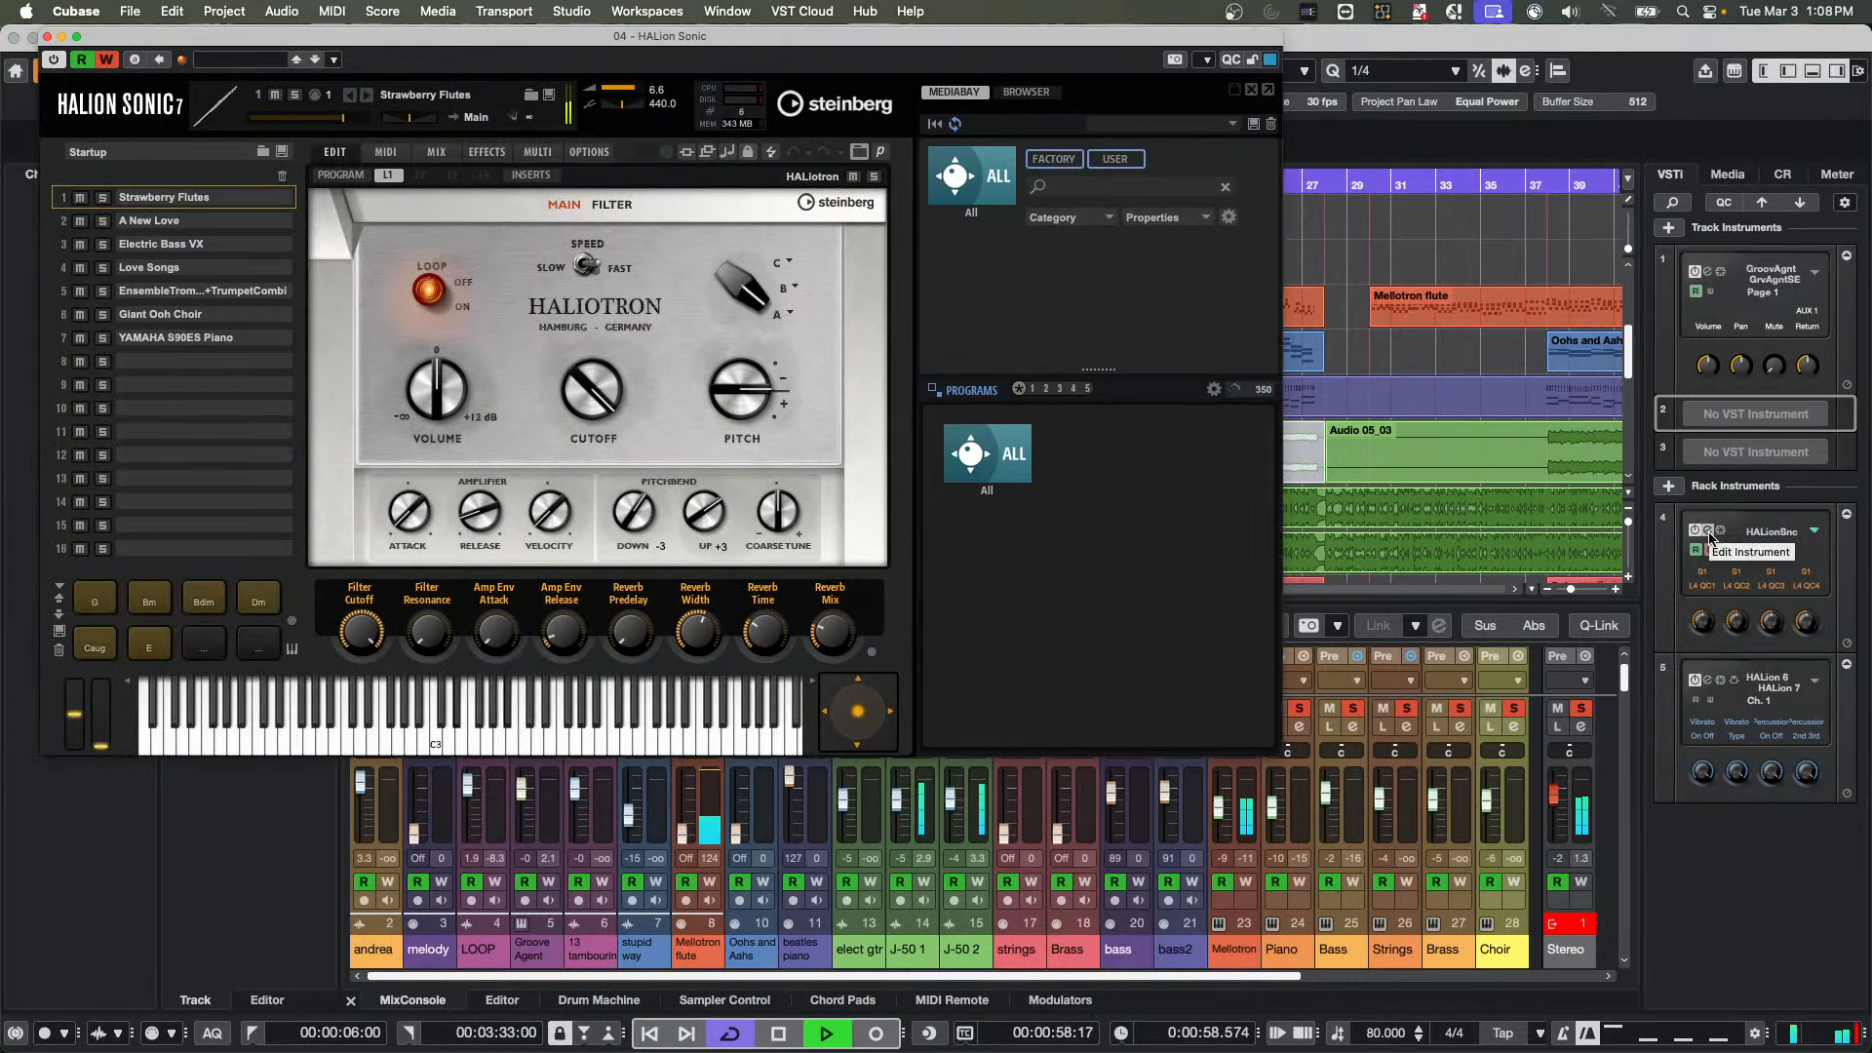
left_click_drag(336, 44, 1027, 285)
Add the LOOP and Groove Agent tracks to the solo group, moving the HALion Sonic window away from the event display
scroll(546, 375, "up", 5)
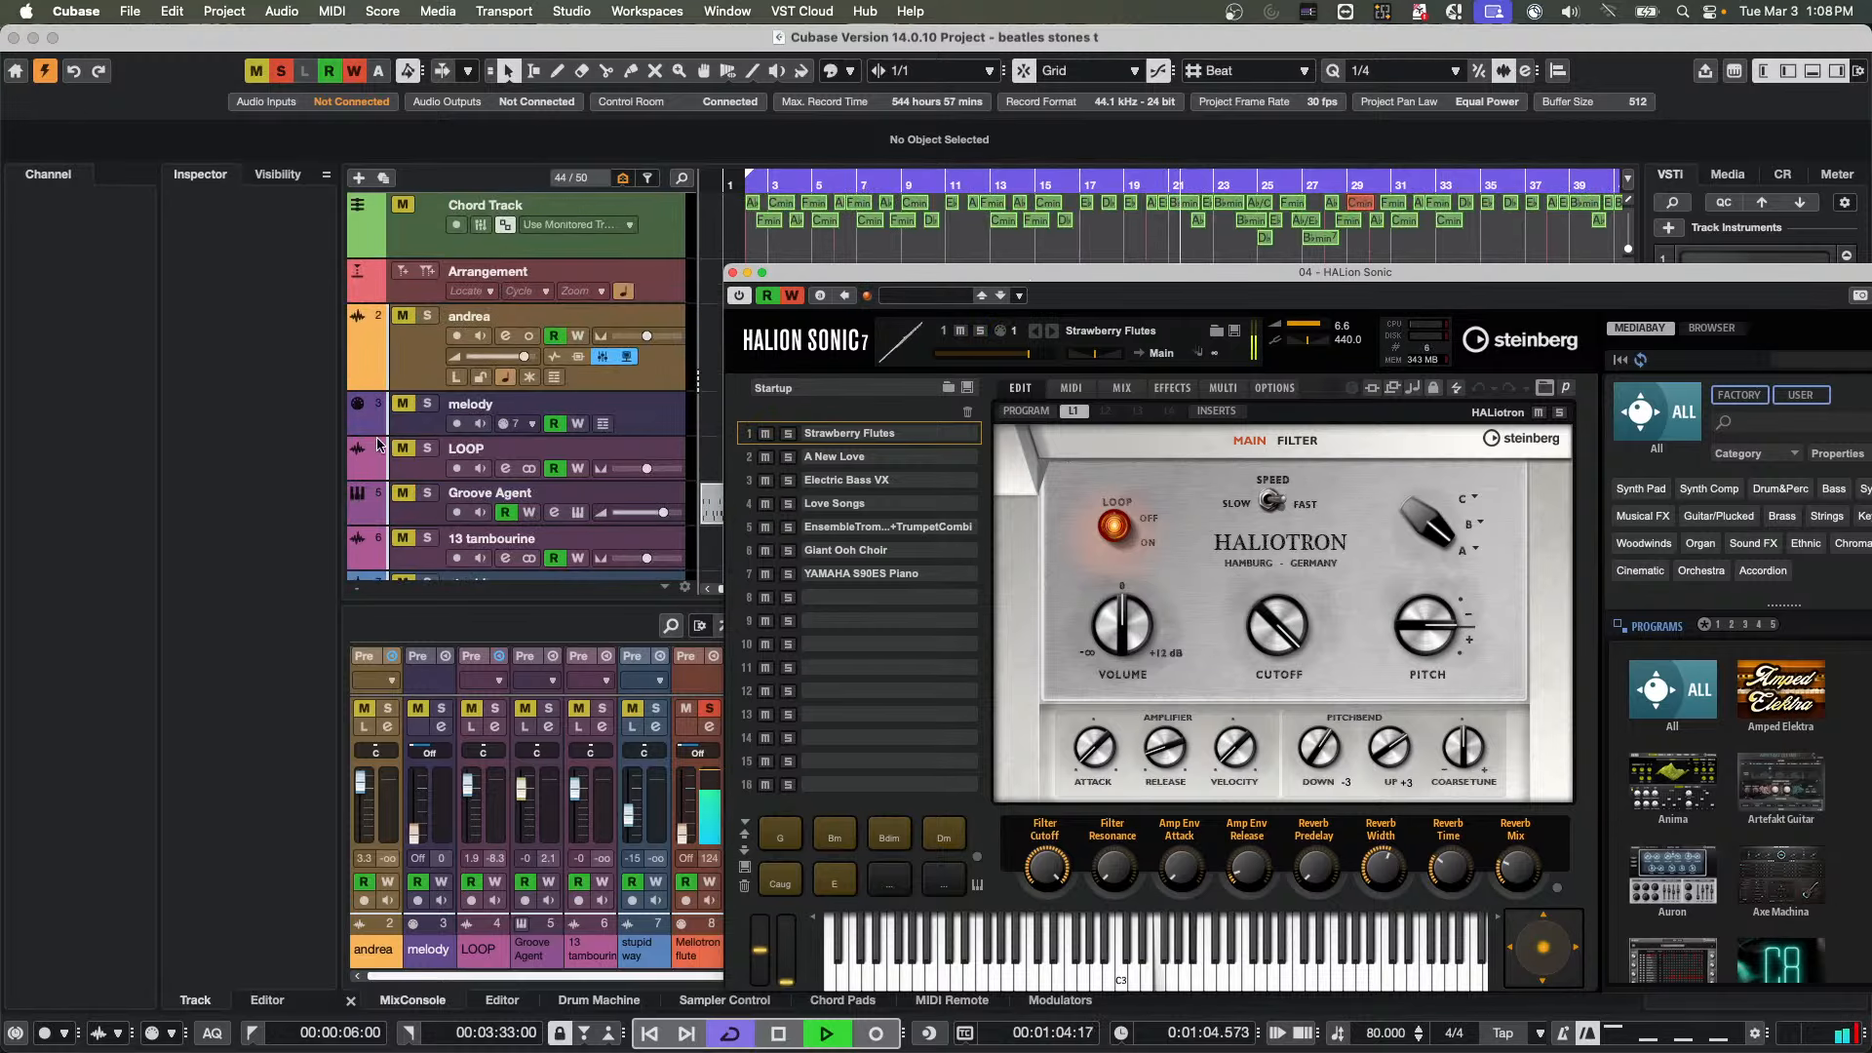
left_click(427, 448)
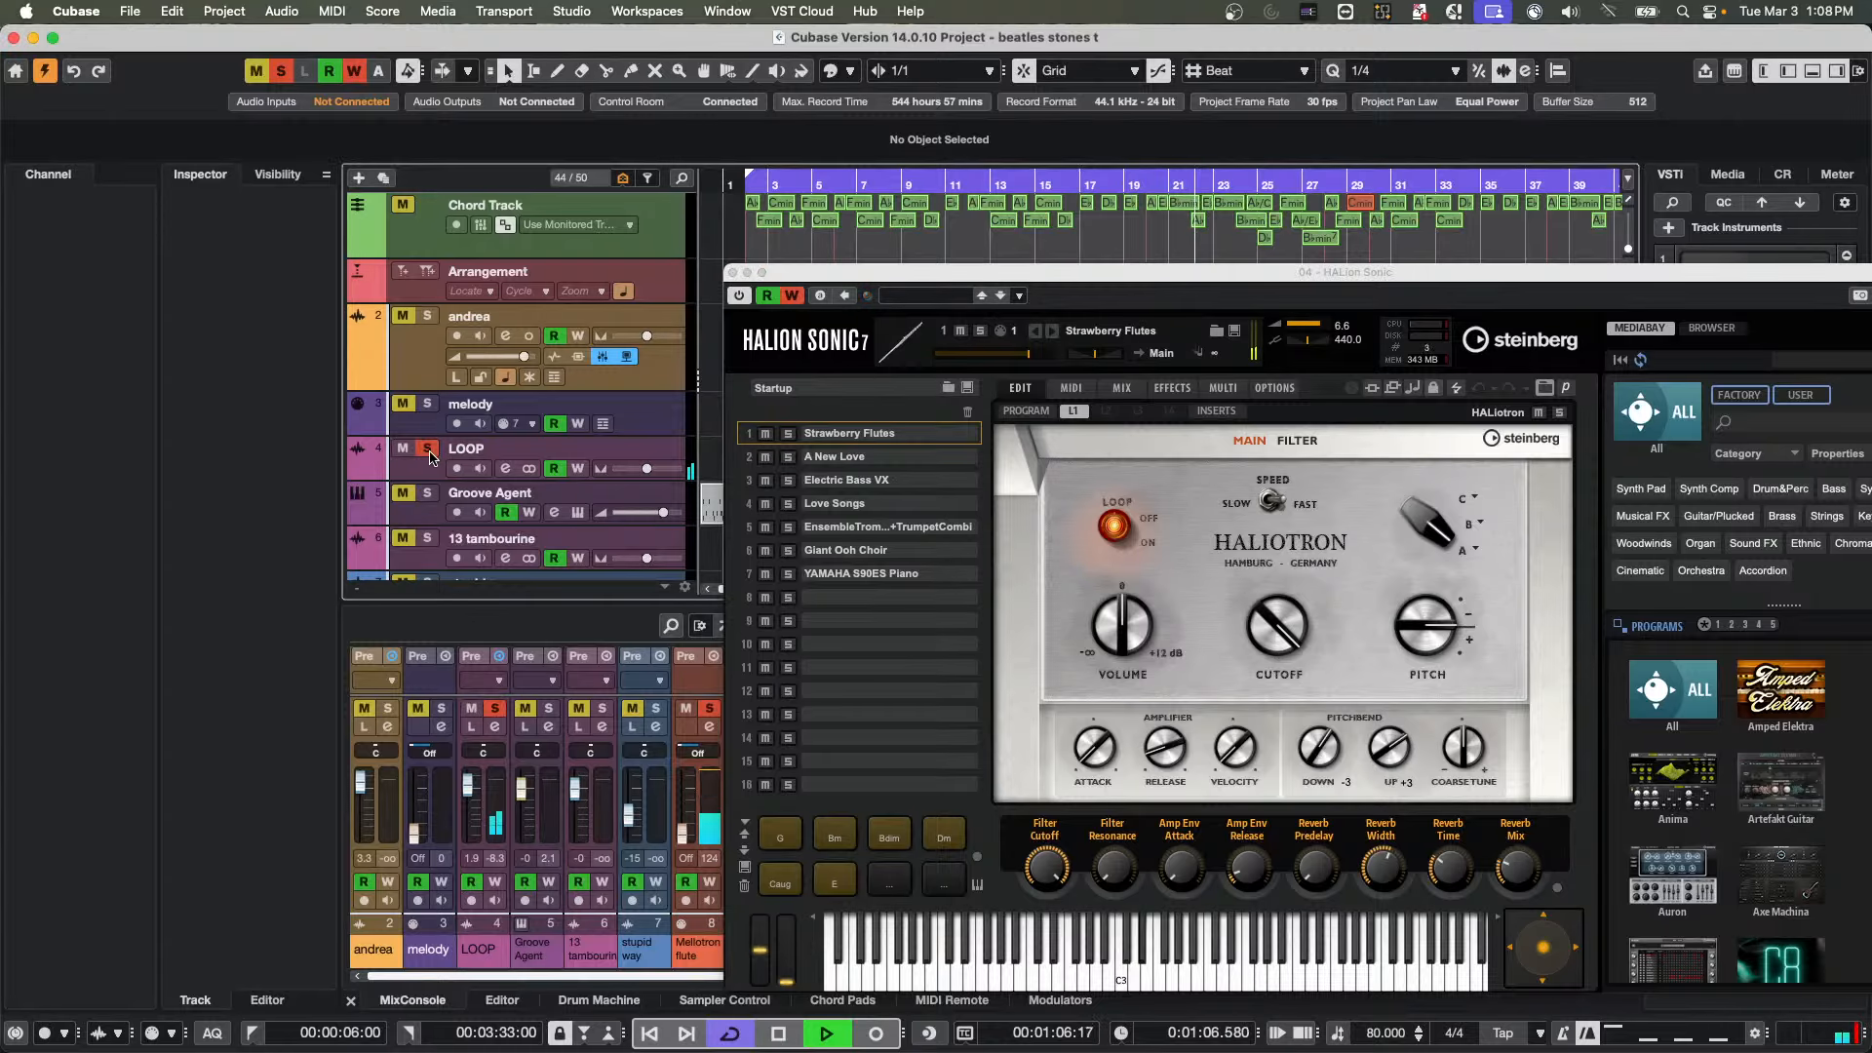
left_click_drag(866, 274, 1392, 442)
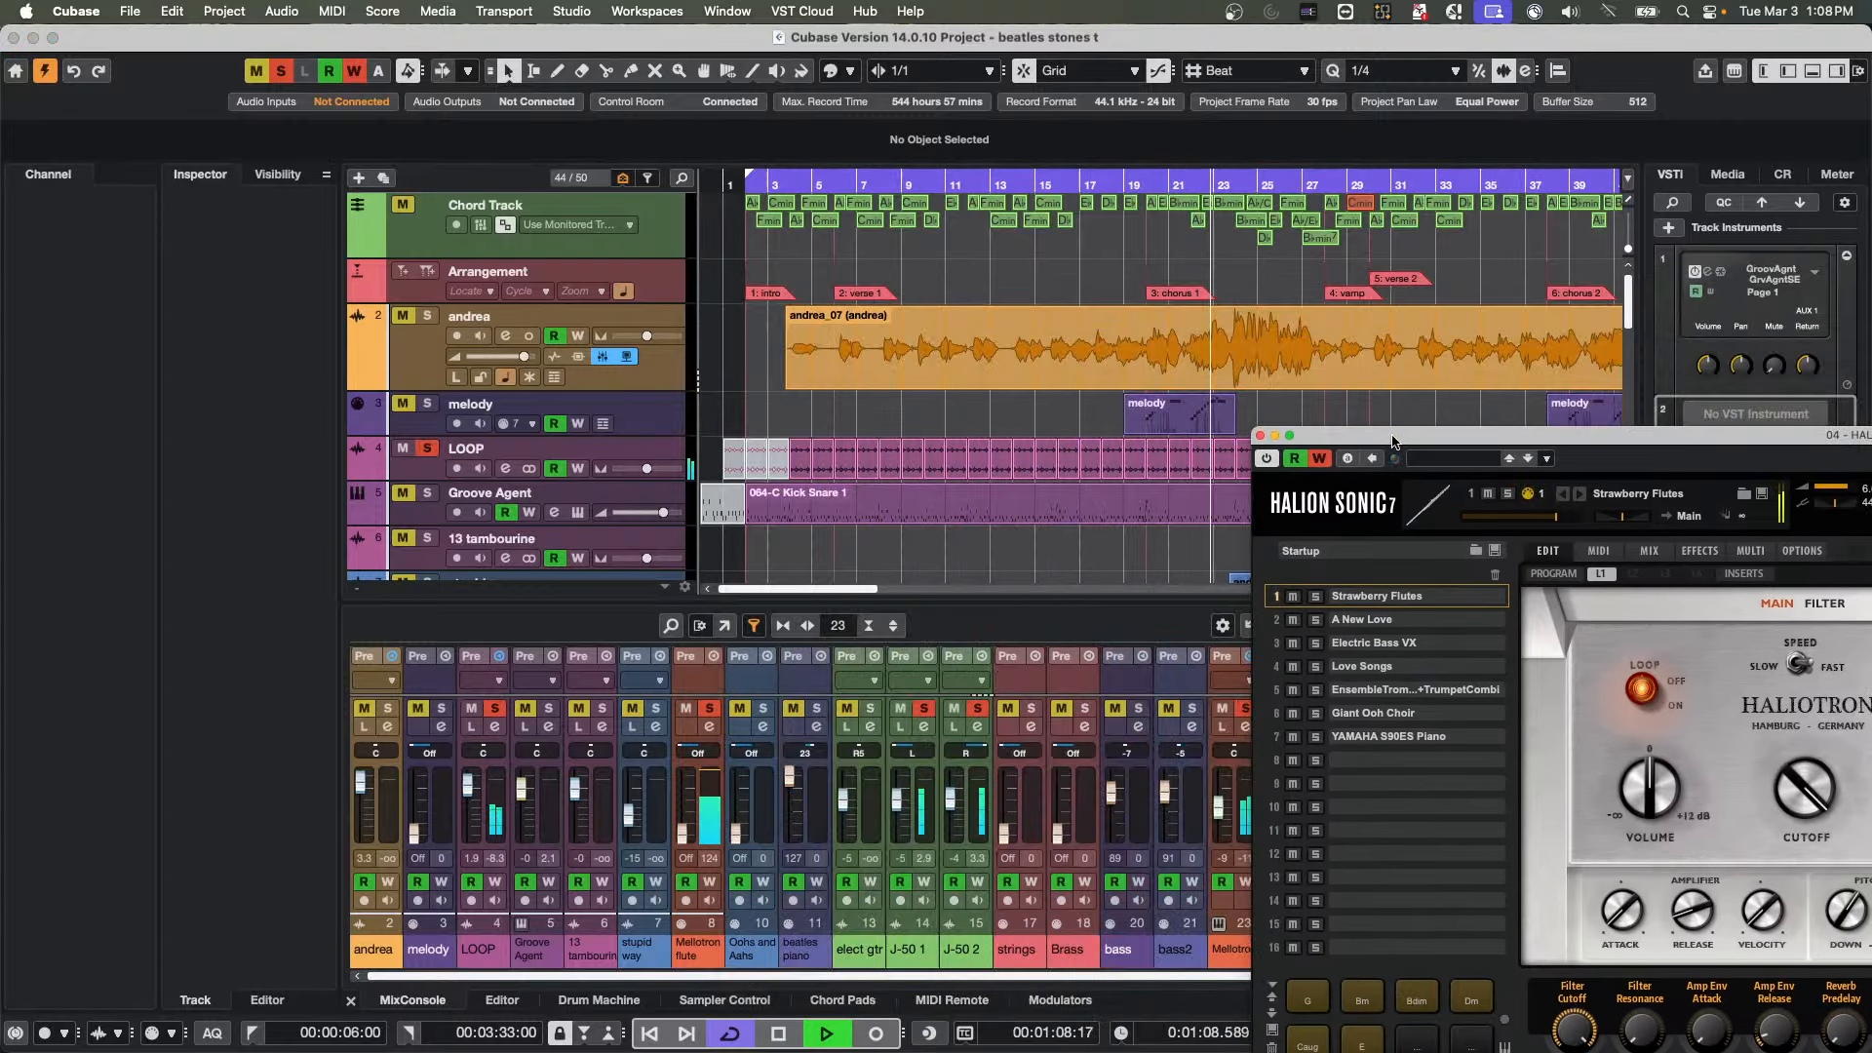
left_click(426, 494)
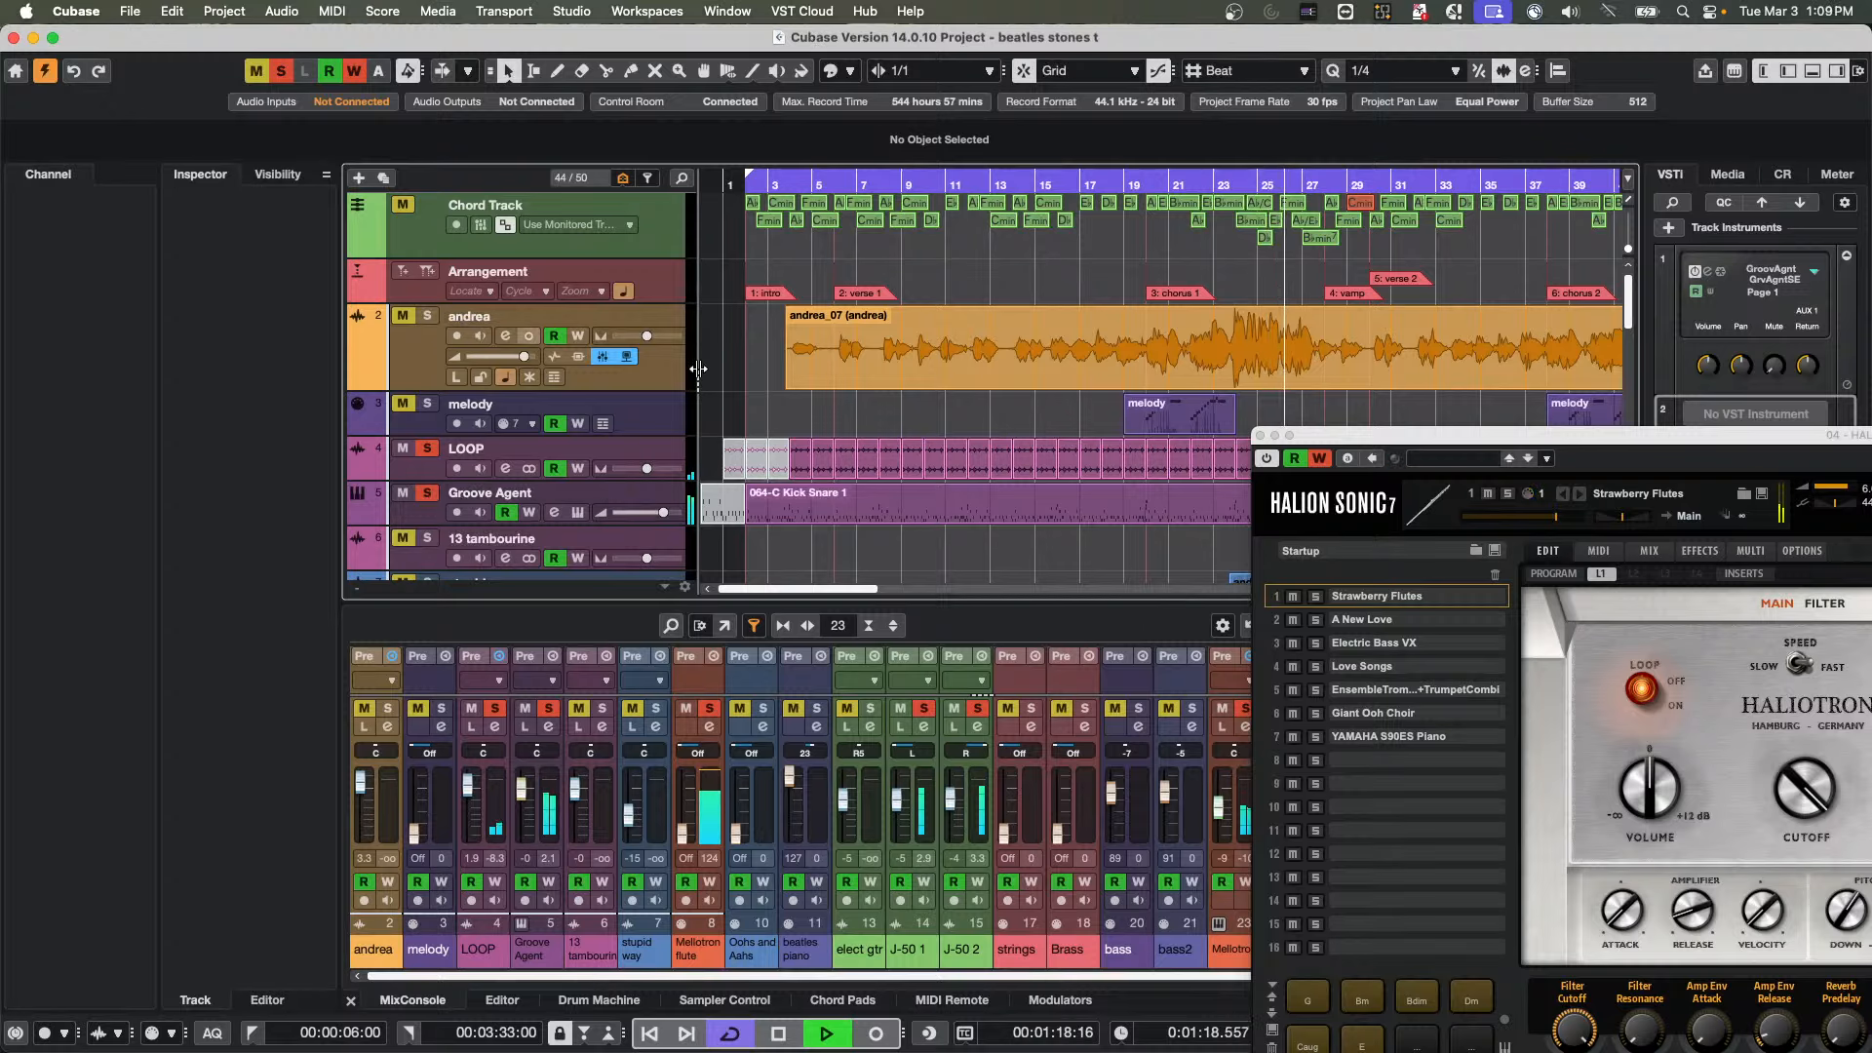
Clear all solos, solo only the Groove Agent track, and view its drum kit editor before closing it
left_click(281, 80)
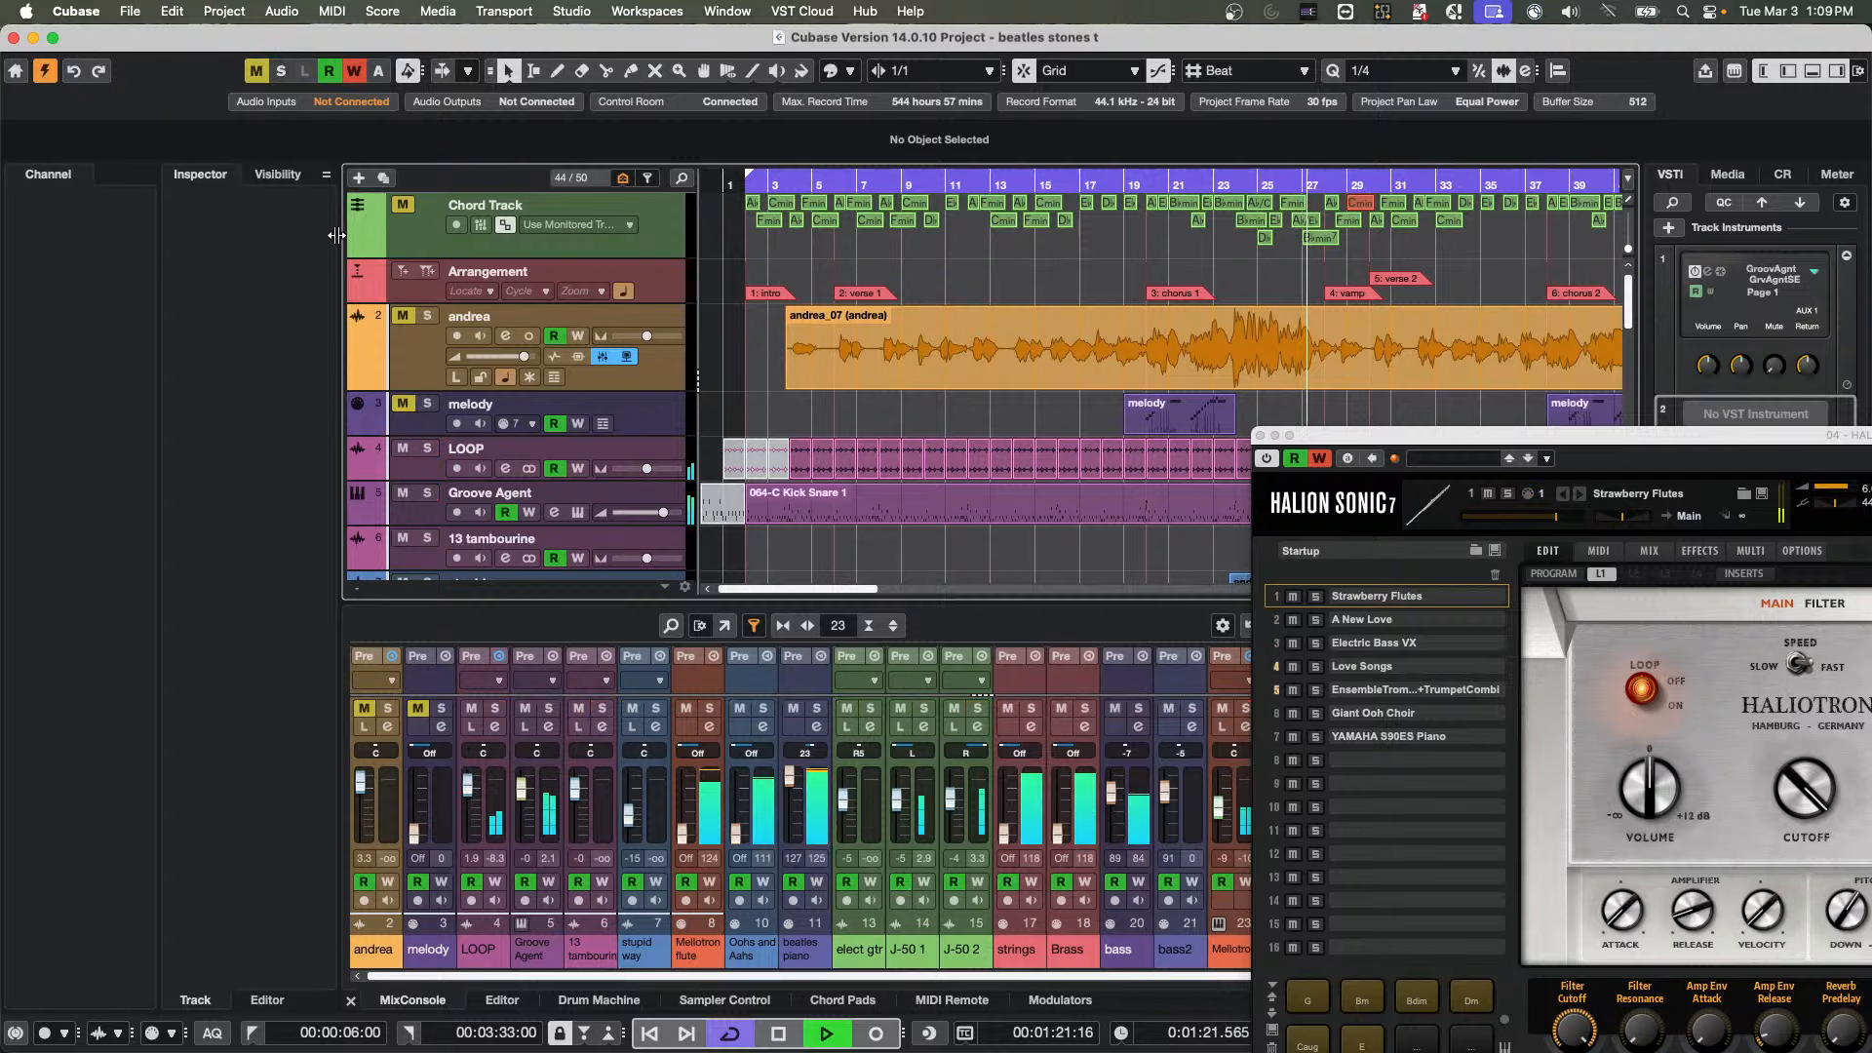
left_click(427, 495)
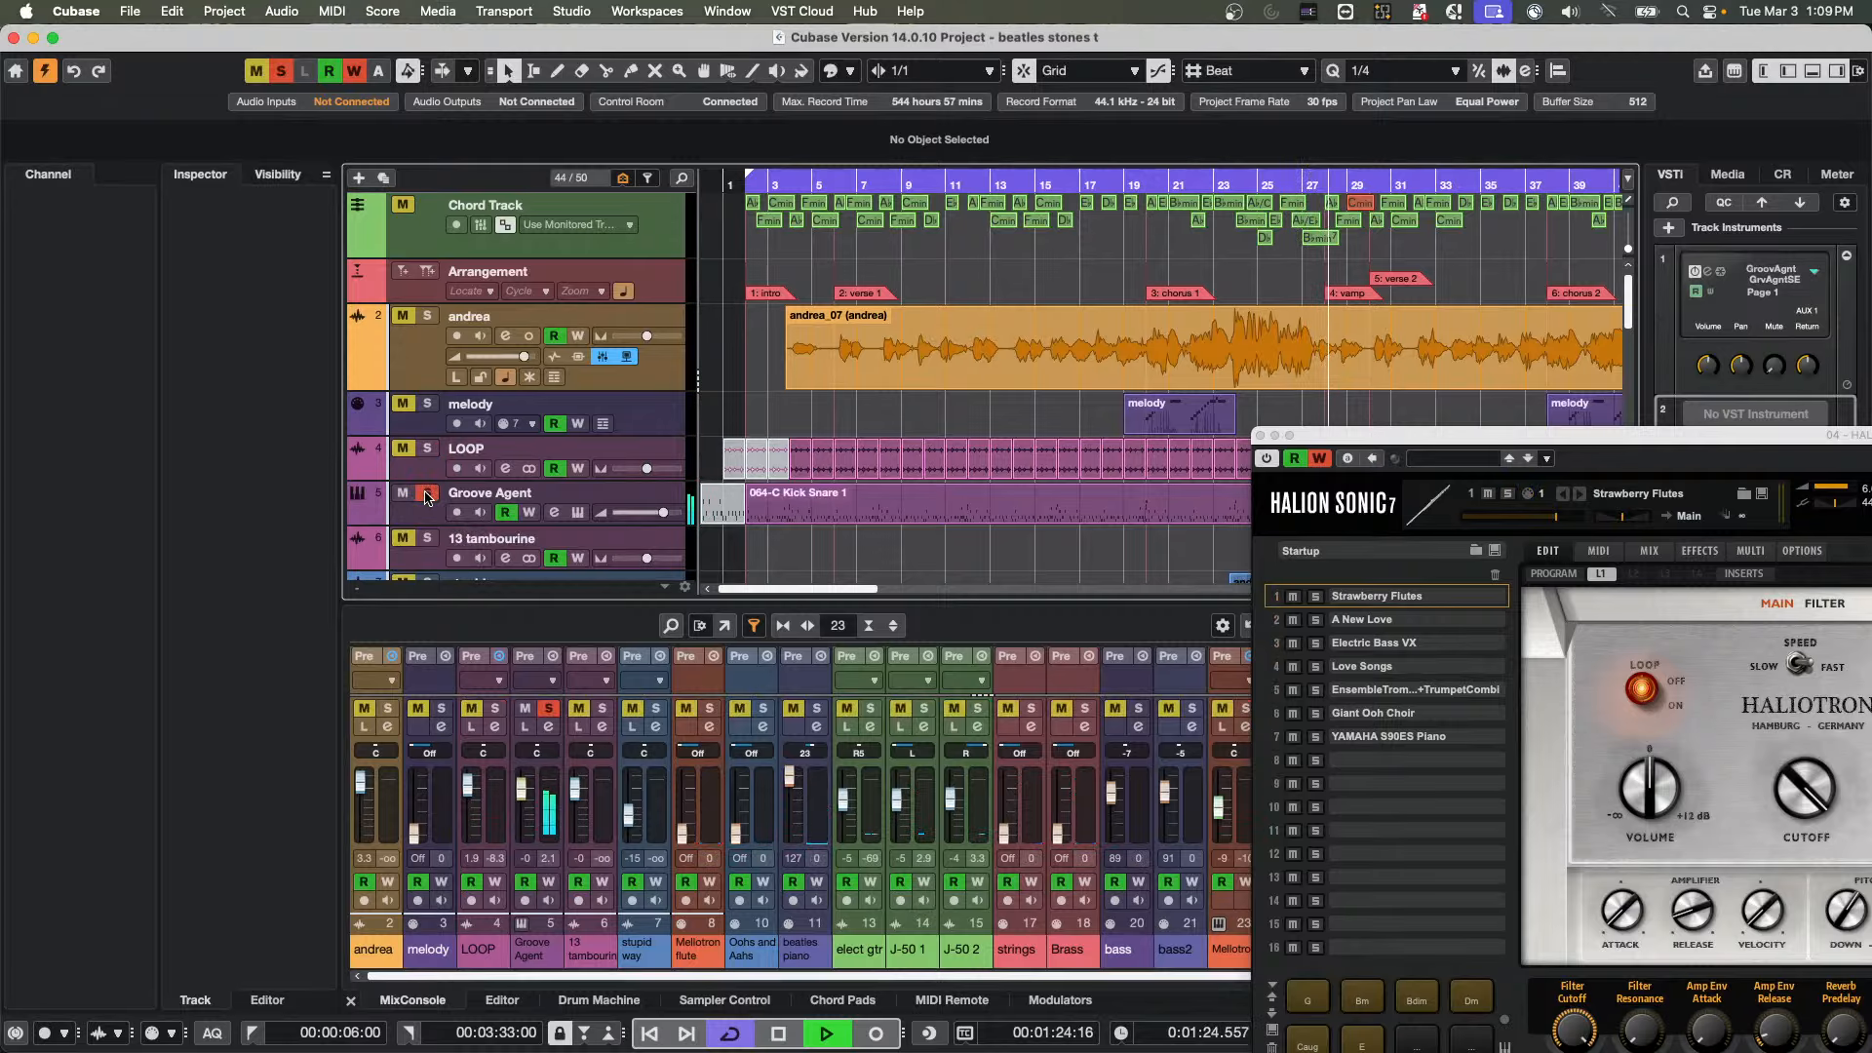
left_click(577, 513)
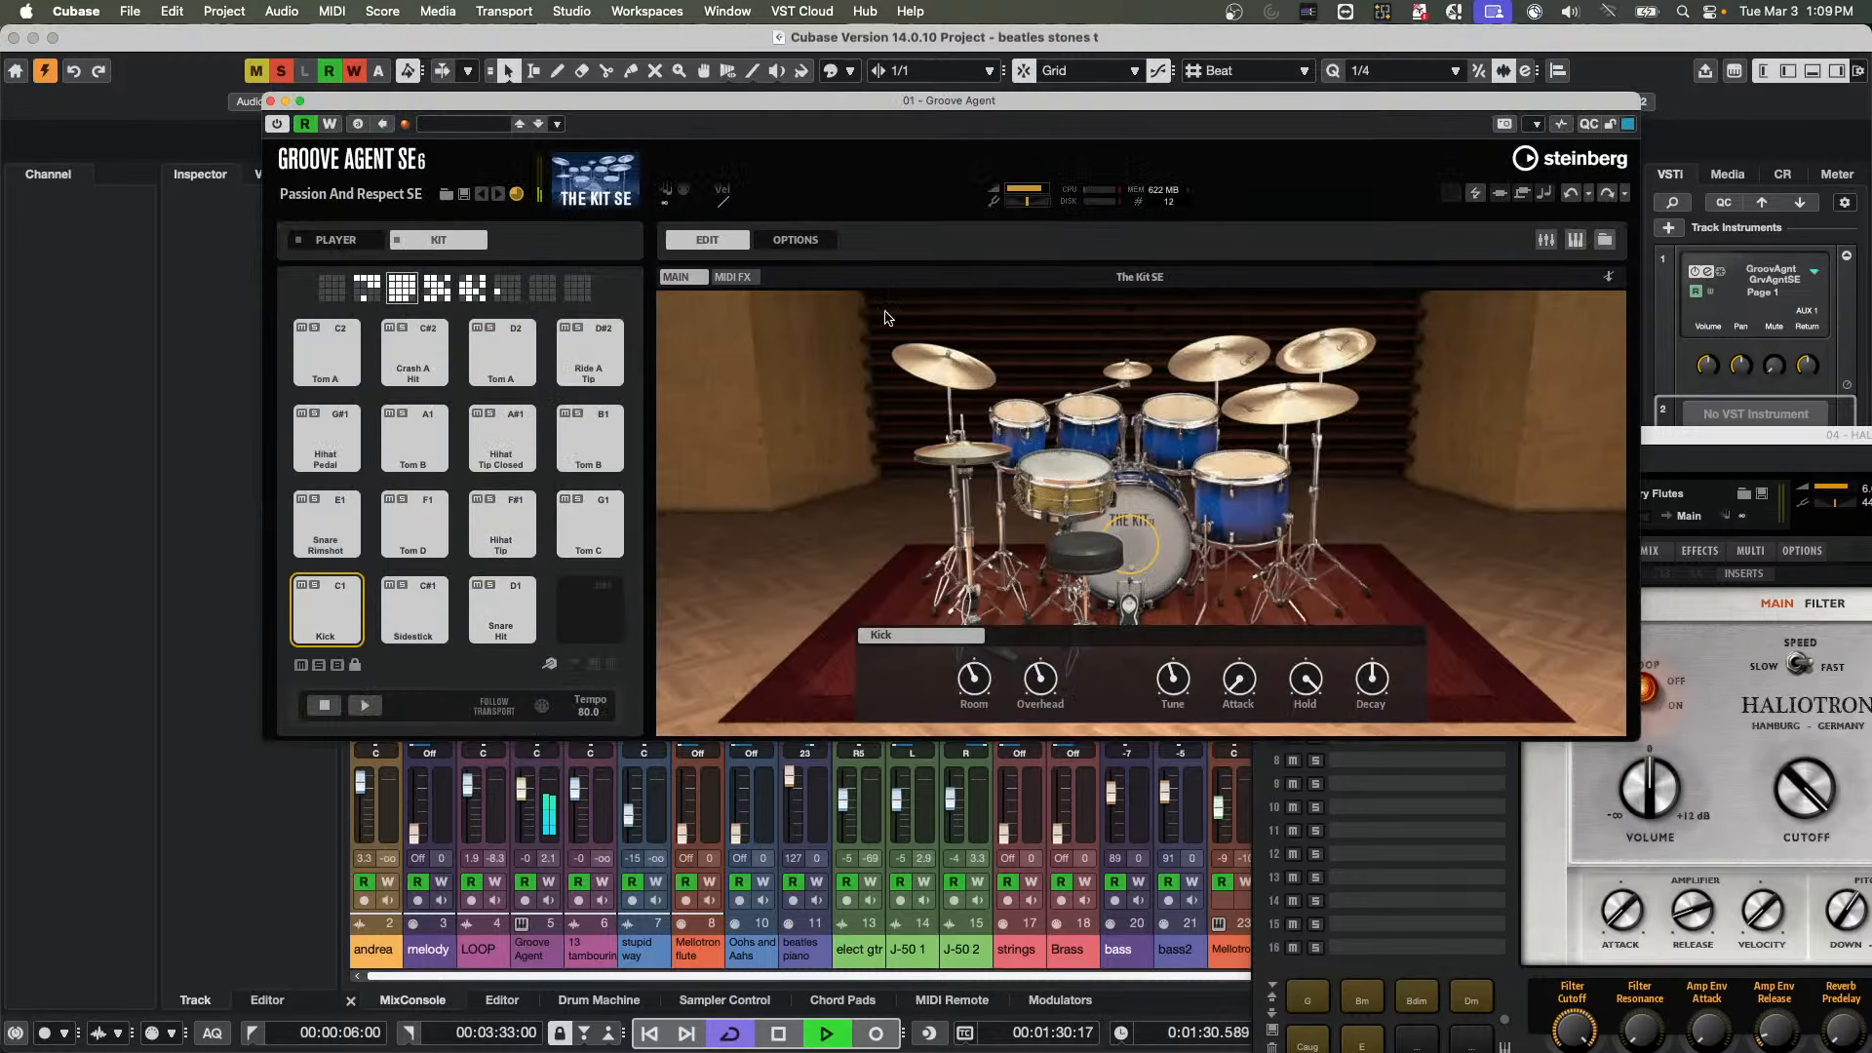
left_click(271, 100)
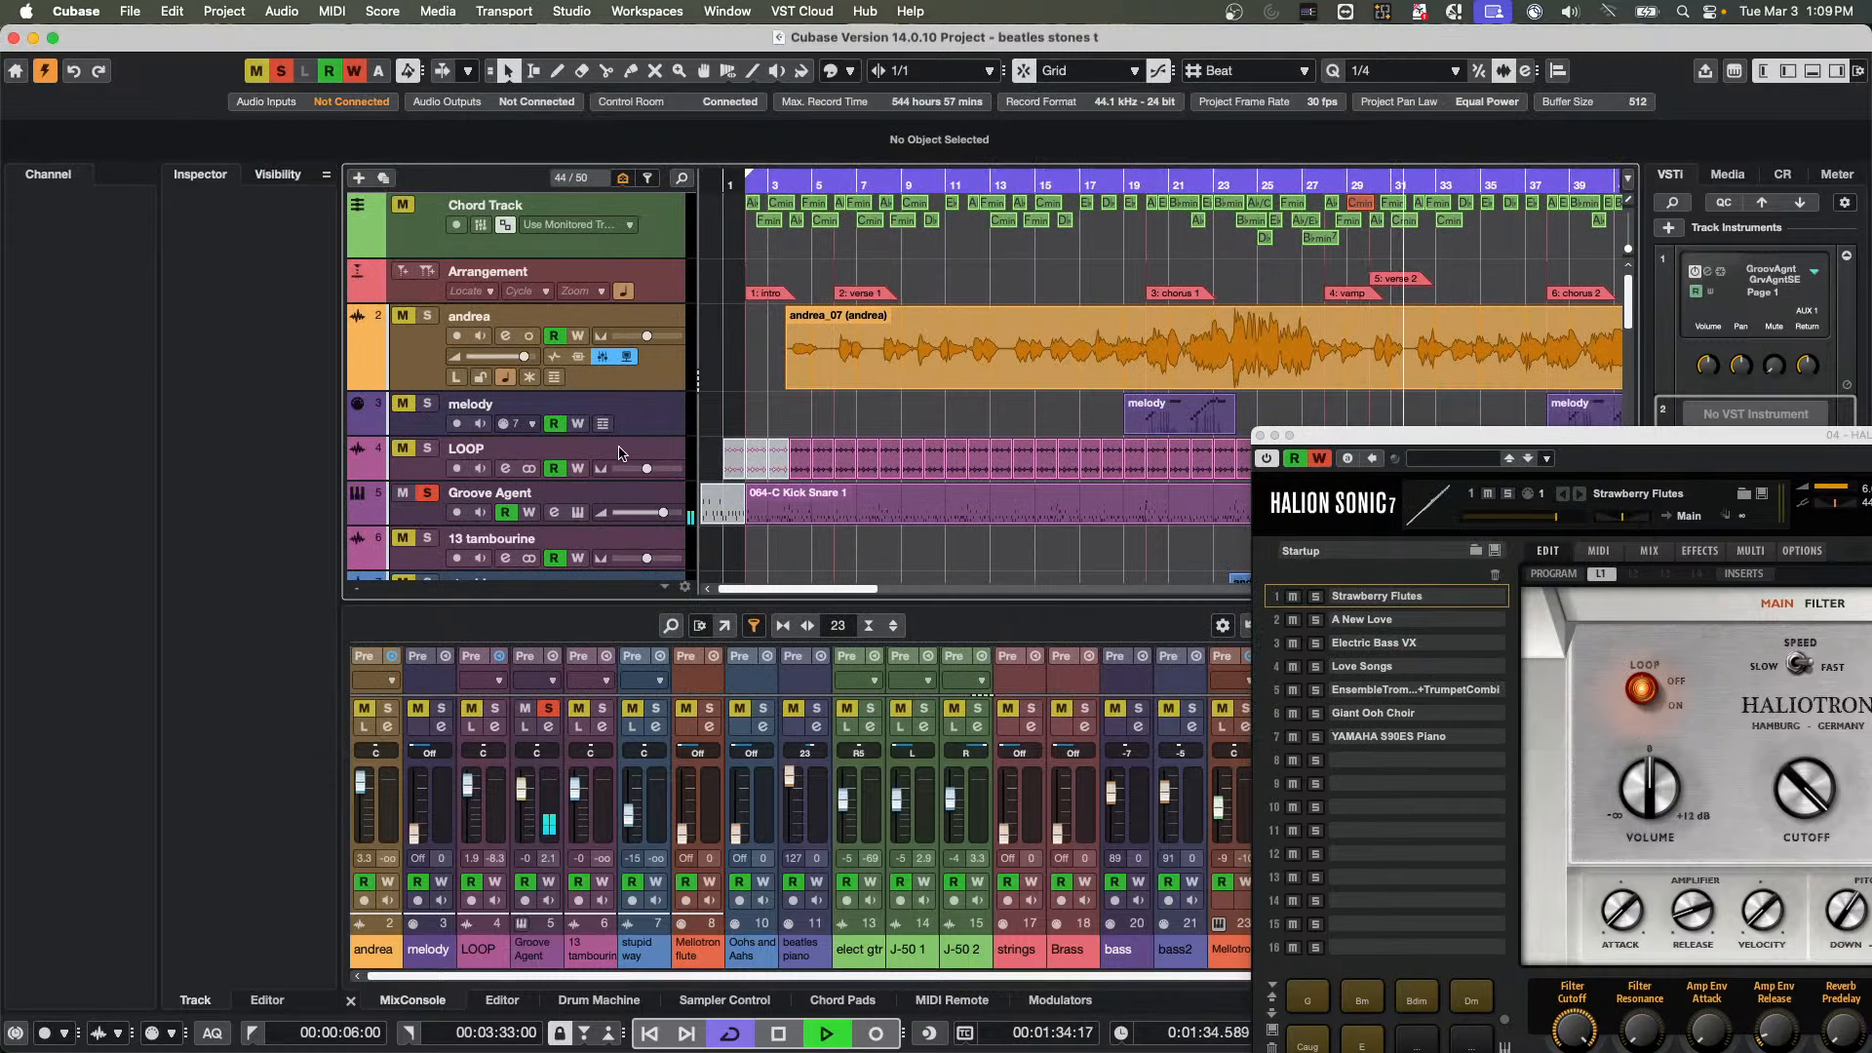
Solo the 13 tambourine track, audition the stupid way track, and solo Mellotron flute in its place
scroll(618, 452, "down", 4)
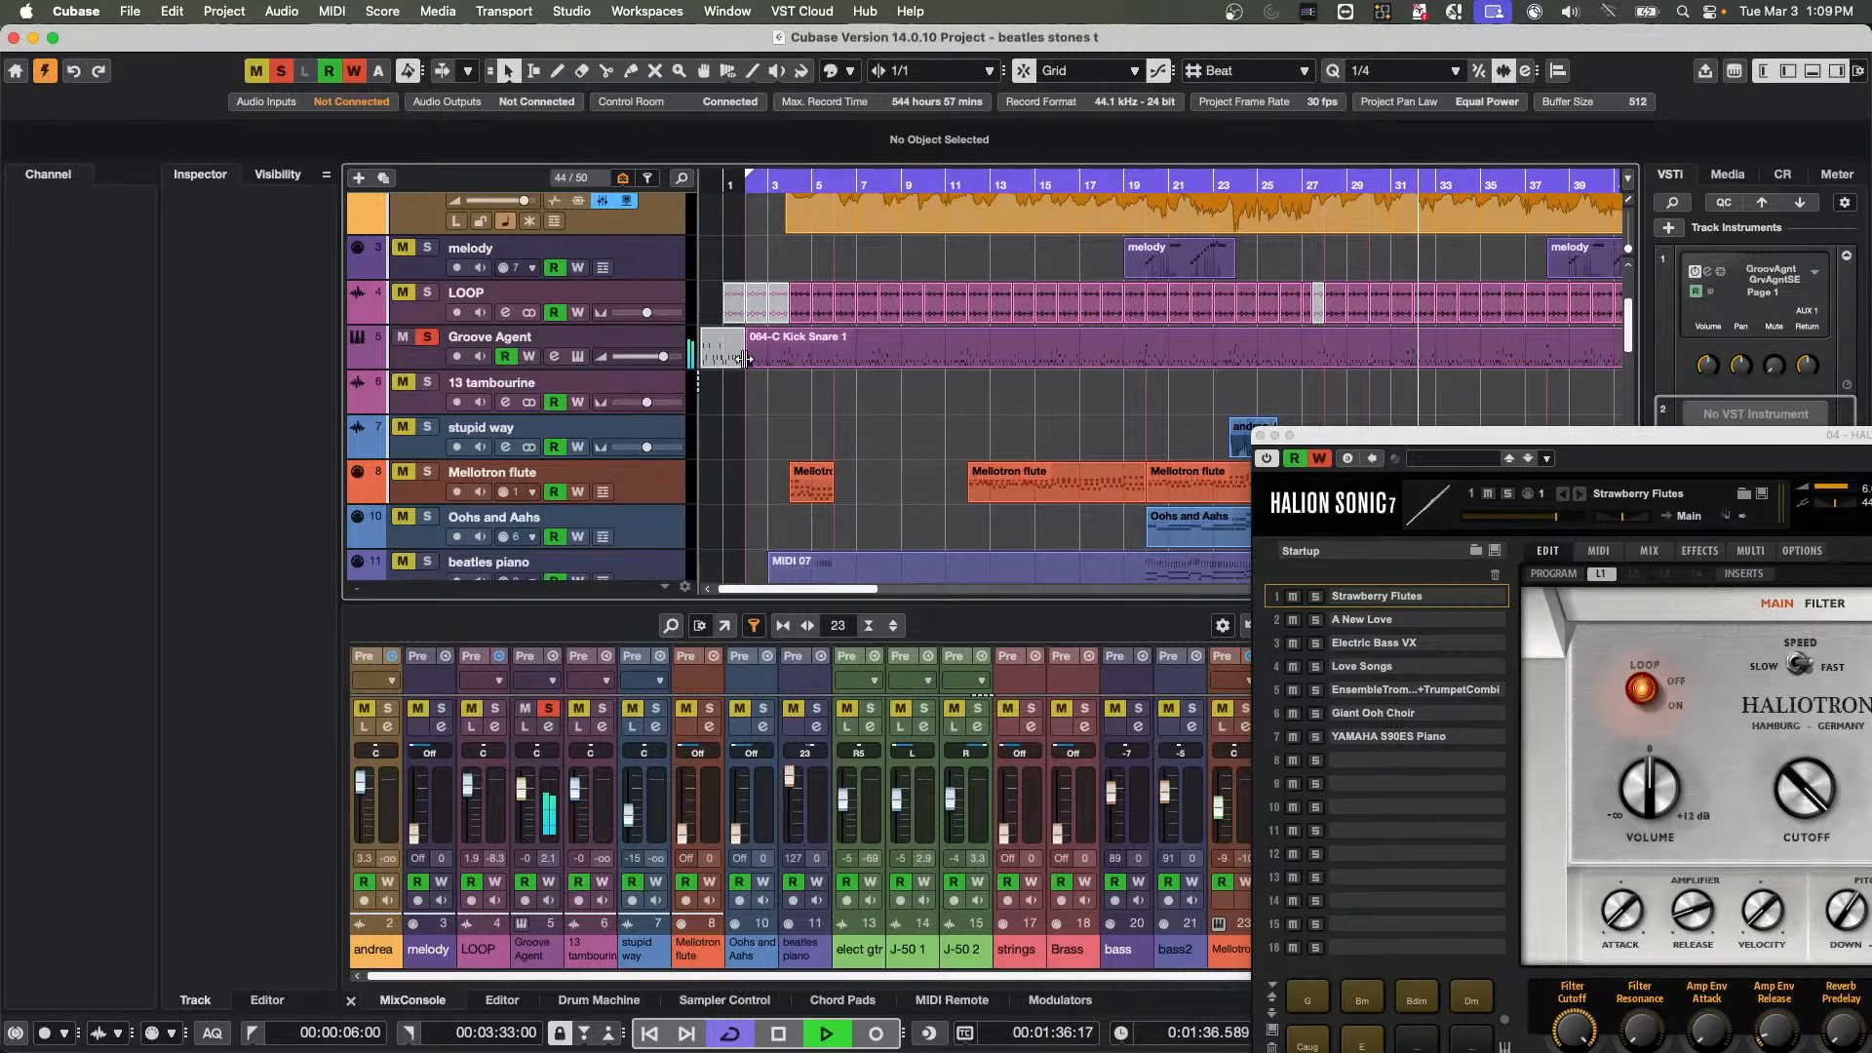
left_click_drag(786, 184, 1221, 188)
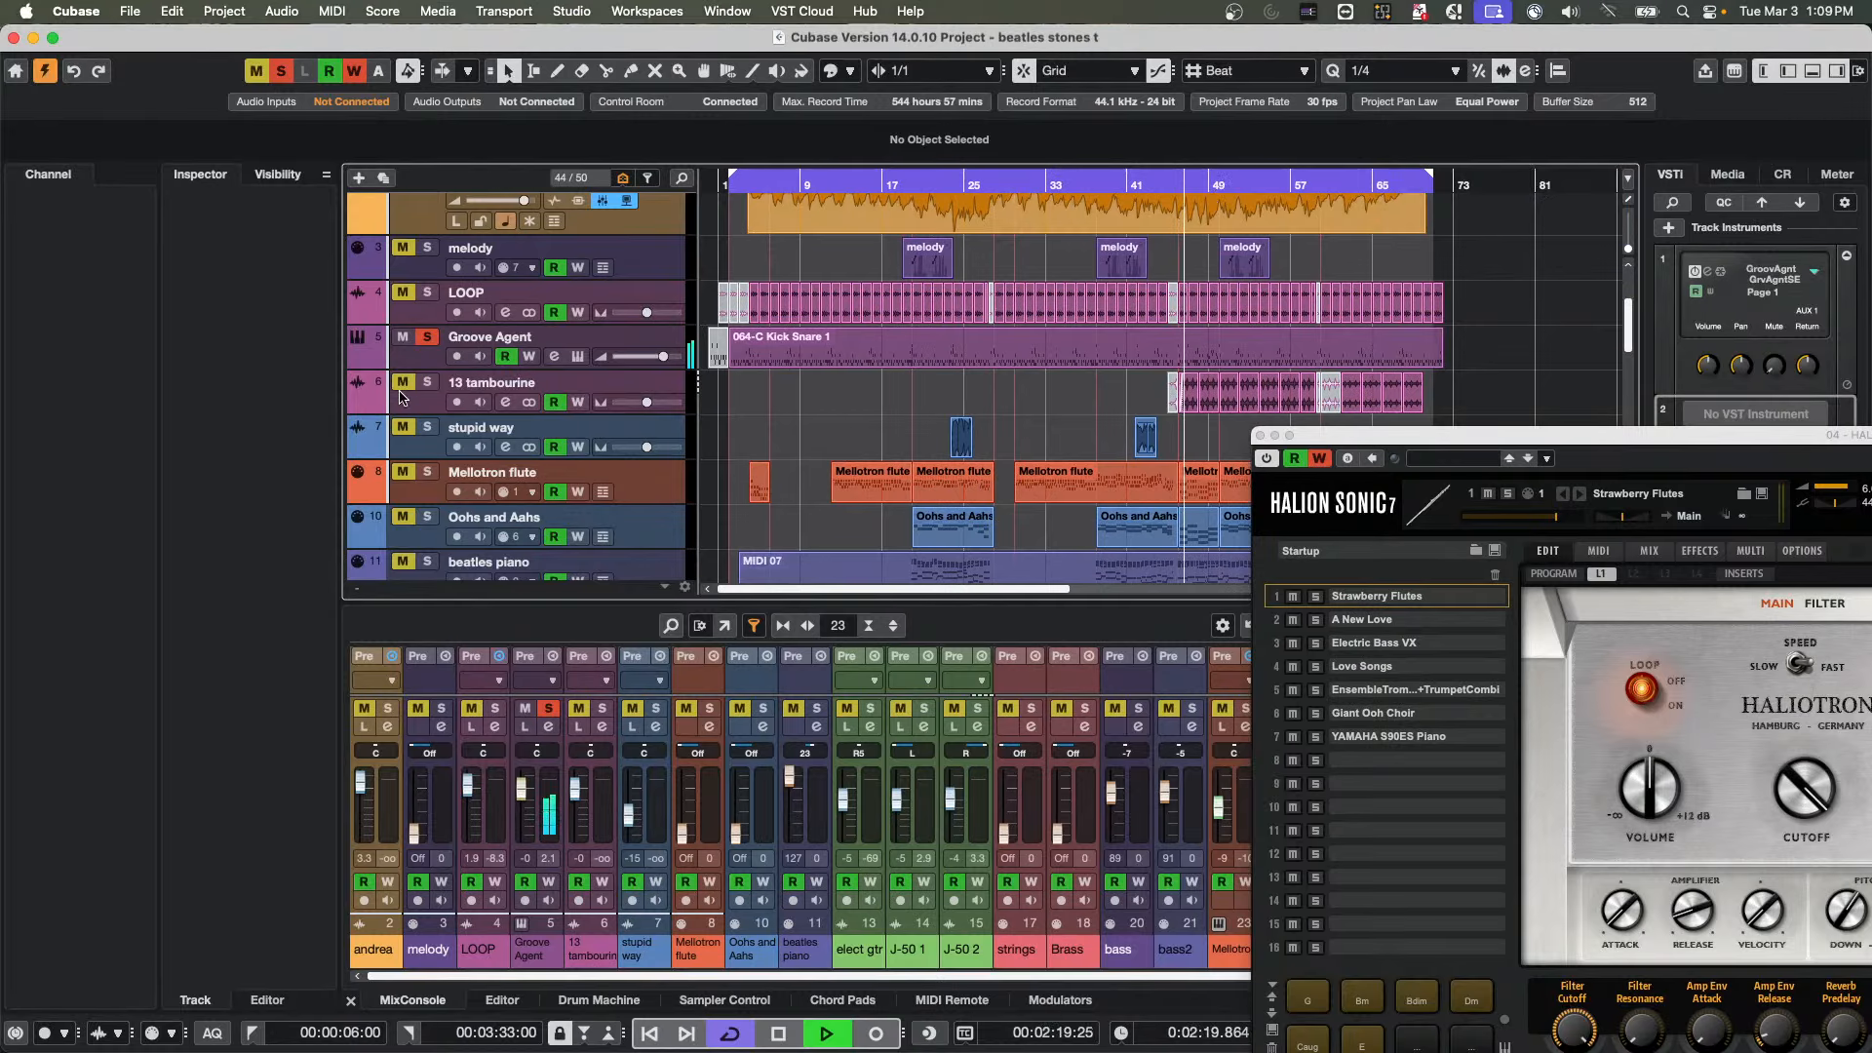
left_click(425, 384)
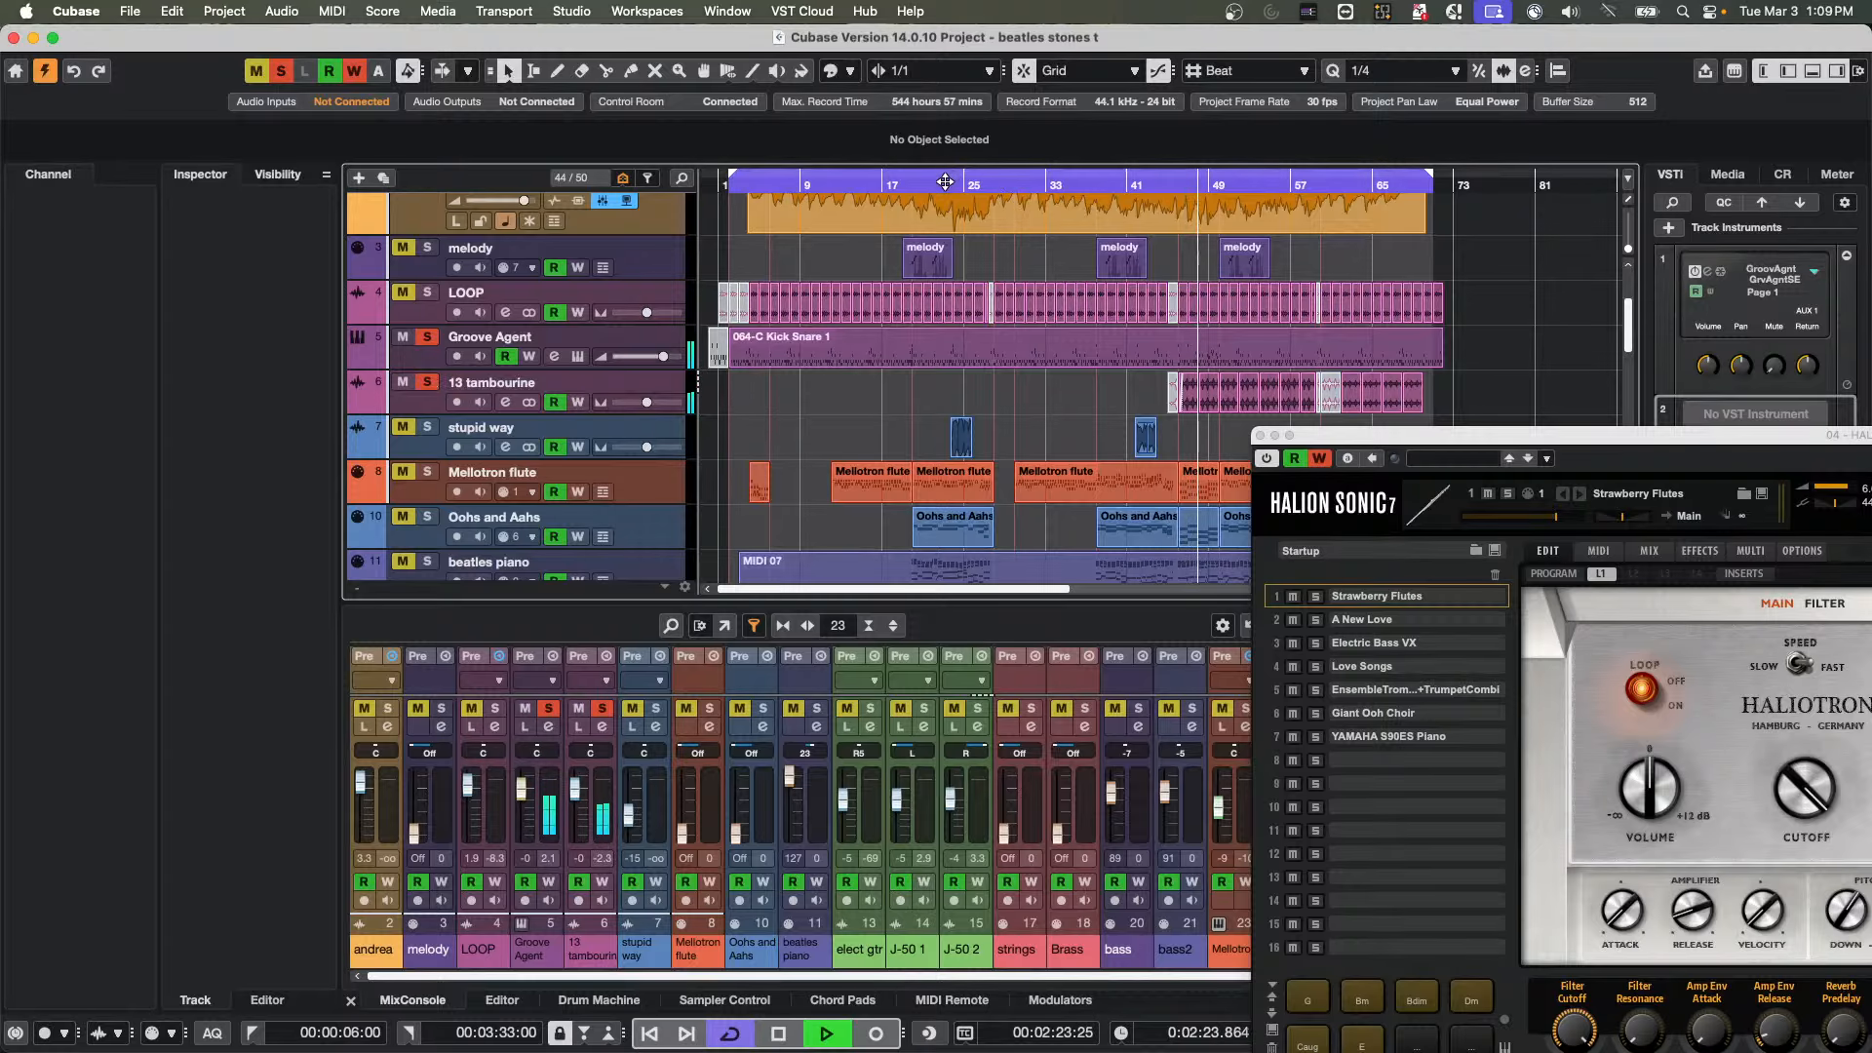
left_click(429, 430)
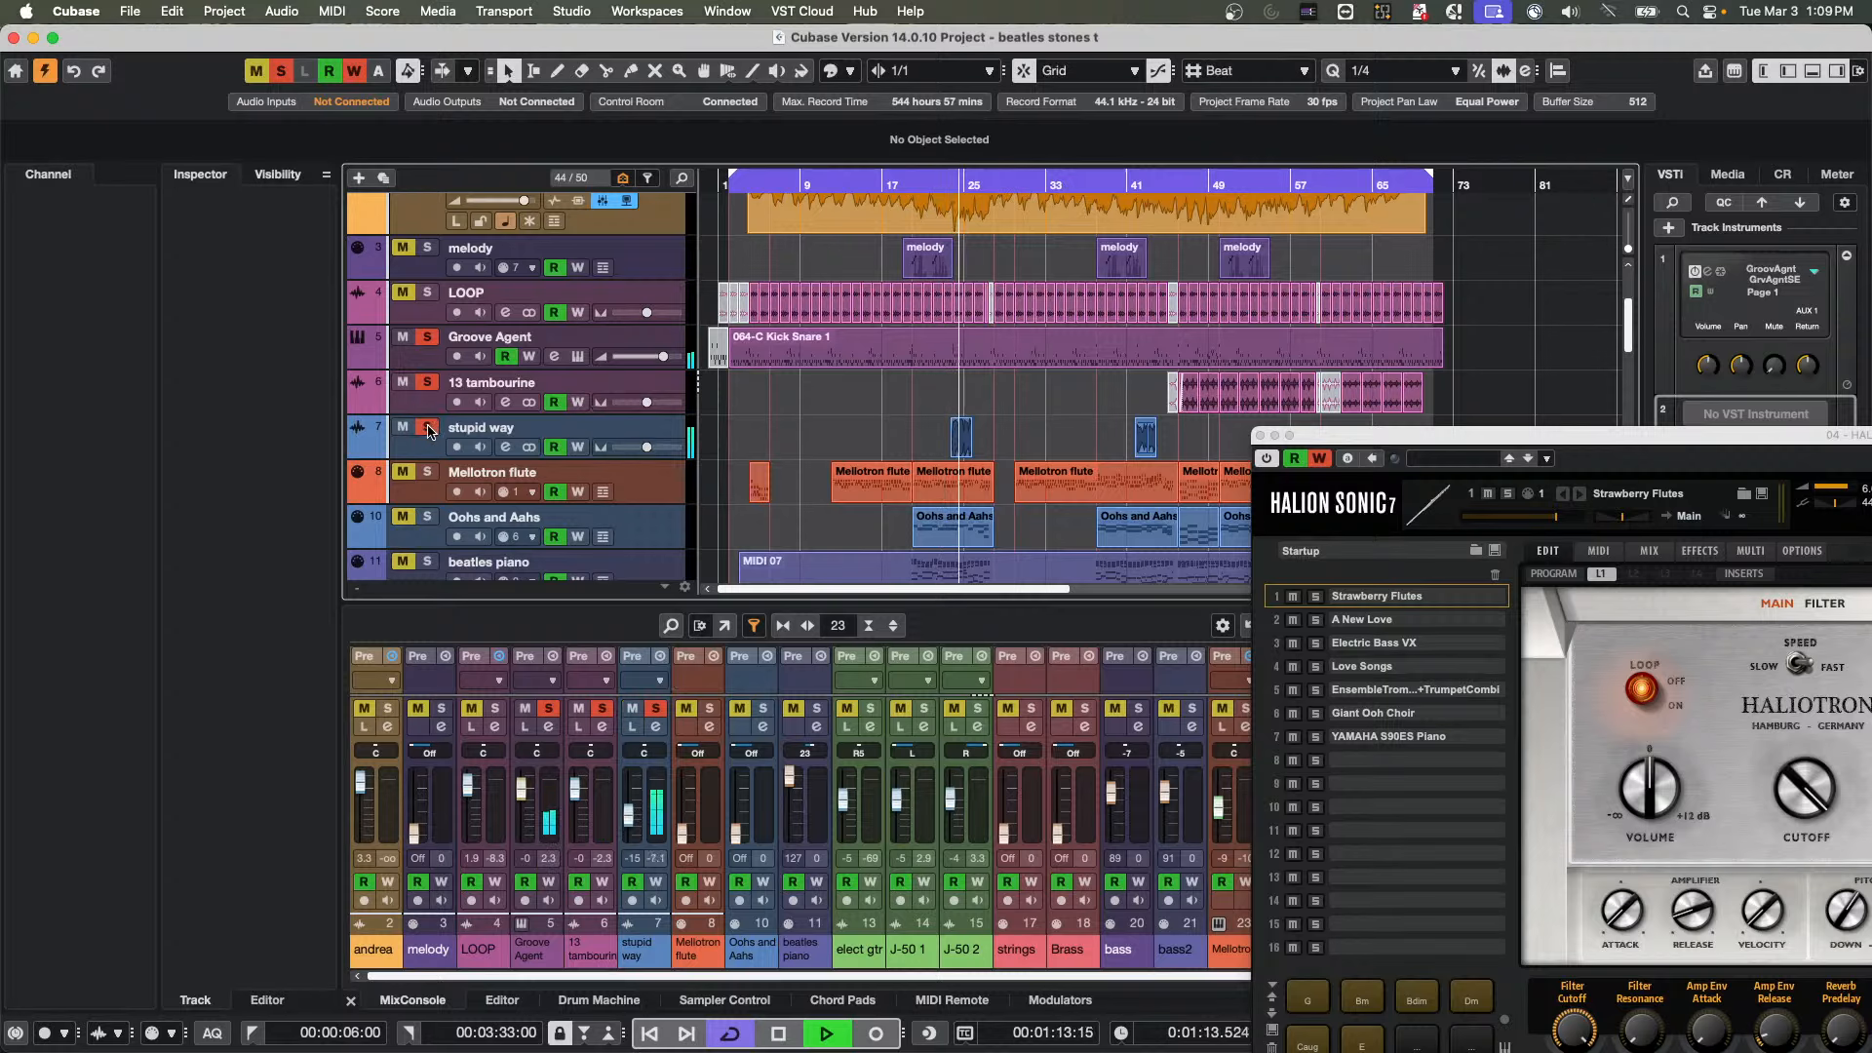
left_click(429, 475)
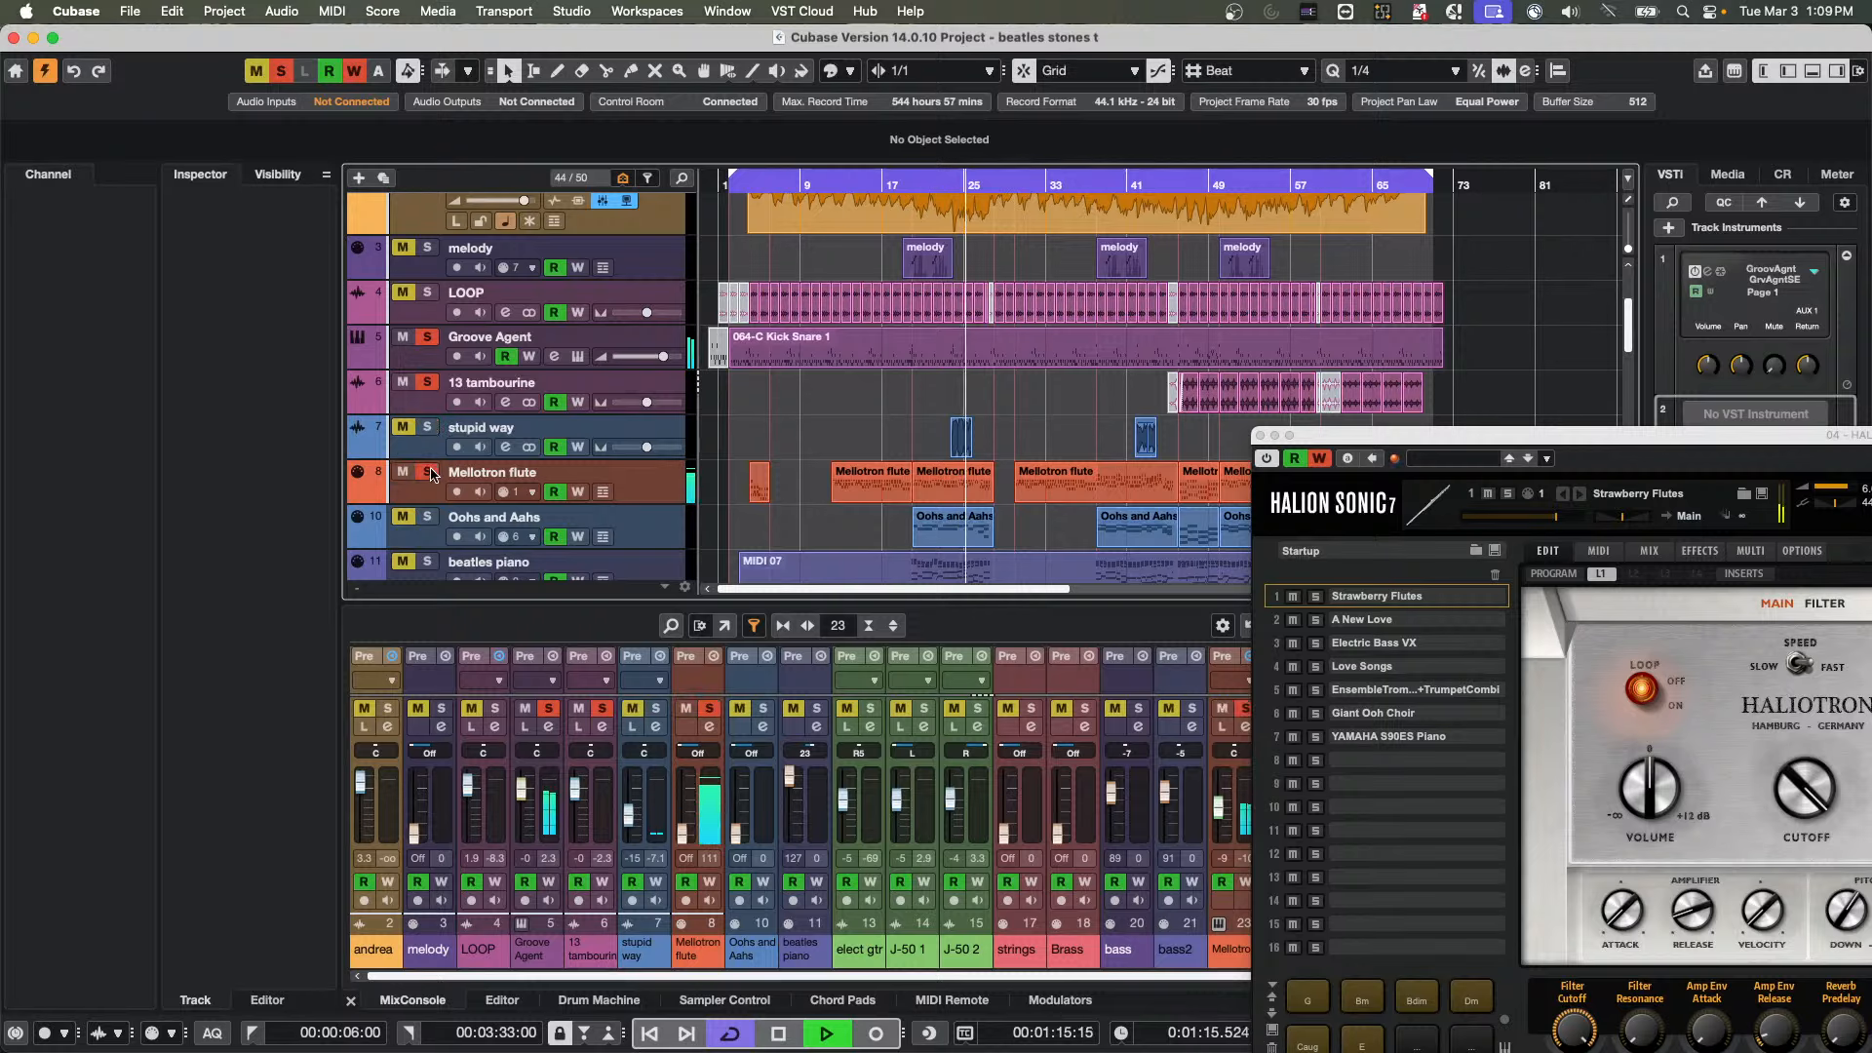
Restart playback near the first Oohs and Aahs event, then select and solo the Oohs and Aahs track
left_click(909, 177)
left_click(912, 182)
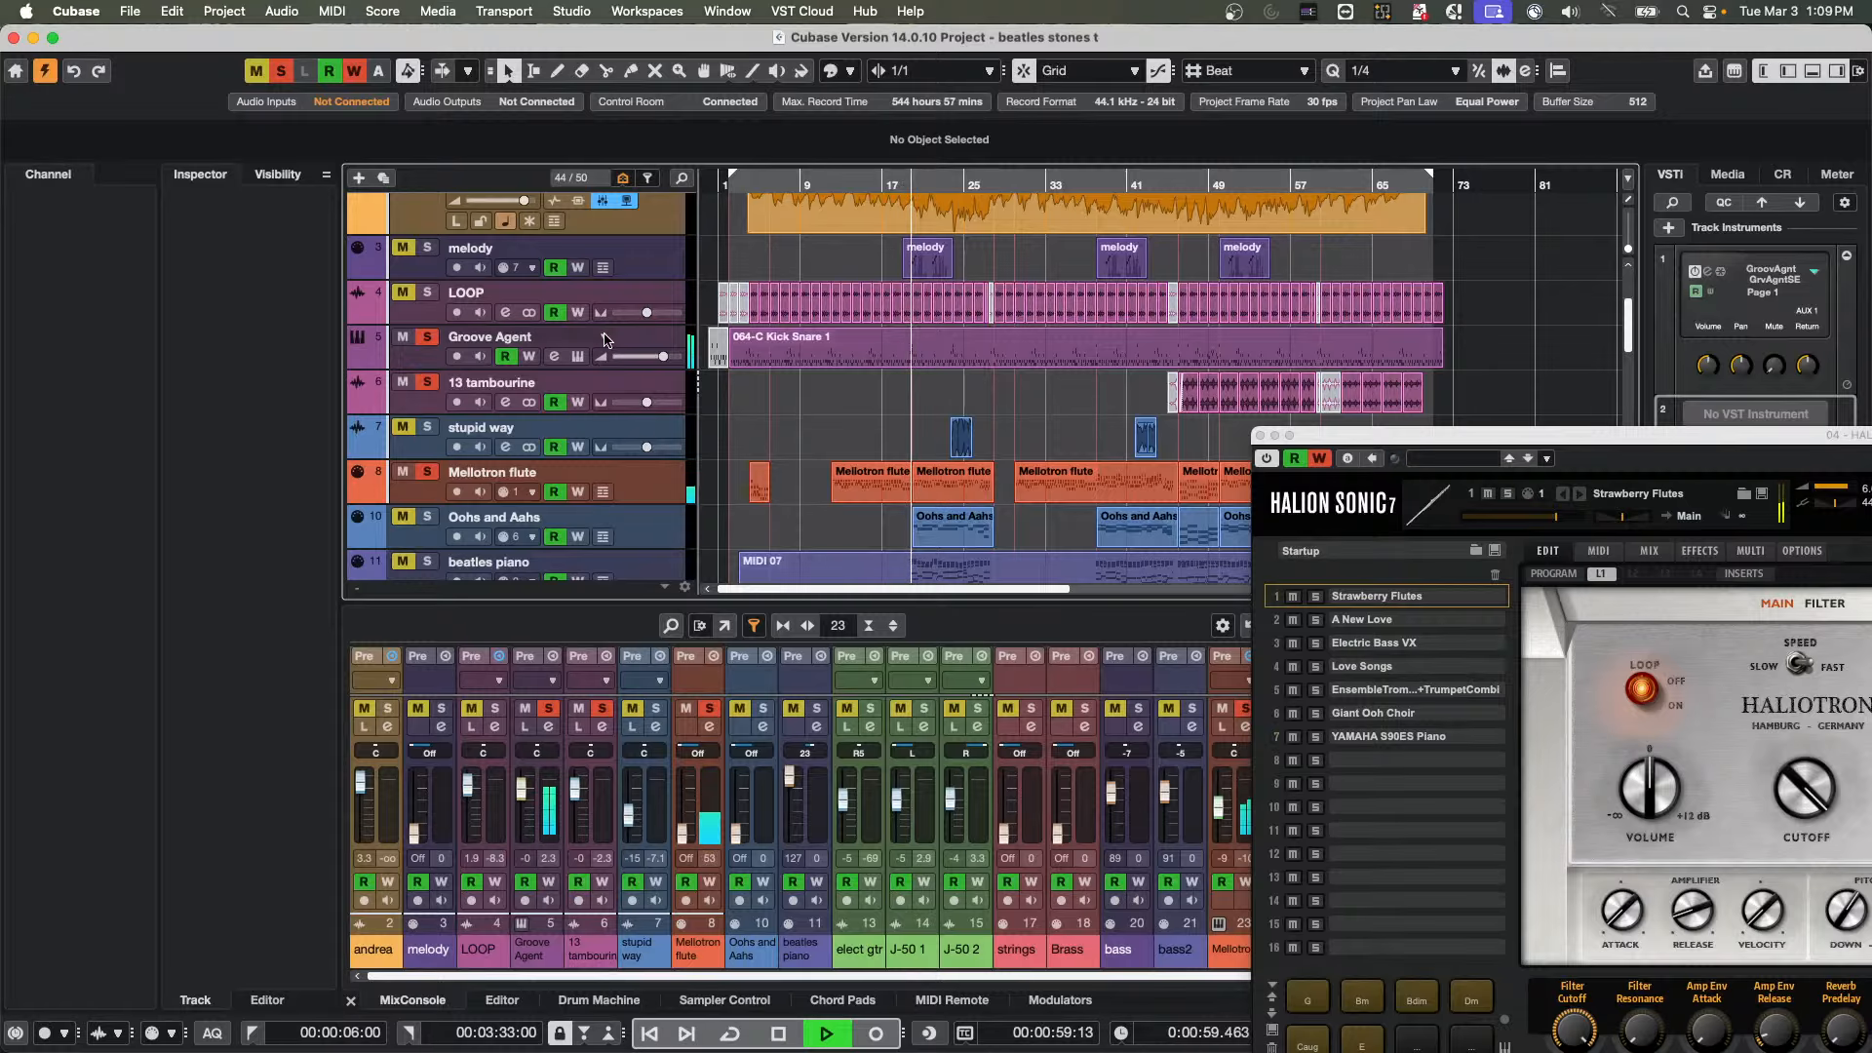
left_click(647, 538)
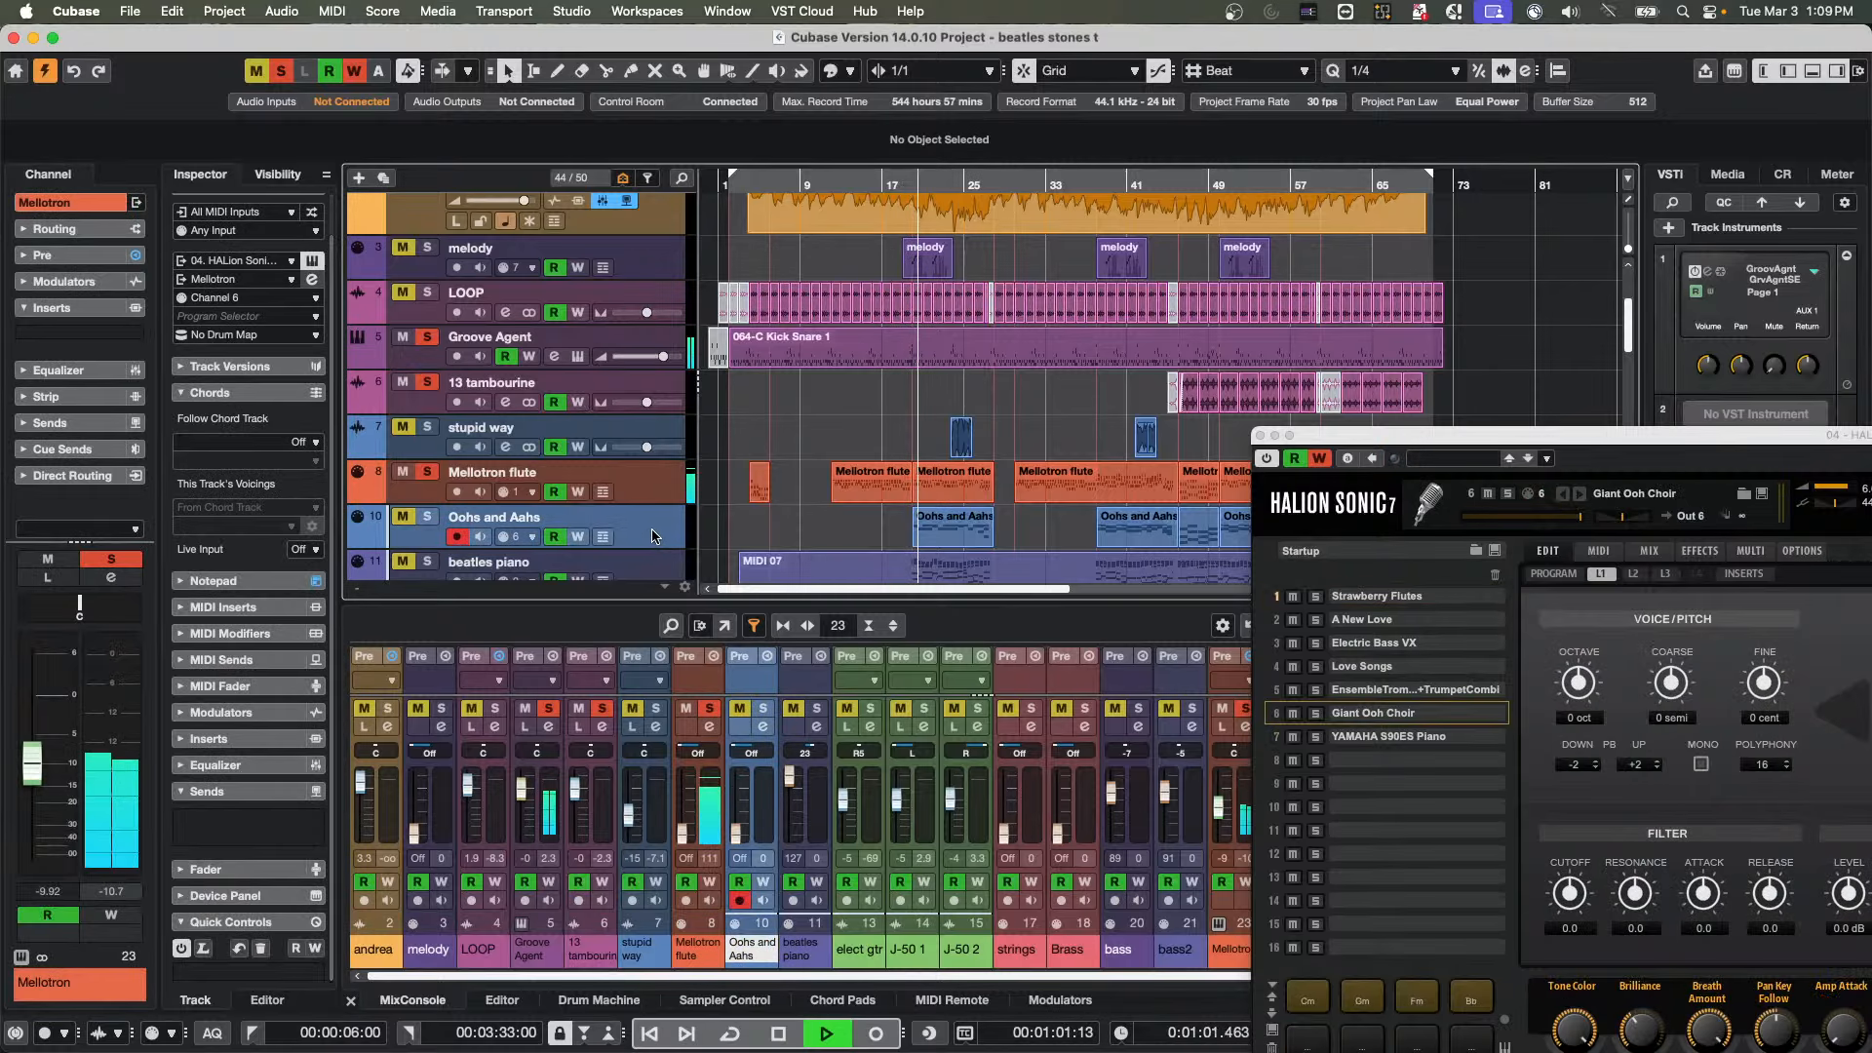
left_click(427, 517)
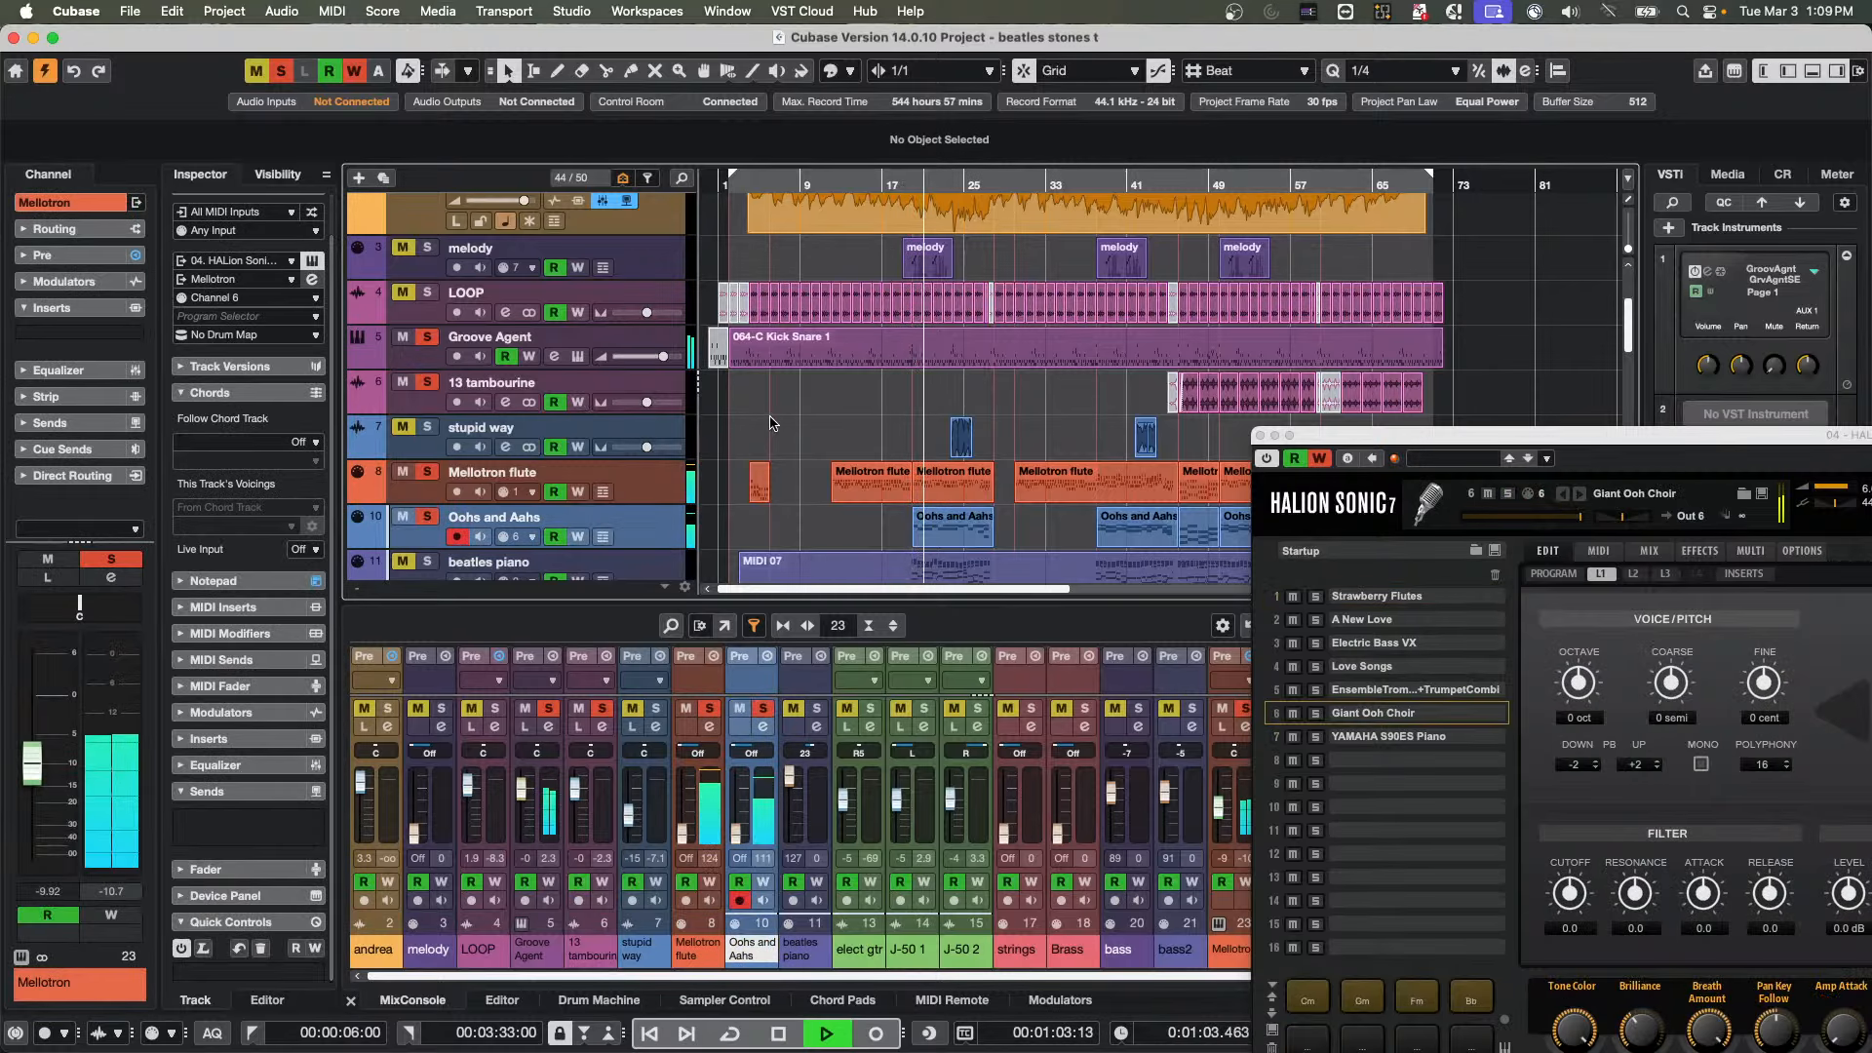
Audition beatles piano without the Mellotron flute and Oohs and Aahs solos, select the track, and remove its solo
scroll(998, 352, "down", 3)
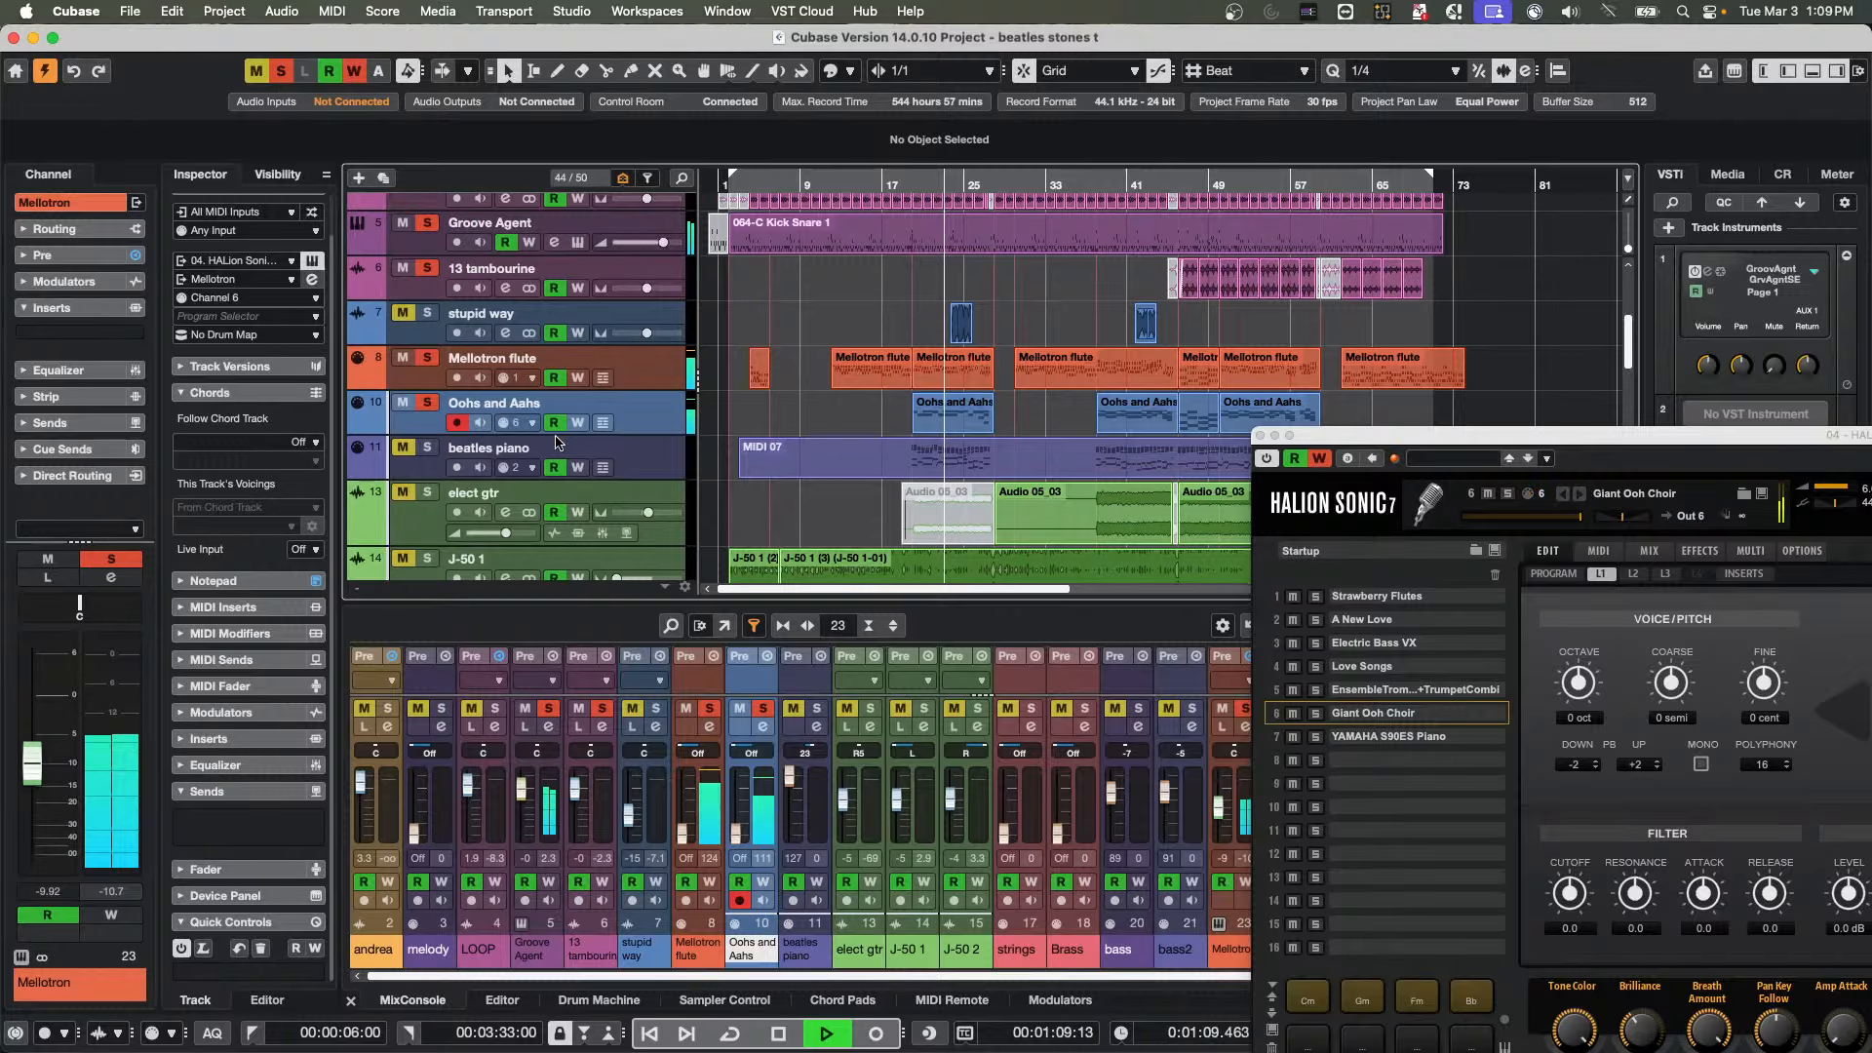
left_click(402, 446)
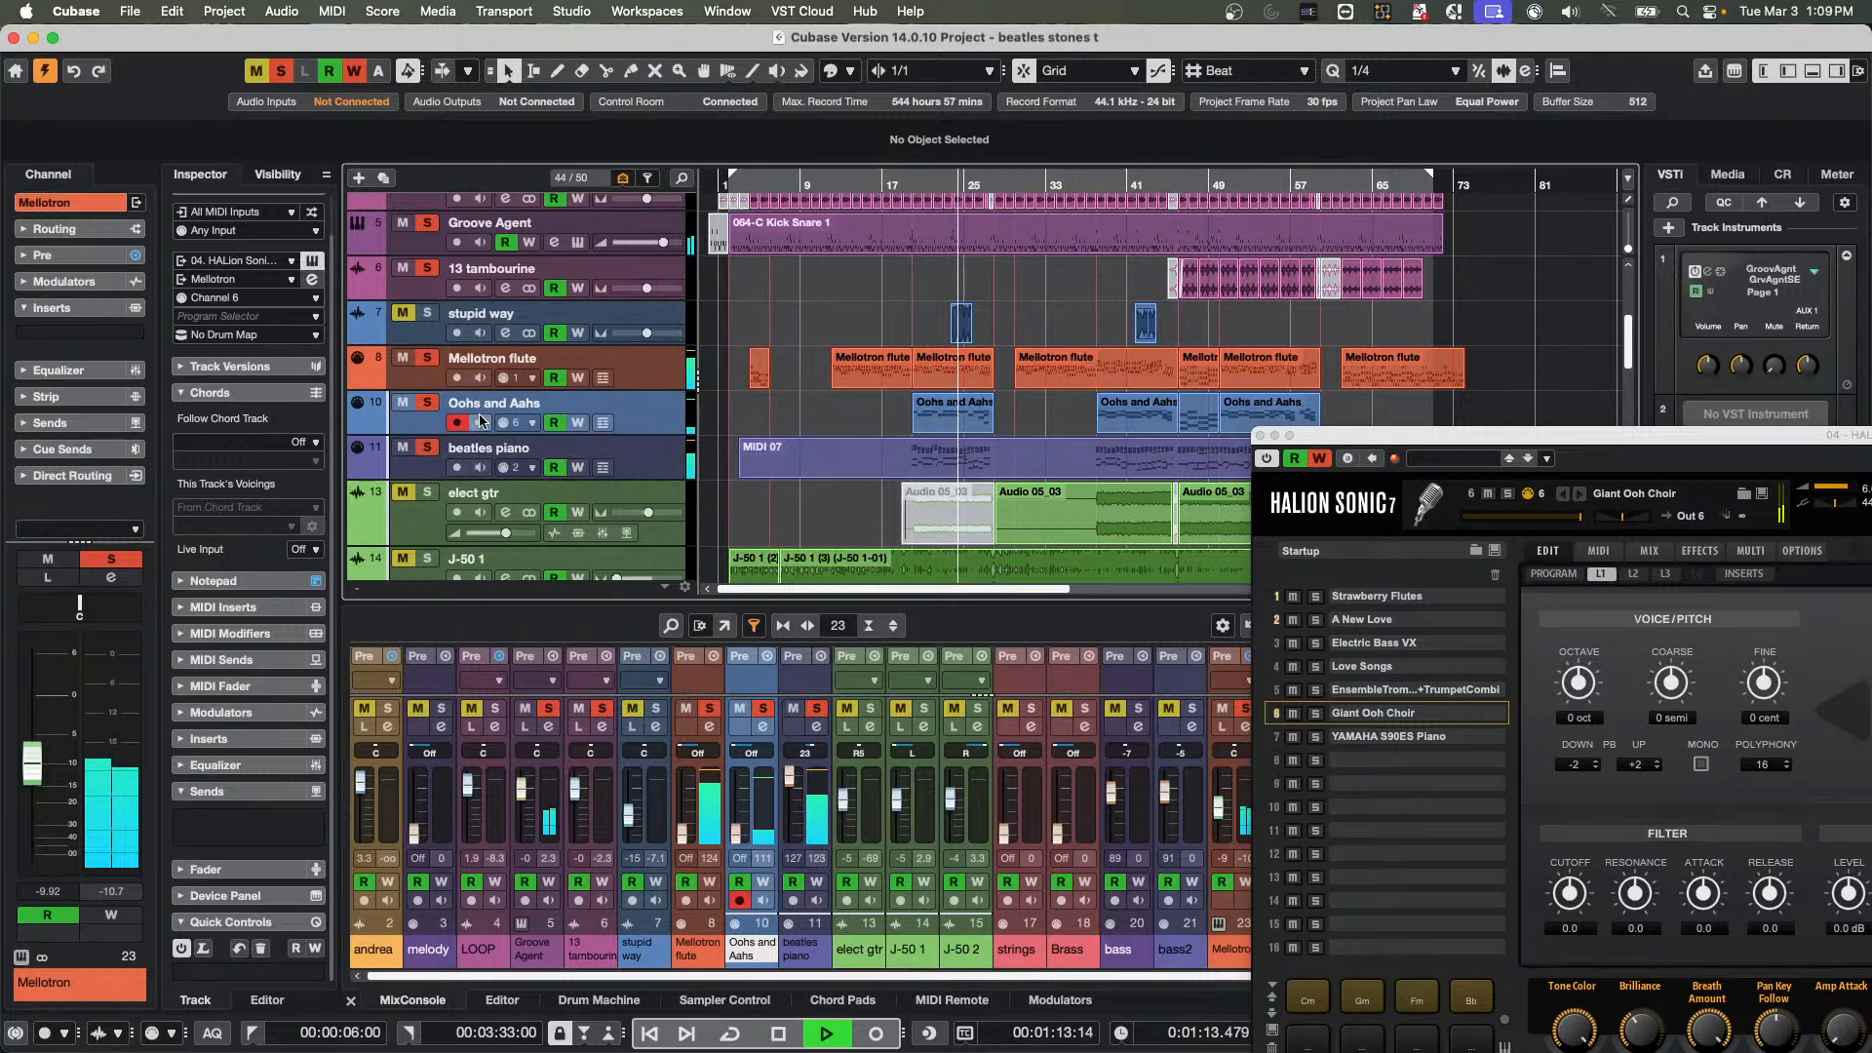
left_click(401, 357)
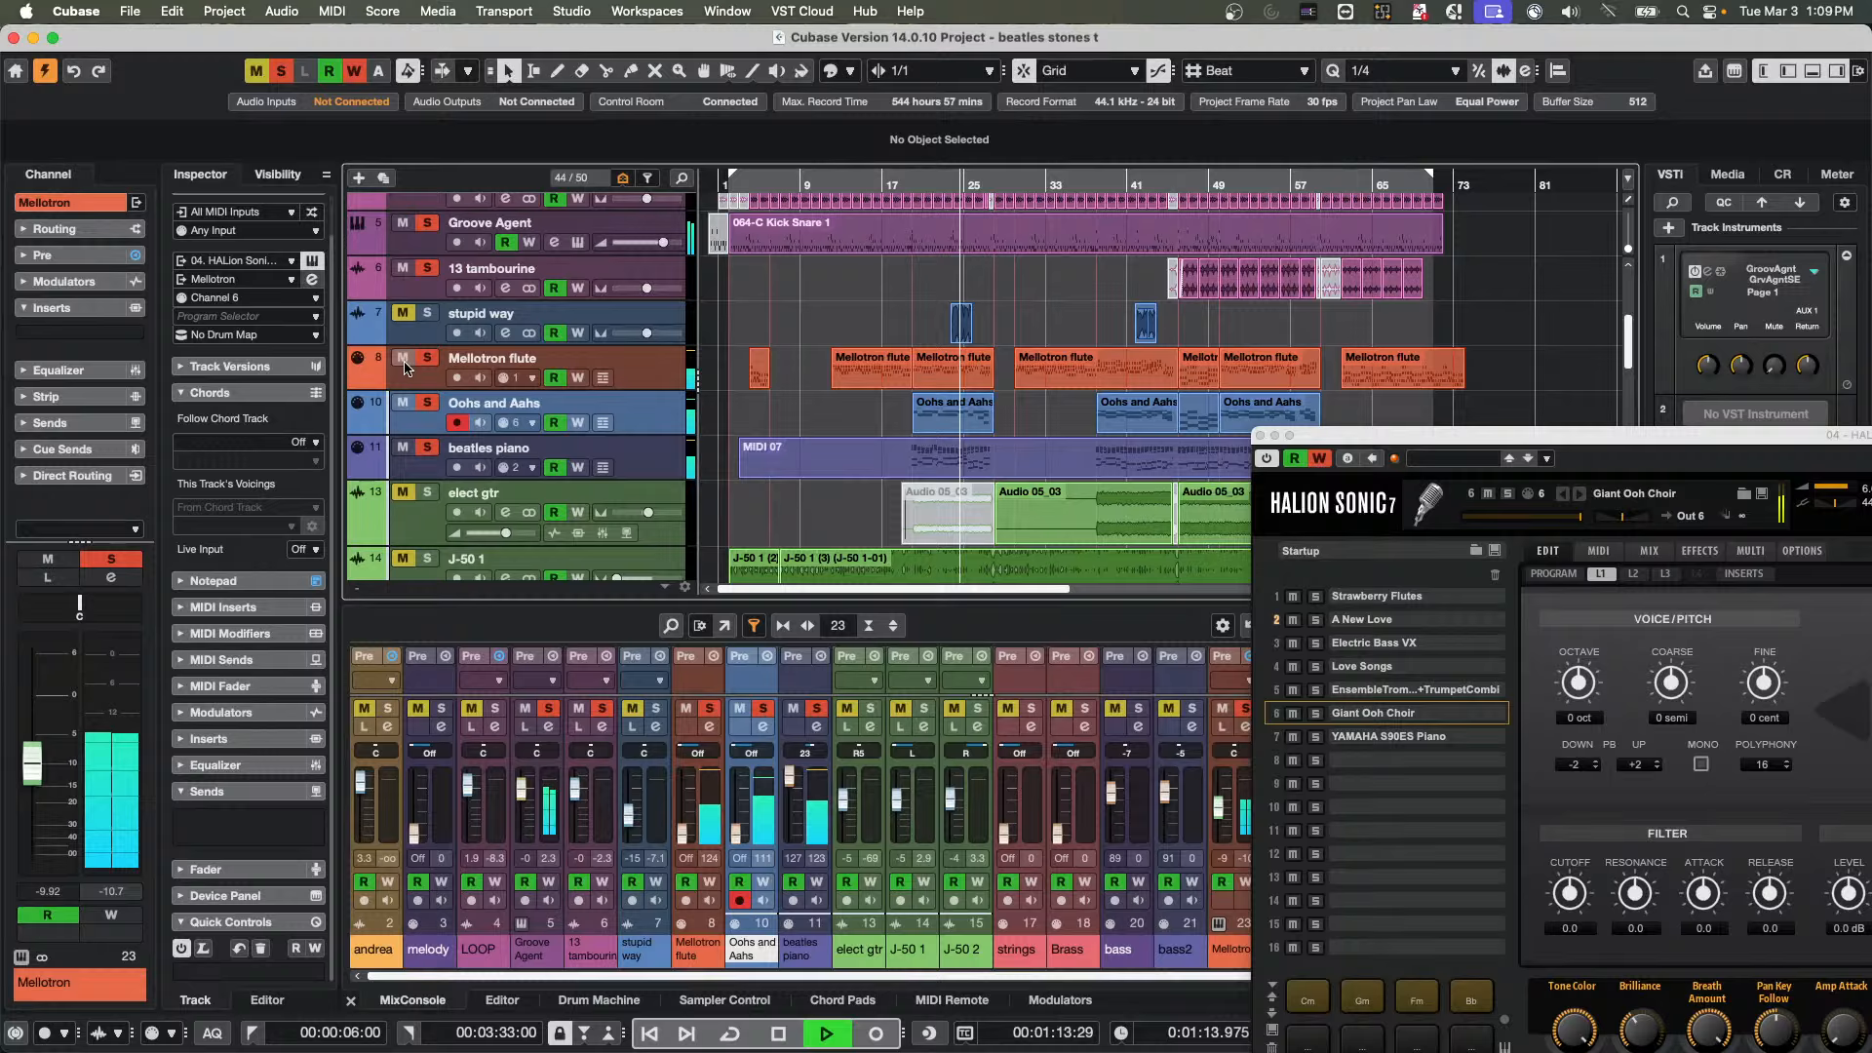
left_click(668, 462)
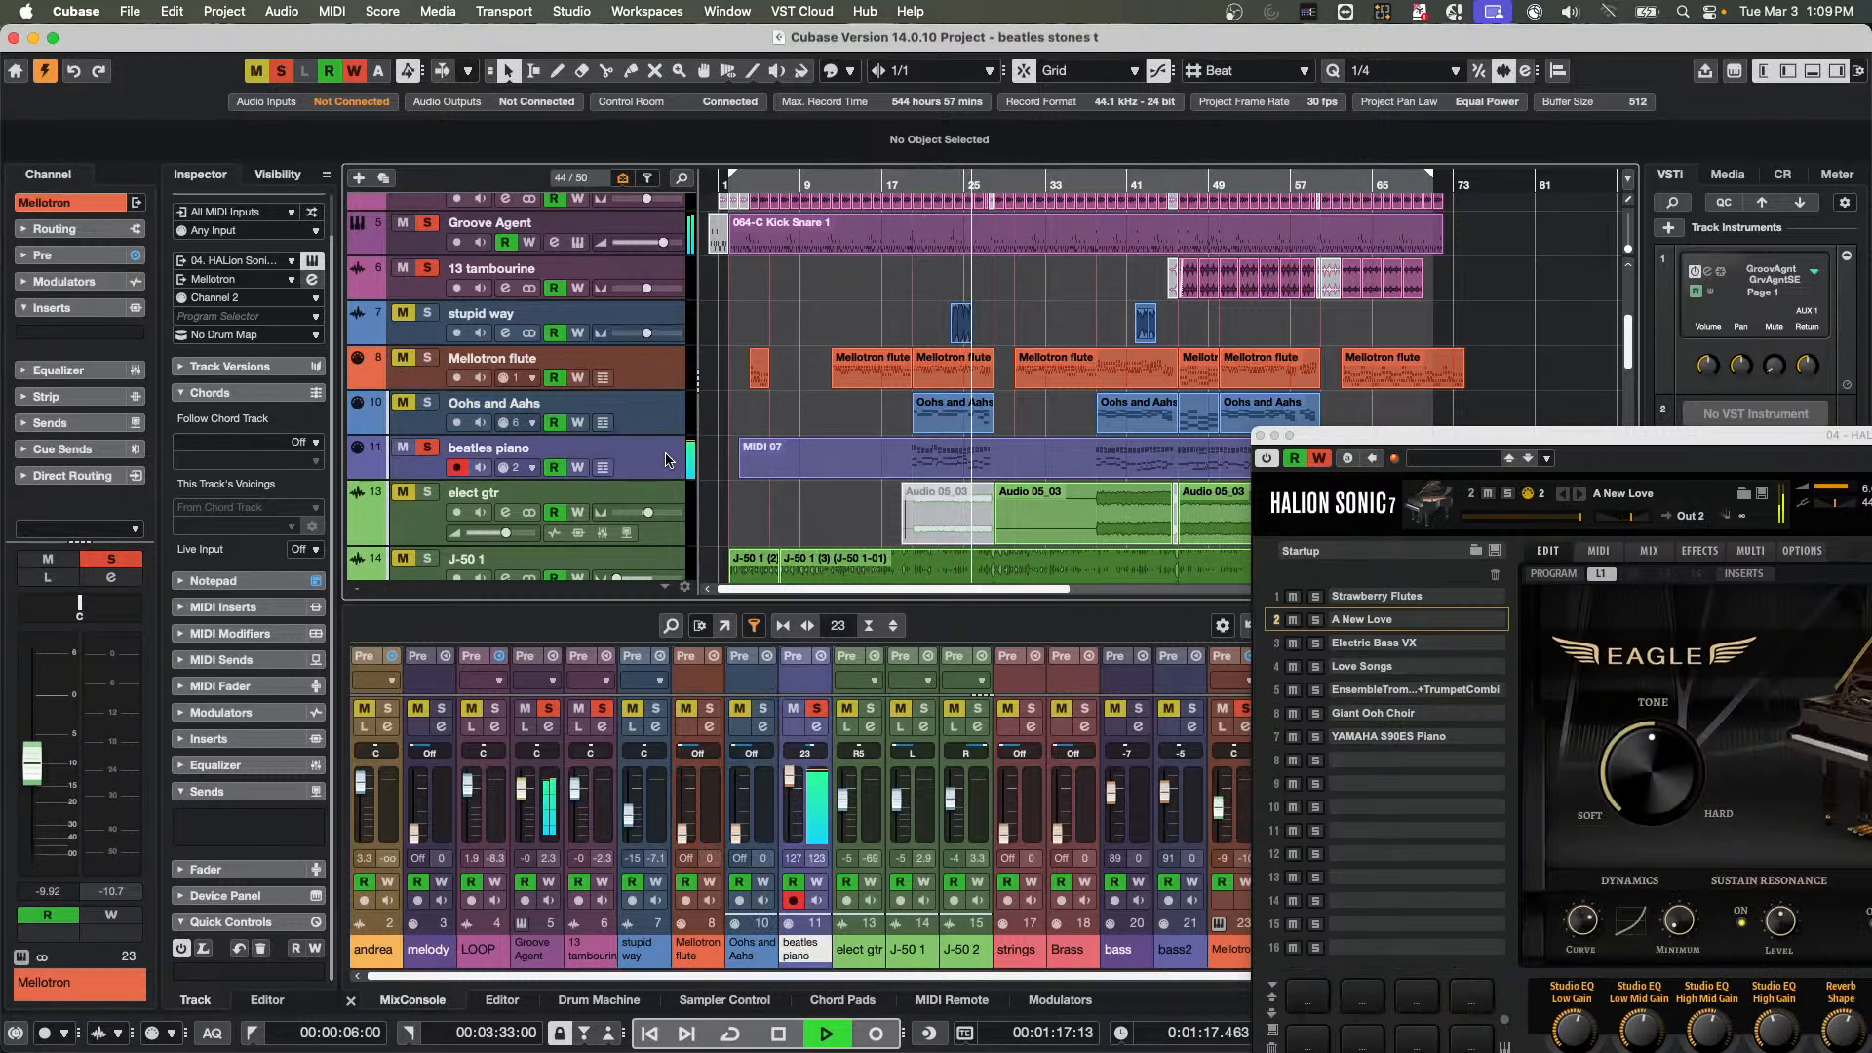
left_click(425, 450)
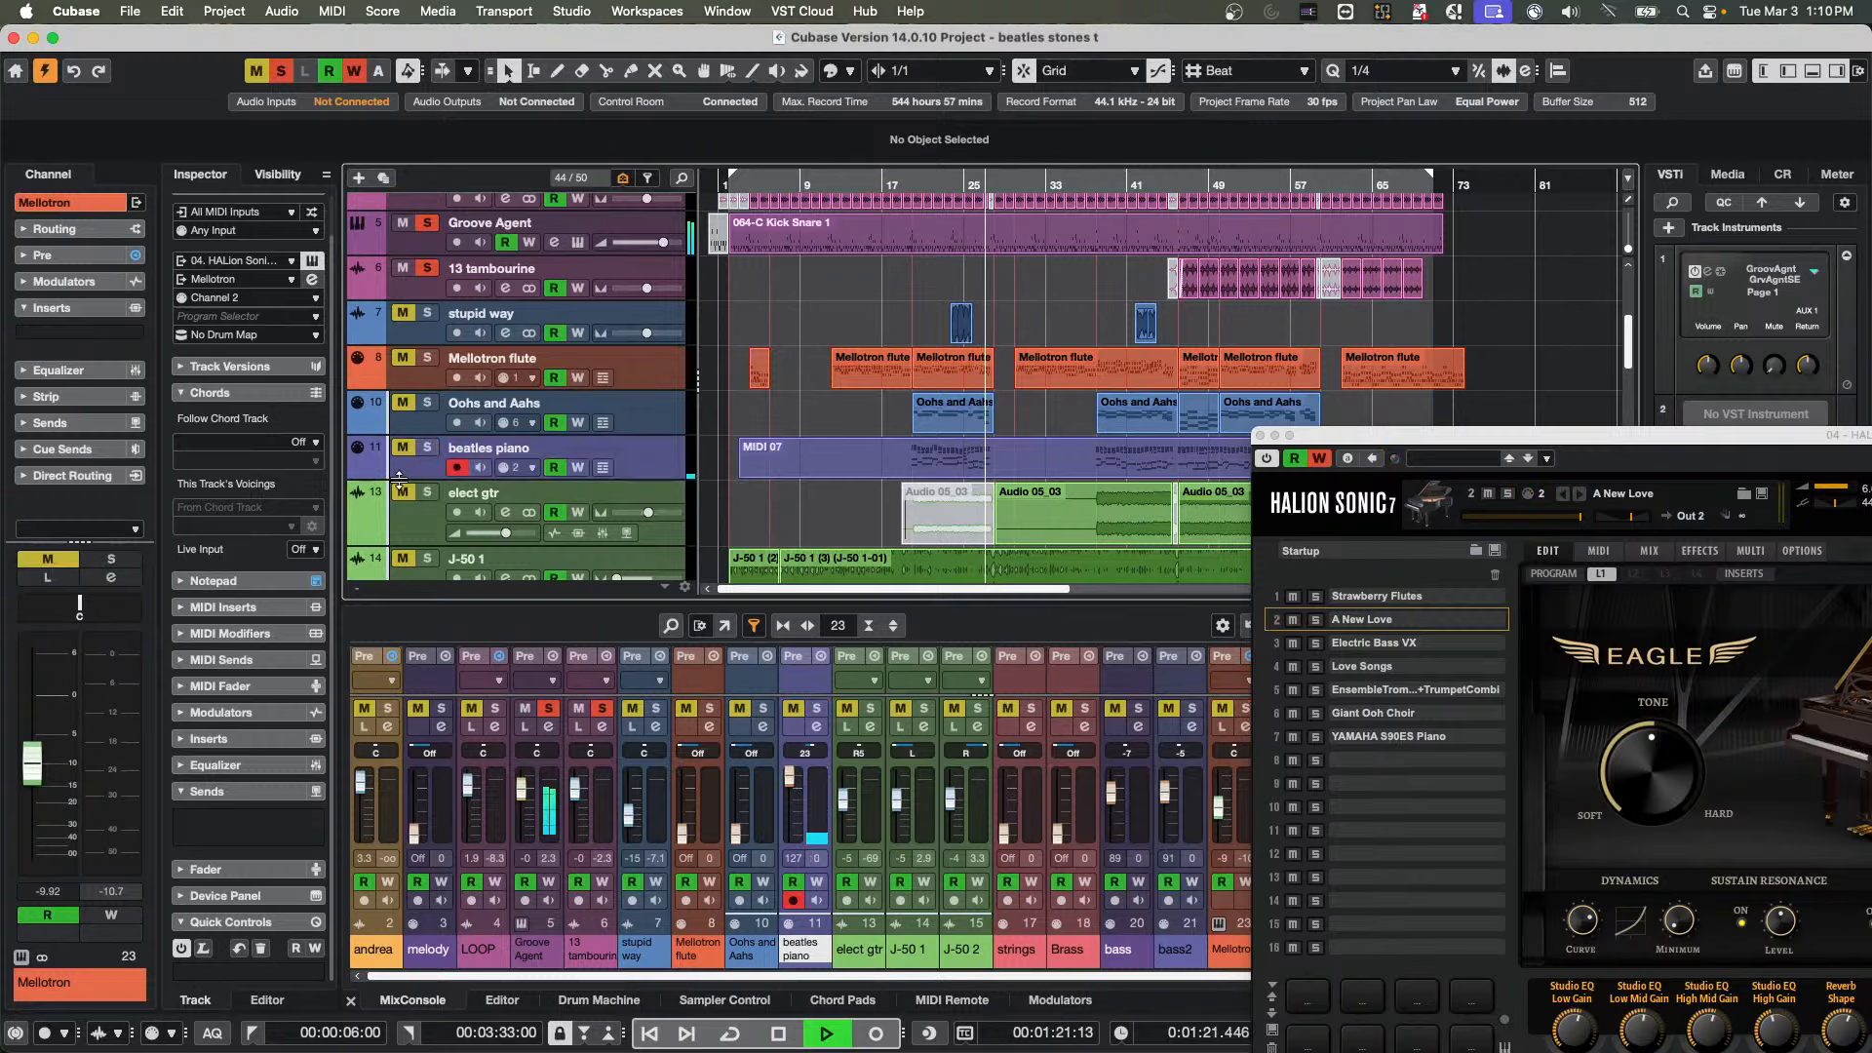
Restart playback near the first strings event, then solo and select the bass track
scroll(422, 464, "down", 5)
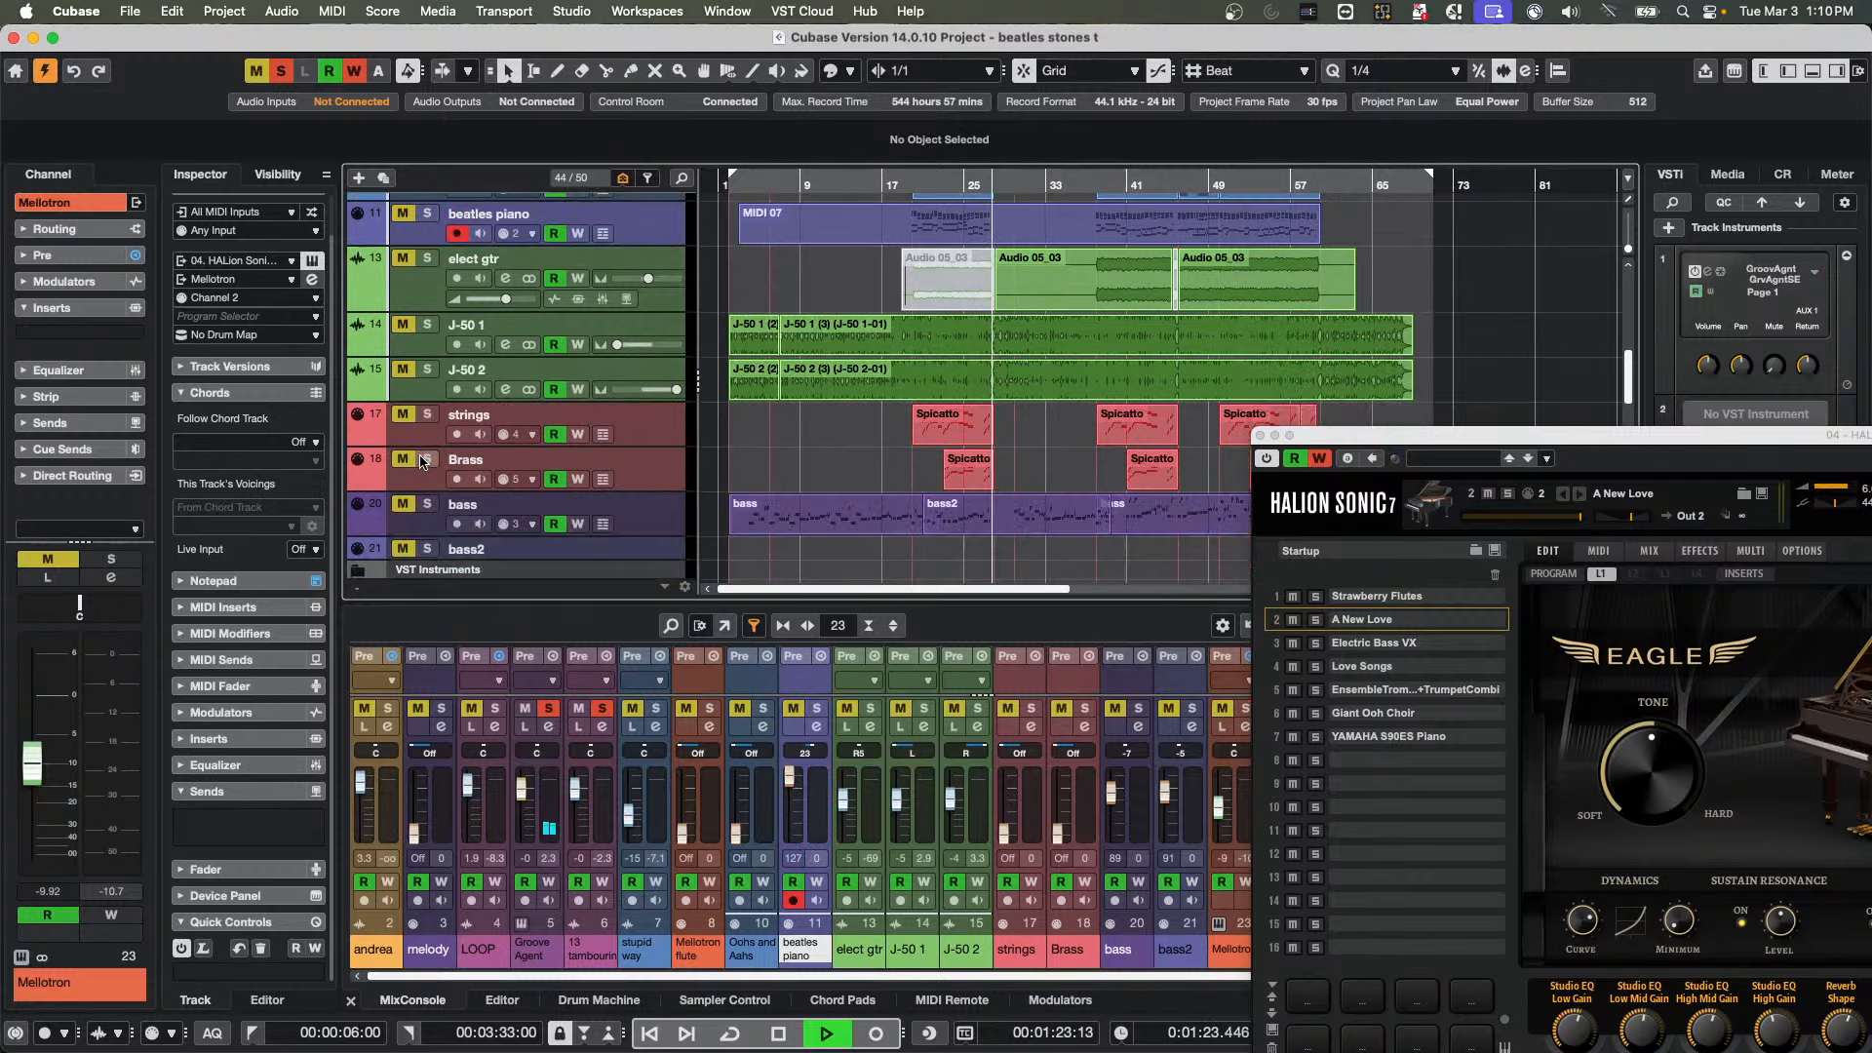
left_click_drag(917, 187, 916, 181)
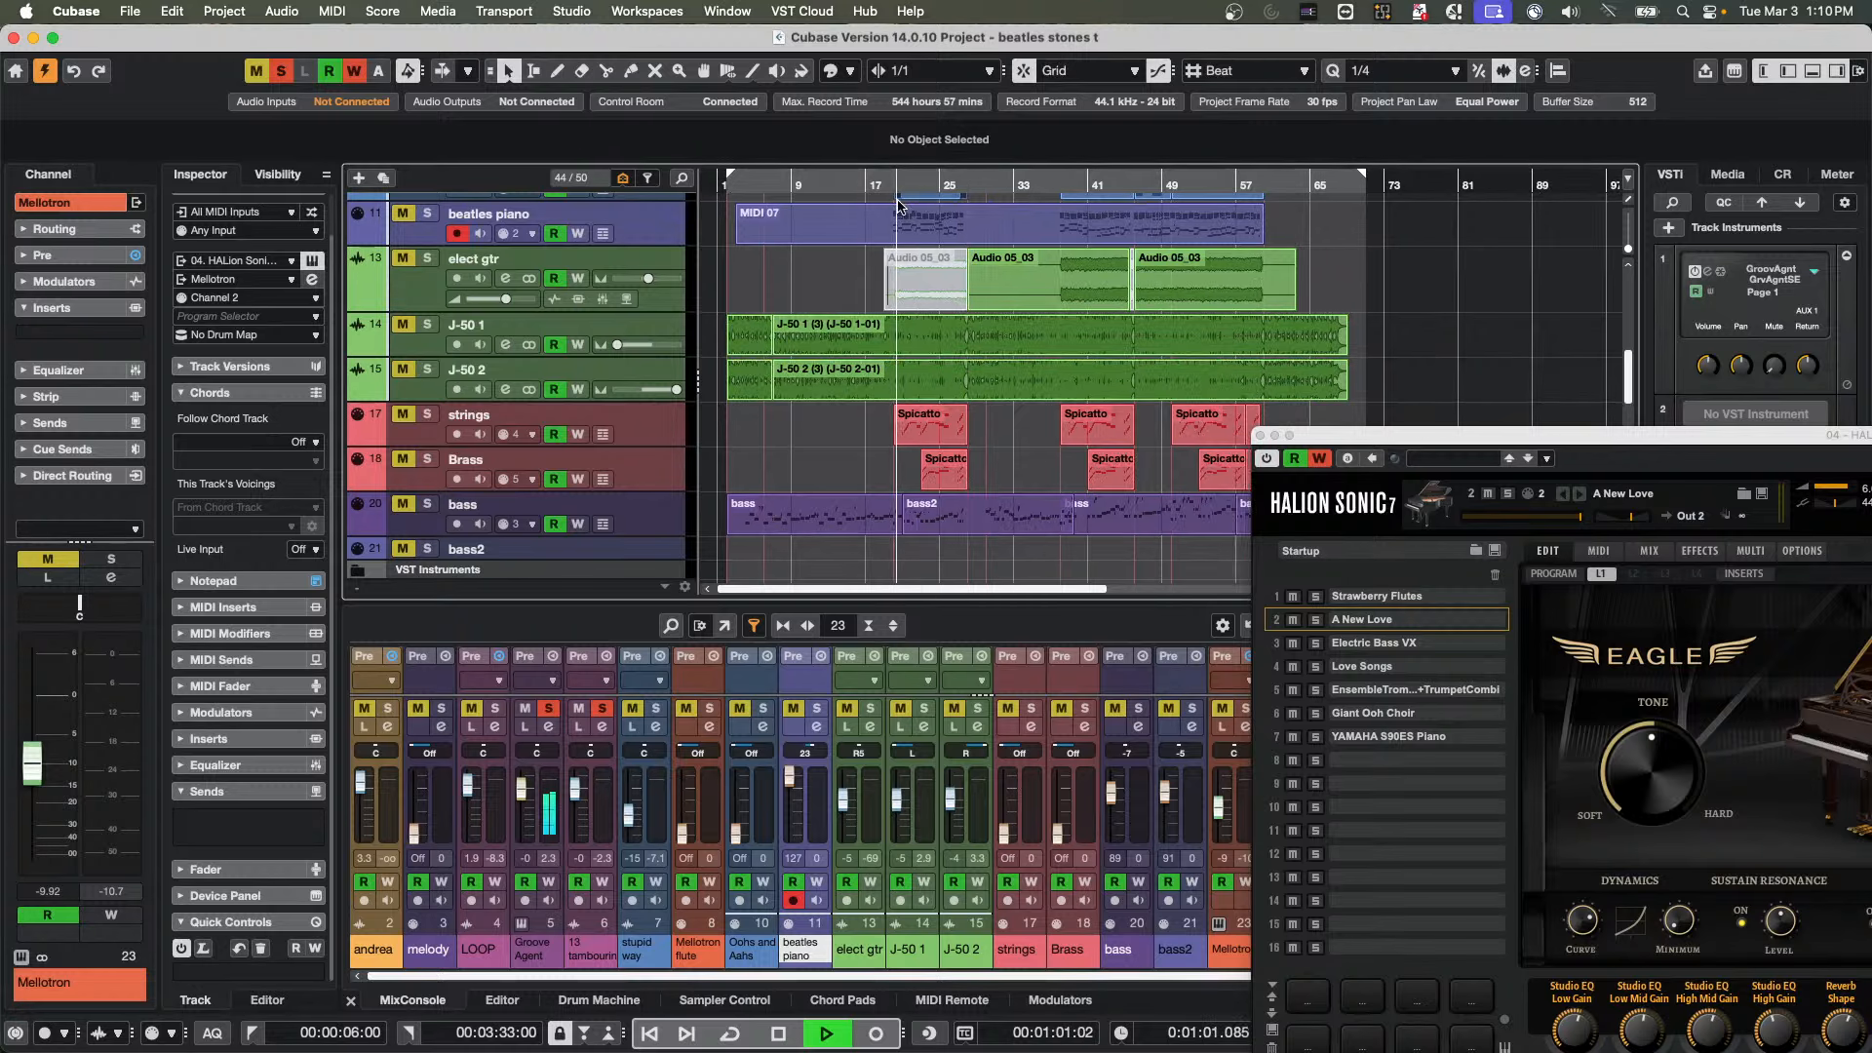
left_click(426, 504)
left_click(651, 517)
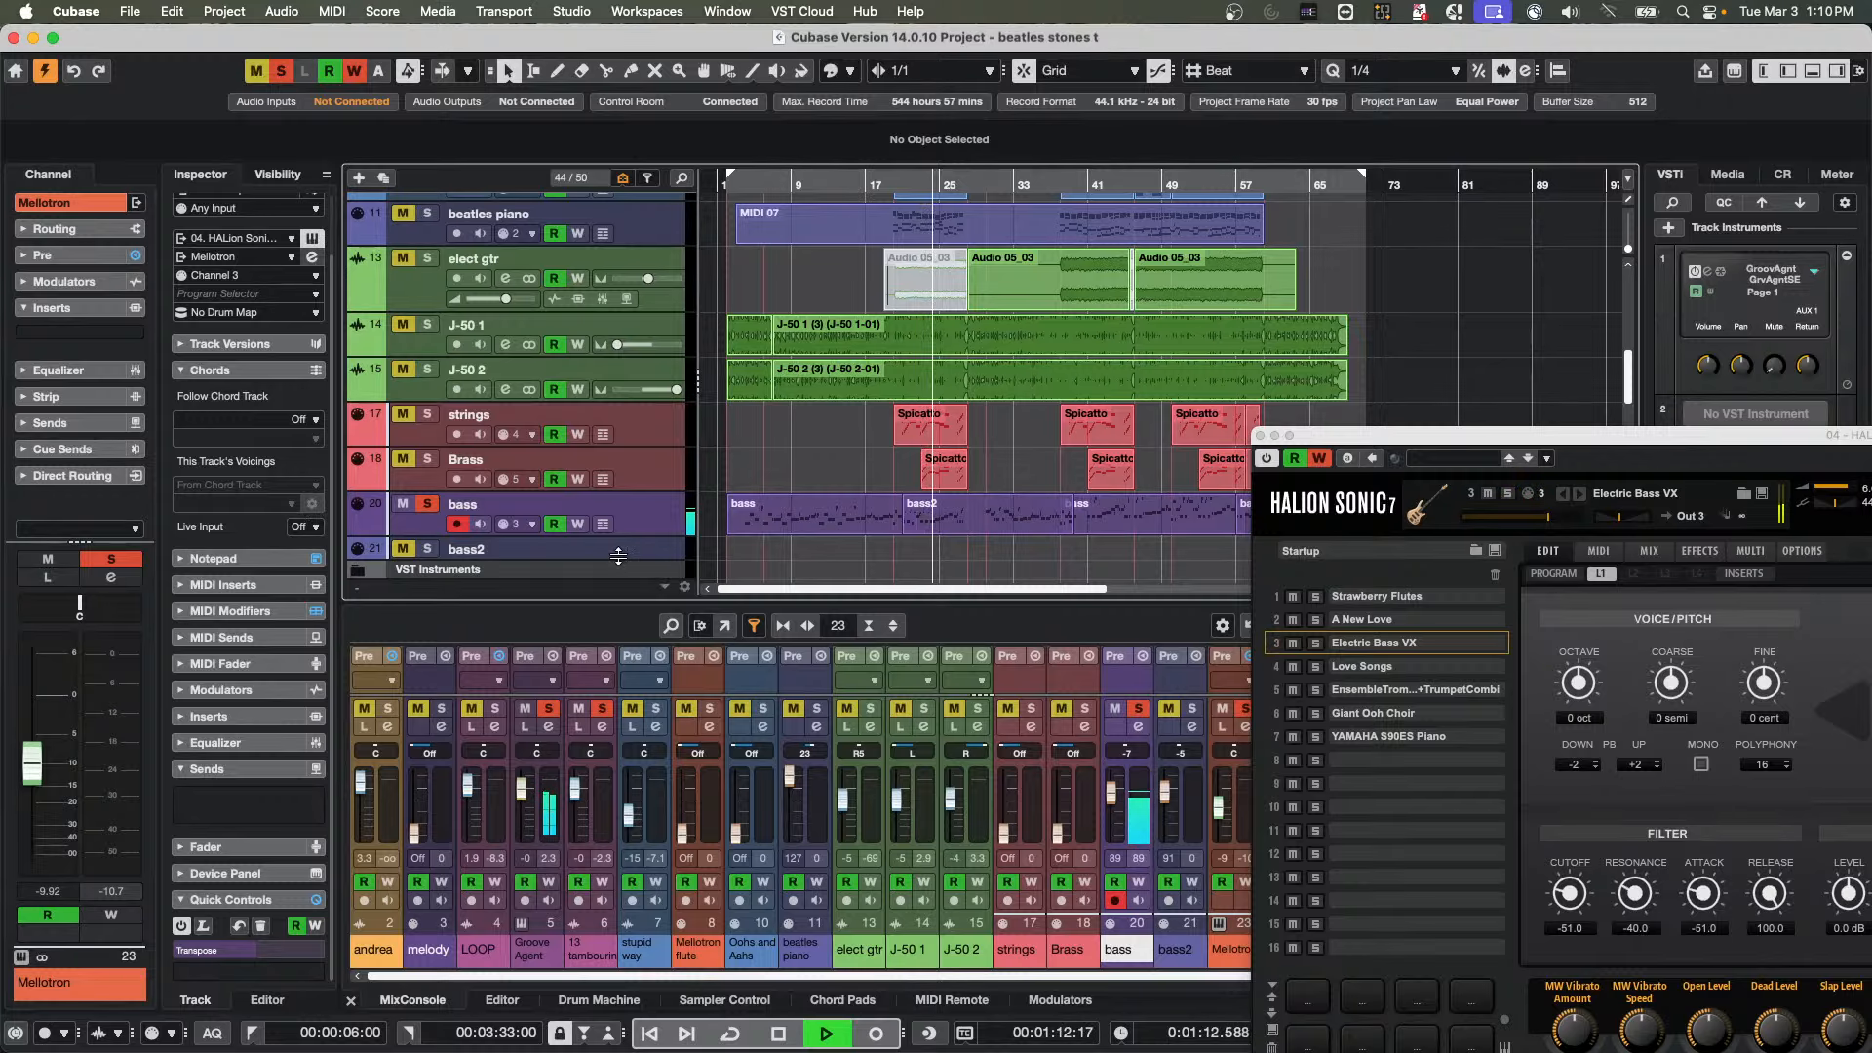
Solo the Brass and strings tracks, restart playback near the first strings event, and select the strings track
left_click(428, 460)
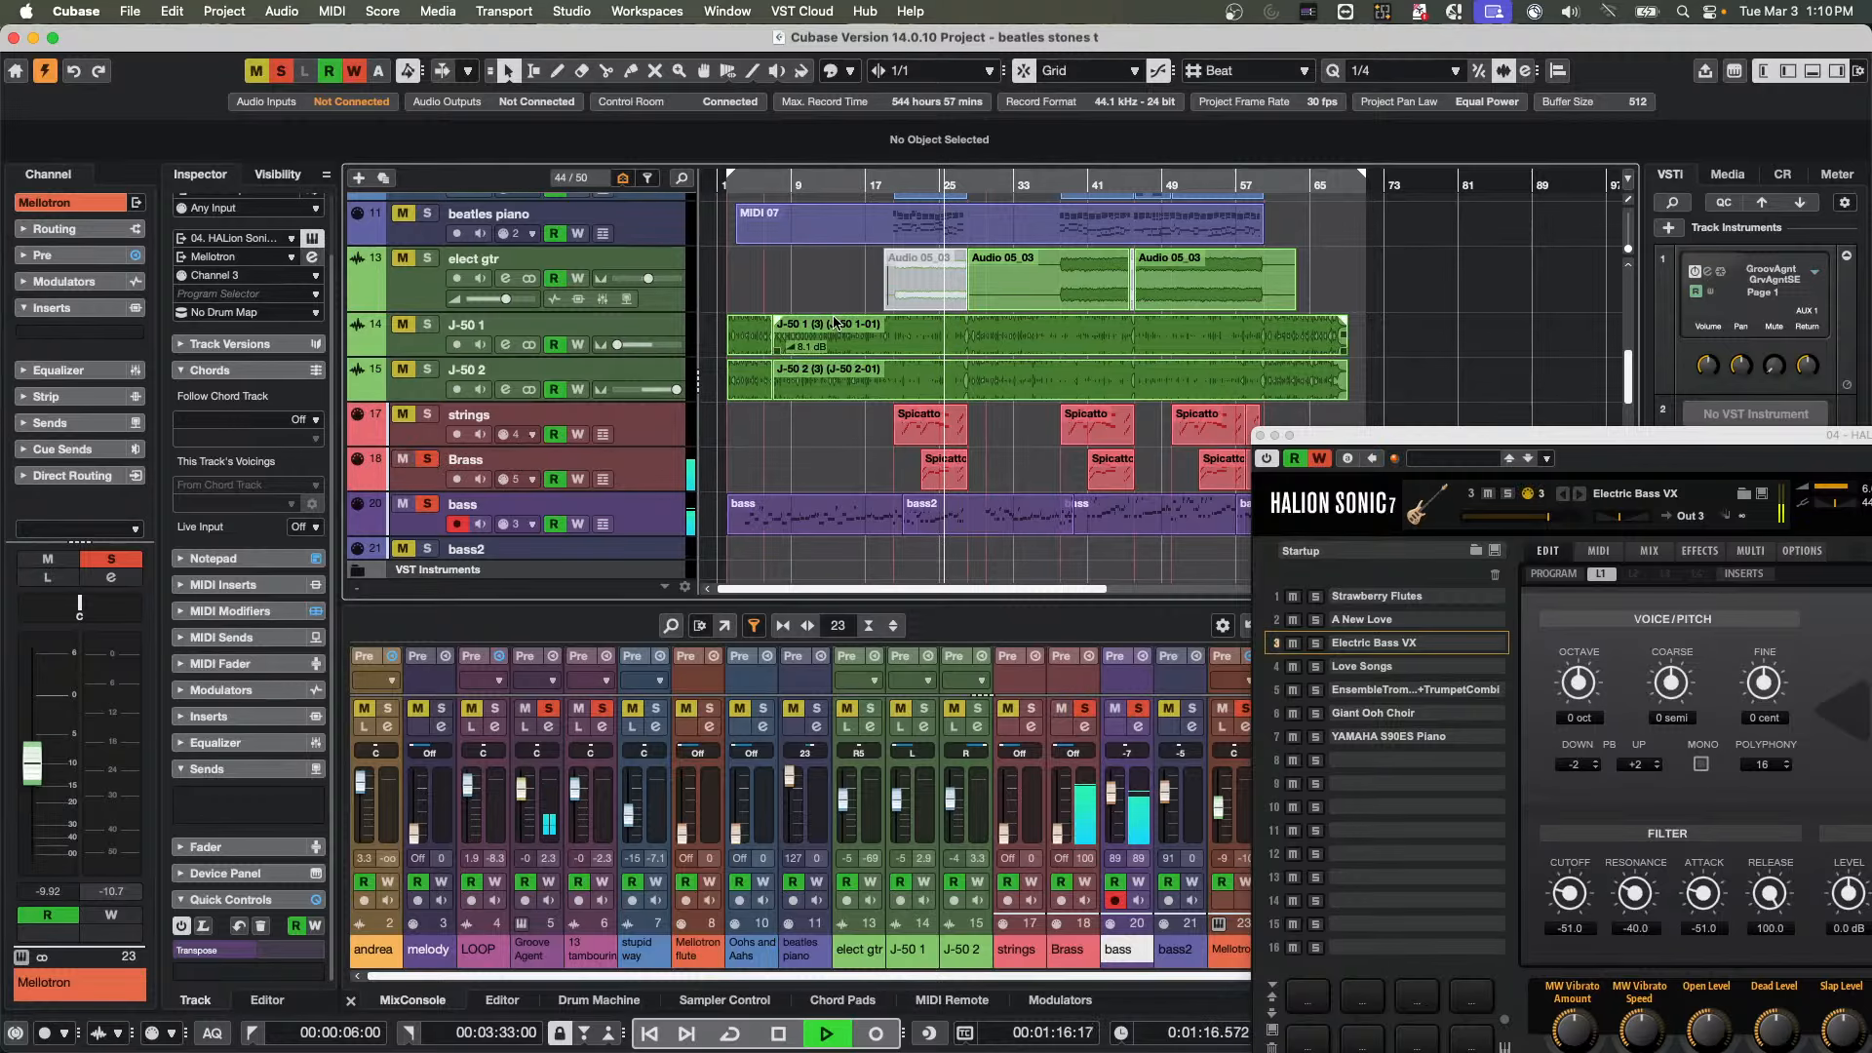
left_click(906, 186)
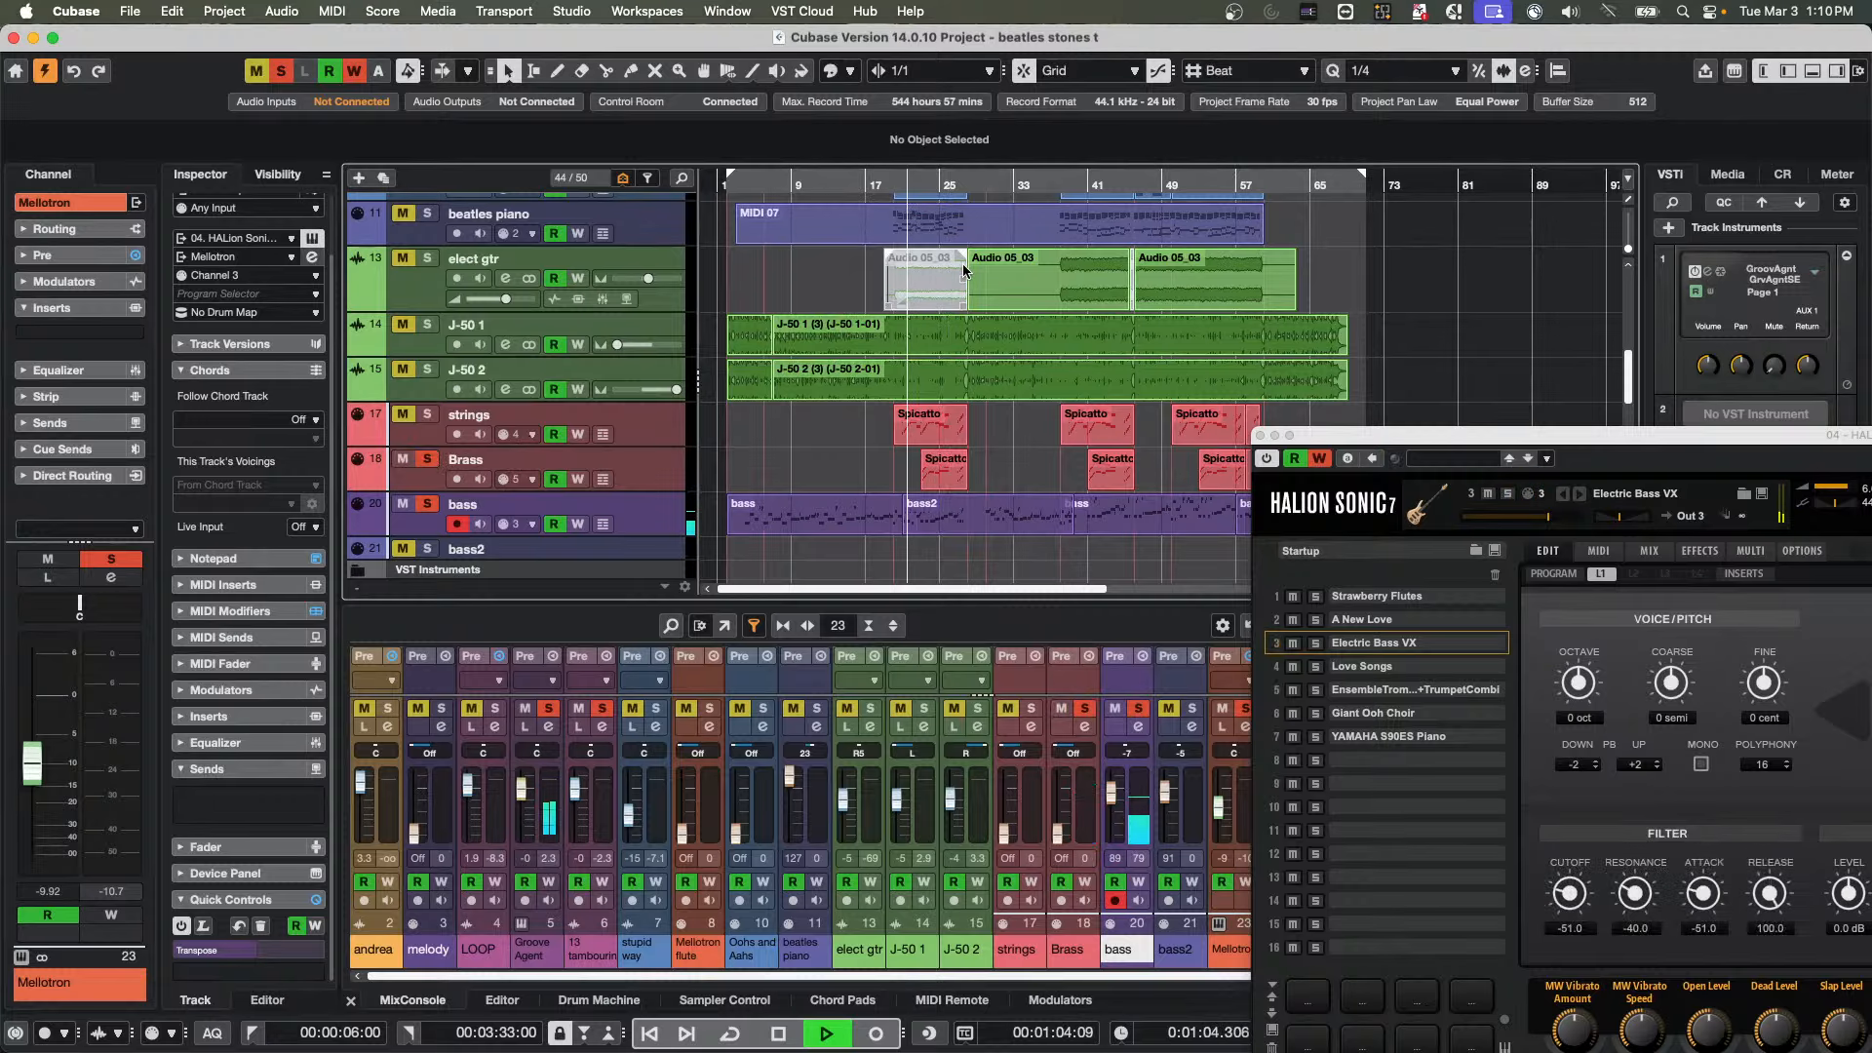
left_click(427, 415)
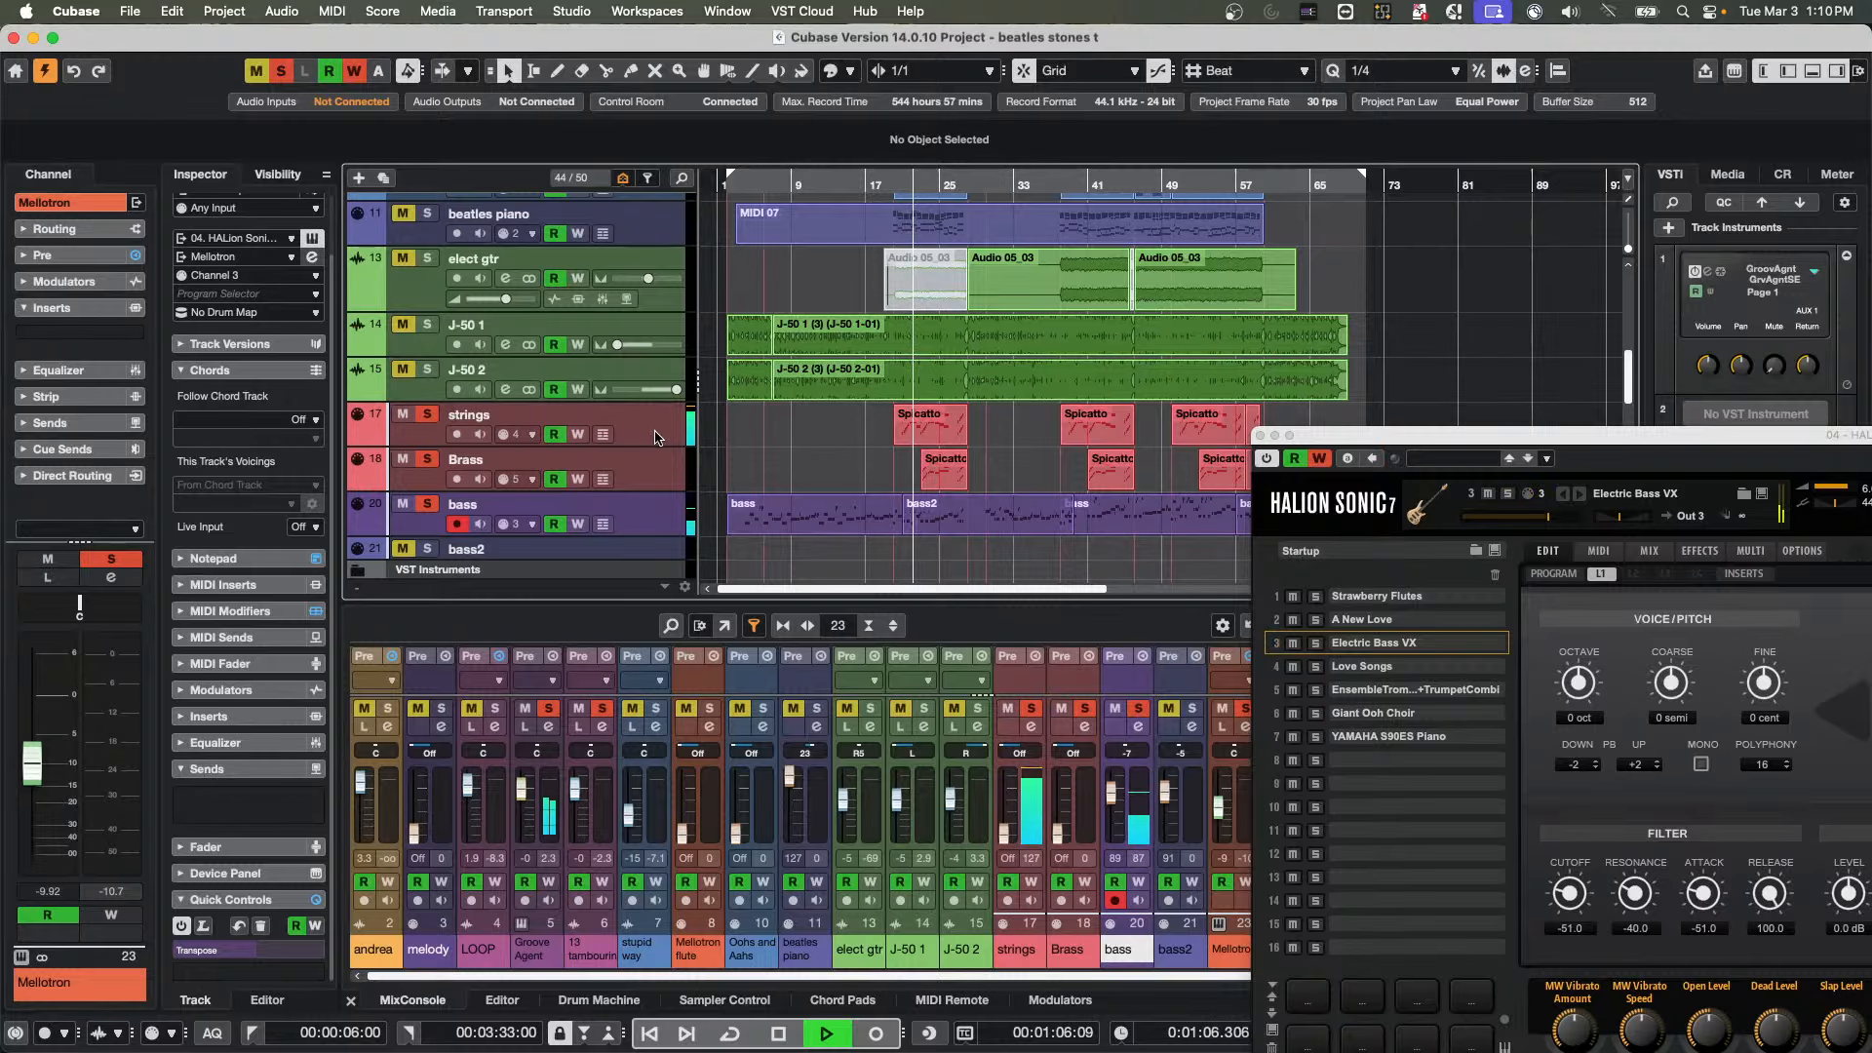
left_click(659, 438)
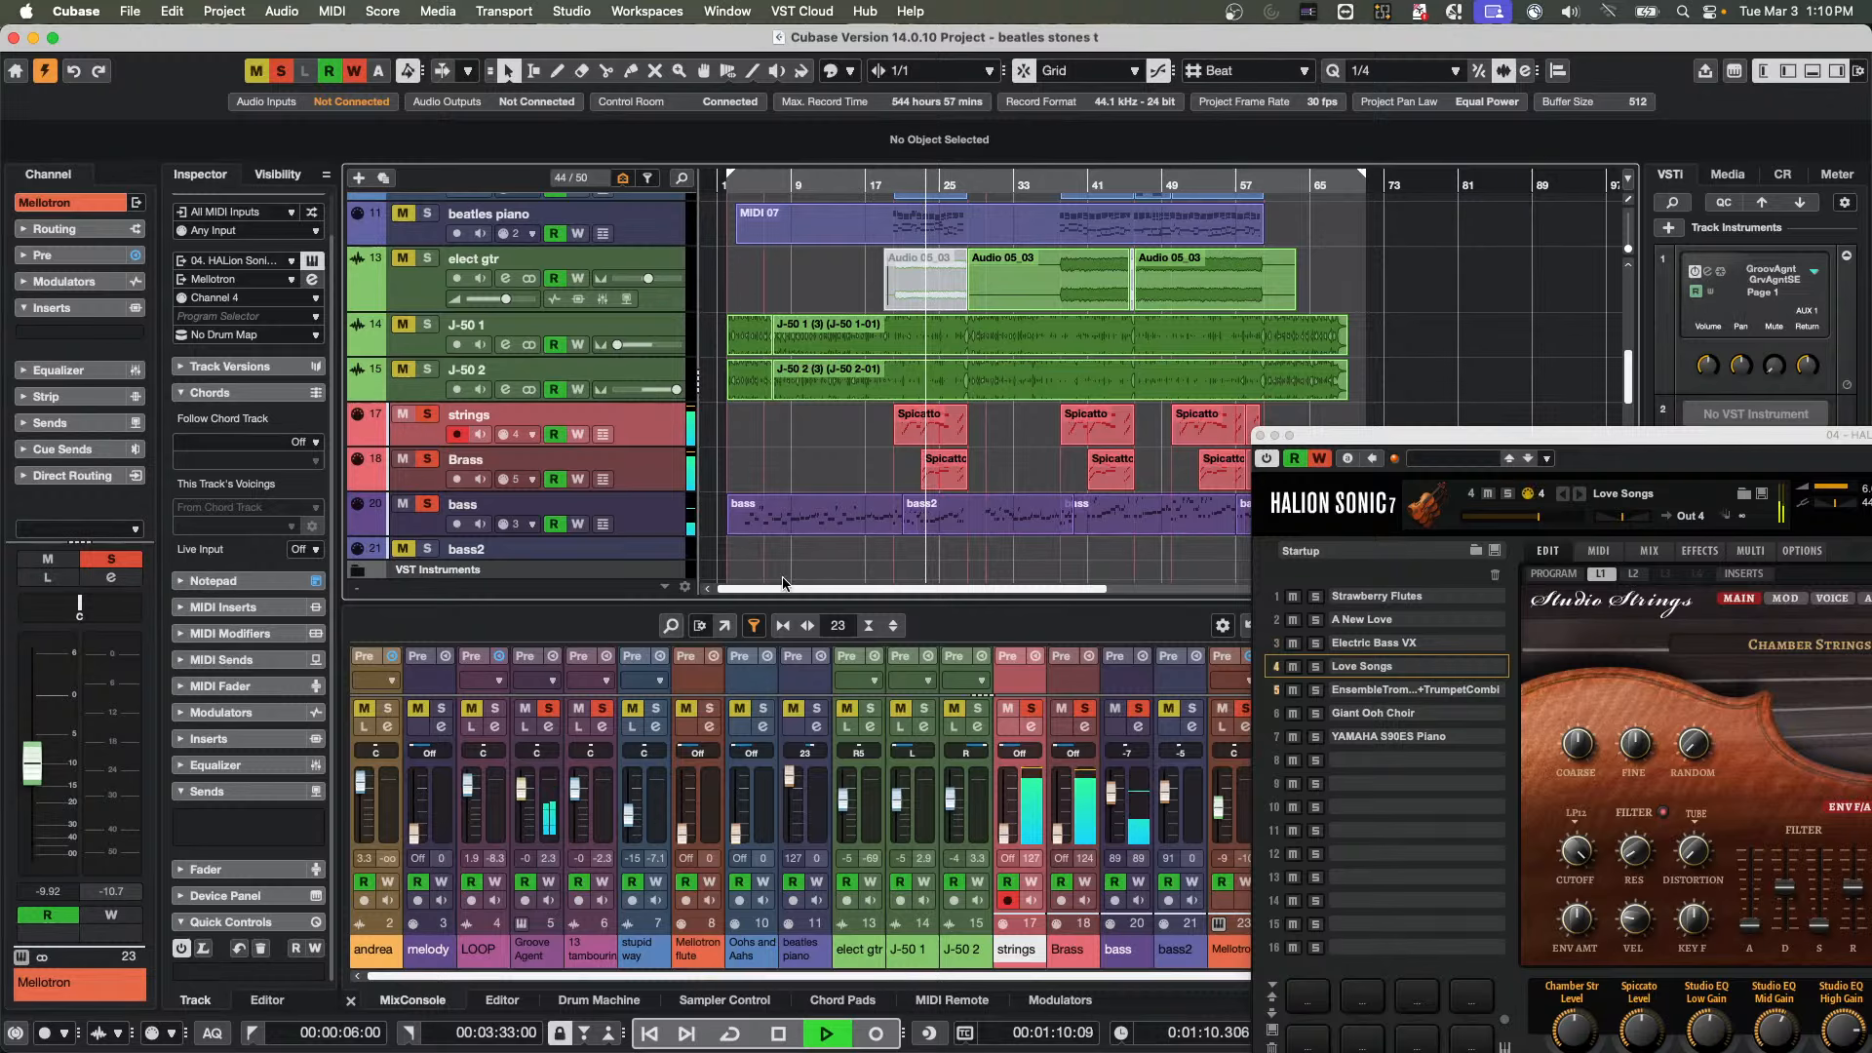
Select the Brass track to show its HALion Sonic trombone and trumpet program, then move and close the plug-in window
left_click(641, 462)
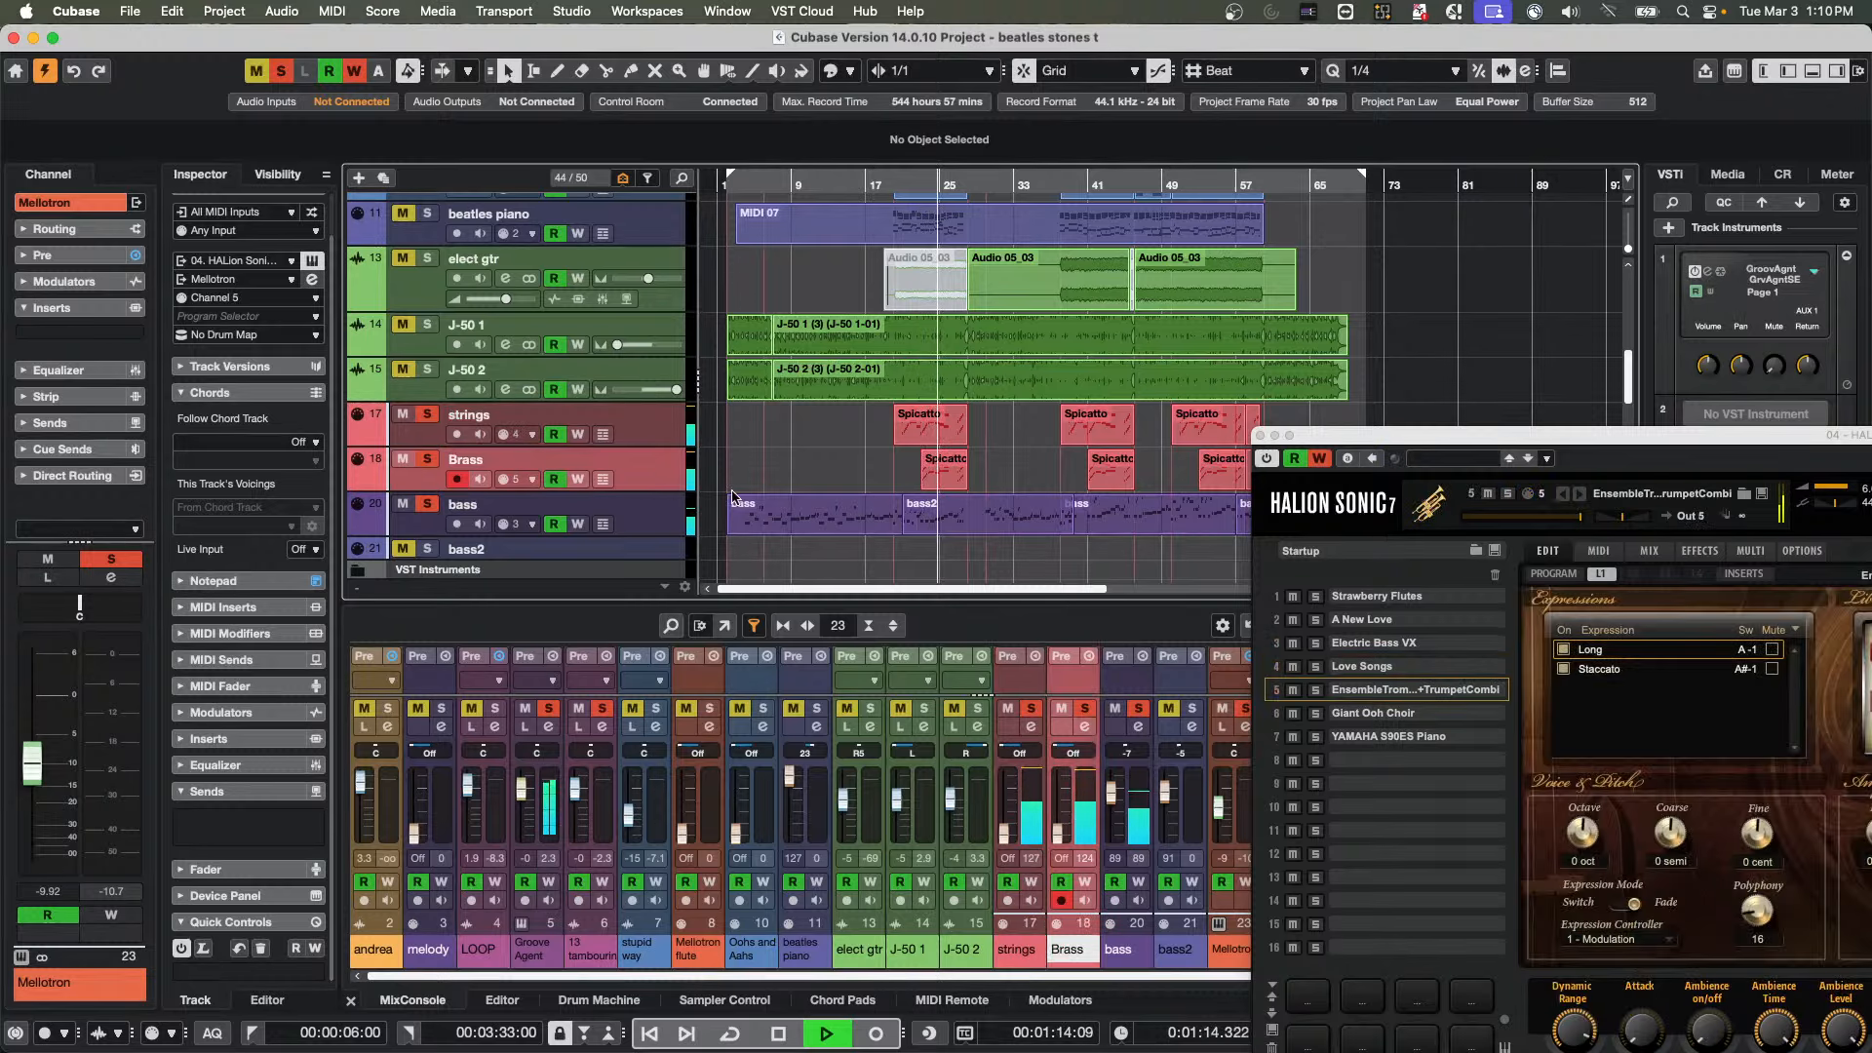
left_click_drag(1395, 451, 1231, 423)
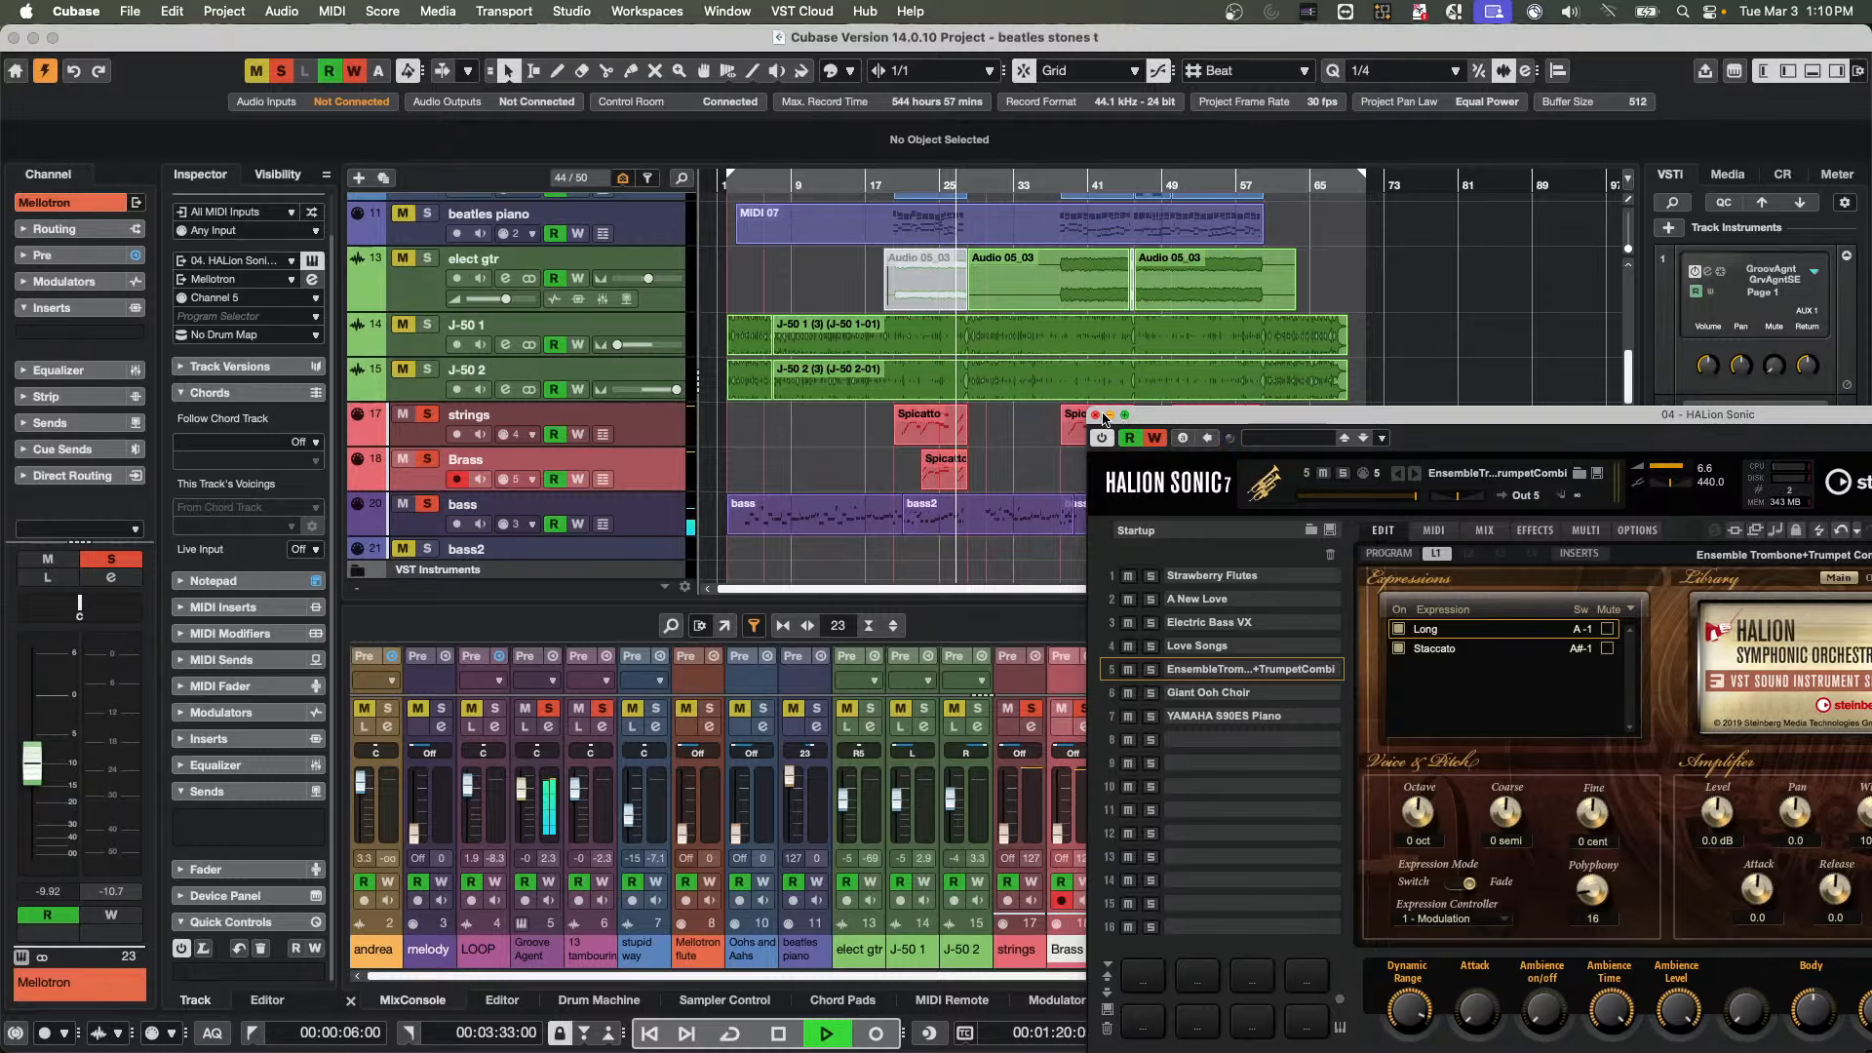
left_click(1096, 415)
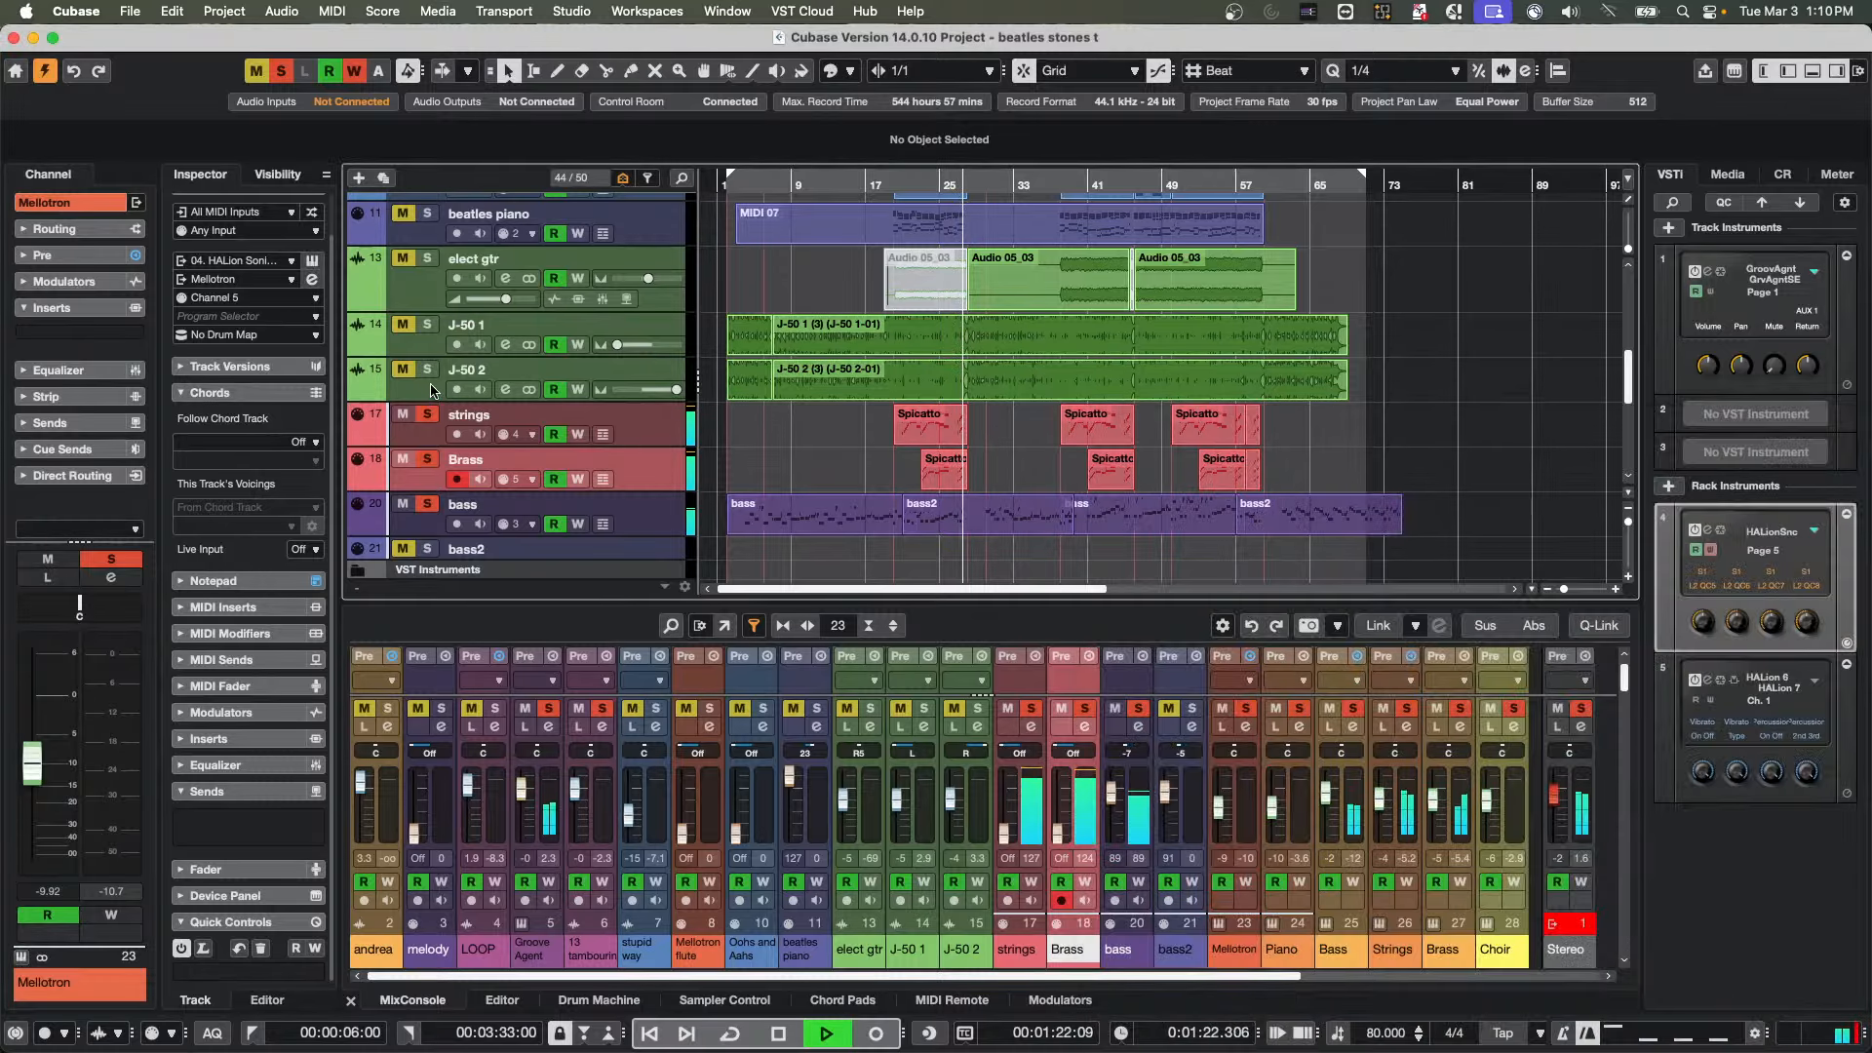
Deactivate the solos on all tracks at once
scroll(453, 466, "down", 5)
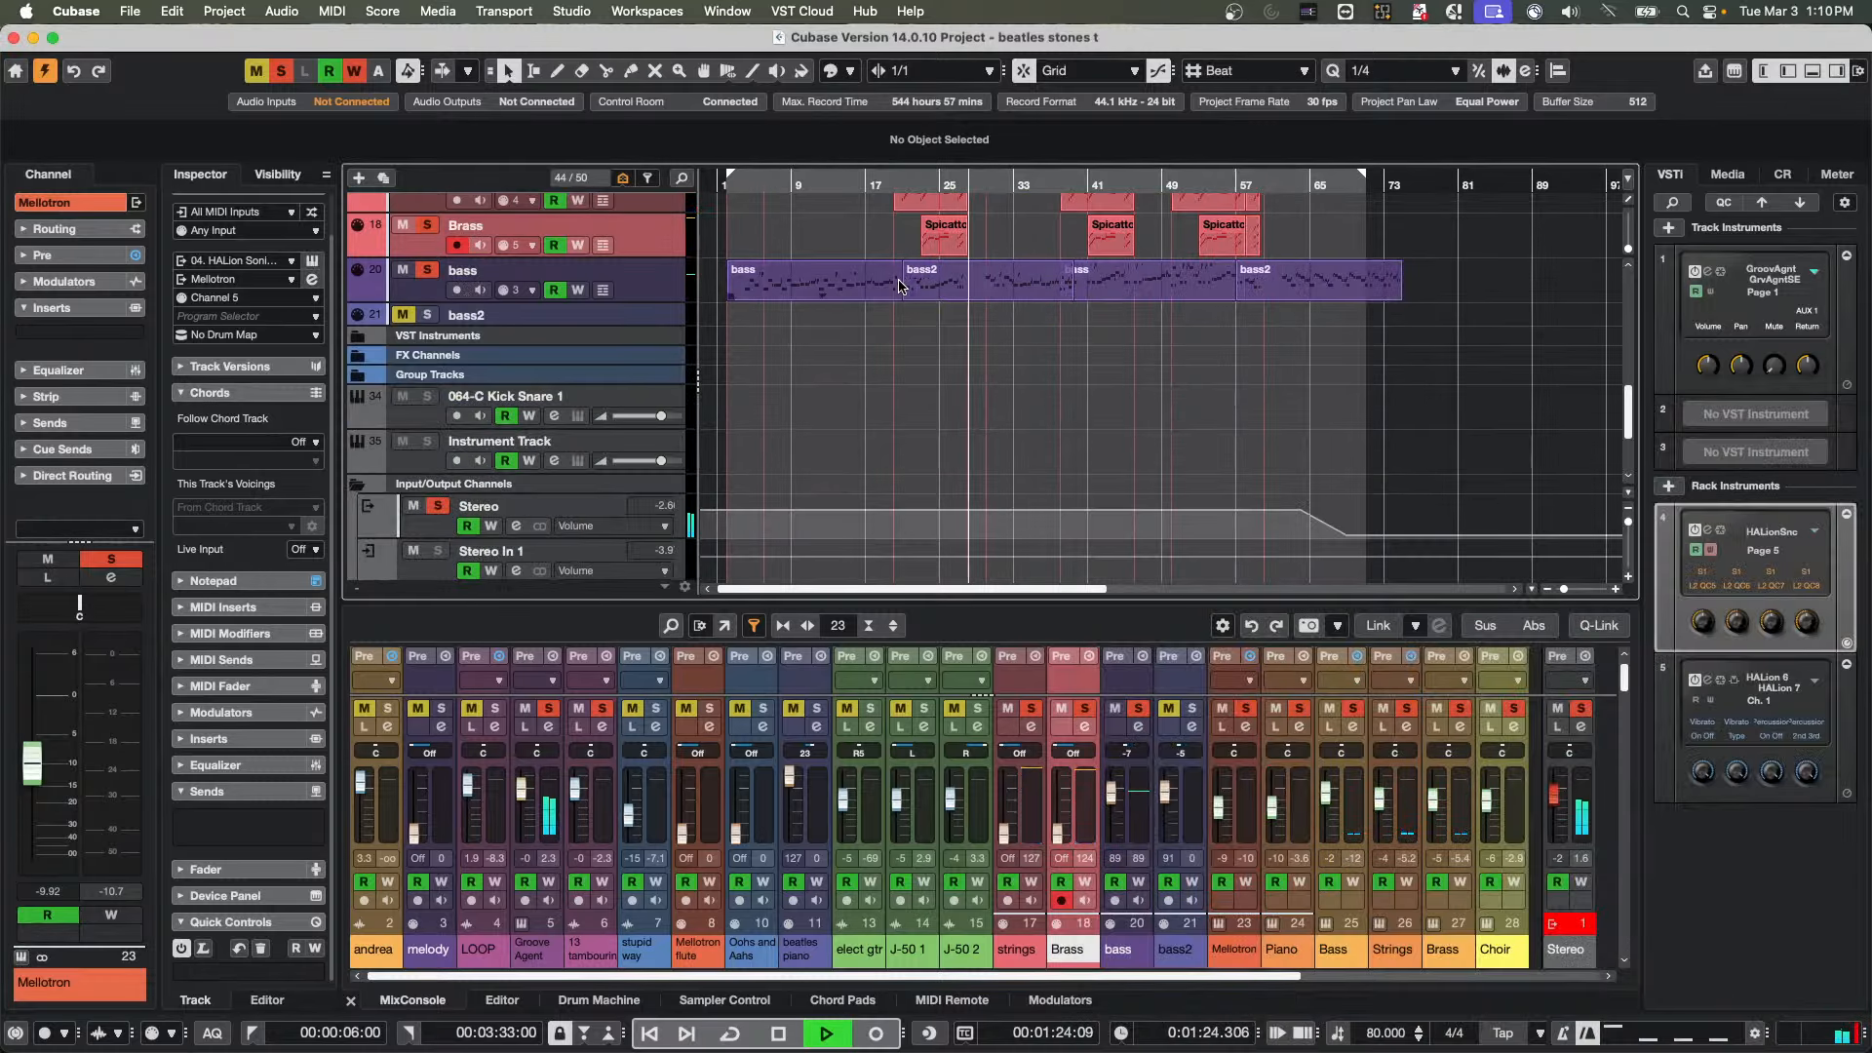
scroll(898, 287, "up", 5)
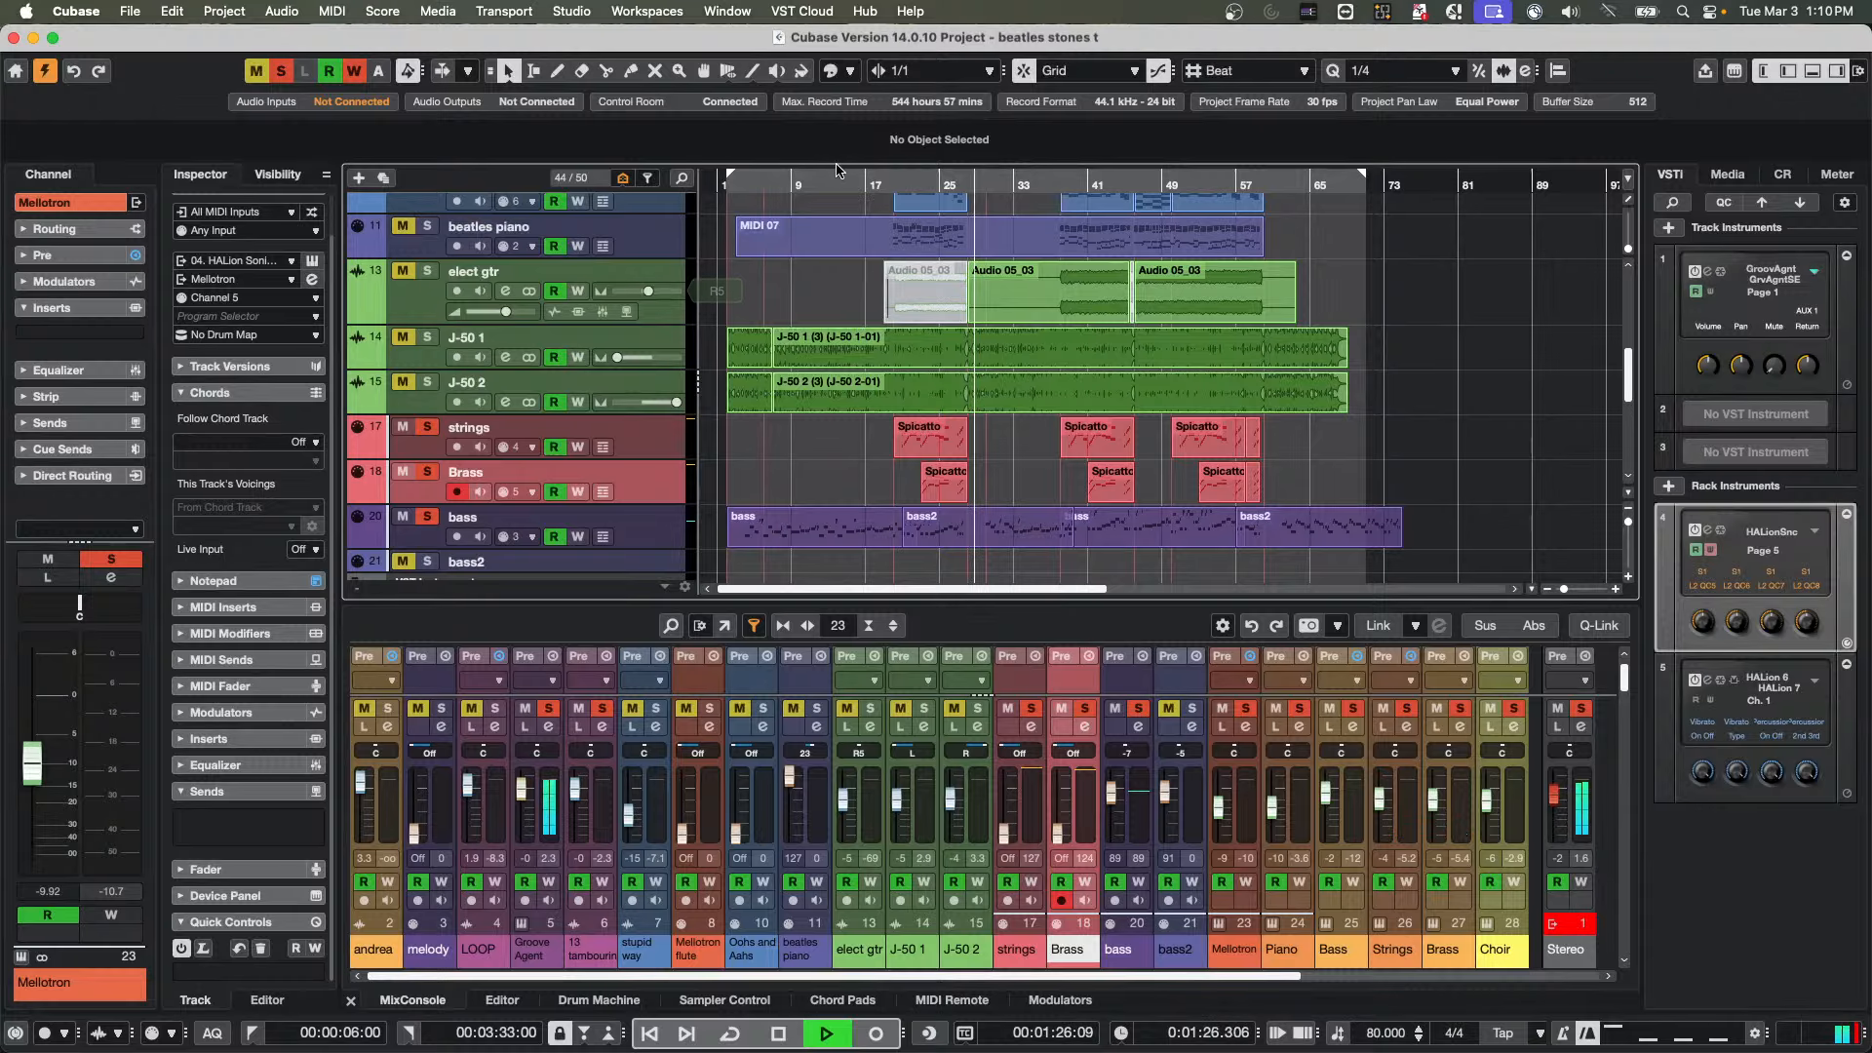
left_click(282, 71)
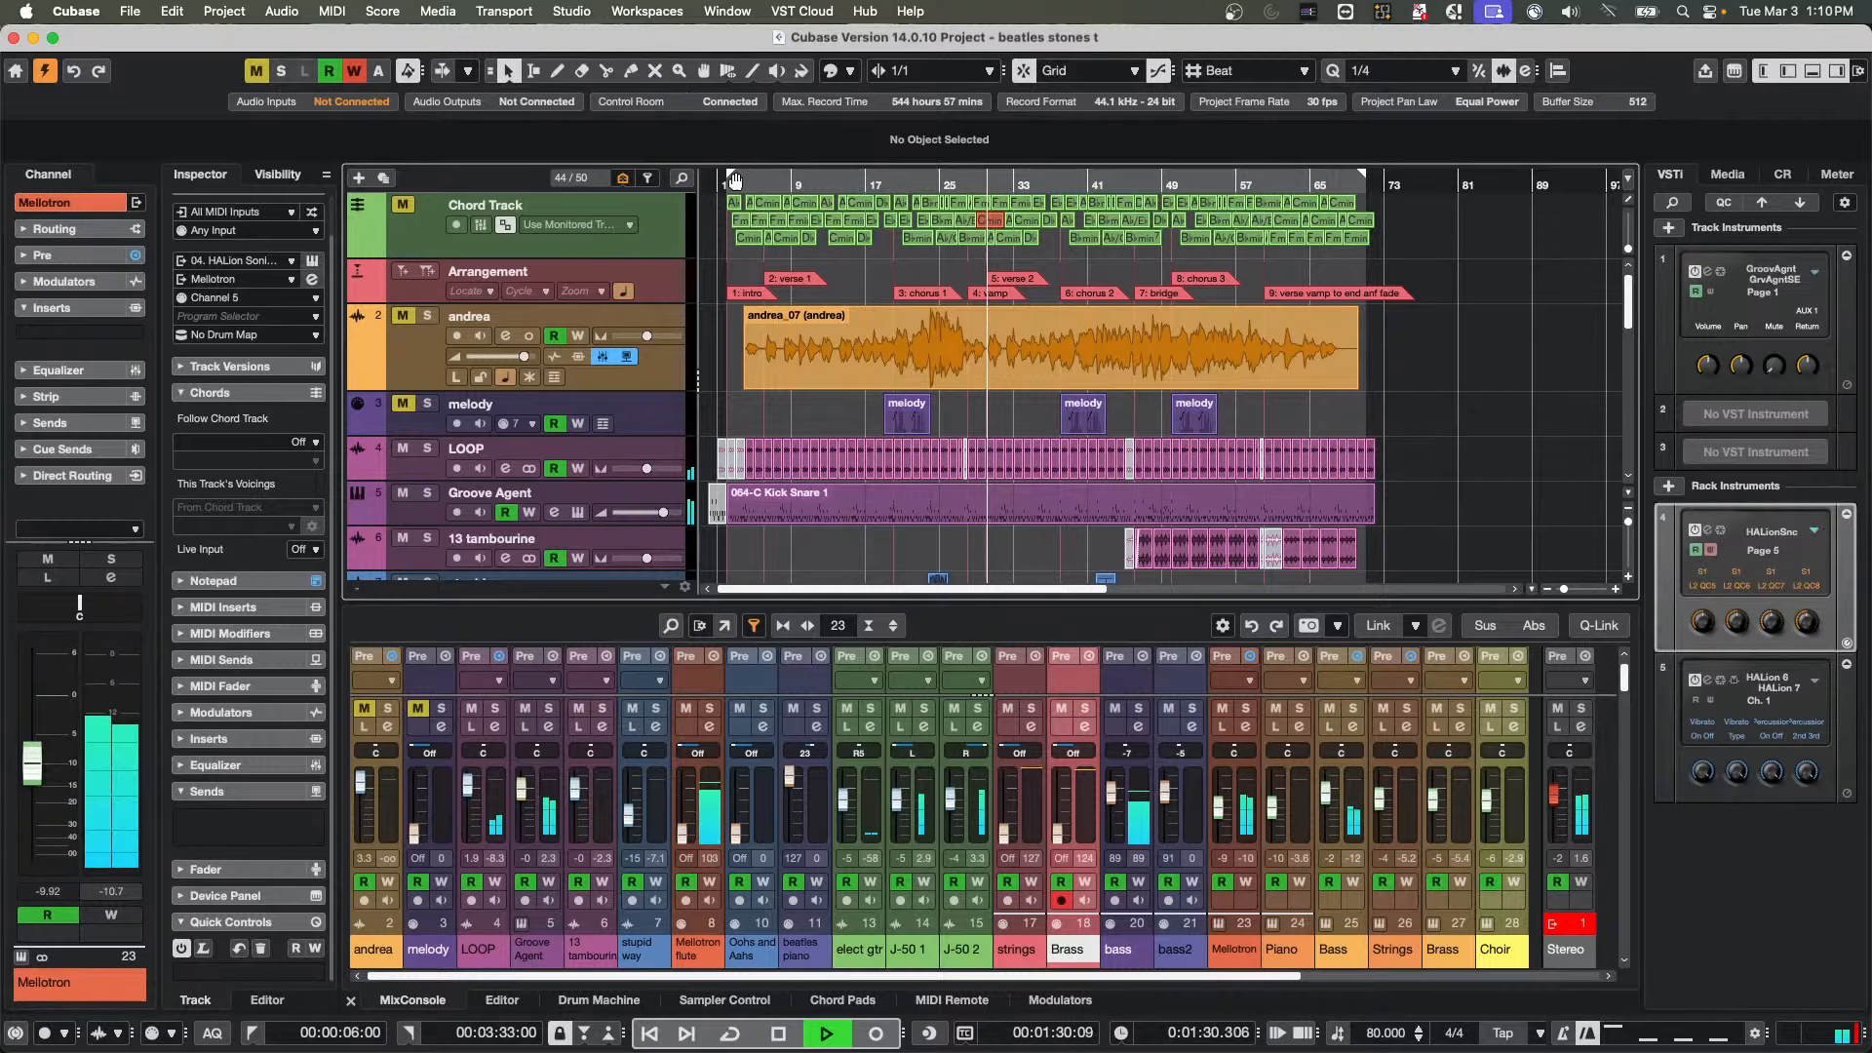
Restart playback near the start of verse 1 and unmute the orange audio track below the Arrangement track
scroll(770, 183, "down", 1)
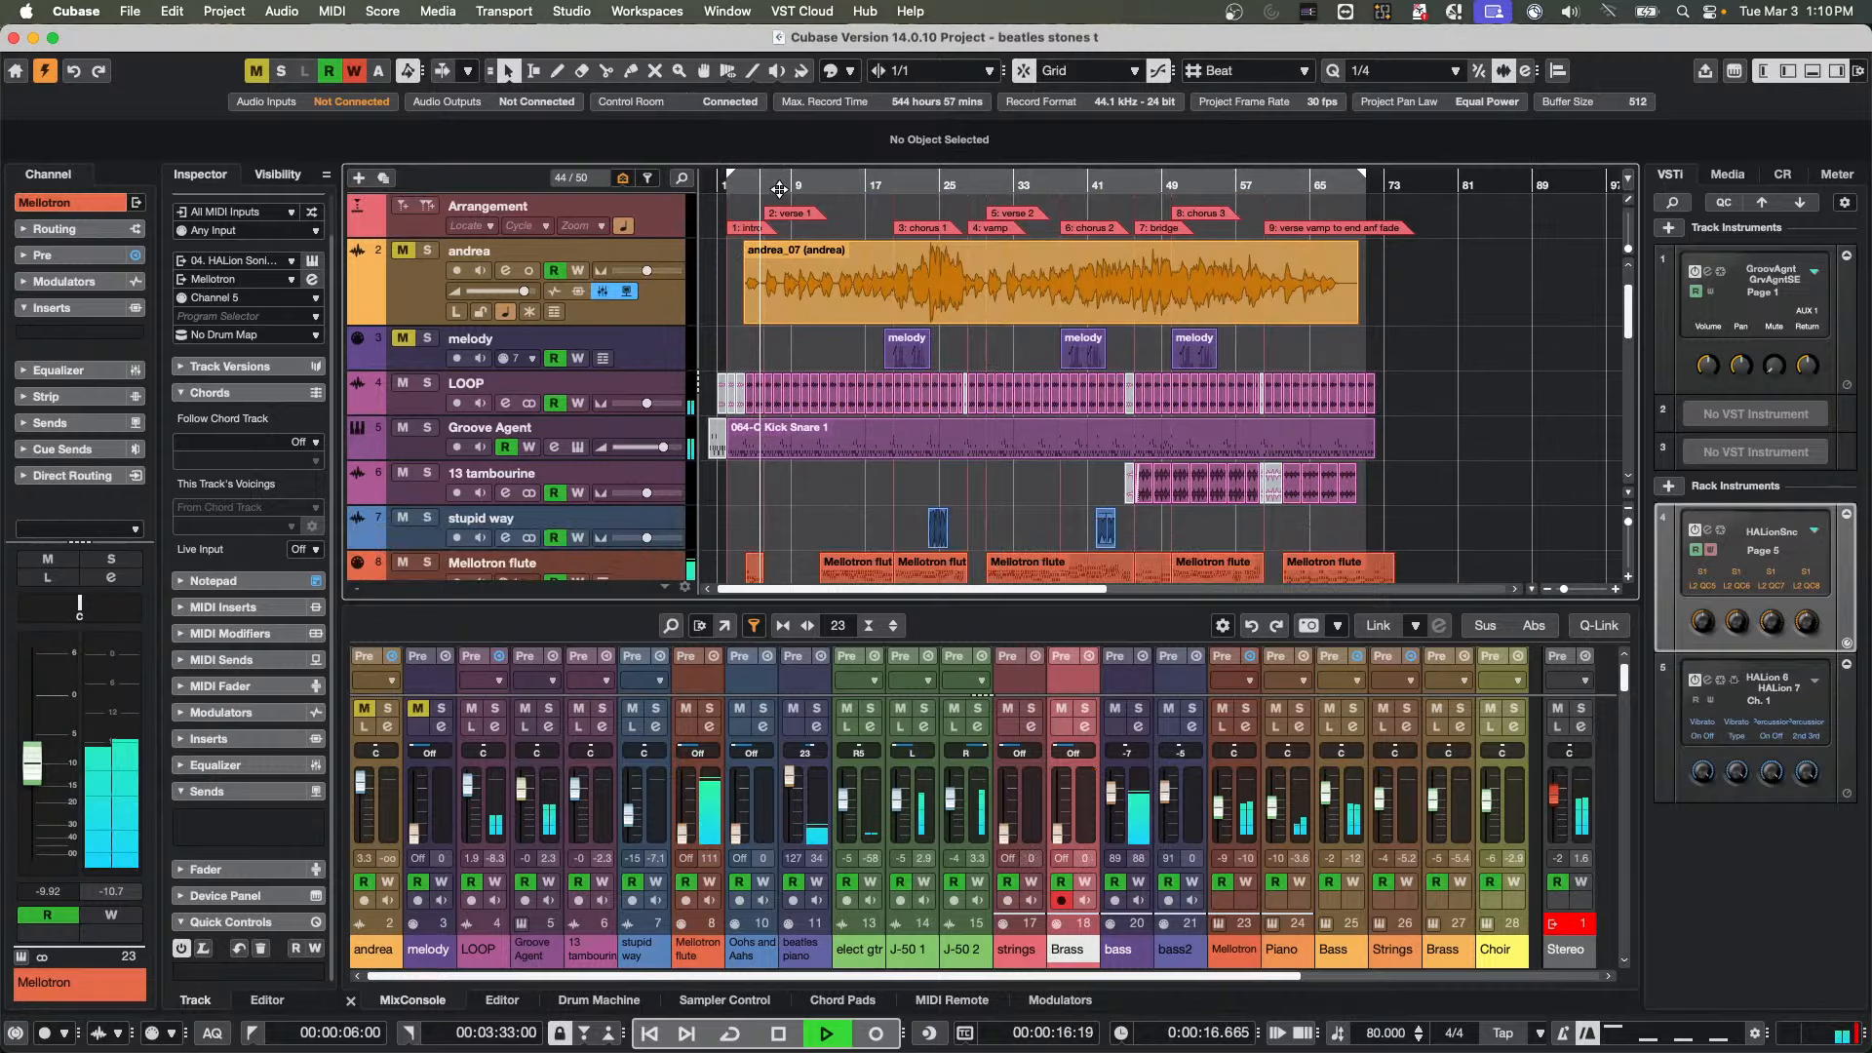
left_click(761, 183)
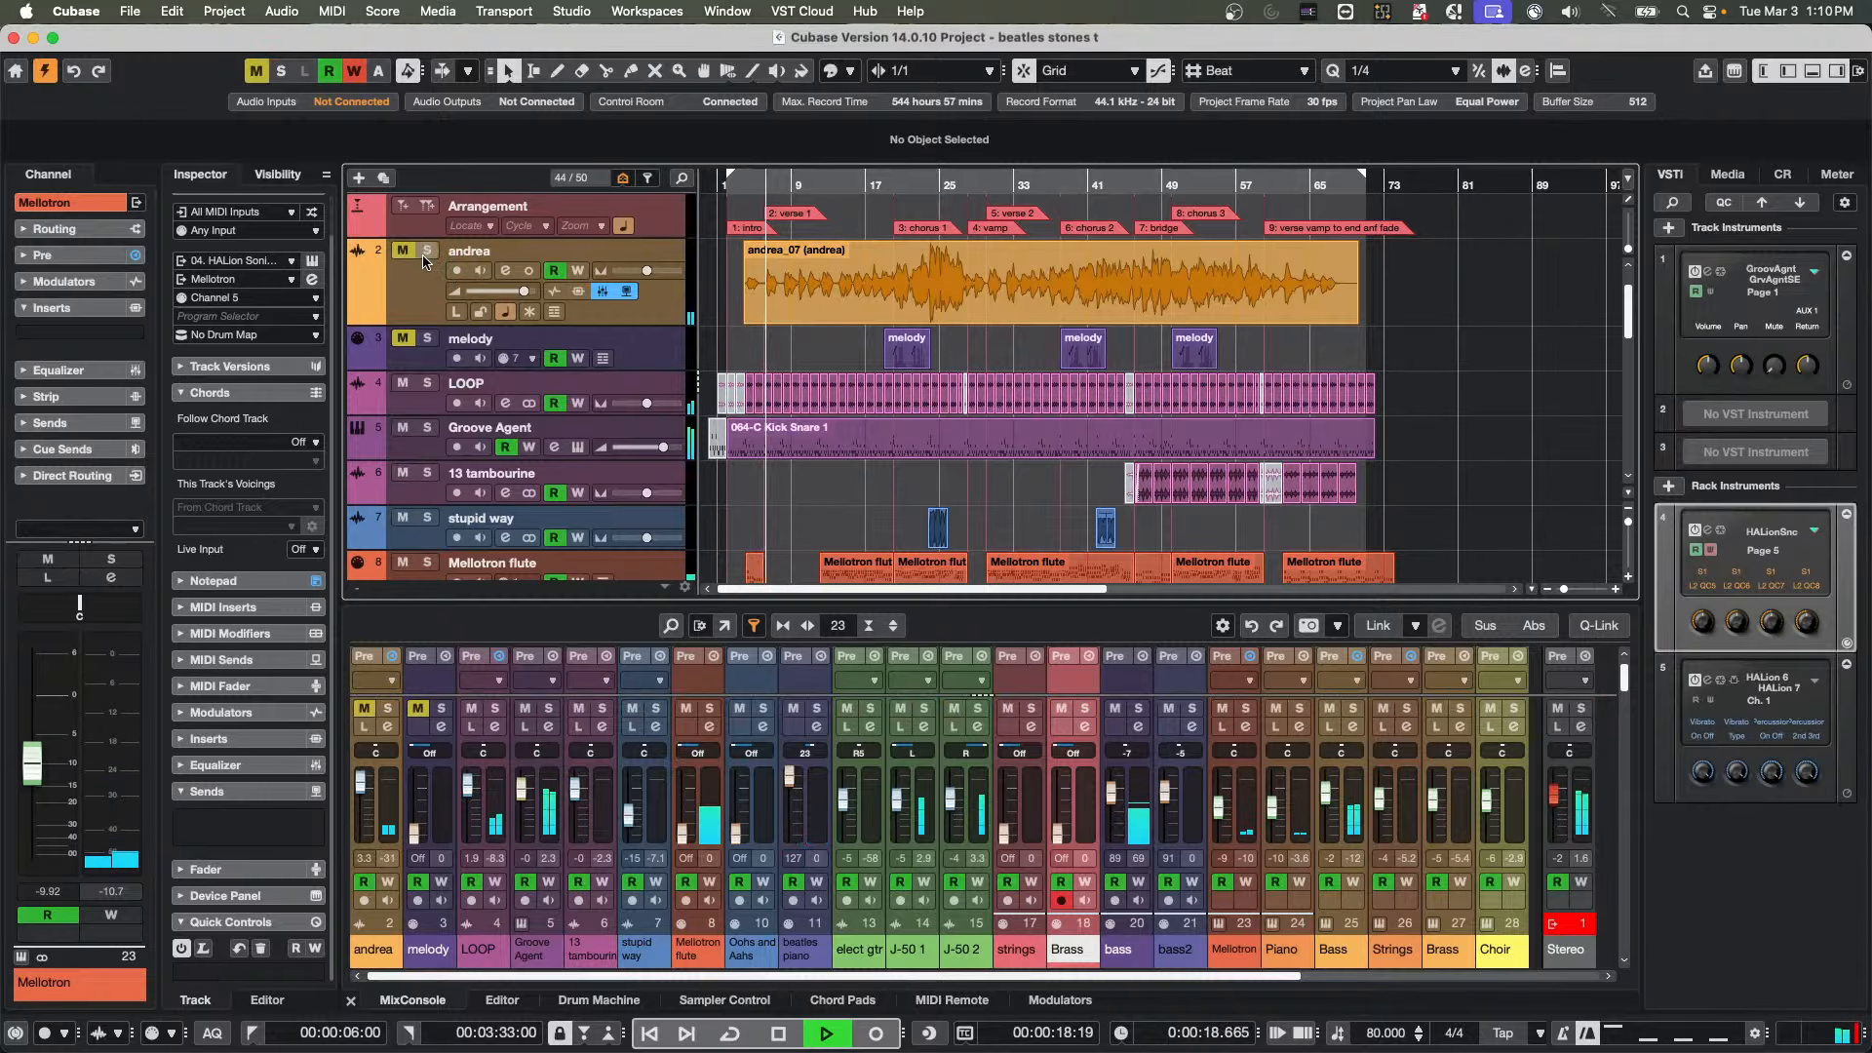
left_click(401, 249)
left_click(1011, 314)
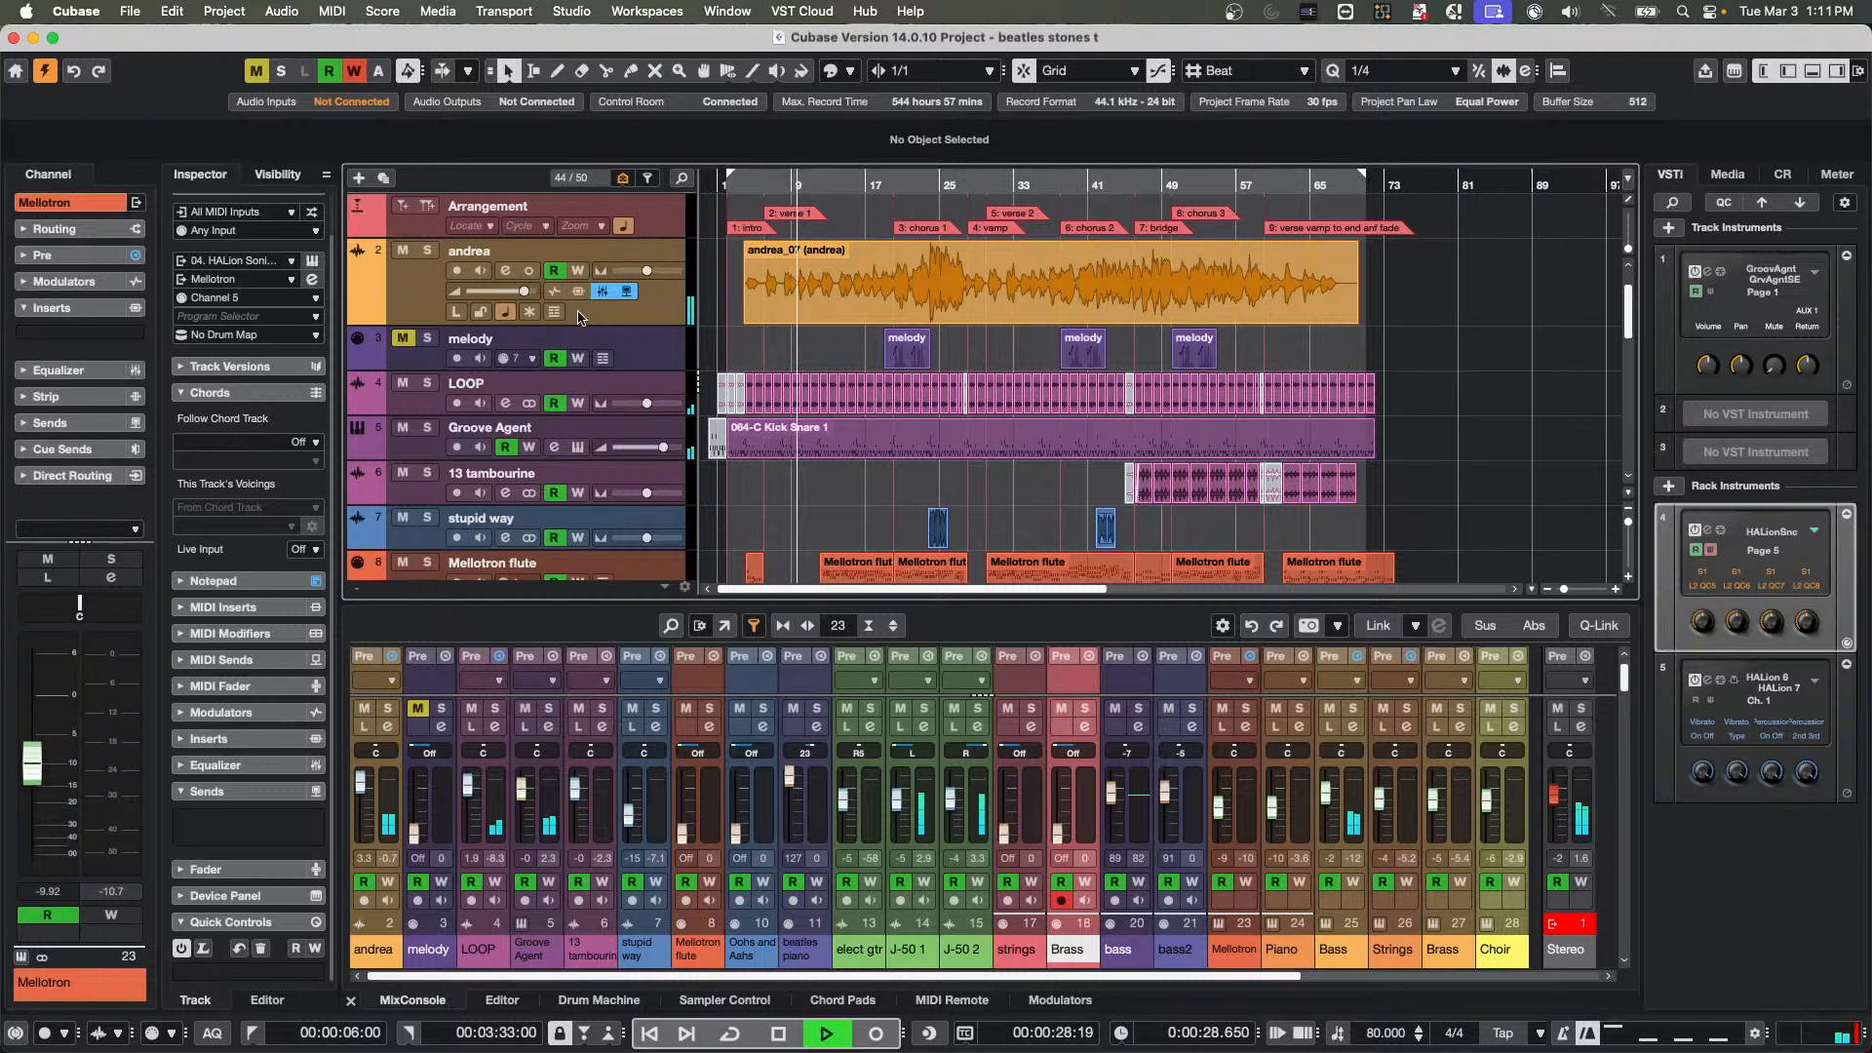
Open the orange audio track's channel settings, toggle its sends bypass on and off, and display its Sends
left_click(505, 270)
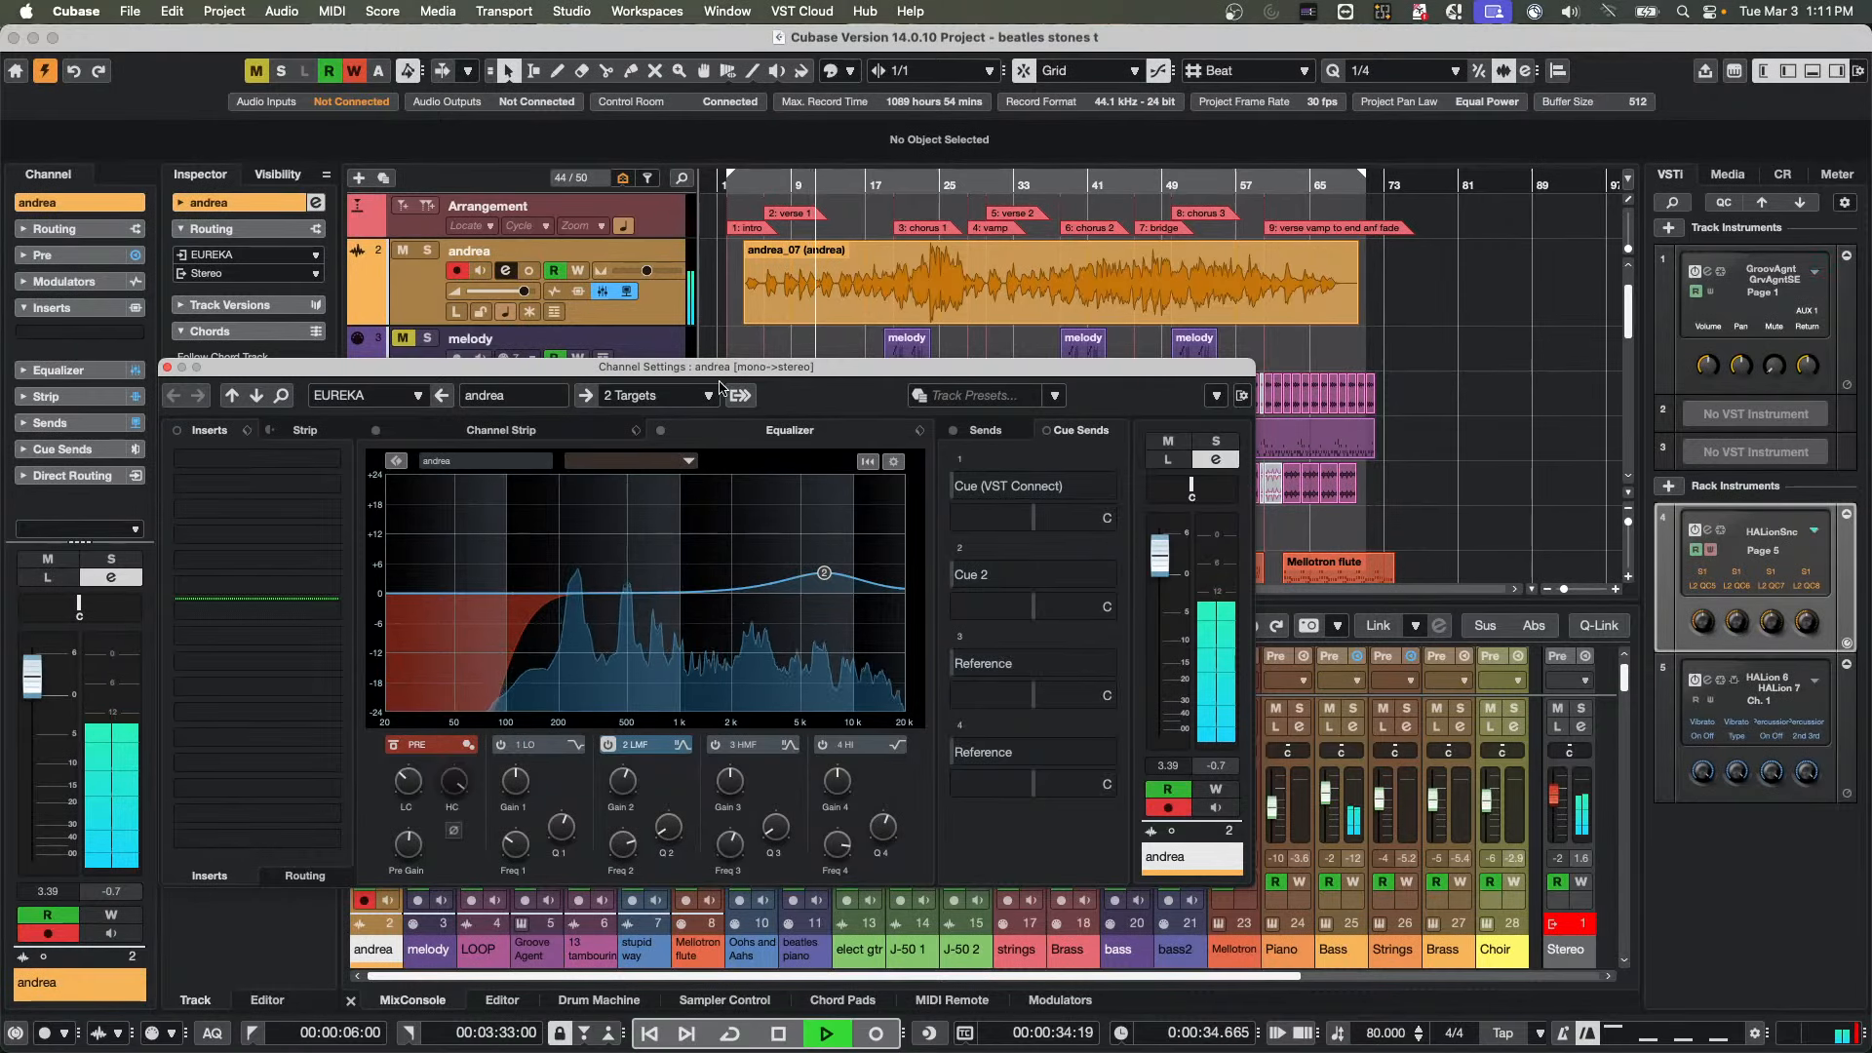
left_click(651, 295)
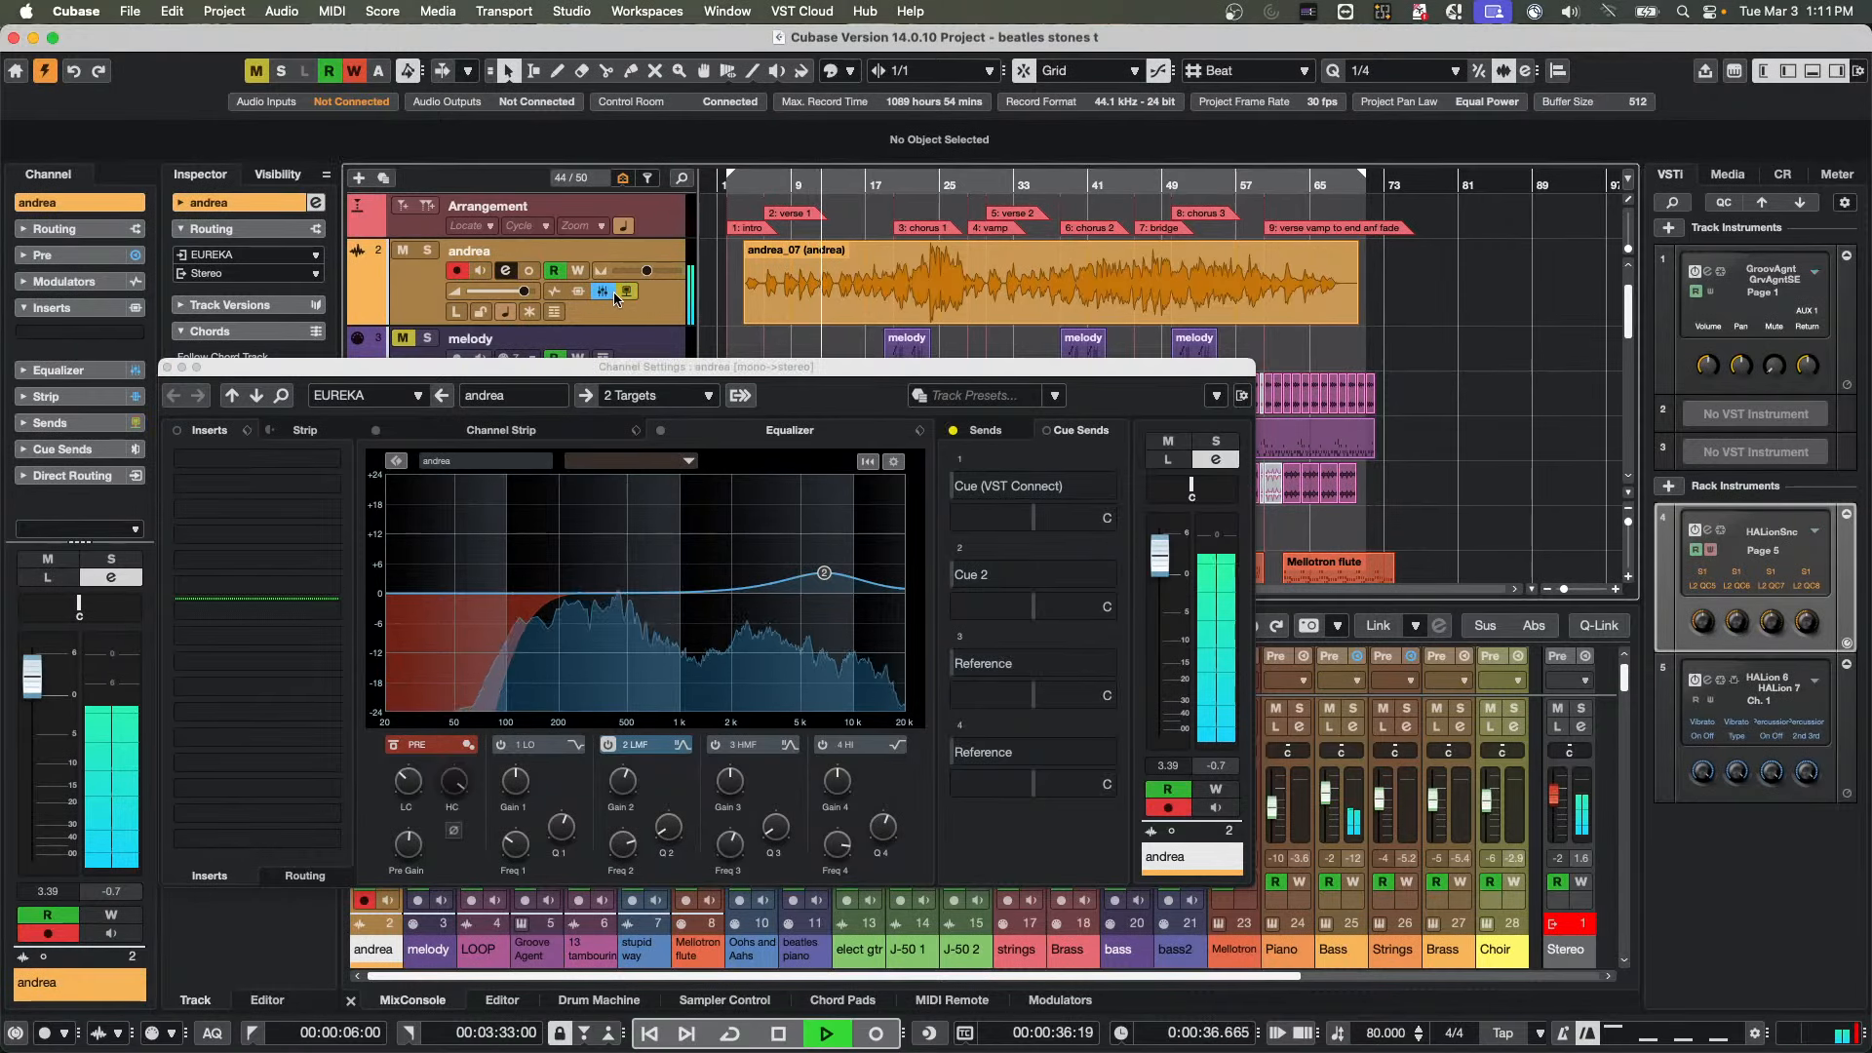
left_click(629, 292)
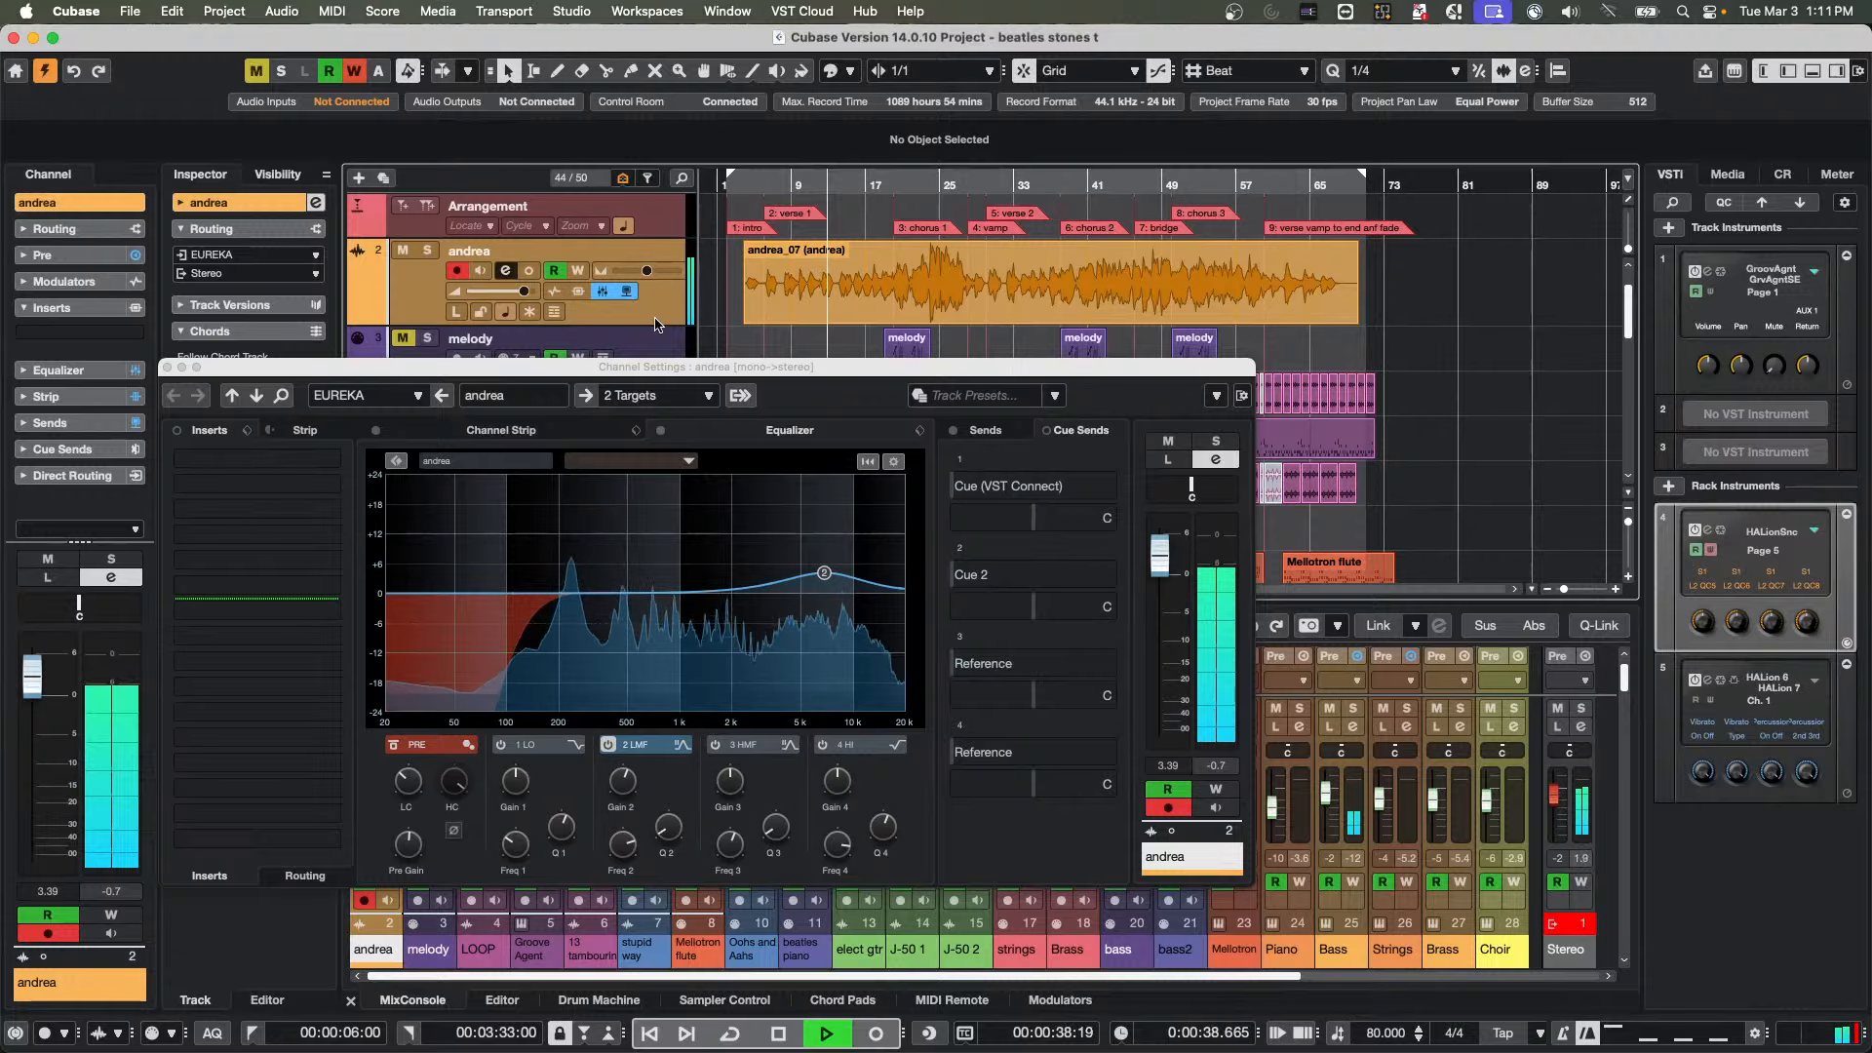
left_click(1009, 434)
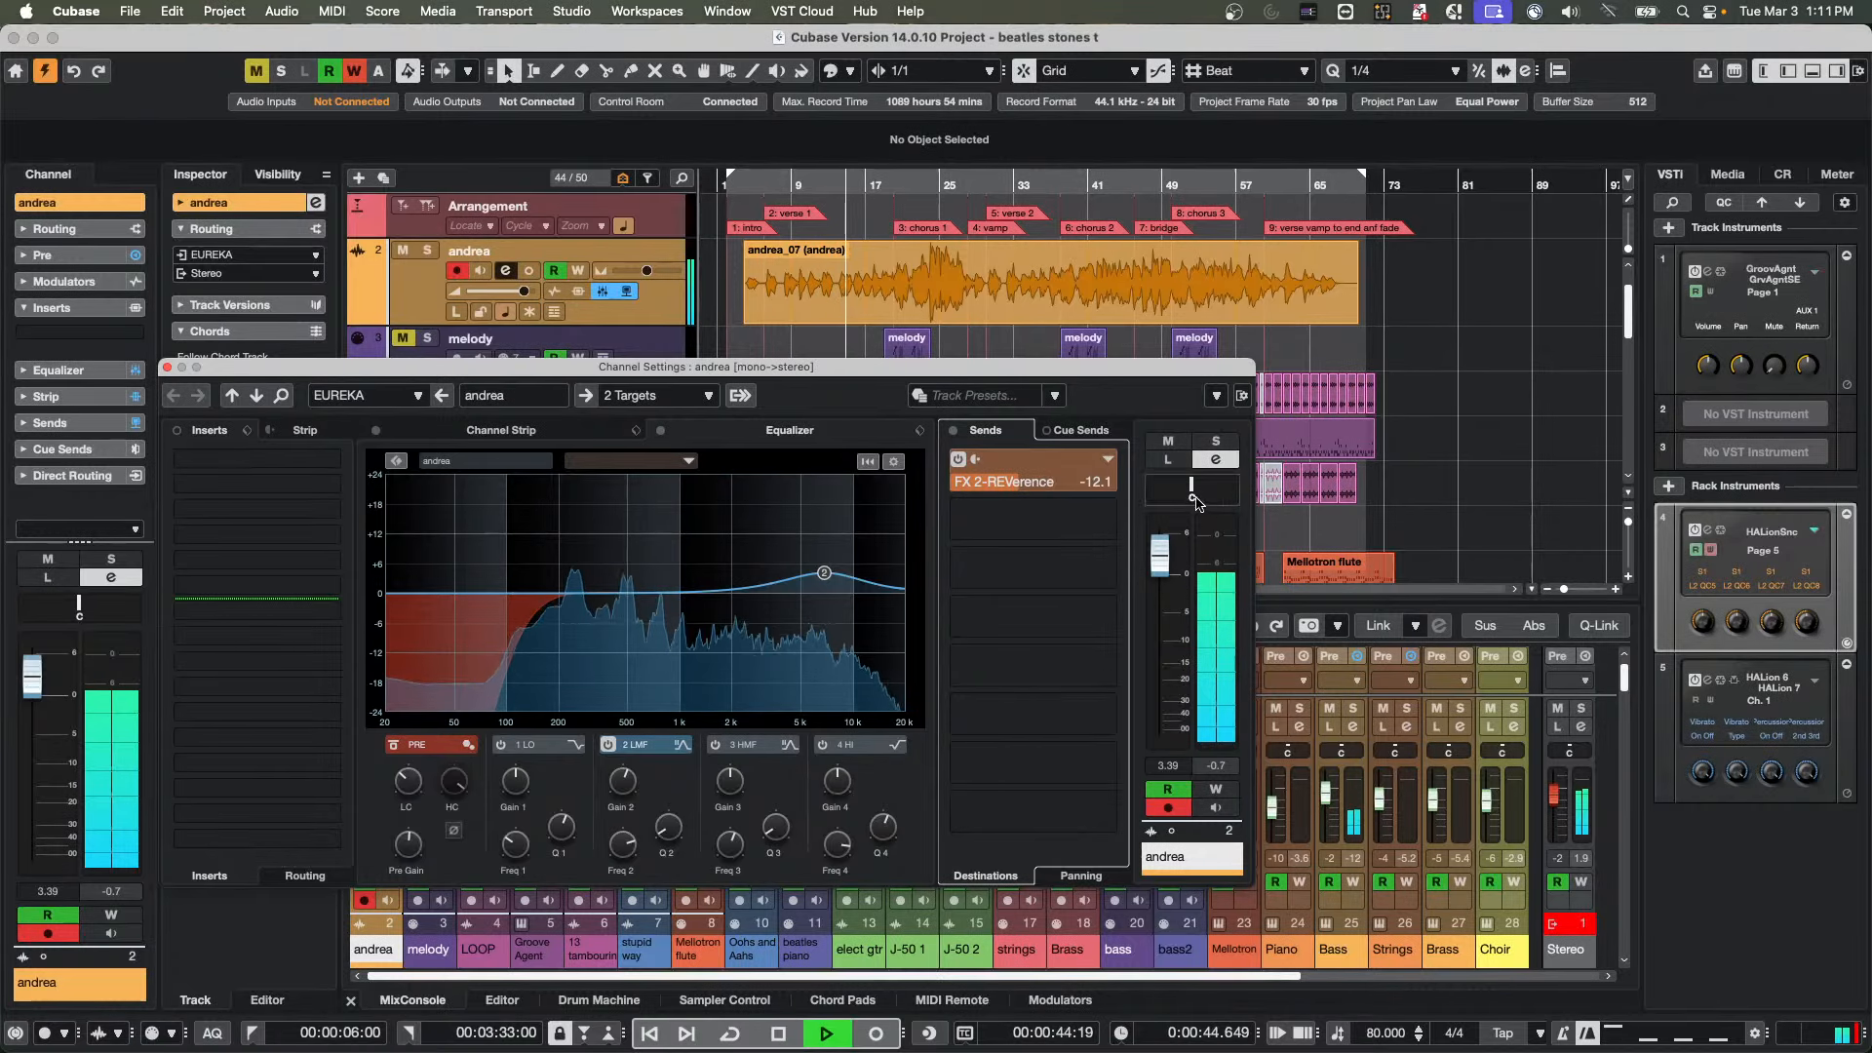
Briefly audition the orange audio track in solo from its channel settings, remove the solo, and close the settings window
left_click(1221, 443)
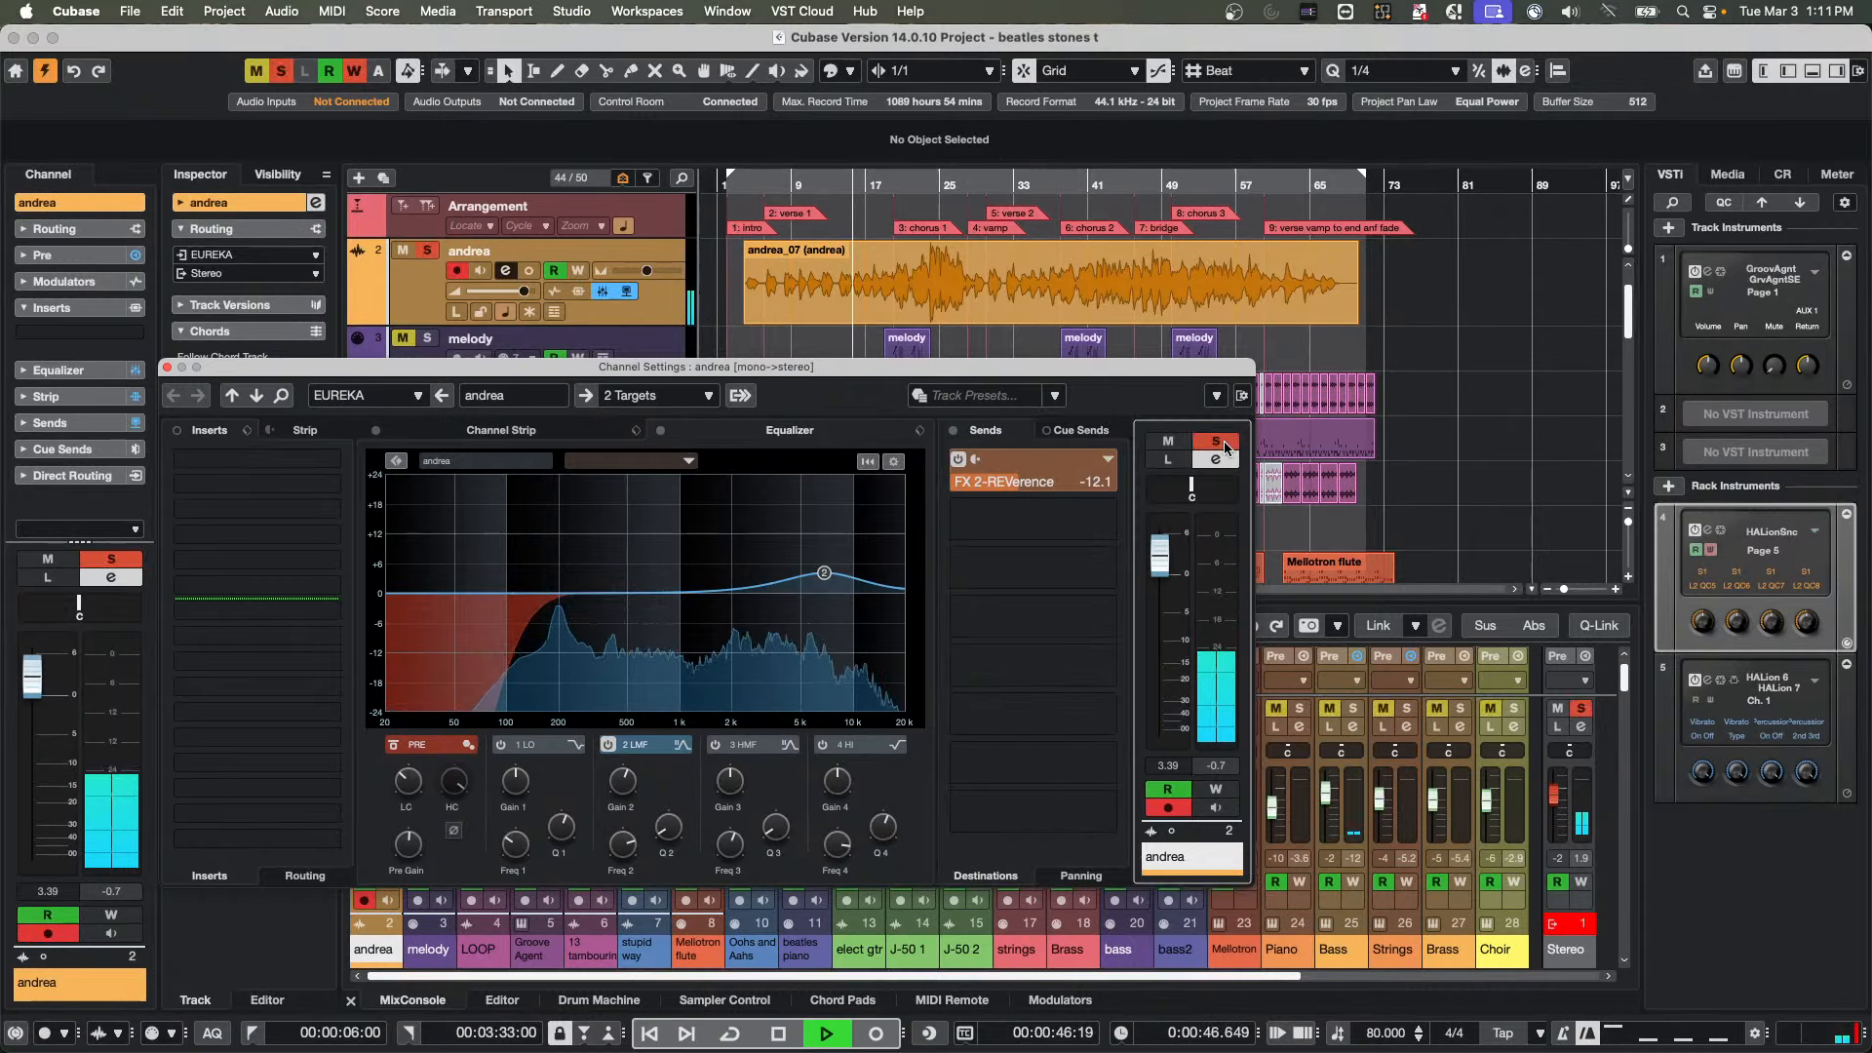
left_click(1221, 444)
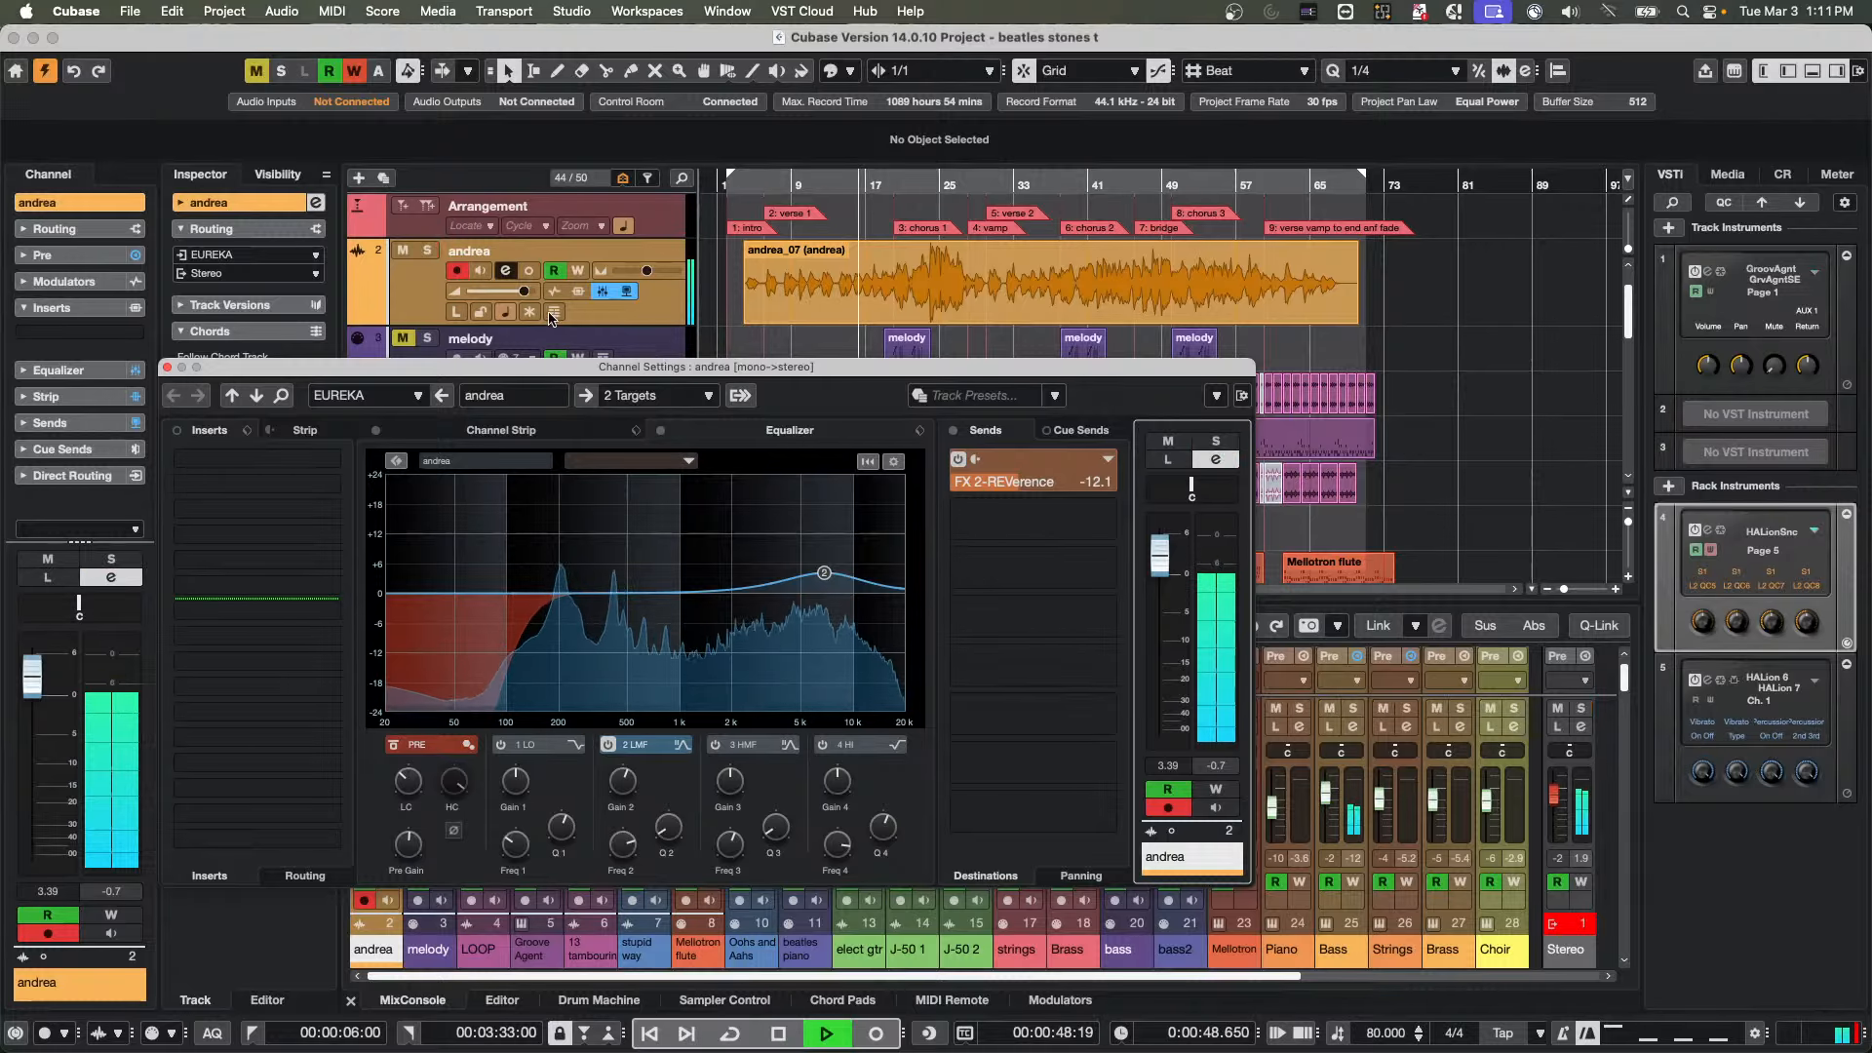
left_click(167, 367)
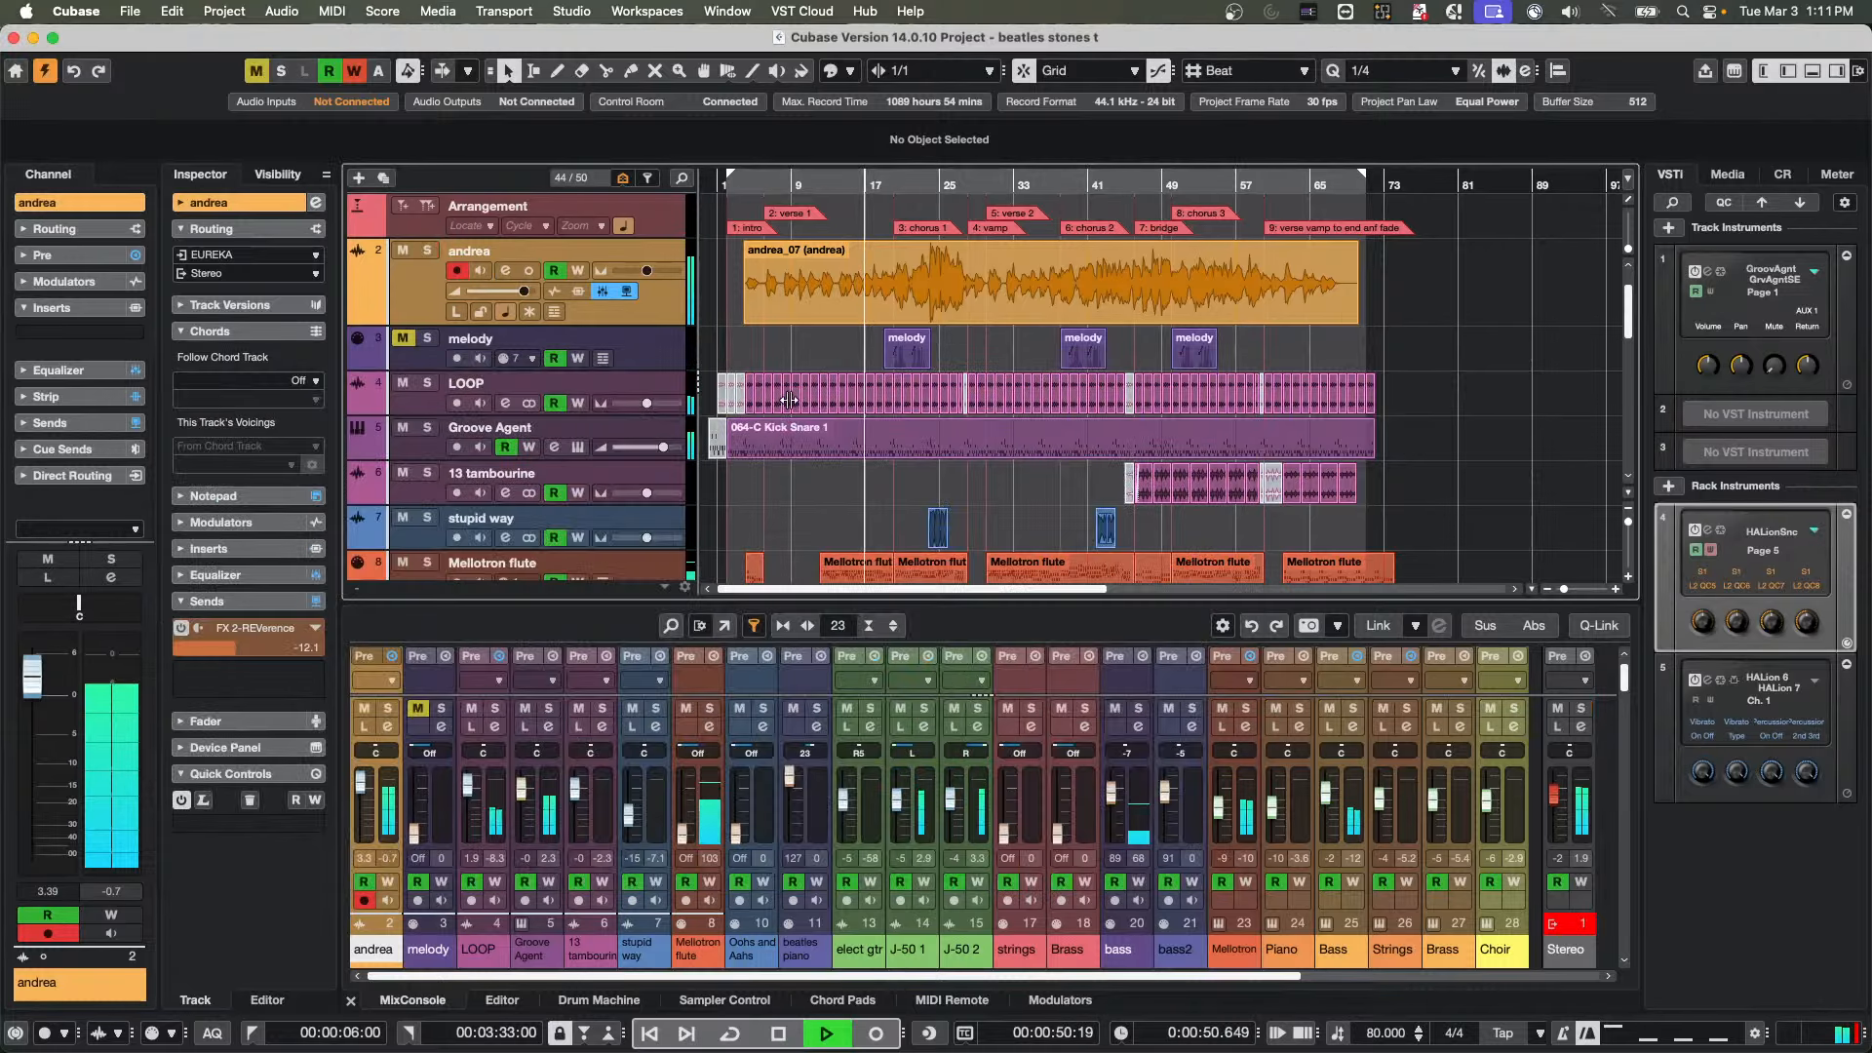
Stop playback and look through the project's track list down to the bass tracks and back up to the Chord Track
key("space")
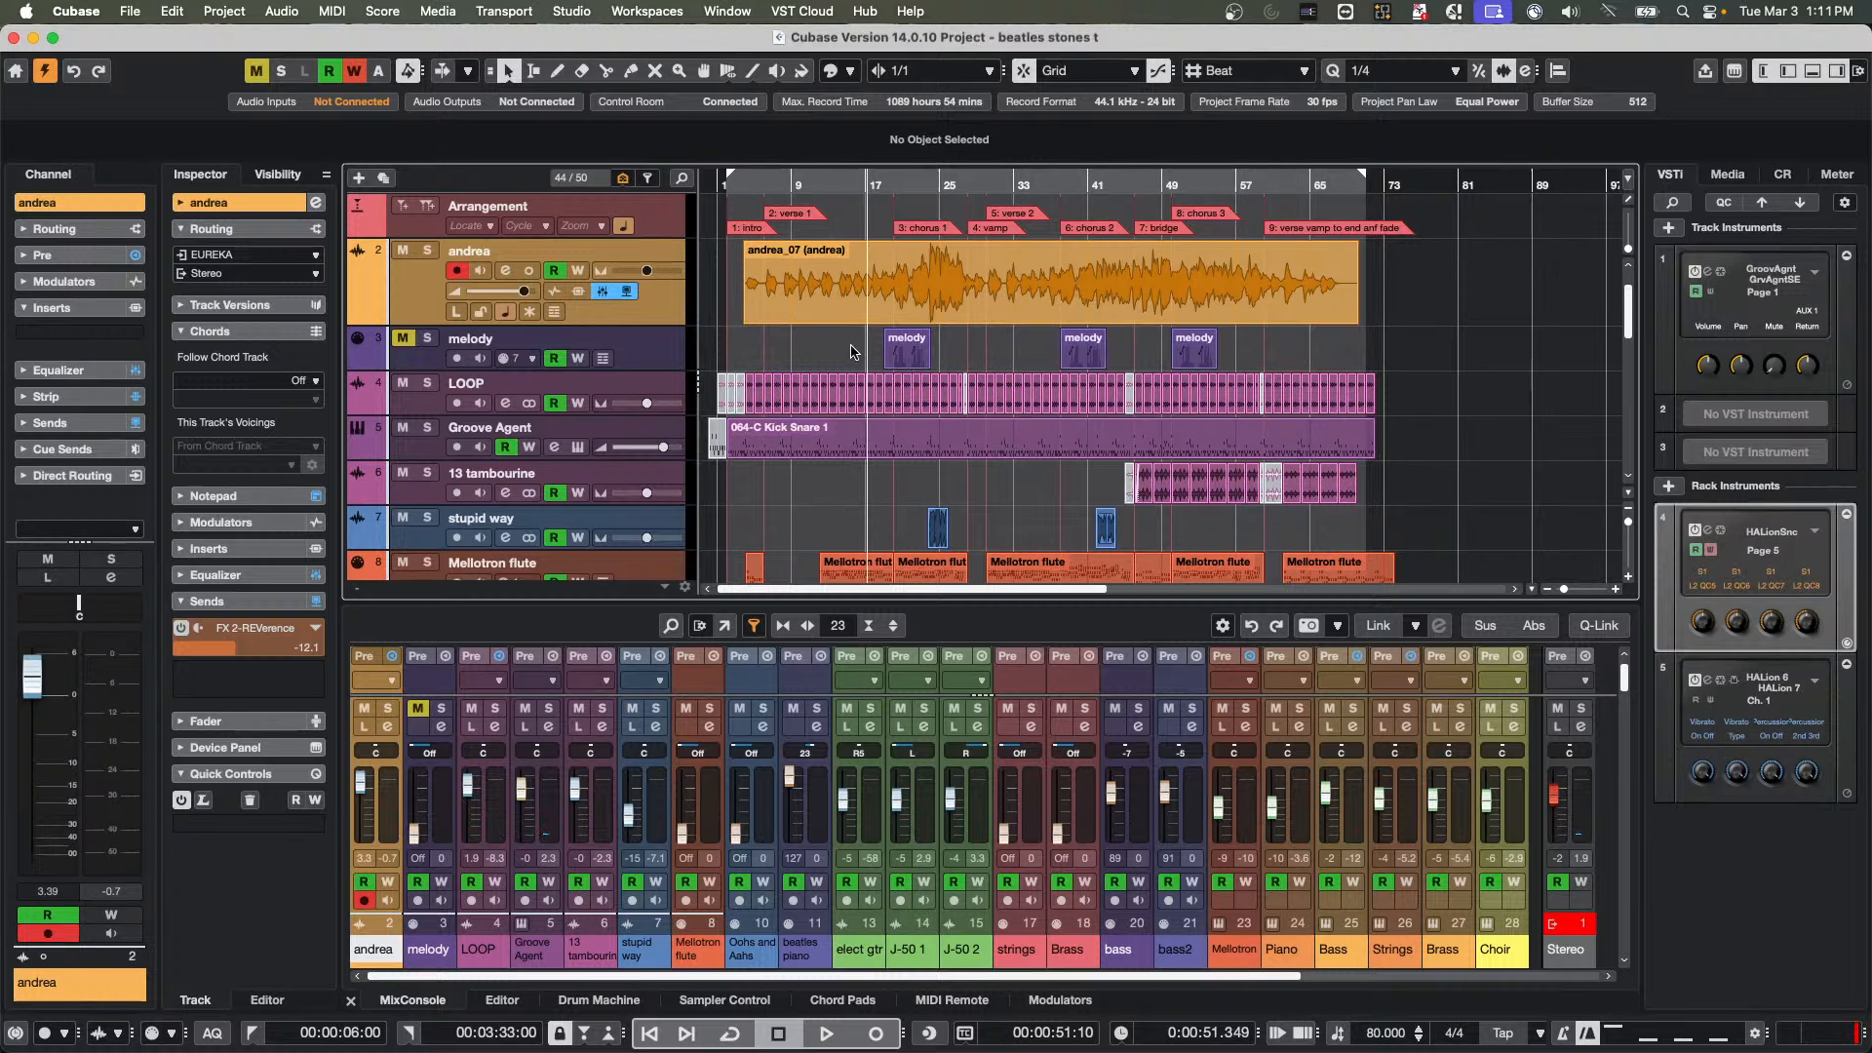
scroll(927, 360, "down", 2)
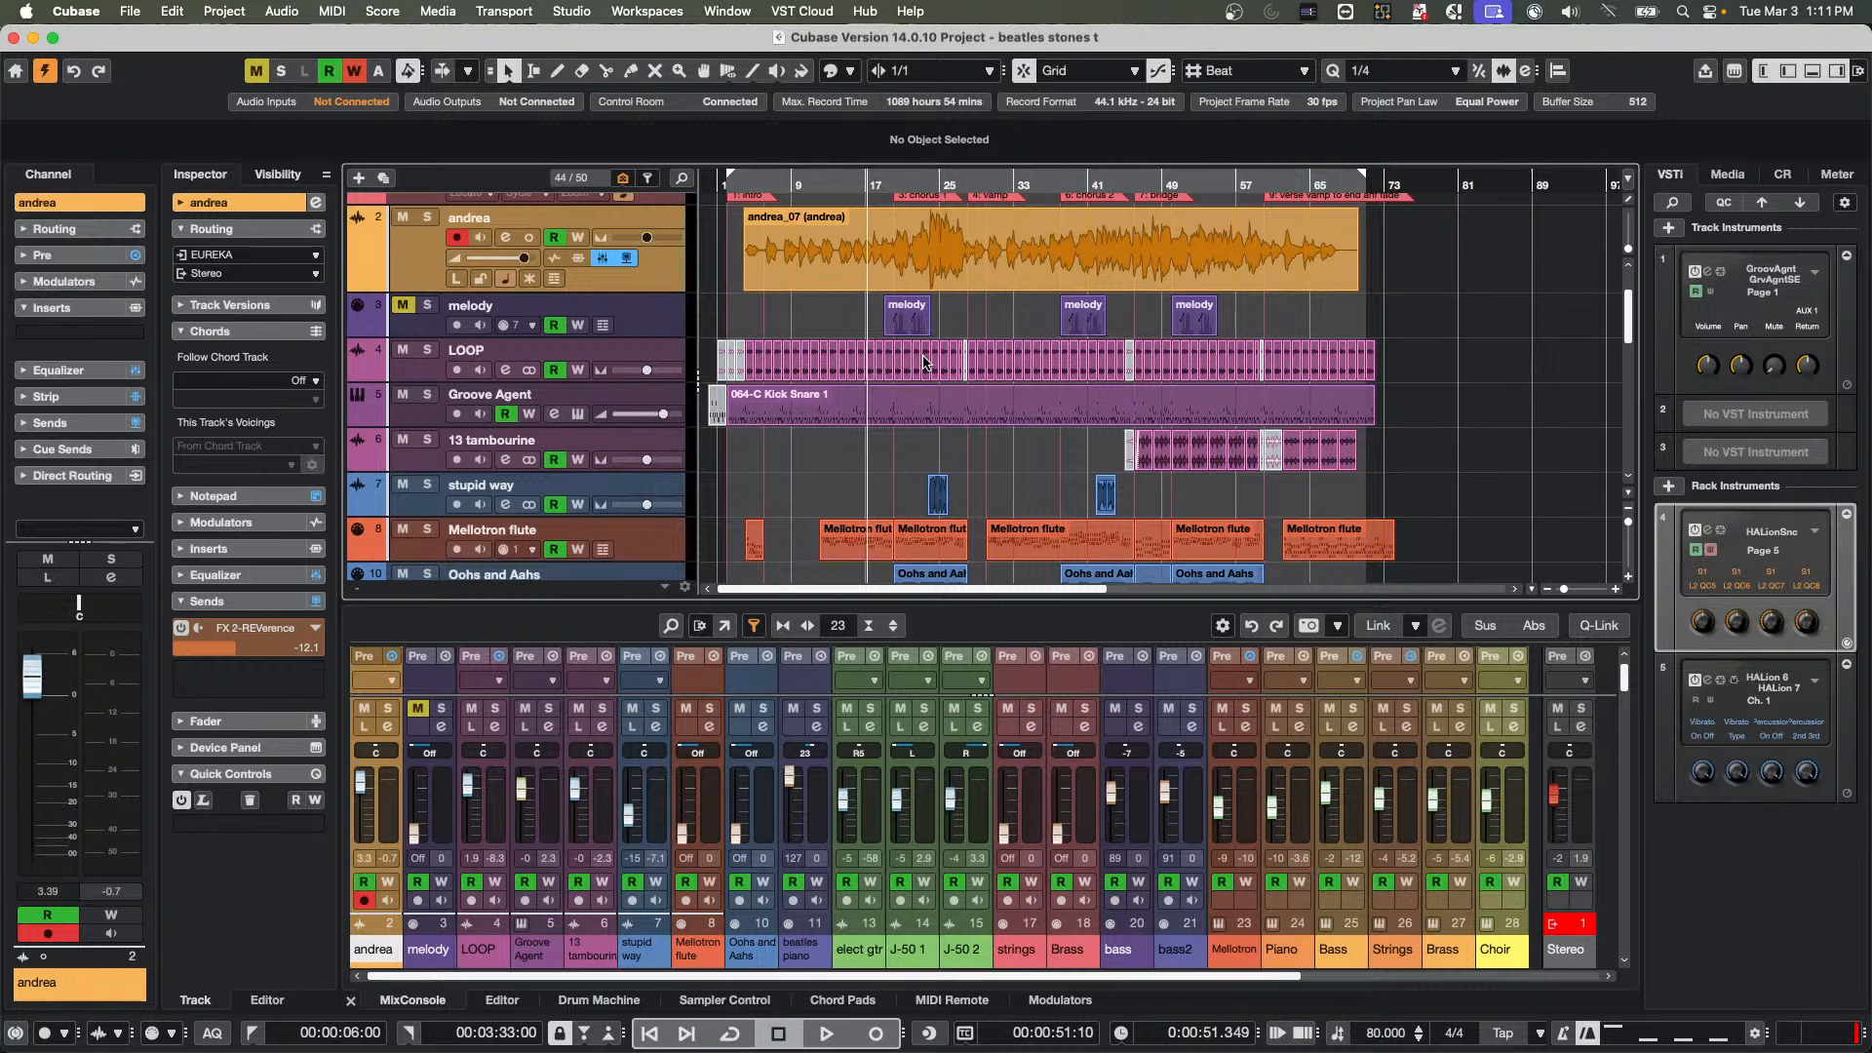
scroll(950, 366, "down", 5)
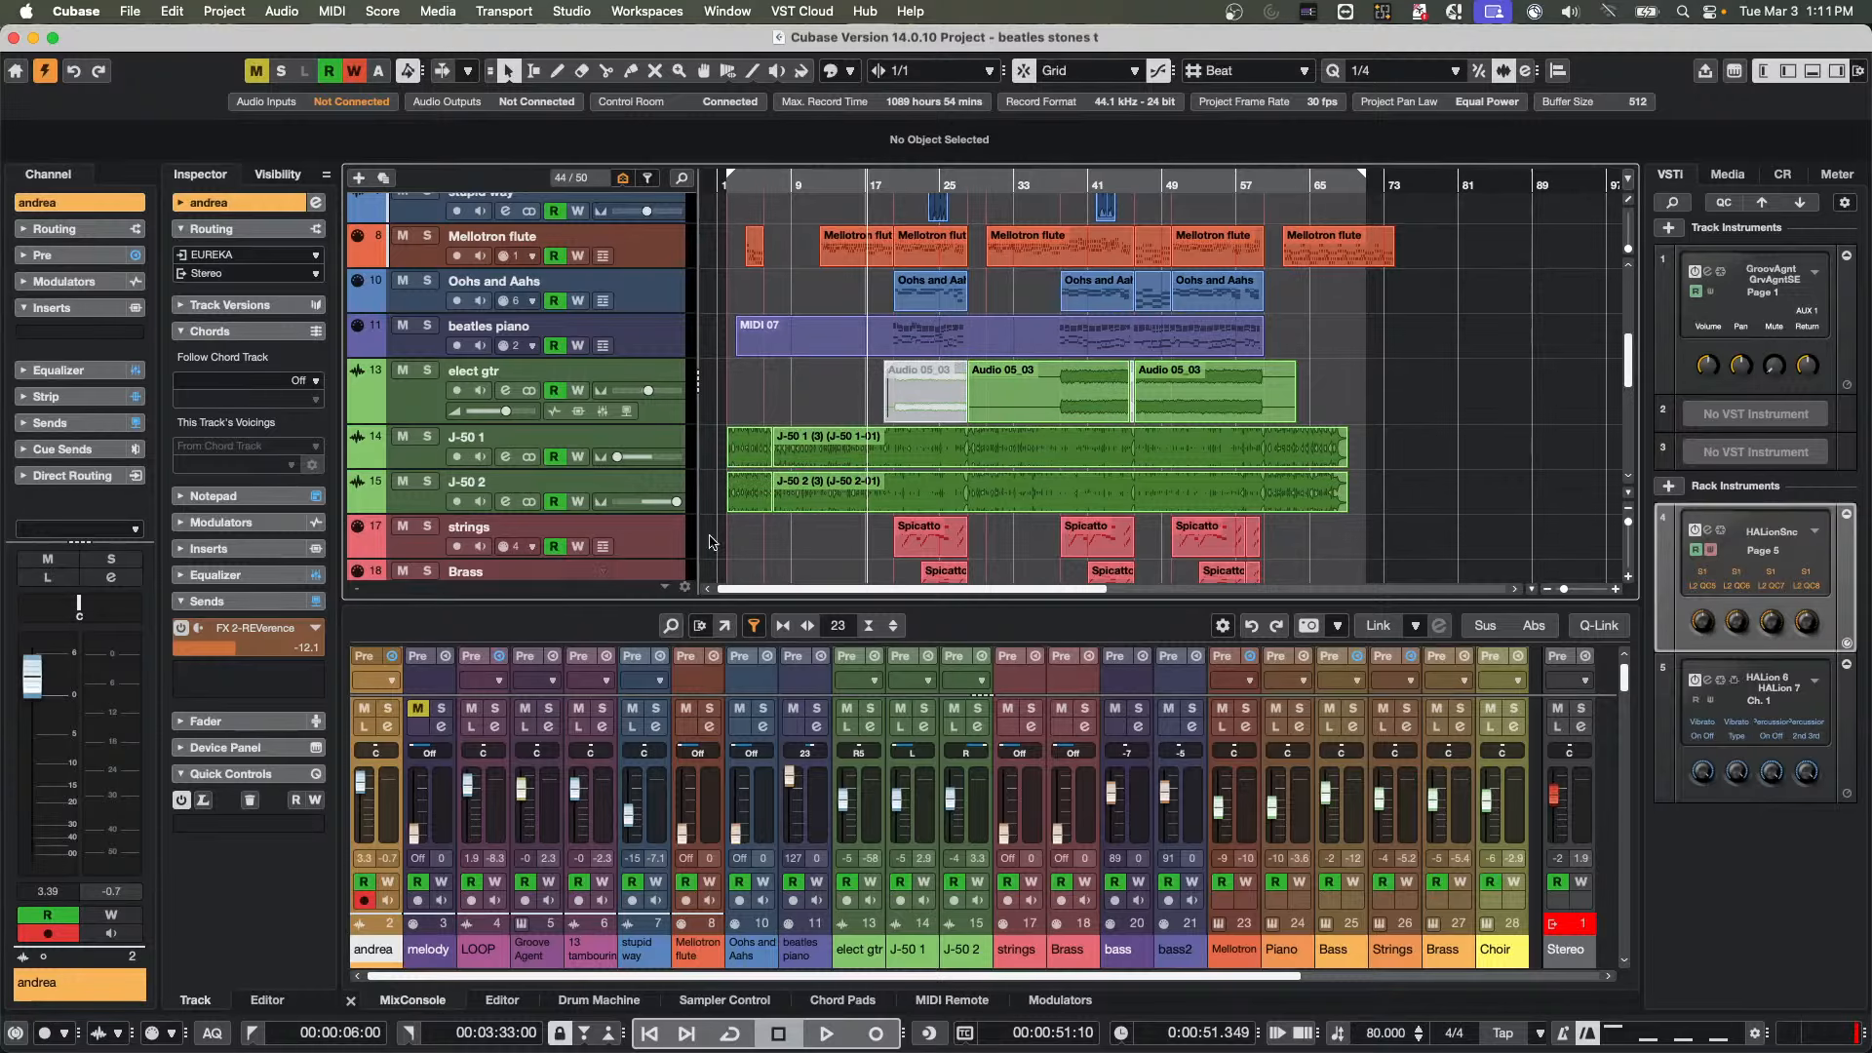
scroll(1060, 526, "down", 1)
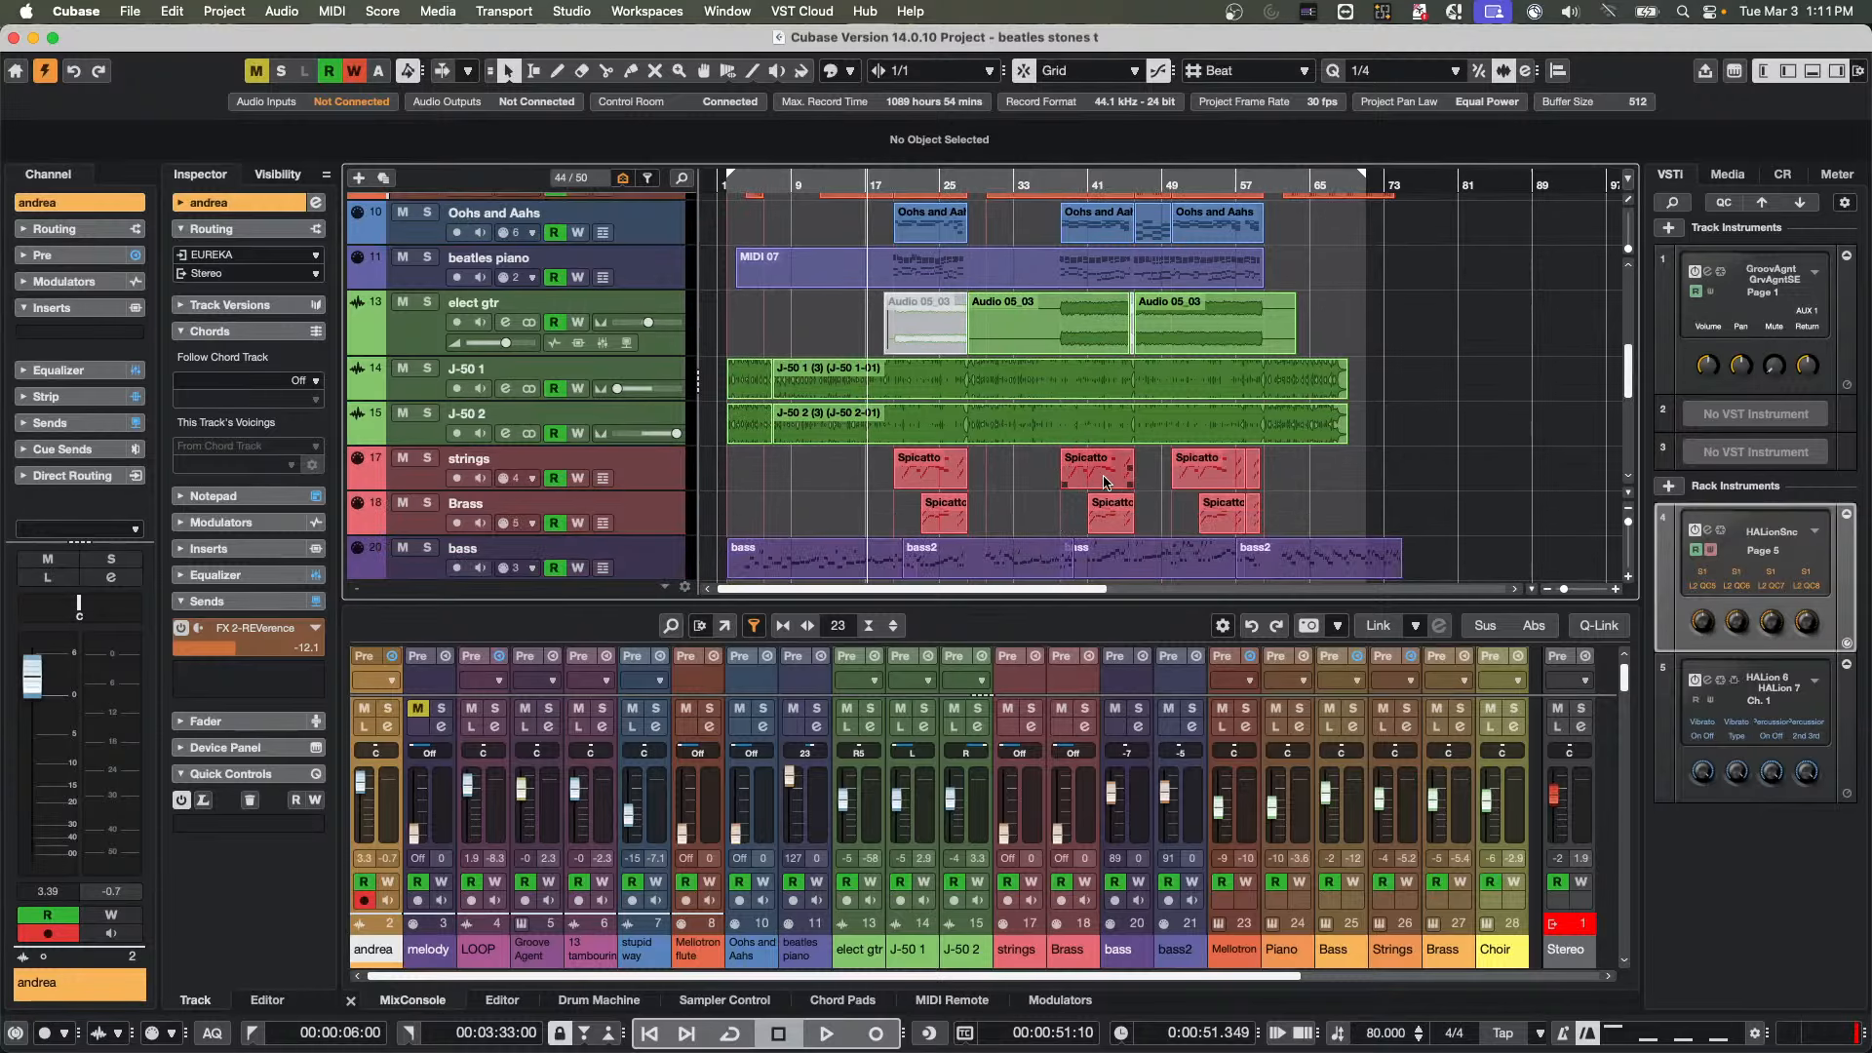
scroll(1107, 482, "down", 1)
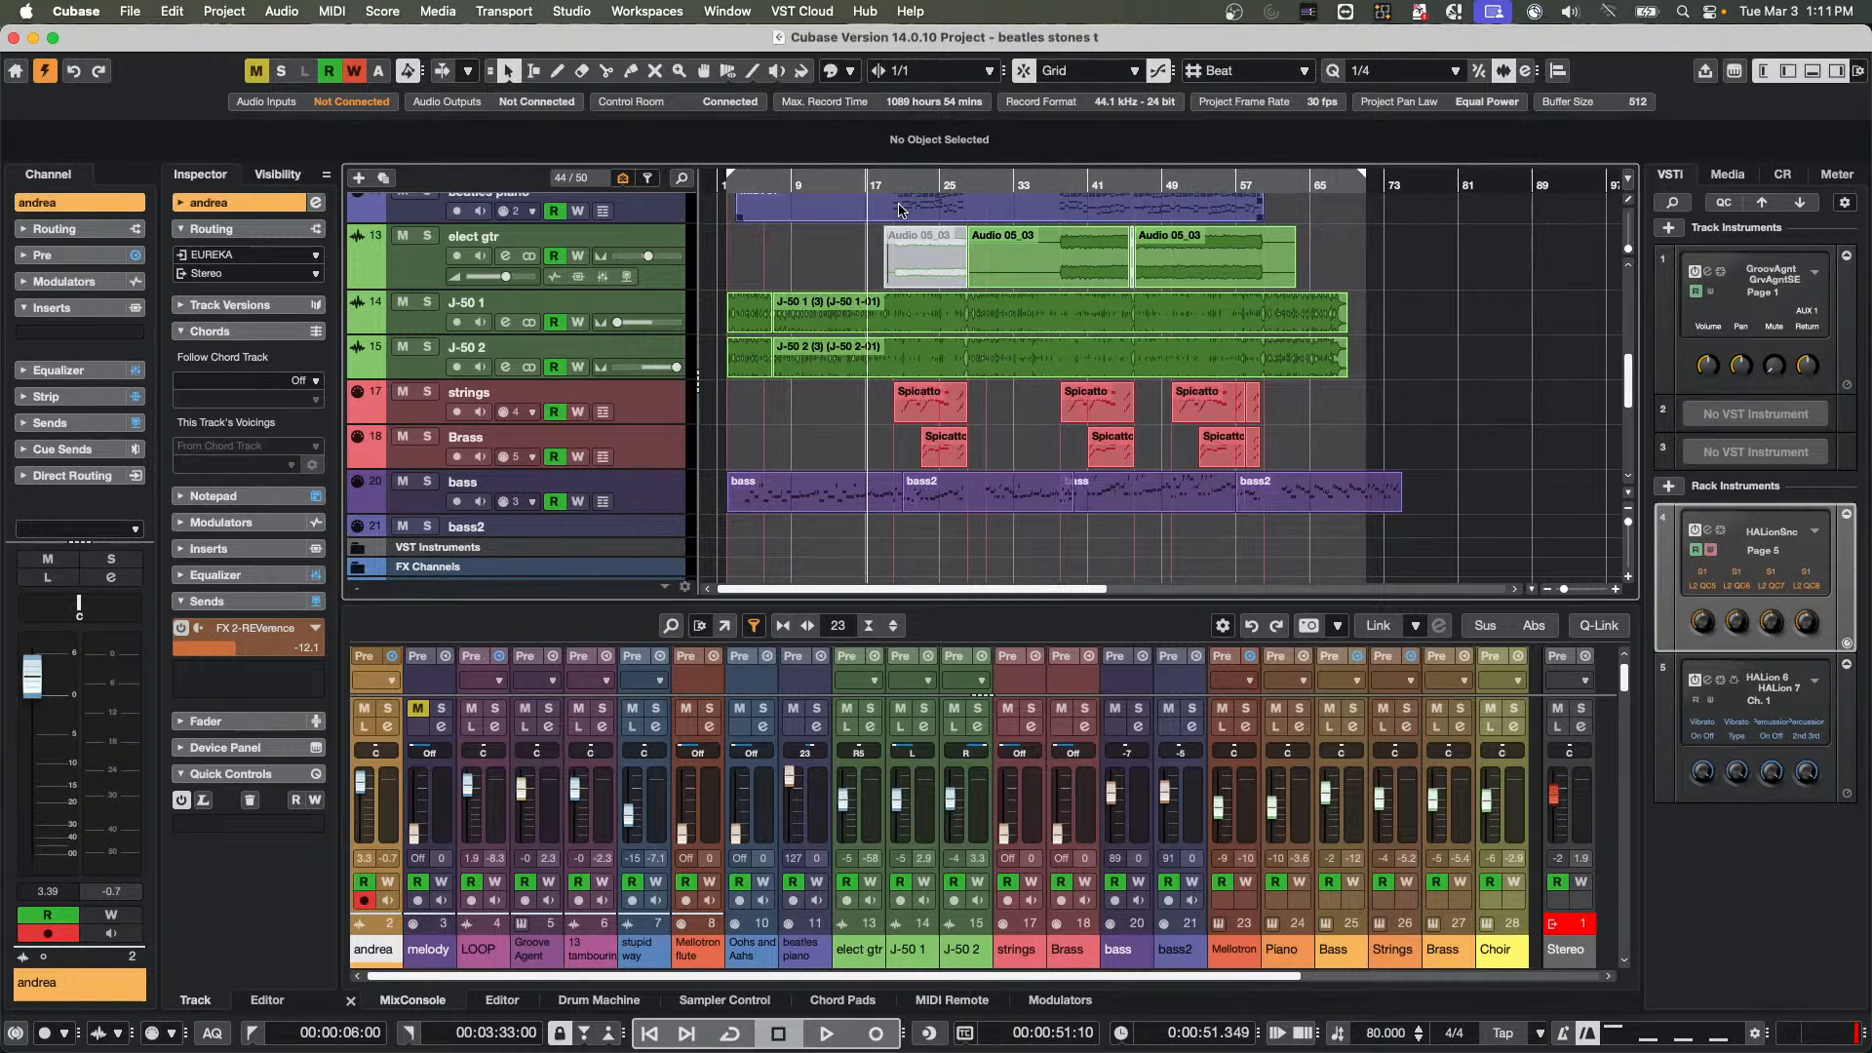
scroll(1043, 360, "up", 8)
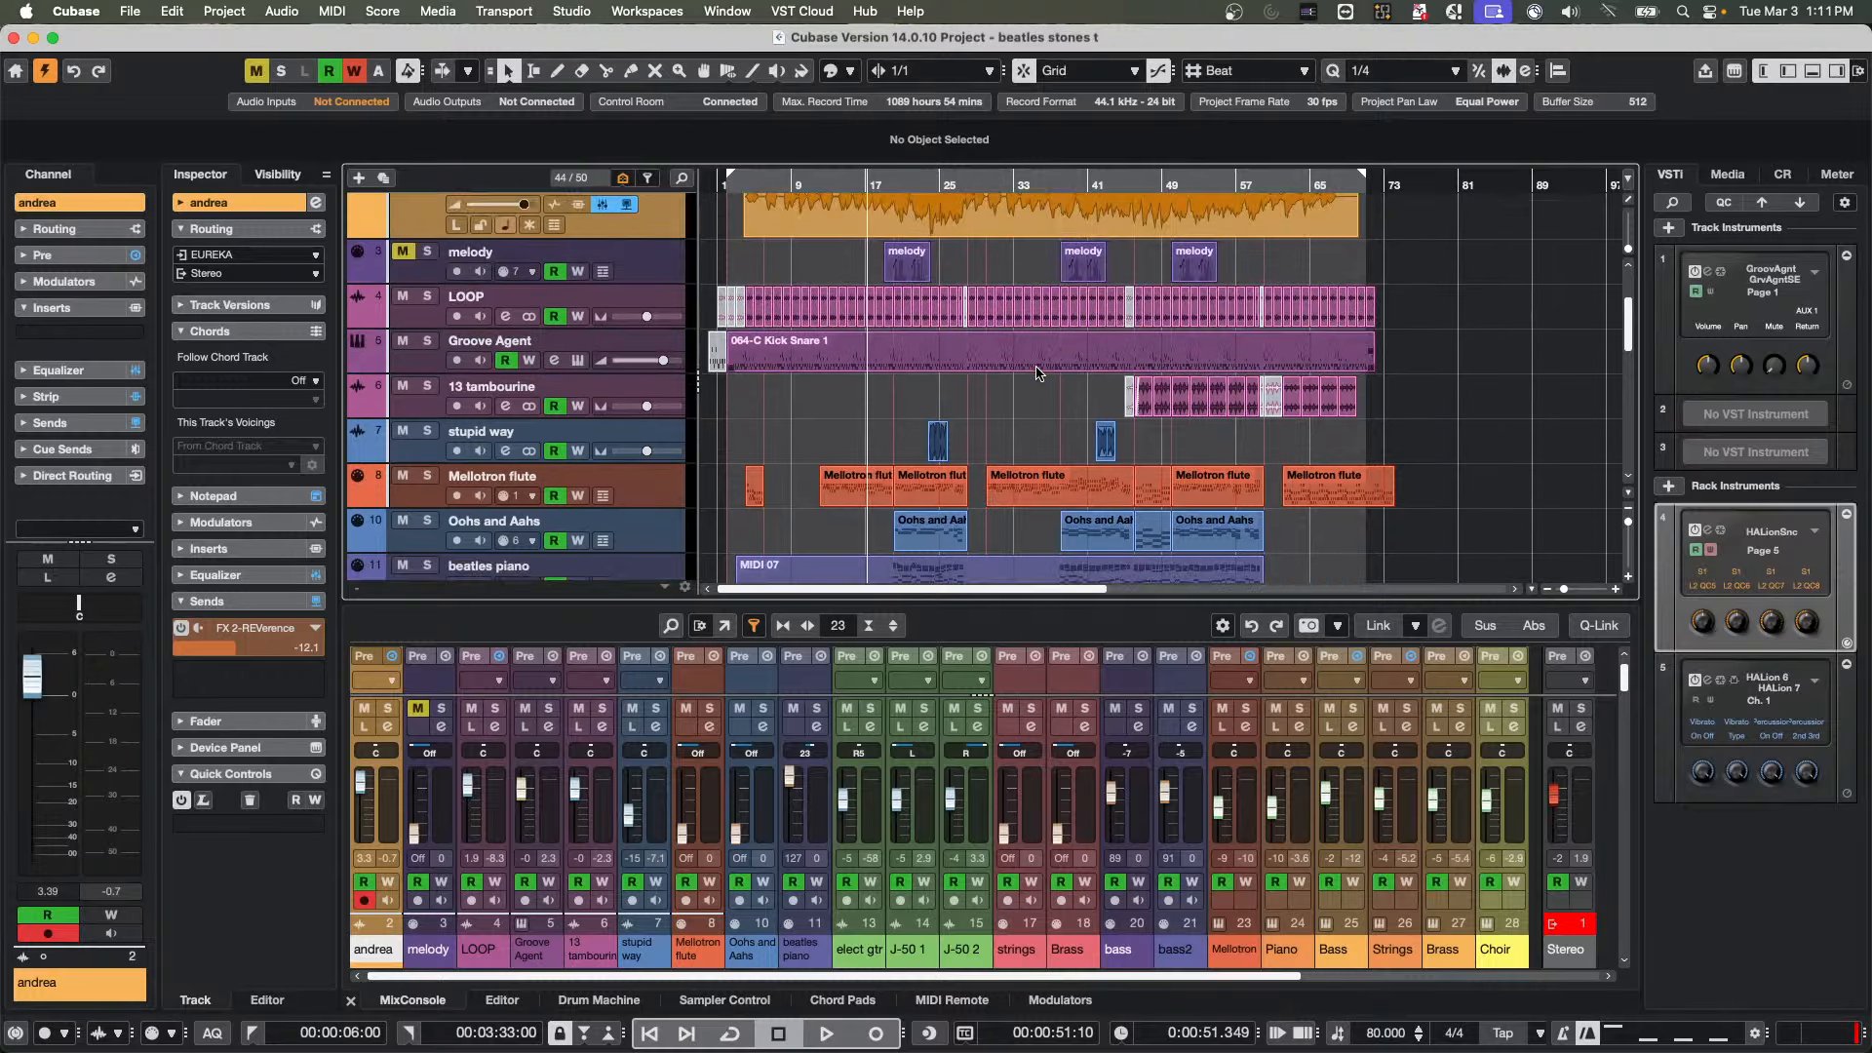
scroll(1041, 369, "up", 1)
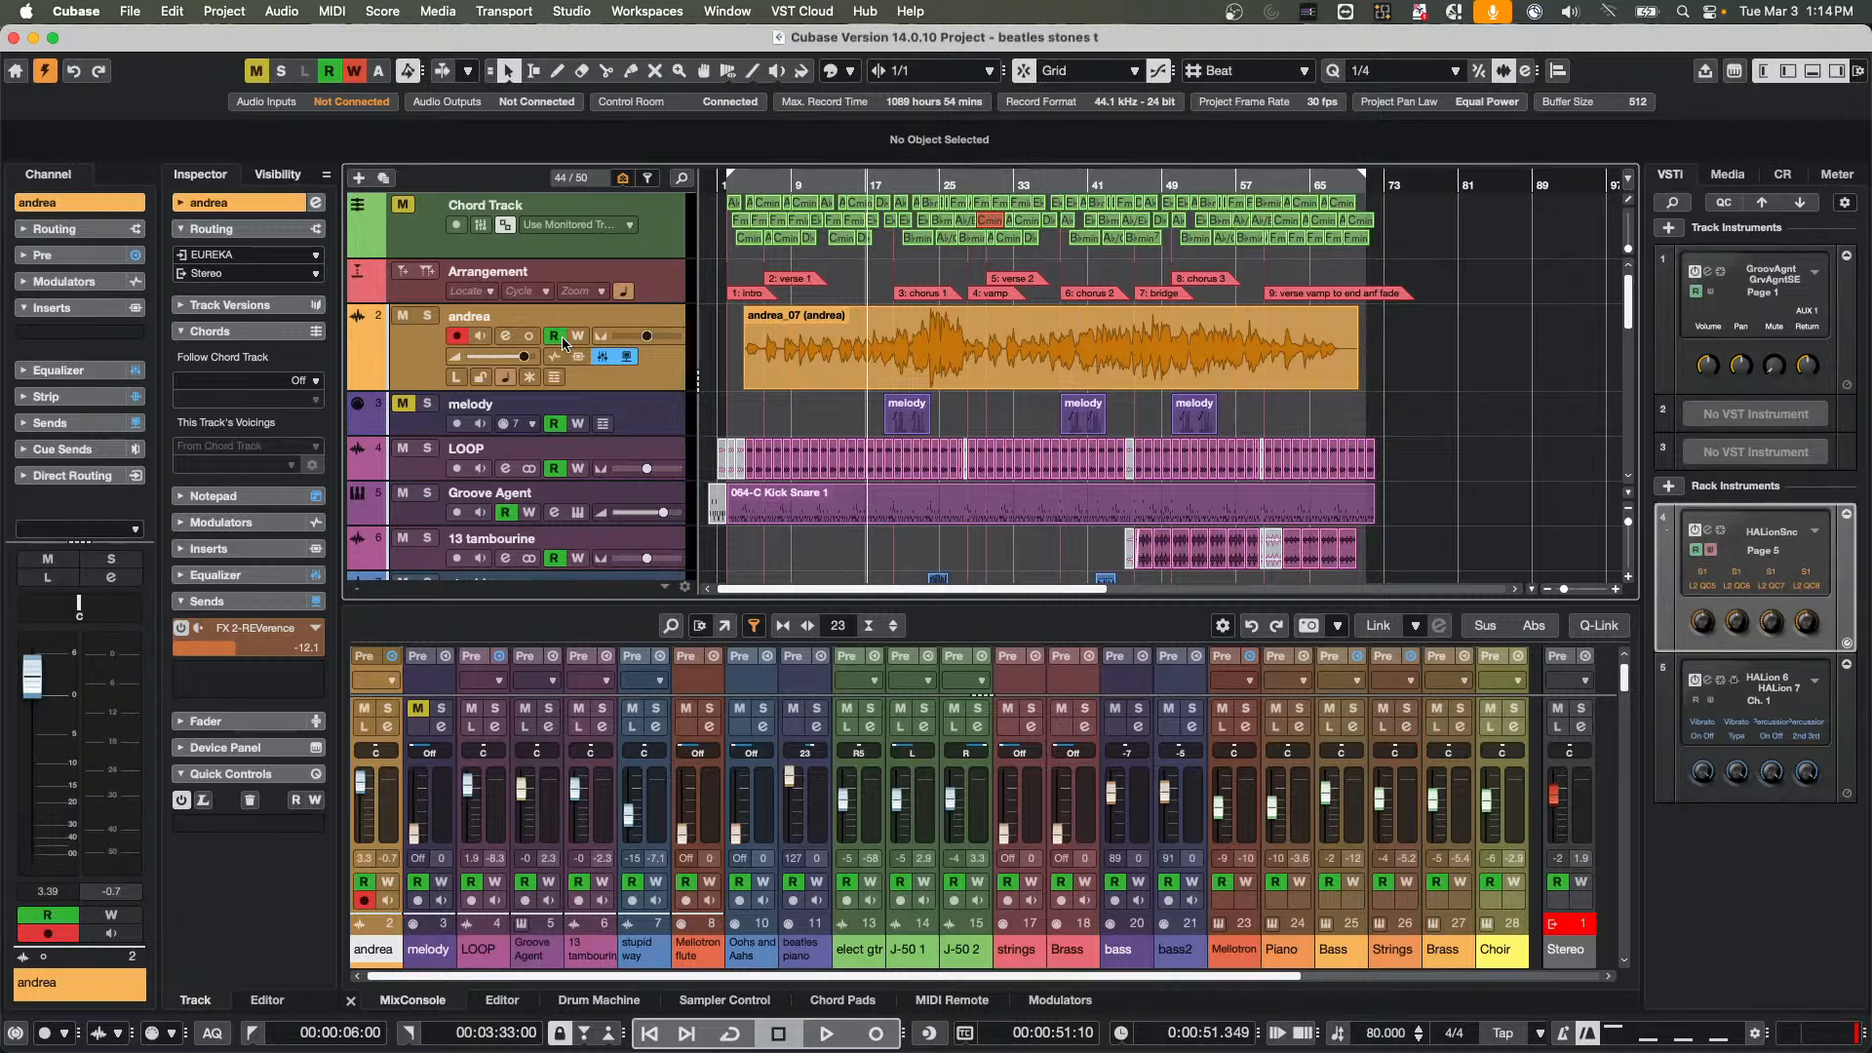
Add an instrument track that uses HALion 7 below the orange audio track
right_click(661, 377)
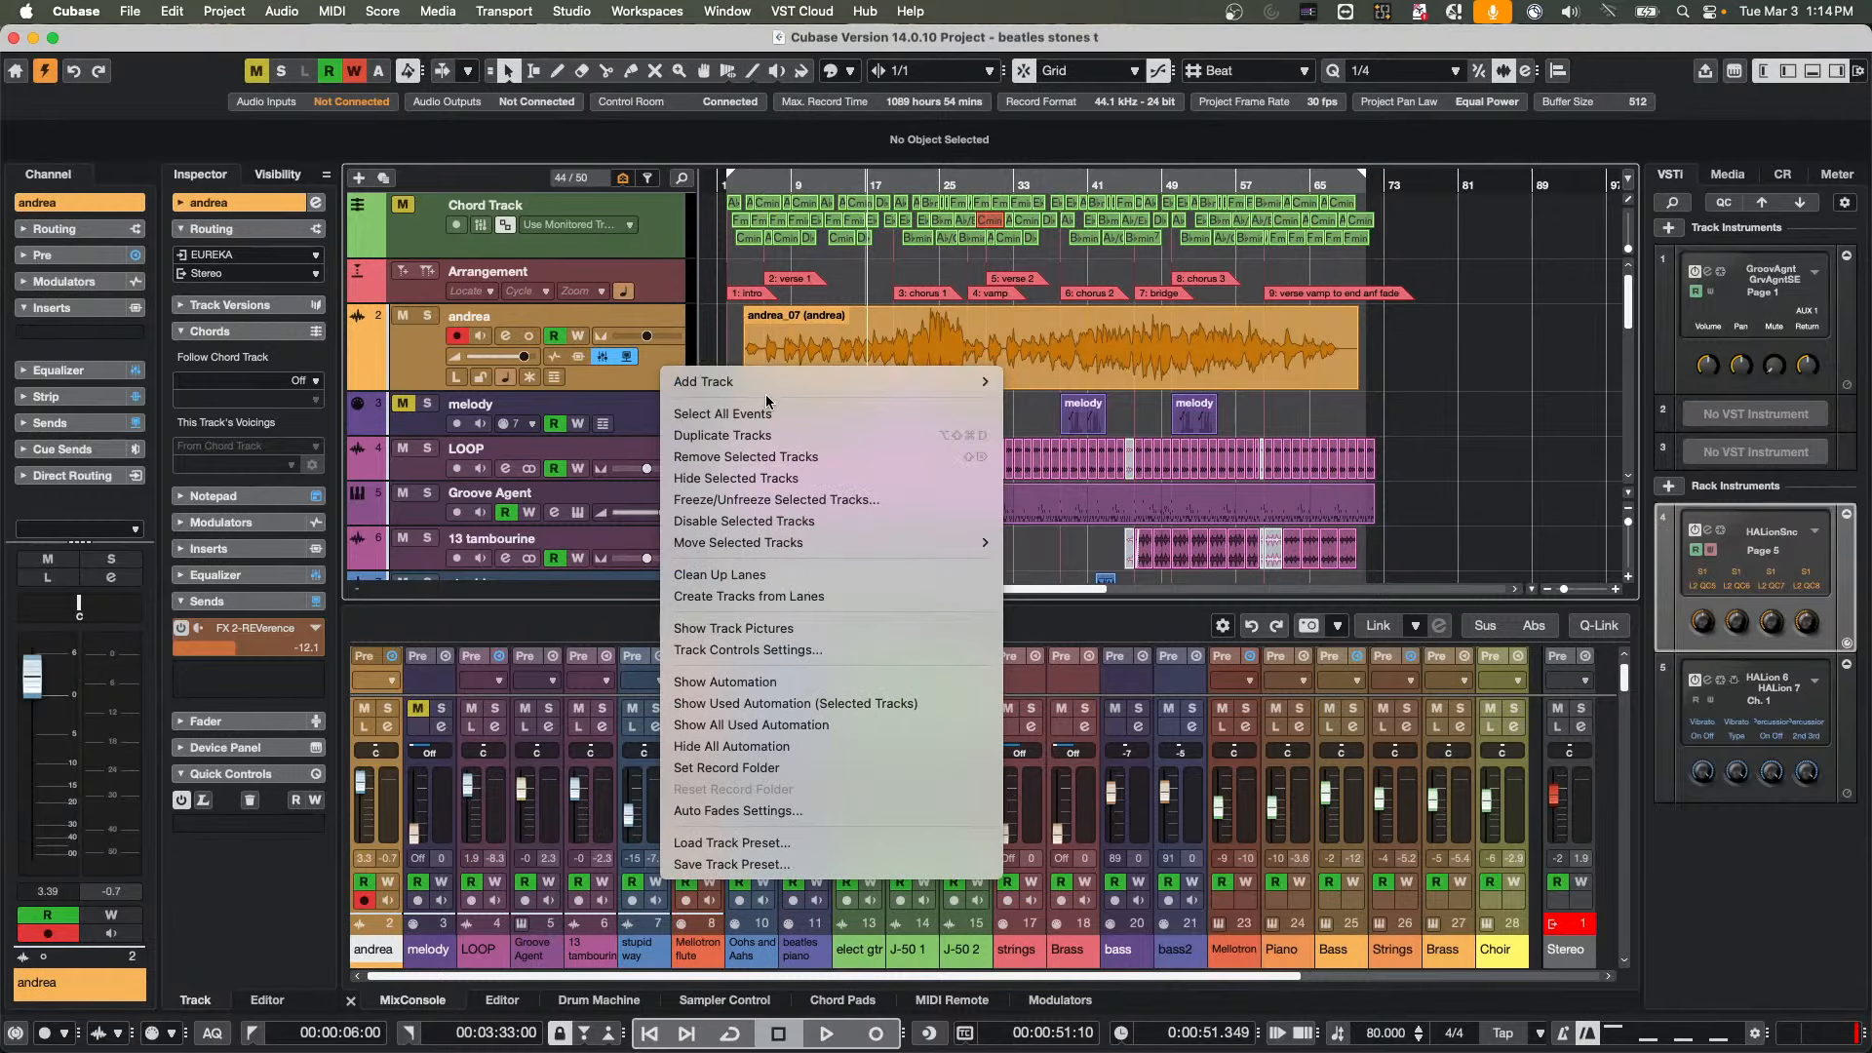
mouse_move(765, 383)
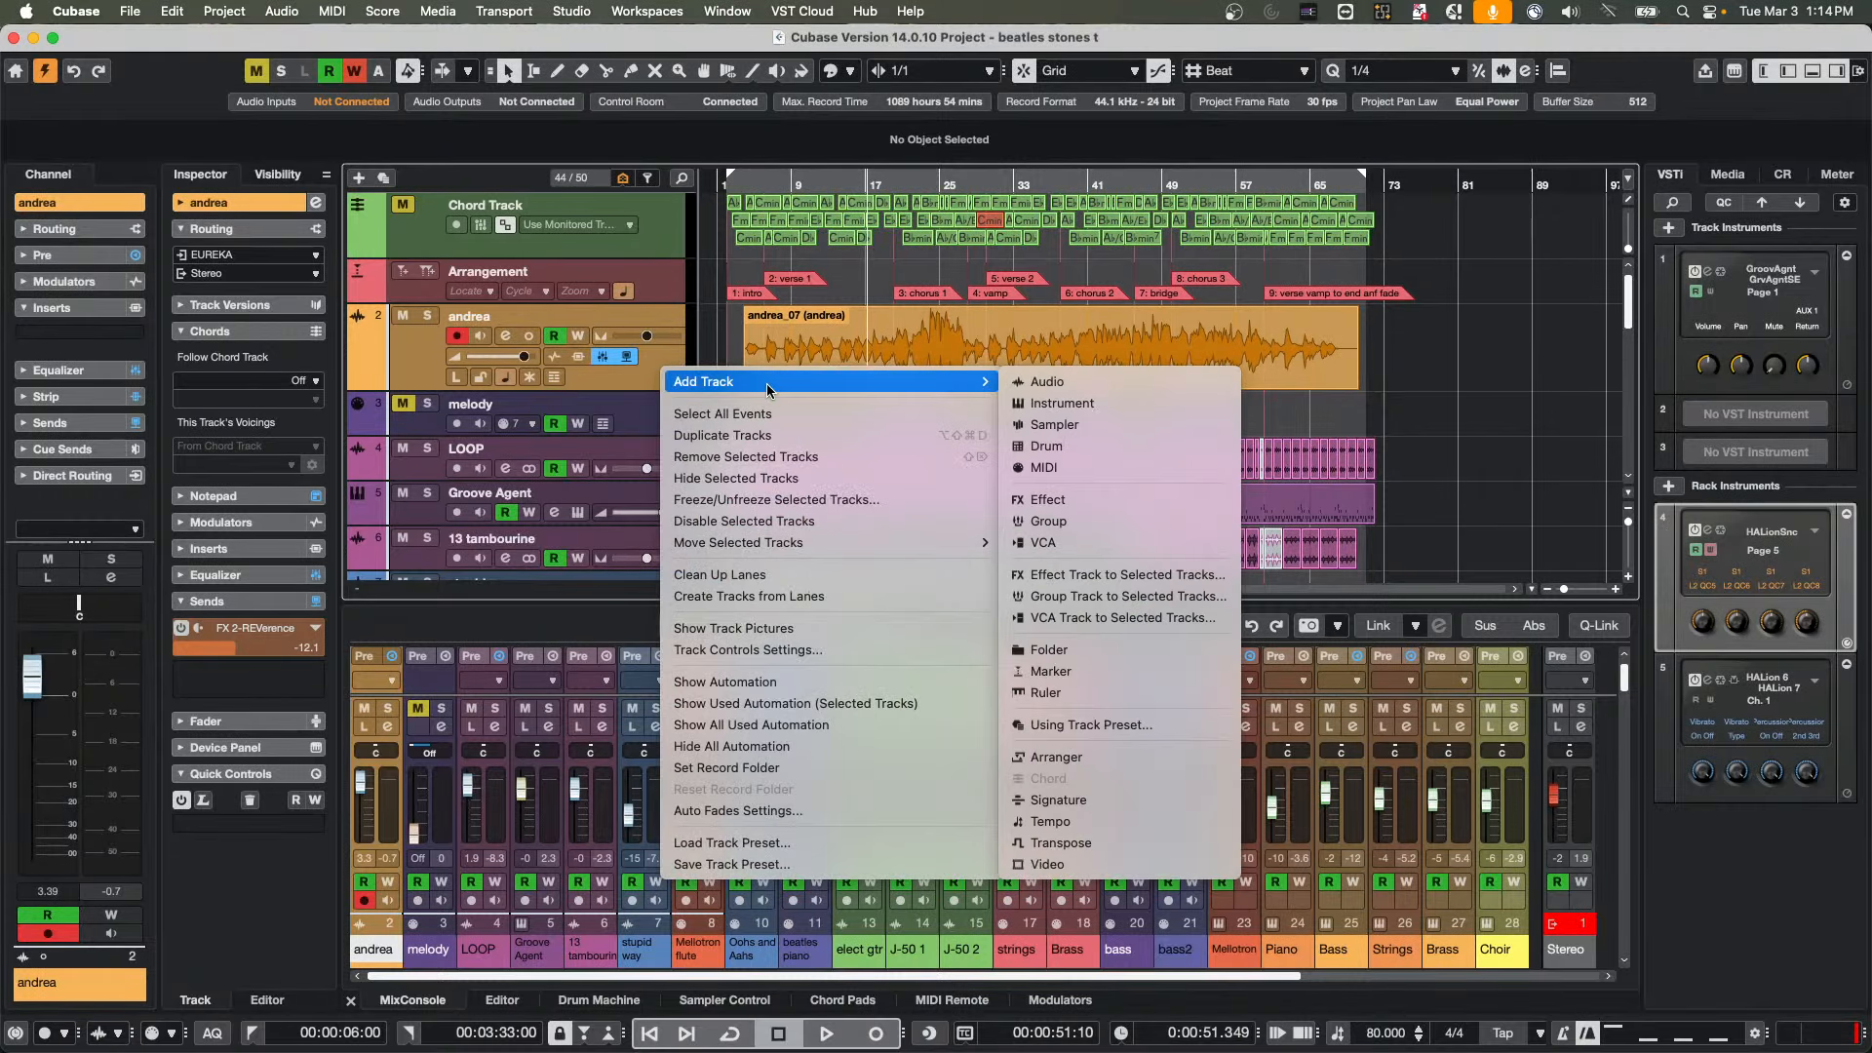
left_click(1115, 404)
left_click(761, 300)
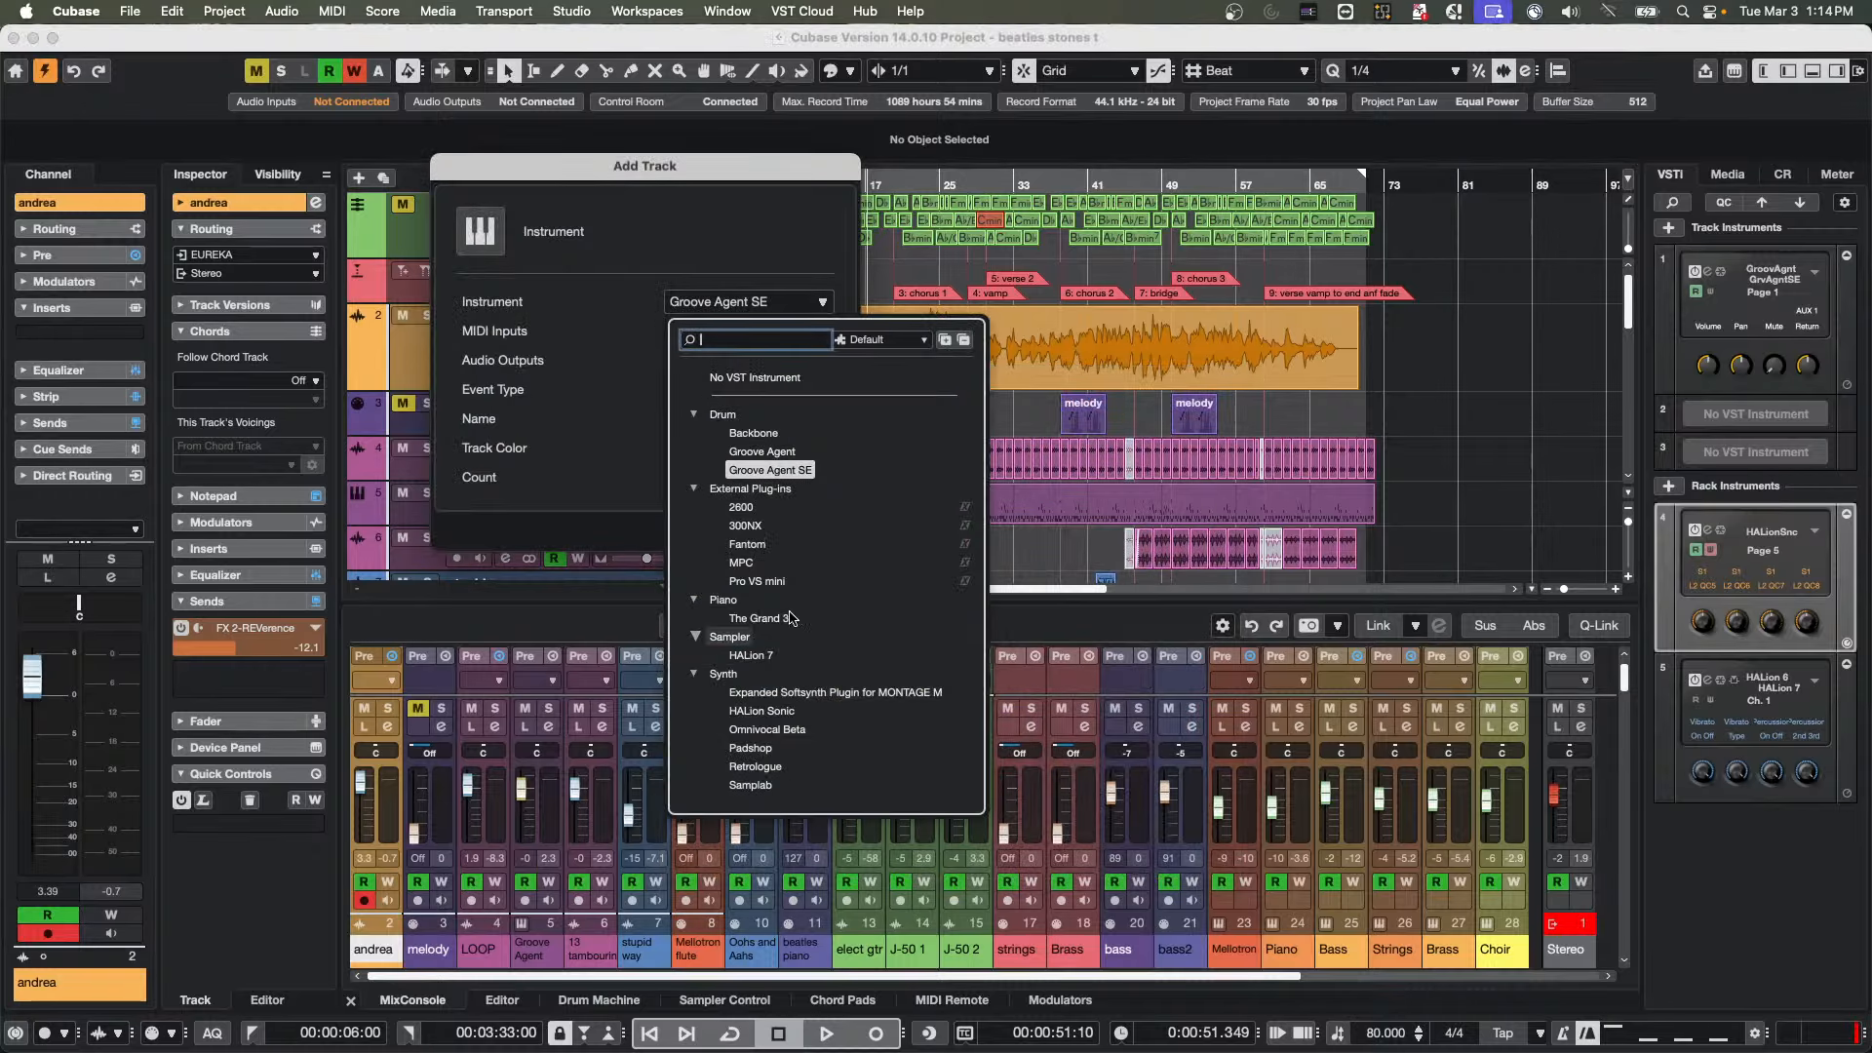
left_click(763, 656)
left_click(817, 532)
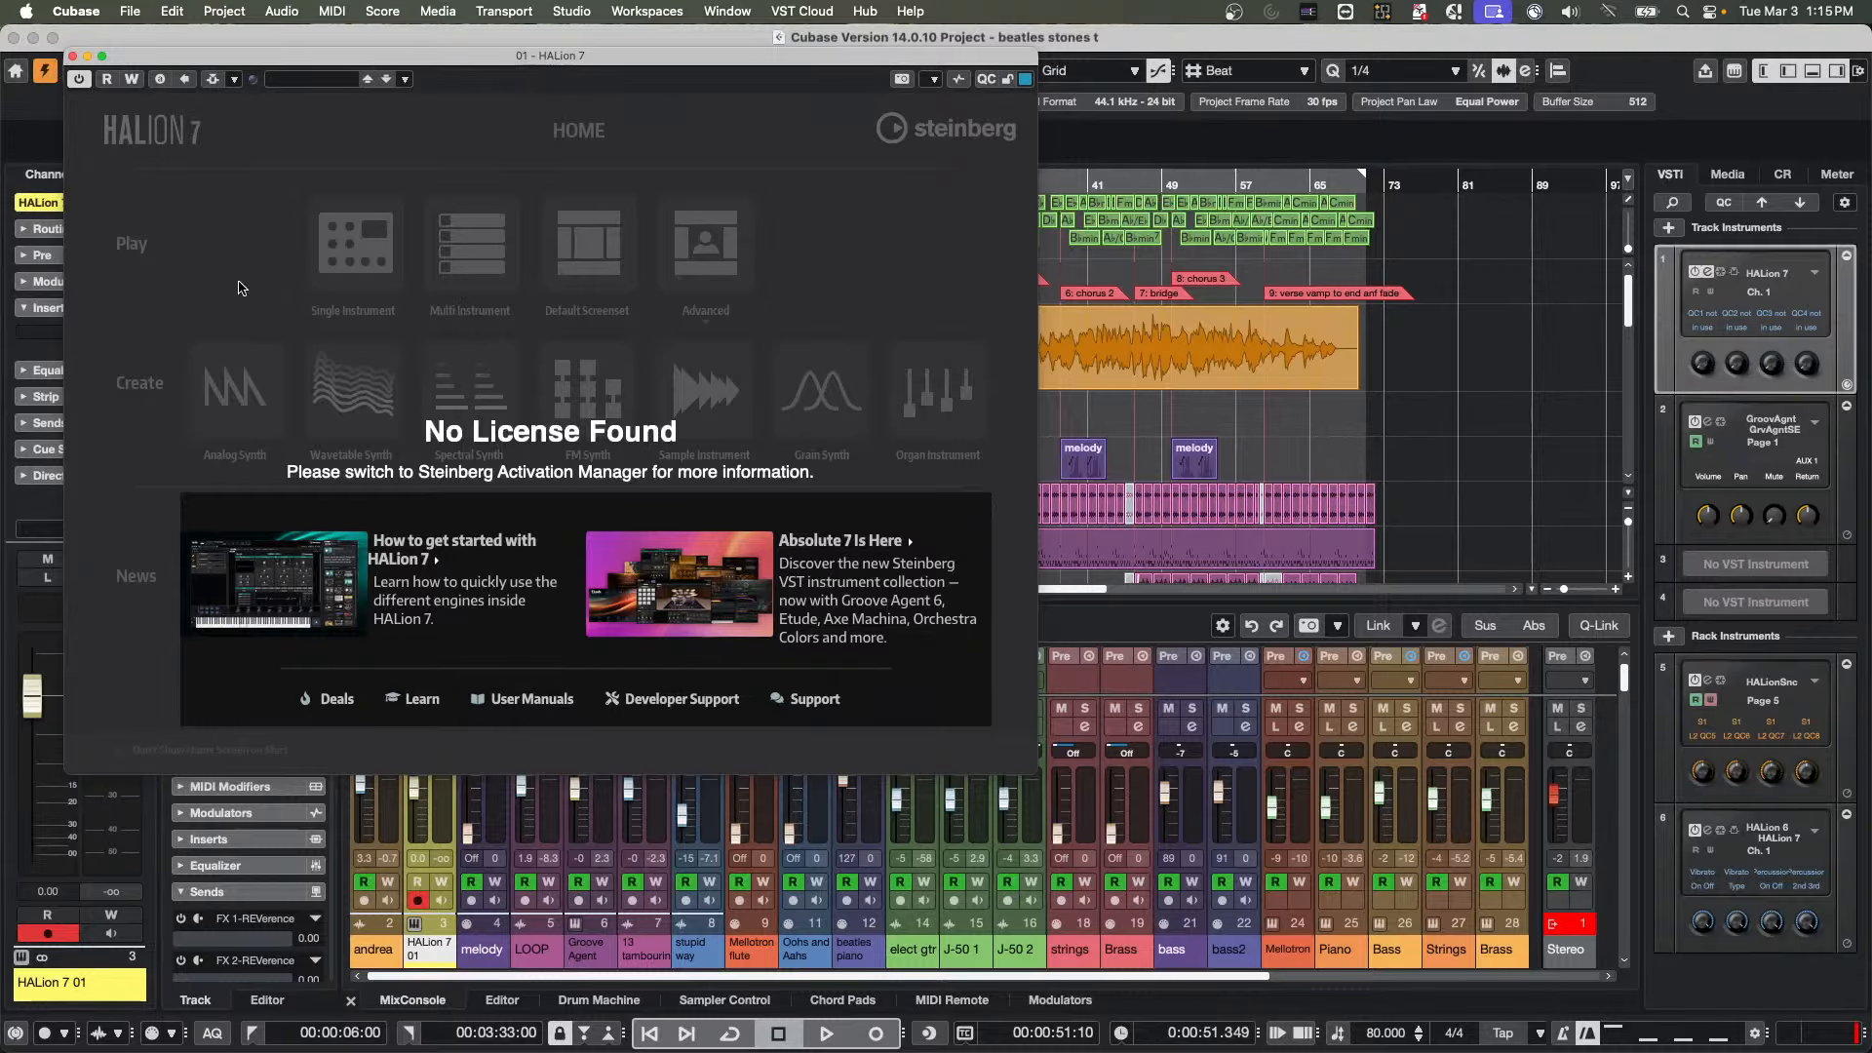
Open the HALion 7 getting-started video from the plug-in's home page, then close the browser window
left_click(493, 597)
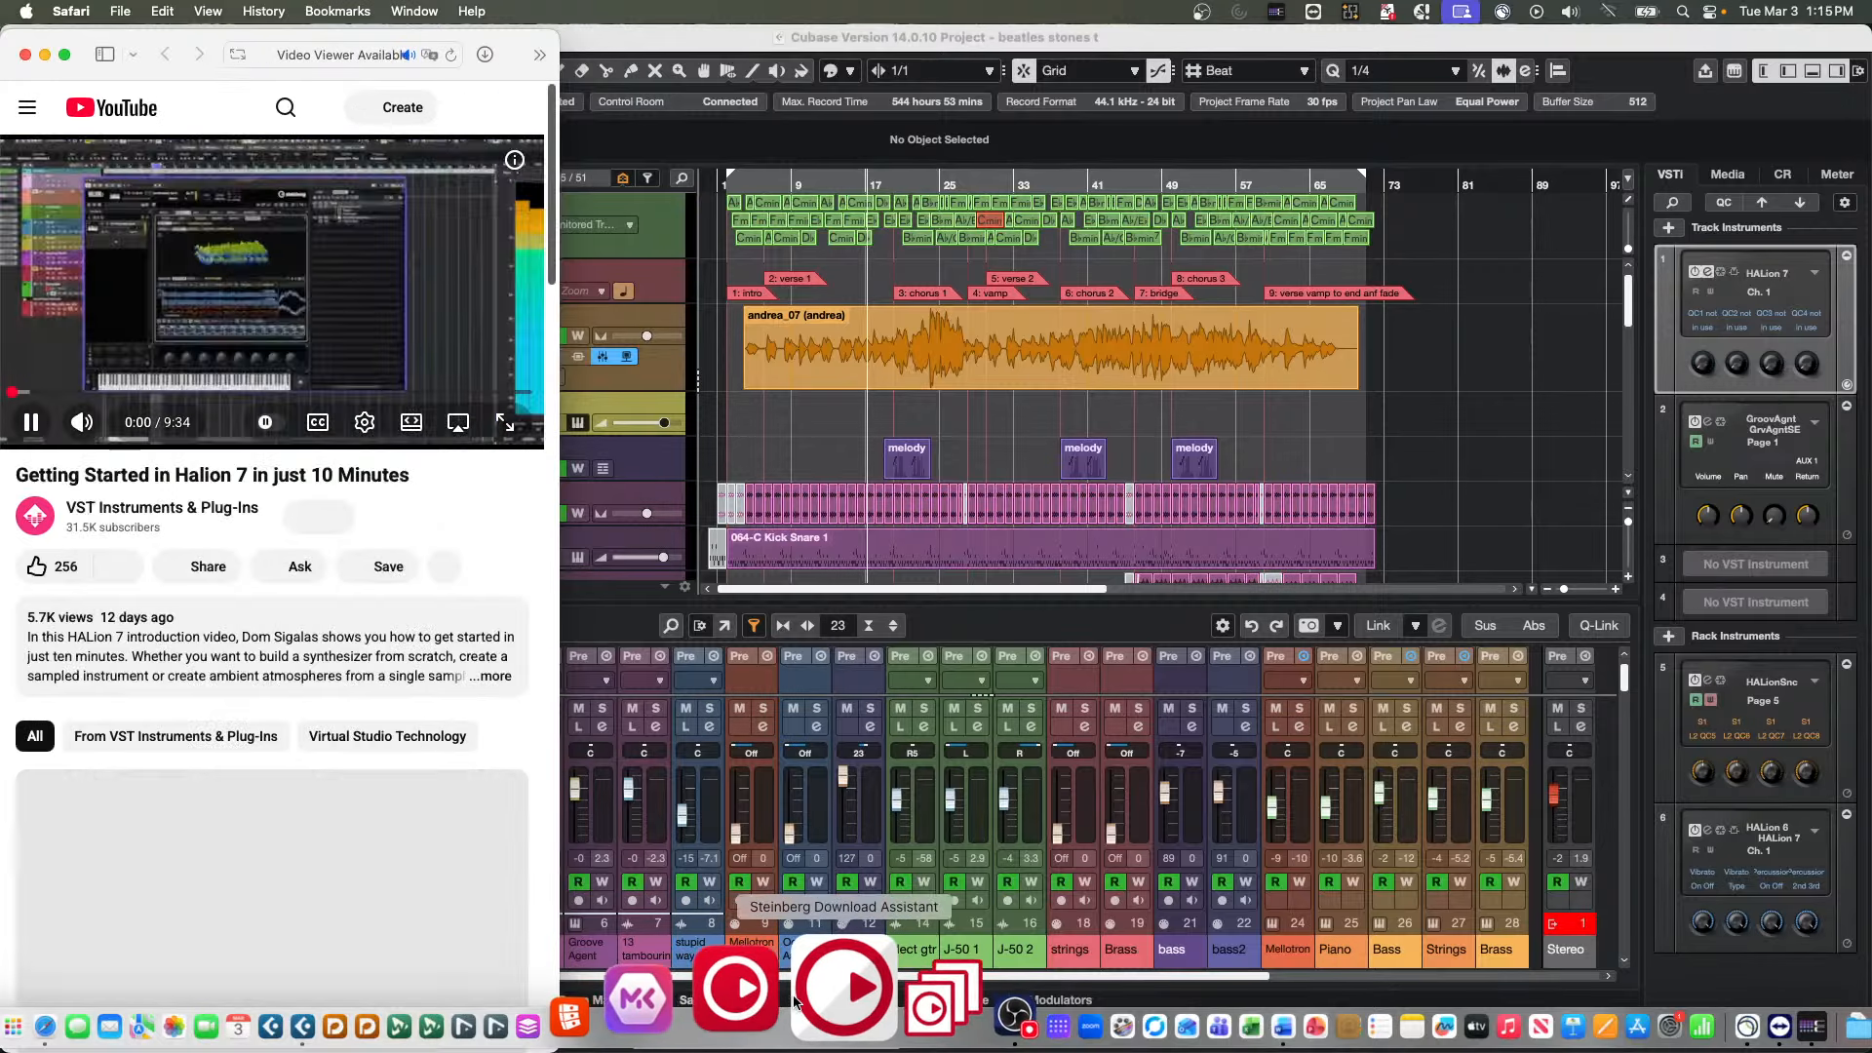
left_click(25, 54)
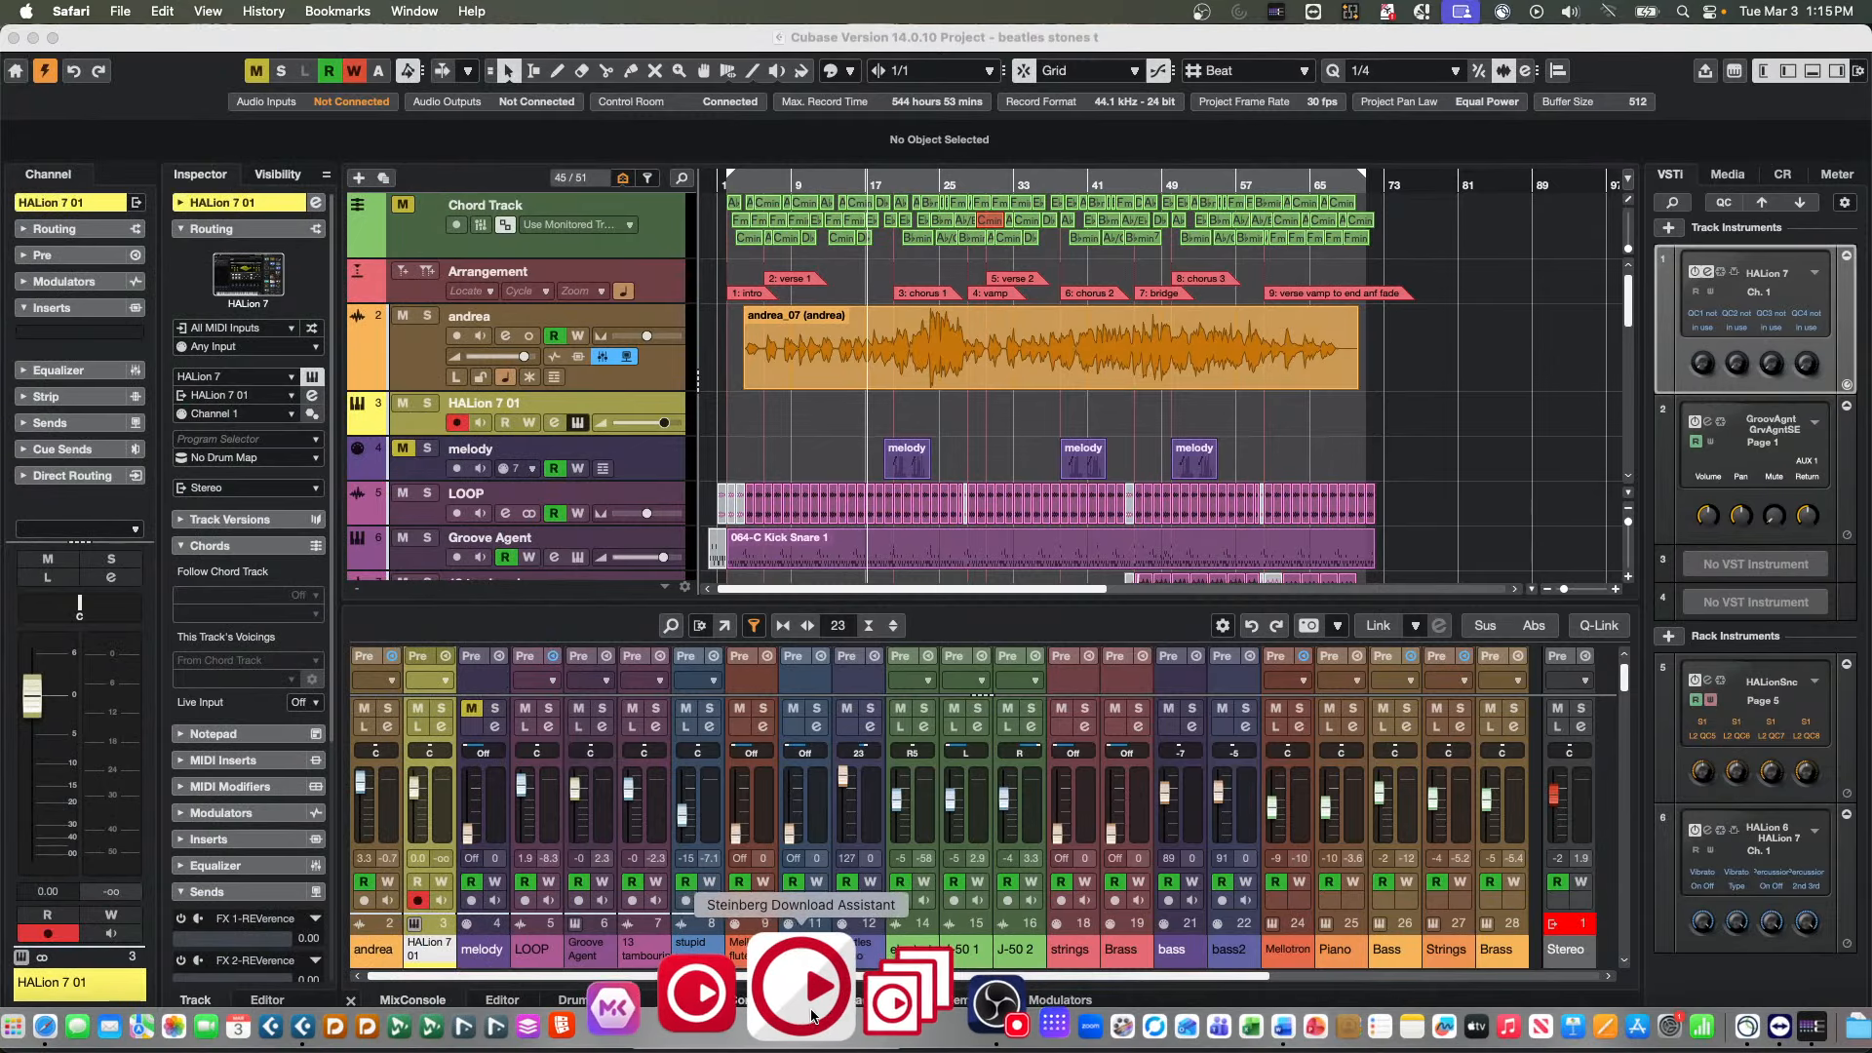
Refresh the licences in Steinberg Activation Manager, then return to Cubase and close the HALion 7 window
left_click(773, 1012)
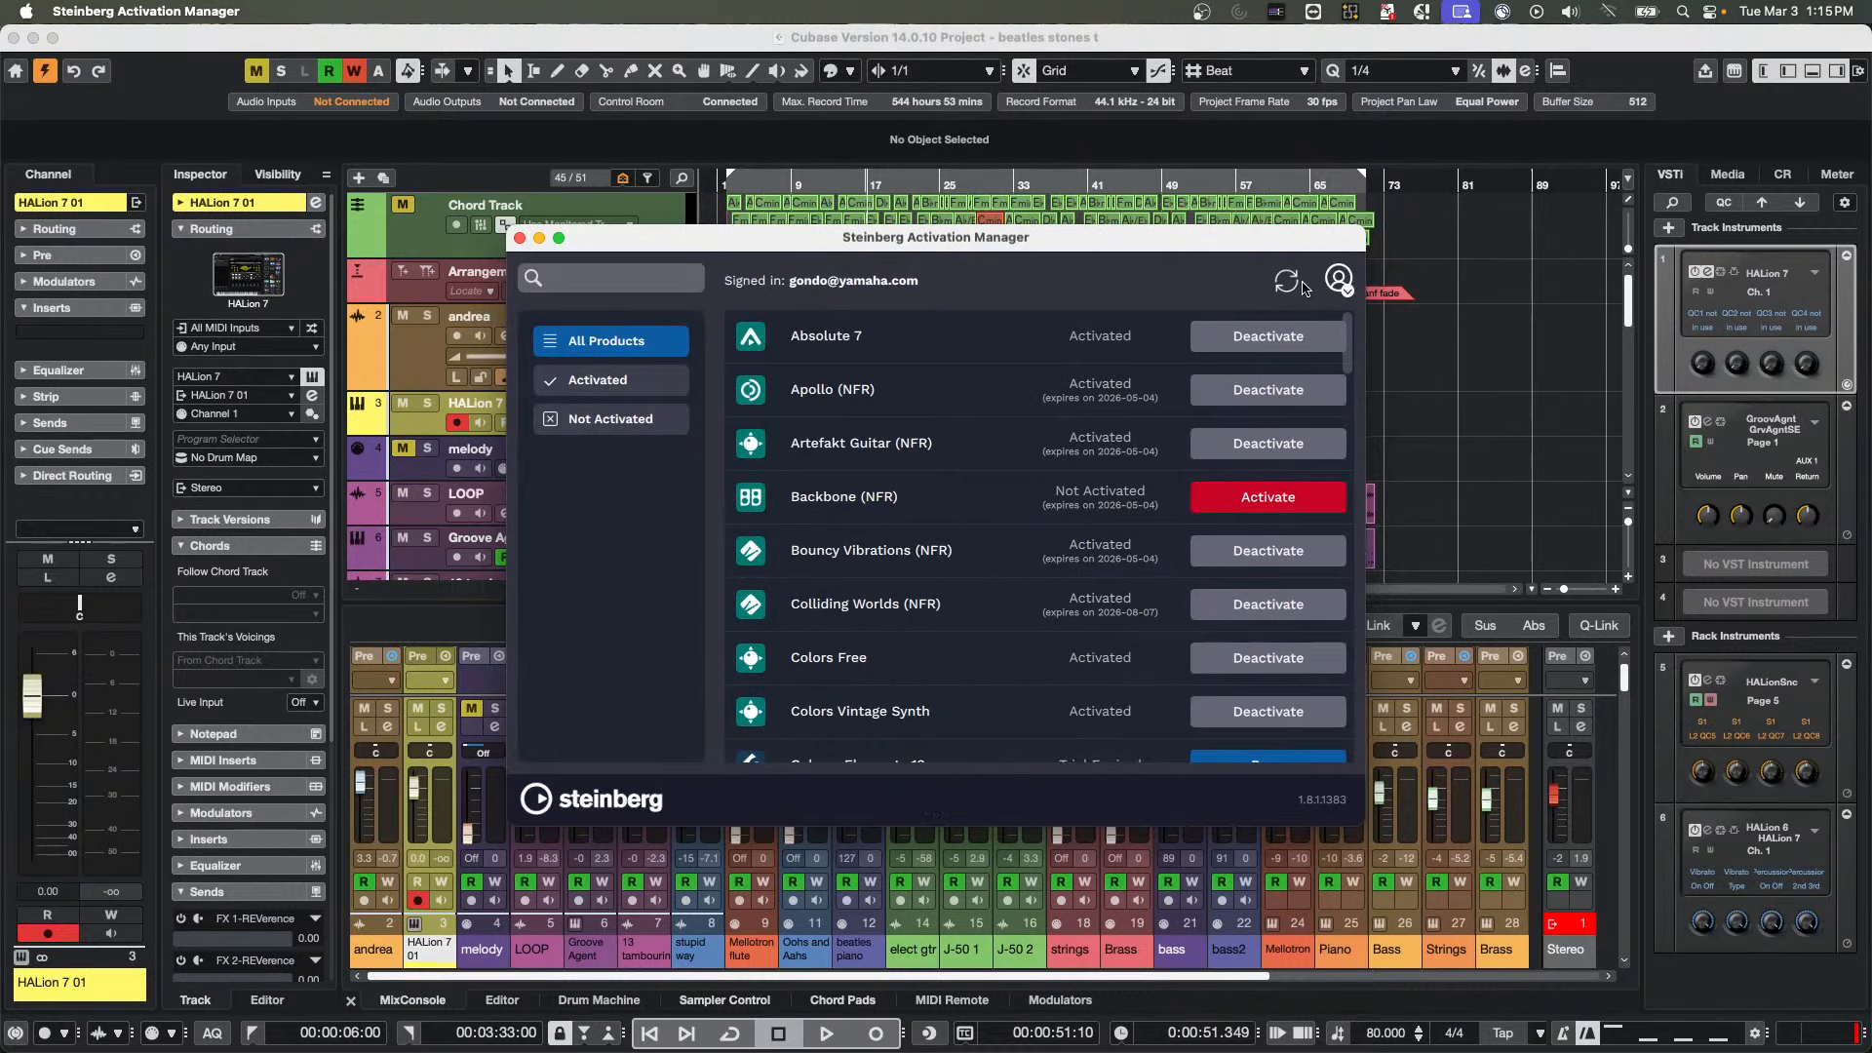
left_click(1289, 283)
left_click(414, 427)
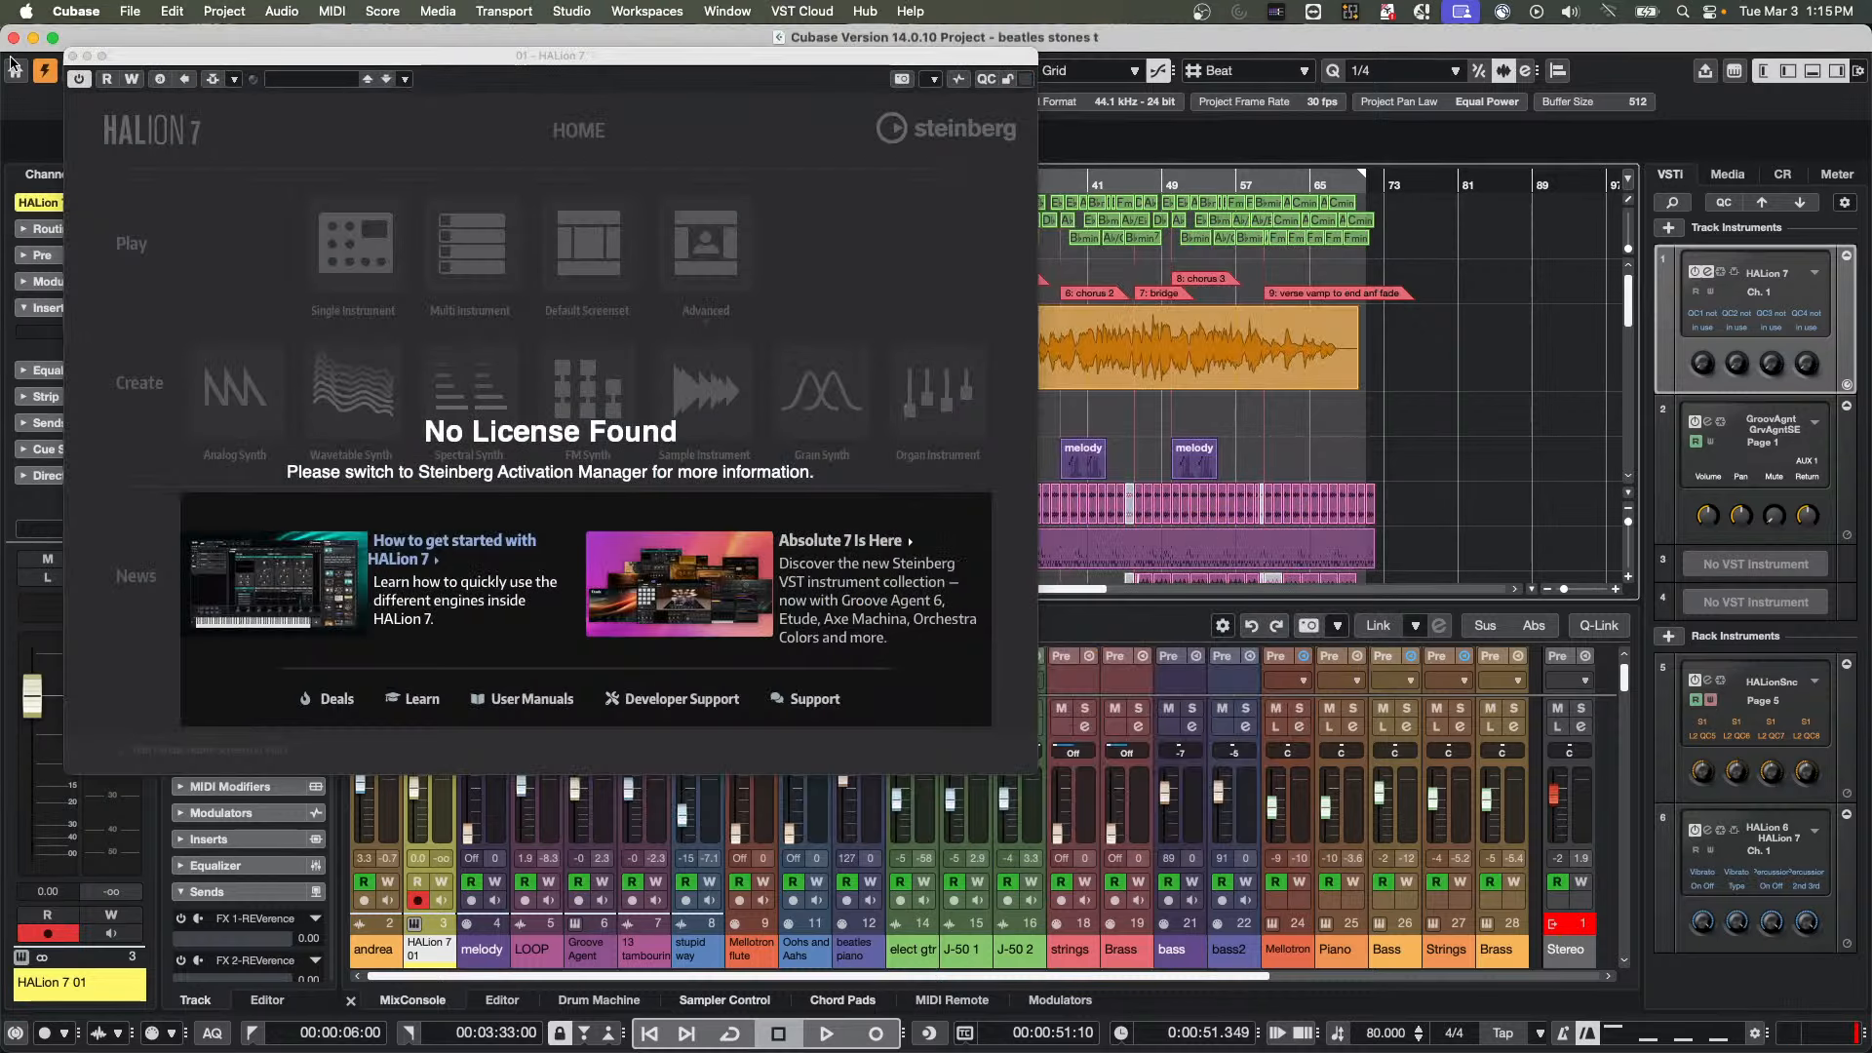
left_click(71, 57)
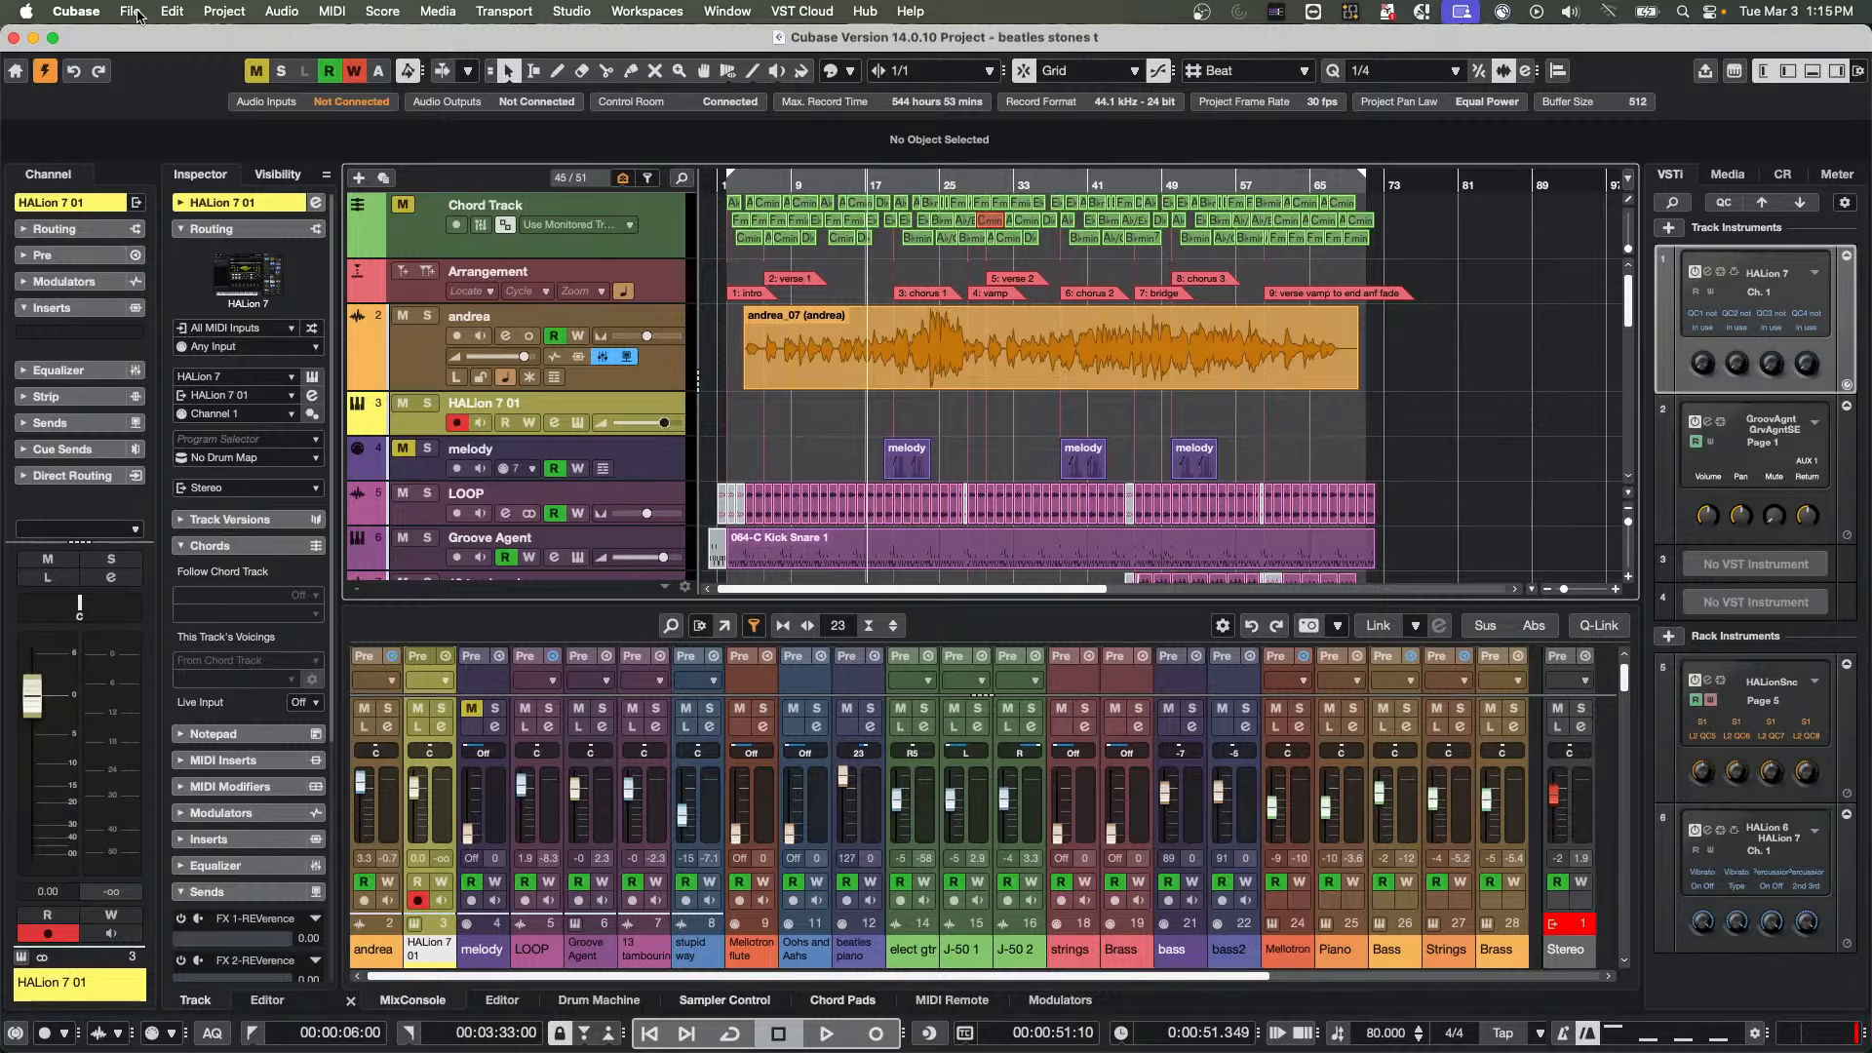
Create a new empty project from the Cubase Pro Hub and make it the active project
left_click(136, 15)
left_click(145, 50)
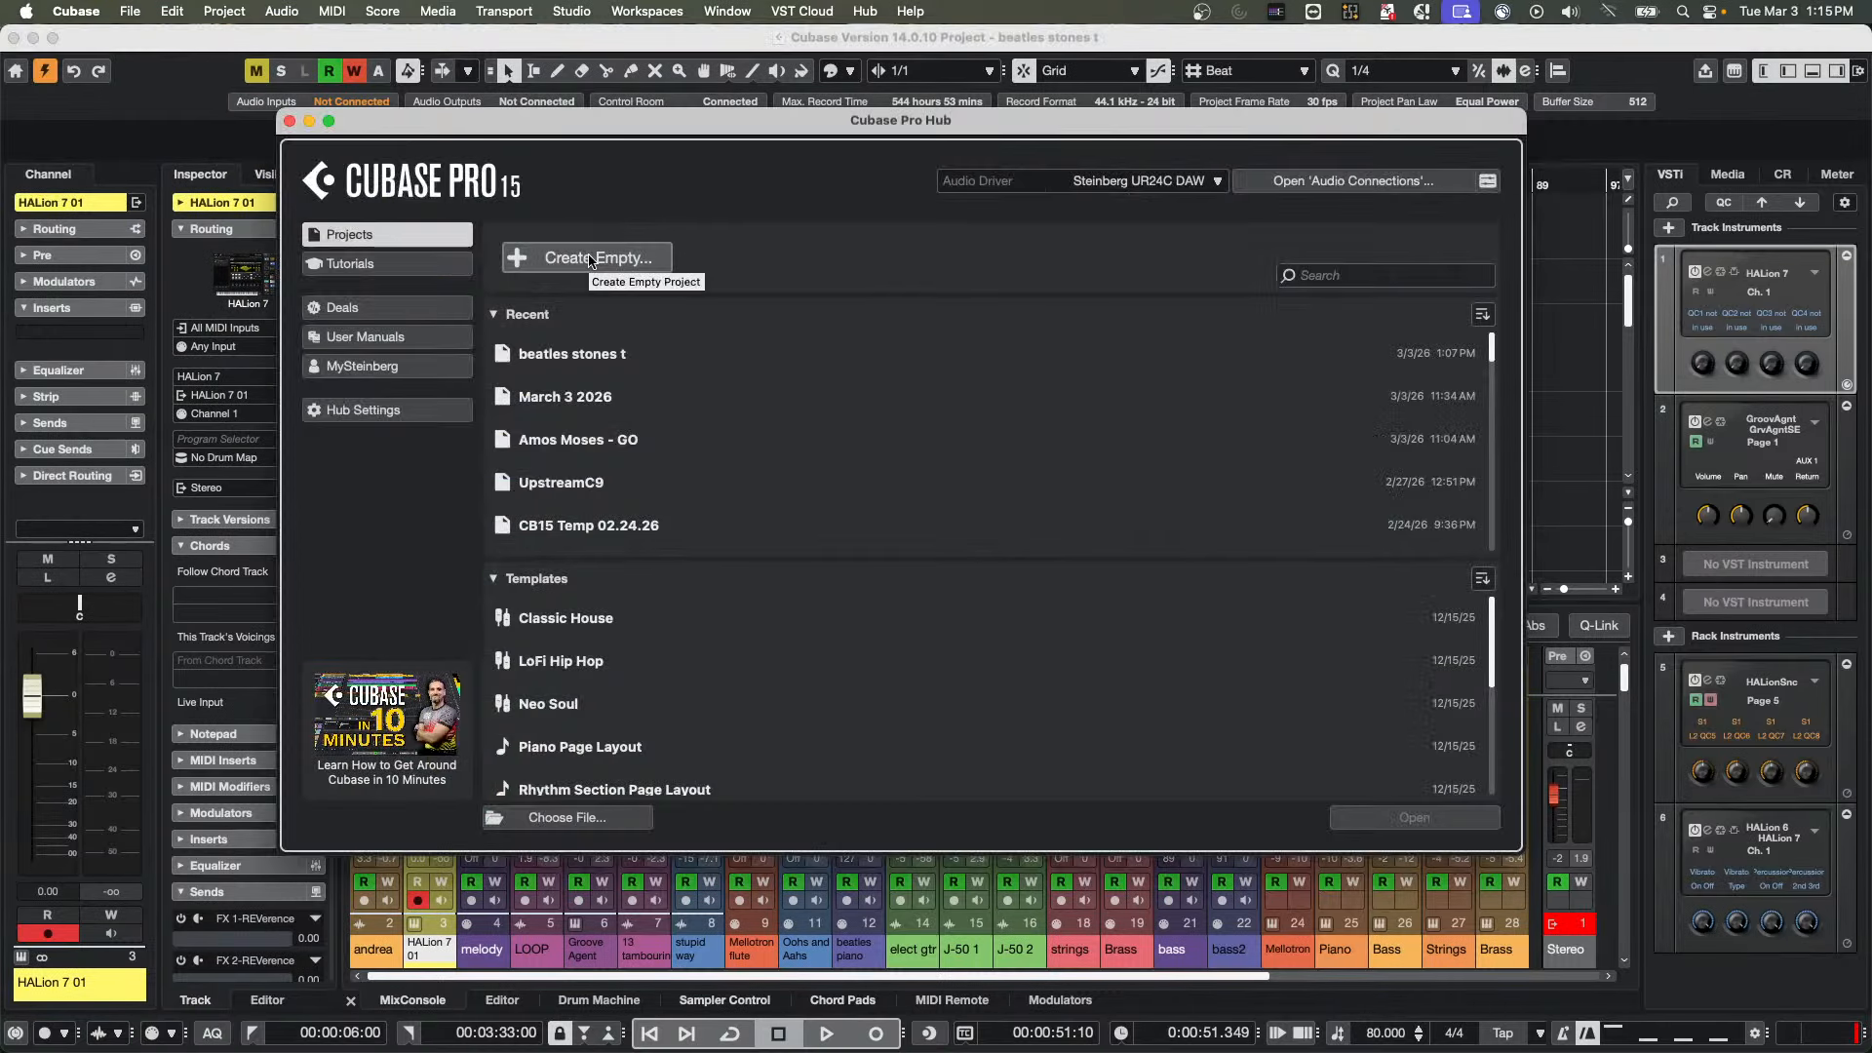
left_click(590, 263)
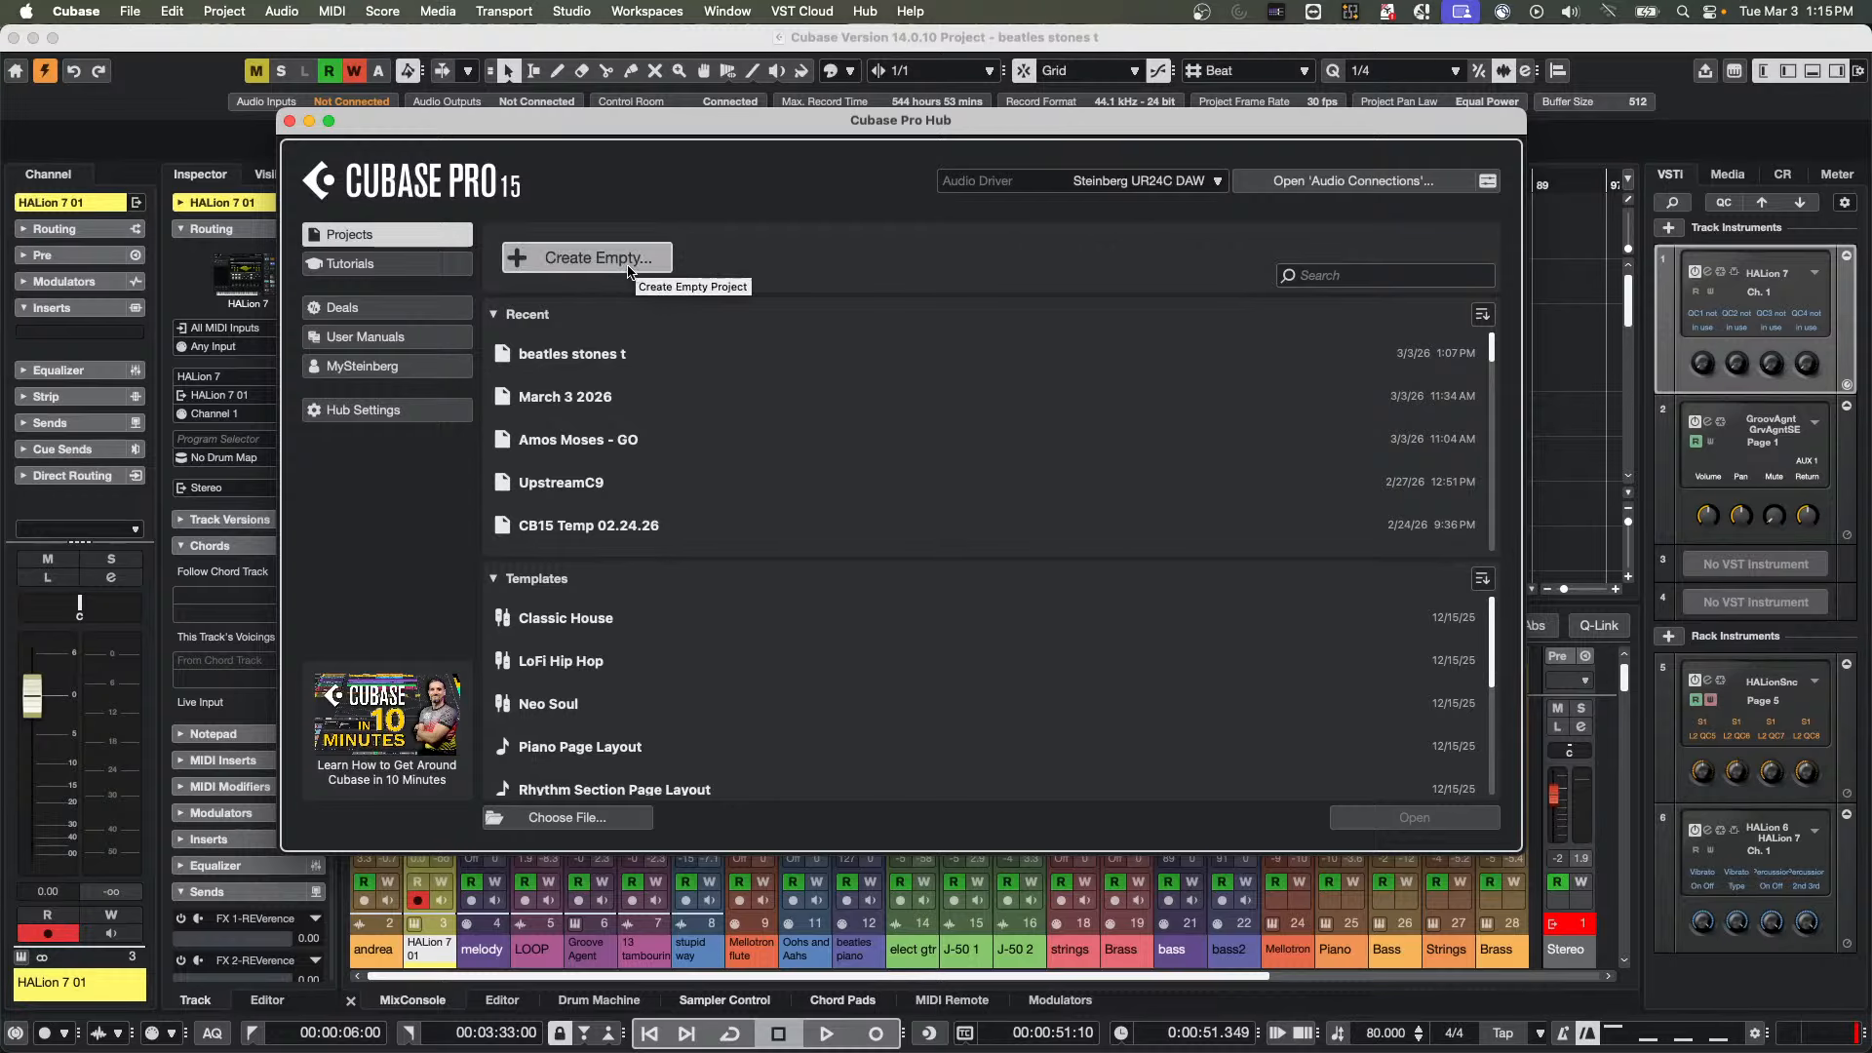
left_click(1275, 582)
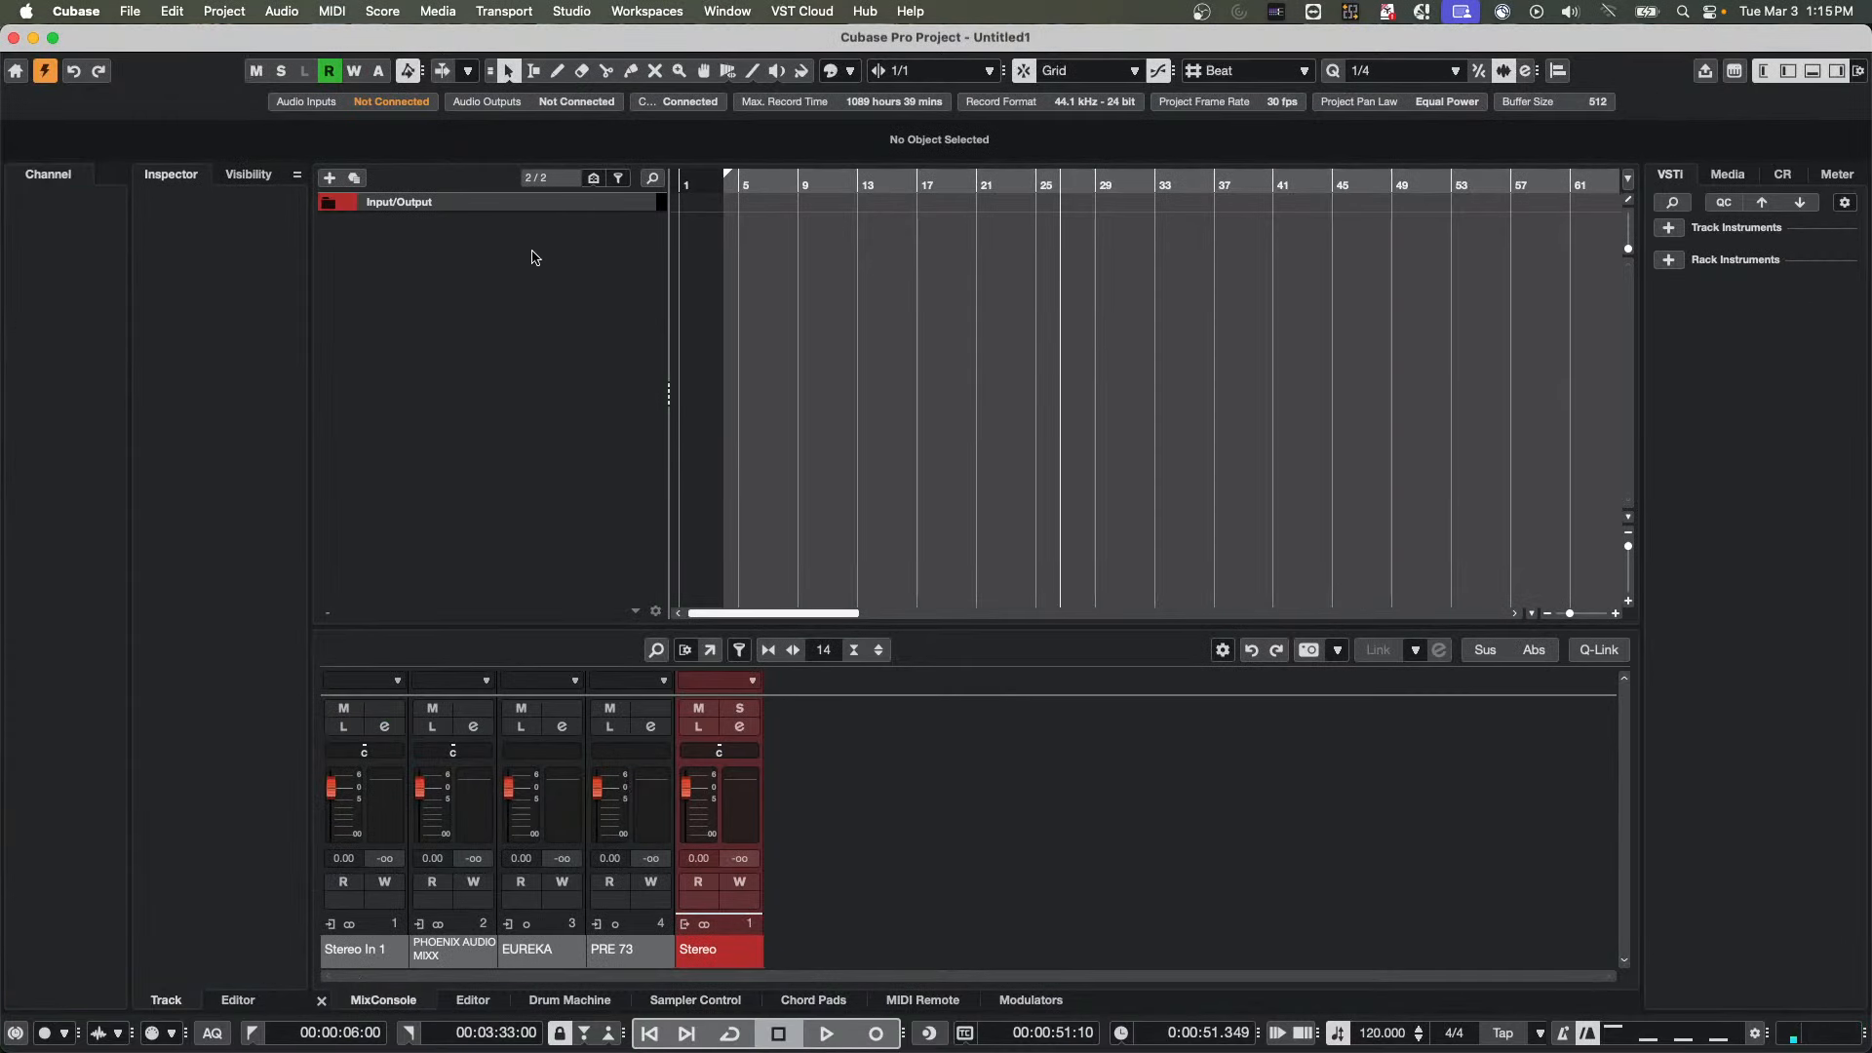
Add an instrument track that uses HALion 7 to the new empty project
right_click(466, 280)
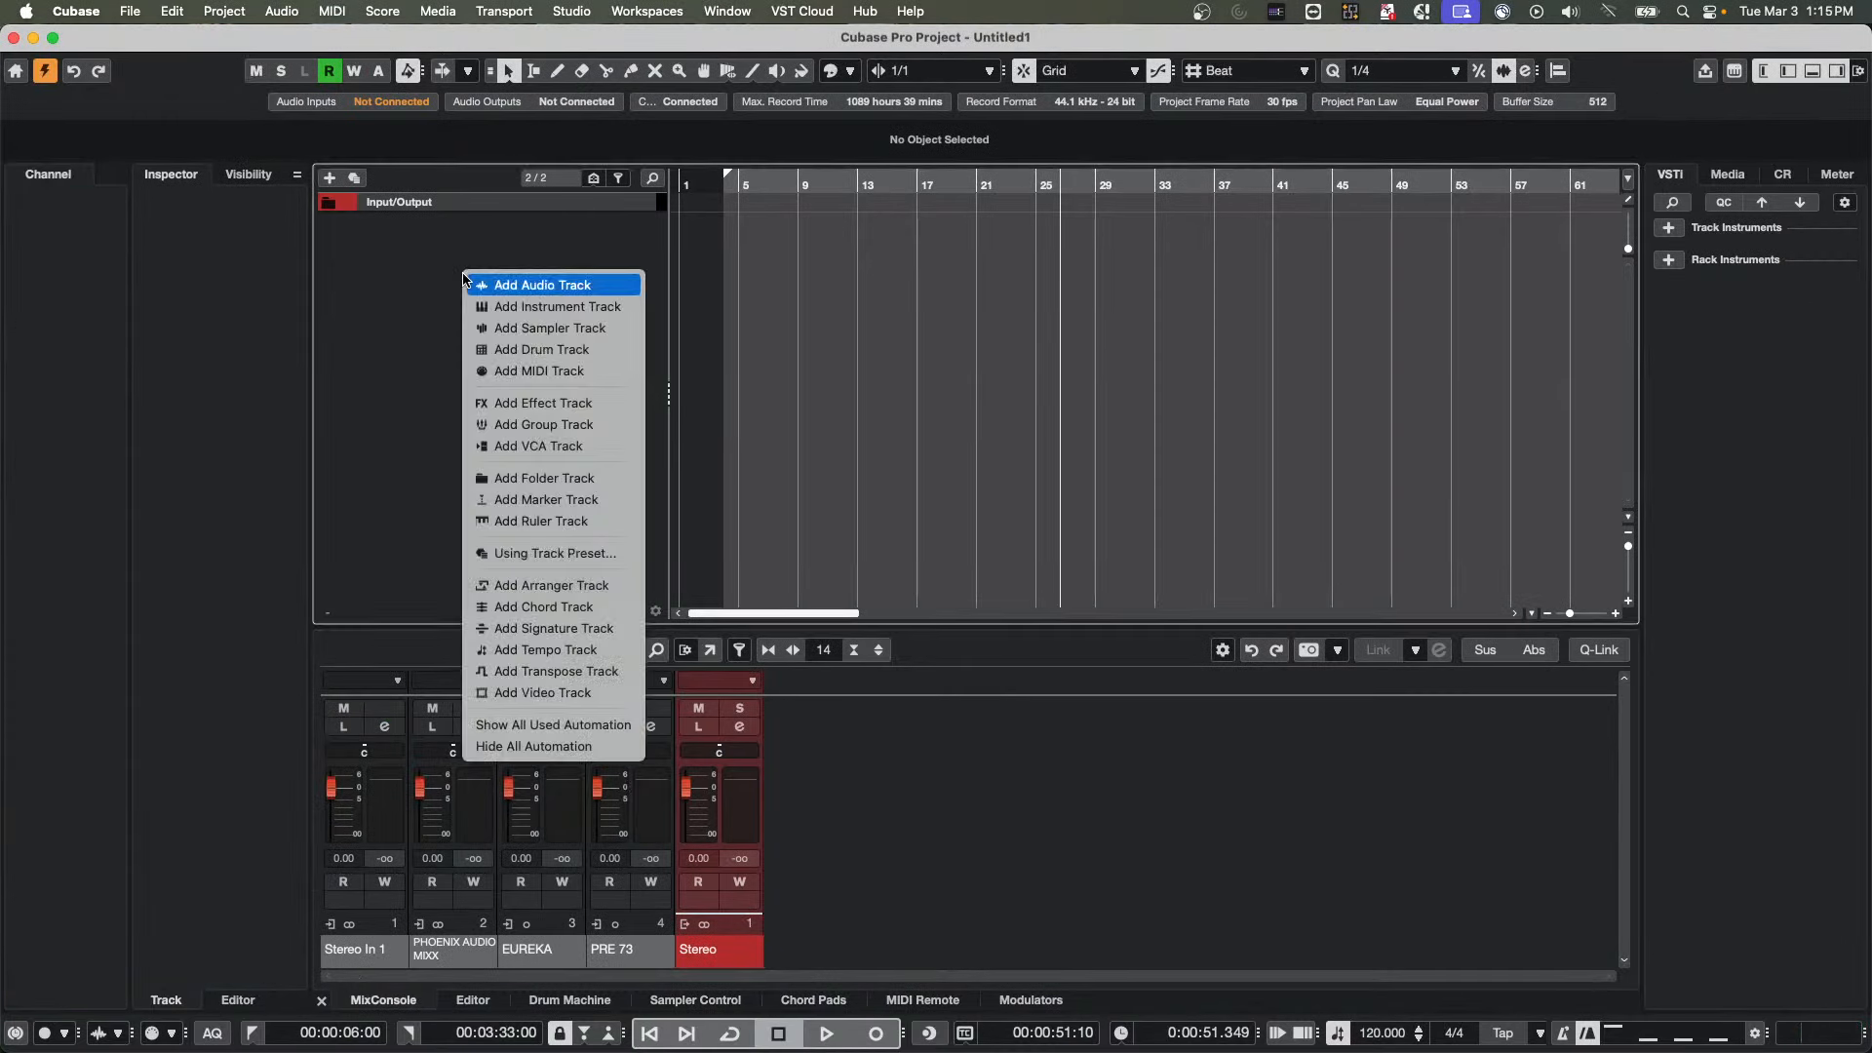
left_click(569, 307)
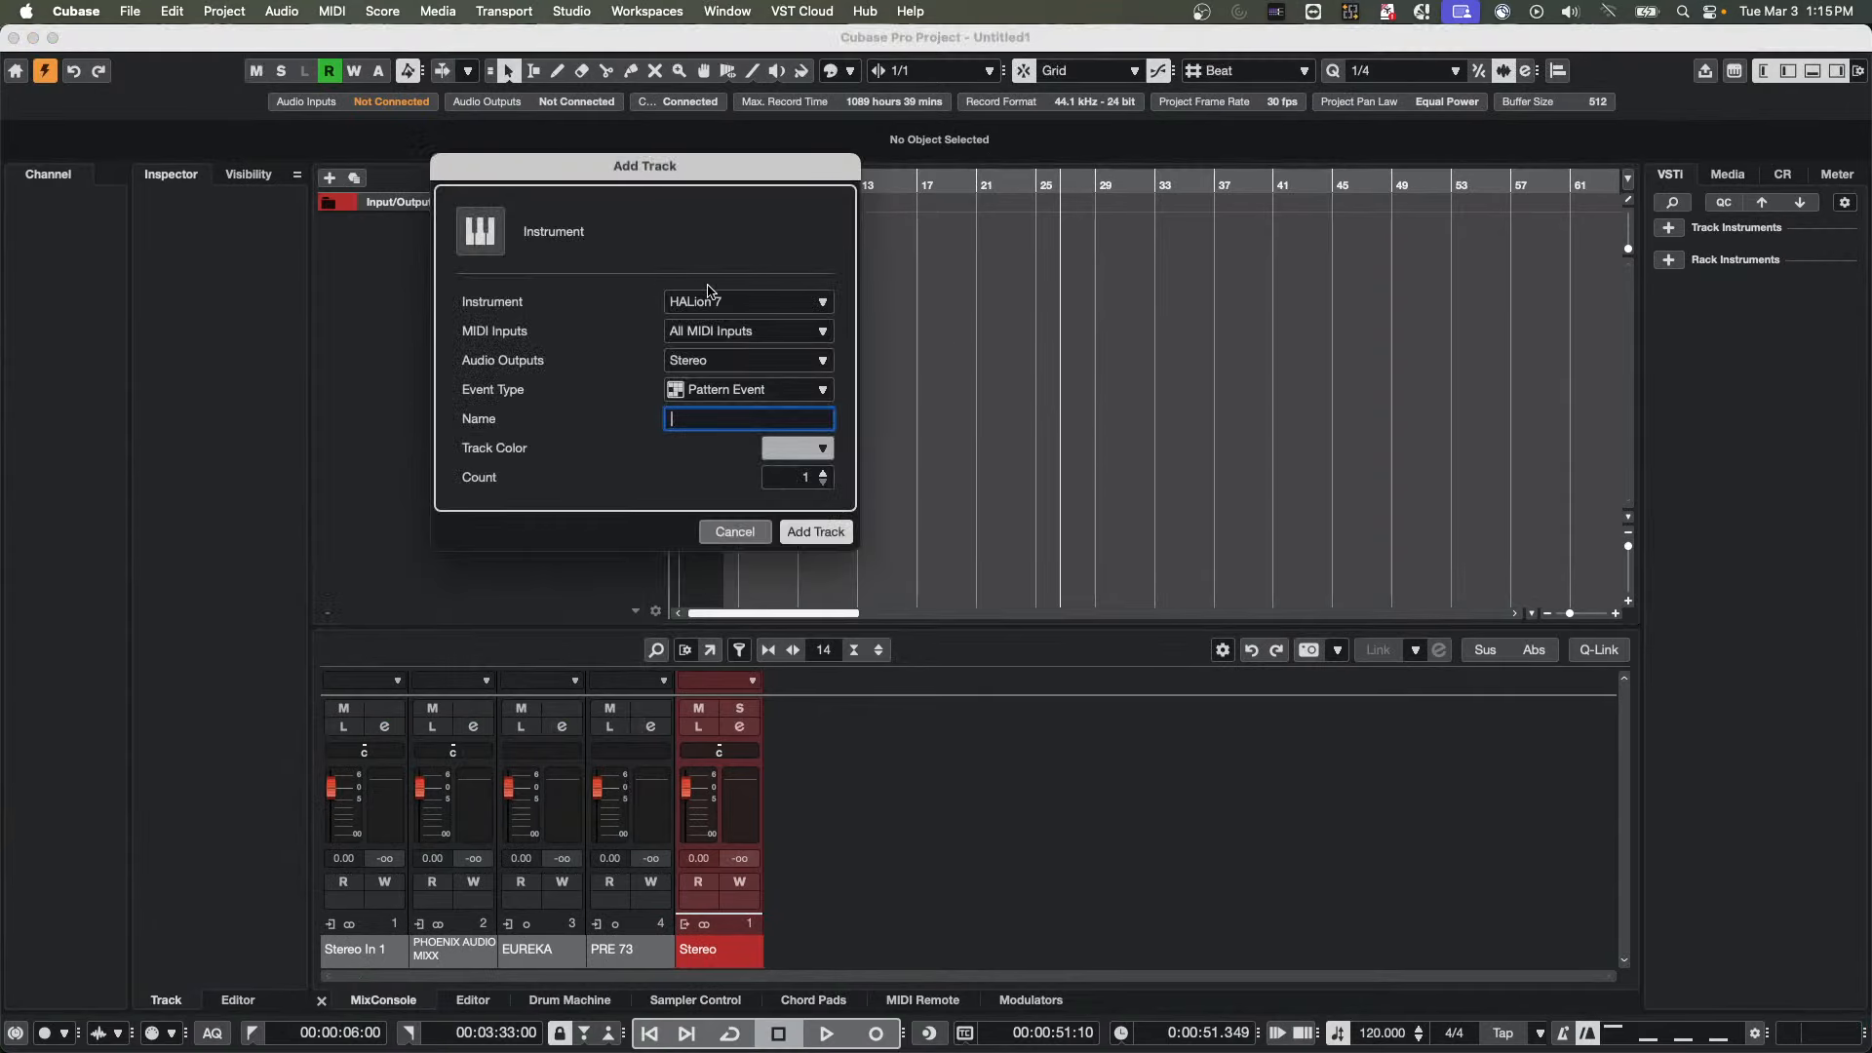
left_click(819, 532)
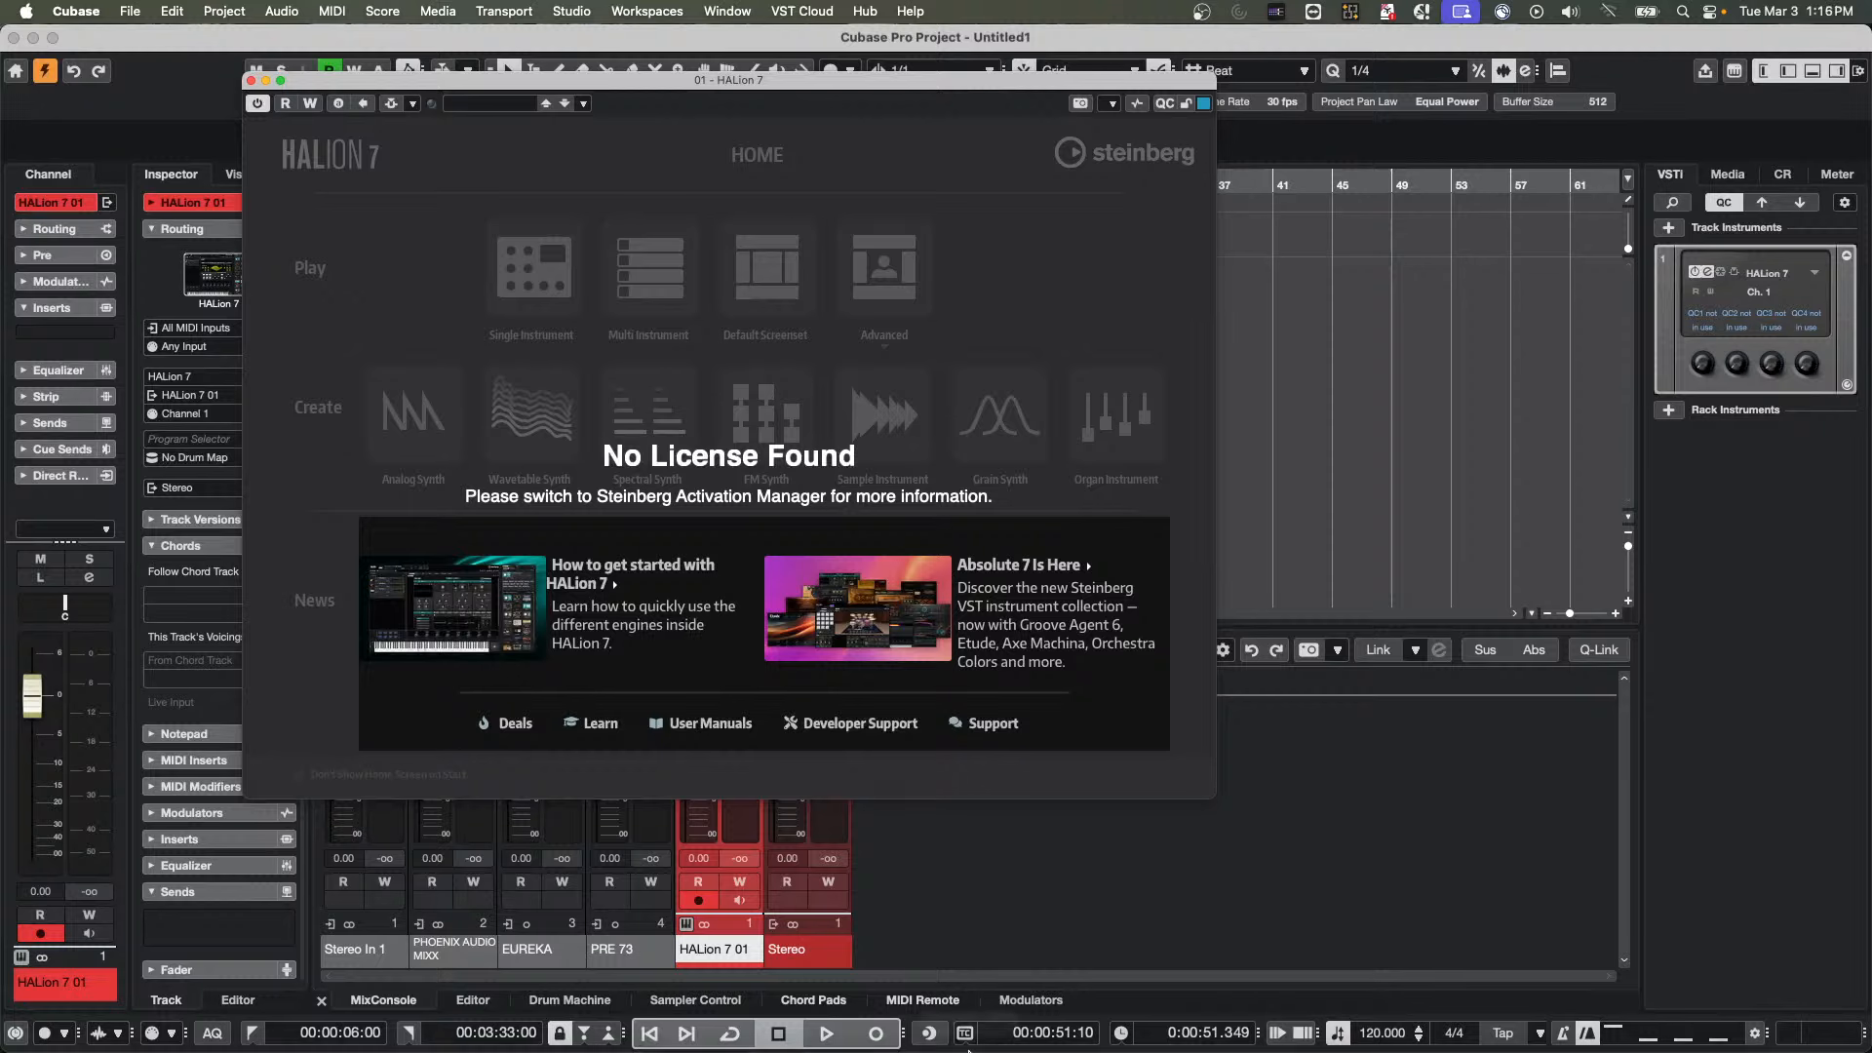
Switch to Steinberg Activation Manager and move its window clear of the track list
mouse_move(975, 1042)
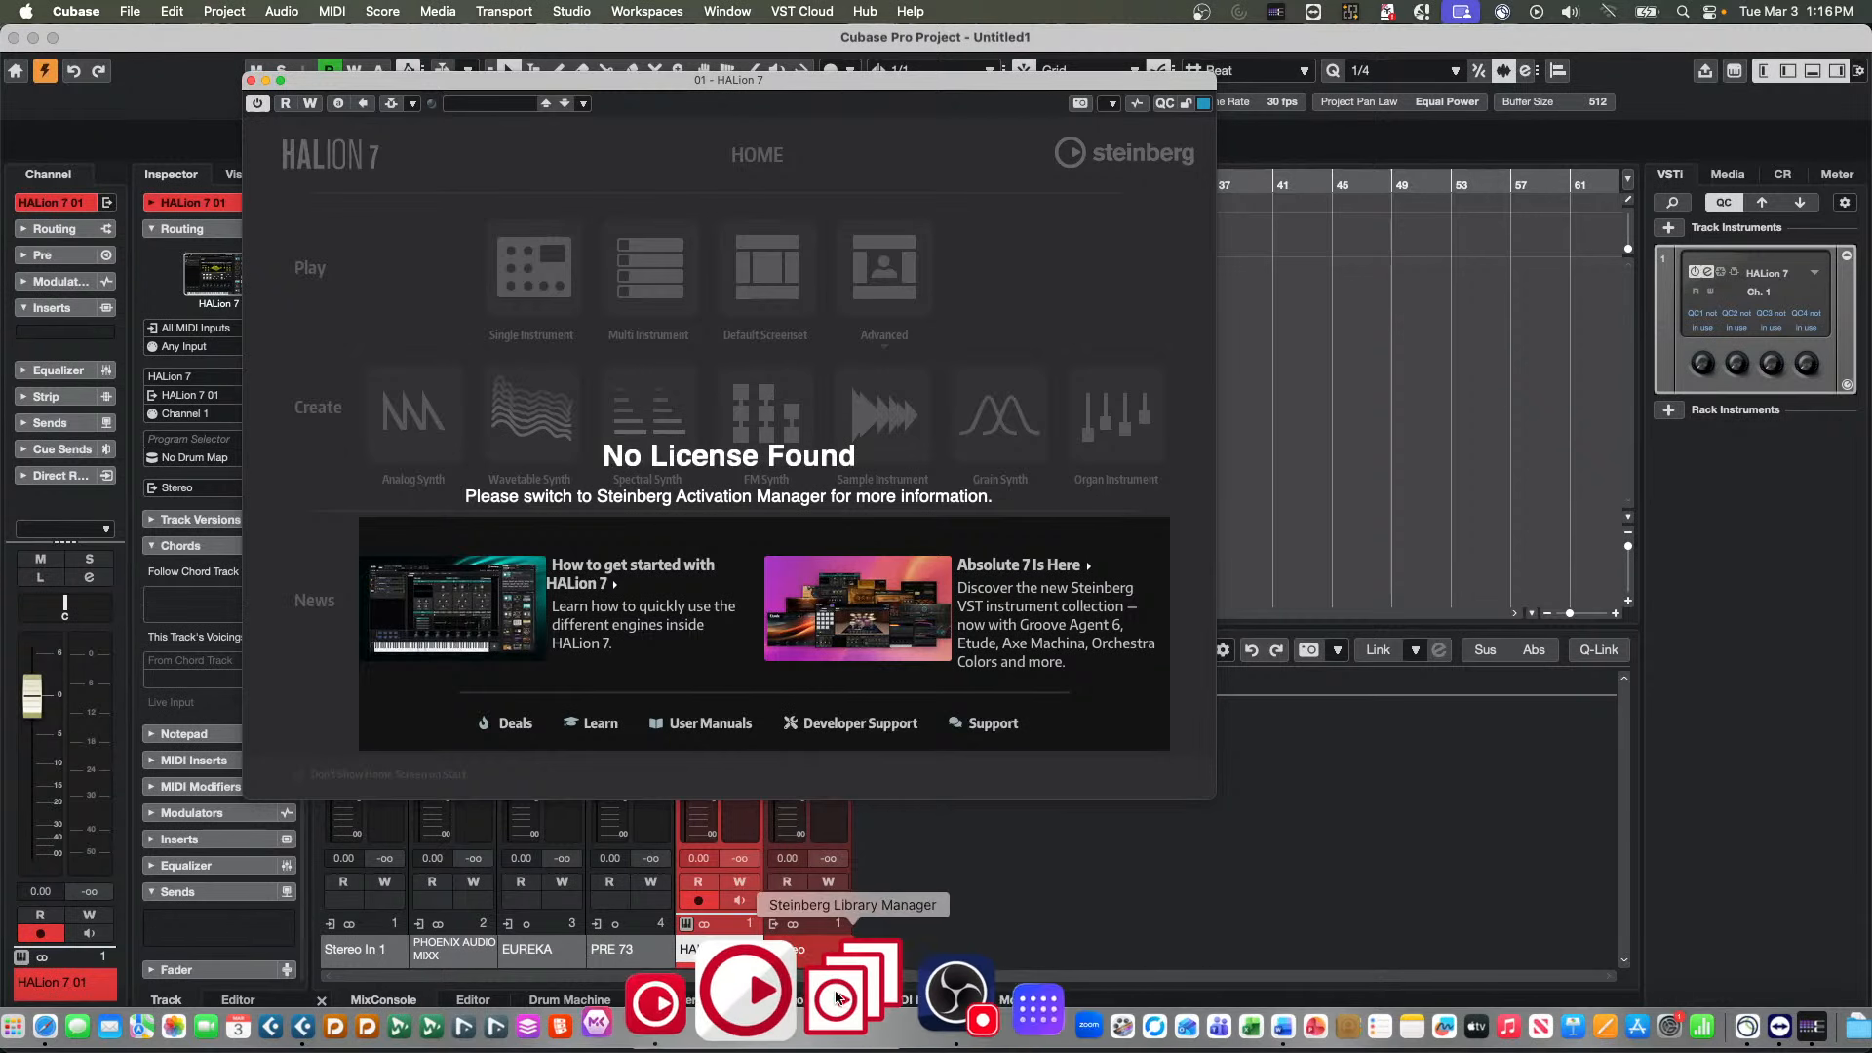
left_click(780, 991)
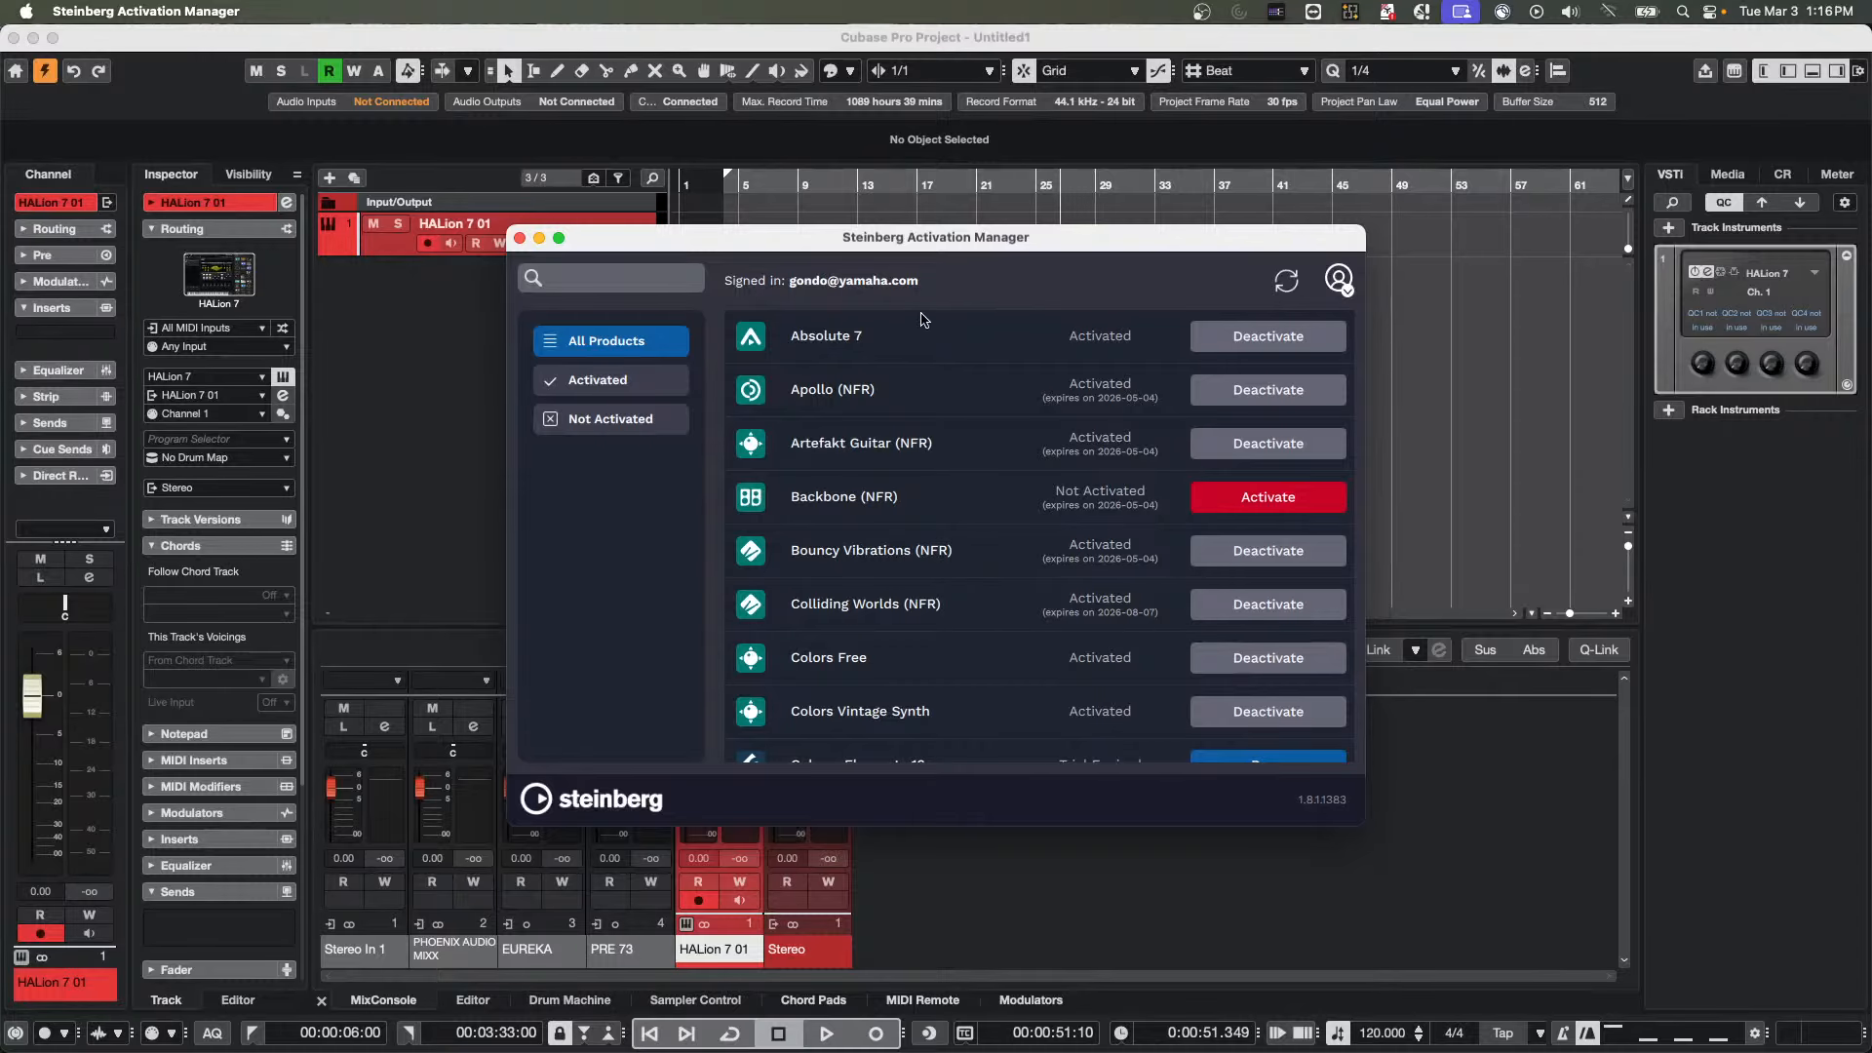
left_click_drag(695, 243, 1005, 229)
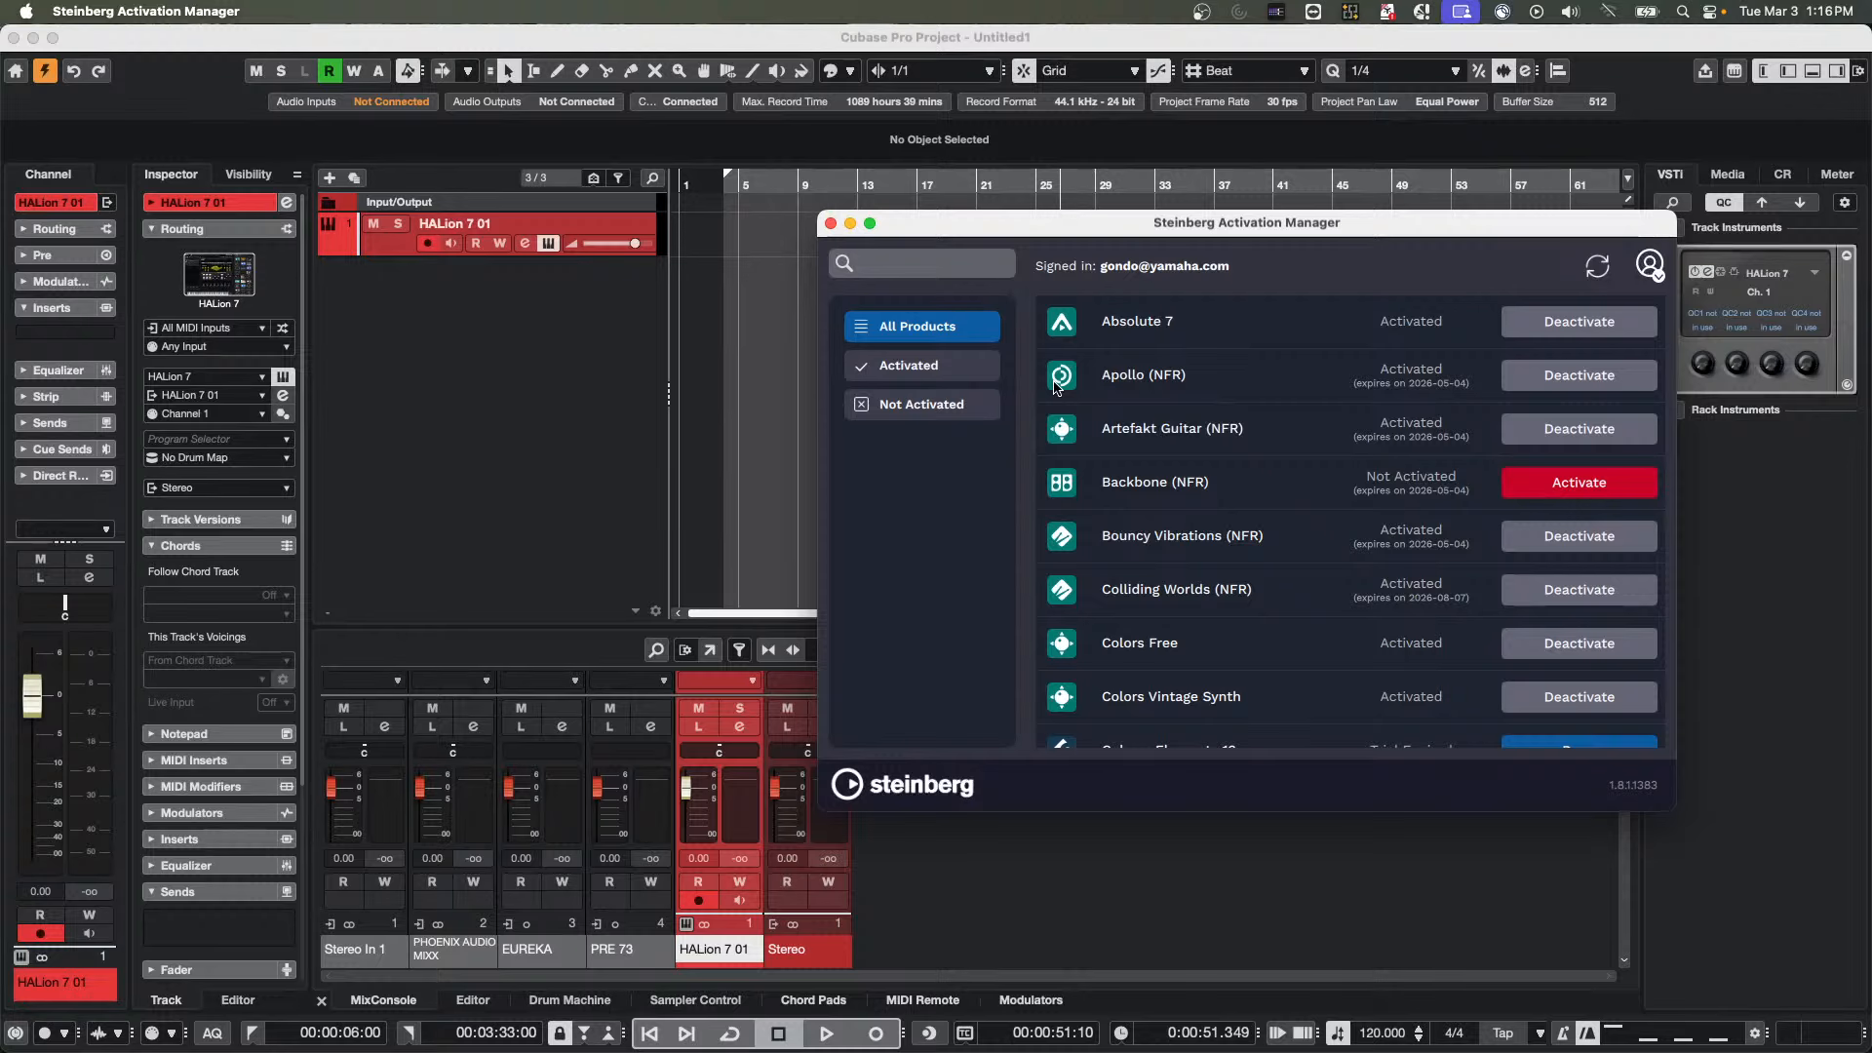
Return to Cubase, add a second HALion 7 instrument track, and close both HALion 7 windows
right_click(509, 290)
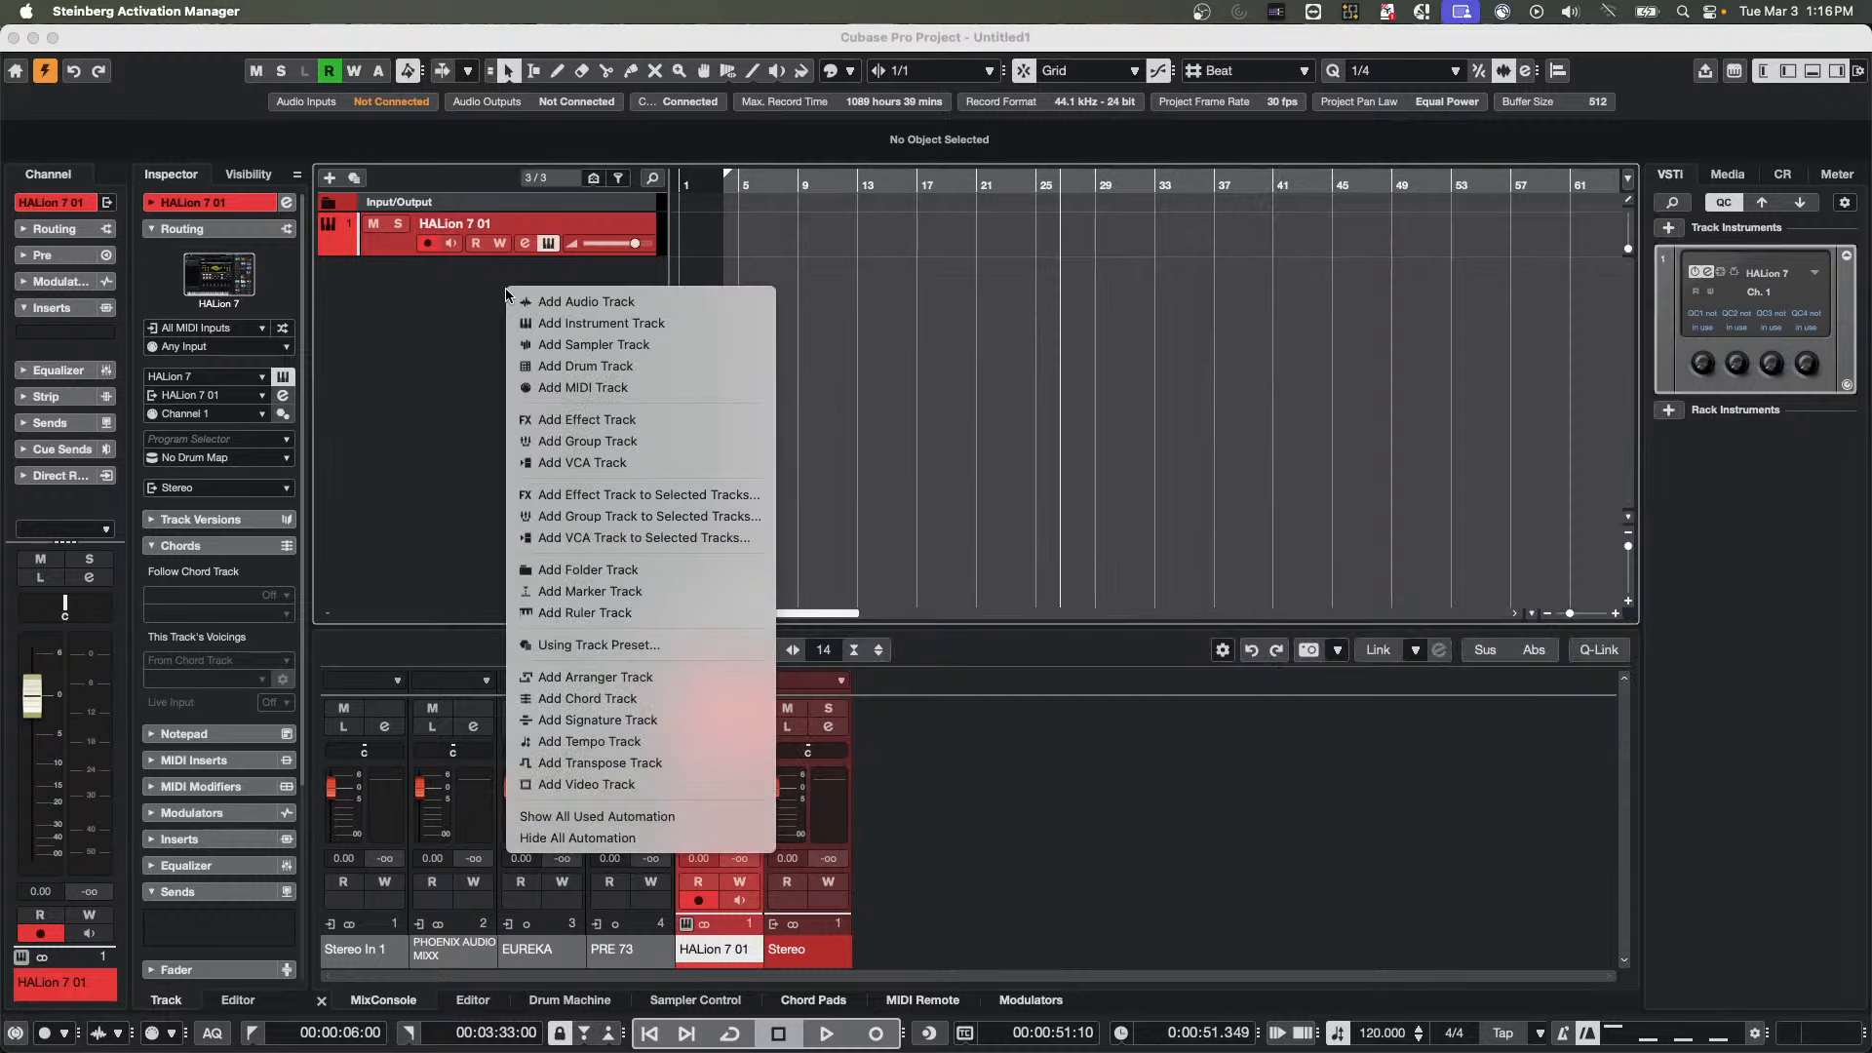
left_click(570, 328)
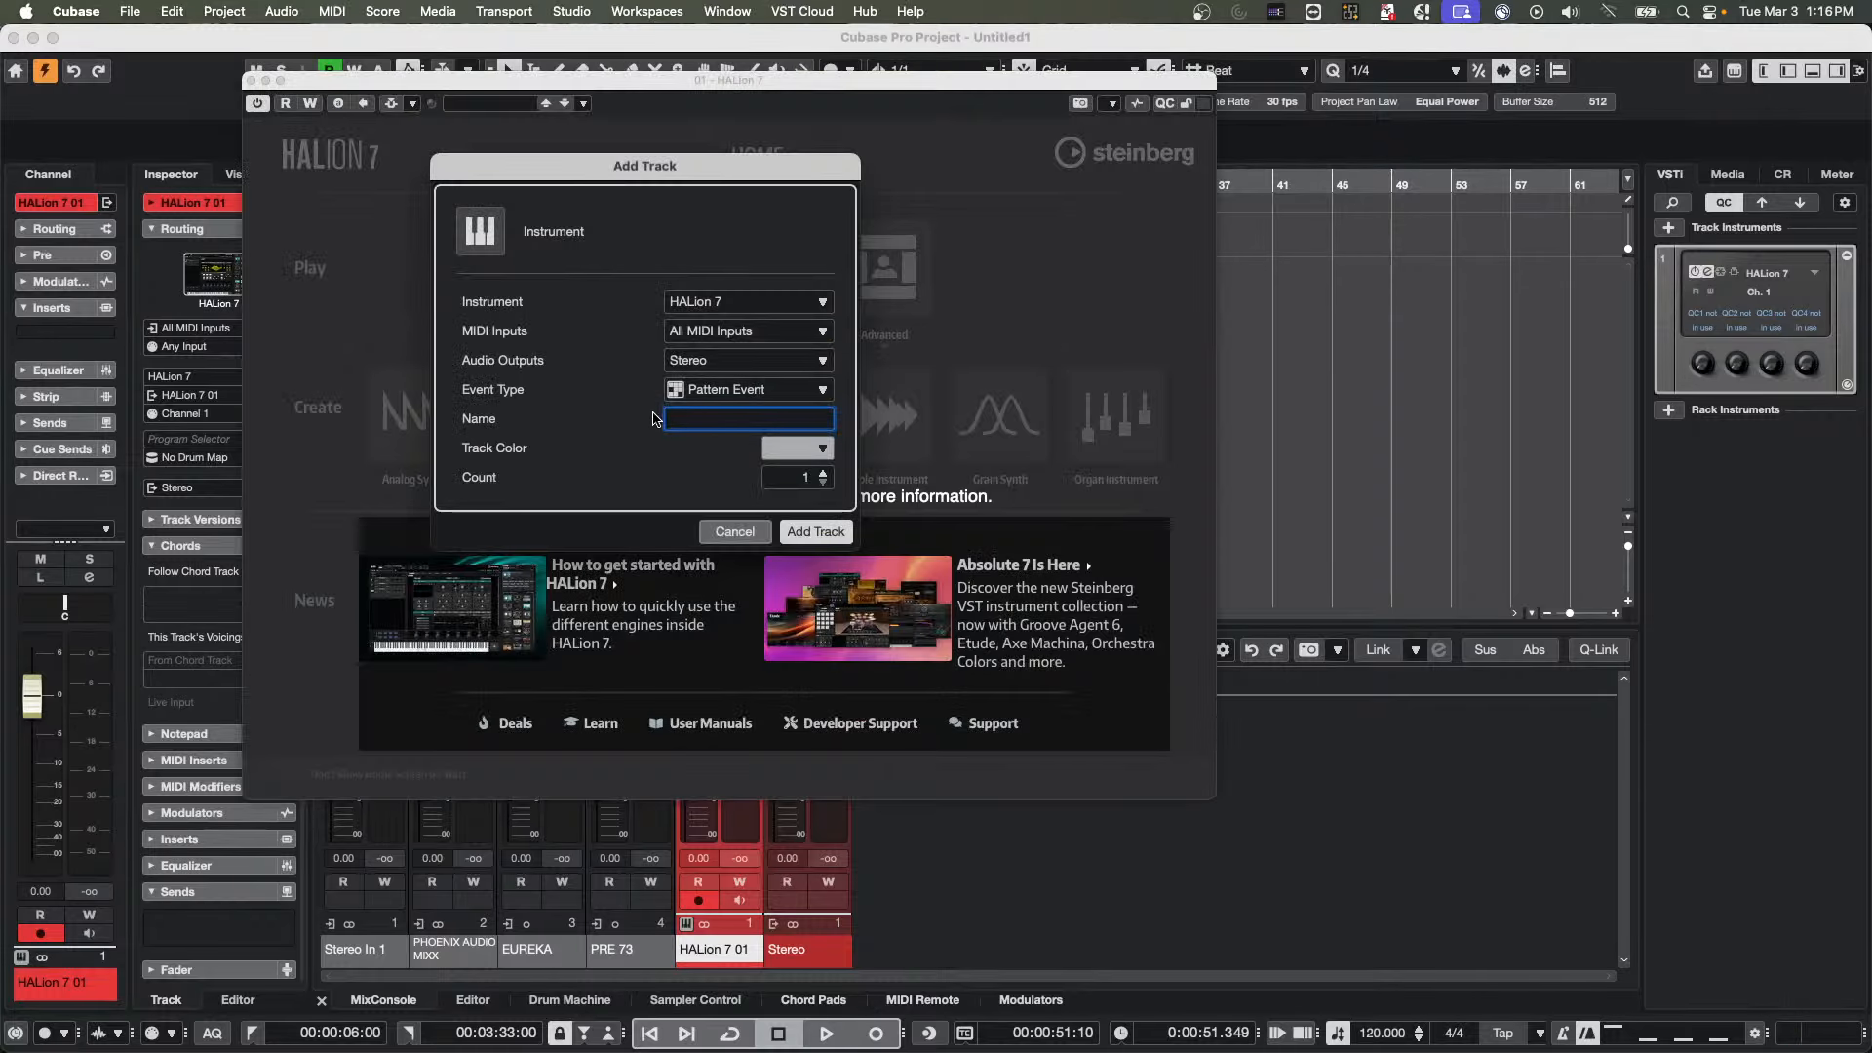
left_click(815, 532)
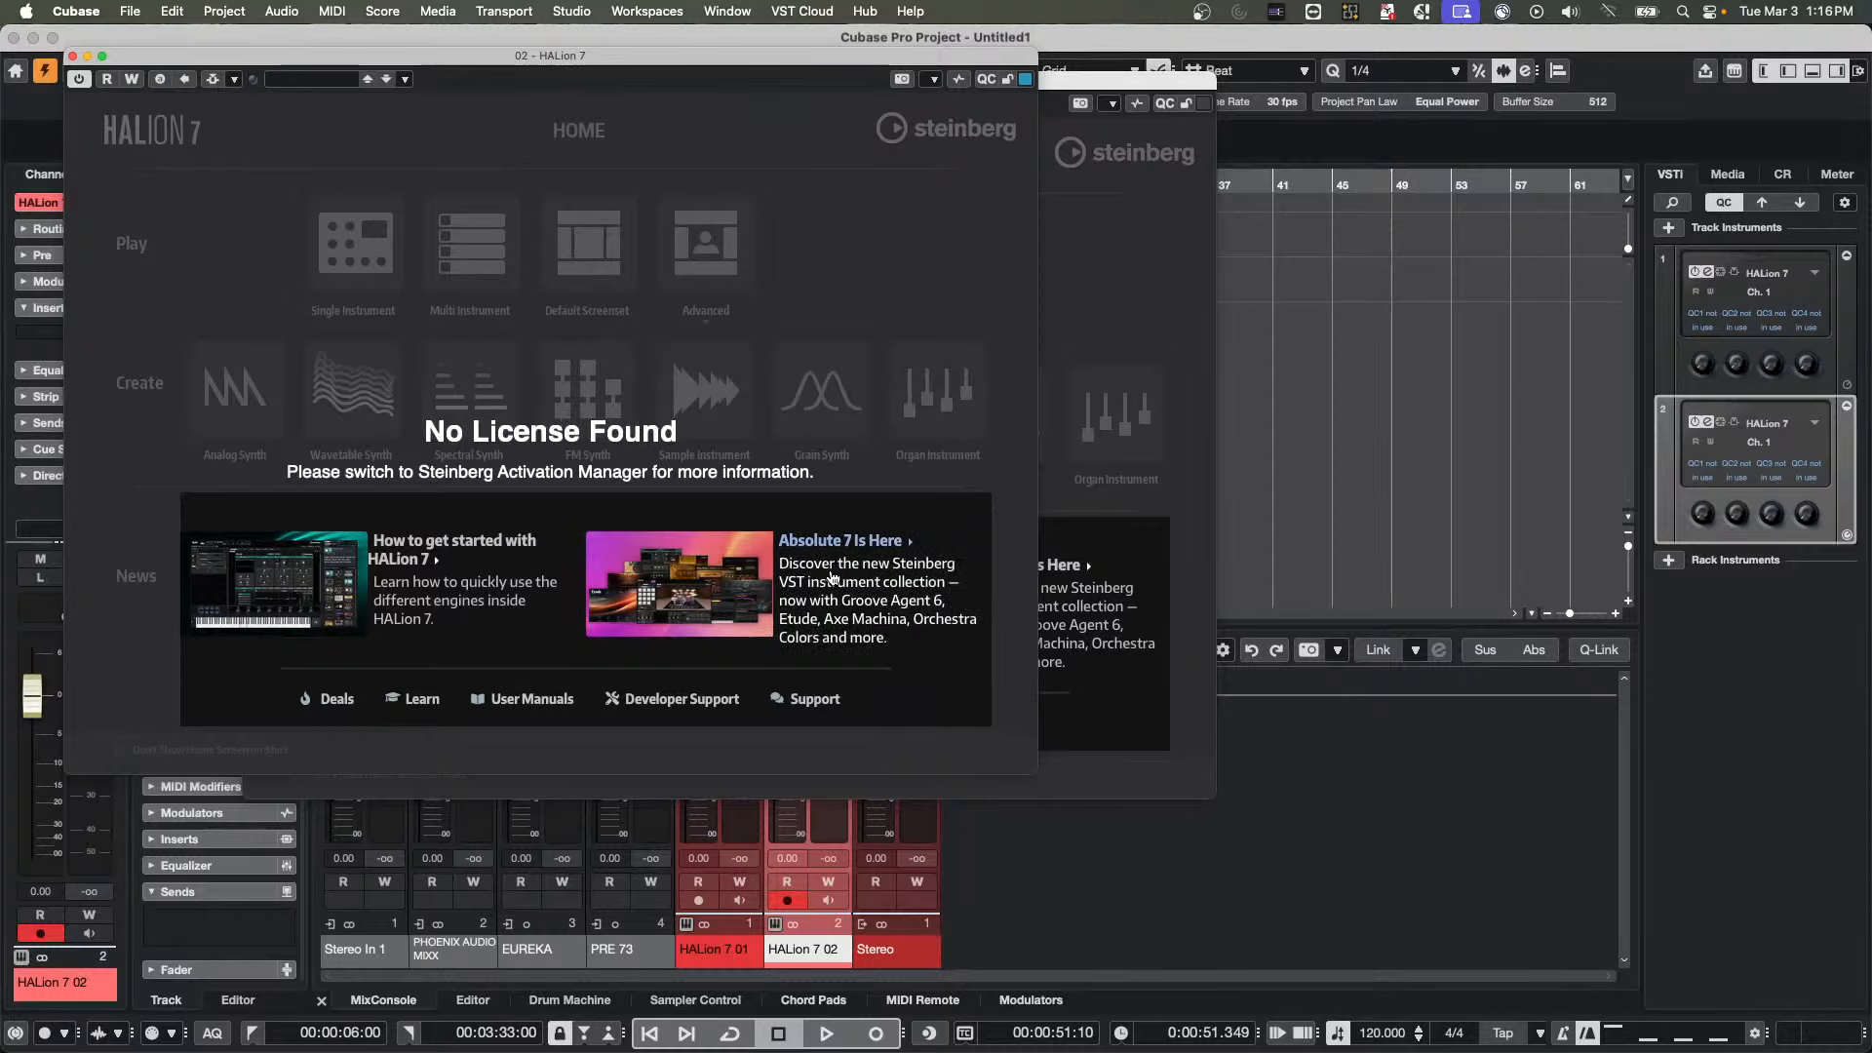
left_click(73, 59)
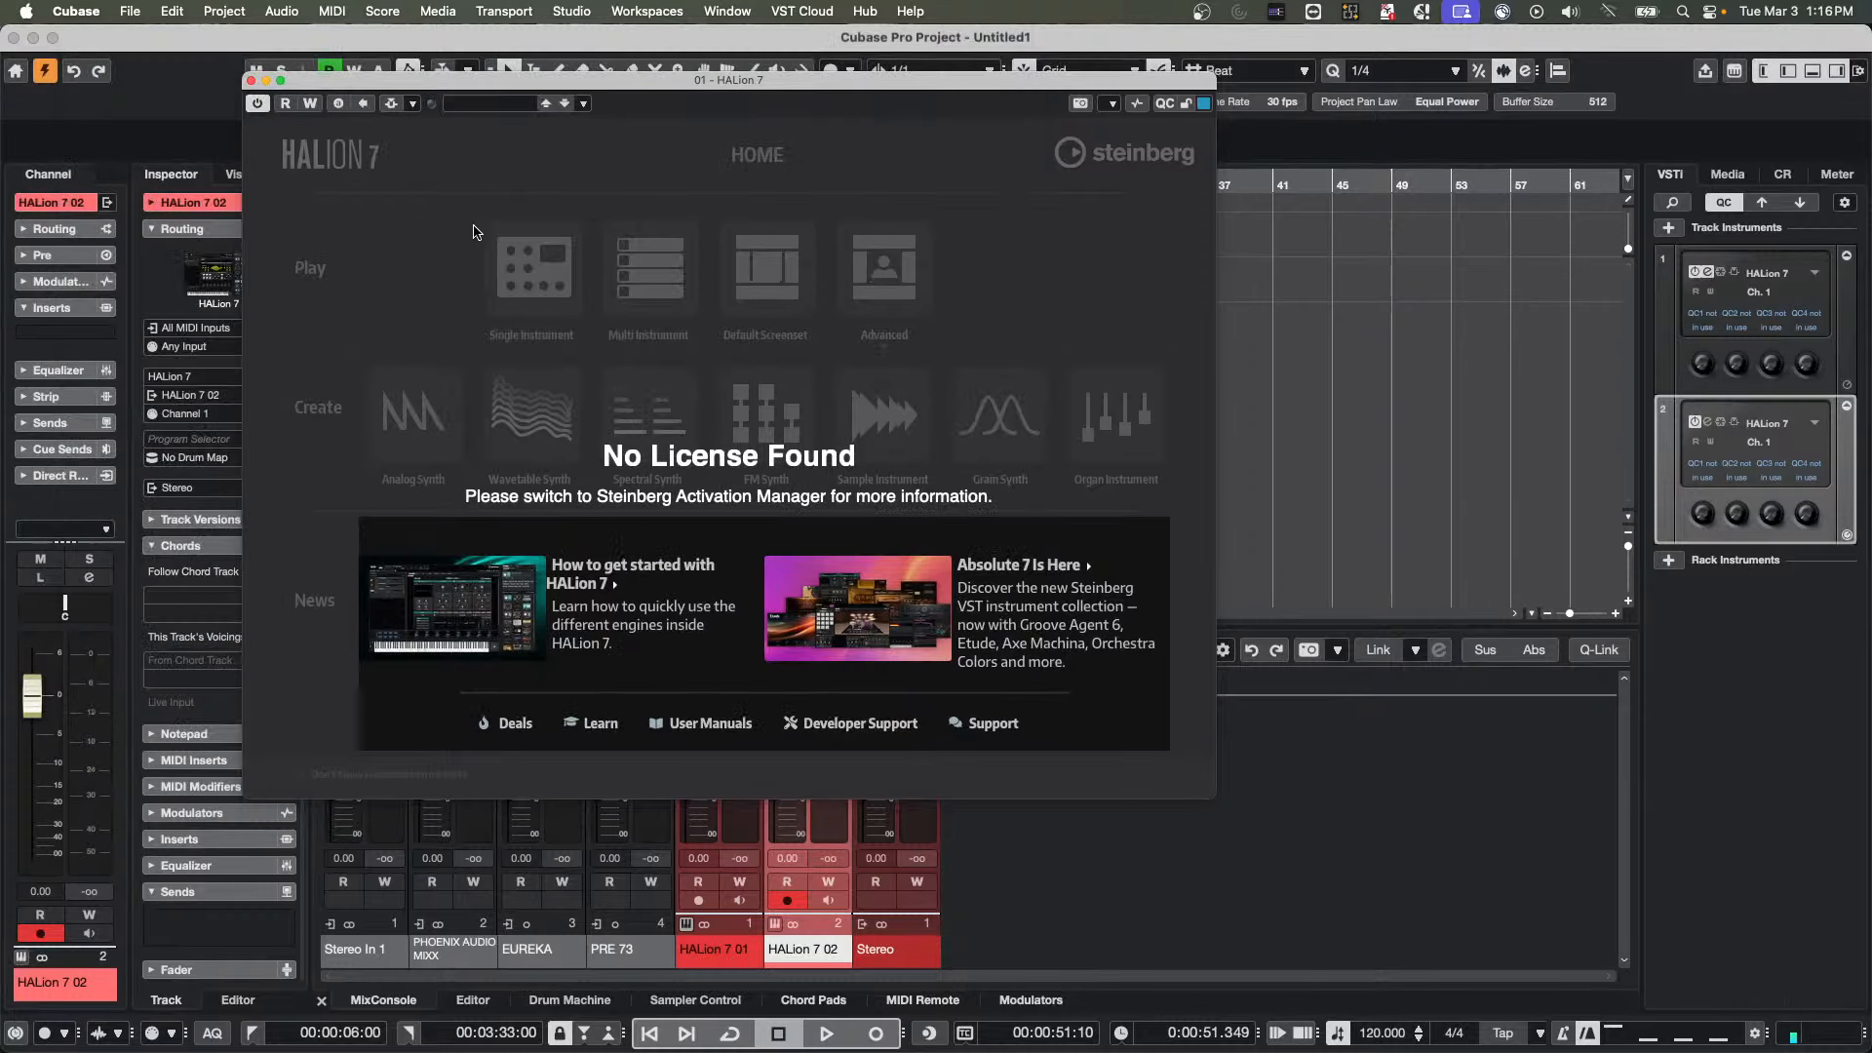
left_click(251, 81)
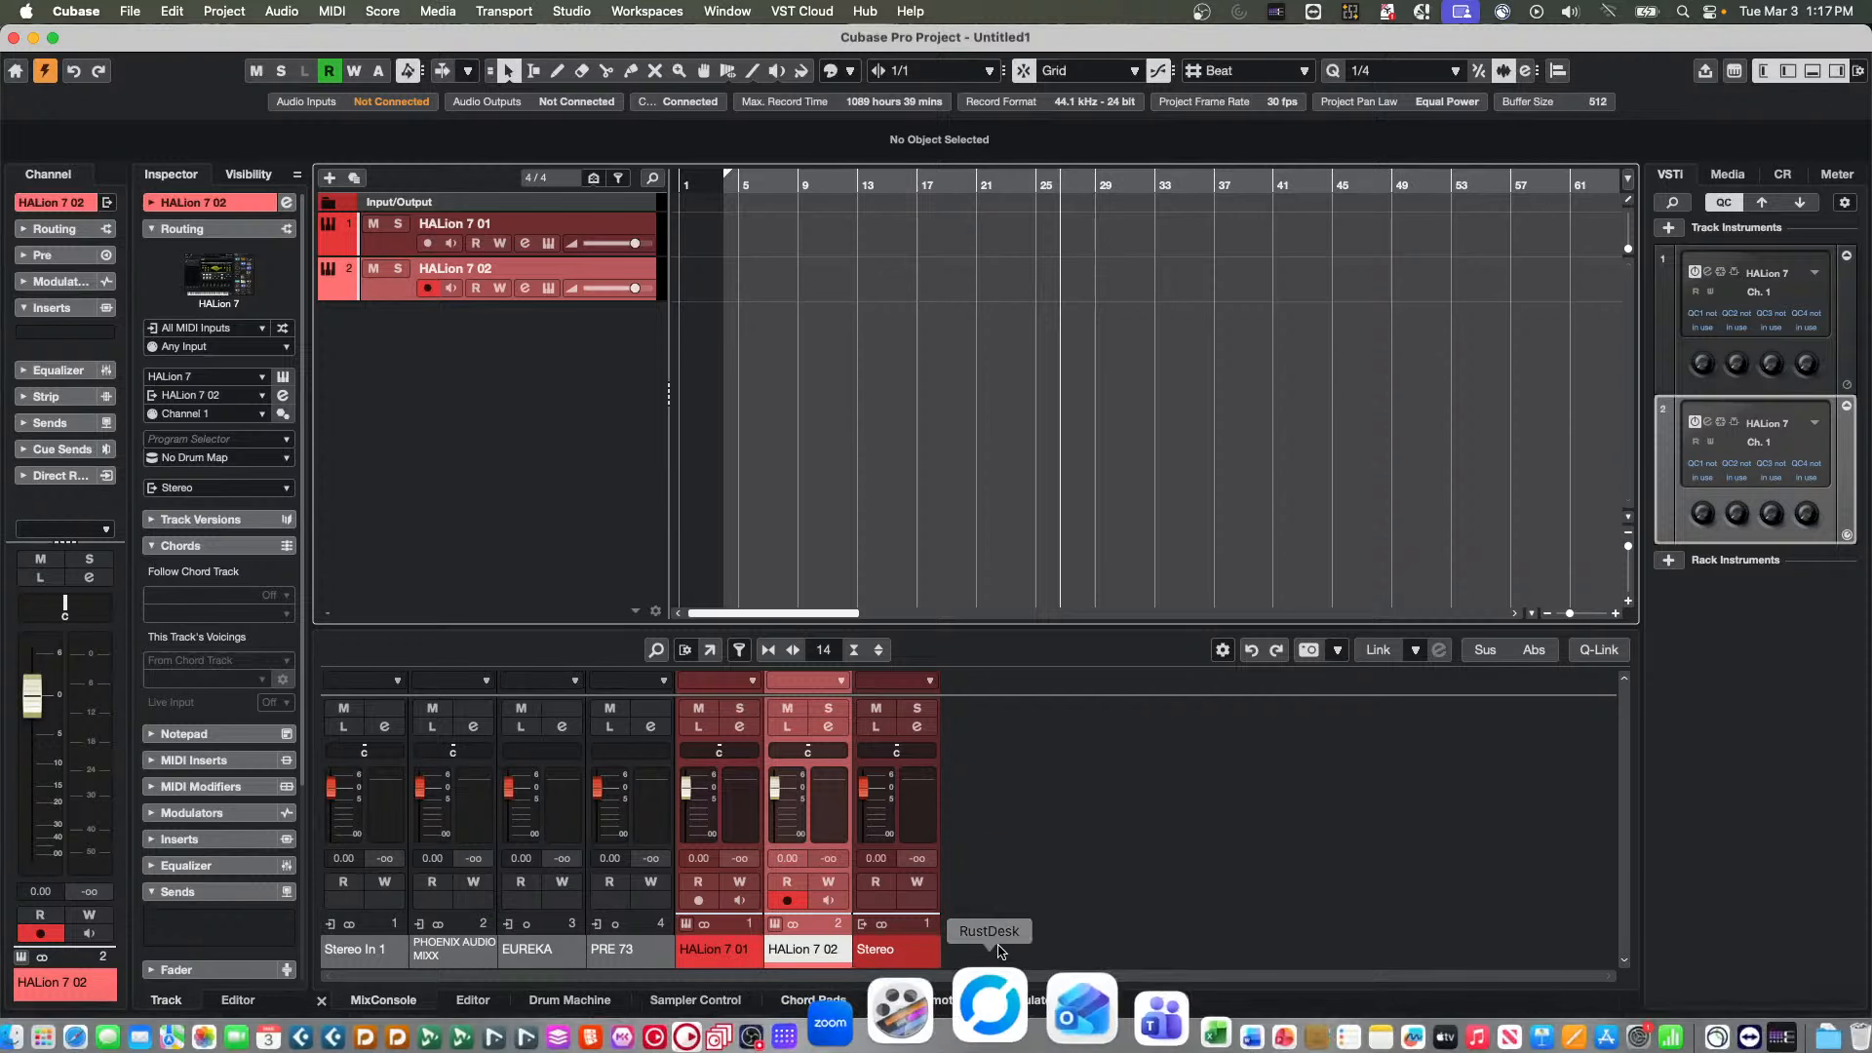
Switch to Steinberg Activation Manager and open the renewal page for the HALion 7 (NFR) licence
mouse_move(1072, 1049)
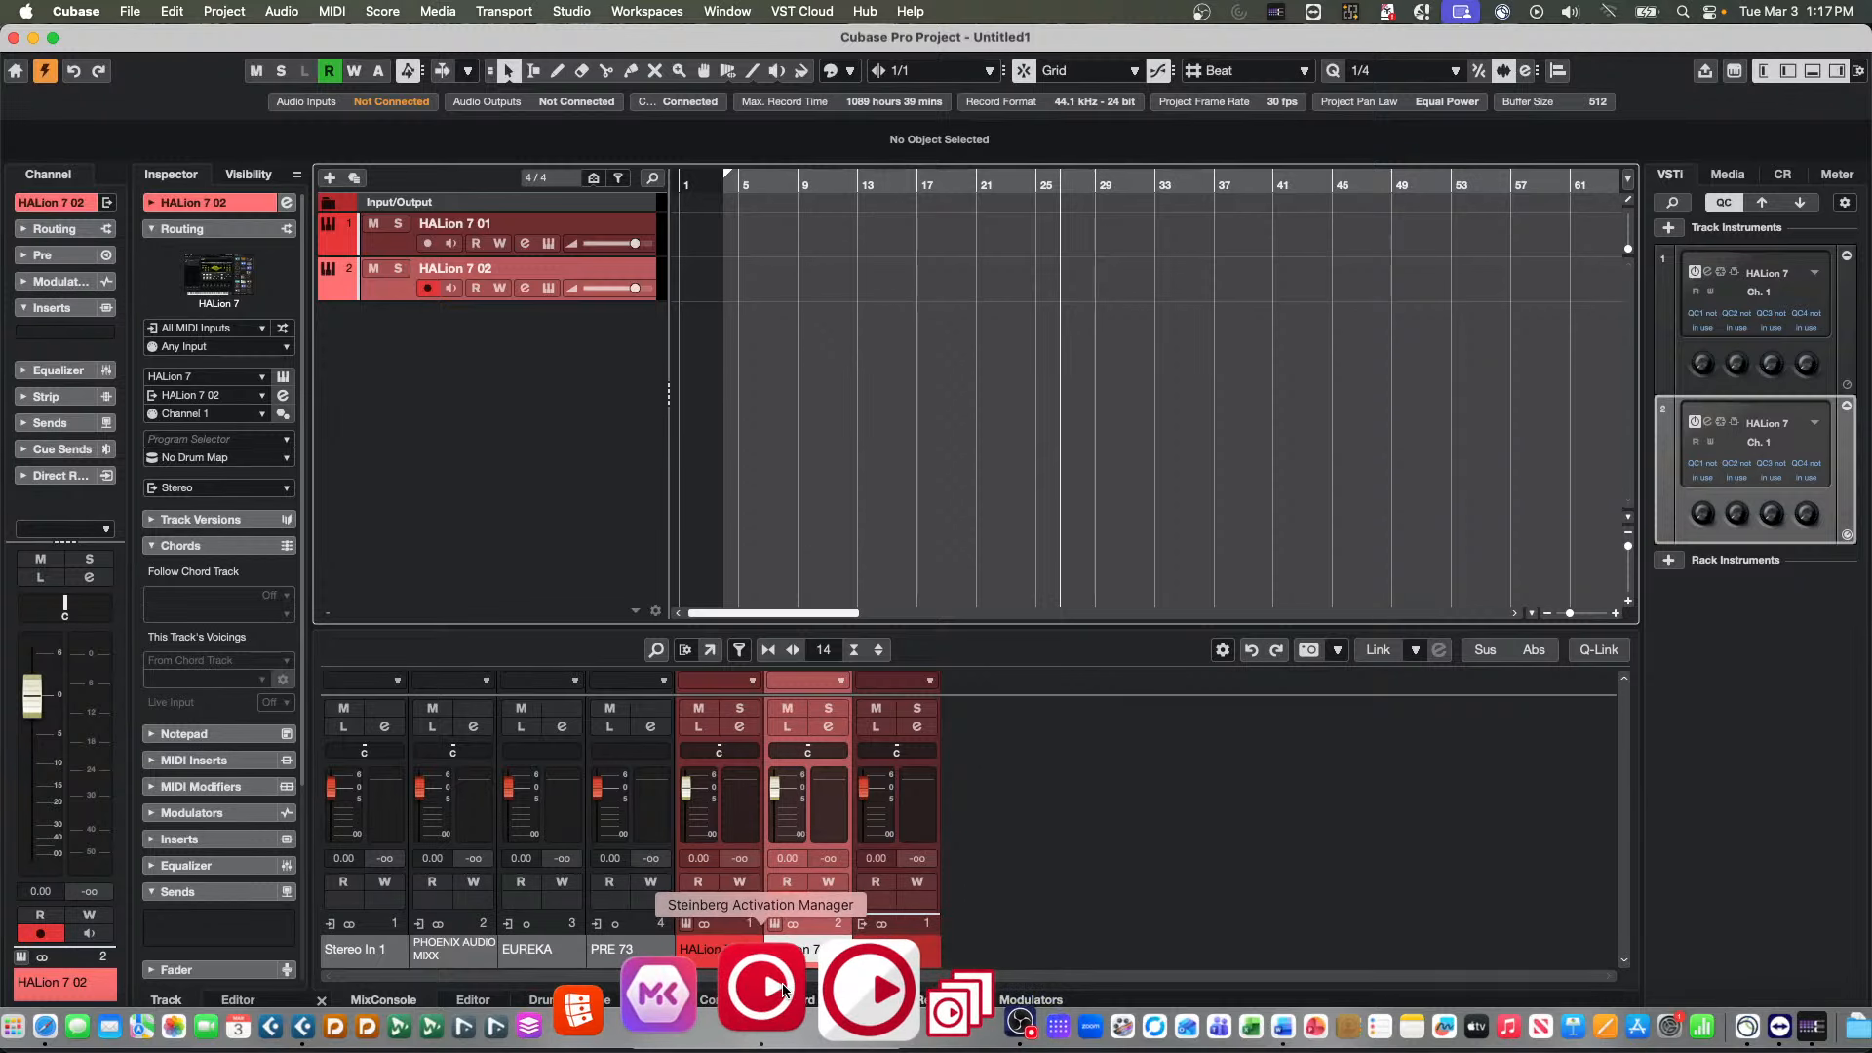
left_click(783, 988)
scroll(1345, 454, "down", 3)
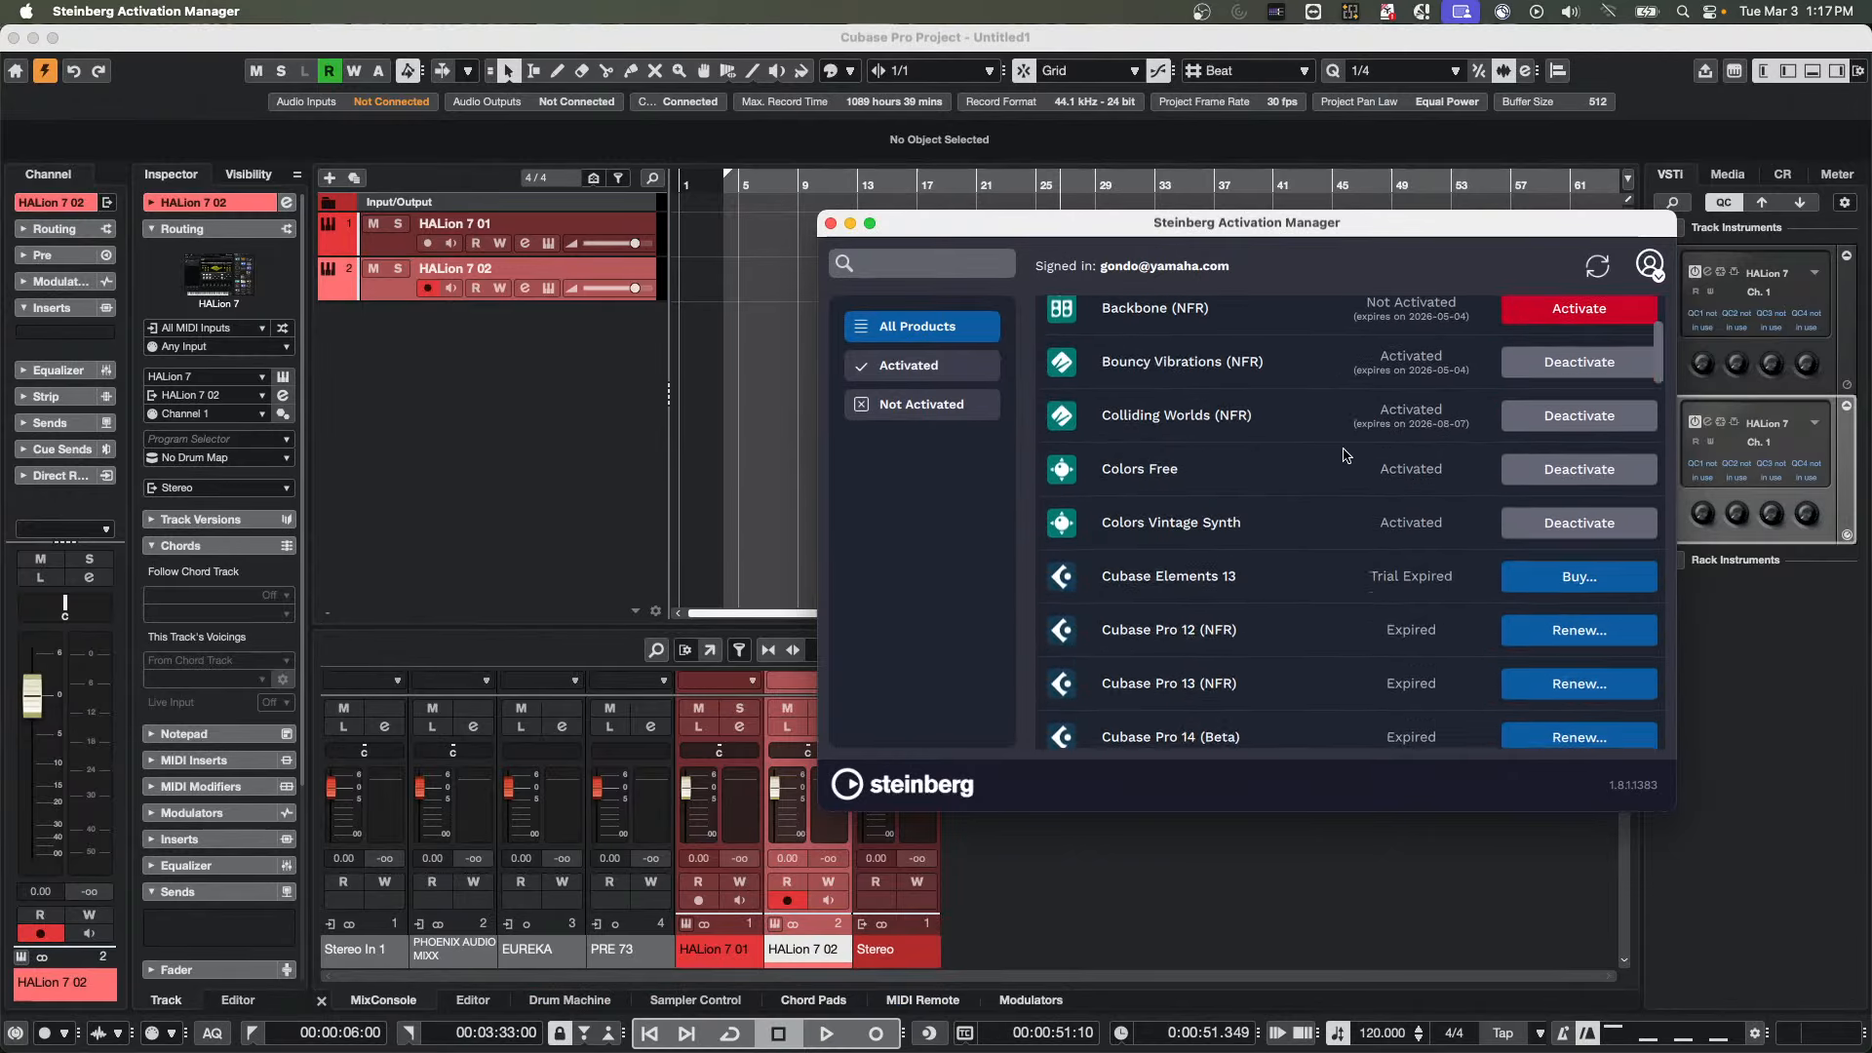
scroll(1346, 454, "down", 10)
scroll(1346, 455, "up", 15)
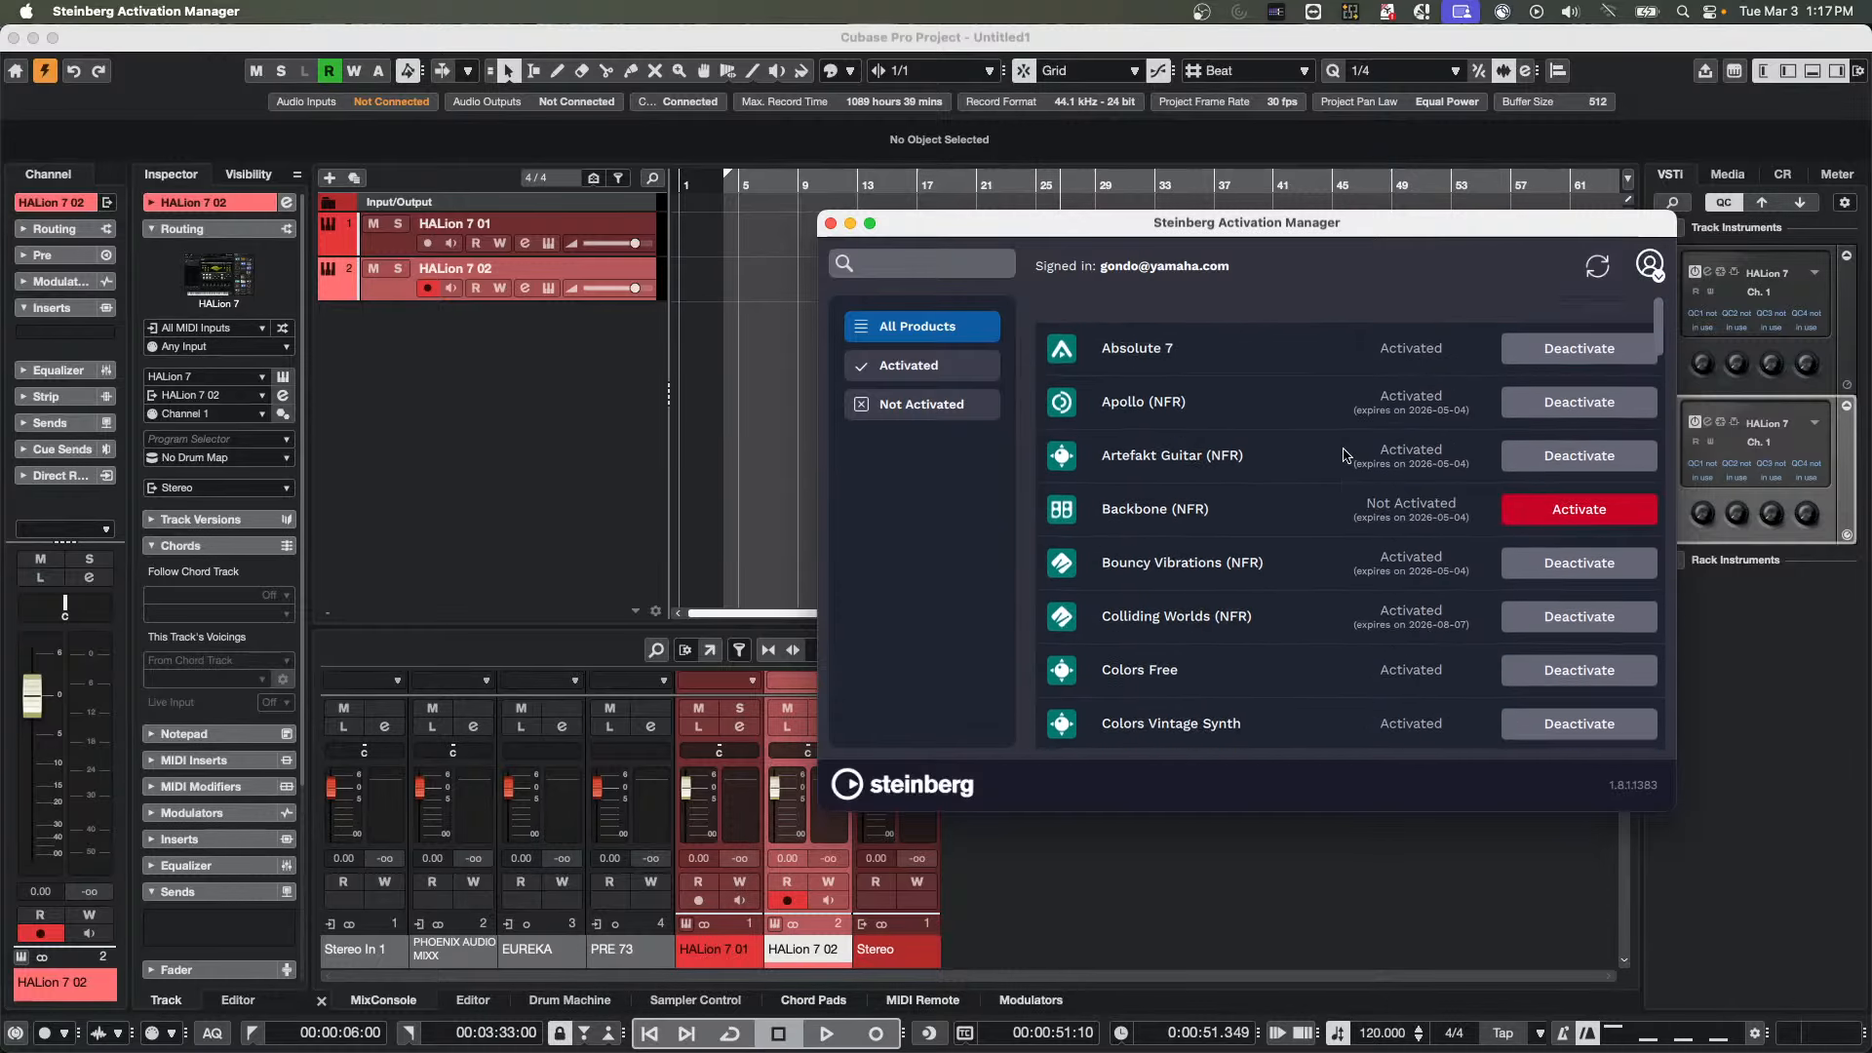
scroll(1346, 454, "down", 5)
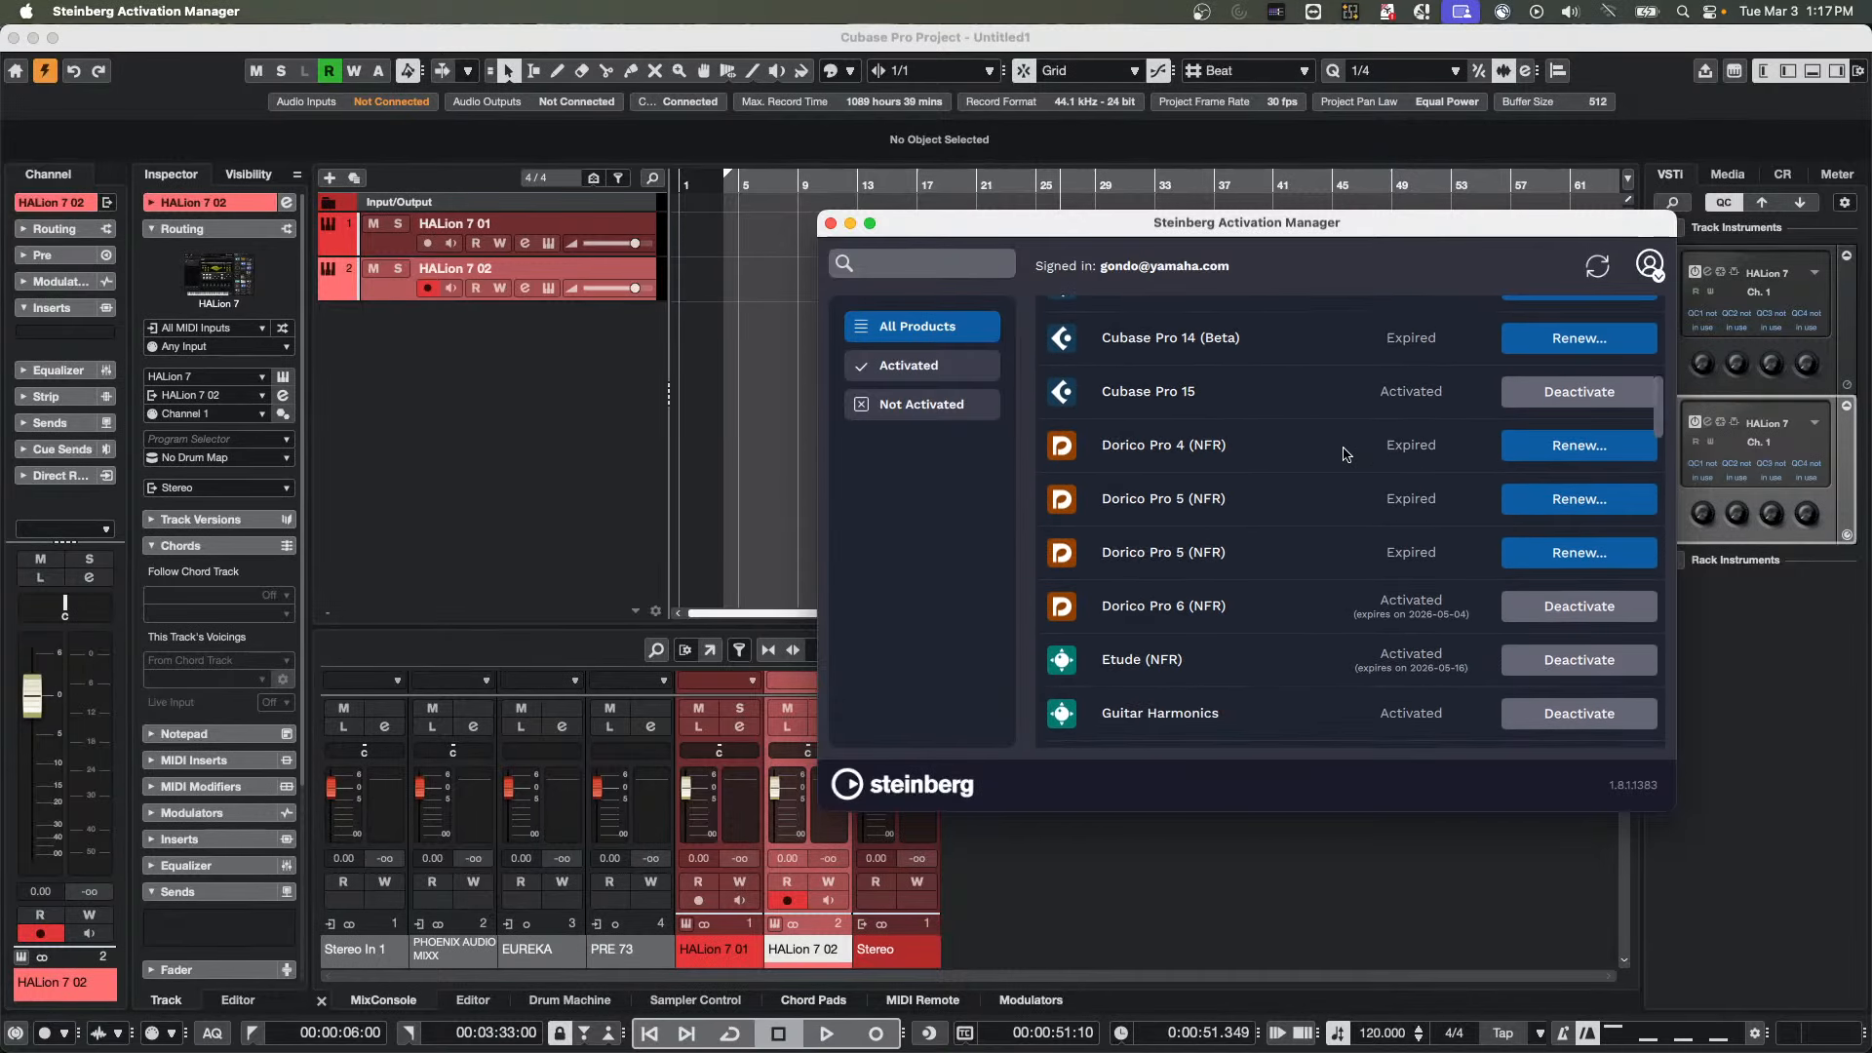
scroll(1346, 454, "down", 4)
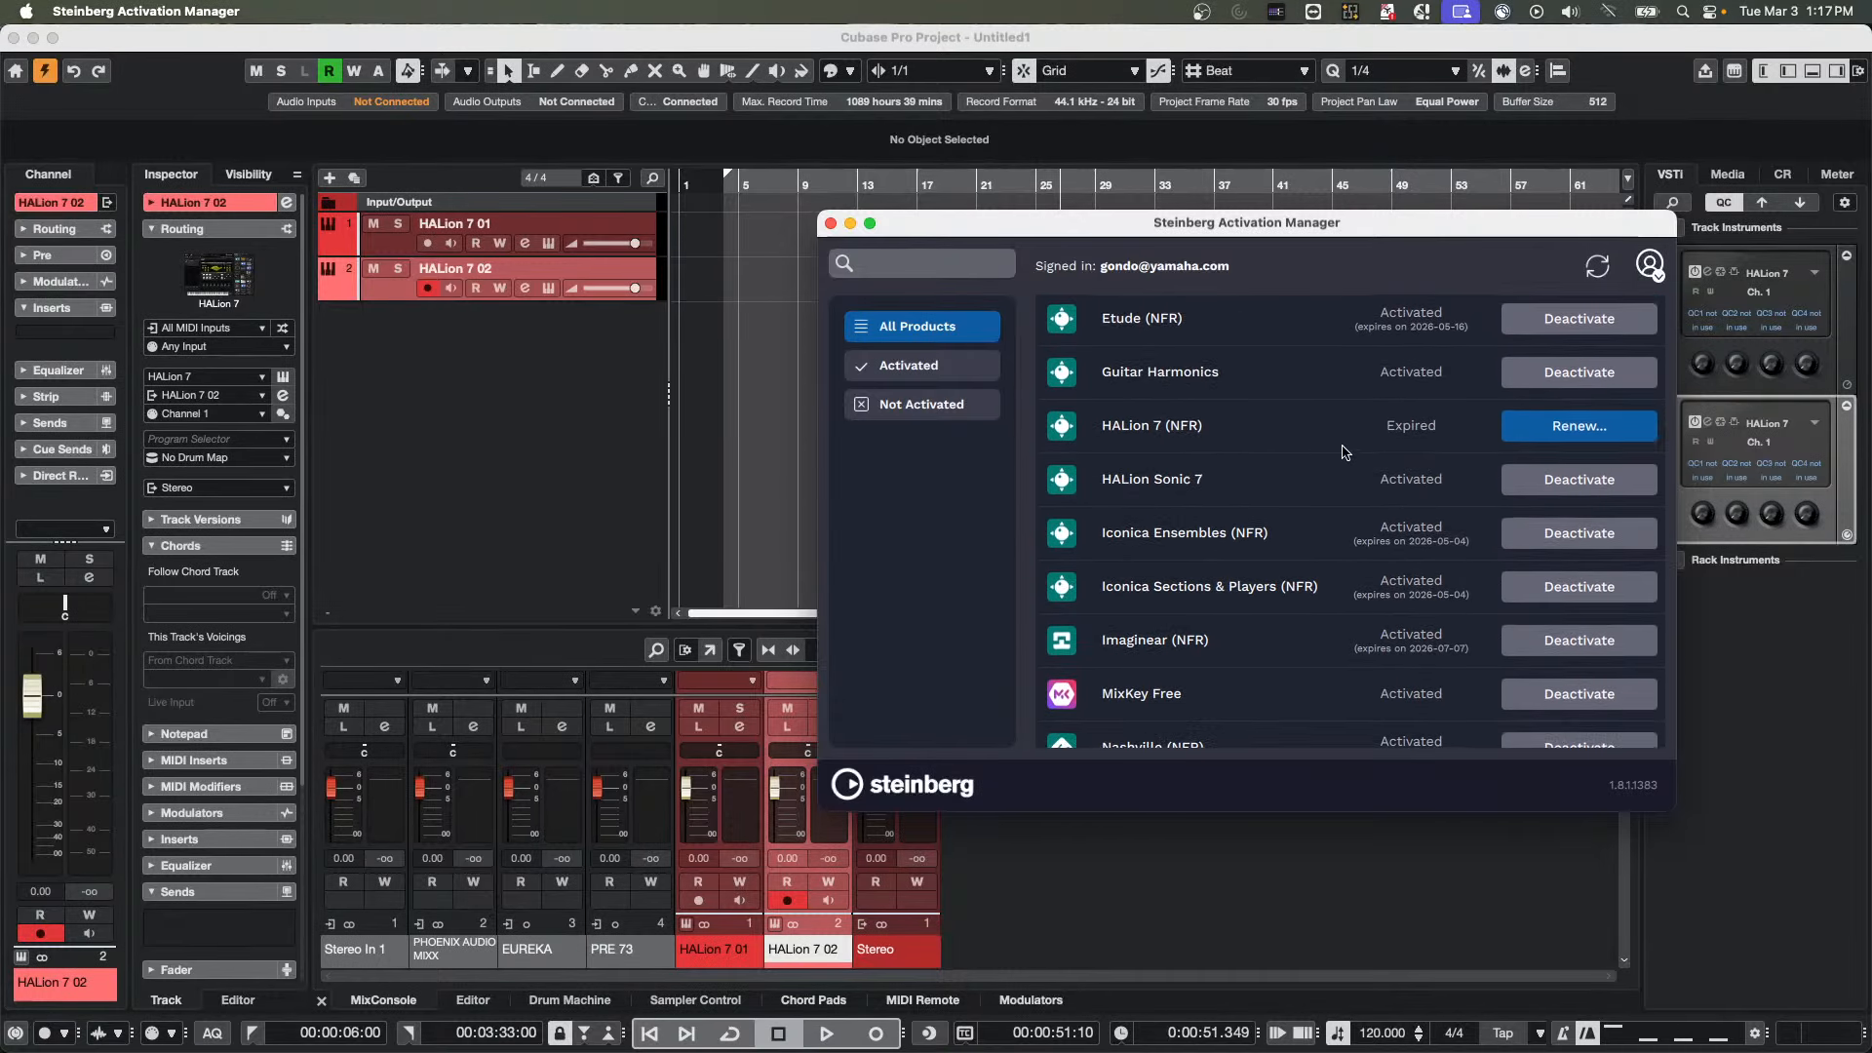
left_click(1580, 425)
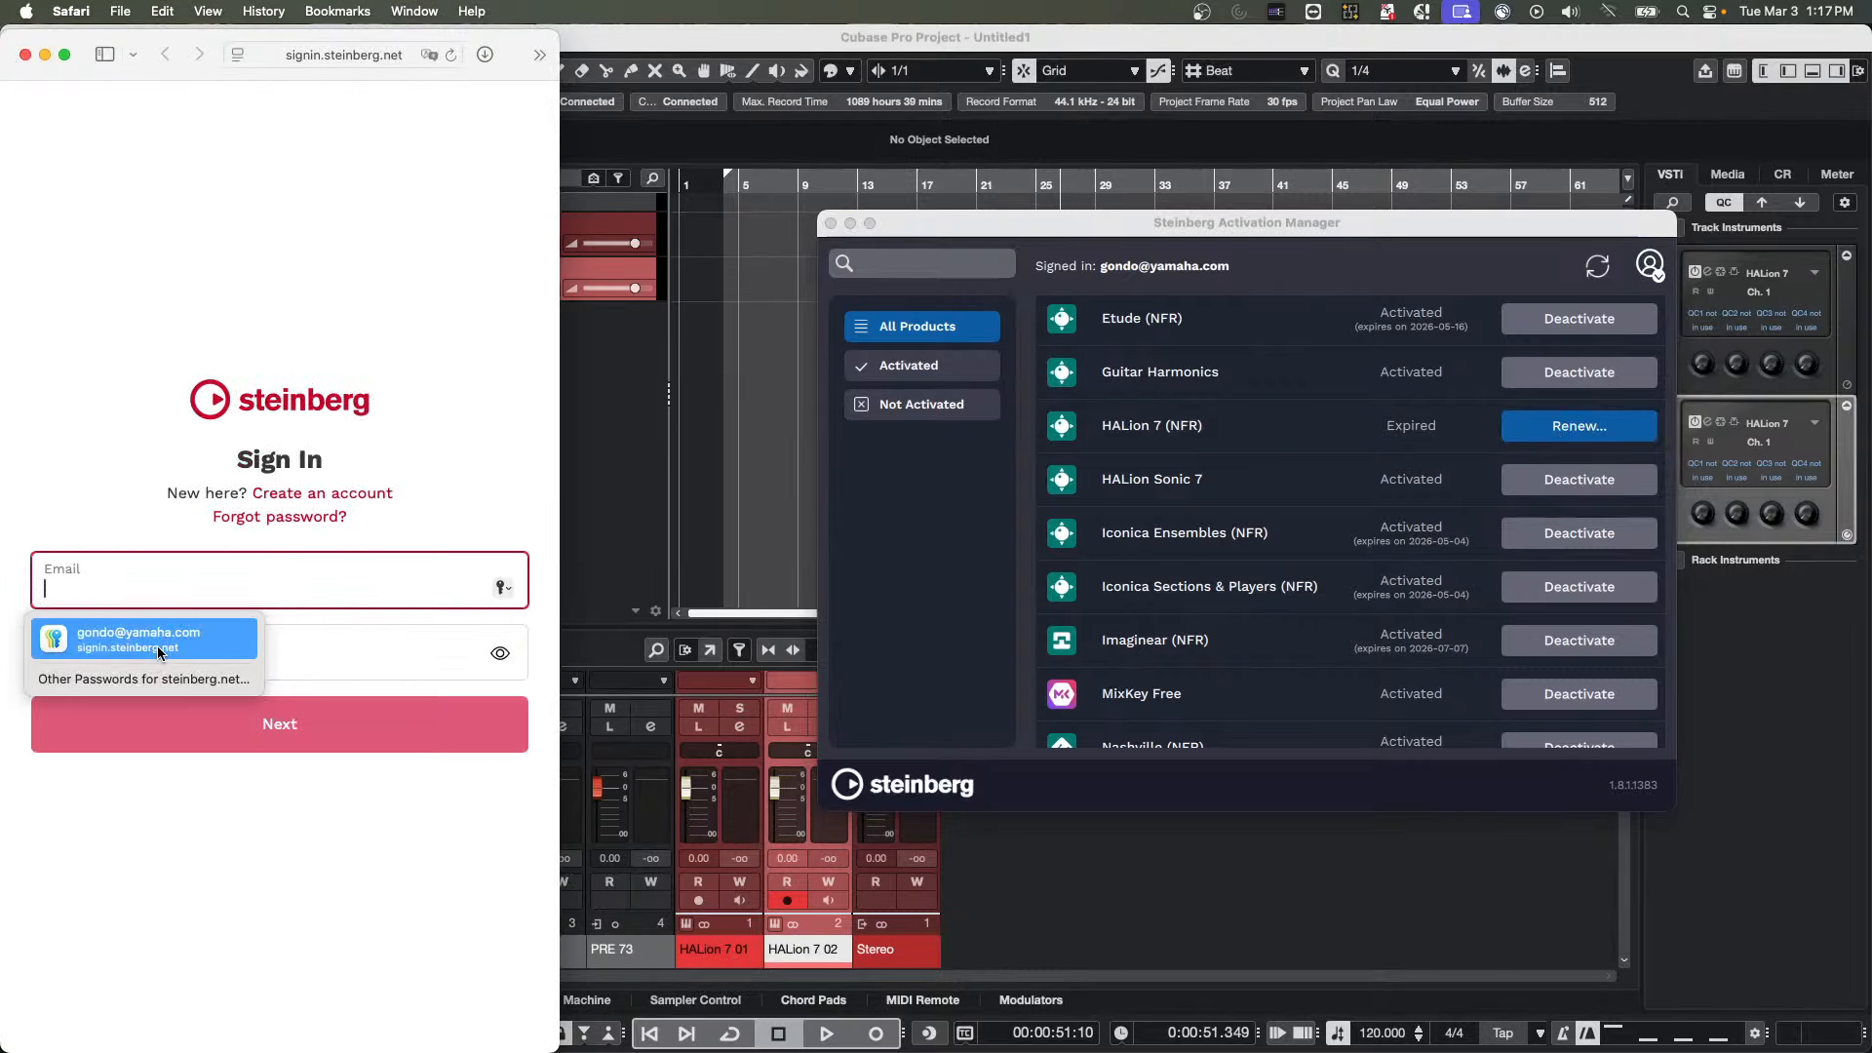
Sign in to the Steinberg site with the saved e-mail and password, and move the browser window over the project
left_click(161, 651)
left_click(288, 726)
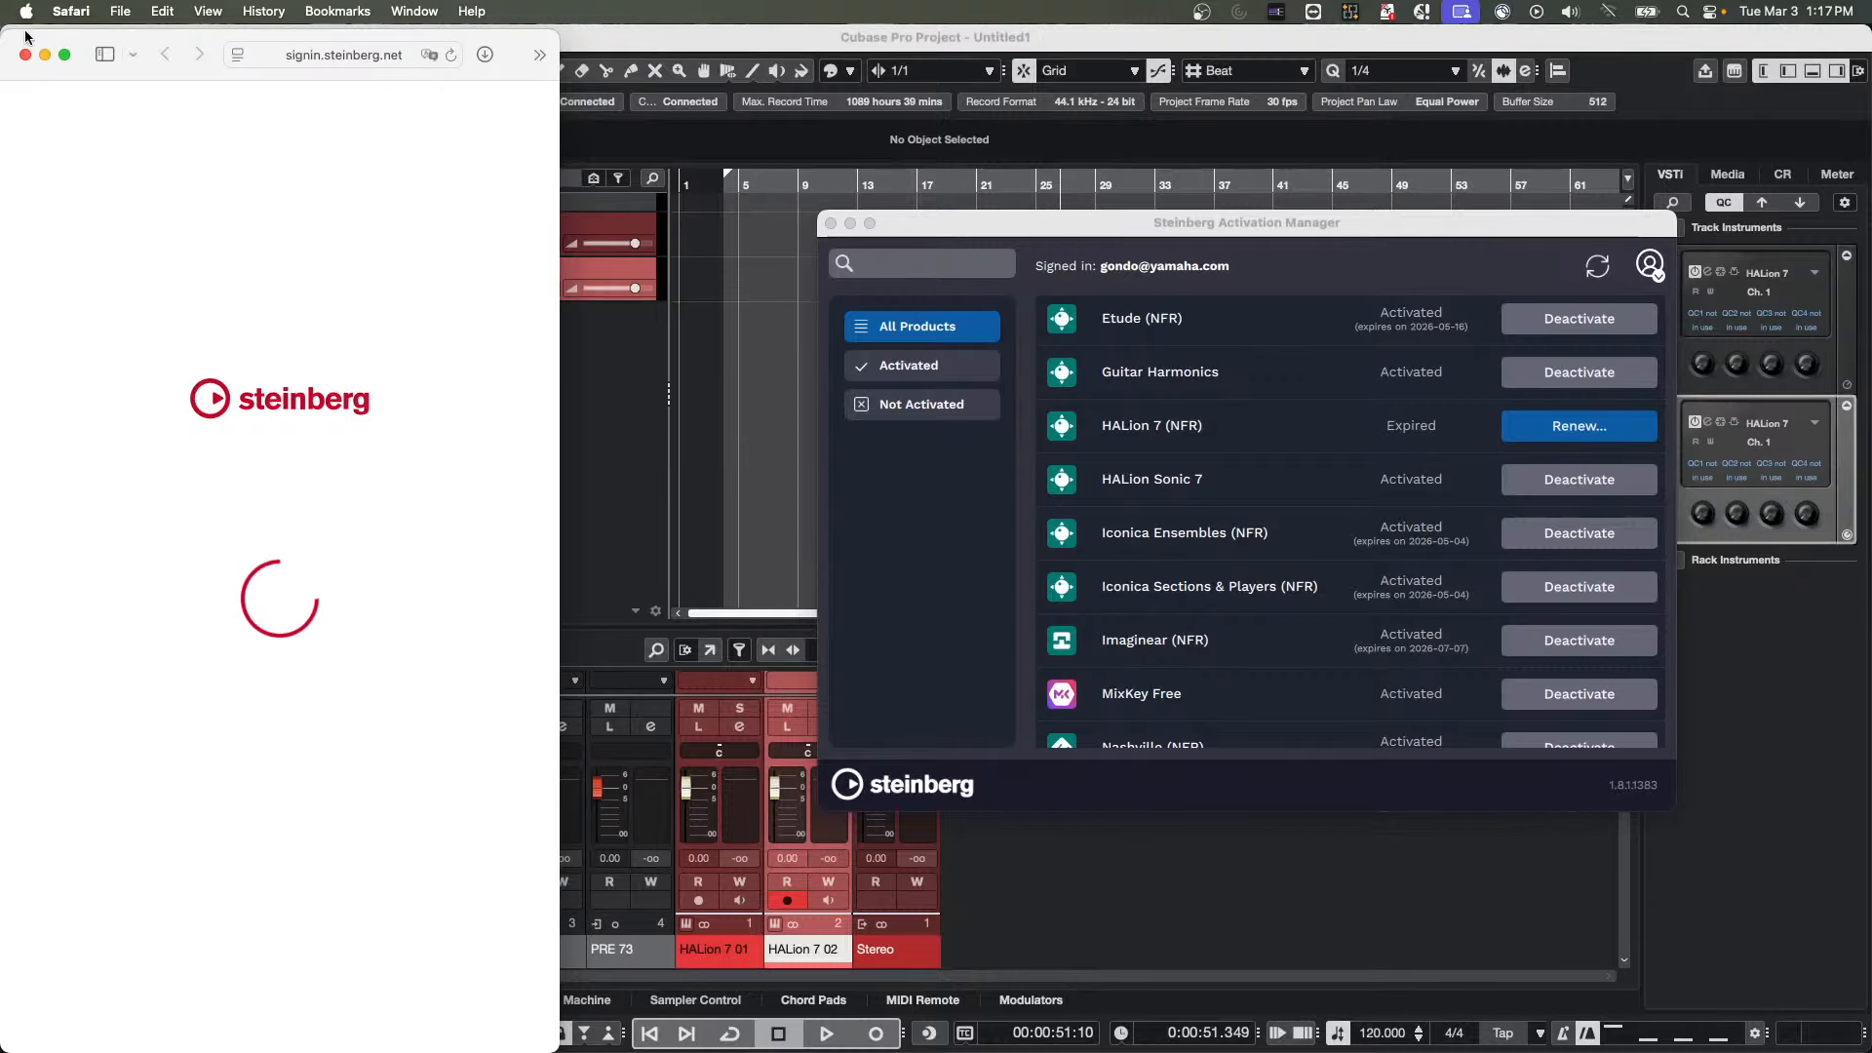
left_click_drag(86, 39, 619, 254)
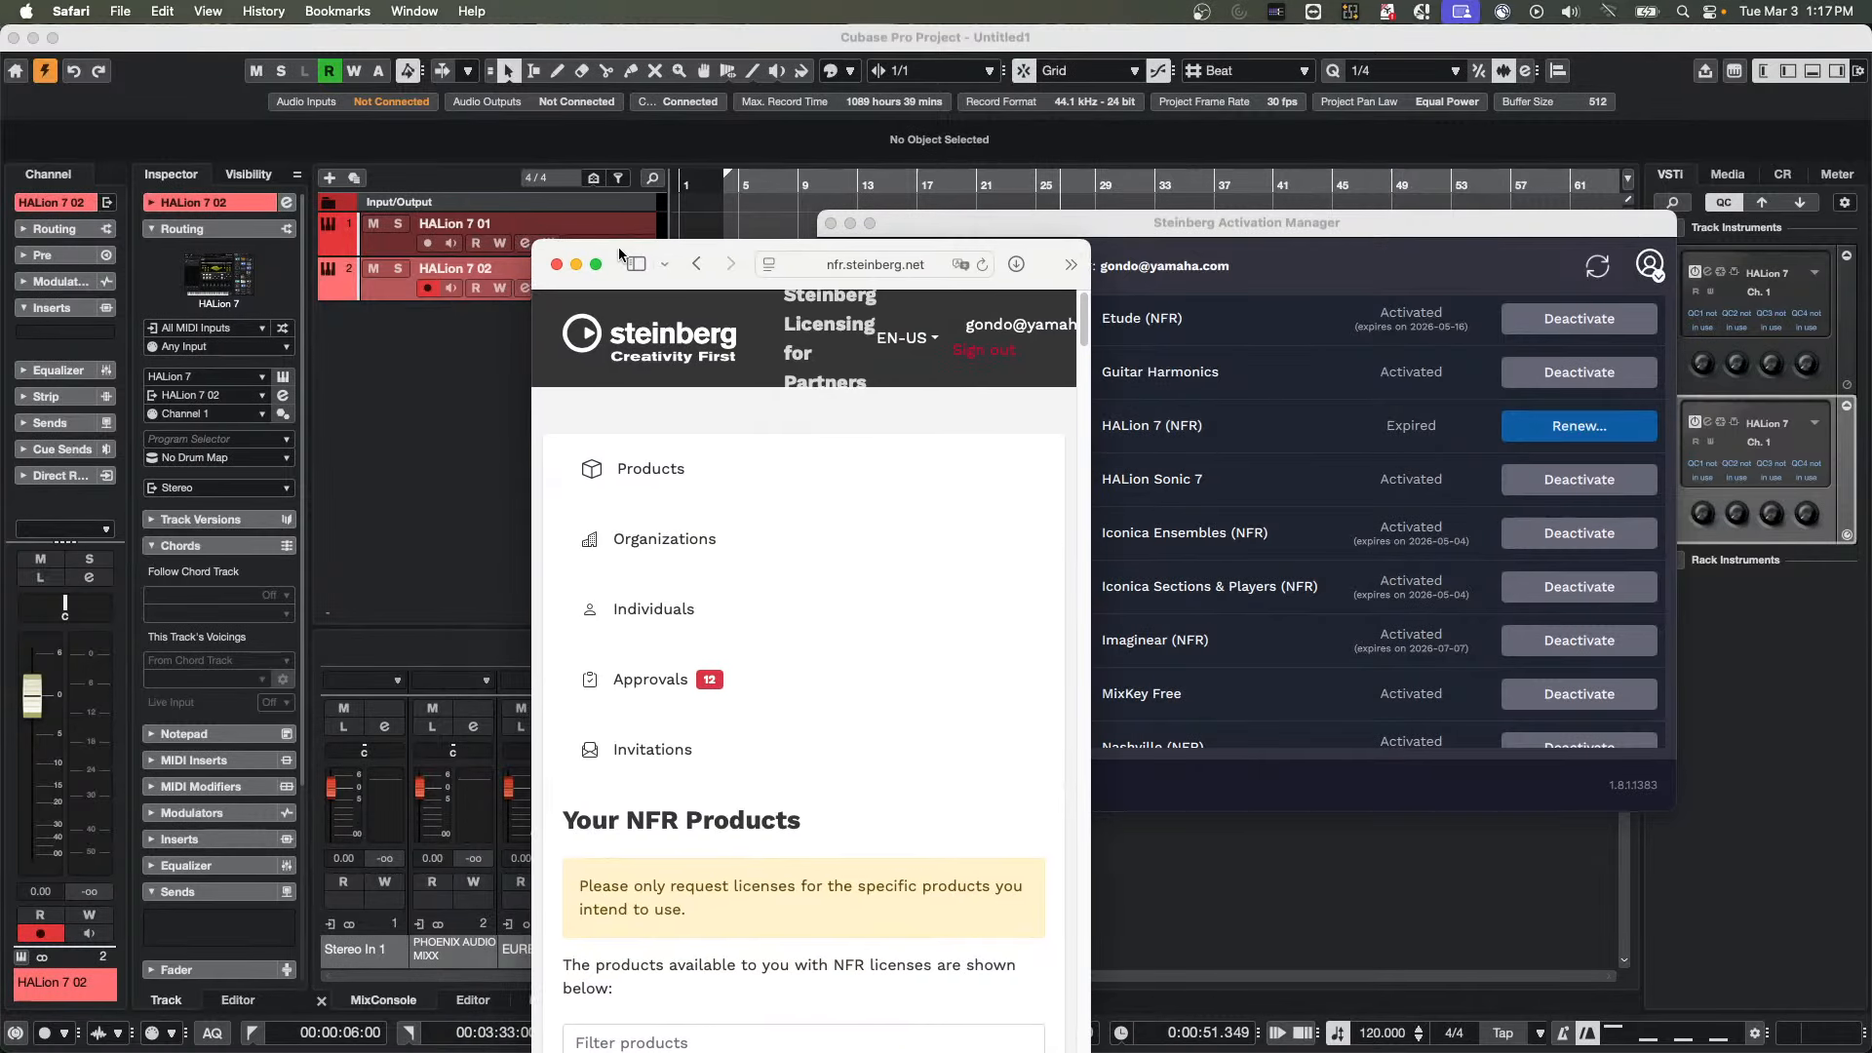
Request the NFR licence renewal for HALion 7 in the product list, then close the browser window
scroll(829, 661, "down", 10)
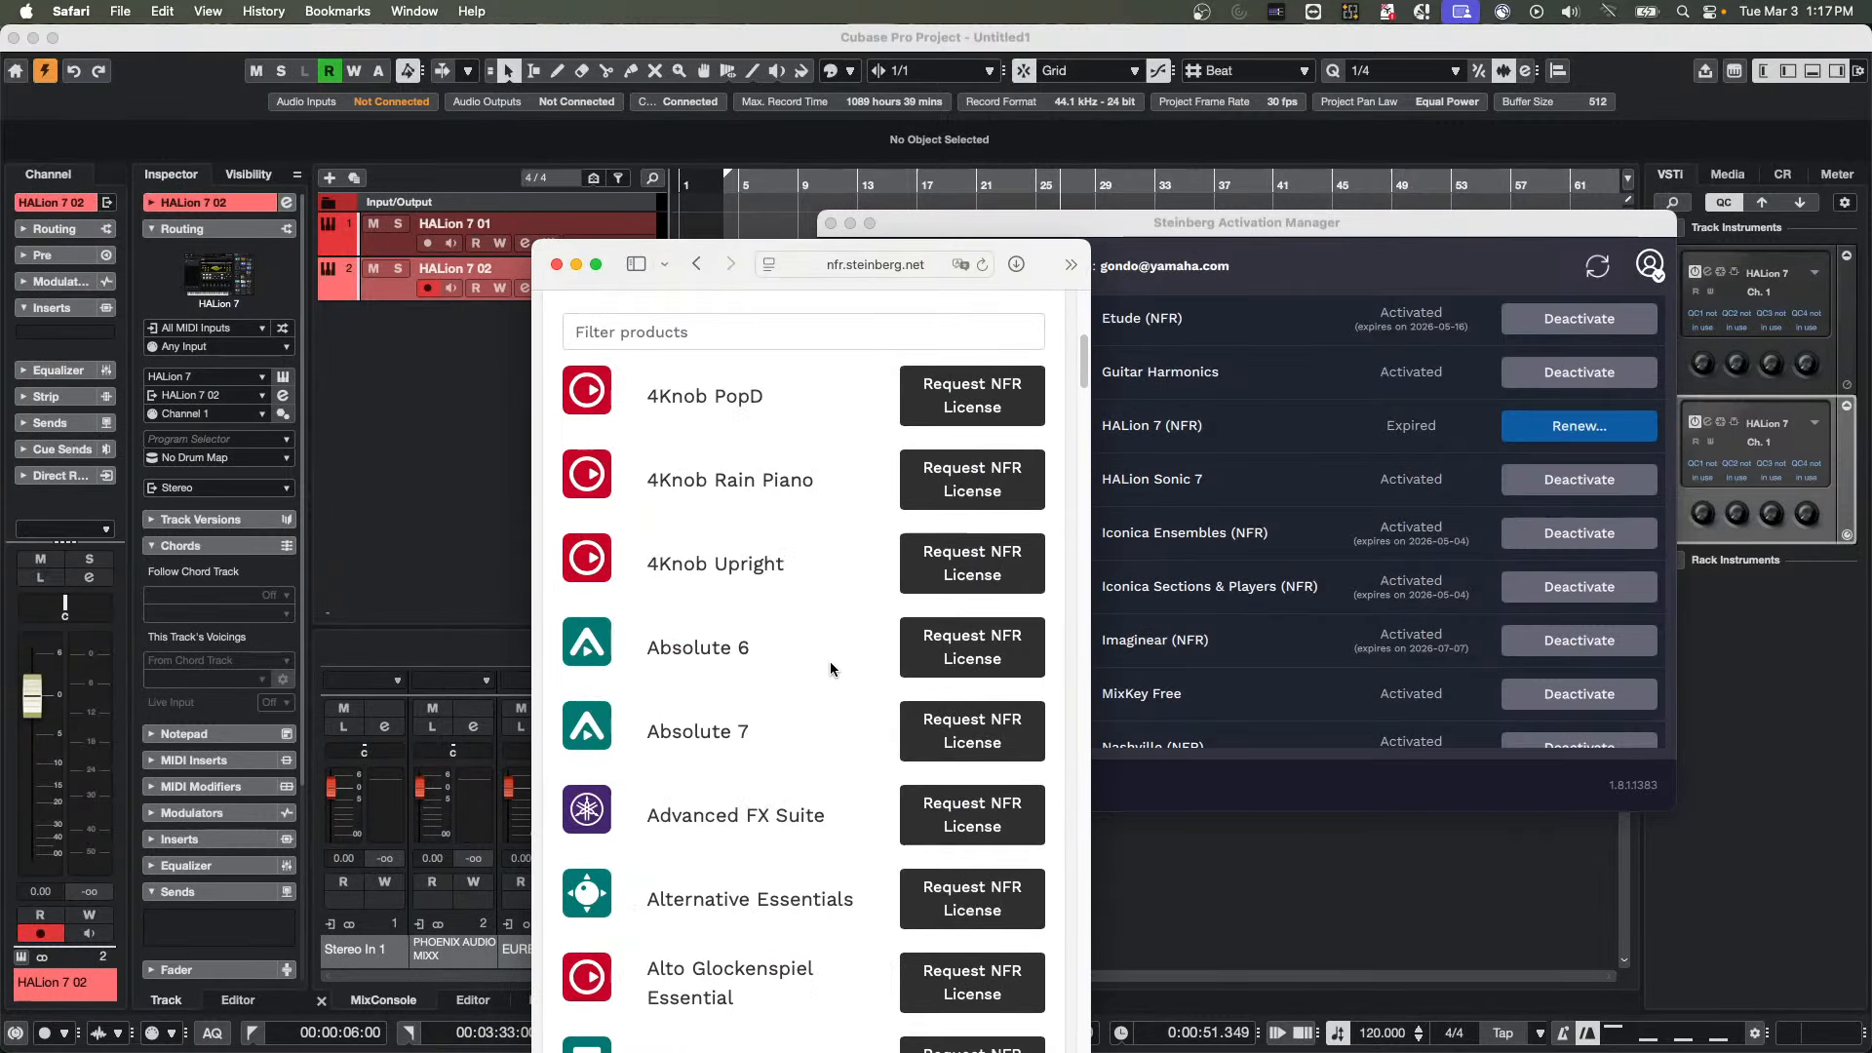
scroll(830, 668, "down", 20)
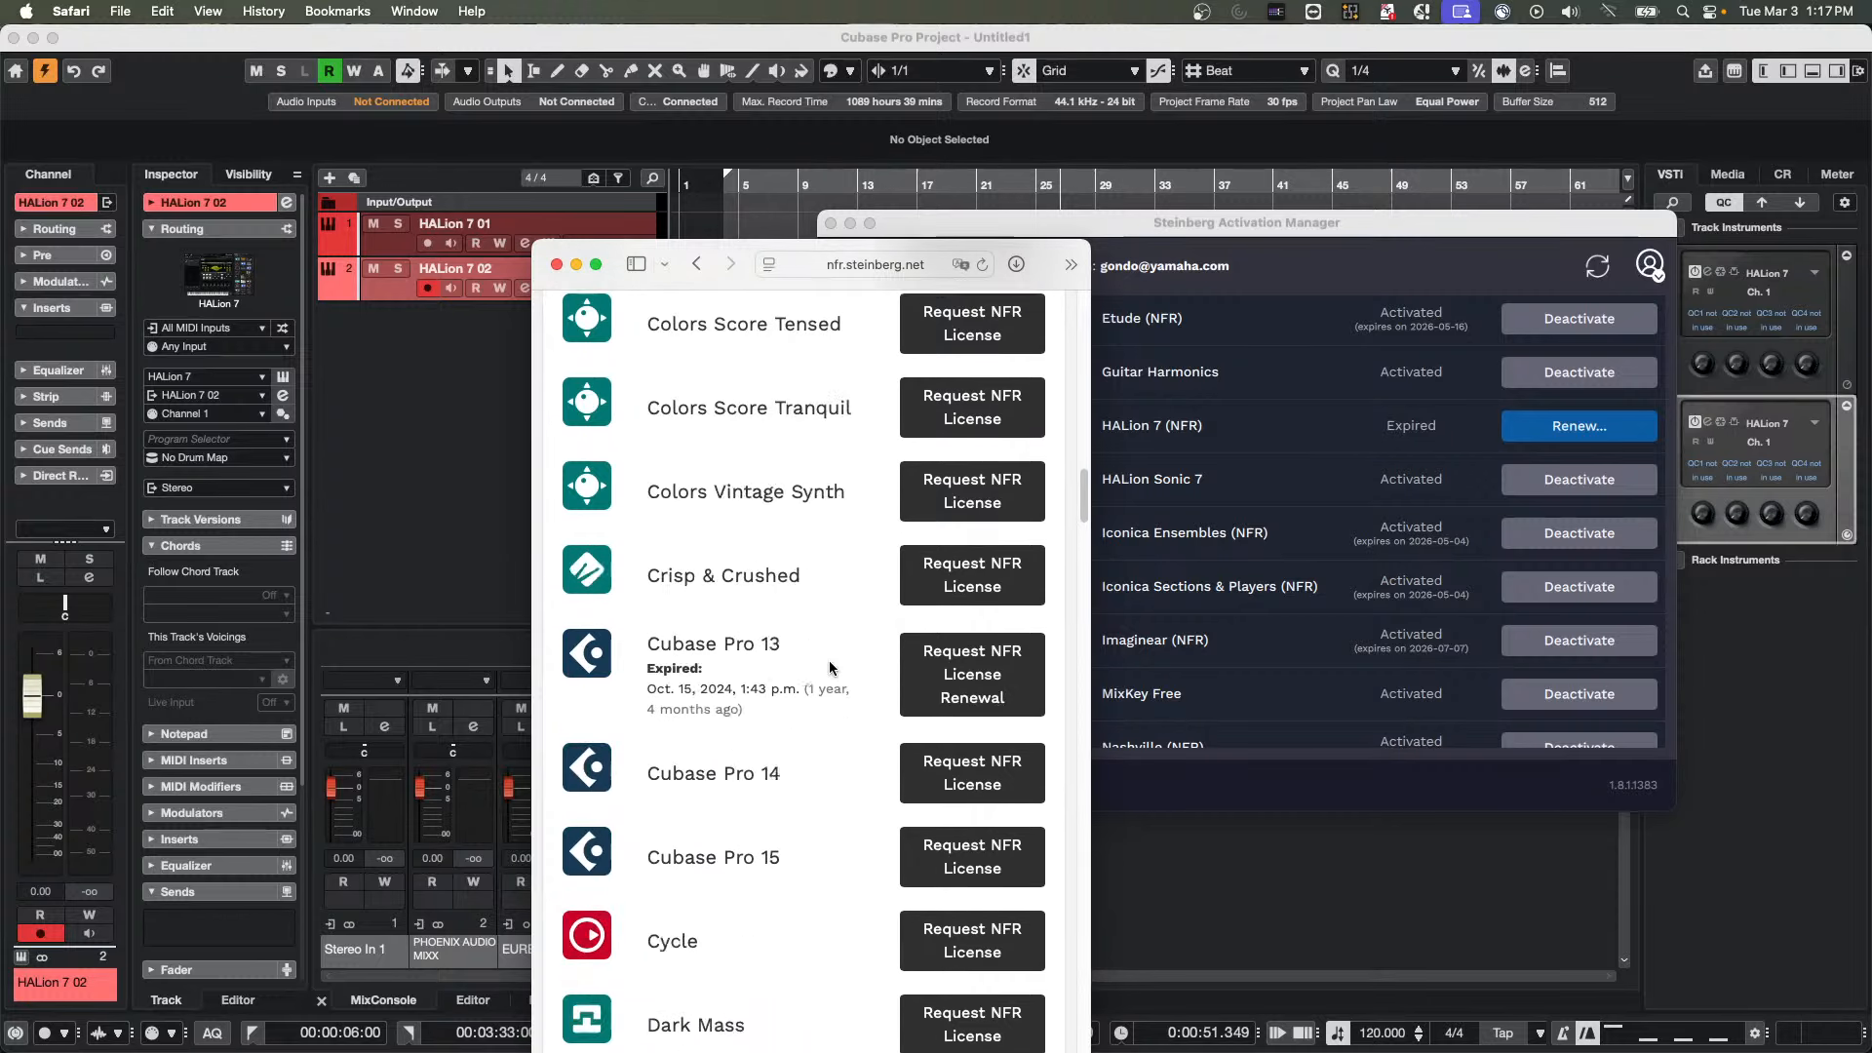
scroll(830, 668, "down", 15)
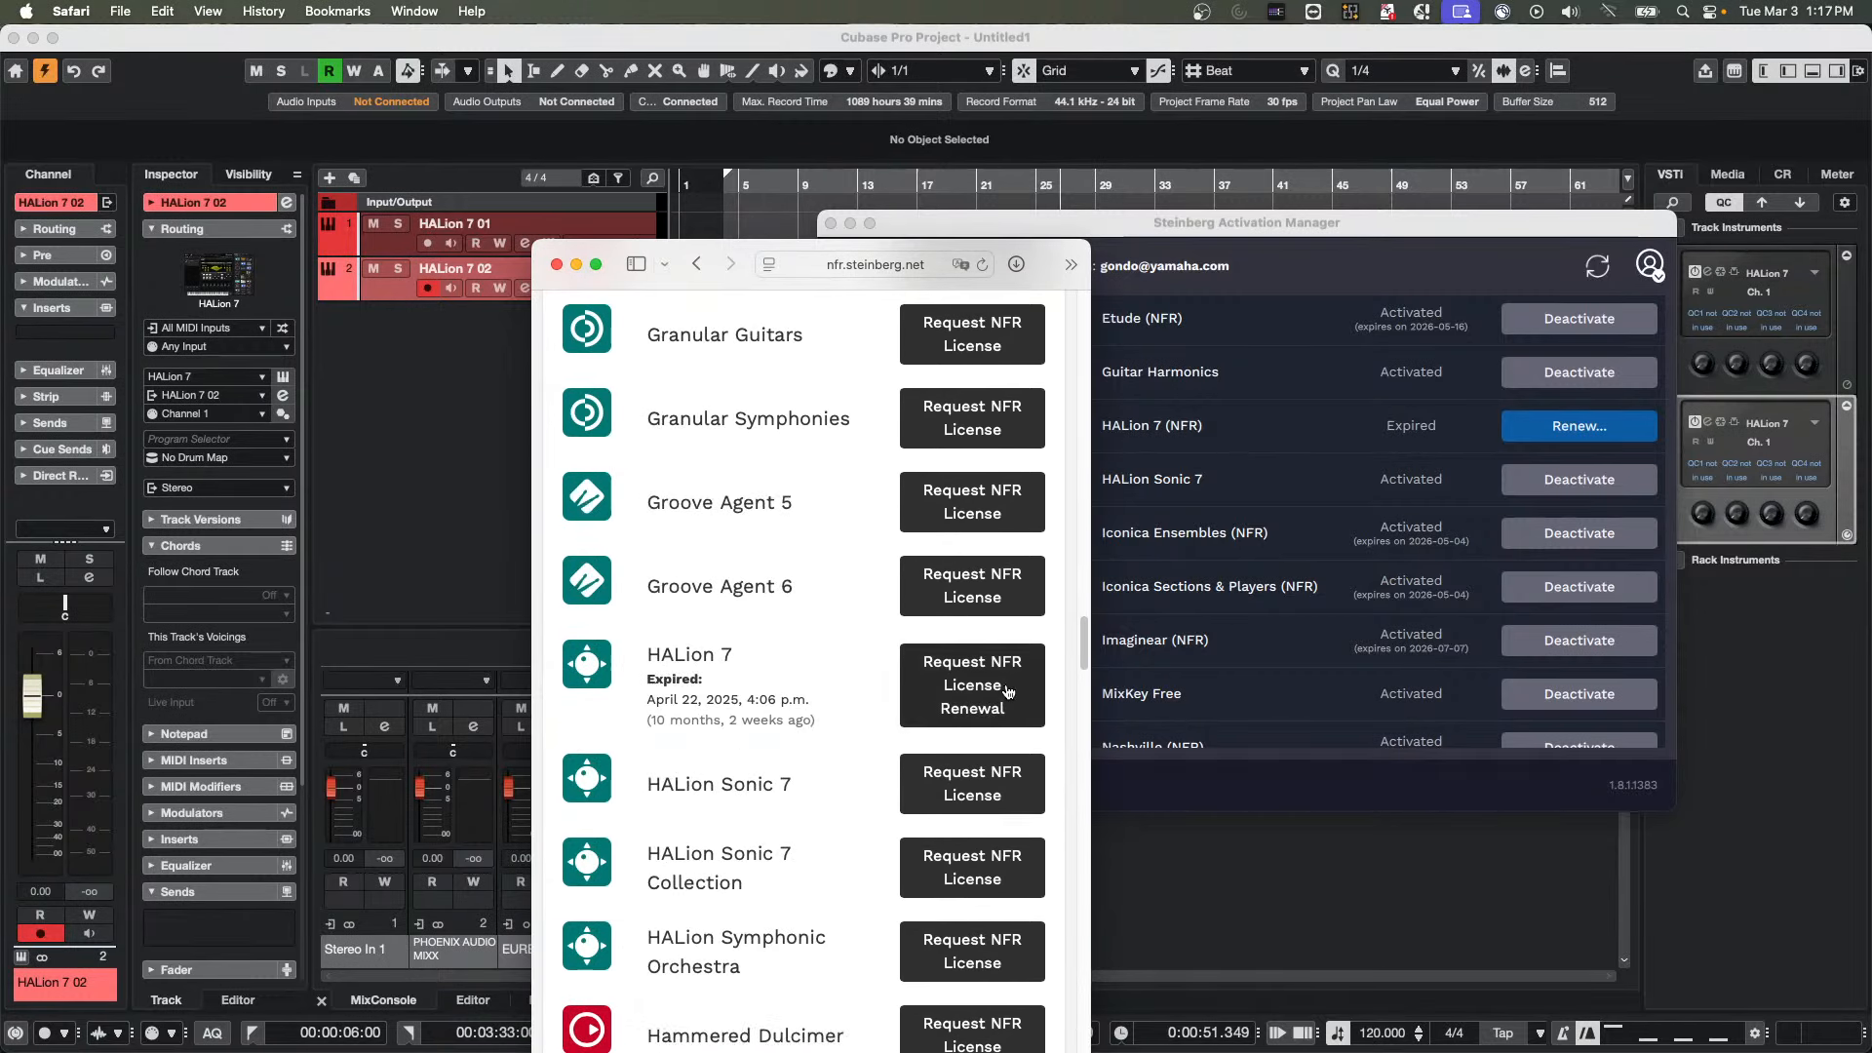
left_click(1009, 693)
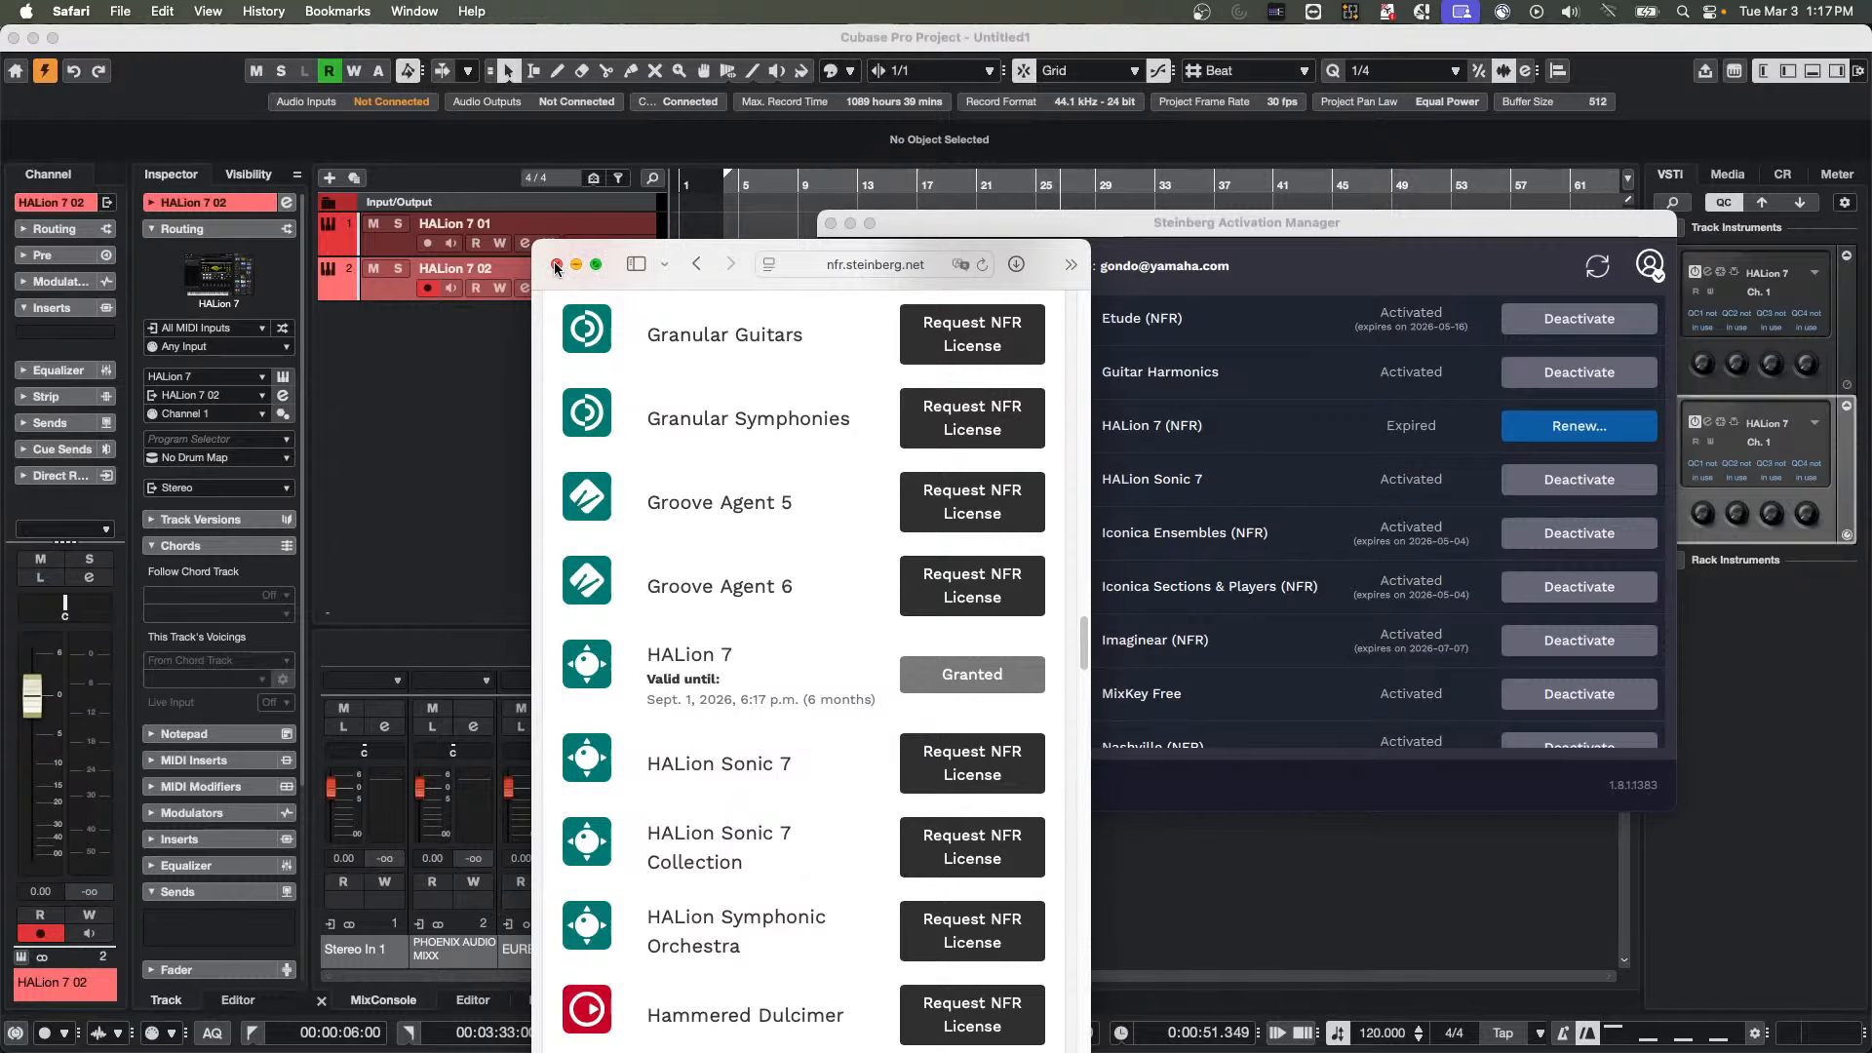
left_click(557, 265)
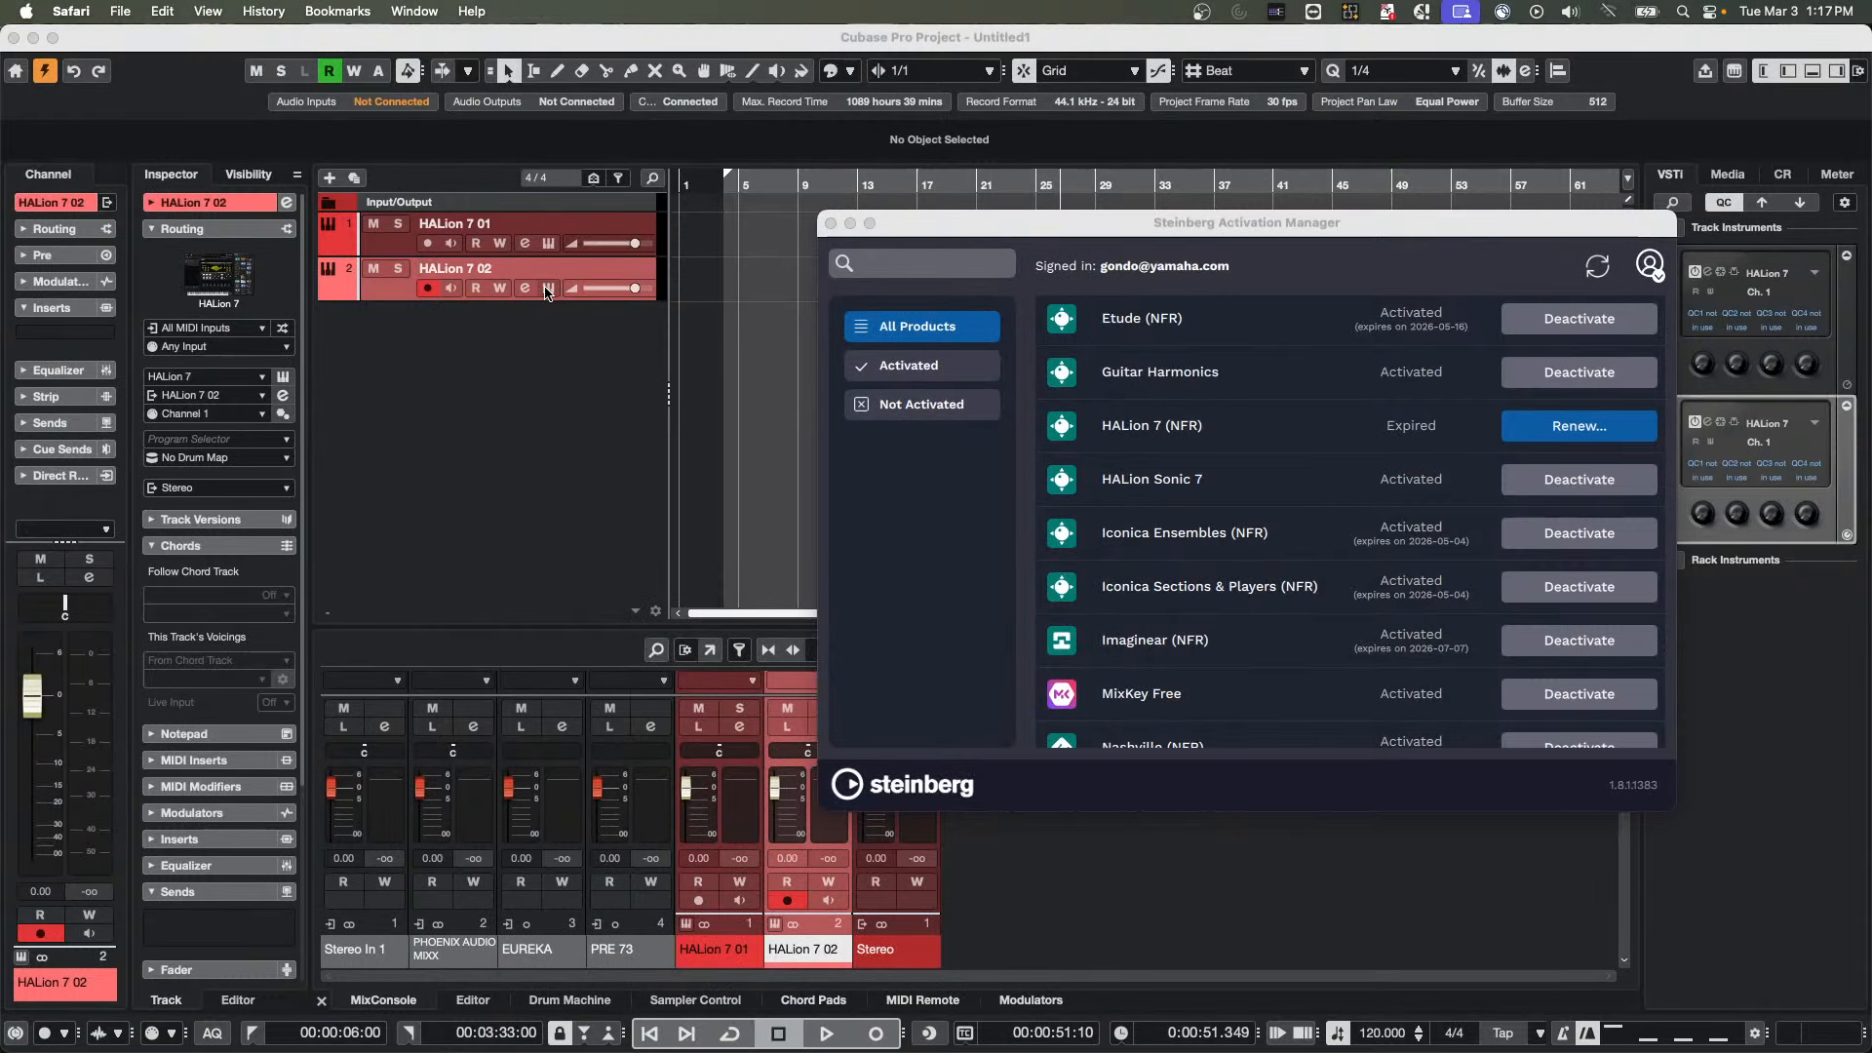
Open the HALion 7 02 track's instrument window to check its licence status, then close it
left_click(547, 288)
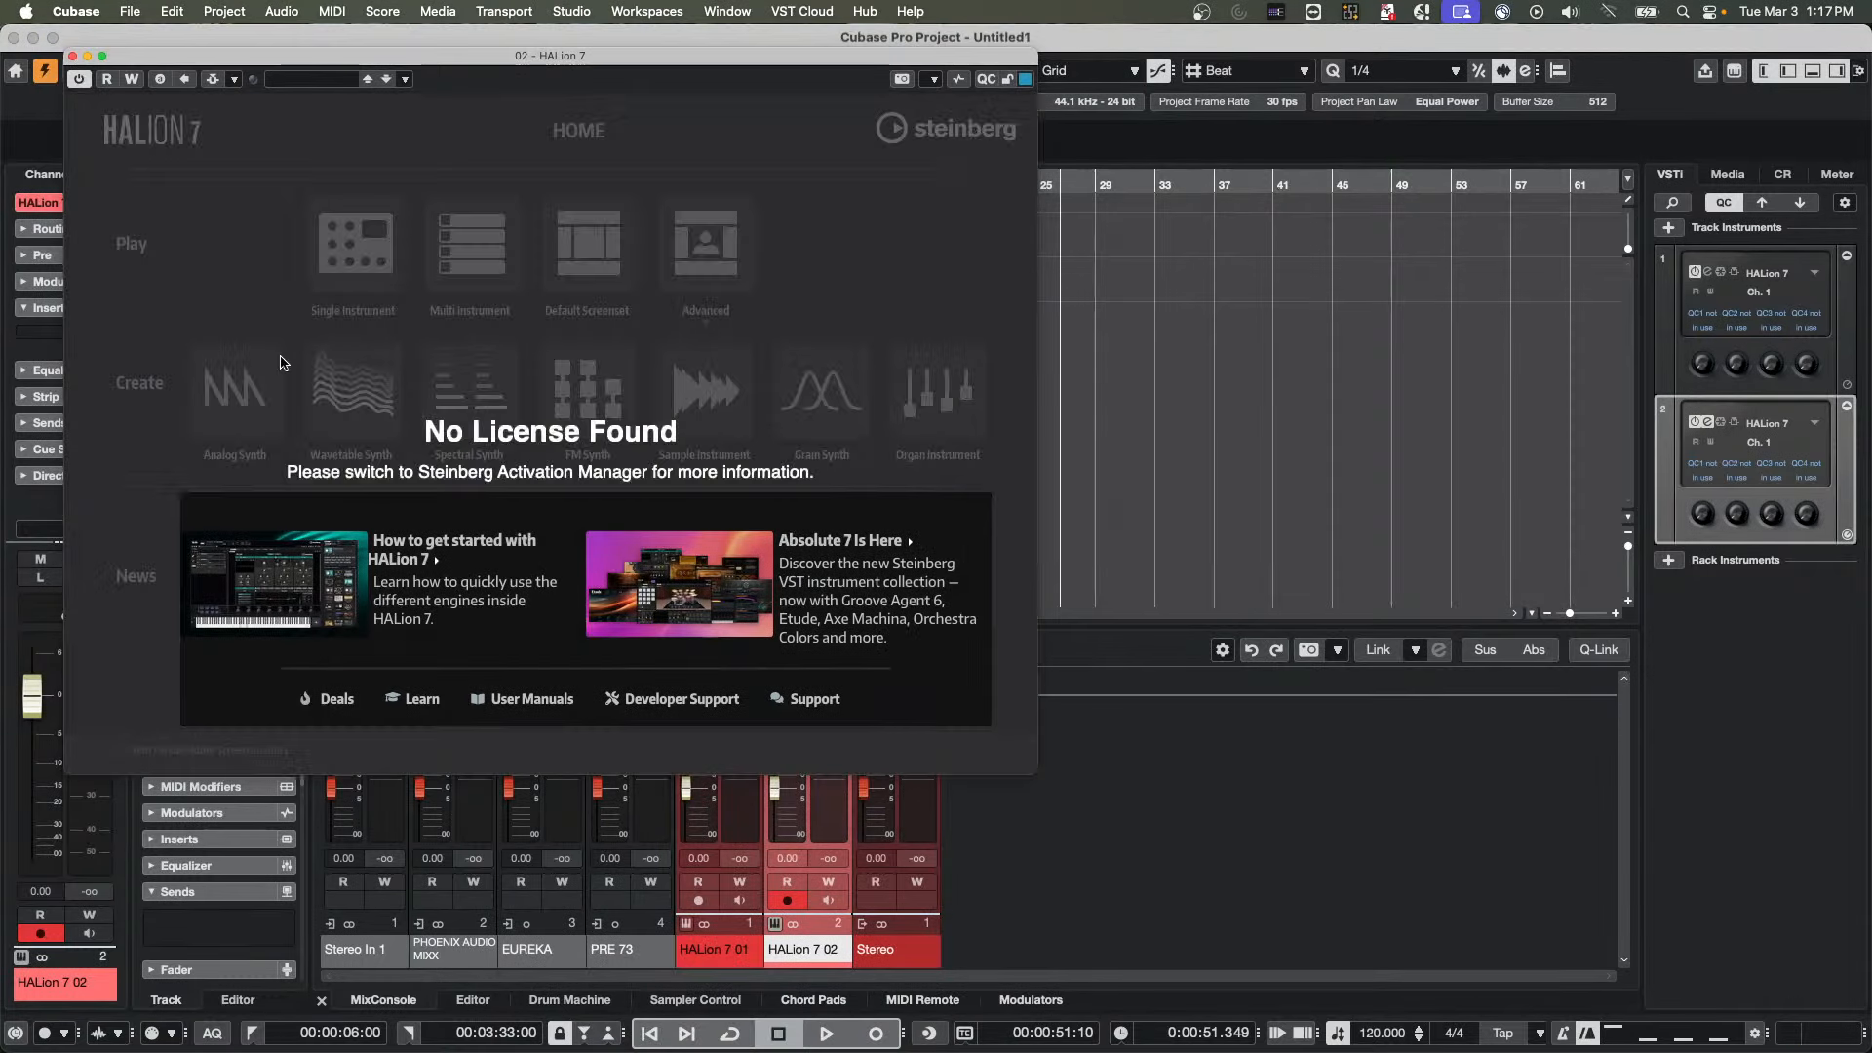
left_click_drag(75, 61, 74, 59)
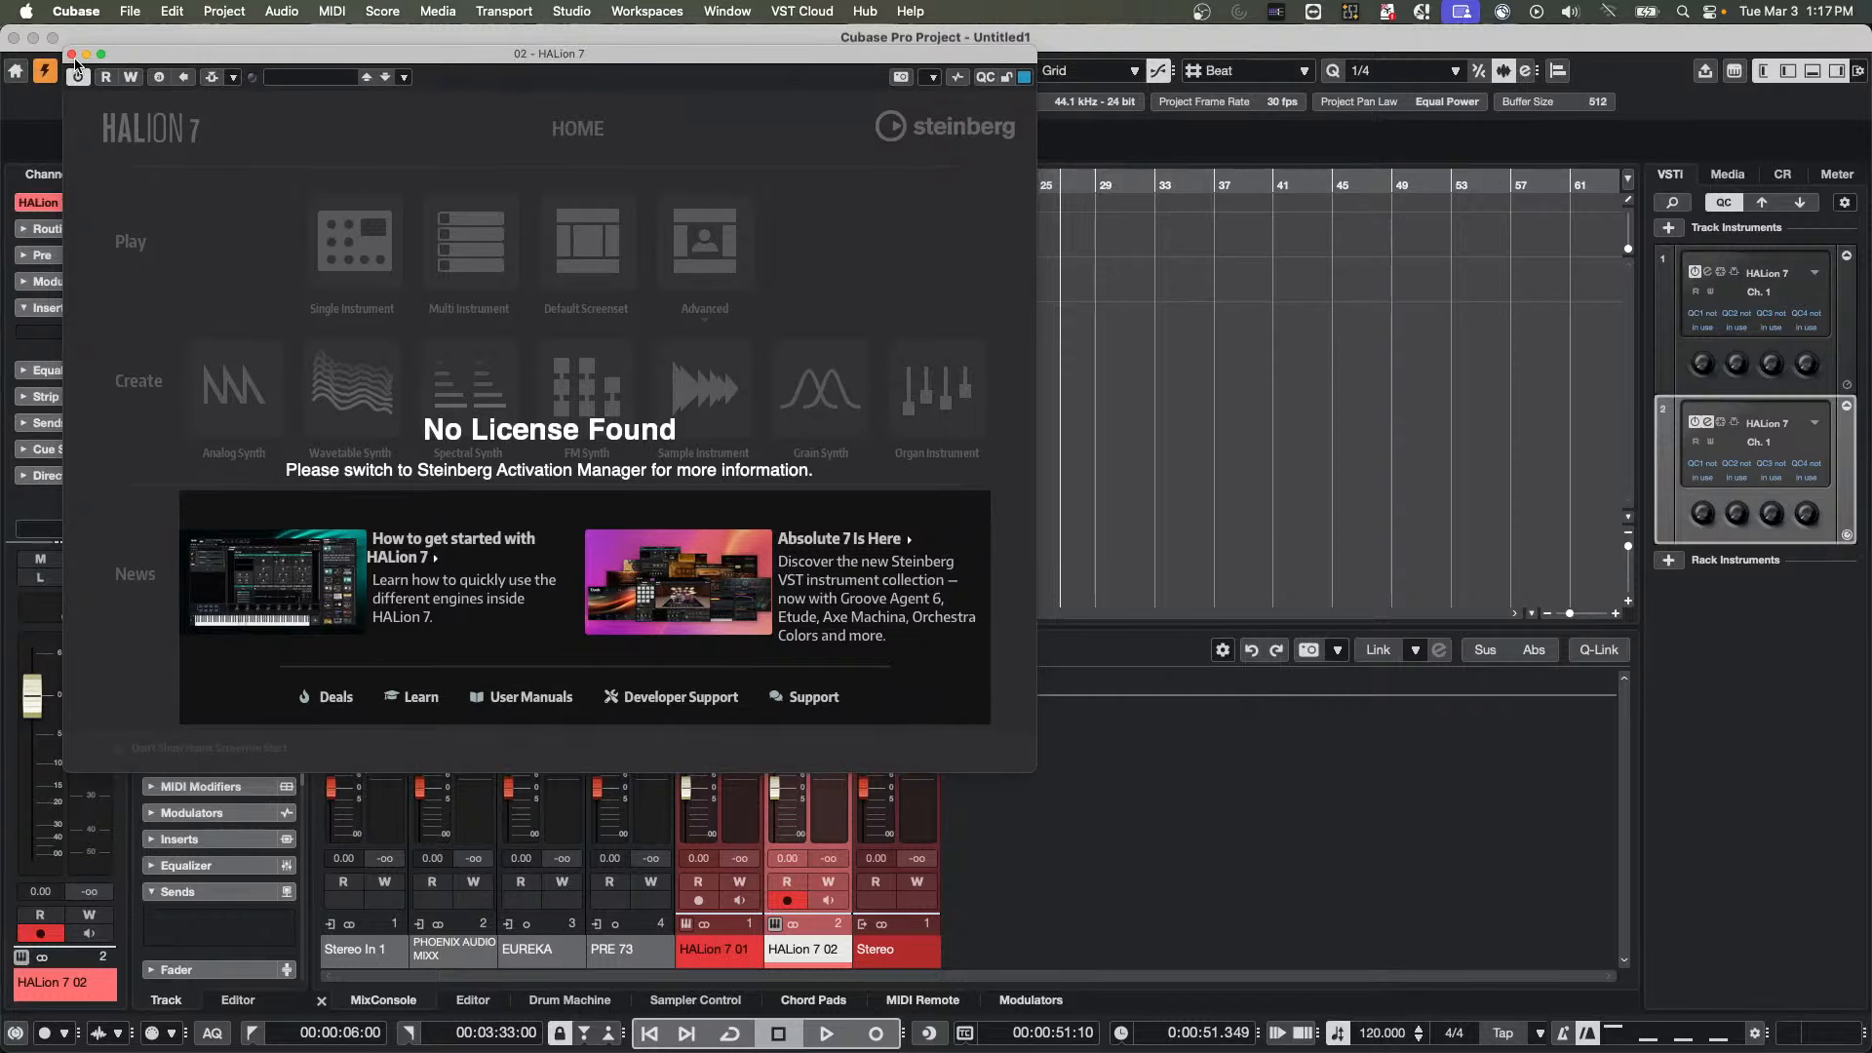
left_click(71, 54)
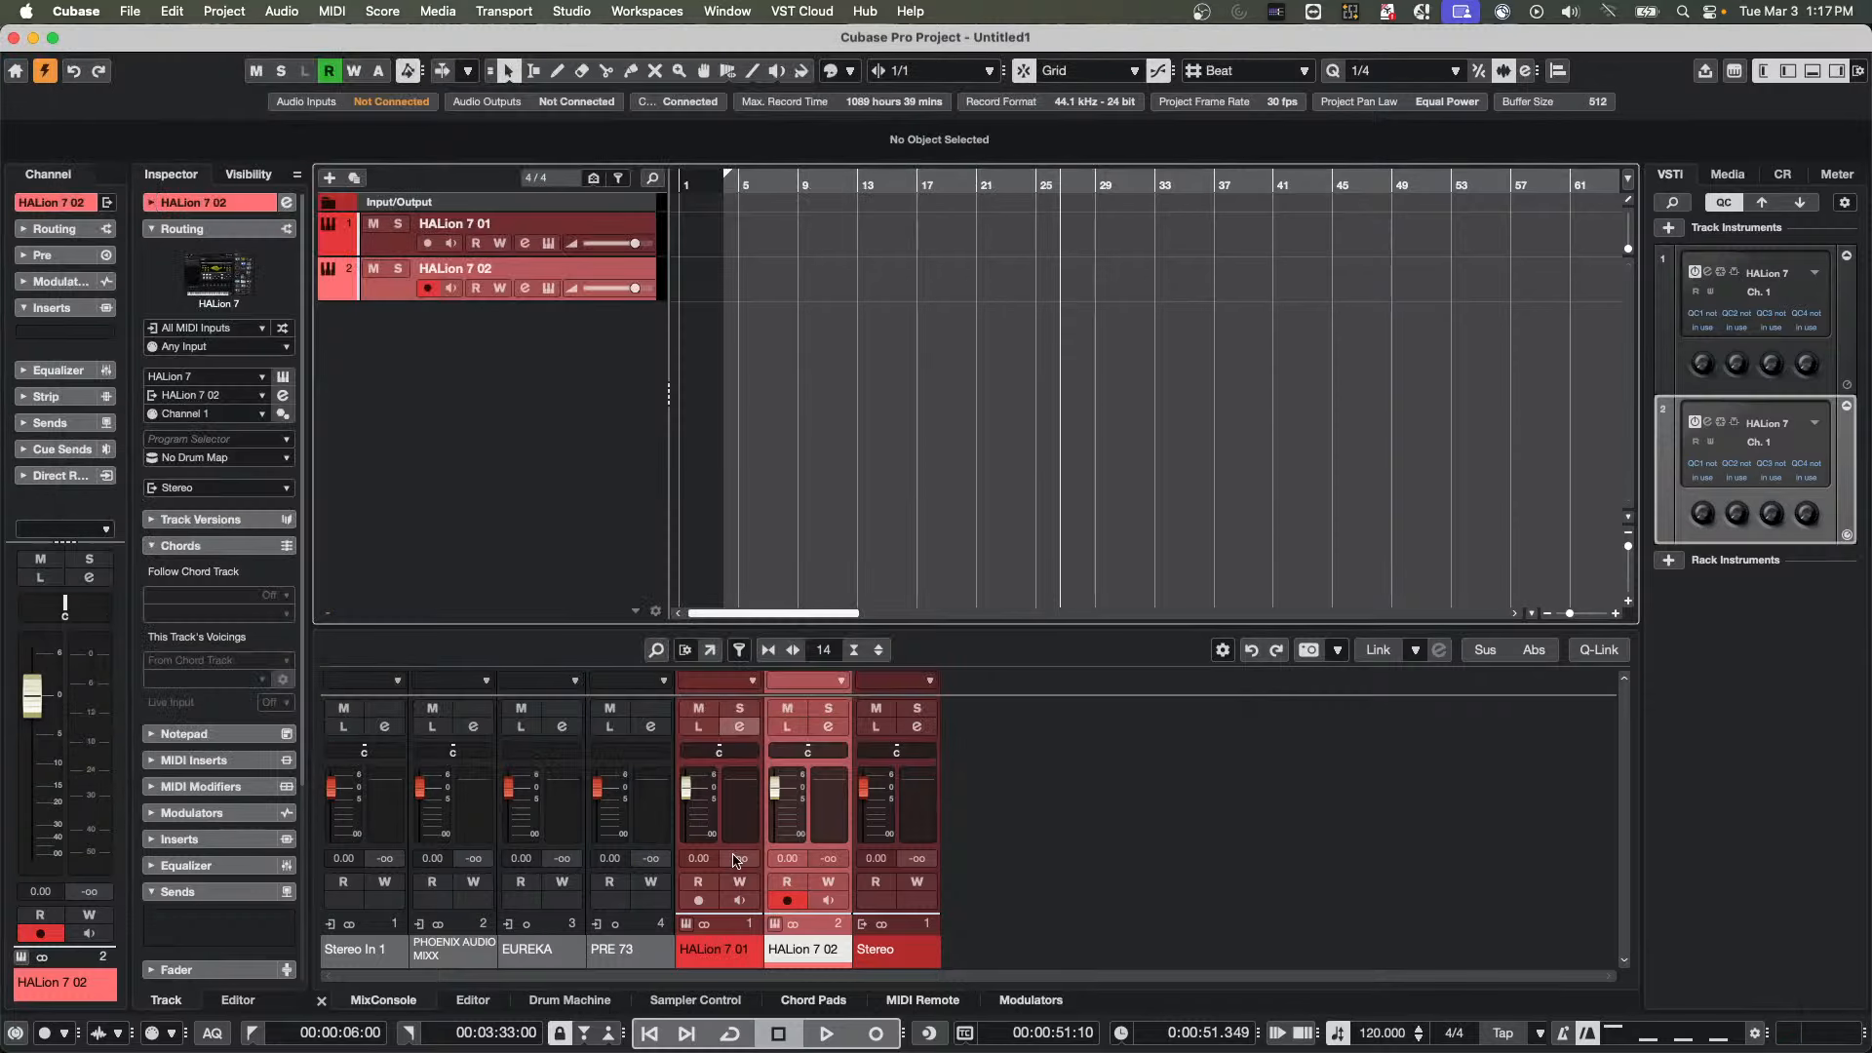
Switch to Steinberg Activation Manager and refresh the product licences
key("super+Tab")
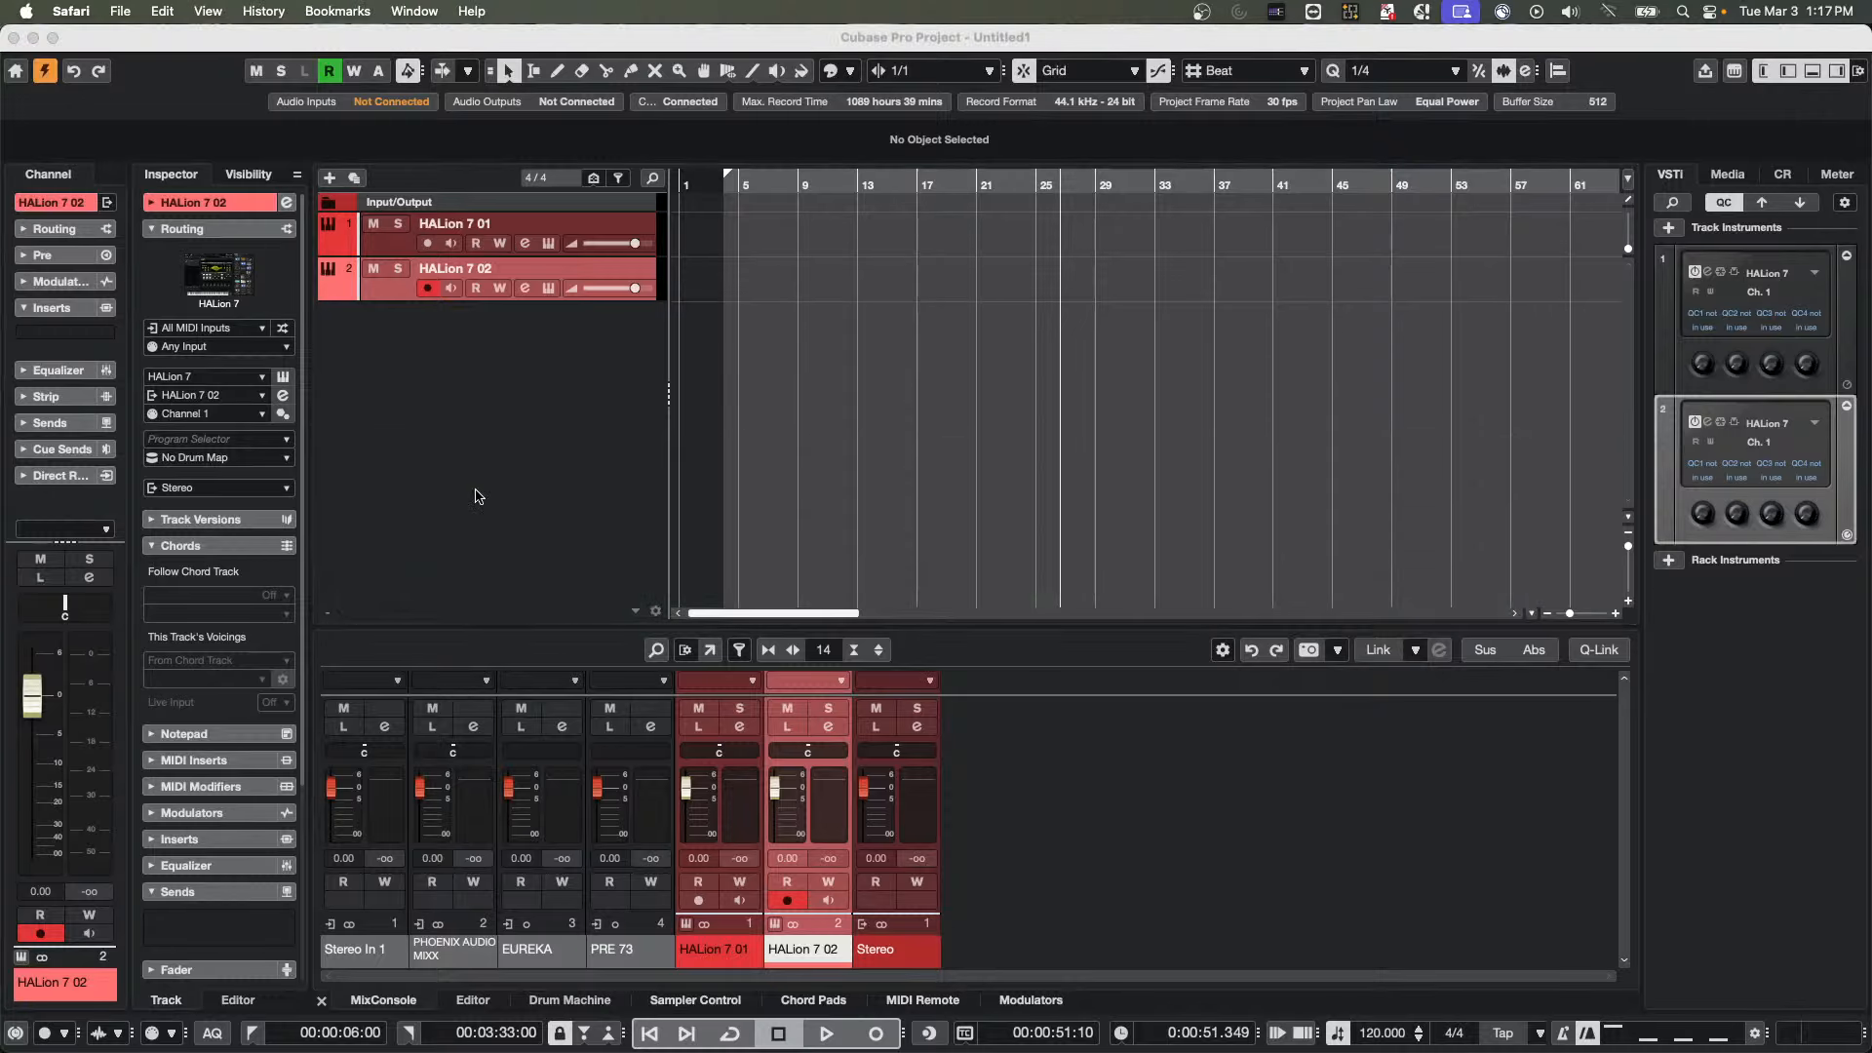
key("super+Tab")
key("super+Tab")
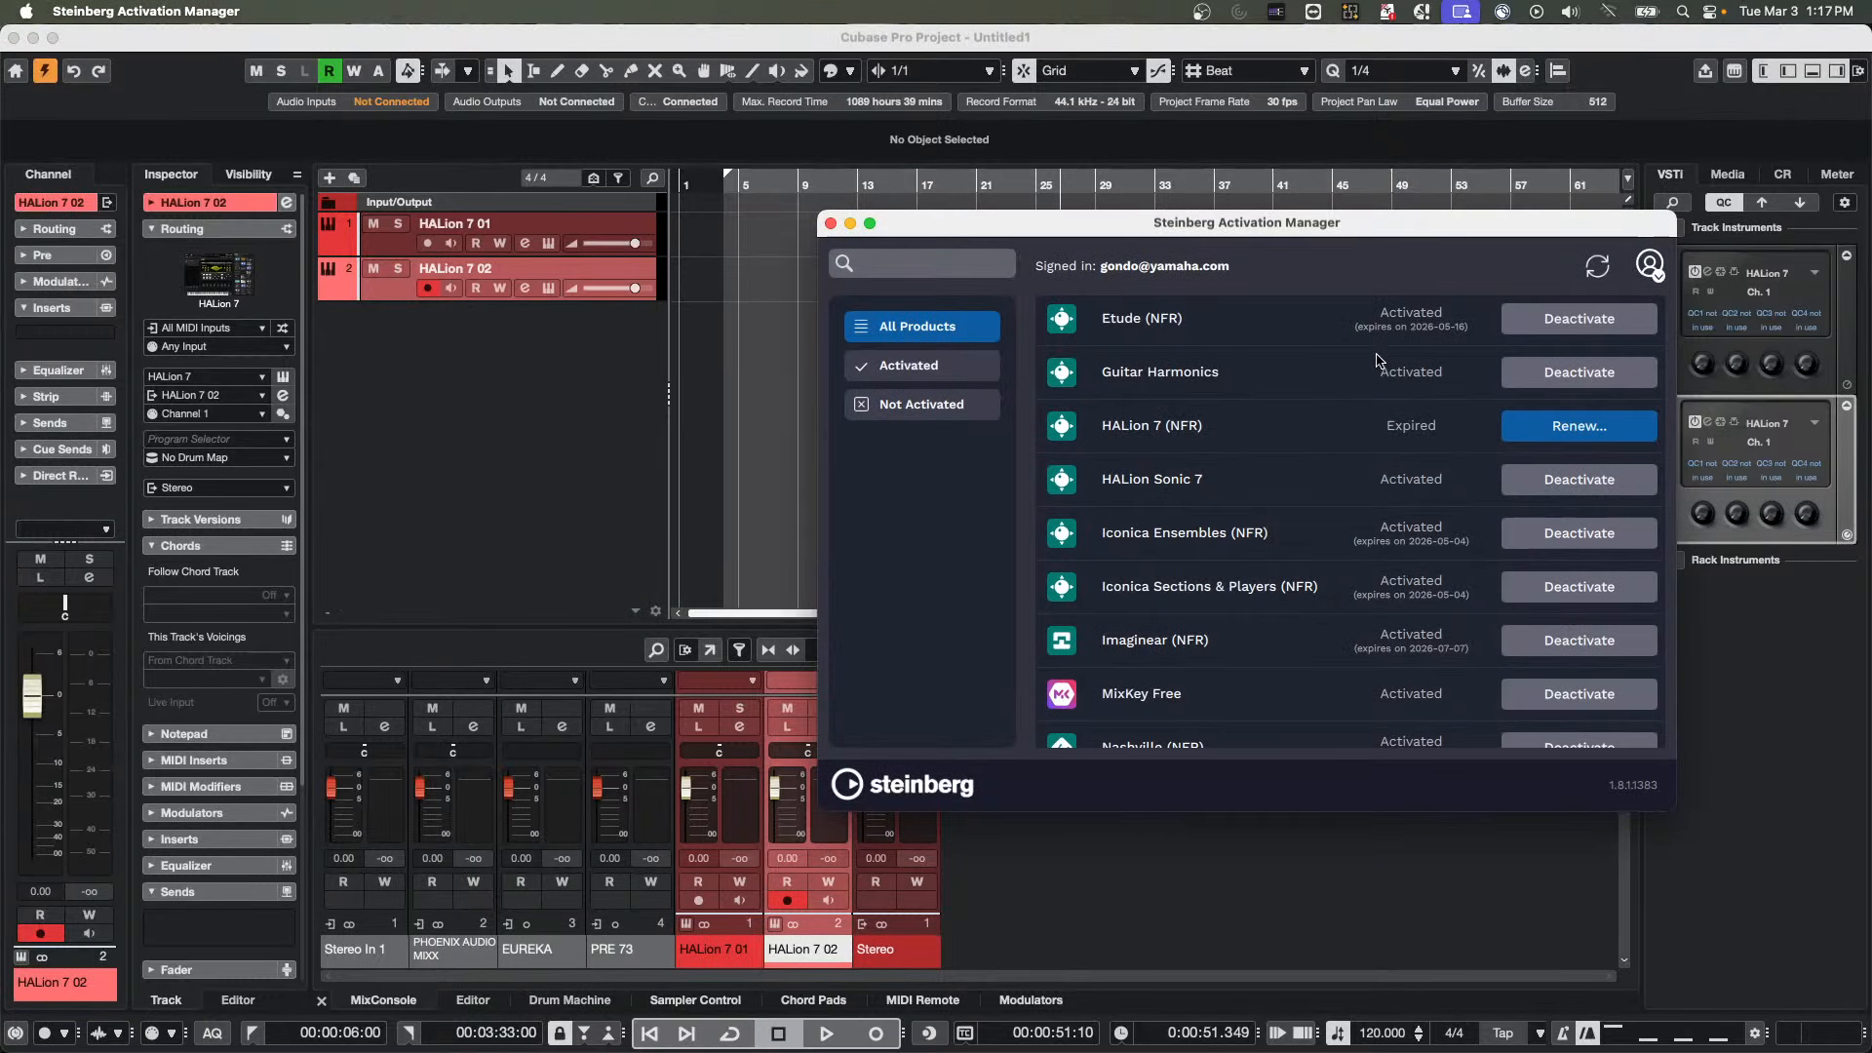
left_click(1589, 277)
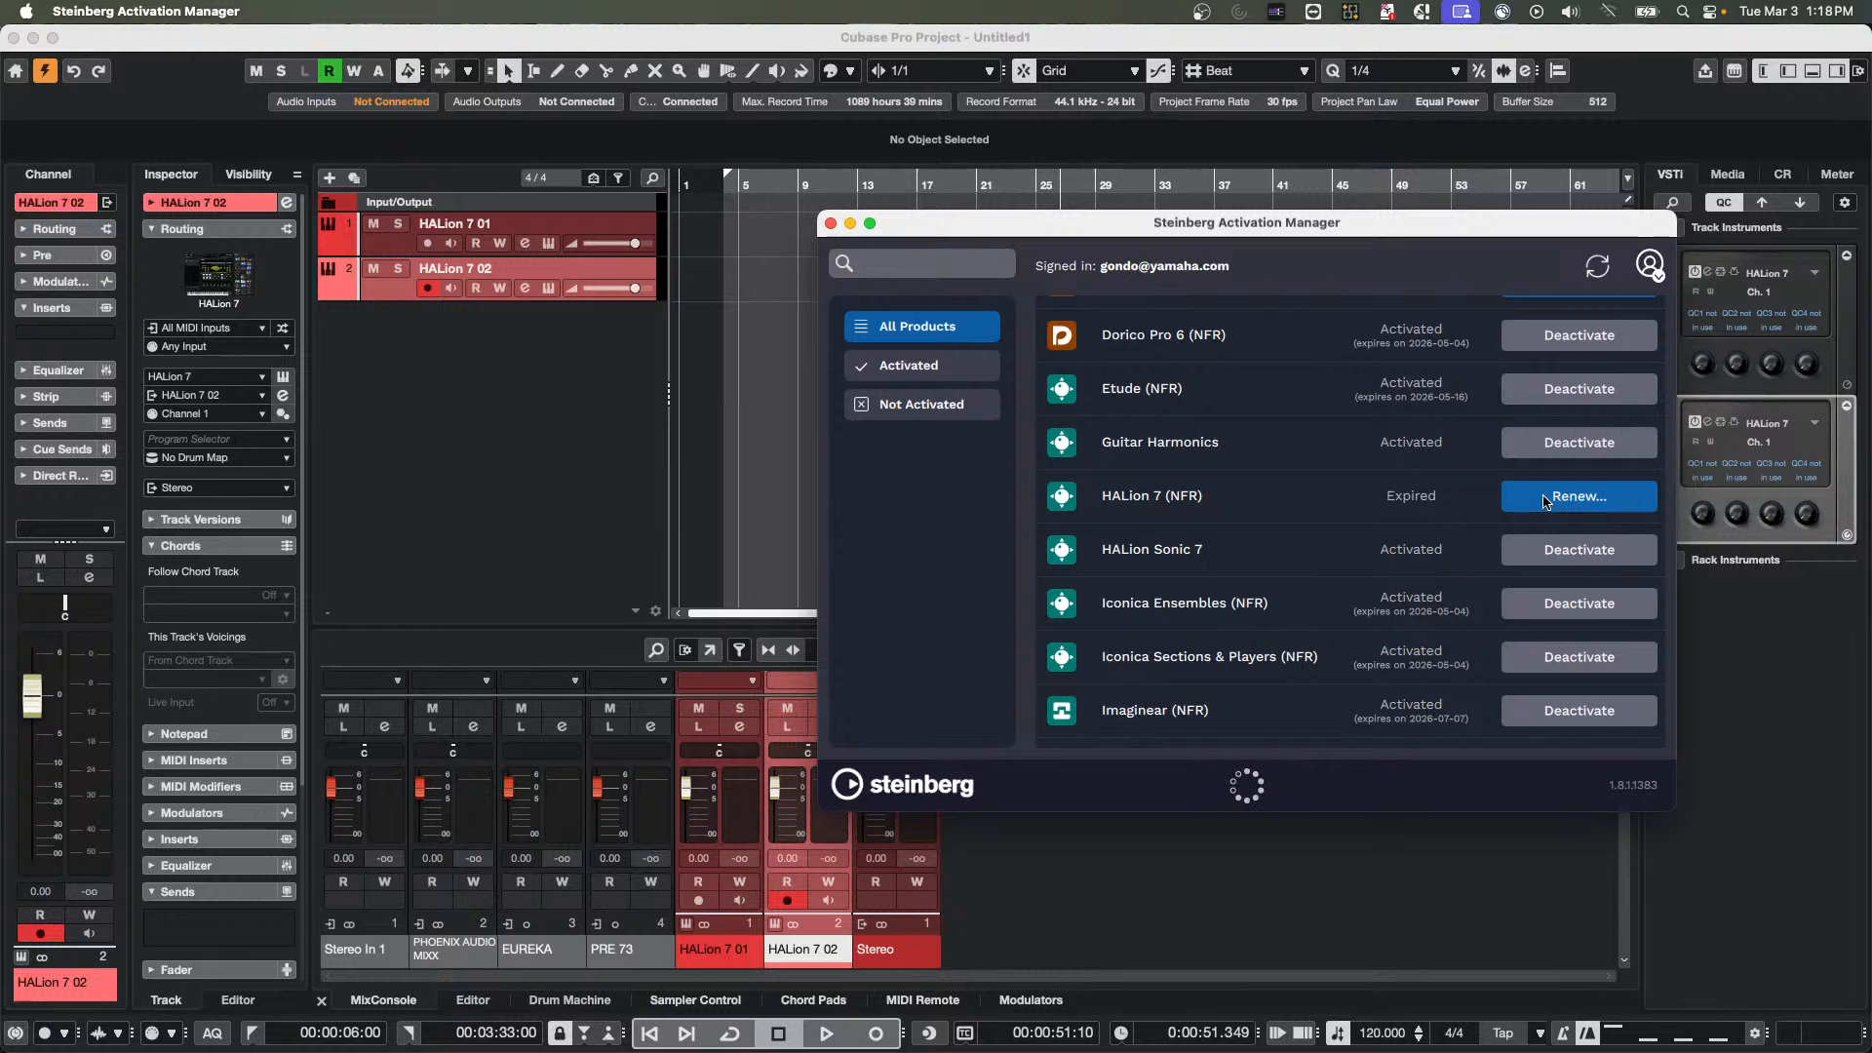
Reopen the HALion 7 (NFR) renewal page and check the HALion 7 entry in the NFR product list
left_click(1601, 504)
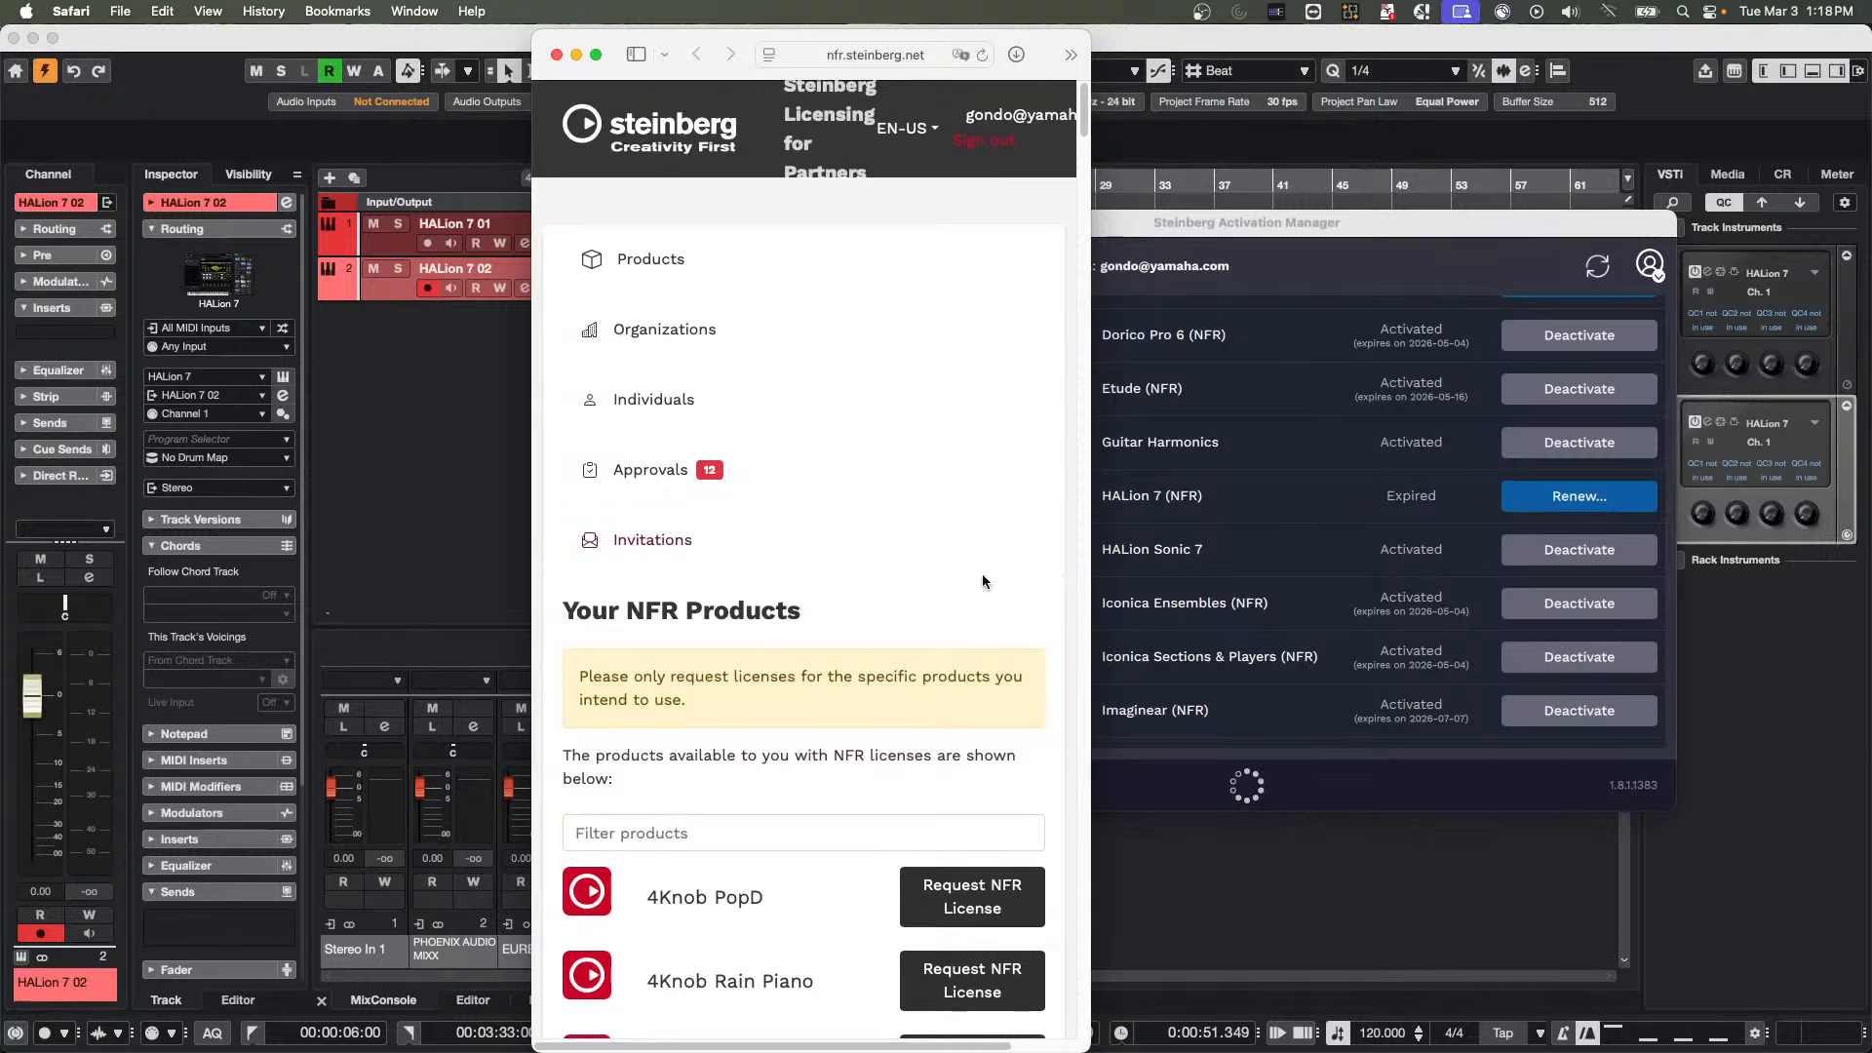
scroll(981, 574, "down", 20)
scroll(943, 588, "down", 20)
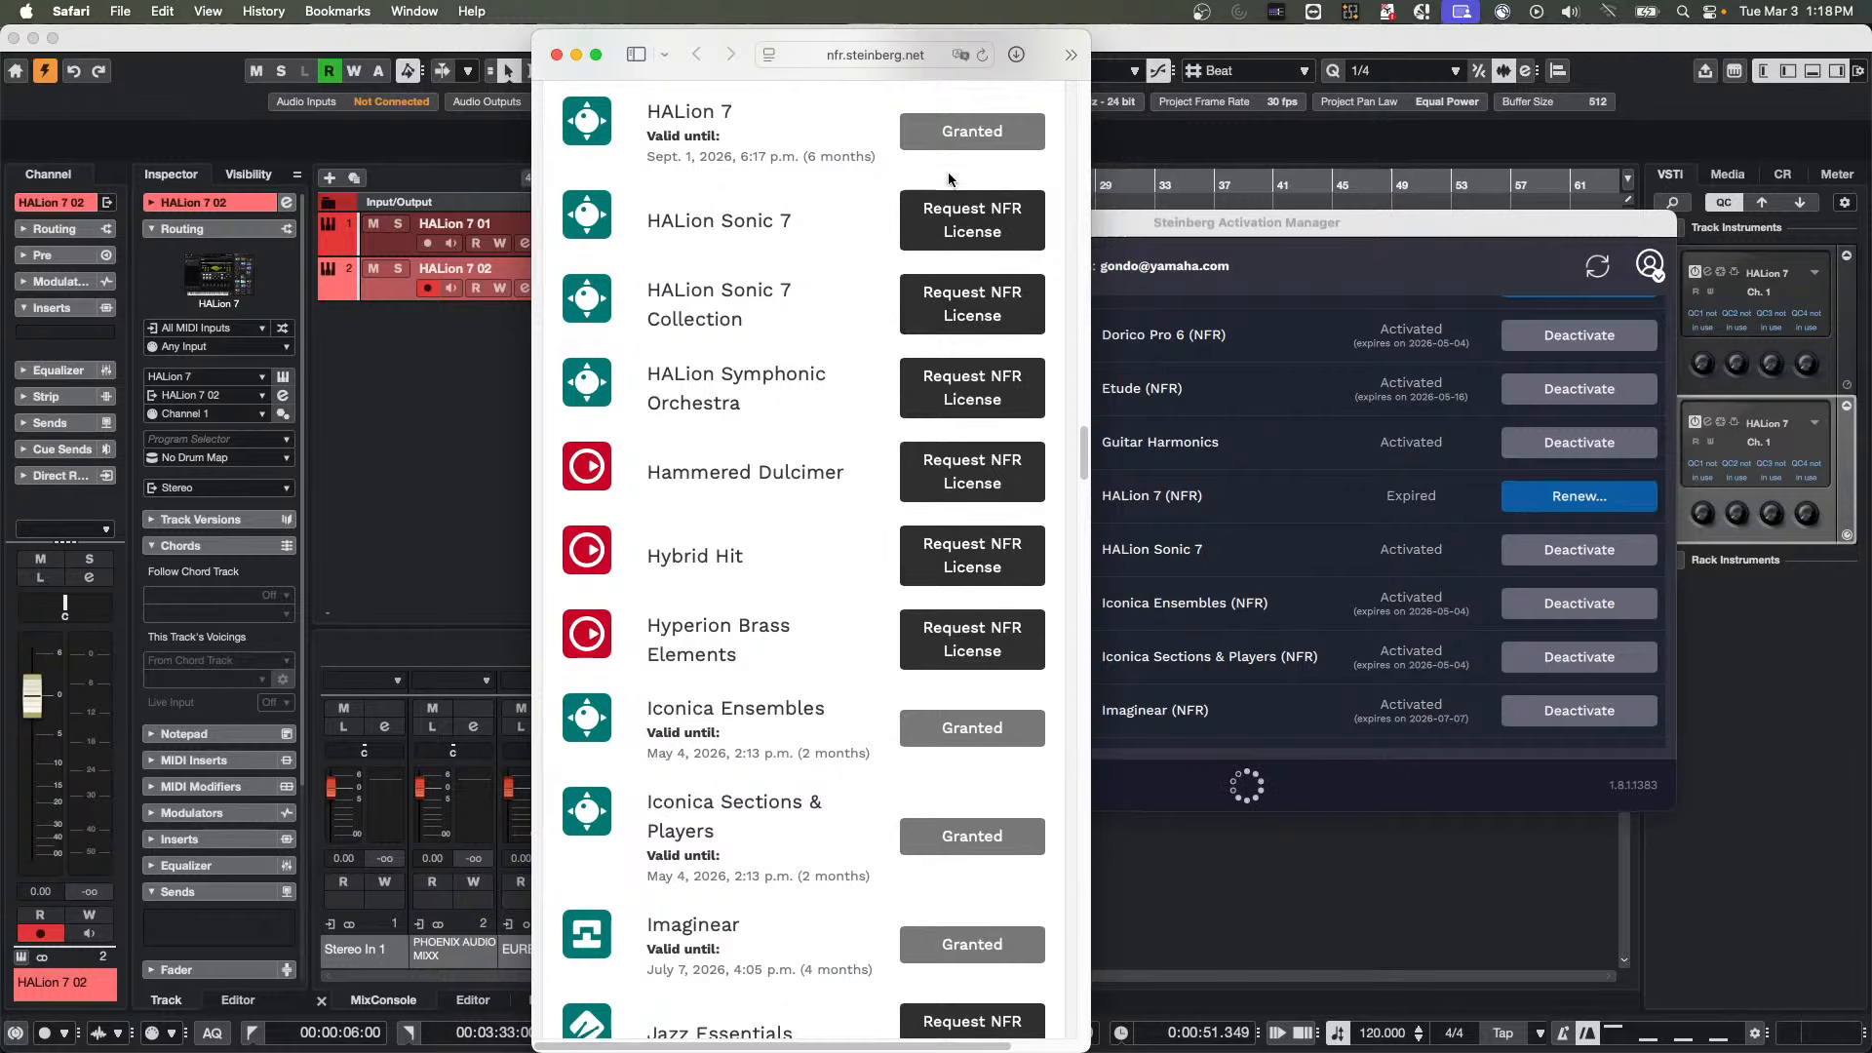
Switch to Steinberg Activation Manager and check the HALion 7 (NFR) entry in the product list
left_click(476, 439)
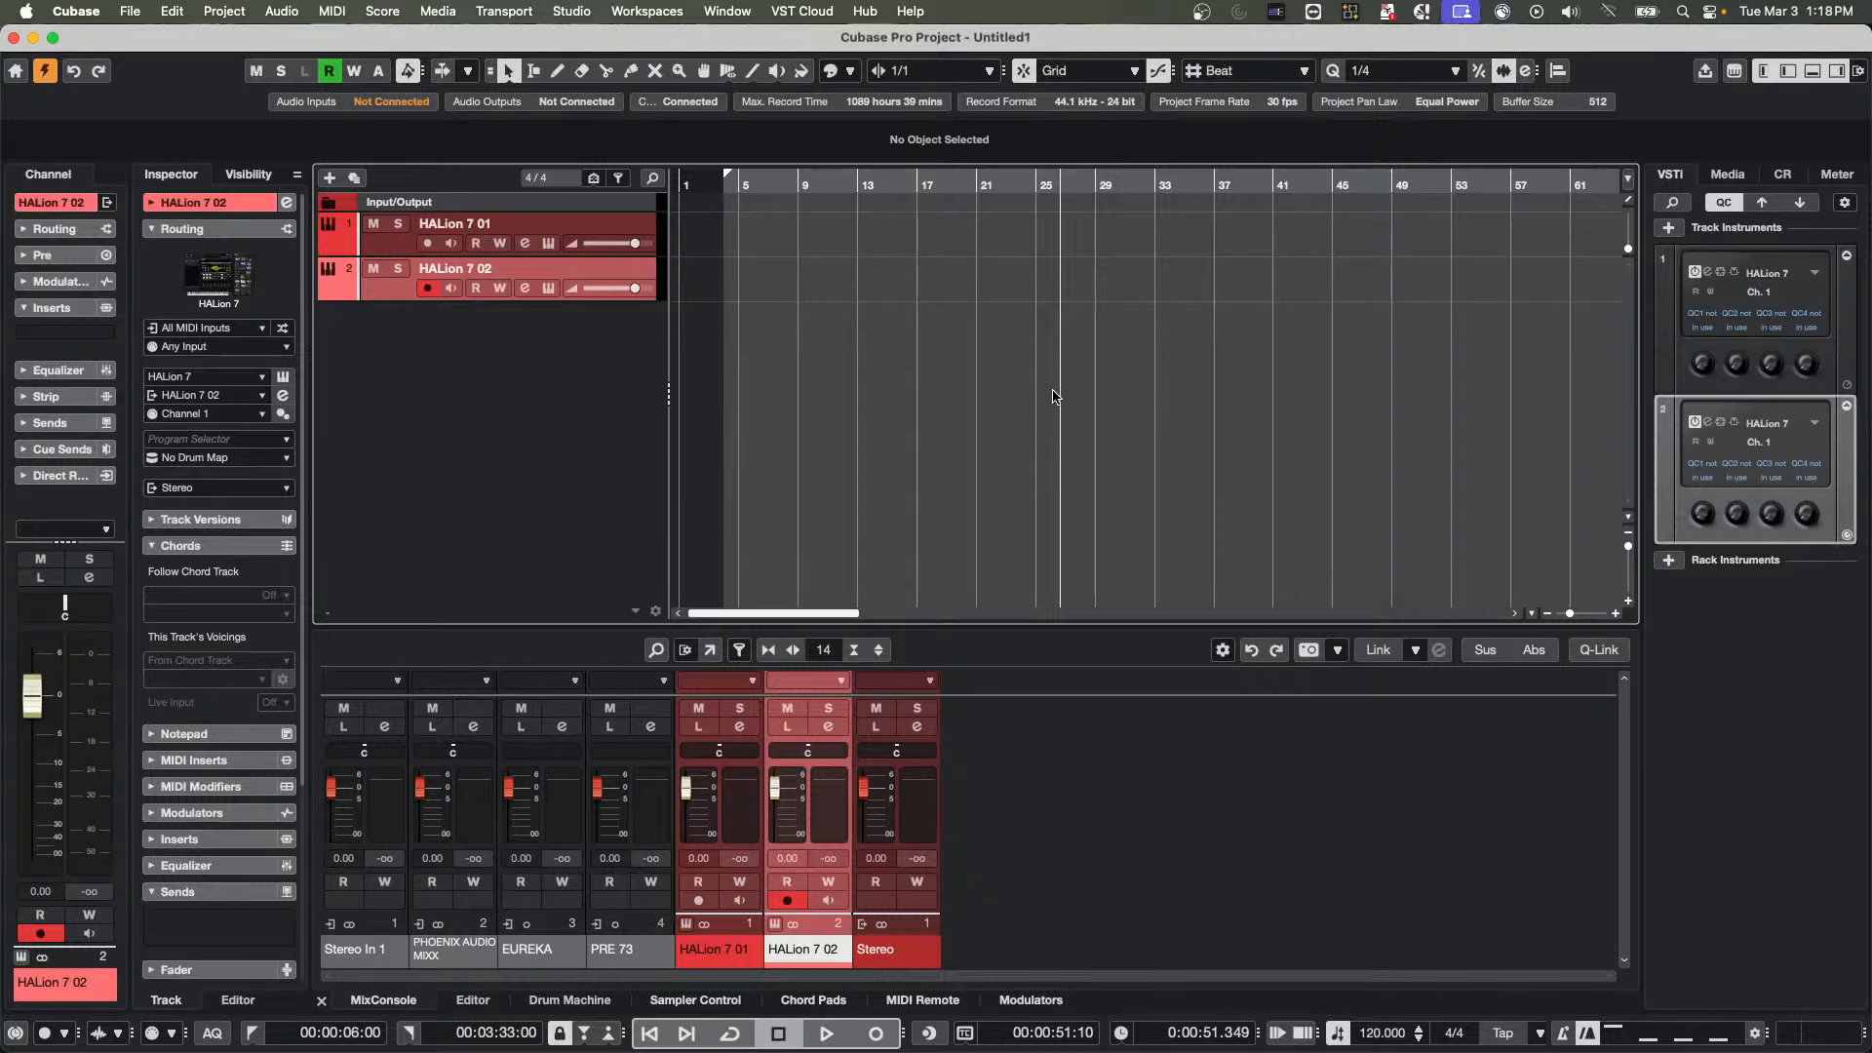
key("super+Tab")
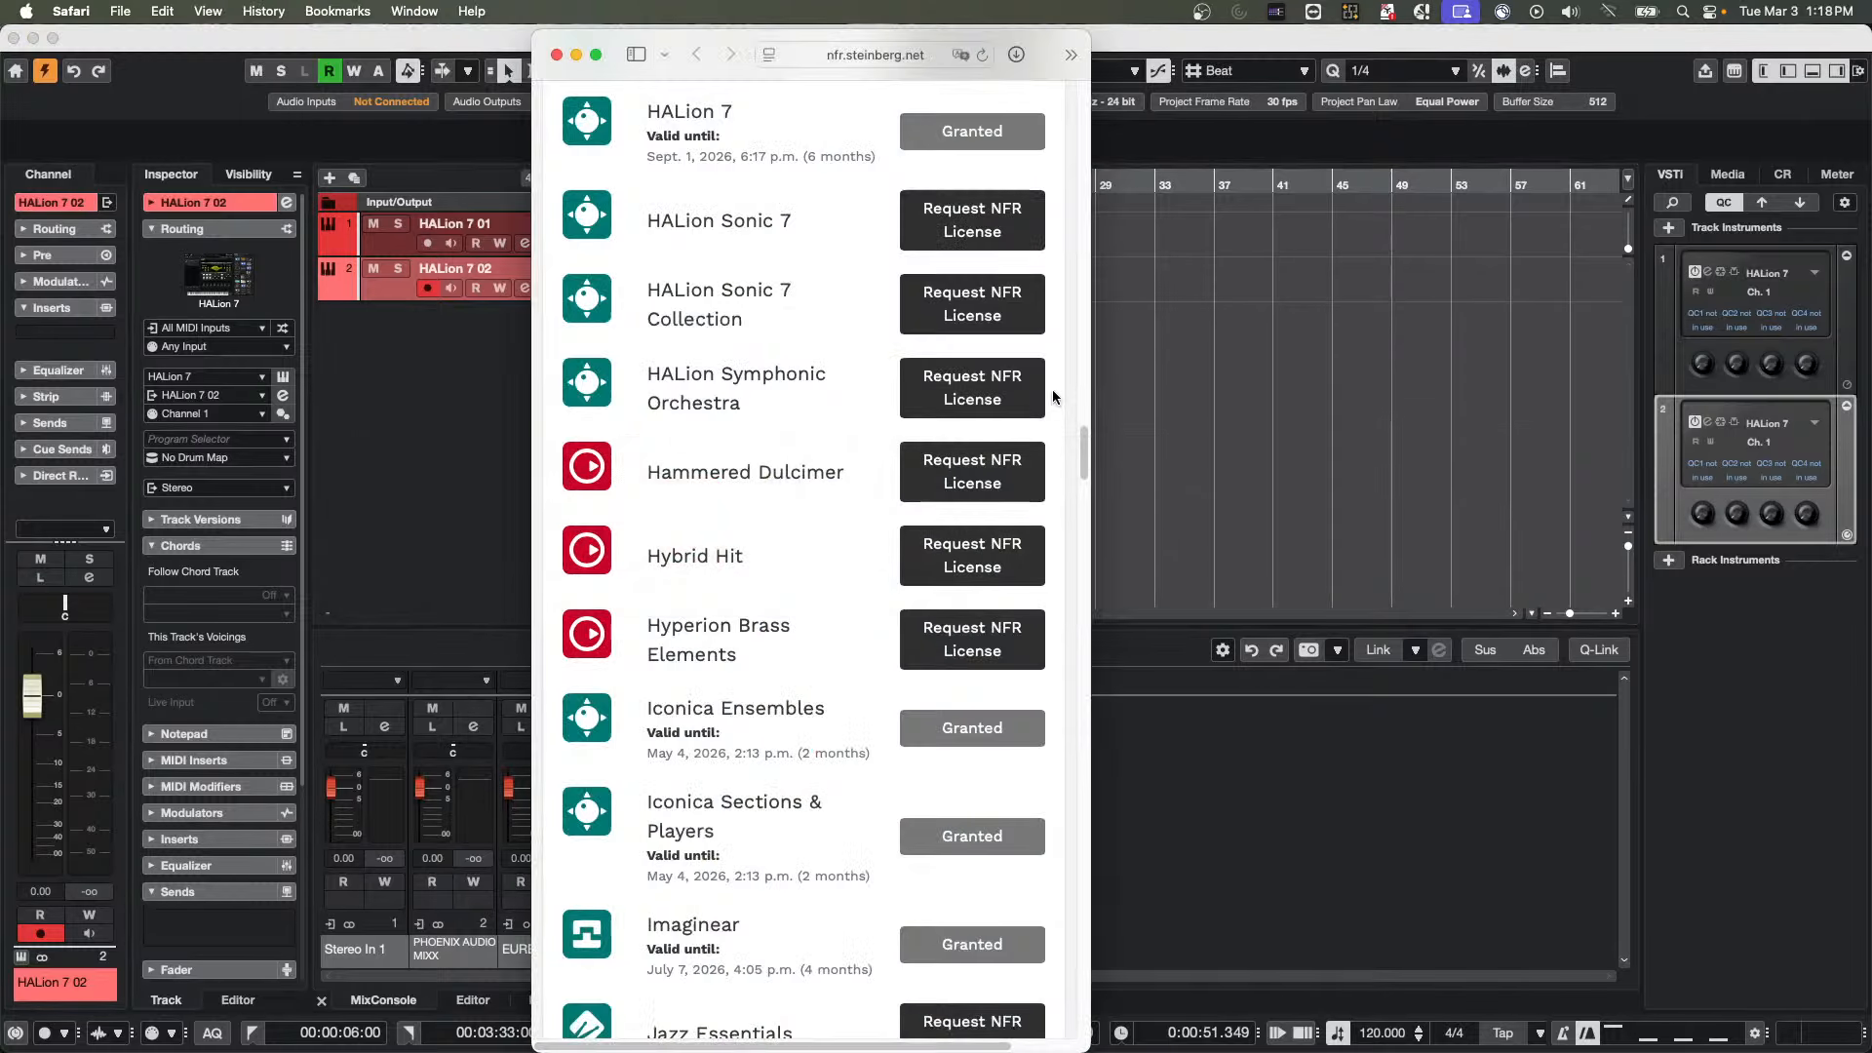
key("super+Tab")
key("super+Tab")
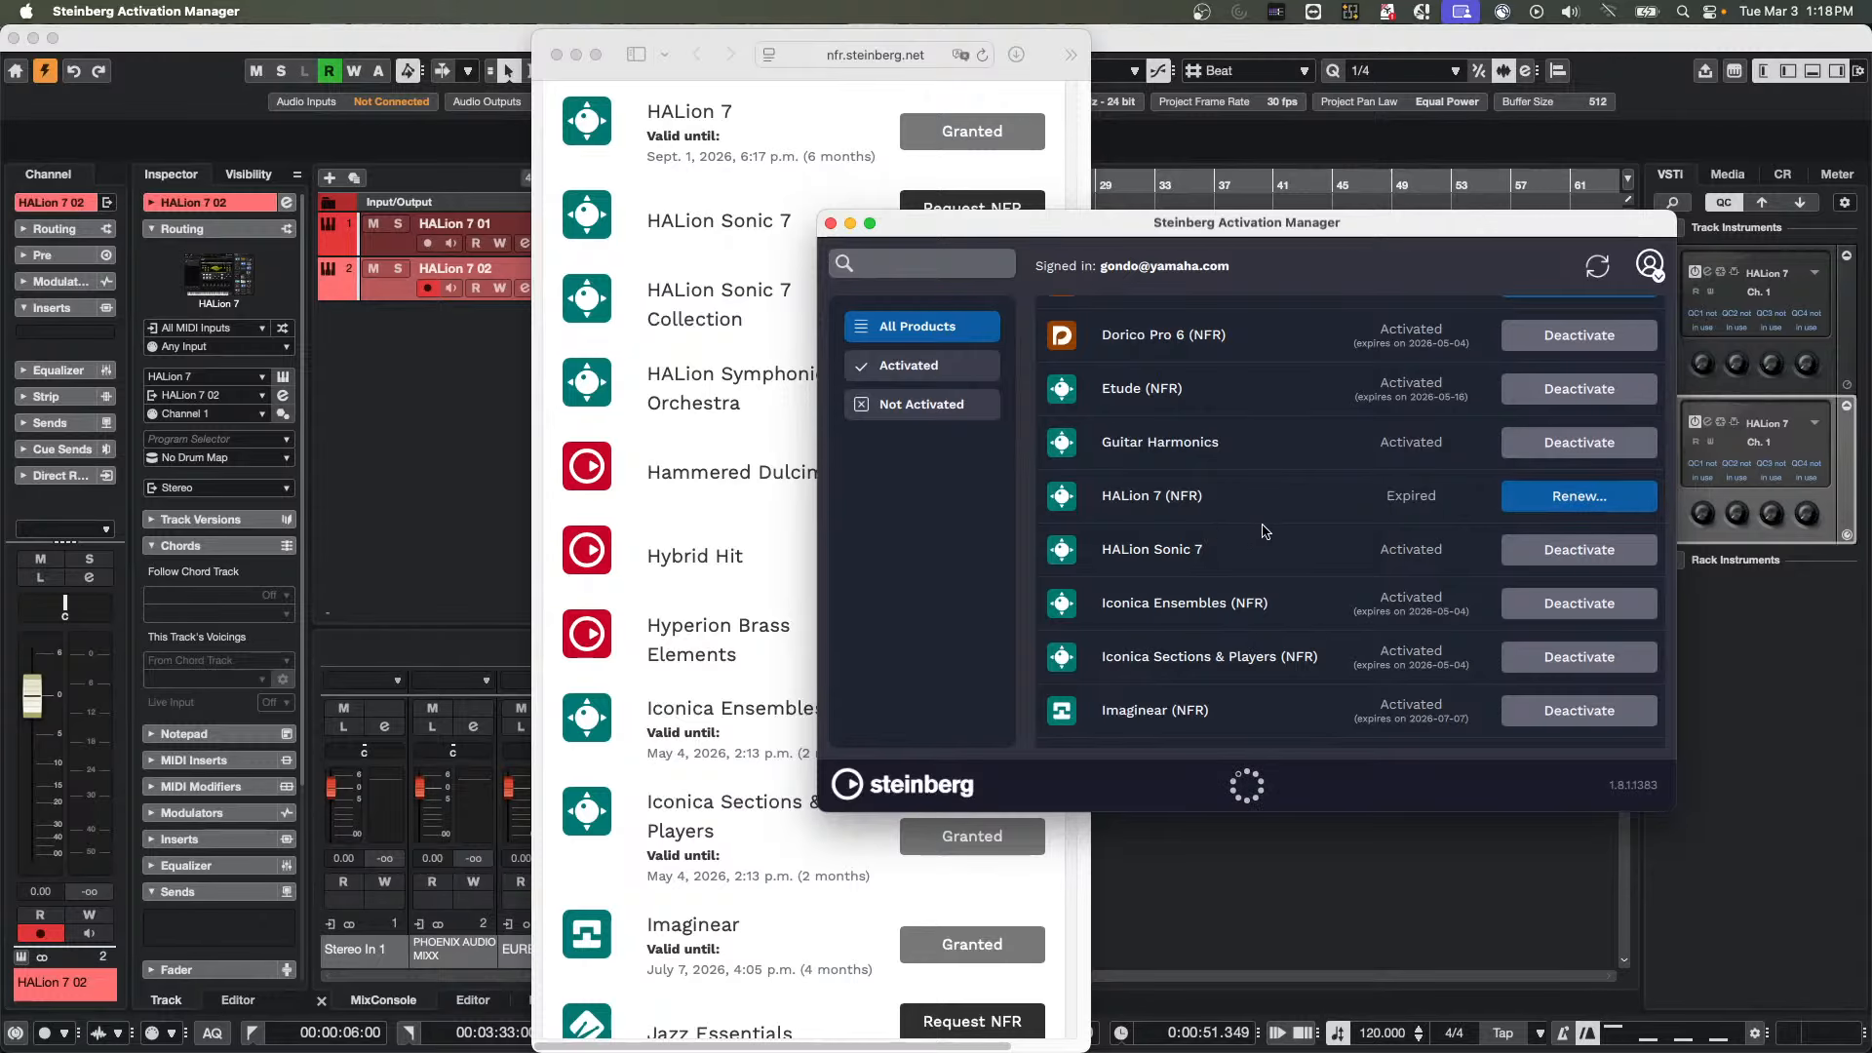
scroll(1265, 531, "up", 10)
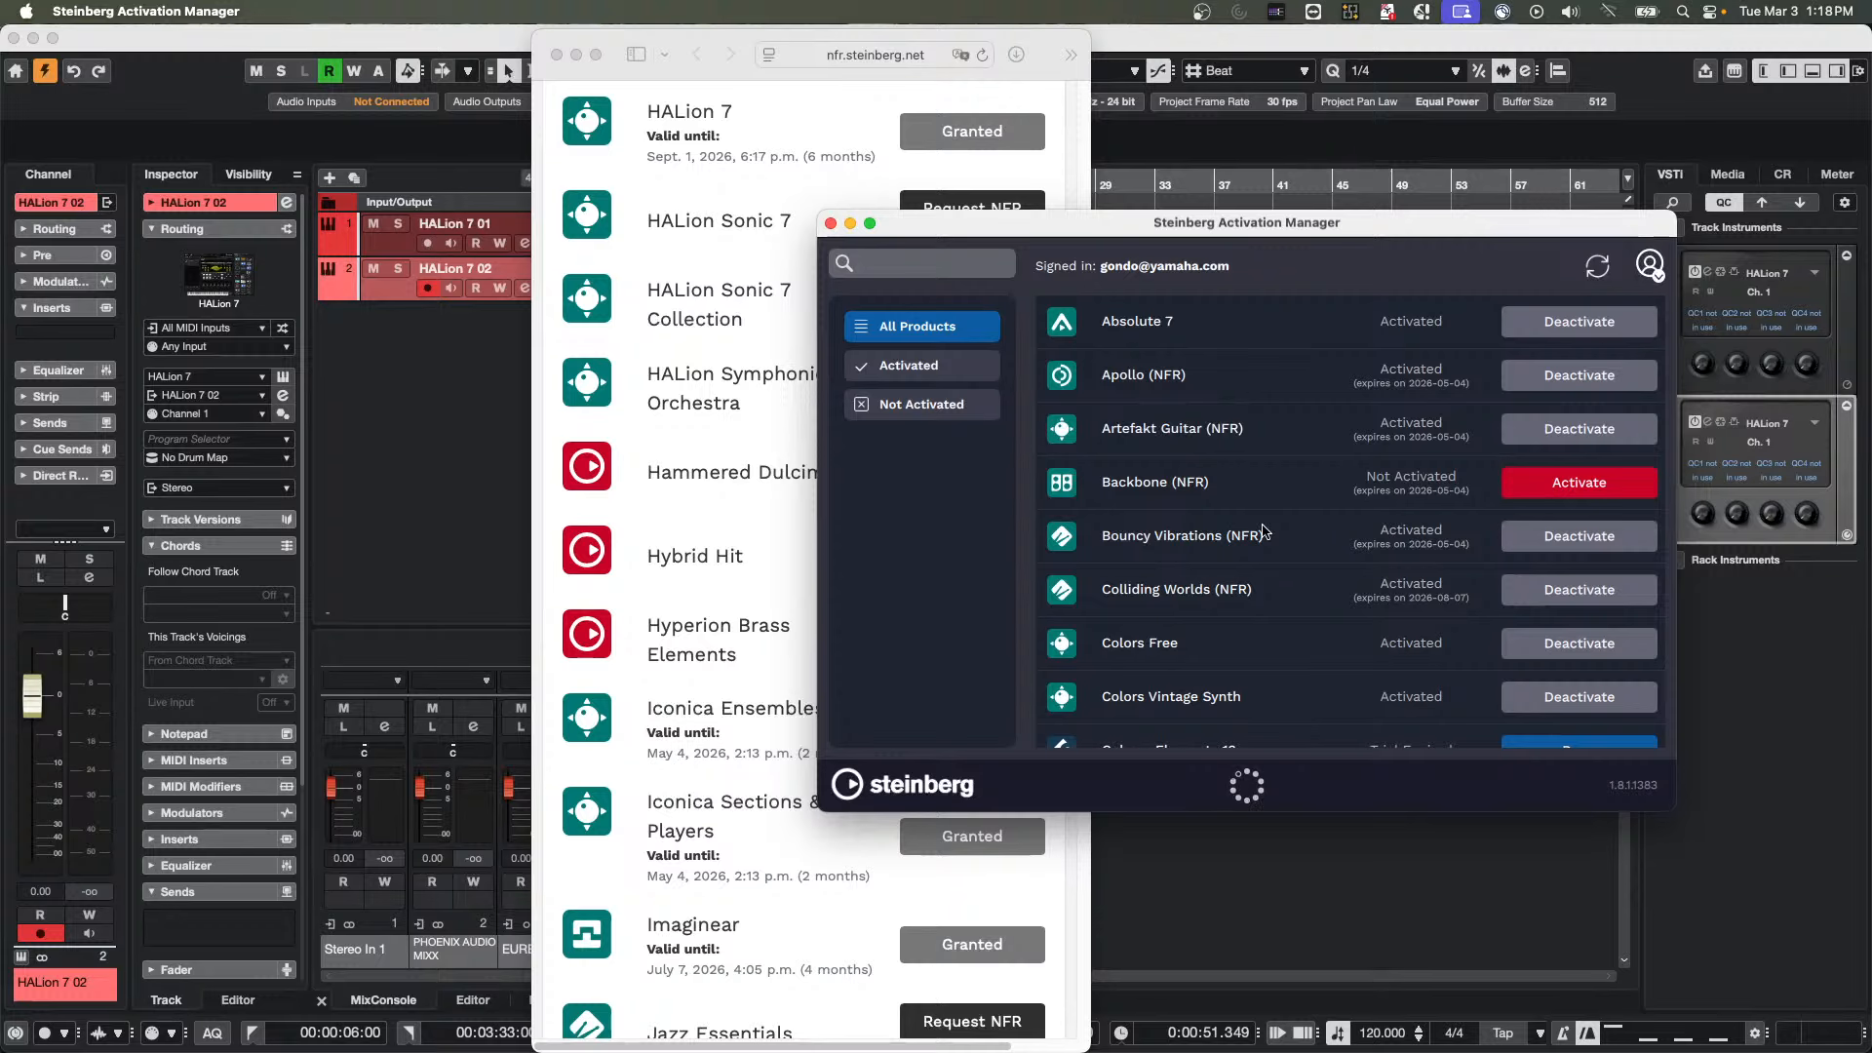
scroll(1264, 530, "down", 10)
scroll(1297, 526, "up", 5)
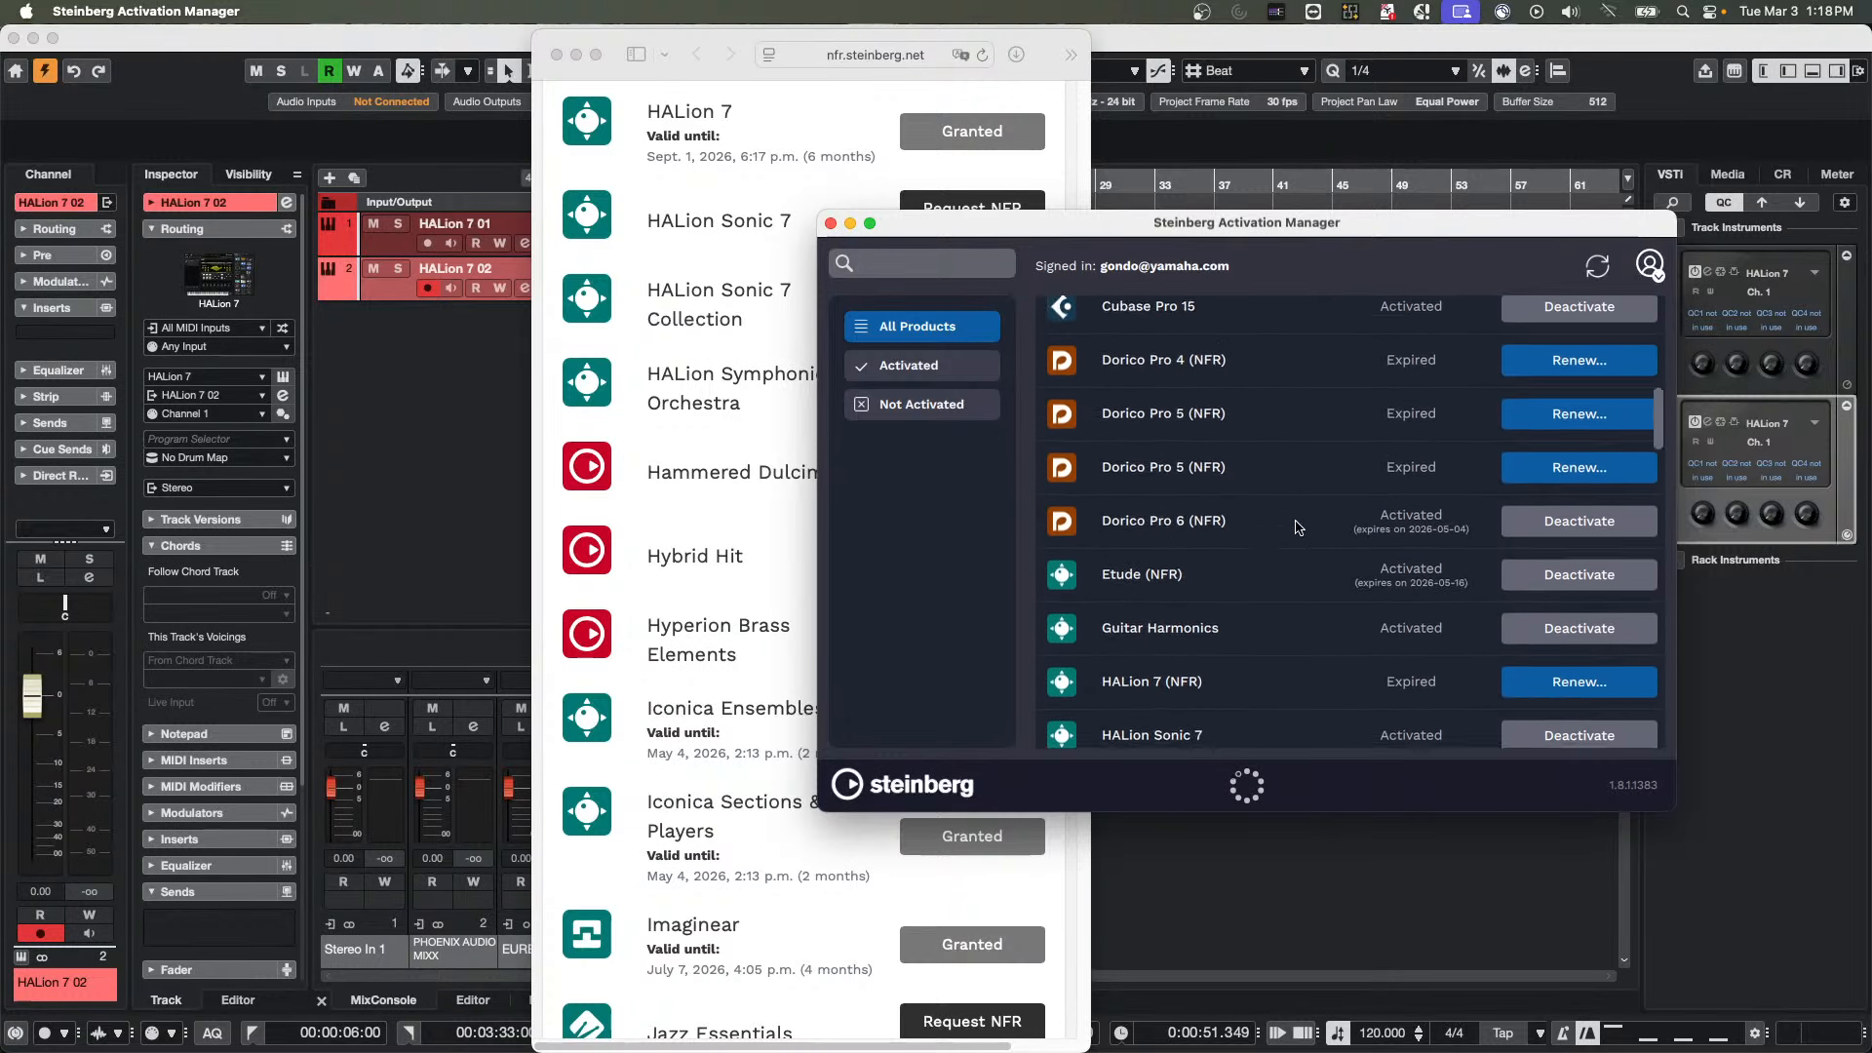
scroll(1345, 532, "up", 2)
scroll(1385, 546, "down", 3)
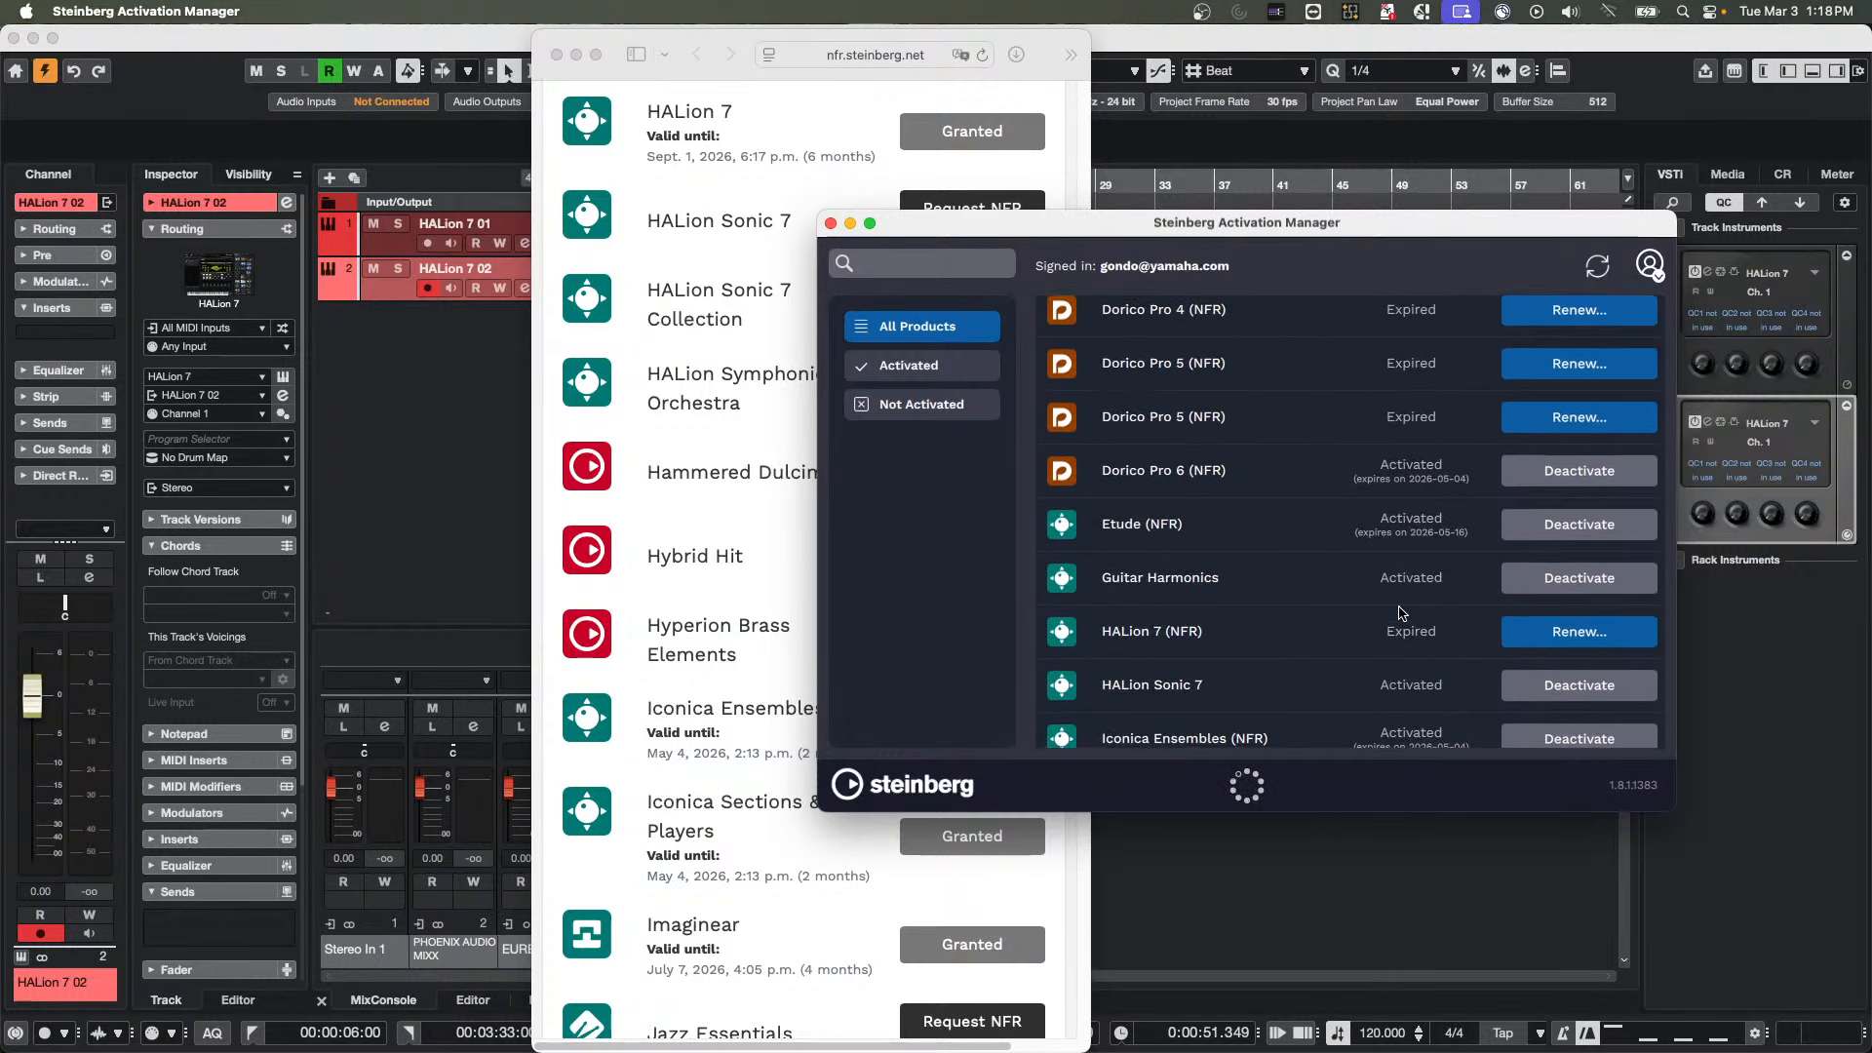
Reopen the HALion 7 (NFR) renewal page, then refresh the product licences and dismiss the eLicenser error
left_click(1595, 633)
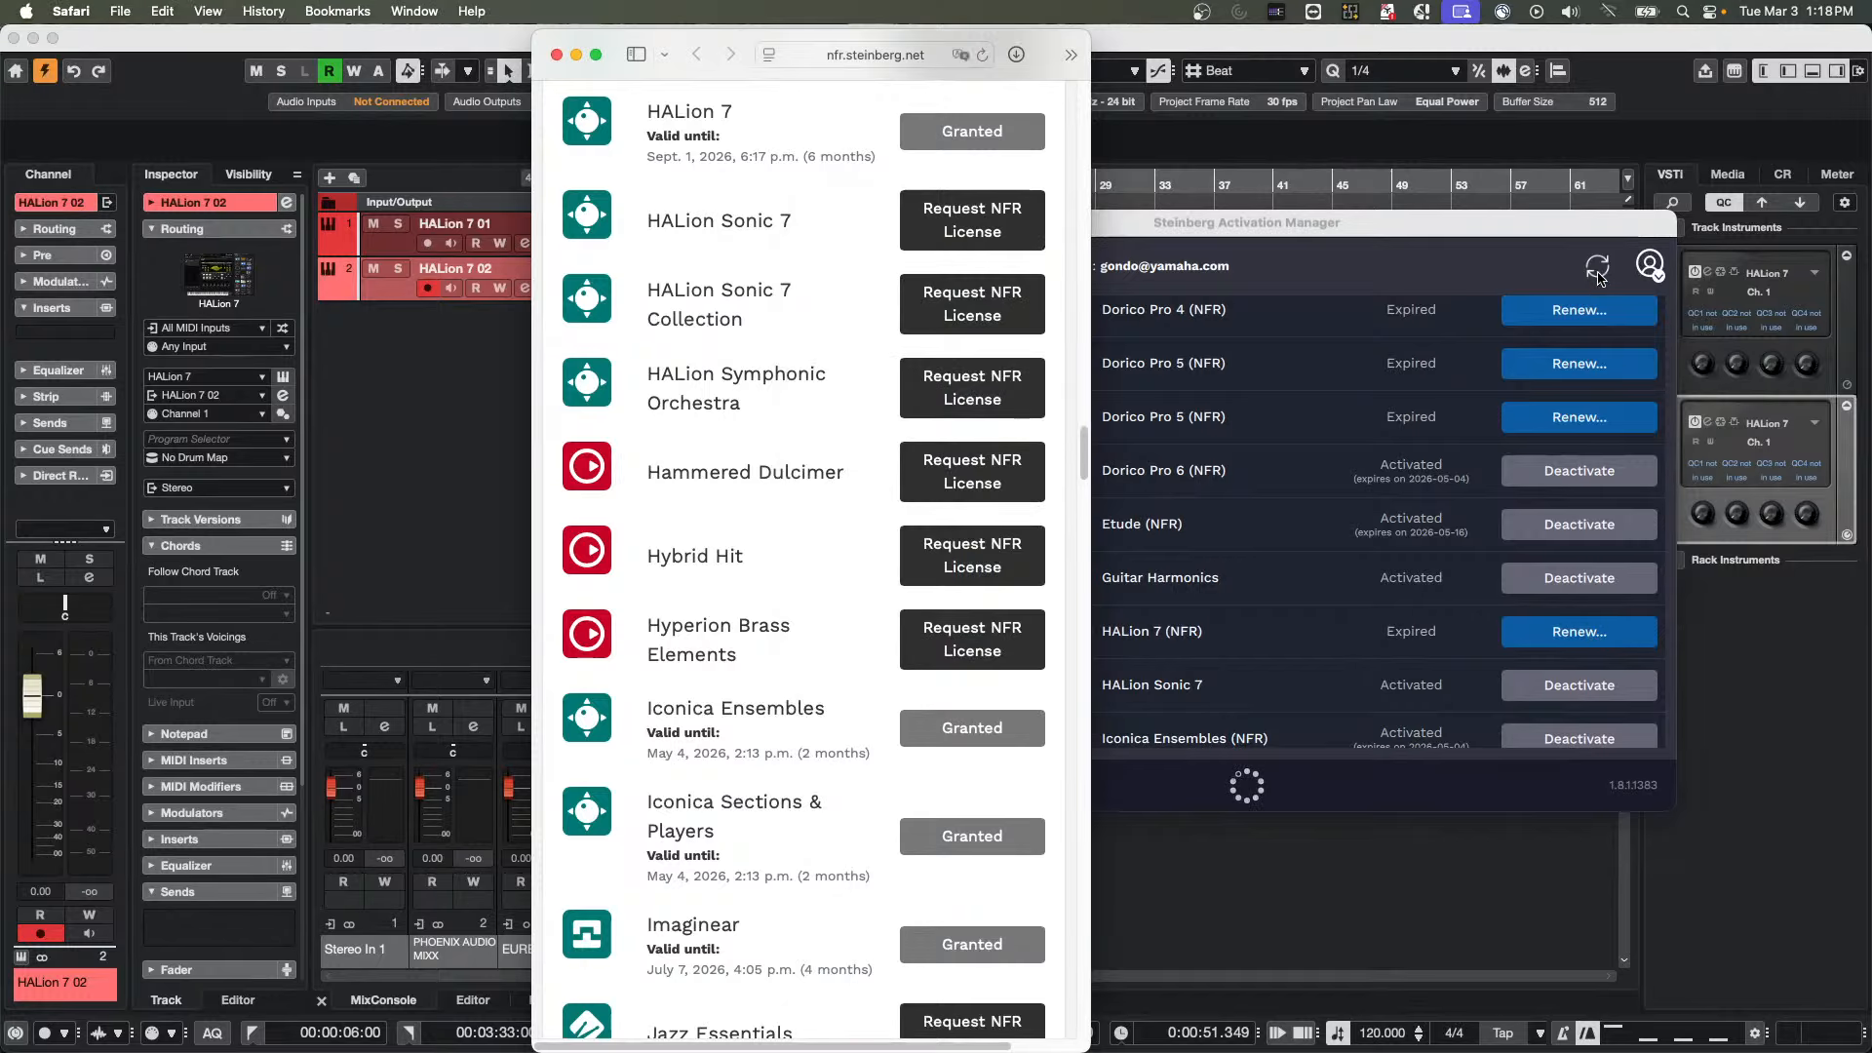
left_click(1599, 277)
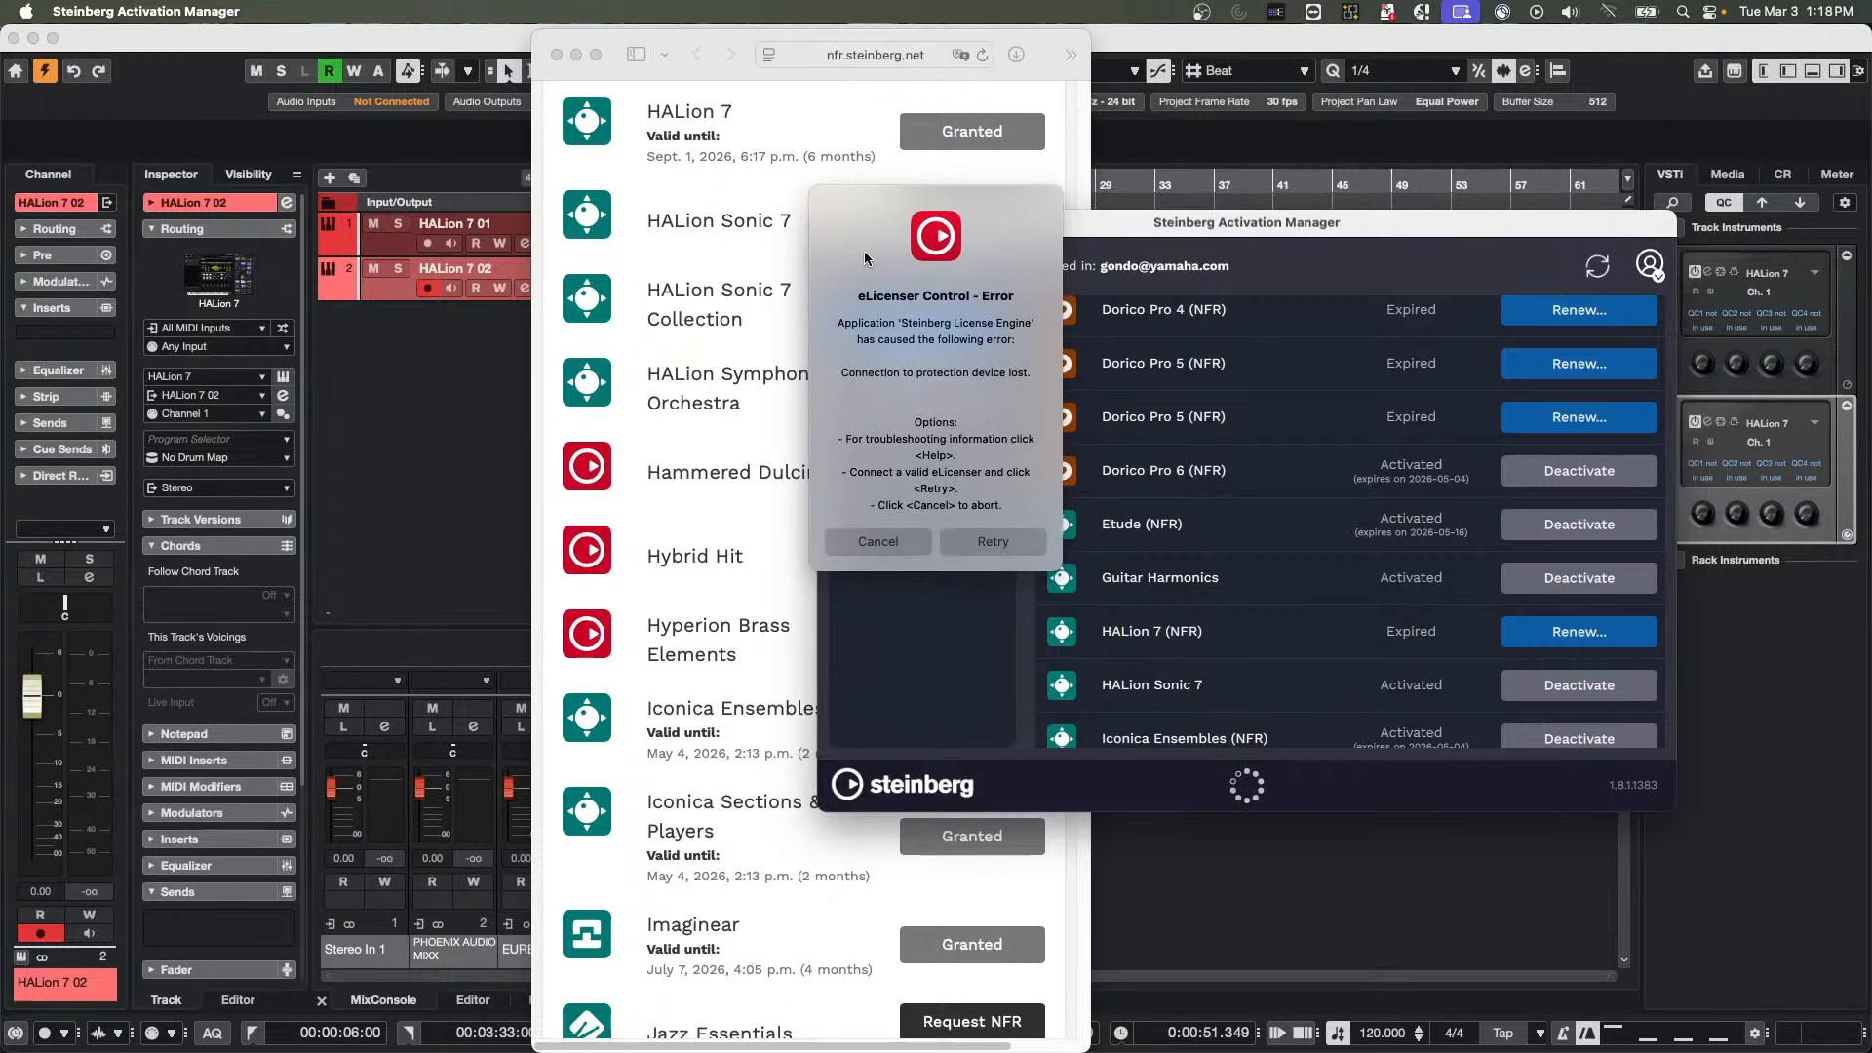
left_click(878, 538)
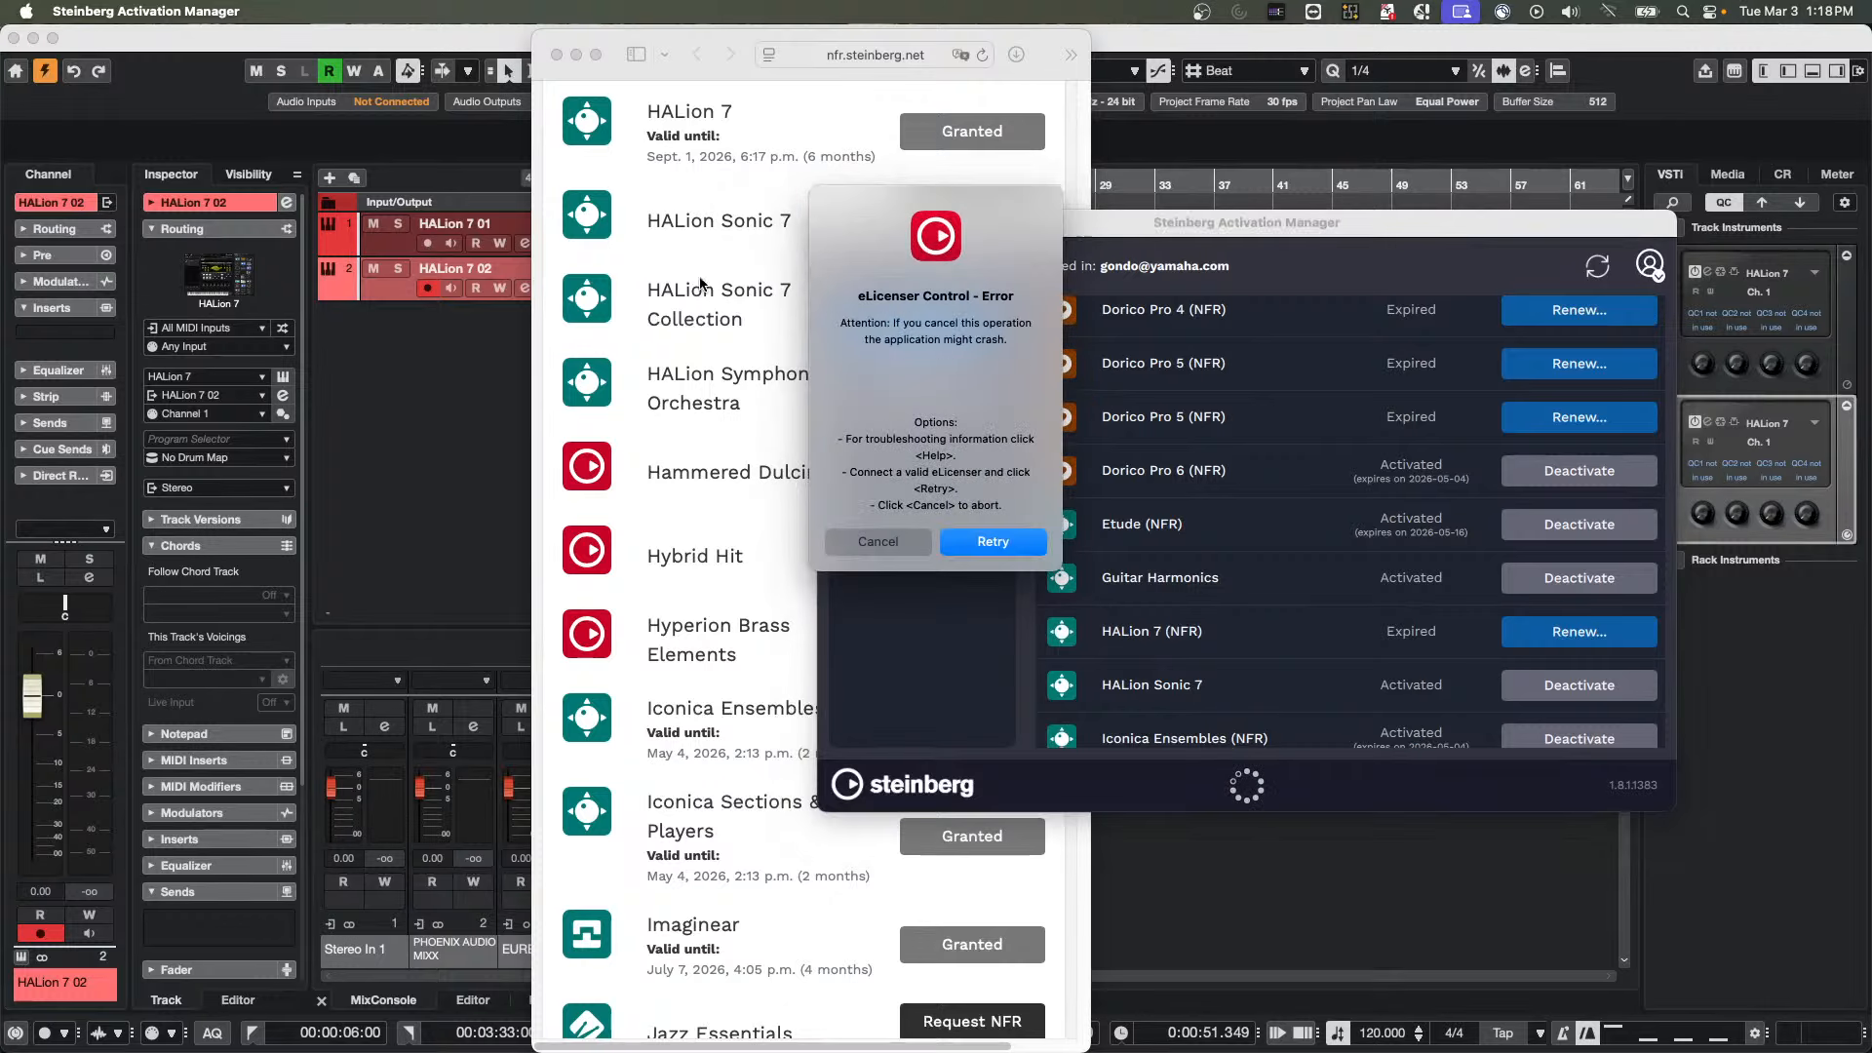
left_click(993, 542)
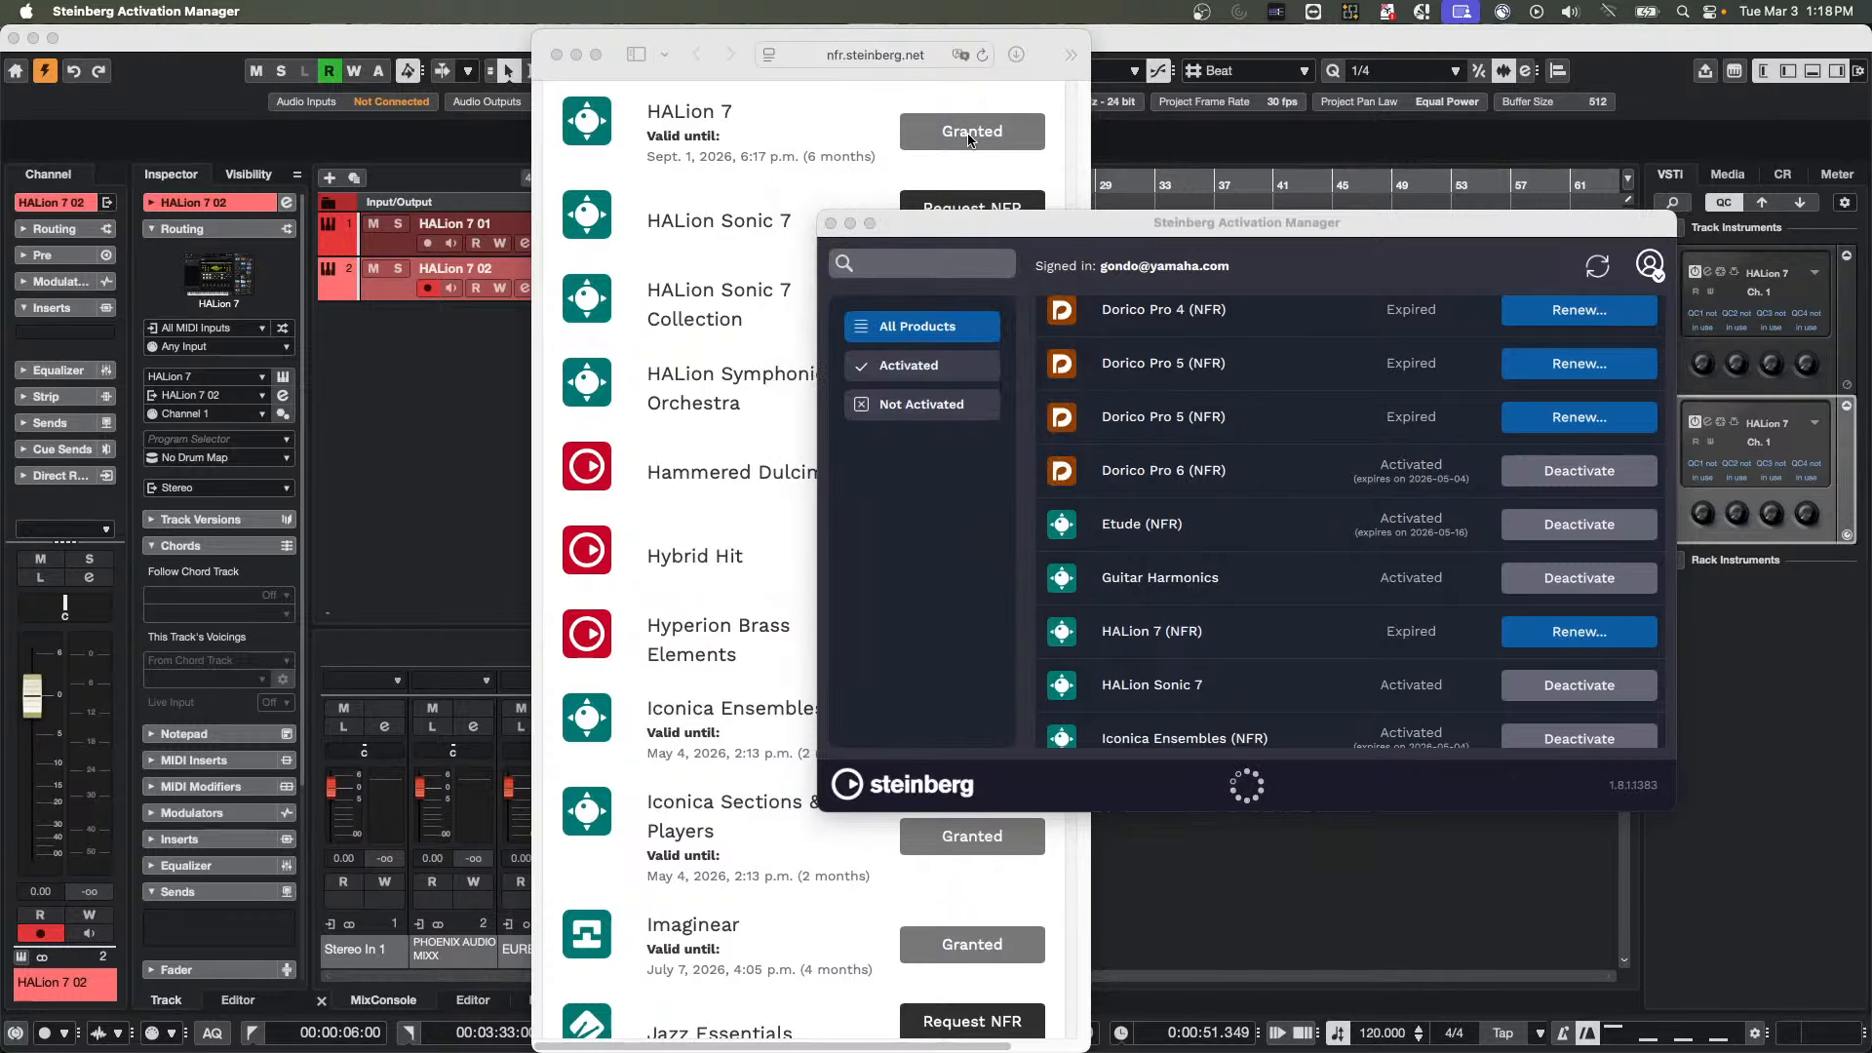
Expand the NFR product page to full screen, reload it and check the HALion 7 licence entry
left_click(724, 189)
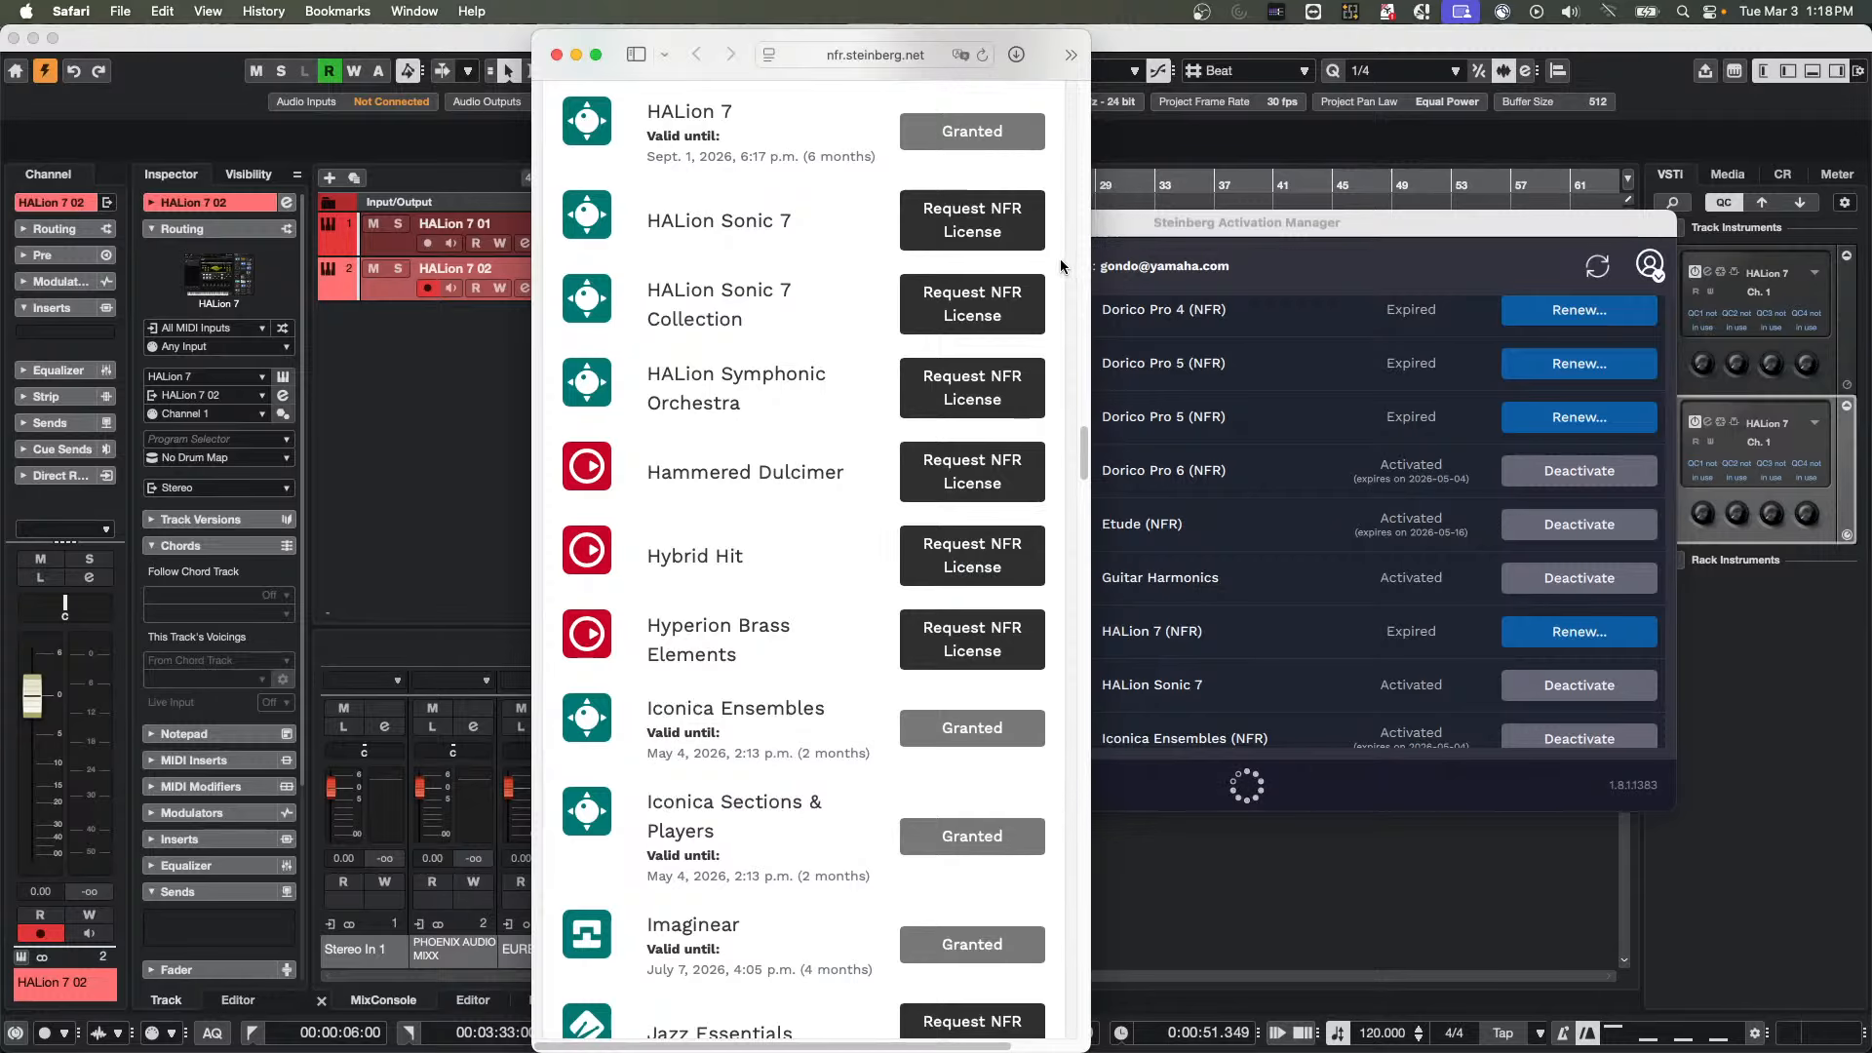
scroll(1380, 485, "up", 1)
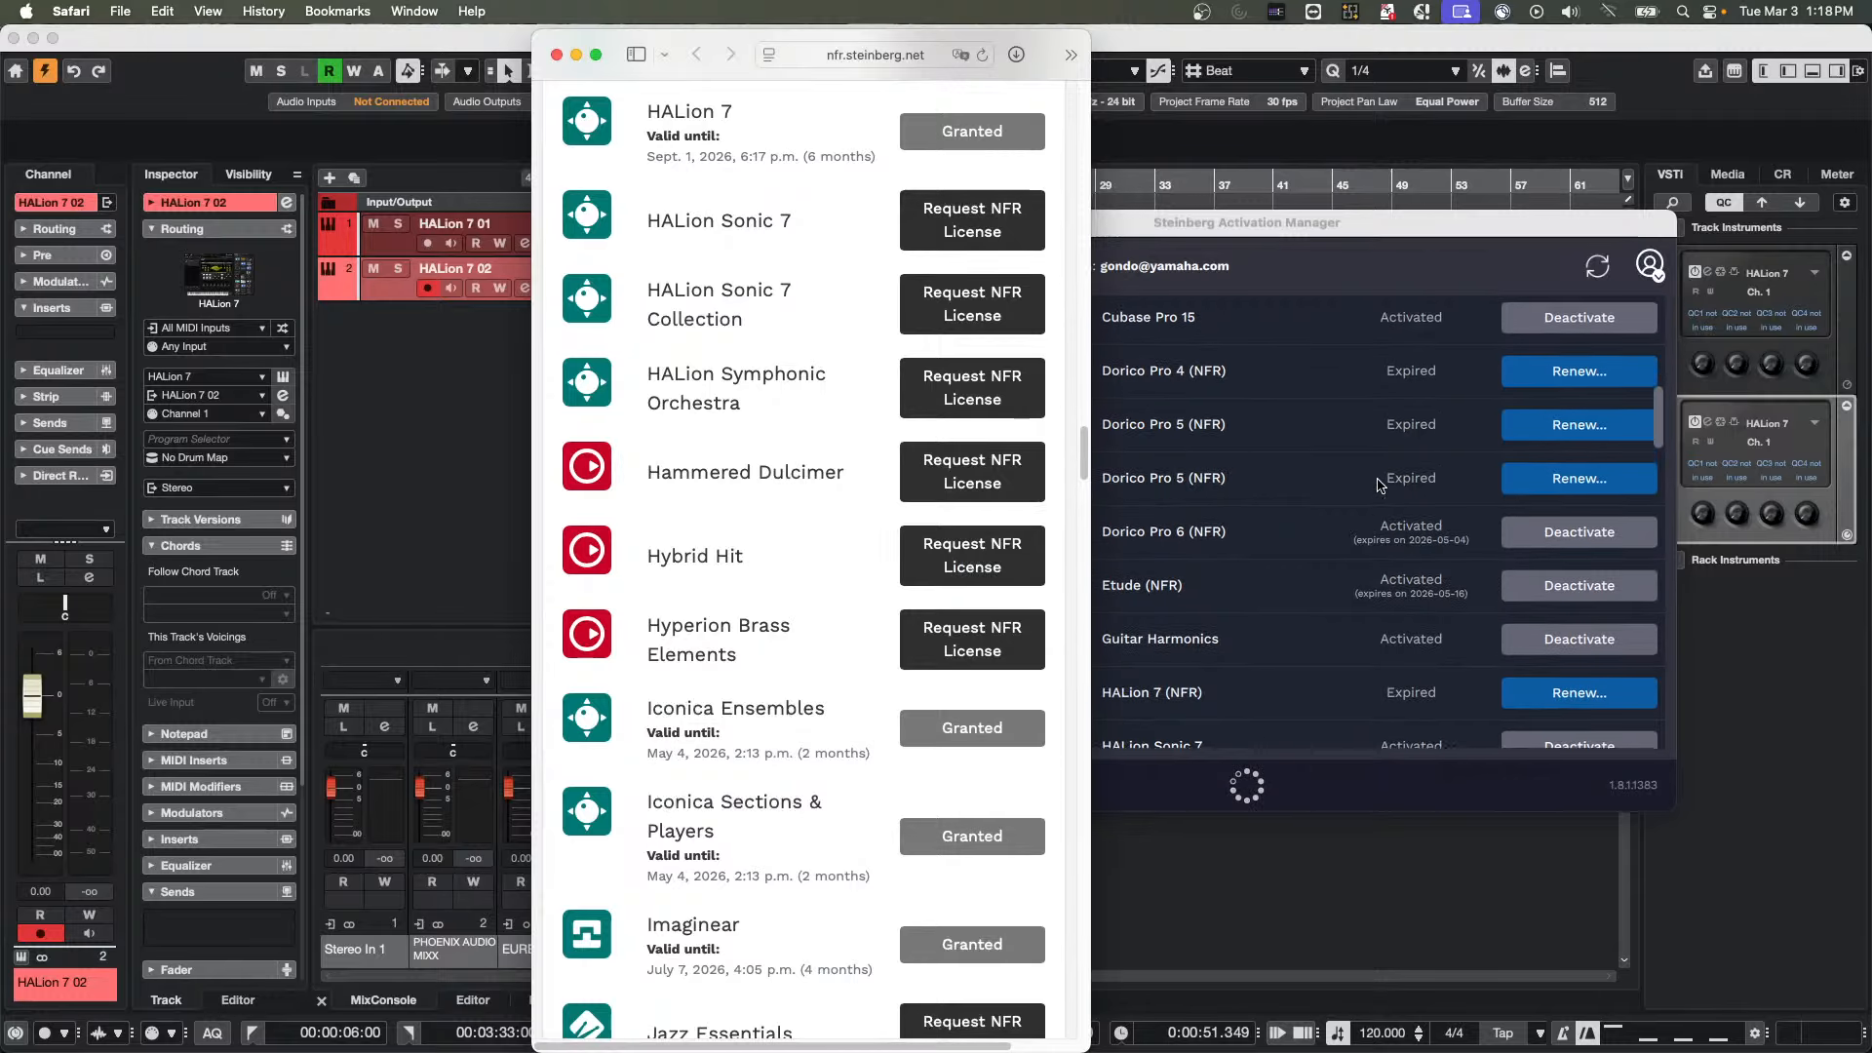
scroll(1380, 484, "down", 1)
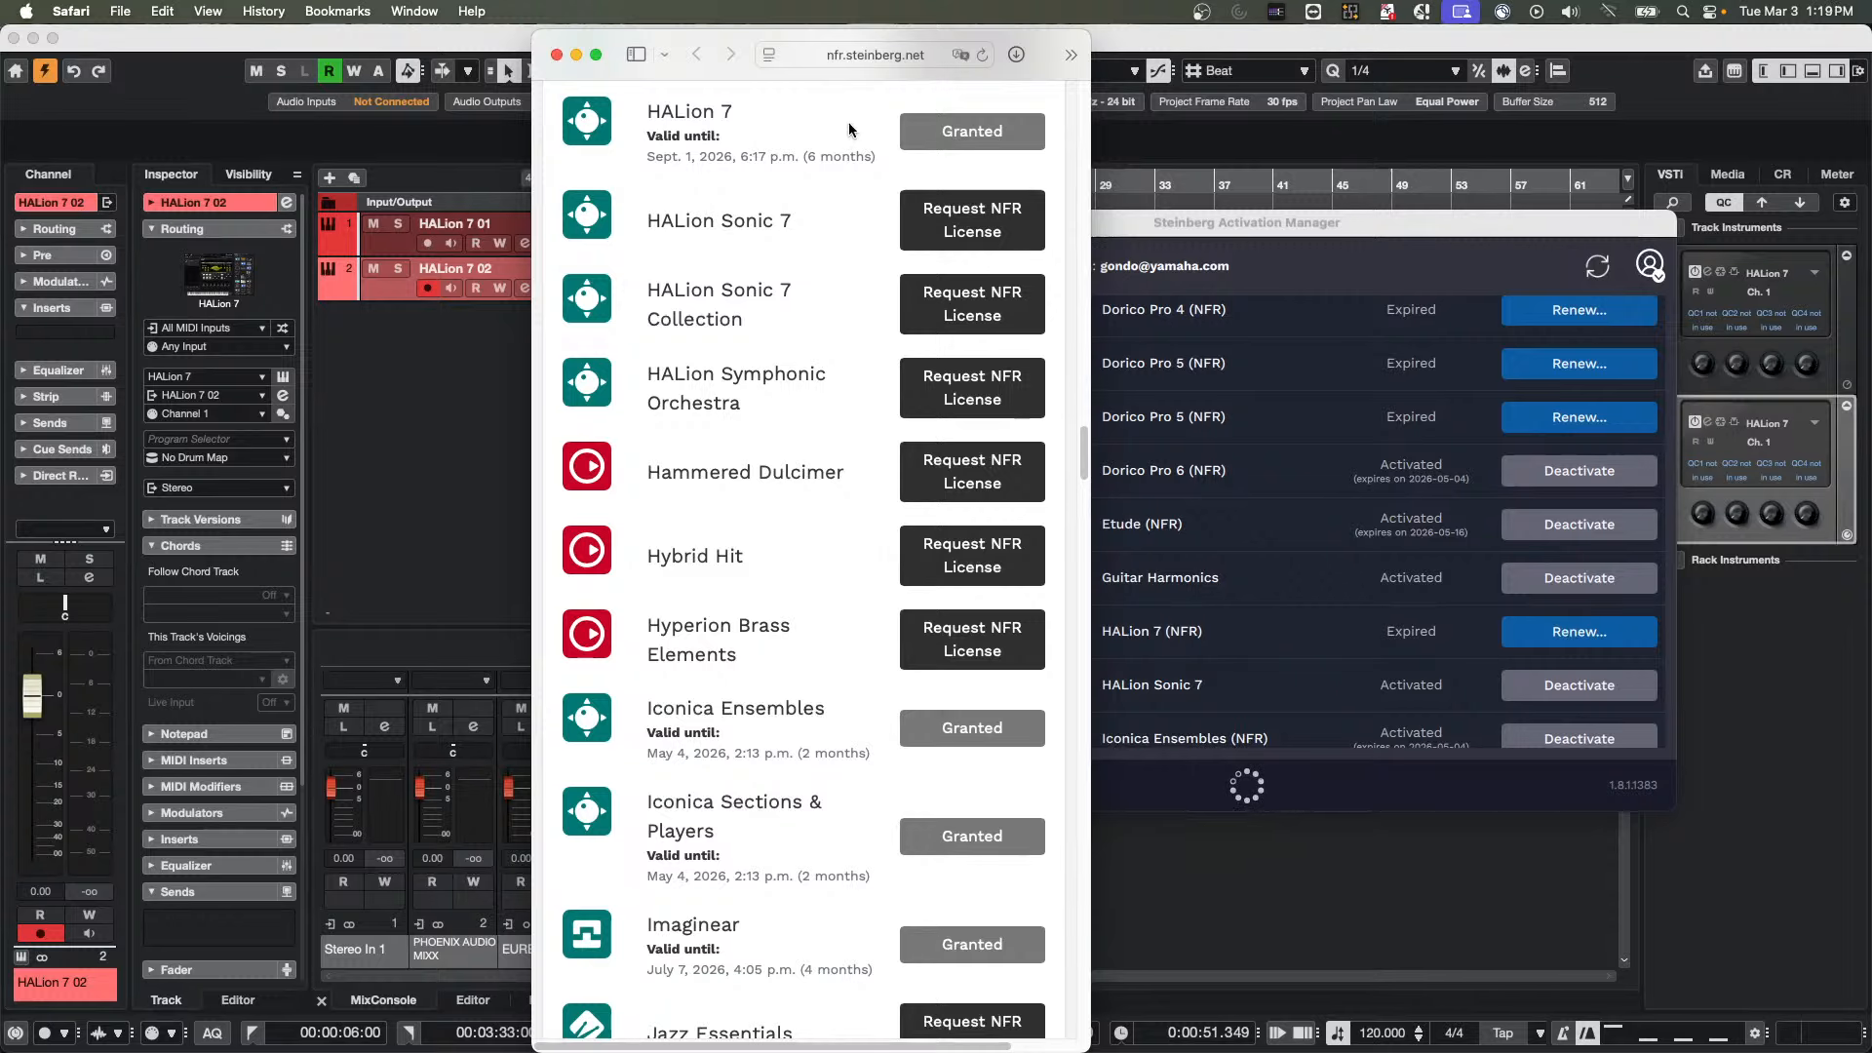
left_click(599, 58)
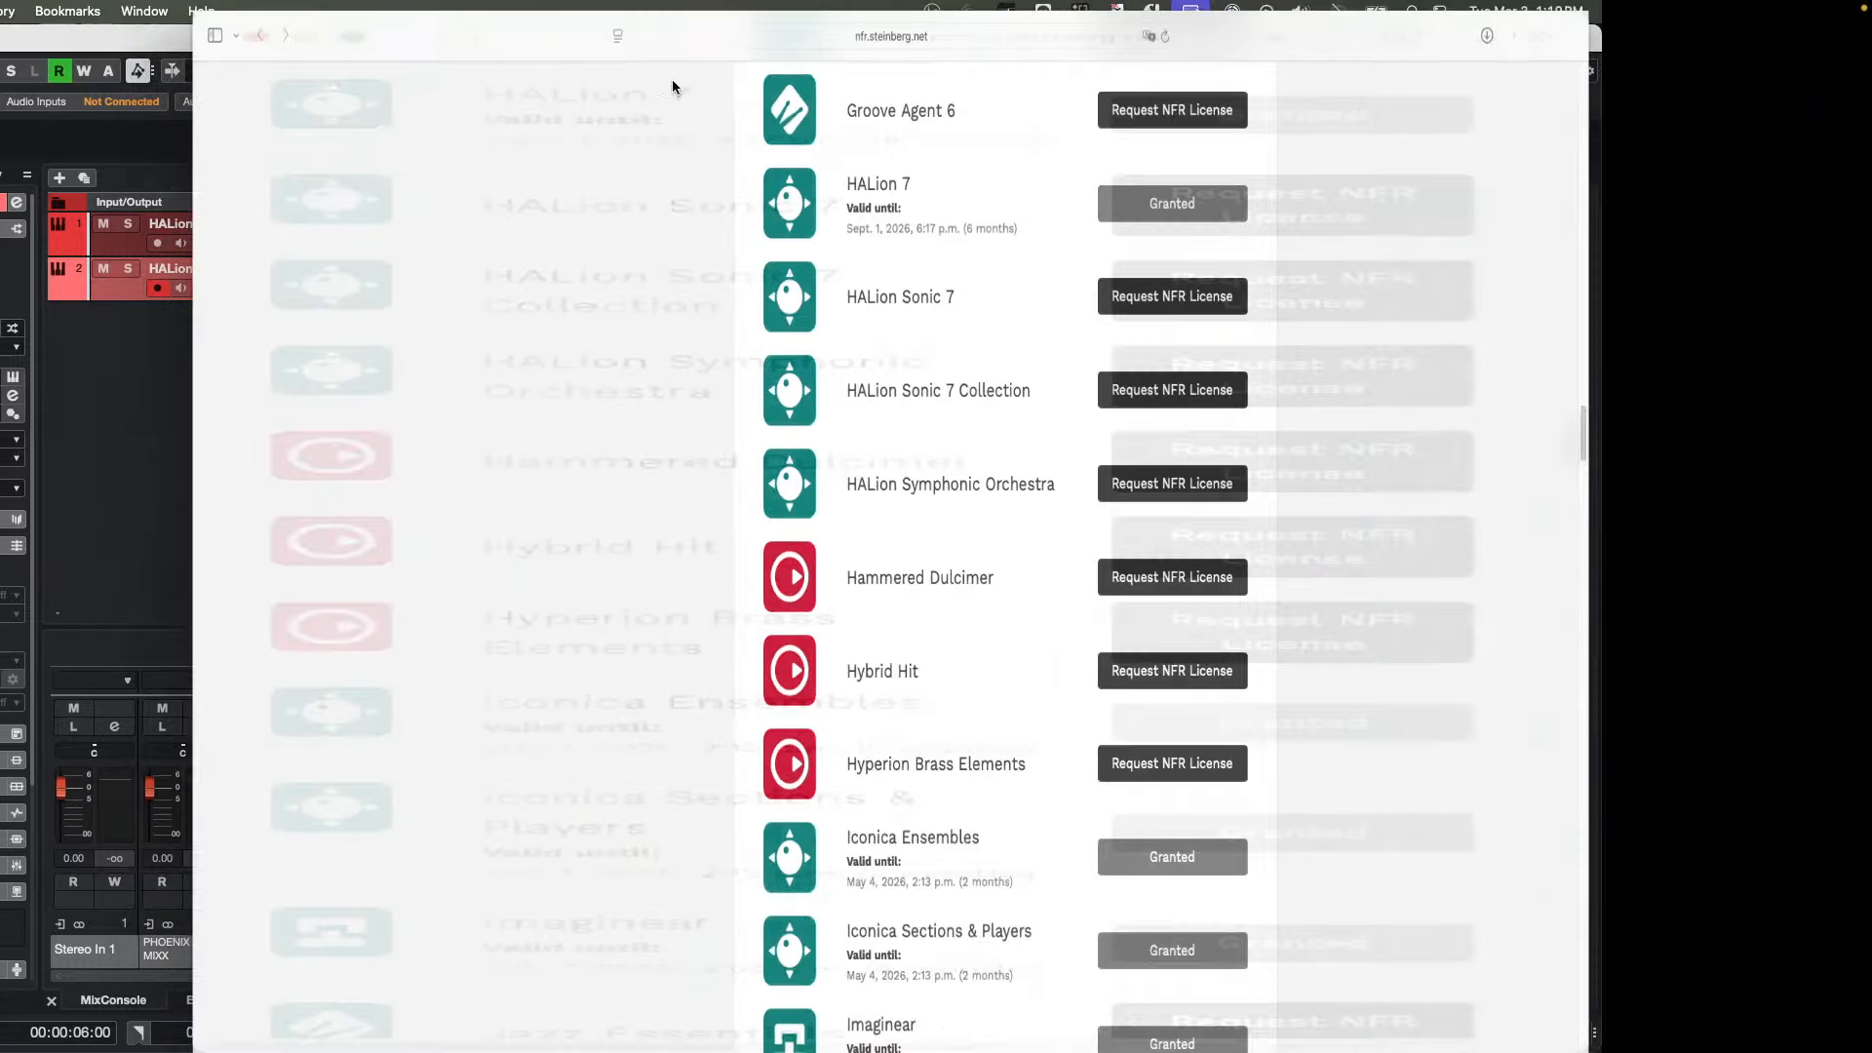
scroll(1473, 260, "up", 15)
scroll(1470, 260, "up", 15)
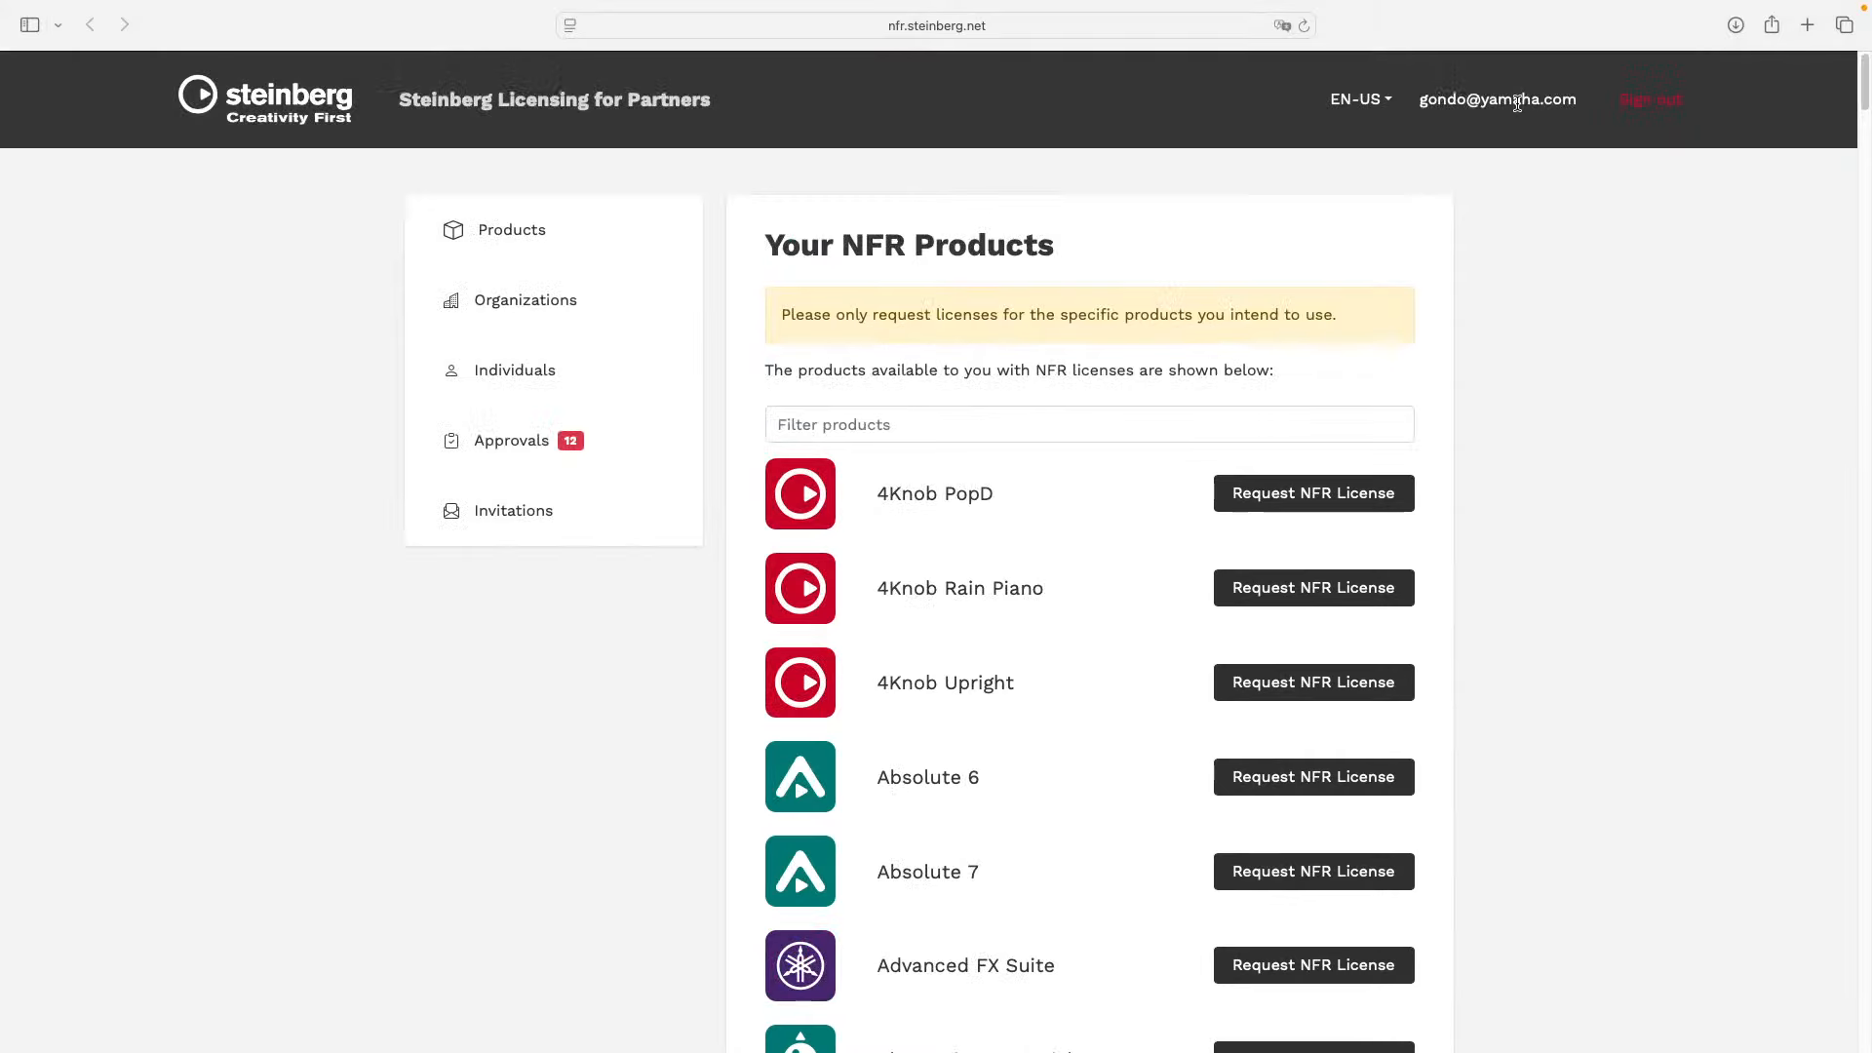
left_click(1303, 25)
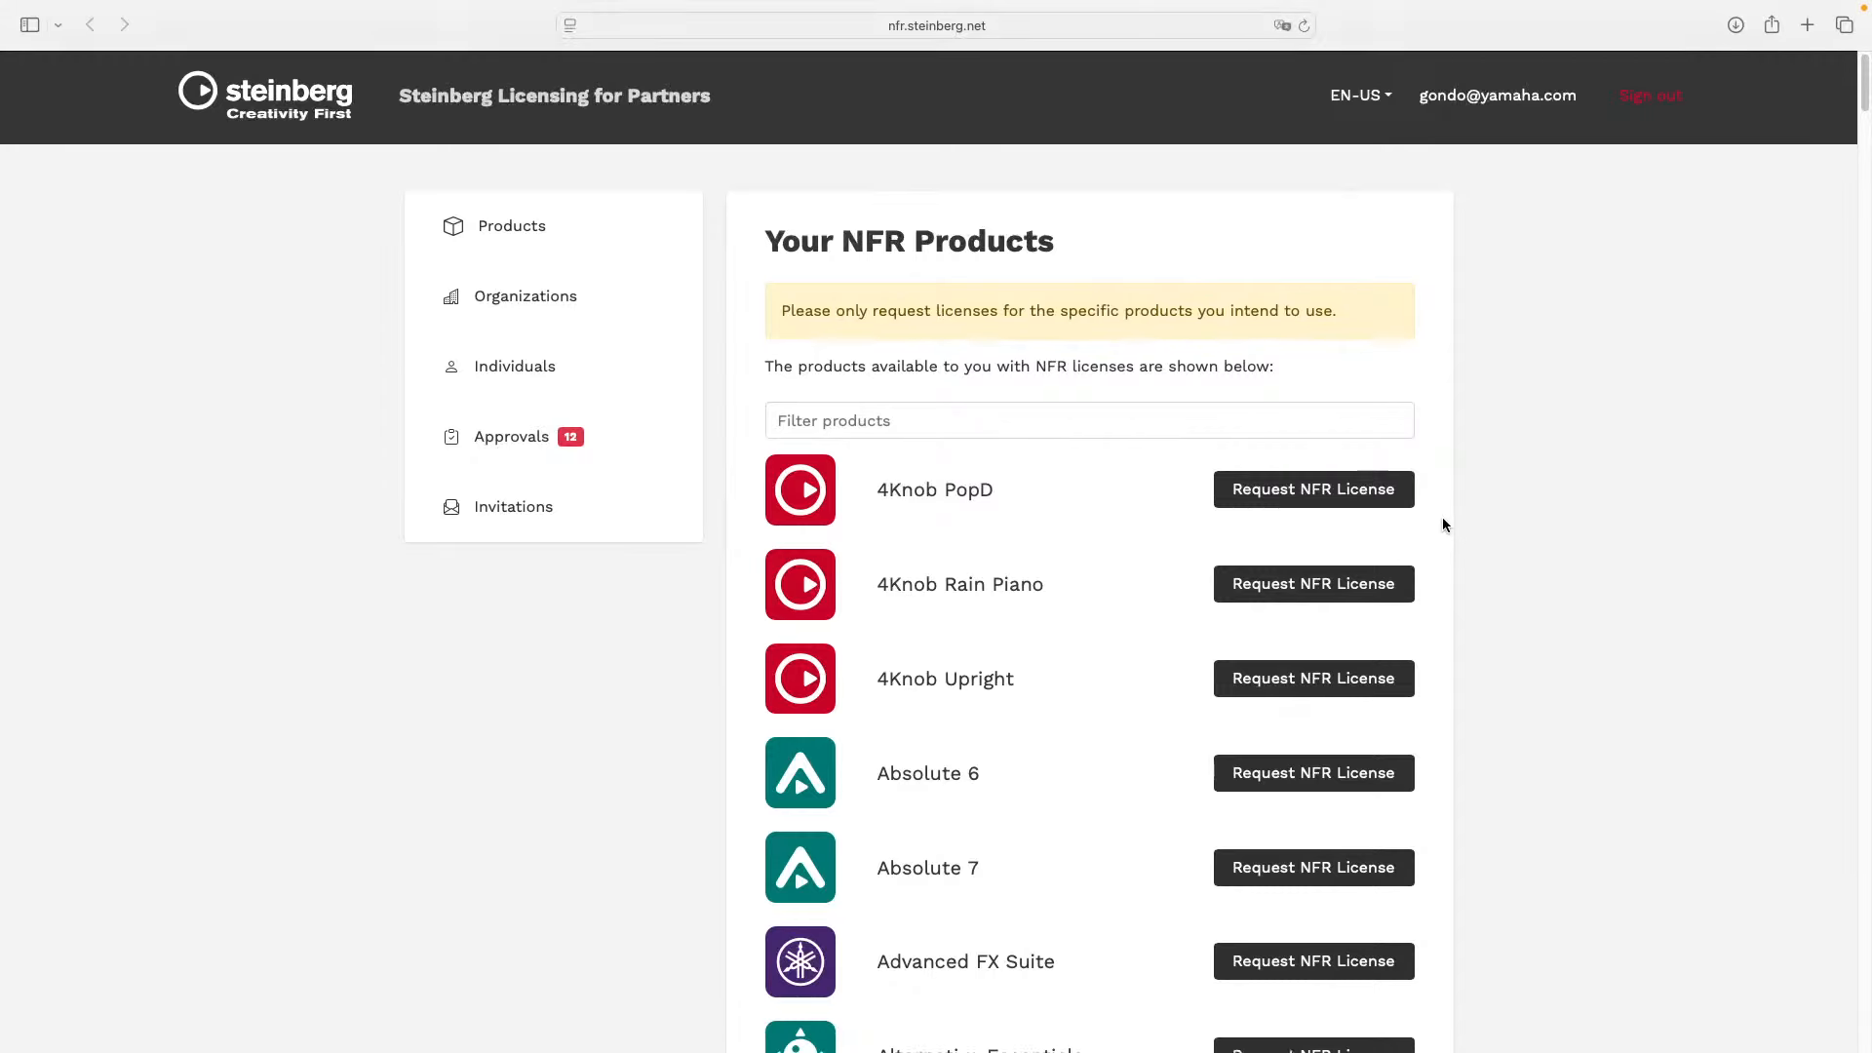
scroll(1442, 517, "down", 15)
scroll(1444, 520, "down", 10)
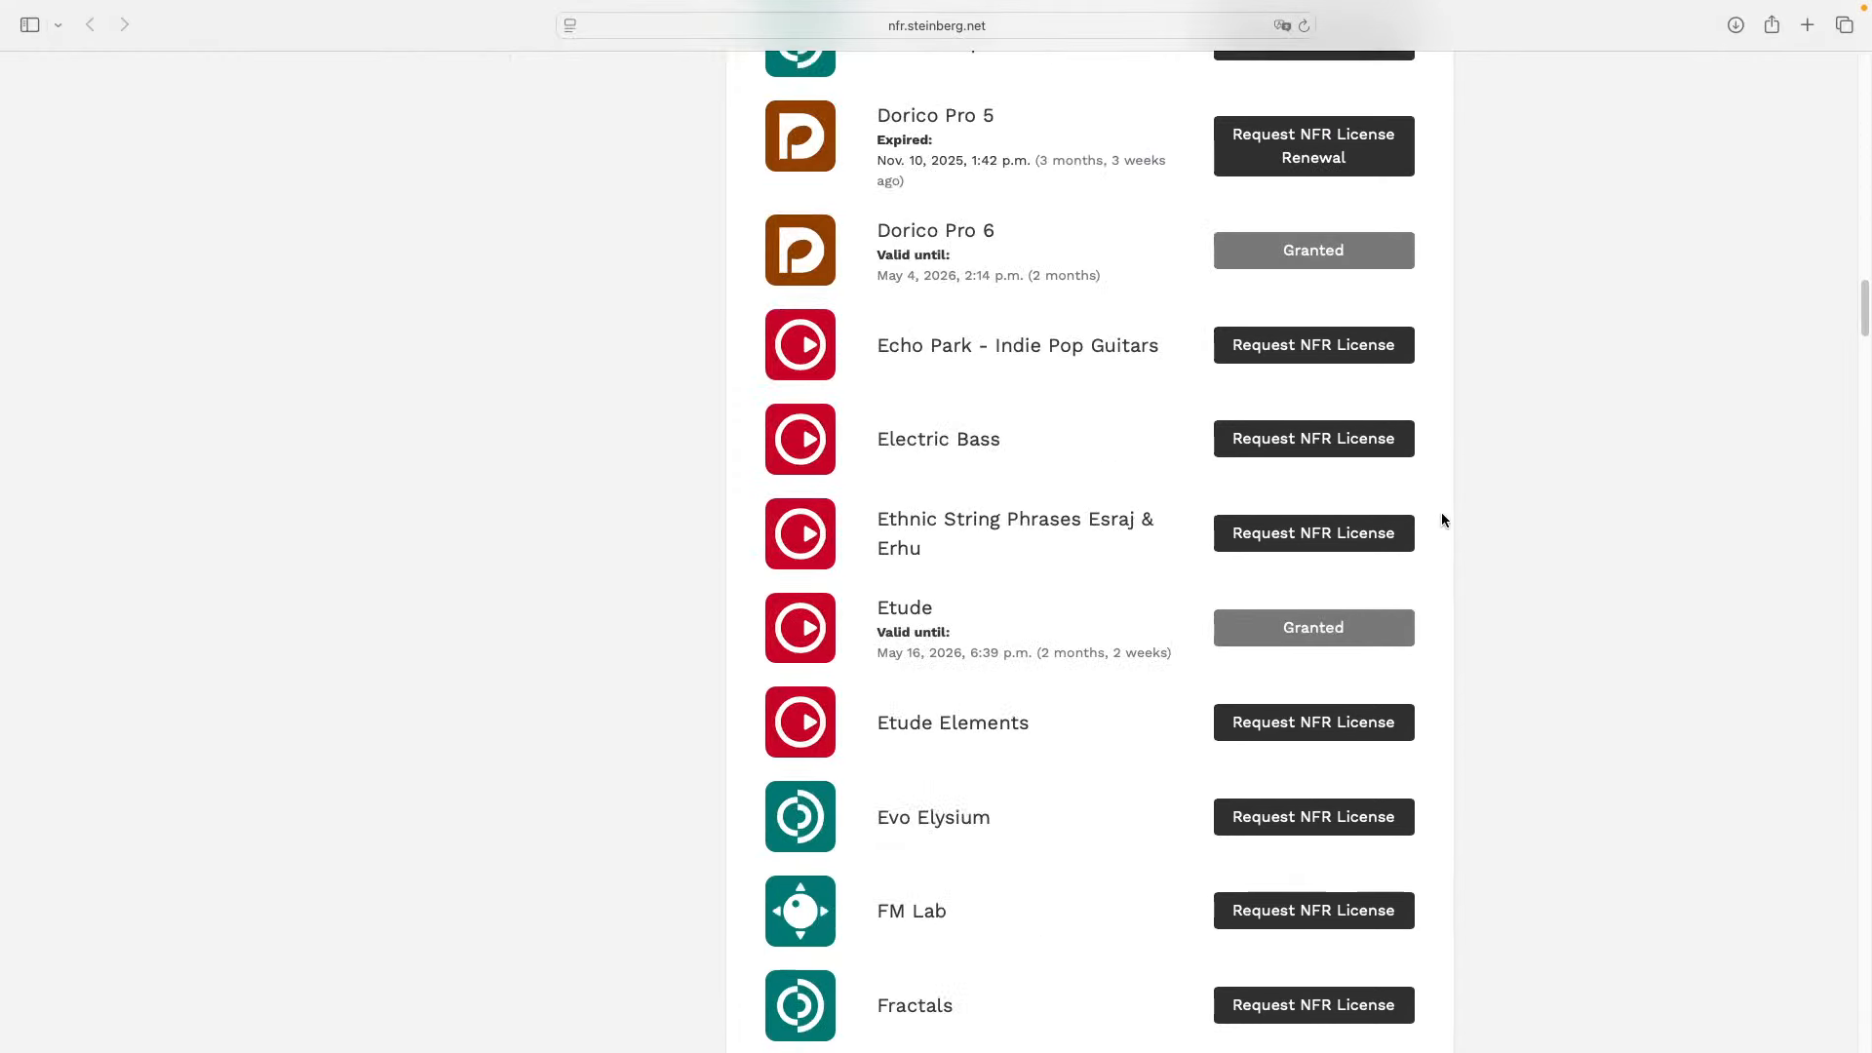
scroll(1441, 512, "down", 15)
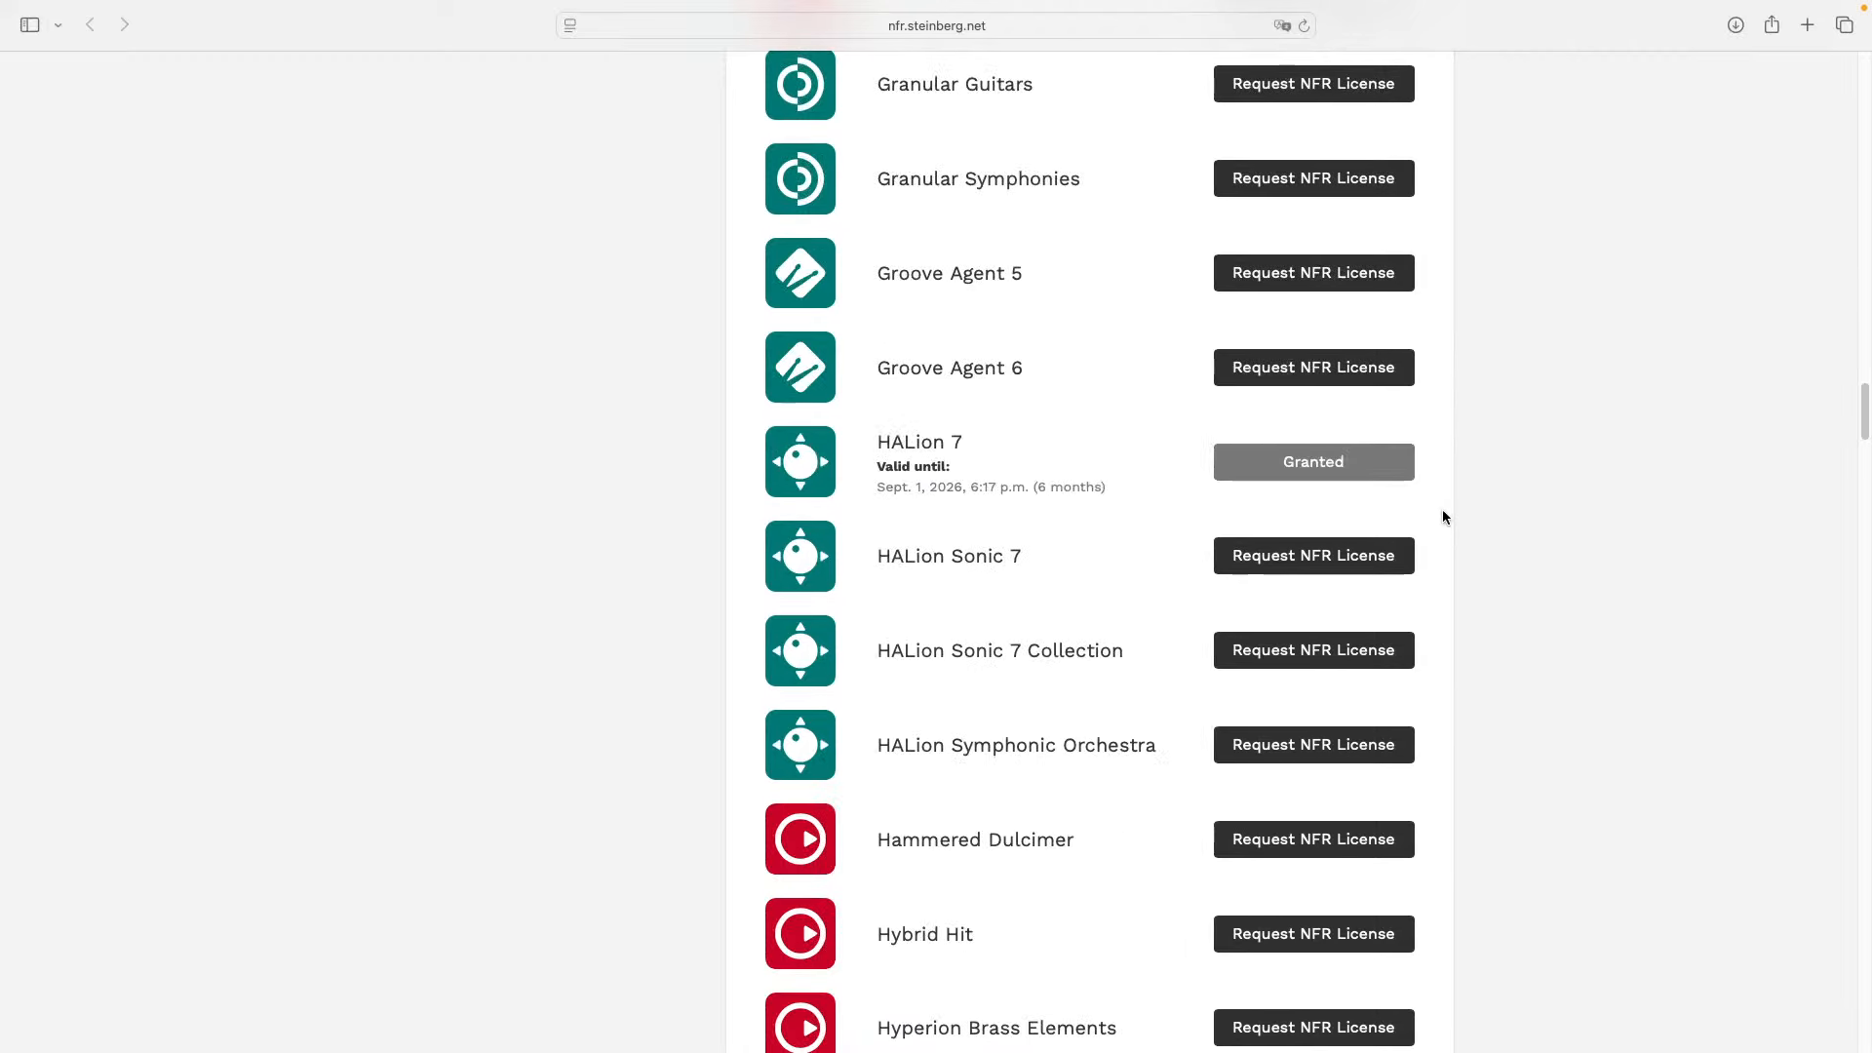
Switch to Cubase and quit it without saving March 3 2026 or the untitled project, cancelling the eLicenser error
key("super+Tab")
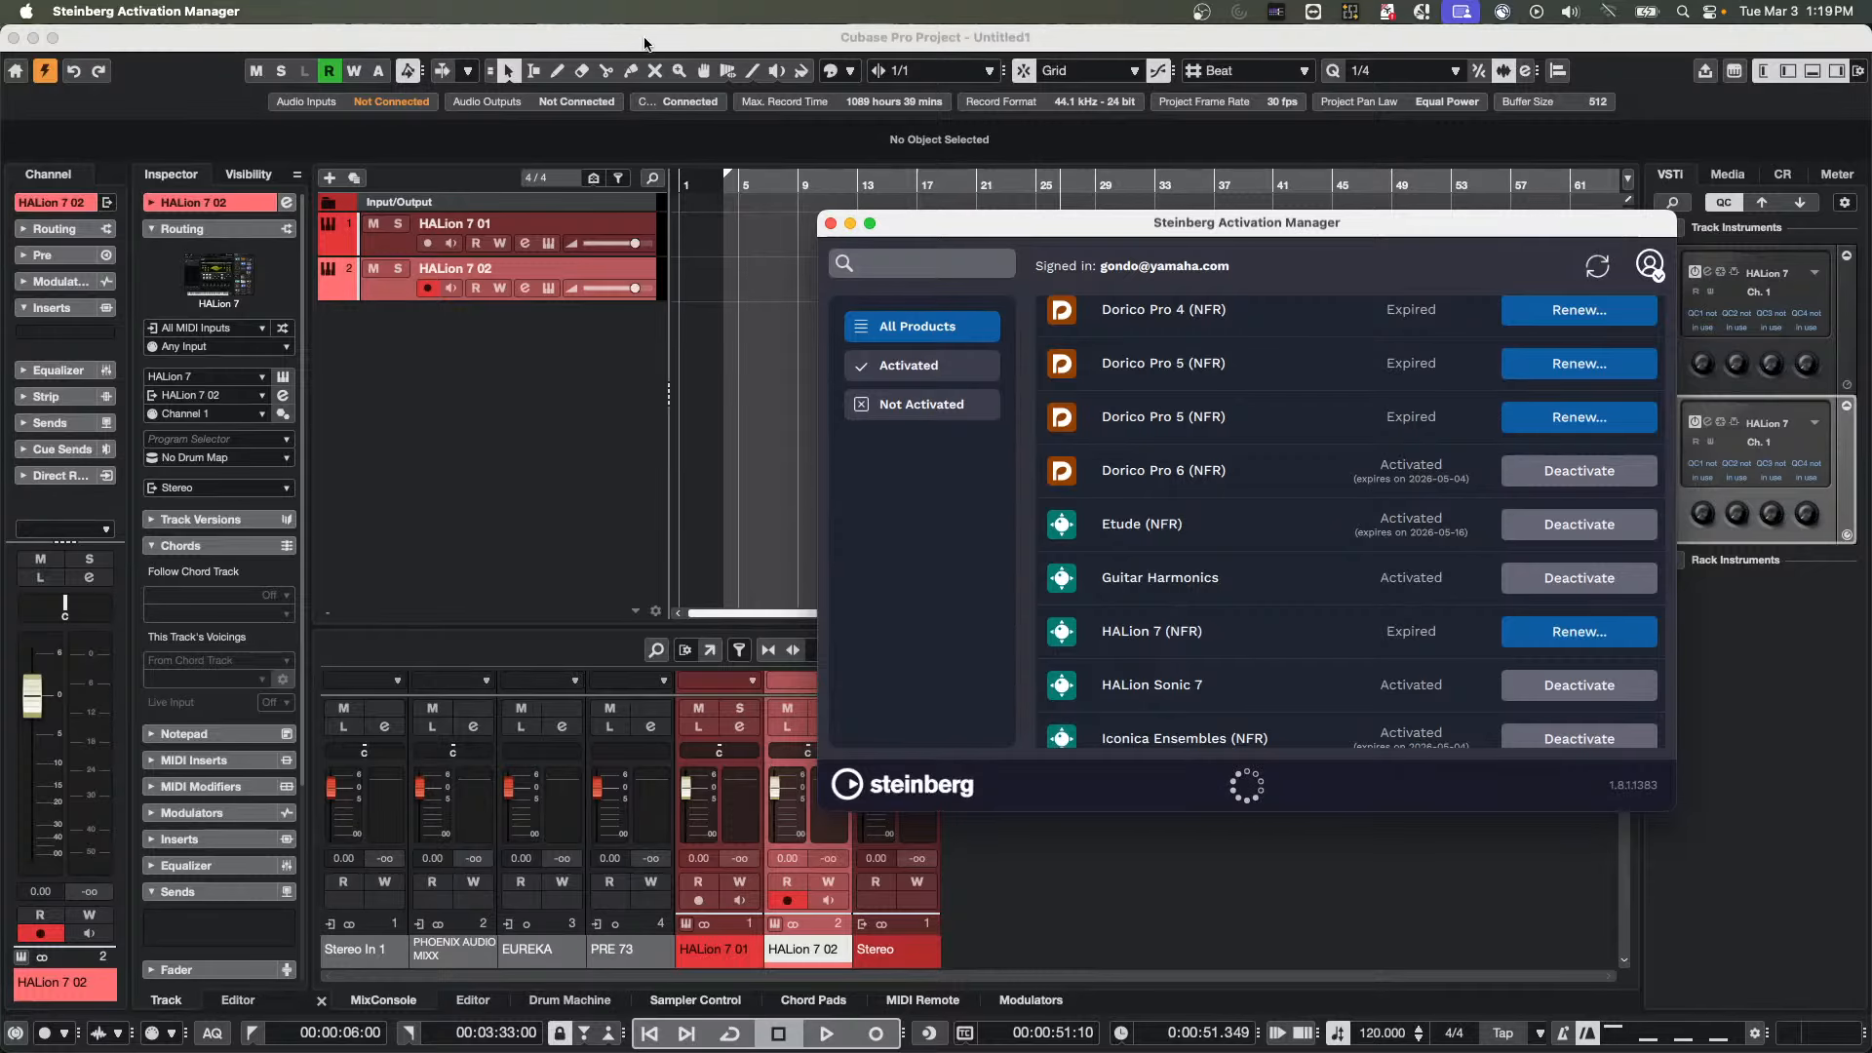
left_click(75, 39)
left_click(78, 11)
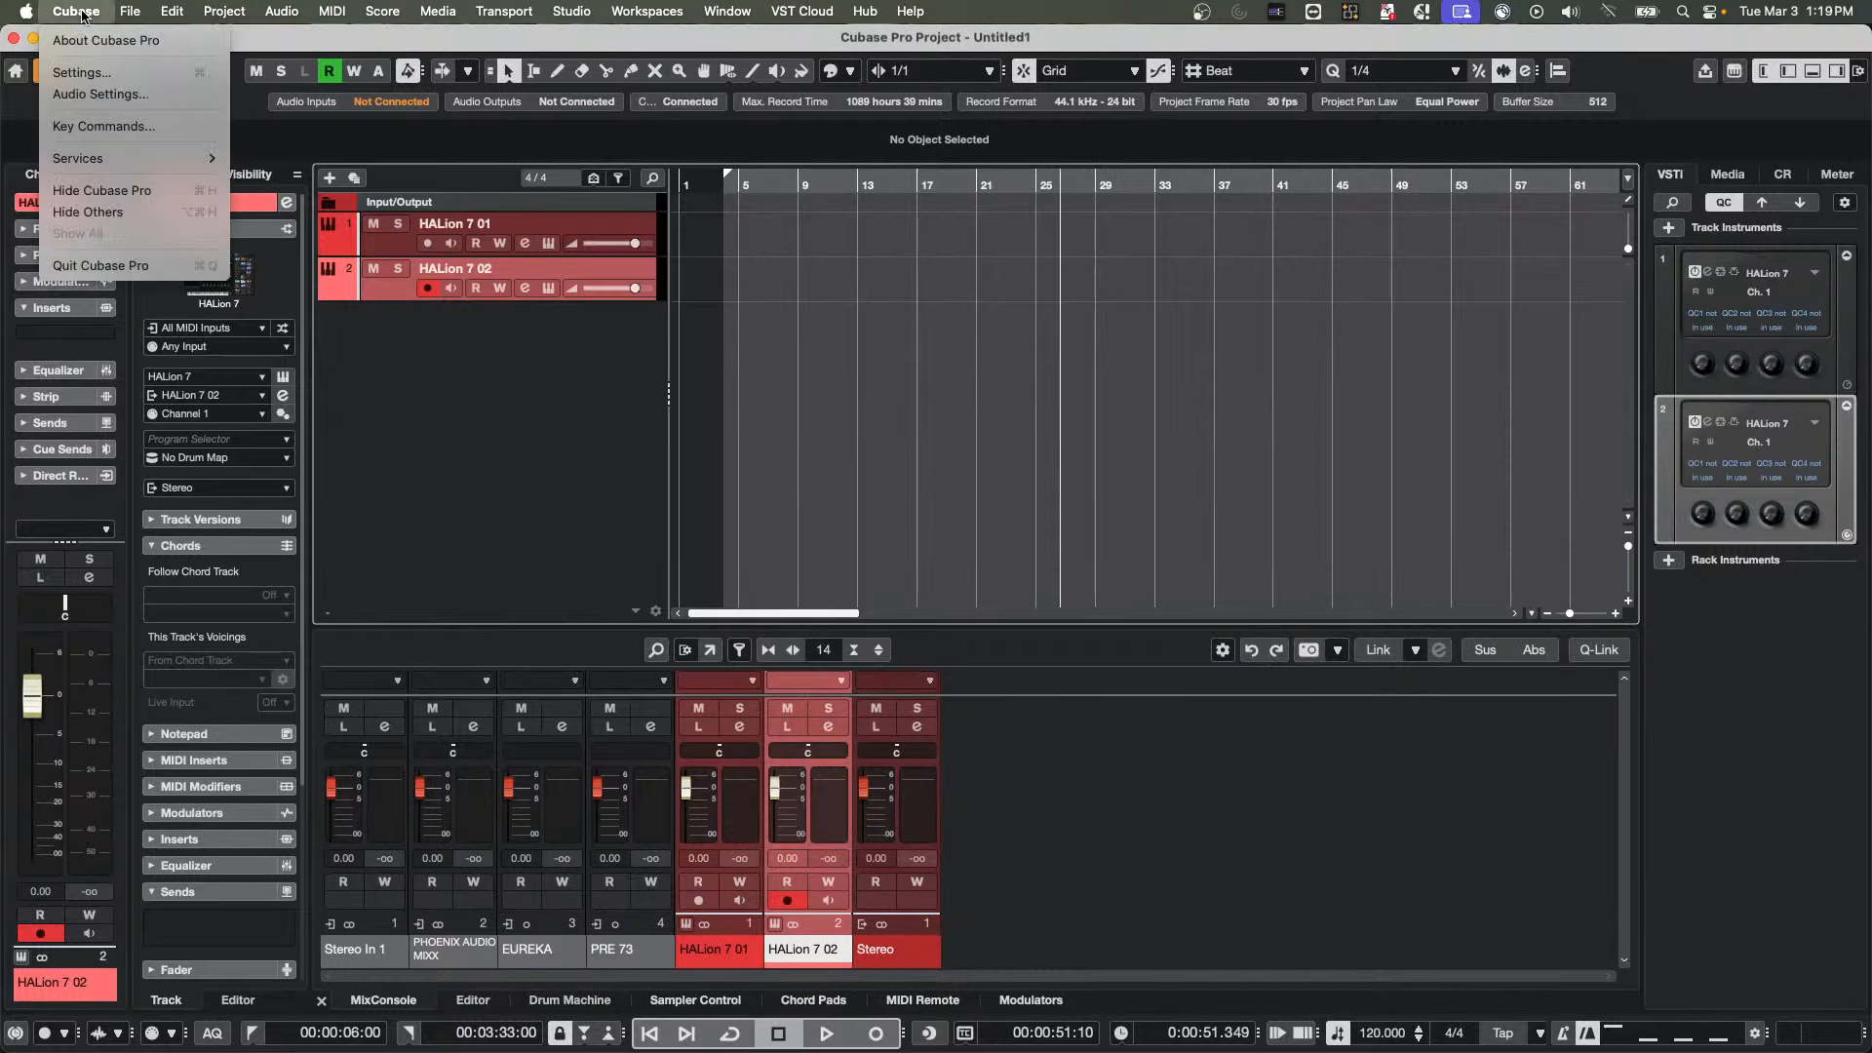
left_click(100, 265)
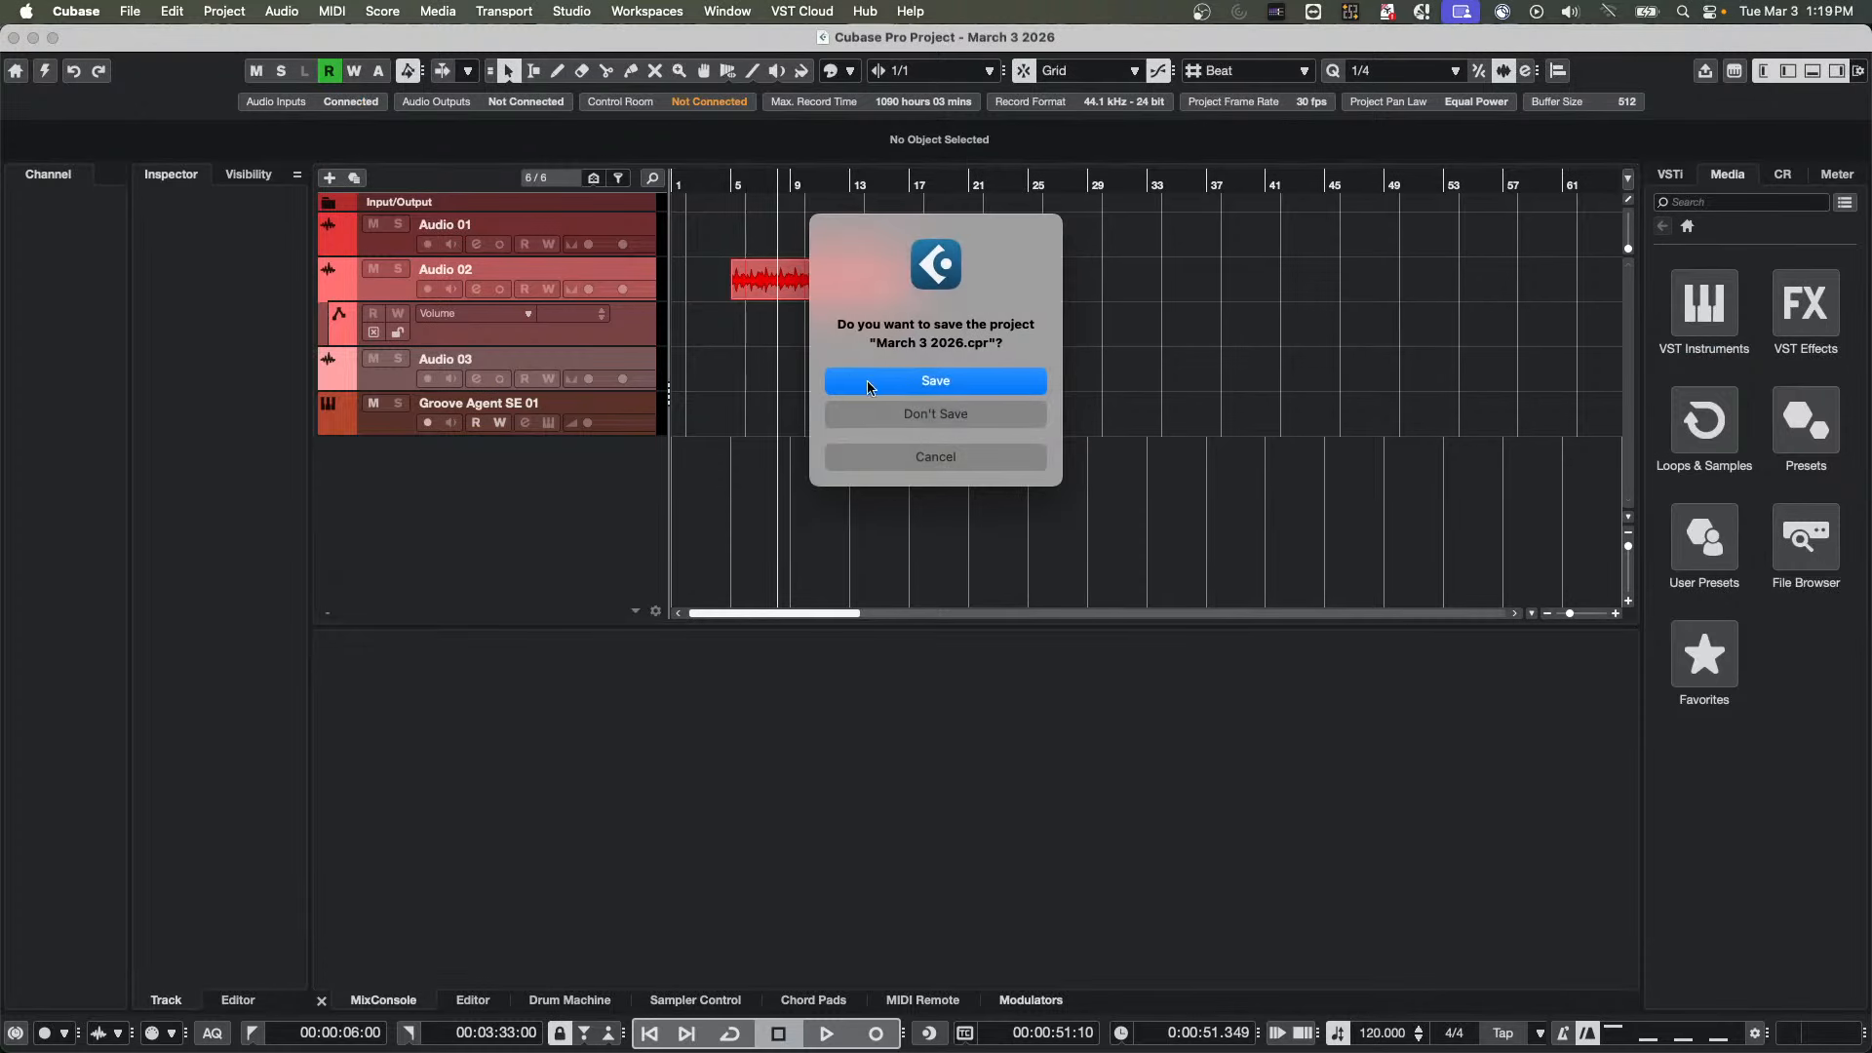
left_click(956, 413)
left_click(951, 412)
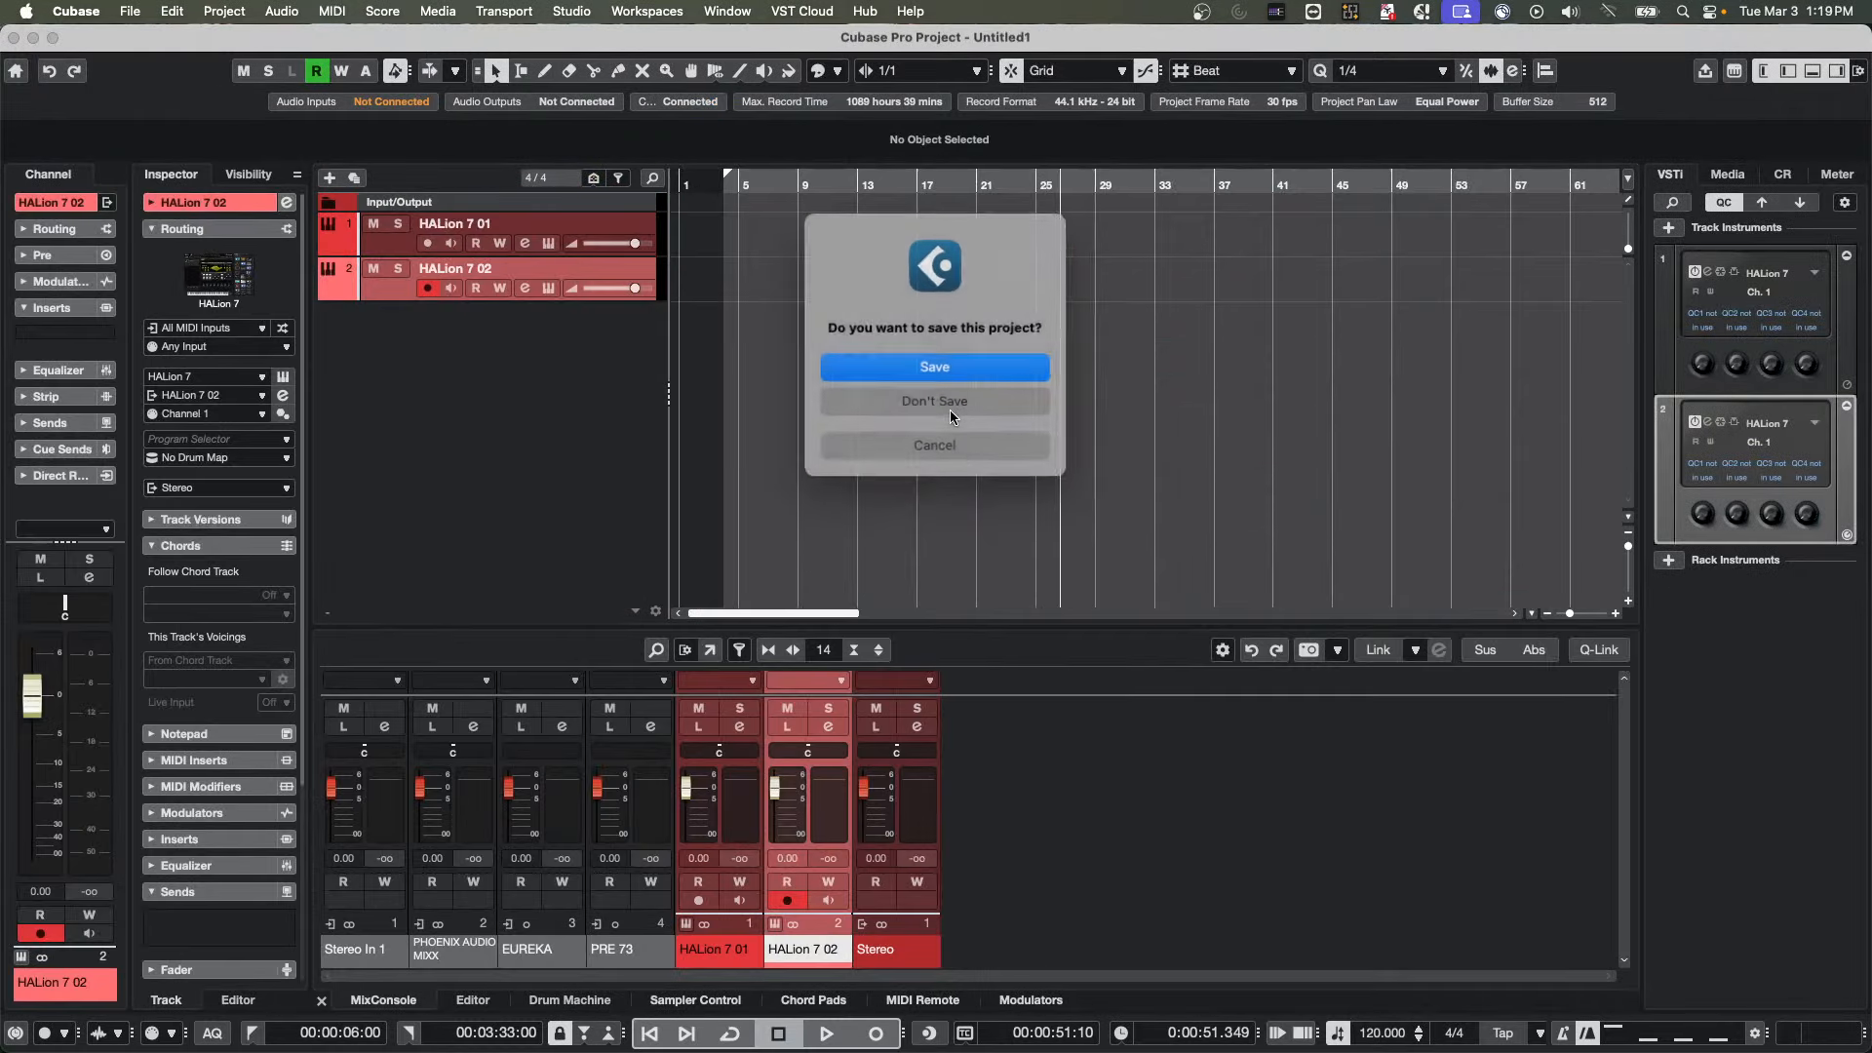
left_click(950, 410)
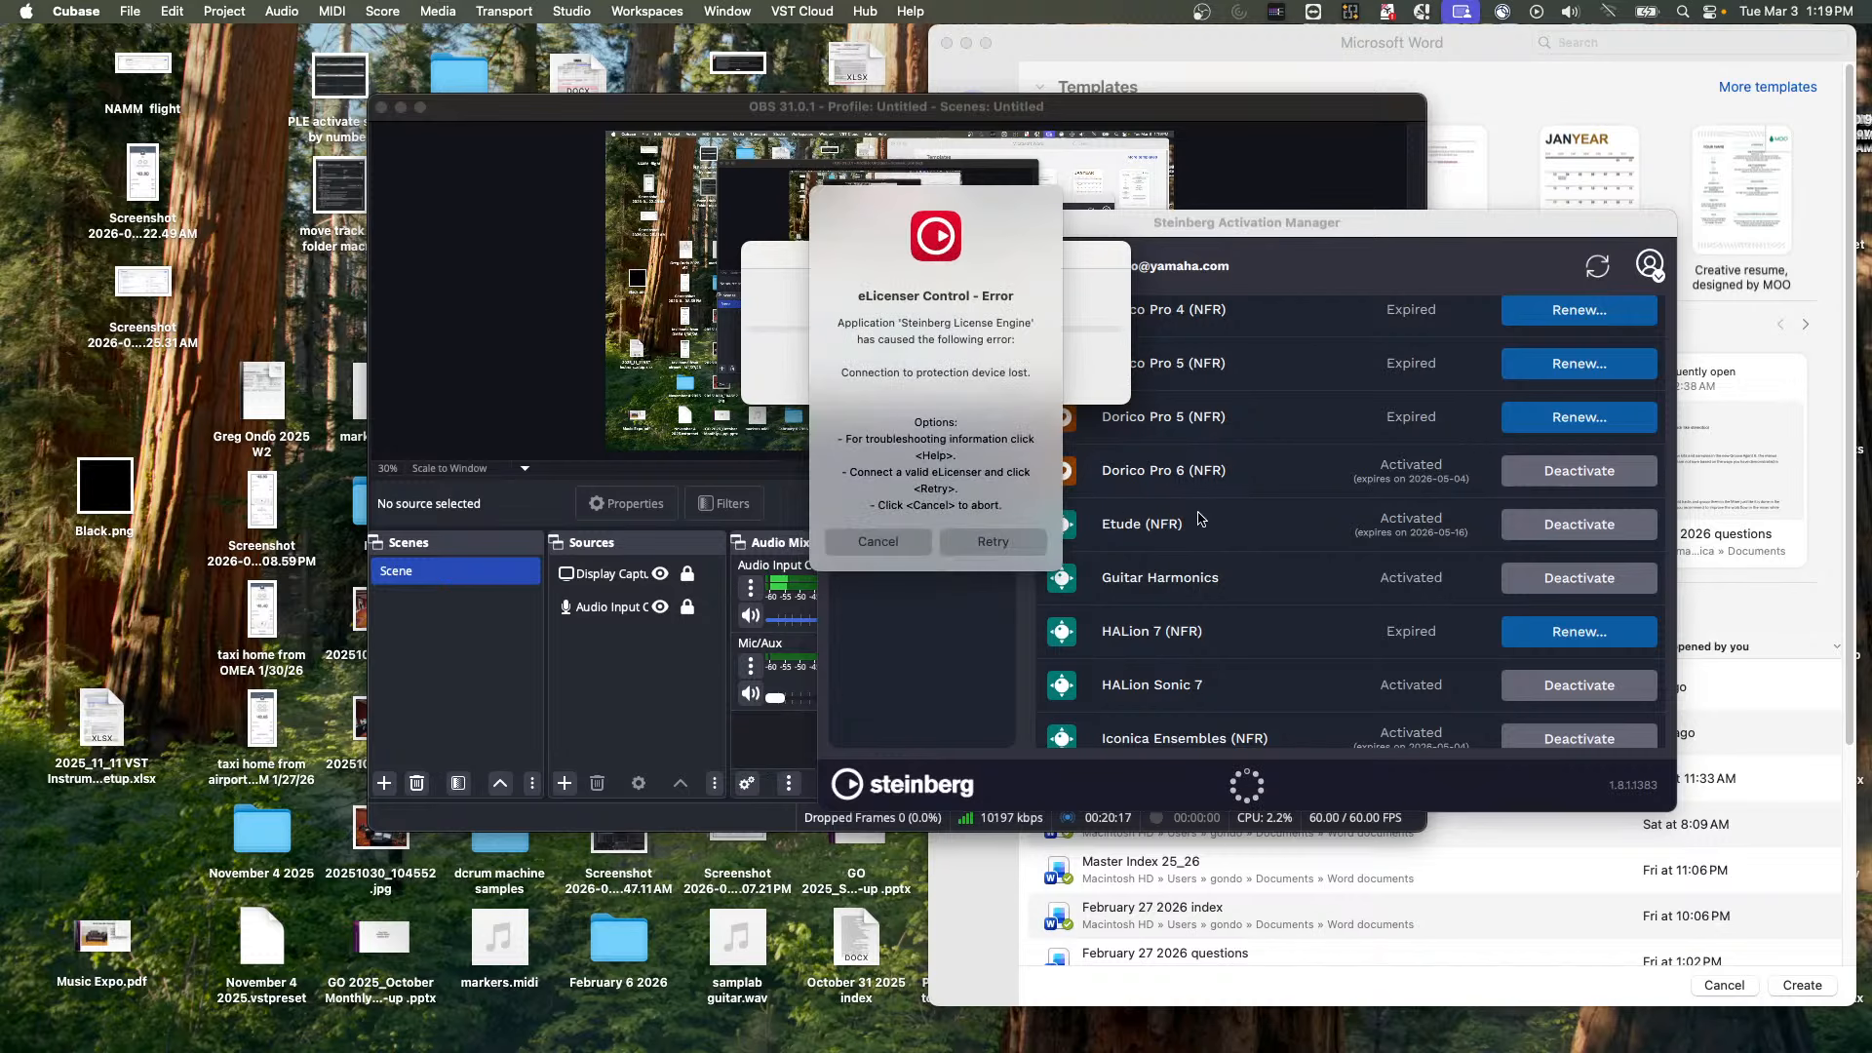
left_click(881, 540)
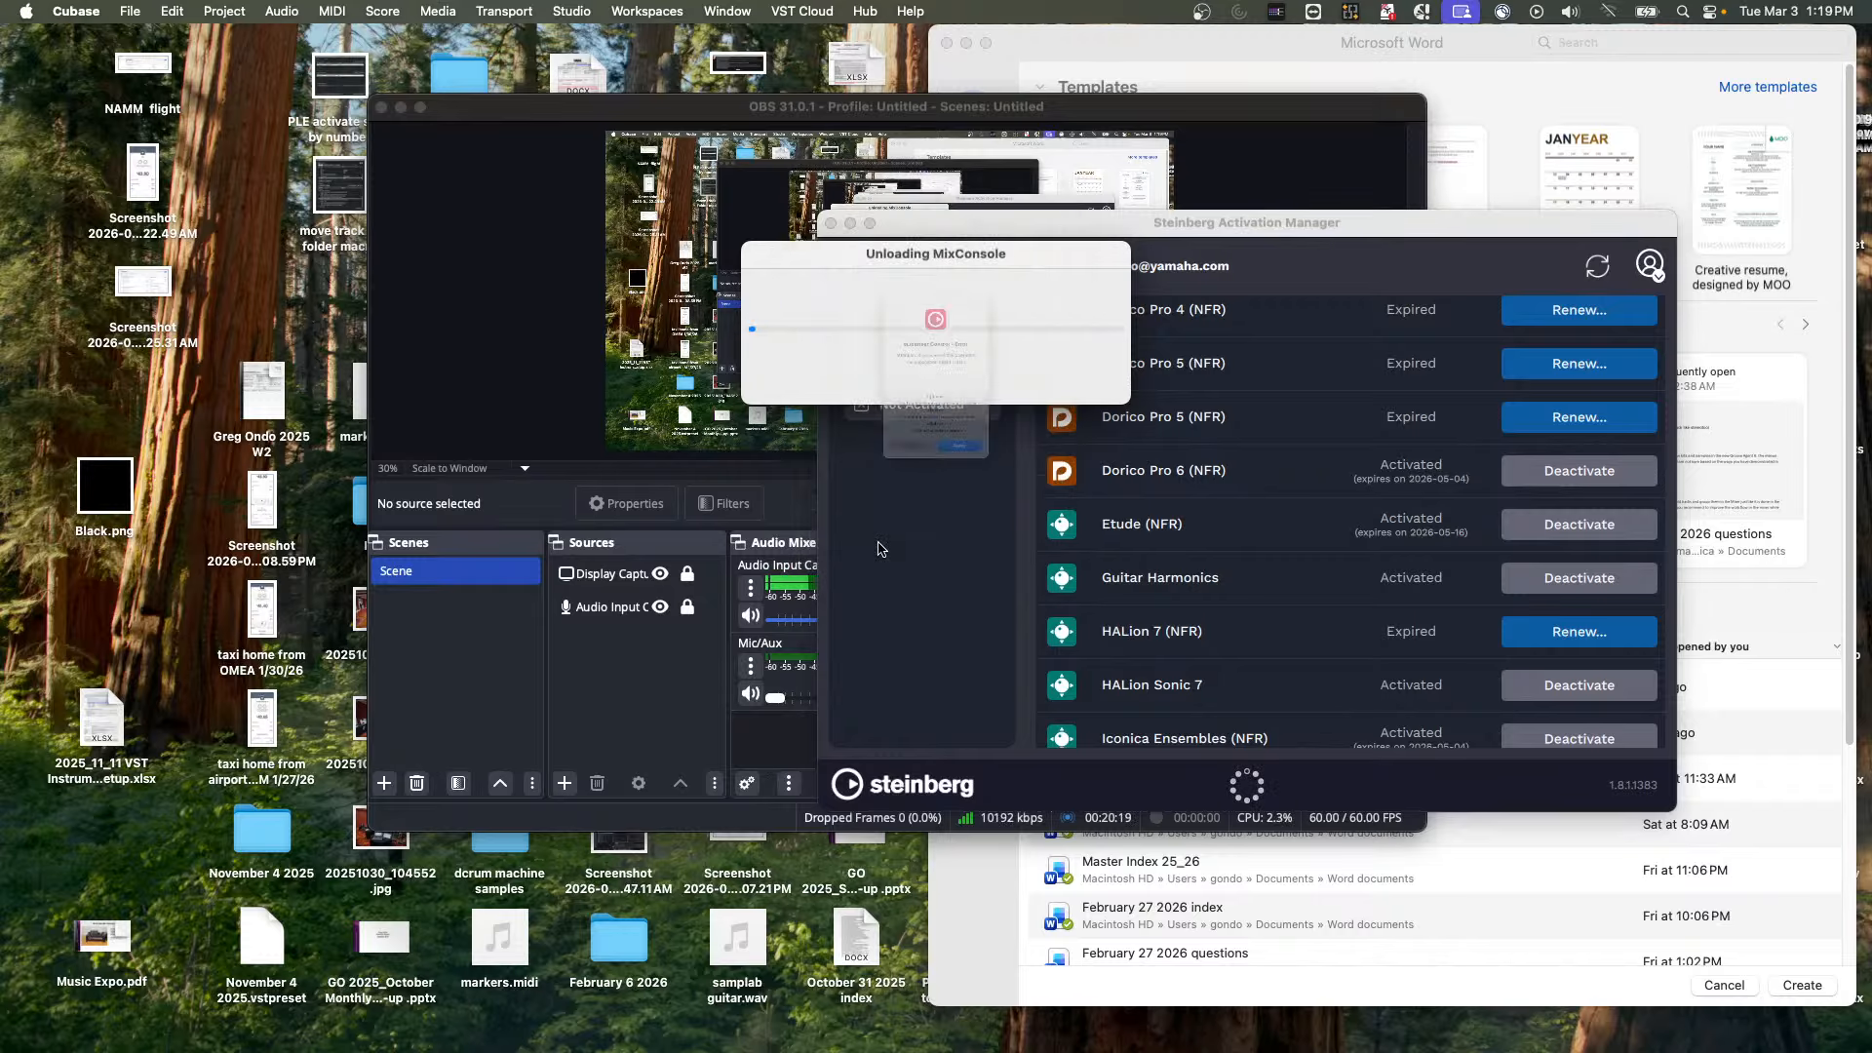
left_click(879, 542)
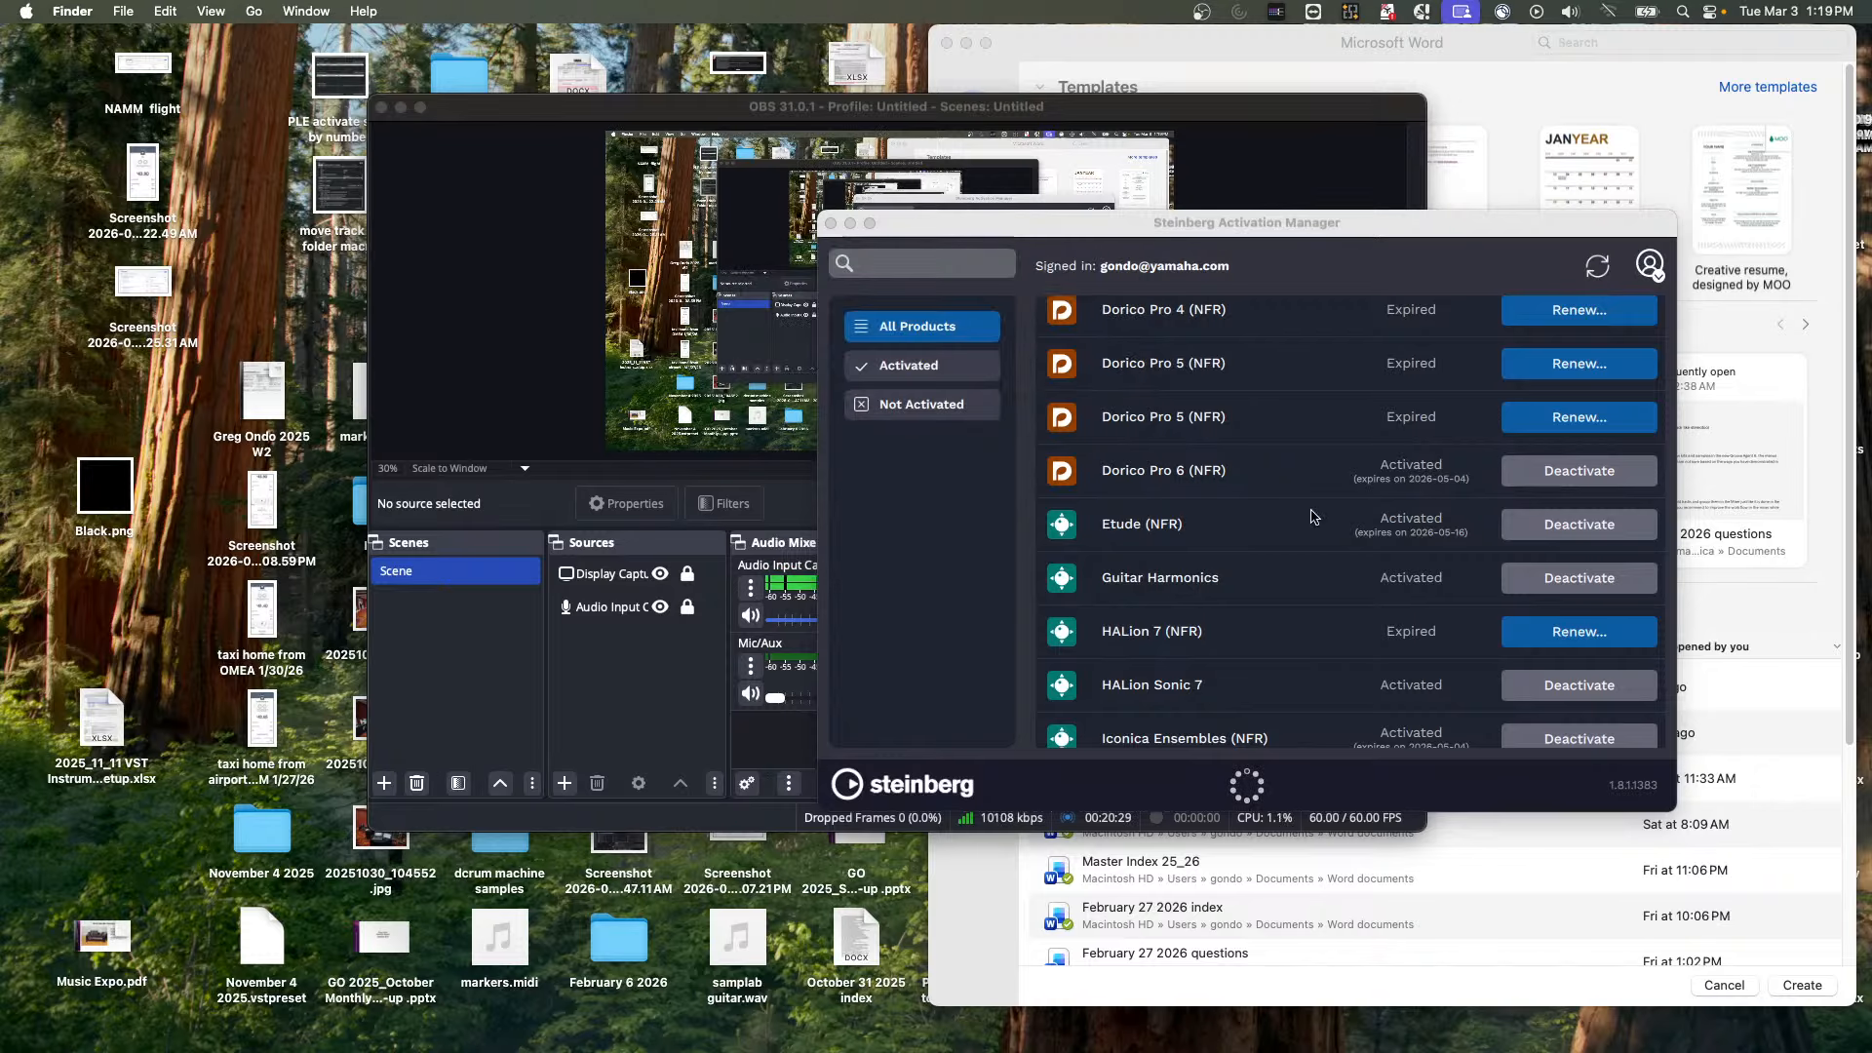
Reopen and reload the HALion 7 (NFR) renewal page, then return to Steinberg Activation Manager to check the licence
left_click(1529, 629)
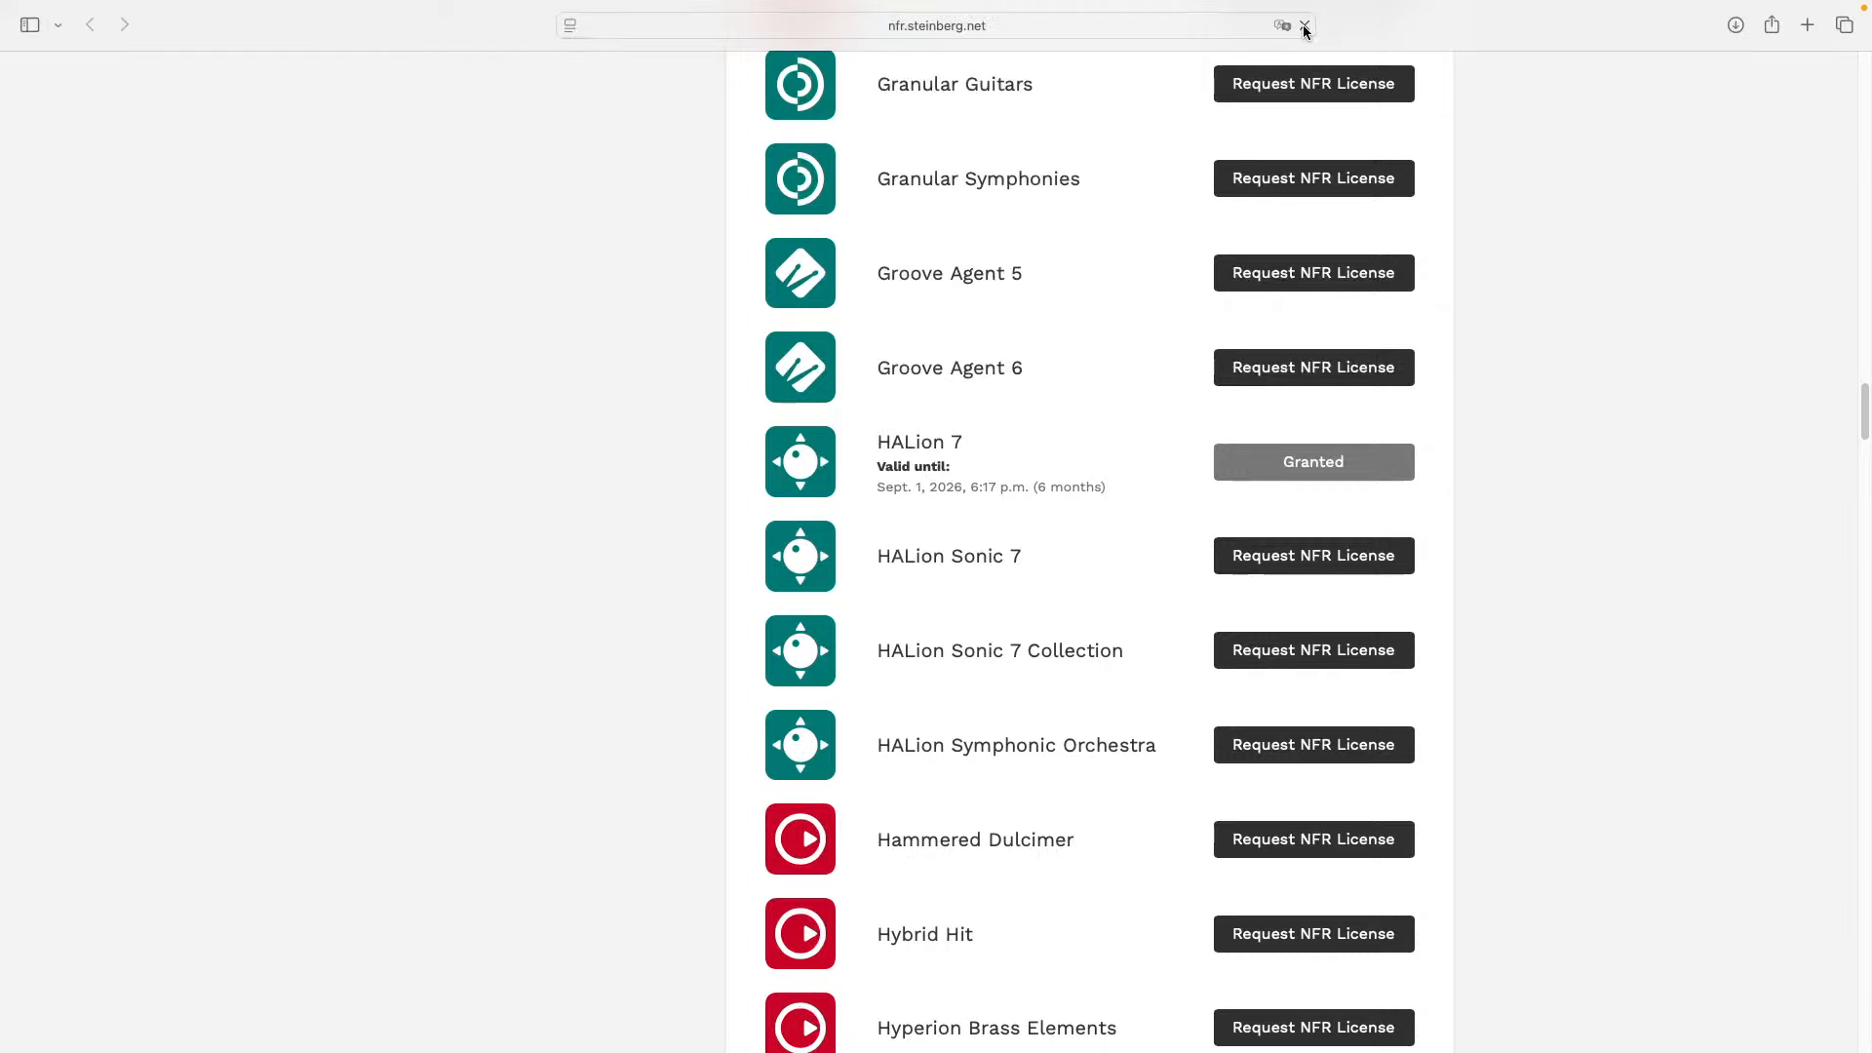
left_click(1304, 25)
key("super+Tab")
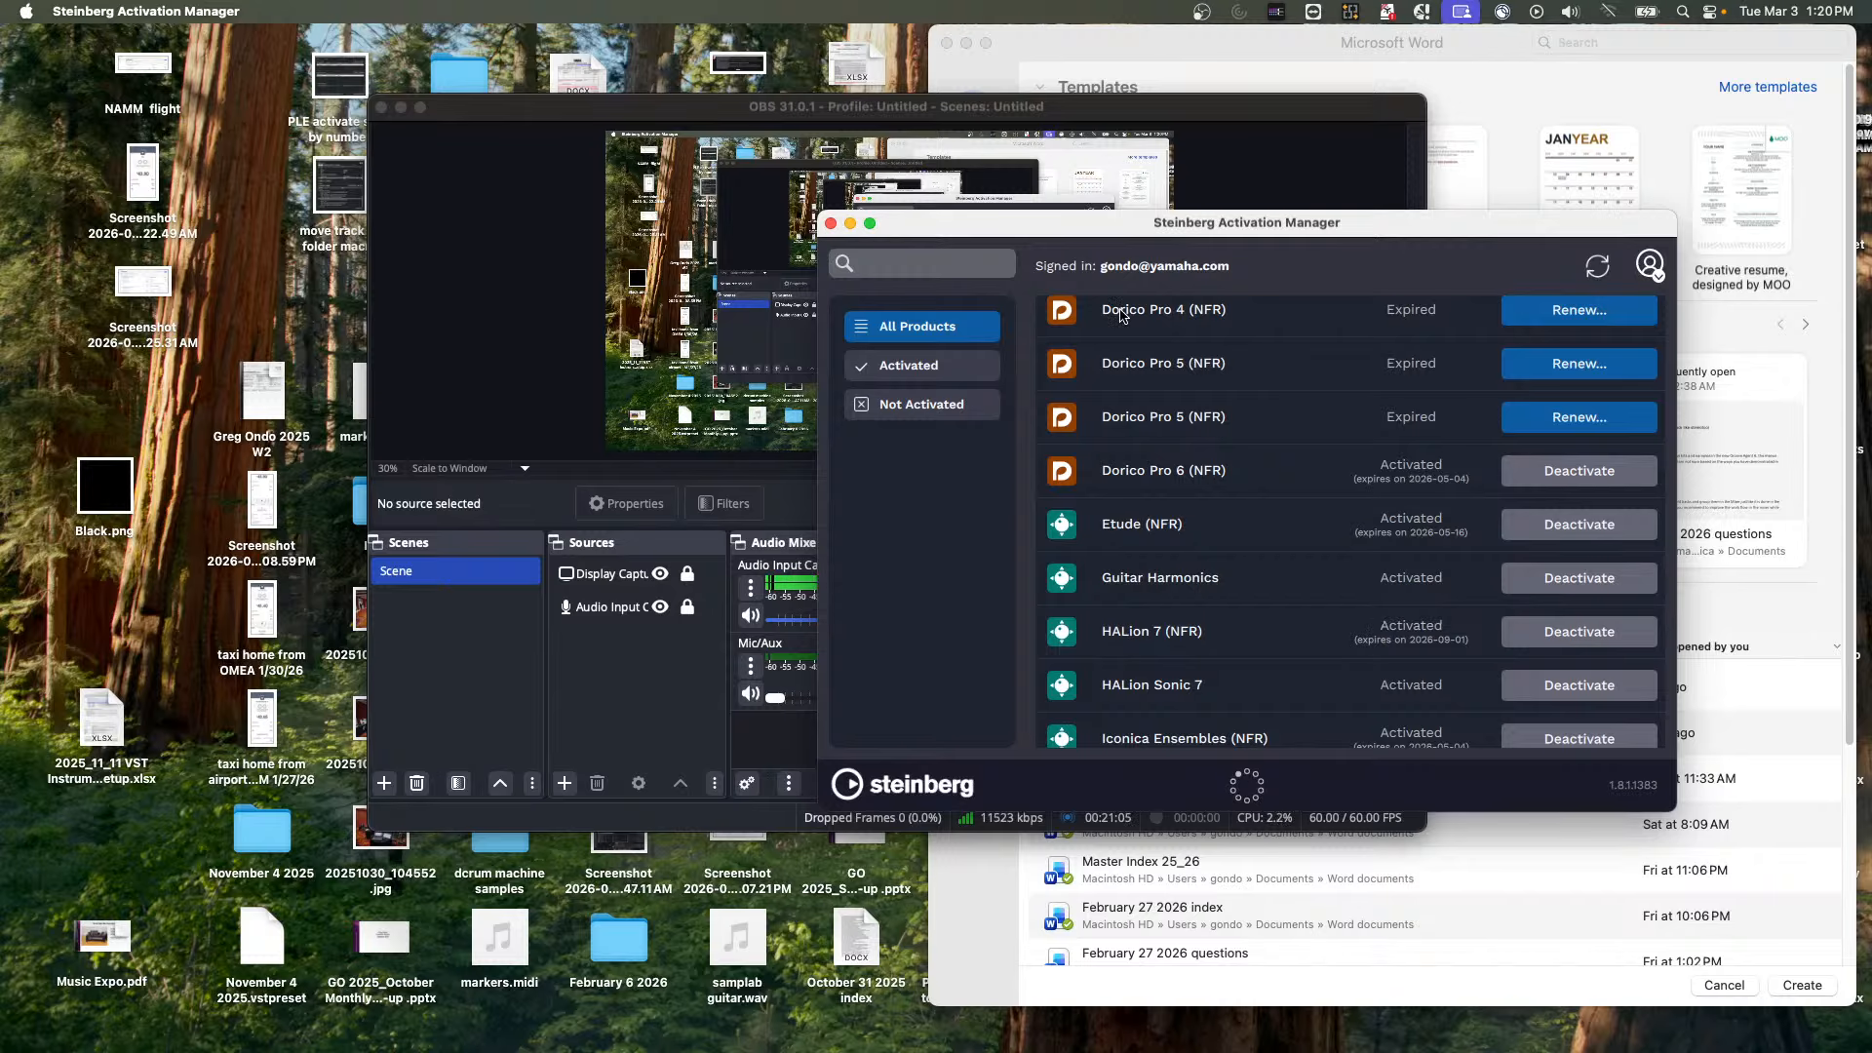
Launch Cubase 15 and cancel the eLicenser error during startup
mouse_move(494, 975)
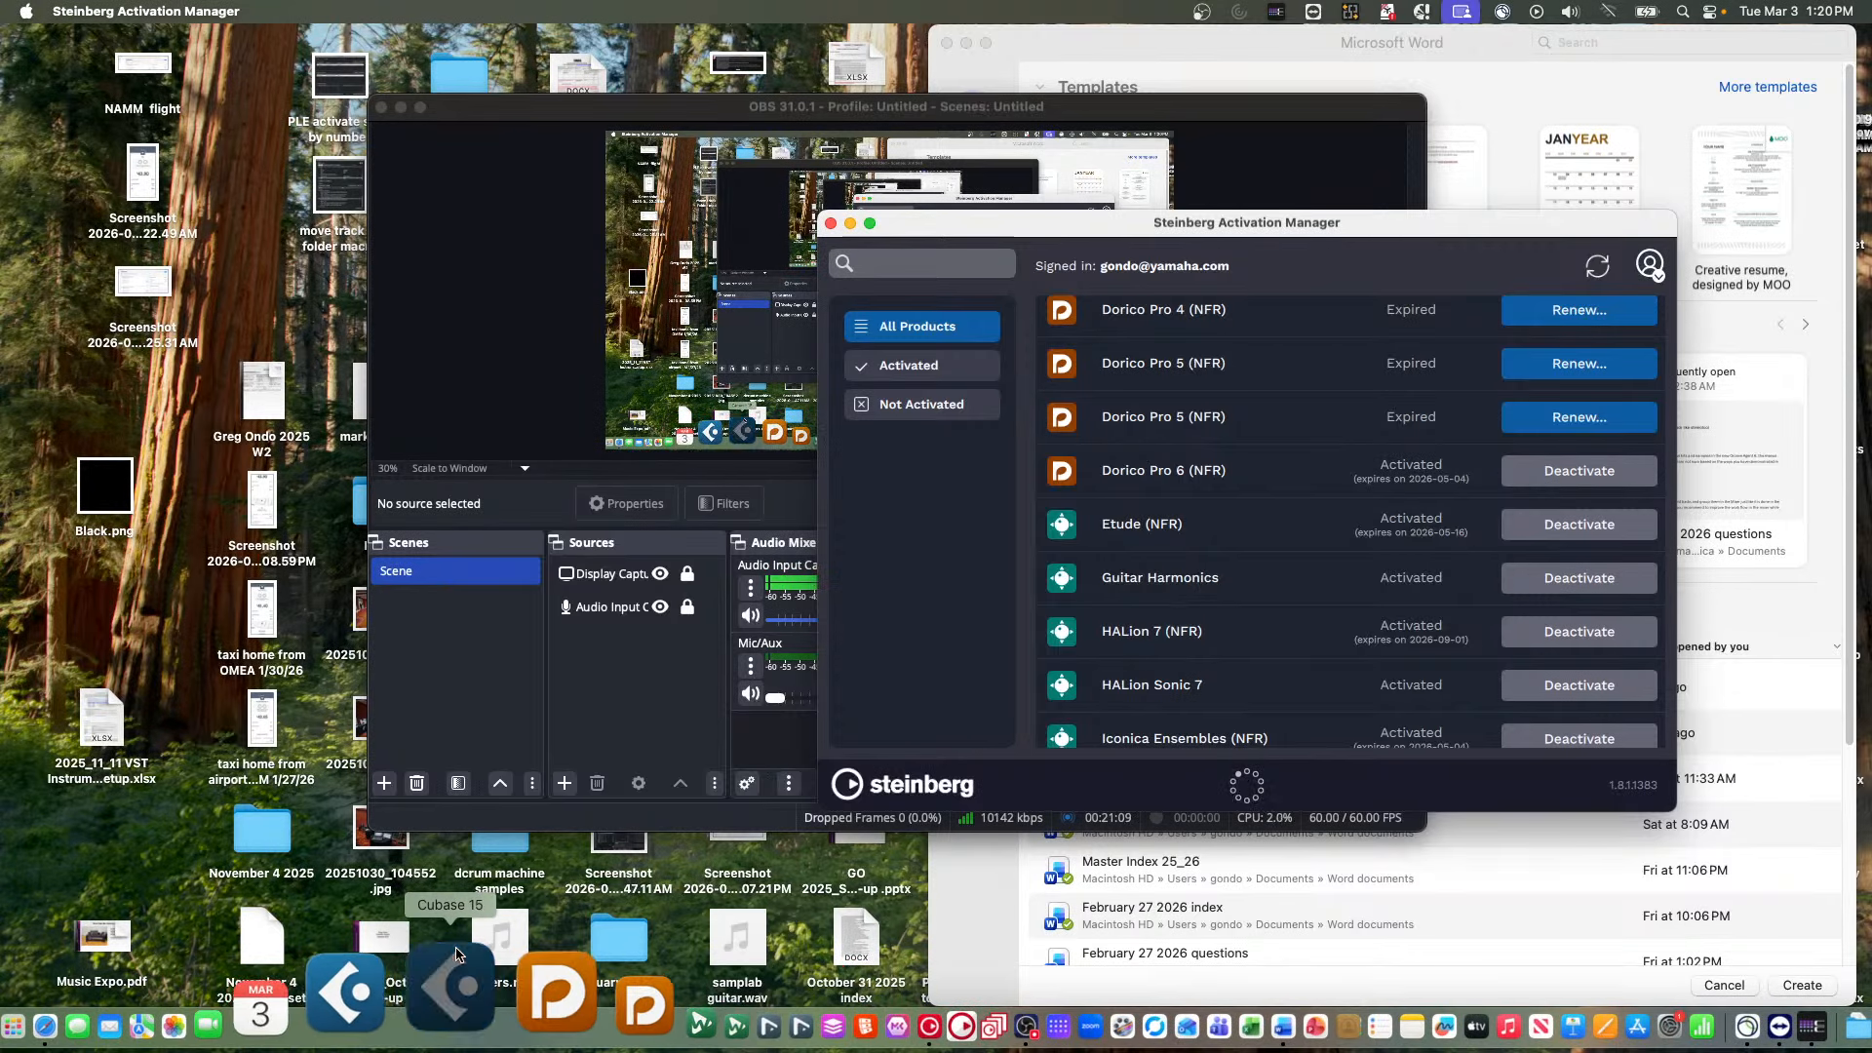
left_click(456, 954)
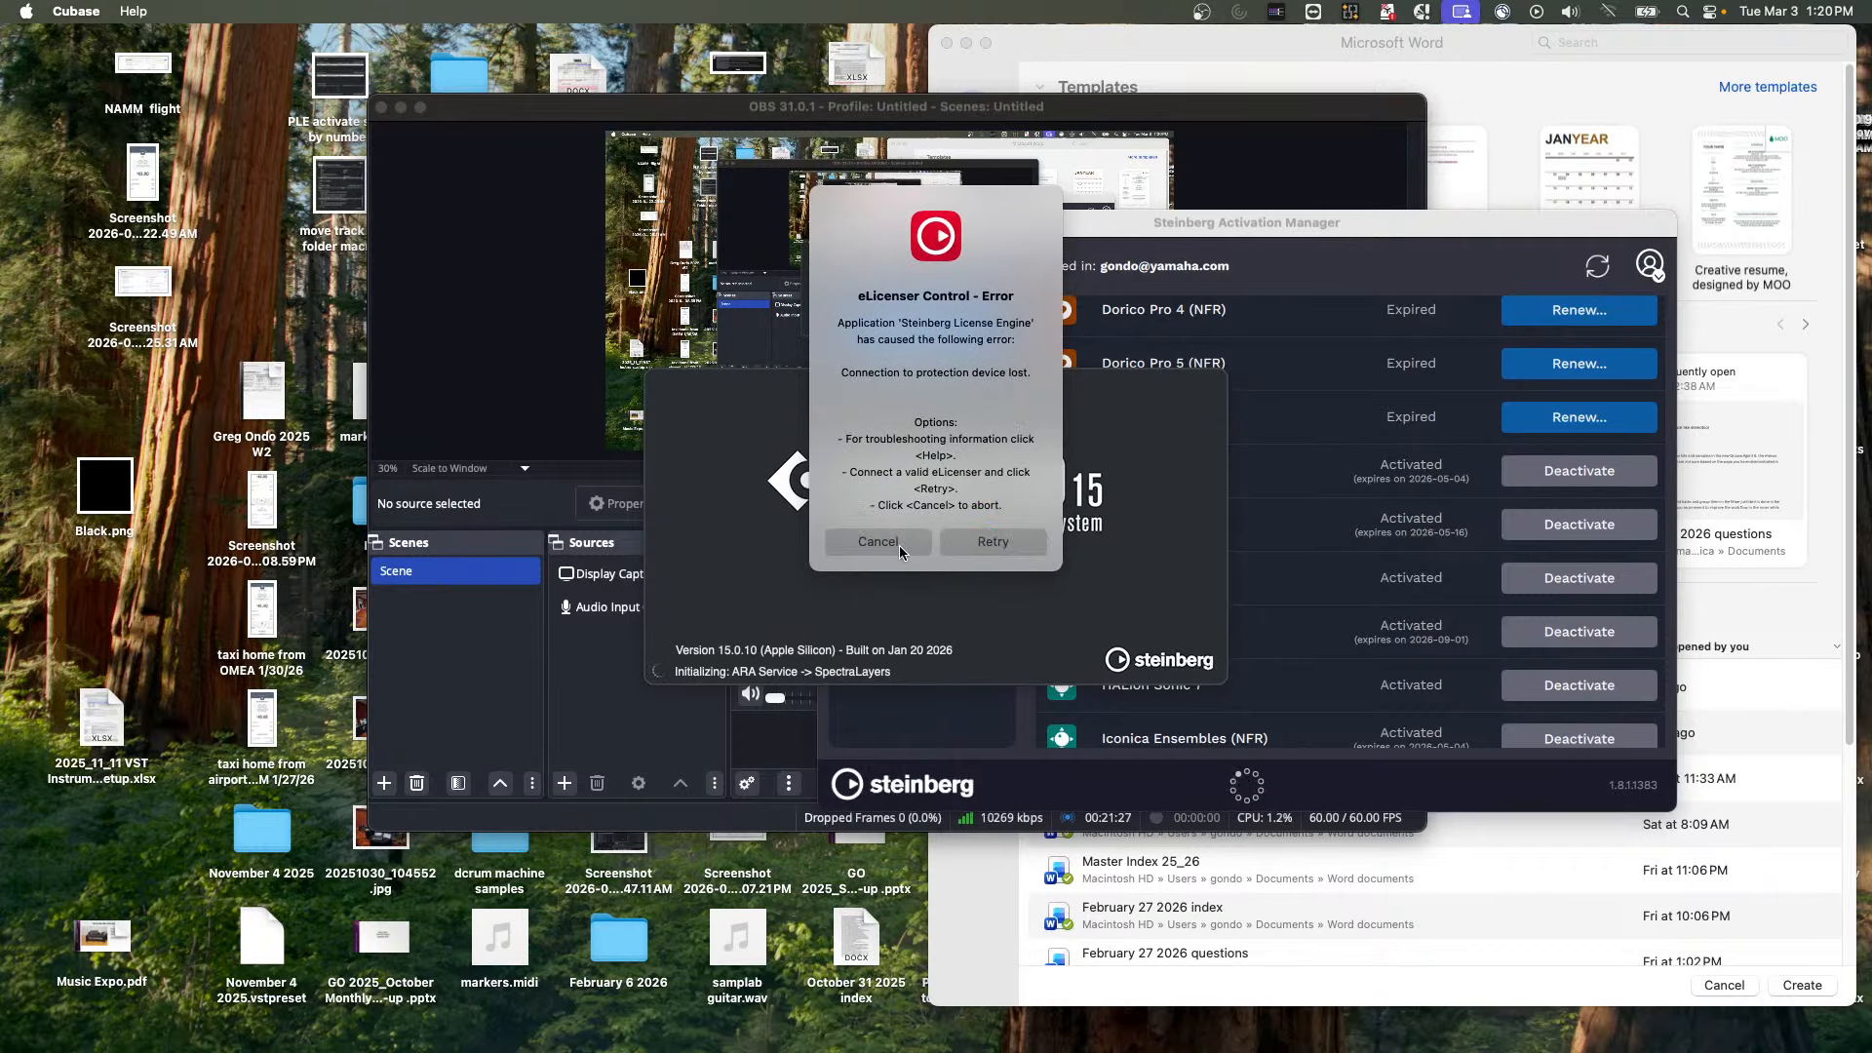
left_click(876, 543)
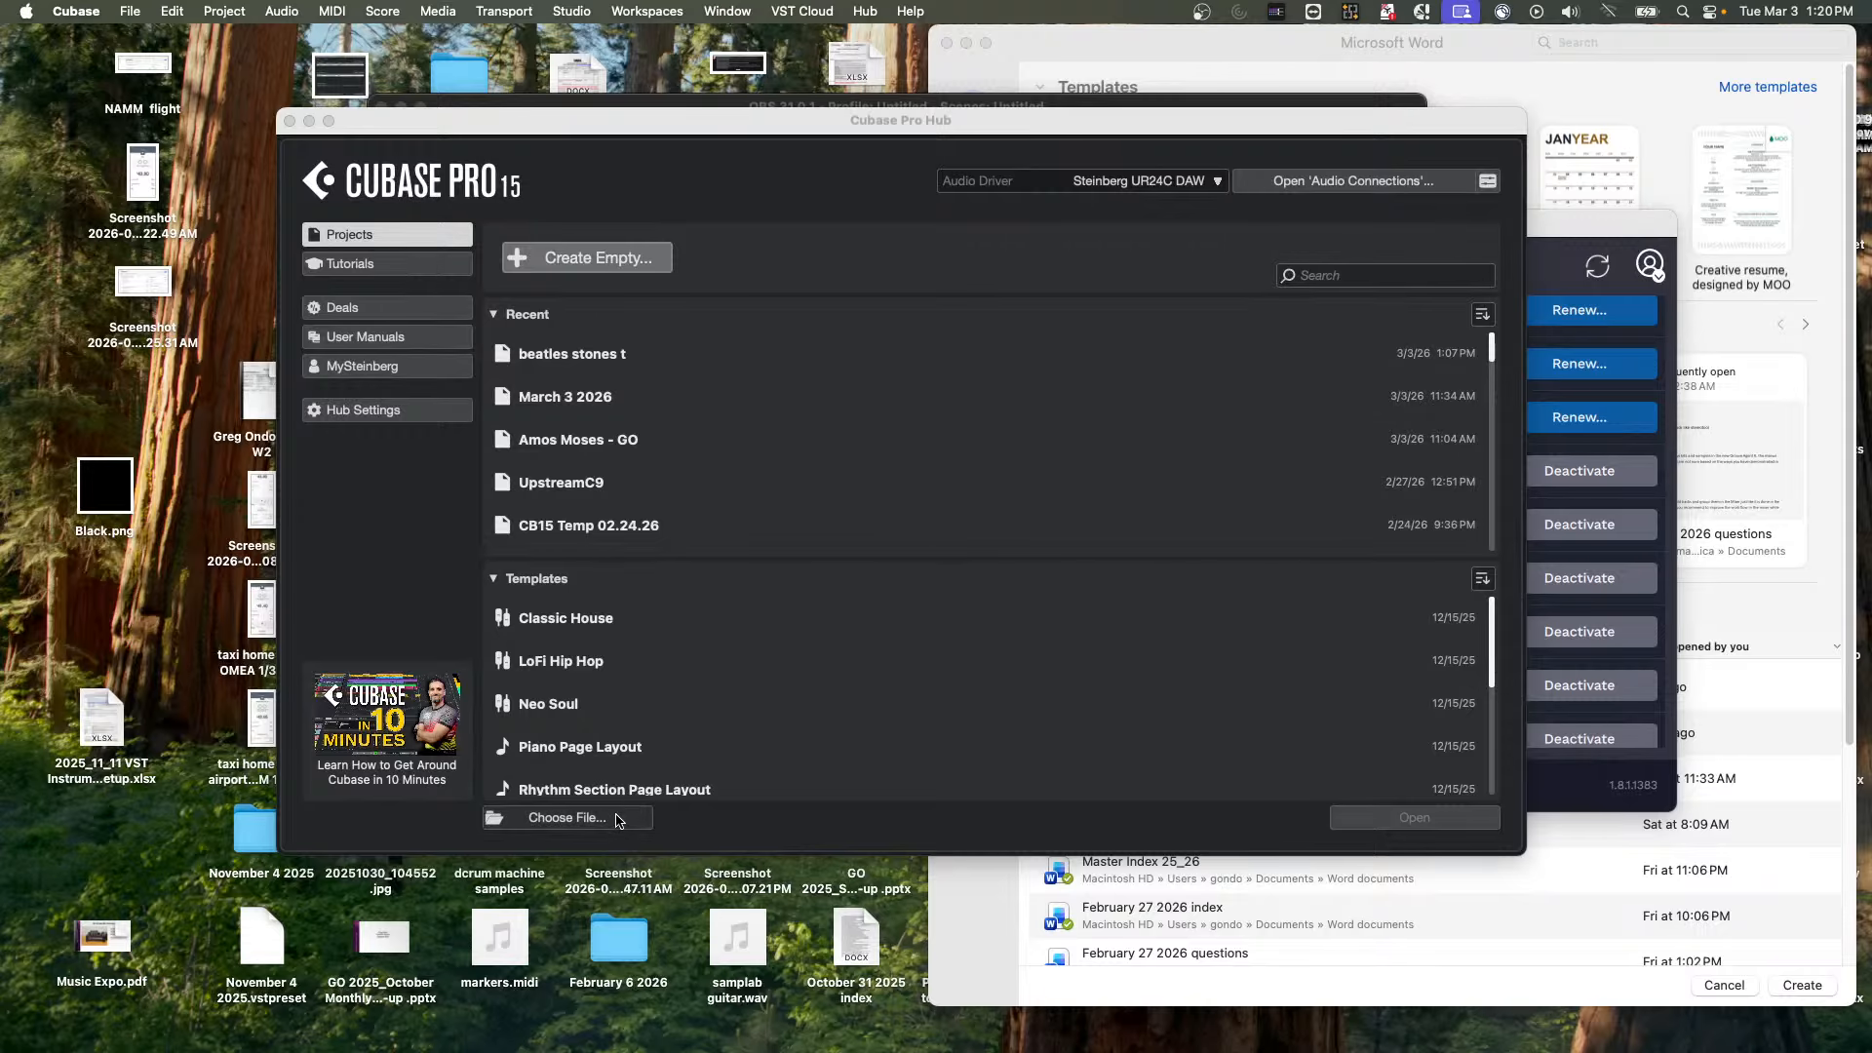
Start choosing a project file from the hub and browse the files in the Projects folder
left_click(544, 815)
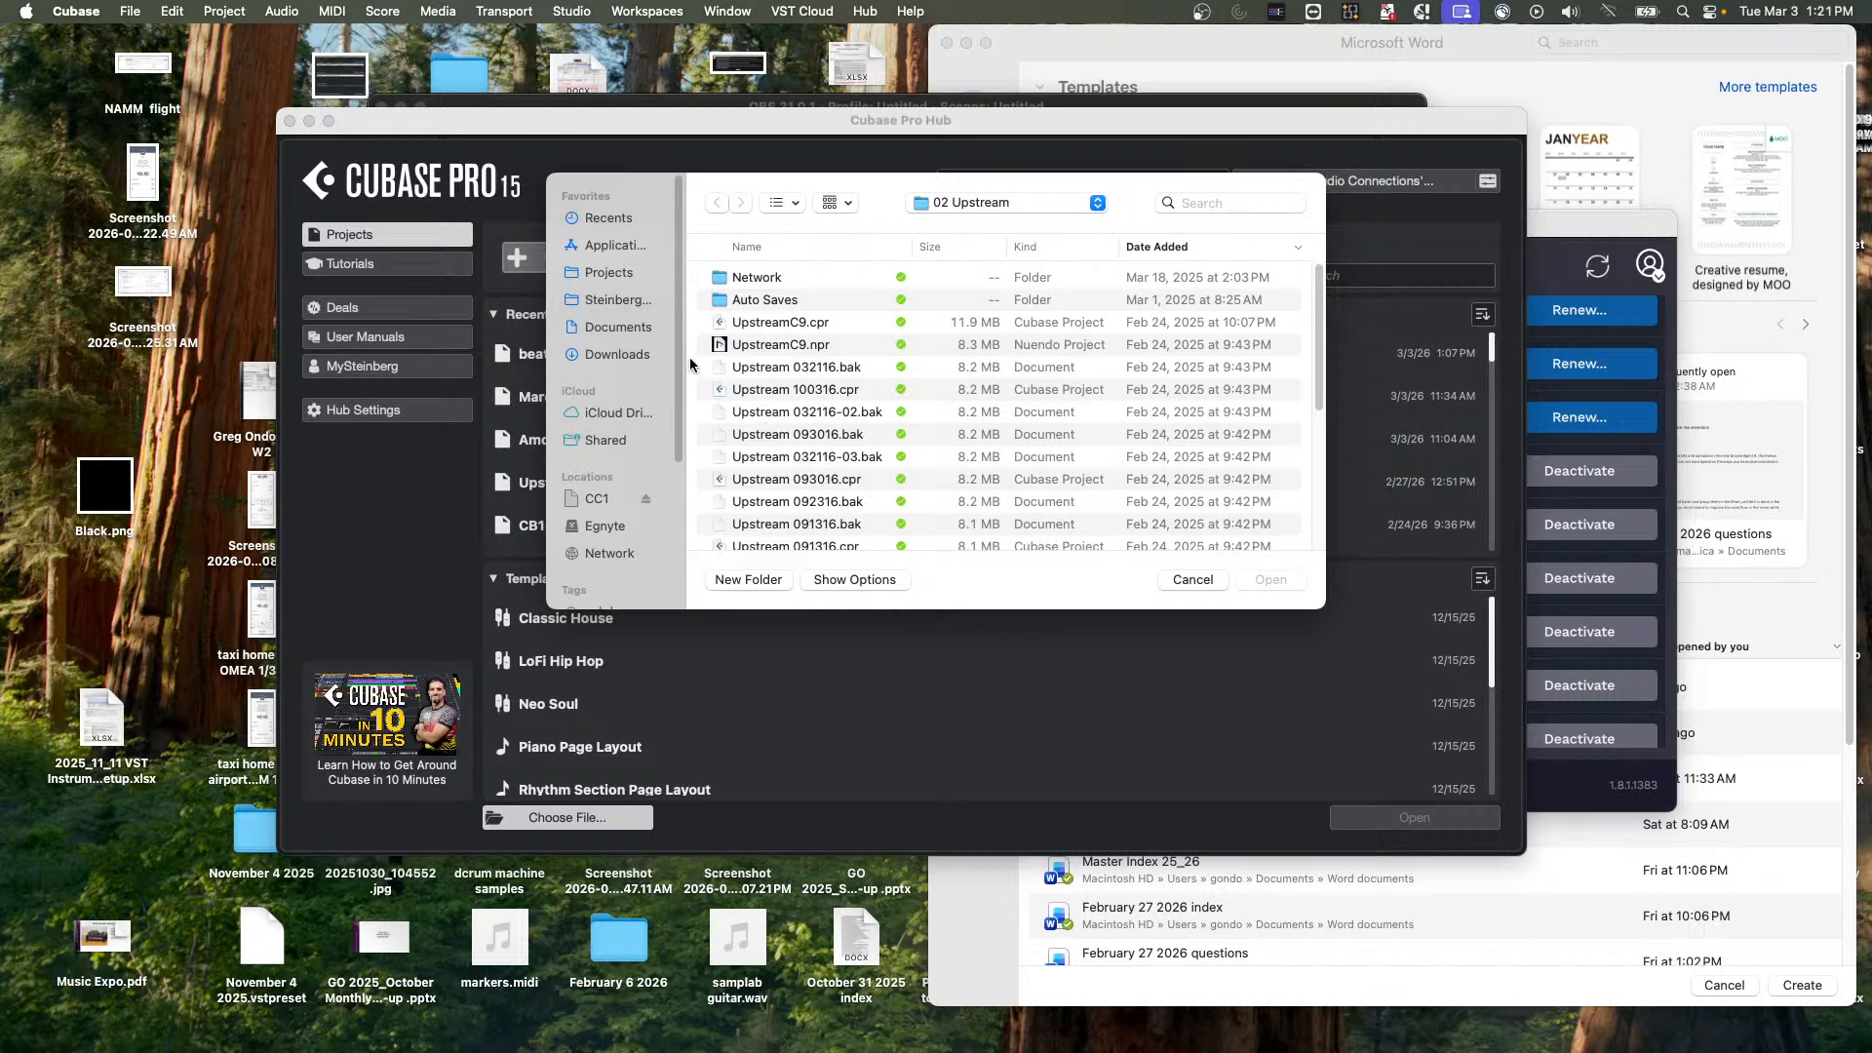
left_click(982, 209)
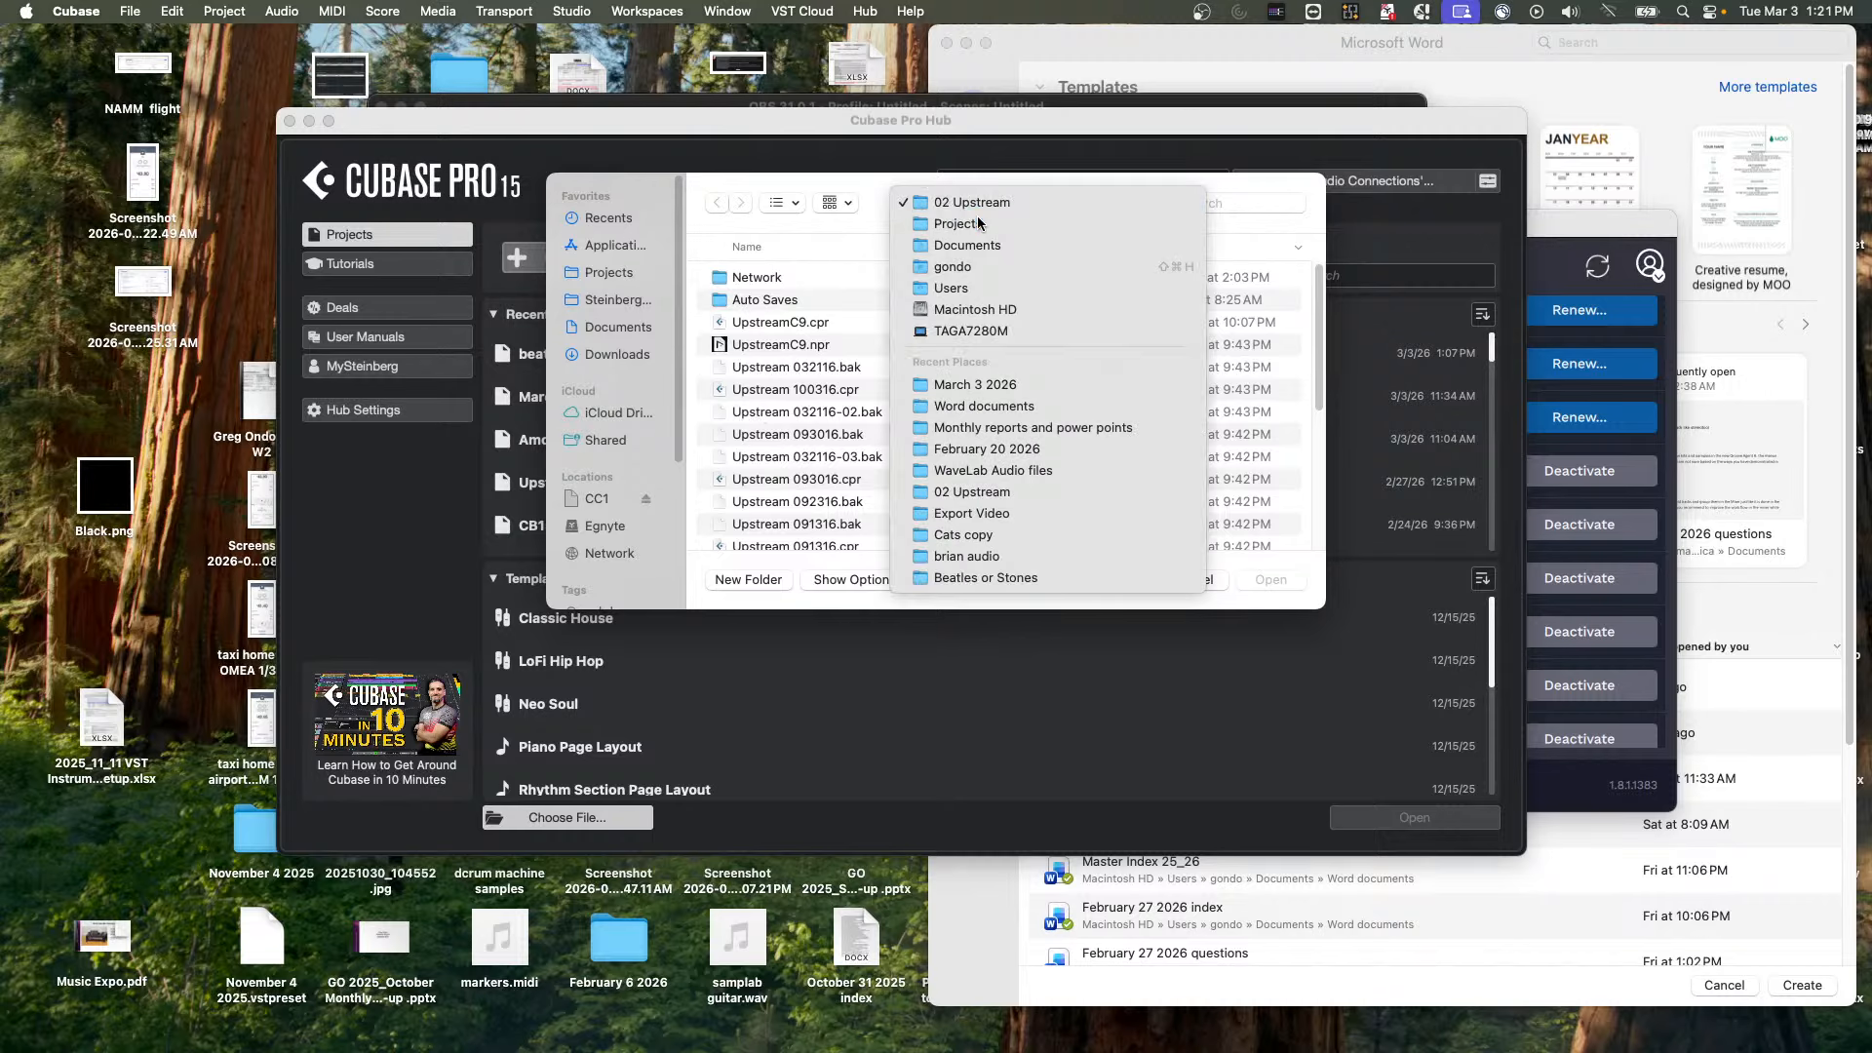
left_click(965, 225)
scroll(794, 398, "down", 1)
scroll(795, 398, "down", 10)
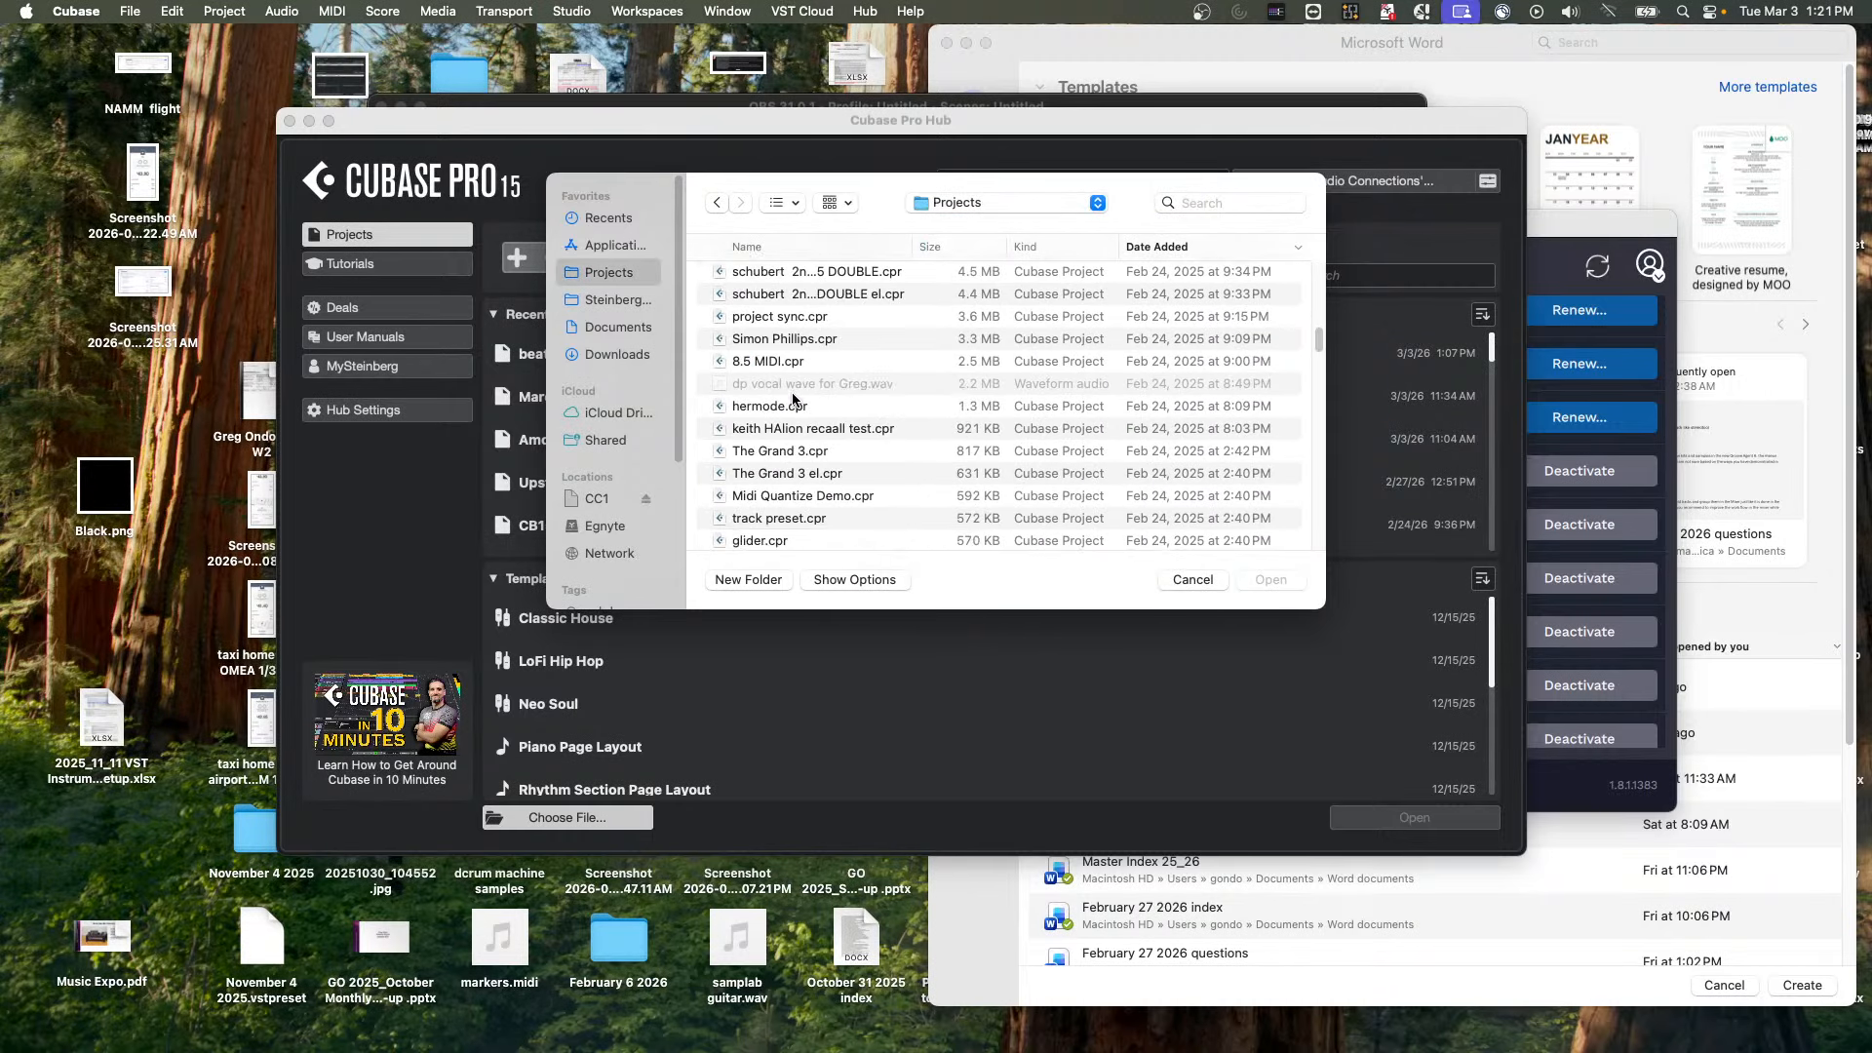
scroll(793, 397, "up", 5)
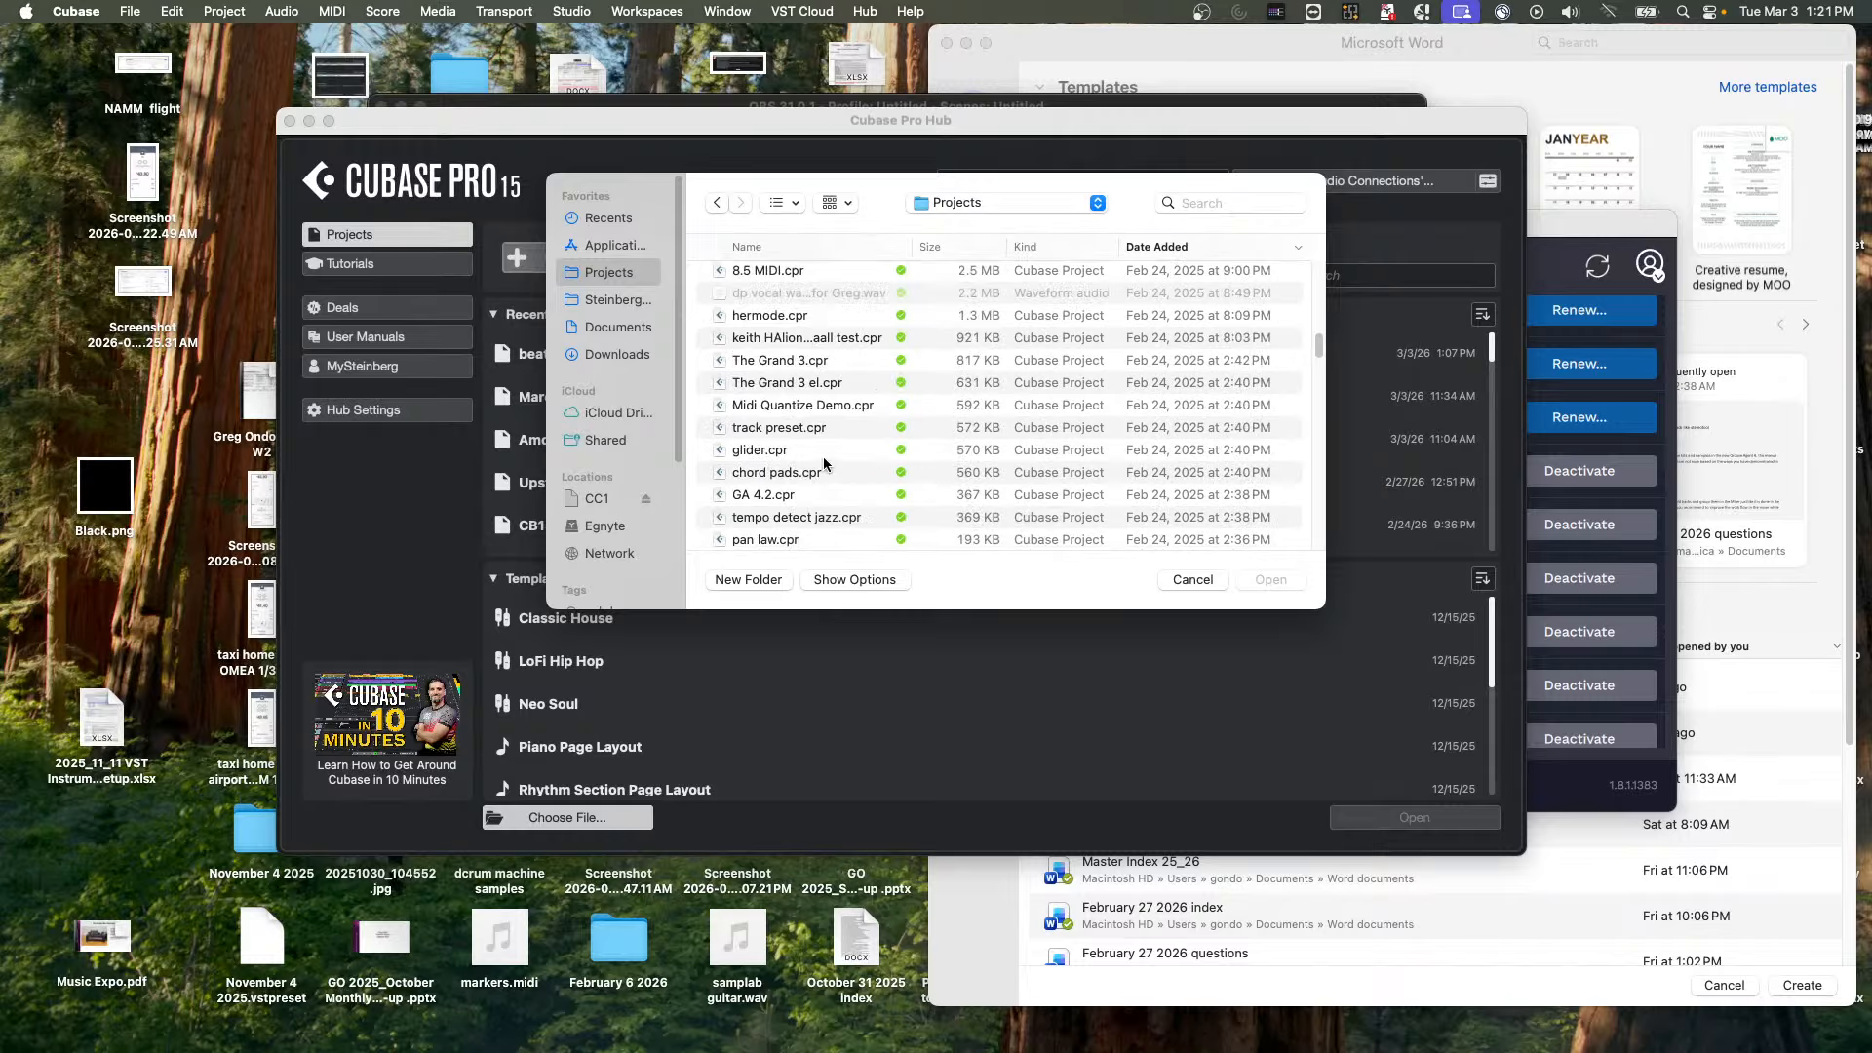
scroll(824, 465, "up", 2)
Sort the files by name and open the schubert 2nd HALion 5 DOUBLE project, accepting Projects as the project folder
left_click(778, 248)
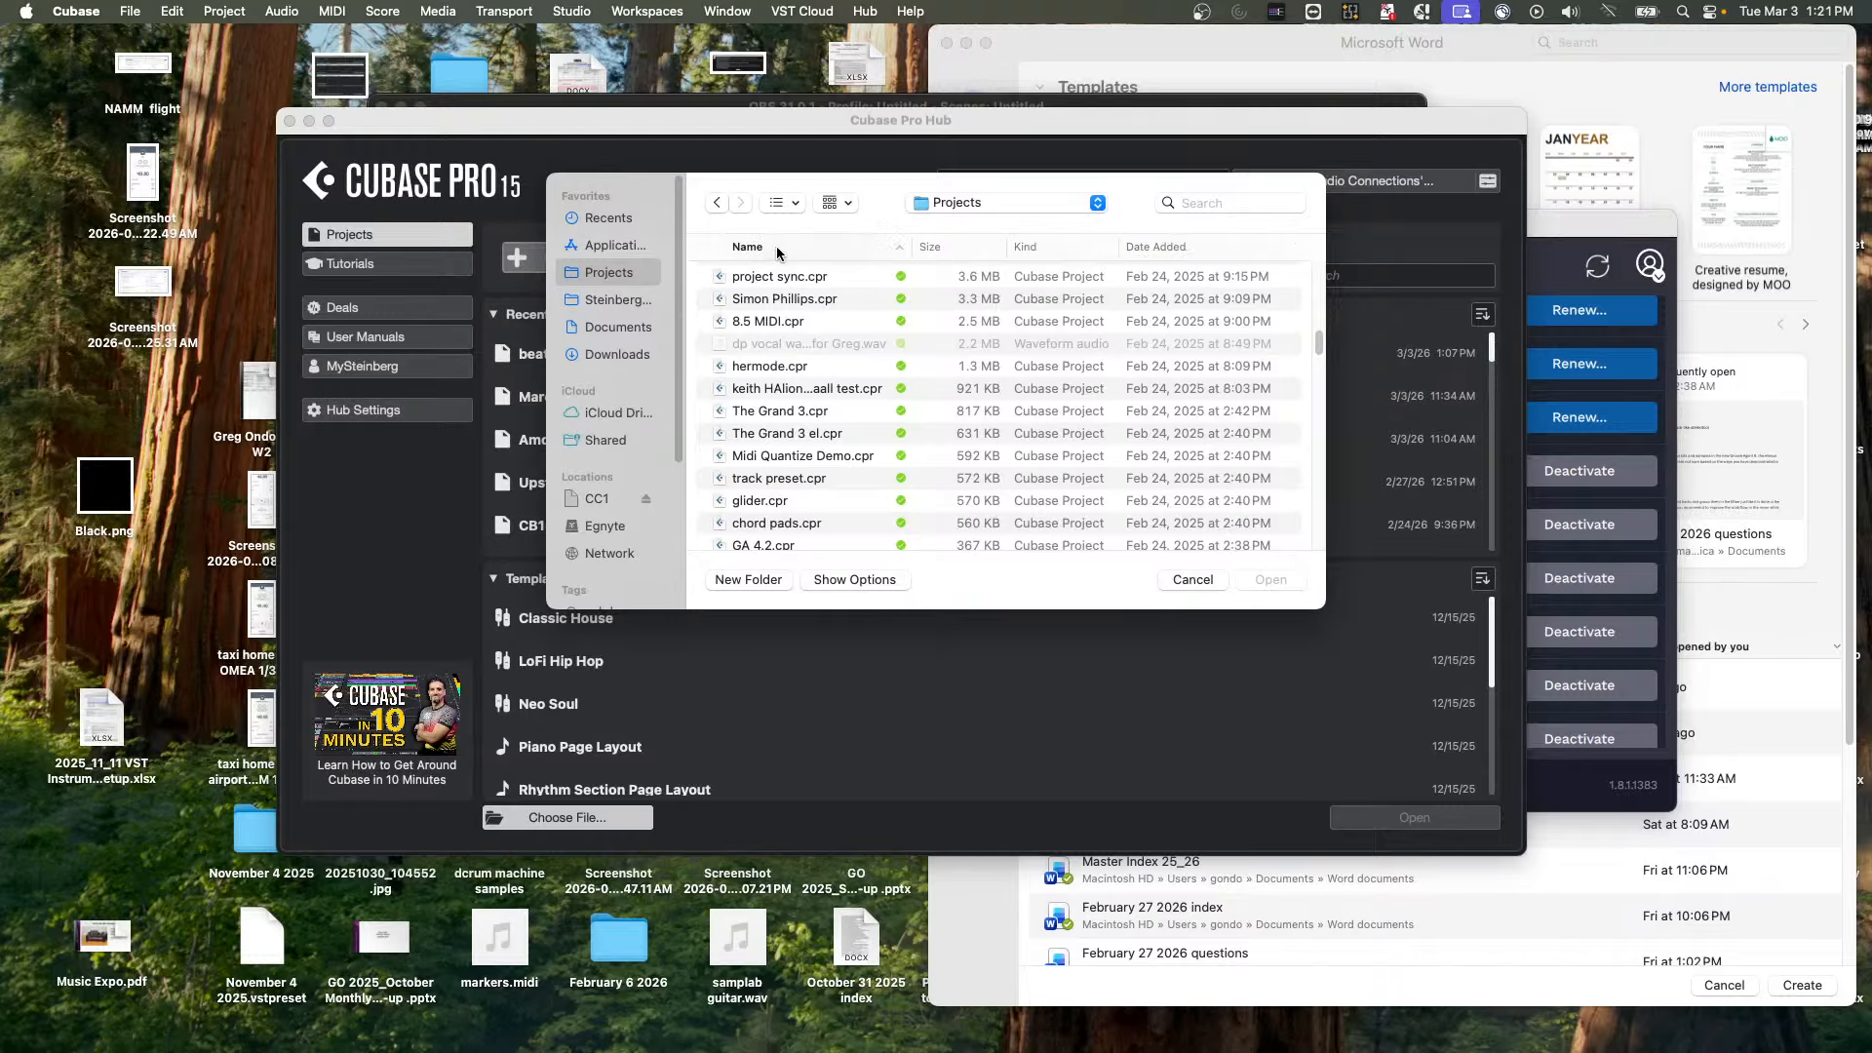
scroll(786, 366, "down", 8)
scroll(786, 366, "down", 10)
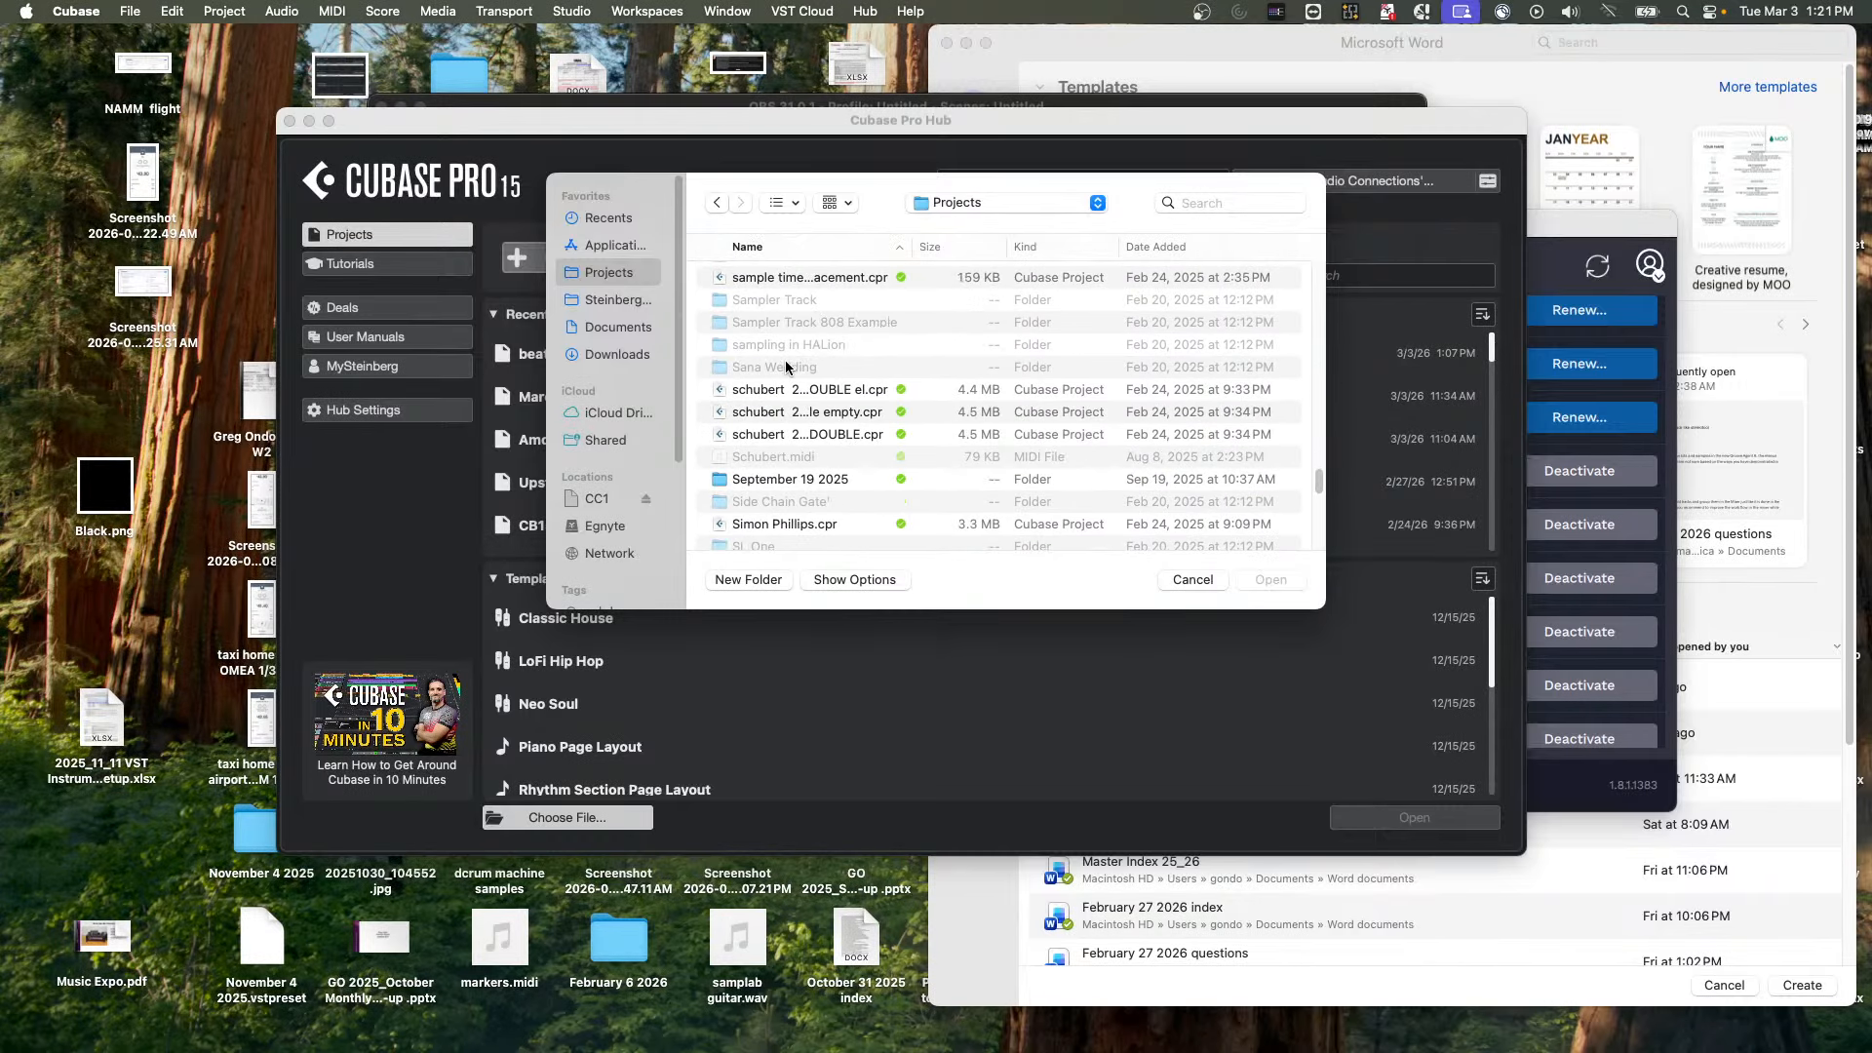
double_click(807, 437)
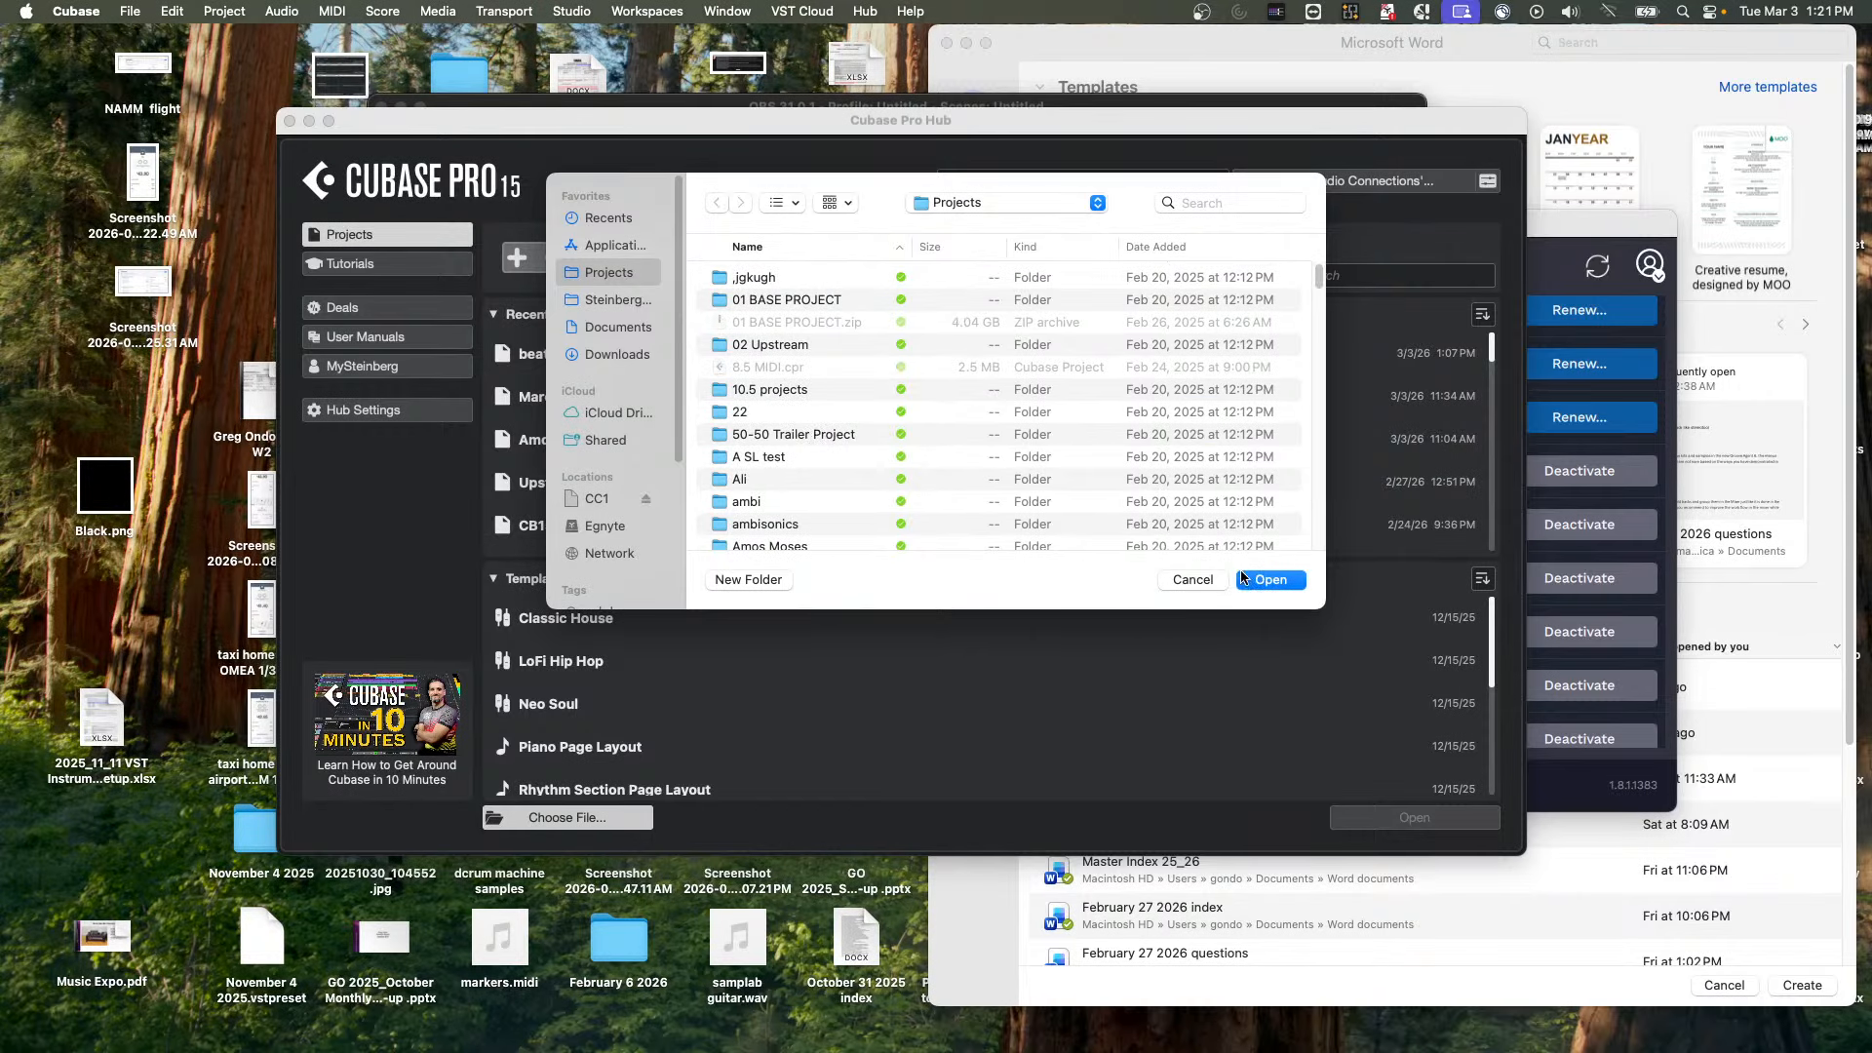
left_click(1279, 585)
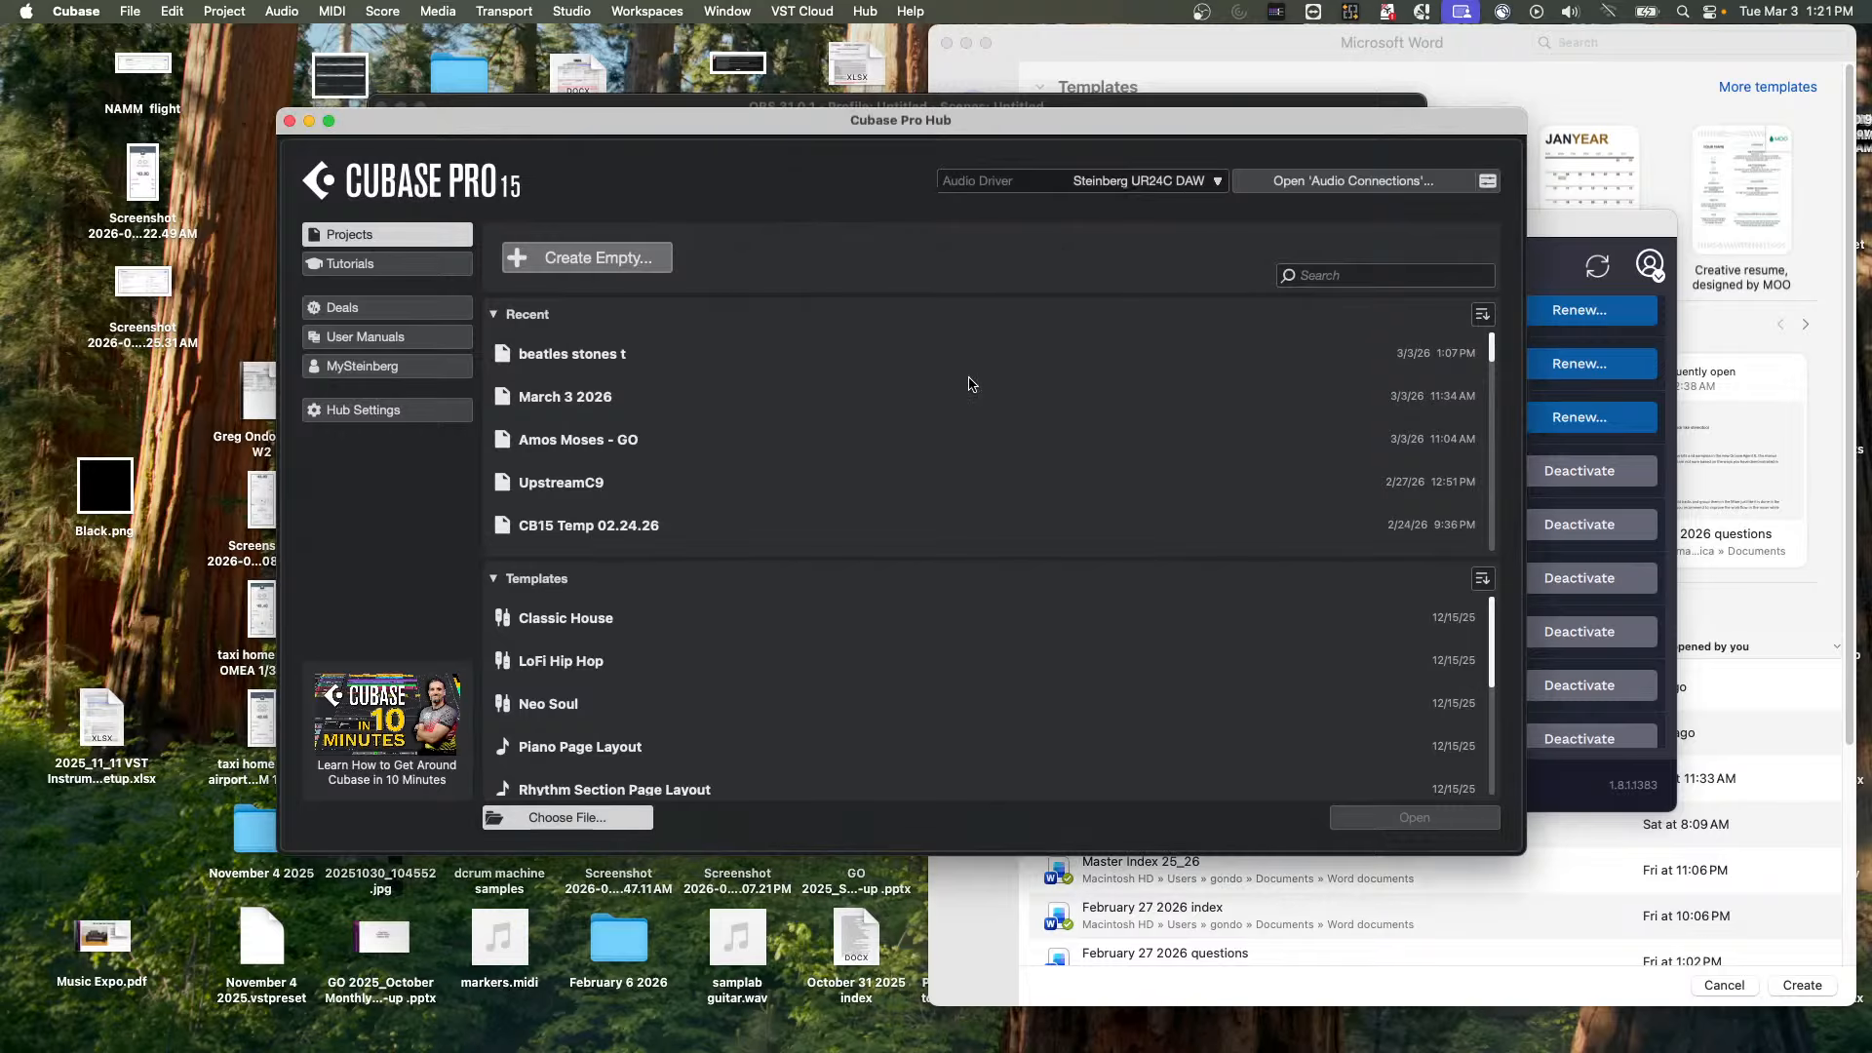
Play the orchestral project, open the flute track's HALion instrument during playback, and stop playback
key("space")
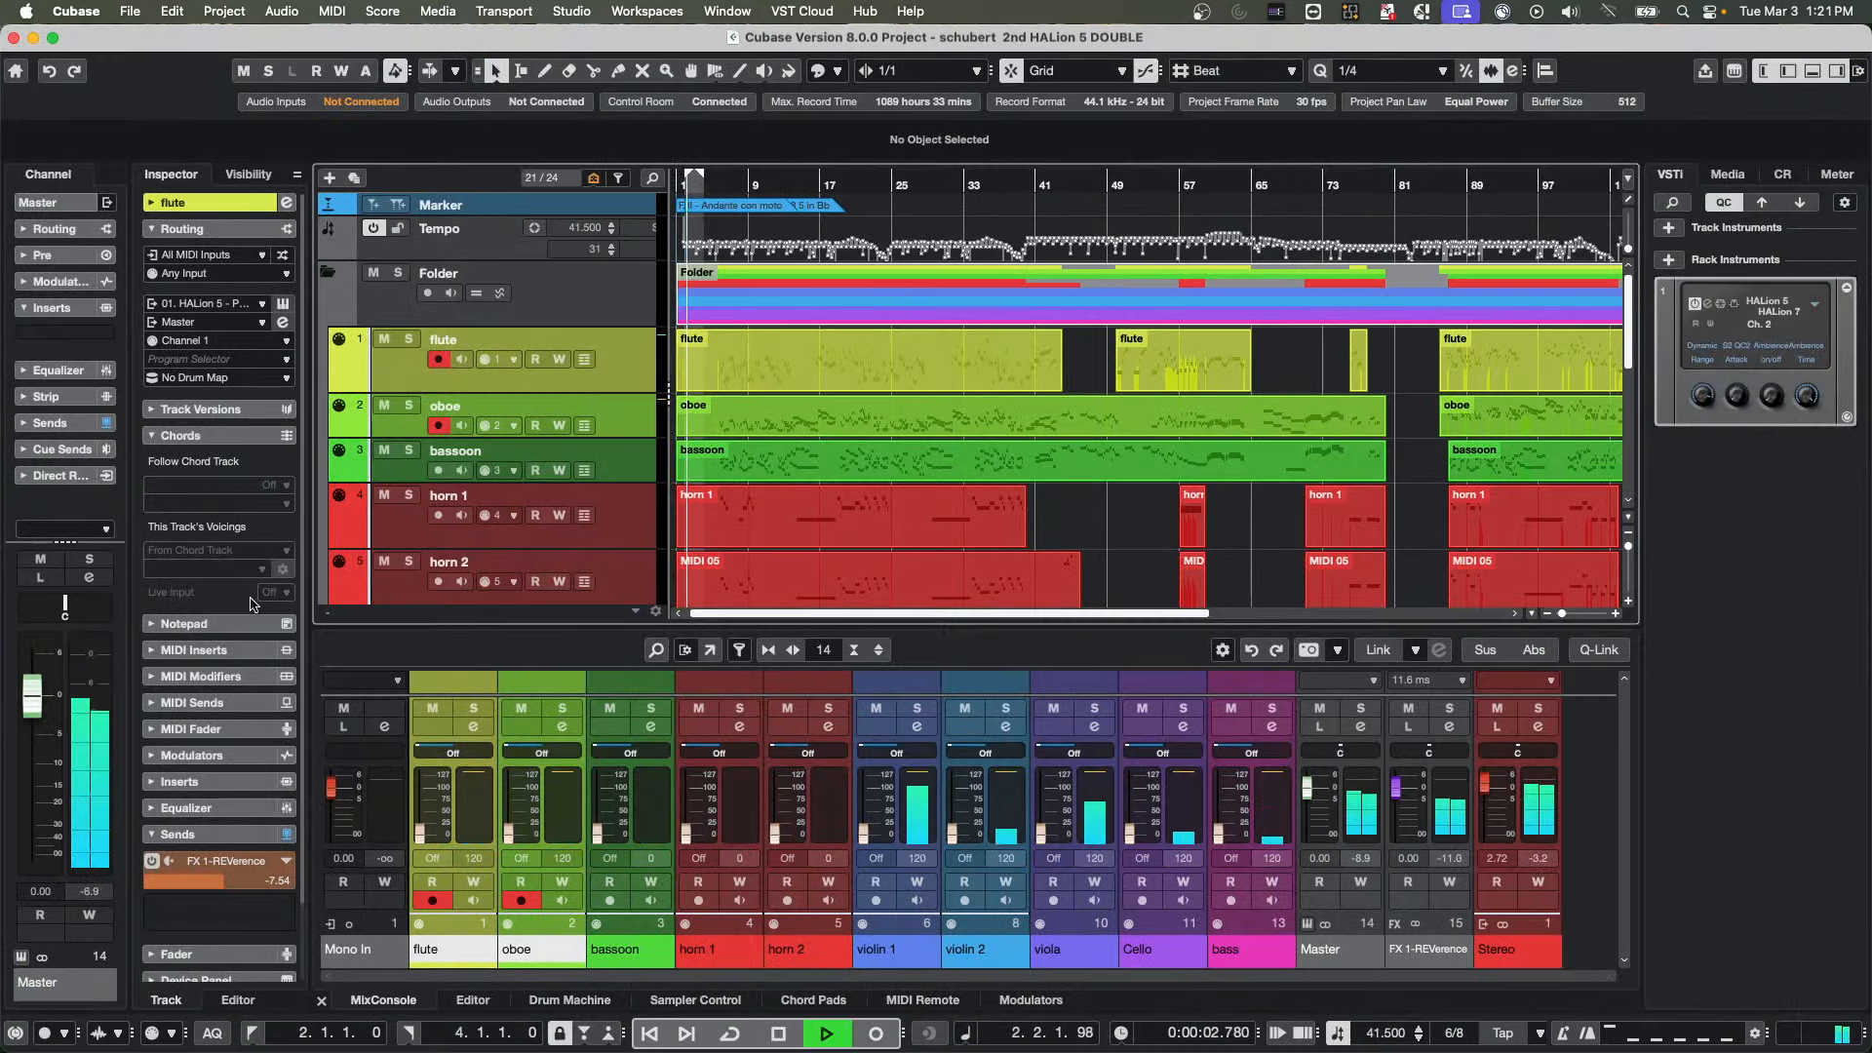
left_click(283, 304)
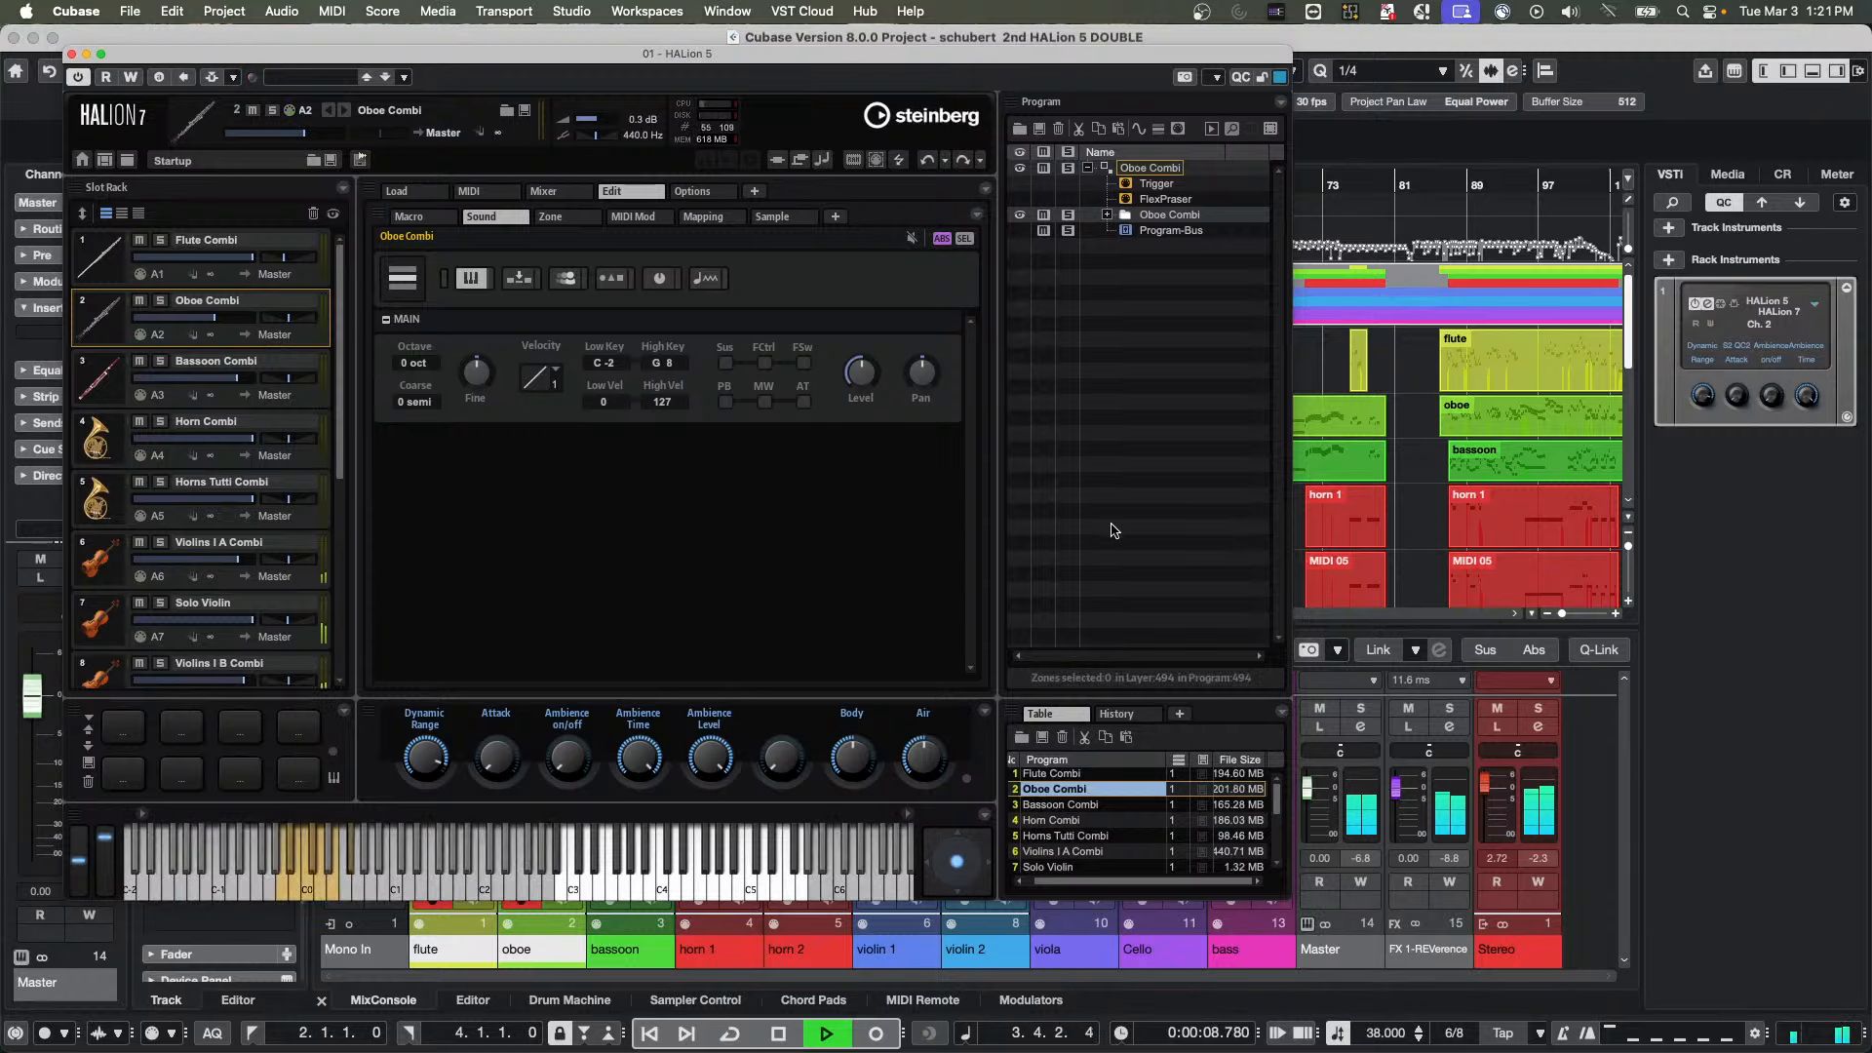
key("space")
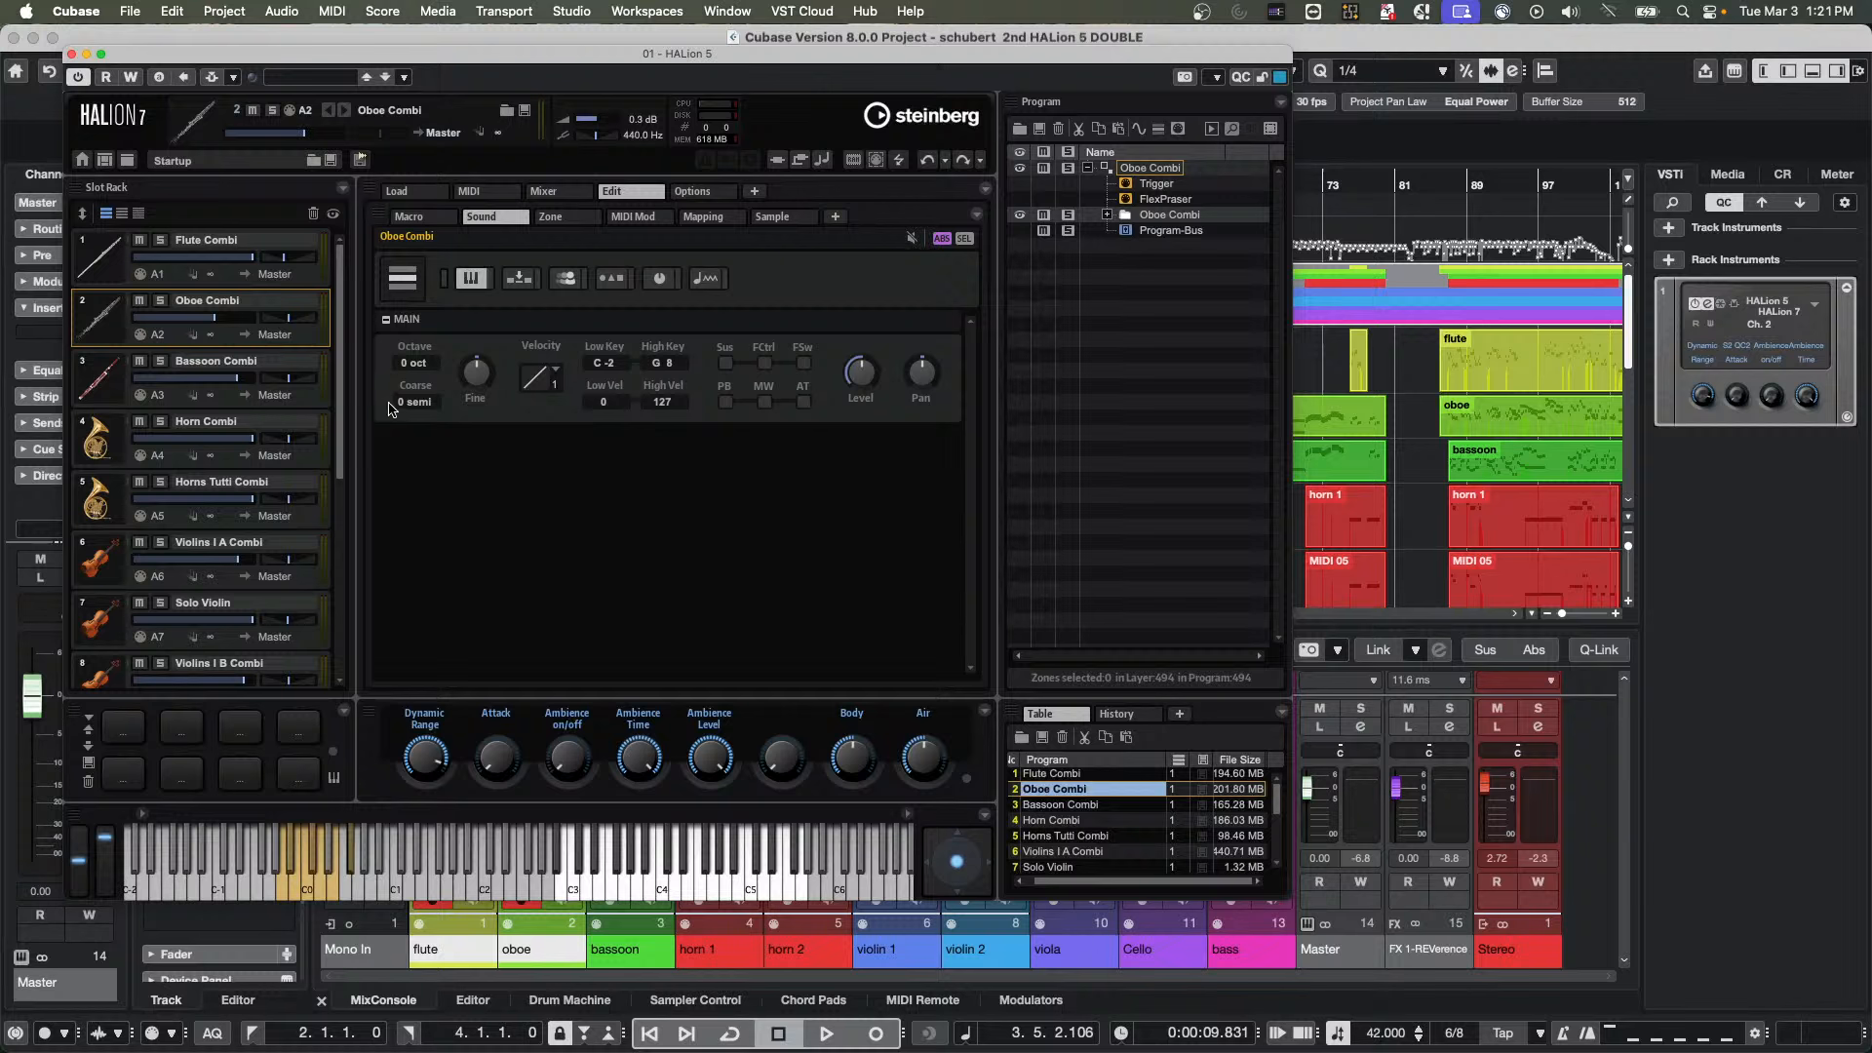
Inspect the Multi-Core choices in HALion's performance options without changing them, and close the instrument window
left_click(725, 194)
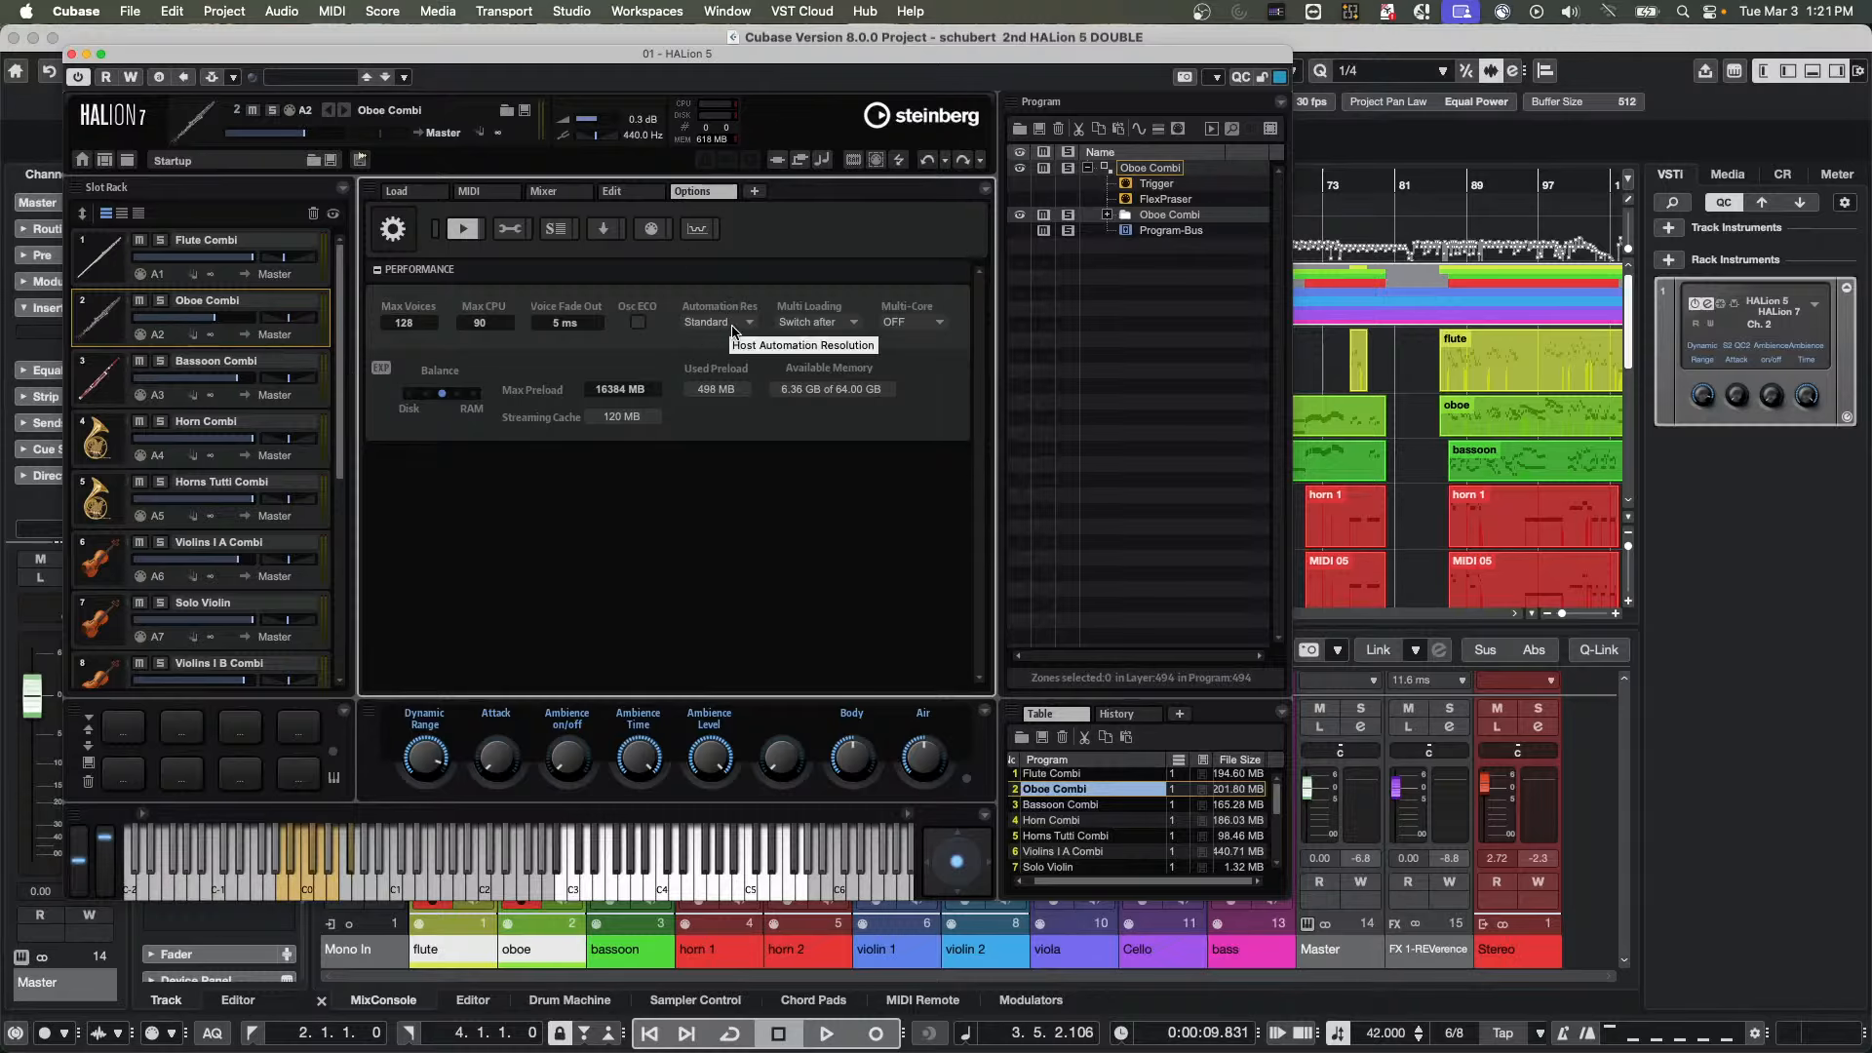
left_click(941, 327)
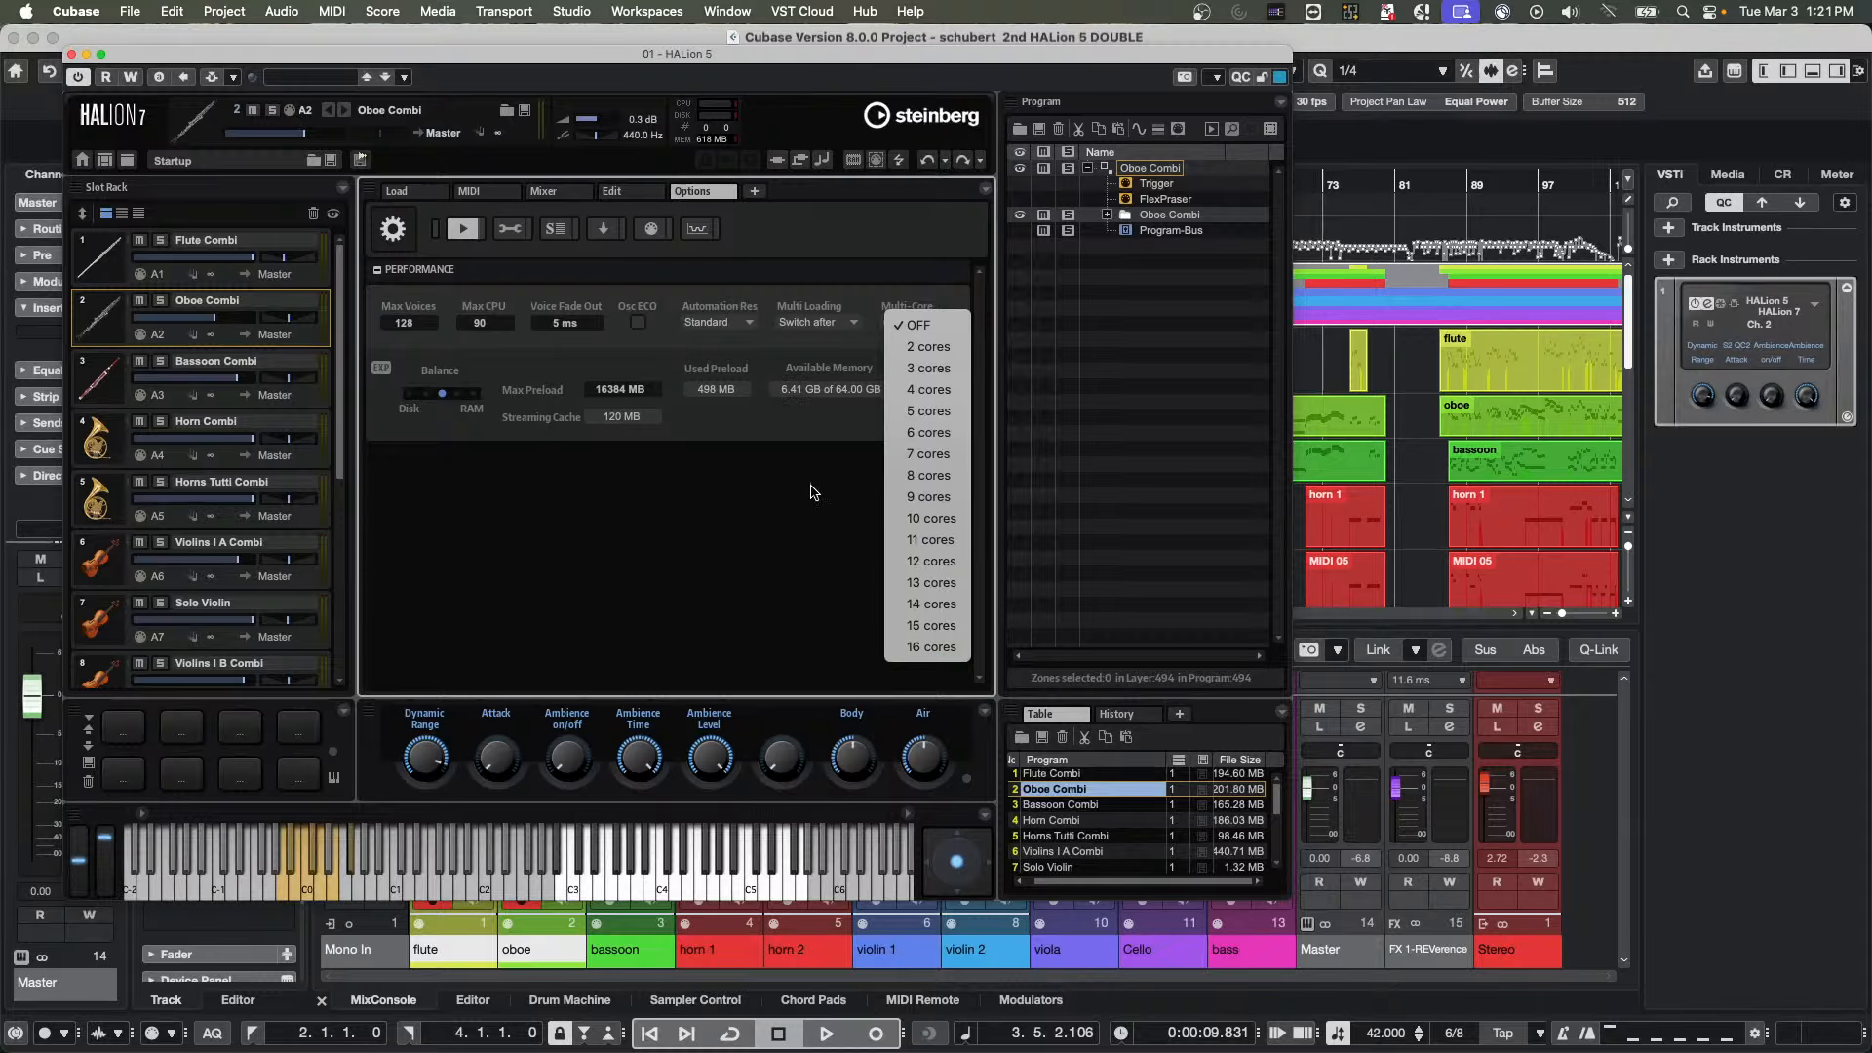
left_click(758, 489)
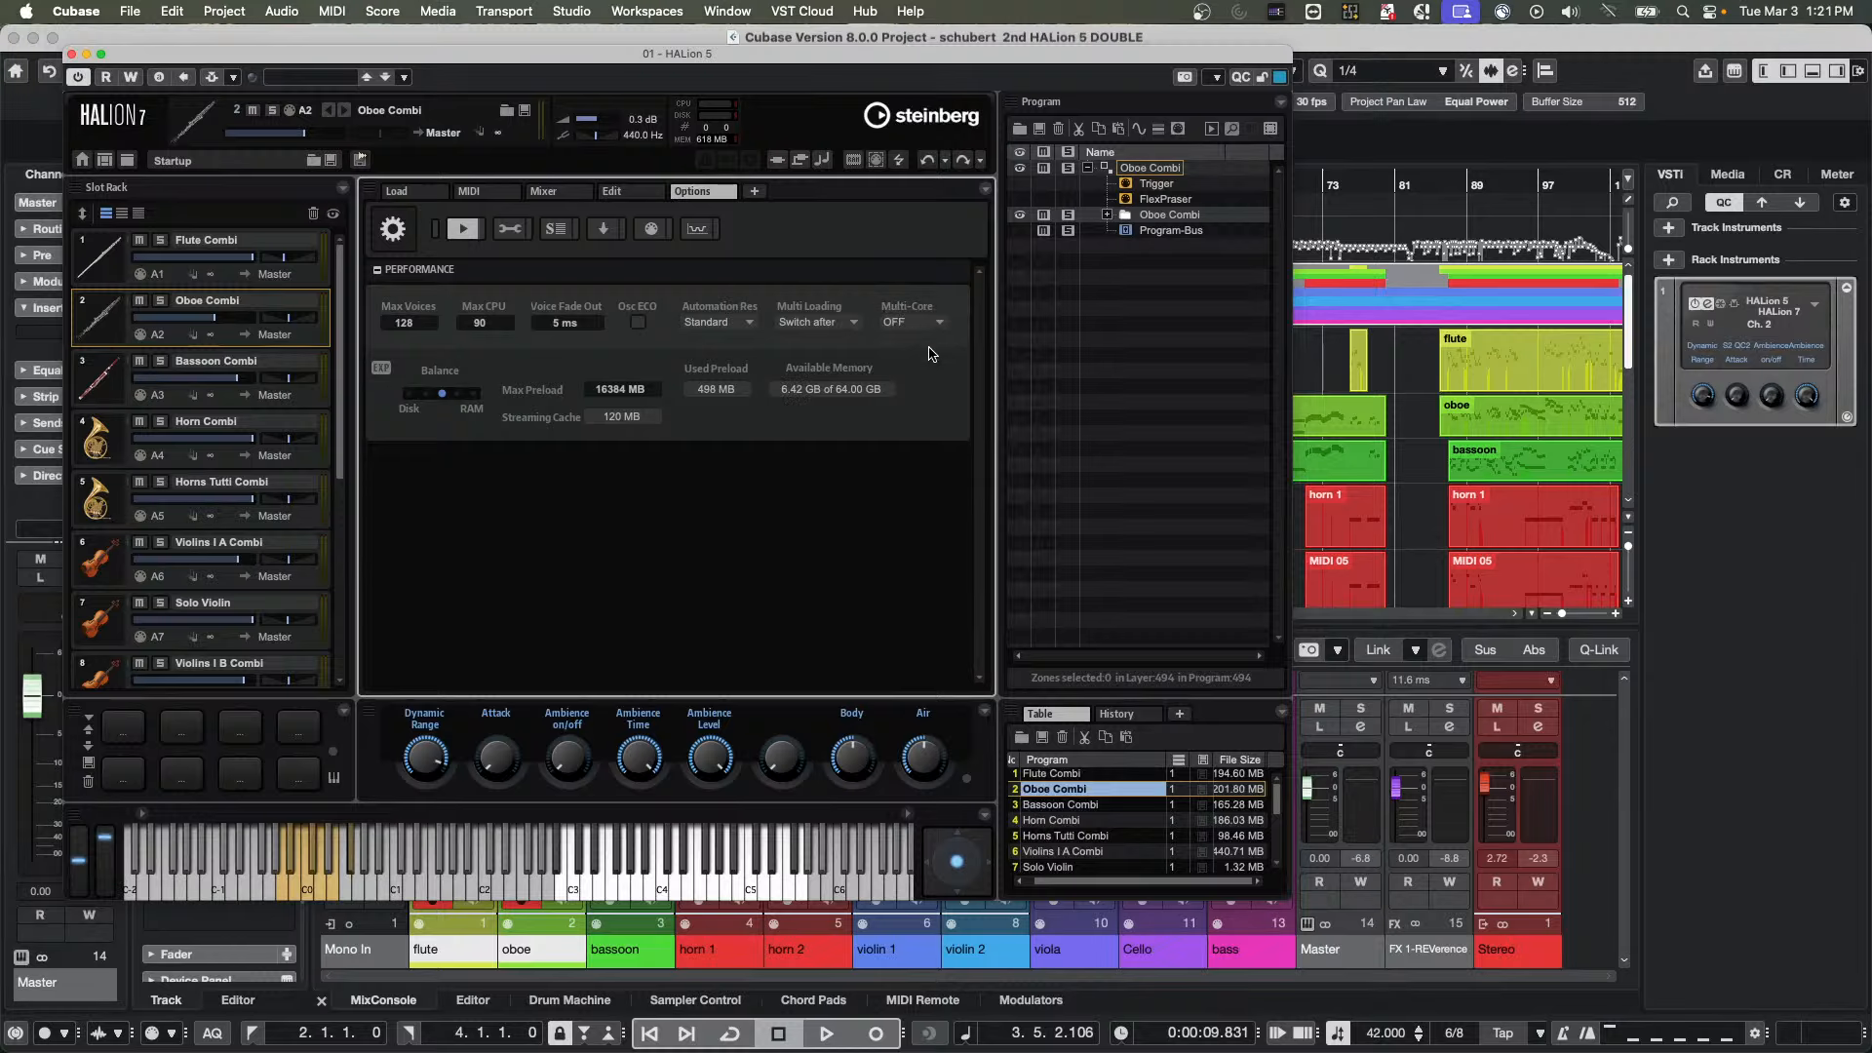
left_click(210, 335)
left_click(71, 56)
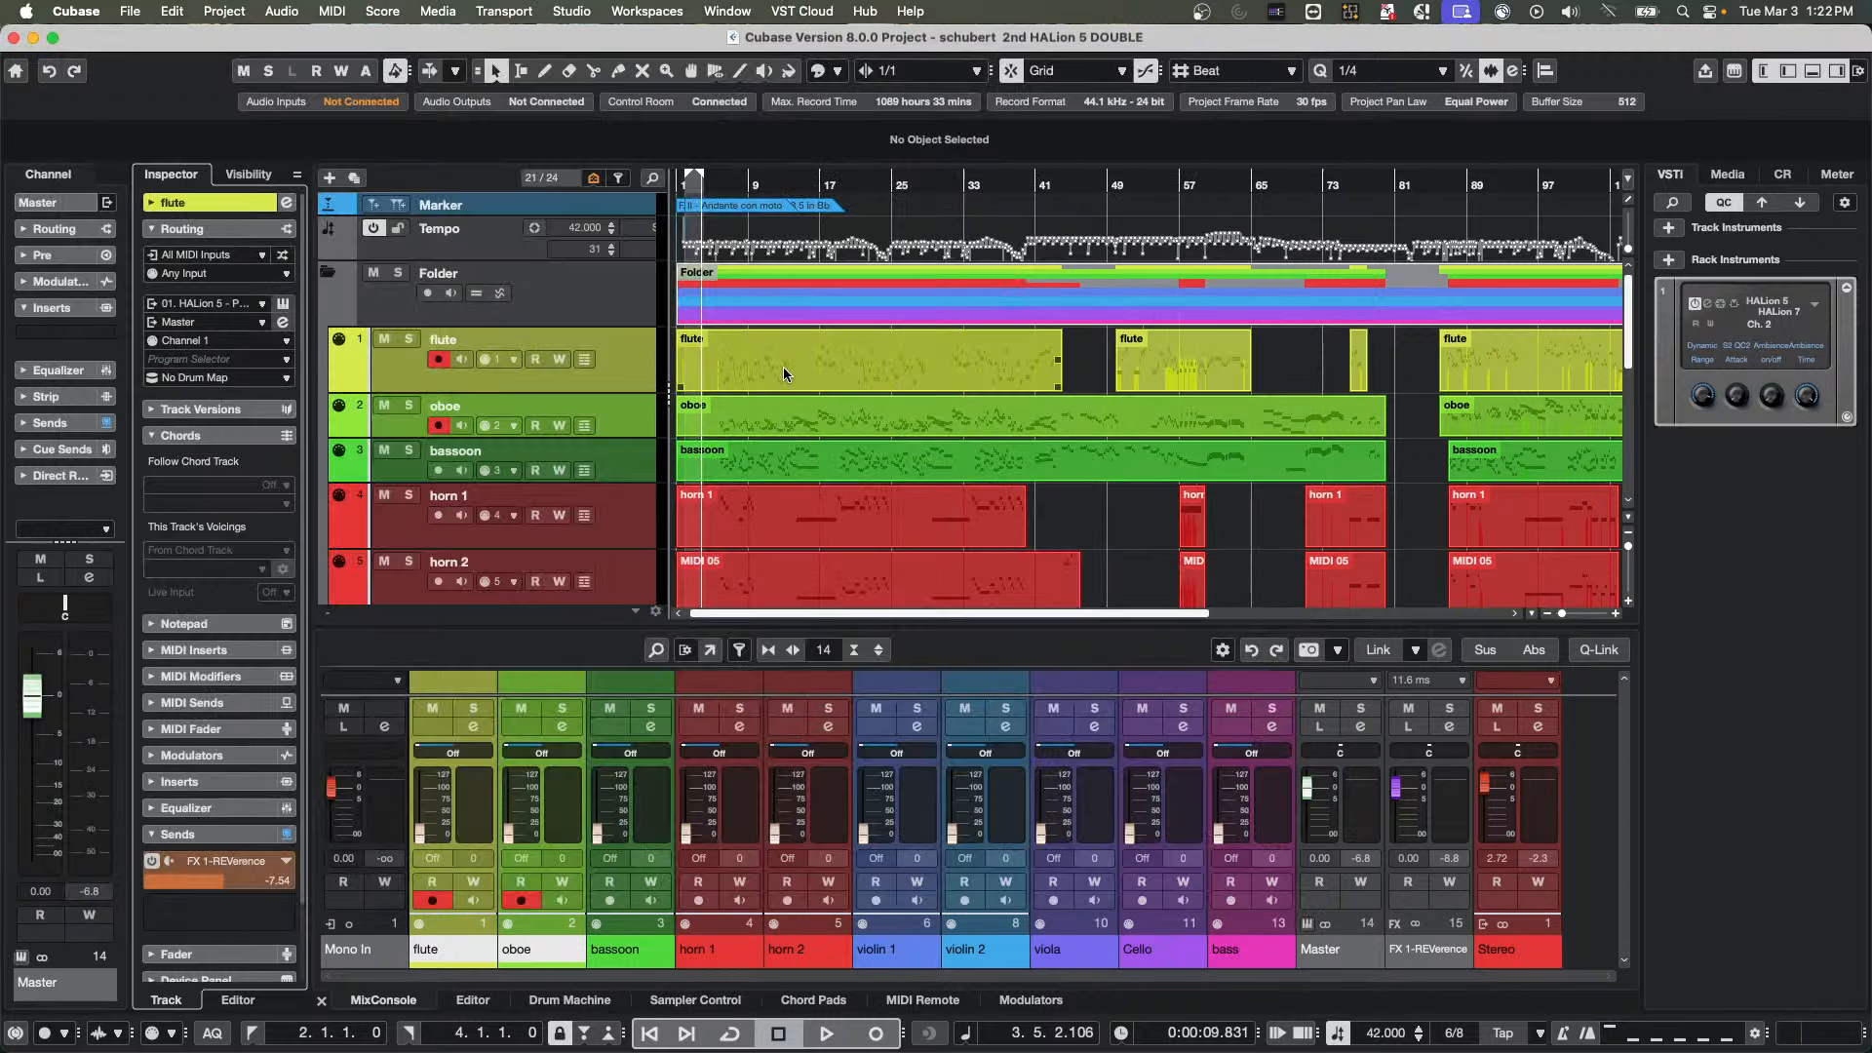
Create an empty part on the violin 1 track at bar 162, after the existing music, and extend it to 166.2
scroll(780, 383, "down", 3)
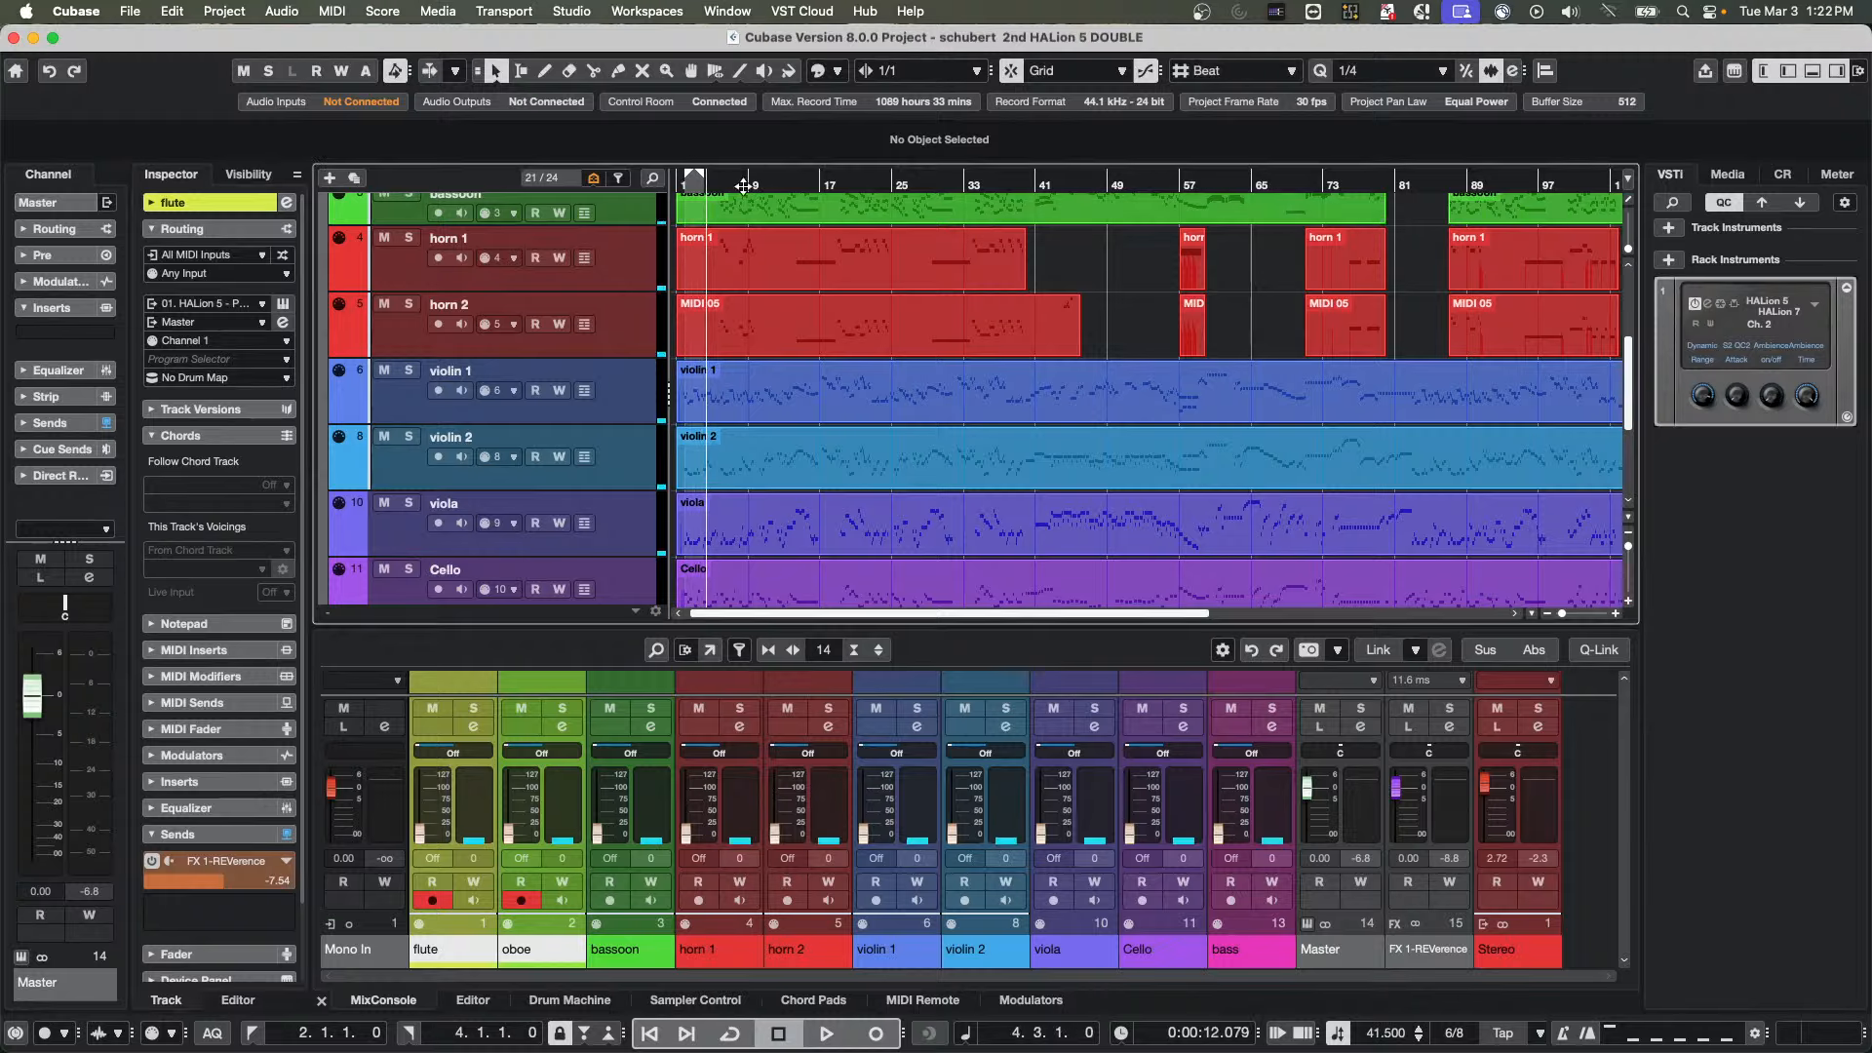
left_click_drag(744, 186, 1777, 230)
left_click_drag(1603, 185, 1724, 226)
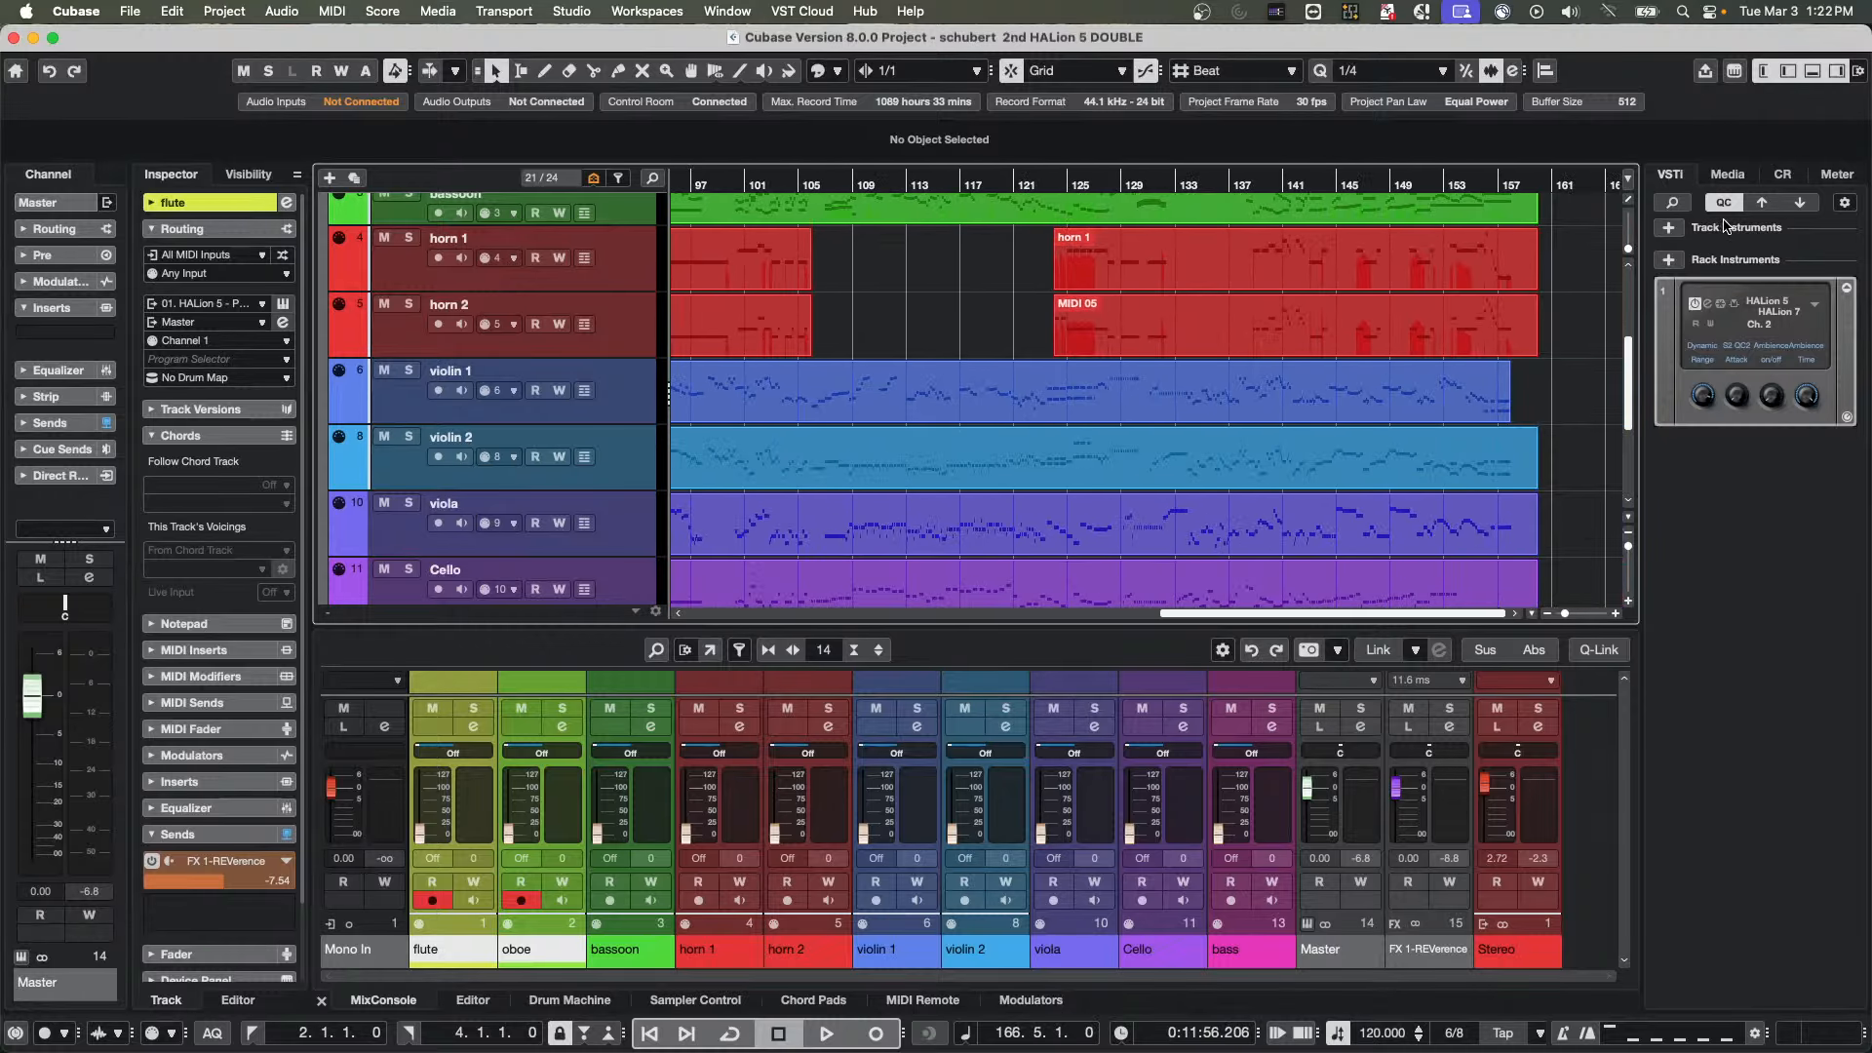
right_click(1571, 535)
left_click(1589, 532)
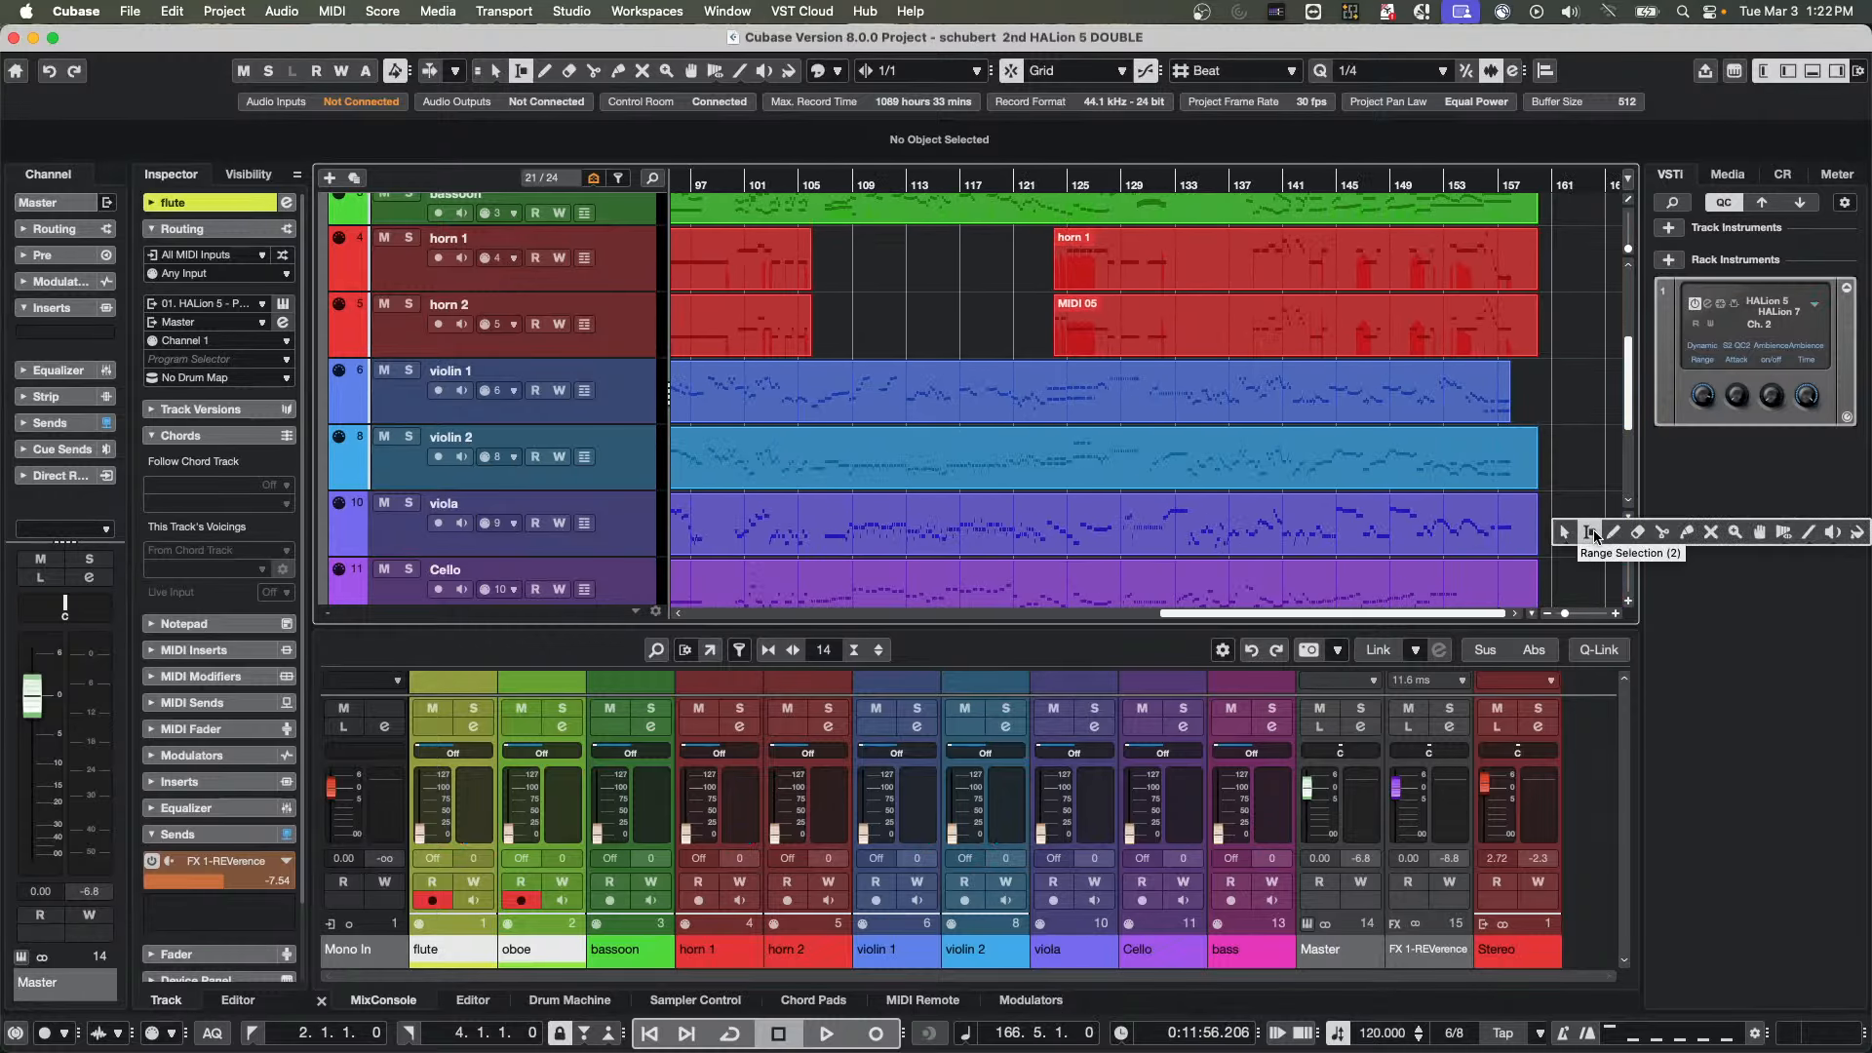
key("1")
double_click(1570, 417)
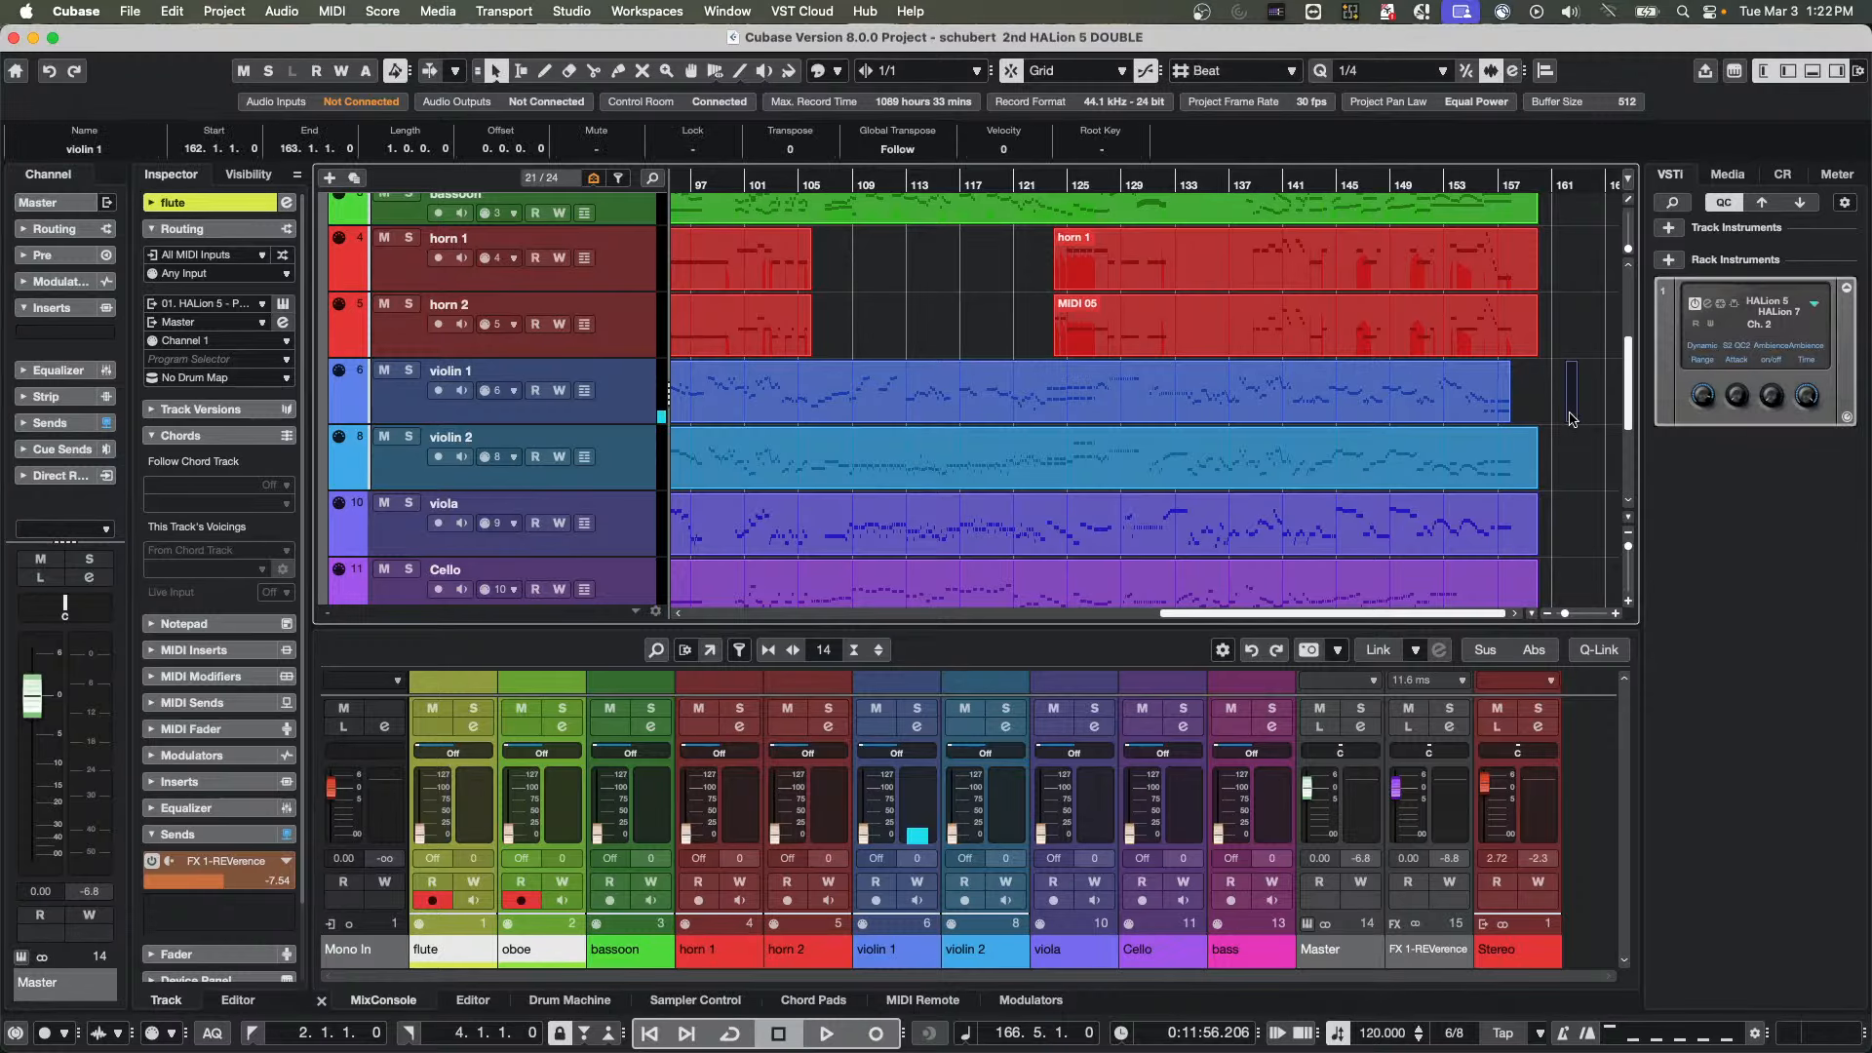
left_click_drag(1575, 419, 1614, 419)
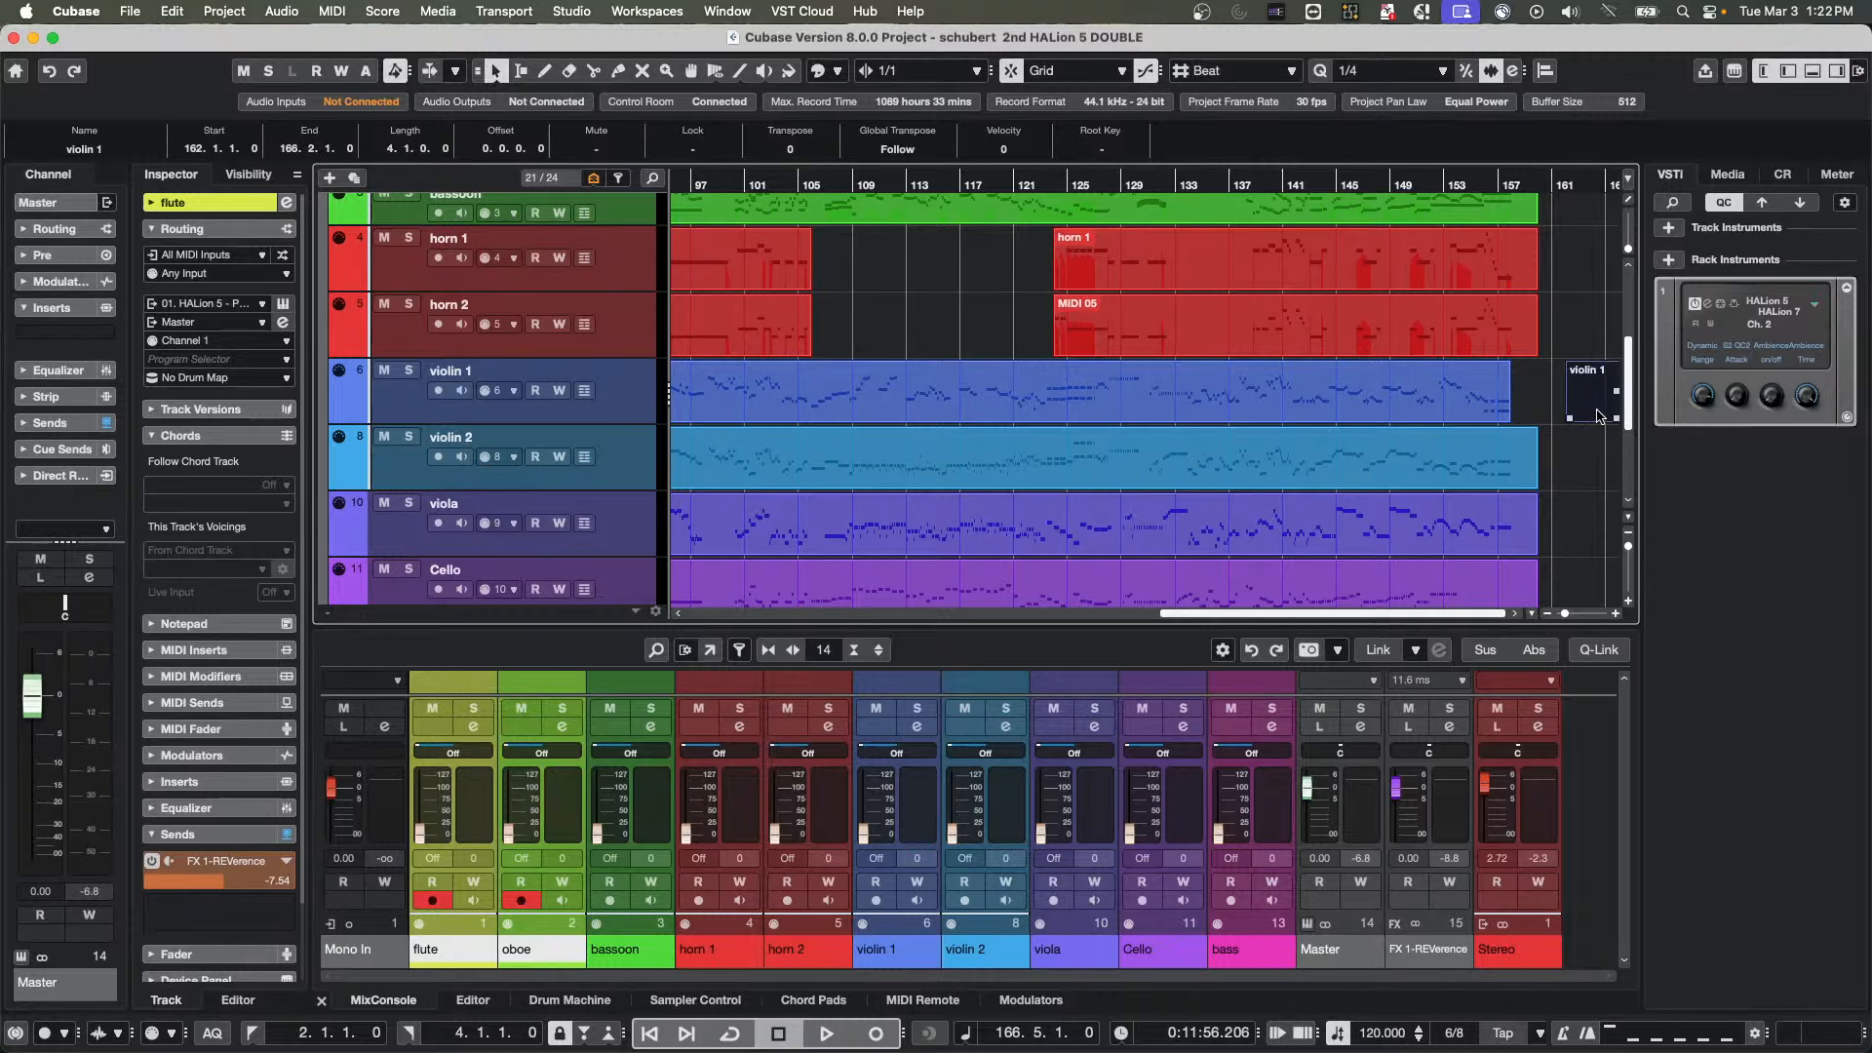
Open the new violin 1 part for editing and draw E3, G#3 and G#2 notes from 162.3 to 163.5
double_click(1599, 418)
right_click(796, 610)
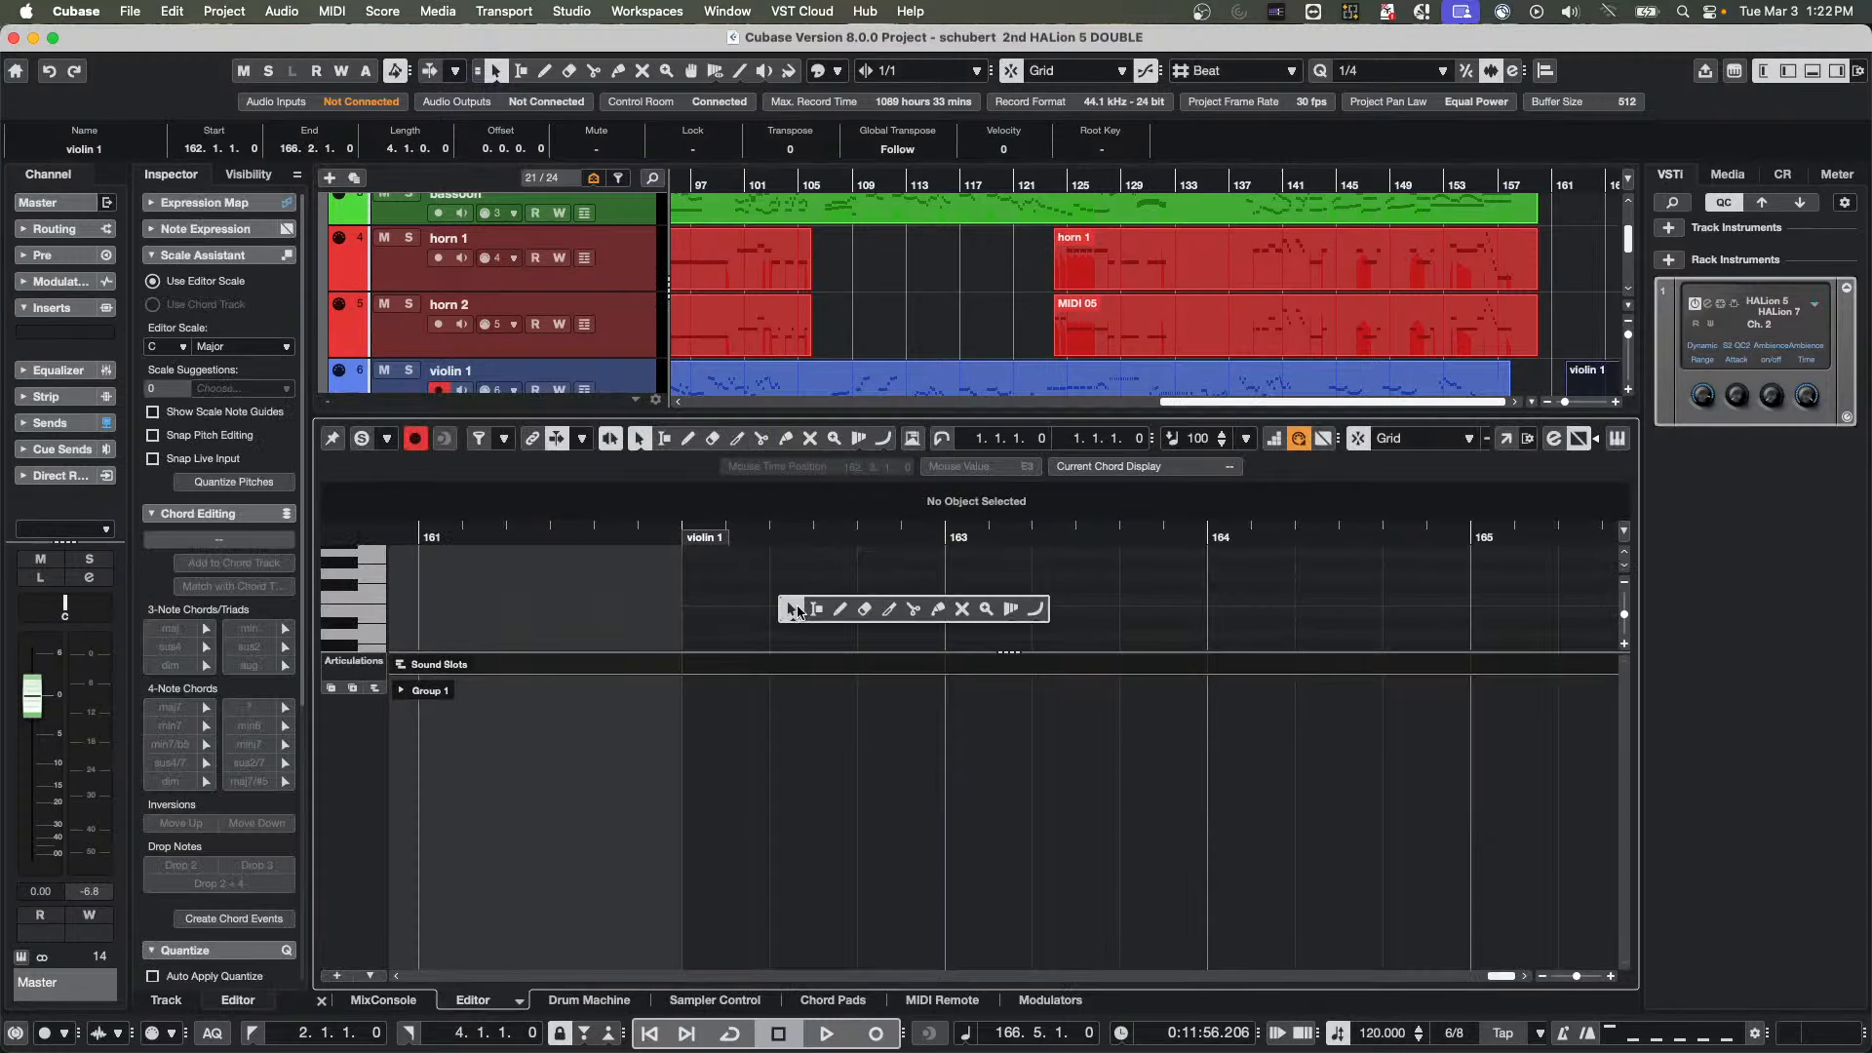
left_click(839, 609)
left_click_drag(776, 611, 1121, 610)
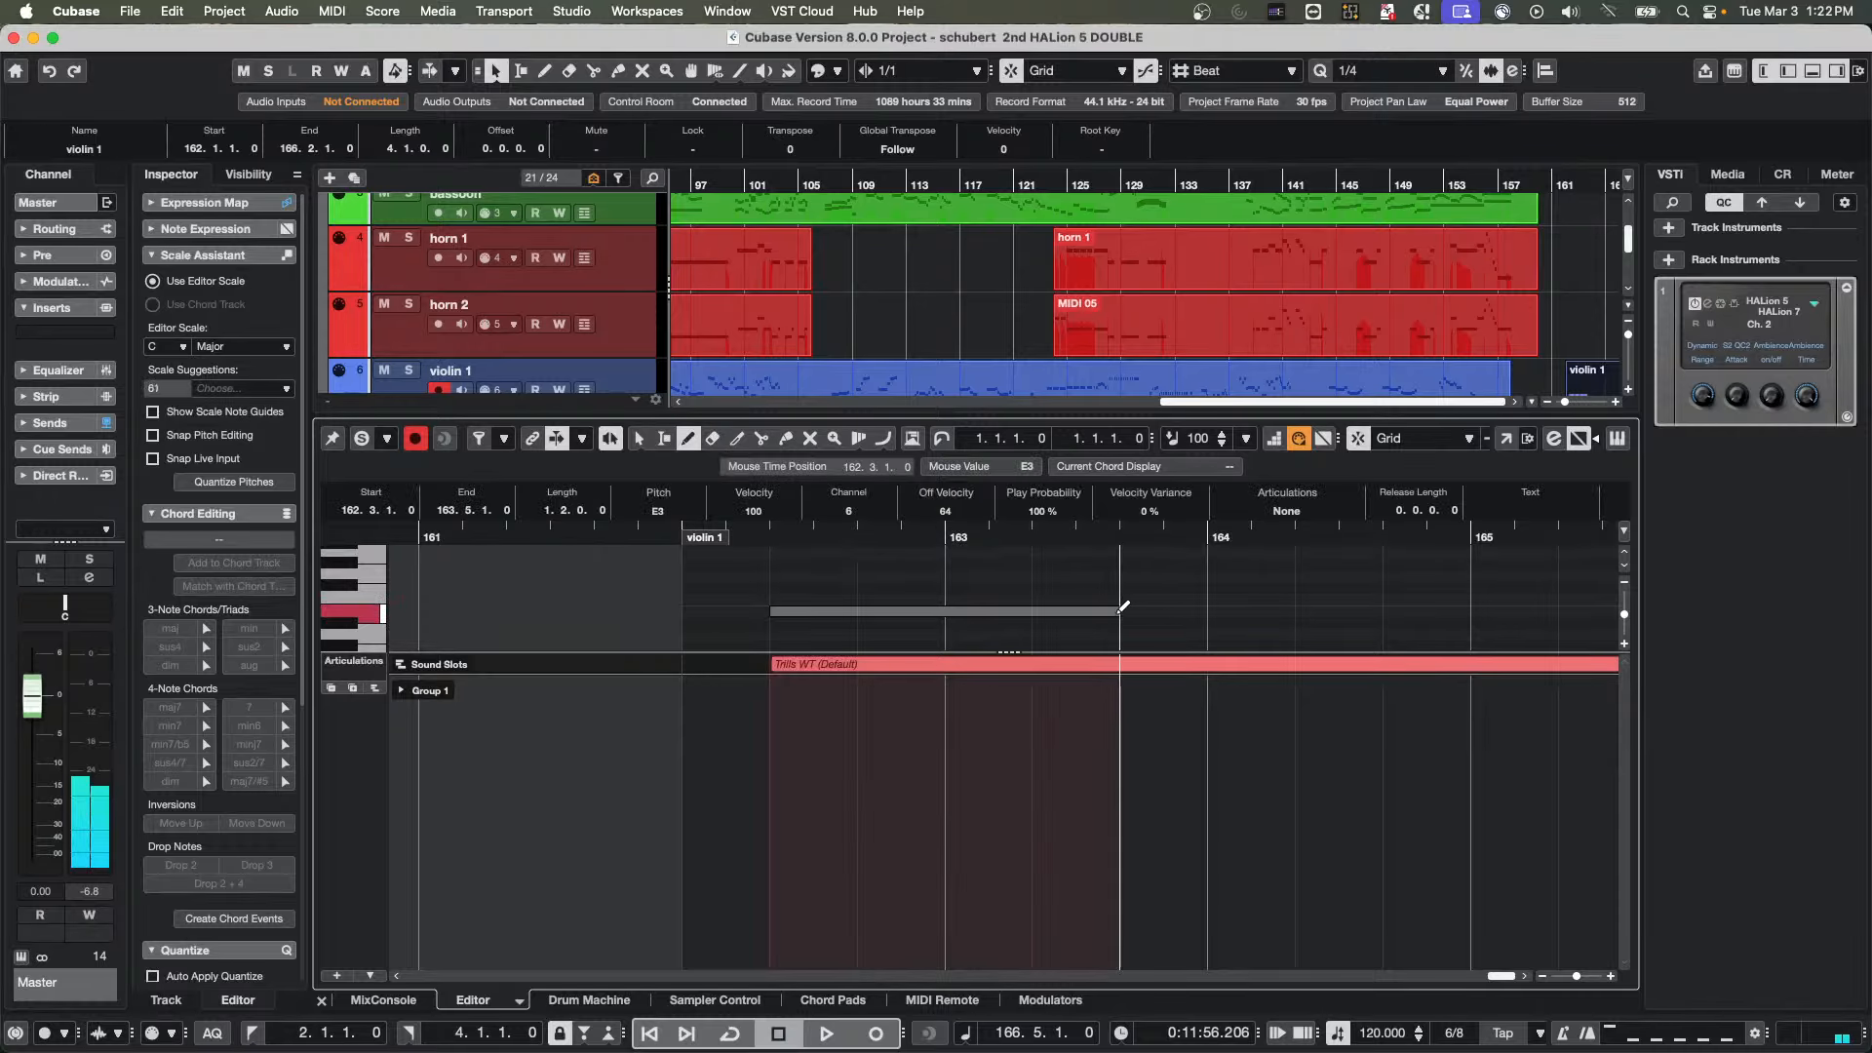
left_click_drag(775, 564, 1120, 564)
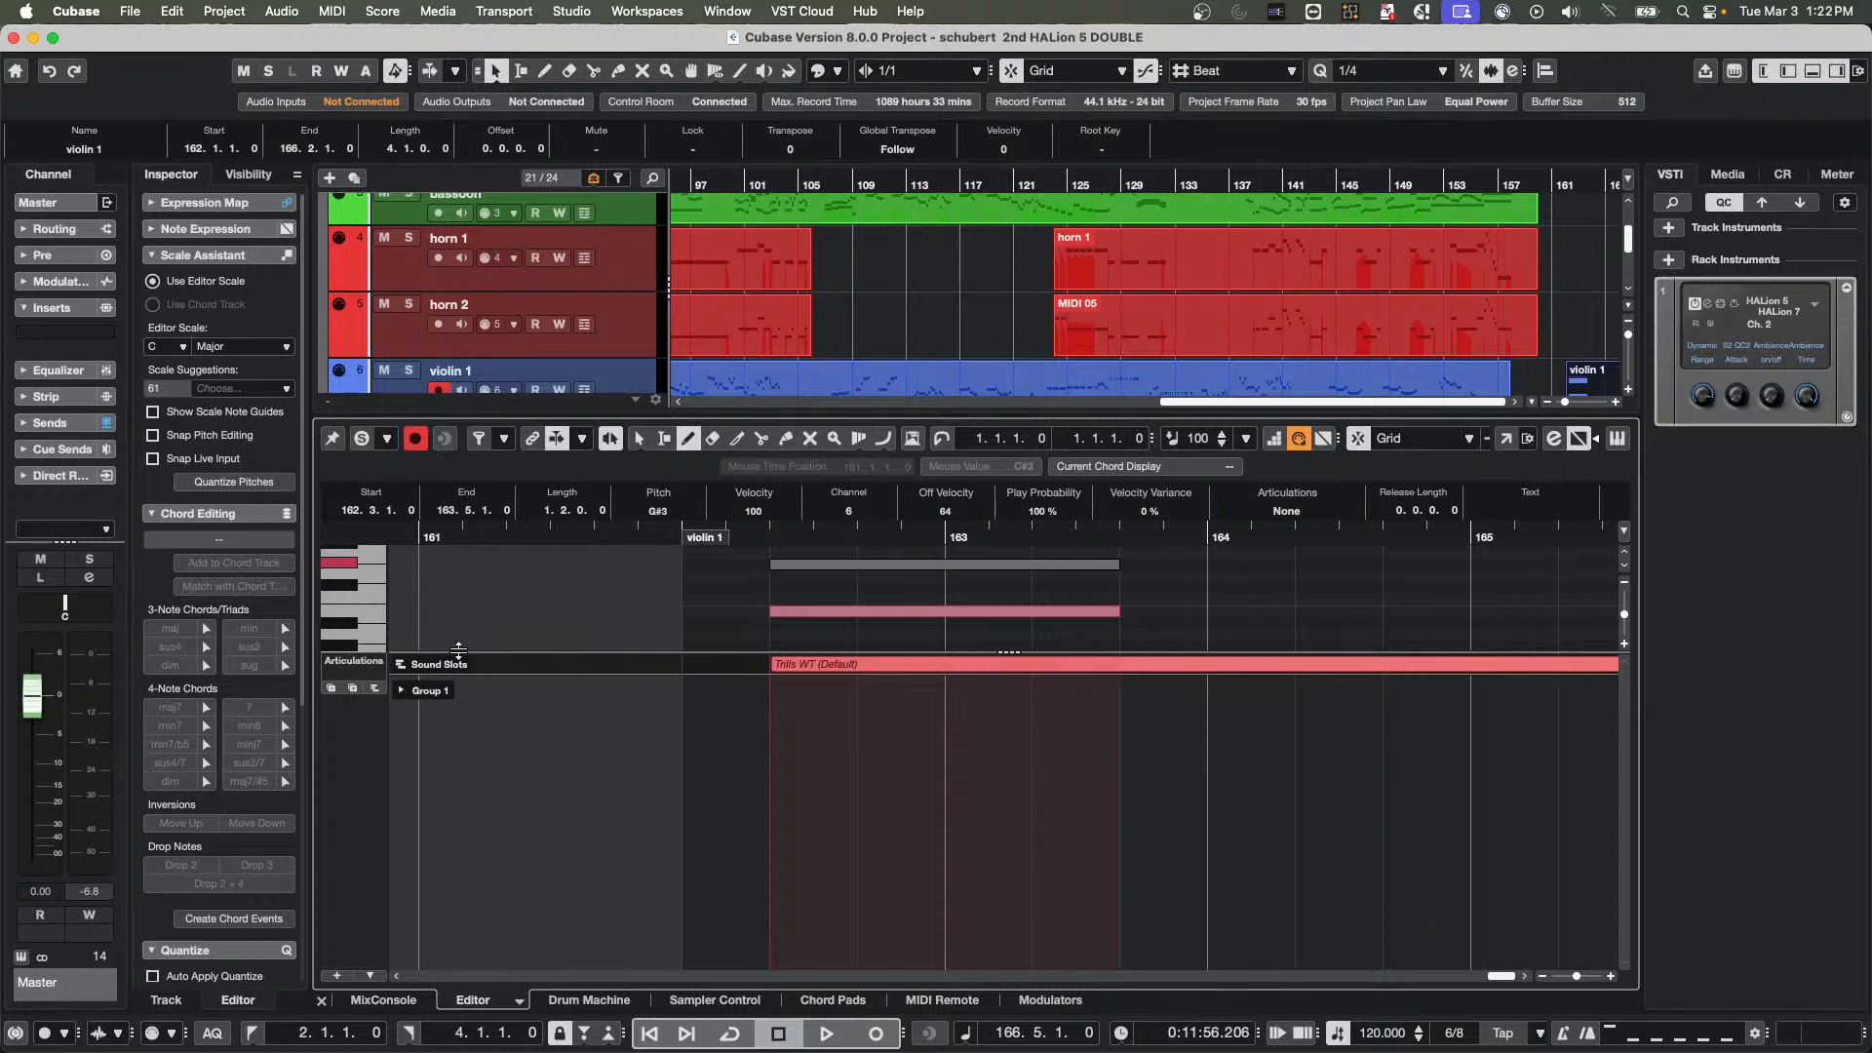
left_click_drag(459, 651, 458, 800)
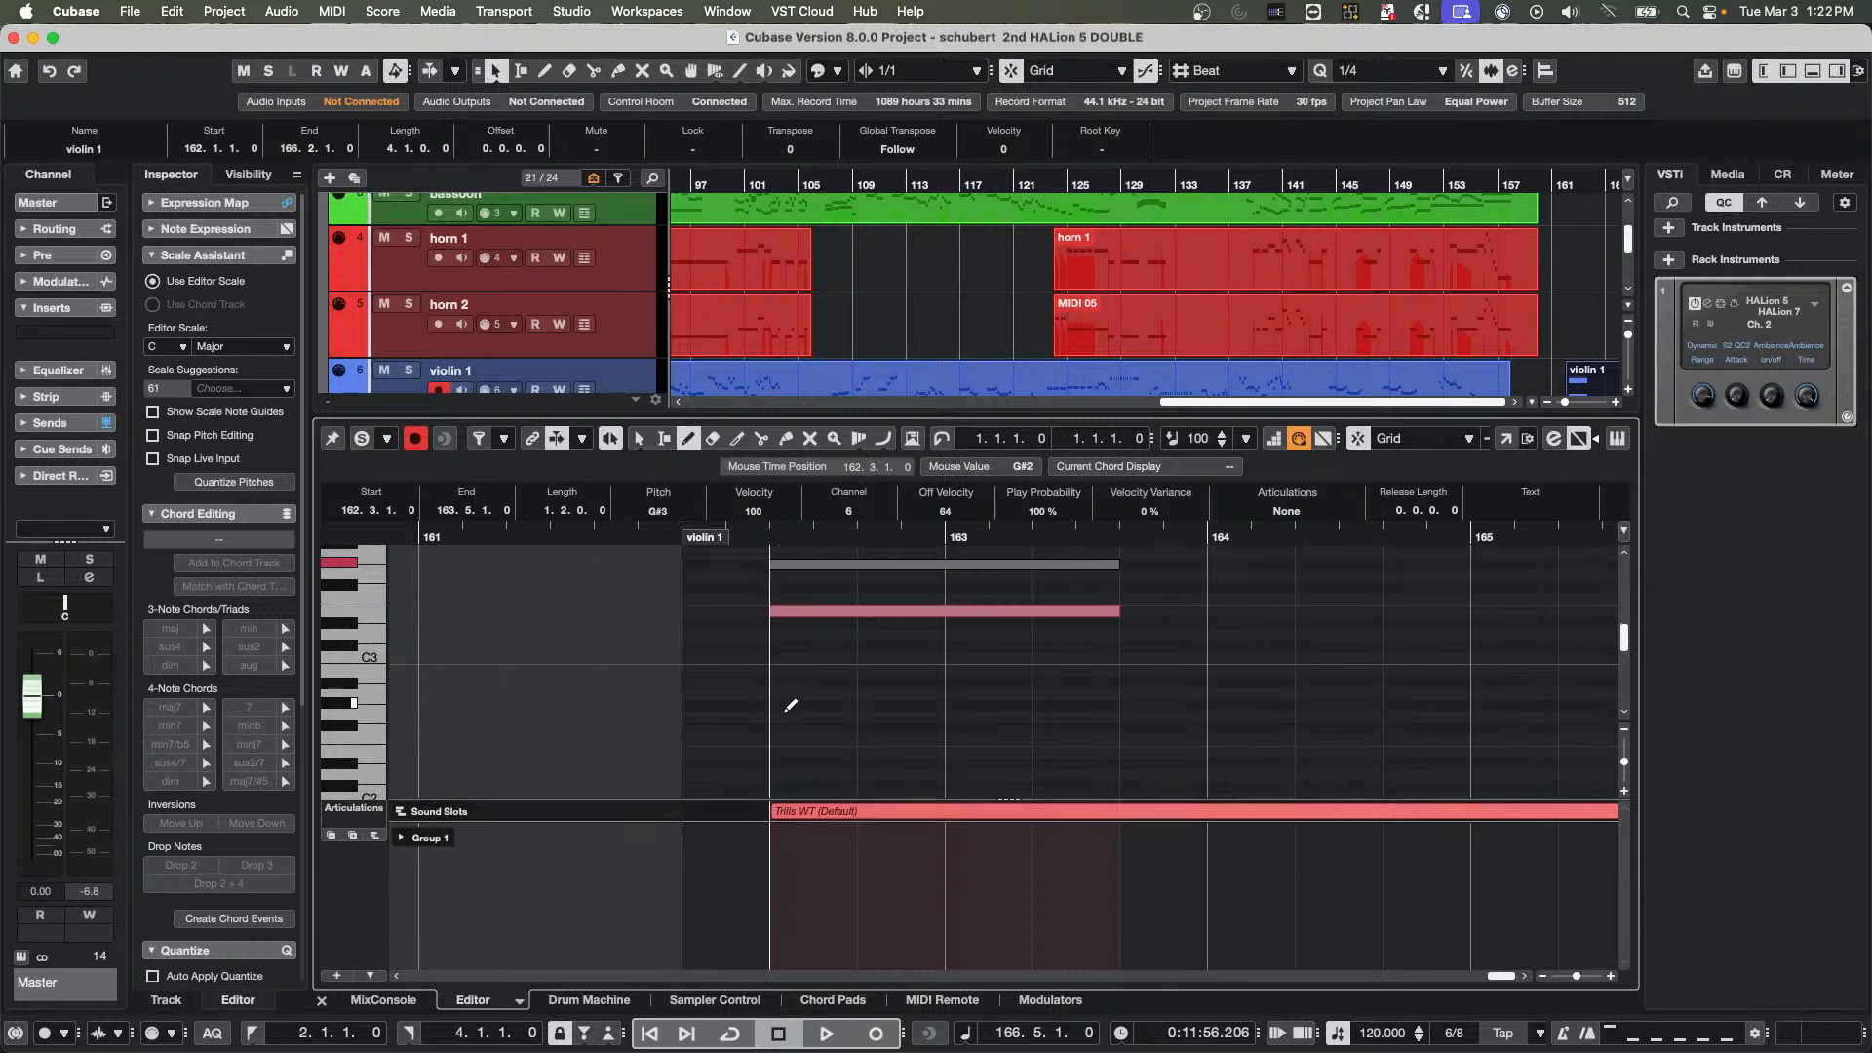
left_click_drag(791, 705, 1121, 705)
right_click(922, 676)
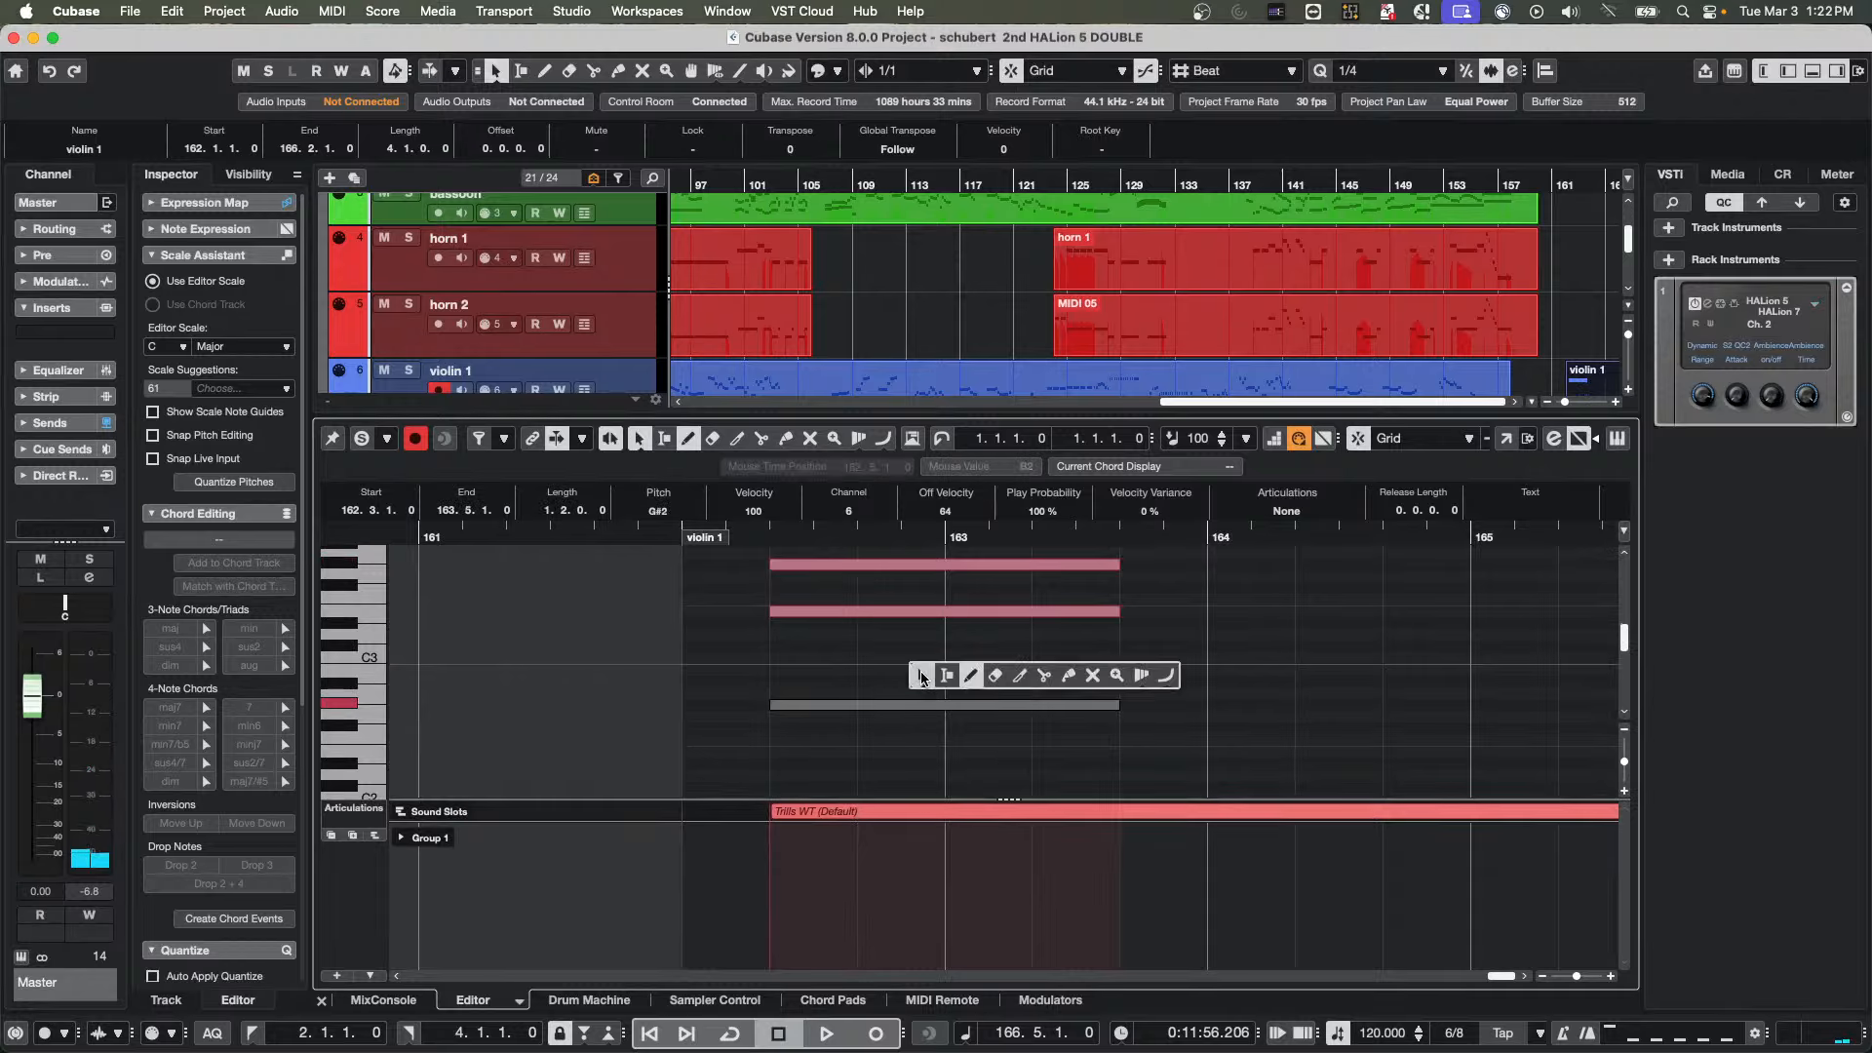
left_click(922, 676)
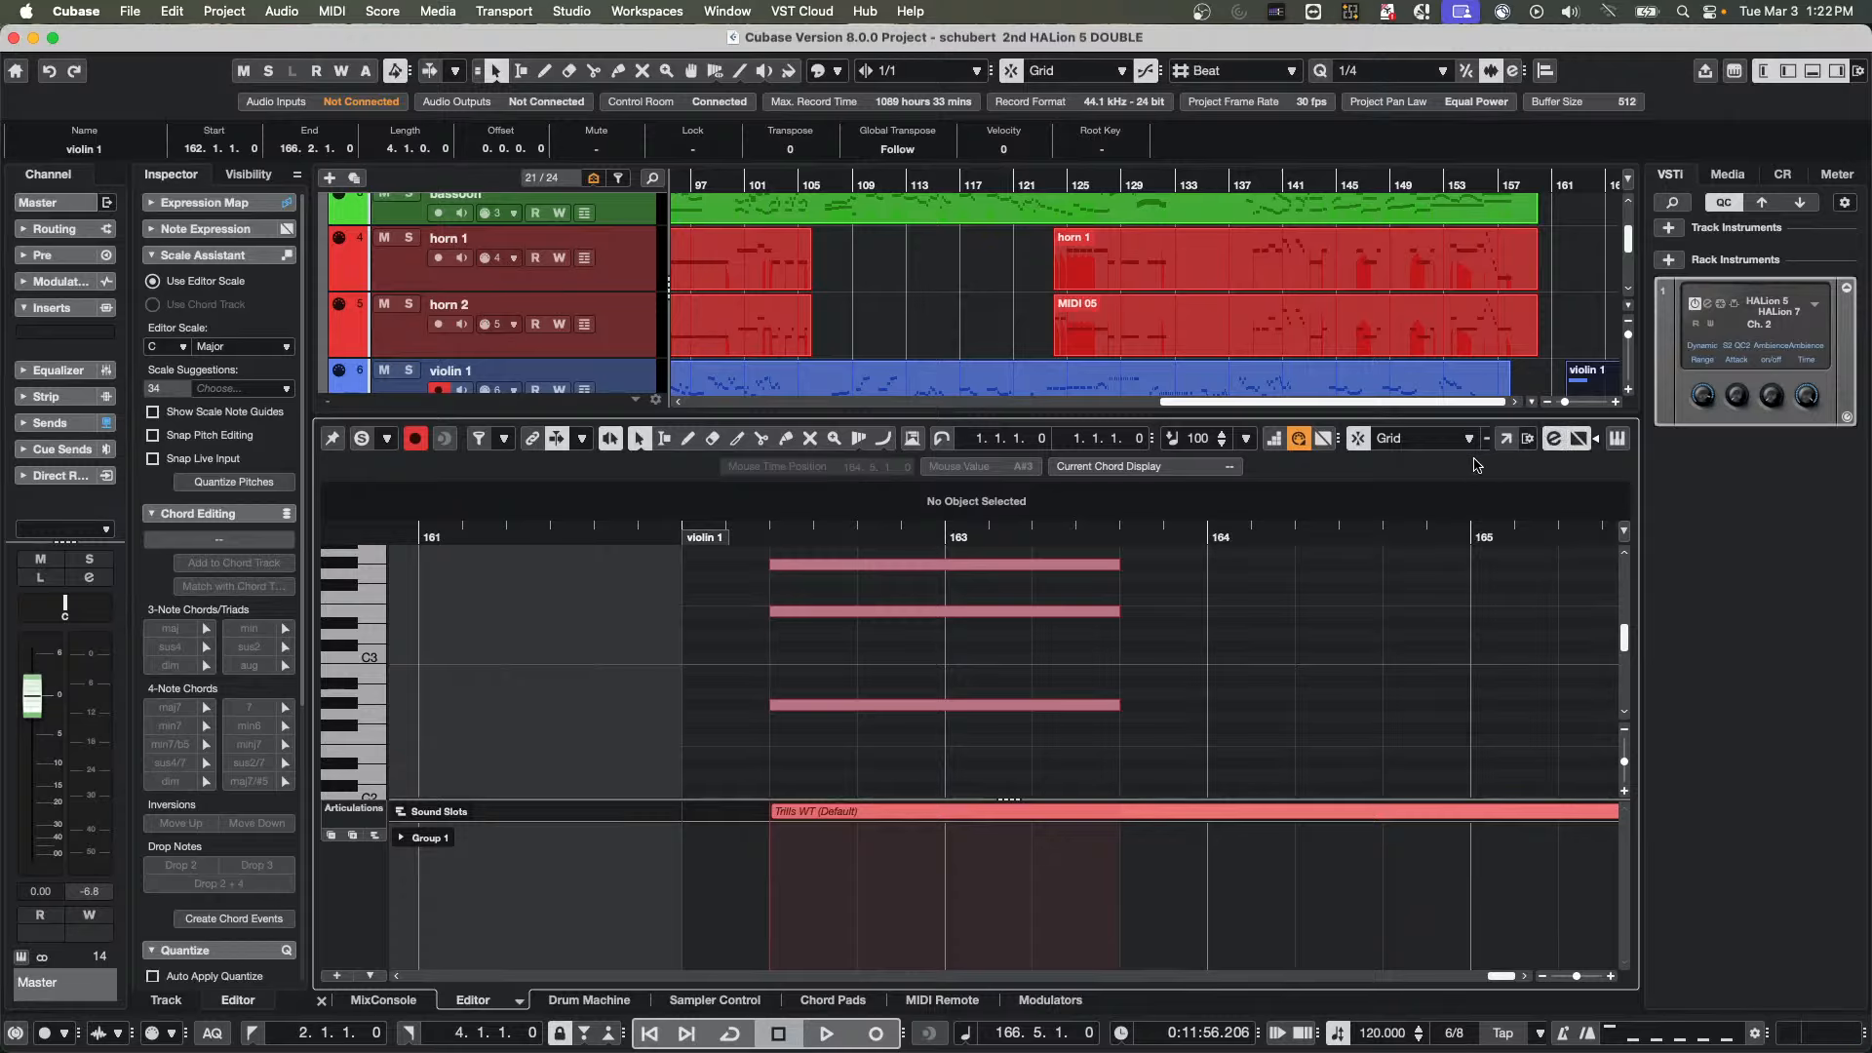
Open the note expression editor for the E3 note and select Tuning as the expression parameter
double_click(886, 611)
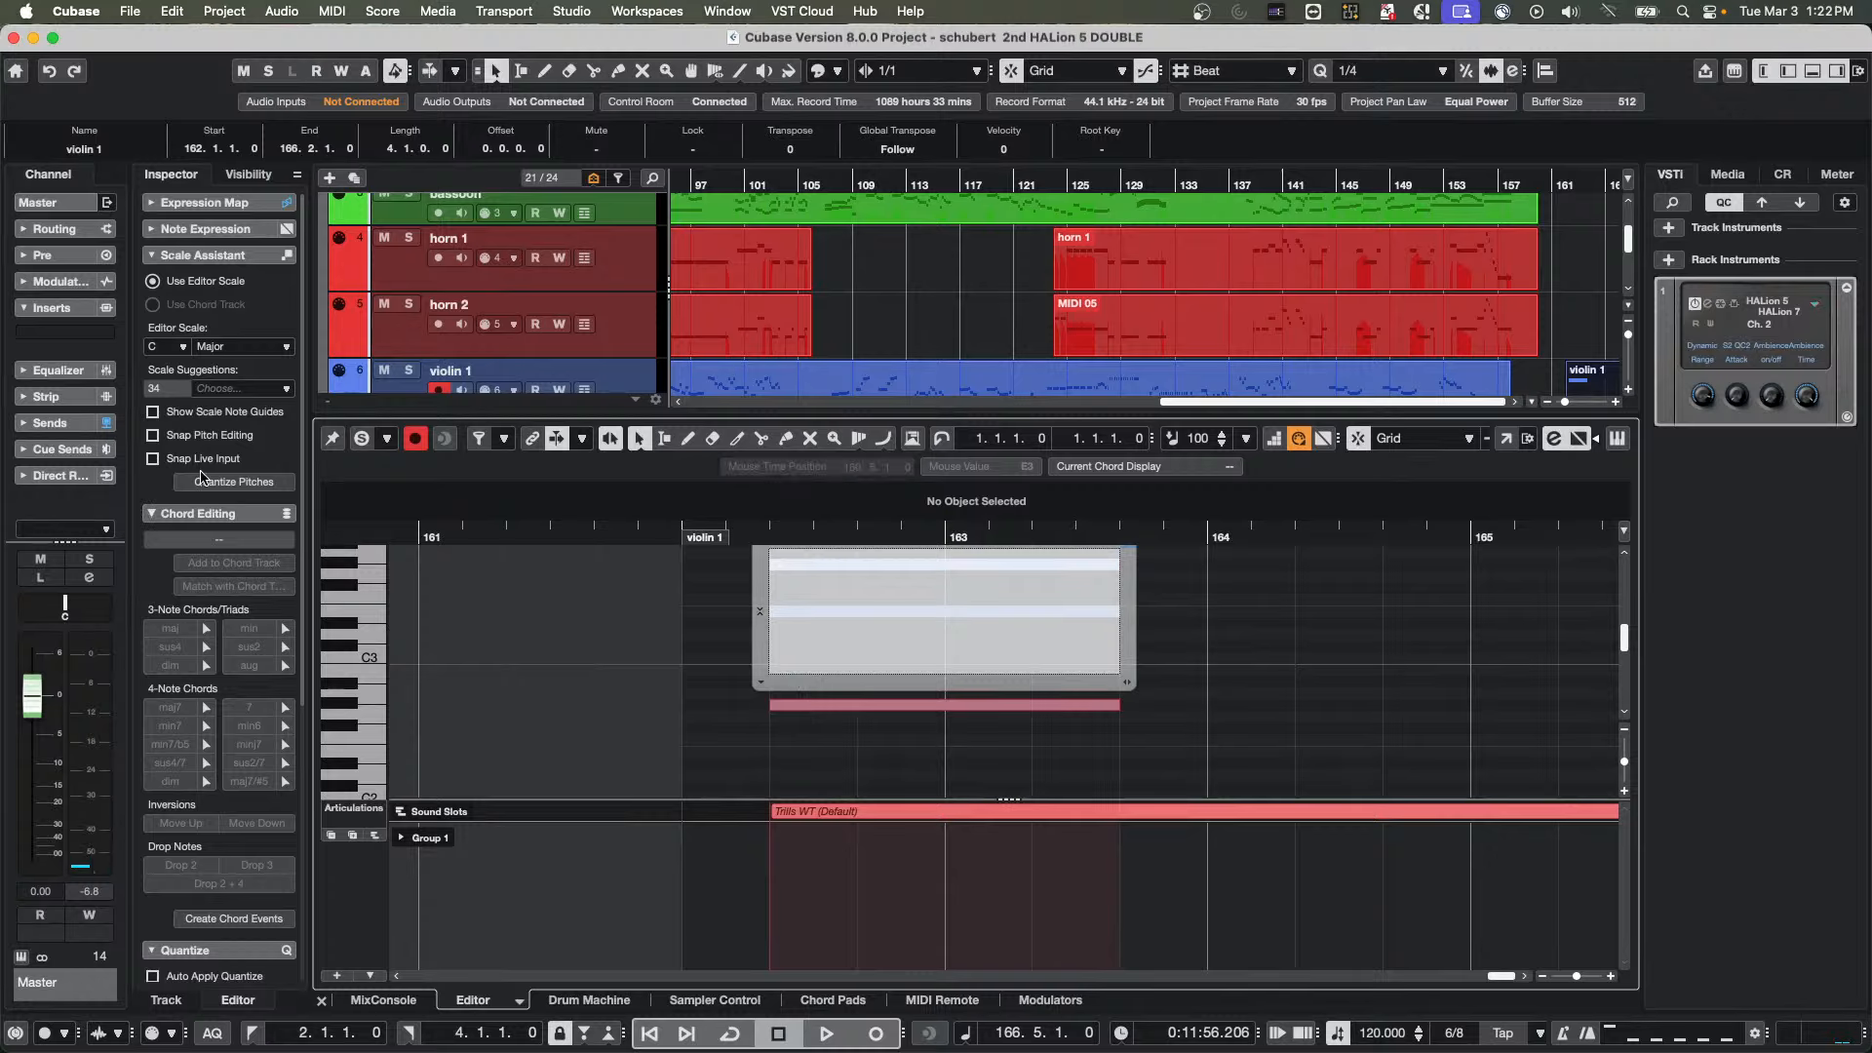
left_click(195, 231)
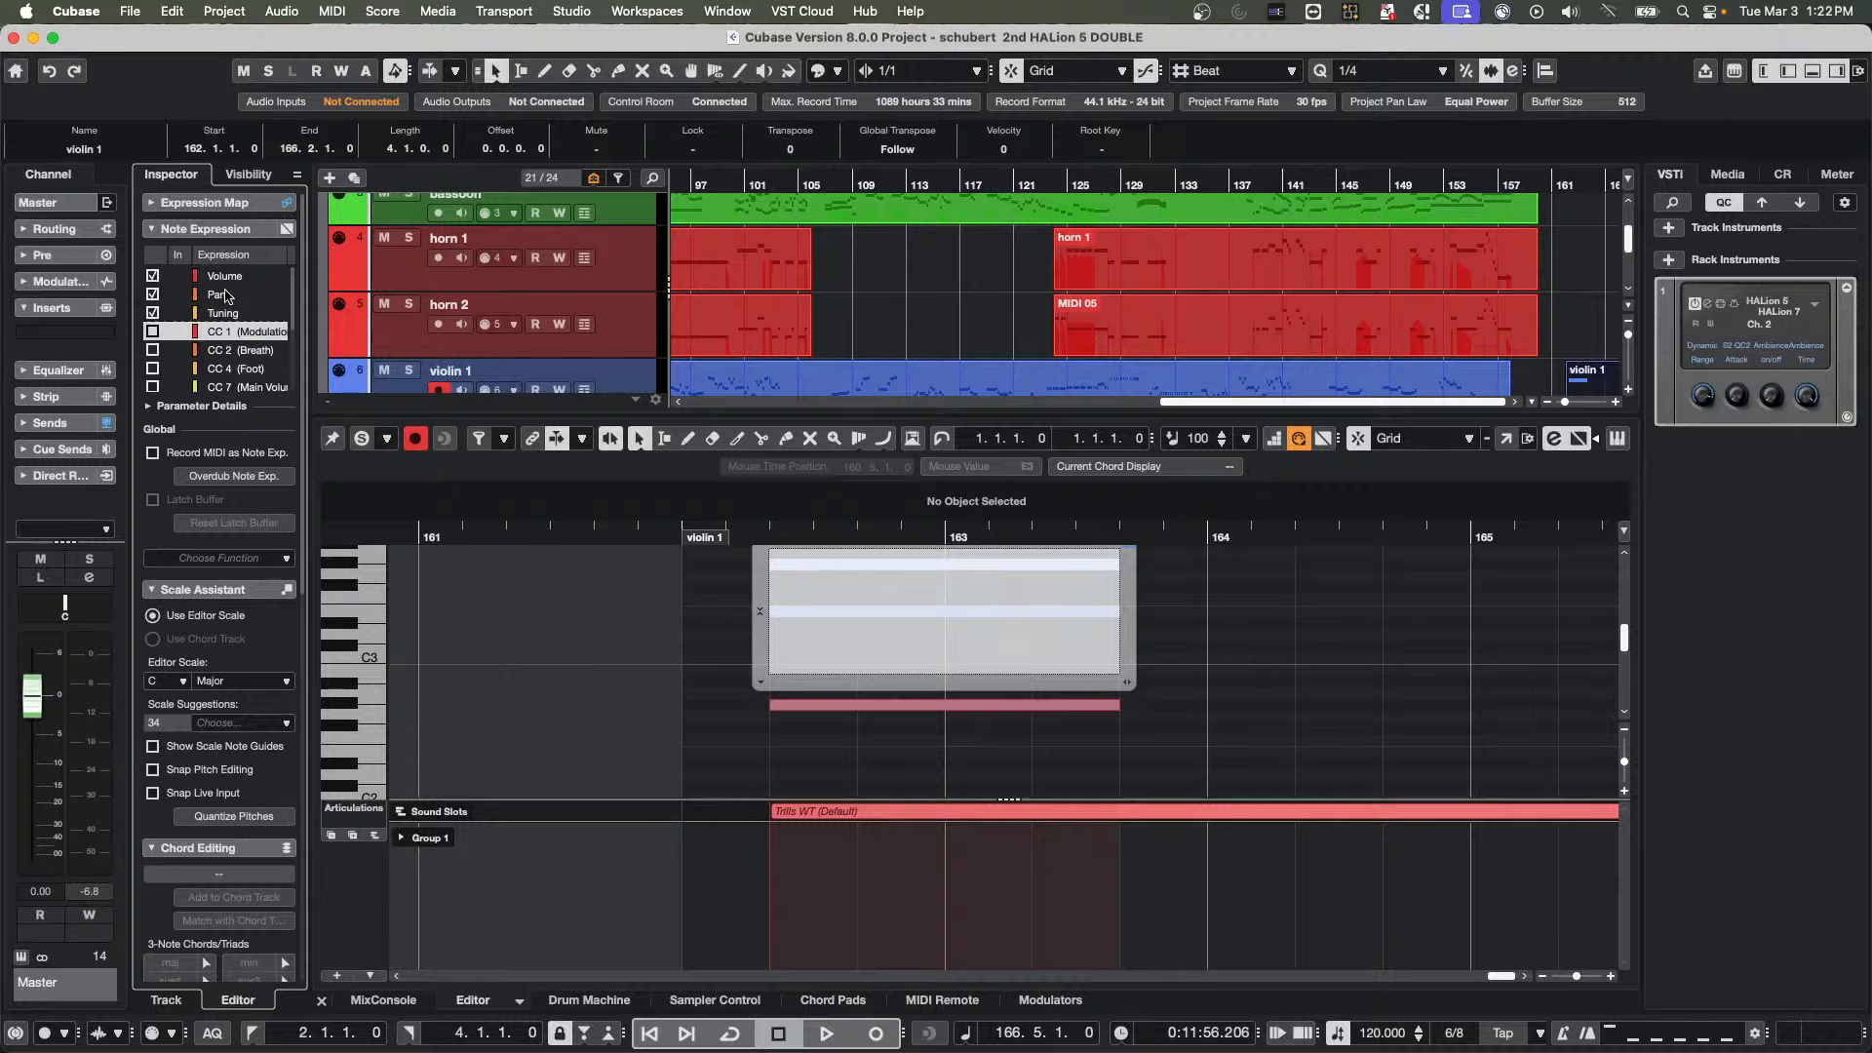
left_click(243, 313)
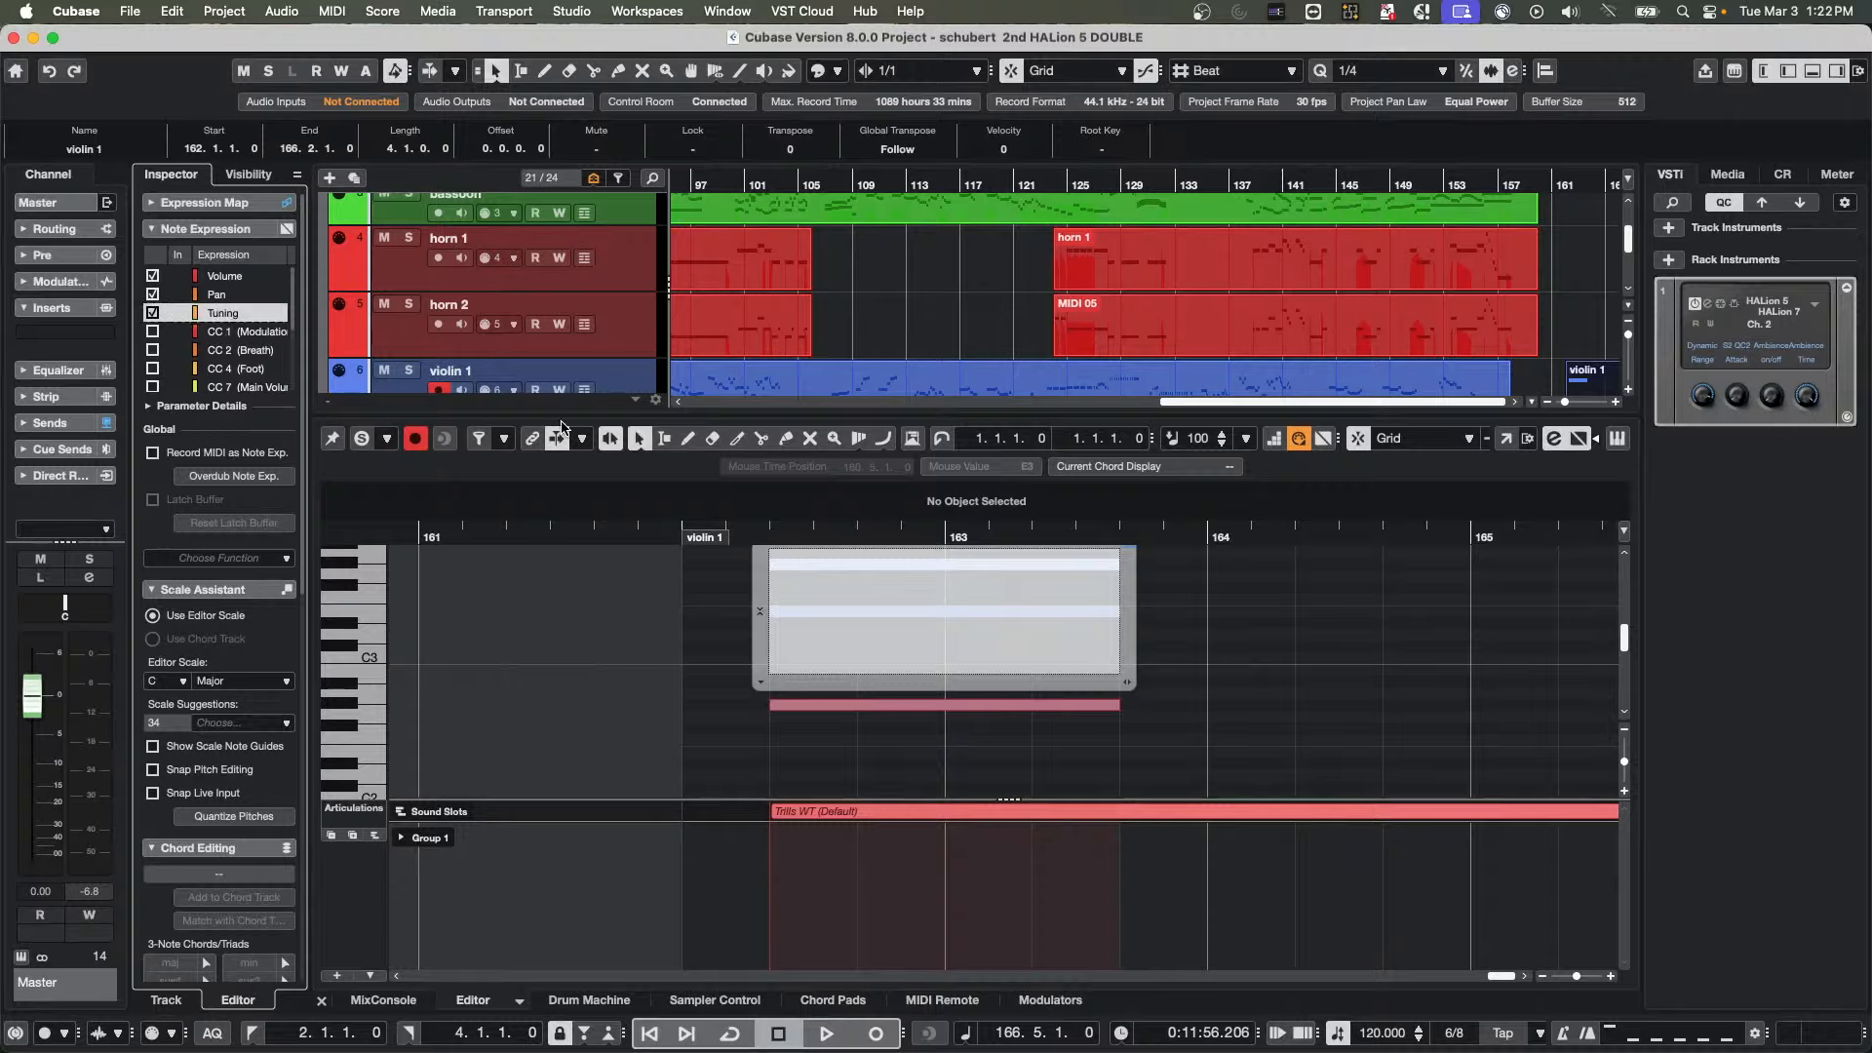
Draw a Tuning curve on the E3 note that steps from low to high at bar 163, and play from bar 162
right_click(844, 626)
left_click(844, 626)
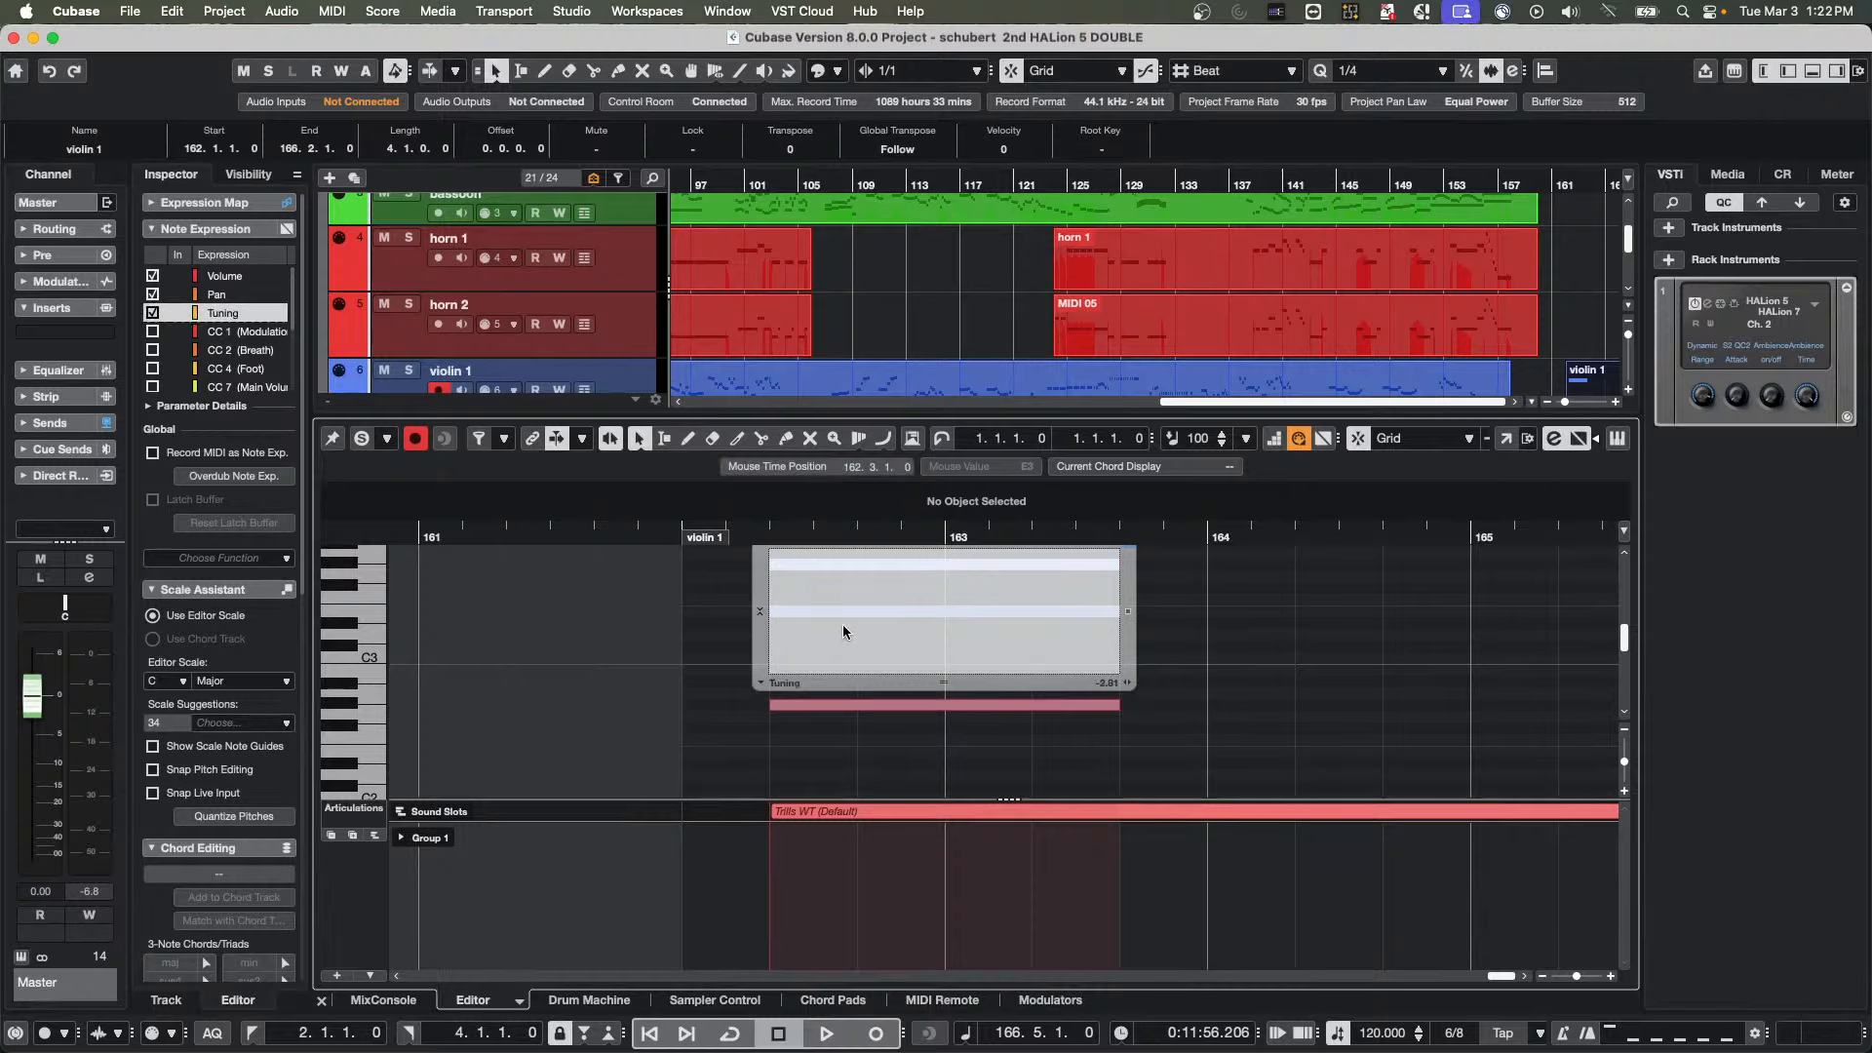
right_click(841, 624)
left_click(892, 627)
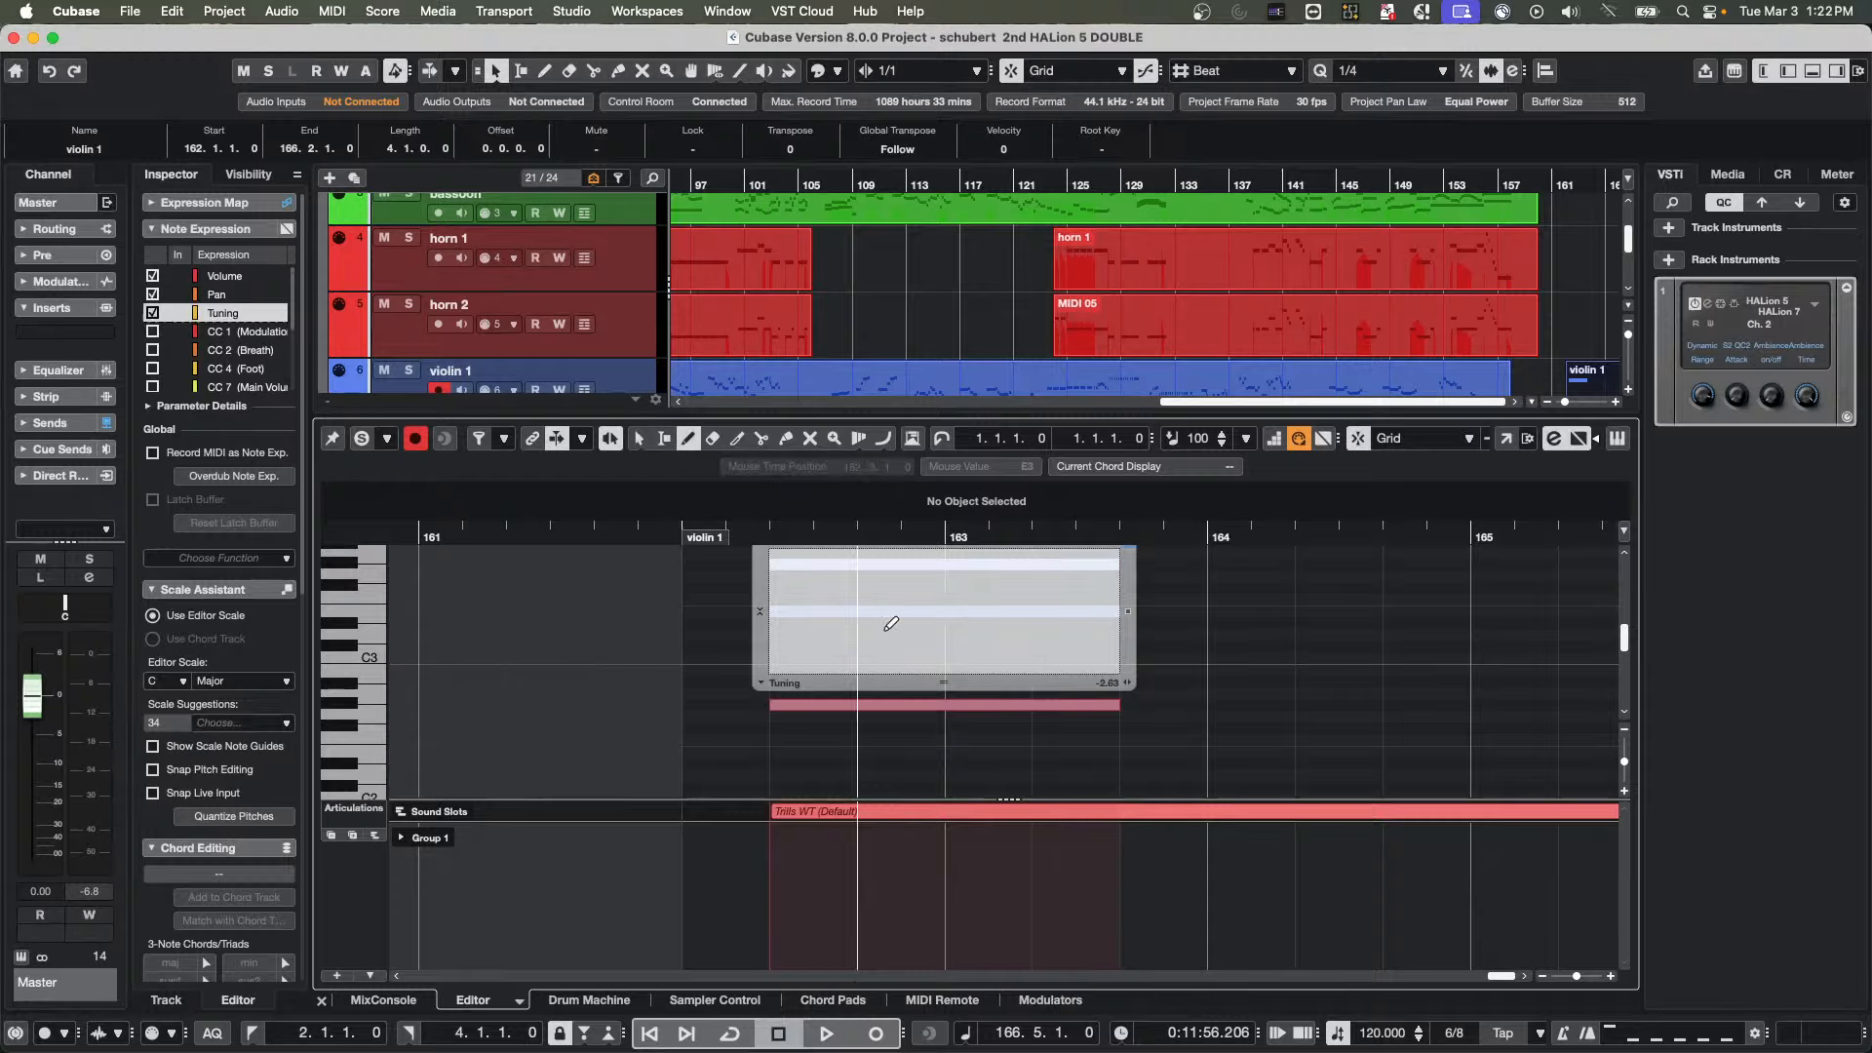
left_click(826, 648)
left_click_drag(999, 593, 1039, 569)
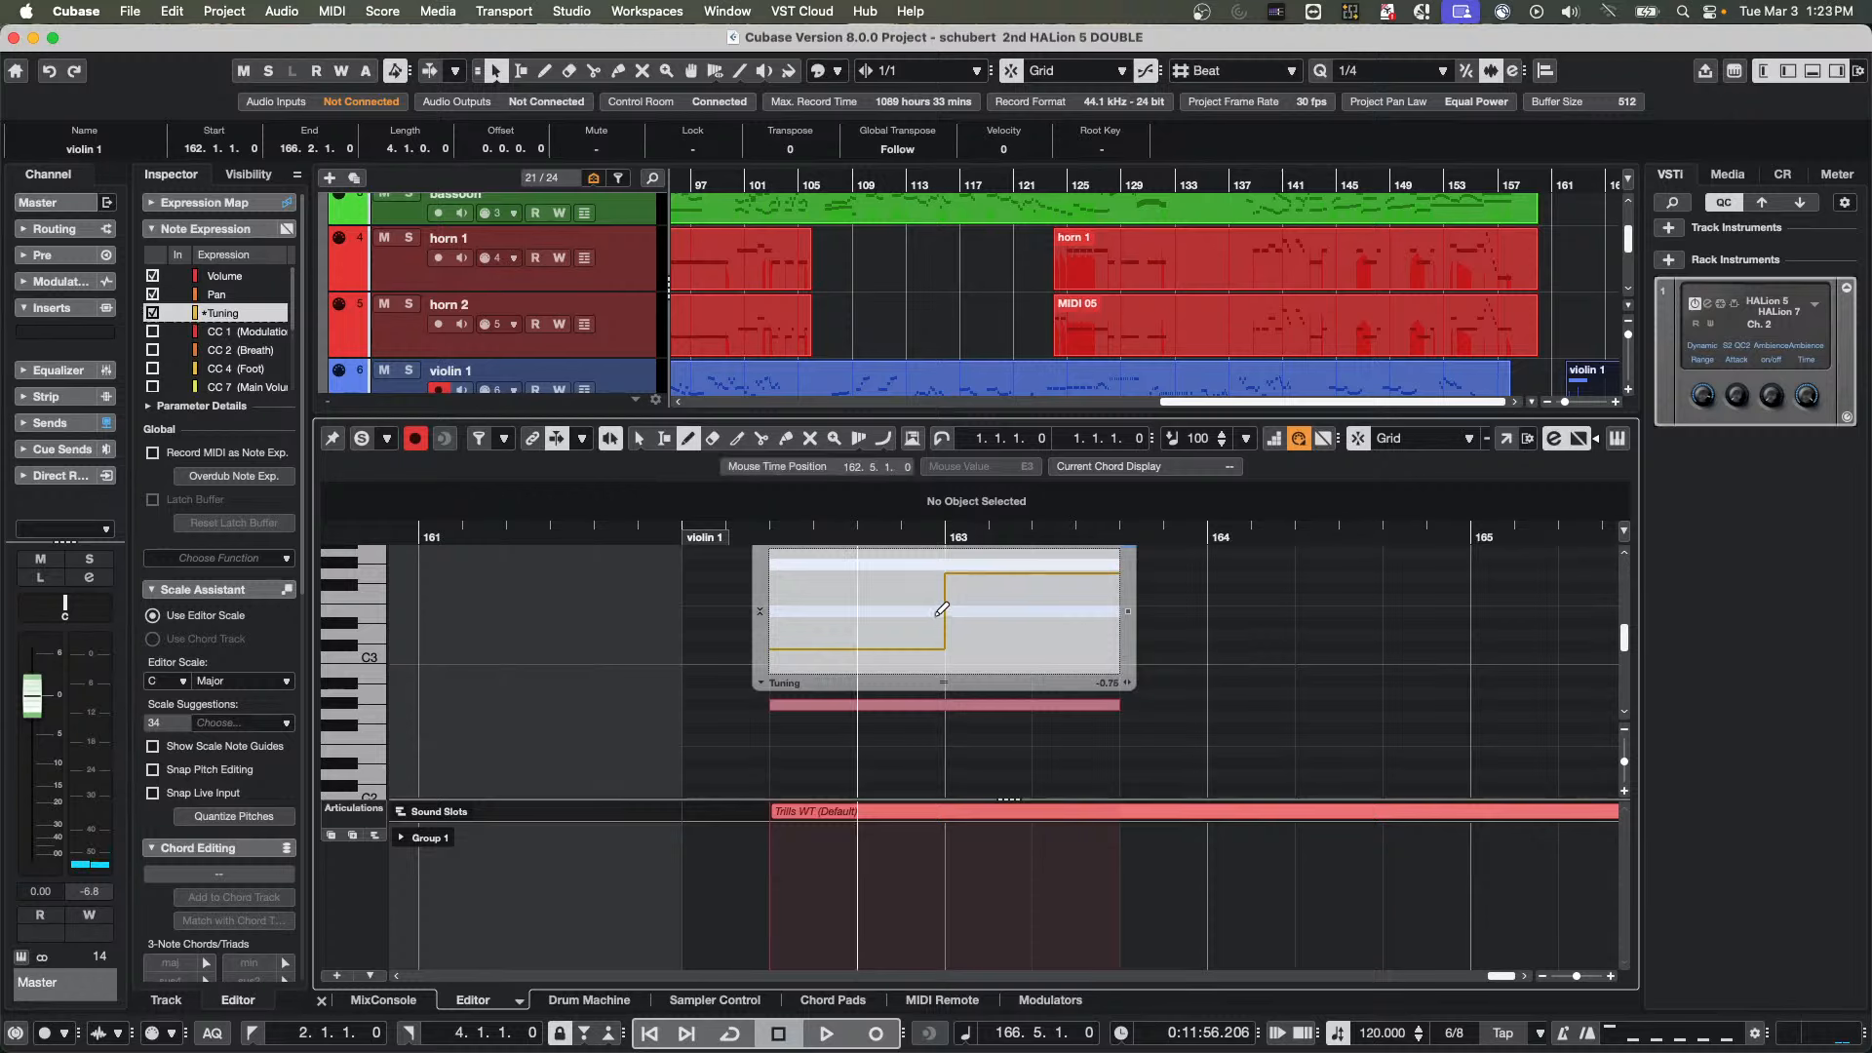
left_click(759, 532)
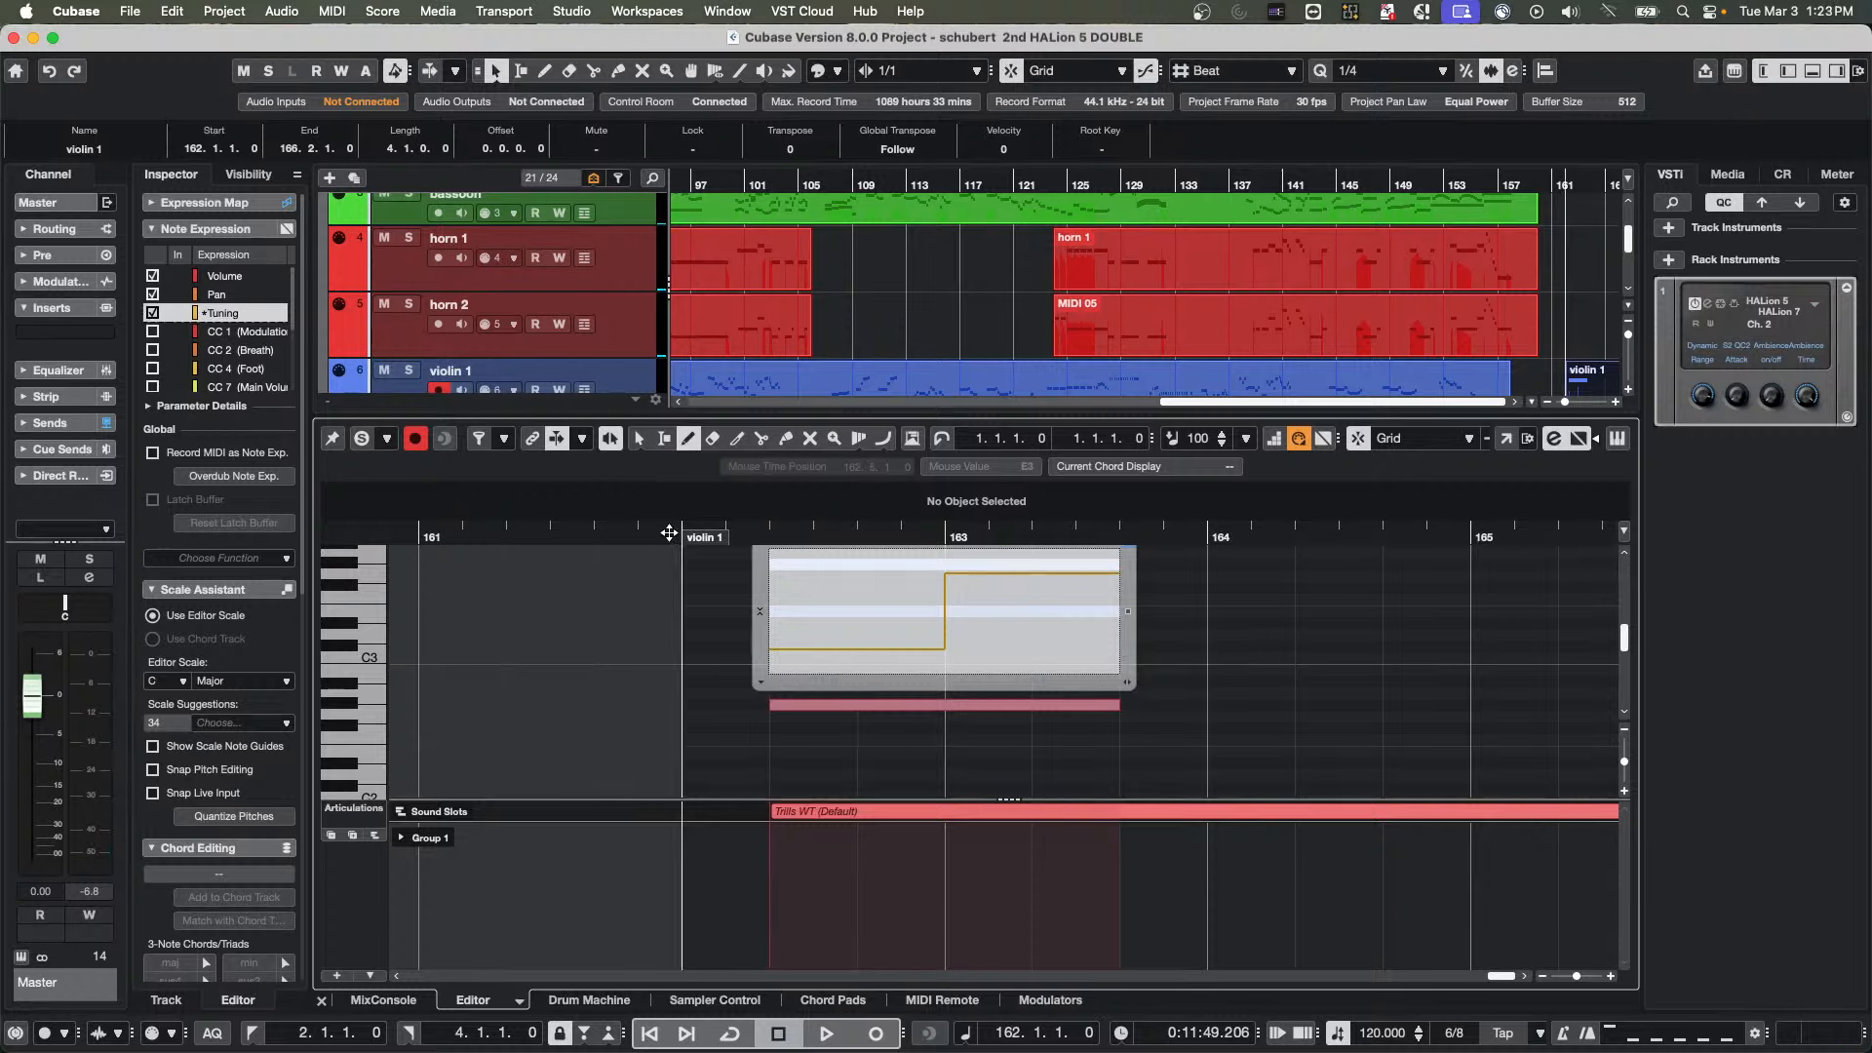
key("space")
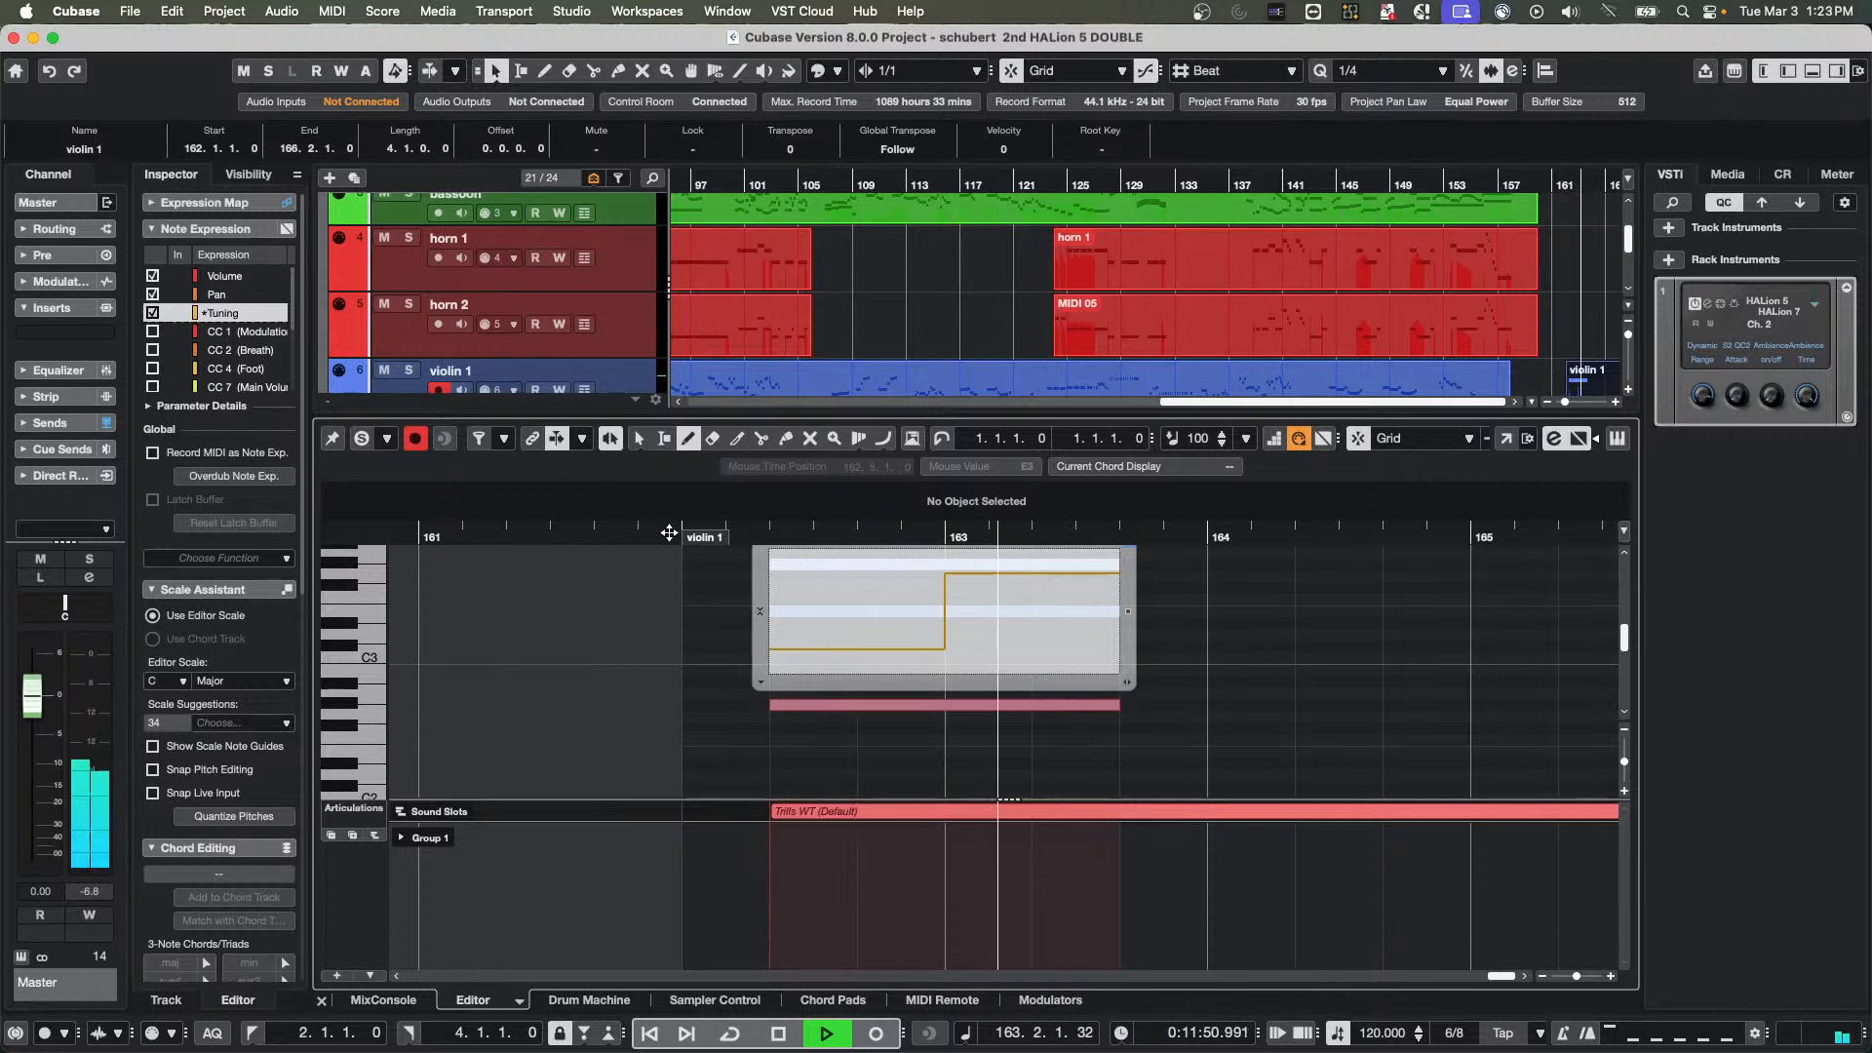
Stop playback and close the note expression editor of the E3 note
key("space")
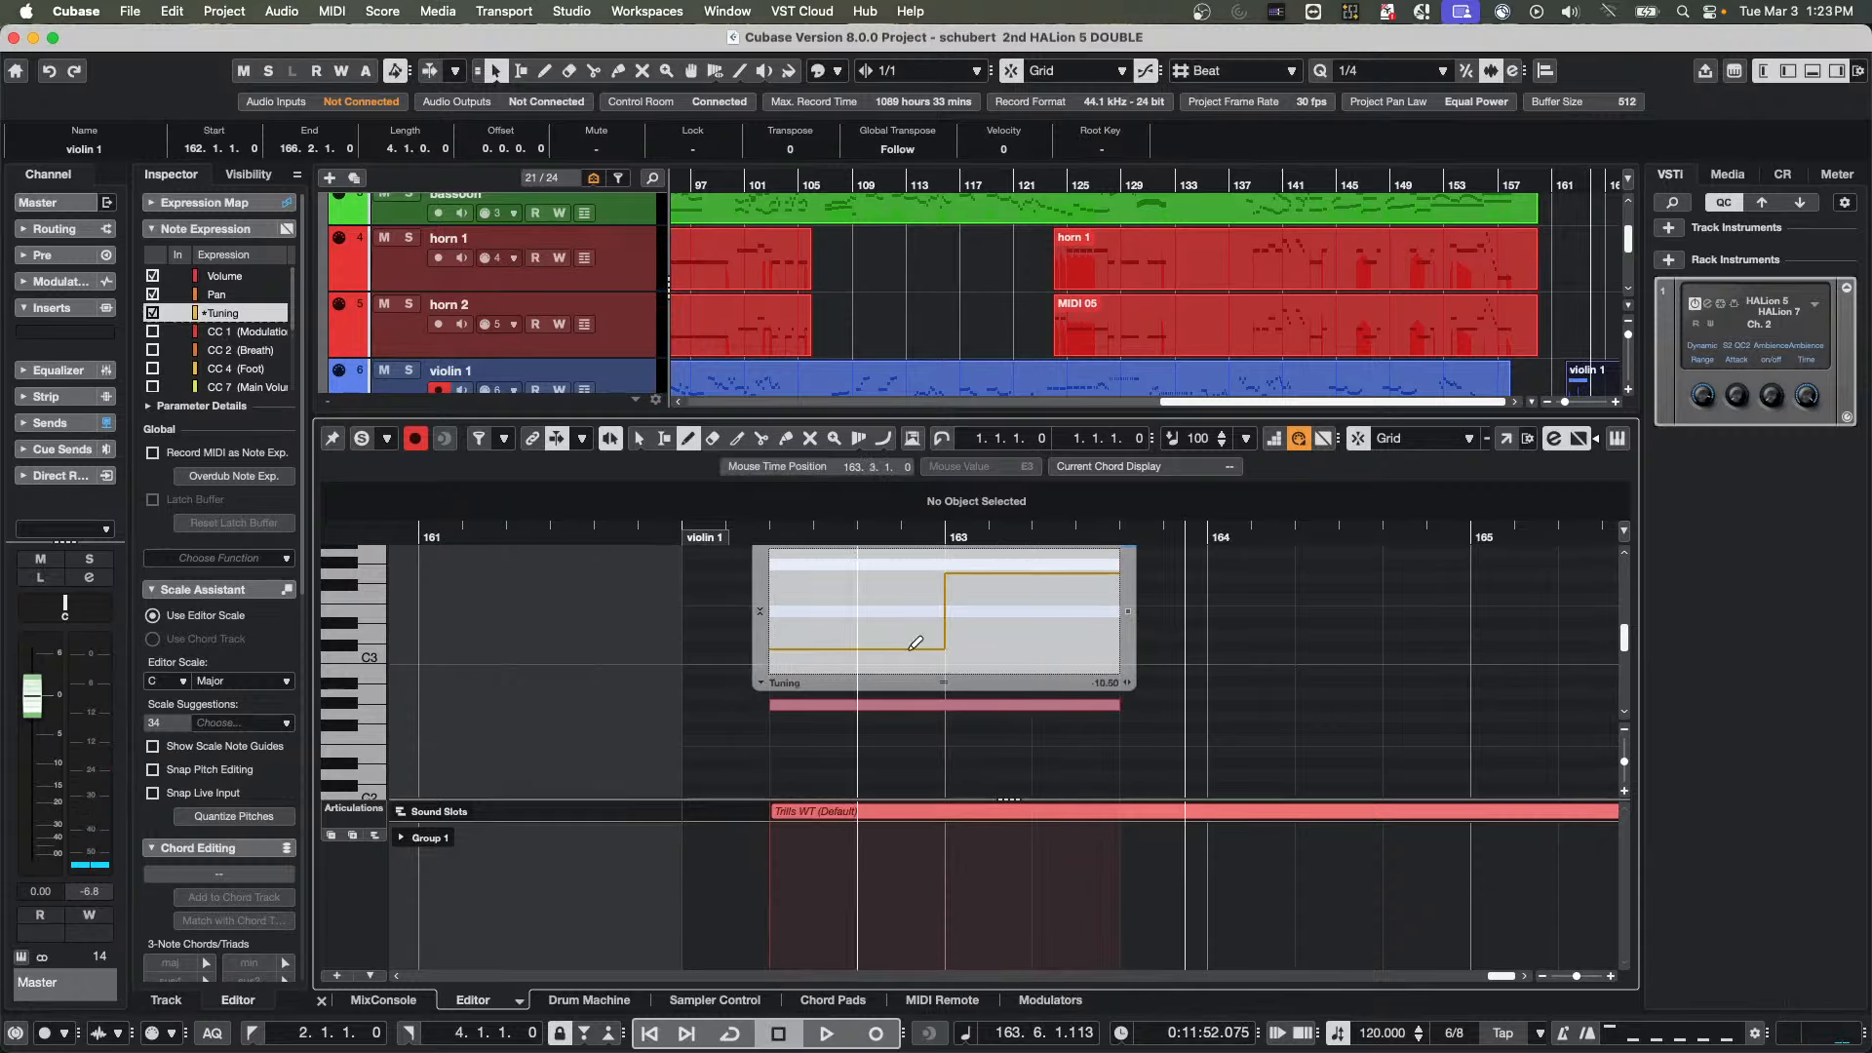
right_click(1211, 610)
left_click(1209, 608)
left_click(1209, 607)
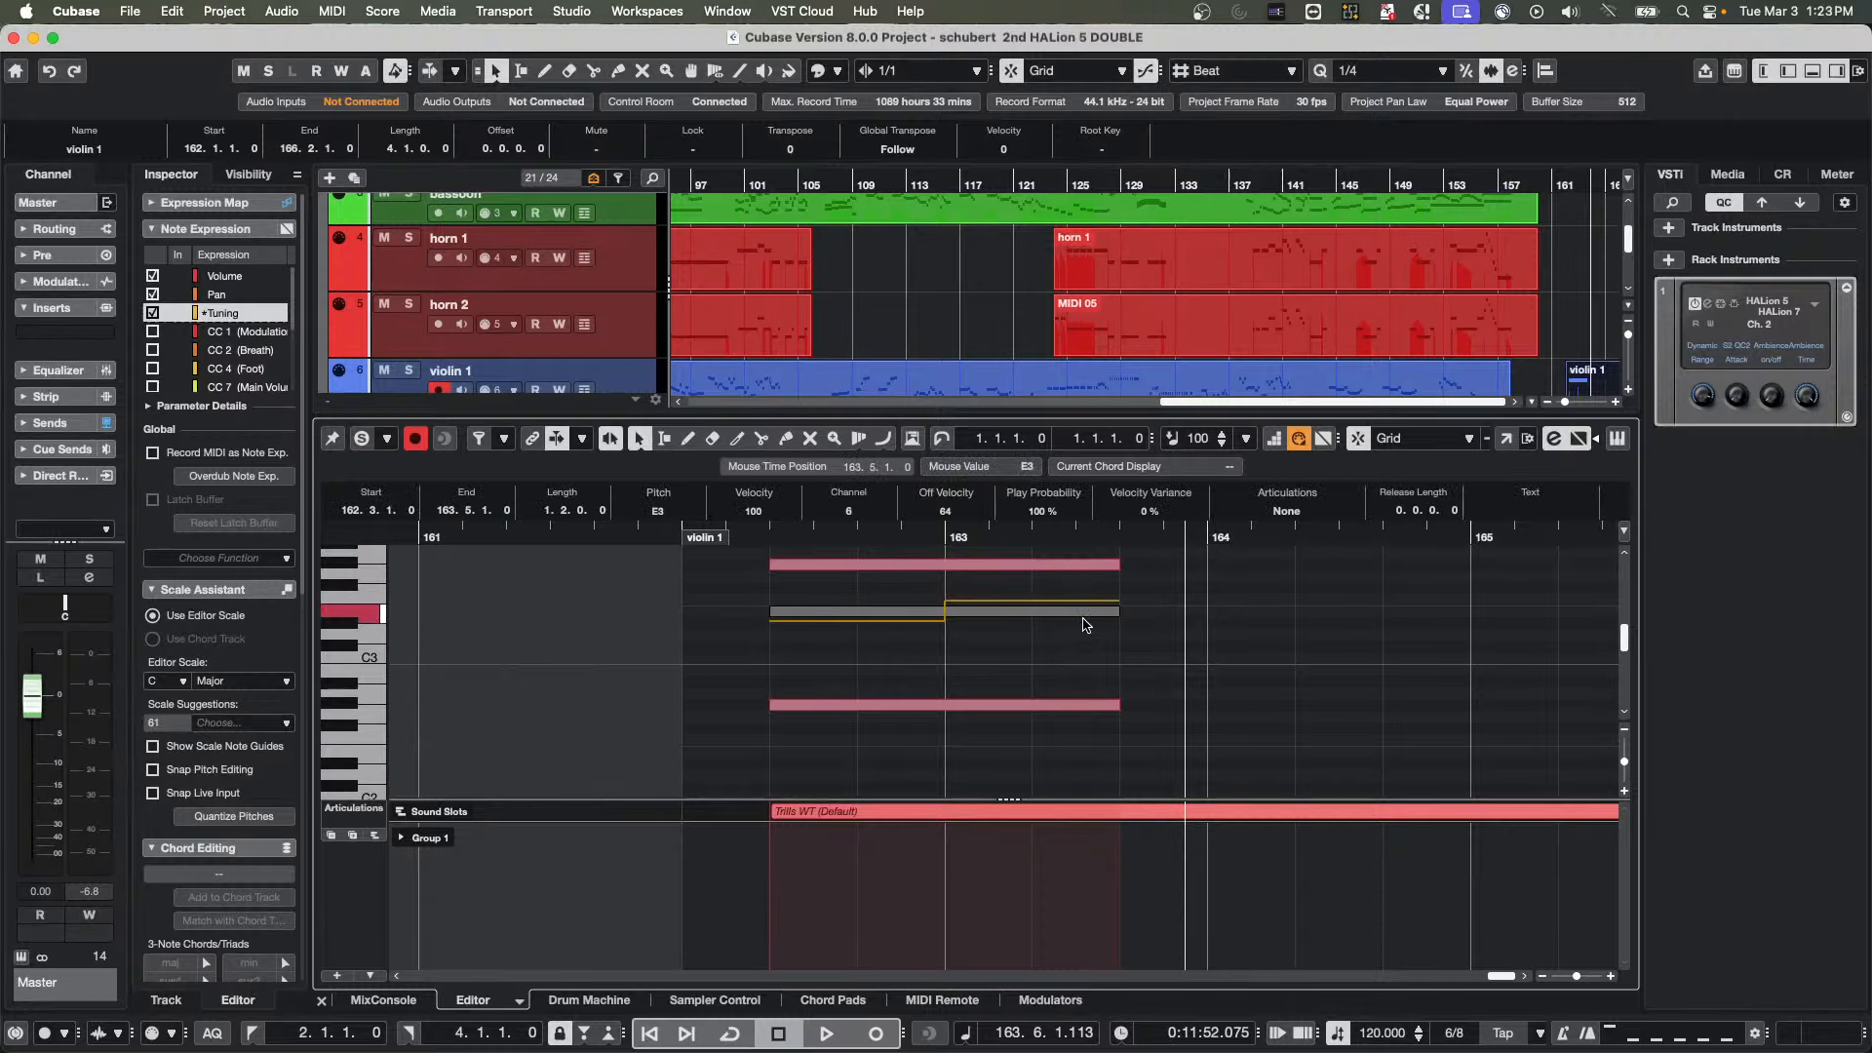
Open the note expression editor for the G#2 note and select Volume as the expression parameter
left_click(946, 707)
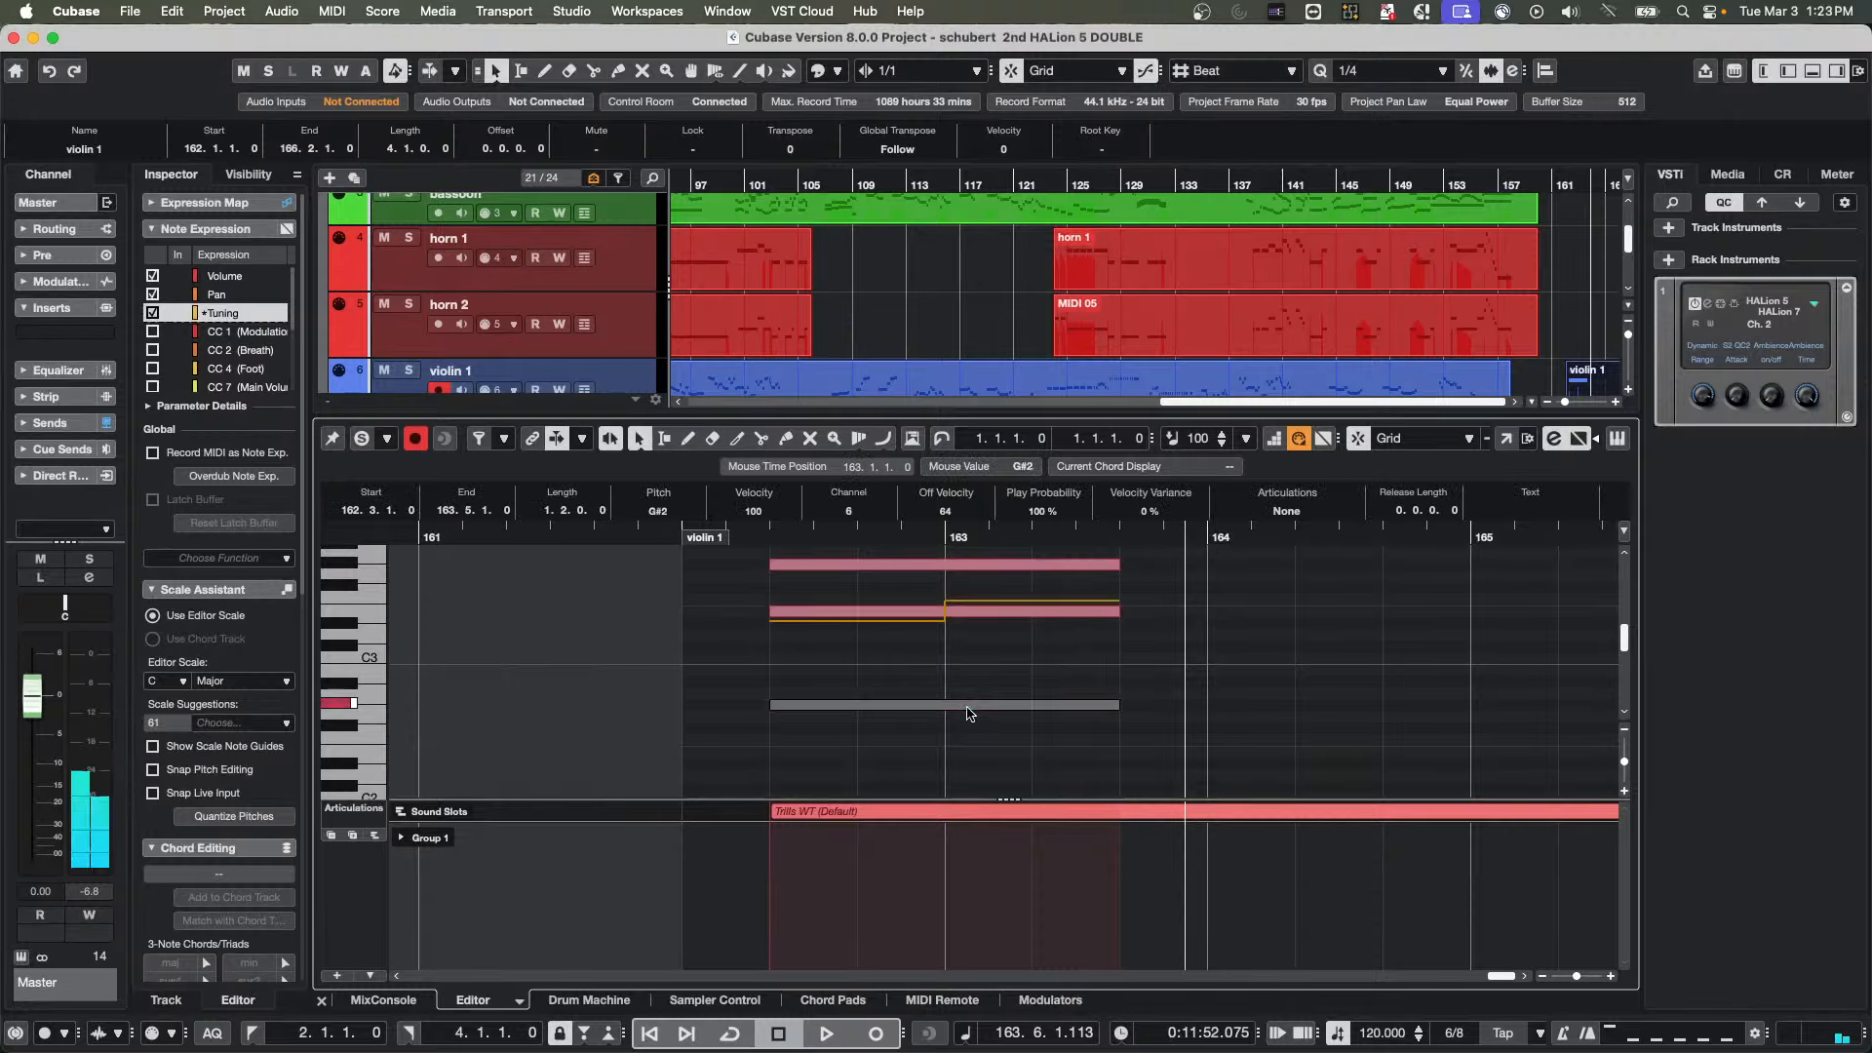
double_click(967, 706)
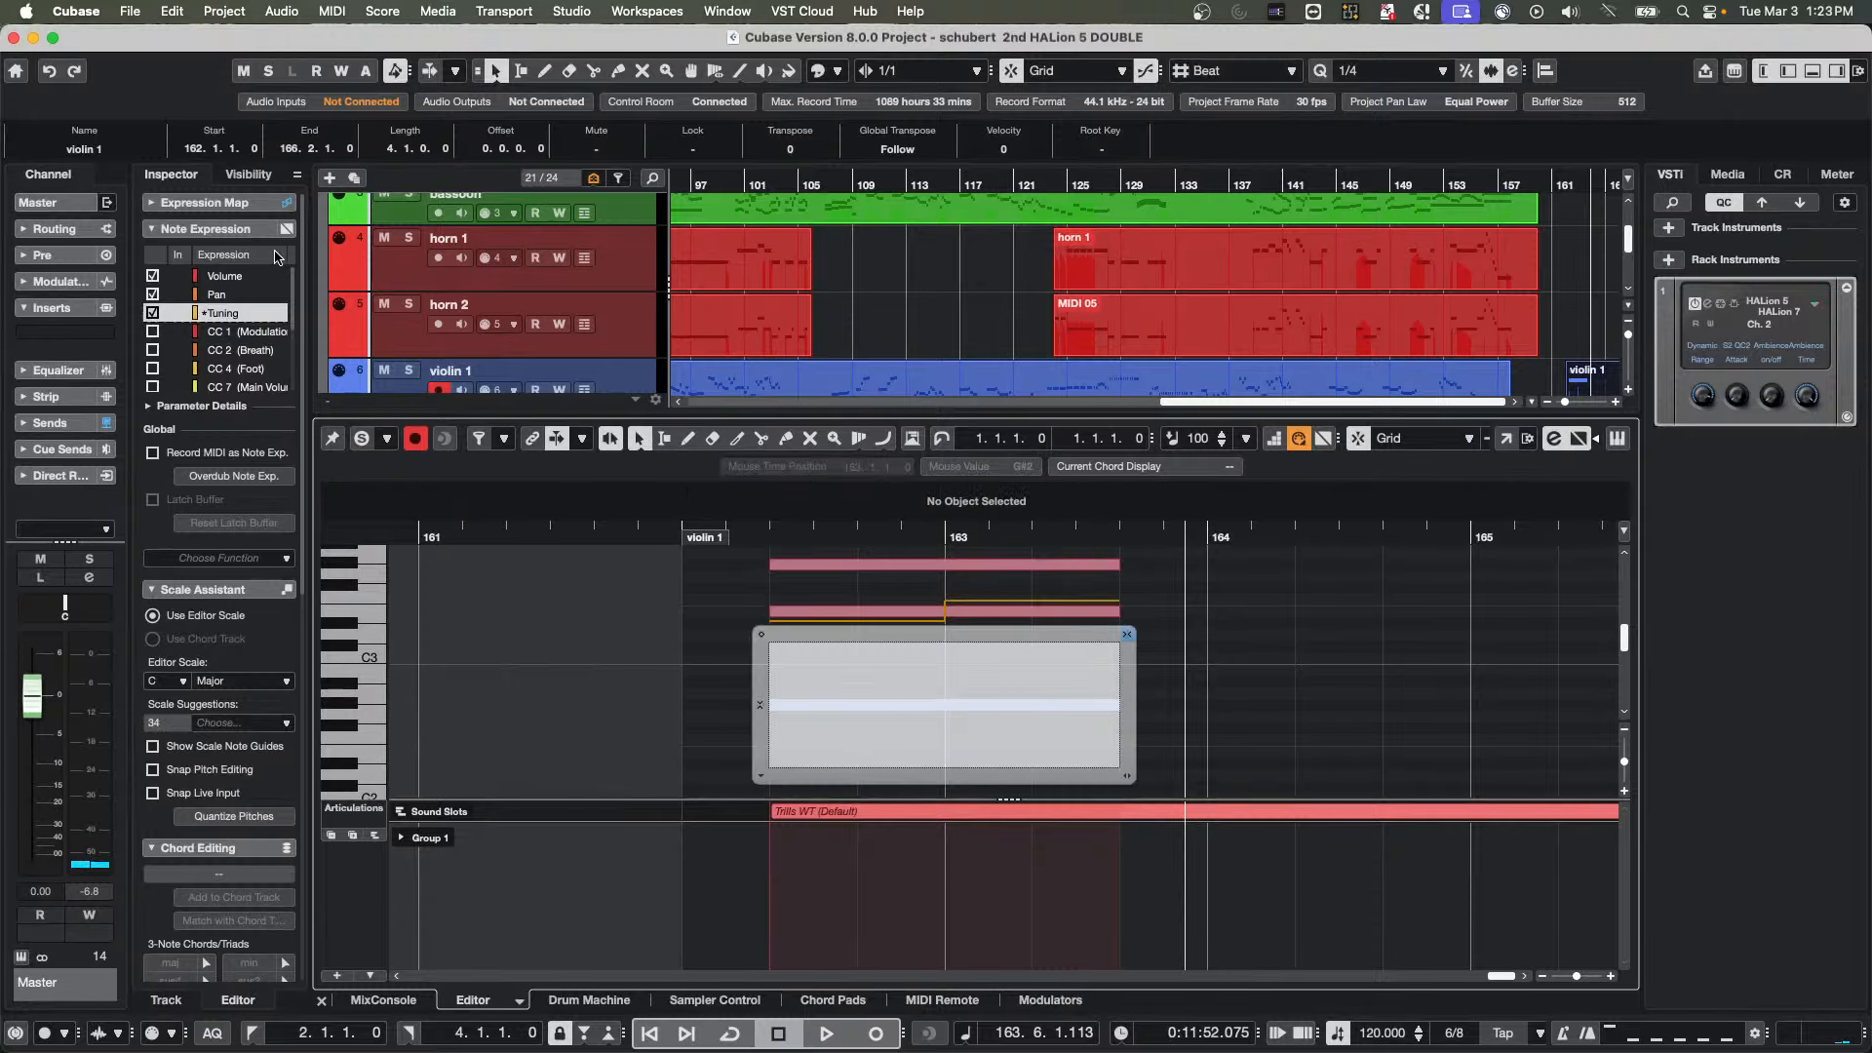
left_click(228, 274)
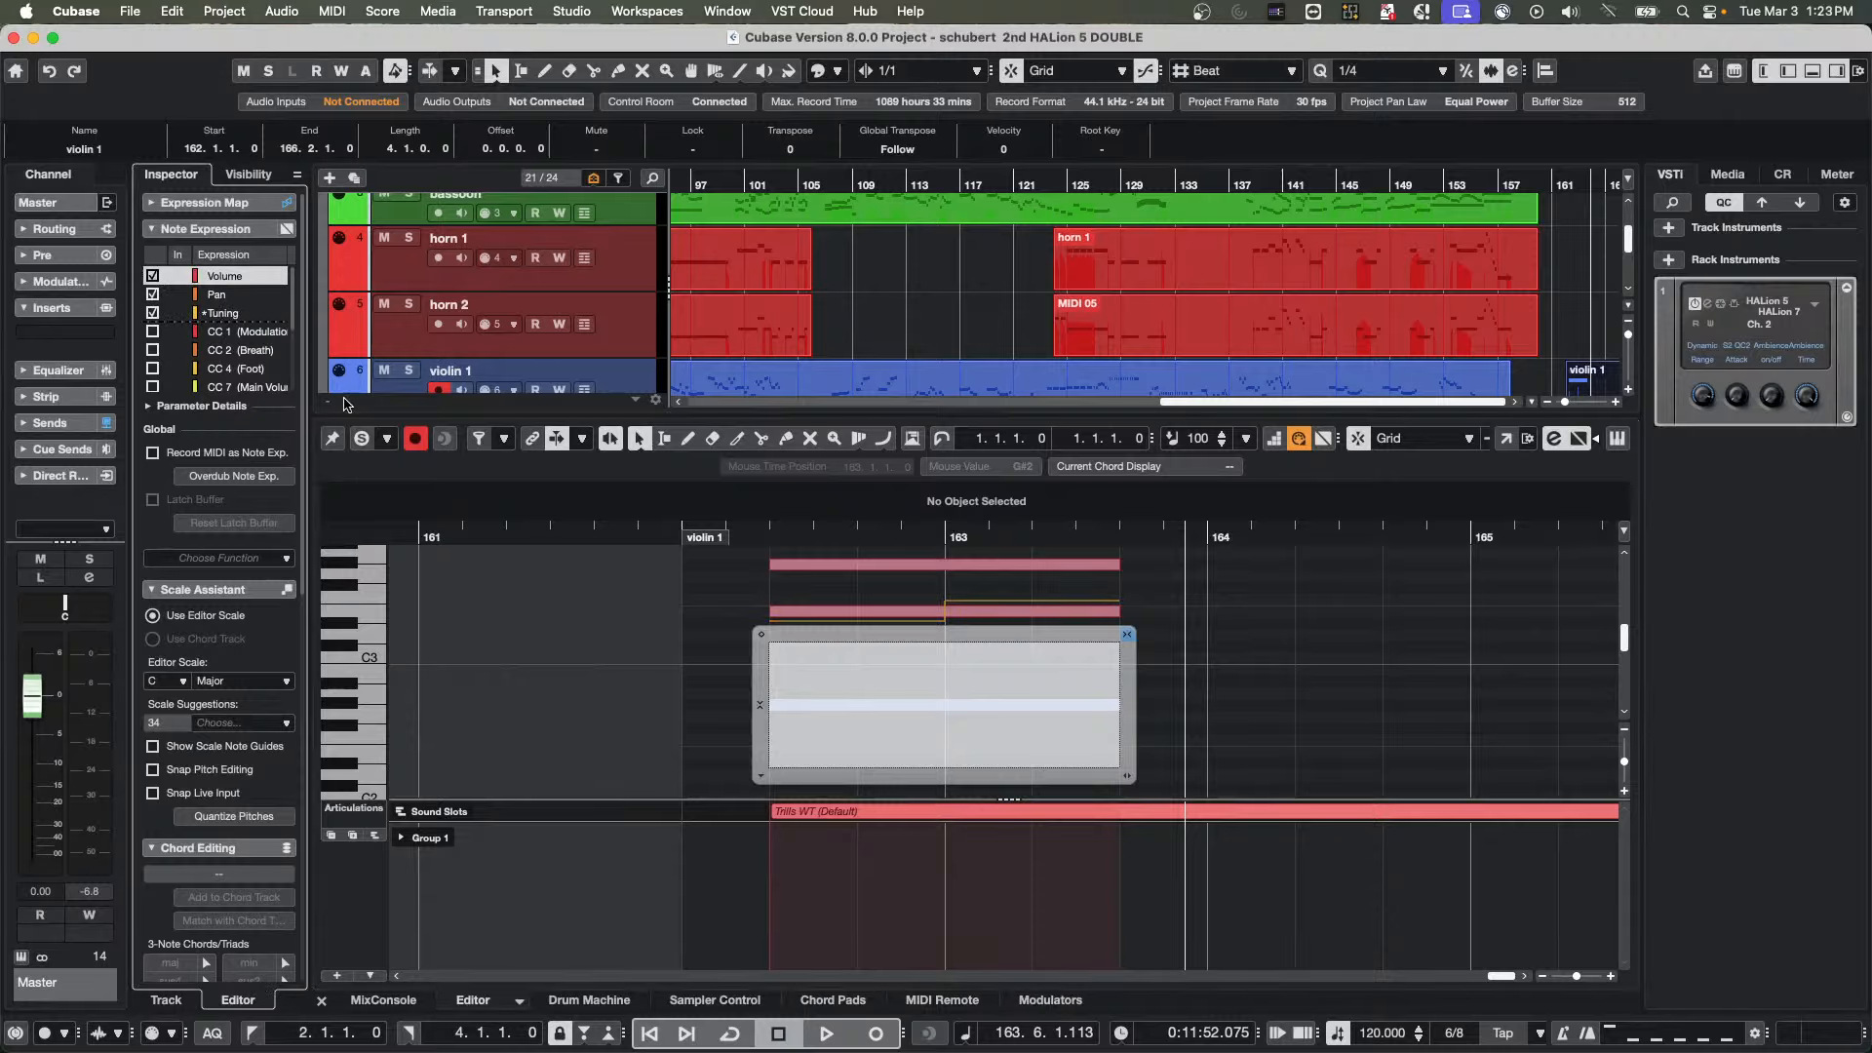
Draw a Volume curve on the G#2 note: mid level up to bar 163, high until 163.3, and low to the note's end
right_click(820, 751)
left_click(872, 748)
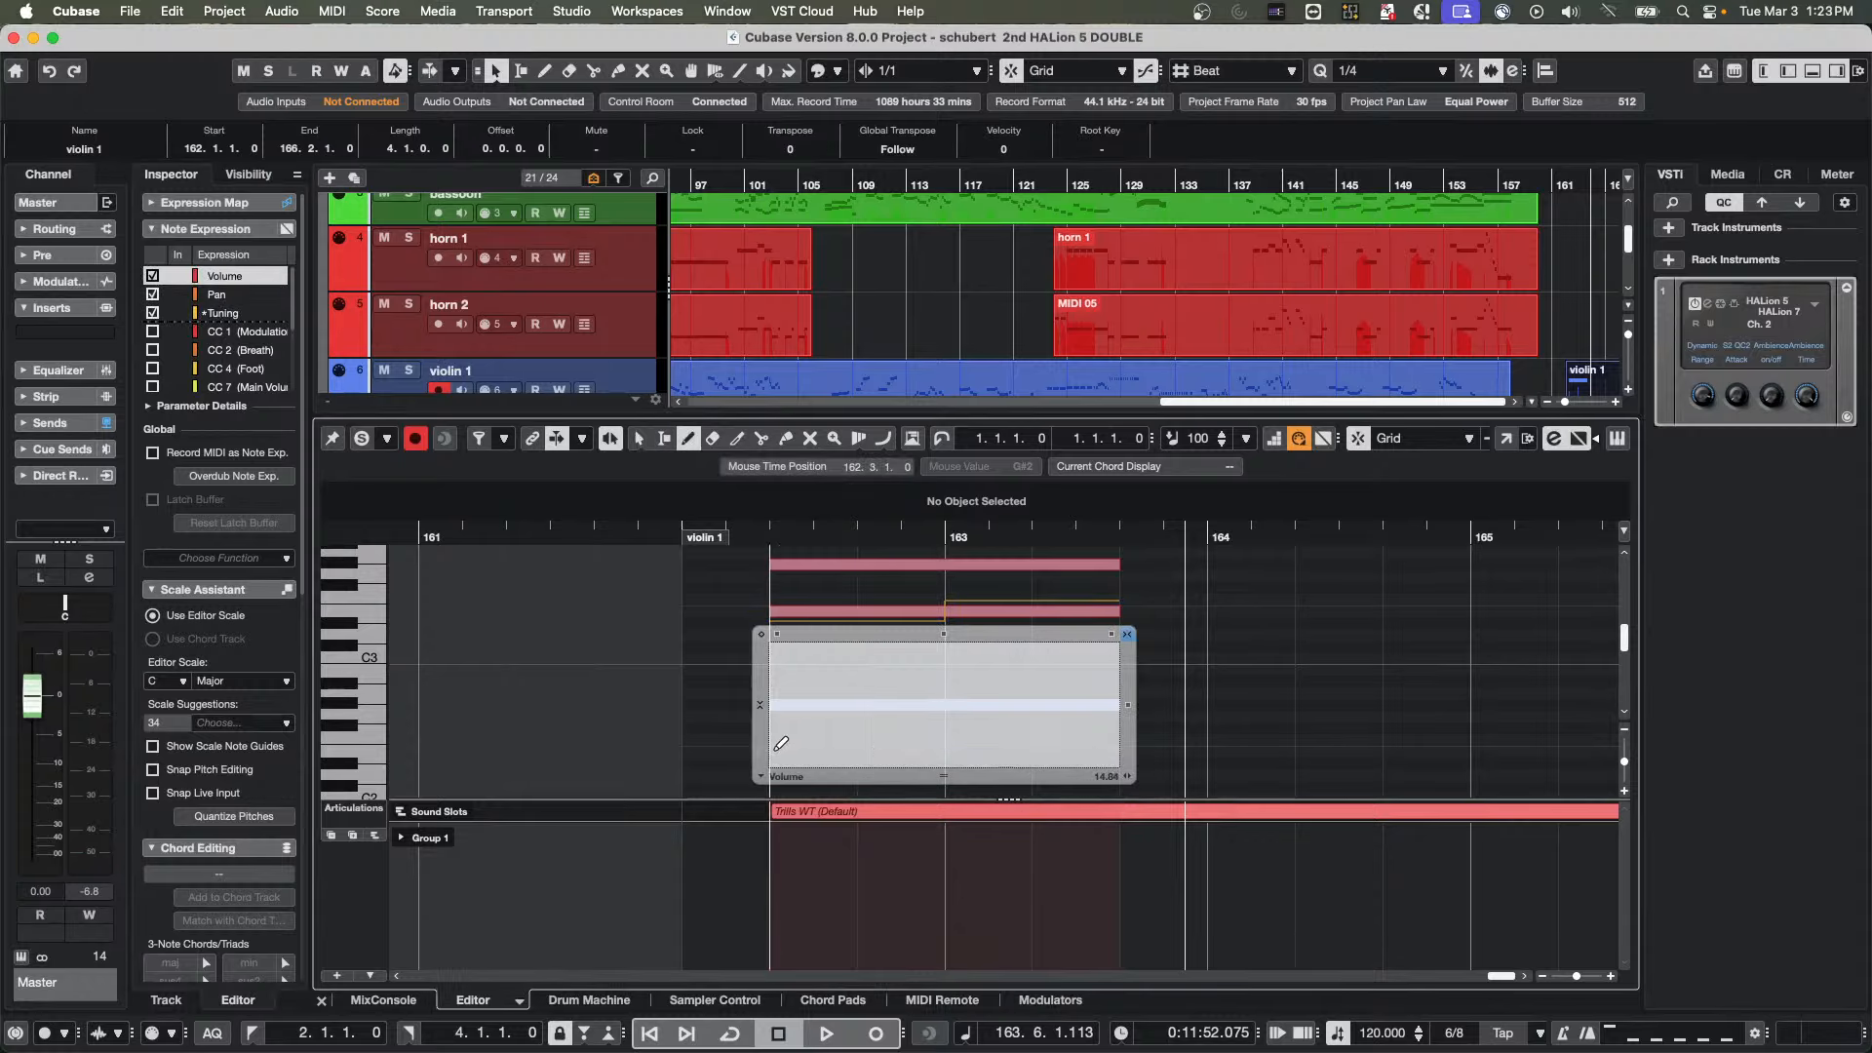
mouse_move(778, 757)
left_mouse_down()
mouse_move(780, 726)
mouse_move(780, 756)
left_mouse_up()
left_click(892, 662)
left_click_drag(943, 663, 943, 705)
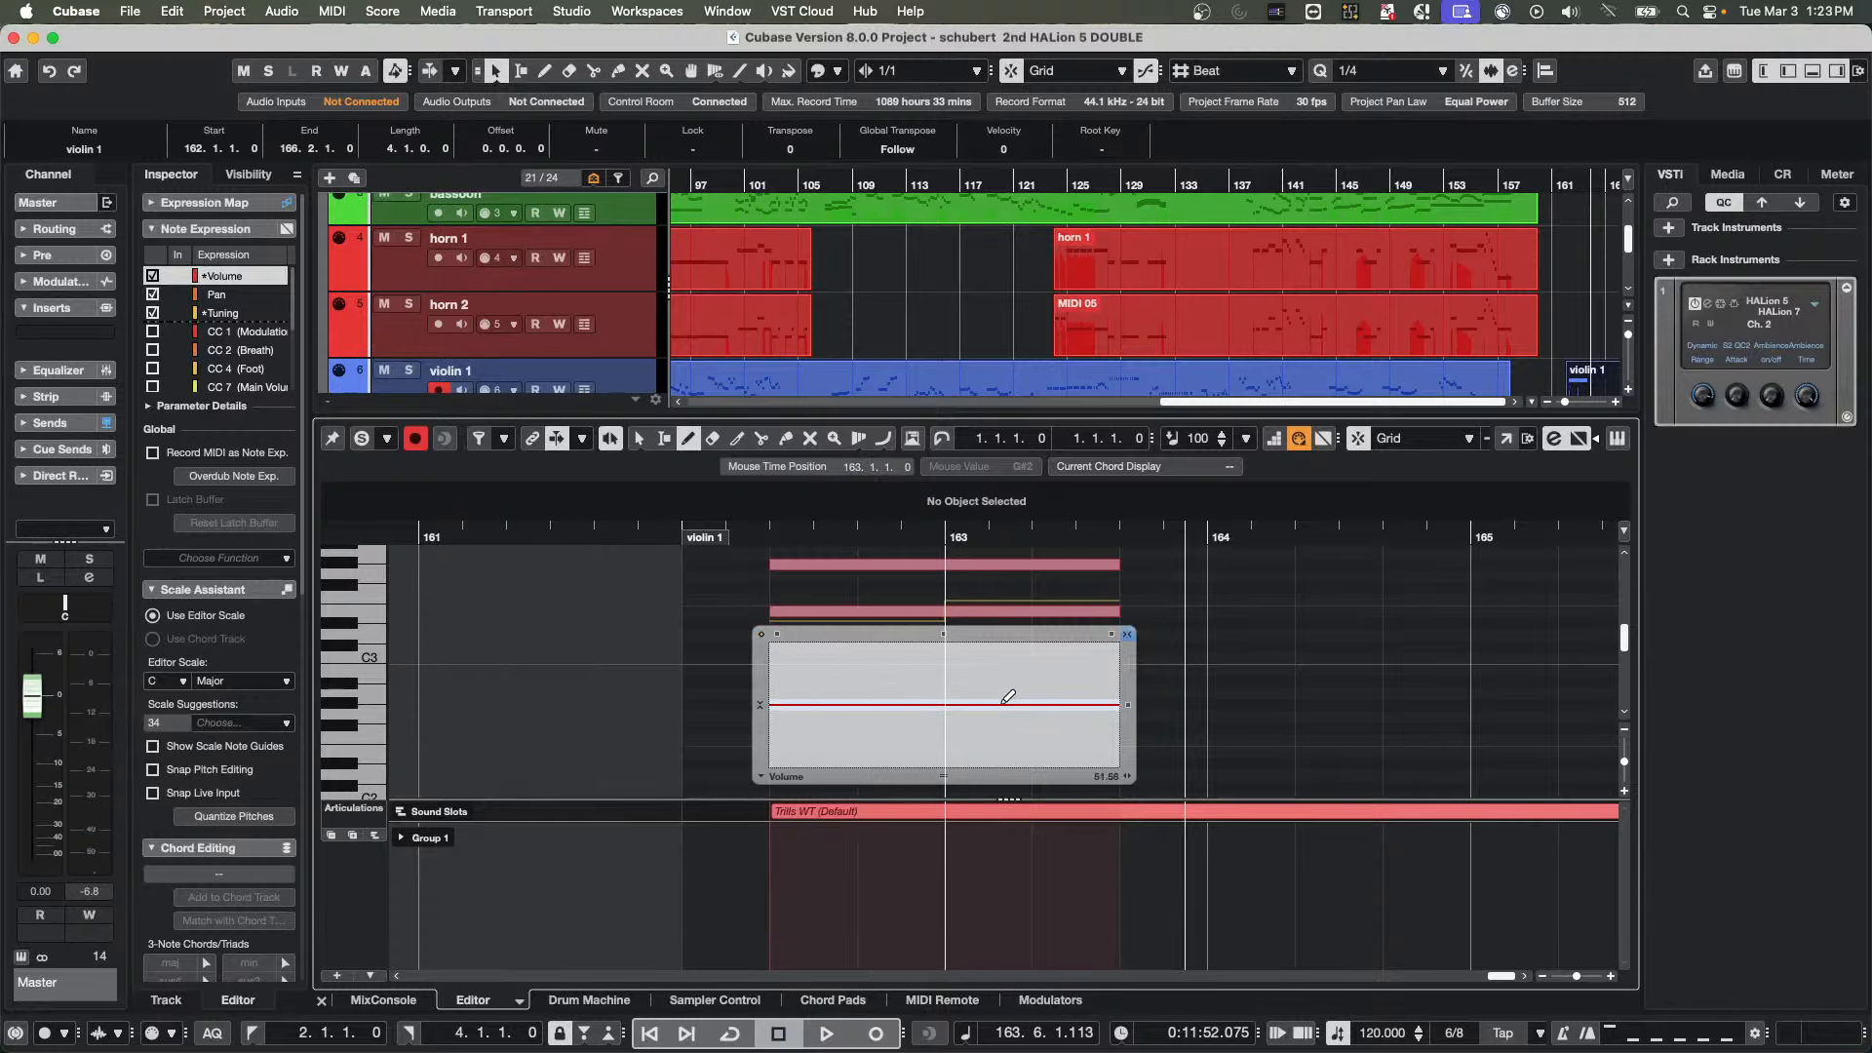
mouse_move(956, 669)
left_mouse_down()
mouse_move(975, 644)
mouse_move(1077, 700)
mouse_move(1083, 745)
left_mouse_up()
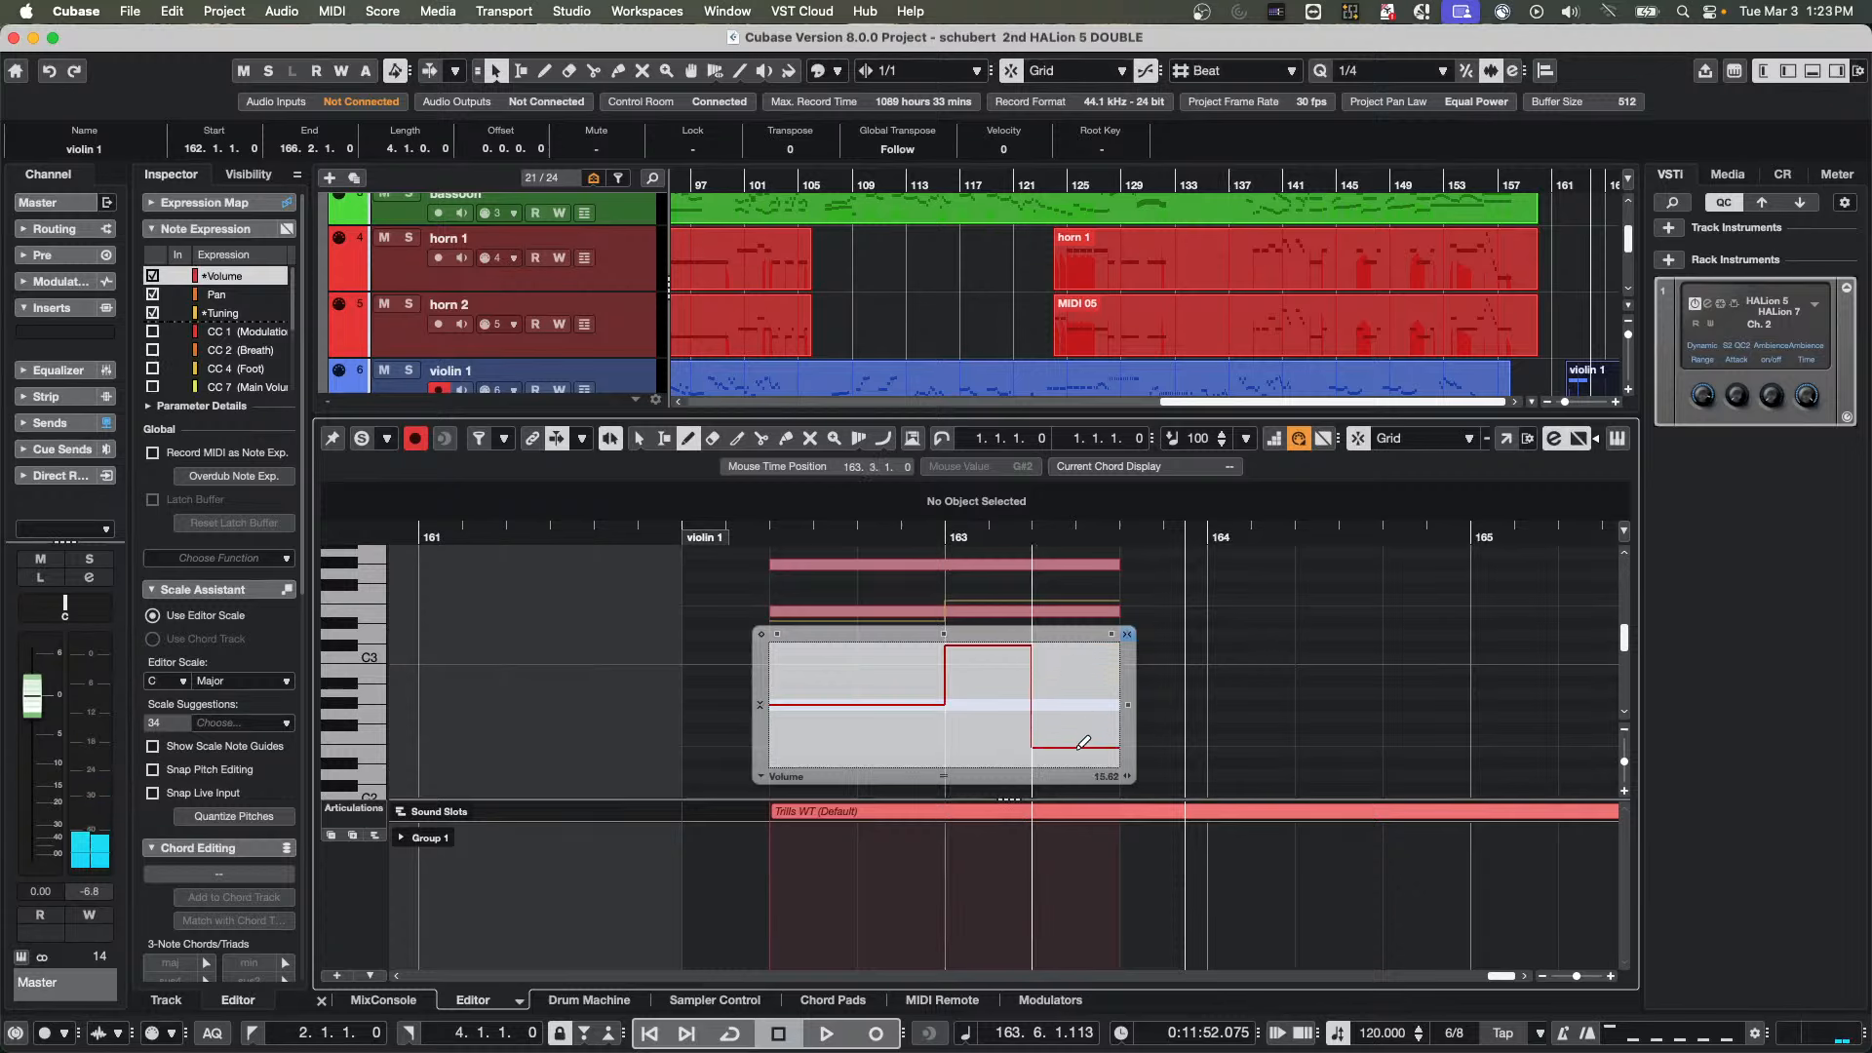
Play the three notes from 162.3, stop playback, and close the G#2 note's expression editor
left_click(748, 537)
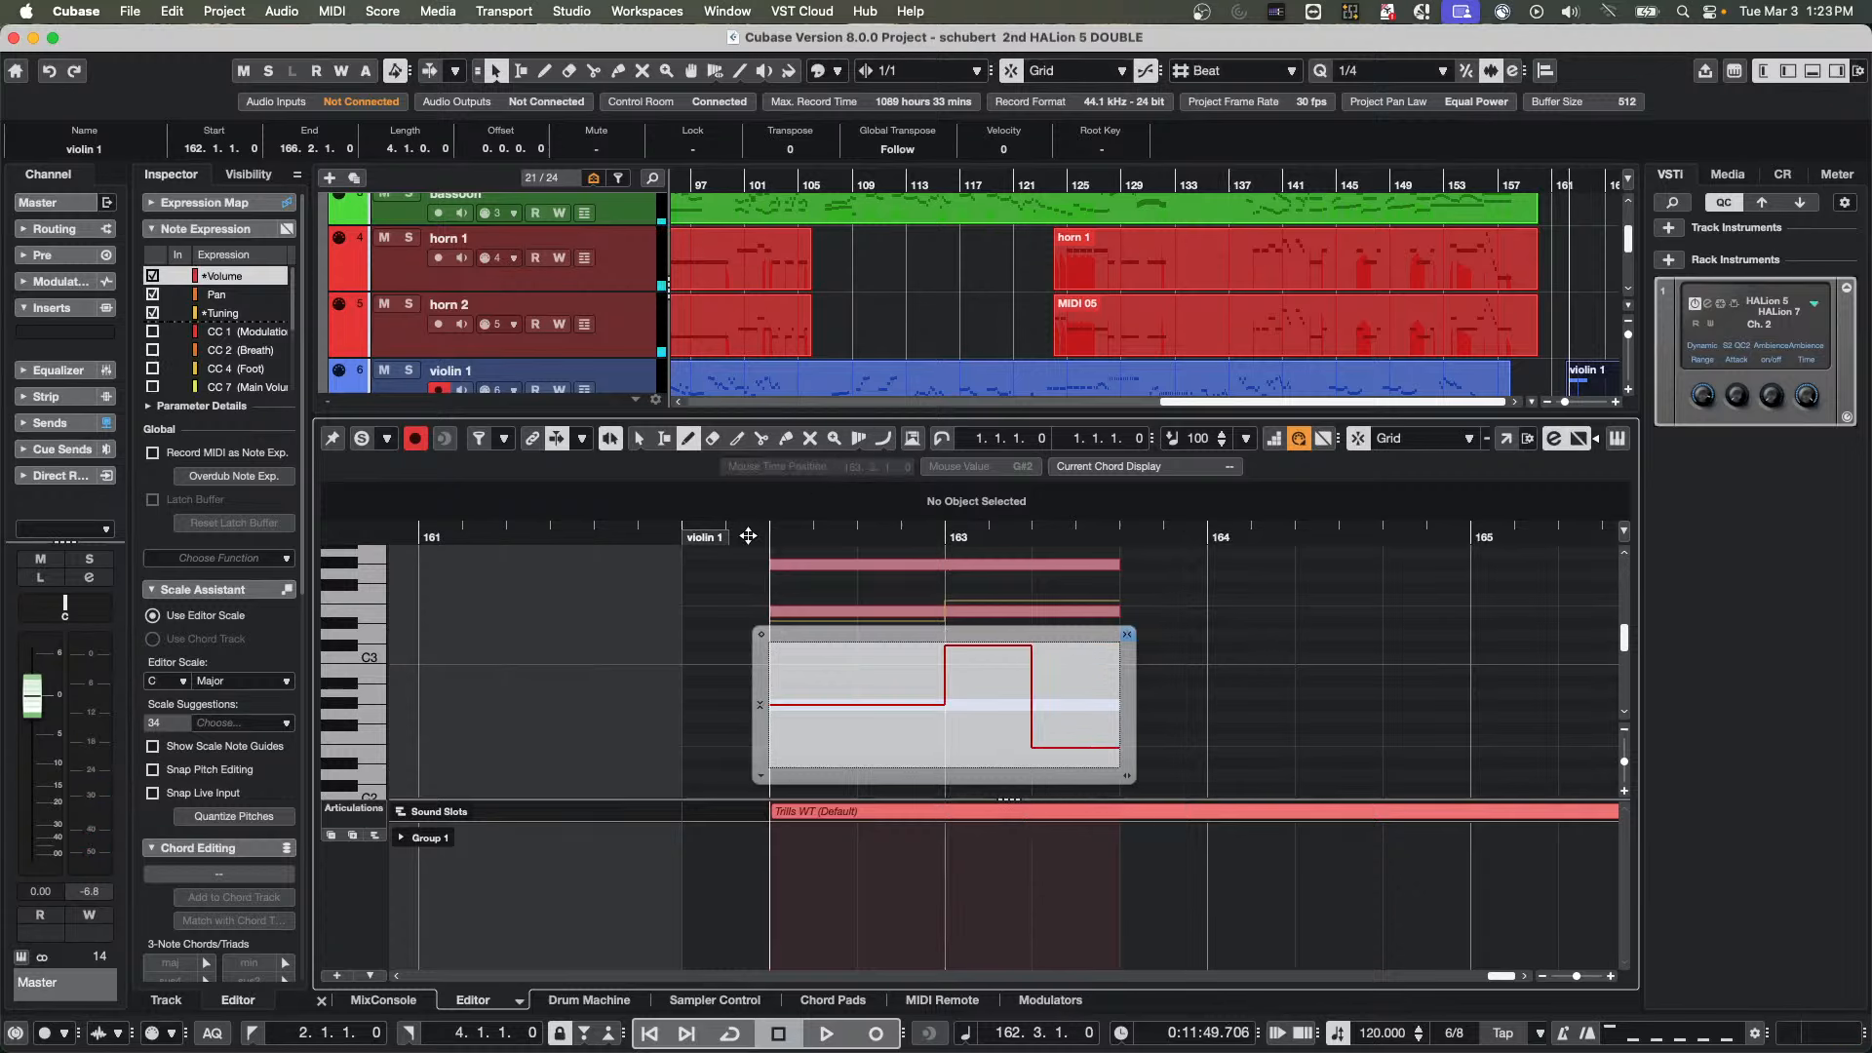
key("space")
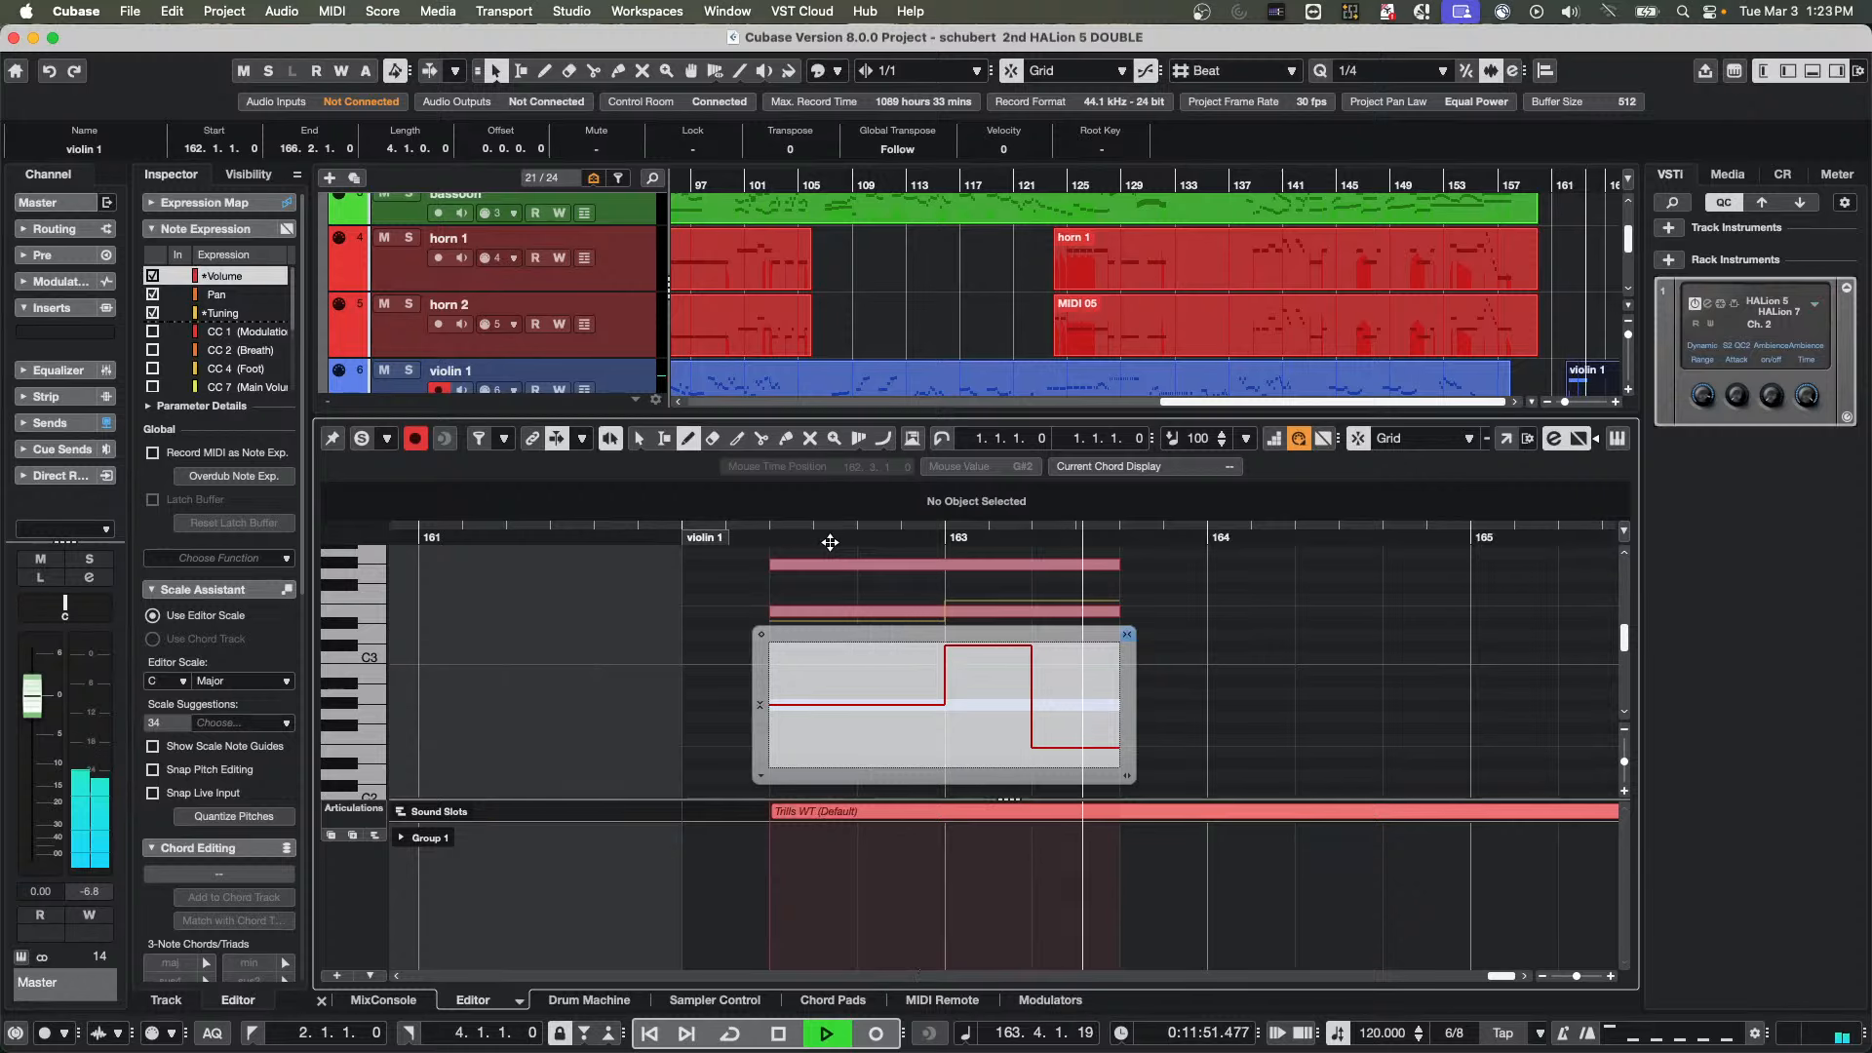
key("space")
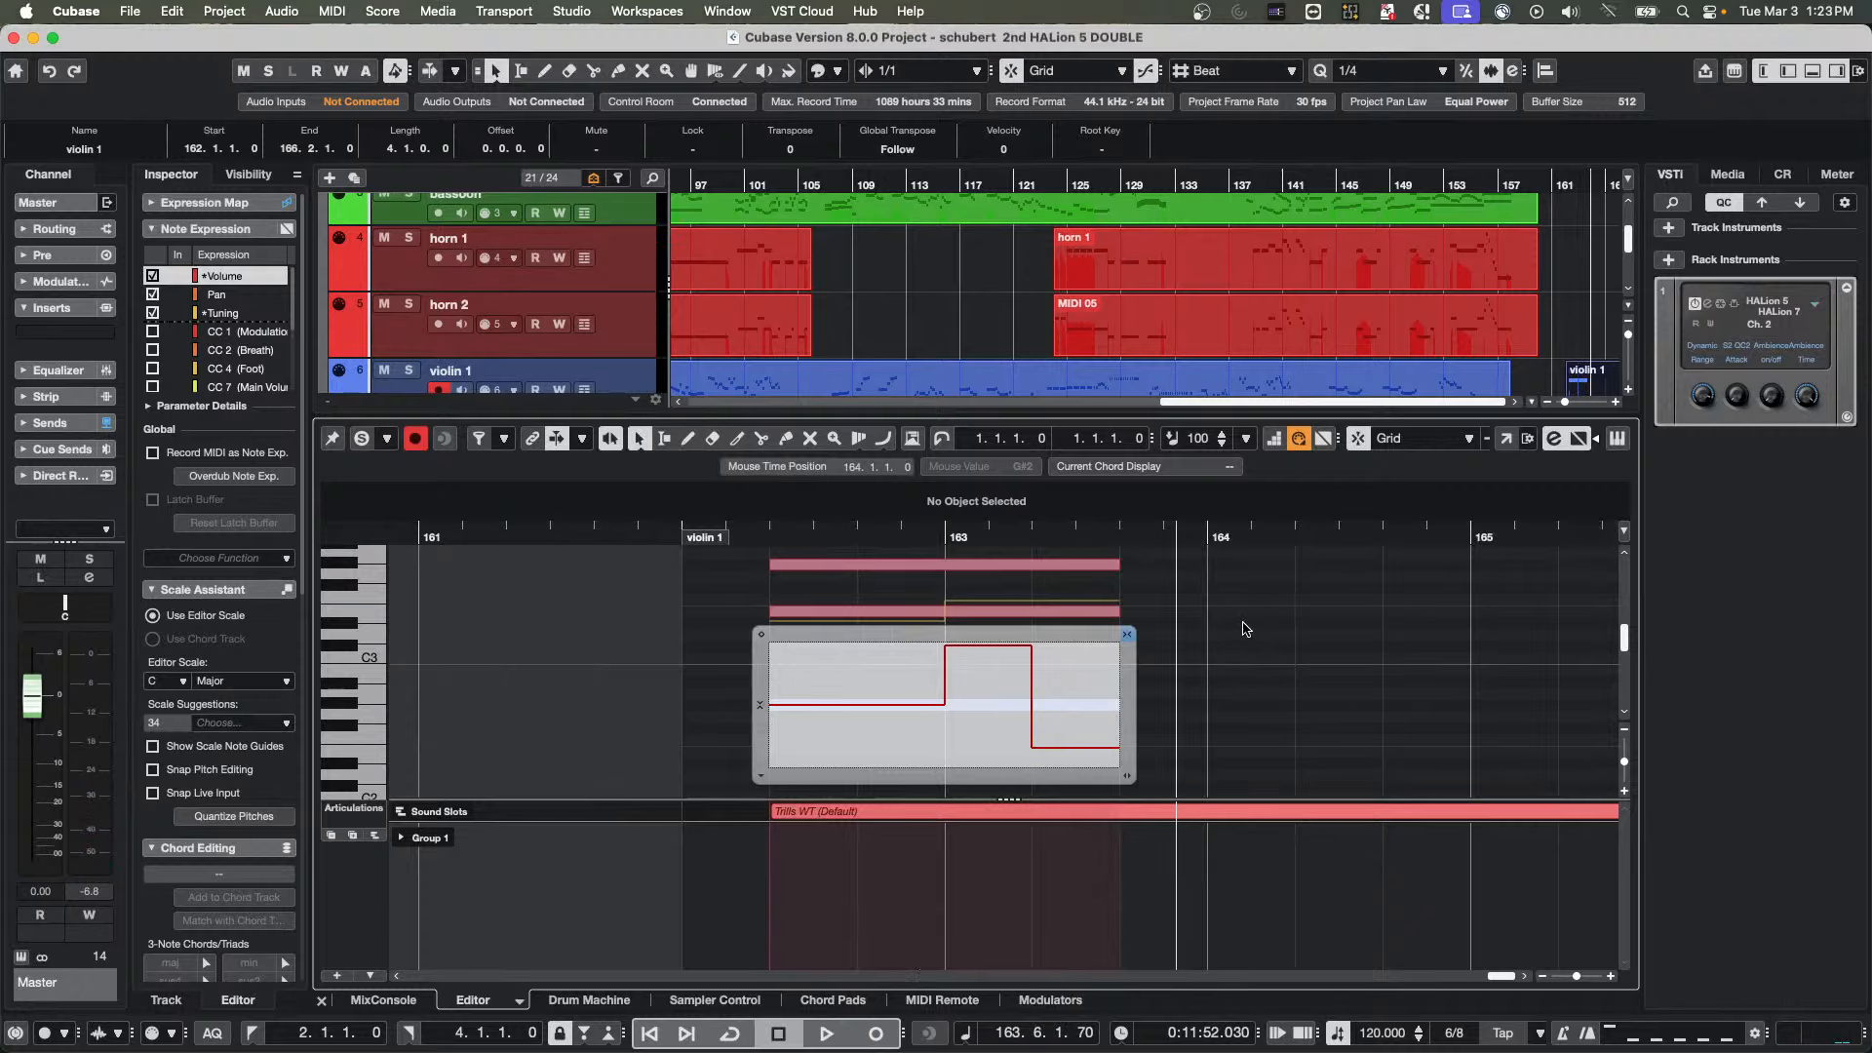
left_click(1243, 625)
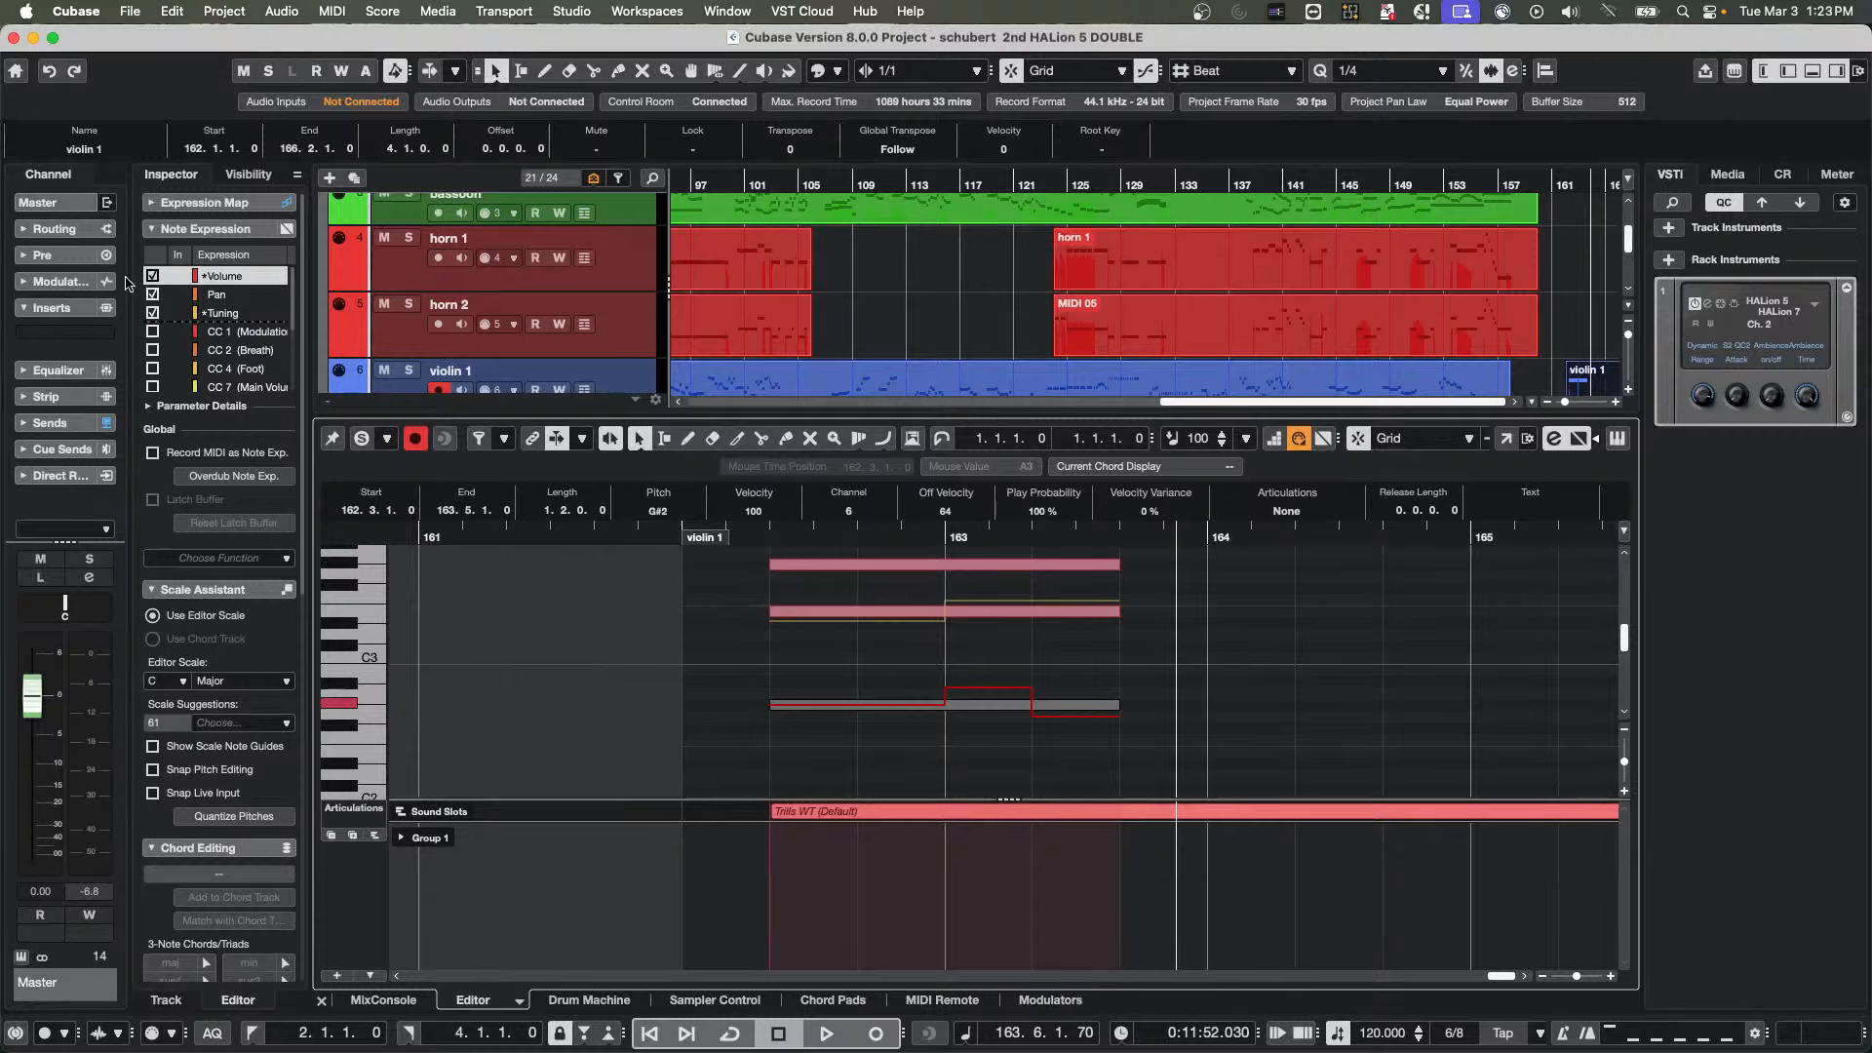
Show the violin 1 track's expression map, bring up the Add Expression Map dialog with Import Key Switches, and cancel it
left_click(229, 211)
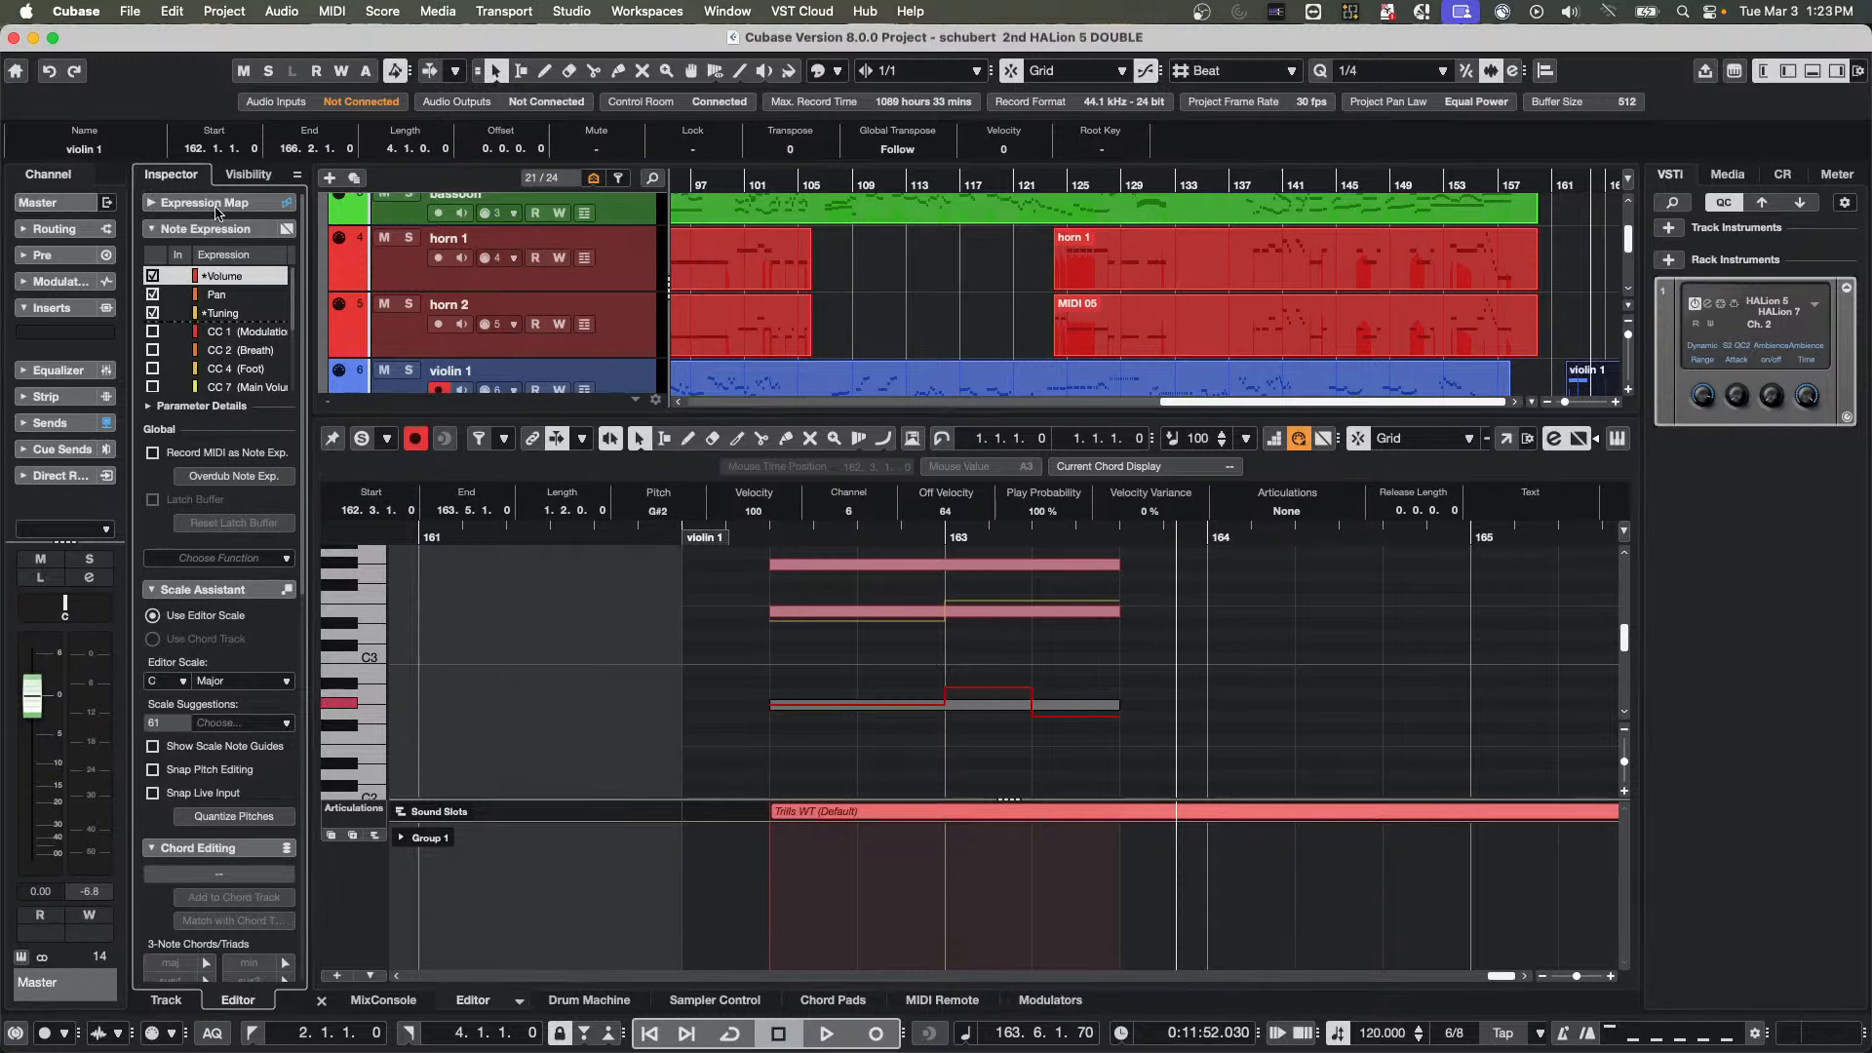
left_click(218, 205)
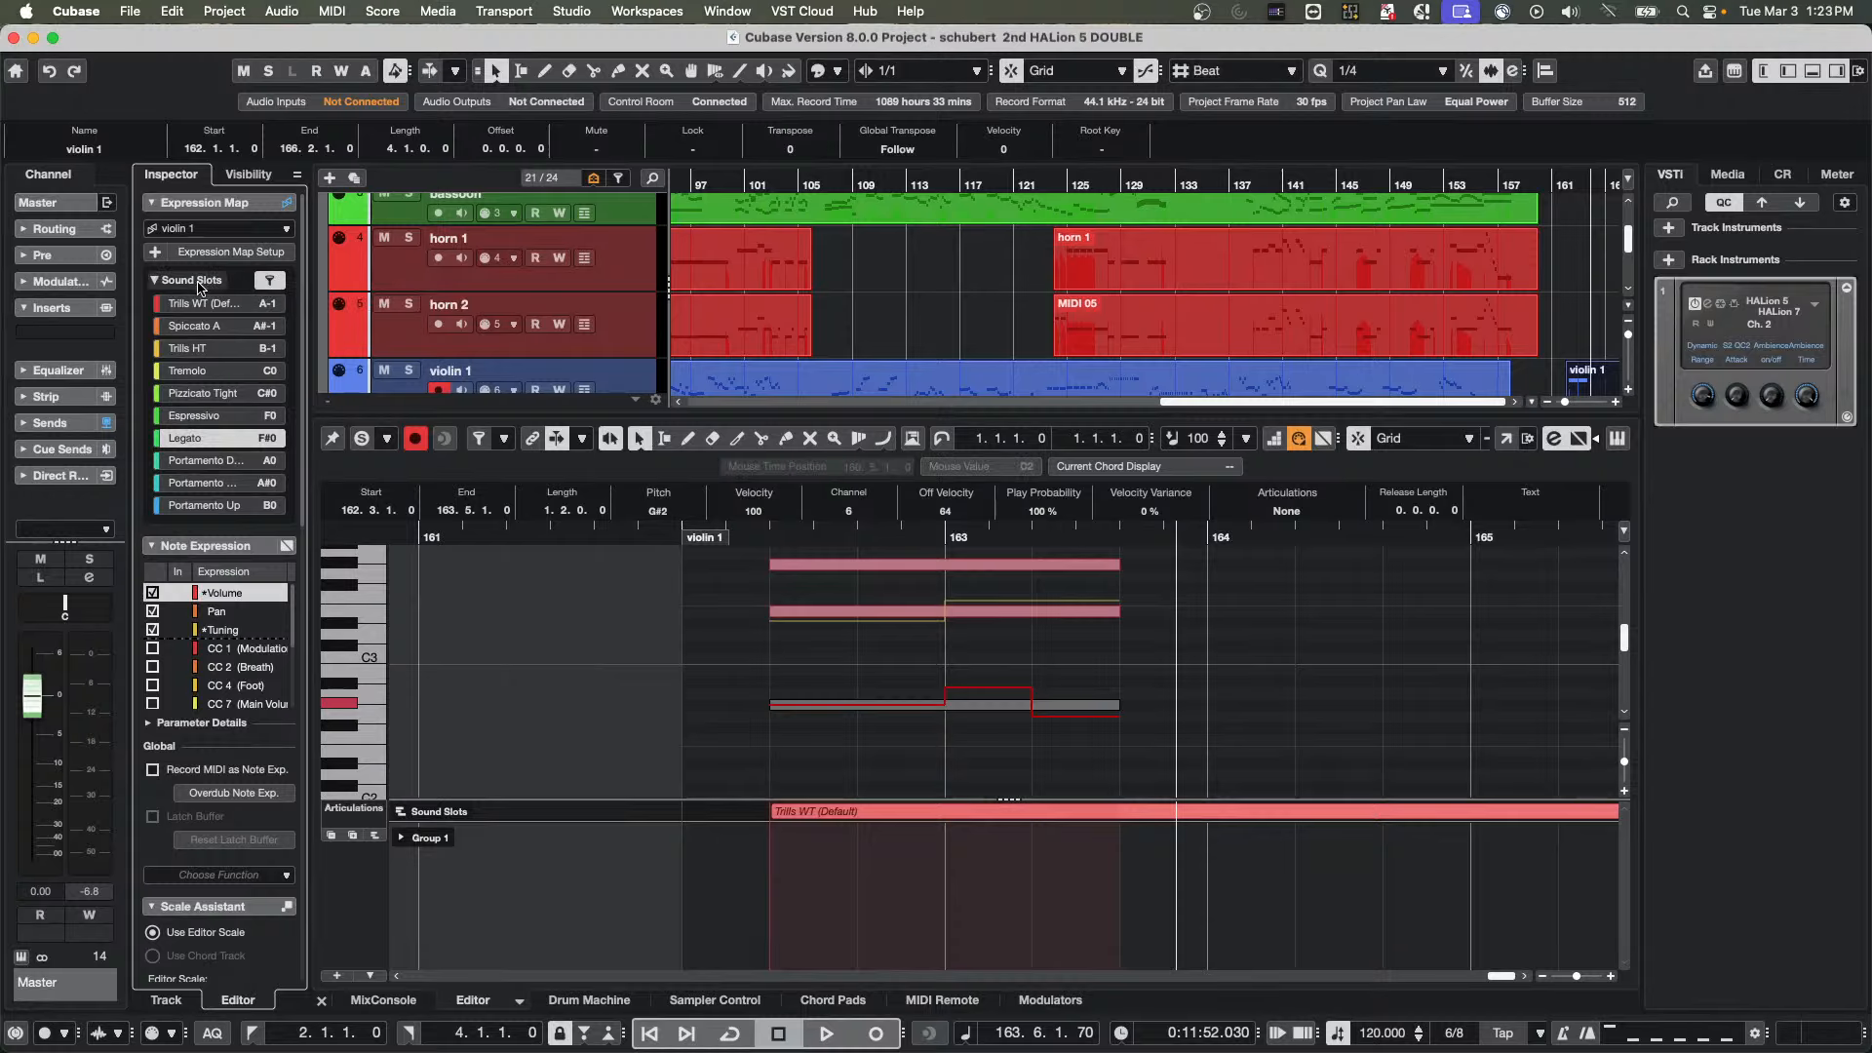
left_click(152, 252)
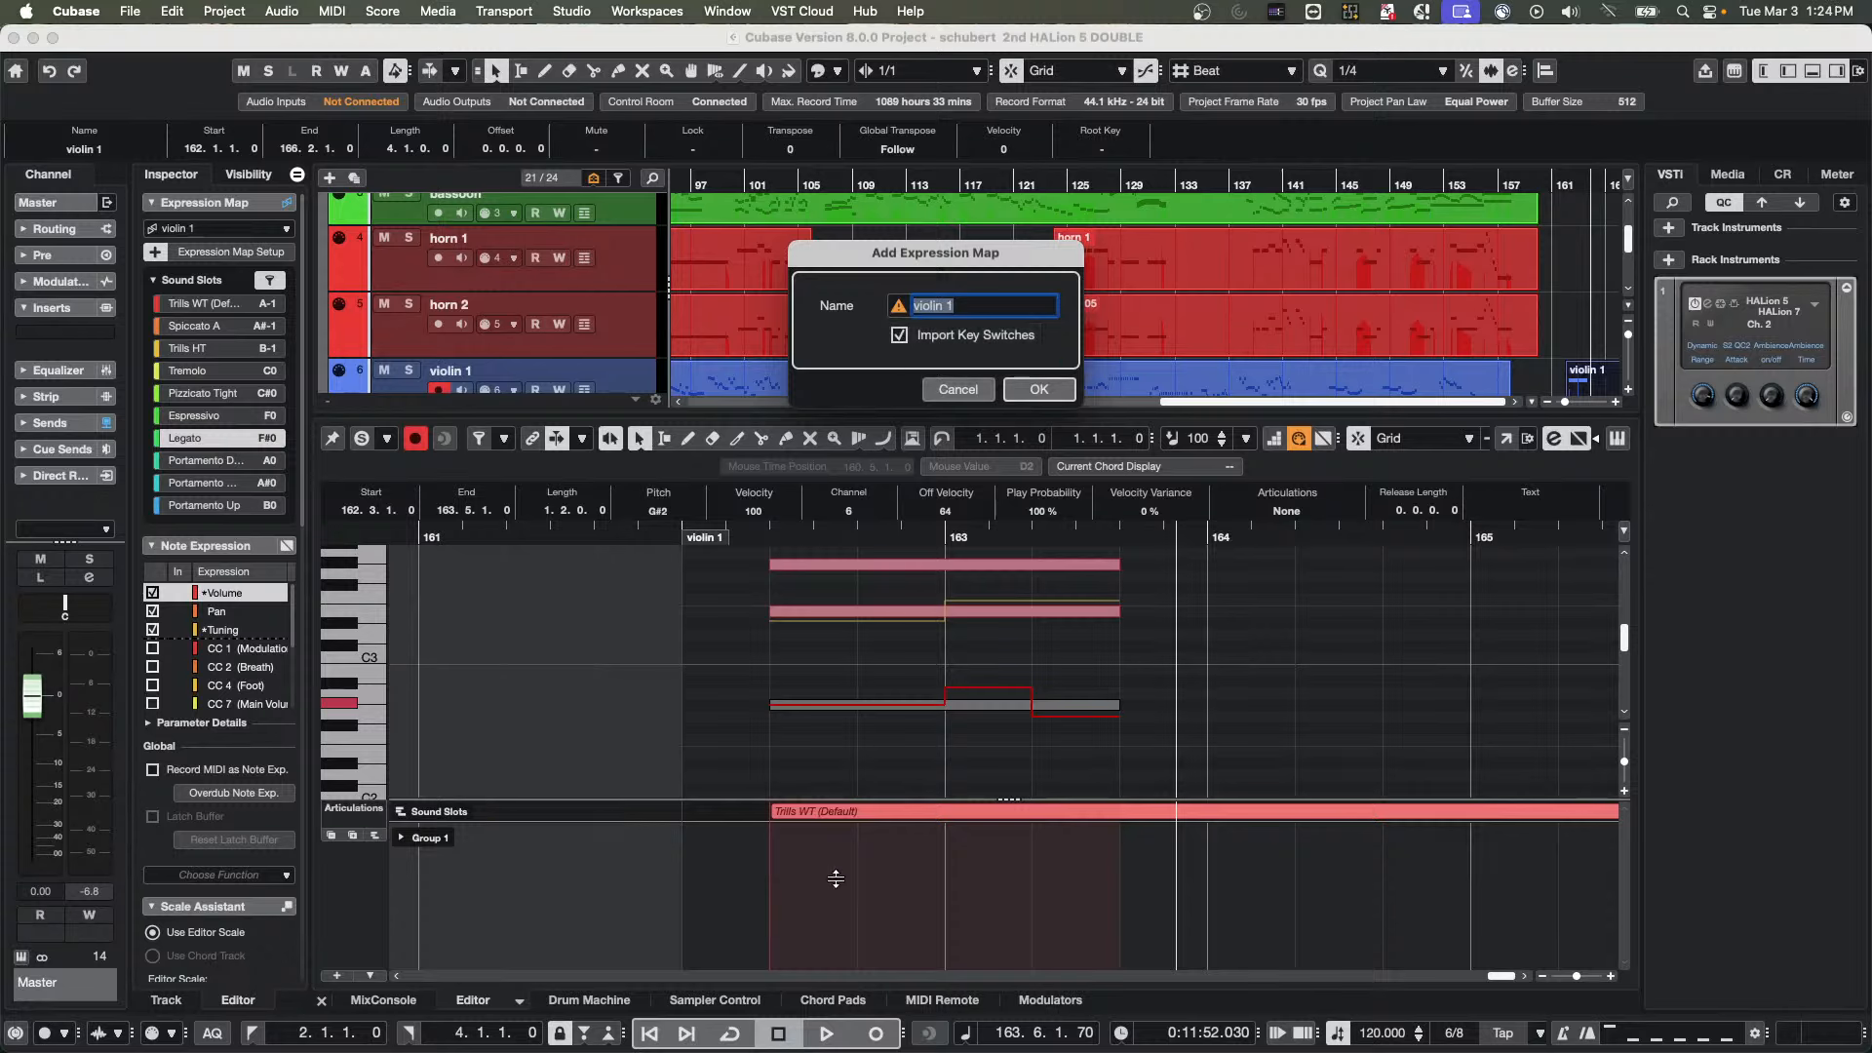
left_click(959, 390)
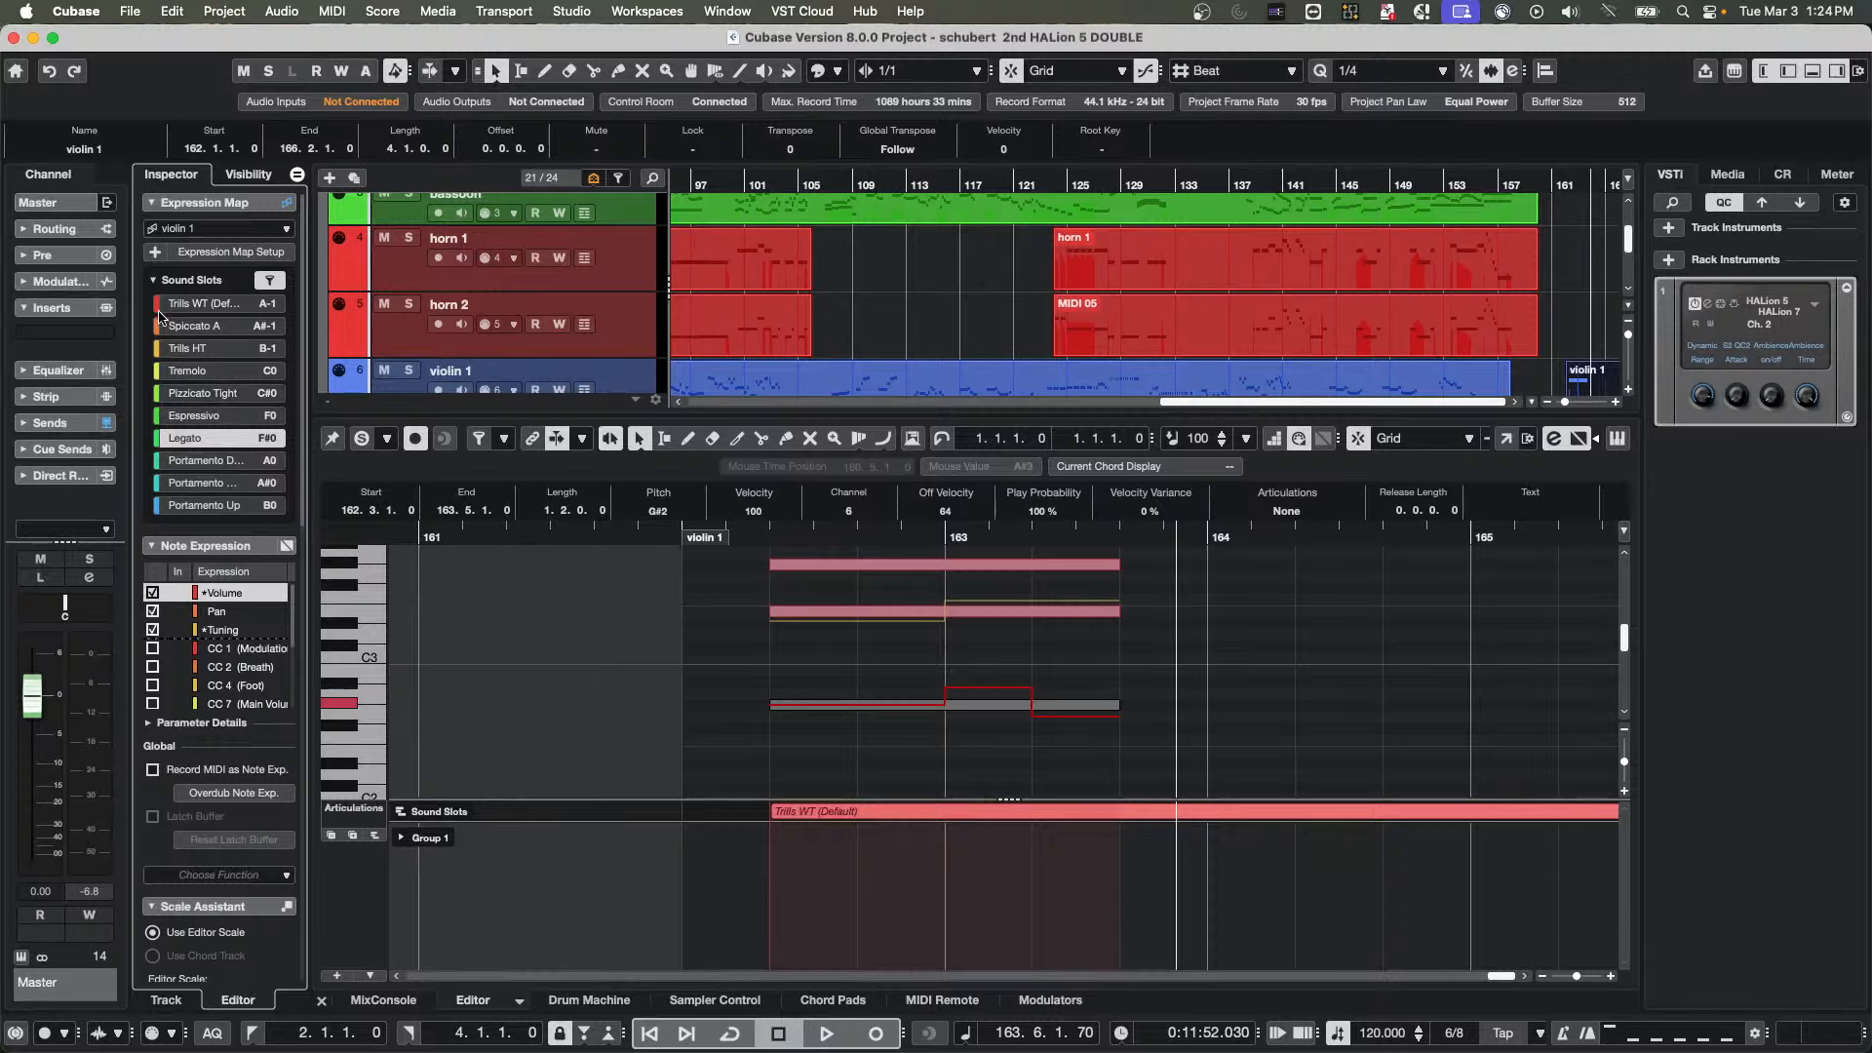
Open Expression Map Setup, look through the violin 1 map's sound slots and articulations, and close the setup
left_click(334, 7)
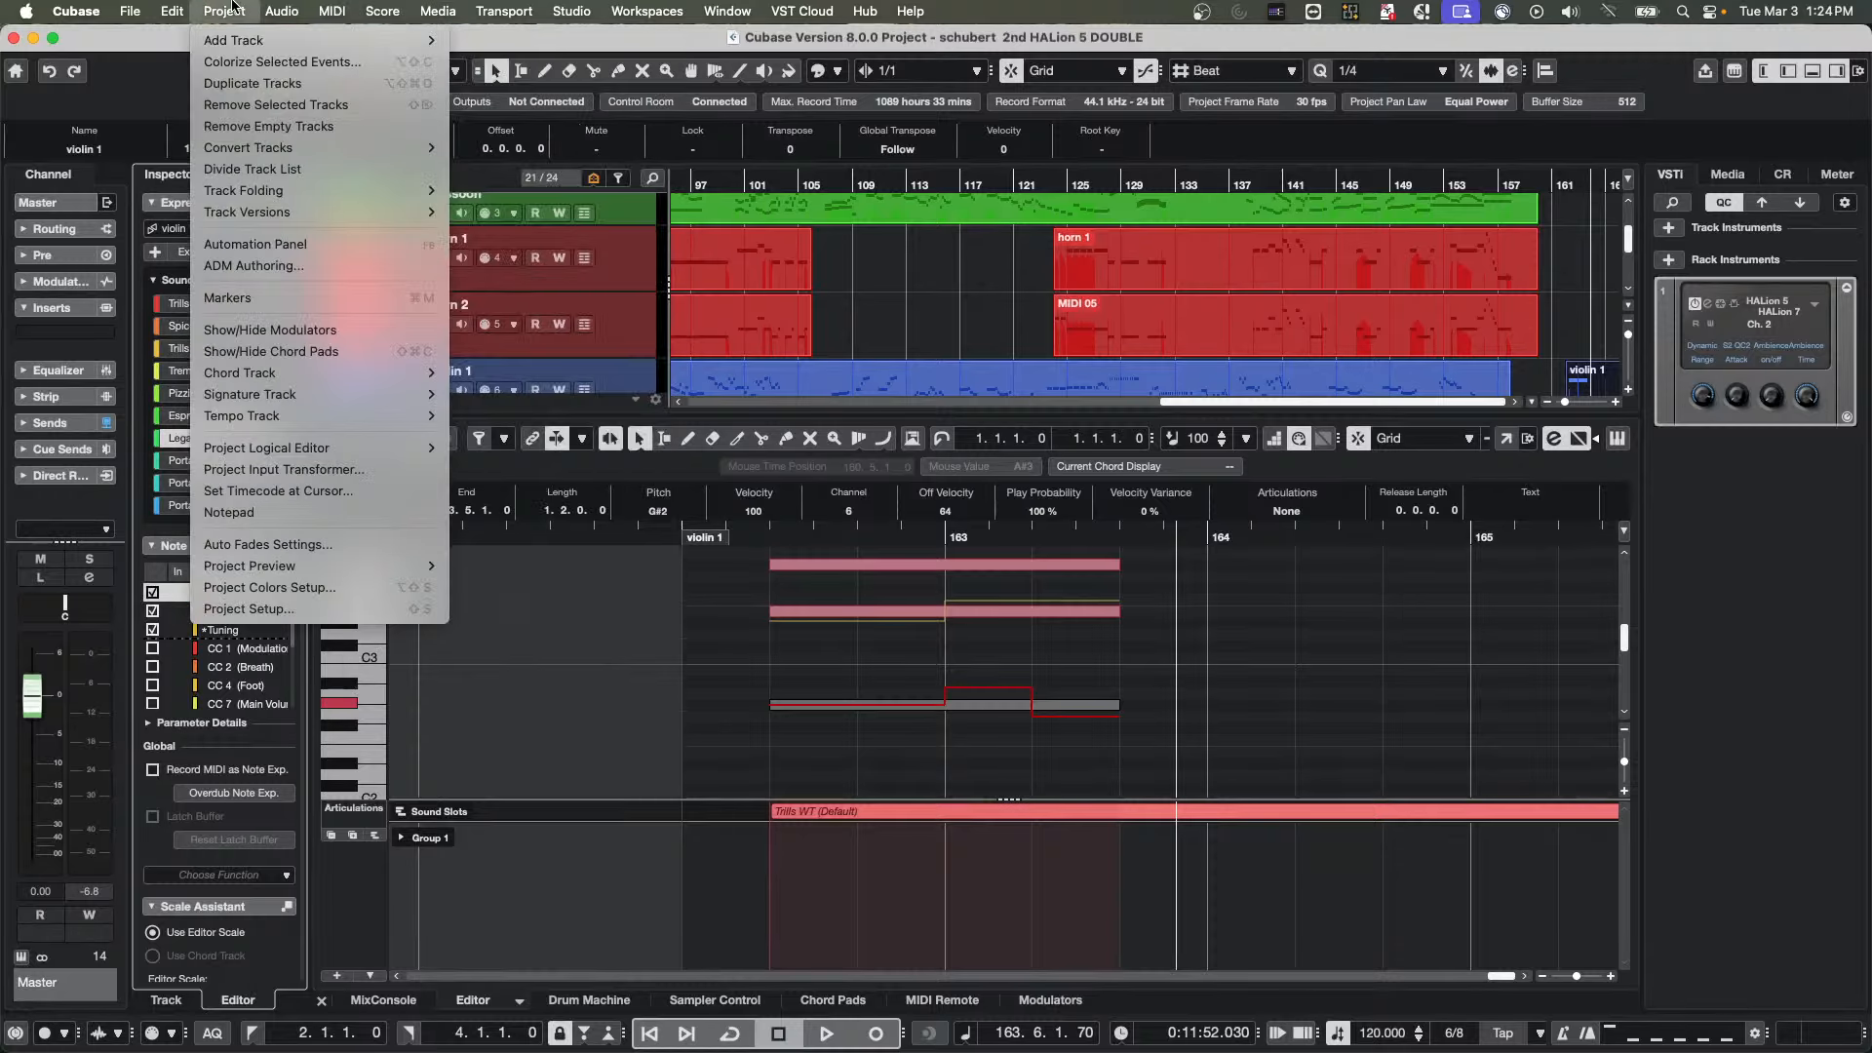
mouse_move(331, 8)
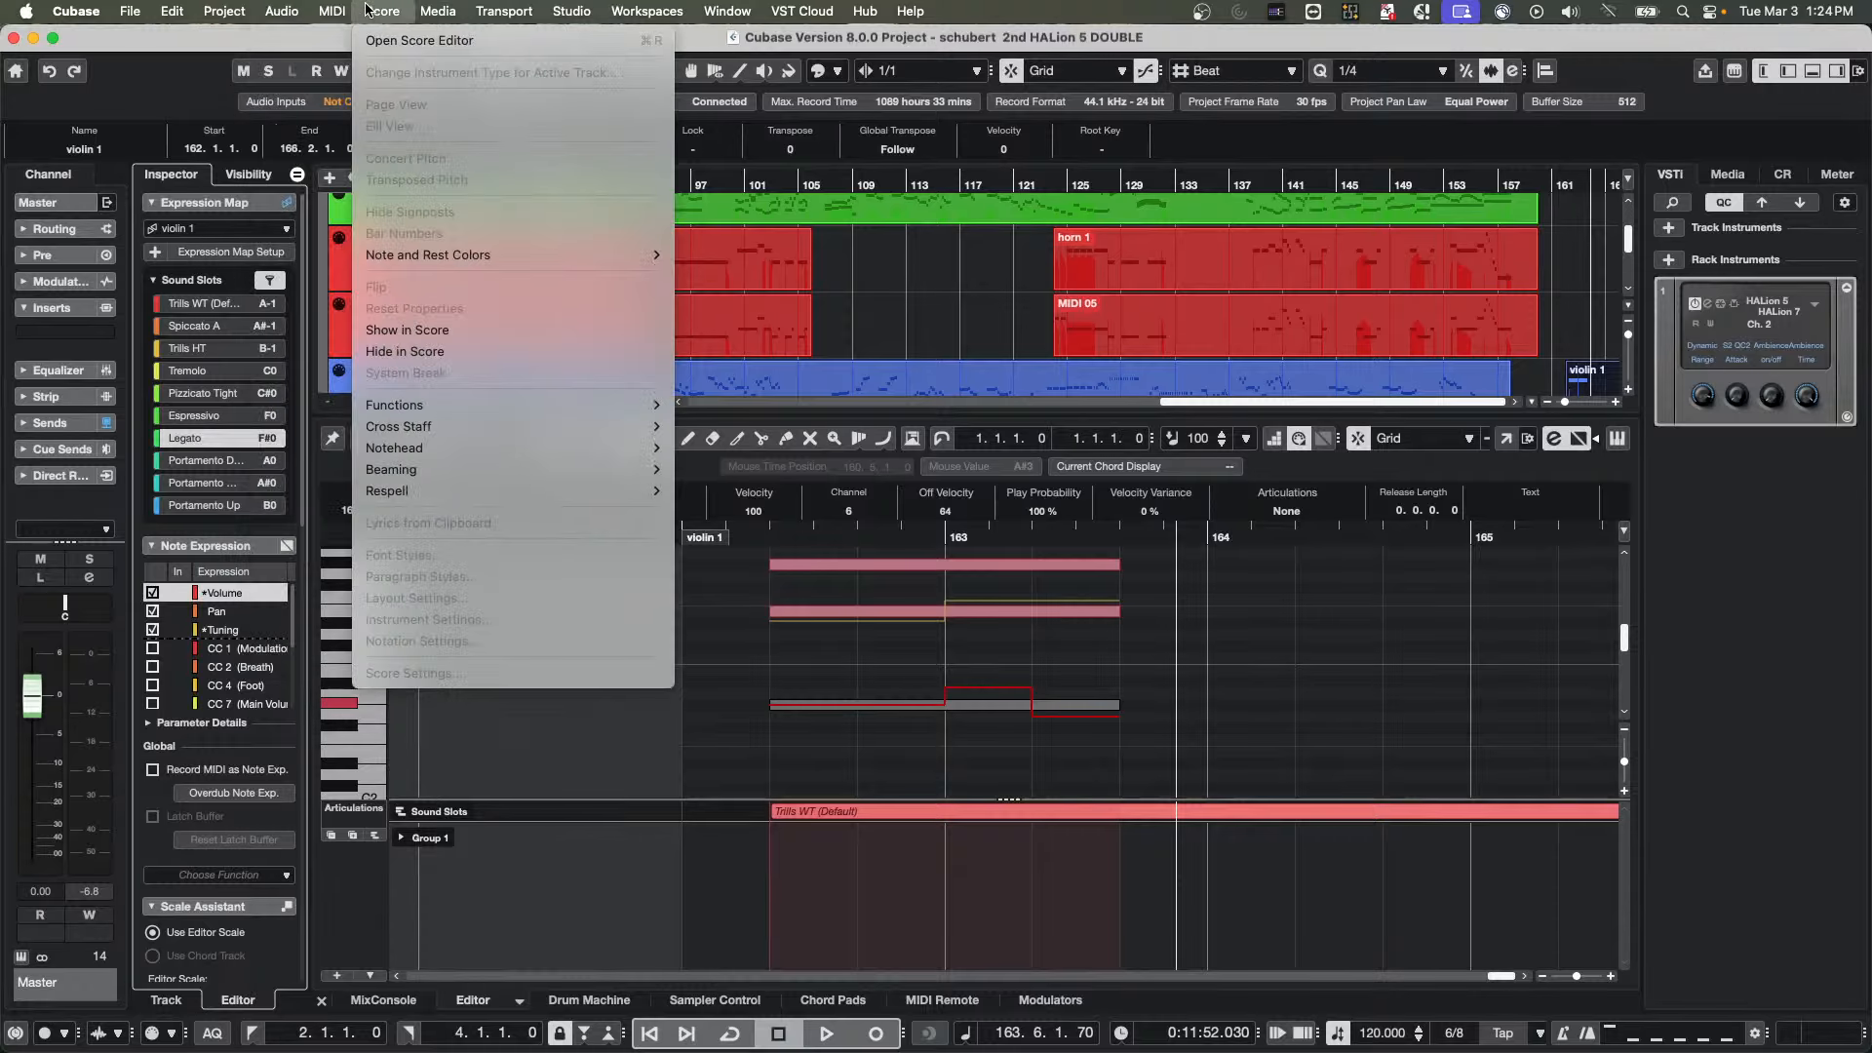
left_click(430, 513)
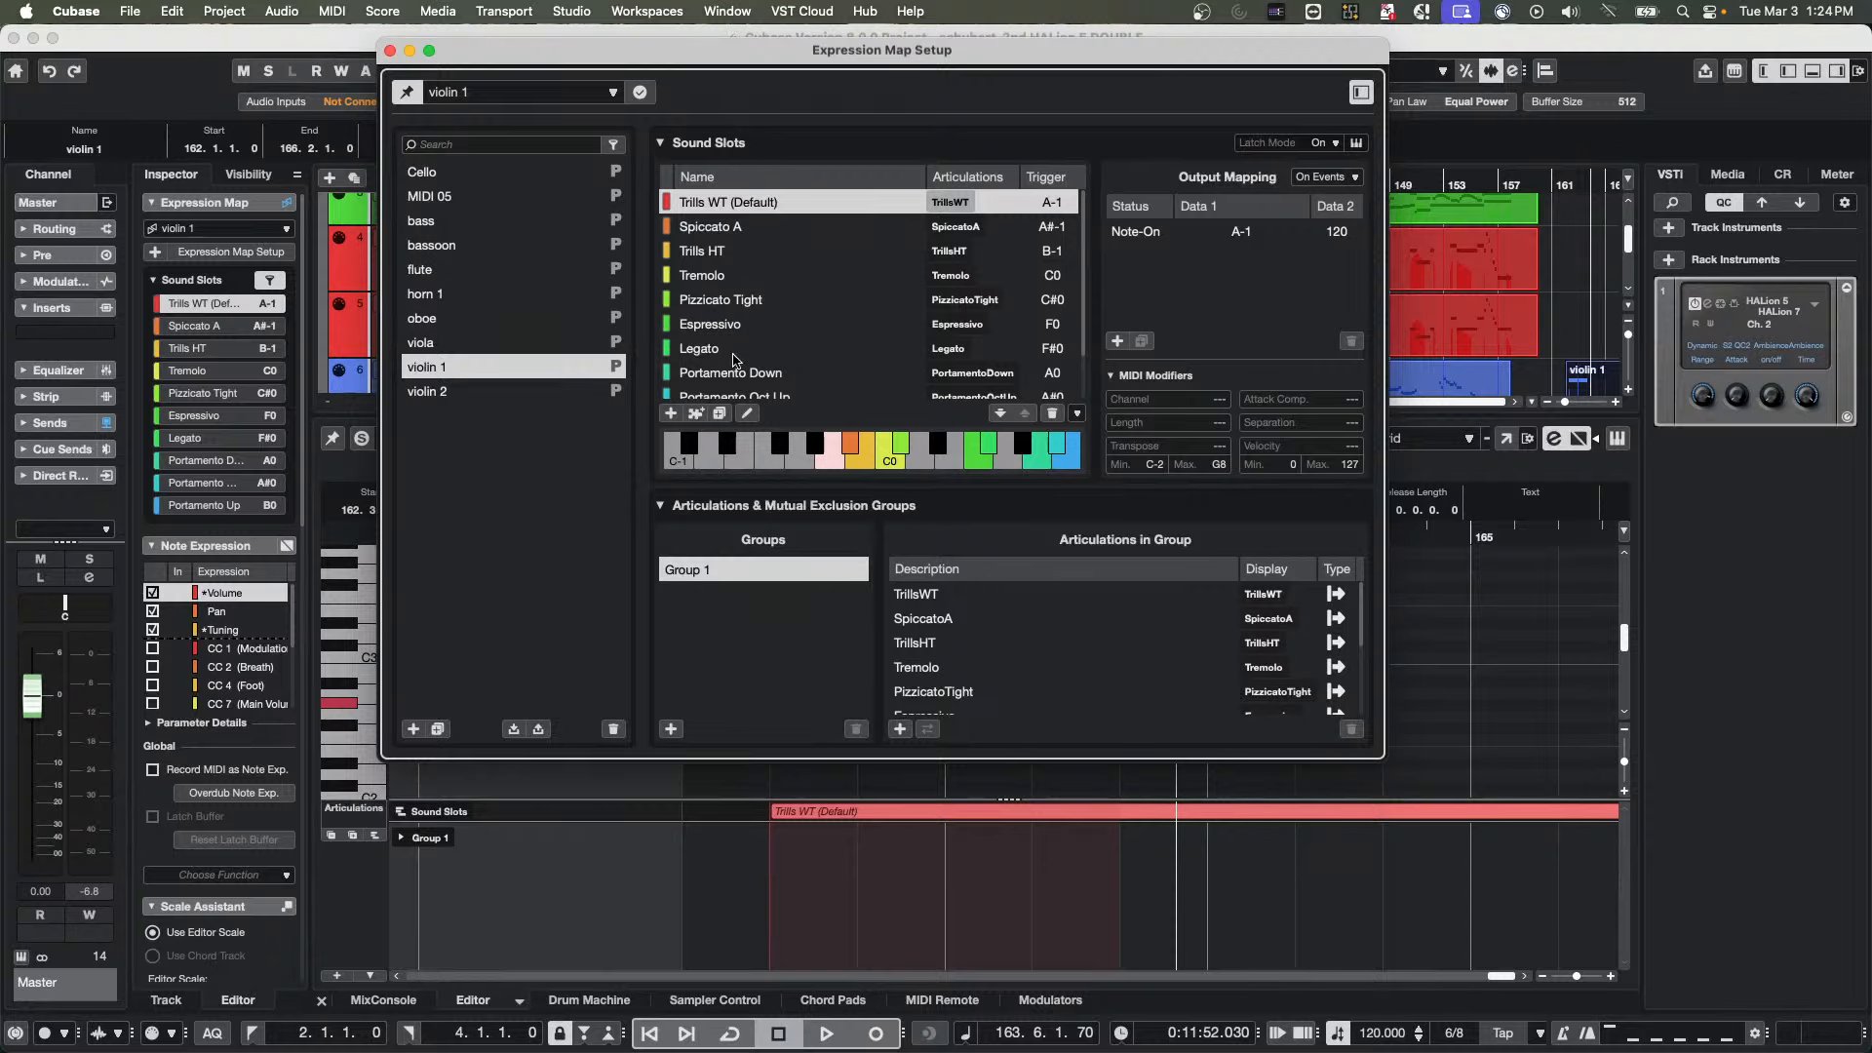
scroll(722, 312, "down", 2)
scroll(726, 320, "up", 2)
scroll(732, 327, "down", 2)
scroll(732, 327, "up", 2)
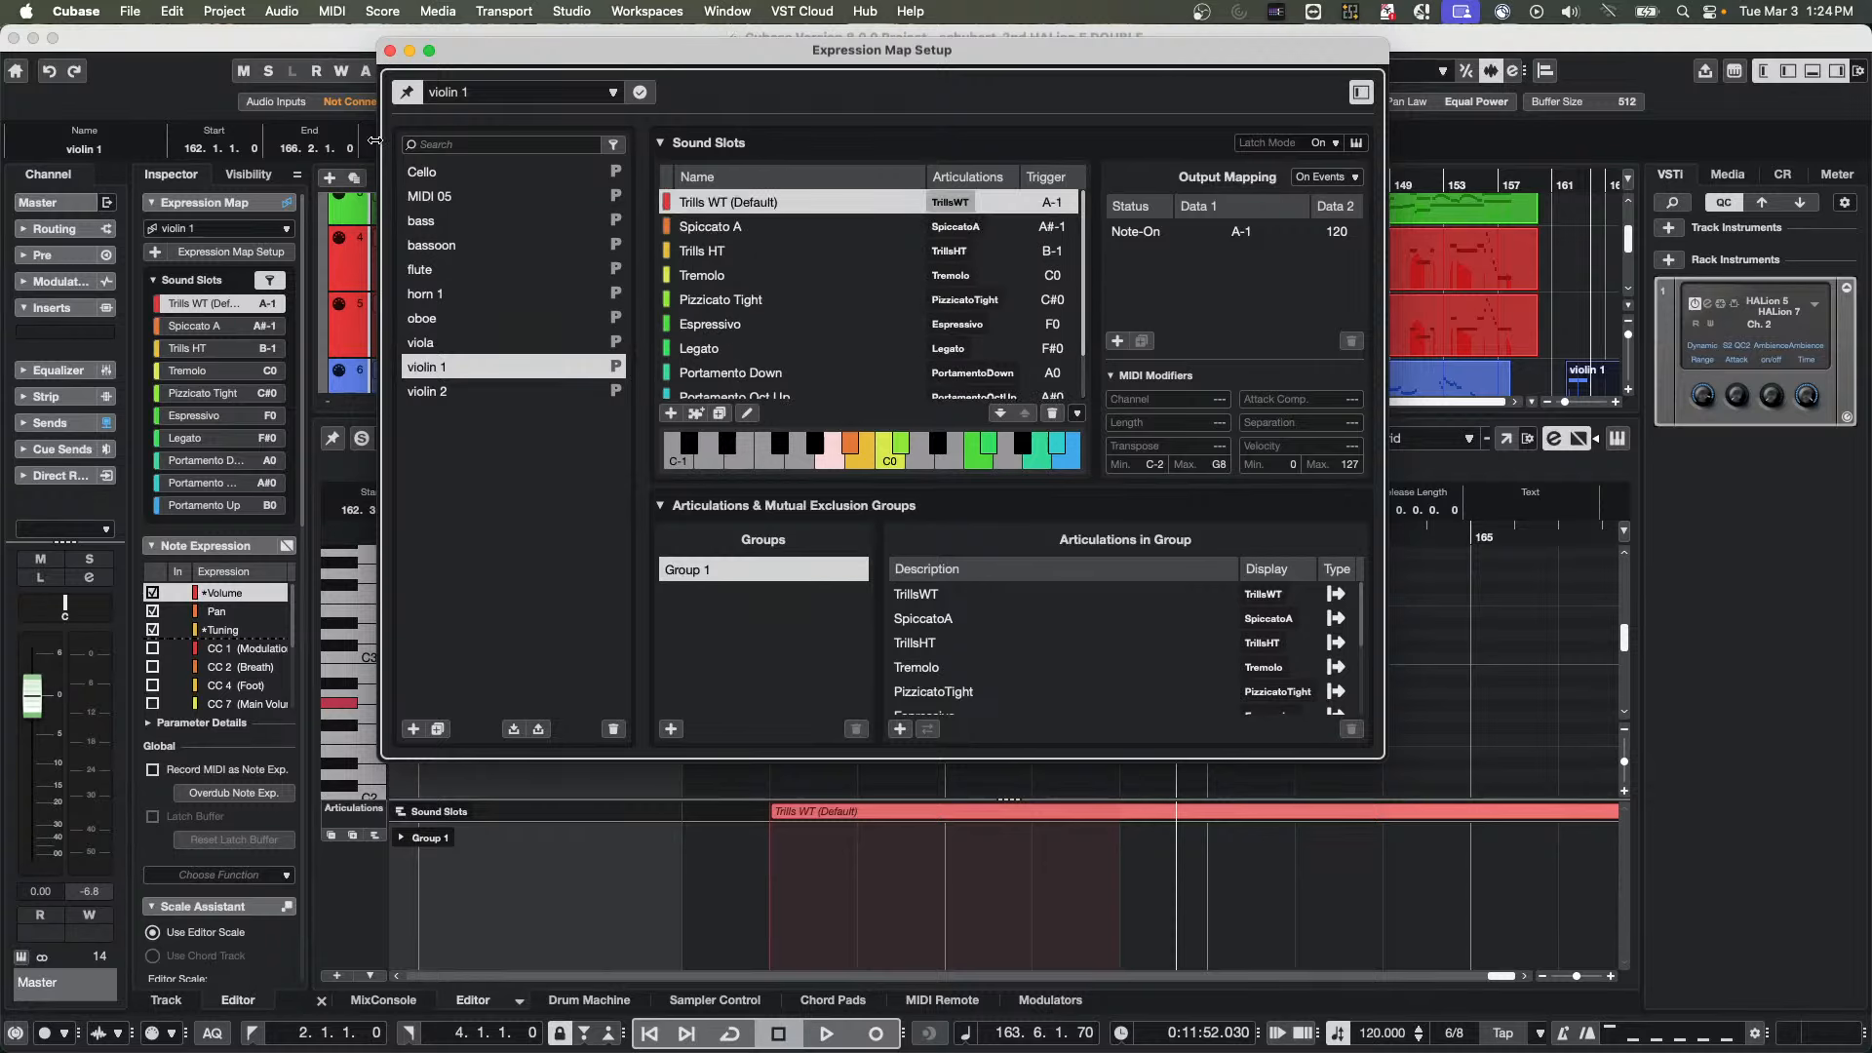
left_click(390, 51)
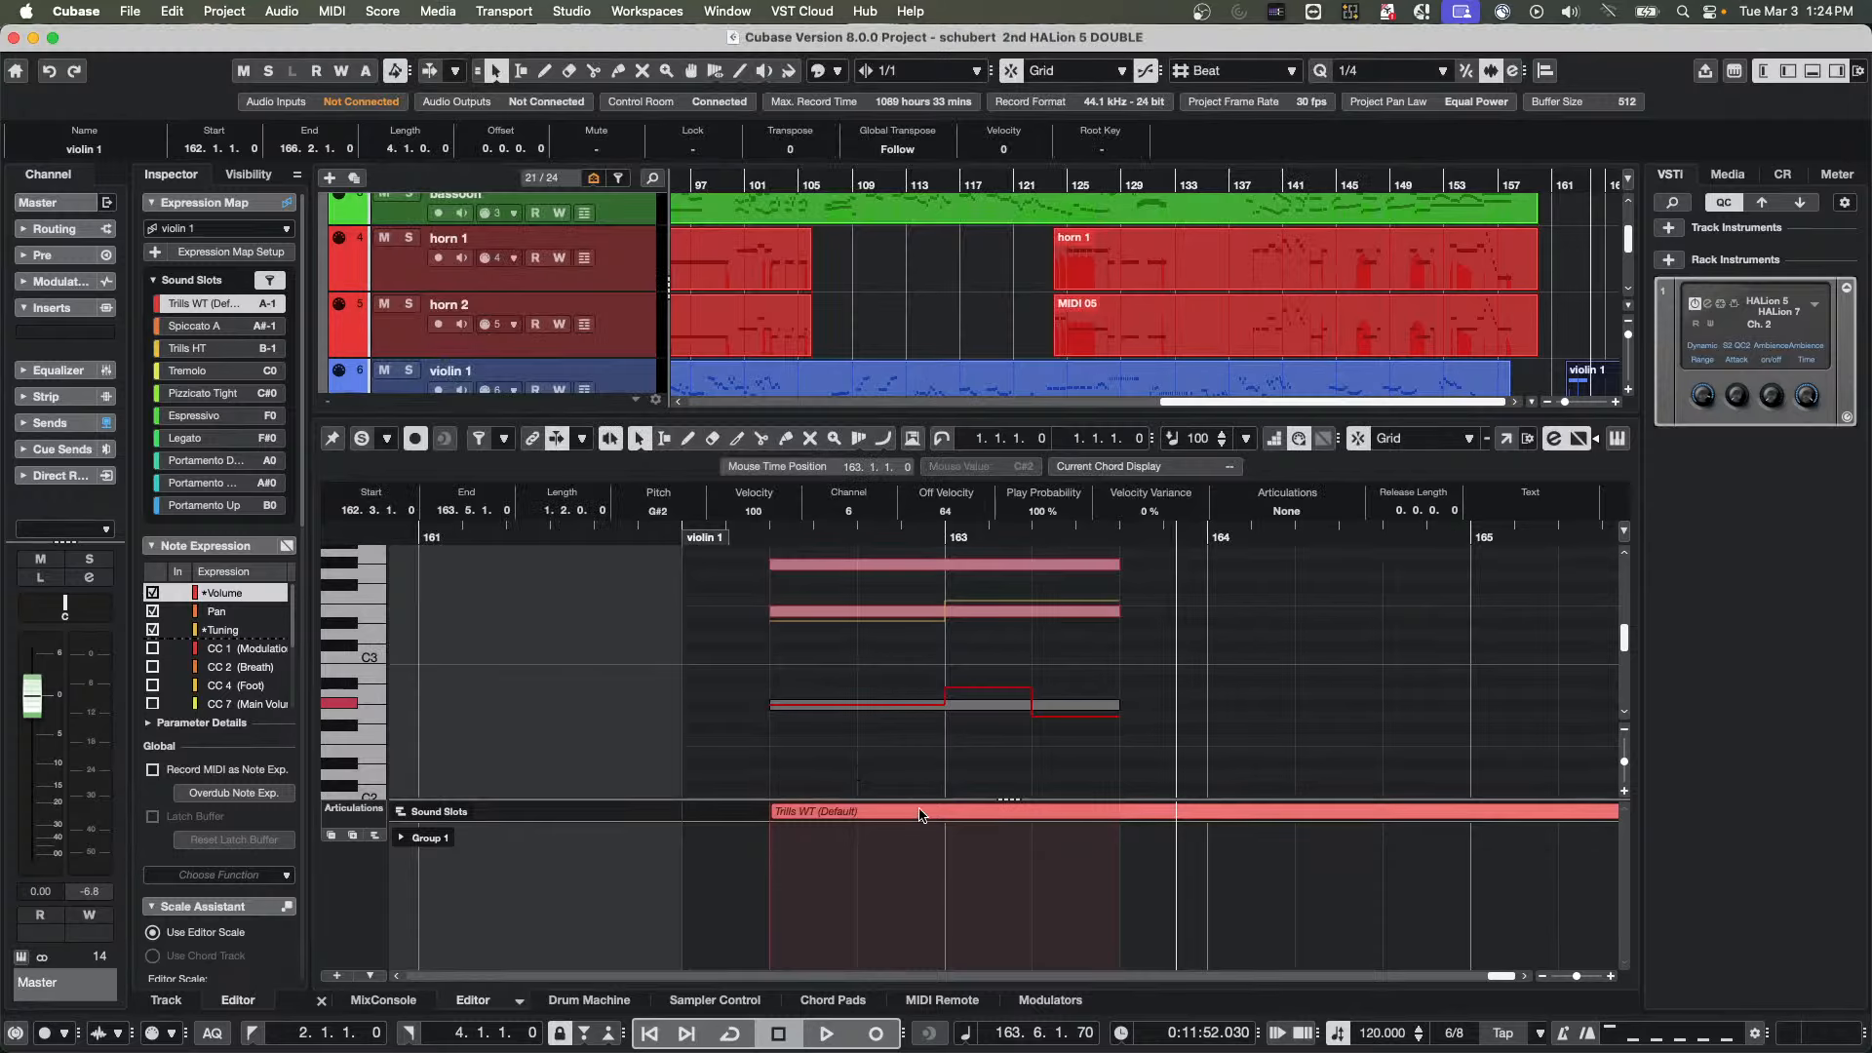
Enlarge the project's track area above the note editor and look over the orchestra tracks from the horns to the bass
left_click_drag(901, 413, 917, 535)
scroll(980, 332, "down", 5)
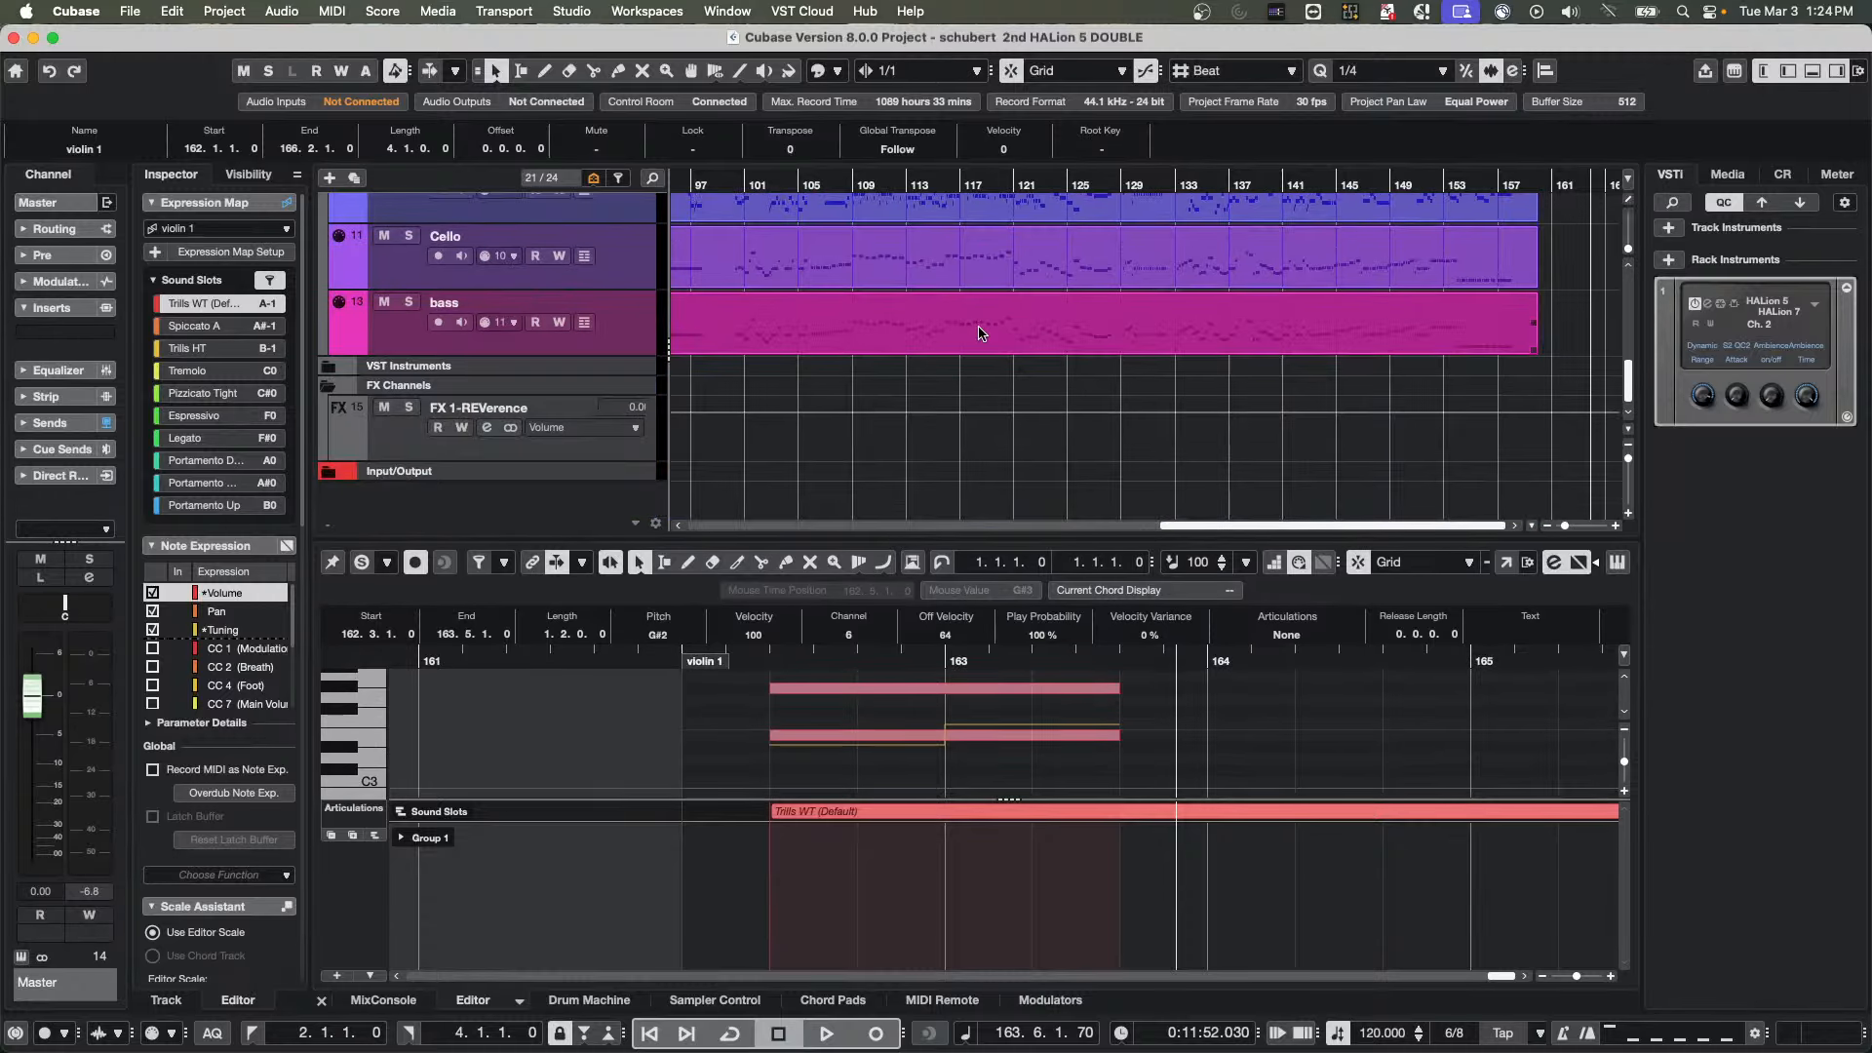
scroll(979, 332, "up", 10)
scroll(979, 333, "down", 9)
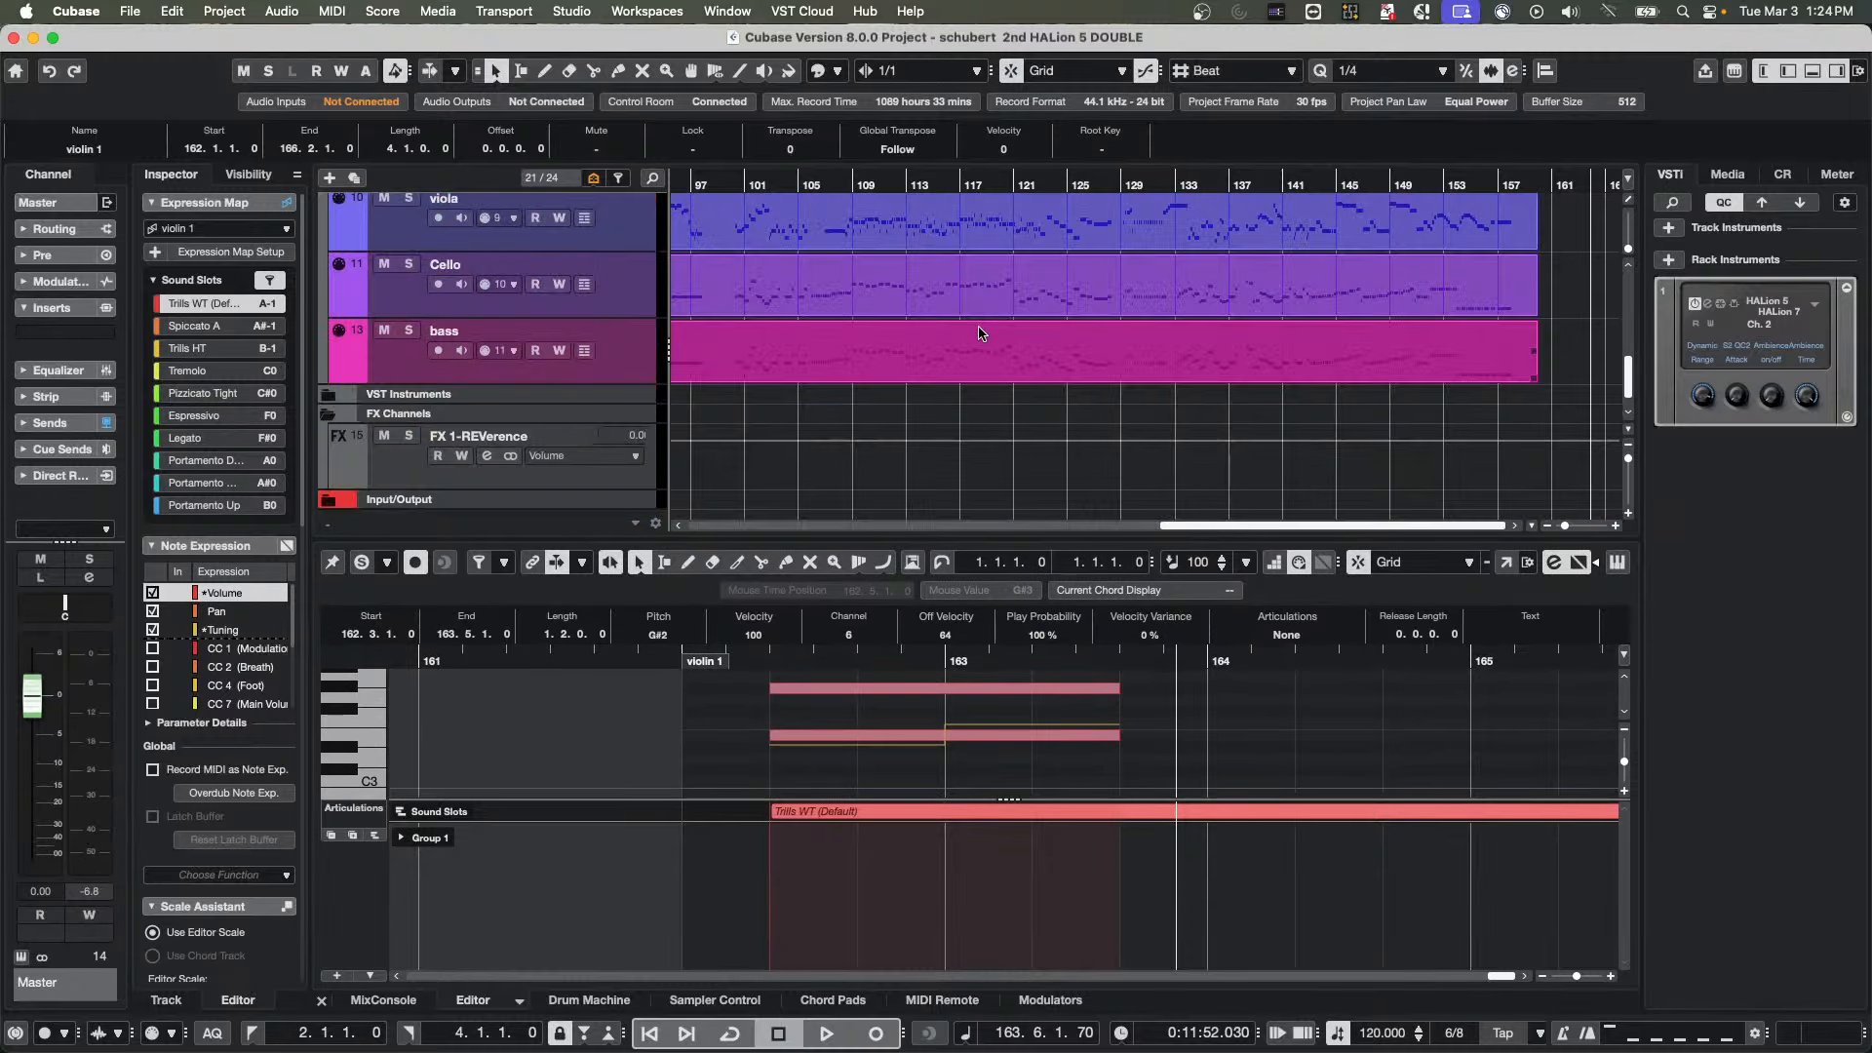
scroll(980, 333, "up", 3)
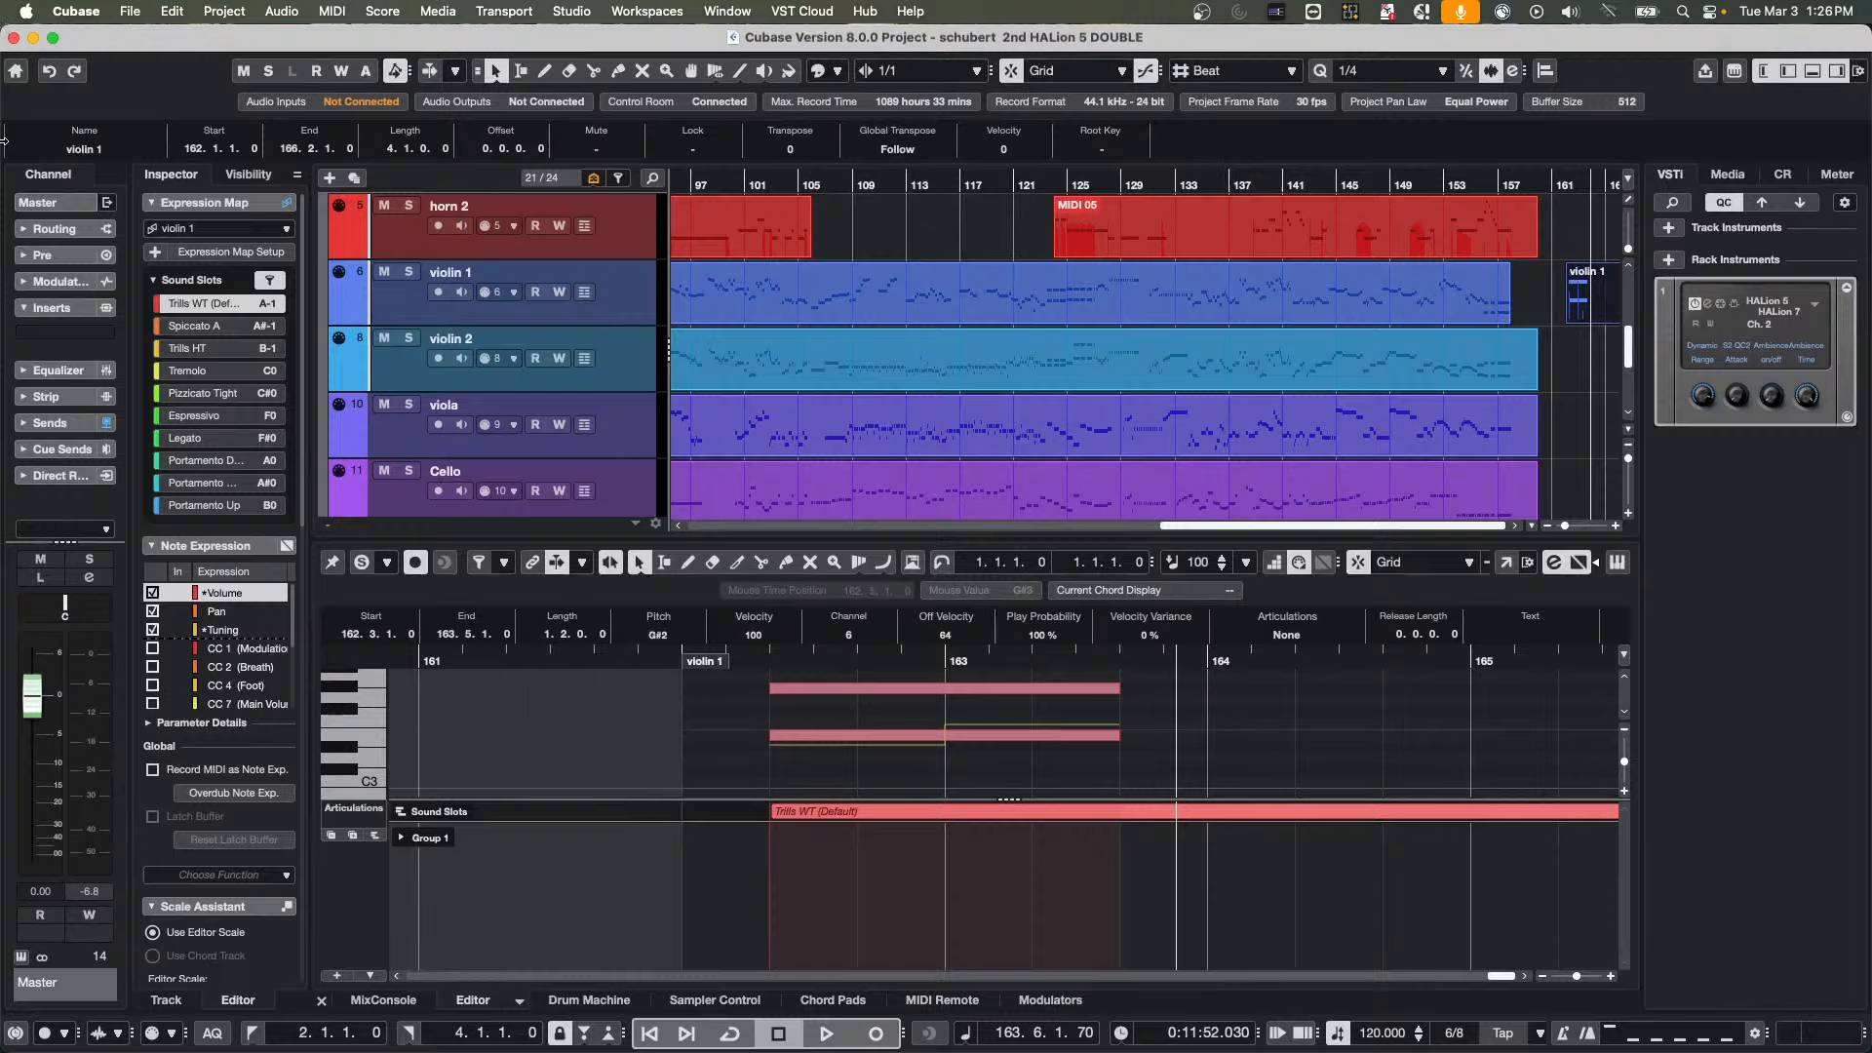
Open the recent project "jump off", activate it, and cancel the eLicenser Control error dialog
left_click(76, 10)
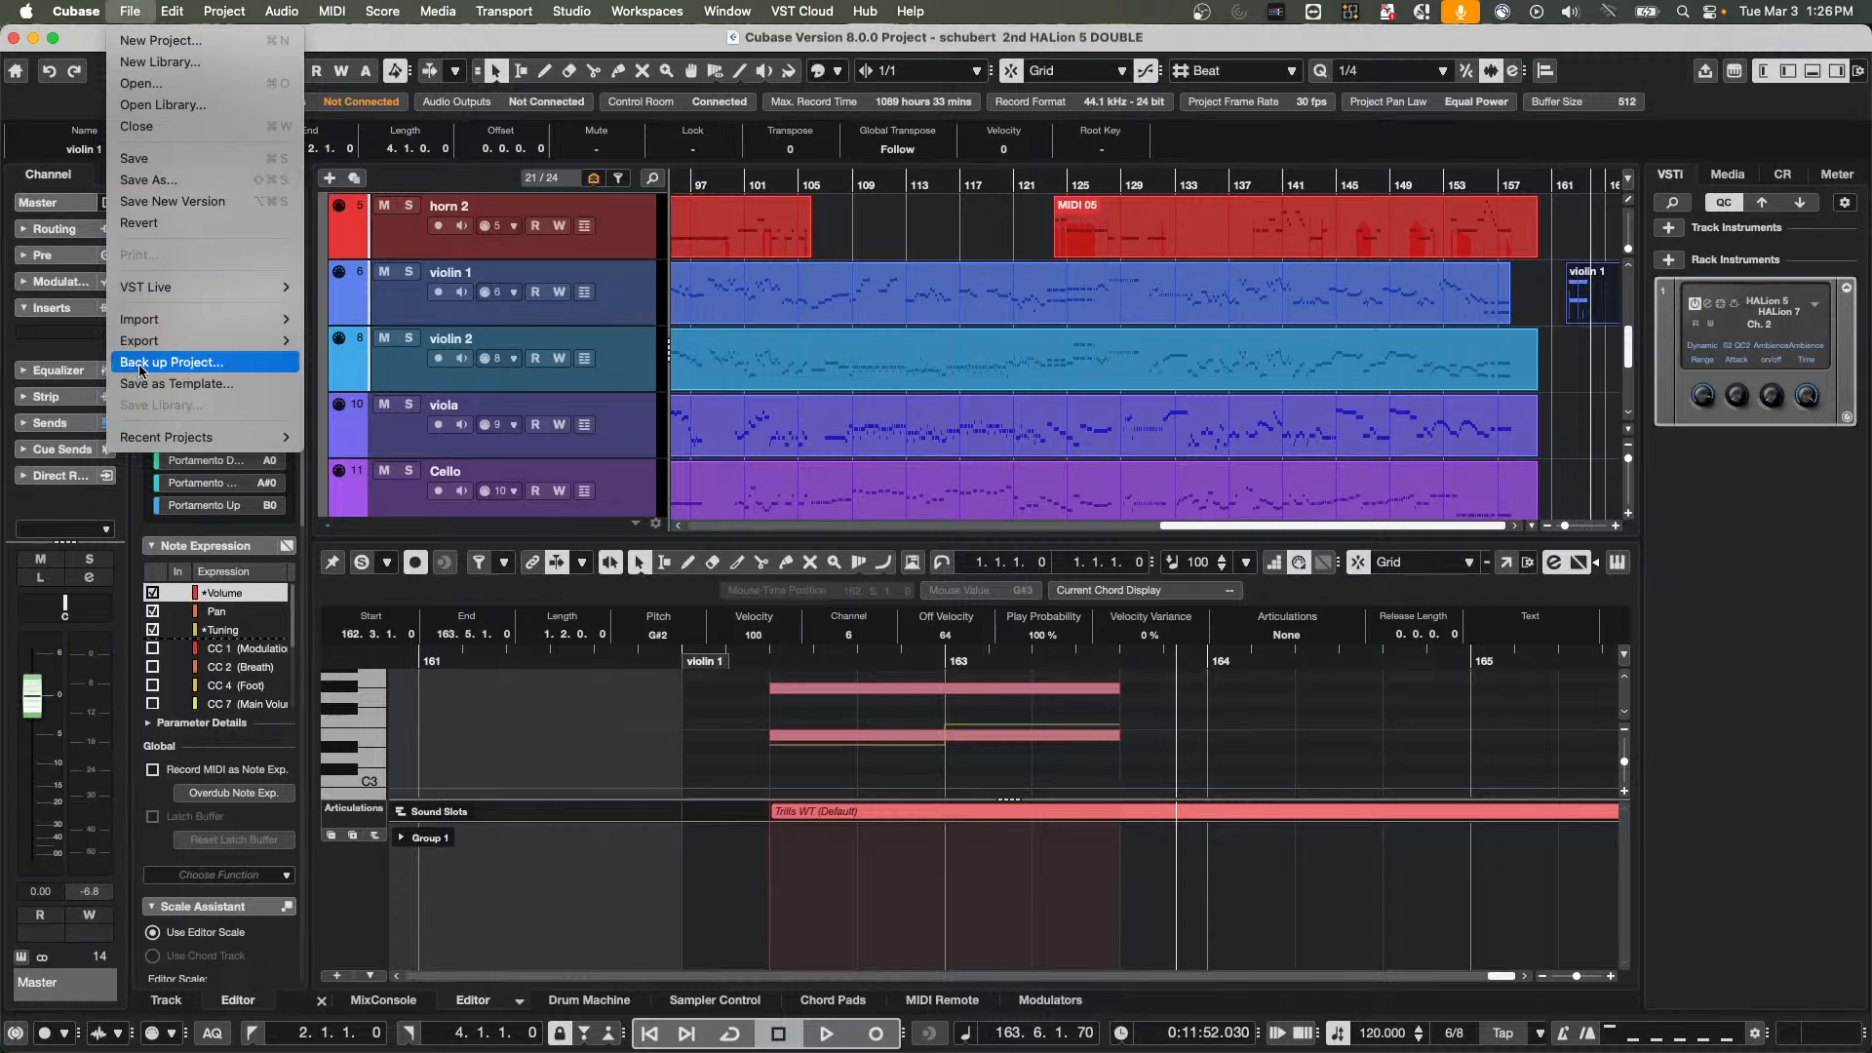
mouse_move(172, 439)
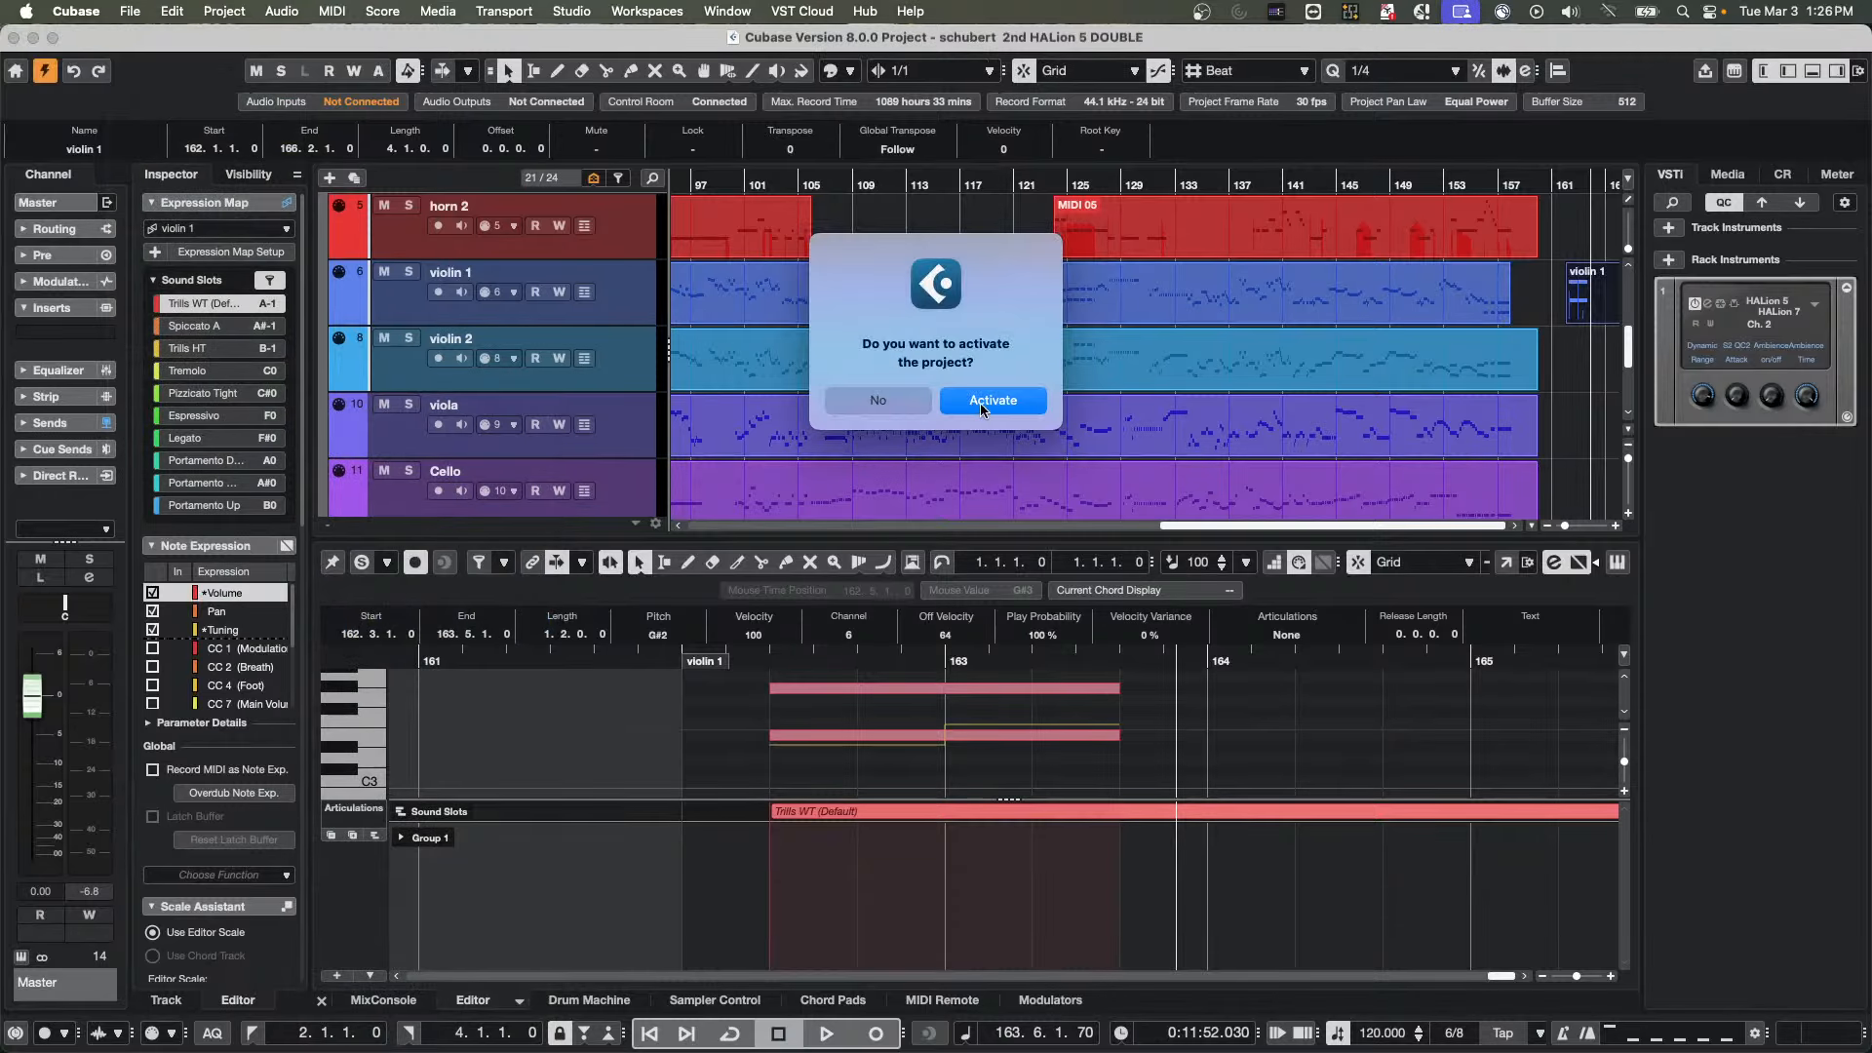
left_click(990, 402)
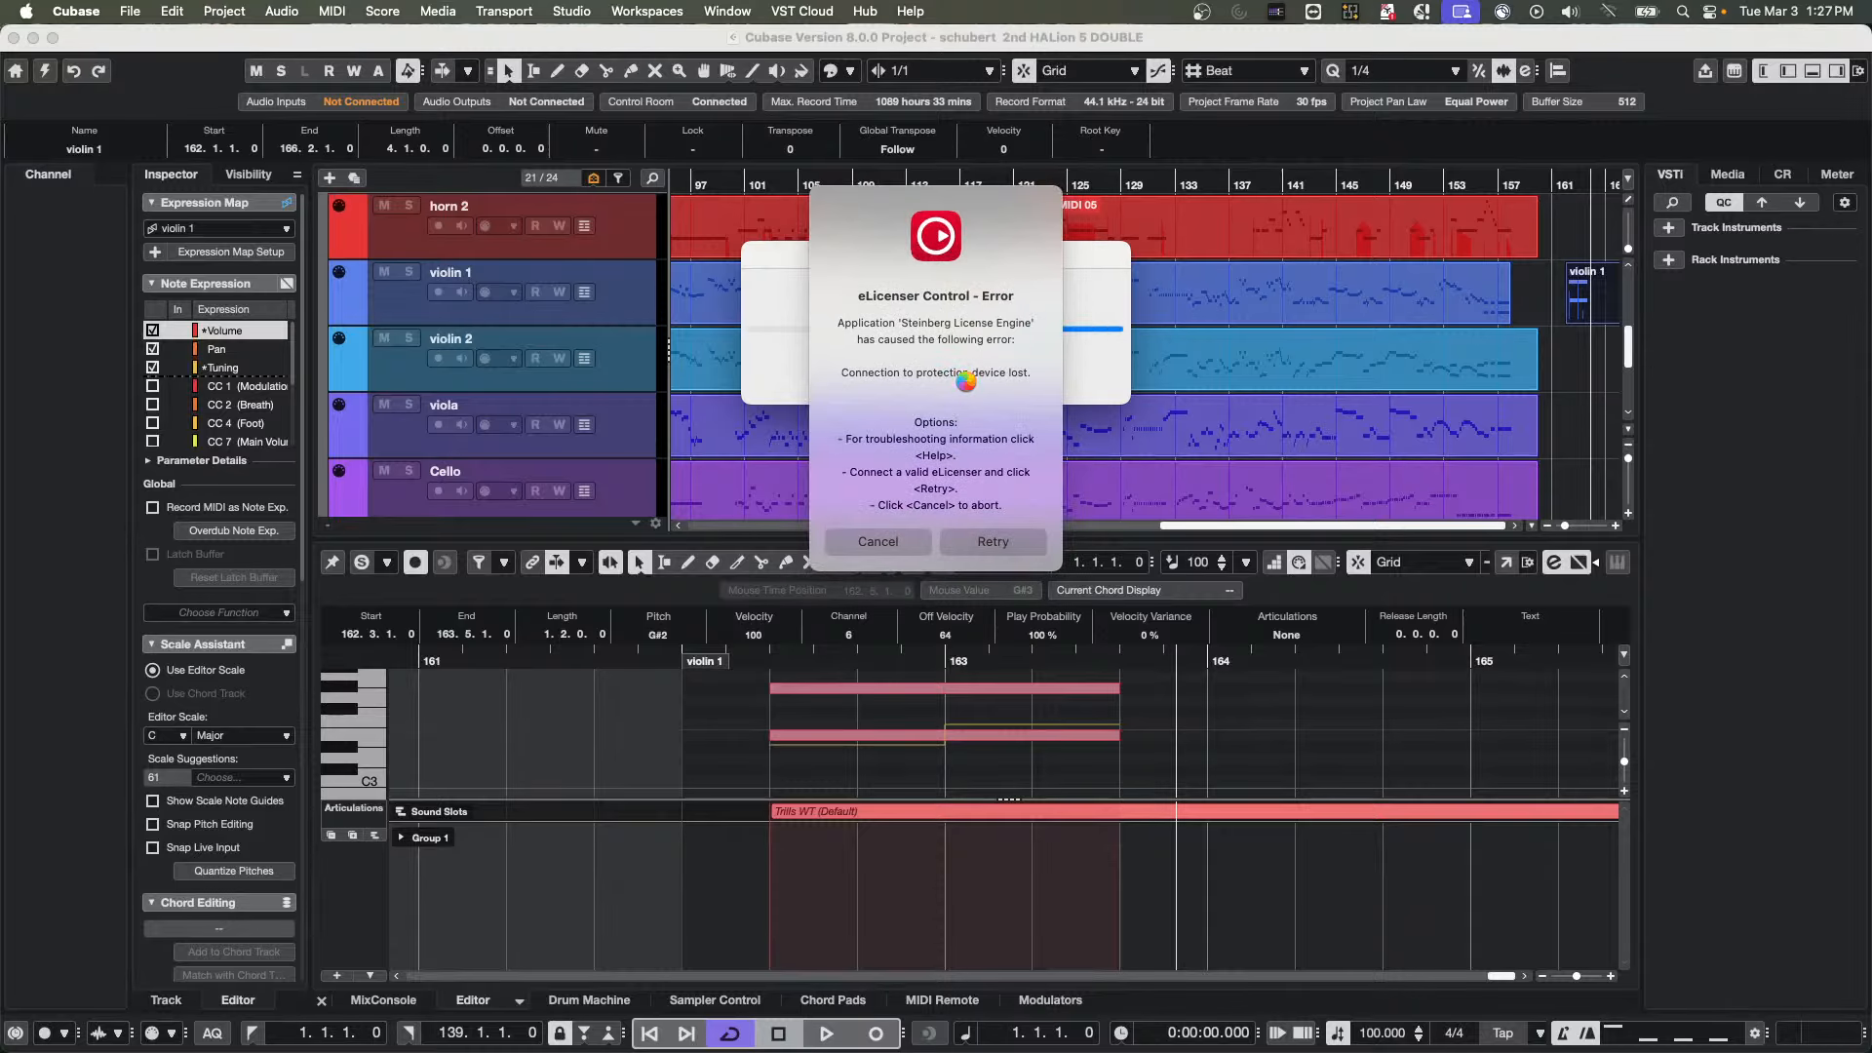
left_click(878, 541)
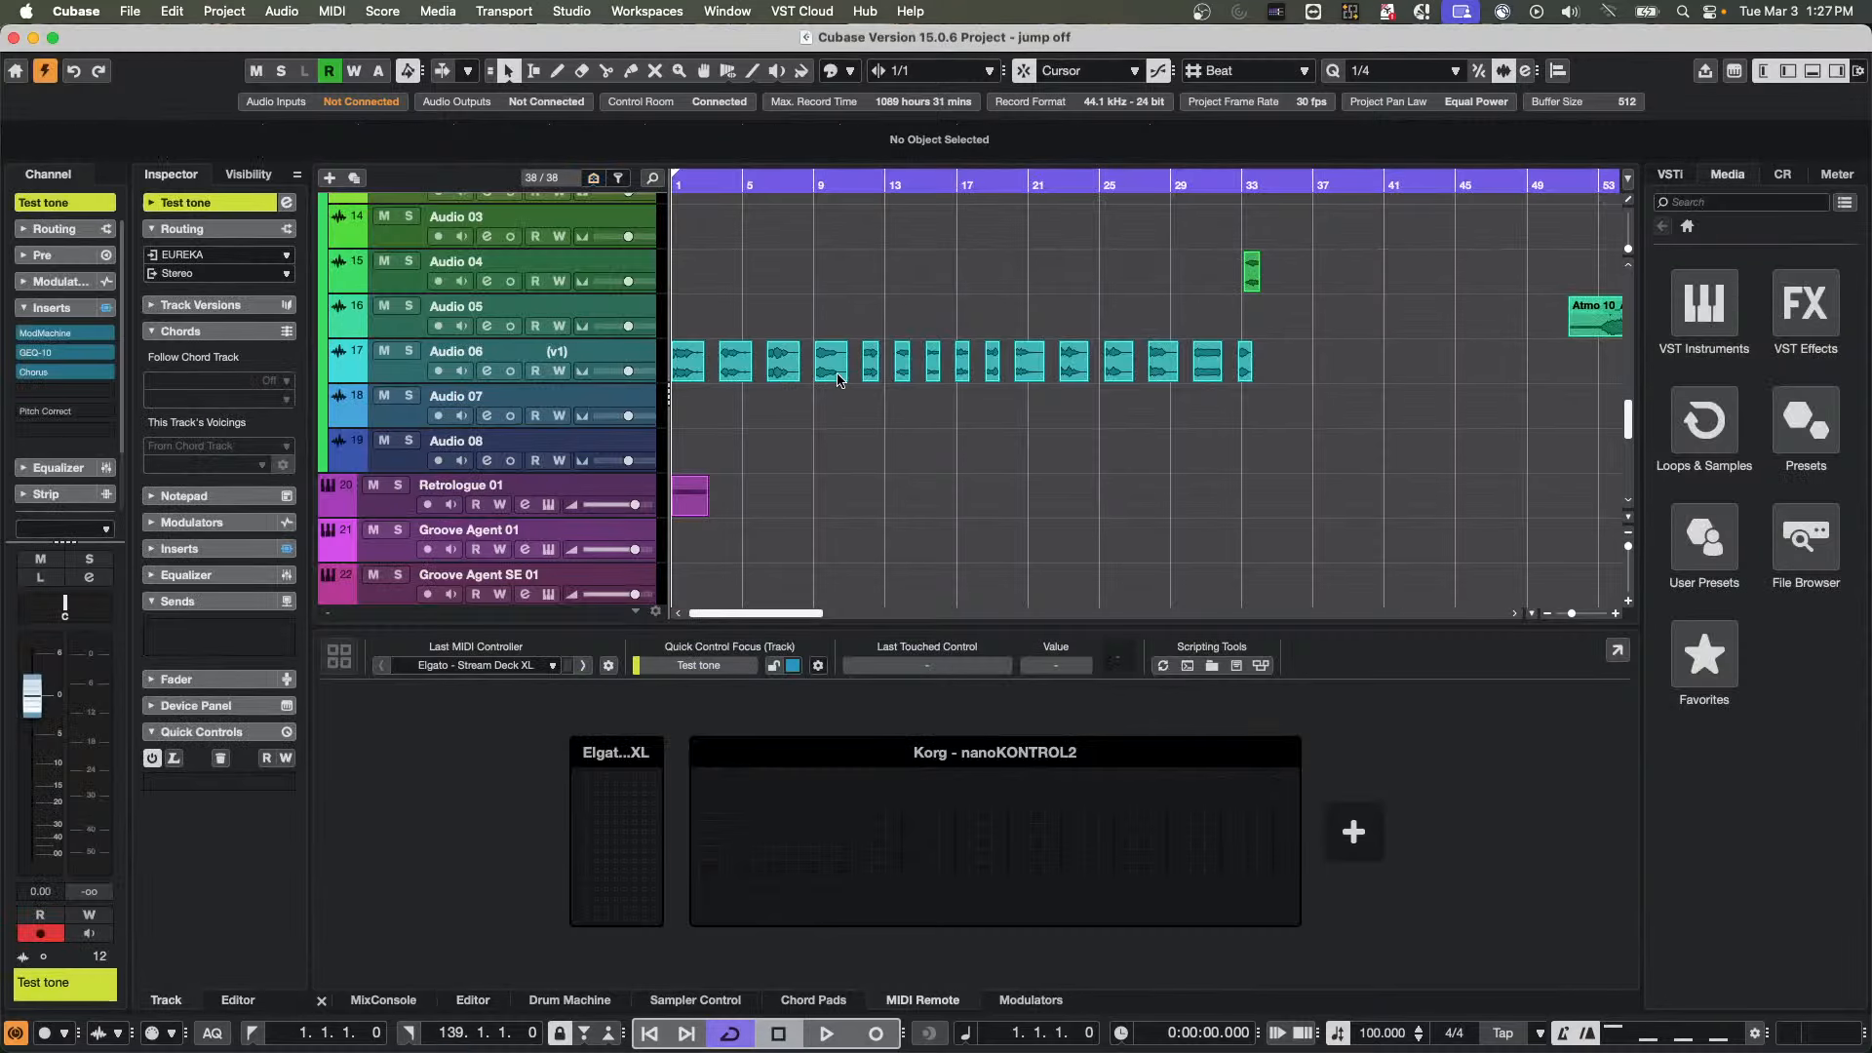
Zoom the timeline in around bar 3, select the Chord Track, and audition its Bmin chord event
scroll(790, 395, "down", 3)
scroll(704, 310, "up", 15)
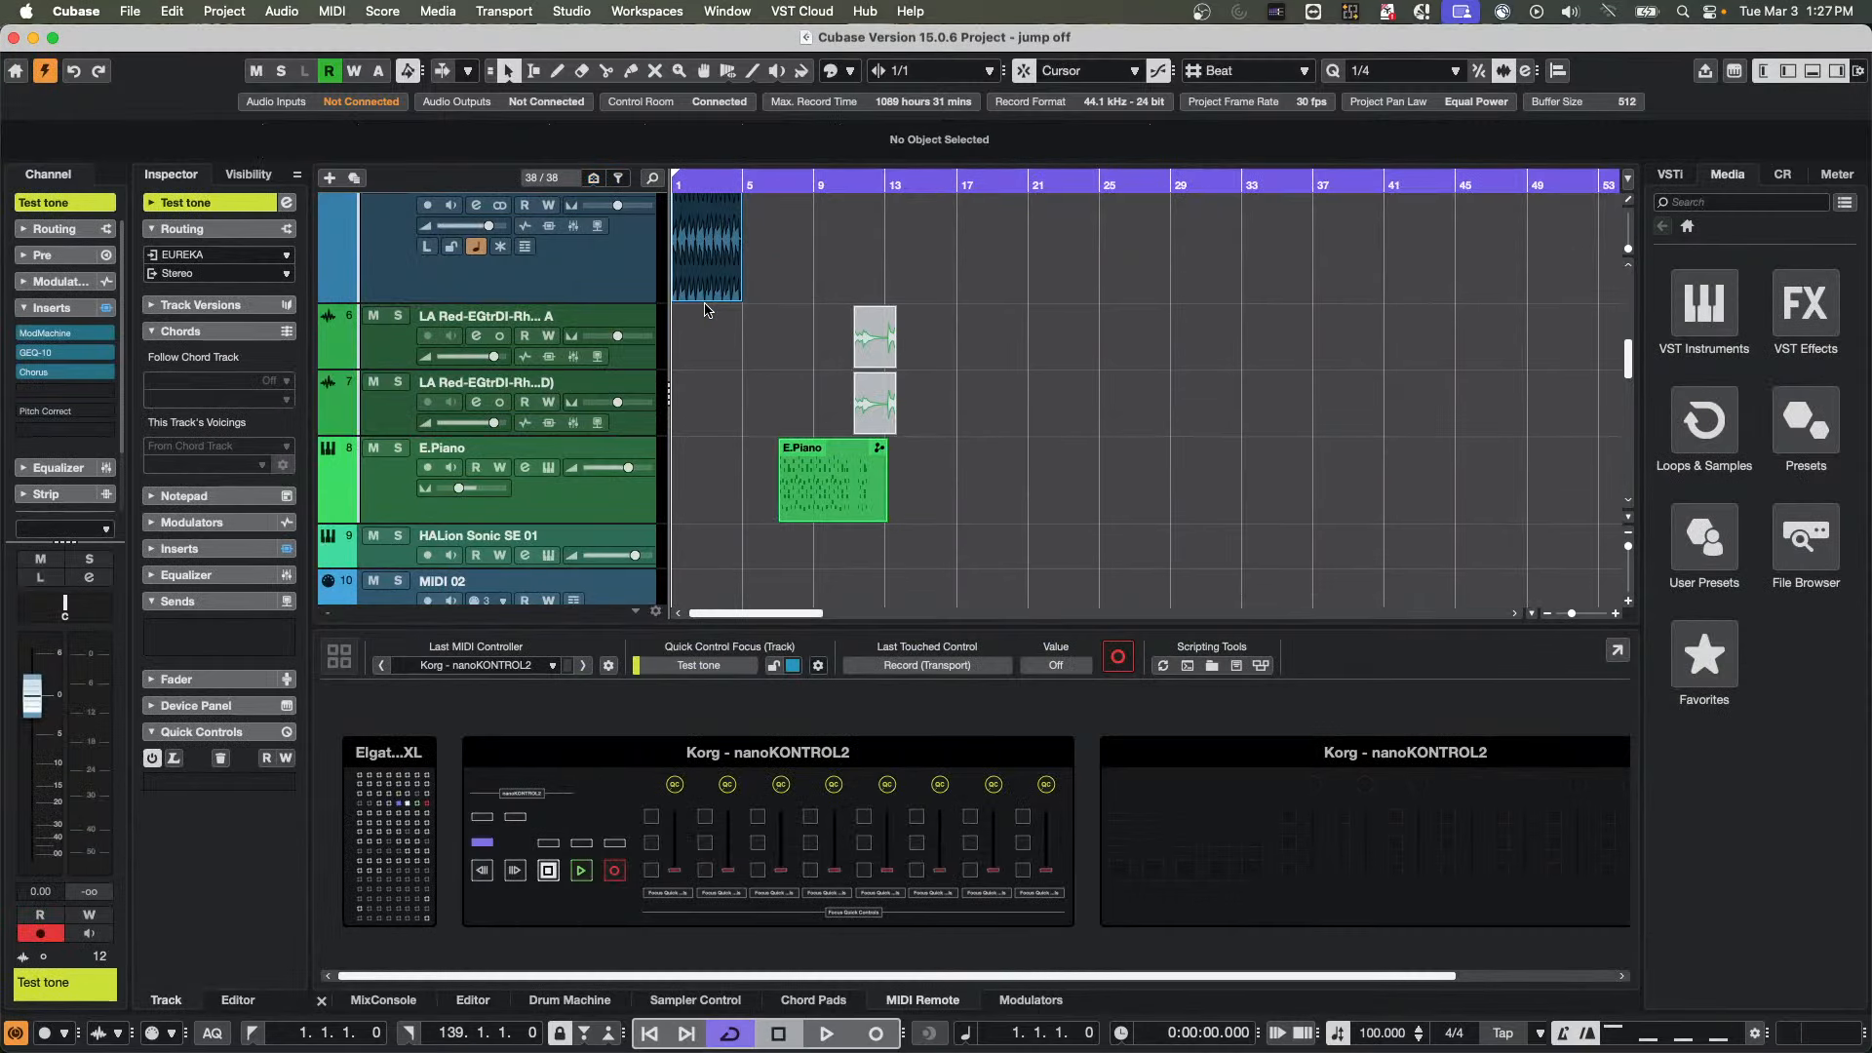
scroll(805, 256, "up", 3)
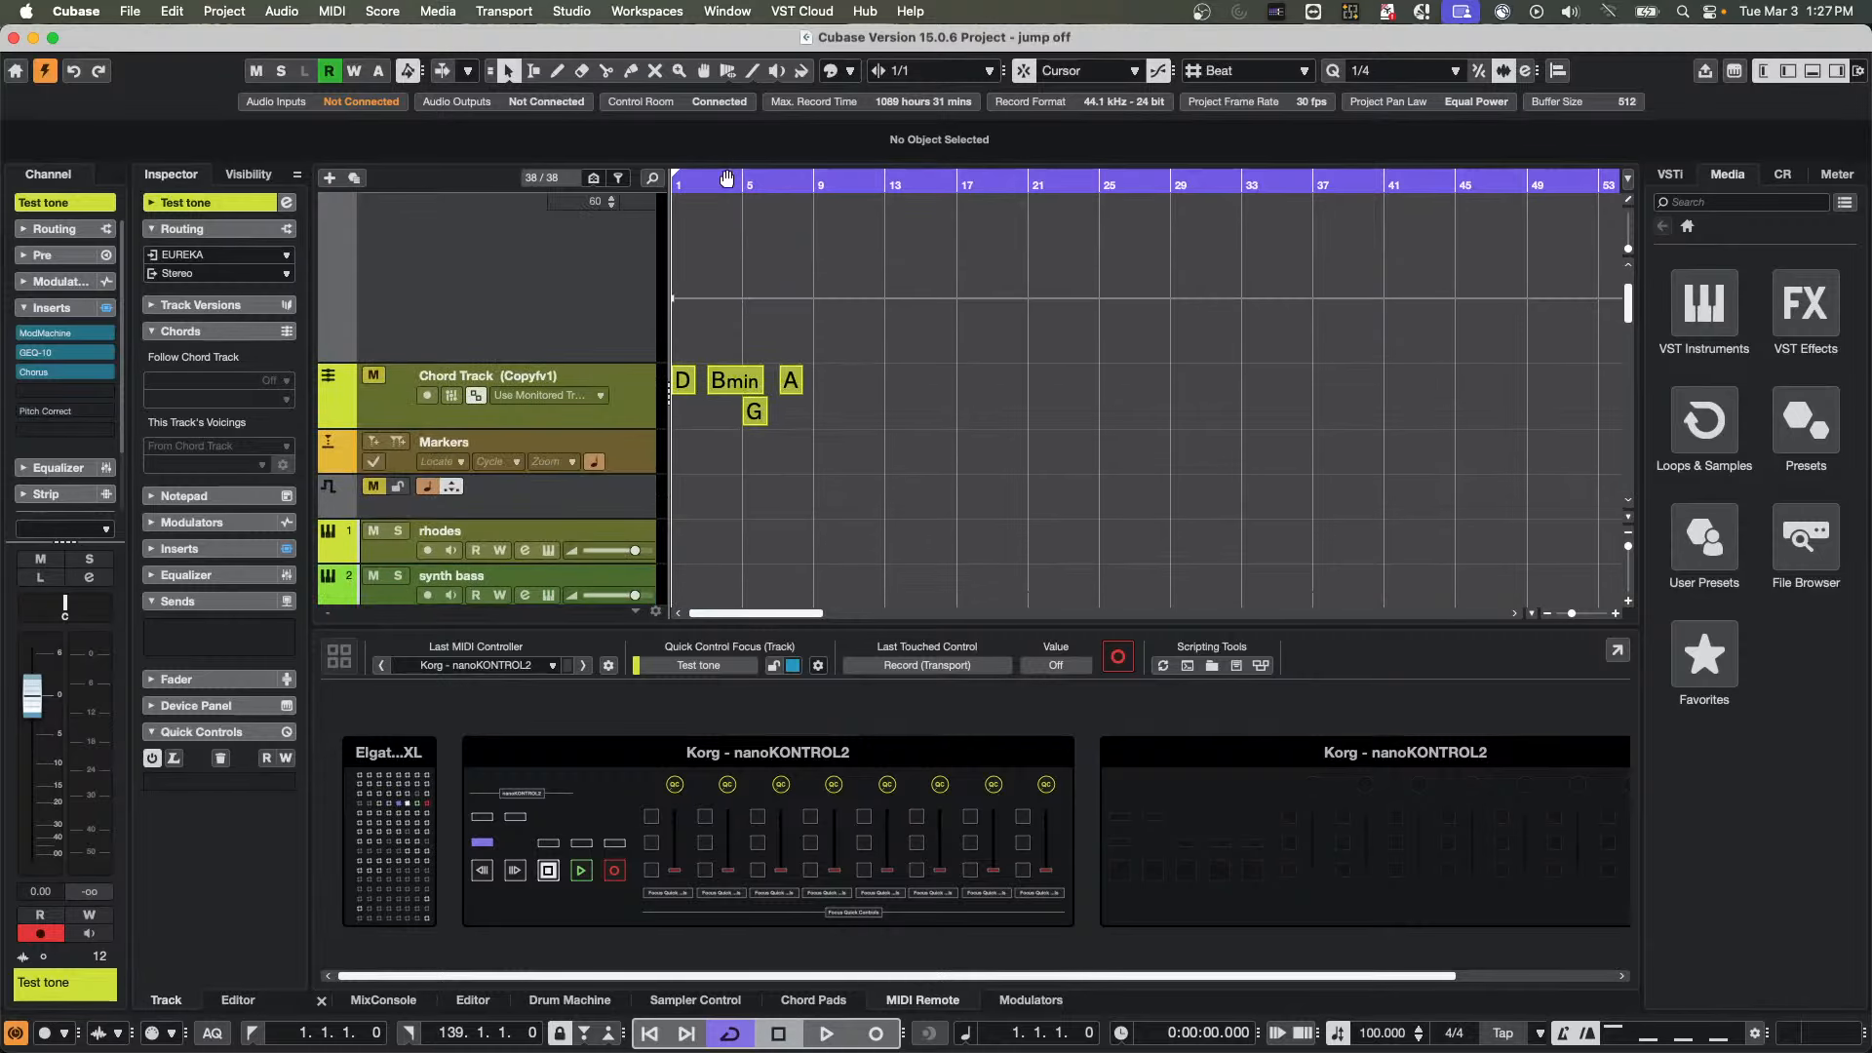
left_click_drag(718, 185, 622, 203)
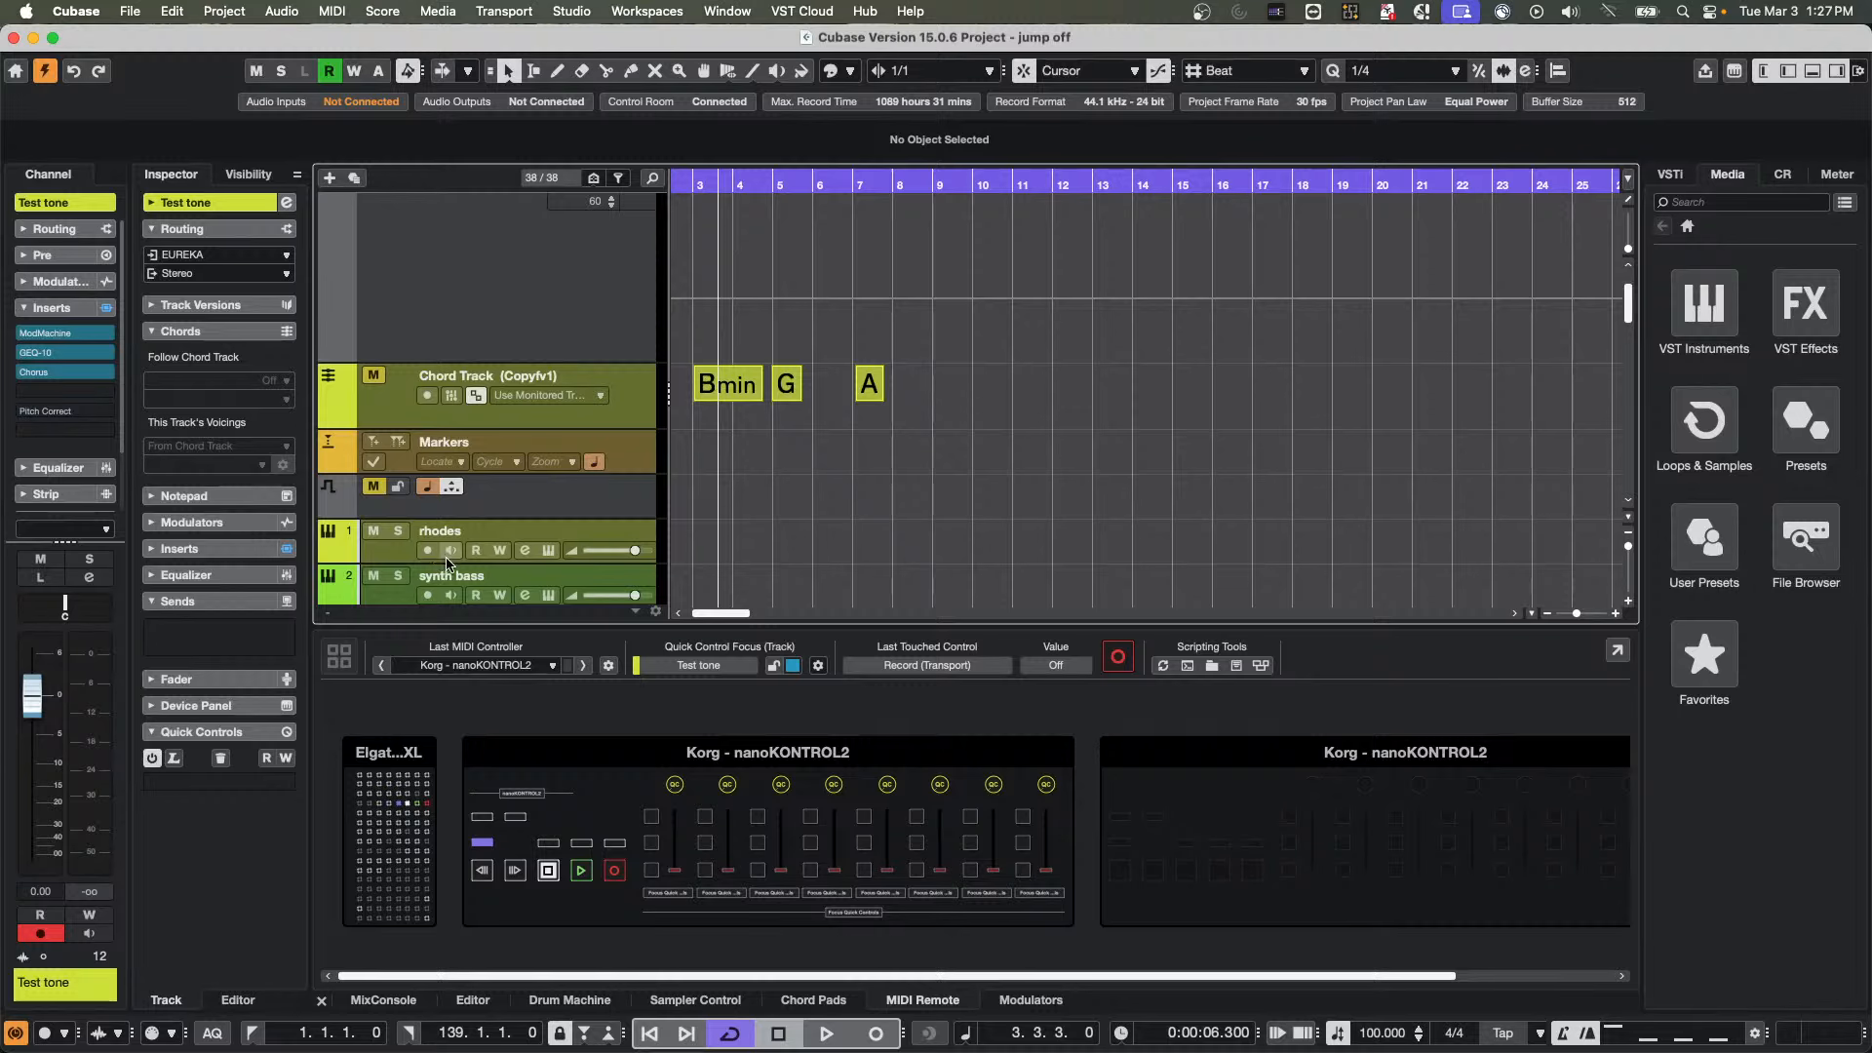
left_click(383, 405)
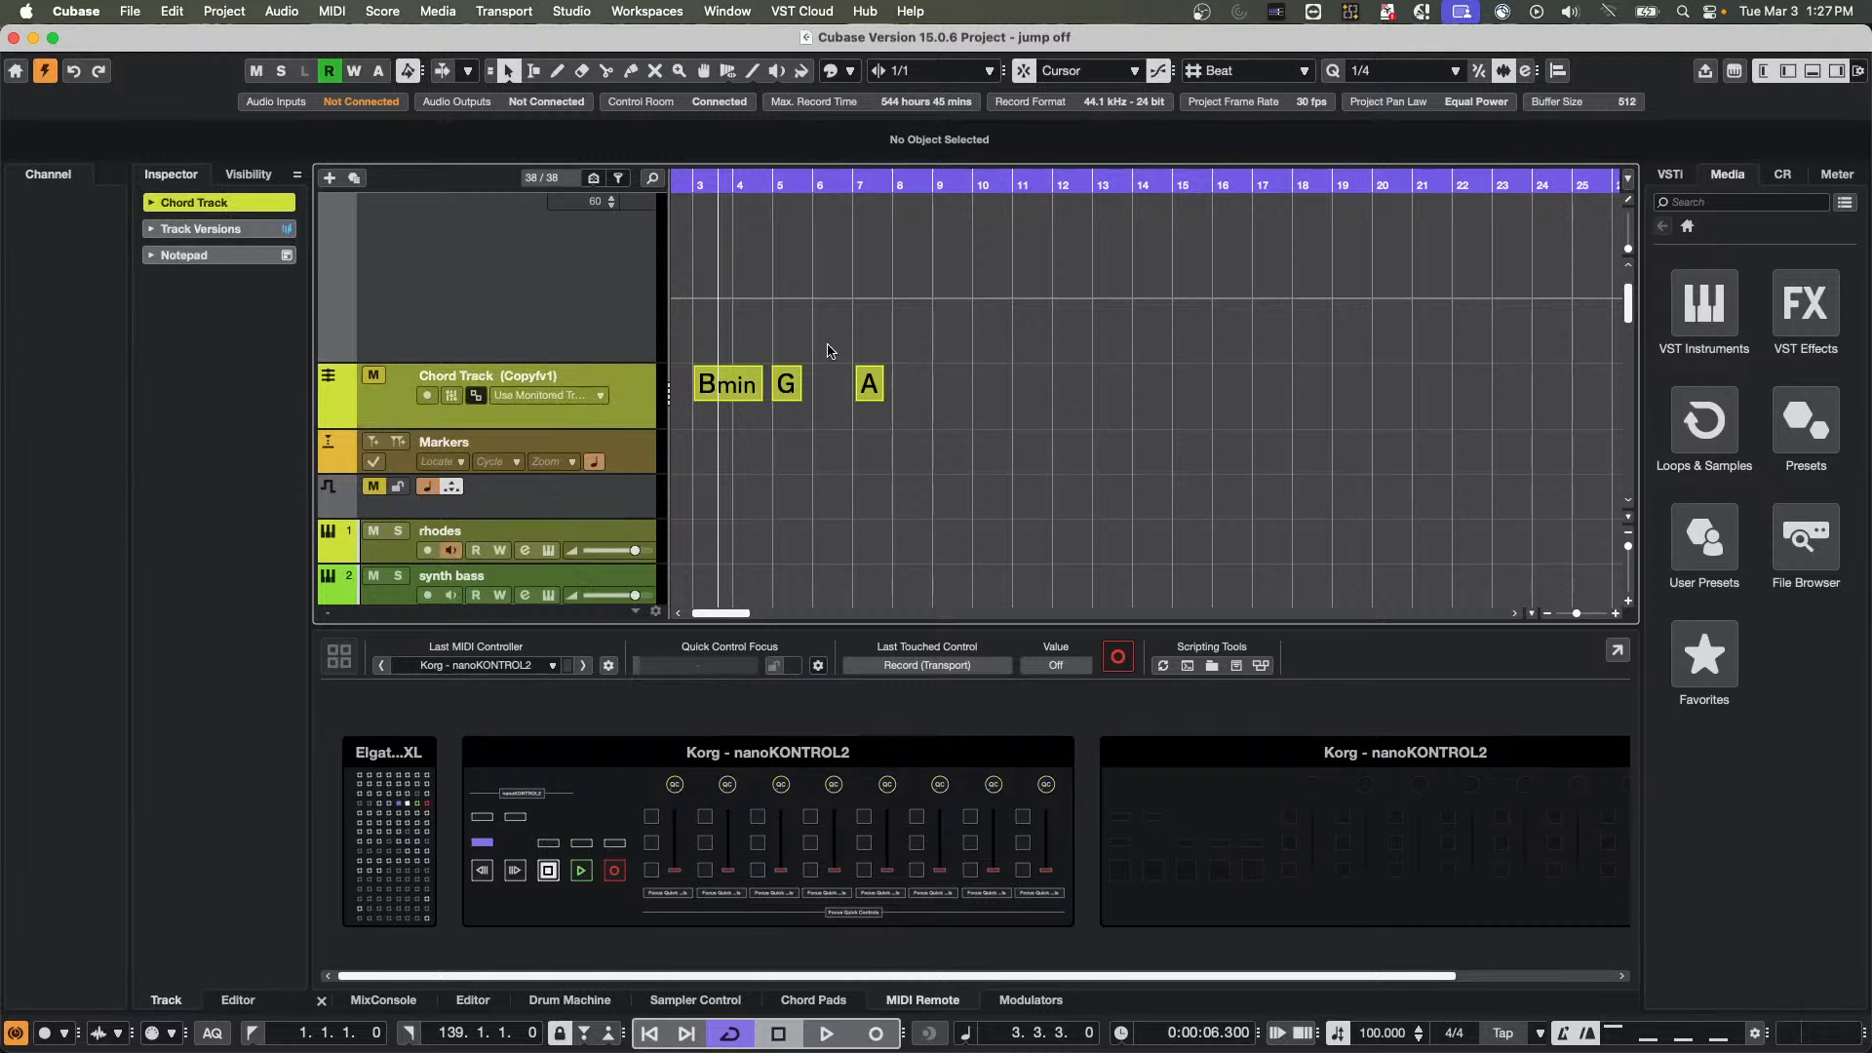
left_click(758, 388)
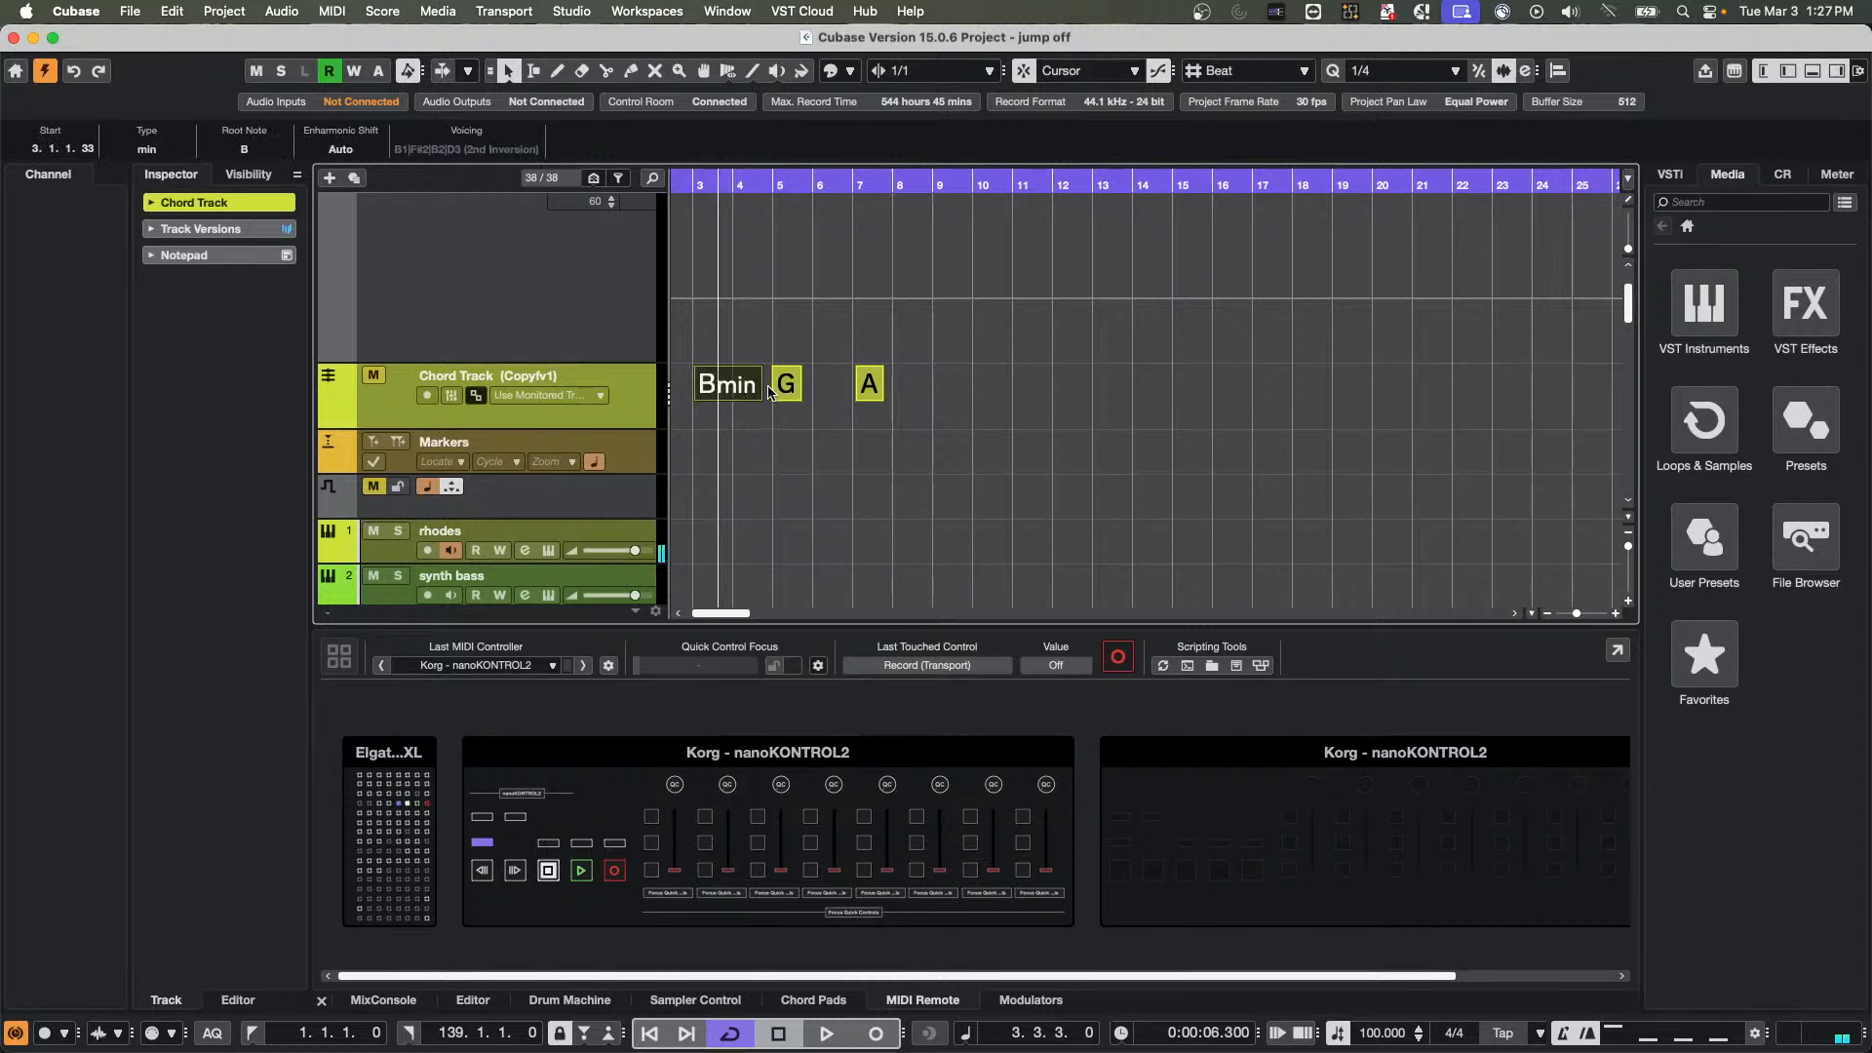
Open the rhodes track's HALion Sonic instrument, deactivate the FlexPhraser of the Silk Roads program, and close the instrument window
left_click(395, 552)
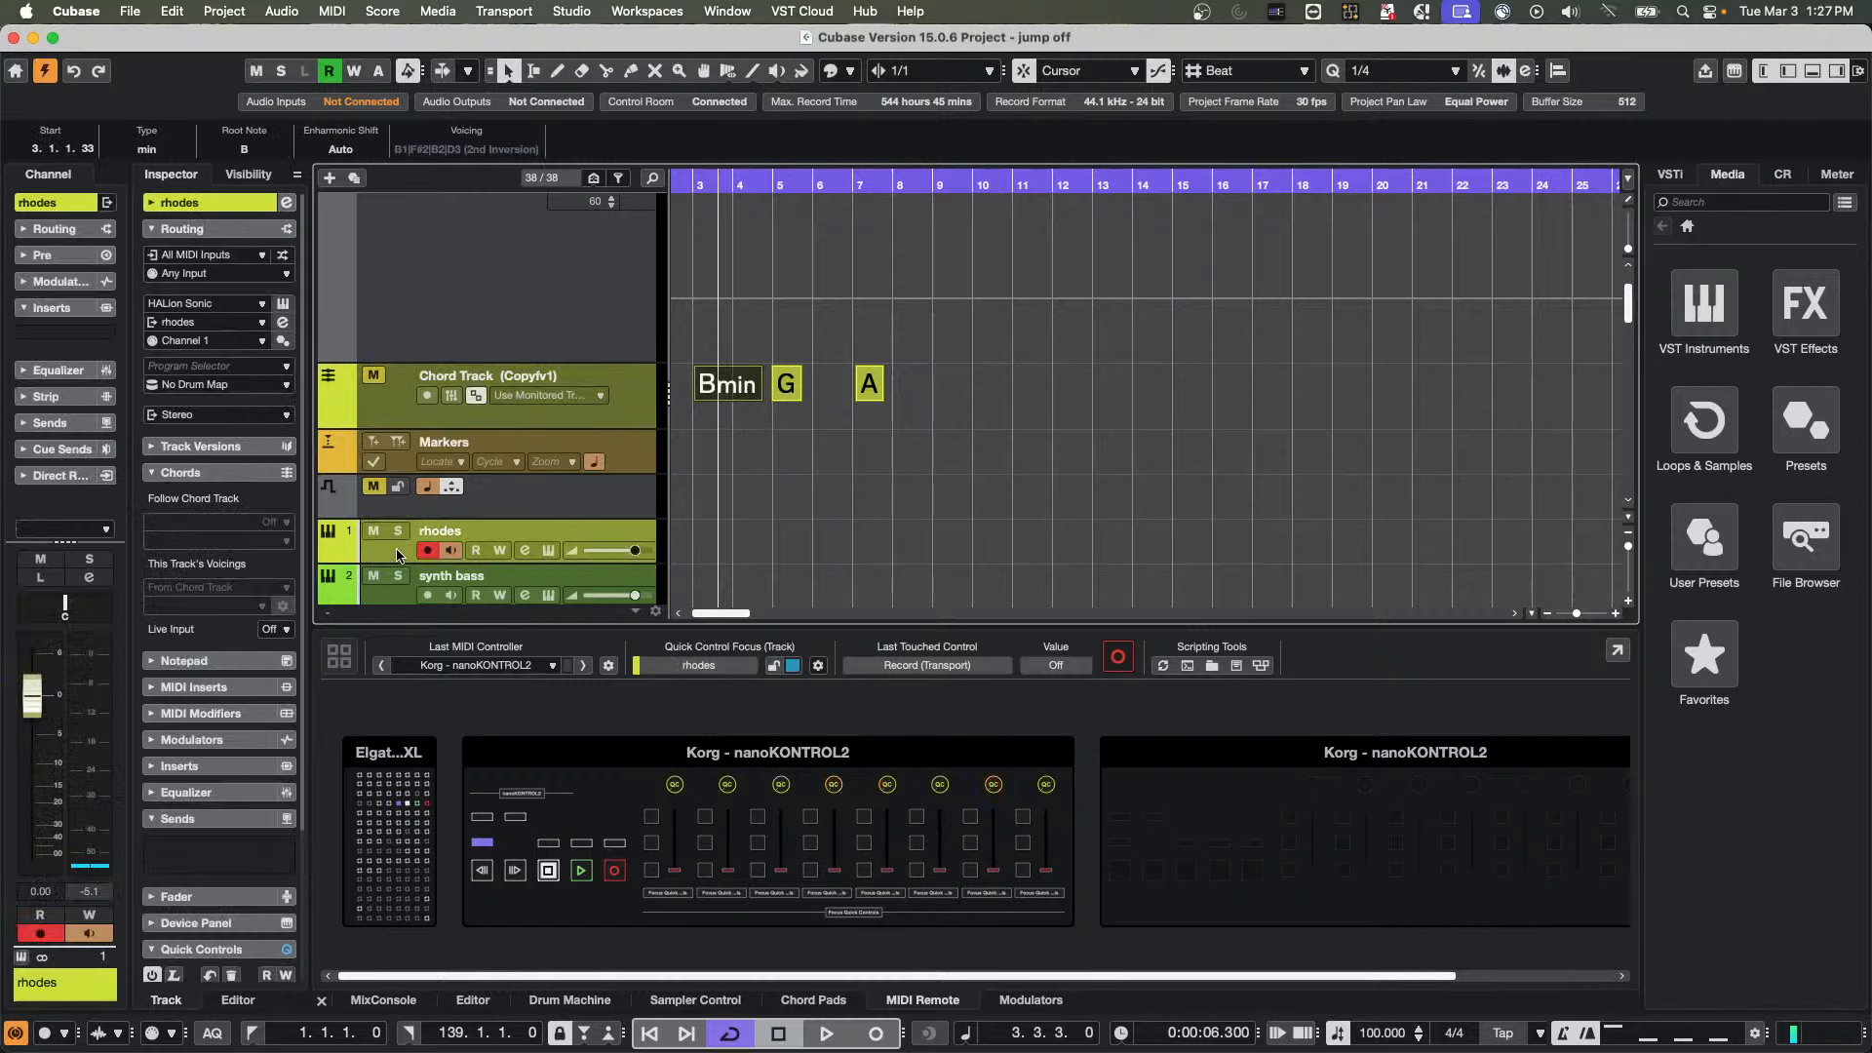
left_click(187, 763)
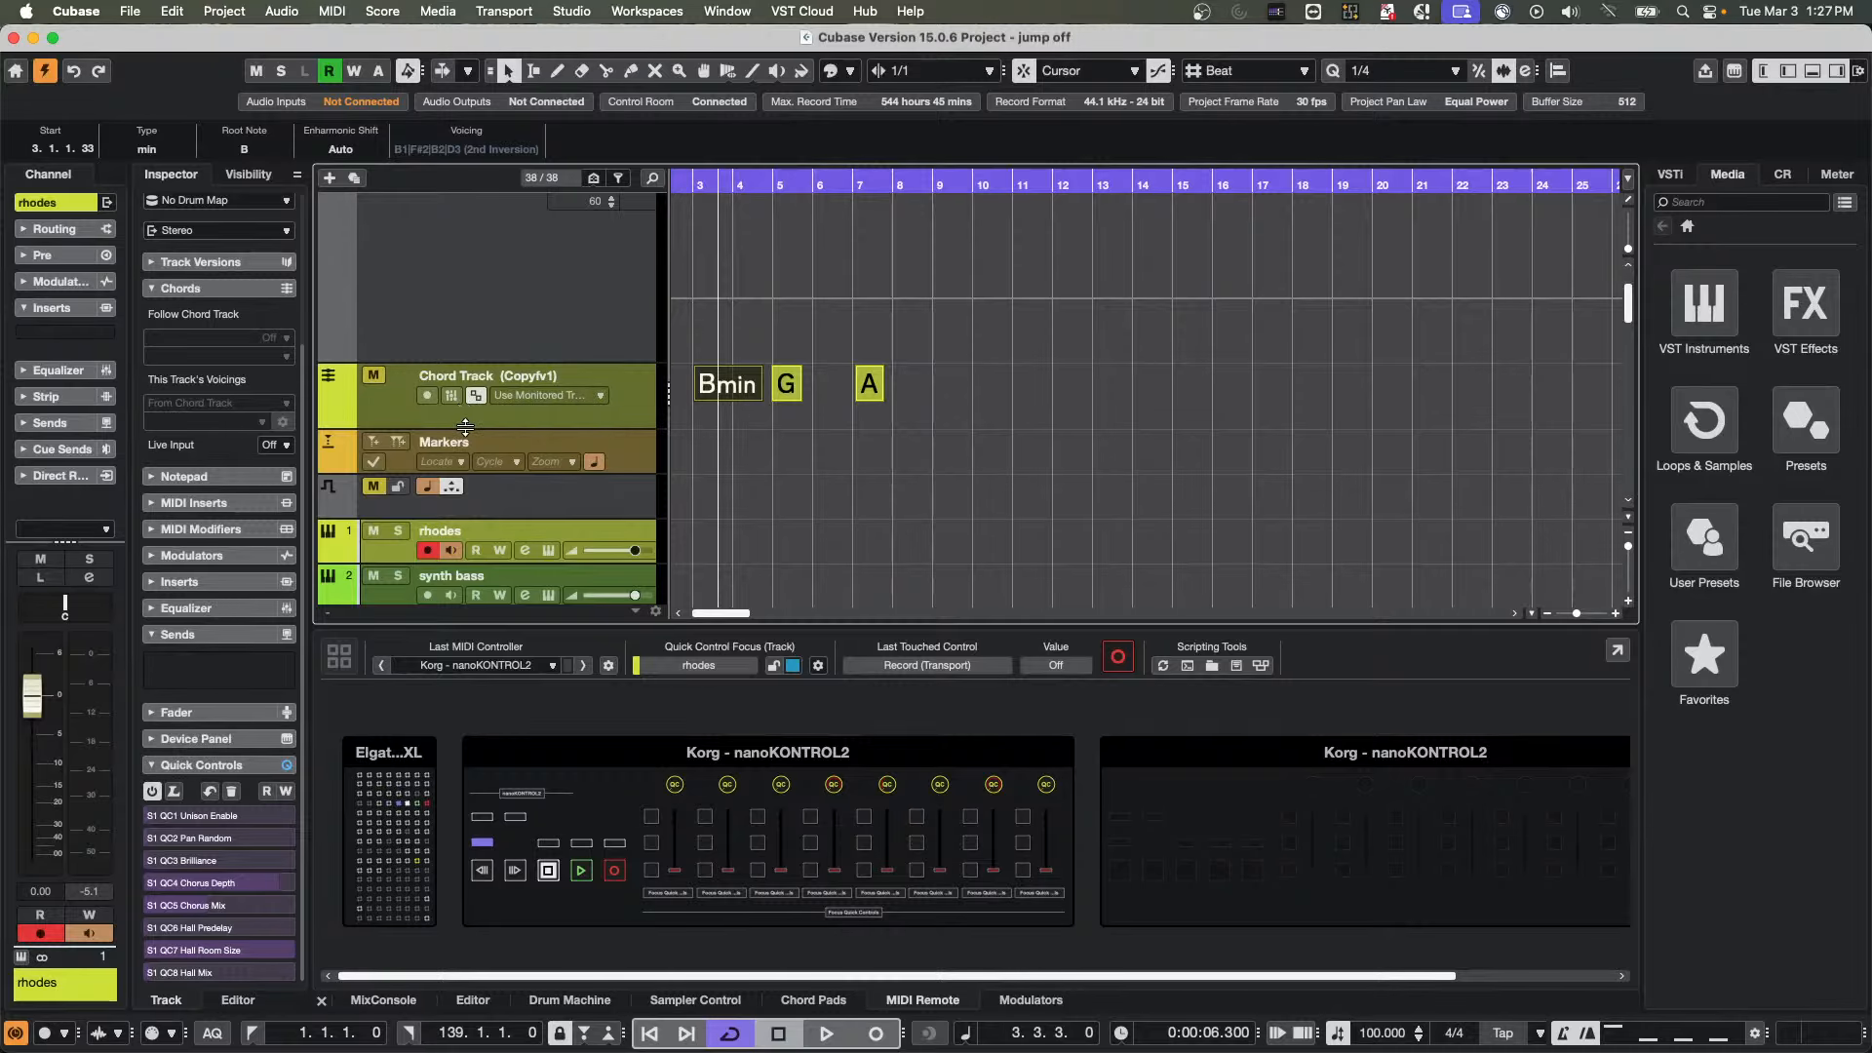
left_click(548, 551)
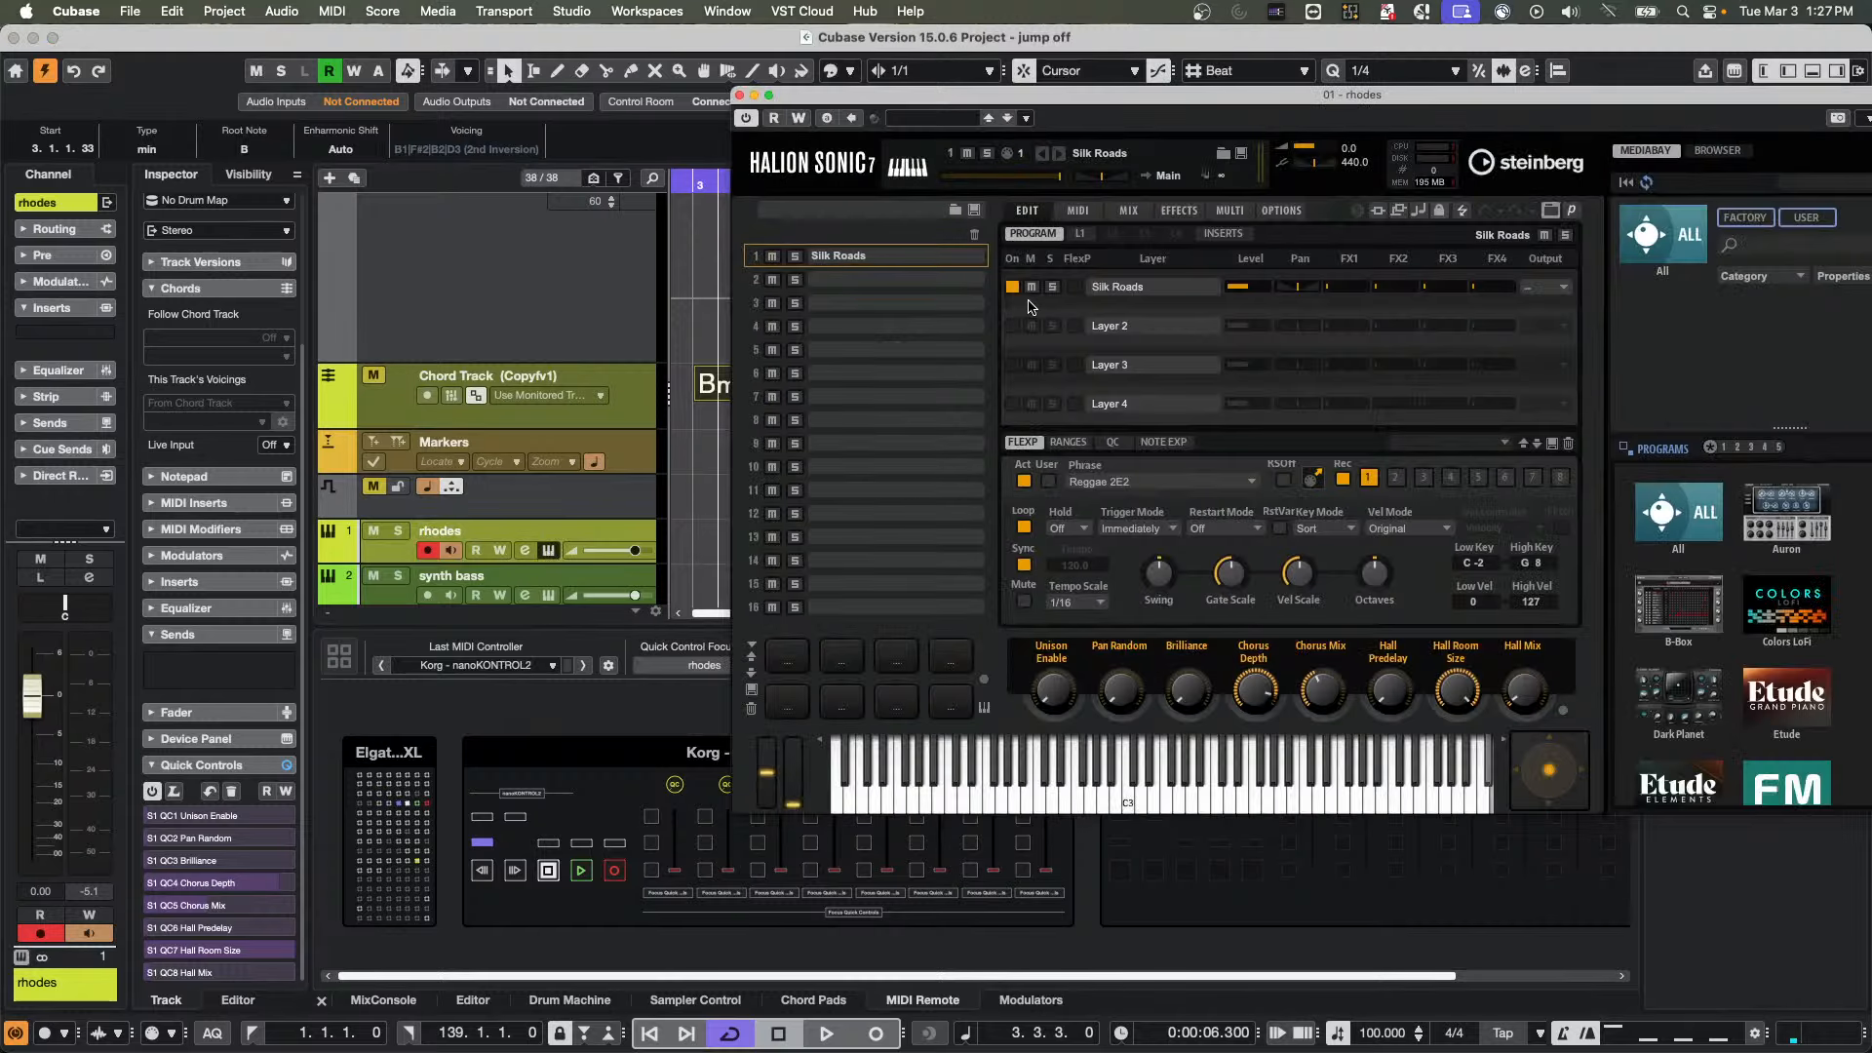
left_click(1083, 233)
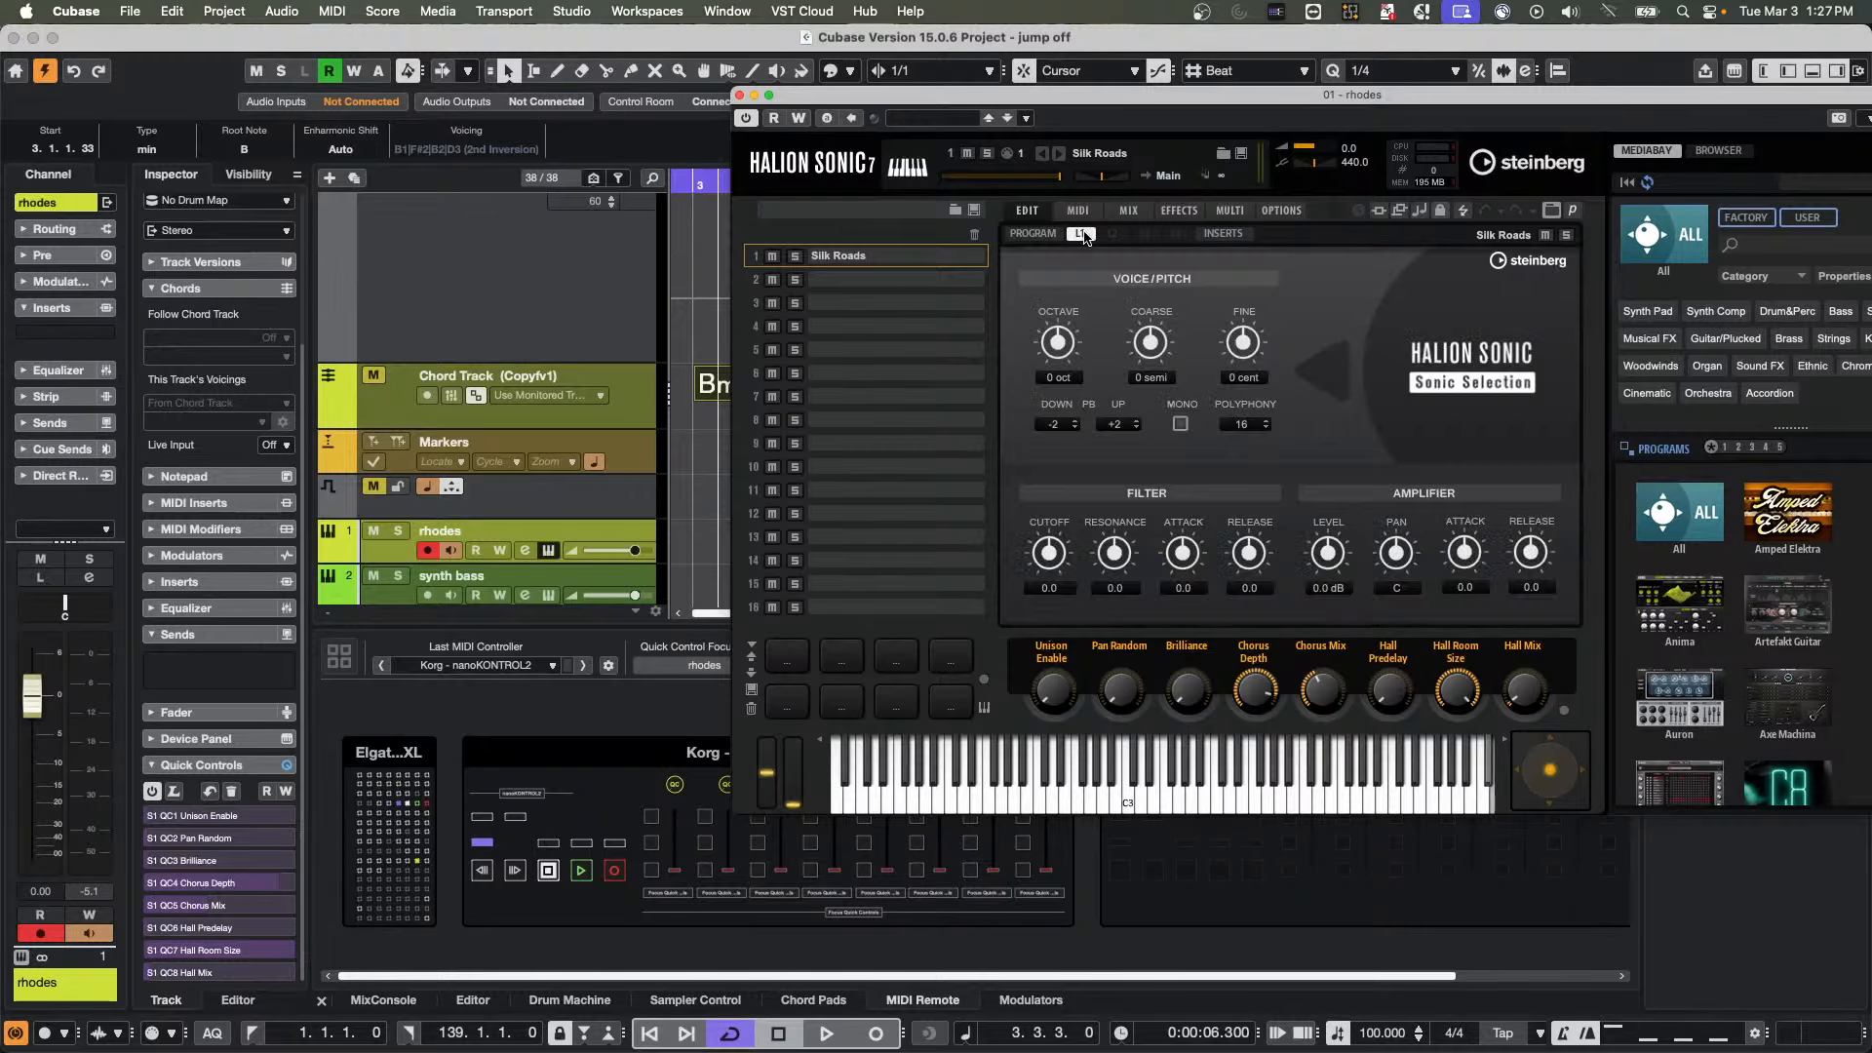
left_click(1054, 238)
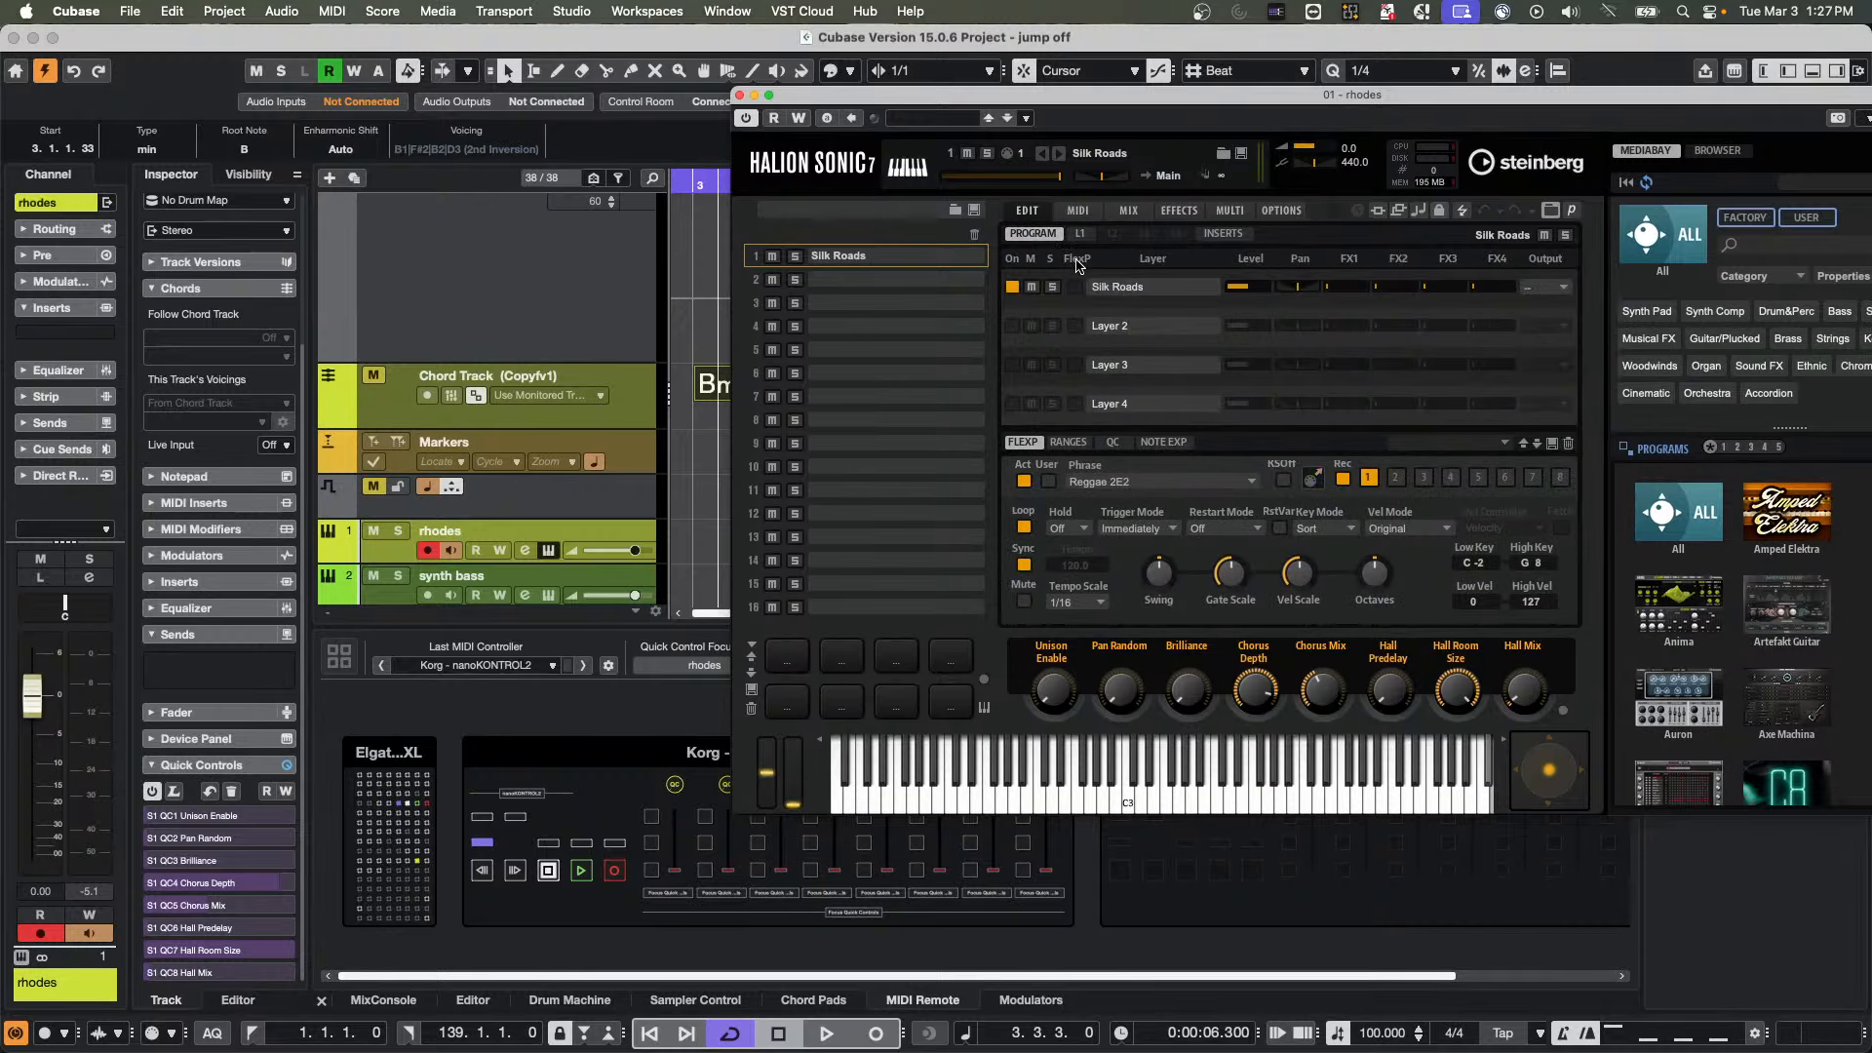
left_click(1024, 481)
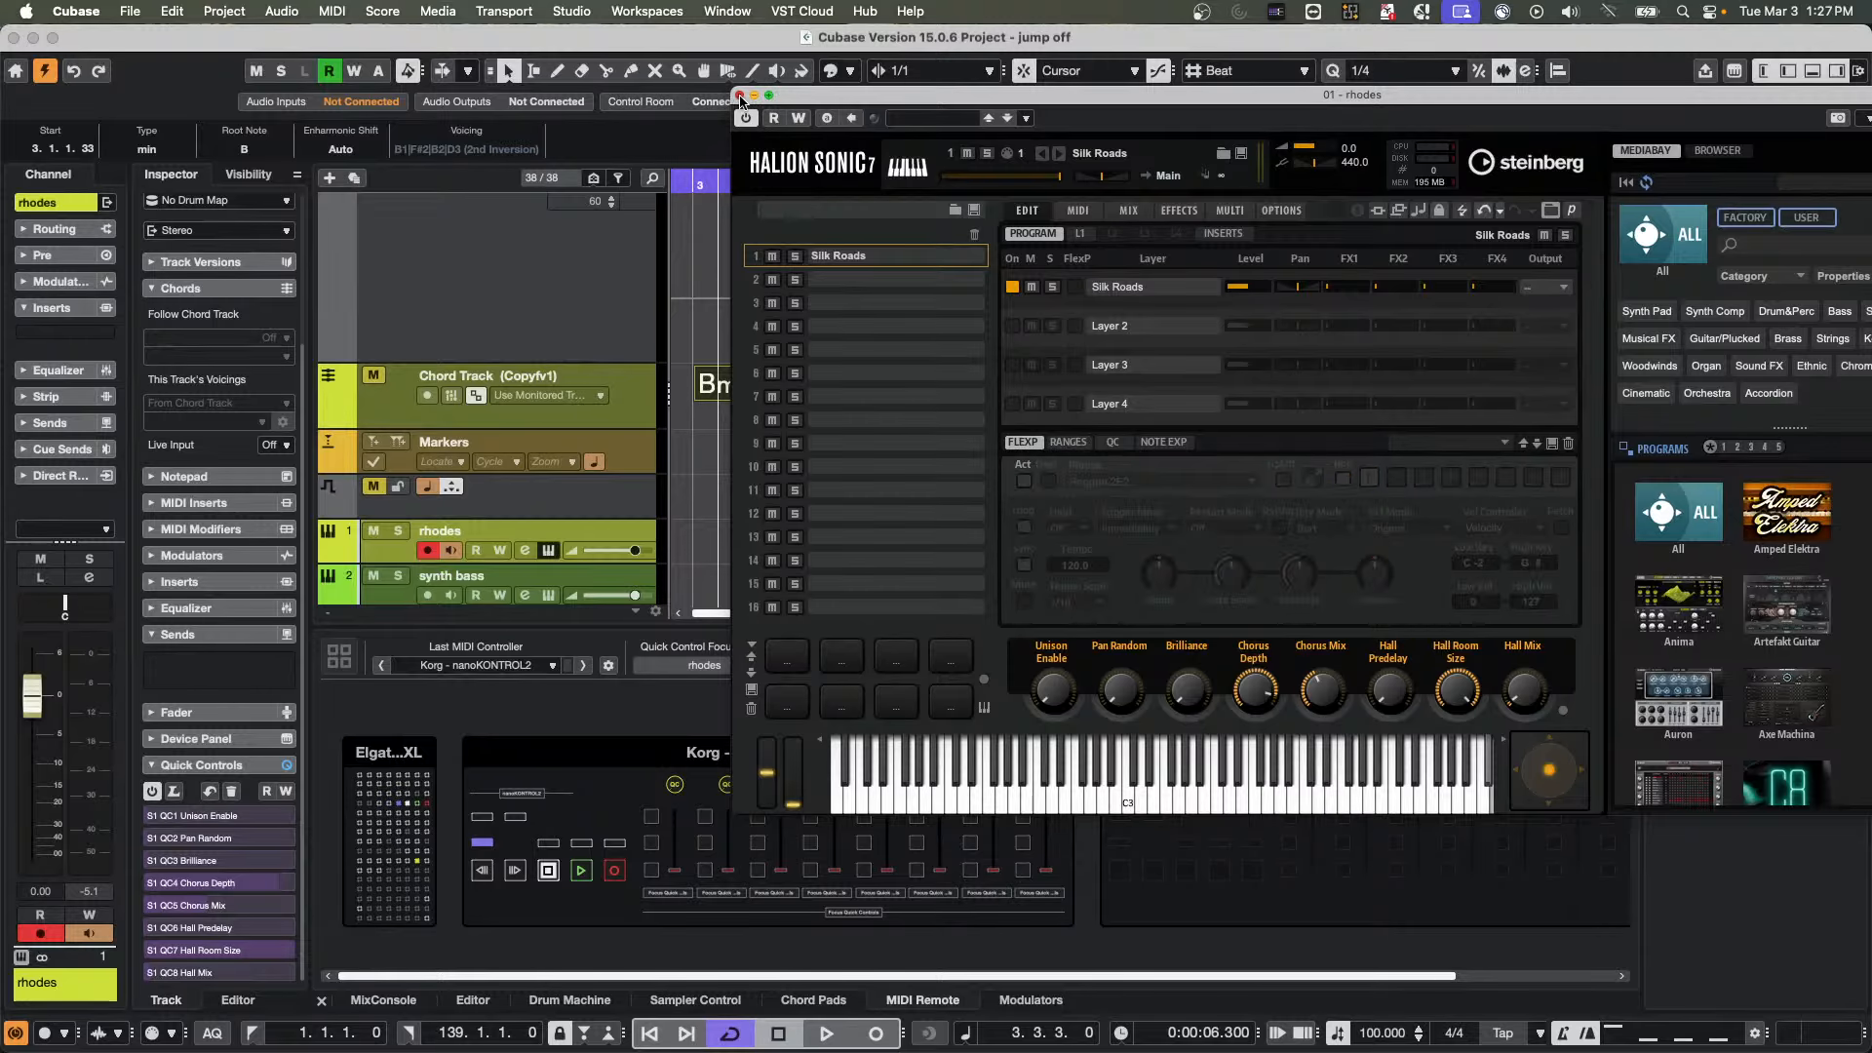
left_click(740, 94)
Audition the Bmin, G and A chord events of the Chord Track through the rhodes track
left_click(782, 389)
left_click(714, 384)
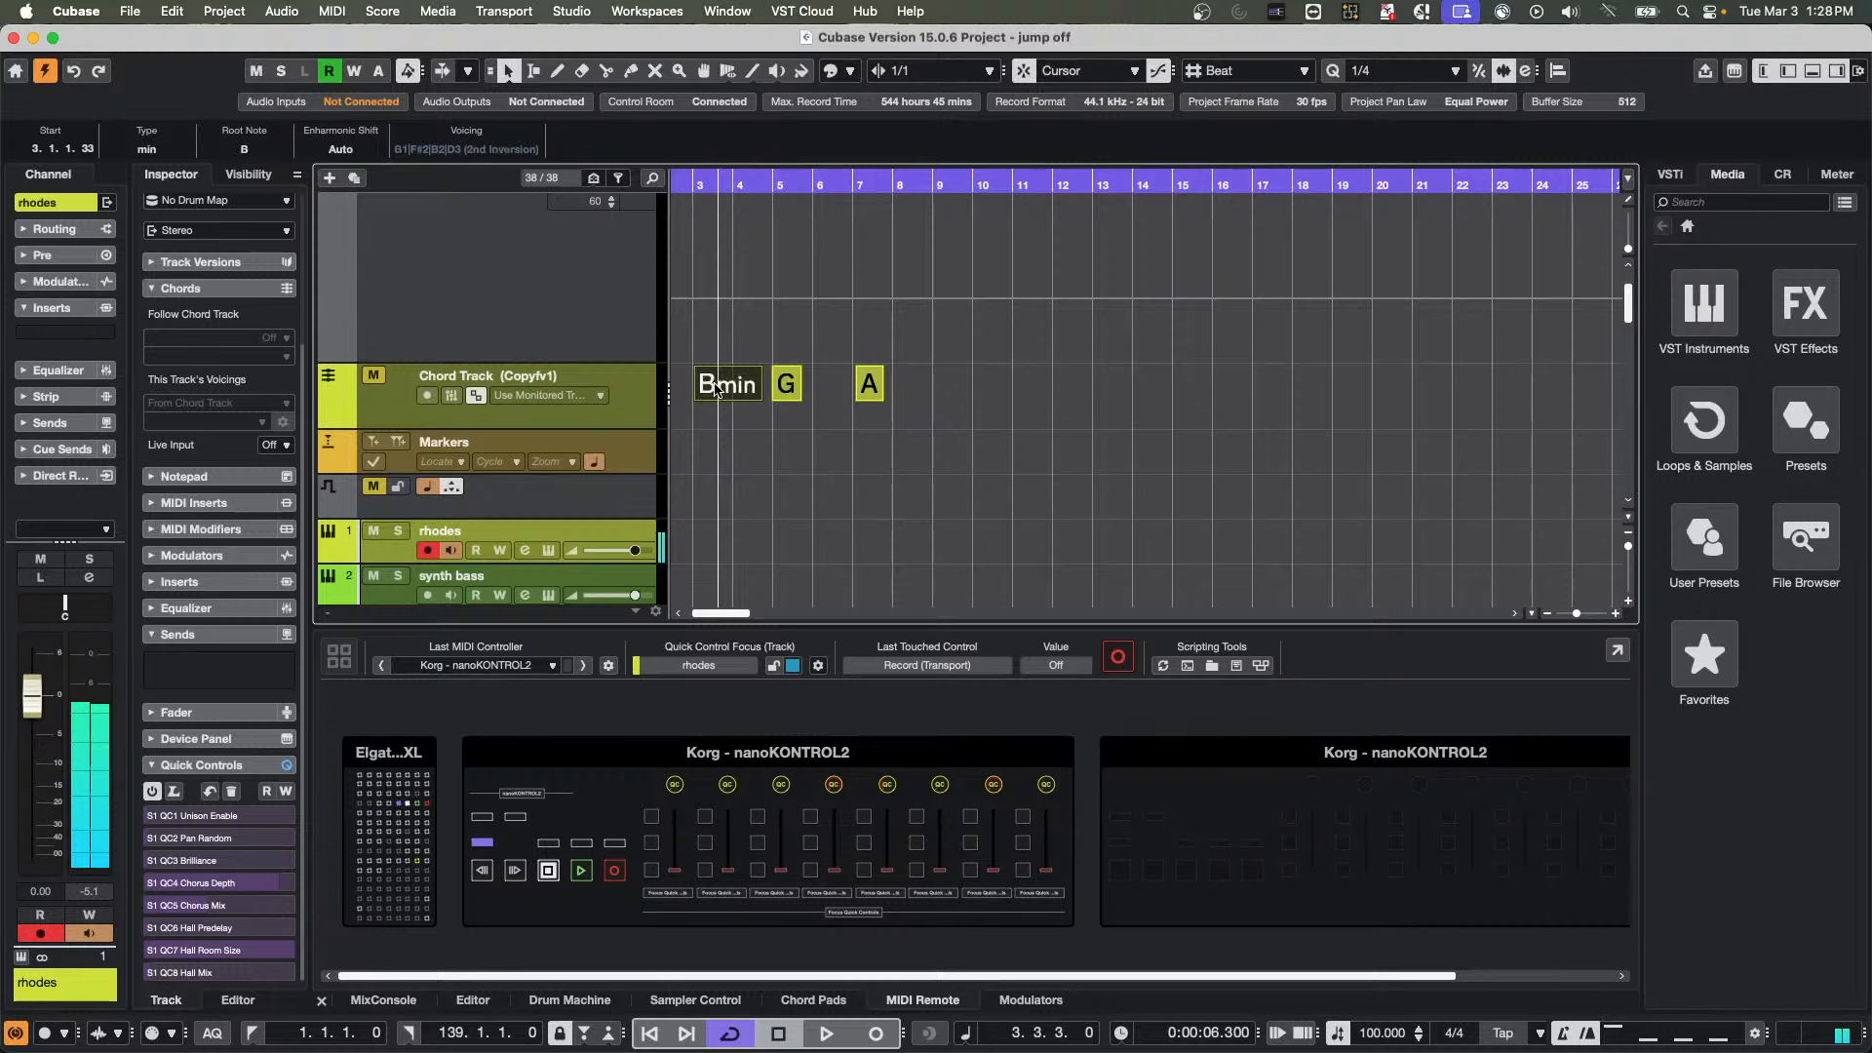
left_click(864, 383)
left_click(729, 387)
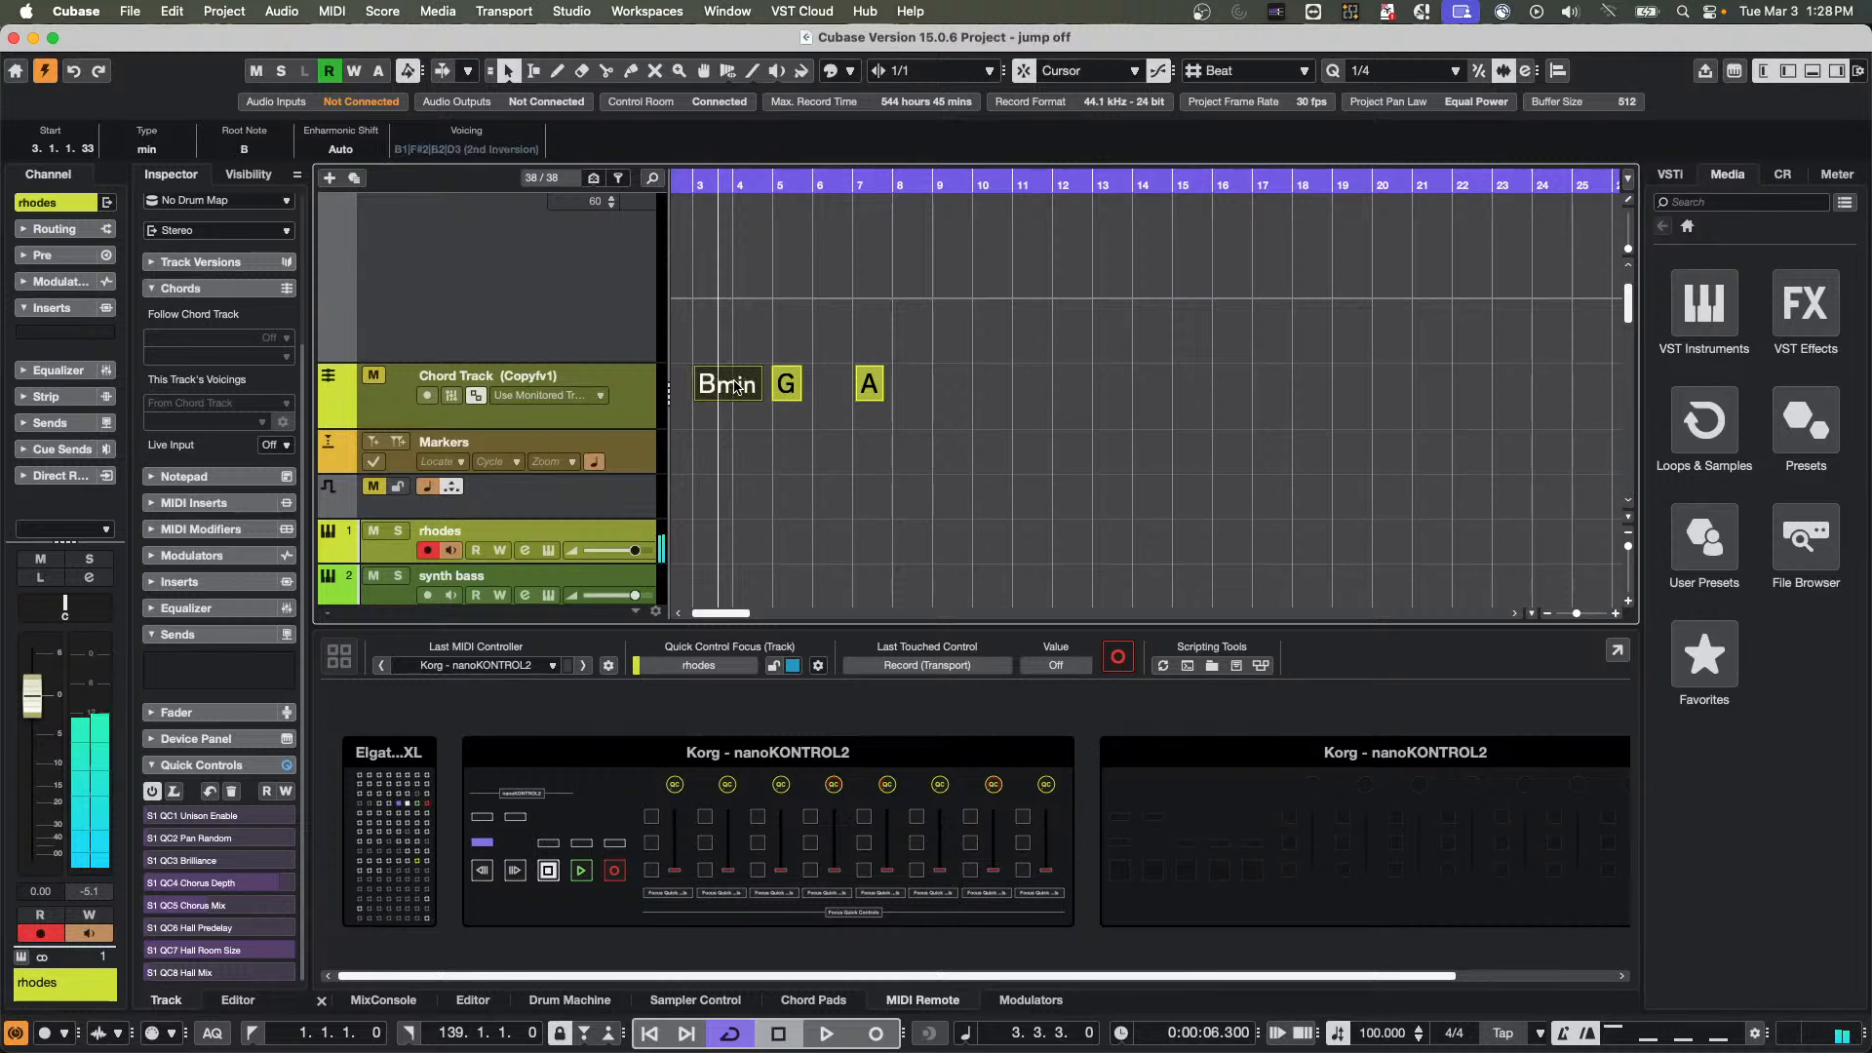
left_click(786, 385)
left_click(739, 377)
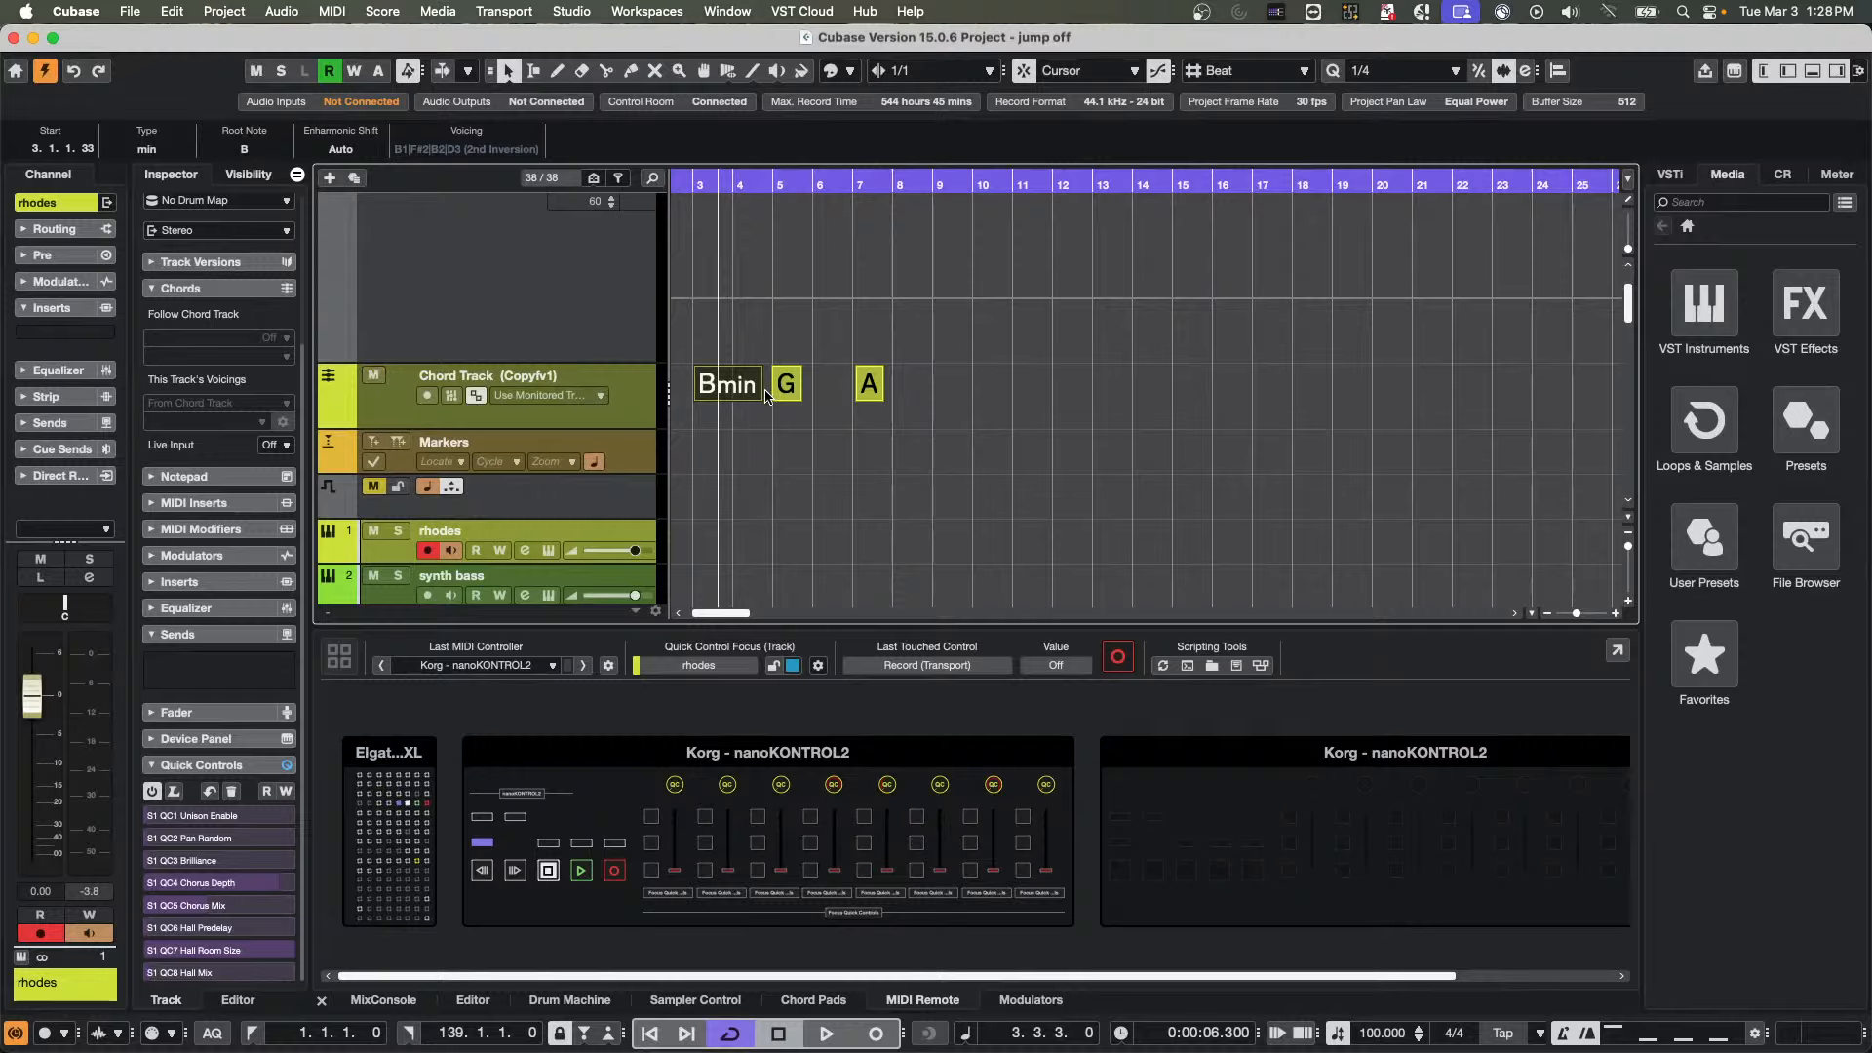
left_click(725, 387)
right_click(907, 393)
left_click(908, 393)
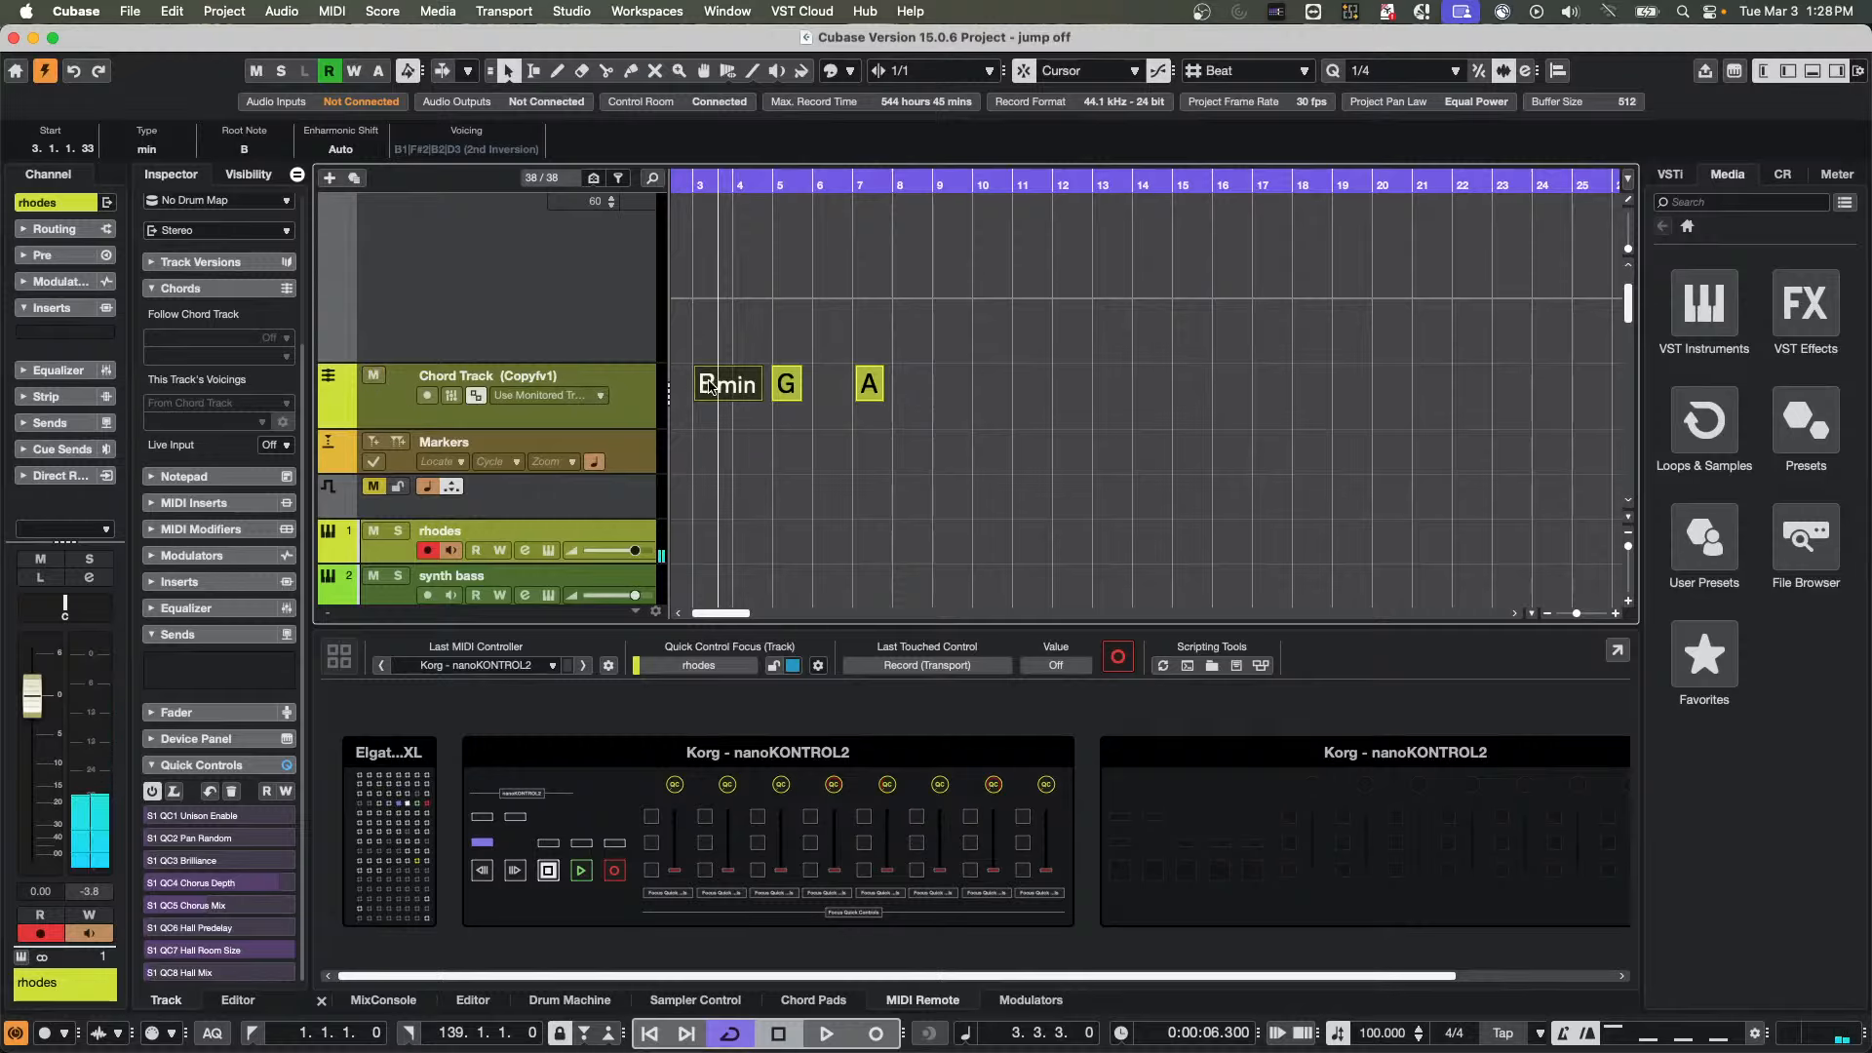
Edit the Bmin chord event at bar 3, try the bass notes D# and F#, and set its bass note to G
double_click(710, 385)
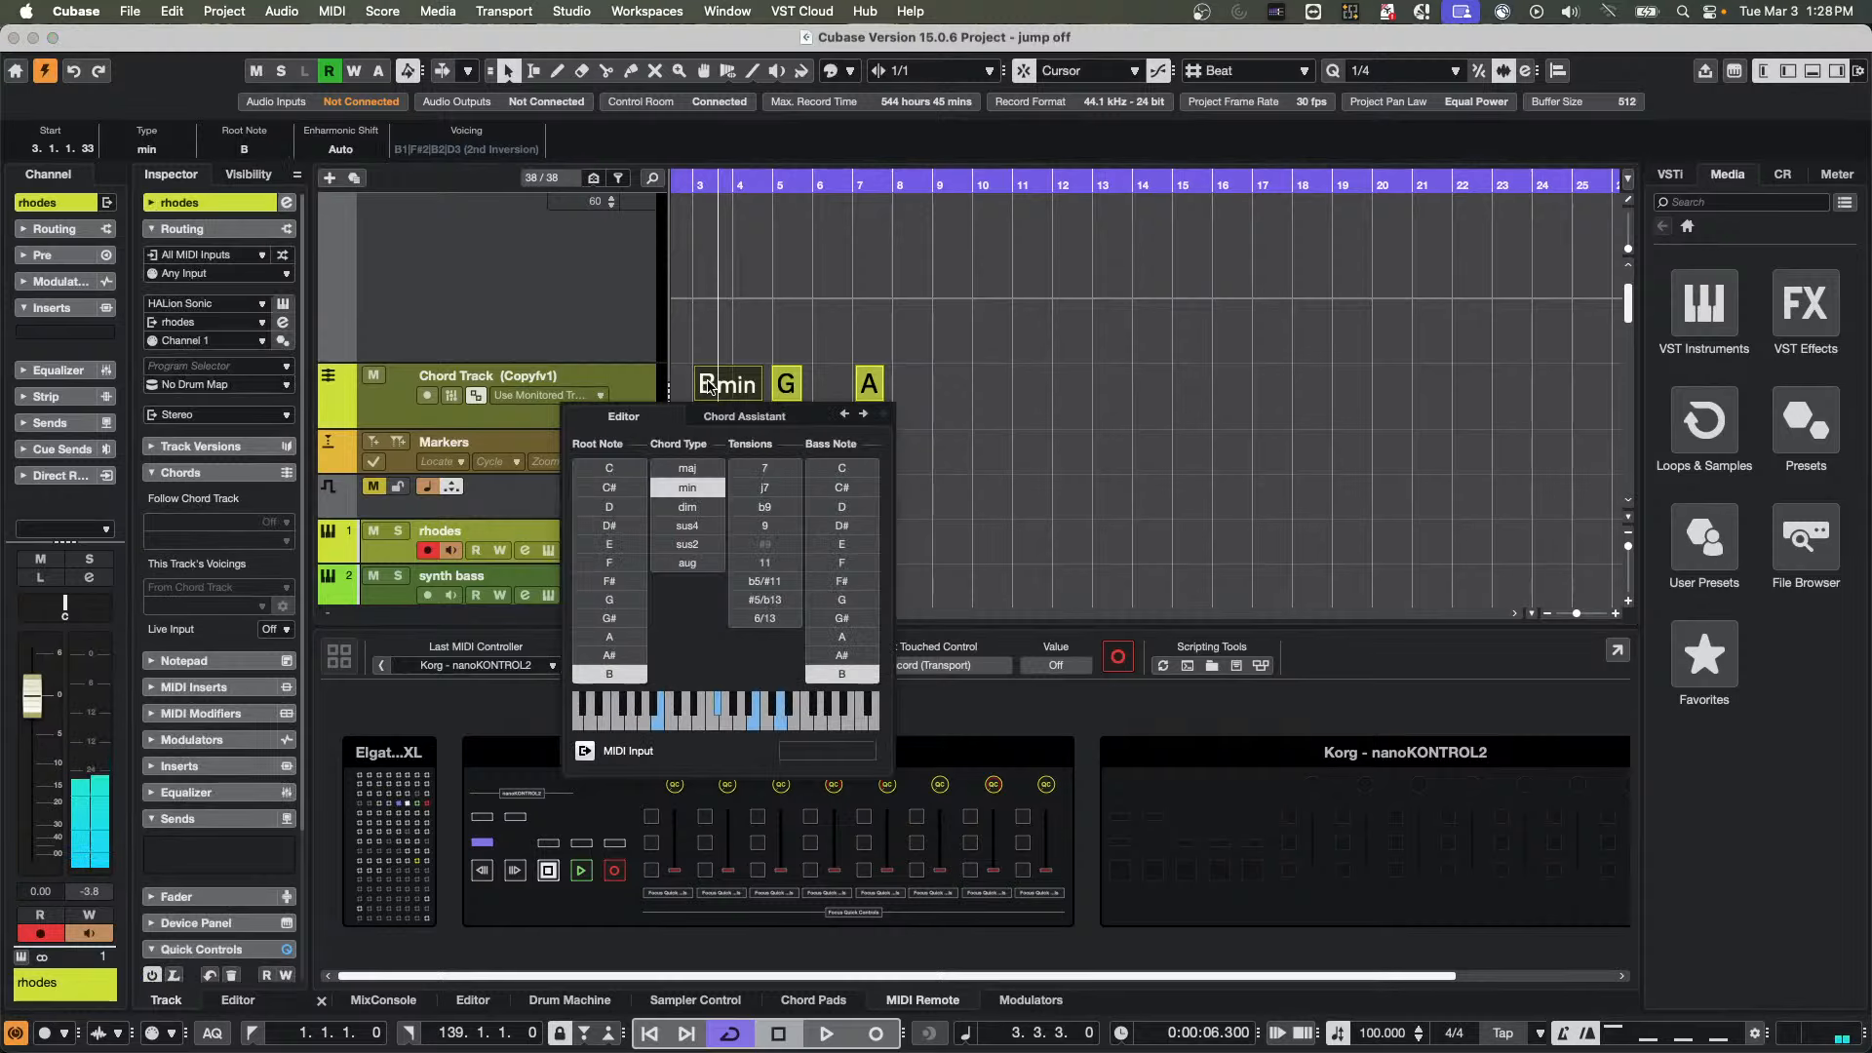
left_click(739, 298)
left_click(719, 395)
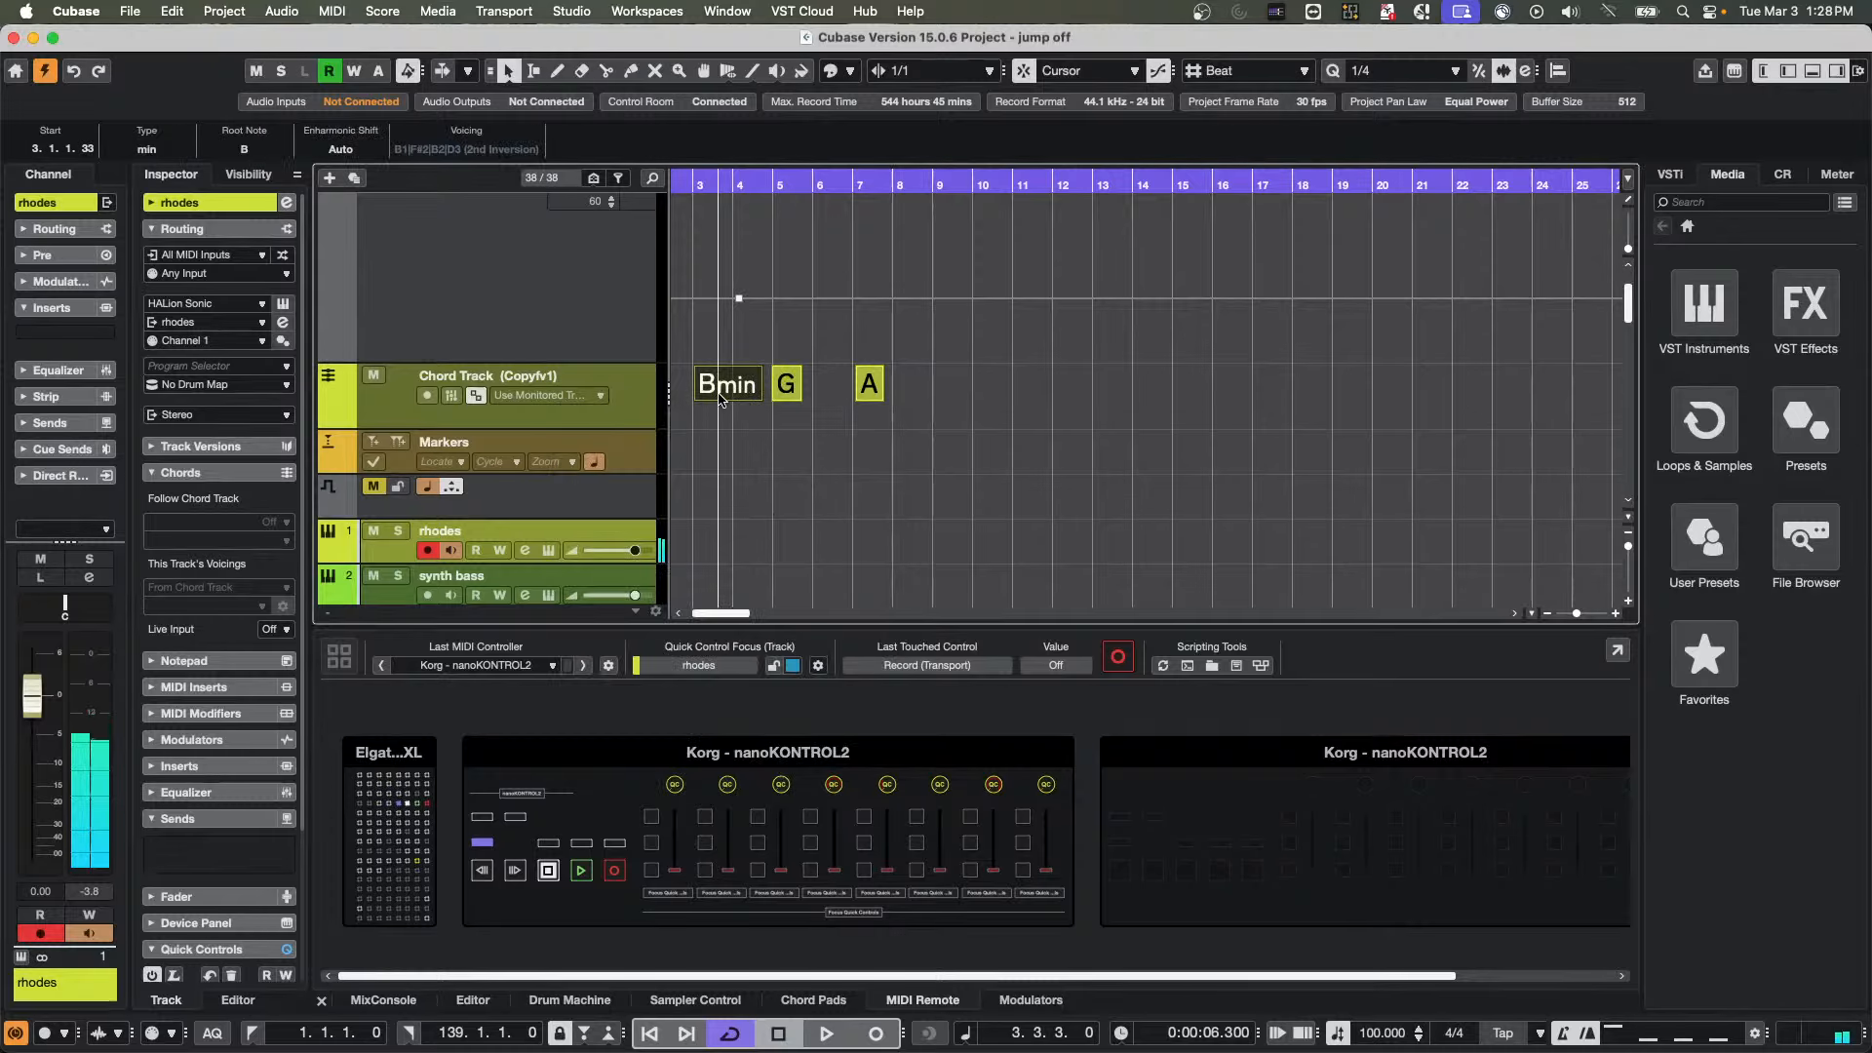
double_click(720, 395)
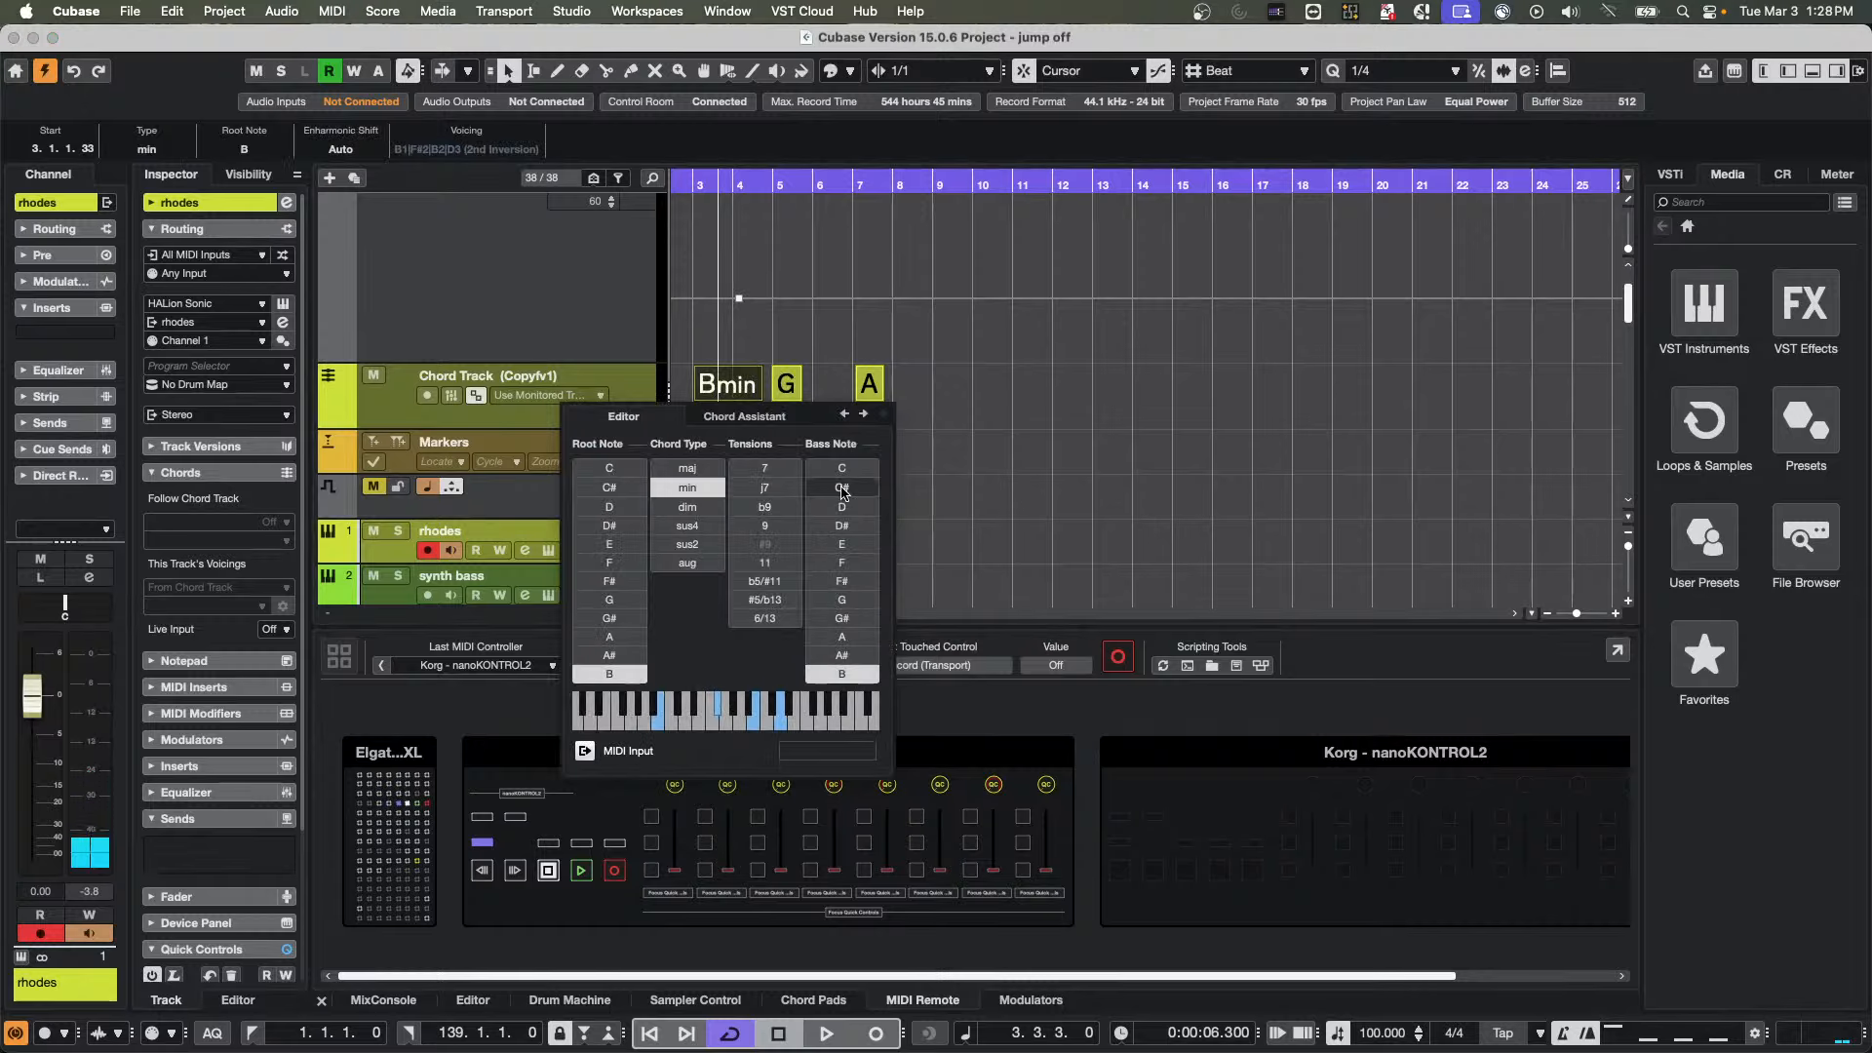
left_click(858, 605)
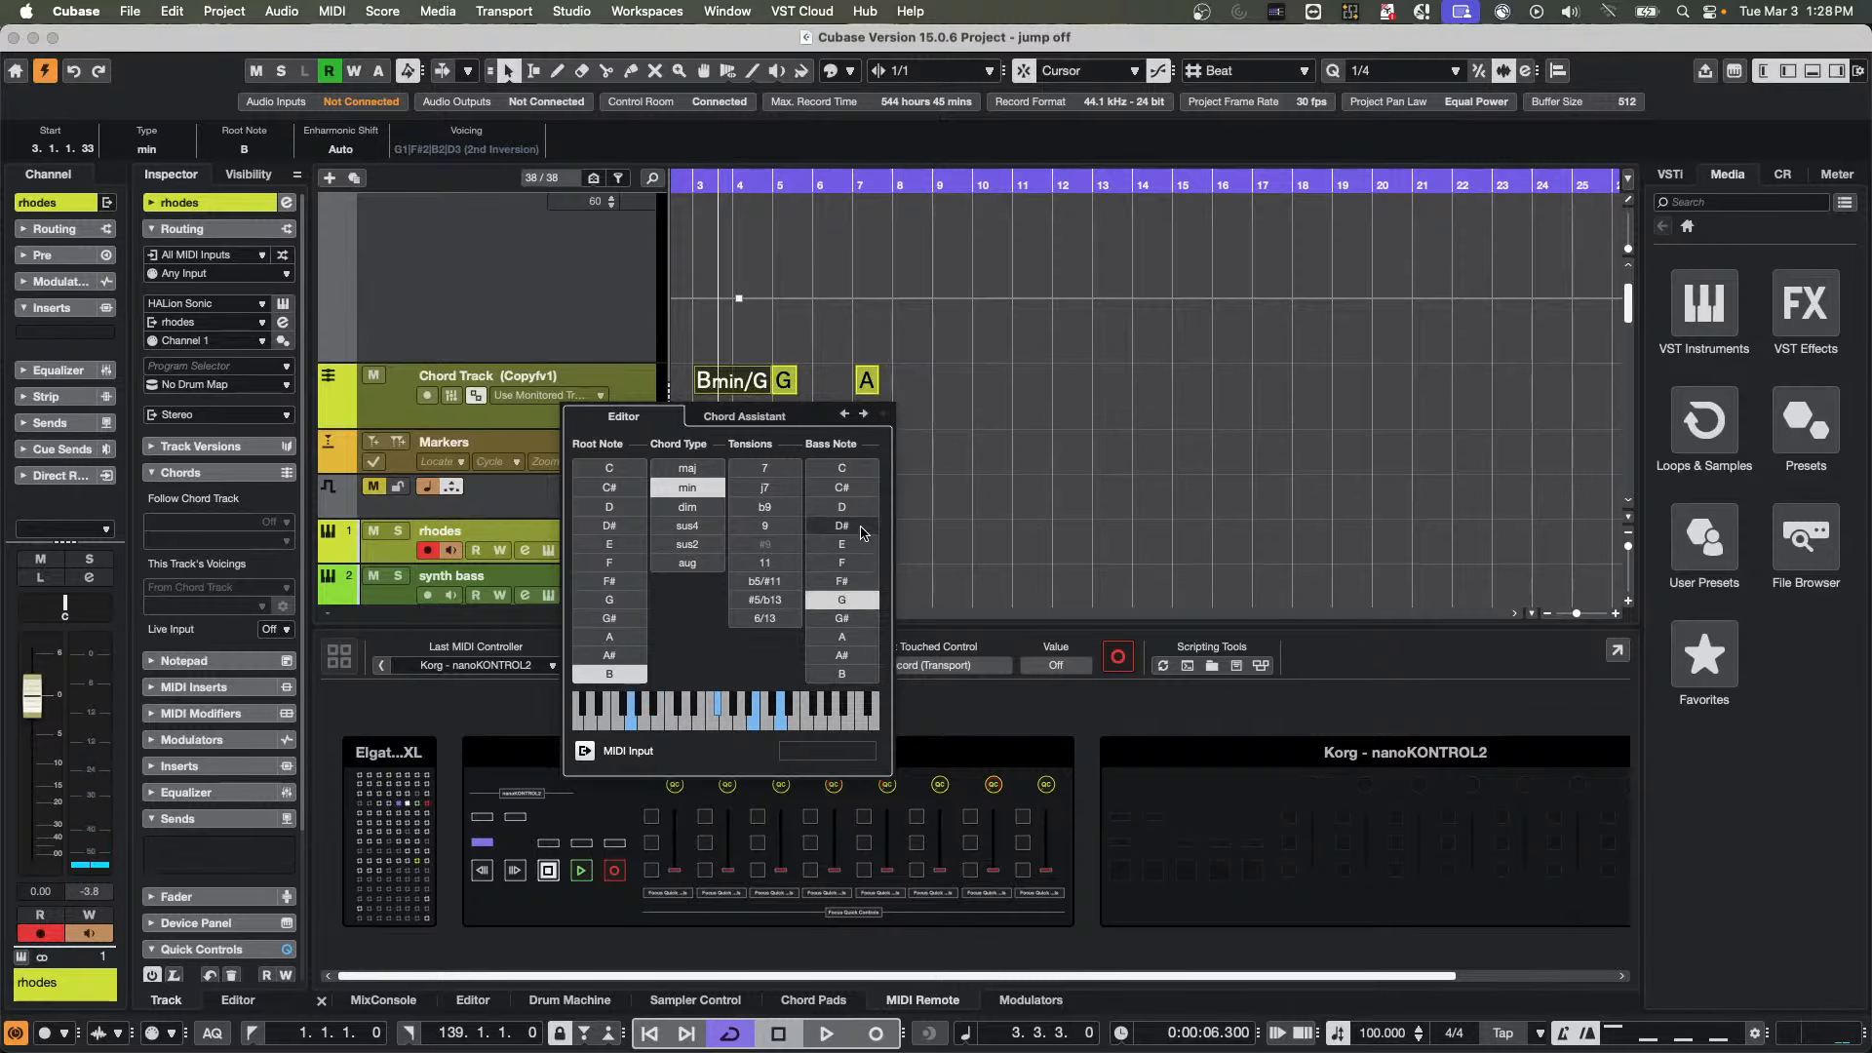
left_click(862, 526)
left_click(843, 581)
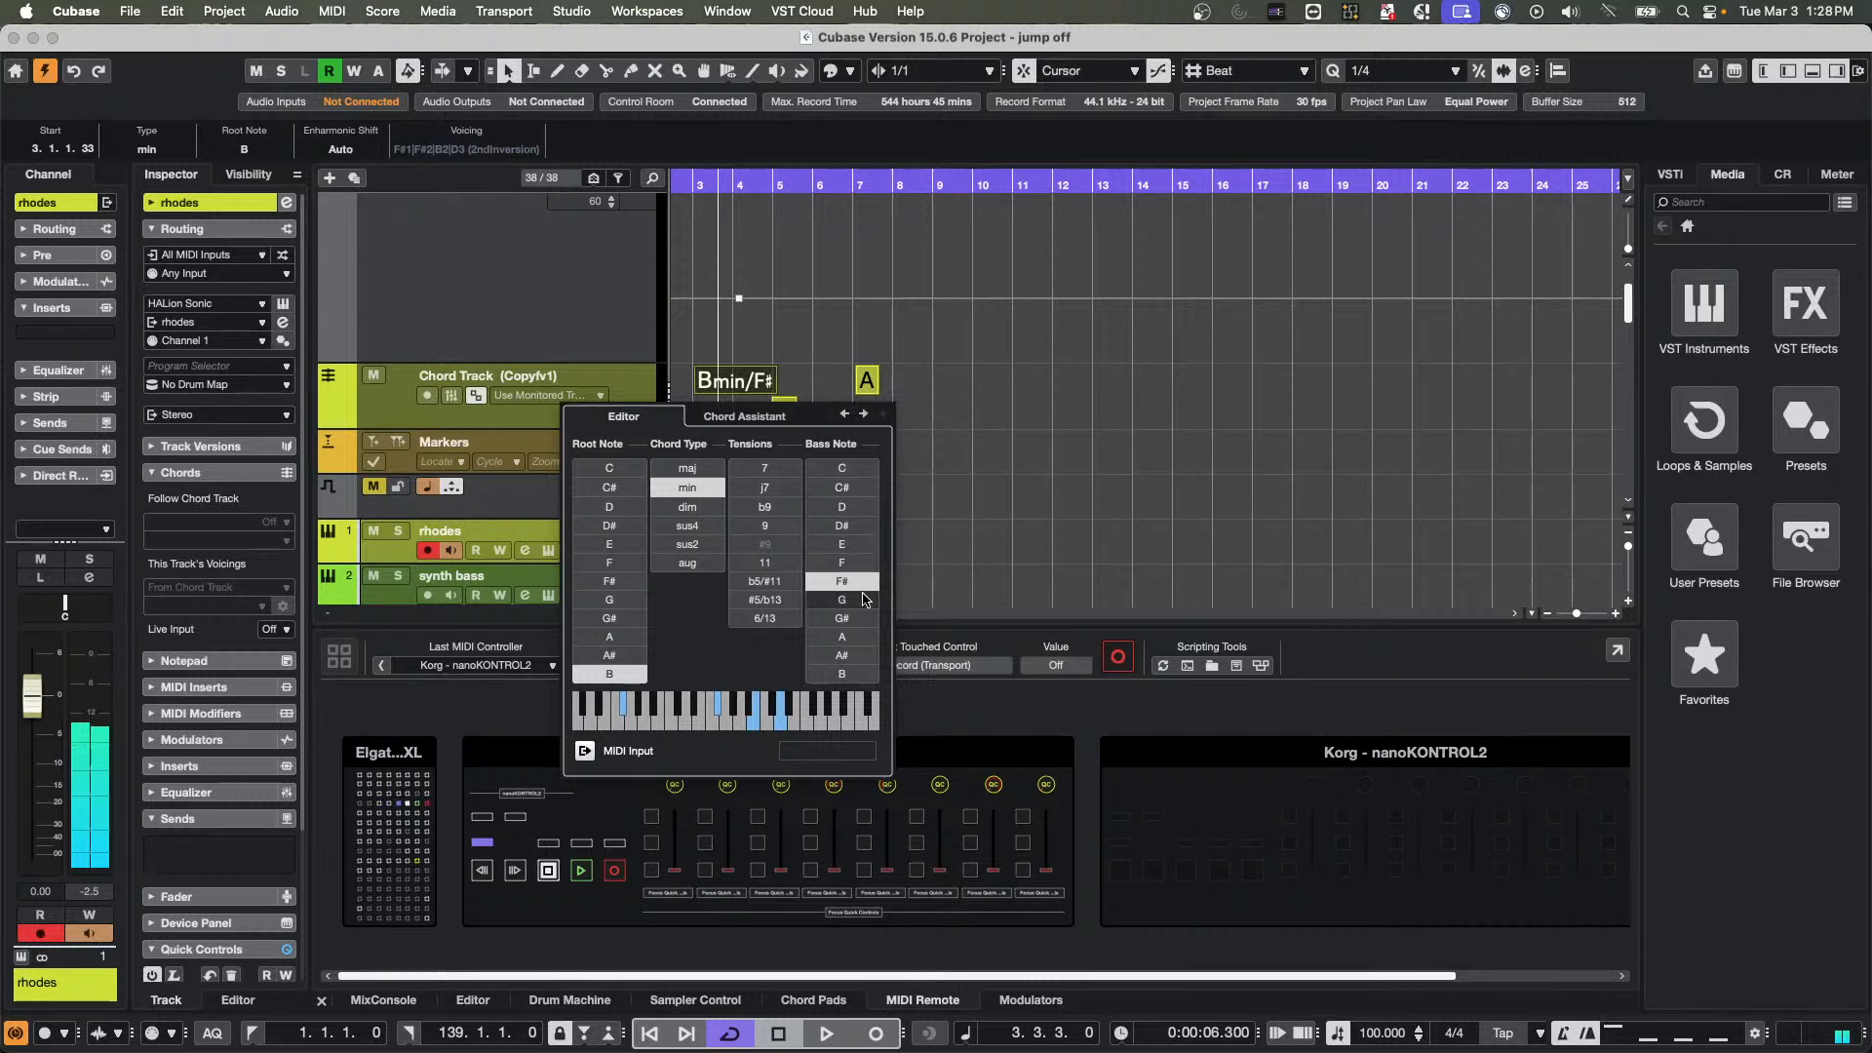
left_click(864, 599)
key("Escape")
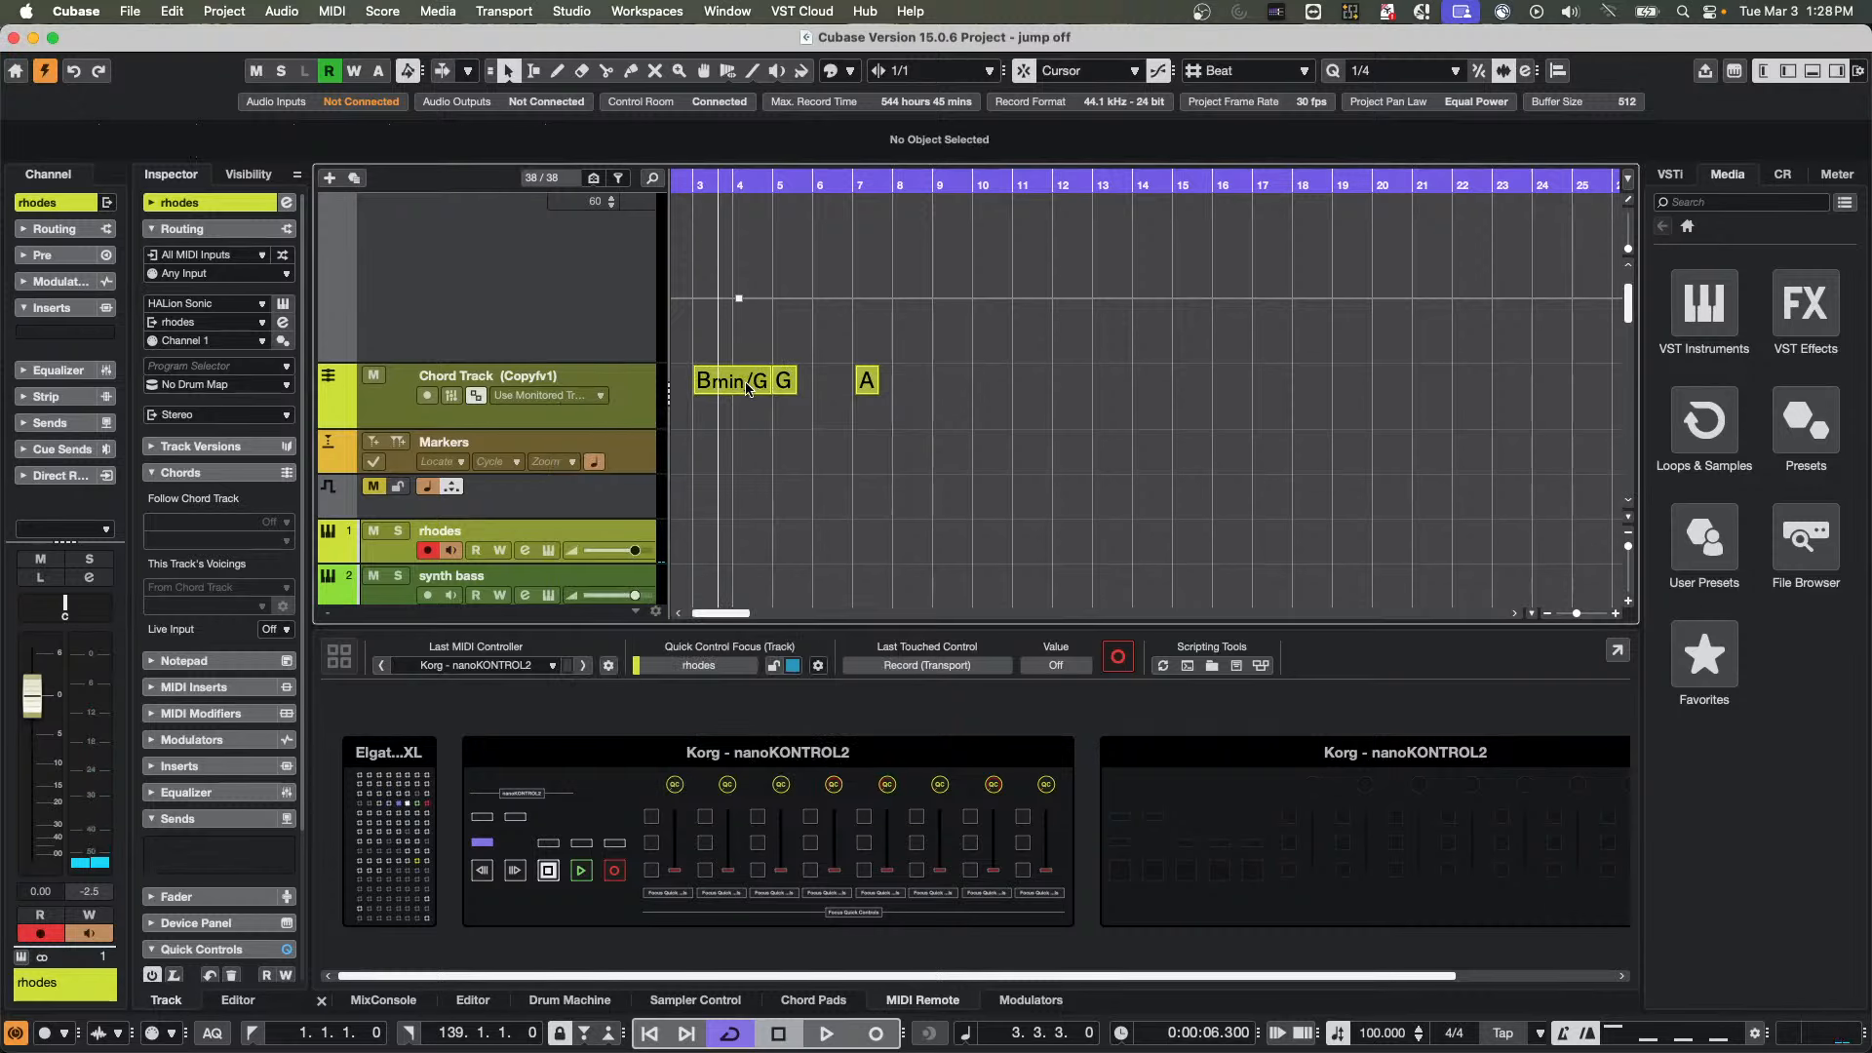
Place the Bmin/G chord as a MIDI part on the rhodes track at bar 3, and leave its Follow Chord Track option Off
left_click_drag(747, 388, 737, 548)
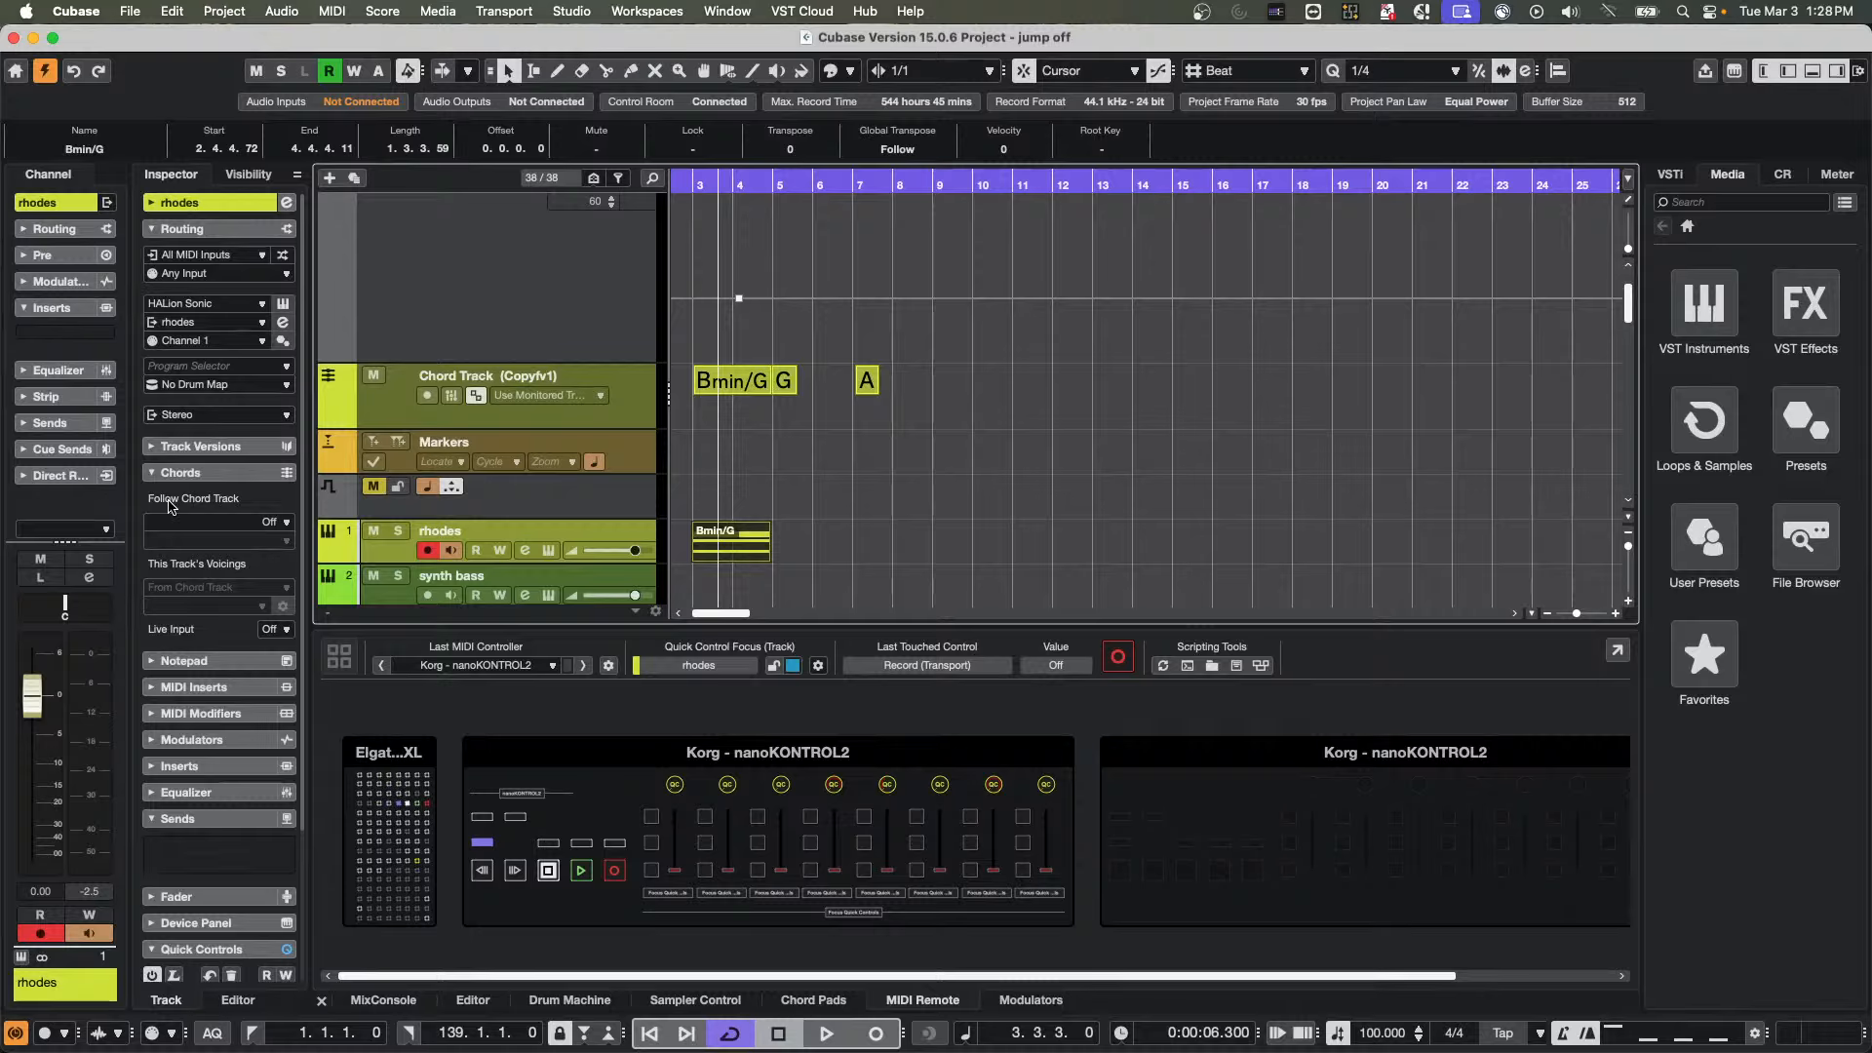
left_click(256, 523)
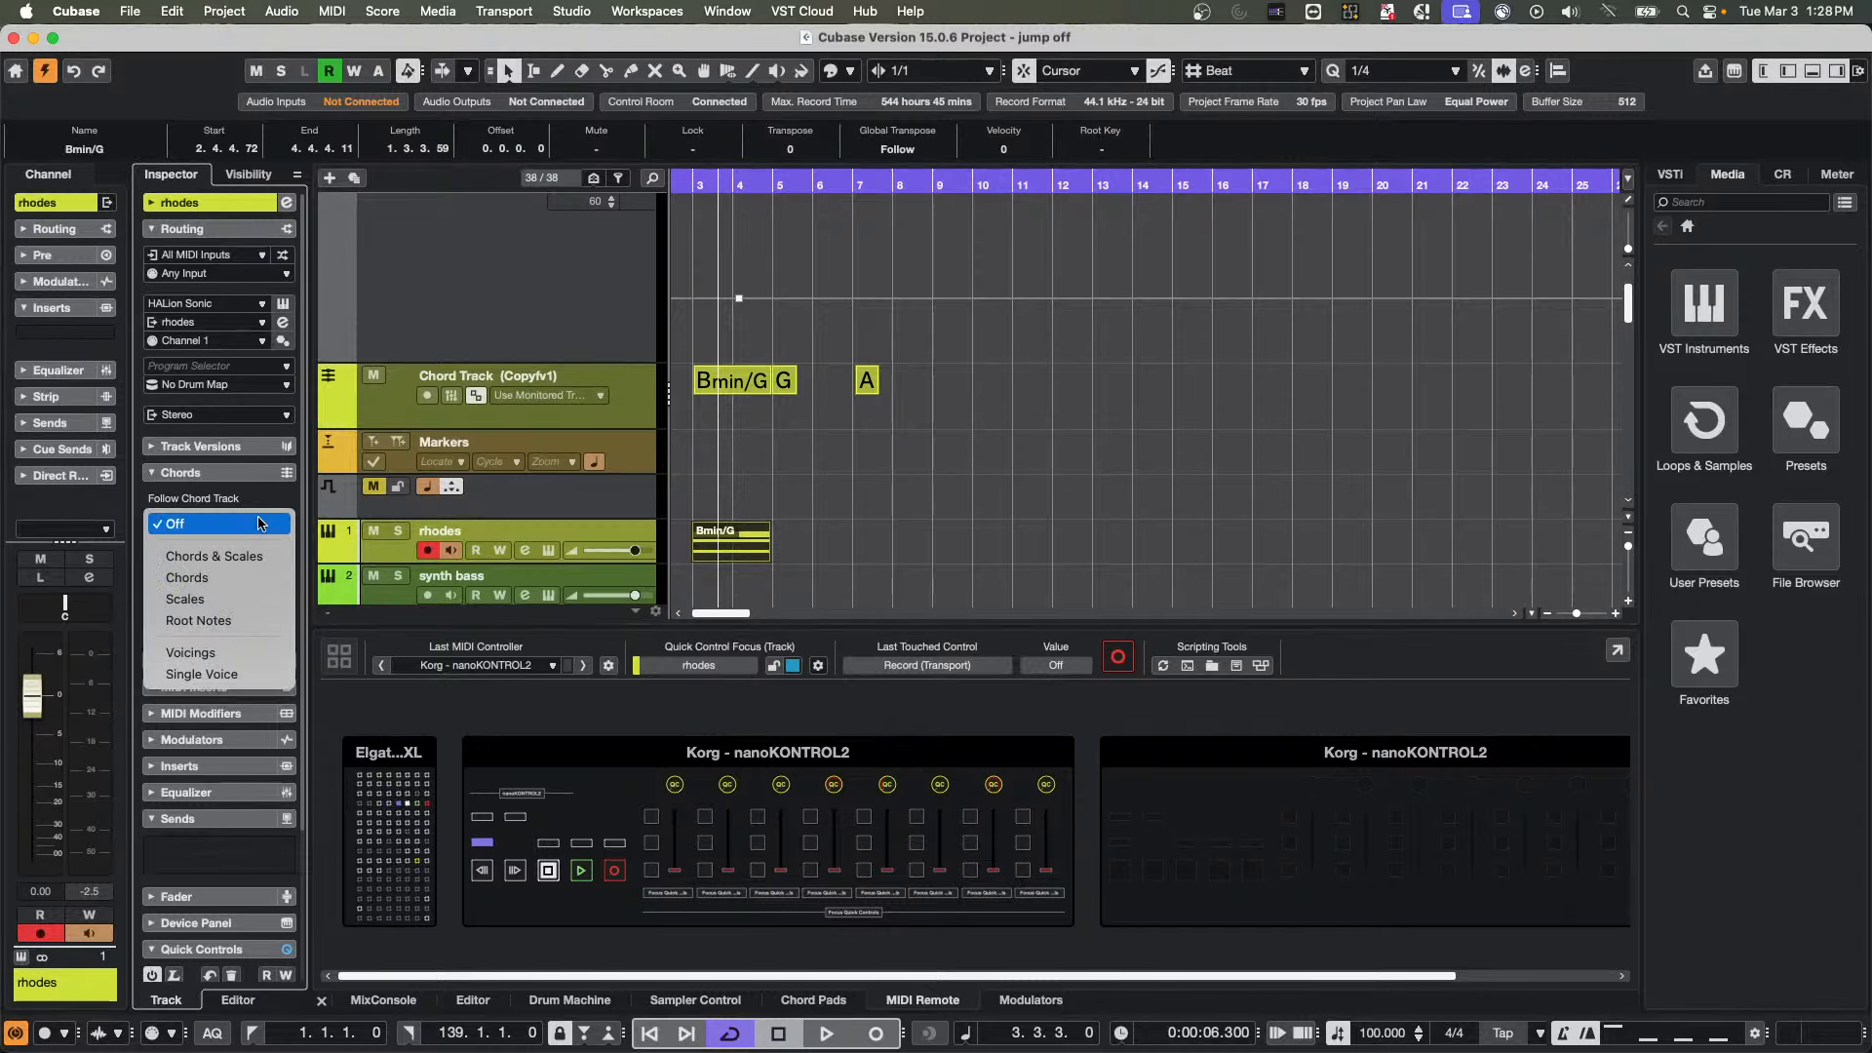
left_click(781, 454)
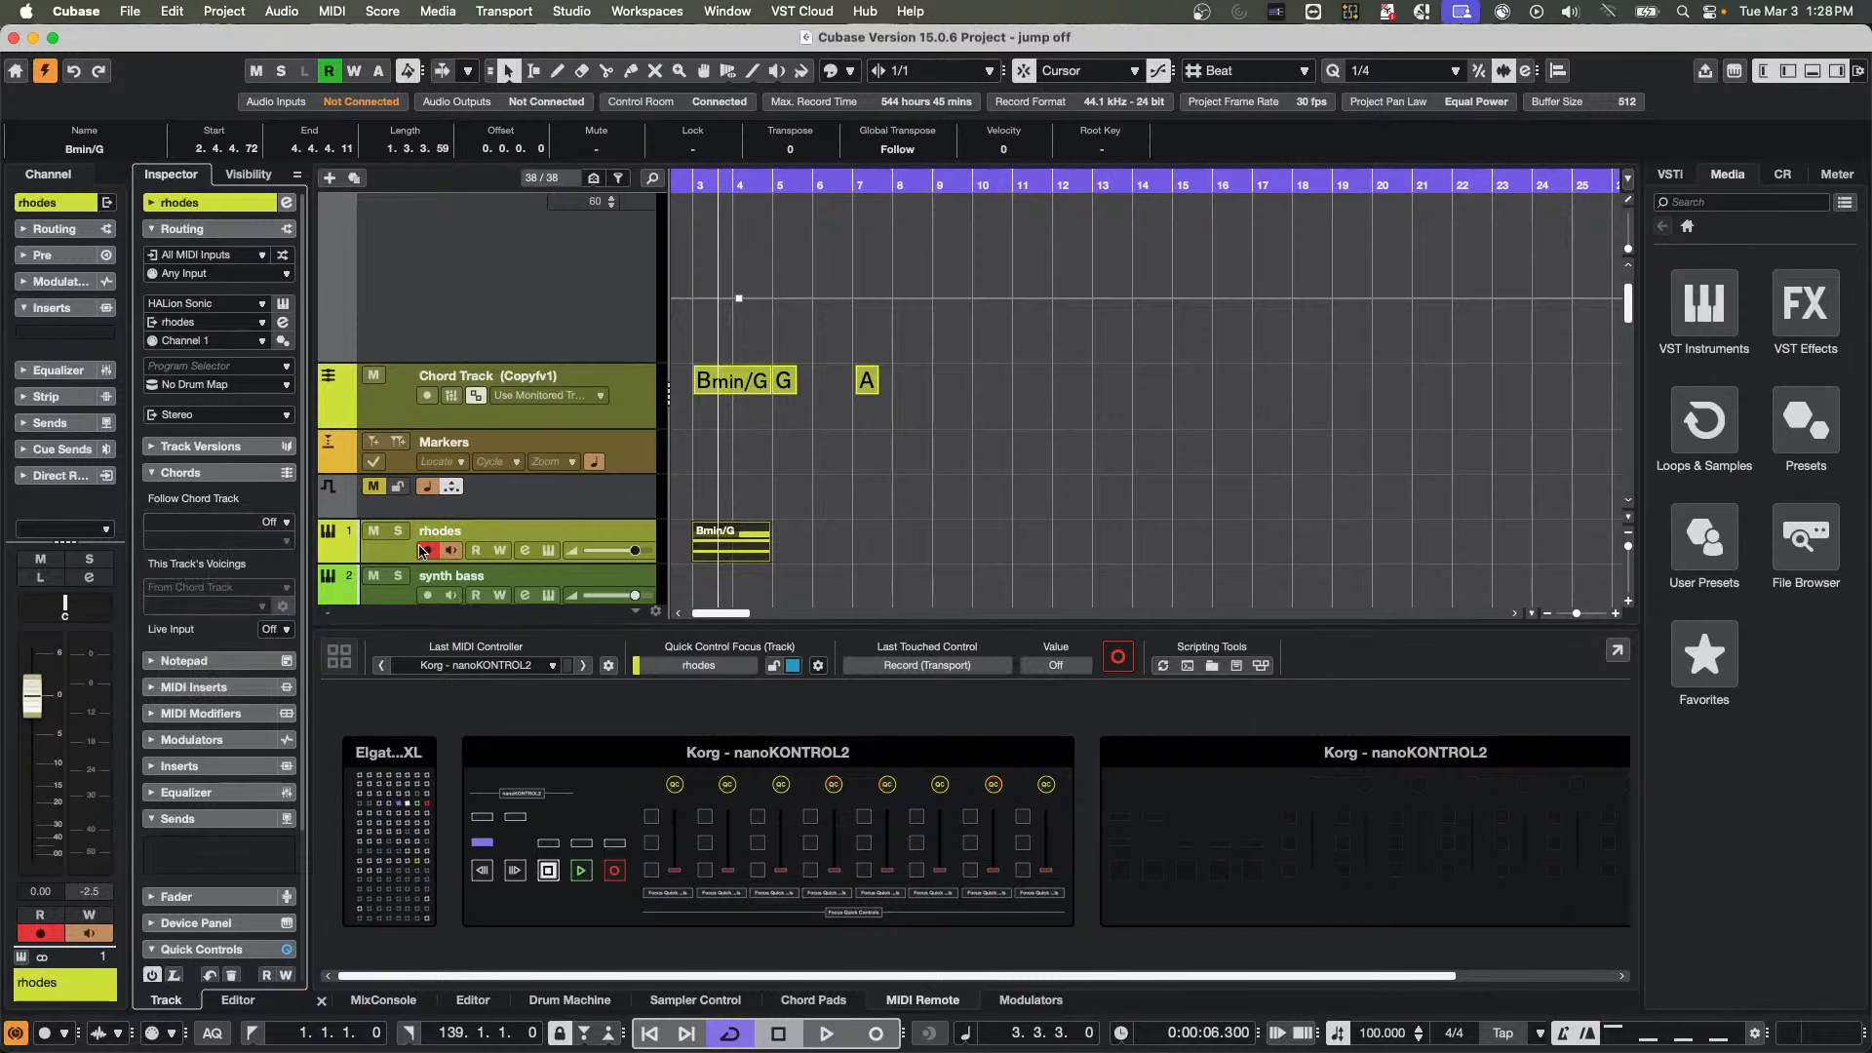
left_click(400, 553)
Draw a new chord event at about bar 9 on the Chord Track, set its root note to F, and audition it
right_click(914, 401)
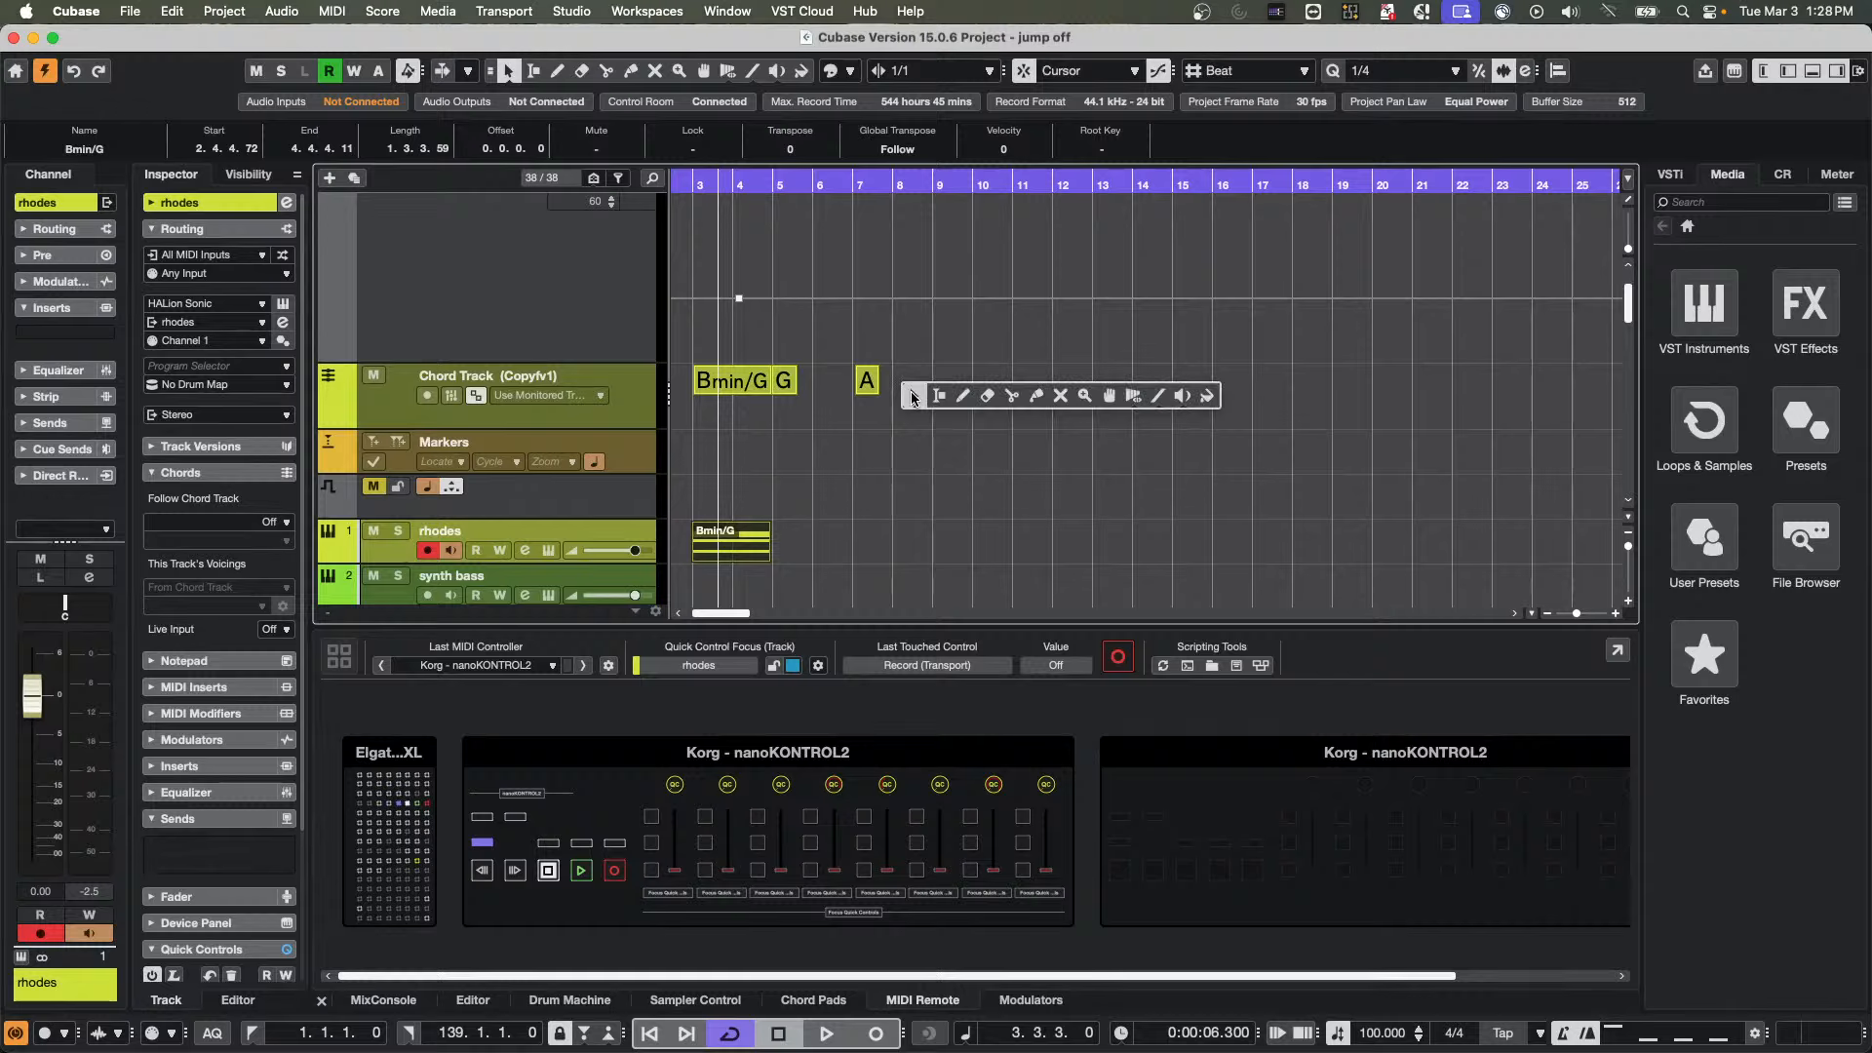
left_click(960, 397)
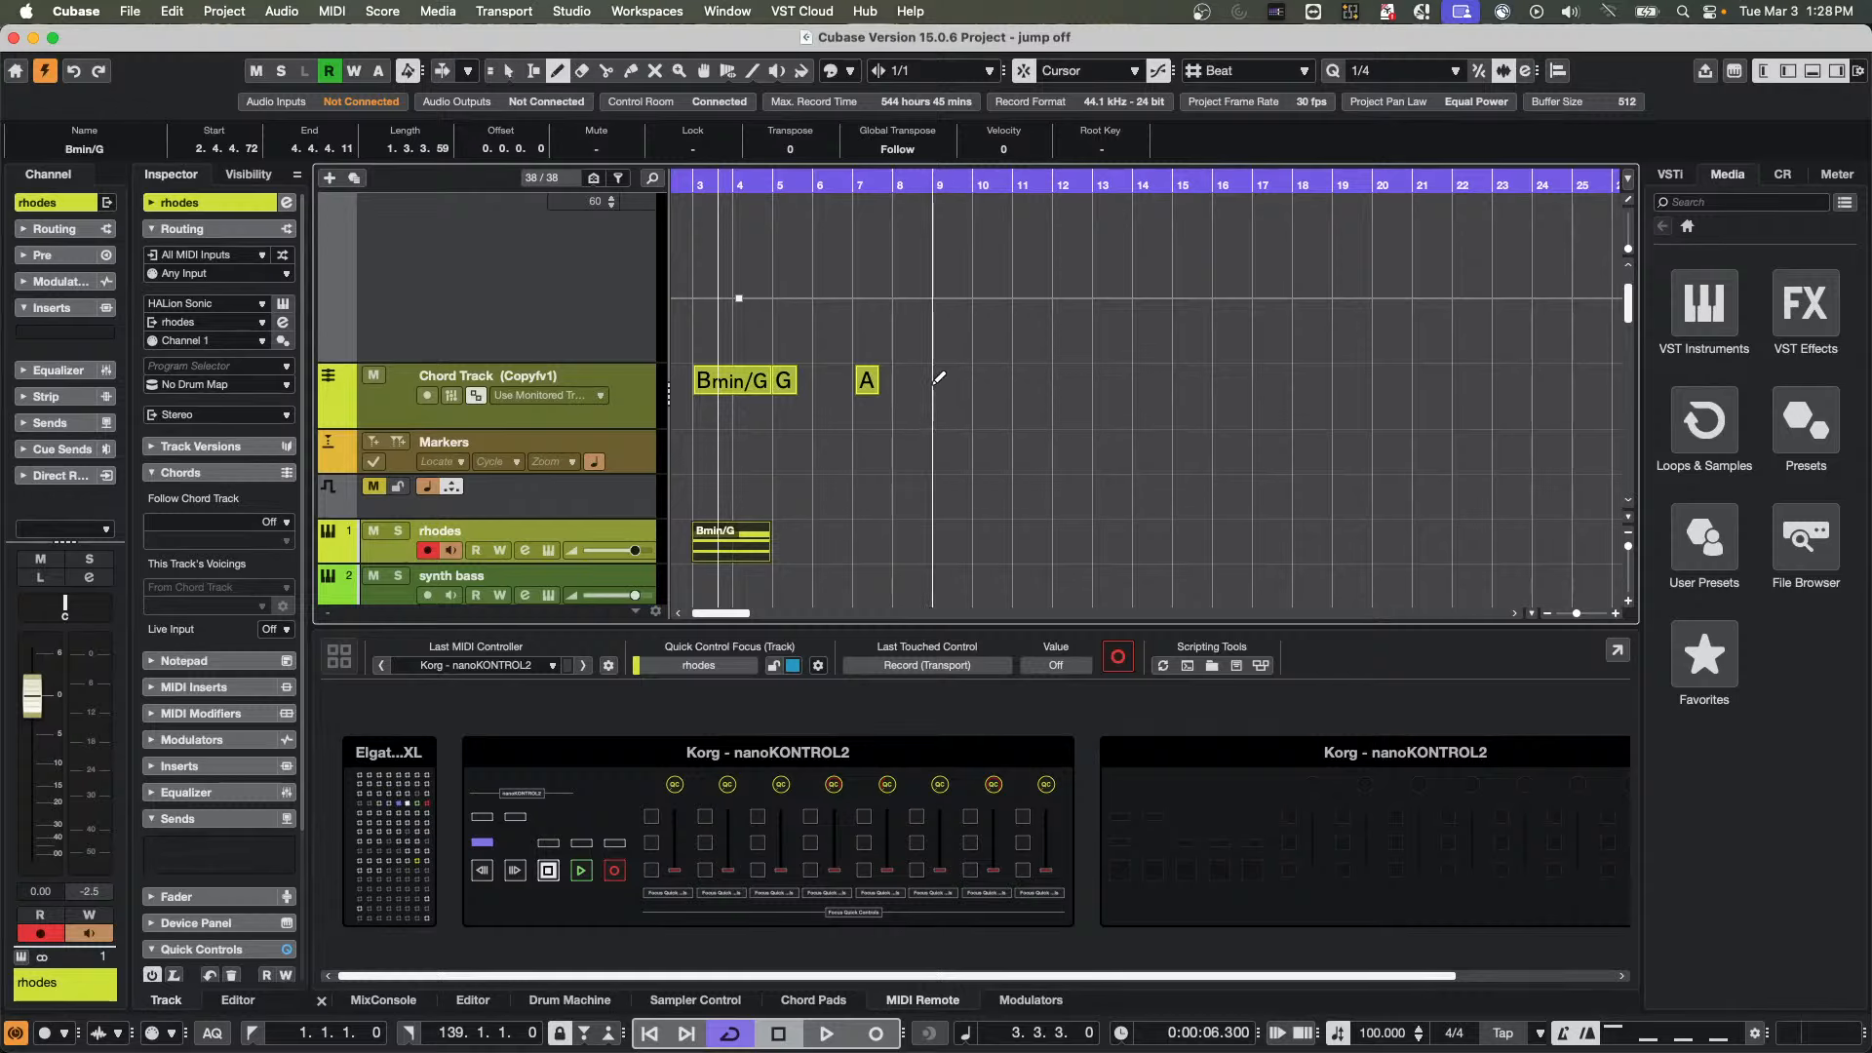
left_click(938, 381)
key("1")
double_click(942, 383)
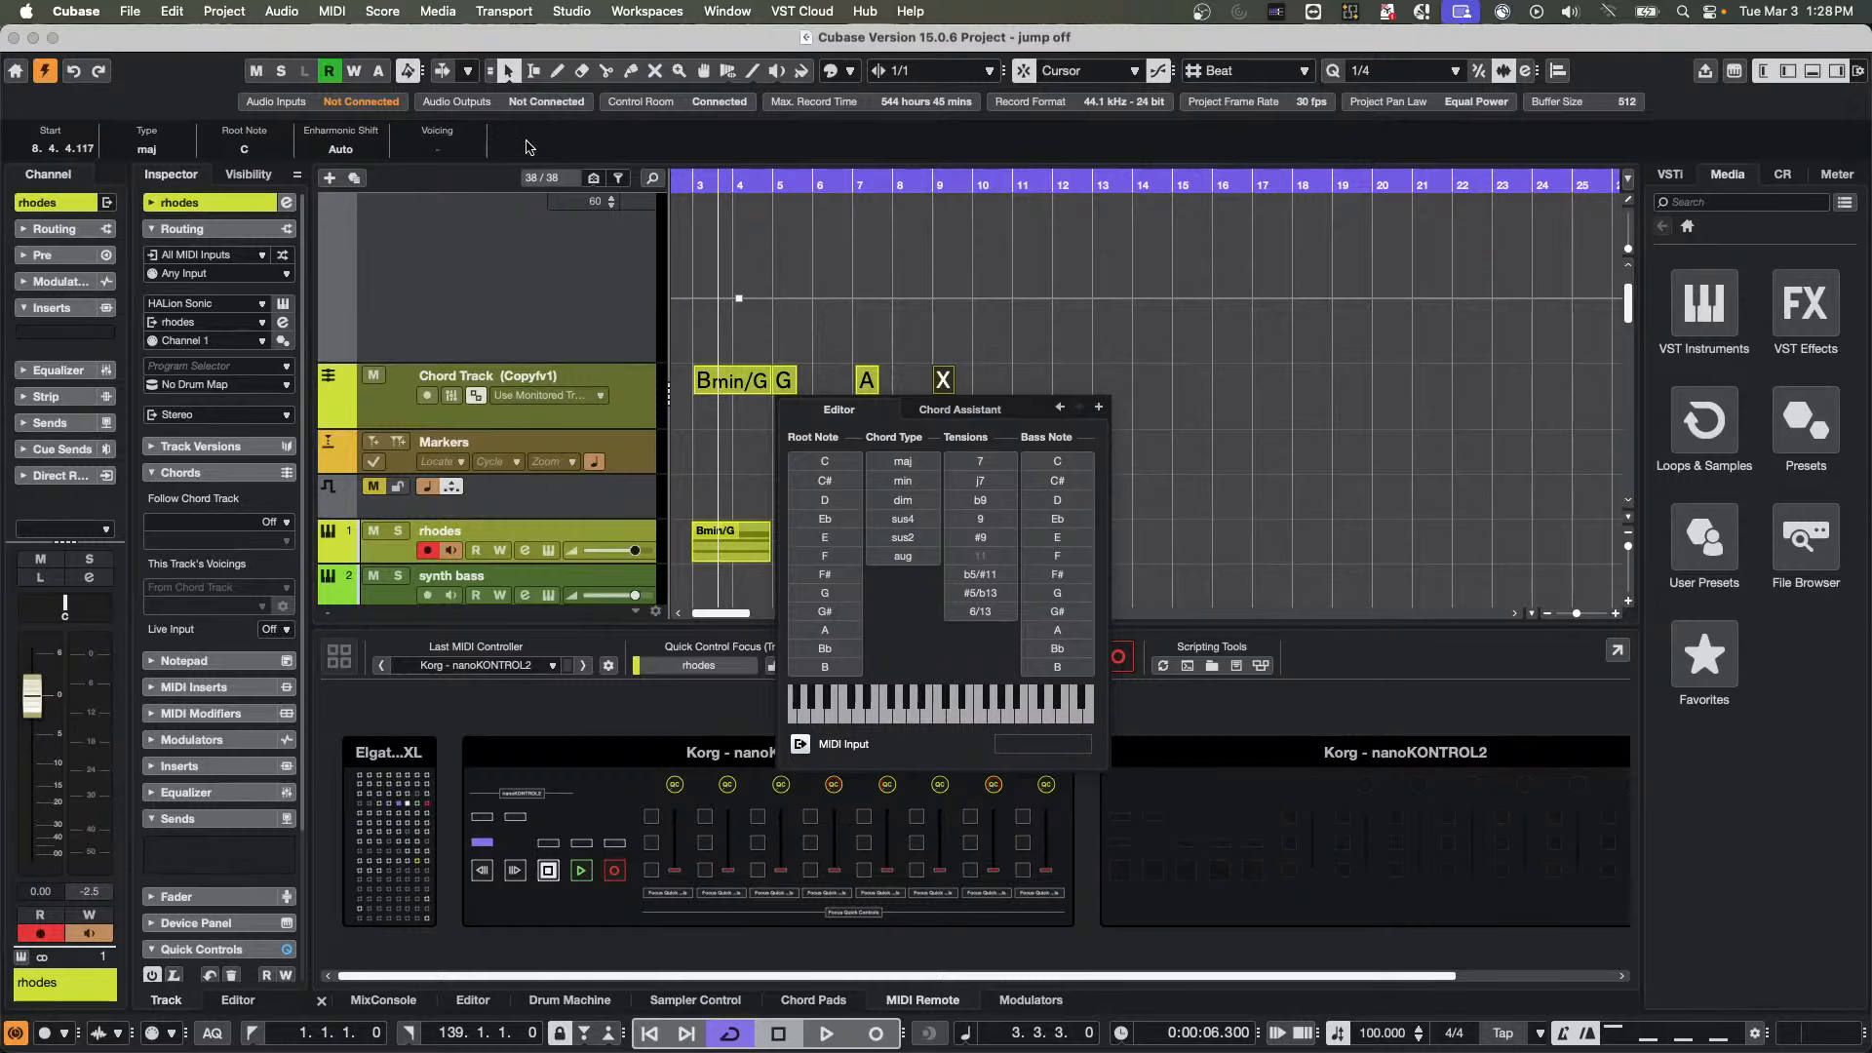
left_click(825, 556)
left_click(931, 330)
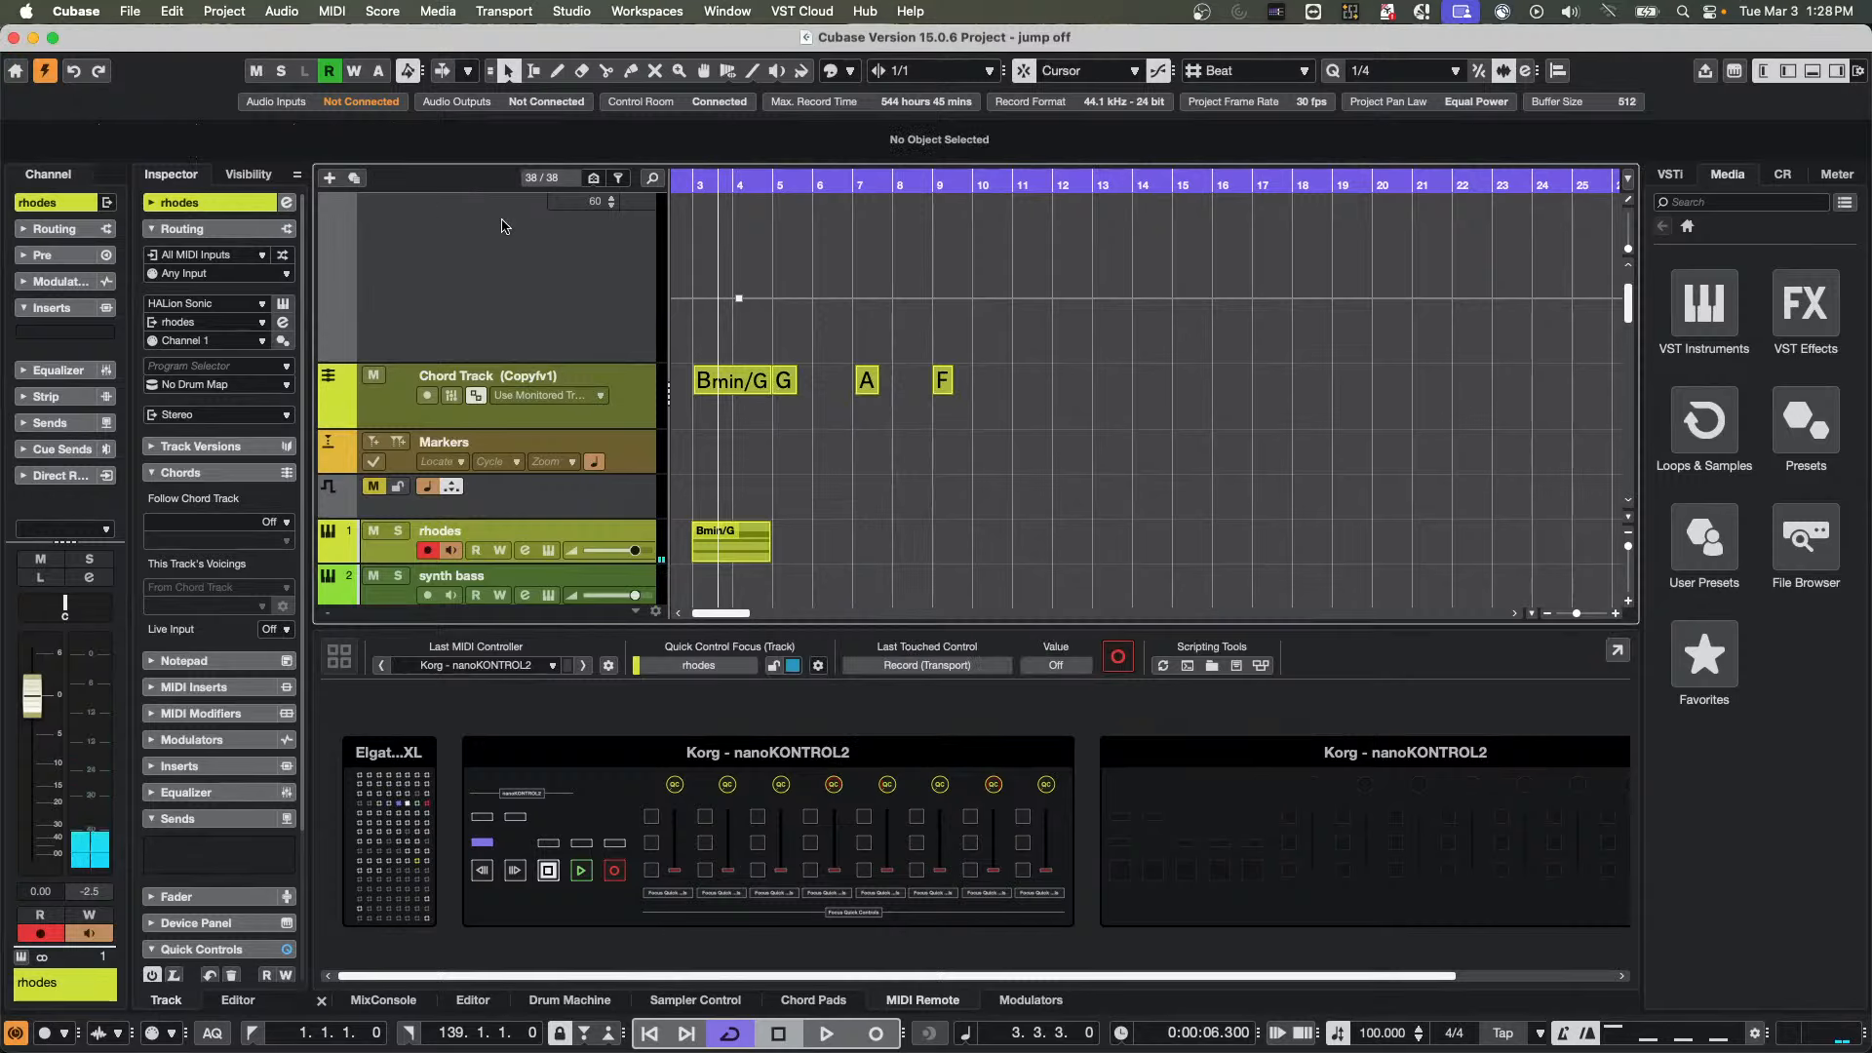
left_click(943, 382)
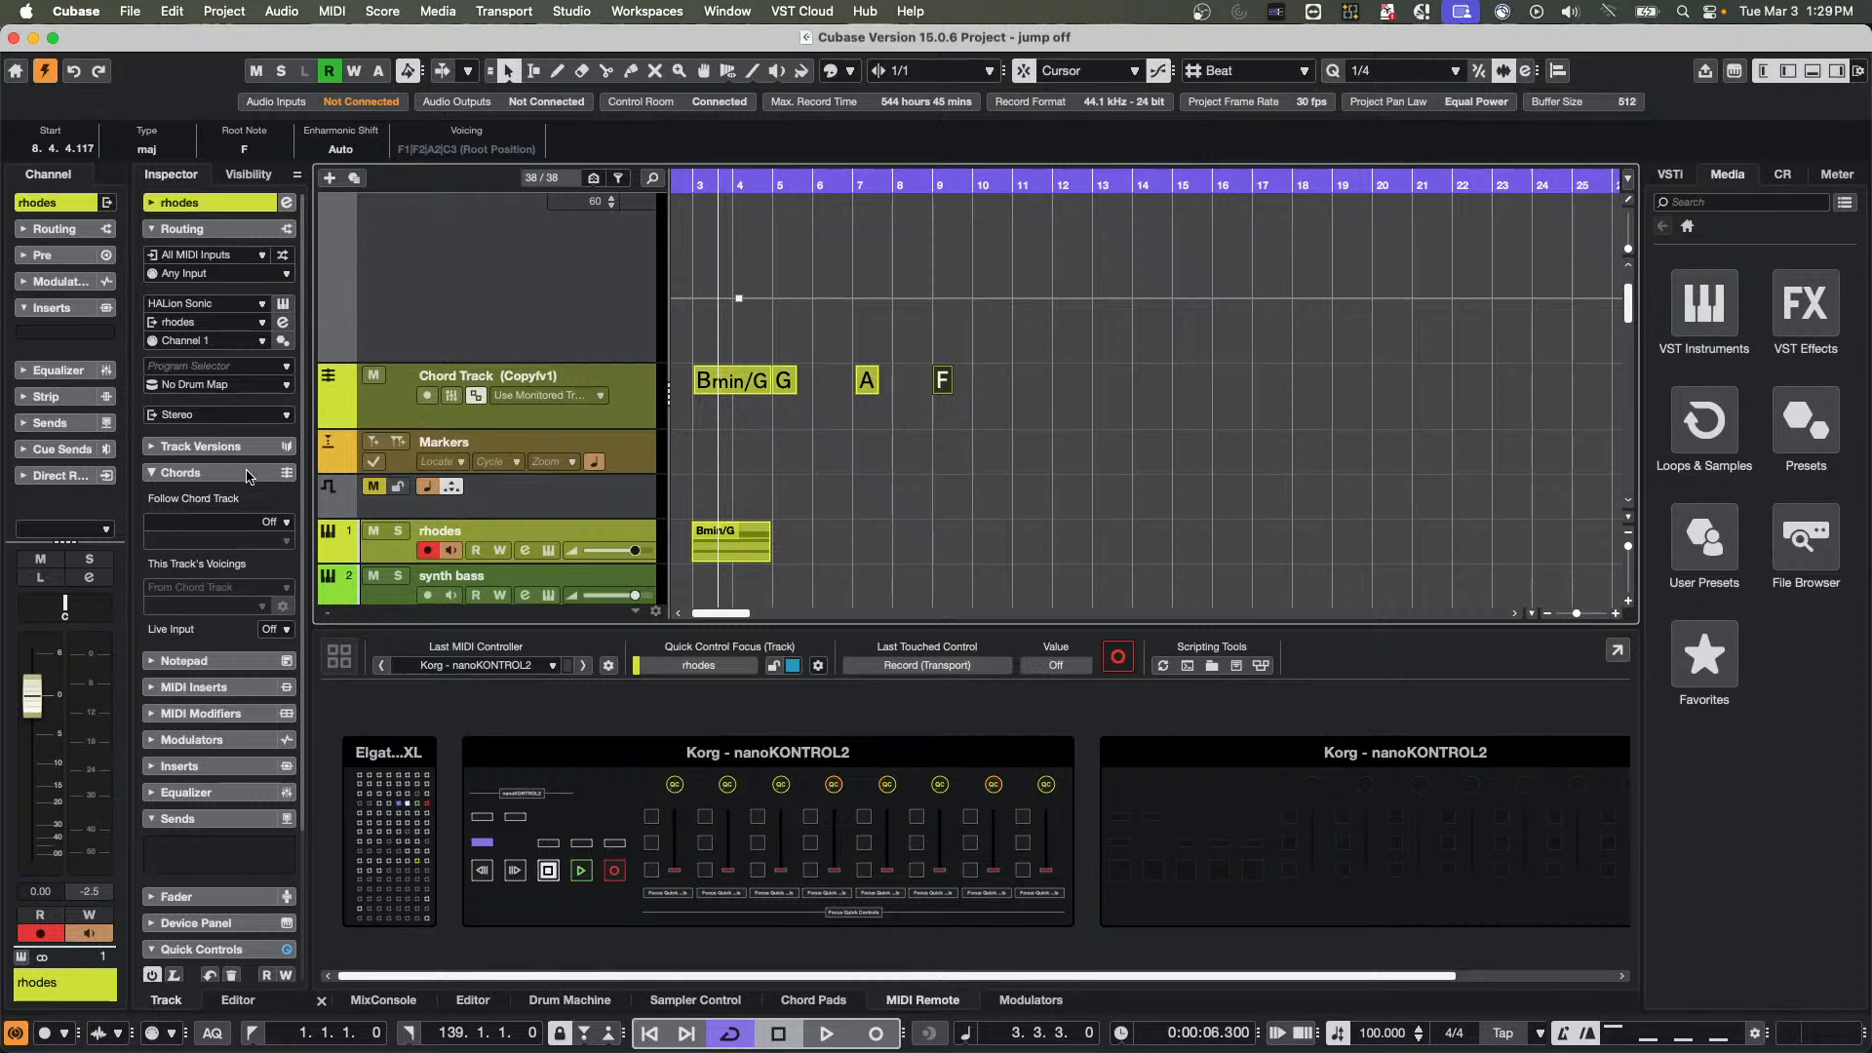
Show the rhodes track's Follow Chord Track options without changing them, and reveal the Chord Track's voicing settings
left_click(268, 523)
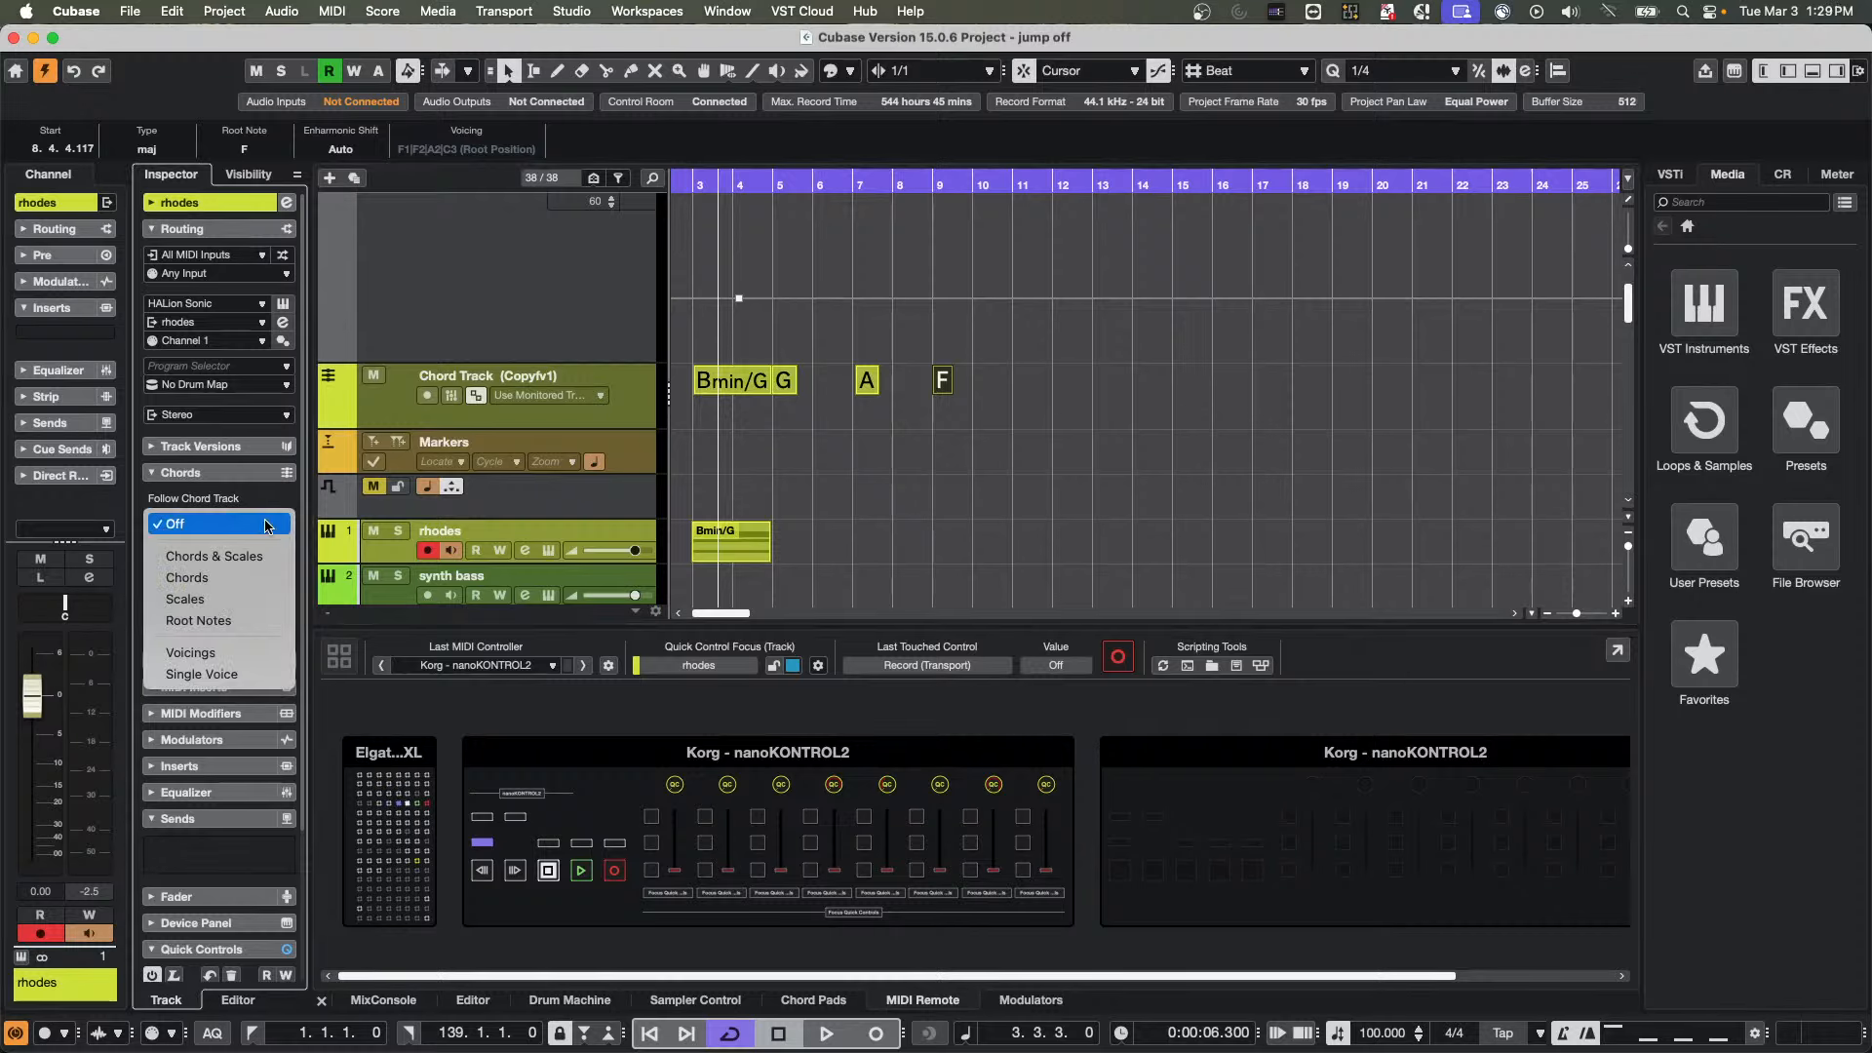
left_click(647, 385)
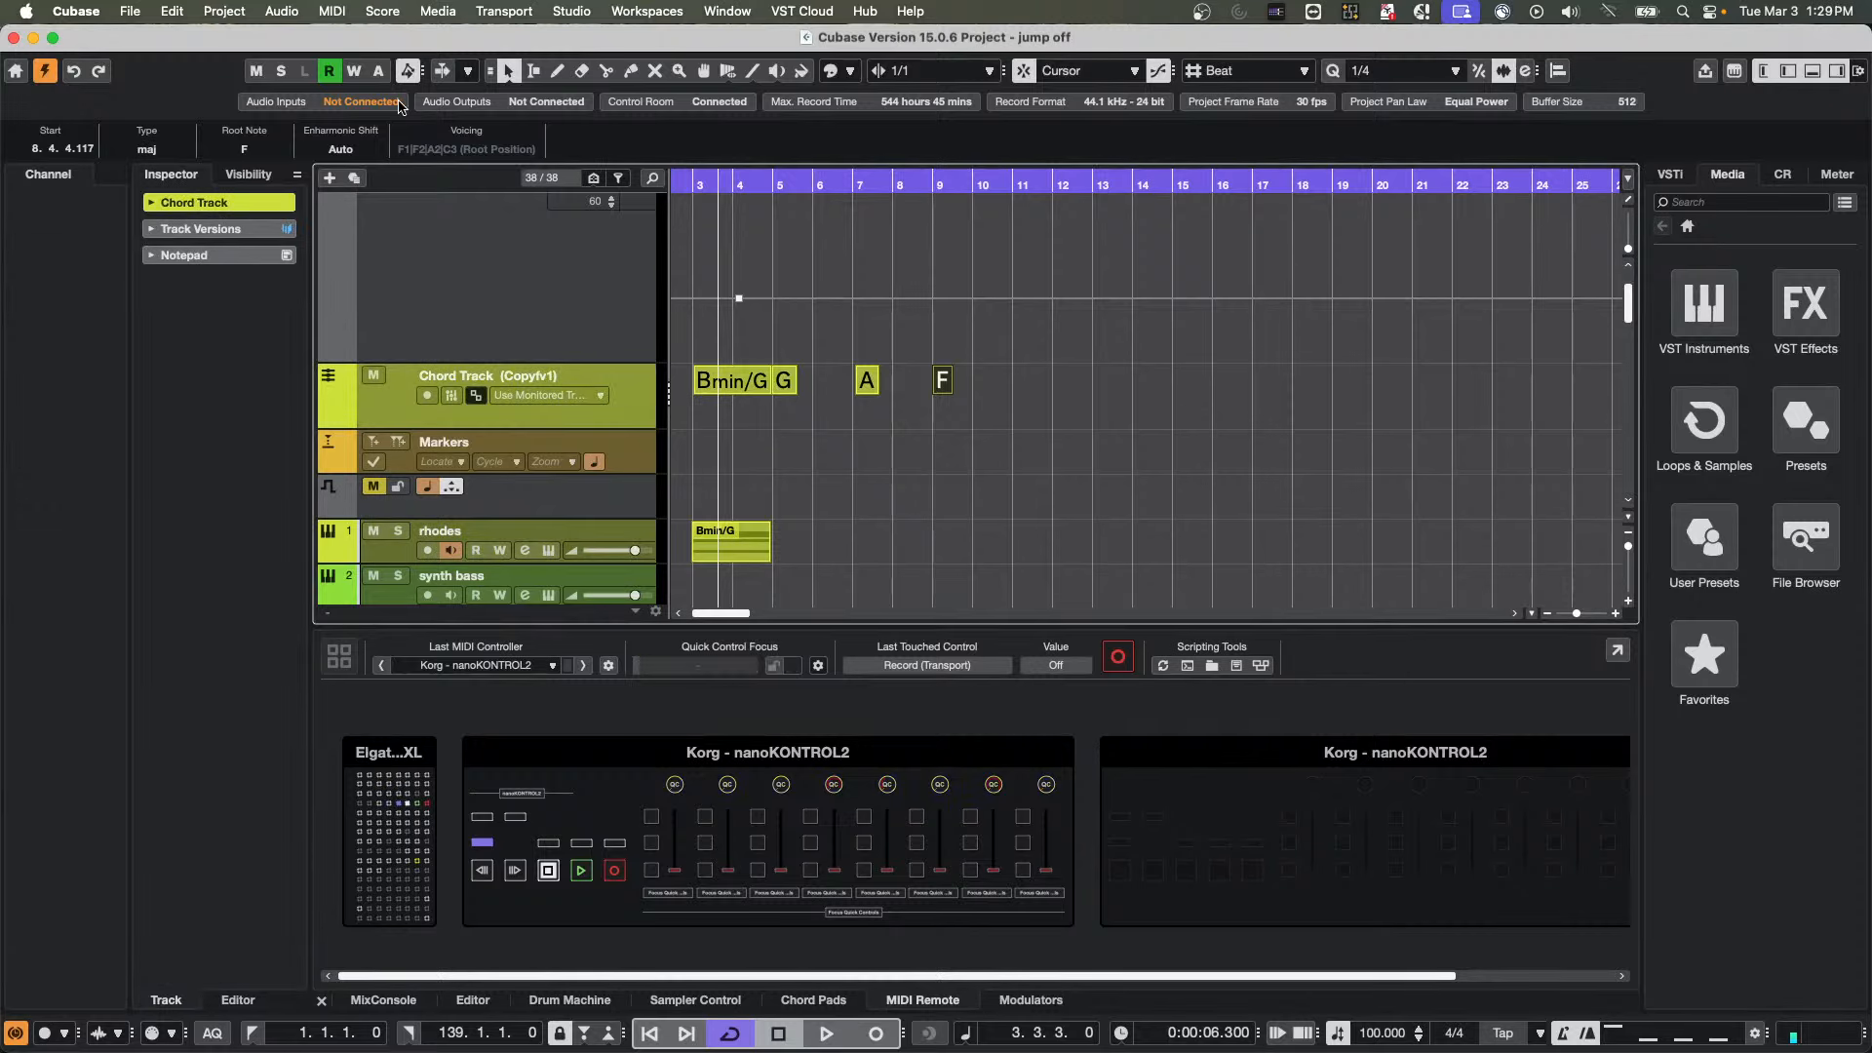
left_click(227, 203)
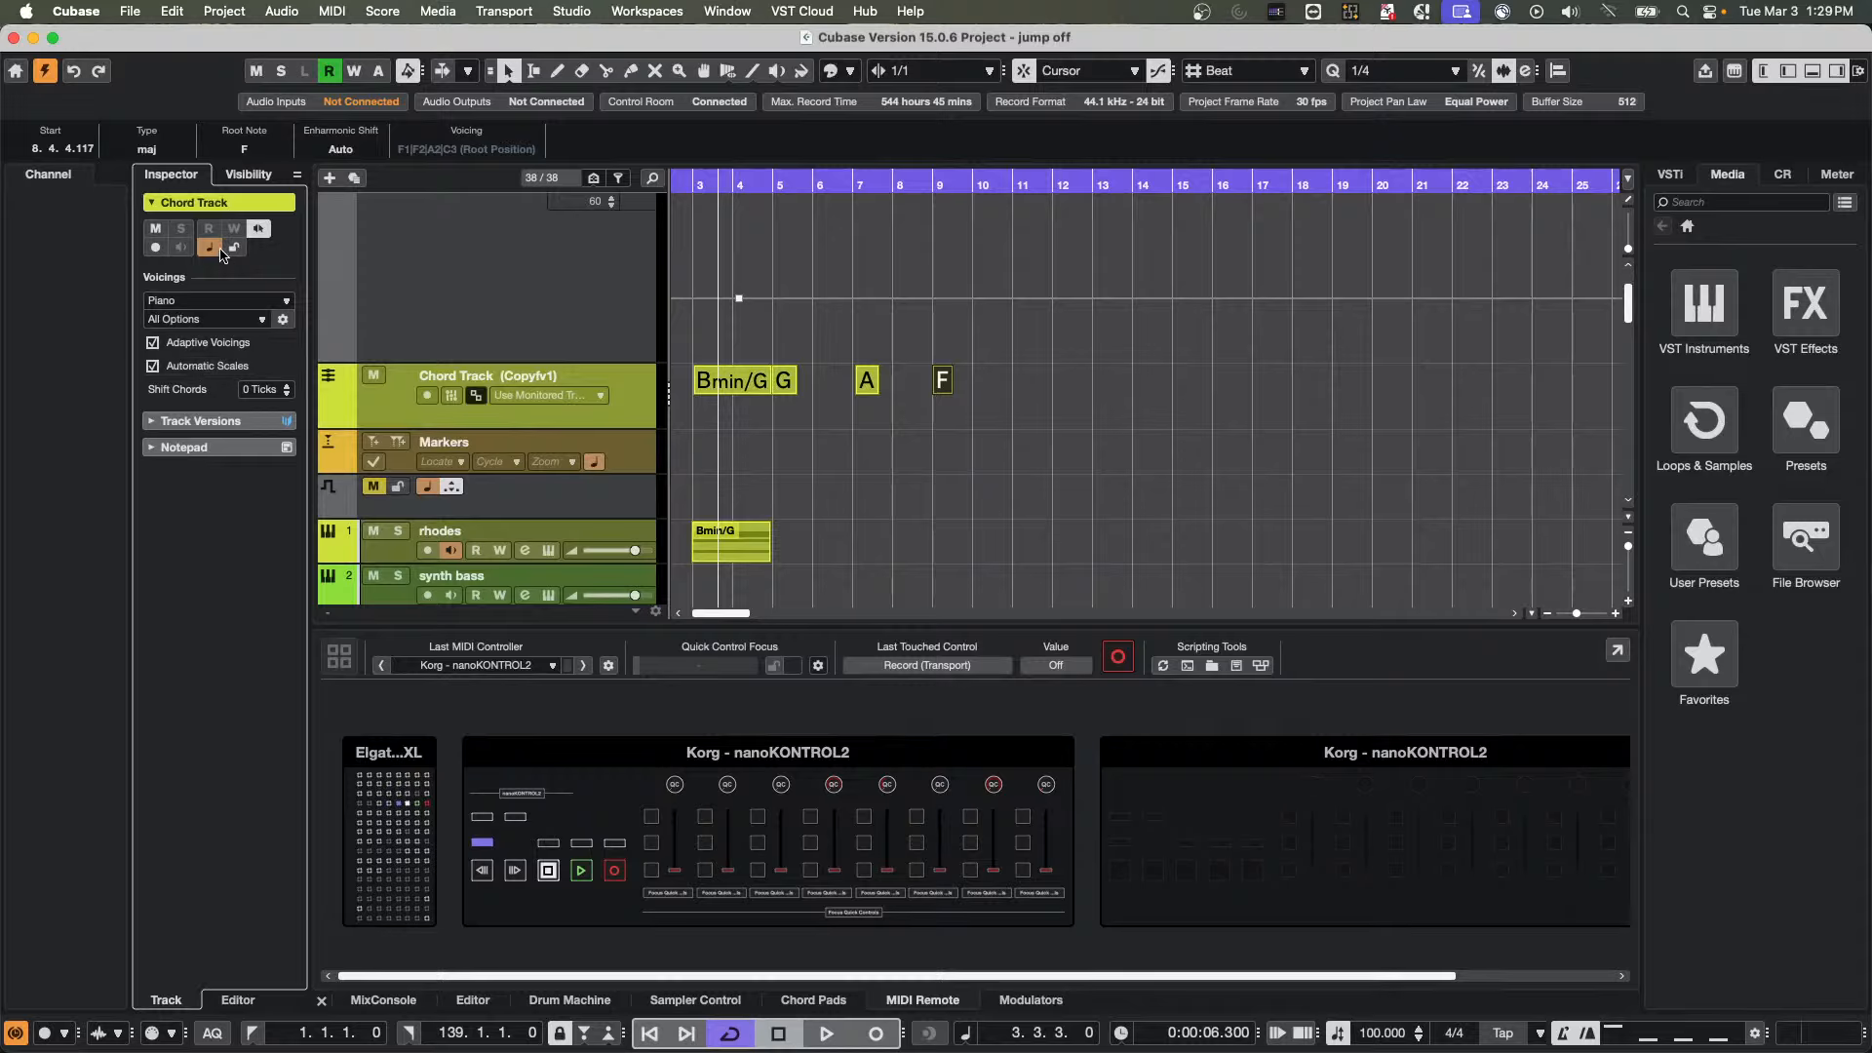
Turn off Adaptive Voicings and Automatic Scales for the Chord Track
left_click(154, 343)
left_click(166, 365)
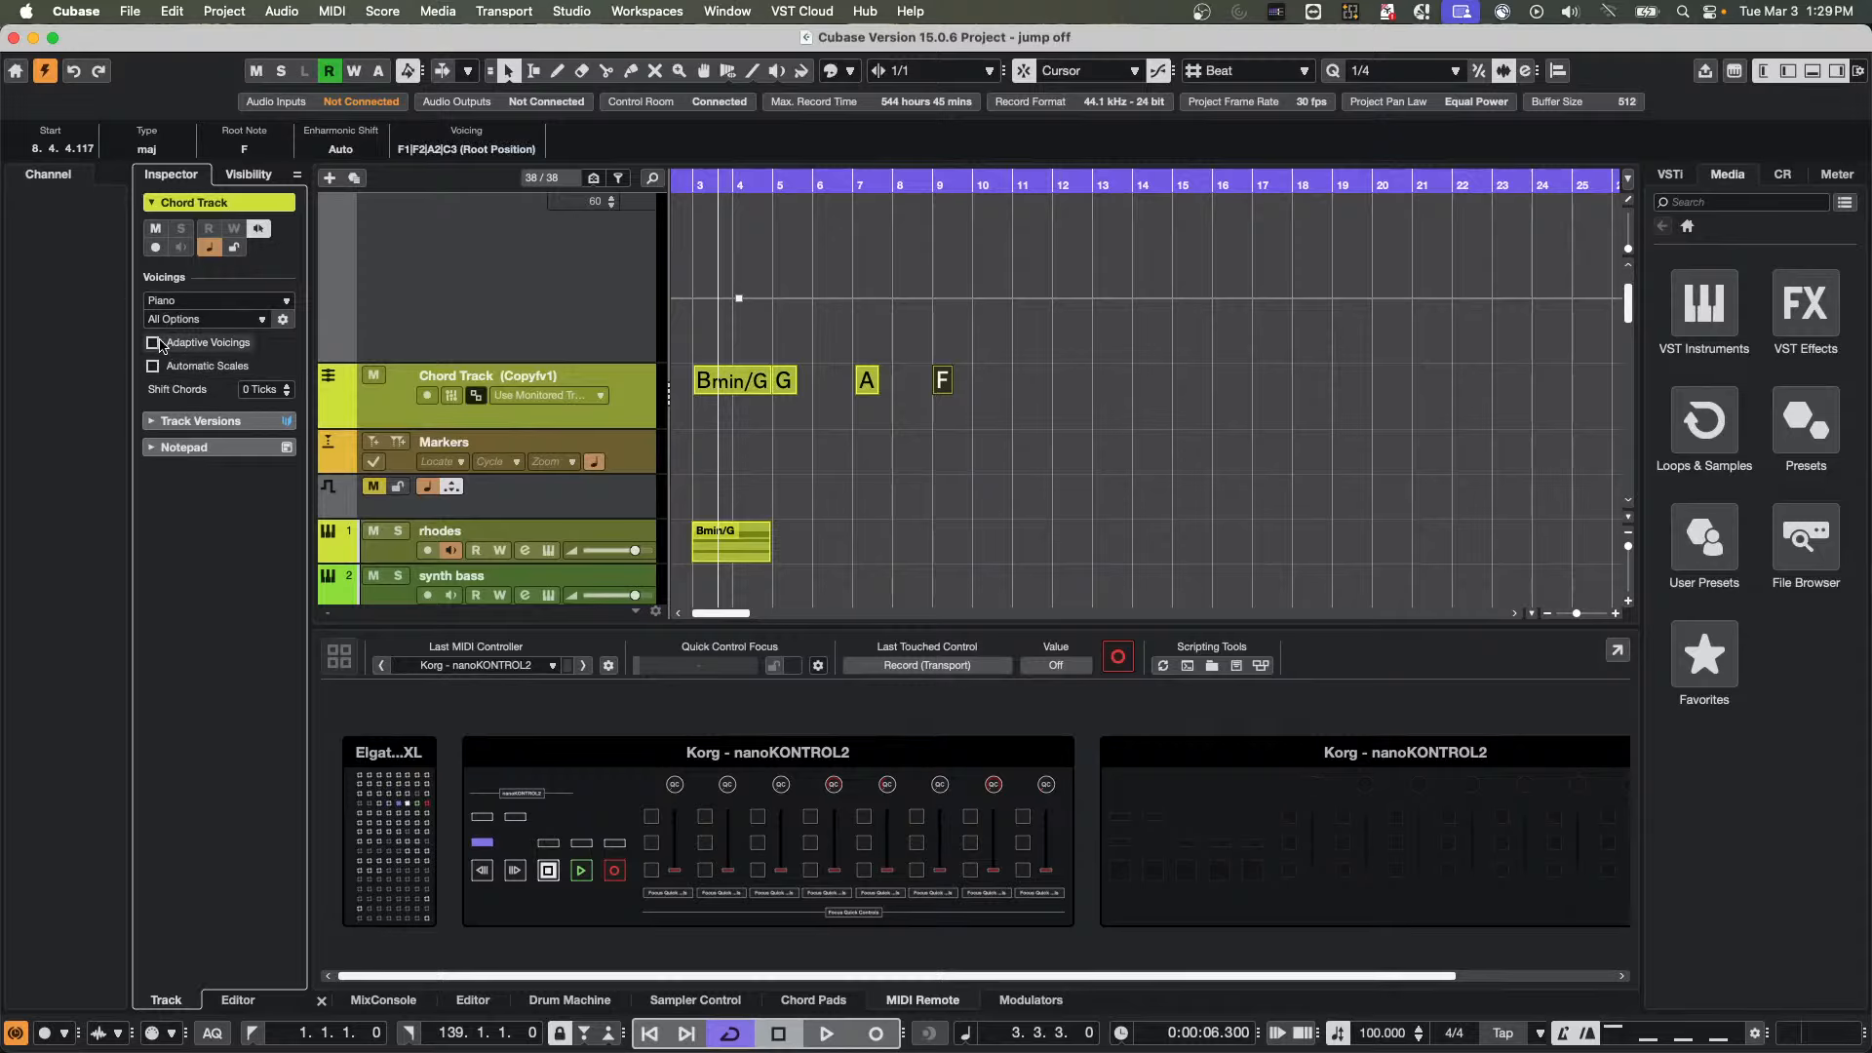
left_click(154, 342)
left_click(154, 343)
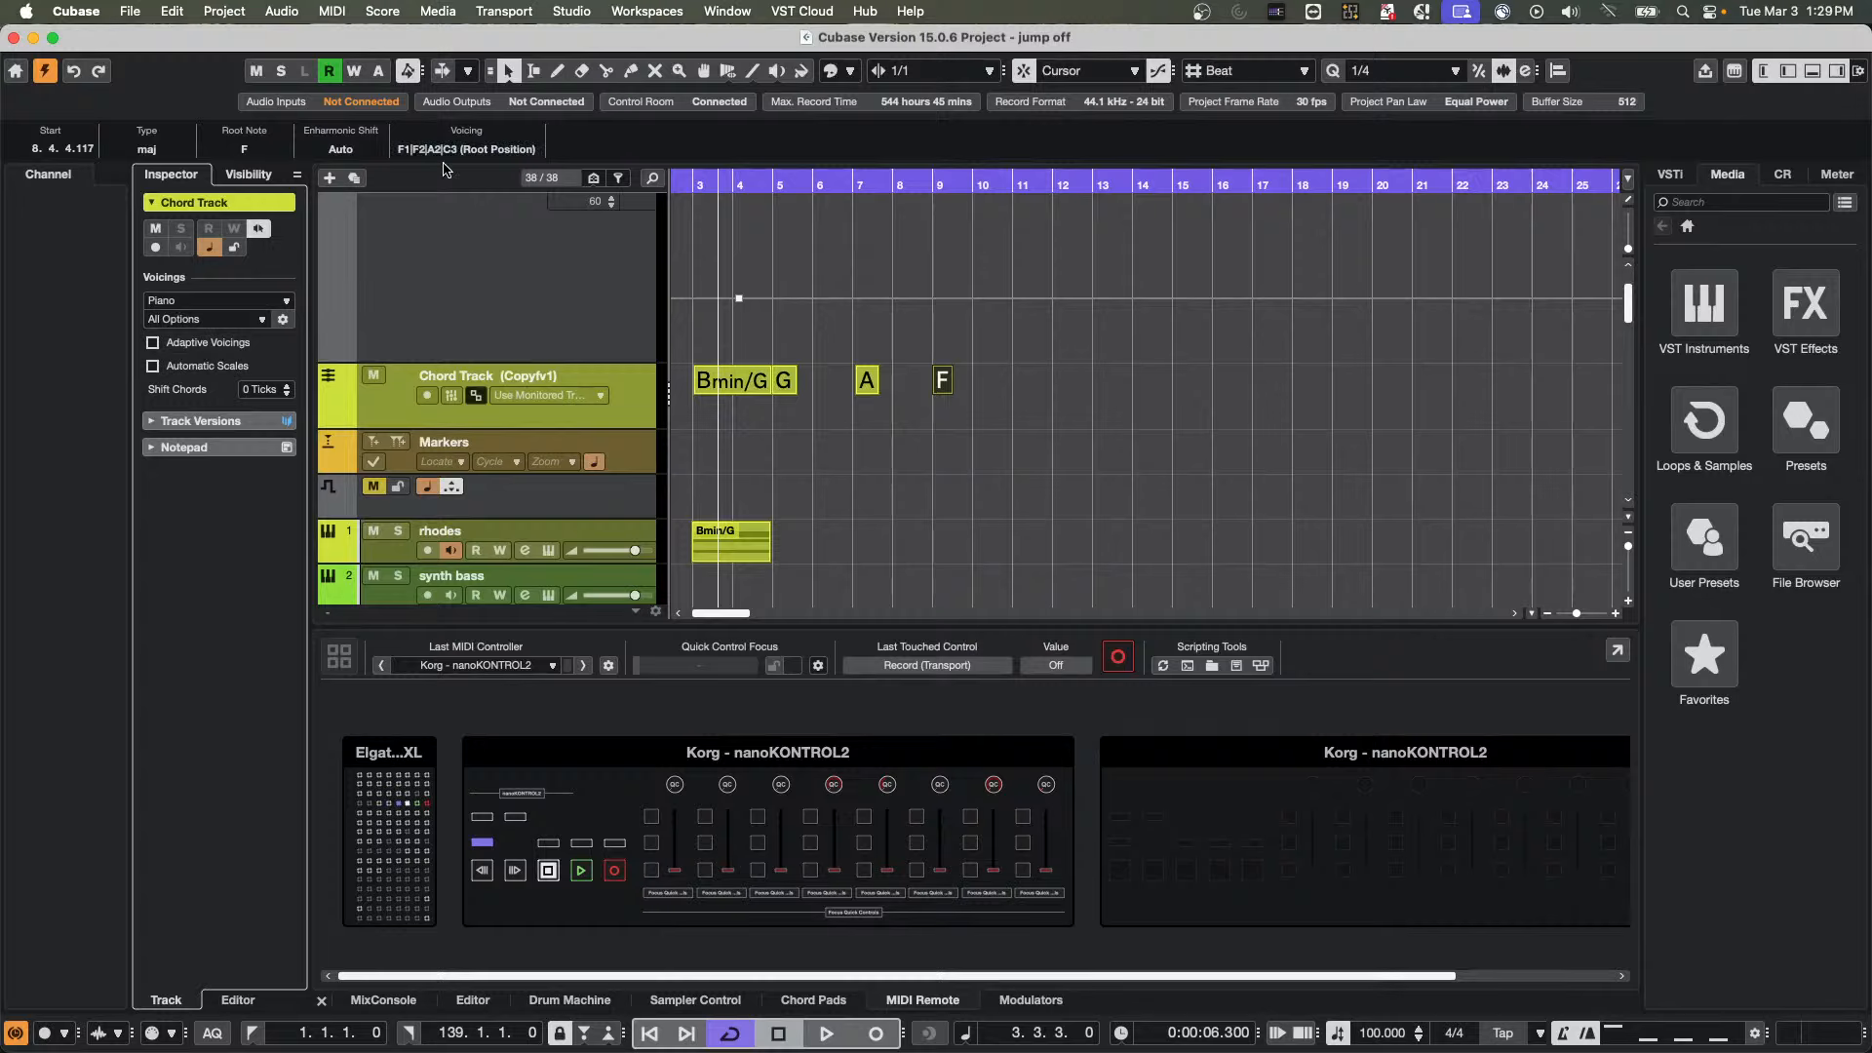
Audition the F chord in the voicings F1|A2|C3|F3, F1|C3|F3|A3, F1|F3|A3|C4 and F1|A2|F3|C4 (Root/Drop 2)
left_click(492, 151)
left_click(488, 184)
left_click(492, 156)
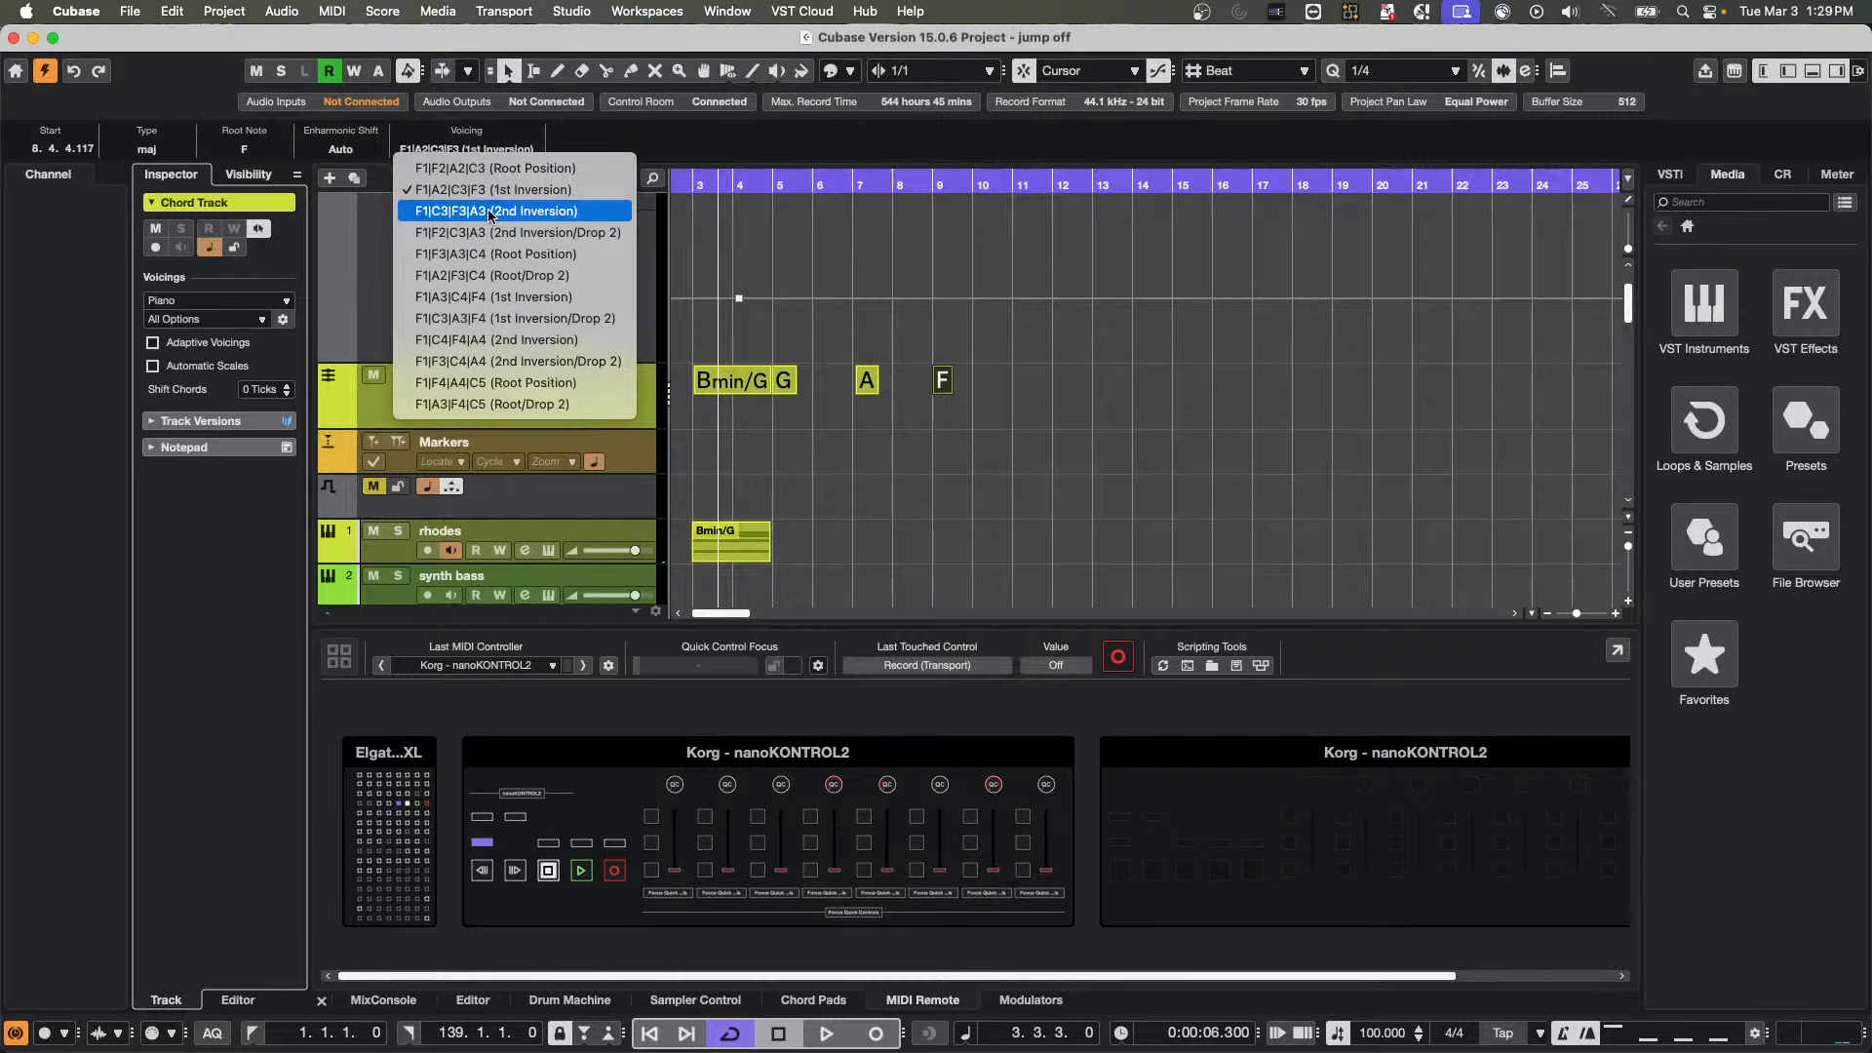
left_click(488, 201)
left_click(499, 149)
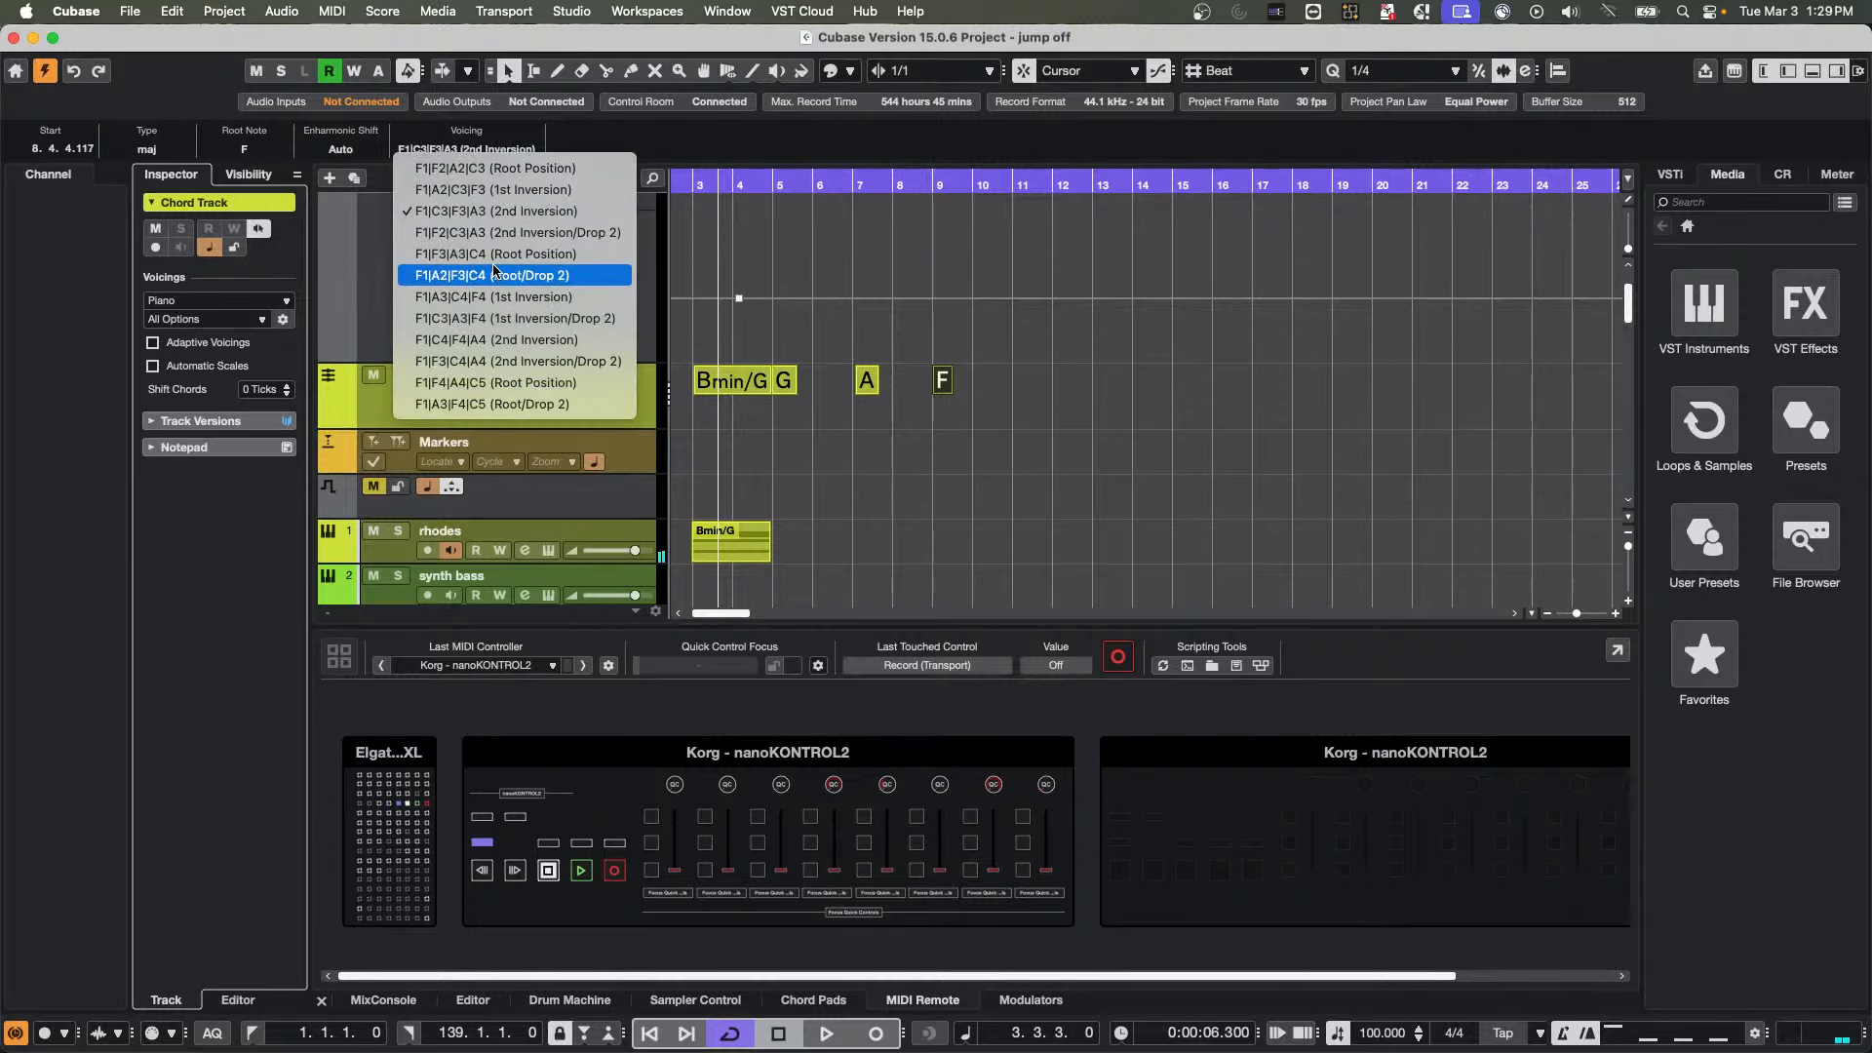
left_click(493, 254)
left_click(505, 149)
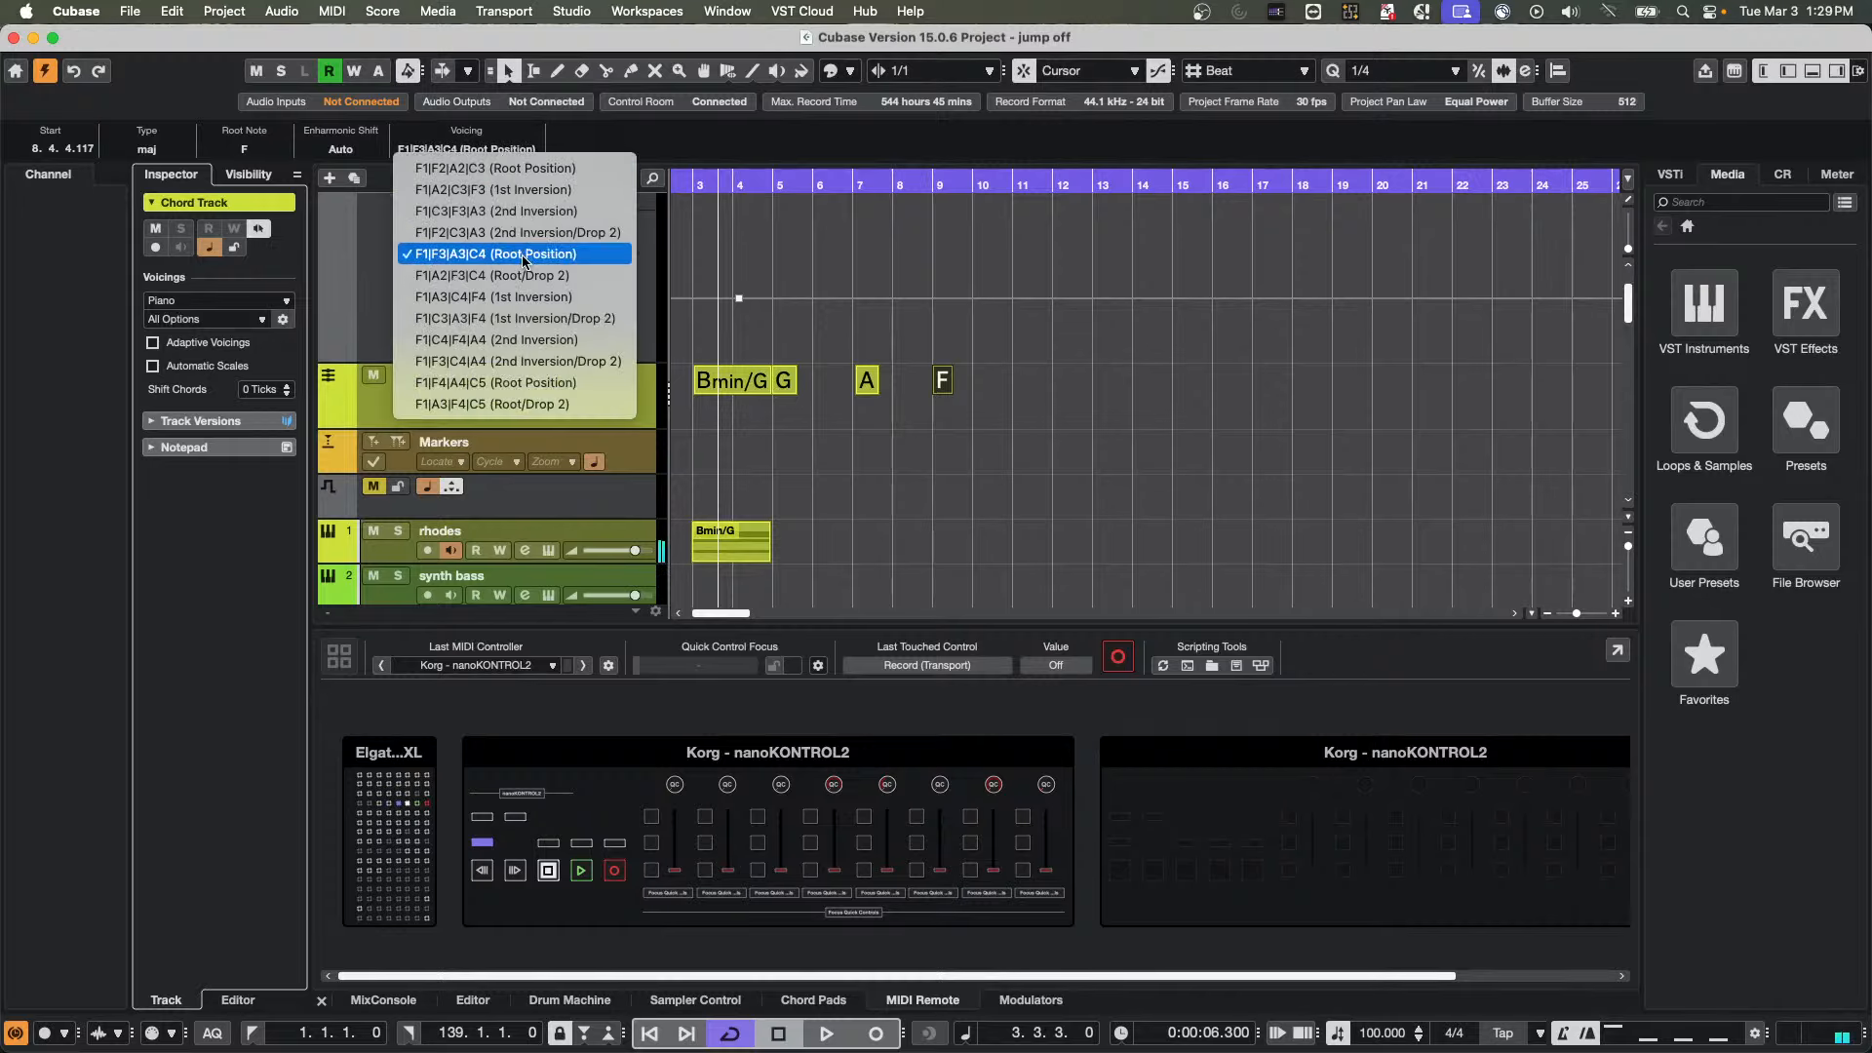
left_click(517, 269)
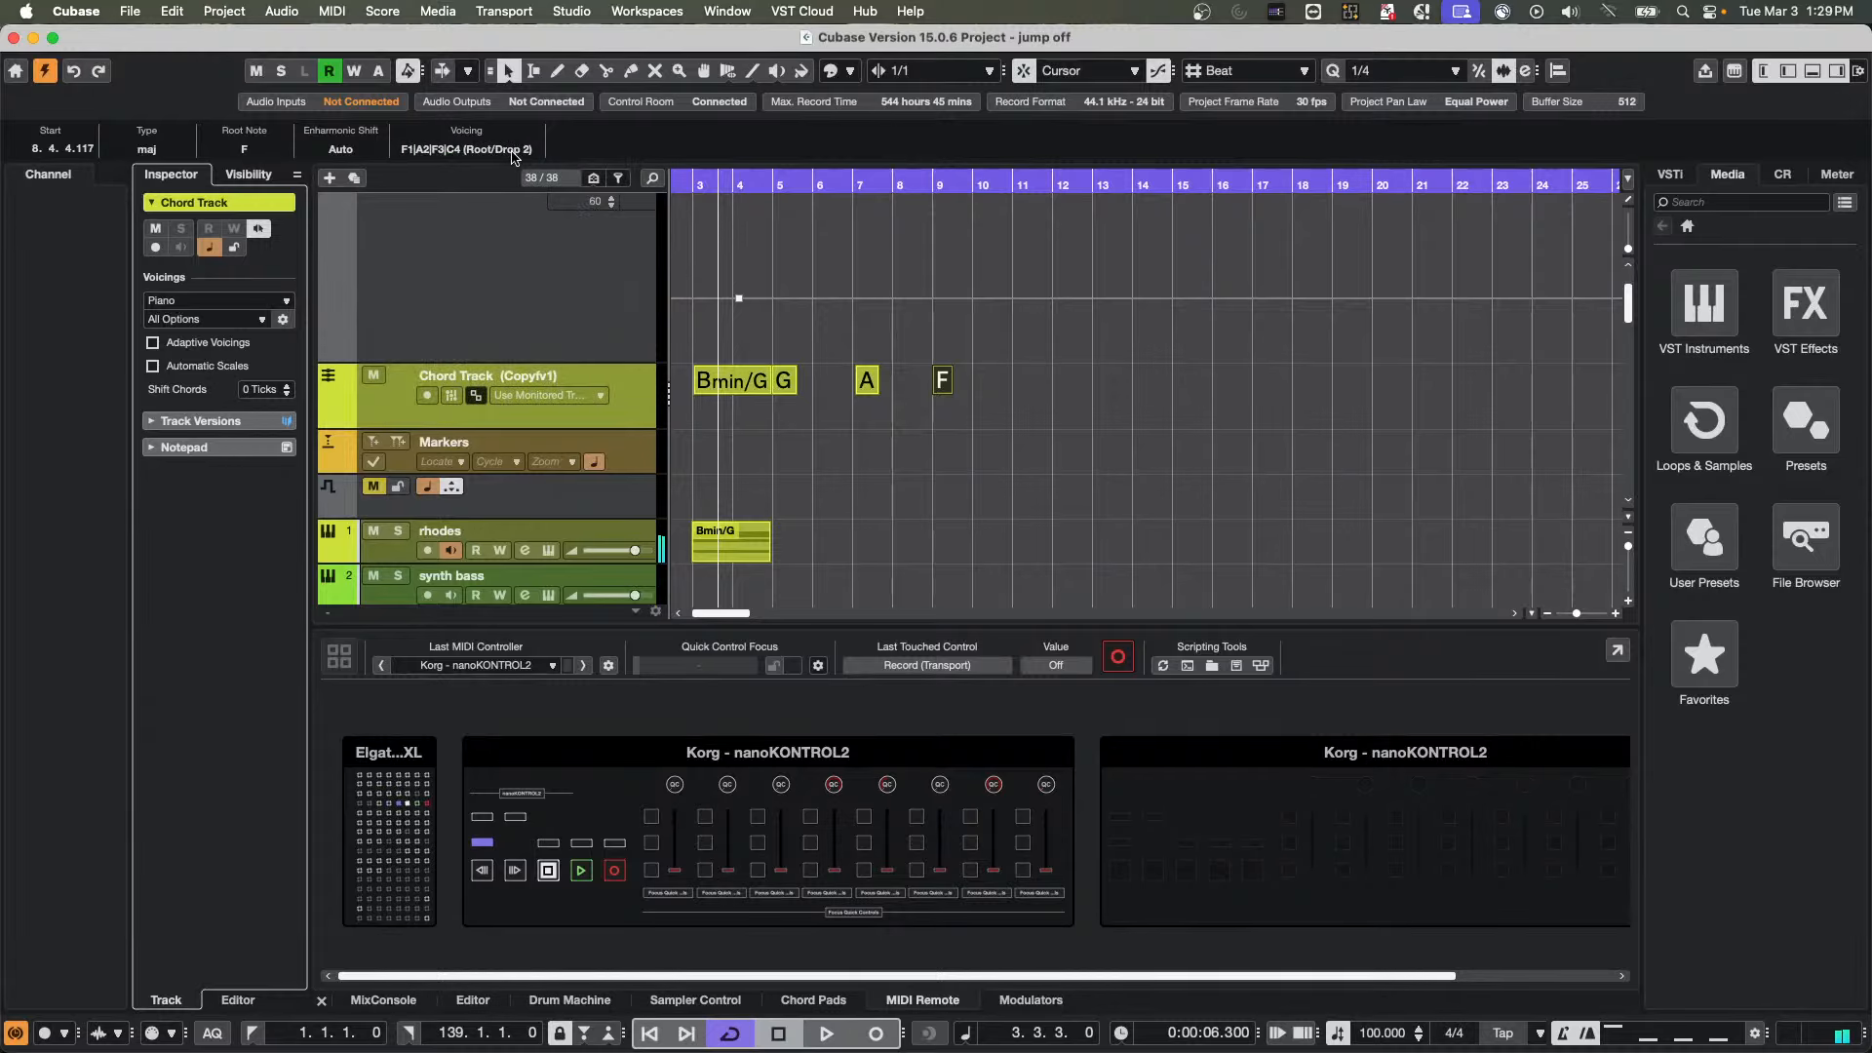
Switch Adaptive Voicings on and off again to reset the F chord's voicing, leaving the monitored-track setting as it is
left_click(602, 397)
left_click(646, 378)
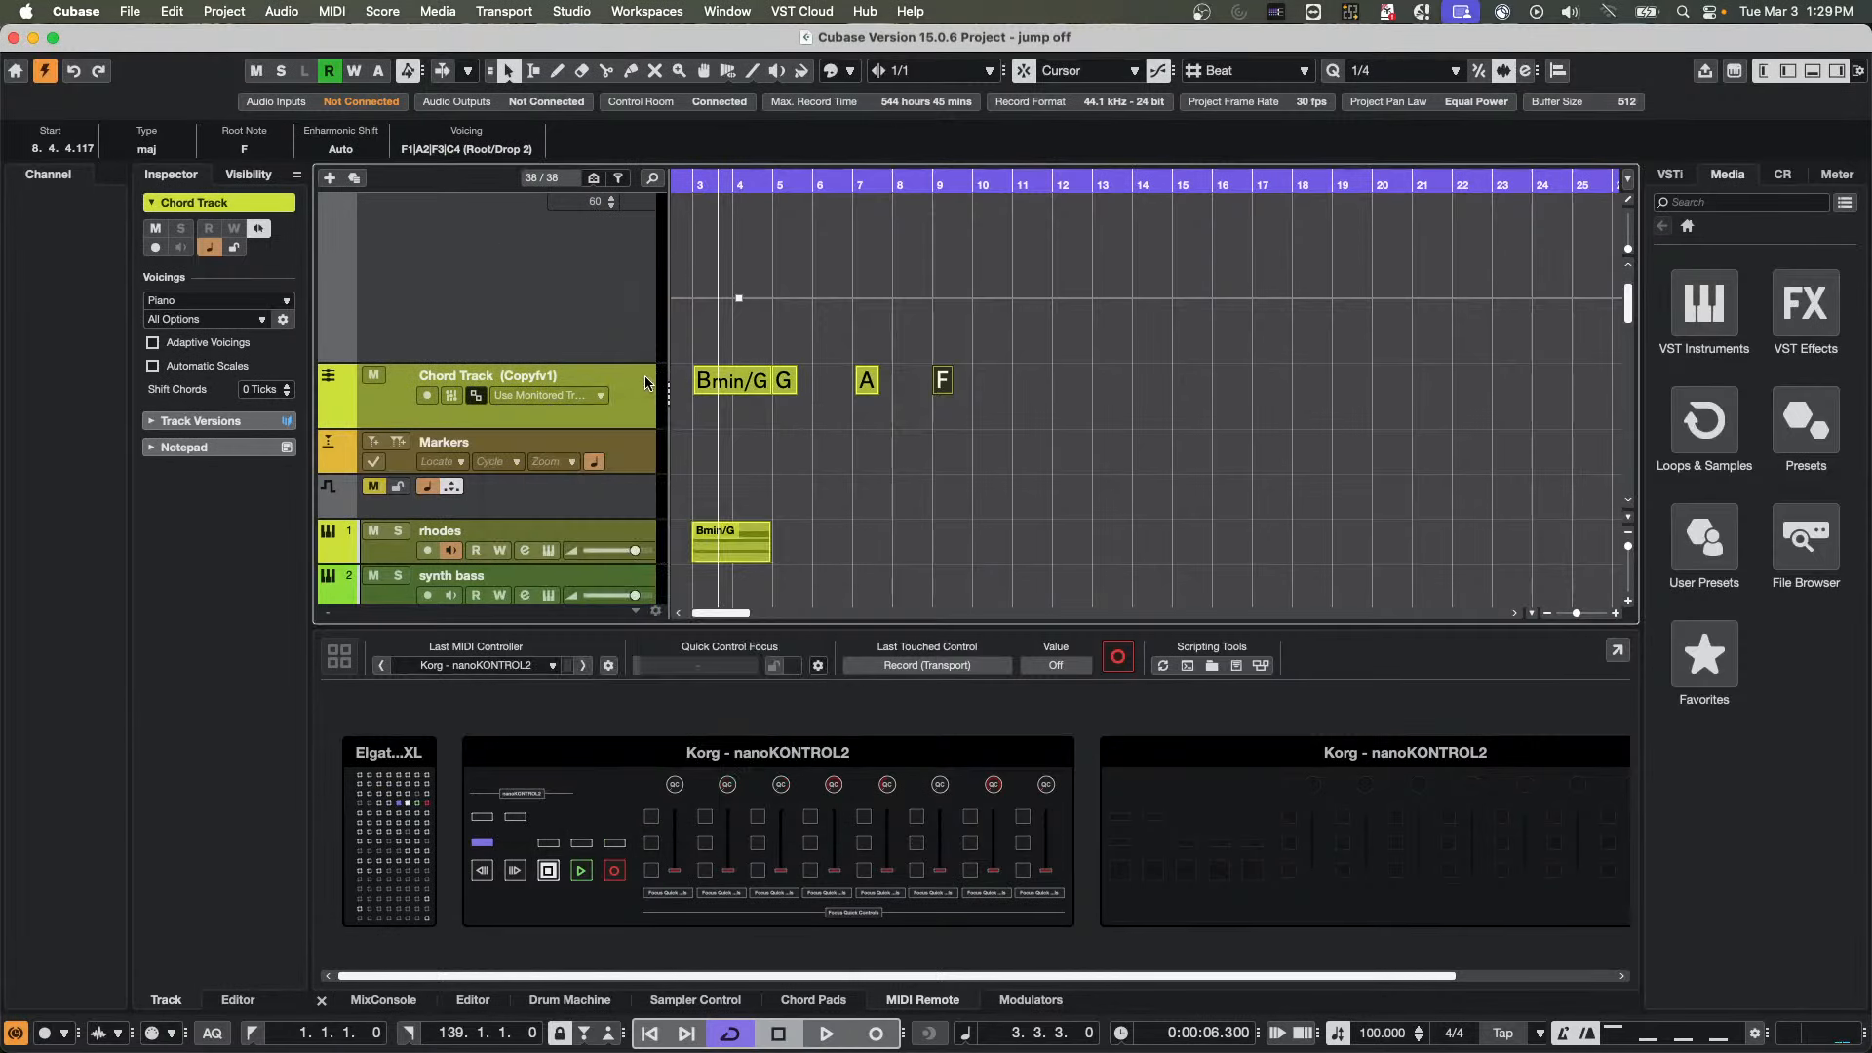
left_click(153, 344)
left_click(153, 343)
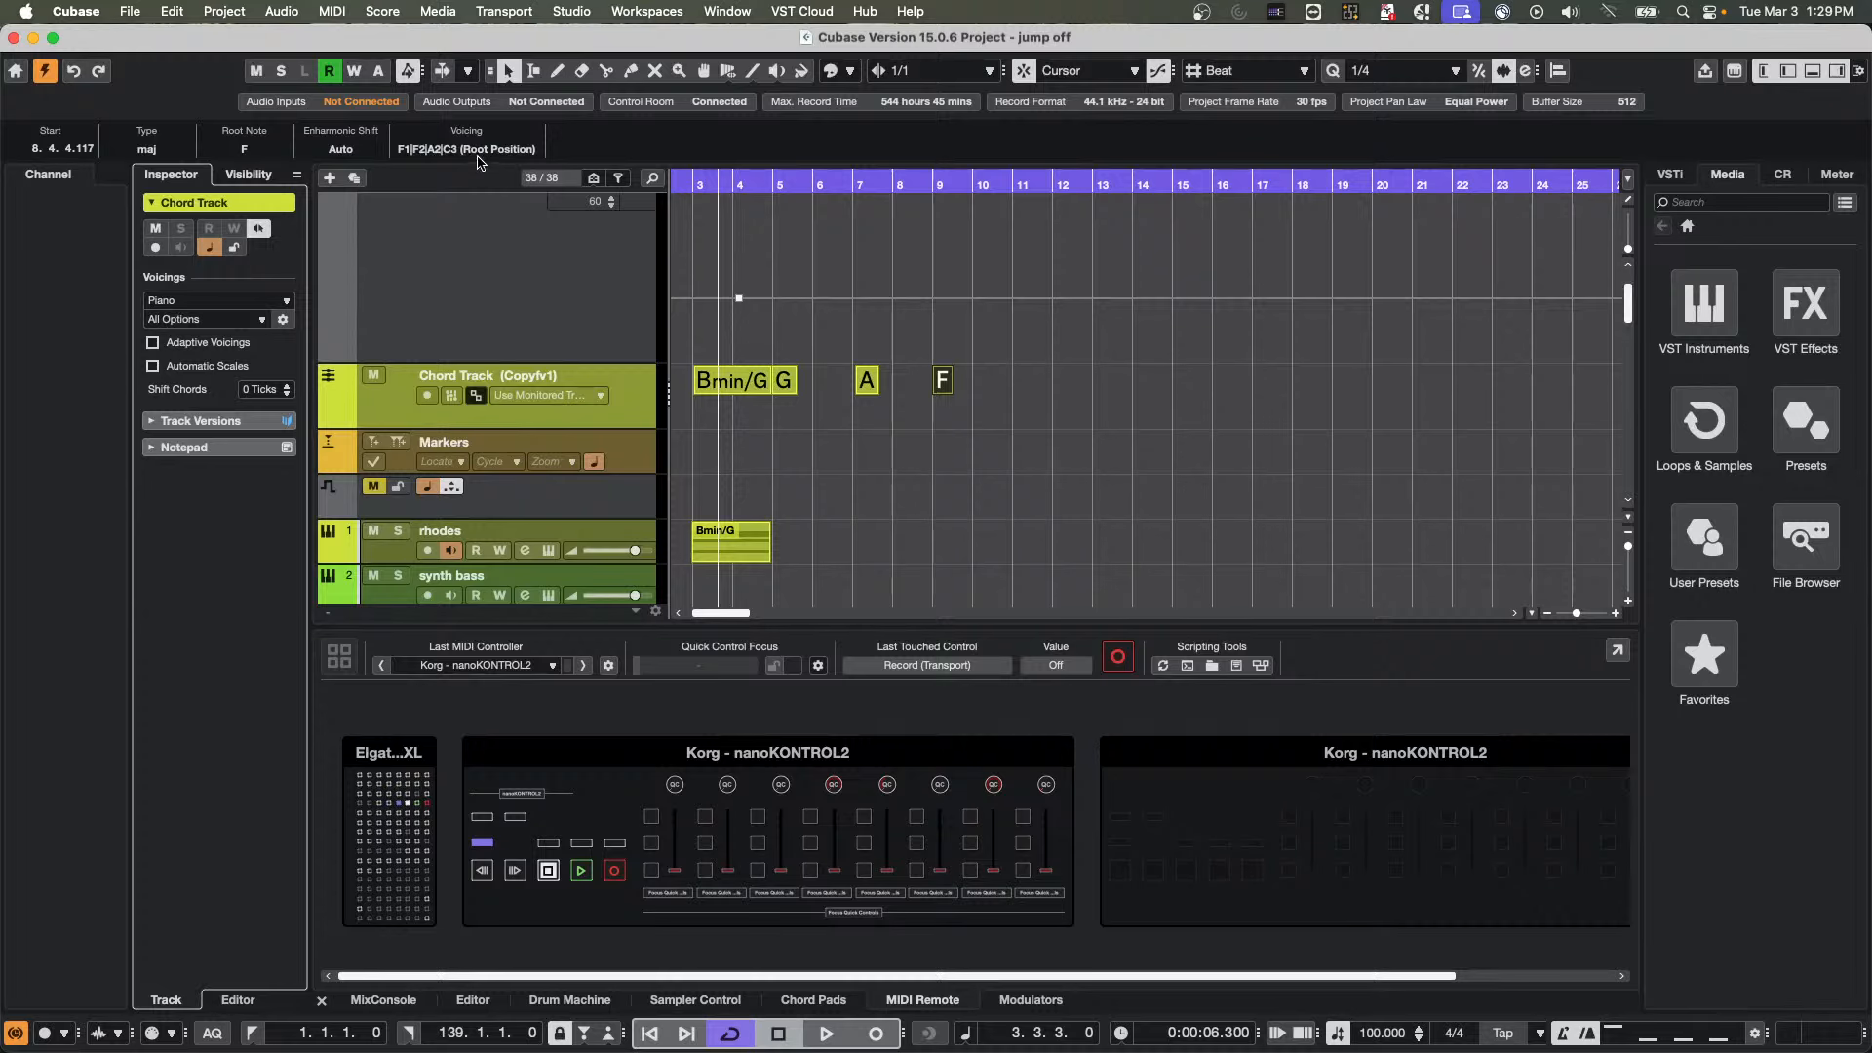
Try the F chord's higher voicings F1|A3|C4|F4 and F1|C4|F4|A4, and return it to F1|F2|A2|C3 (Root Position)
left_click(466, 149)
left_click(499, 296)
left_click(485, 159)
left_click(493, 340)
left_click(478, 151)
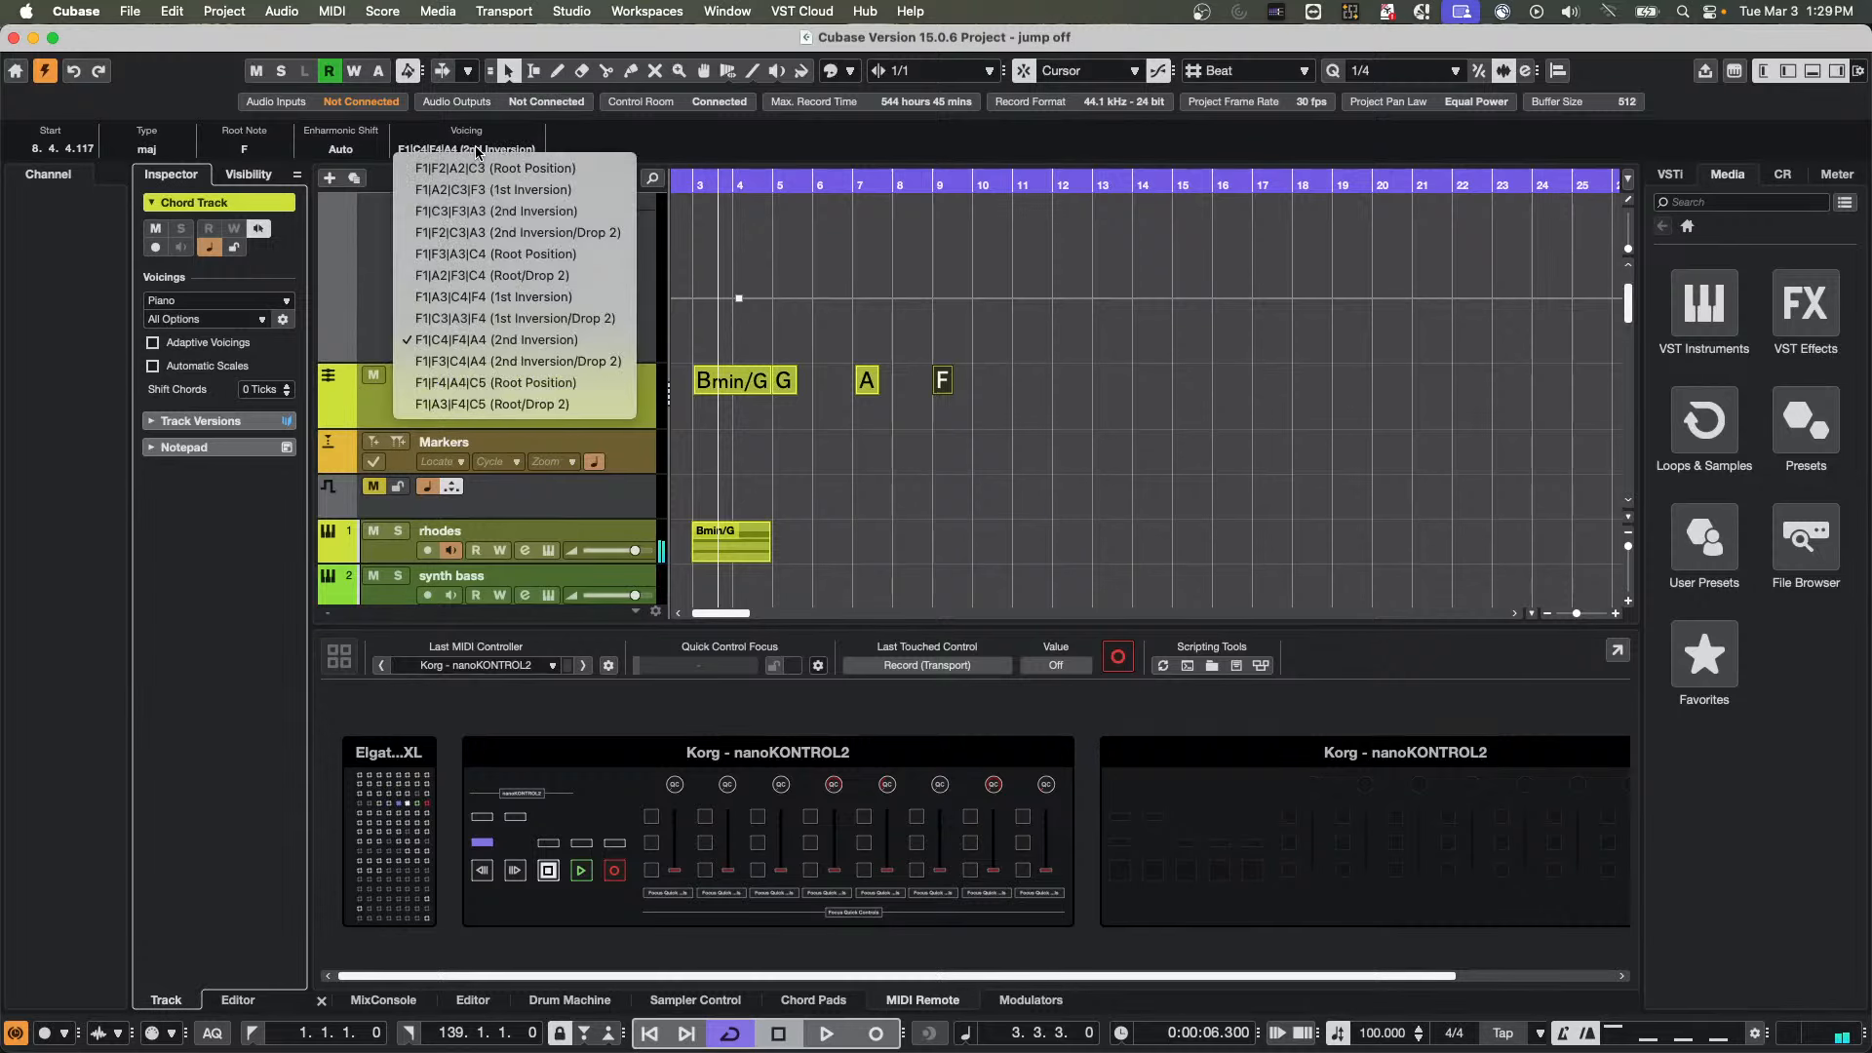
left_click(478, 168)
Audition the F chord as F1|A2|C3|F3, F1|C3|F3|A3 and F1|F2|C3|A3, and set its voicing to F1|F3|C4|A4 (2nd Inversion/Drop 2)
left_click(477, 151)
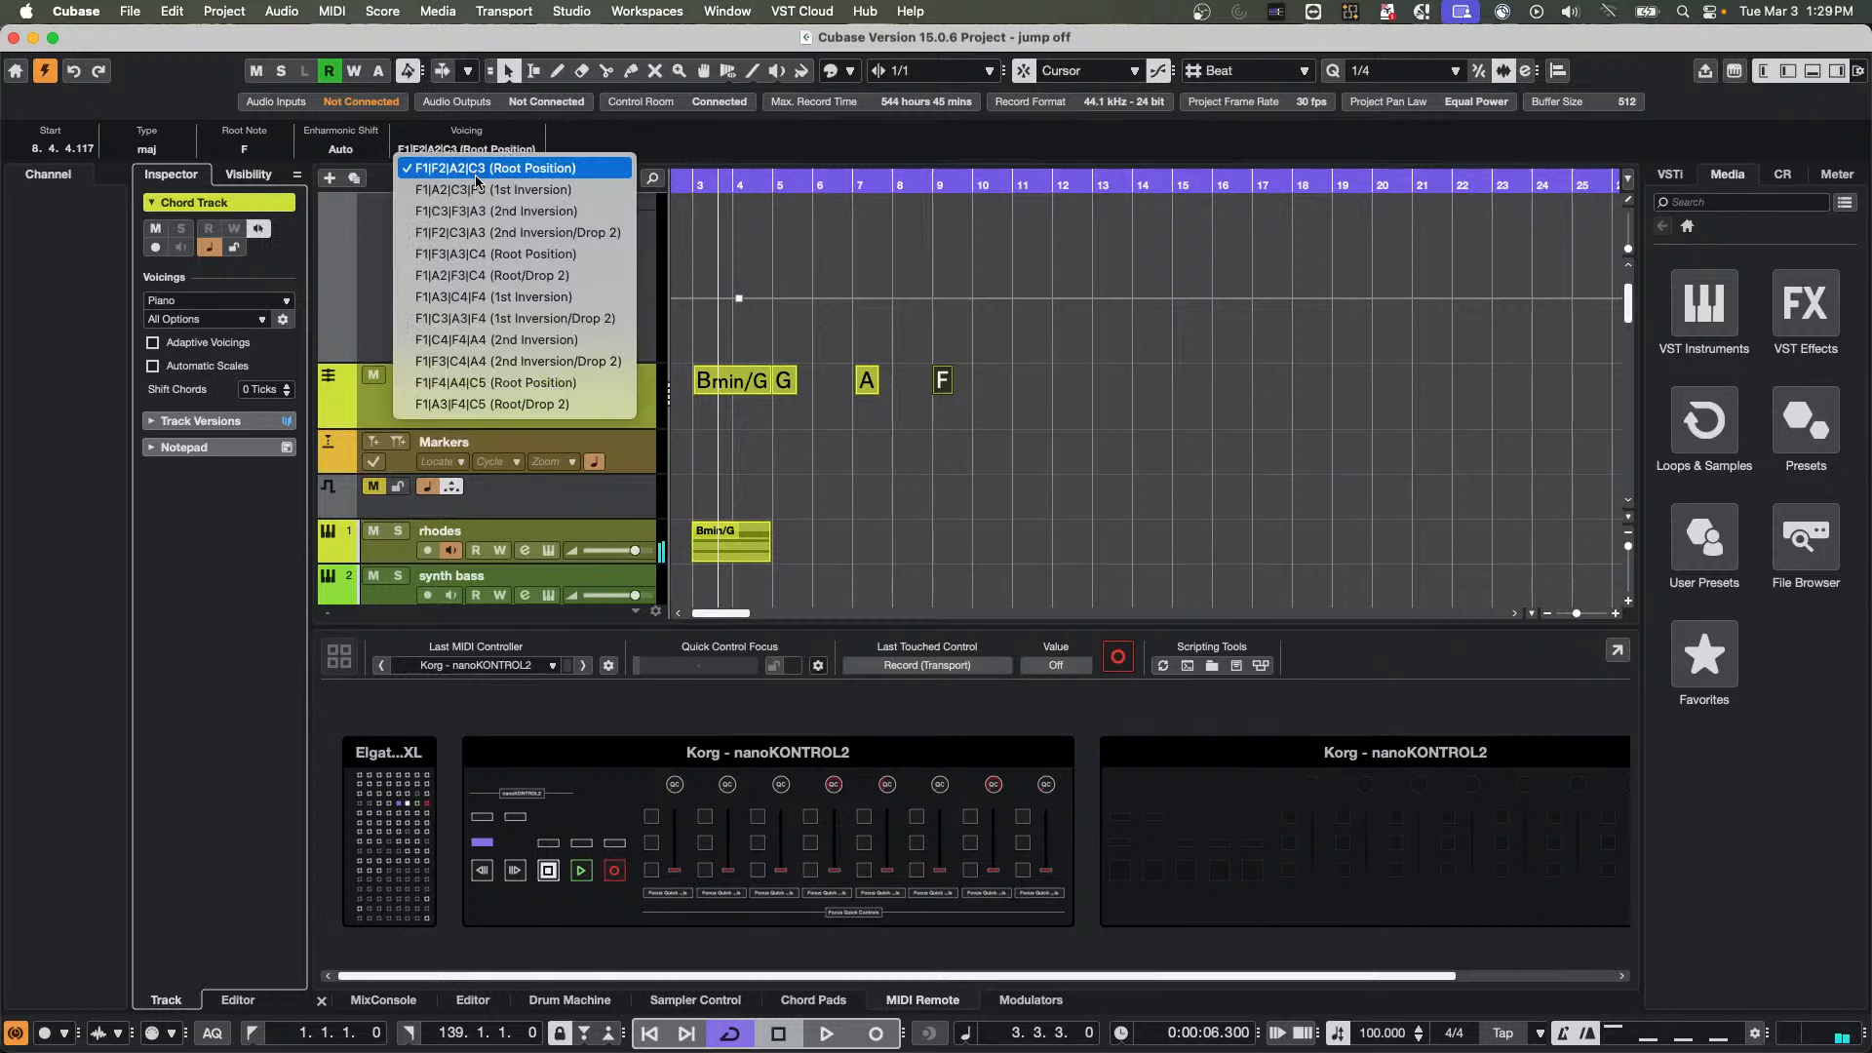
left_click(477, 188)
left_click(477, 150)
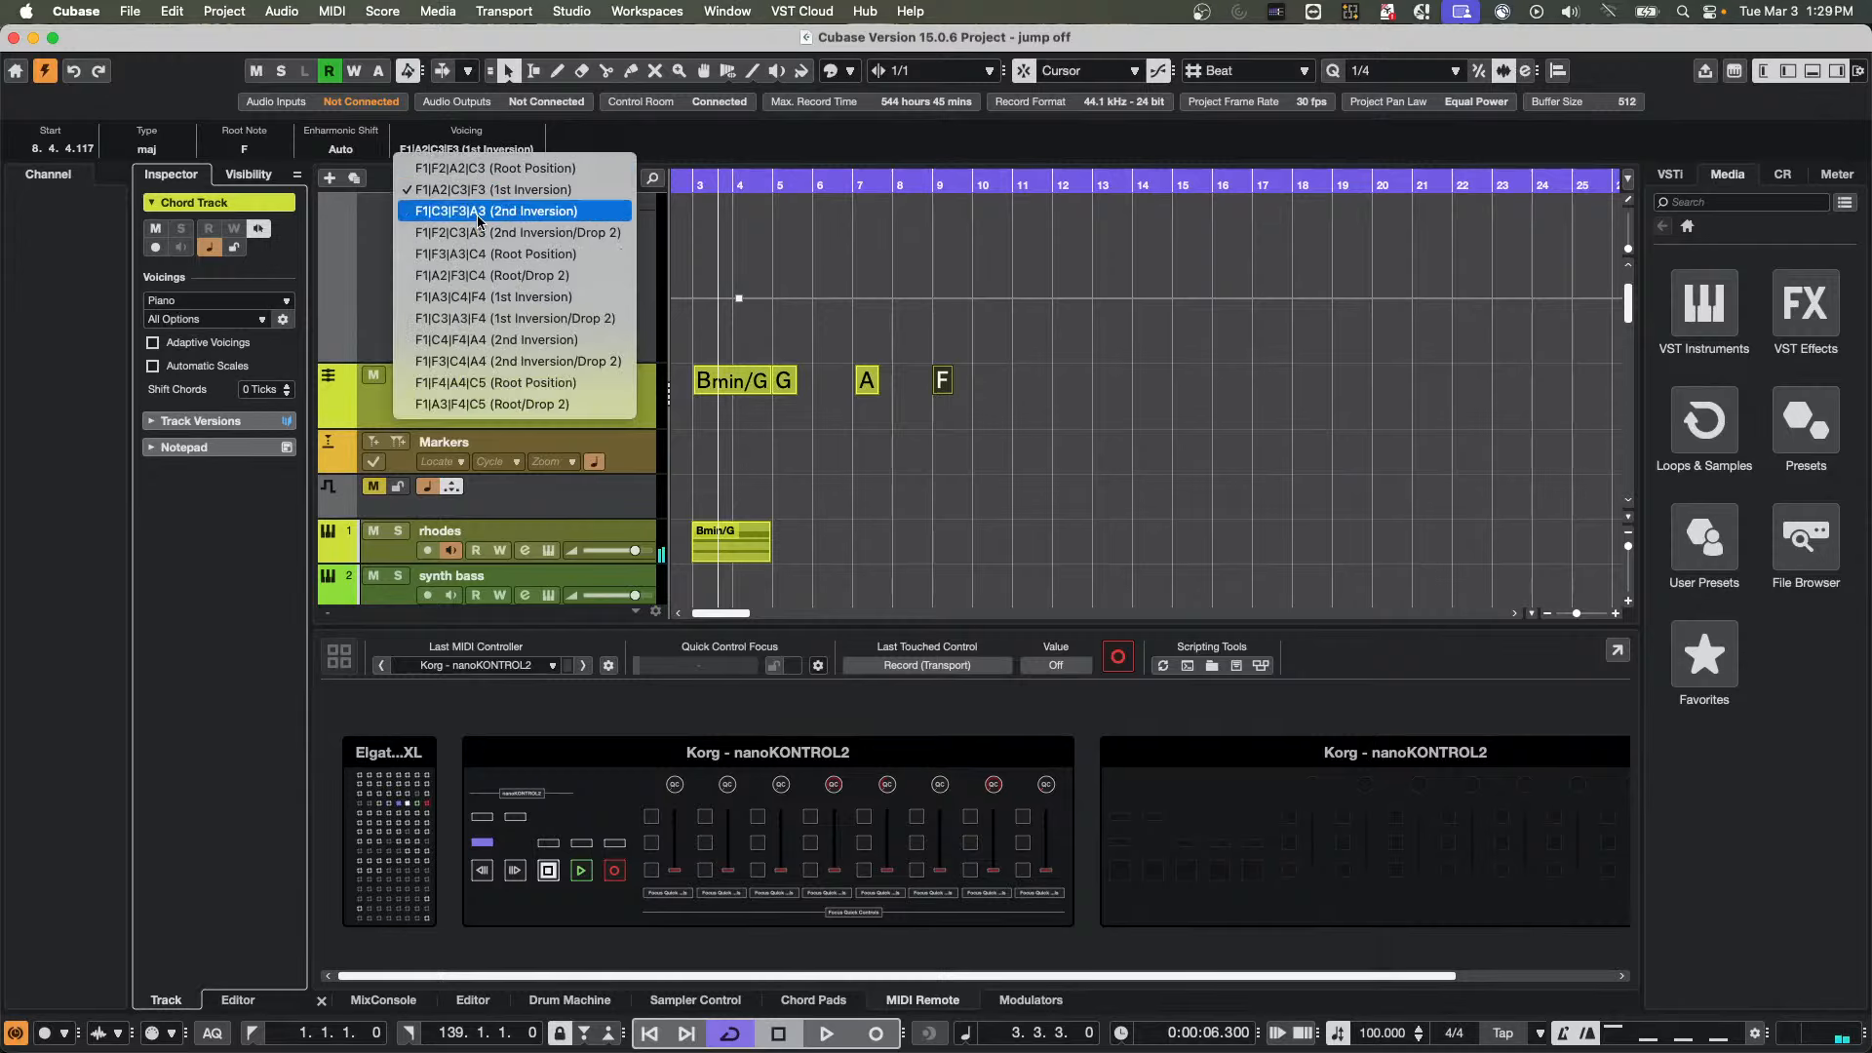
left_click(476, 212)
left_click(477, 150)
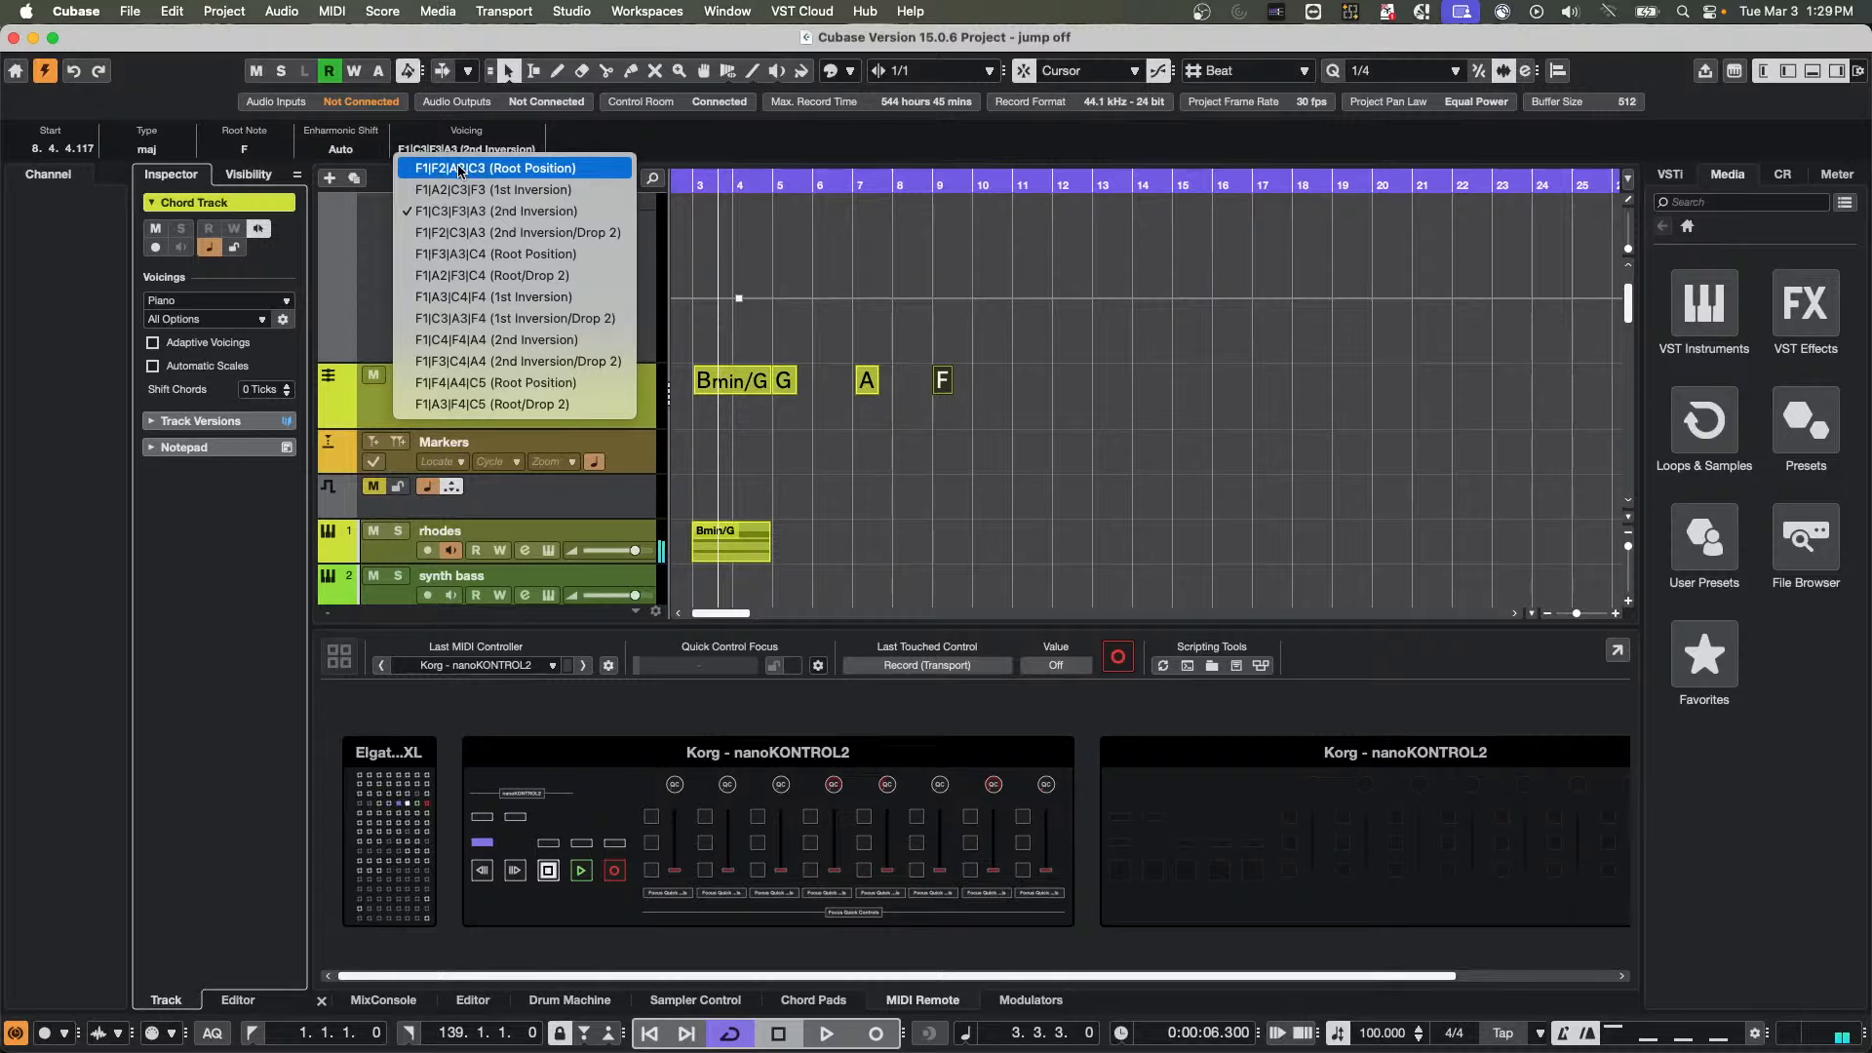
left_click(477, 233)
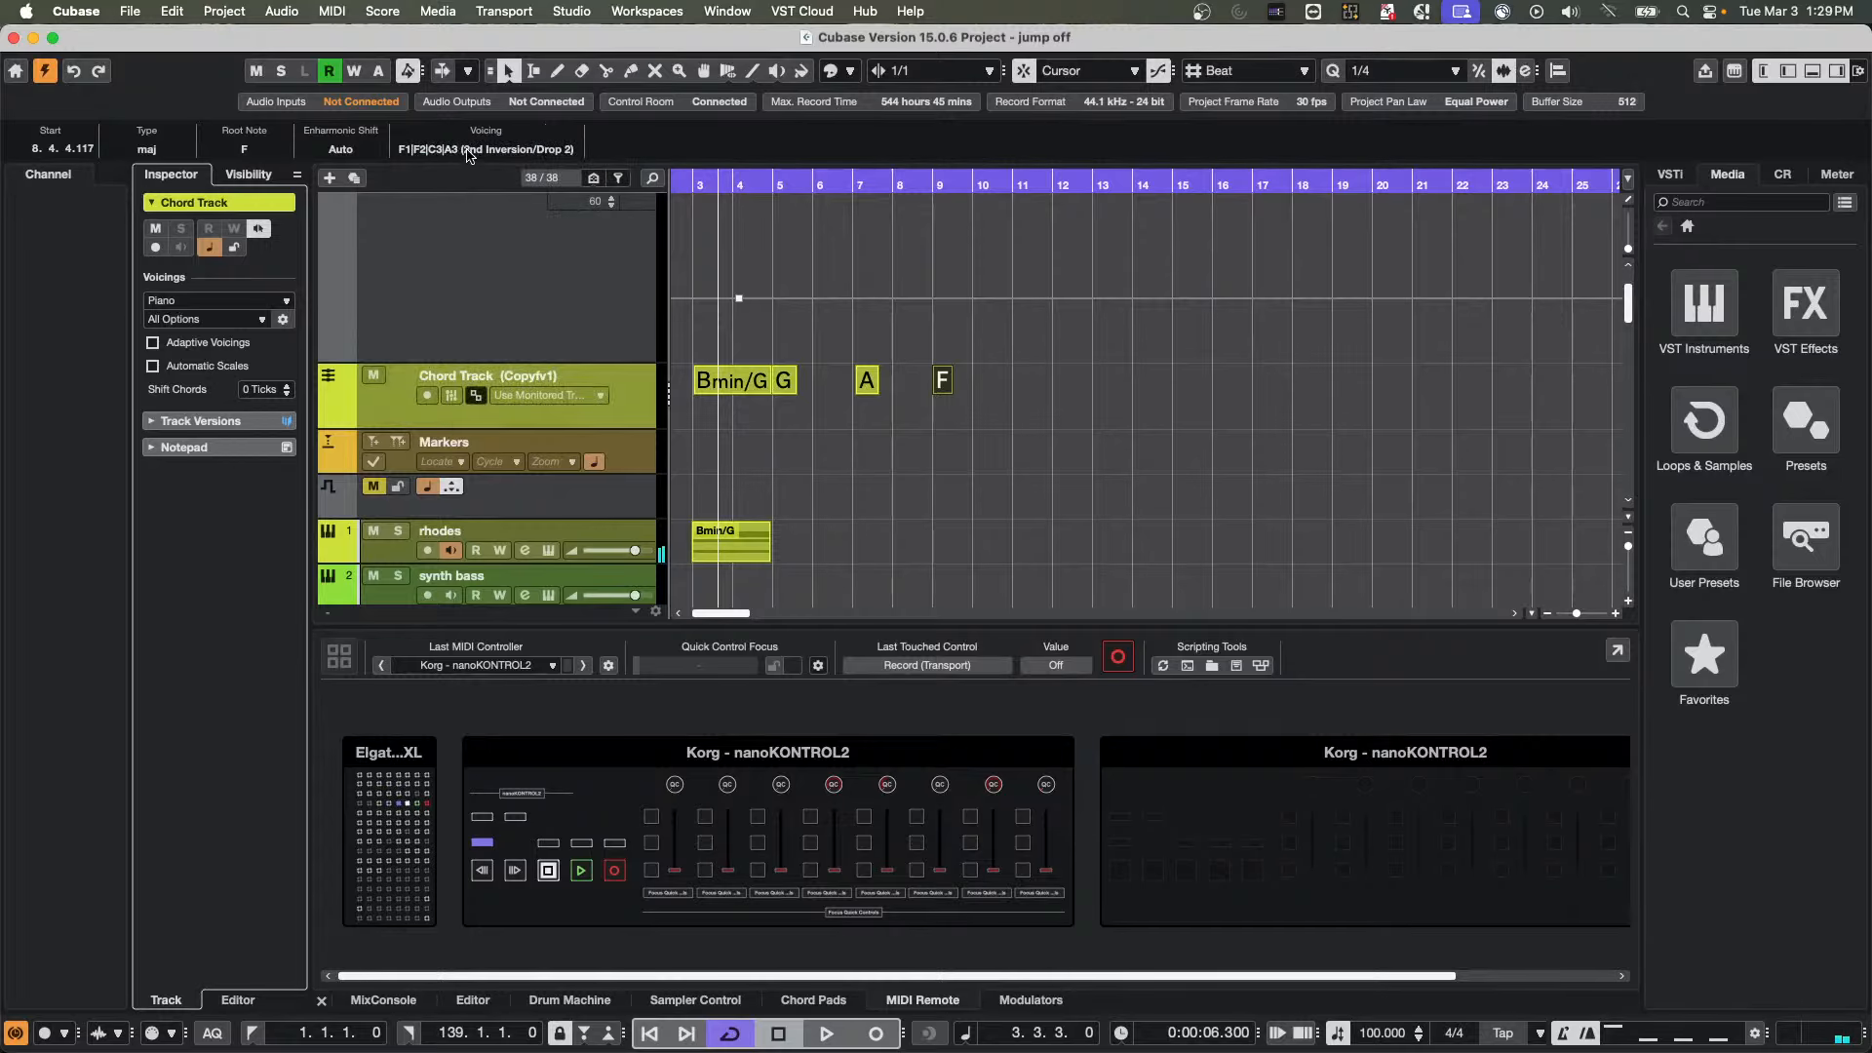
left_click(469, 156)
left_click(462, 360)
Try the voicings G1|B2|D3|F#3 (Root Position) and G1|F#2|D3|B3 (1st Inversion/Drop 2) on the Bmin/G chord at bar 3
left_click(738, 385)
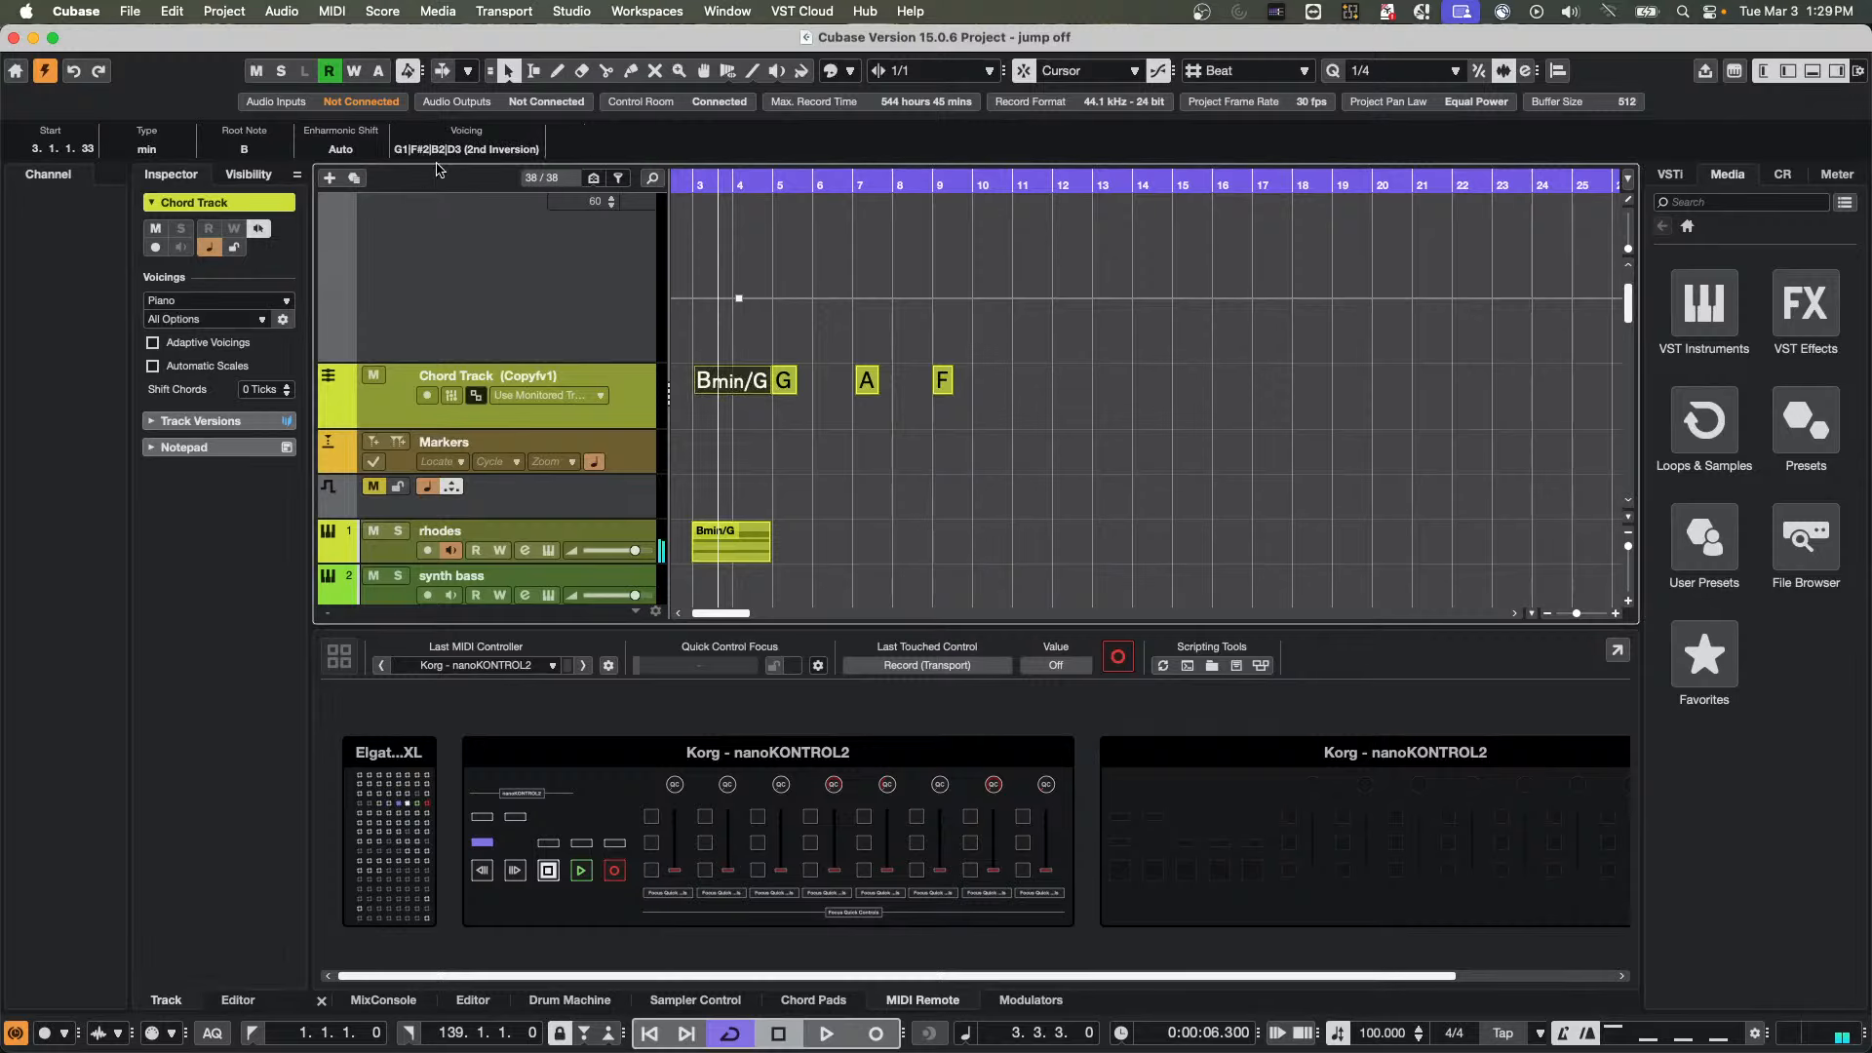
left_click(449, 151)
left_click(449, 161)
left_click(450, 151)
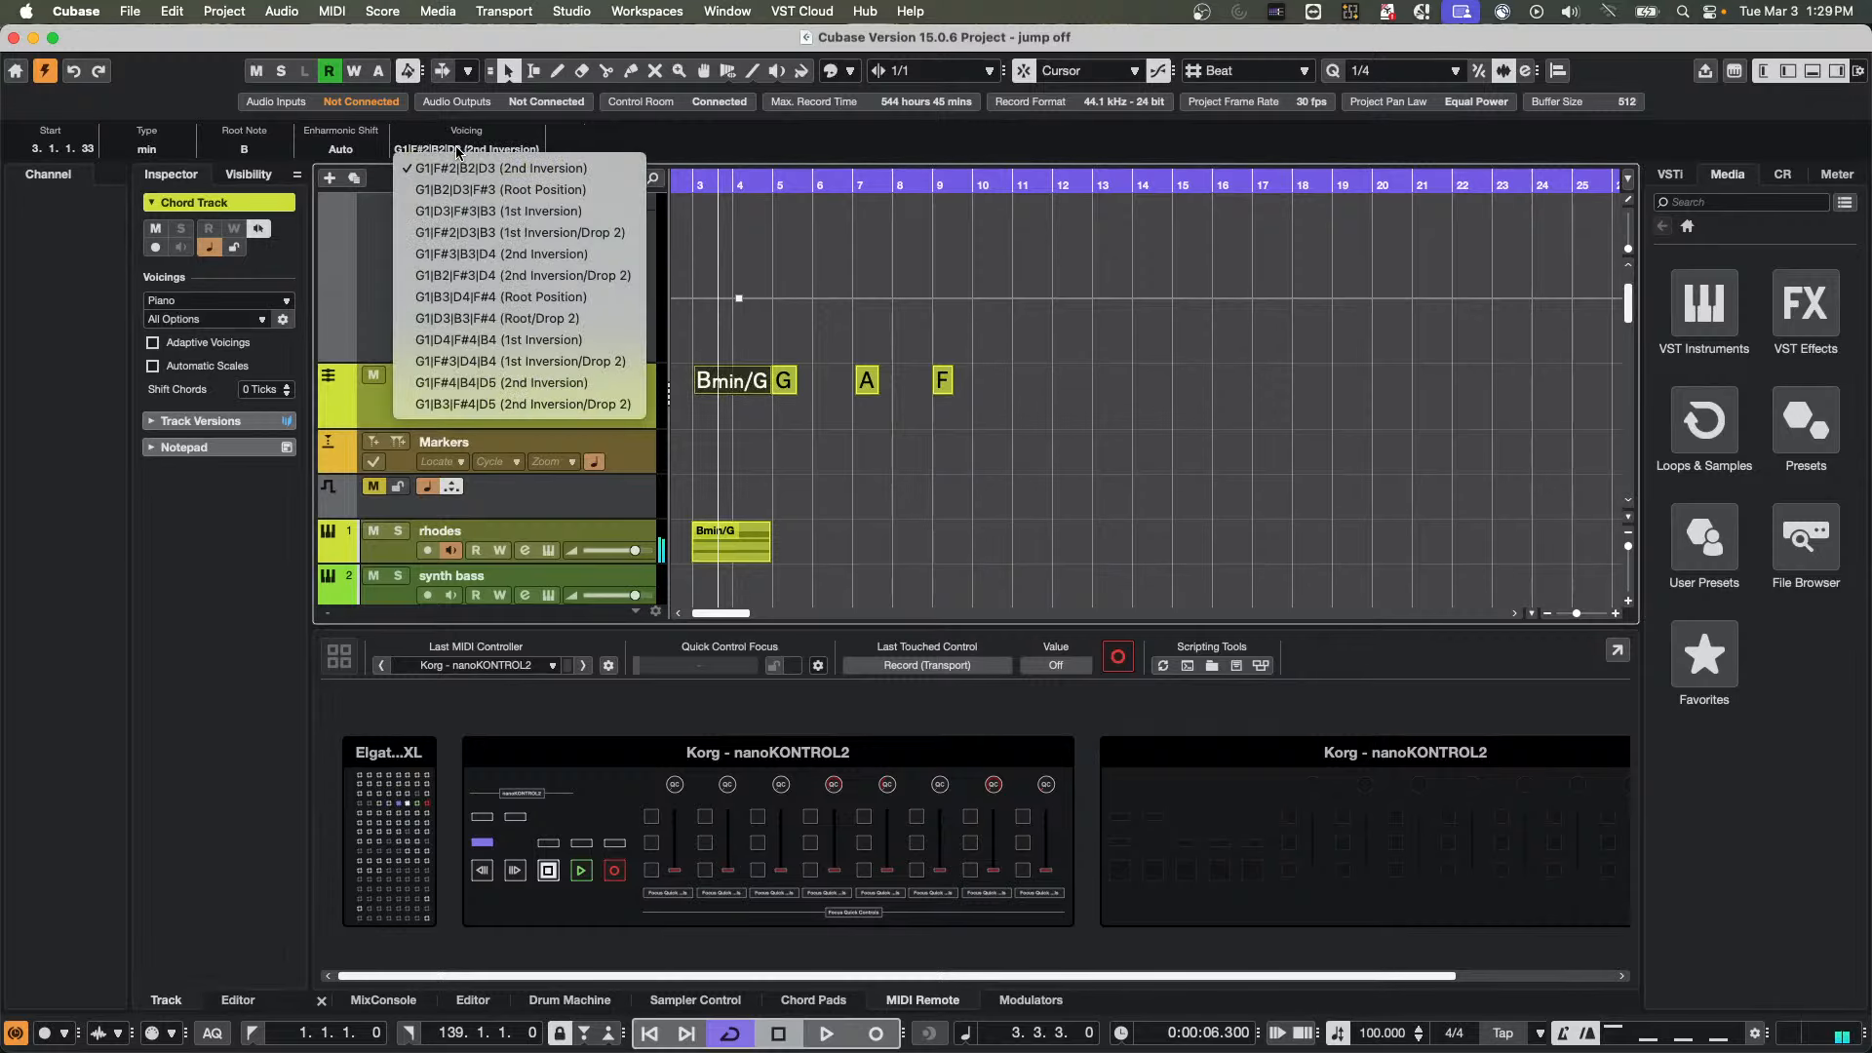
left_click(464, 187)
left_click(470, 150)
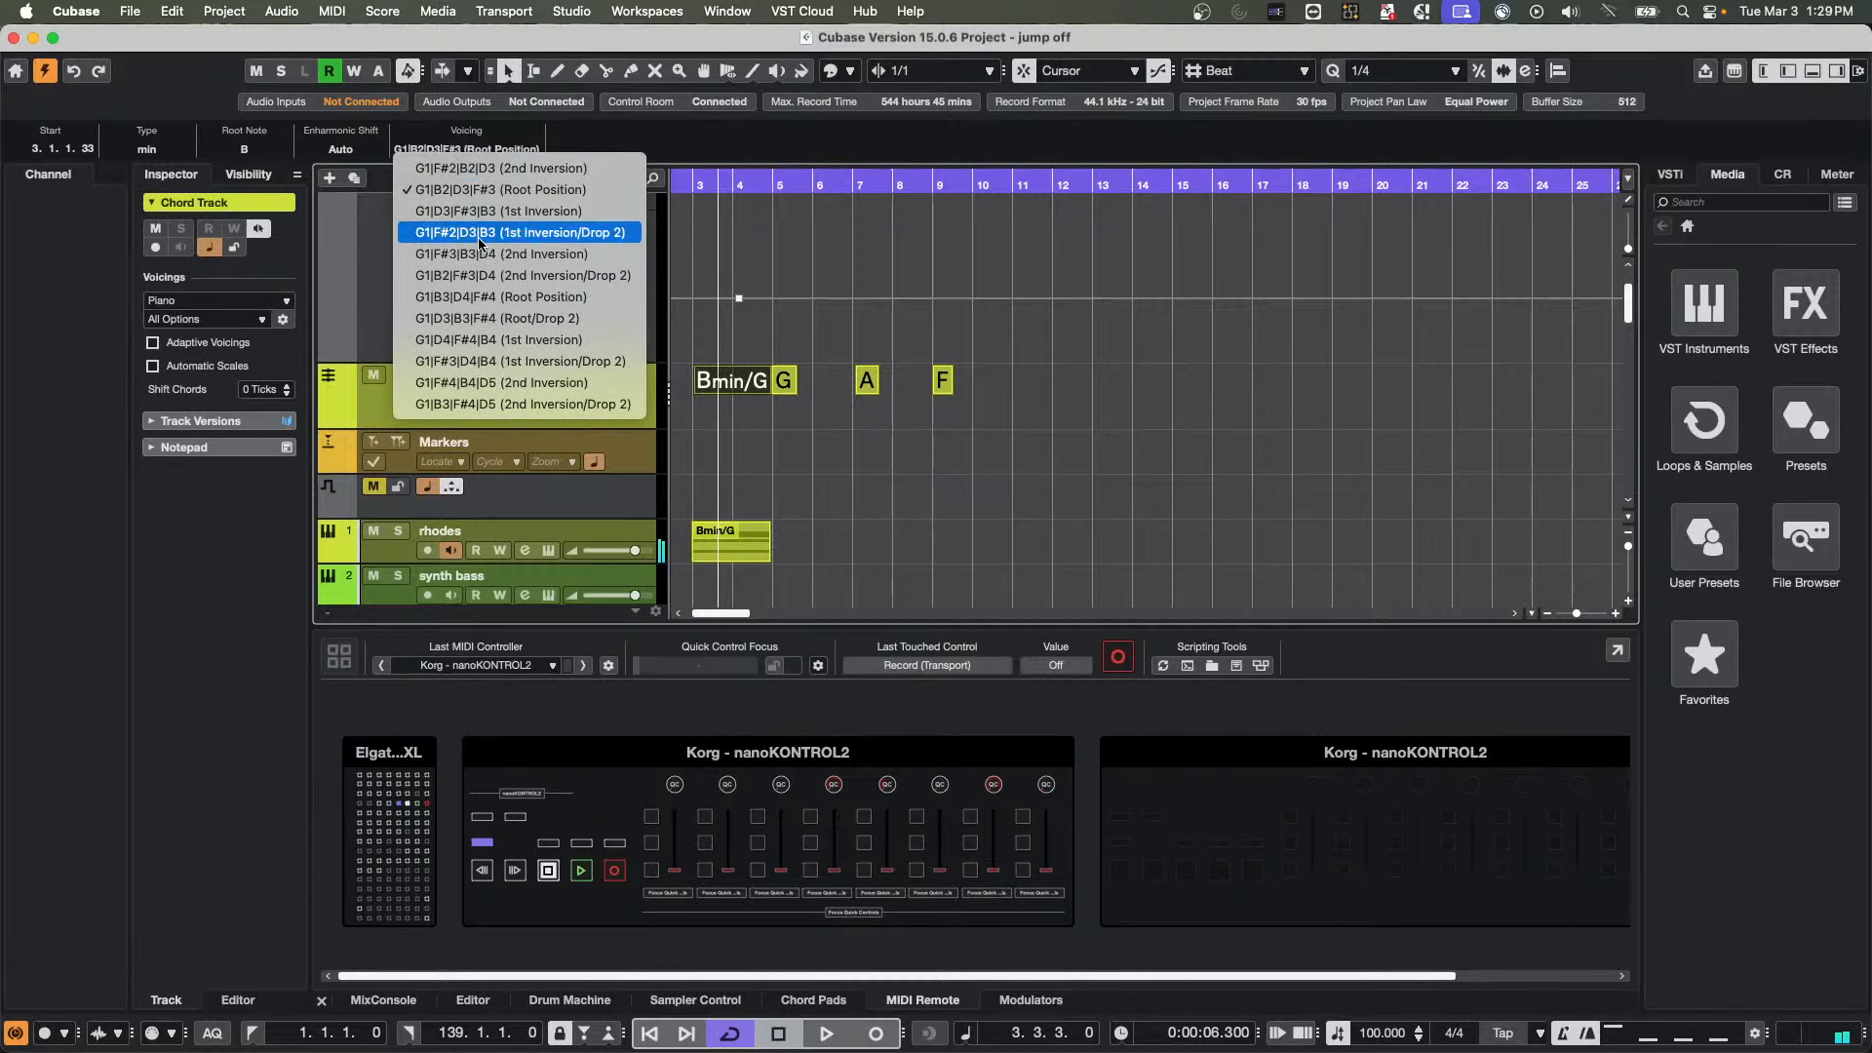
left_click(468, 139)
left_click(463, 154)
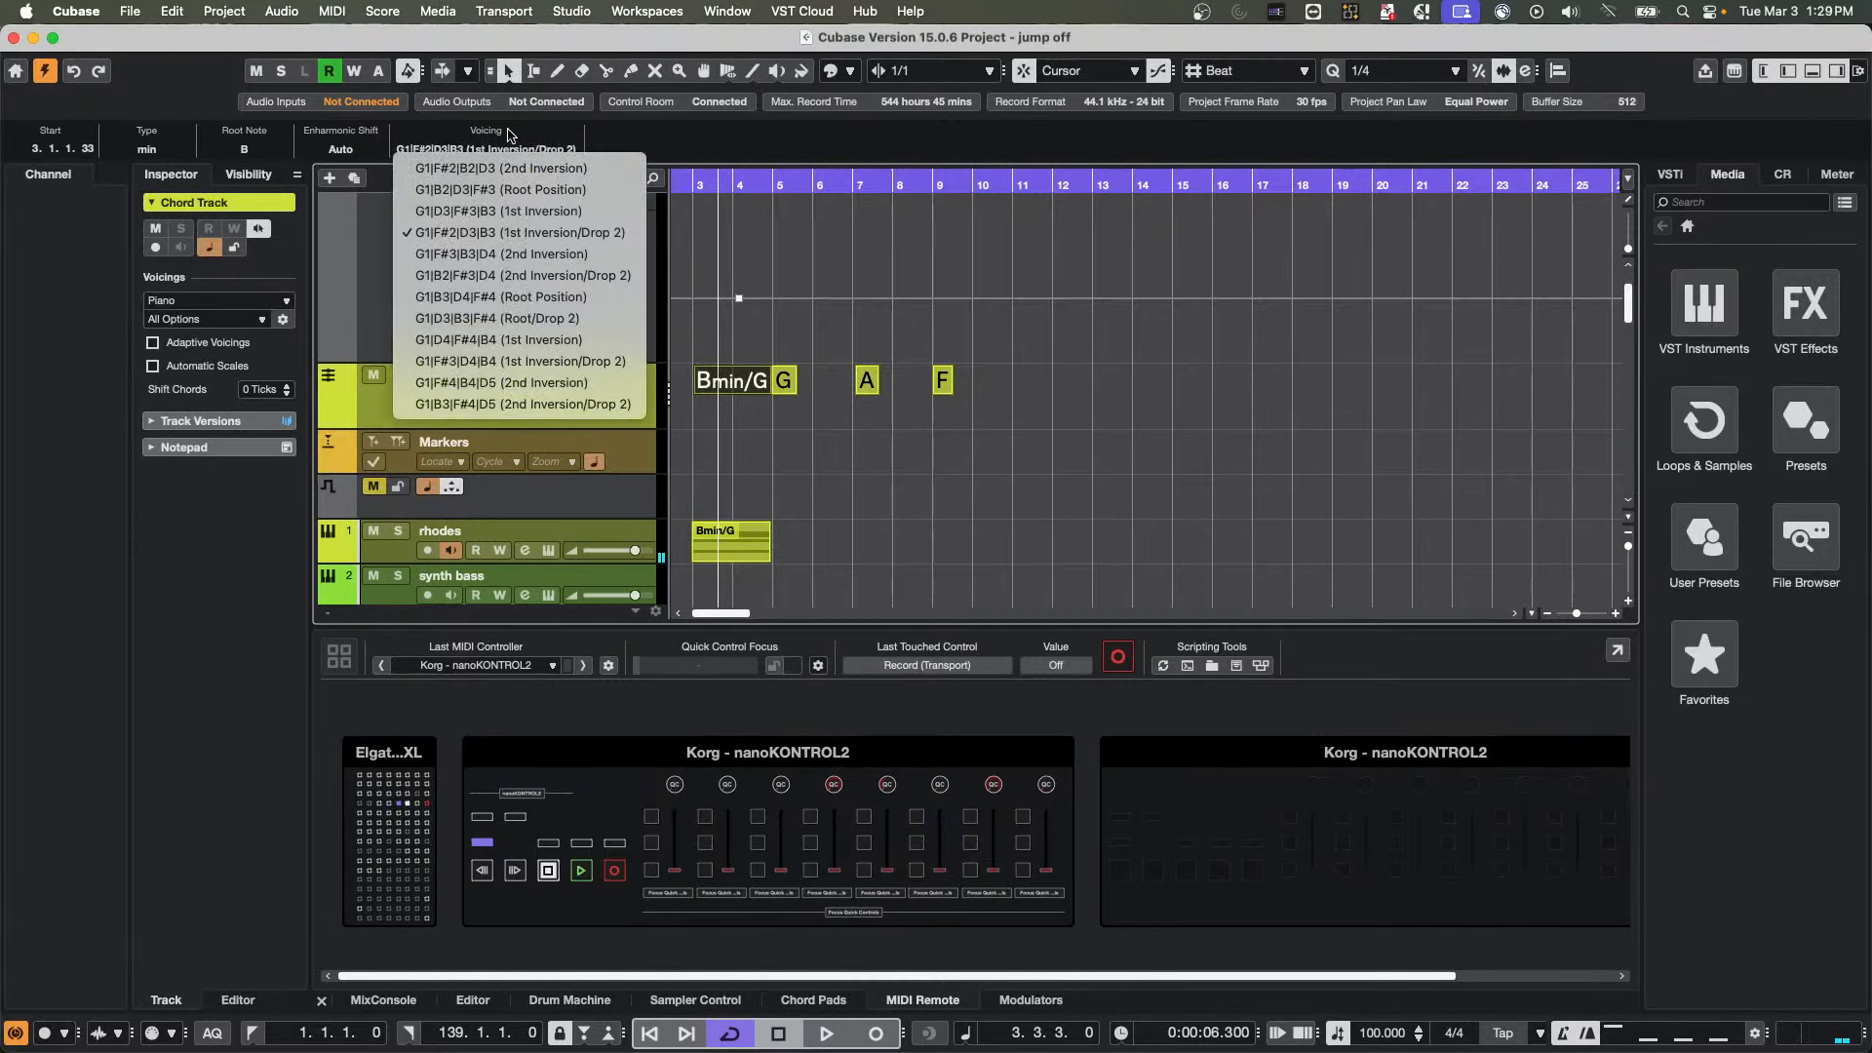
left_click(814, 249)
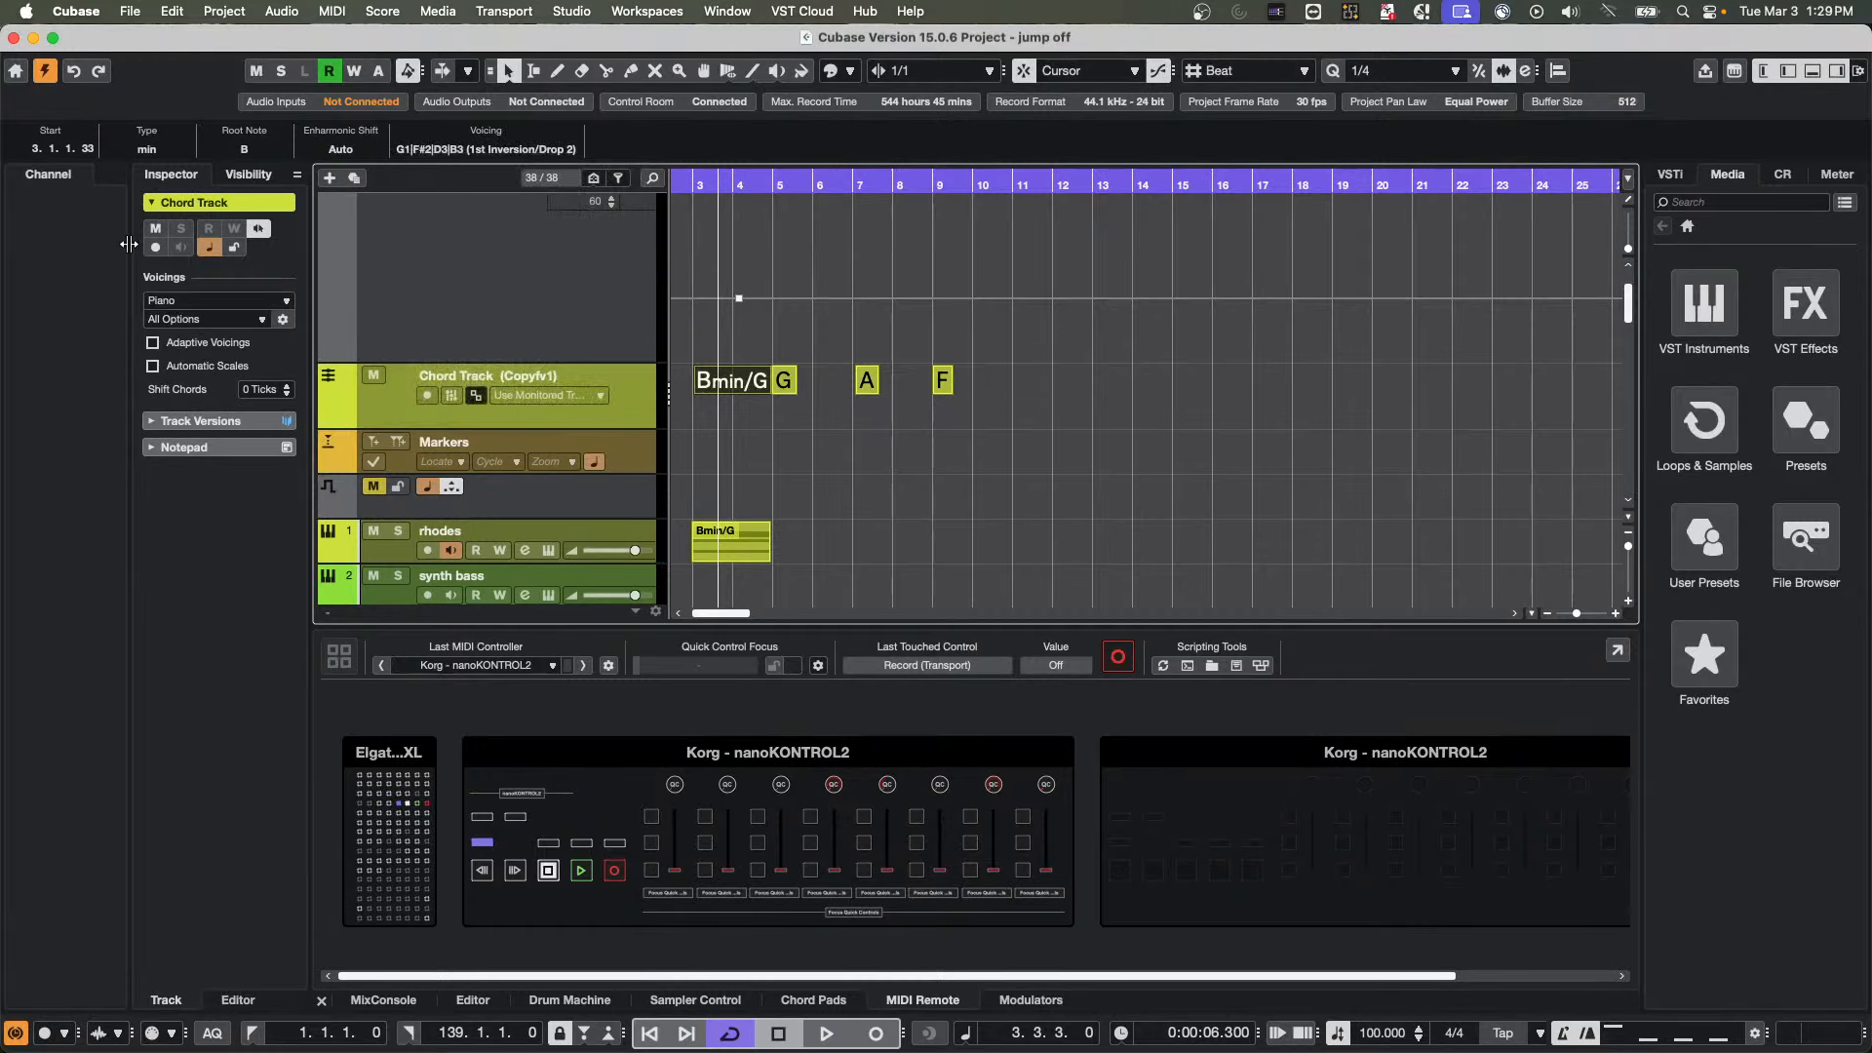
Reset the Bmin/G chord's voicing by toggling Adaptive Voicings, and set it to G1|D3|F#3|B3 (1st Inversion)
left_click(153, 344)
left_click(154, 343)
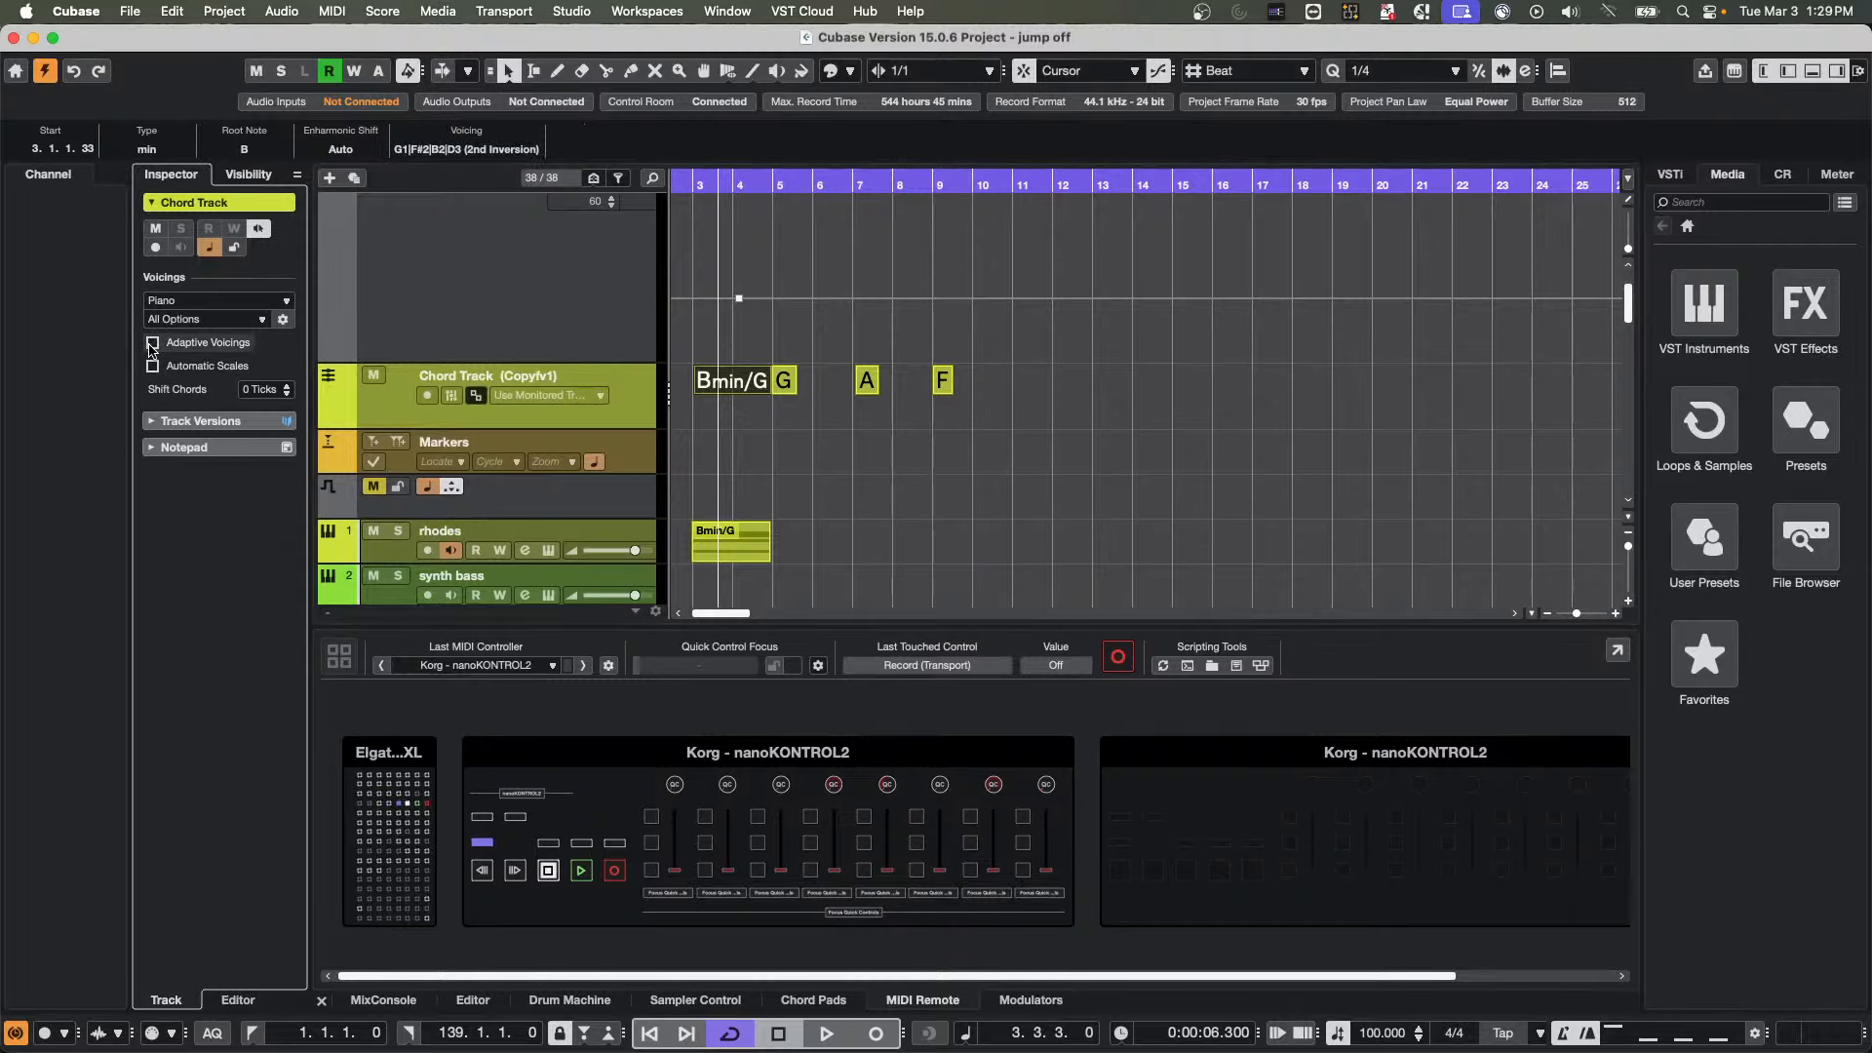
left_click(477, 146)
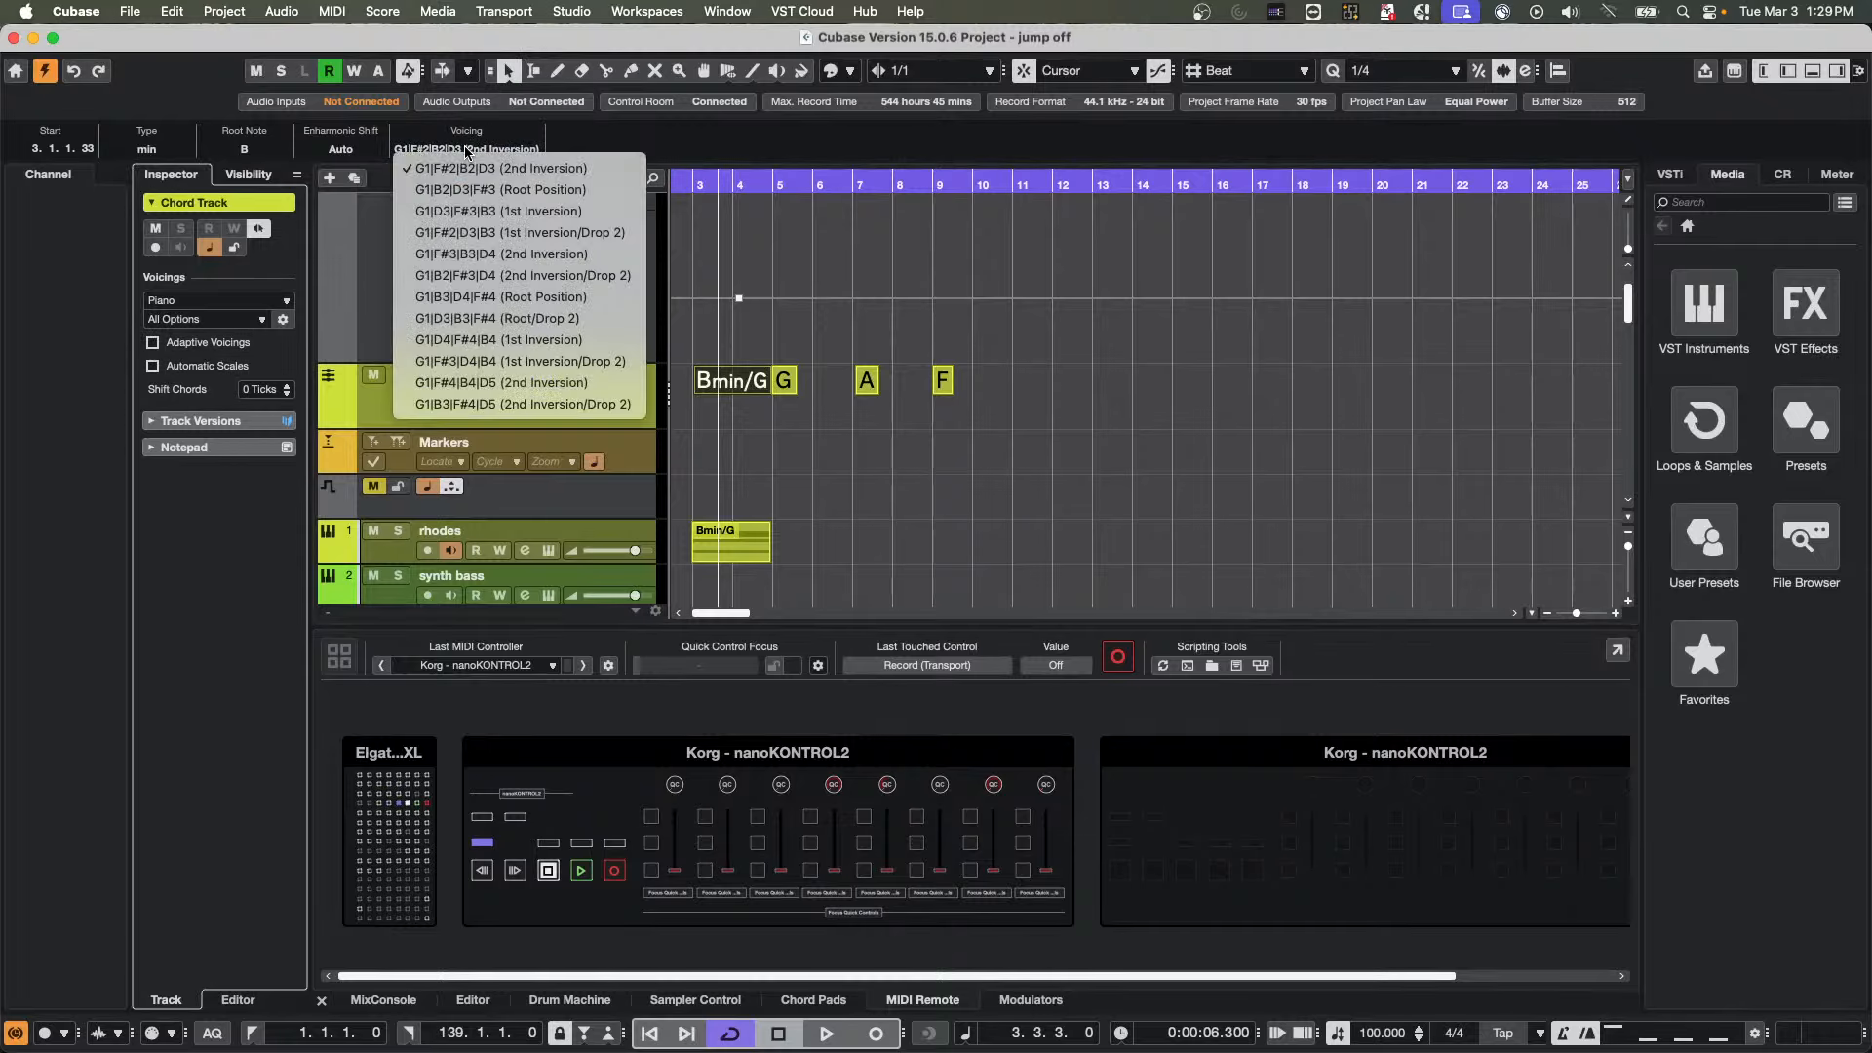
left_click(465, 209)
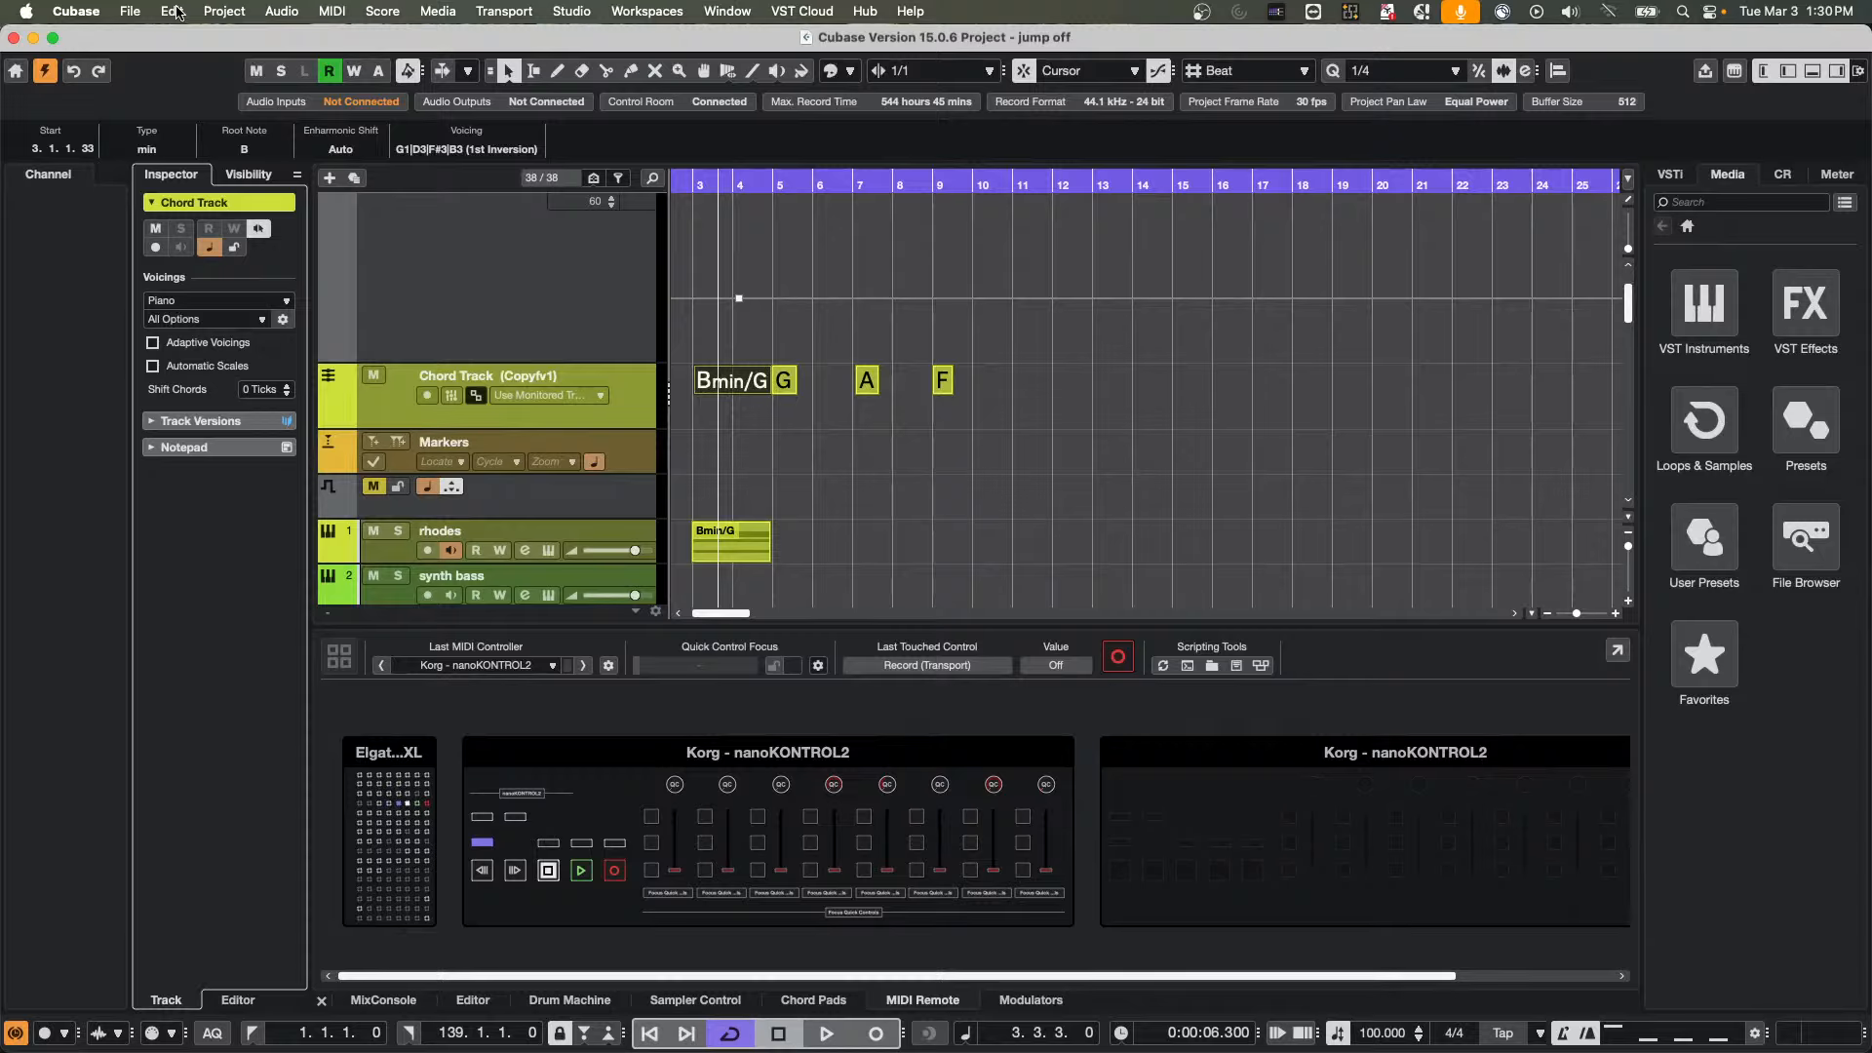
Open the recent project "A Long Time Ago Verve" and activate it
left_click(123, 10)
mouse_move(210, 437)
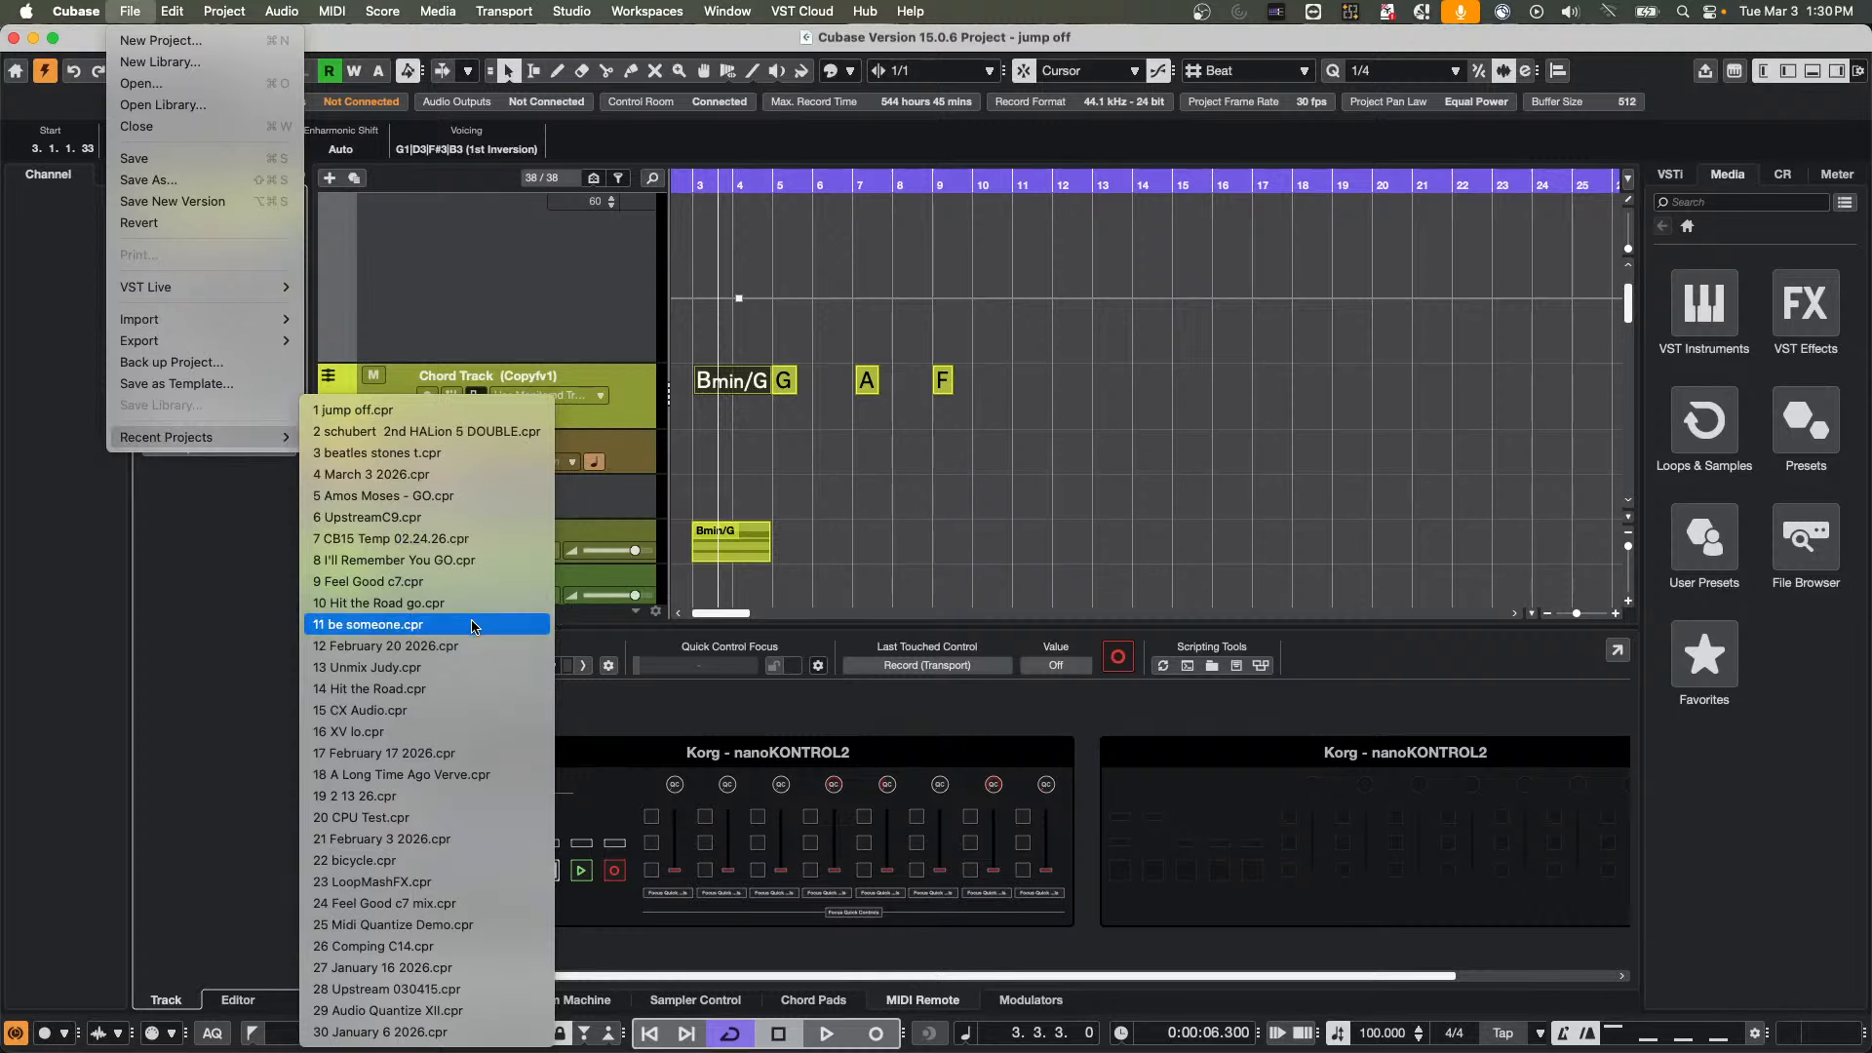
left_click(478, 775)
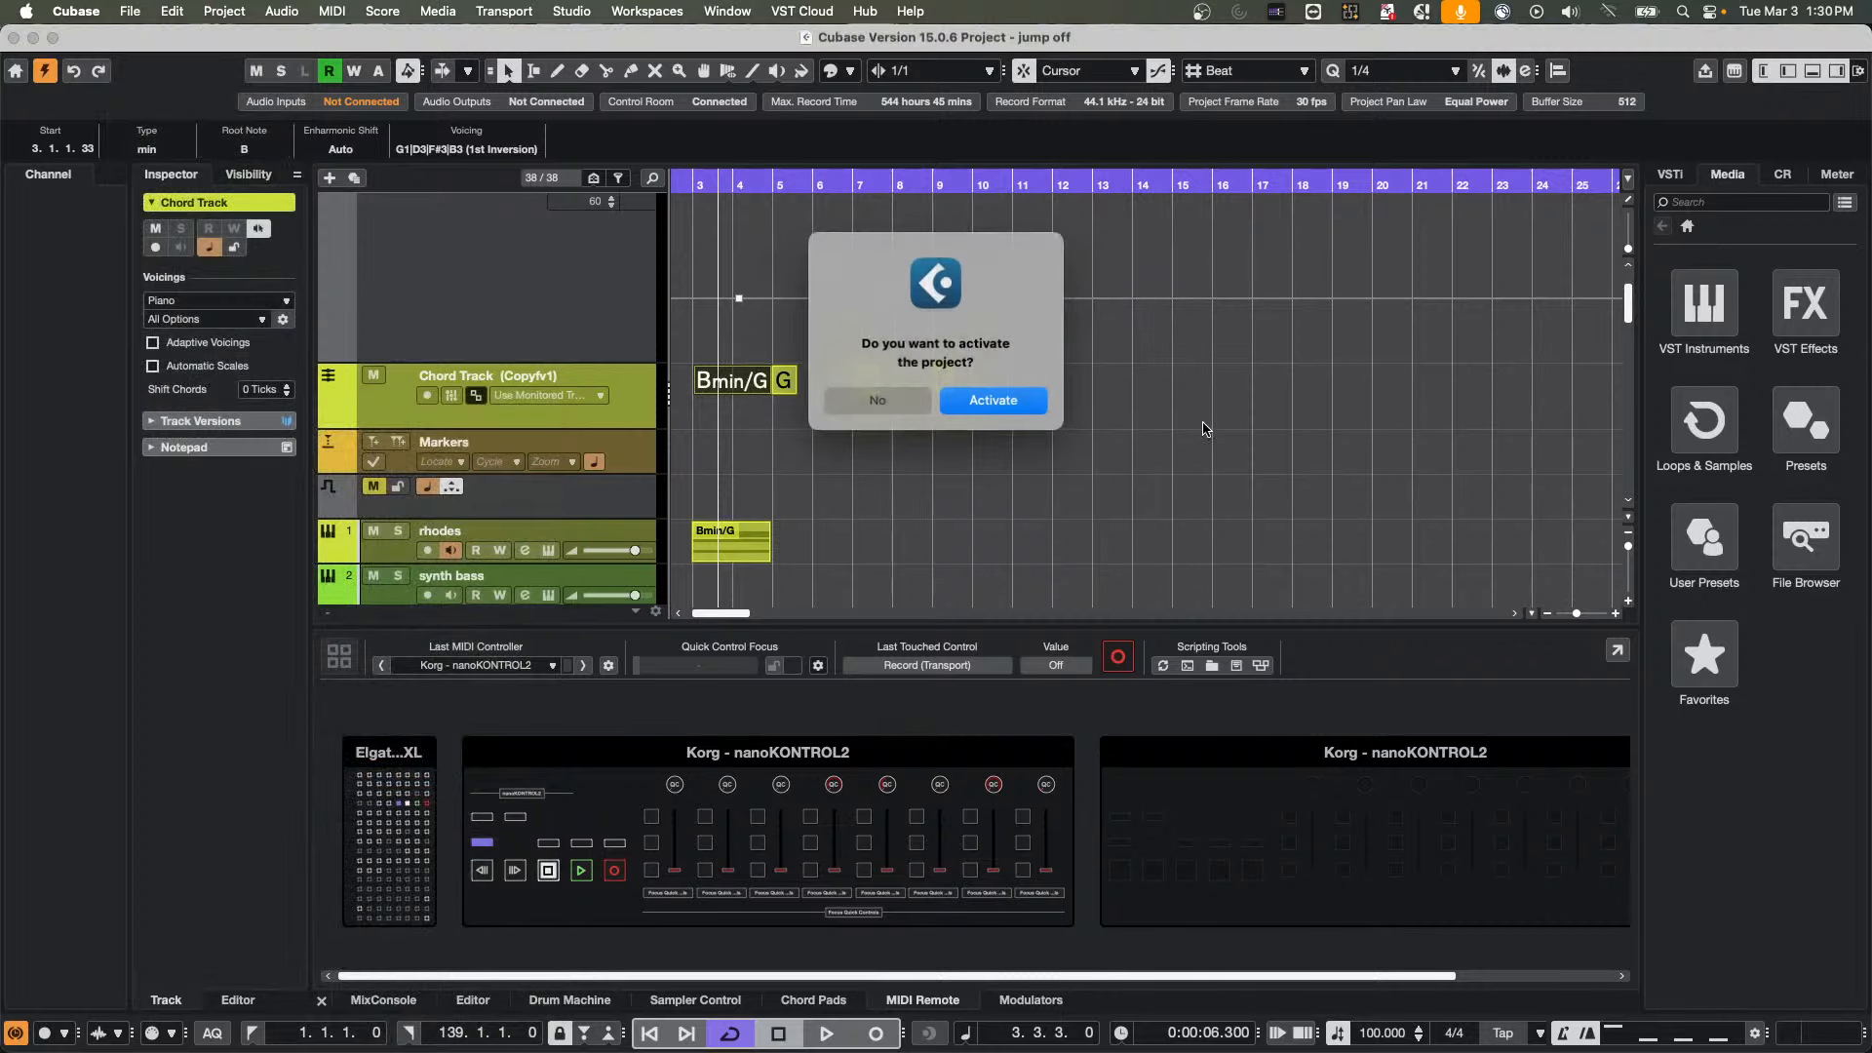
left_click(1021, 408)
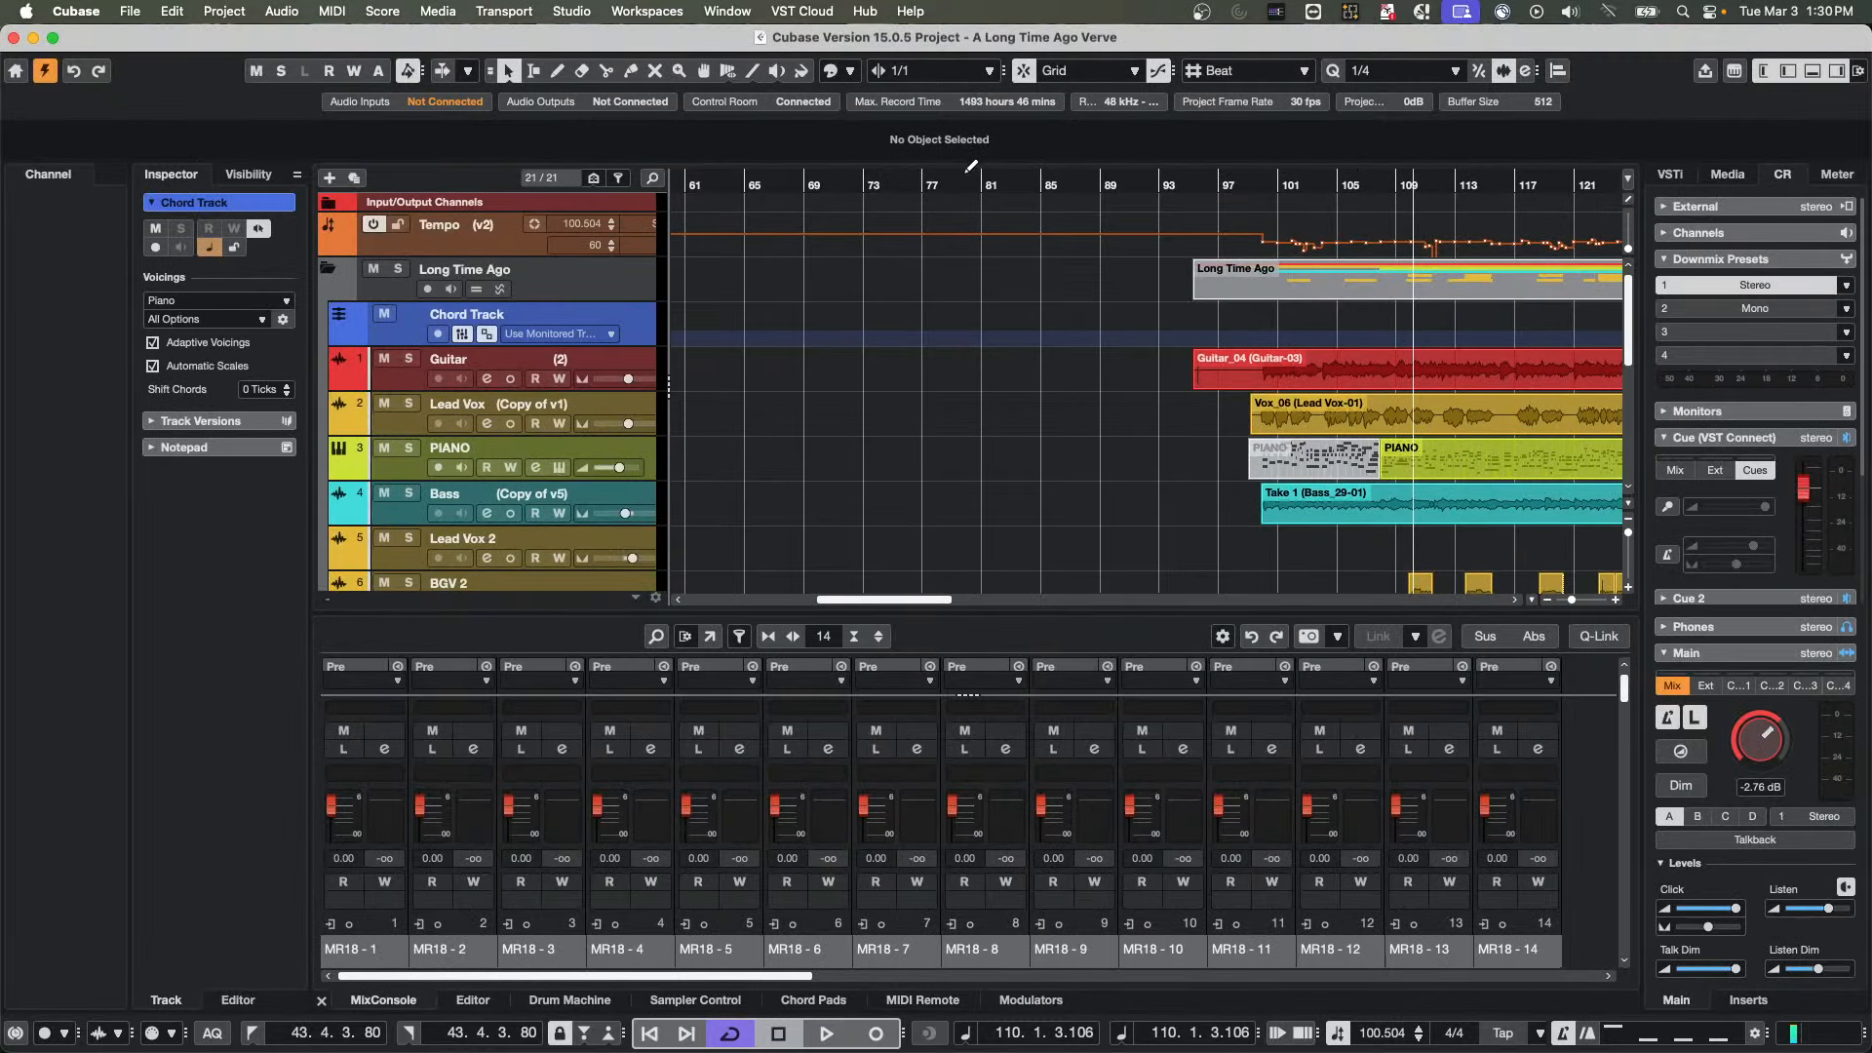
Play the song from bar 95 and lower the Control Room main level to -11.3 dB
left_click_drag(931, 185, 1040, 170)
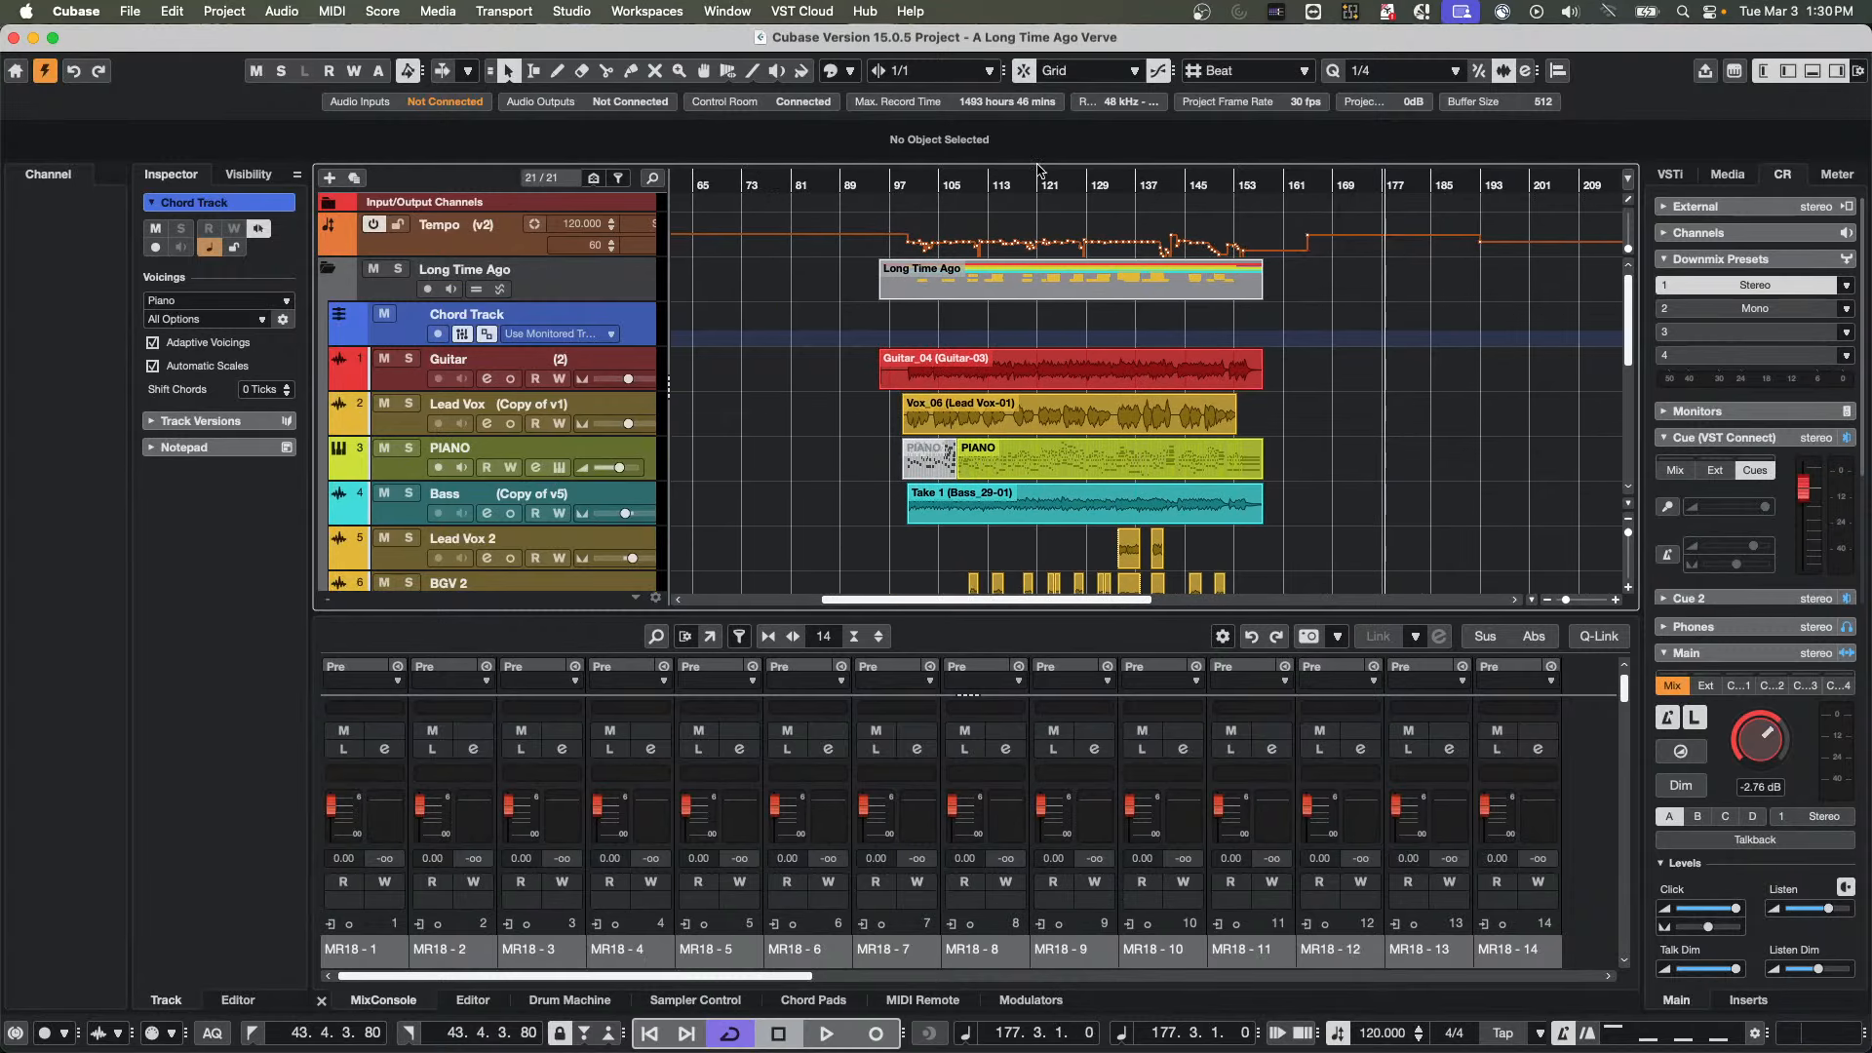
left_click(879, 187)
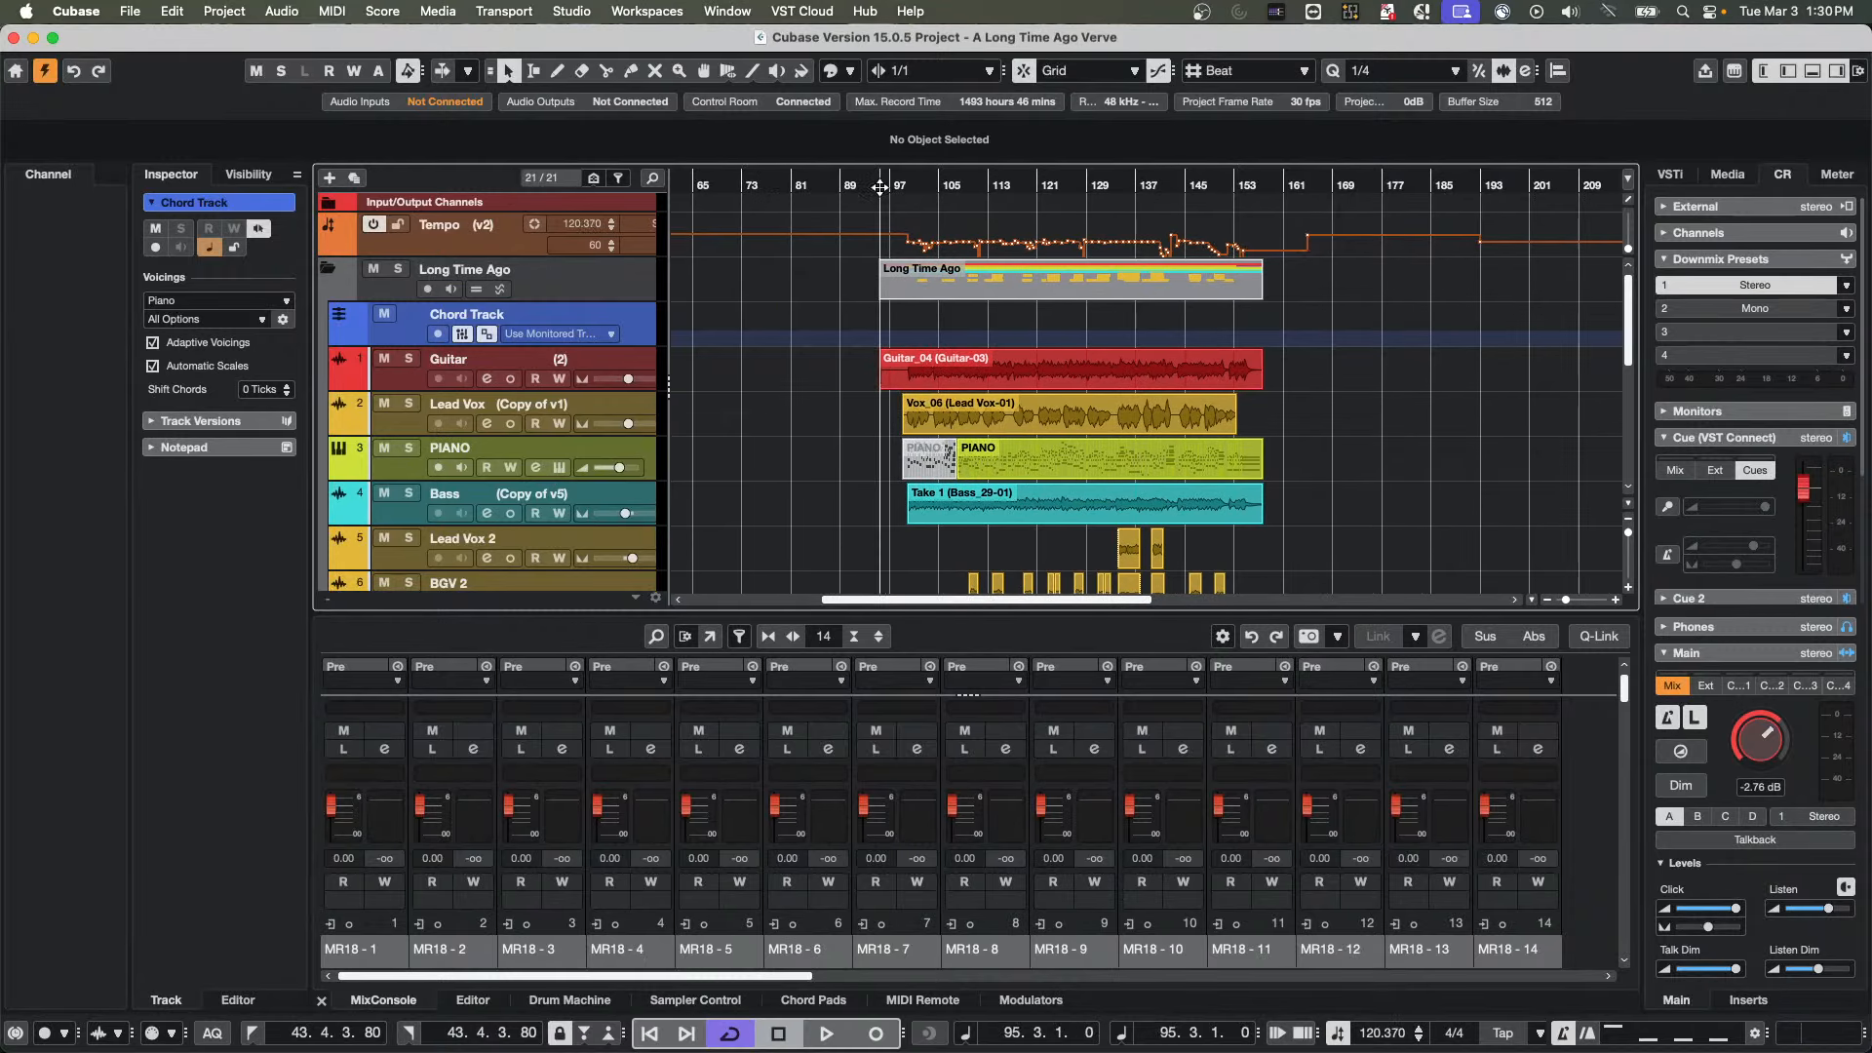
key("space")
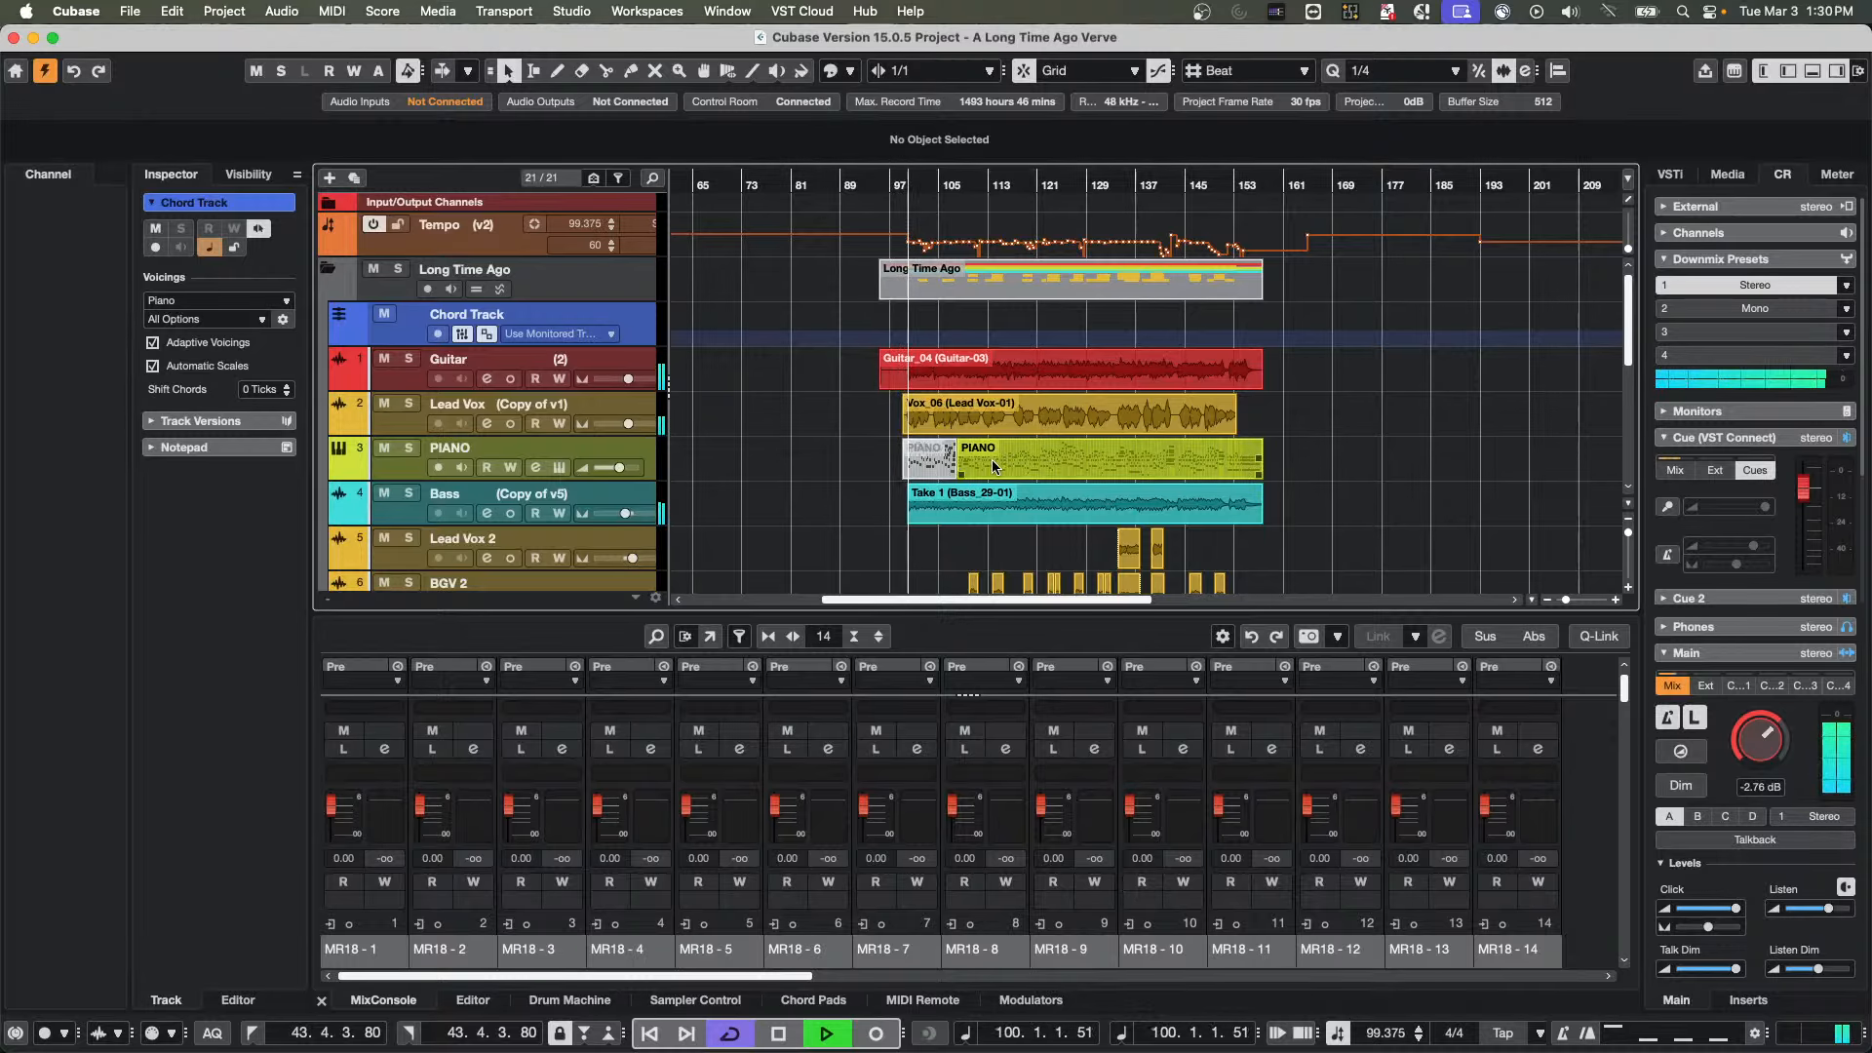
left_click_drag(1748, 747, 1737, 768)
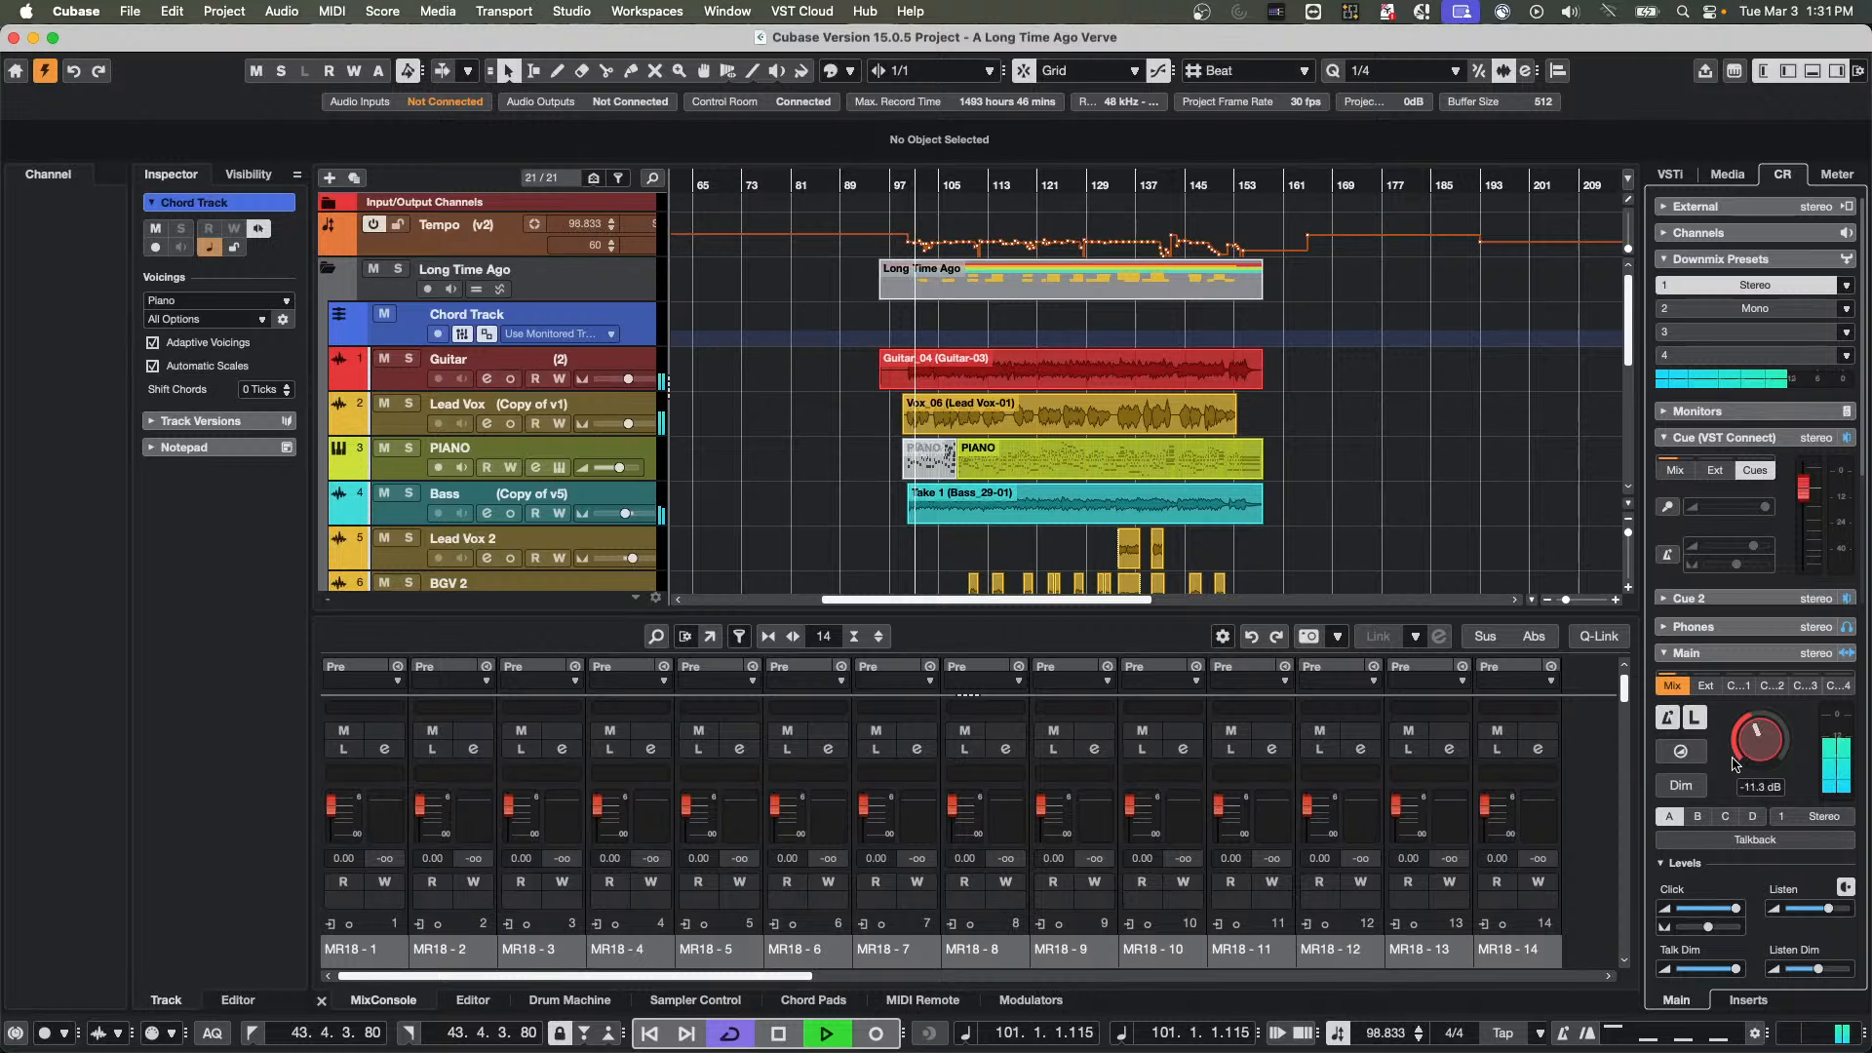
Generate chord events from the Guitar_04 audio event on the Chord Track, stop playback and place the project cursor at bar 103
left_click(1056, 359)
left_click_drag(1054, 360, 1057, 347)
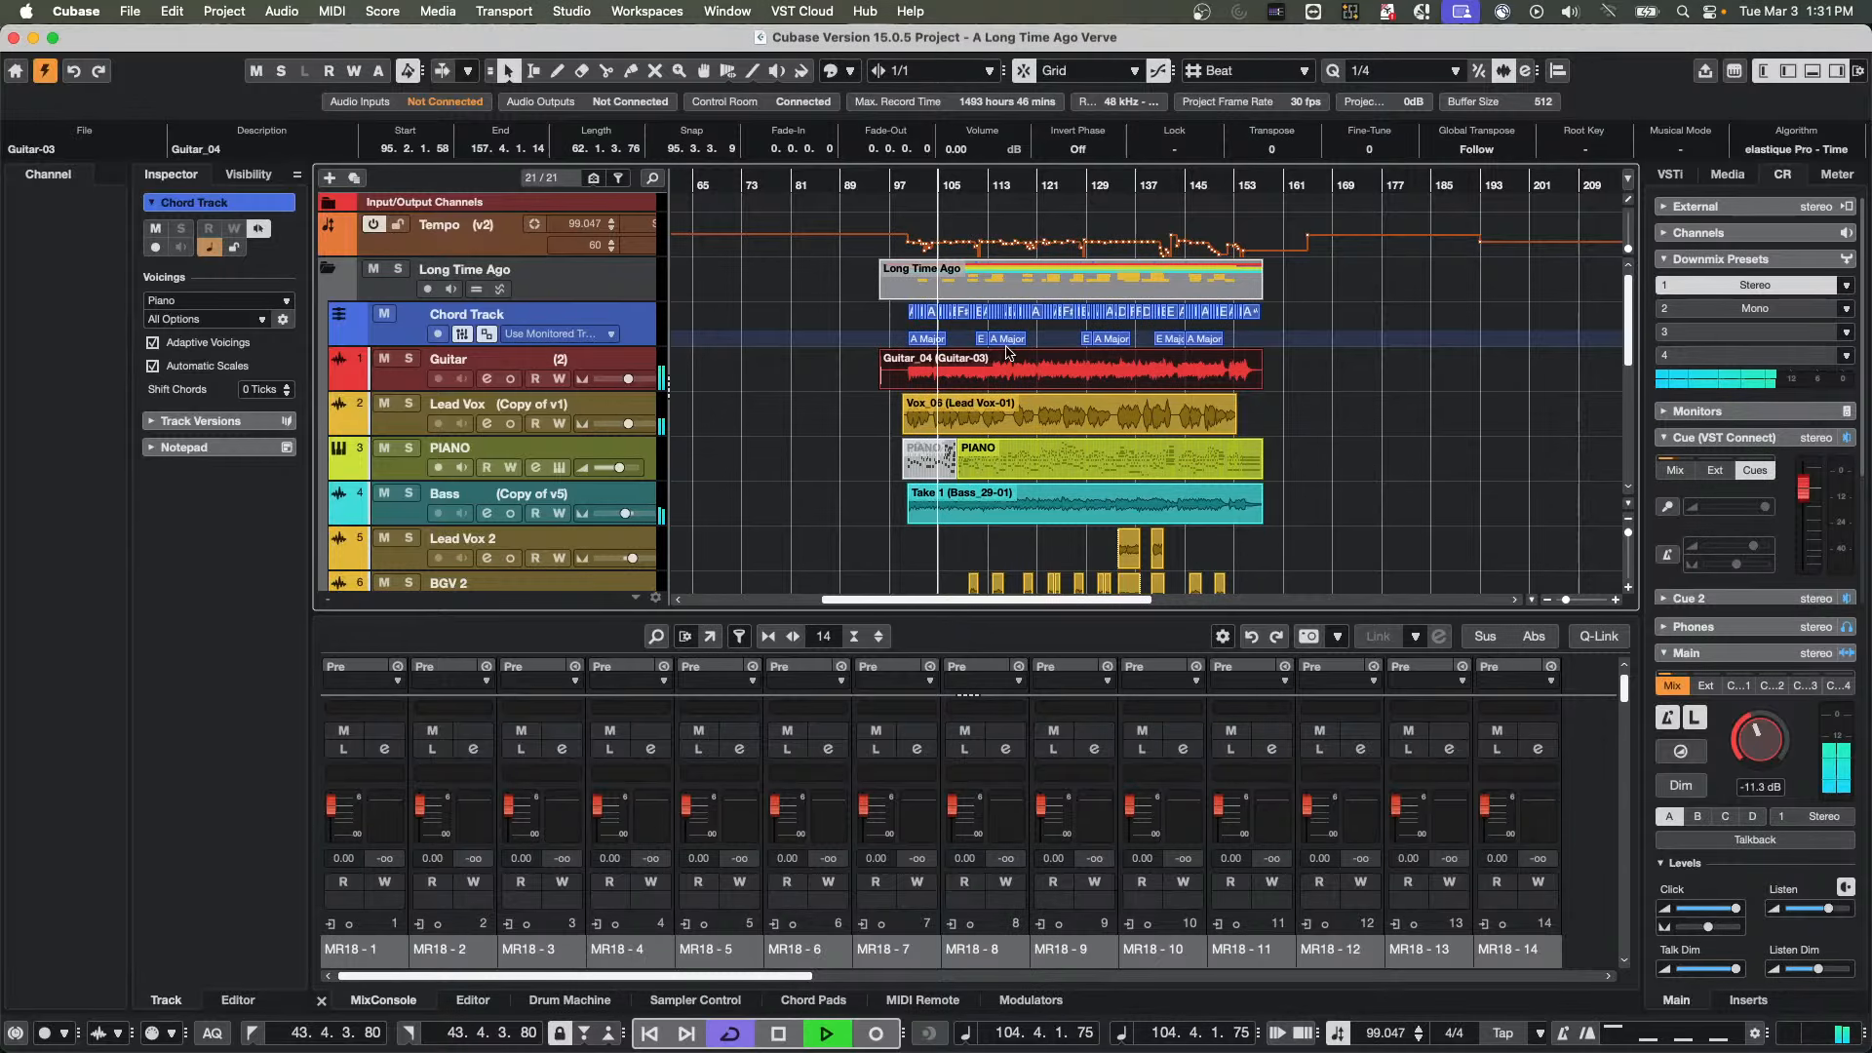
key("space")
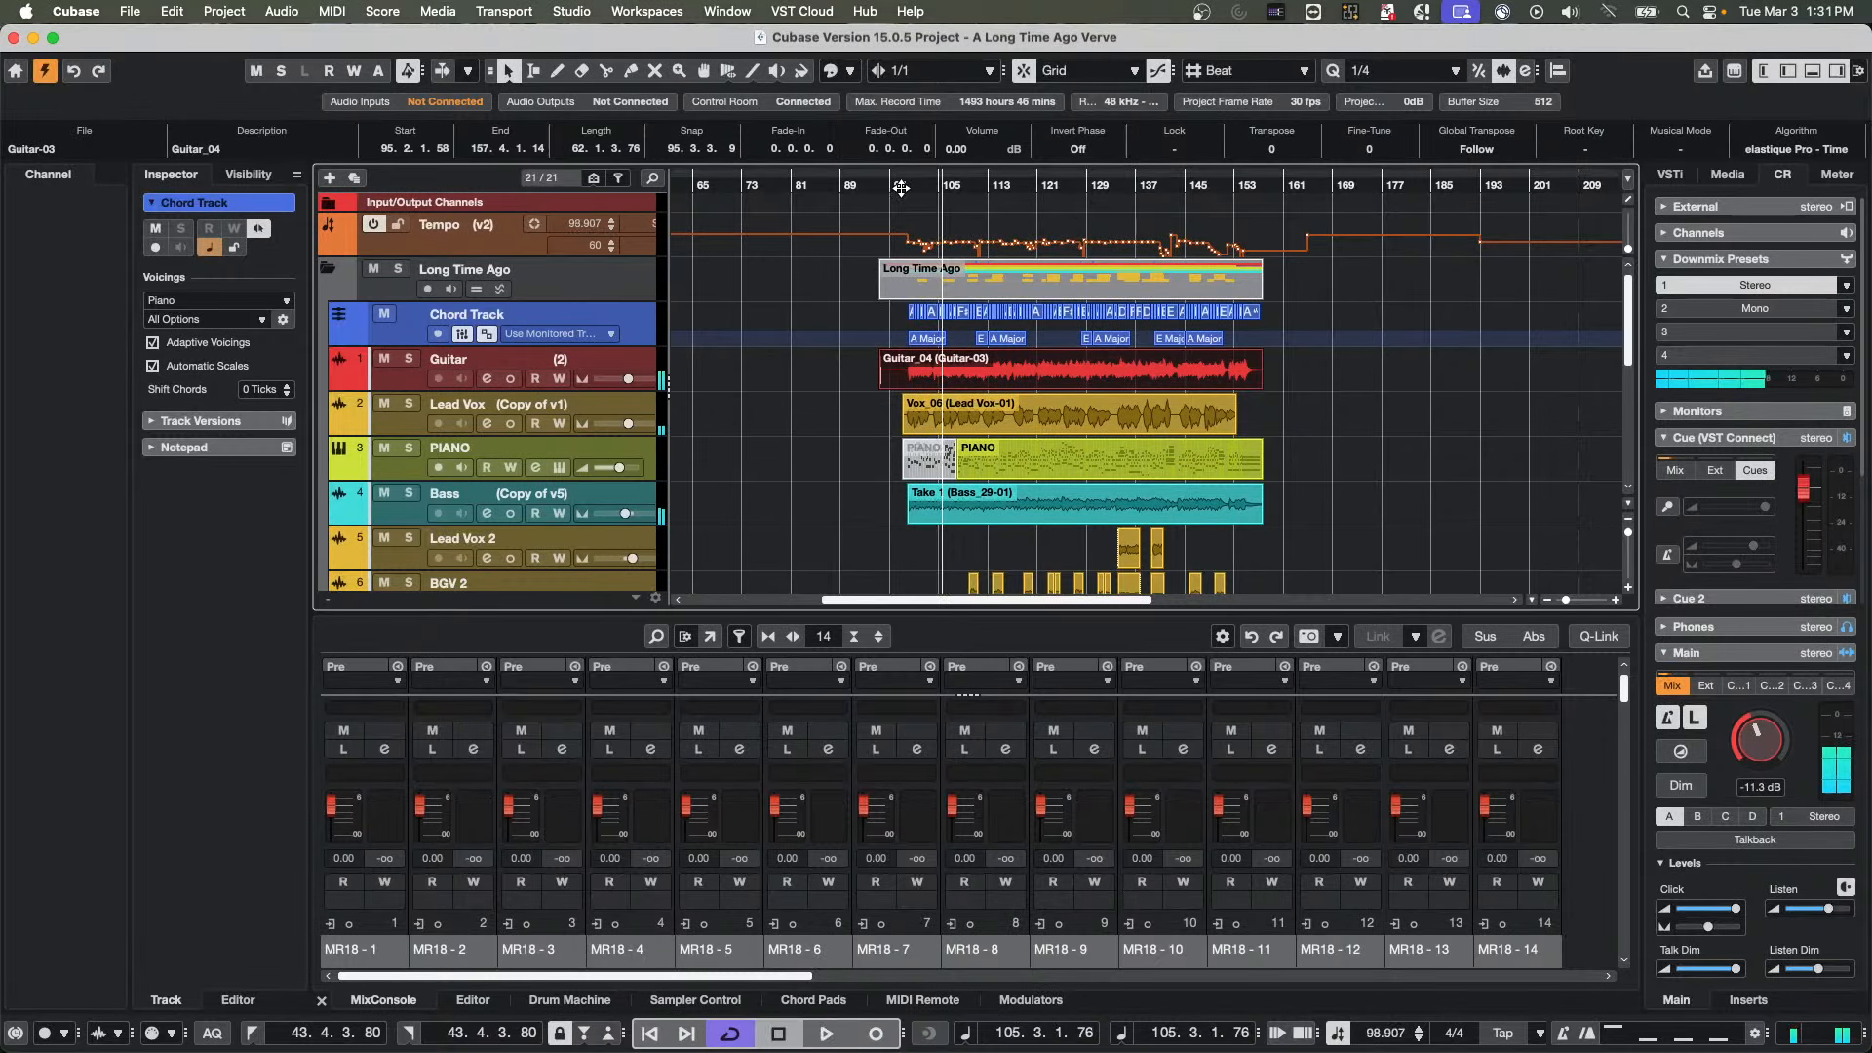
left_click_drag(902, 189, 1029, 307)
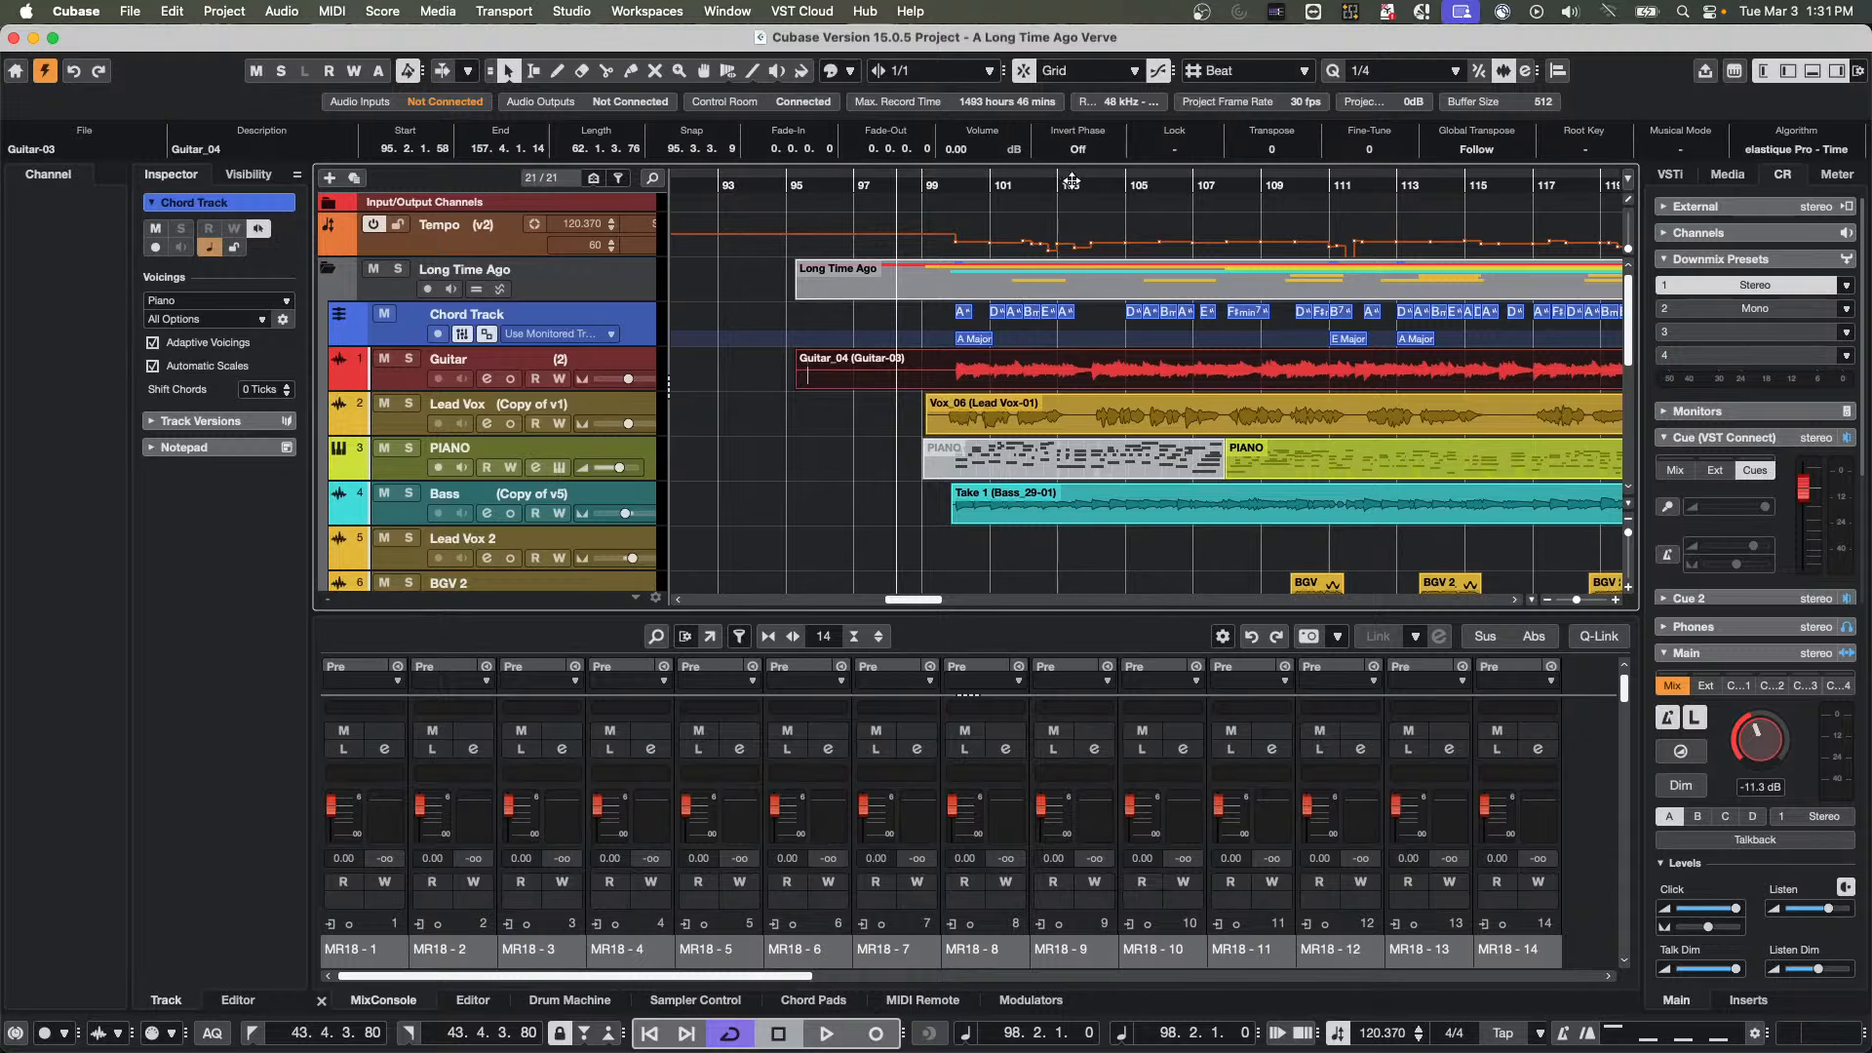
left_click_drag(1082, 185, 1074, 220)
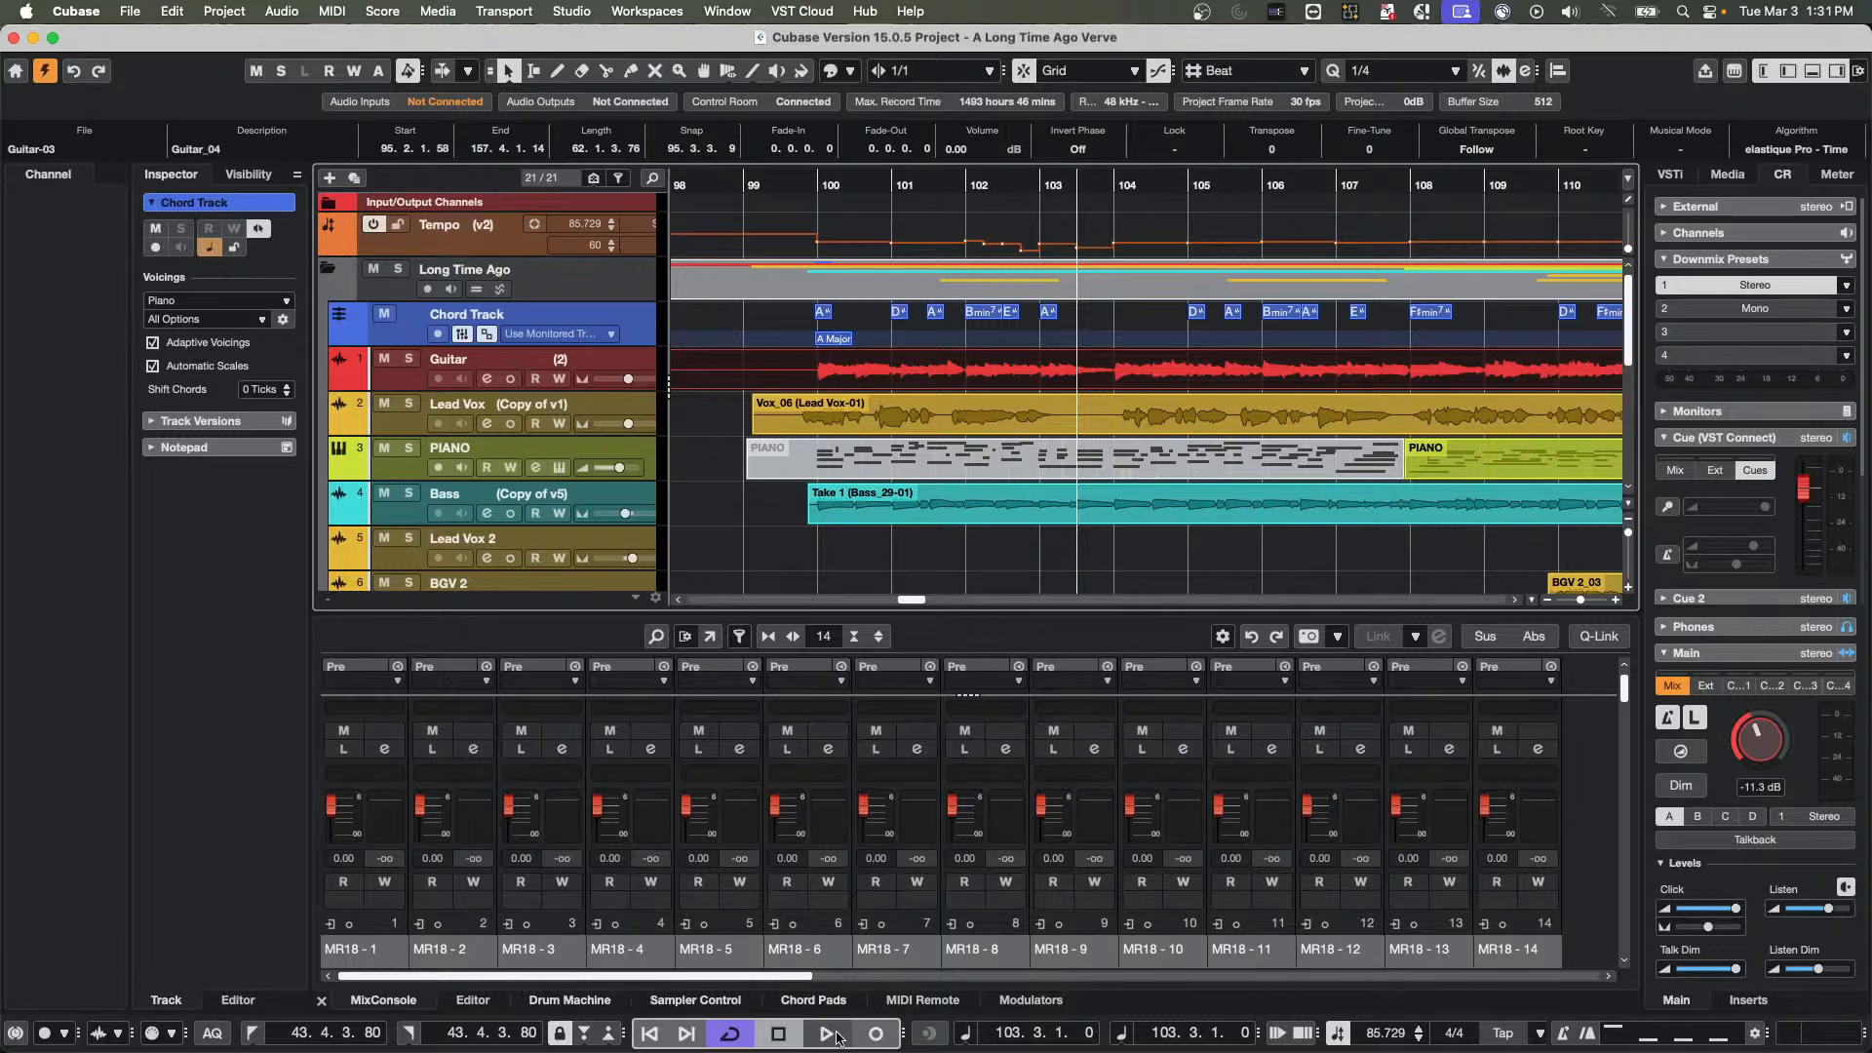
Show the Chord Pads and view their preset list without loading a preset
left_click(814, 1001)
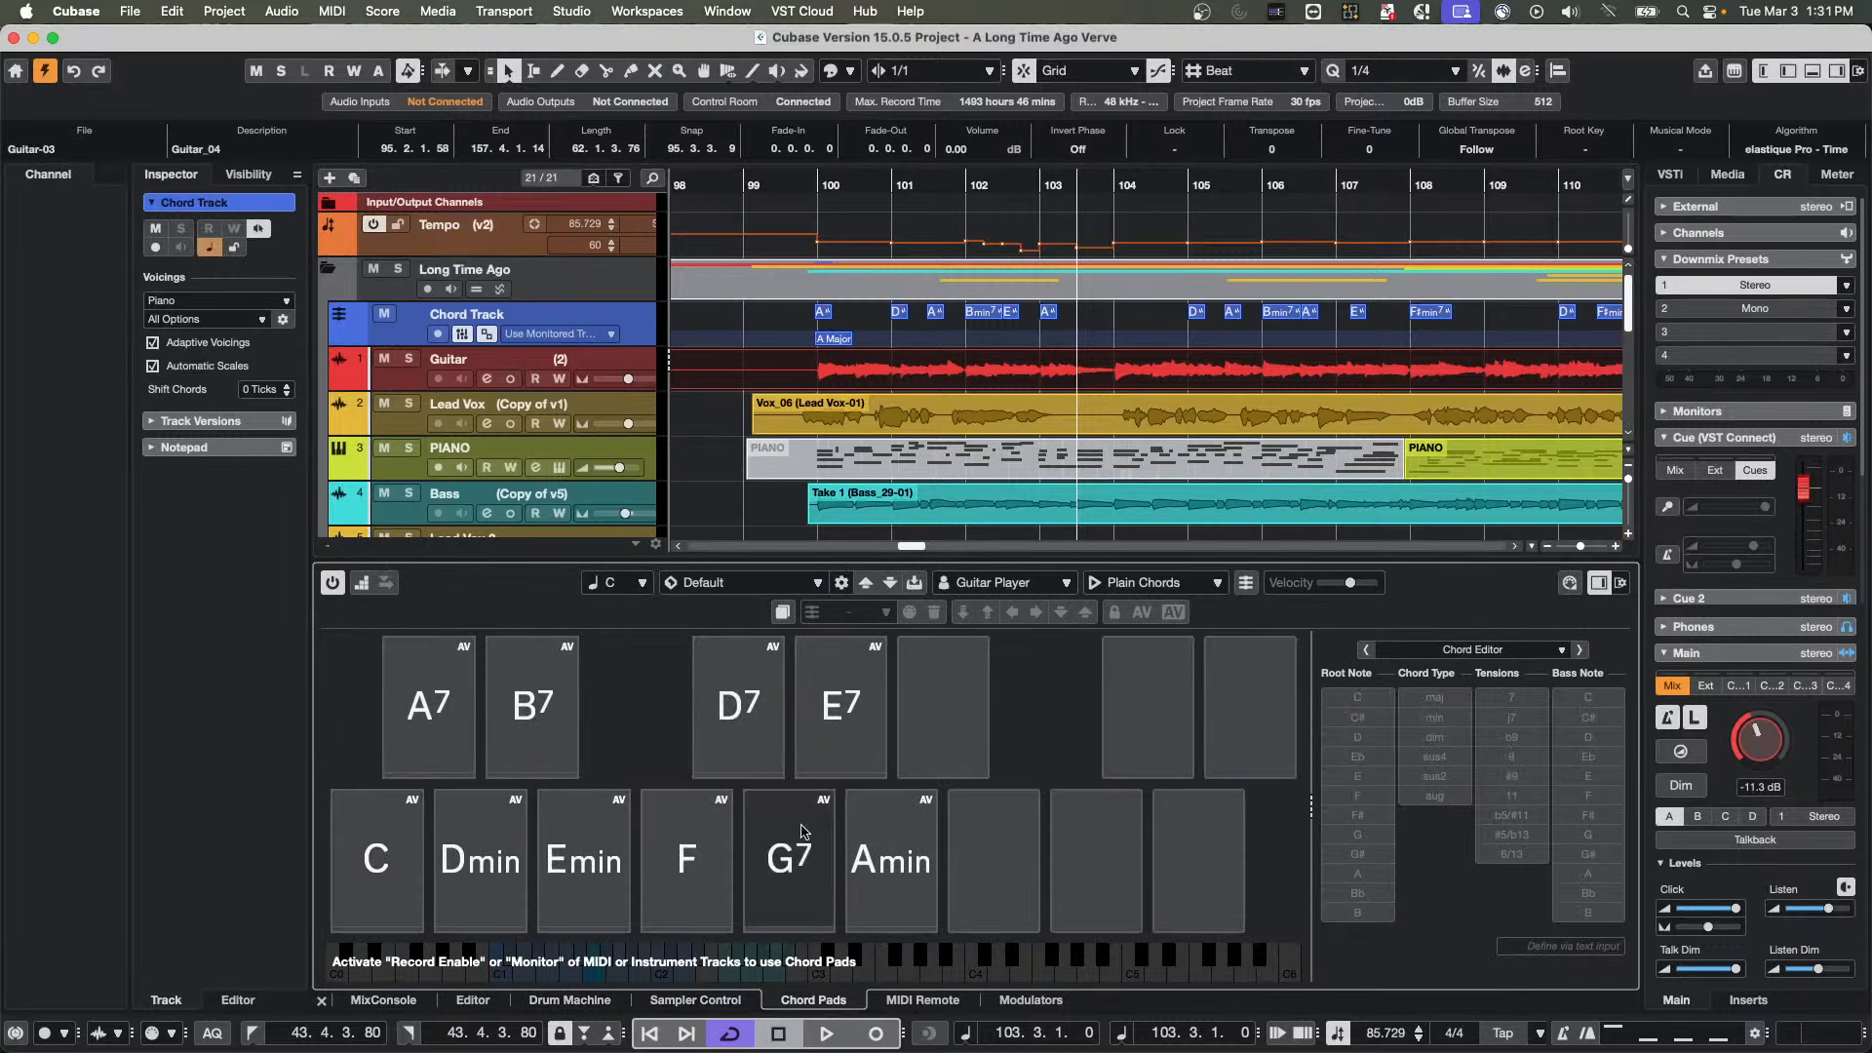
left_click(808, 590)
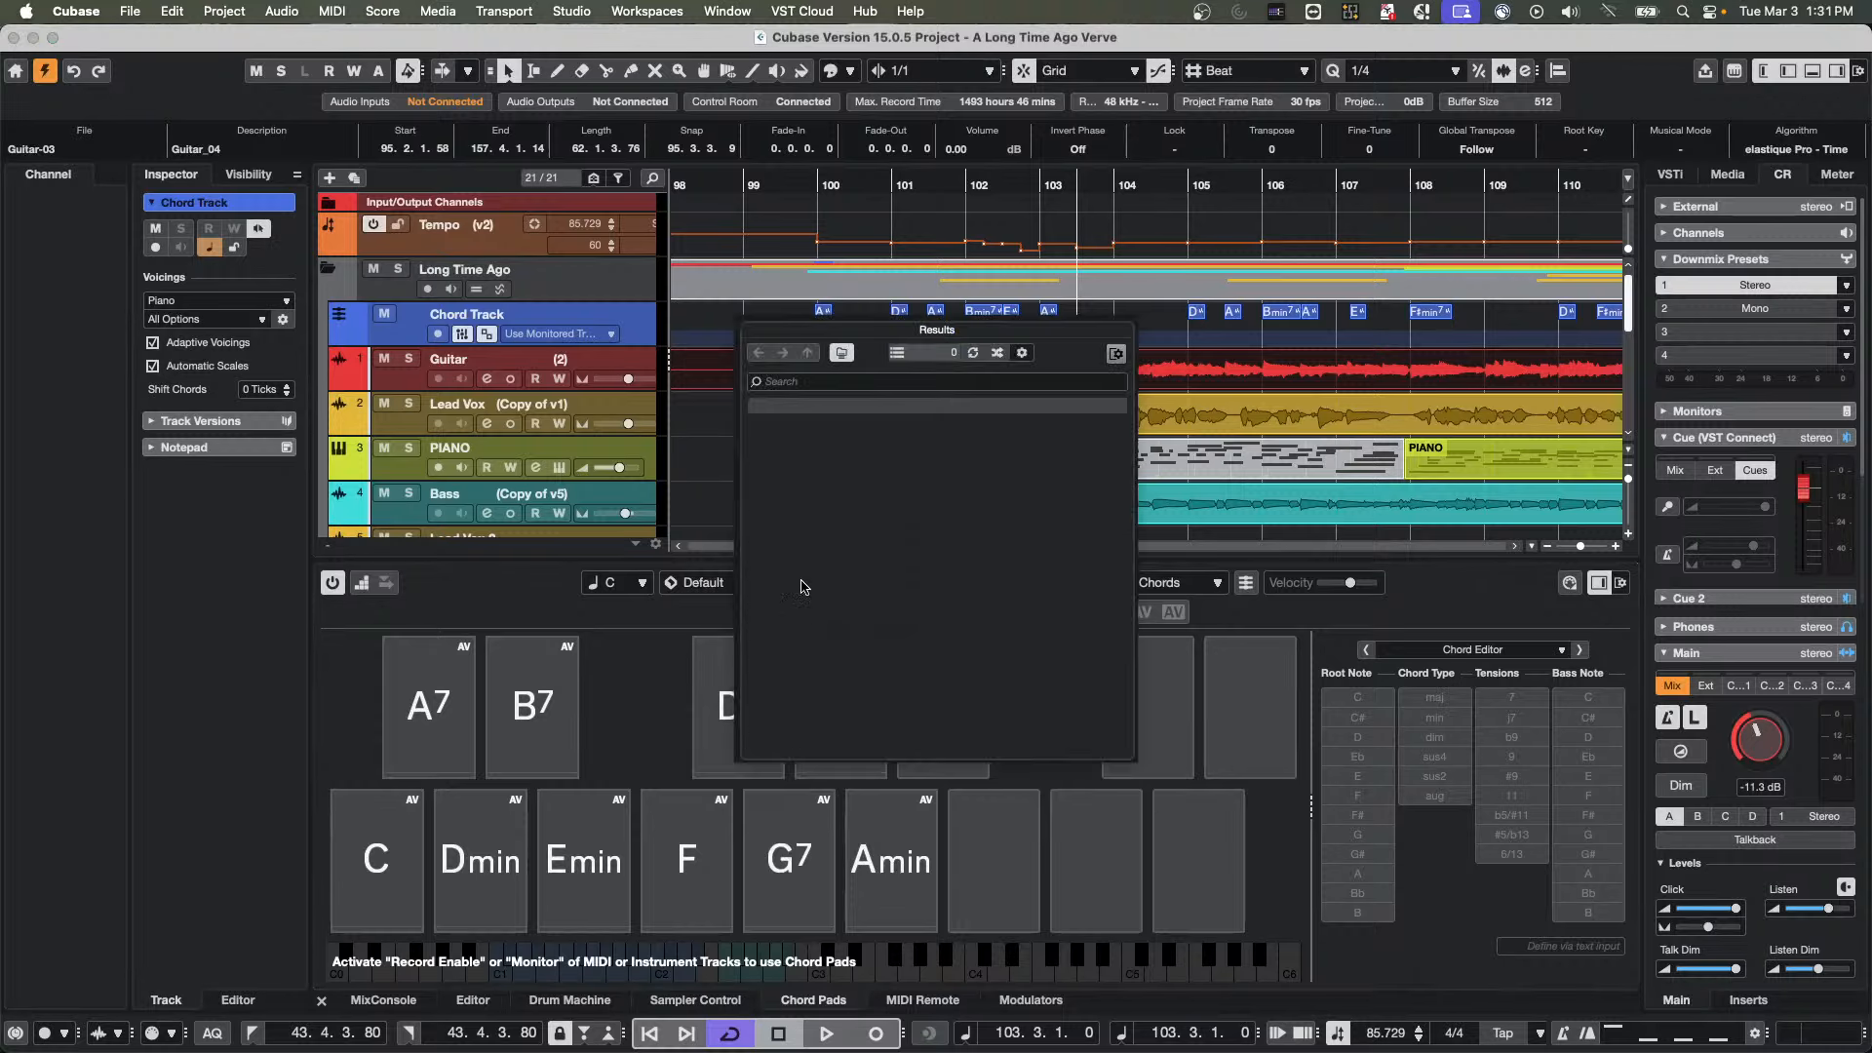
left_click(571, 597)
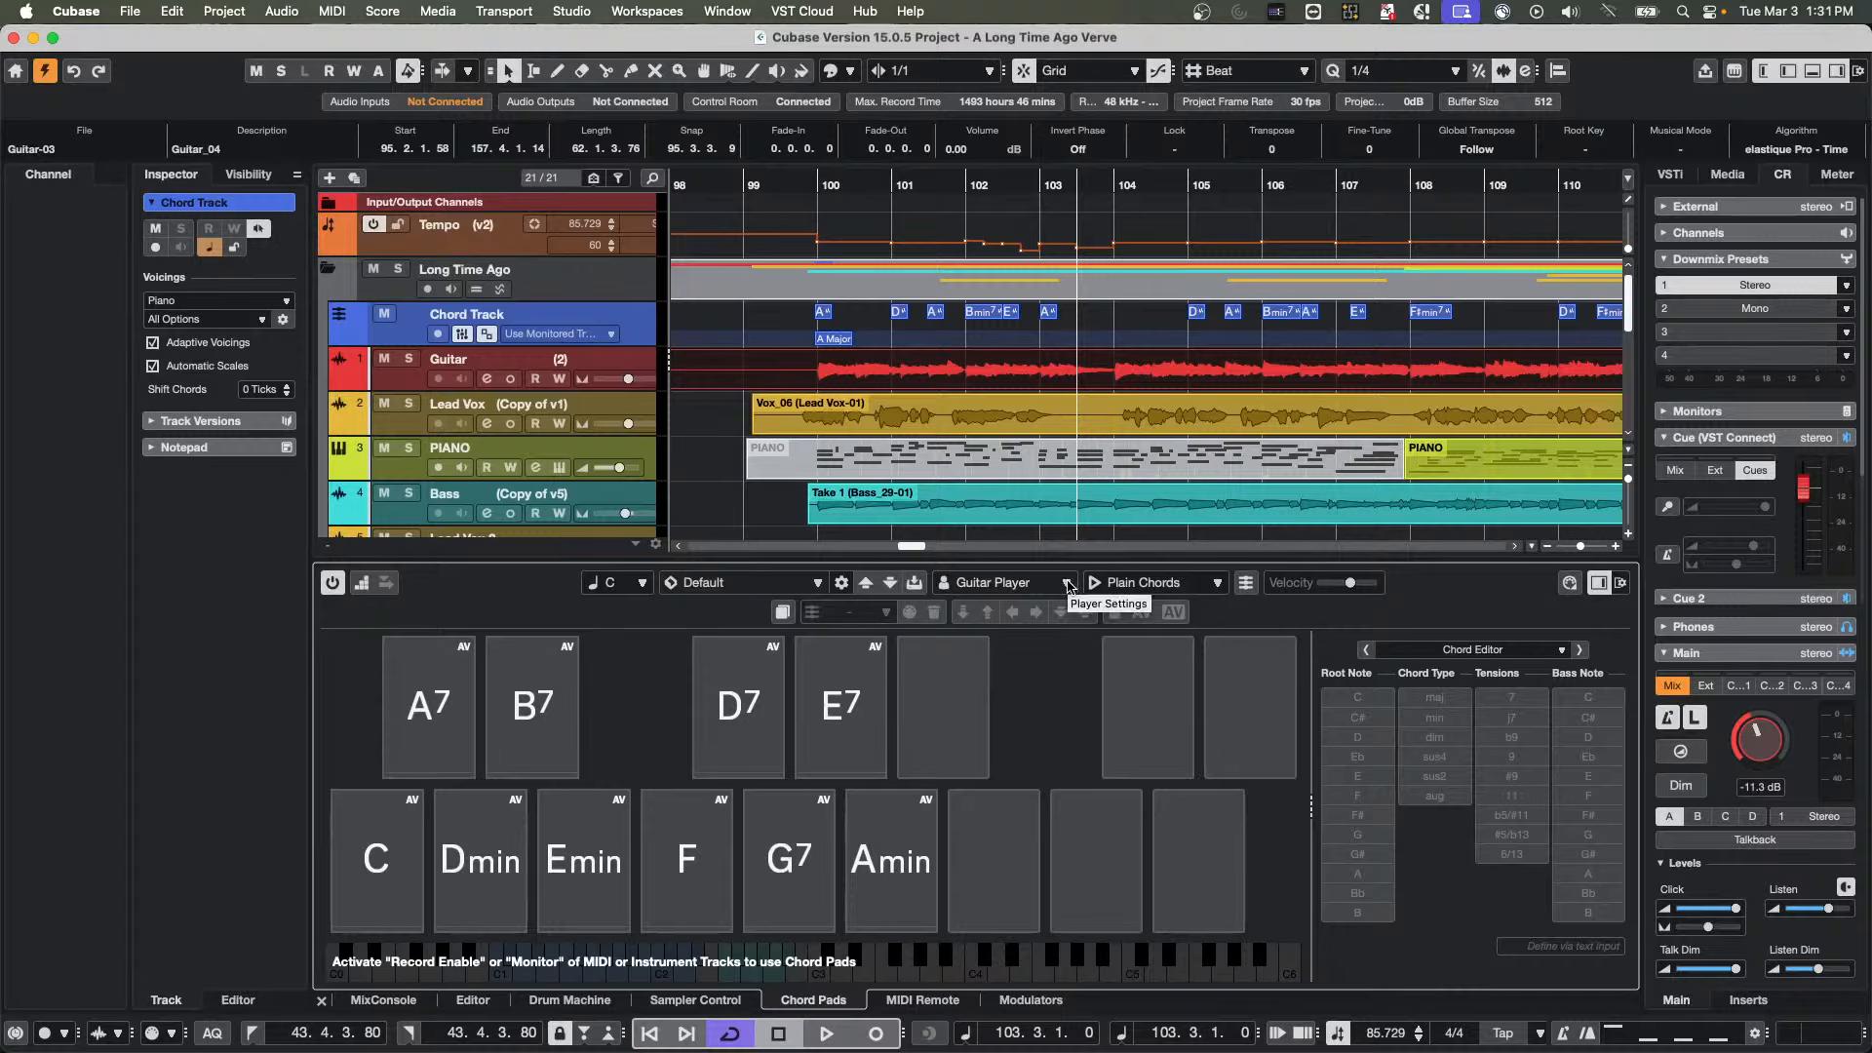
left_click(1069, 584)
left_click(1407, 591)
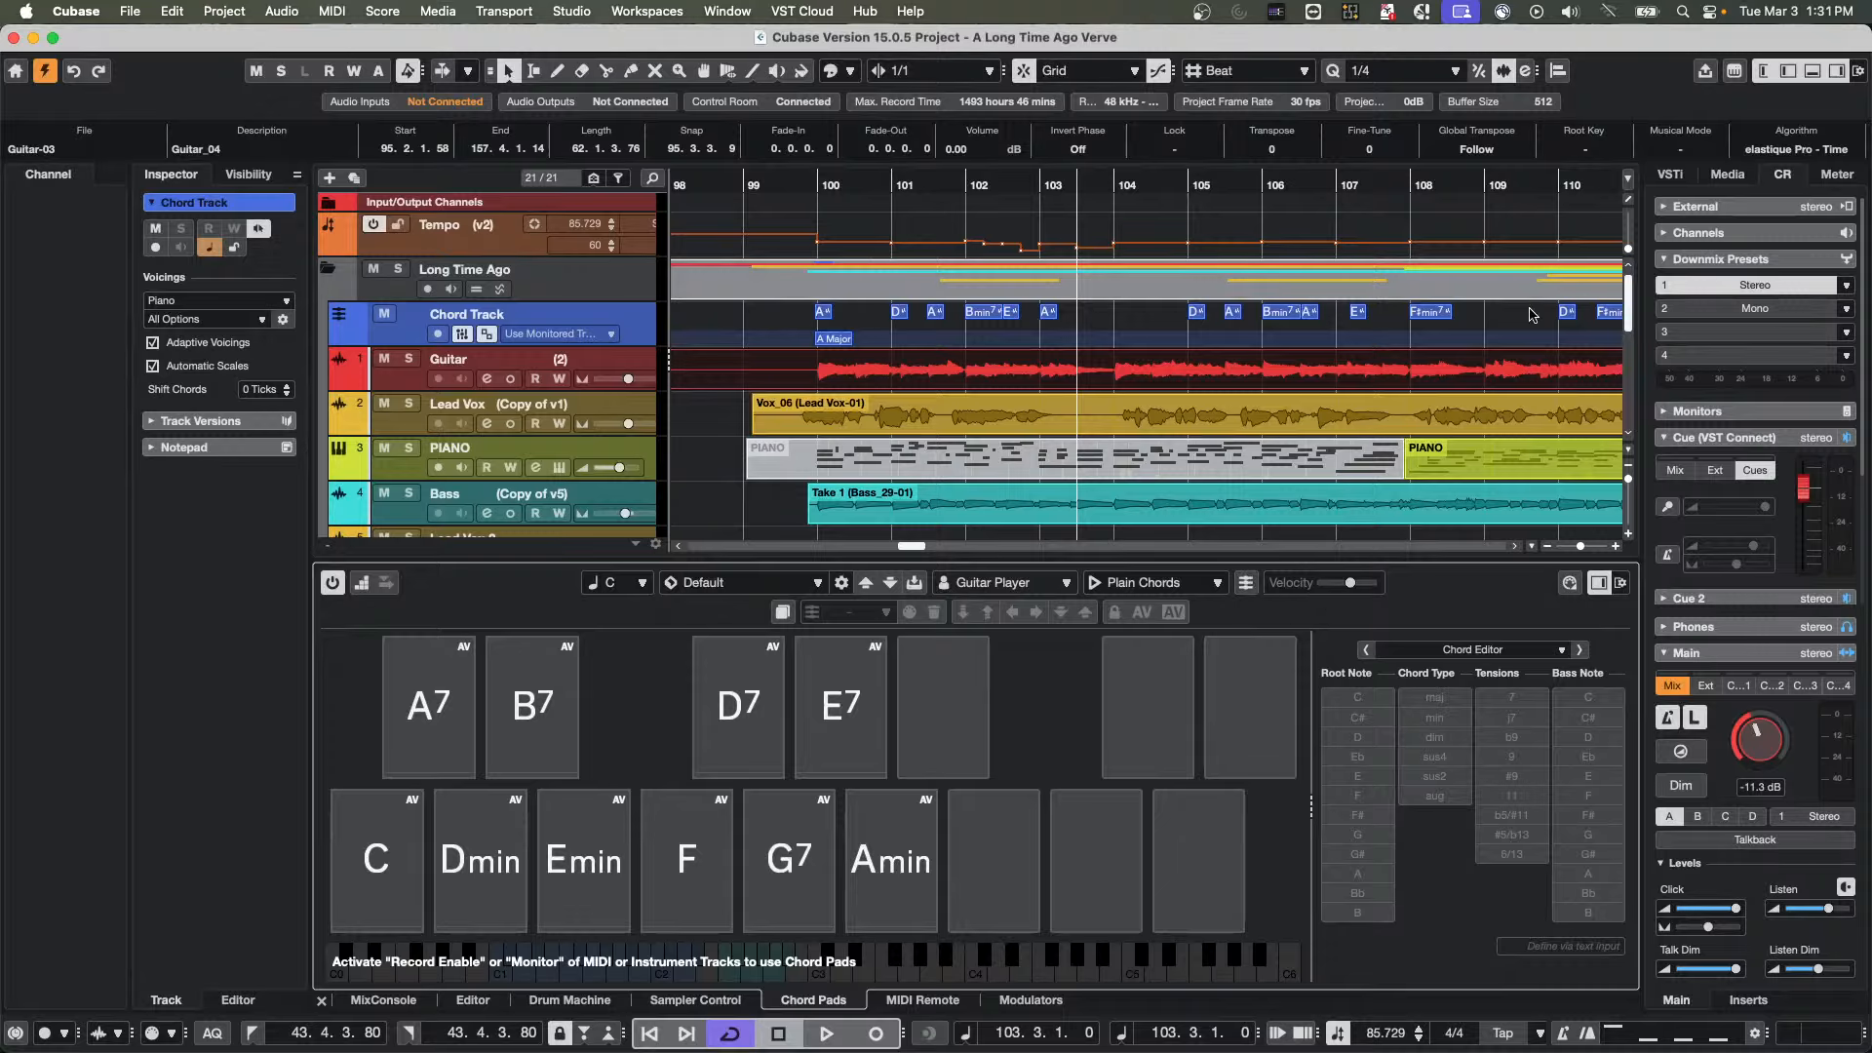
Increase the Chord Track's height, assign its chord events to the Chord Pads, and select the A pad
left_click(614, 351)
left_click_drag(615, 351, 607, 385)
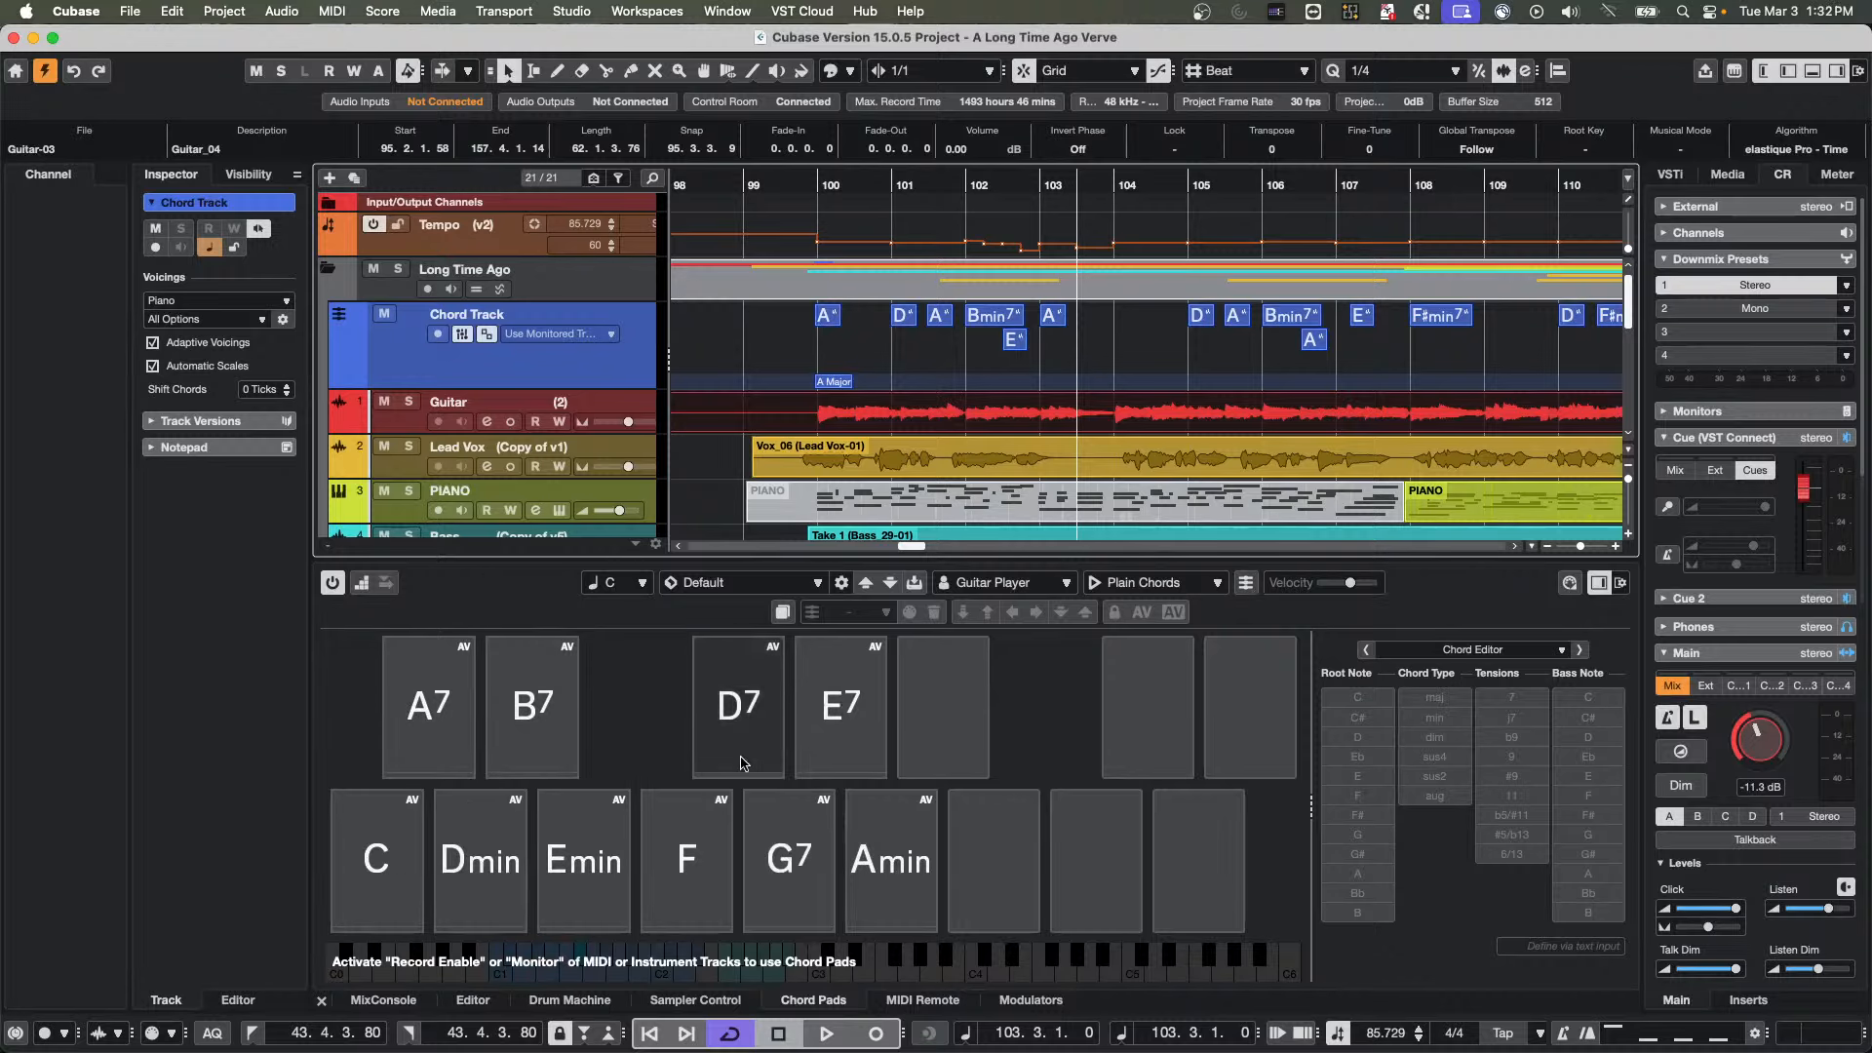
left_click(1247, 584)
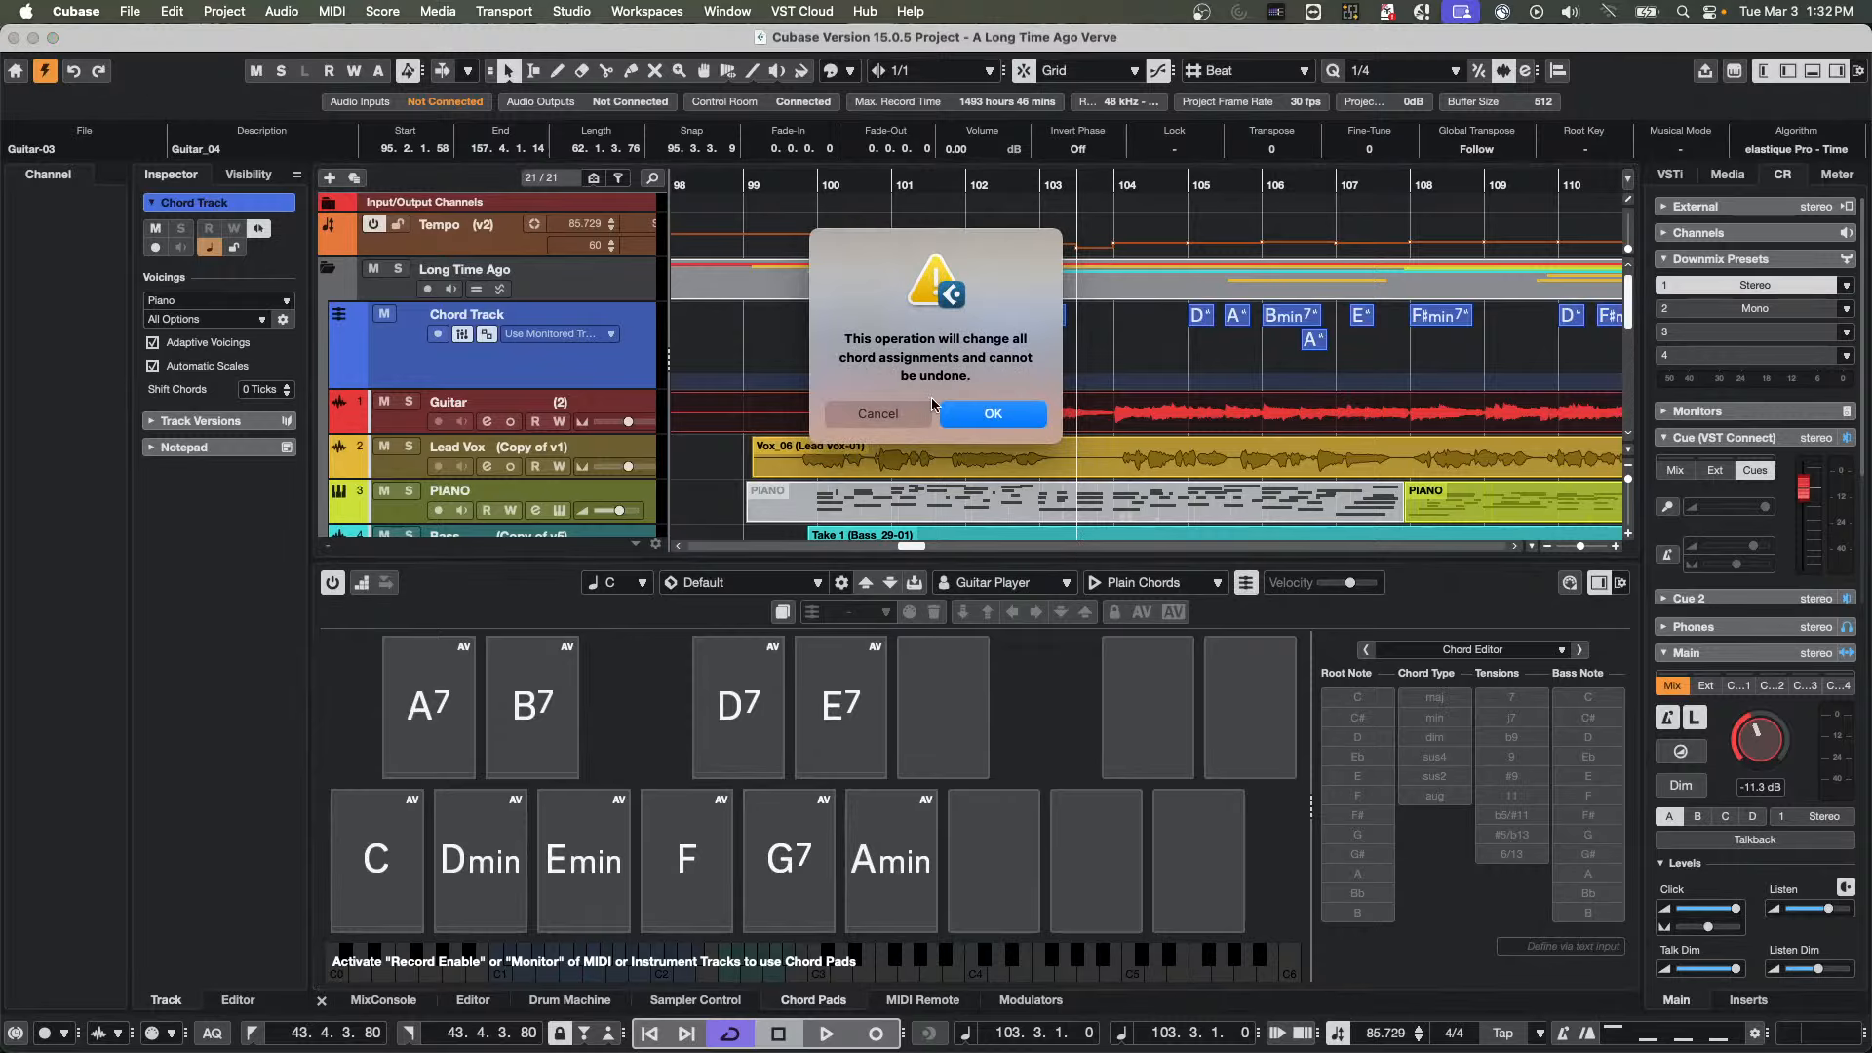
left_click(975, 414)
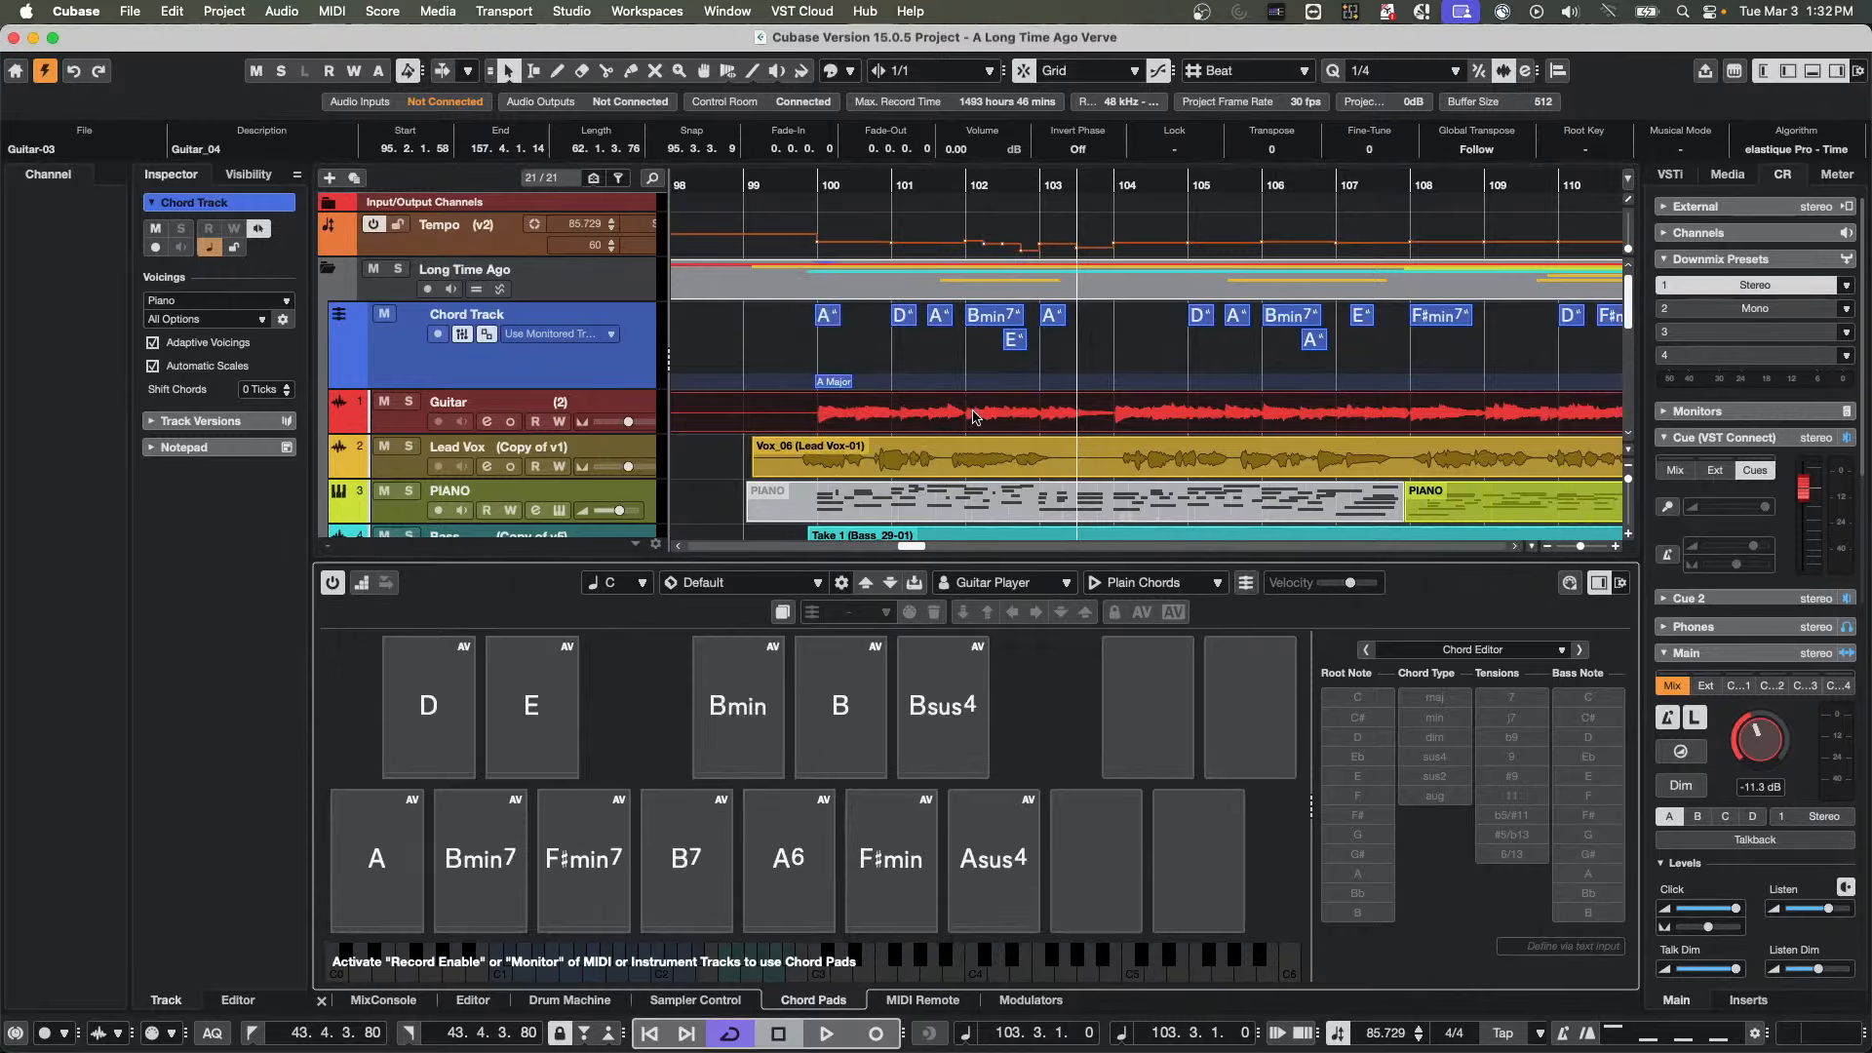
left_click(408, 853)
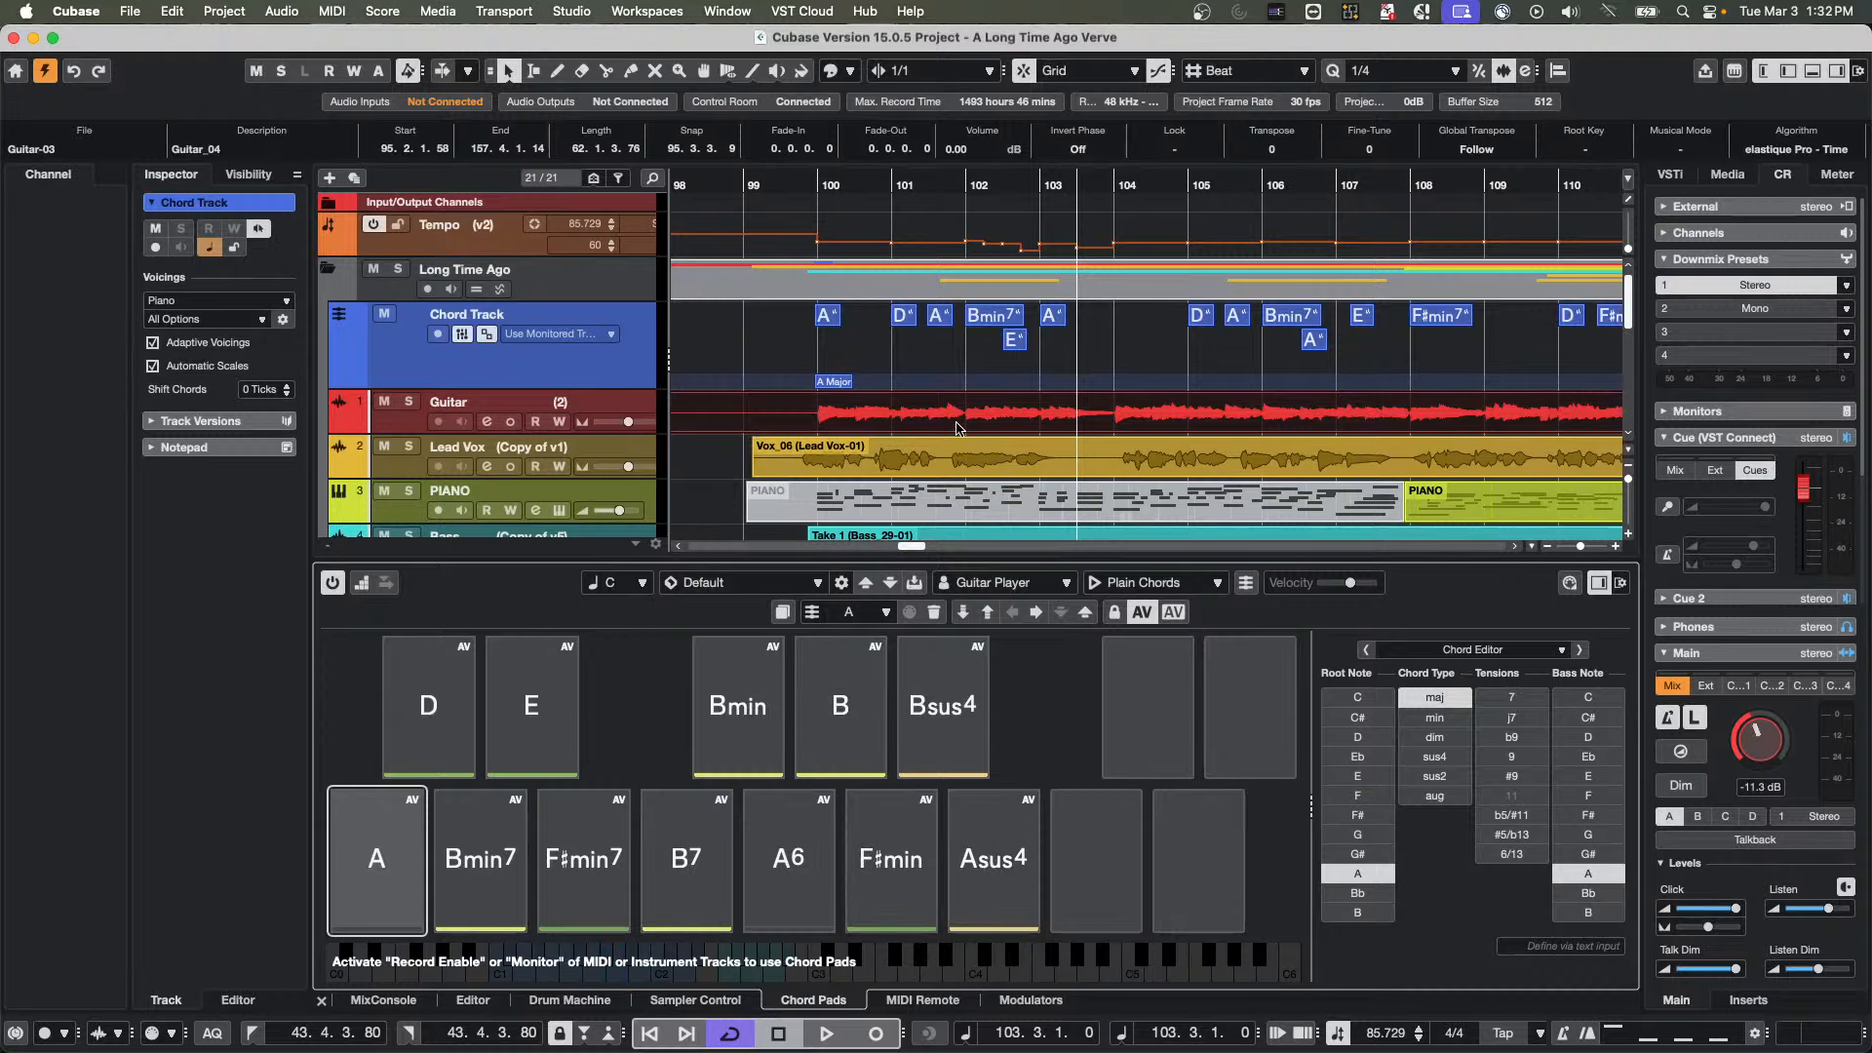
Add a HALion Sonic instrument track with Pattern Event as its event type below the Whisper Vox track
scroll(877, 402, "down", 8)
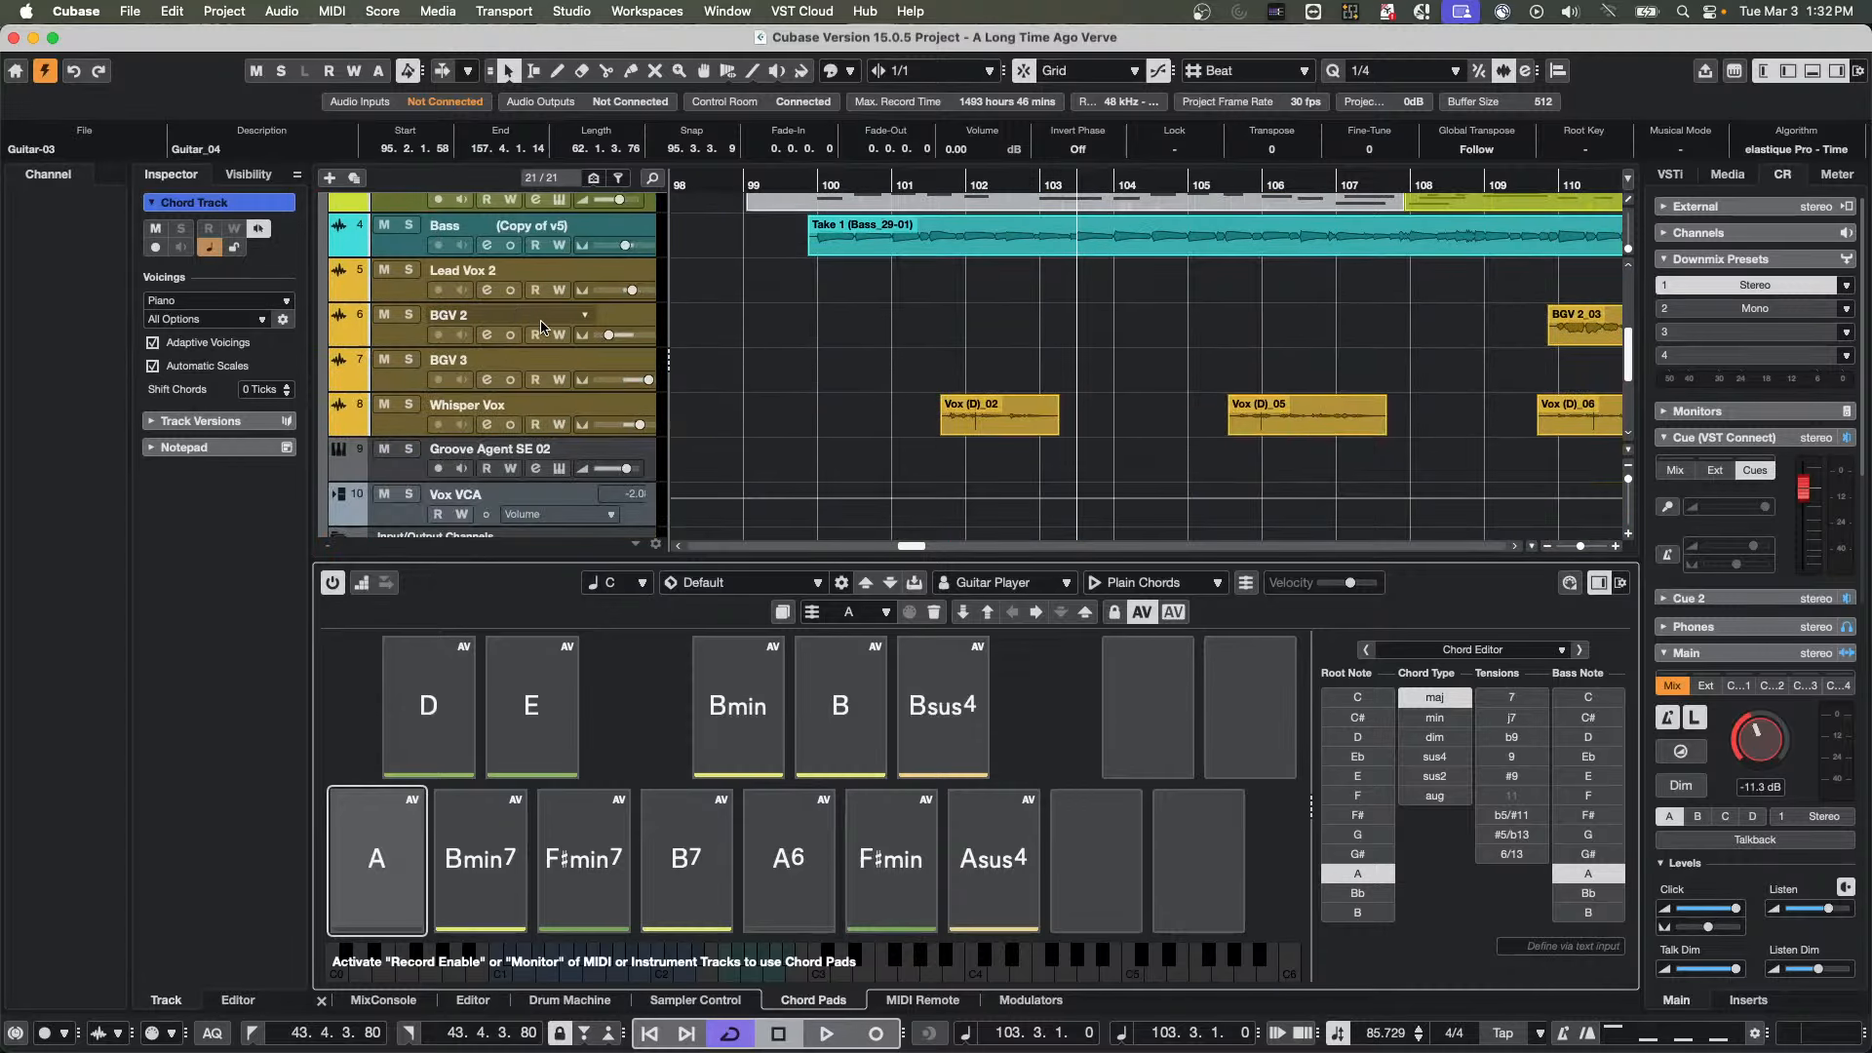
left_click(412, 431)
right_click(411, 431)
mouse_move(556, 440)
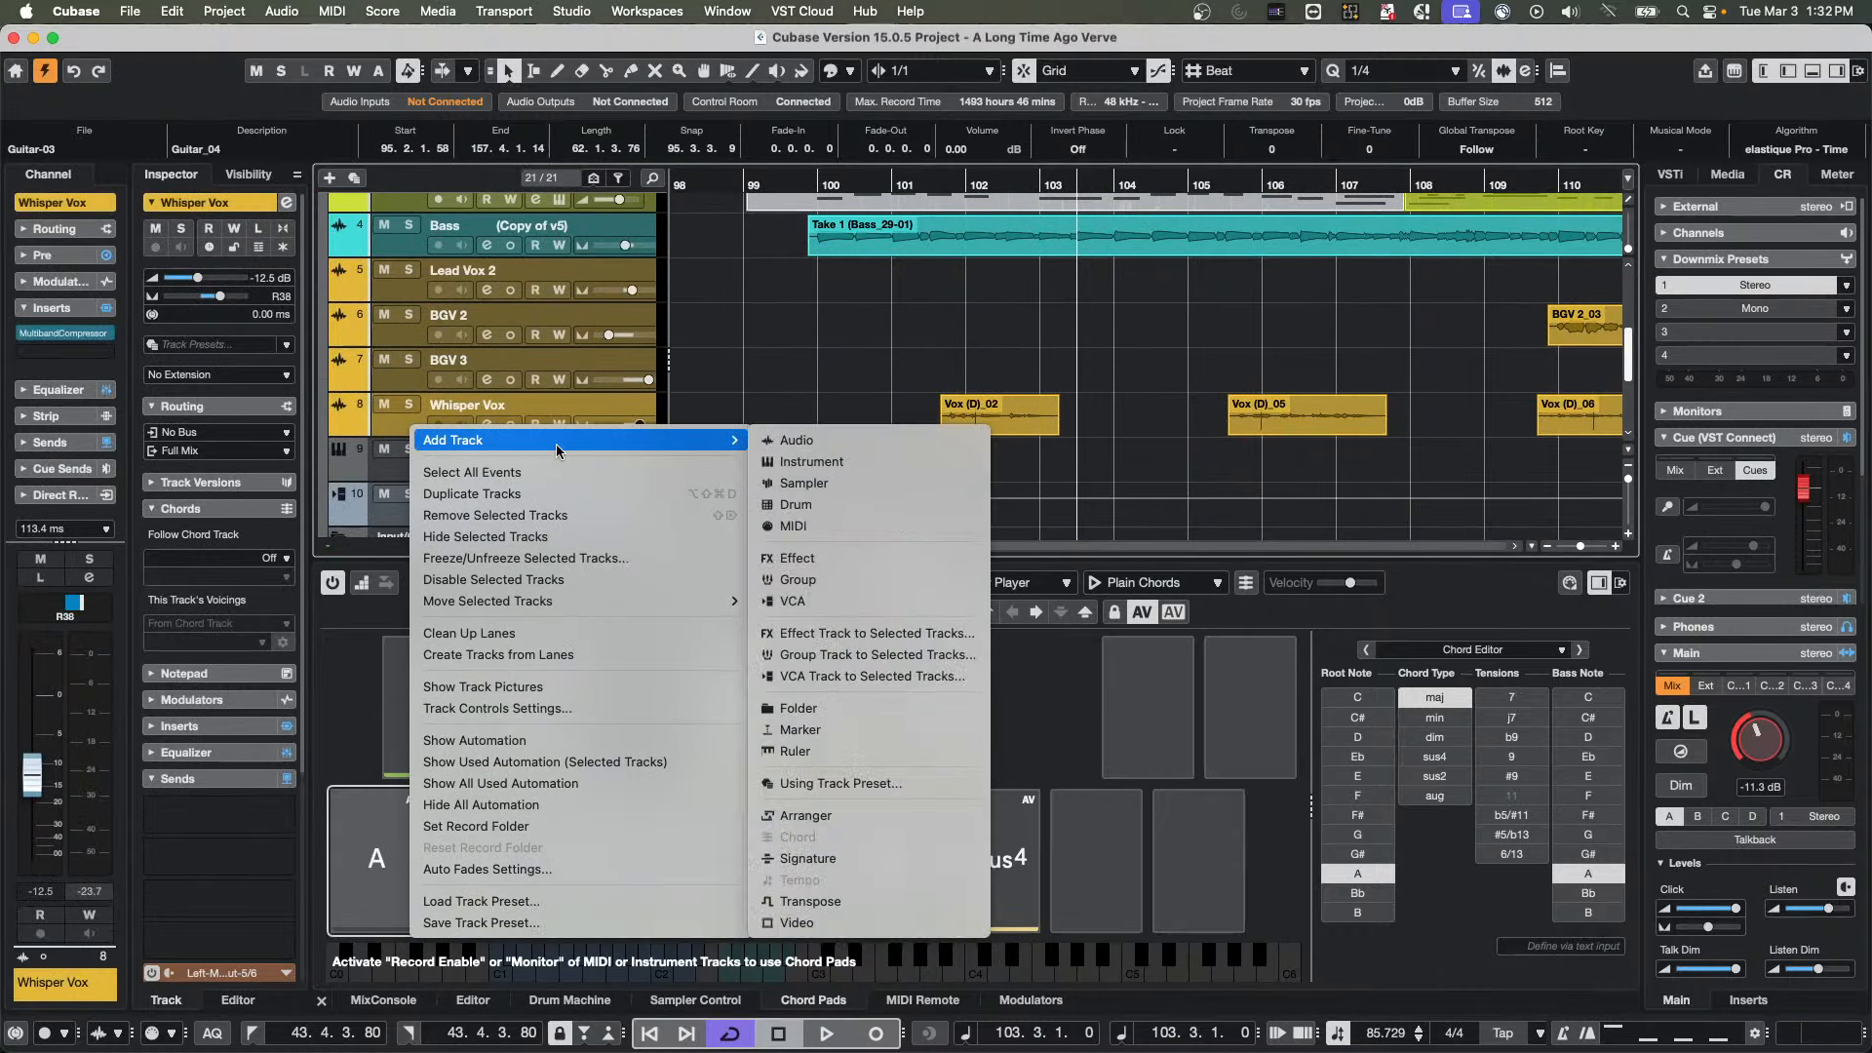
left_click(892, 471)
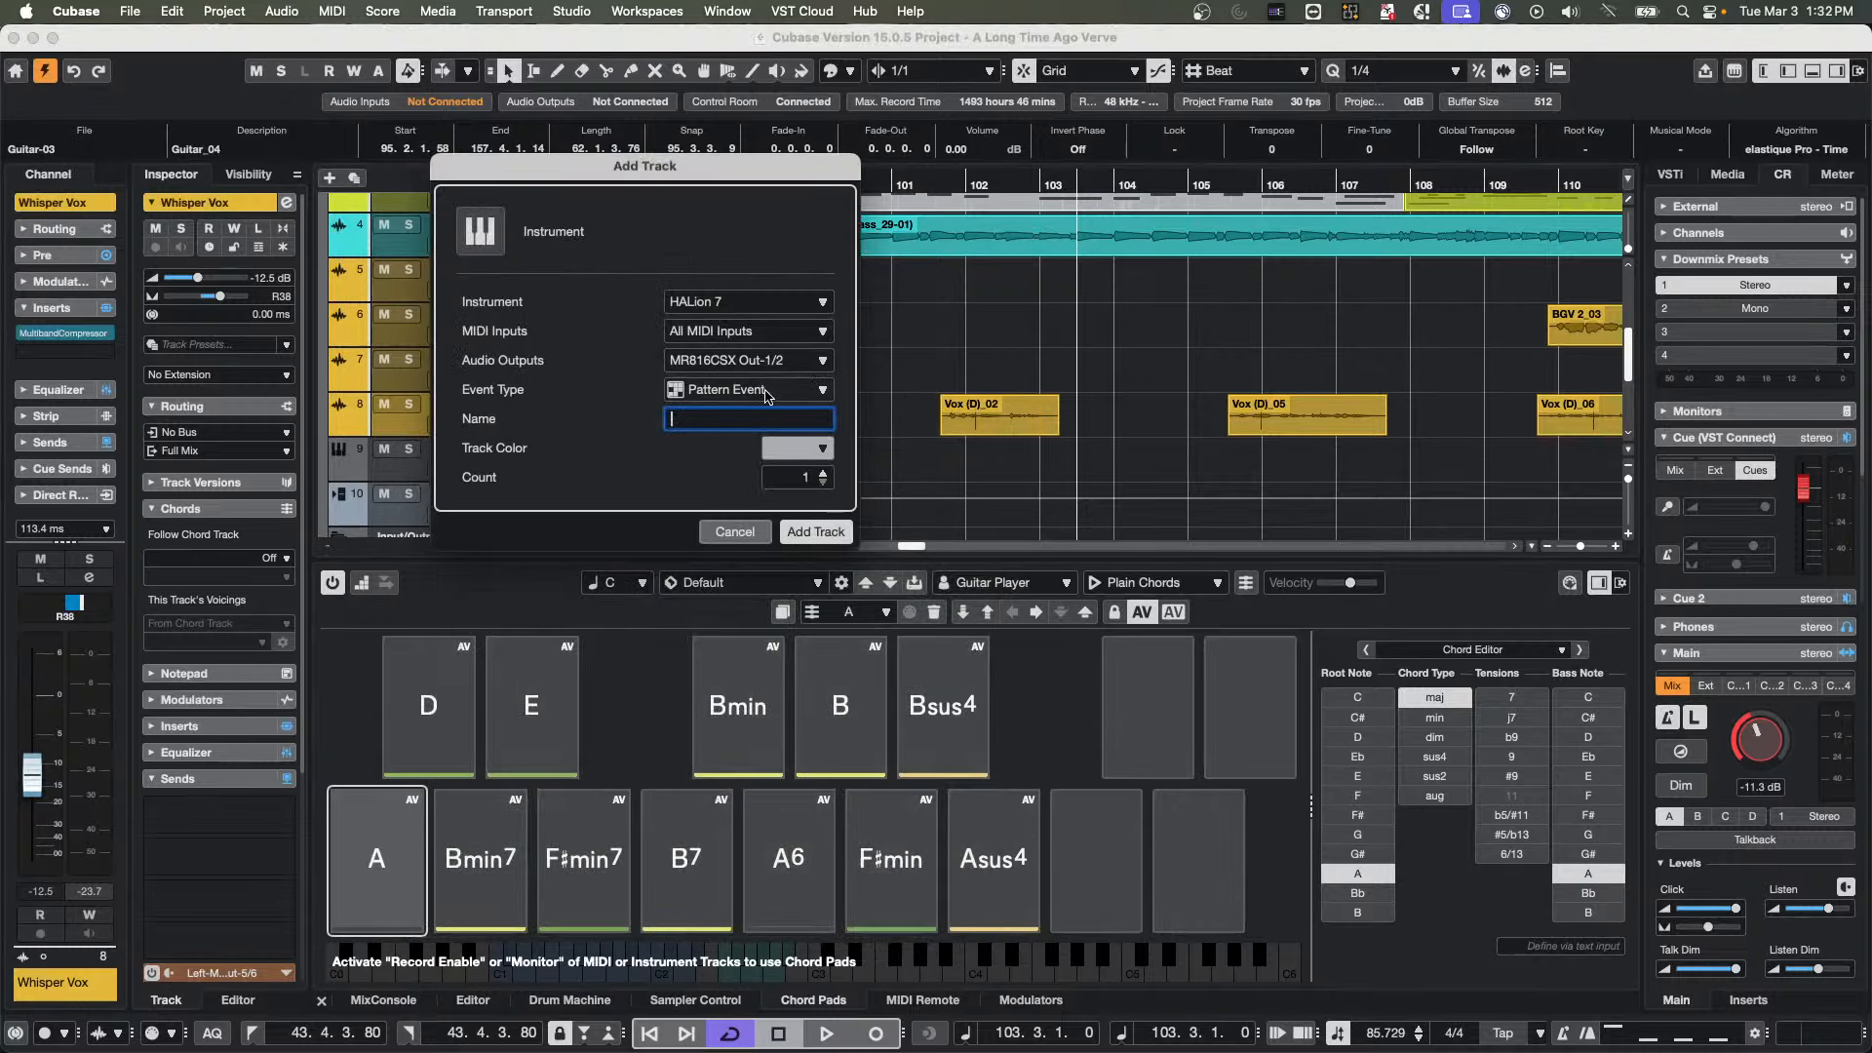
left_click(747, 293)
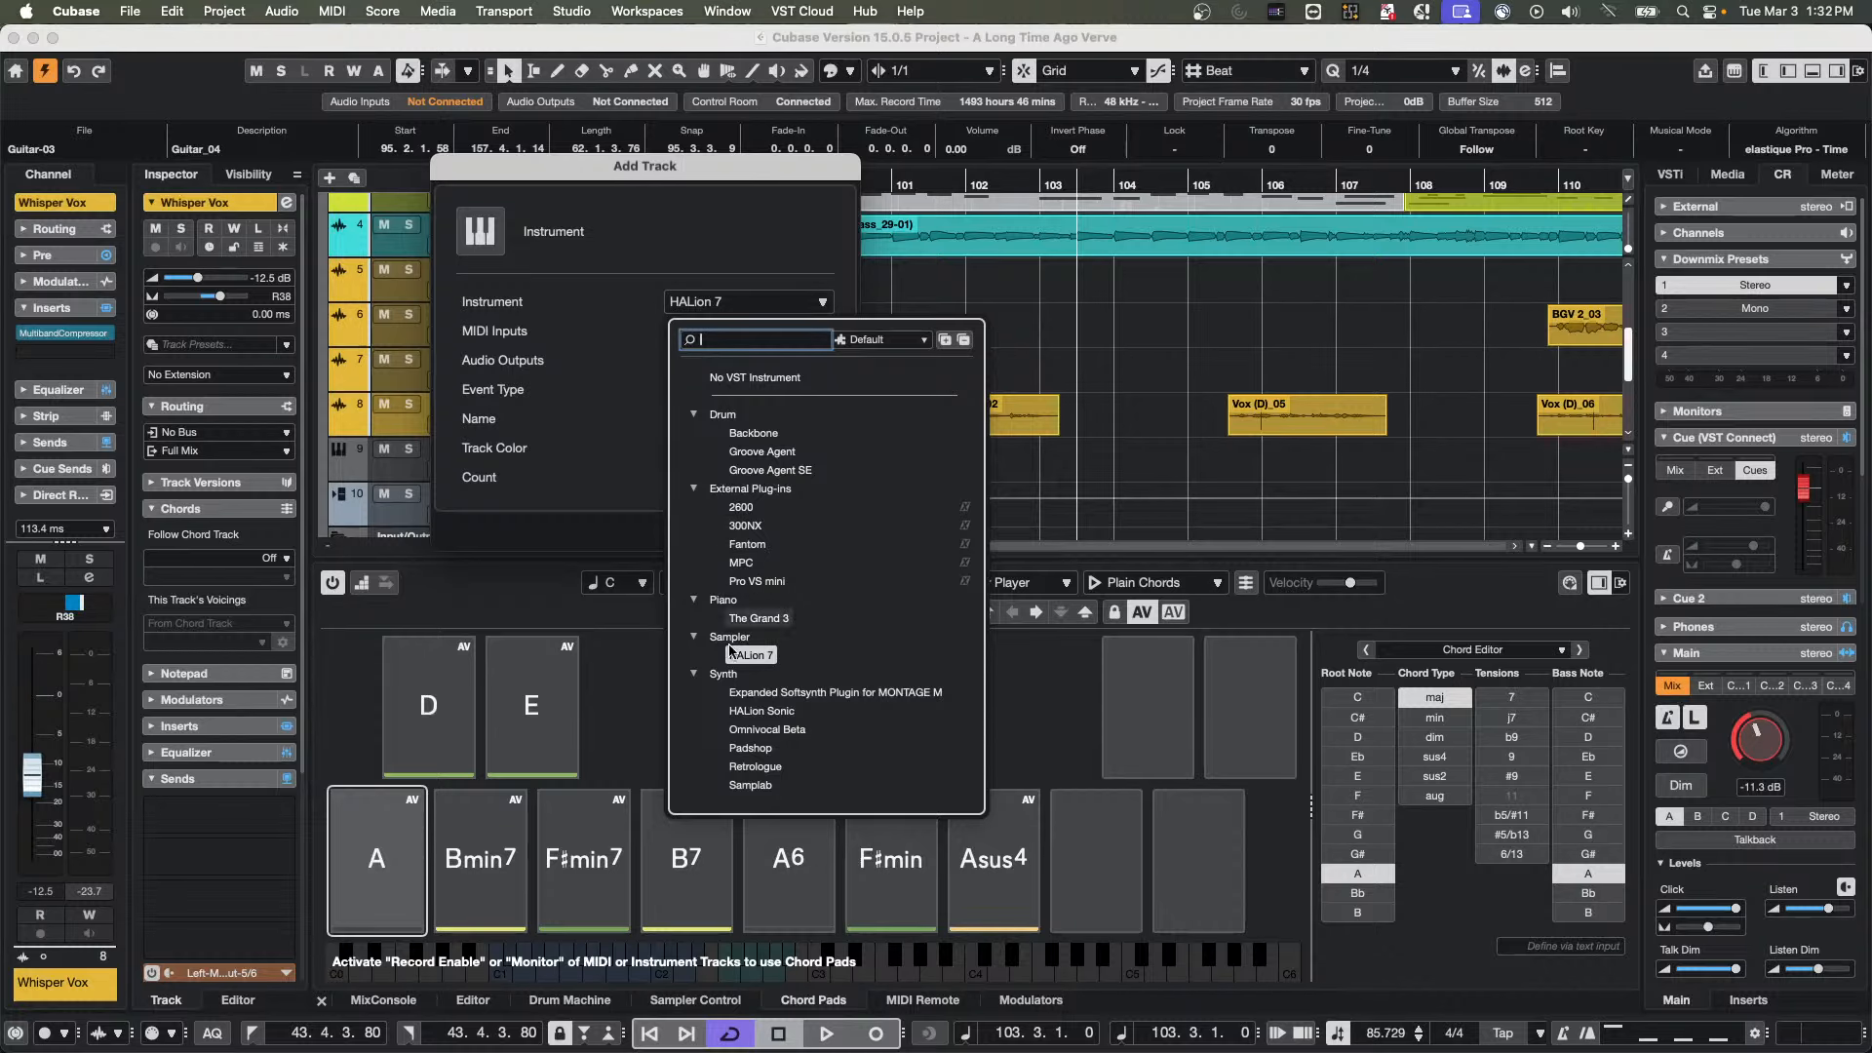
left_click(776, 711)
left_click(808, 534)
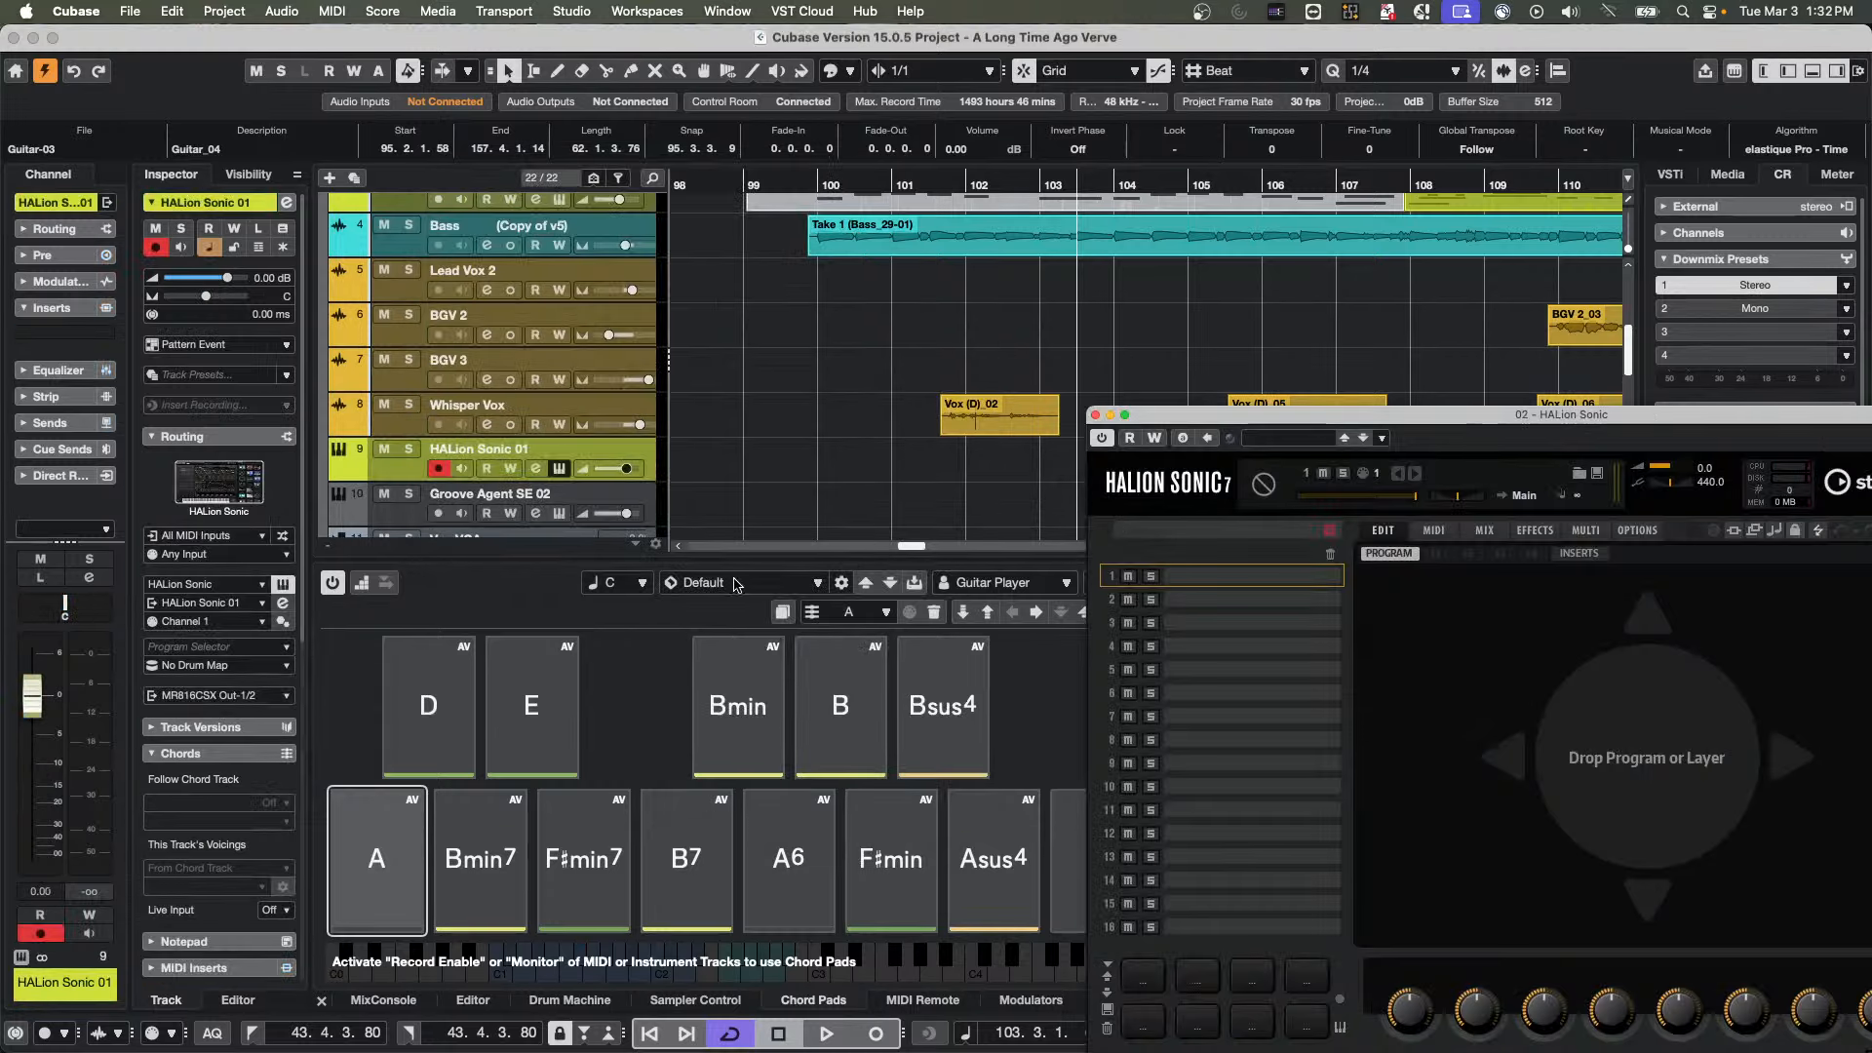
Create a melodic pattern event at bar 101 on the HALion Sonic 01 track and expand its Chord Lane settings
left_click_drag(1271, 426, 1361, 501)
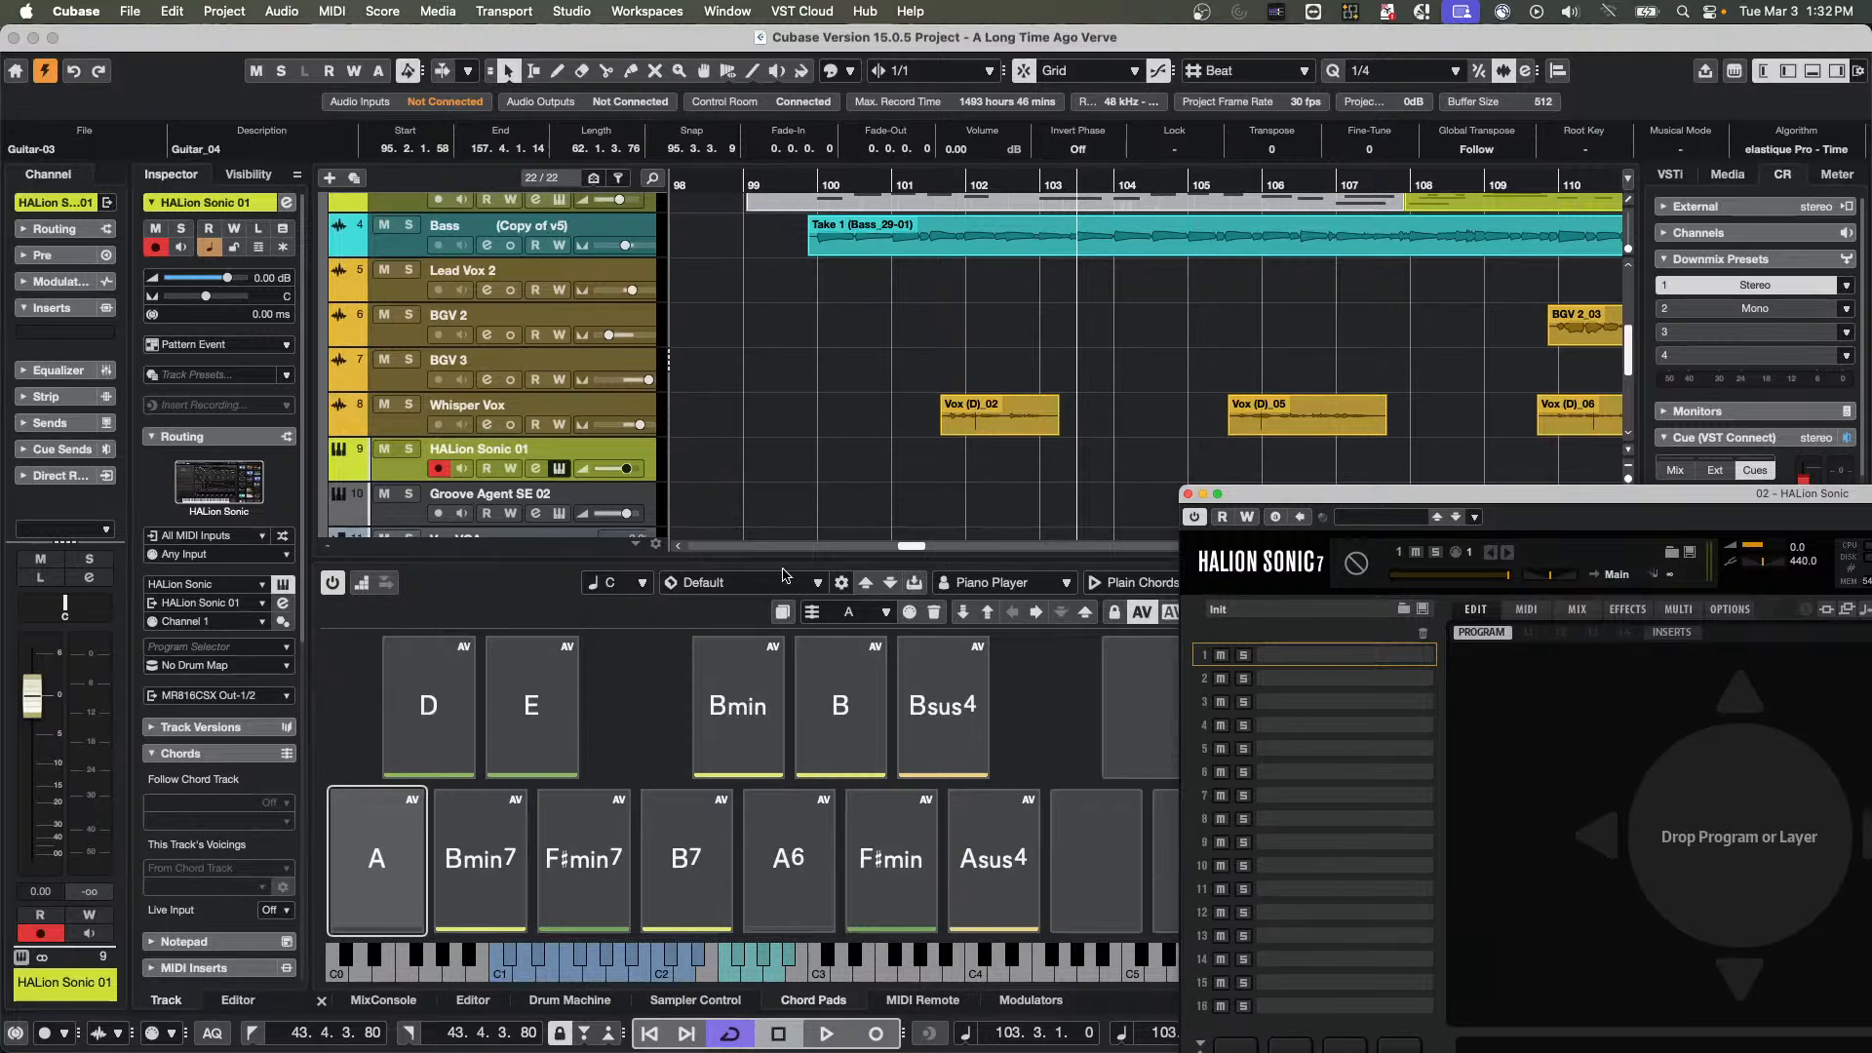
double_click(944, 464)
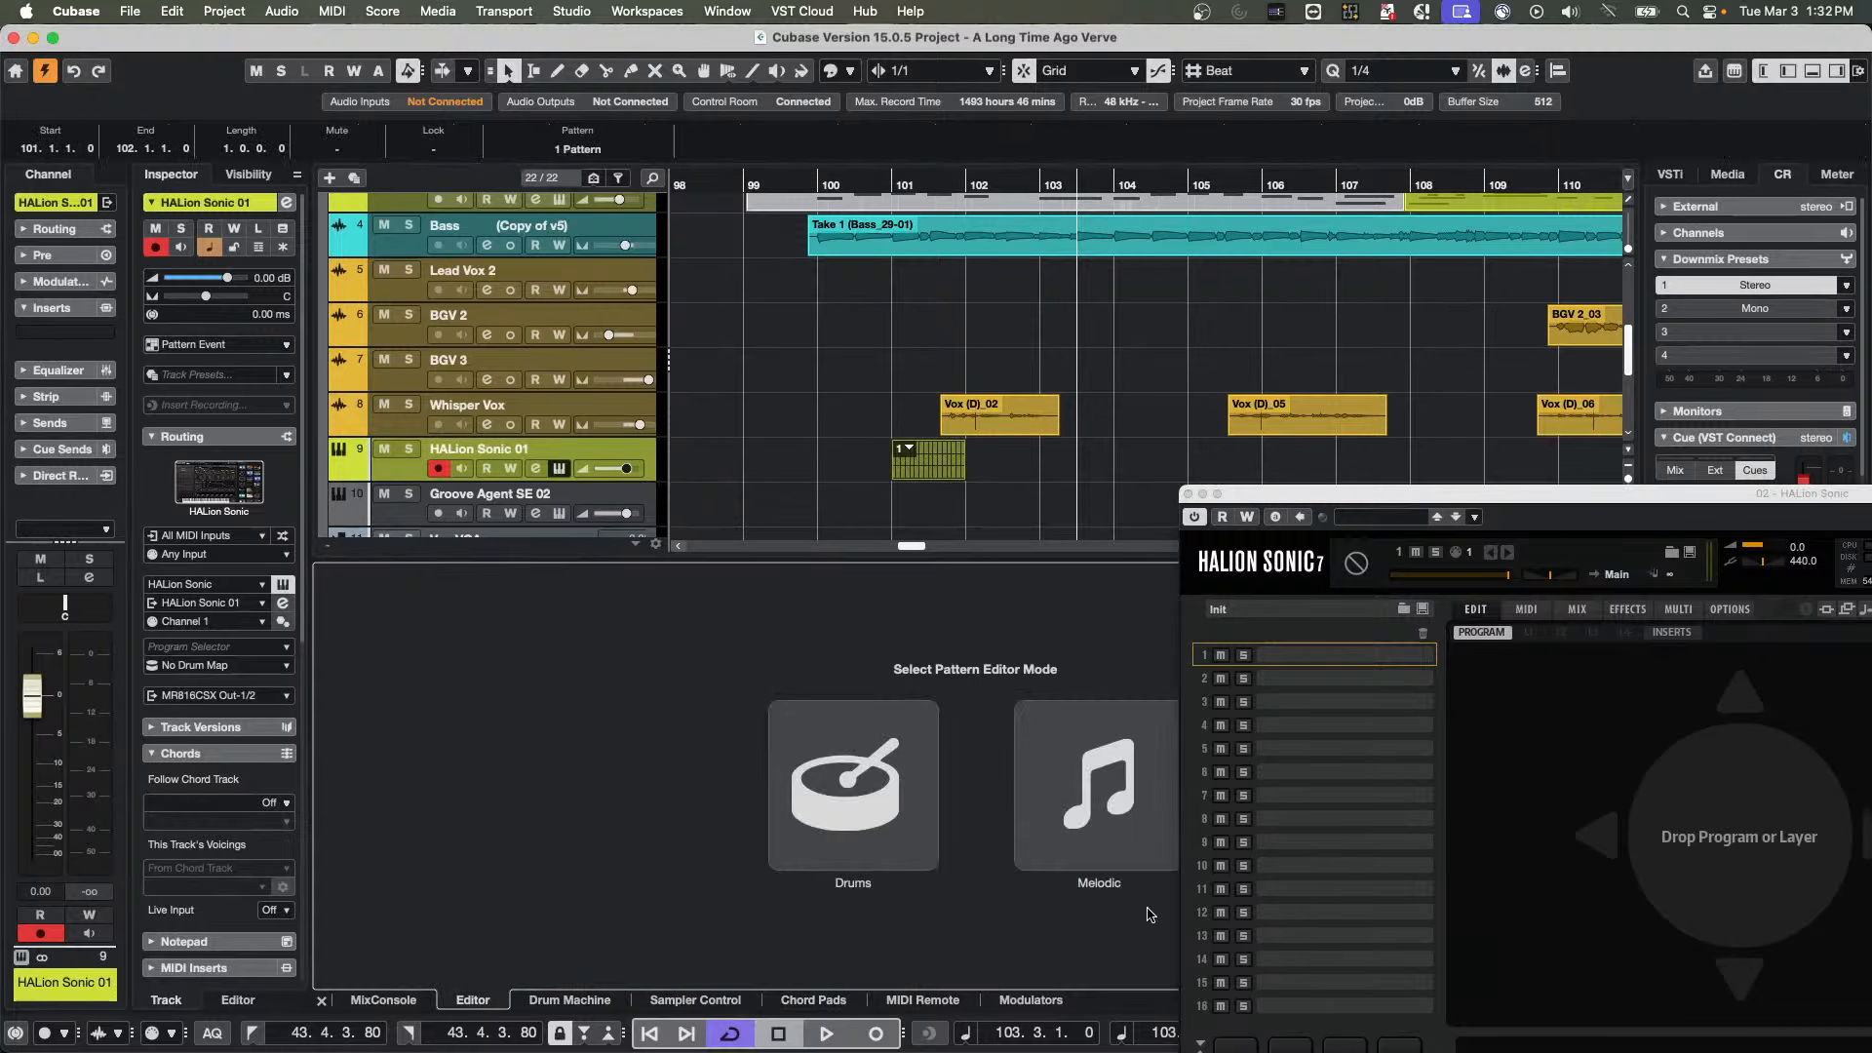
left_click(1155, 780)
scroll(849, 488, "up", 5)
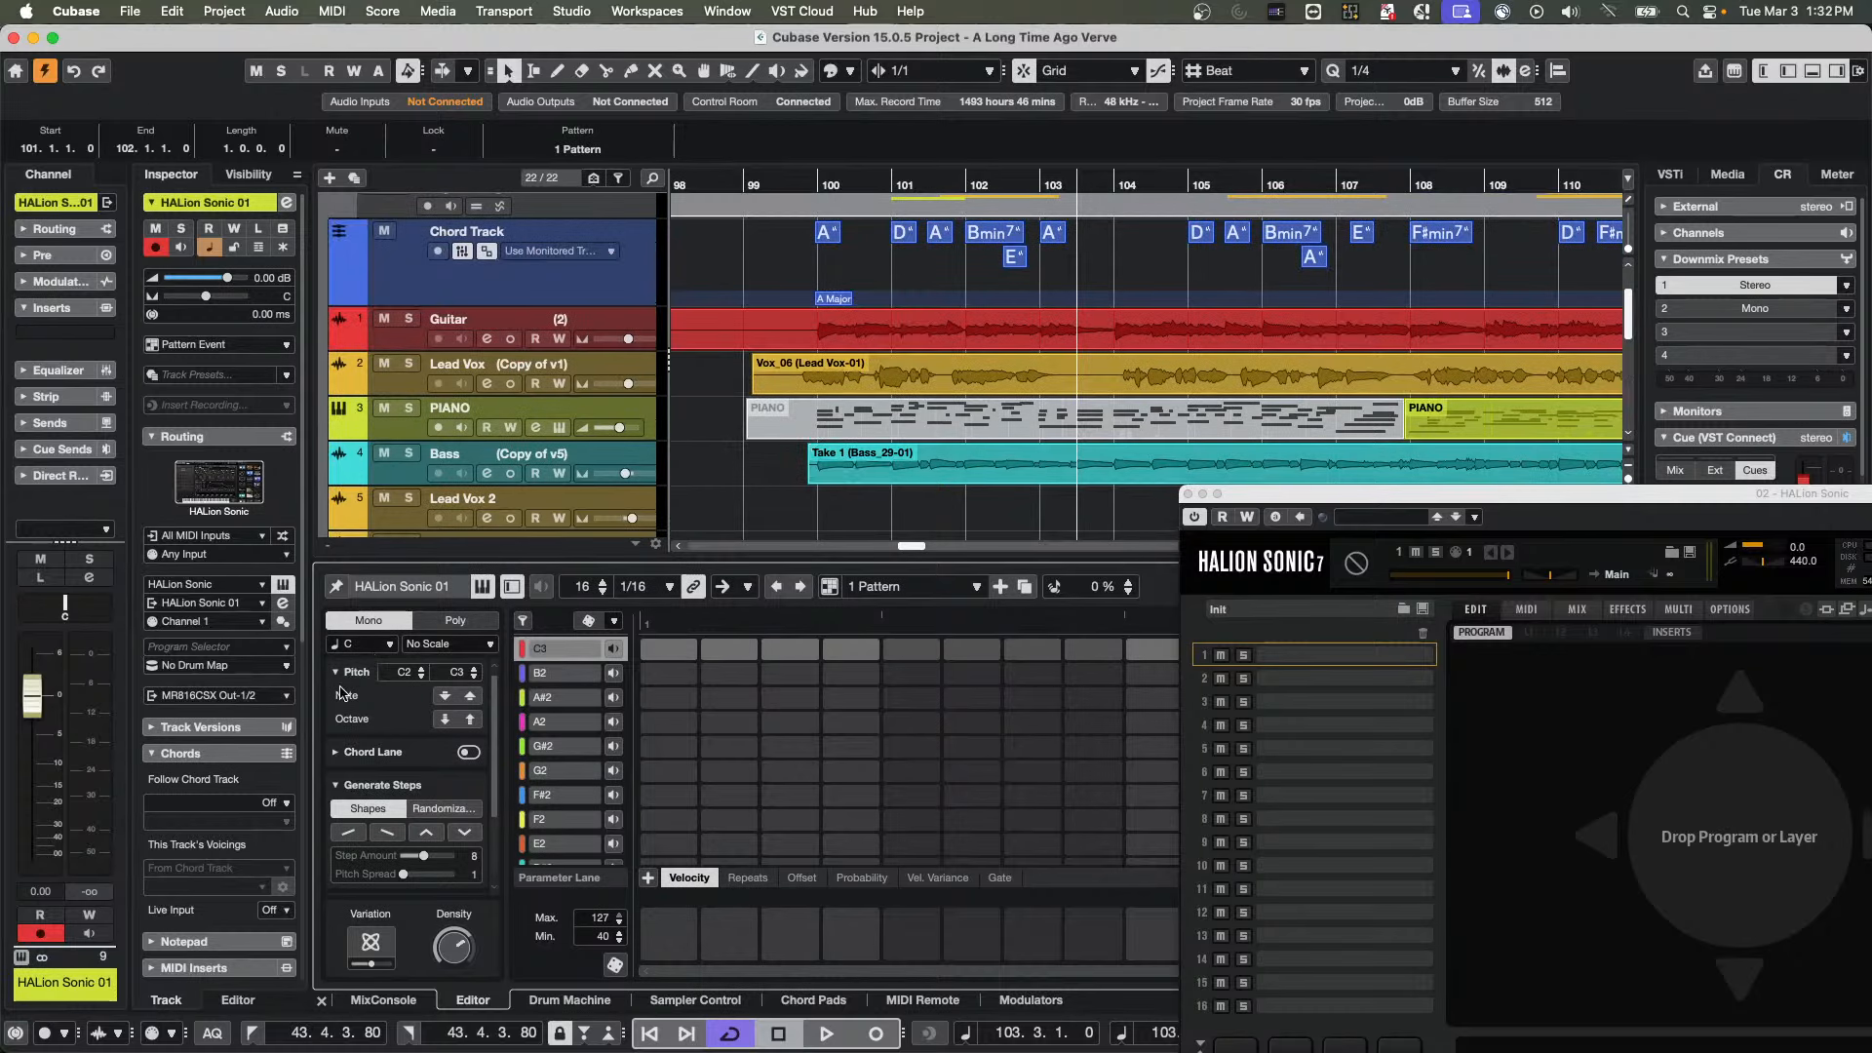
left_click(366, 752)
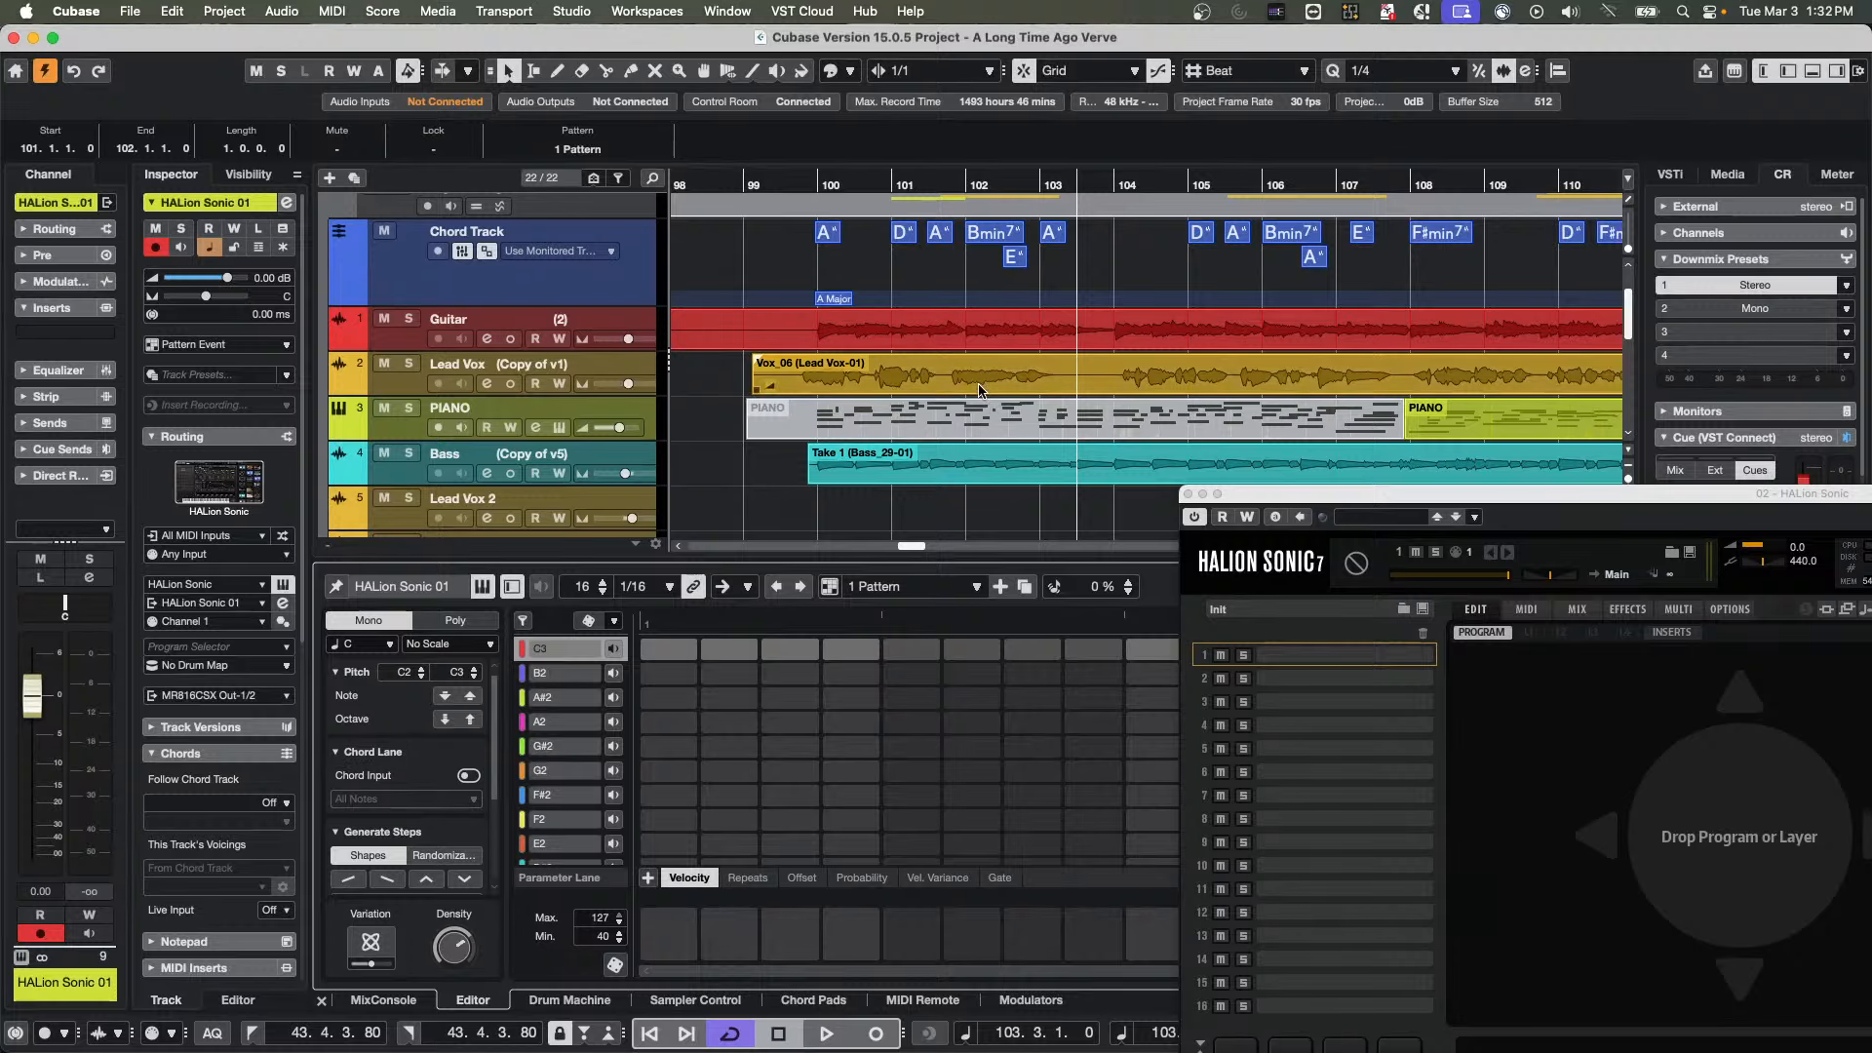
Enable Chord Input for the pattern and add the A chord event at bar 100 from the Chord Track
left_click(832, 241)
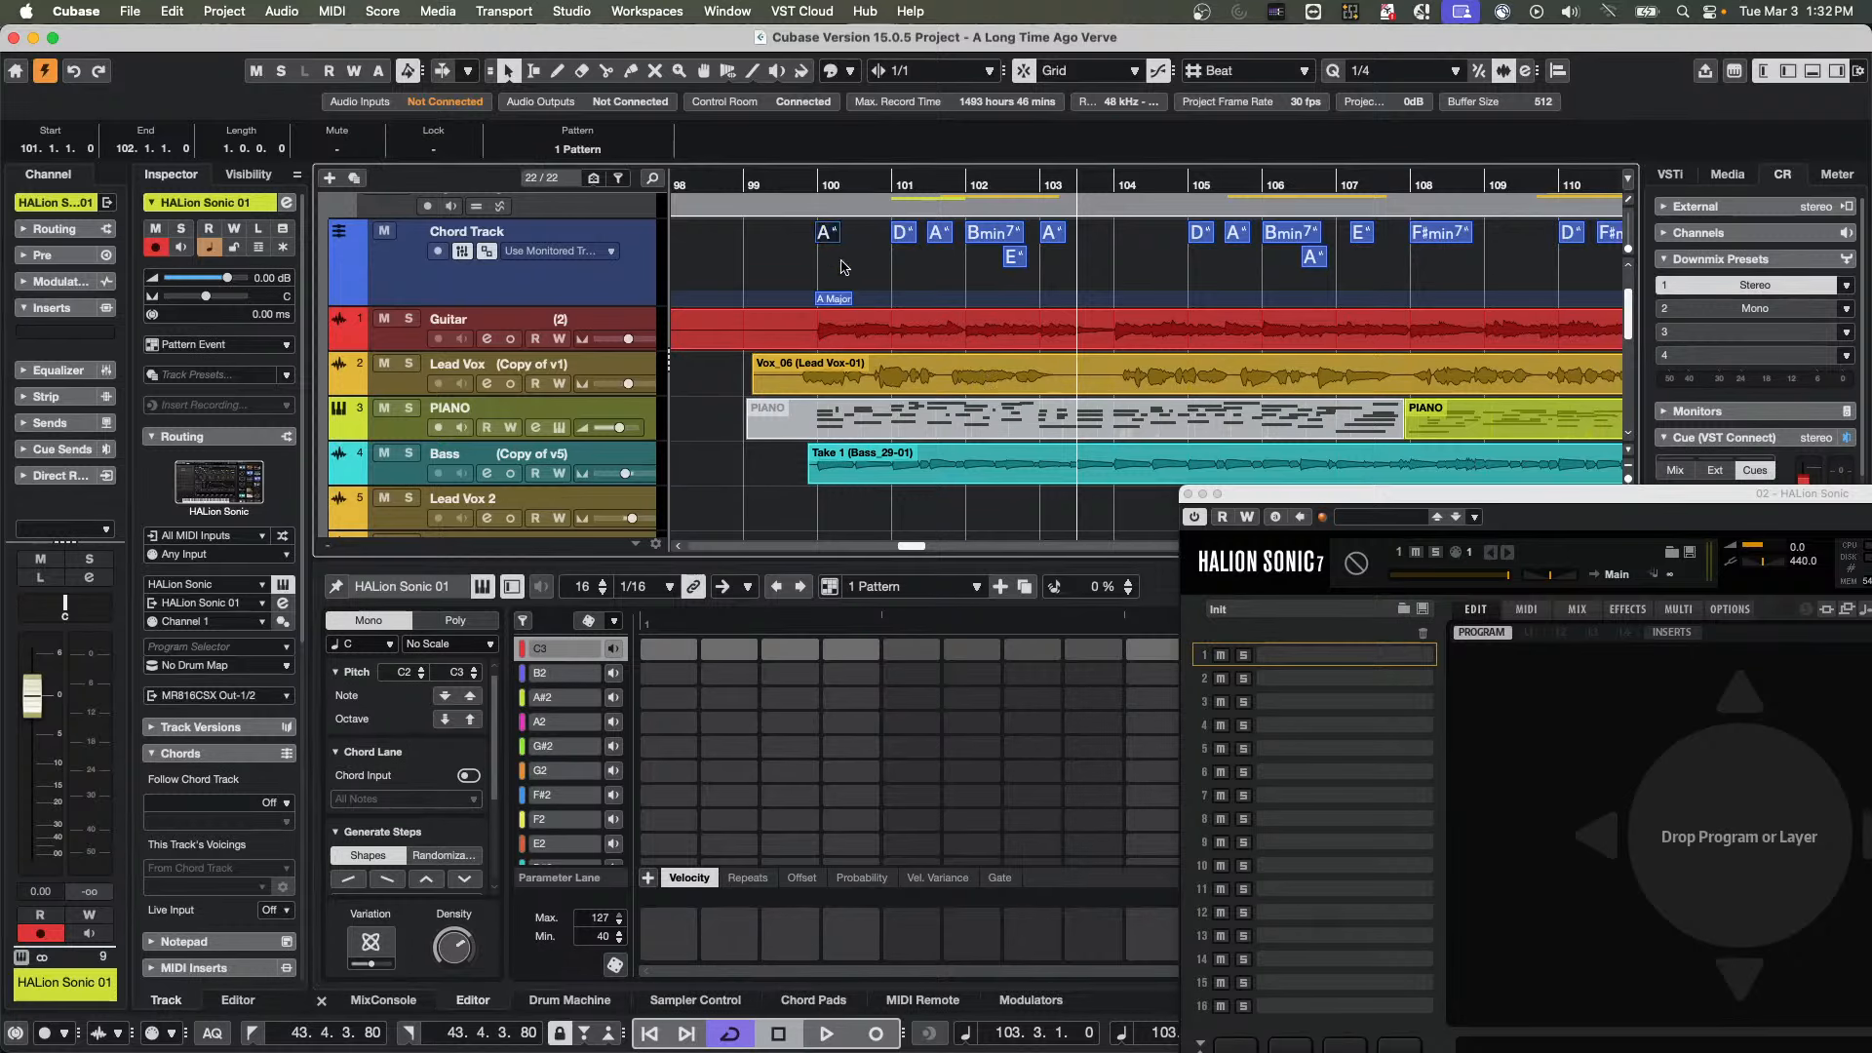
scroll(832, 259, "down", 1)
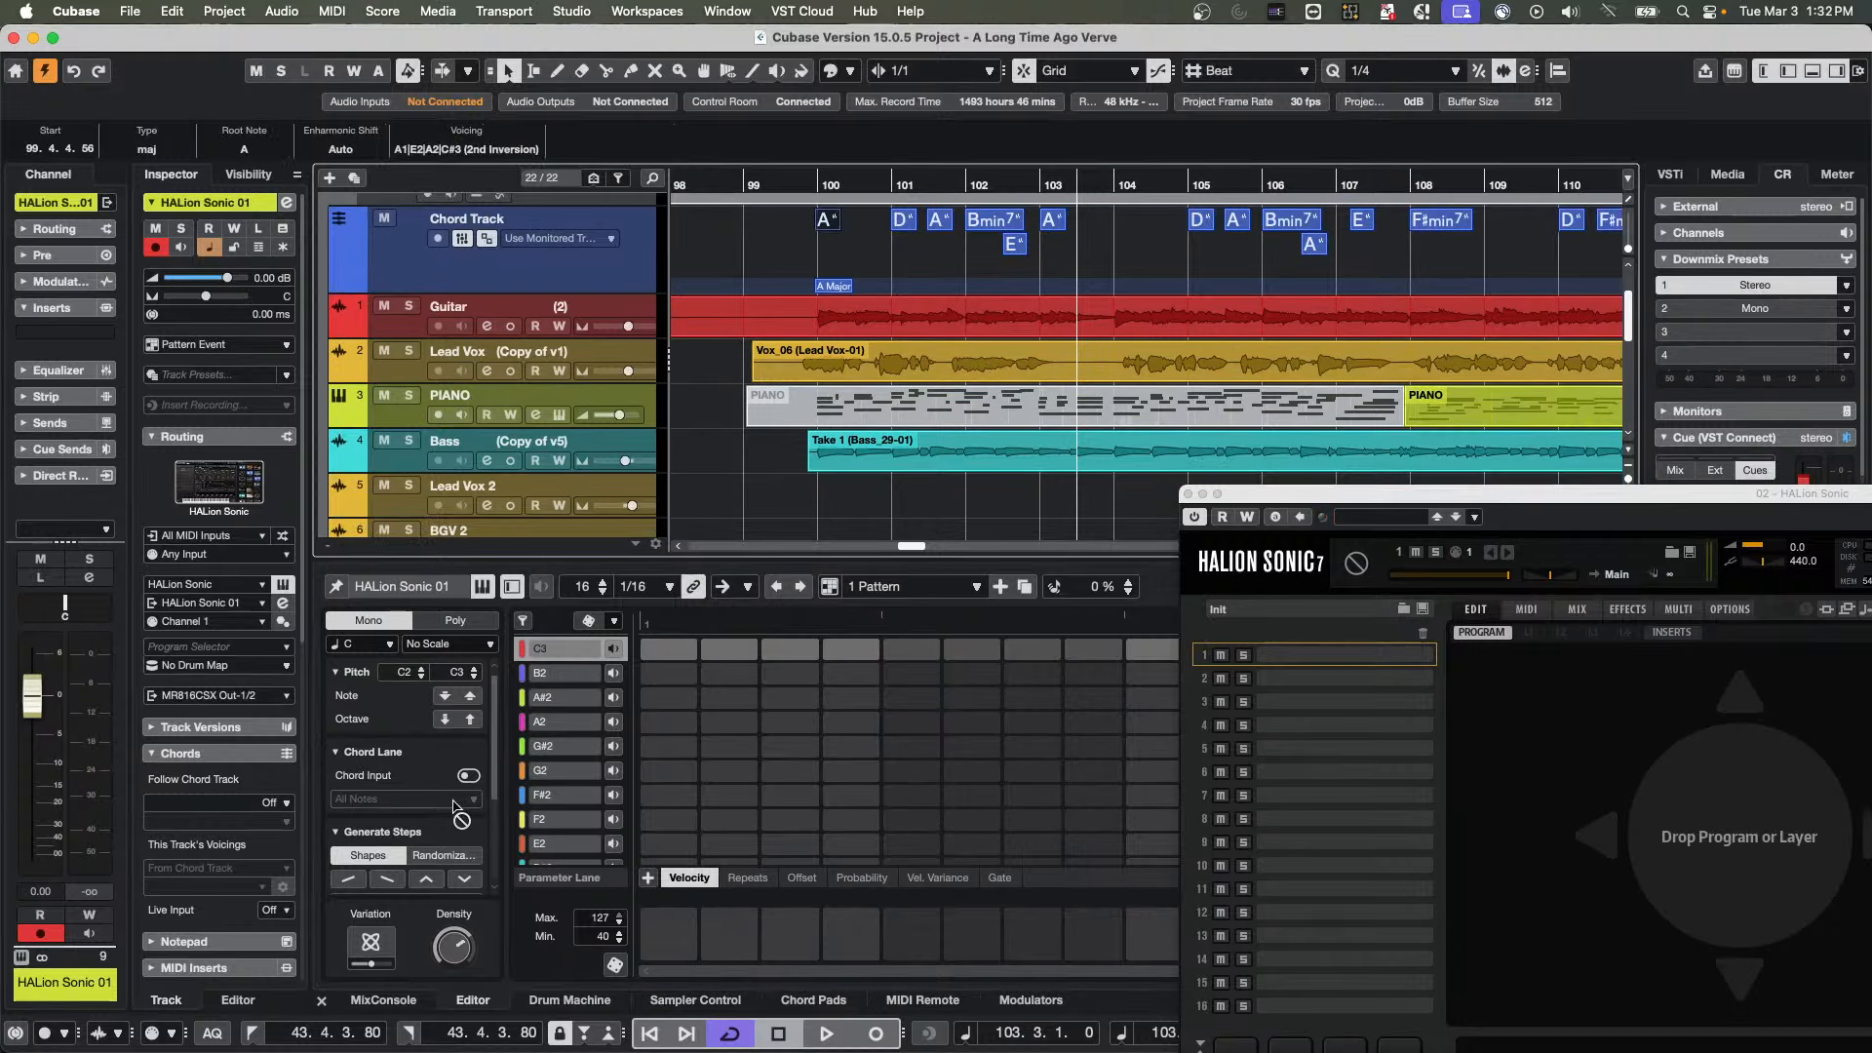
left_click(477, 777)
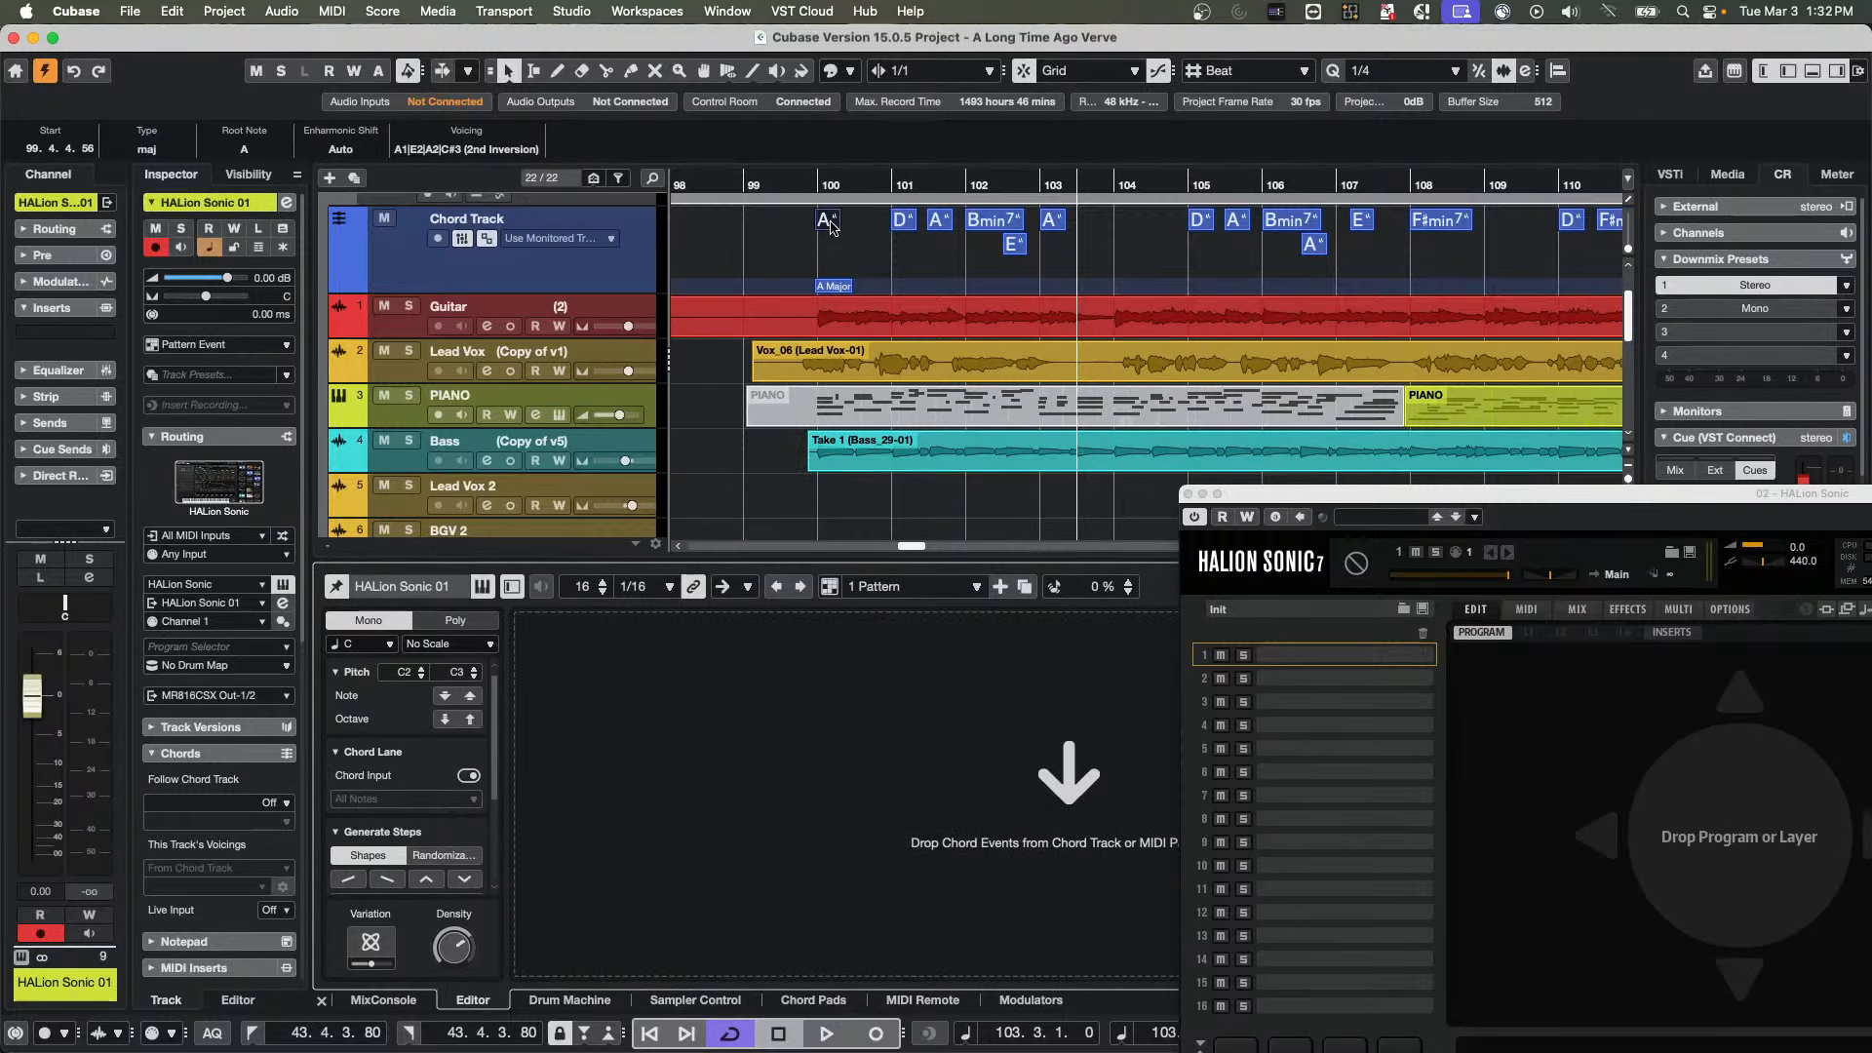
left_click_drag(829, 222, 998, 774)
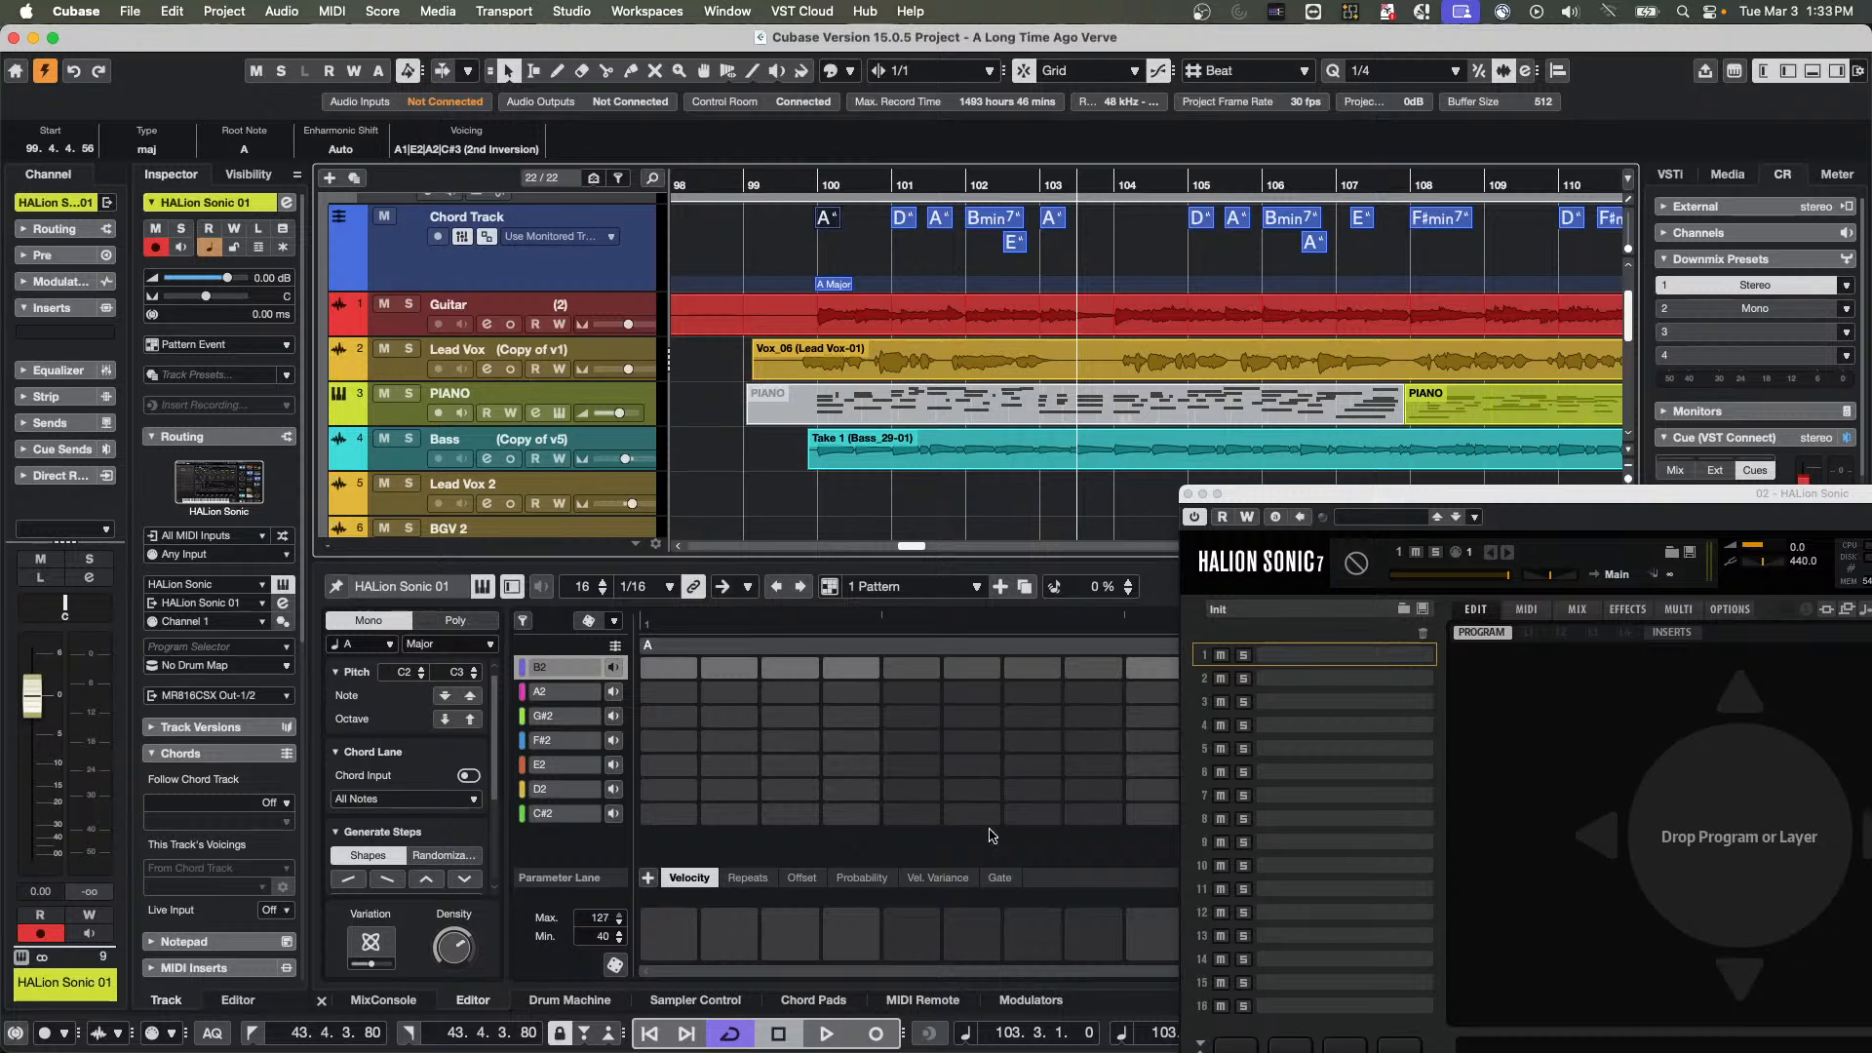
Replace the pattern's chord with the D chord event at bar 101, using the Chord Input drop area
left_click_drag(904, 217, 1000, 761)
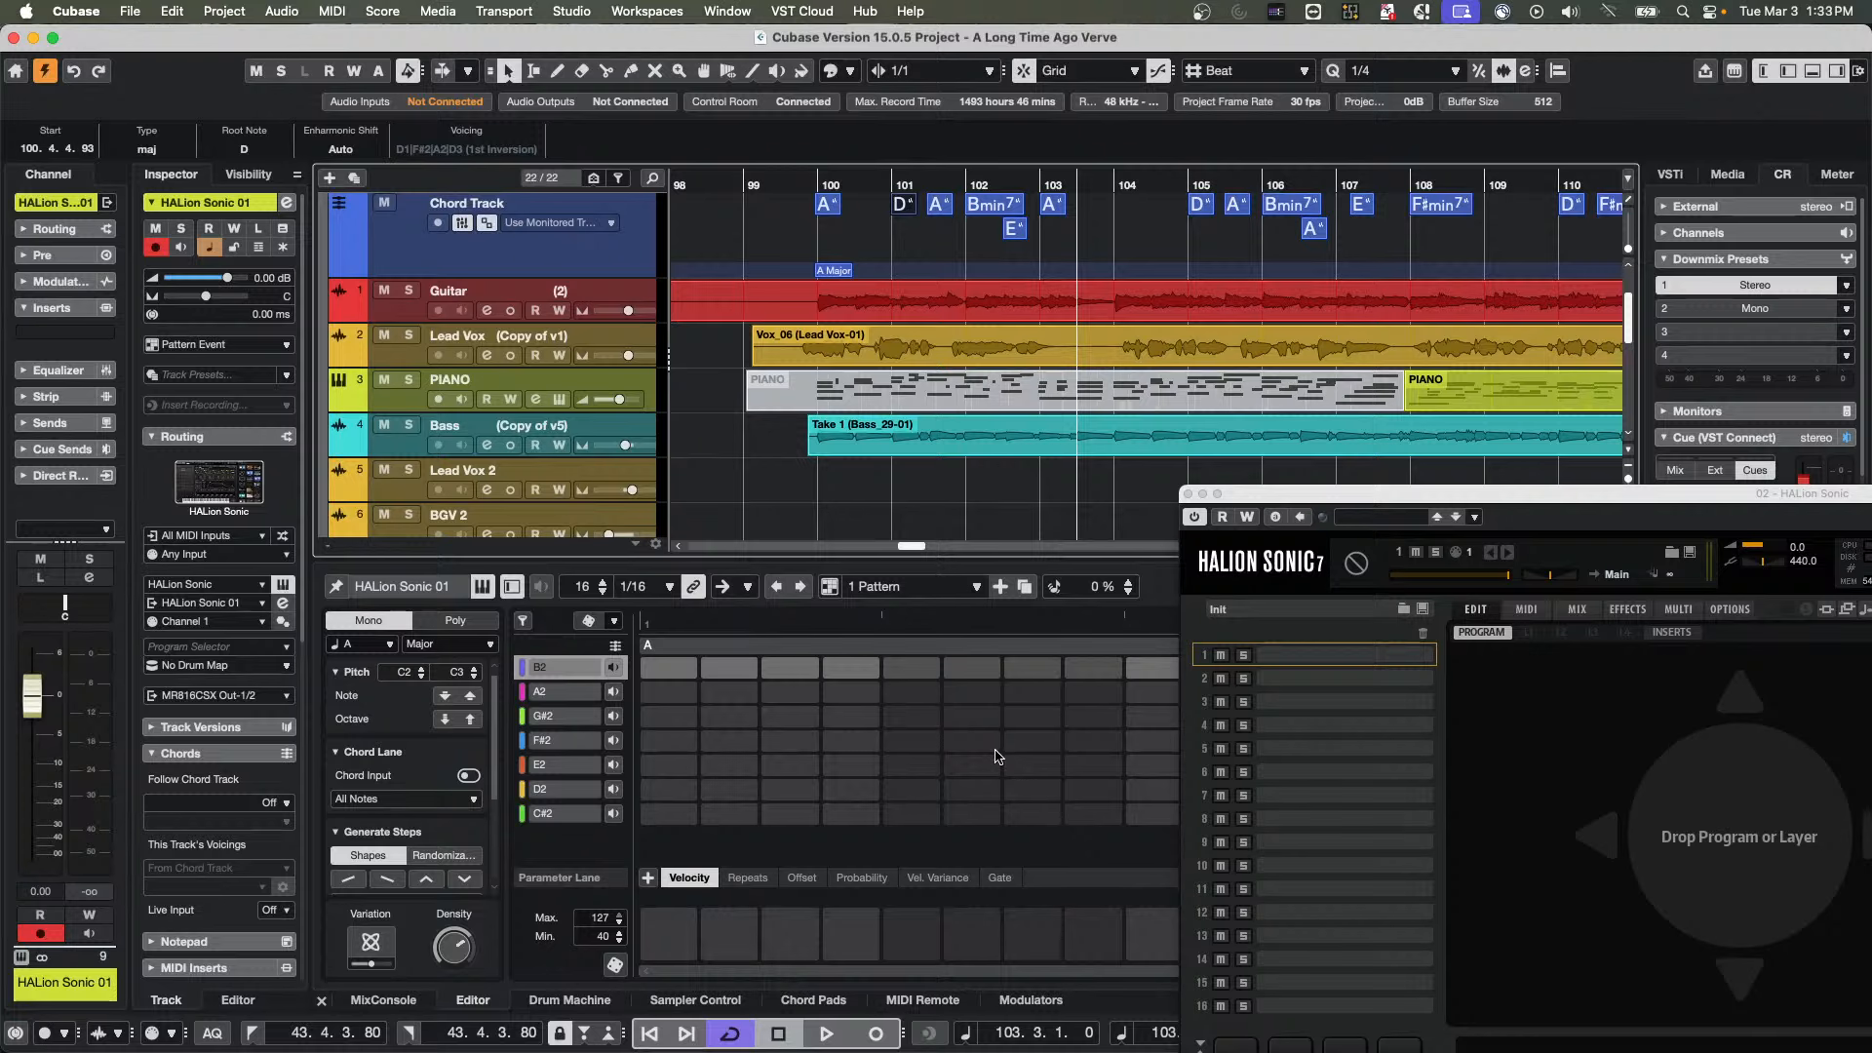
left_click(470, 776)
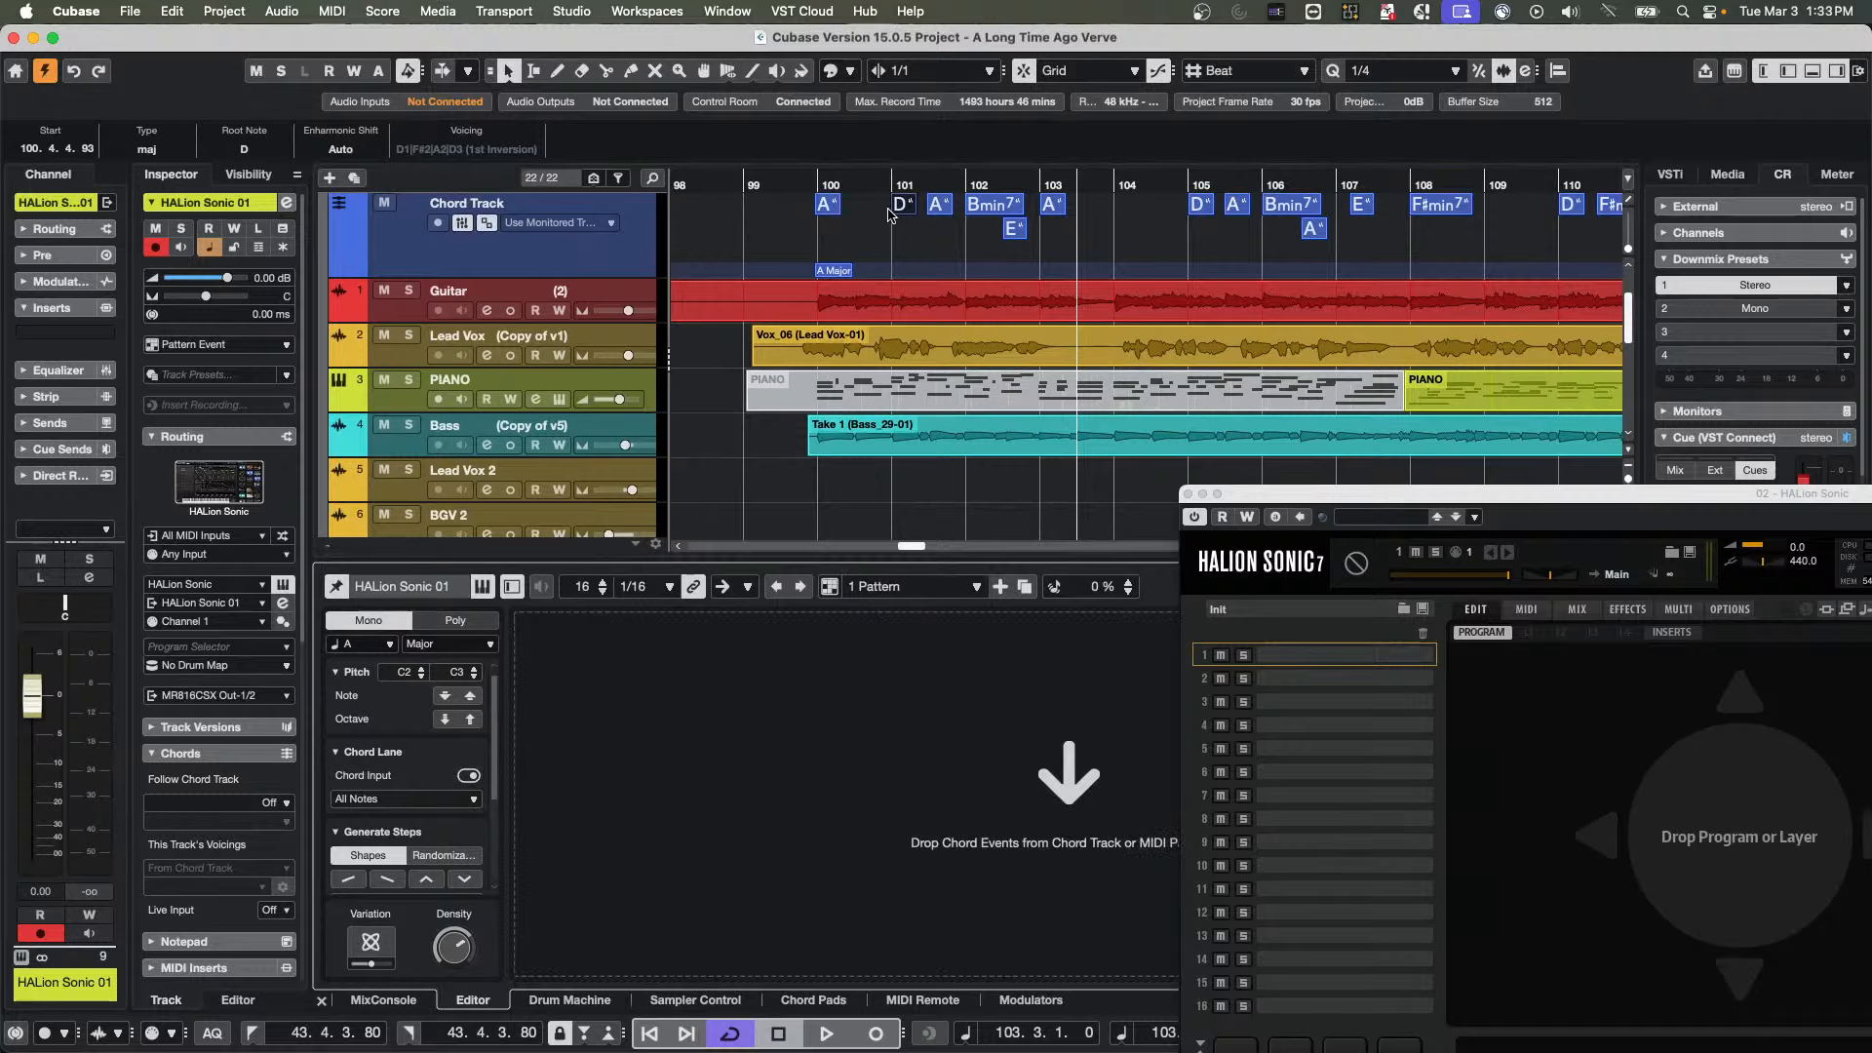
left_click_drag(904, 214, 1044, 767)
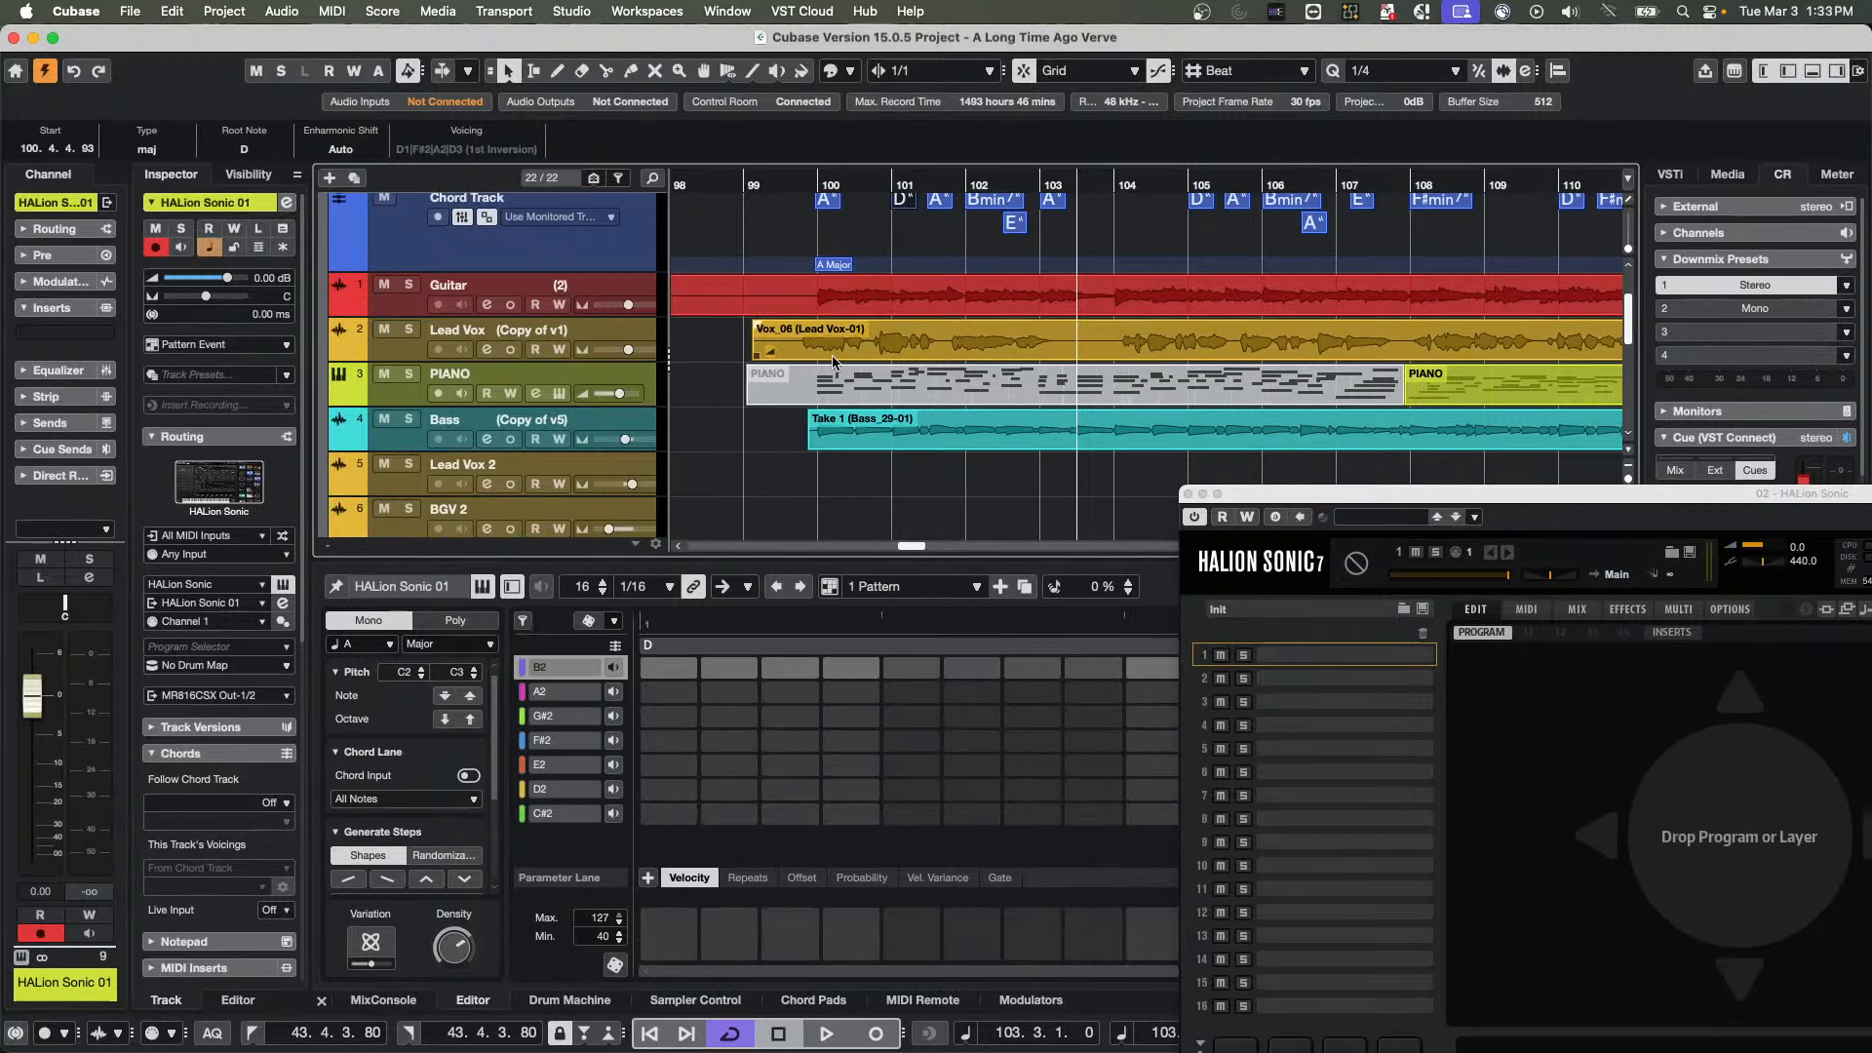
Re-enable Chord Input and replace the pattern's chord with the Bmin7 event at bar 102 of the Chord Track
scroll(932, 234, "up", 1)
left_click(939, 210)
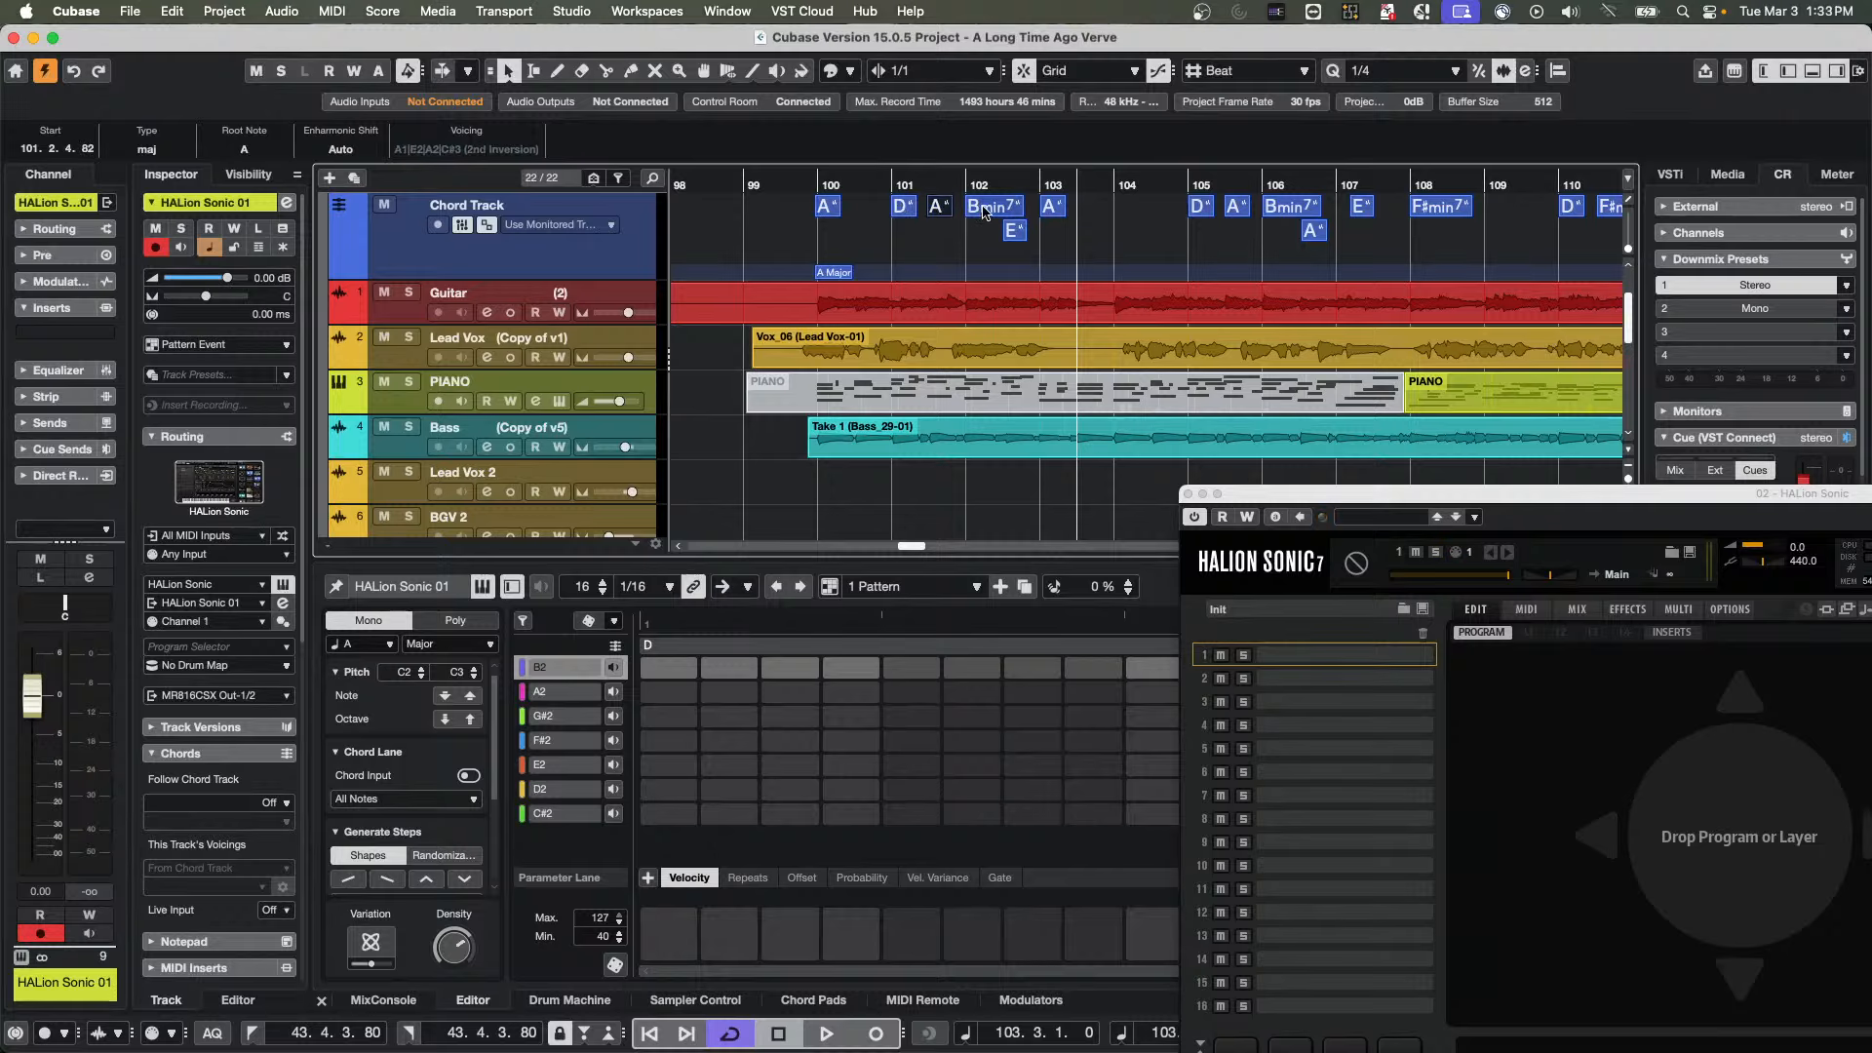
left_click(469, 776)
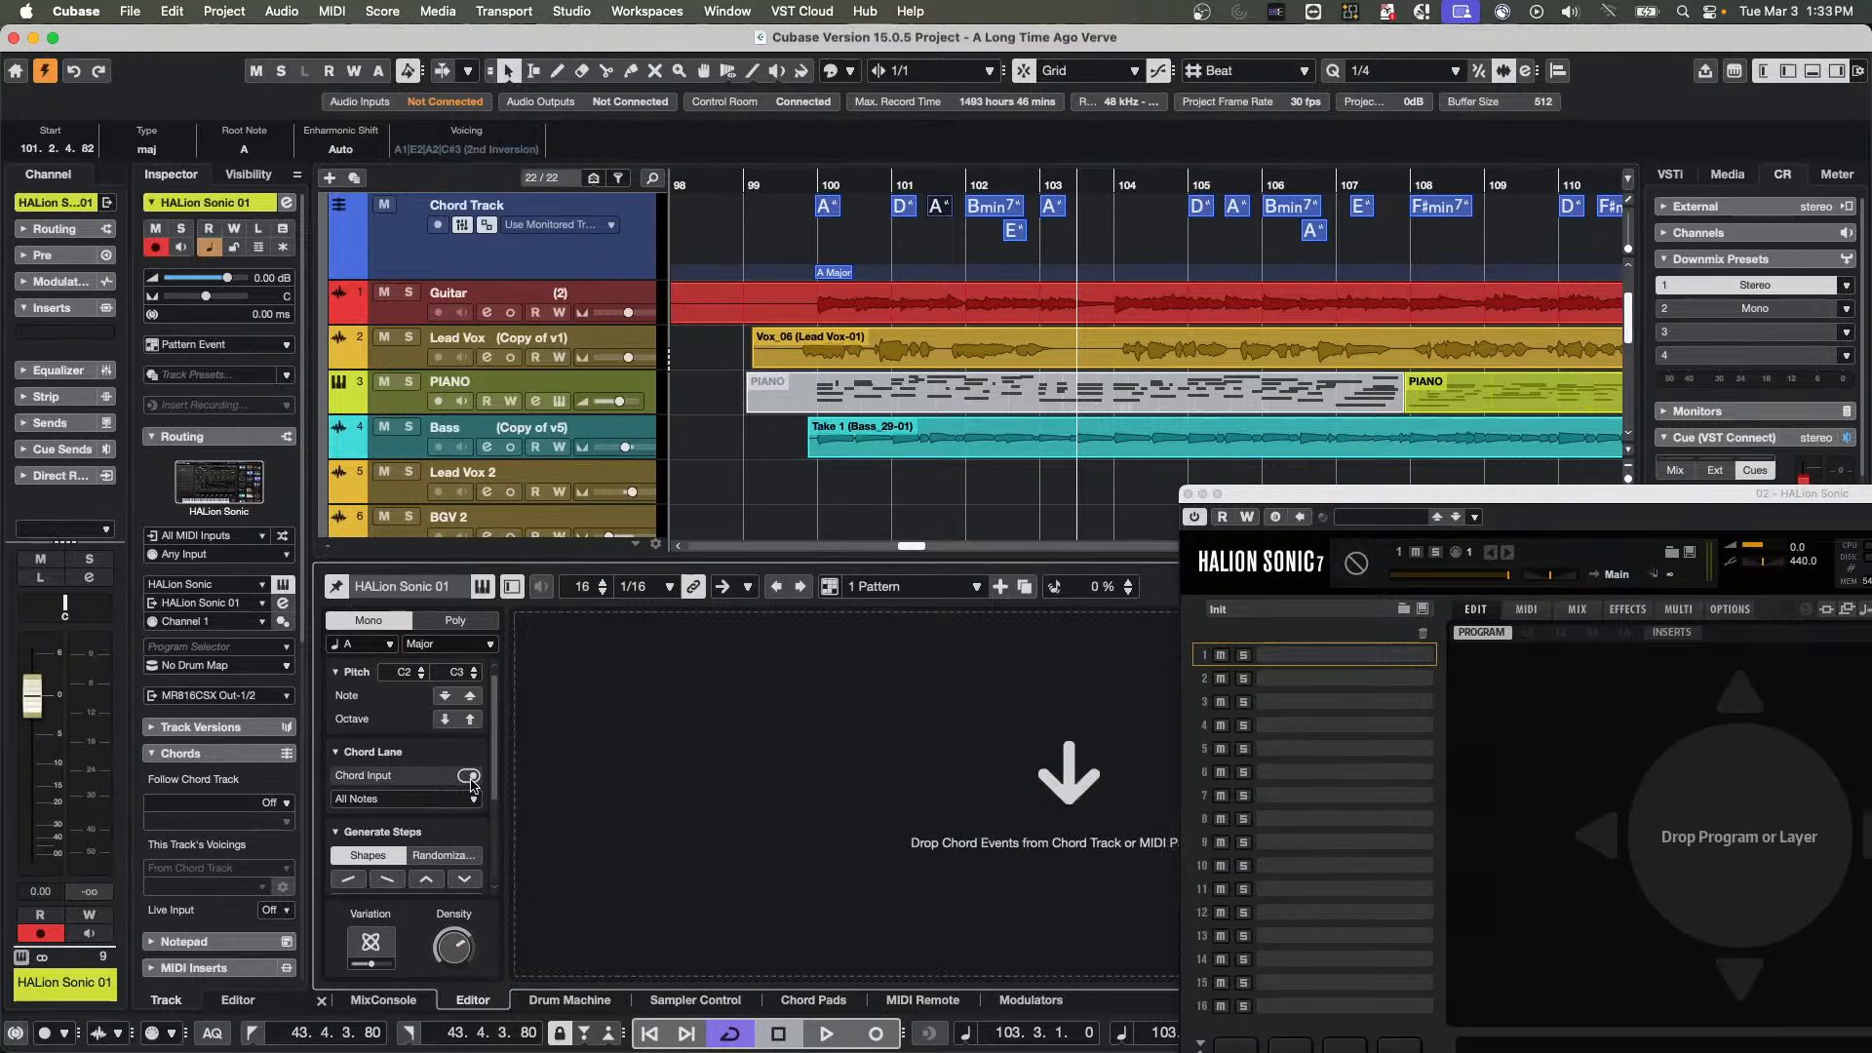
left_click_drag(983, 209, 1035, 738)
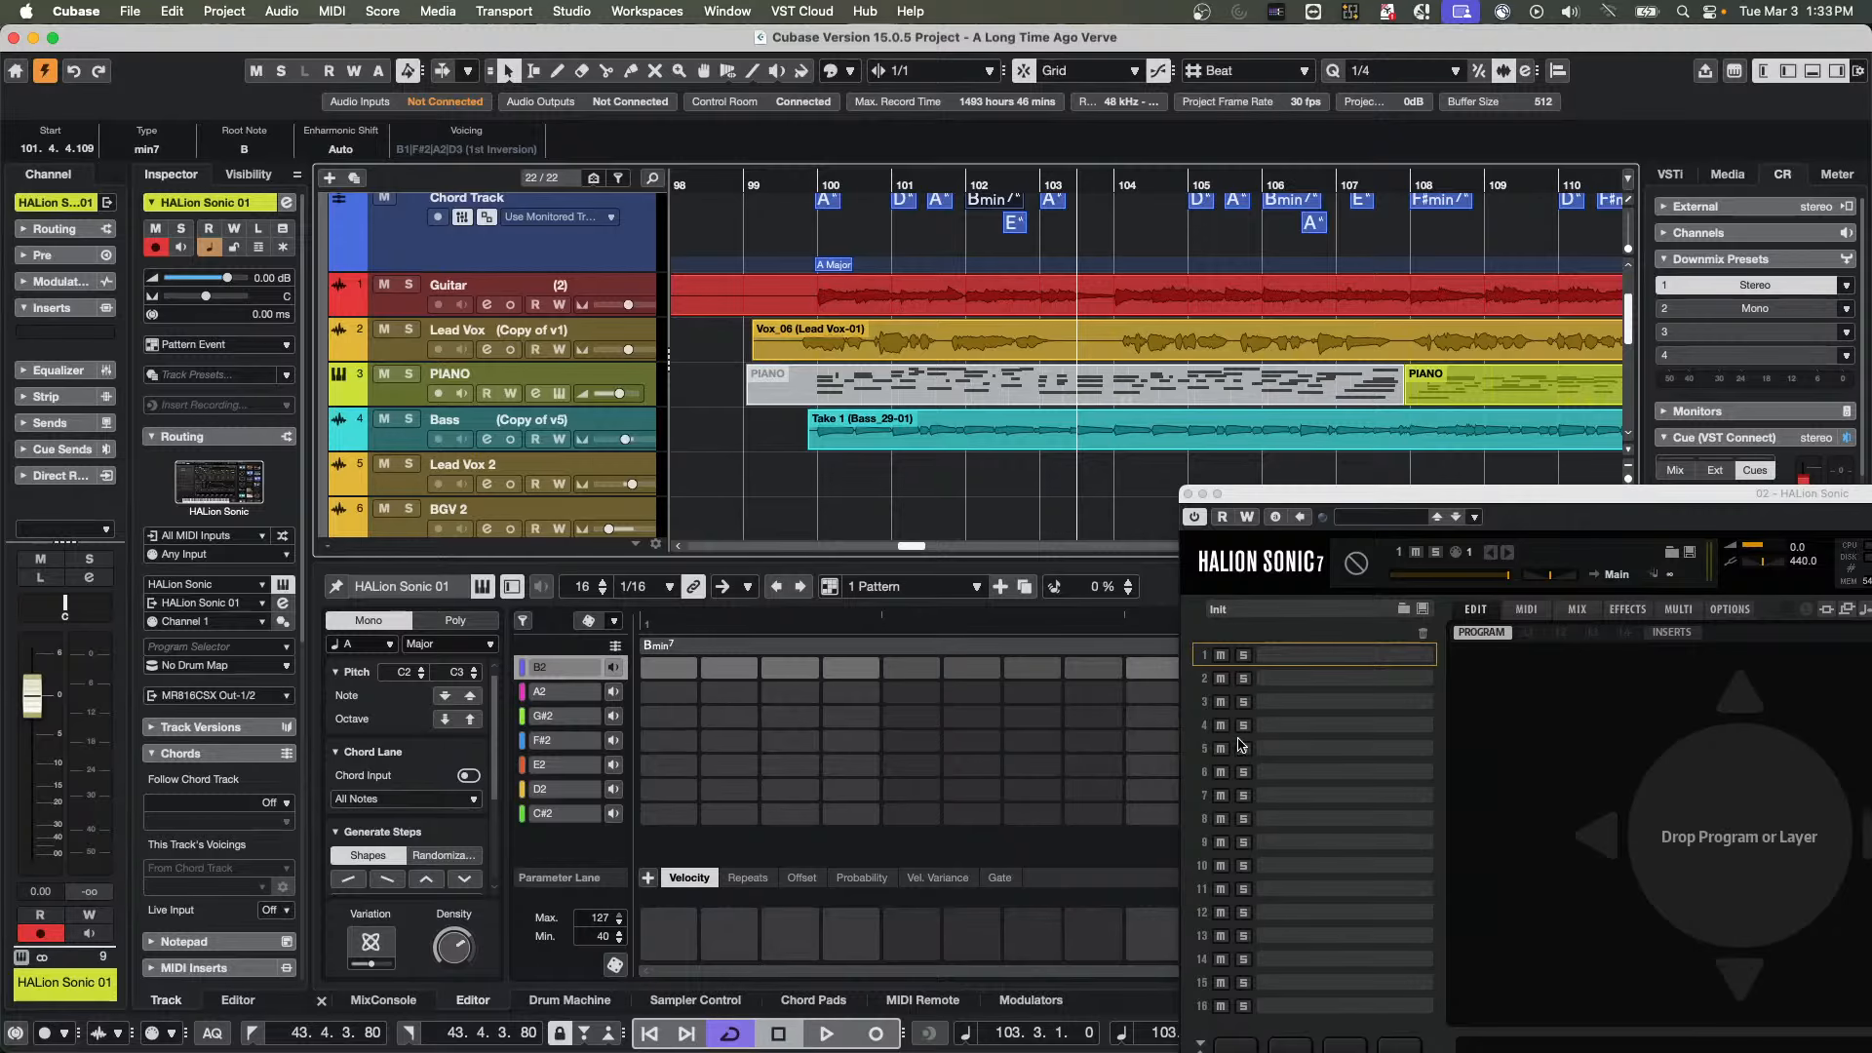
Close the HALion Sonic window and show the Chord Pads again
left_click(1188, 495)
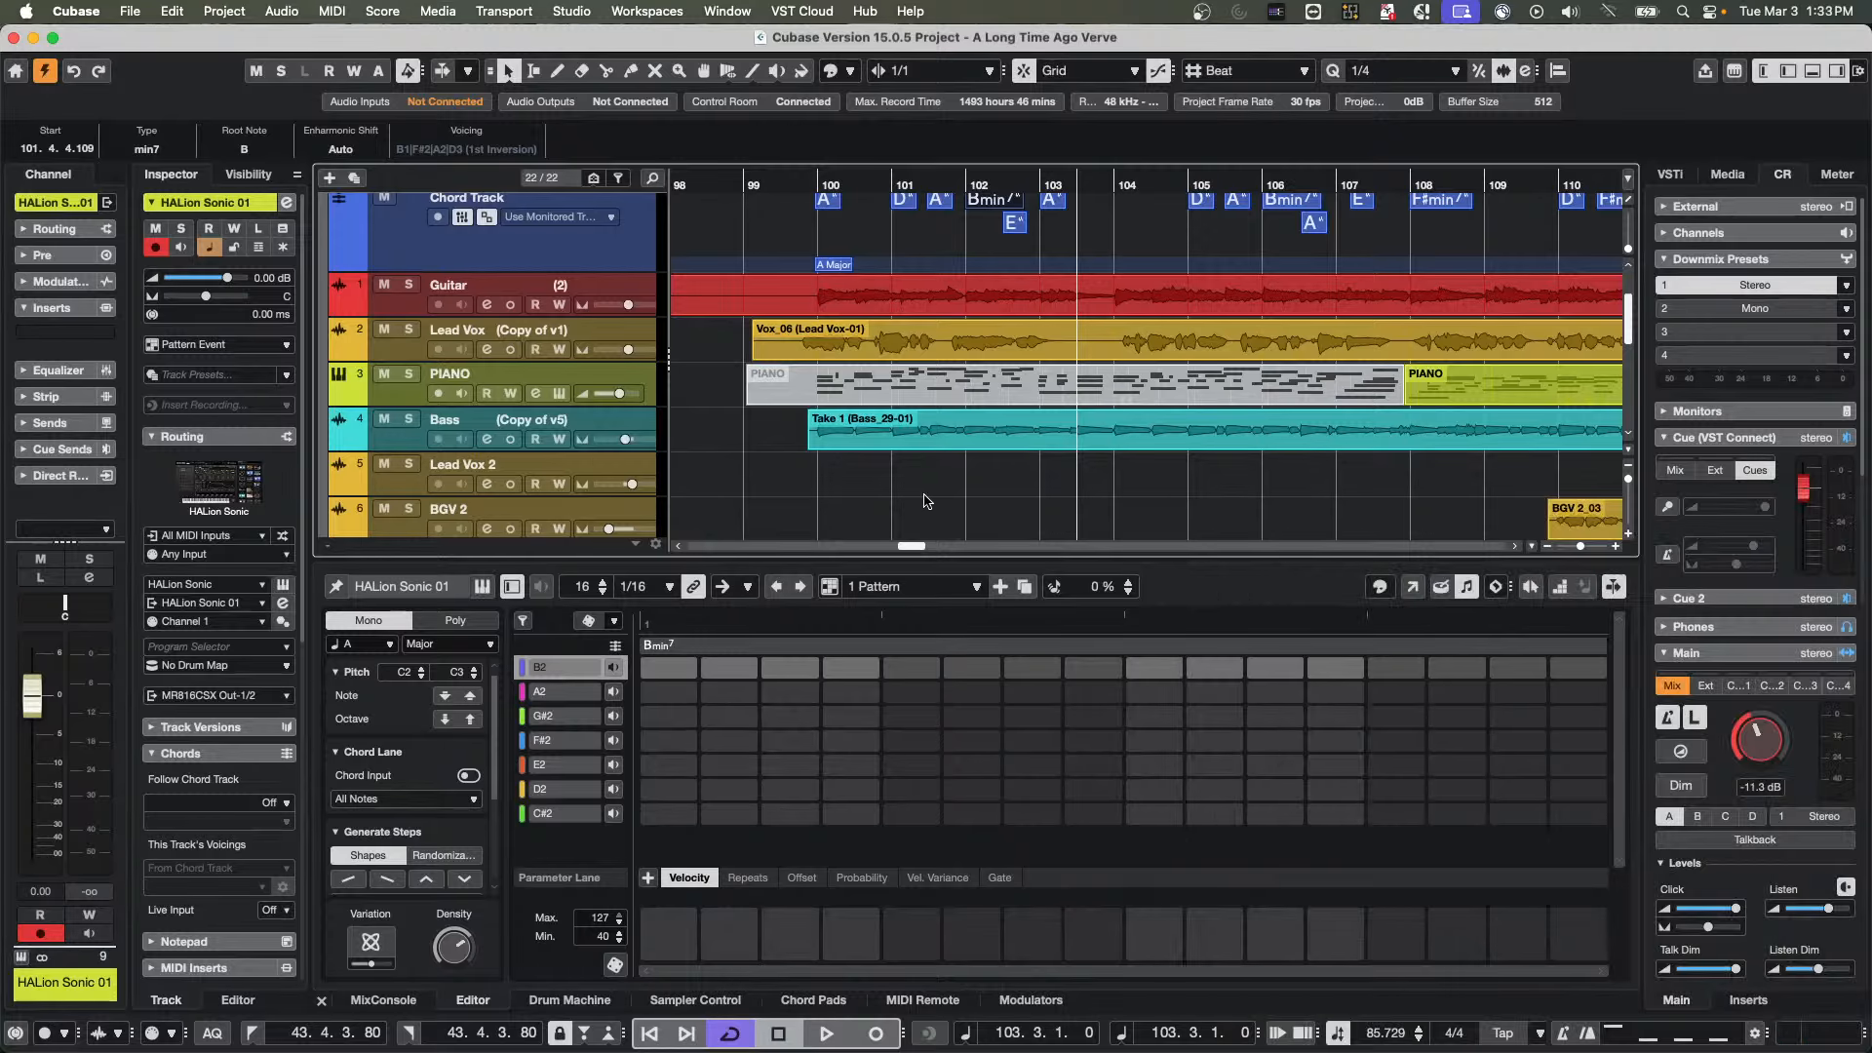
scroll(922, 500, "up", 3)
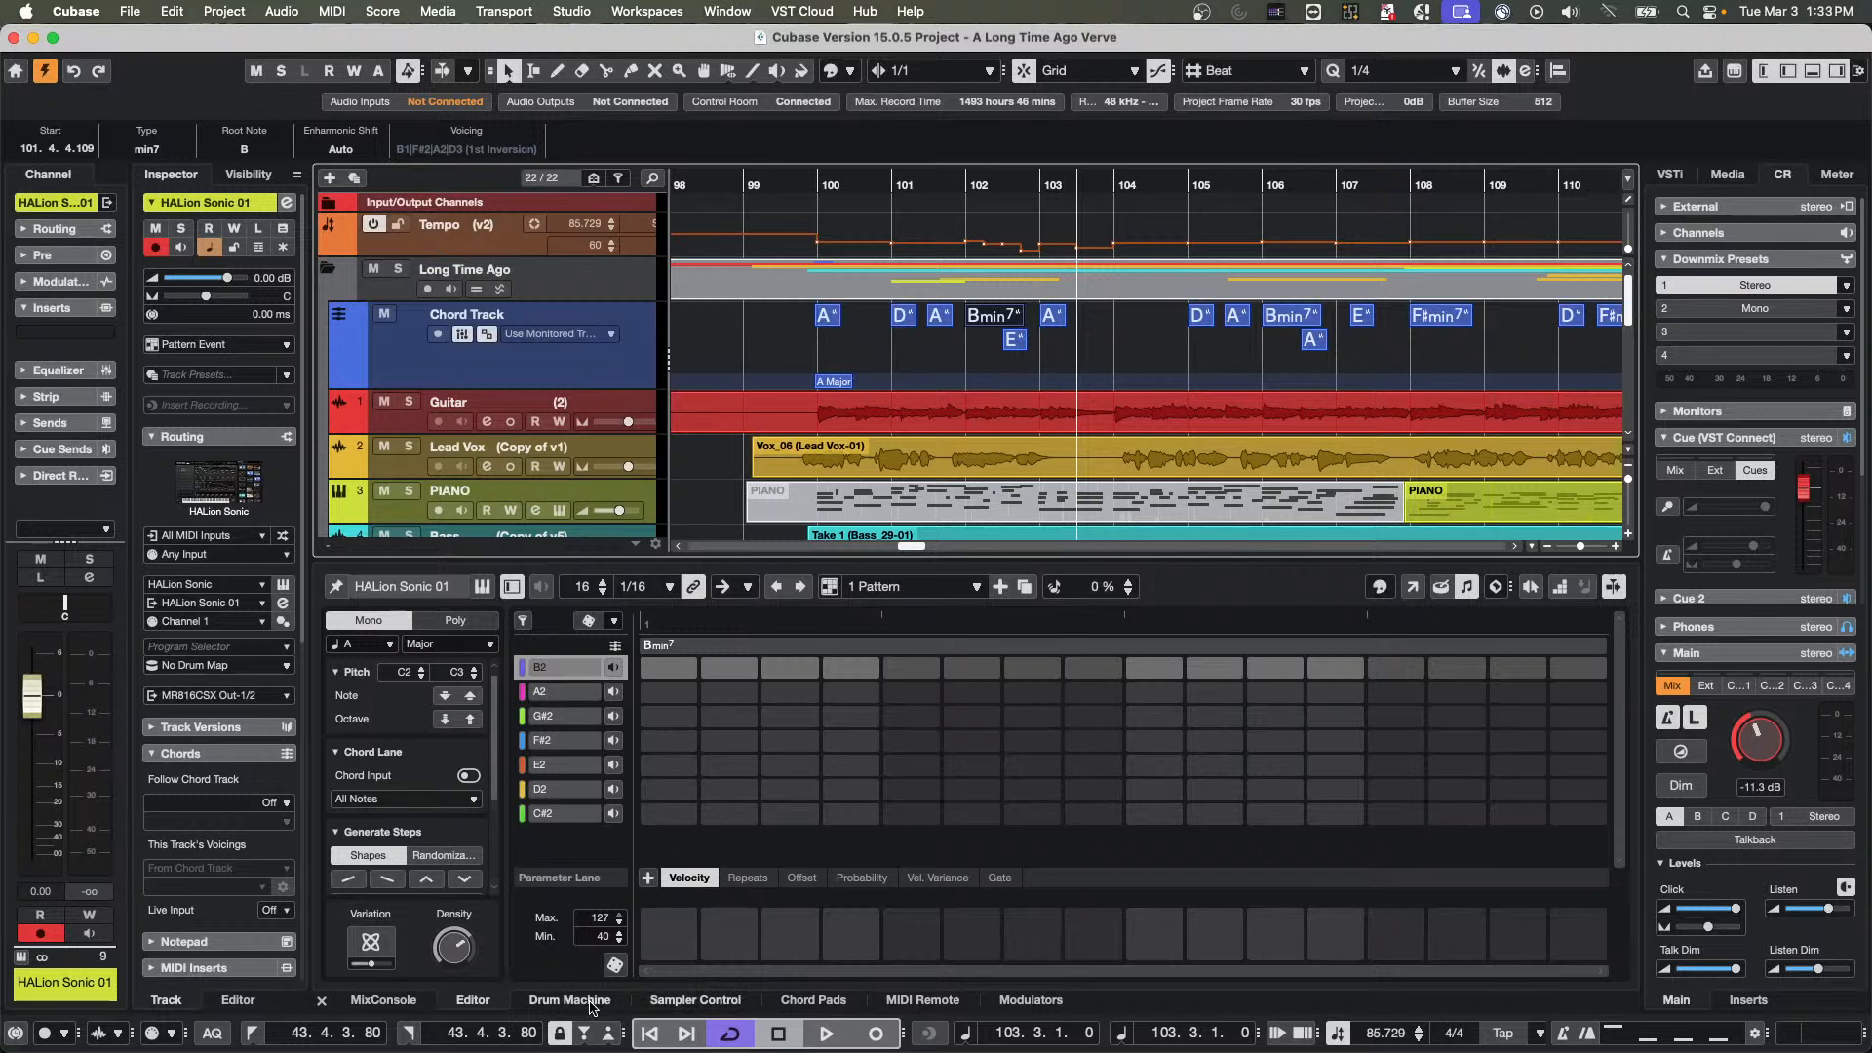
left_click(815, 1000)
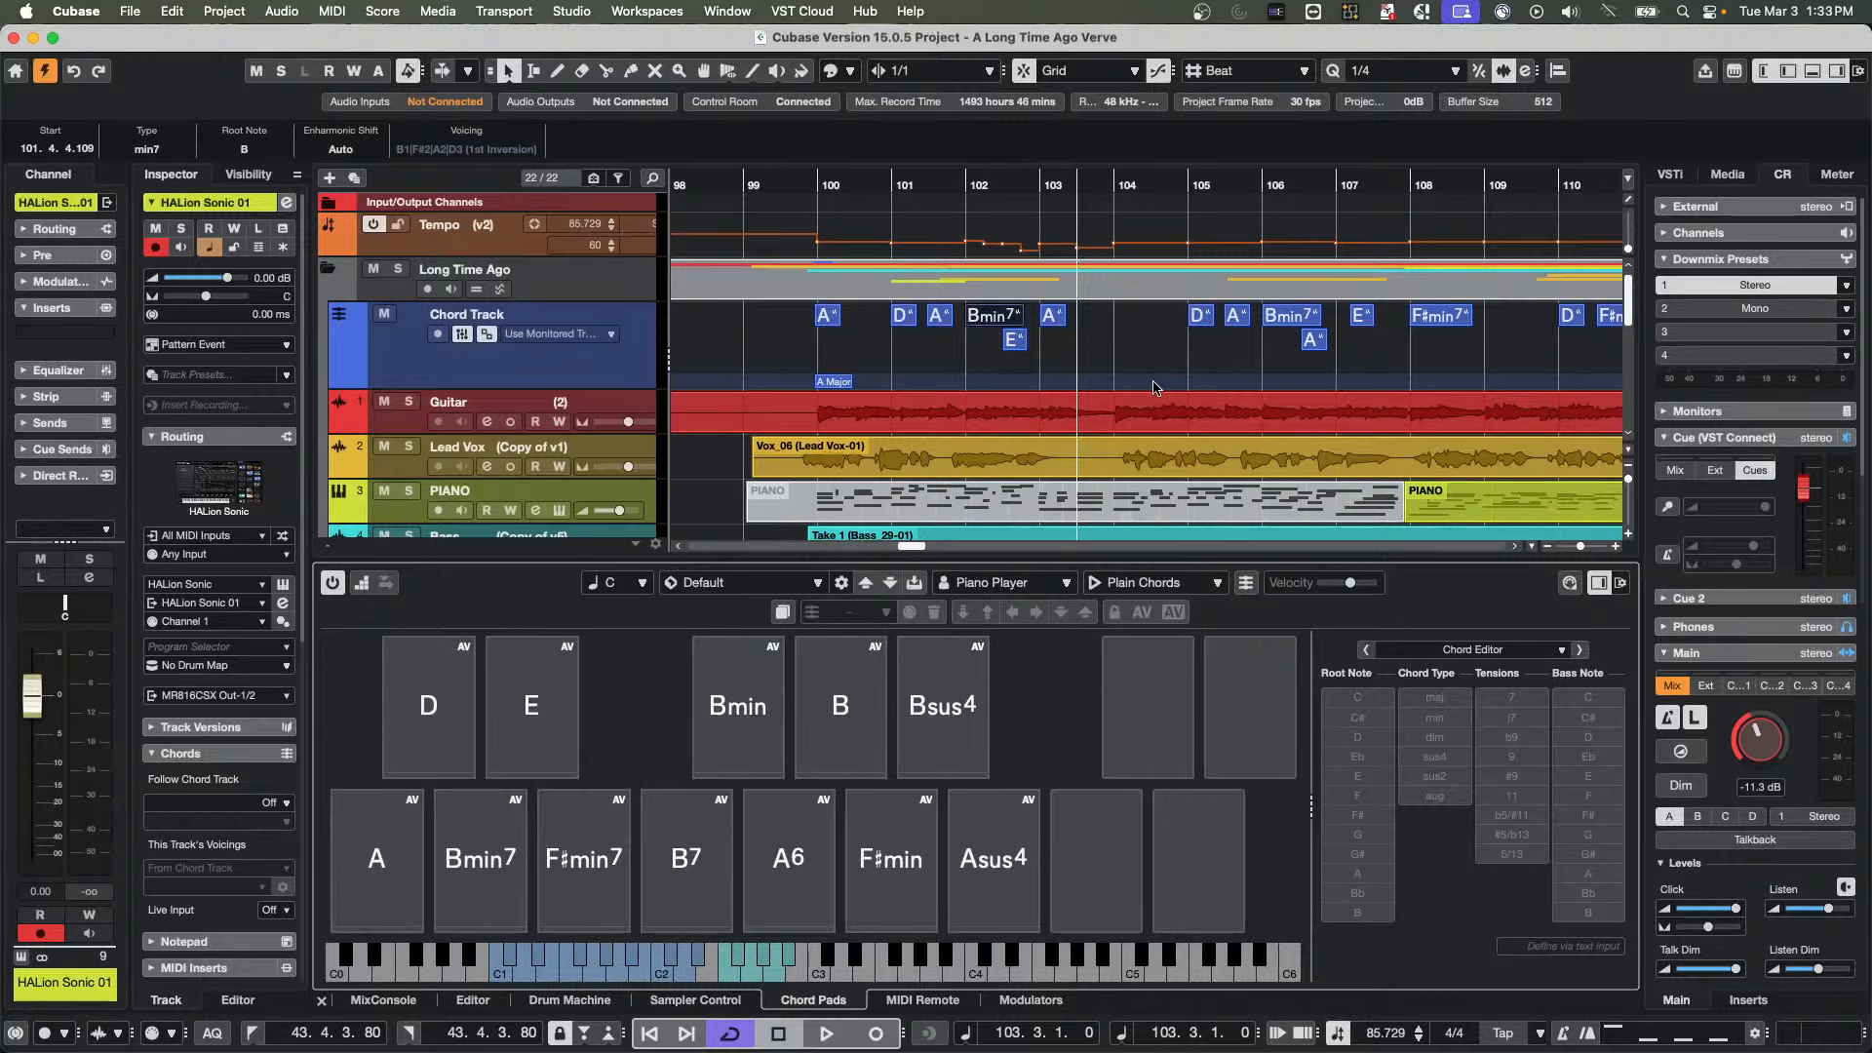
Reopen the HALion Sonic 01 pattern and replace its chord with the D chord event at bar 105
scroll(927, 449, "down", 4)
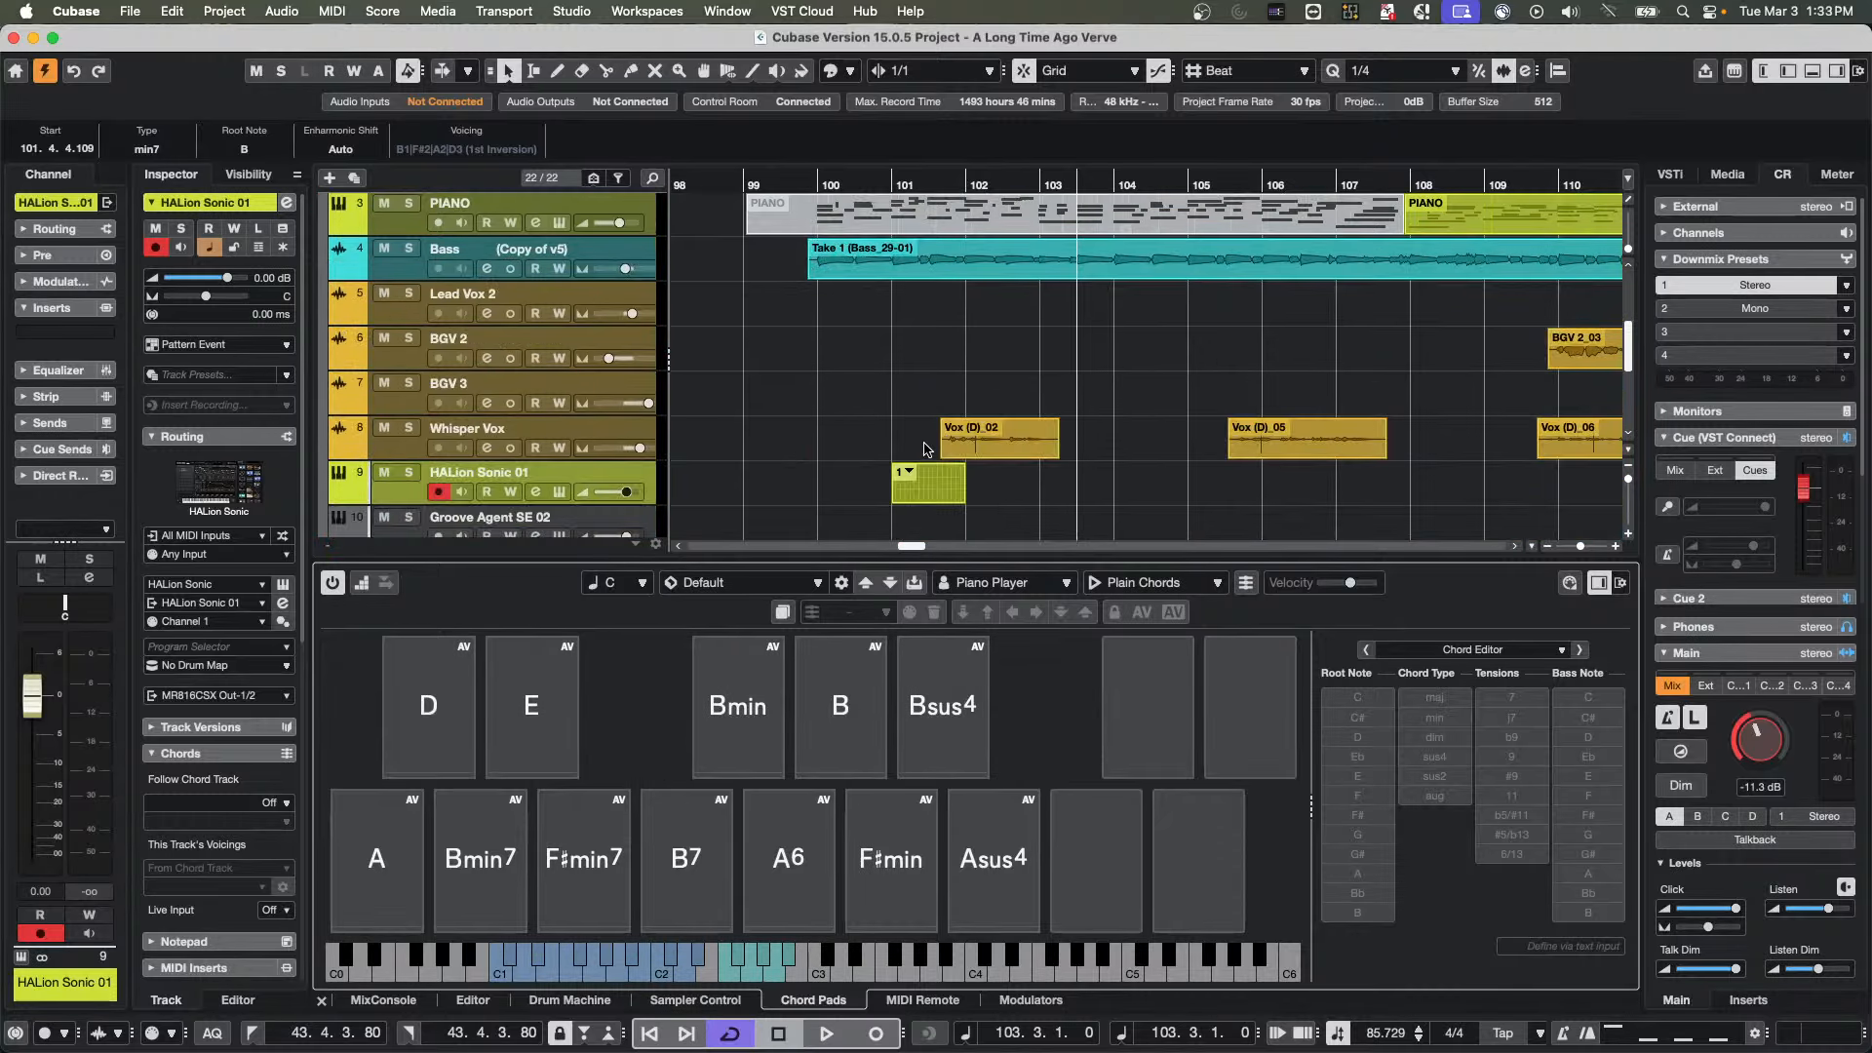
double_click(941, 489)
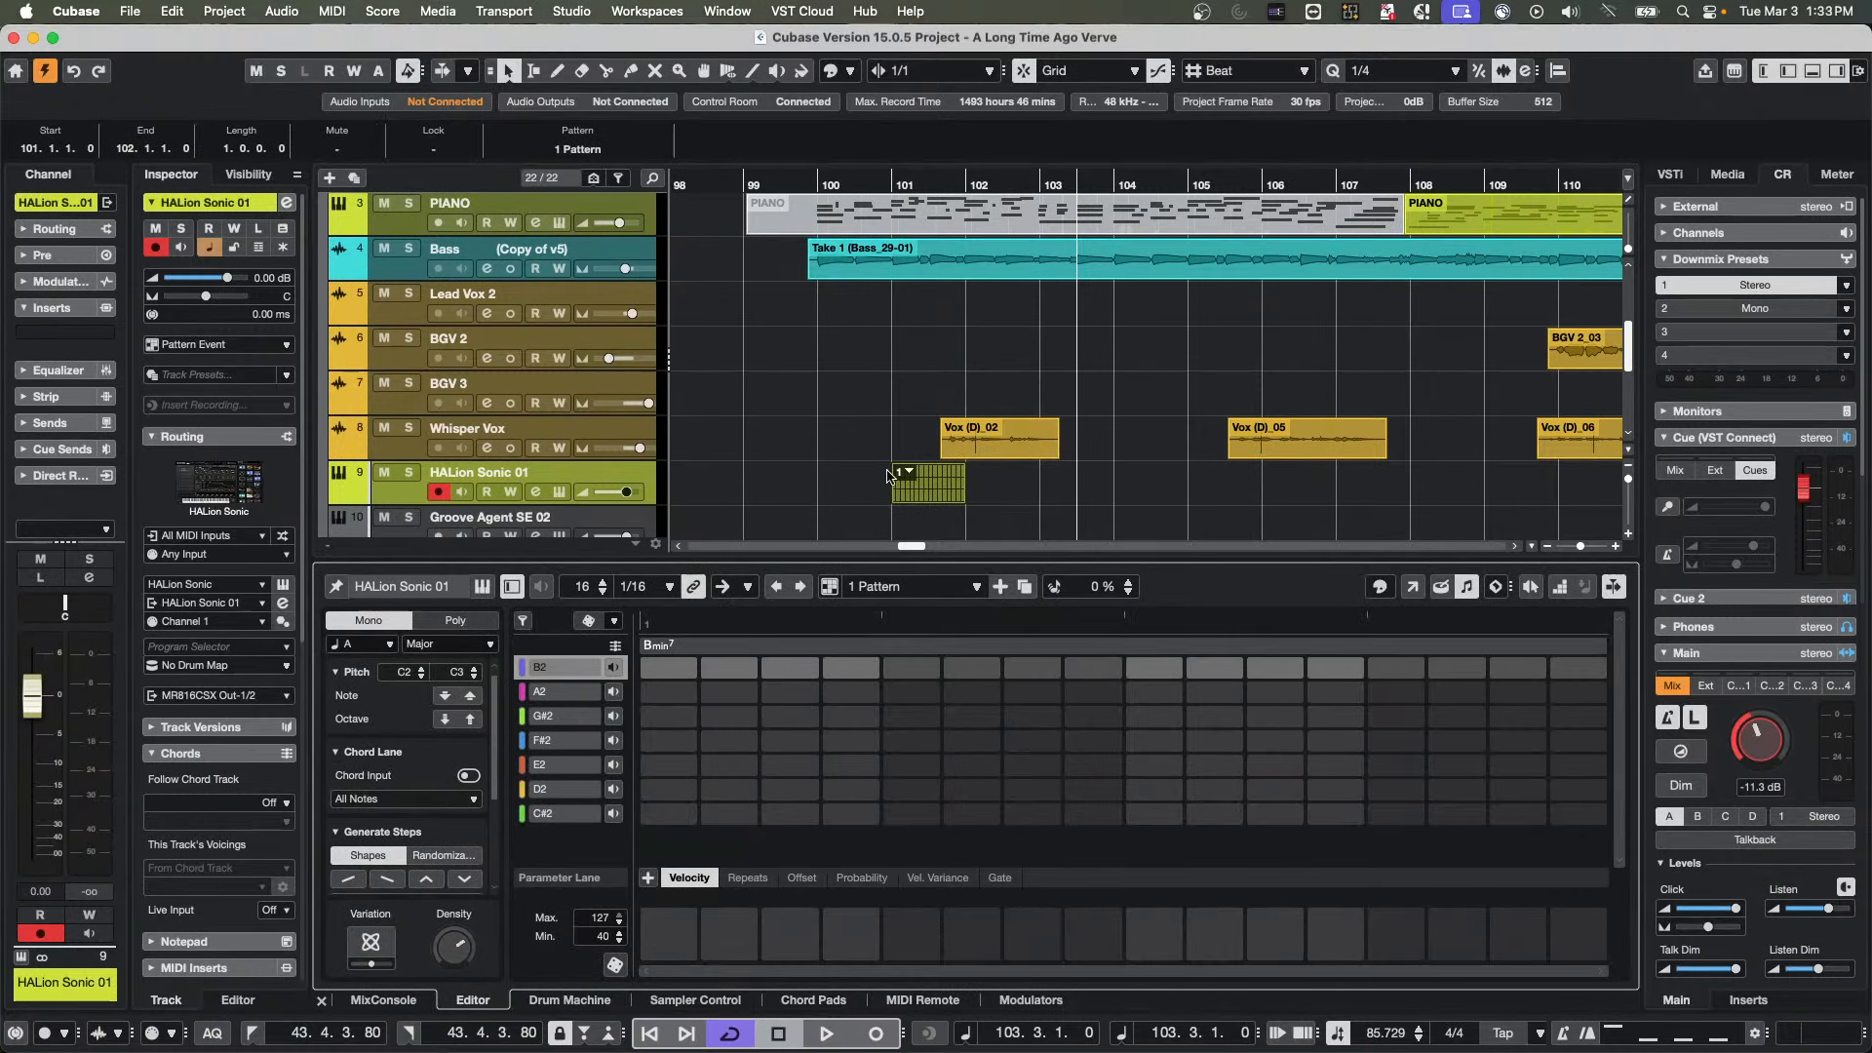
left_click(469, 777)
scroll(1014, 356, "up", 4)
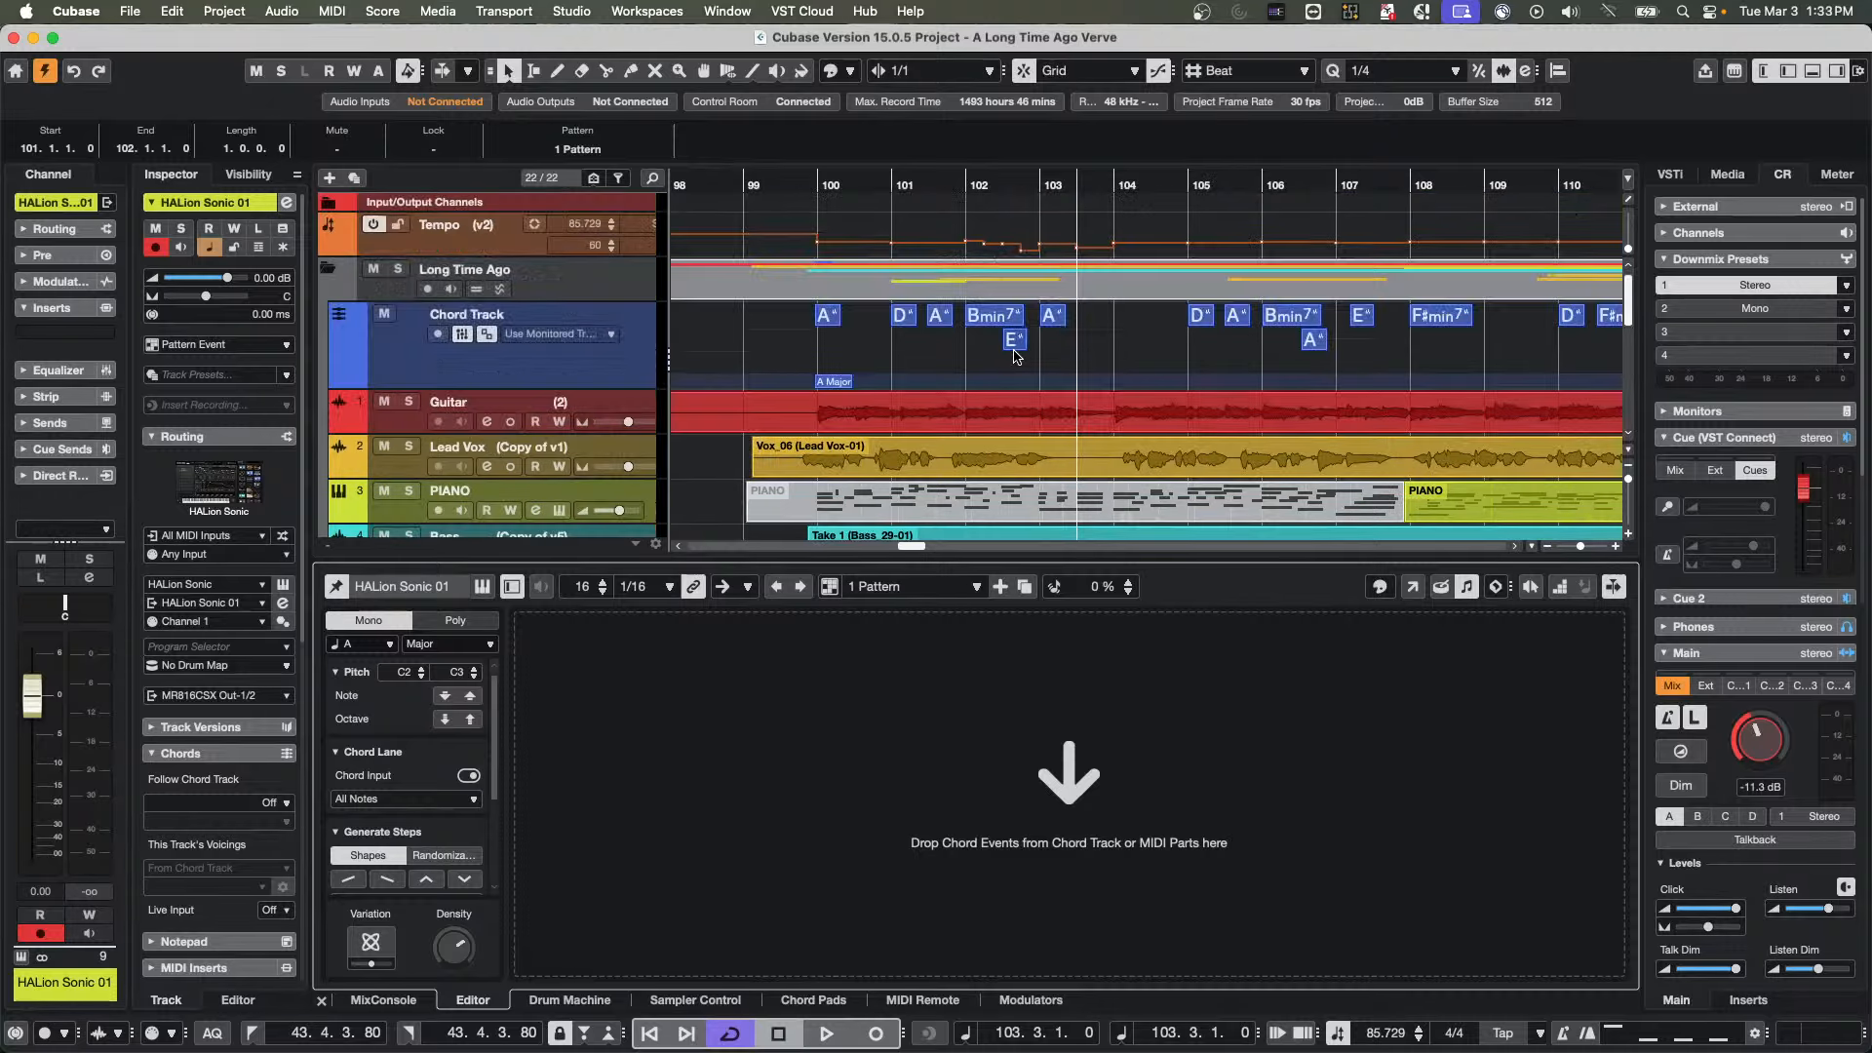
left_click_drag(1199, 316, 1076, 698)
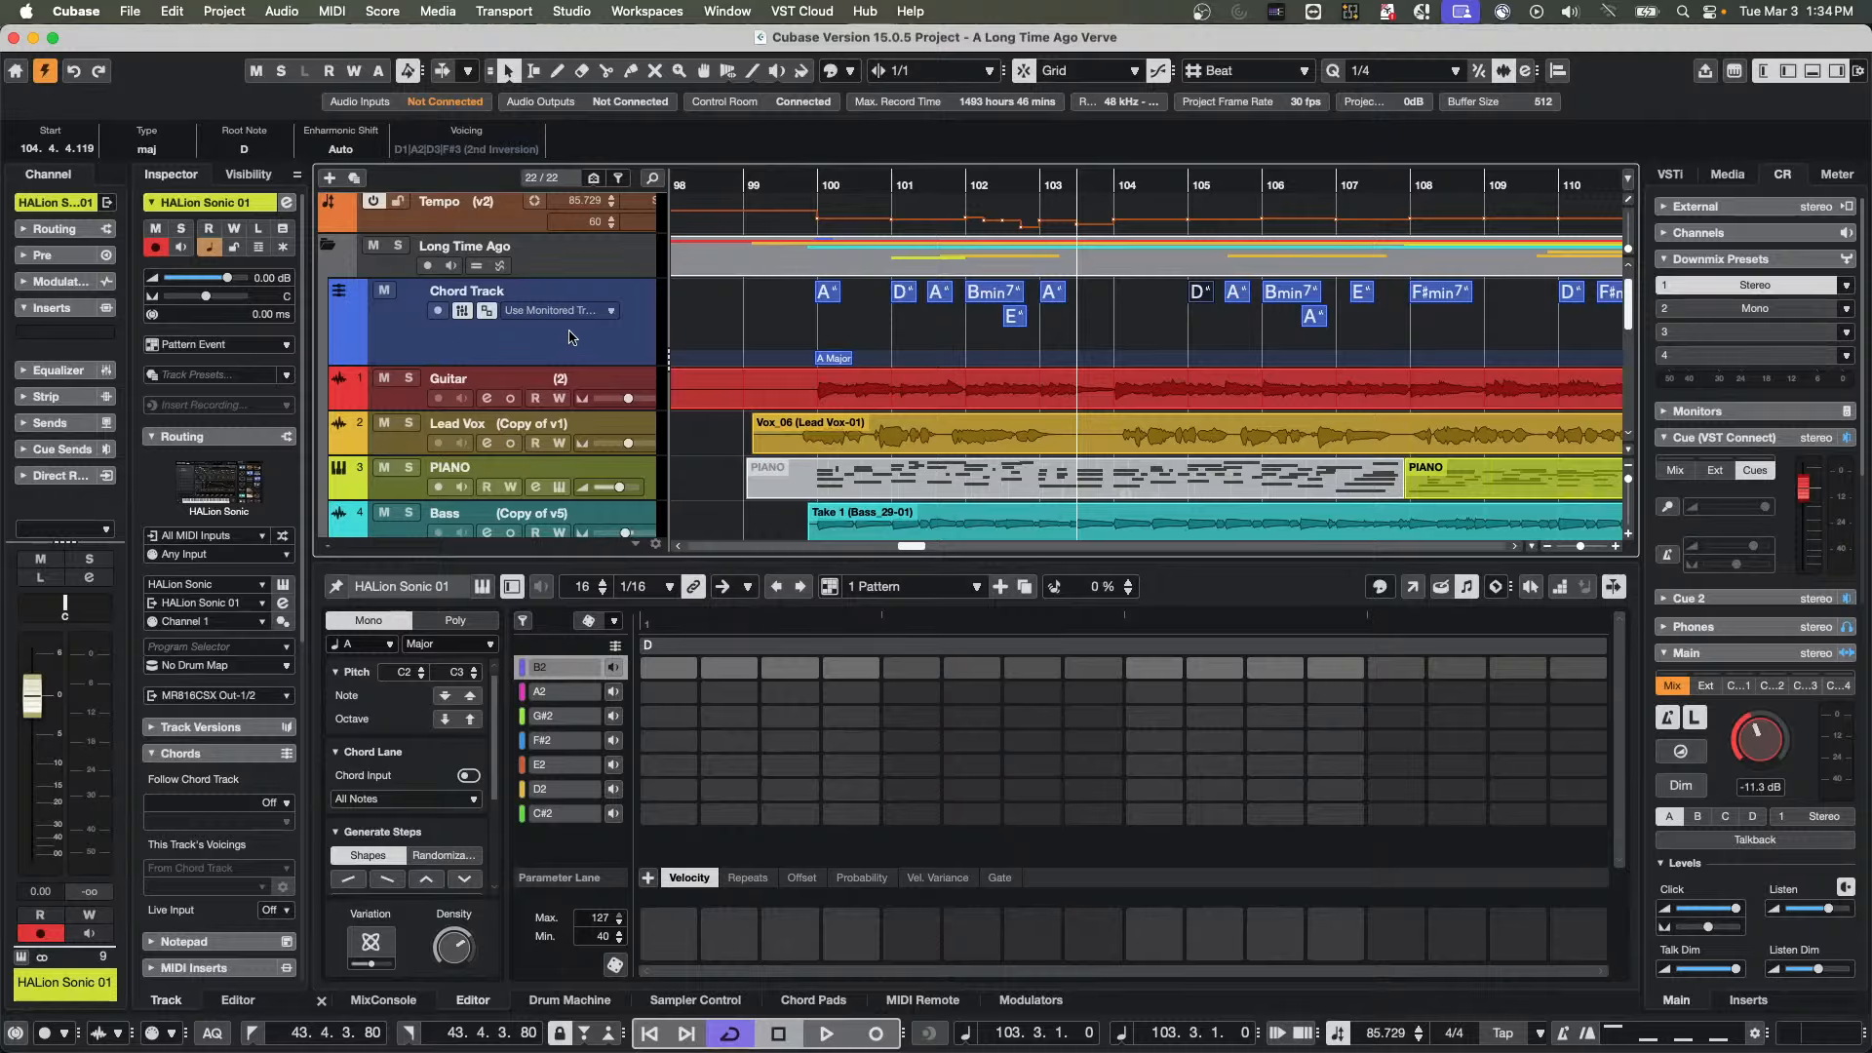
Open the PIANO track's instrument editor, play several notes on its virtual keyboard and move the window fully into view
scroll(570, 336, "up", 1)
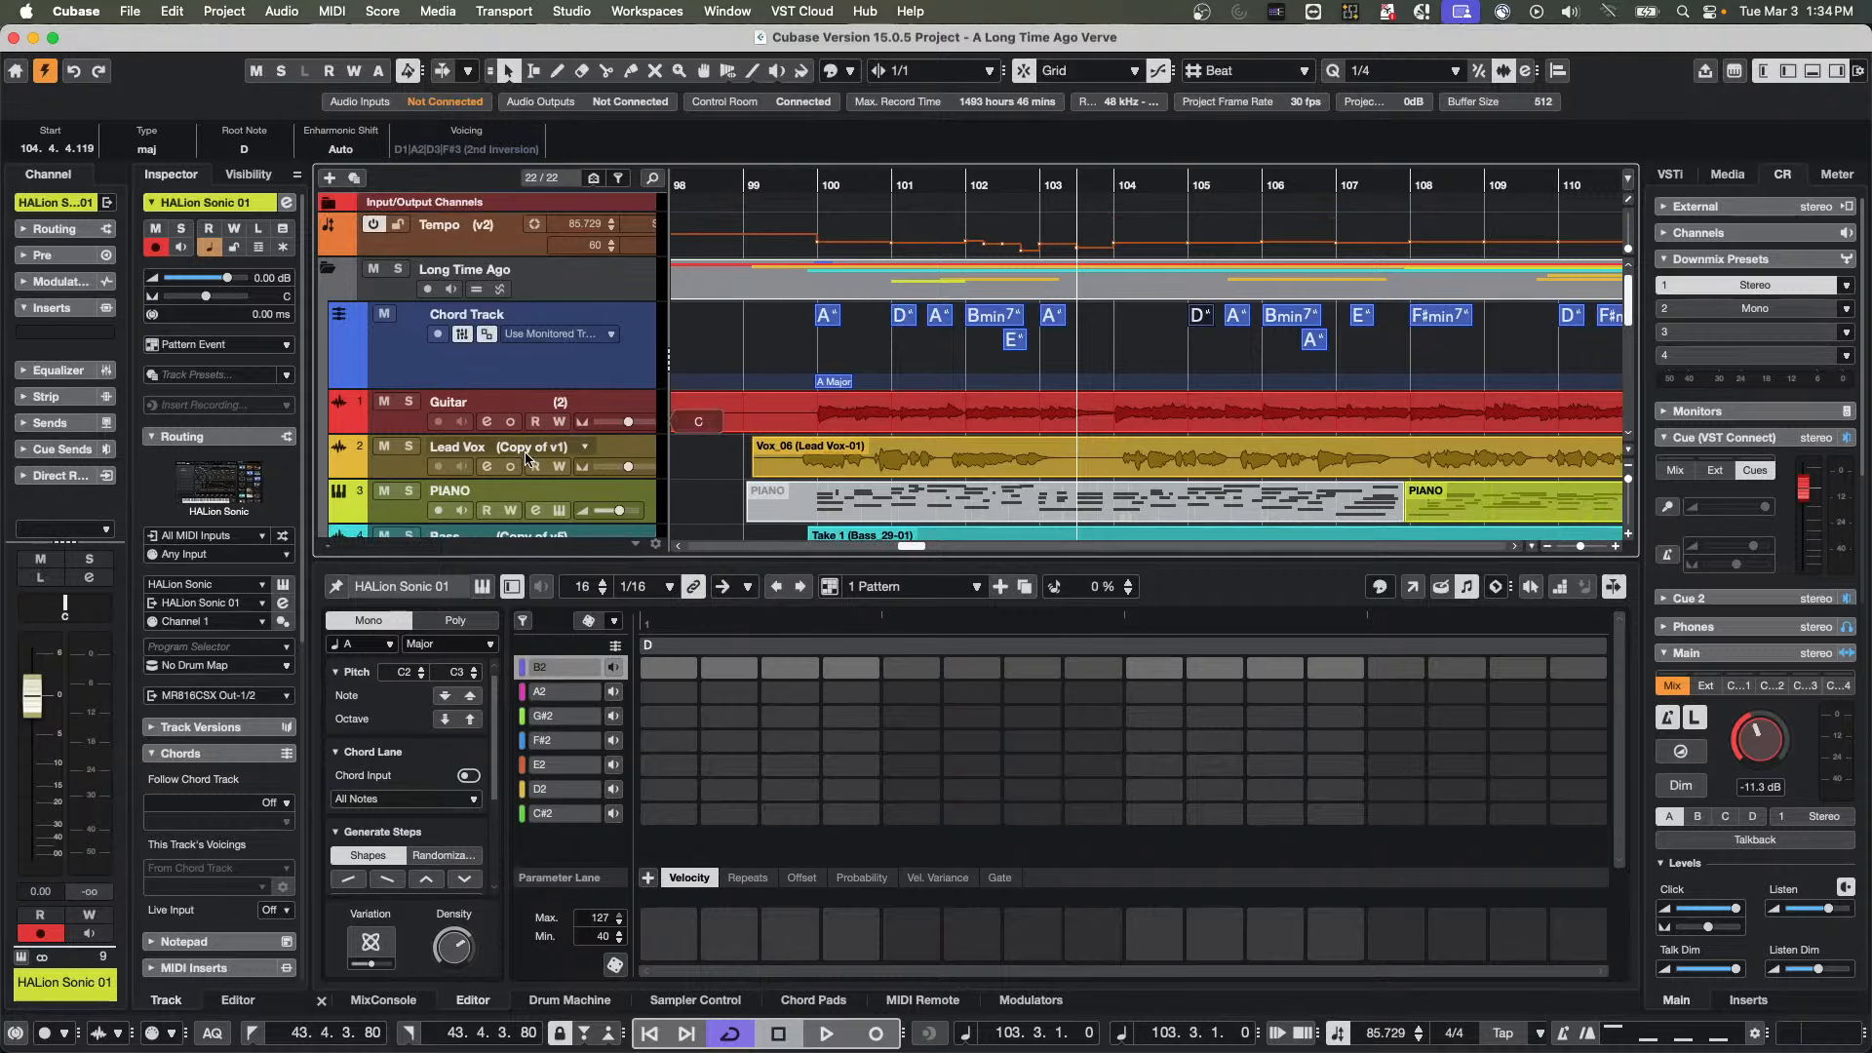
left_click(560, 511)
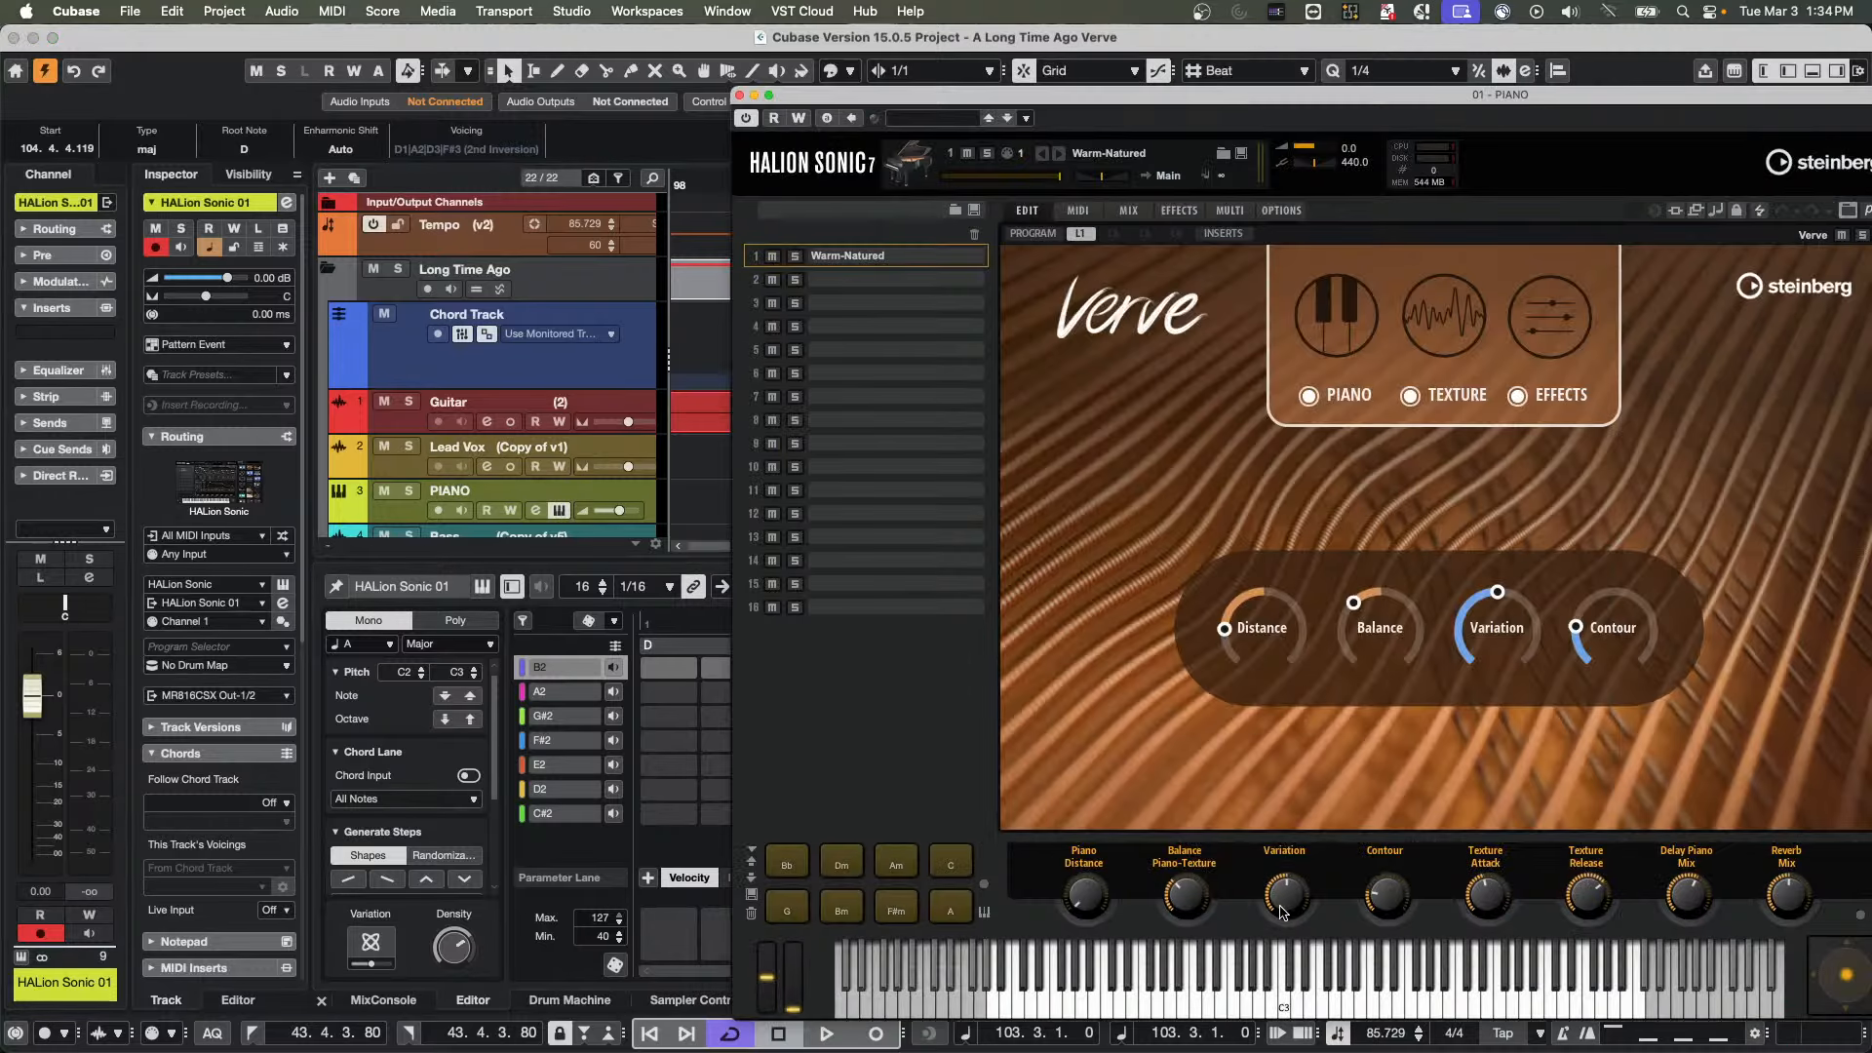
left_click(1334, 1014)
left_click(1183, 1009)
left_click(1122, 1010)
left_click(1056, 1009)
left_click_drag(1069, 98, 475, 51)
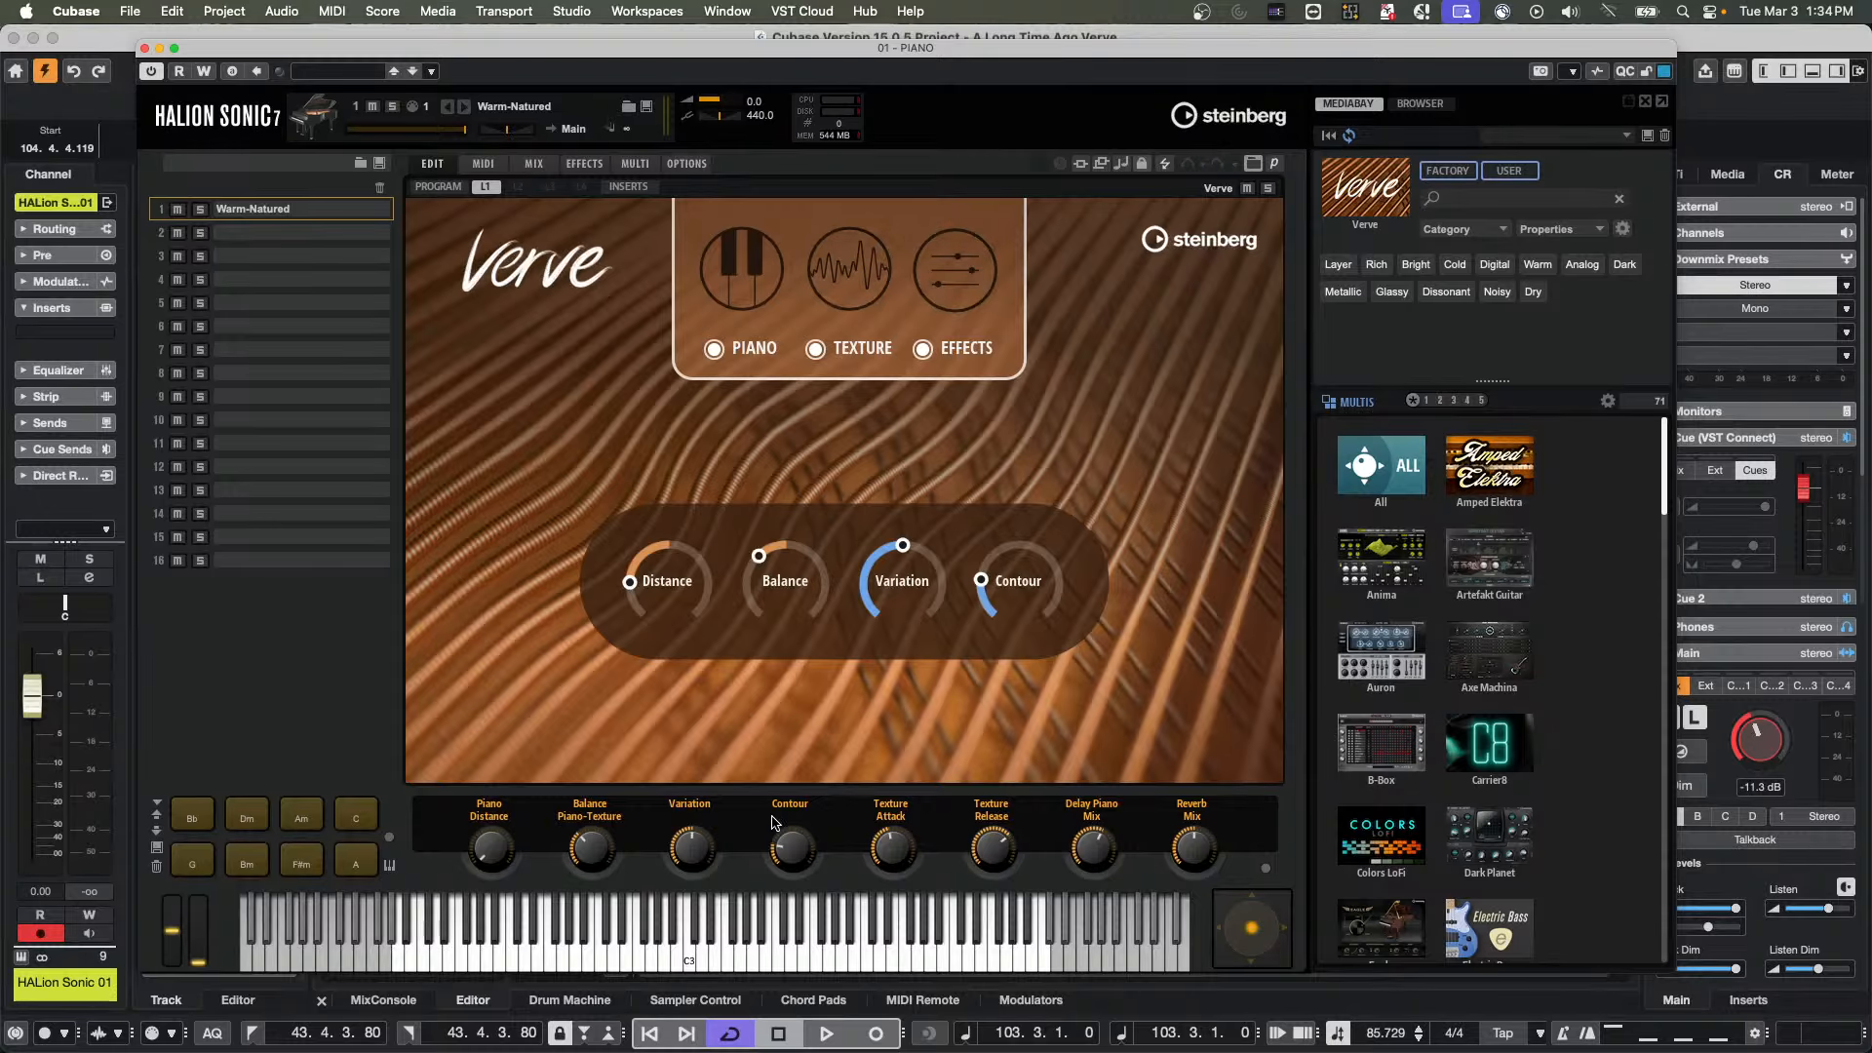
Inspect the second control cell of Page 2 in the PIANO instrument's Remote Control Editor and close both windows
left_click(1572, 74)
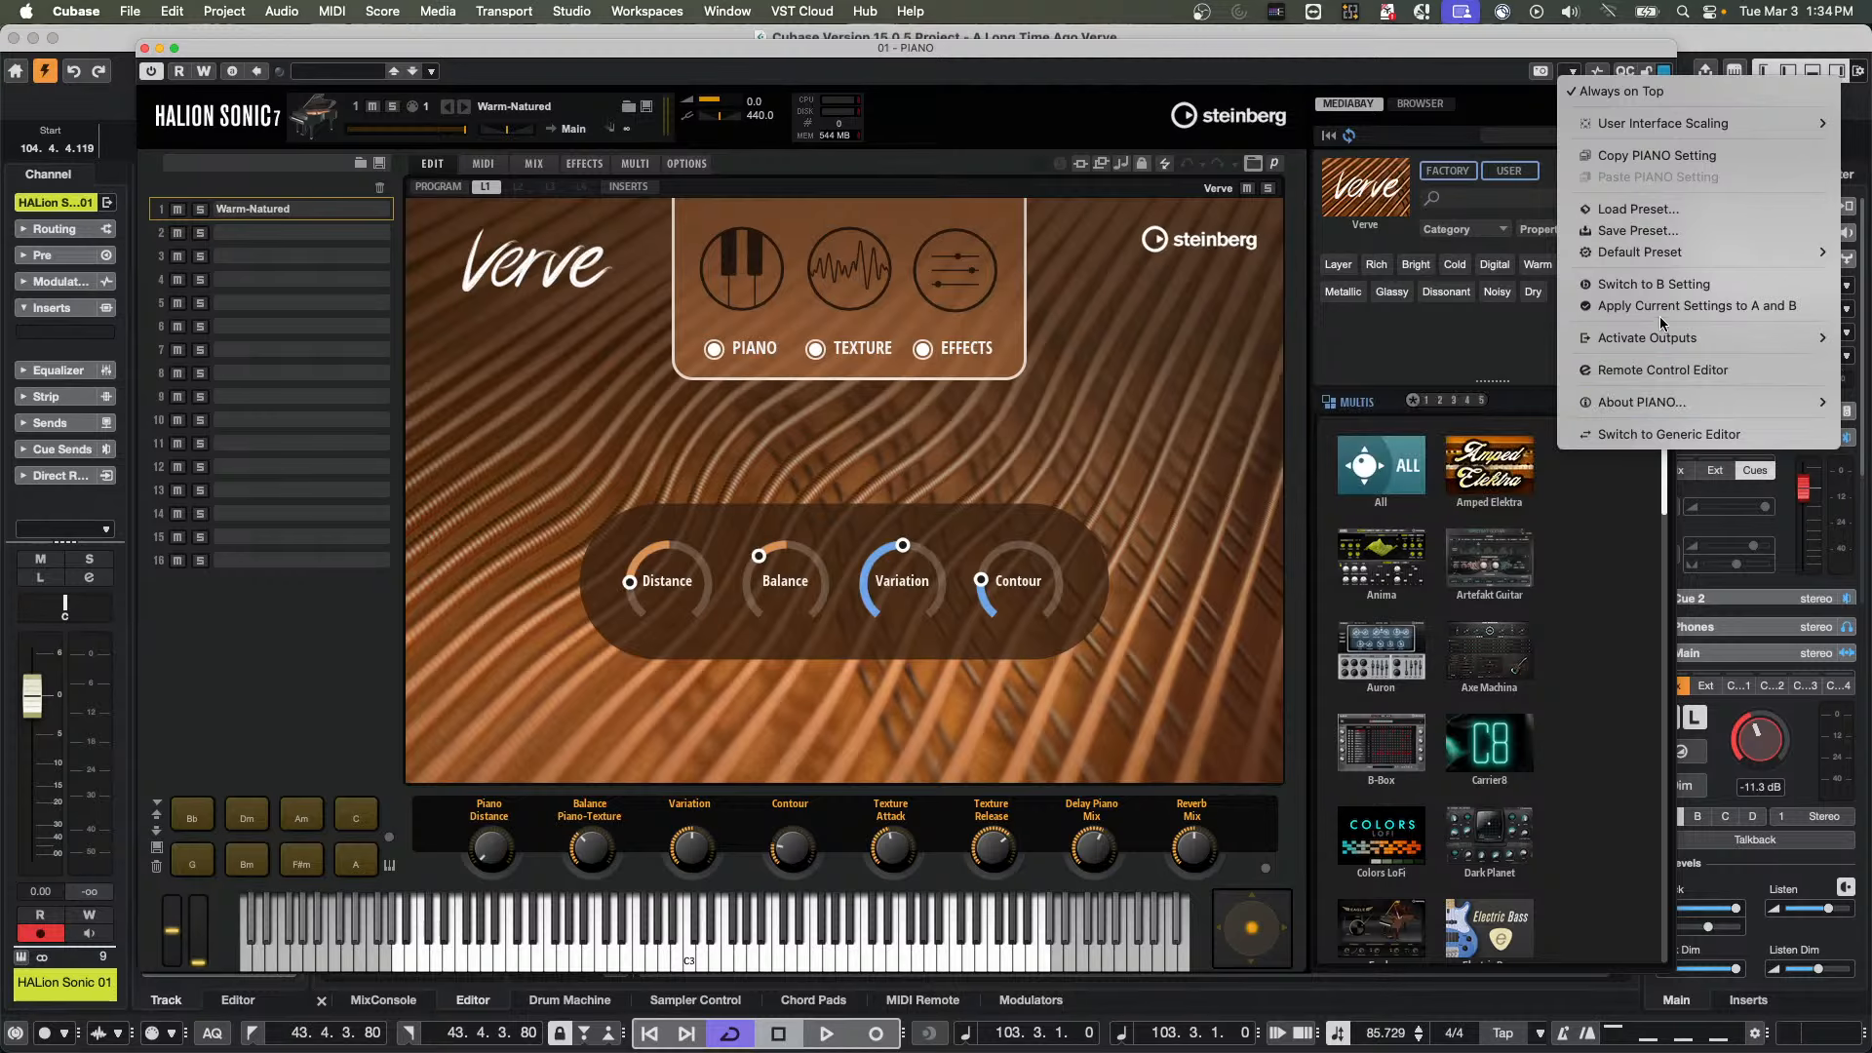
left_click(1672, 375)
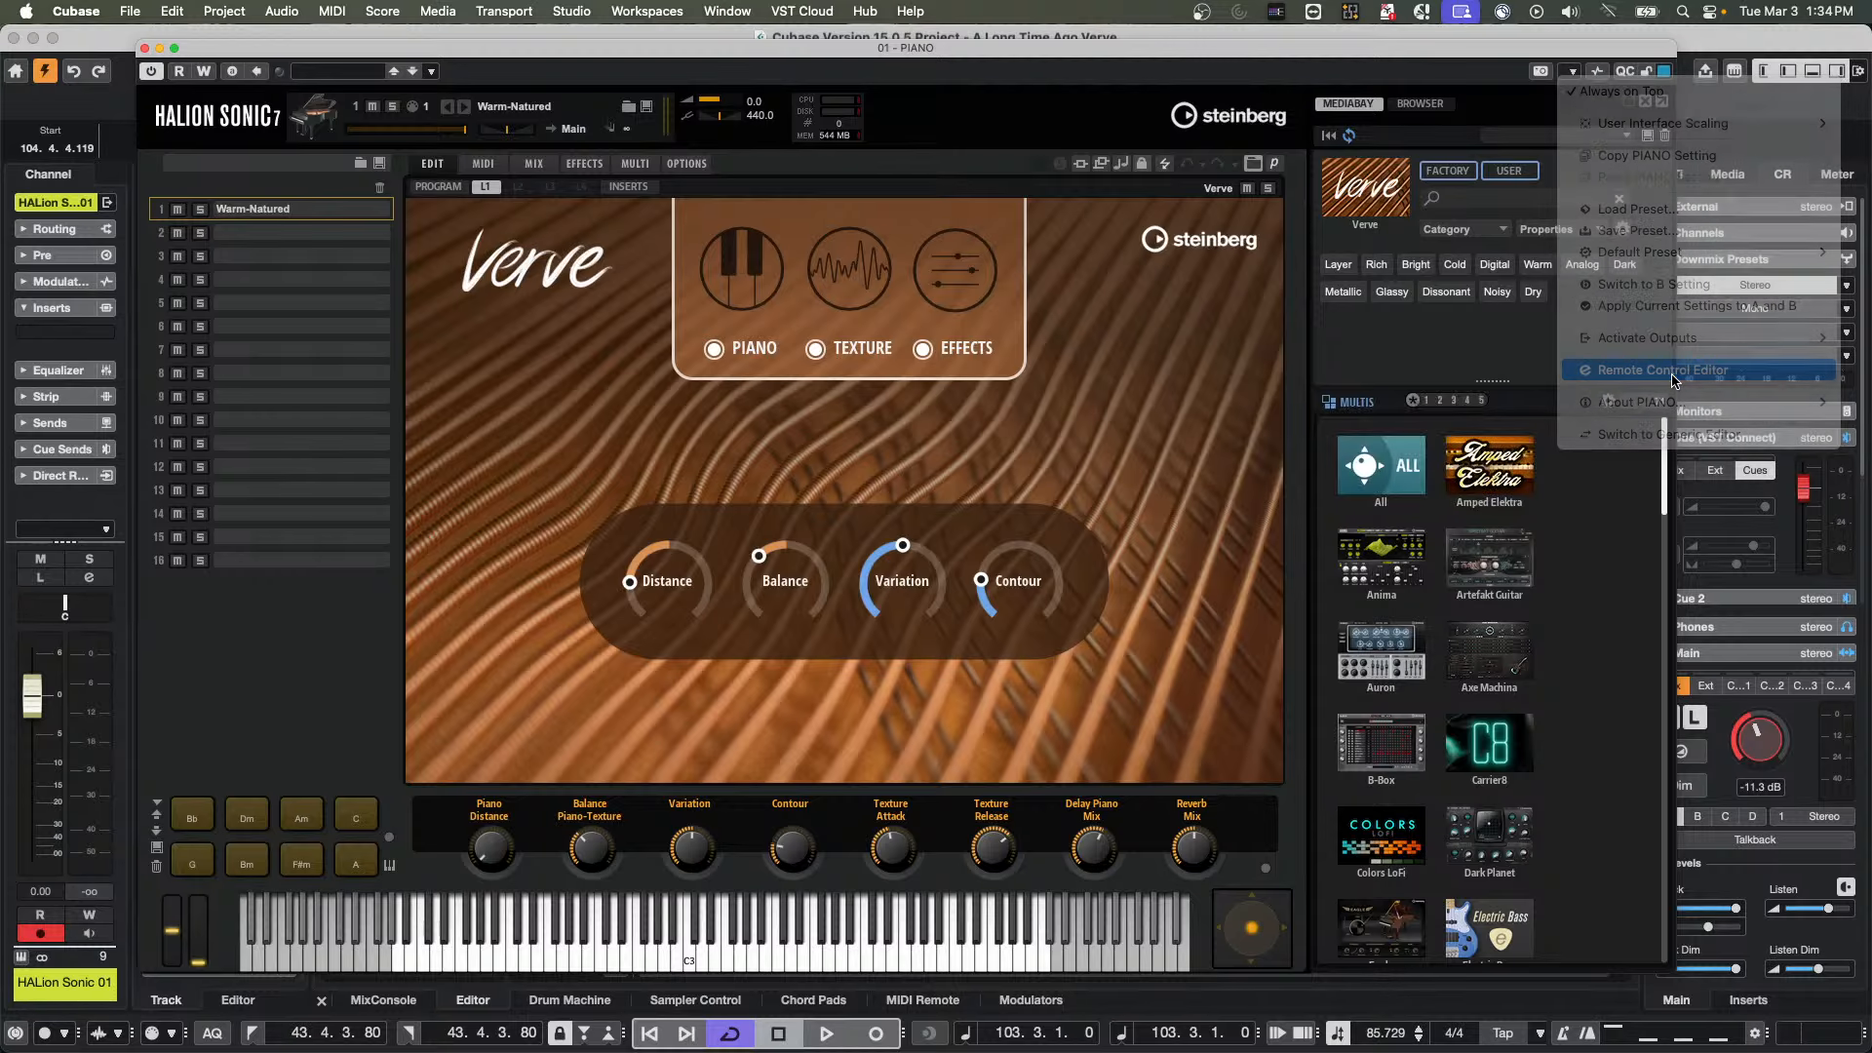
left_click_drag(1255, 457, 604, 161)
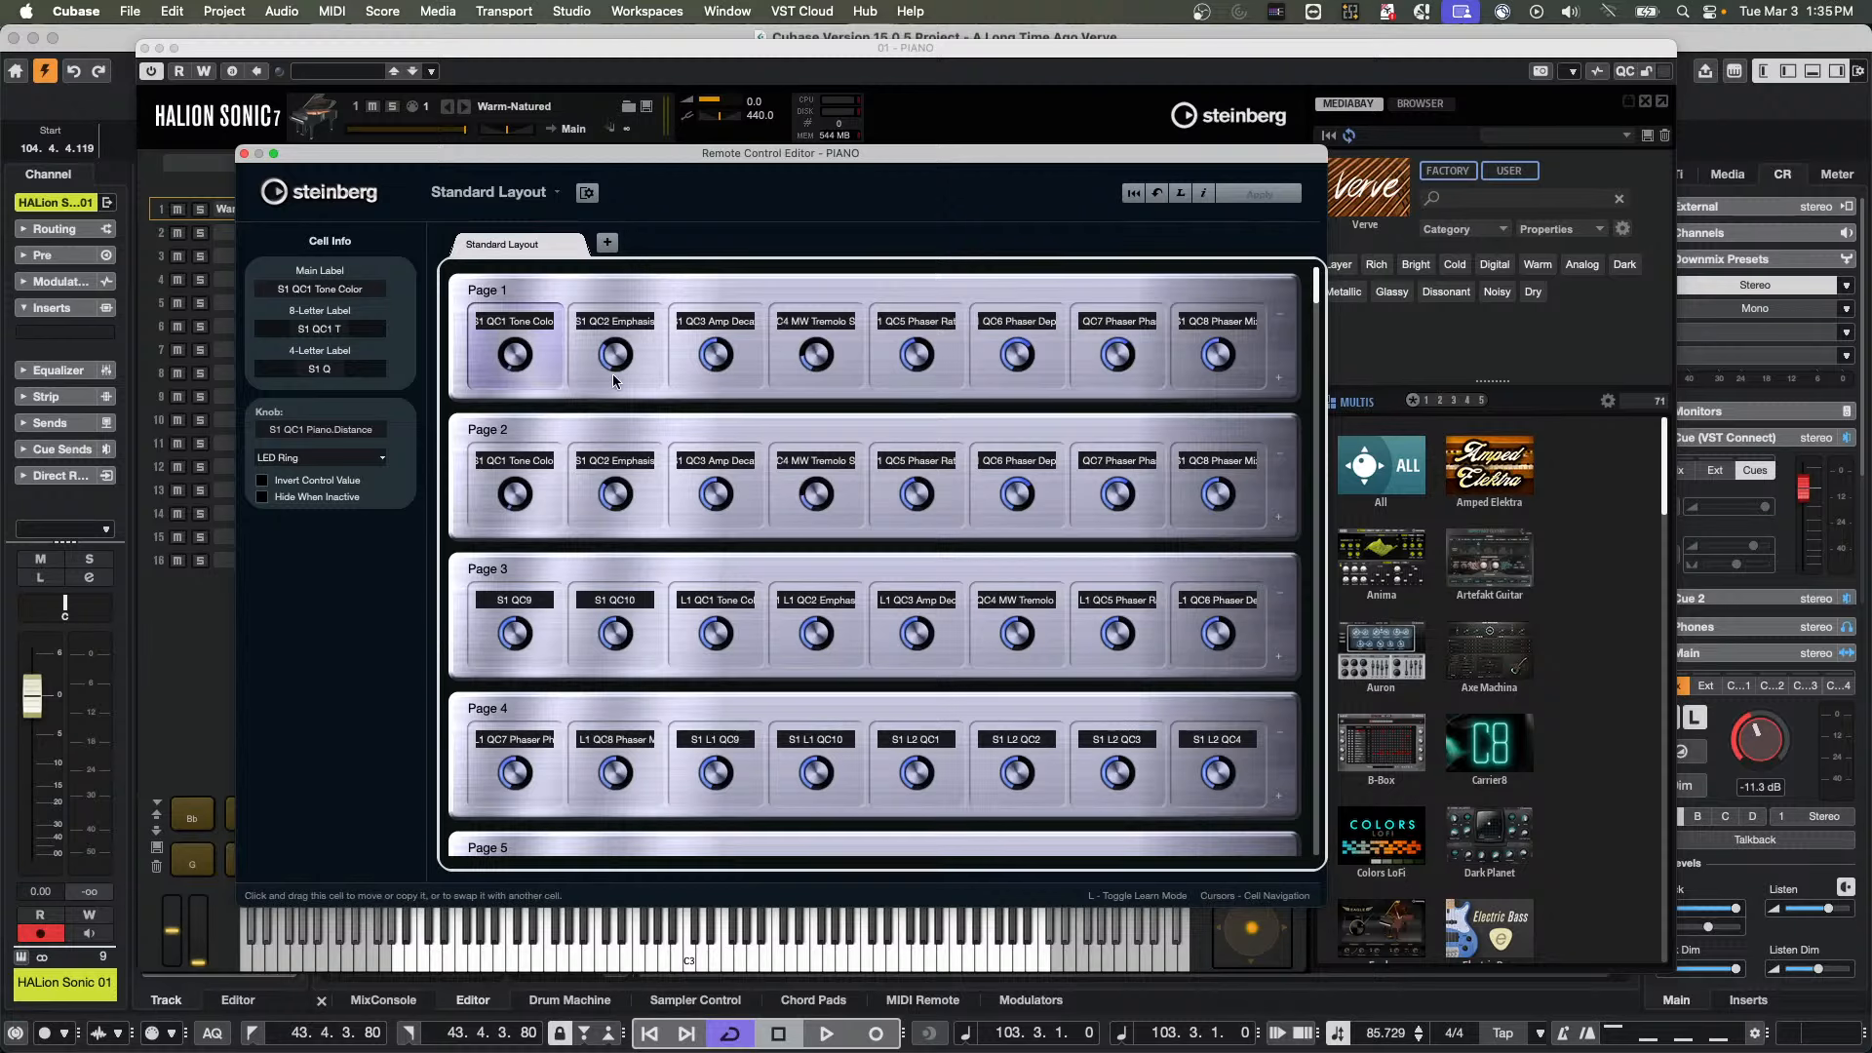
left_click(622, 468)
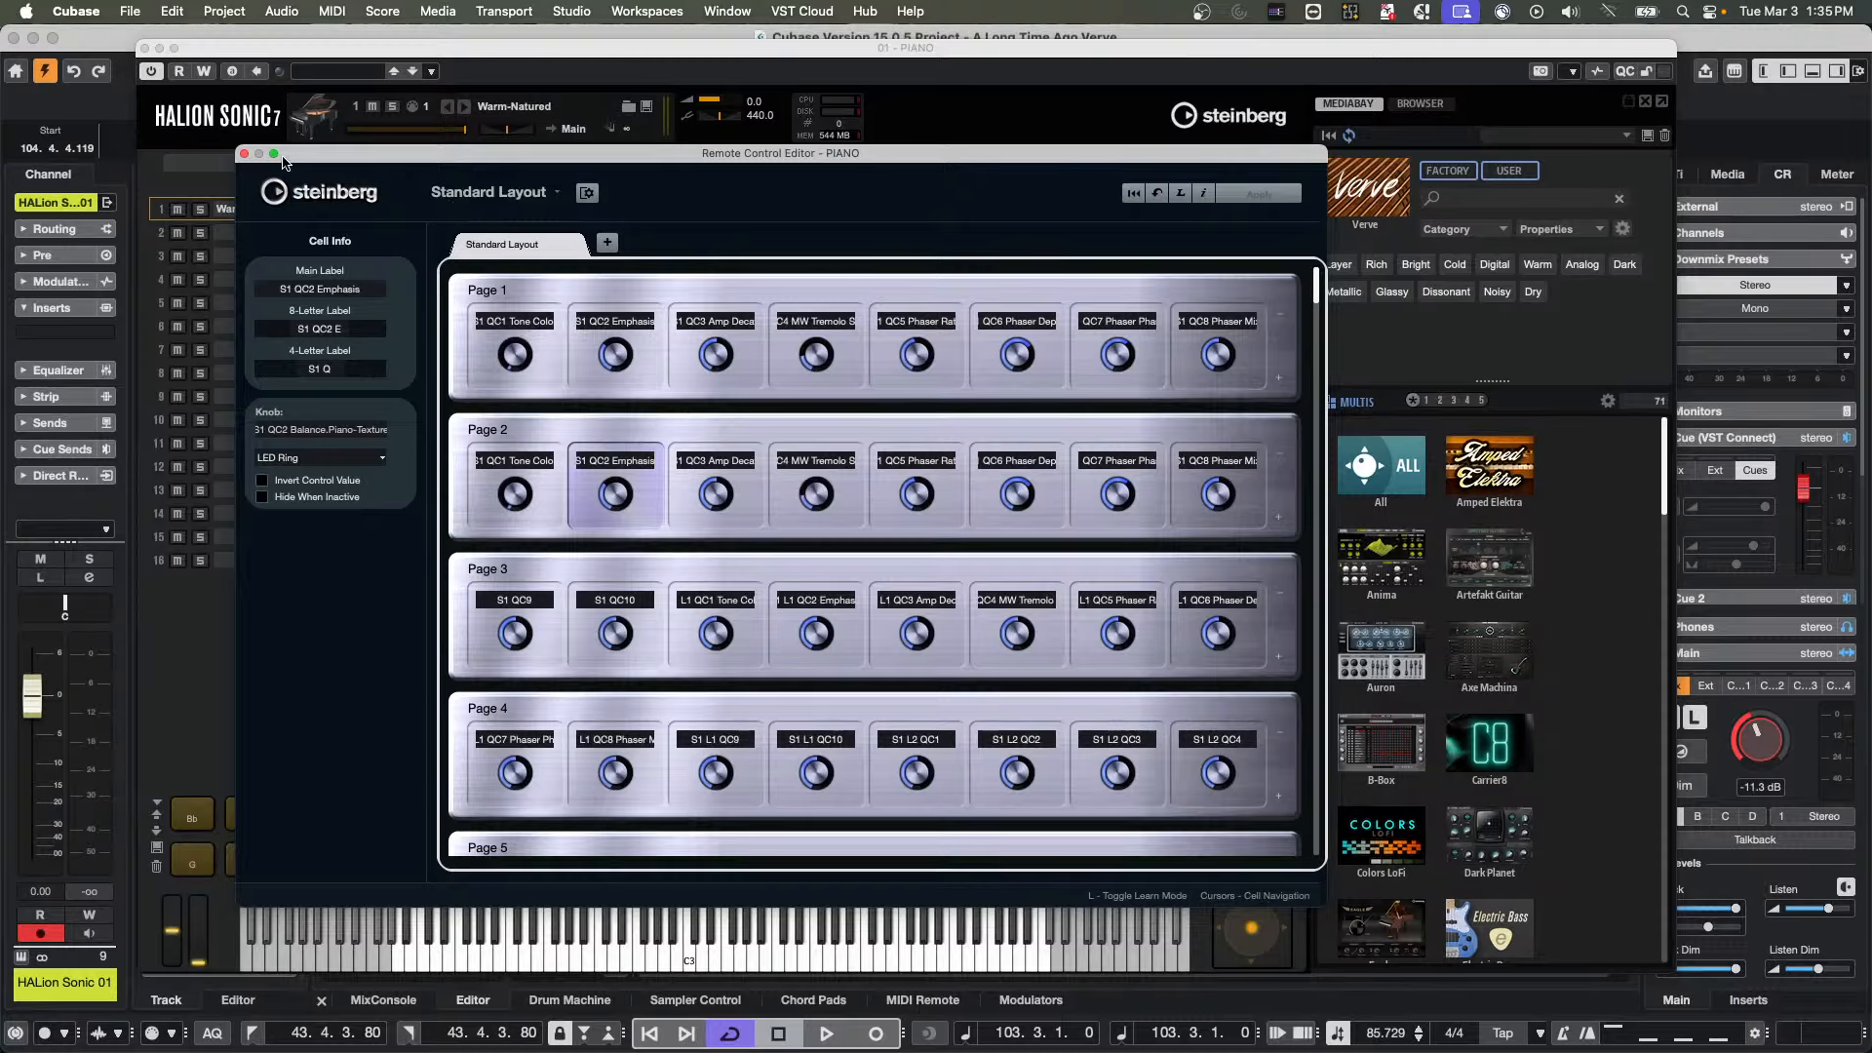
left_click(245, 154)
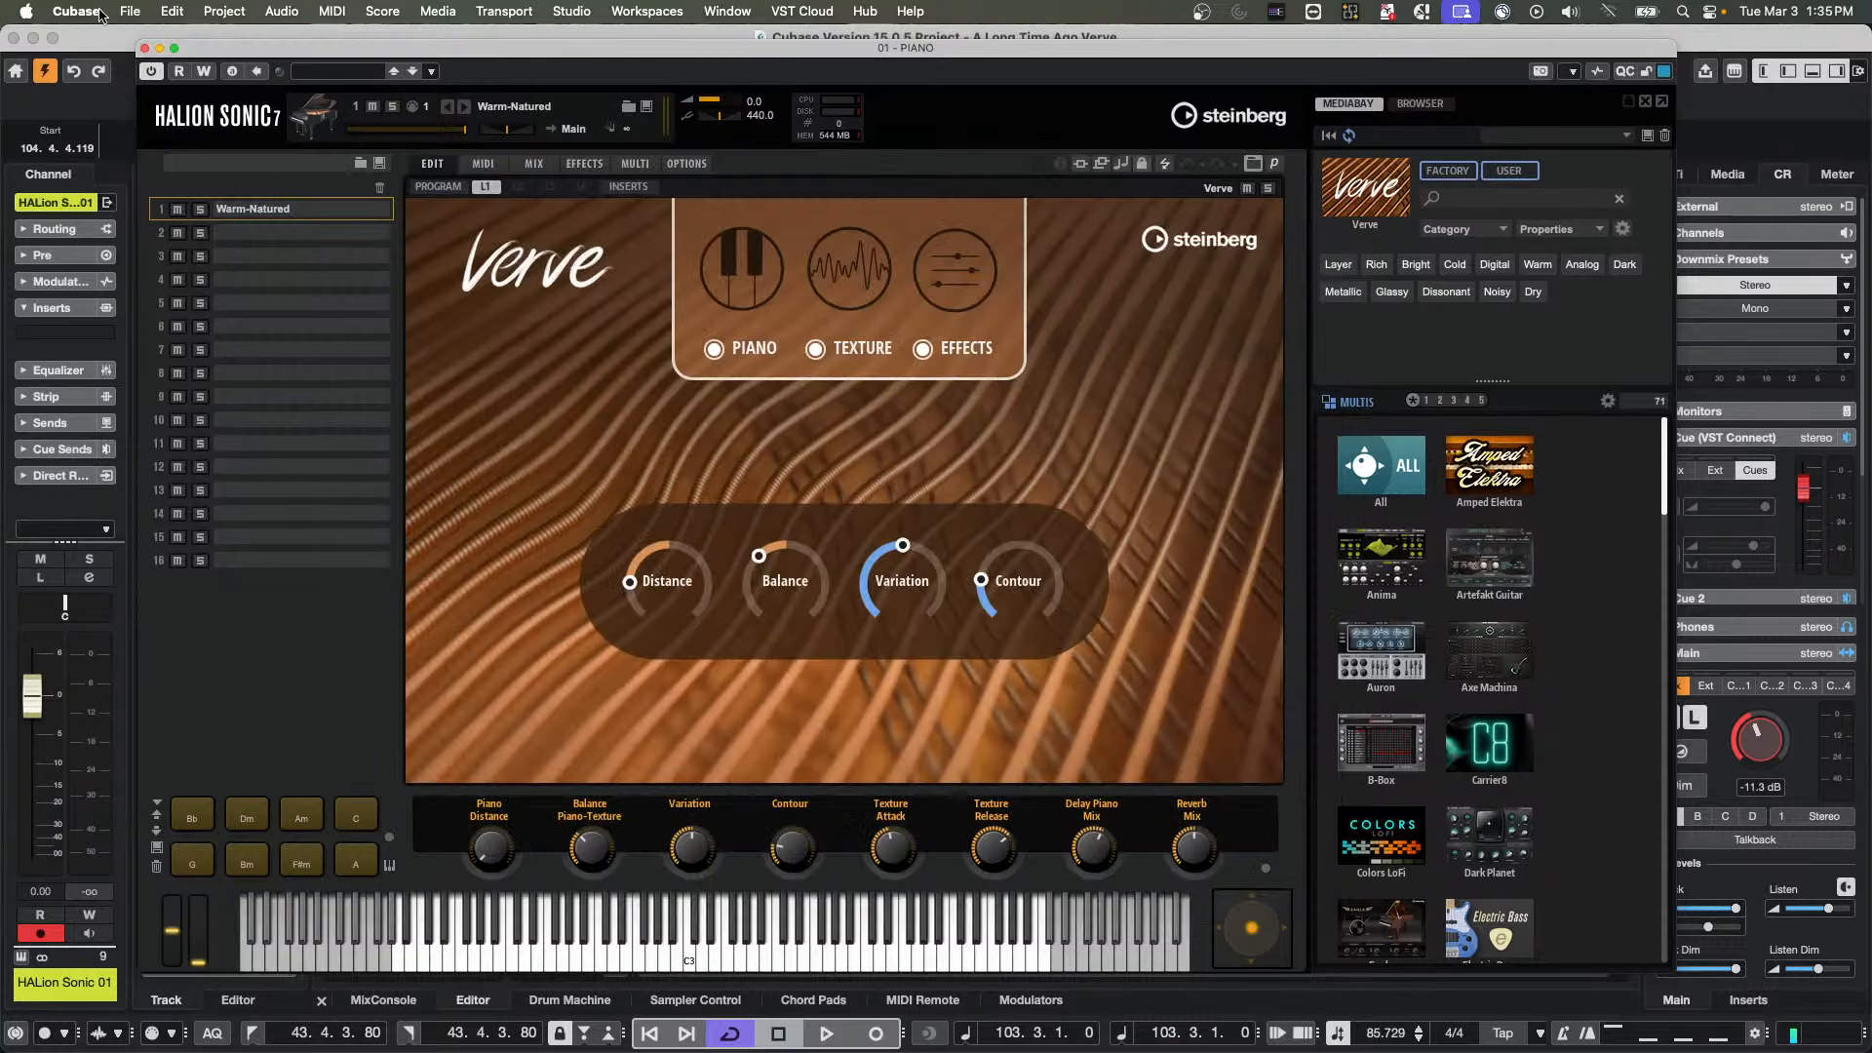
left_click(145, 48)
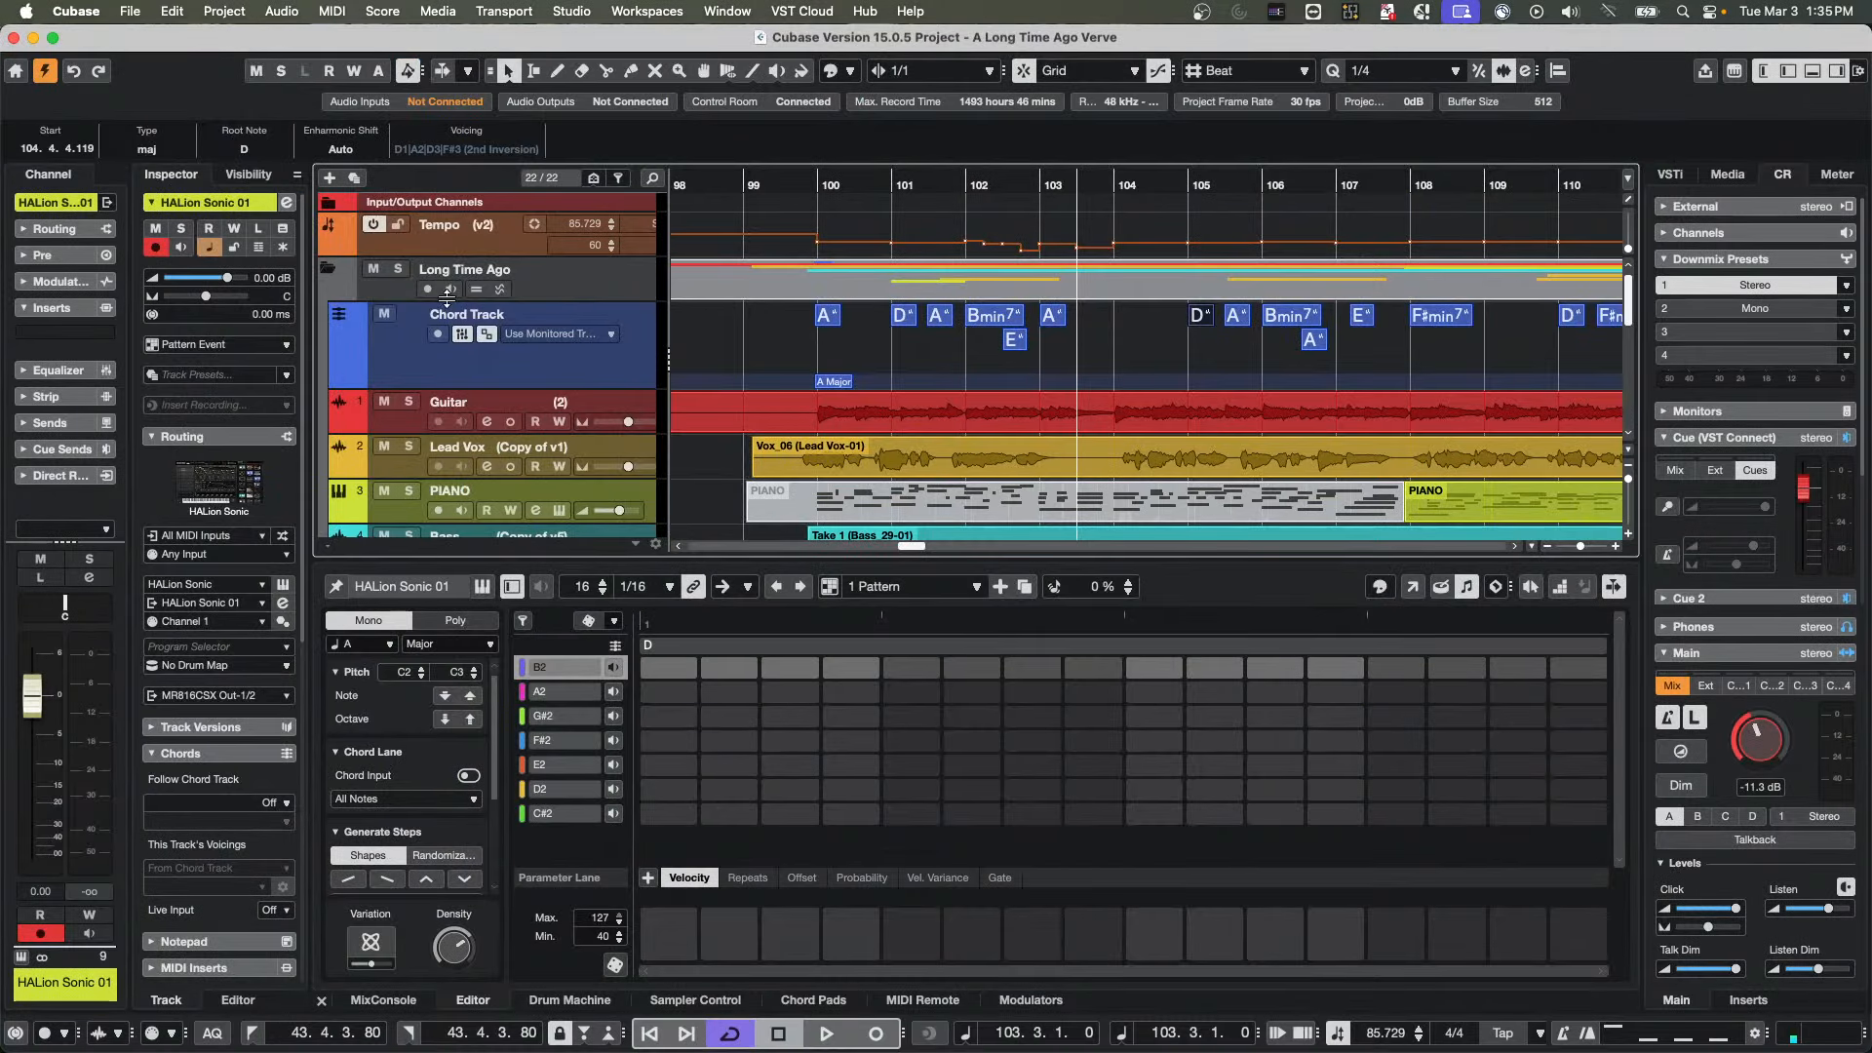
Add a Retrologue instrument track below the Bass track and move its instrument window fully into view
scroll(624, 392, "down", 5)
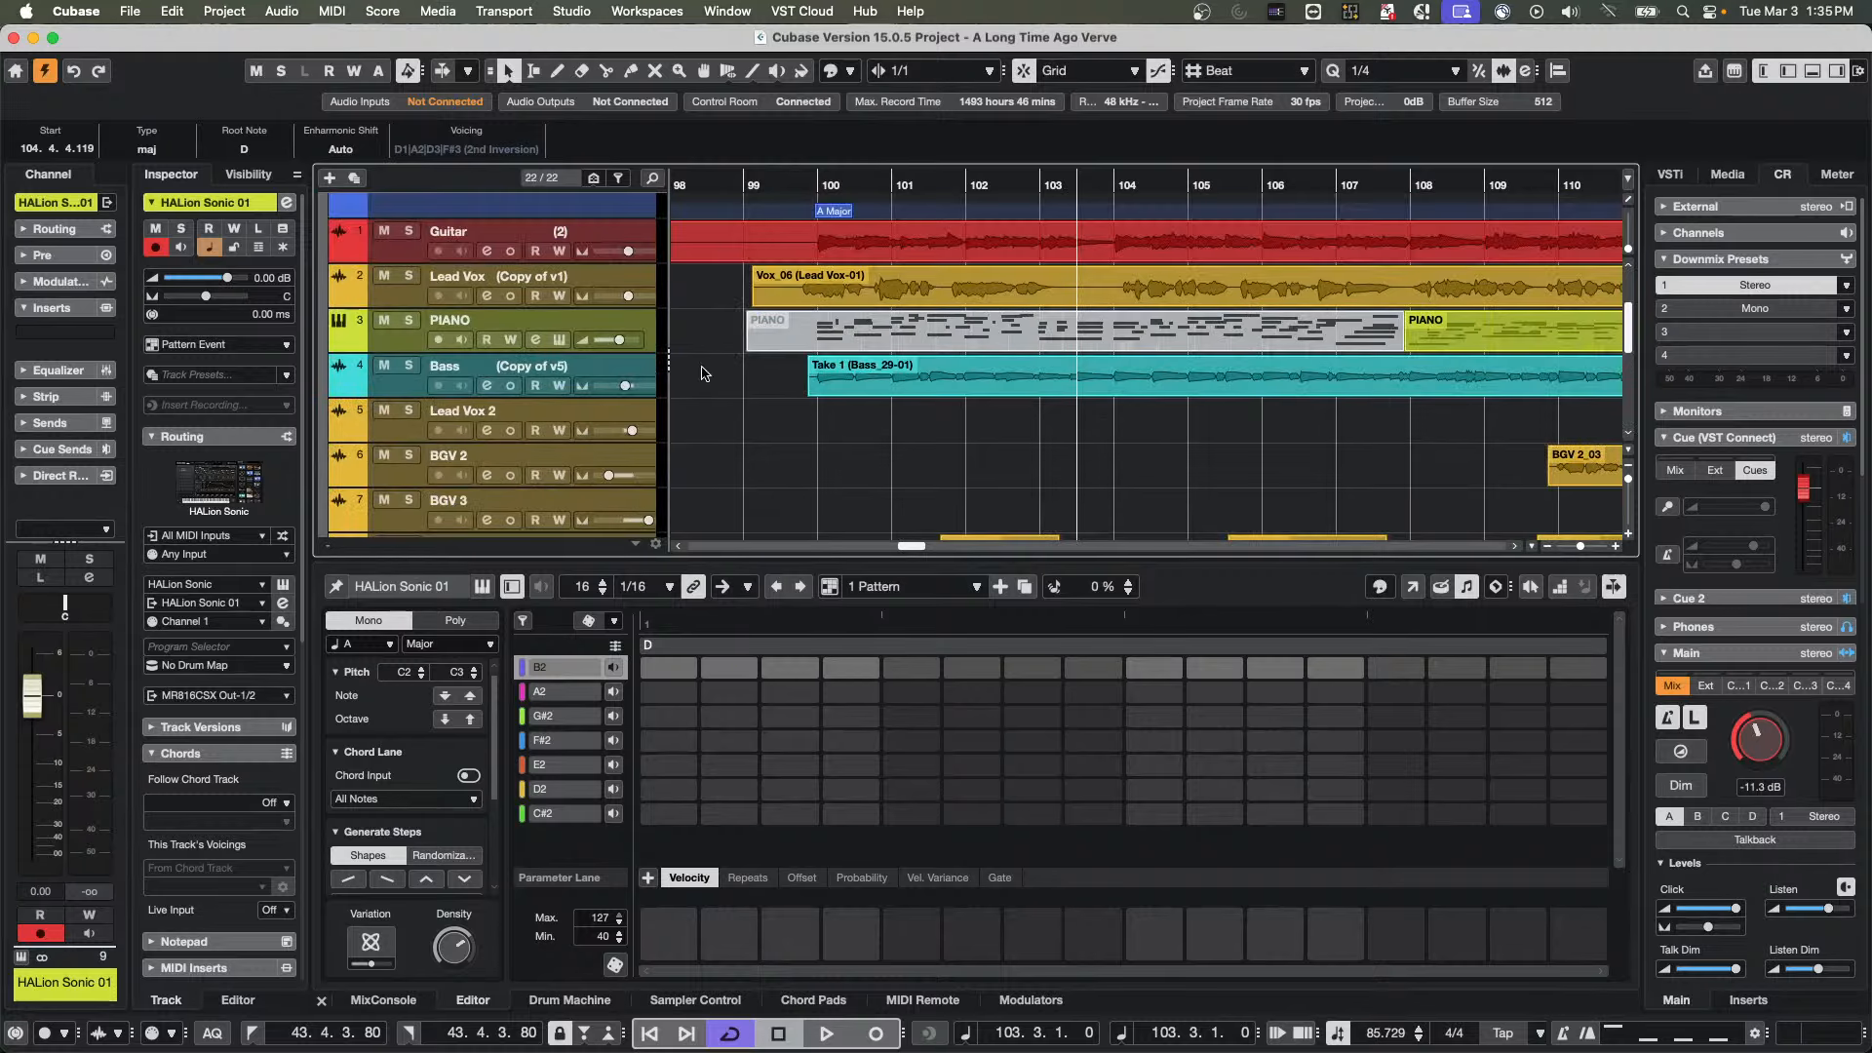
right_click(624, 370)
mouse_move(792, 376)
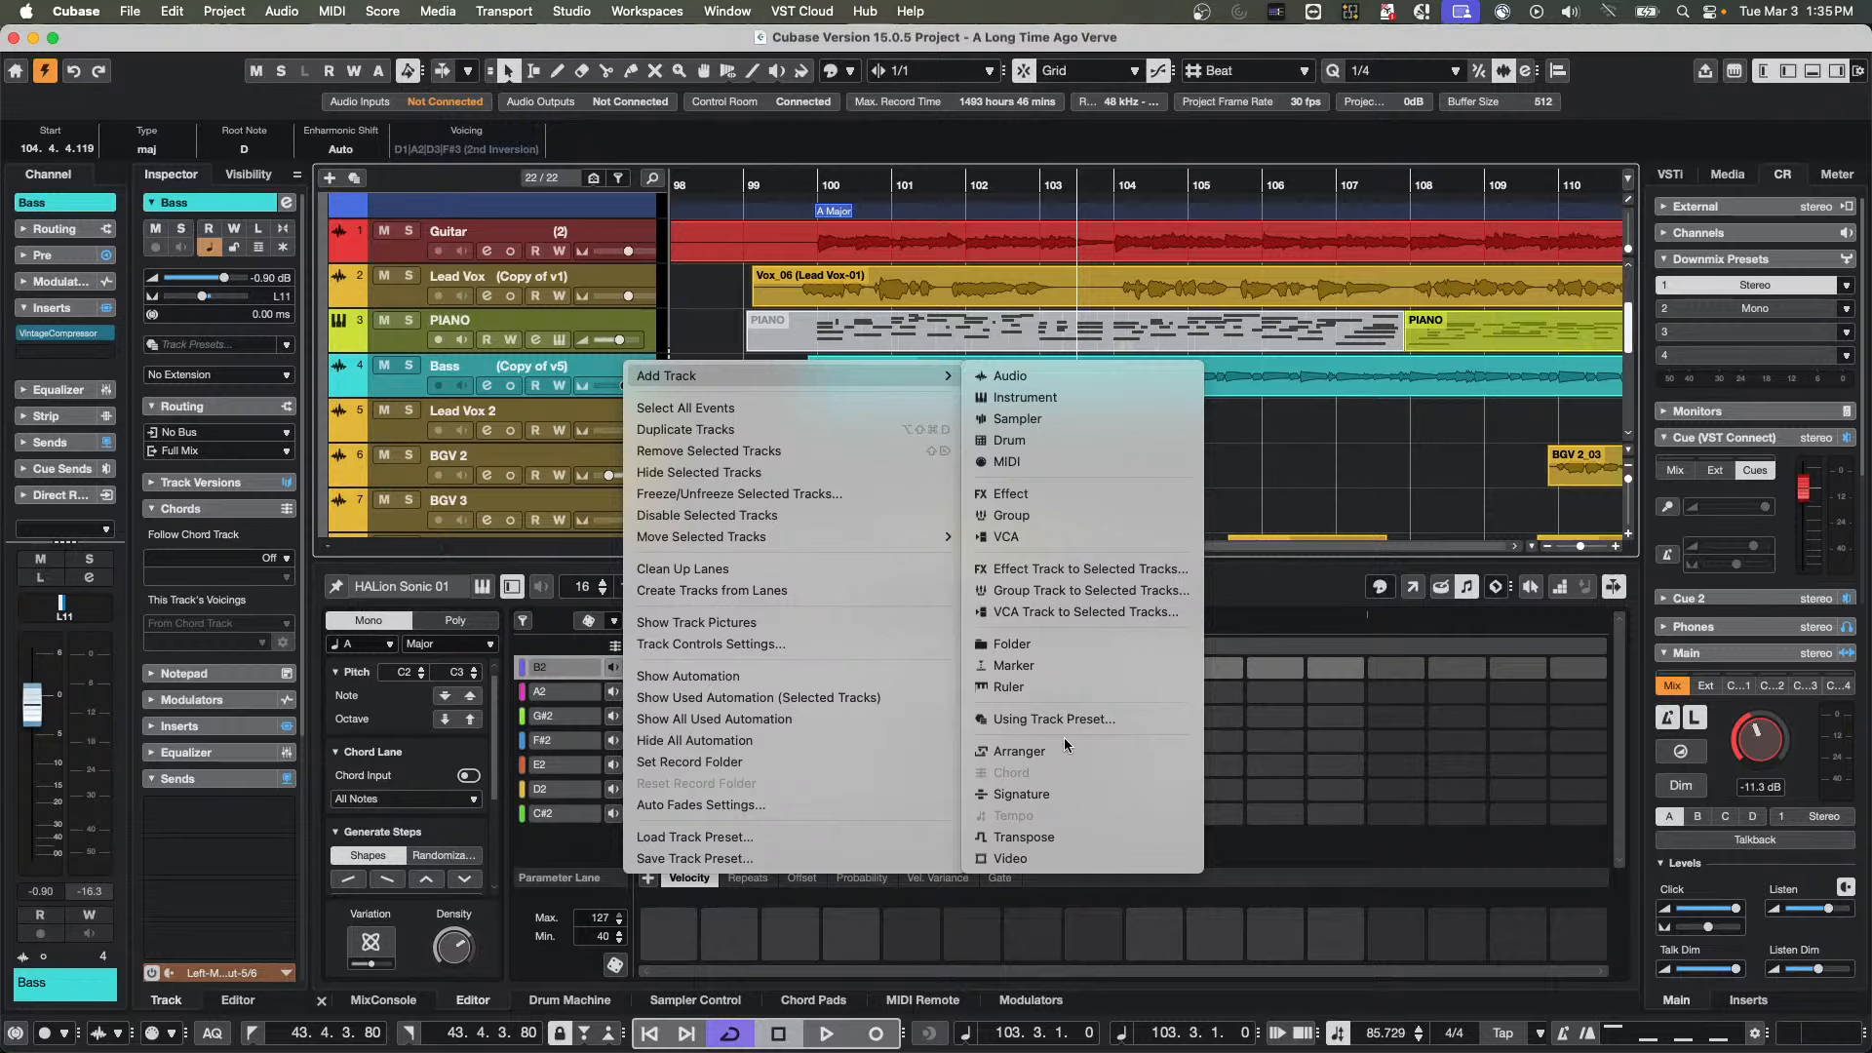
left_click(1085, 396)
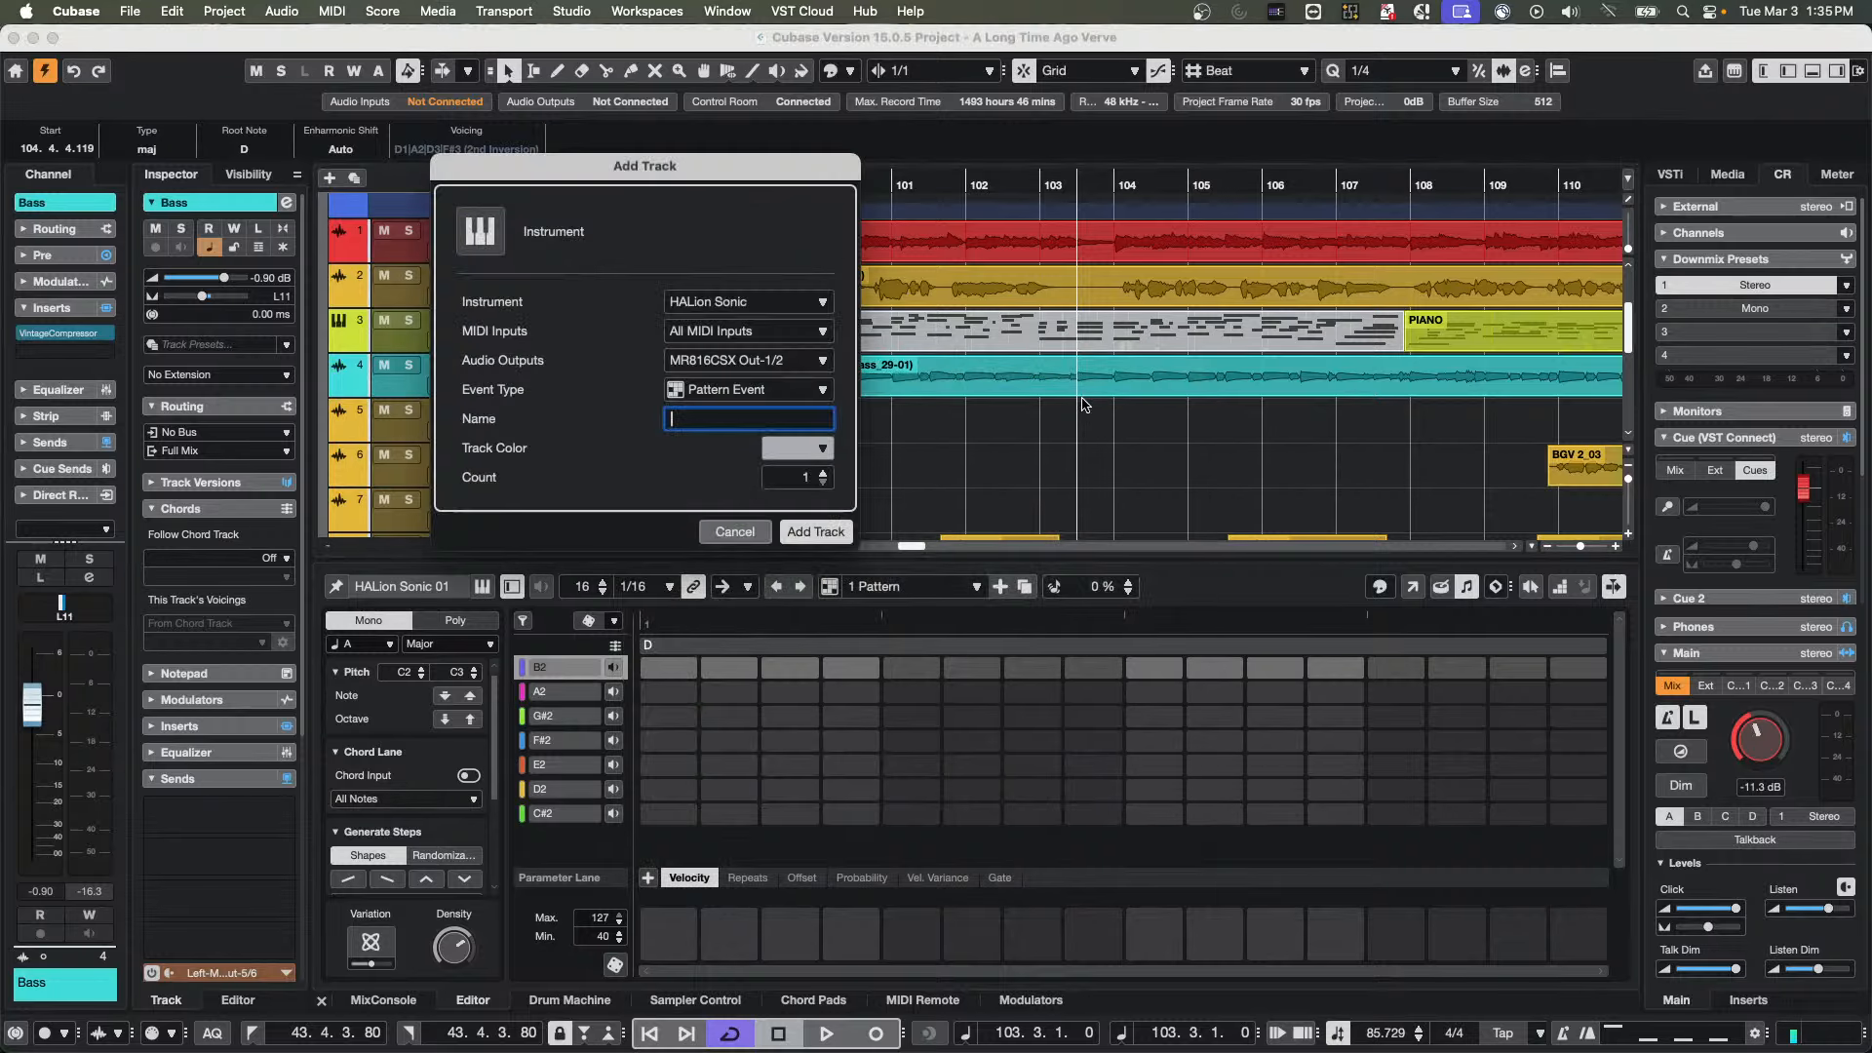
left_click(768, 309)
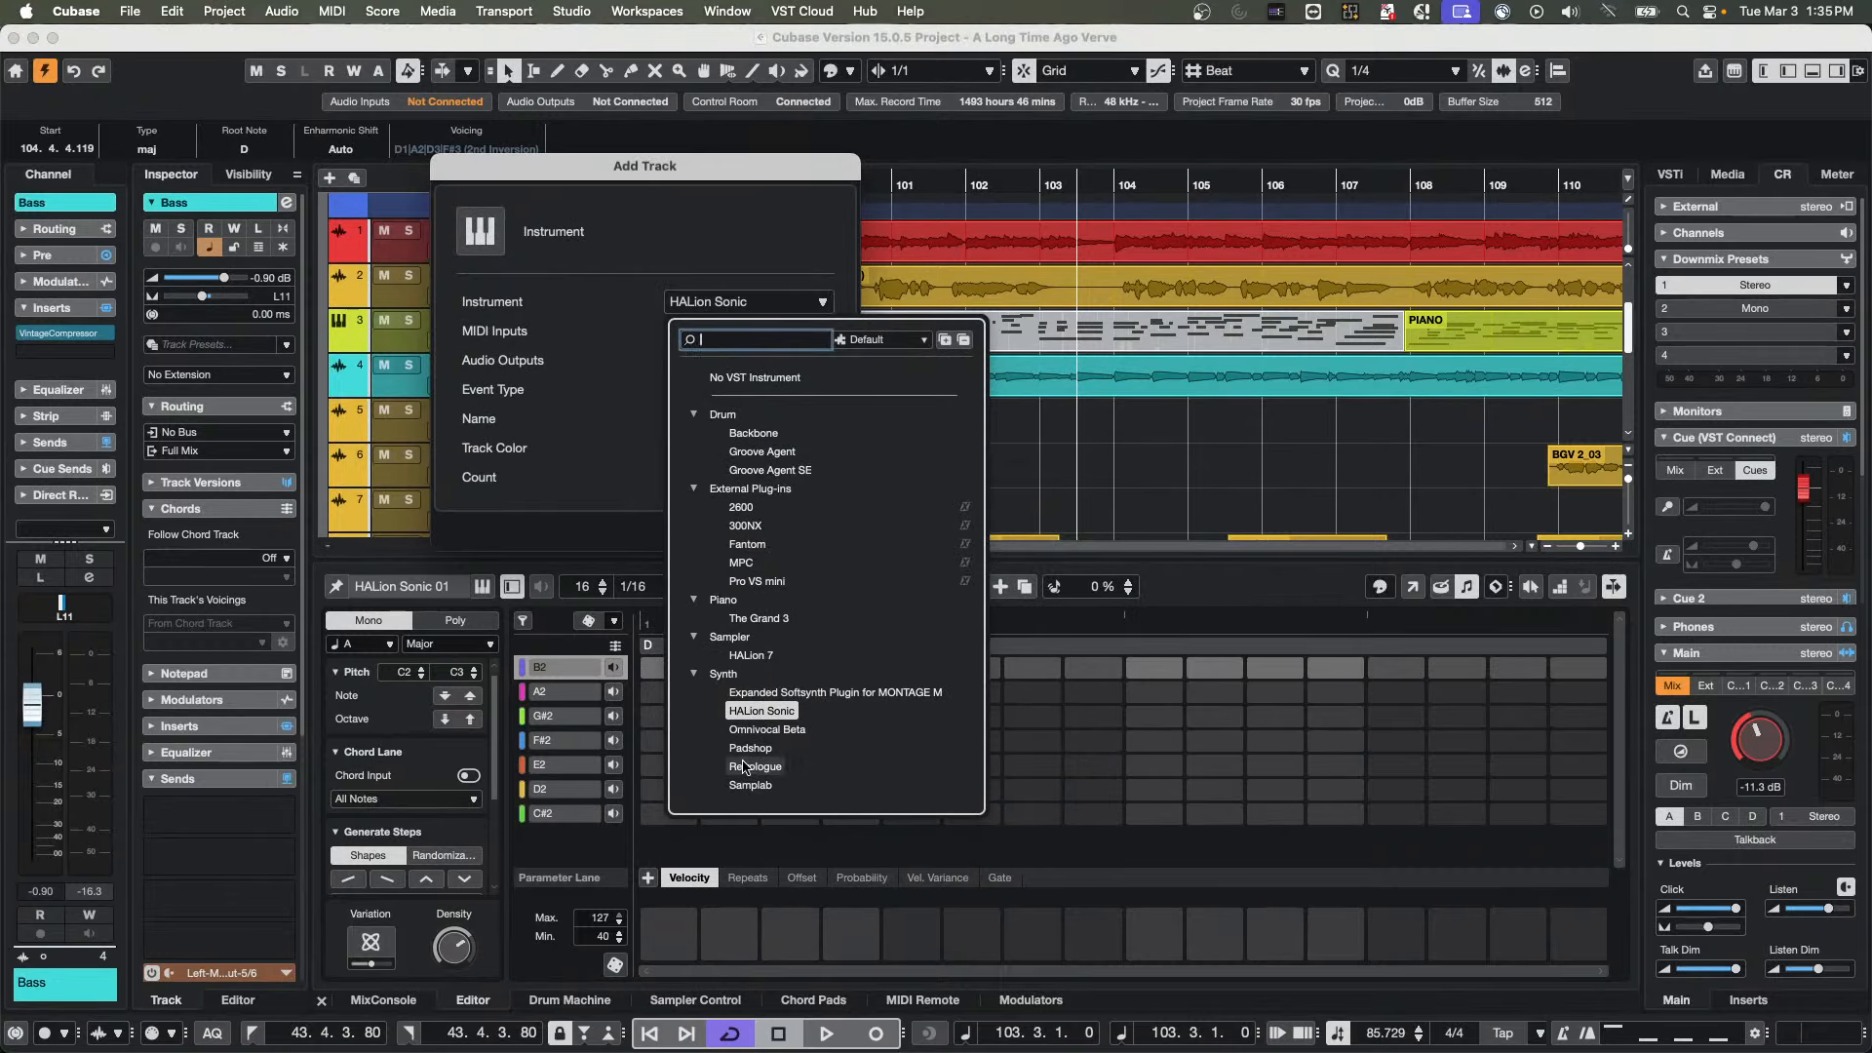
left_click(756, 767)
left_click(792, 537)
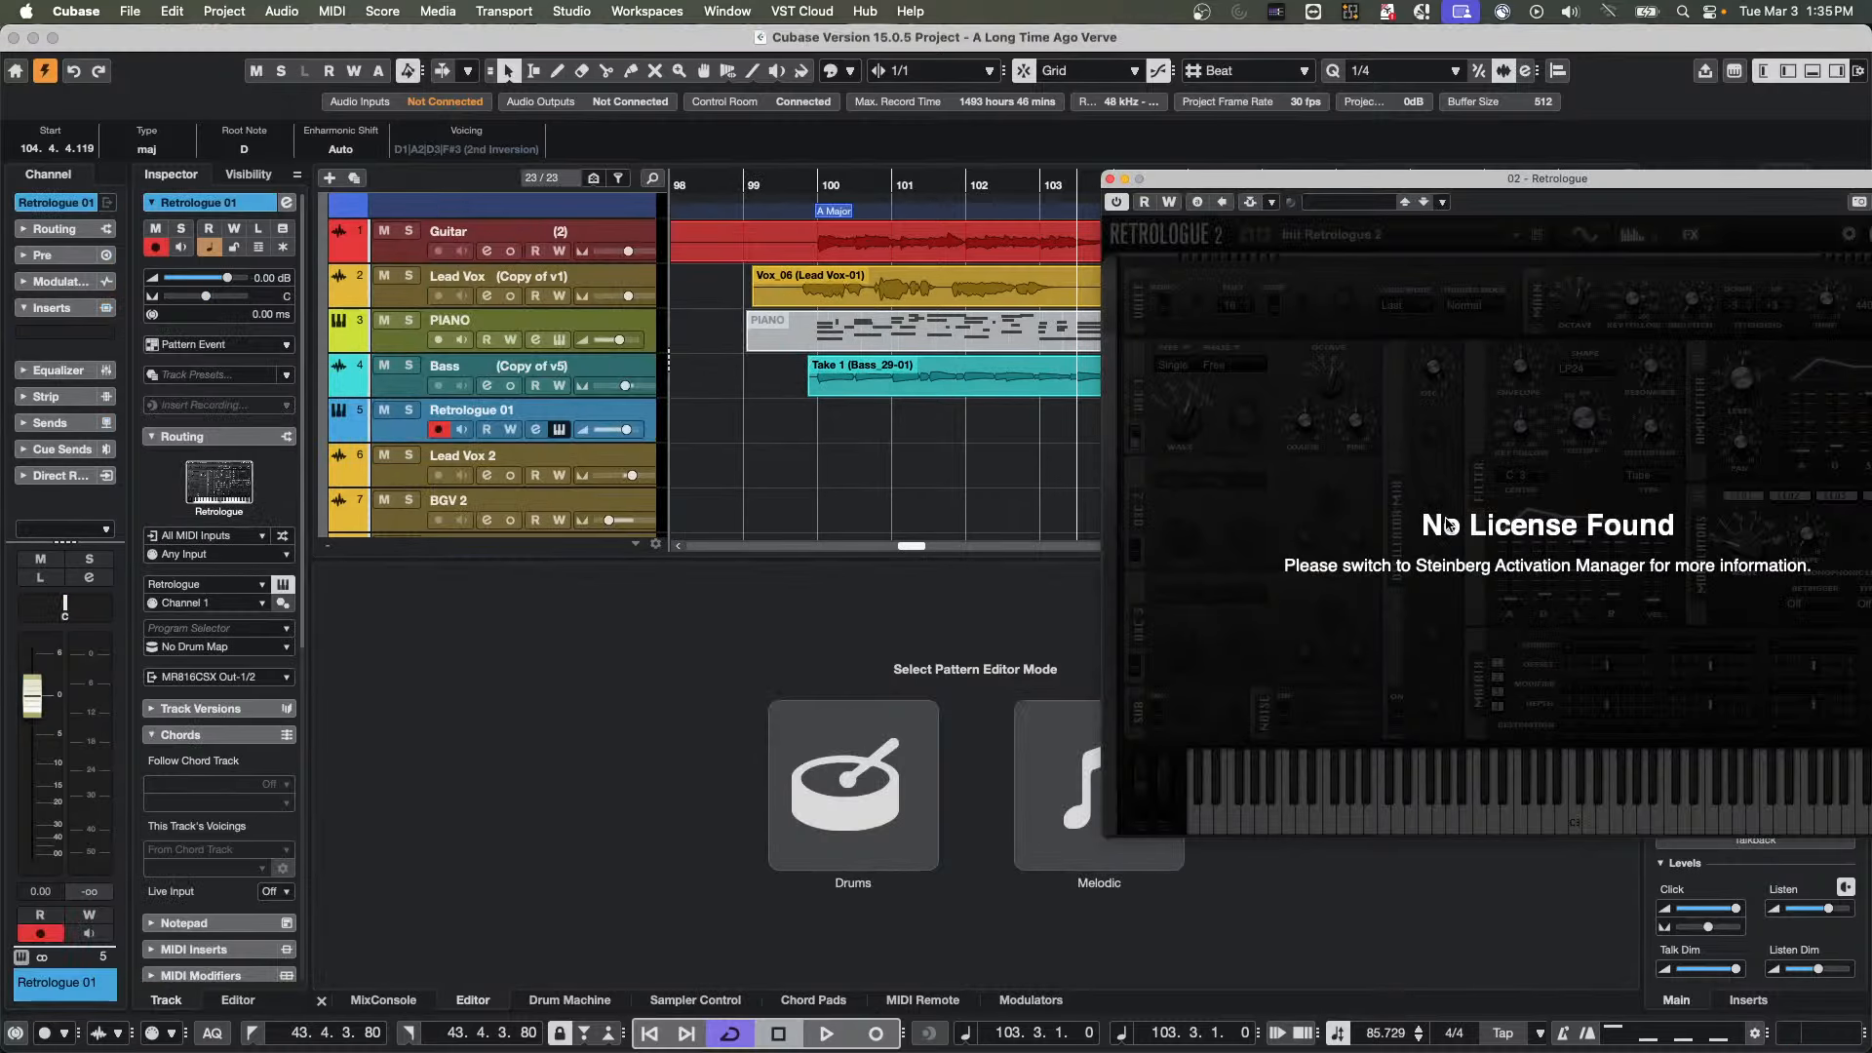
left_click_drag(1222, 182, 905, 131)
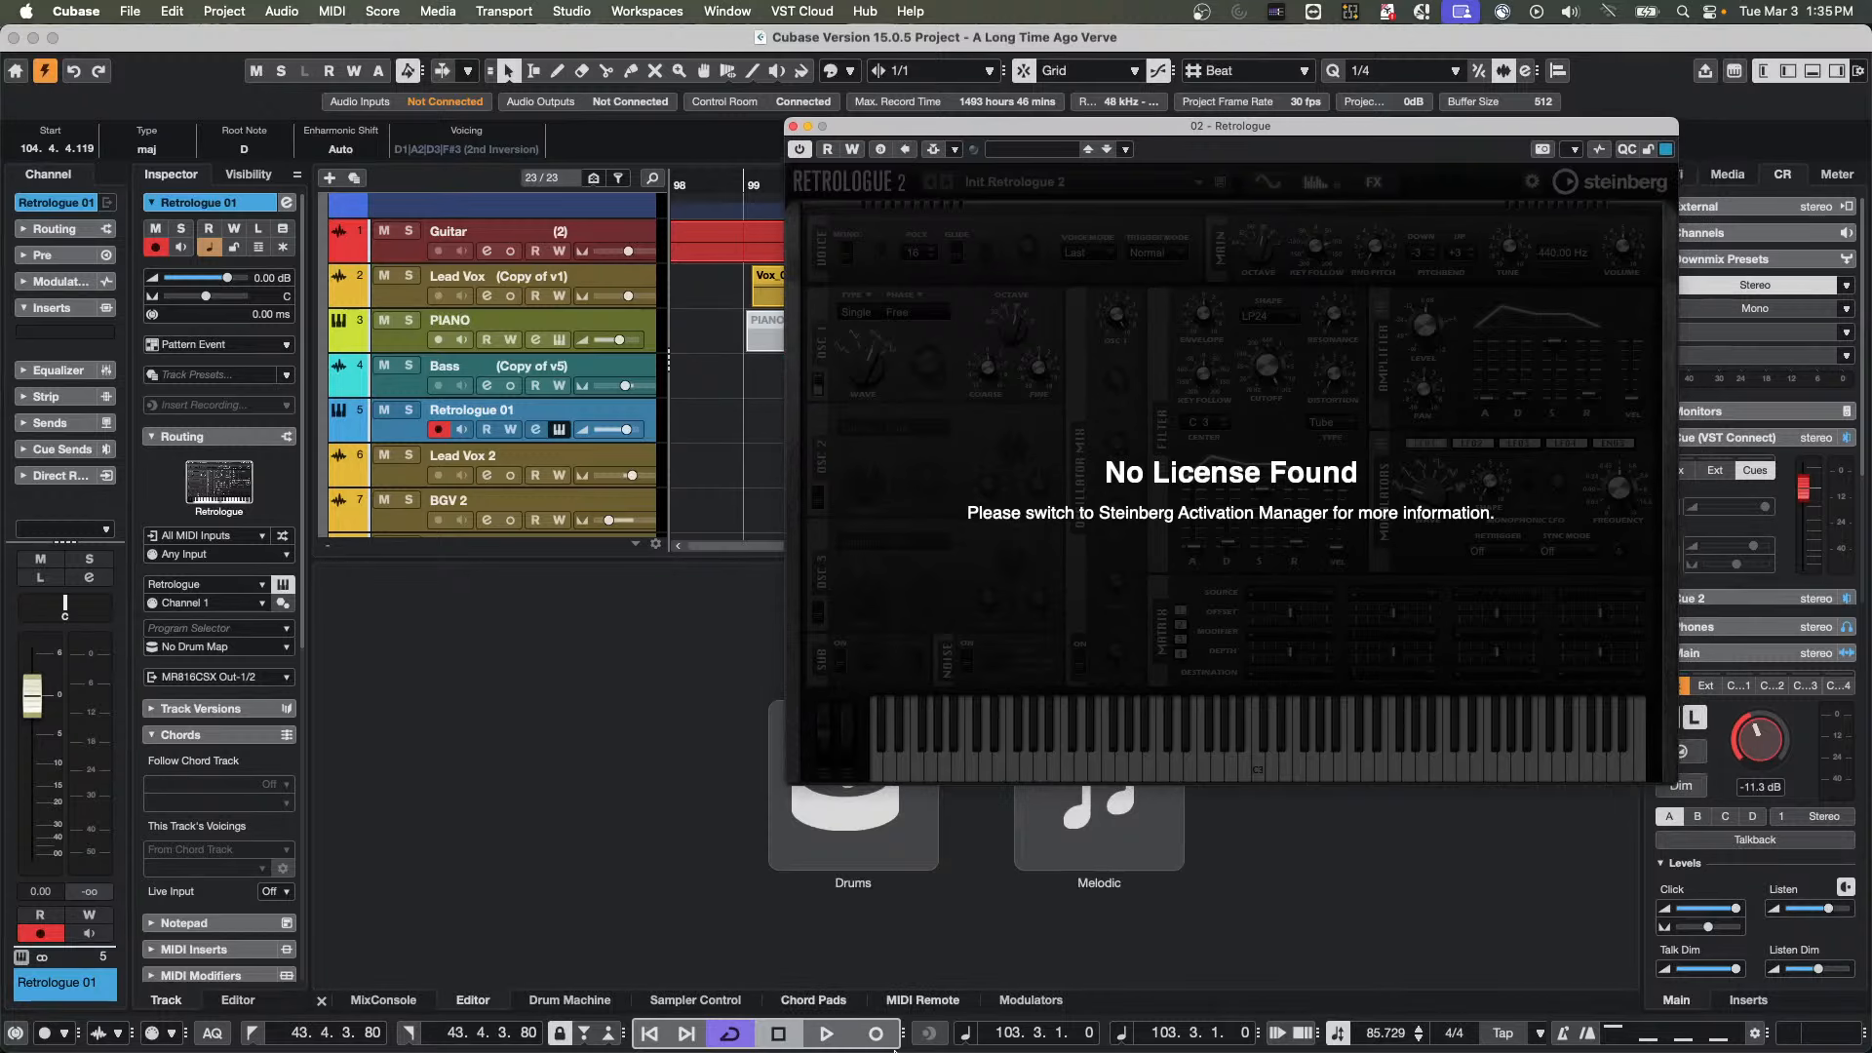
Switch to Steinberg Activation Manager, look through the full product list for a licence covering Retrologue, and close the window
mouse_move(895, 1051)
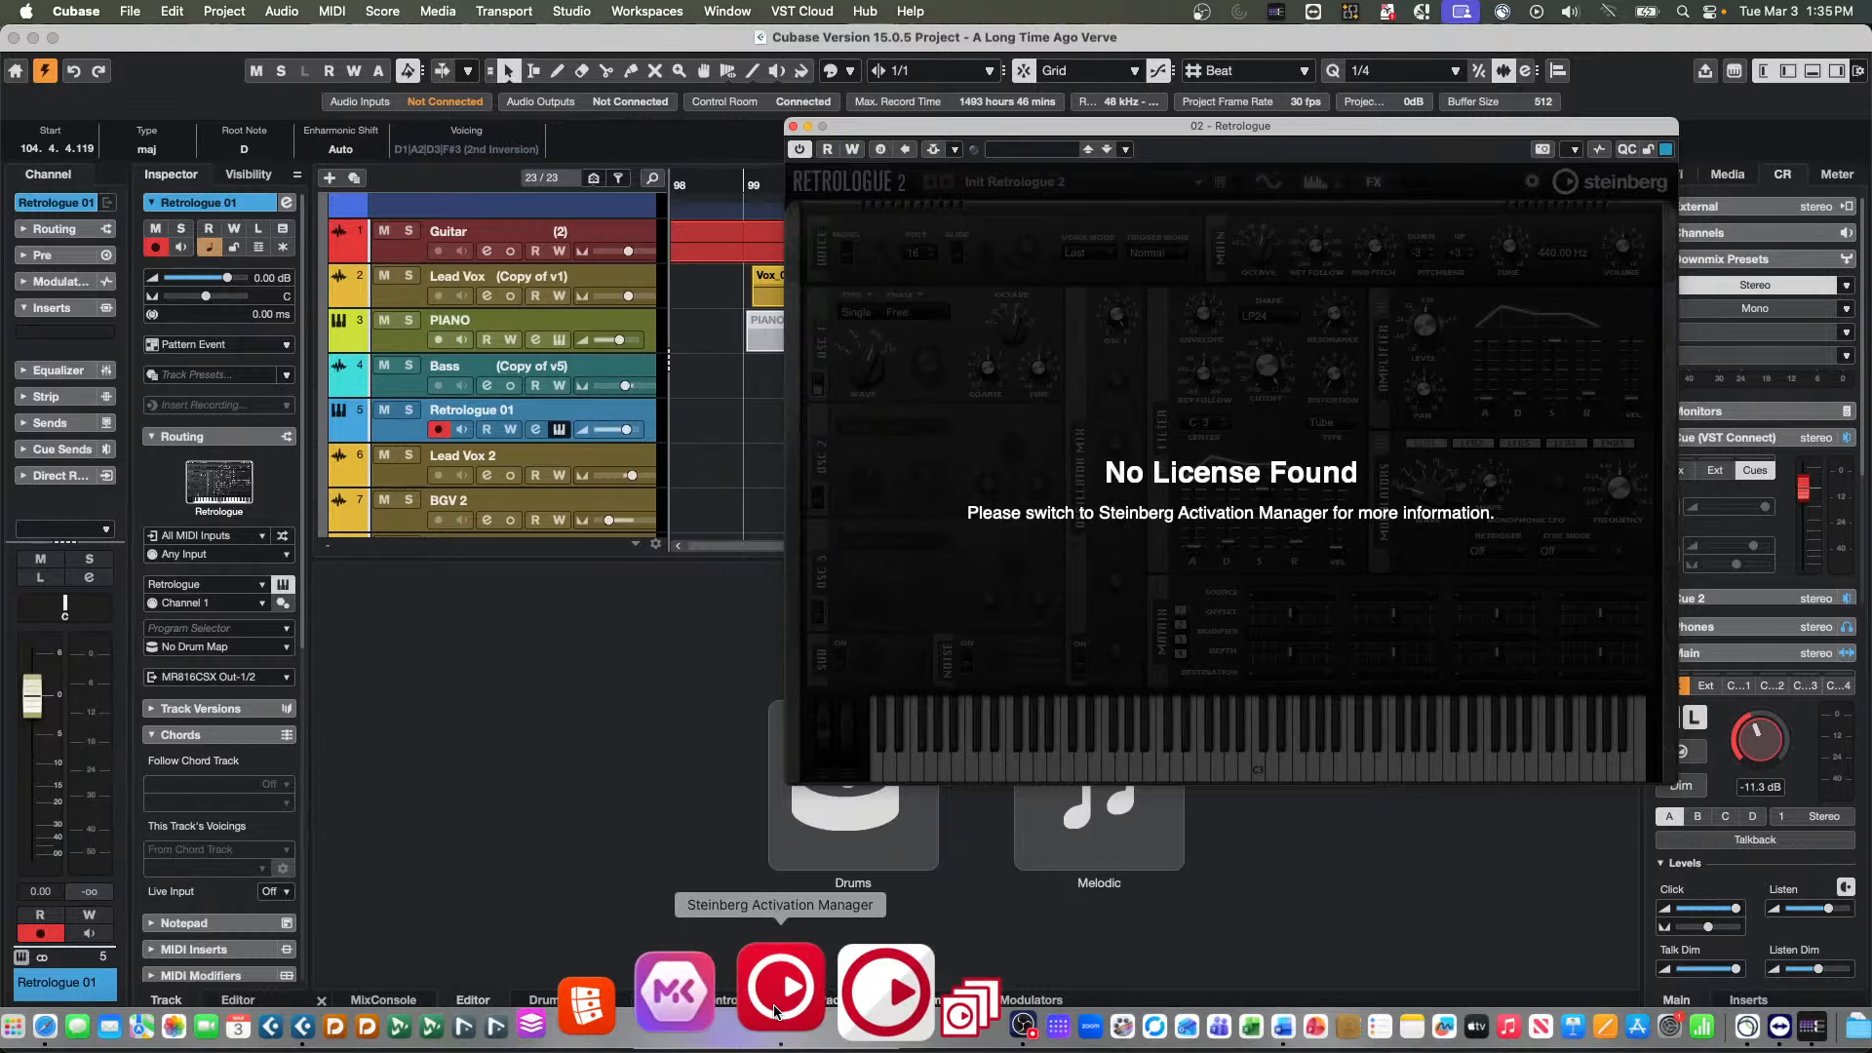
left_click(775, 1010)
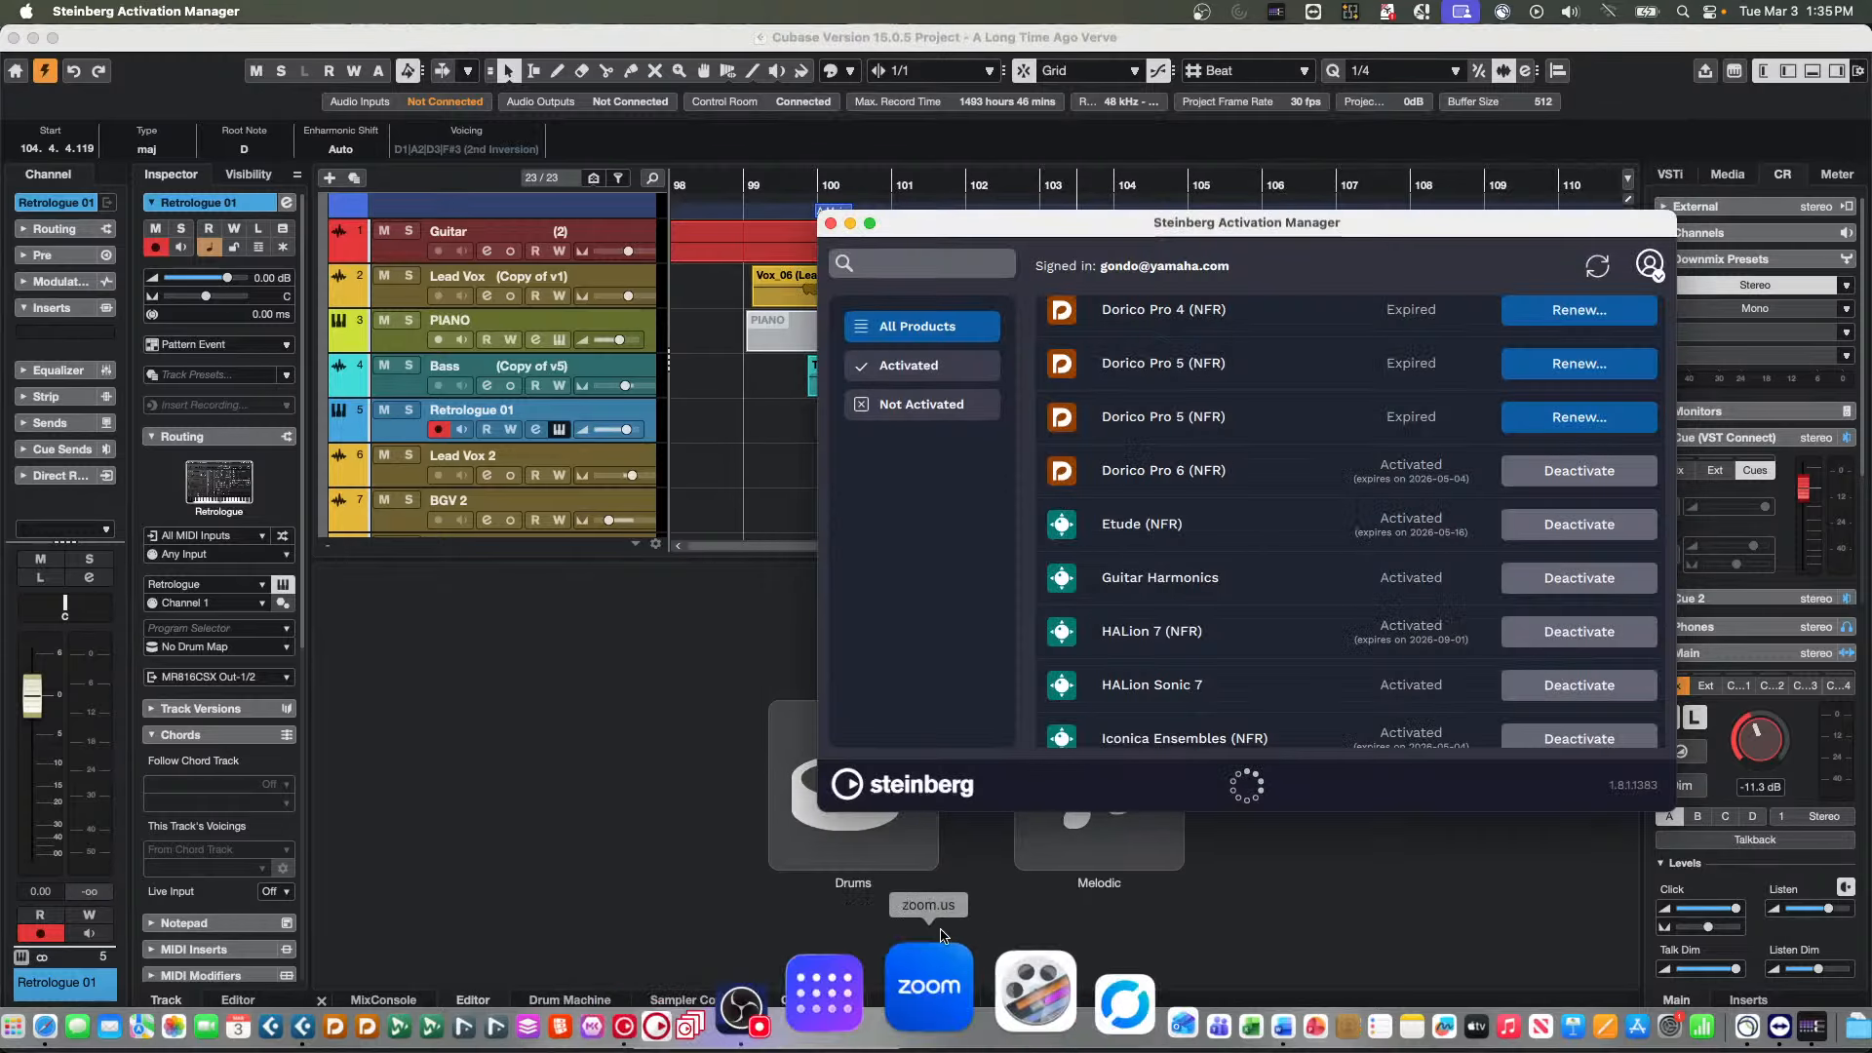
scroll(1131, 668, "down", 10)
scroll(1129, 668, "down", 10)
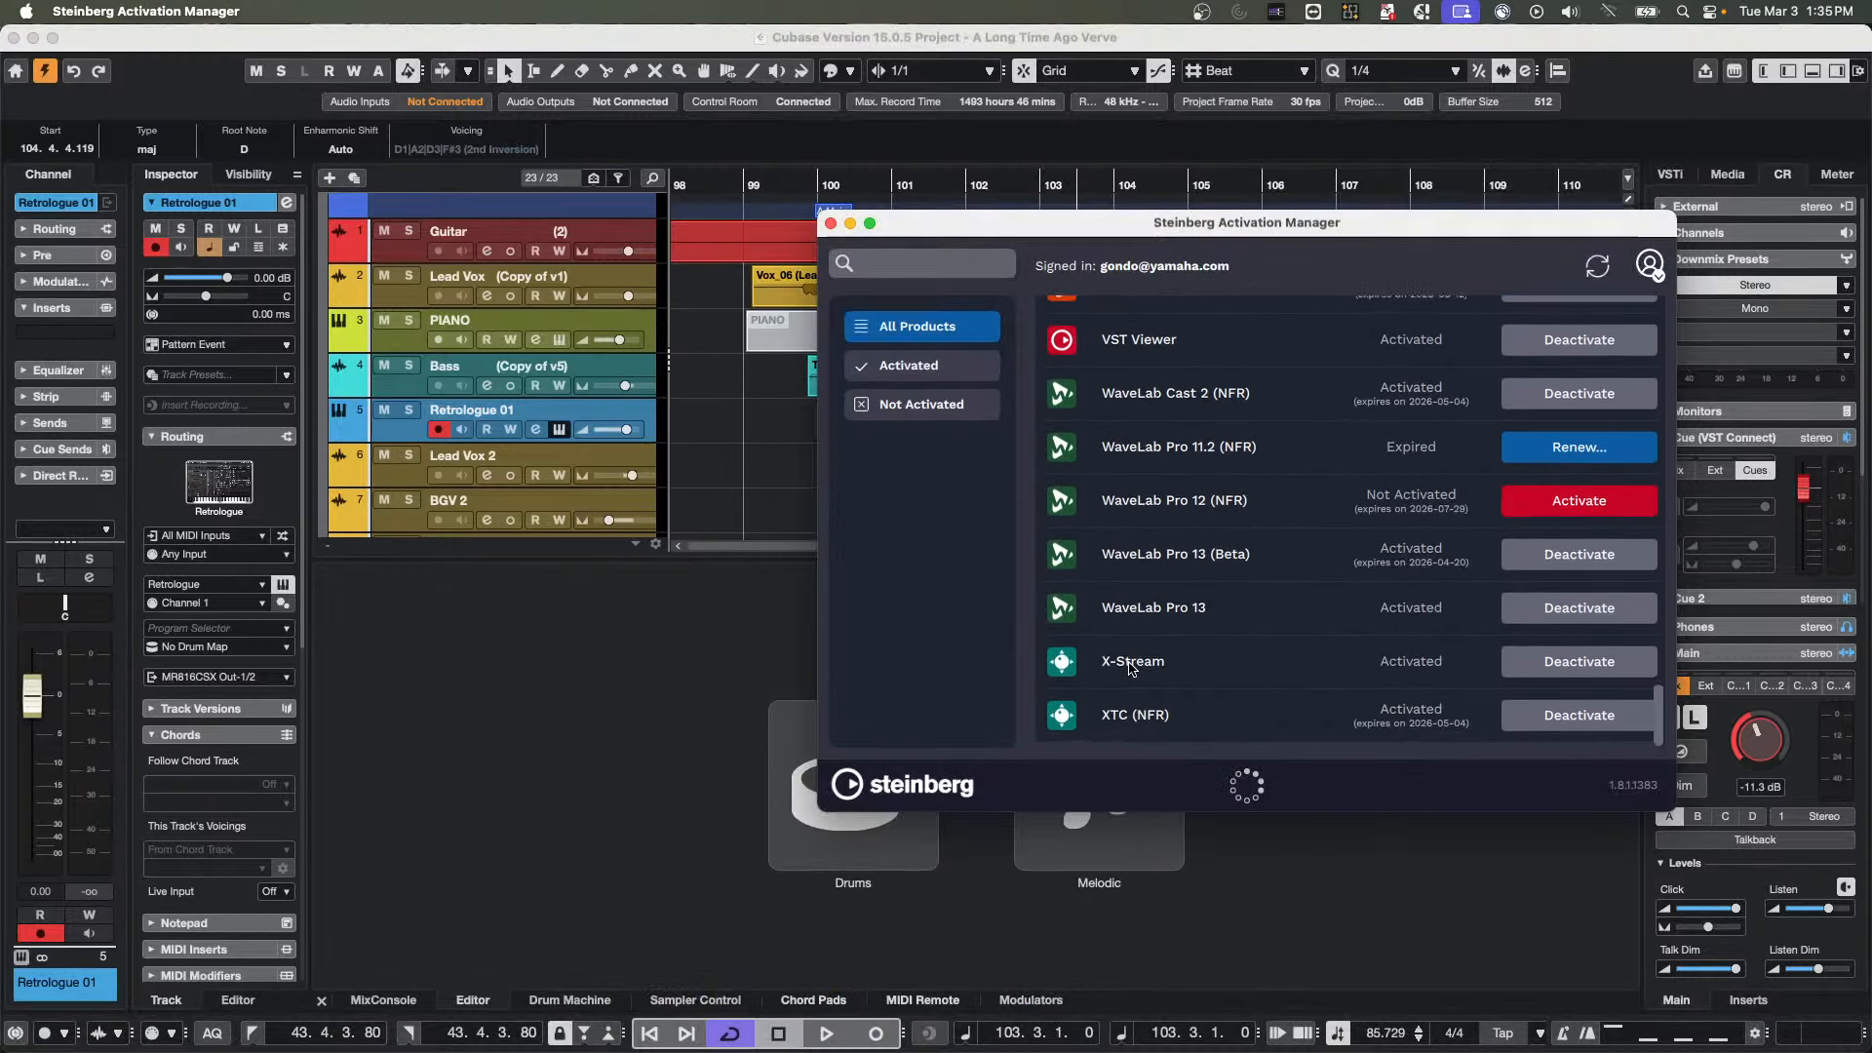
scroll(1131, 668, "up", 6)
scroll(1130, 668, "up", 10)
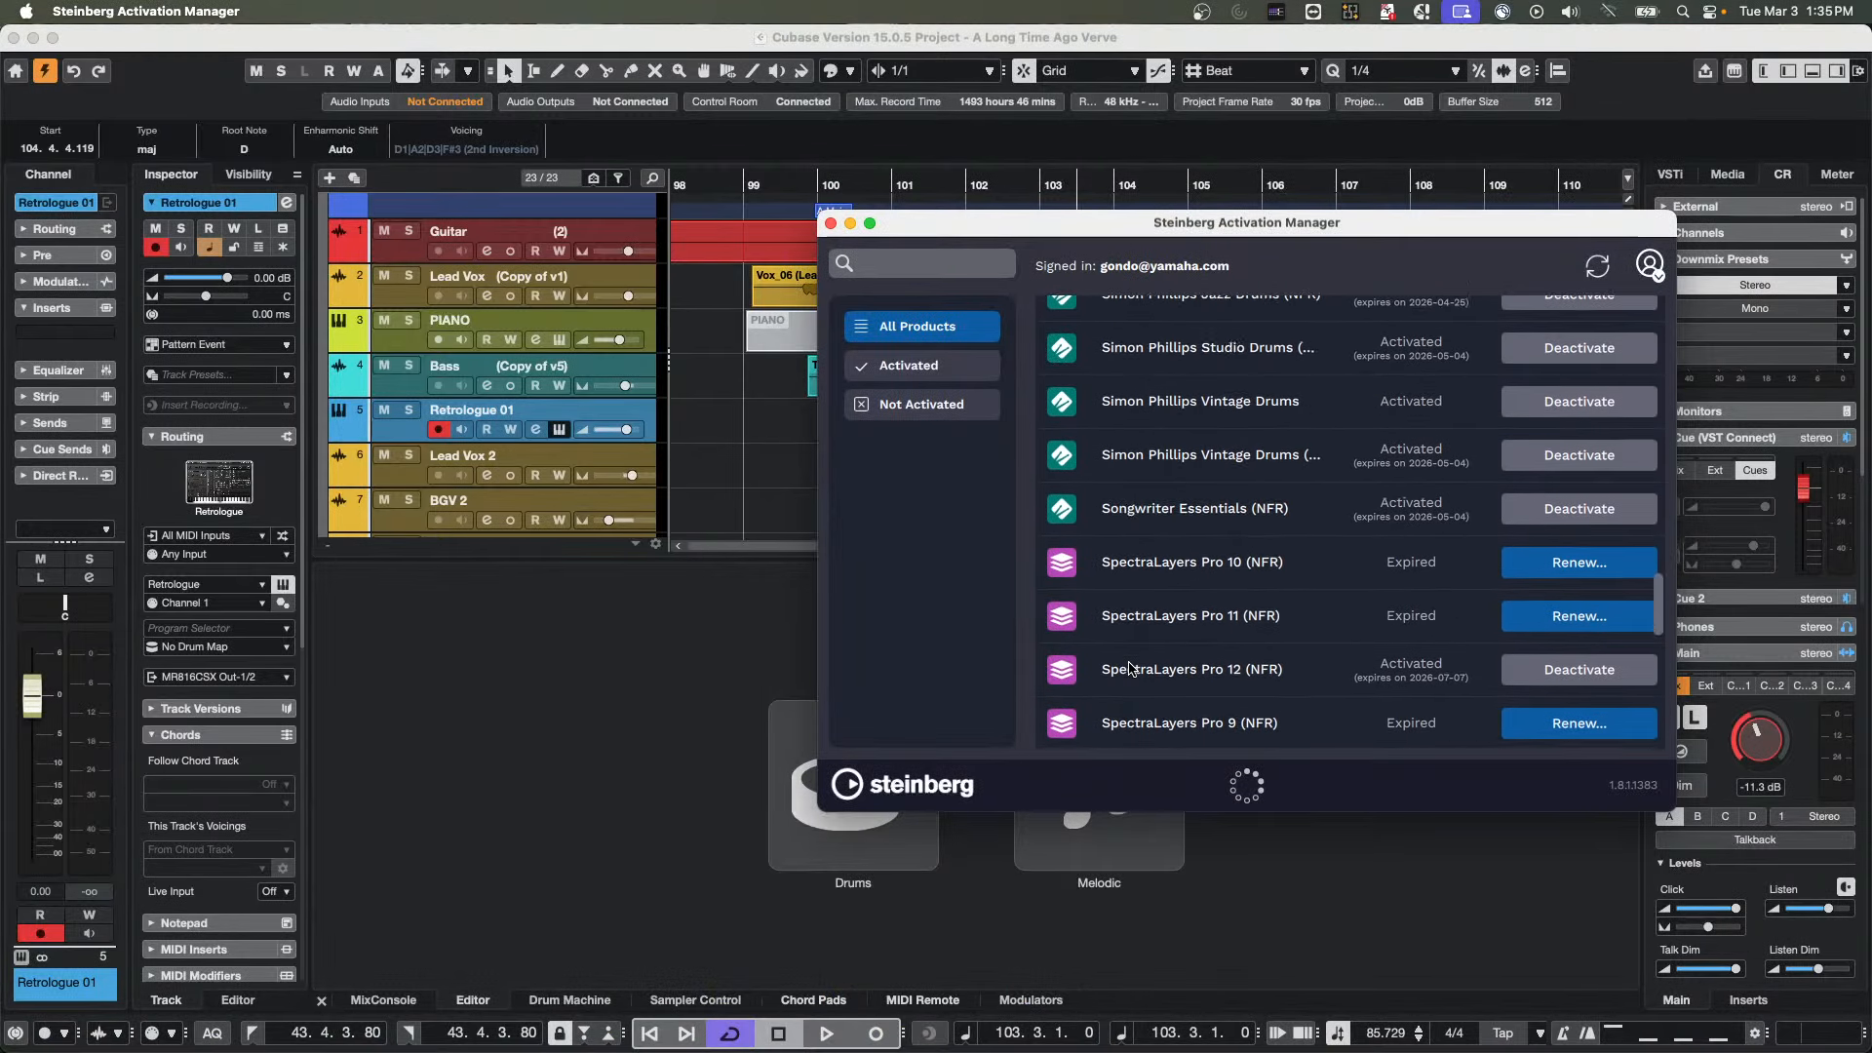
scroll(1132, 668, "down", 6)
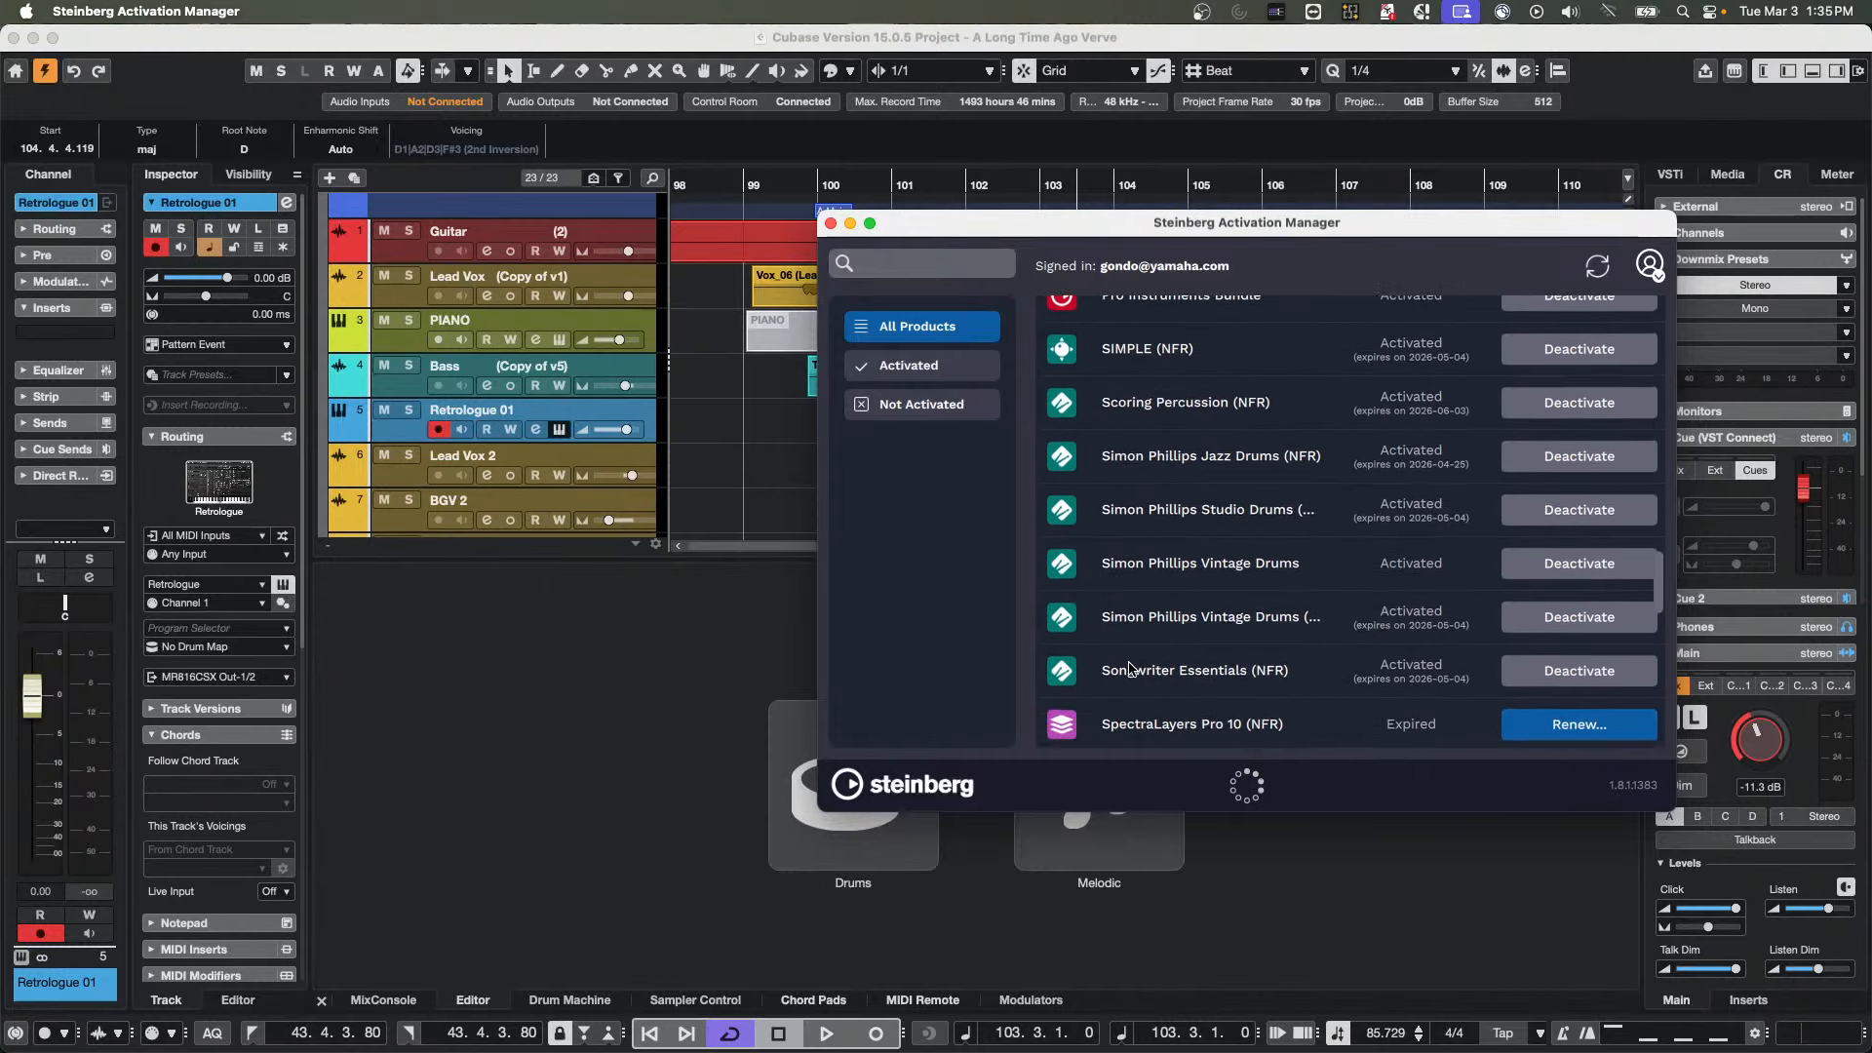
scroll(1132, 668, "up", 3)
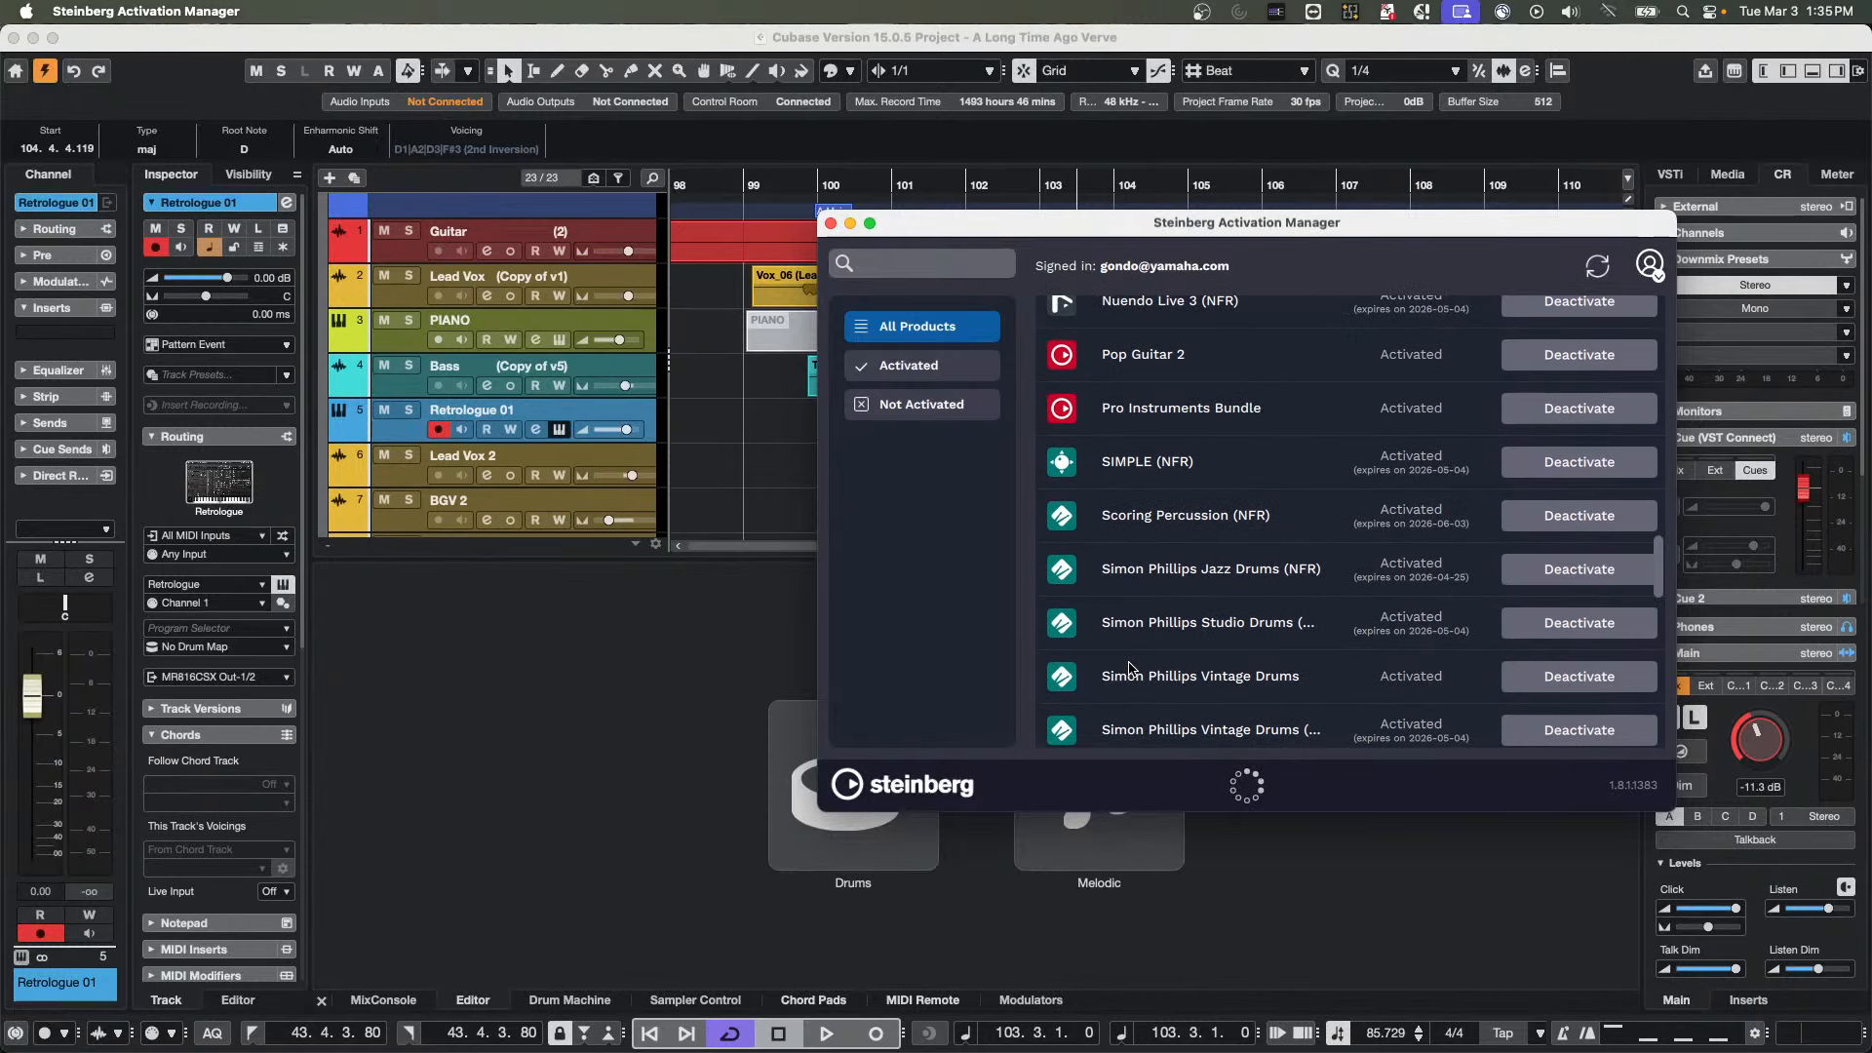
scroll(1129, 668, "up", 3)
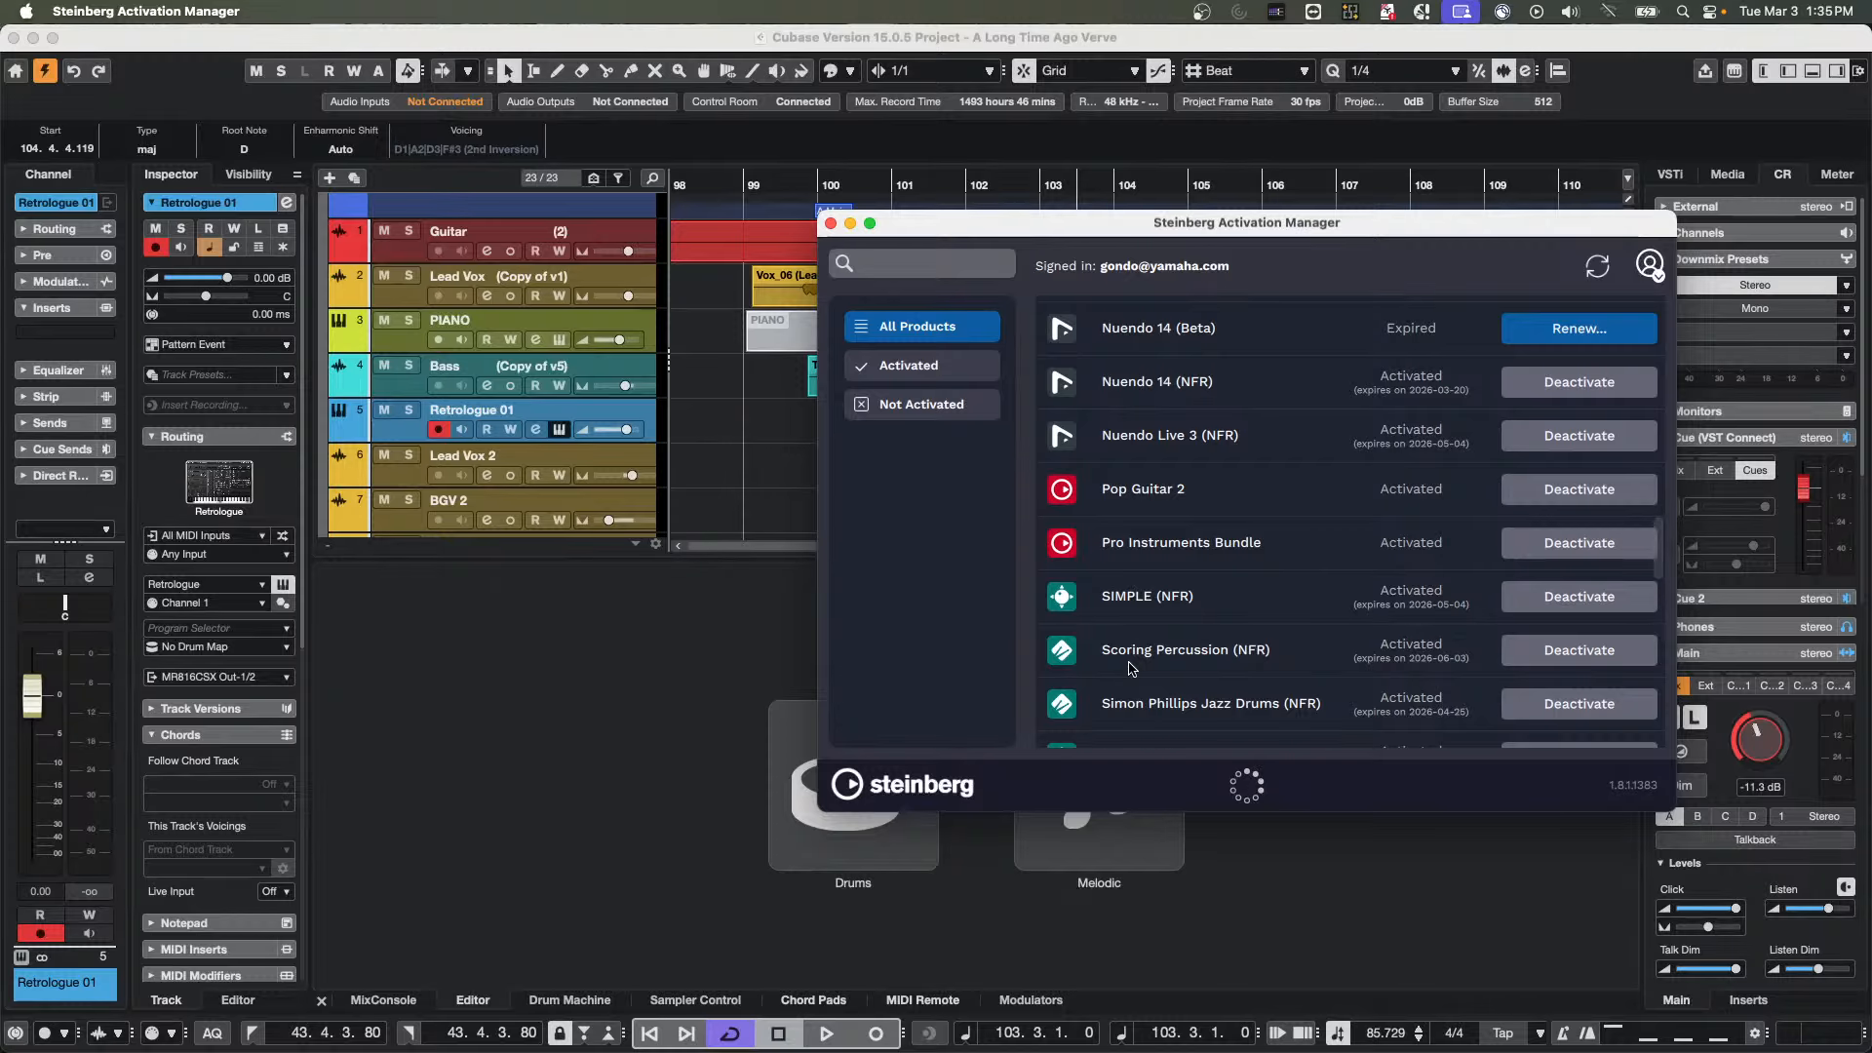
scroll(1130, 668, "up", 4)
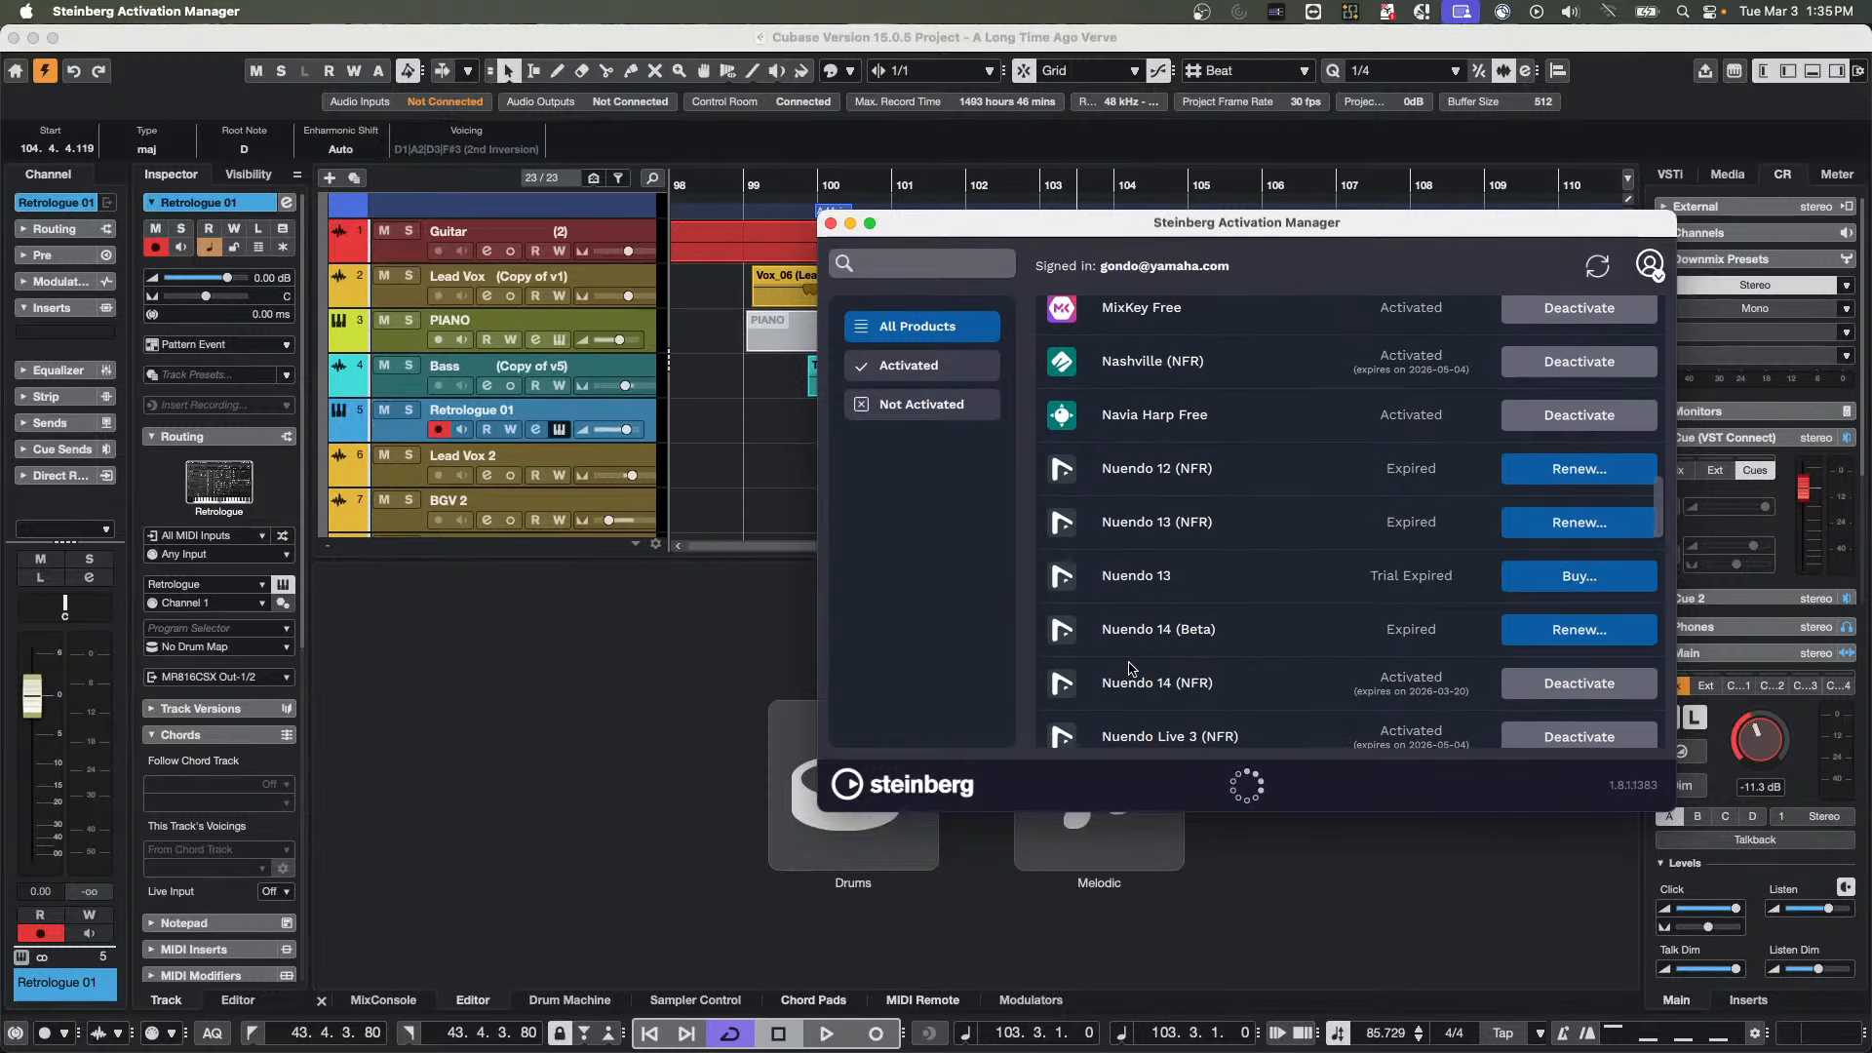
scroll(1130, 668, "up", 3)
scroll(1129, 668, "up", 6)
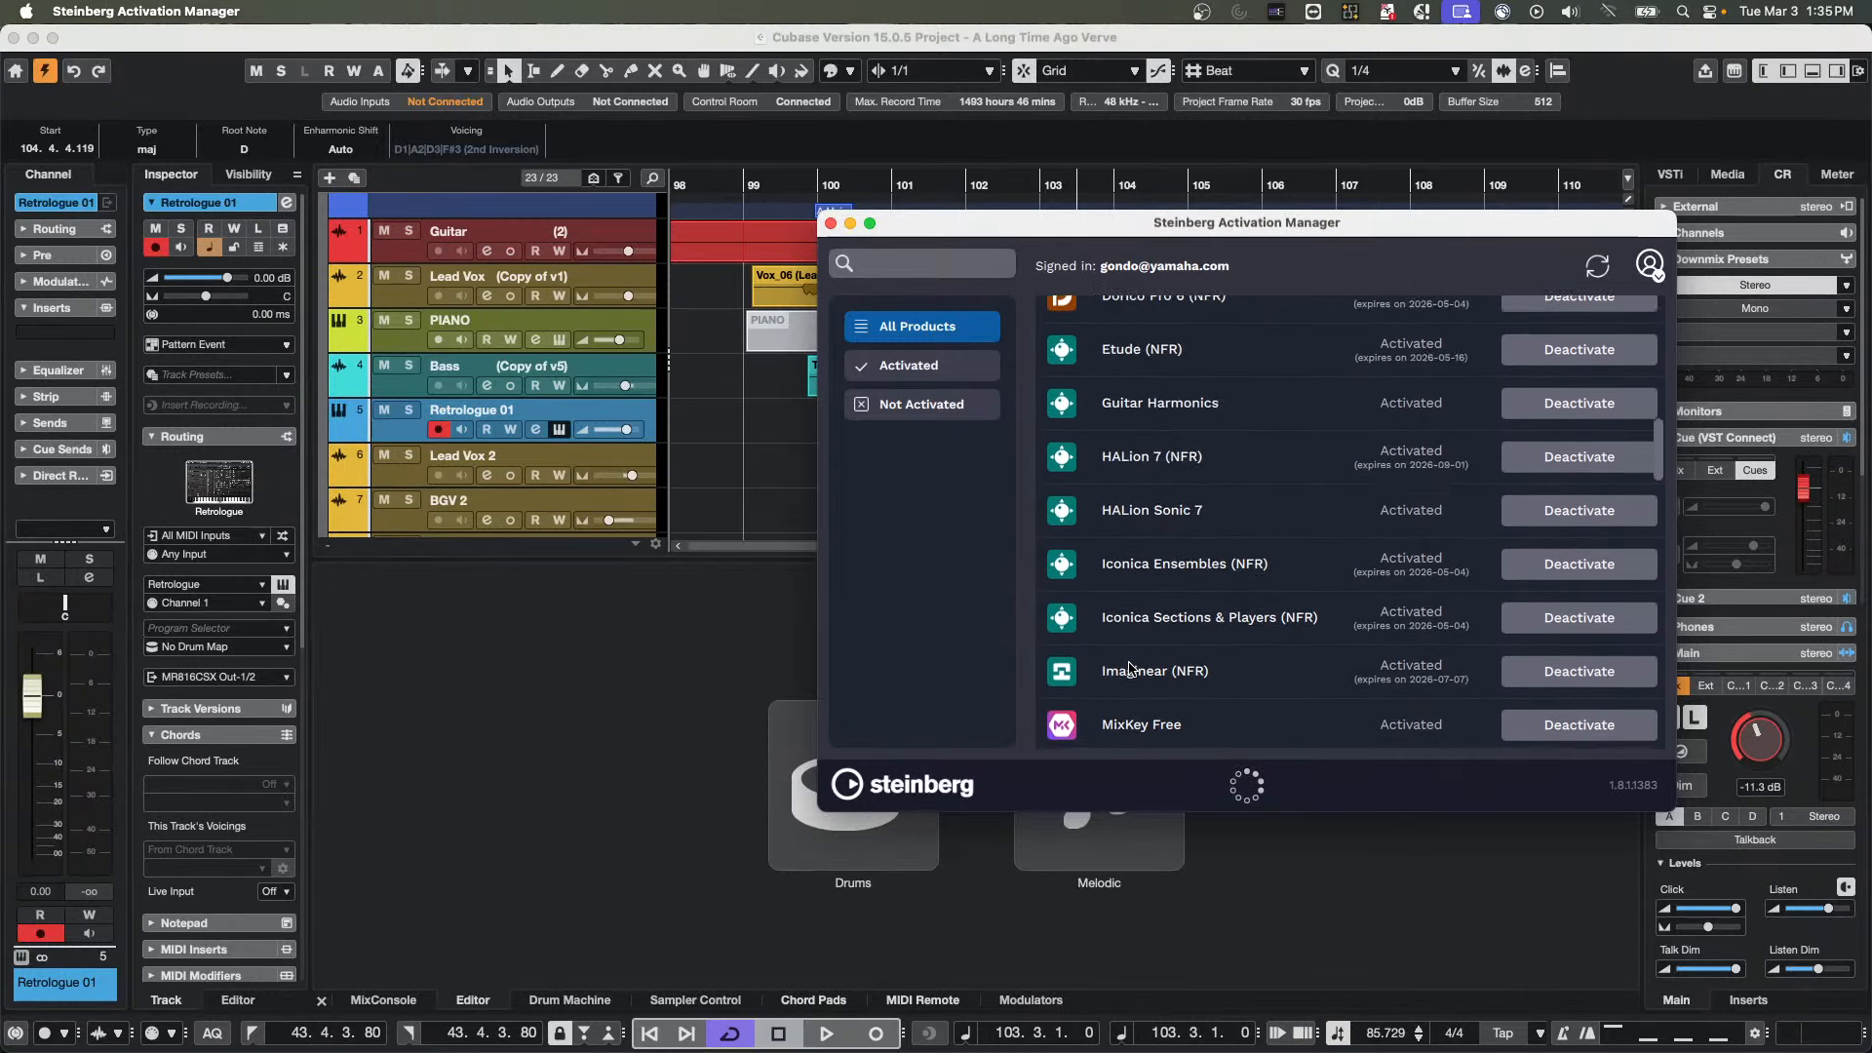
scroll(1129, 668, "up", 5)
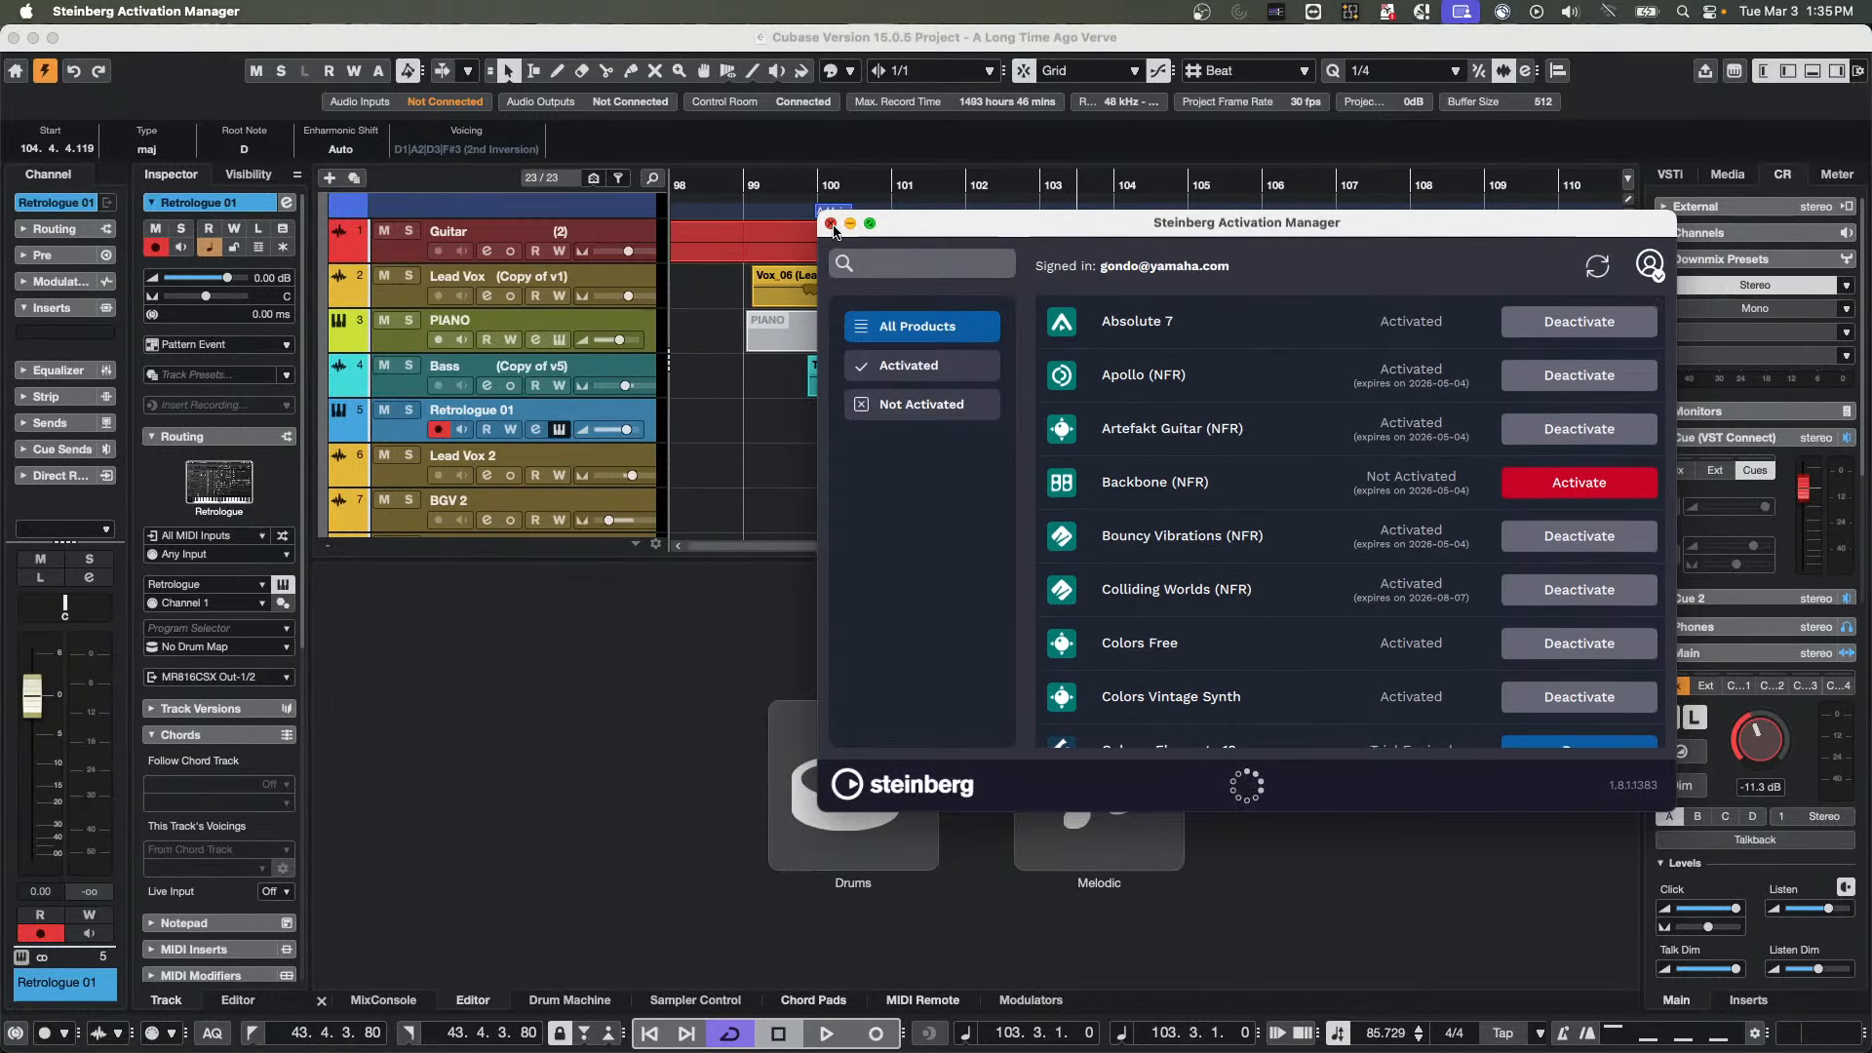
left_click(830, 225)
right_click(631, 417)
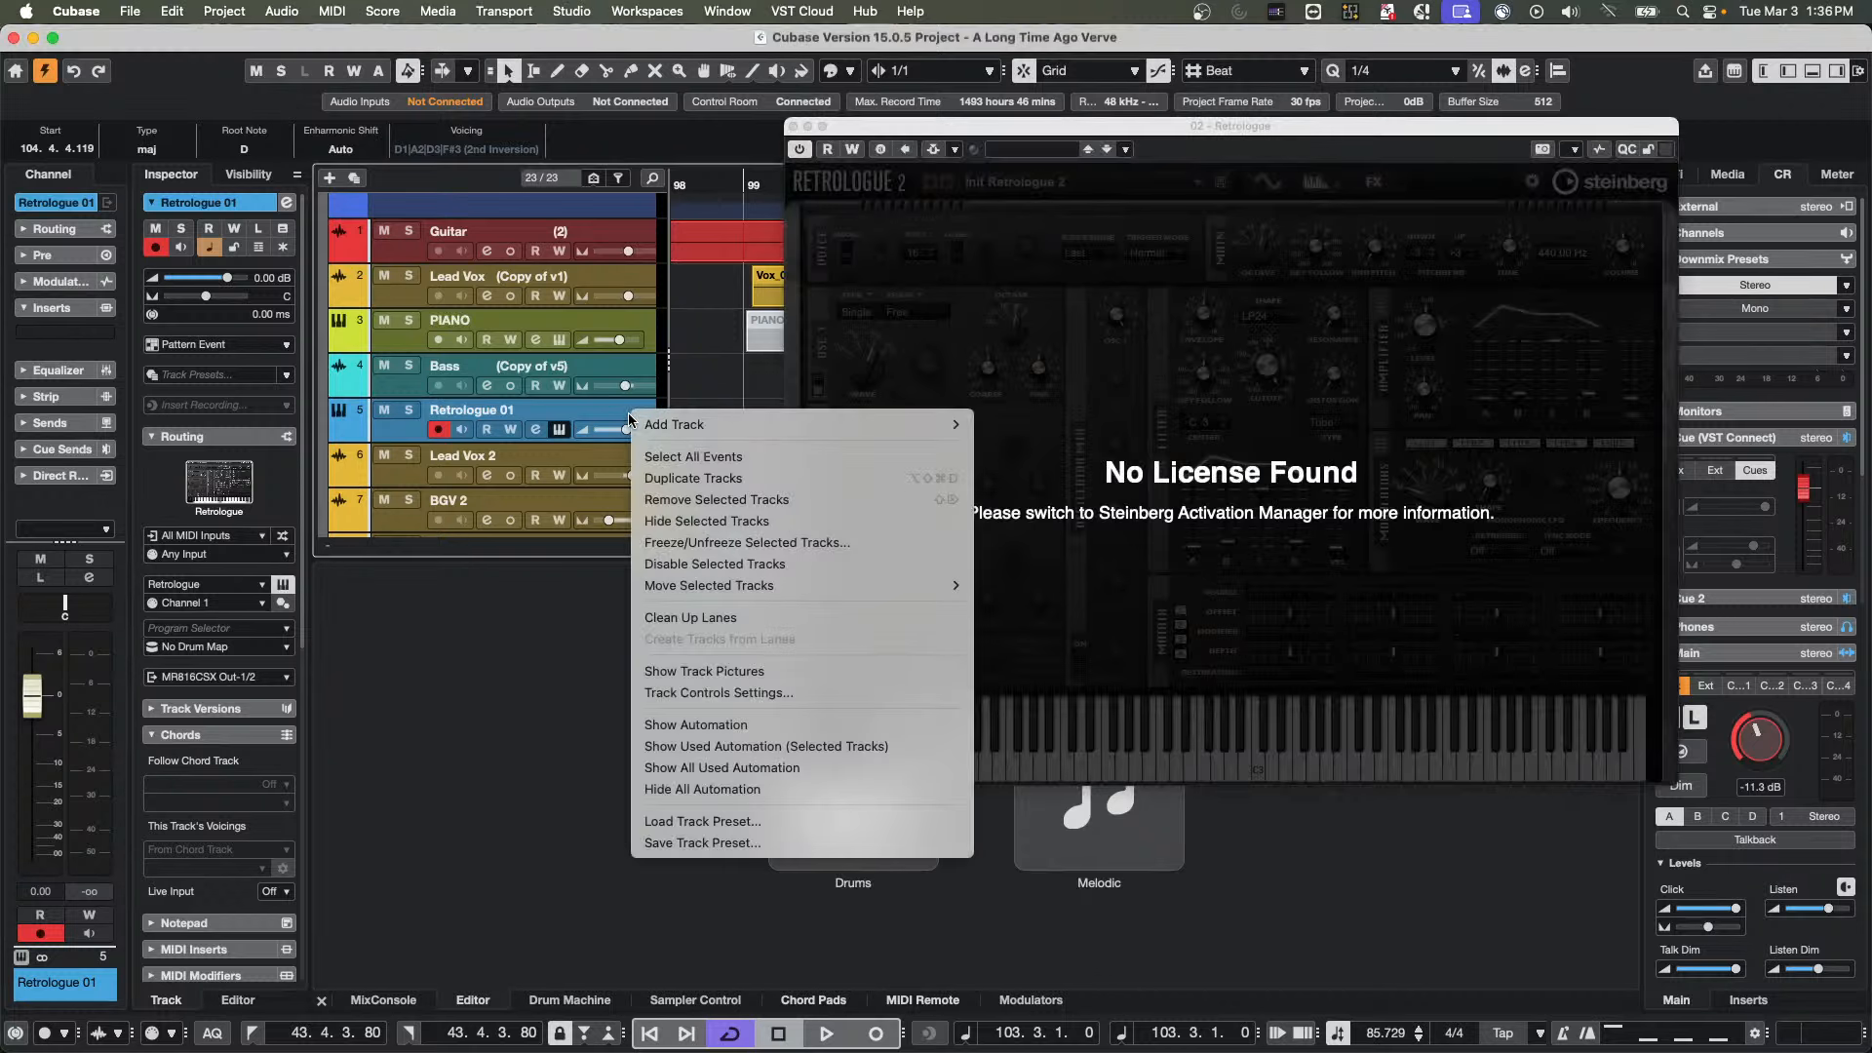
left_click(1197, 630)
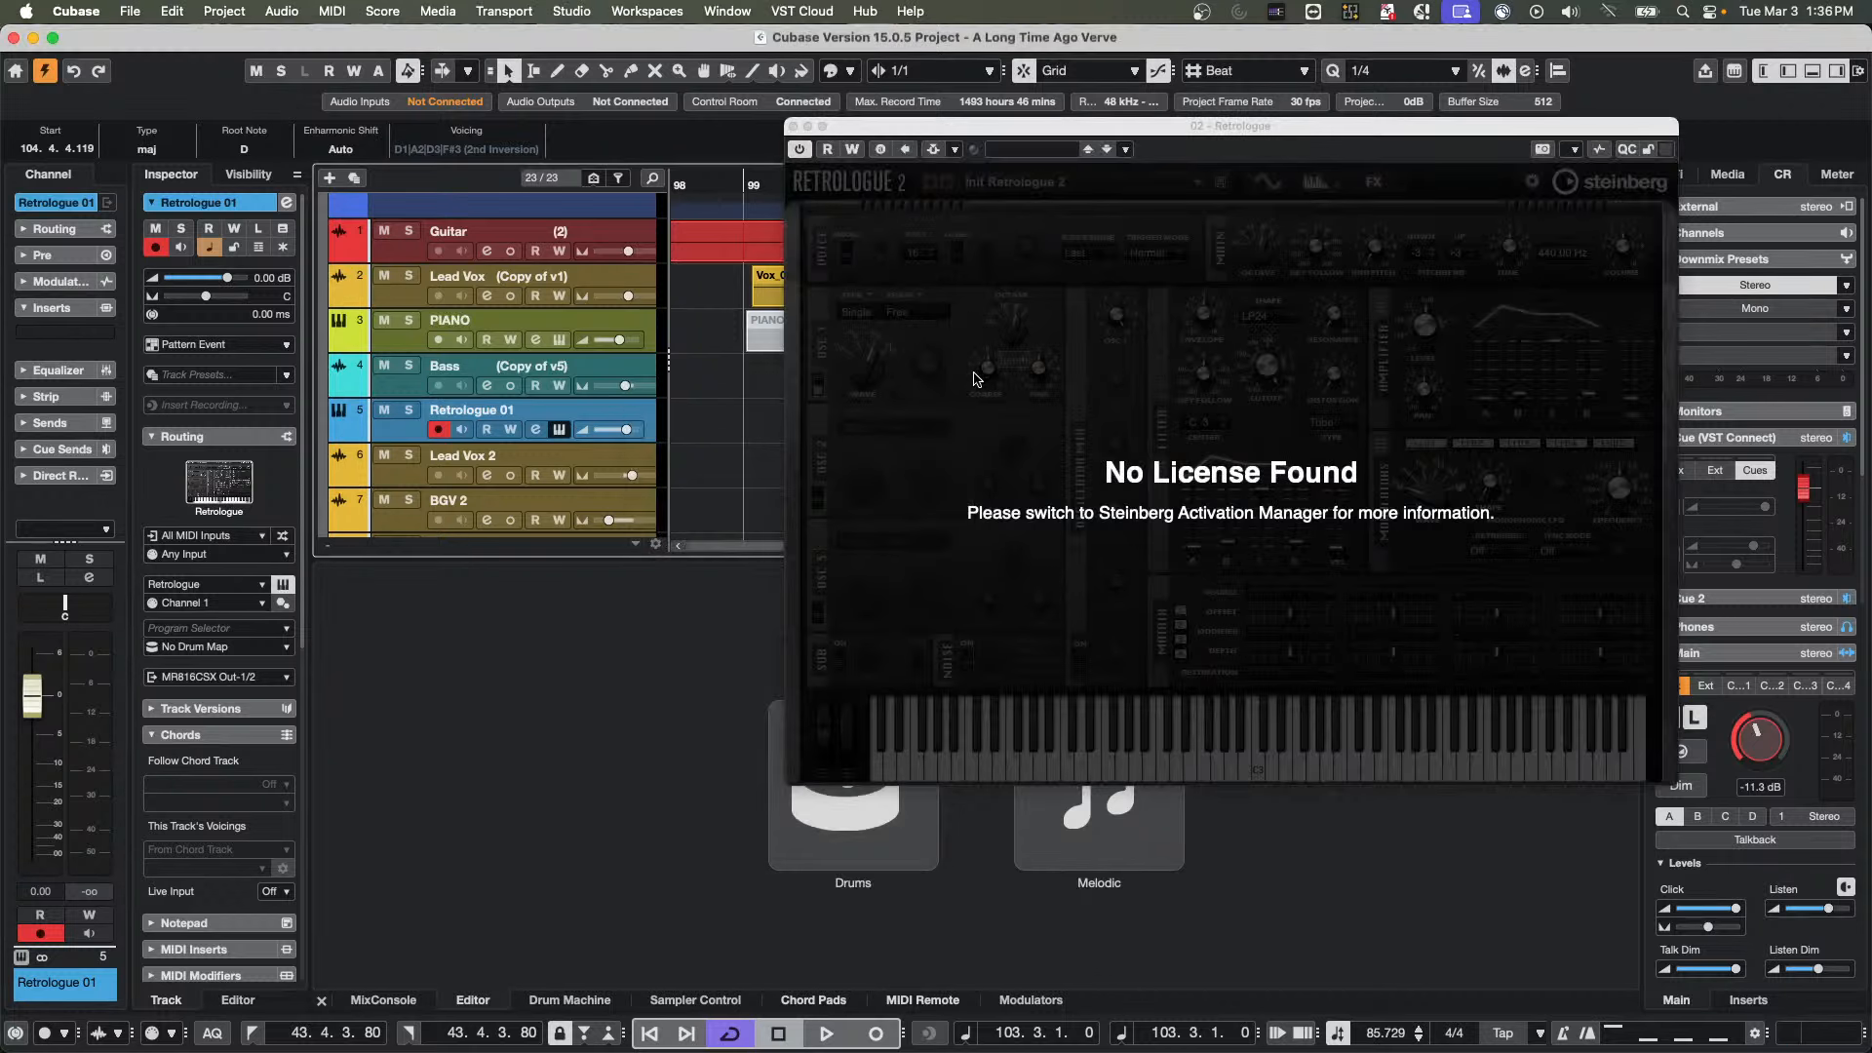
Reopen Steinberg Activation Manager, check the full product list once more for a Retrologue or Cubase Pro licence, and close it
key("super+Tab")
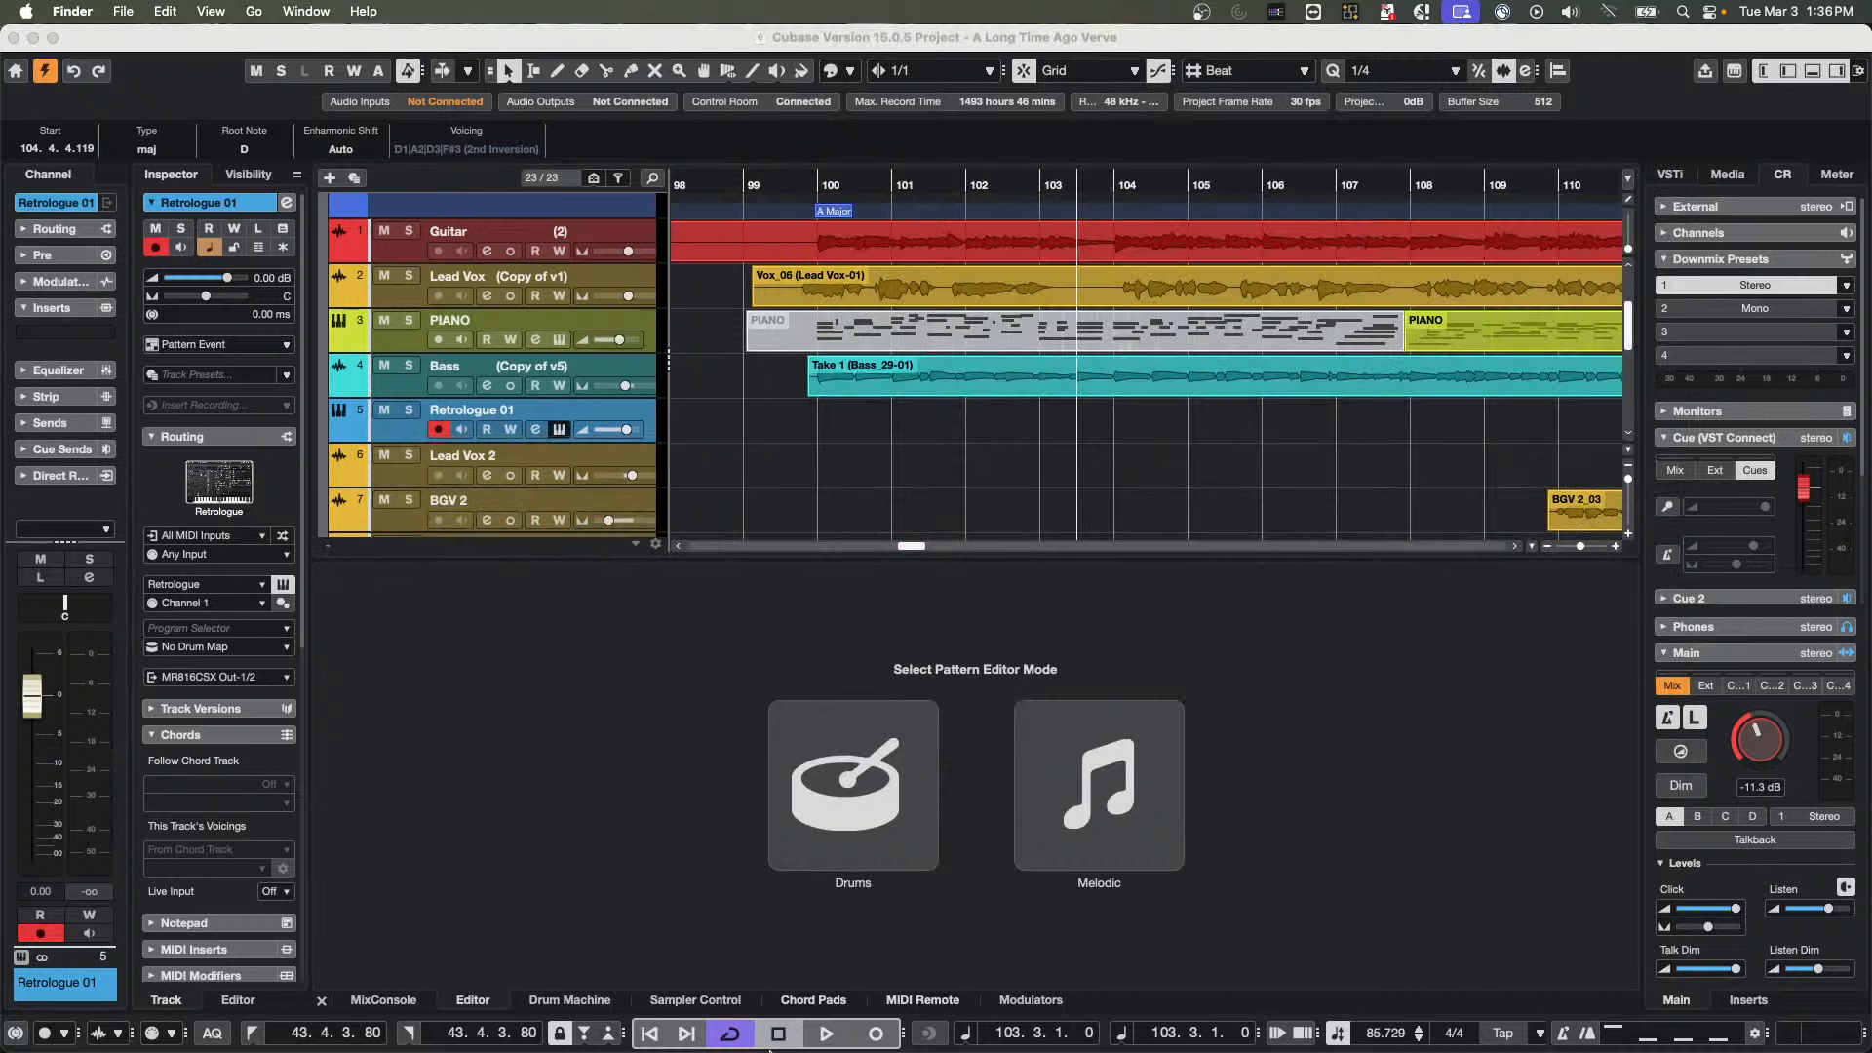
mouse_move(792, 1026)
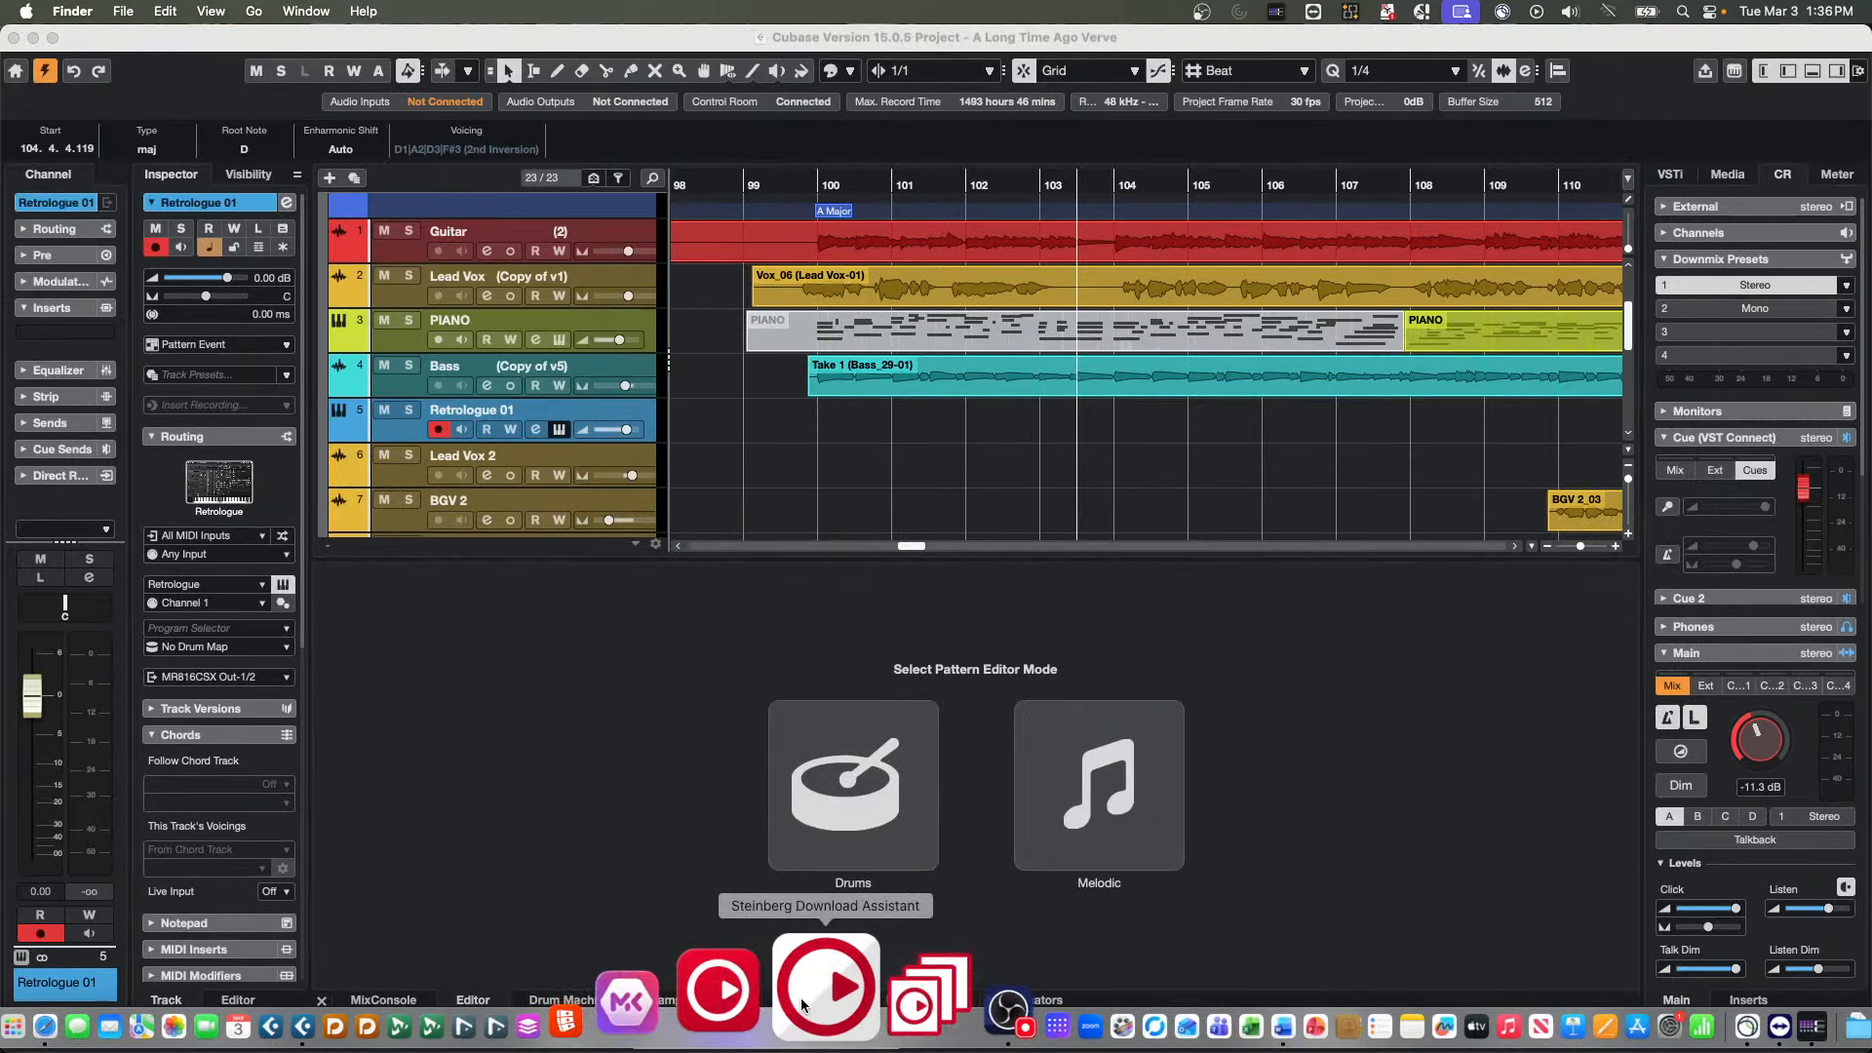
left_click(779, 1004)
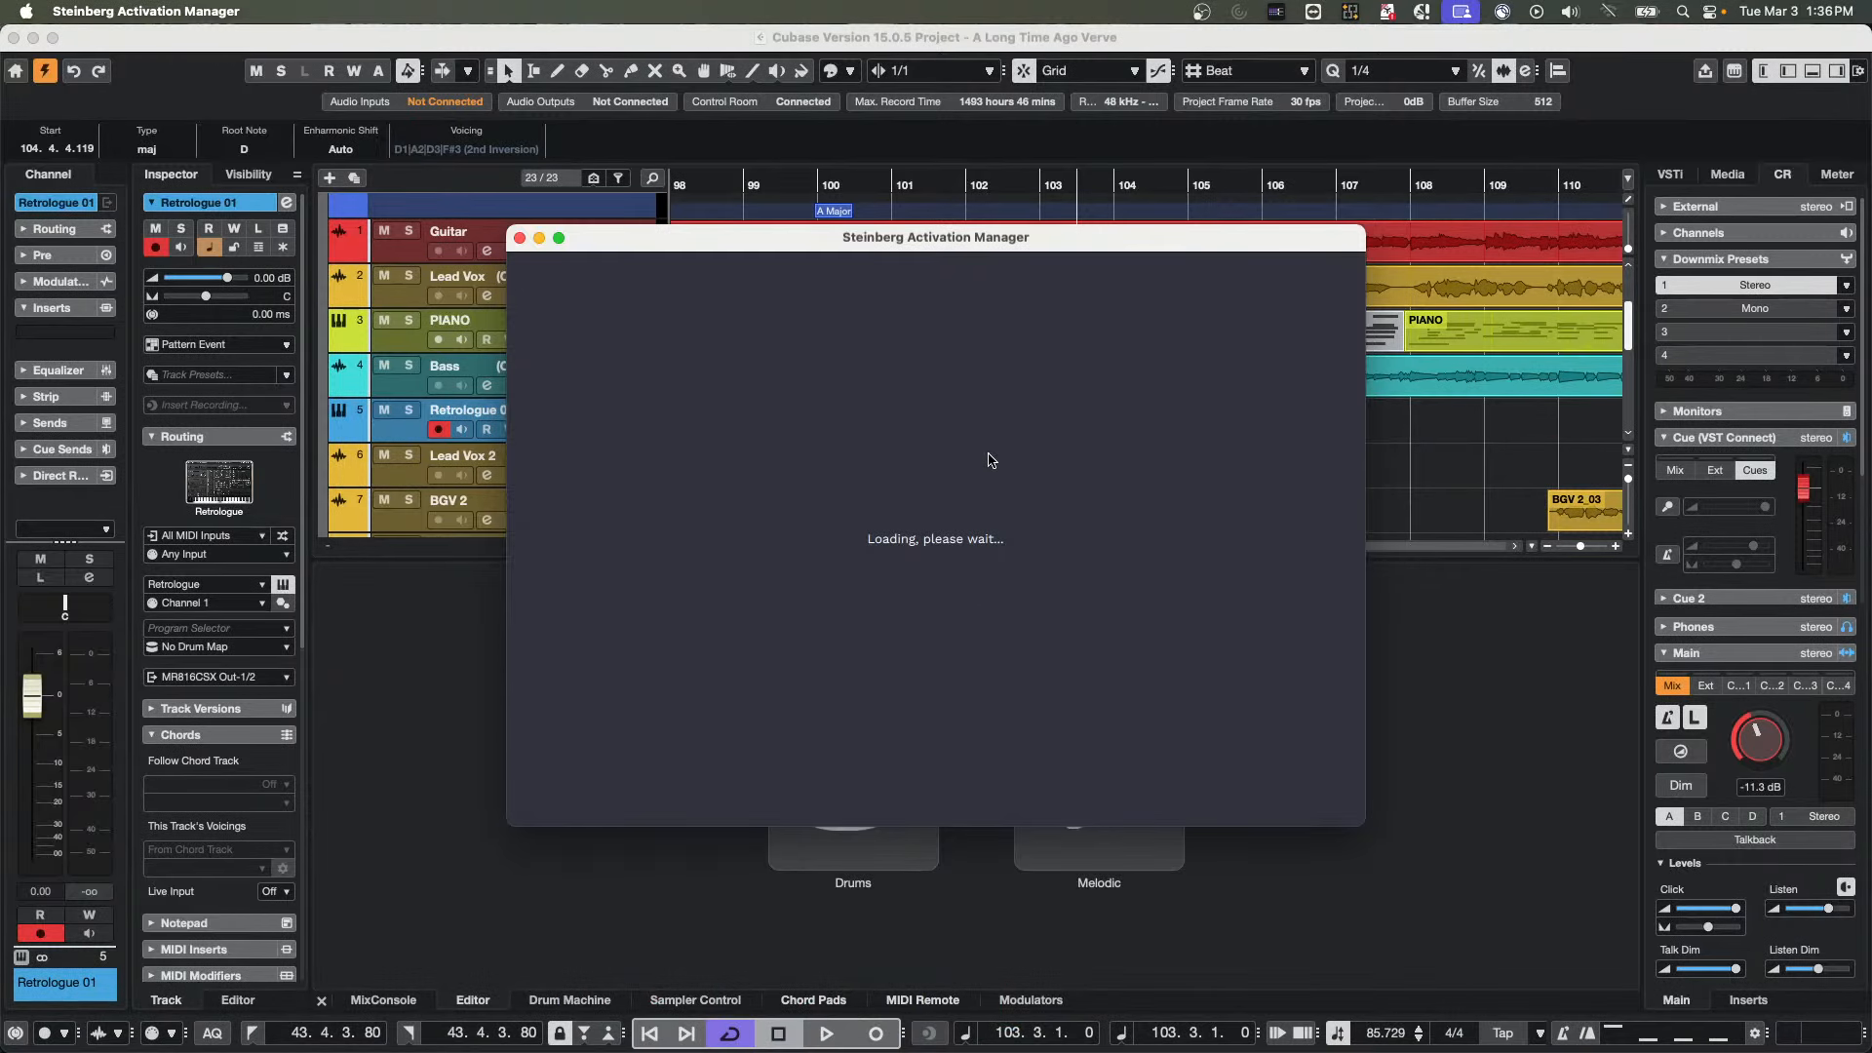
scroll(990, 460, "down", 10)
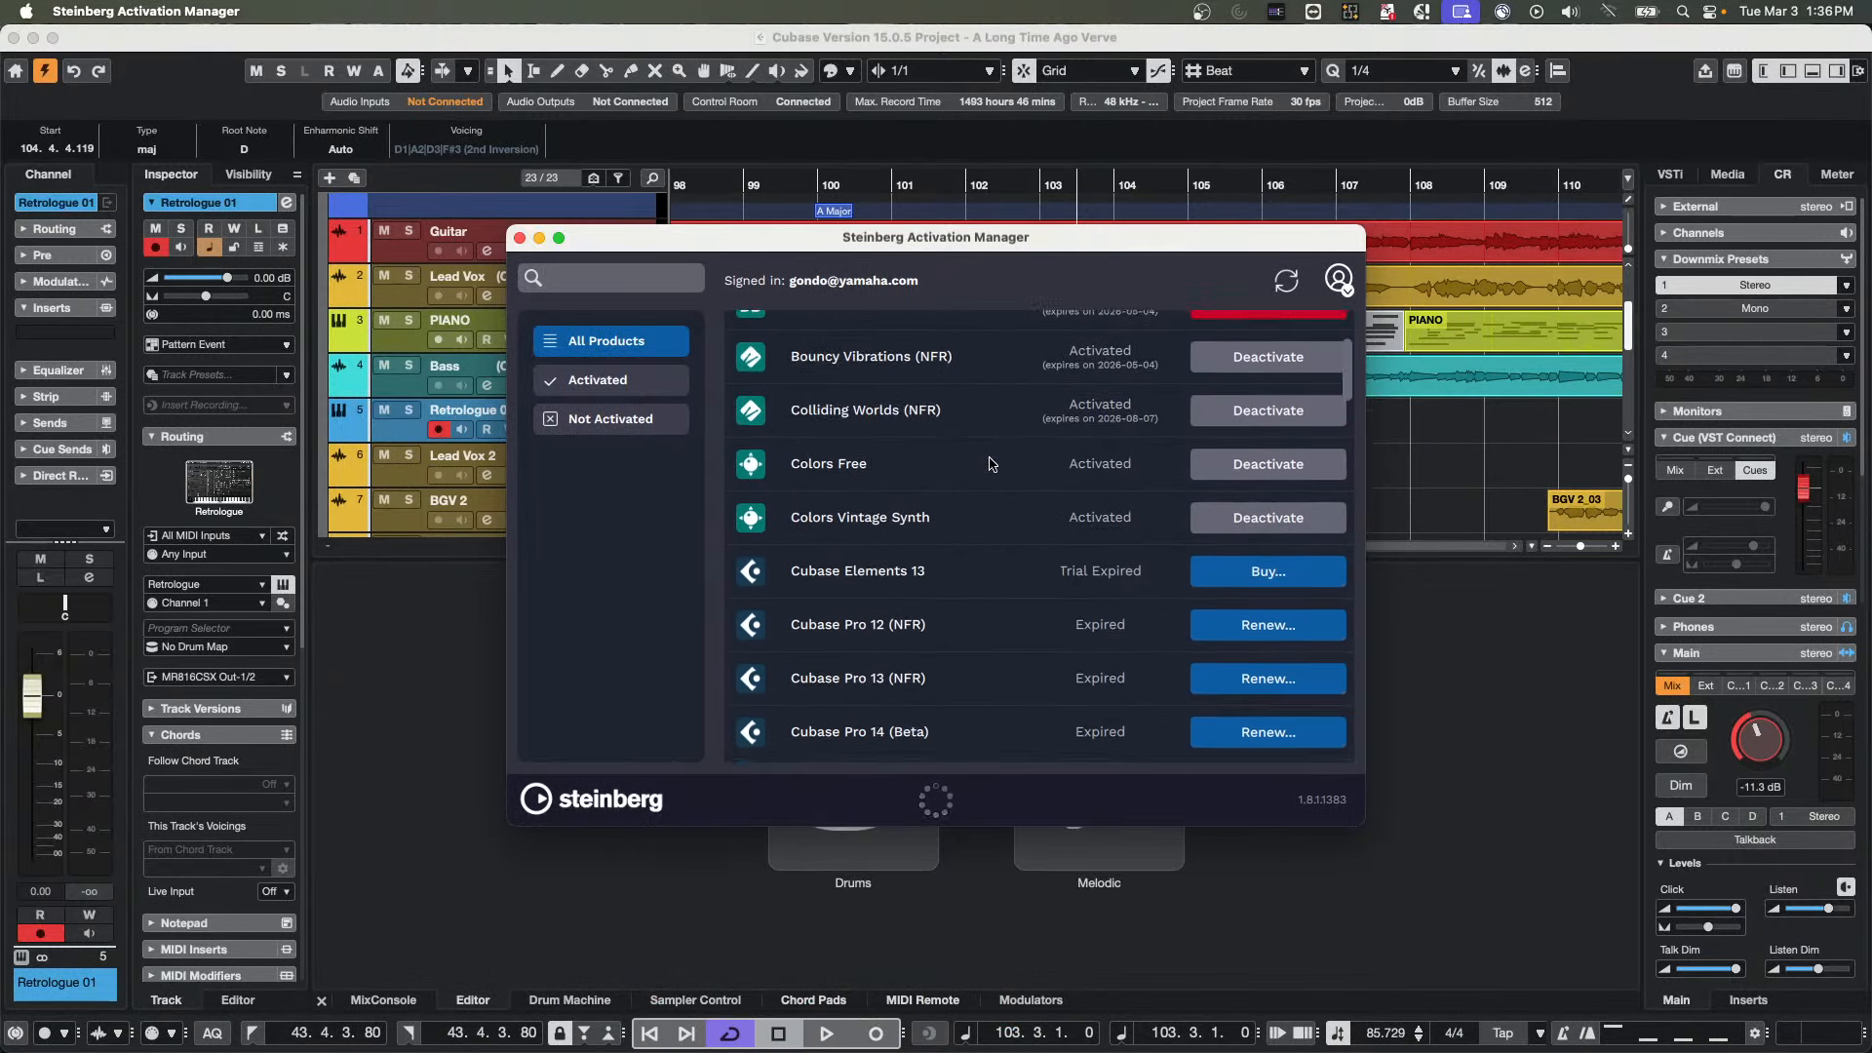
scroll(992, 463, "down", 15)
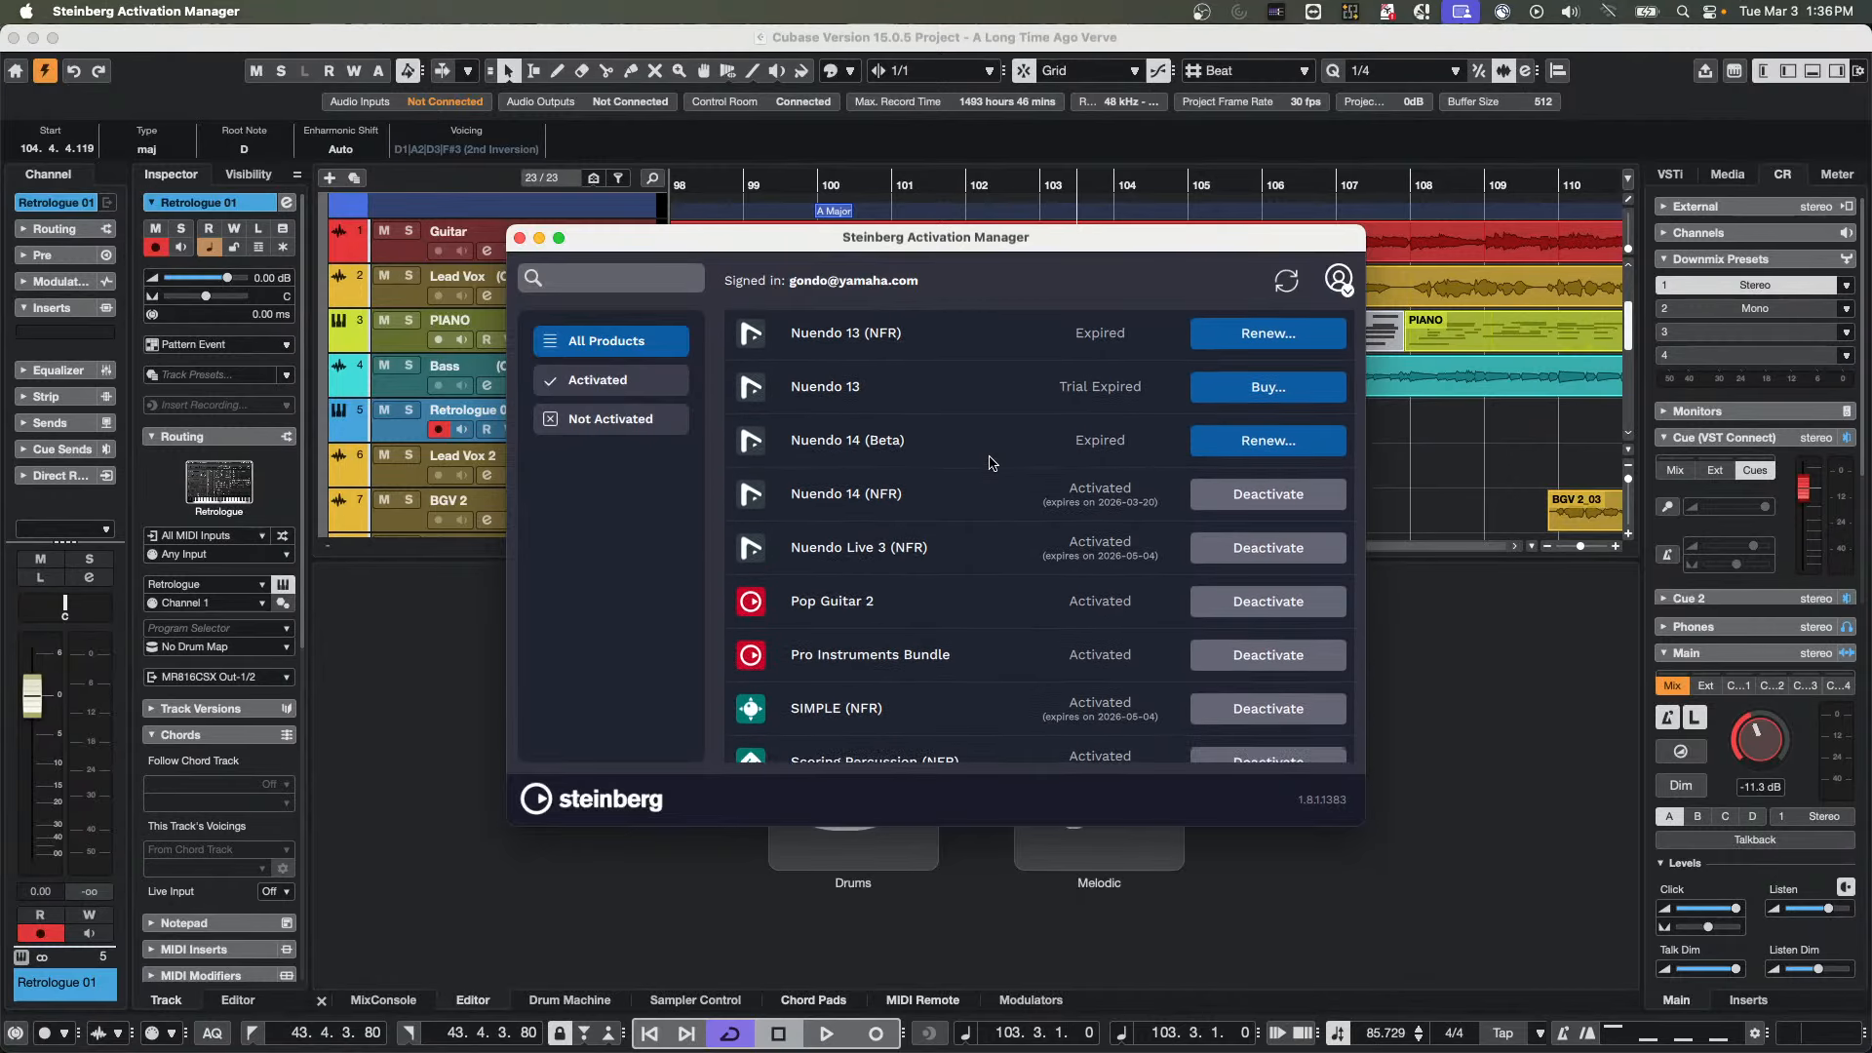
scroll(992, 463, "down", 15)
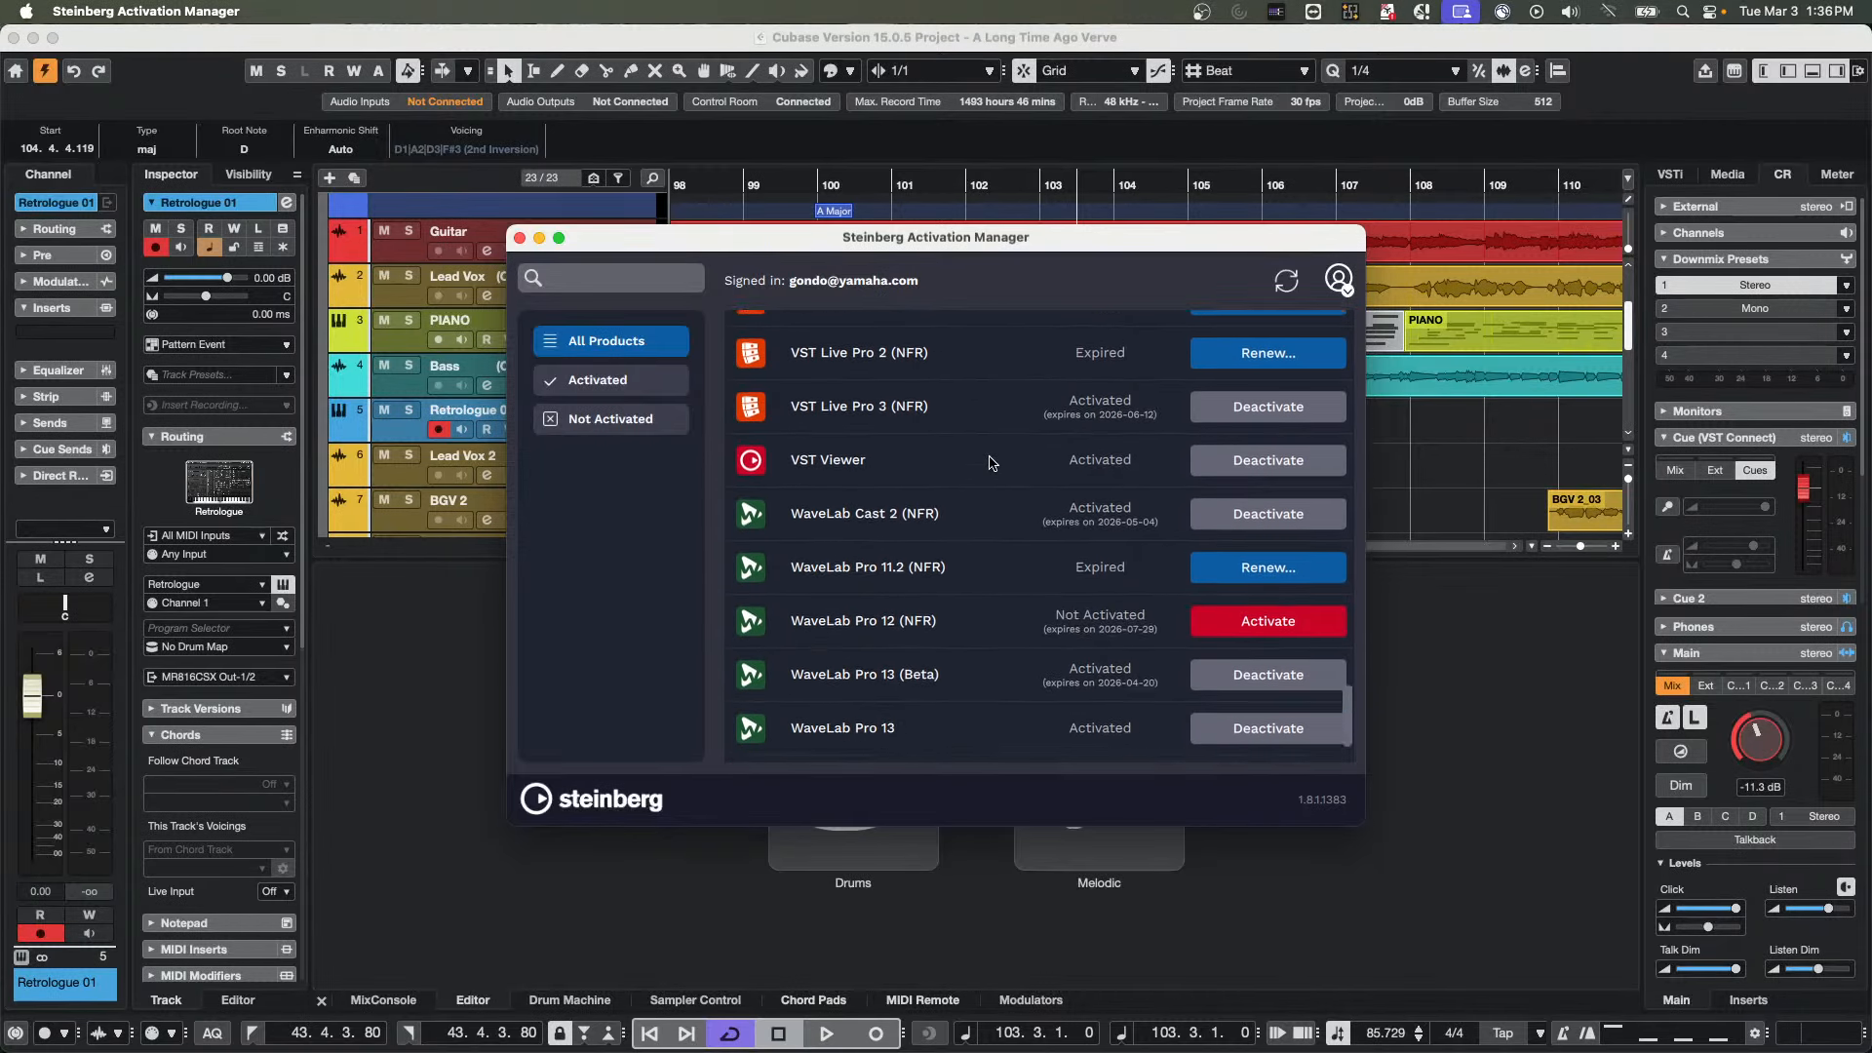
scroll(992, 464, "down", 2)
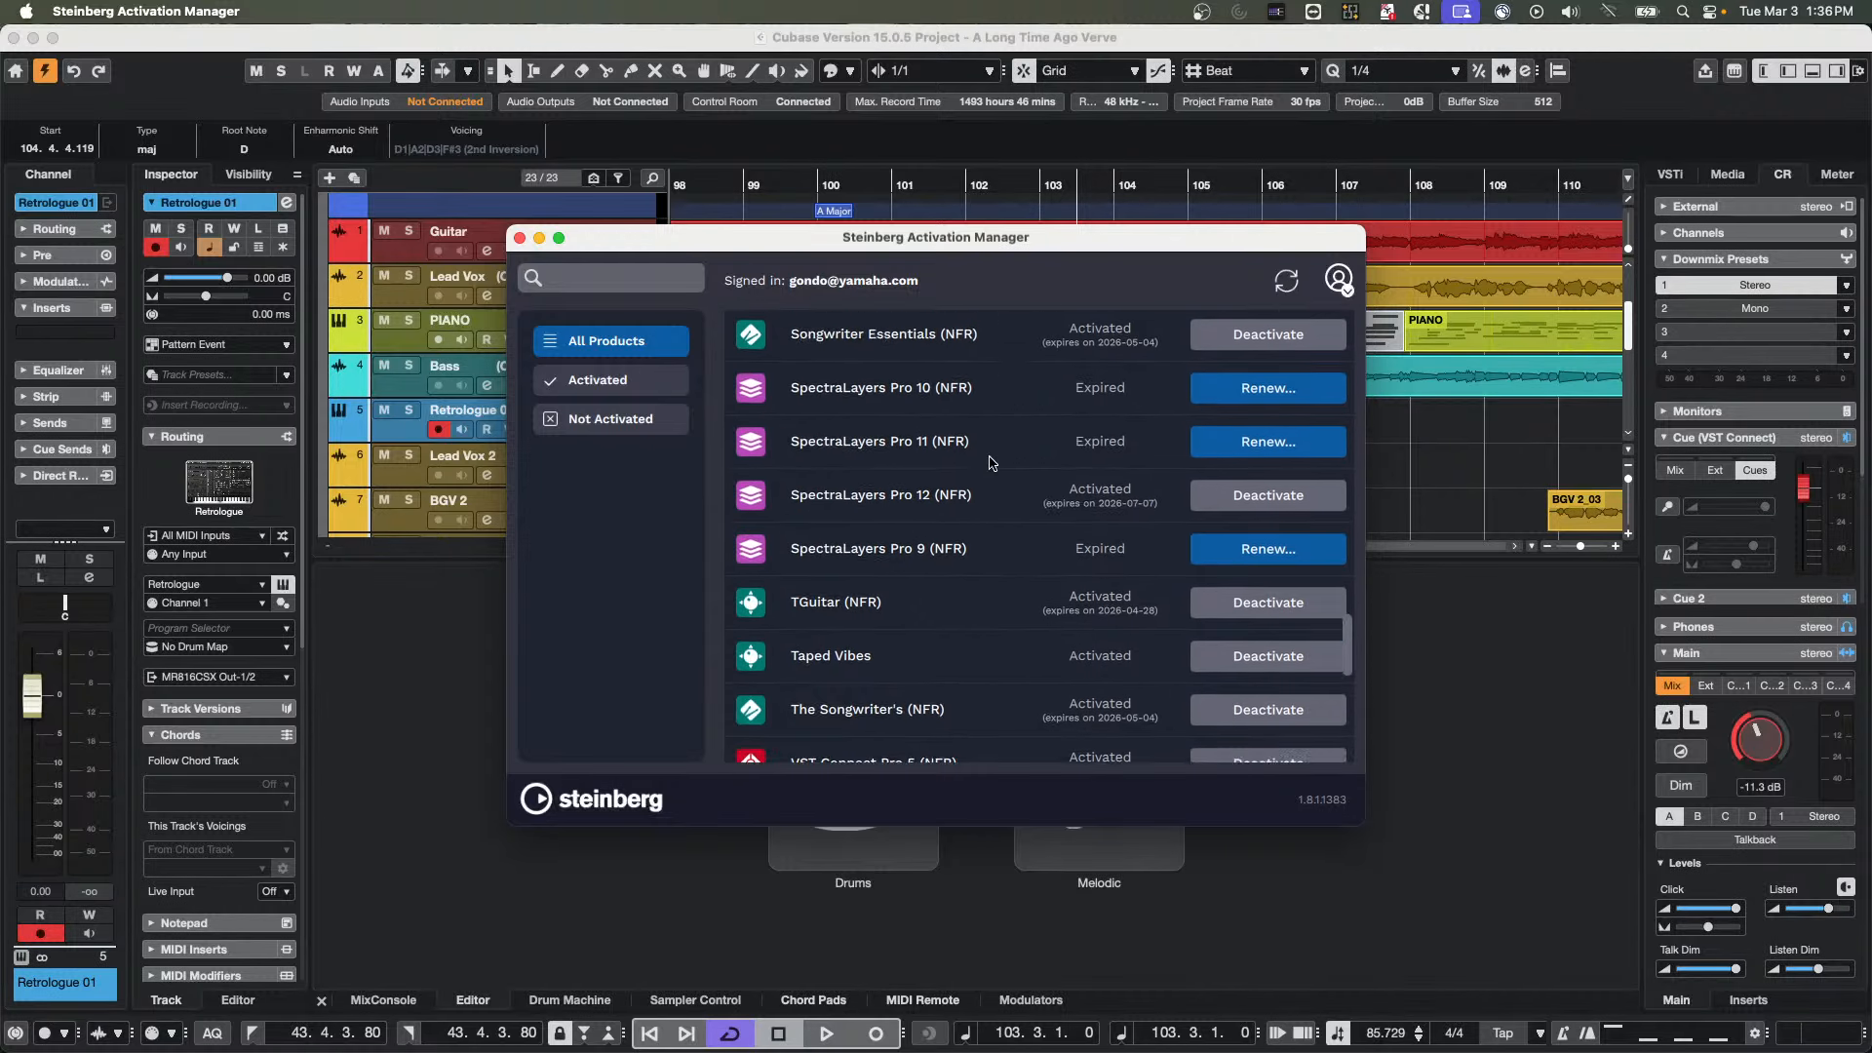
scroll(992, 463, "up", 6)
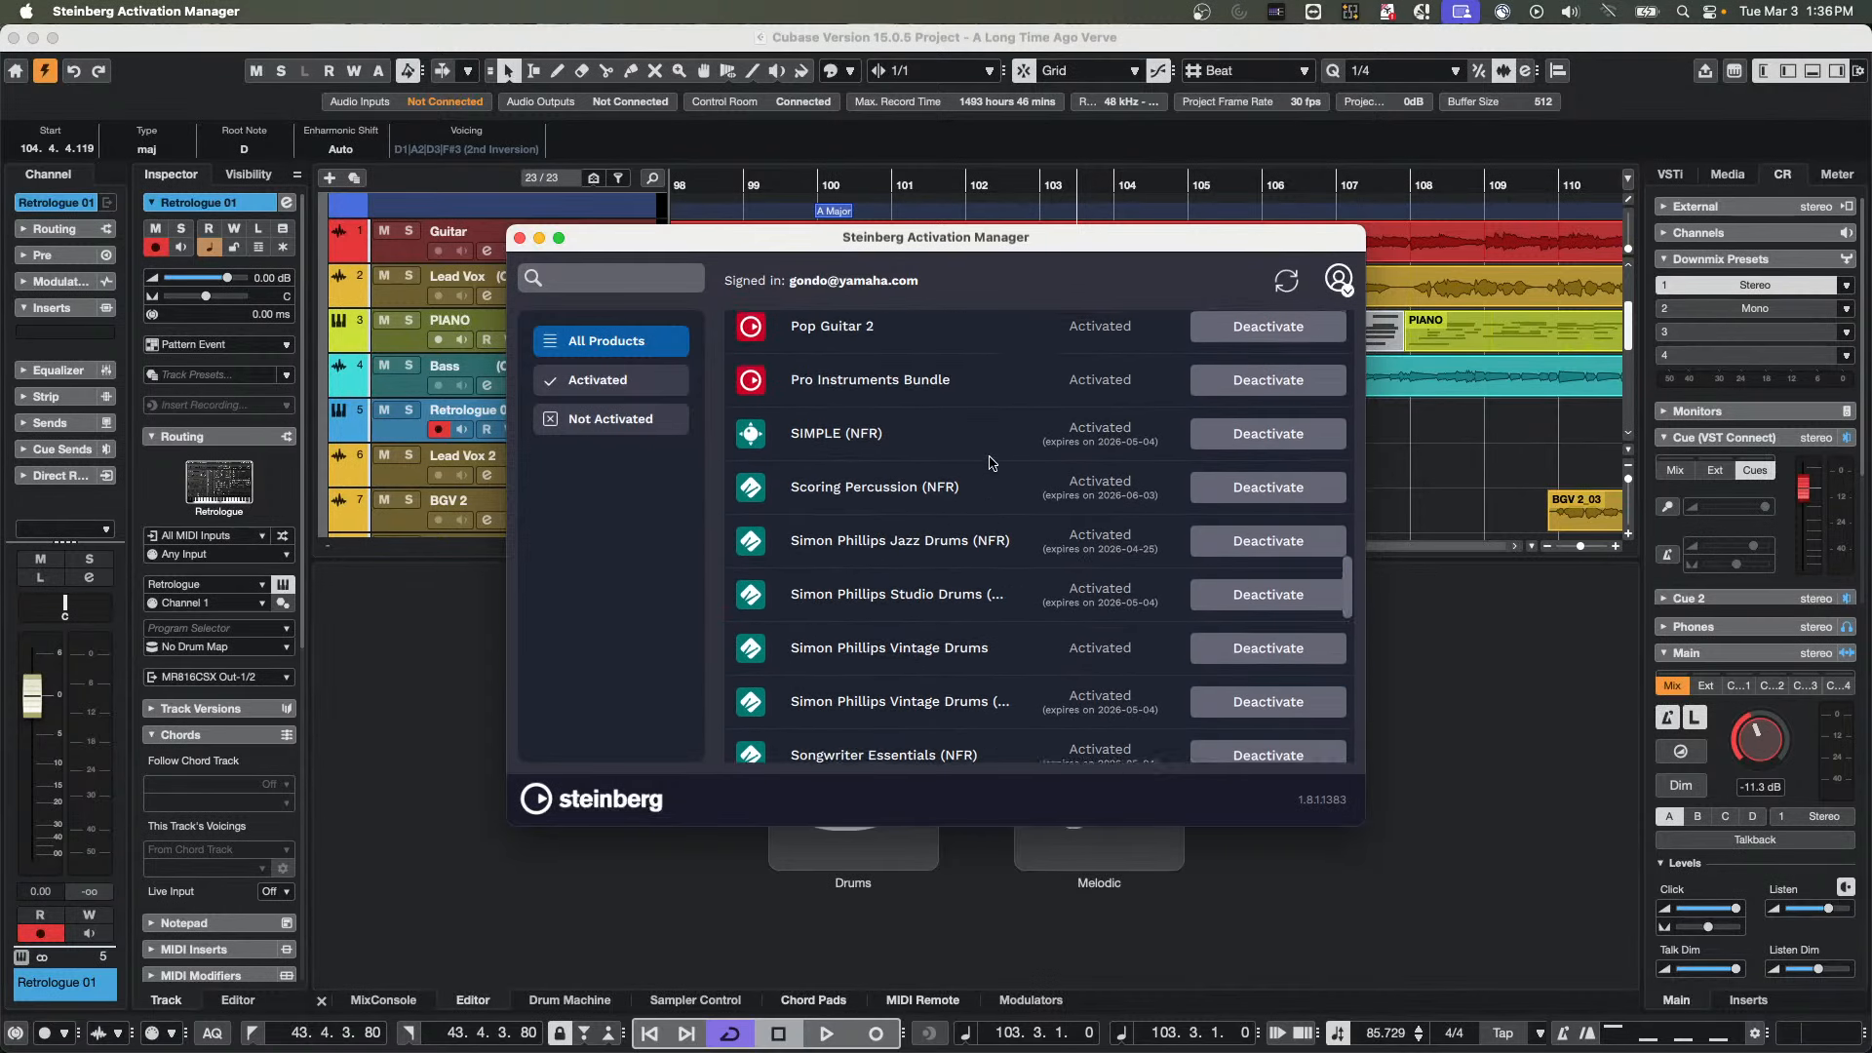
scroll(991, 463, "up", 8)
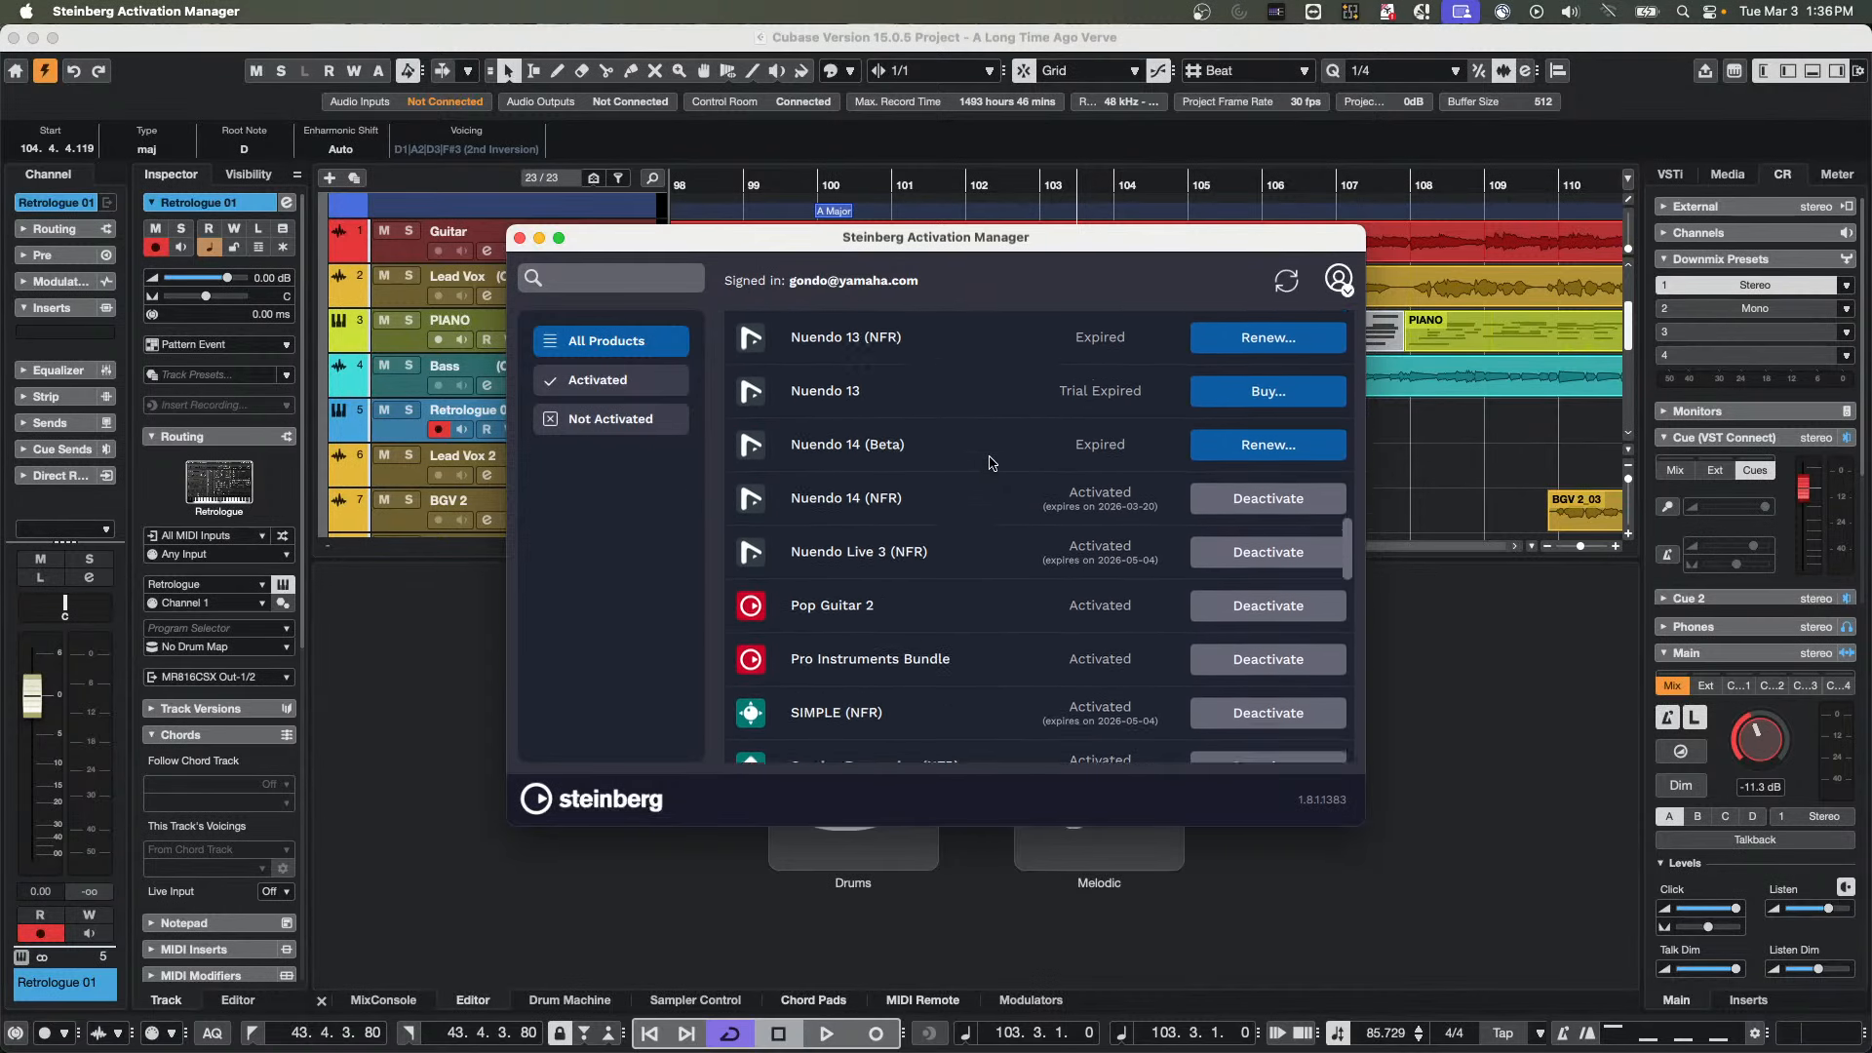
scroll(992, 464, "up", 7)
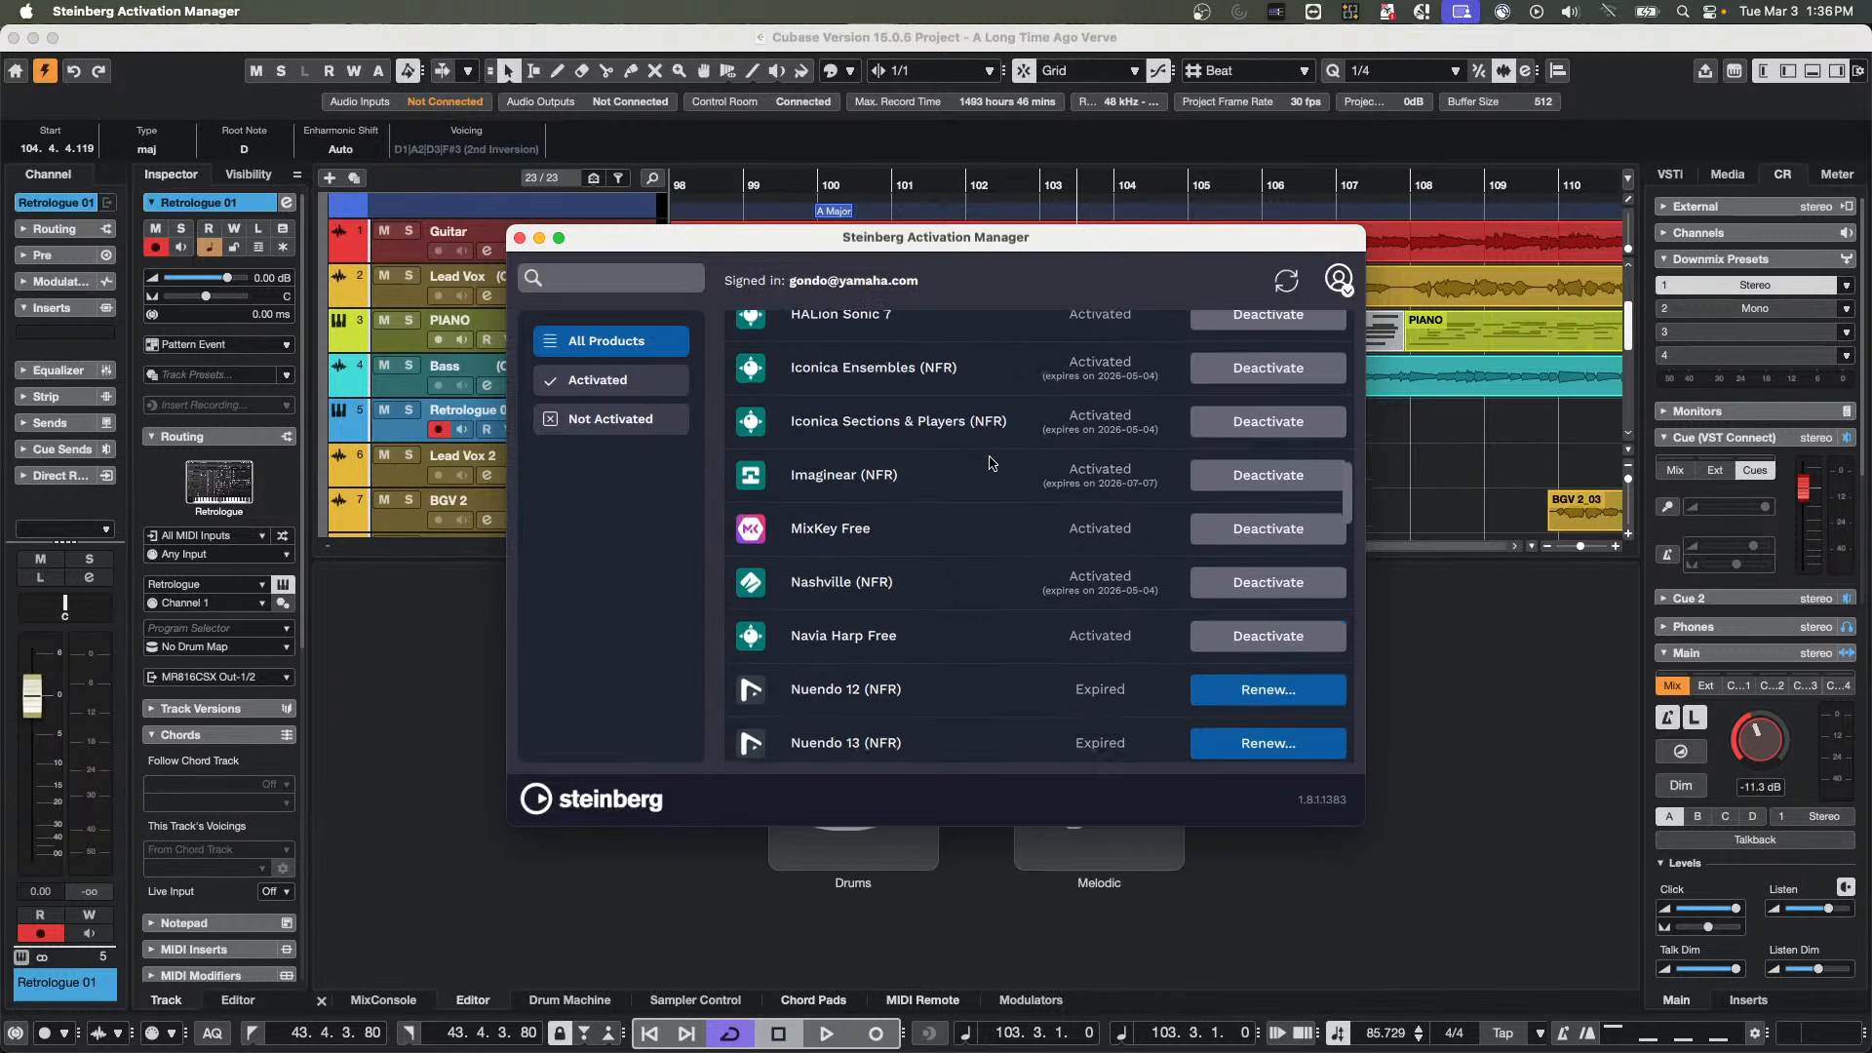
scroll(992, 463, "up", 4)
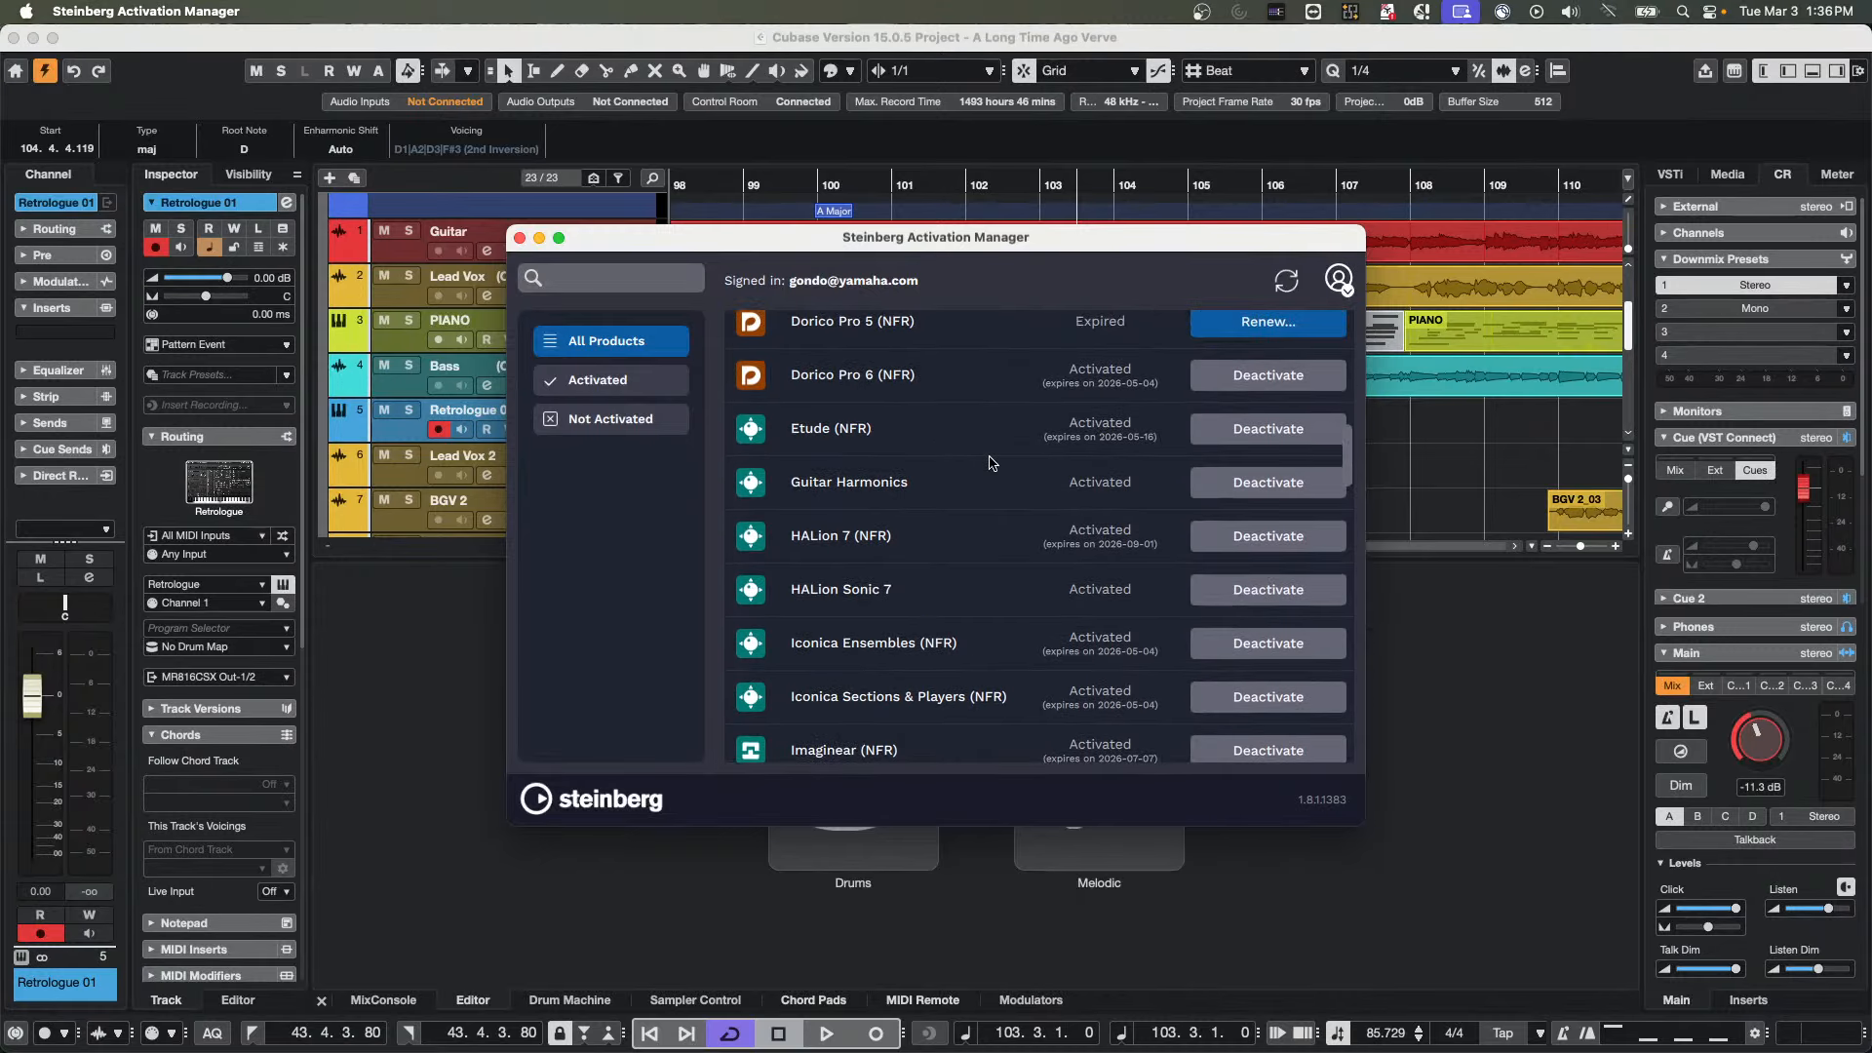
scroll(992, 463, "up", 5)
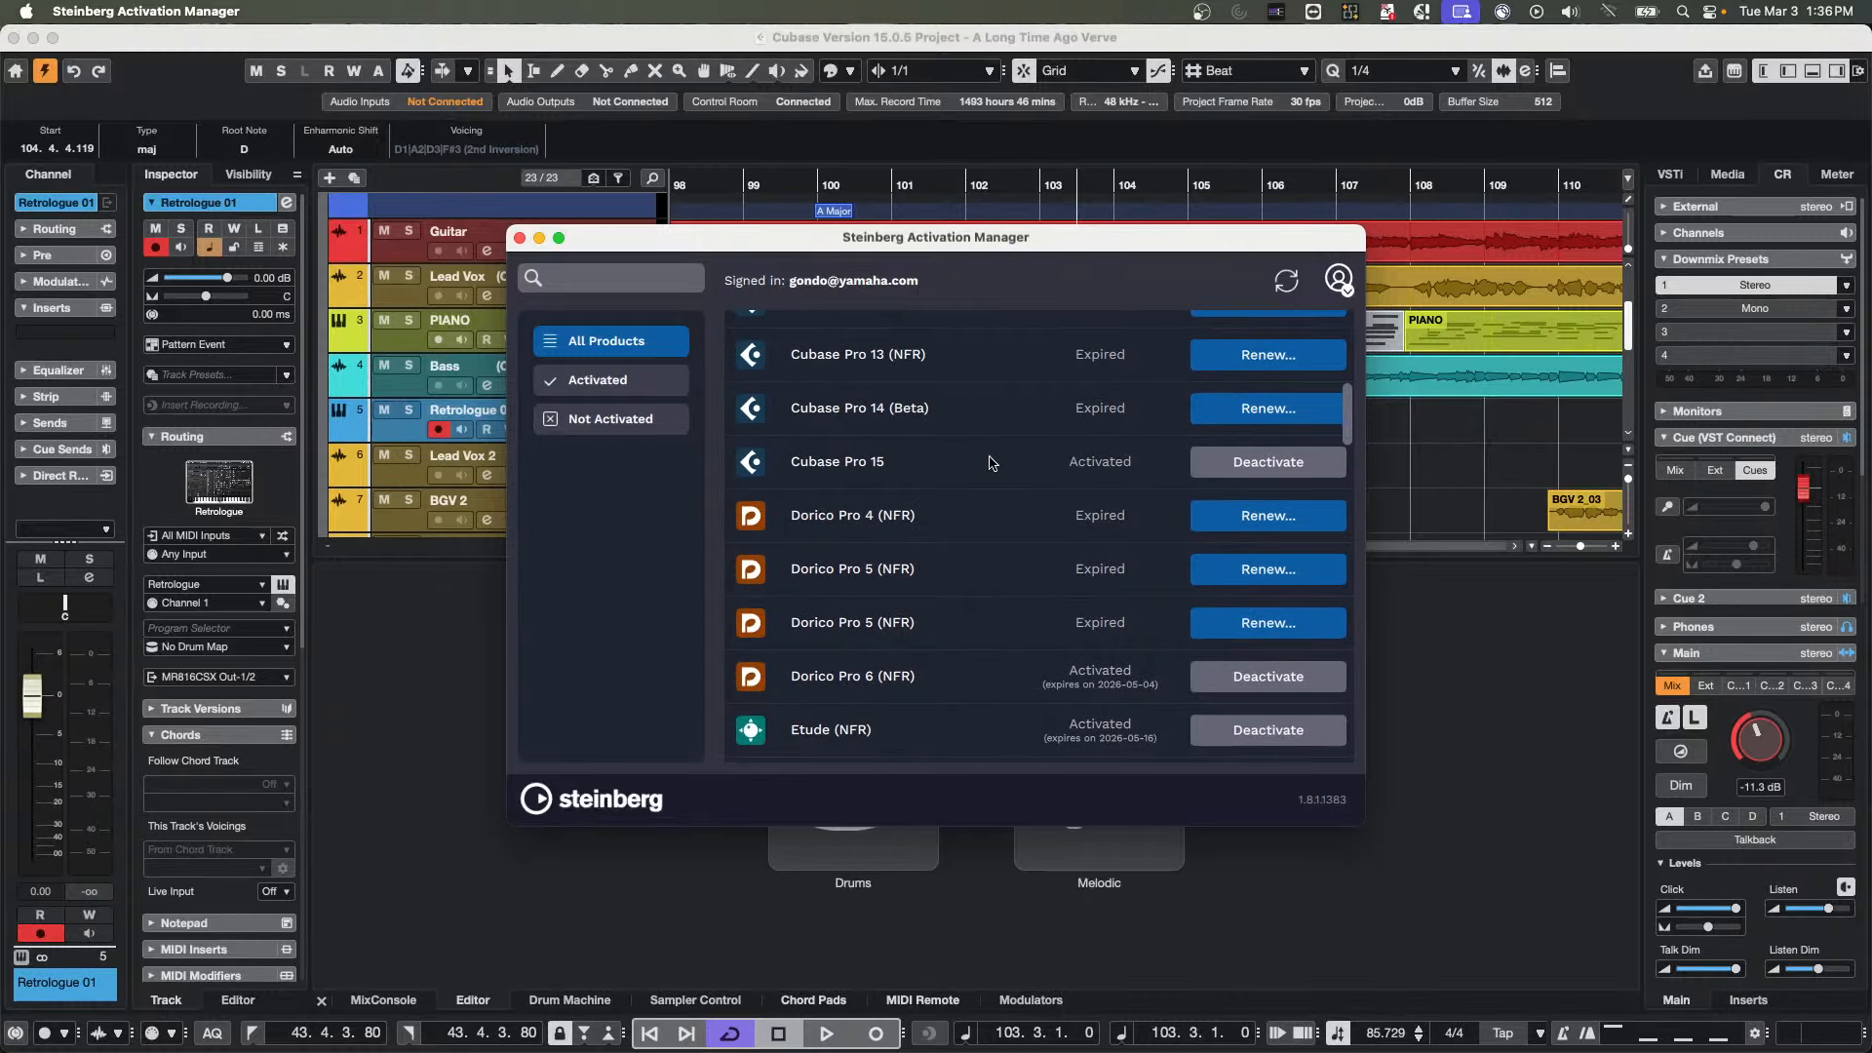
key("super+Tab")
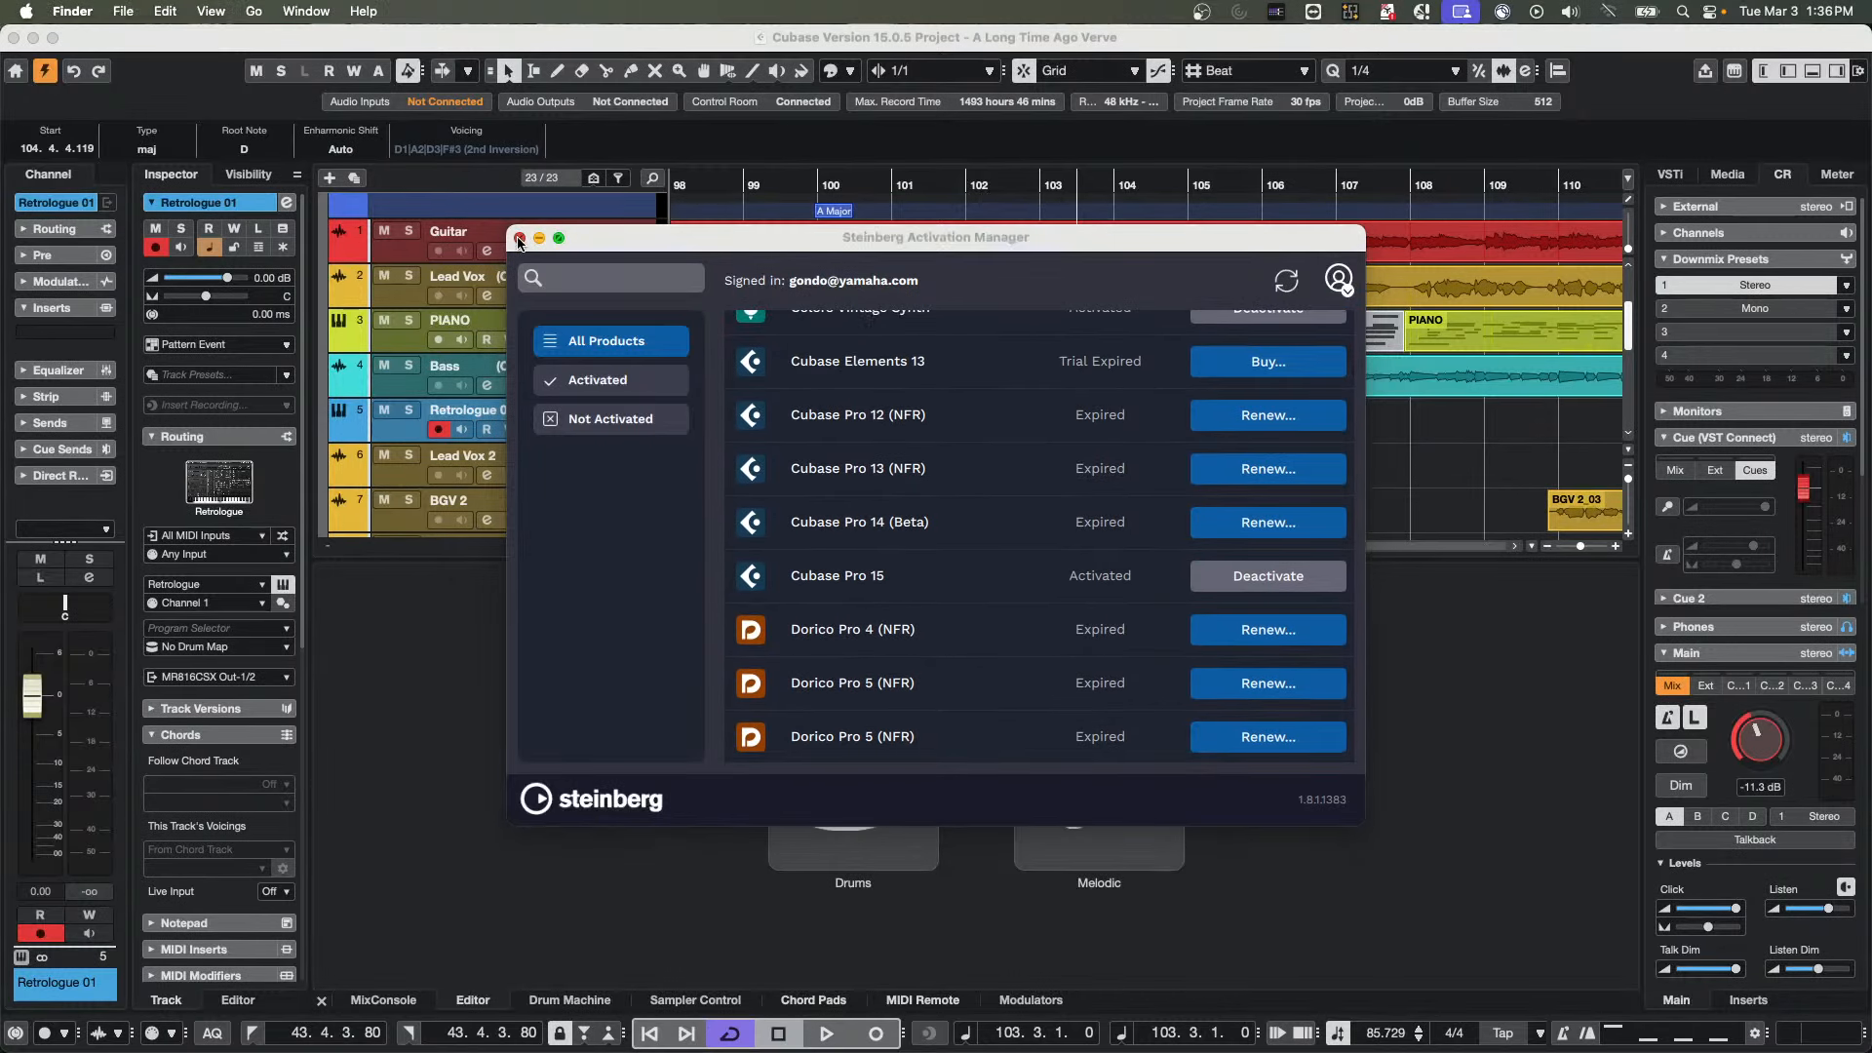
left_click(518, 239)
Return to Cubase, select the Bass track and close the Retrologue instrument window
left_click(612, 368)
right_click(613, 369)
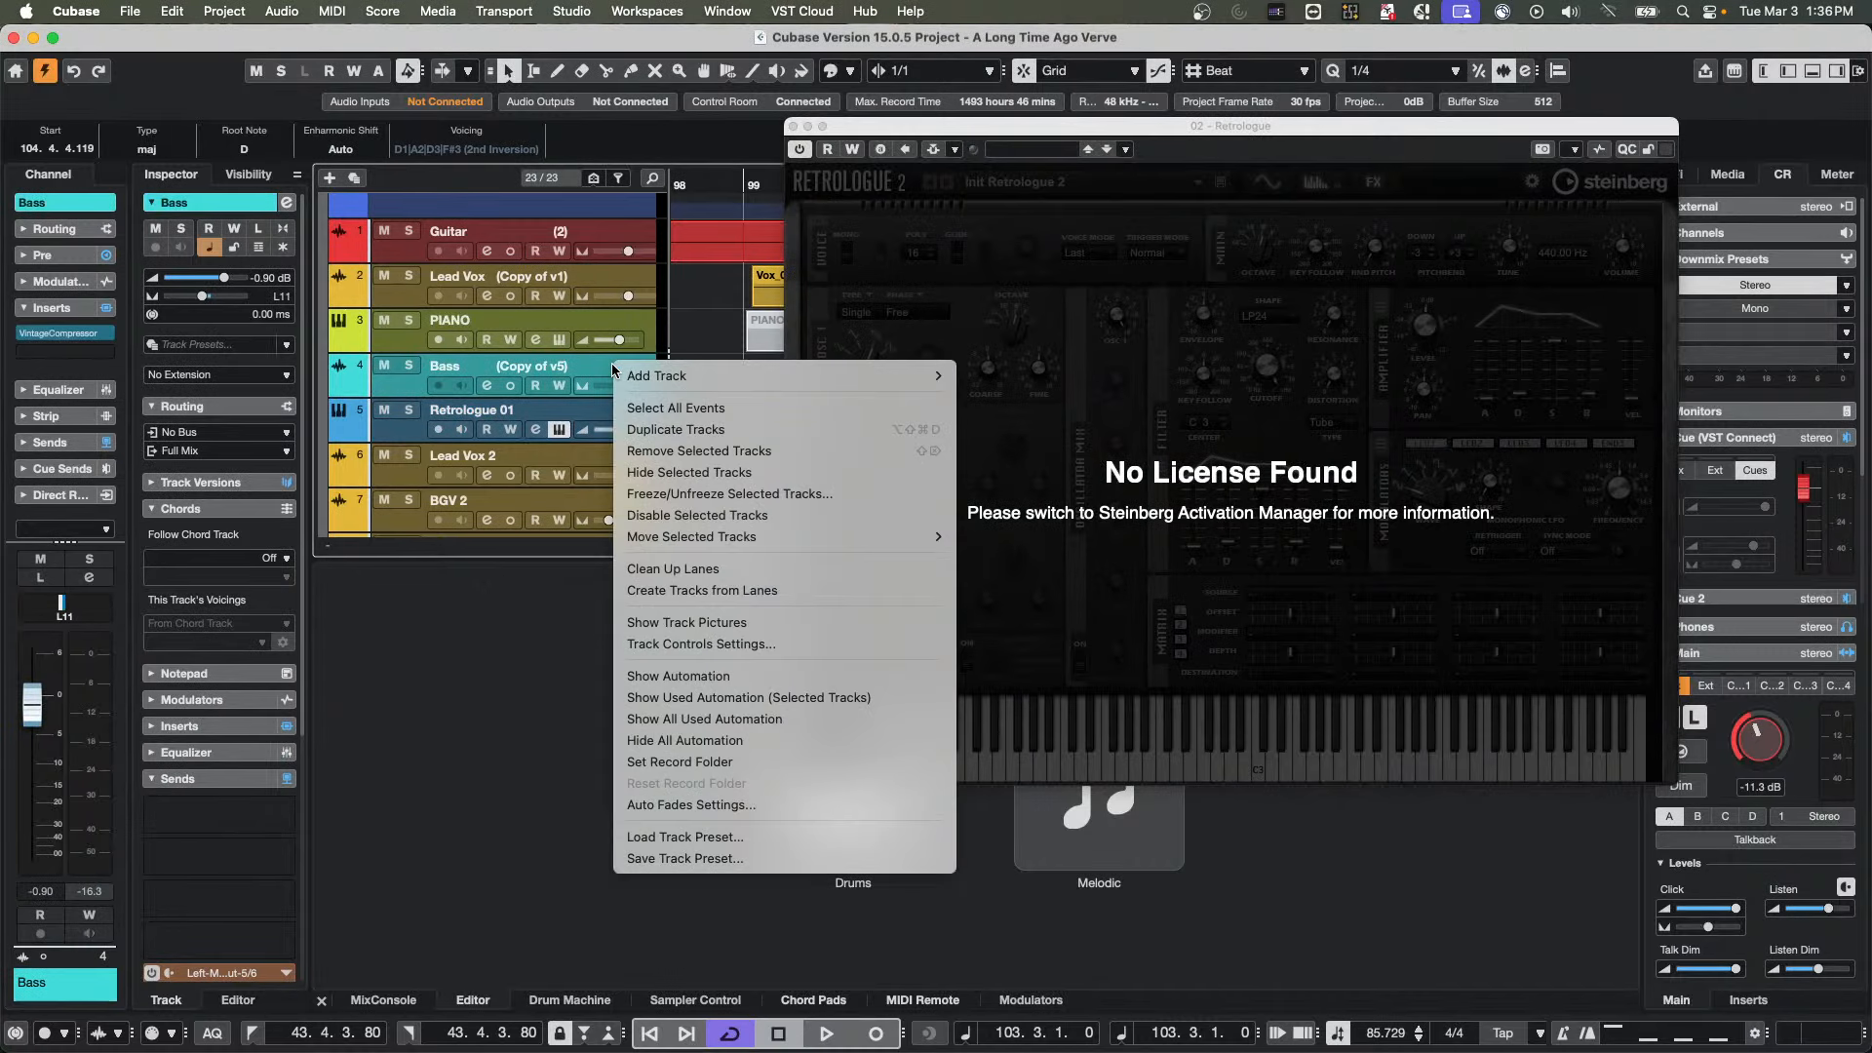
left_click(793, 127)
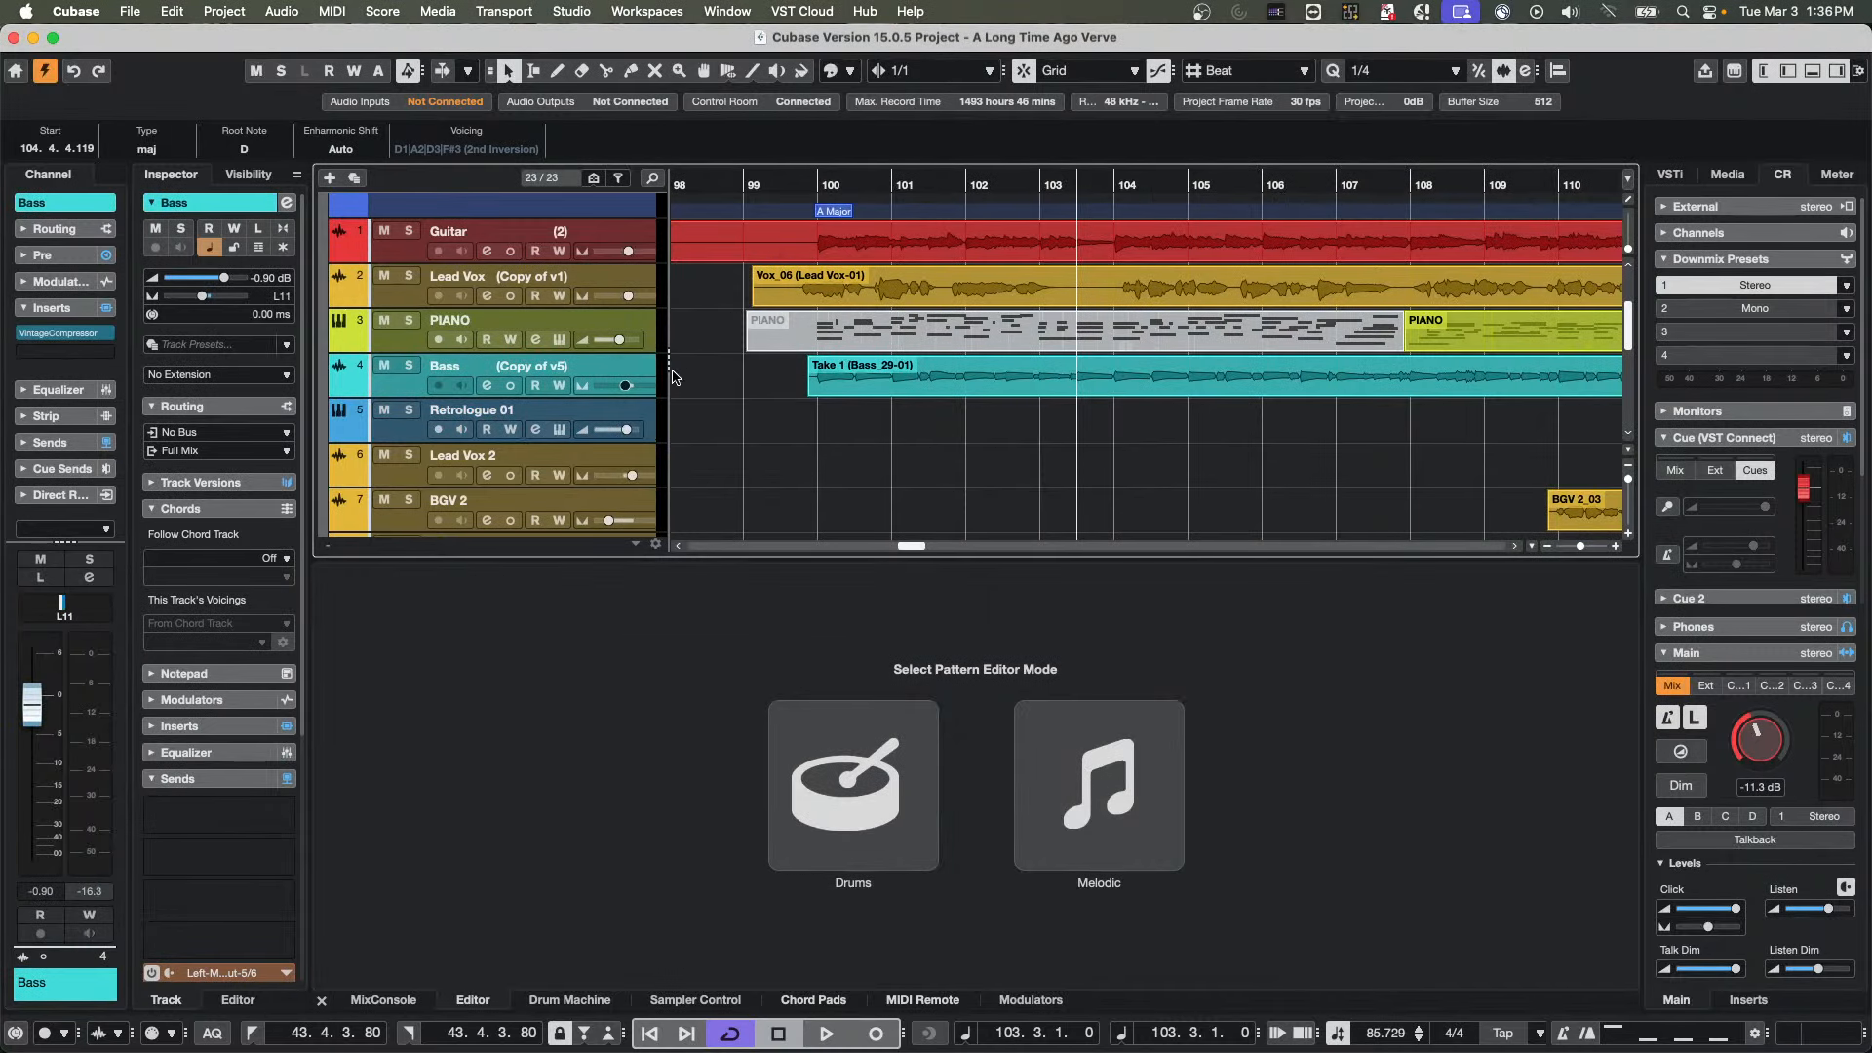
right_click(626, 379)
mouse_move(626, 375)
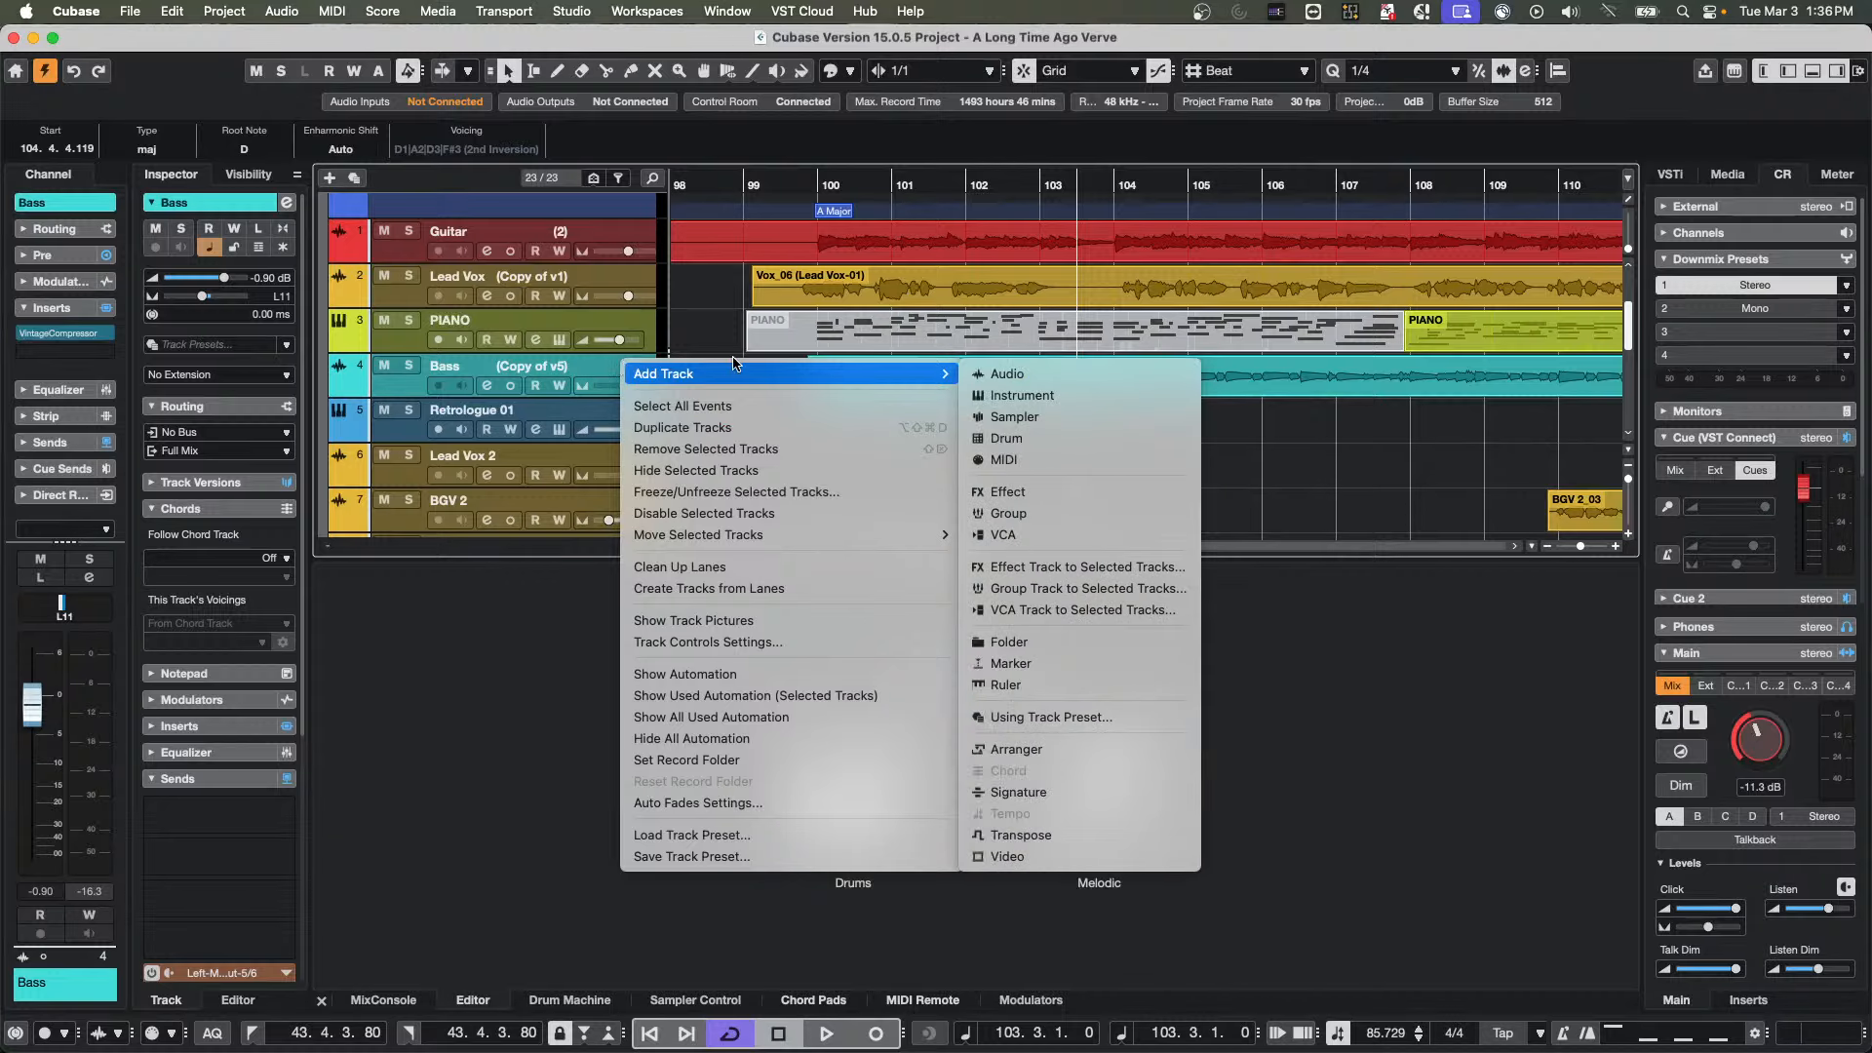
left_click(1005, 394)
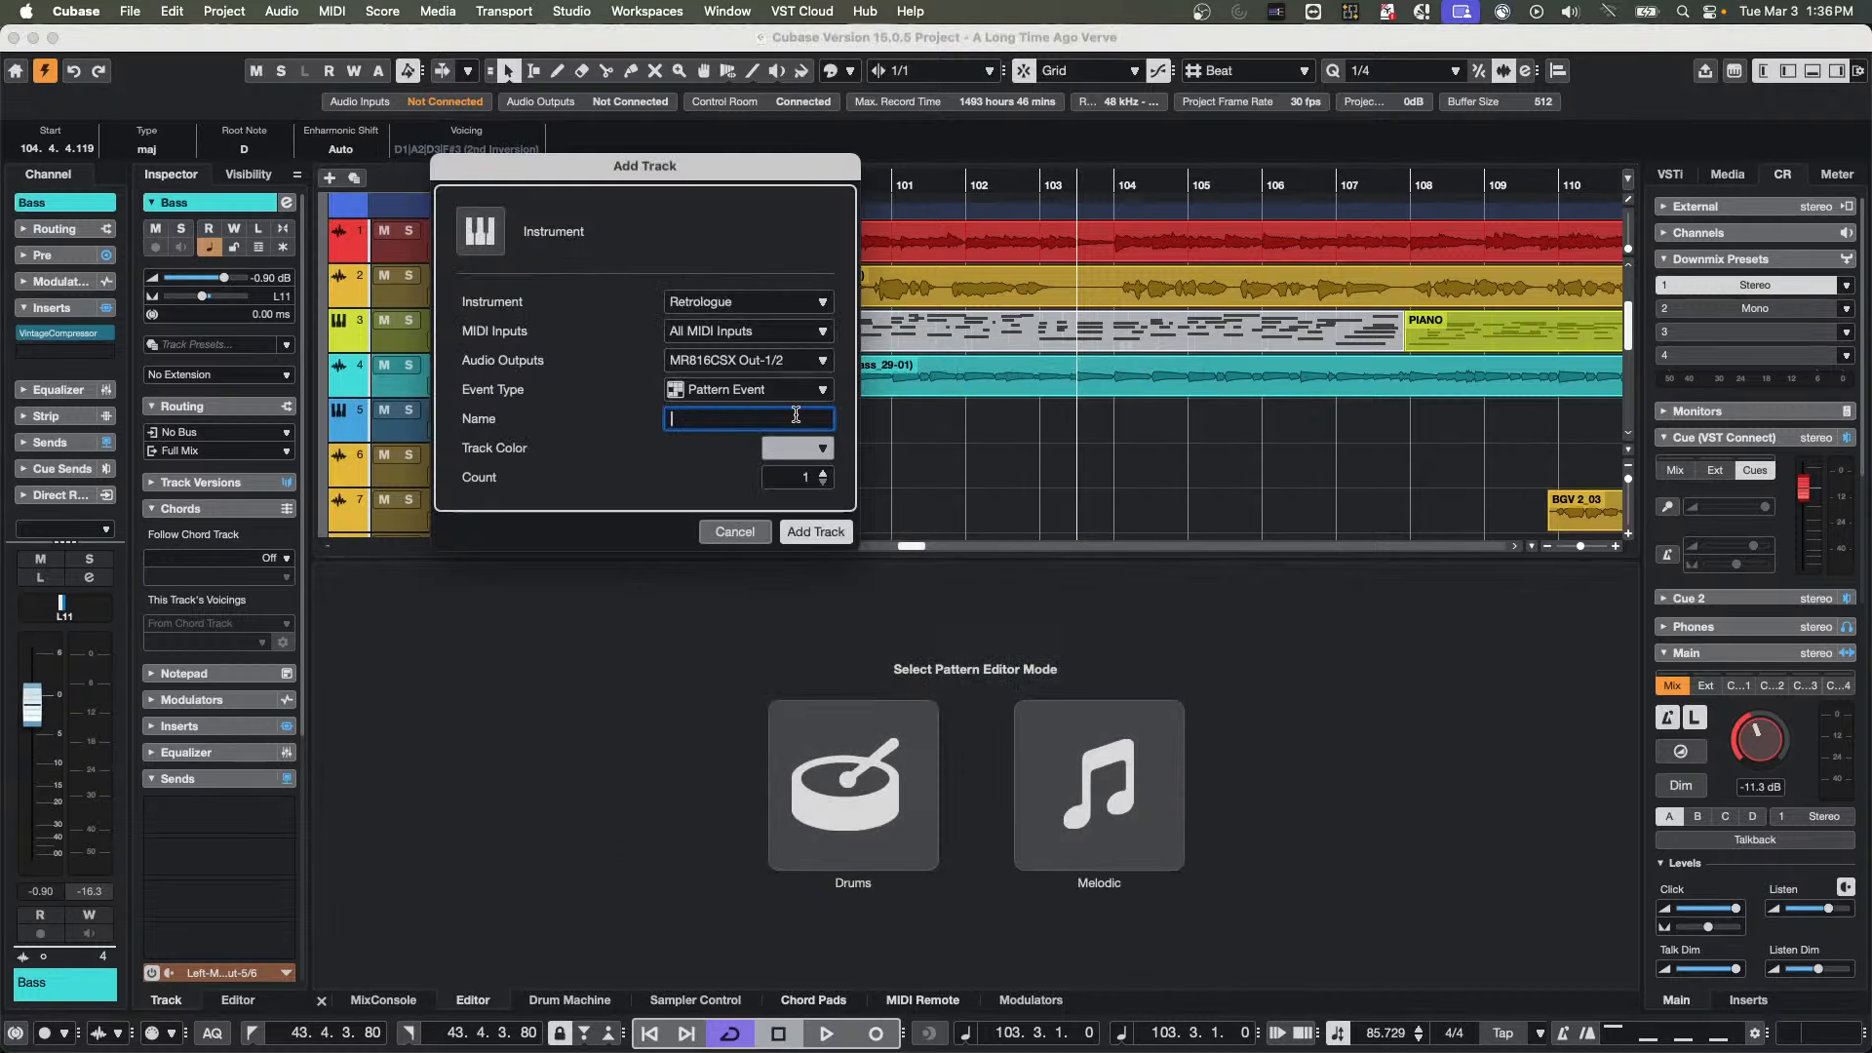
left_click(735, 531)
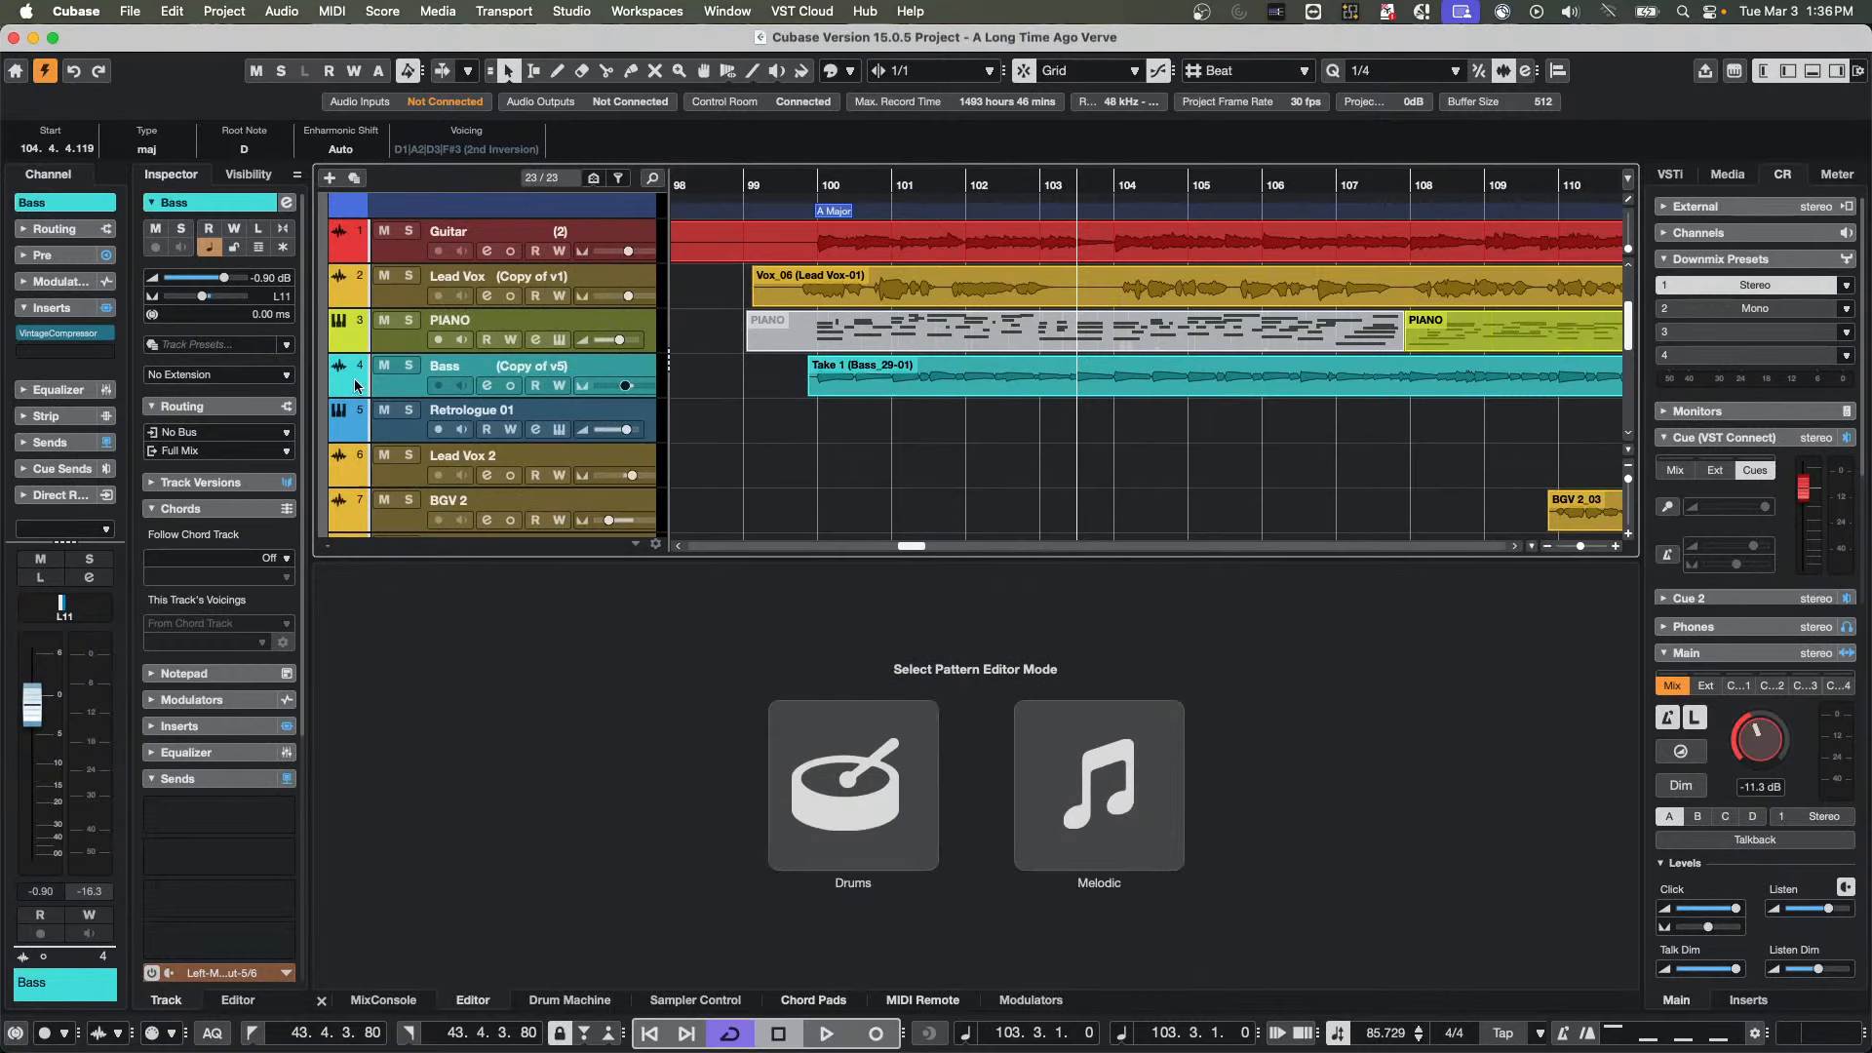
Insert the VST Bass Amp distortion effect in the Bass track's second insert slot
left_click(97, 355)
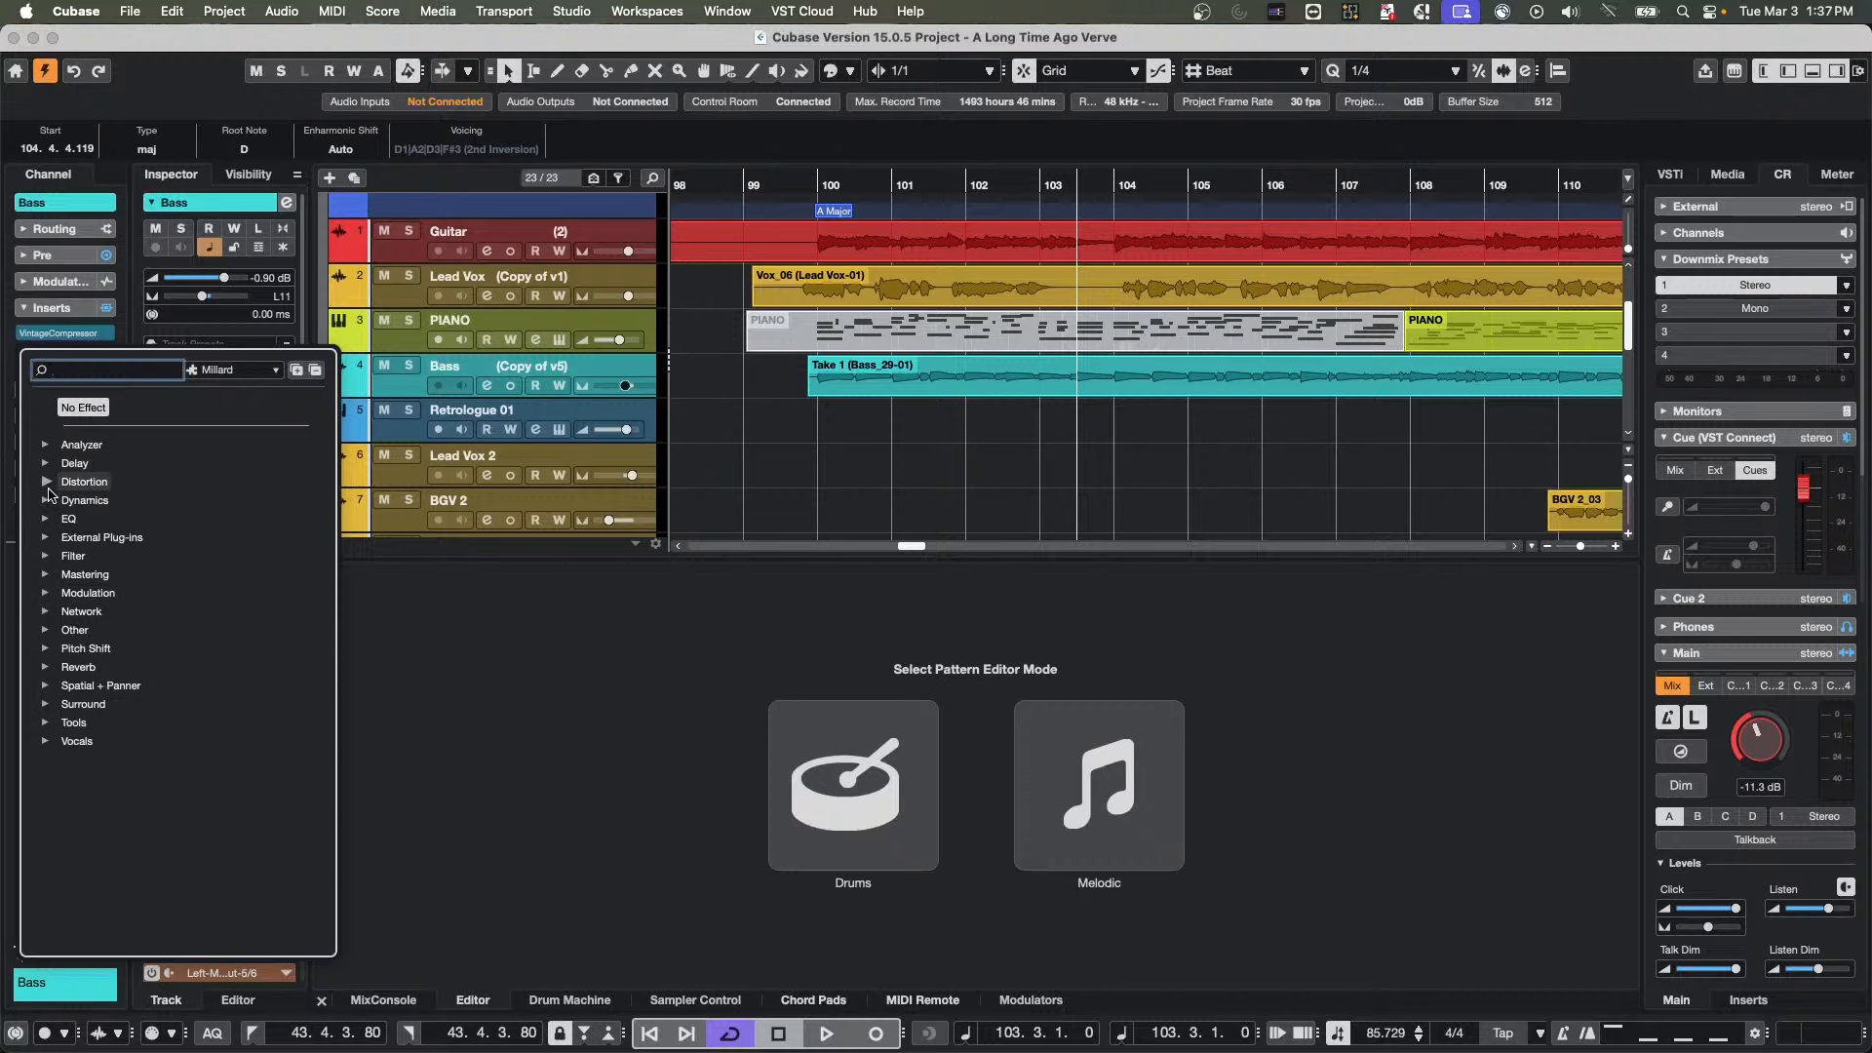
left_click(45, 481)
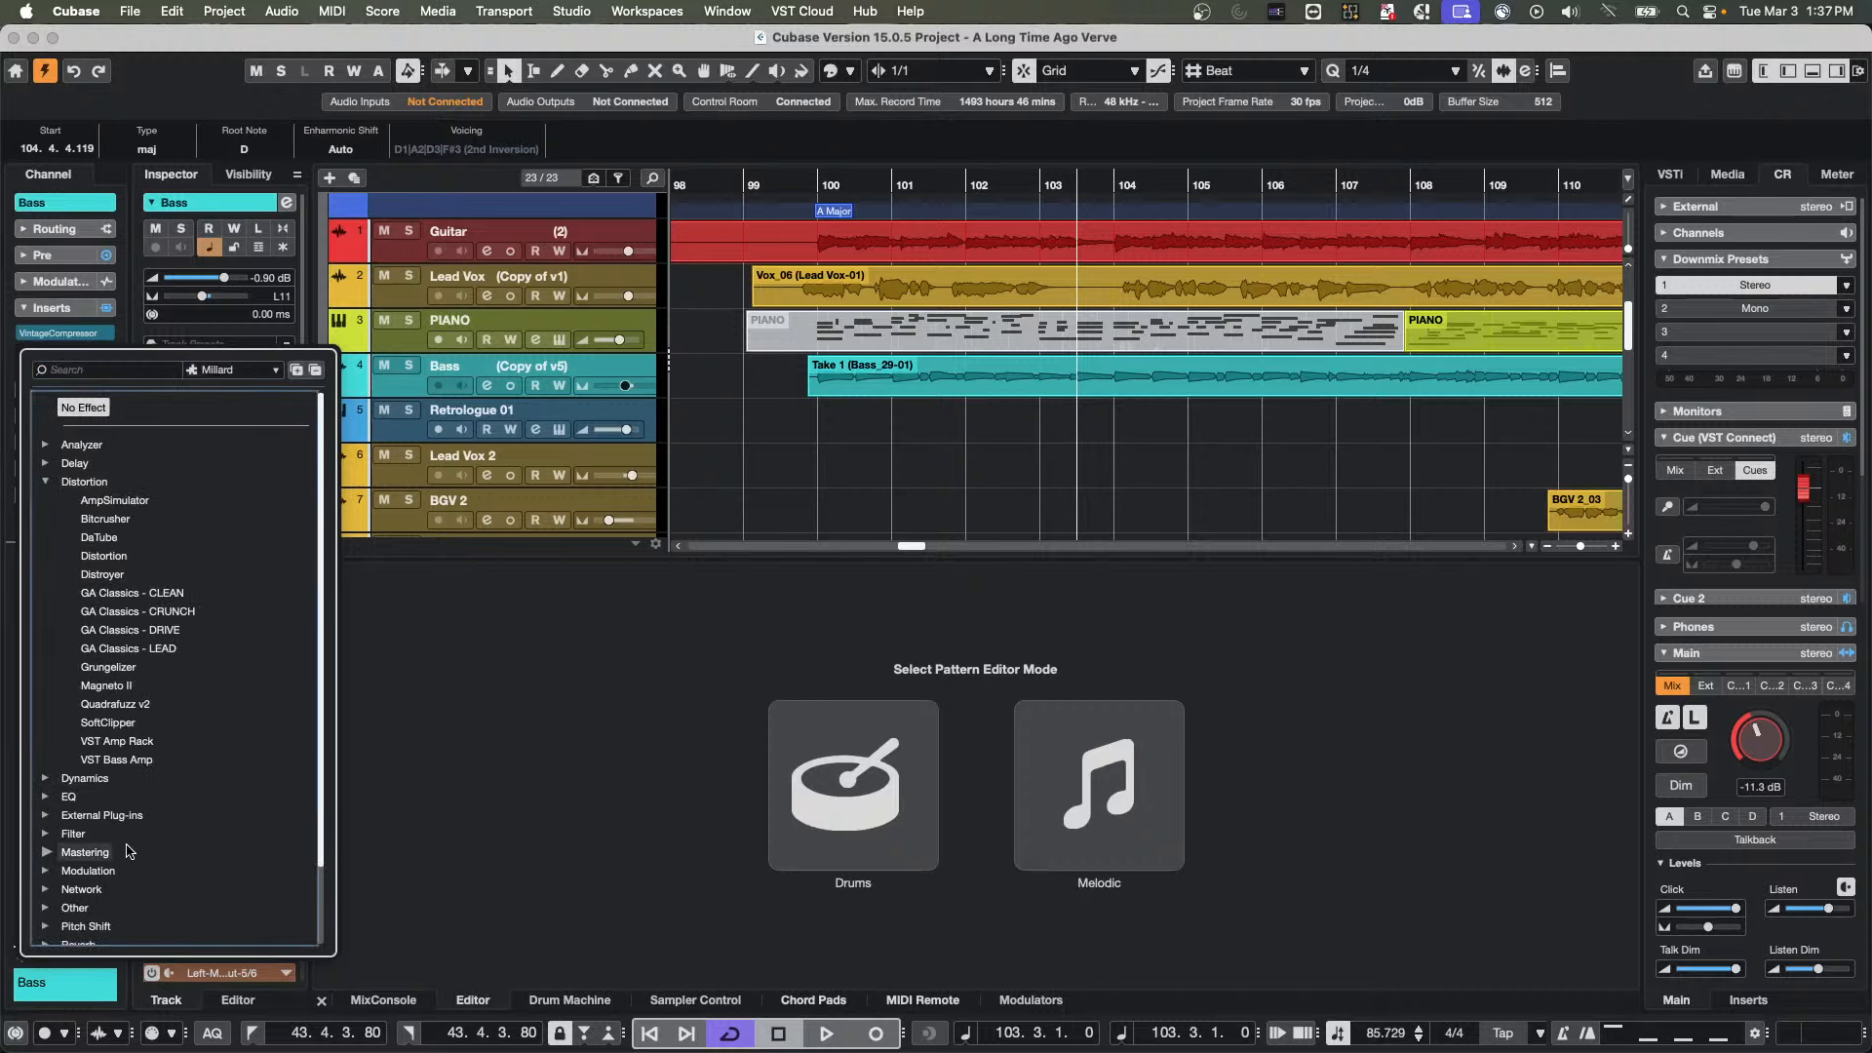
left_click(115, 760)
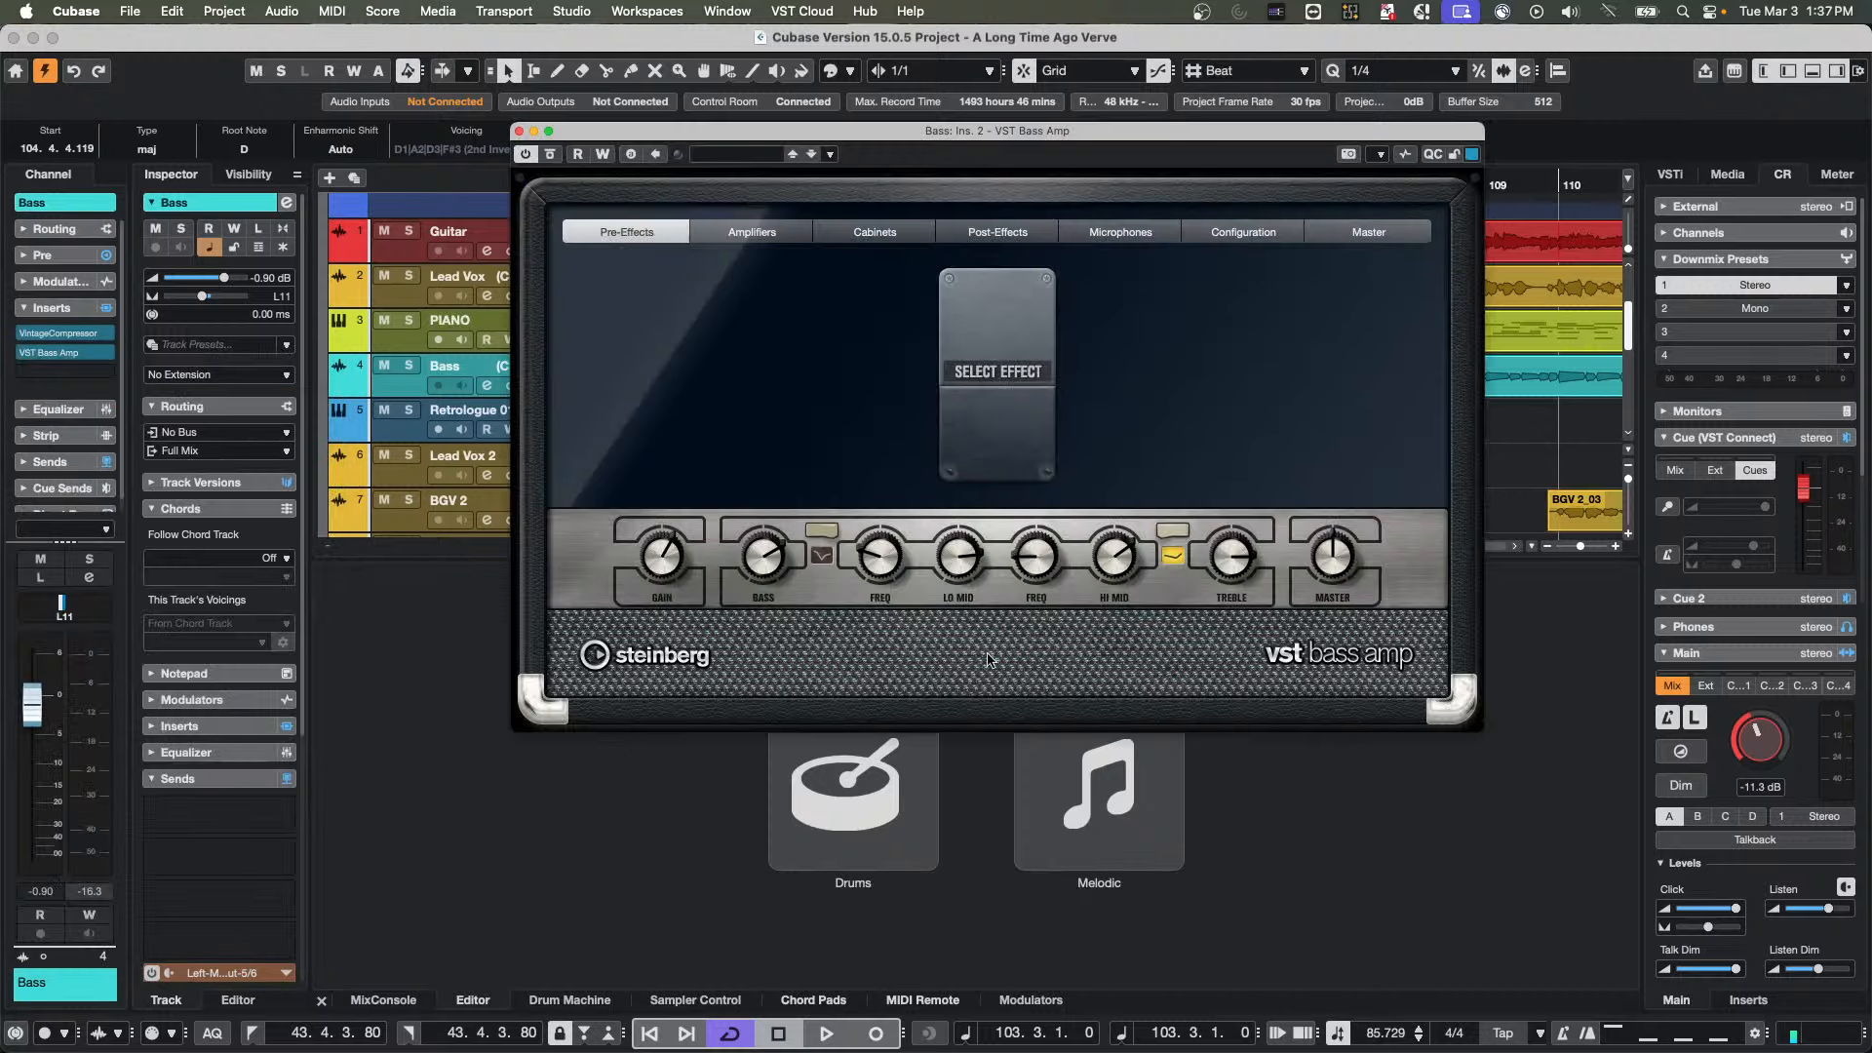
Open the Remote Control Editor of VST Bass Amp to view its Standard Layout pages
left_click(1378, 156)
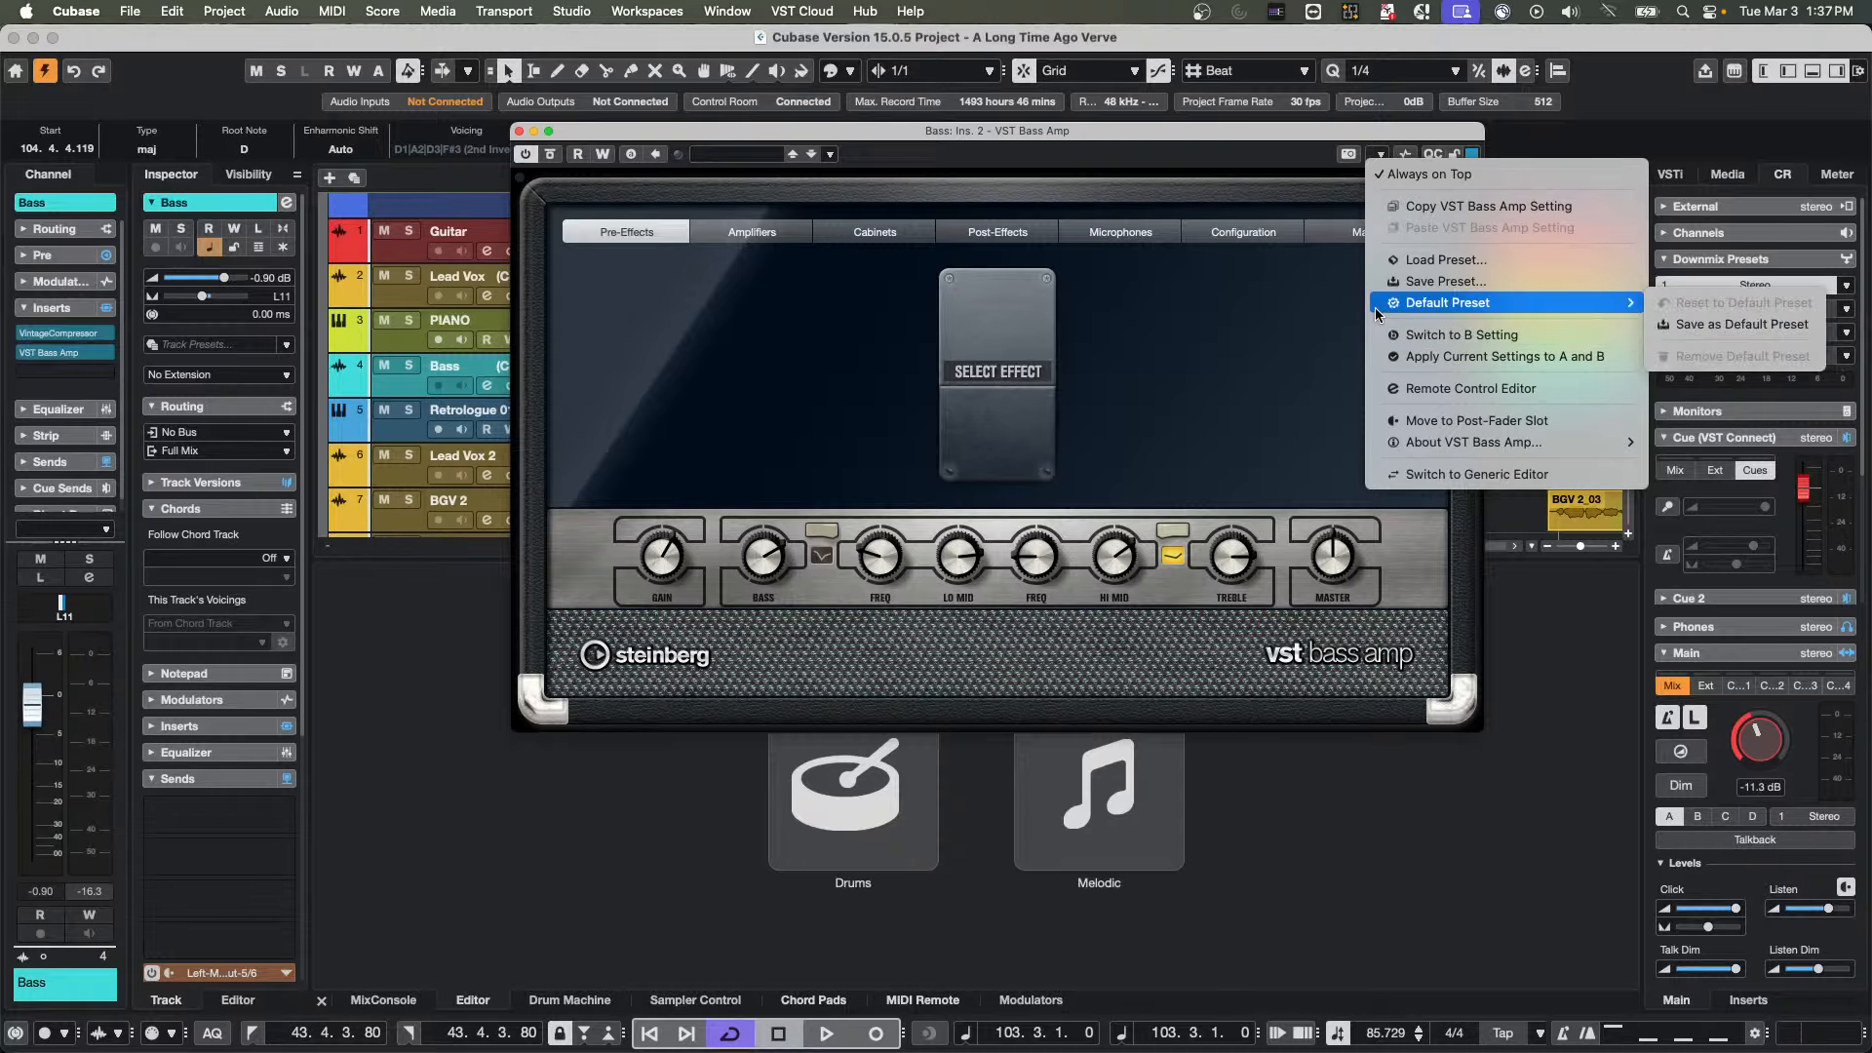
left_click(1266, 346)
left_click(1379, 157)
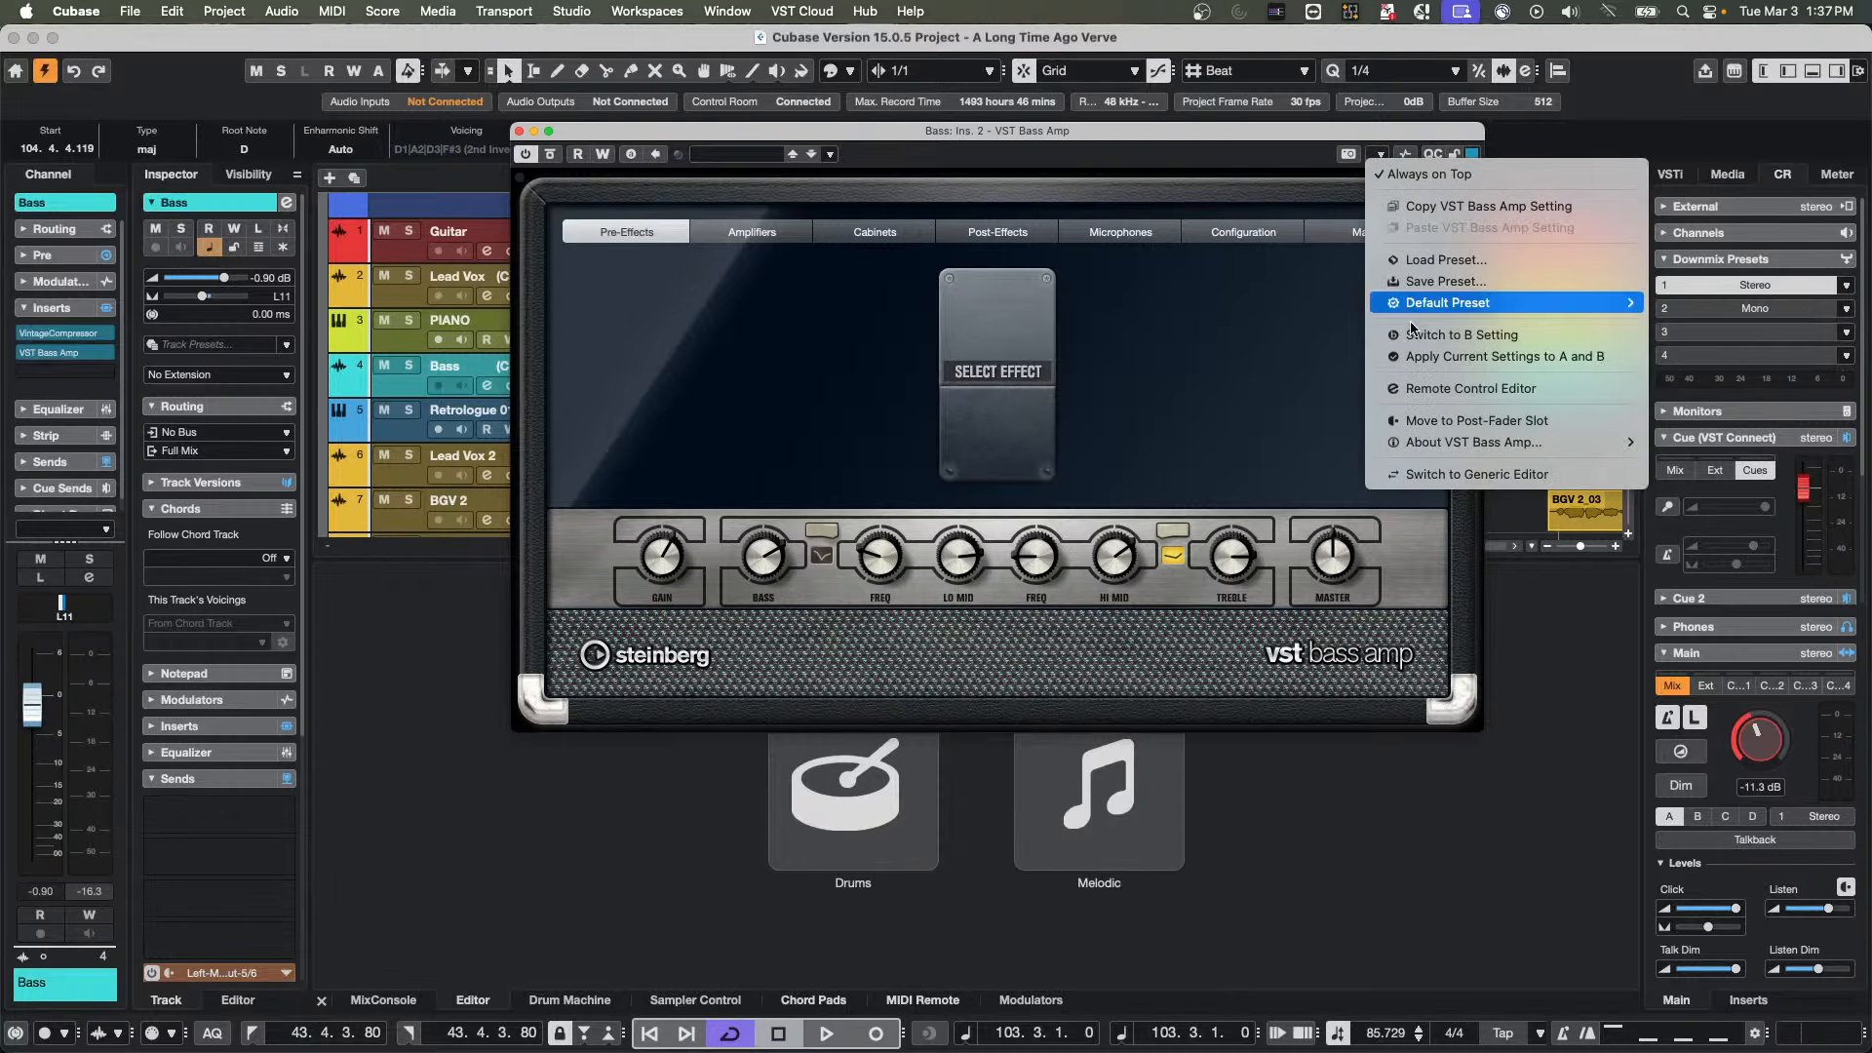
left_click(1453, 390)
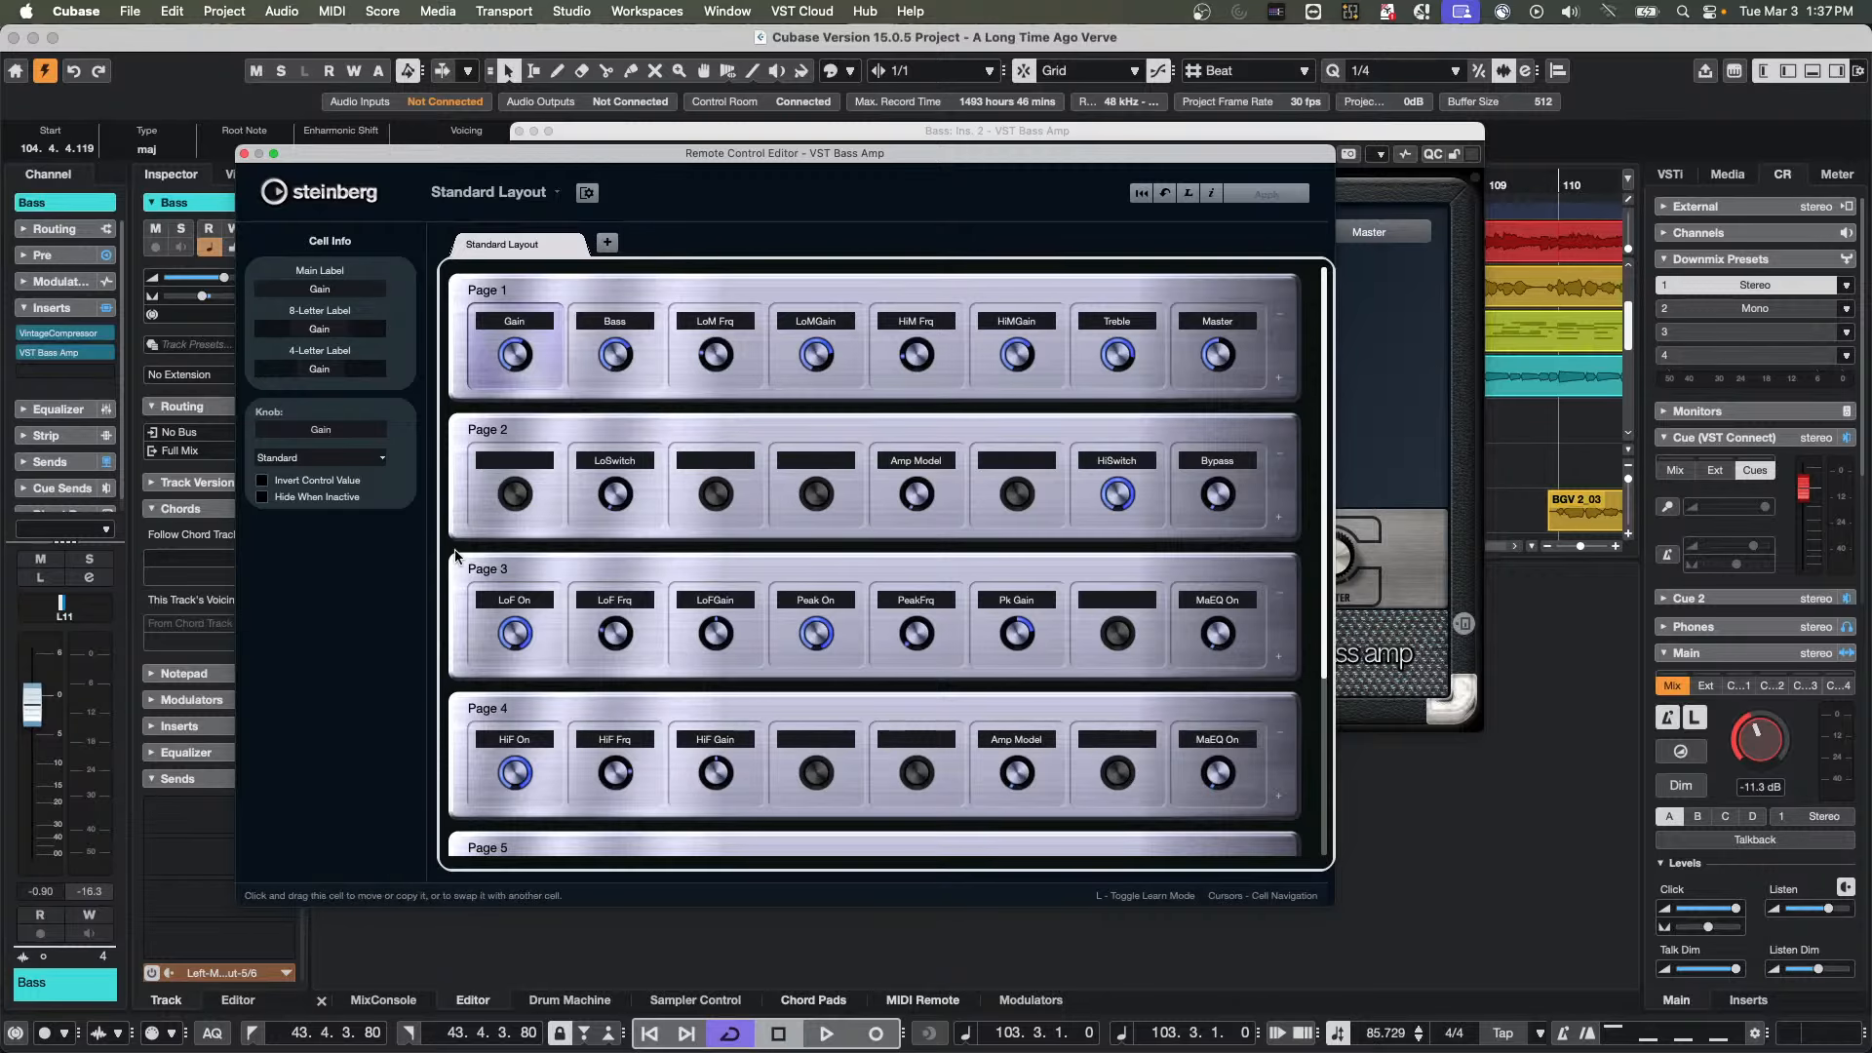
Show the MIDI Remote controller surface and clear the VST Bass Amp windows away from it
left_click(914, 1002)
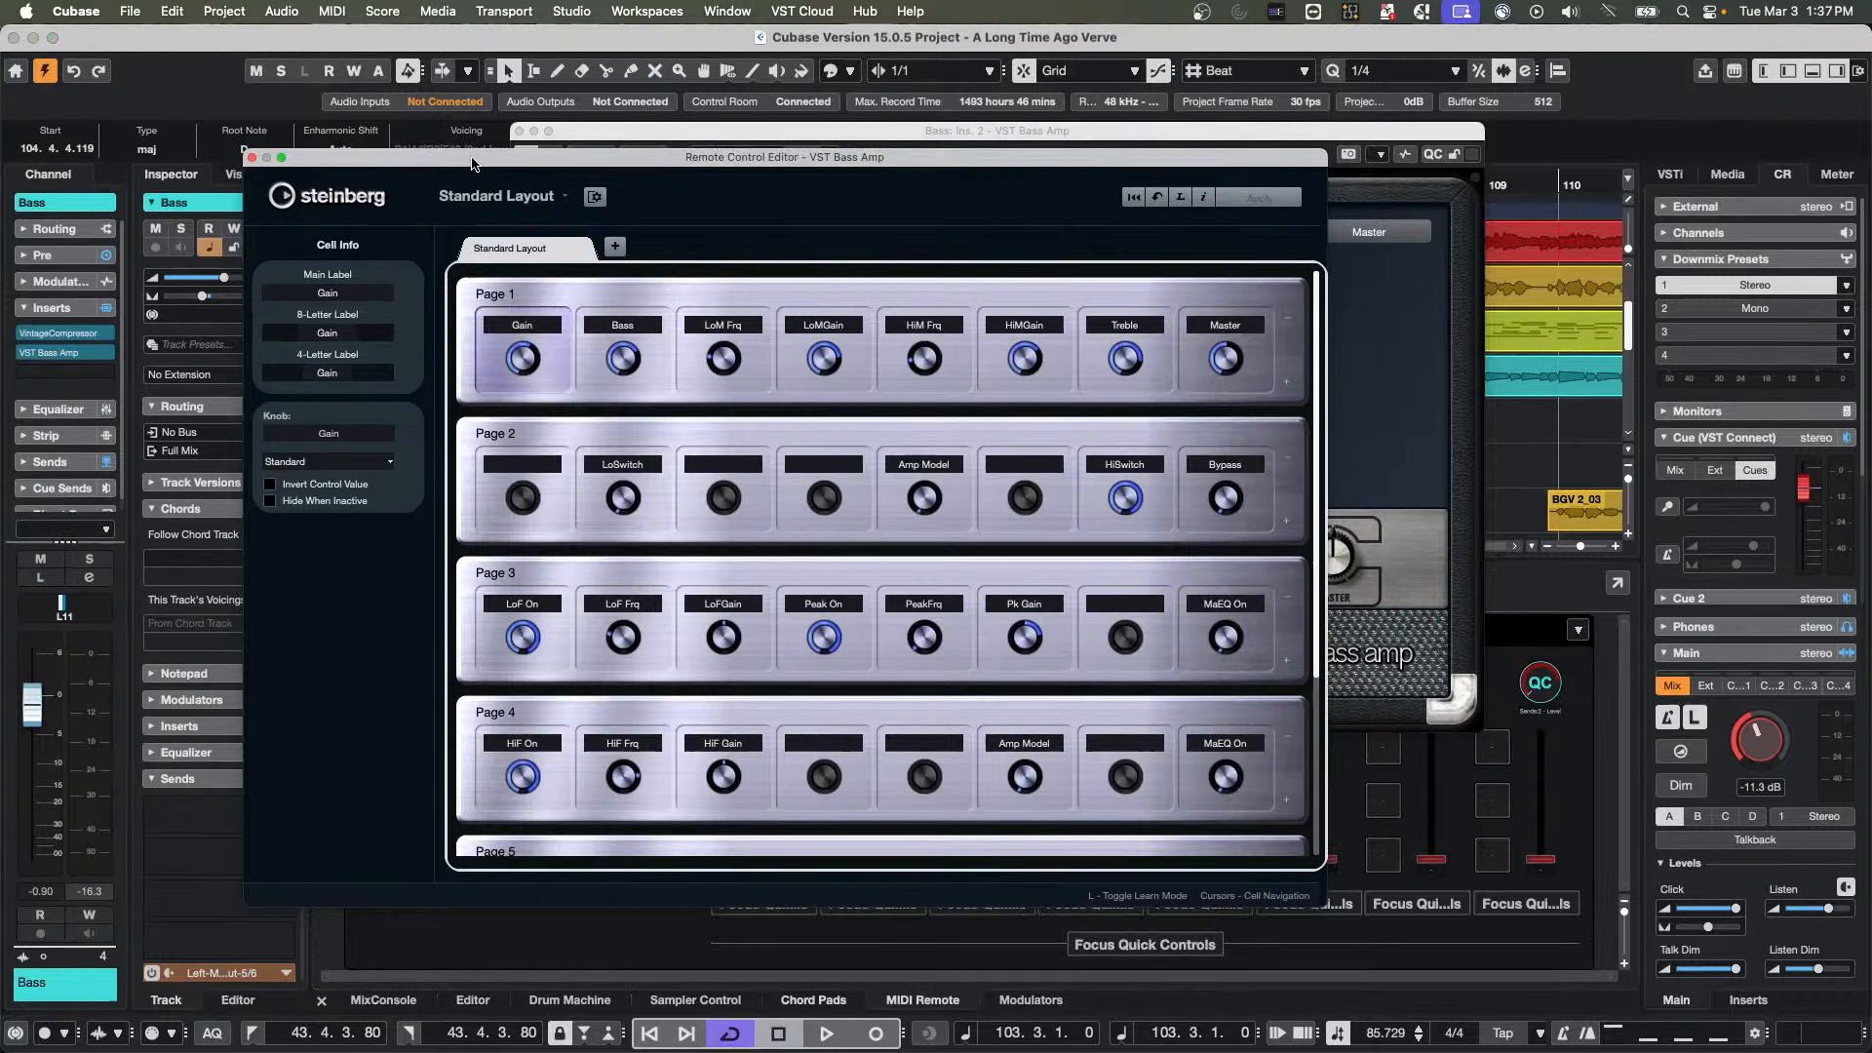
left_click_drag(471, 152, 1450, 300)
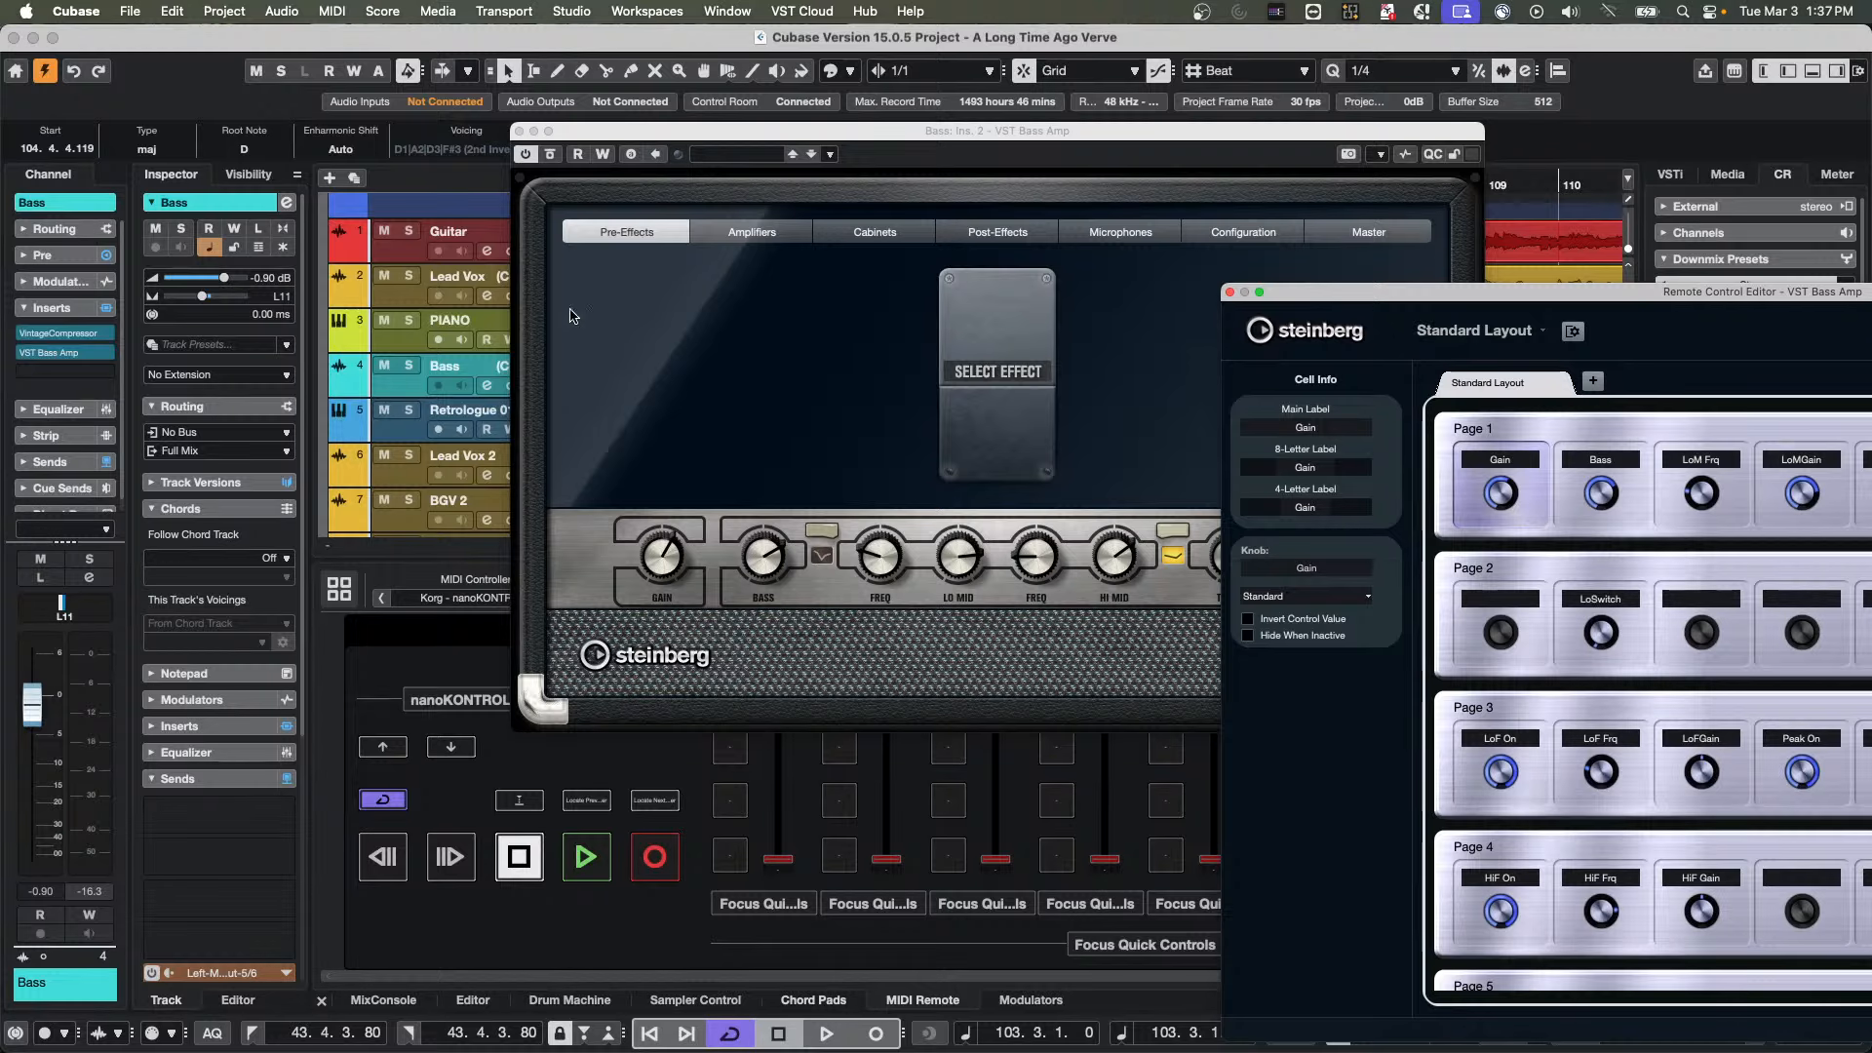
left_click(521, 132)
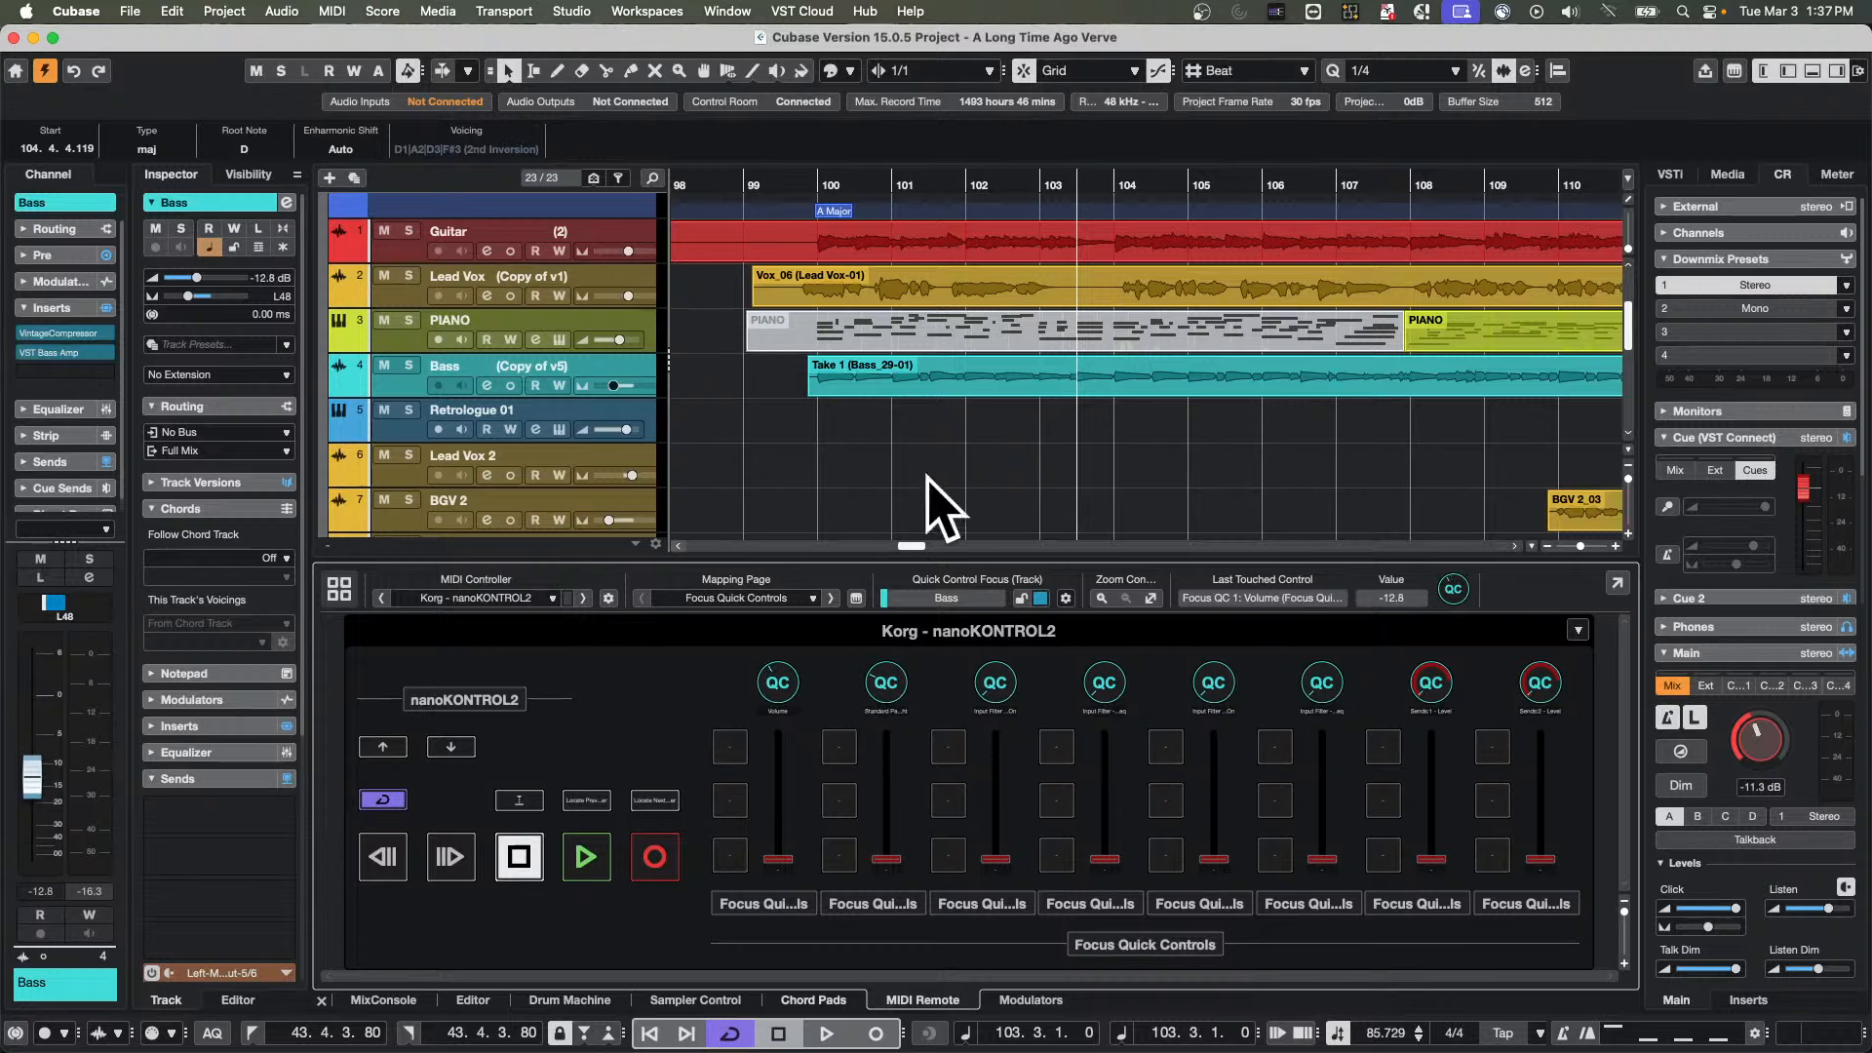
Reopen the Bass track's VST Bass Amp window, inspect its Remote Control Editor layout and close only that editor
left_click(83, 359)
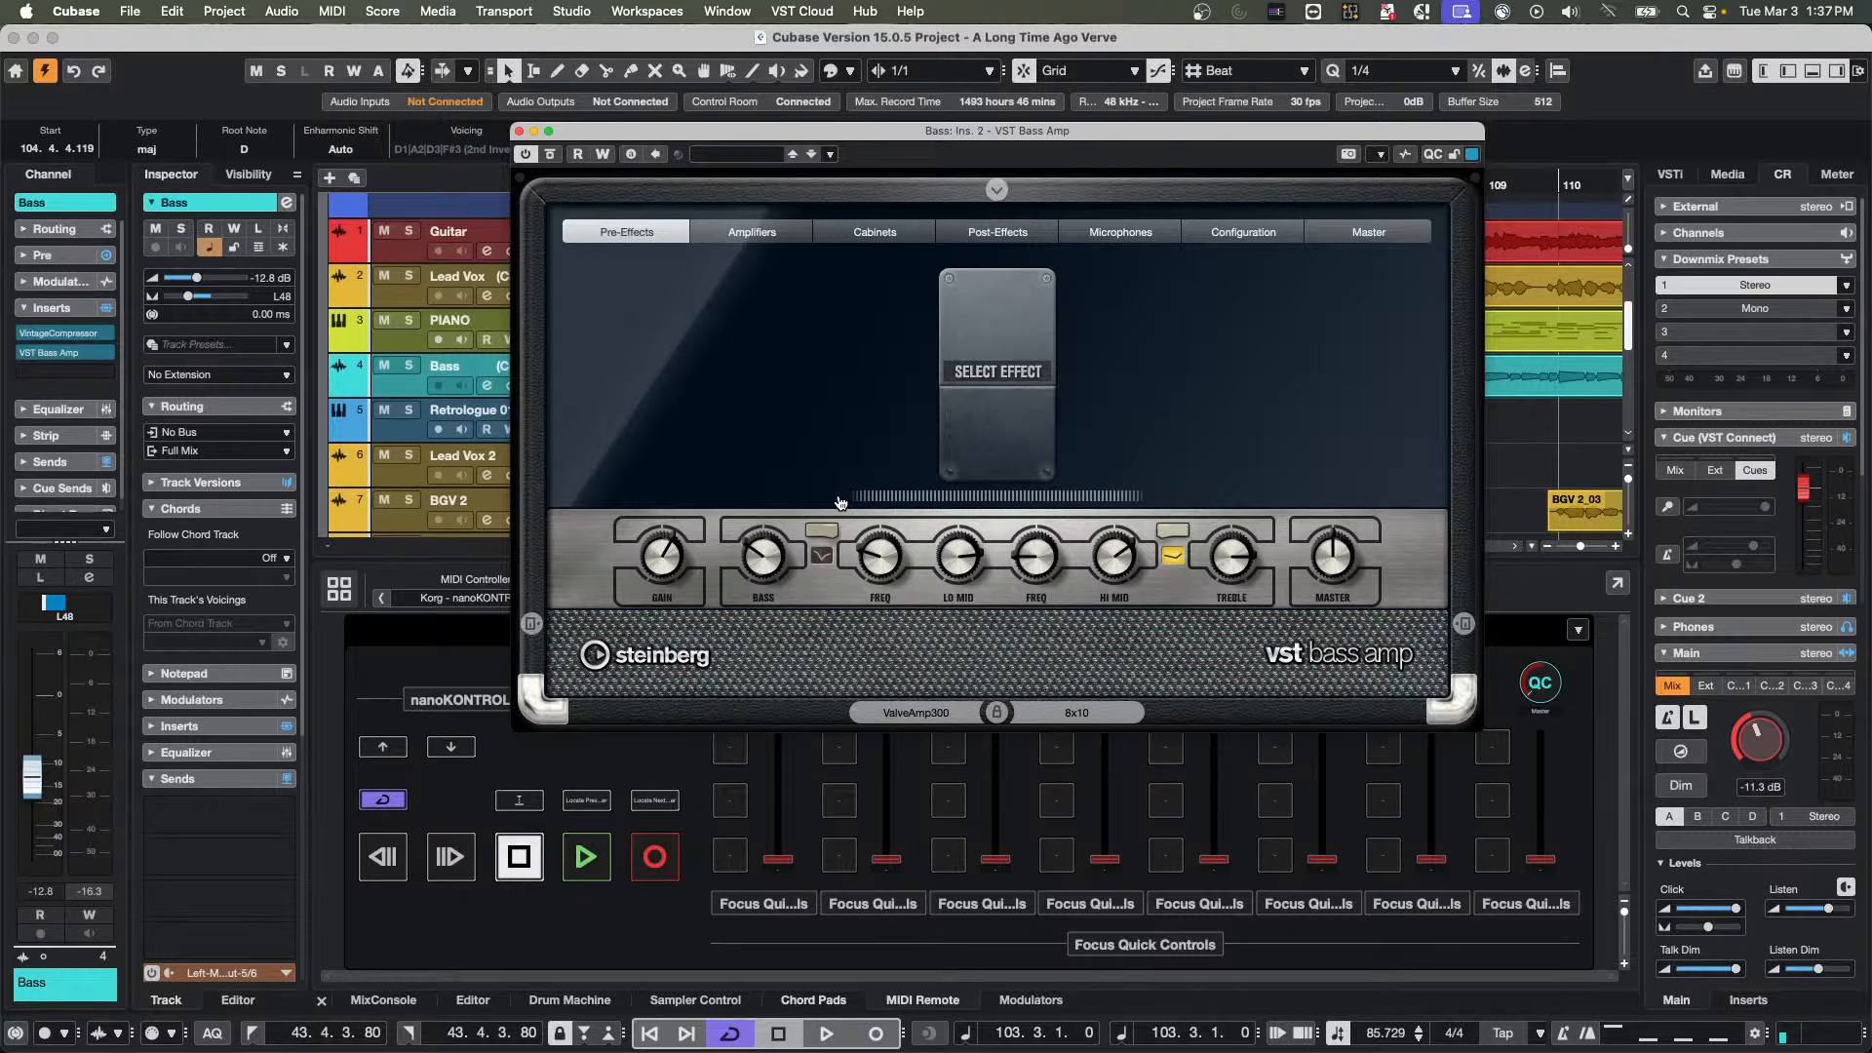
left_click(650, 766)
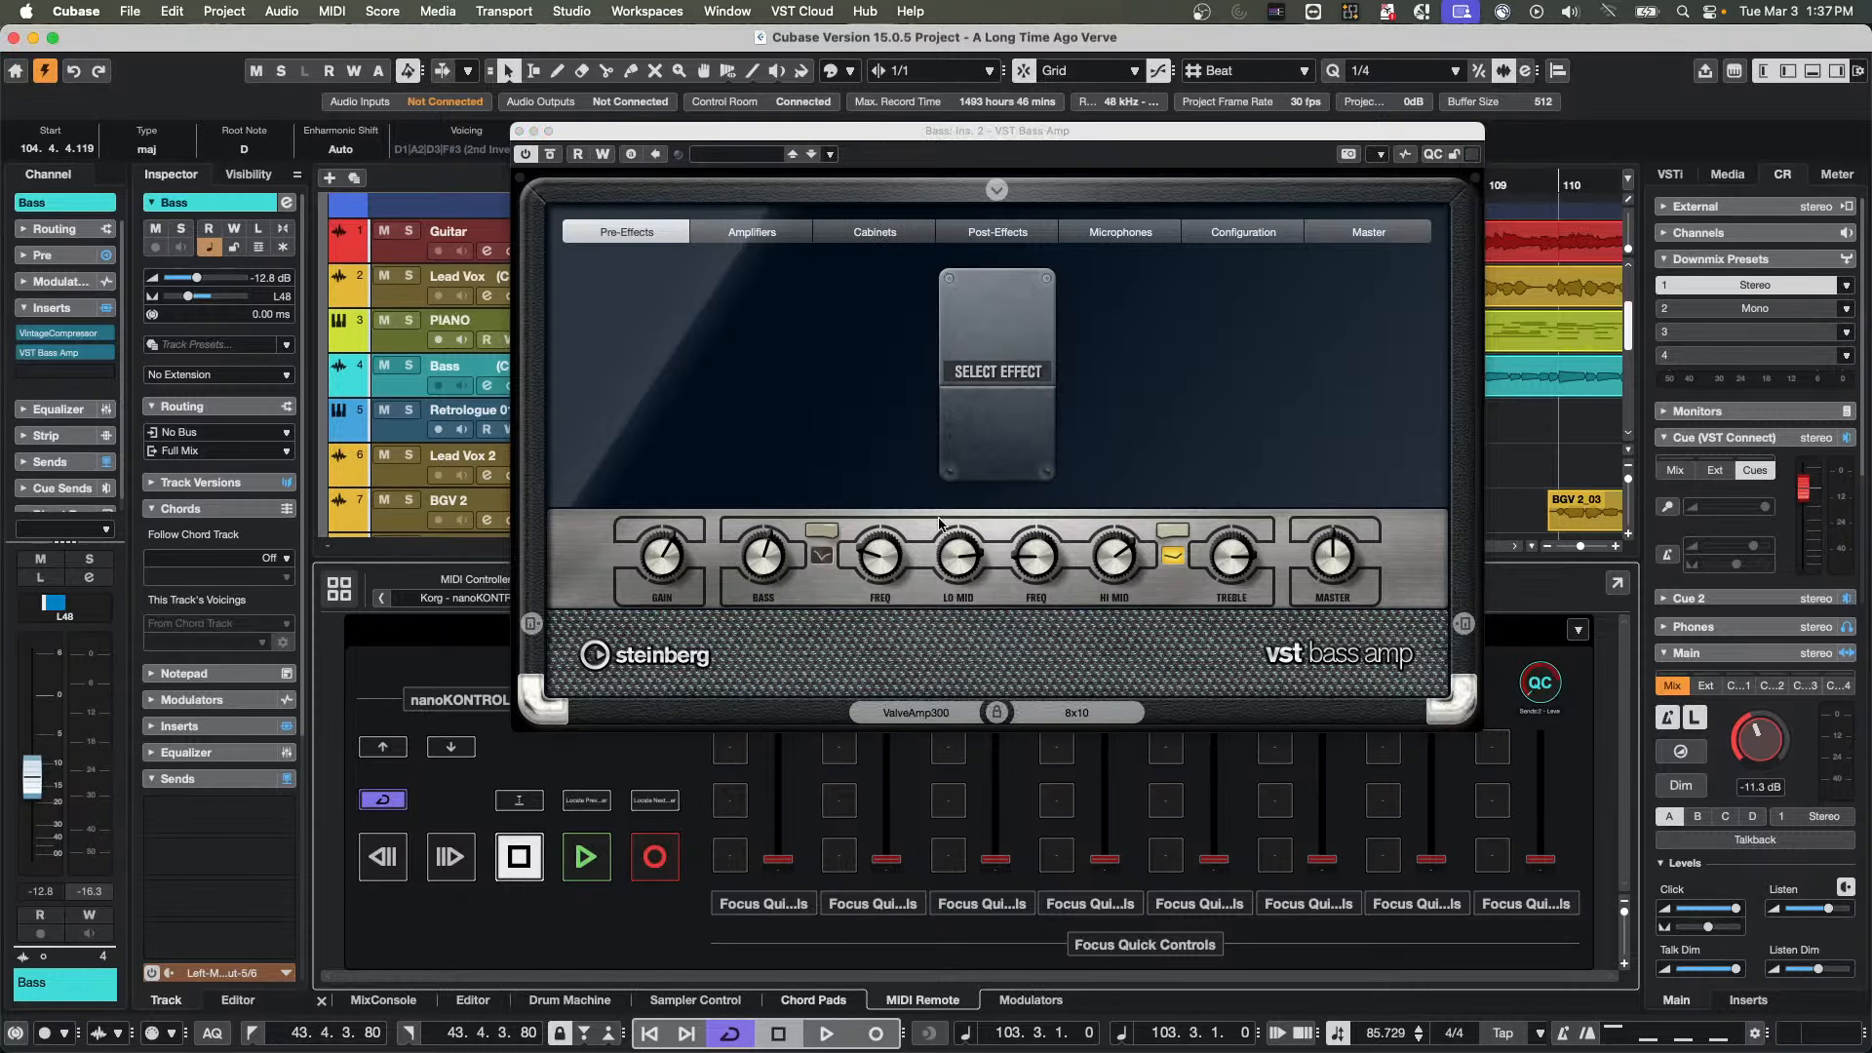
left_click(1384, 157)
left_click(1472, 390)
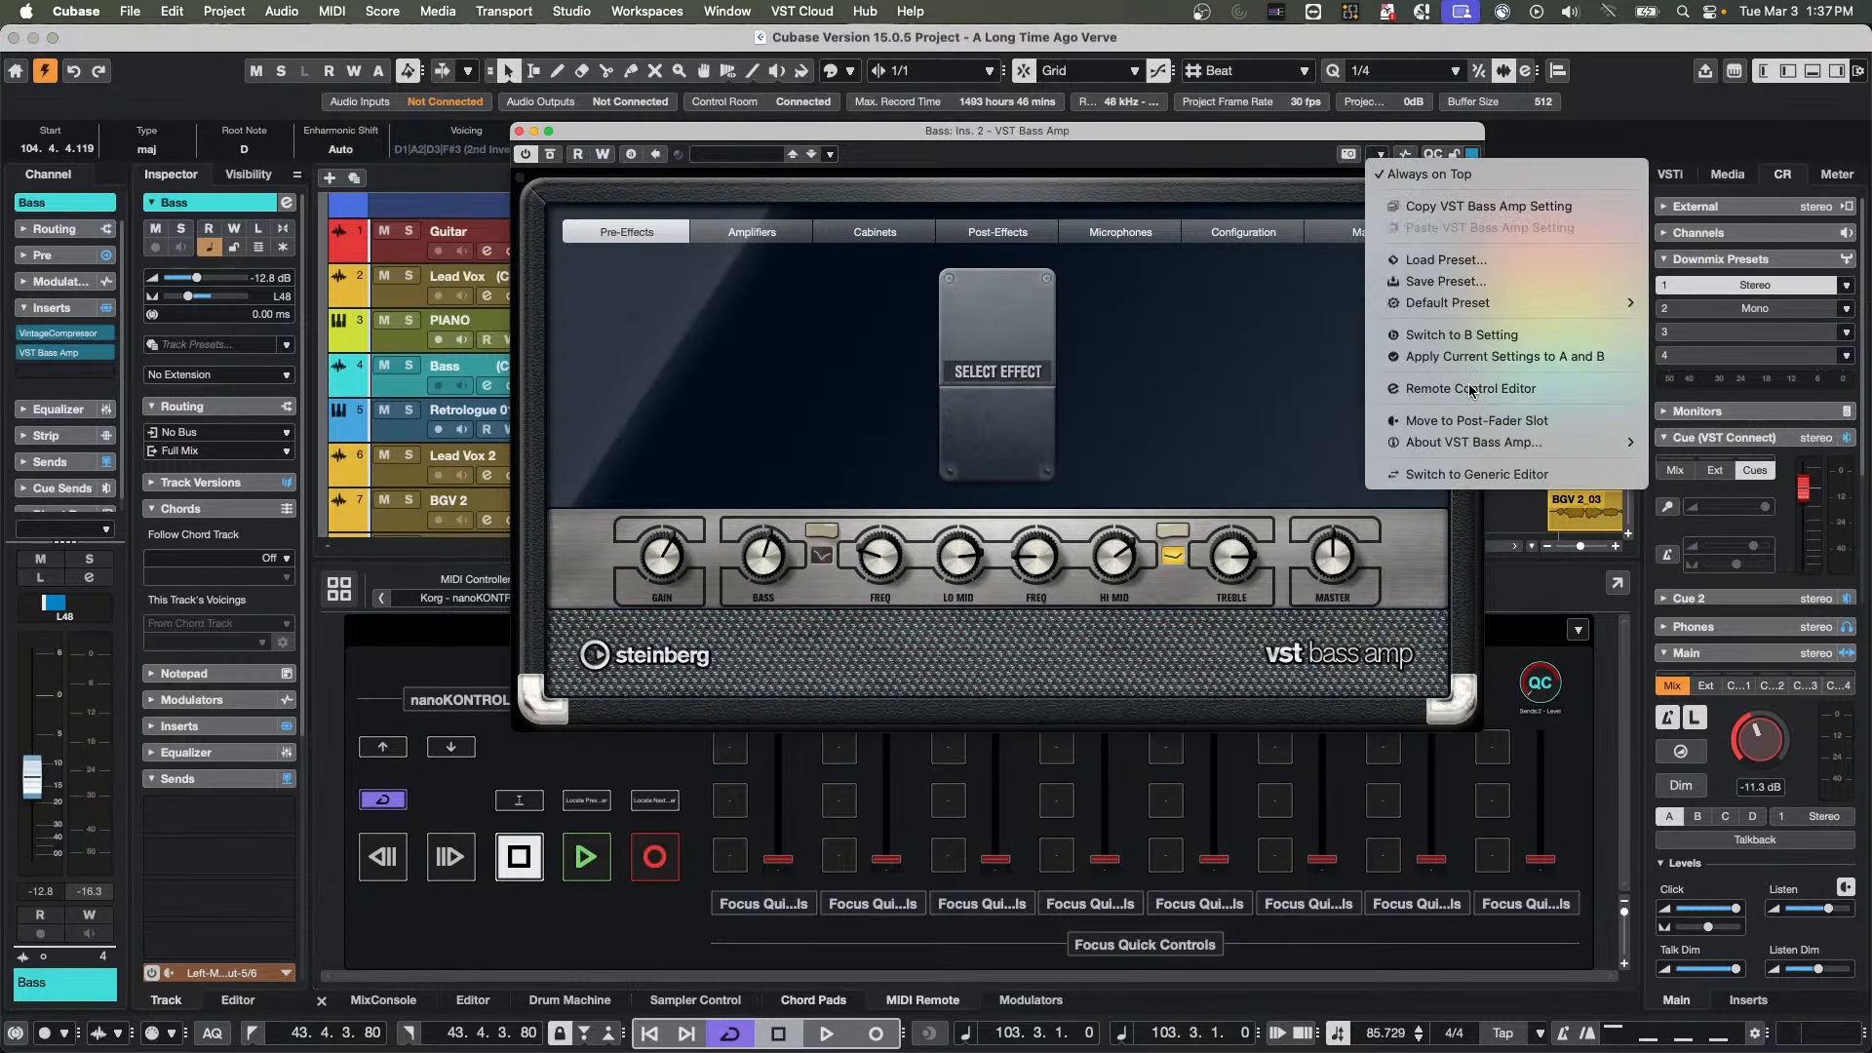
left_click_drag(1411, 294, 592, 84)
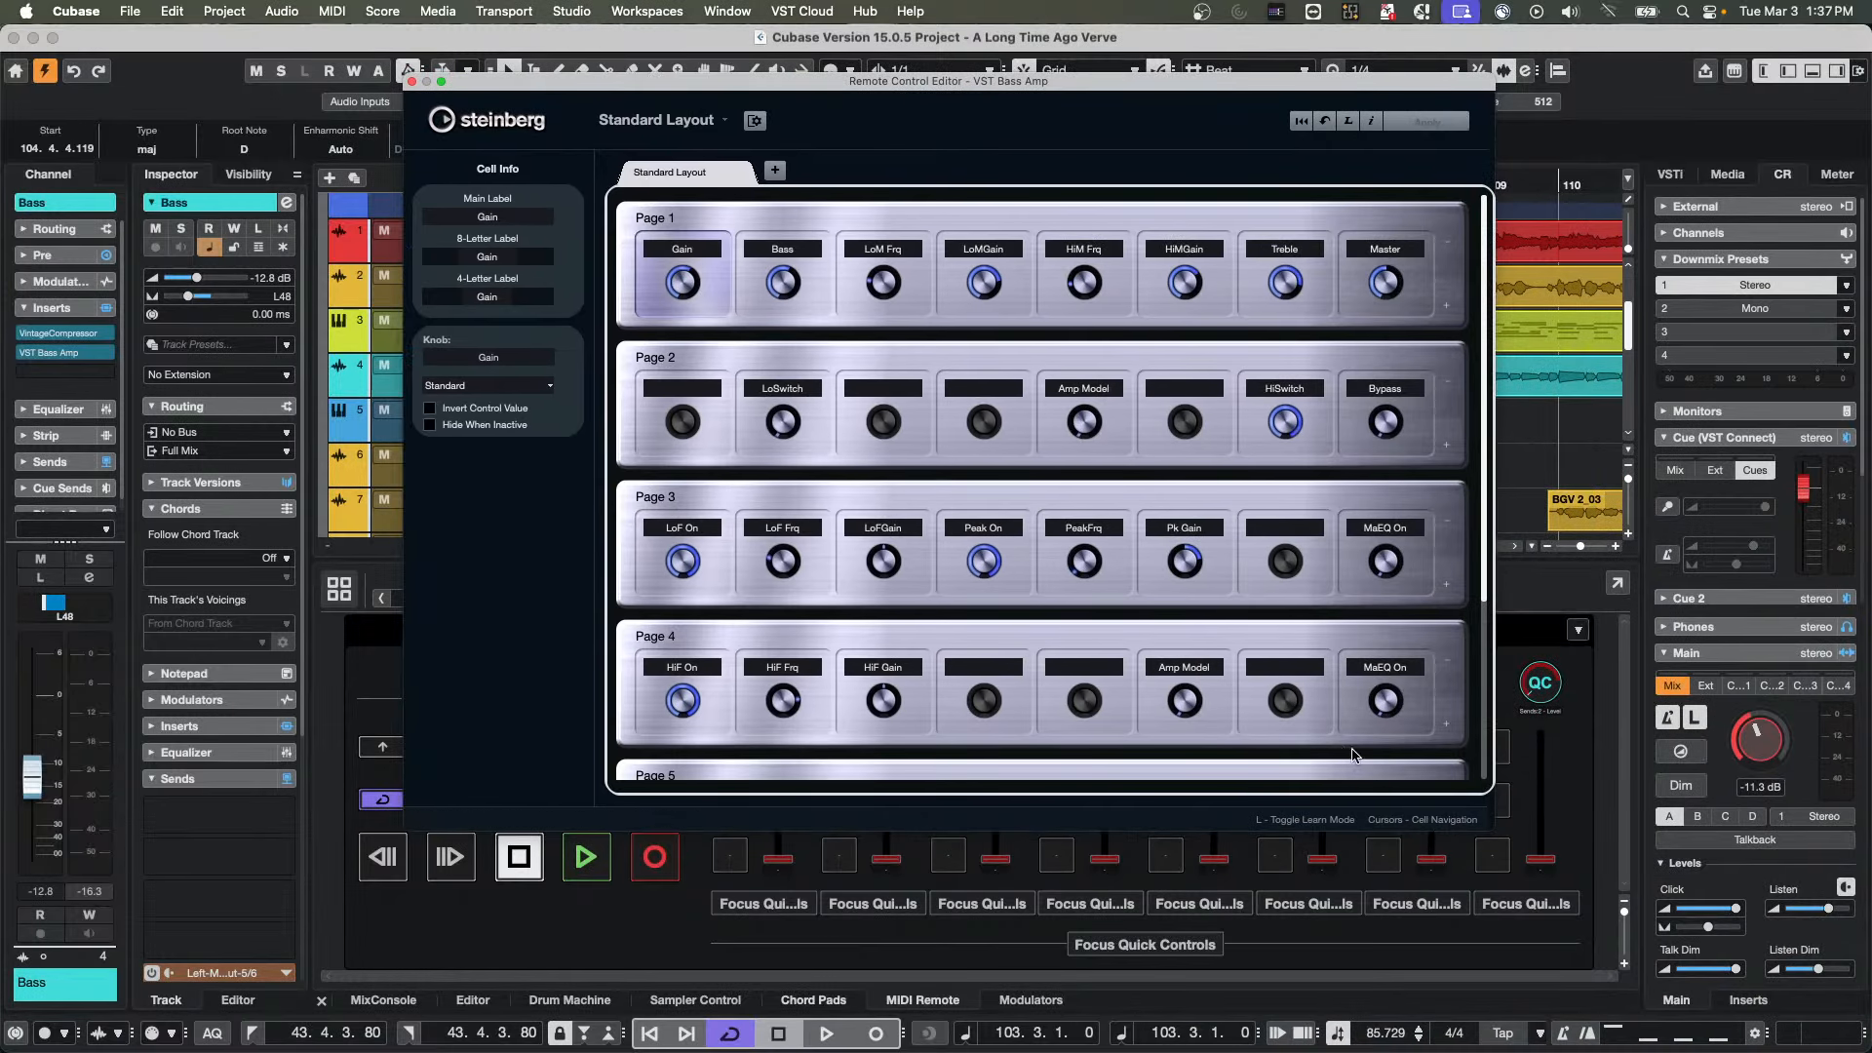
left_click(412, 82)
left_click(635, 755)
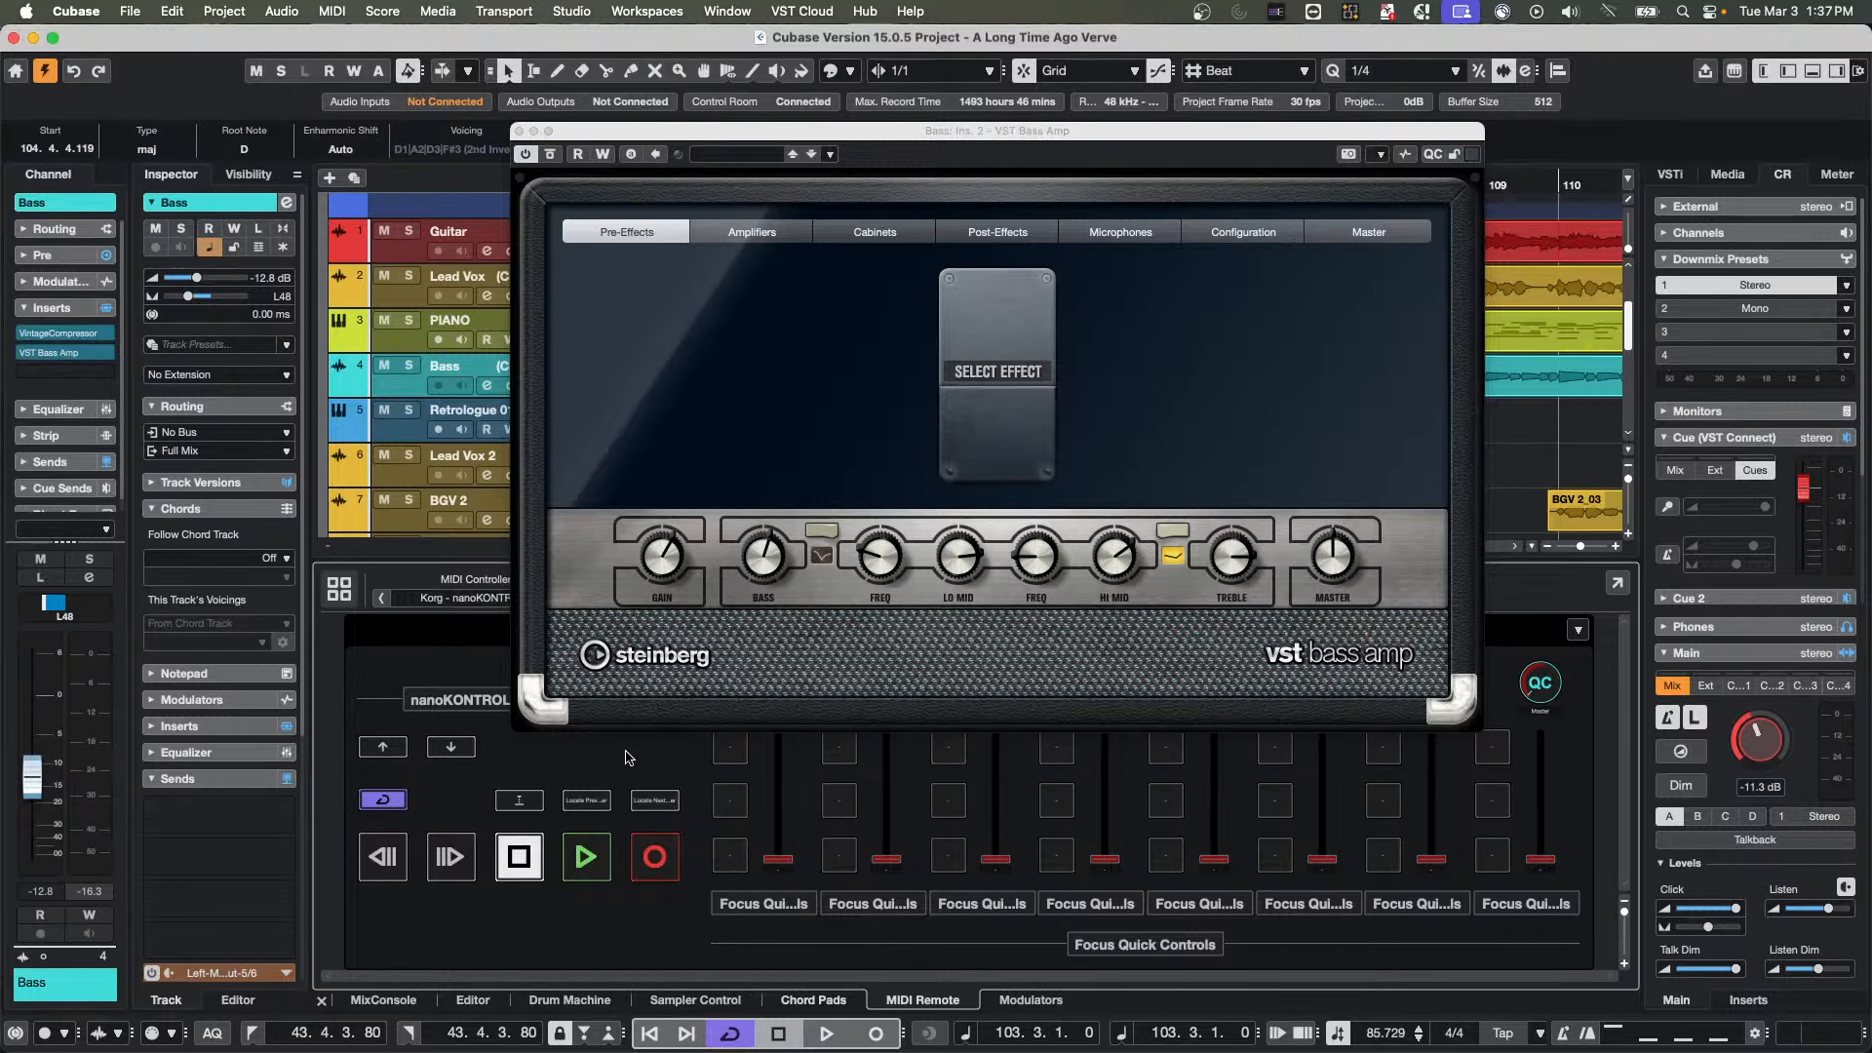
Open the MIDI Remote Mapping Assistant for the nanoKONTROL2 next-track button and examine the Mapping Page Actions and Selected Track functions
double_click(452, 753)
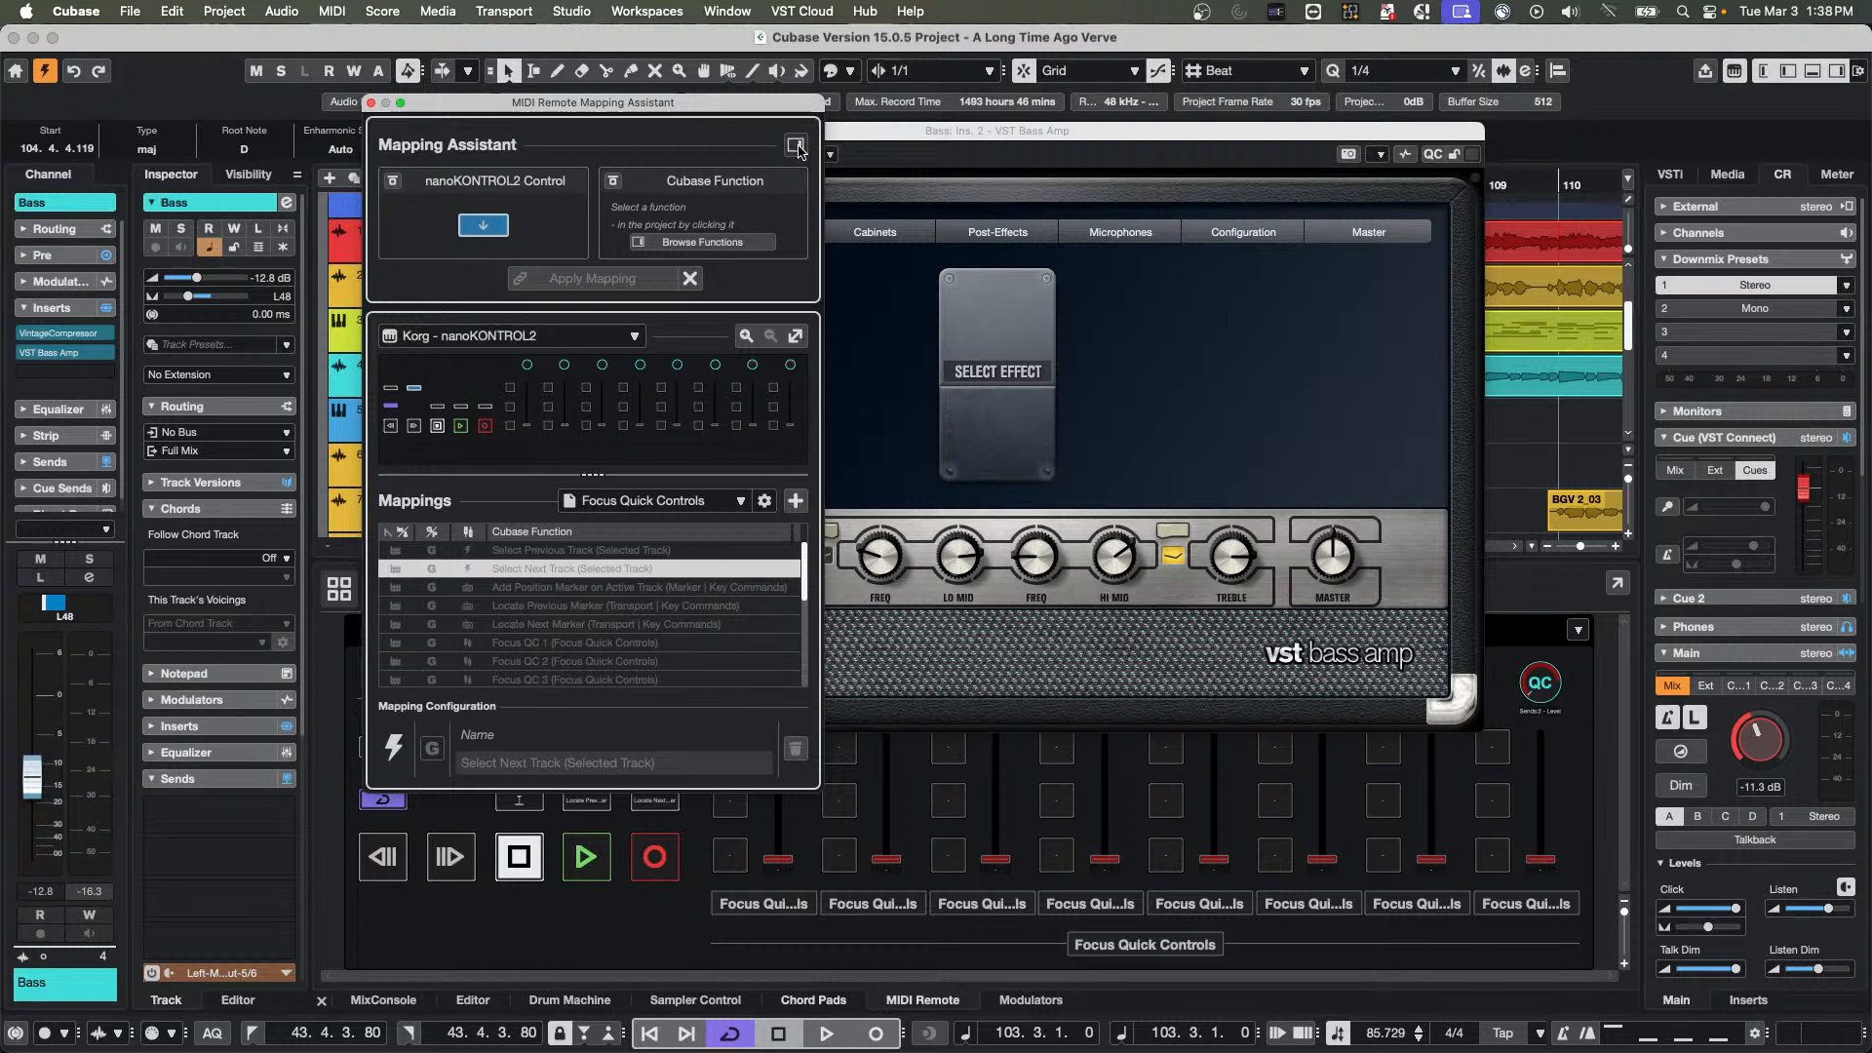
left_click(702, 242)
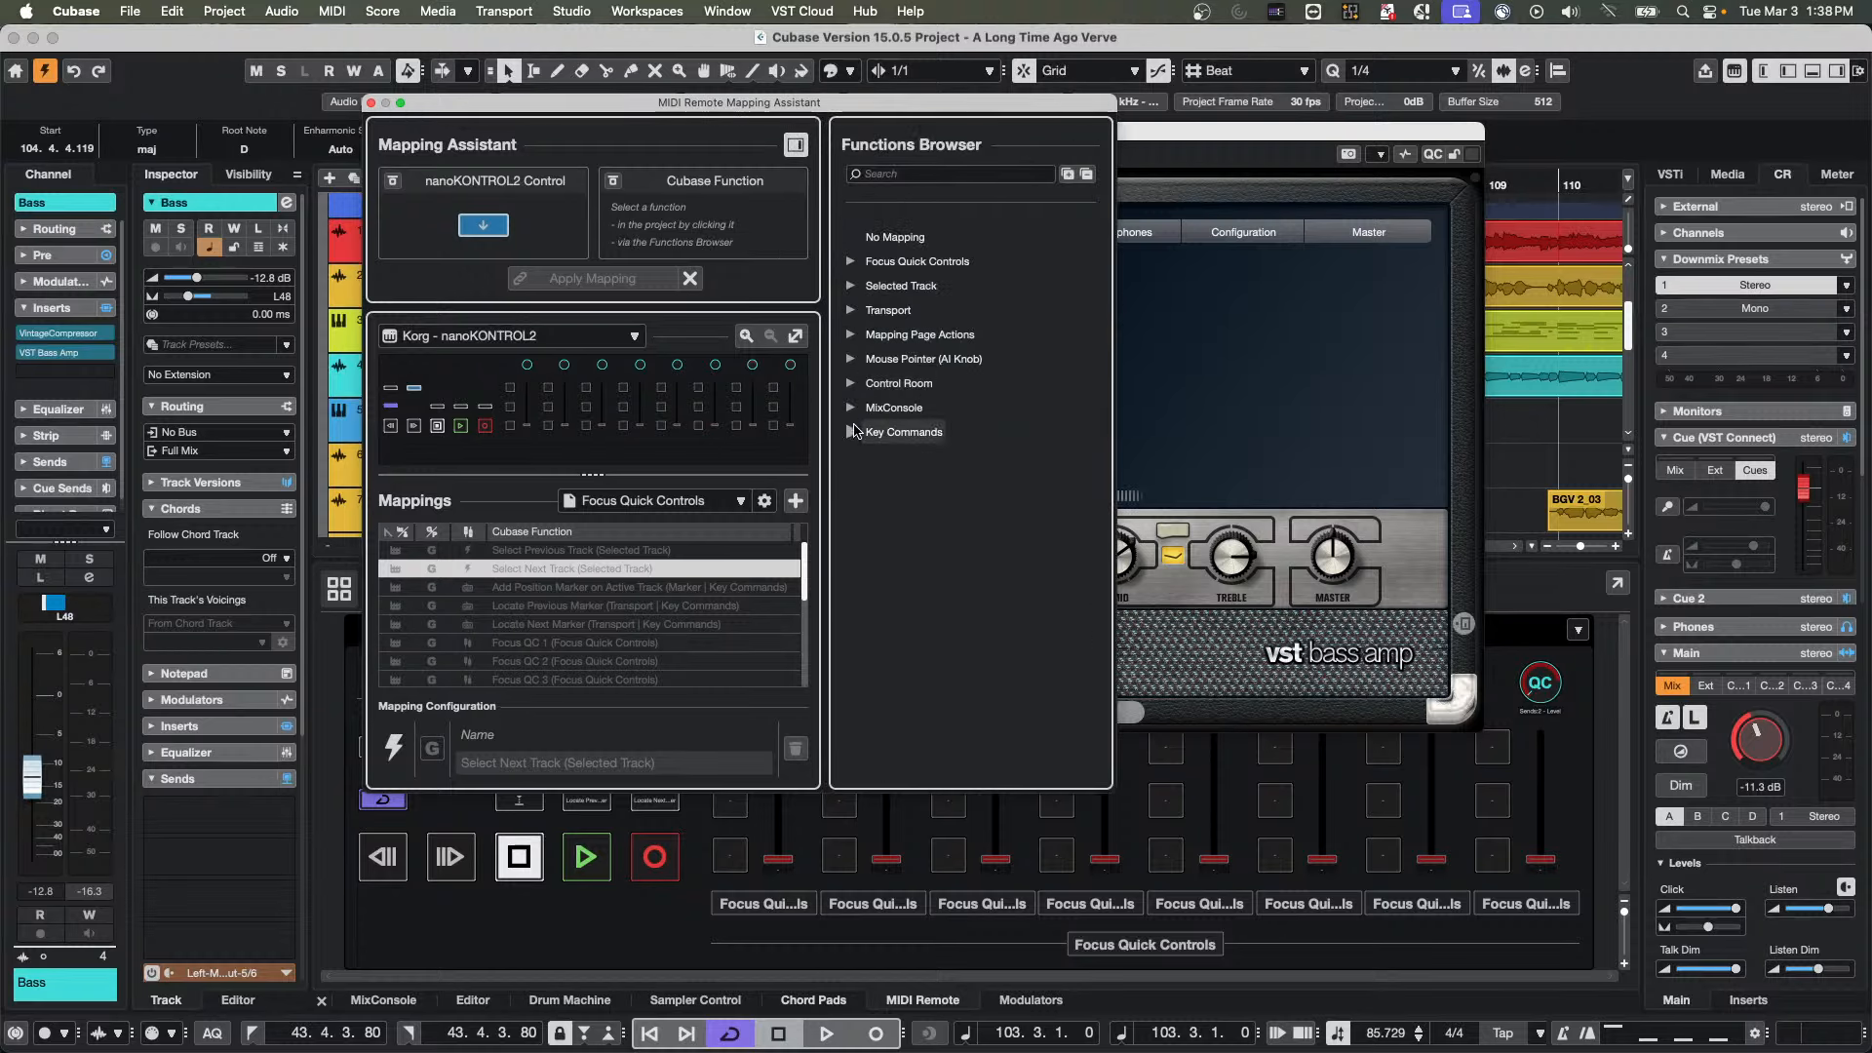
left_click(852, 335)
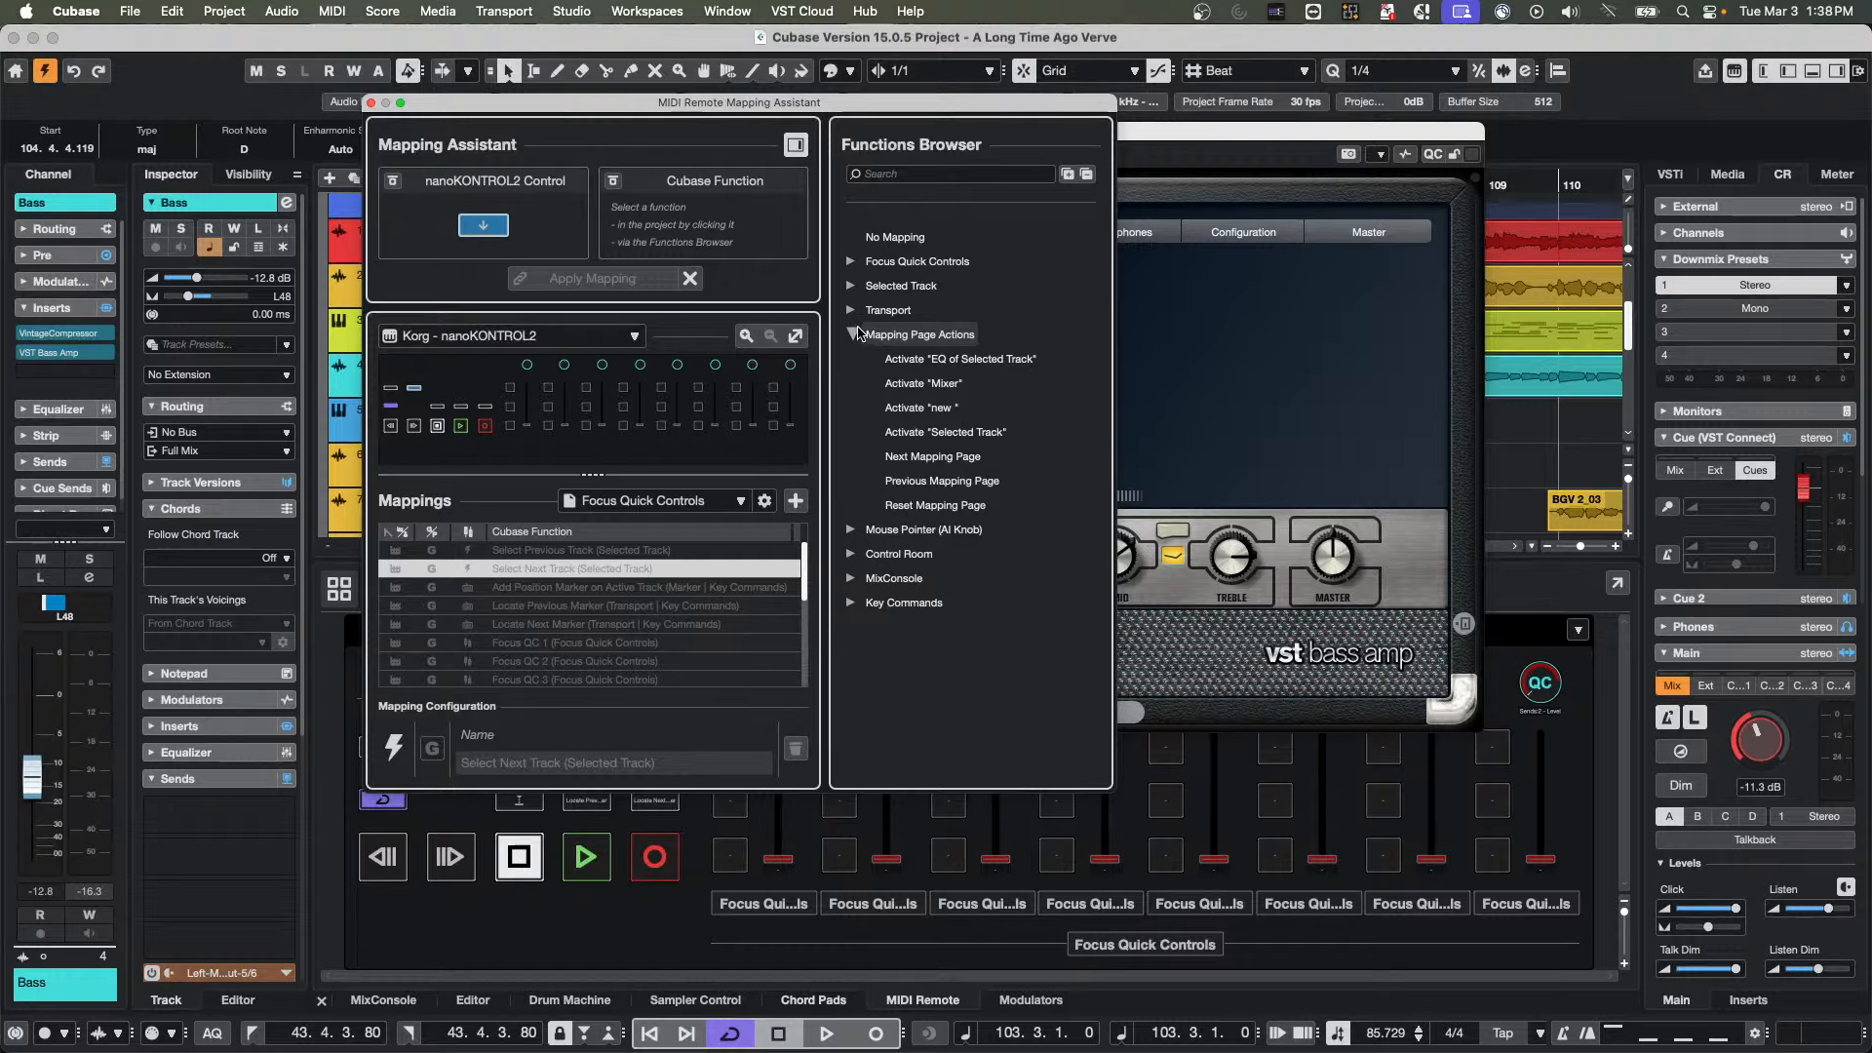
left_click(852, 286)
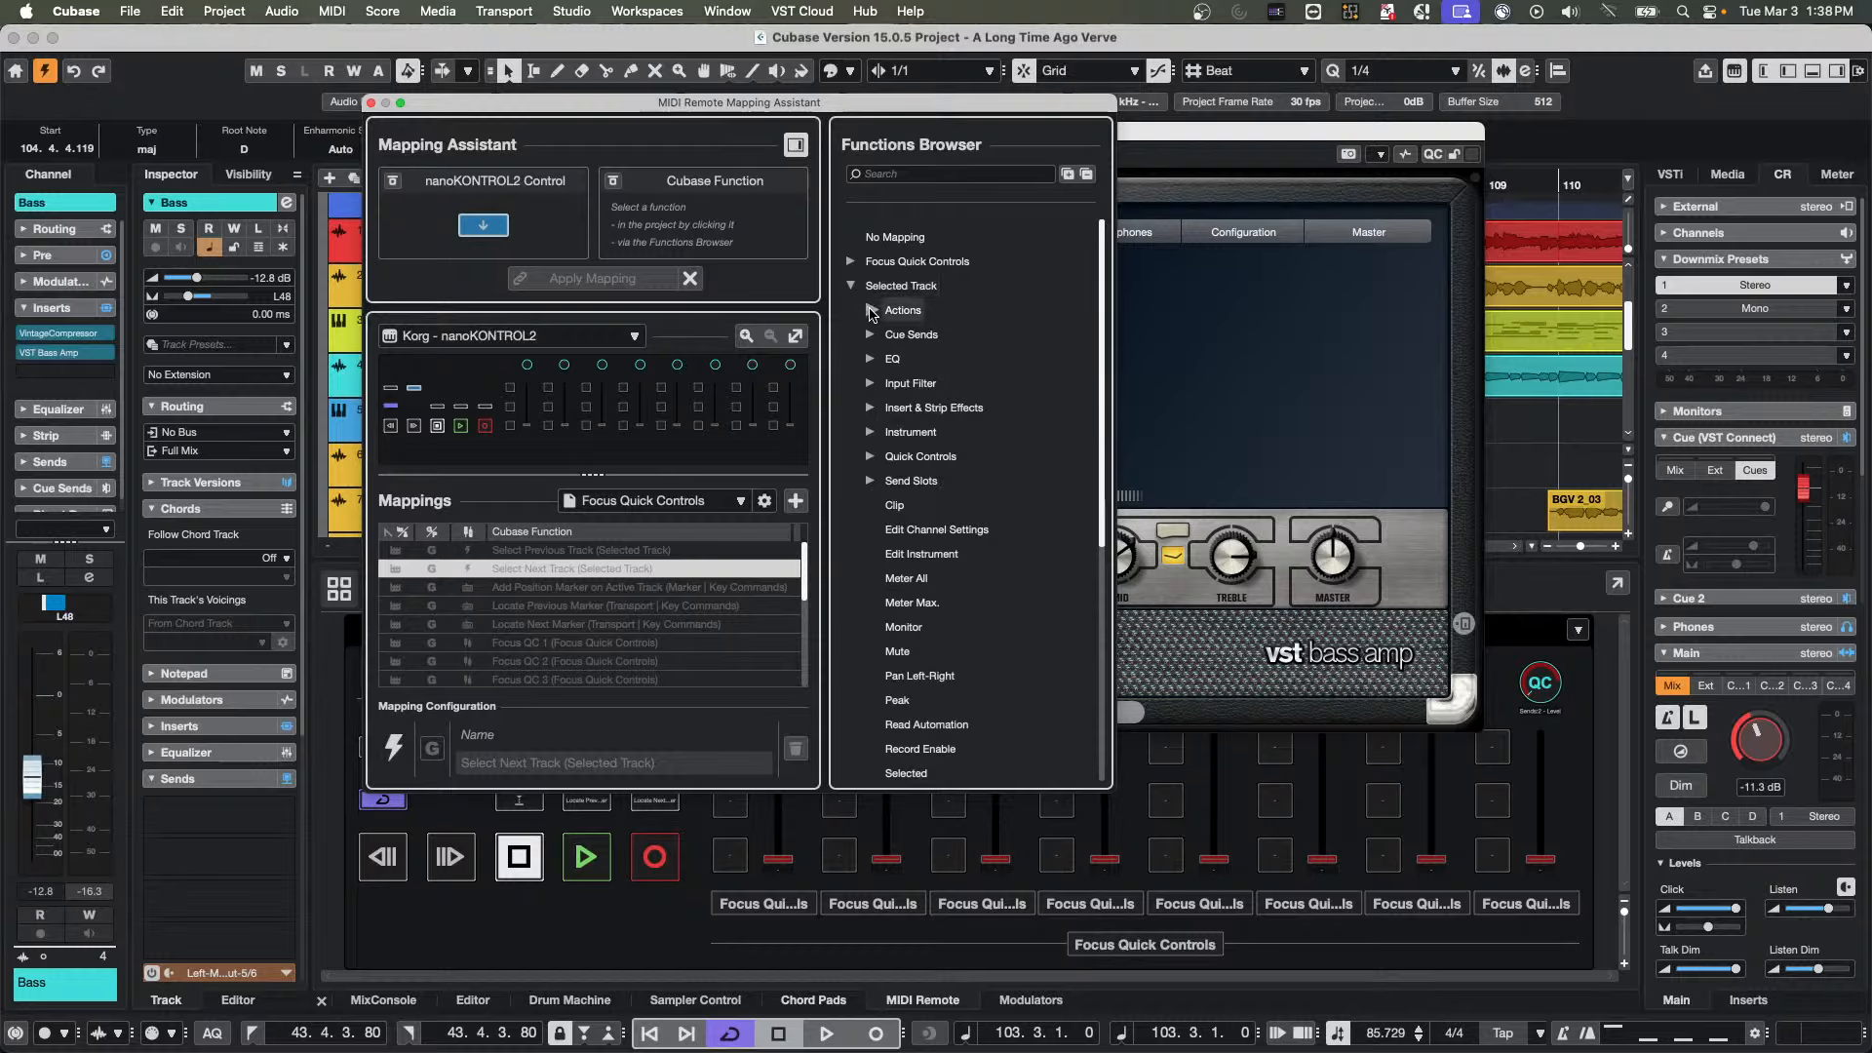
left_click(871, 310)
left_click(871, 310)
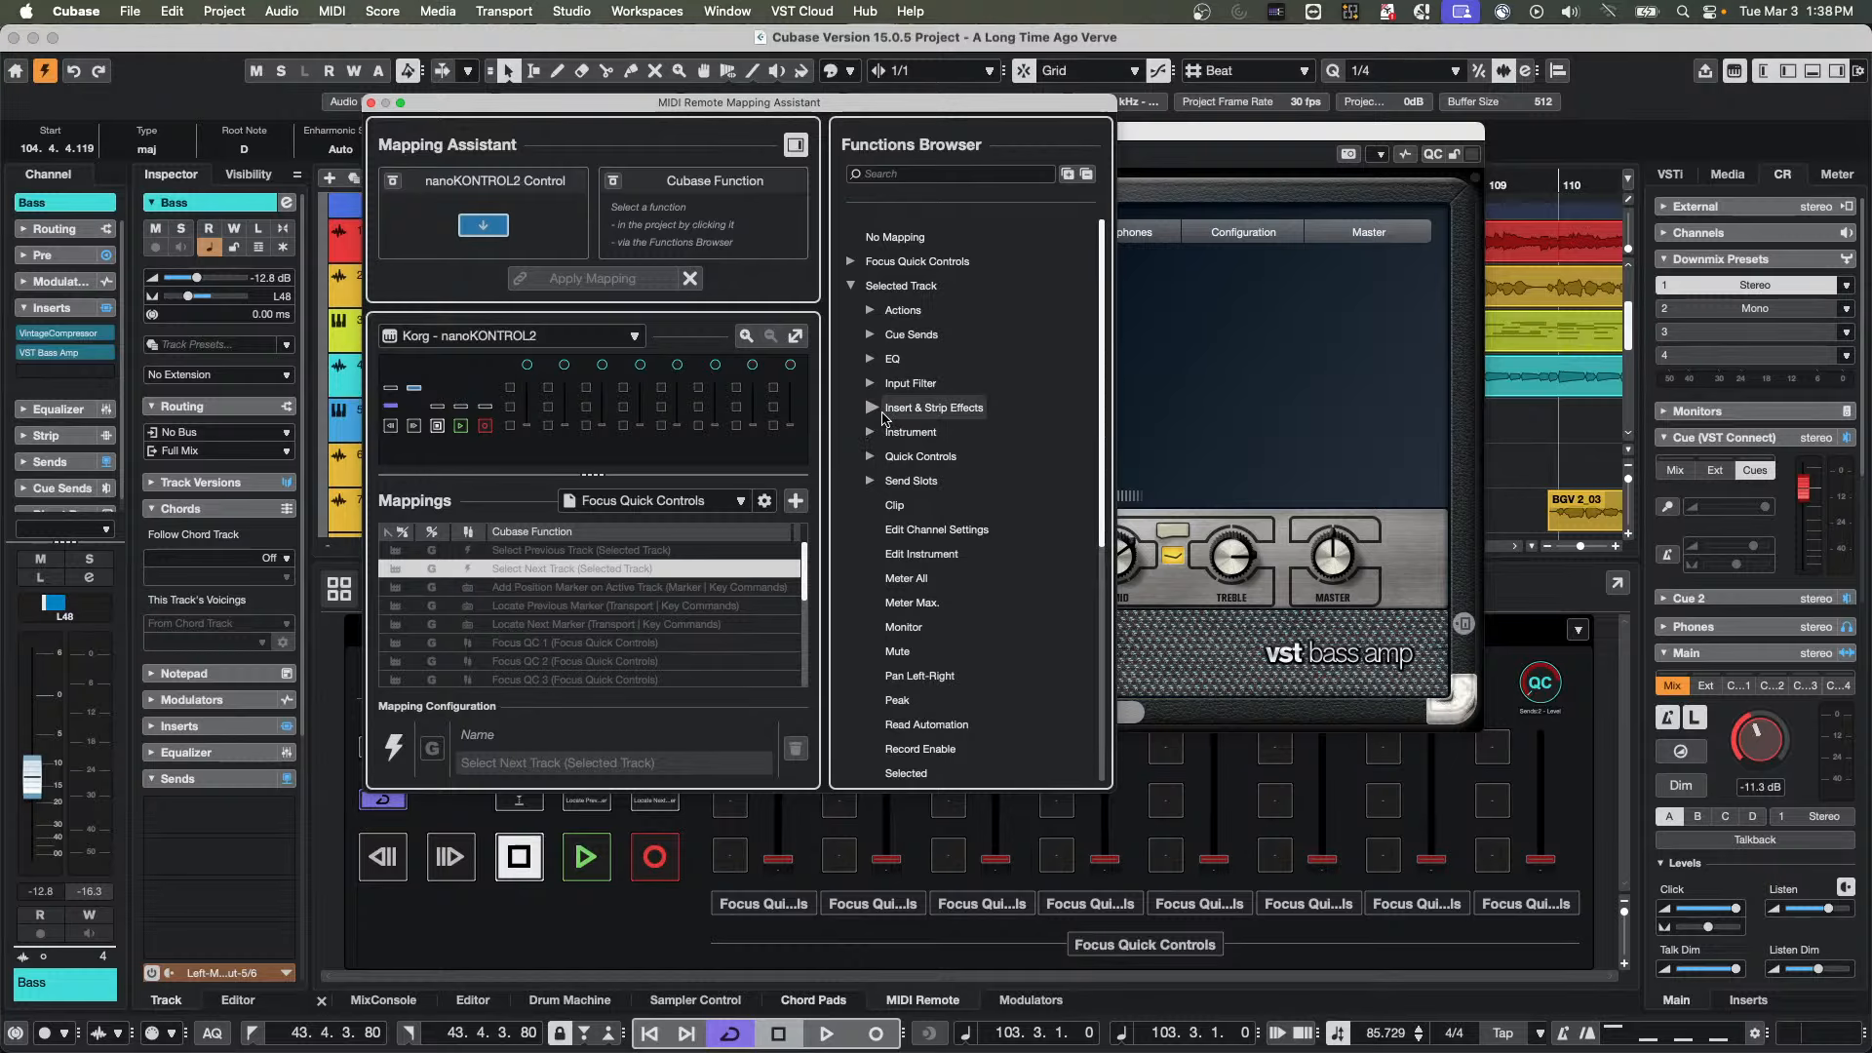
left_click(855, 284)
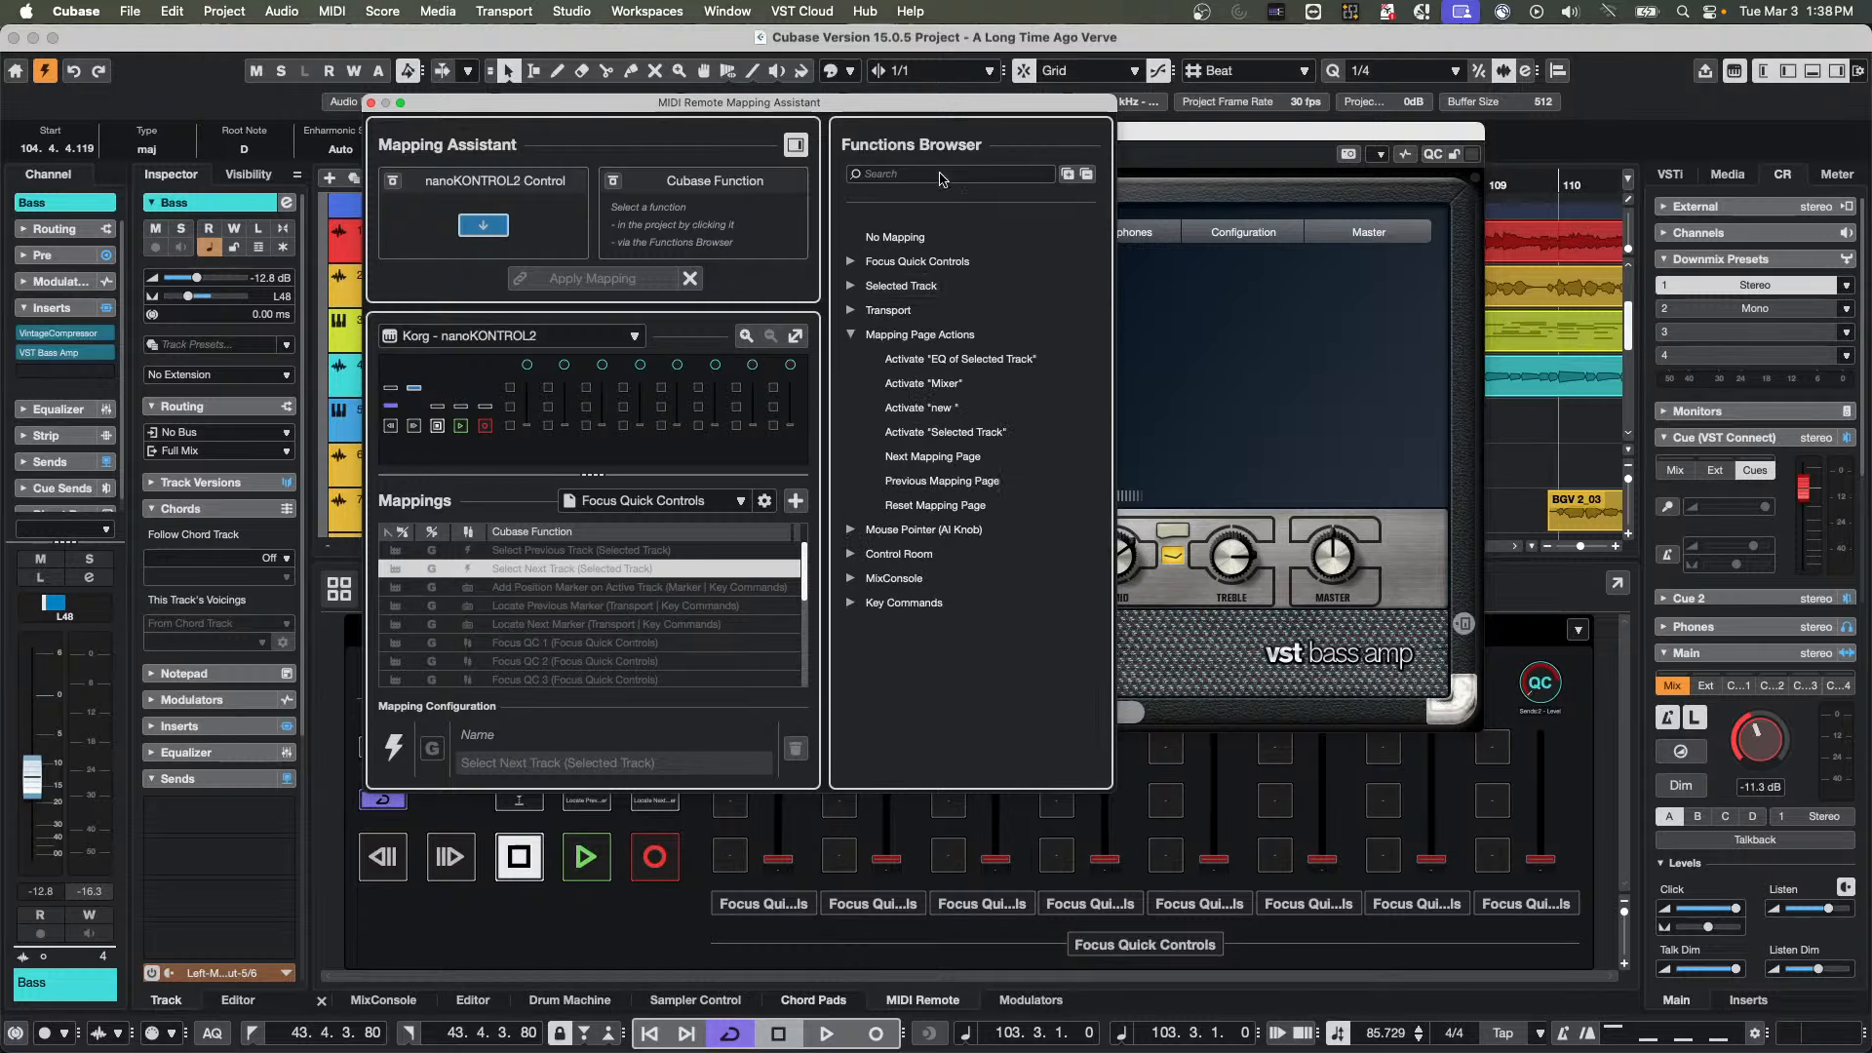
Search the functions for "page" and map Next Mapping Page to the first channel's middle button on the Focus Quick Controls page
left_click(885, 173)
type("page")
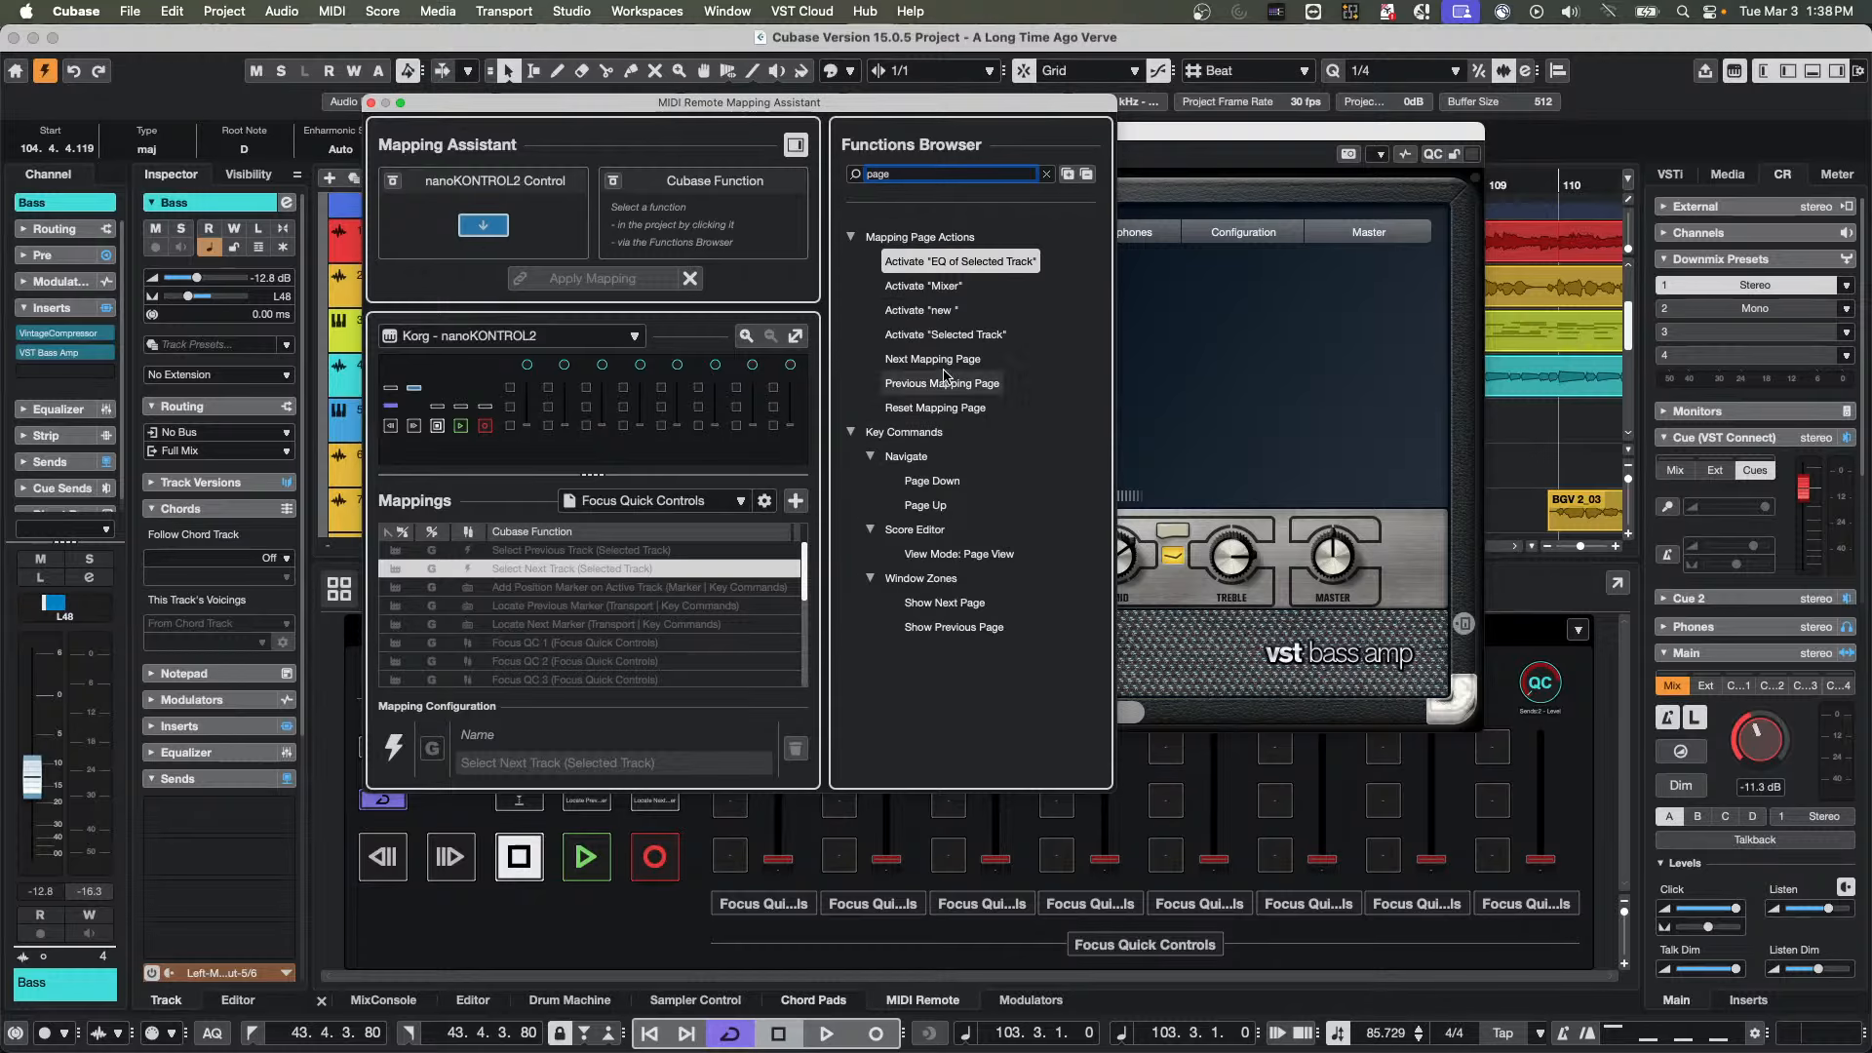
left_click(936, 360)
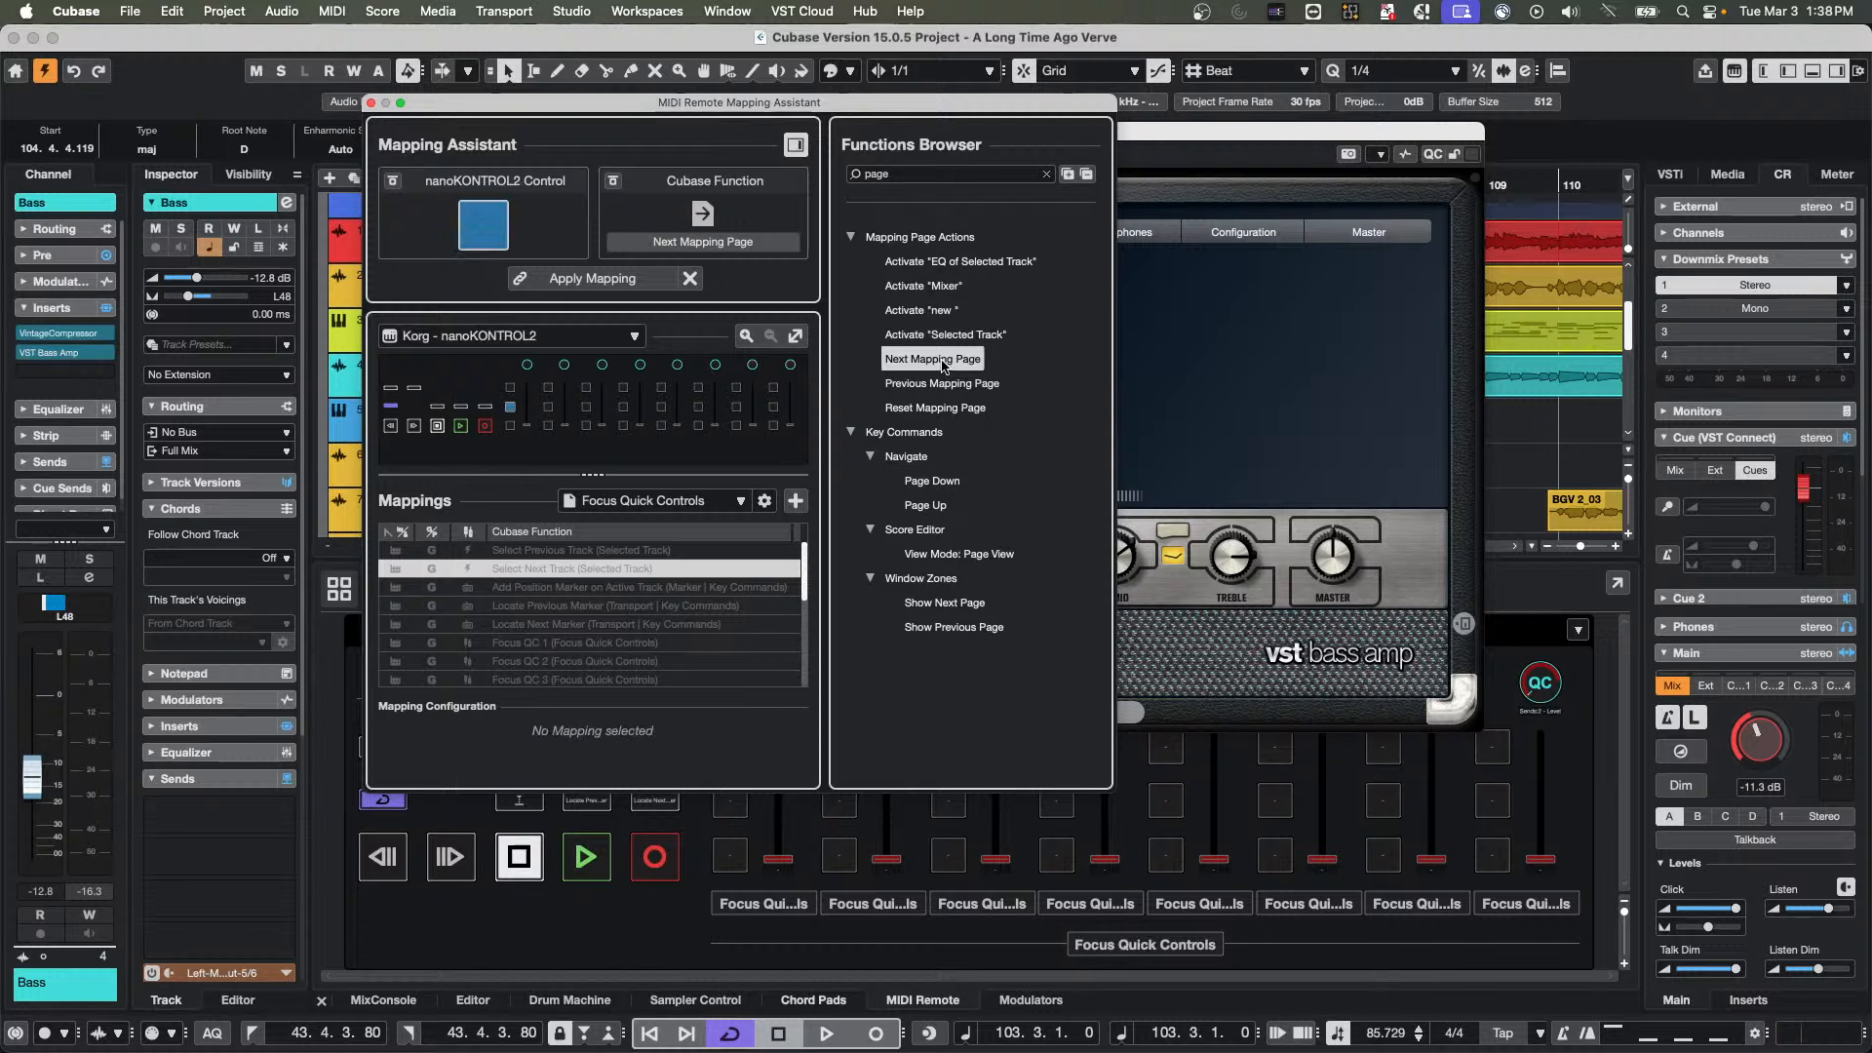
double_click(943, 362)
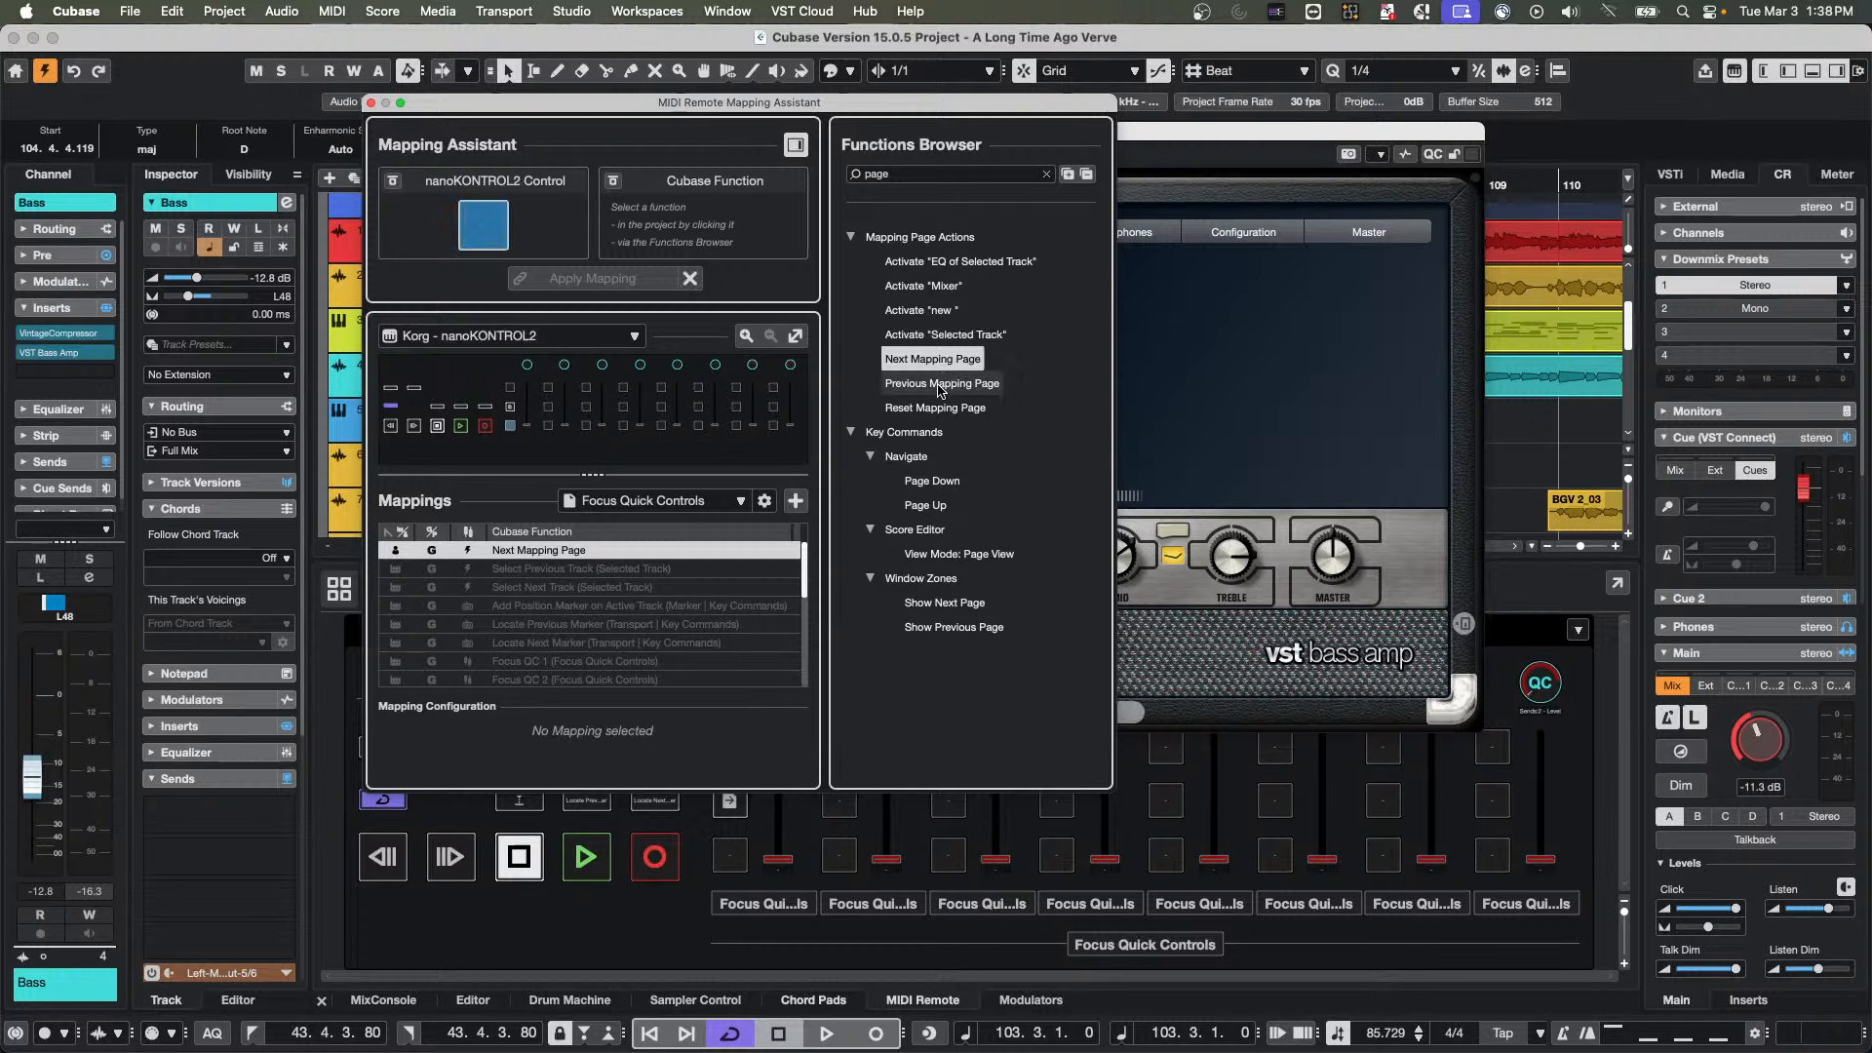
Map Previous Mapping Page to the first channel's lowest button on the "new" mapping page and close the Mapping Assistant
double_click(941, 384)
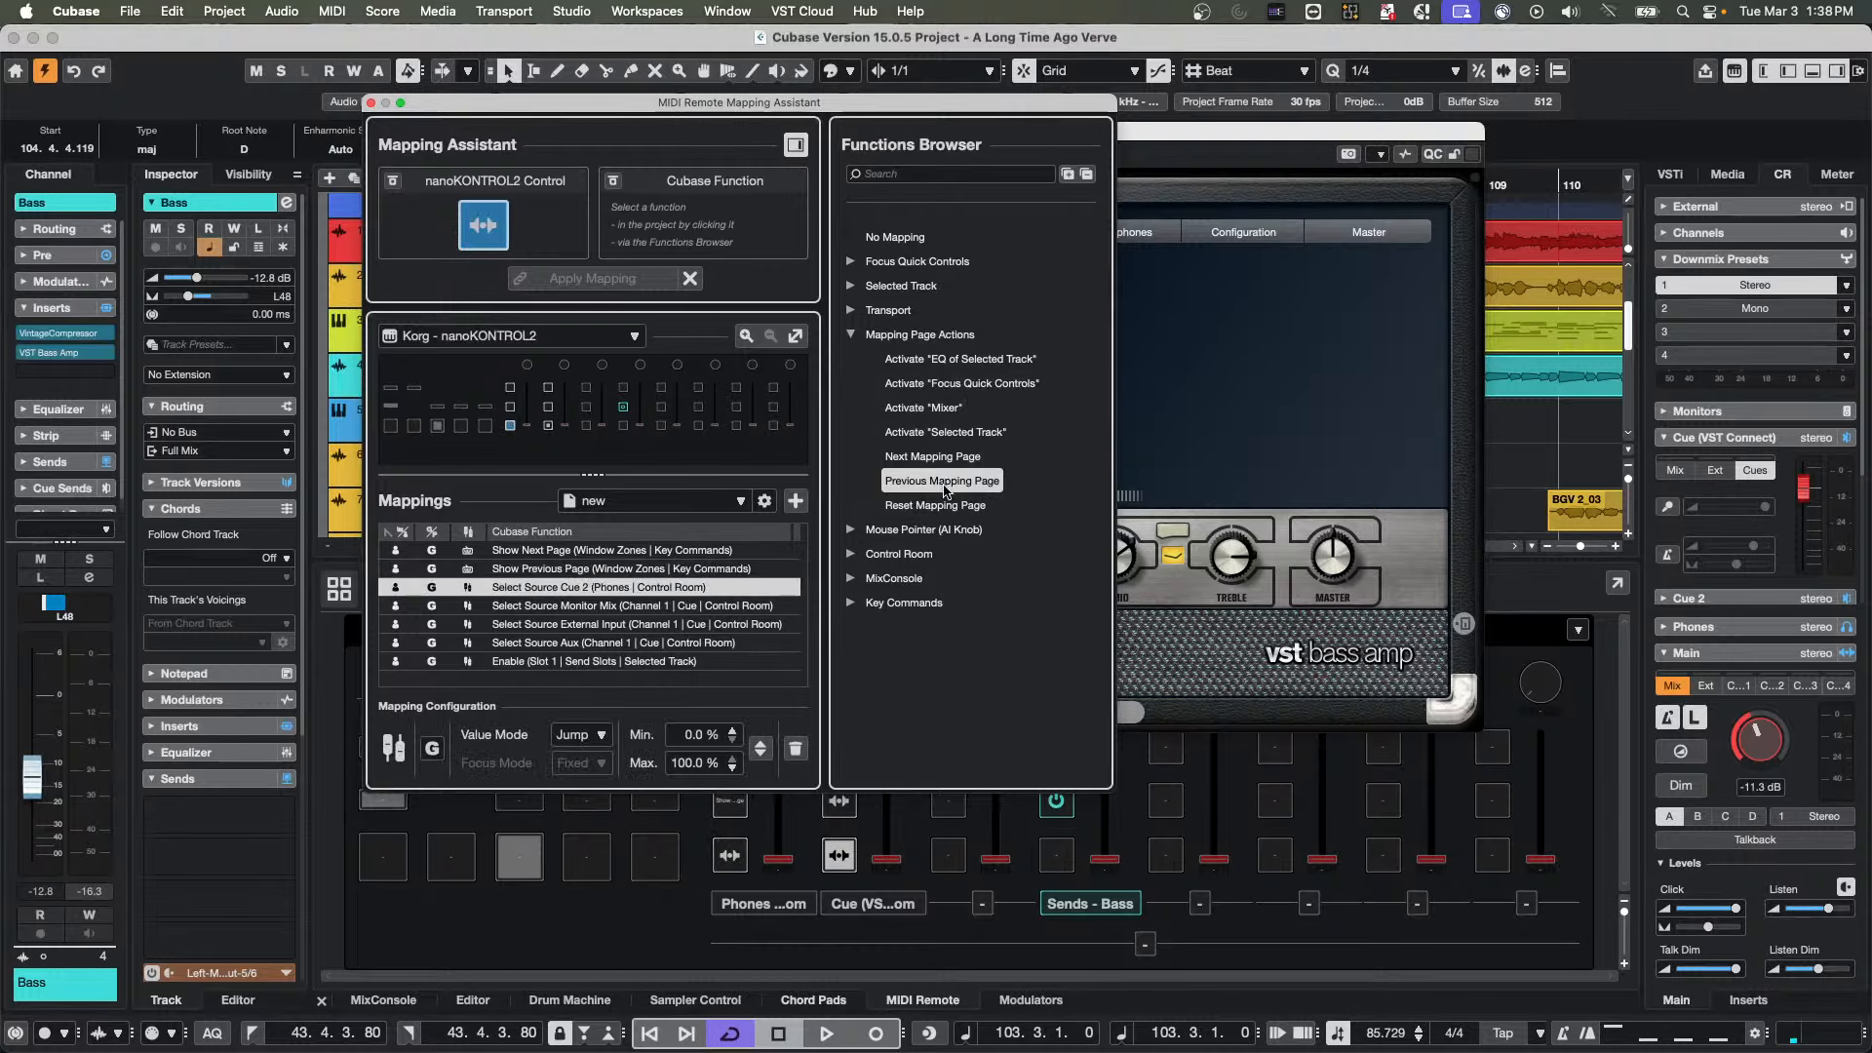
left_click(941, 478)
left_click(590, 279)
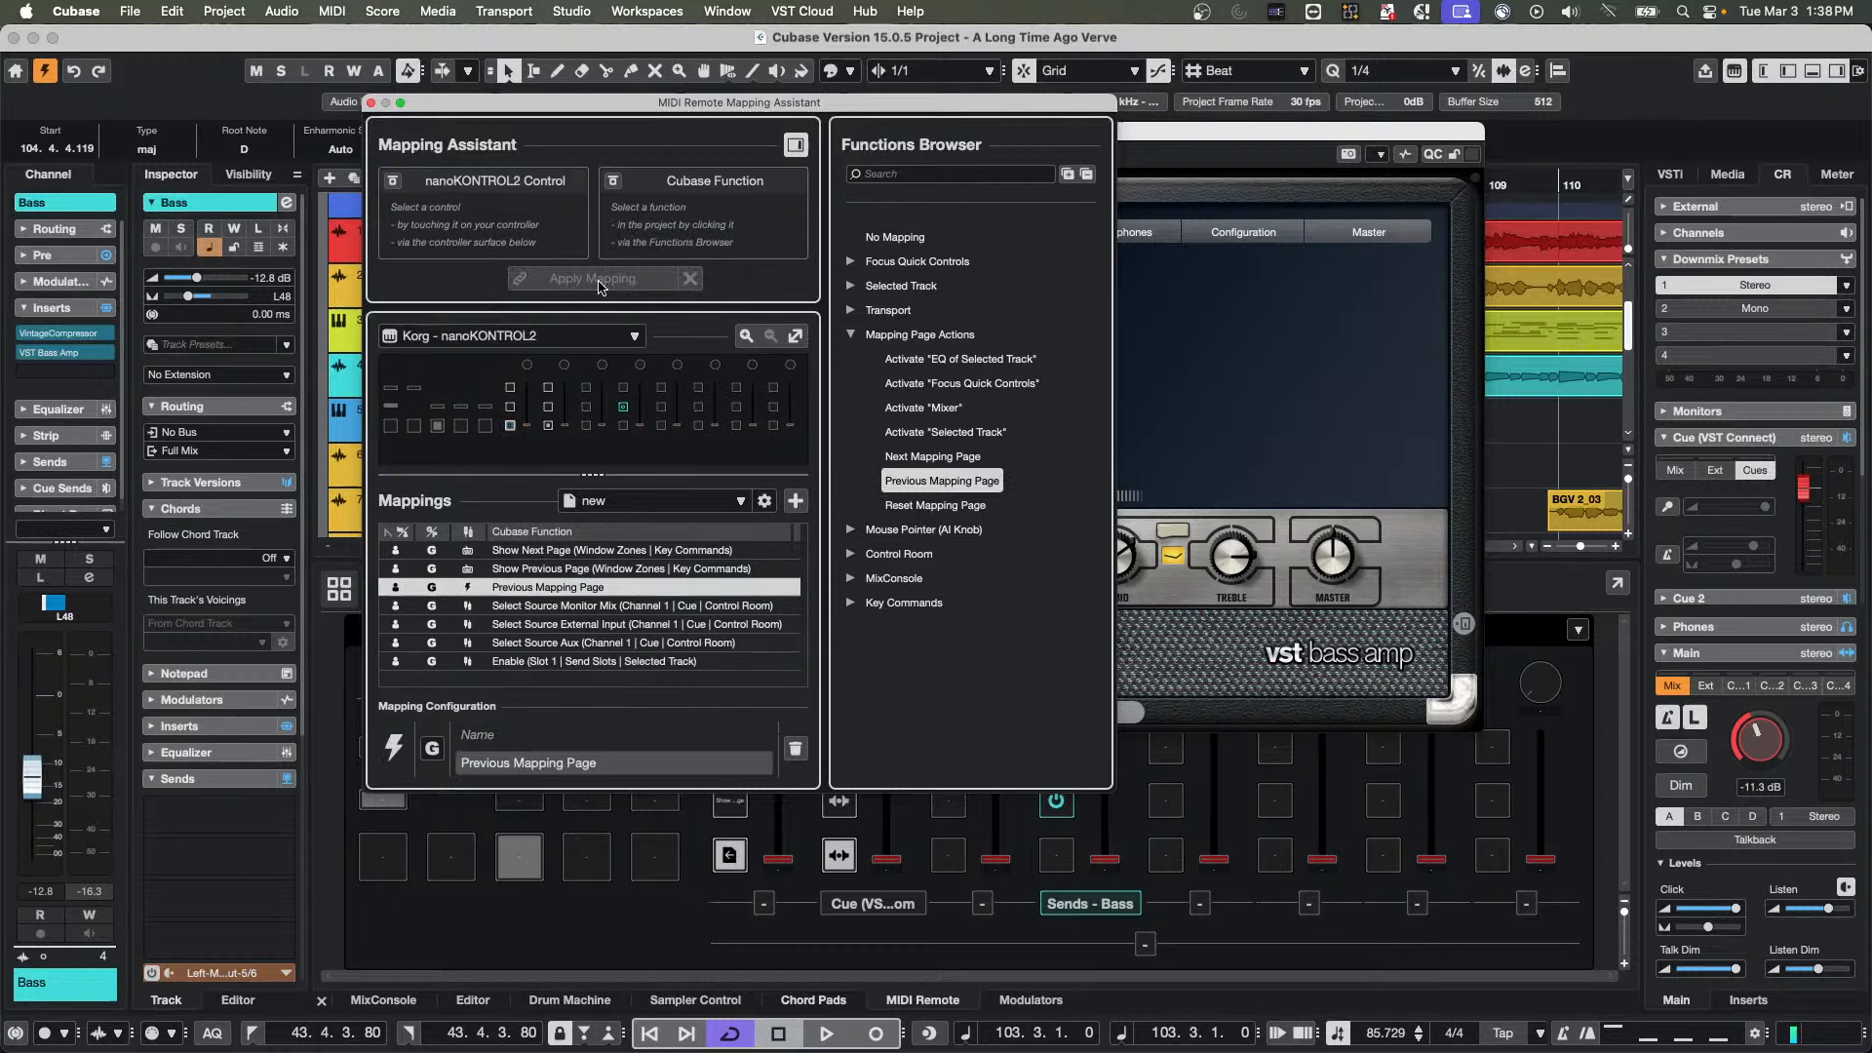
left_click(370, 103)
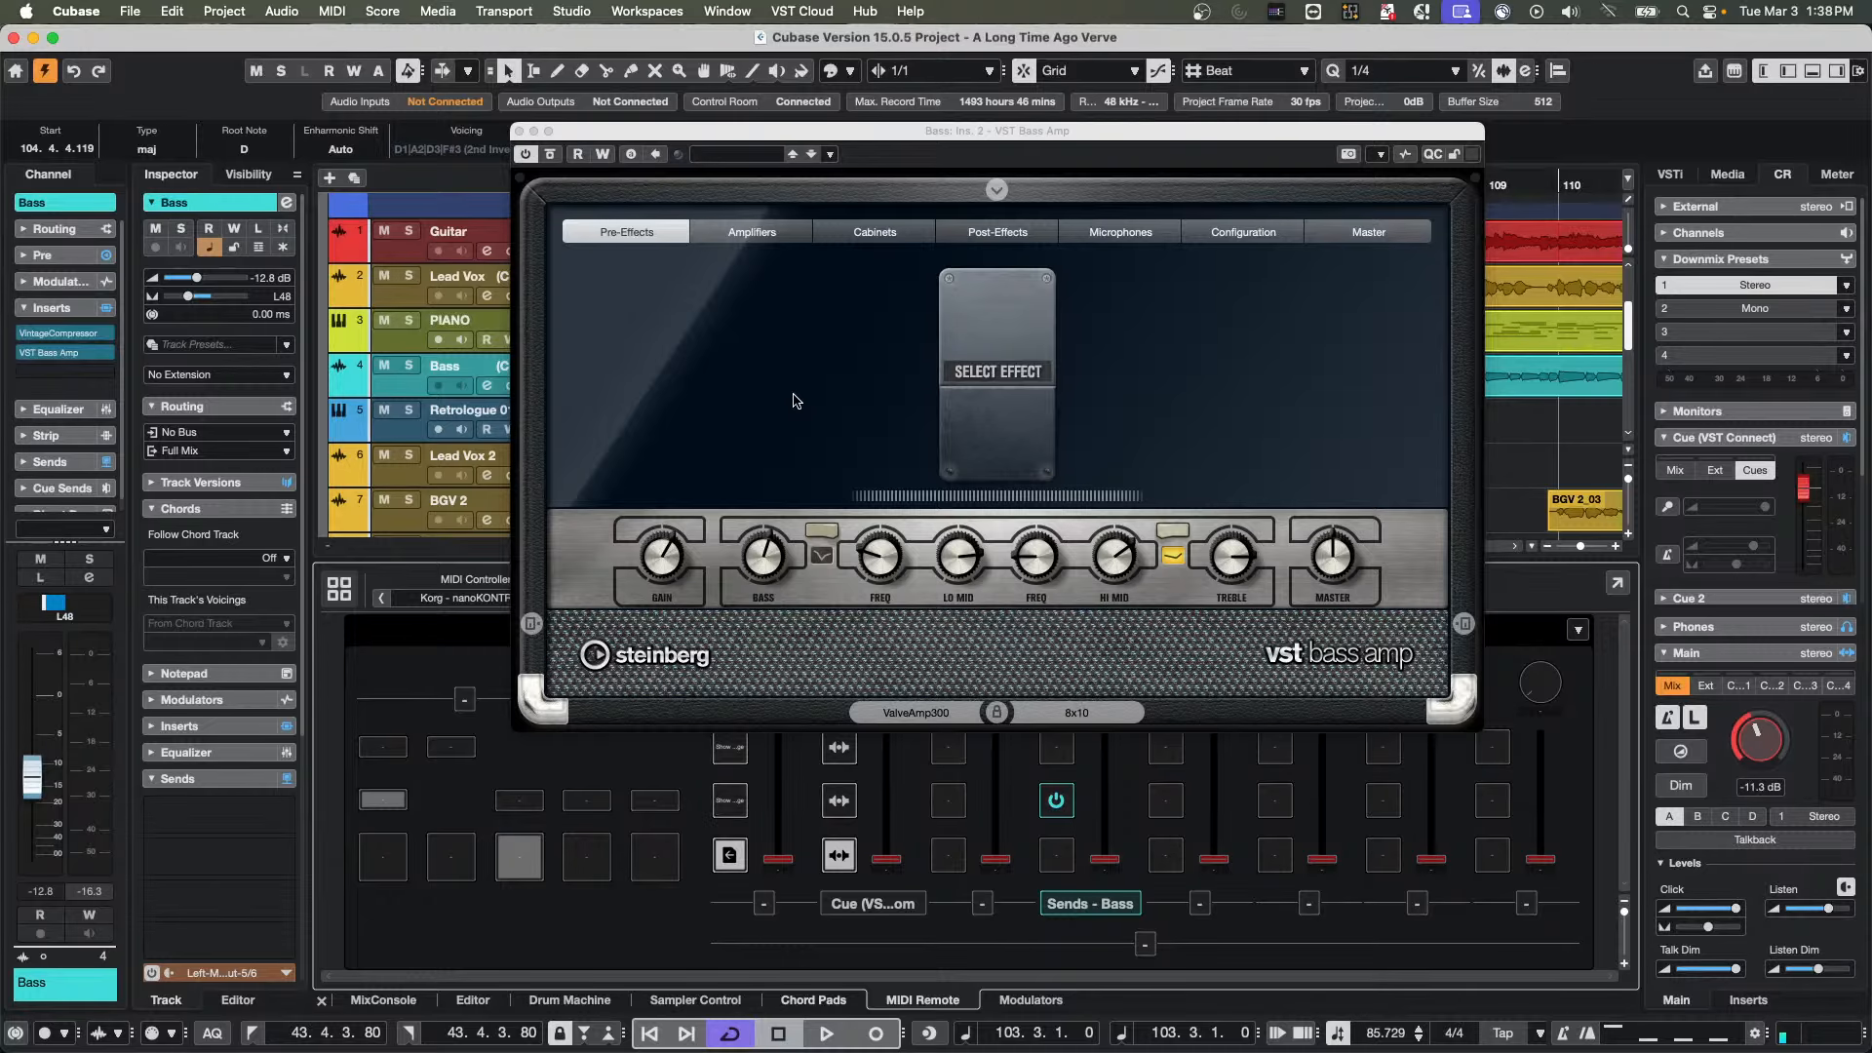
Move the VST Bass Amp window off the MIDI Remote controls and view the list of available mapping pages
left_click(924, 322)
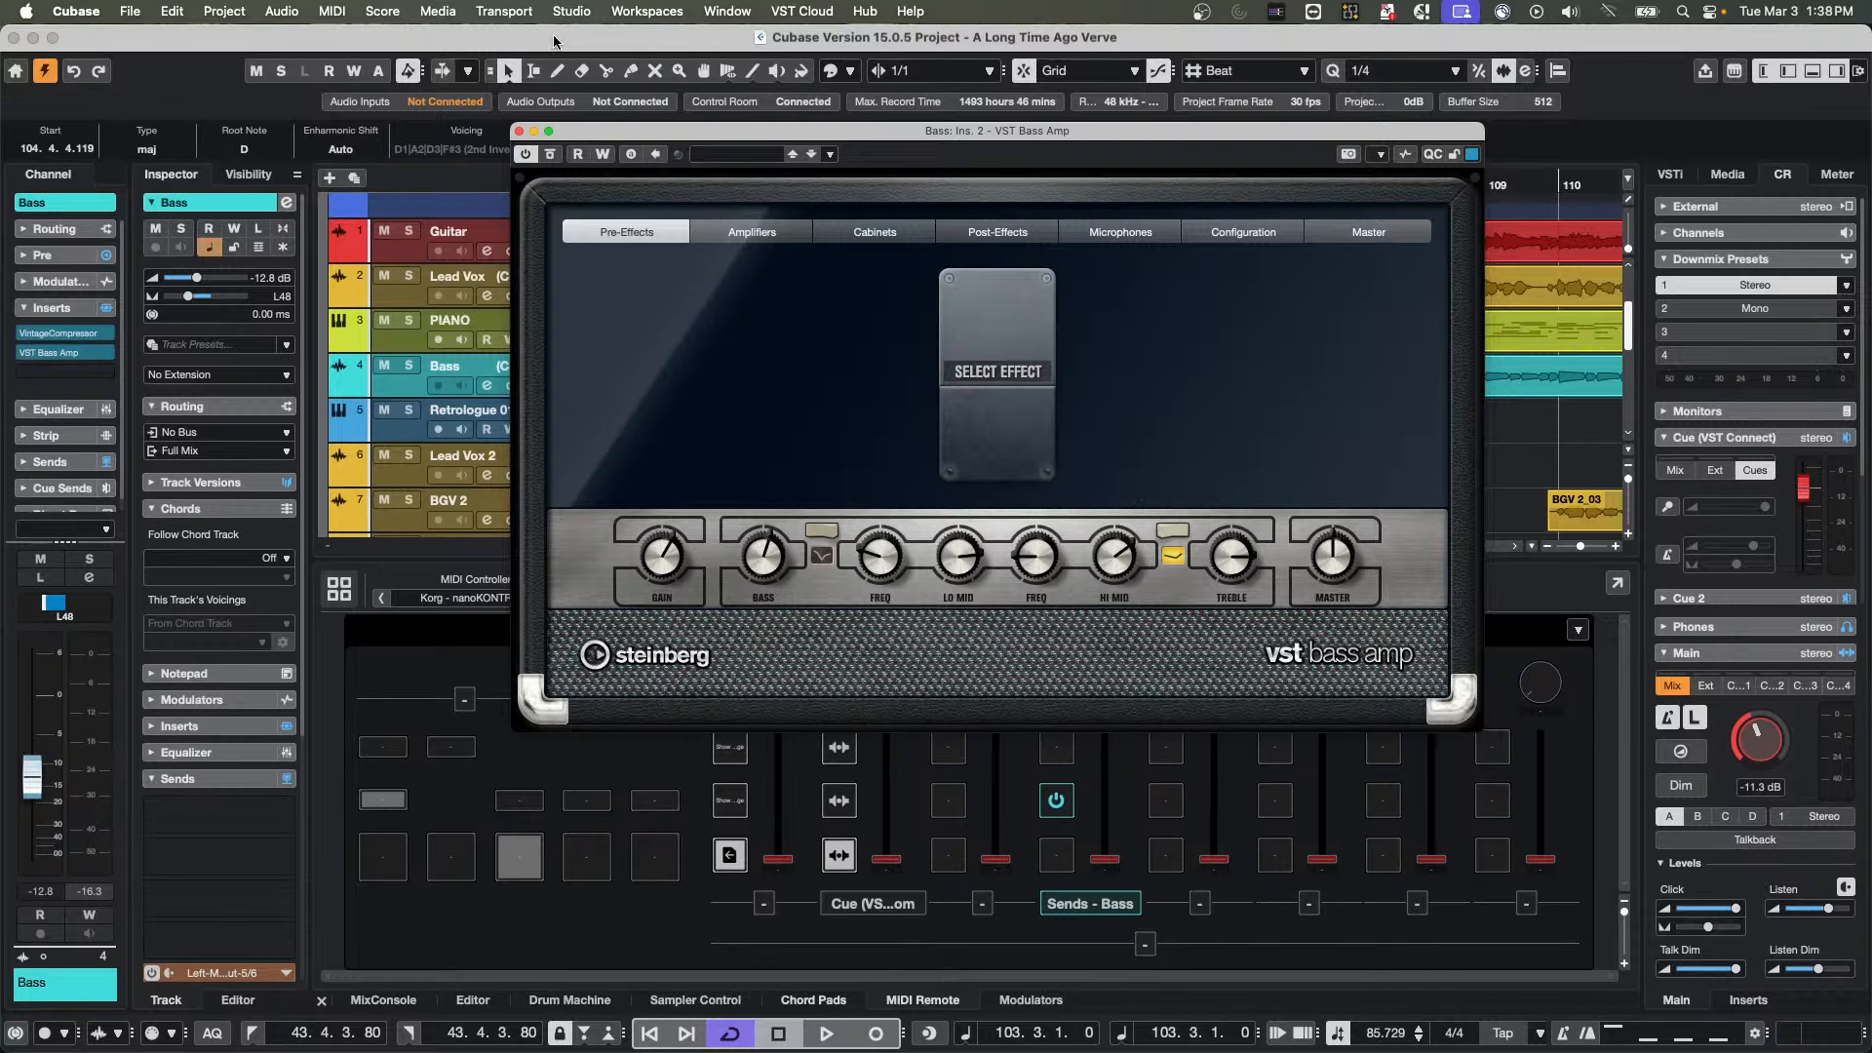
left_click_drag(700, 139, 1095, 107)
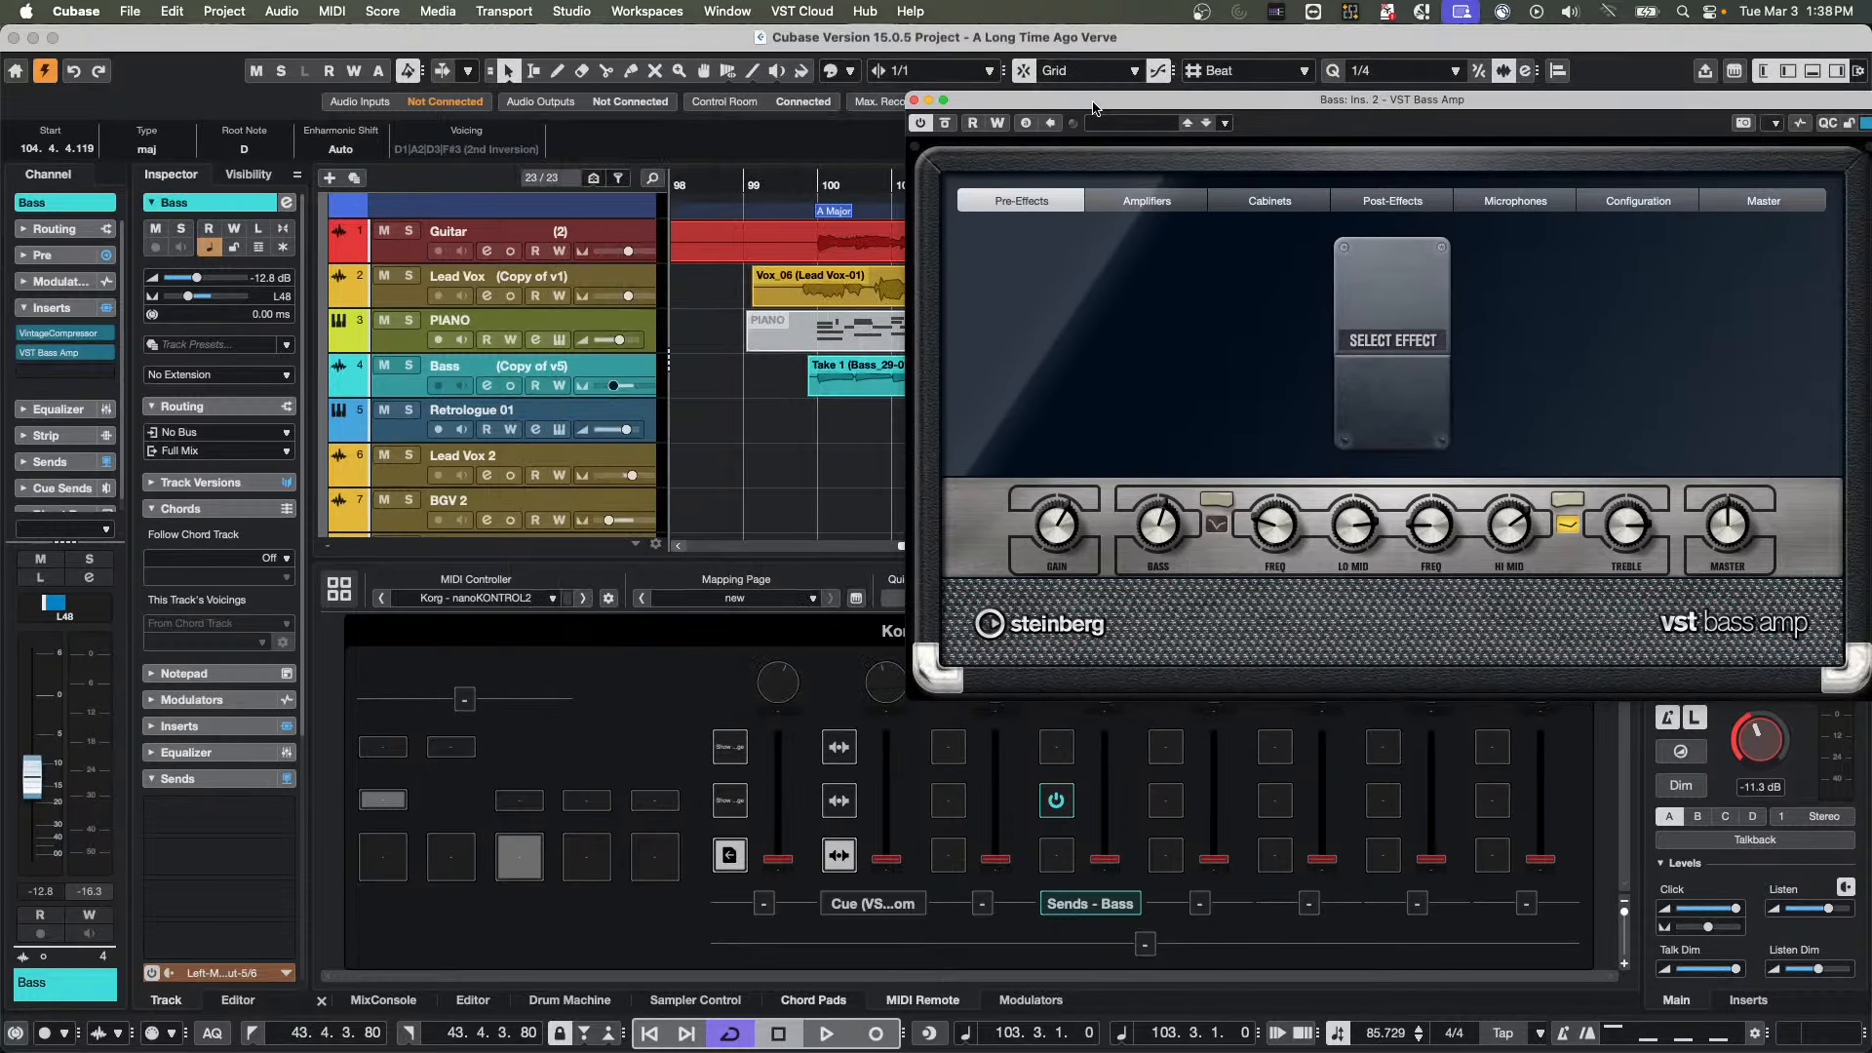
left_click(747, 598)
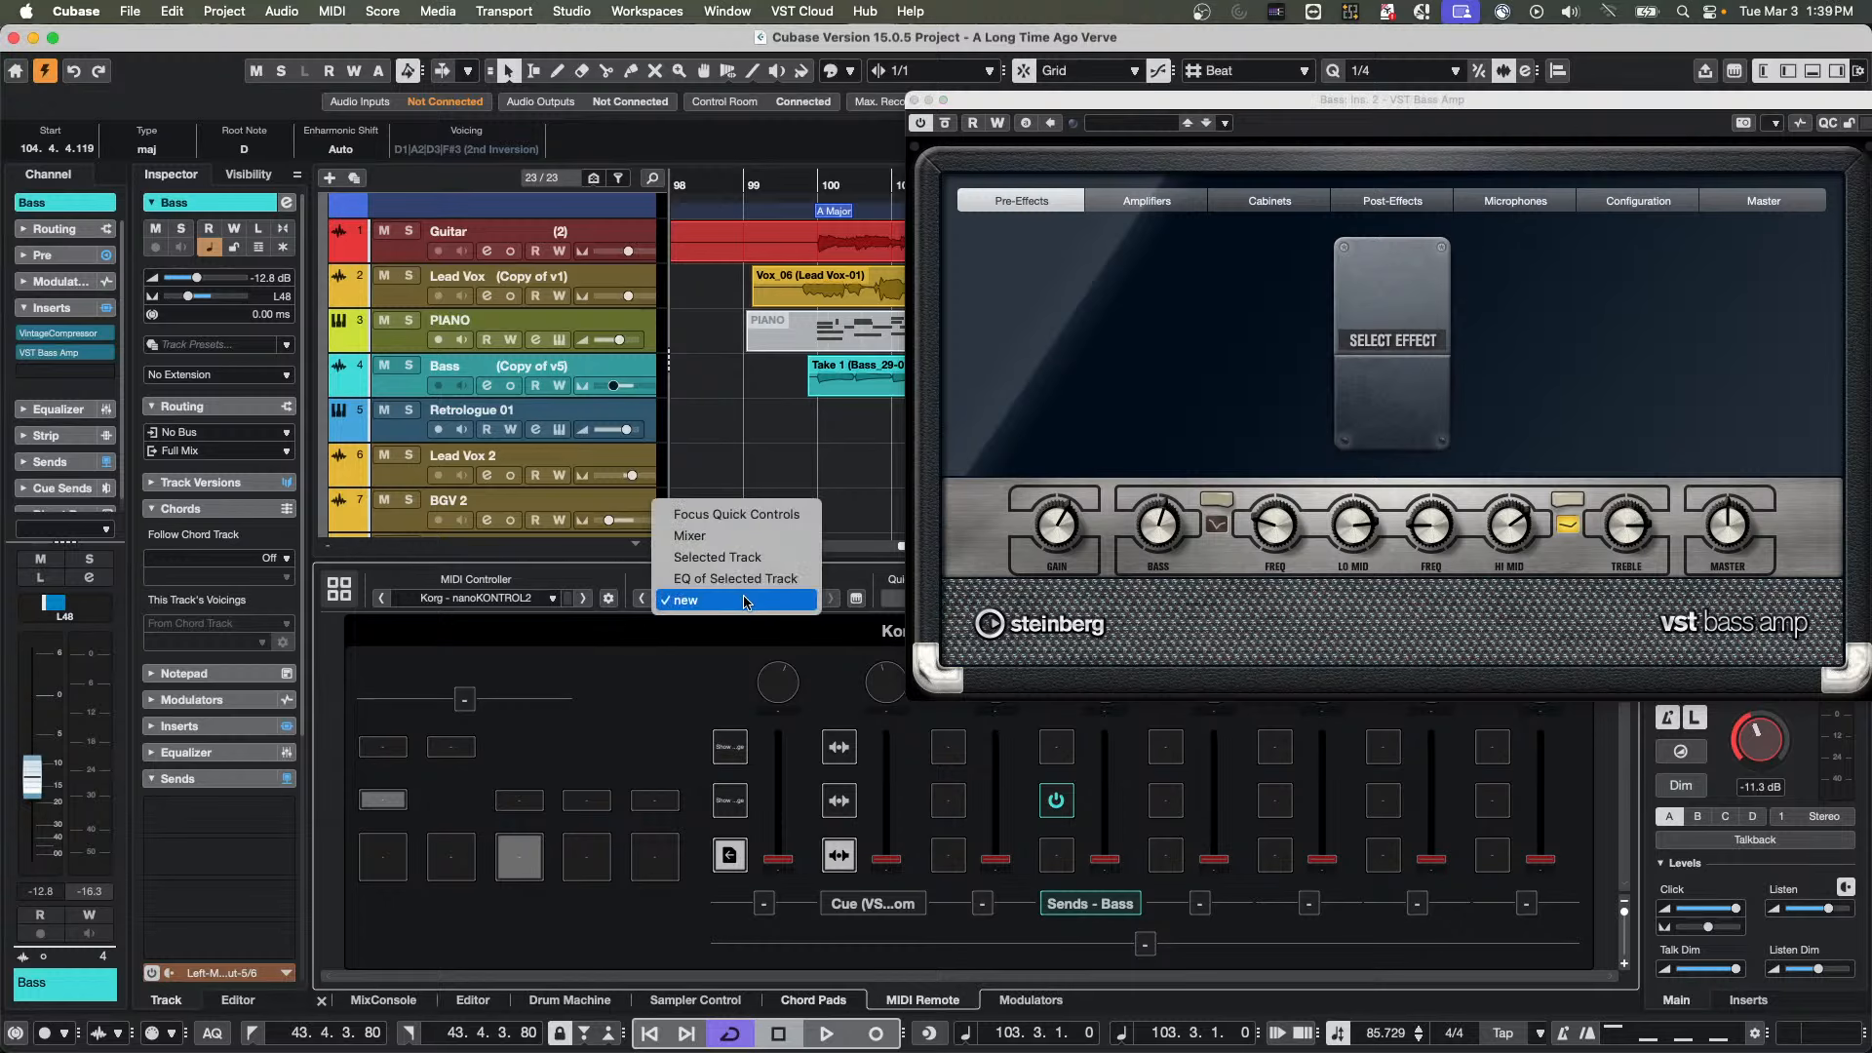
left_click(784, 696)
Map Focus Quick Control QC 1 to the first nanoKONTROL2 knob on the "new" mapping page
double_click(785, 681)
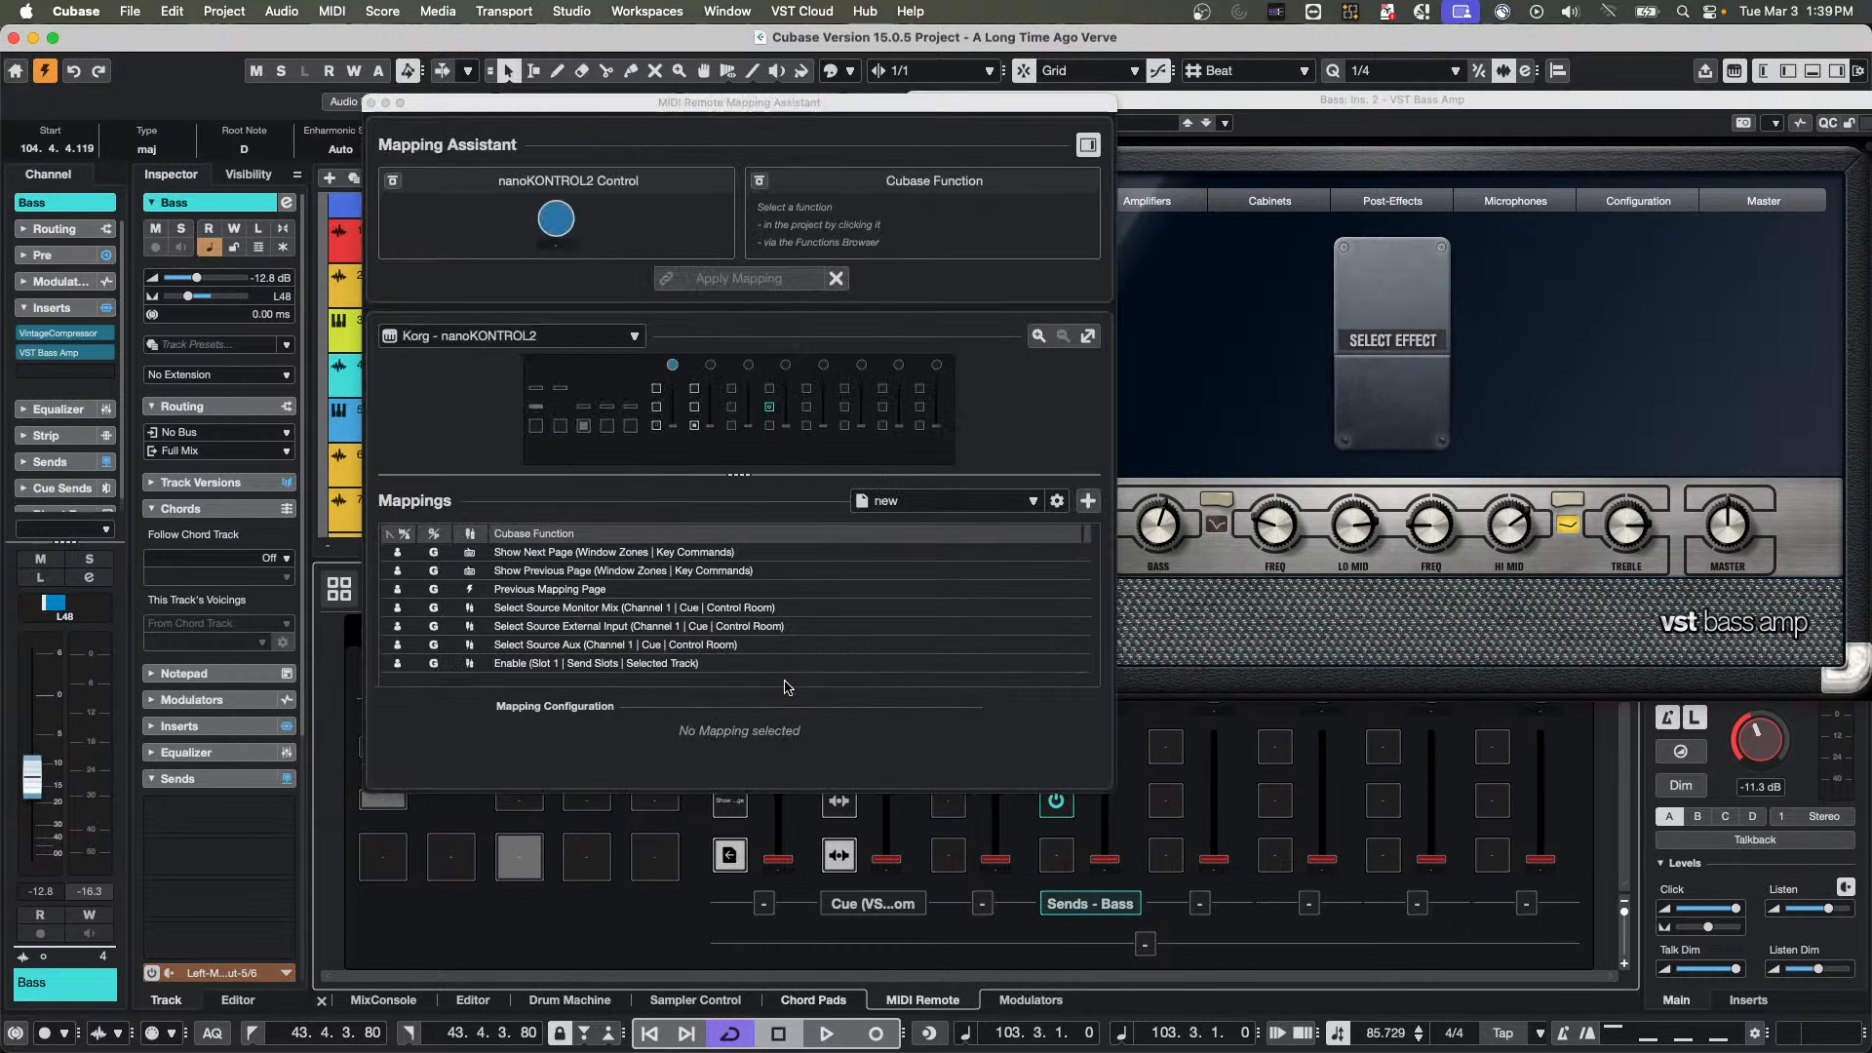
left_click(1089, 144)
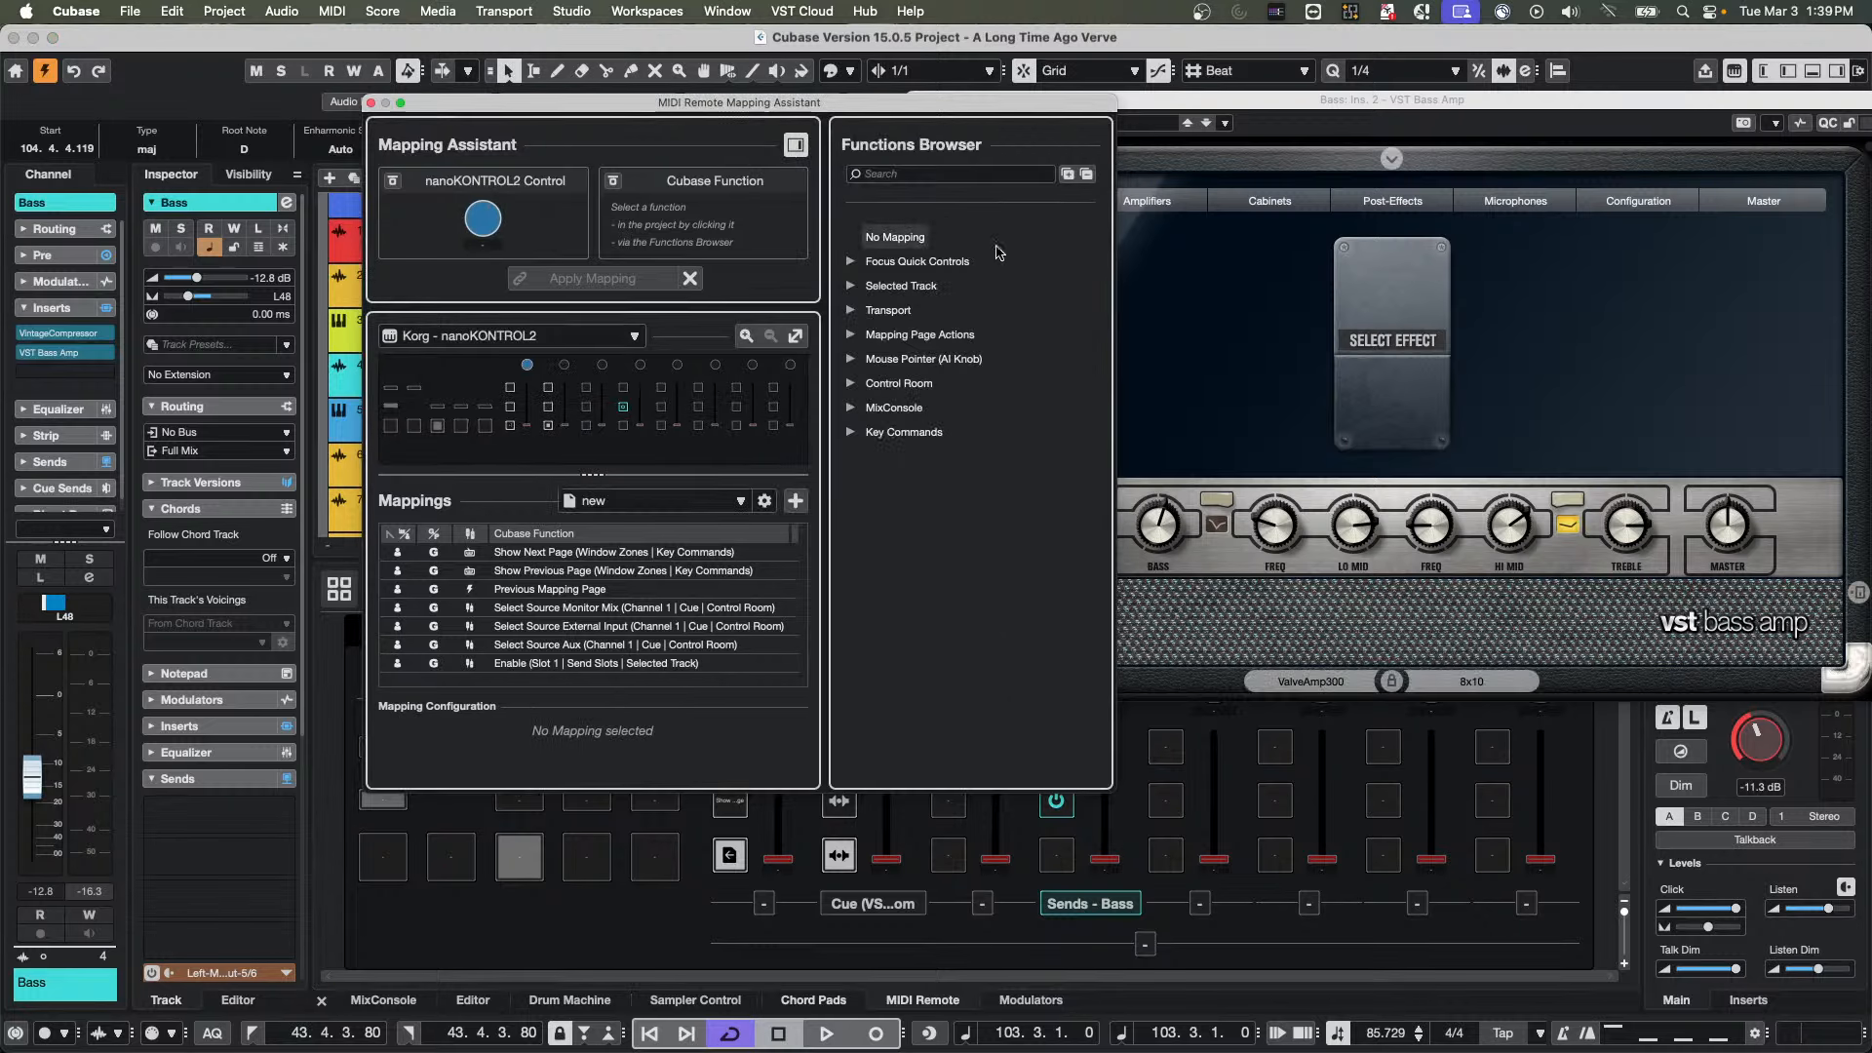
left_click(852, 261)
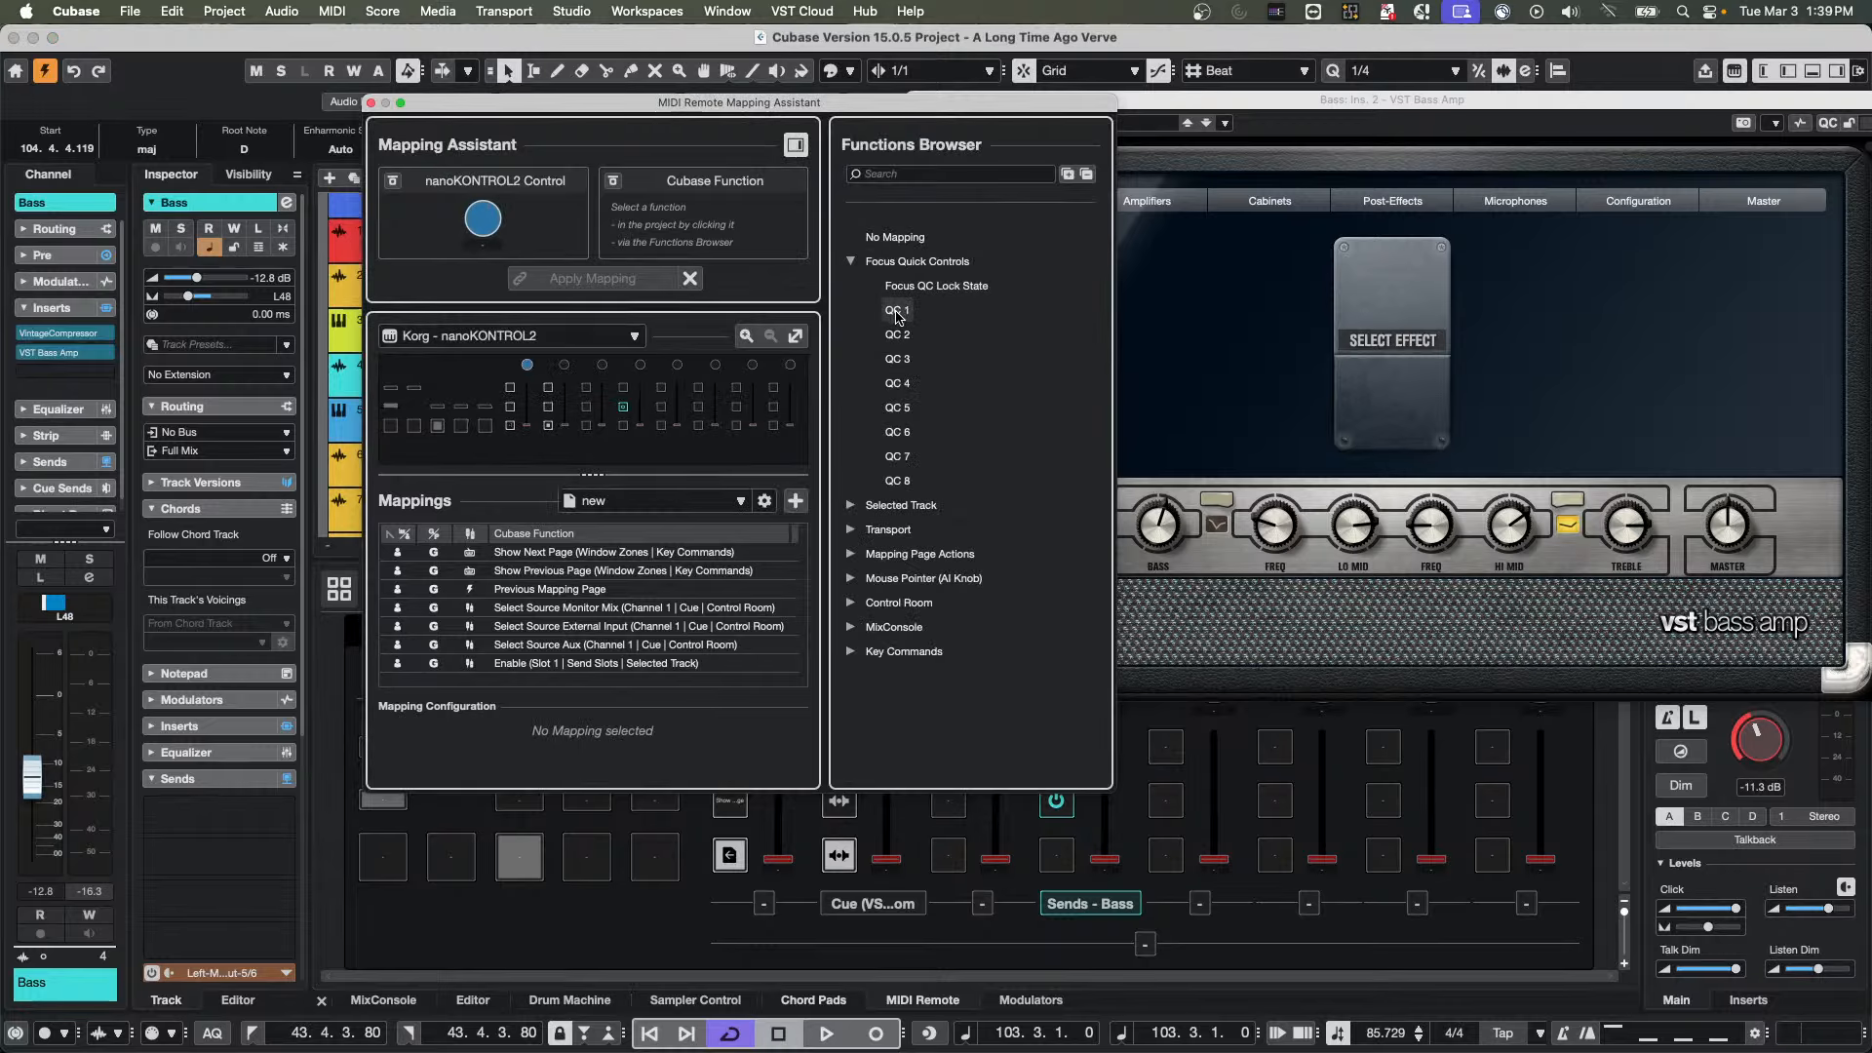
left_click(897, 310)
left_click(659, 285)
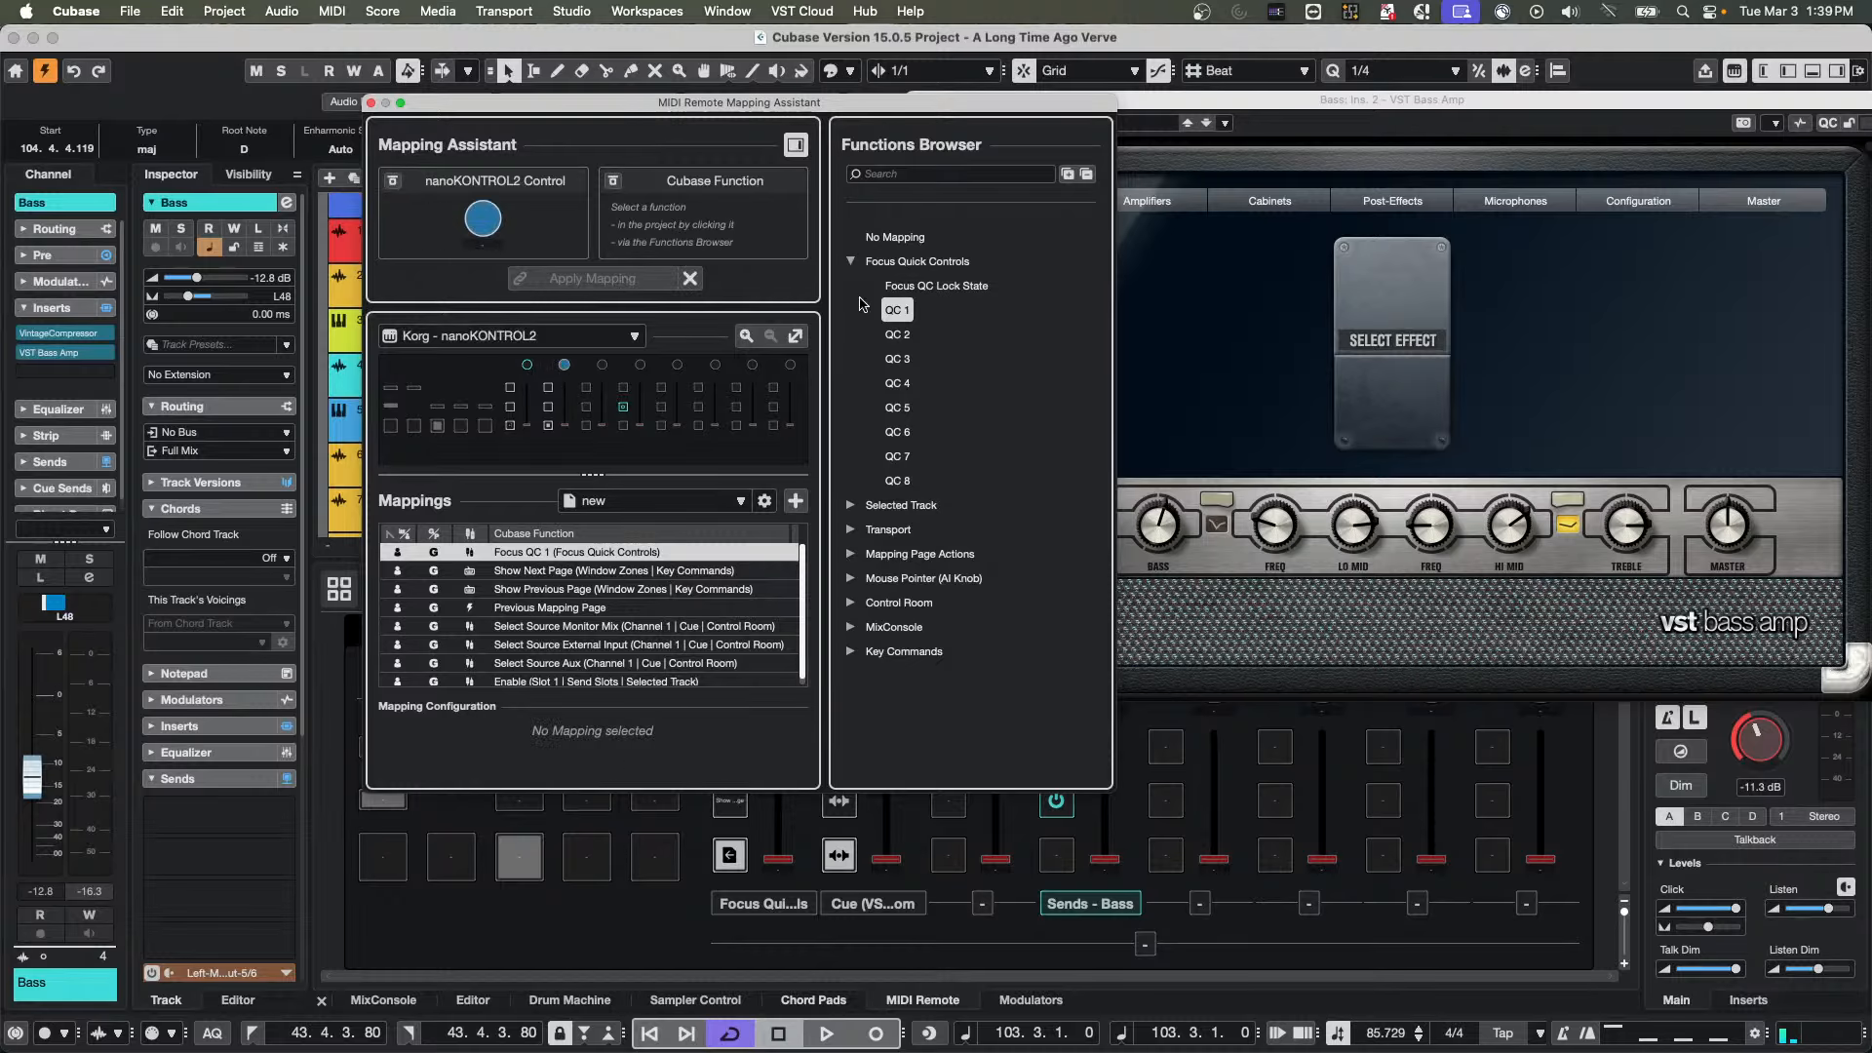
Map QC 2, QC 3 and QC 4 to the second, third and fourth nanoKONTROL2 knobs, and close the Mapping Assistant
left_click(897, 334)
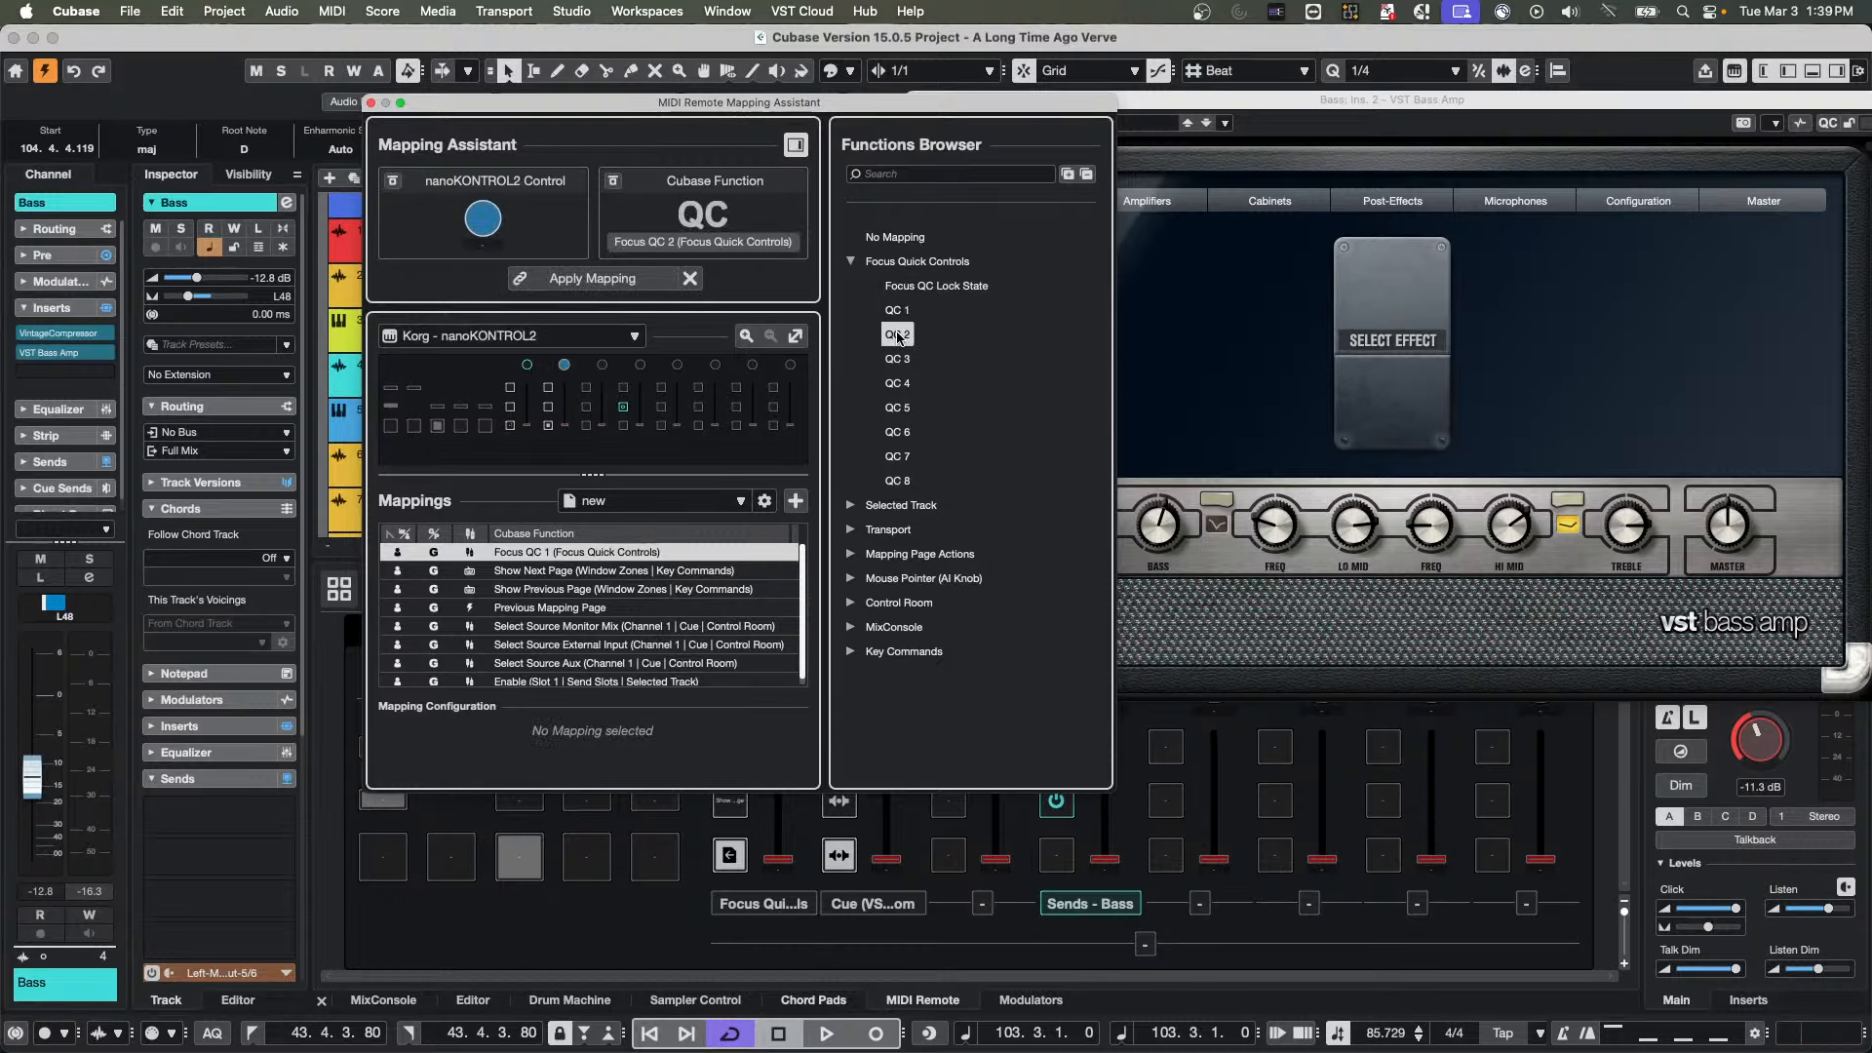
double_click(897, 334)
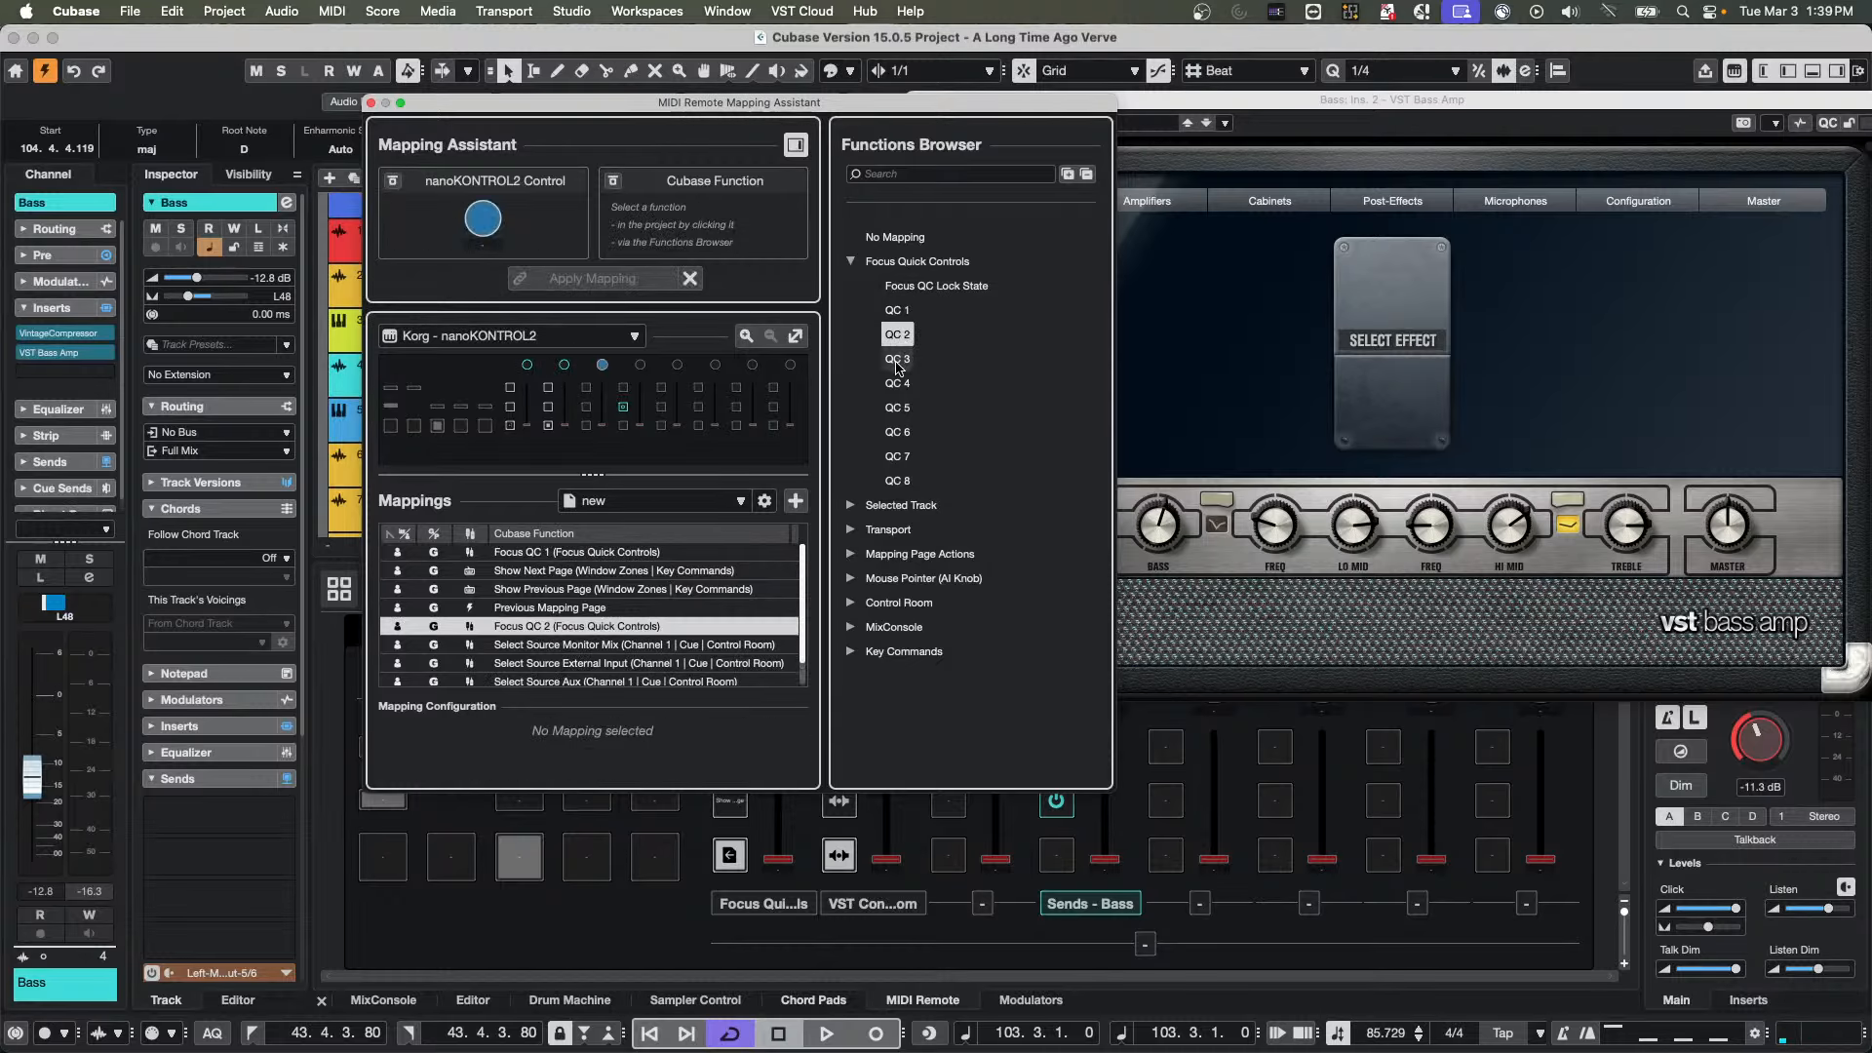
left_click(898, 361)
double_click(897, 363)
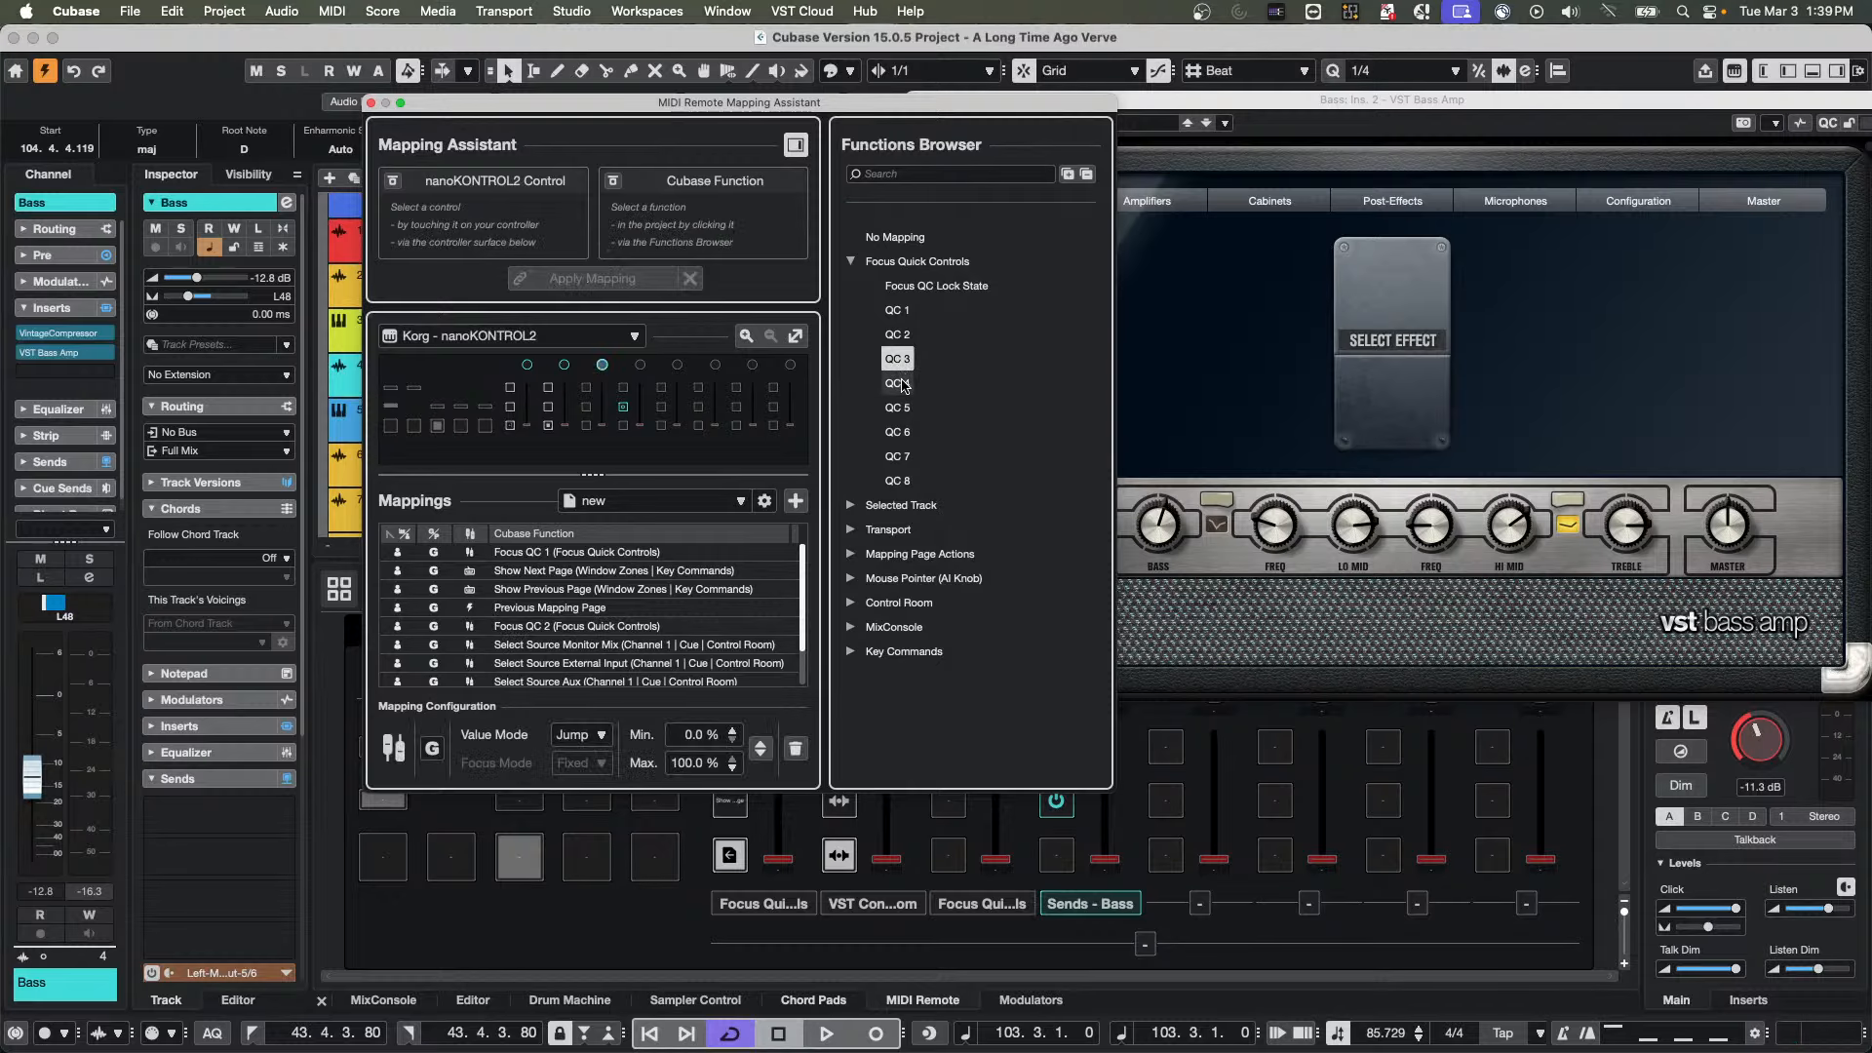
left_click(899, 385)
double_click(899, 386)
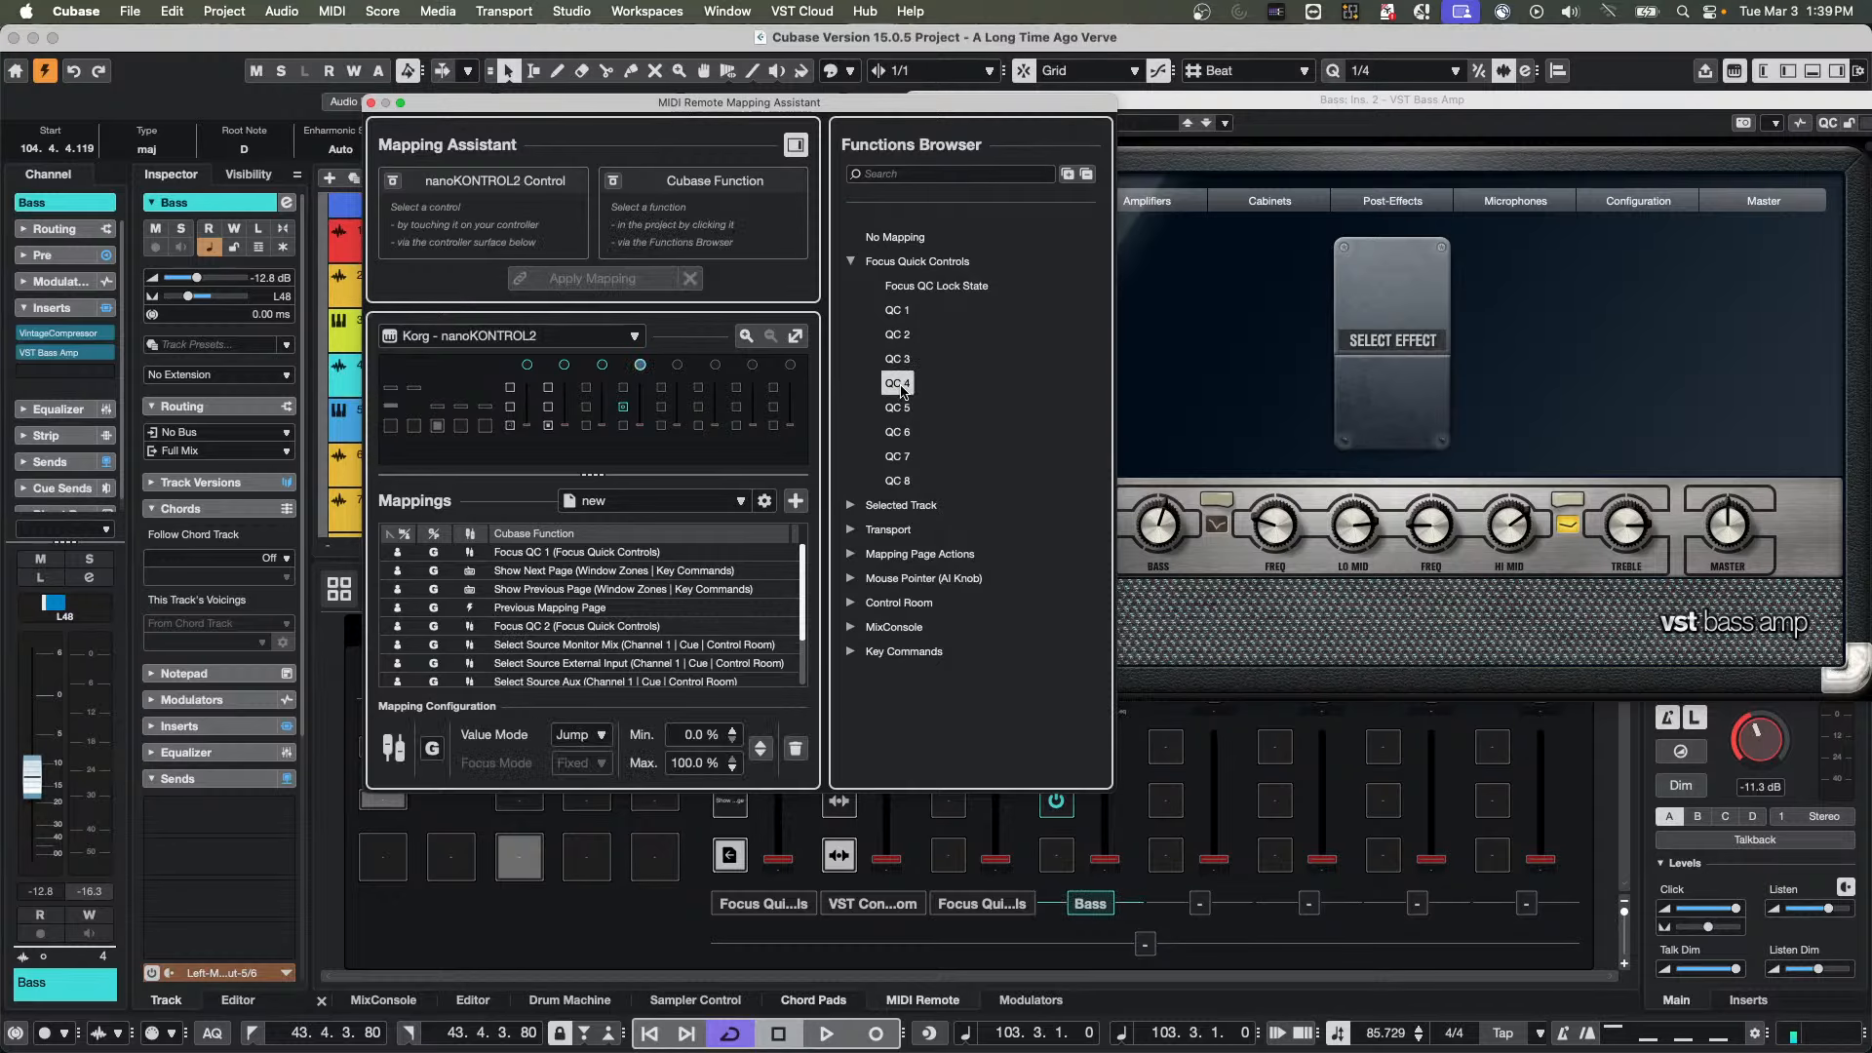
left_click(371, 103)
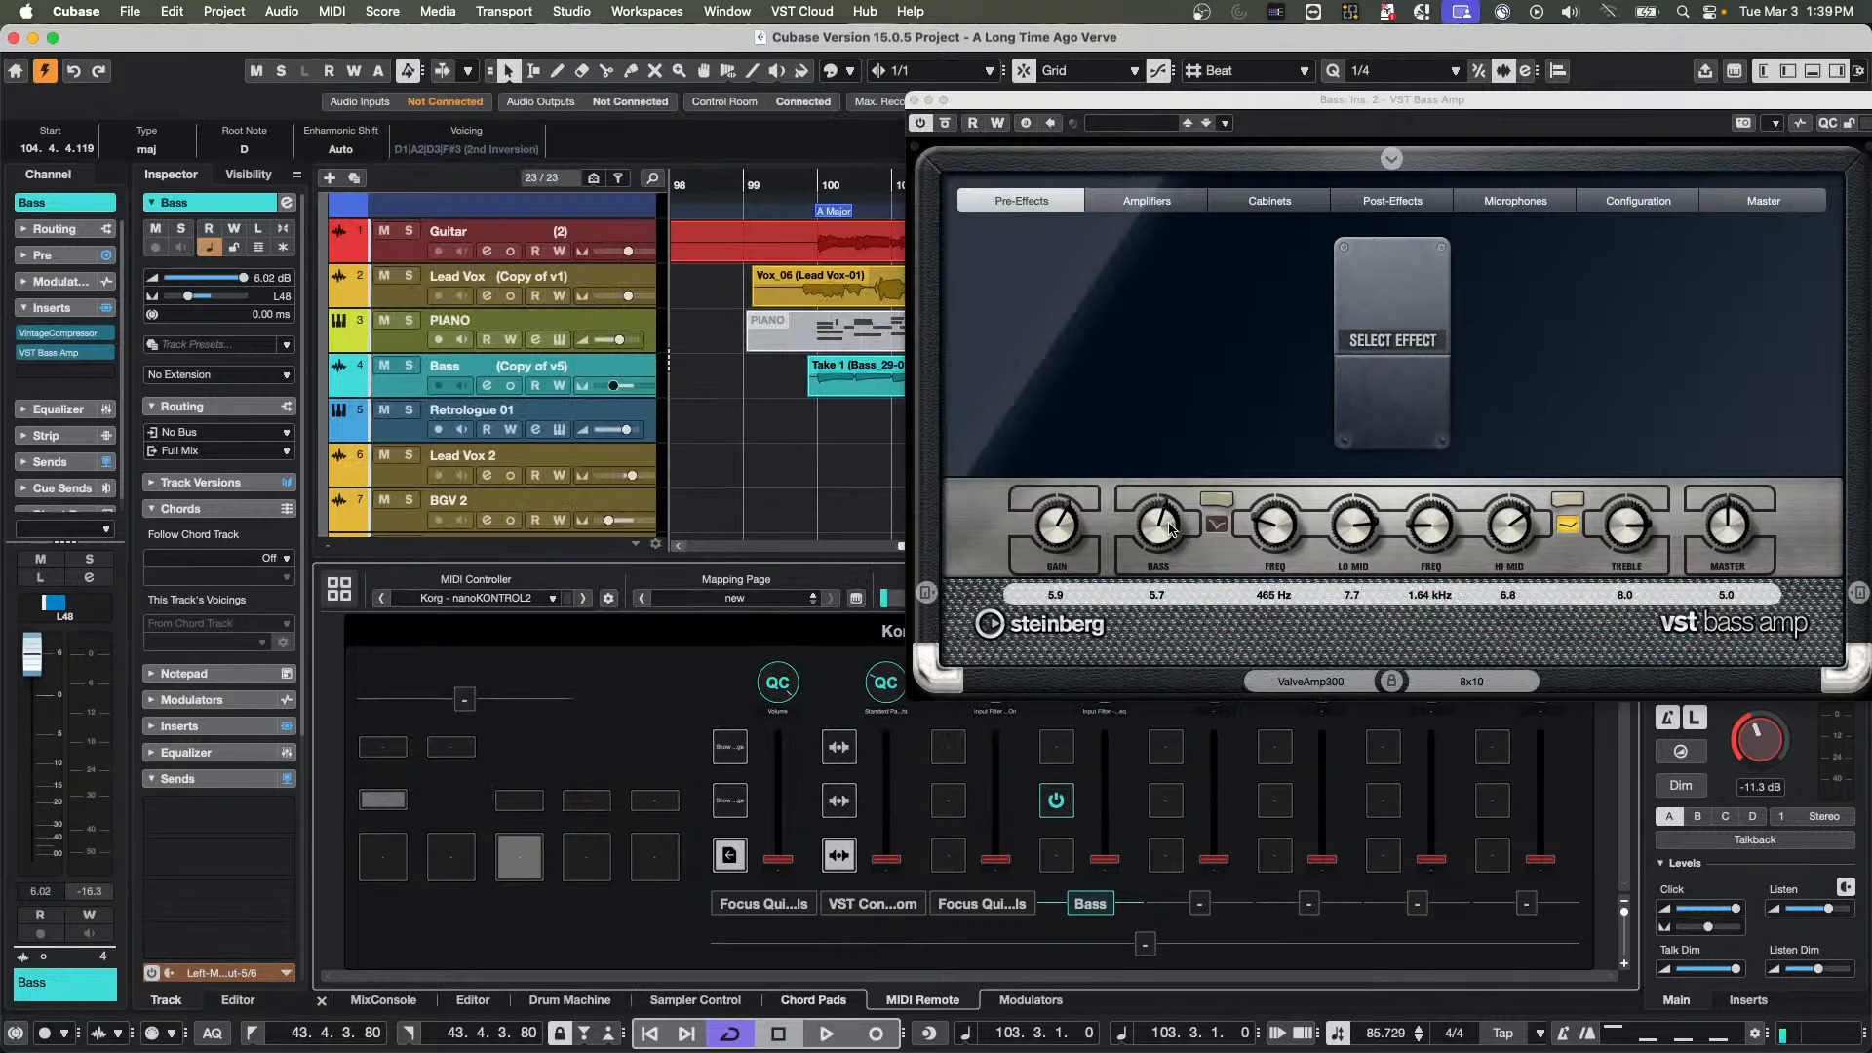
Give the VST Bass Amp window focus and move it so the labels under the four mapped knobs stay exposed
left_click(1111, 280)
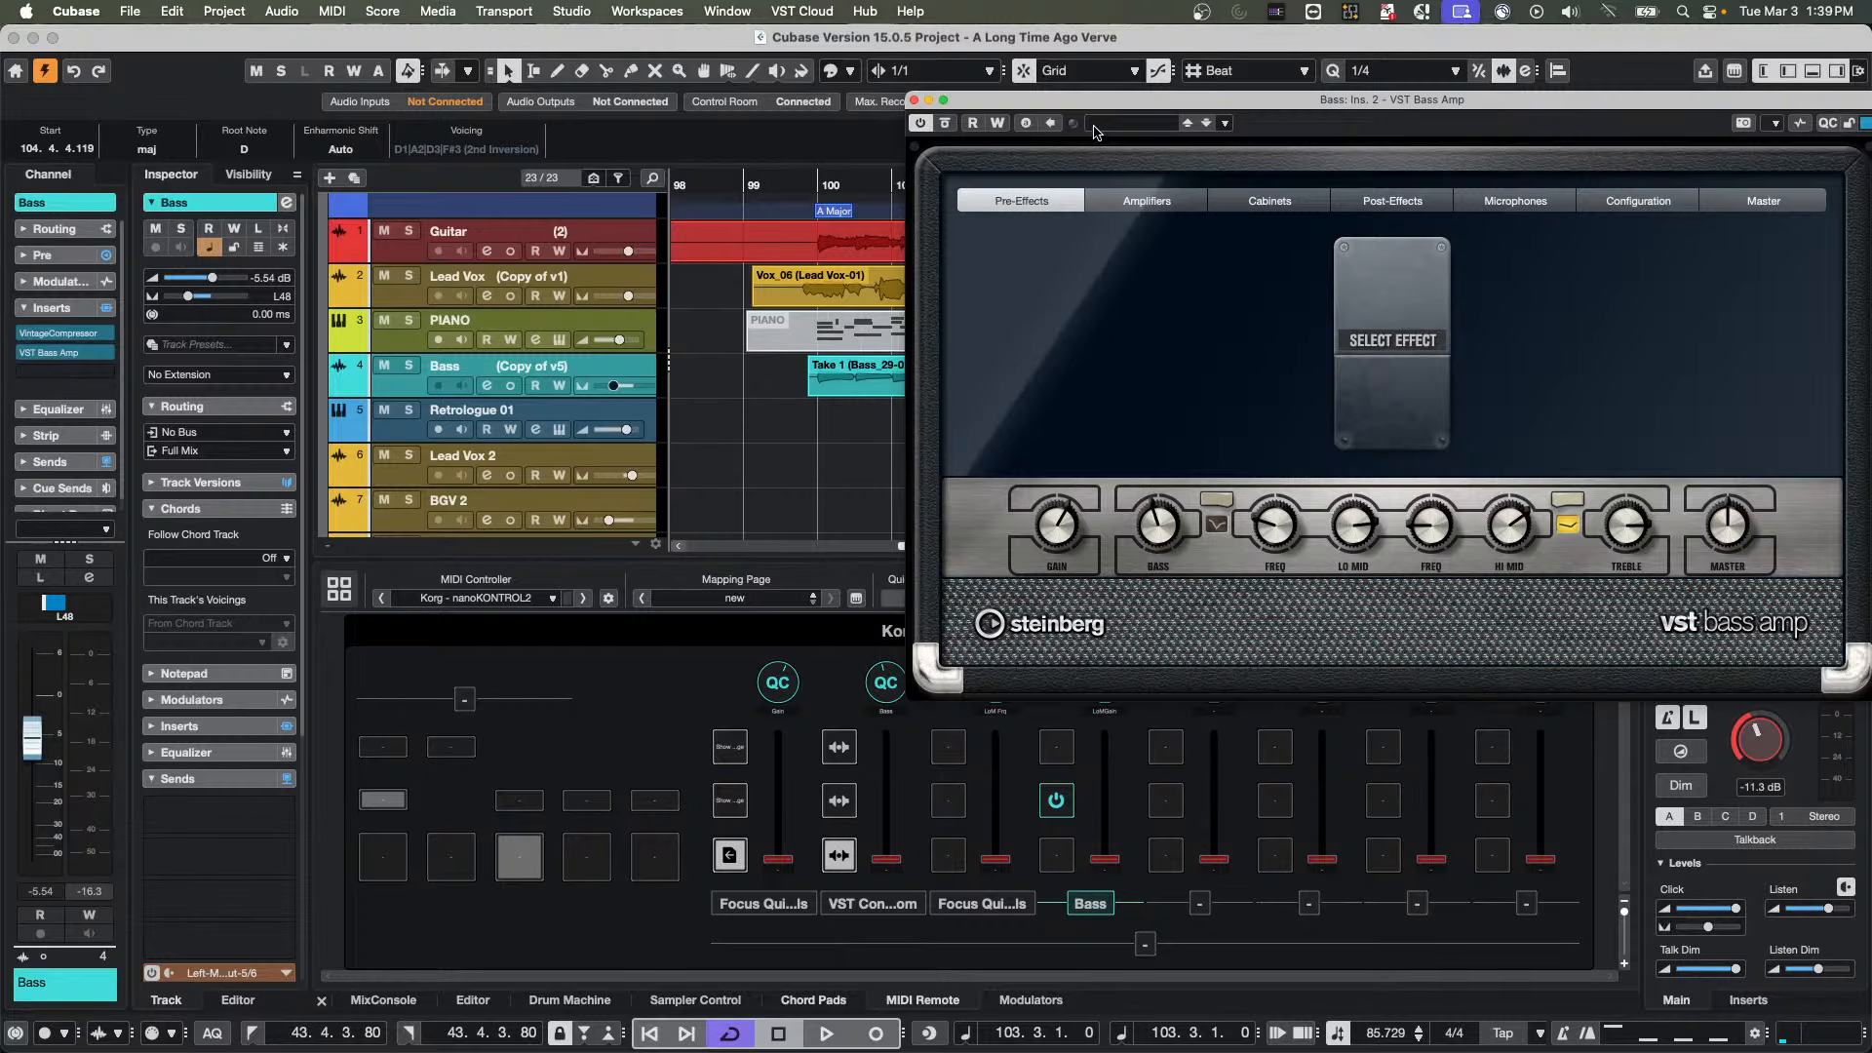
left_click_drag(1090, 102, 939, 91)
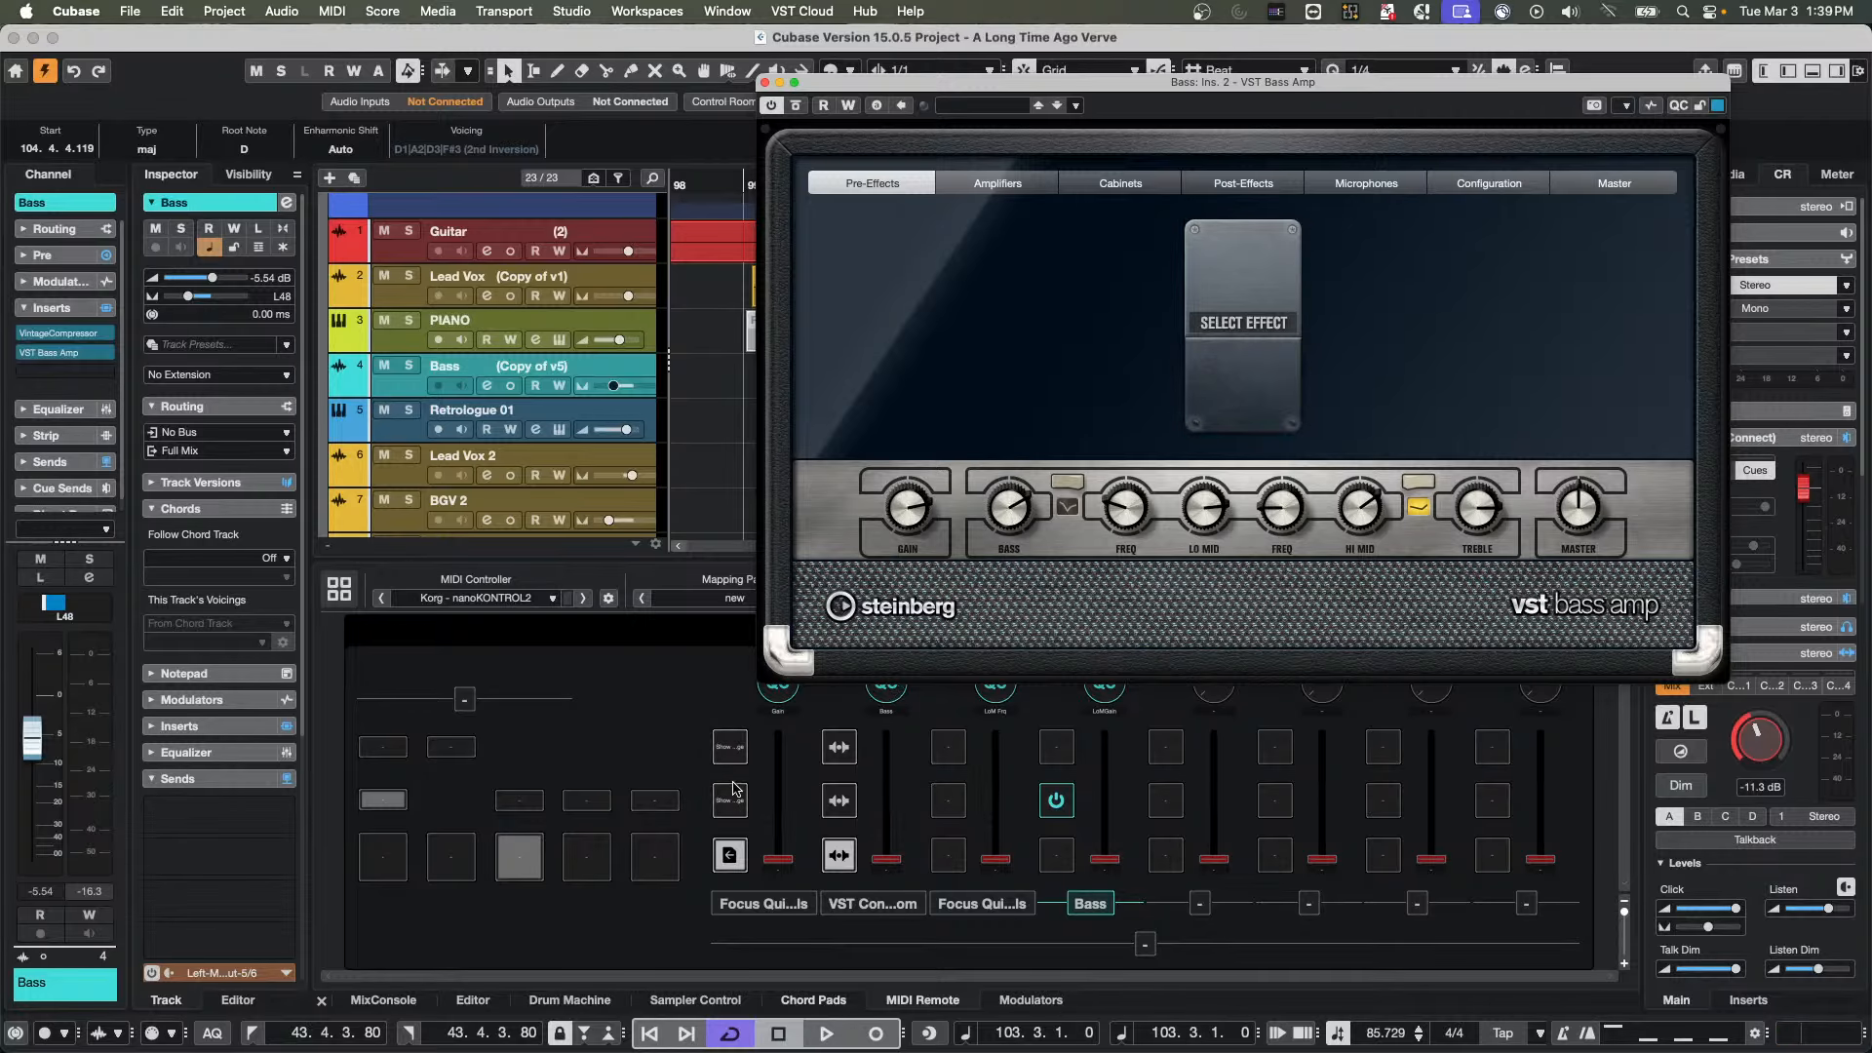
Replace the Show Next Page mapping on the first channel's top button with Next Mapping Page and close the Mapping Assistant
double_click(739, 759)
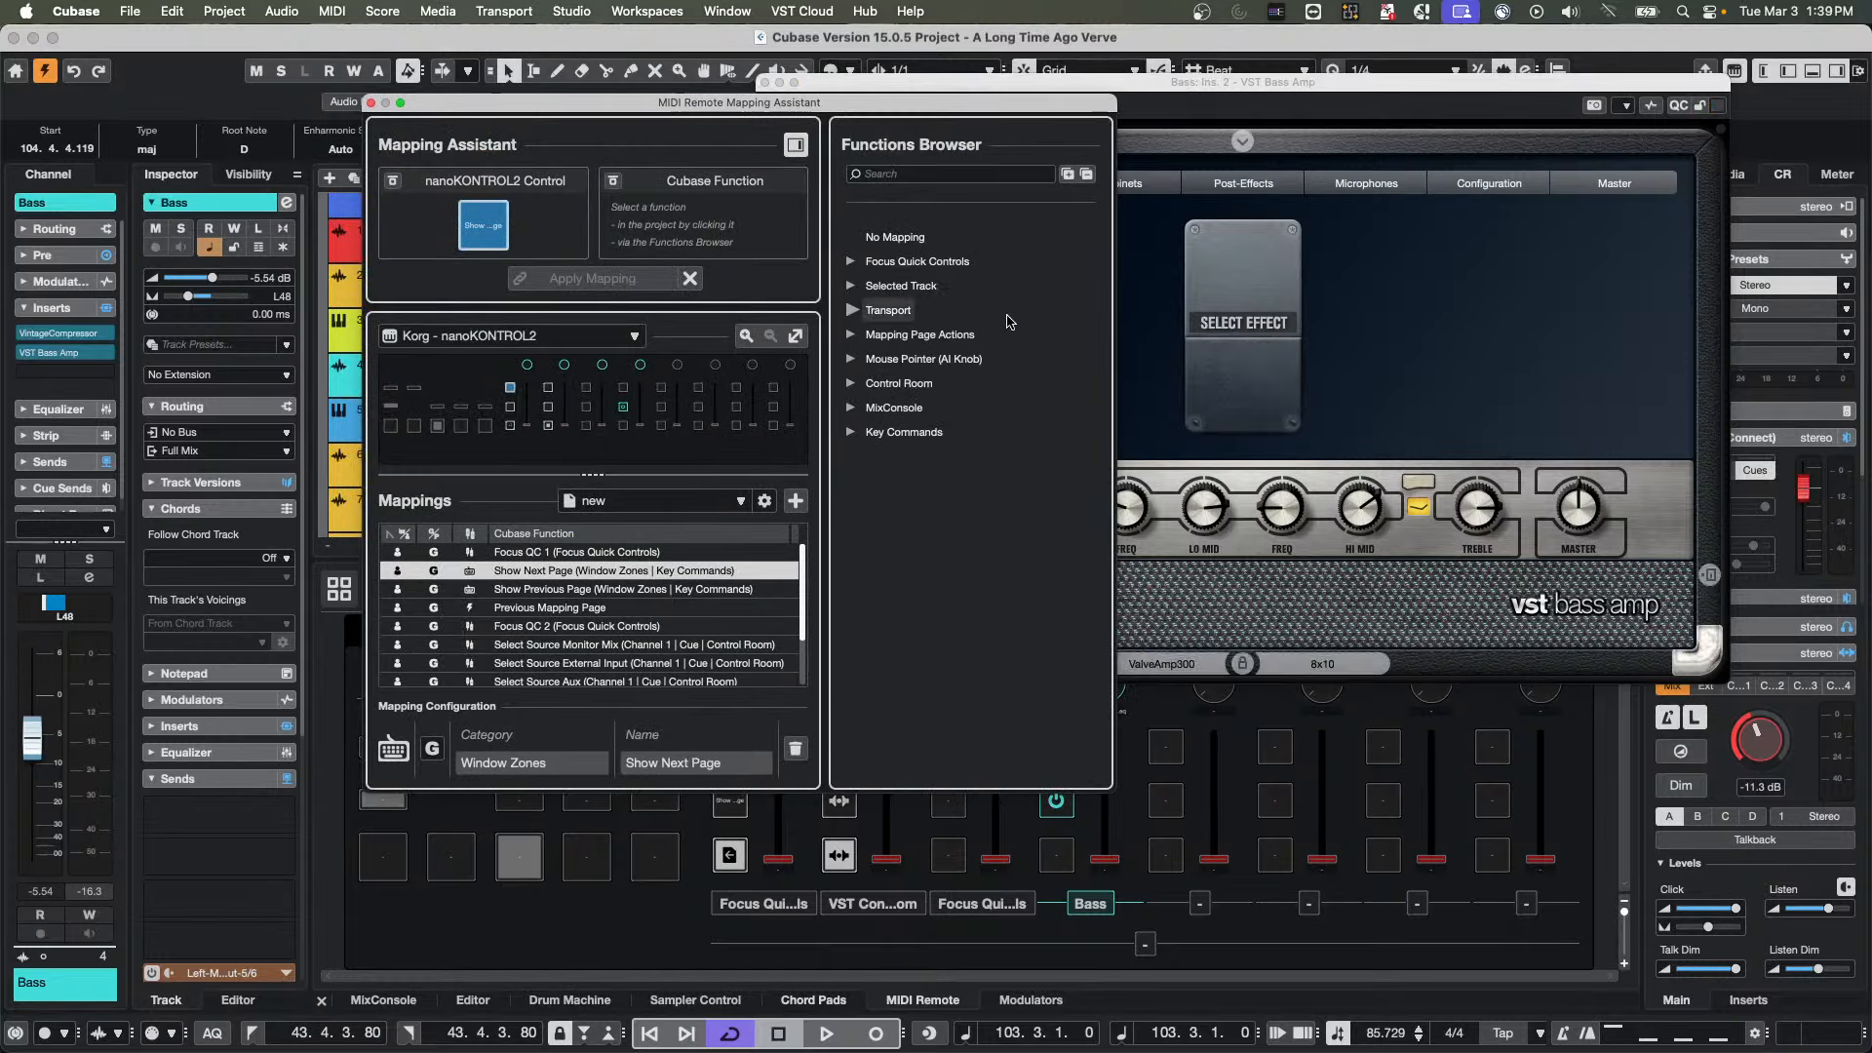
left_click(899, 173)
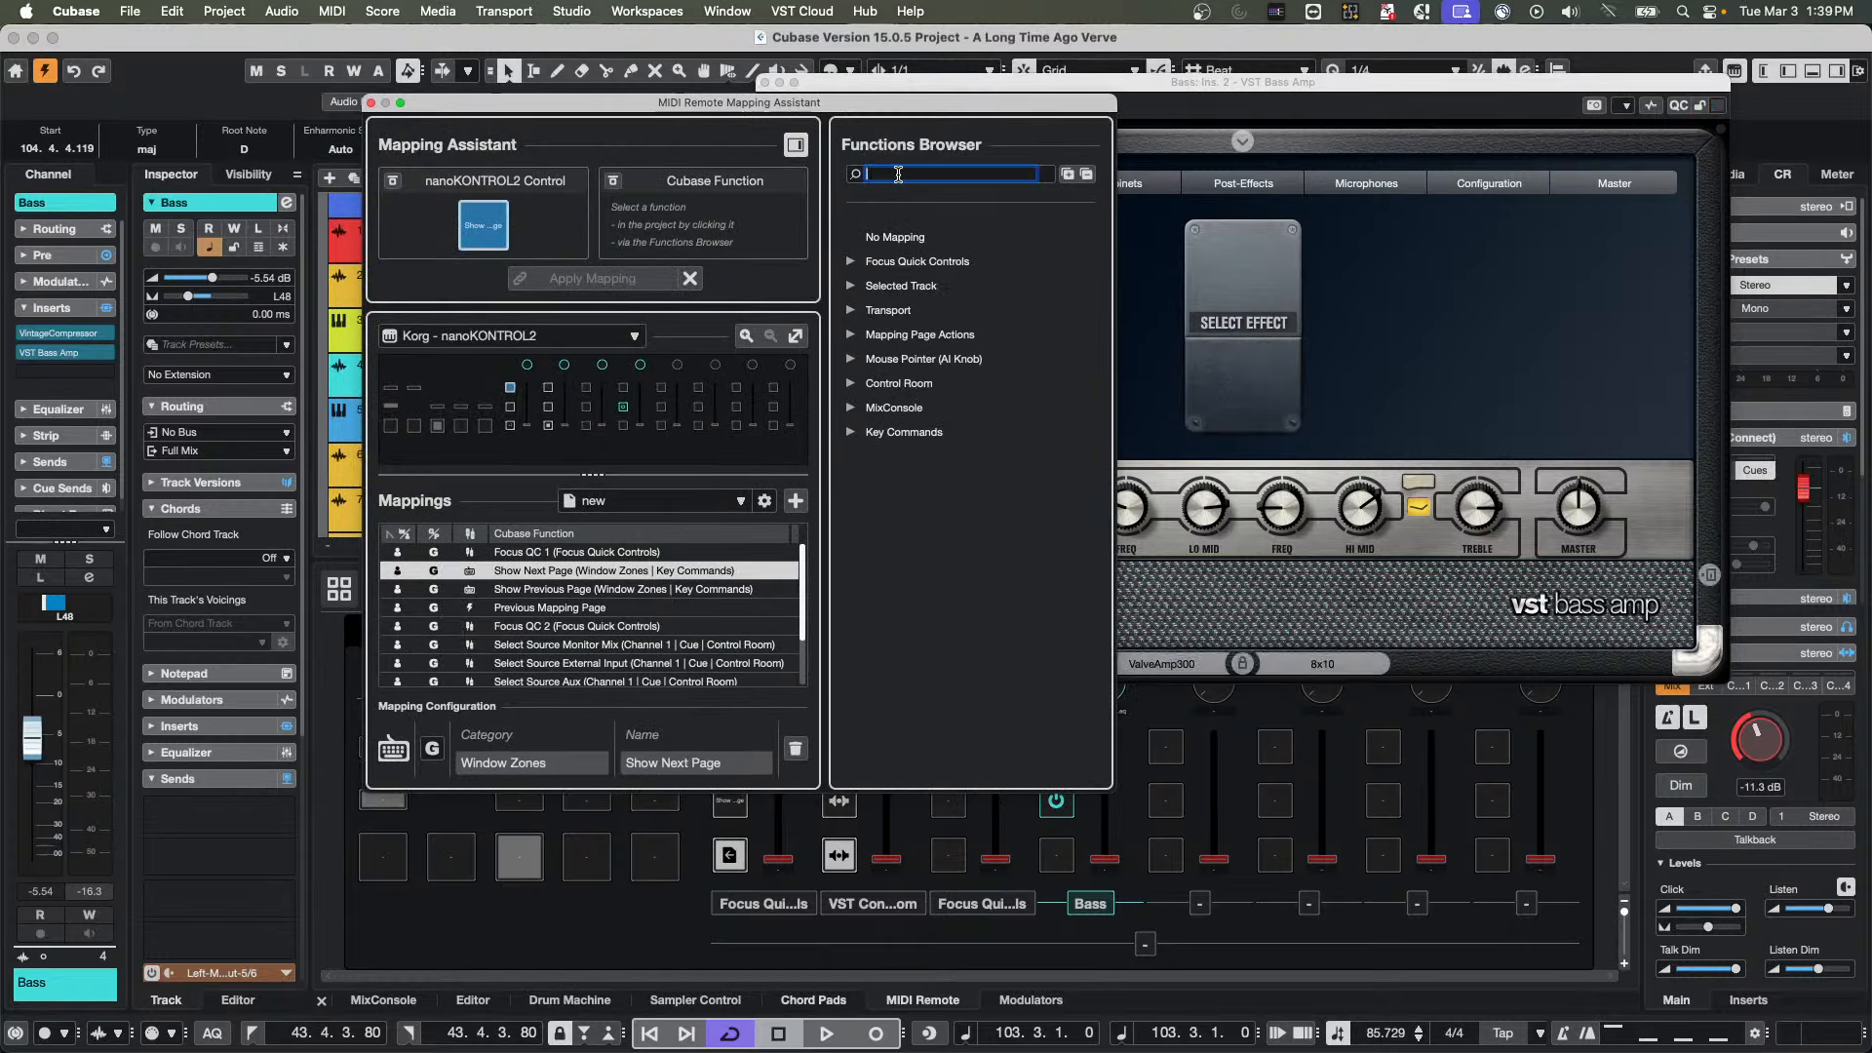
type("mapp")
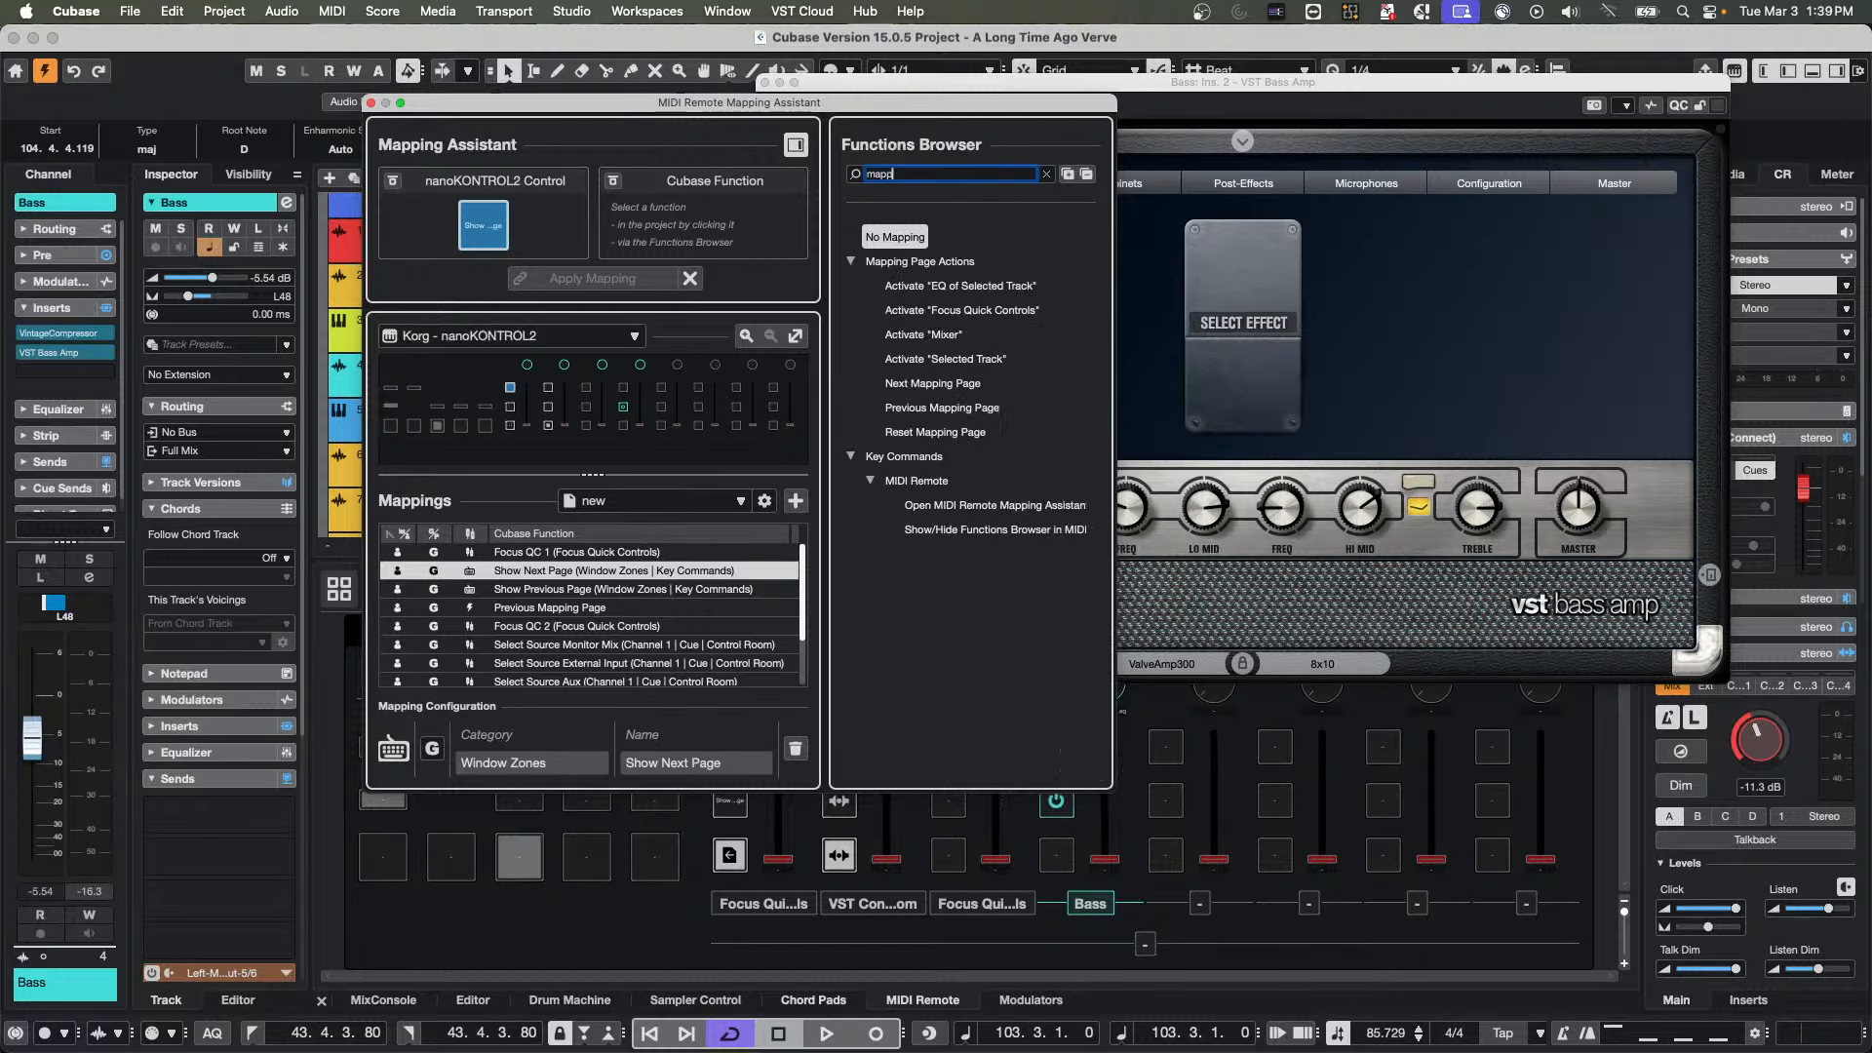
type("ing page")
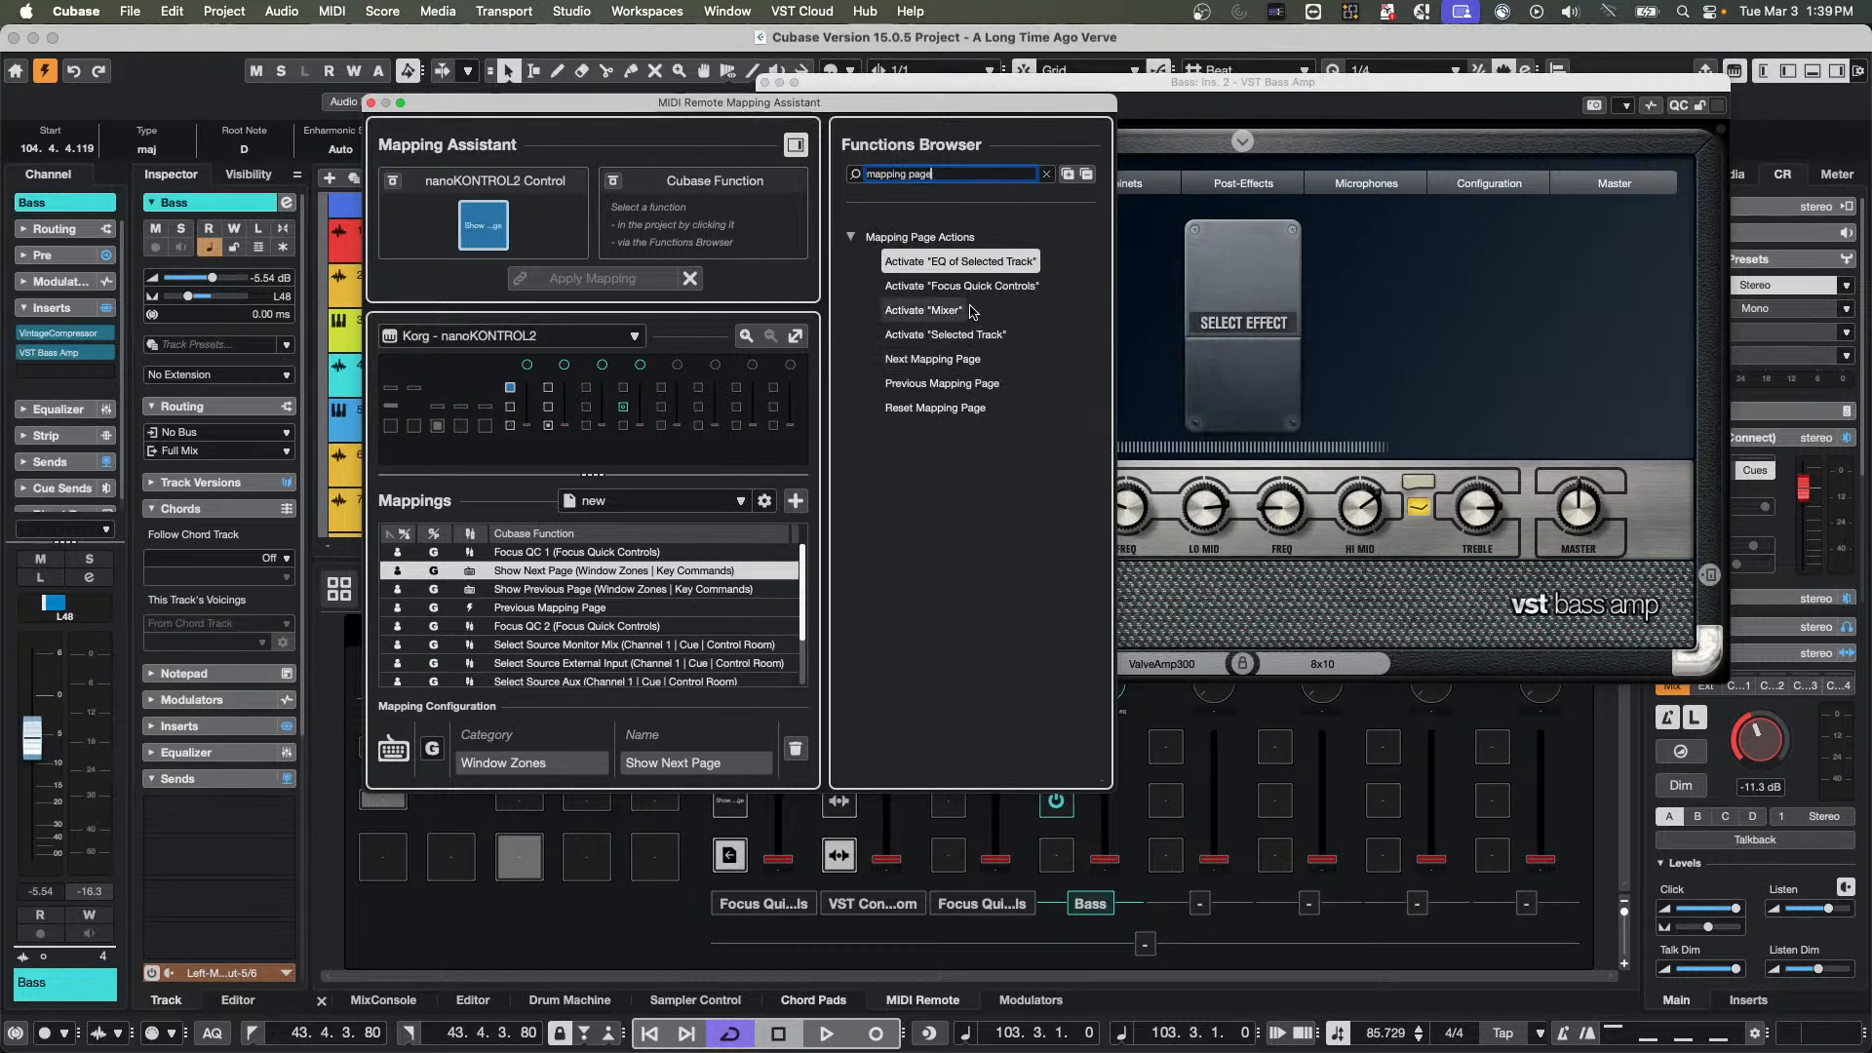
left_click(934, 360)
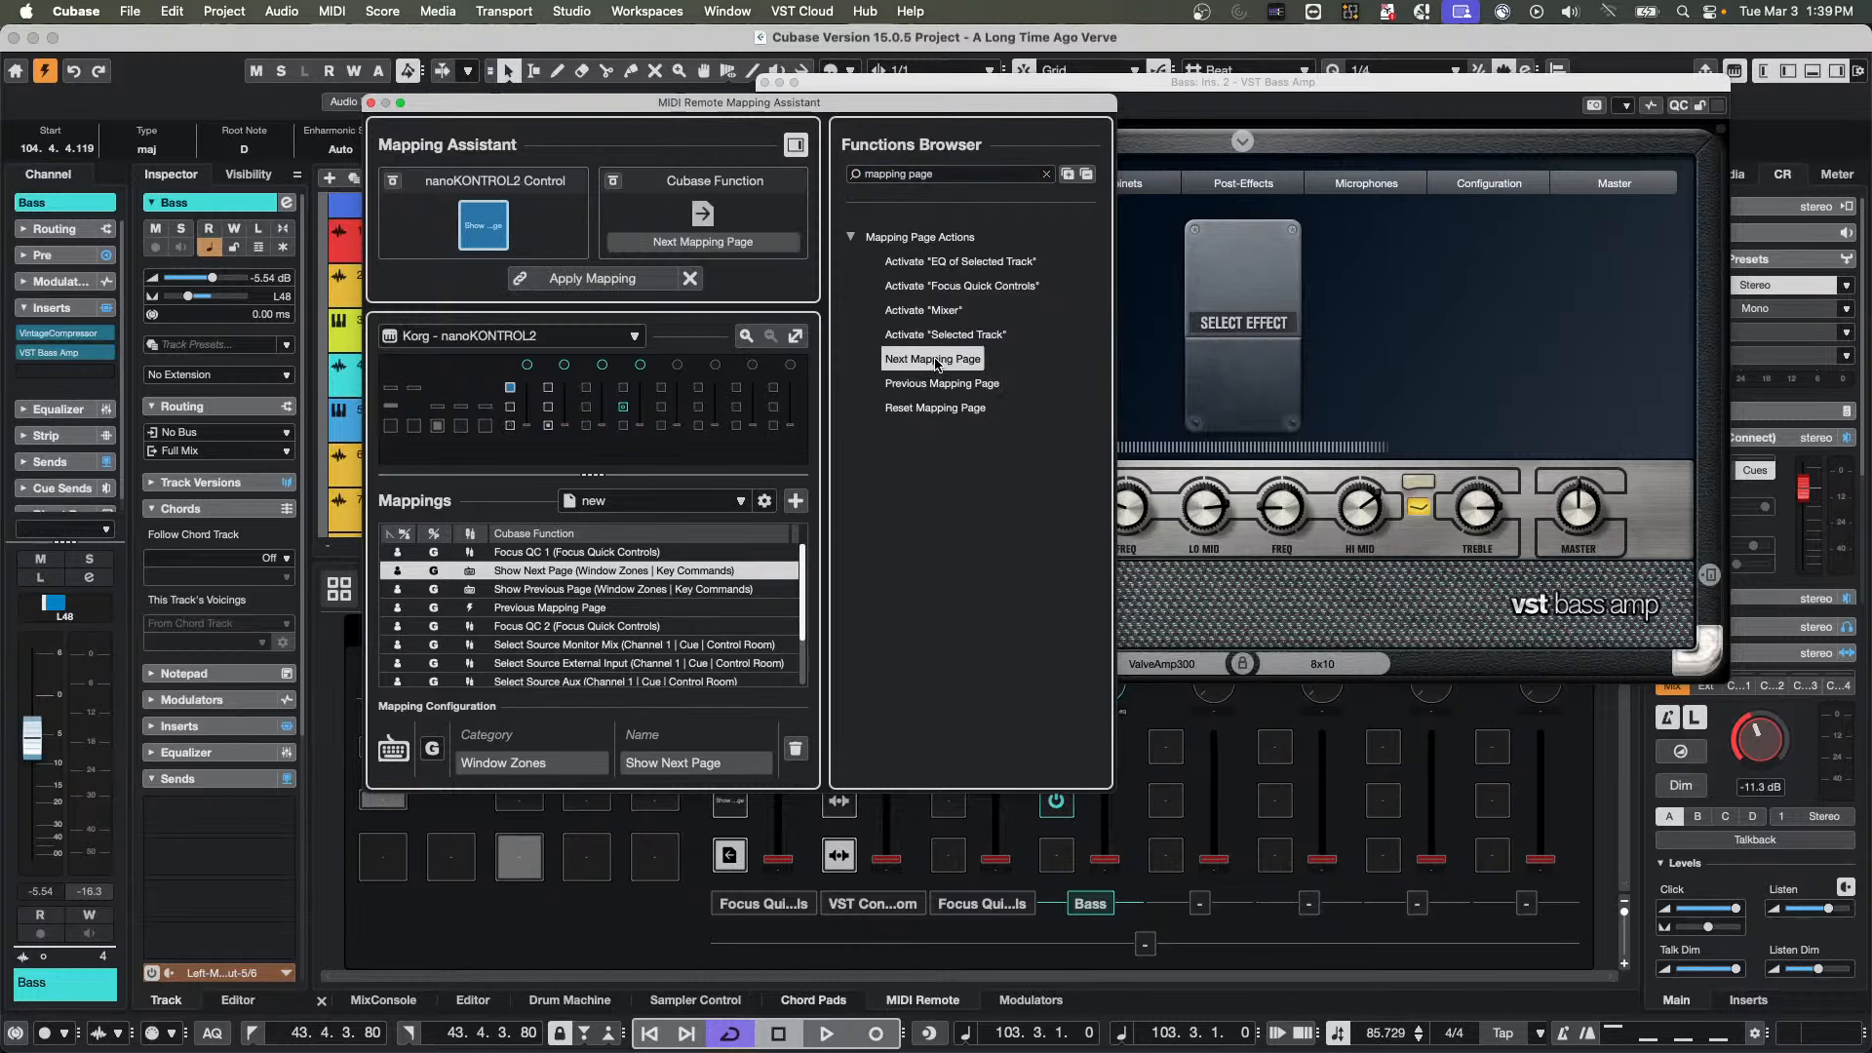
left_click(590, 279)
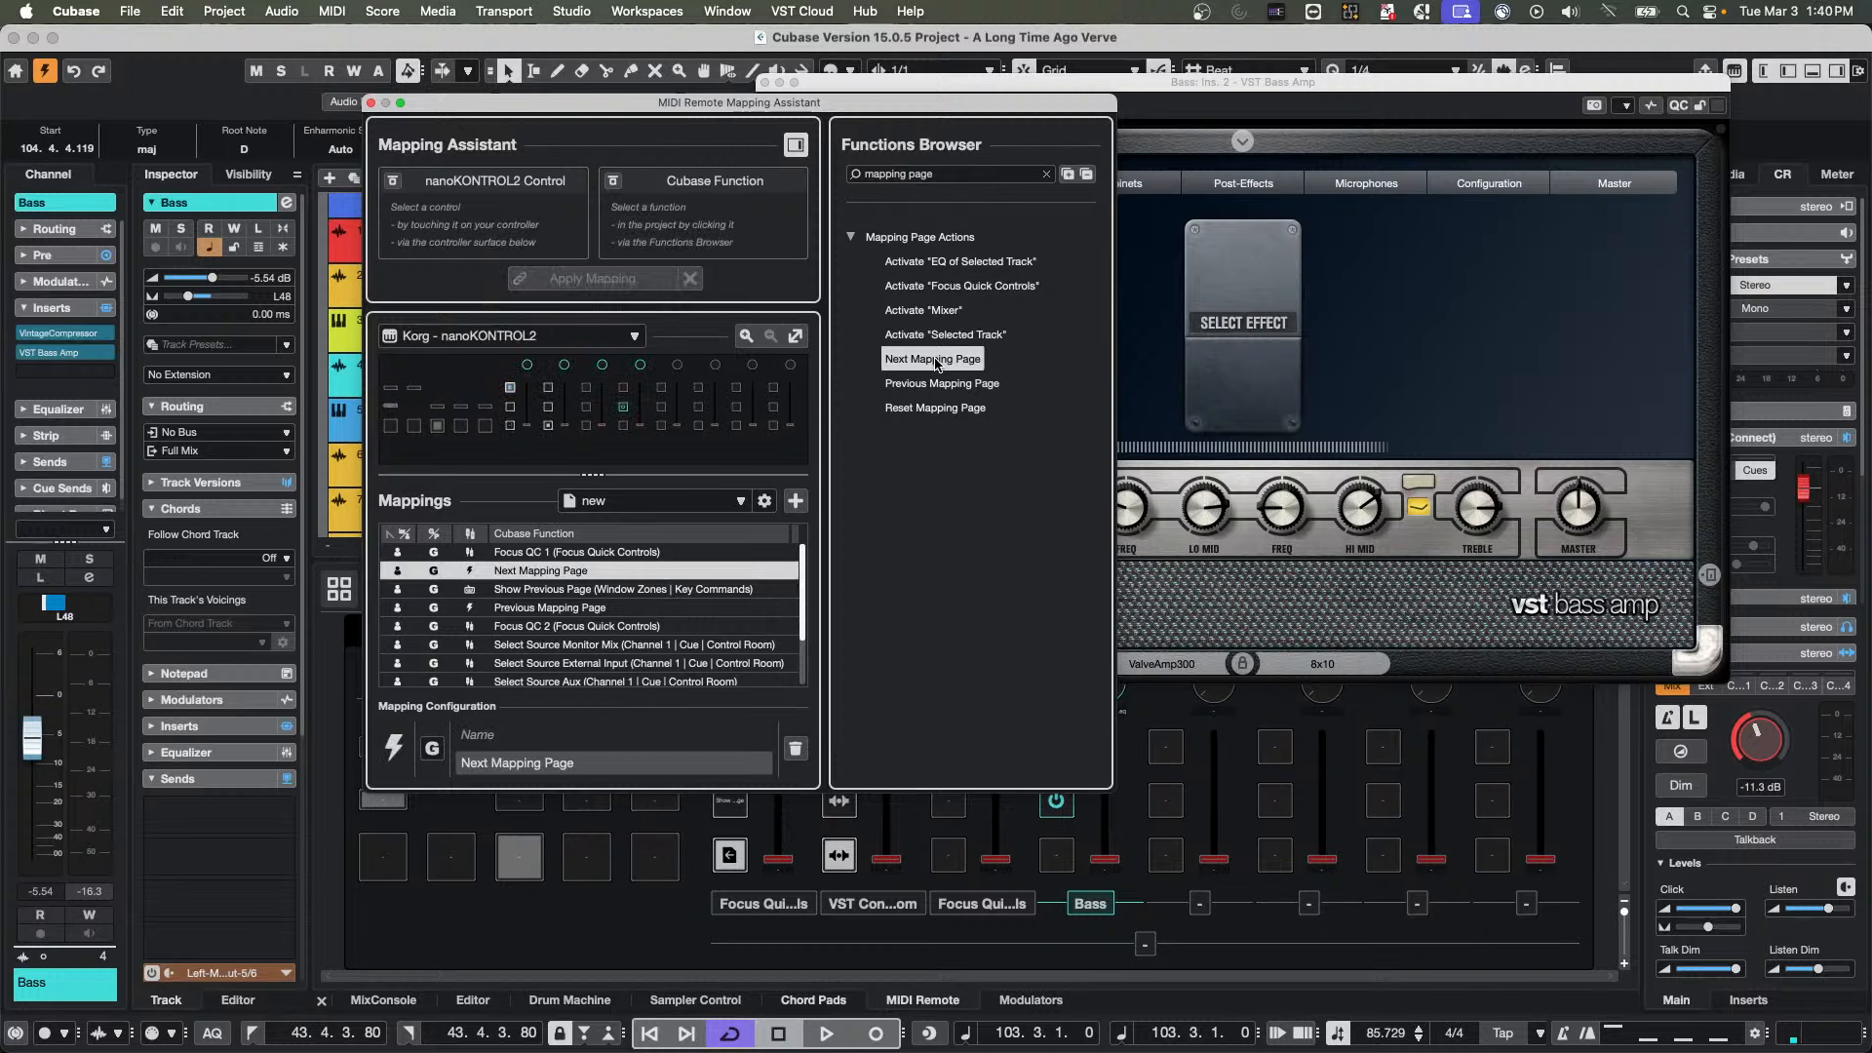
left_click(370, 103)
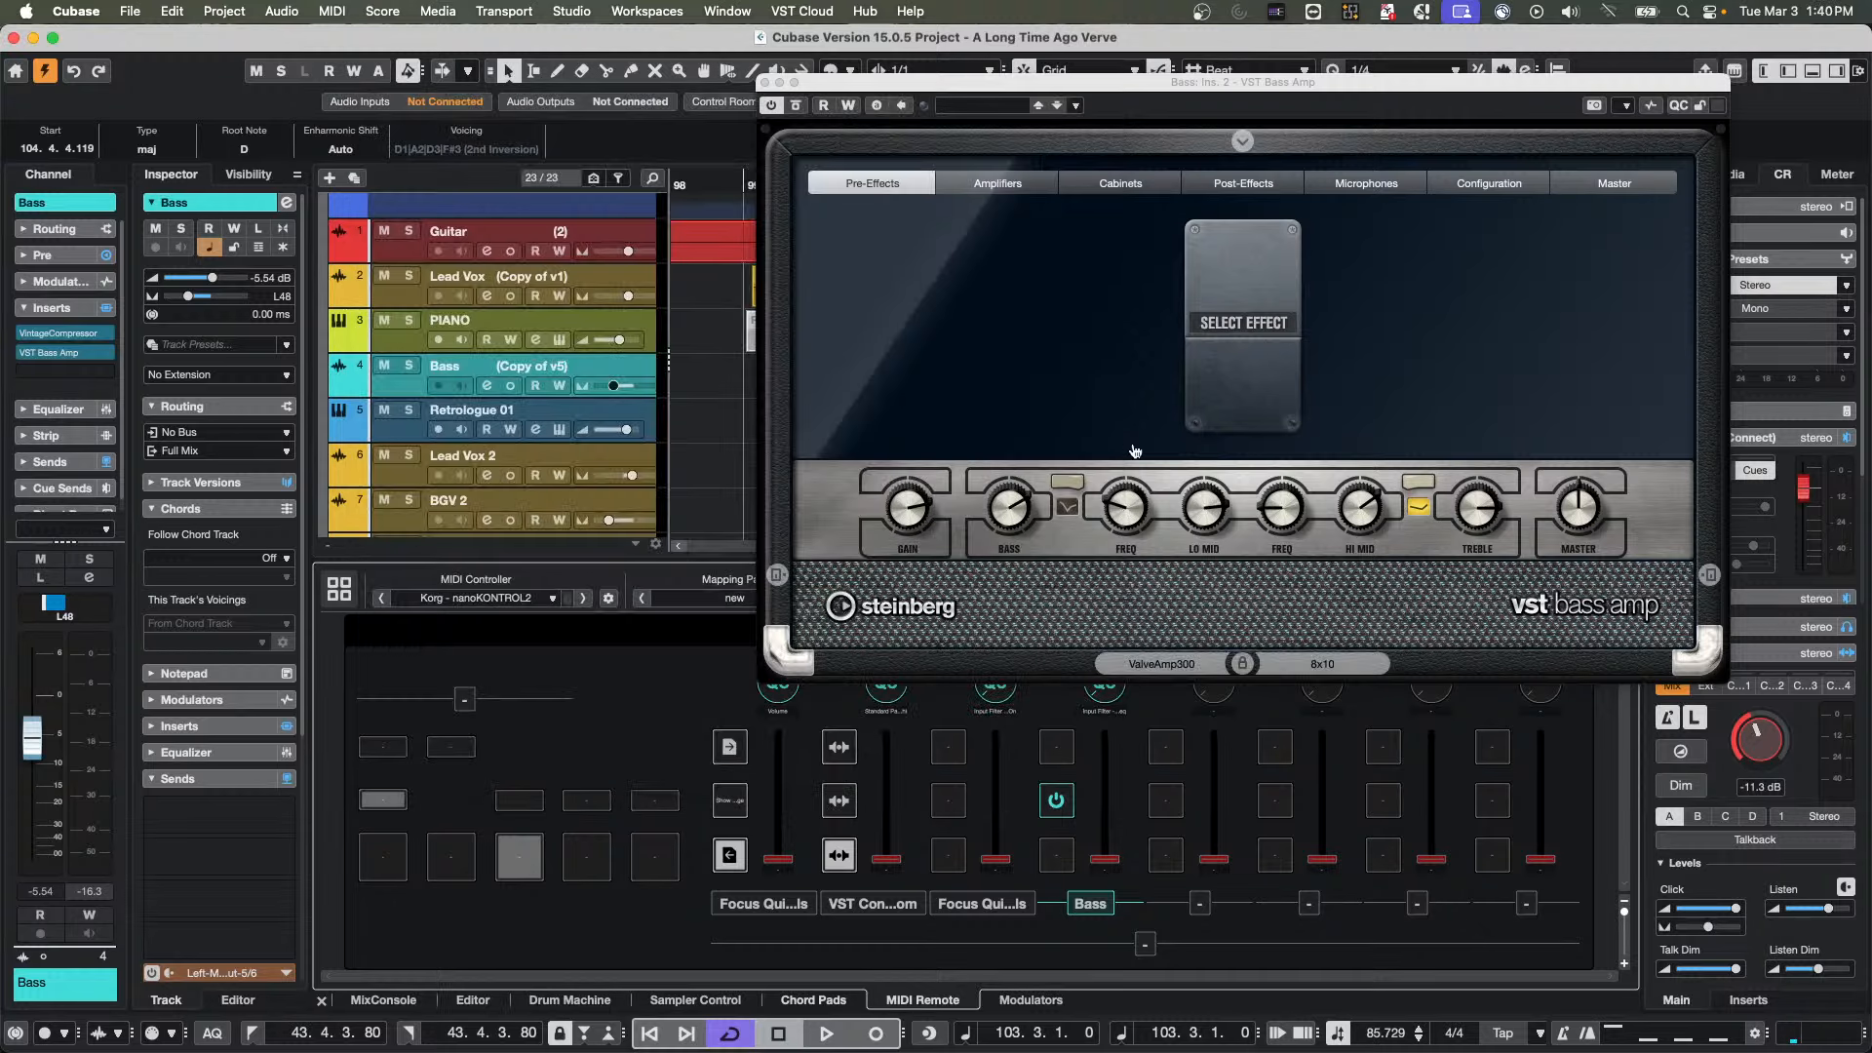
Open the Remote Control Editor from the VST Bass Amp window to compare its Standard Layout pages with the mapped knobs
left_click(1625, 105)
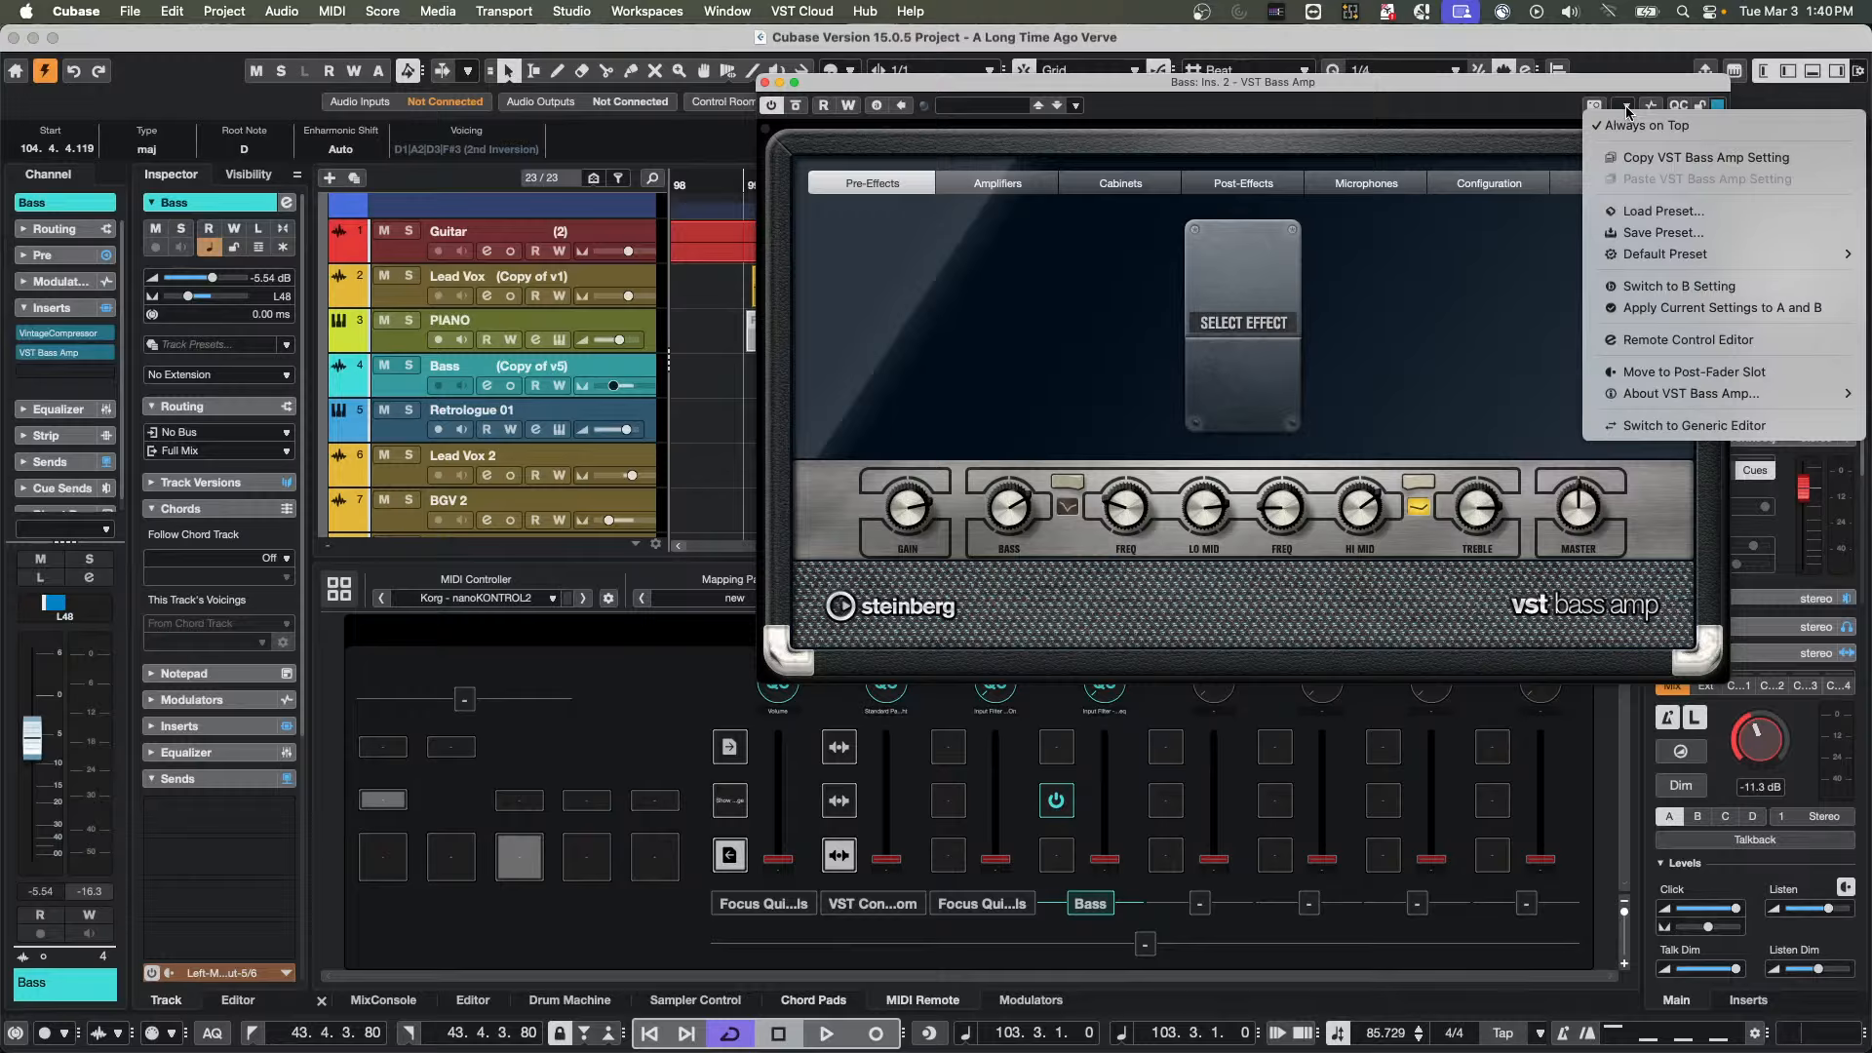
left_click(1675, 350)
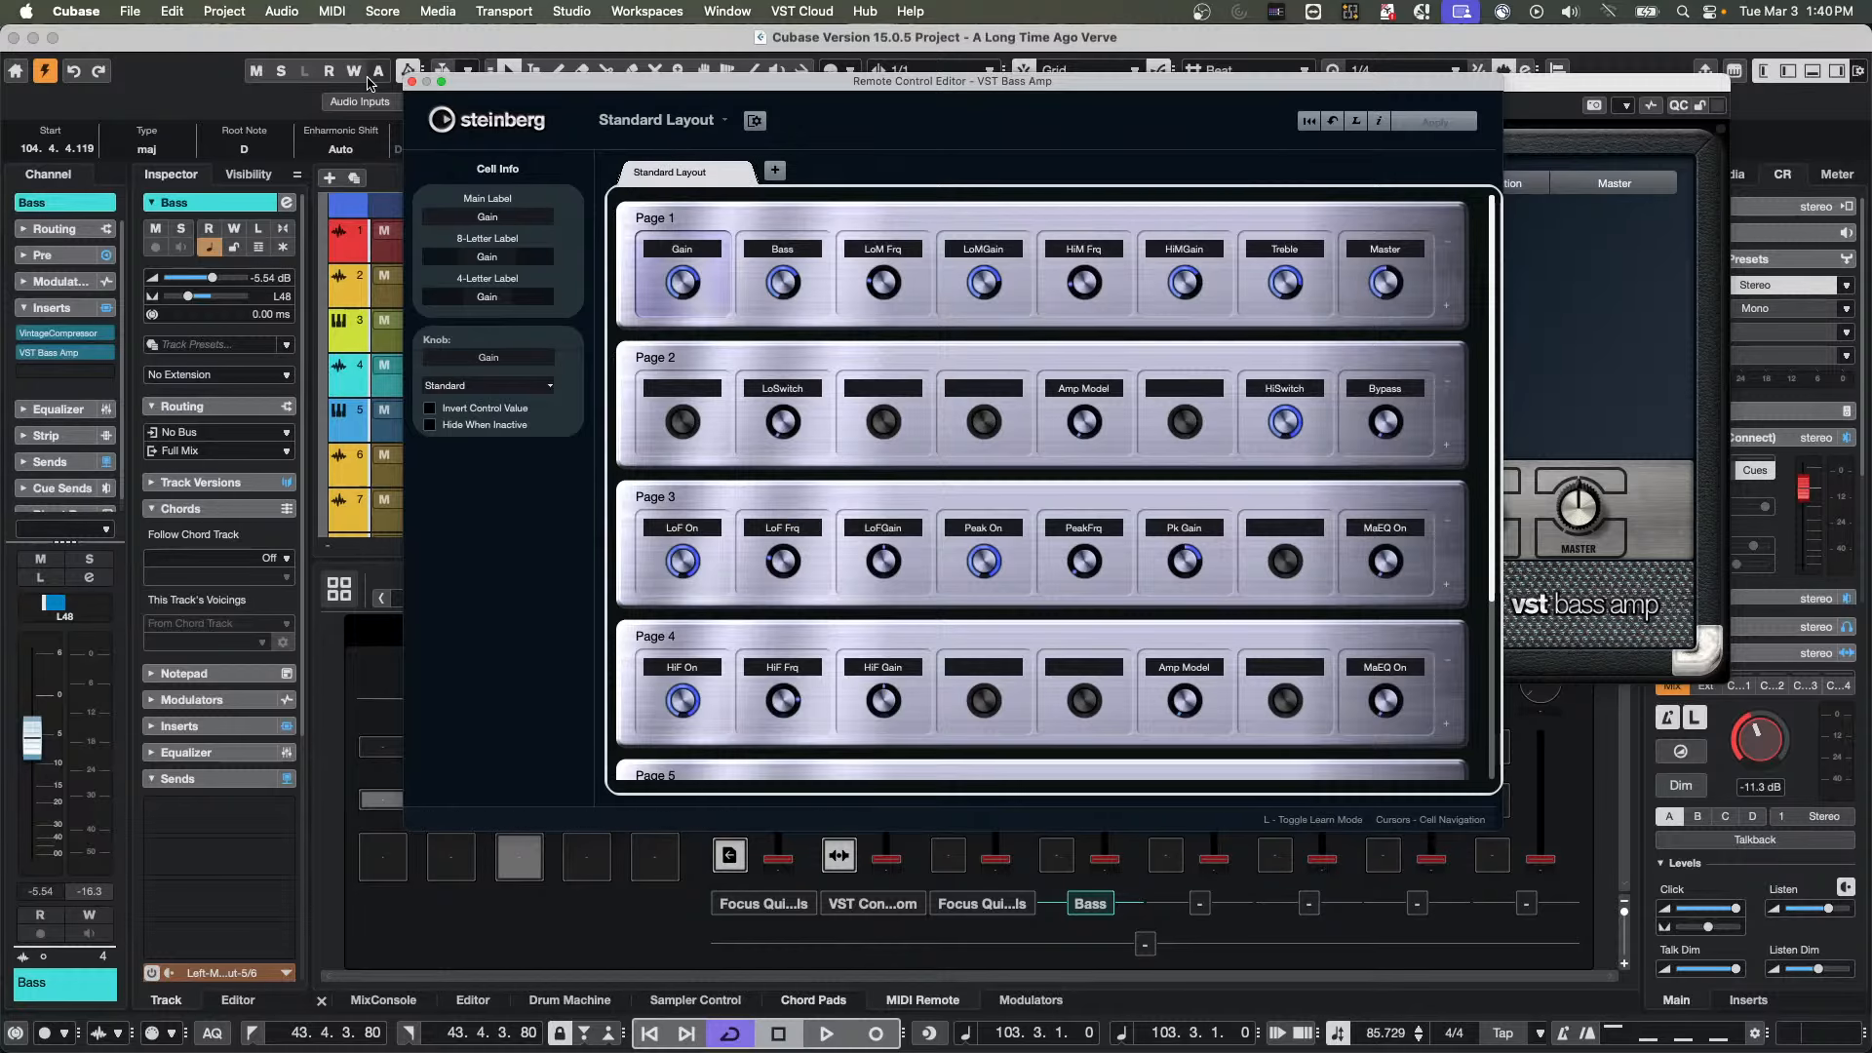
Close the Remote Control Editor and switch the nanoKONTROL2 to the mapping page "new"
left_click(413, 82)
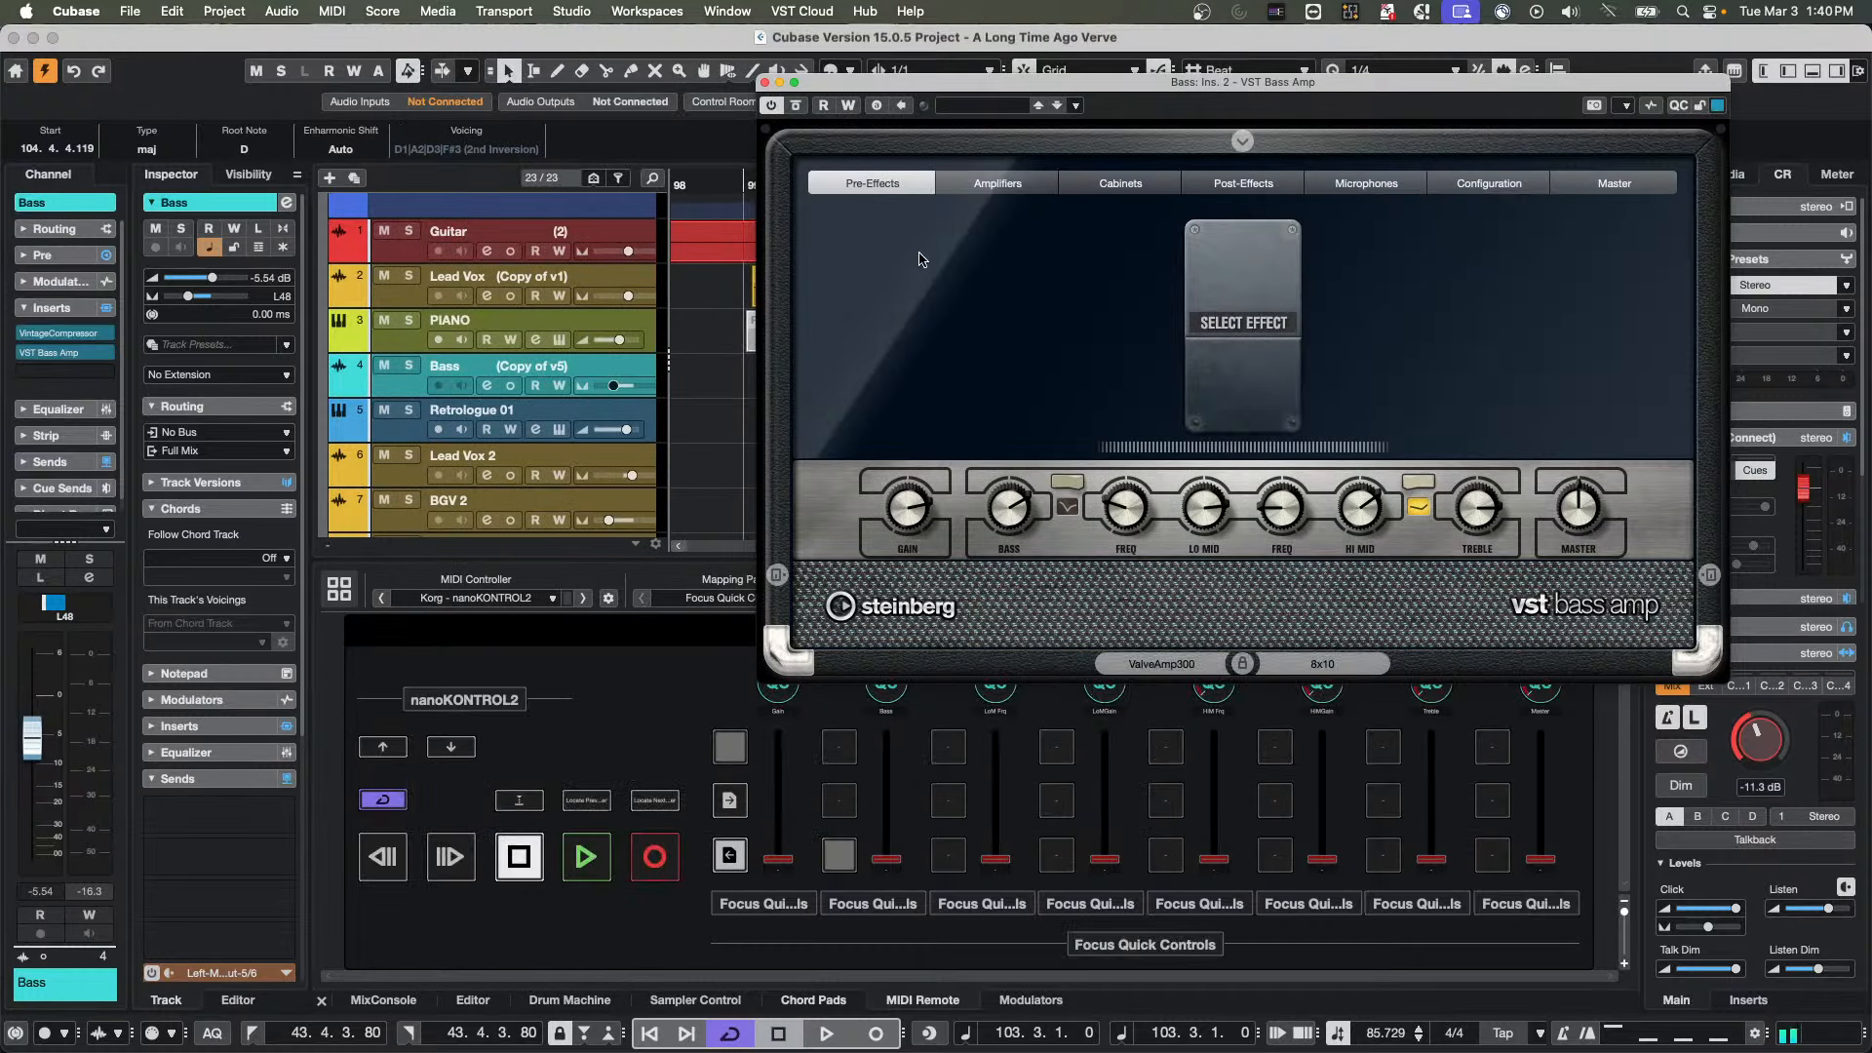
left_click(717, 602)
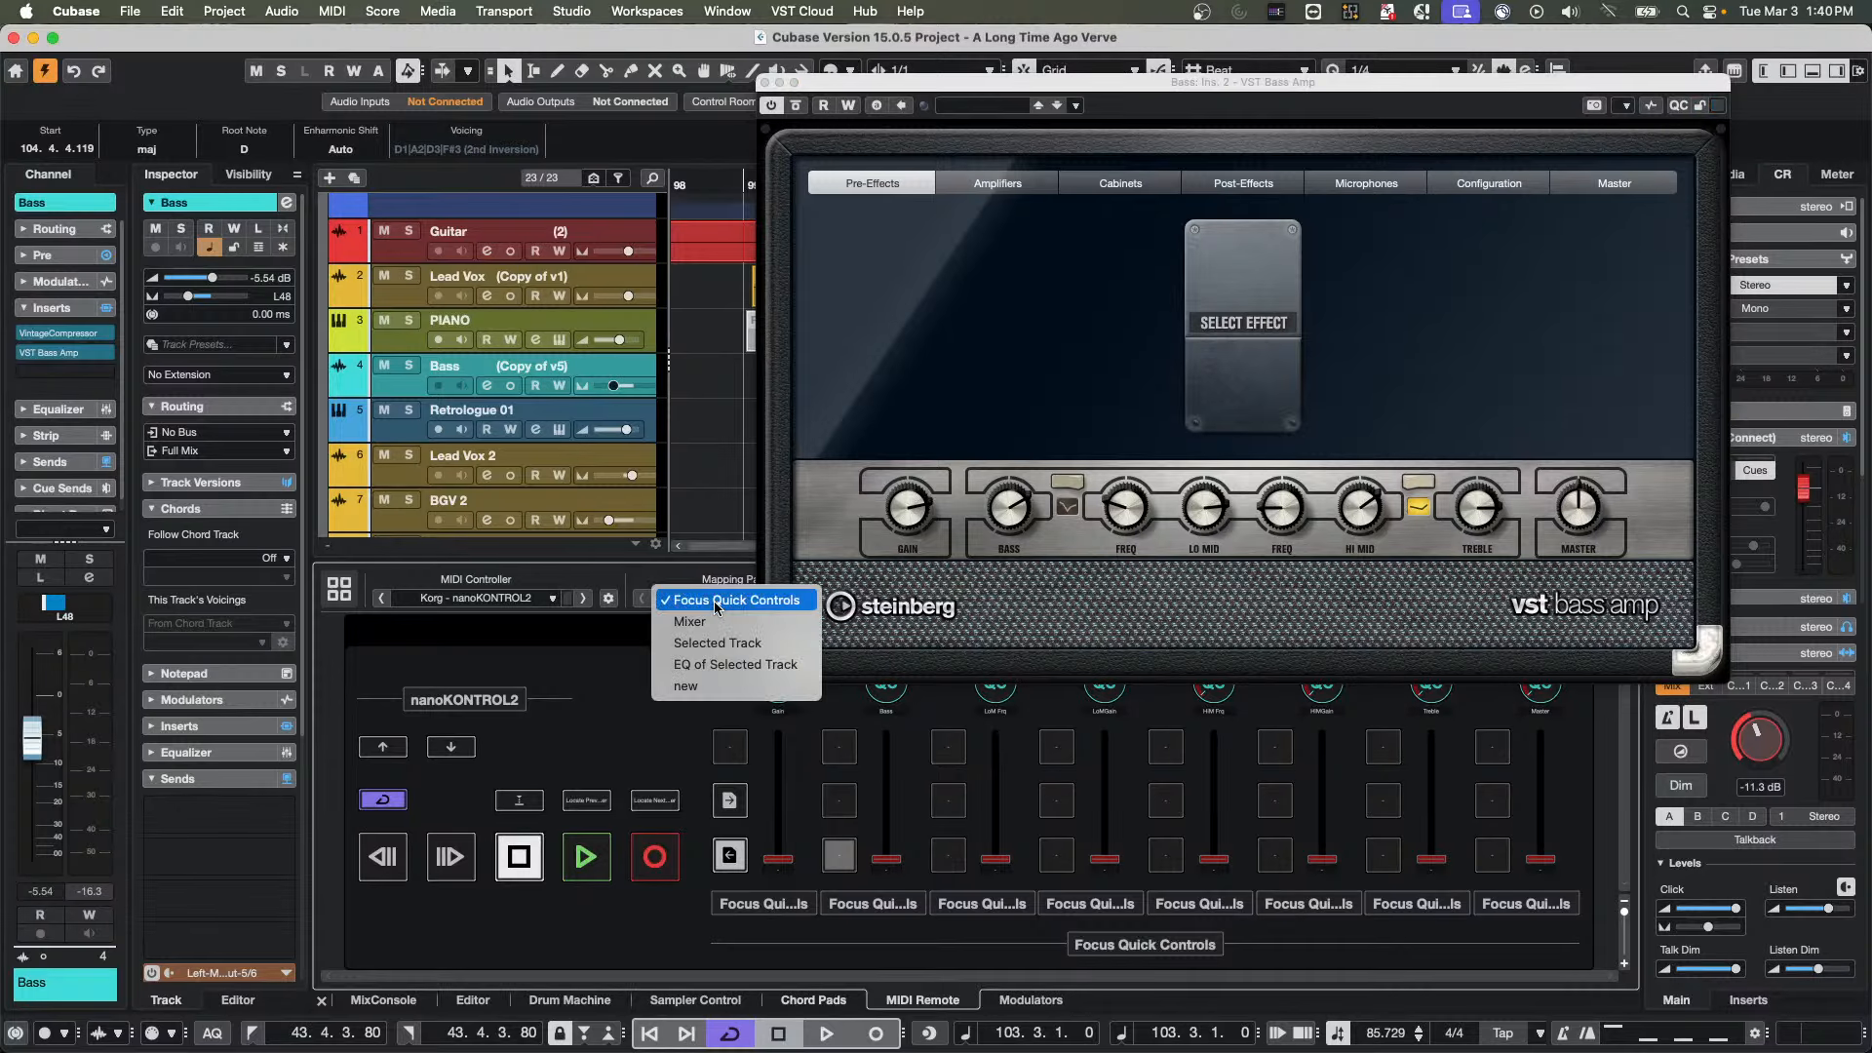
left_click(620, 658)
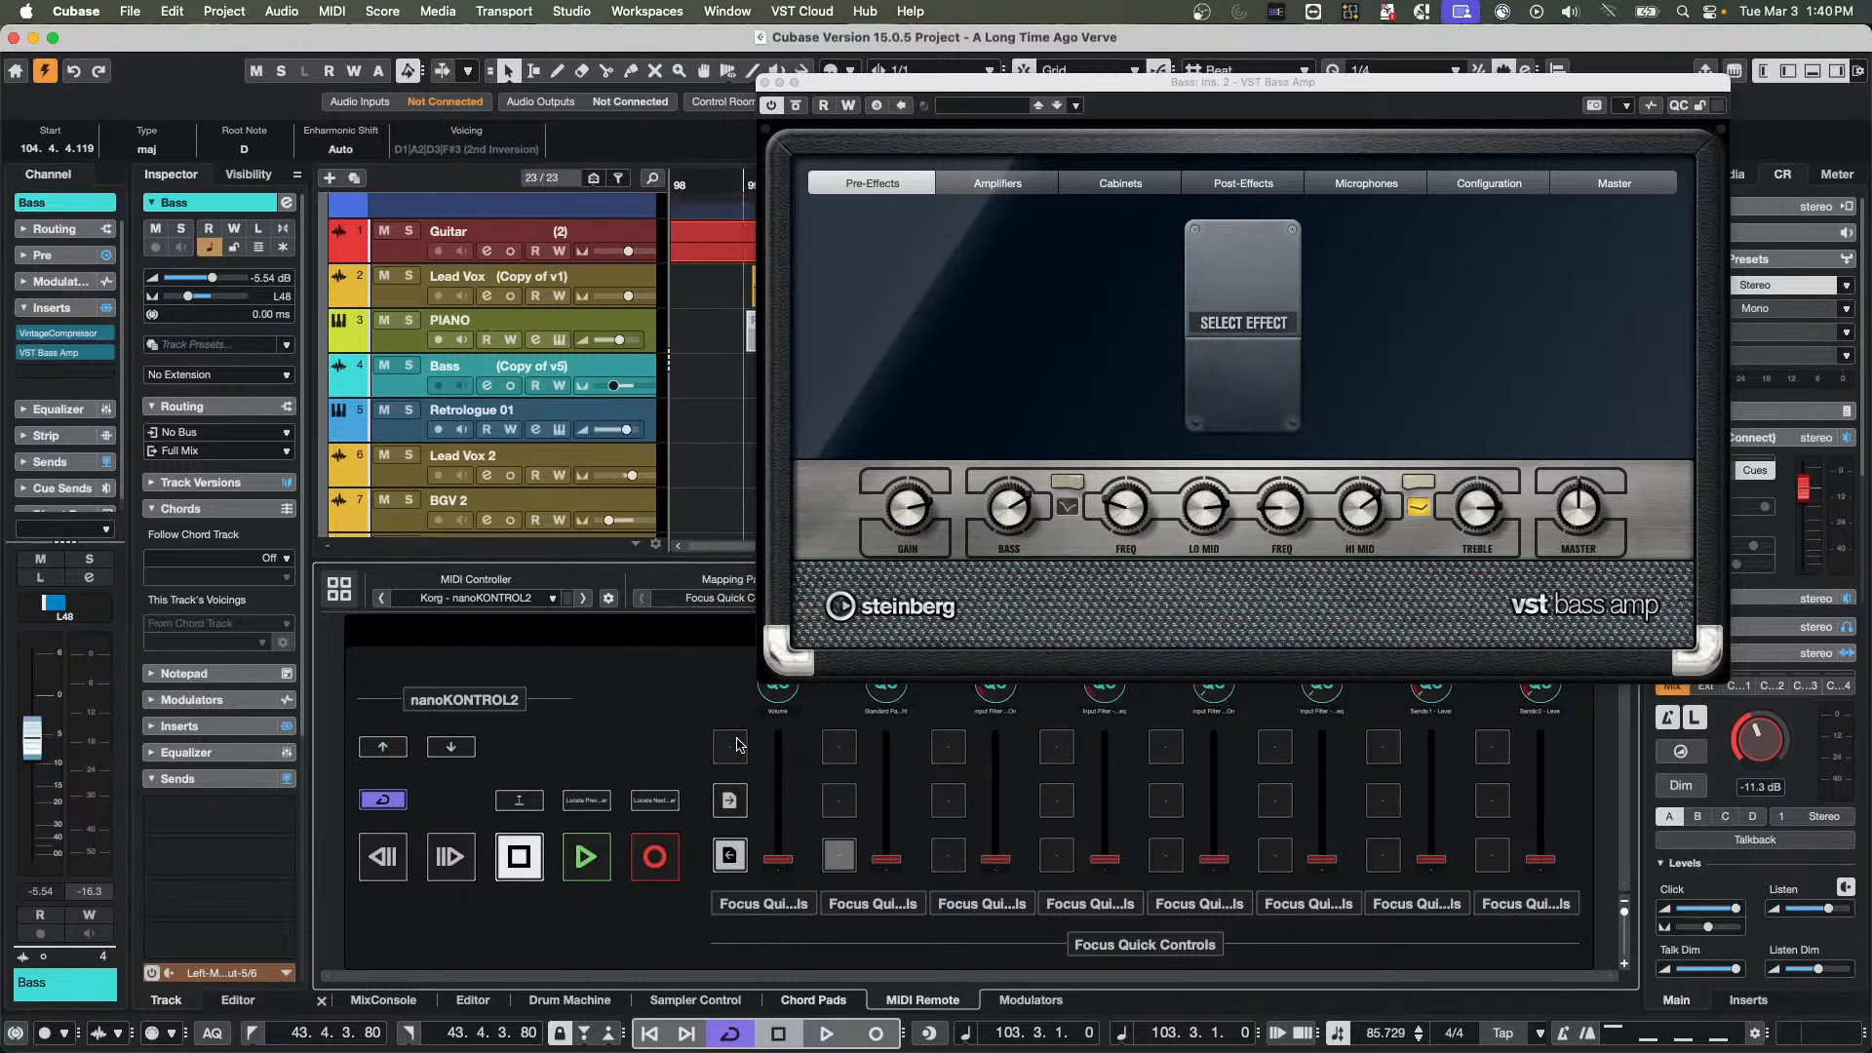
key("super+Tab")
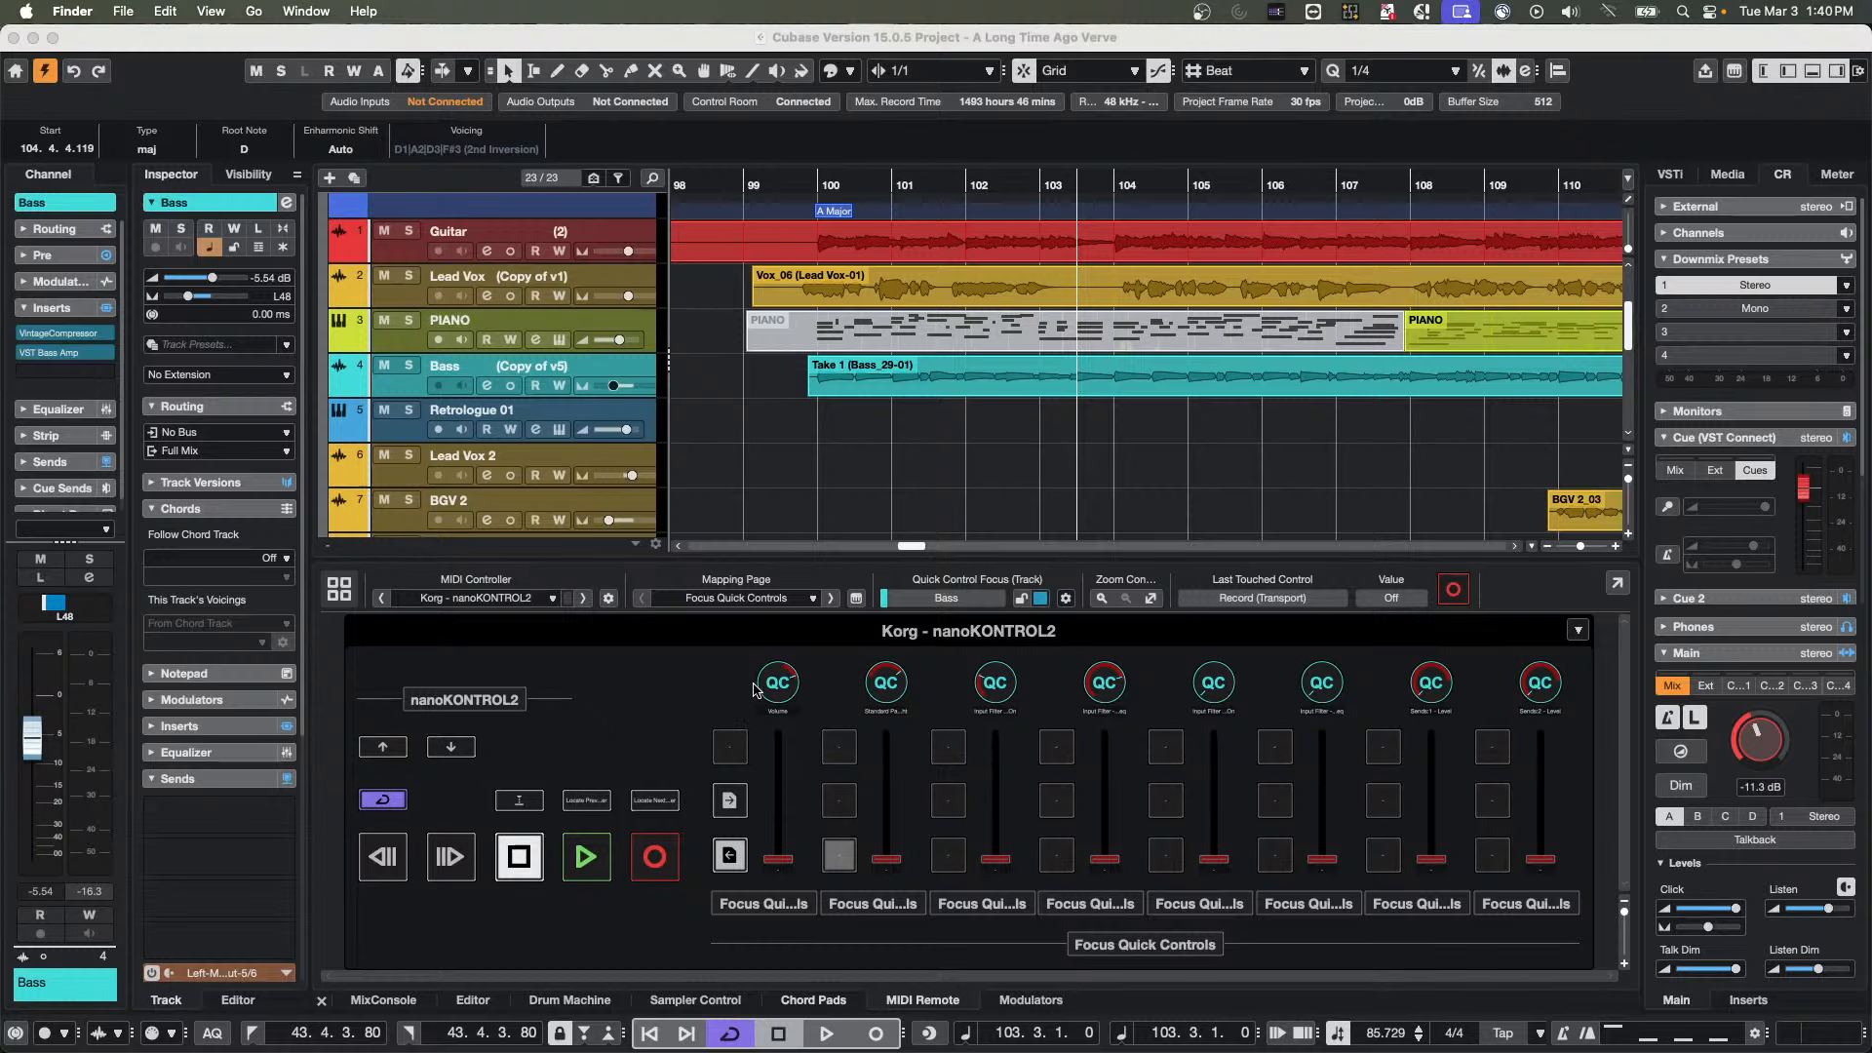
left_click(741, 599)
left_click(741, 599)
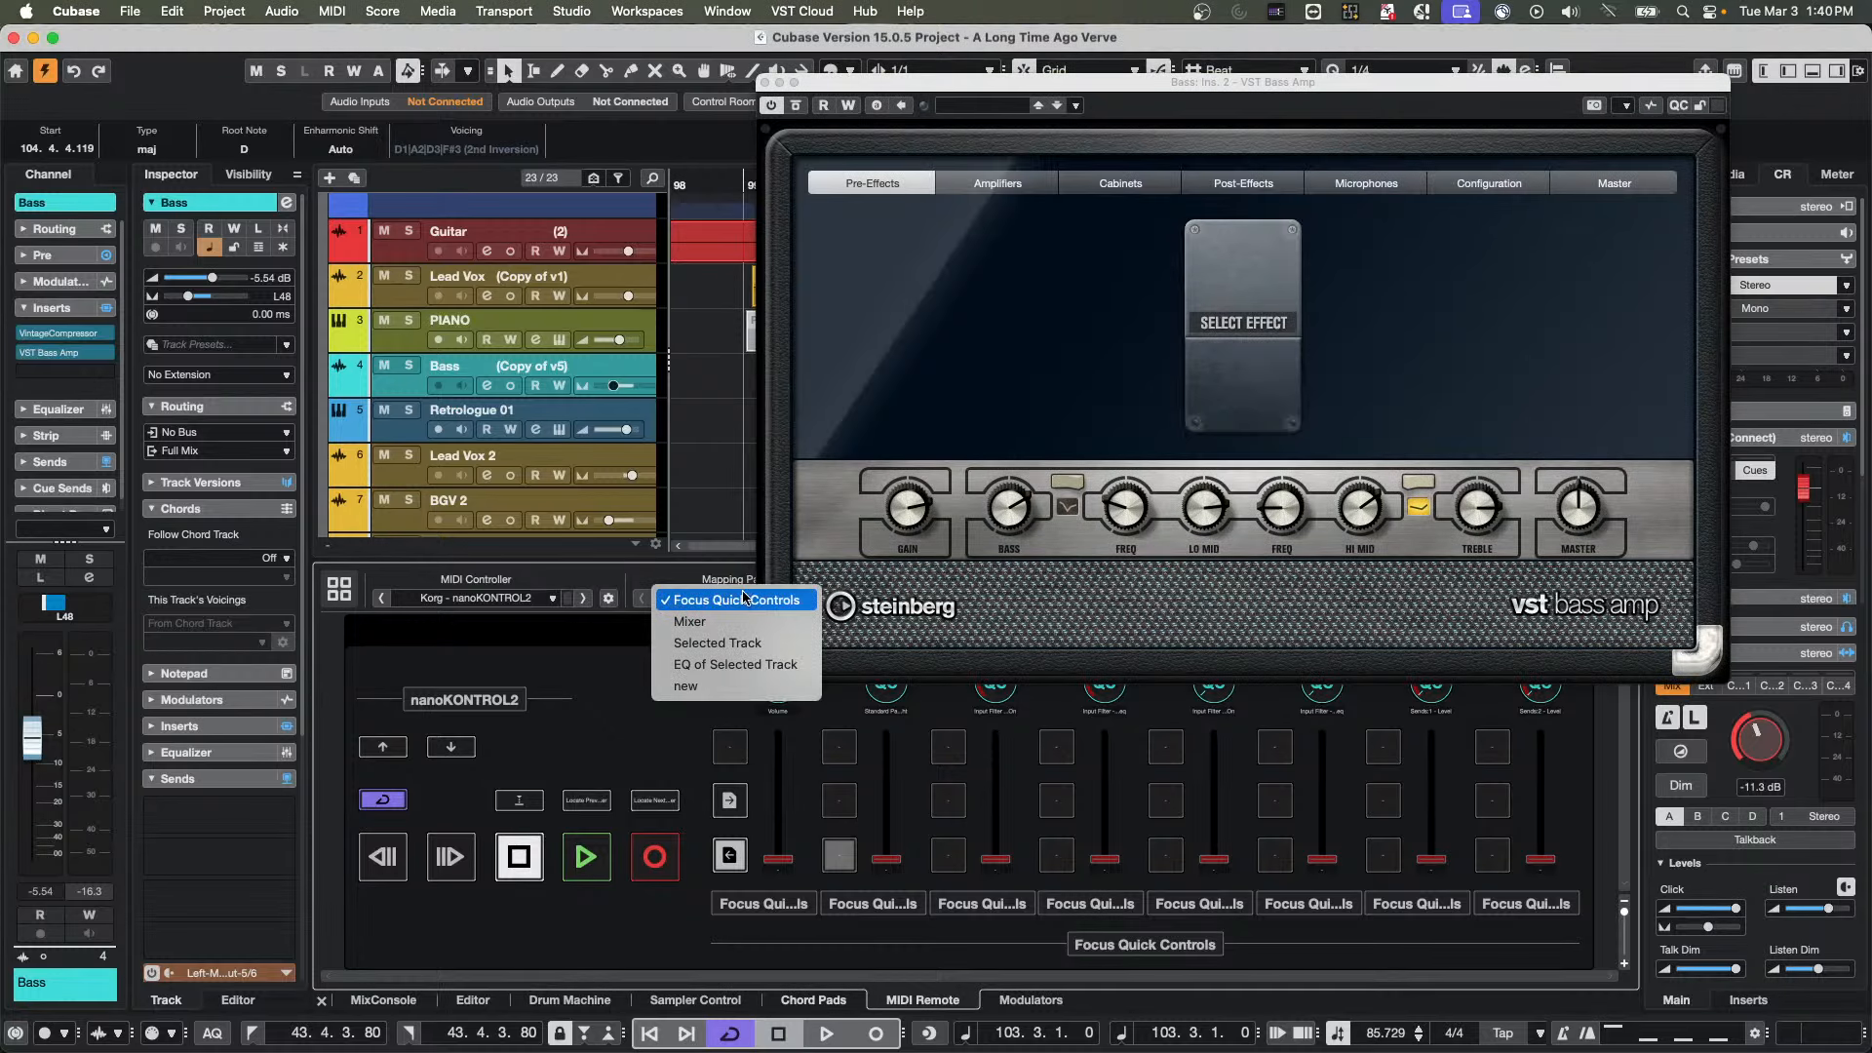
left_click(727, 687)
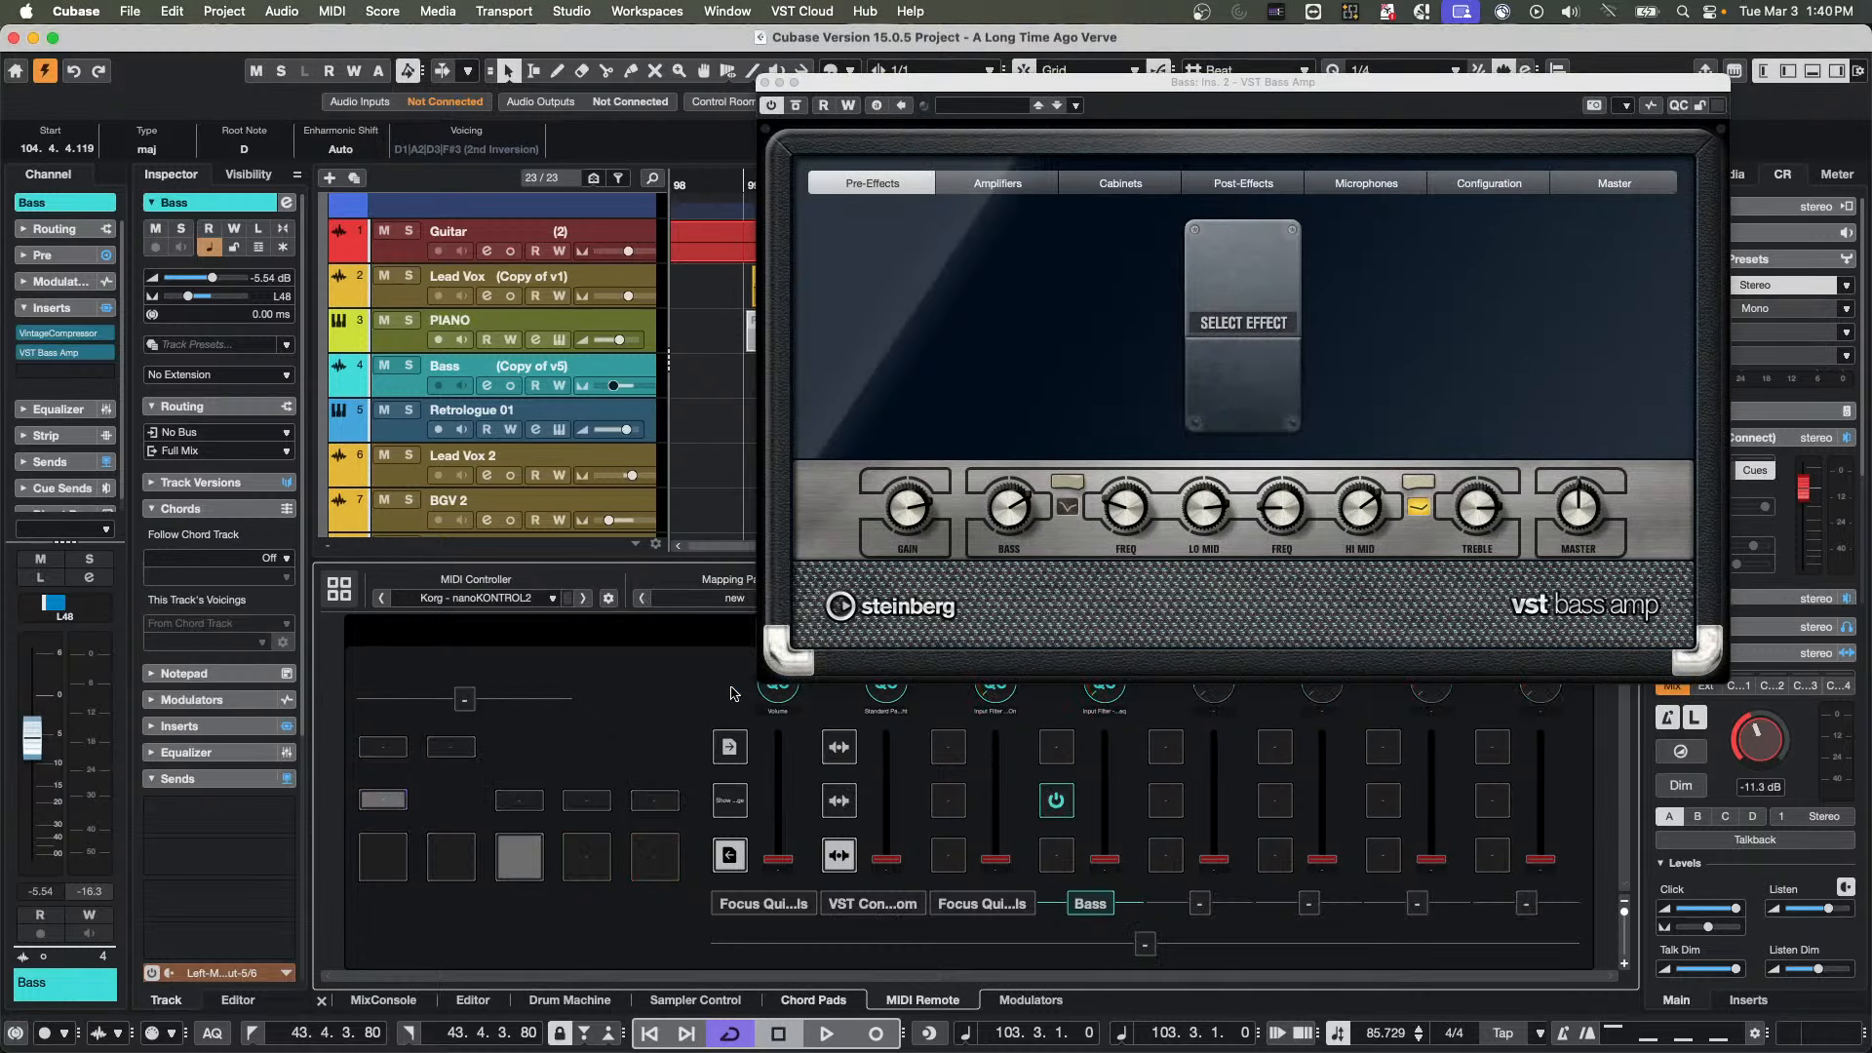
Open the Mapping Assistant for the first channel's top button and examine the Selected Track functions, including Quick Controls
double_click(731, 749)
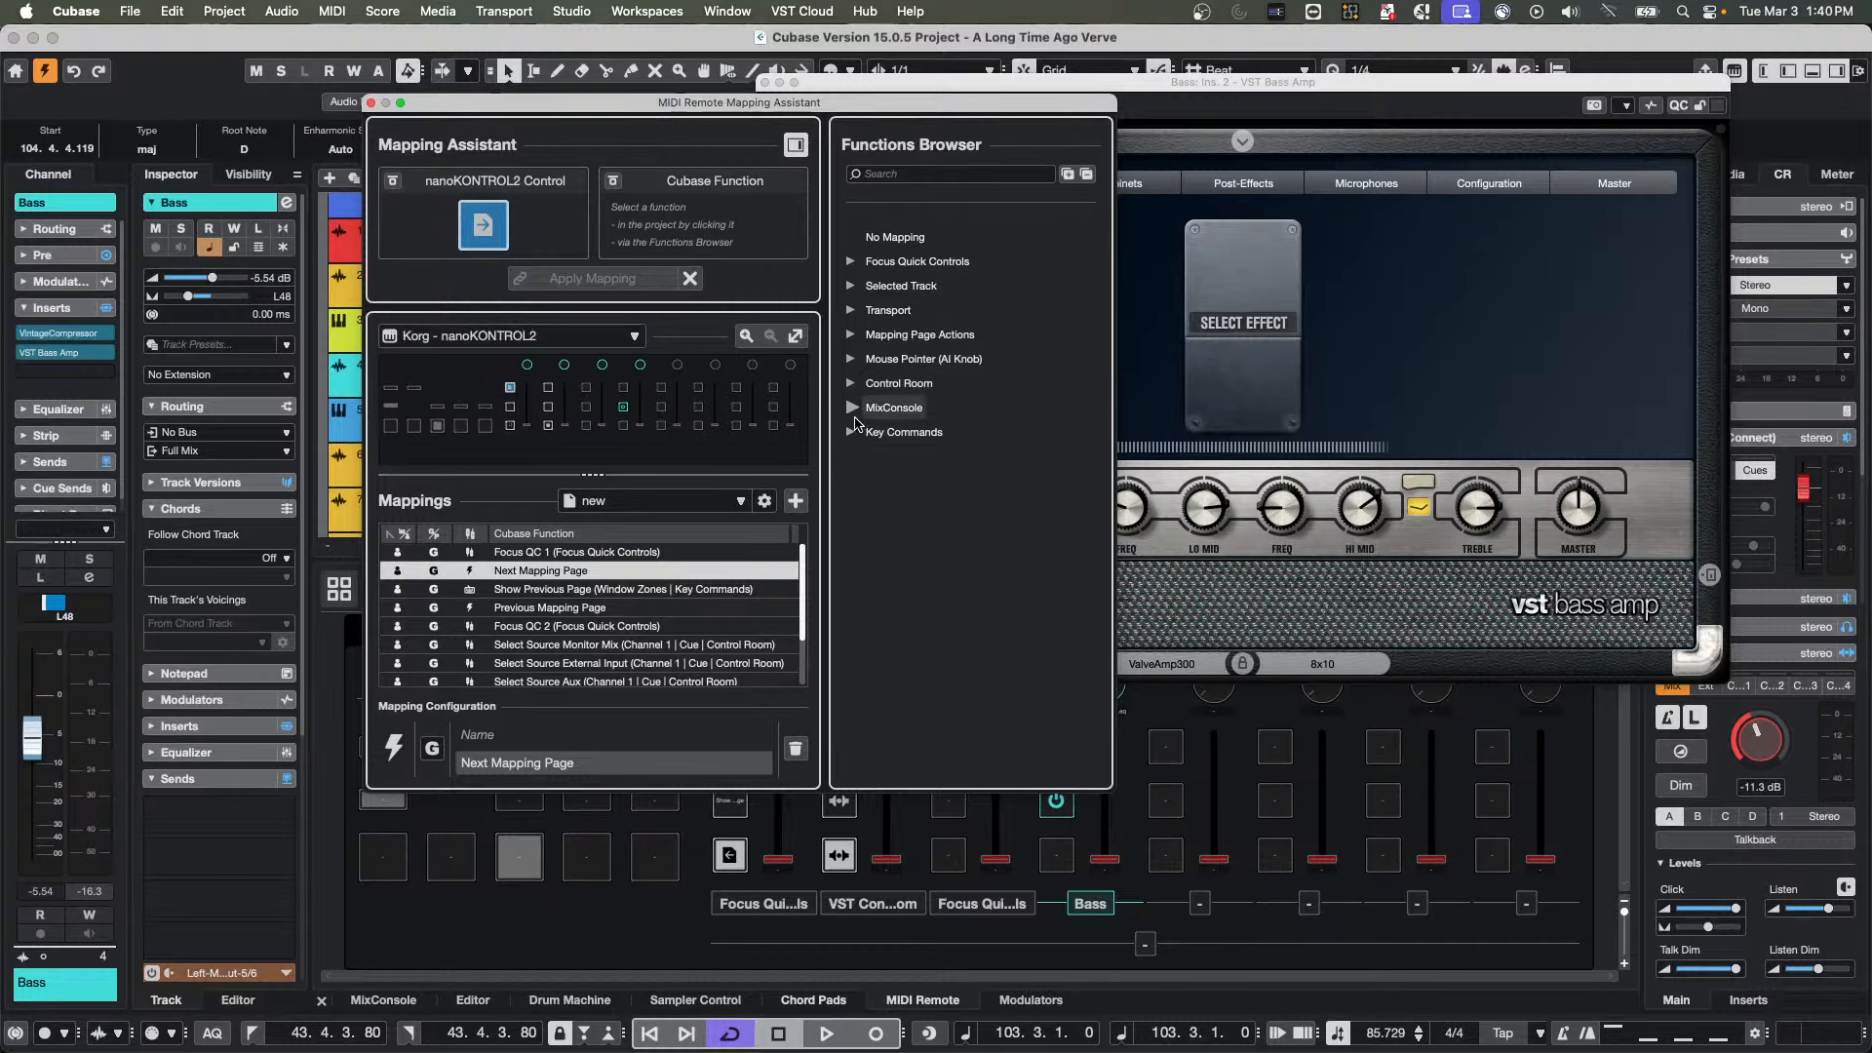
left_click(852, 285)
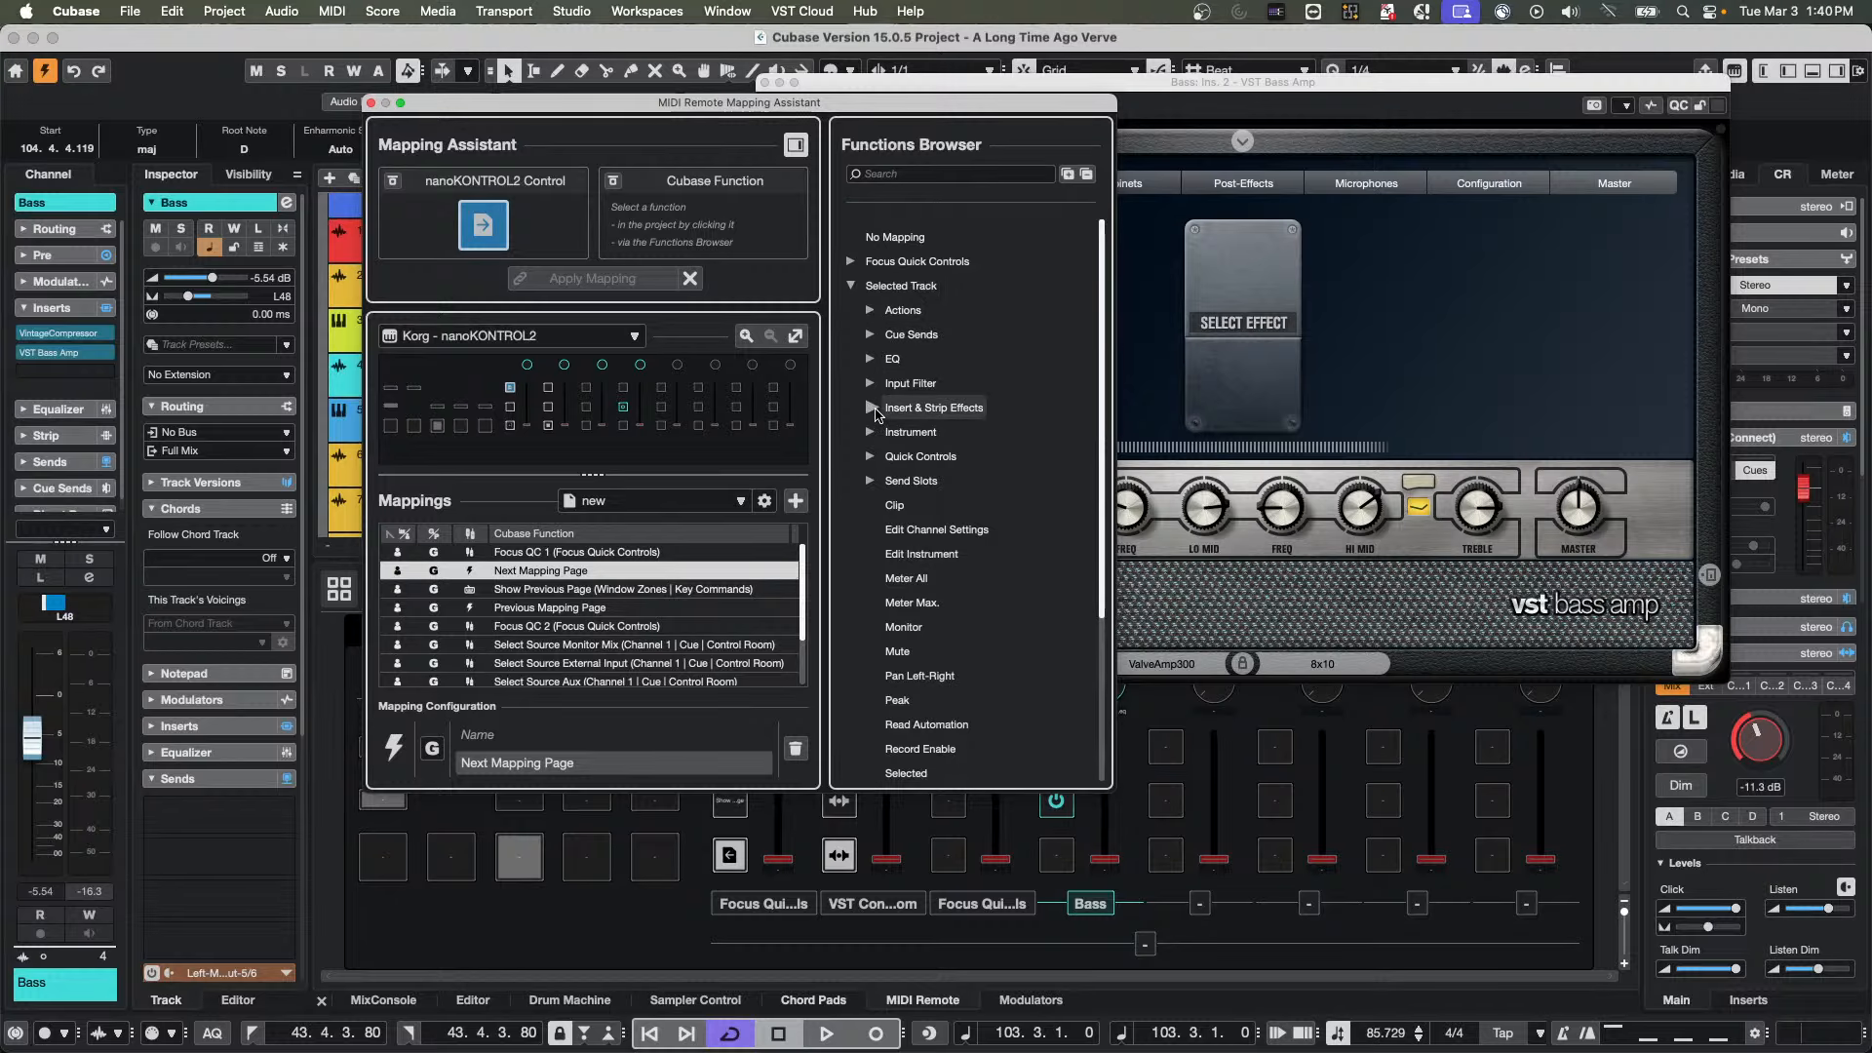
left_click(872, 459)
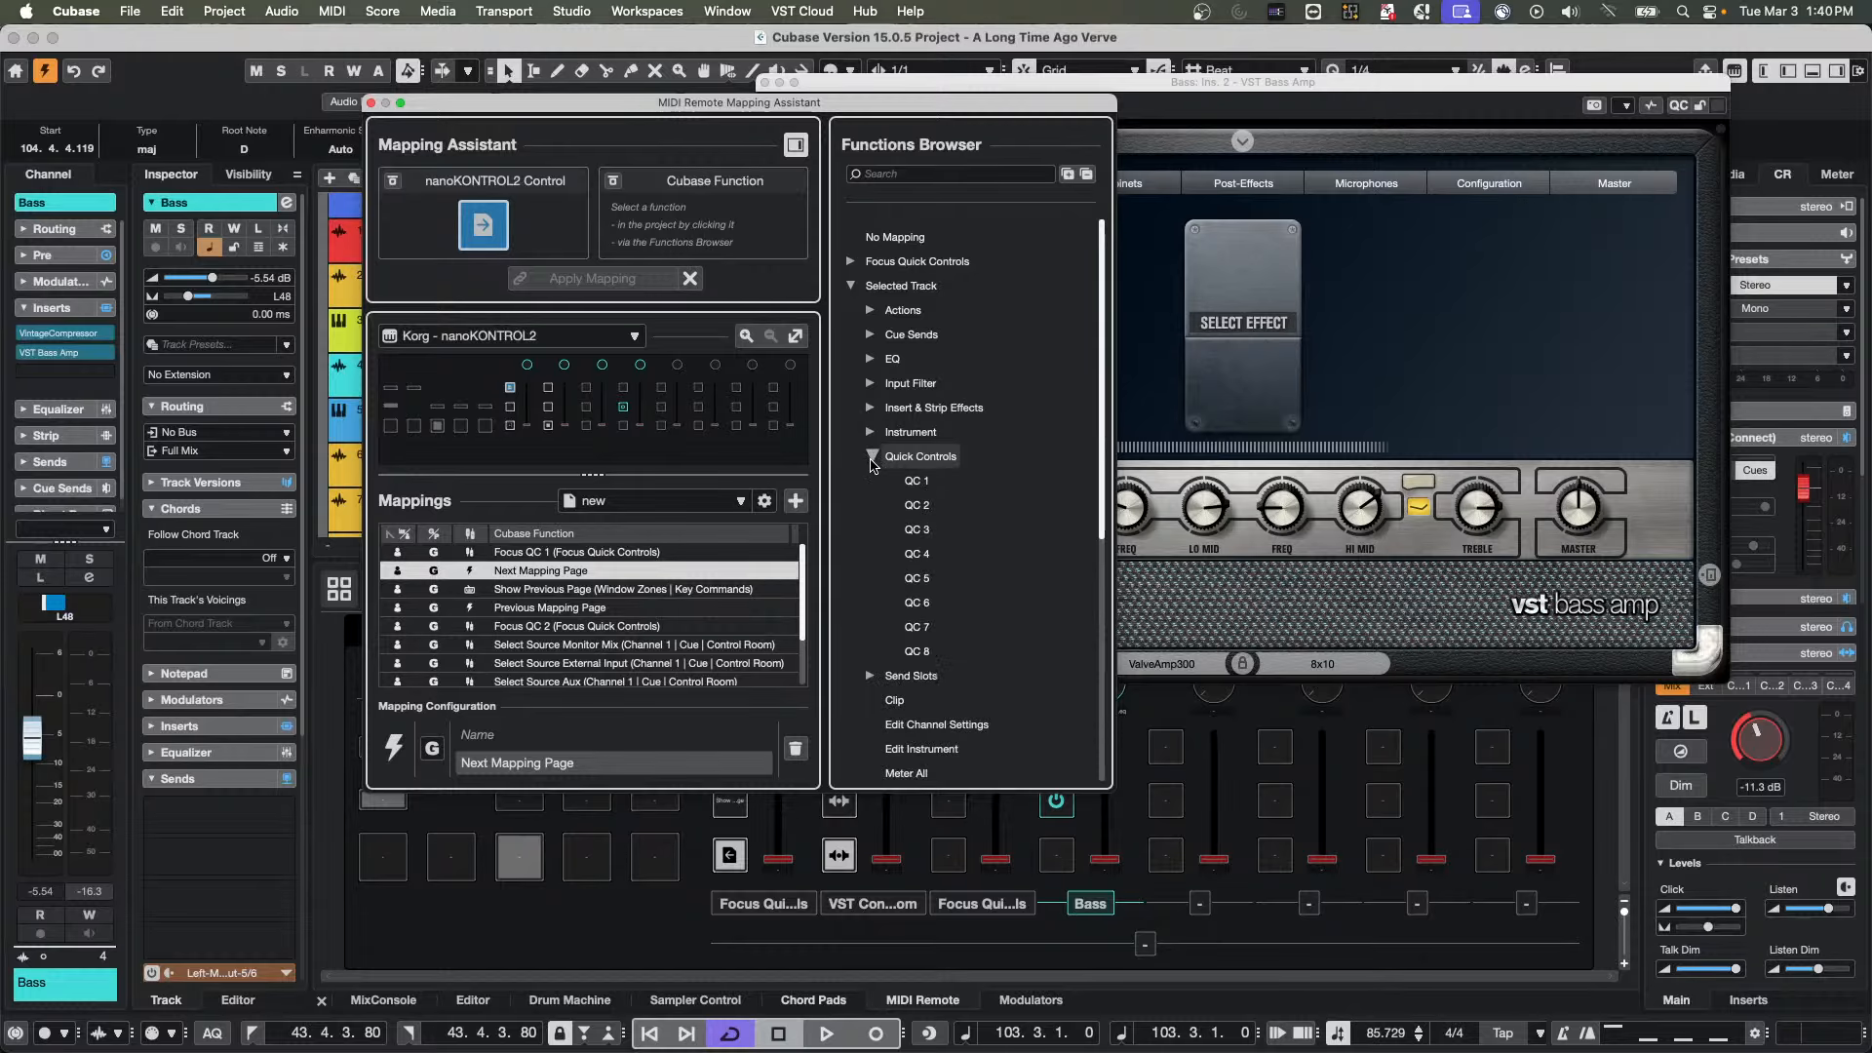
left_click(872, 458)
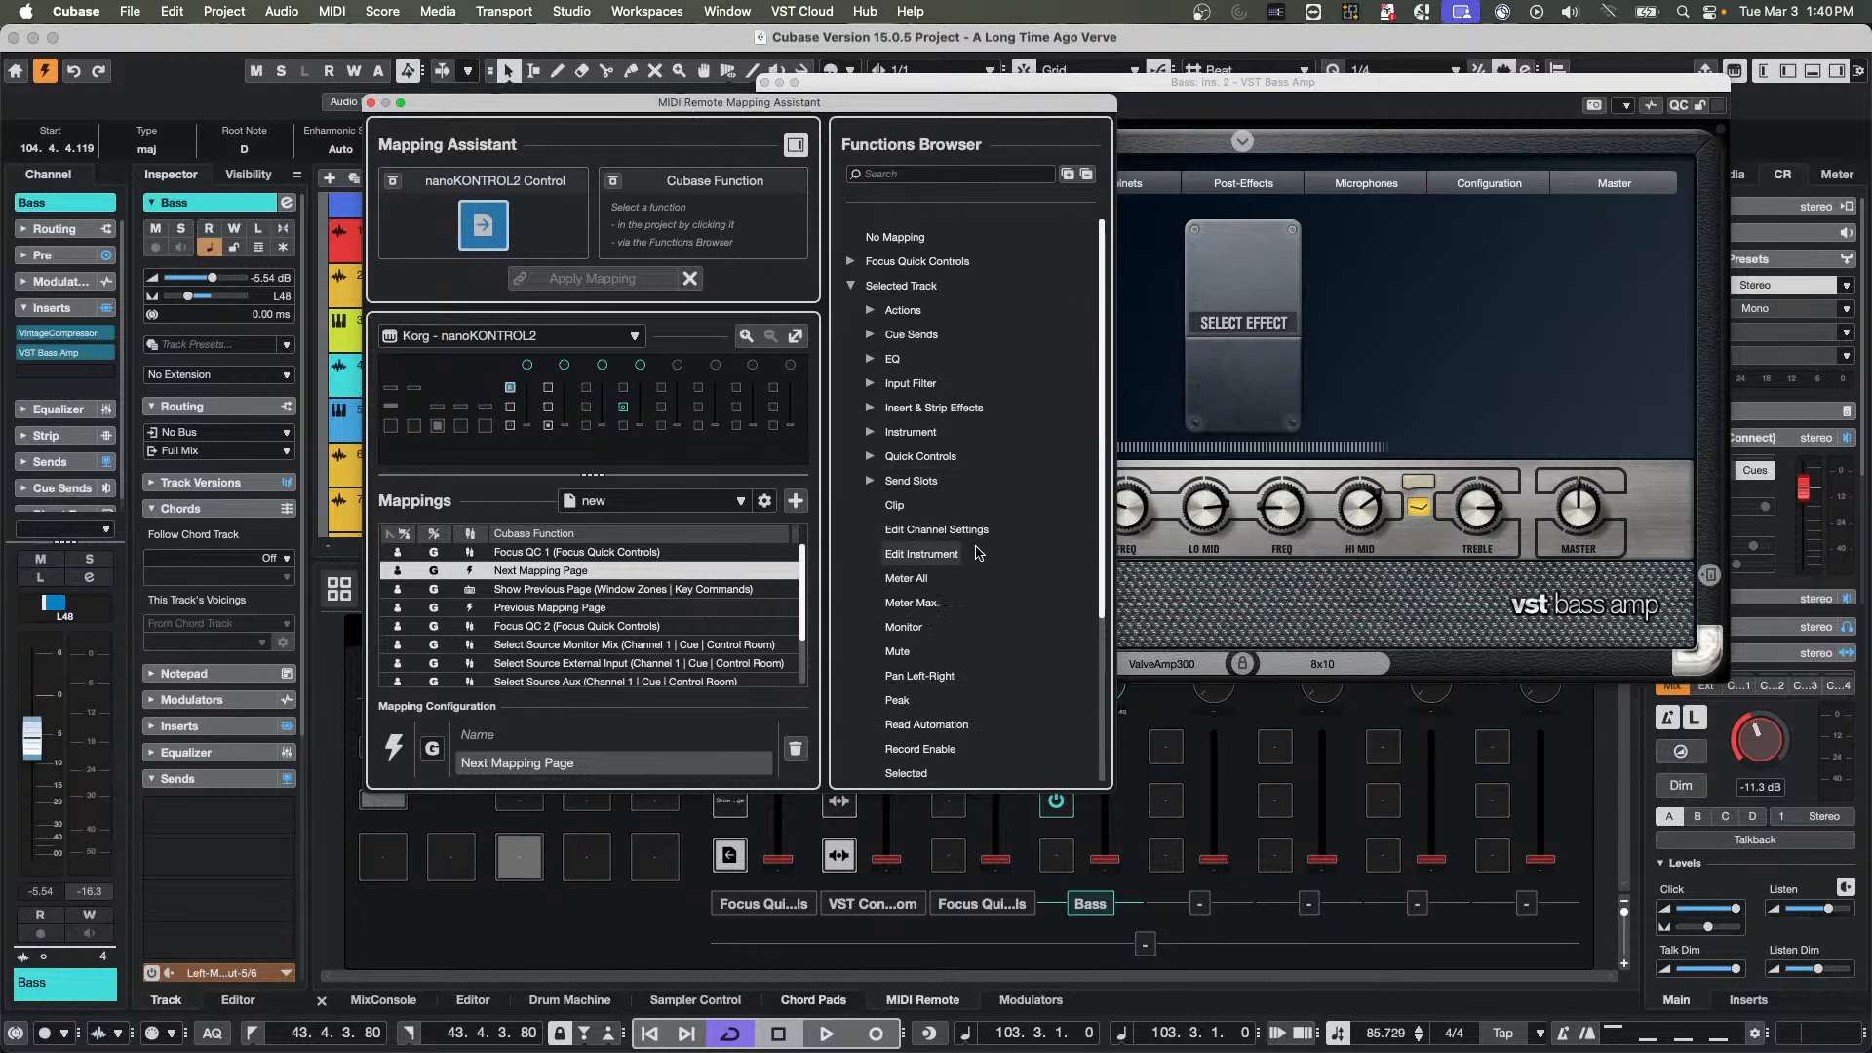
scroll(978, 553, "down", 5)
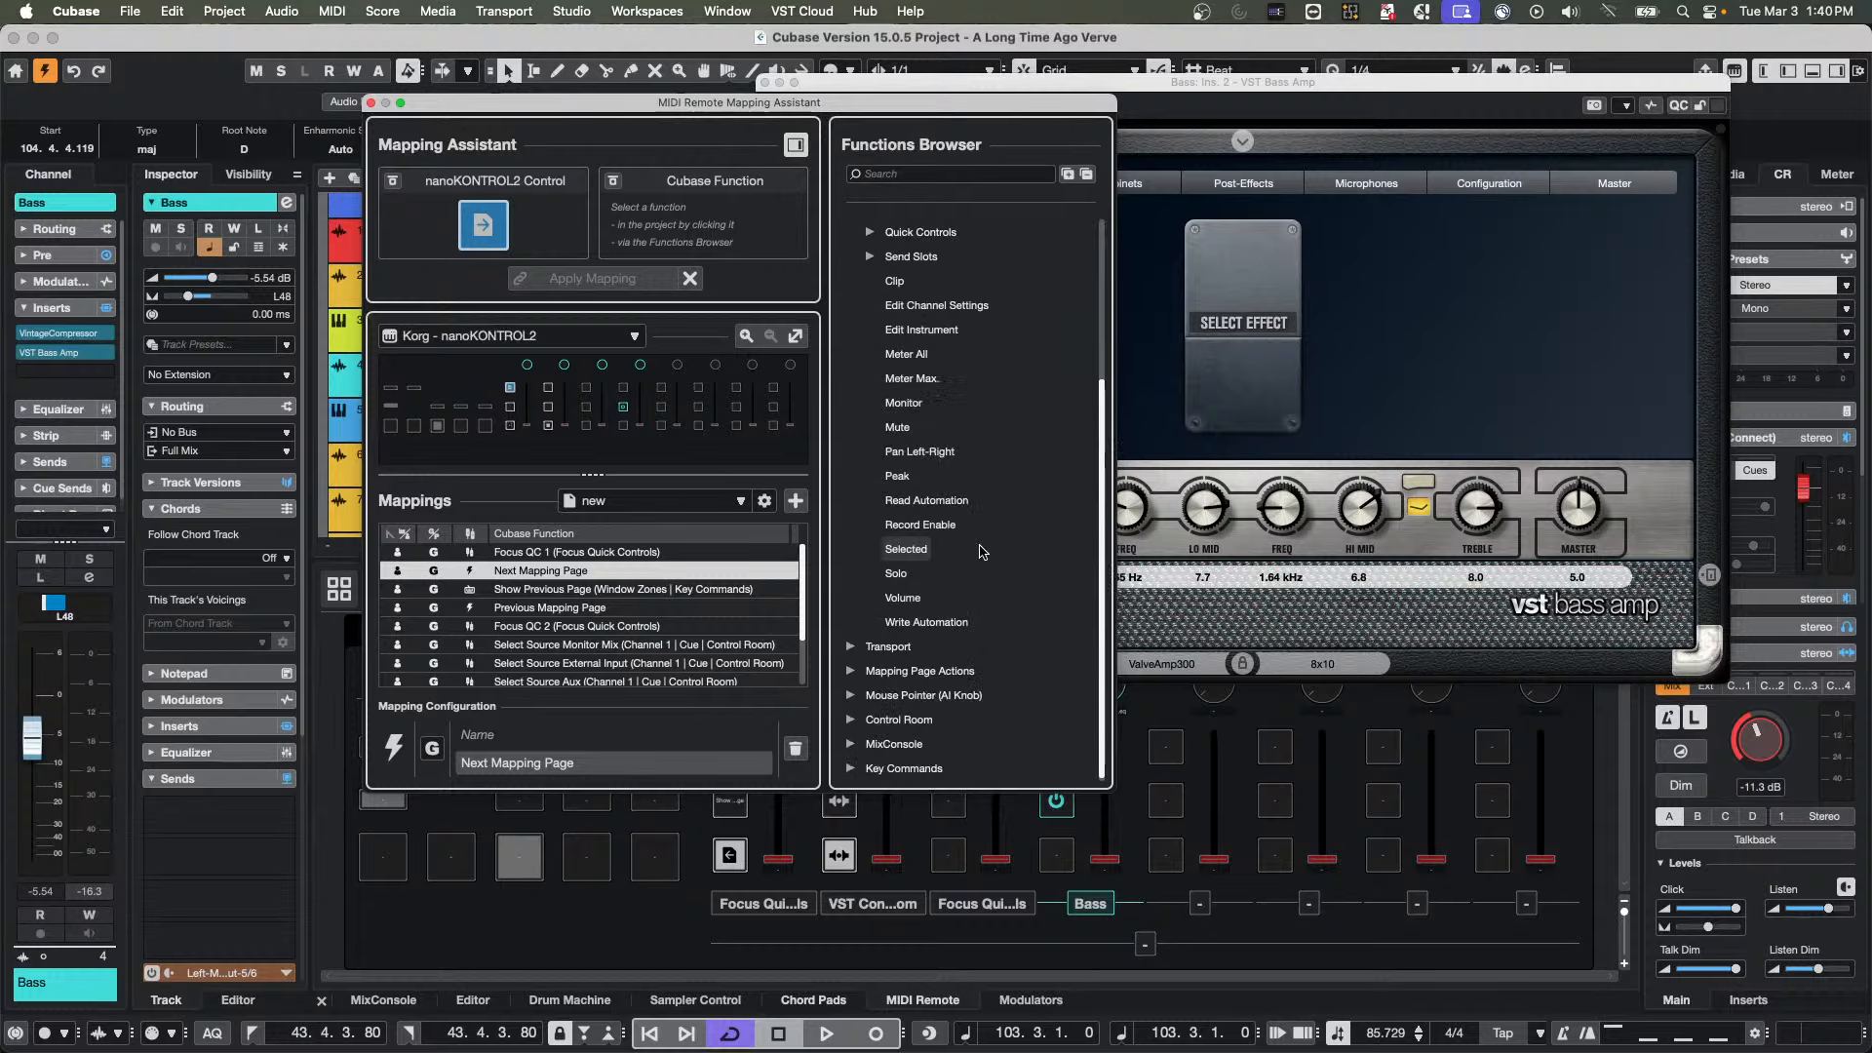
Check the VST Bass Amp pages in the Remote Control Editor, close it and return to the Mapping Assistant
left_click(1623, 105)
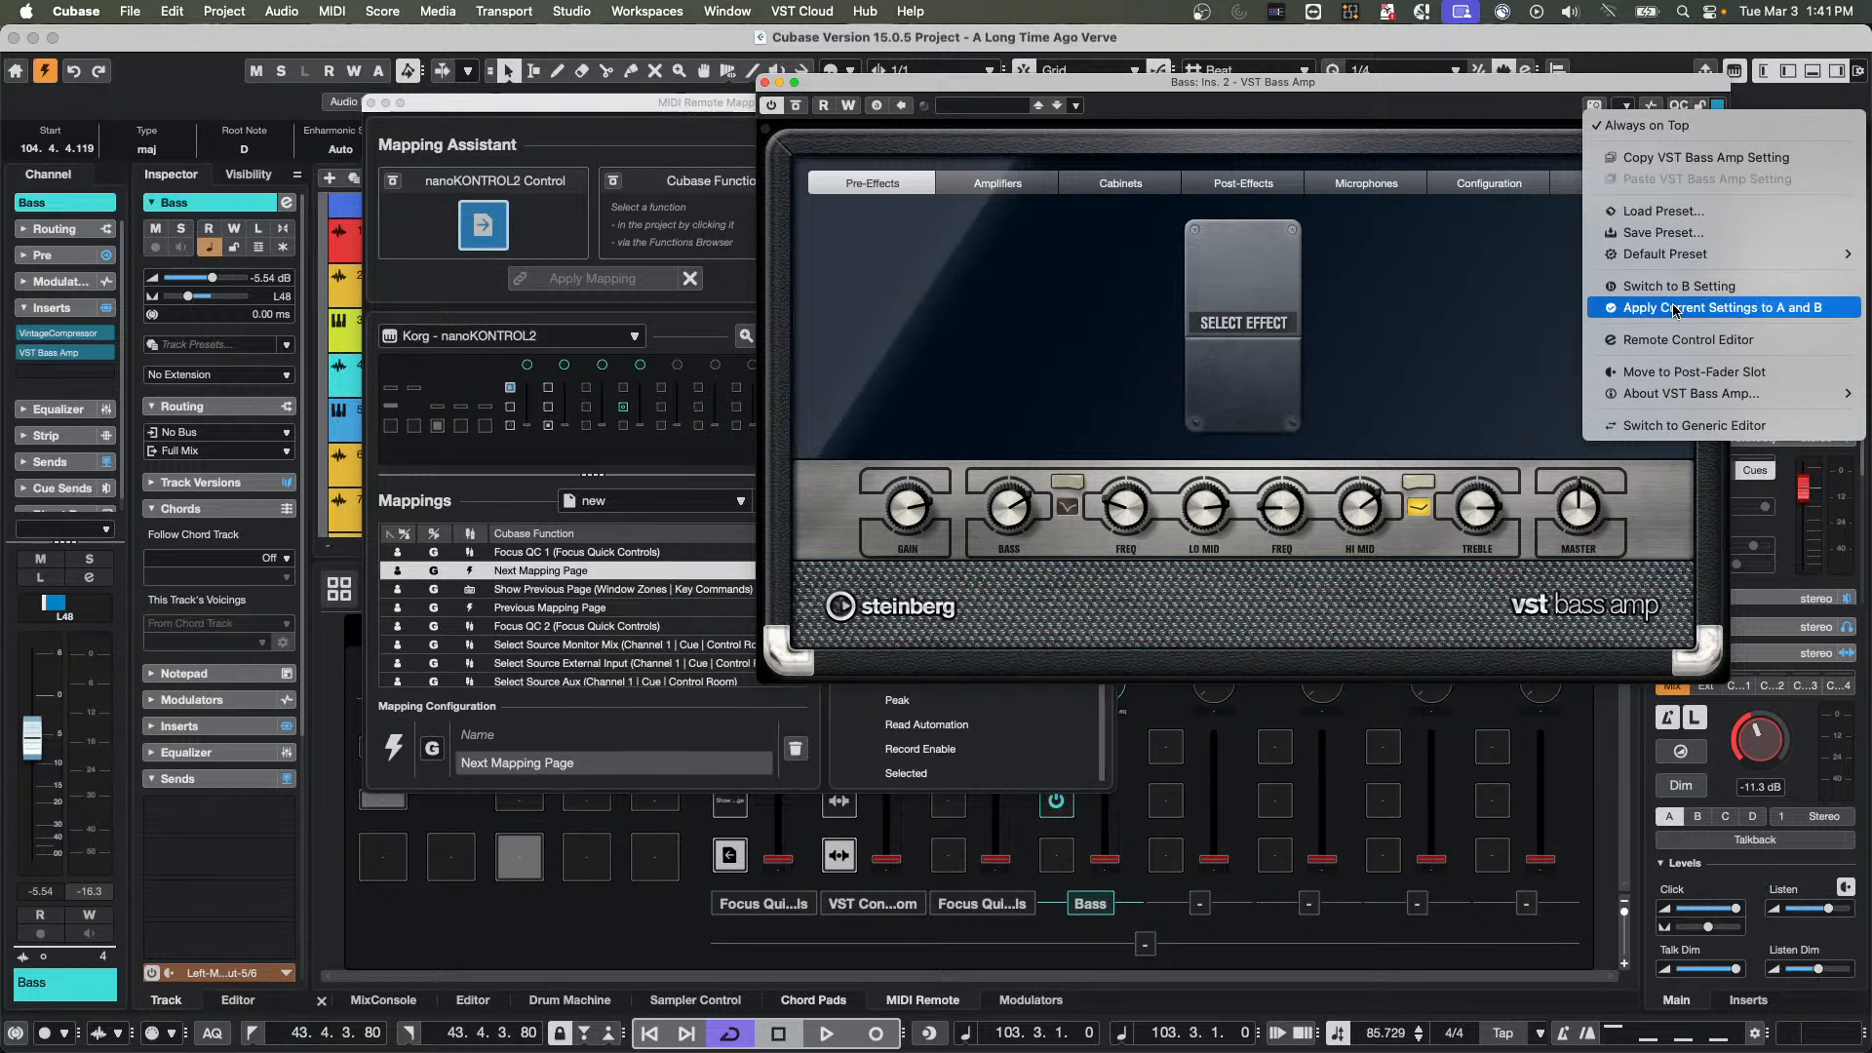
left_click(1679, 339)
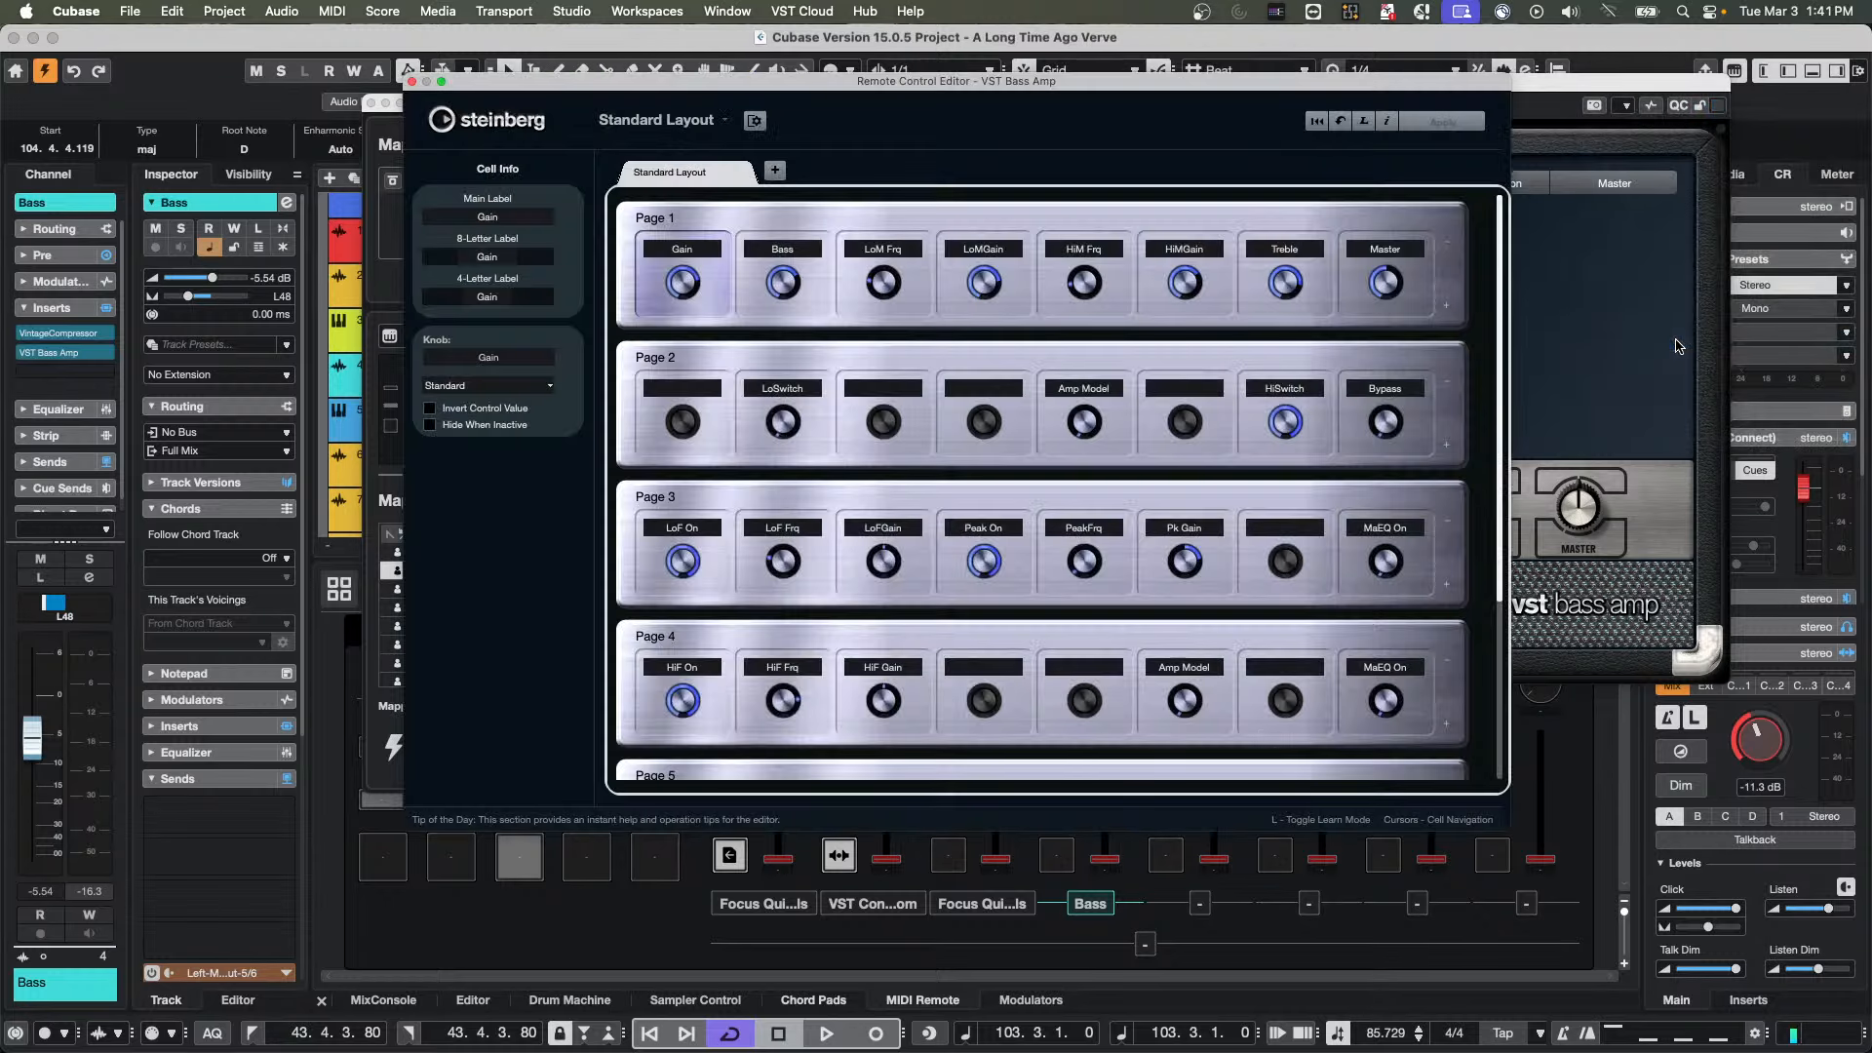
left_click(412, 82)
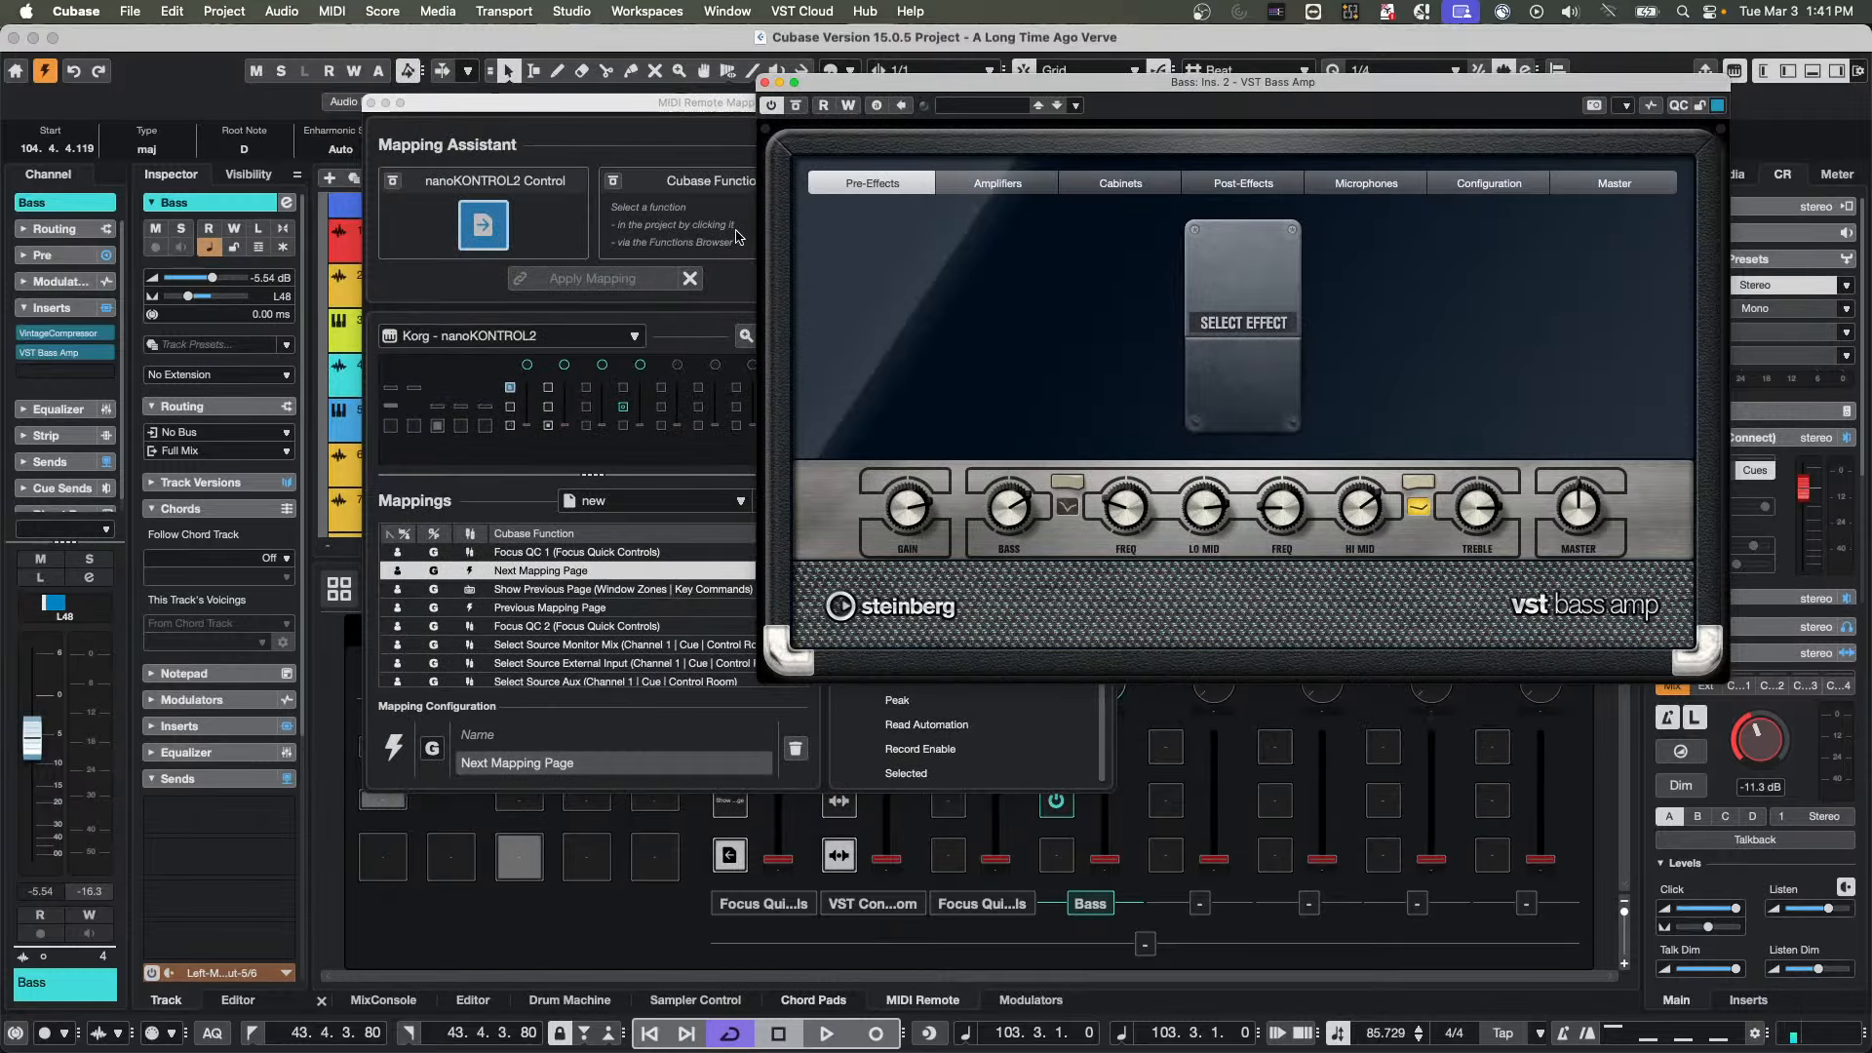
left_click(698, 126)
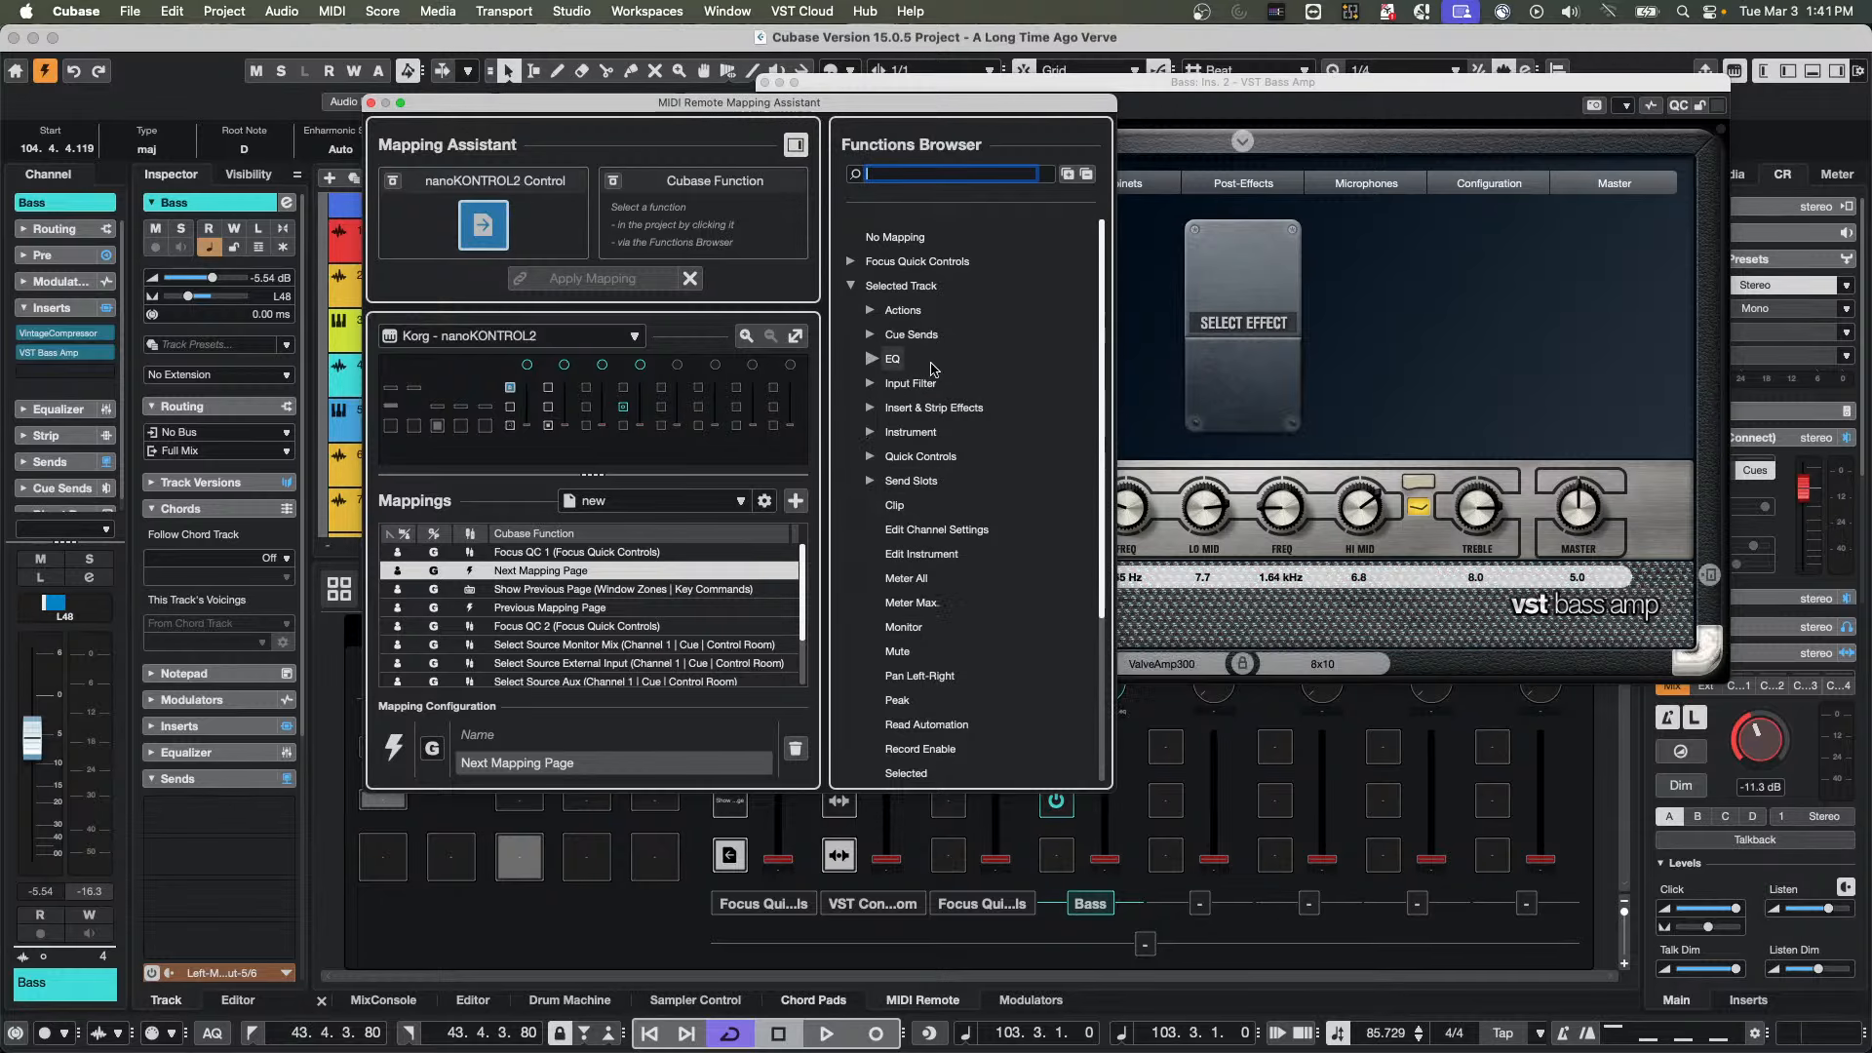
Examine the Selected Track actions and the Inserts Viewer's Actions and Parameters functions for a way to change plug-in parameter pages
left_click(872, 310)
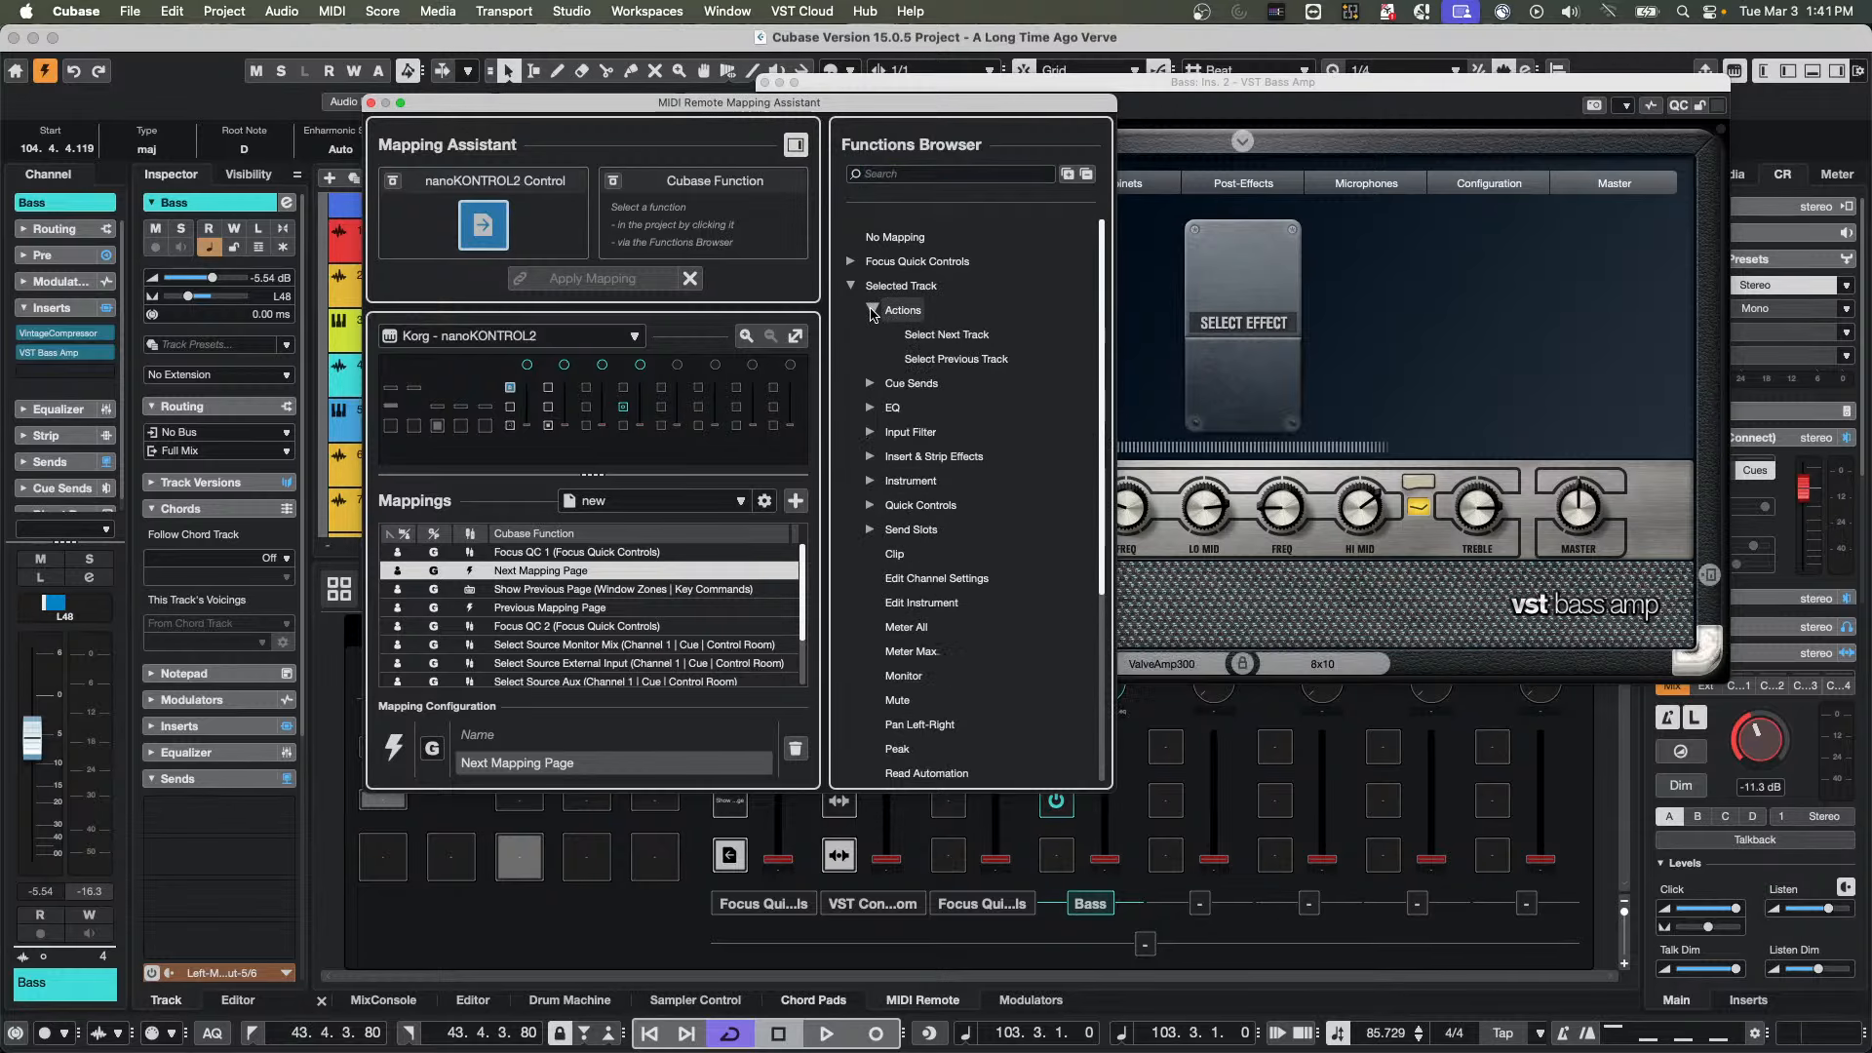
left_click(871, 310)
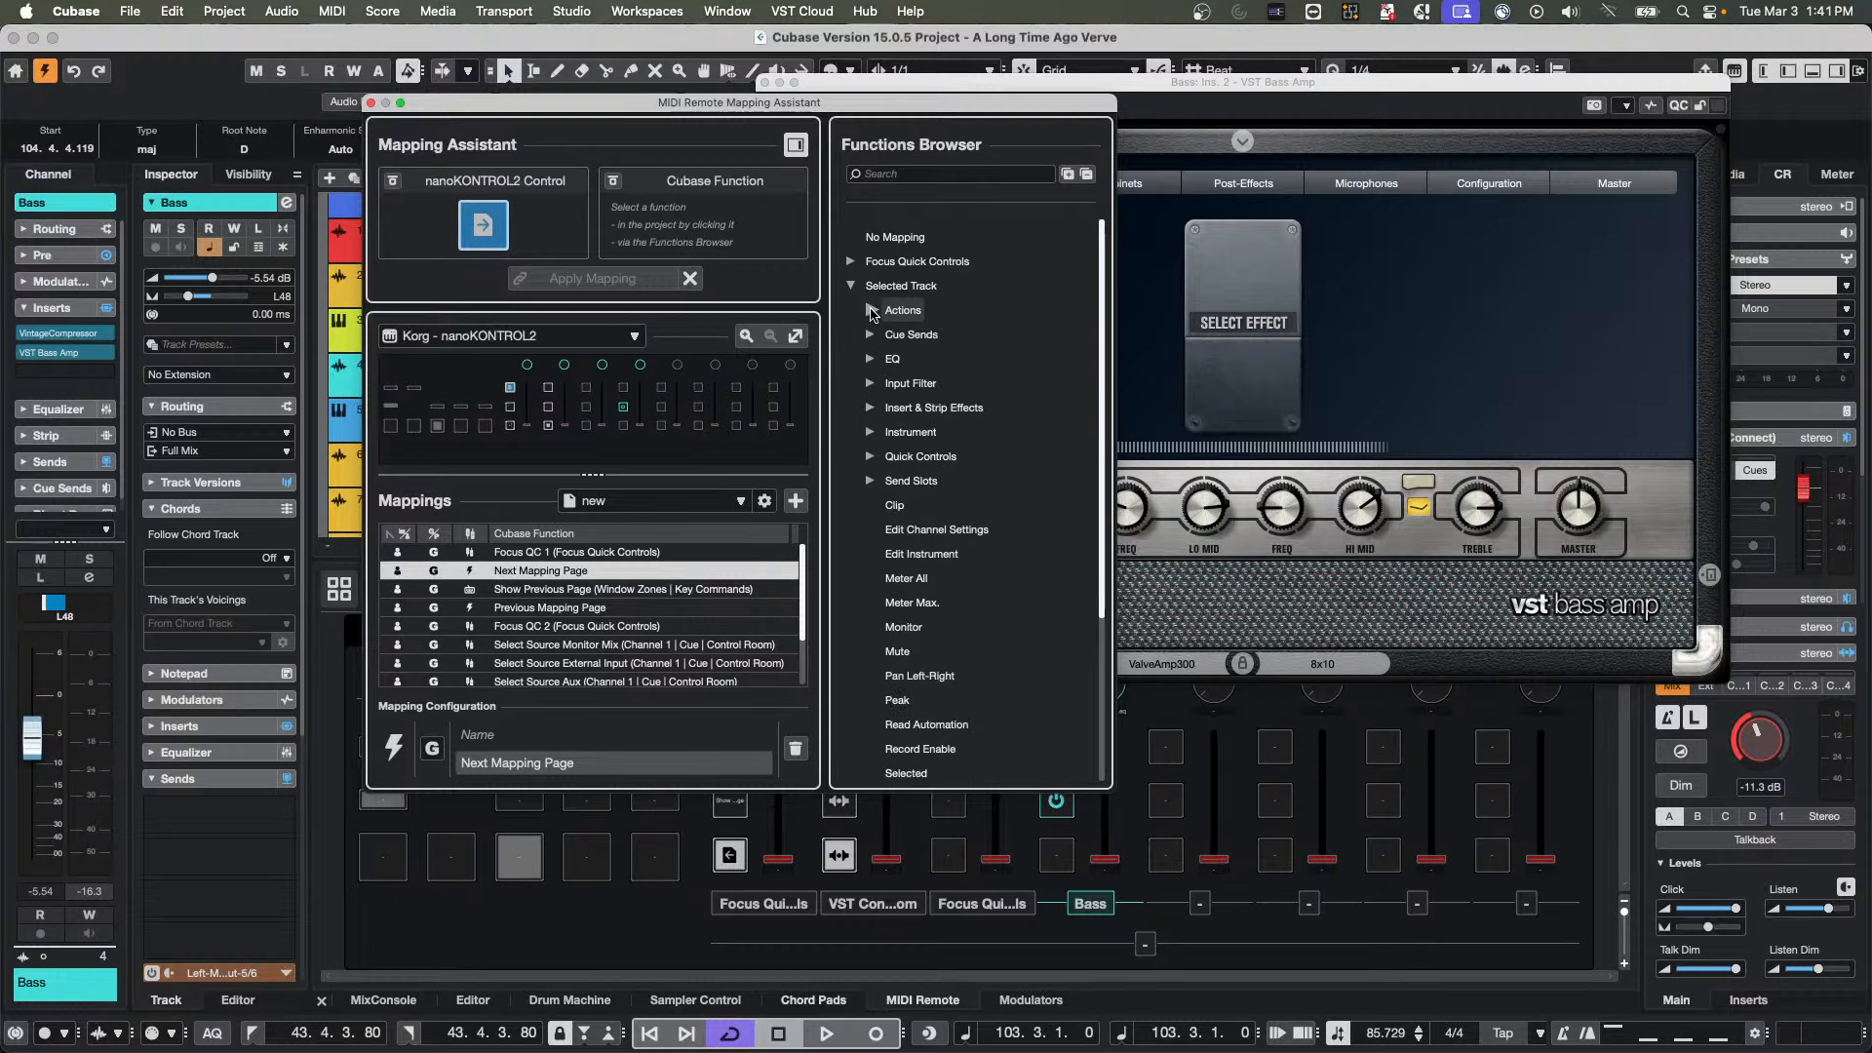
left_click(874, 410)
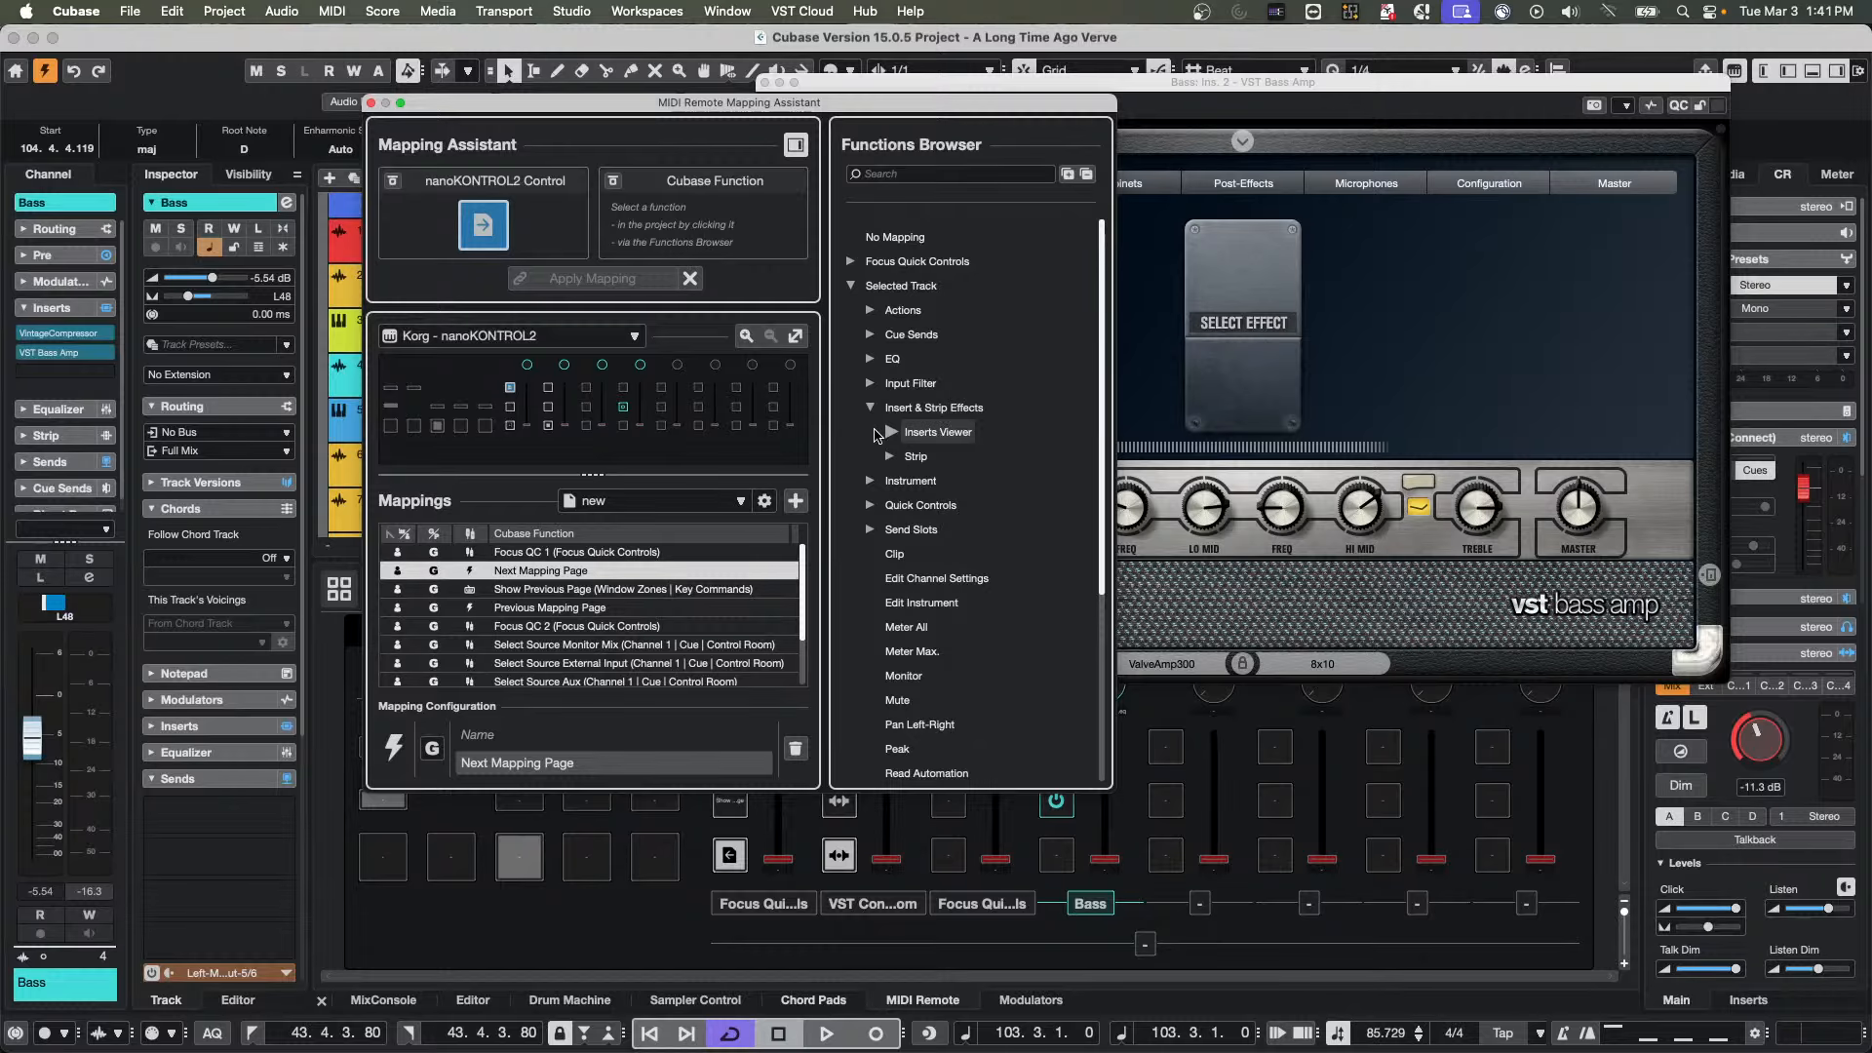
left_click(890, 432)
left_click(910, 456)
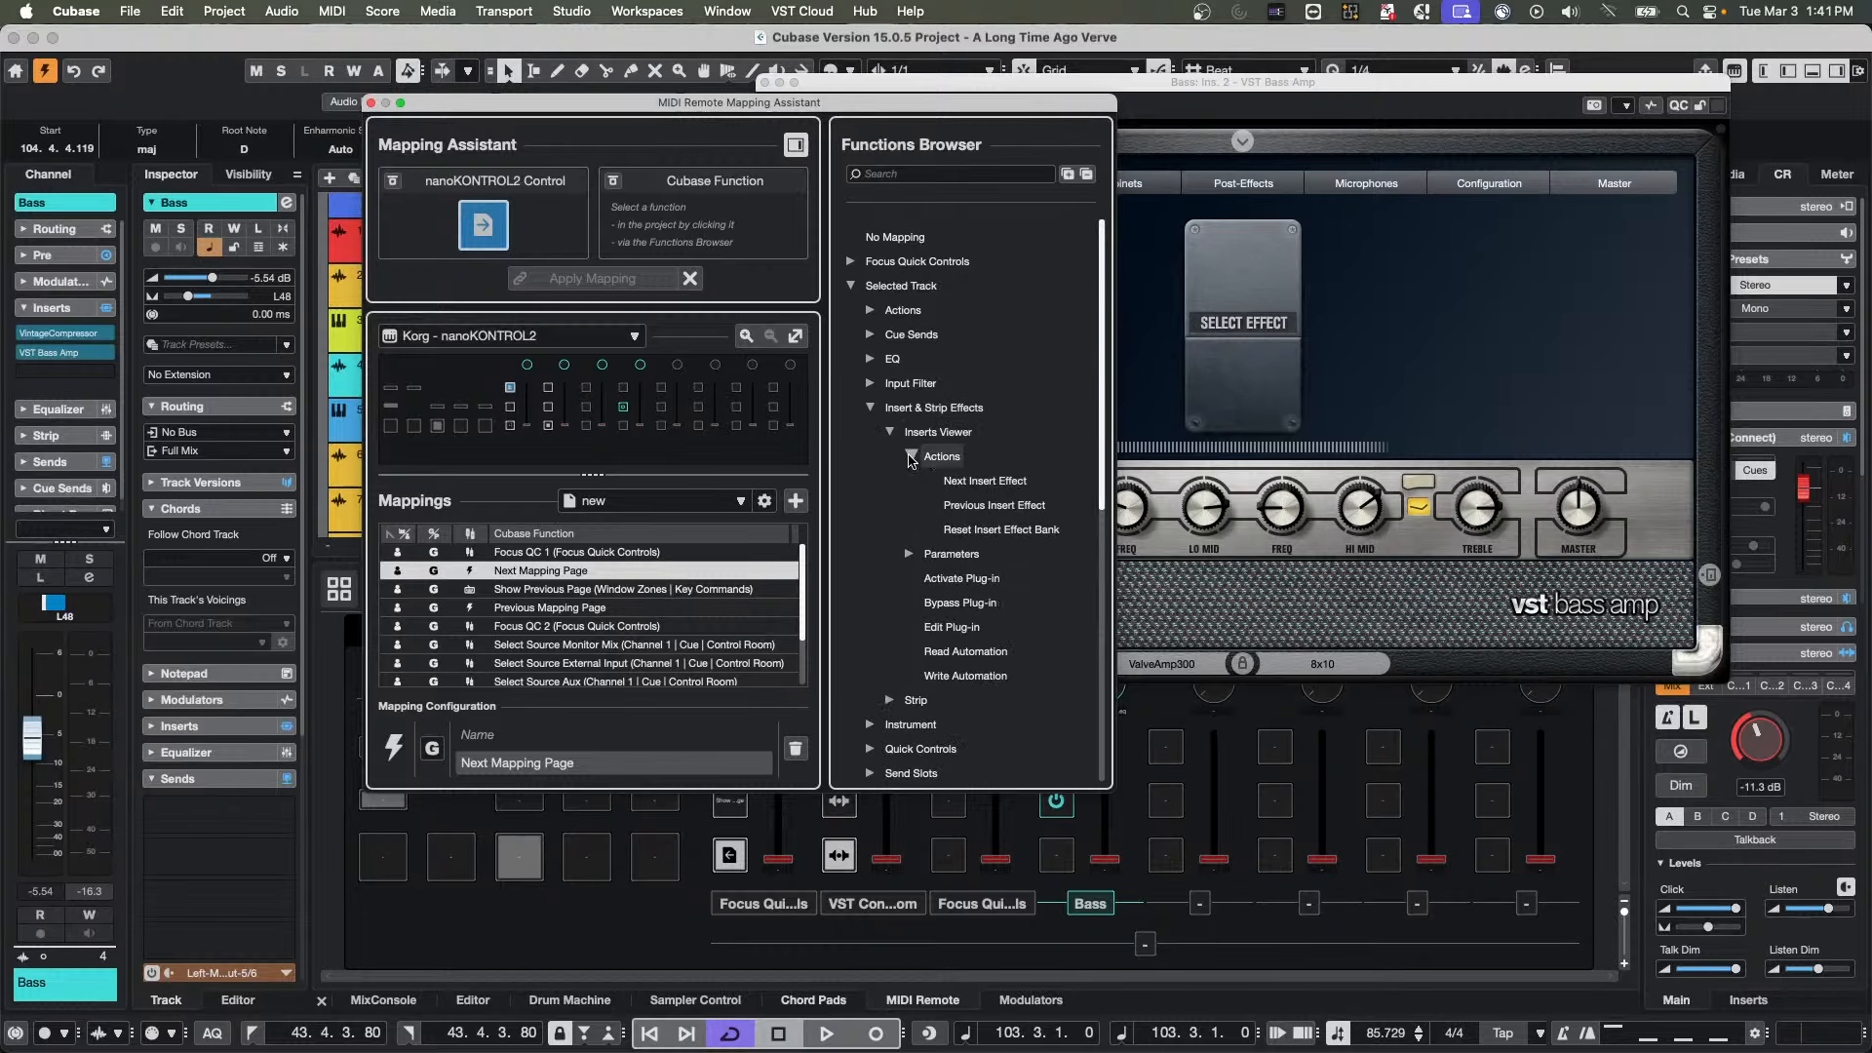
left_click(910, 457)
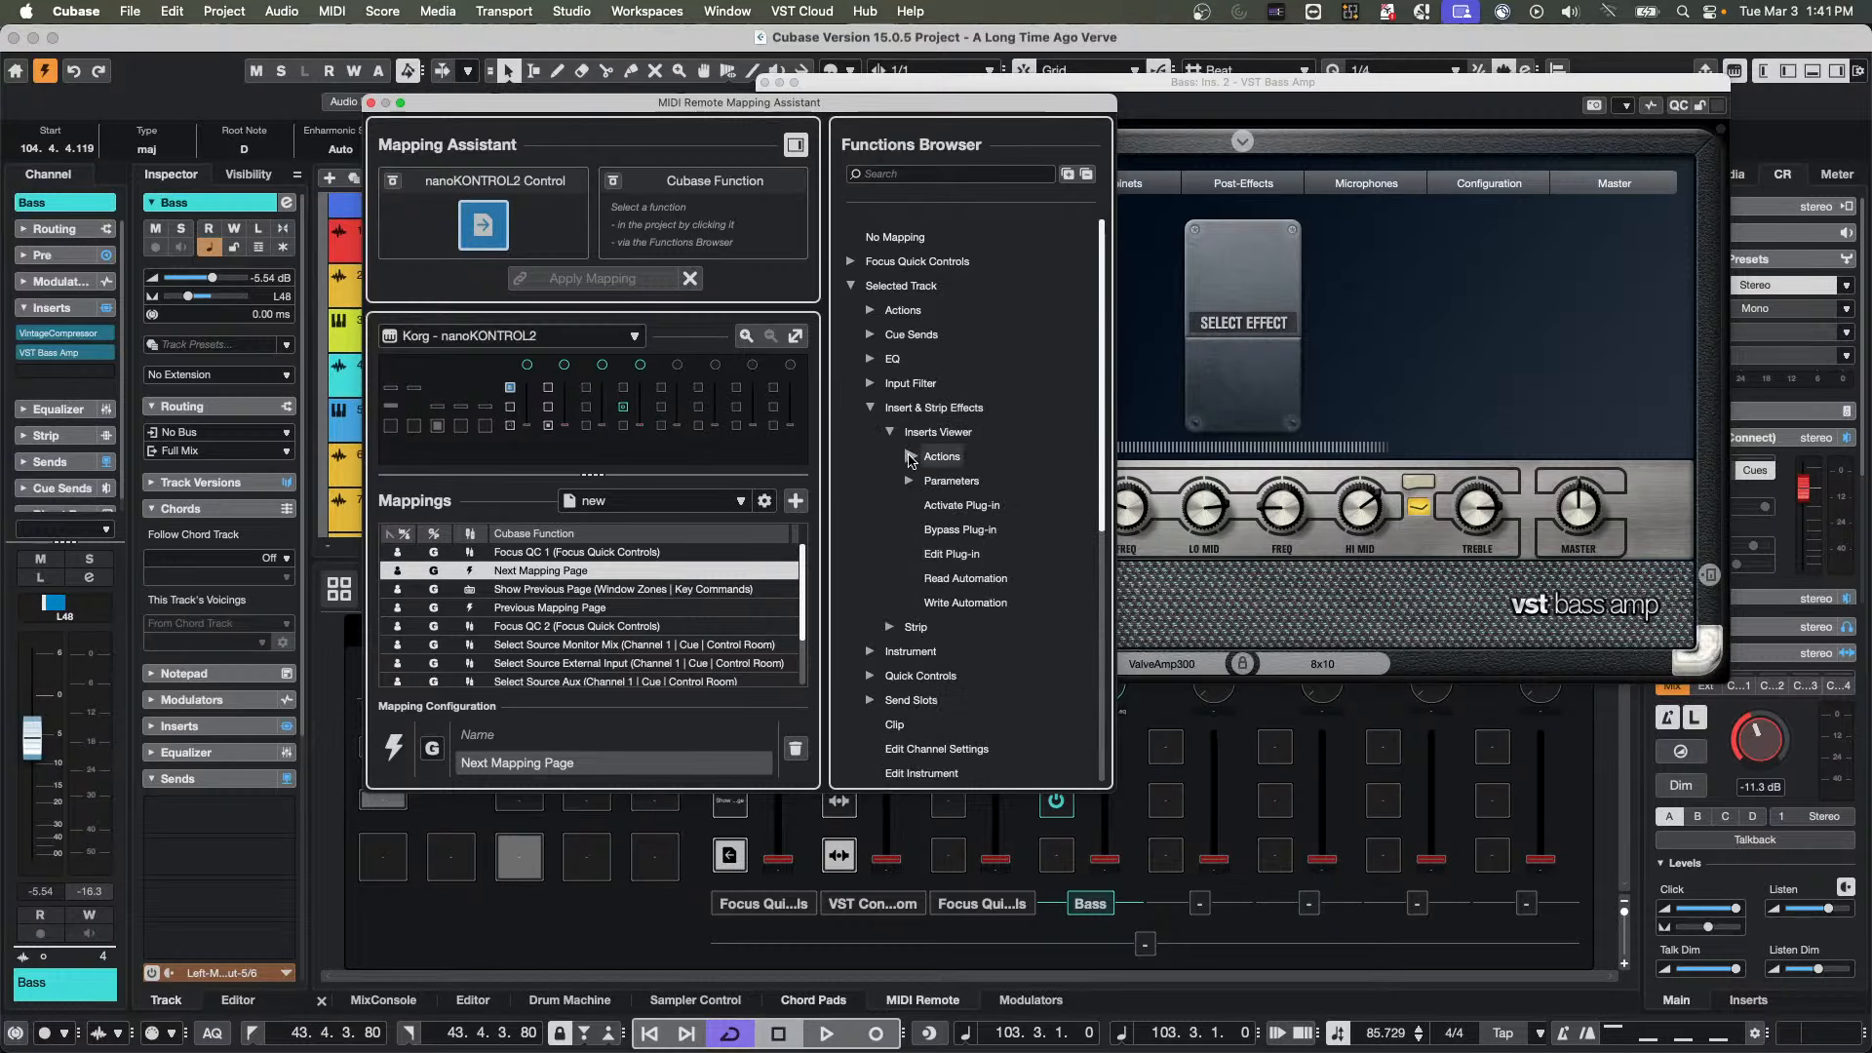
left_click(912, 480)
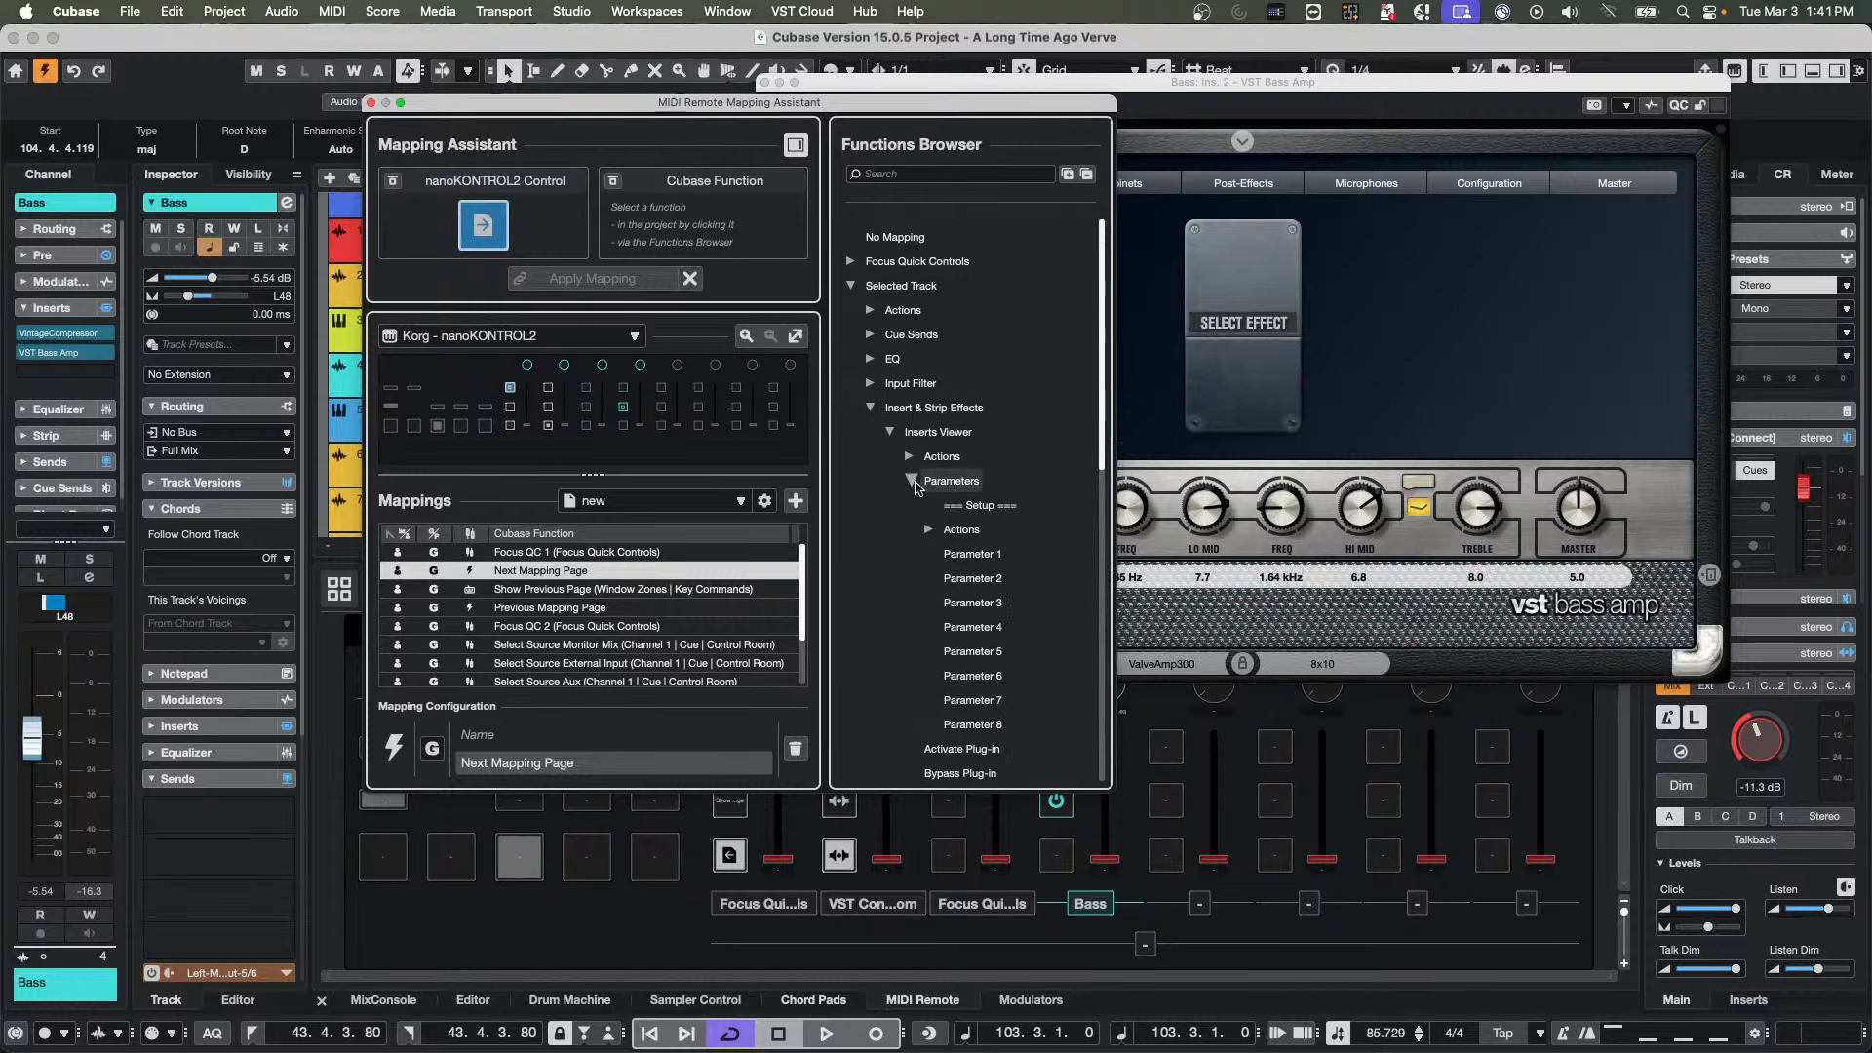
left_click(930, 531)
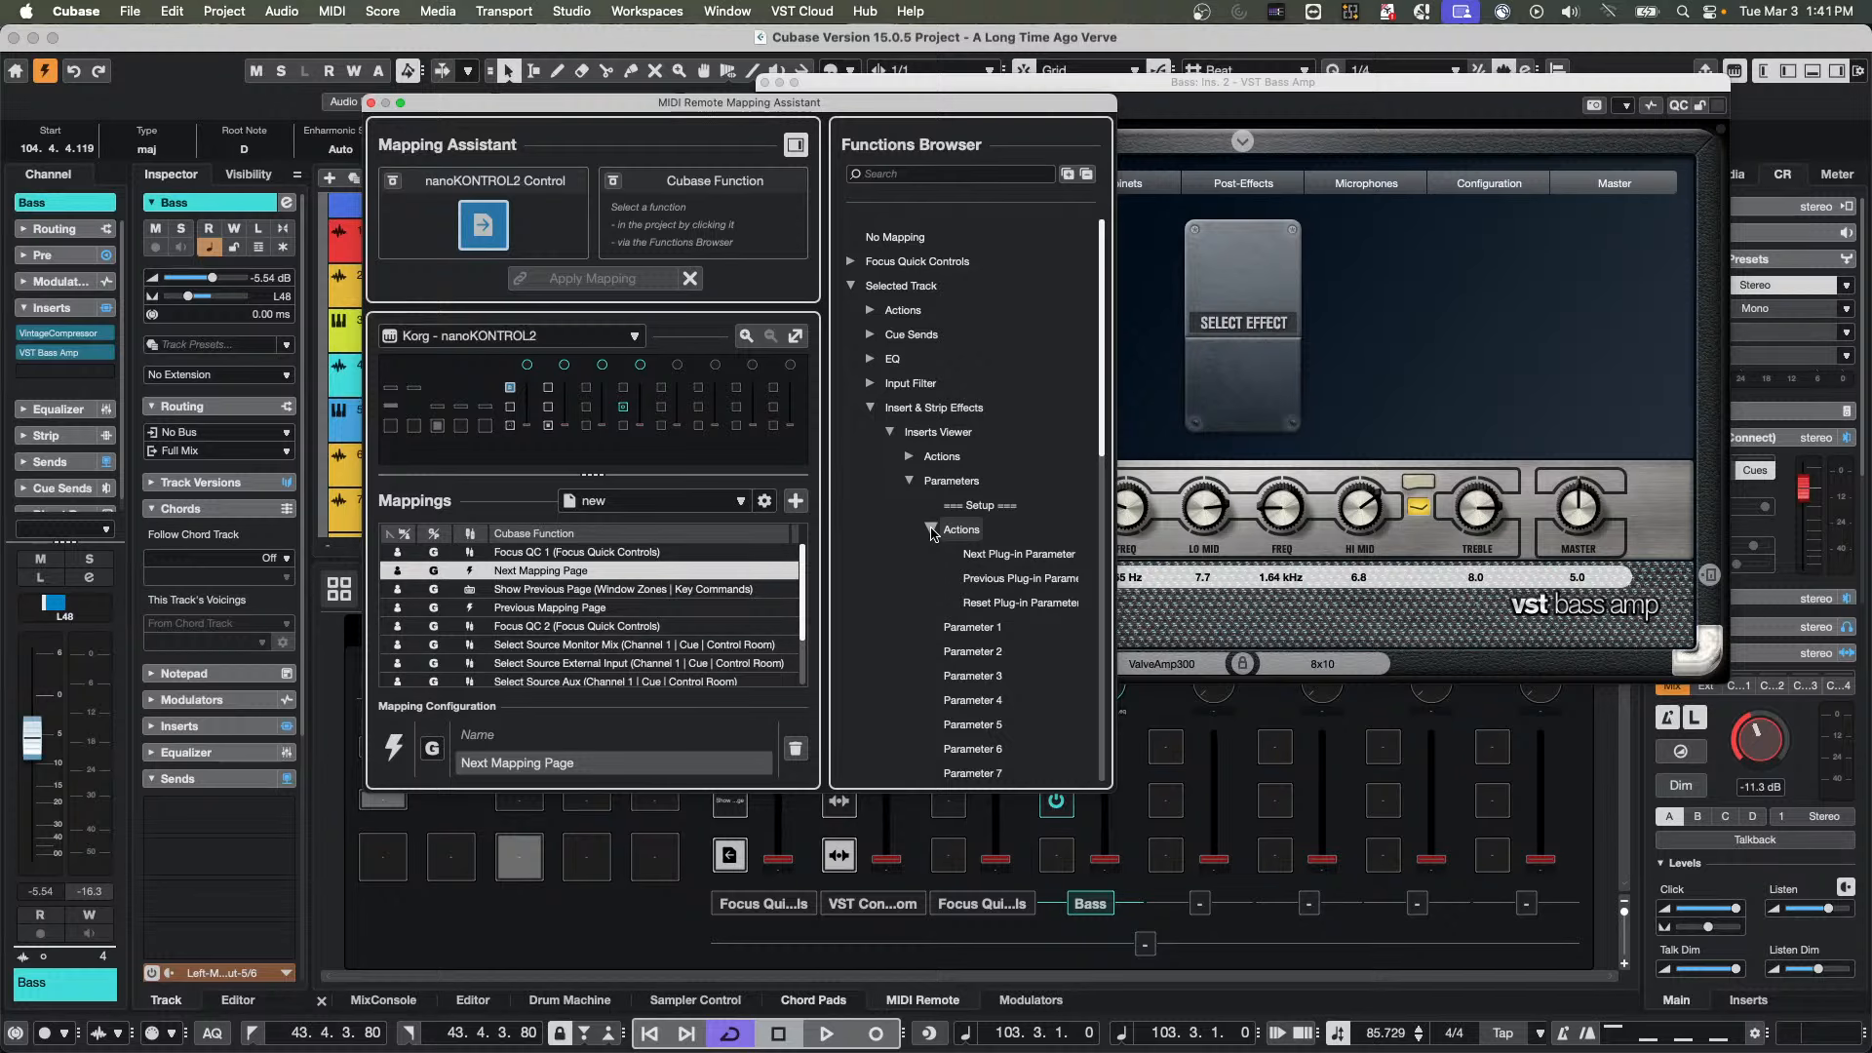
left_click(931, 530)
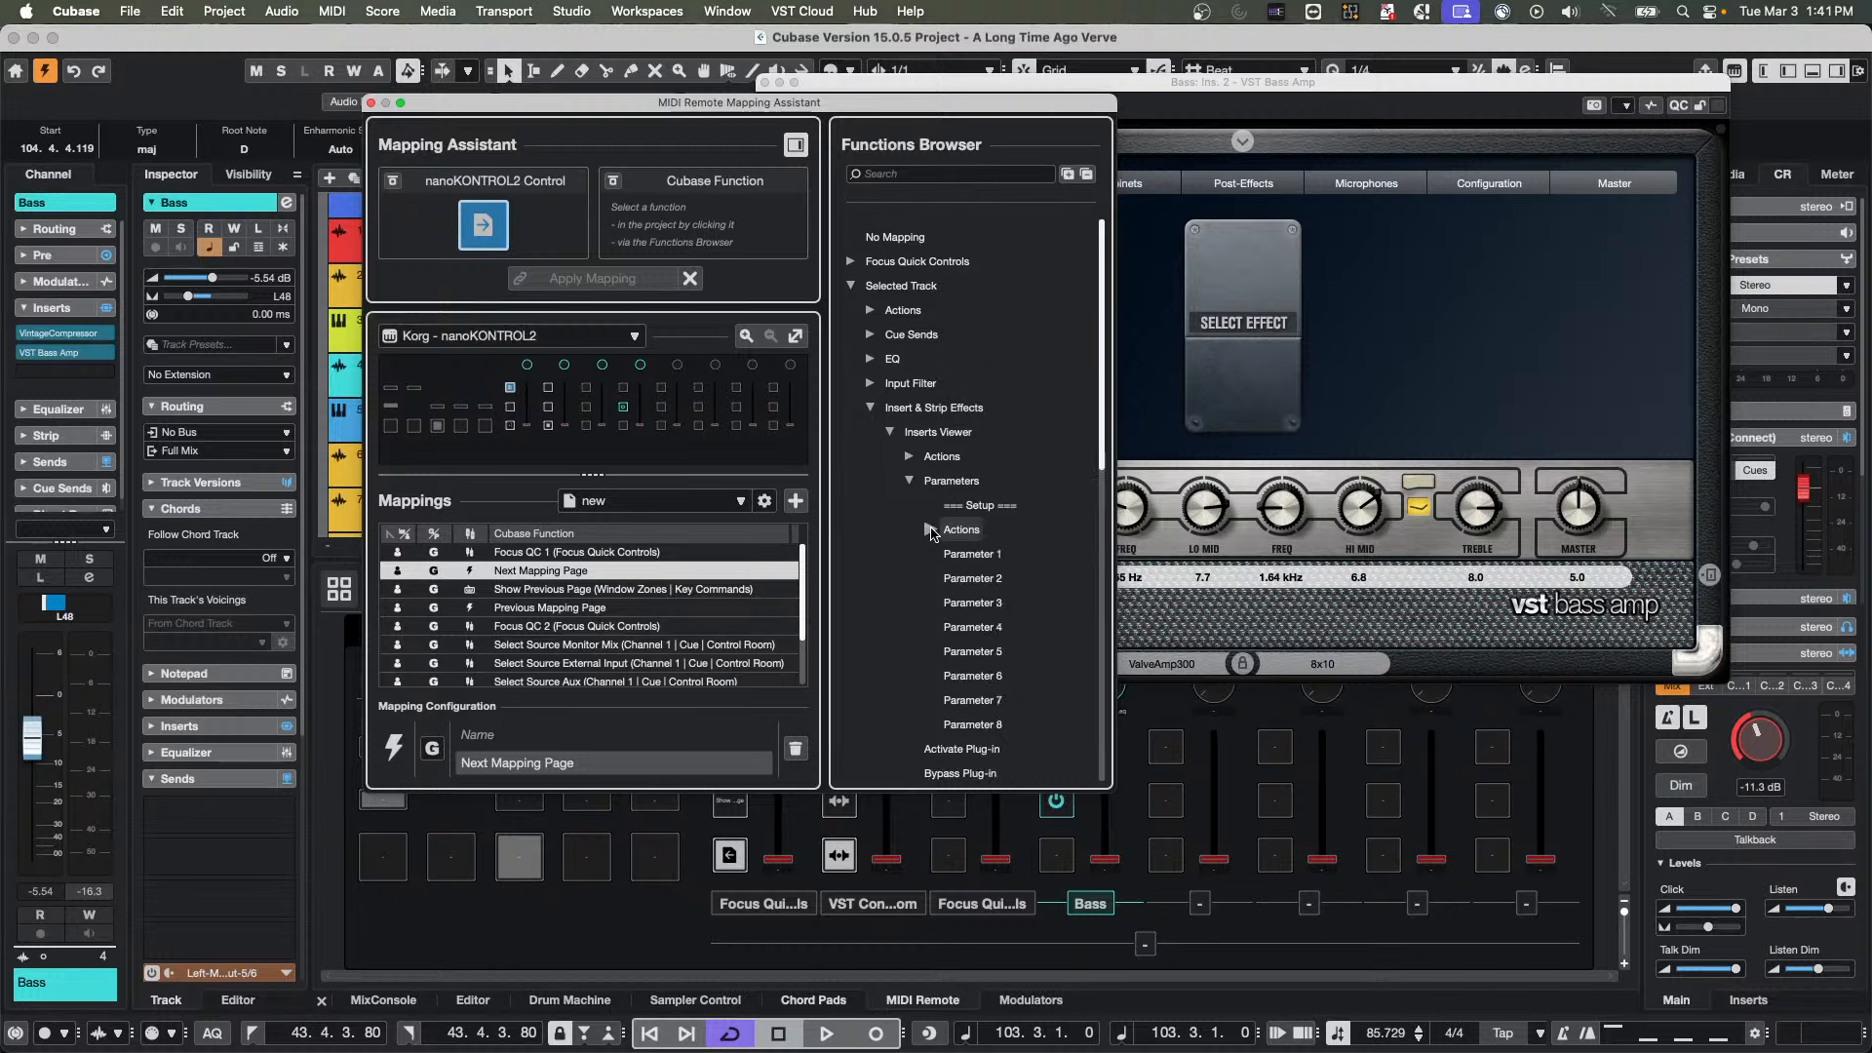
left_click(912, 482)
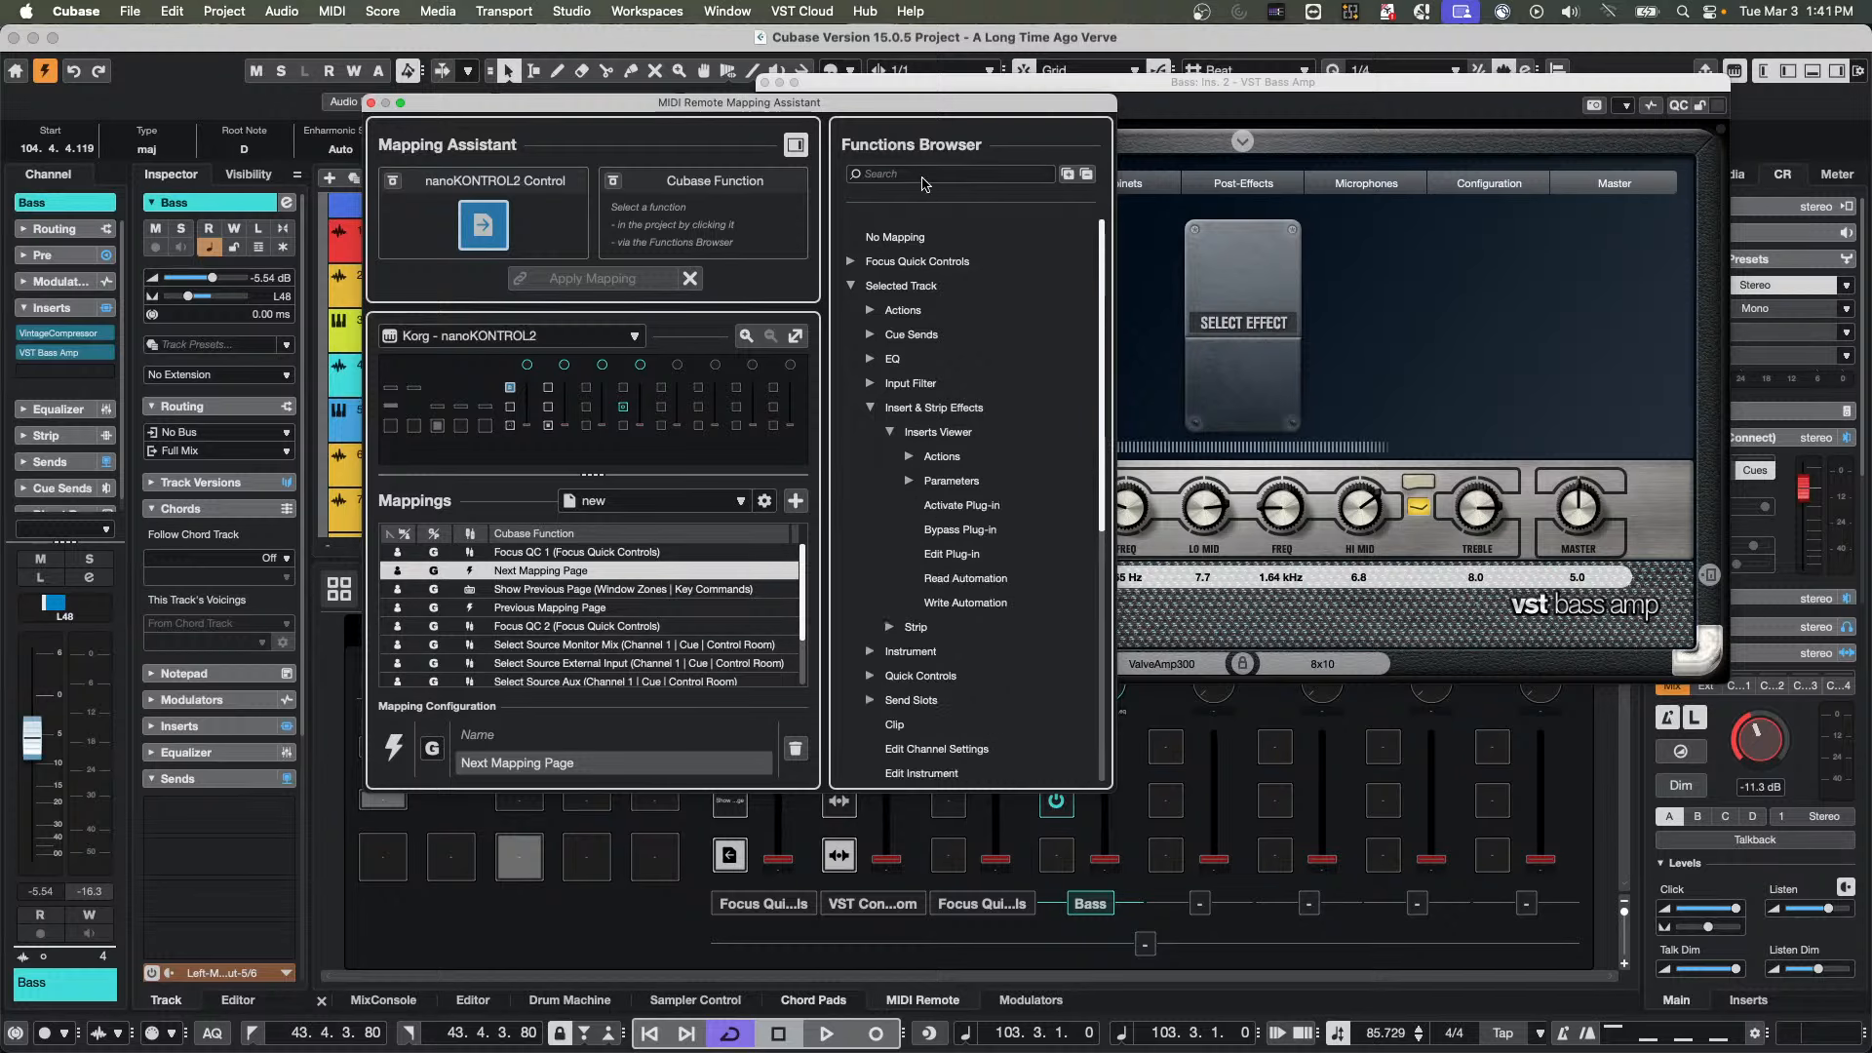
Search the Functions Browser for "plug-in" and look through the matches, and replace the search term with "page"
left_click(895, 171)
type("plug-in")
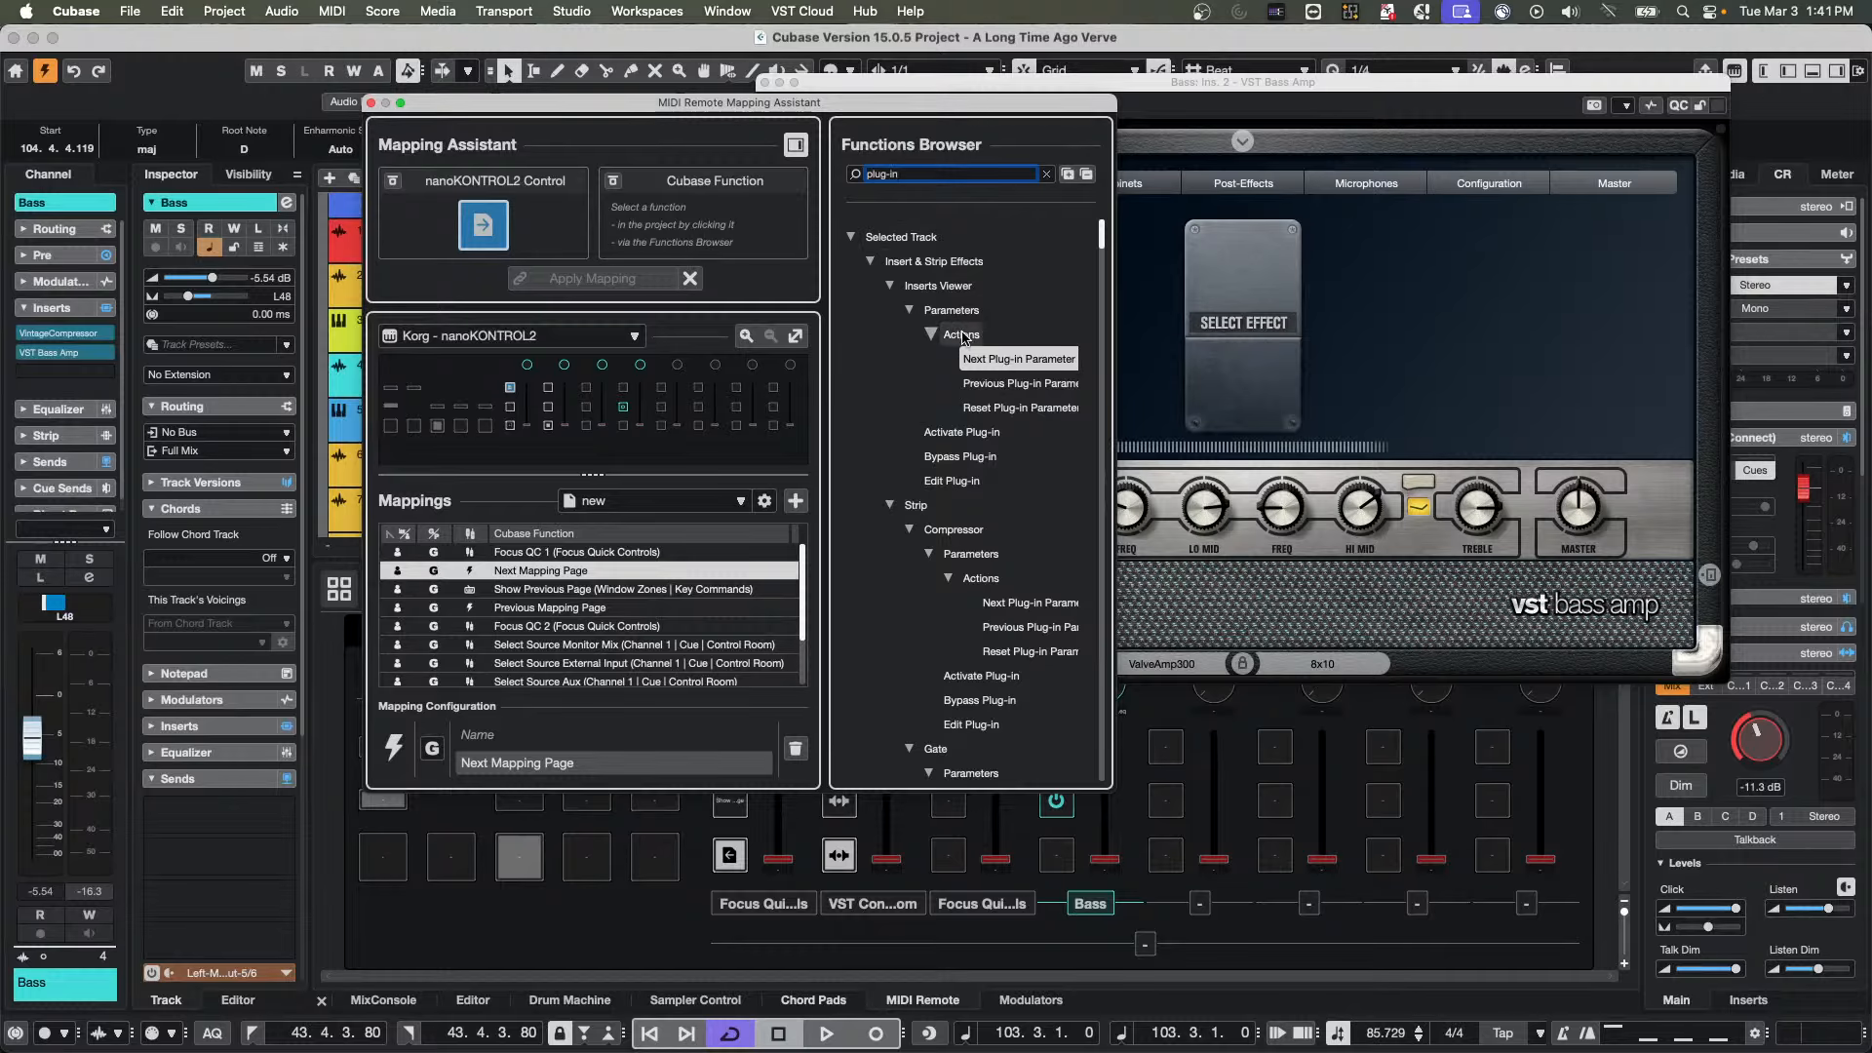
scroll(972, 374, "down", 10)
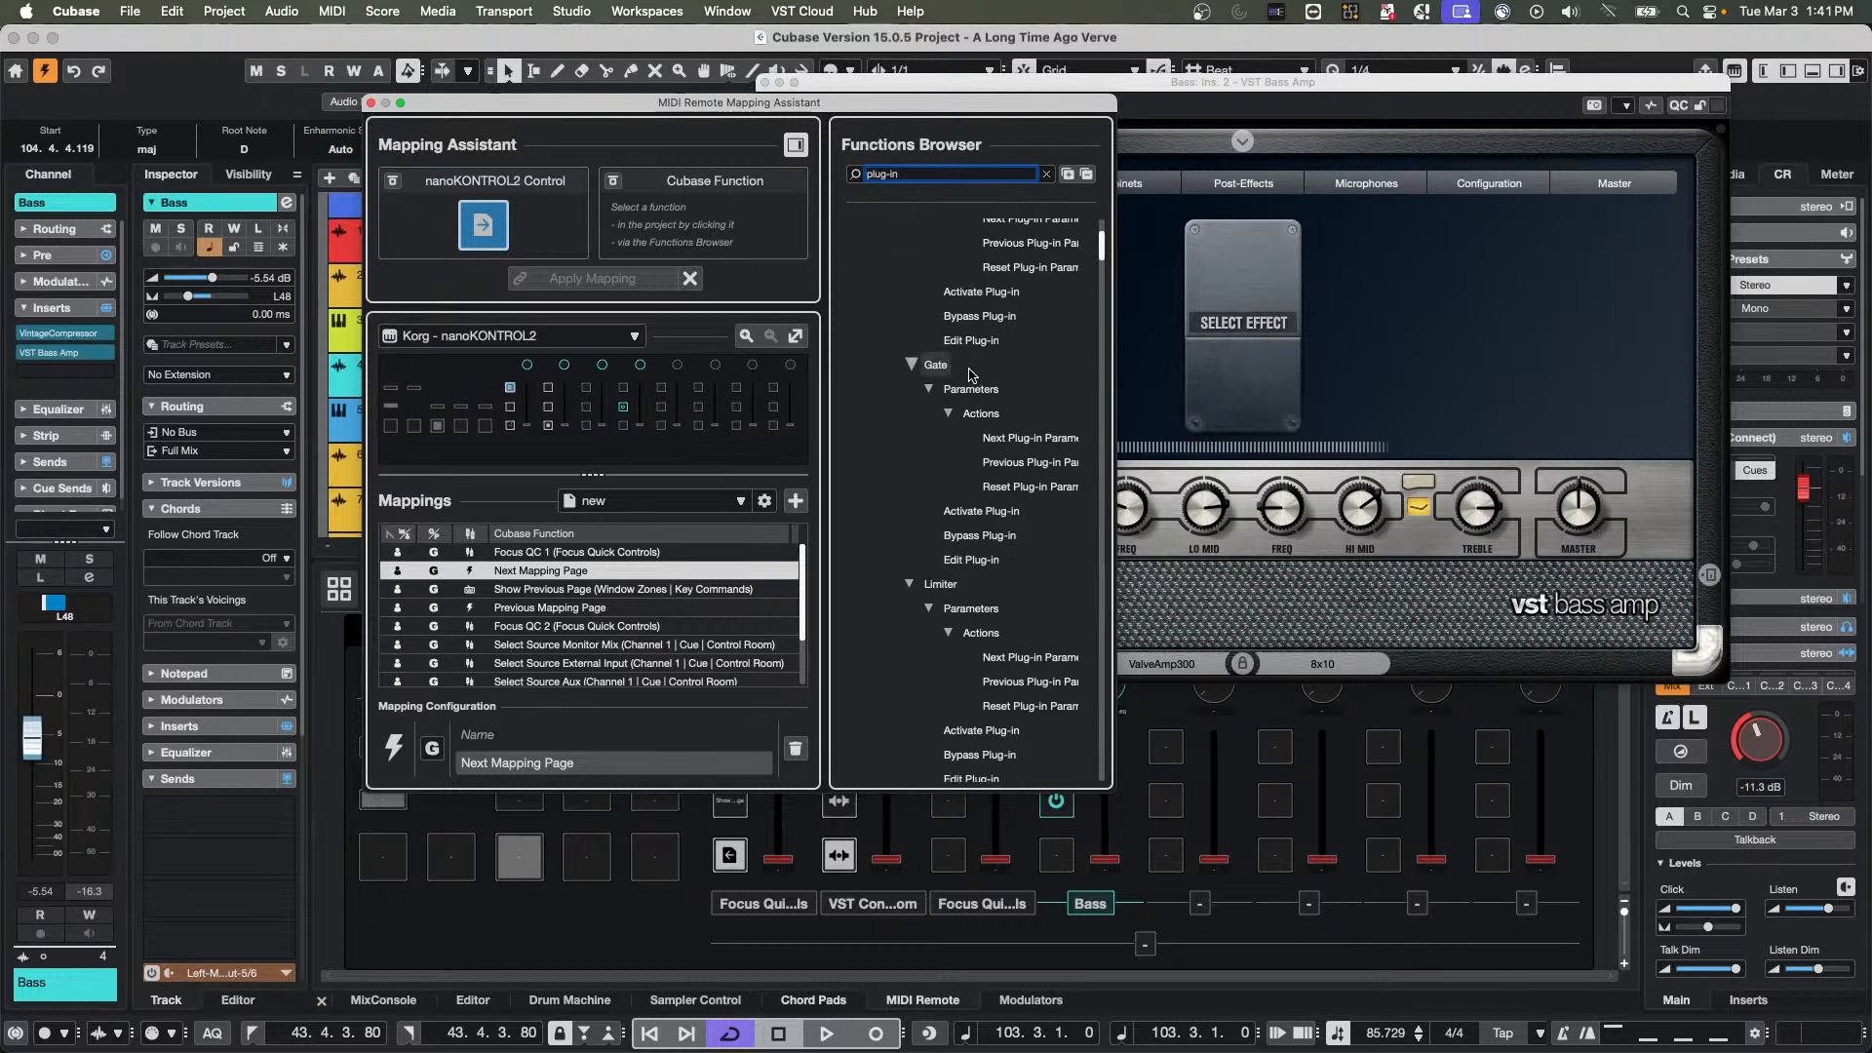
scroll(971, 374, "down", 4)
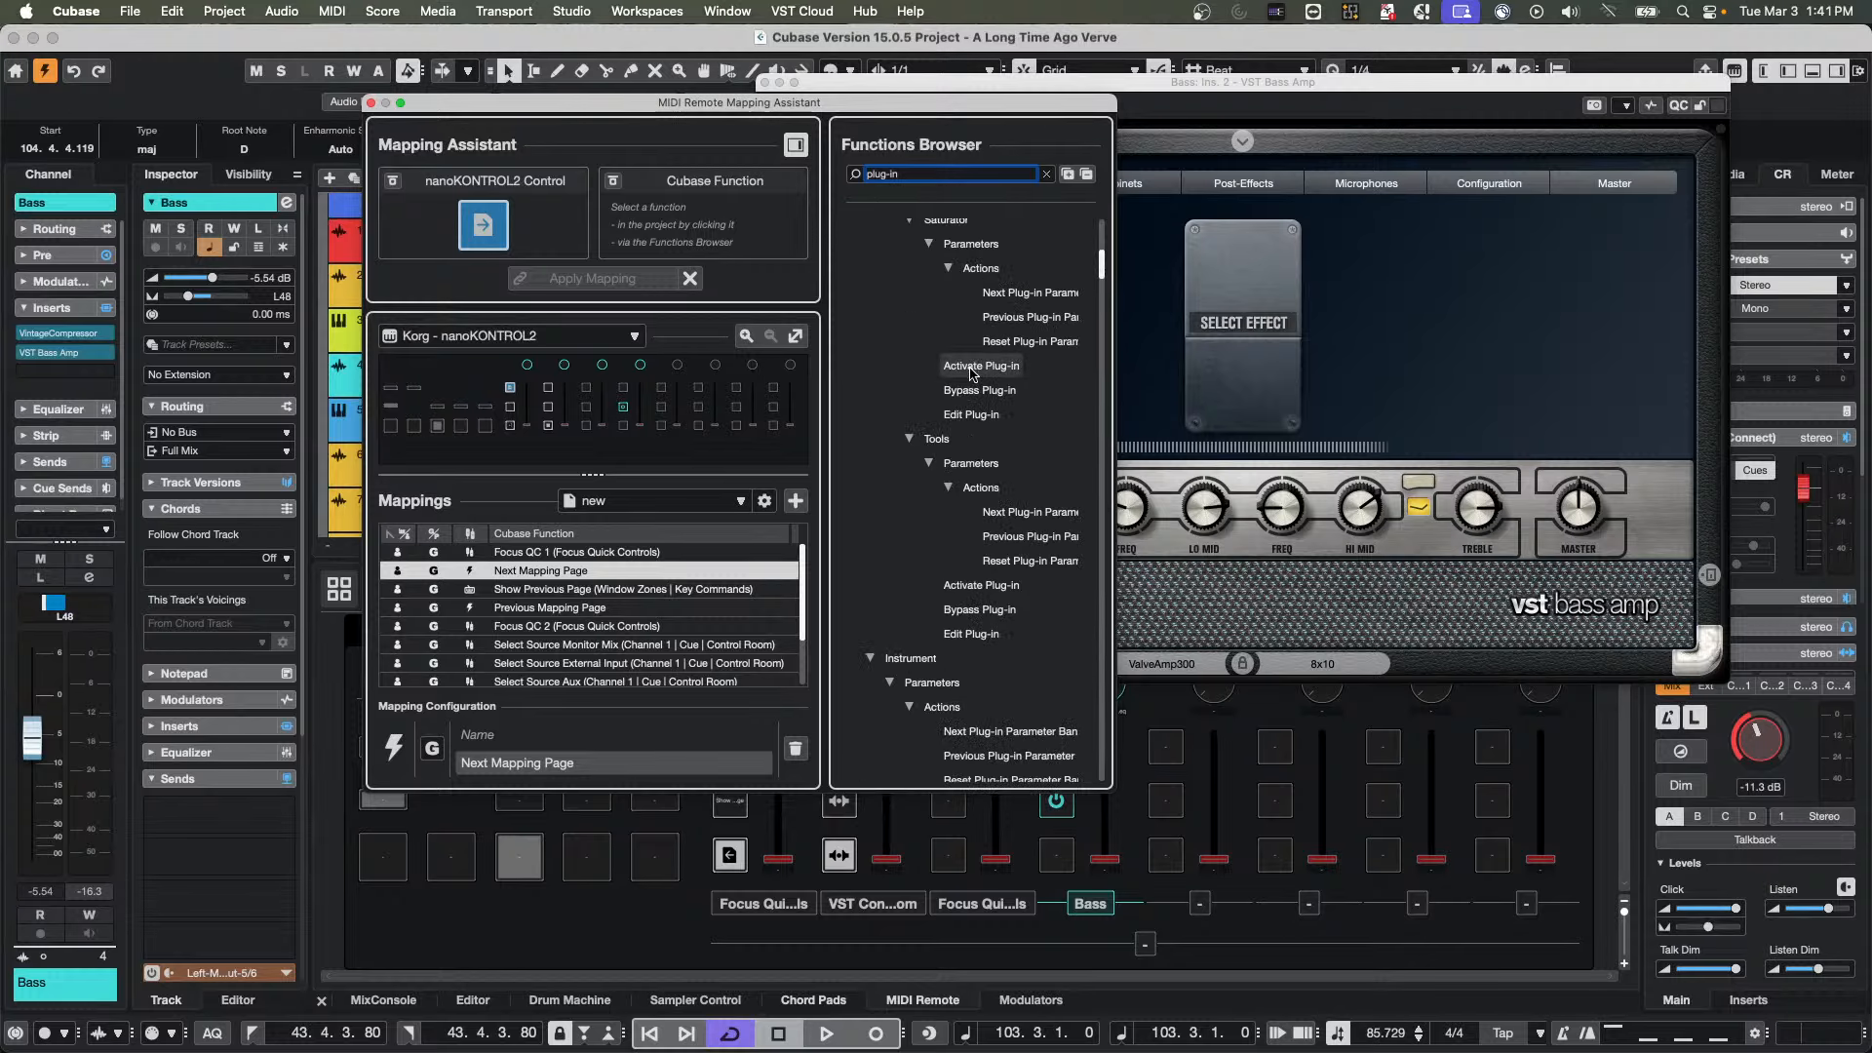
scroll(971, 373, "up", 14)
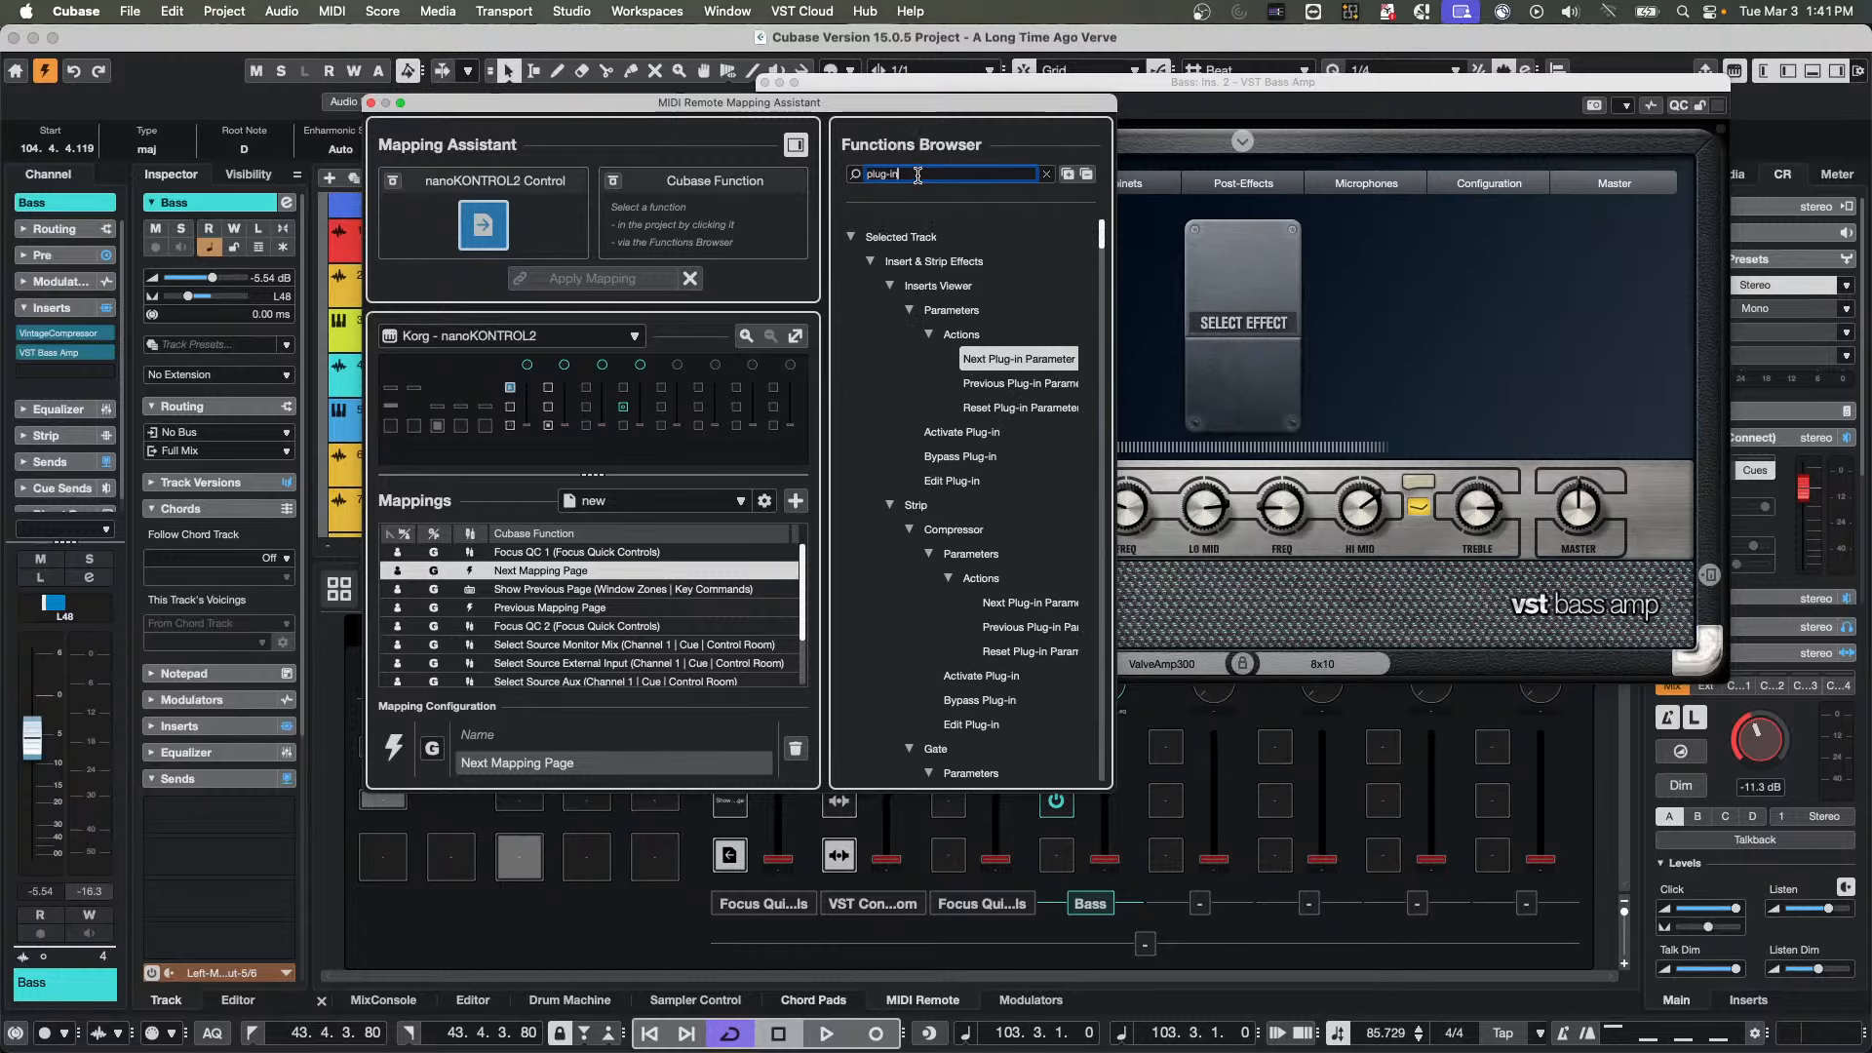
left_click_drag(914, 176, 722, 155)
type("page")
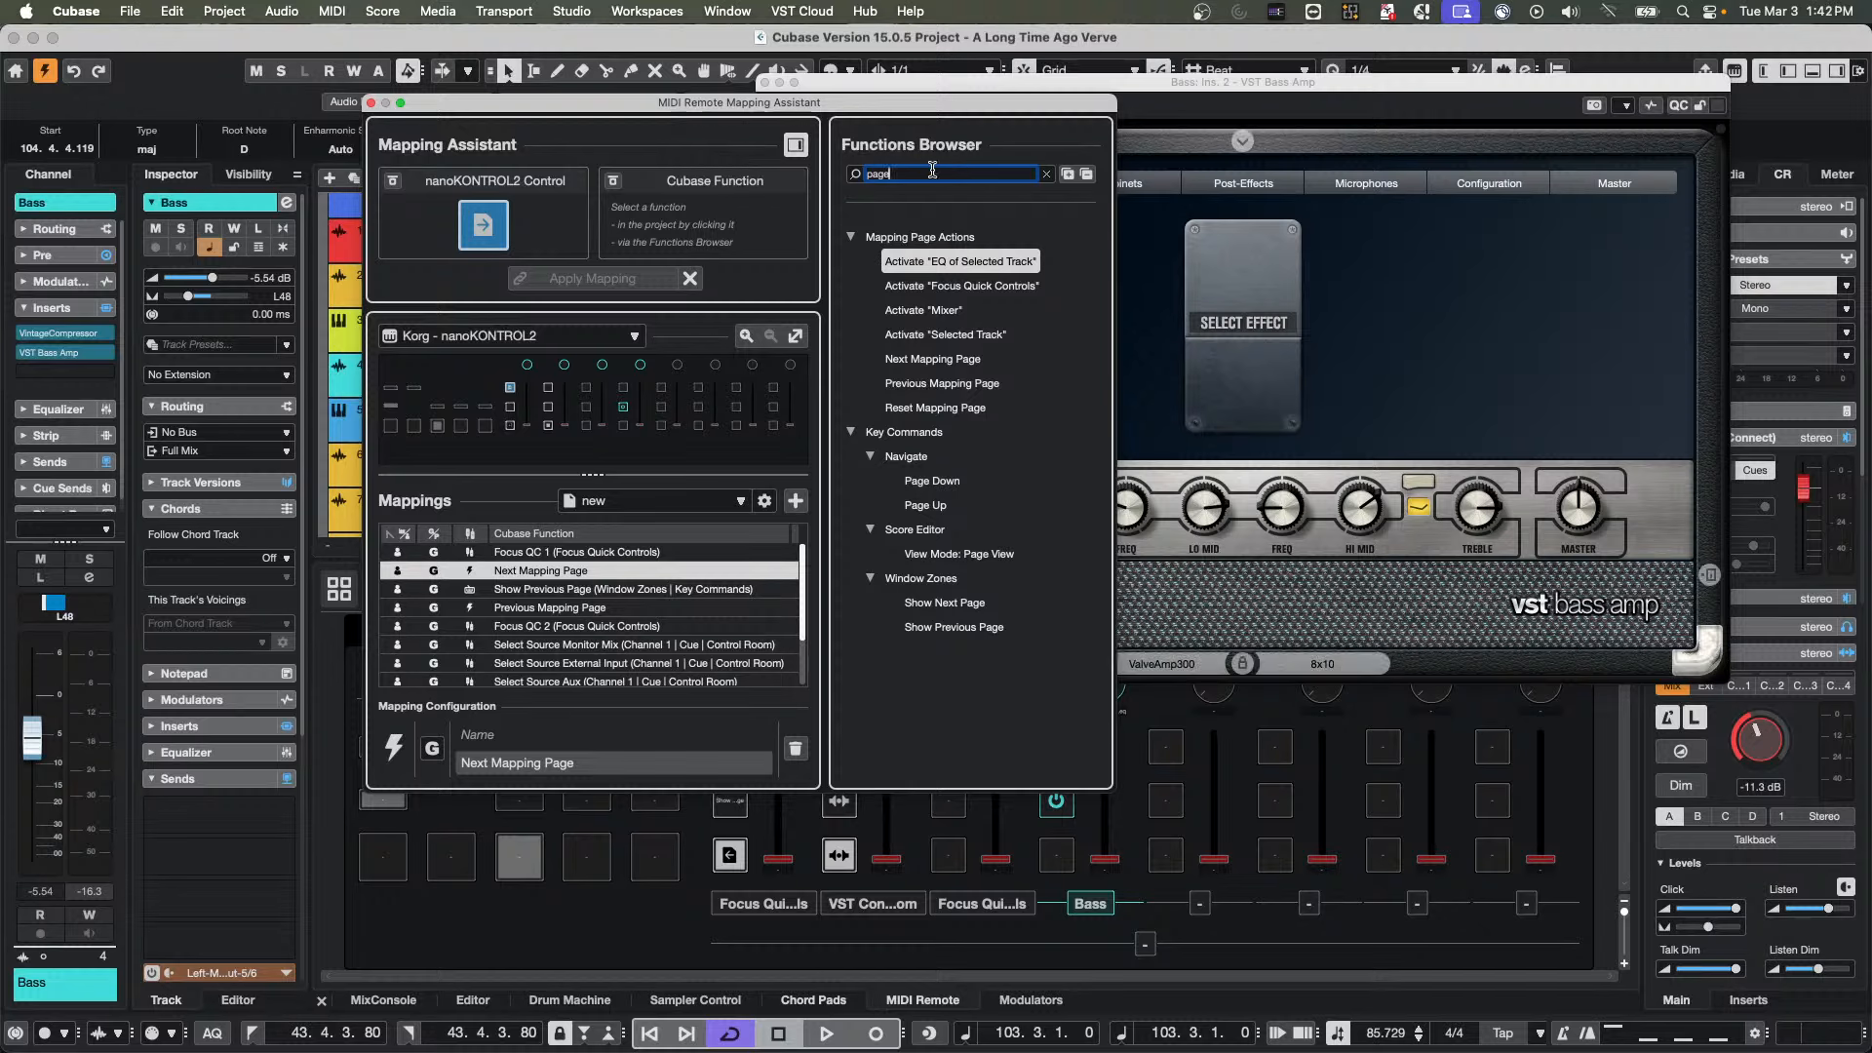
Search the Functions Browser for "bank" and look through the matching plug-in parameter and mixer bank actions
key("BackSpace")
key("BackSpace")
key("BackSpace")
key("BackSpace")
type("ban")
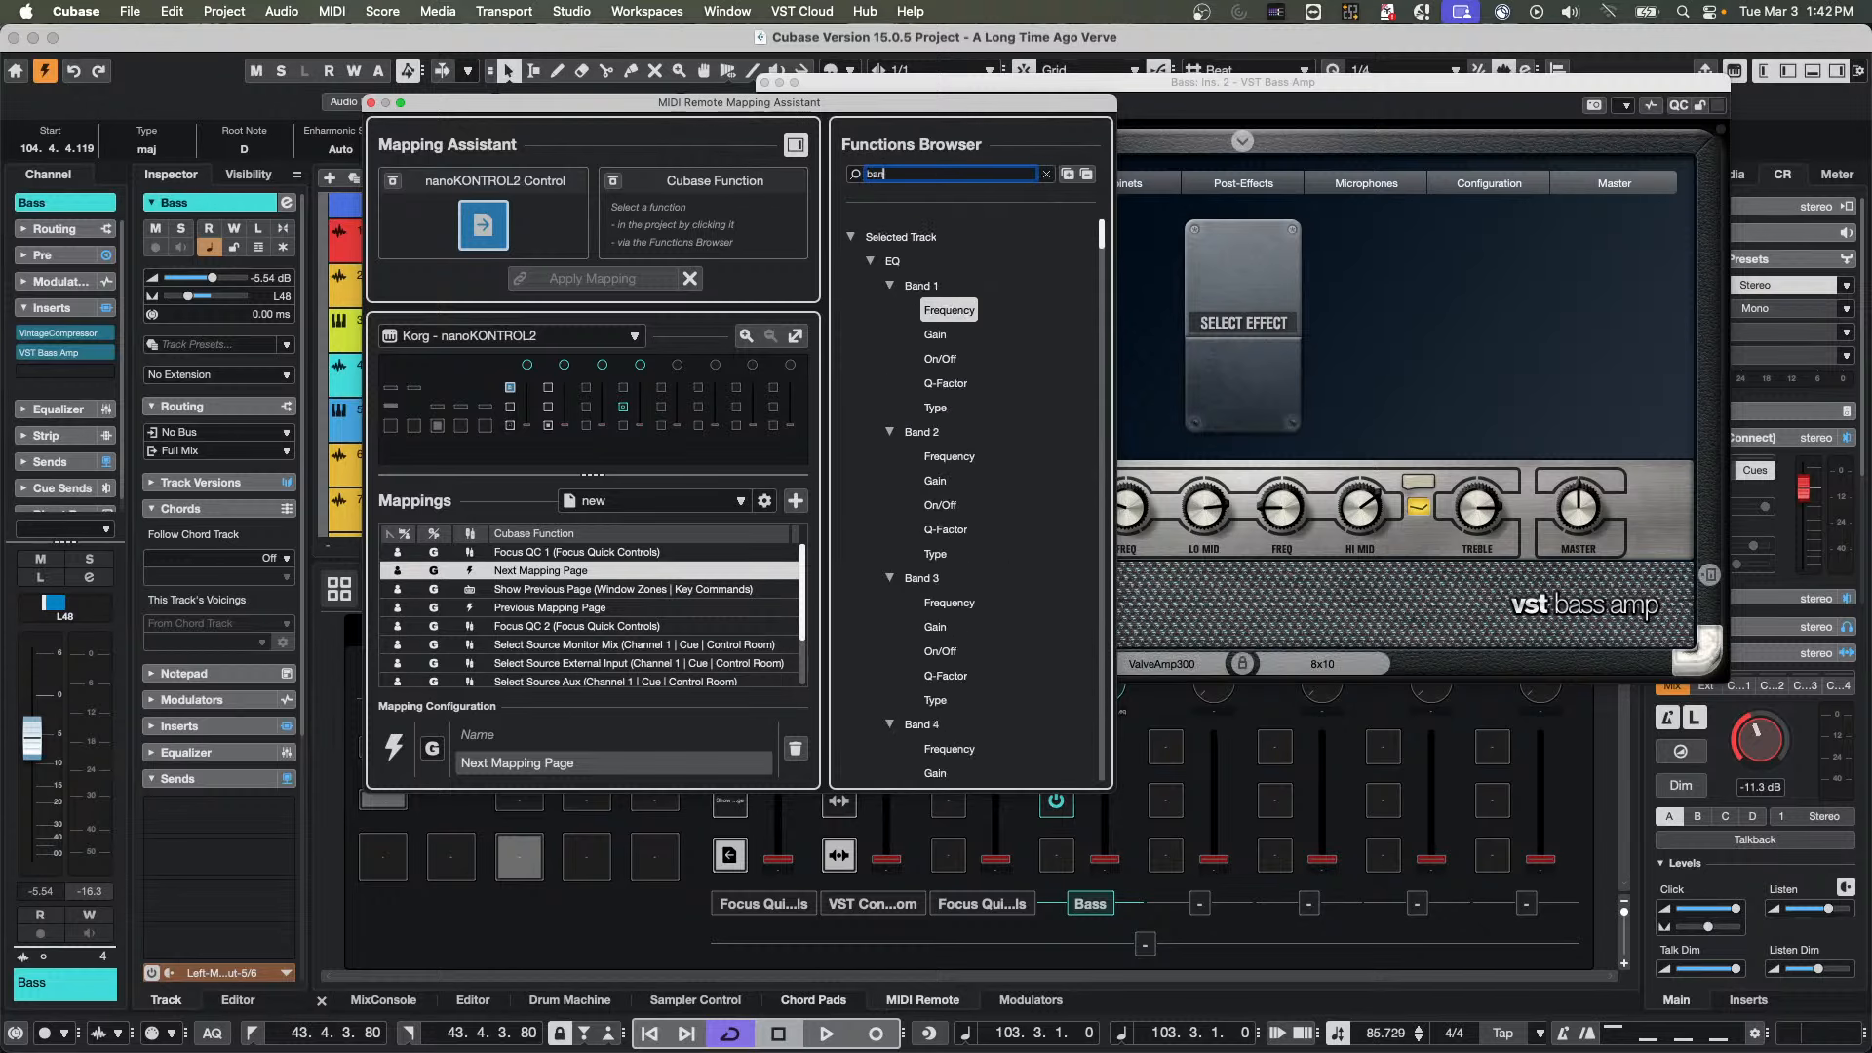
type("k")
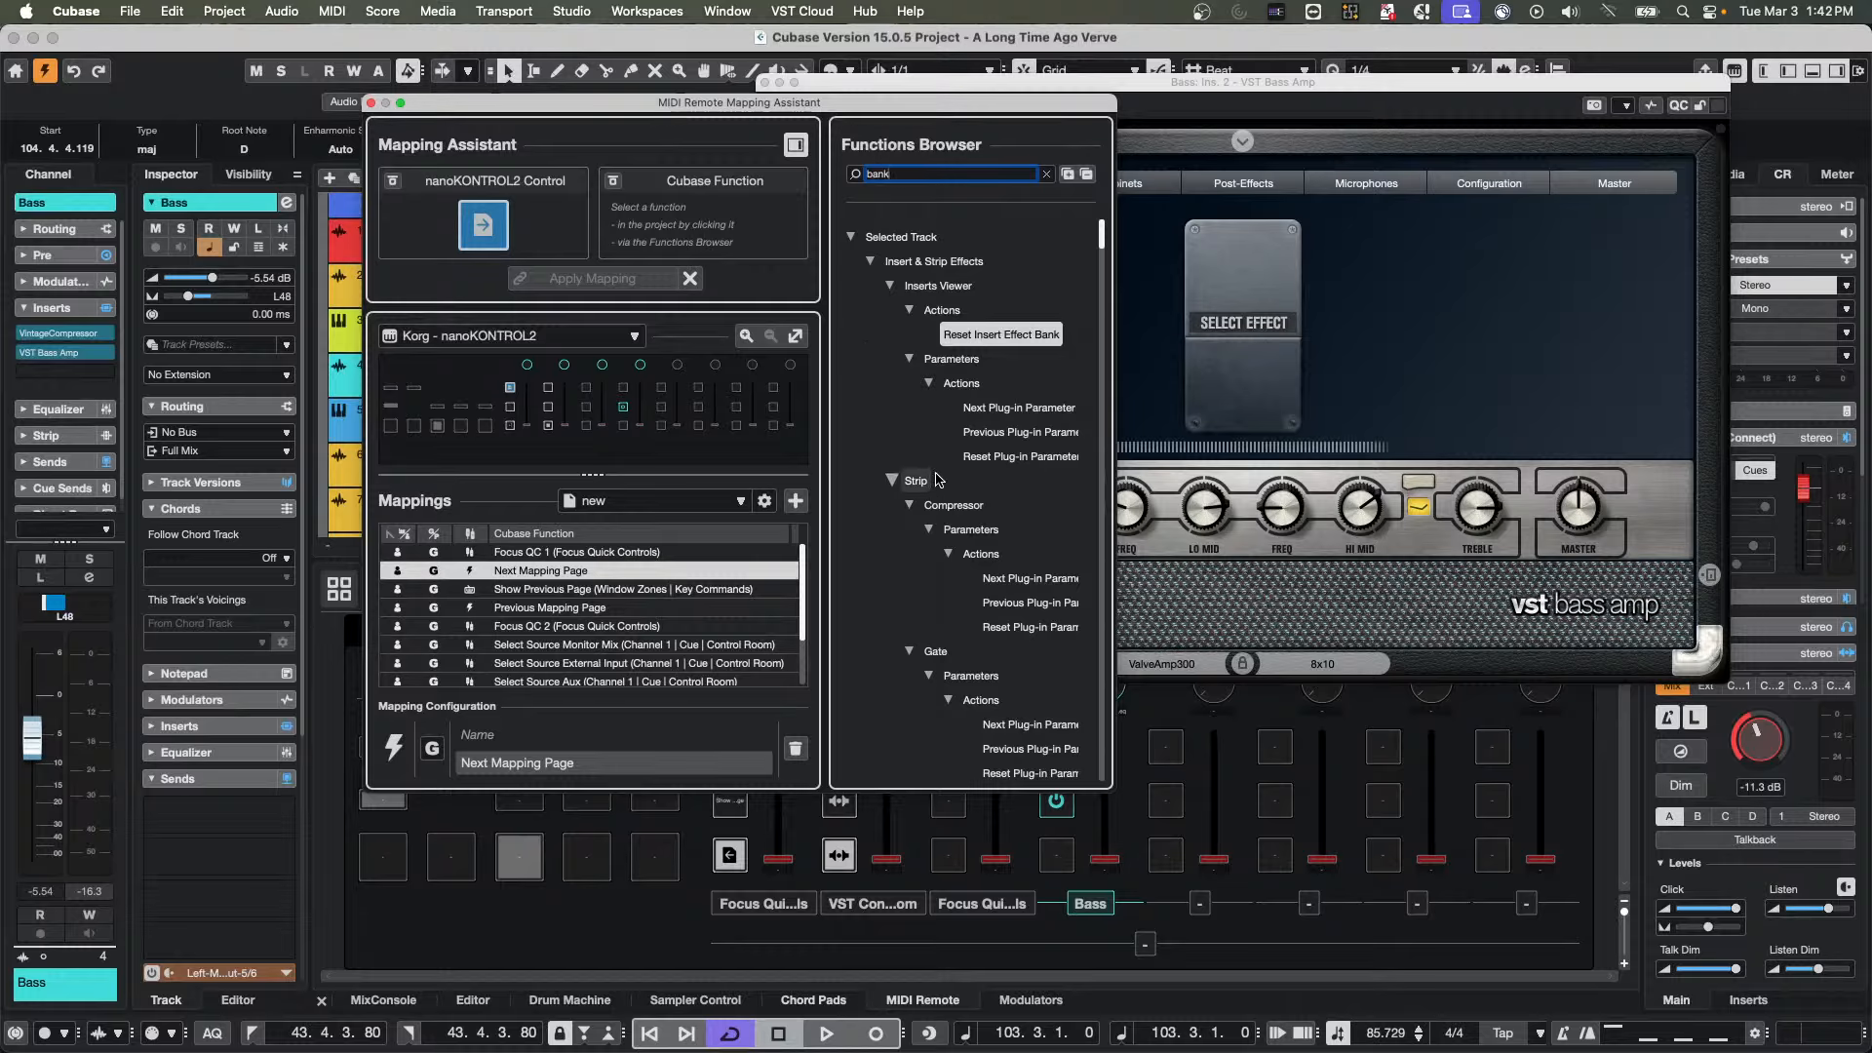
scroll(936, 480, "down", 10)
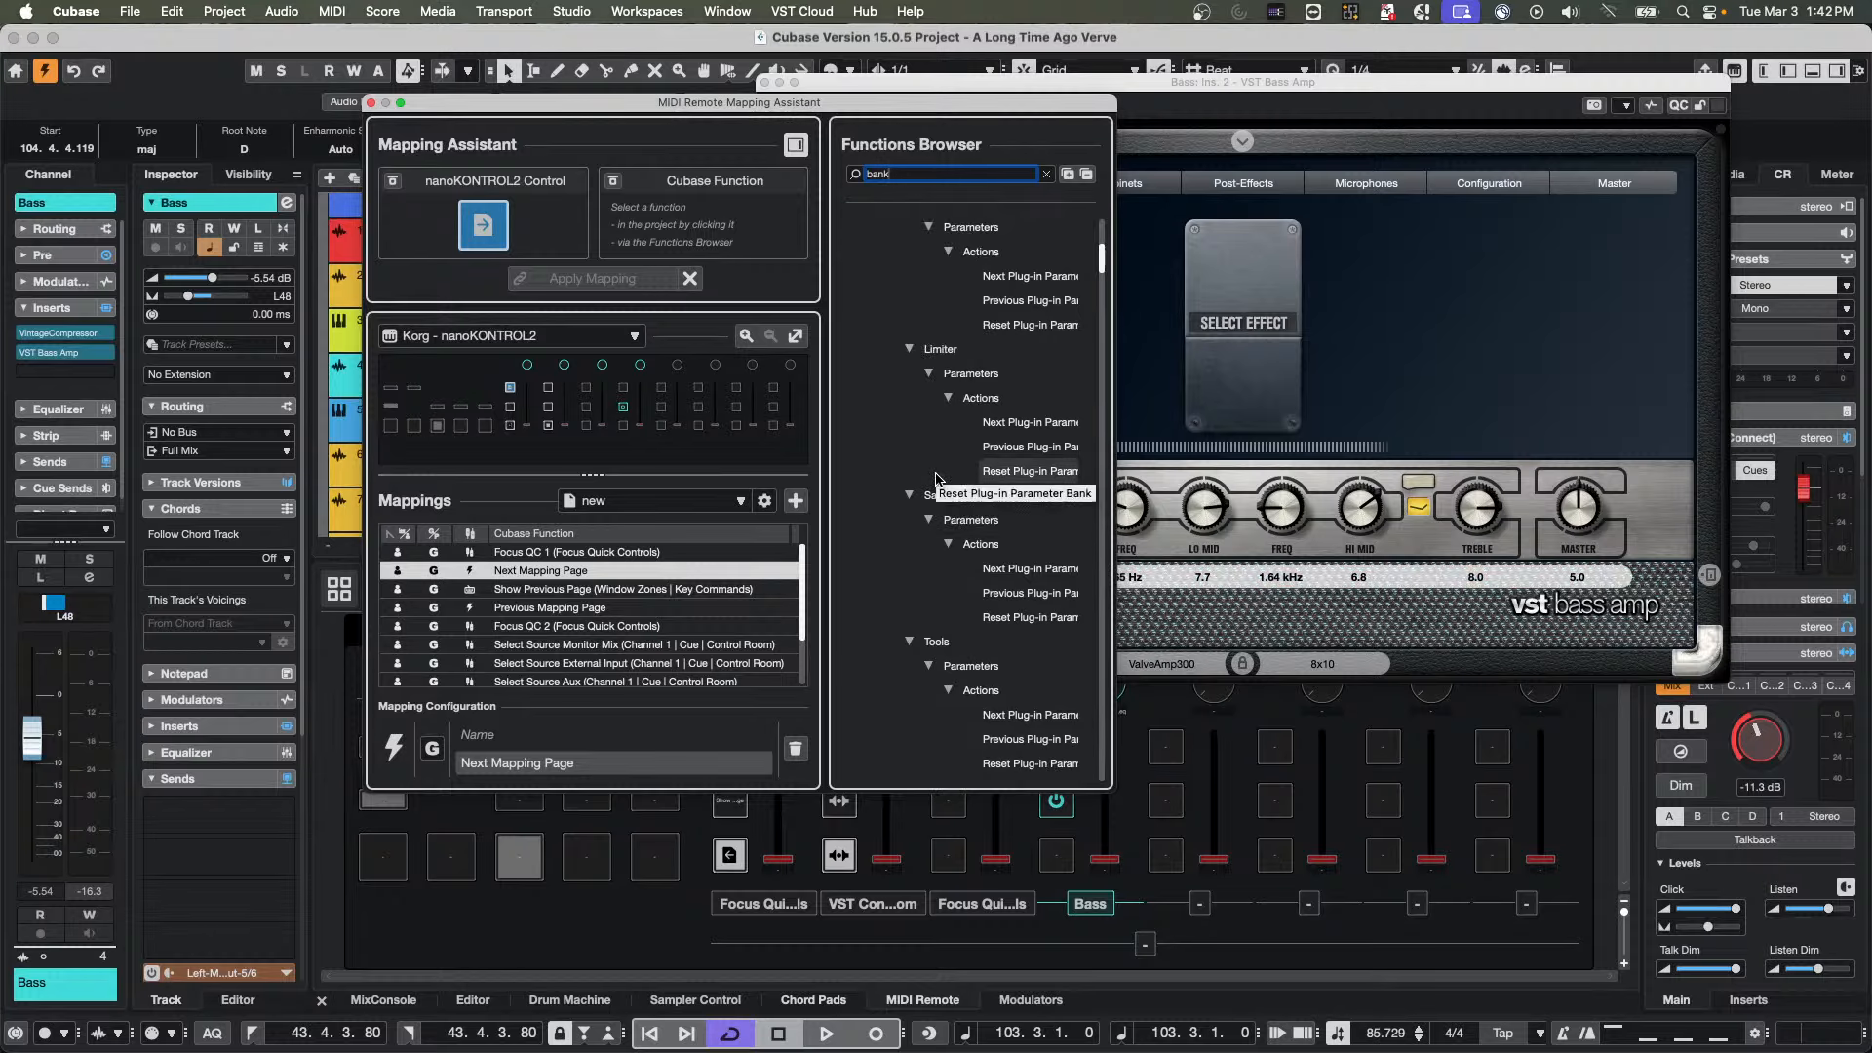
scroll(936, 480, "down", 5)
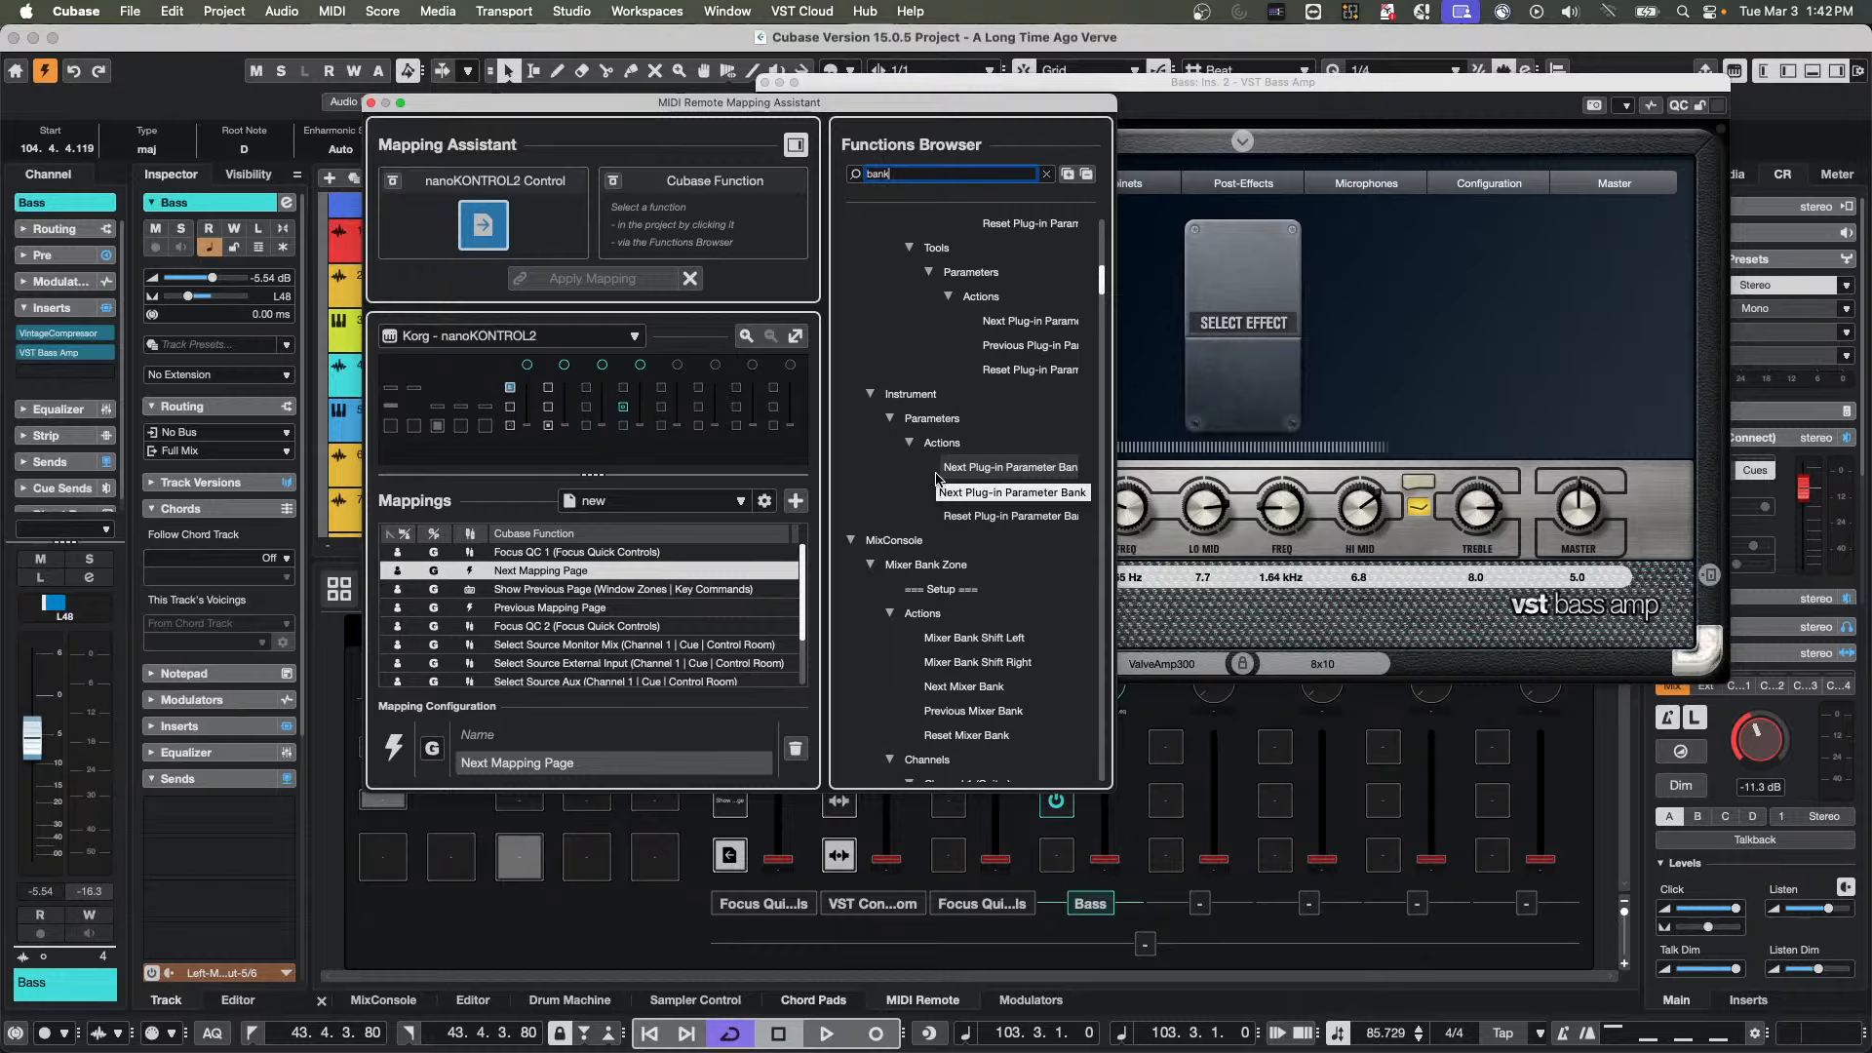
scroll(936, 480, "down", 3)
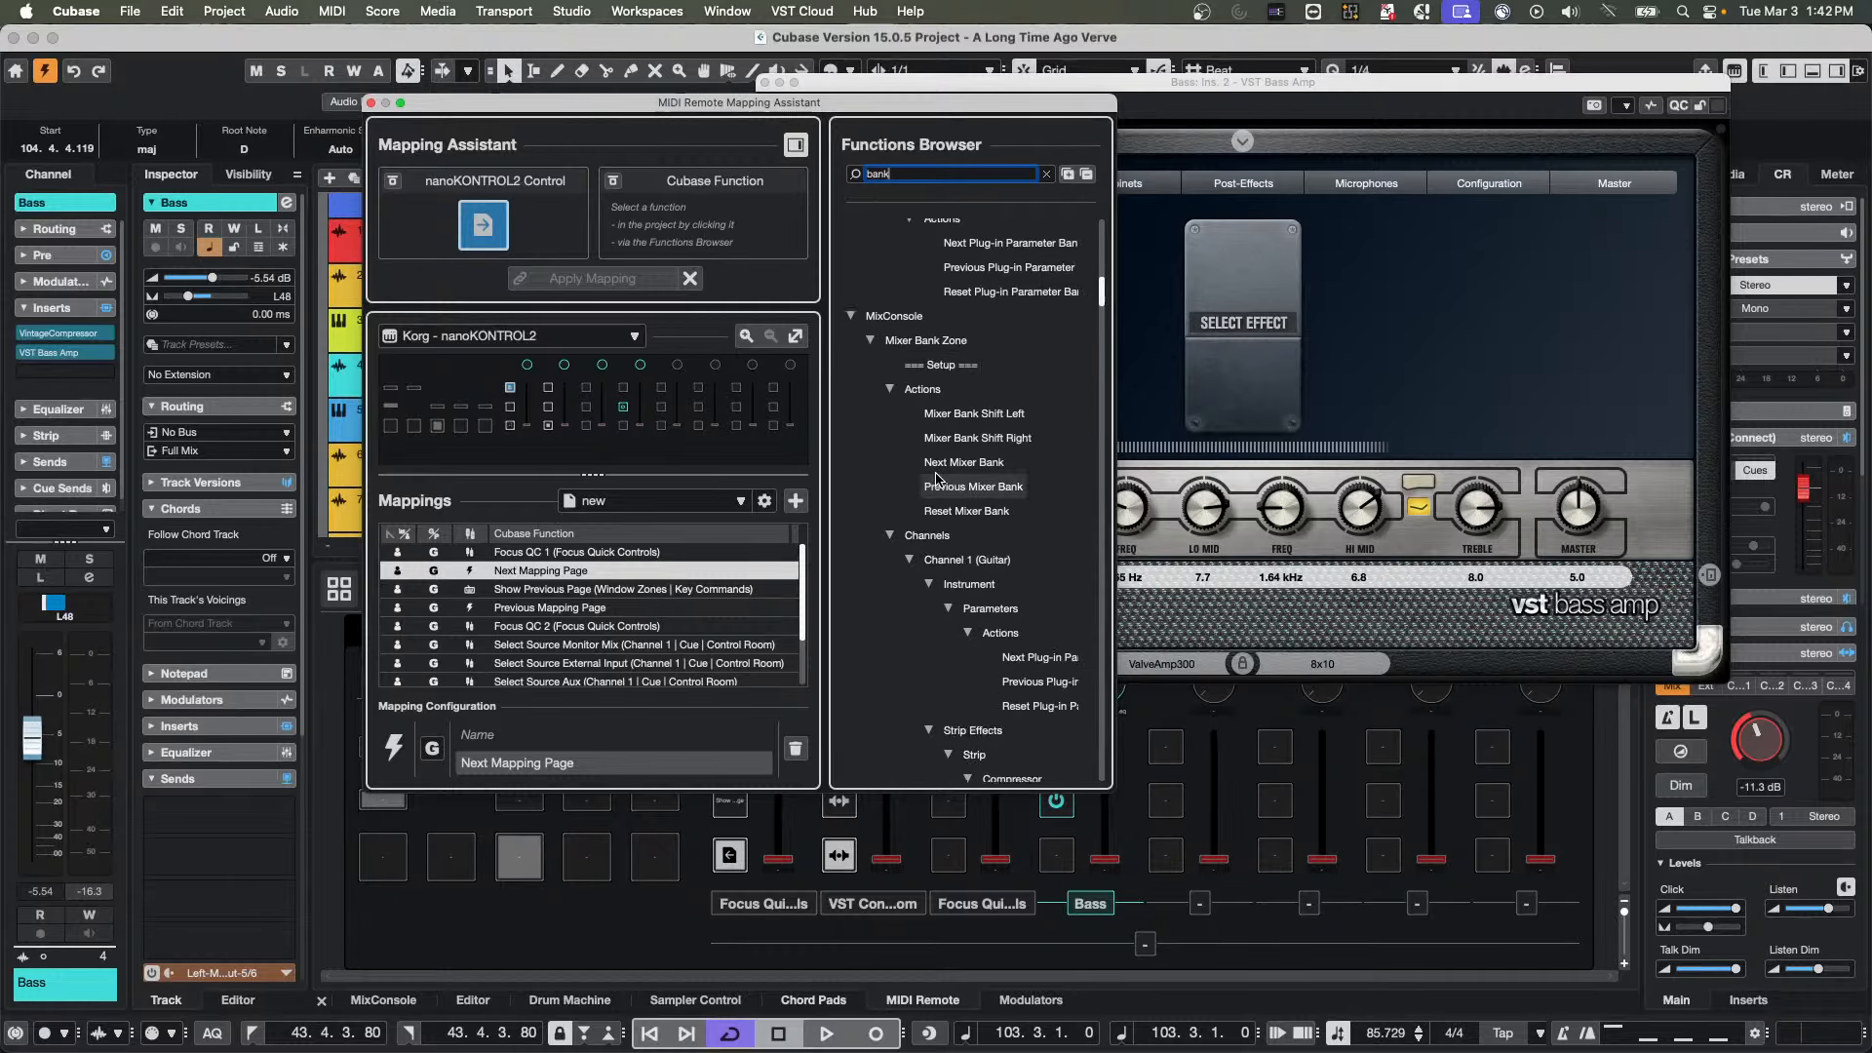
scroll(937, 480, "down", 5)
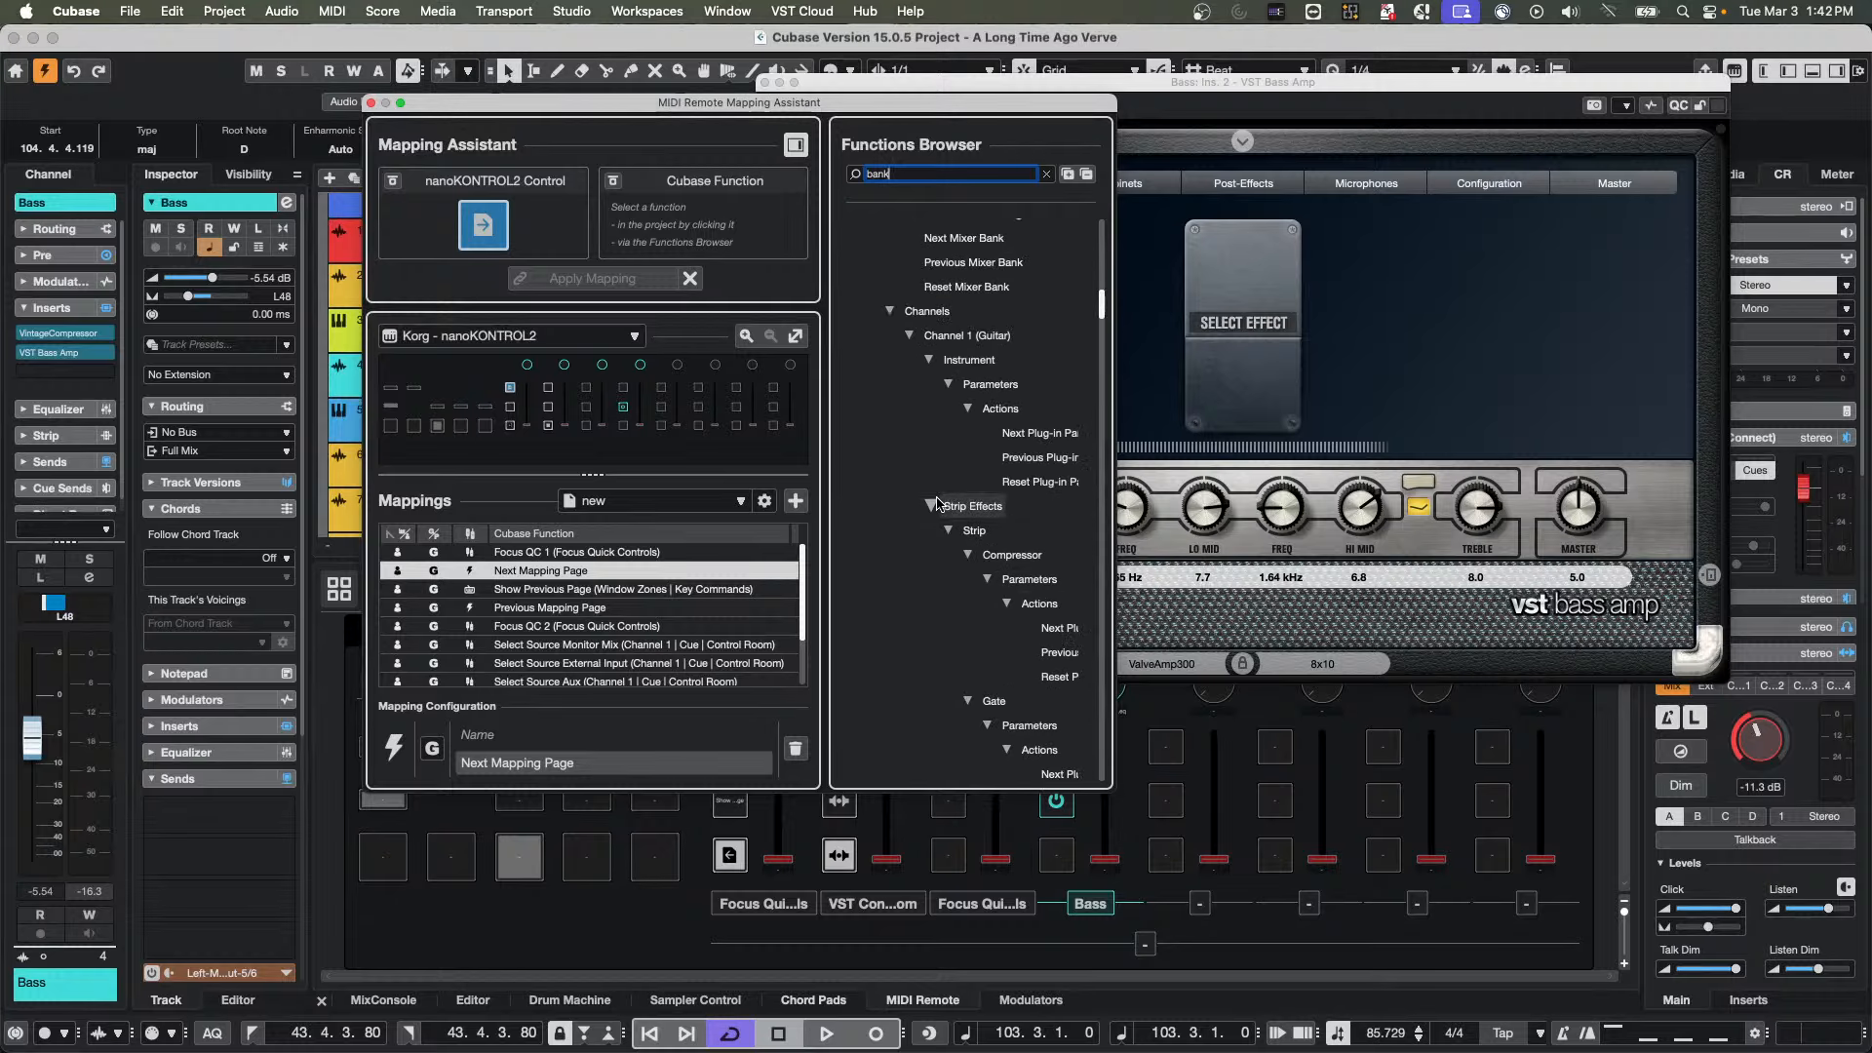
scroll(936, 504, "down", 10)
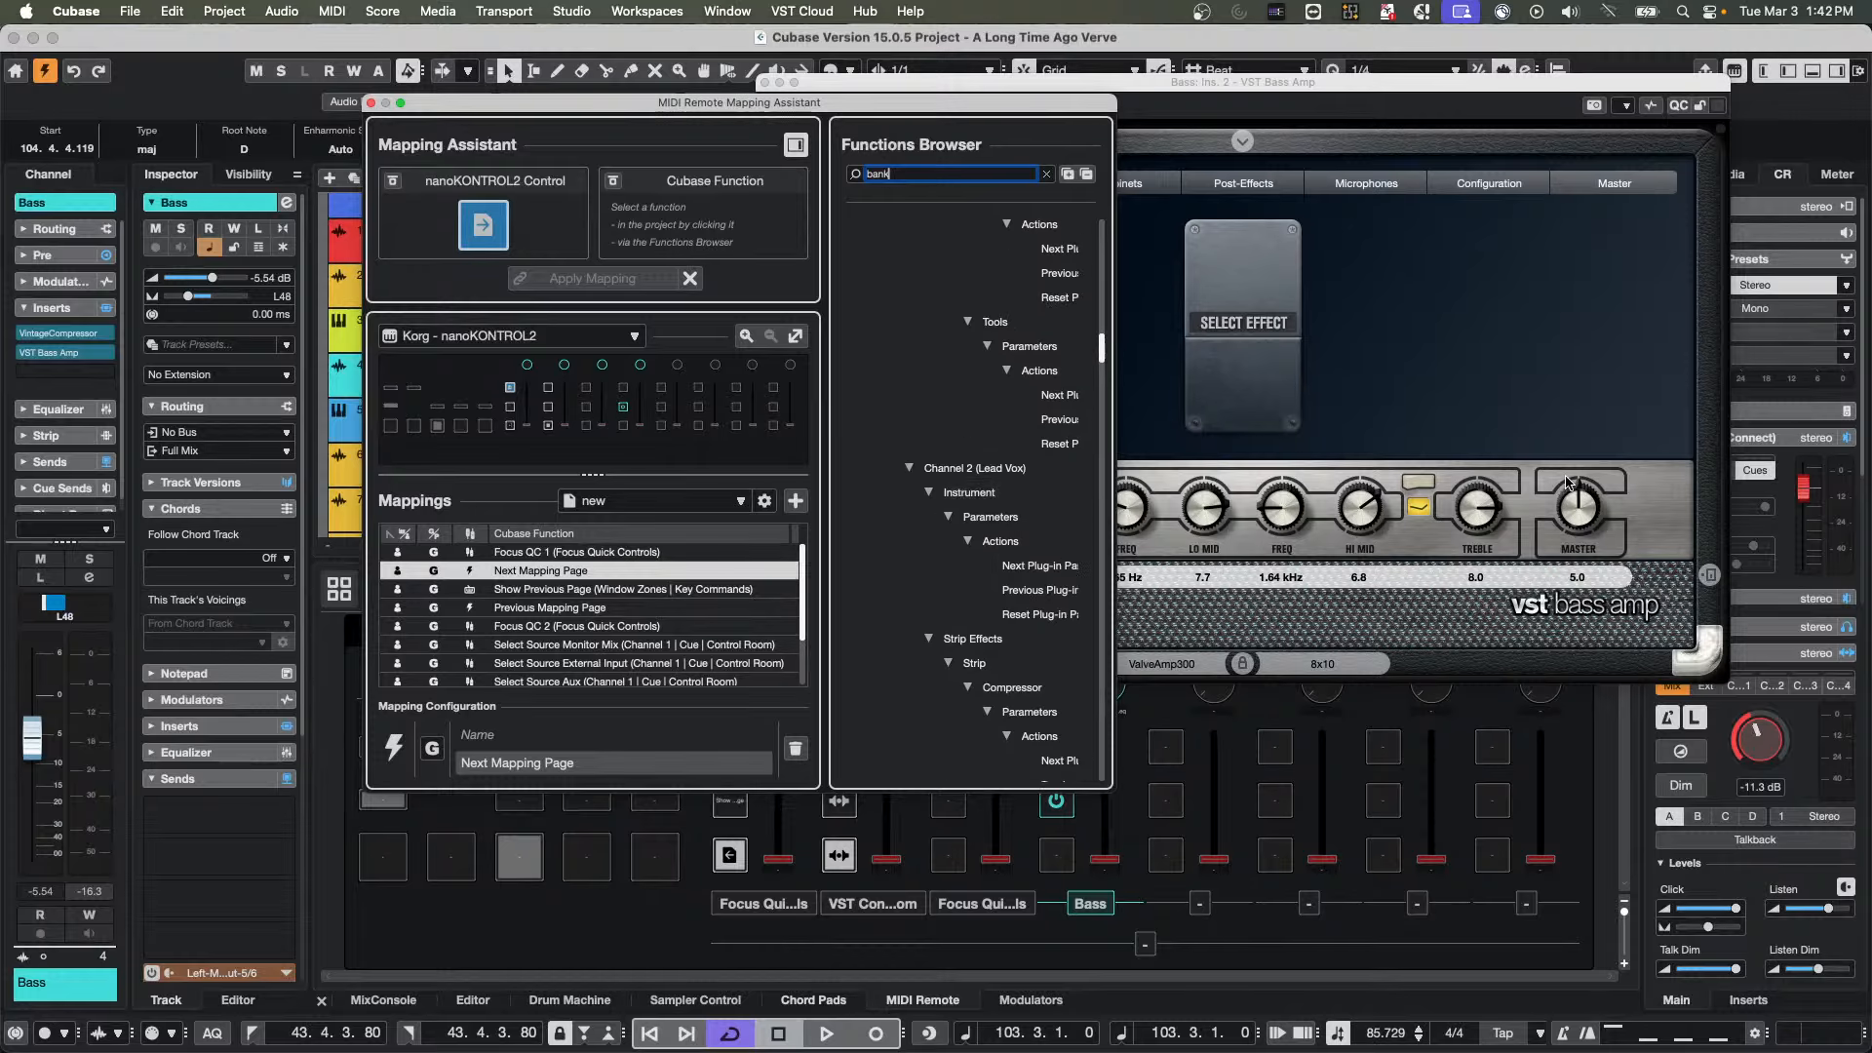
Close the VST Bass Amp window, then clear the Functions Browser search and collapse its whole tree
left_click(1618, 276)
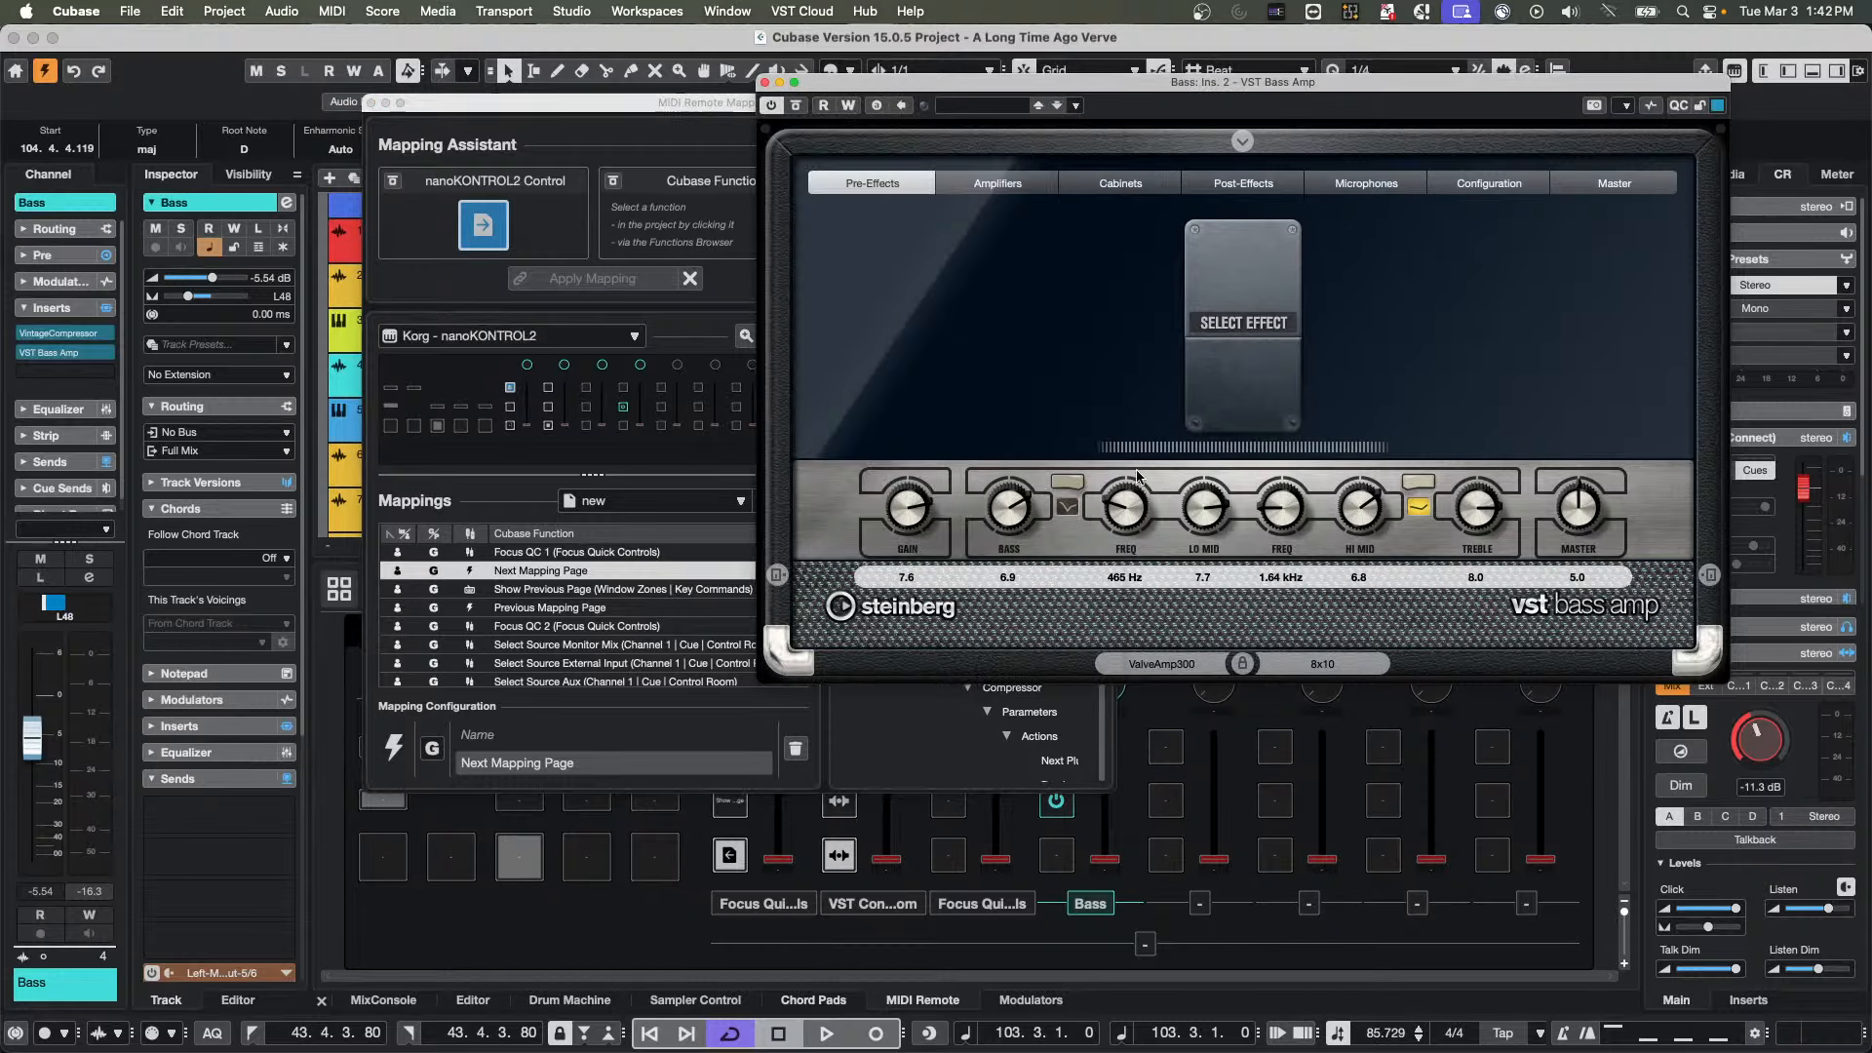
left_click(766, 82)
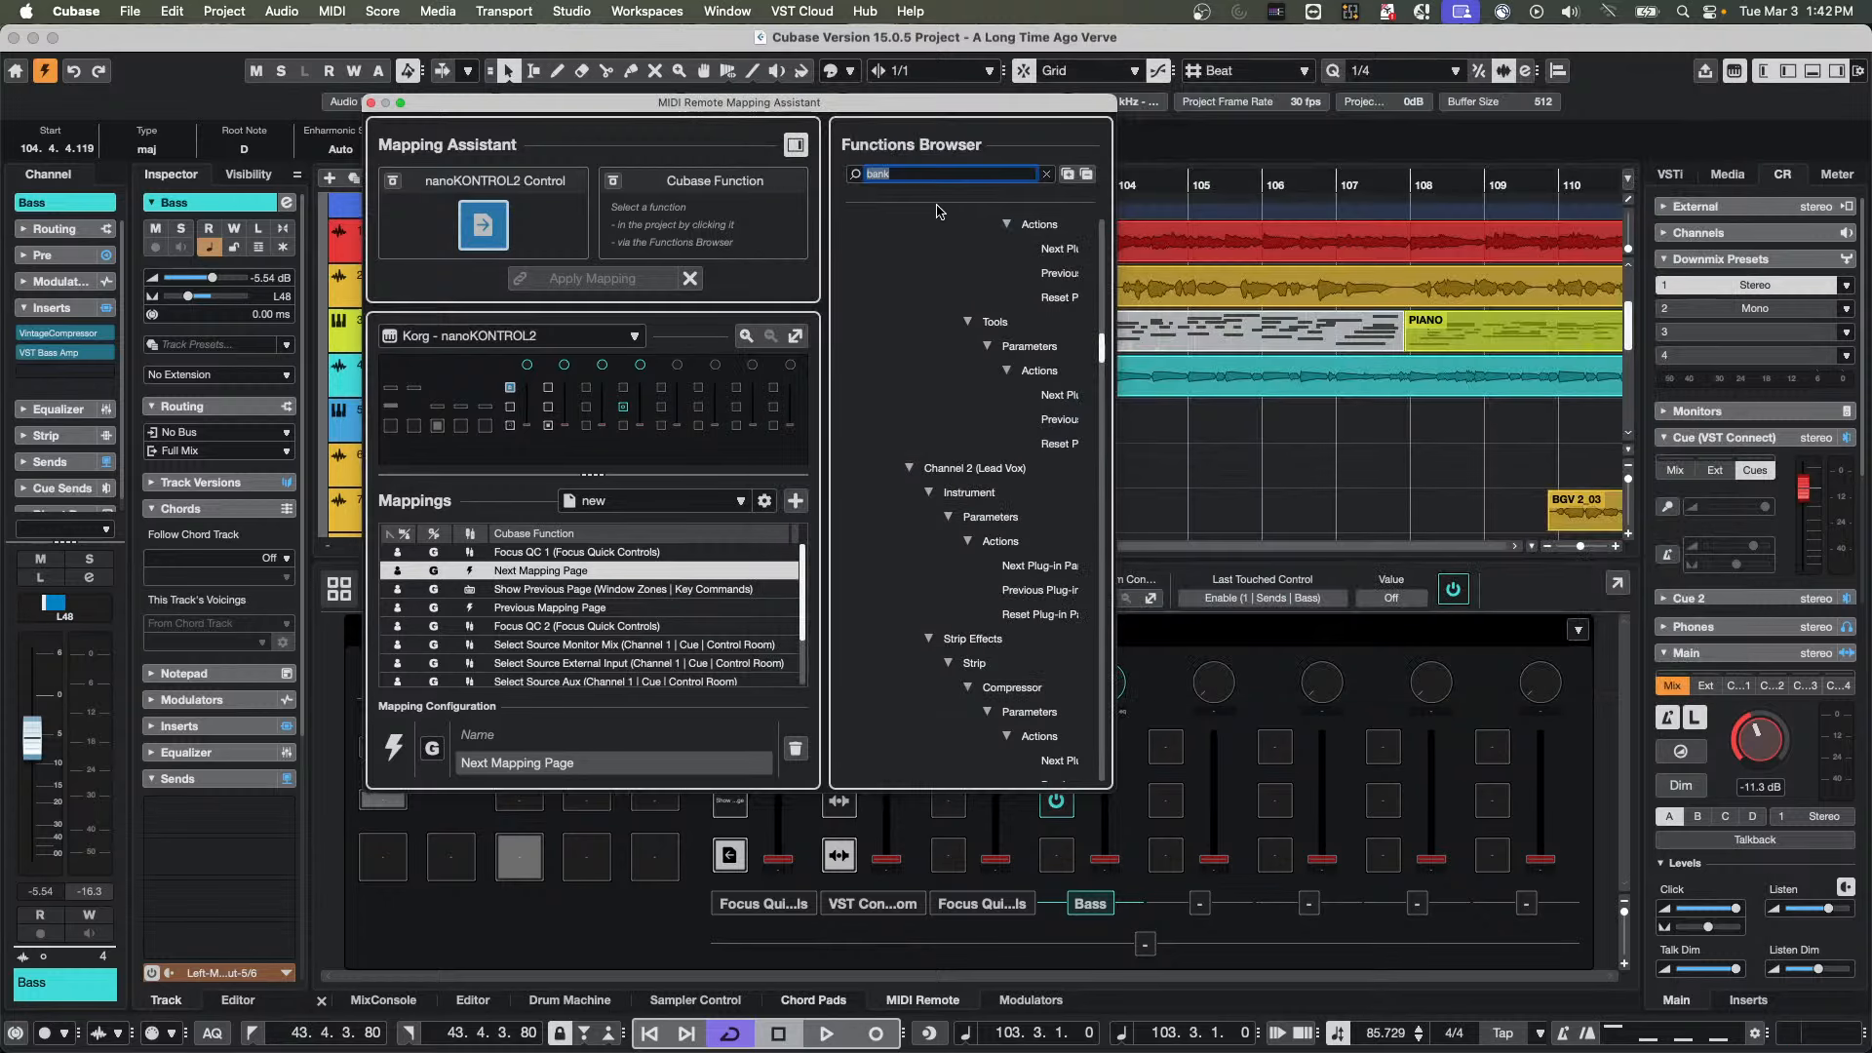
key("BackSpace")
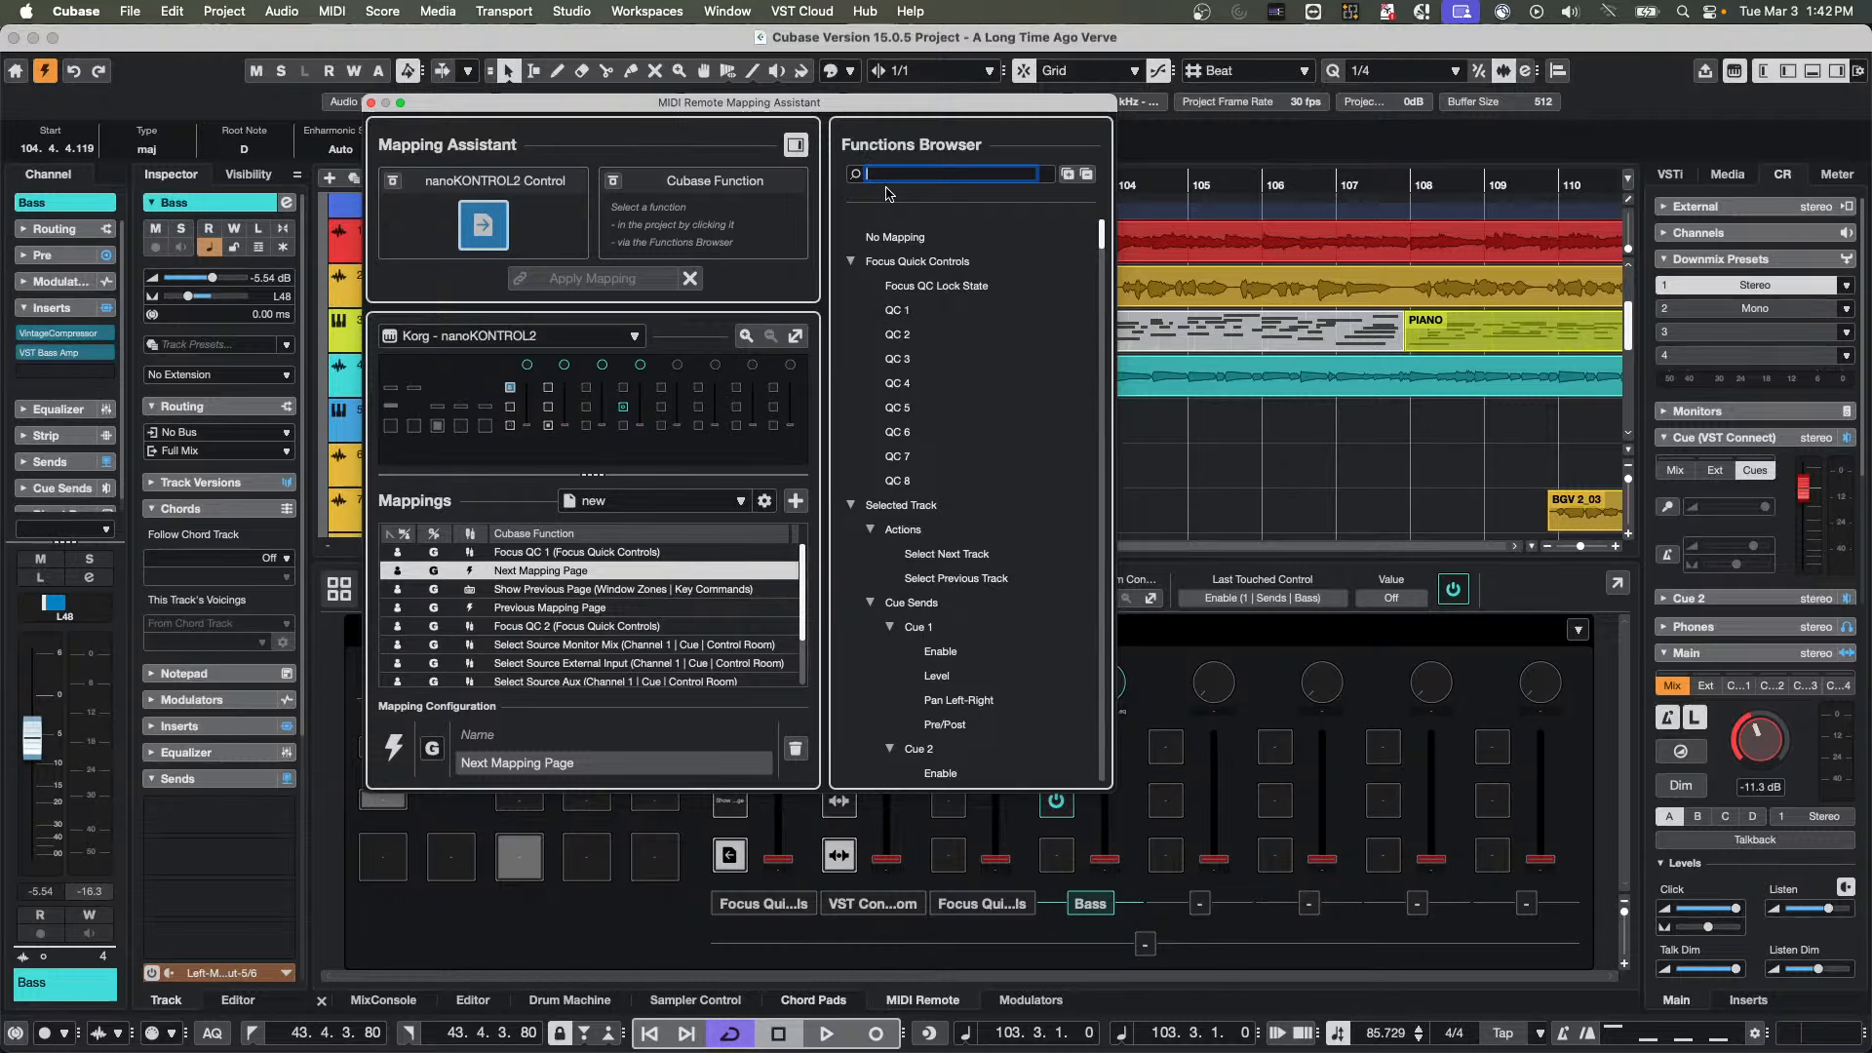
left_click(1089, 175)
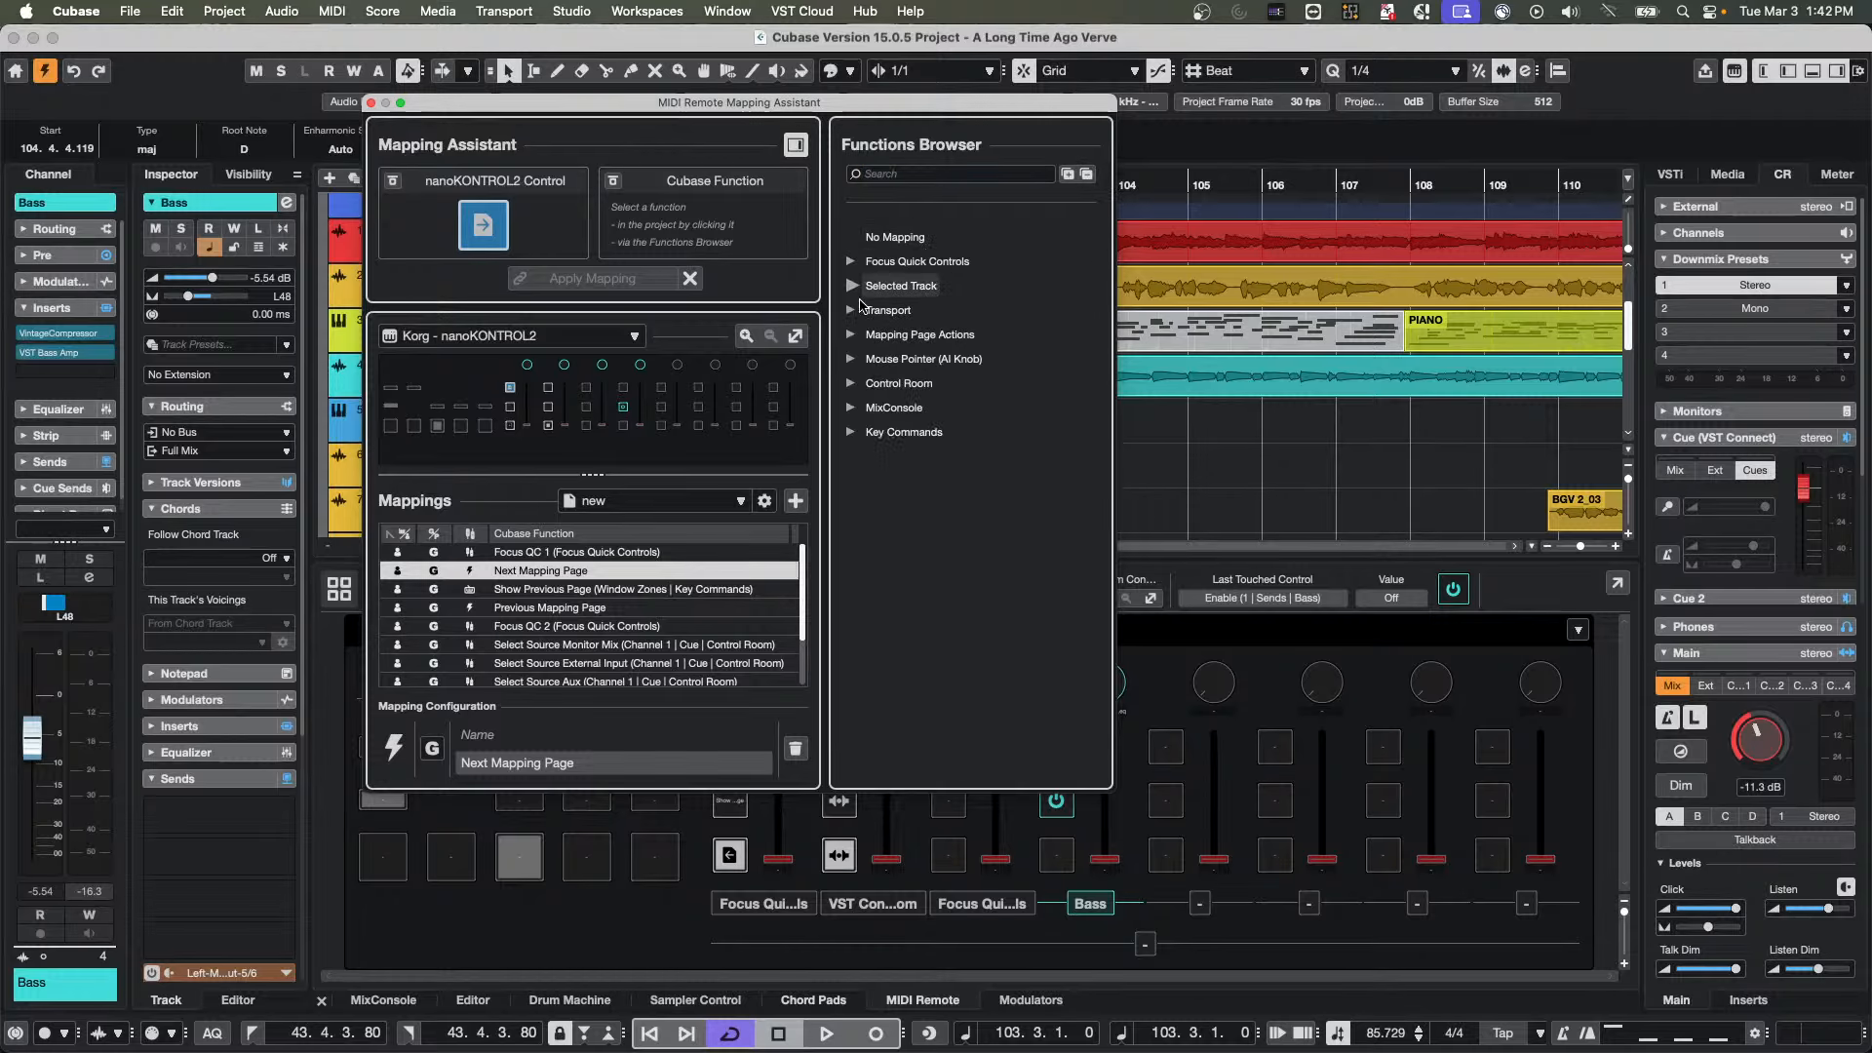
Examine the Selected Track function groups, including Insert & Strip Effects, and the Focus Quick Controls group
left_click(851, 287)
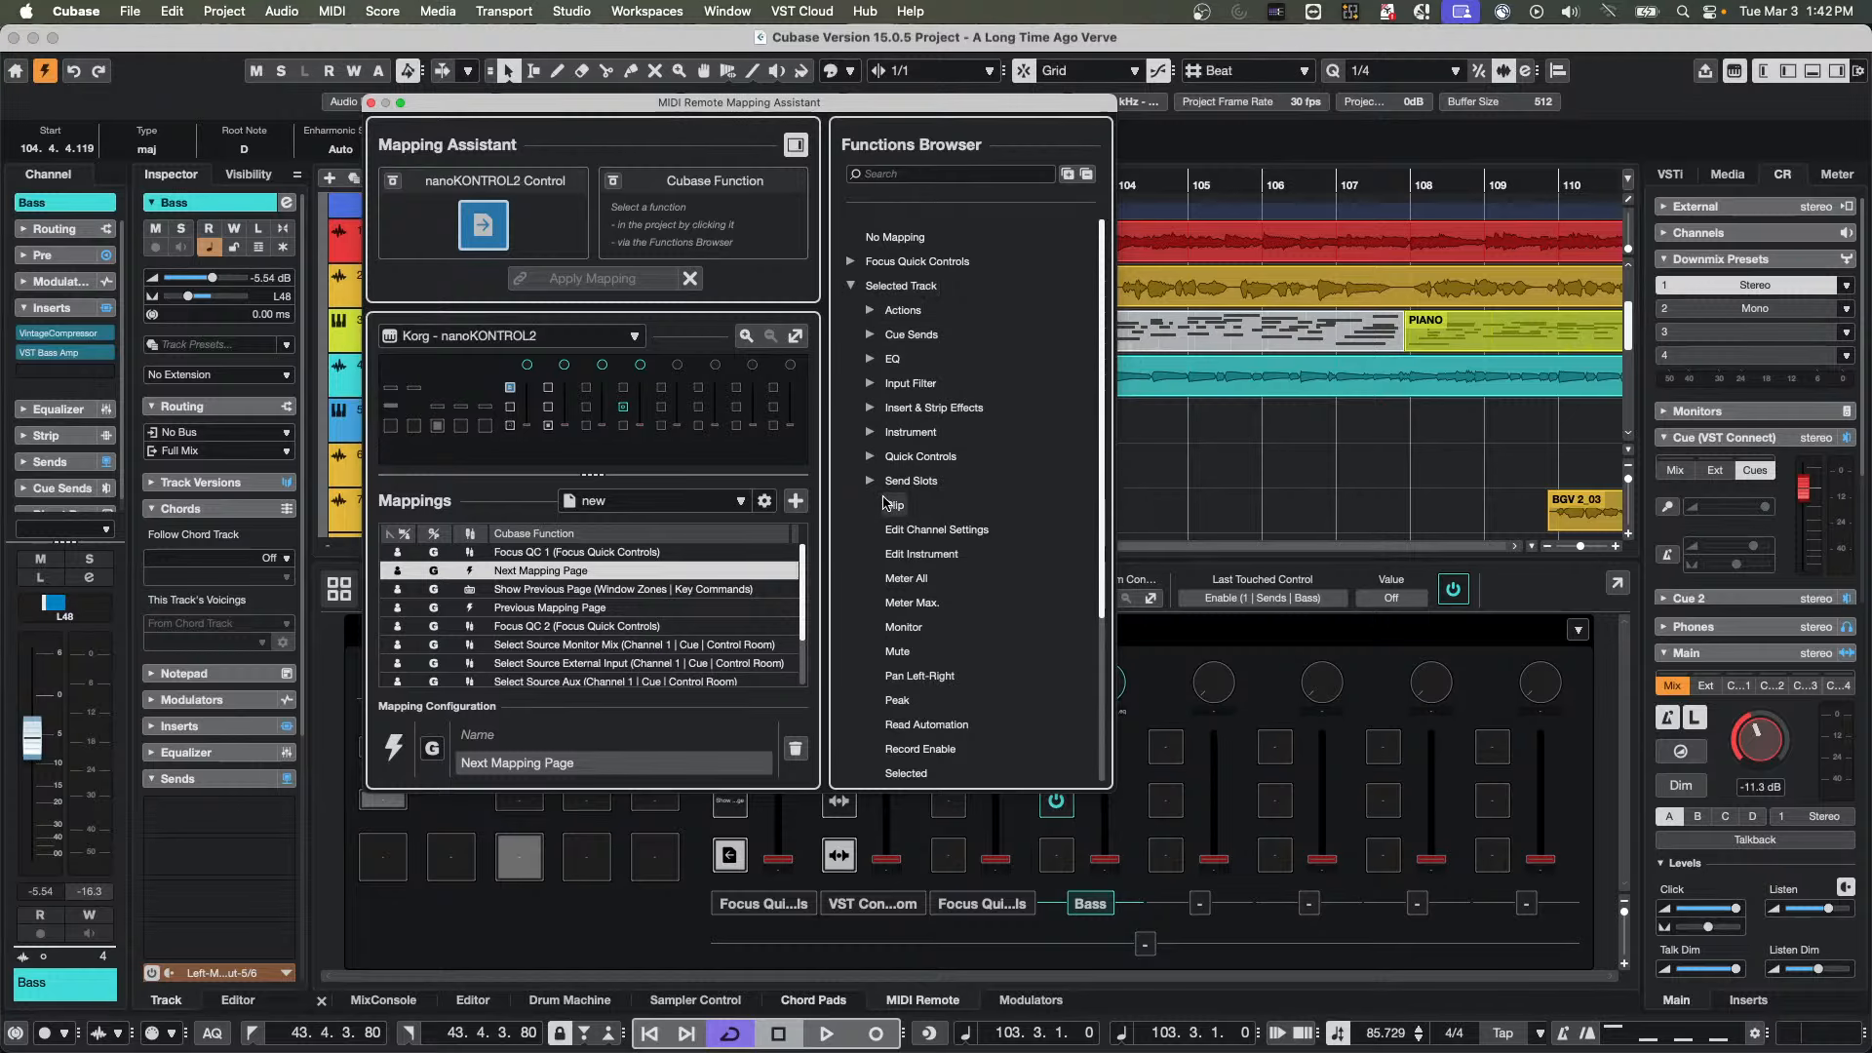
scroll(935, 527, "down", 5)
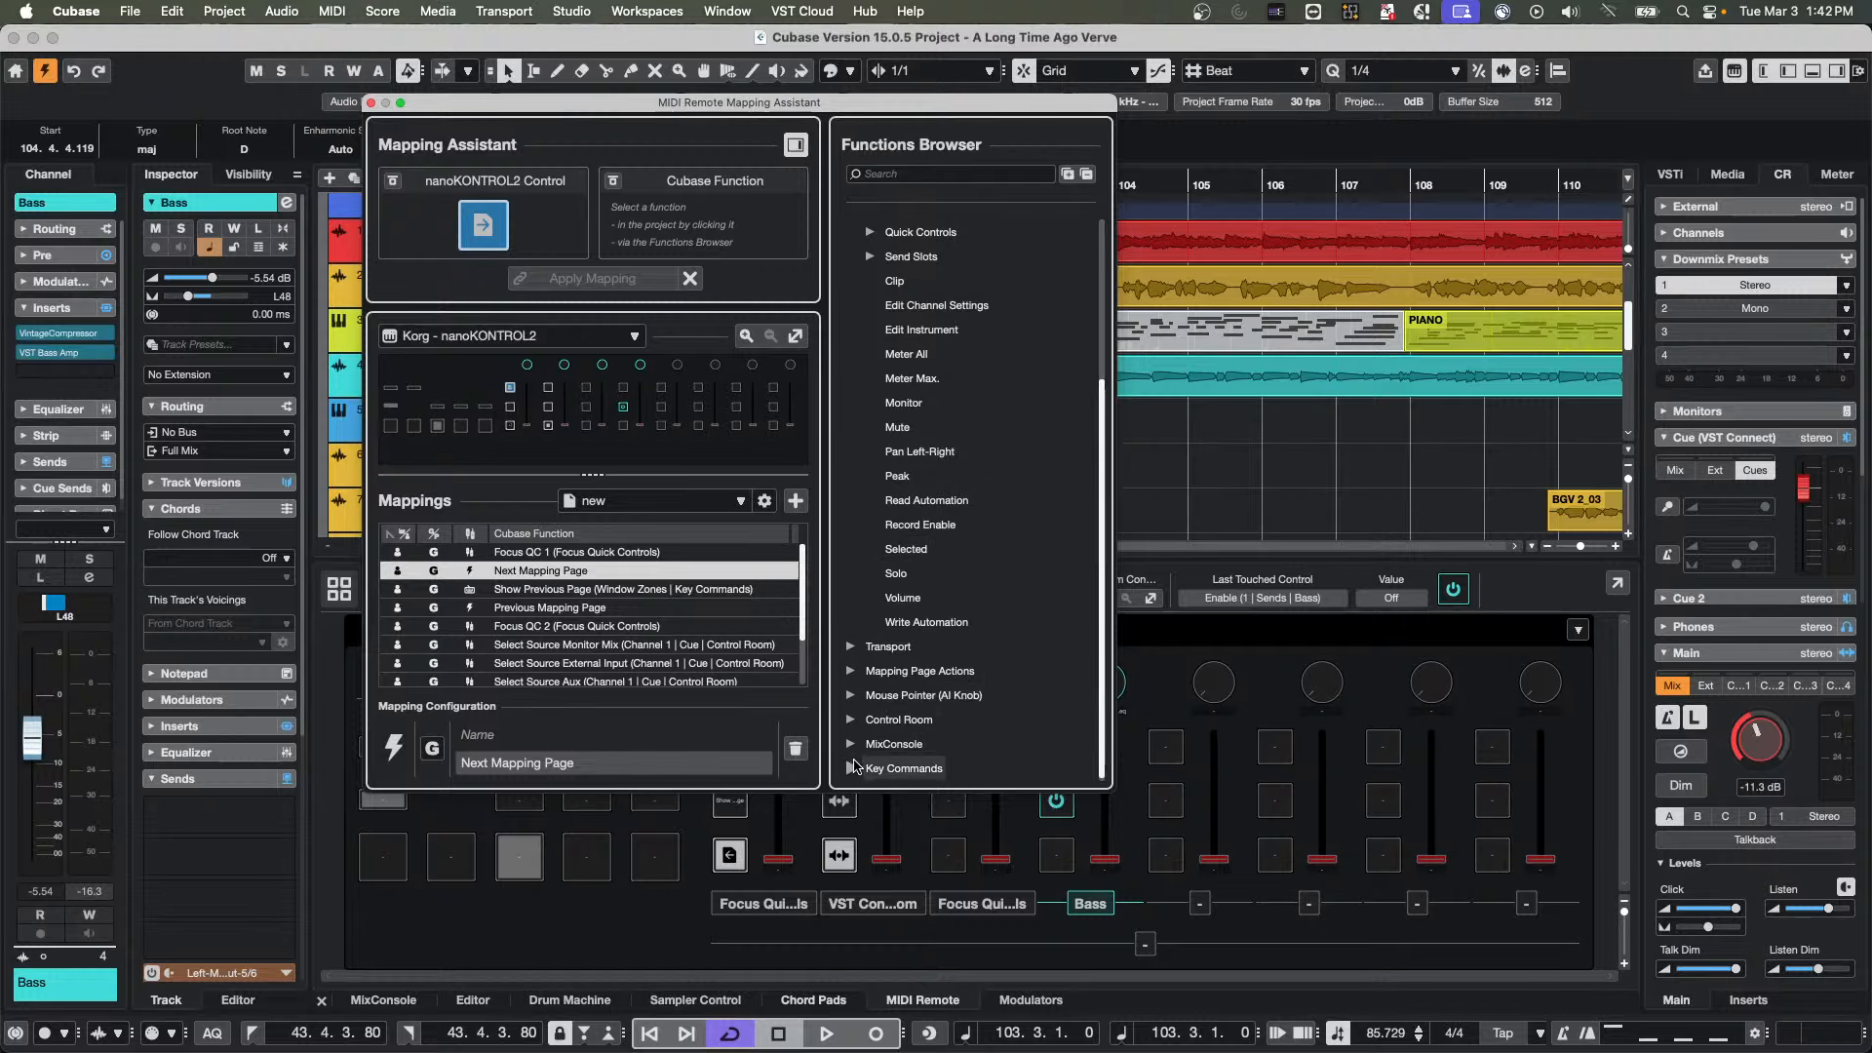
scroll(907, 361, "up", 3)
scroll(907, 361, "up", 3)
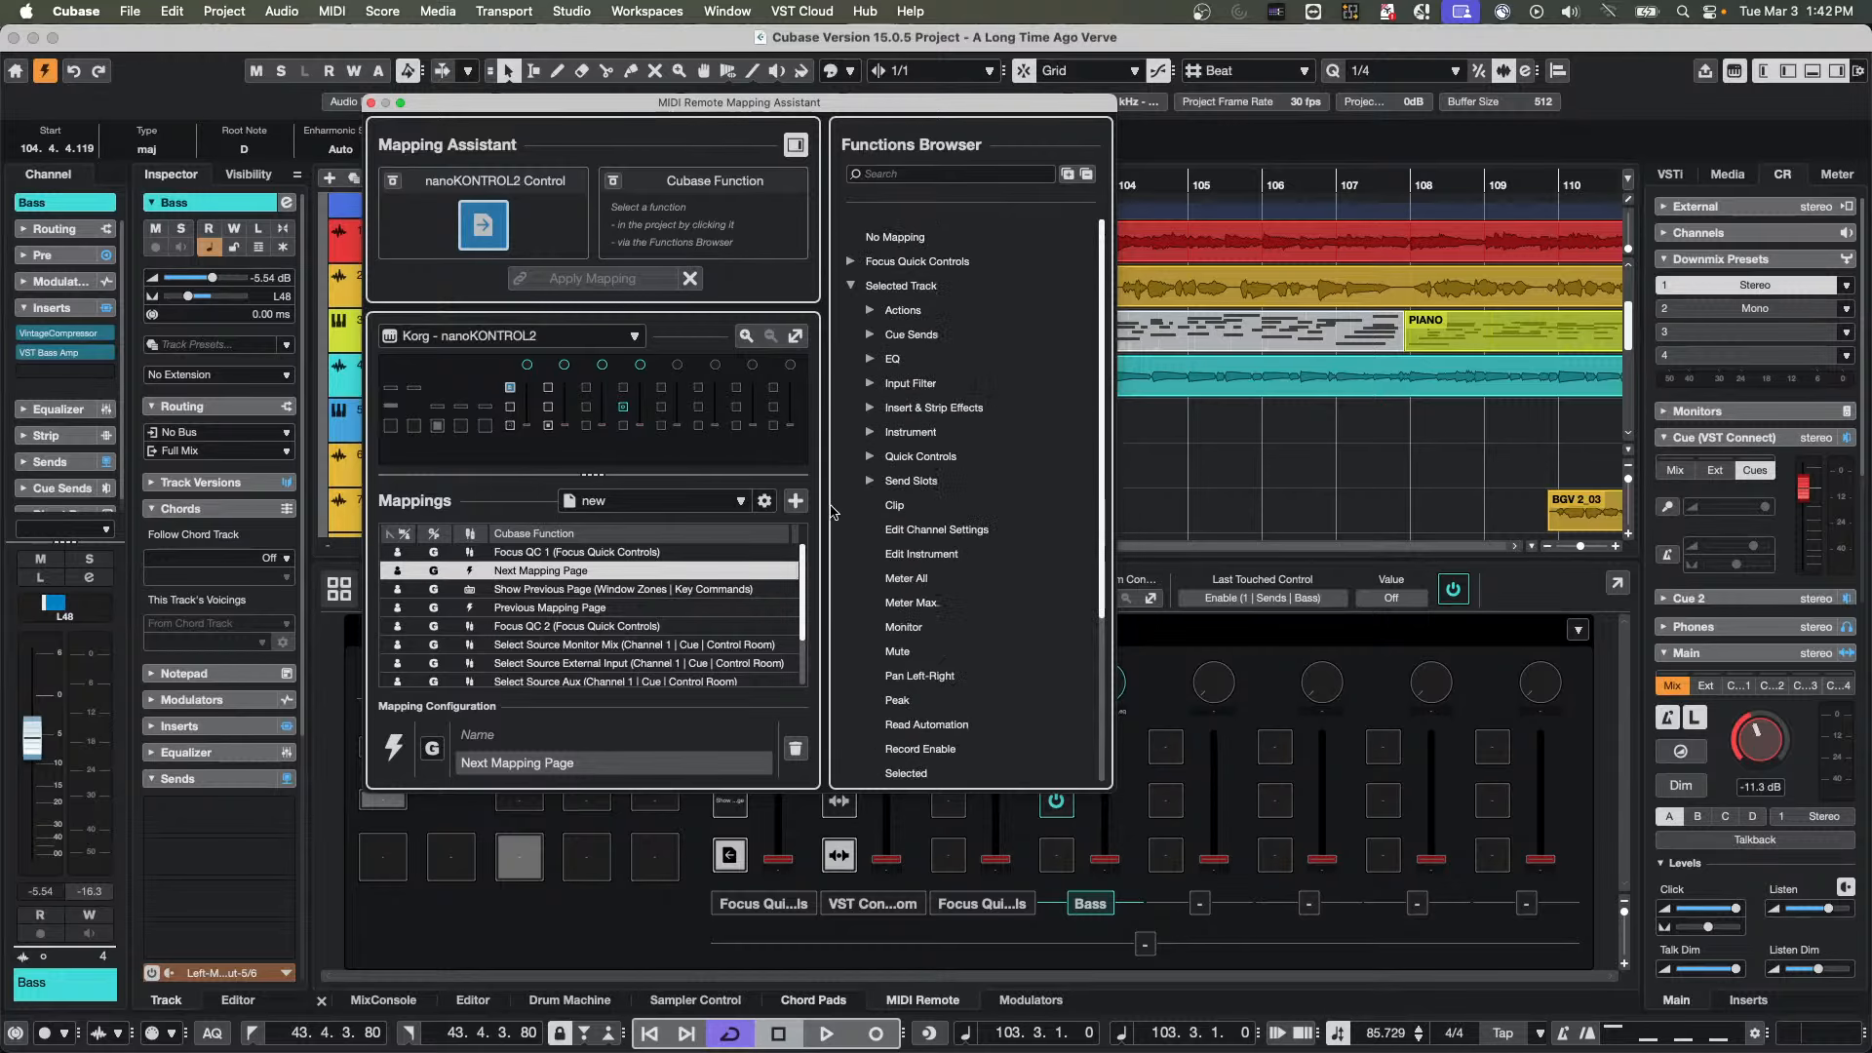
left_click(870, 457)
left_click(871, 457)
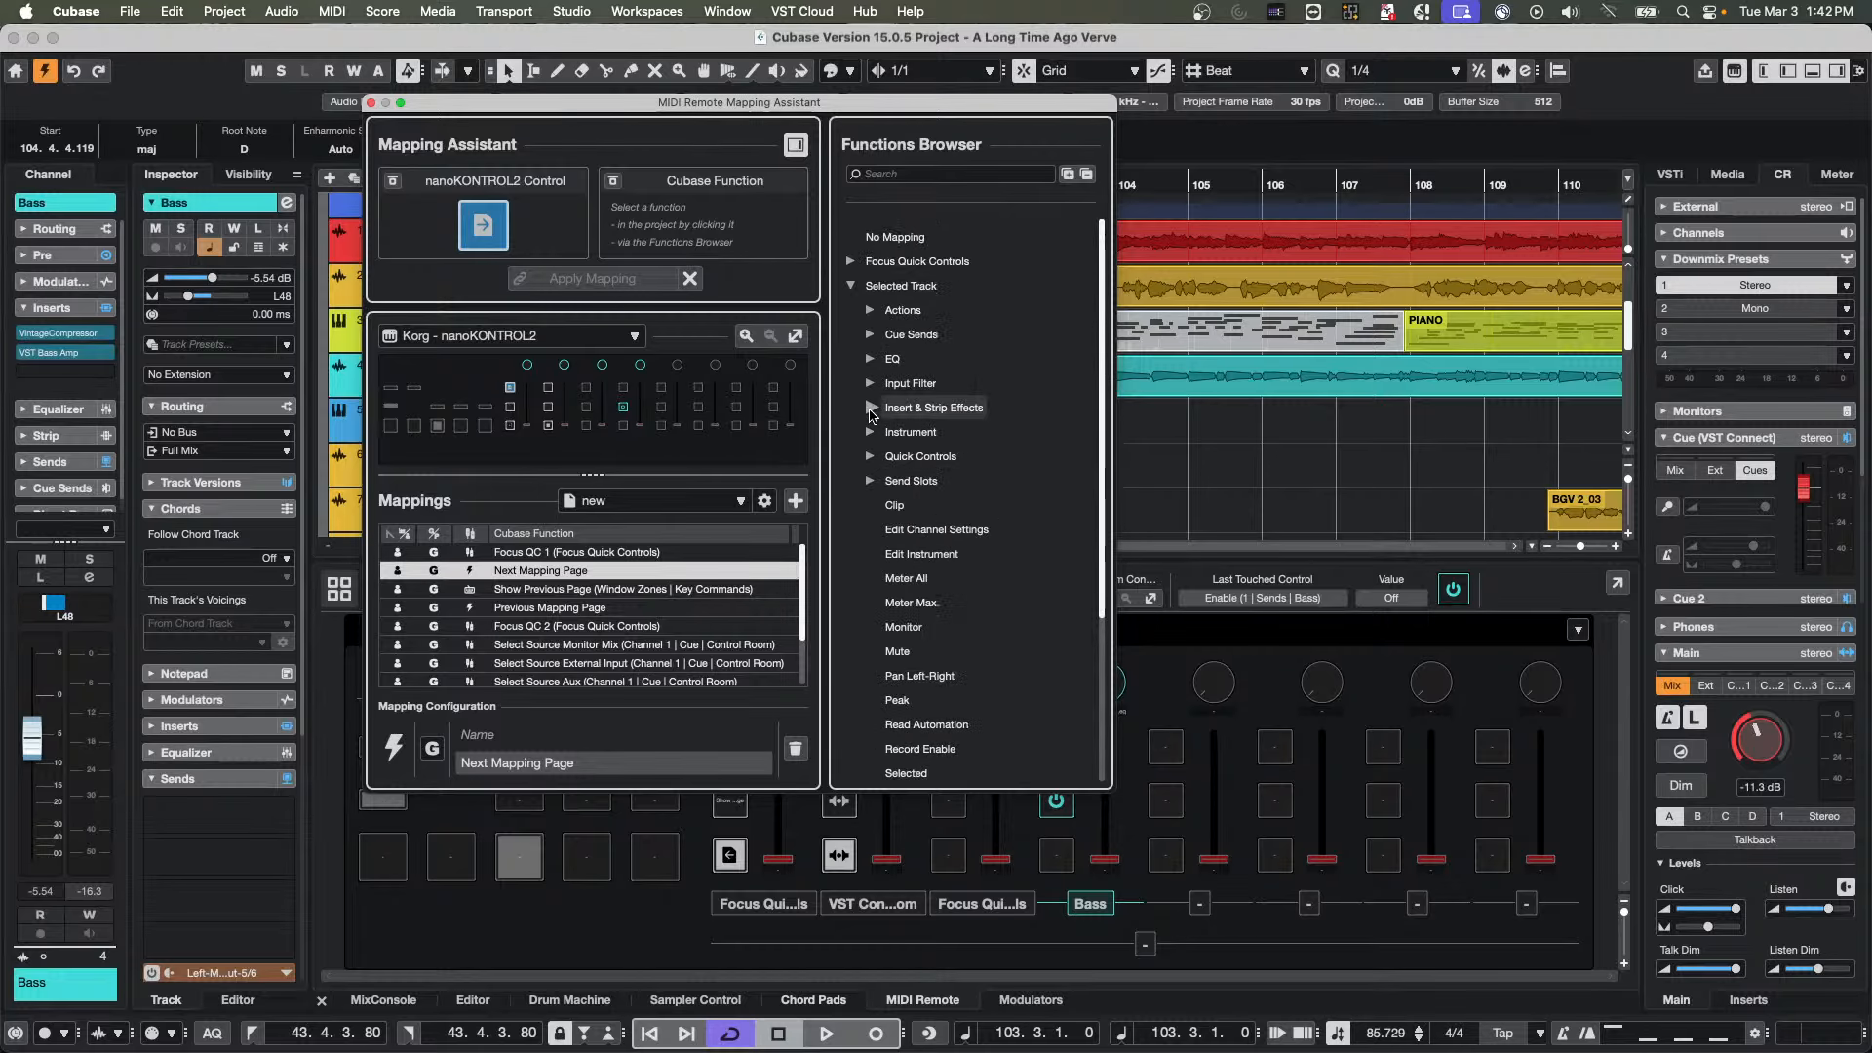
left_click(872, 408)
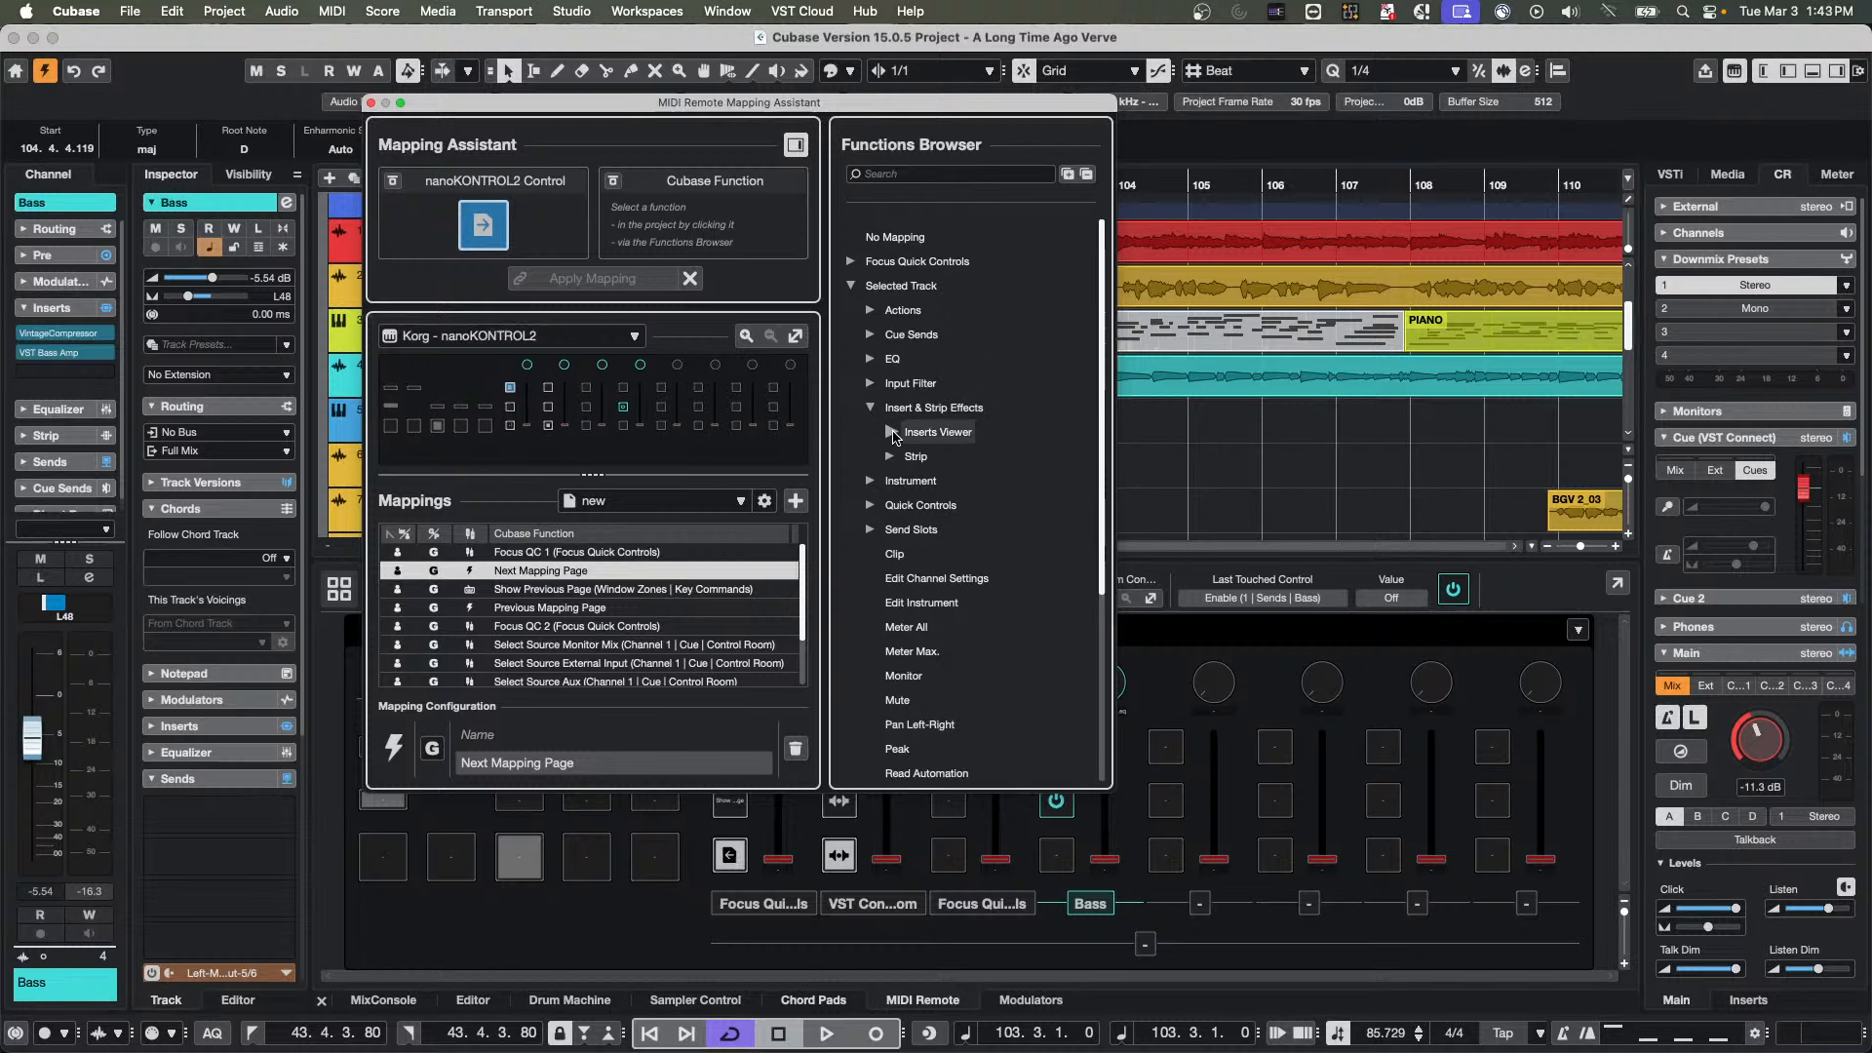
left_click(872, 335)
left_click(872, 334)
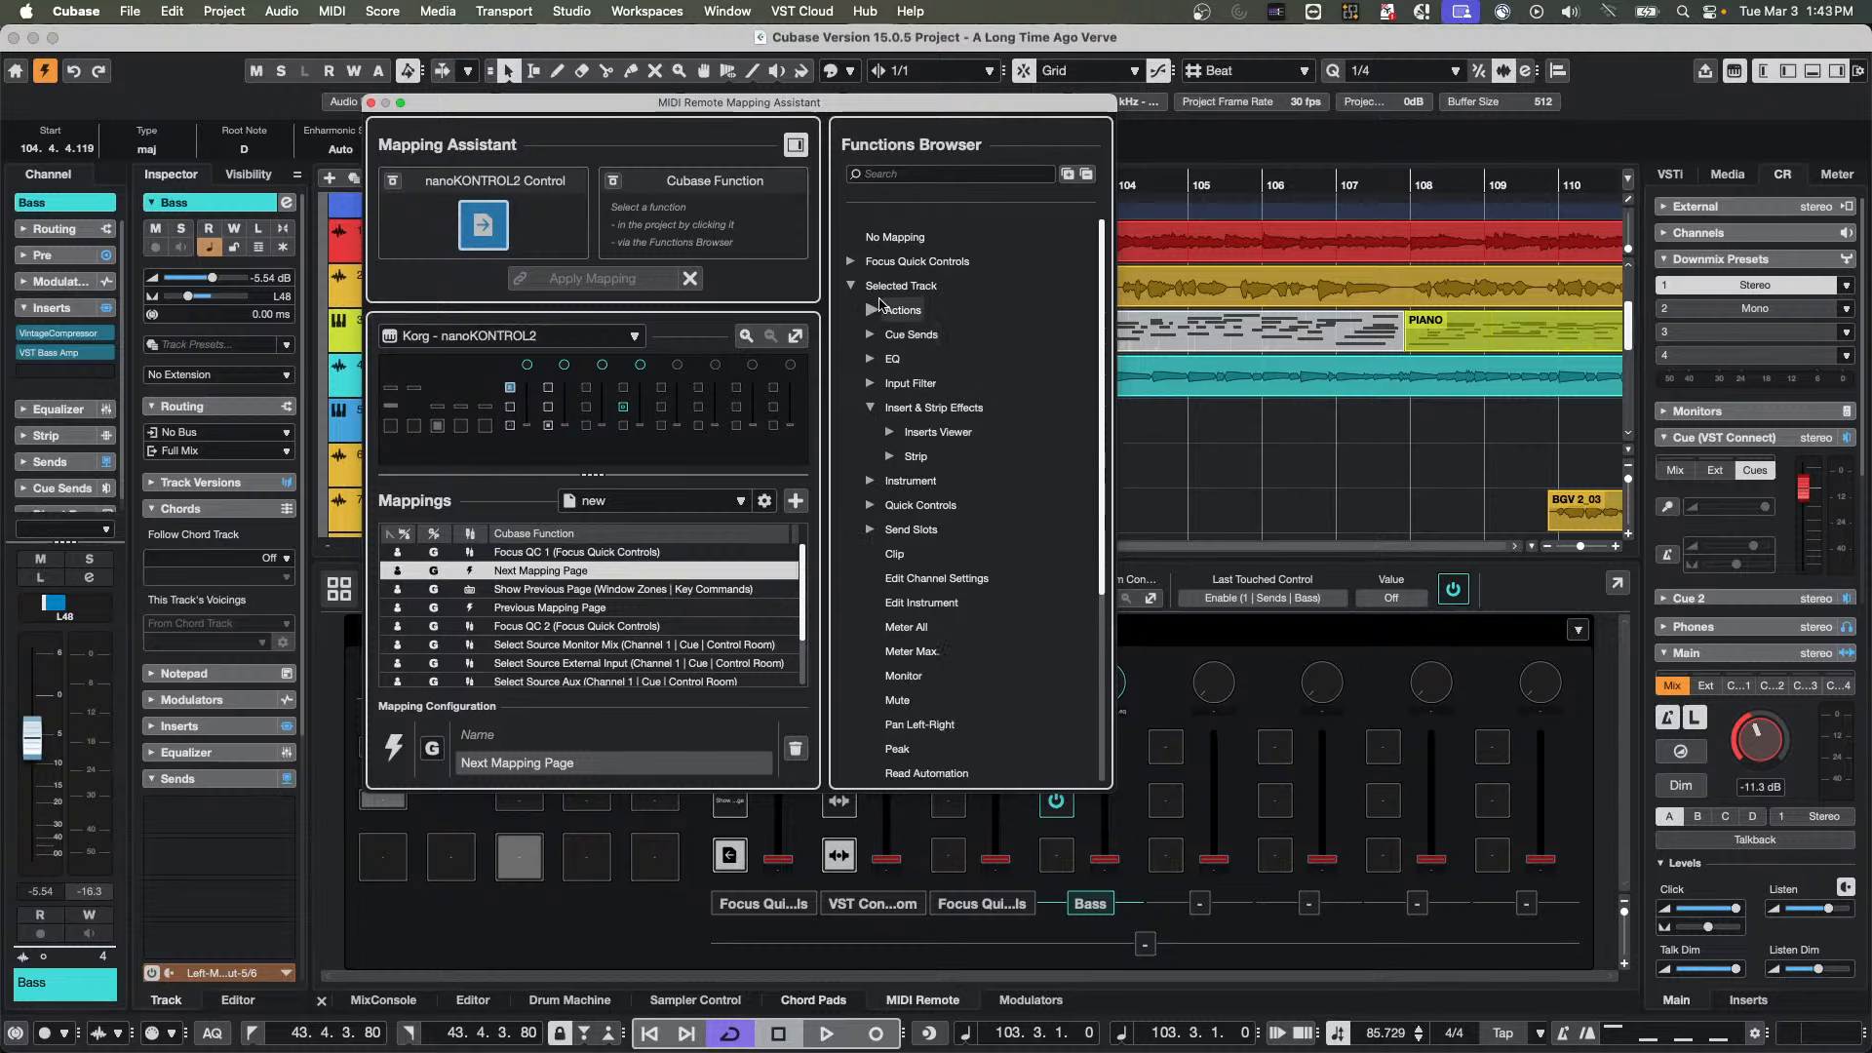
left_click(852, 261)
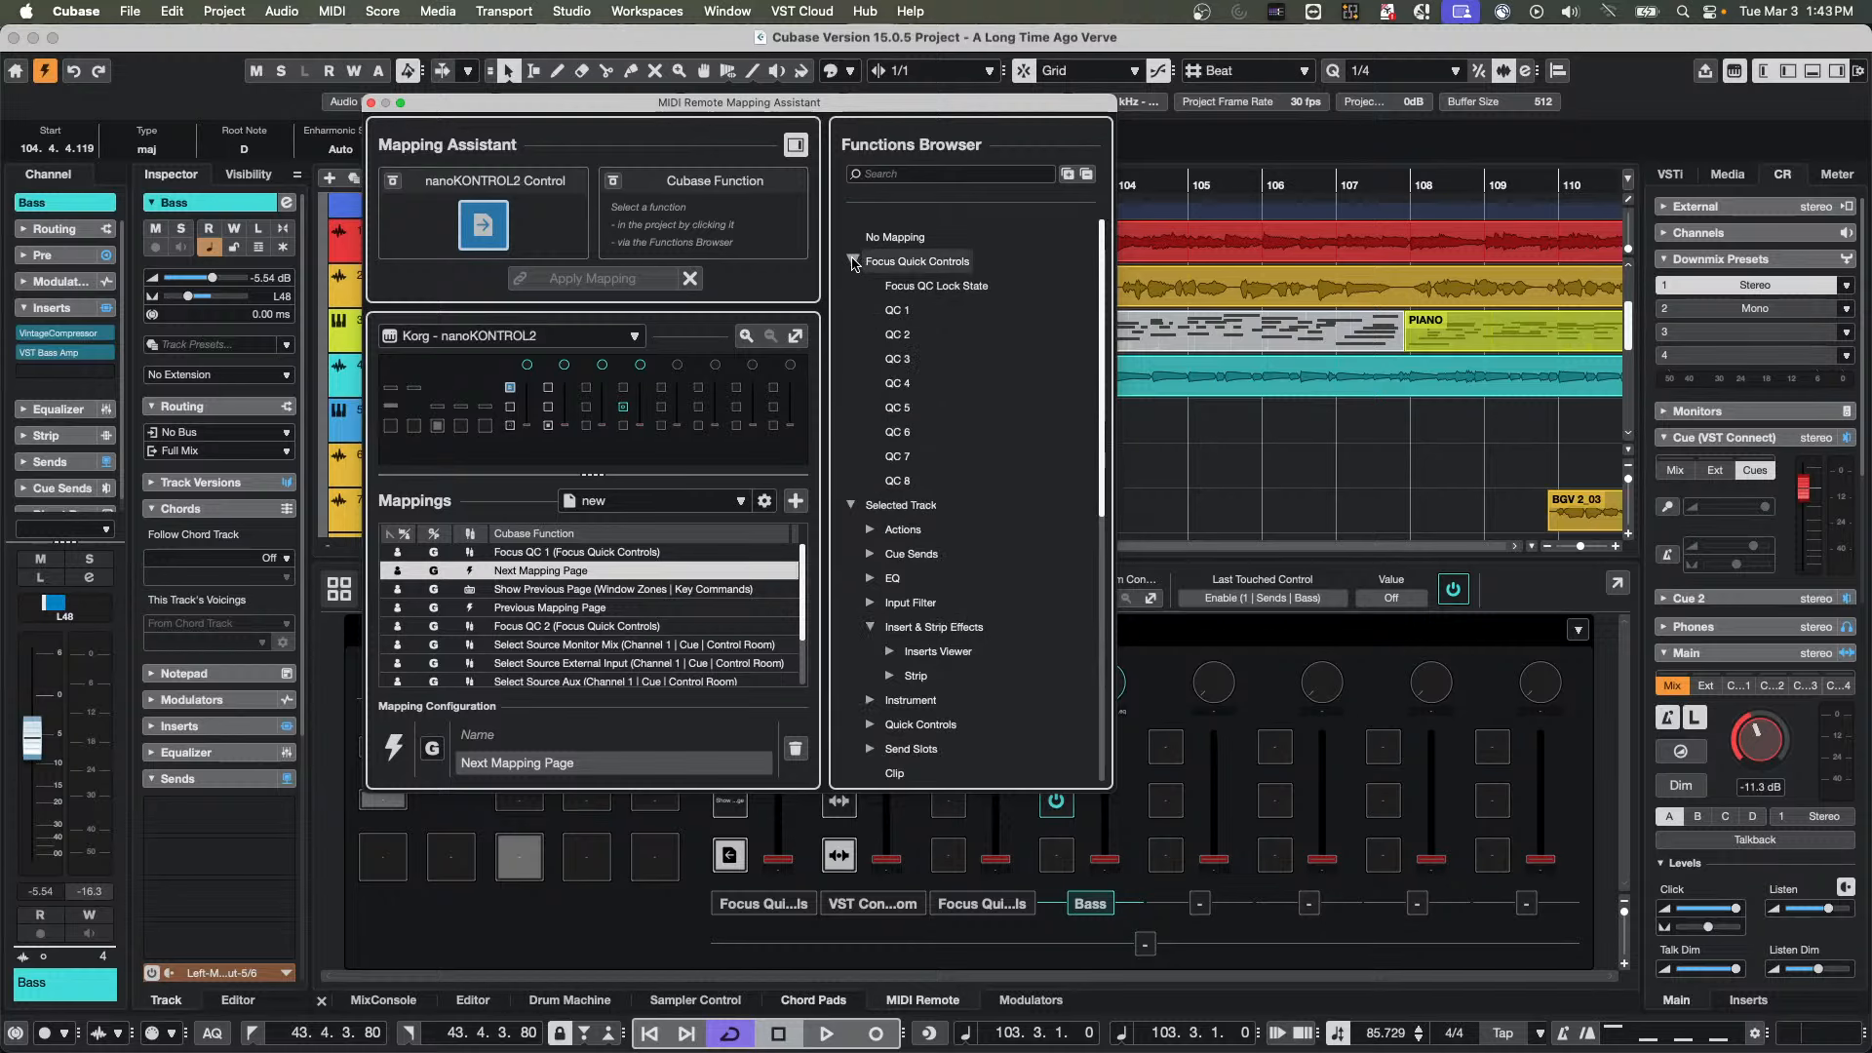
left_click(853, 262)
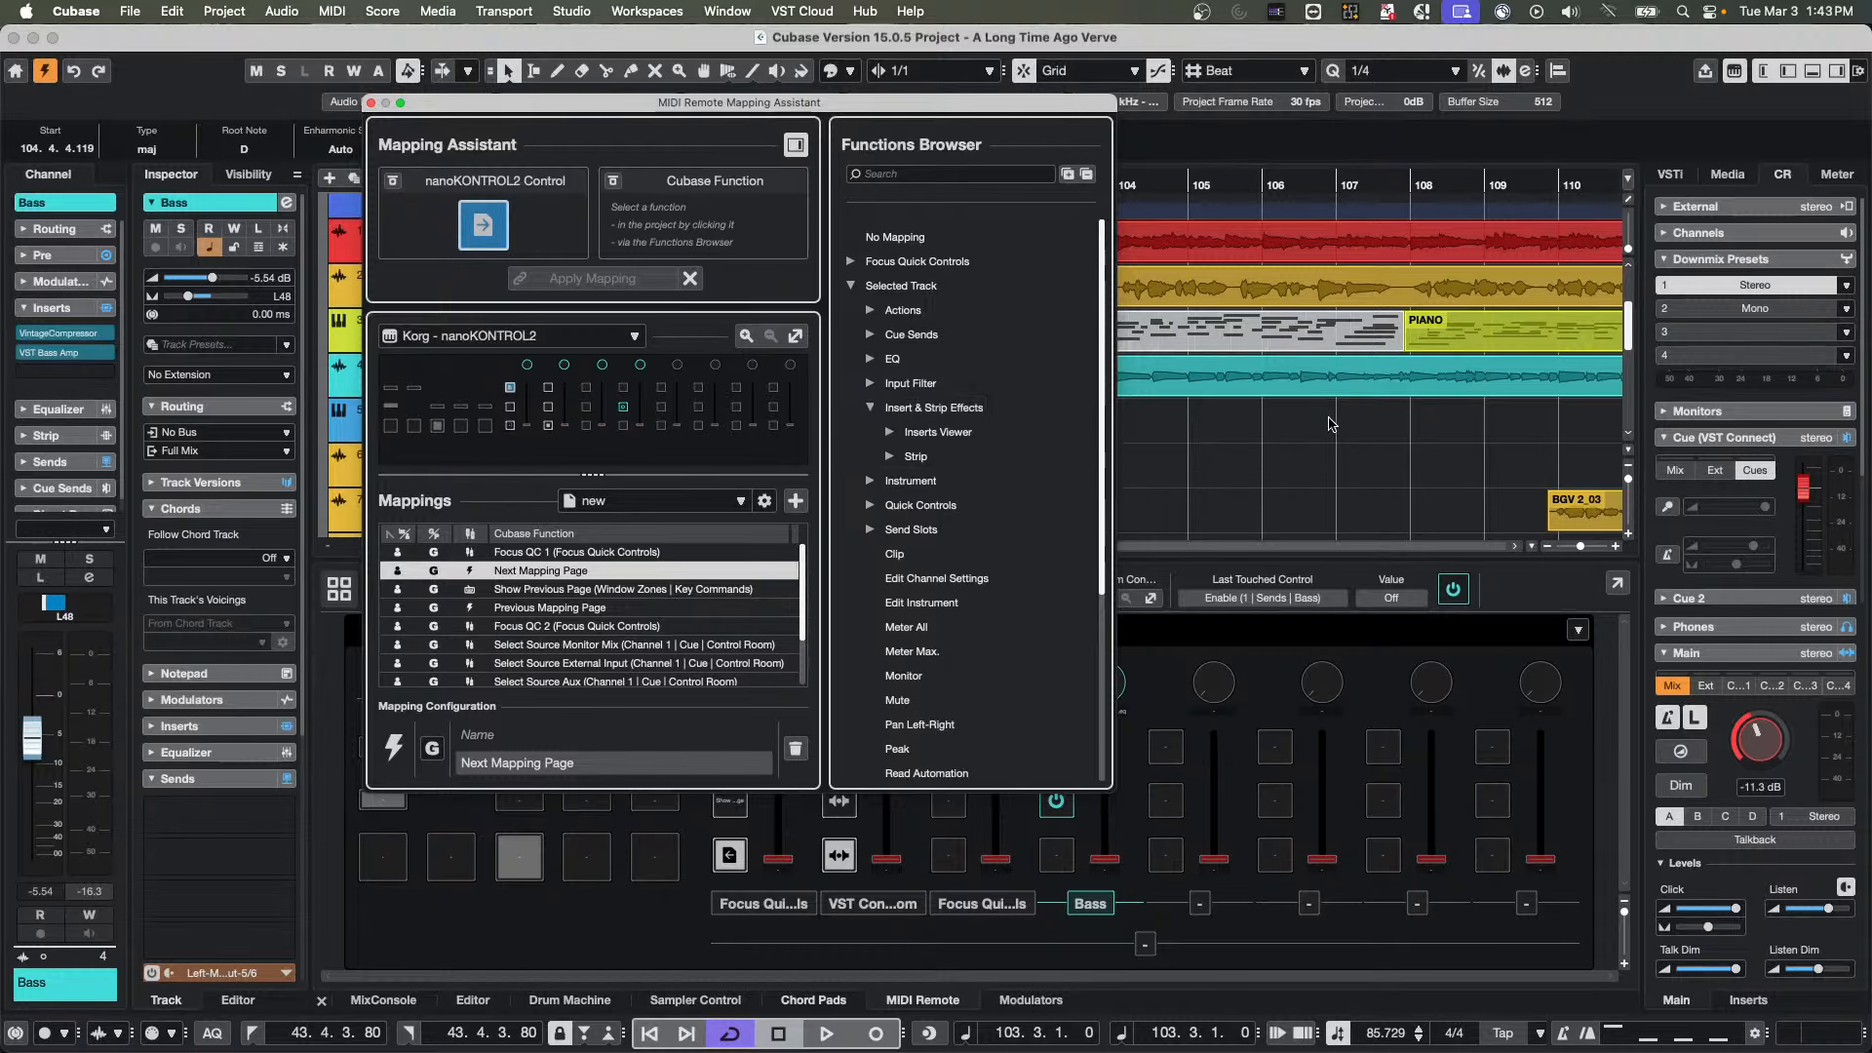
Examine the MixConsole Mixer Bank Zone actions and channels in the Functions Browser, and close the Mapping Assistant
left_click(1340, 431)
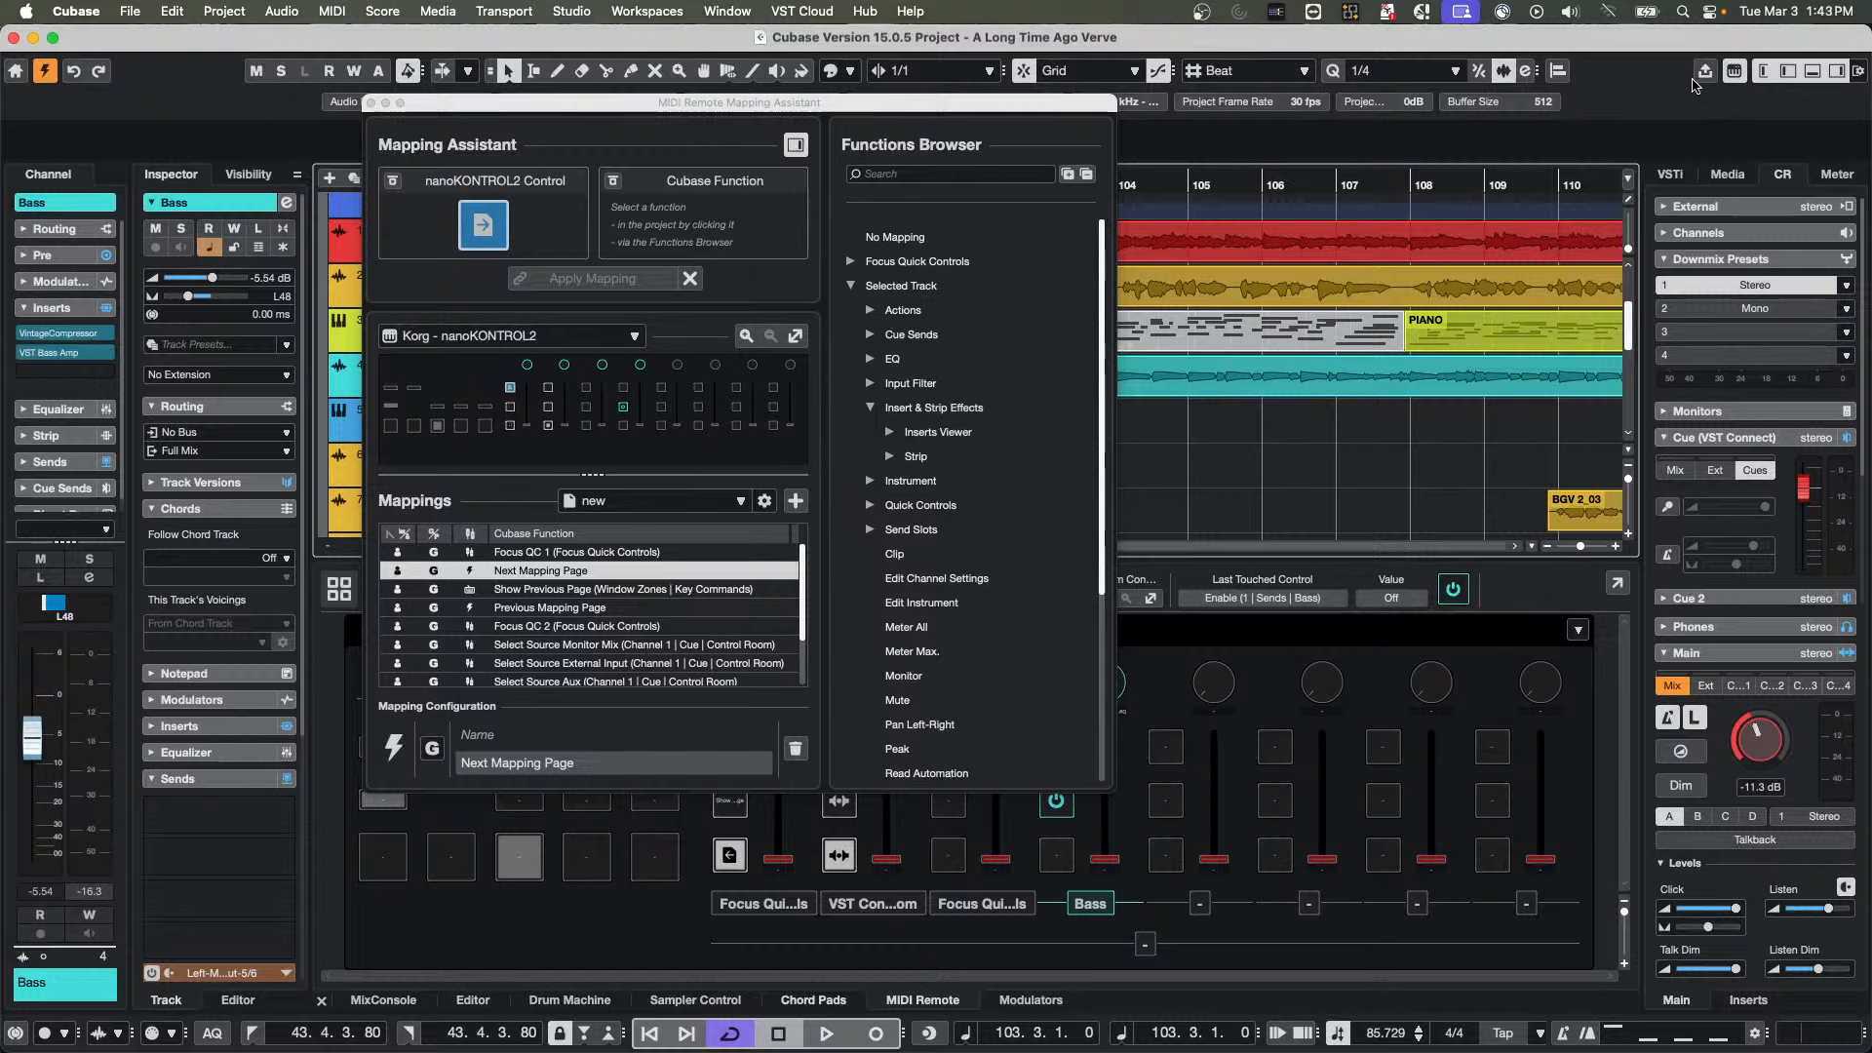
scroll(1010, 400, "down", 5)
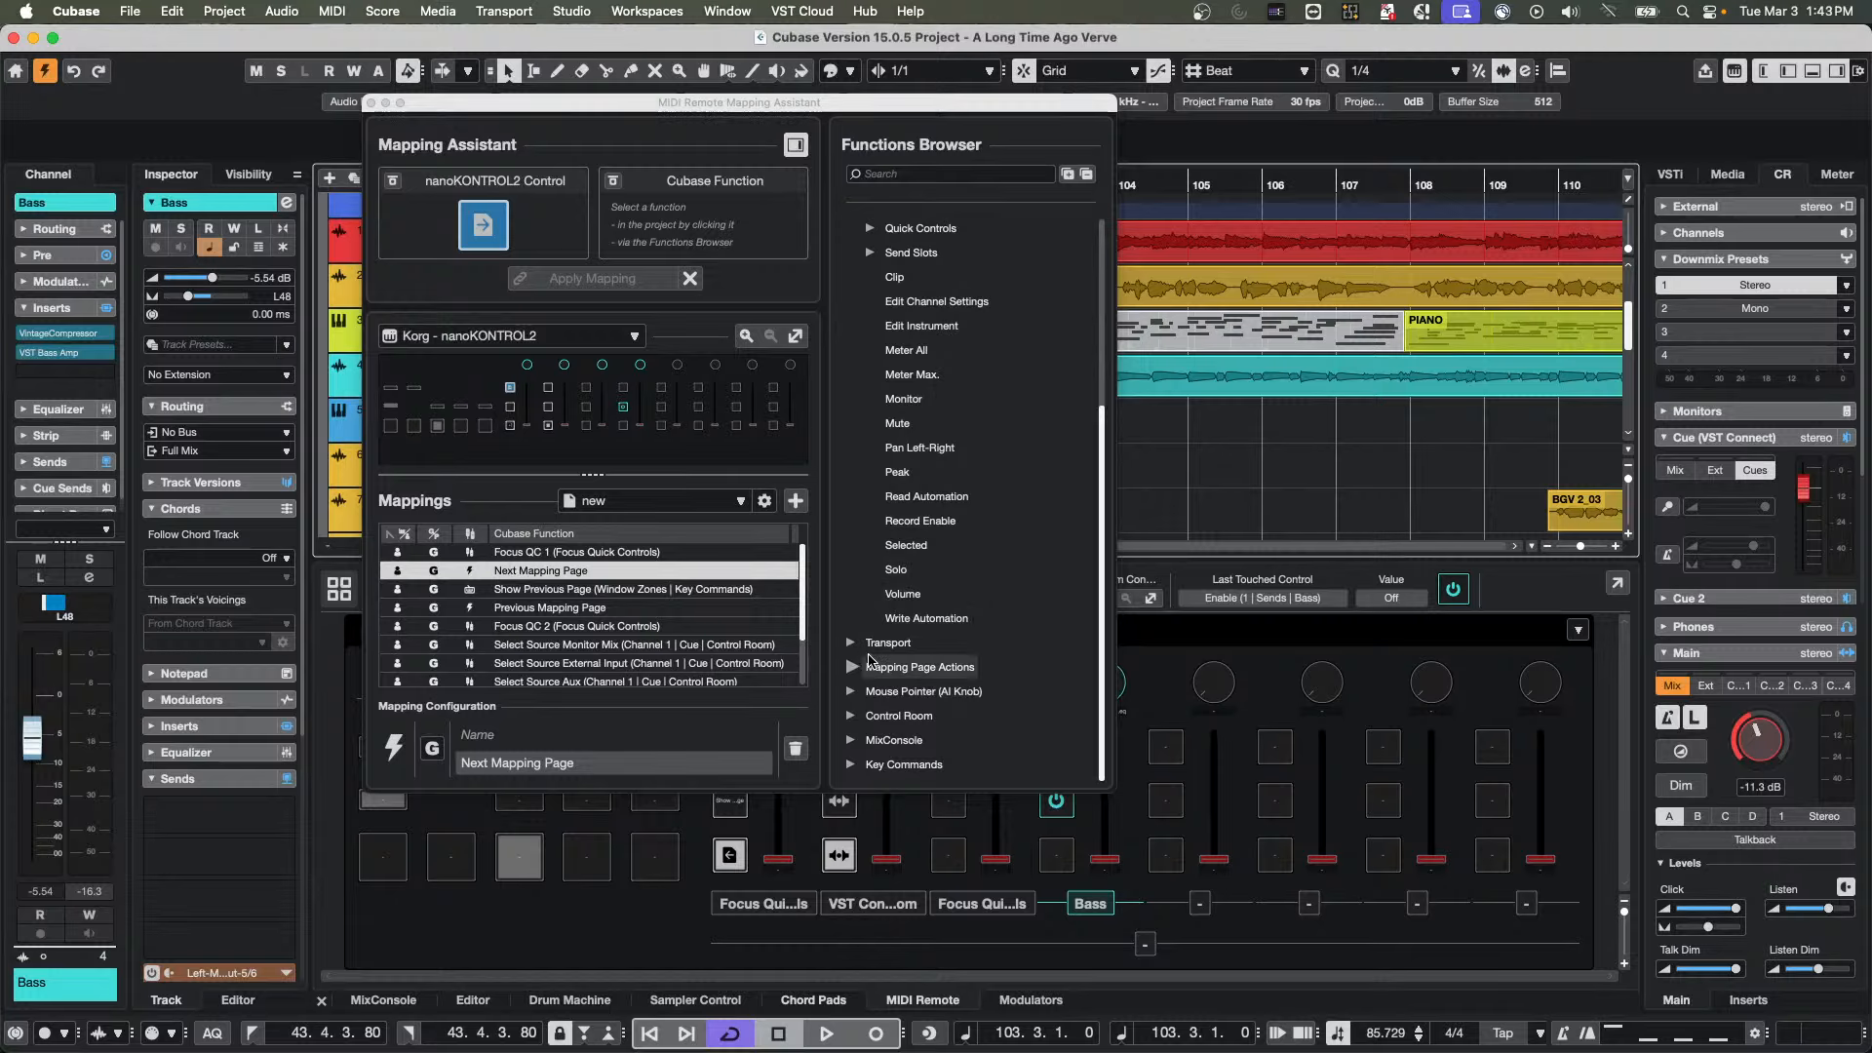
left_click(853, 739)
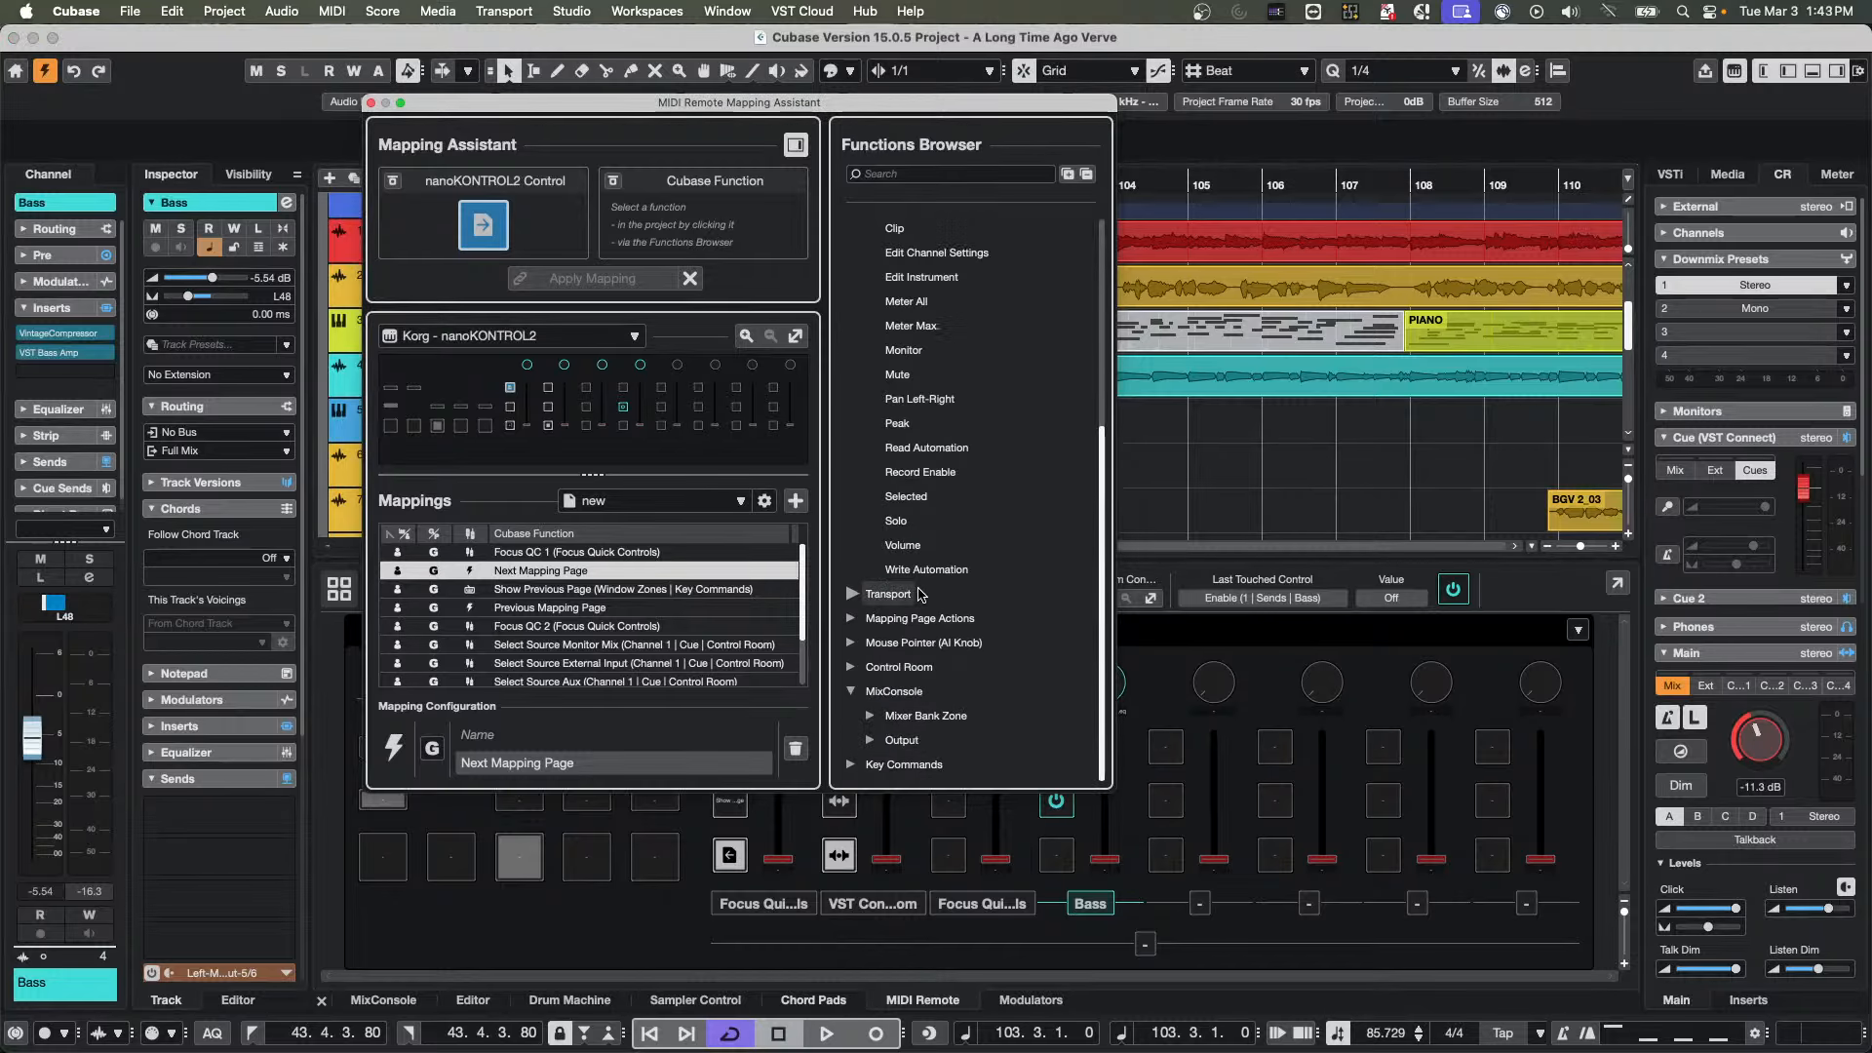
left_click(870, 716)
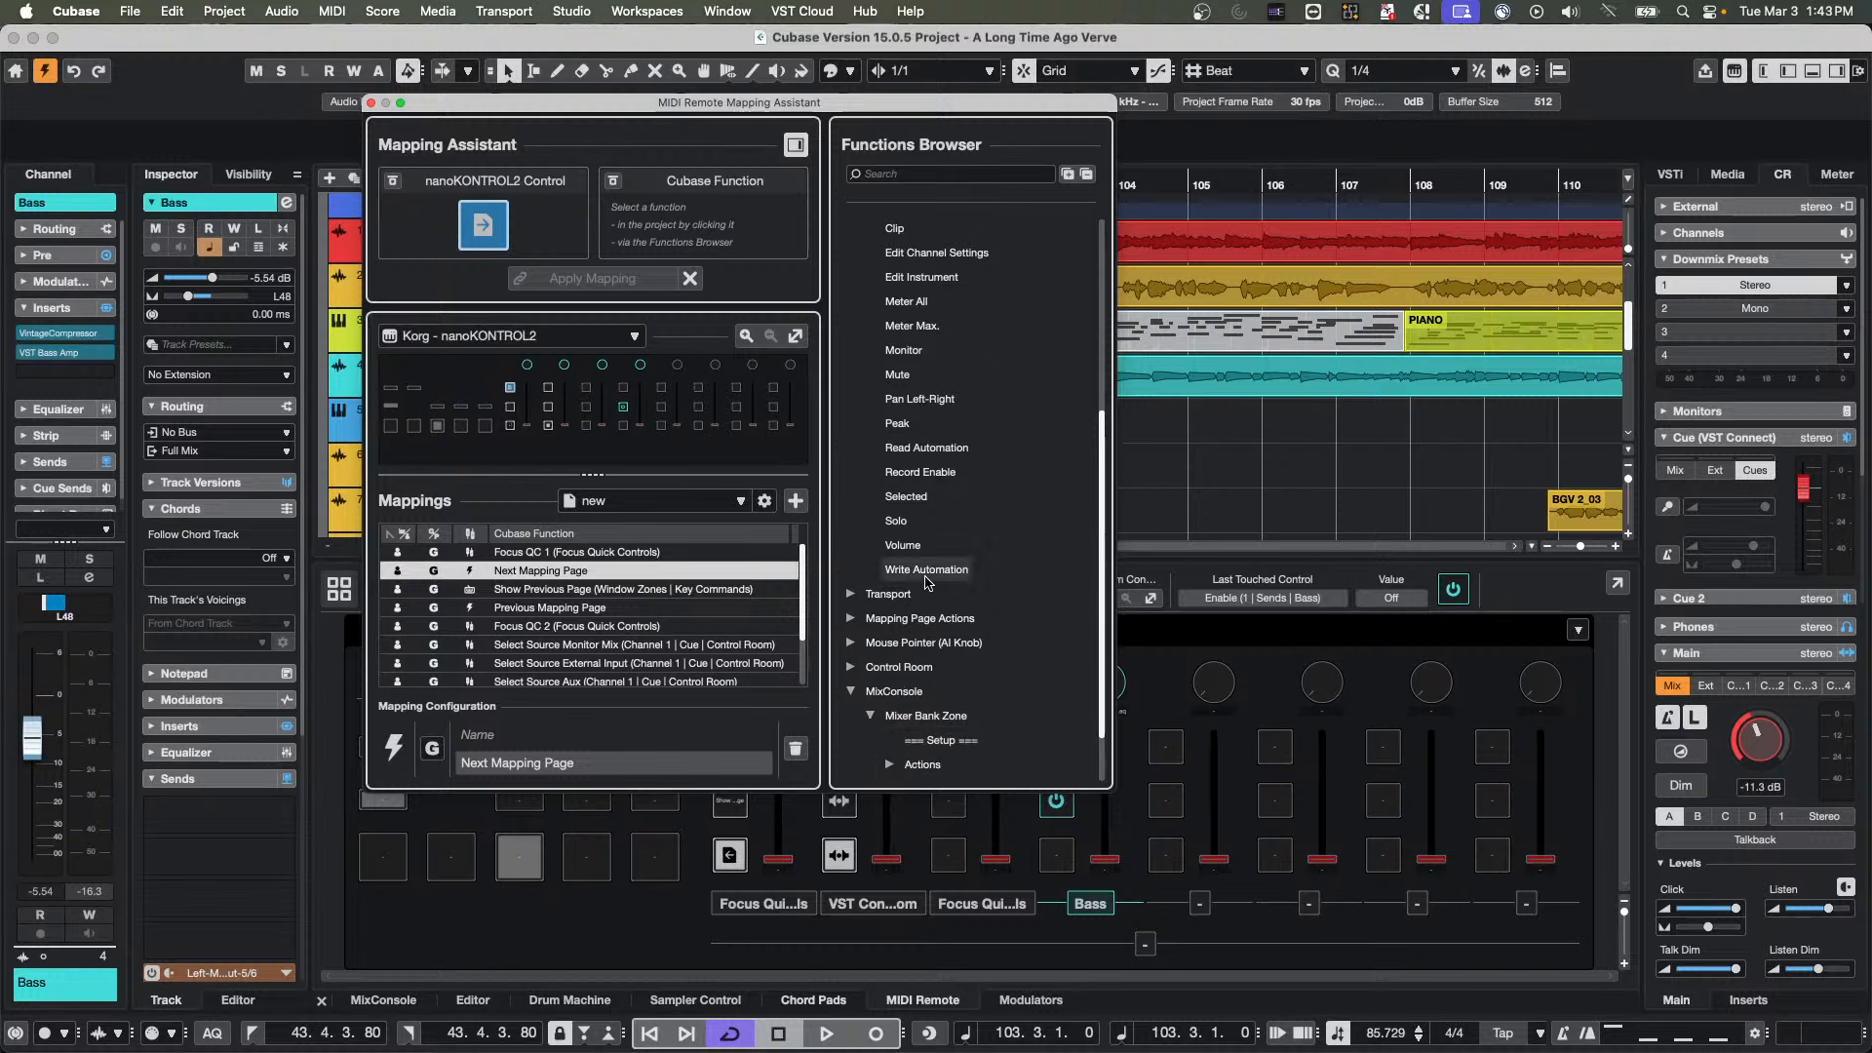
scroll(929, 583, "down", 3)
left_click(889, 691)
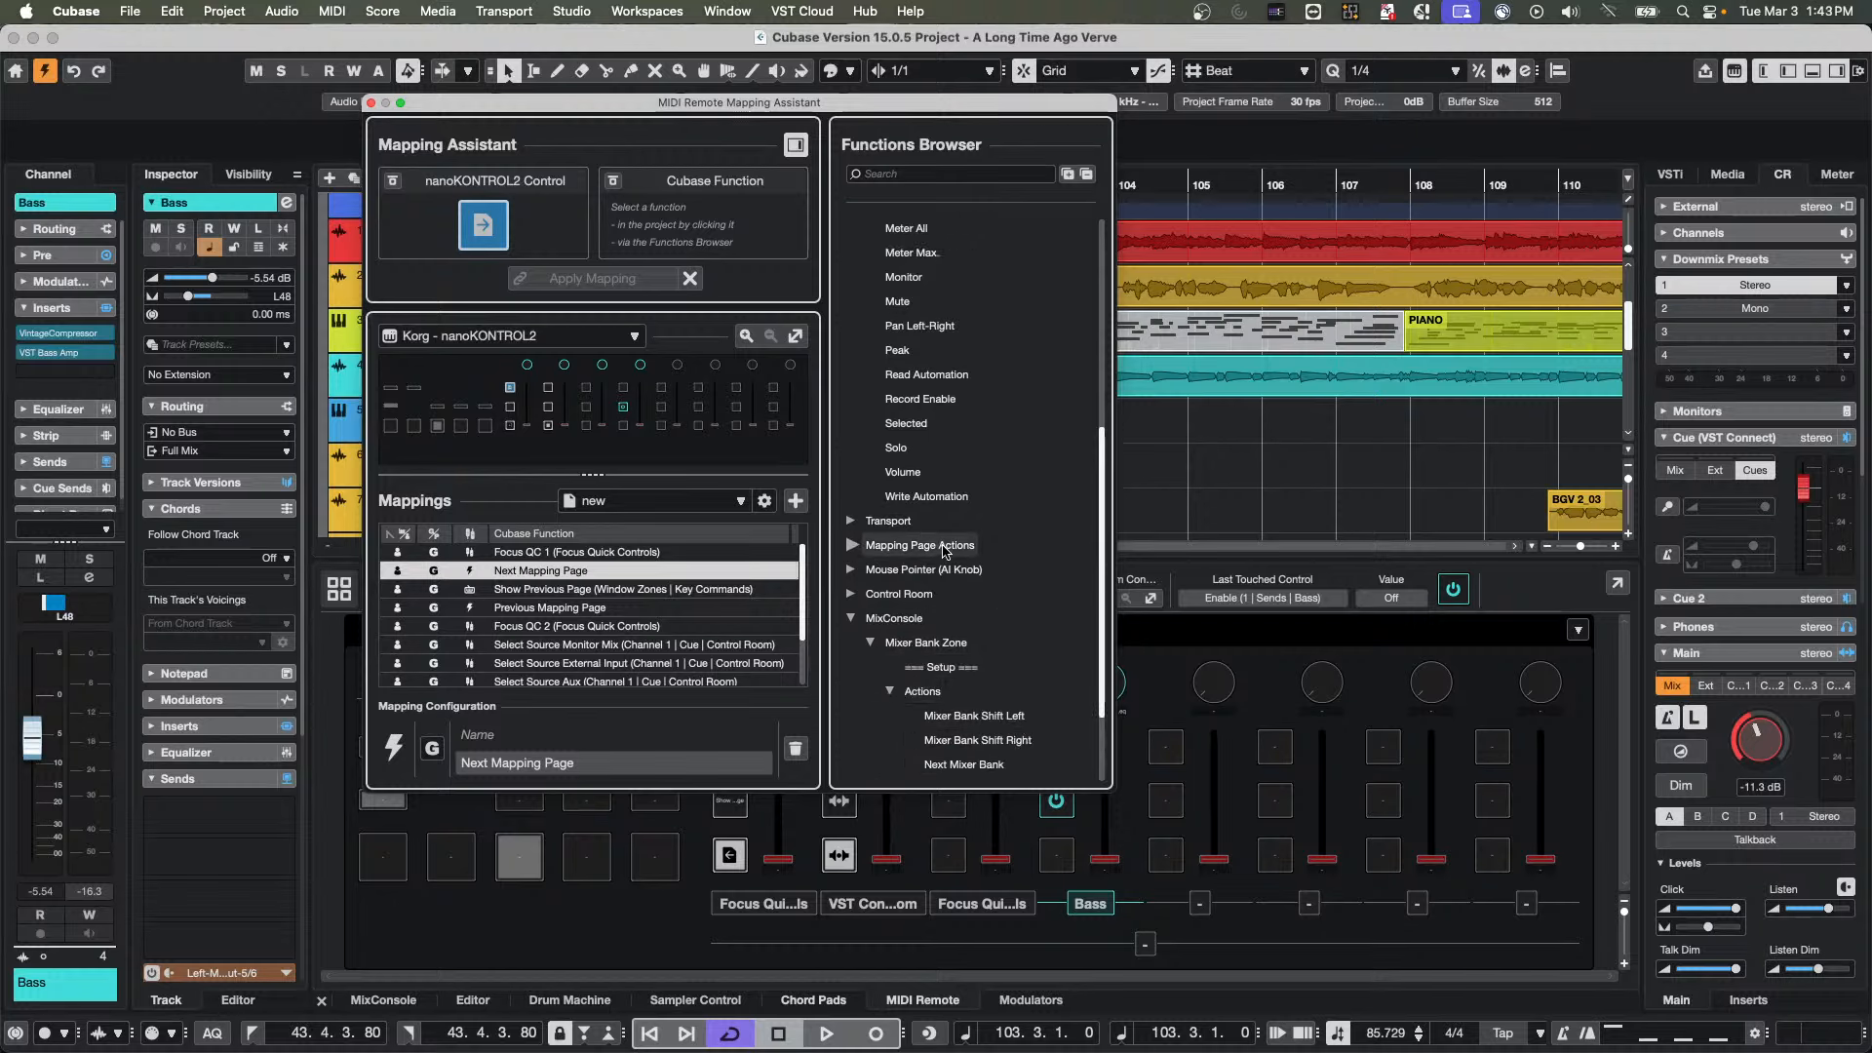
scroll(944, 552, "down", 5)
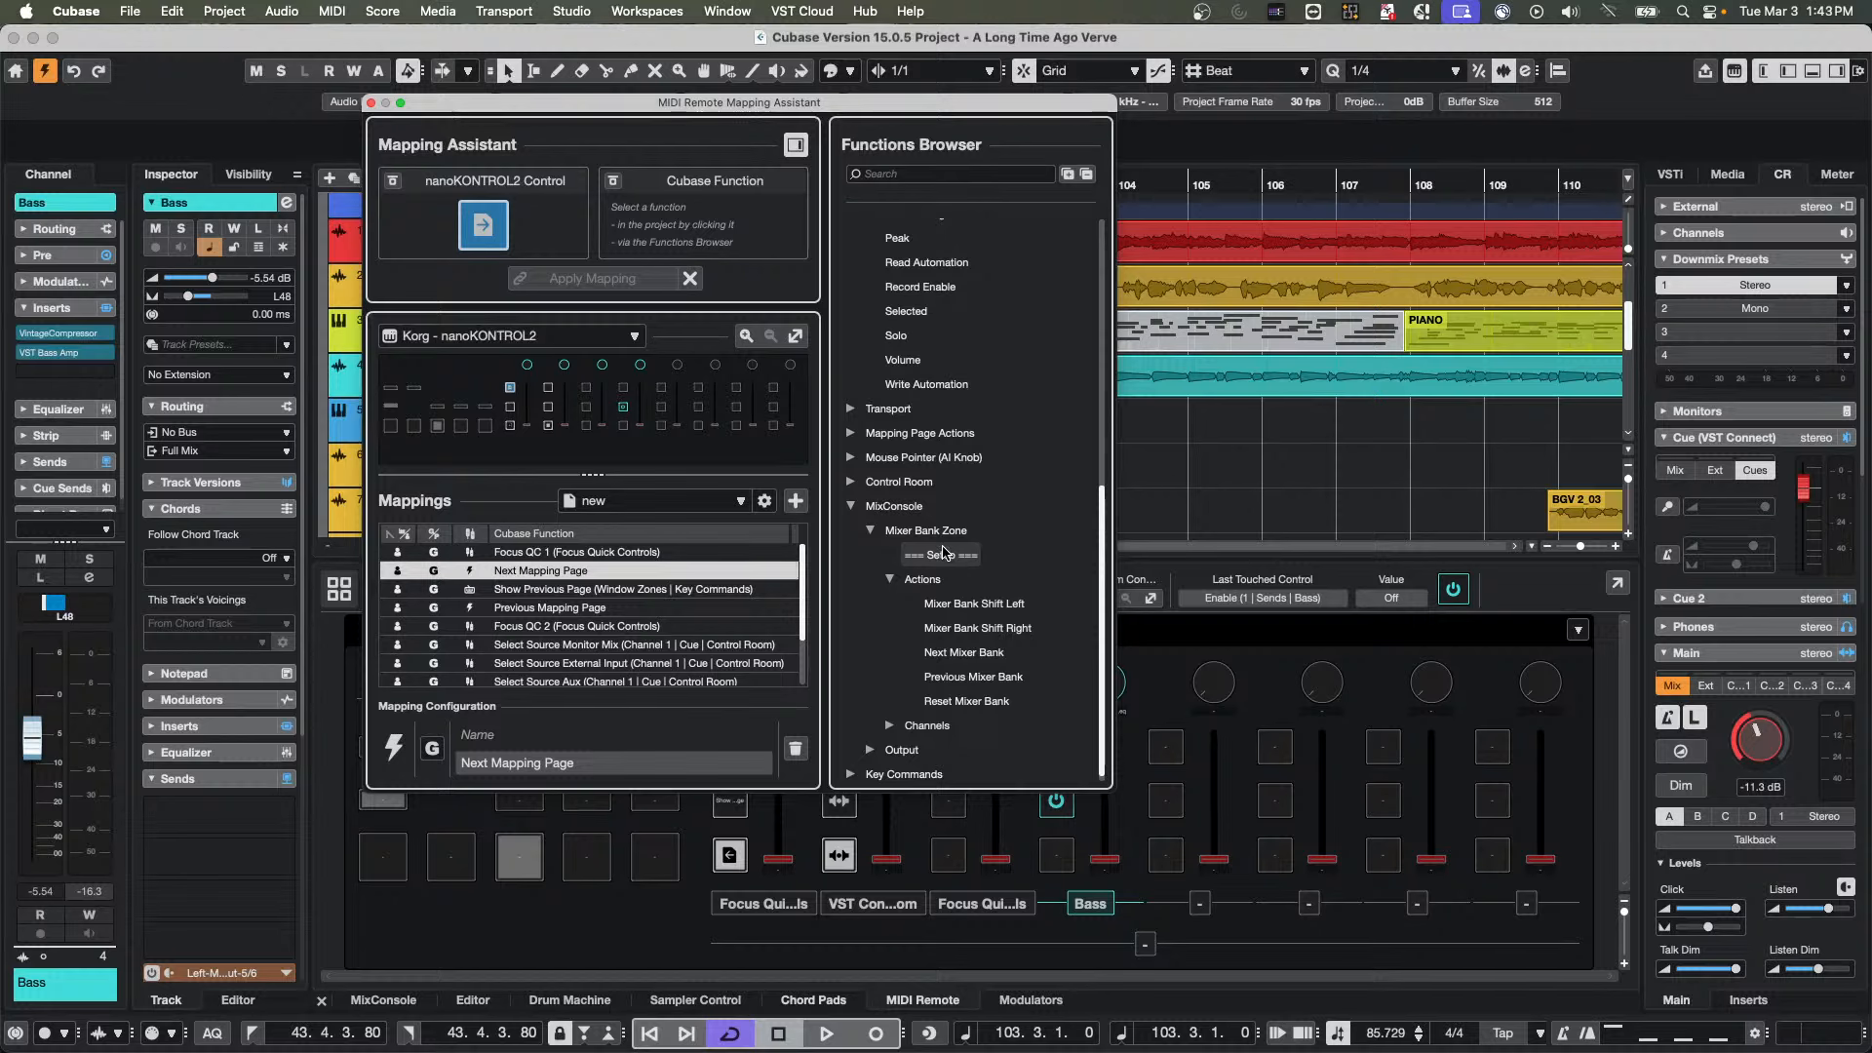
left_click(890, 725)
scroll(891, 546, "up", 20)
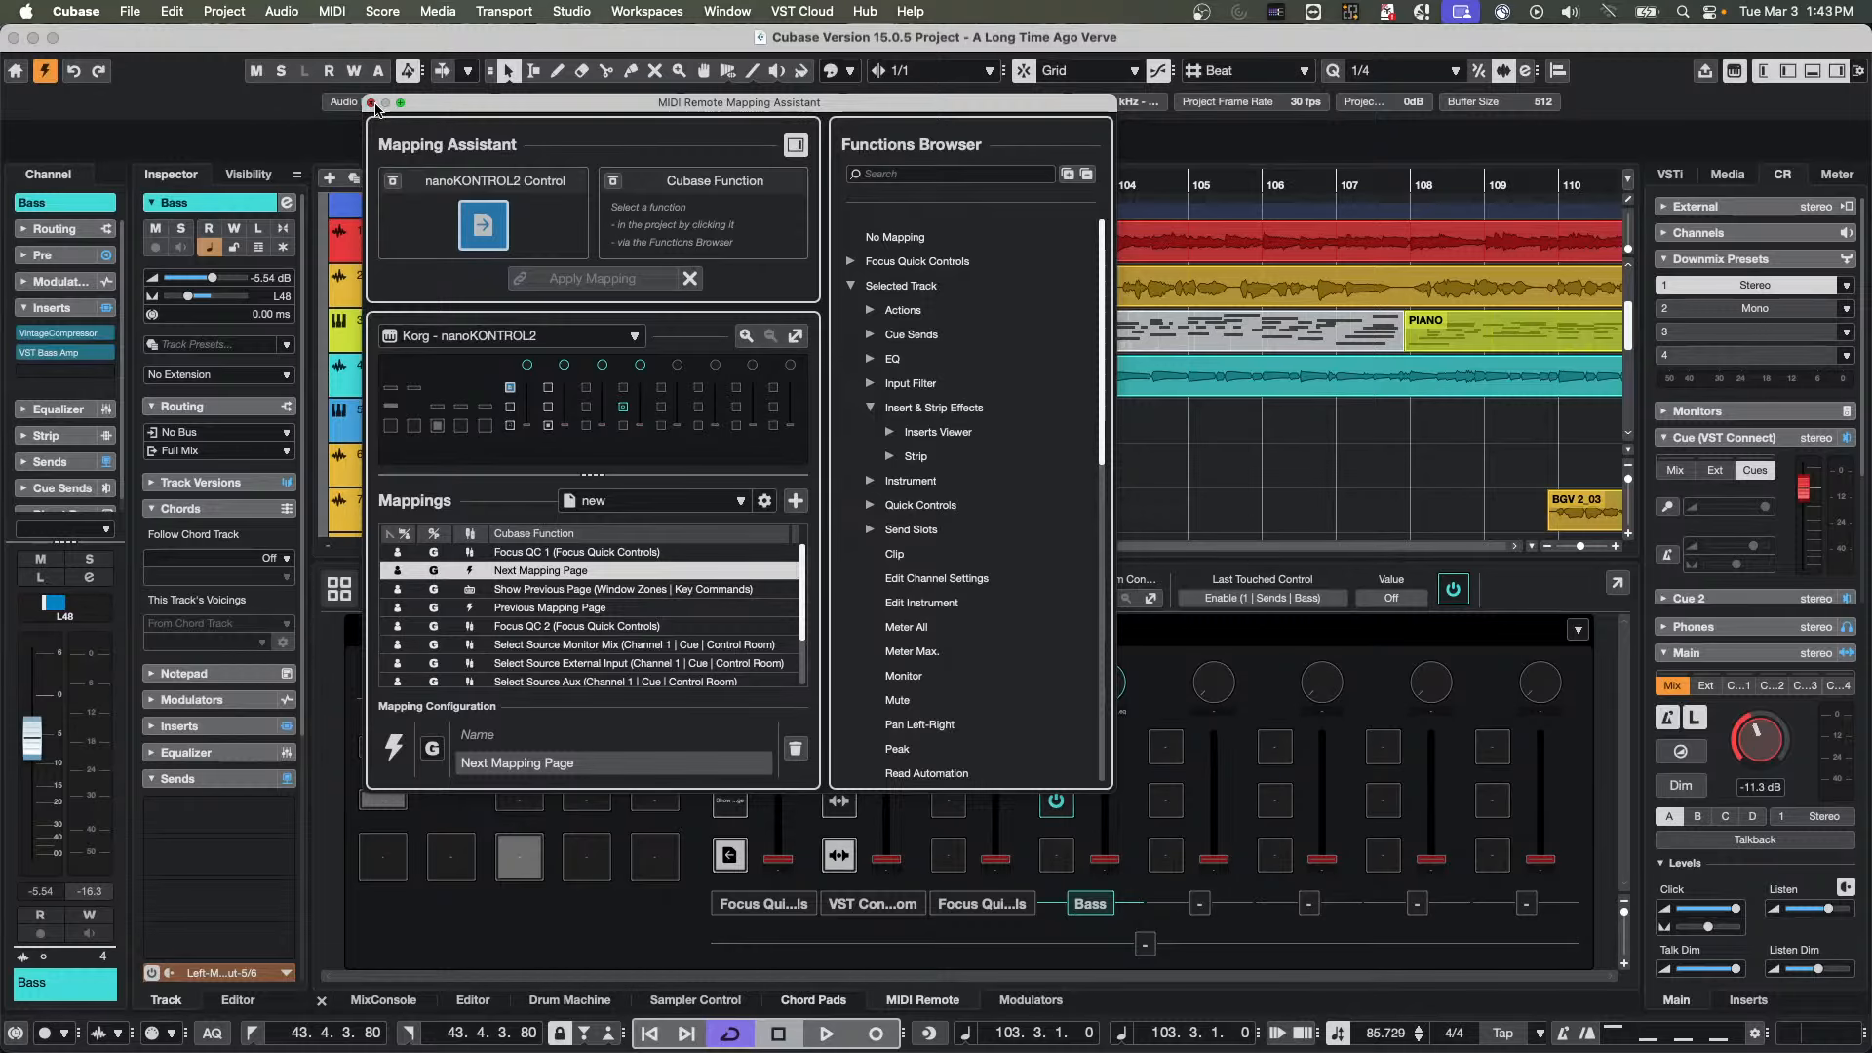
left_click(372, 103)
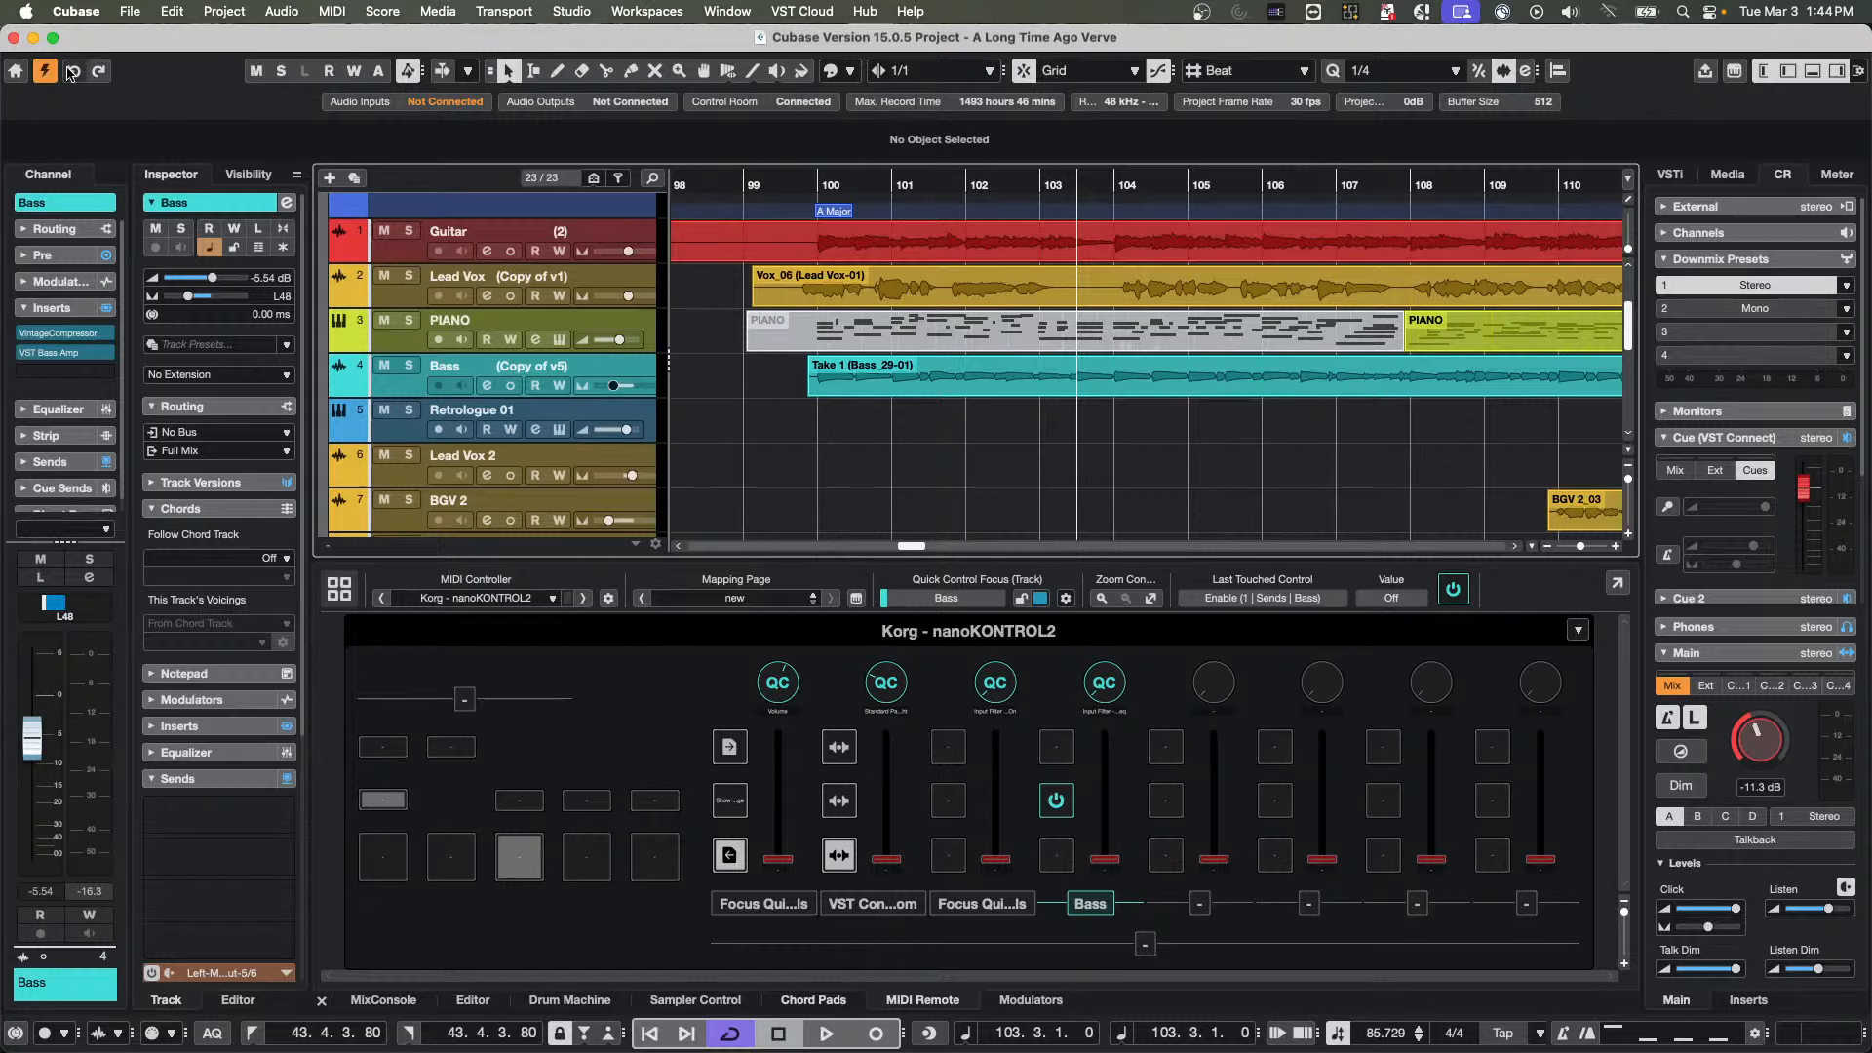
Open the Hub and resize the Recent and Templates lists by moving the divider between them up and back down
left_click(11, 74)
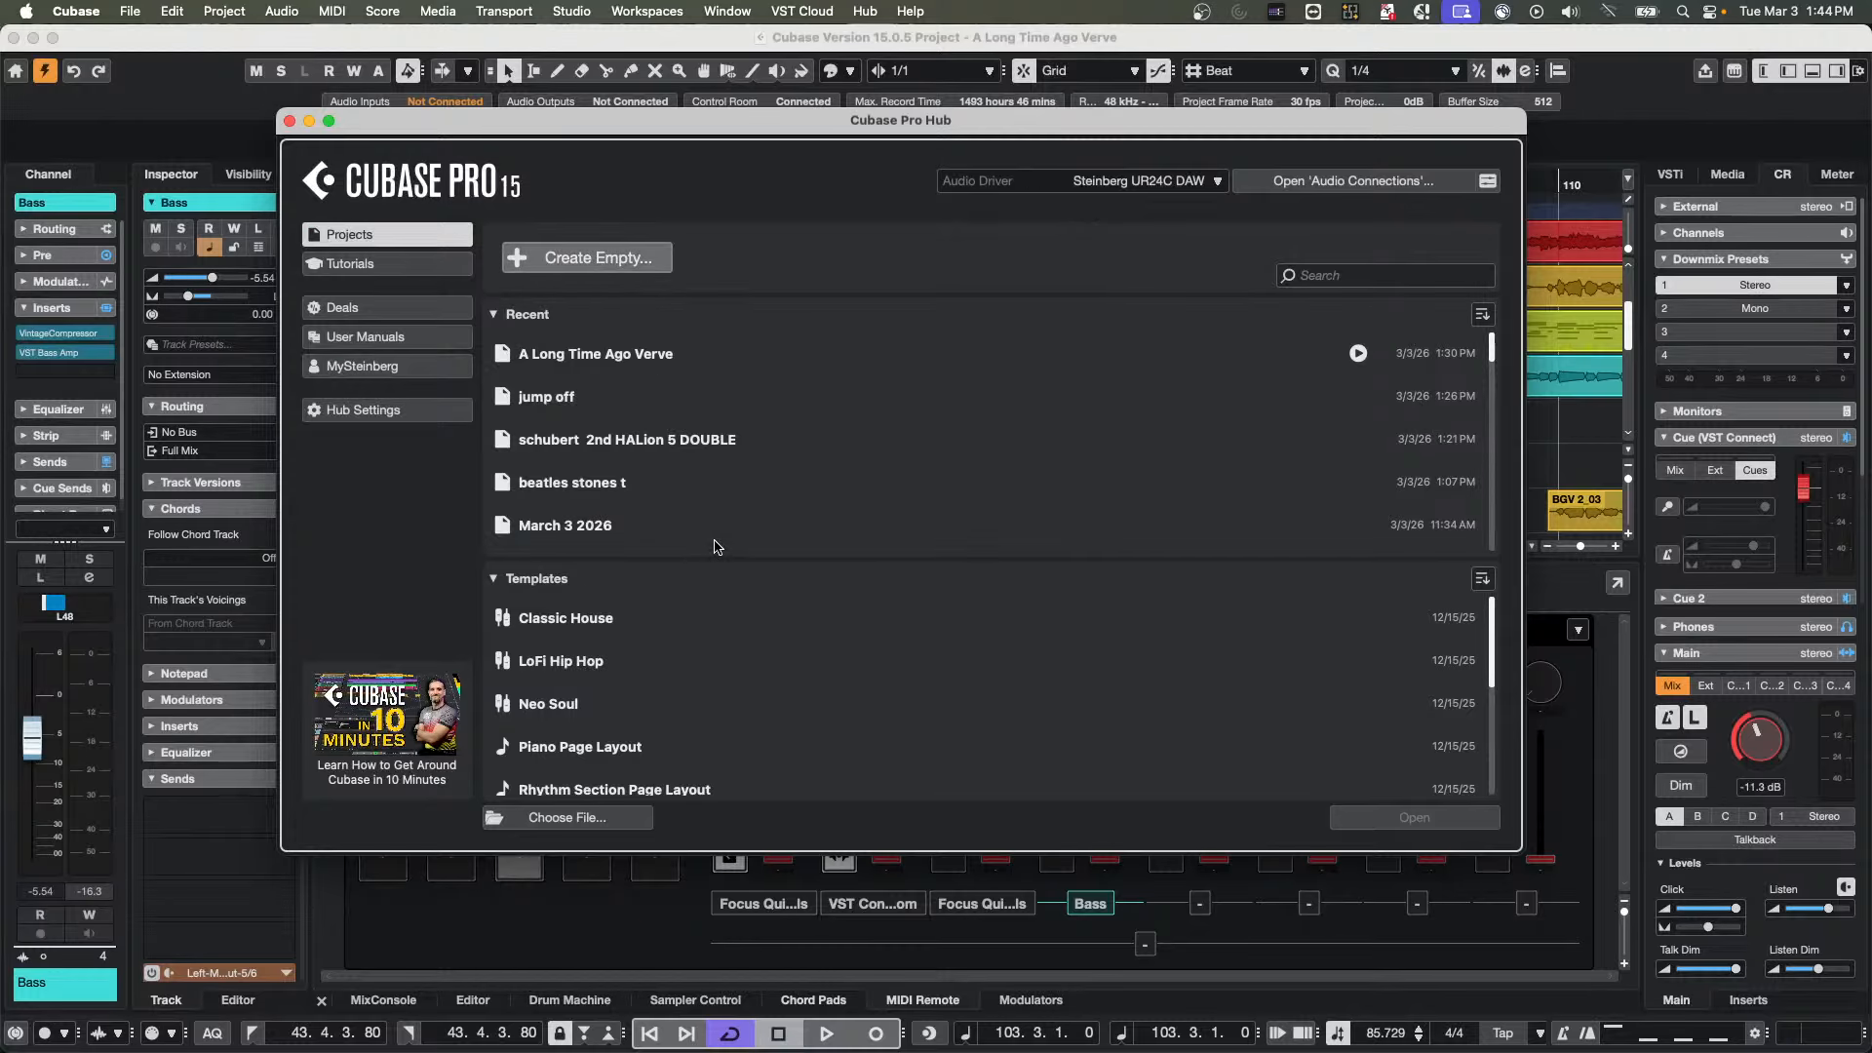
left_click_drag(722, 560, 763, 482)
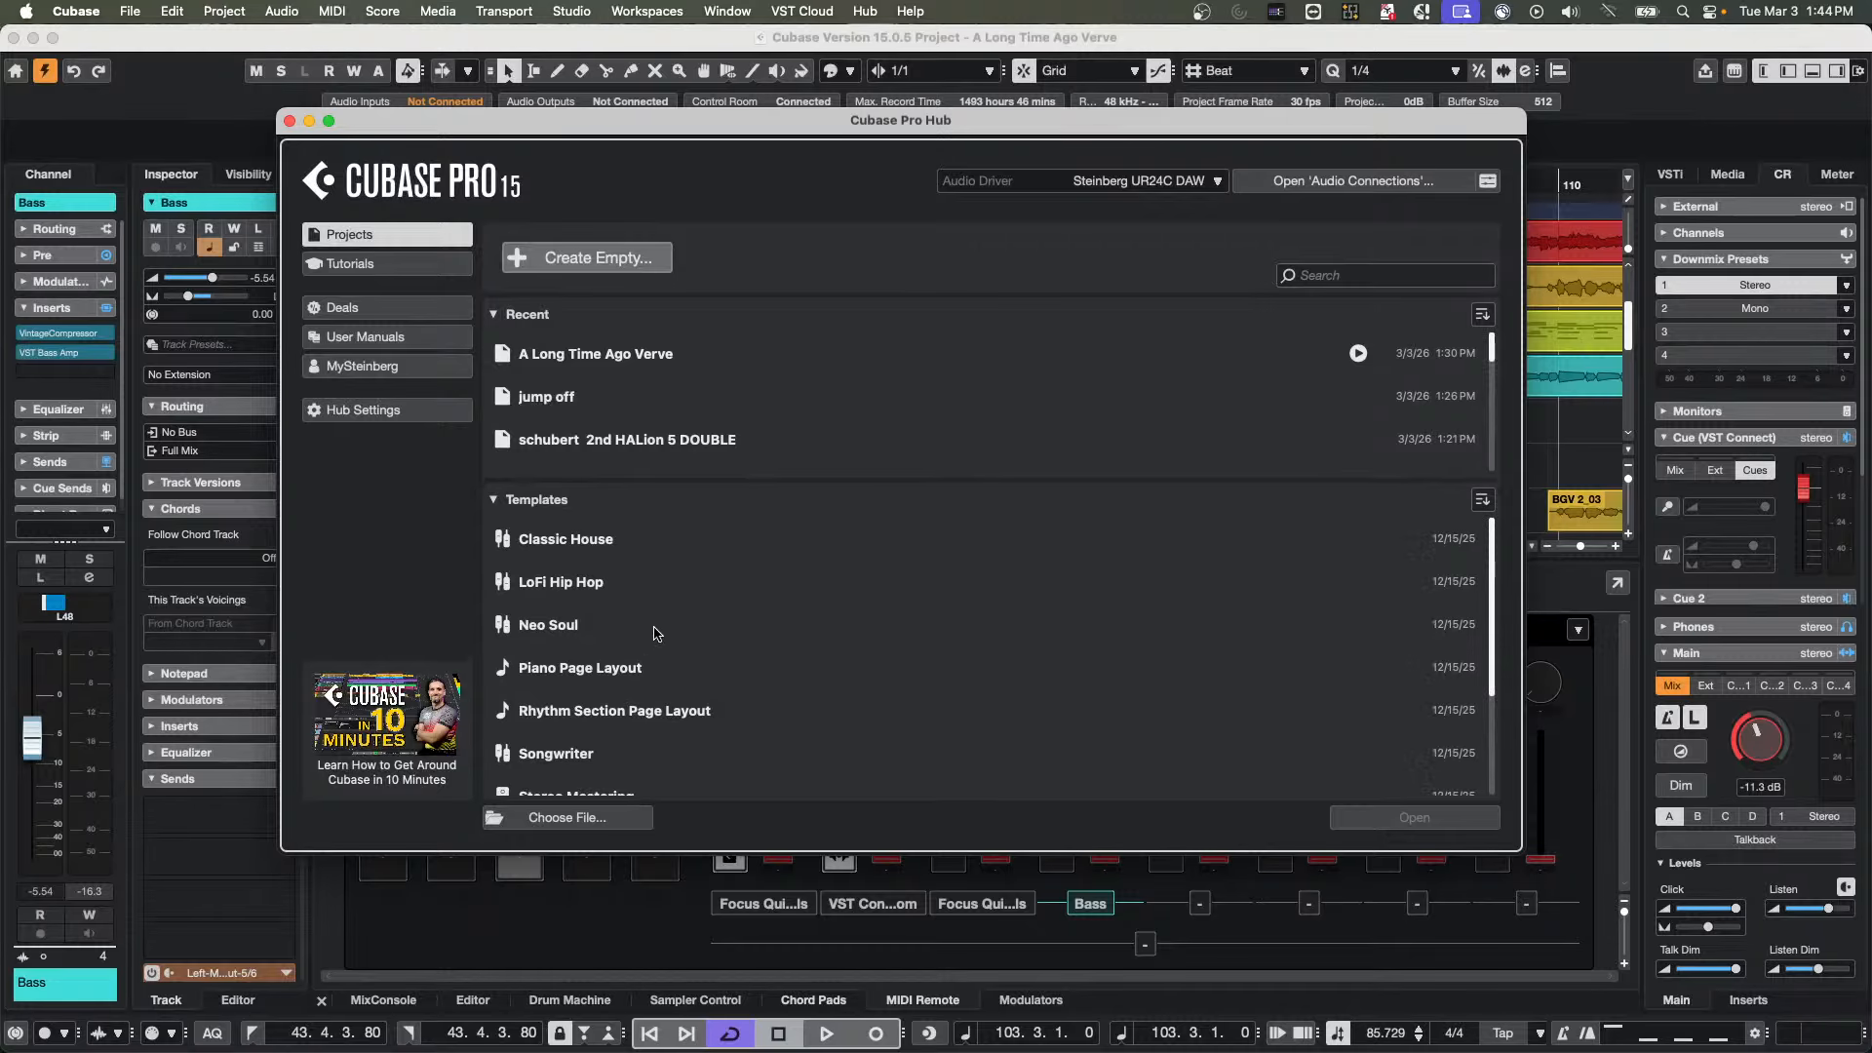
scroll(828, 443, "down", 5)
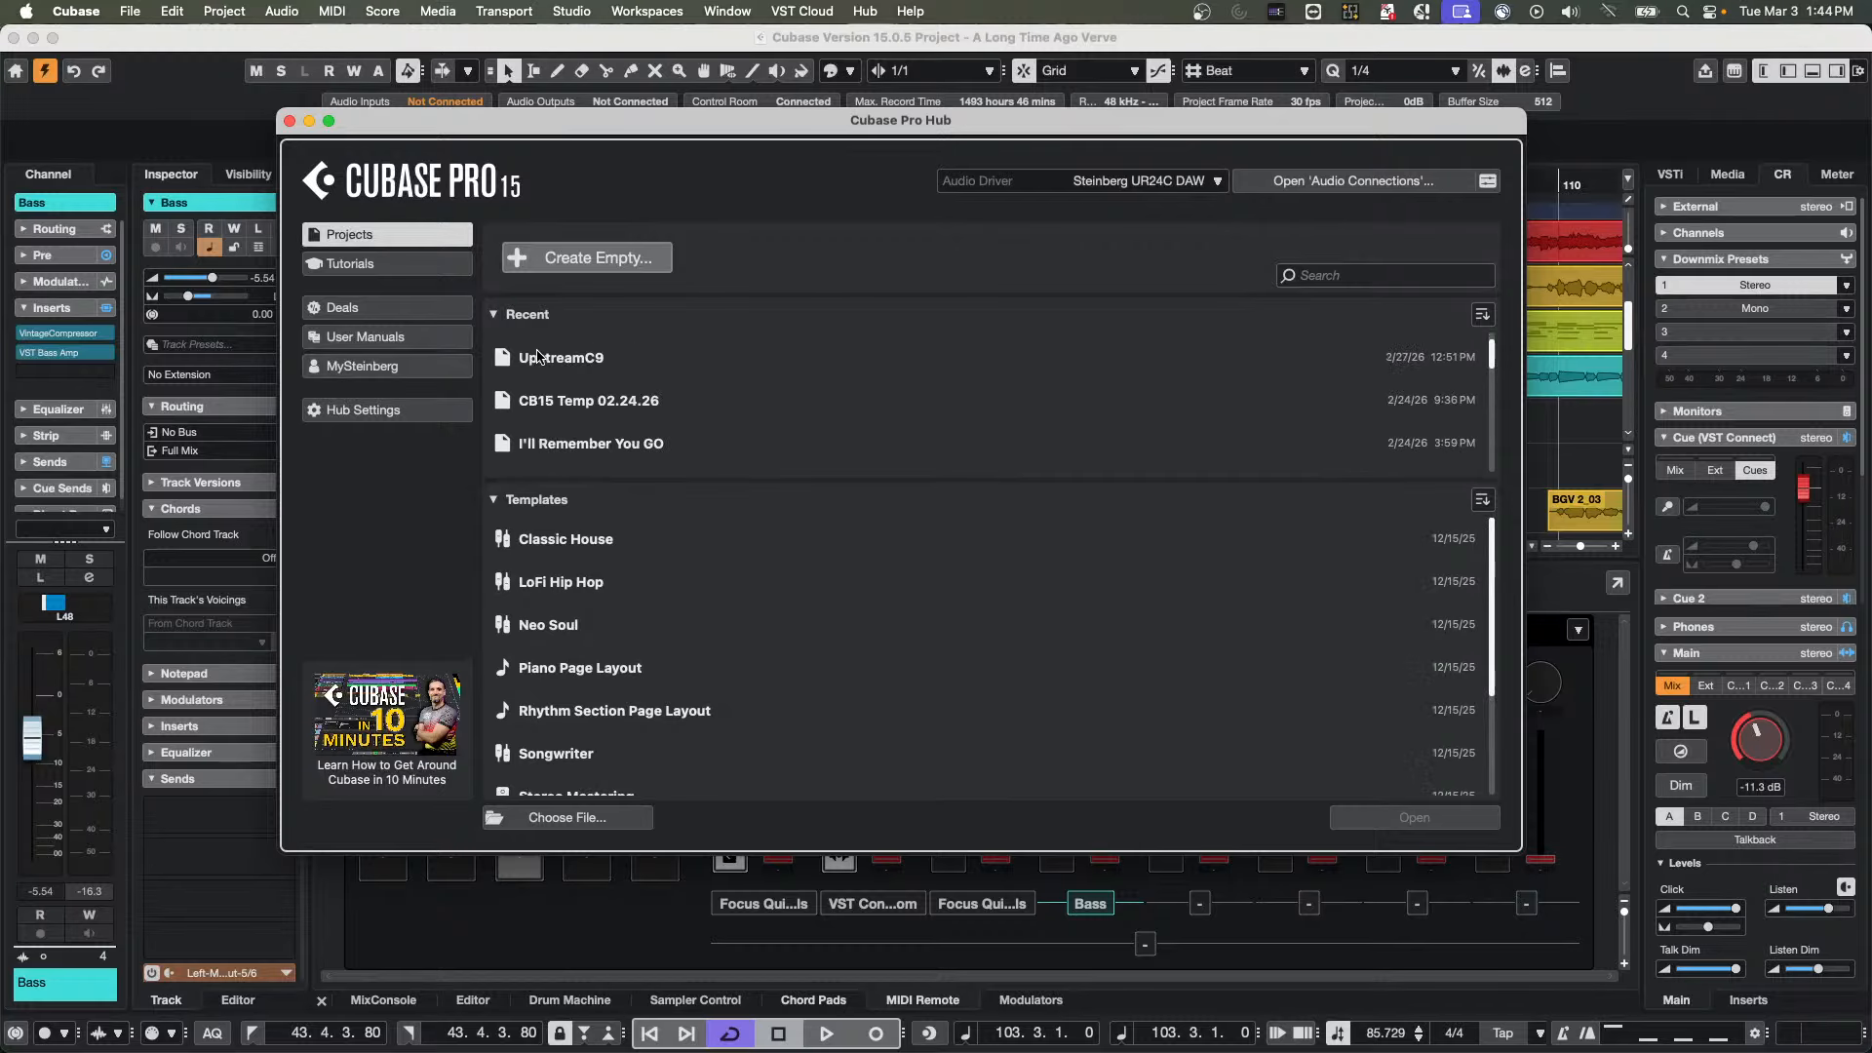
left_click(506, 318)
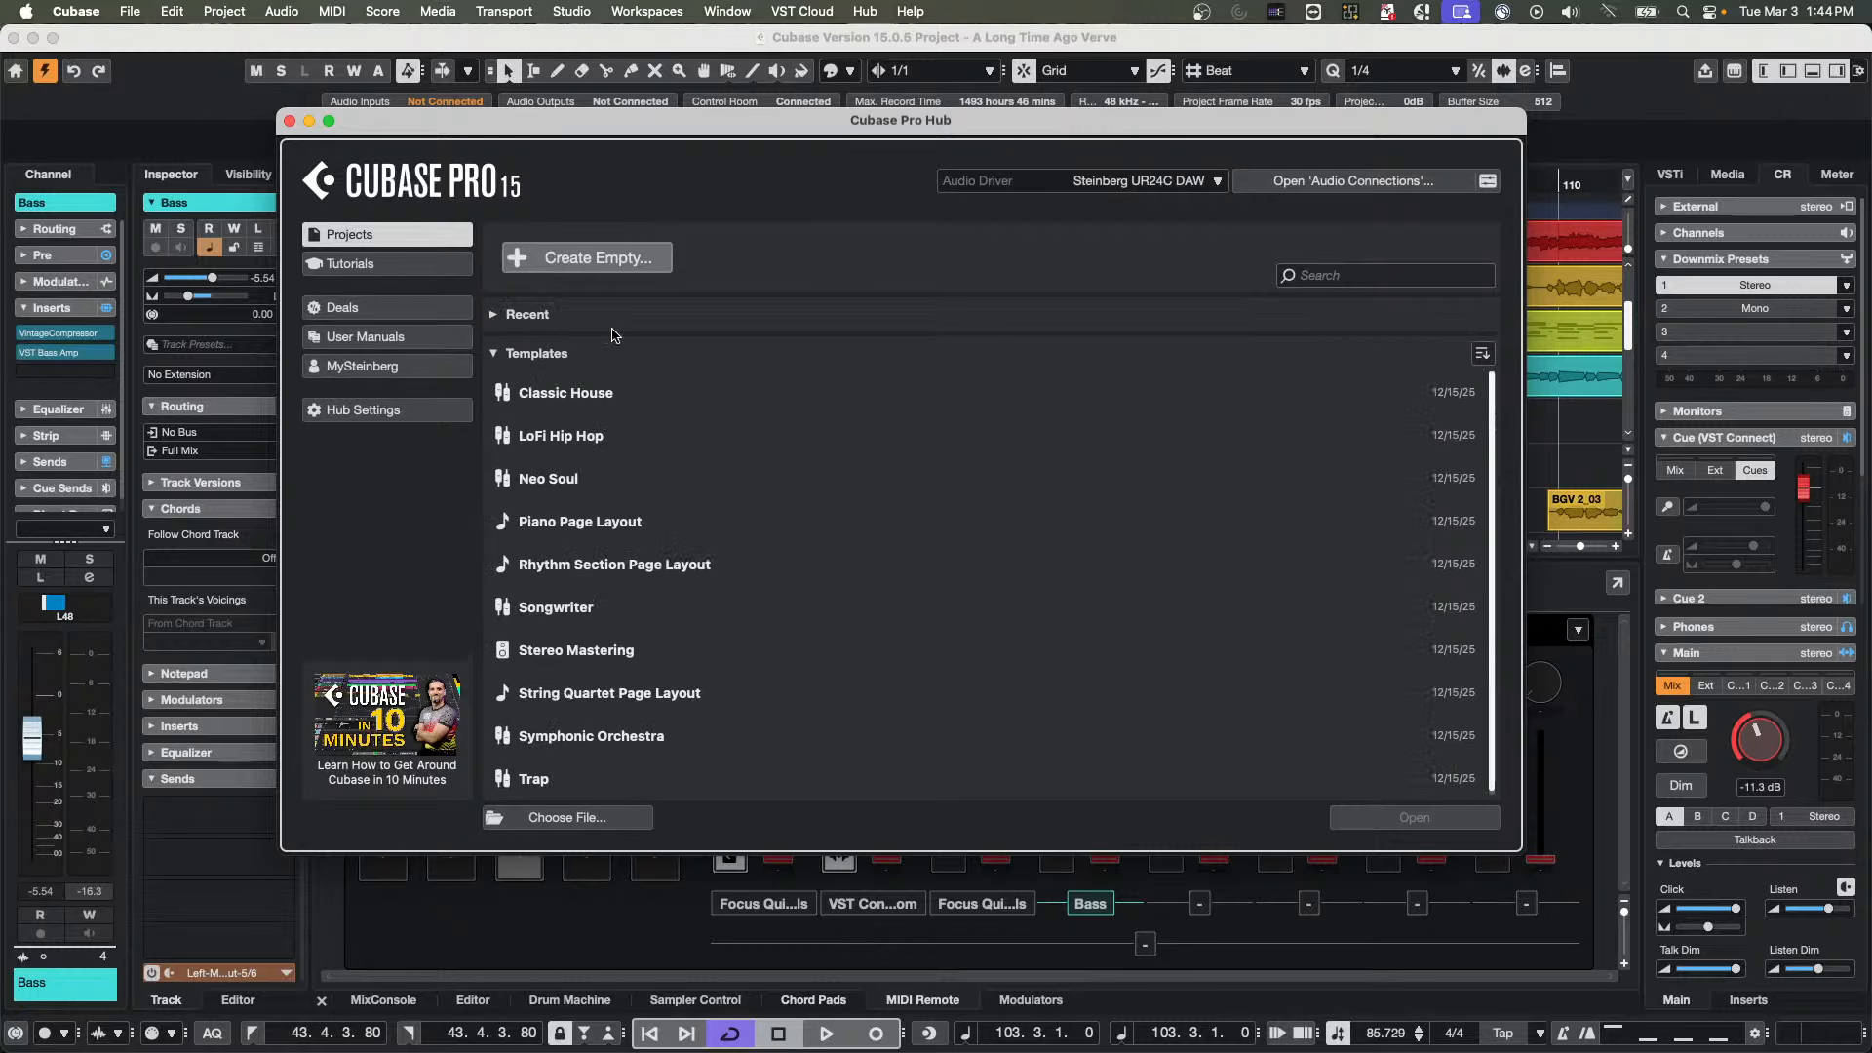
left_click(498, 318)
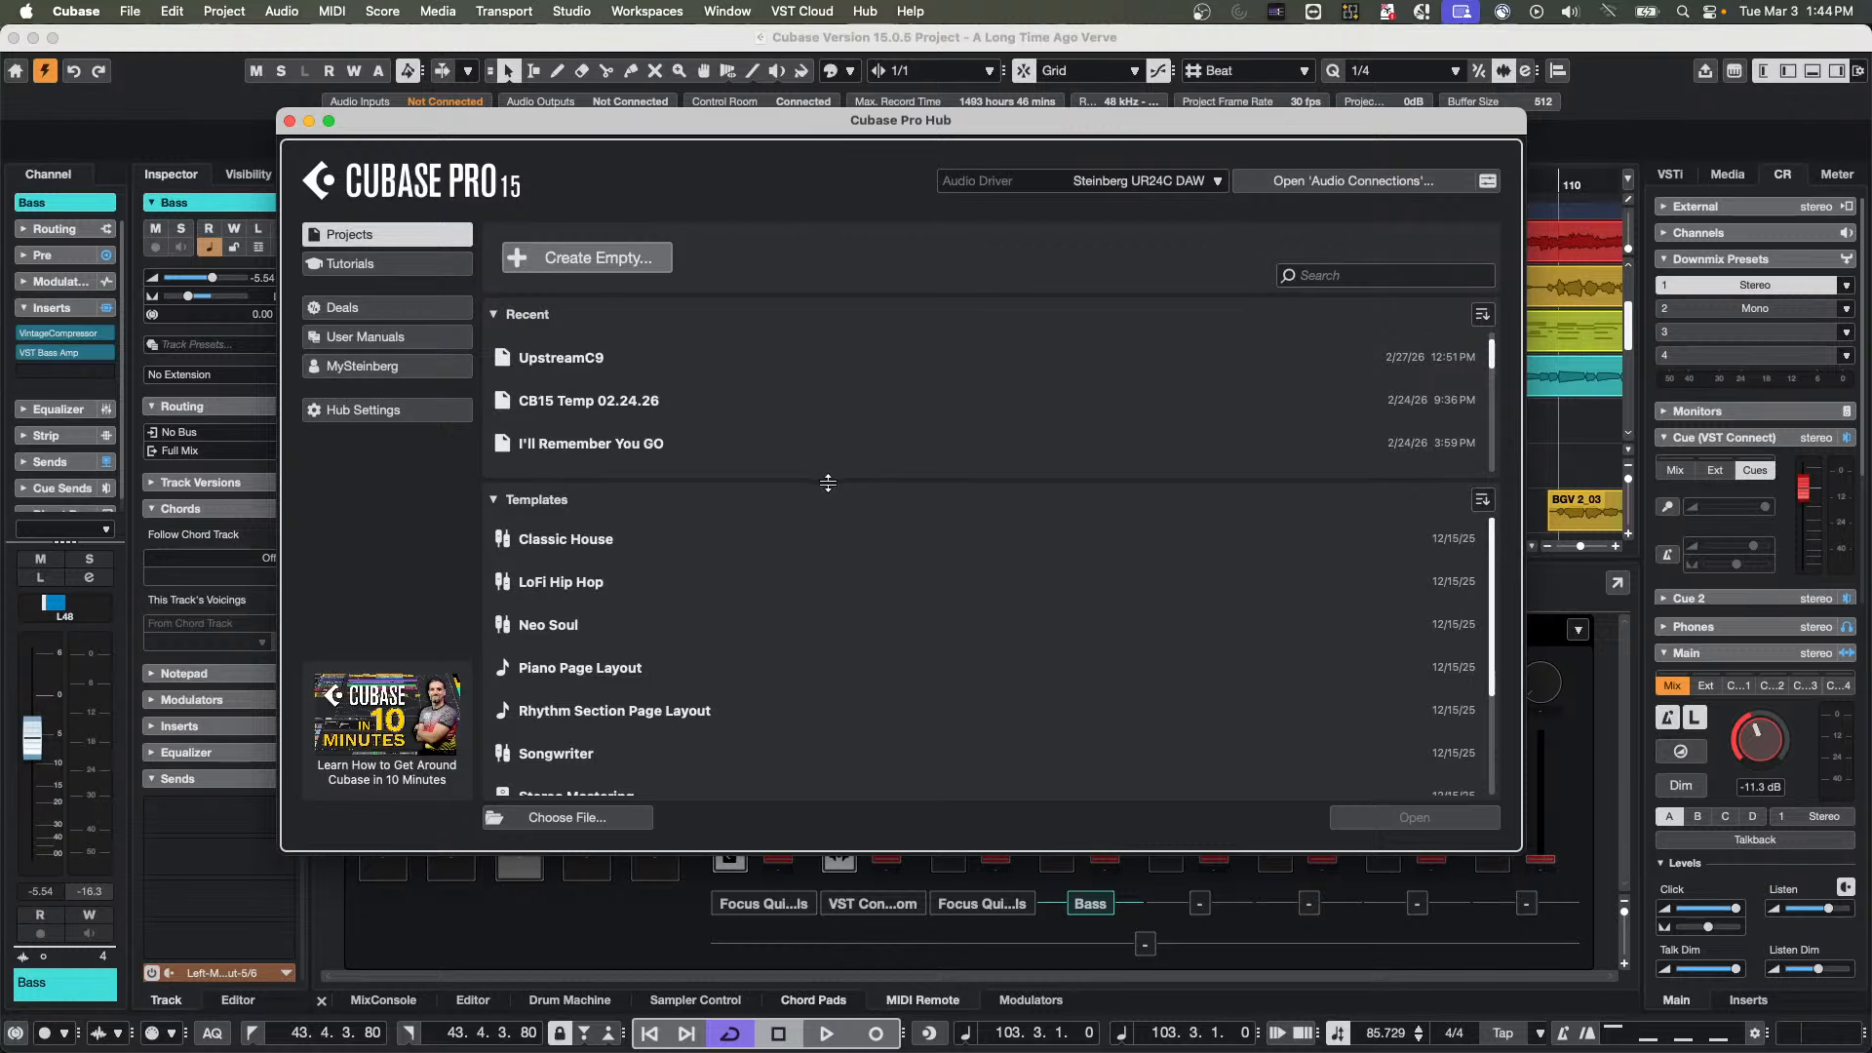
left_click_drag(828, 484, 828, 550)
Collapse the Hub's Recent and Templates lists and expand both again
left_click(493, 314)
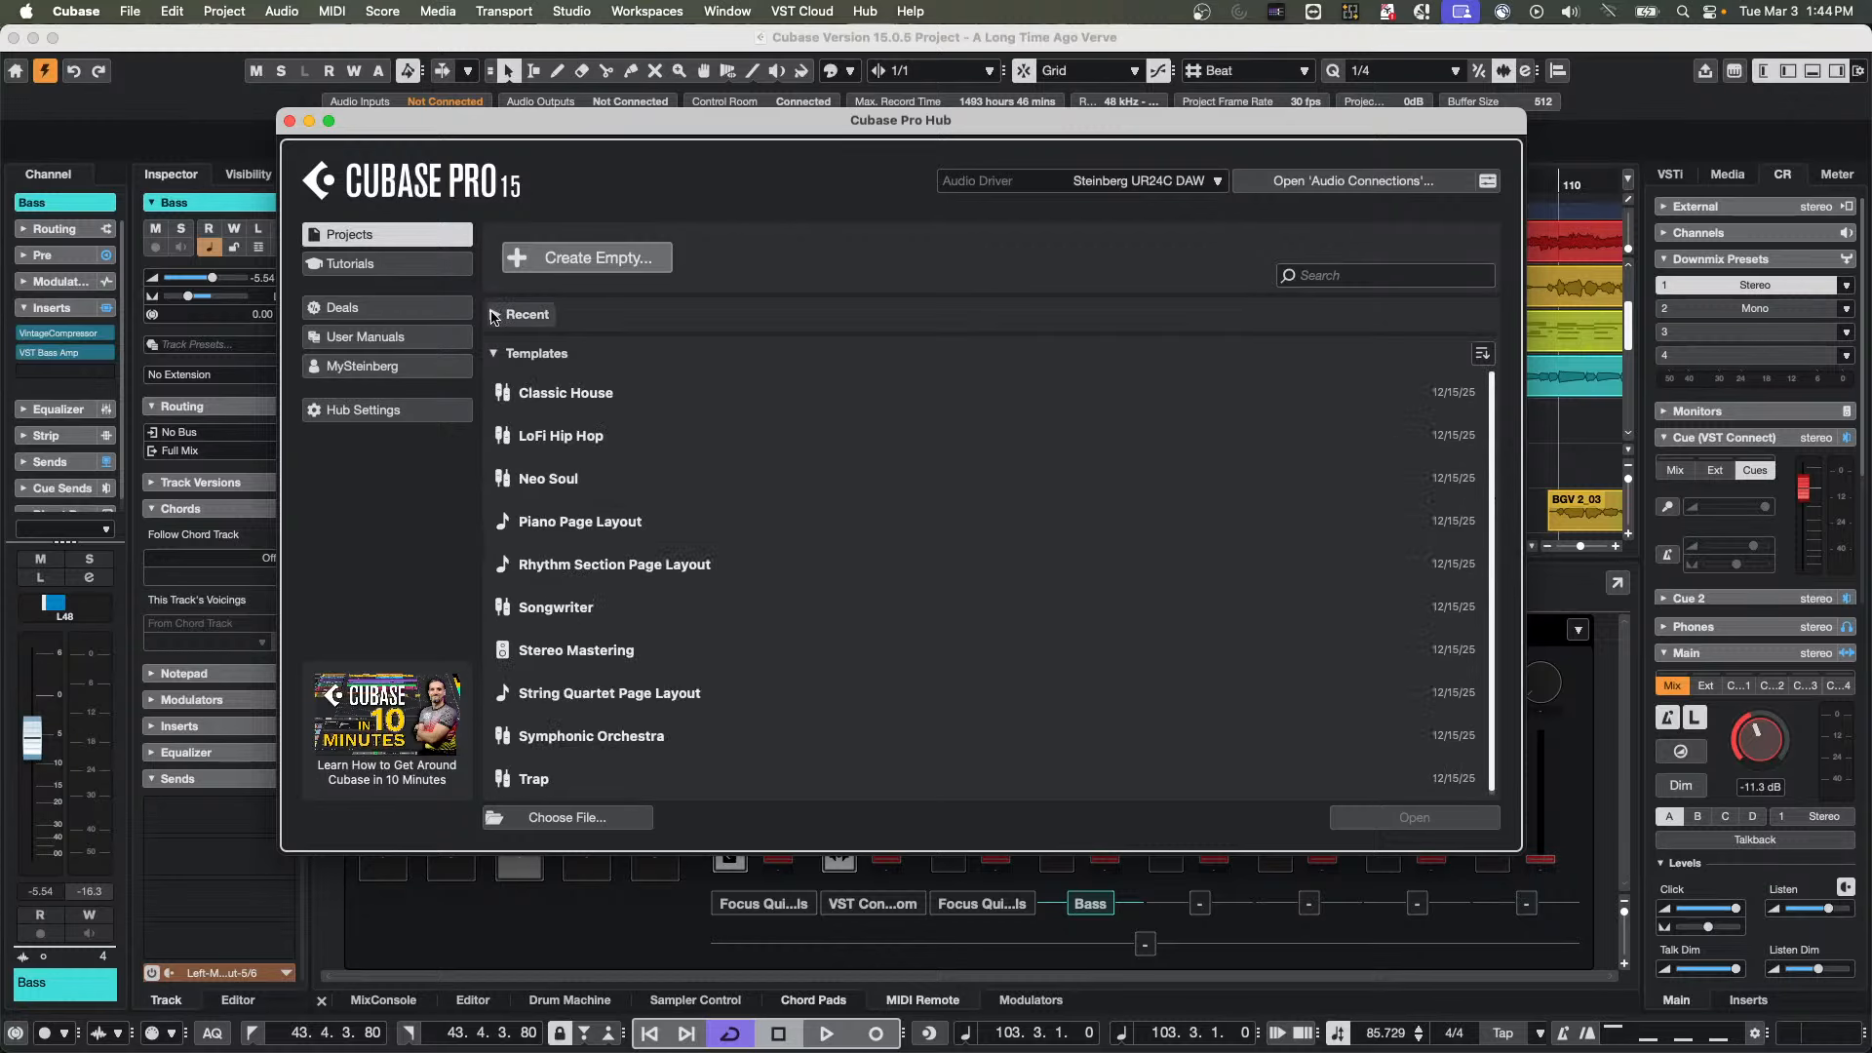
left_click(496, 352)
left_click(496, 352)
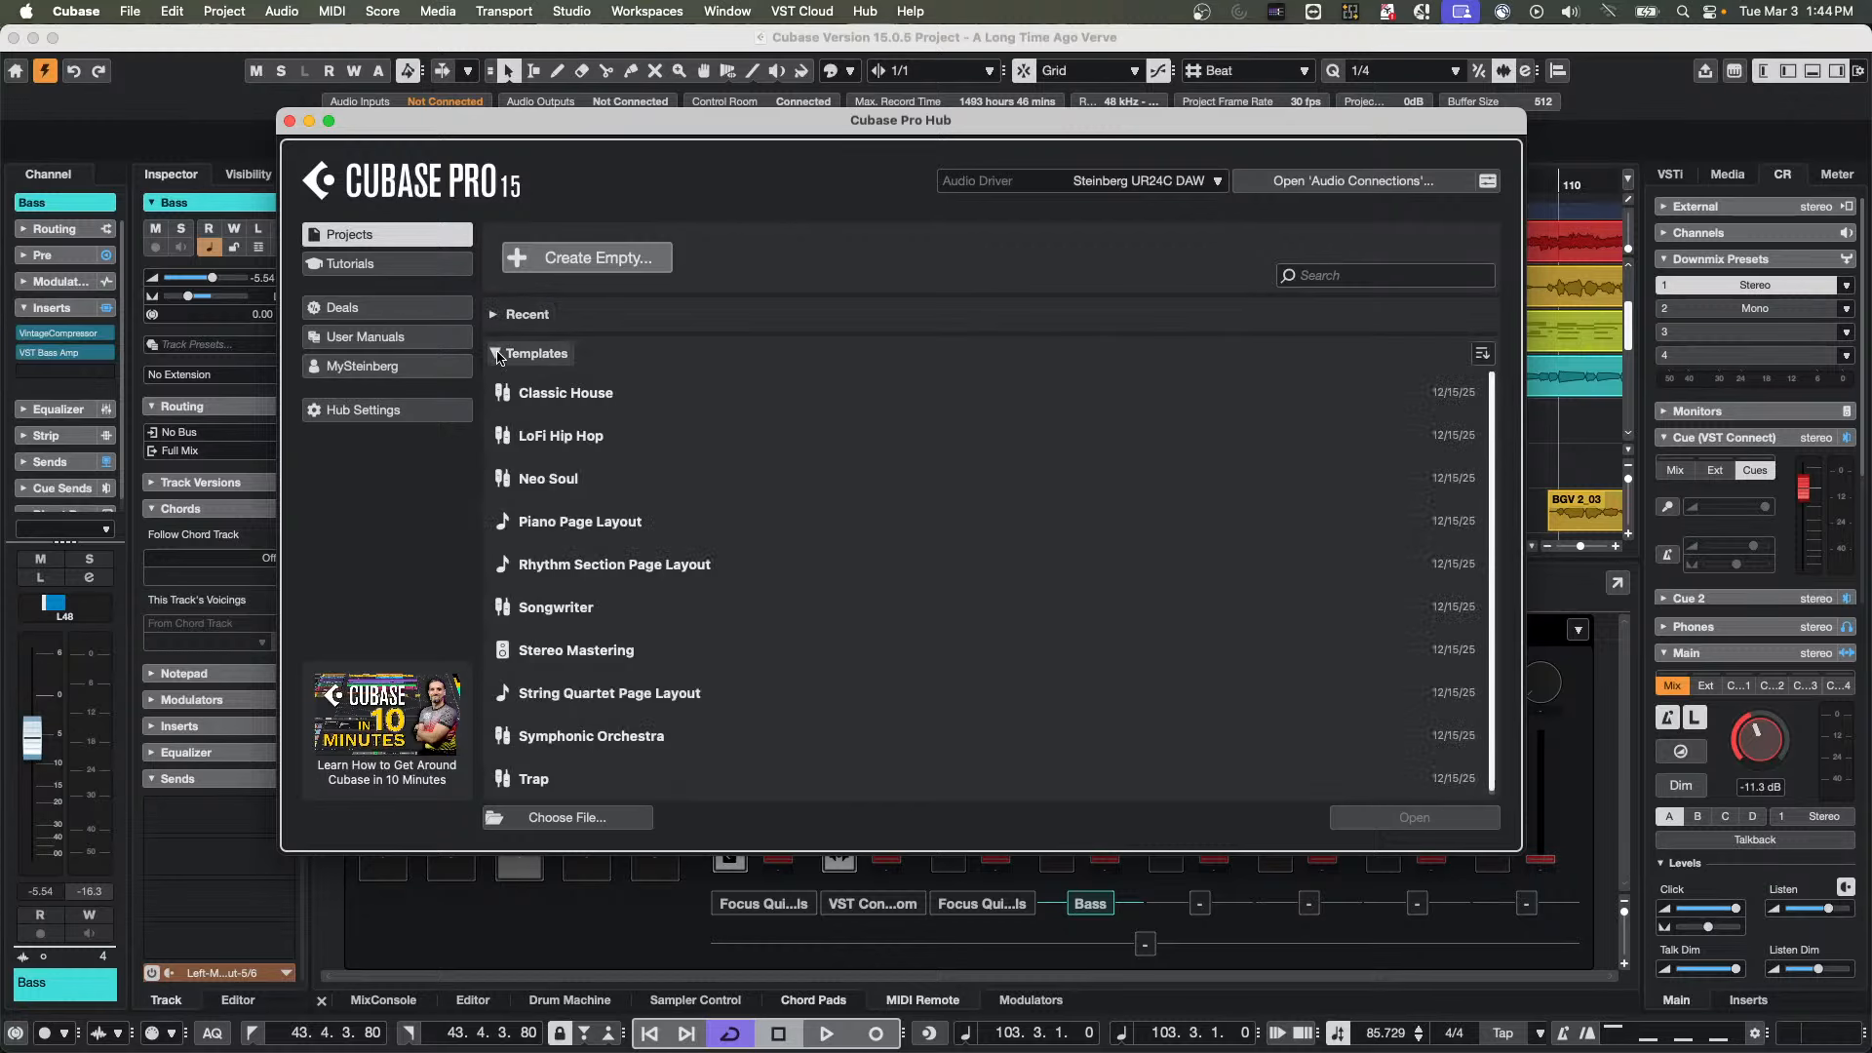
left_click(497, 349)
left_click(493, 314)
left_click(493, 314)
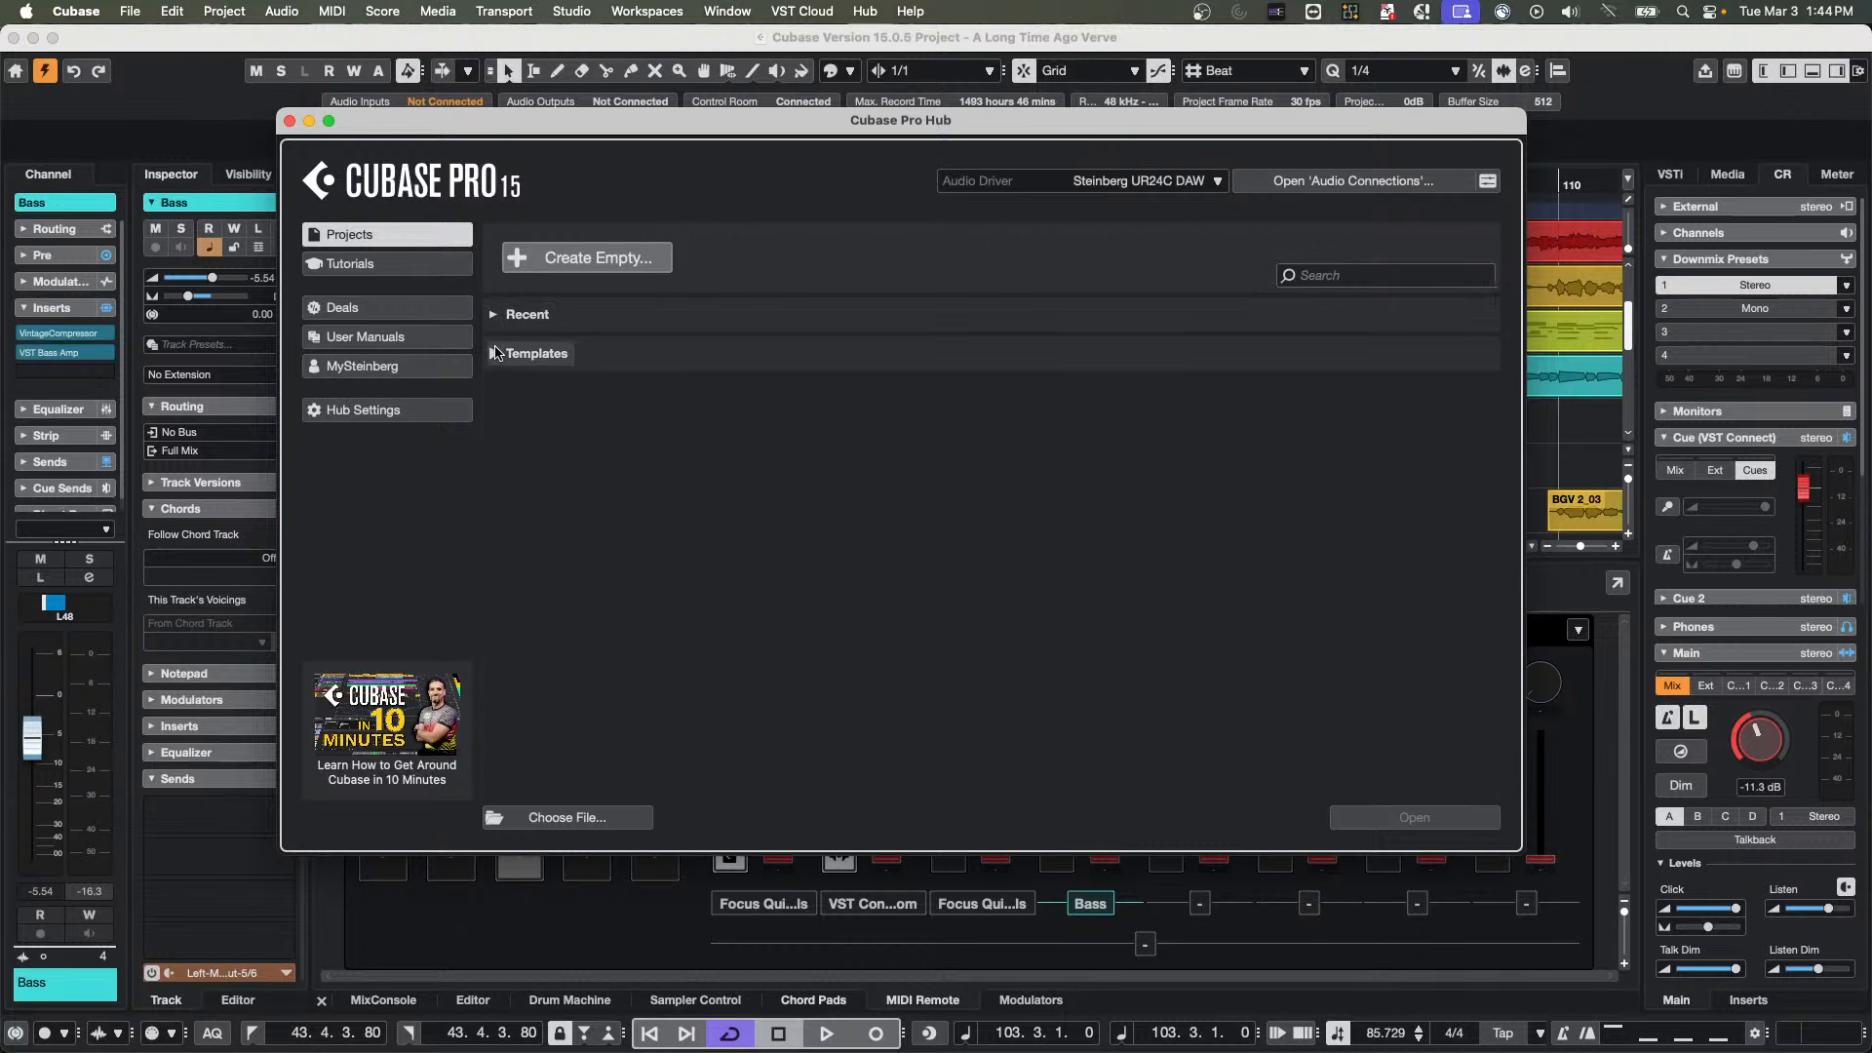
left_click(495, 353)
left_click(494, 314)
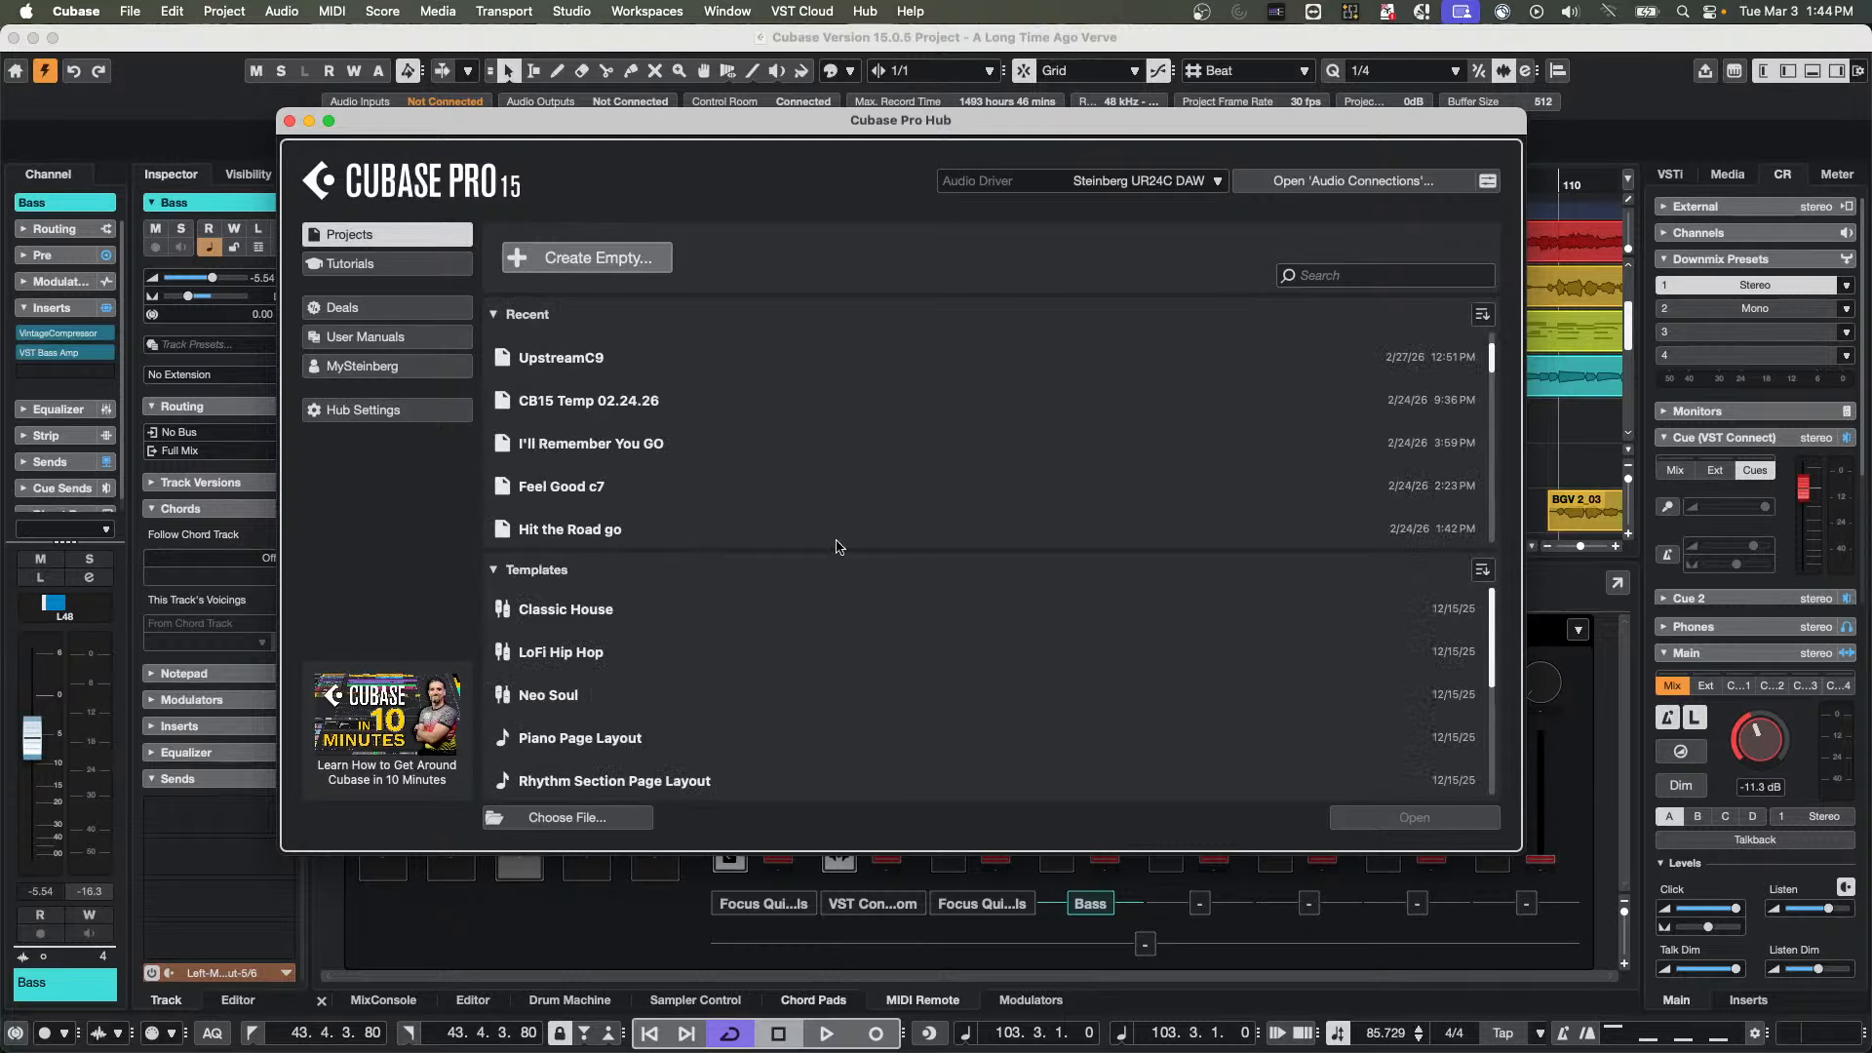
Look through the recent projects and templates in the Hub, and close it
scroll(851, 631, "up", 3)
scroll(820, 480, "up", 10)
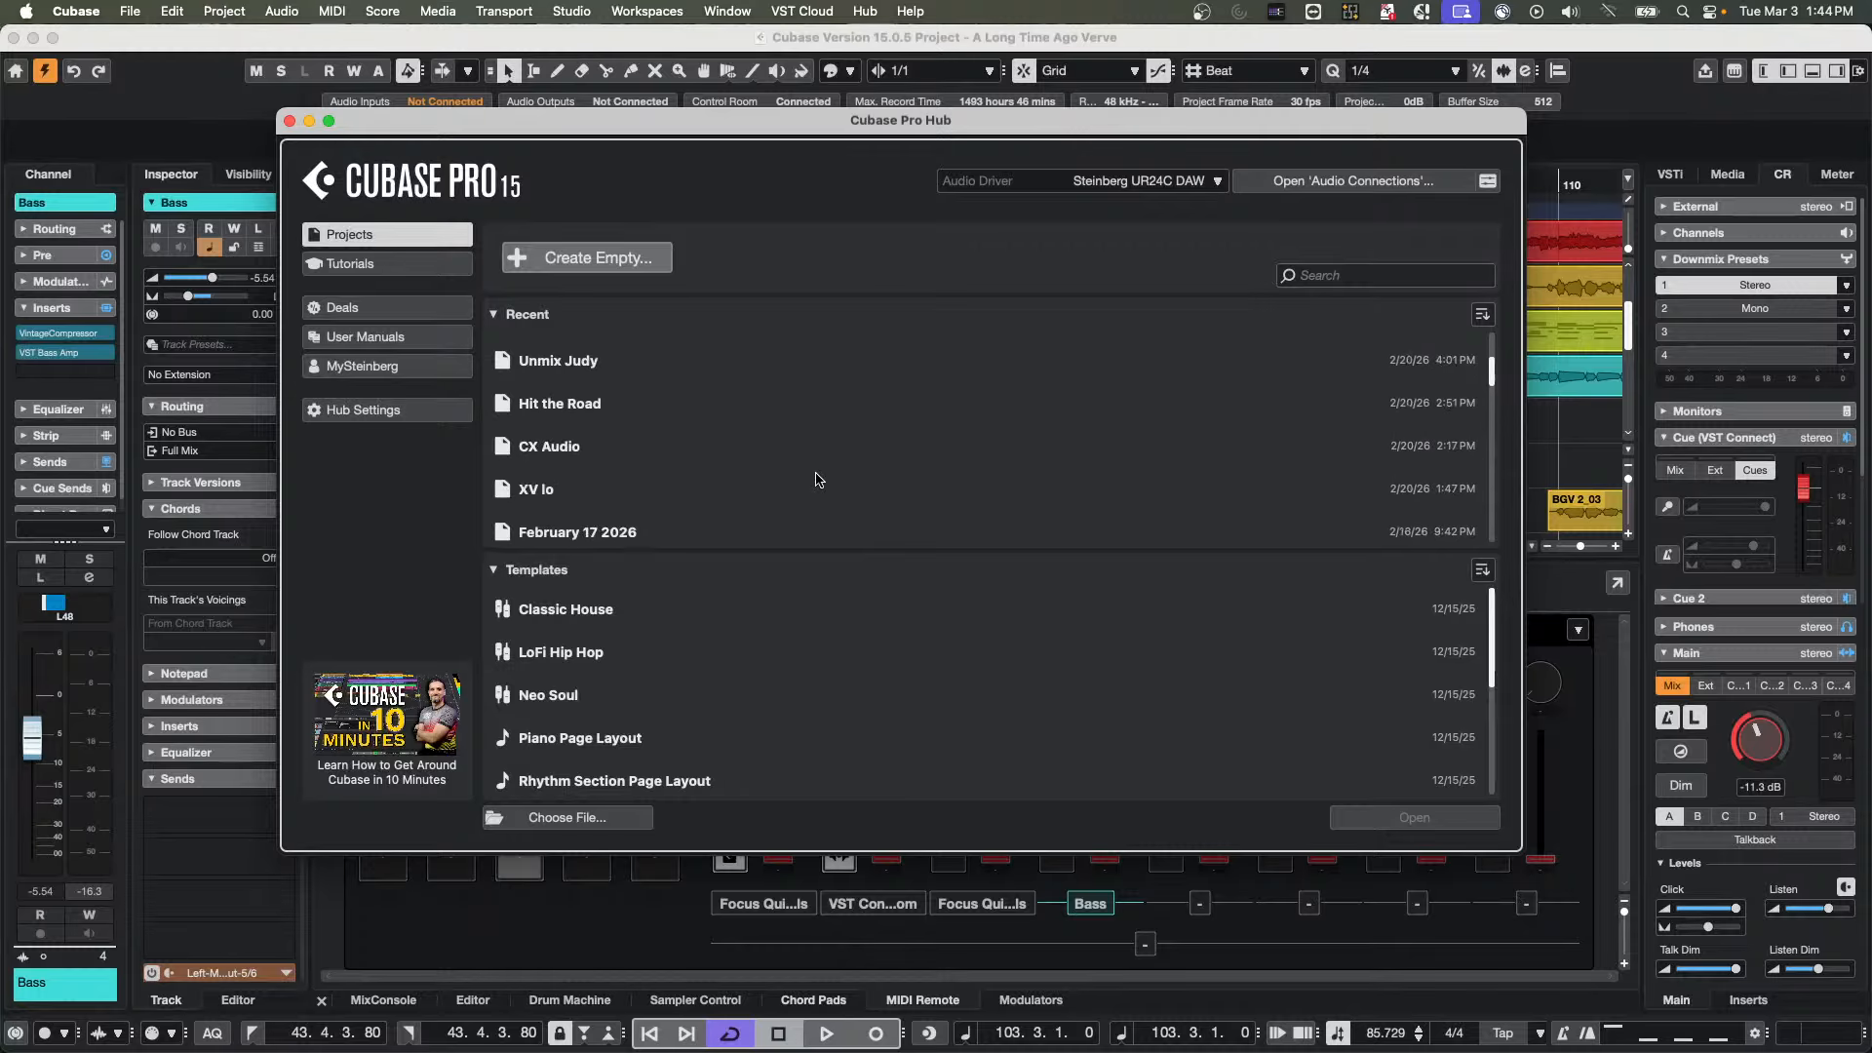
scroll(836, 656, "down", 3)
scroll(836, 656, "up", 3)
scroll(836, 656, "down", 3)
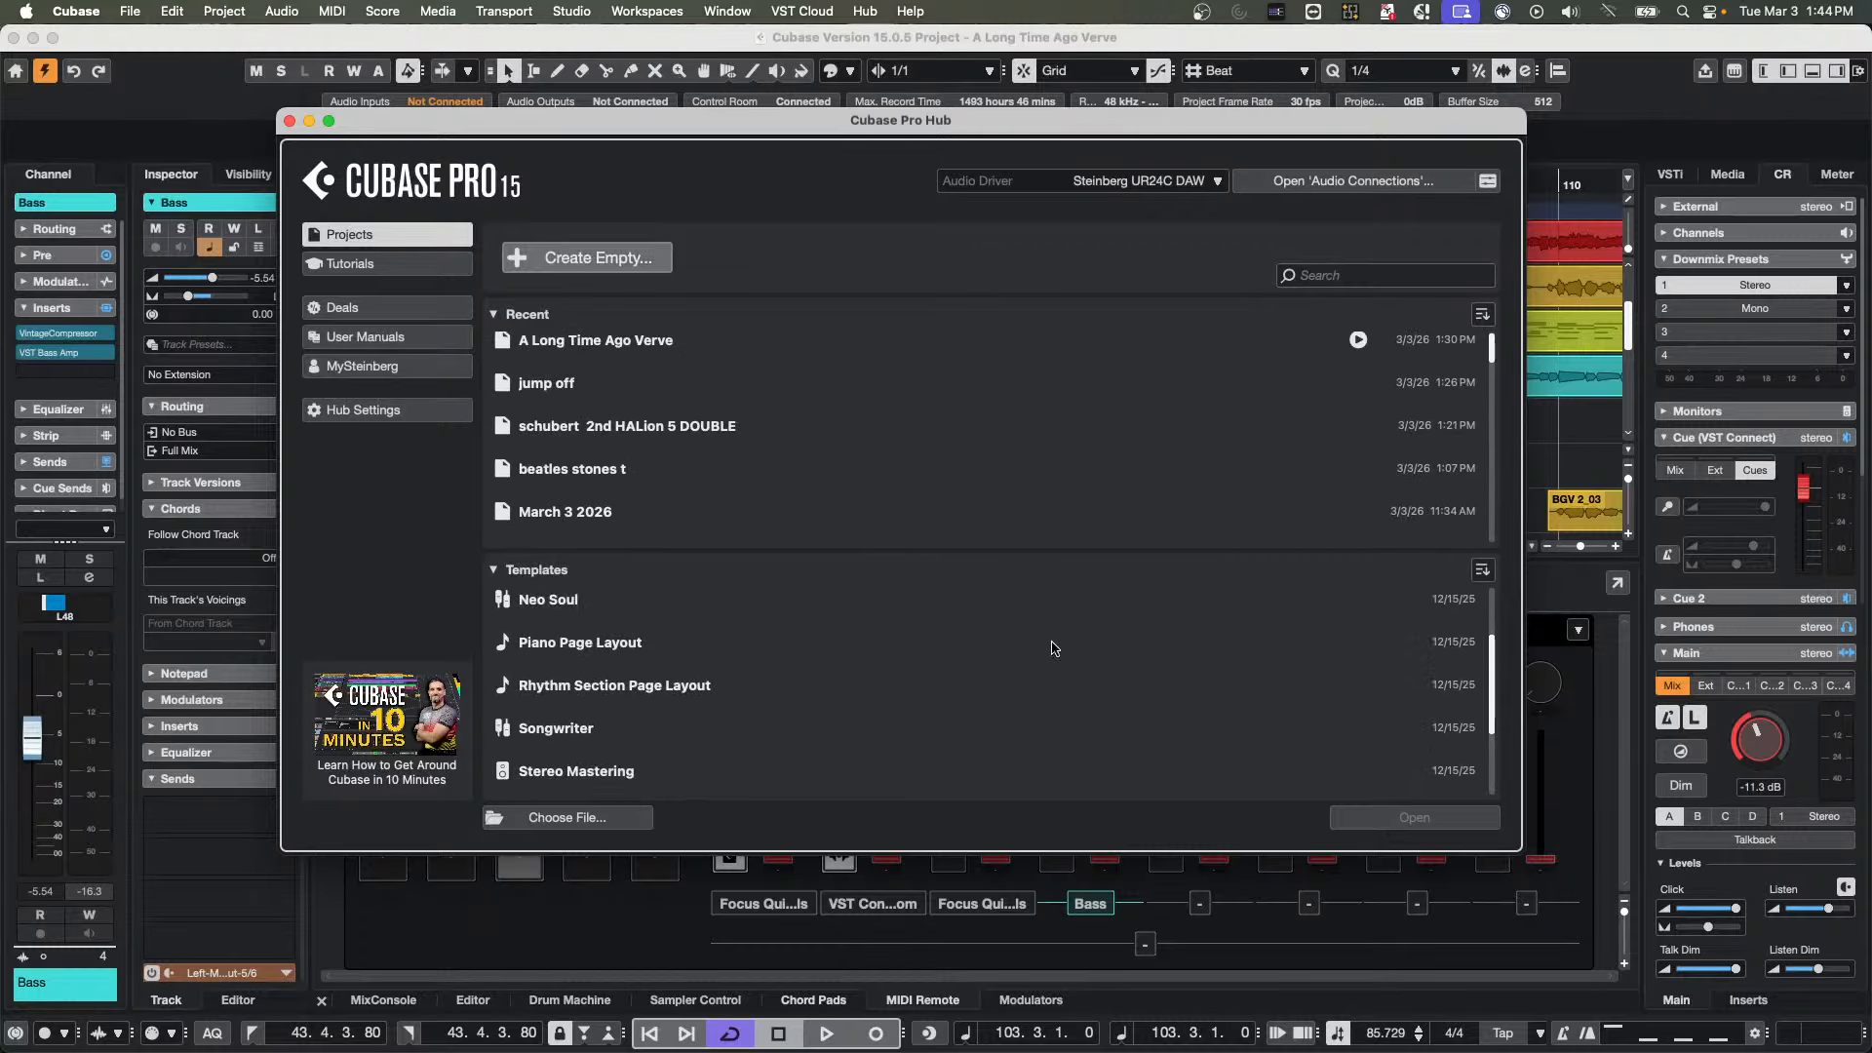
left_click(289, 122)
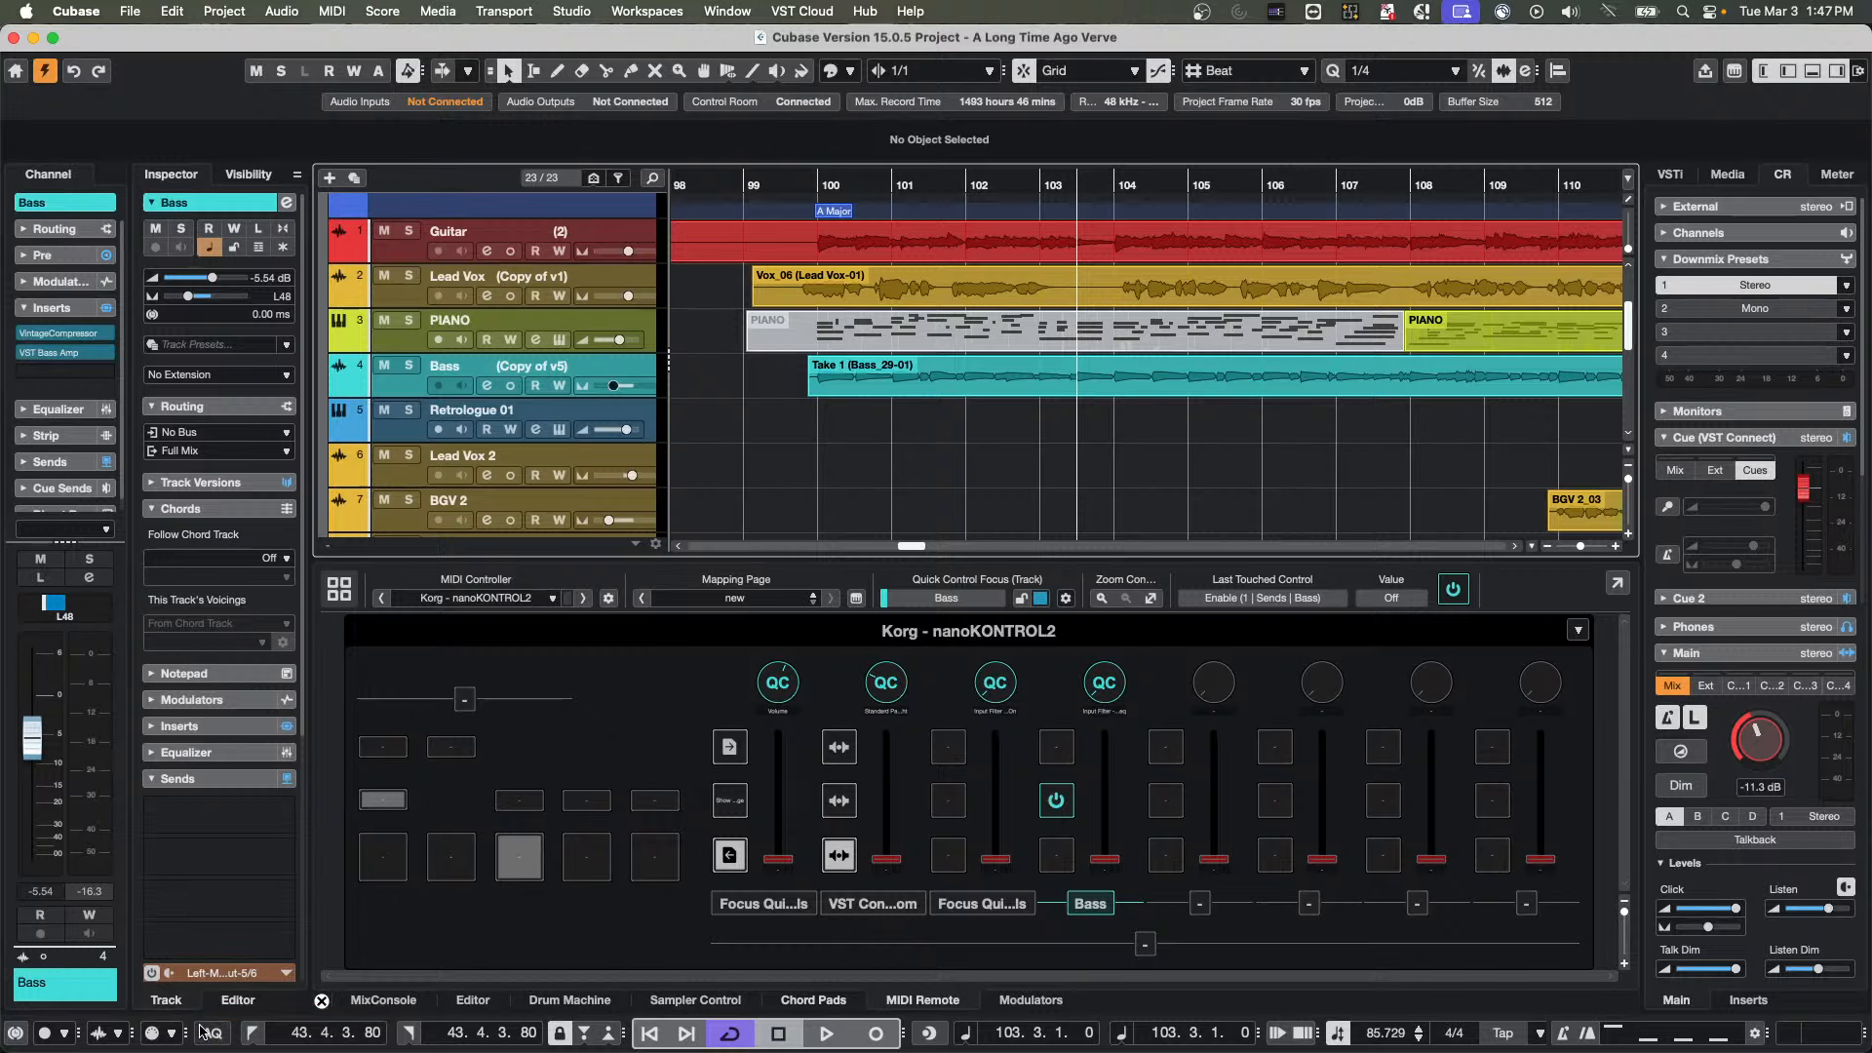
Turn on Auto Quantize, and set the quantize value to 1/2 with the PIANO track selected and playback running
left_click(215, 1034)
left_click_drag(858, 185, 1220, 147)
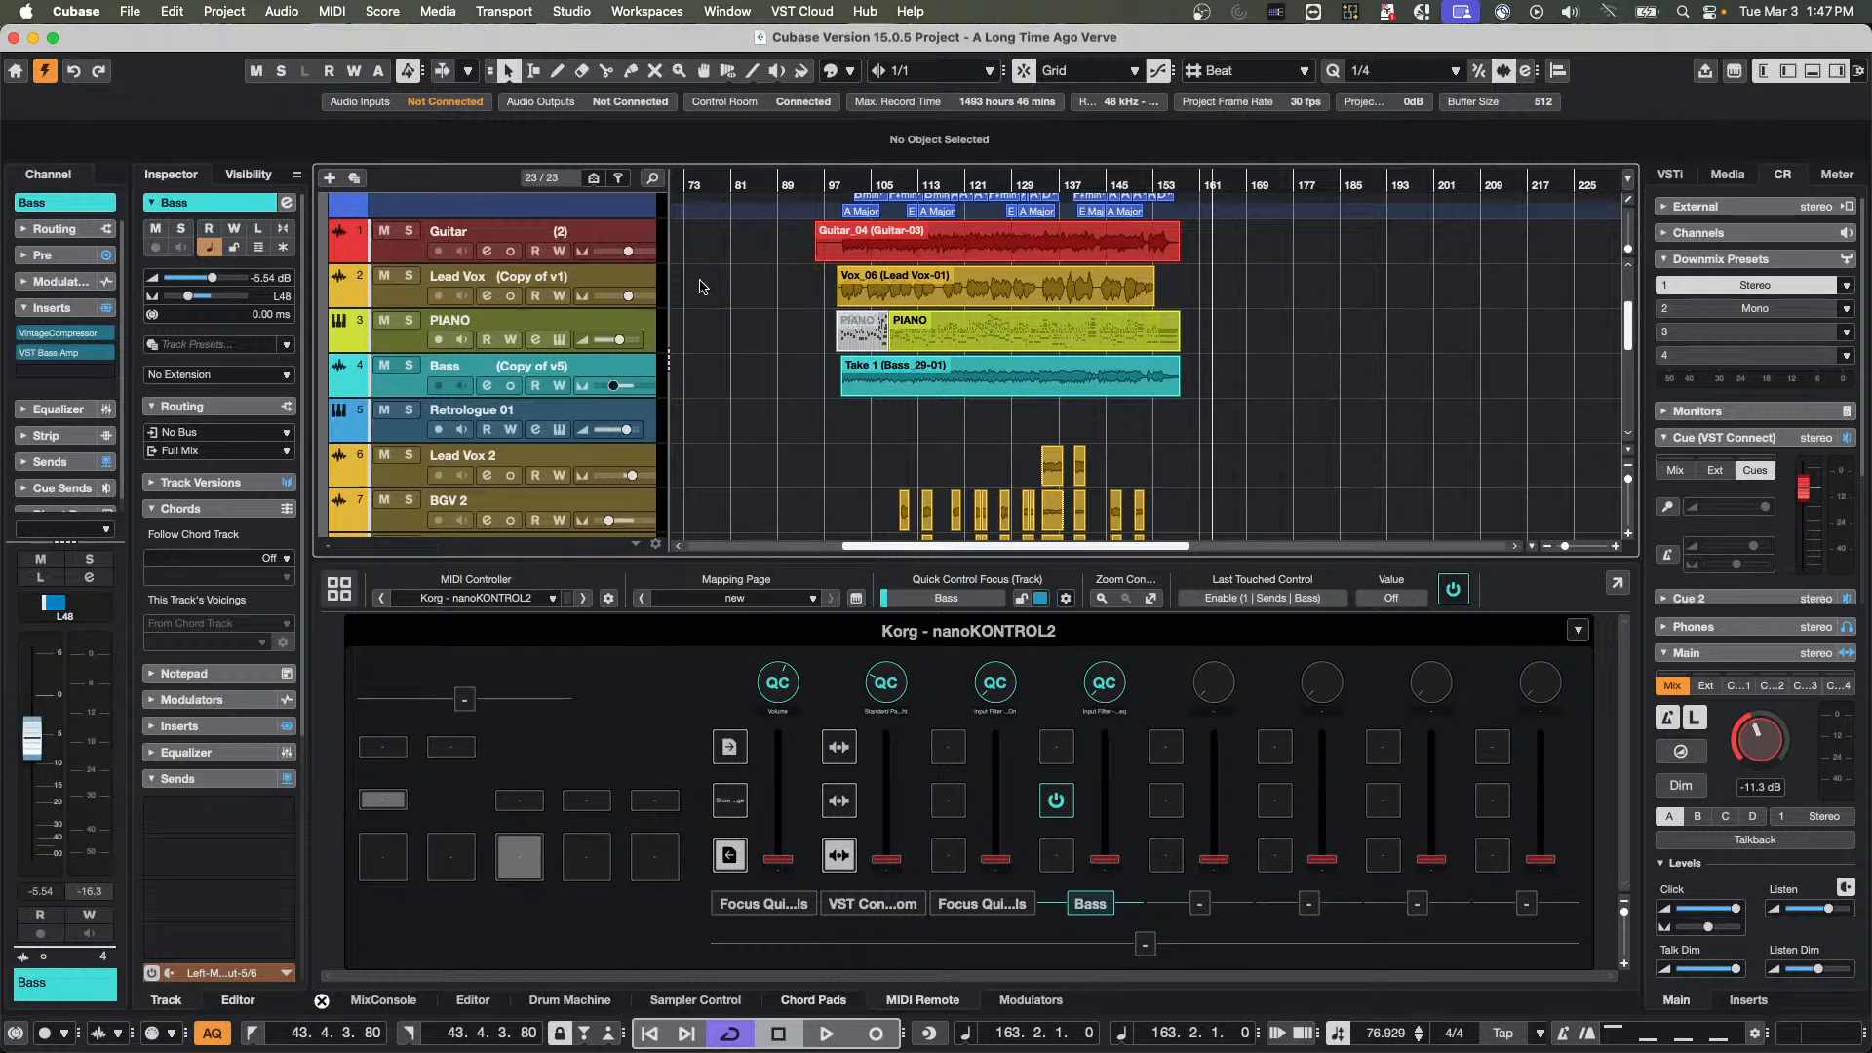
left_click(649, 321)
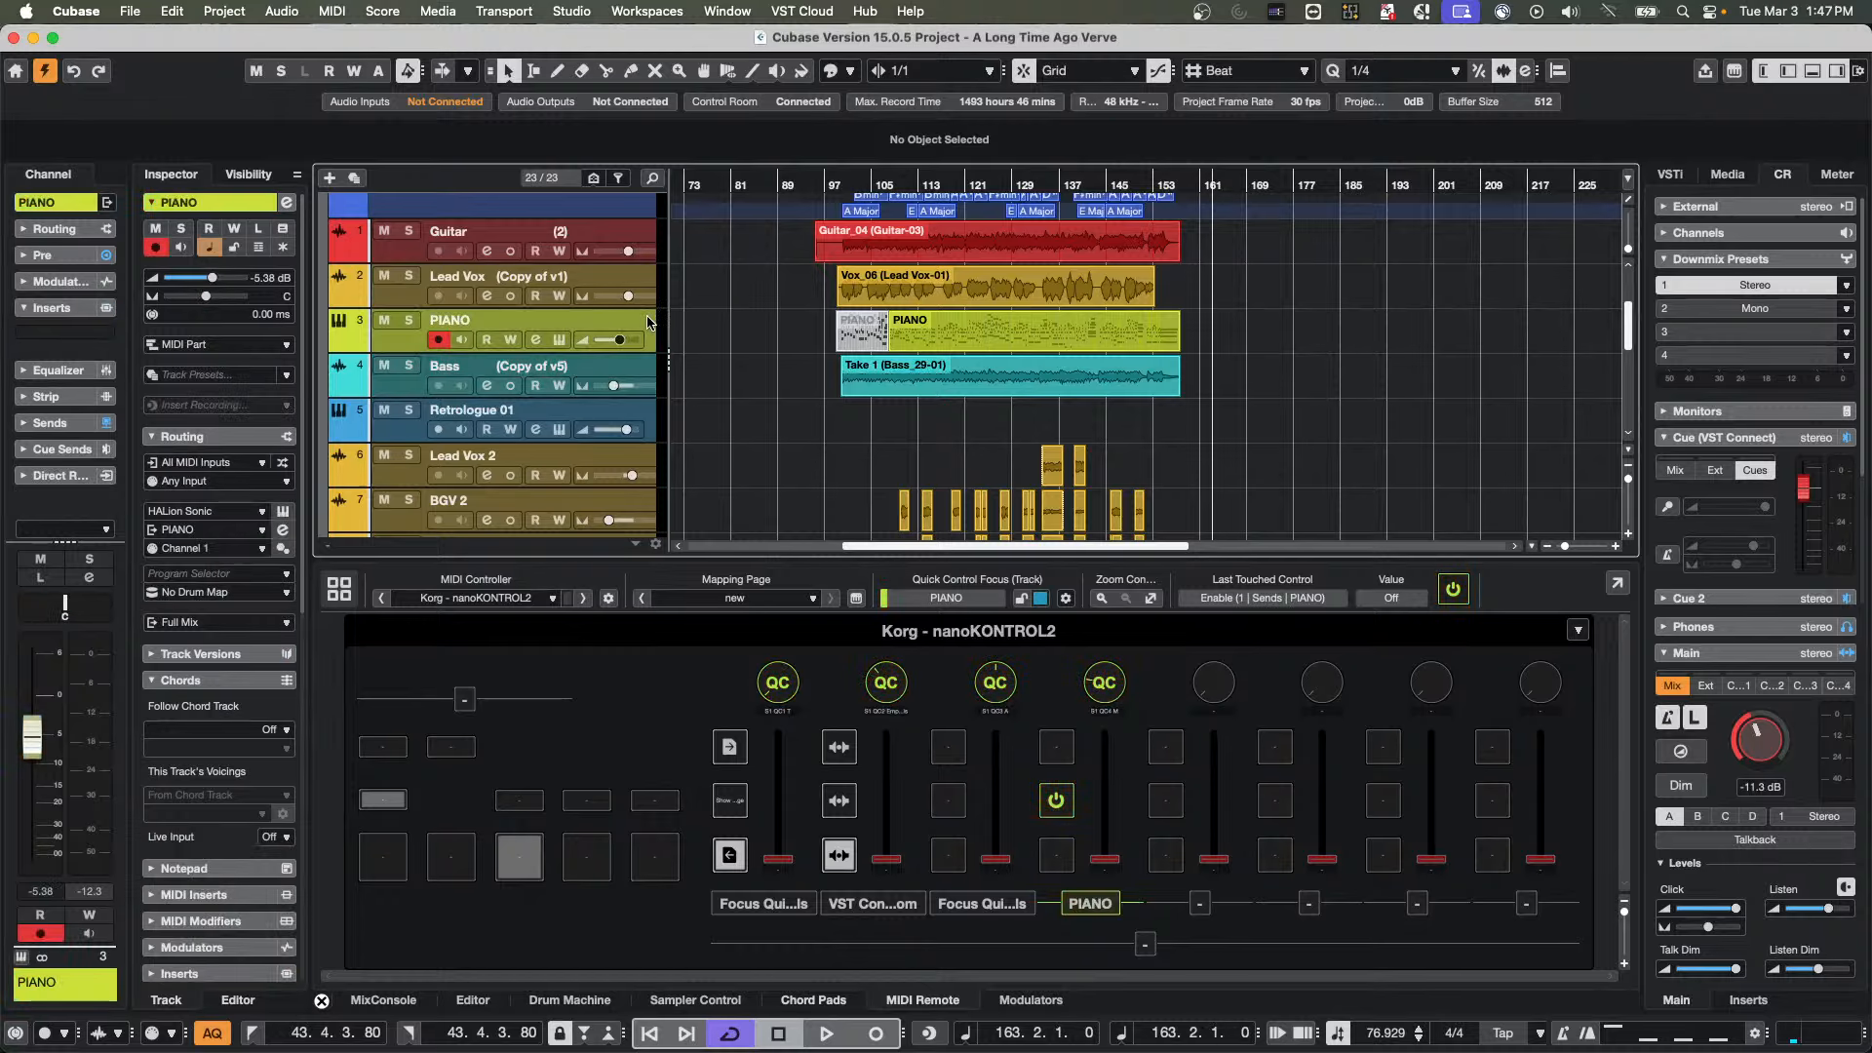
key("space")
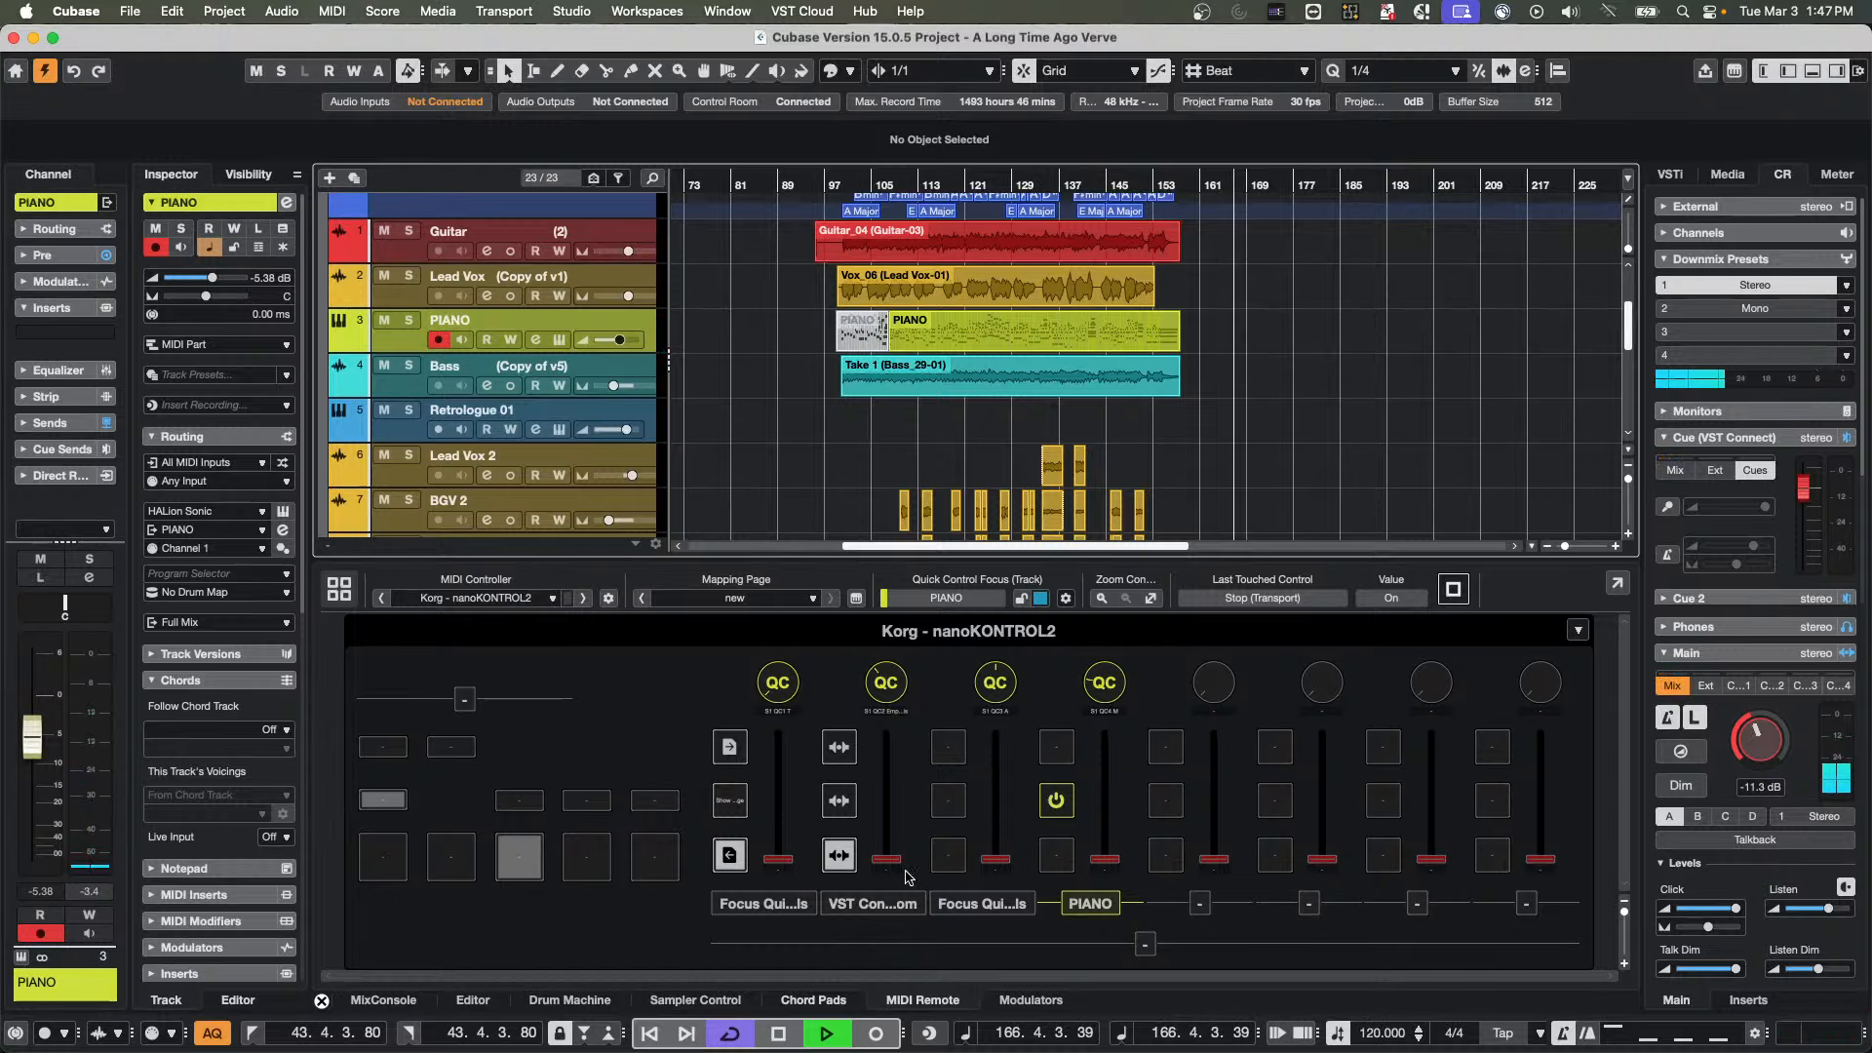
left_click(1389, 78)
left_click(1404, 154)
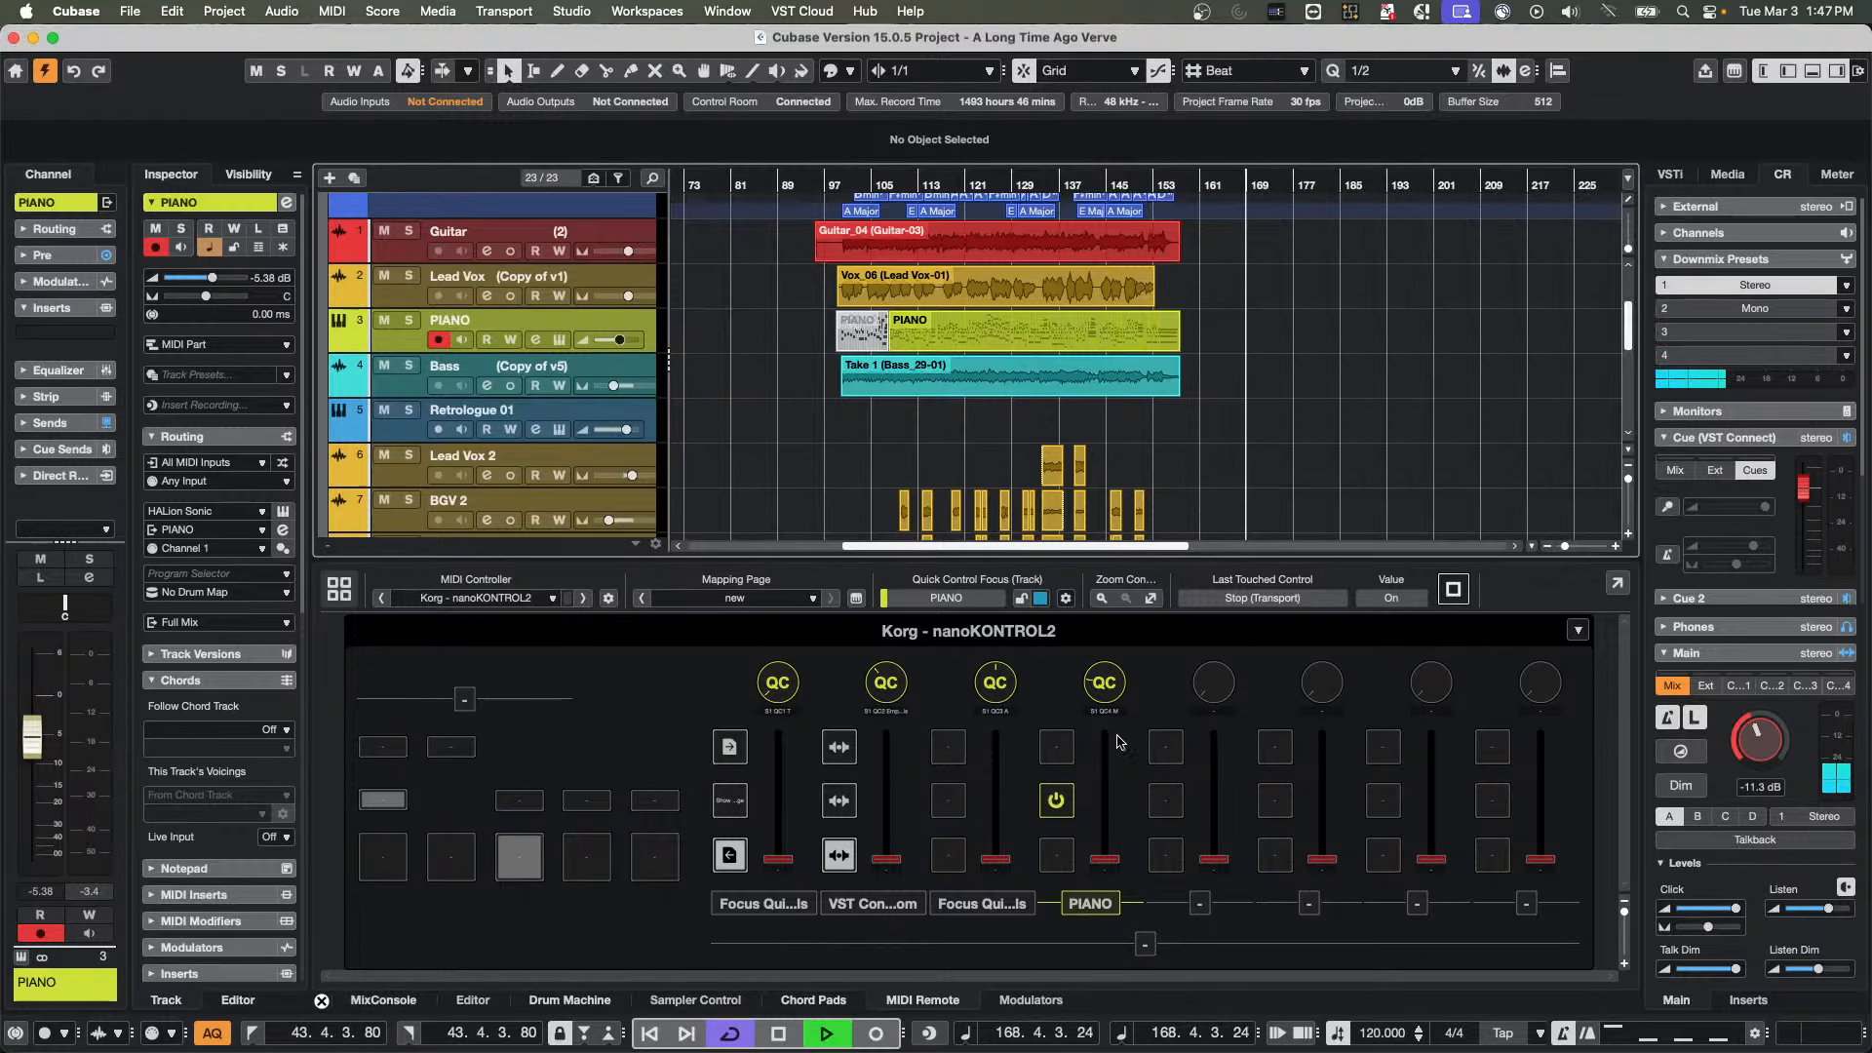
Record a MIDI part on the PIANO track from bar 169 and play it back
left_click(876, 1032)
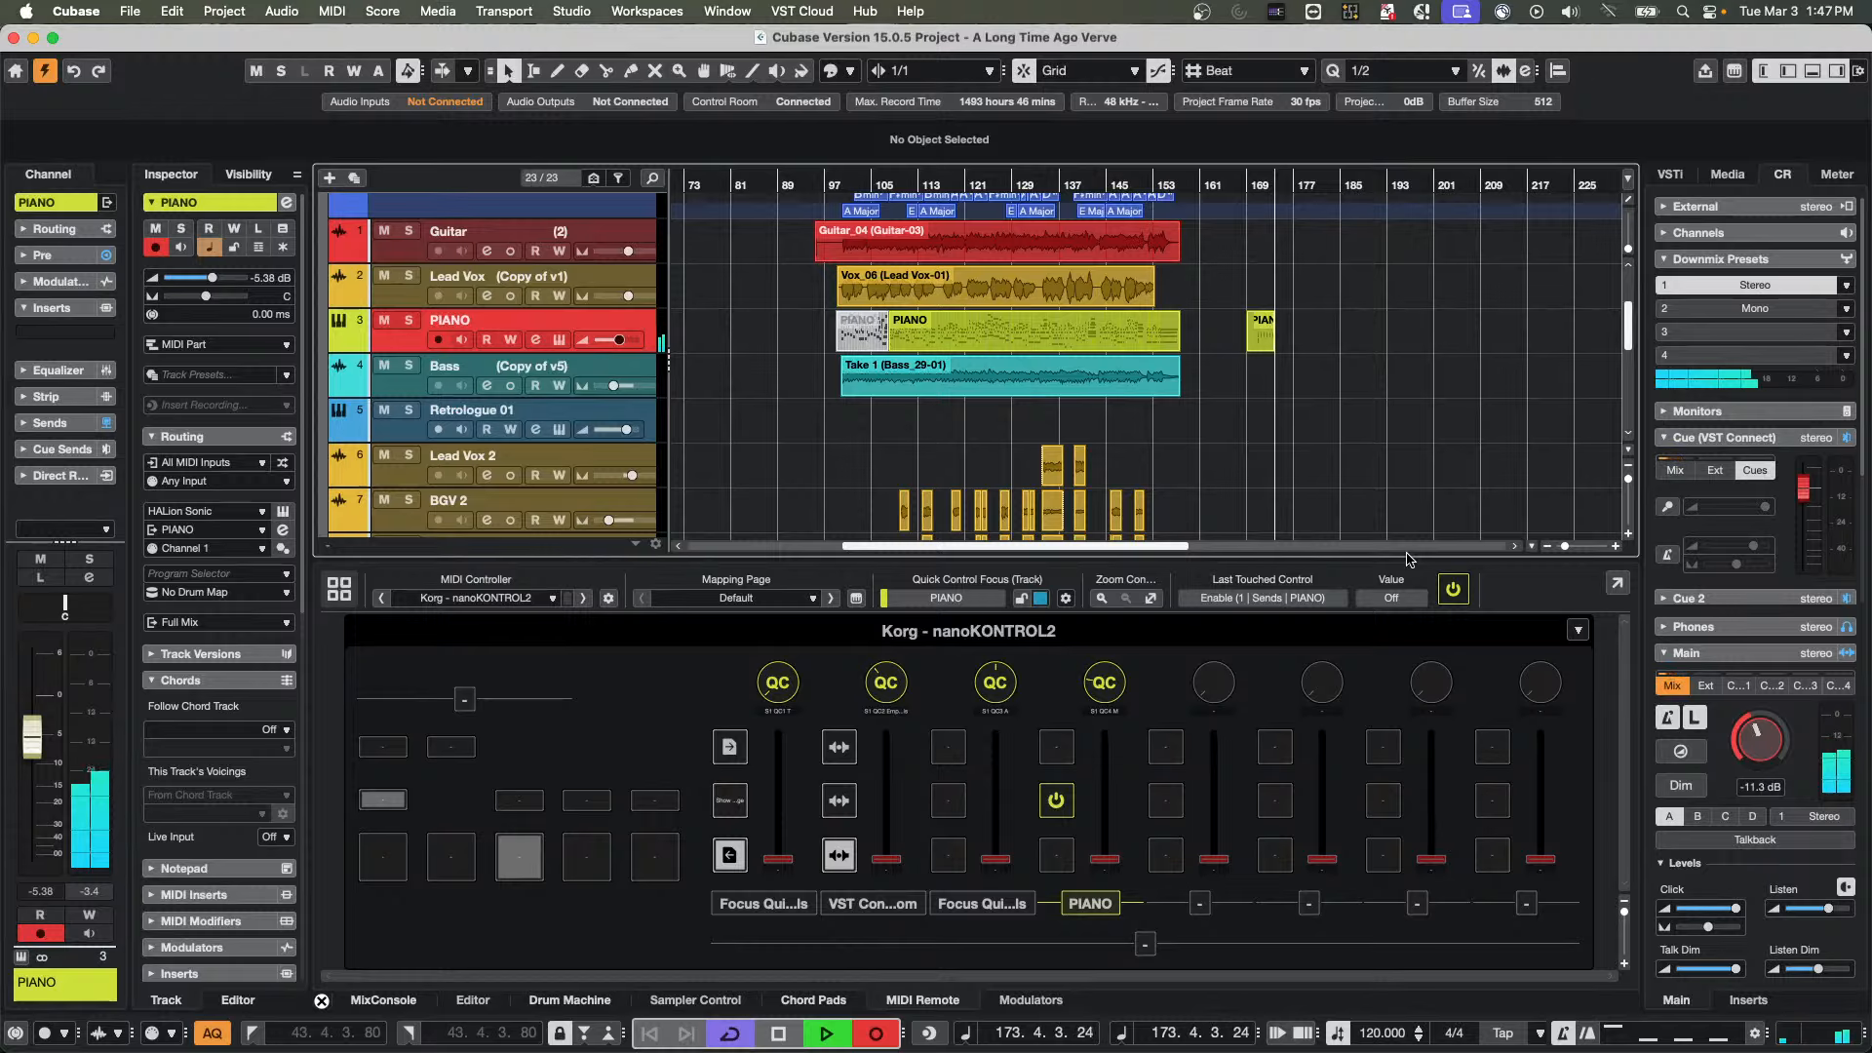
key("space")
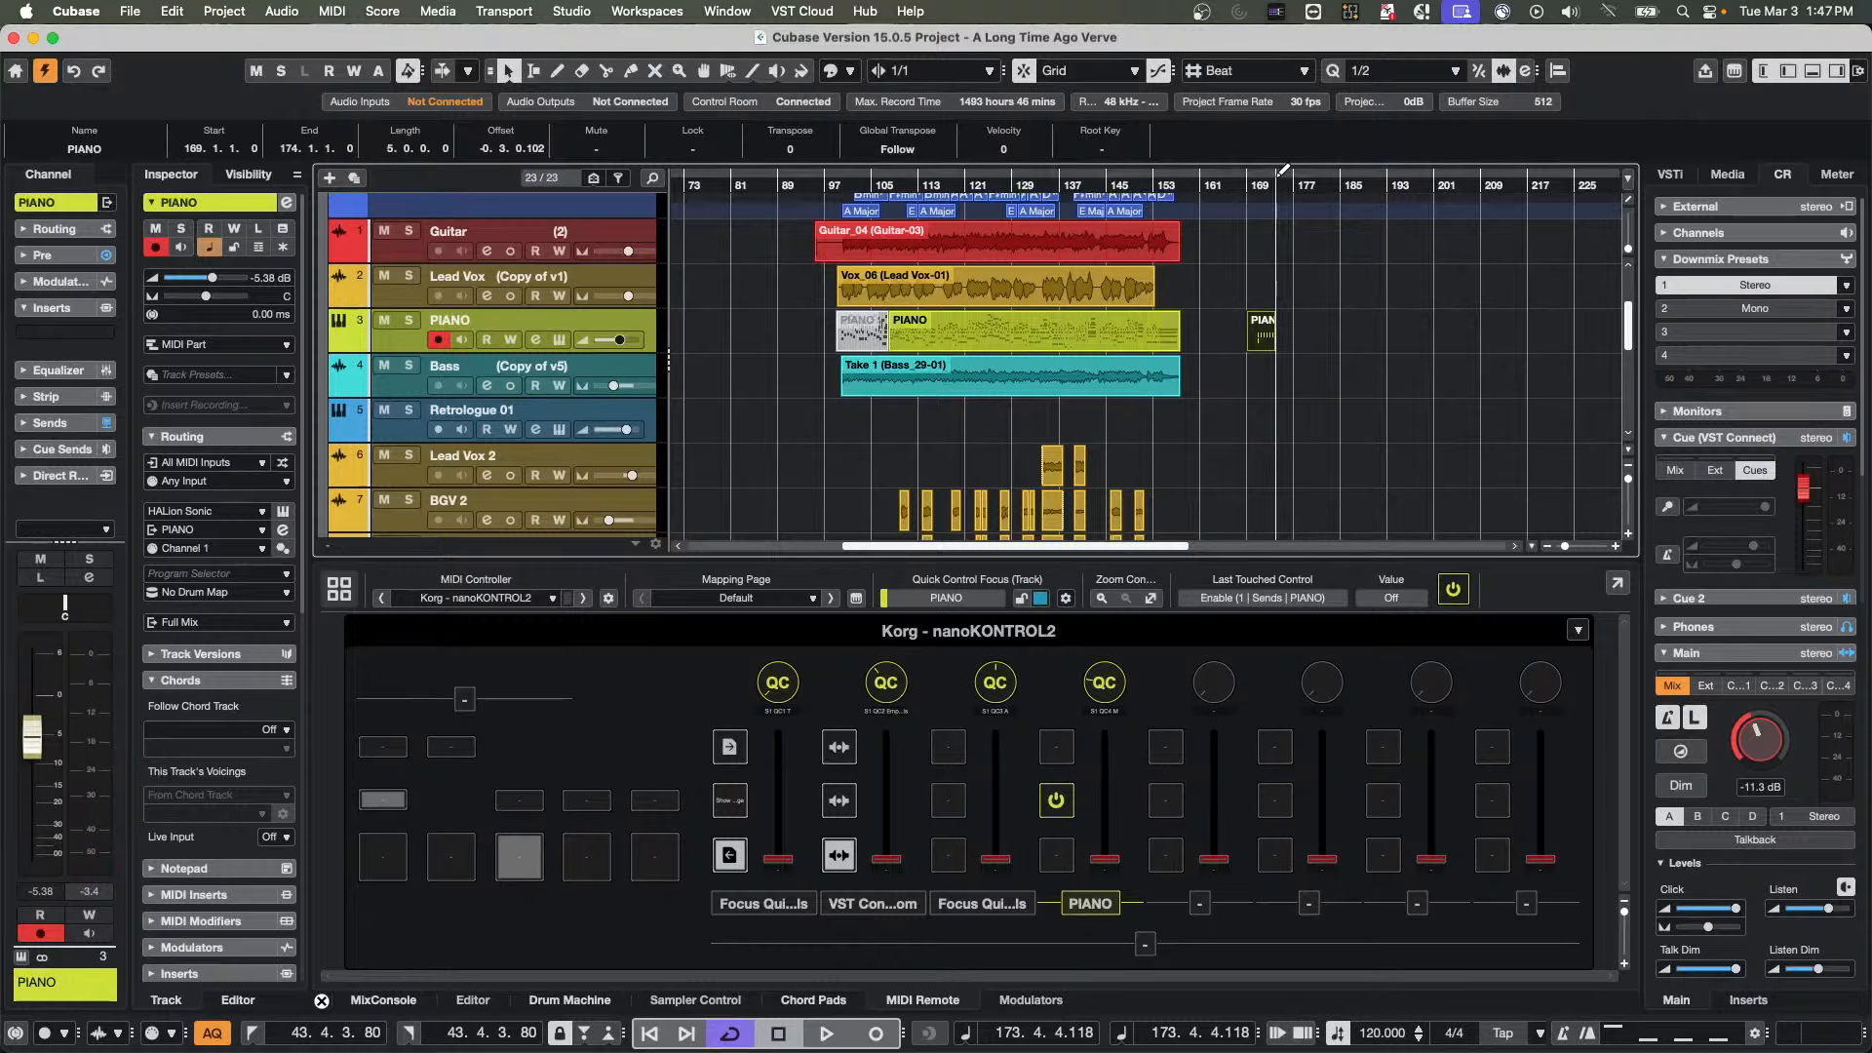
left_click_drag(1284, 172, 1216, 254)
key("space")
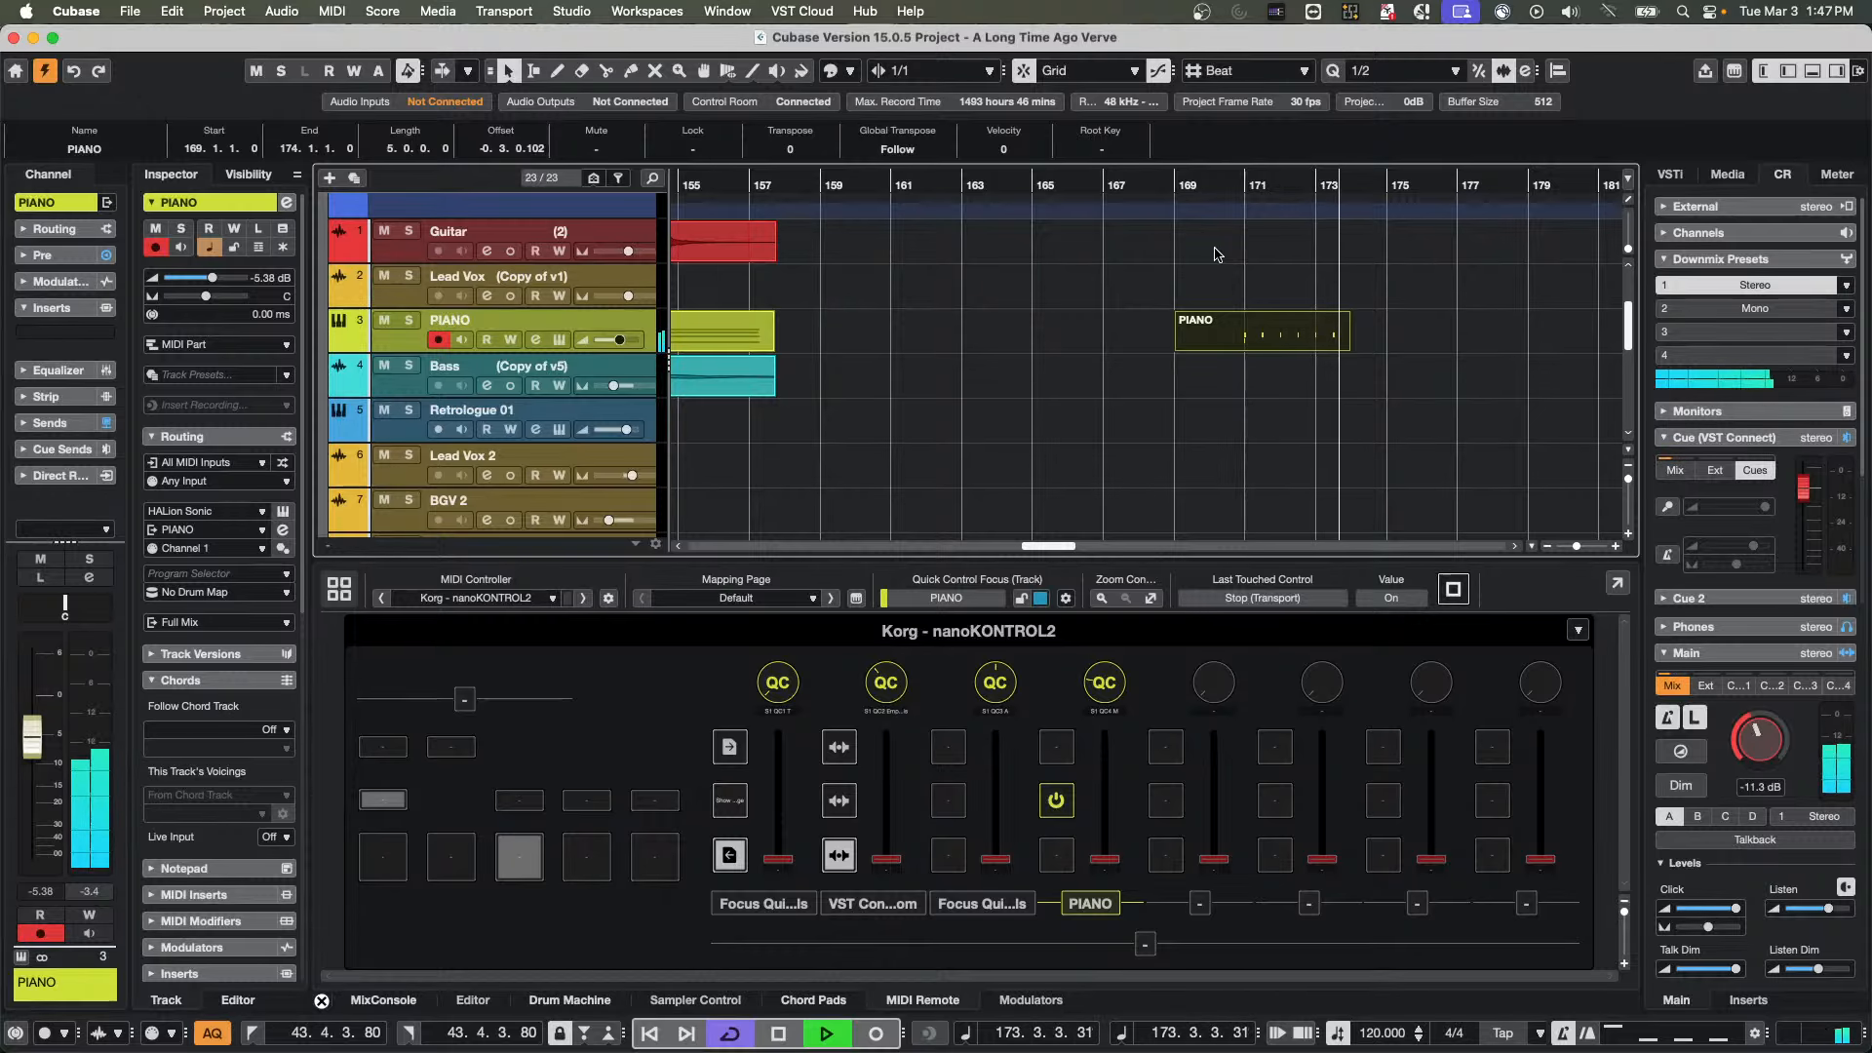
key("space")
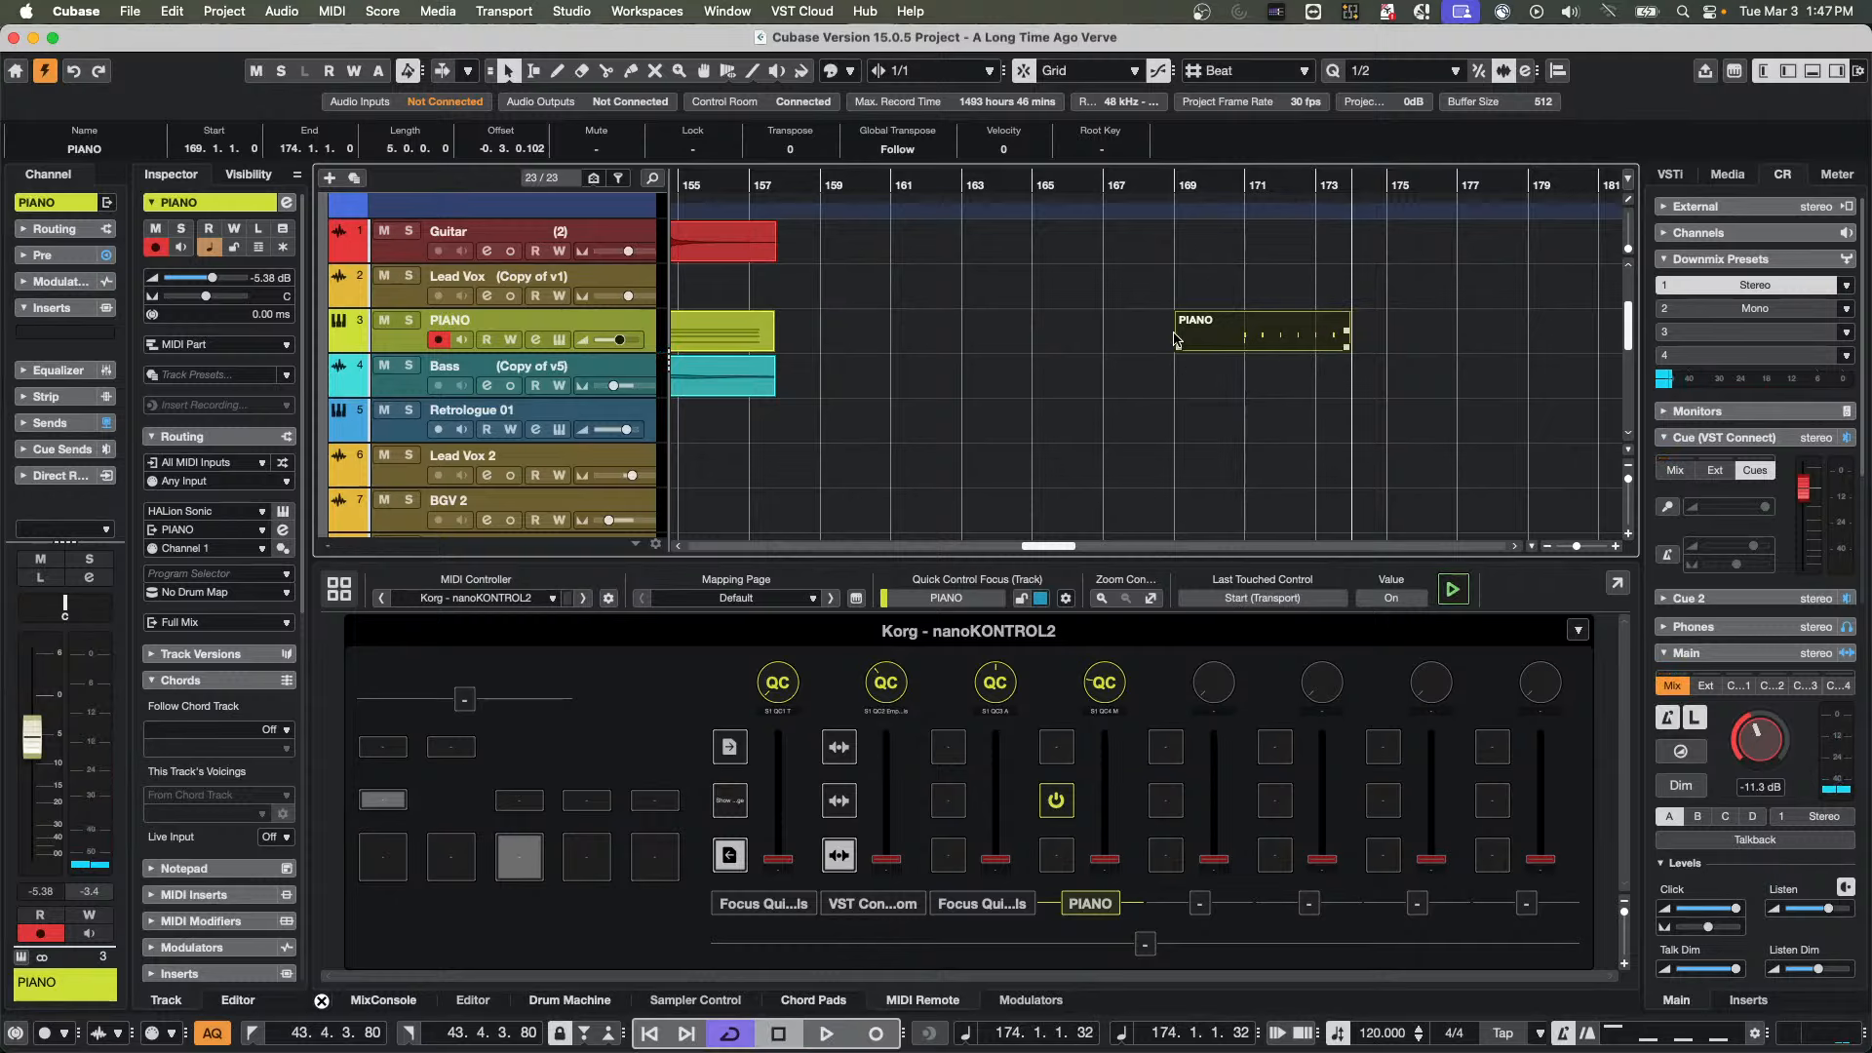
Turn off Auto Quantize and open the recorded PIANO part in the Key Editor to show its notes from bar 171
left_click(218, 1037)
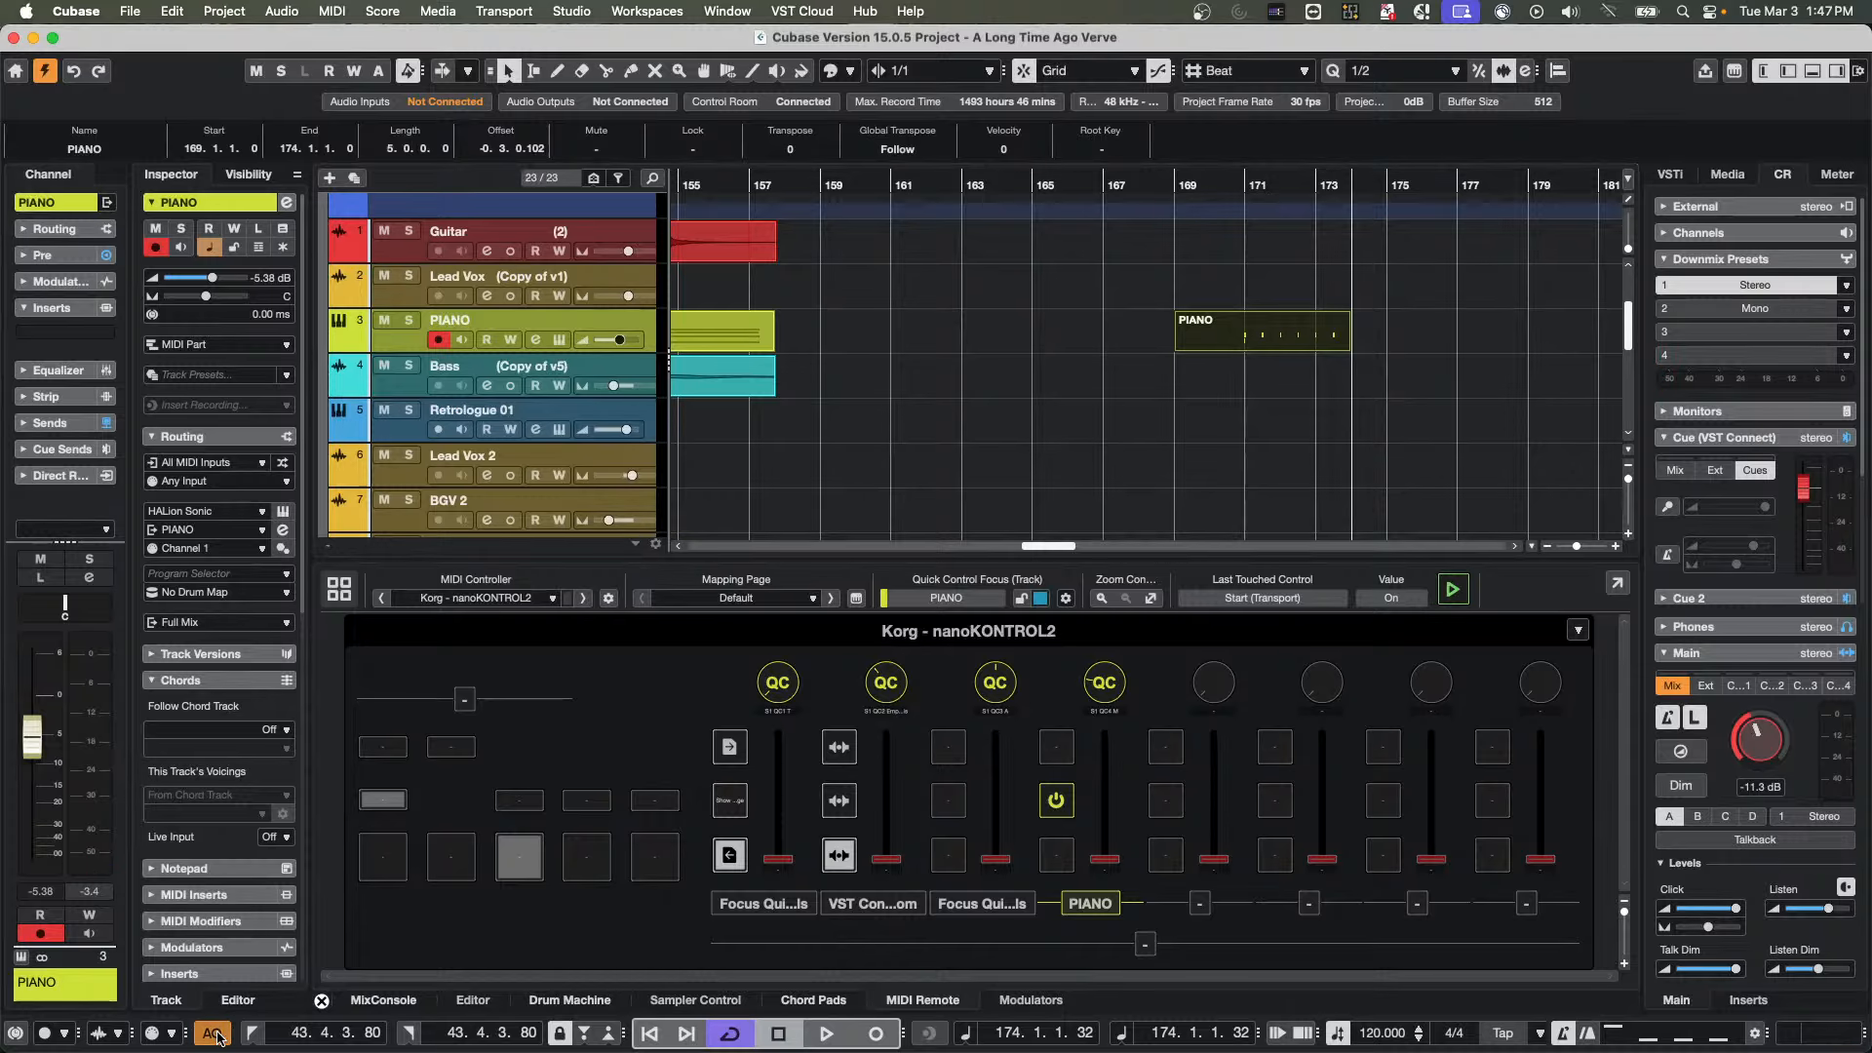
left_click(1234, 406)
left_click(1252, 349)
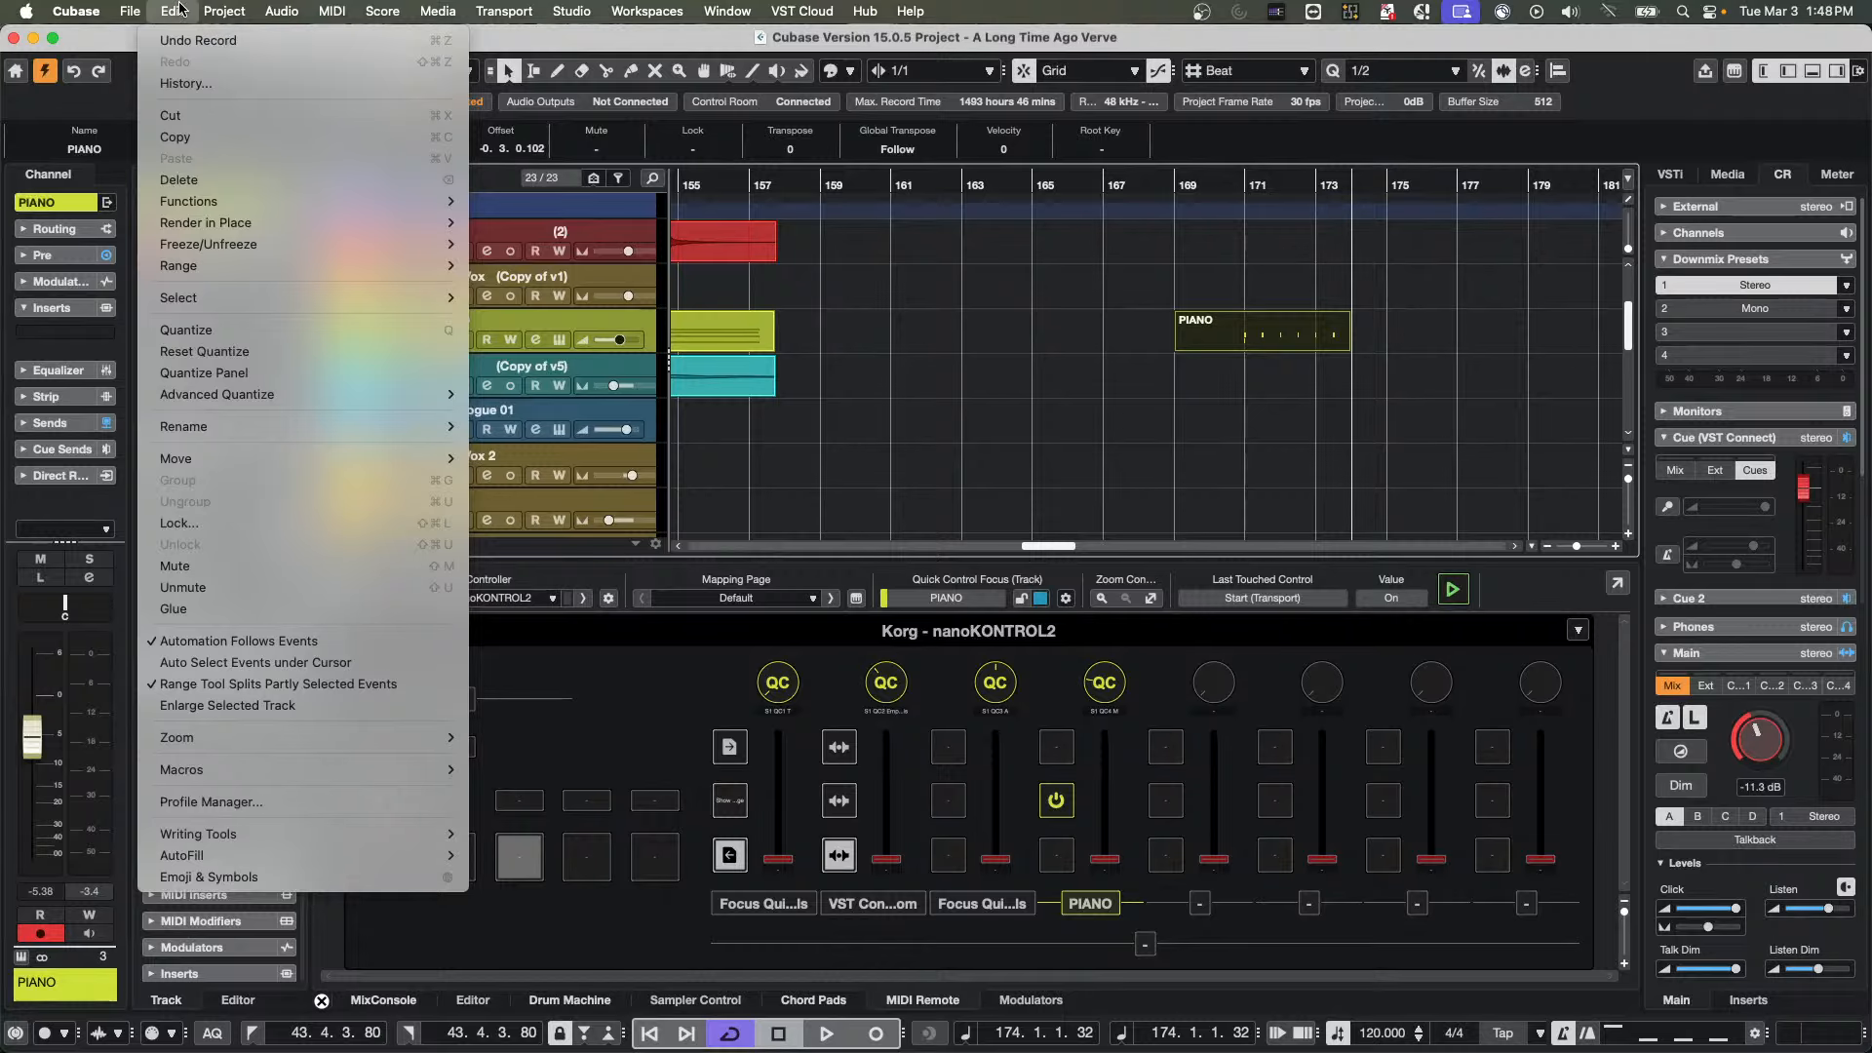
mouse_move(239, 13)
mouse_move(173, 12)
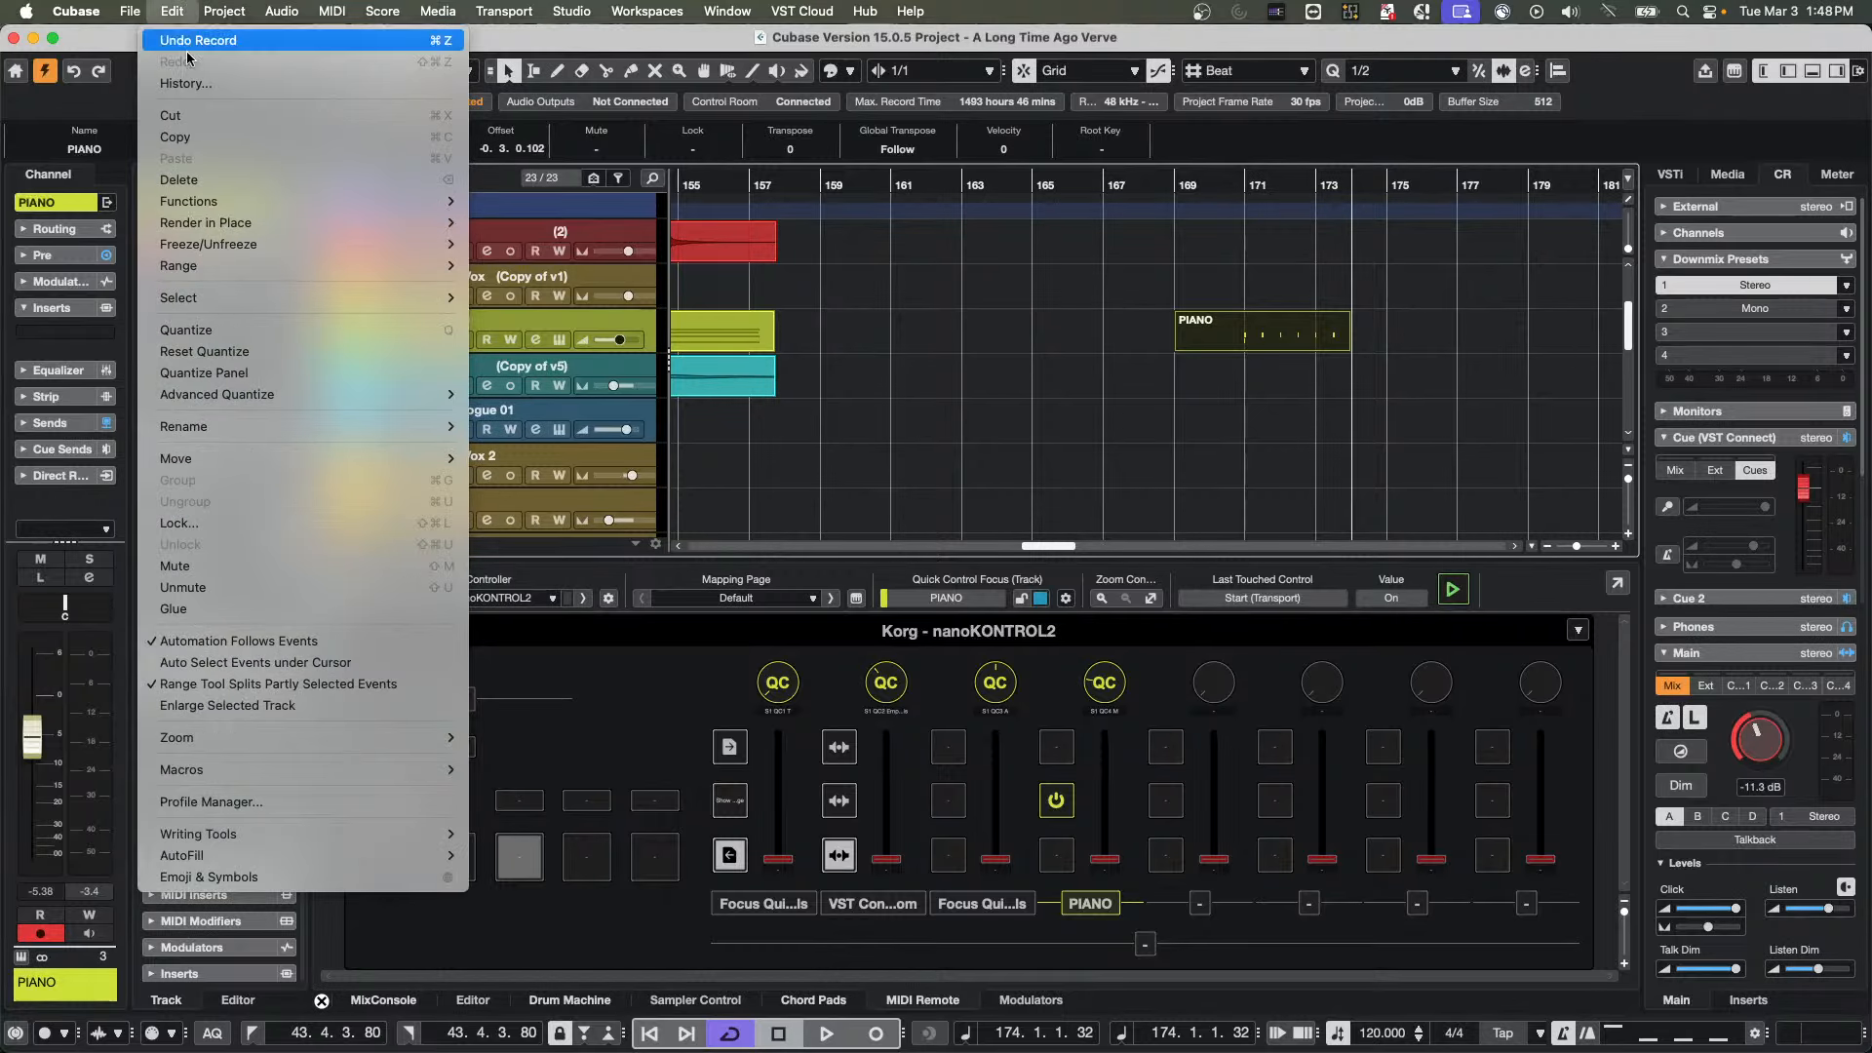
mouse_move(239, 222)
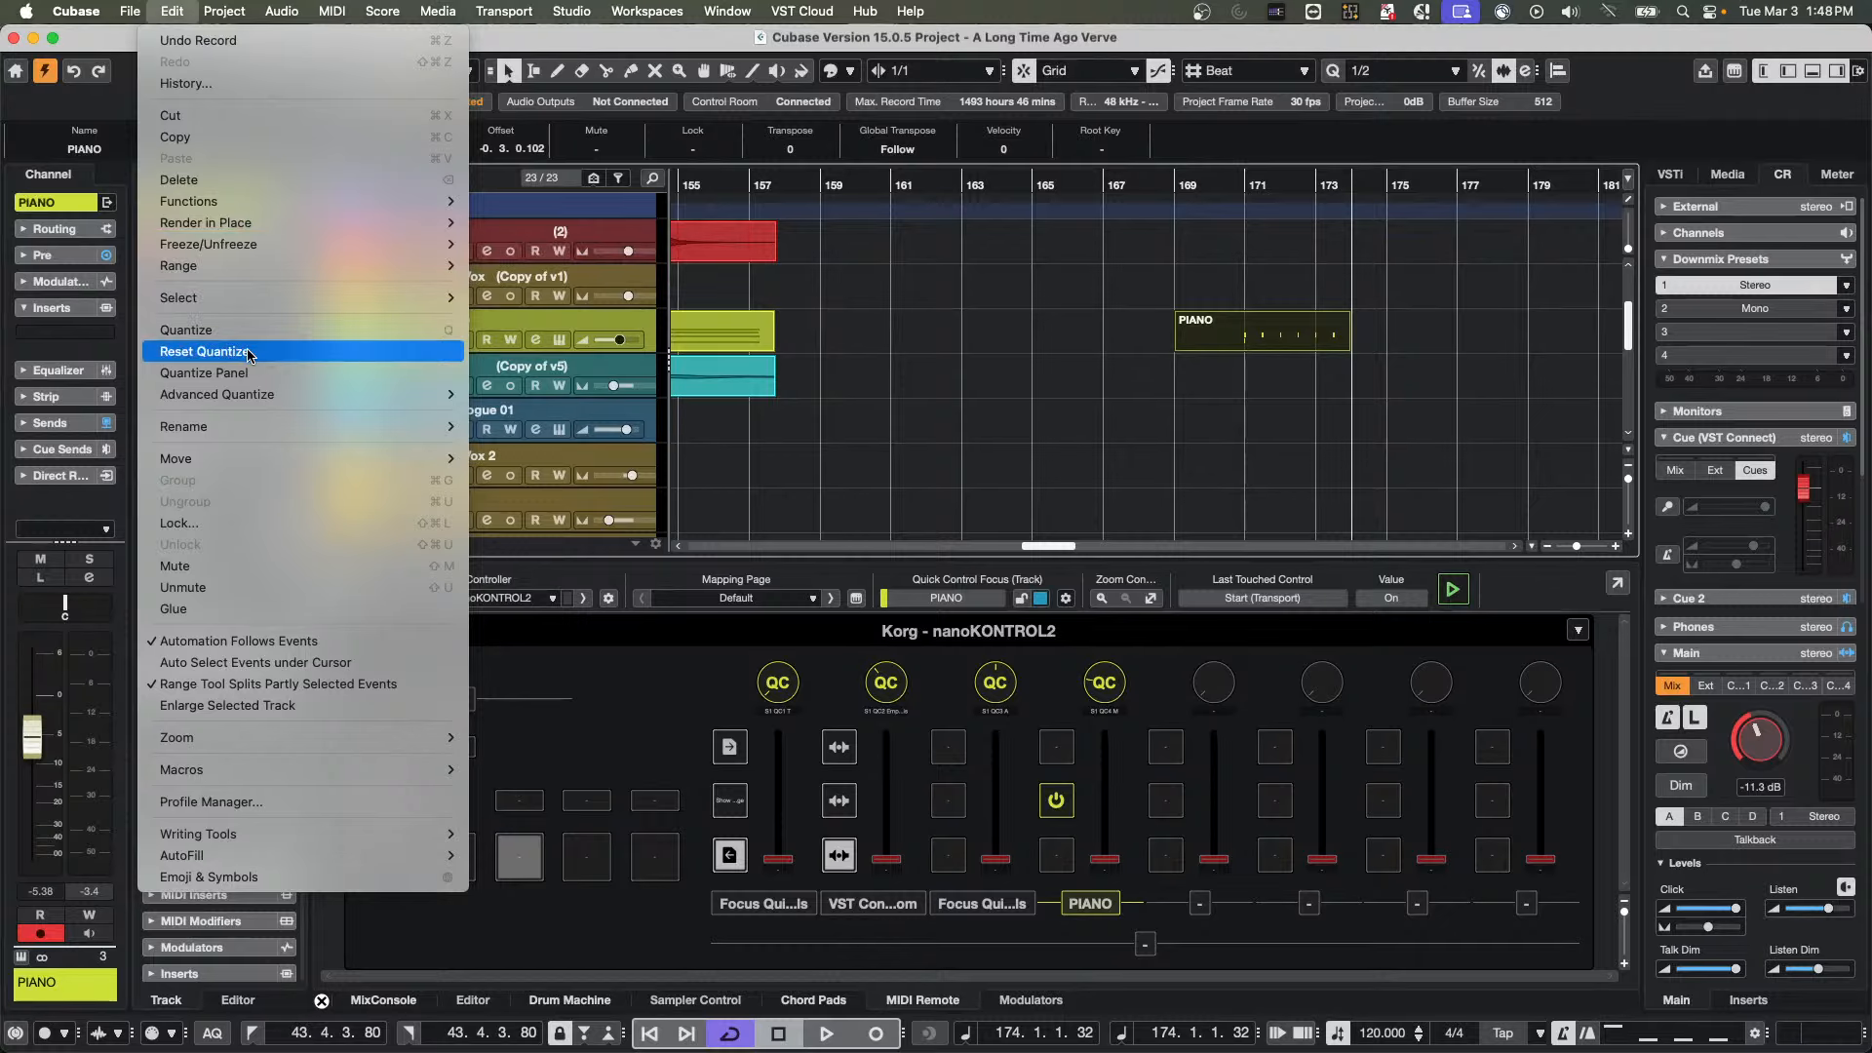
left_click(1248, 342)
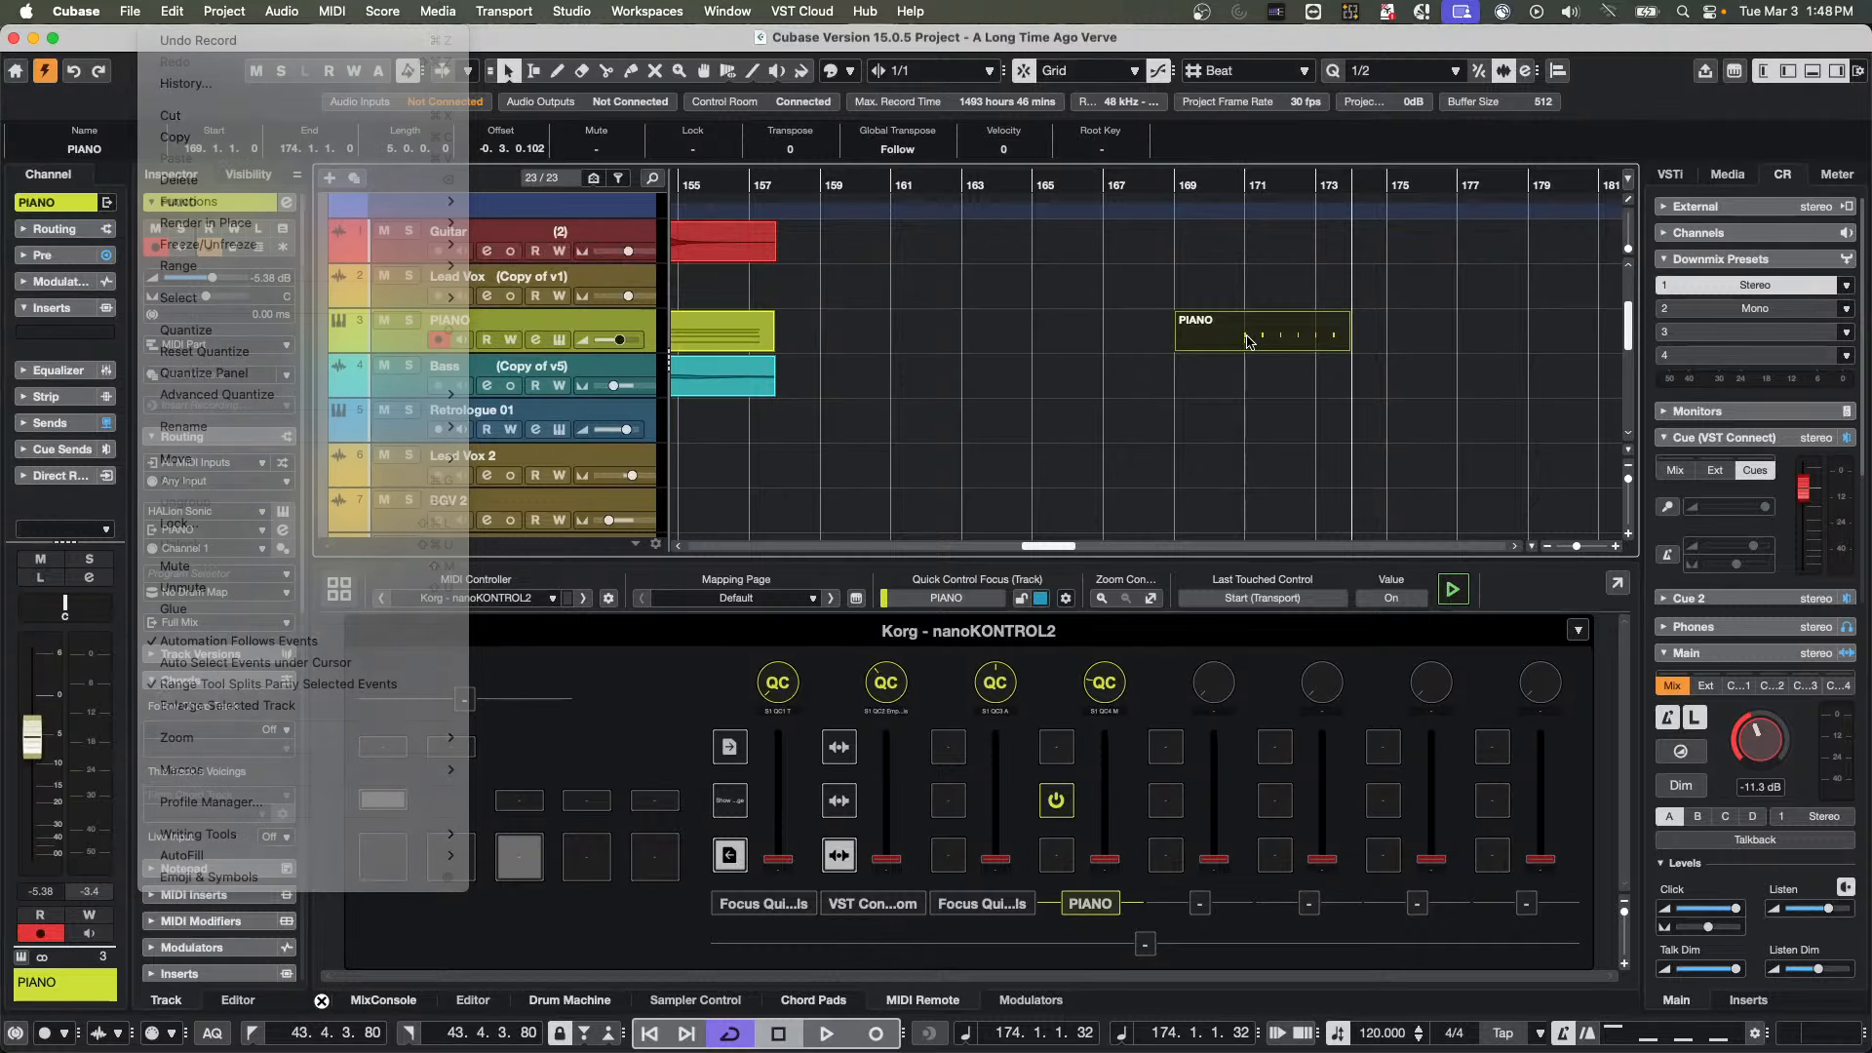
double_click(1248, 340)
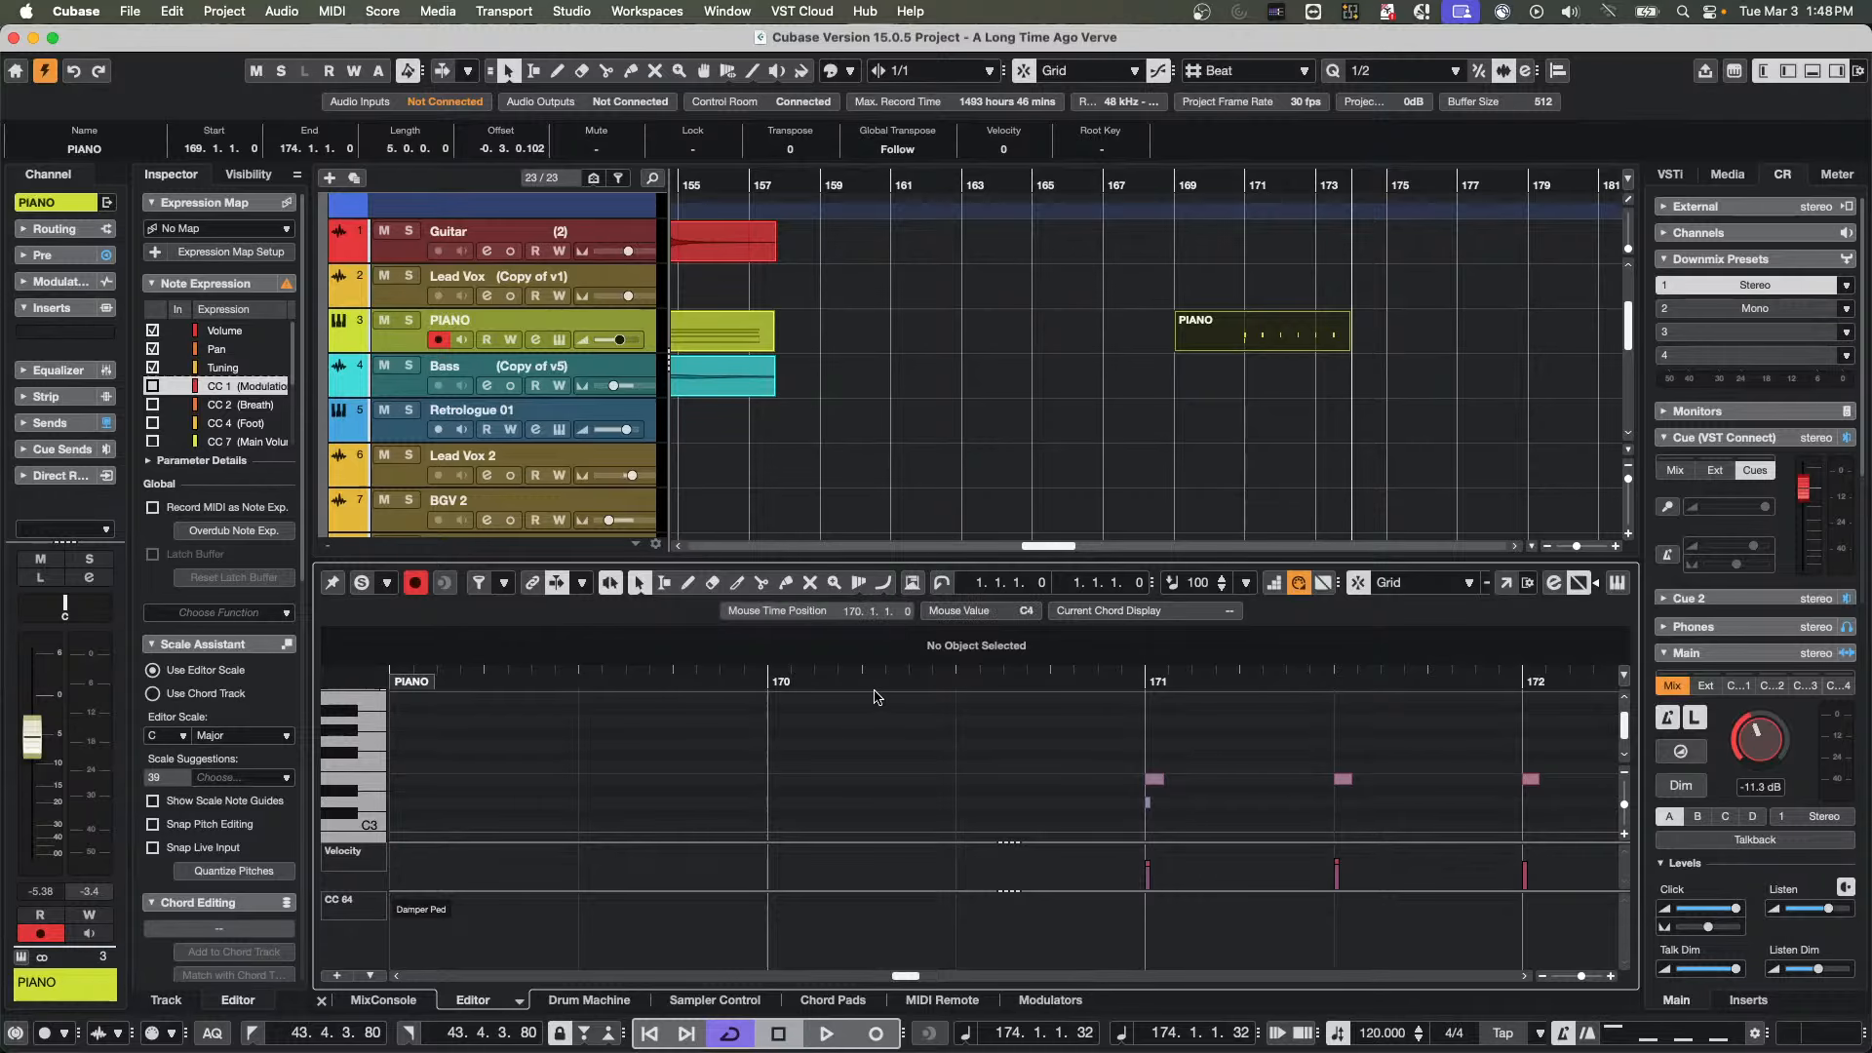
left_click_drag(878, 681, 1580, 639)
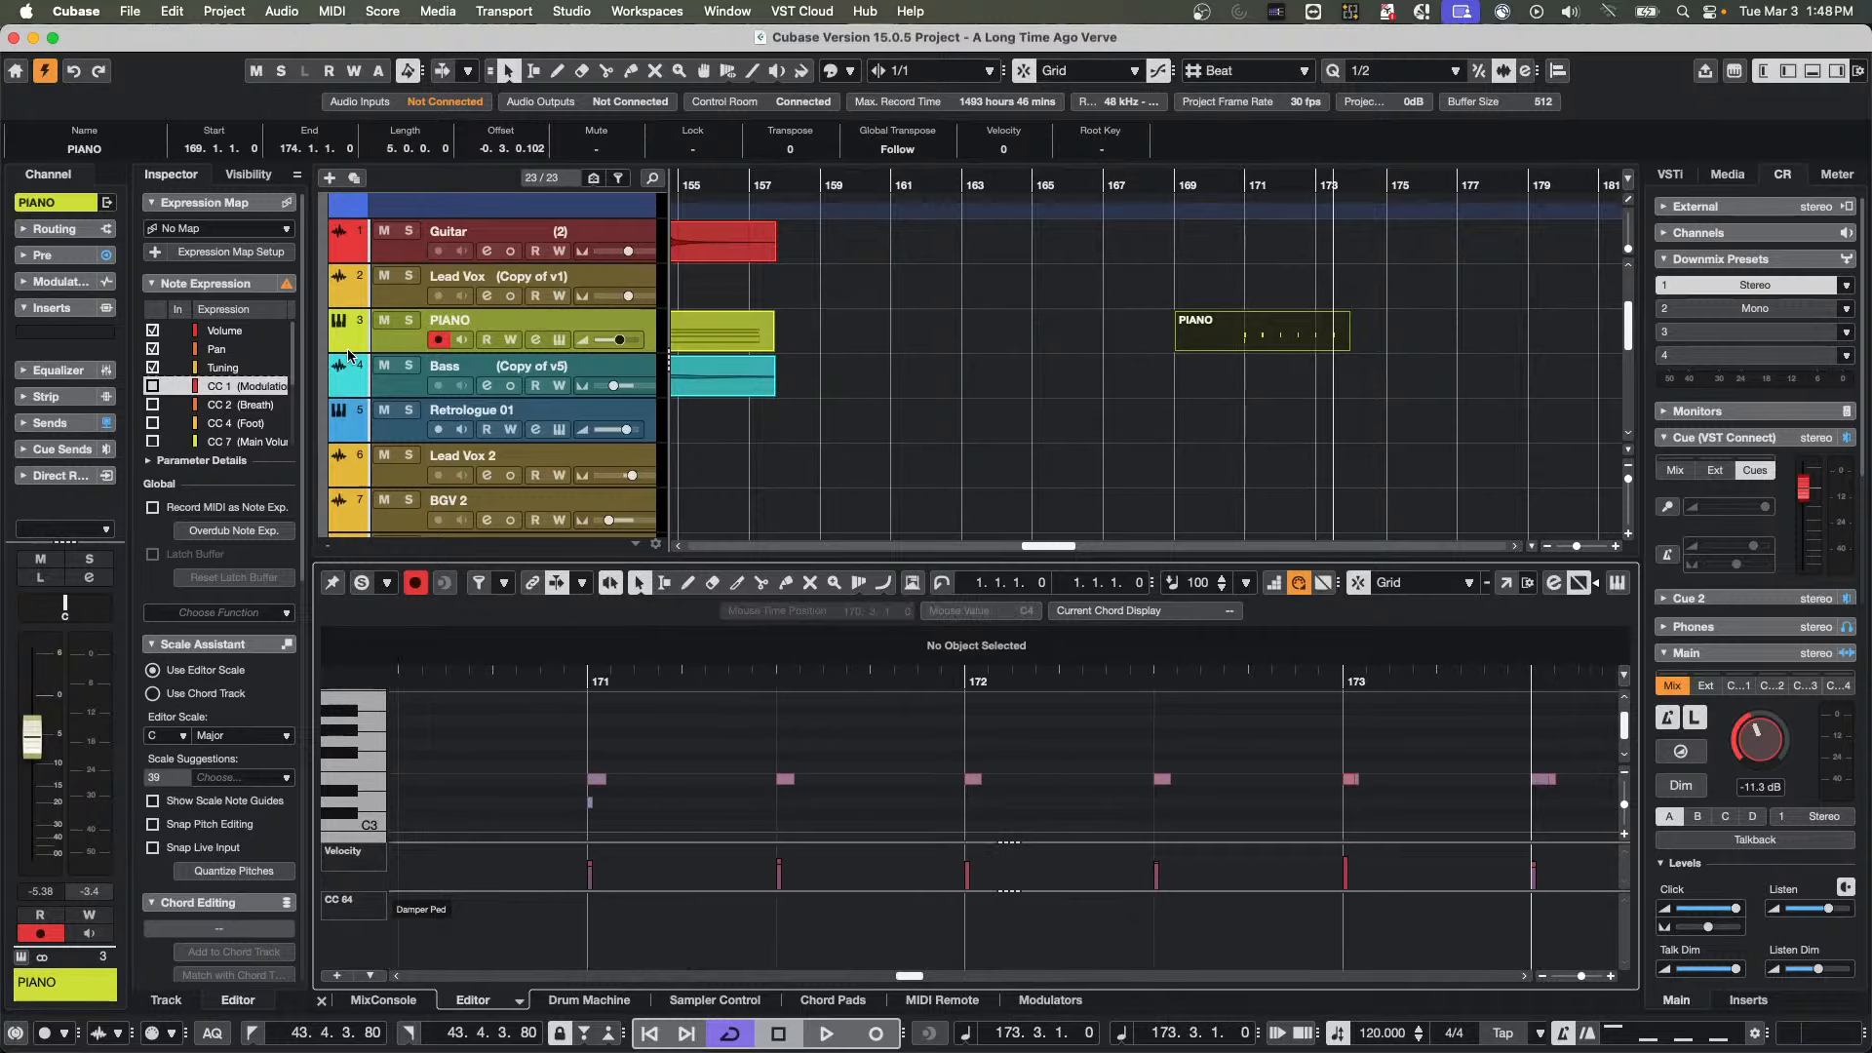
Reset the quantization of the recorded PIANO part's notes
left_click(122, 9)
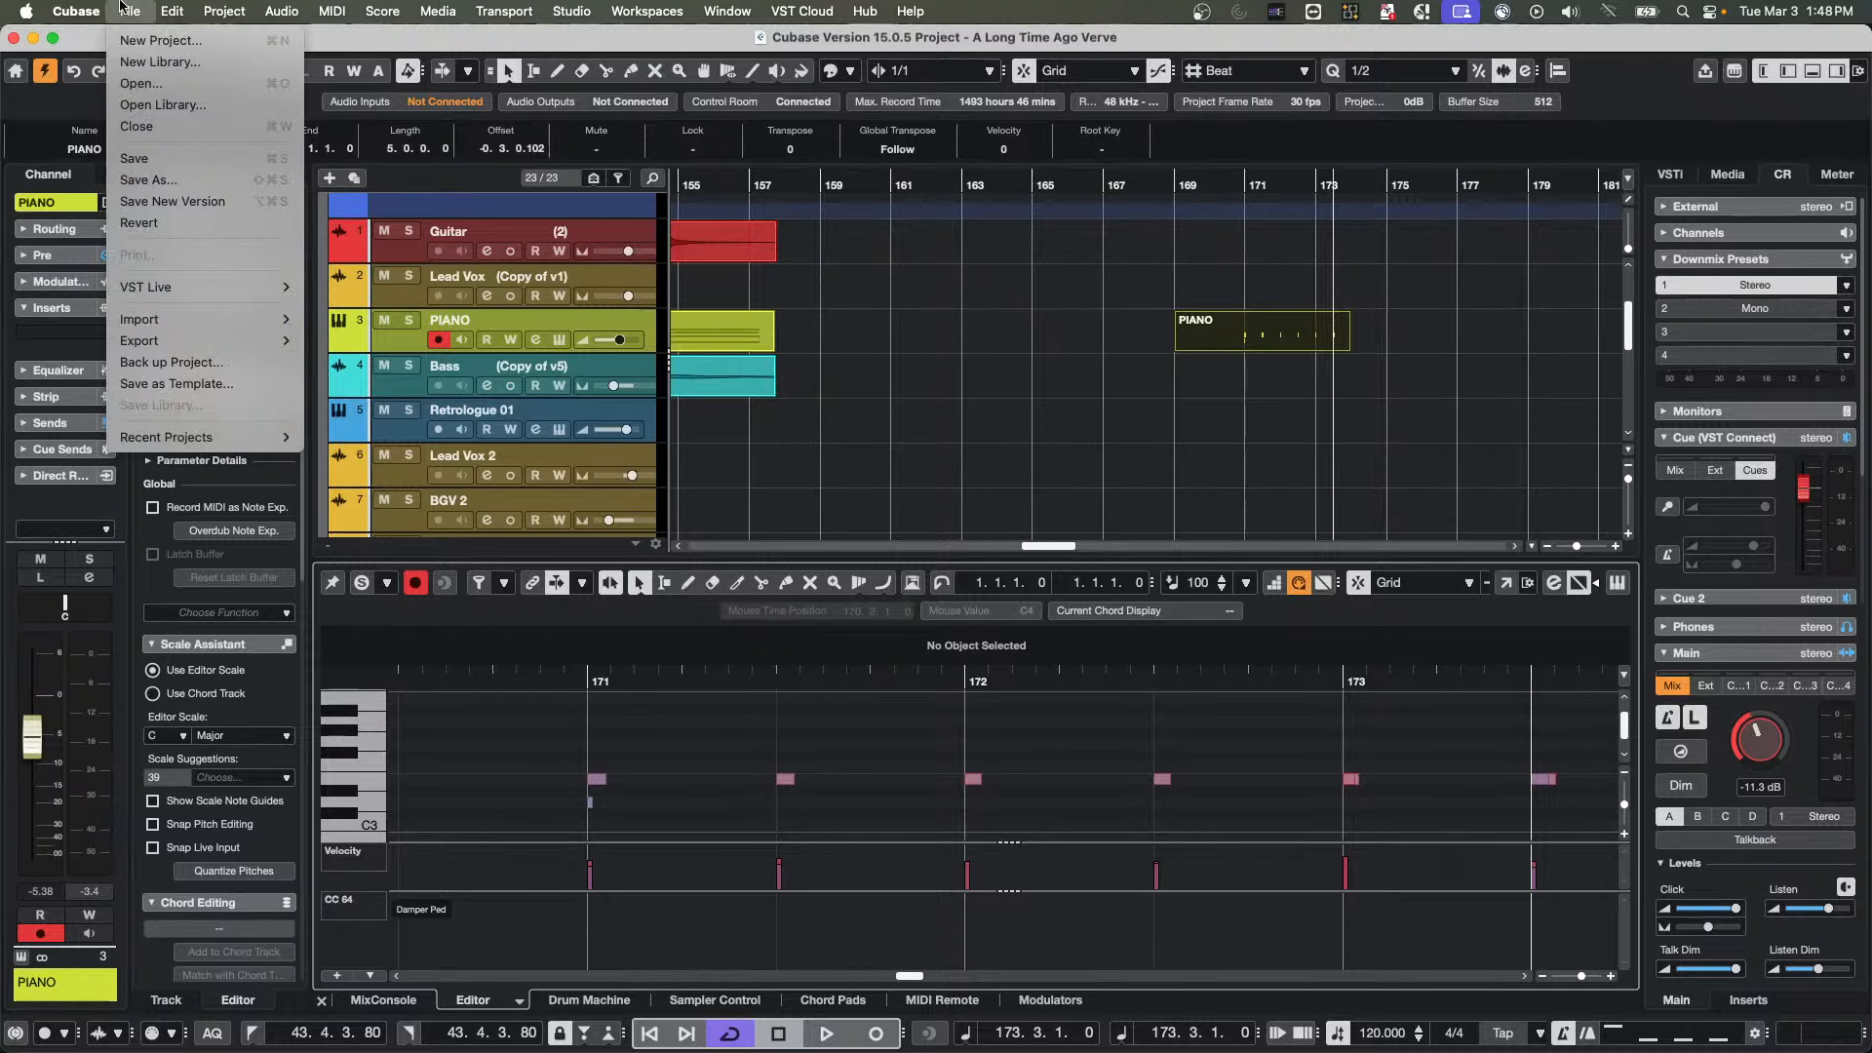
mouse_move(181, 8)
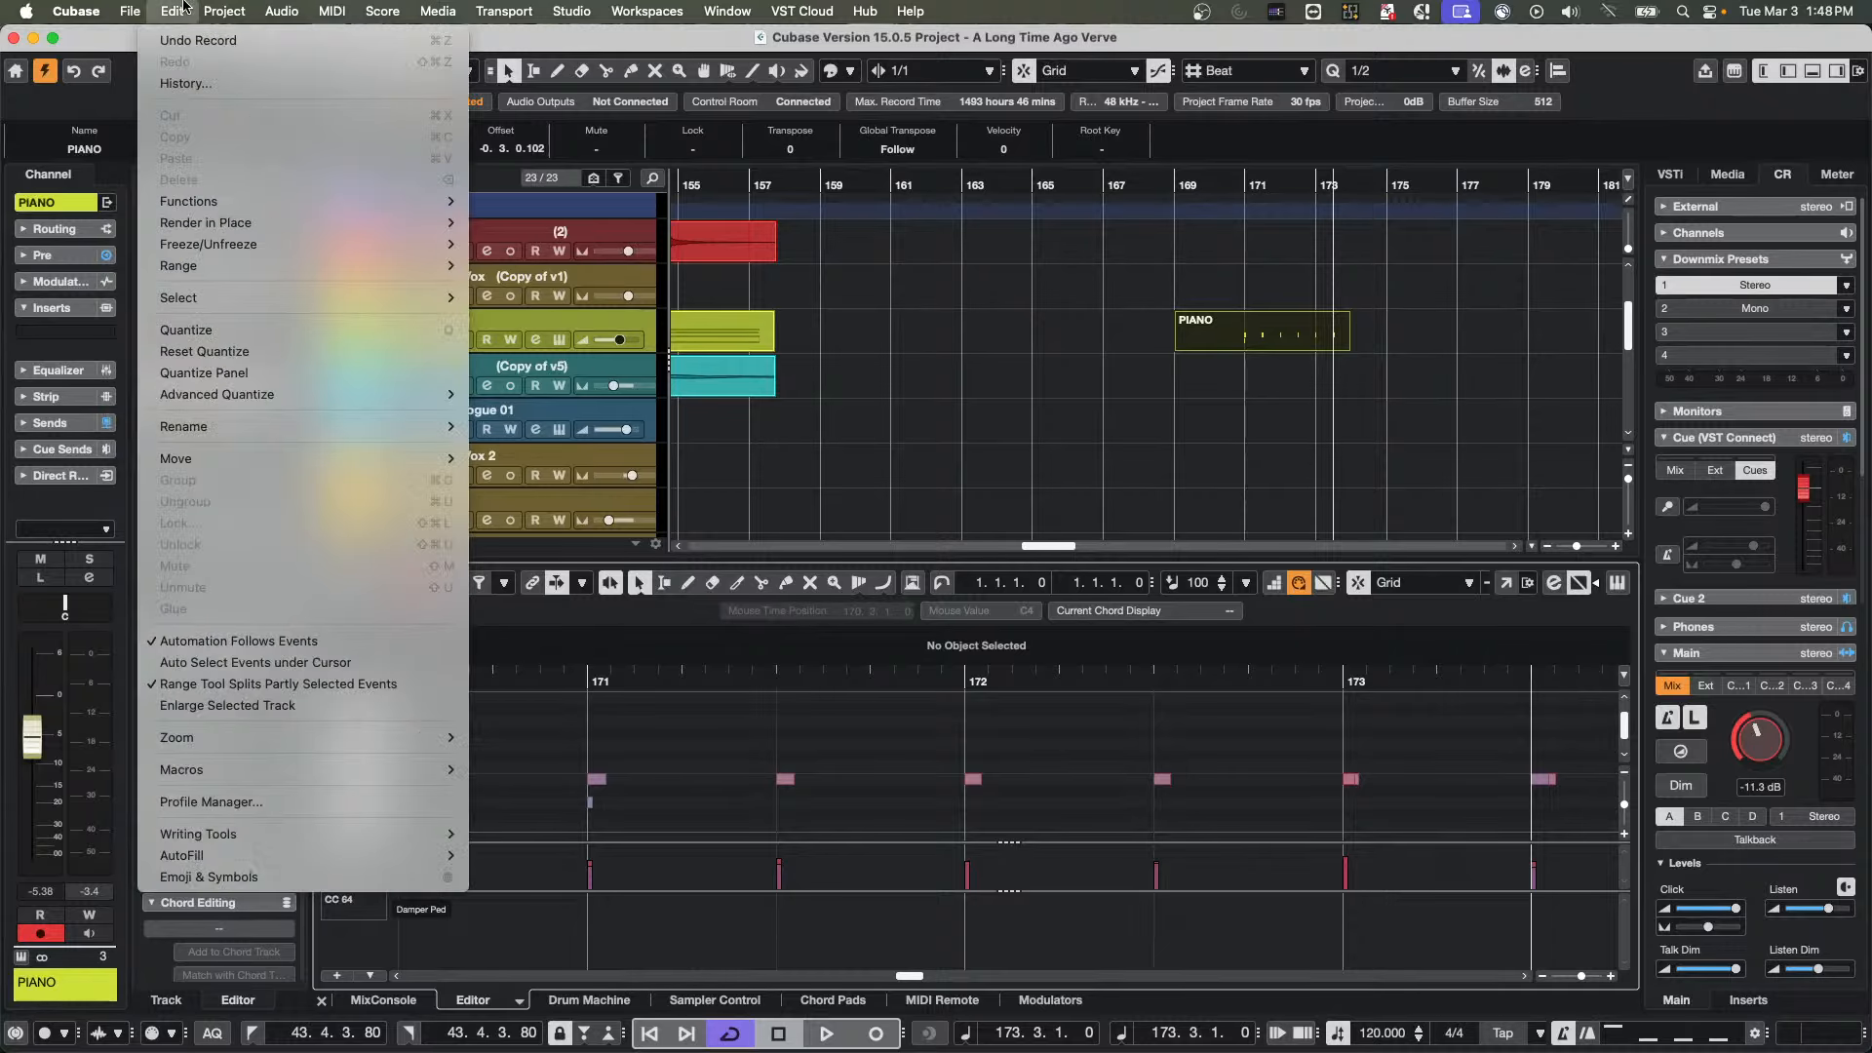
left_click(200, 353)
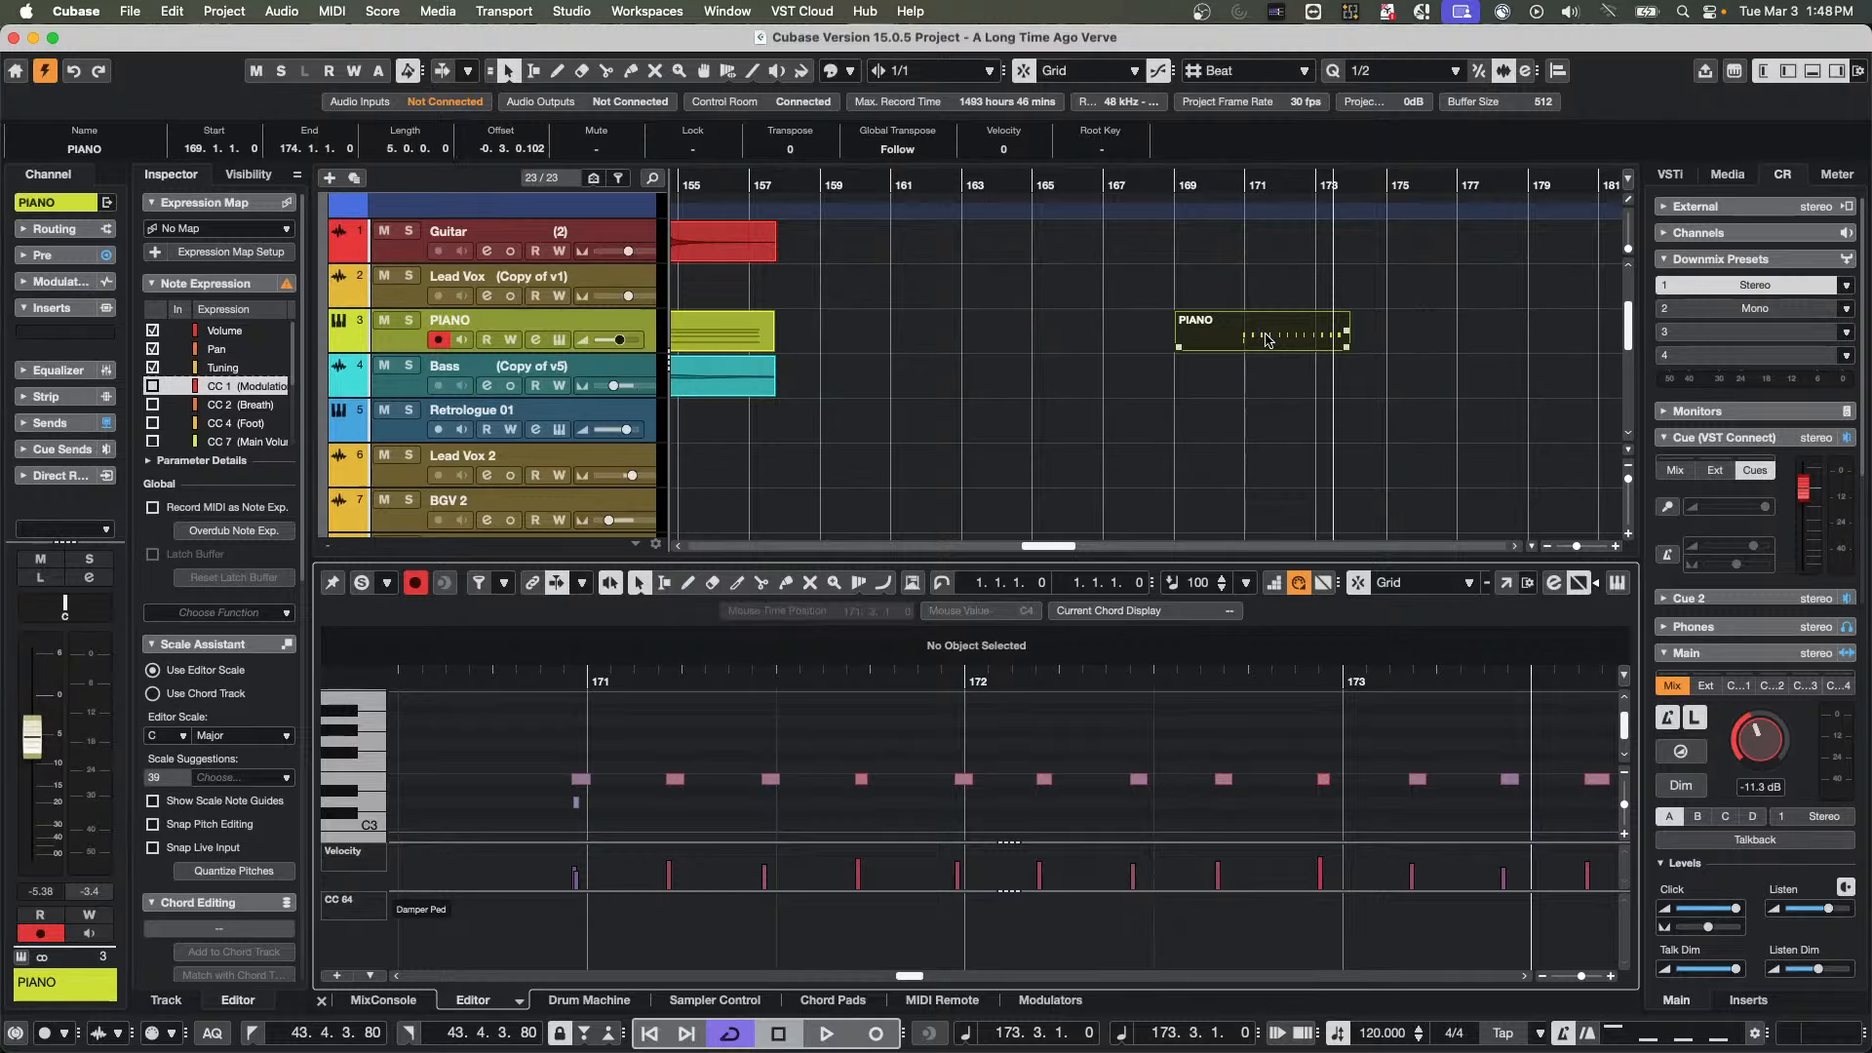
Toggle Auto Quantize on and off twice
left_click(221, 1034)
left_click(221, 1034)
left_click(219, 1036)
left_click(220, 1035)
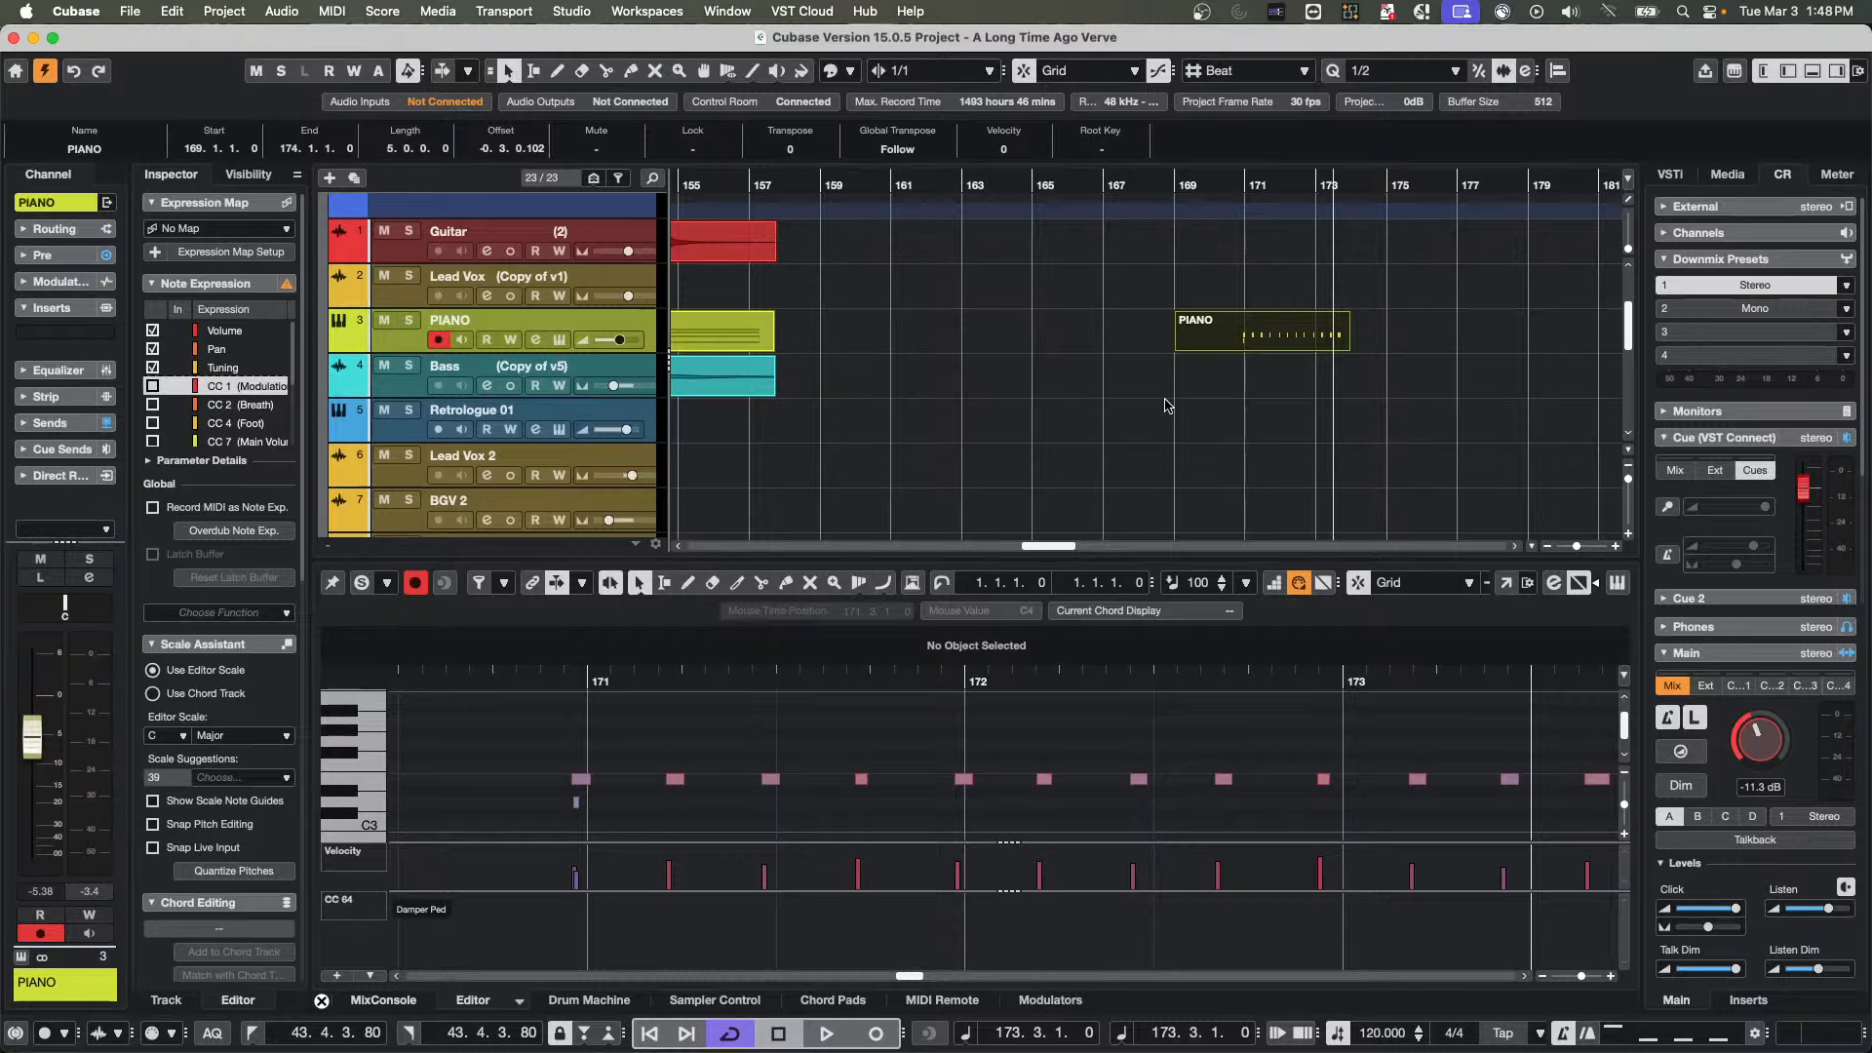
Select the recorded PIANO part in the arrangement and apply Reset Quantize to it
left_click(1286, 351)
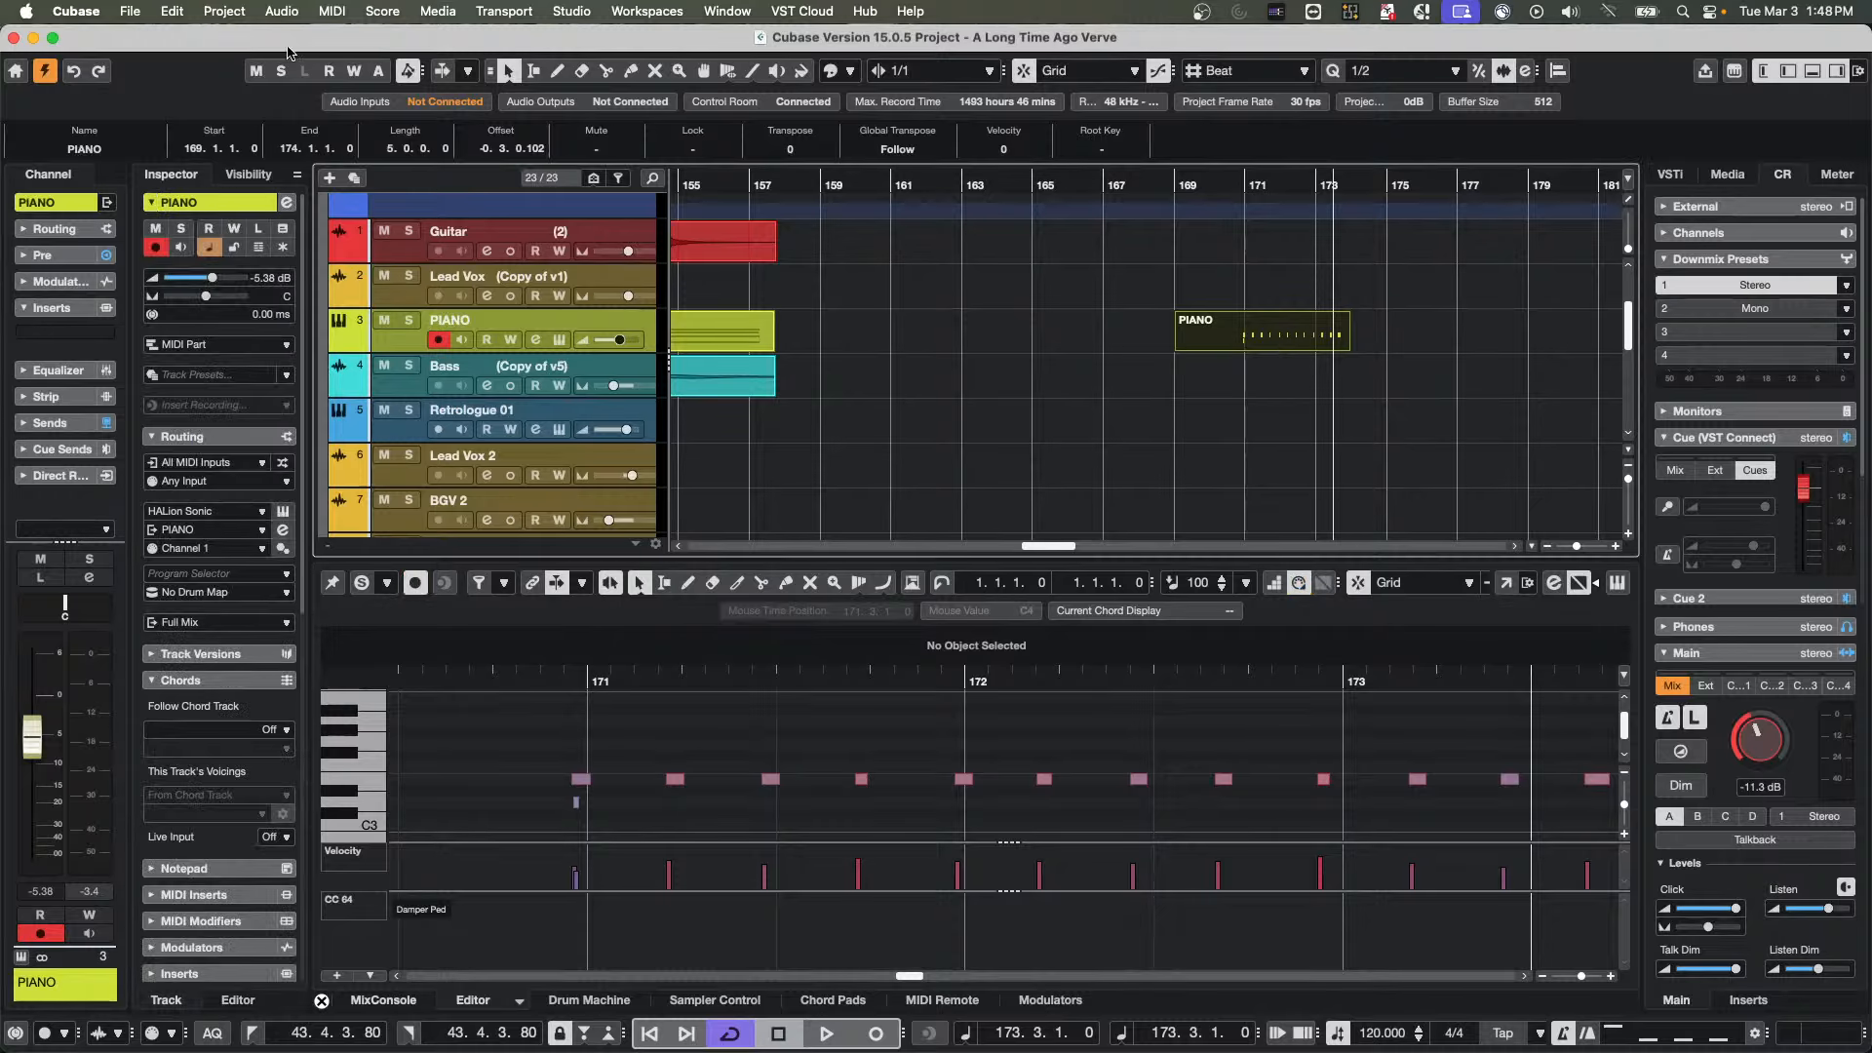
left_click(168, 9)
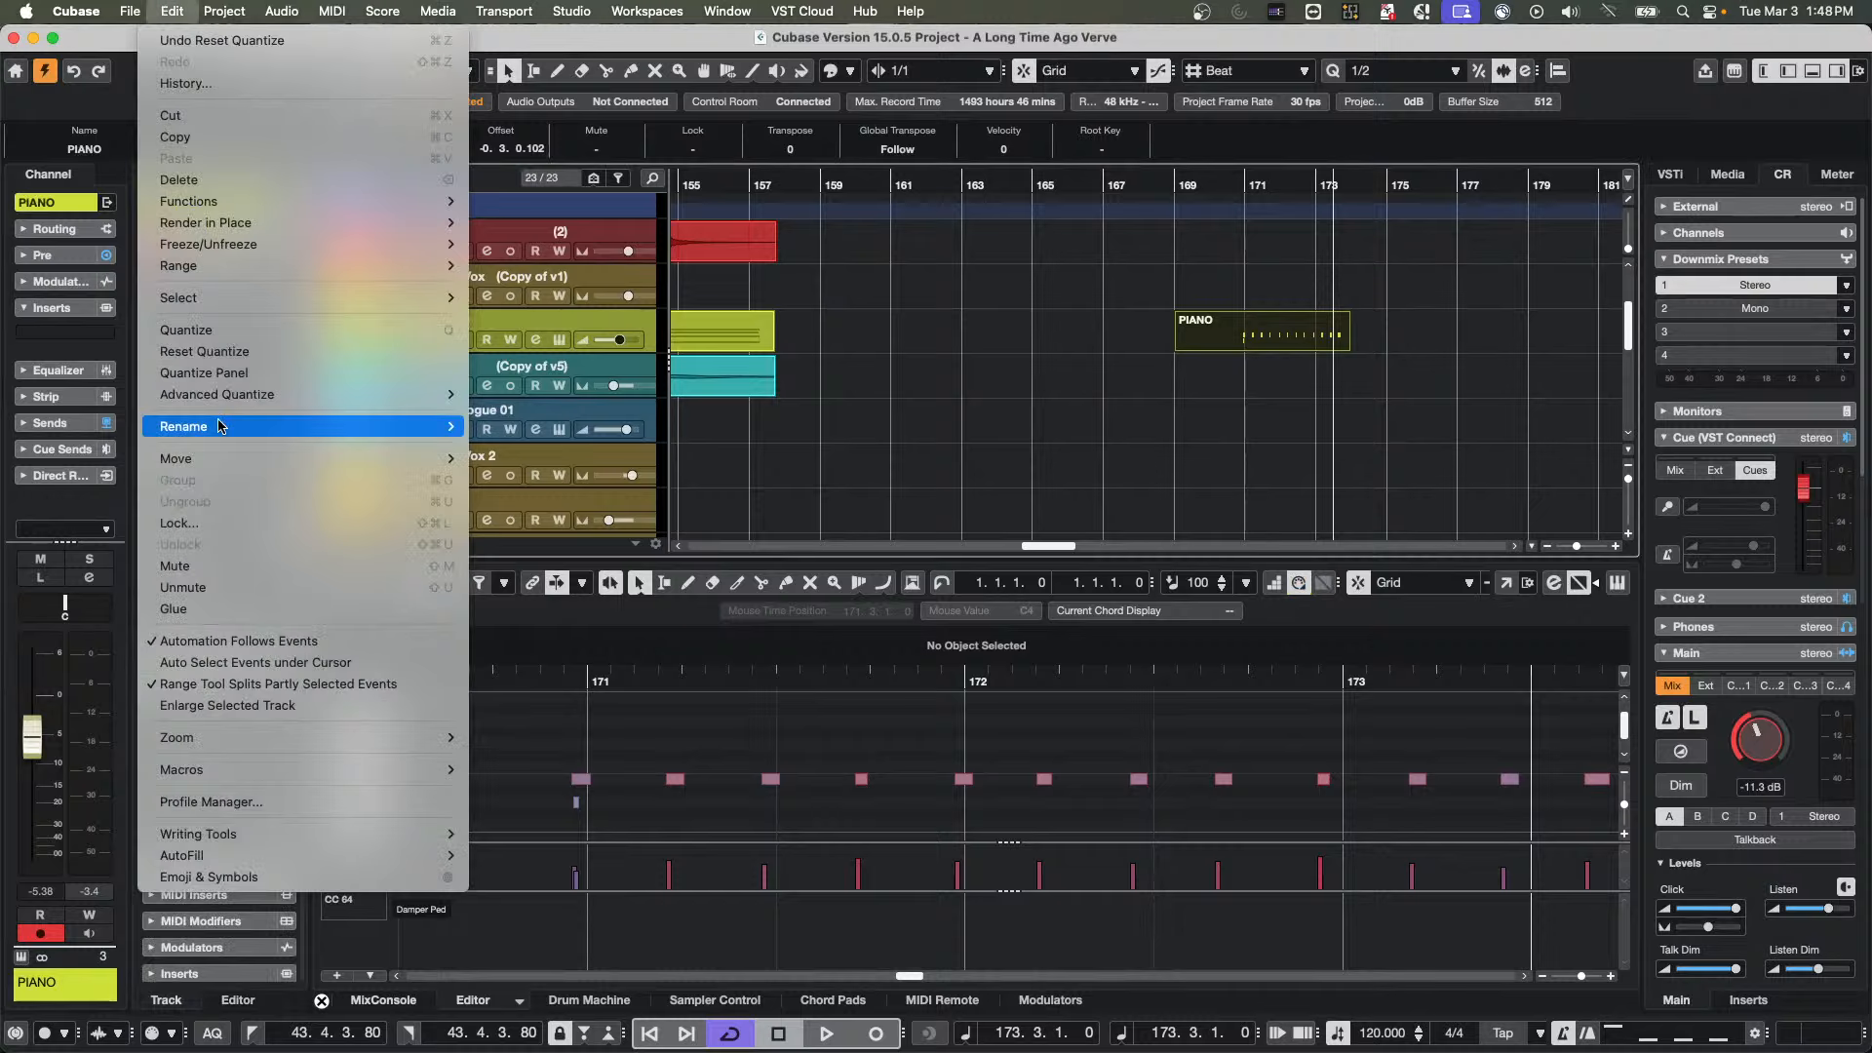
left_click(245, 355)
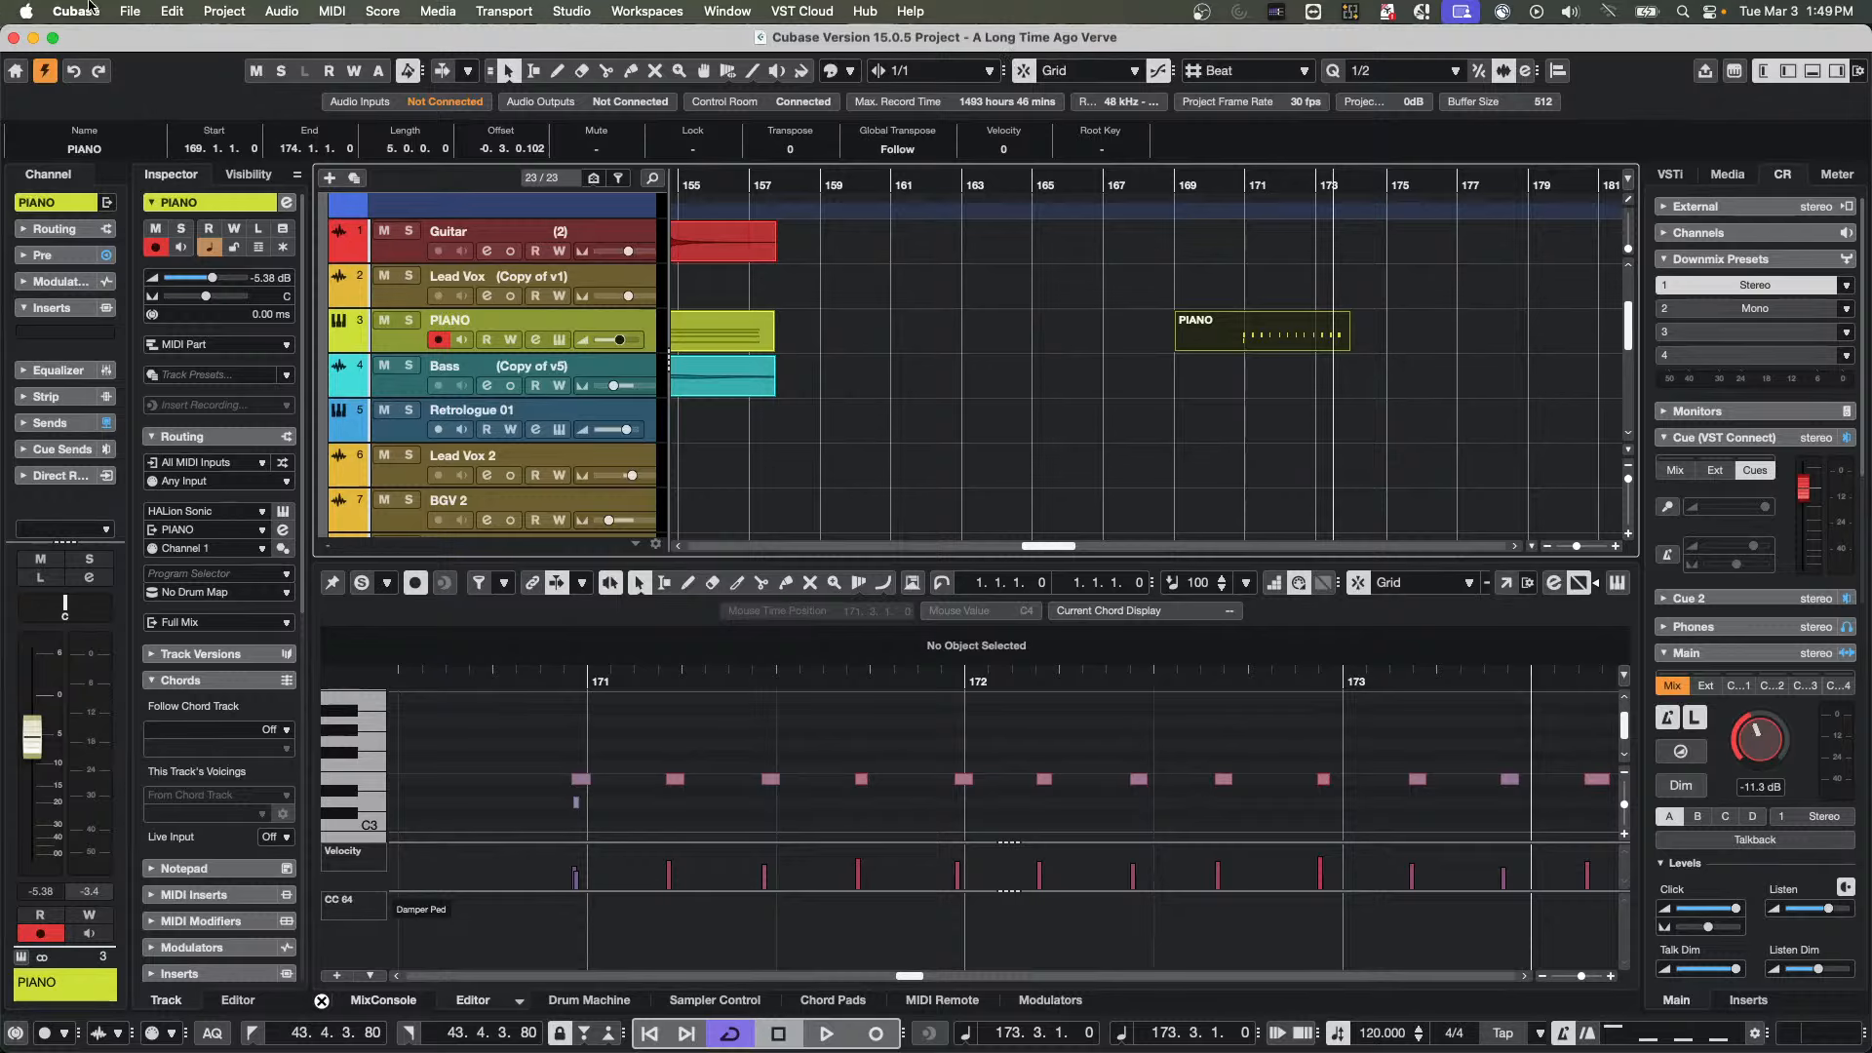
Create a new empty project from the Hub, using the March 3 2026 folder
left_click(128, 11)
left_click(131, 39)
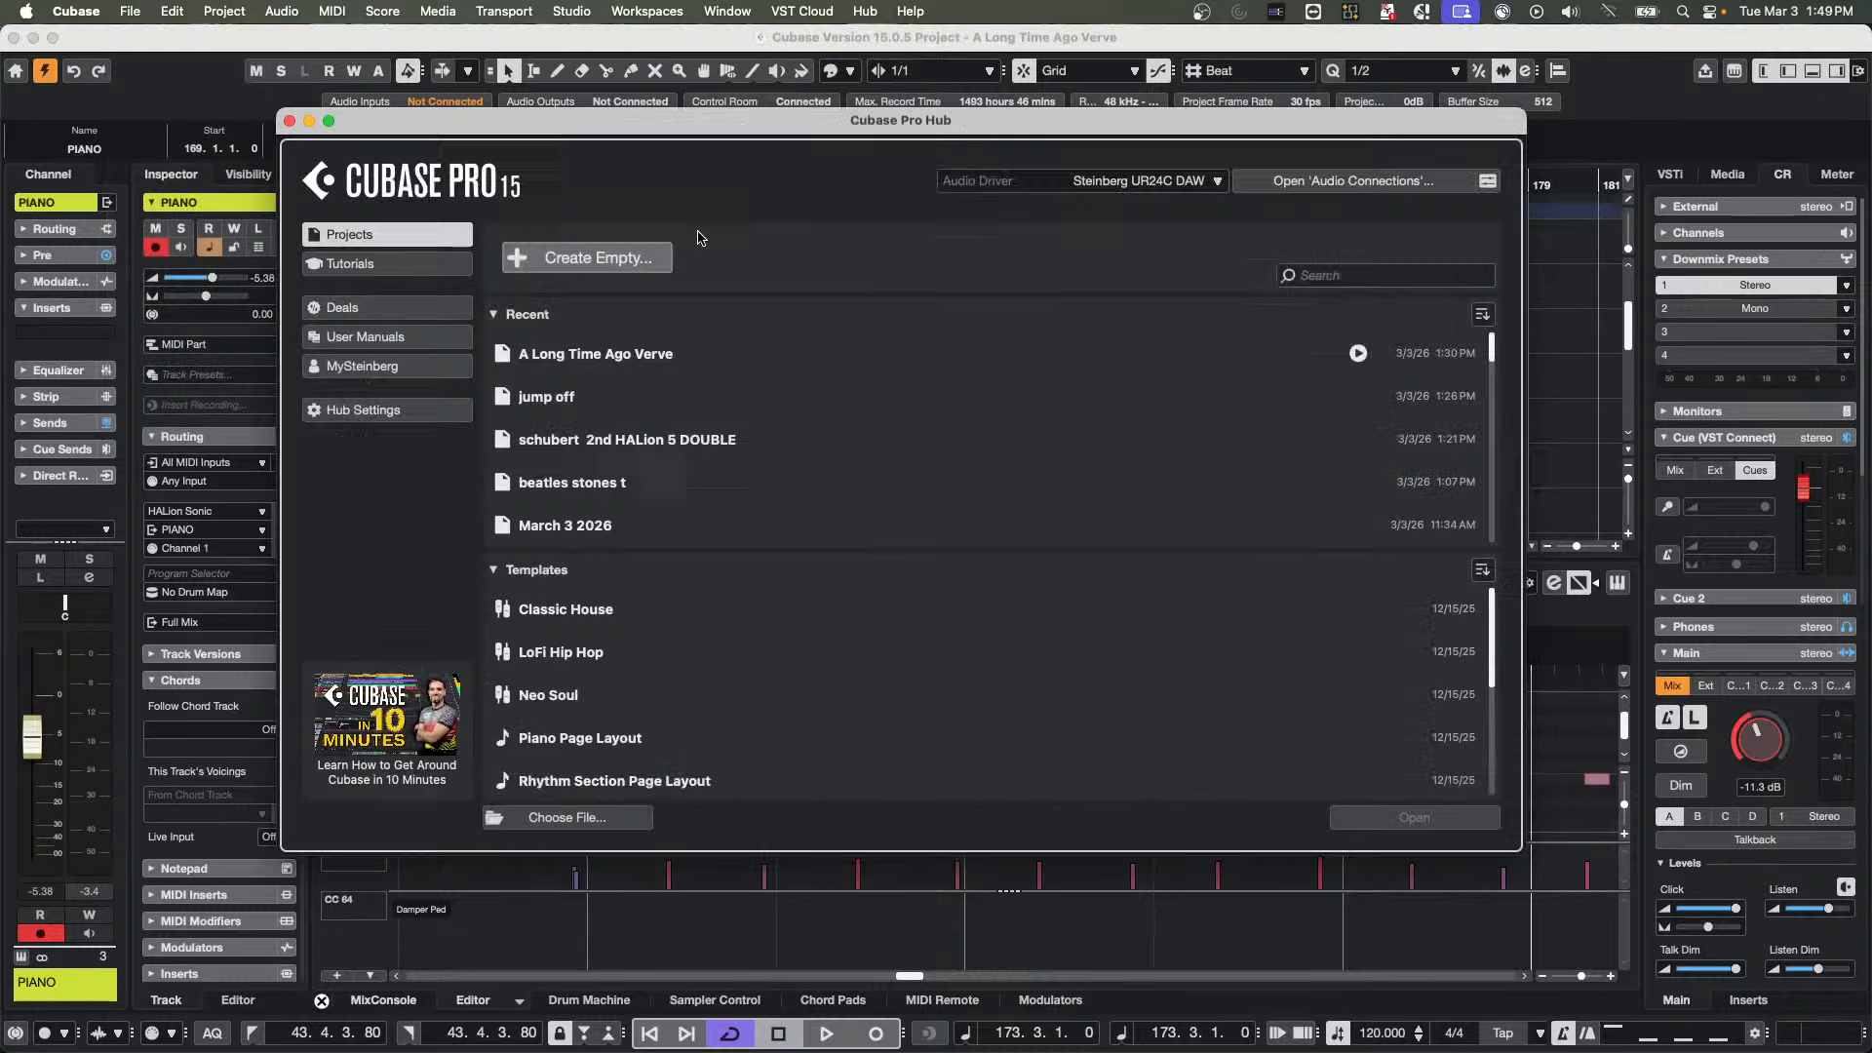
left_click(582, 259)
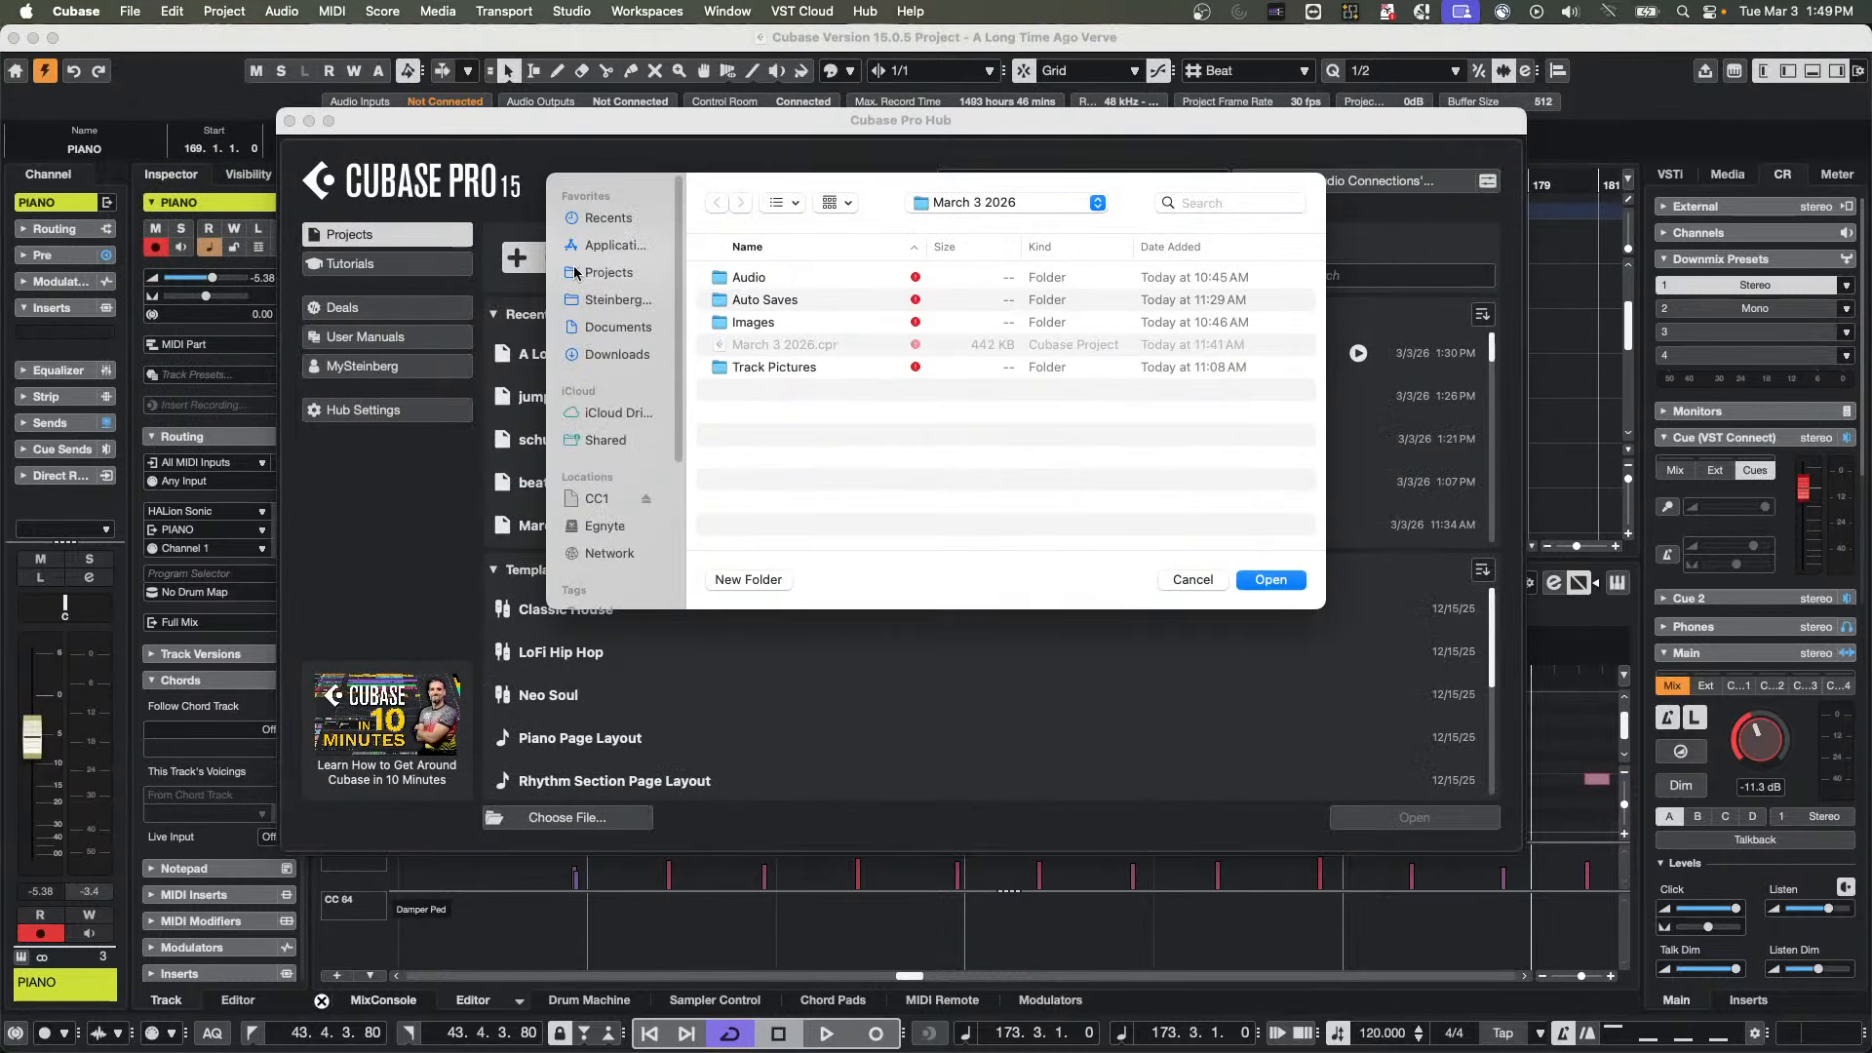
left_click(1285, 583)
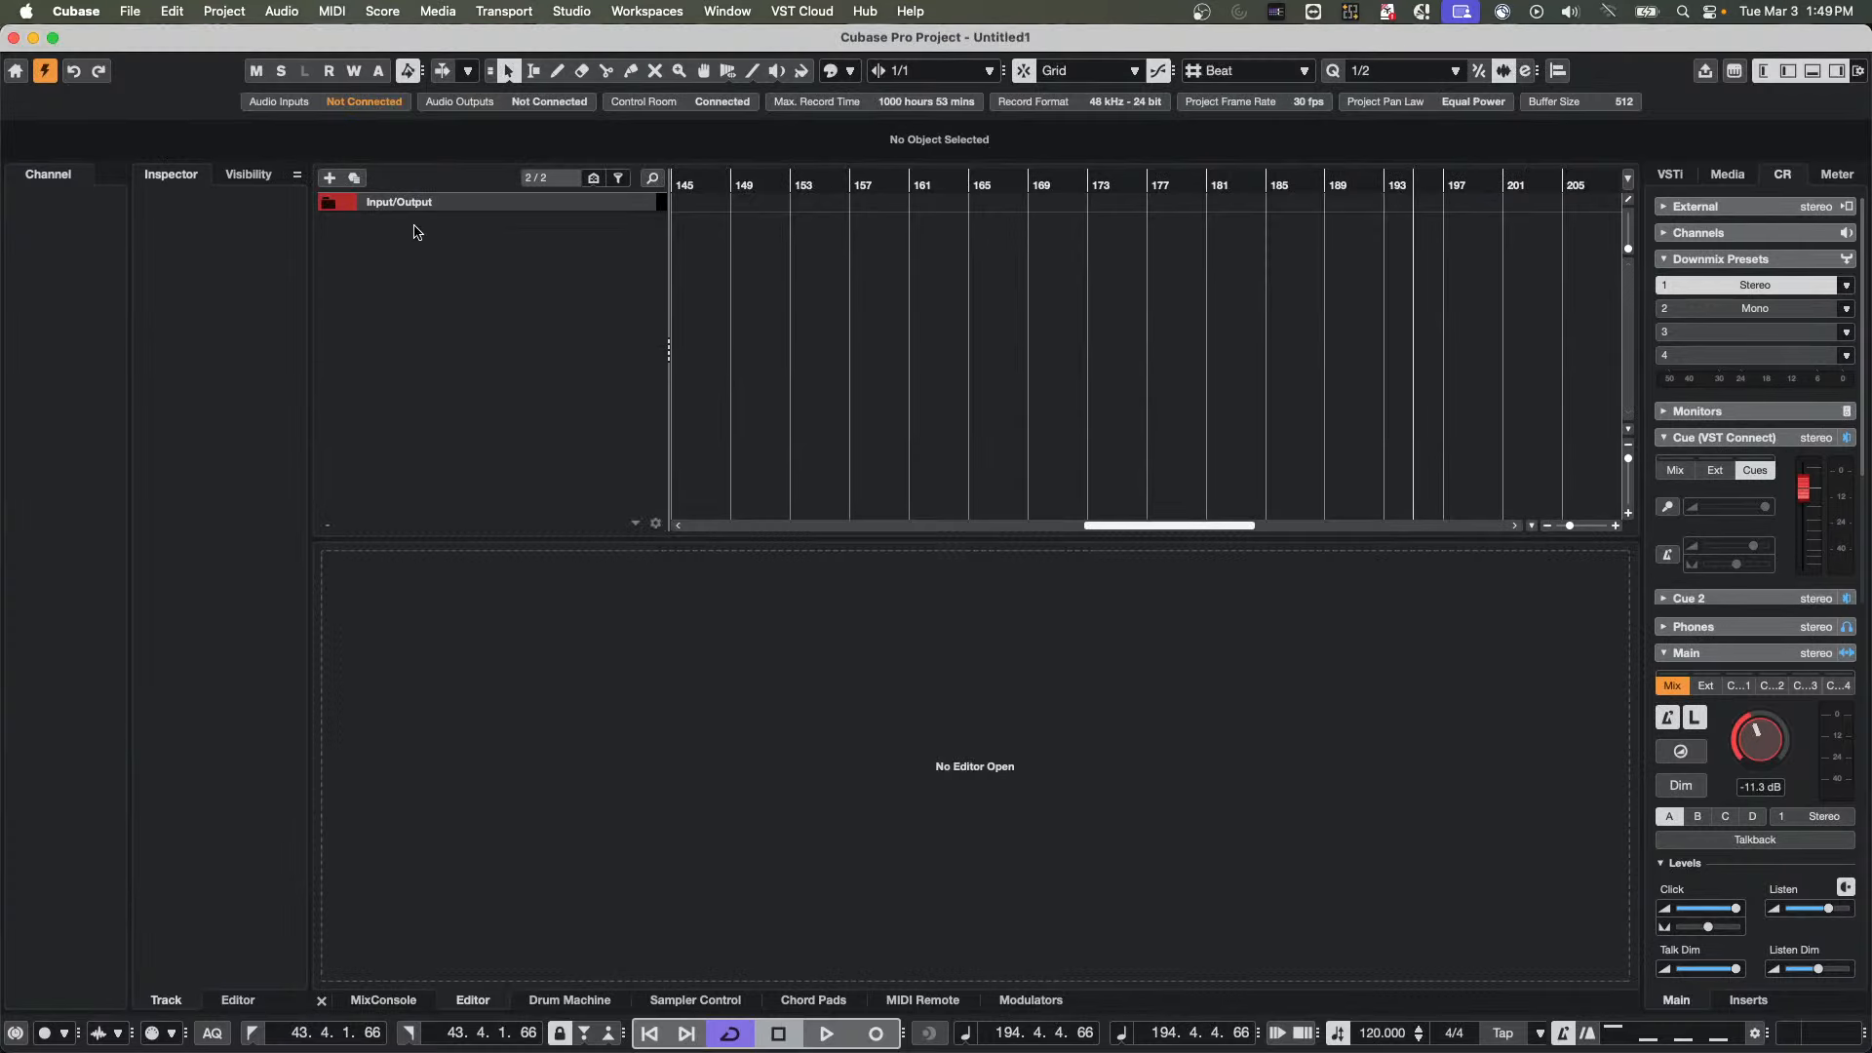
Add one instrument track with Groove Agent SE as its instrument
right_click(434, 234)
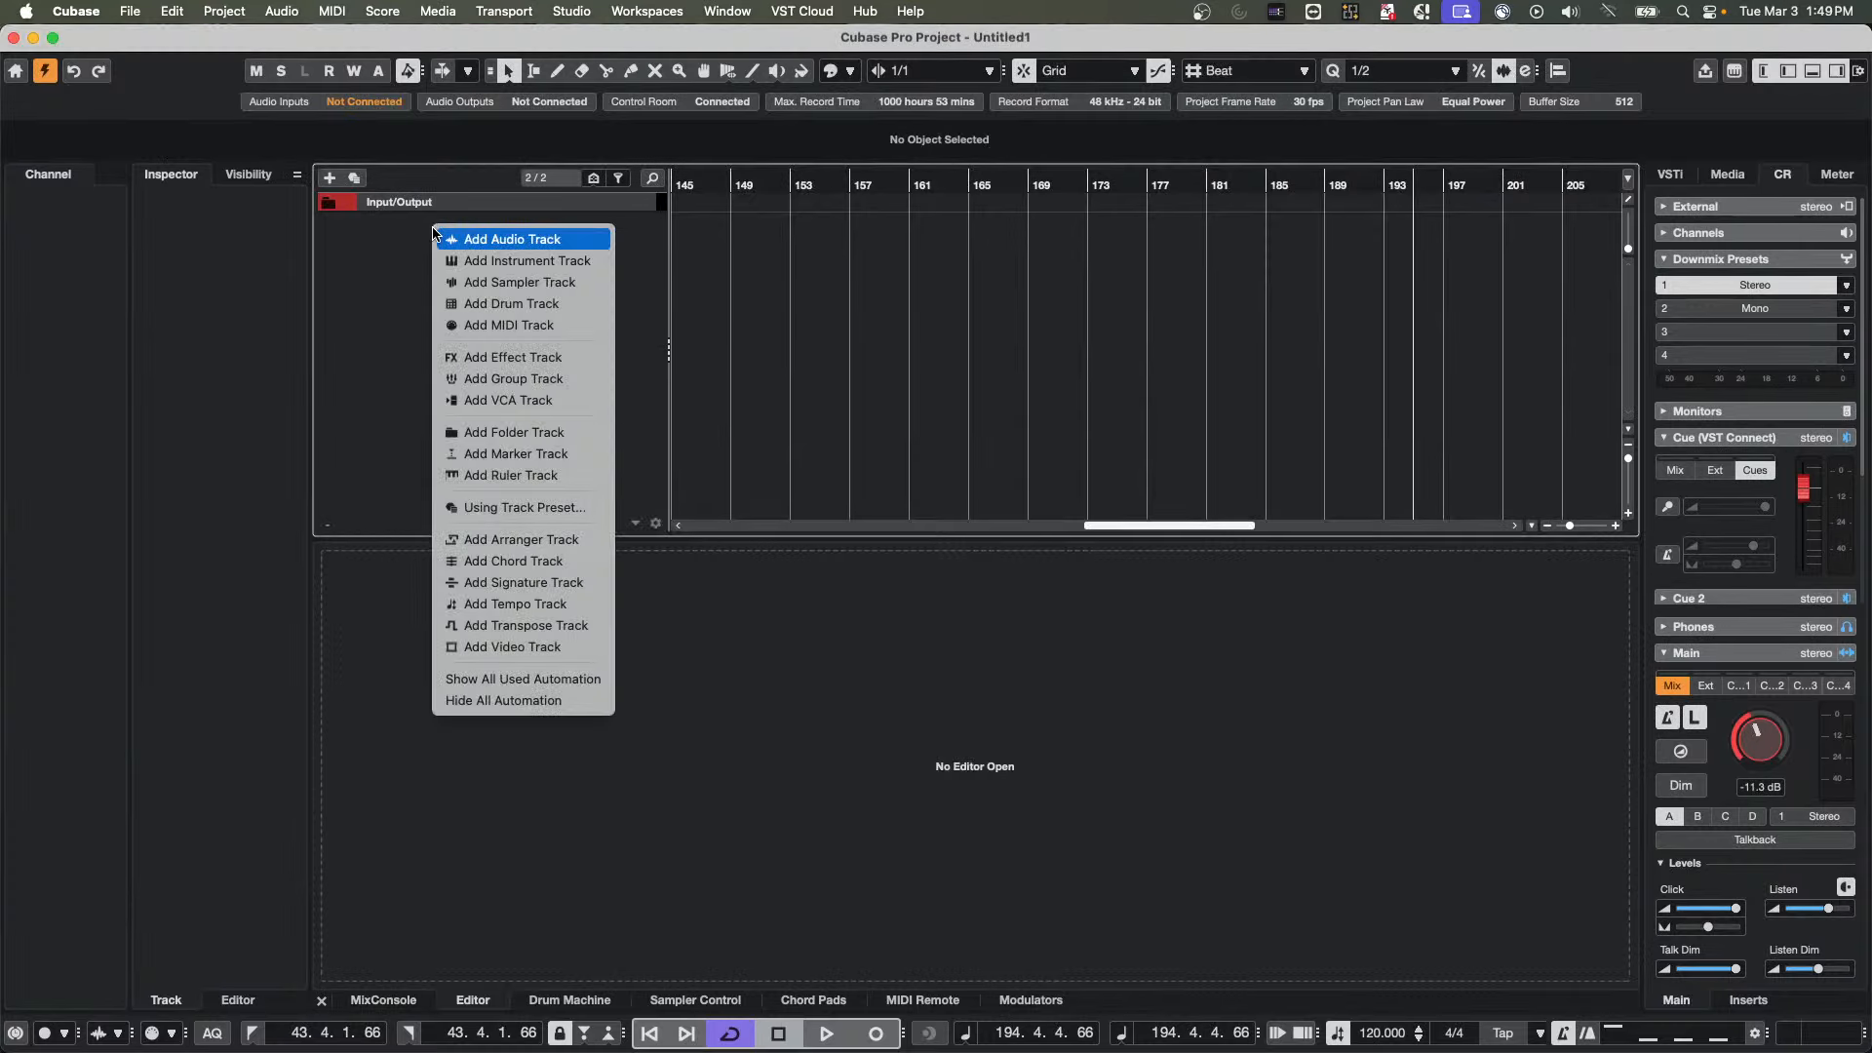
left_click(535, 261)
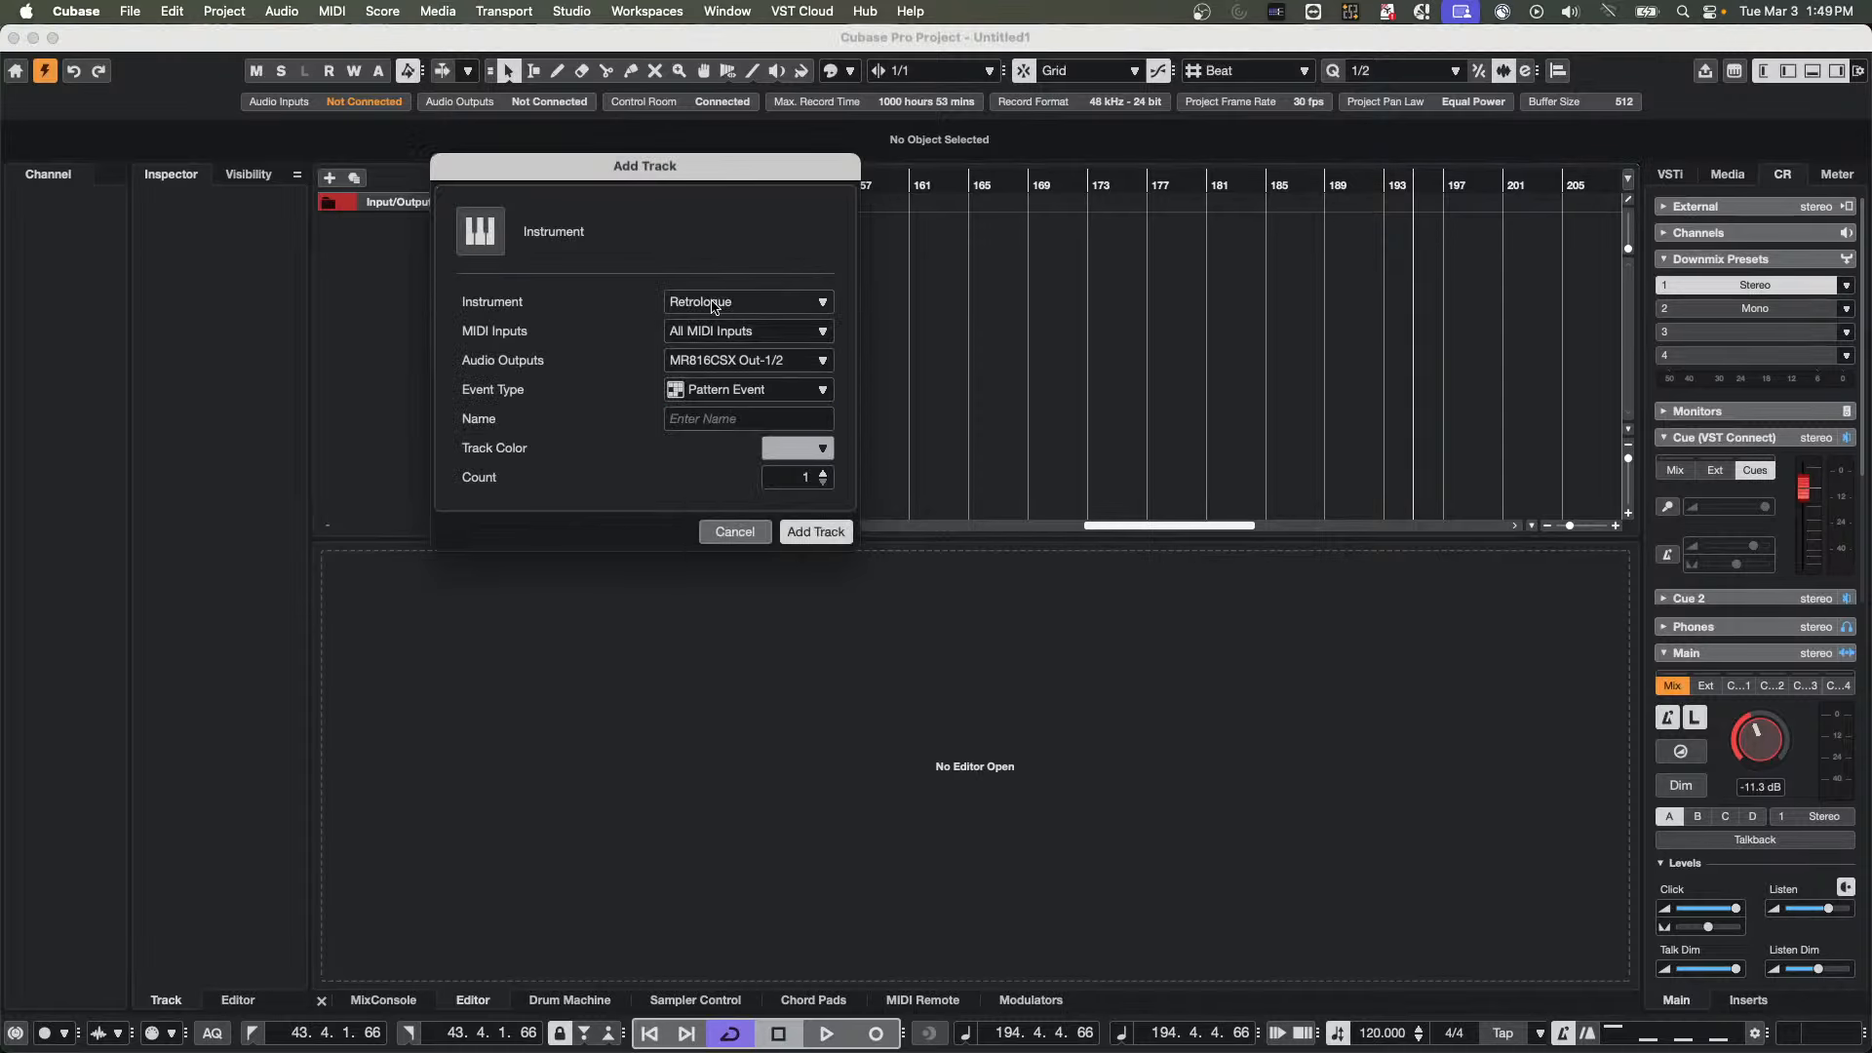
left_click(716, 304)
left_click(775, 470)
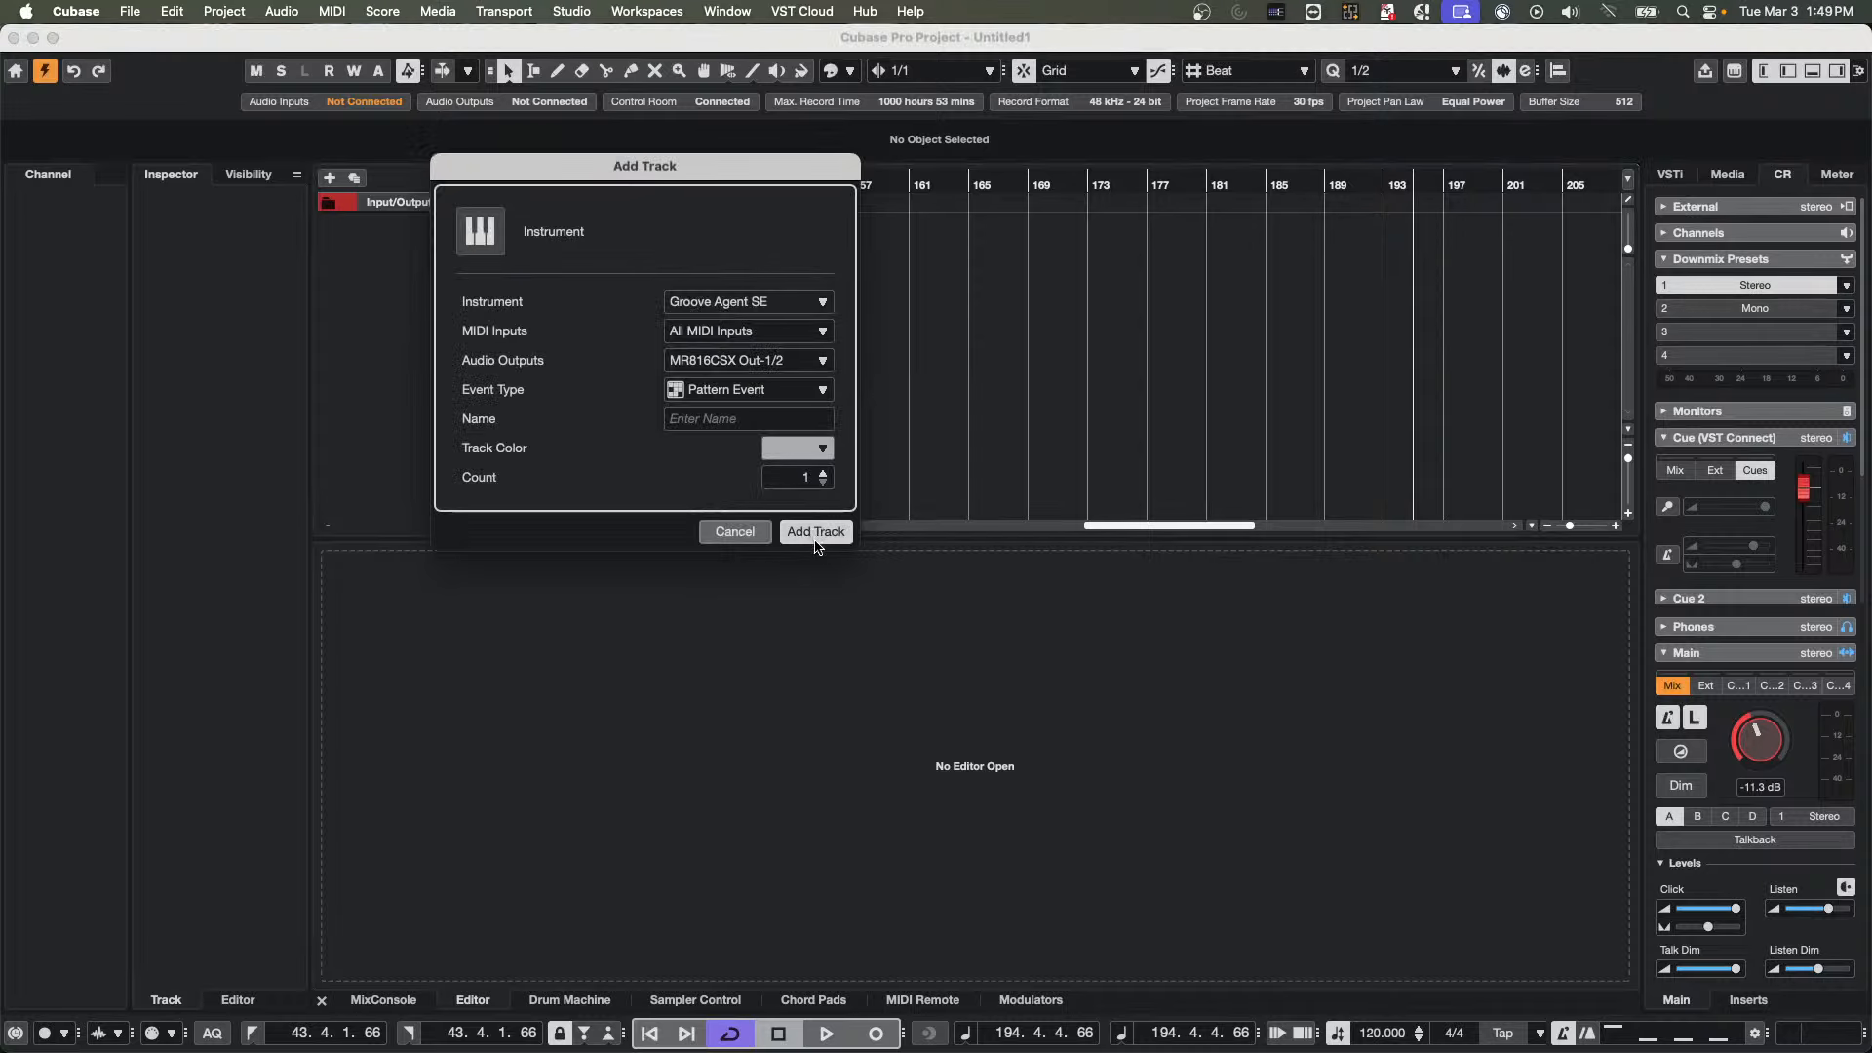
left_click(815, 540)
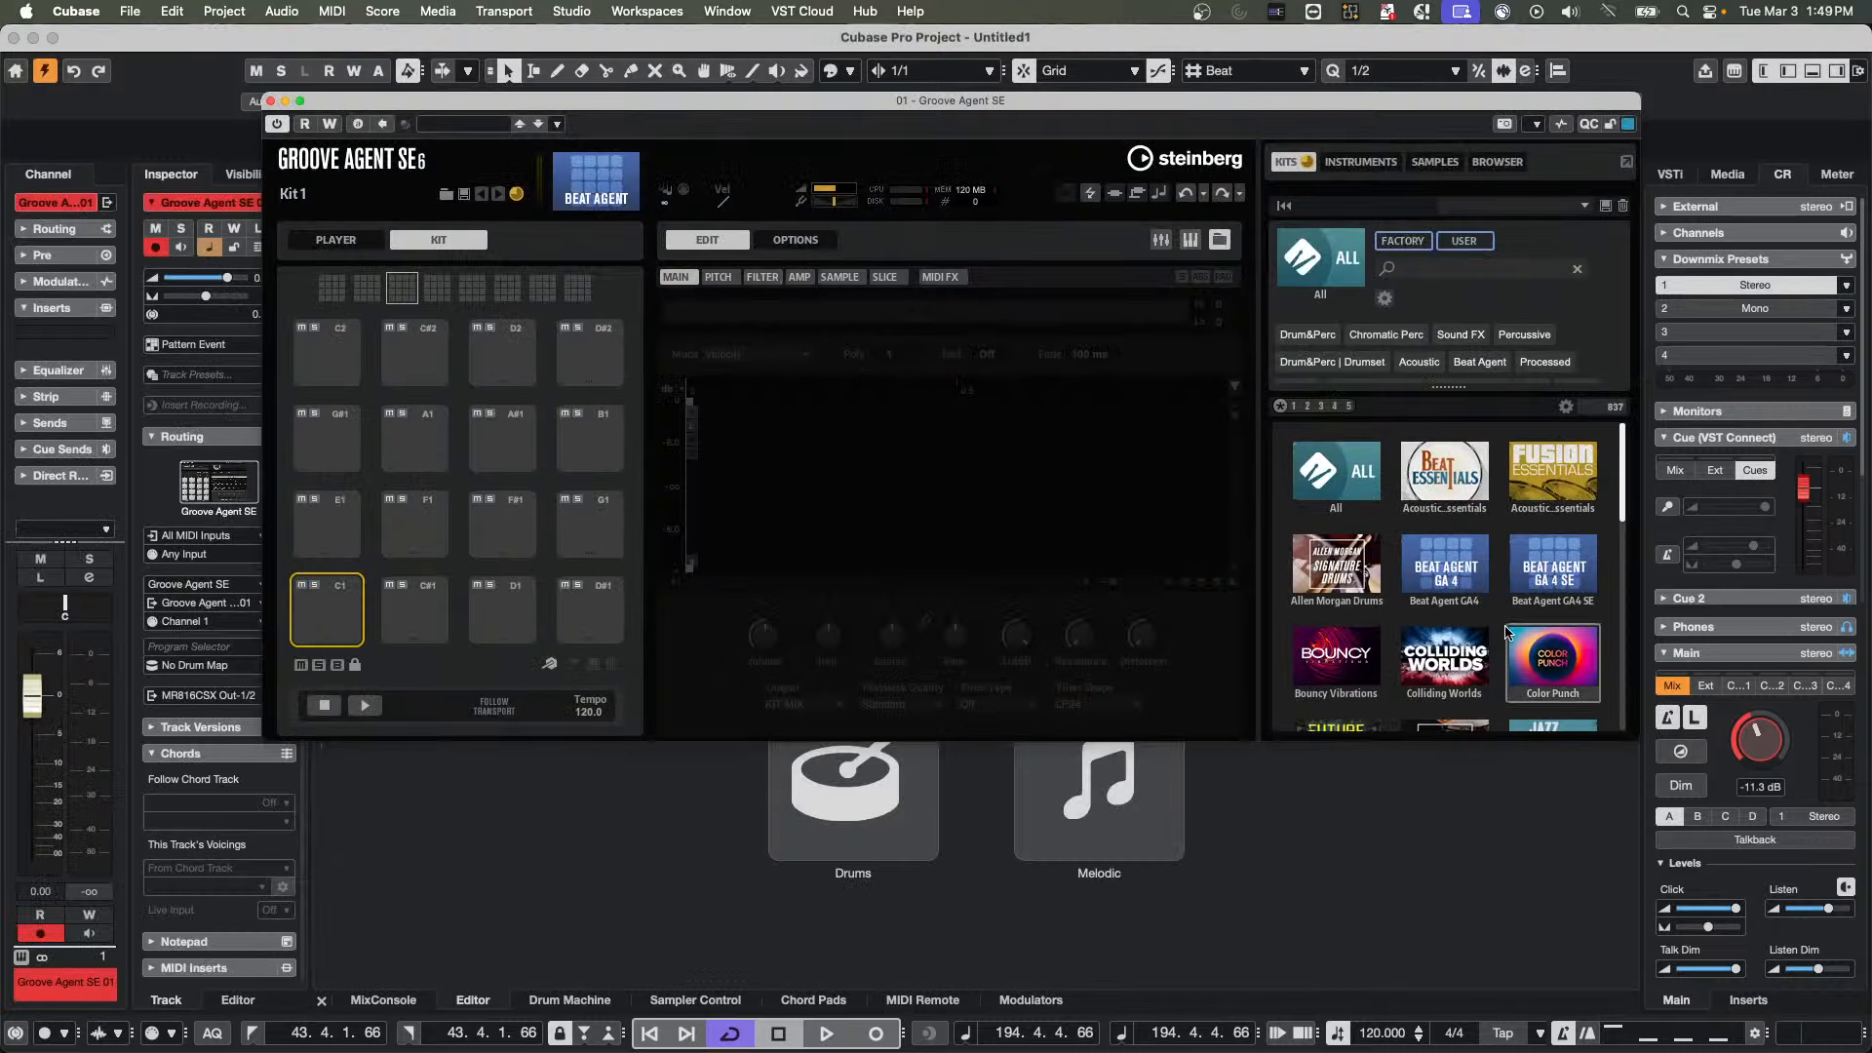
Load the Baseball Bad kit from the Color Punch collection in Groove Agent SE and start its pattern playback
left_click(1550, 658)
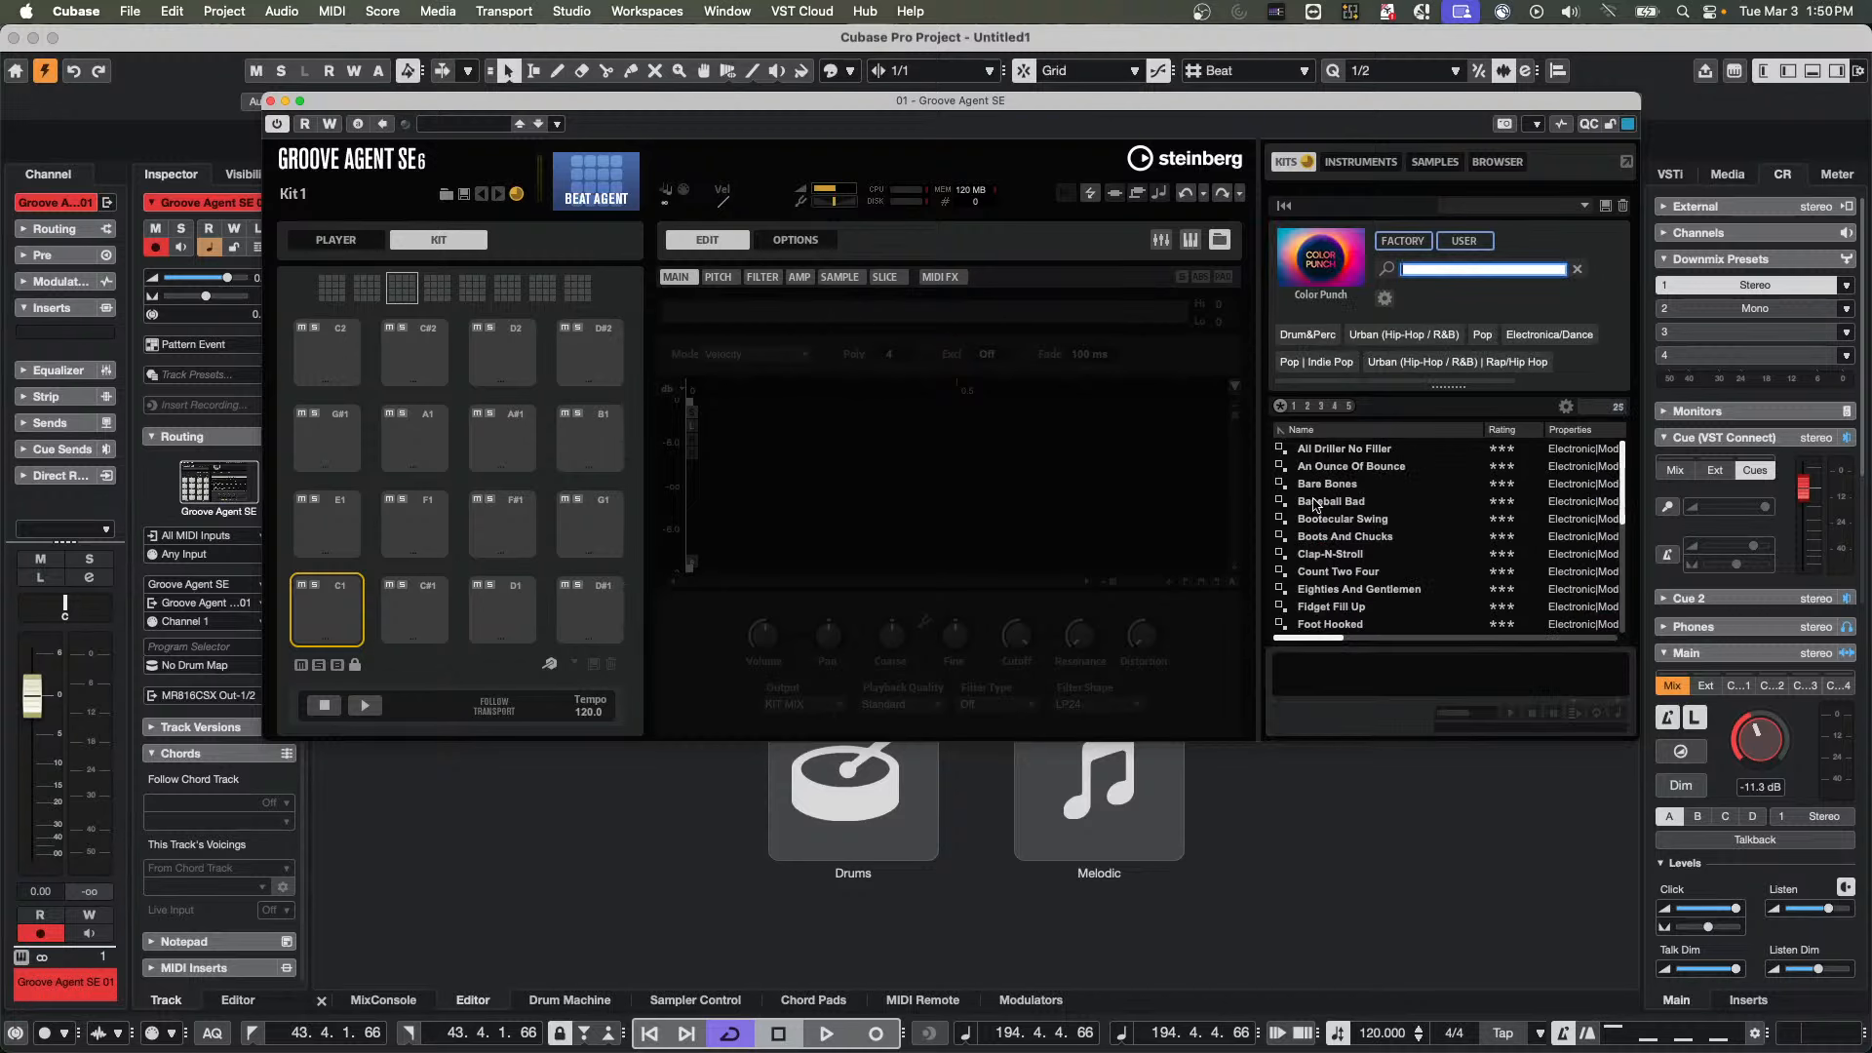
double_click(1316, 504)
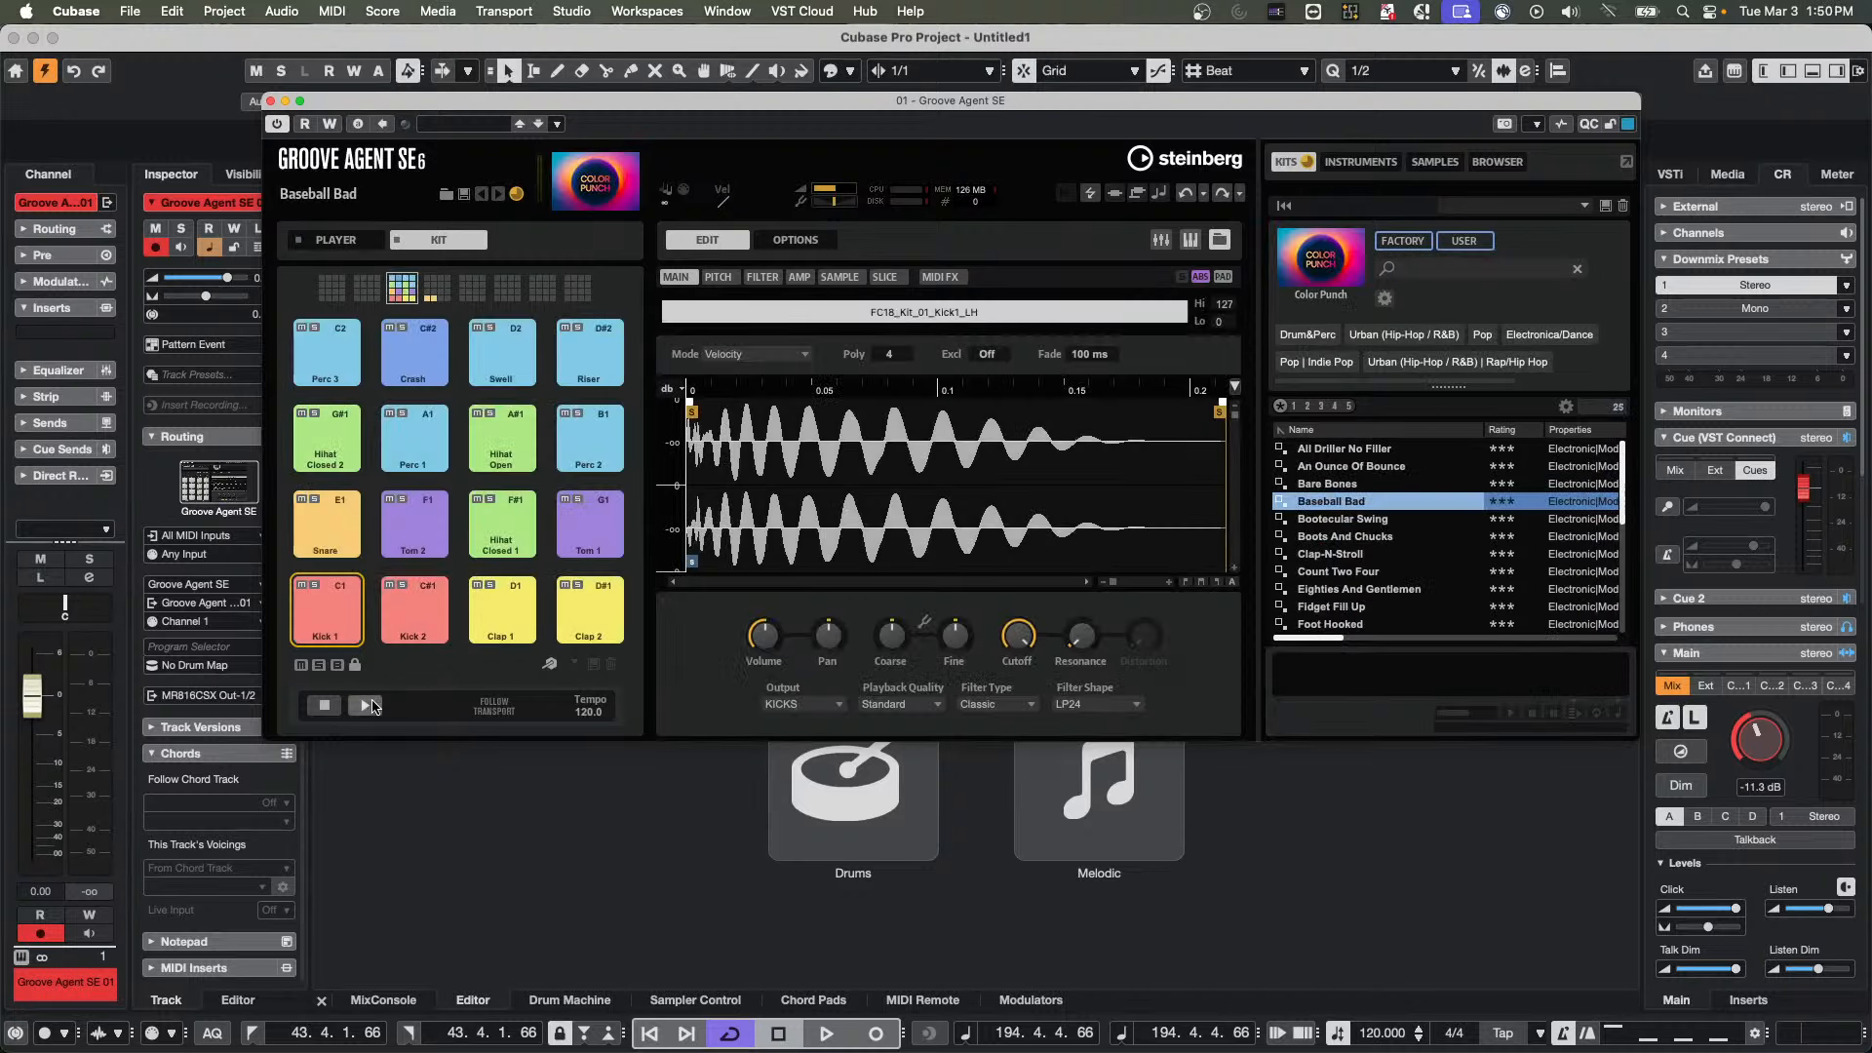
left_click(369, 705)
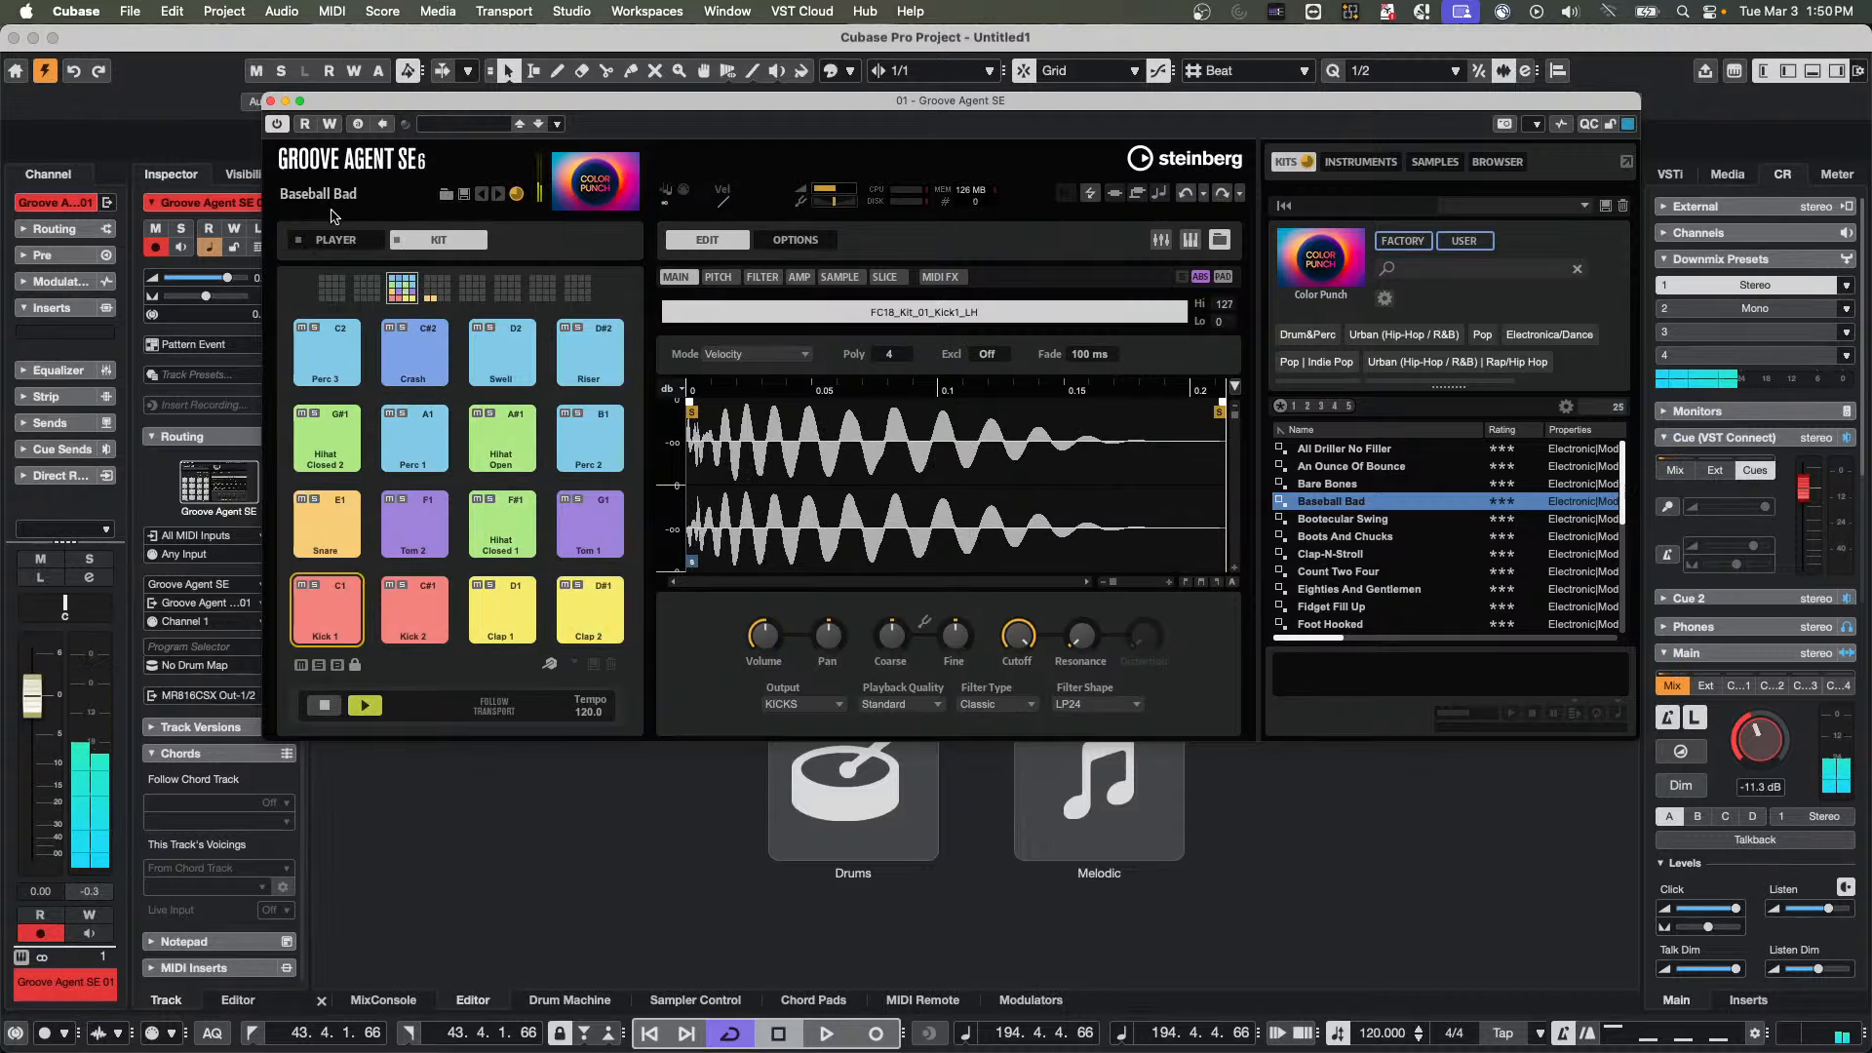
Switch the playing pattern to Verse 2 among the player pads and return to the kit pads
left_click(332, 240)
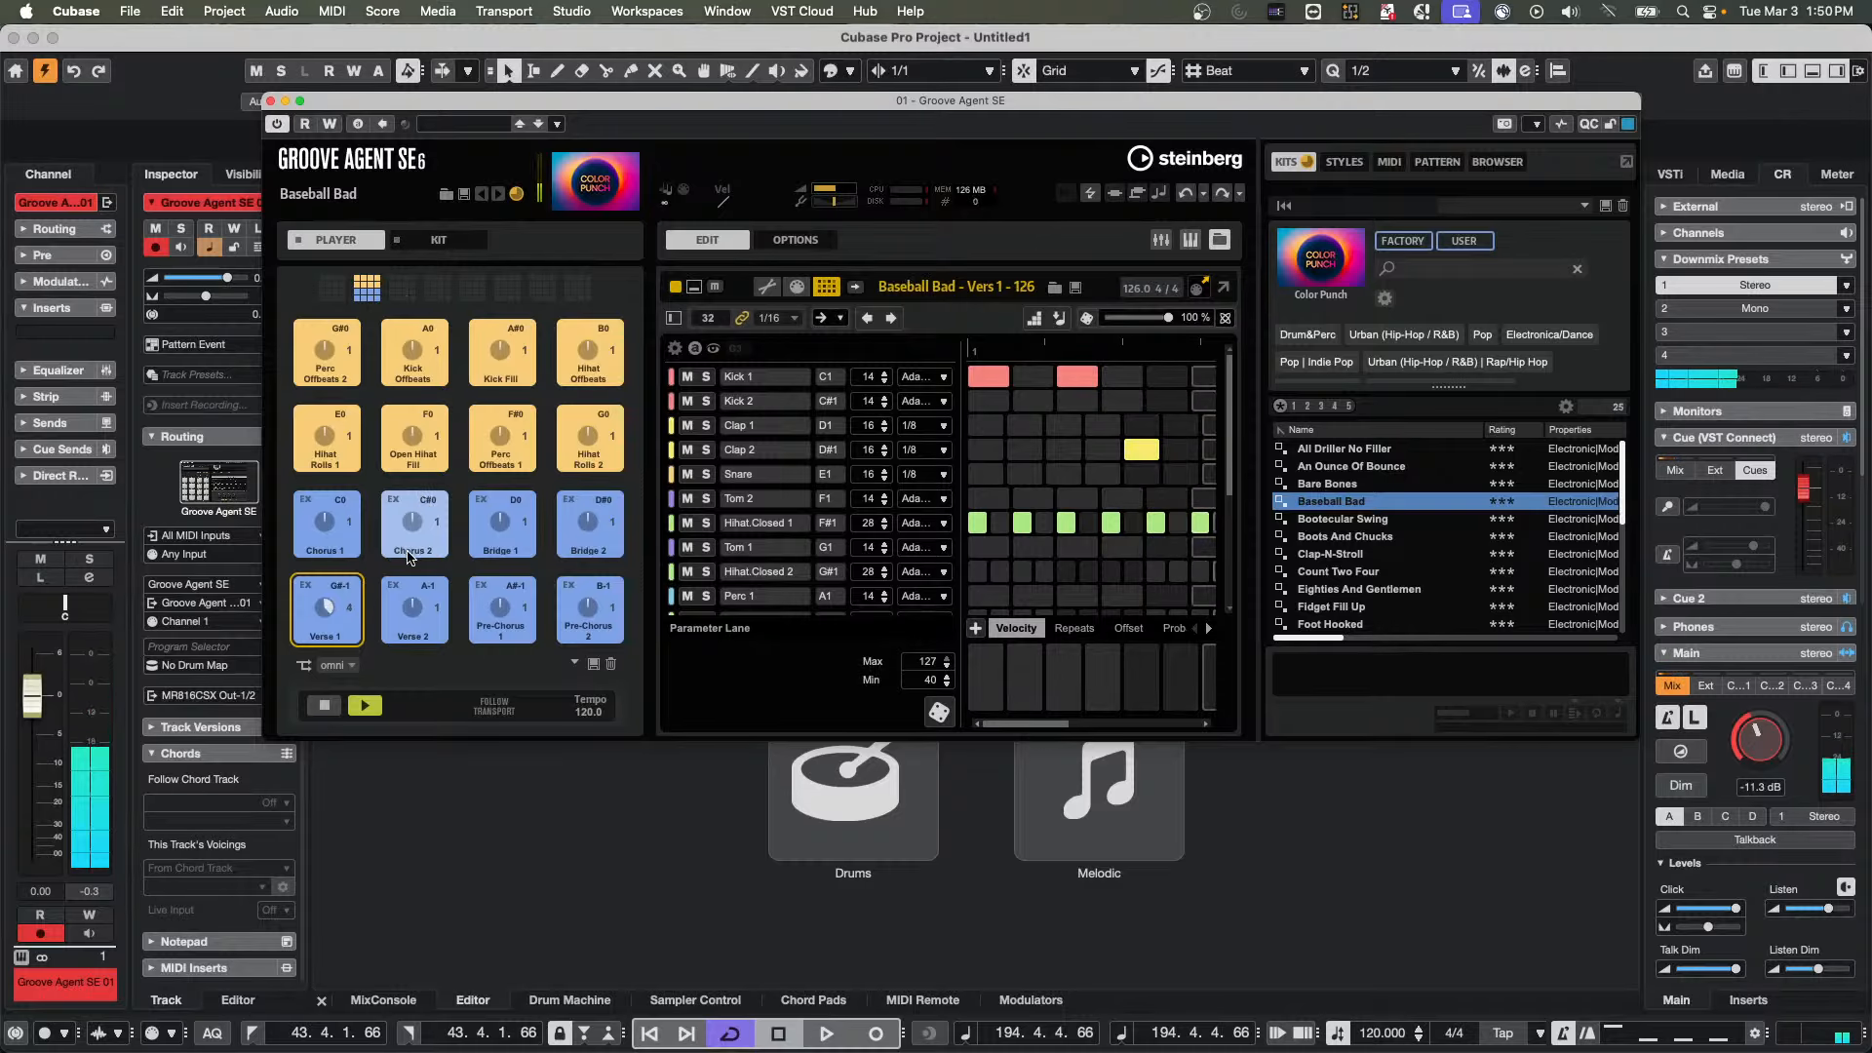
left_click(412, 610)
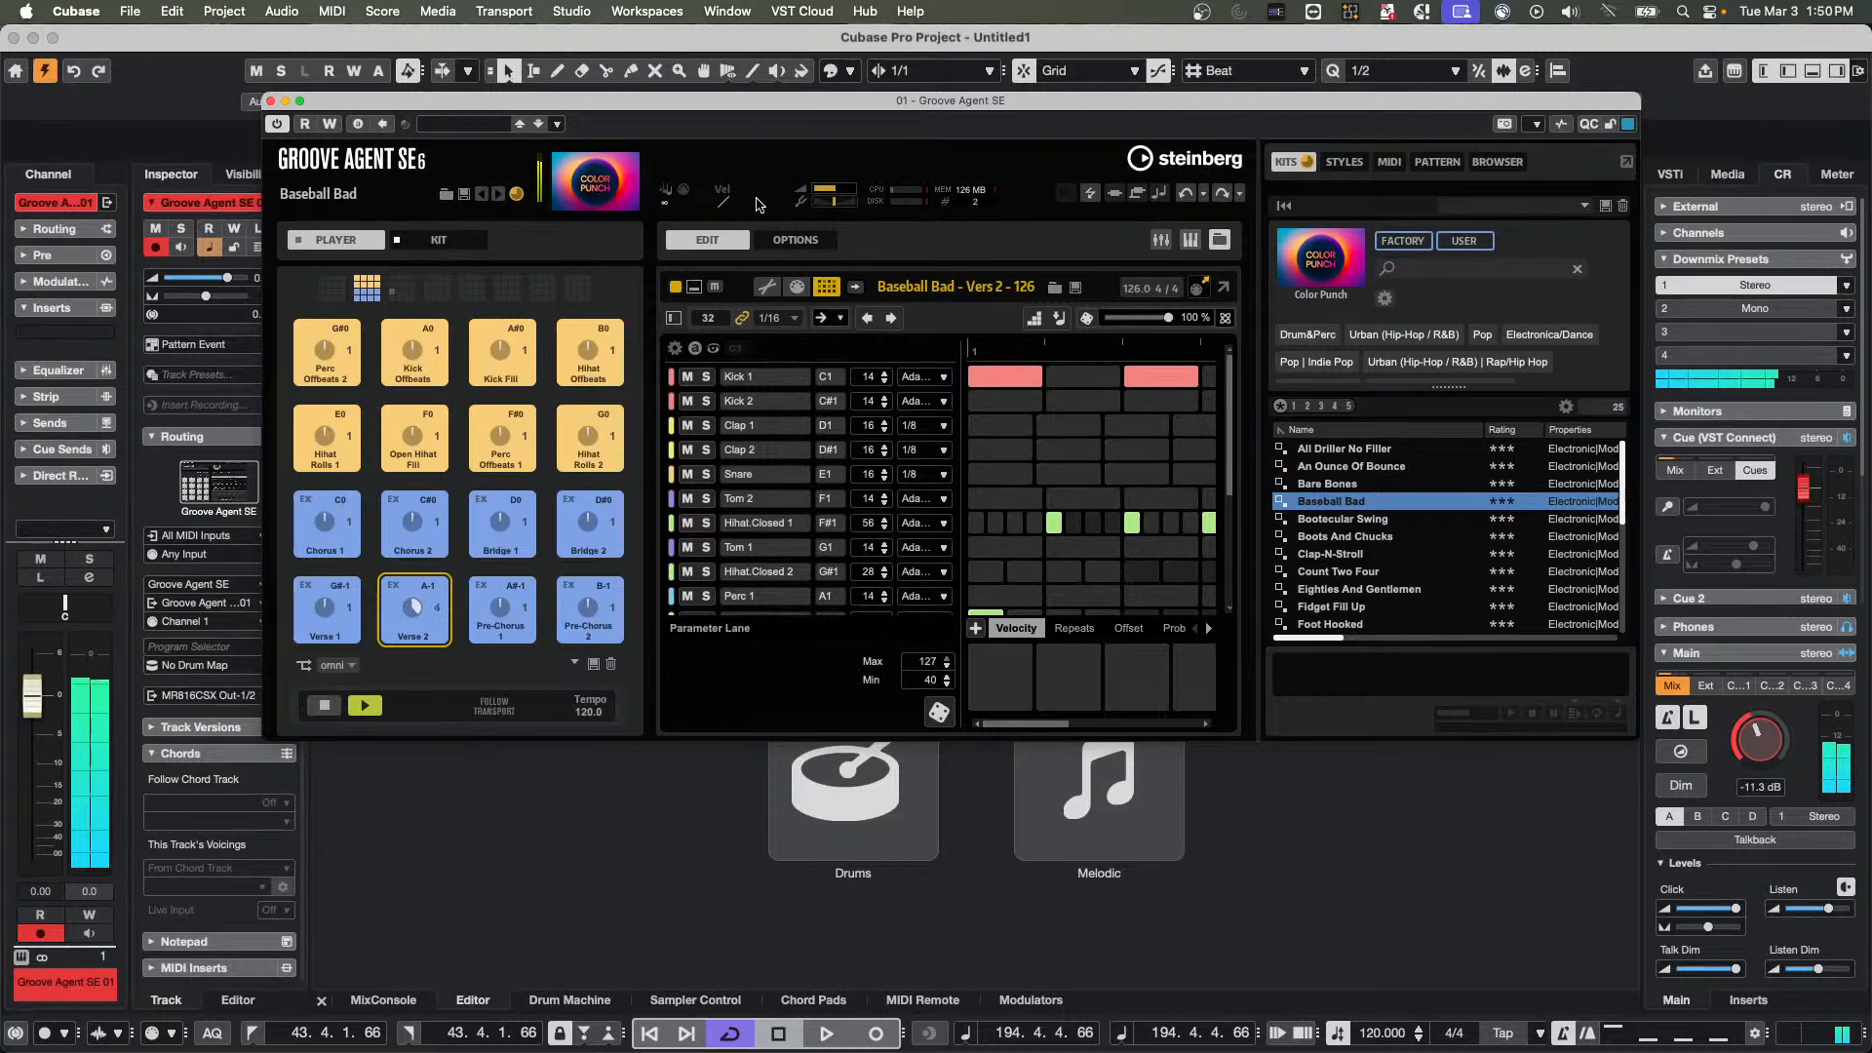
left_click(439, 240)
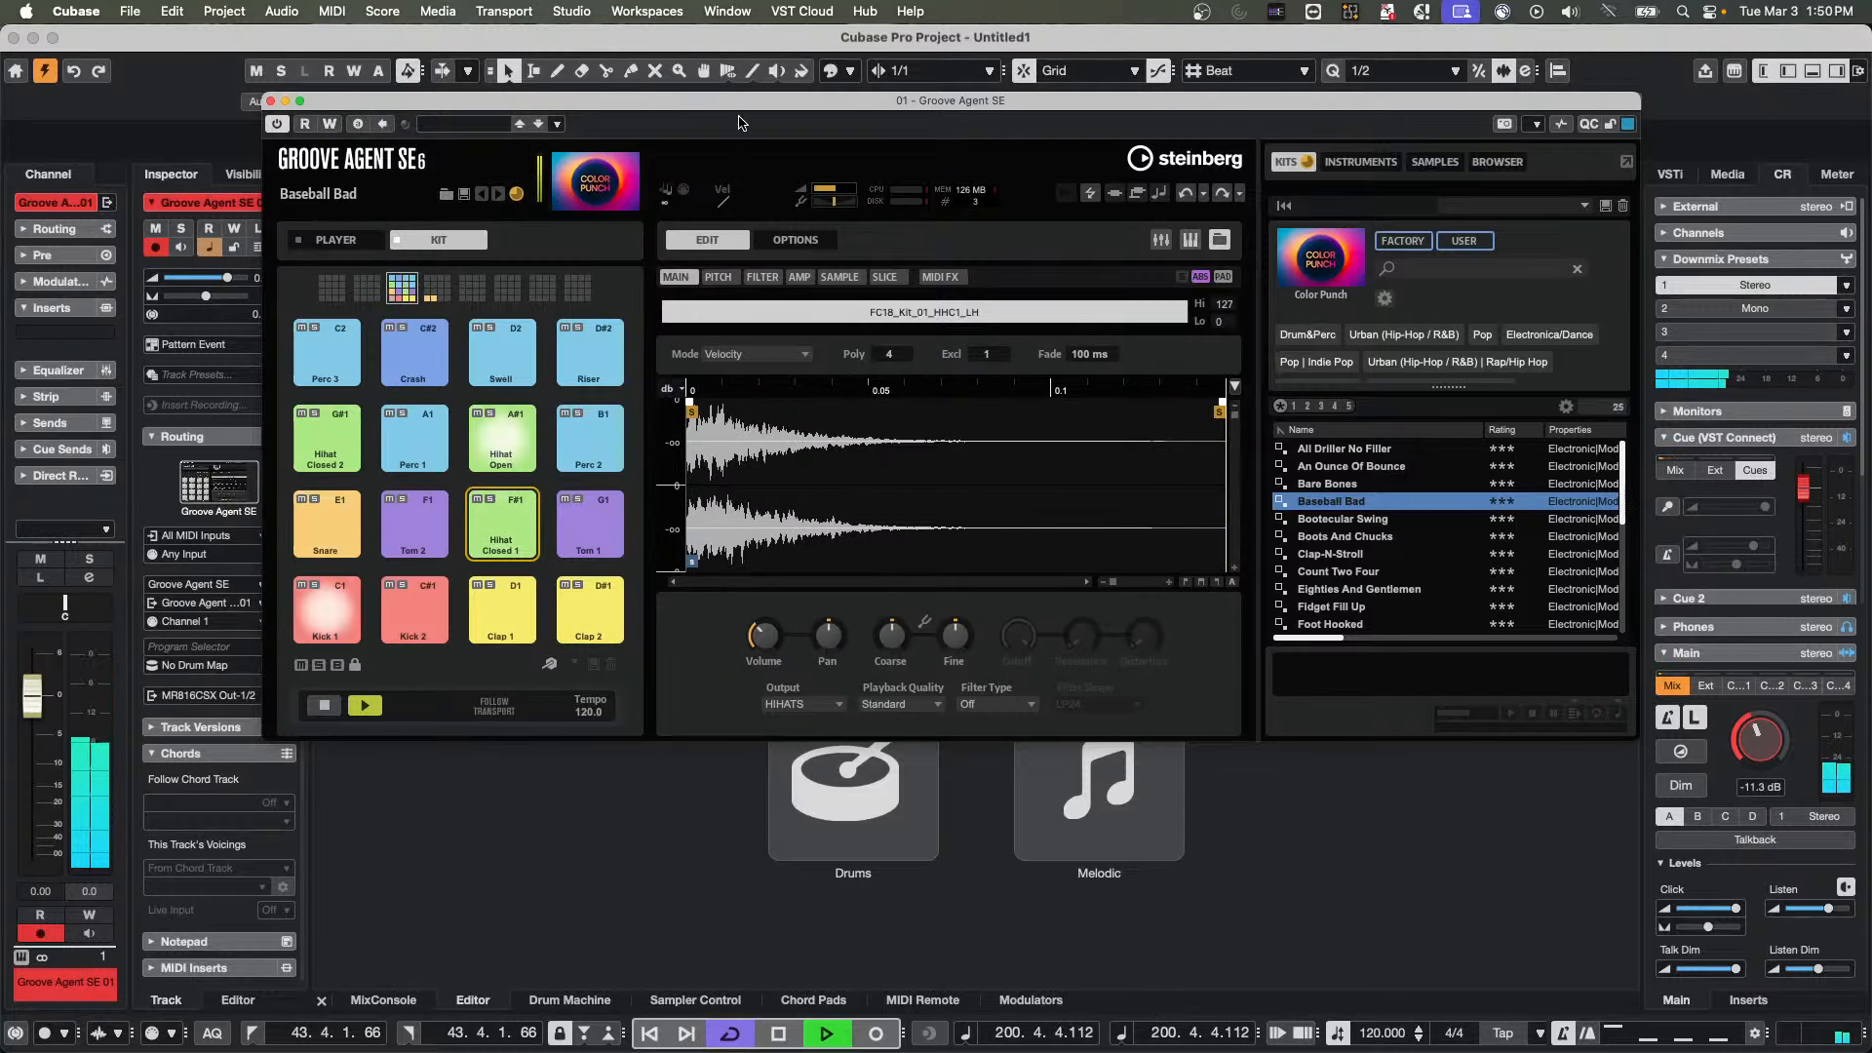
Move the Groove Agent SE window lower, make its pattern playback follow the transport, and return the project cursor to the start
left_click_drag(738, 101, 892, 362)
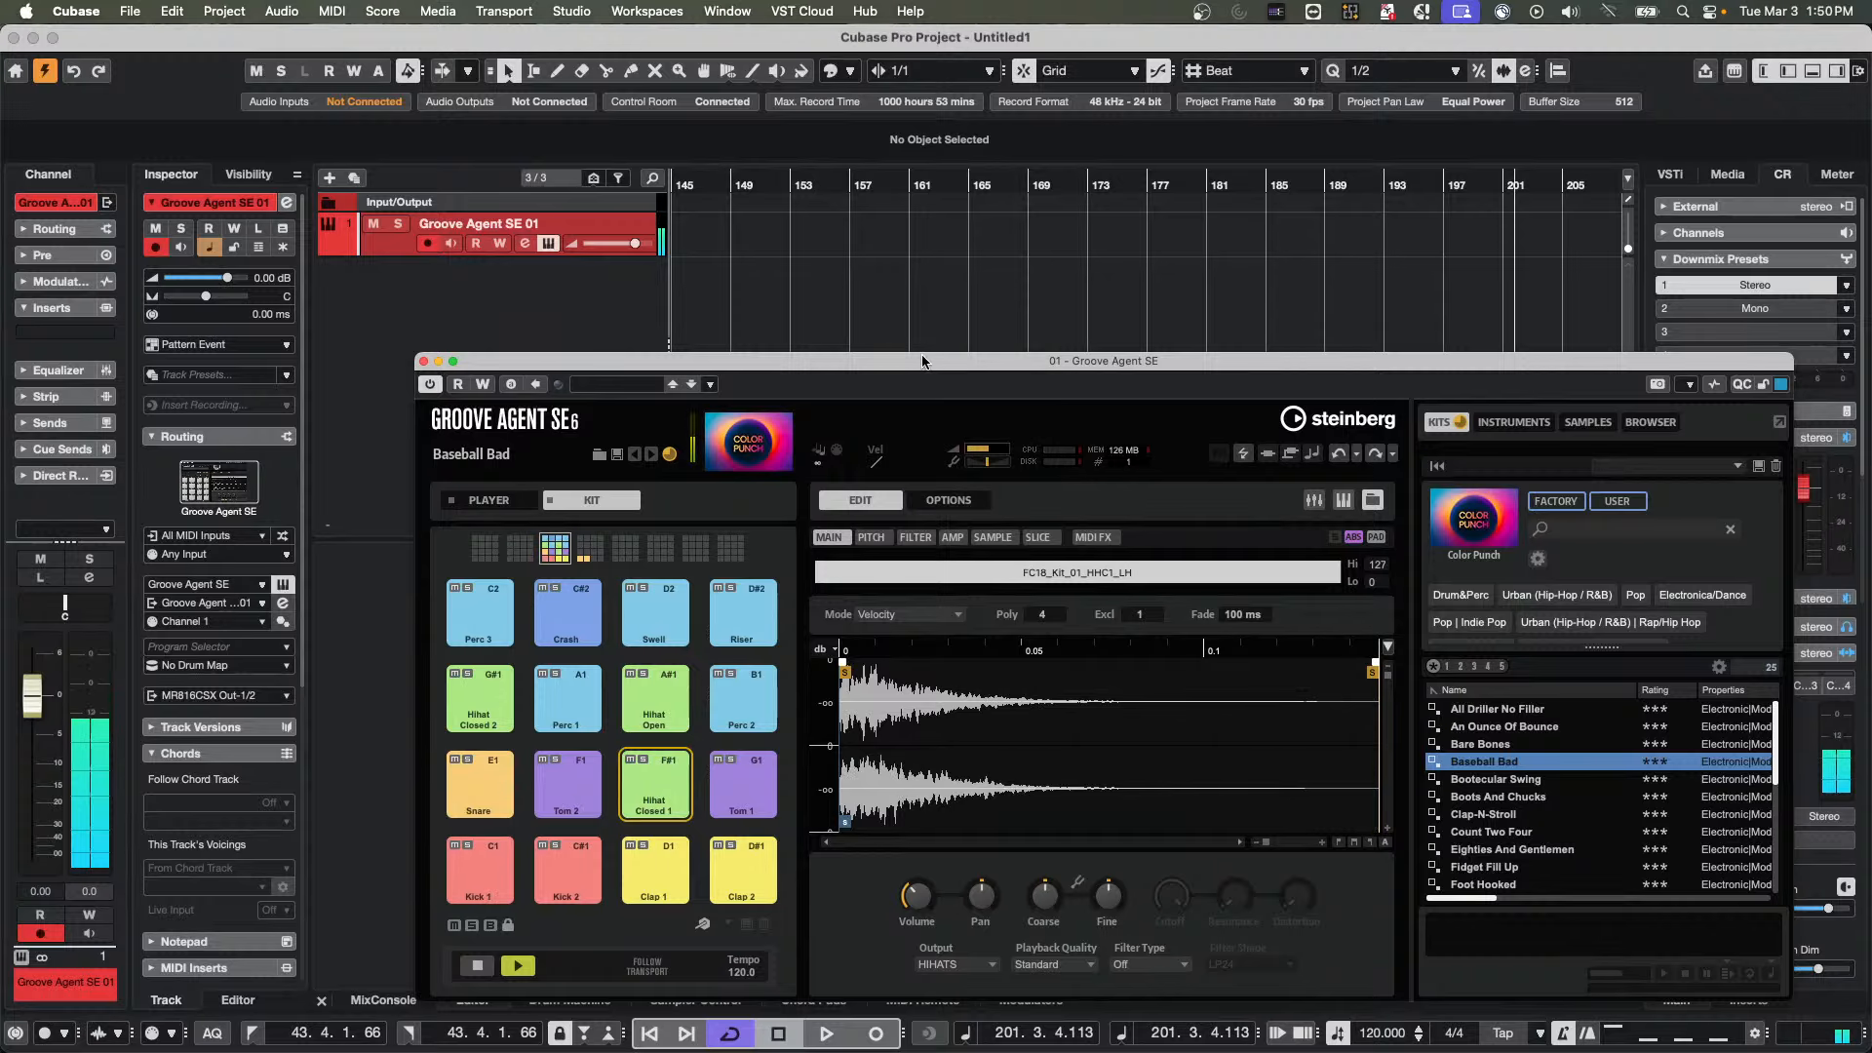
left_click_drag(922, 362, 977, 248)
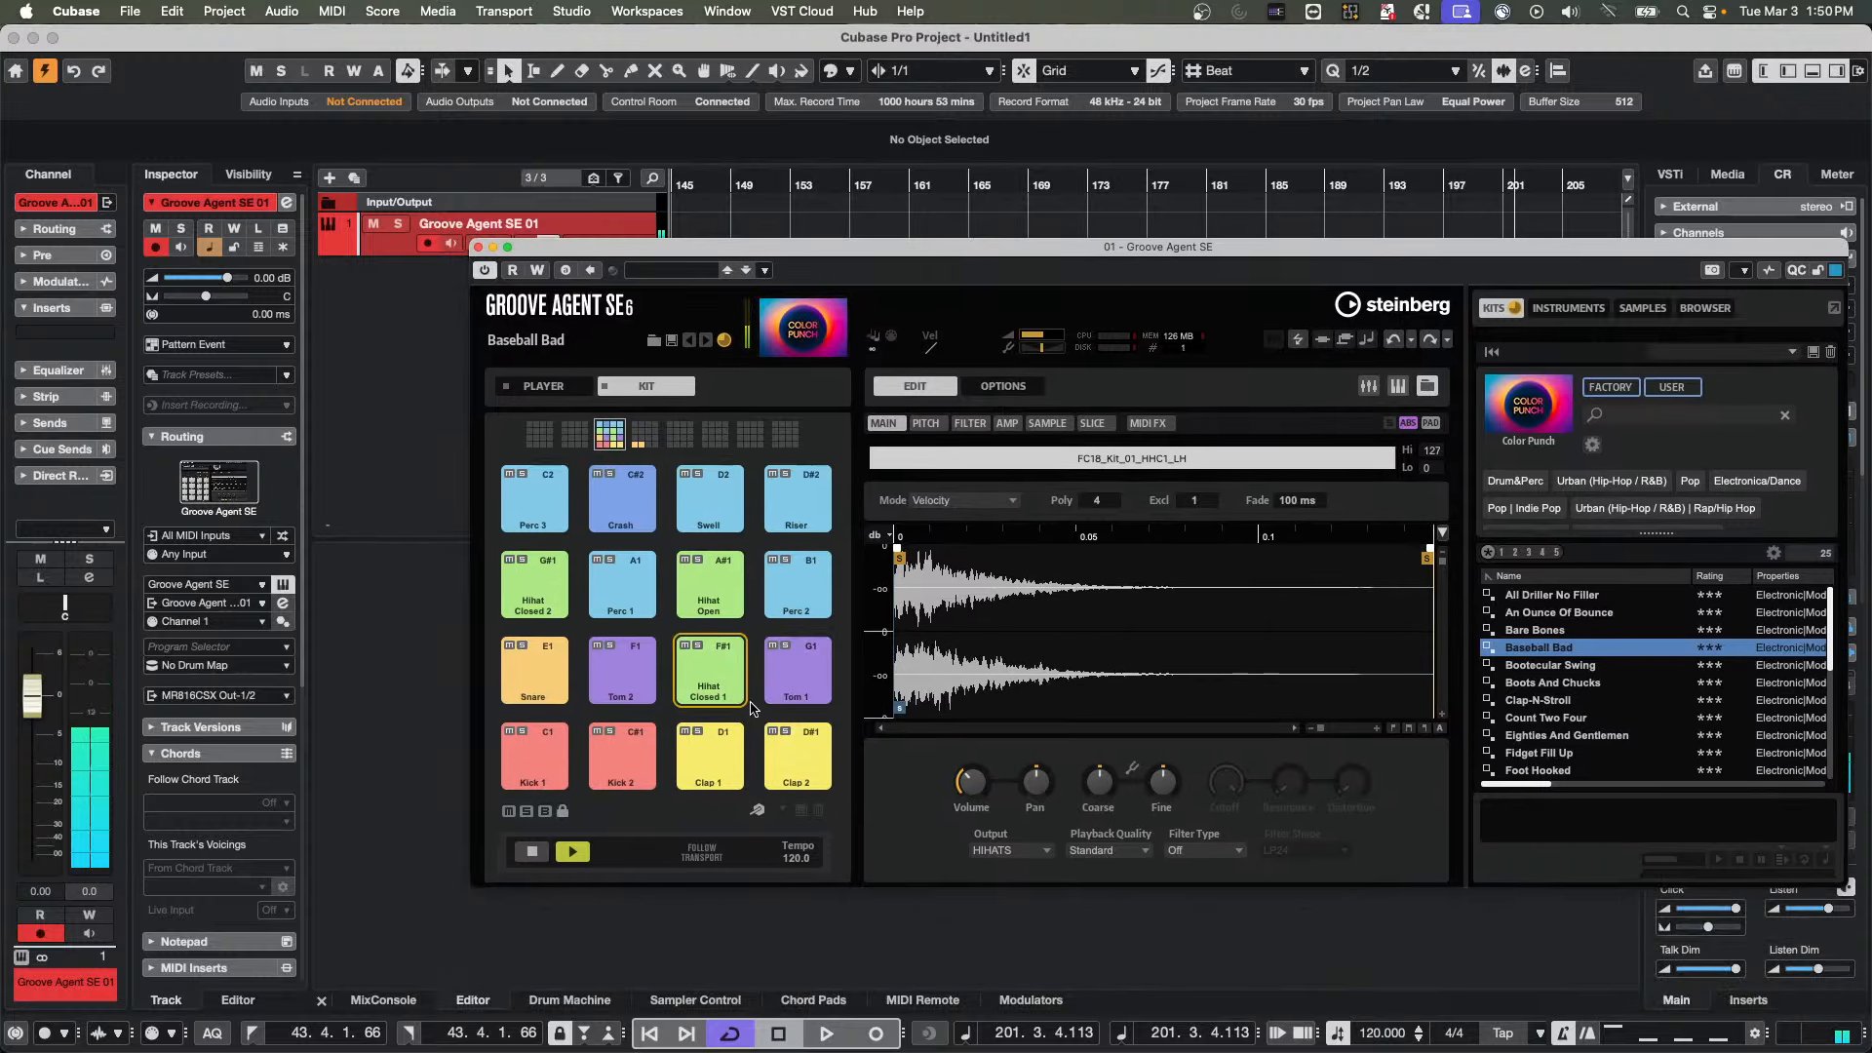
left_click(675, 850)
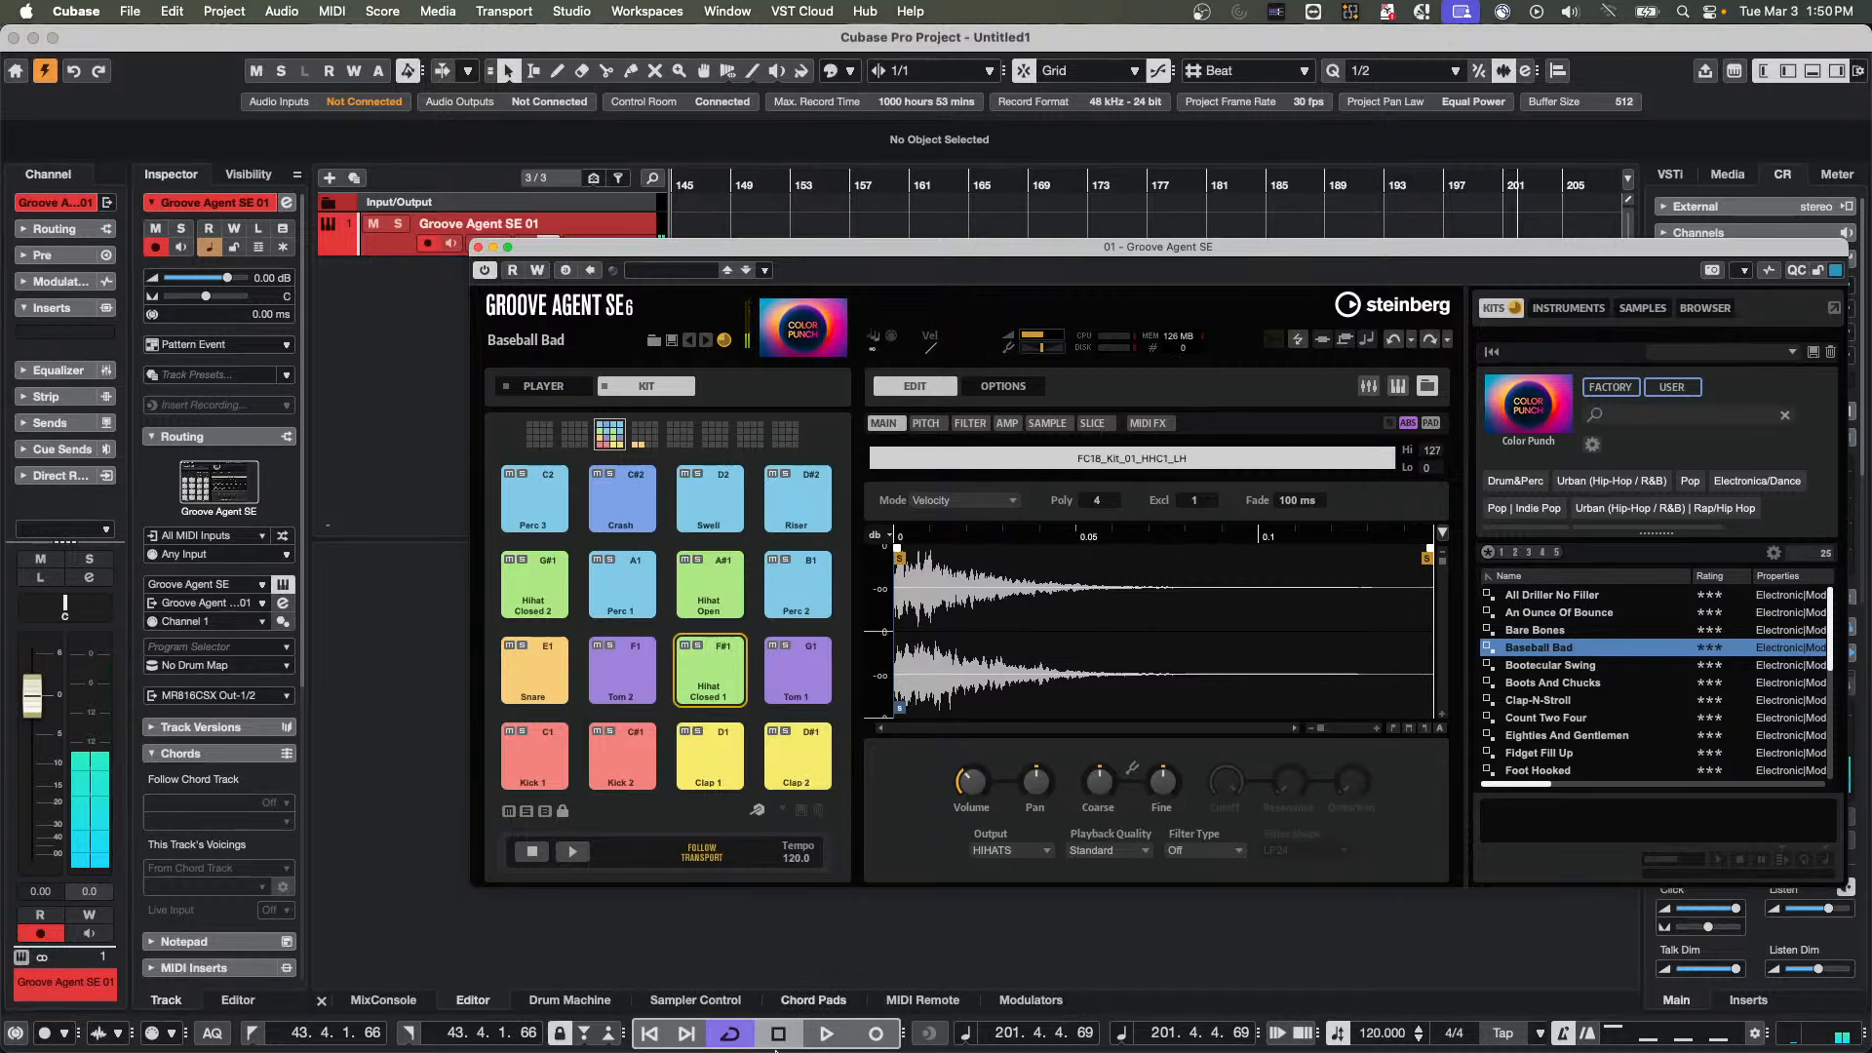
left_click(649, 1033)
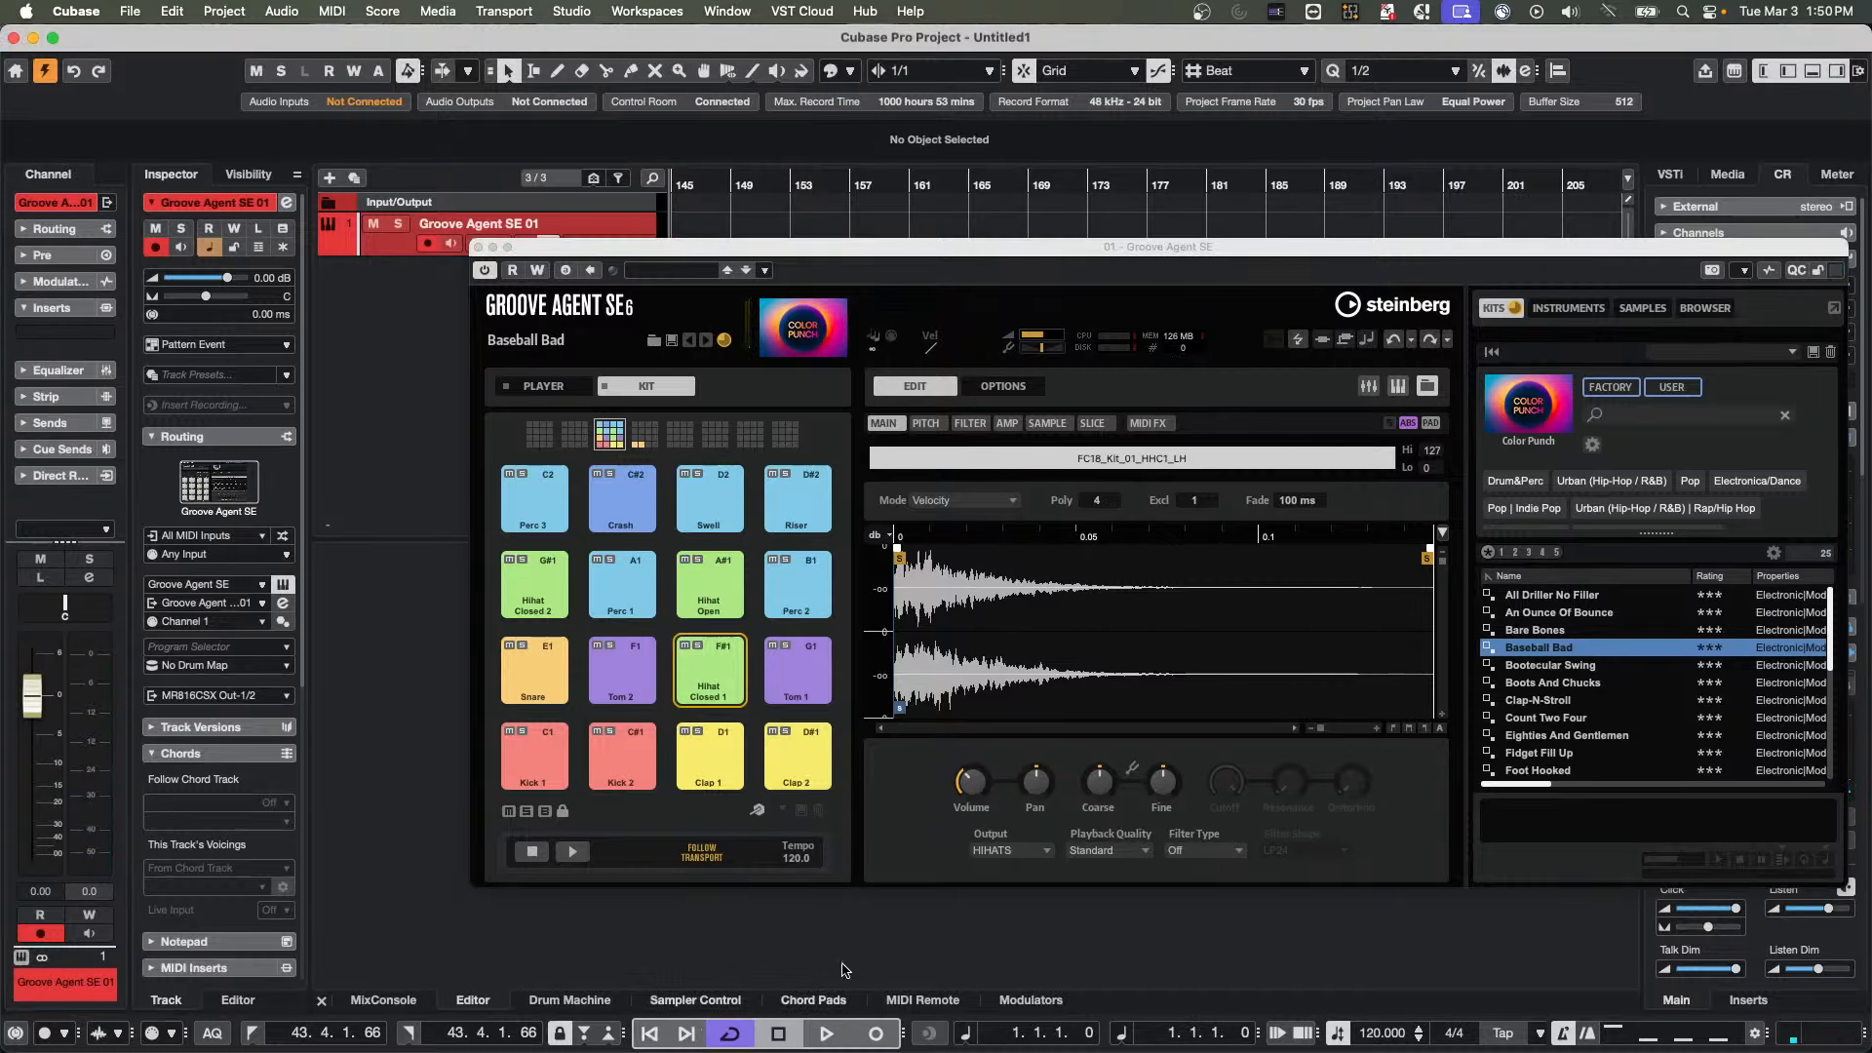
Enable automation writing for Groove Agent SE and record coarse tune changes on the Hihat Closed 1 pad during playback
left_click(826, 1033)
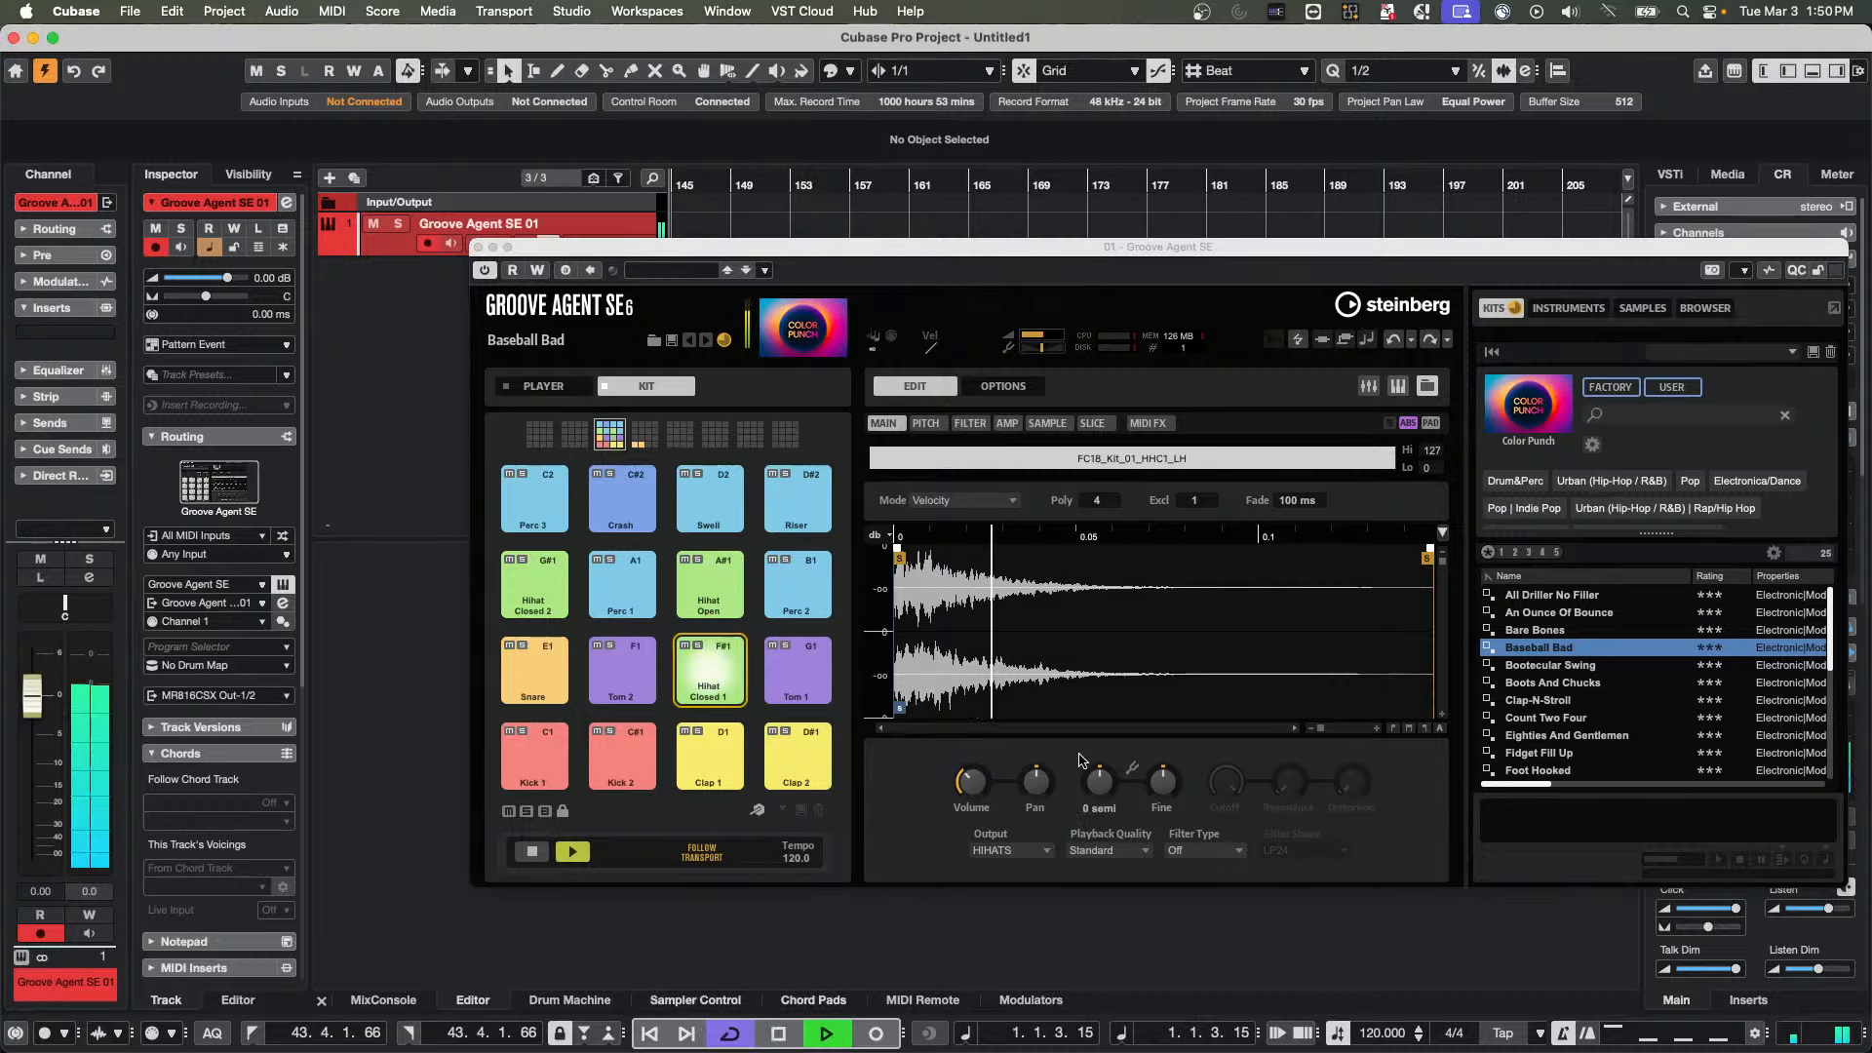
left_click(537, 270)
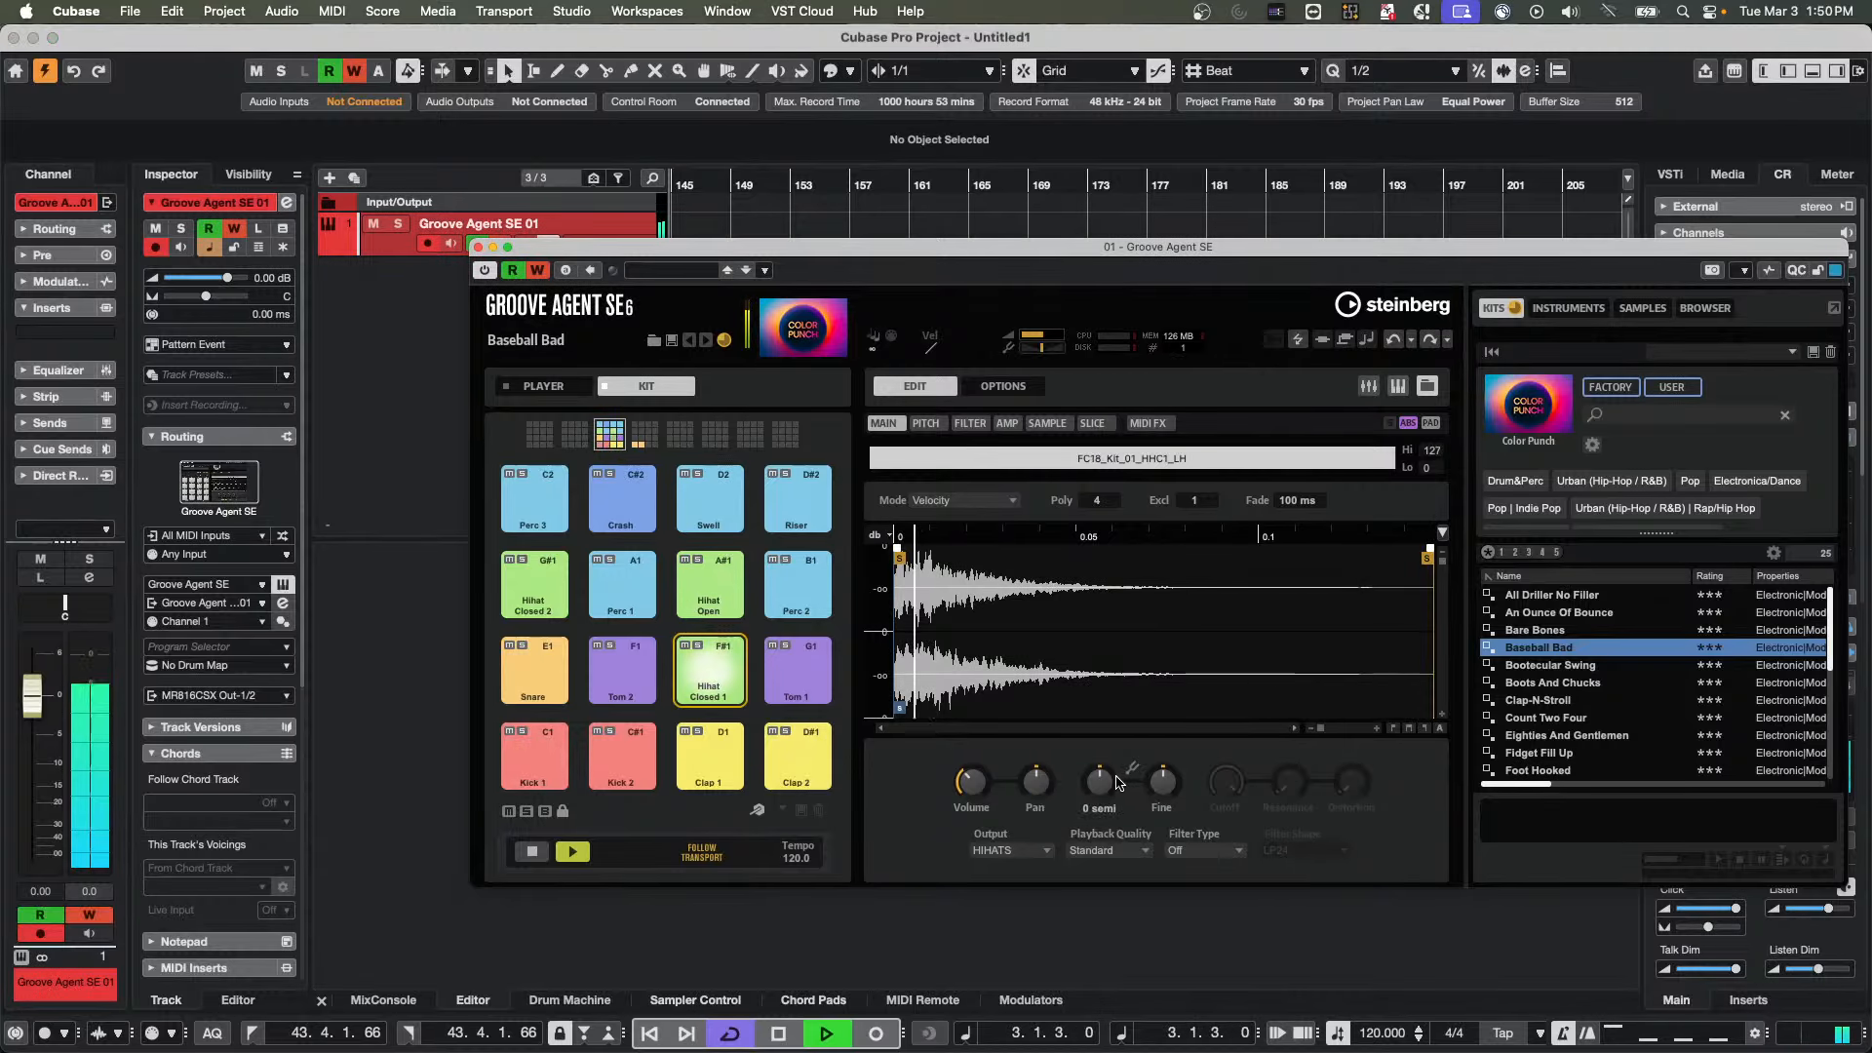
left_click_drag(1104, 780, 1090, 727)
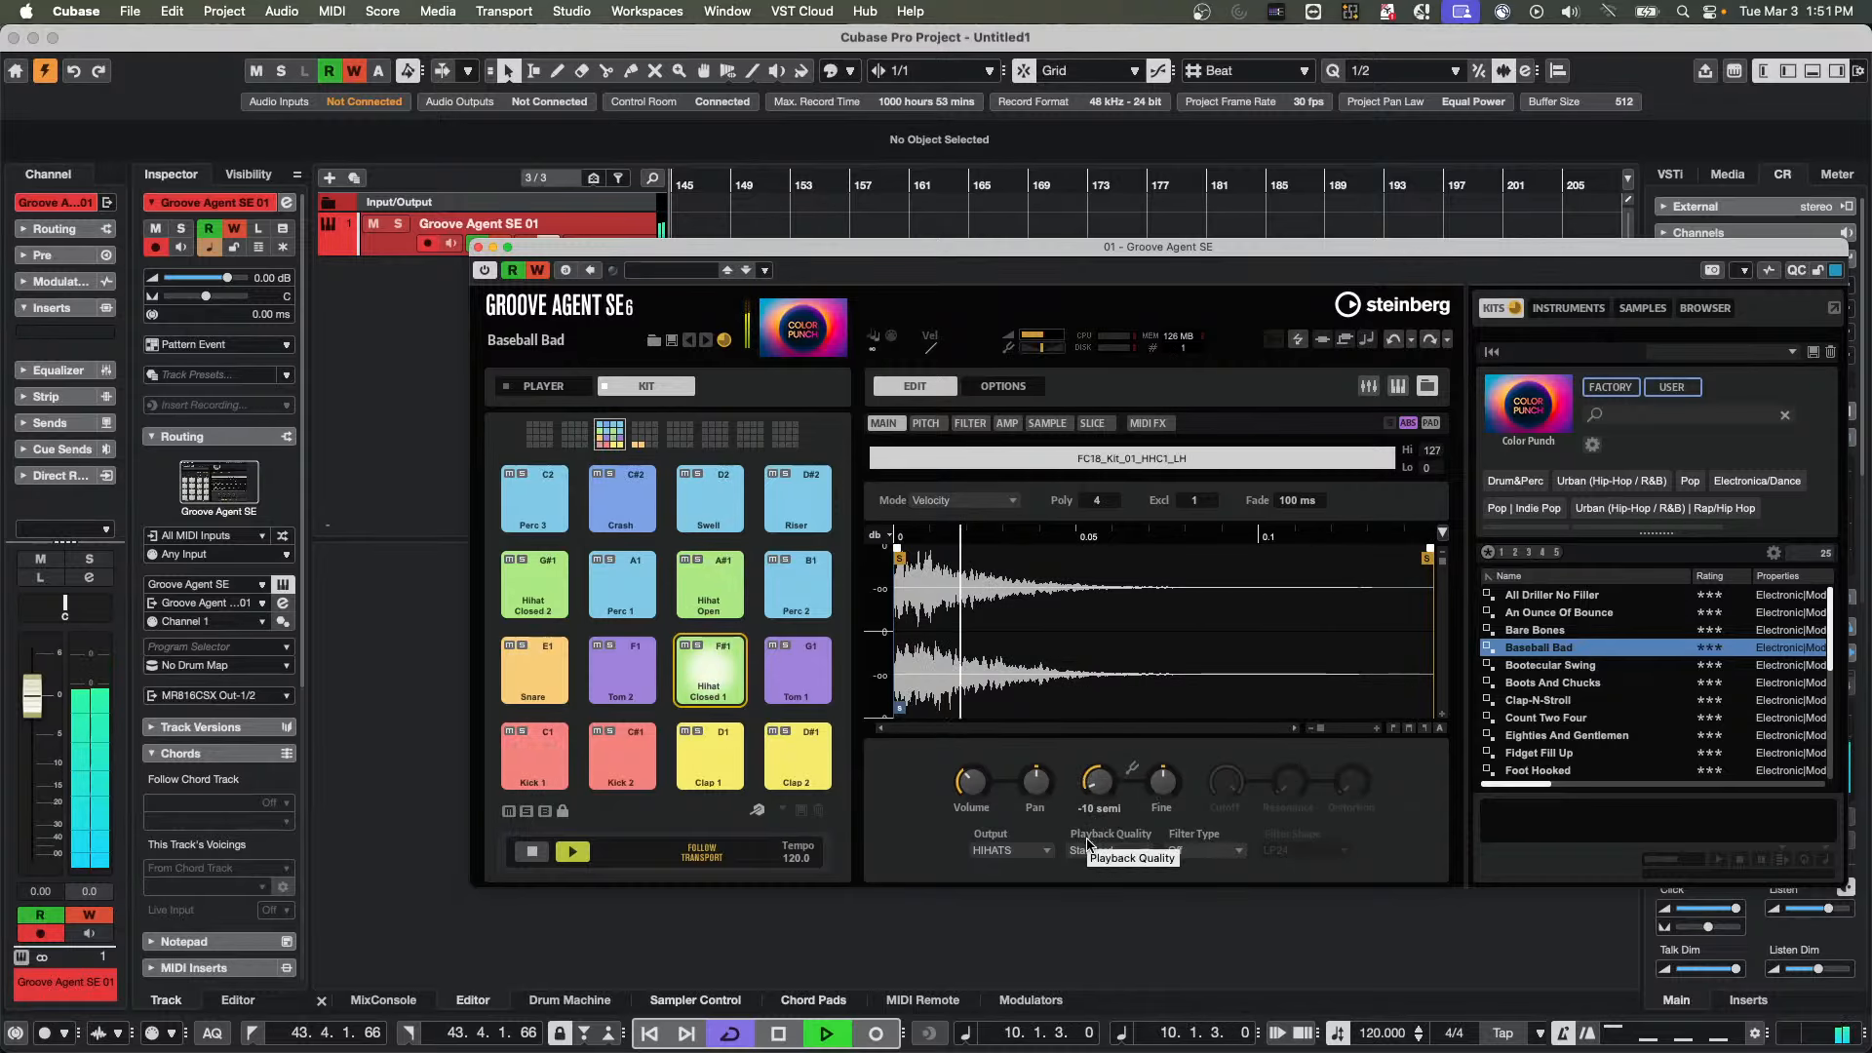
key("space")
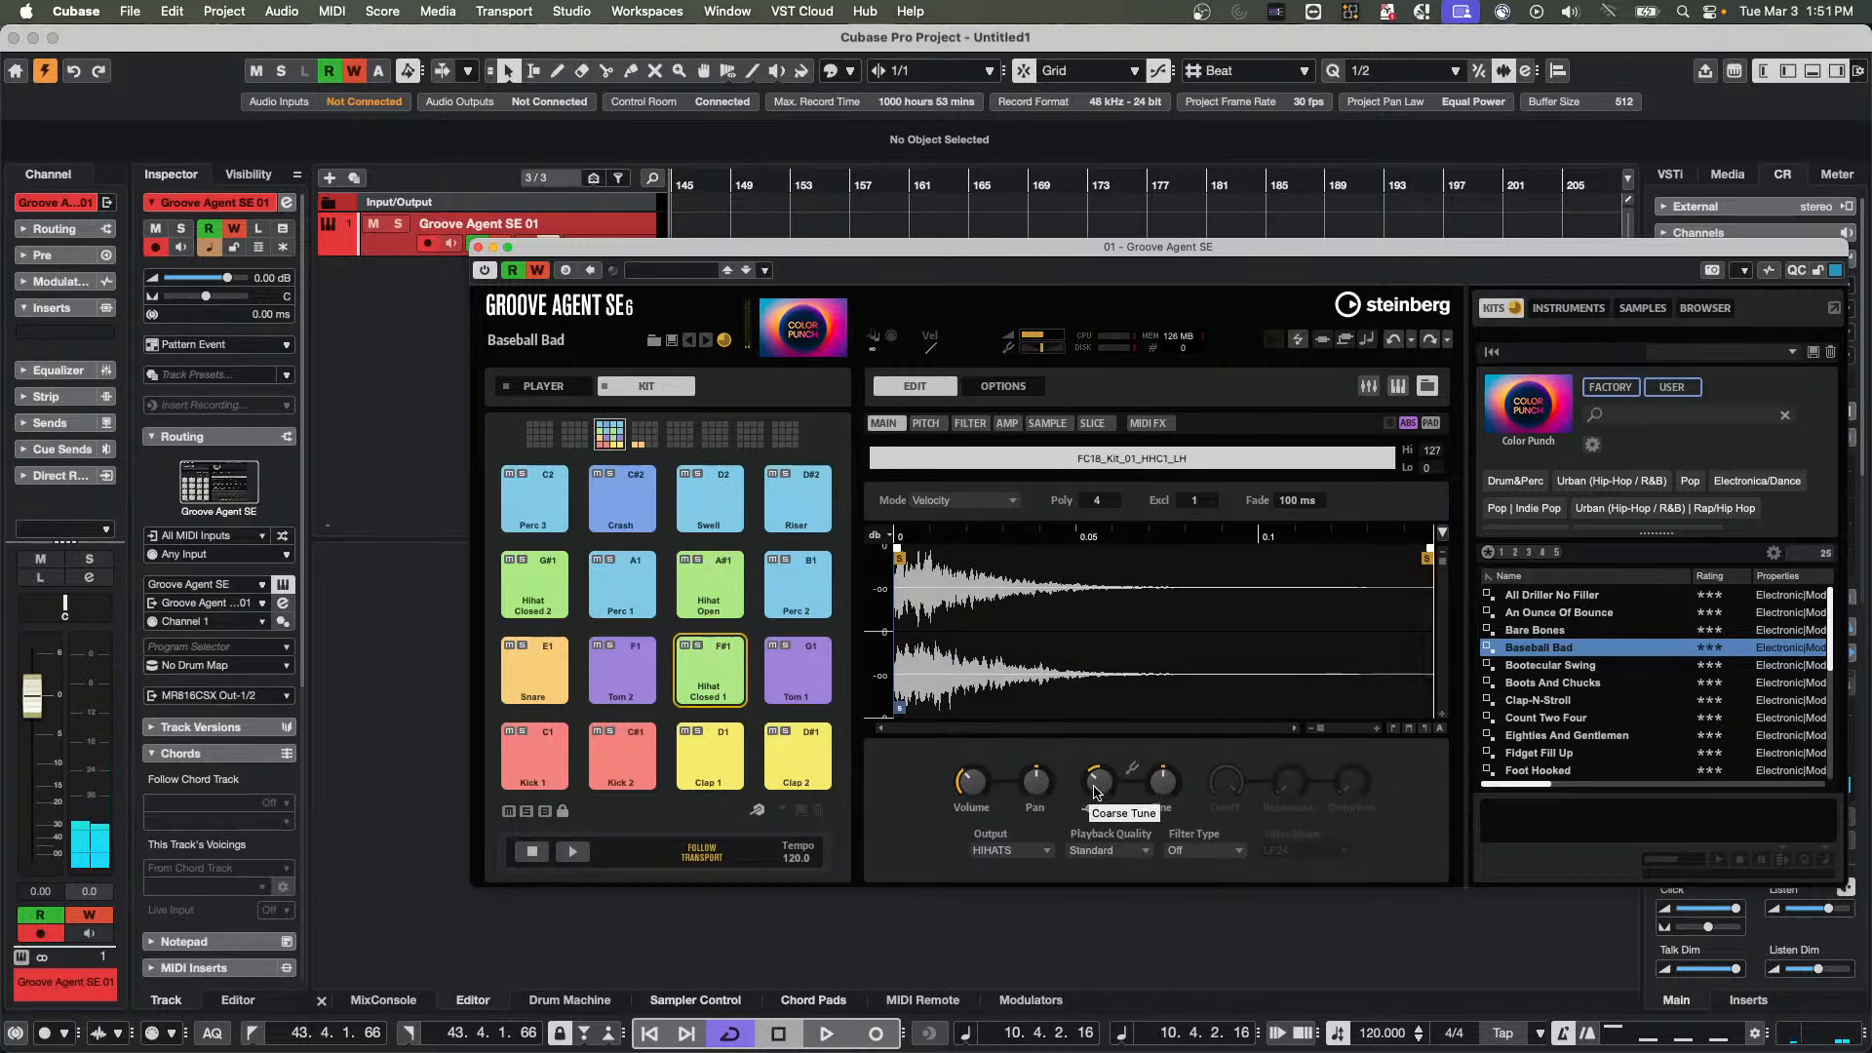
Play back the pattern to hear the recorded coarse tune automation on Hihat Closed 1
key("space")
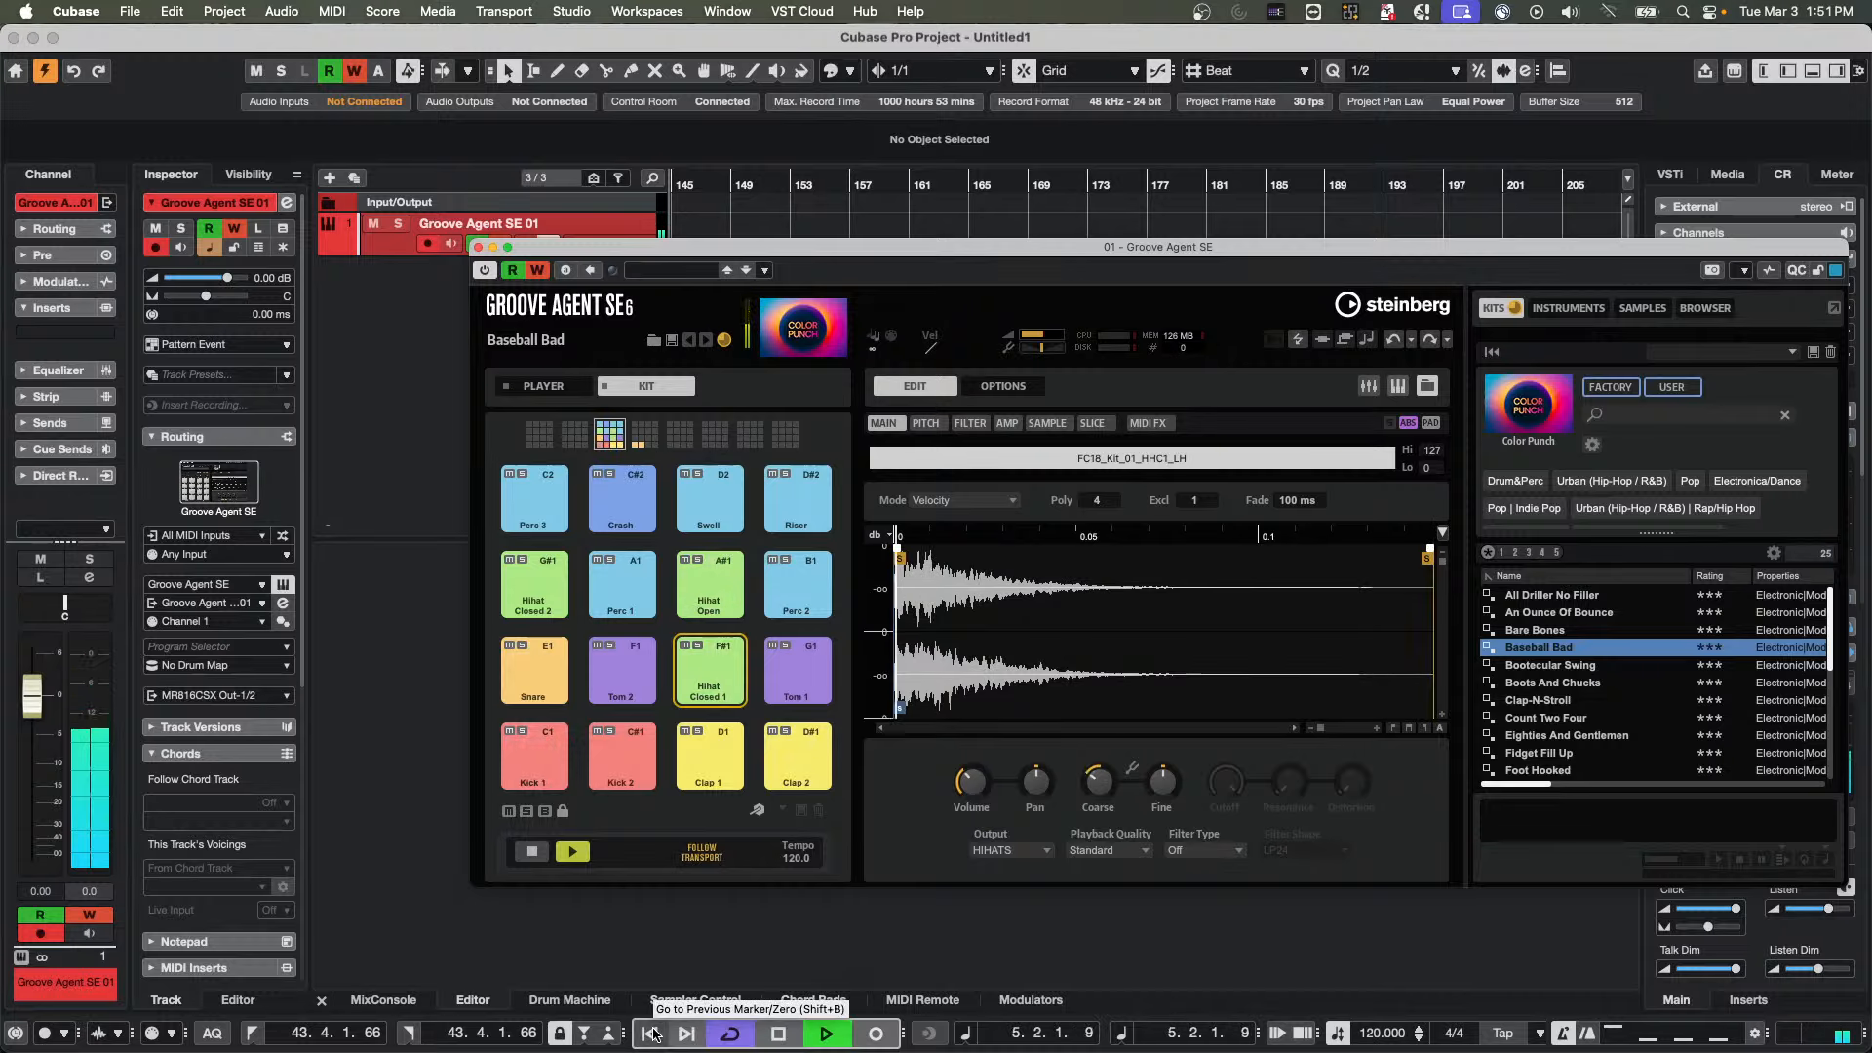
key("space")
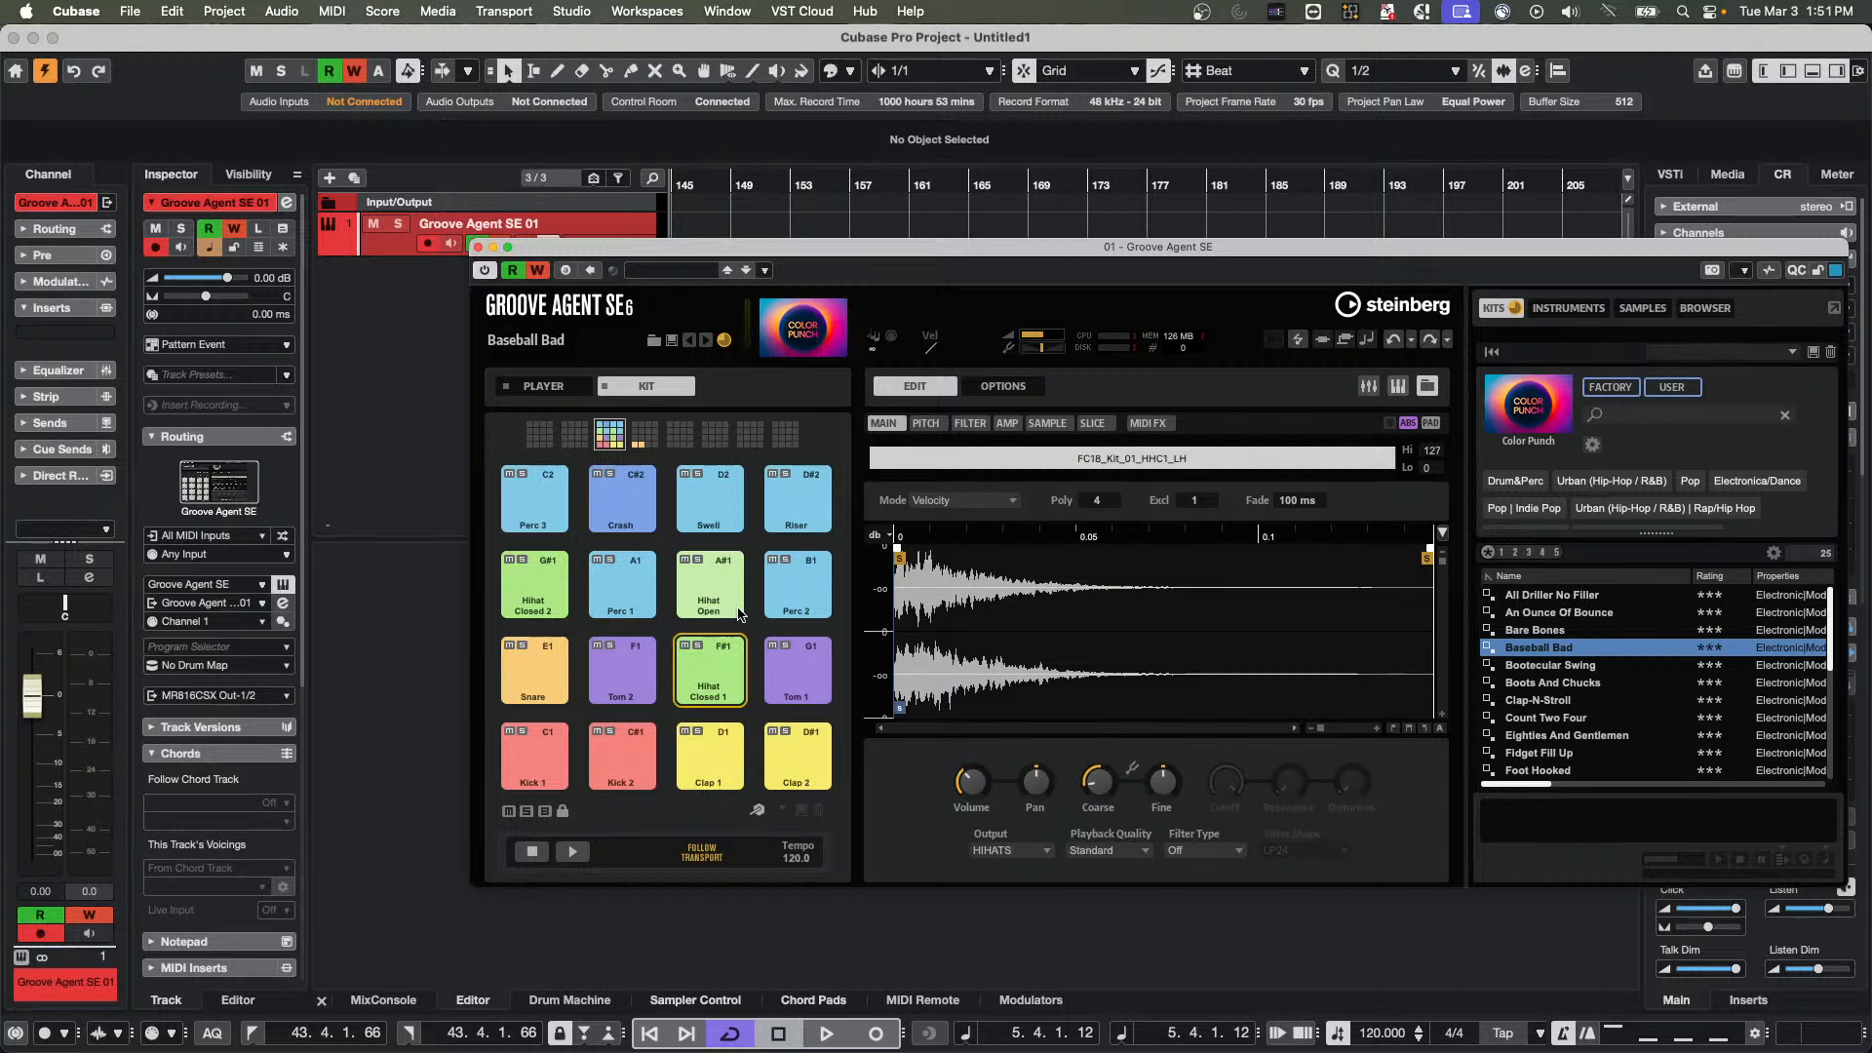
key("space")
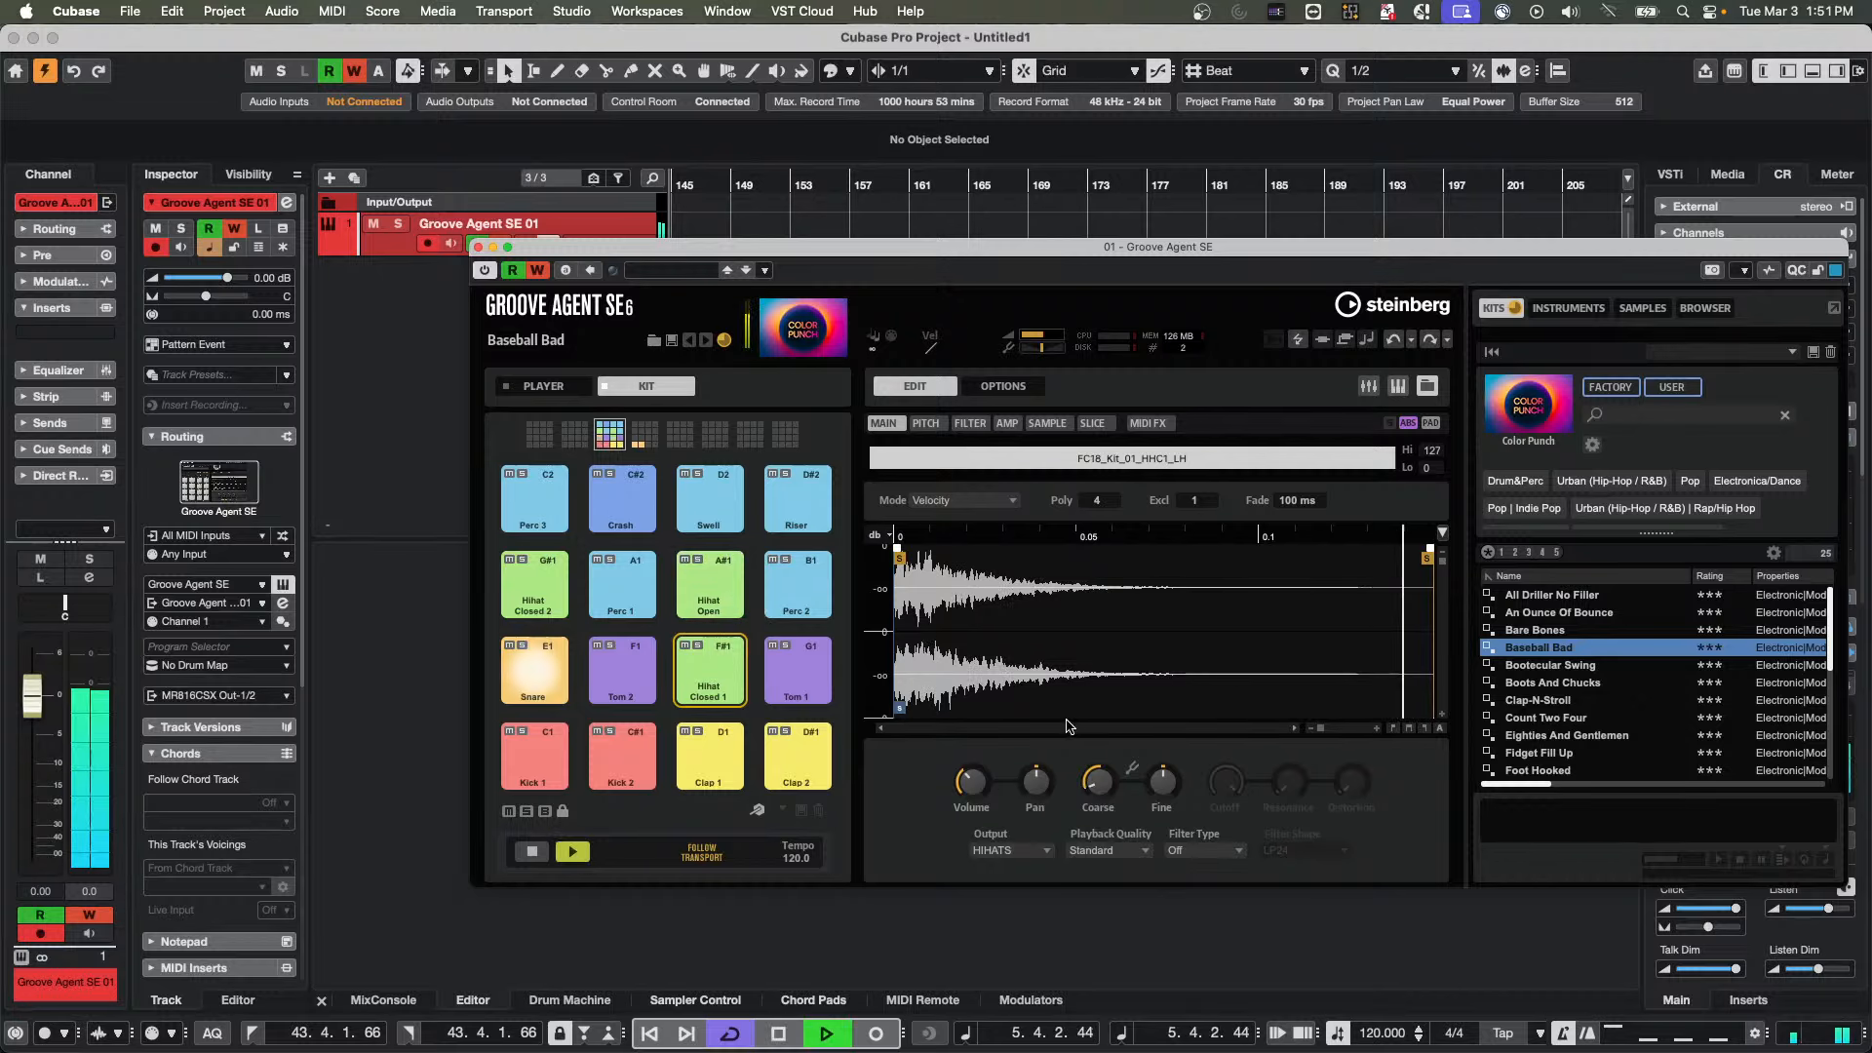
key("space")
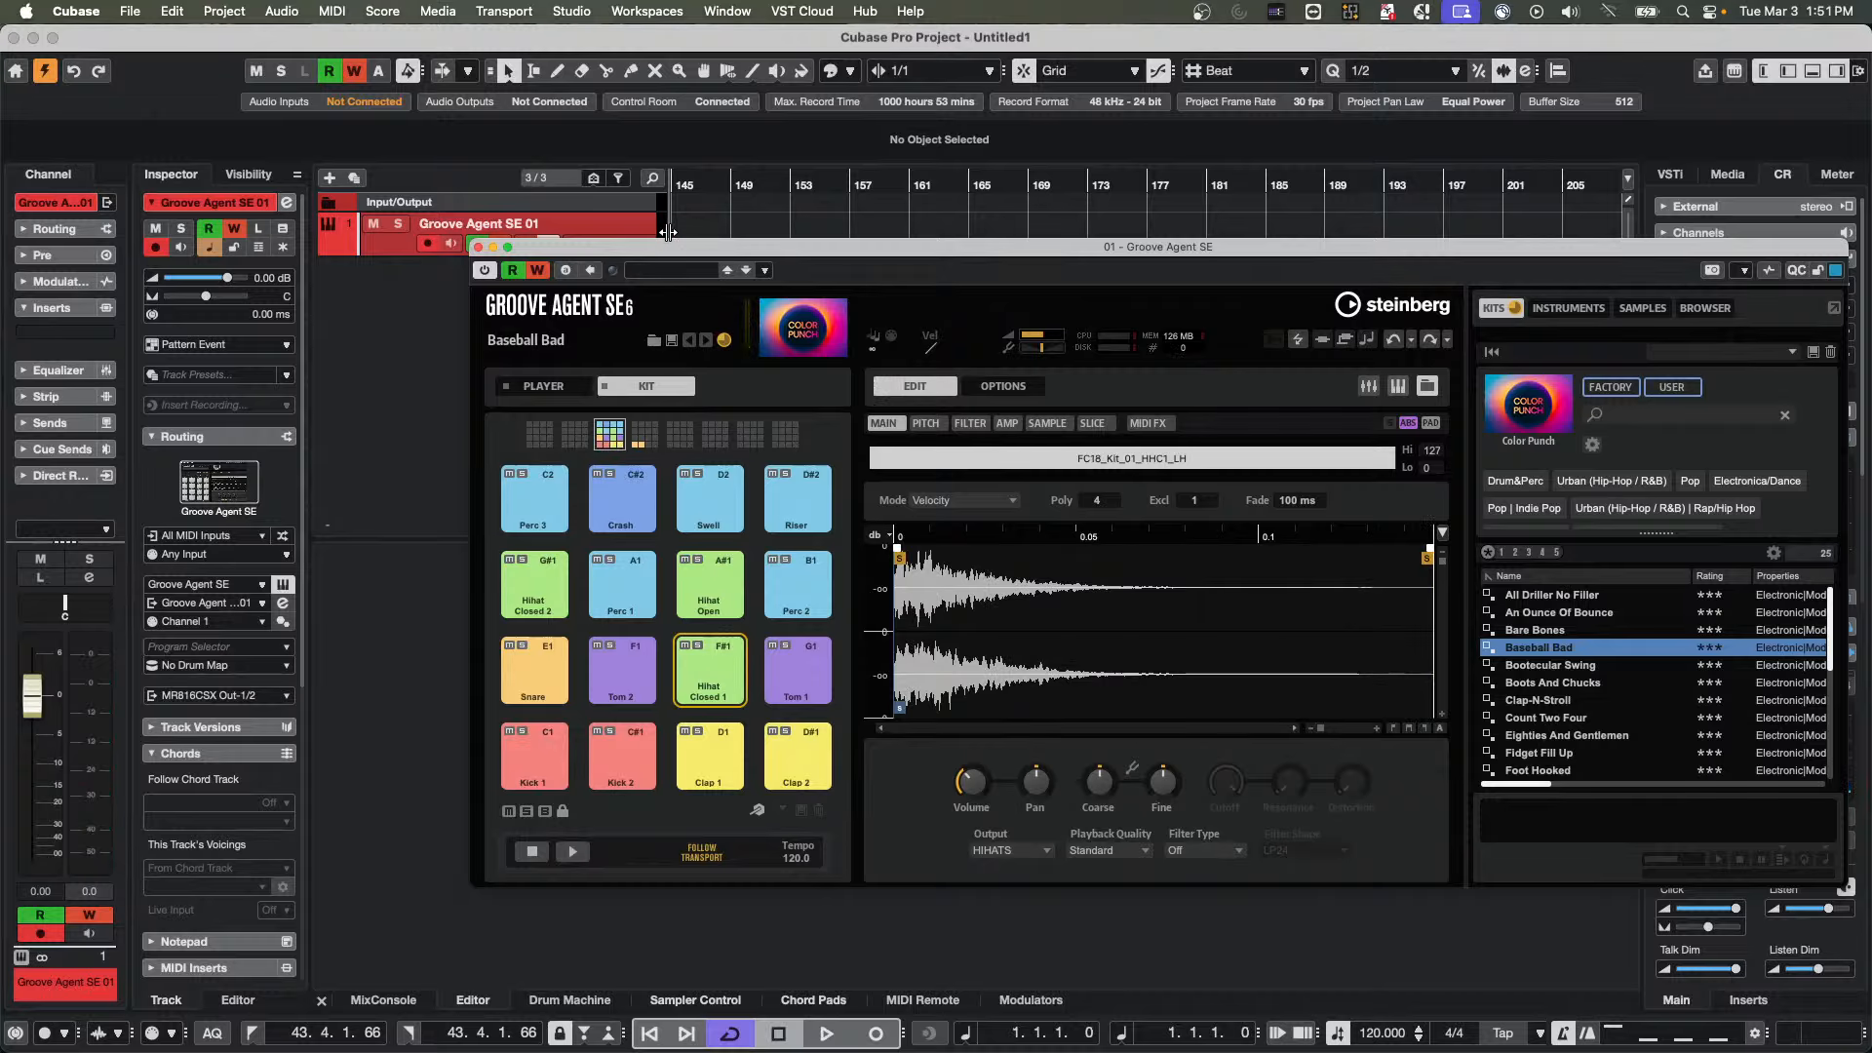
Uncover the track with the plug-in window moved aside, and record Hihat Closed 1 volume automation while playing from the start
left_click_drag(678, 248, 1095, 178)
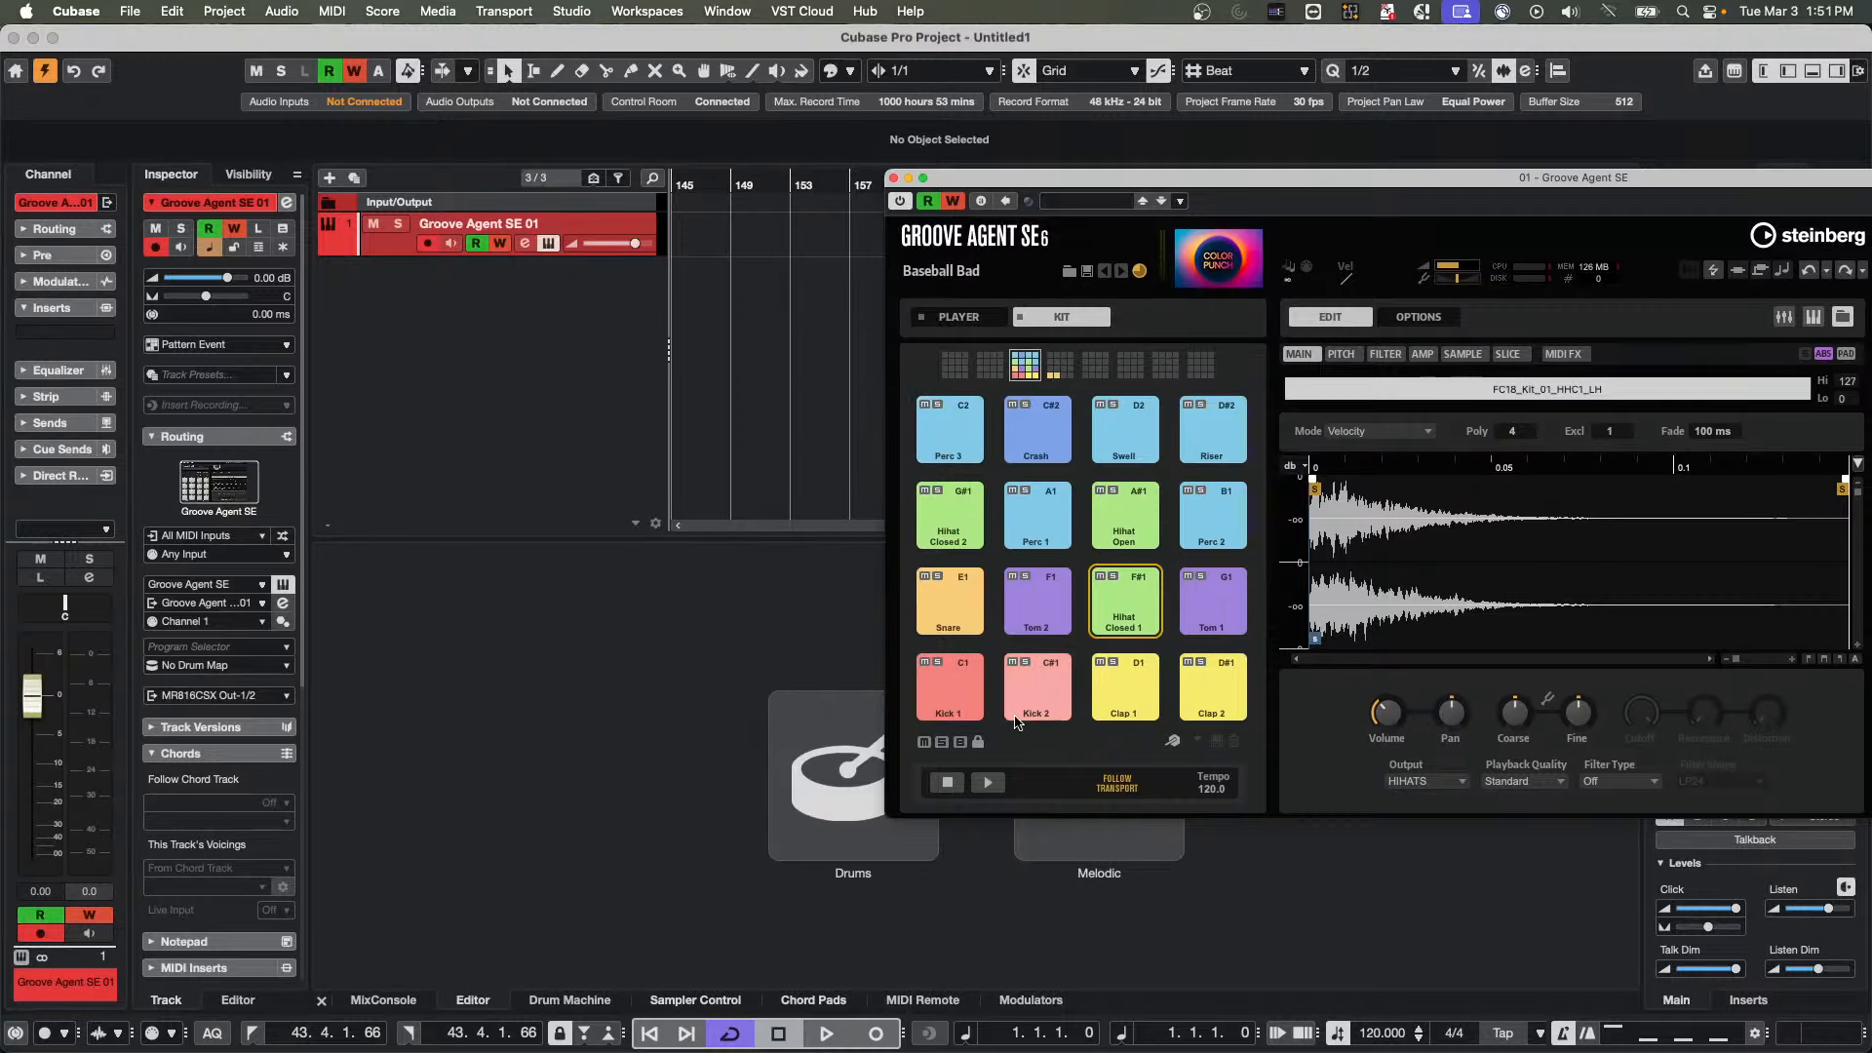
left_click(652, 1022)
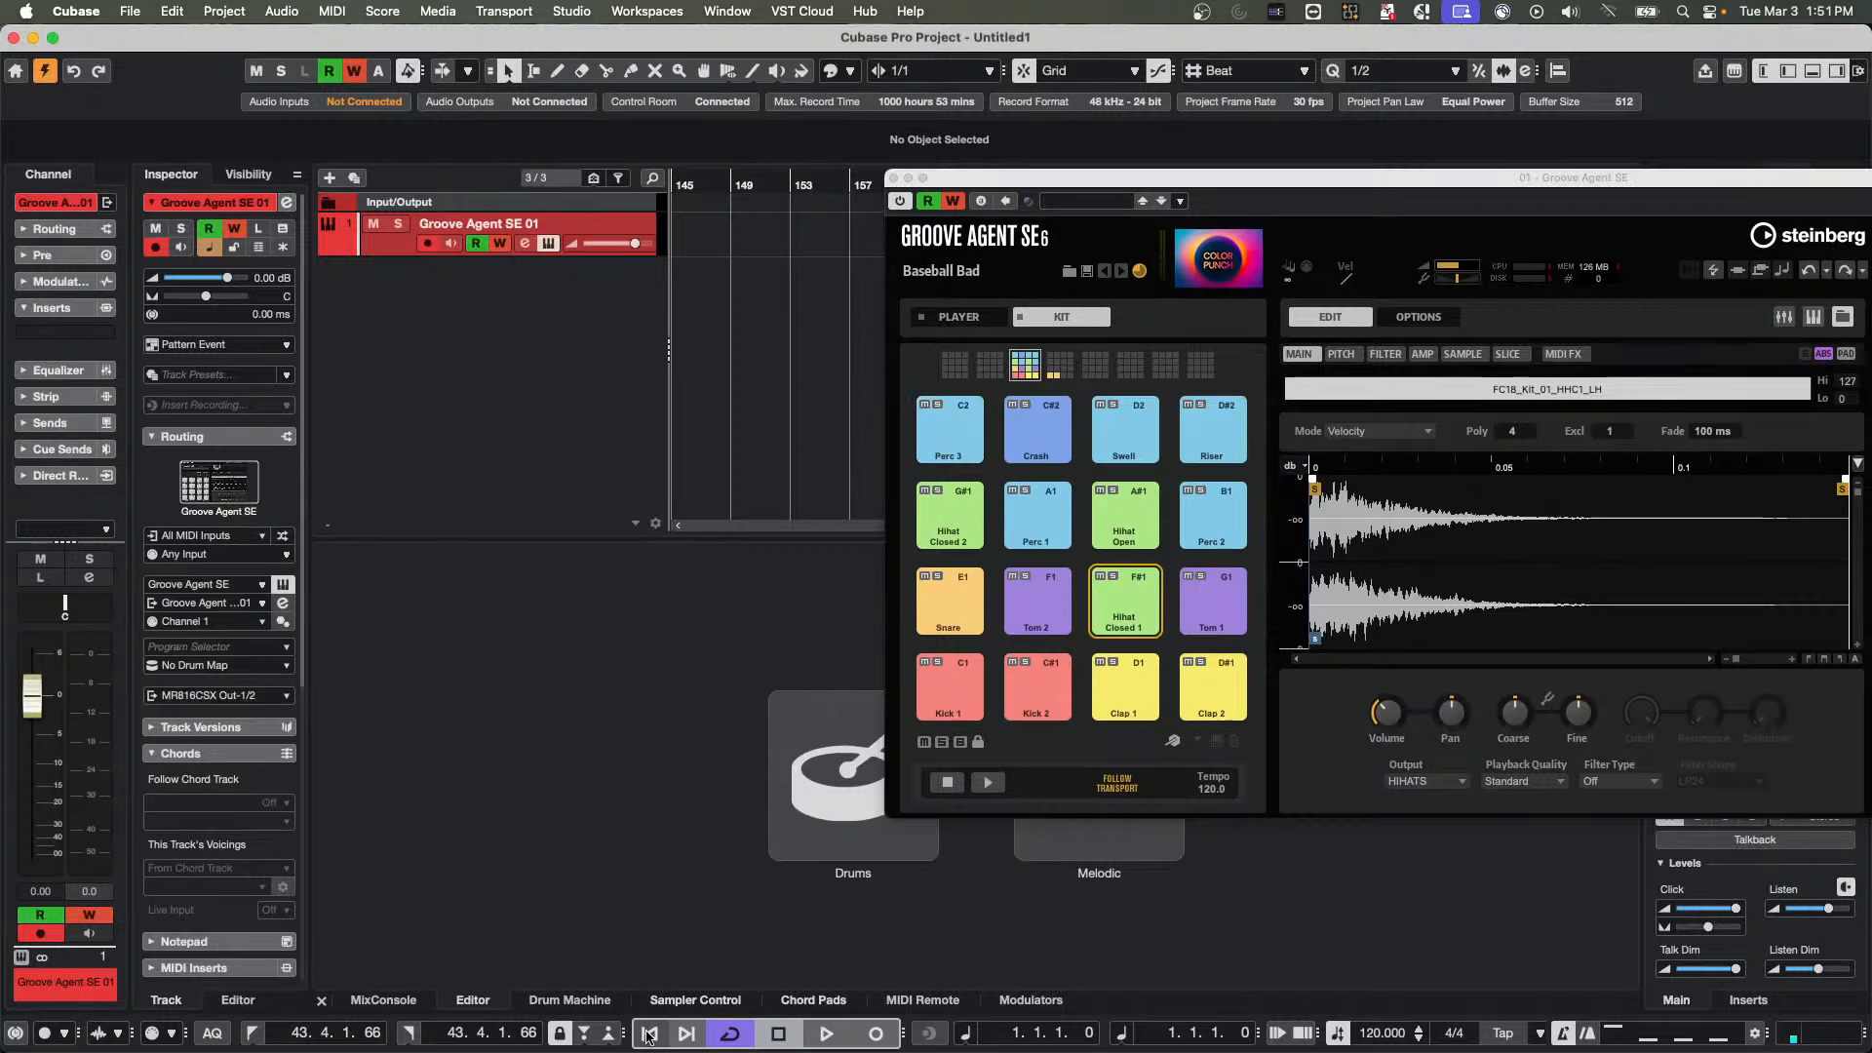
left_click(825, 1032)
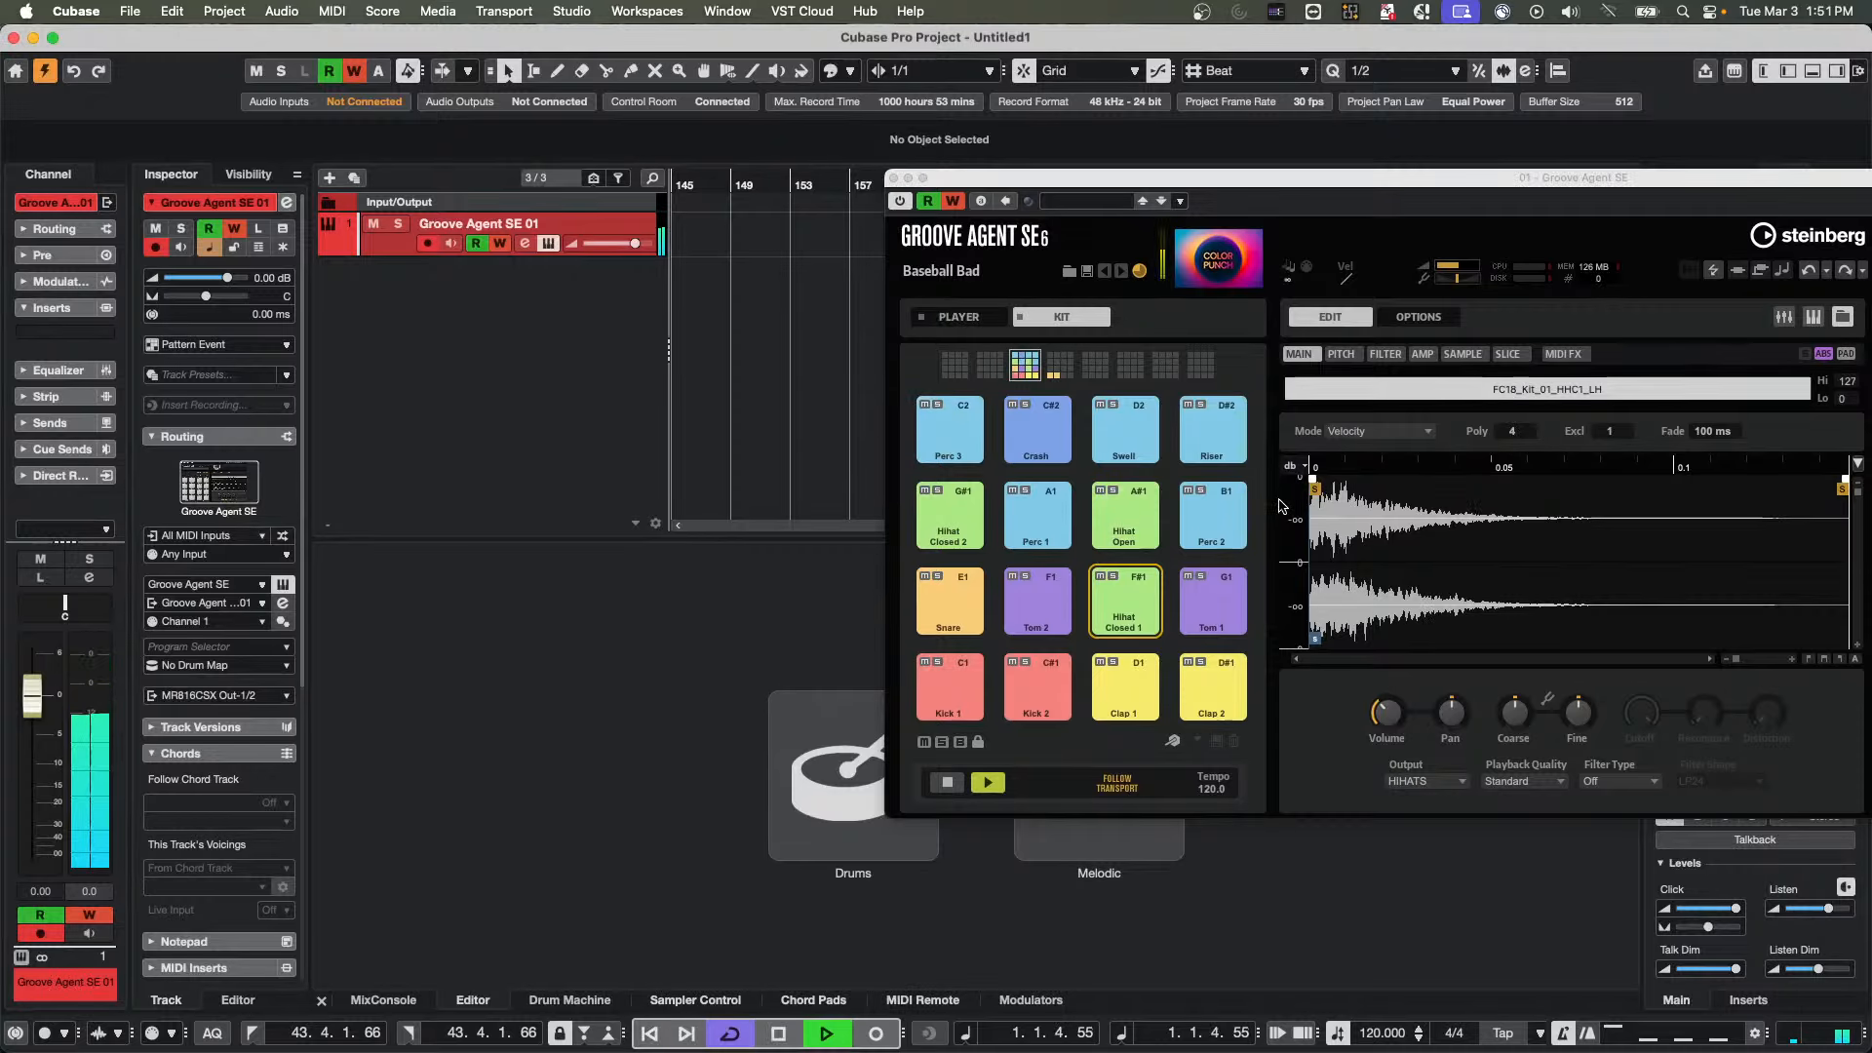
left_click(1170, 607)
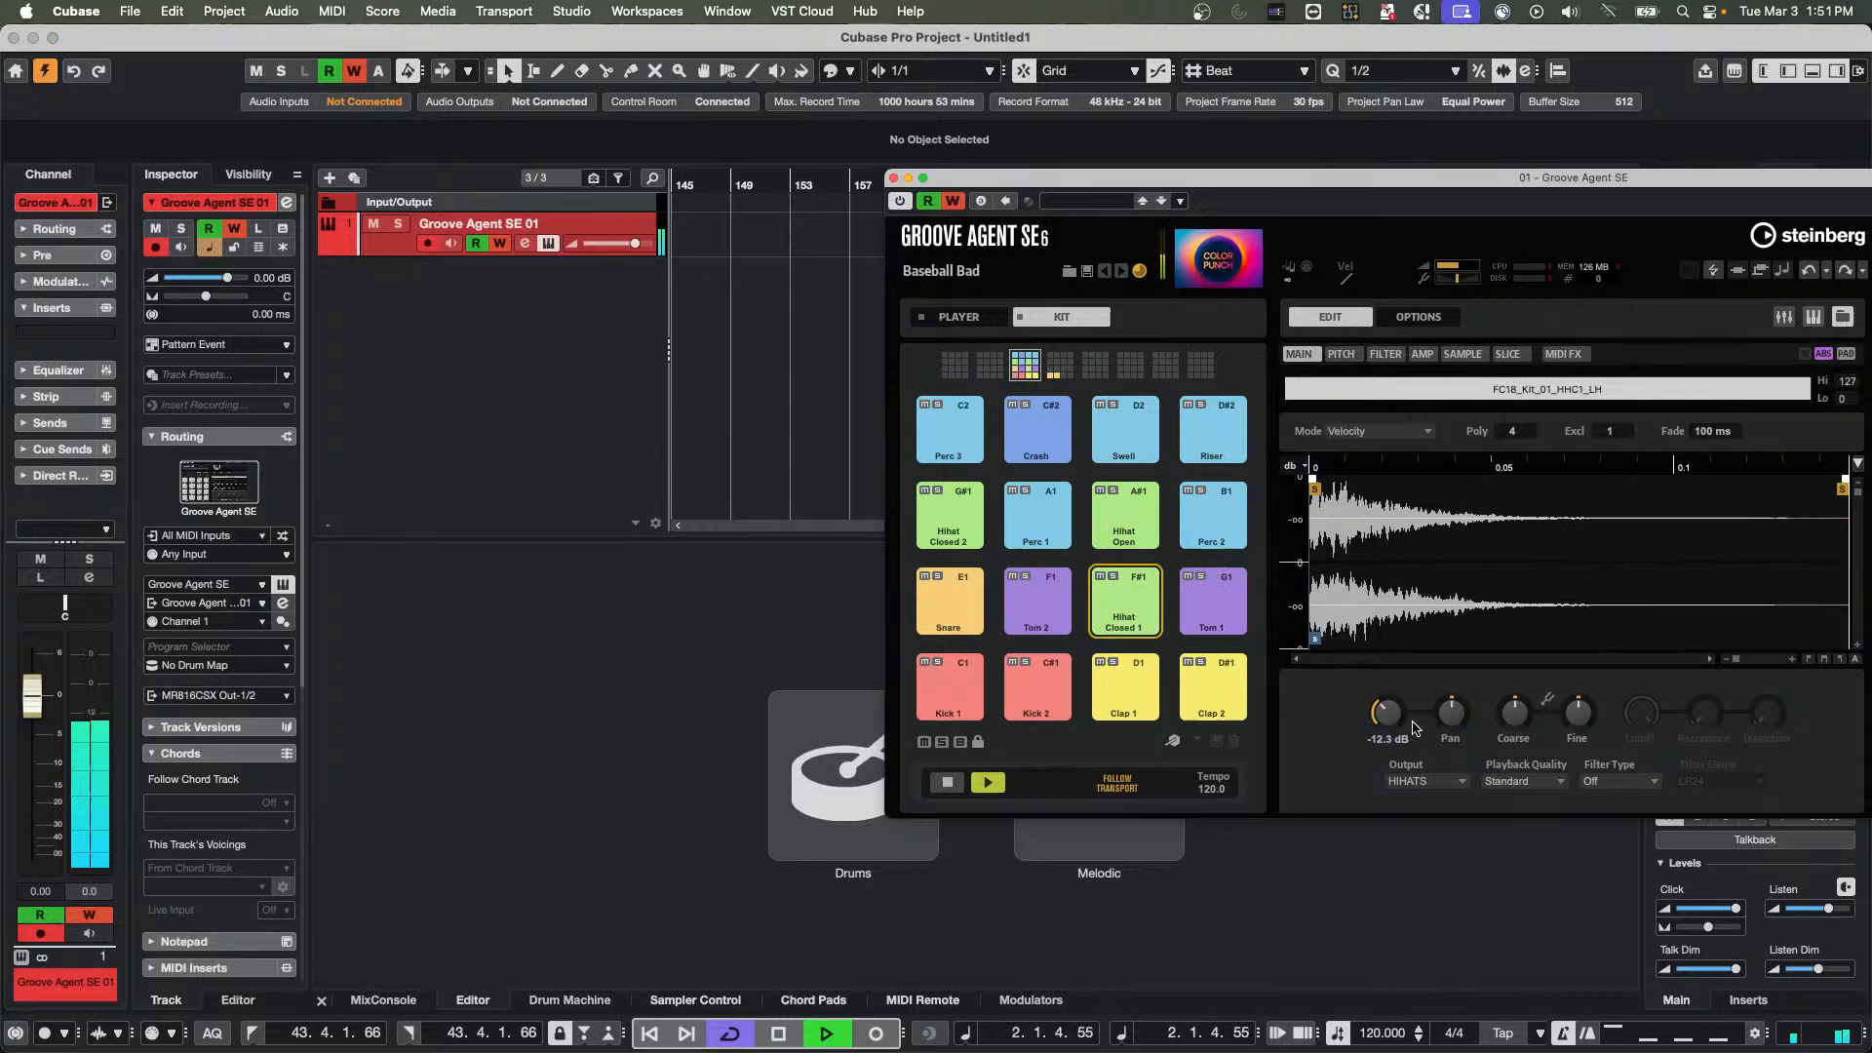
mouse_move(1385, 679)
left_mouse_down()
mouse_move(1396, 648)
mouse_move(1375, 709)
left_mouse_up()
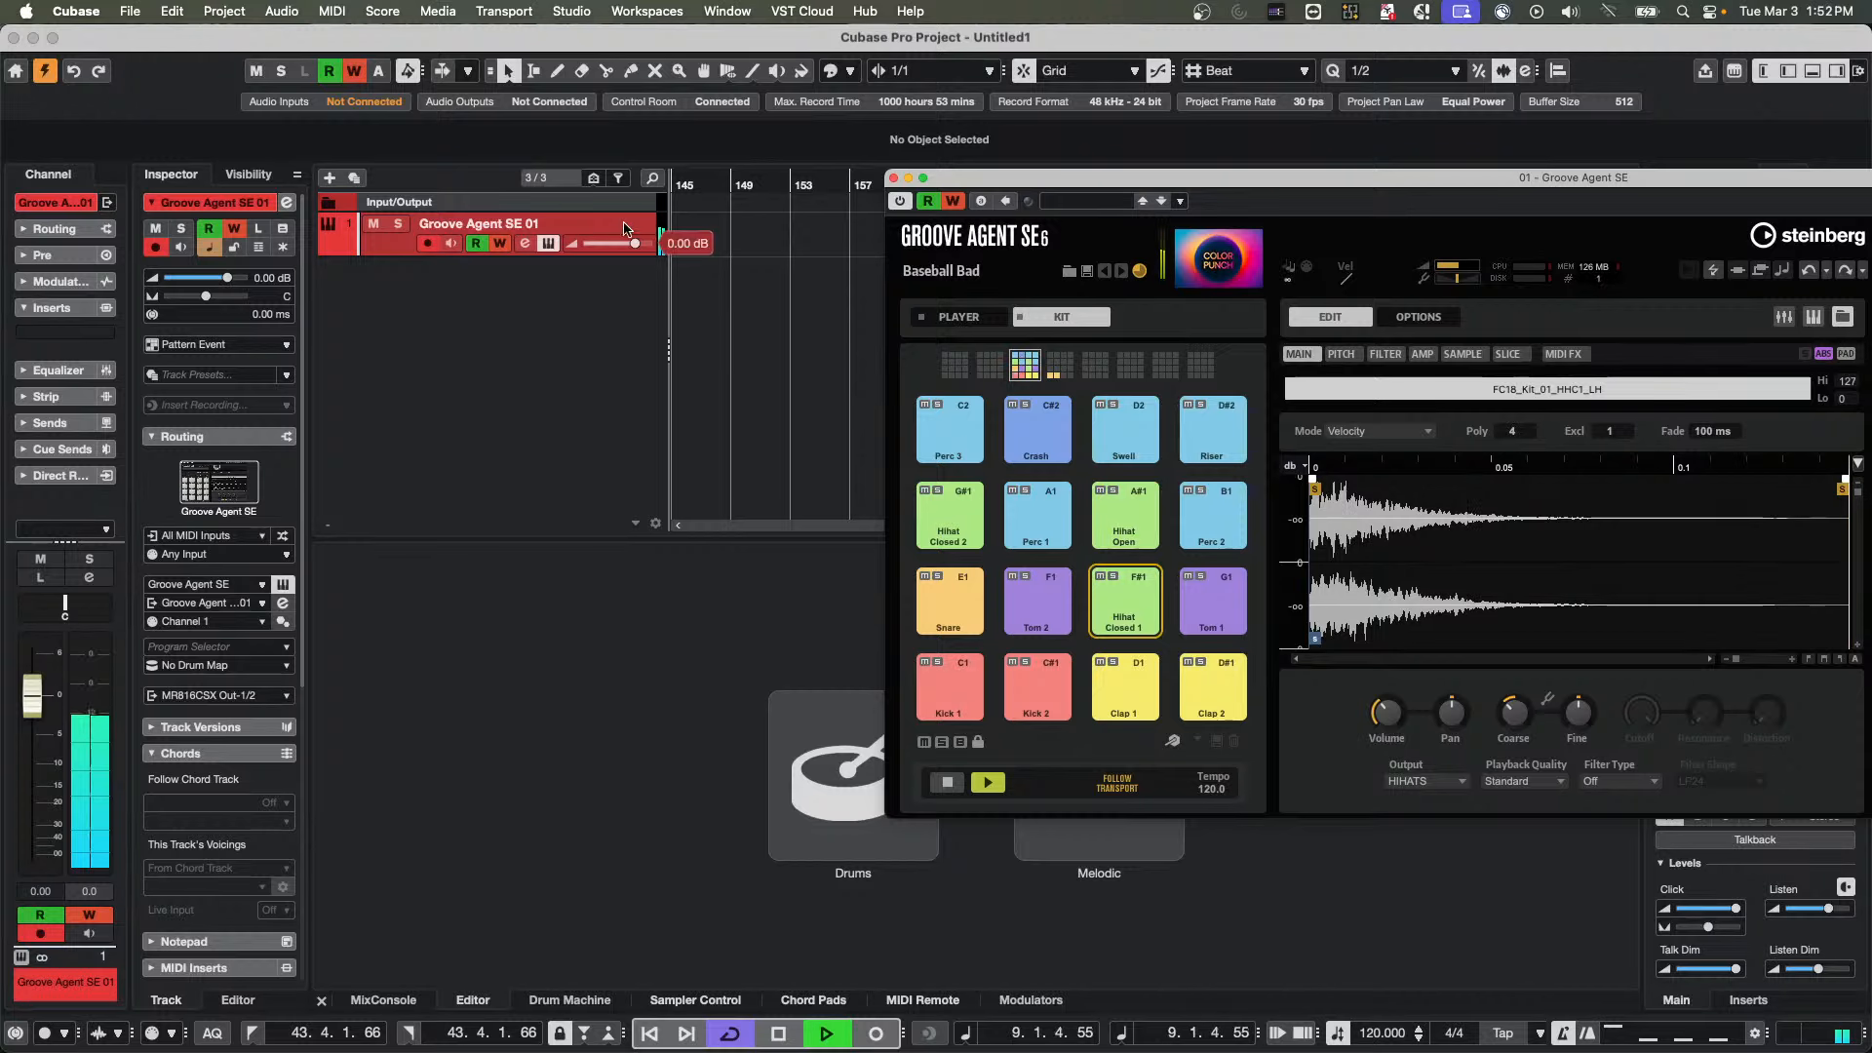
key("space")
key("KP_Decimal")
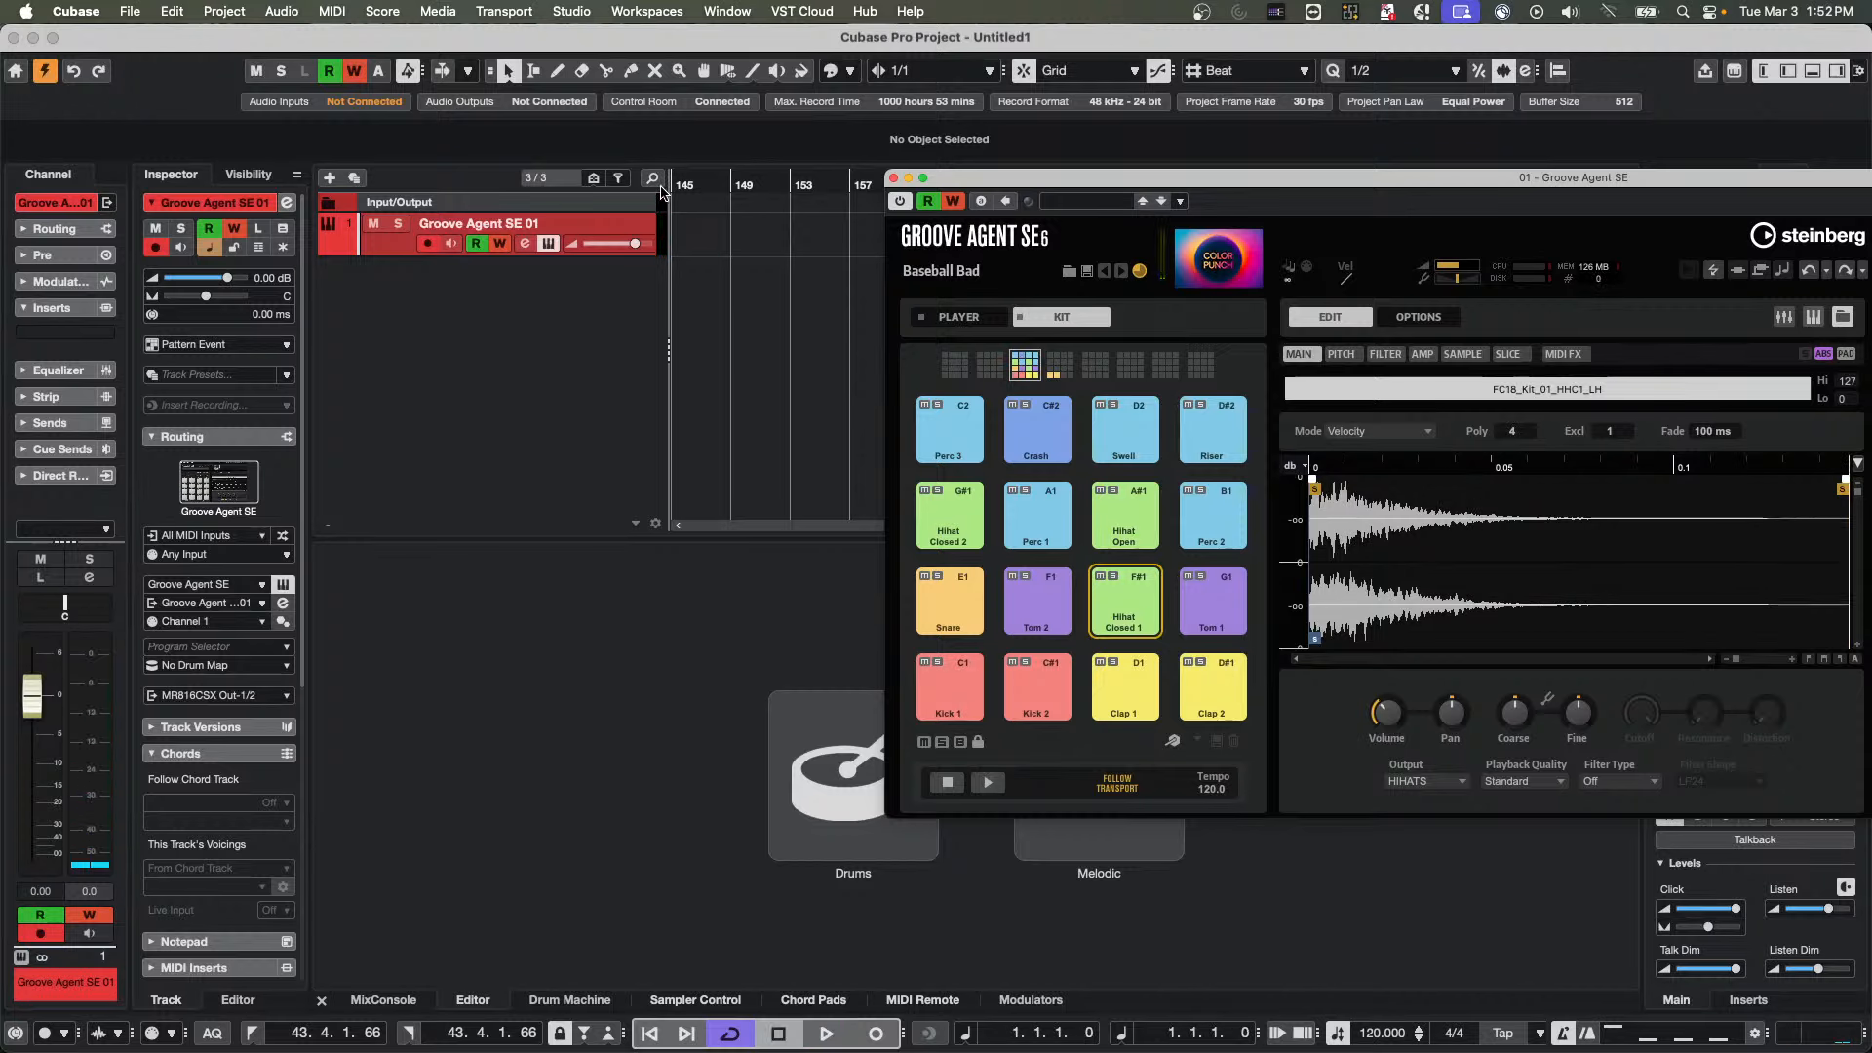
Play back the recorded volume automation, and show the track's automation lanes with the timeline in view from bar 1
key("space")
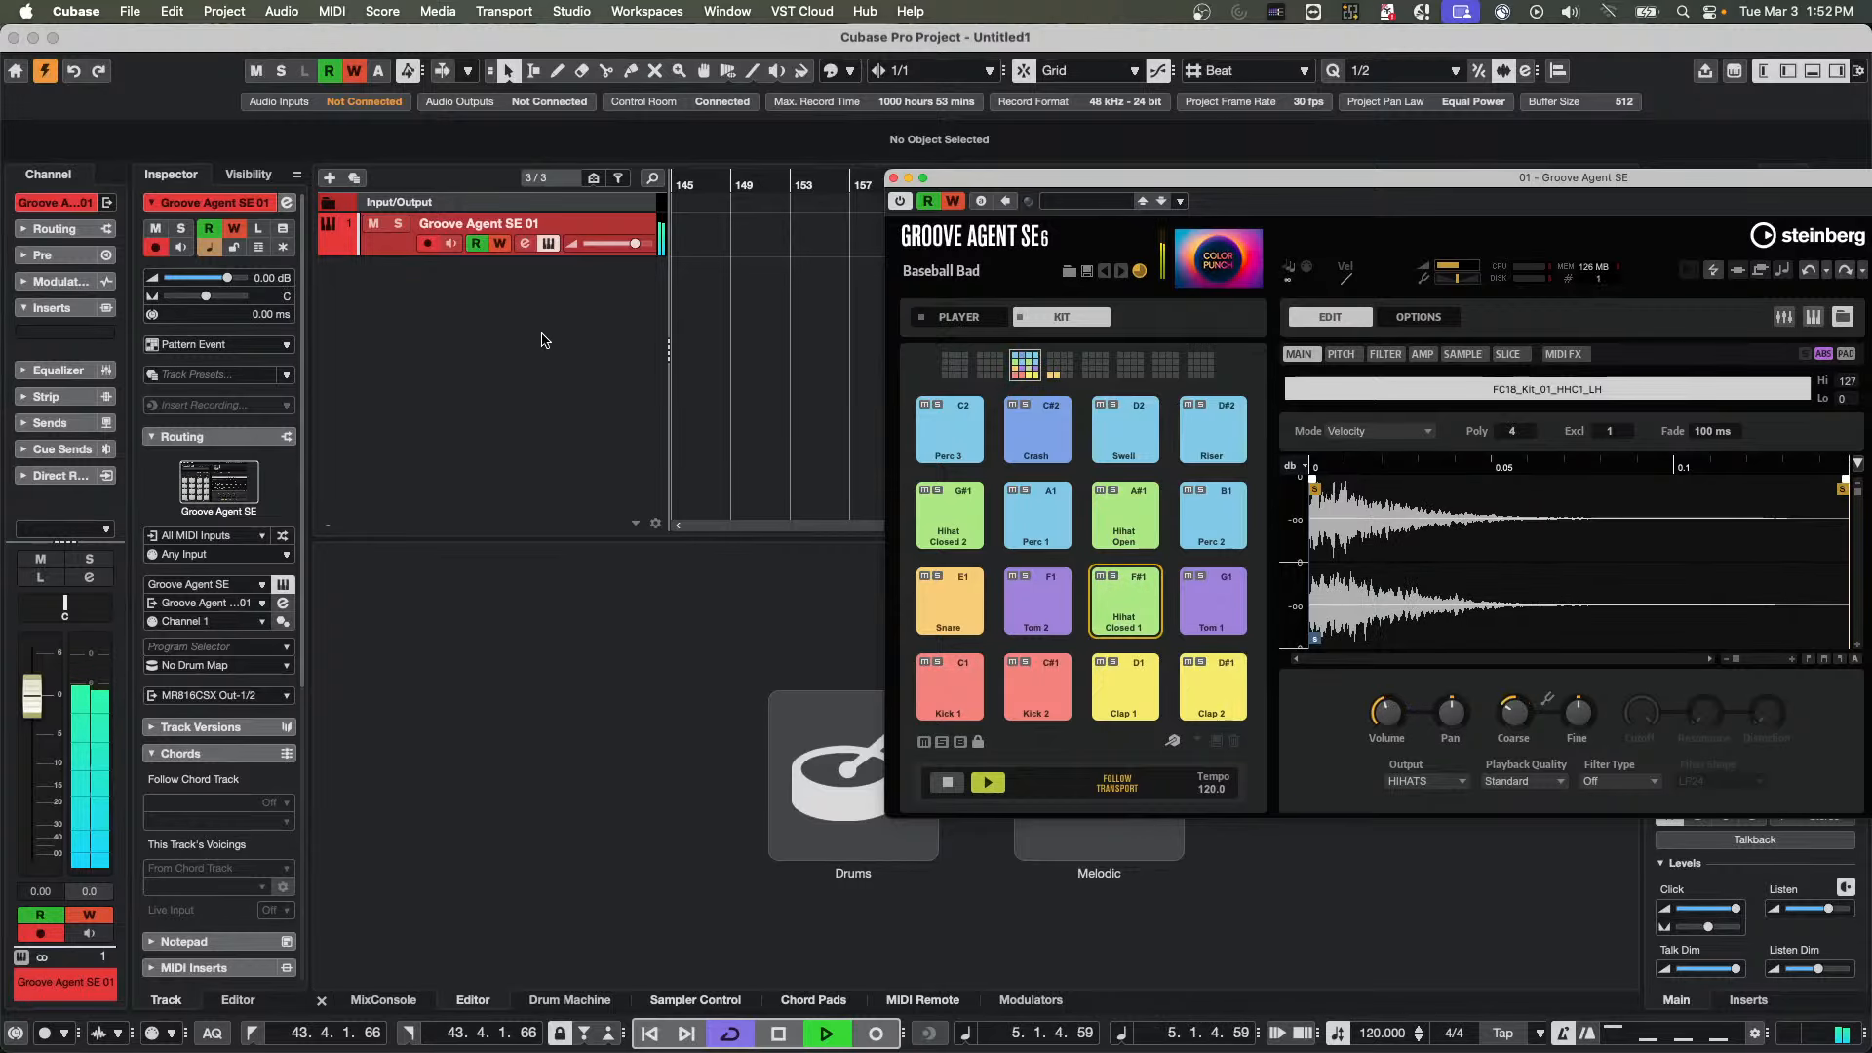
key("space")
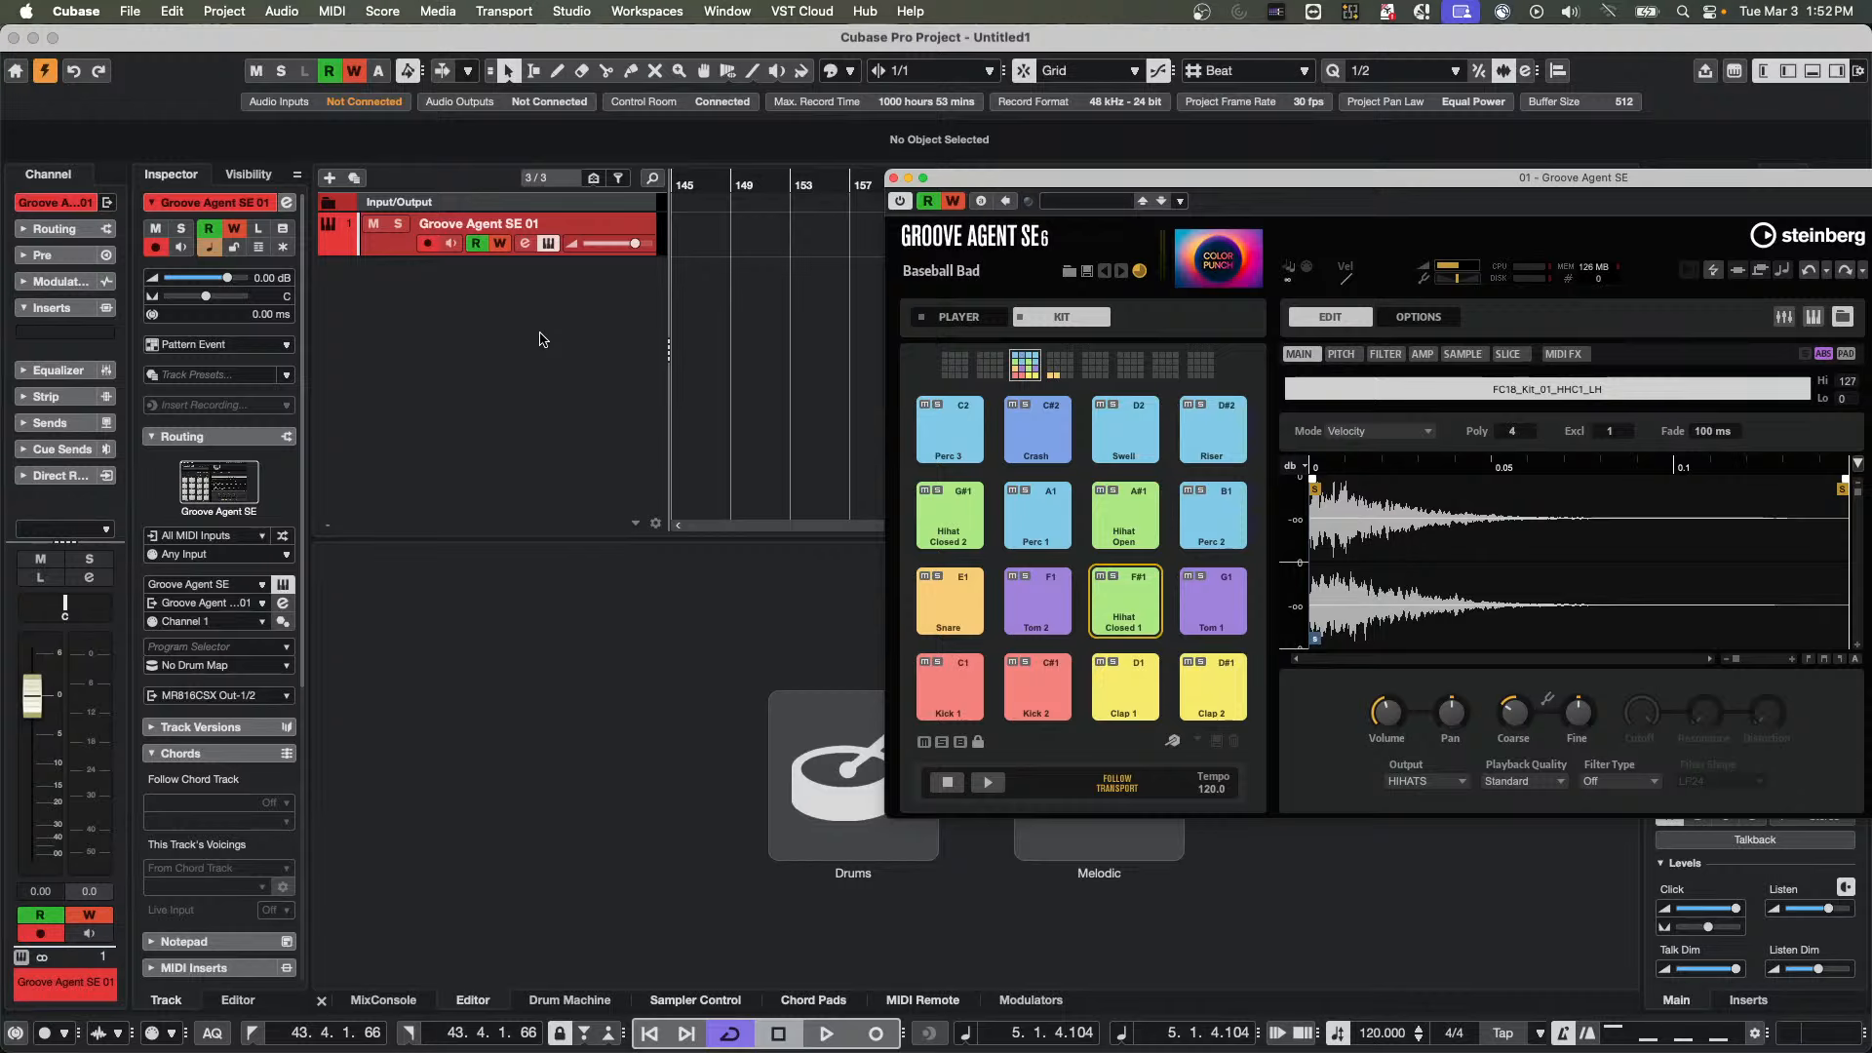
left_click(328, 249)
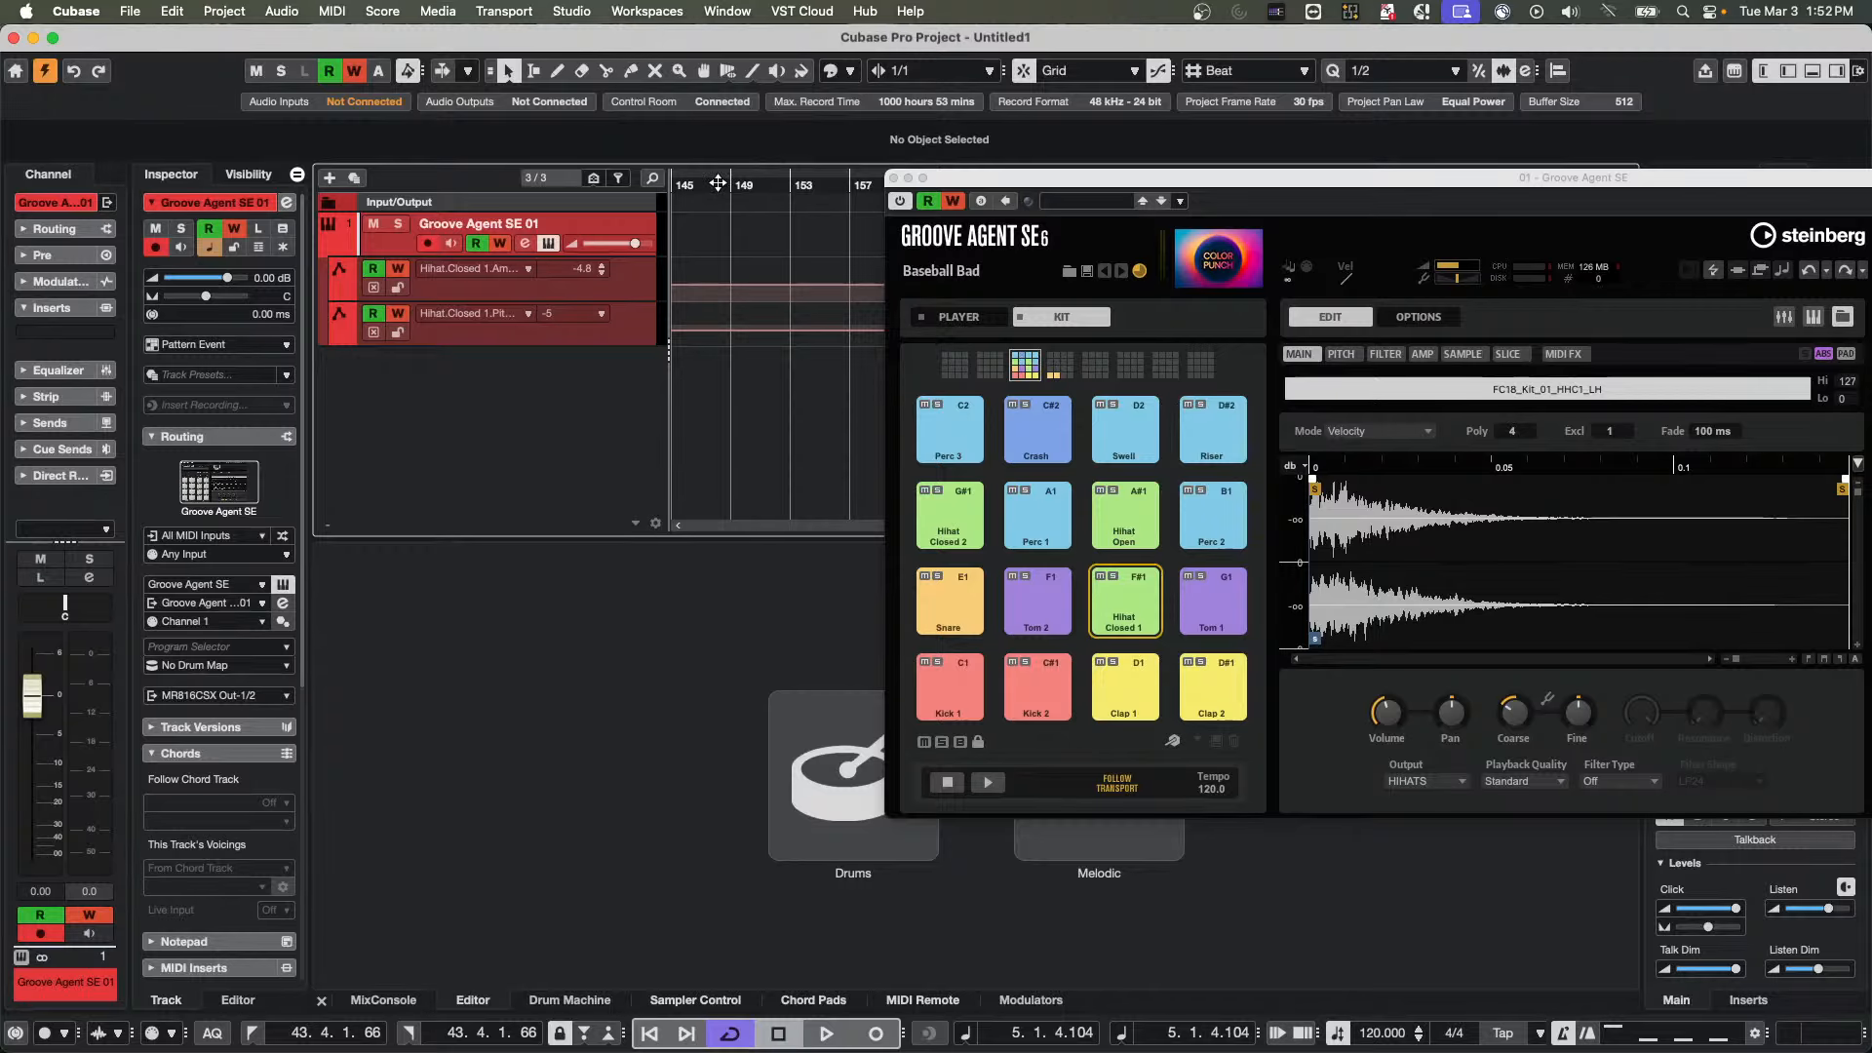
left_click_drag(710, 184, 702, 92)
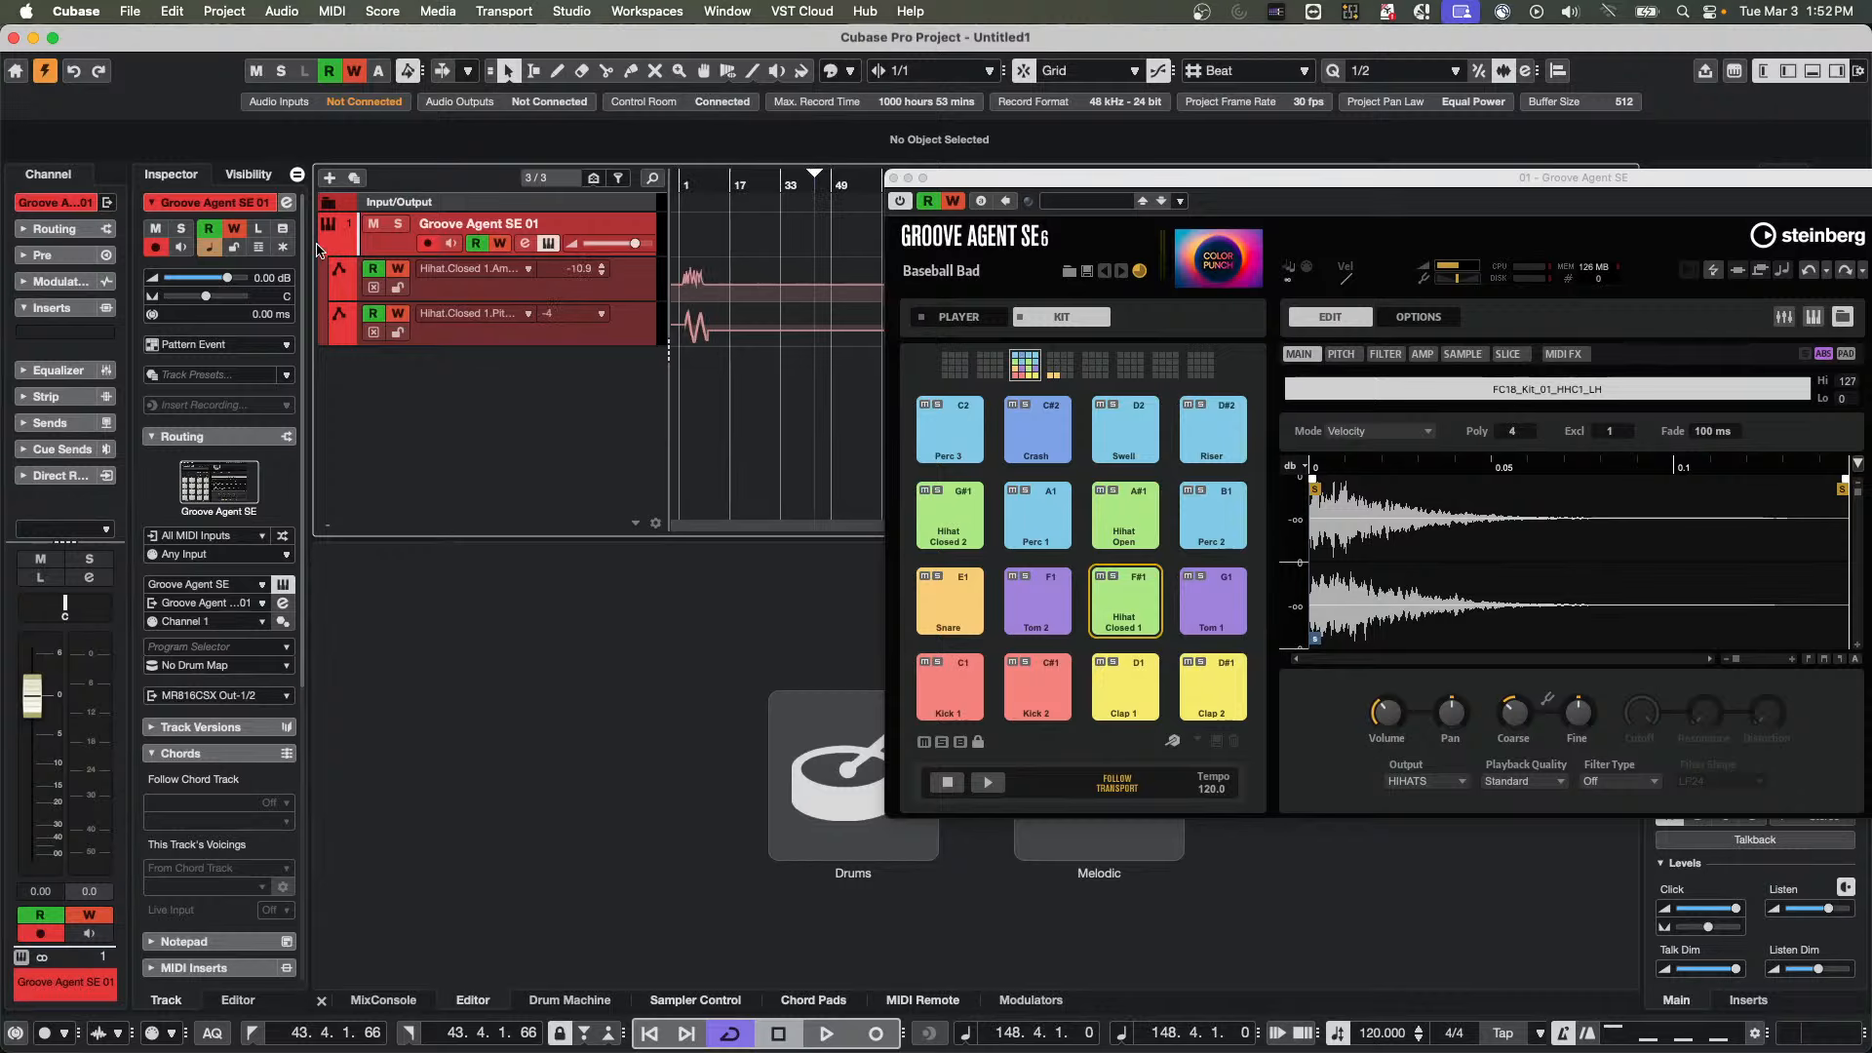
Bring the coarse pitch lane to the top by hiding the automation lanes, touching the Coarse control and showing them again
mouse_move(1524, 714)
left_click(329, 247)
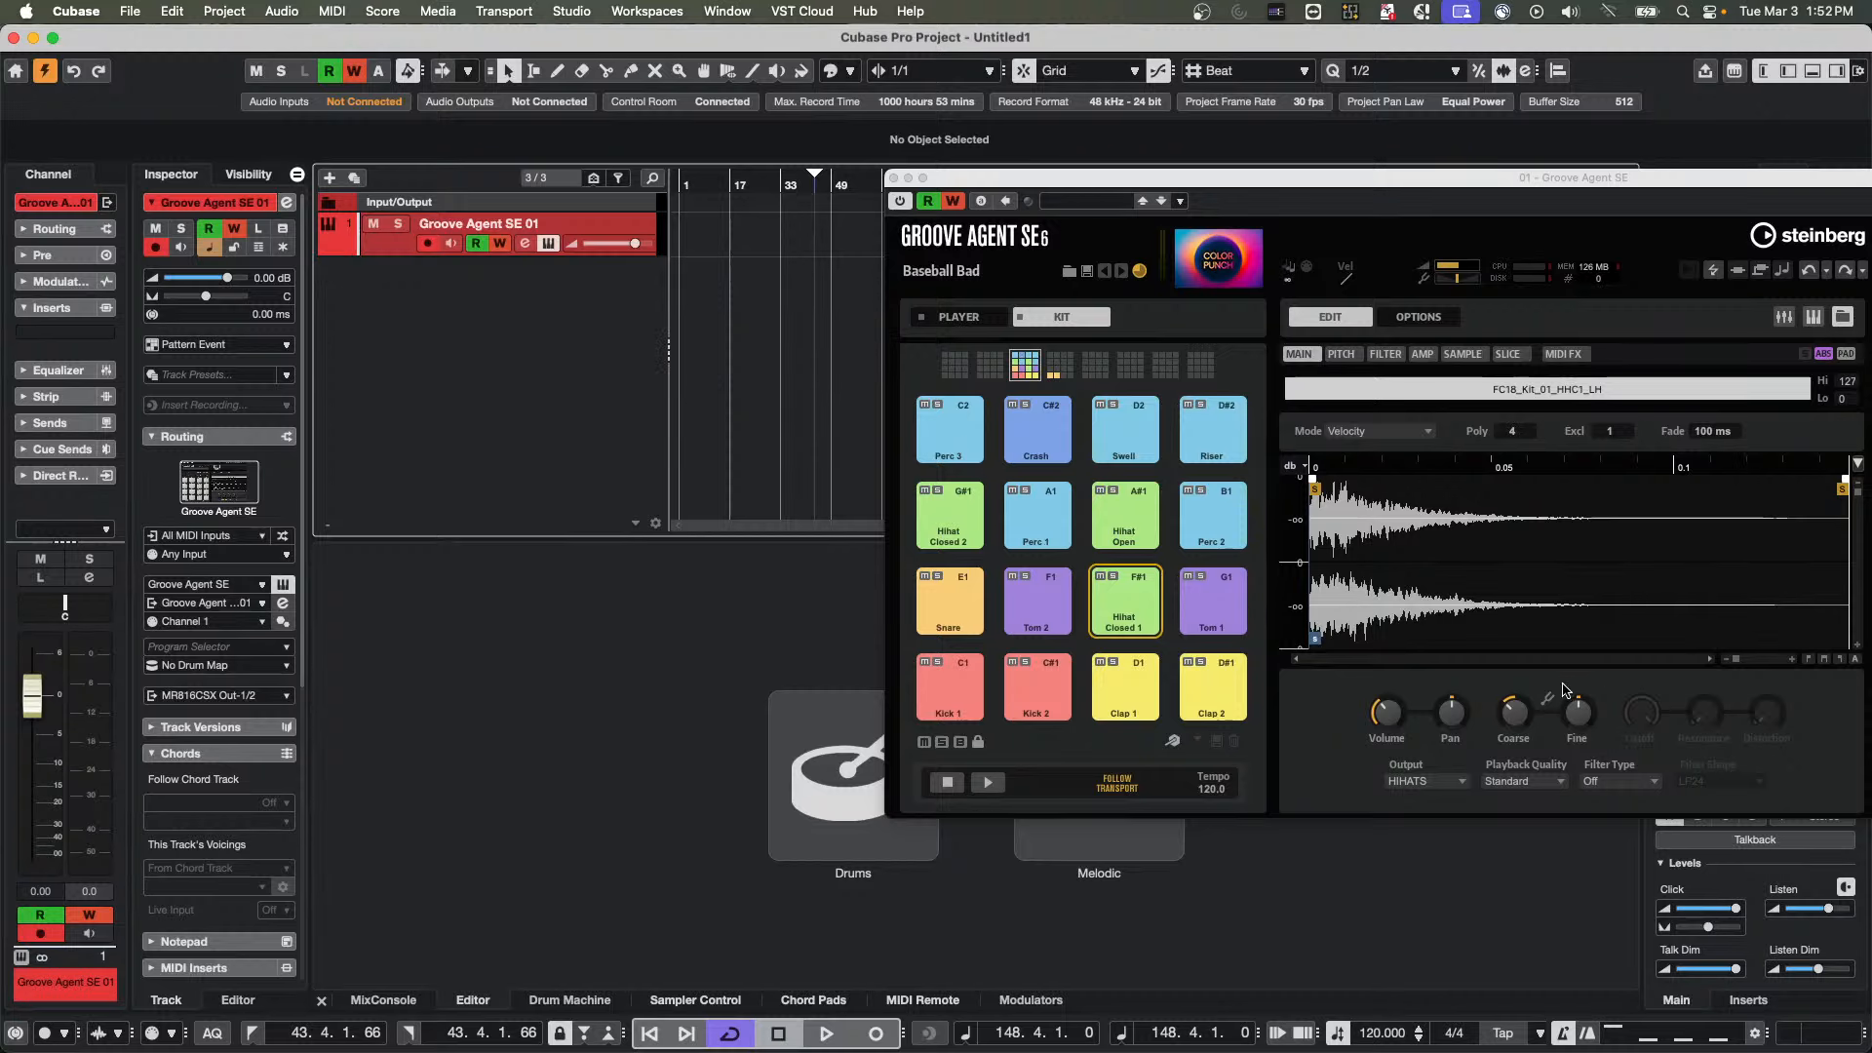
left_click(1518, 717)
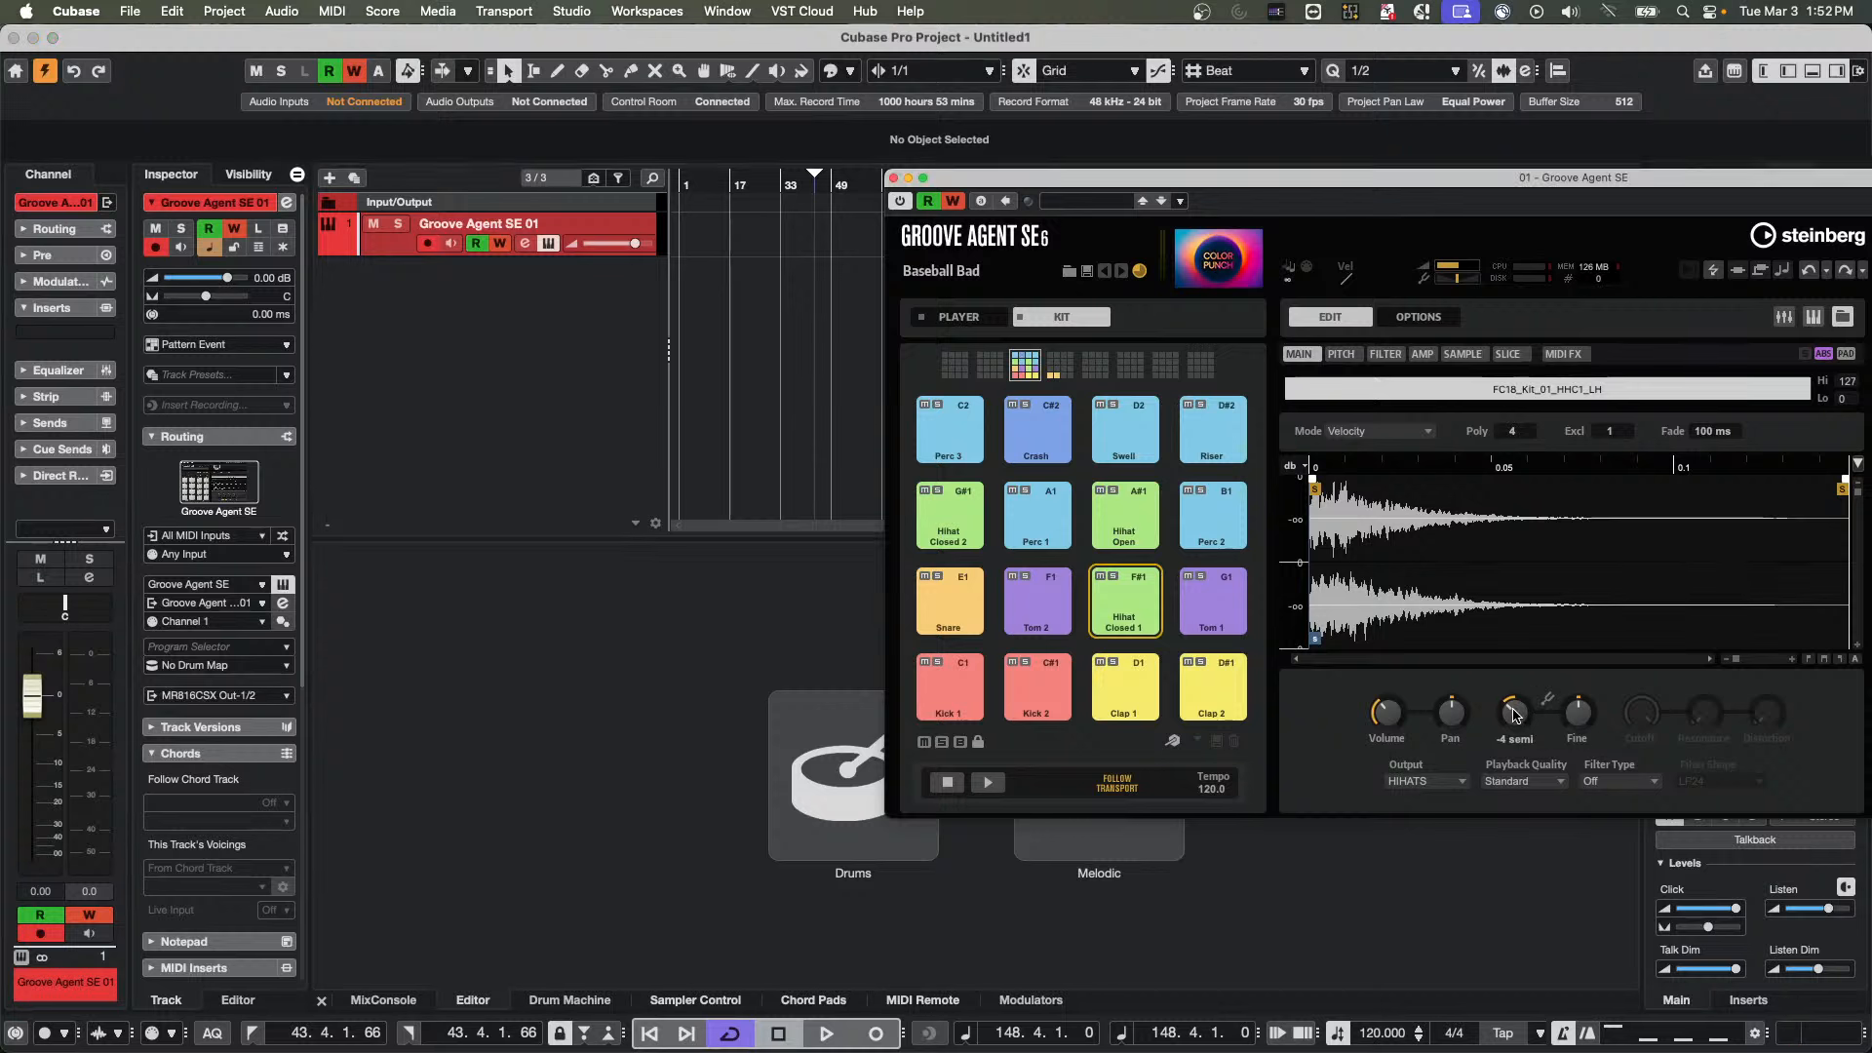
left_click(329, 247)
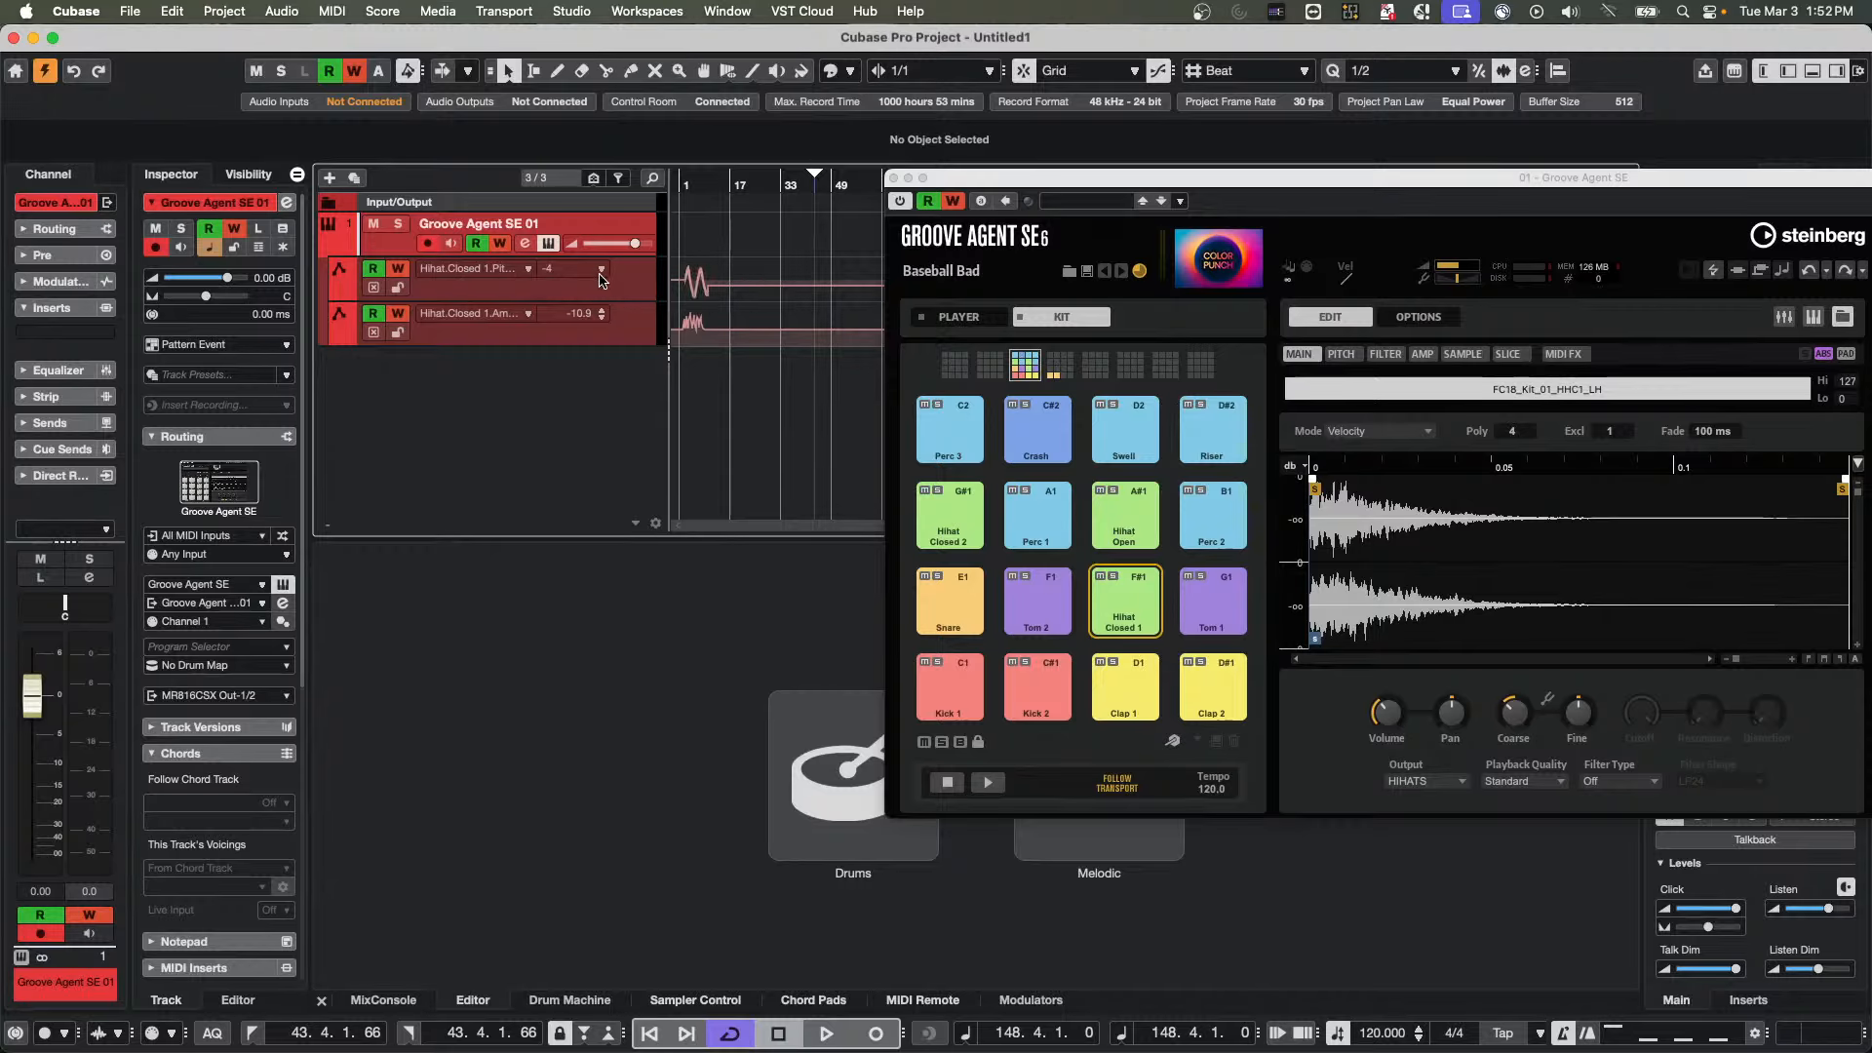
Turn off automation writing while keeping reading on, and delete all automation events in Hihat Closed 1's coarse pitch lane
left_click(374, 270)
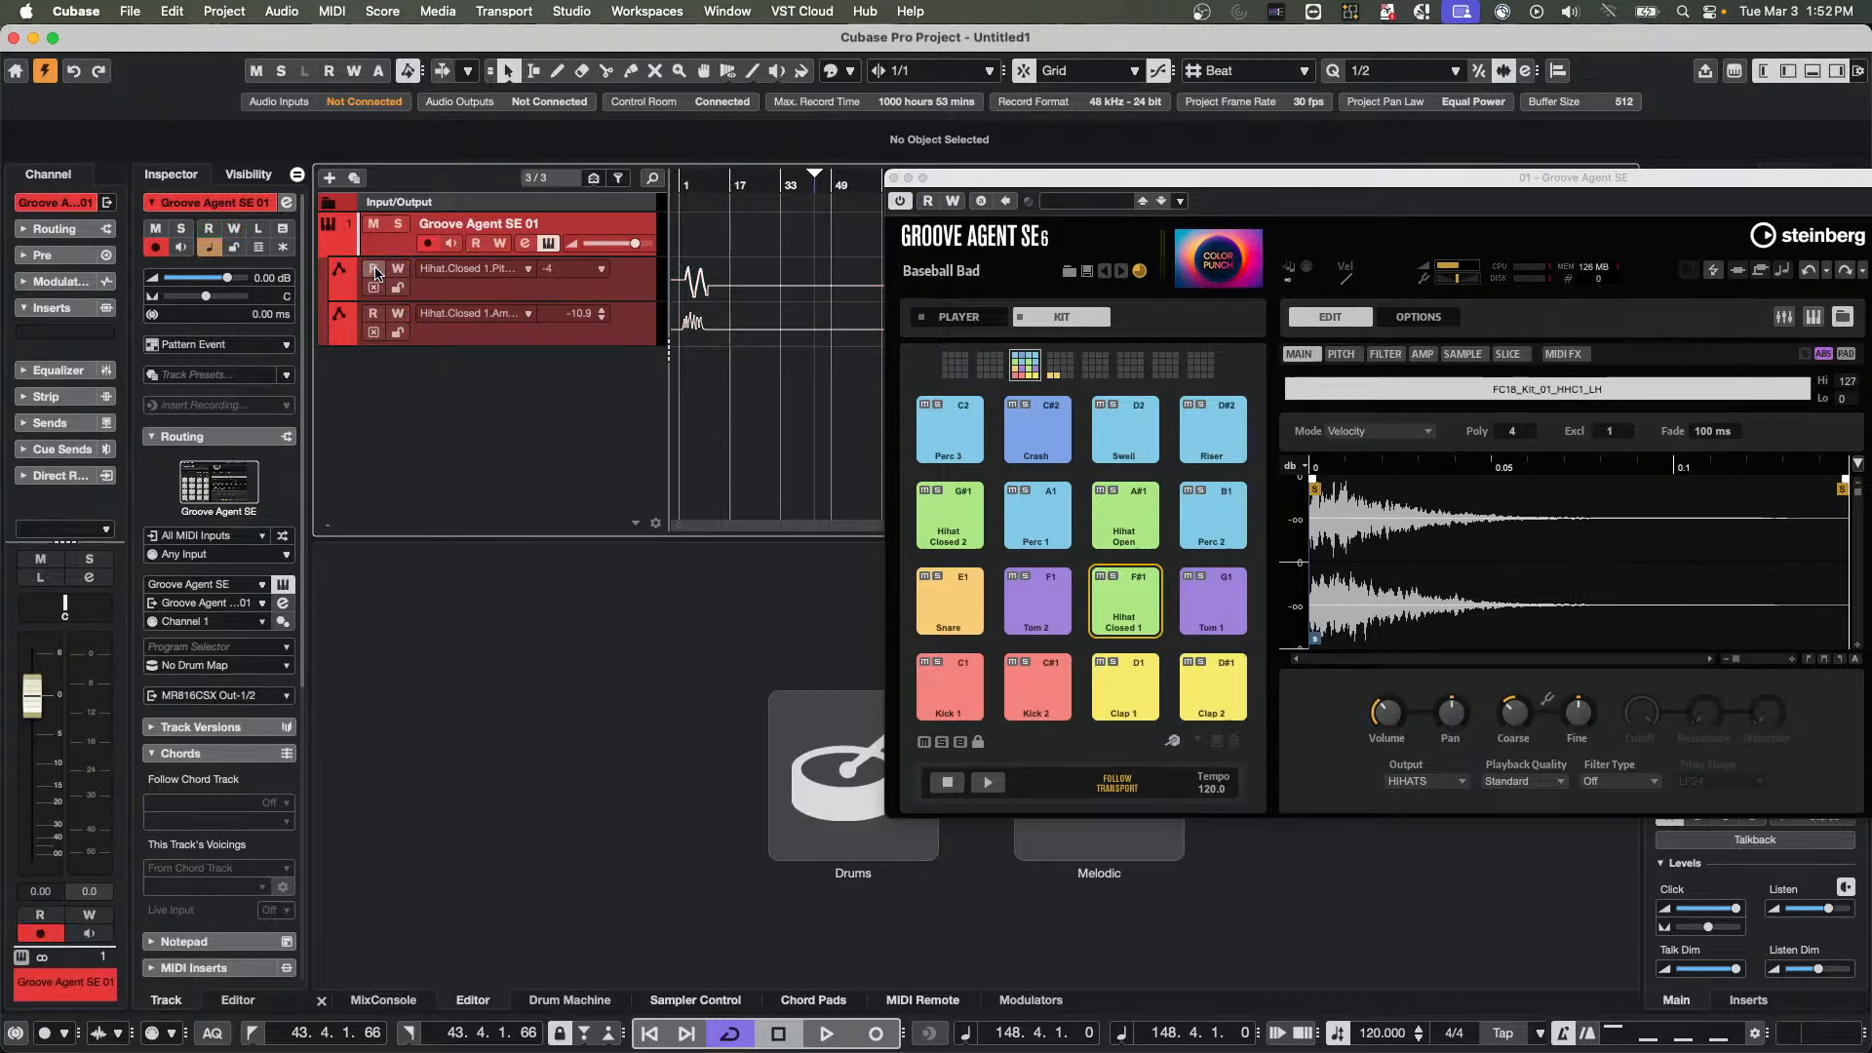
left_click(375, 270)
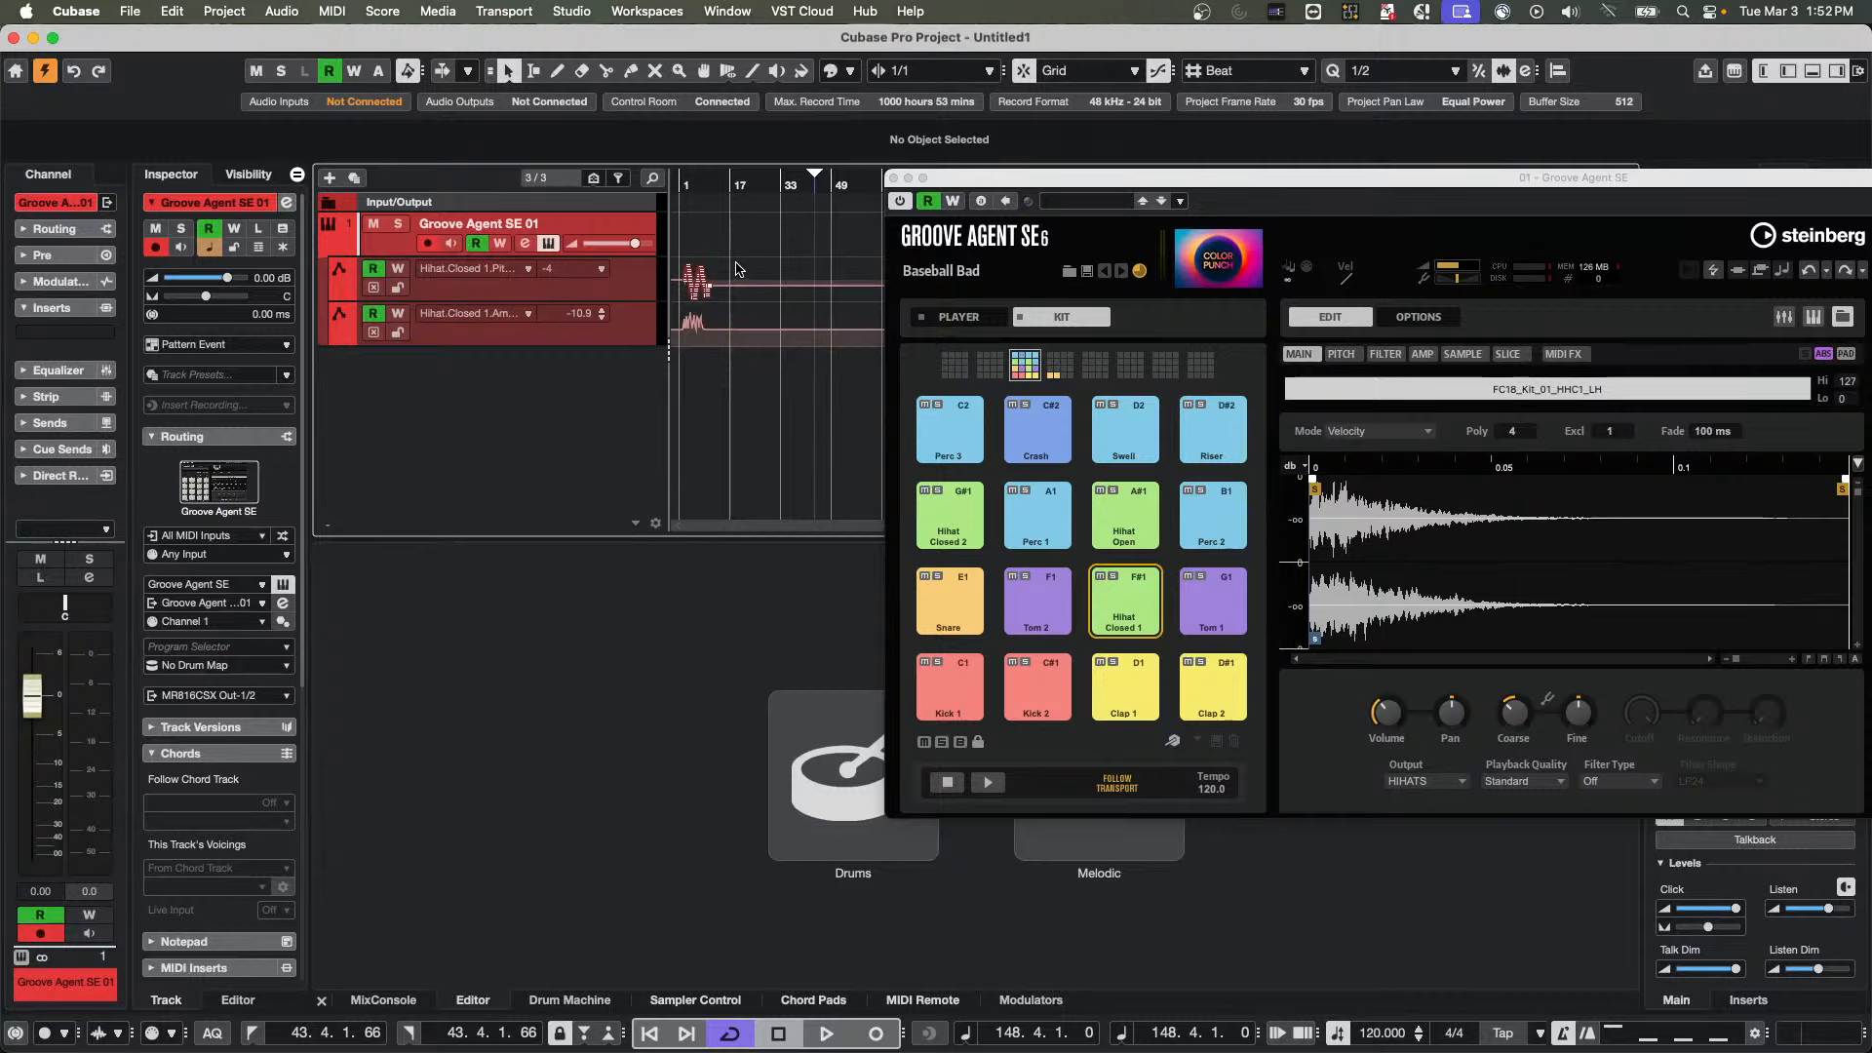
left_click_drag(759, 264, 659, 307)
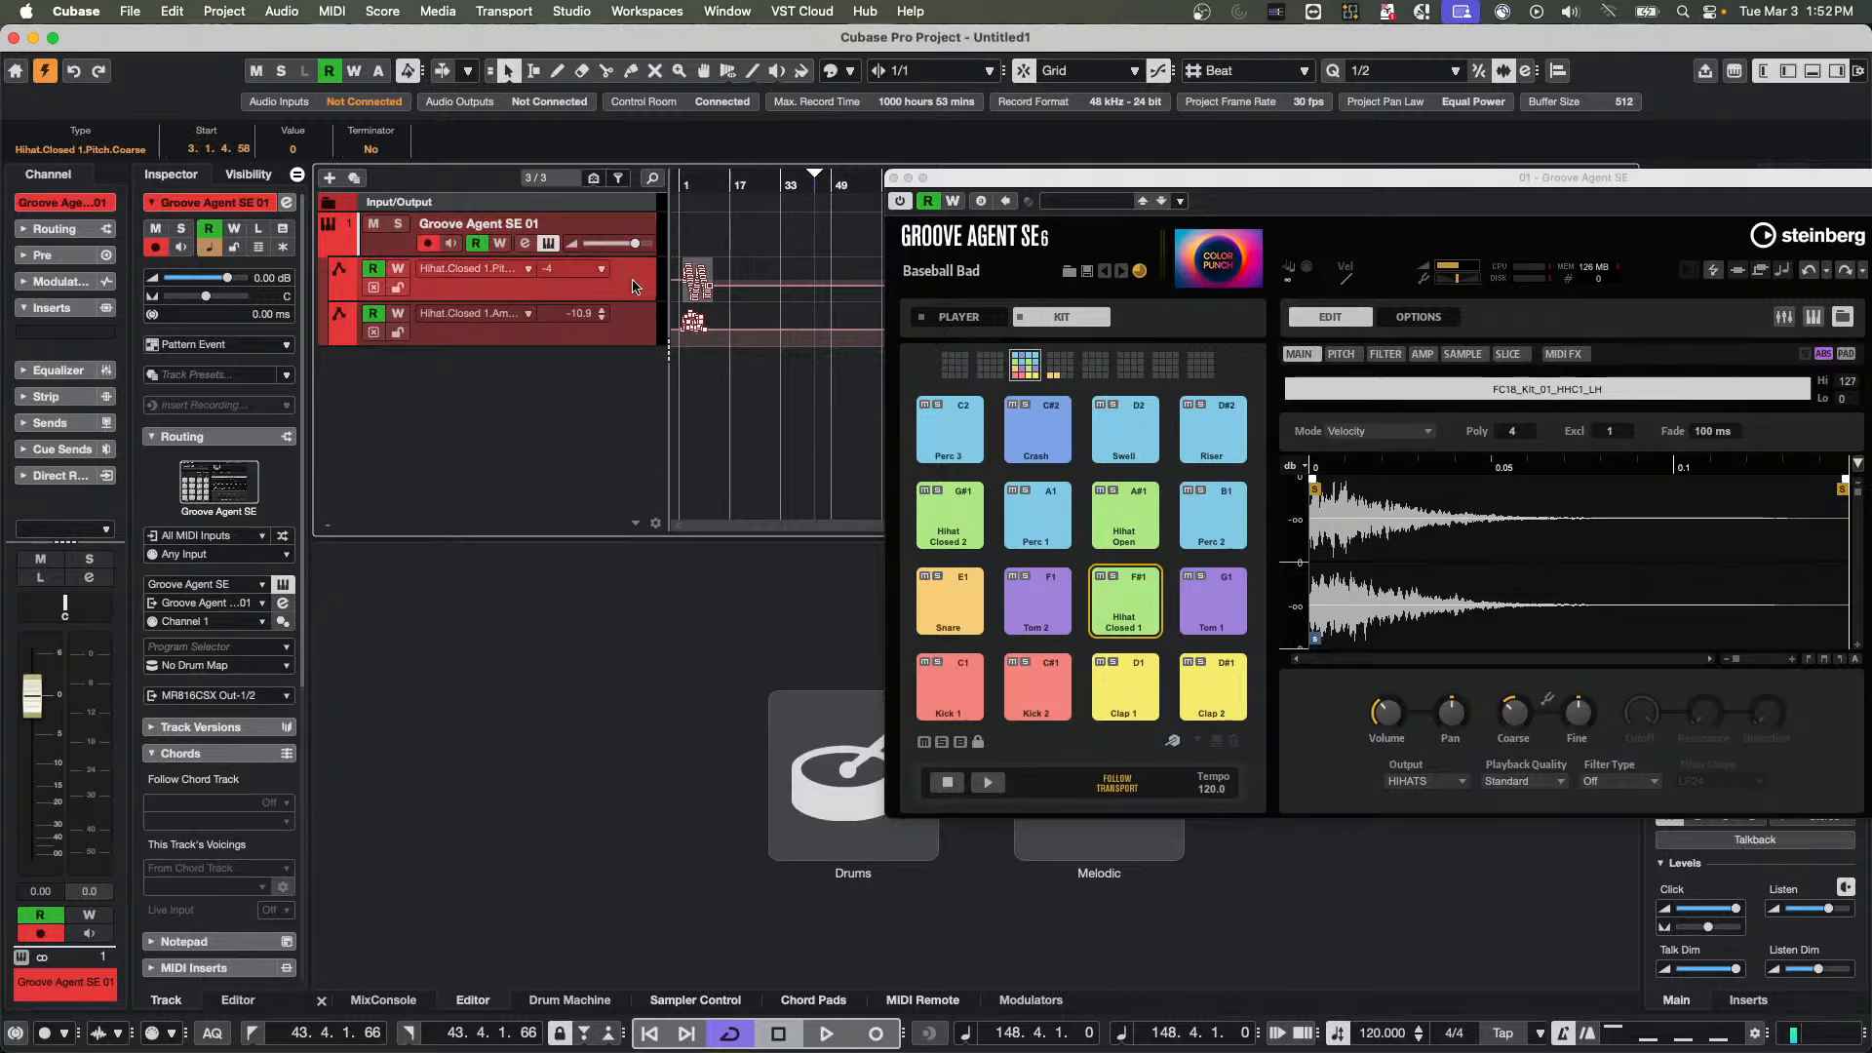
right_click(632, 282)
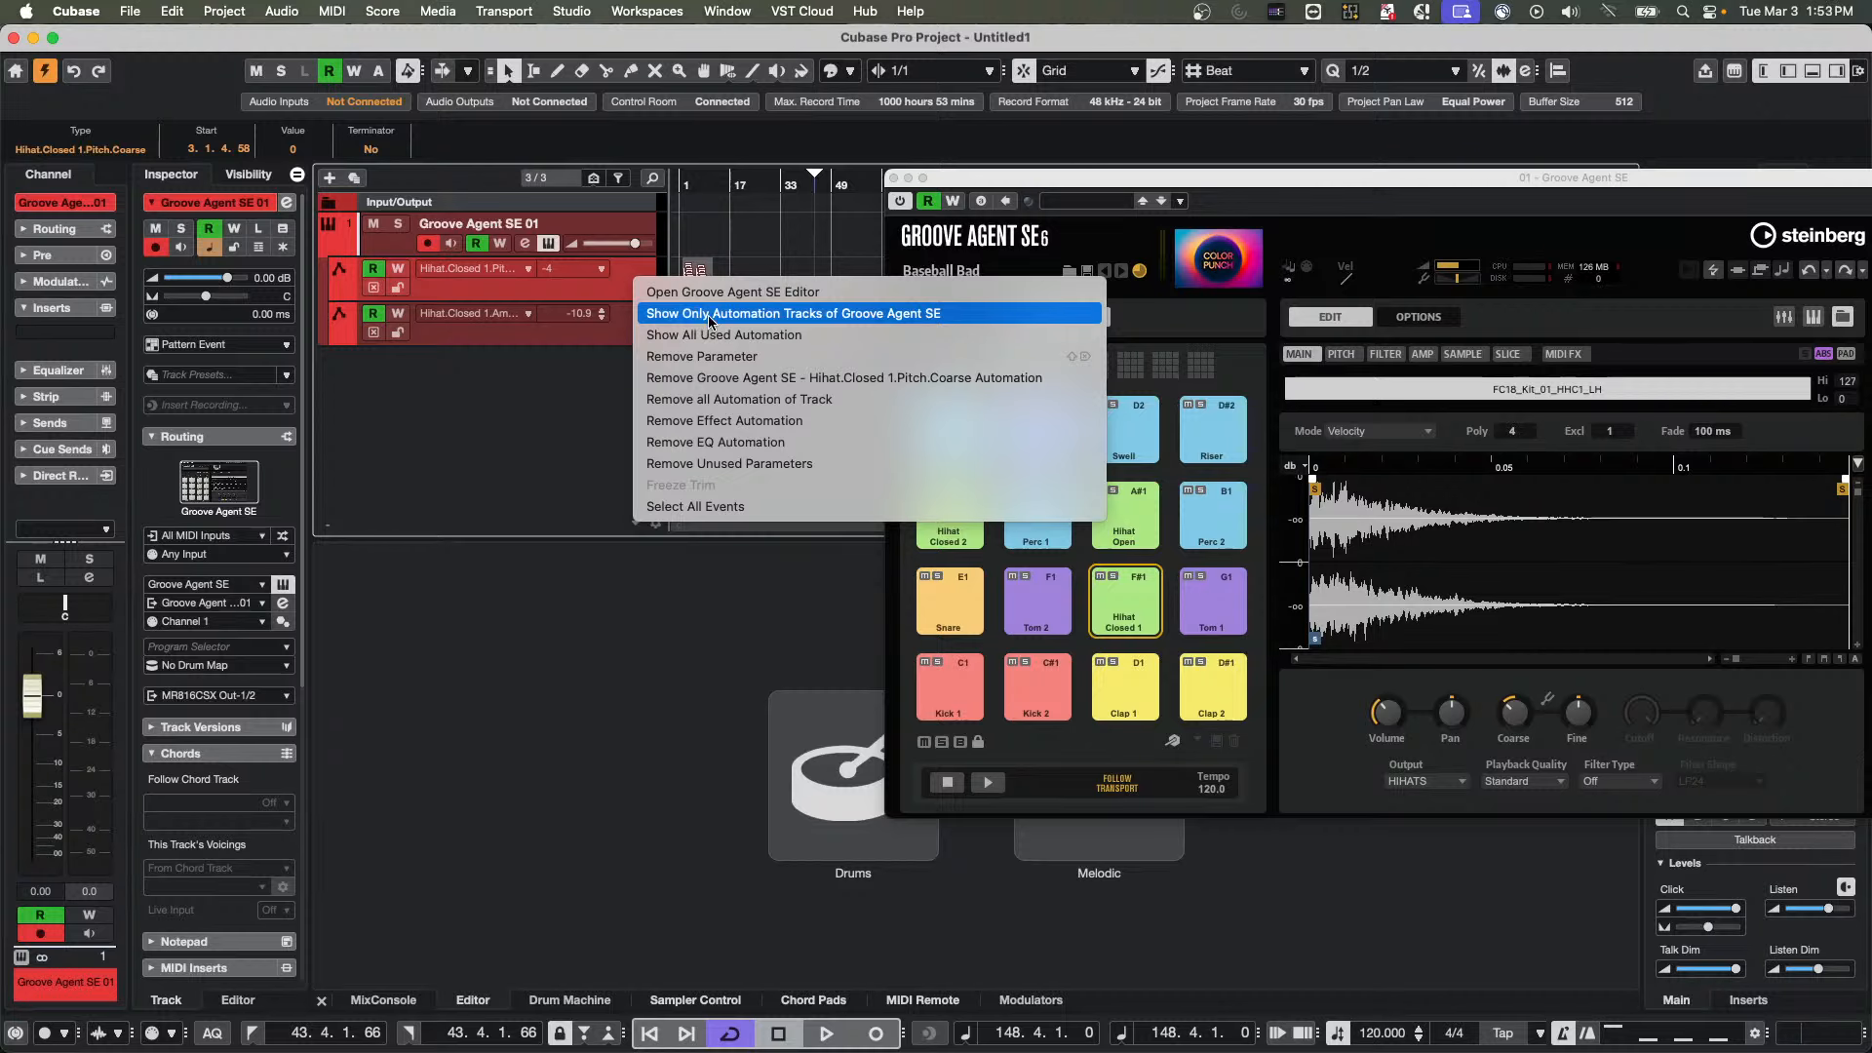
left_click(752, 511)
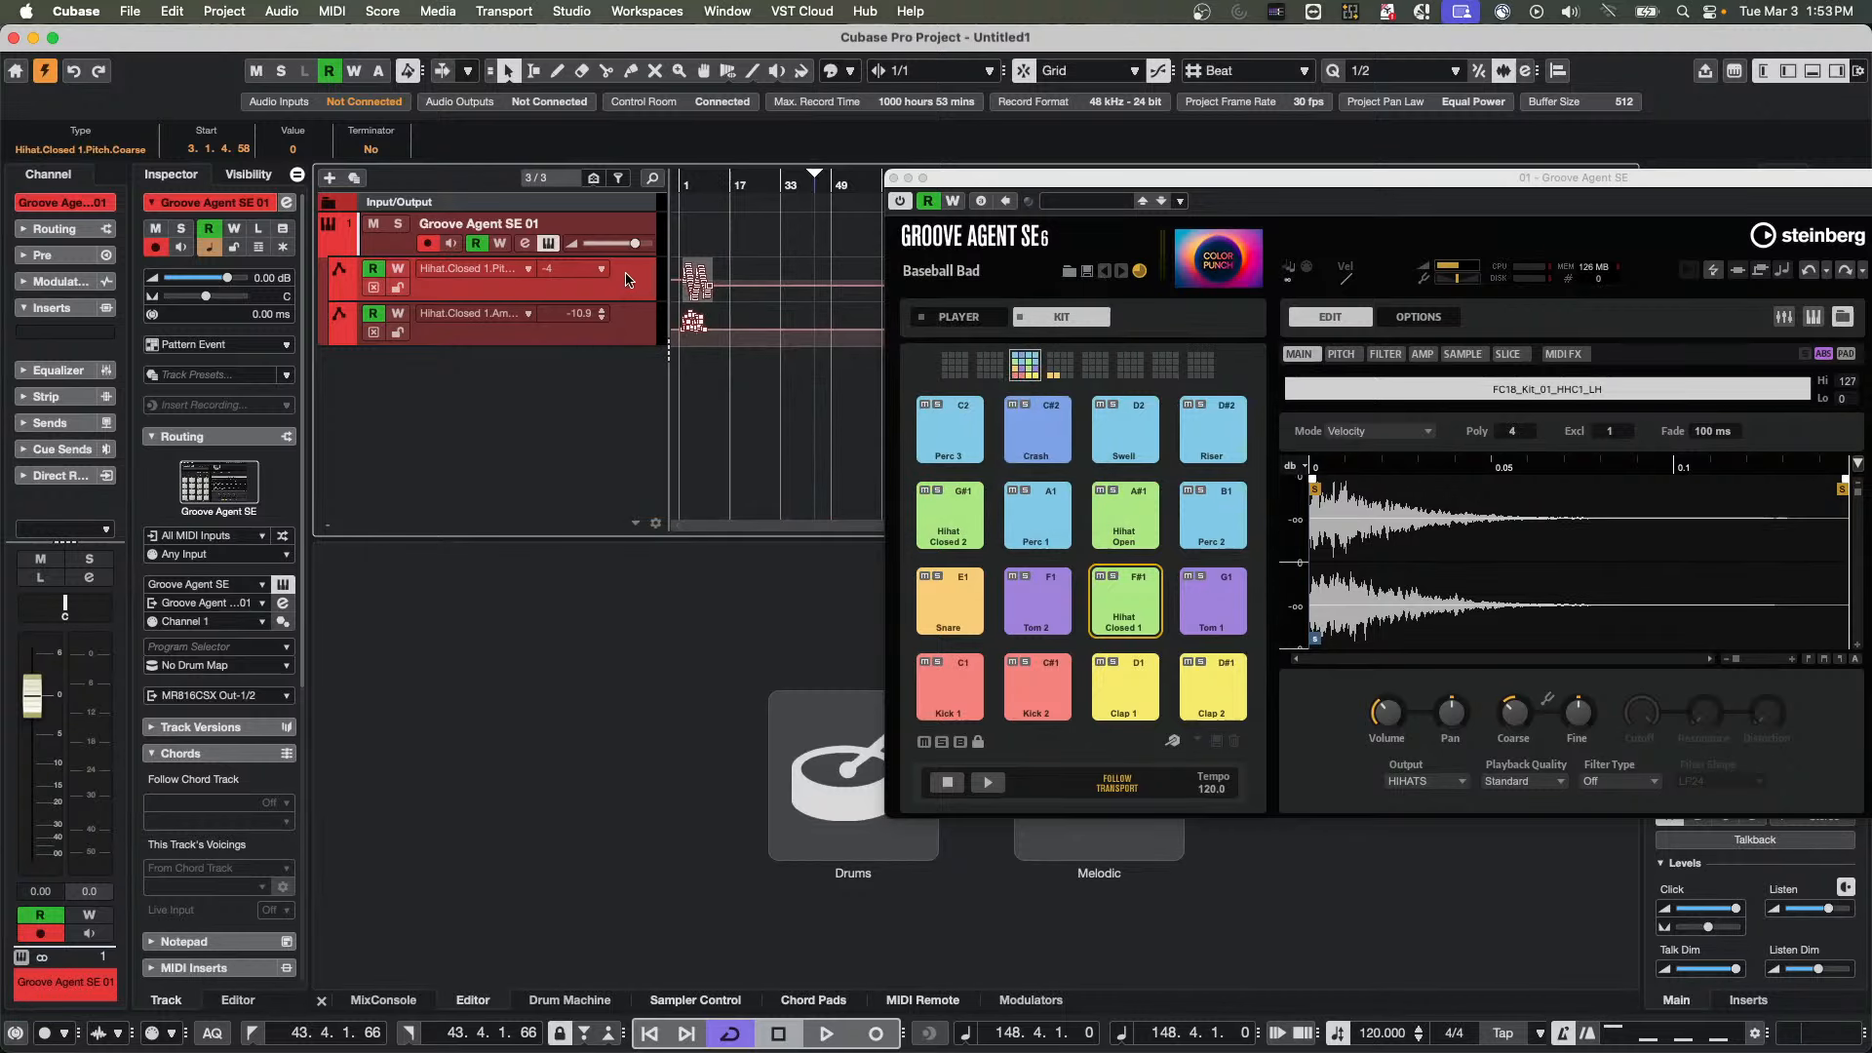
key("Delete")
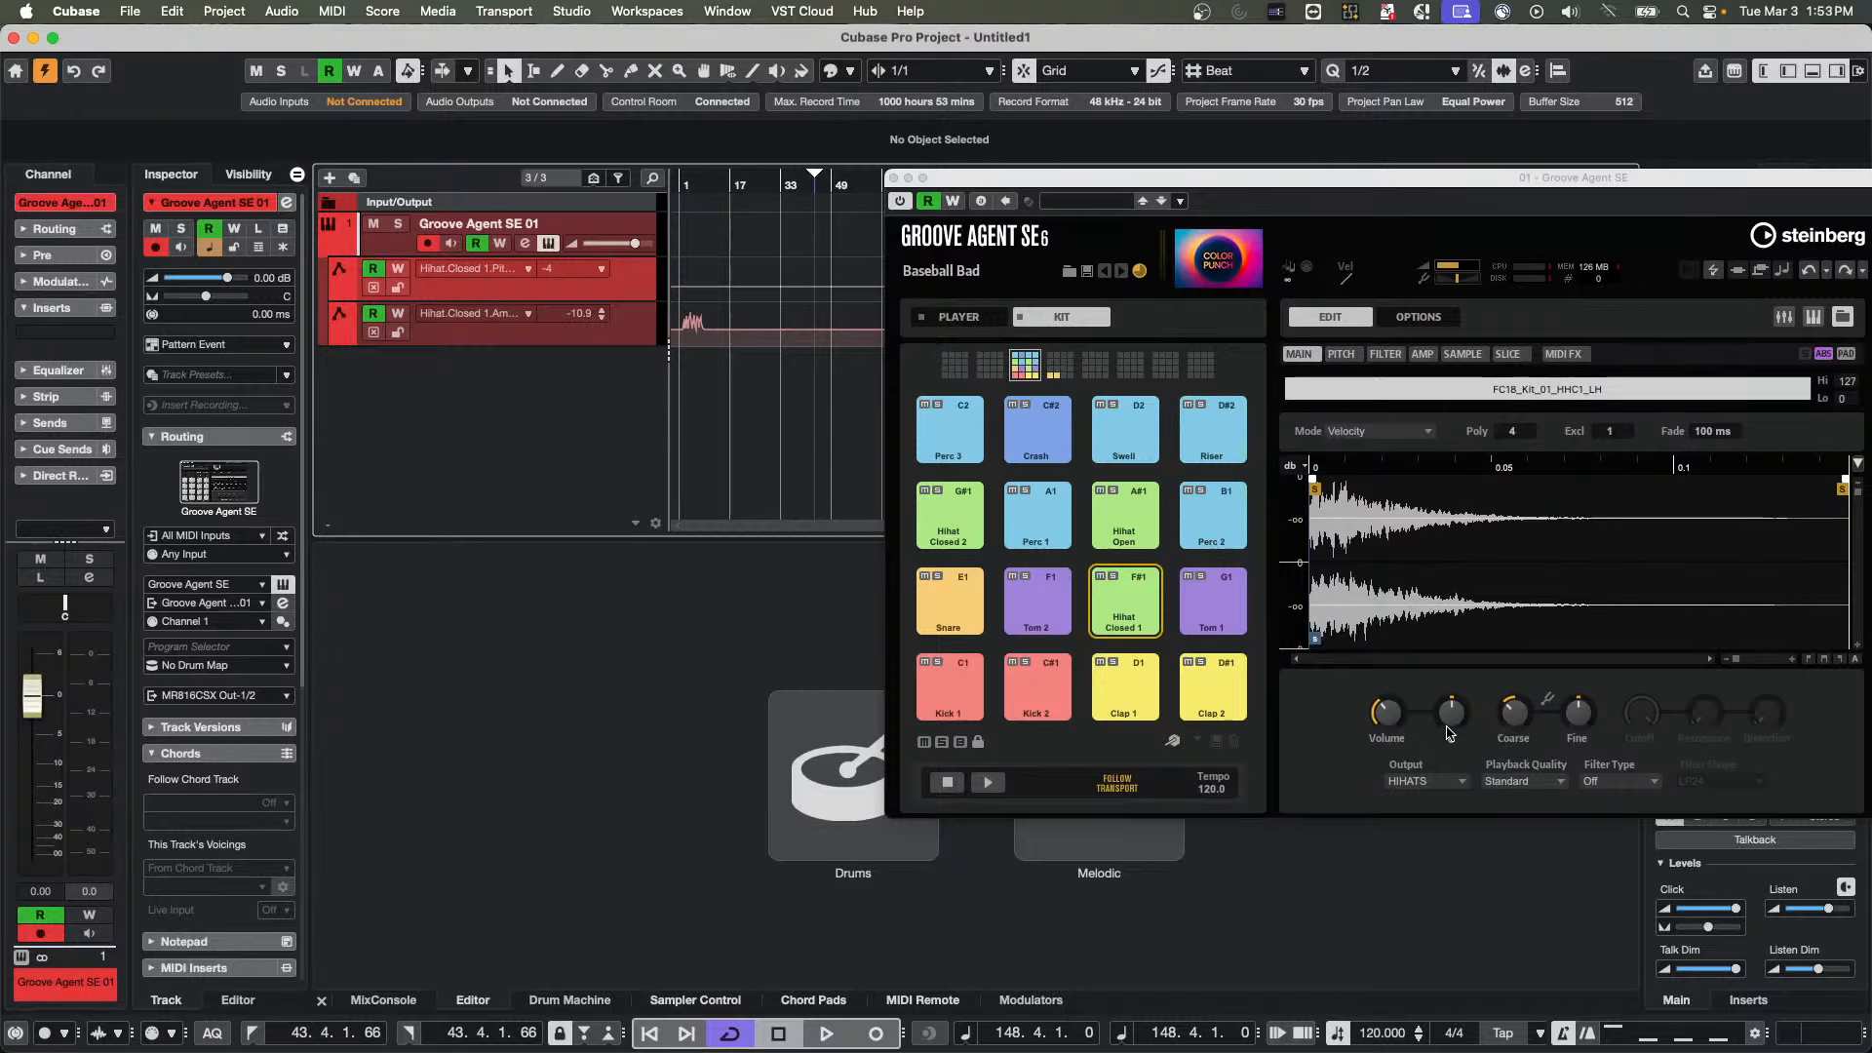
Start playback, set the fine tune of the Hihat Closed 1 pad to 14 cent, and stop playback
left_click(329, 244)
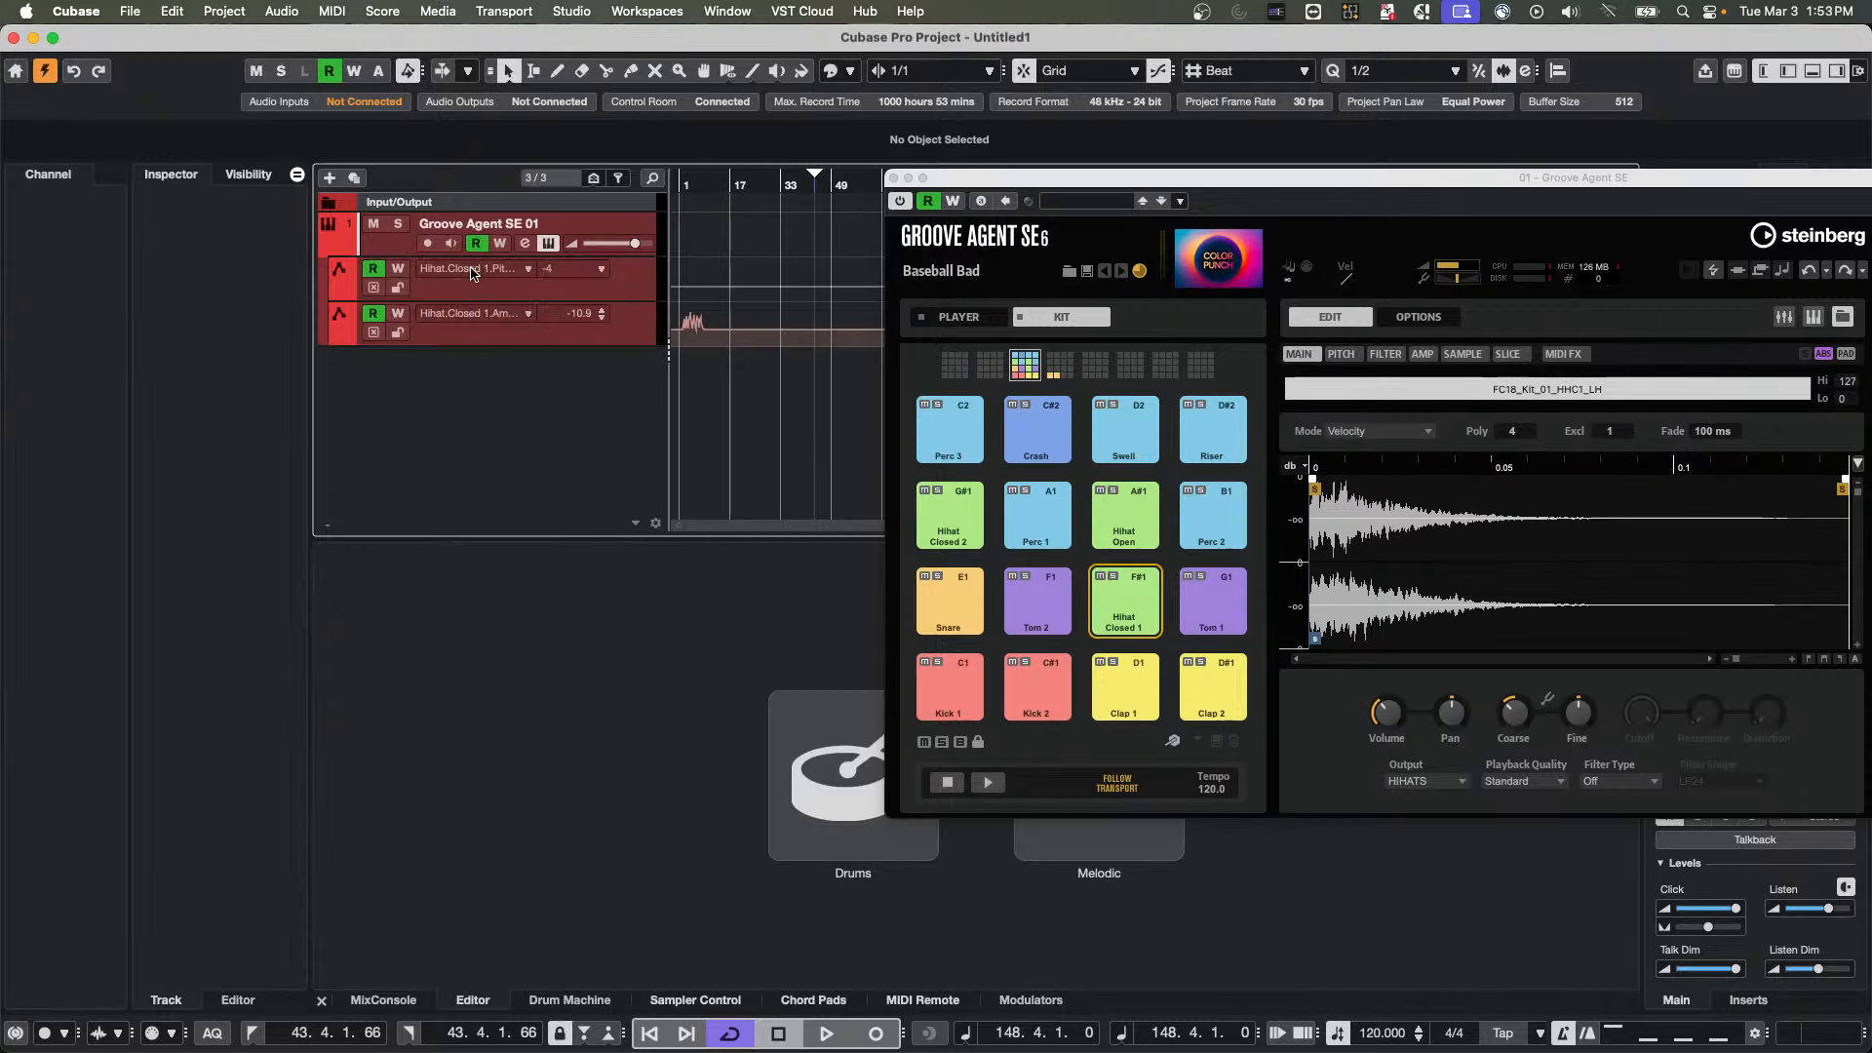
key("space")
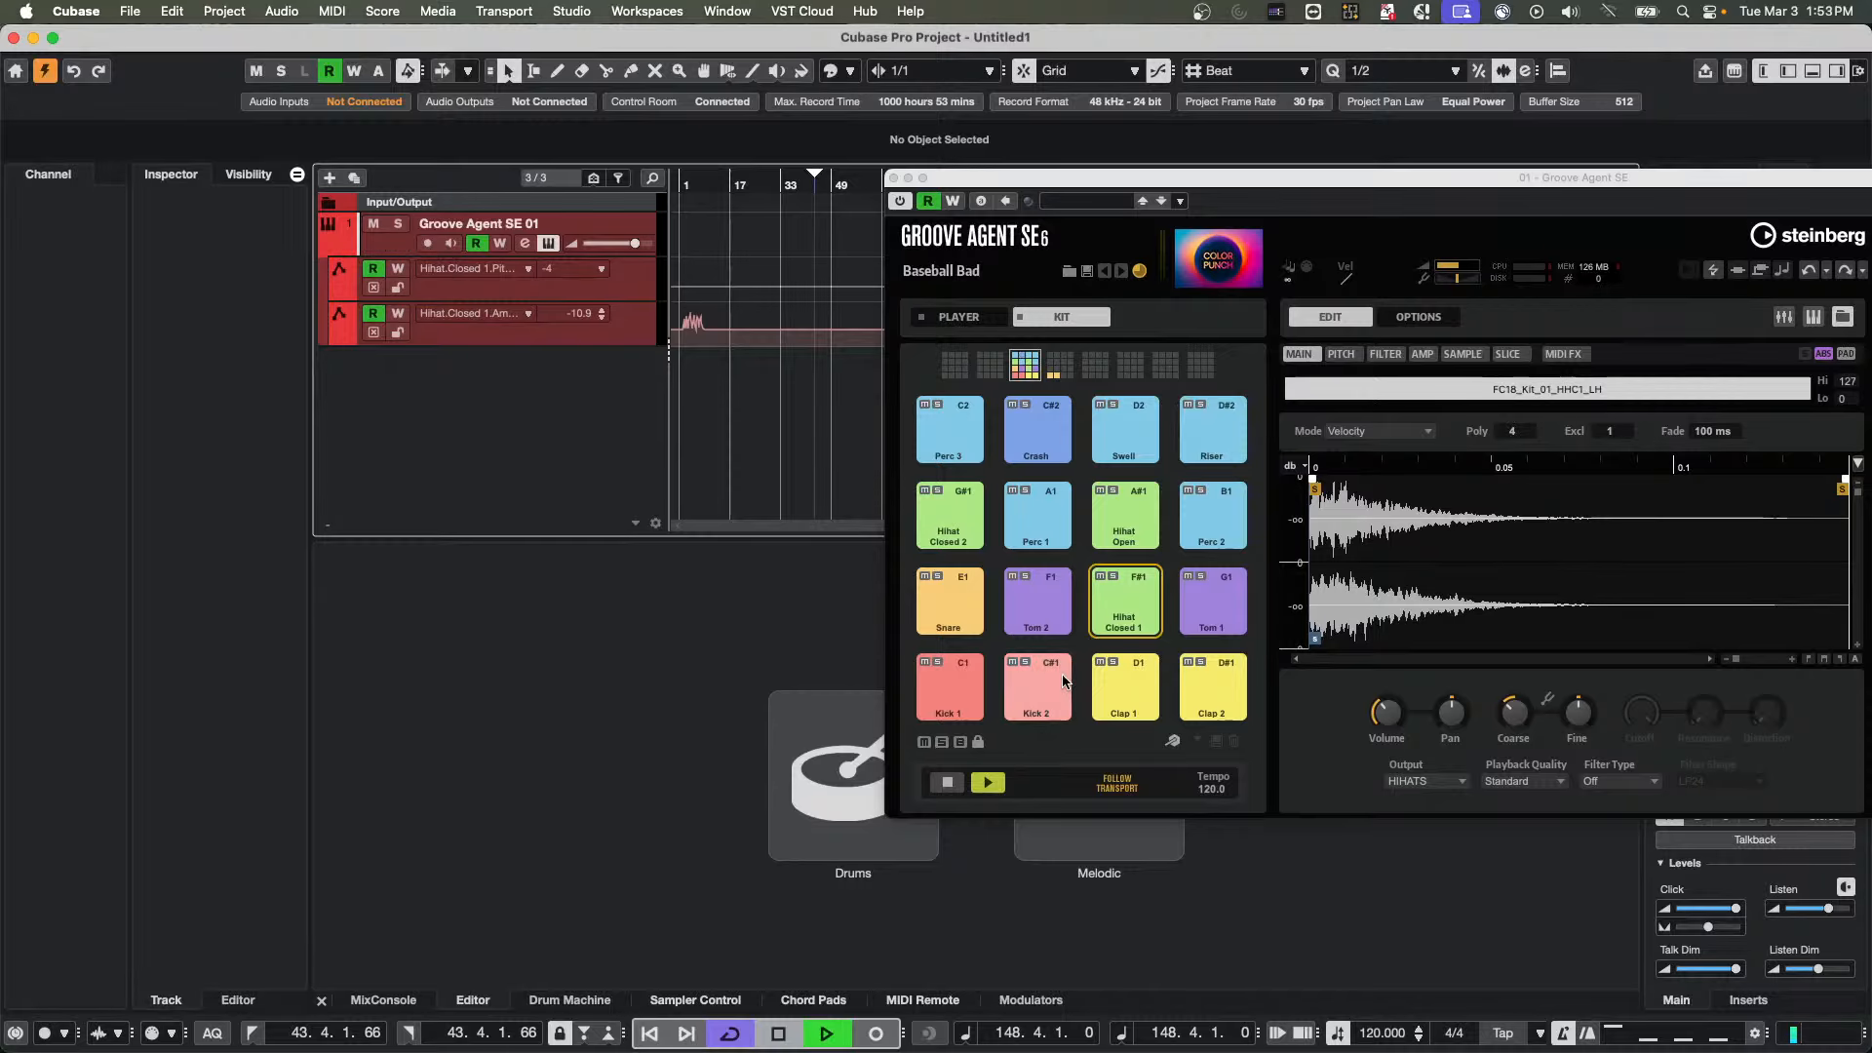
left_click_drag(1584, 711, 1589, 696)
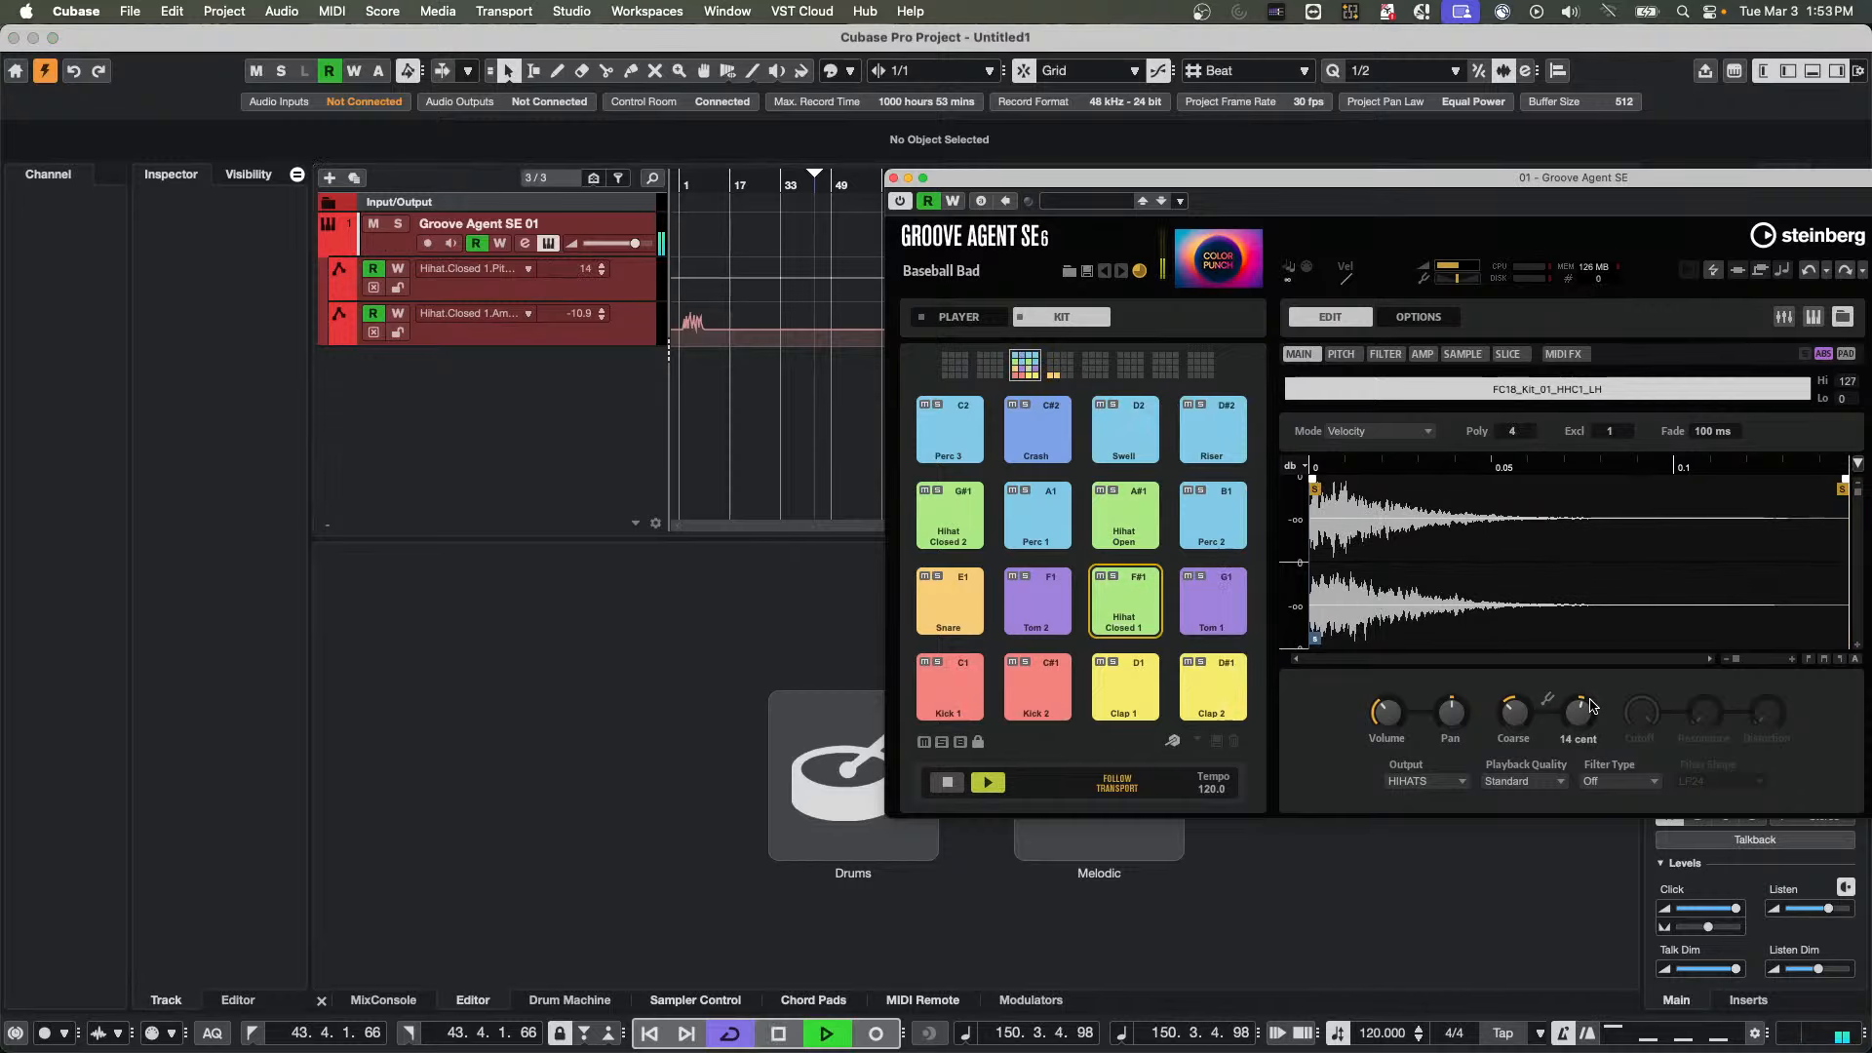
key("space")
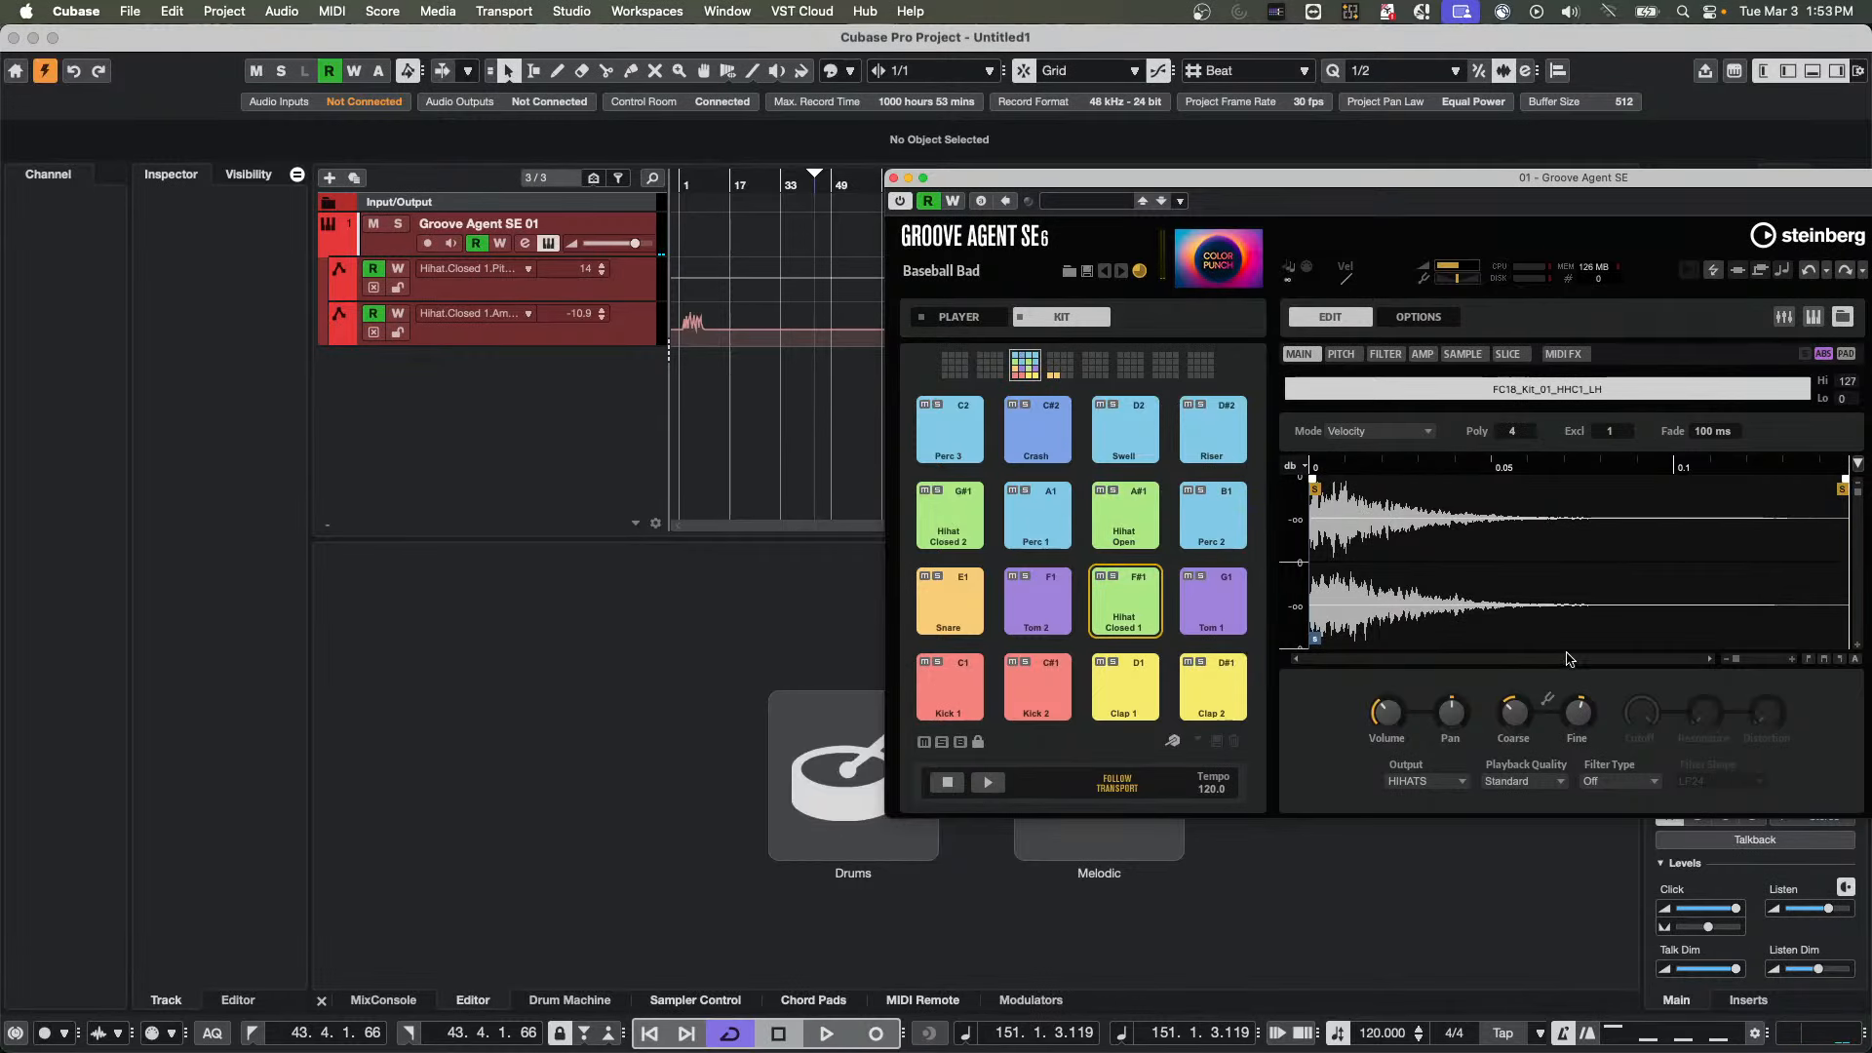
Turn on automation writing for Groove Agent SE, record Hihat Closed 1's fine tune at -12 cent during playback, and close the instrument window
key("space")
left_click(952, 201)
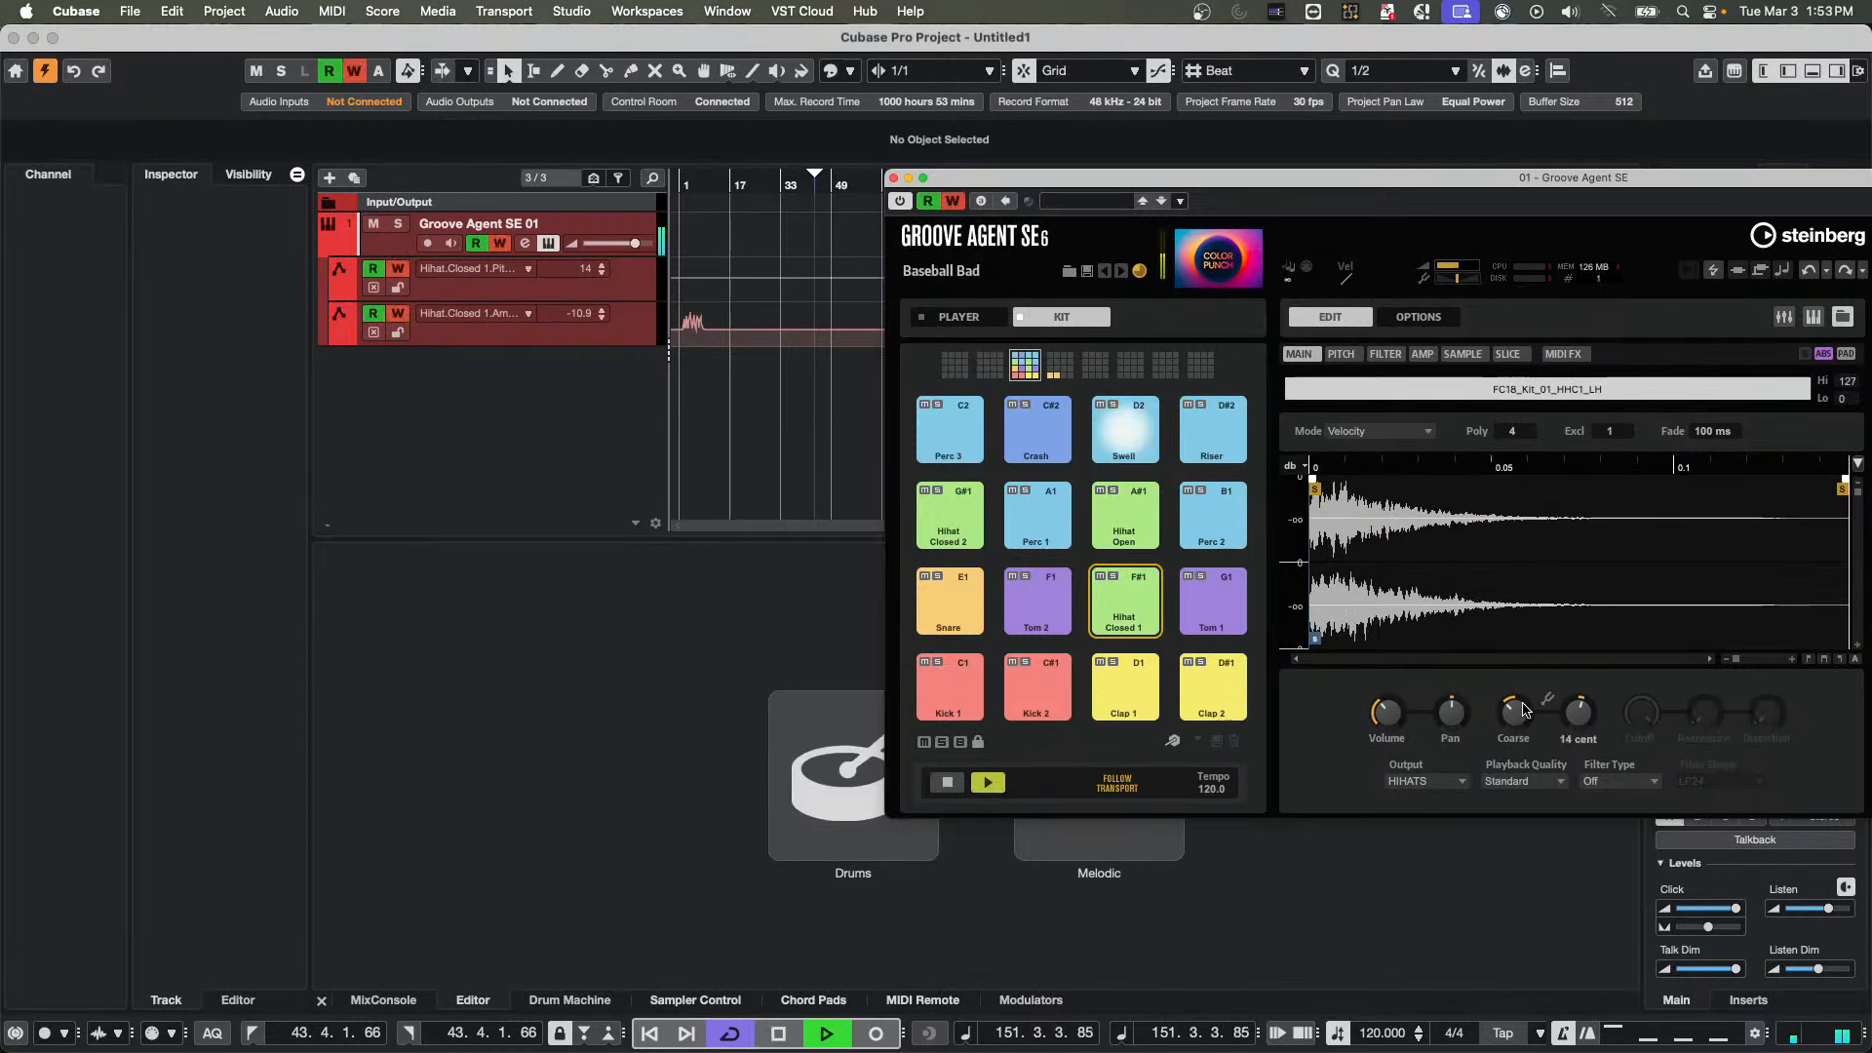
left_click(1589, 720)
left_click_drag(1590, 719, 1586, 688)
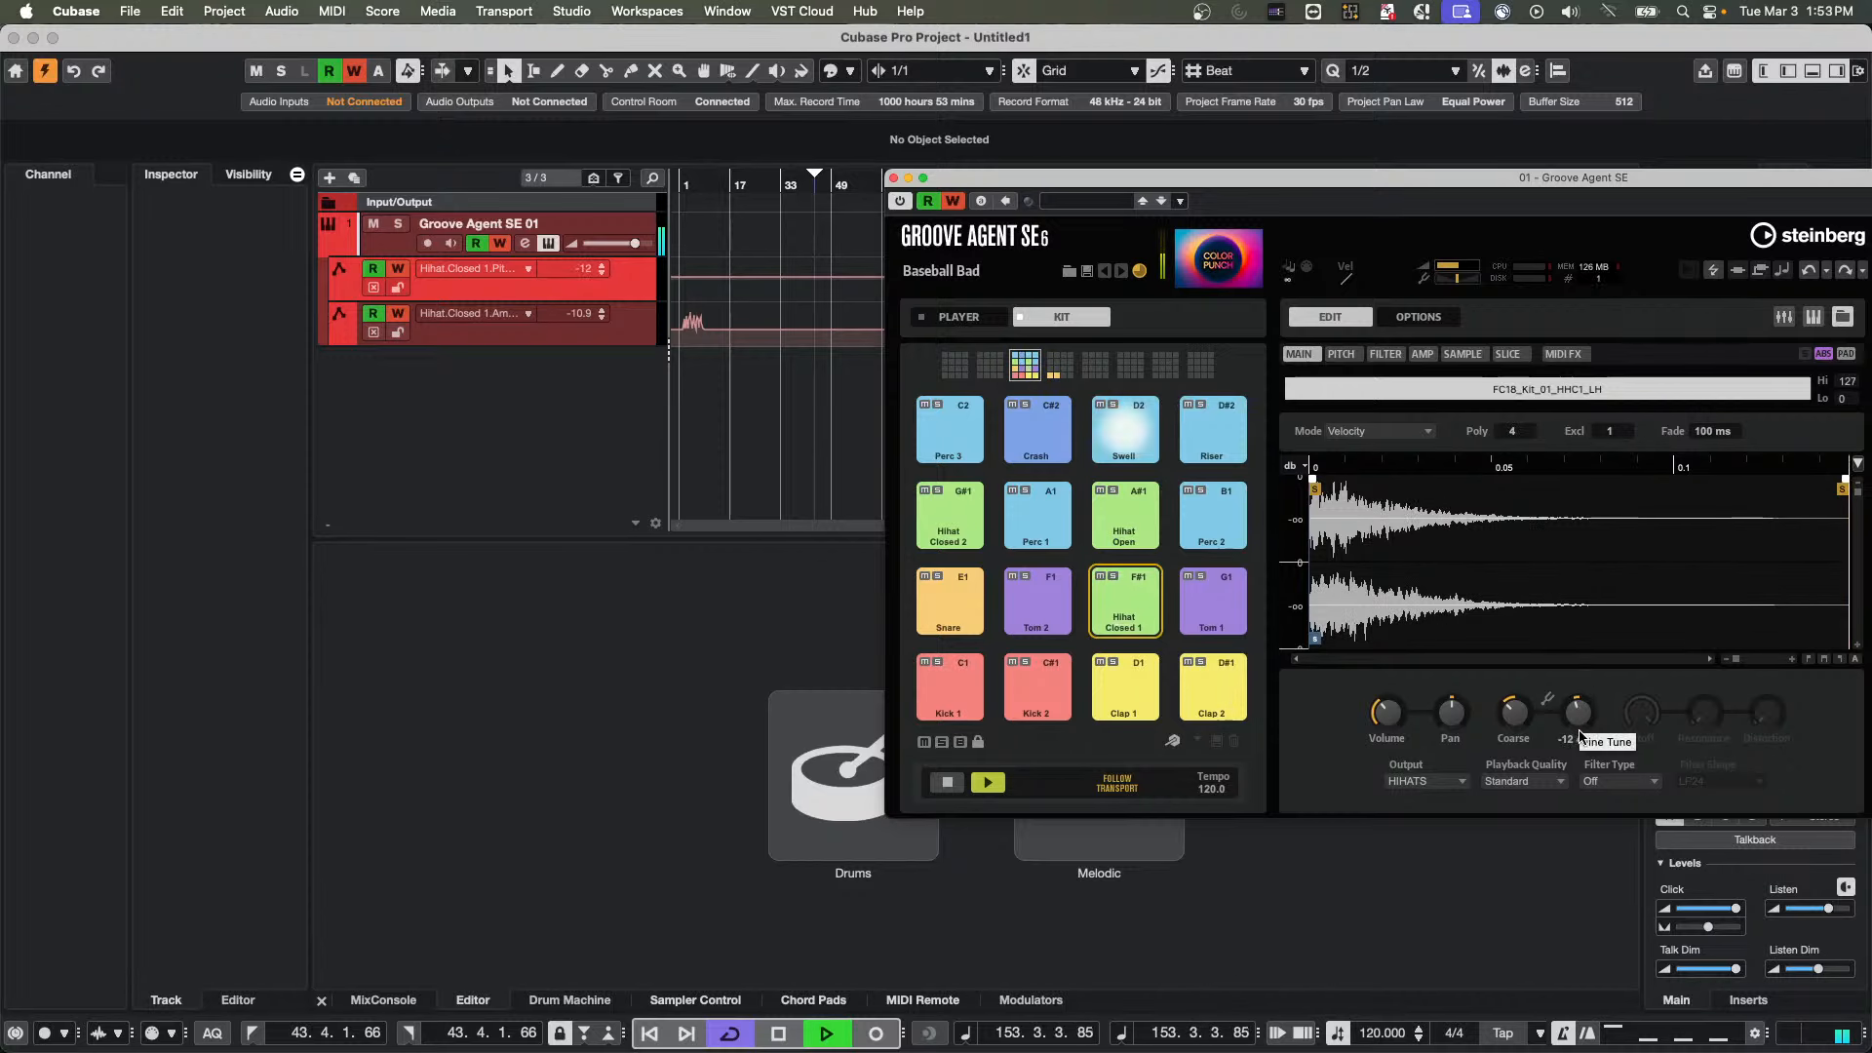
key("space")
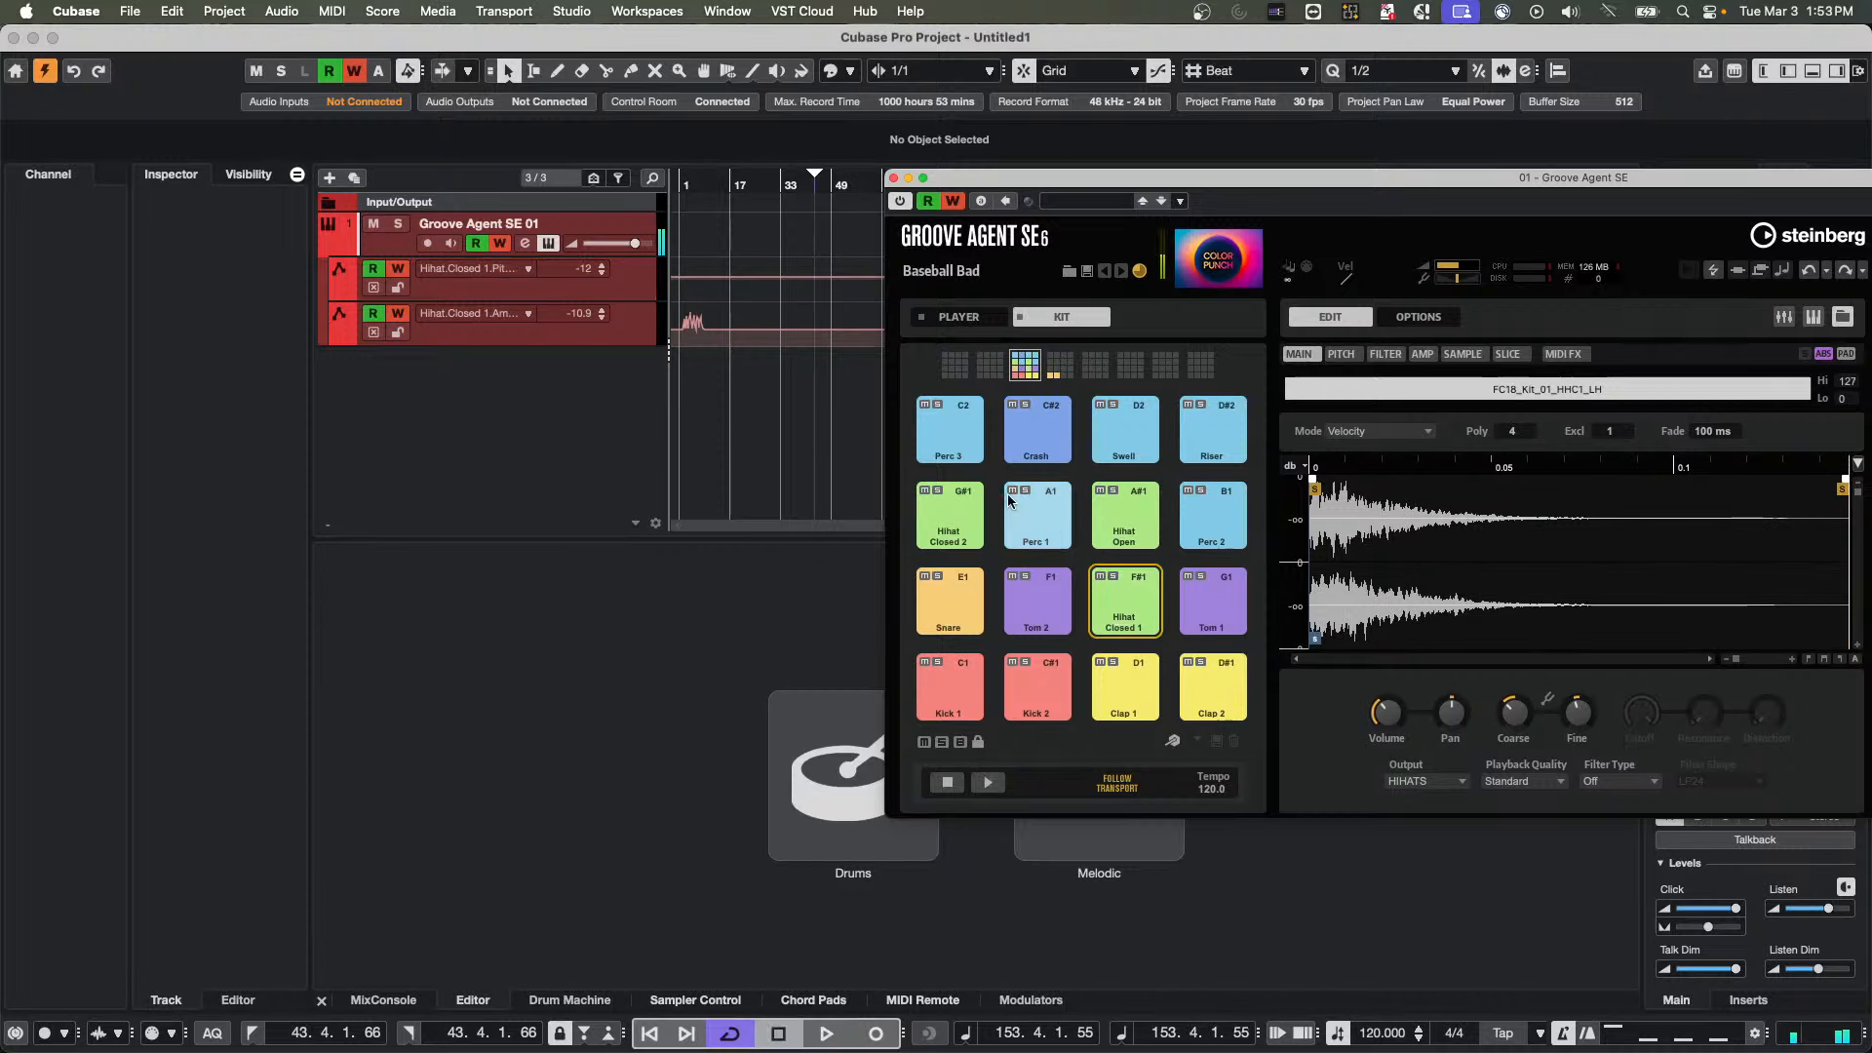
left_click(893, 178)
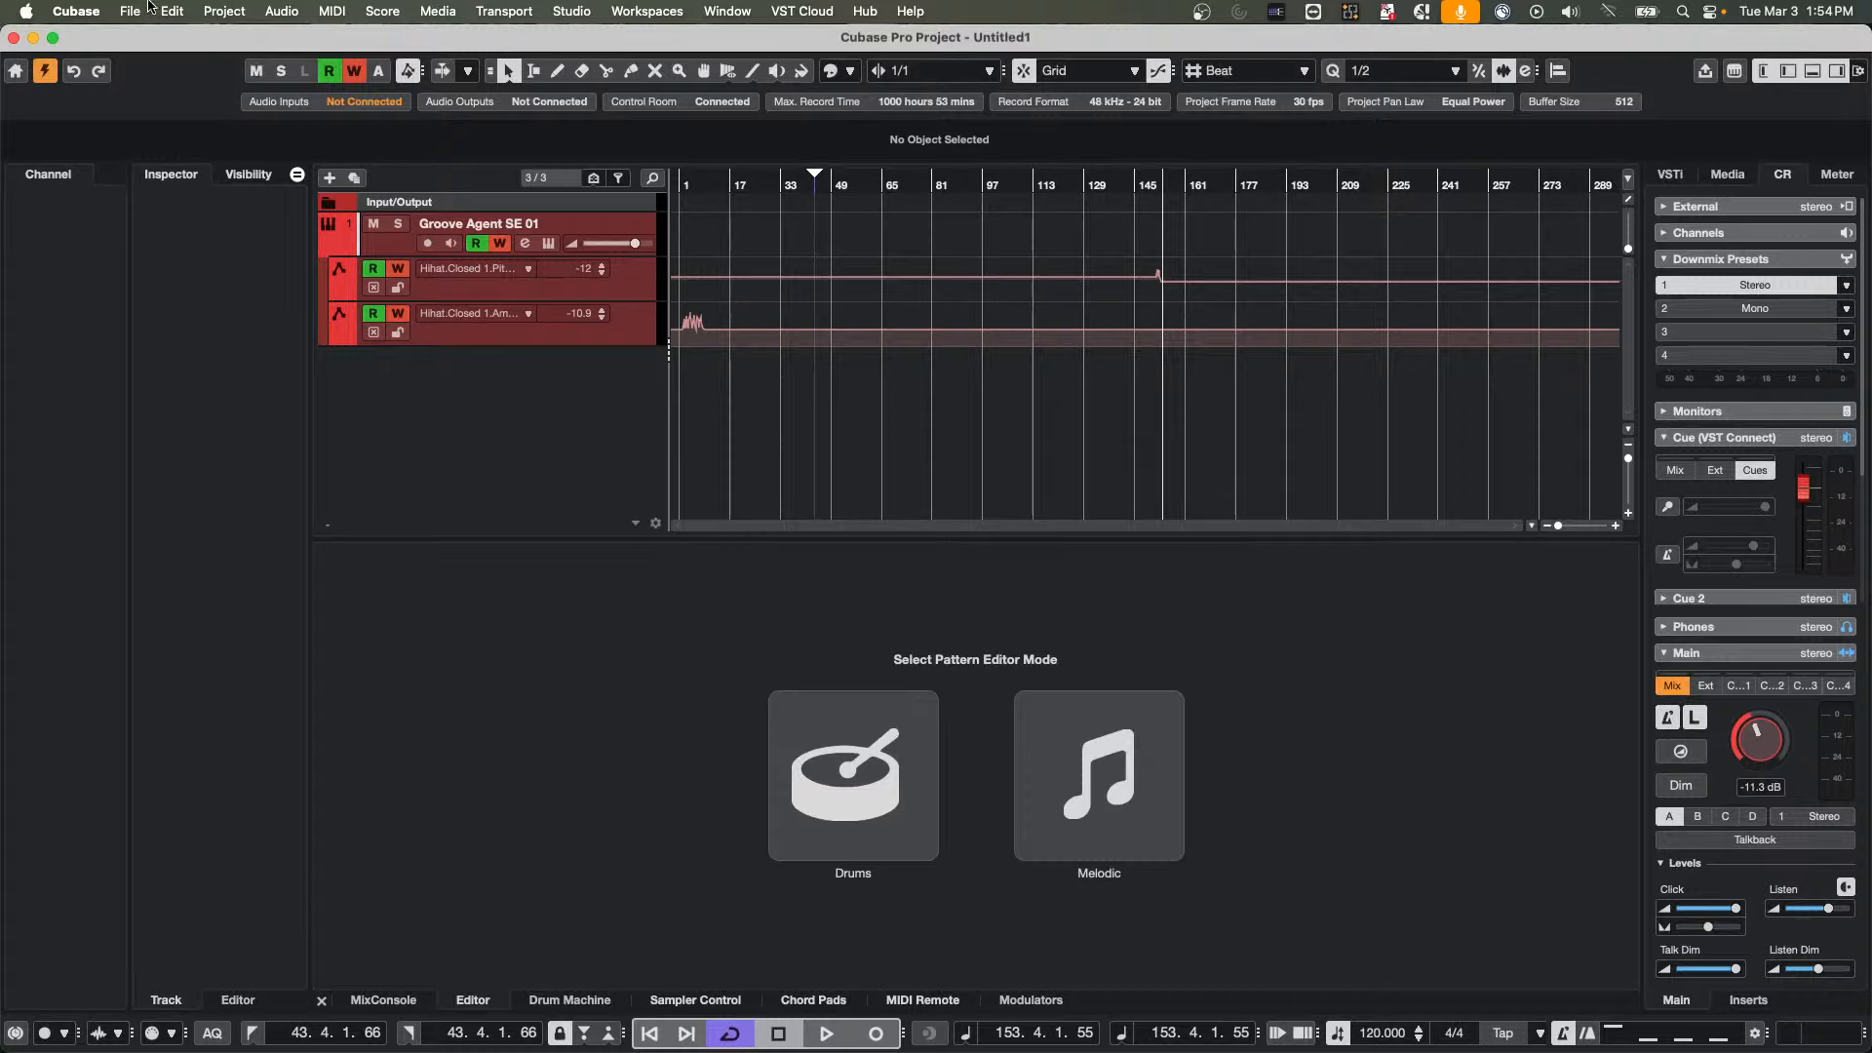
Hide the Groove Agent SE 01 track's automation lanes, and open and activate the recent project Amos Moses - GO
left_click(336, 256)
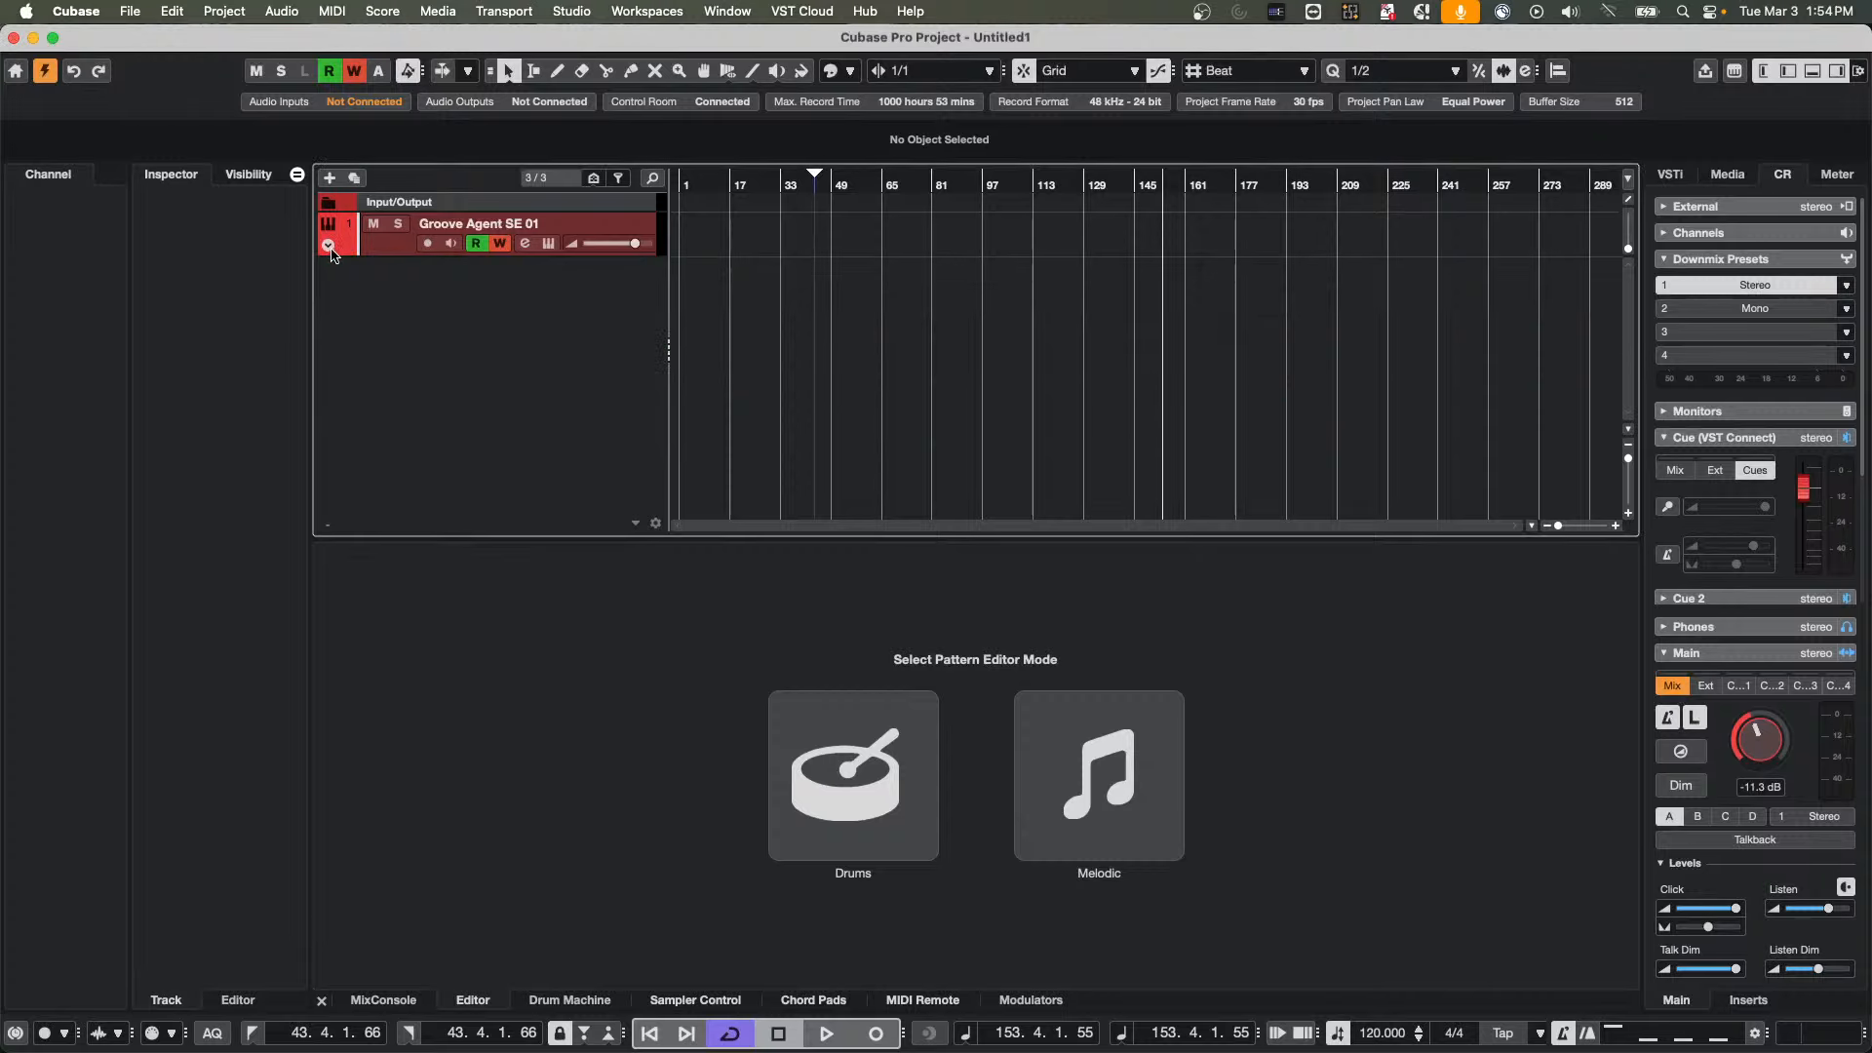
left_click(136, 13)
mouse_move(251, 443)
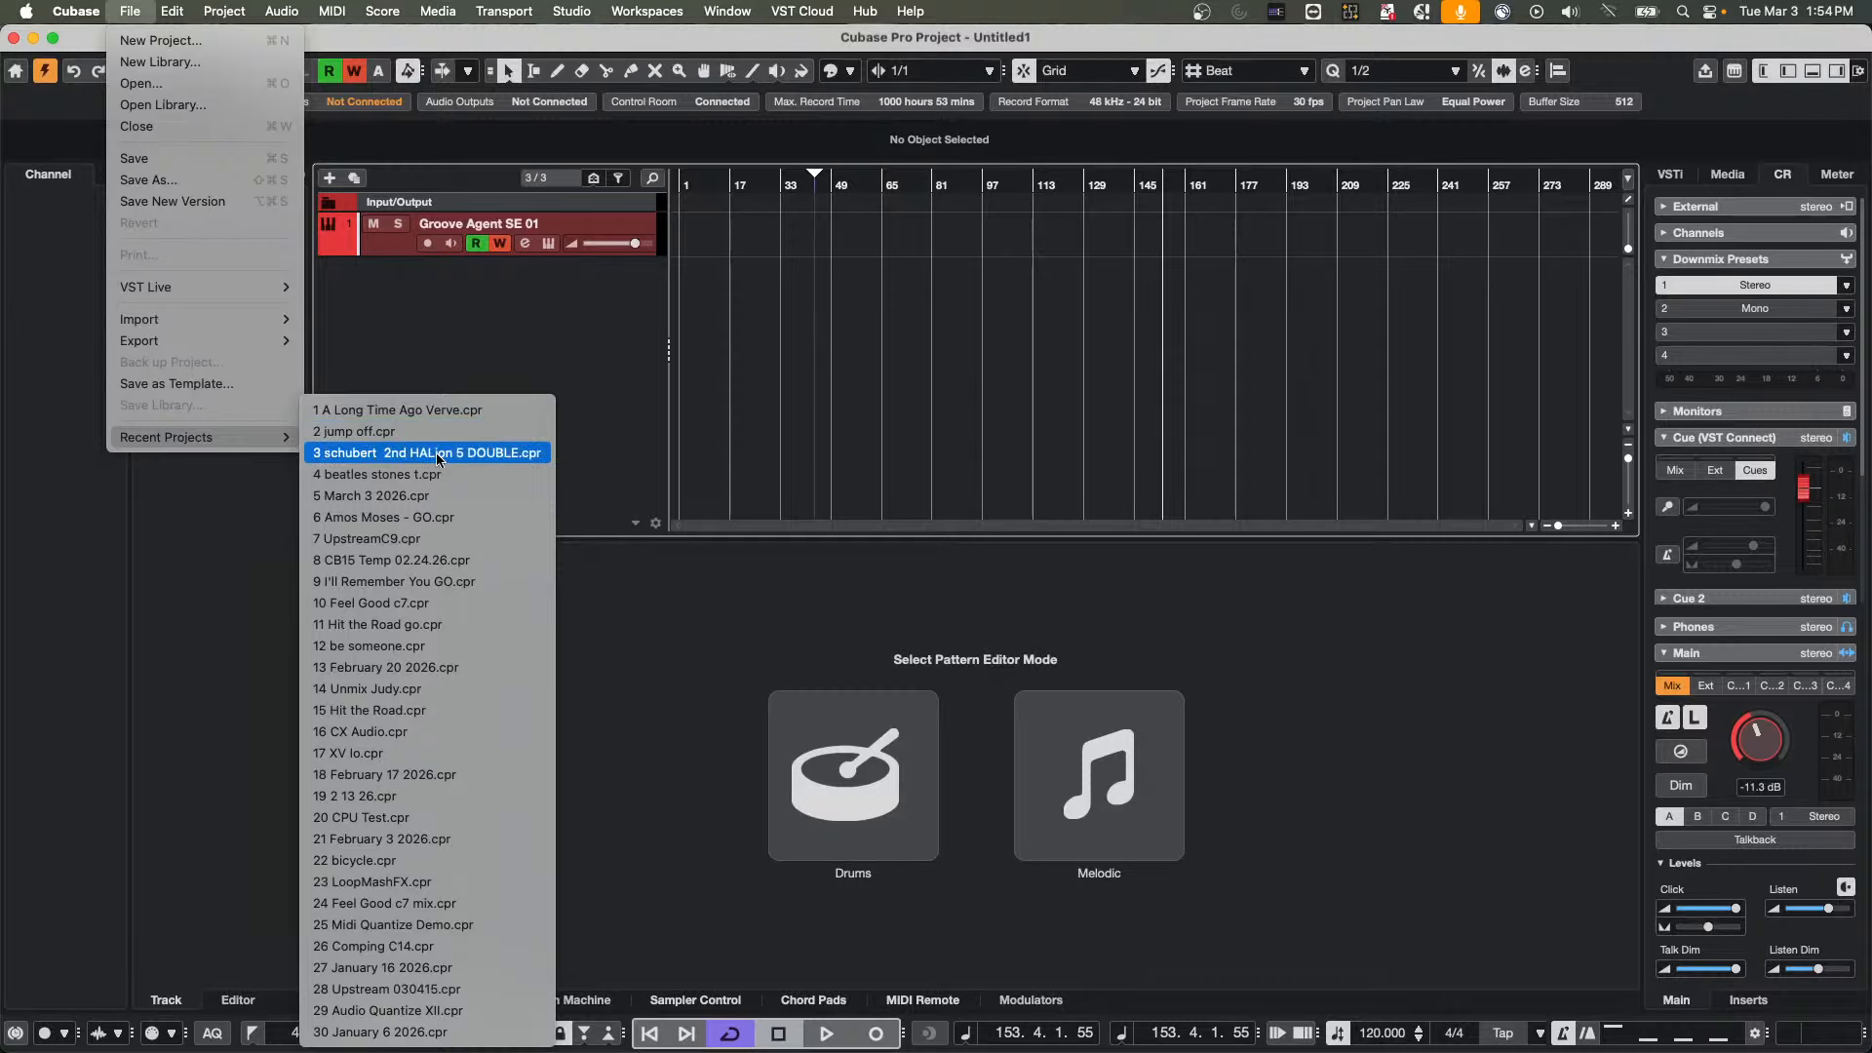
left_click(430, 517)
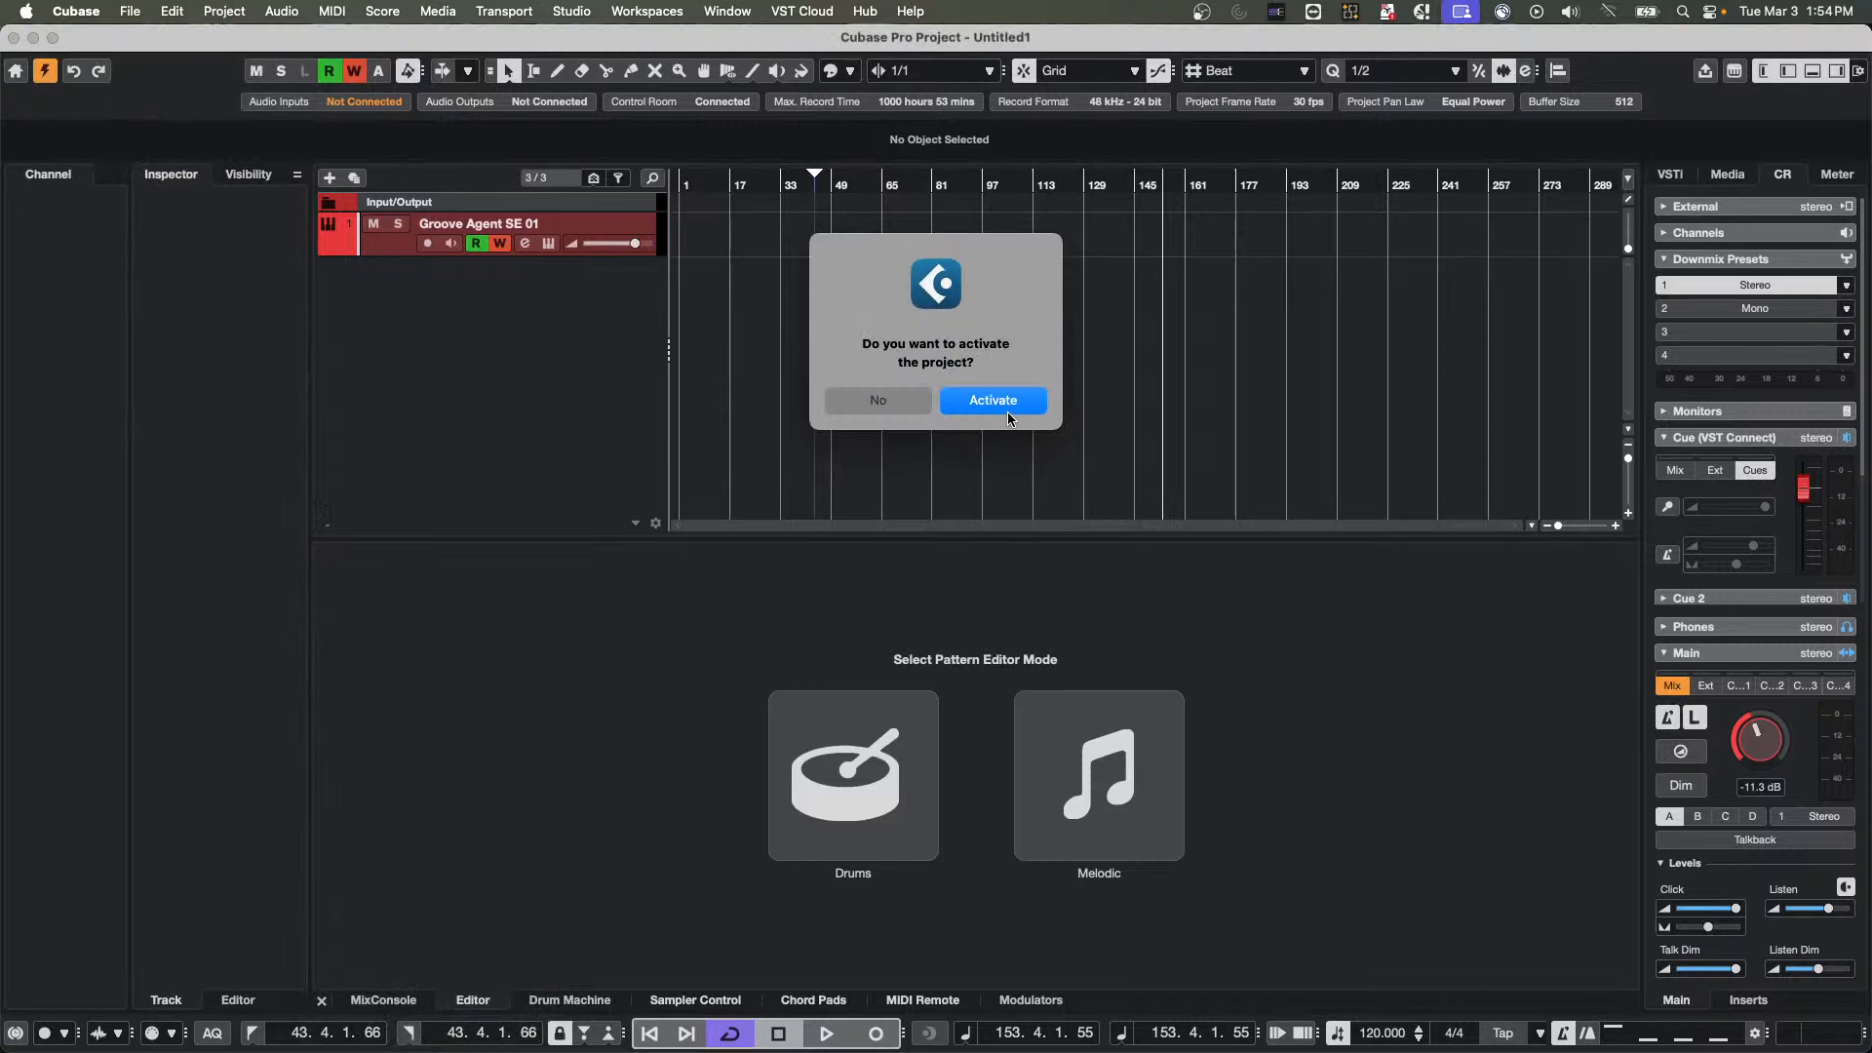
left_click(1007, 409)
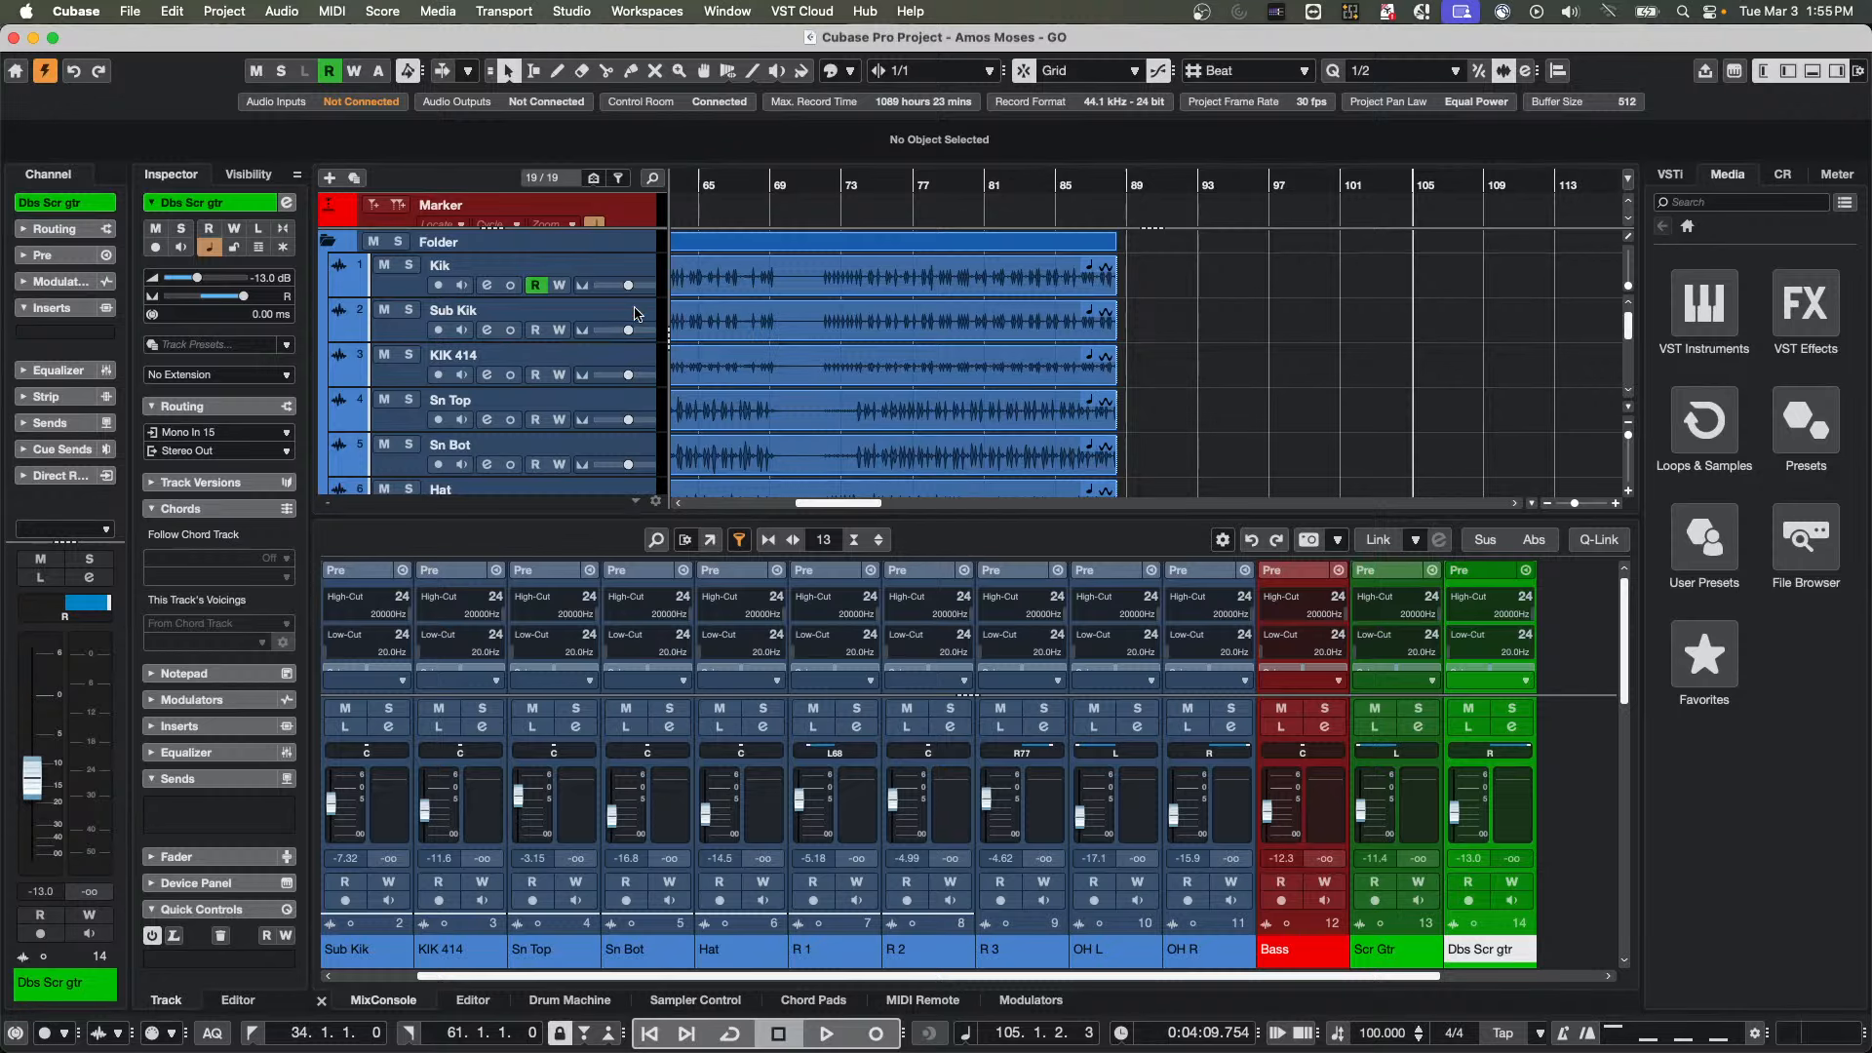
Enlarge the track area and show the MIDI Remote mapping for the Korg nanoKONTROL2 below it
left_click_drag(913, 516, 913, 590)
left_click(949, 999)
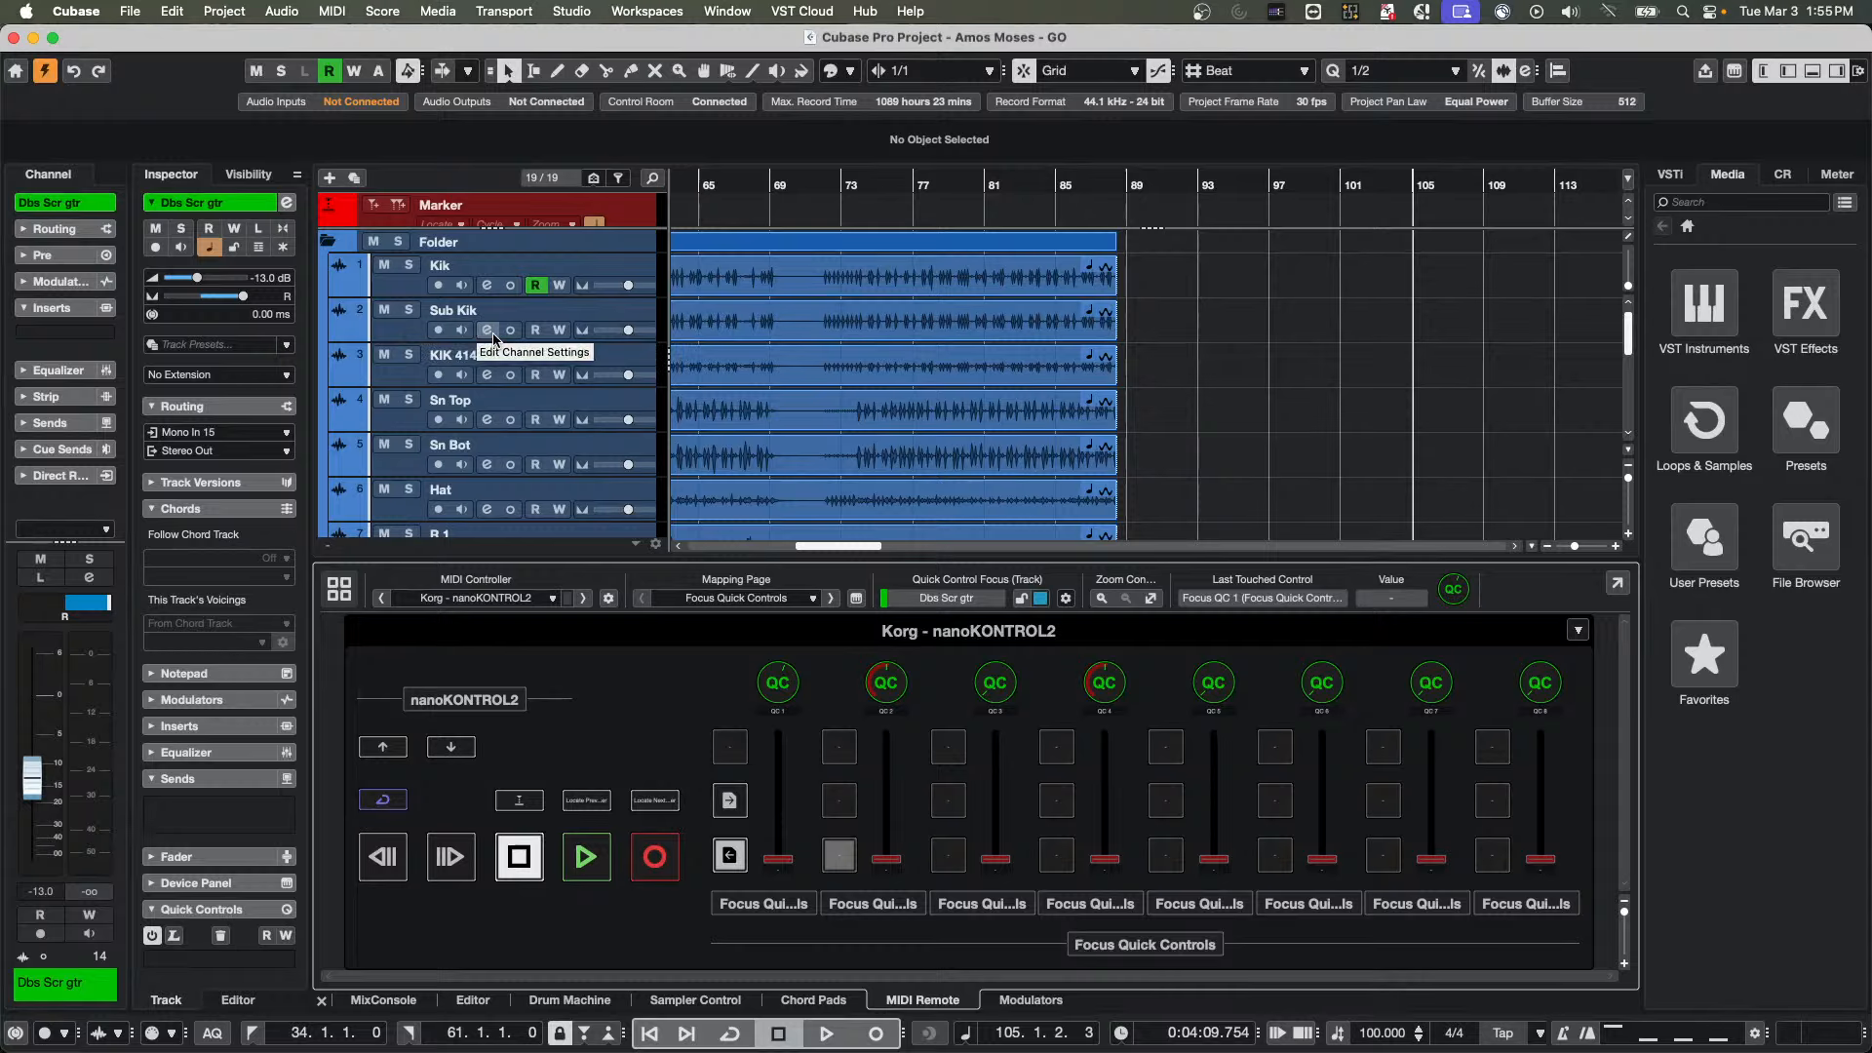
Insert the Squasher dynamics effect in the first insert slot of the Kik track
left_click(409, 289)
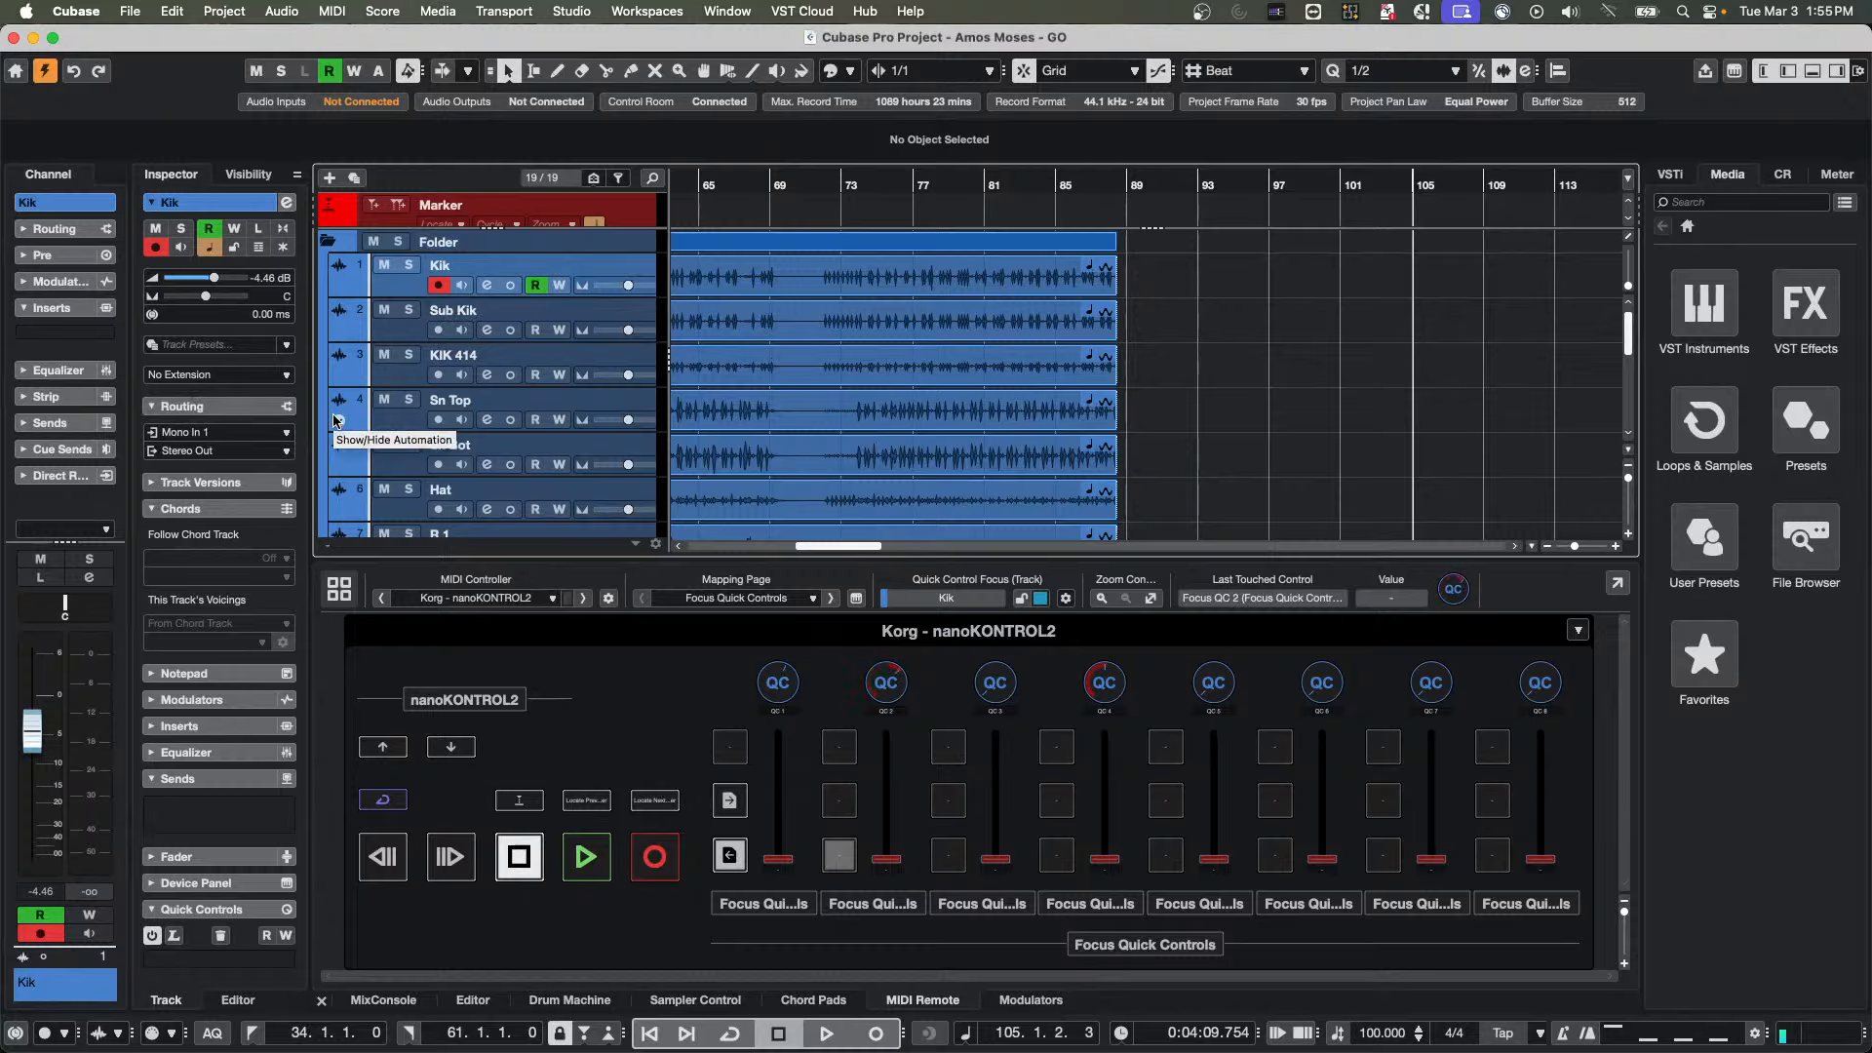
left_click(106, 333)
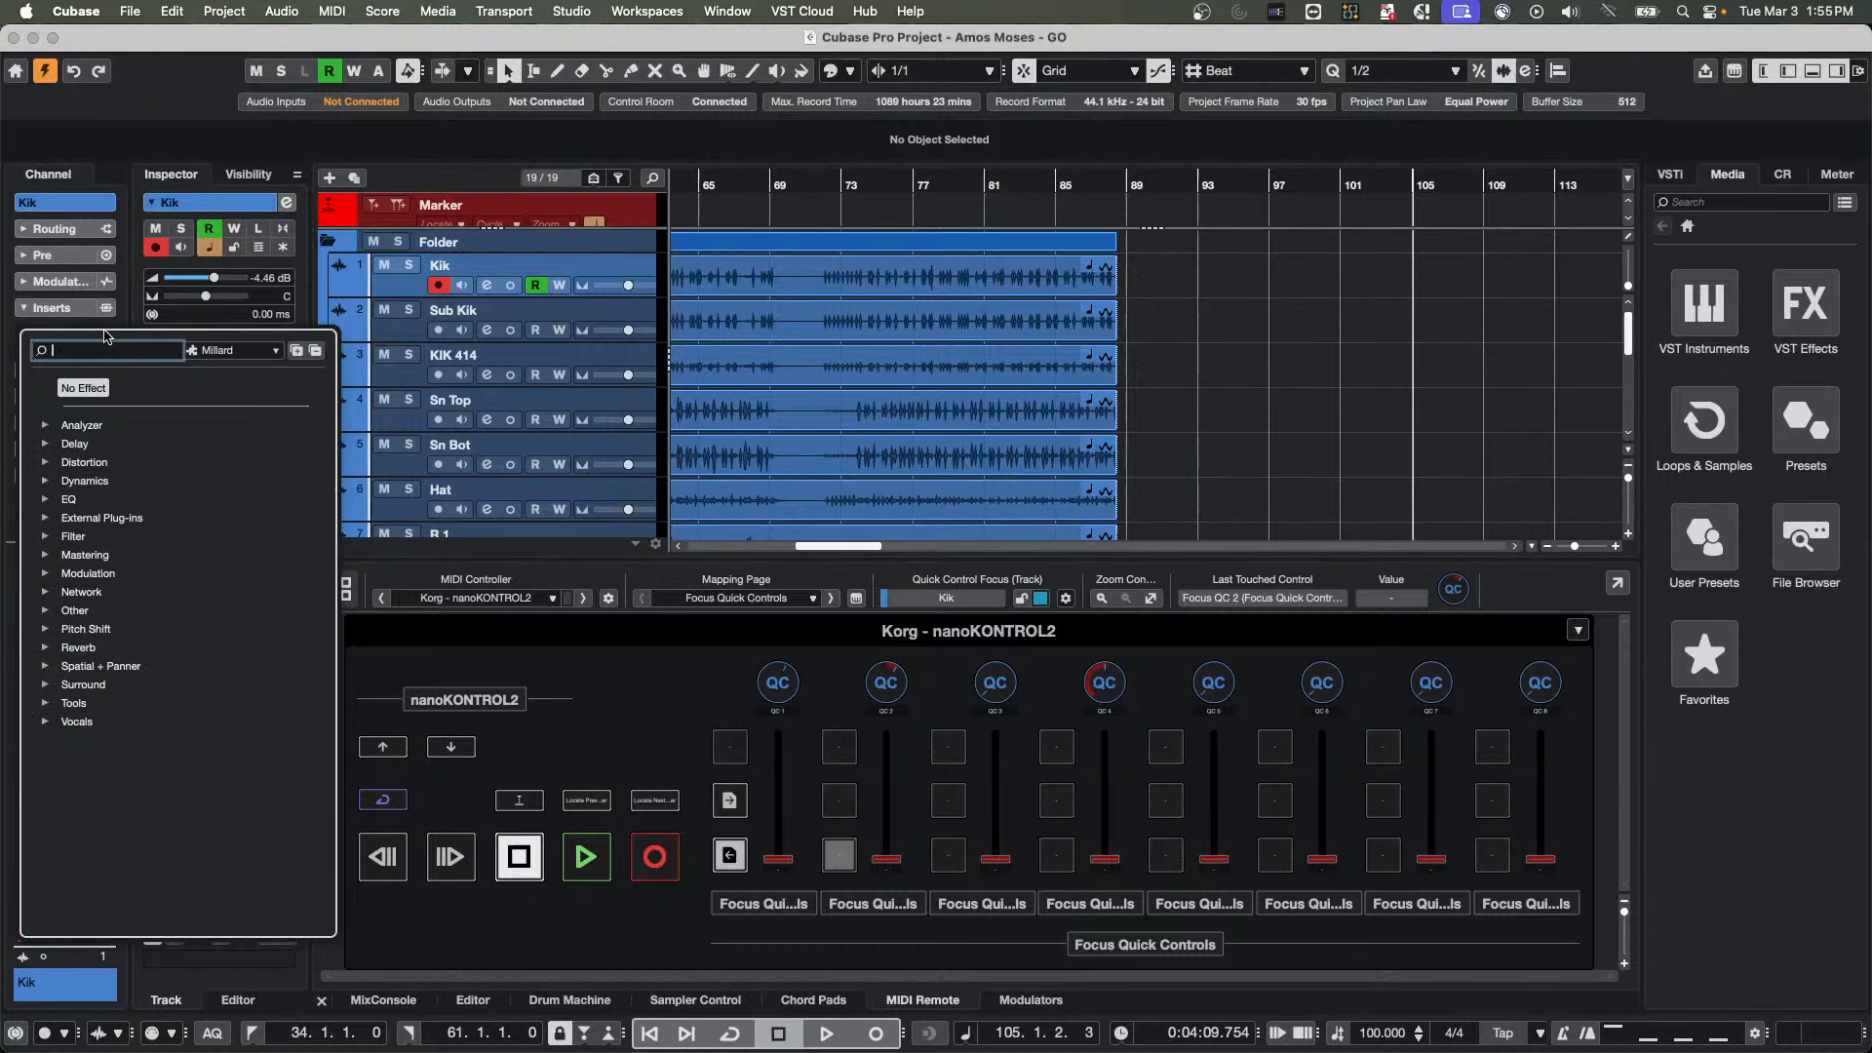
left_click(46, 462)
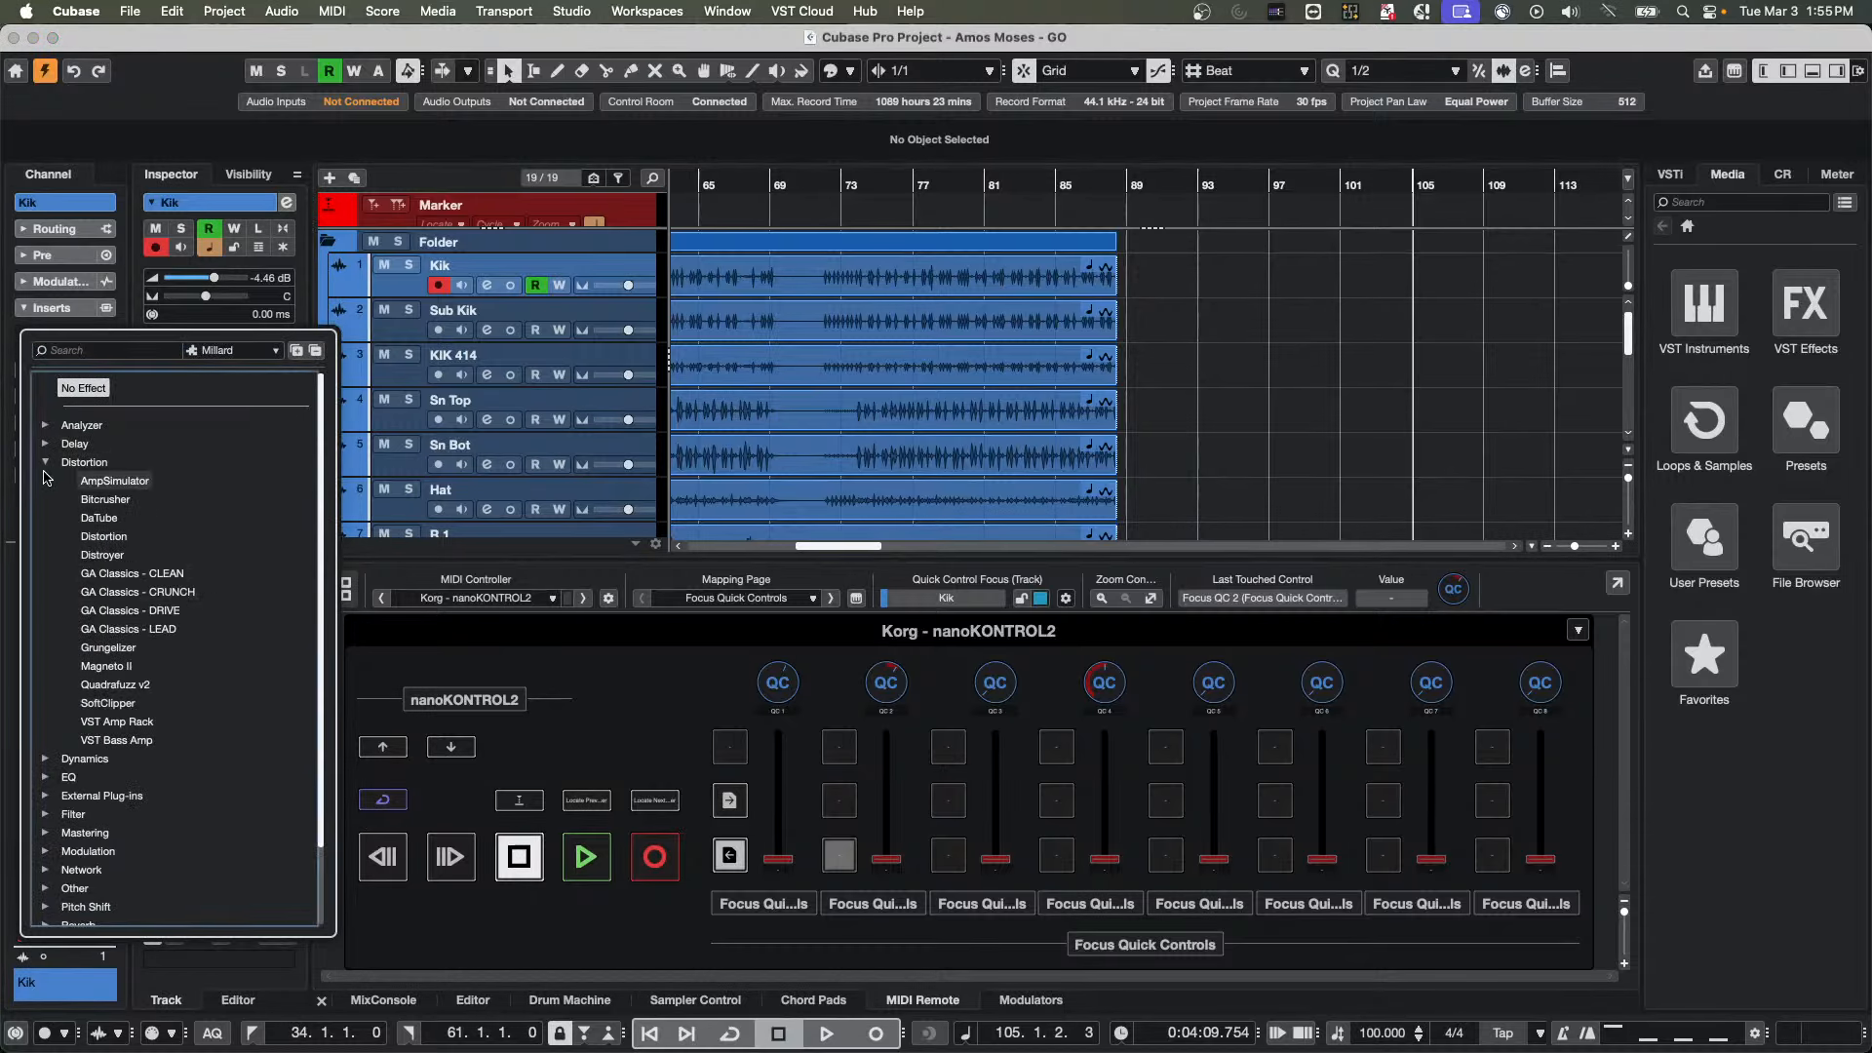
left_click(45, 463)
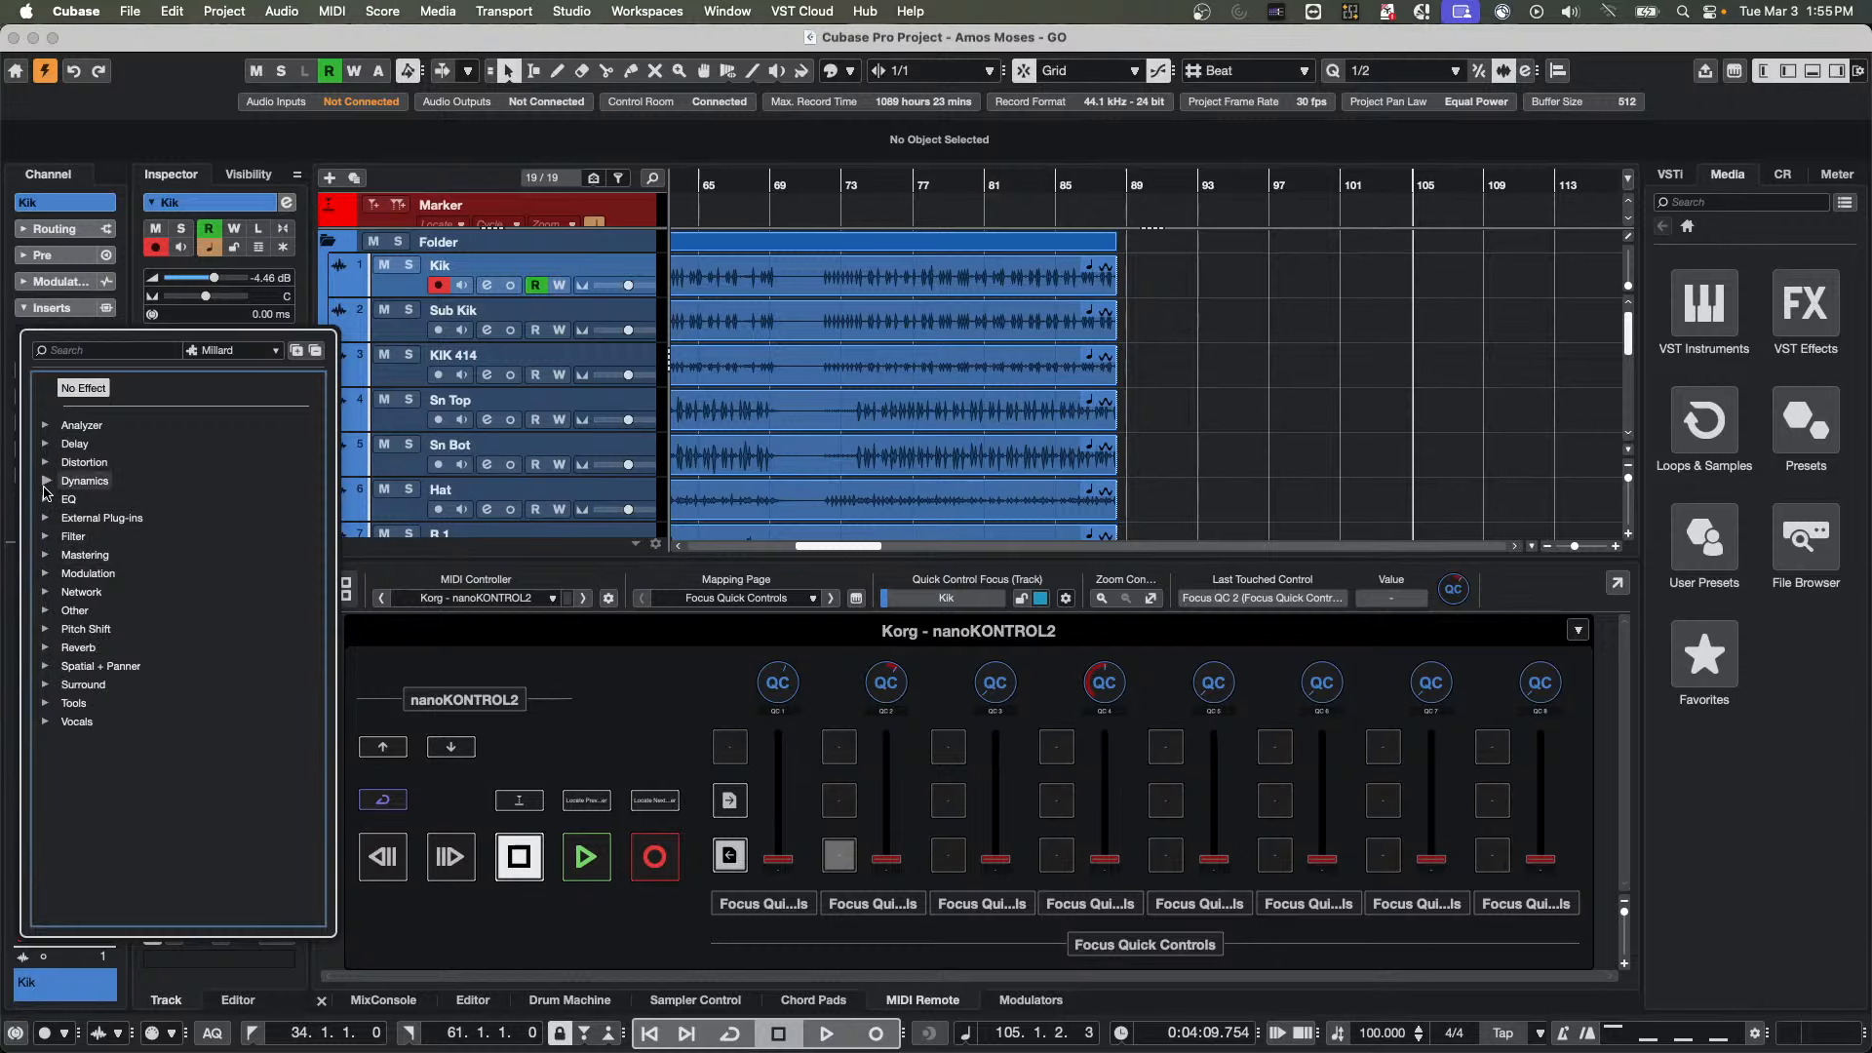
left_click(47, 483)
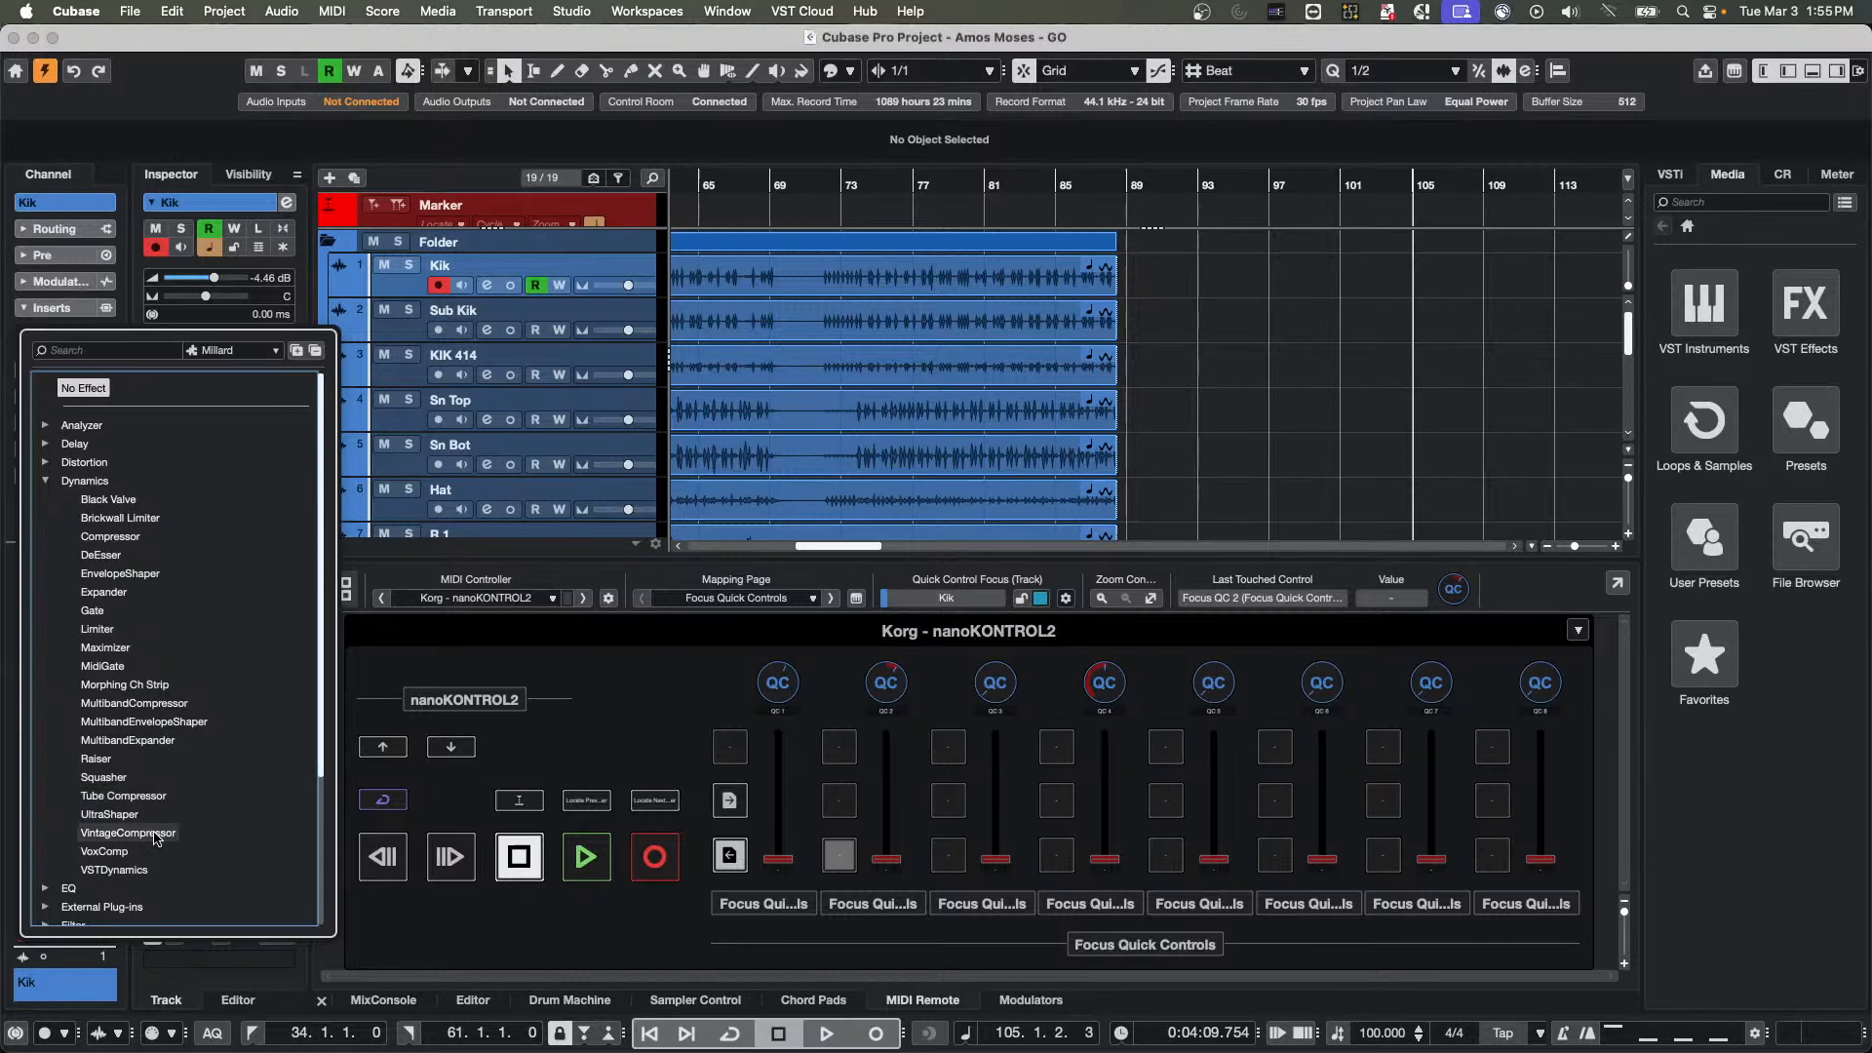
left_click(115, 777)
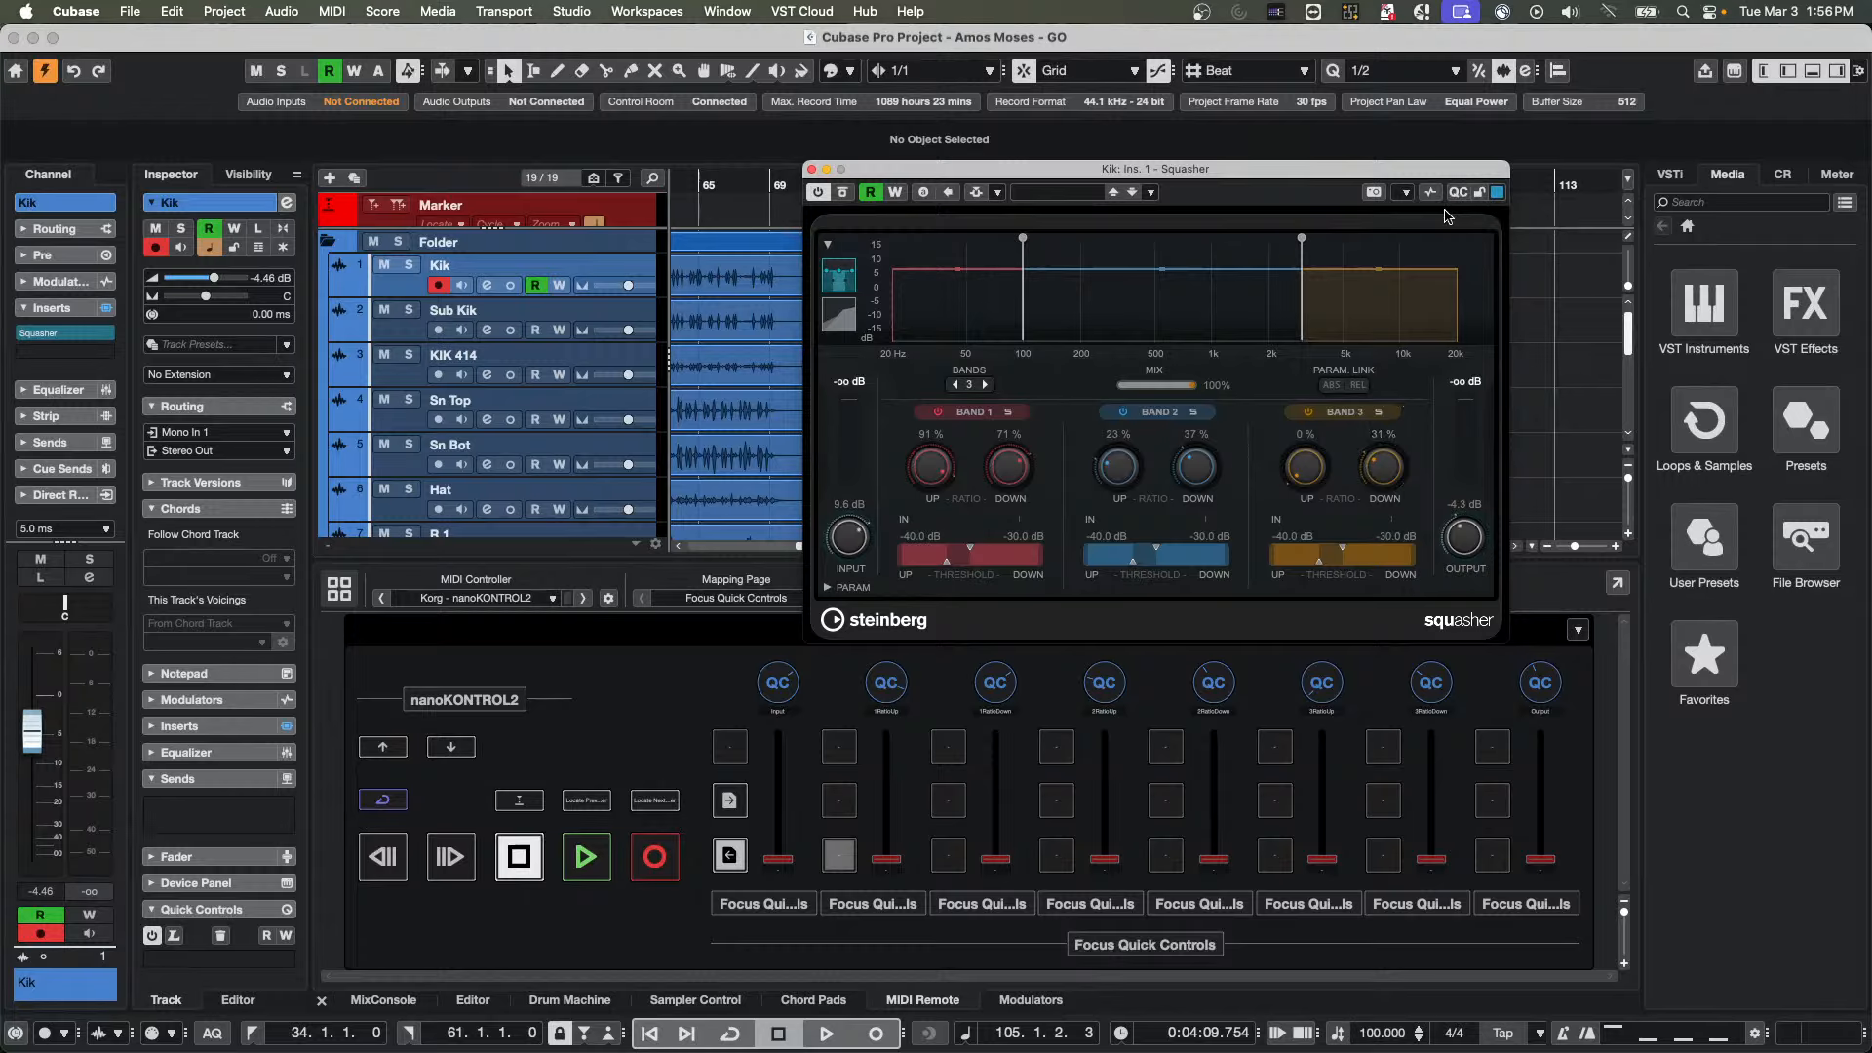
Toggle the quick controls section of the Squasher window, leaving it shown
left_click(1458, 194)
left_click(1457, 194)
left_click(1458, 194)
left_click(1458, 195)
left_click(1458, 194)
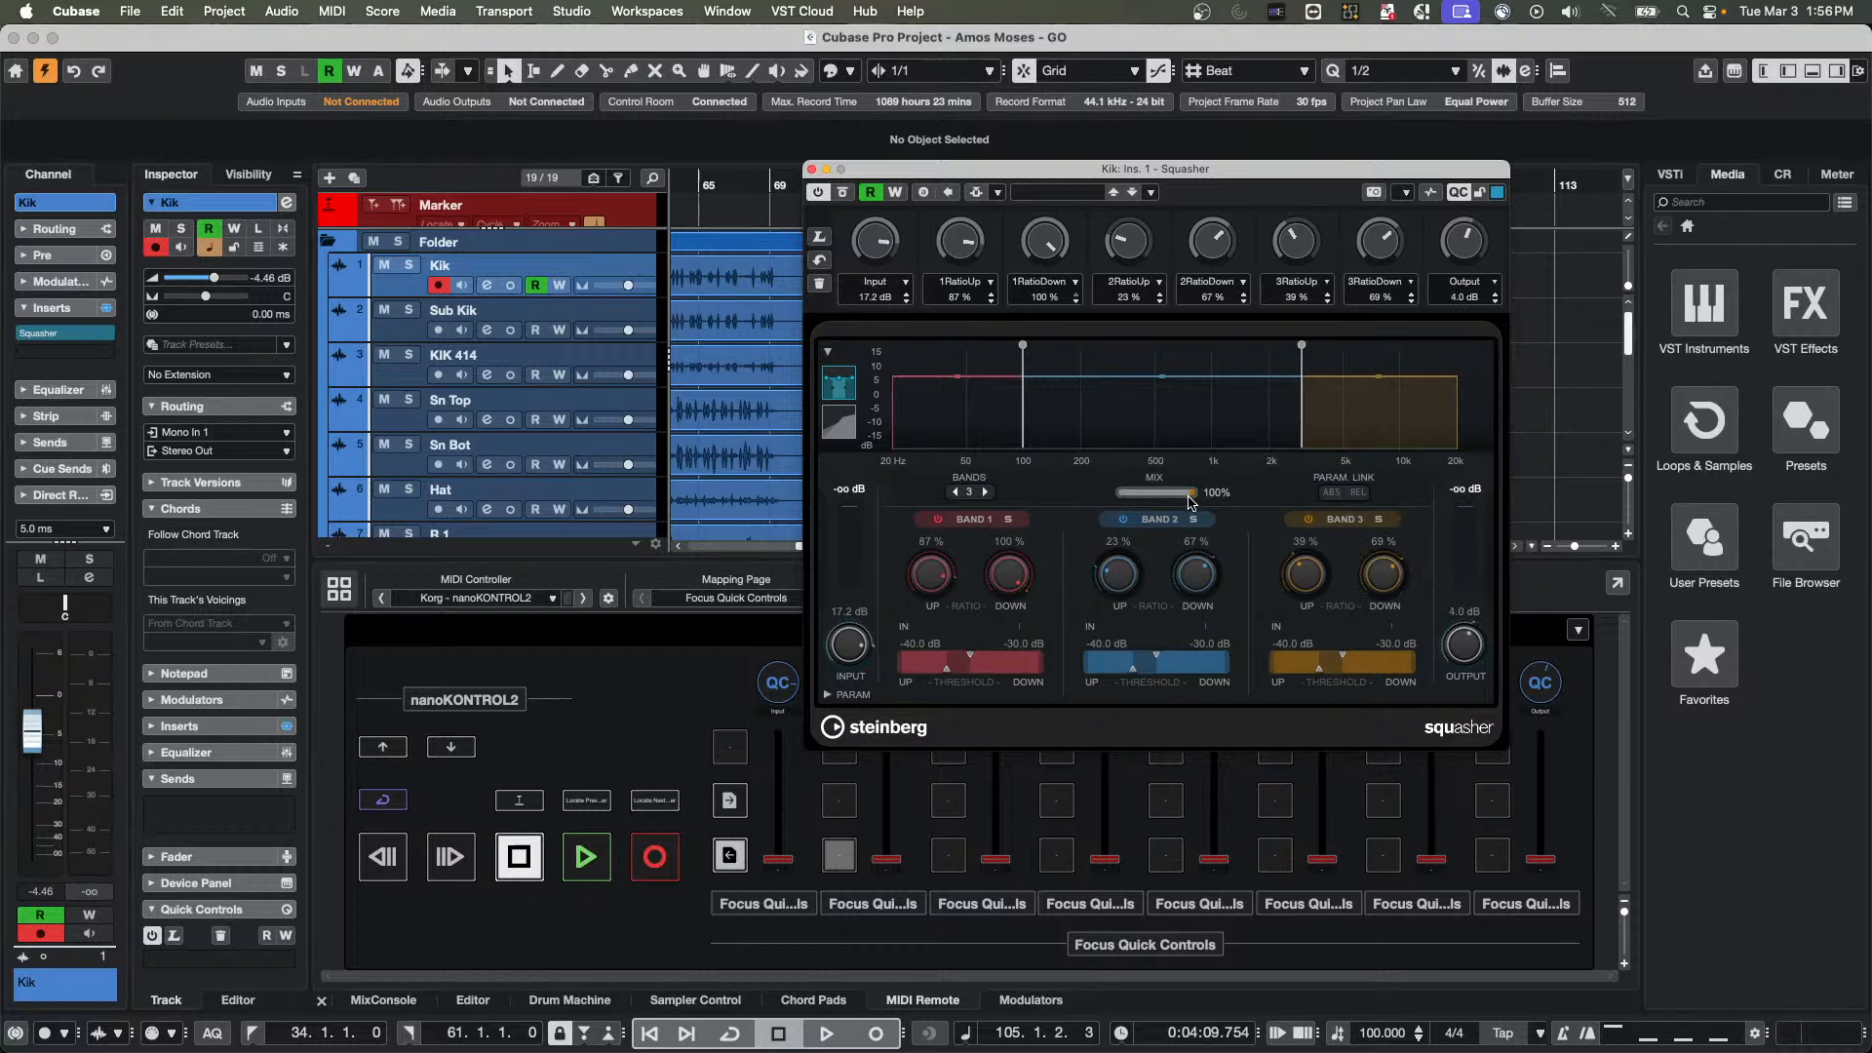
Lower Squasher's Mix from 100% and assign the Mix parameter to its first quick control using learn mode
left_click_drag(1190, 501, 1159, 503)
right_click(1223, 502)
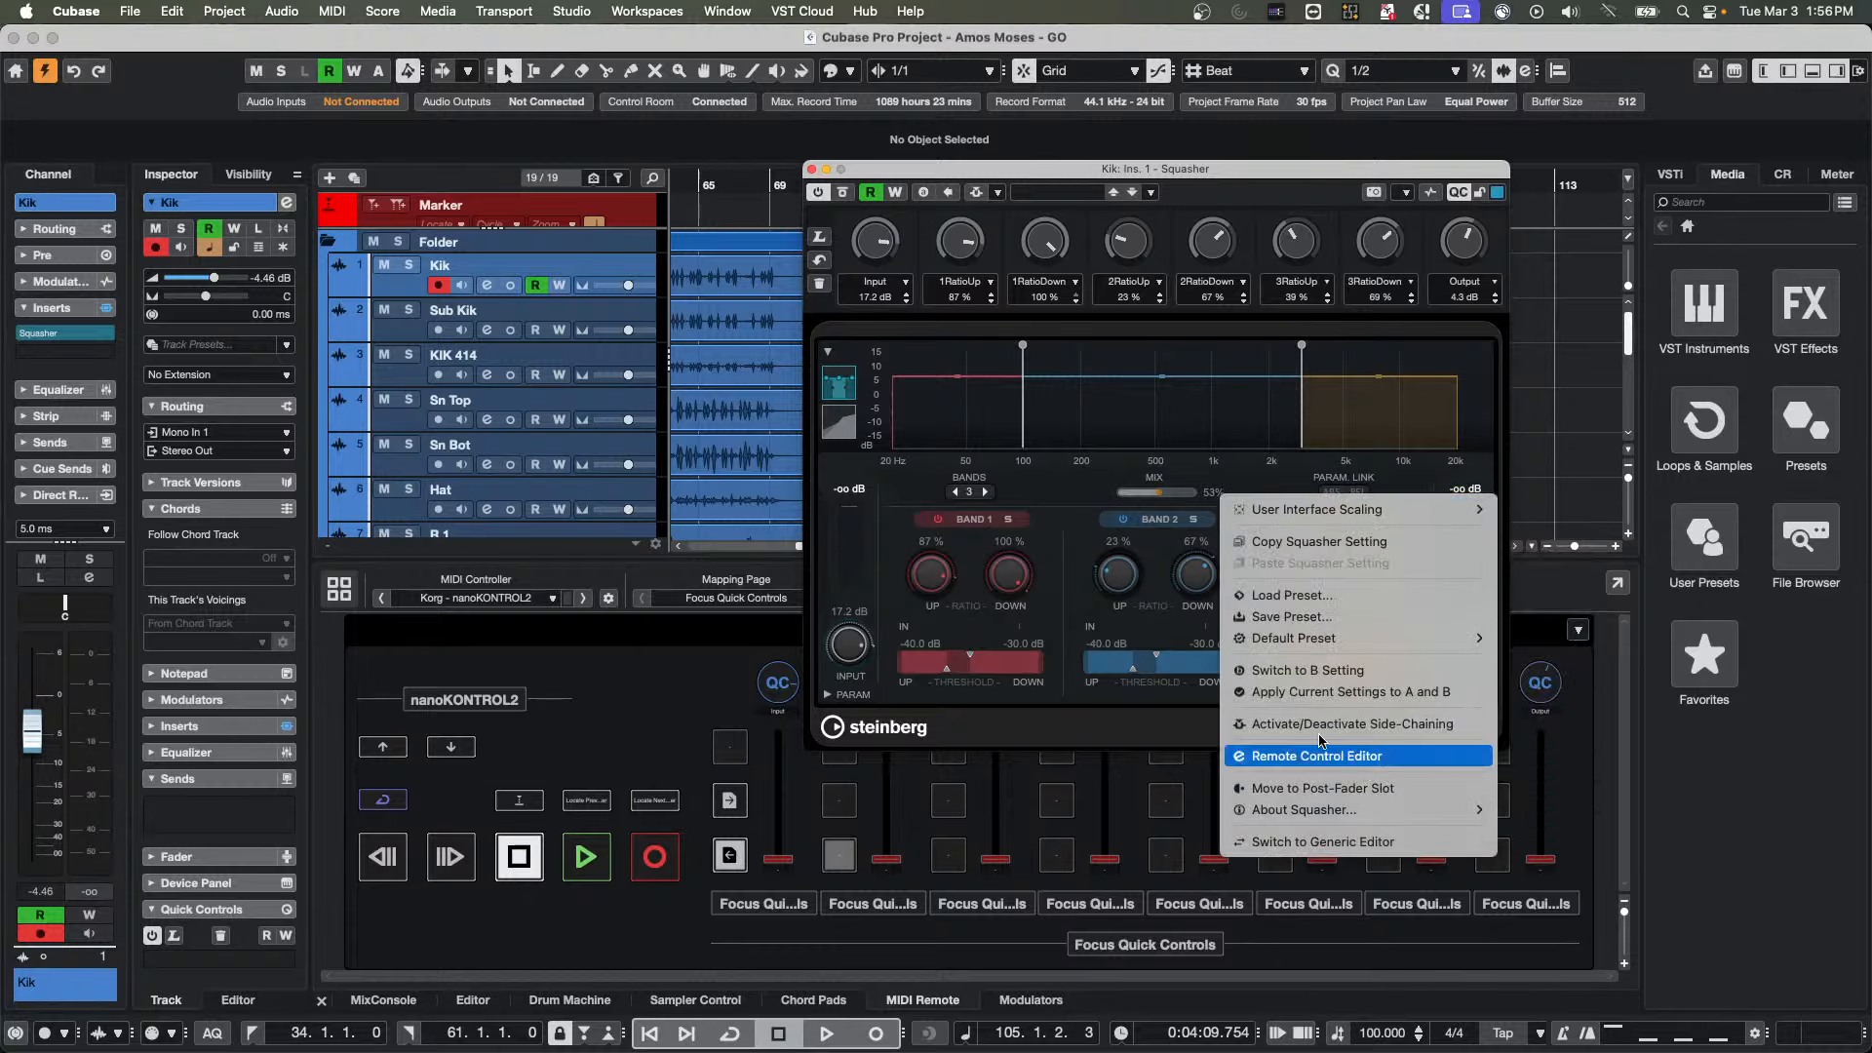
left_click(819, 239)
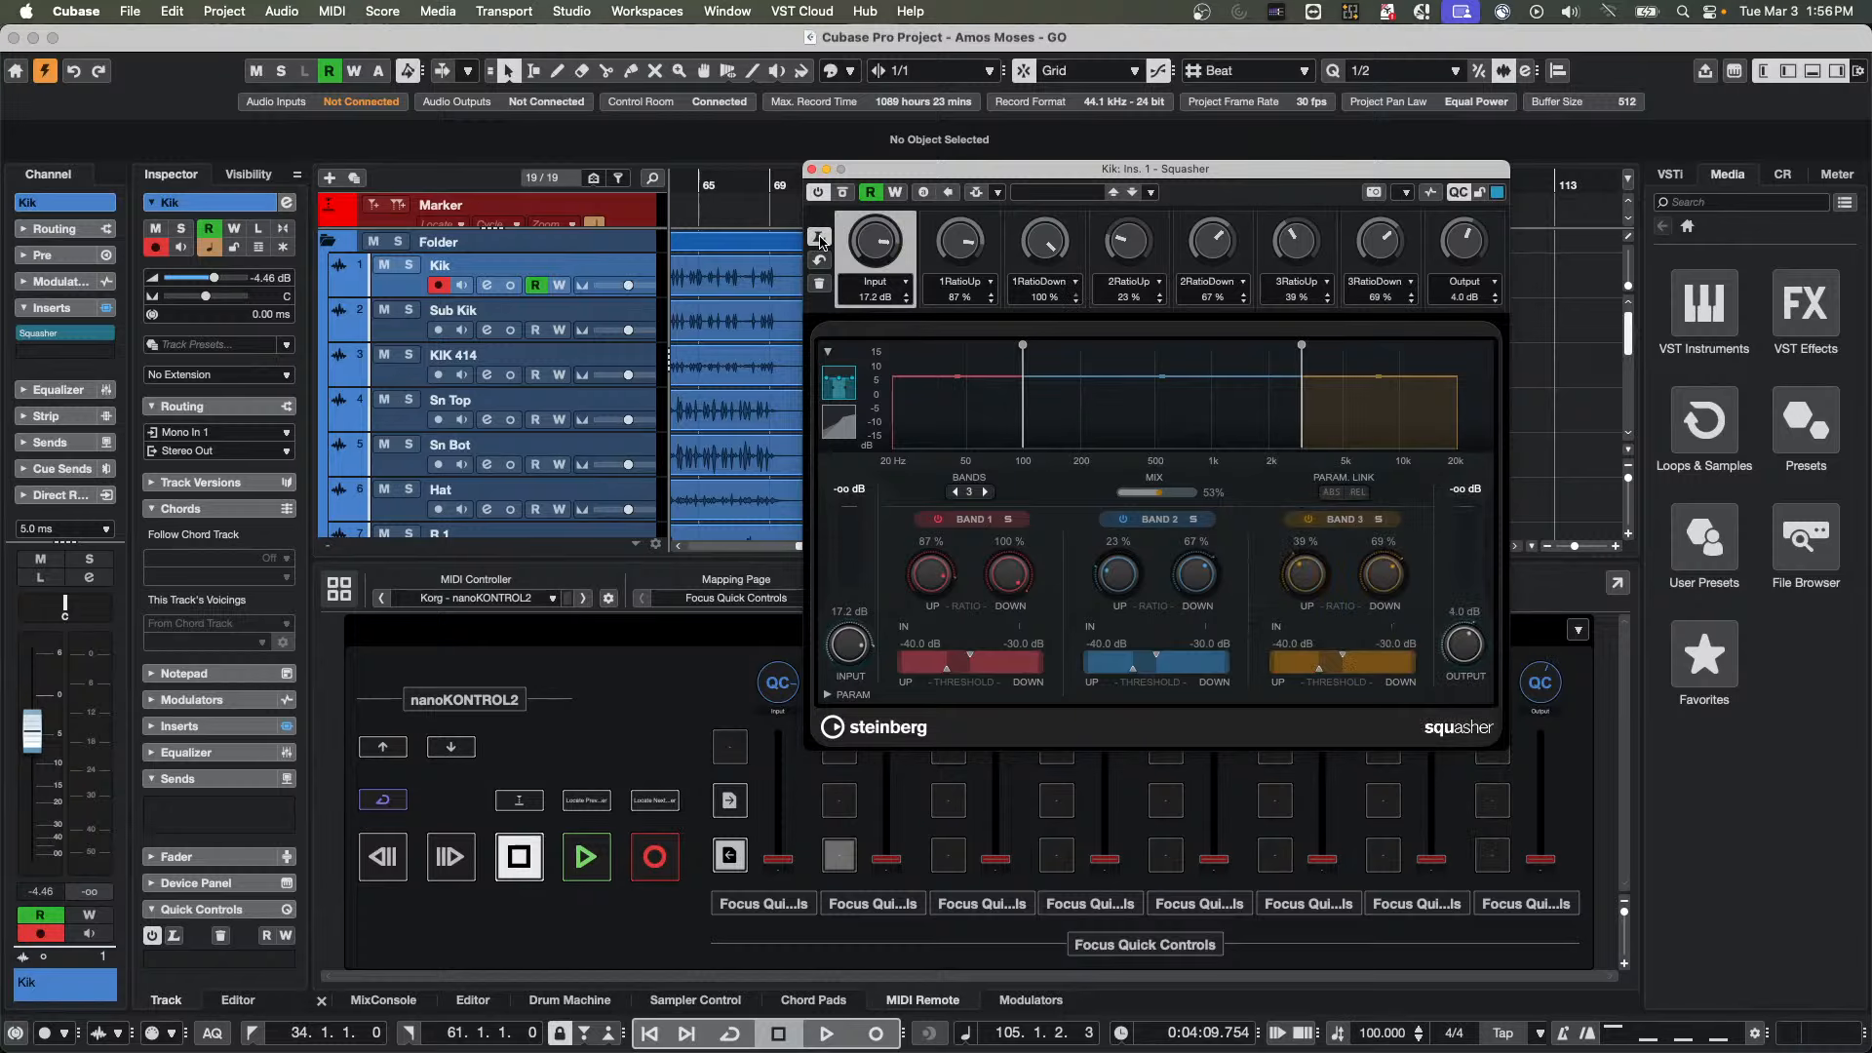
mouse_move(1159, 493)
left_mouse_down()
mouse_move(1188, 497)
mouse_move(1159, 499)
left_mouse_up()
left_click(1183, 493)
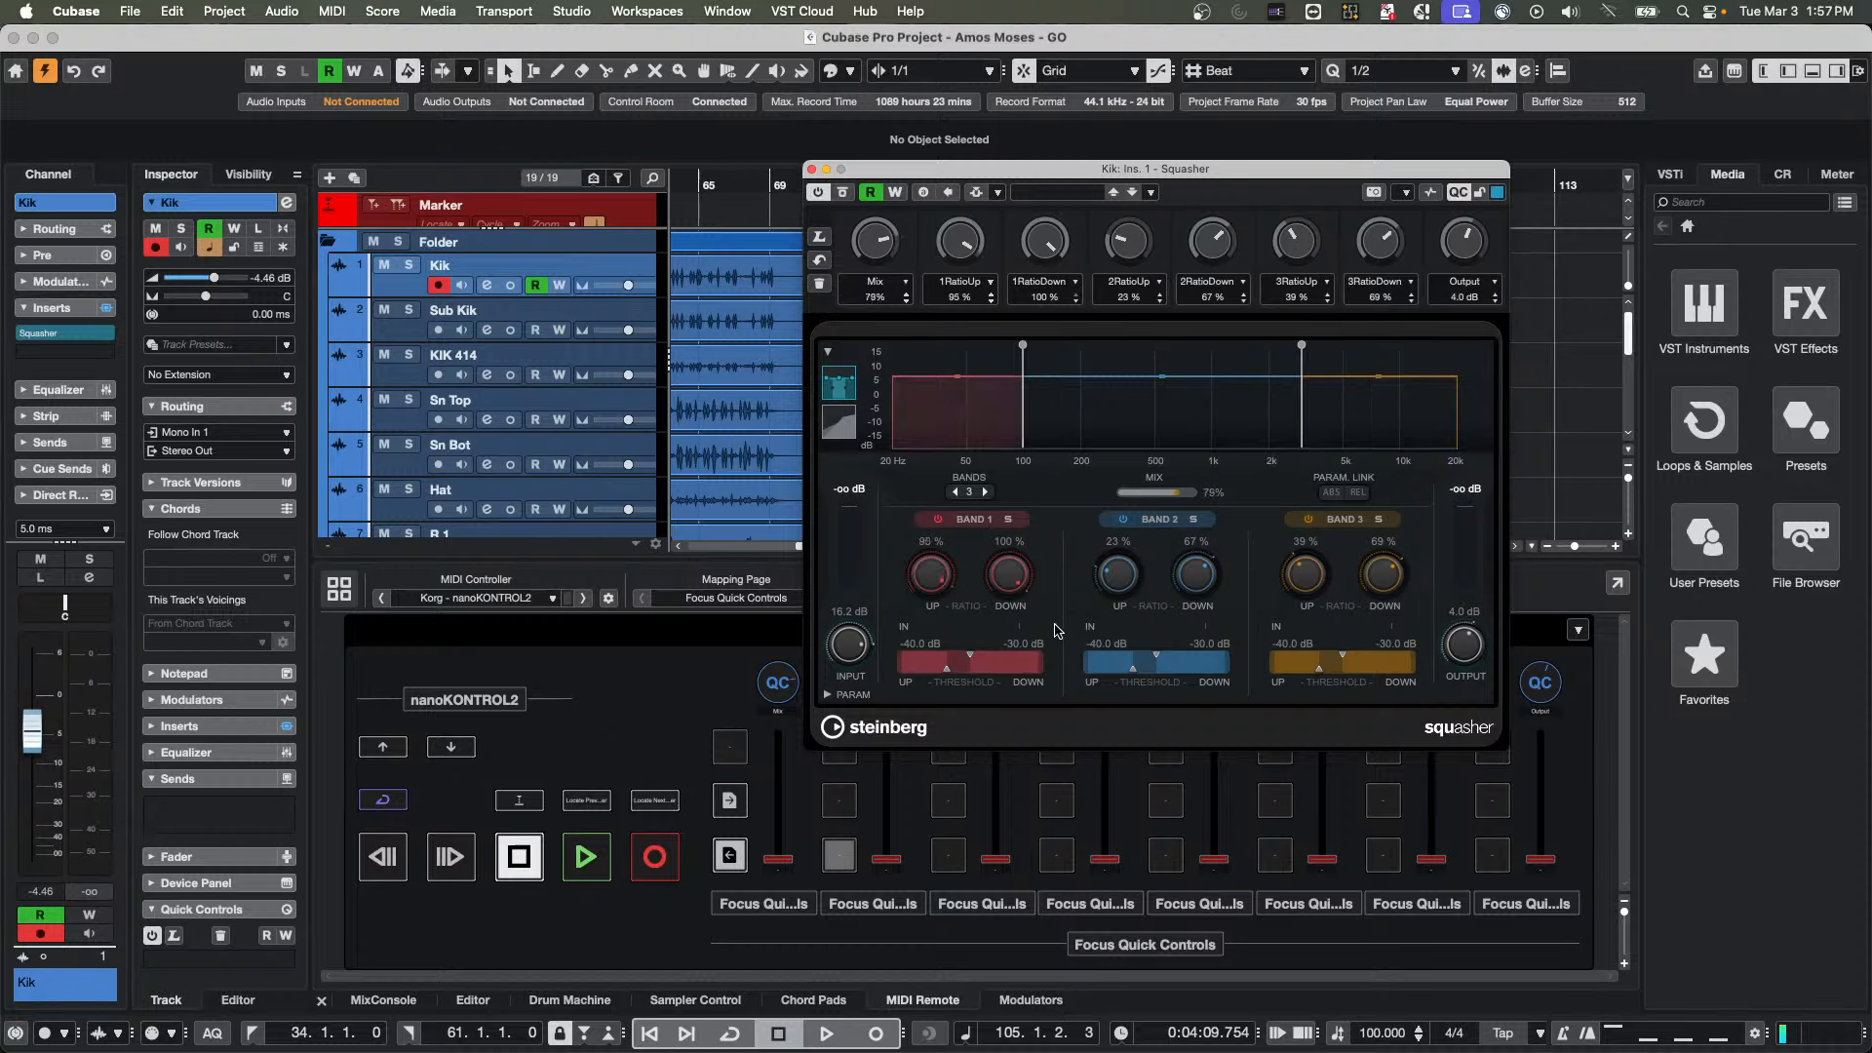
Insert the VST Bass Amp distortion effect in the first insert slot of the Bass track
left_click(101, 357)
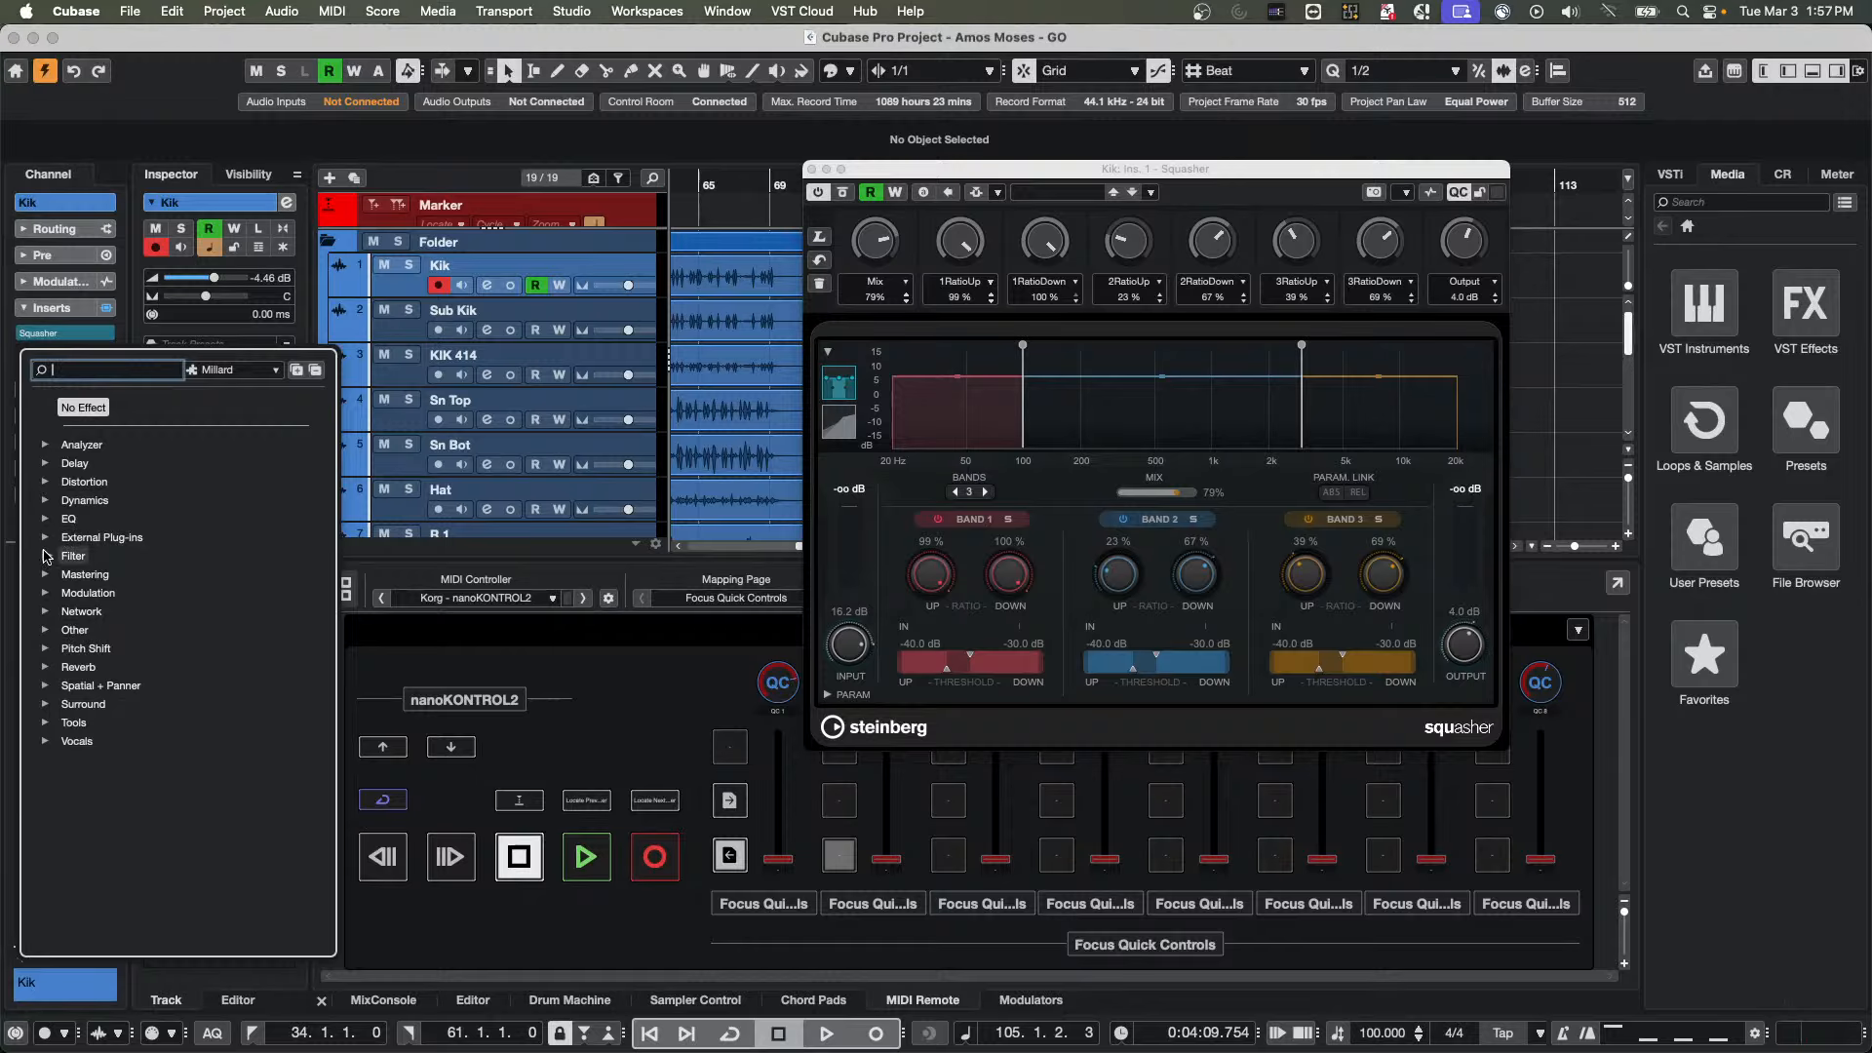
left_click(566, 455)
scroll(488, 419, "down", 5)
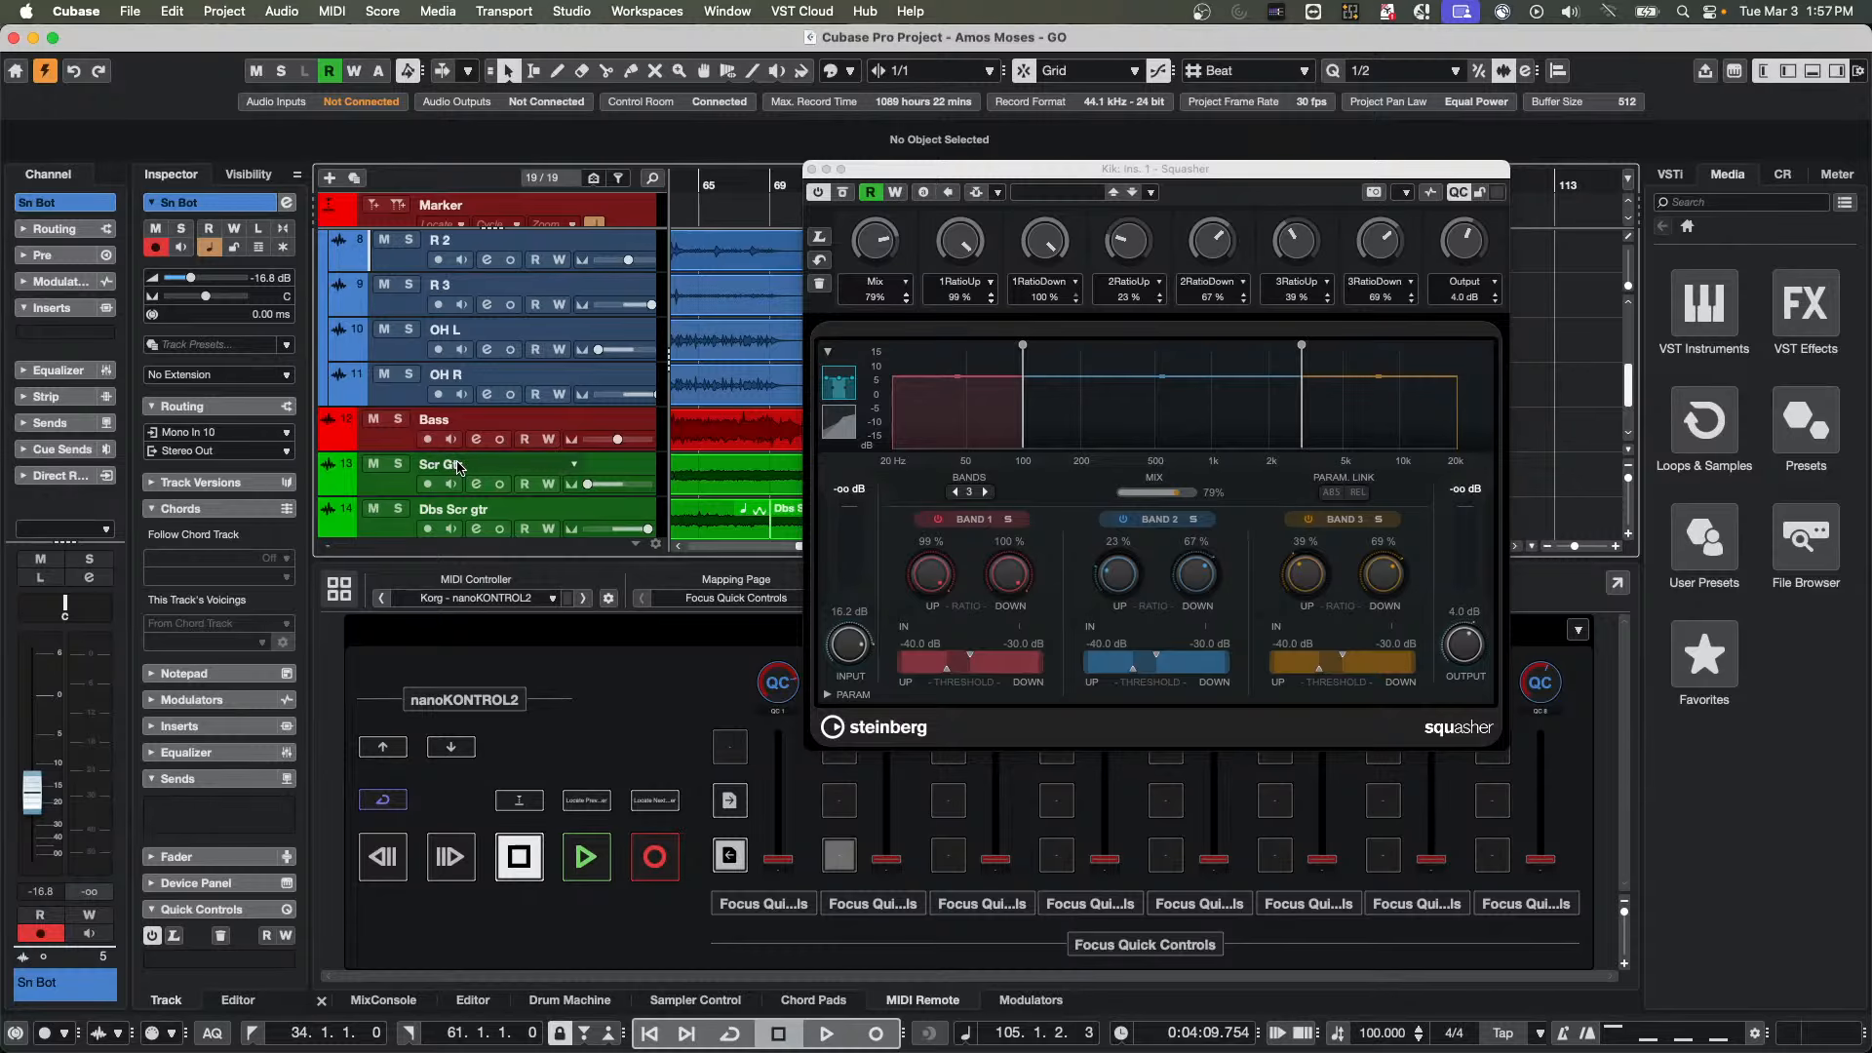
left_click(330, 426)
left_click(64, 332)
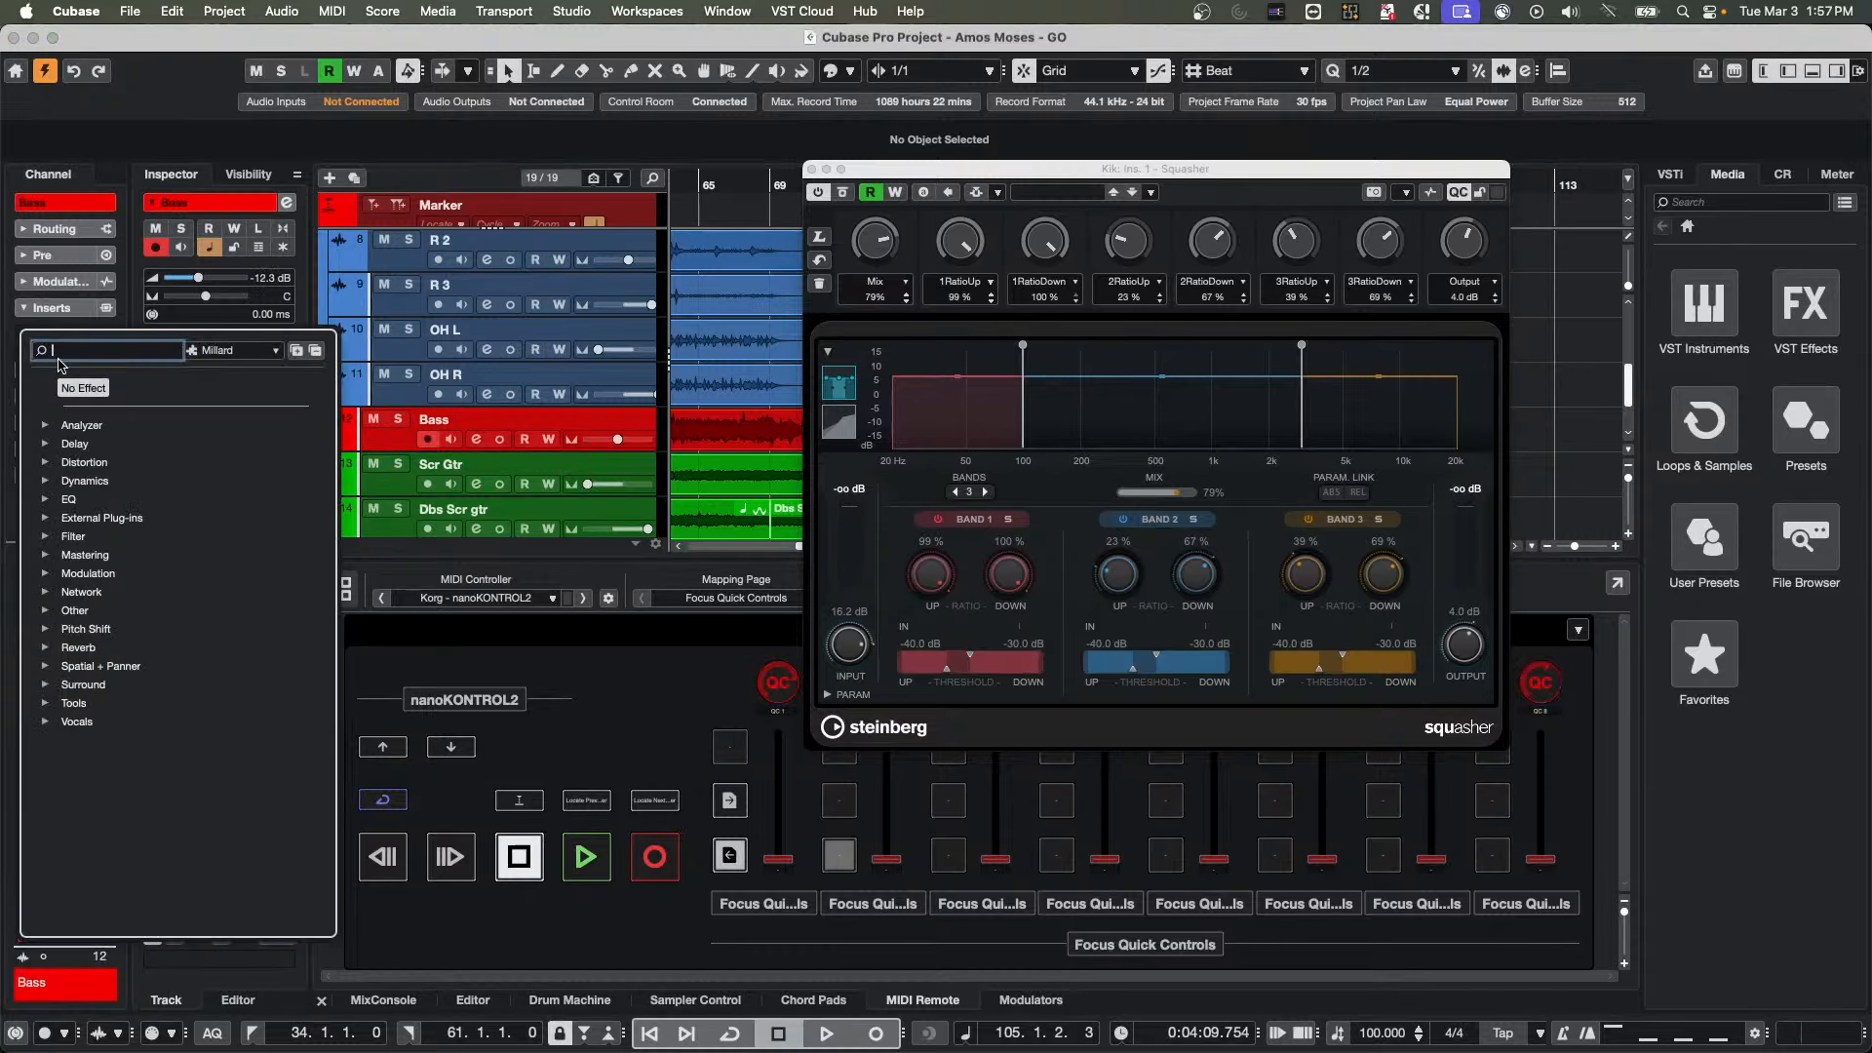
left_click(70, 462)
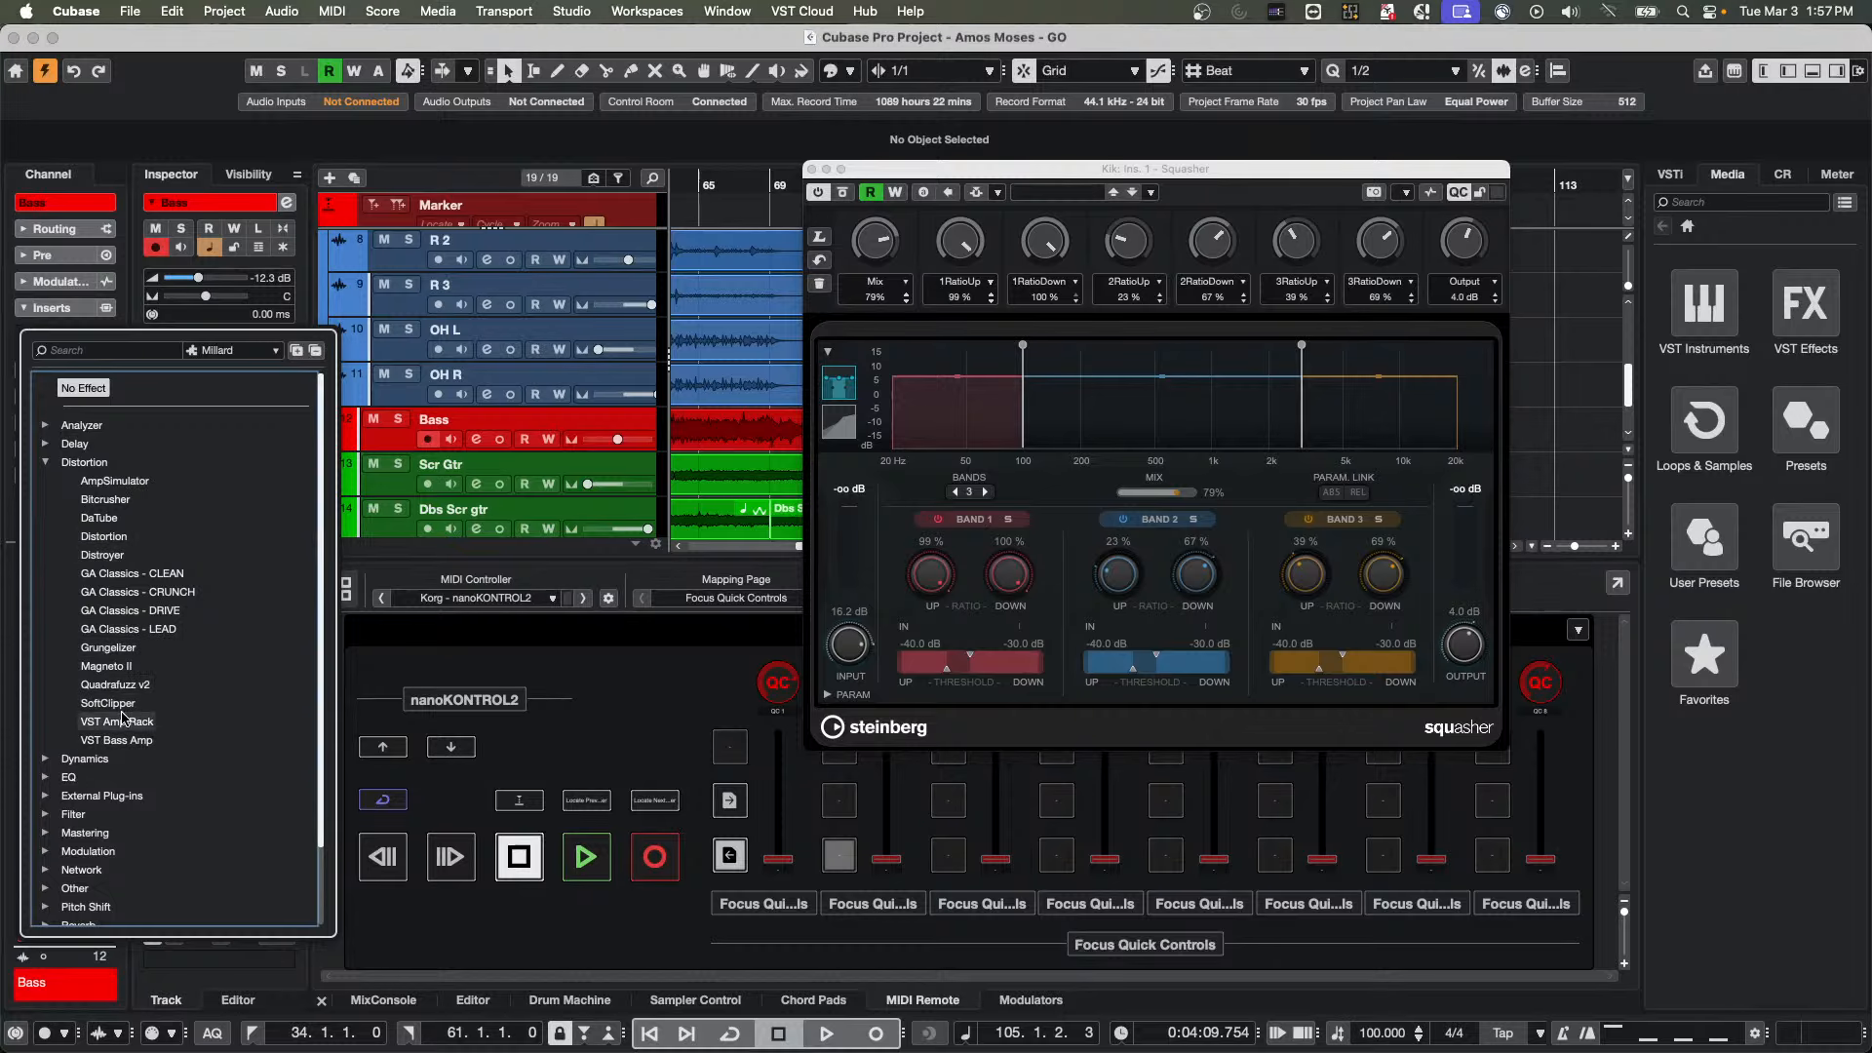
left_click(125, 741)
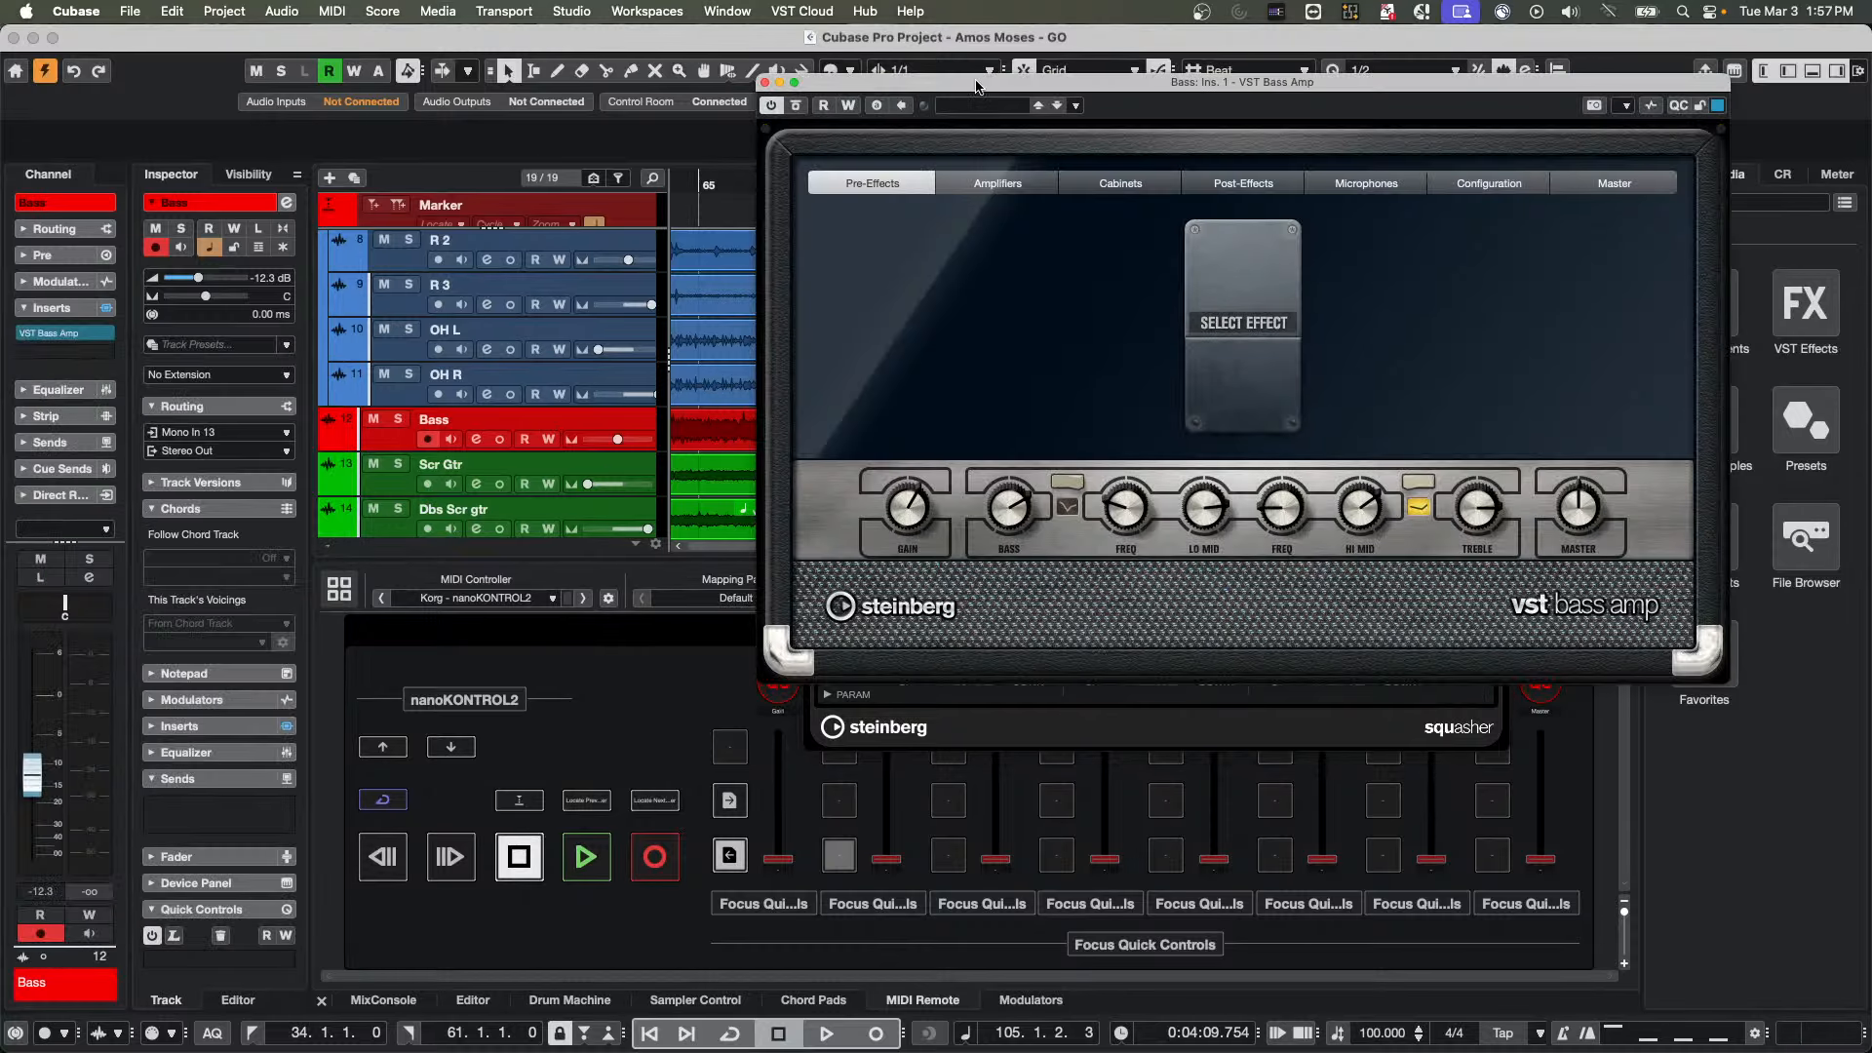
Arrange the VST Bass Amp and Squasher windows side by side so the MIDI Remote mapping stays in view
left_click_drag(976, 84, 336, 194)
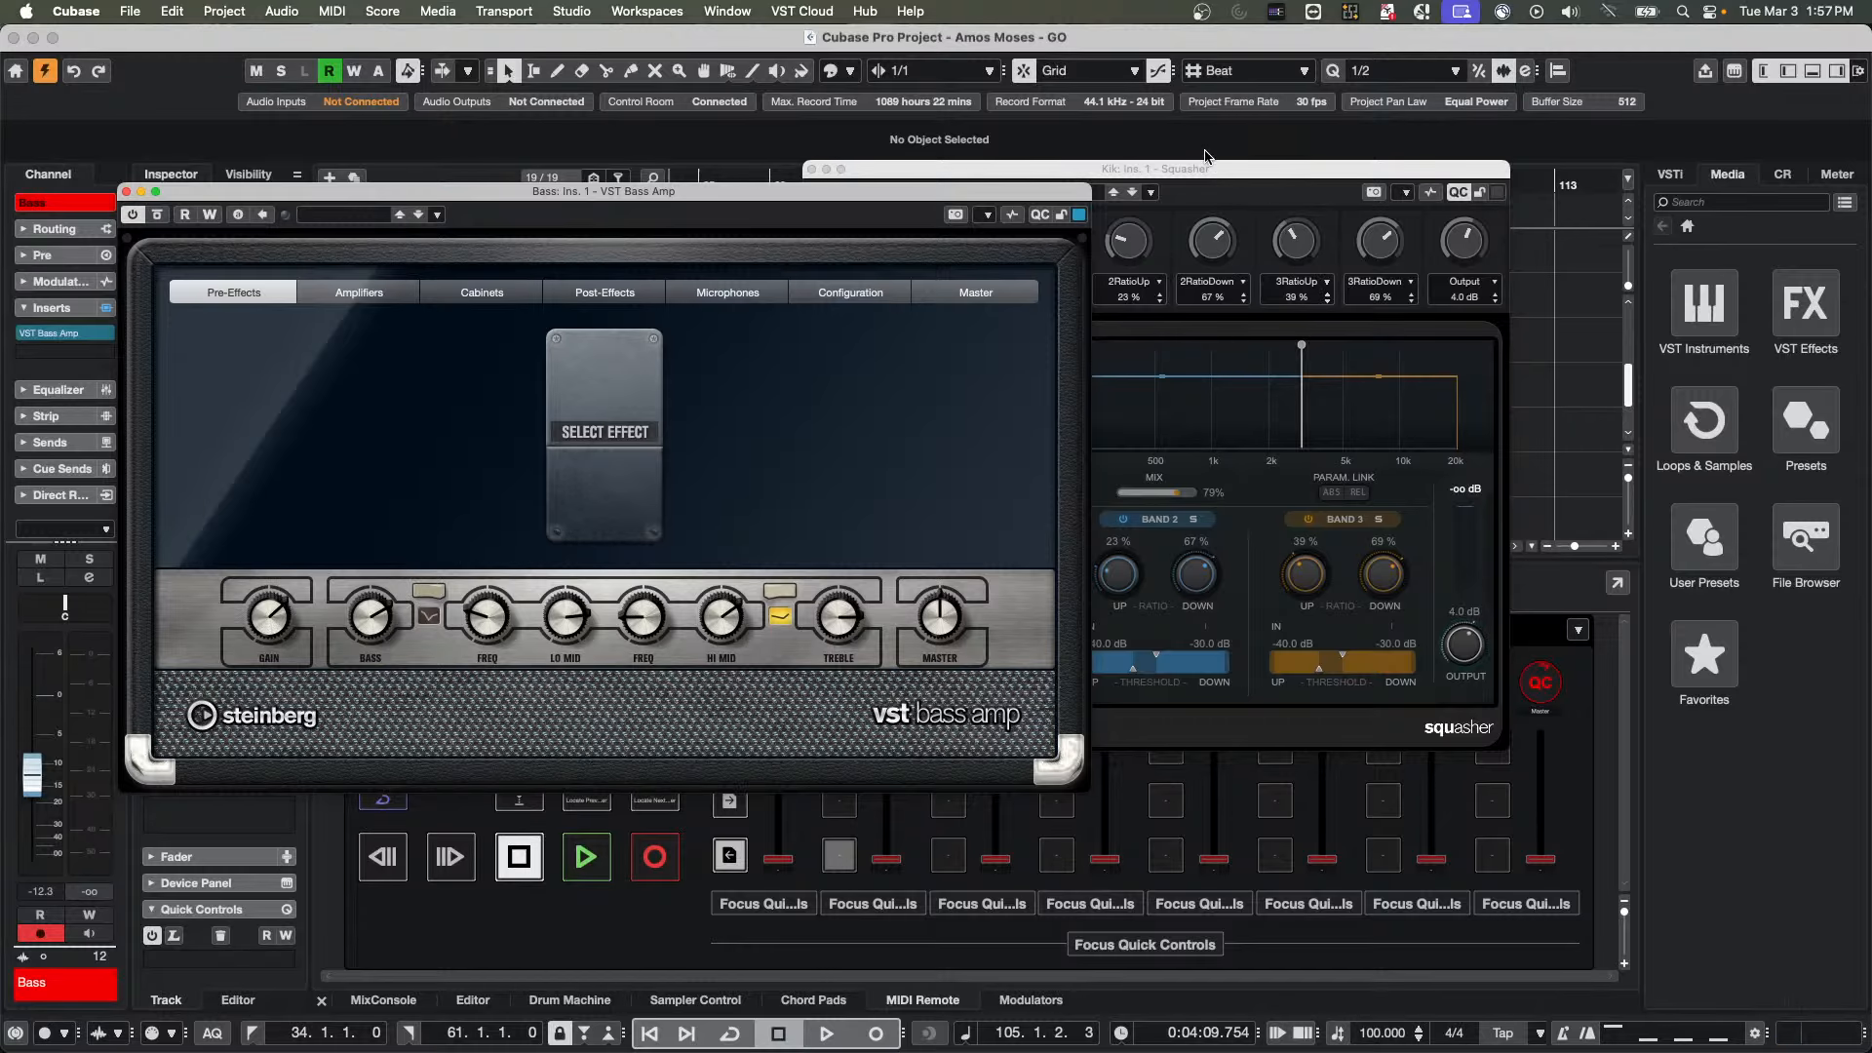
left_click_drag(1206, 169, 1530, 34)
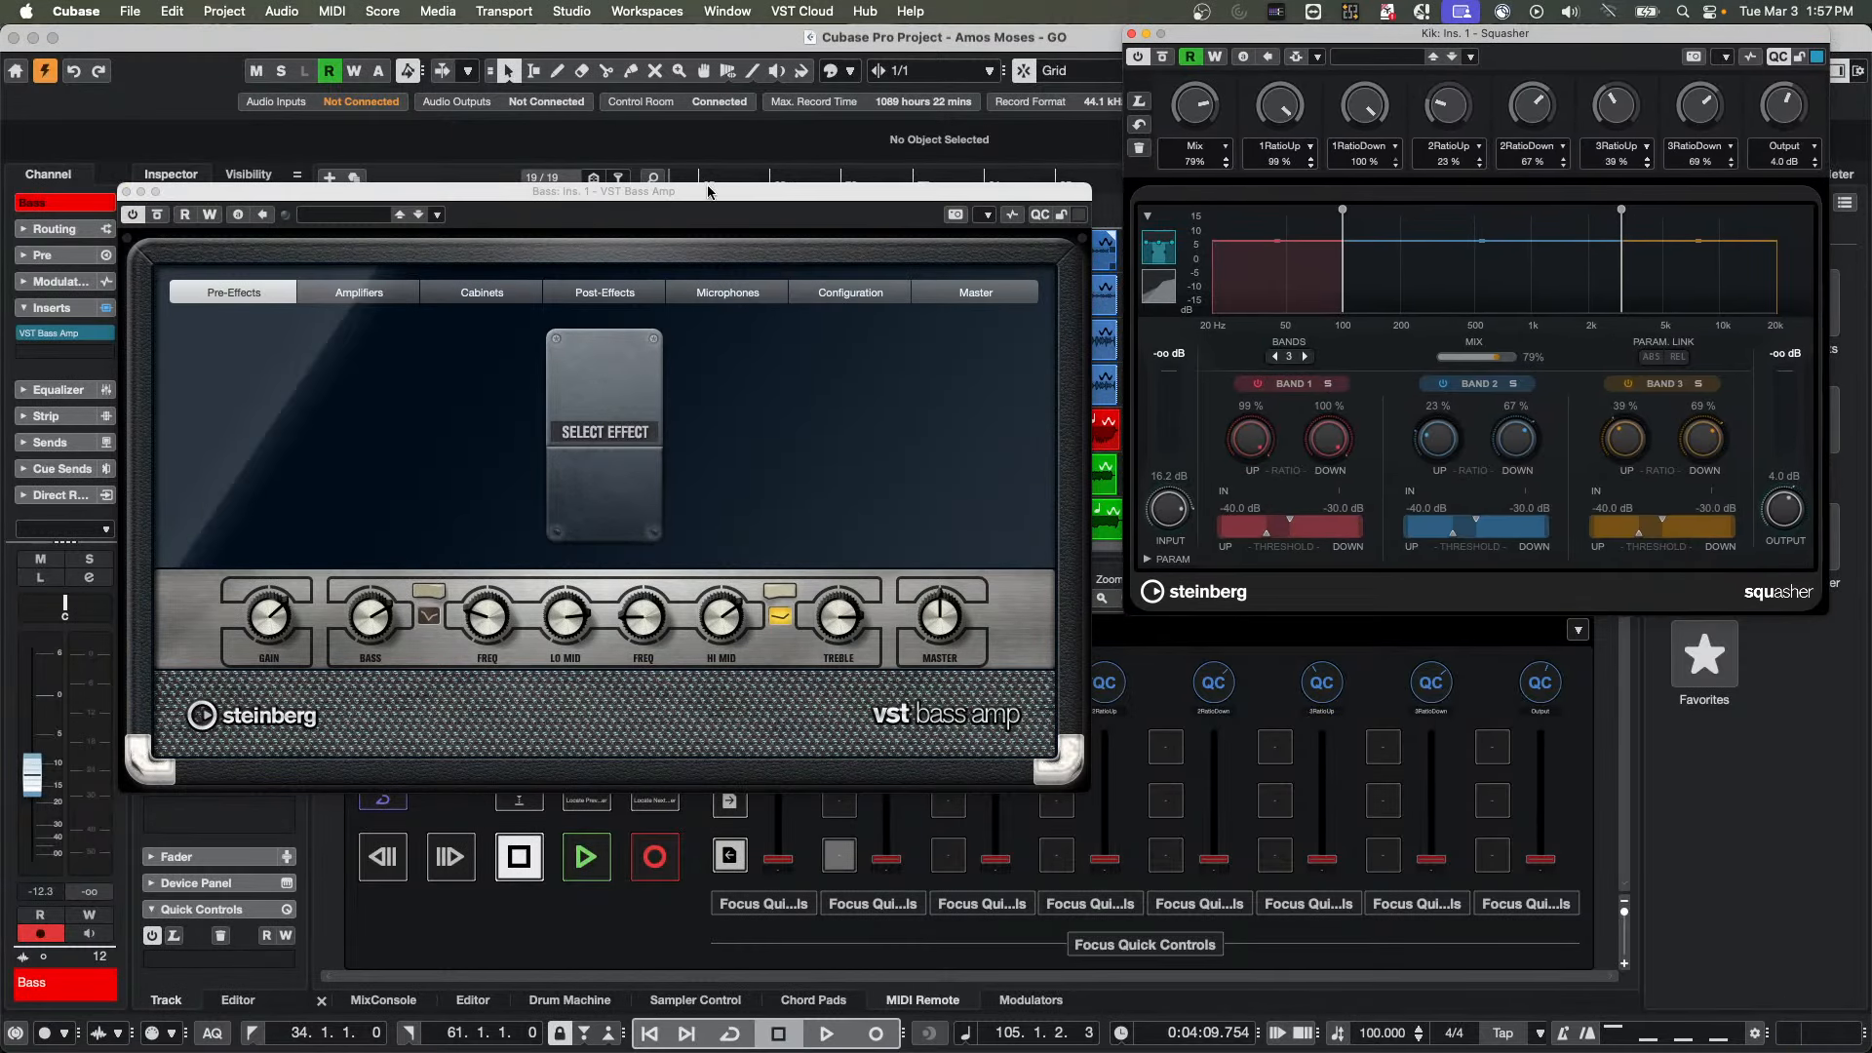
left_click_drag(709, 191, 607, 34)
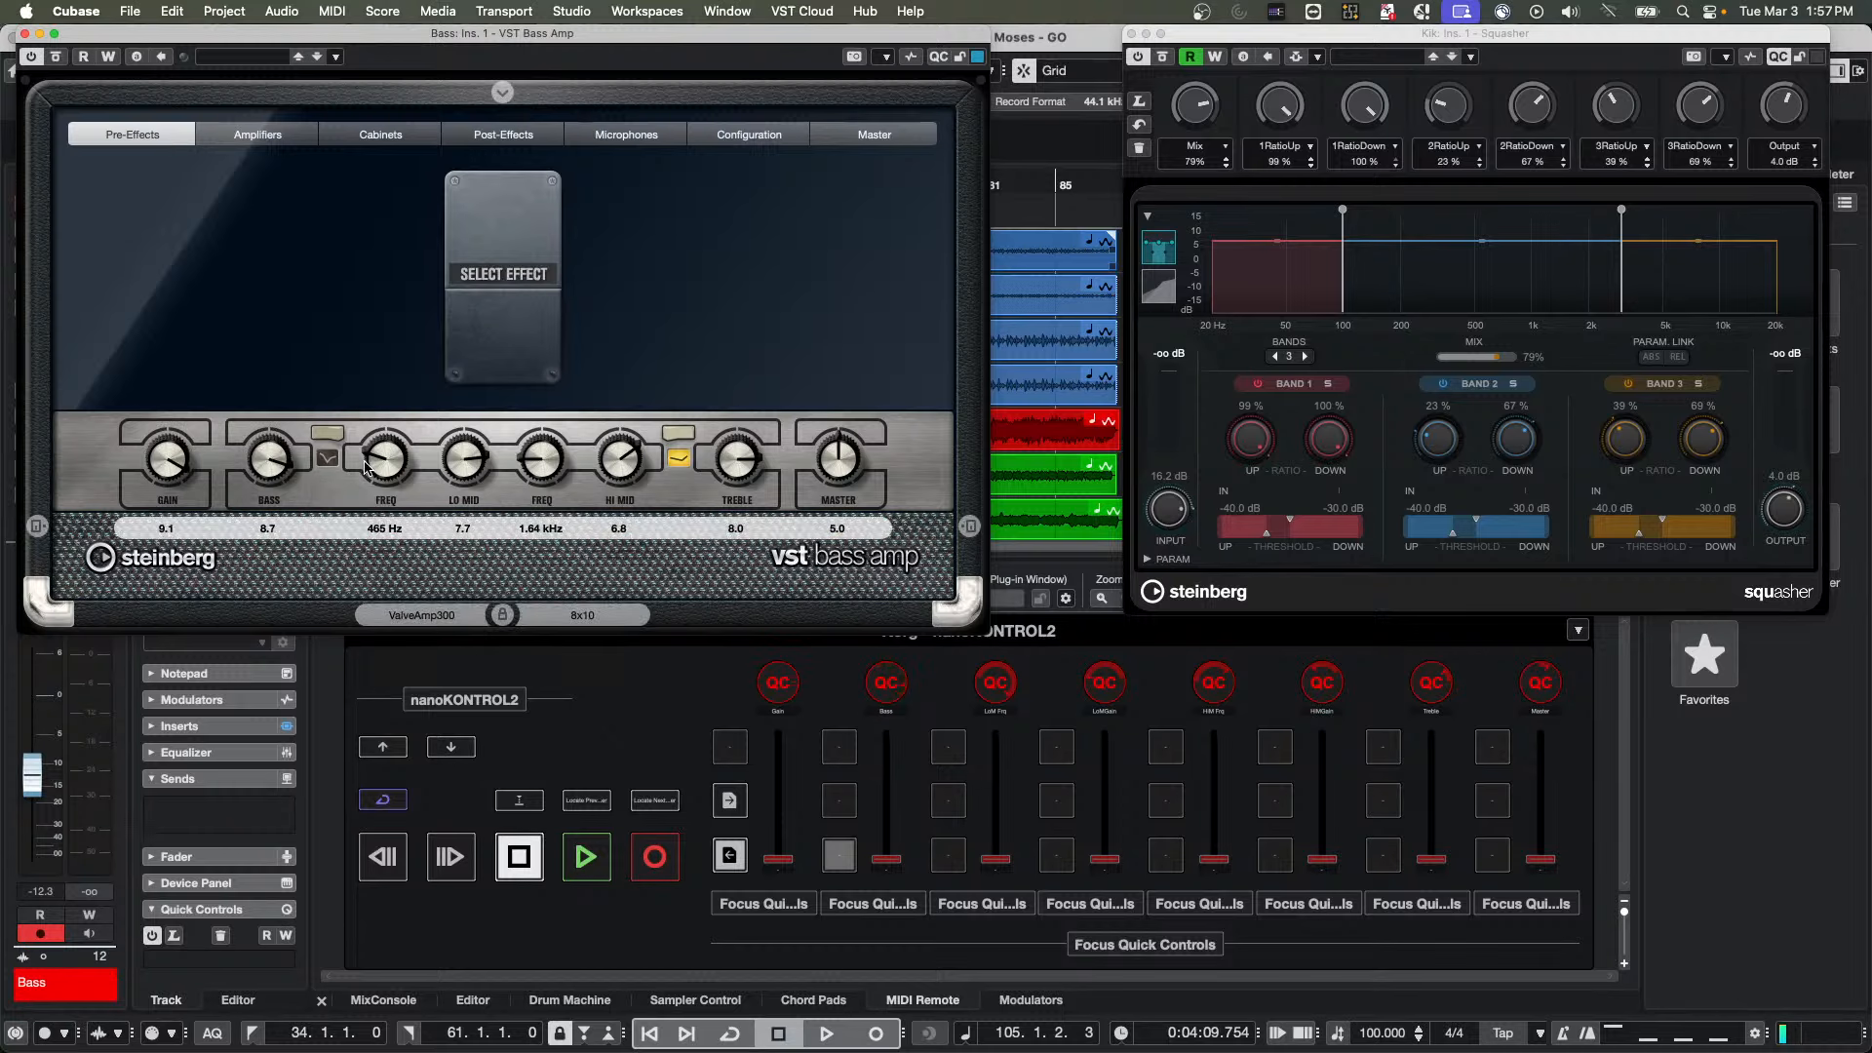
Reassign Squasher's first quick control to Input, and switch the controller focus to VST Bass Amp and back to Squasher
left_click(1492, 295)
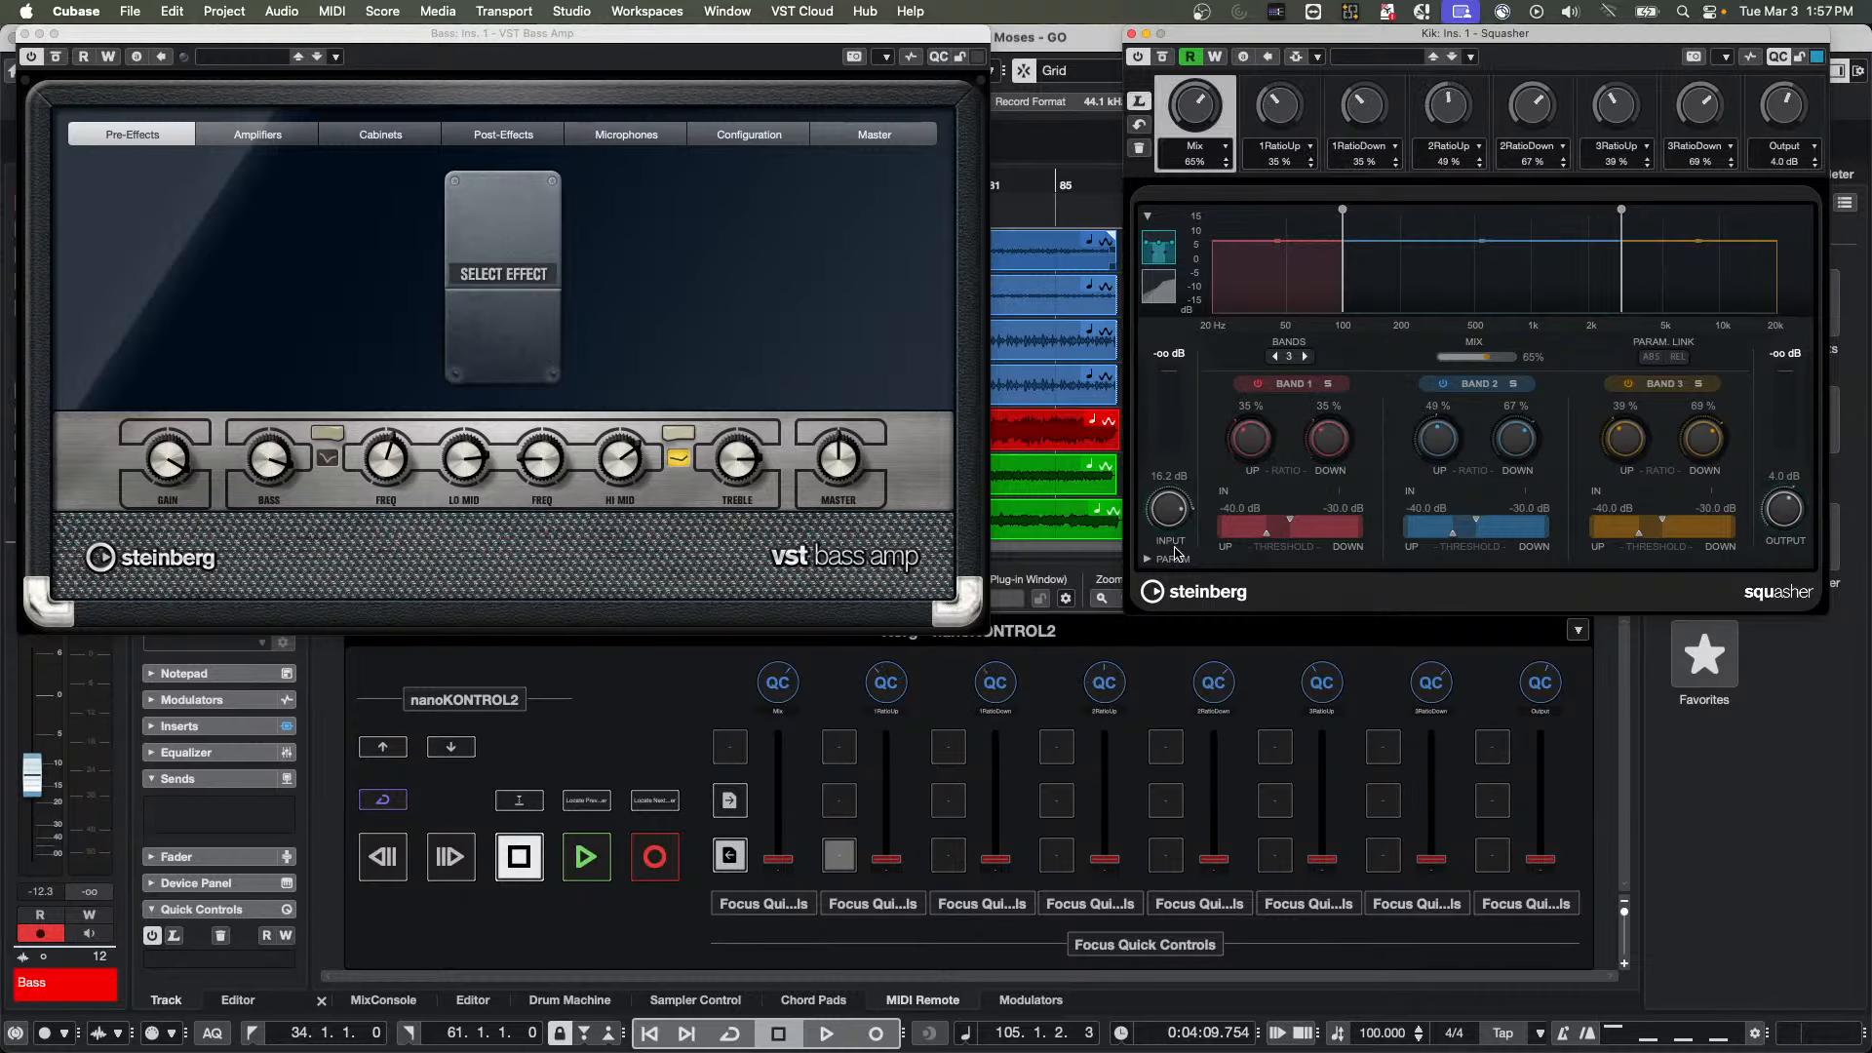
left_click_drag(1175, 520, 1177, 541)
left_click(1141, 94)
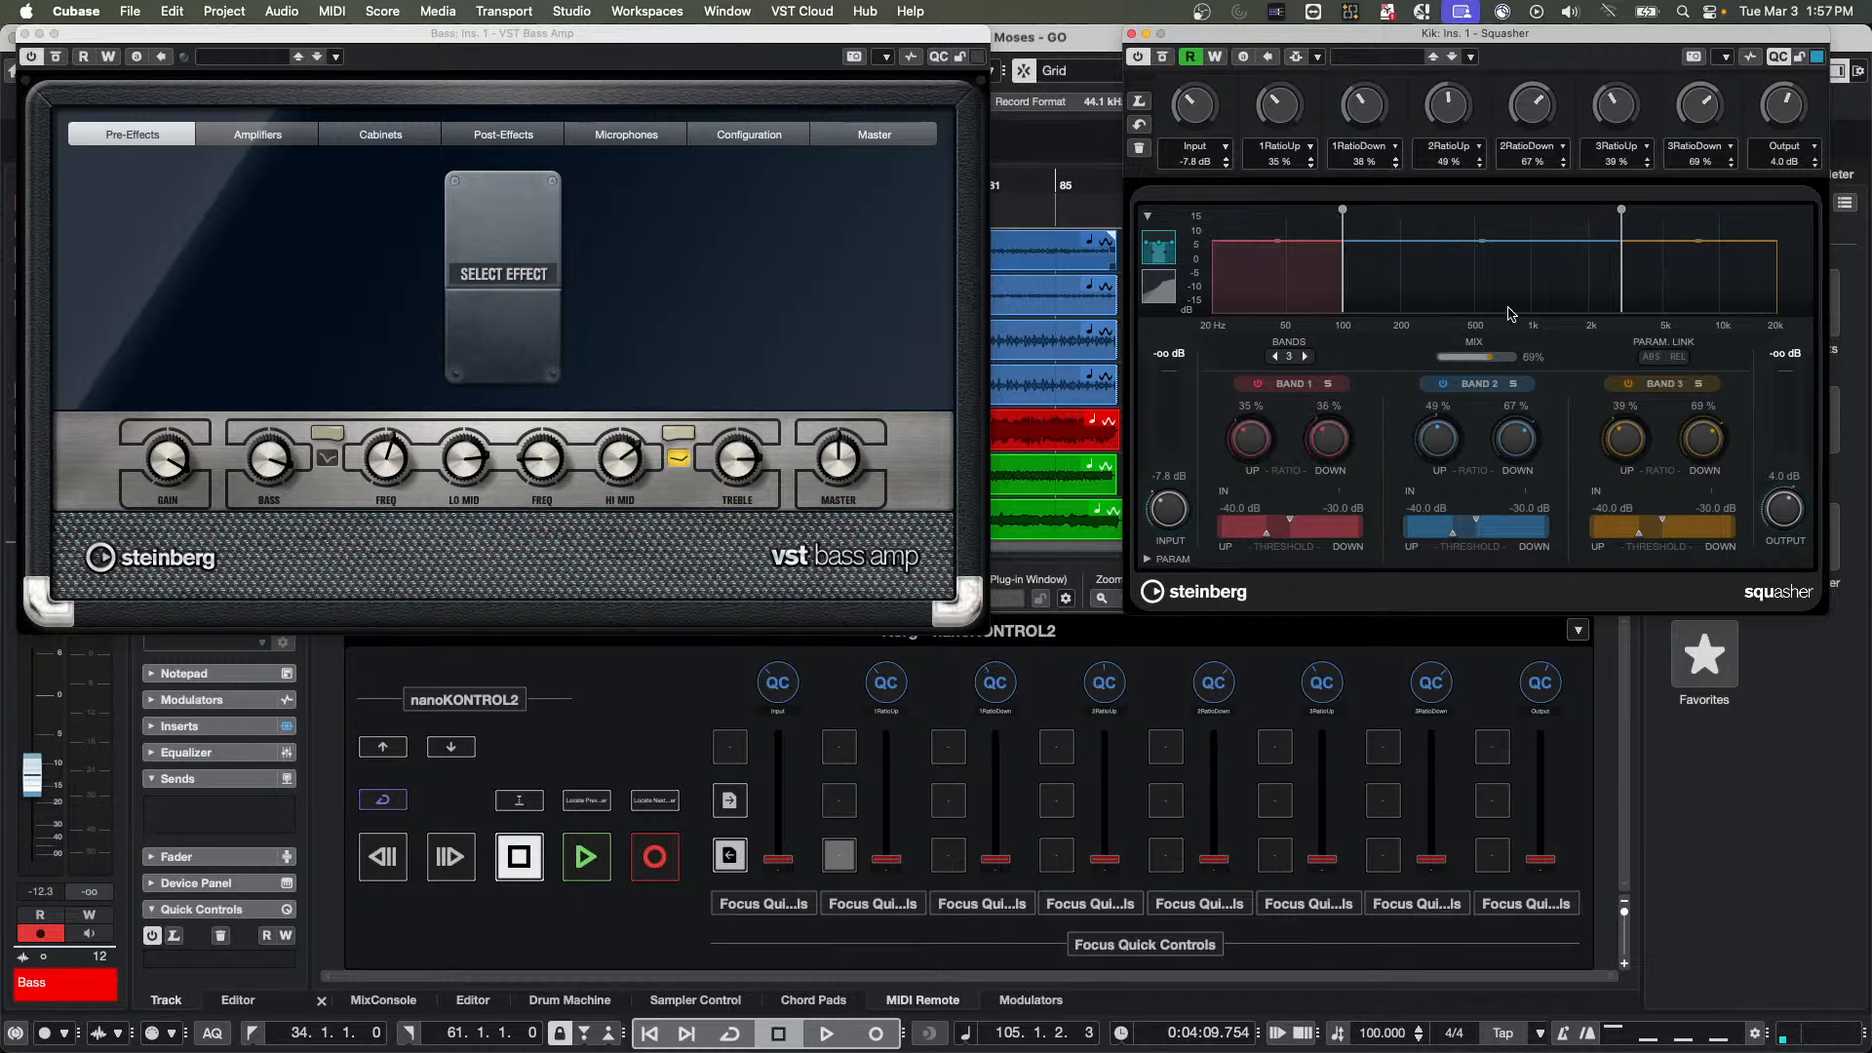
left_click(682, 291)
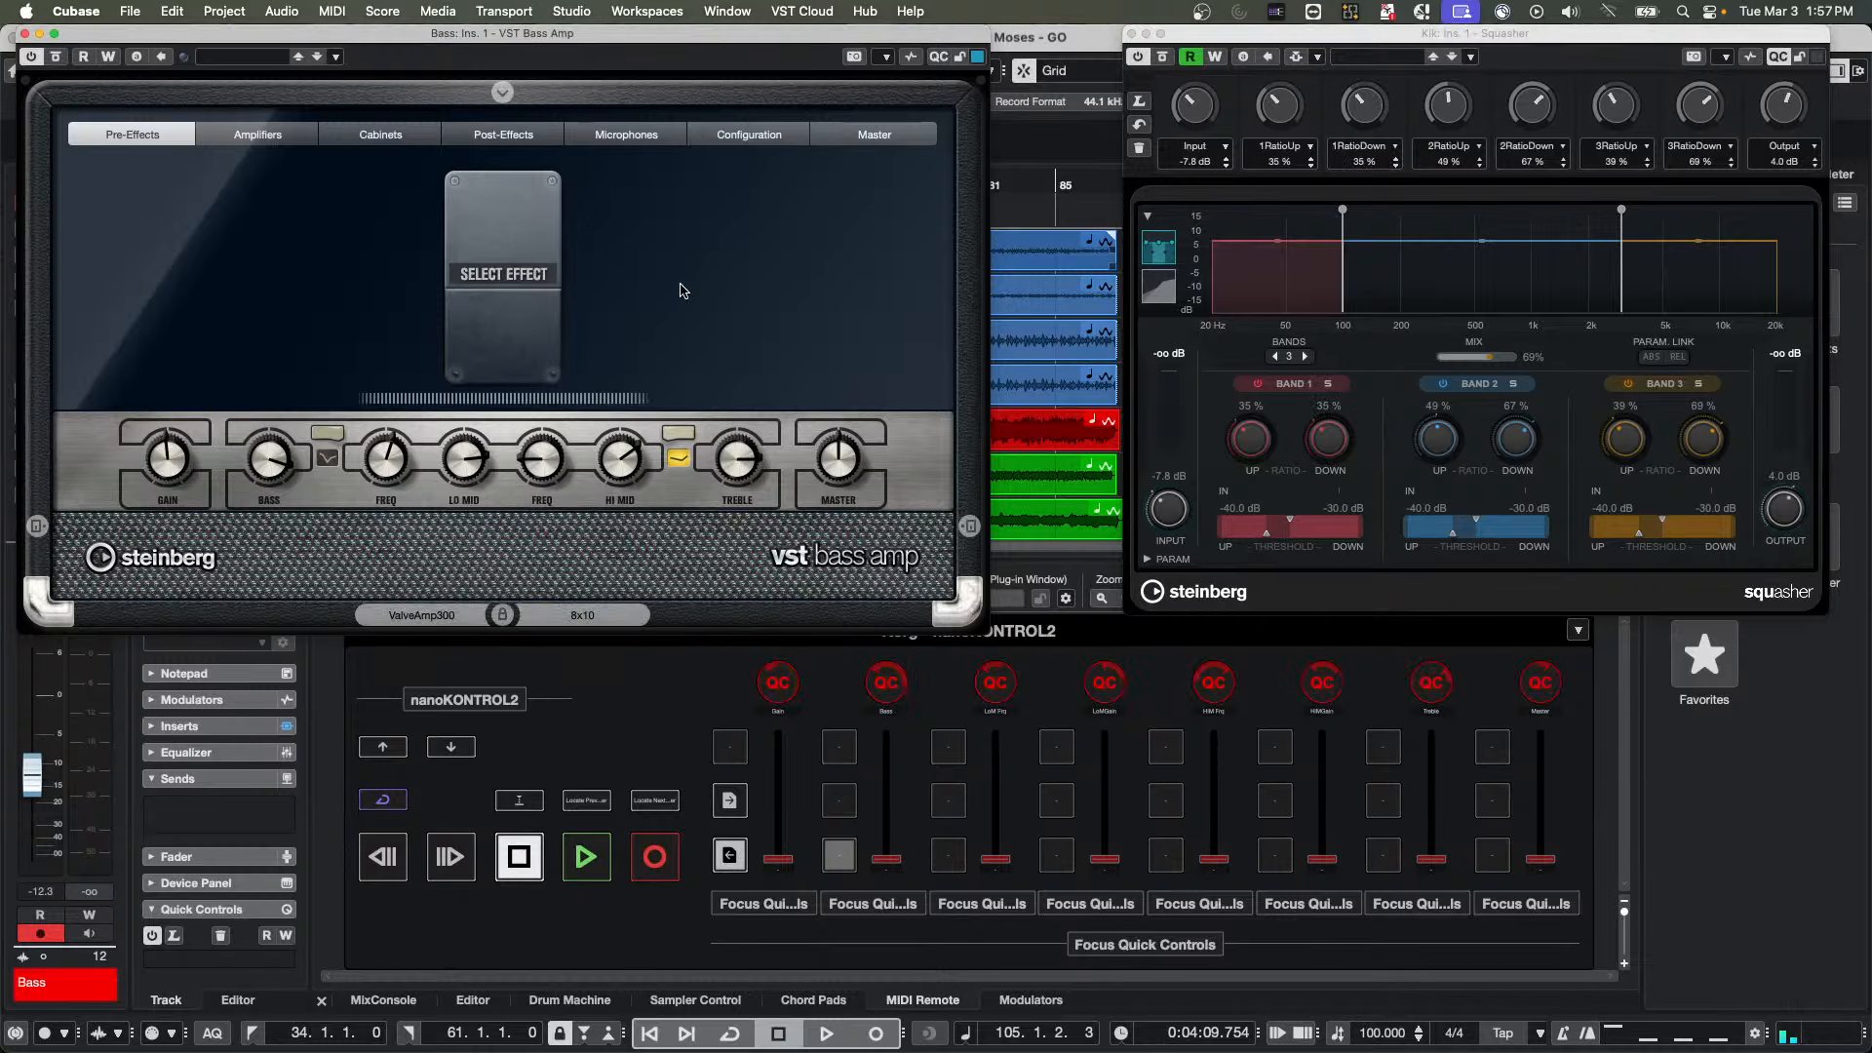
left_click(1384, 282)
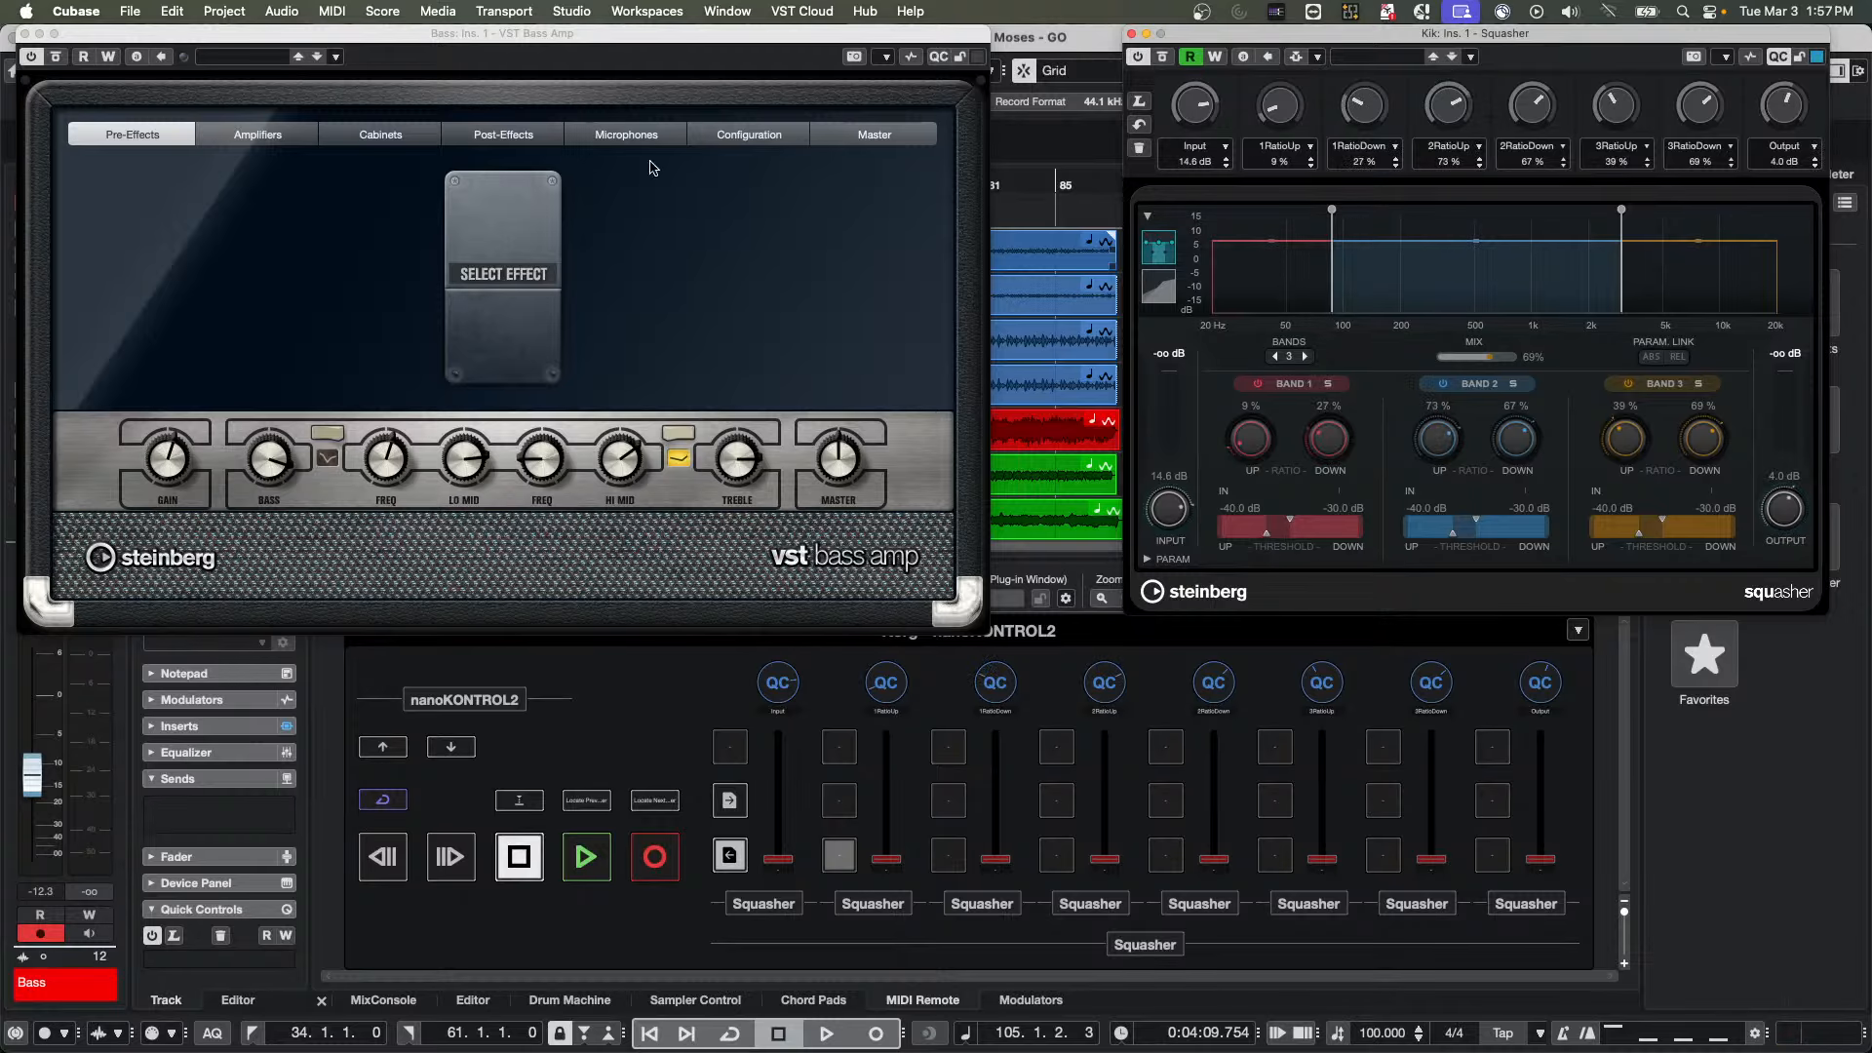
Close the VST Bass Amp window, hide Squasher's quick controls section and close its window
left_click(24, 34)
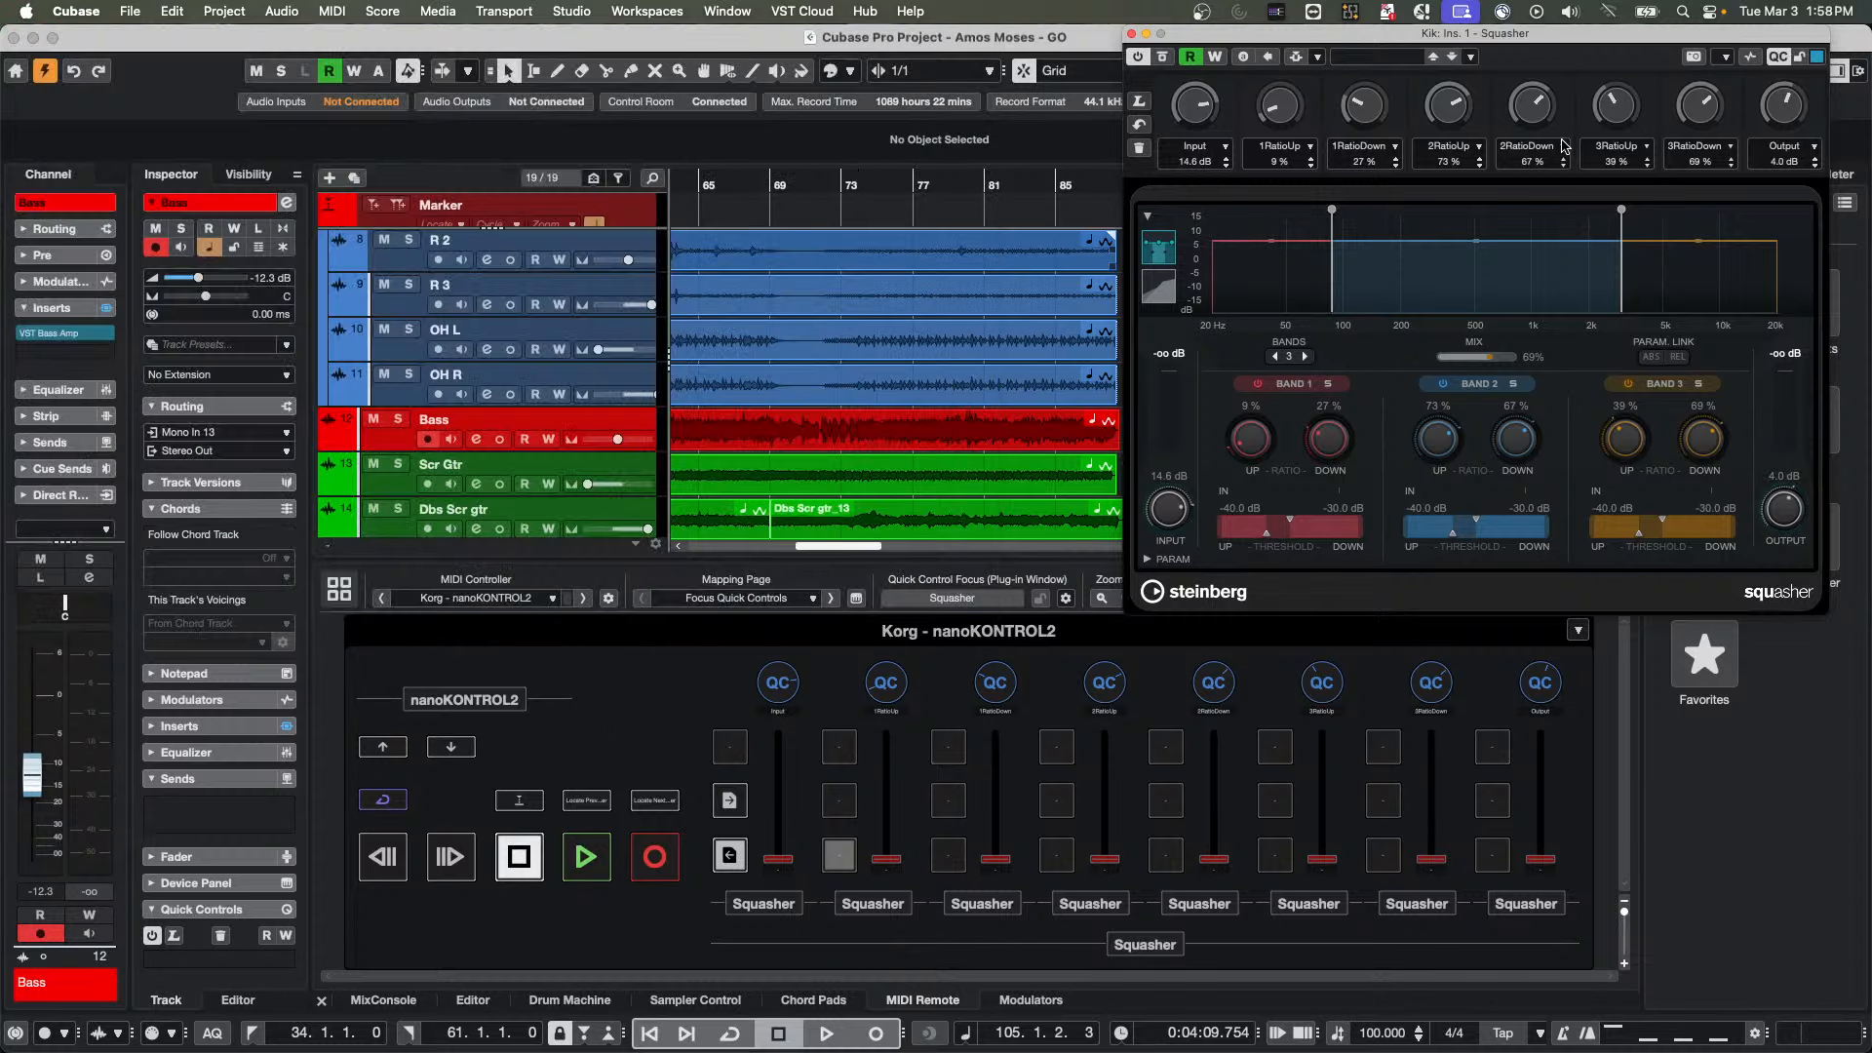
left_click(1776, 63)
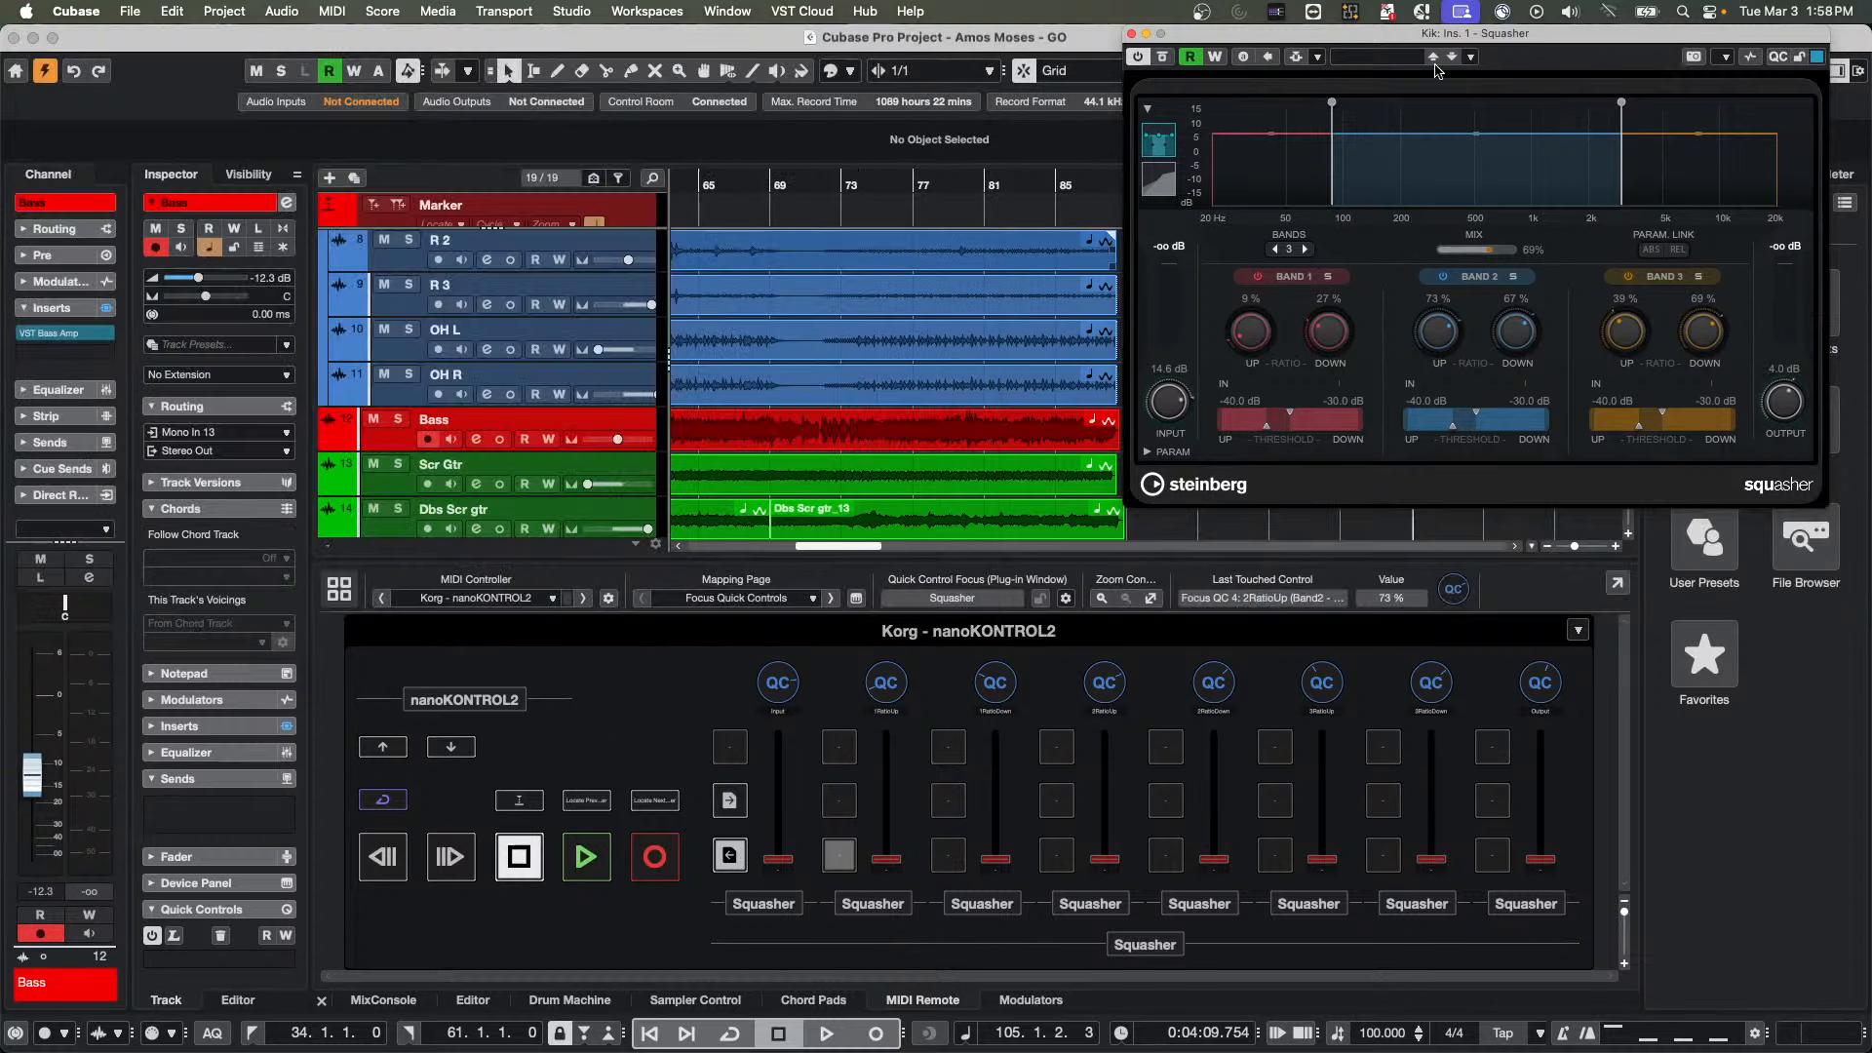
left_click(1132, 34)
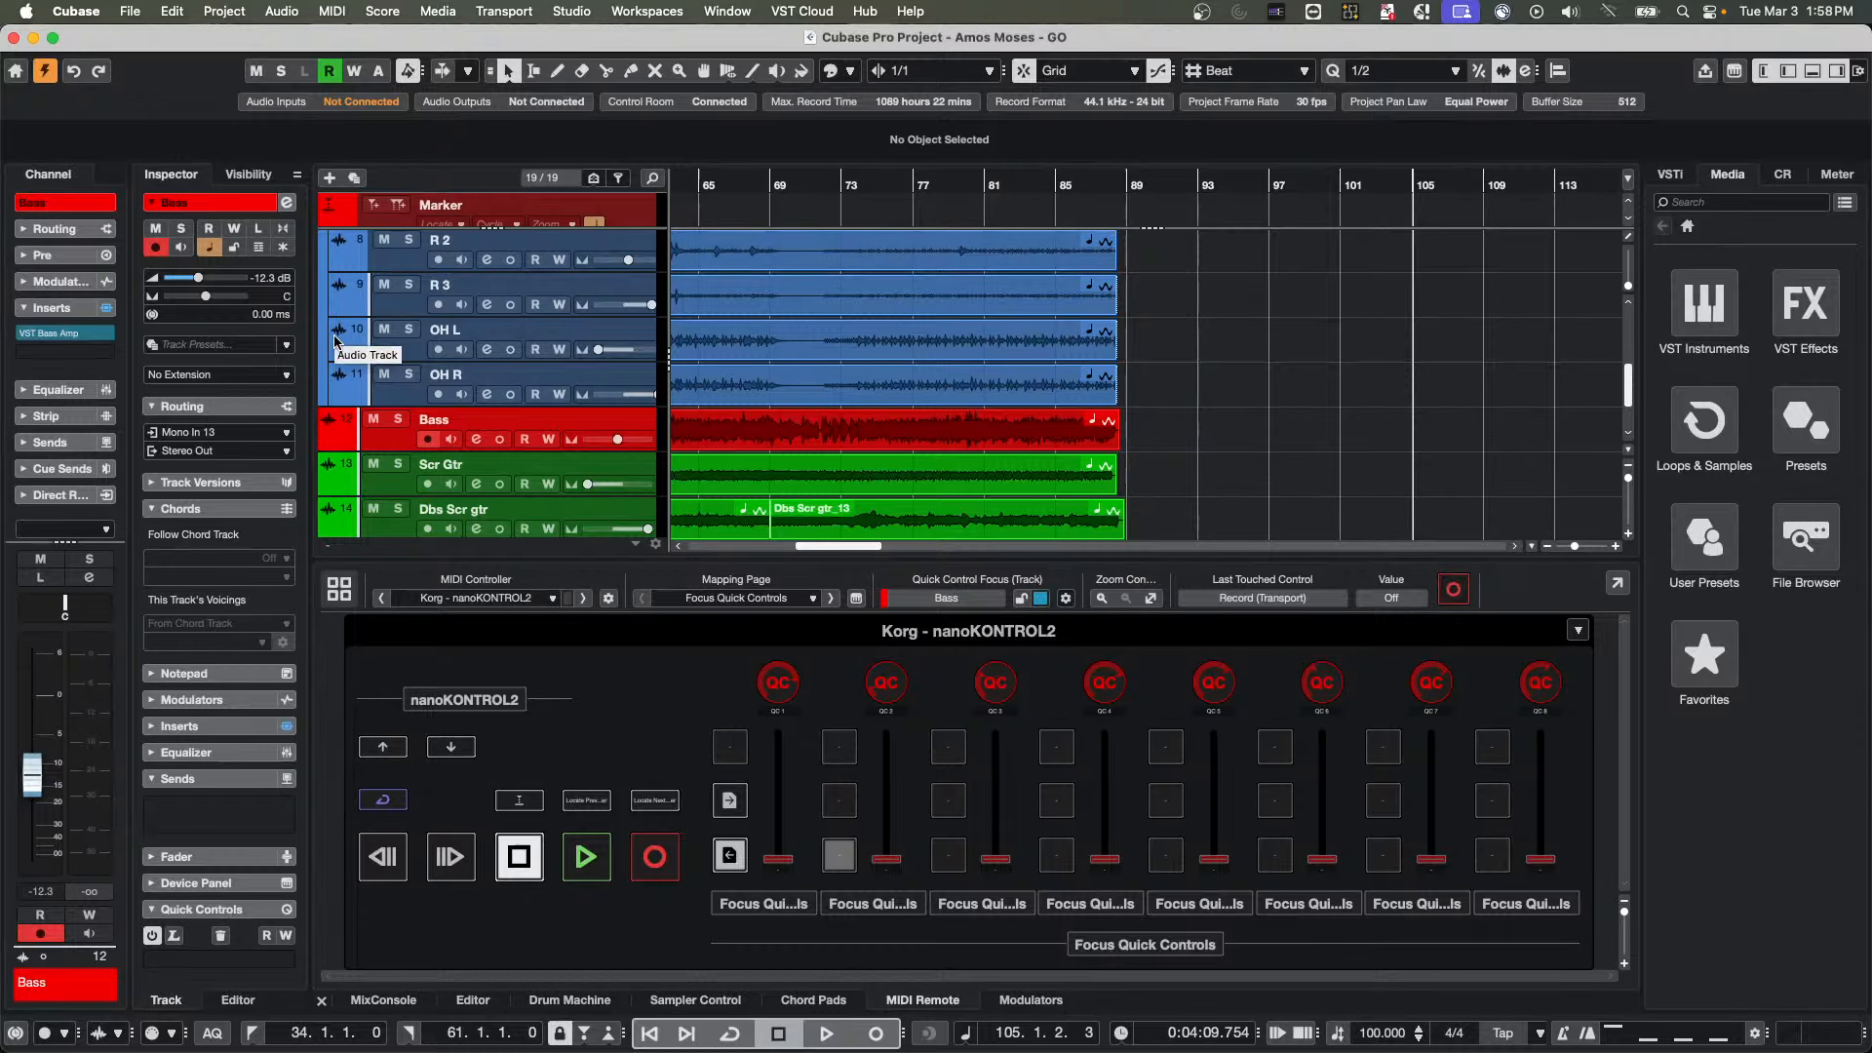
Open VST Bass Amp with its quick controls shown, review its parameter pages in the Remote Control Editor, and close both windows
left_click(68, 334)
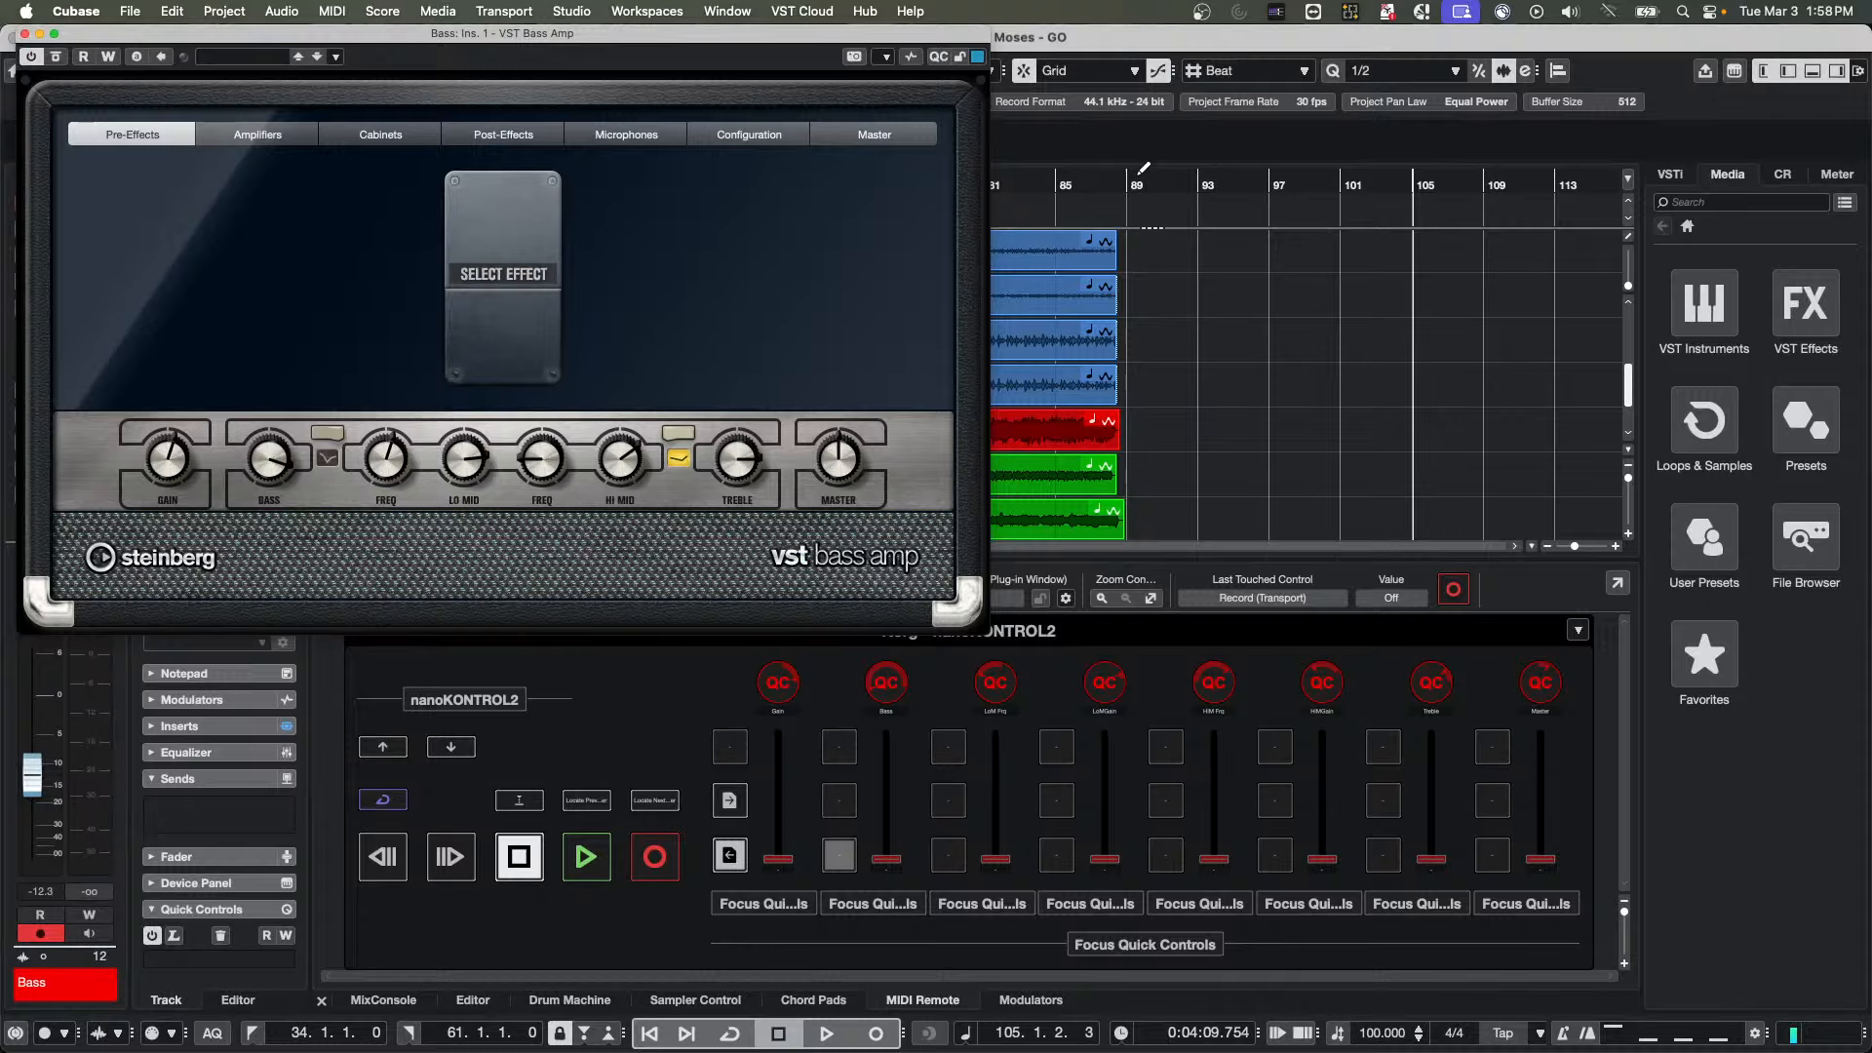
left_click(938, 57)
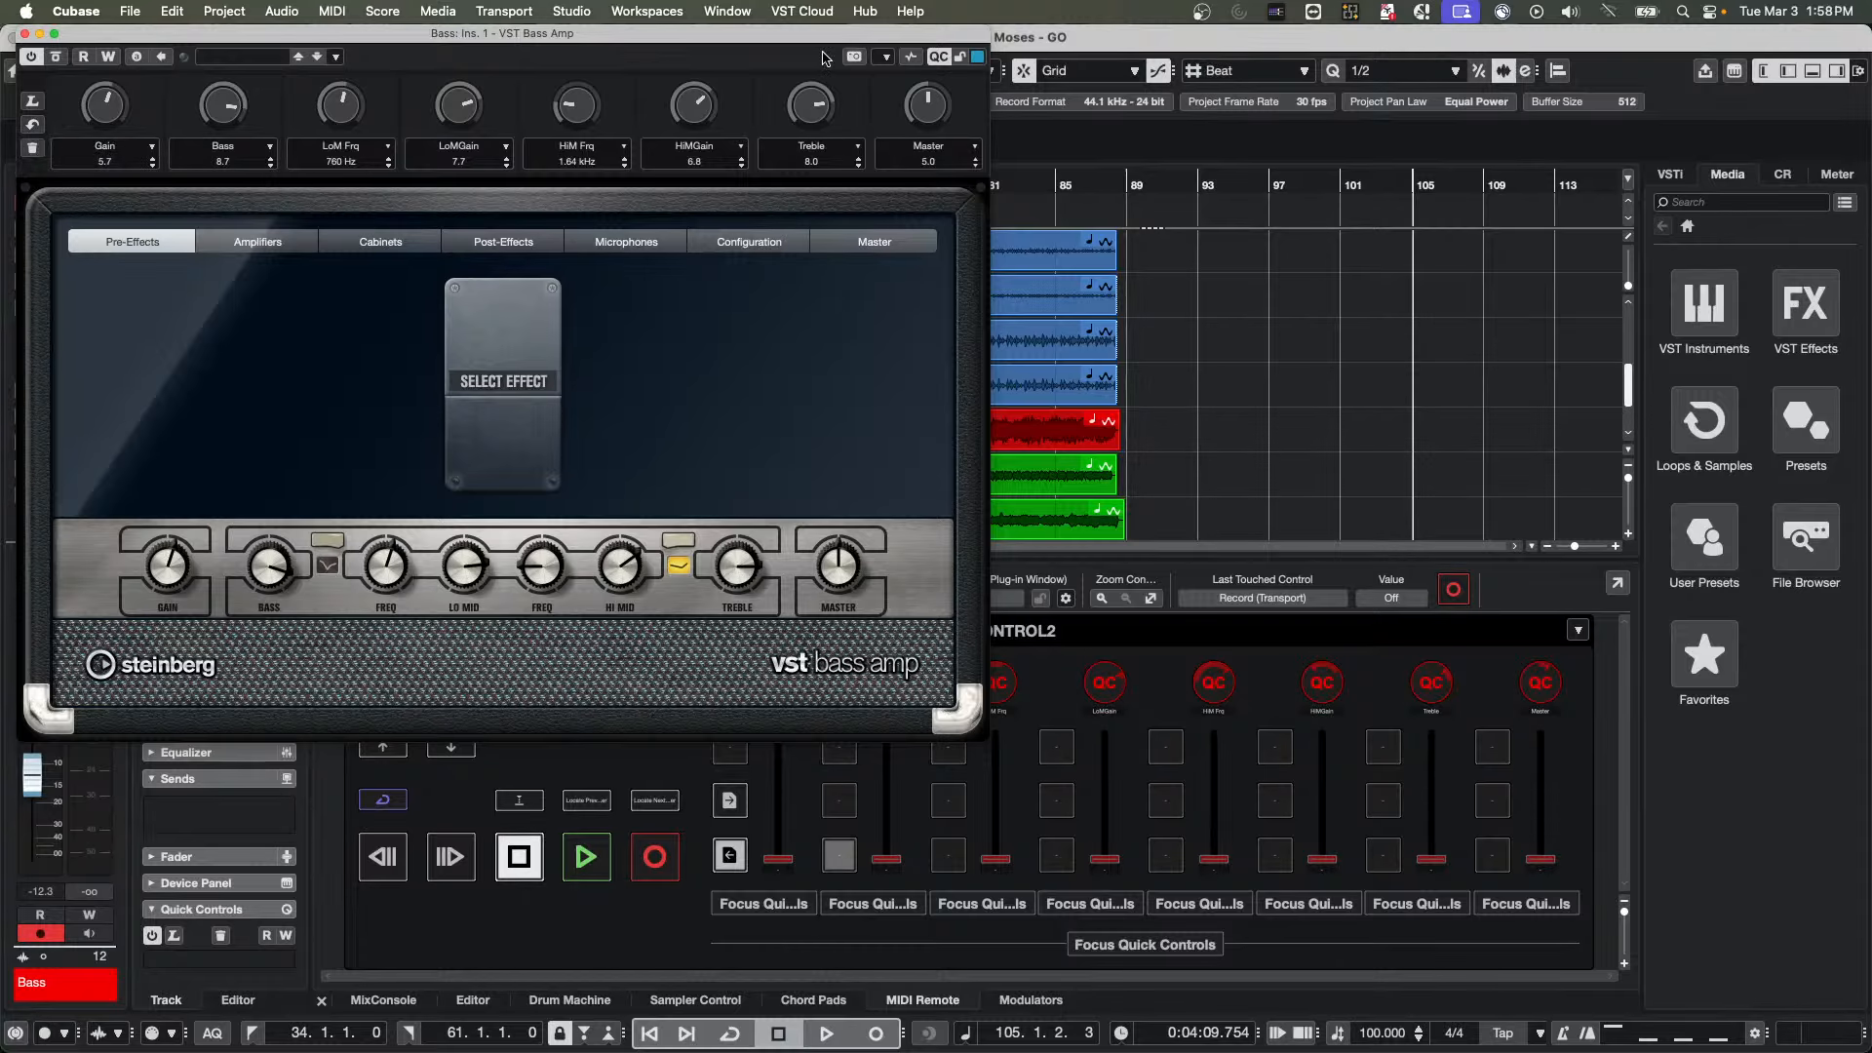
left_click(885, 57)
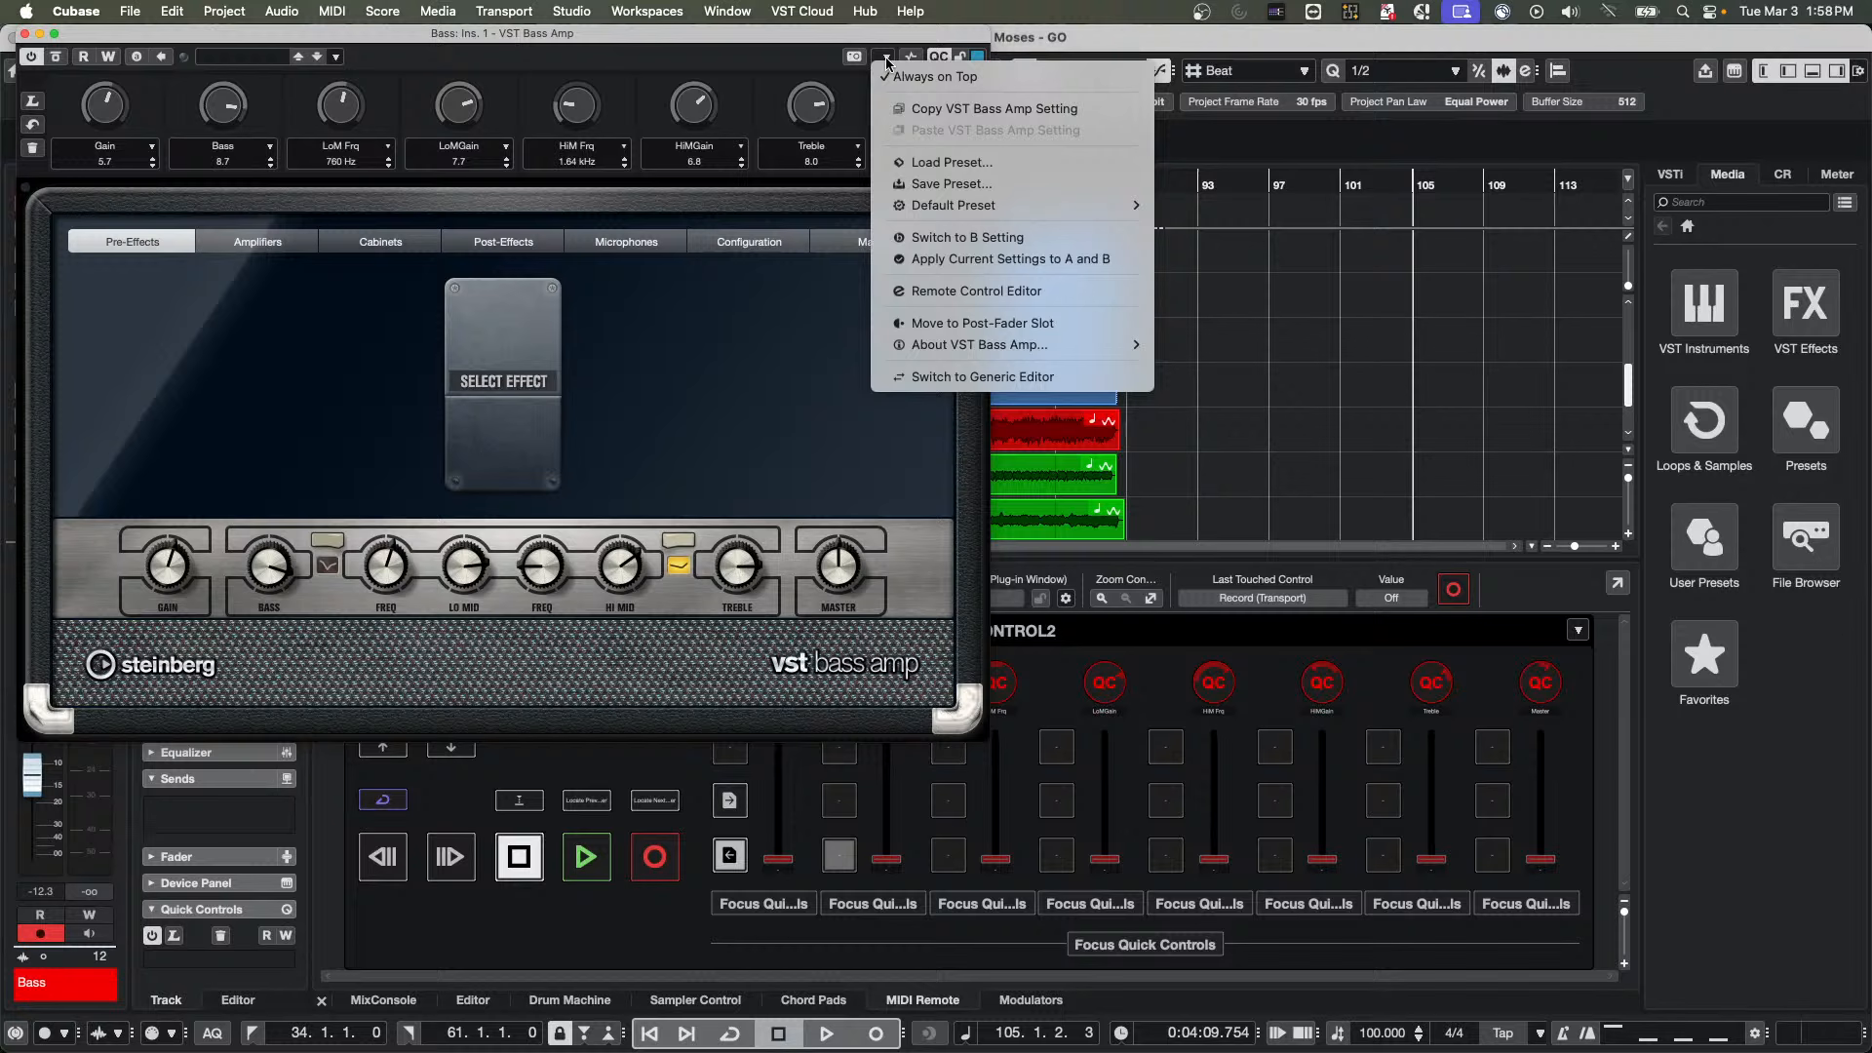
left_click(1006, 293)
scroll(903, 433, "down", 5)
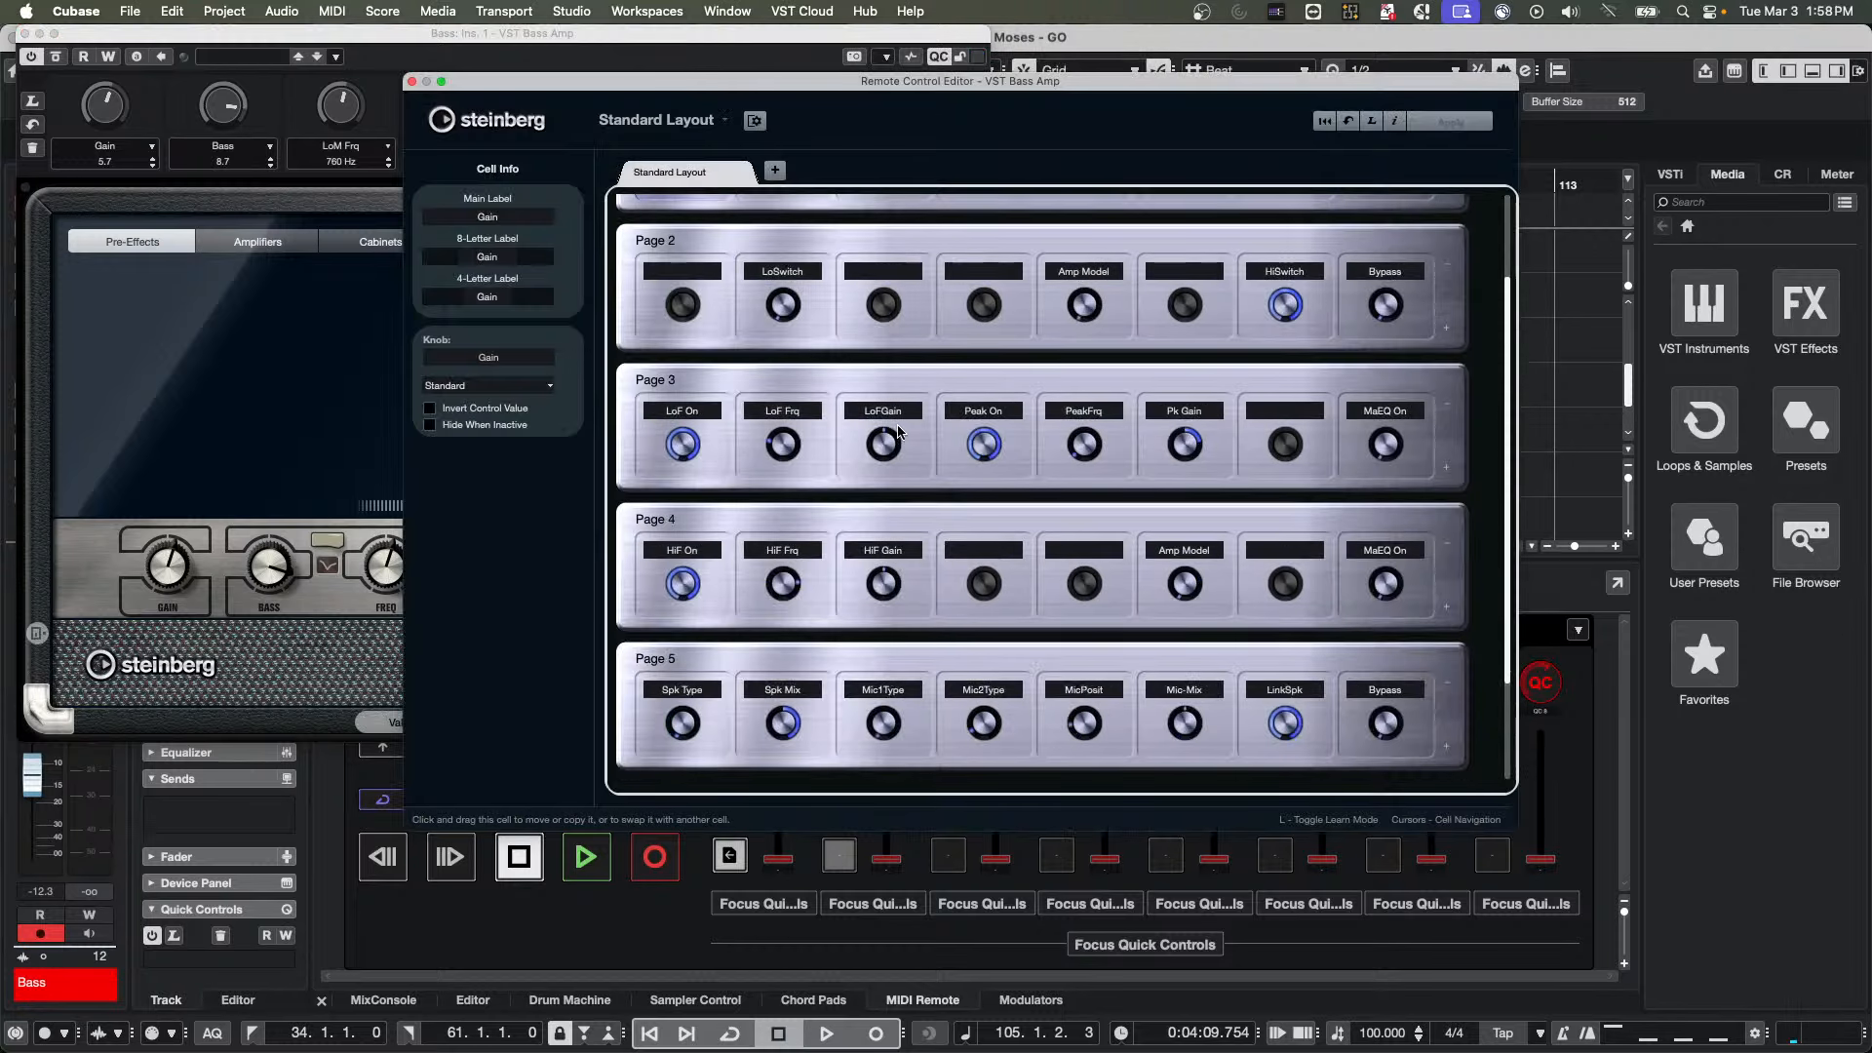
scroll(903, 433, "up", 3)
scroll(902, 426, "up", 2)
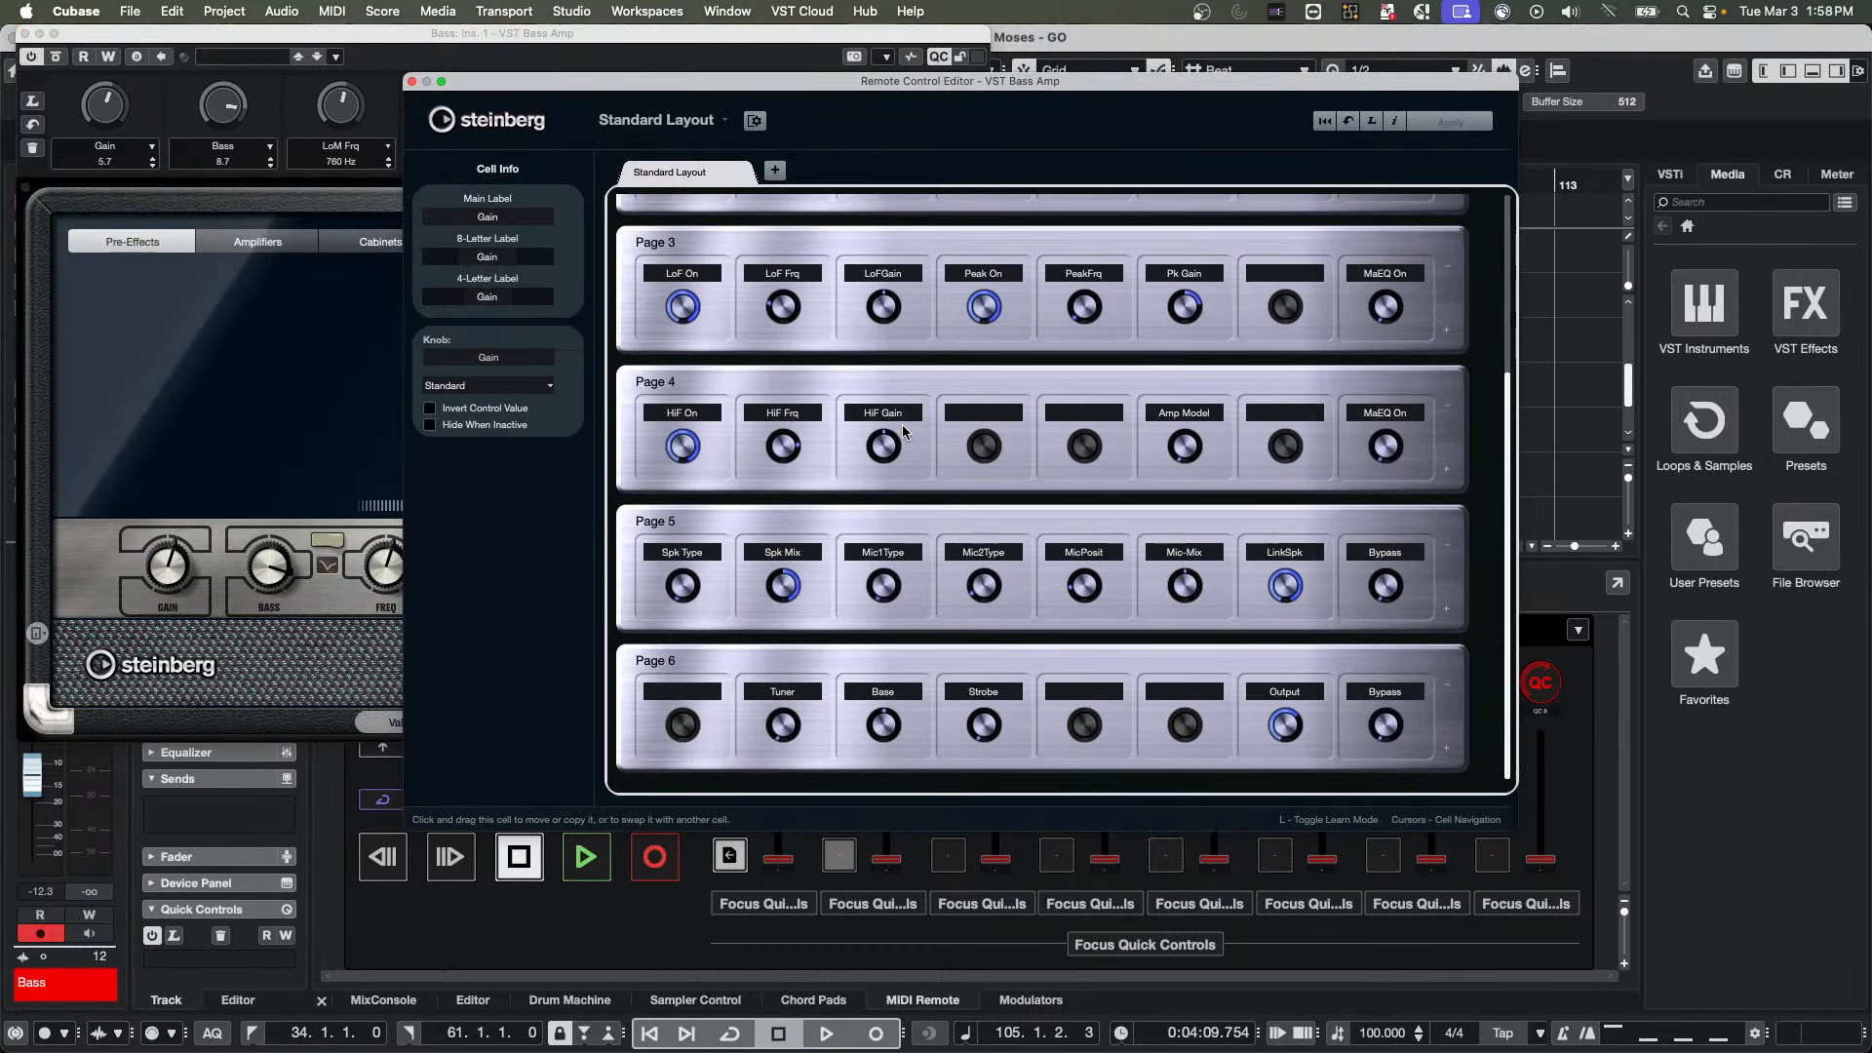
left_click(411, 81)
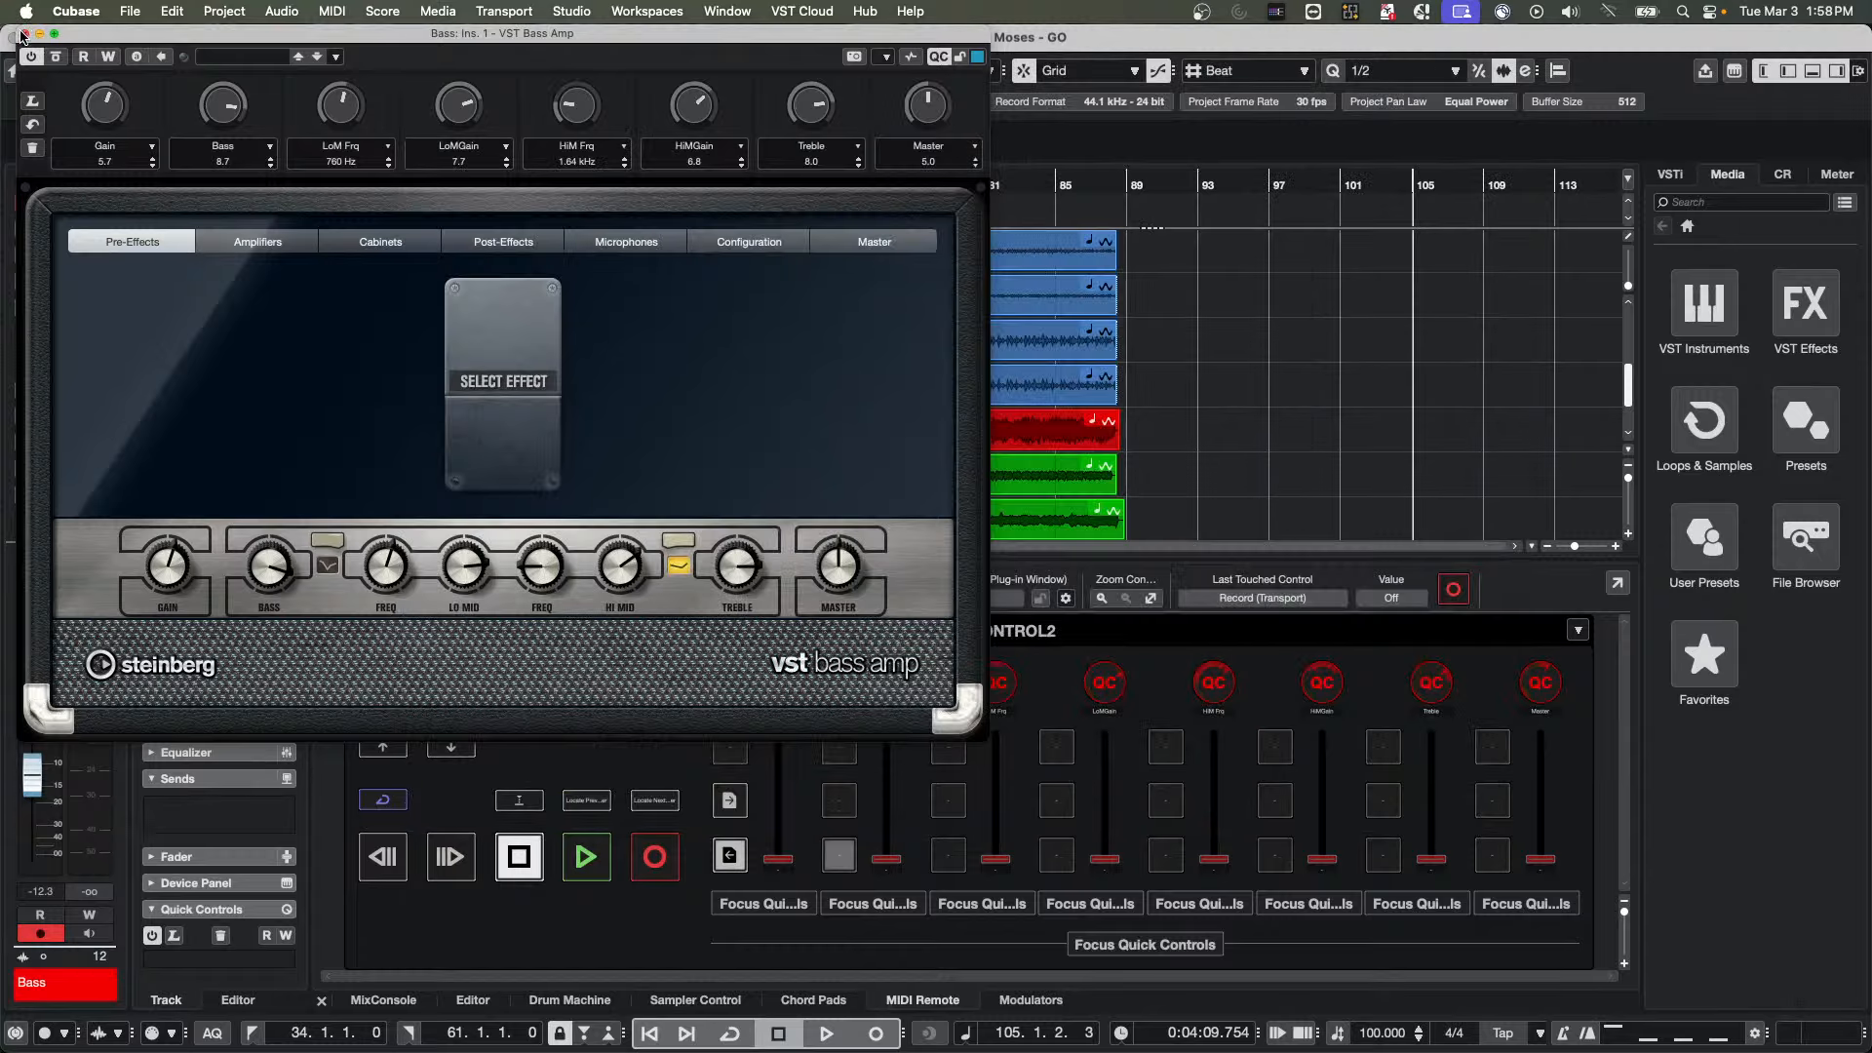
left_click(25, 35)
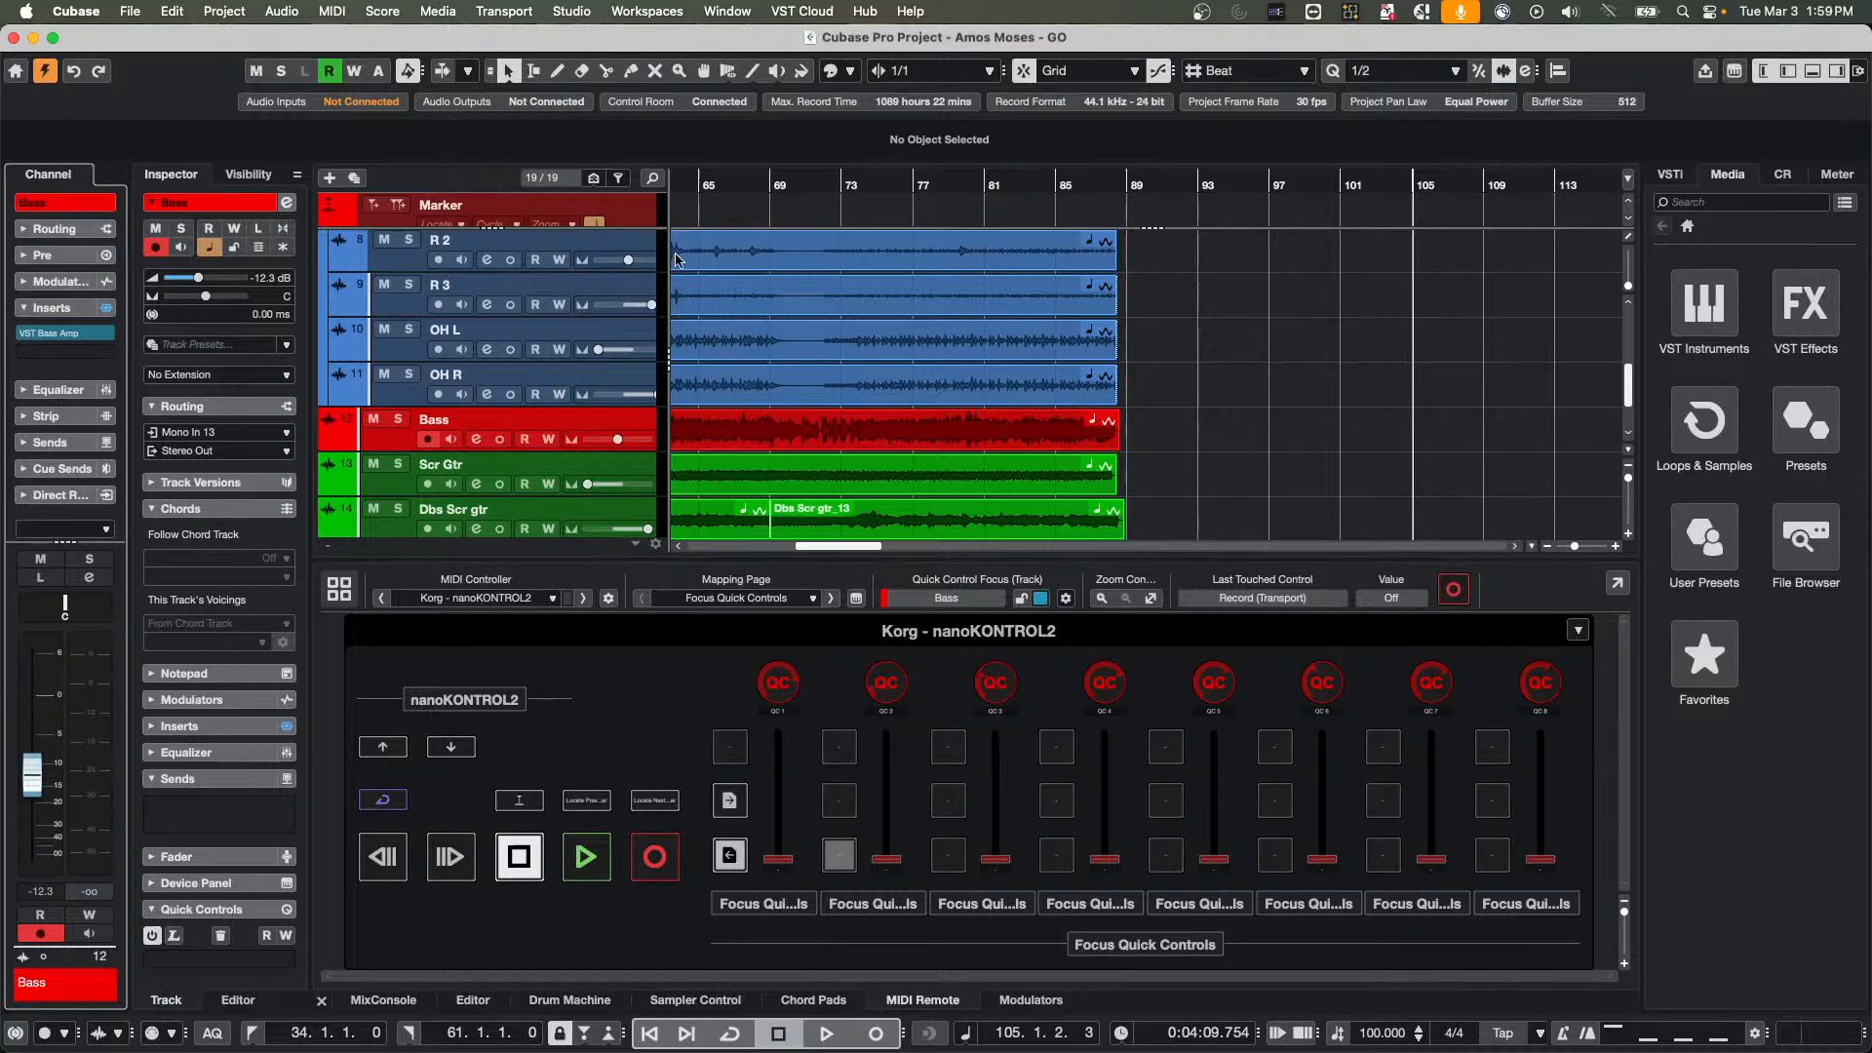
Split the Bass event at about bar 77 and place a copy of its last part at bar 92
right_click(887, 444)
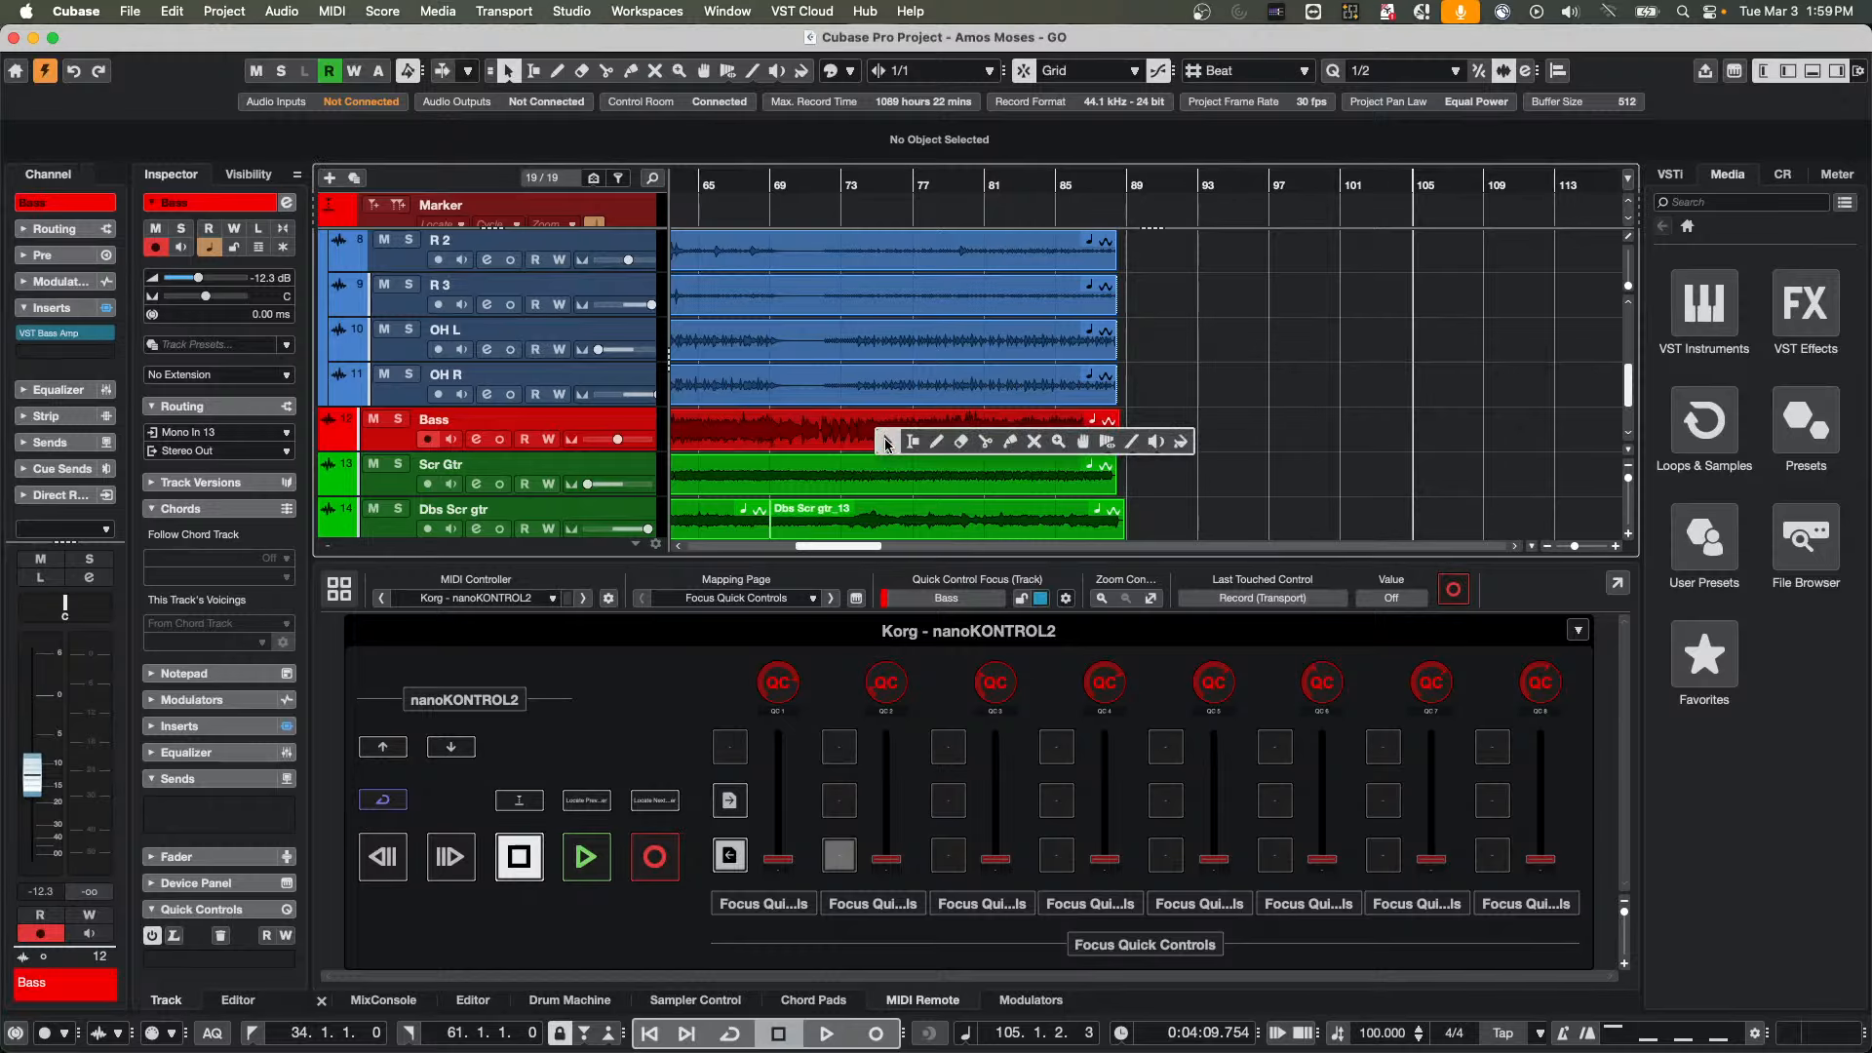
left_click(986, 441)
left_click(934, 432)
key("1")
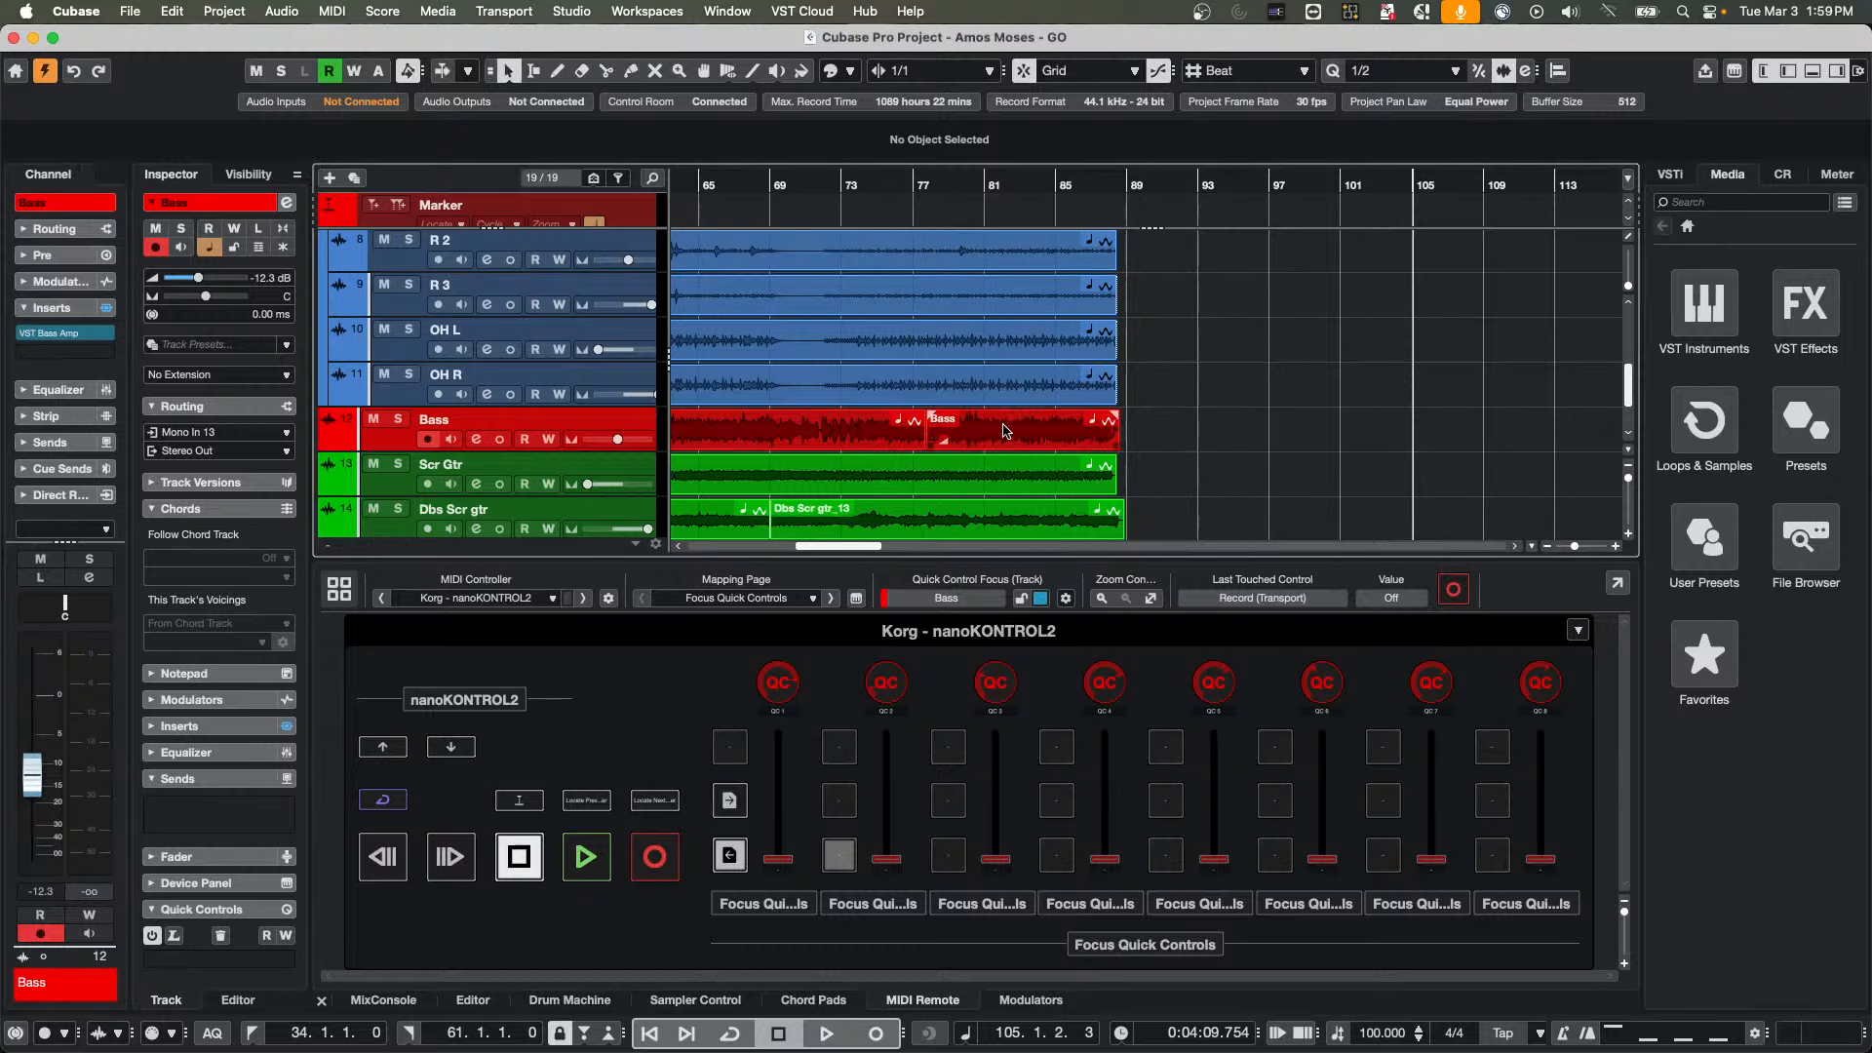
left_click_drag(994, 429, 1245, 427)
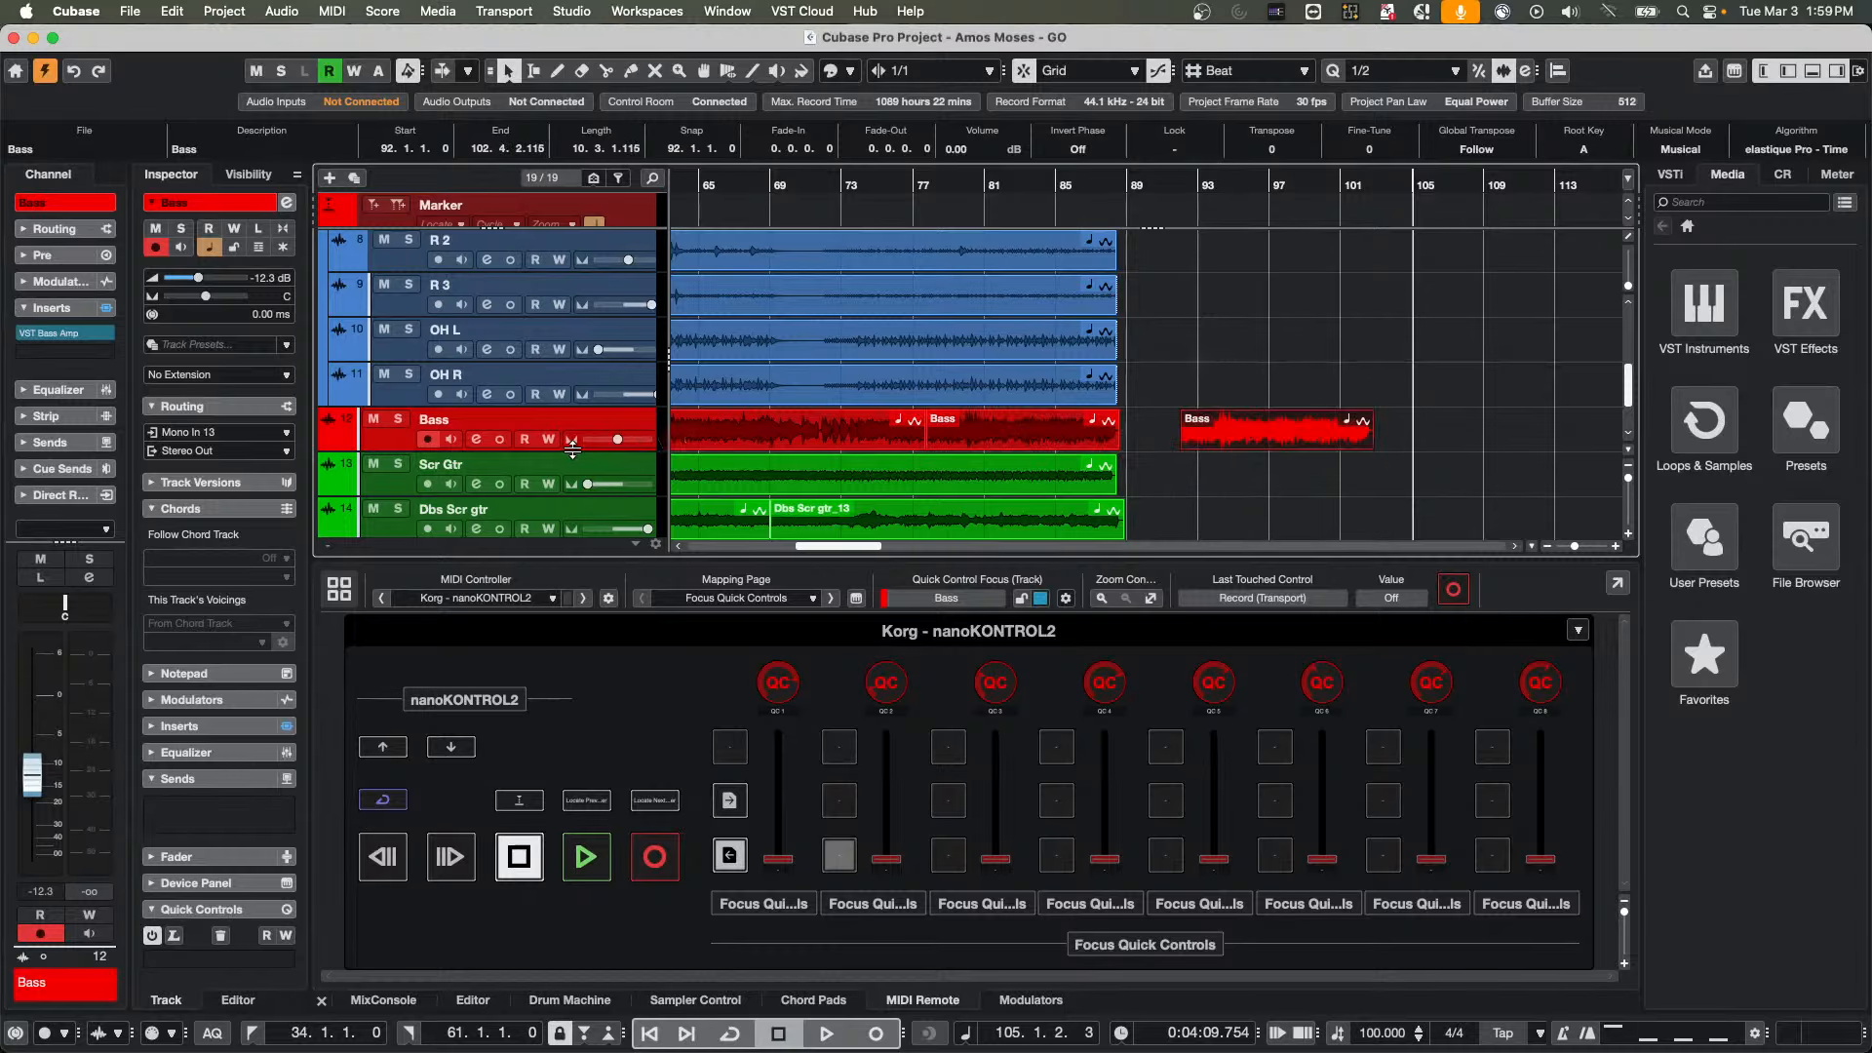
Increase the Bass track's height, undo a trial move of the copied event to bar 93, and place the copy directly after the original at 88.3.1.0
left_click_drag(573, 450, 573, 514)
scroll(1361, 409, "down", 4)
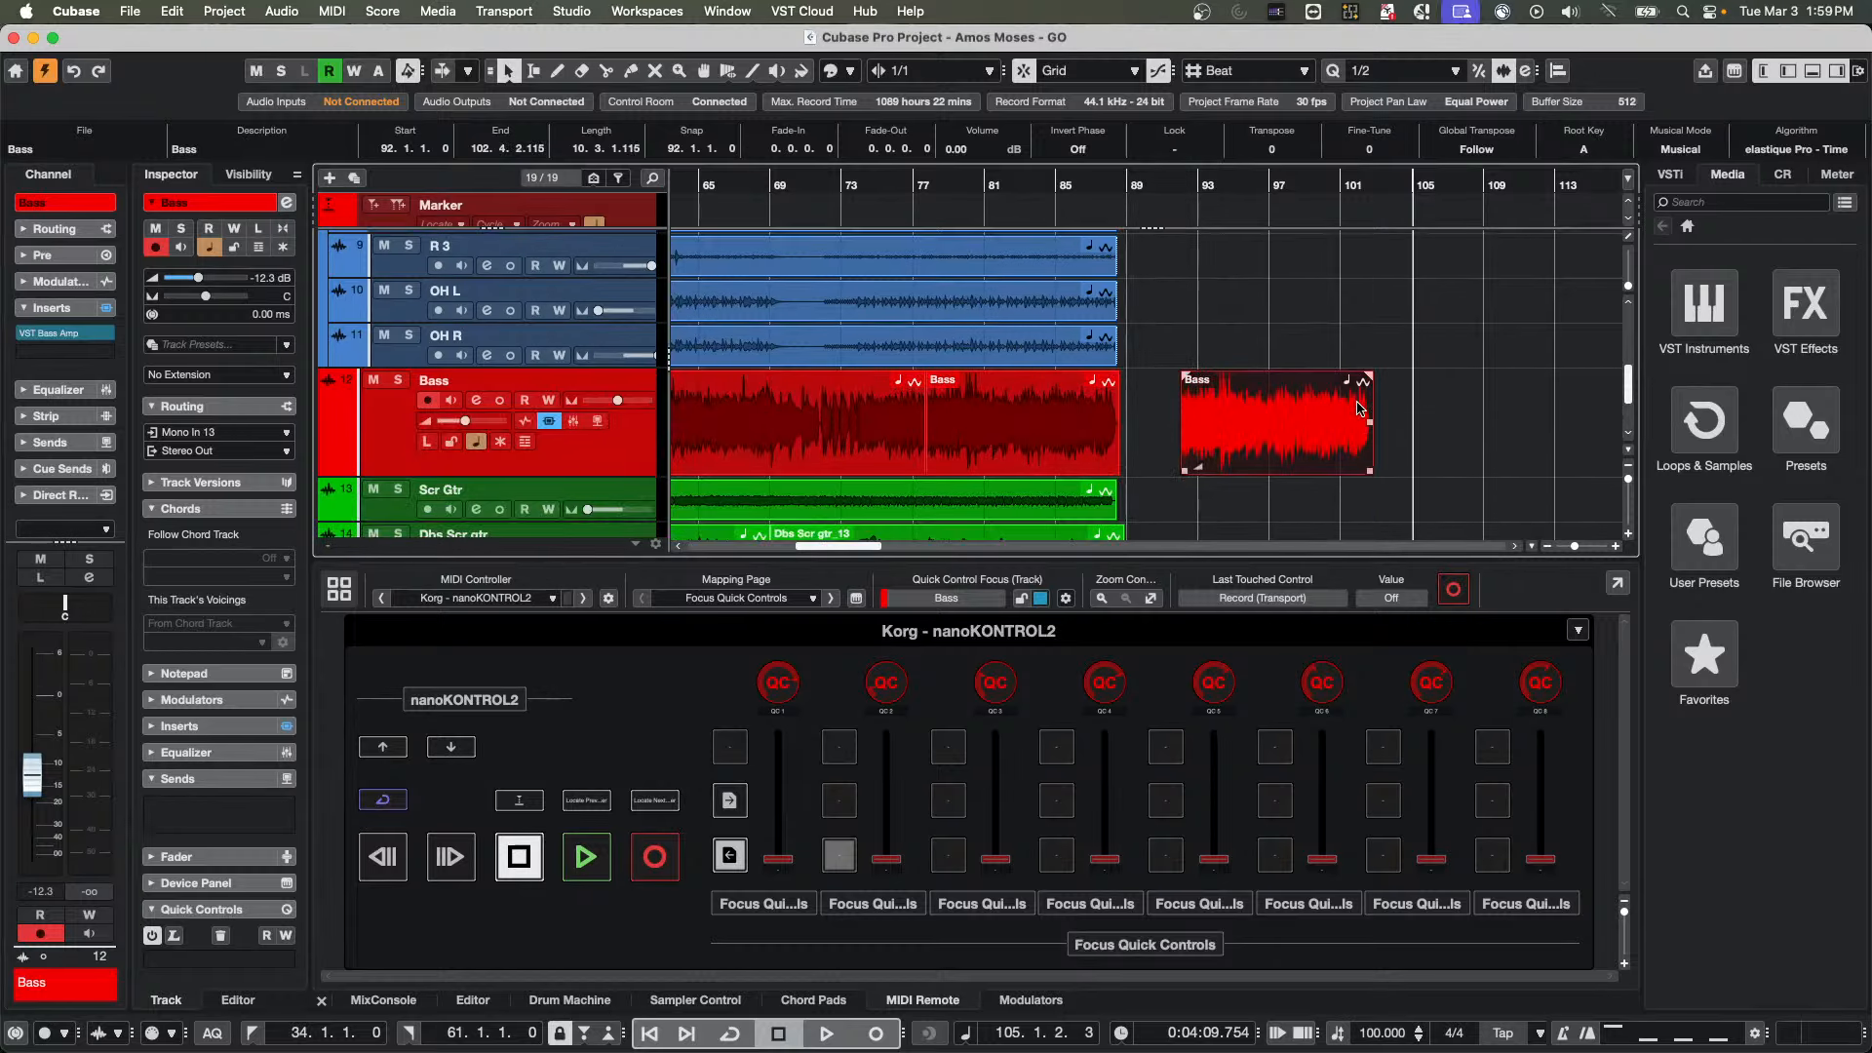
mouse_move(1258, 315)
left_mouse_down()
mouse_move(1080, 324)
mouse_move(1287, 314)
left_mouse_up()
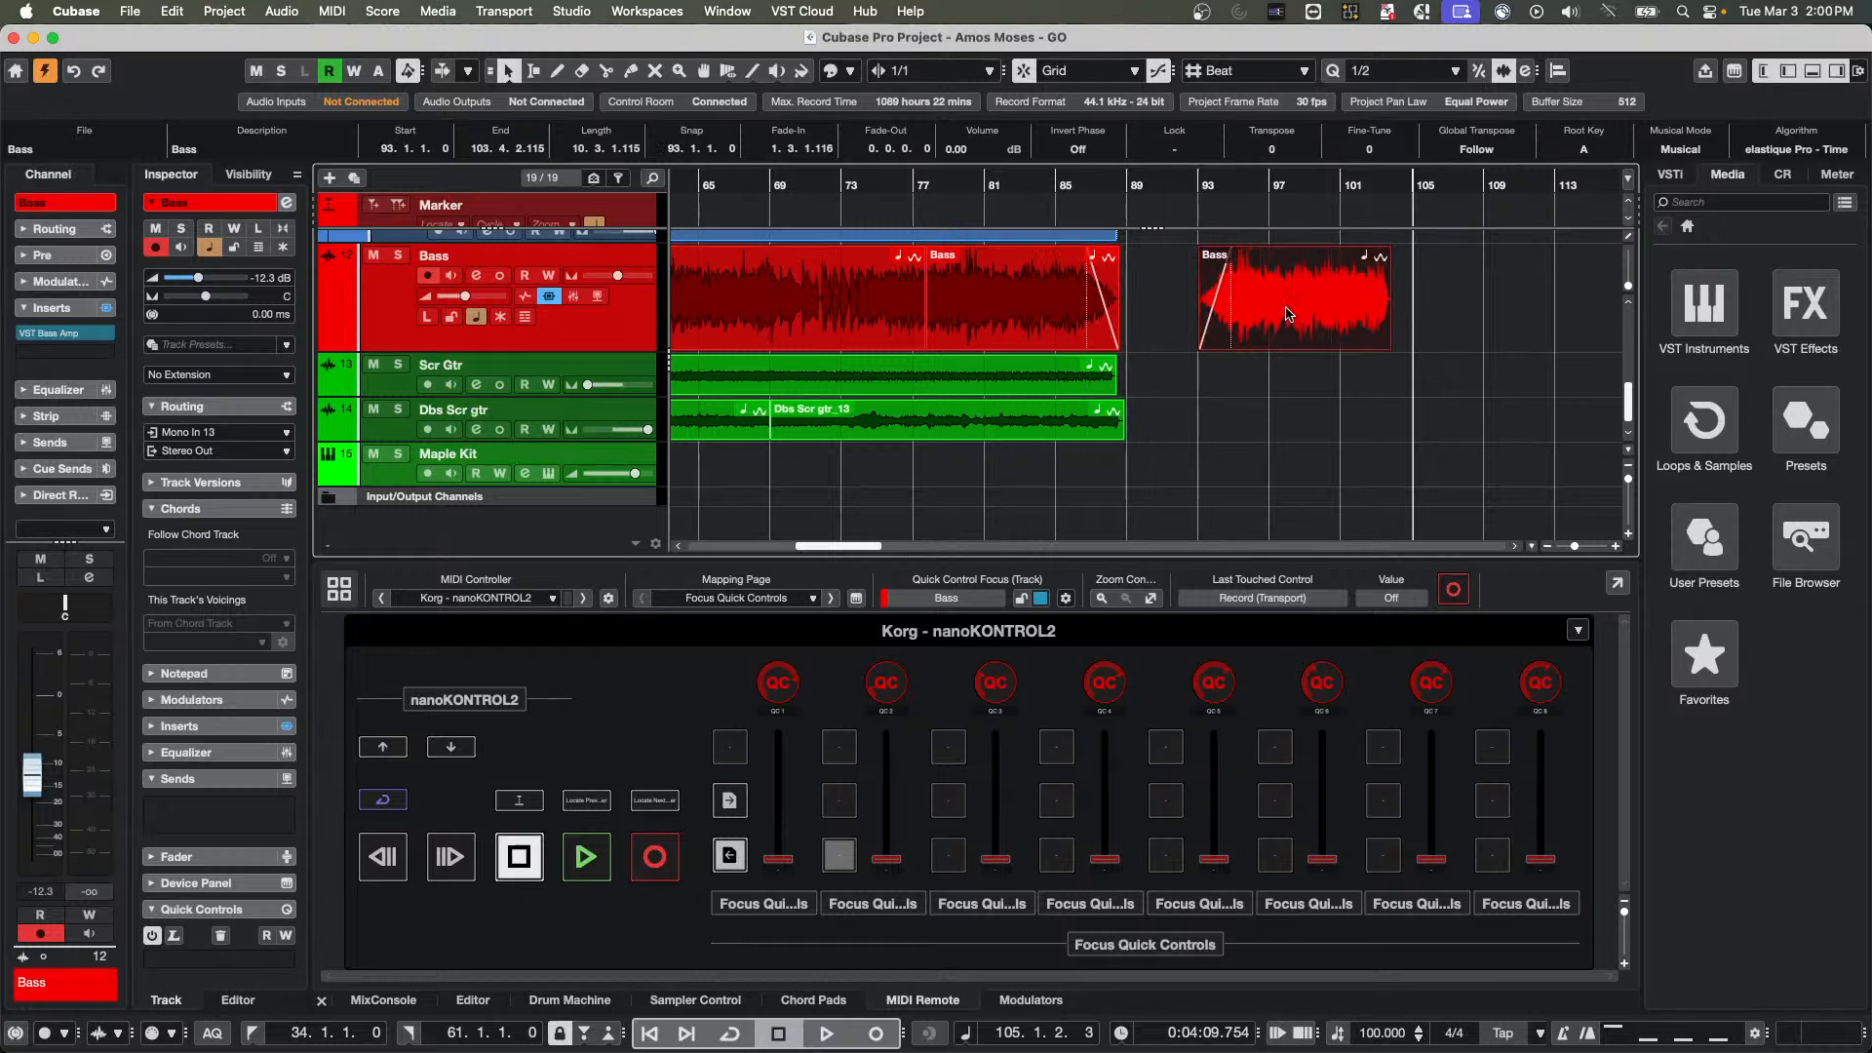
key("super+z")
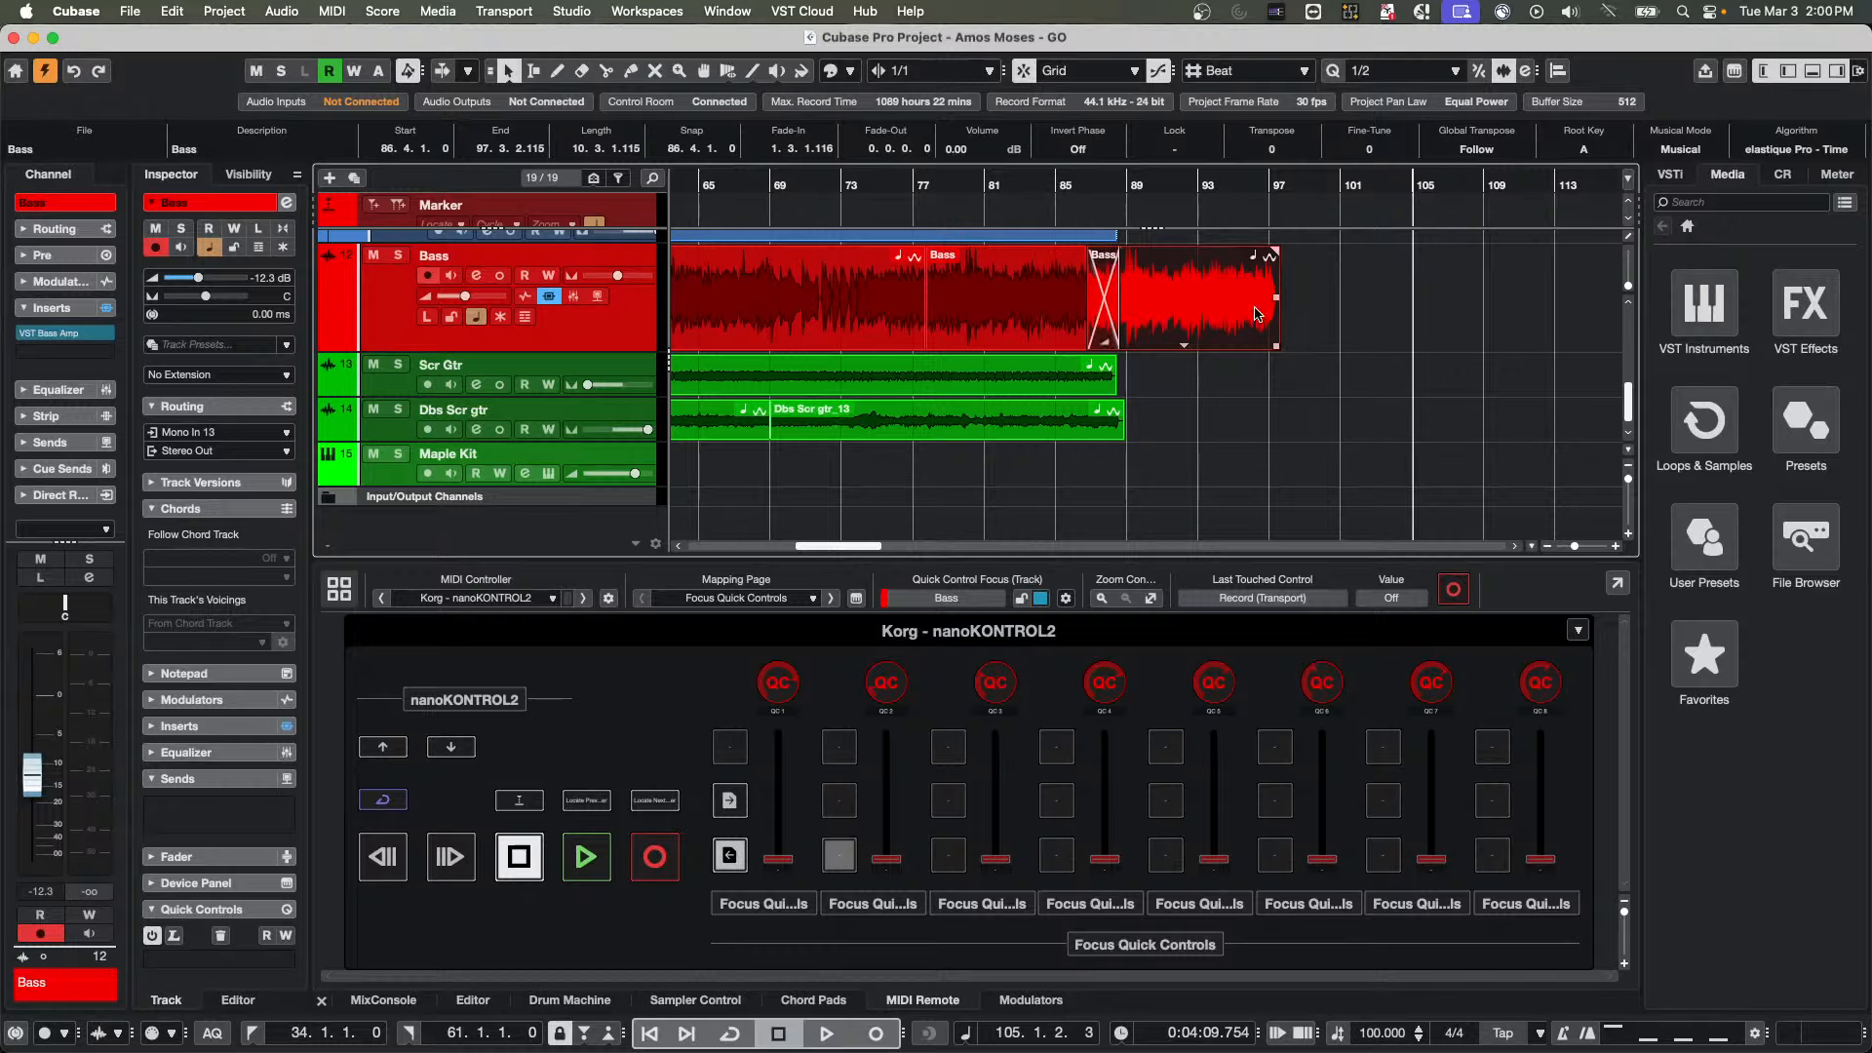
mouse_move(1258, 314)
left_mouse_down()
mouse_move(1316, 314)
mouse_move(1235, 314)
left_mouse_up()
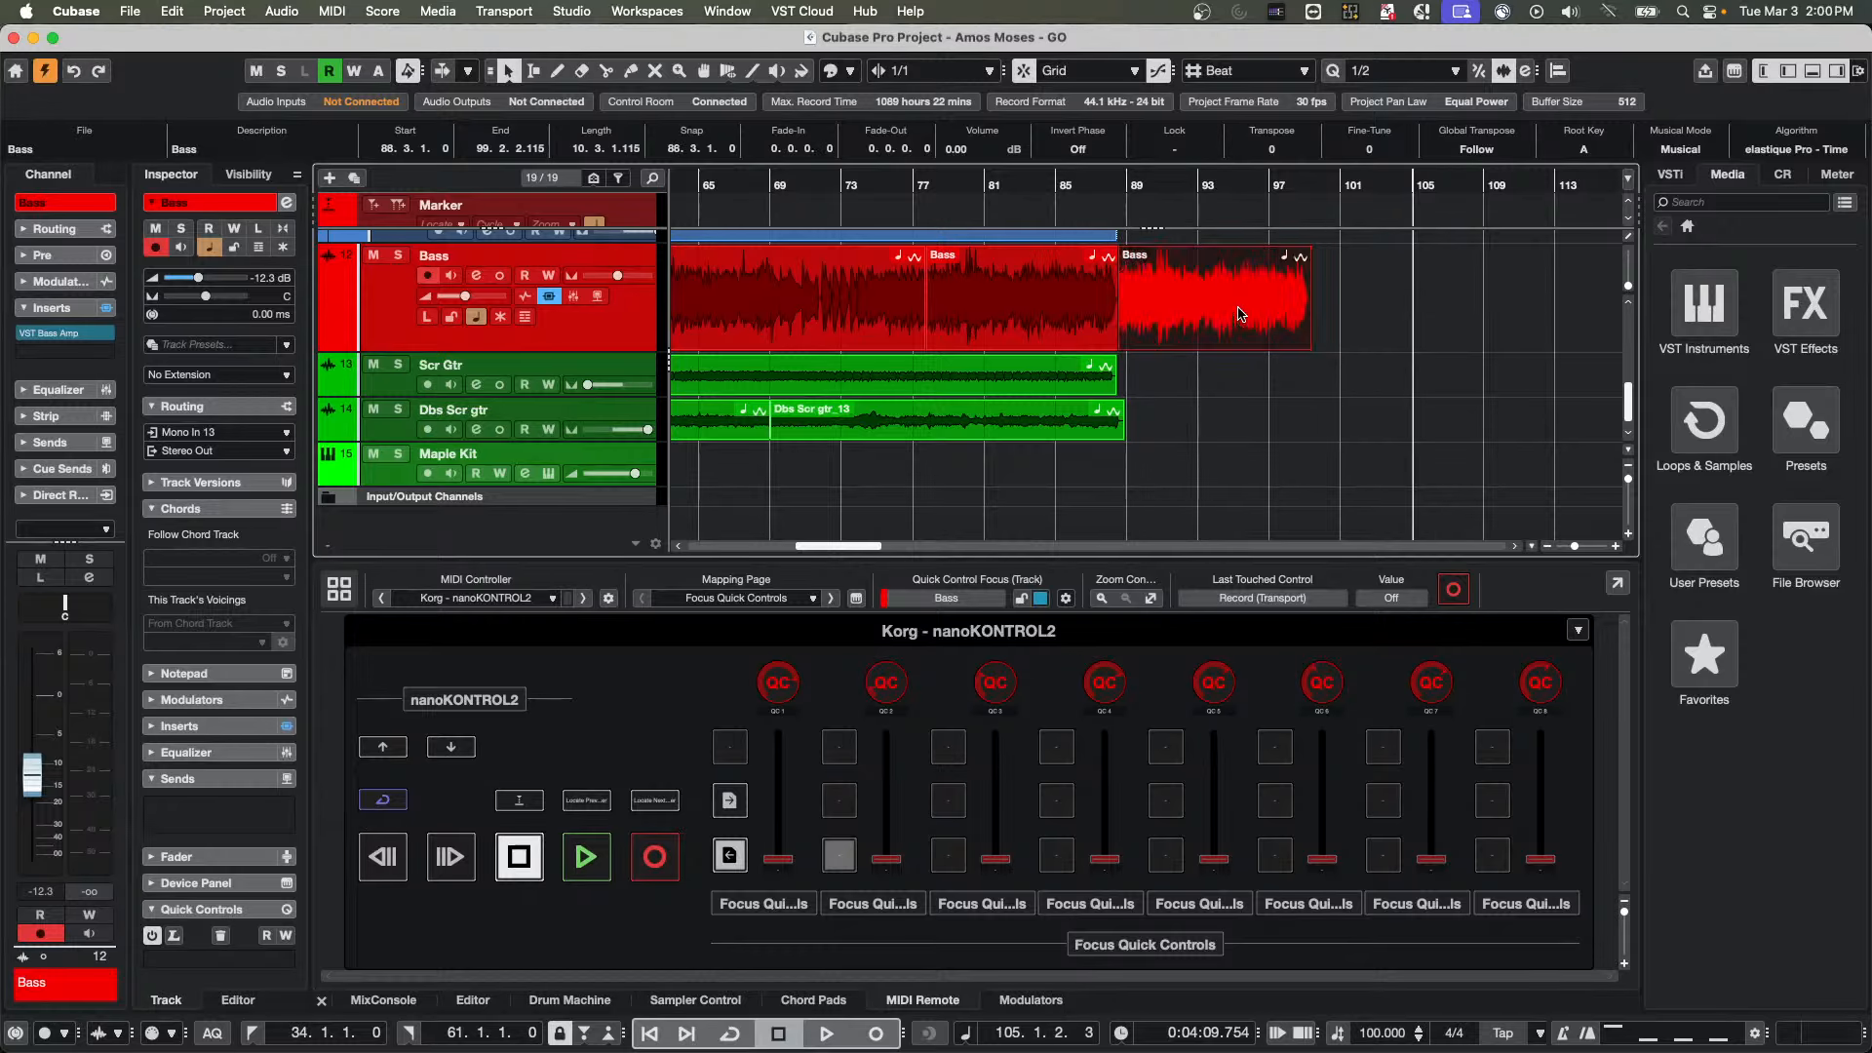
Separate the copied Bass event from the original, examine its waveform up close near bar 90, and deselect the events
left_click(1088, 317, "shift")
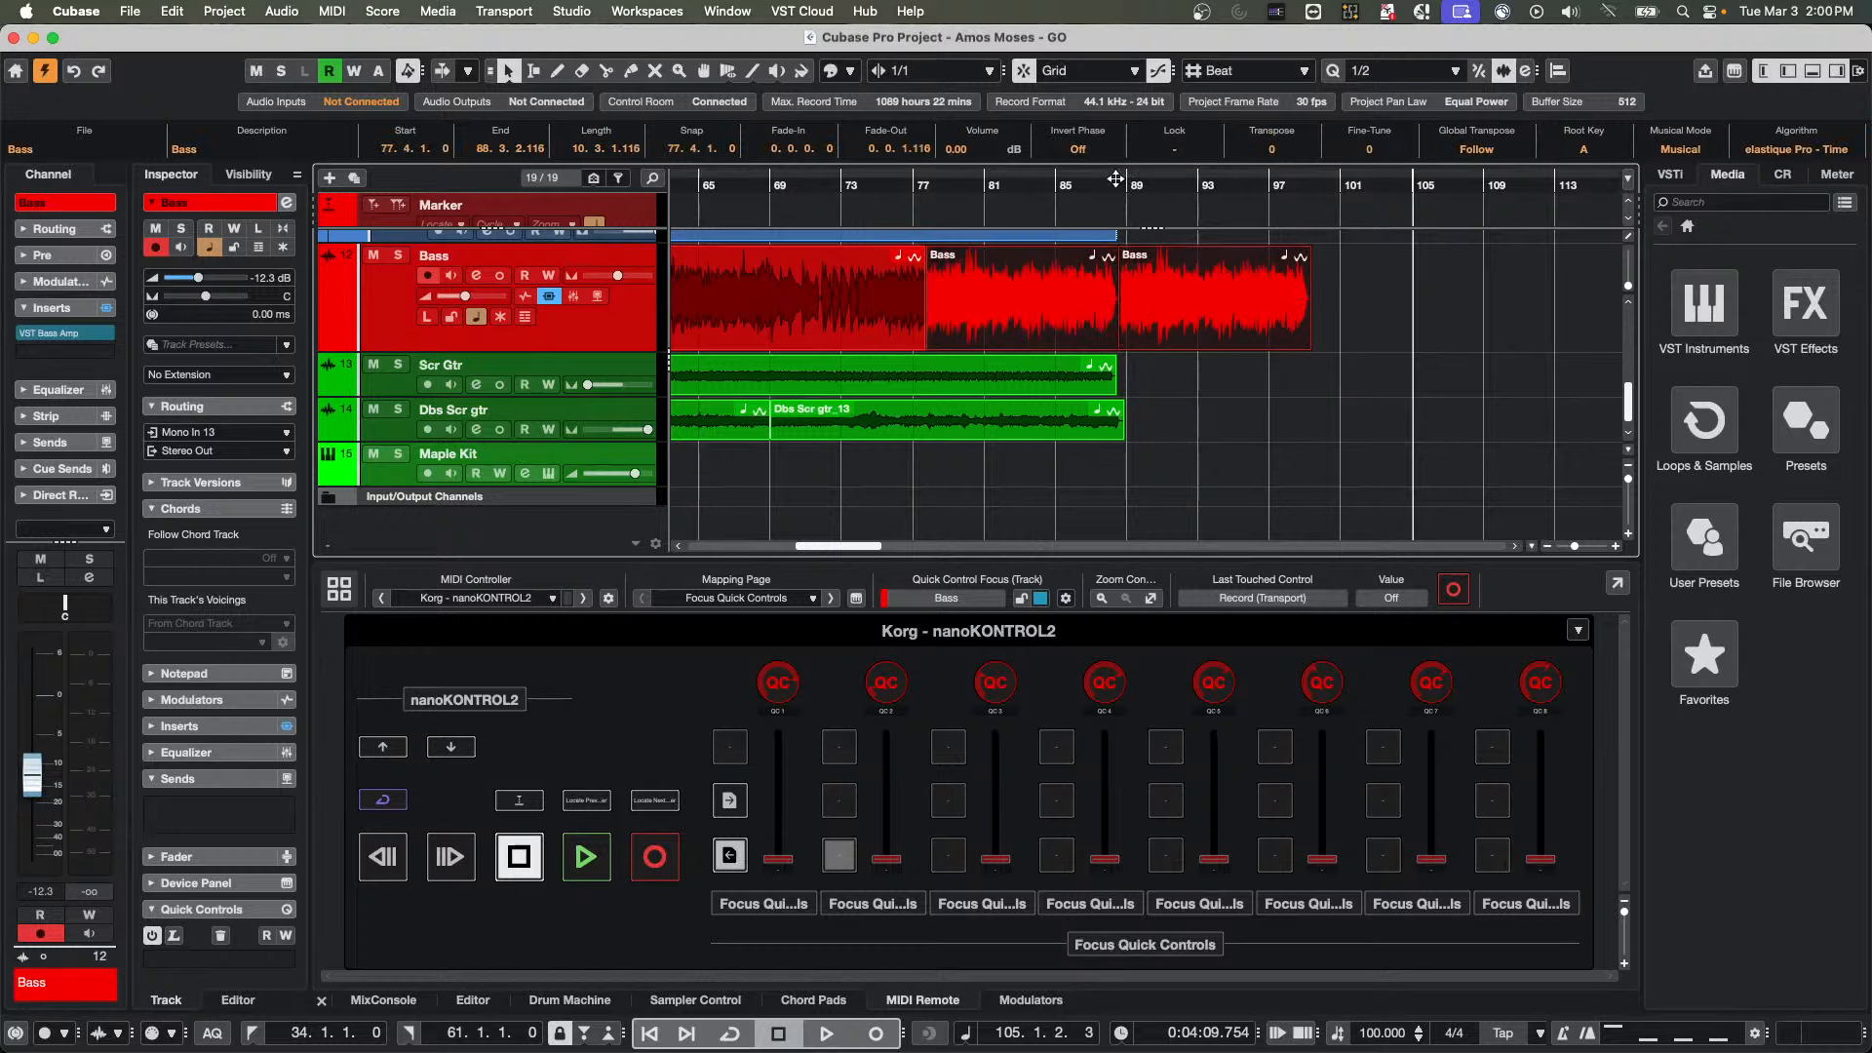
left_click(1114, 205)
left_click_drag(1113, 205, 1199, 295)
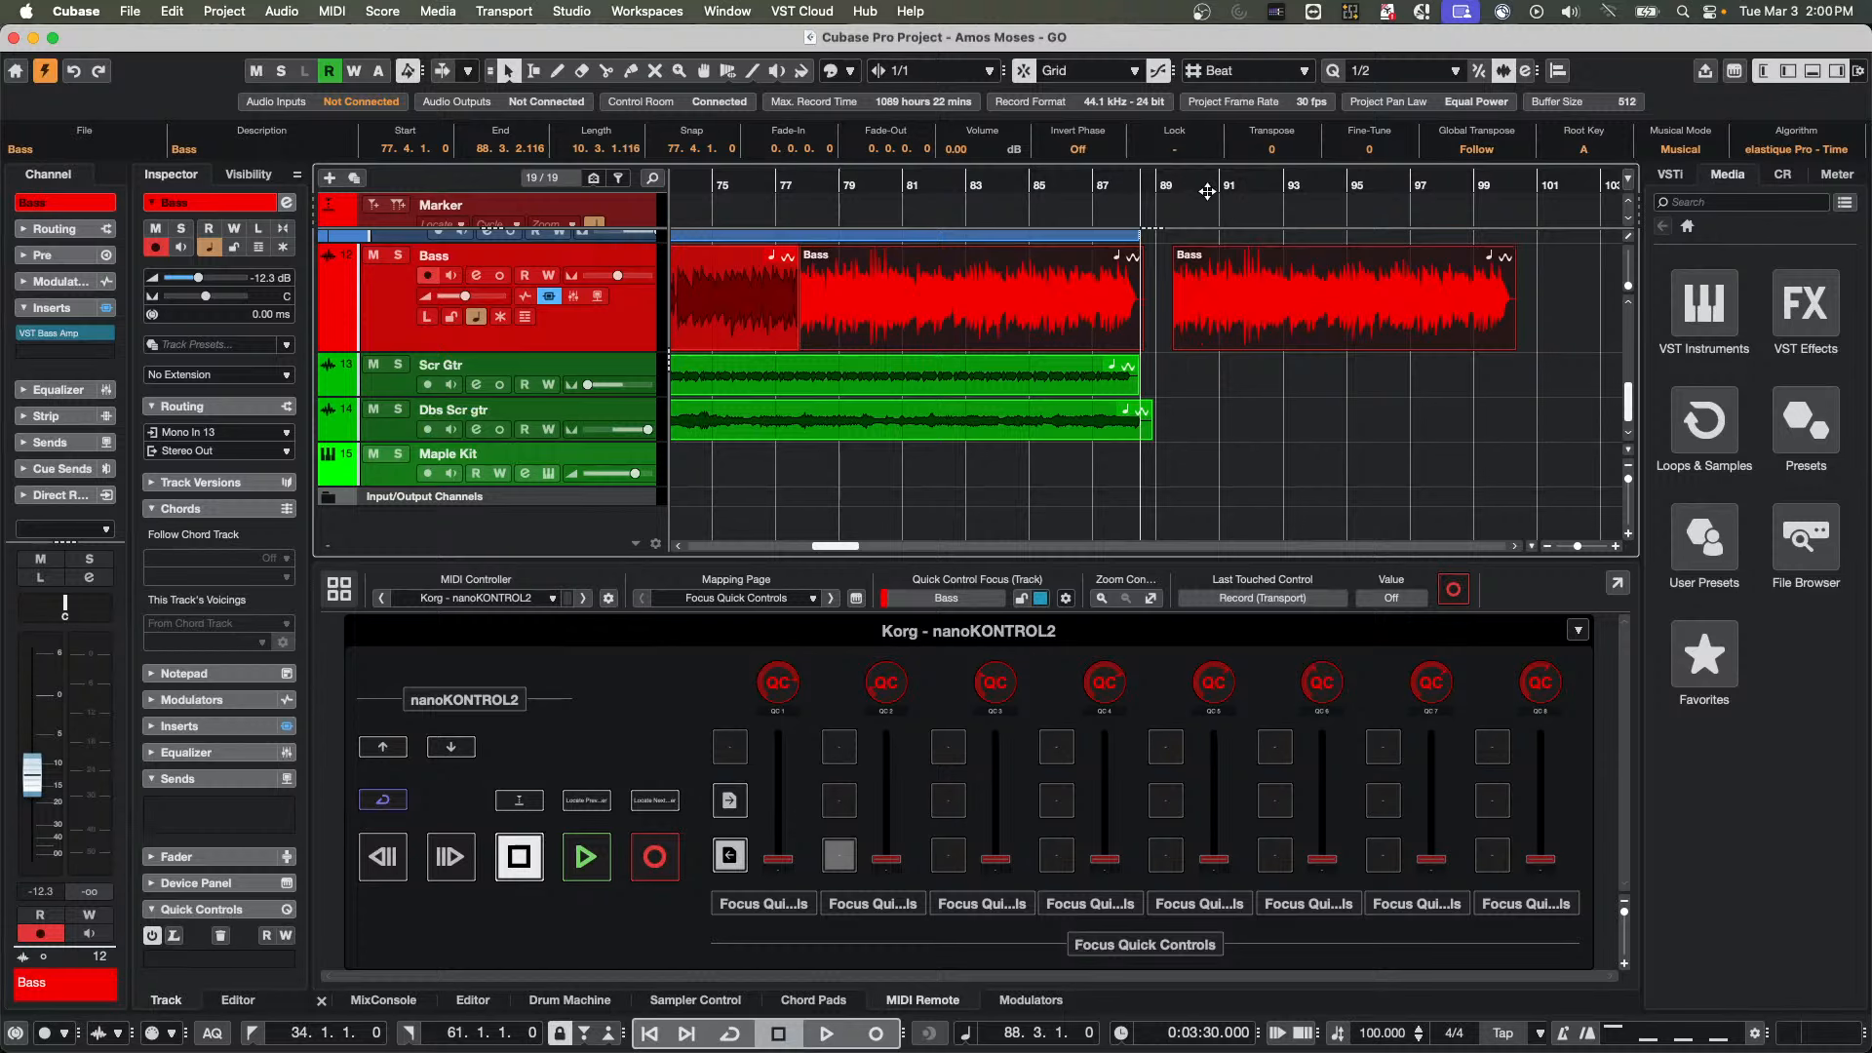
left_click_drag(1208, 185, 1192, 340)
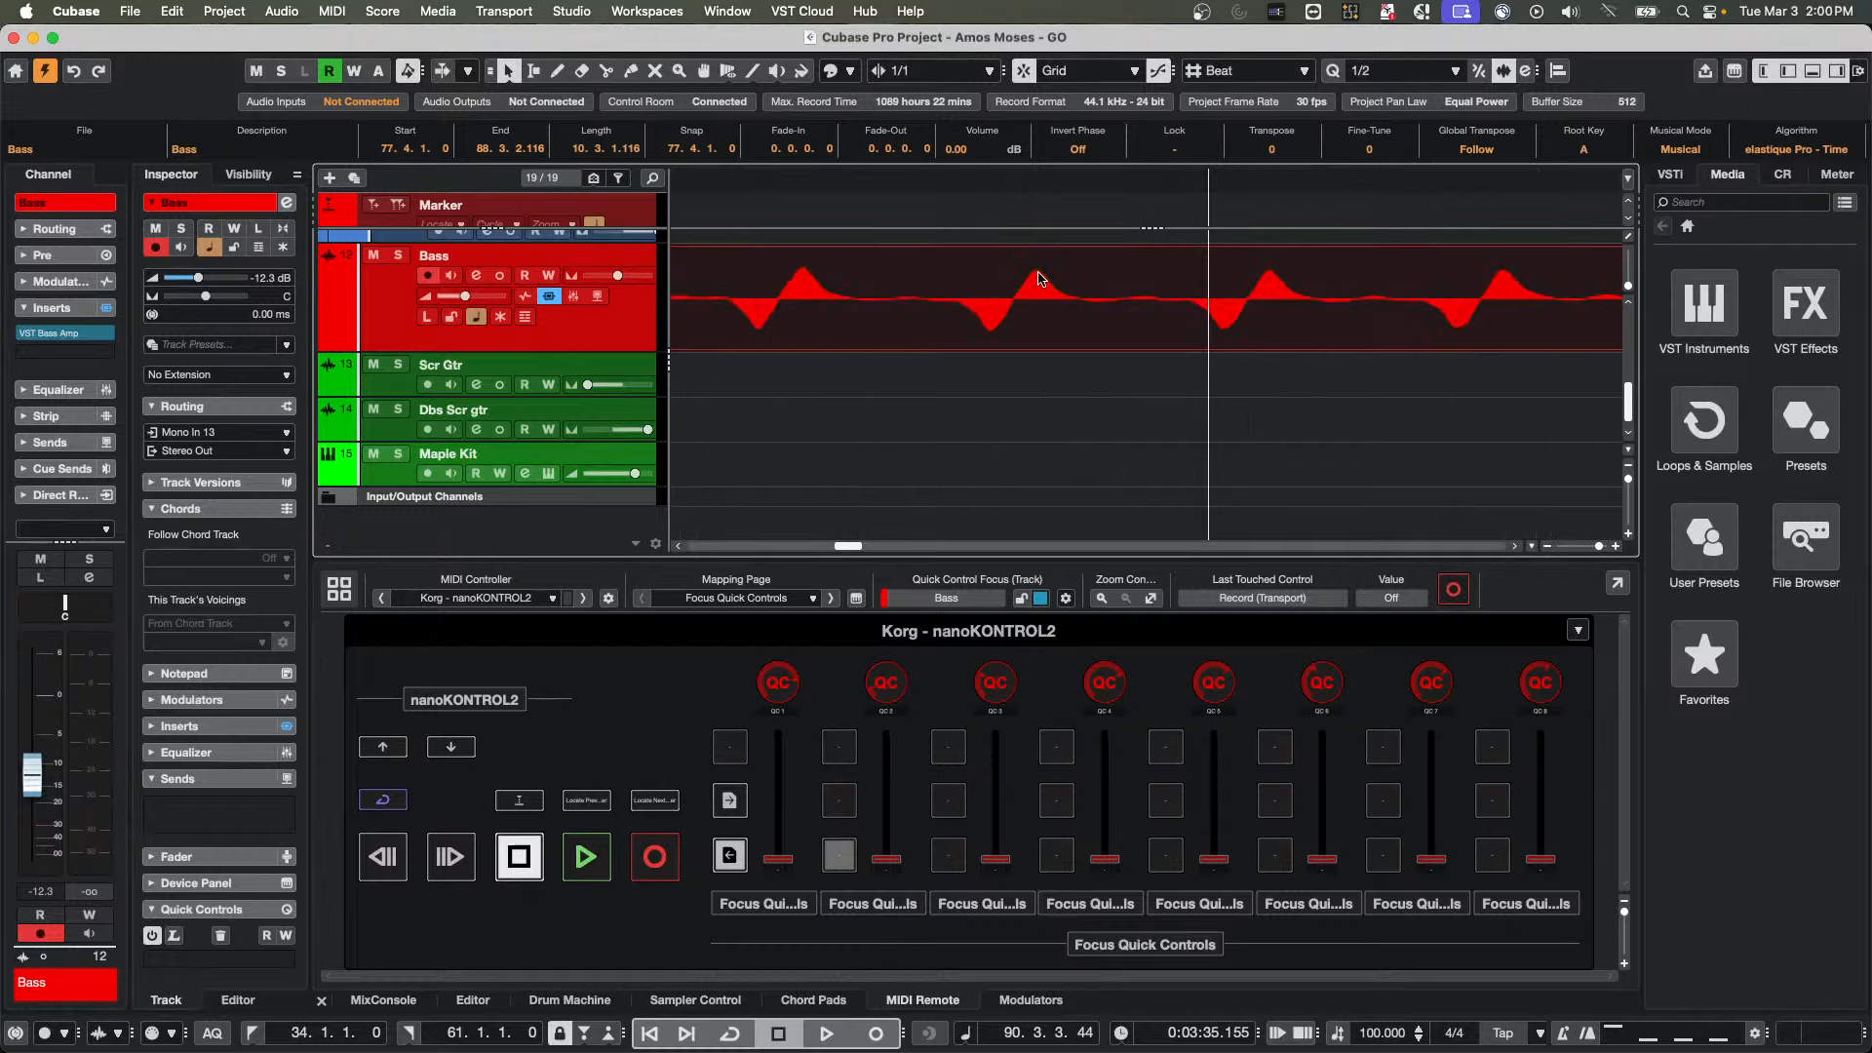
left_click_drag(1080, 179, 1092, 35)
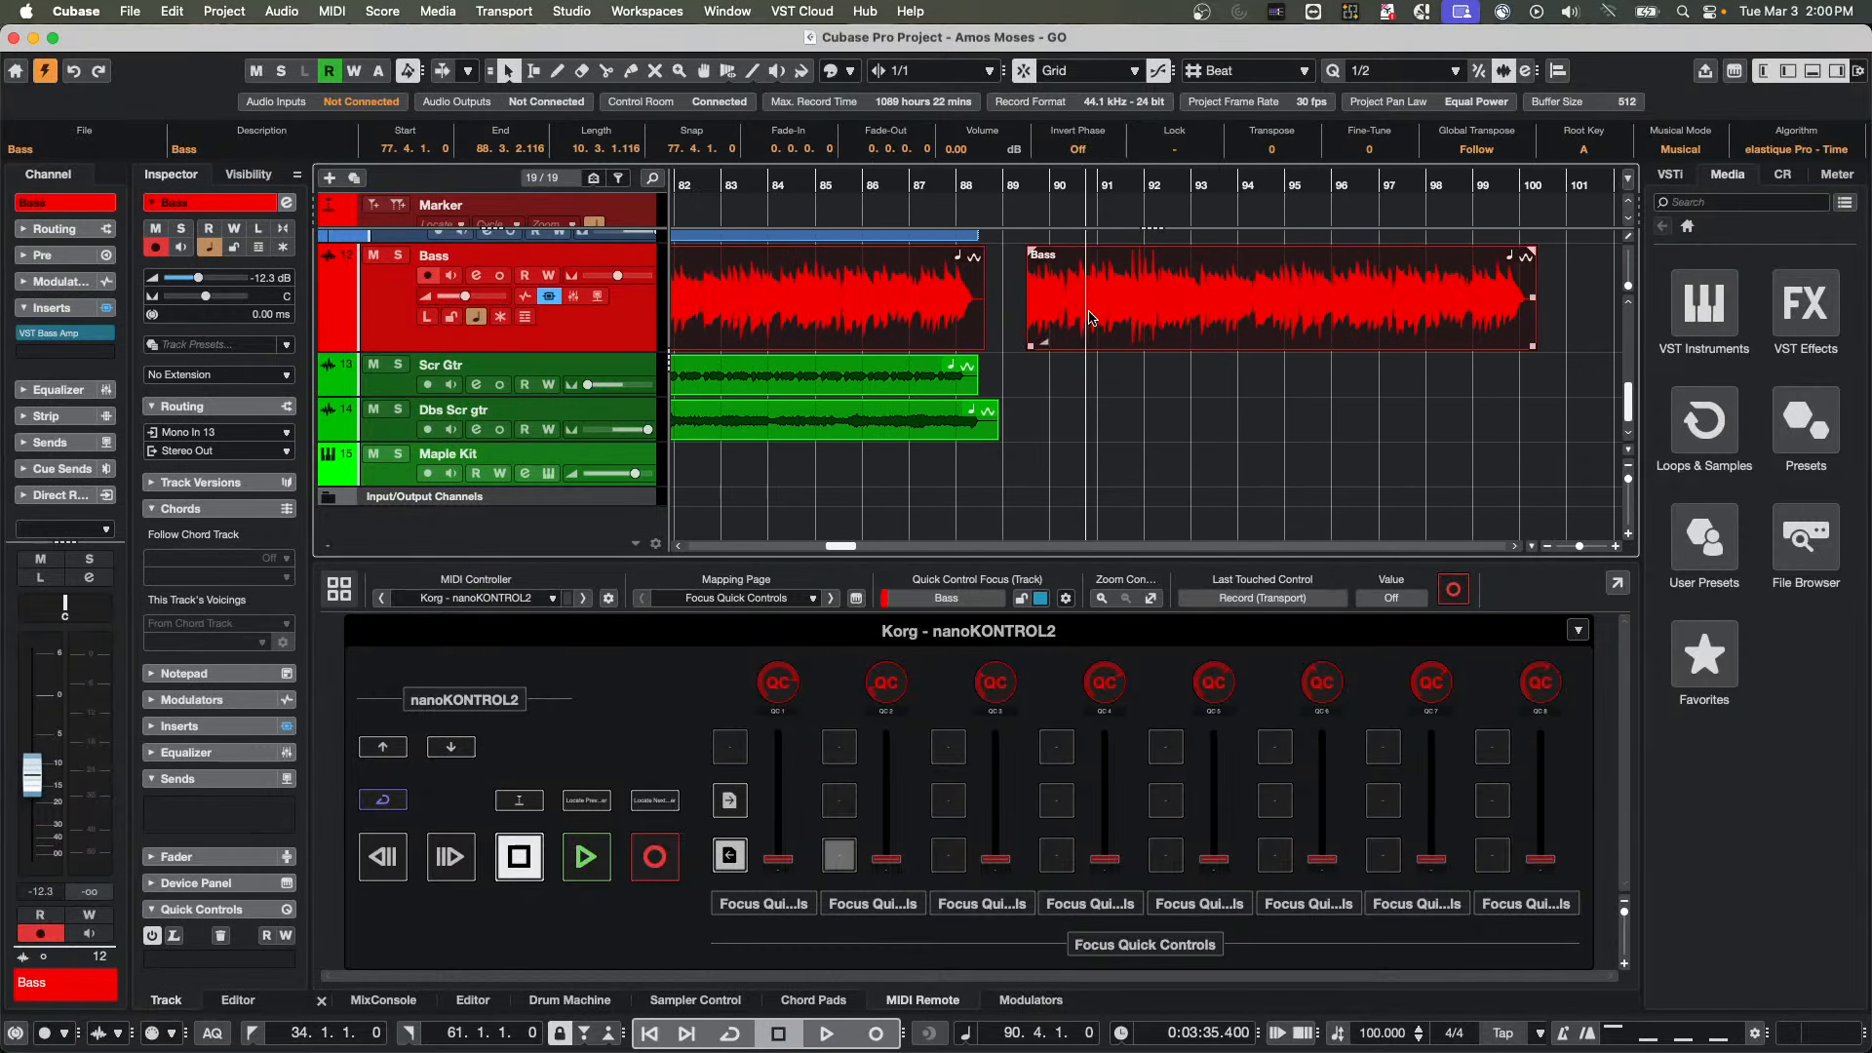
left_click(1127, 417)
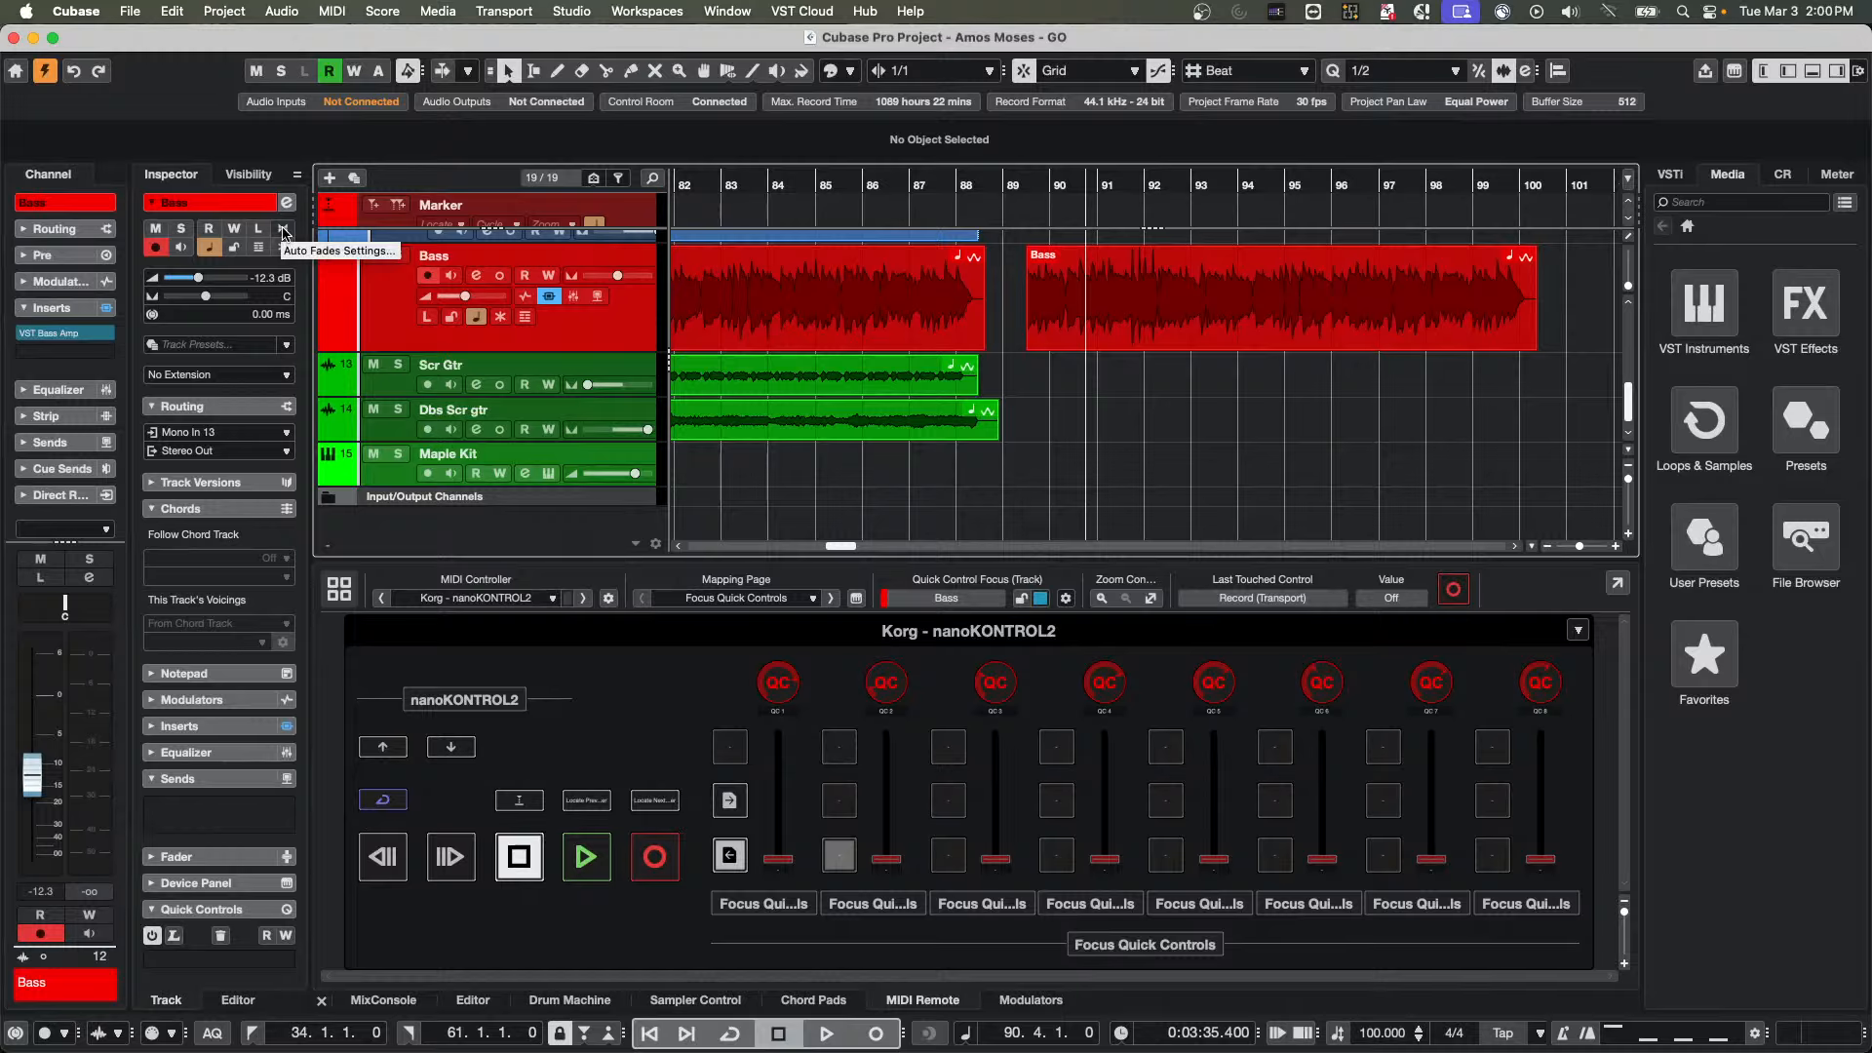
Enable Auto Fade In, Auto Fade Out and Auto Crossfades for the Bass track
left_click(285, 232)
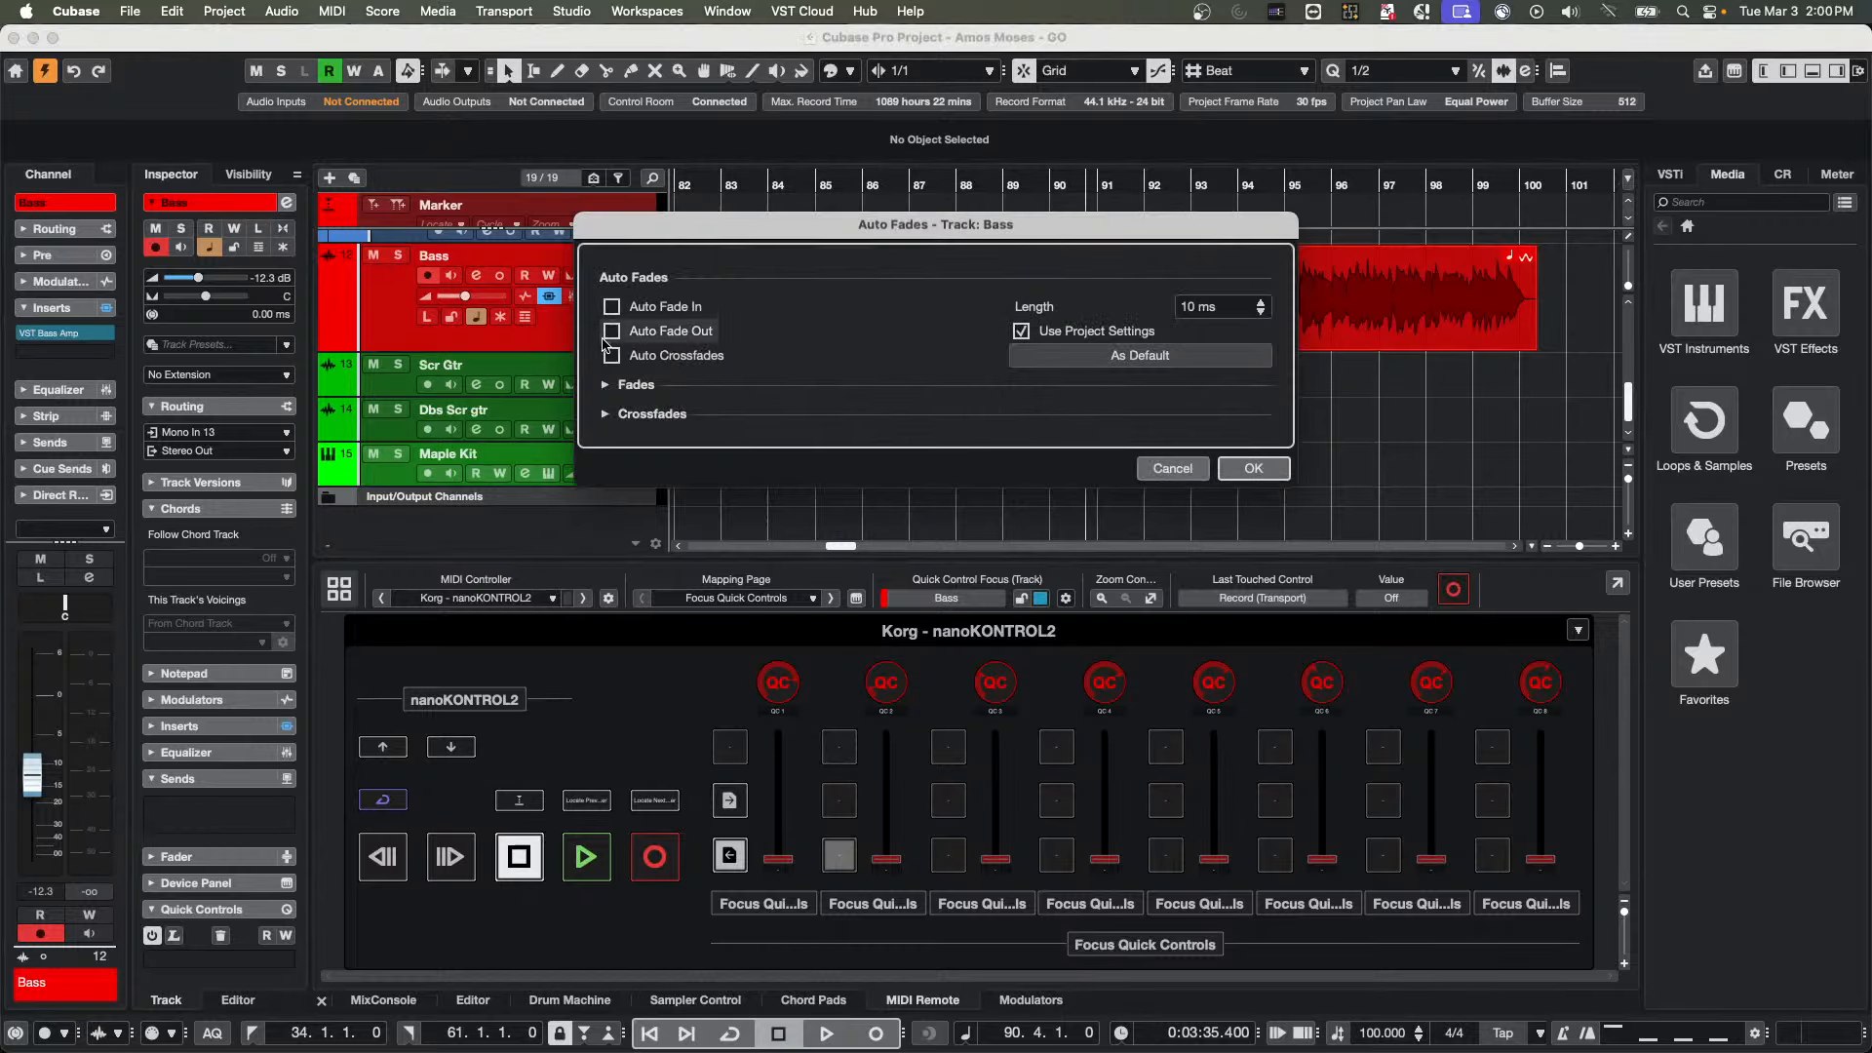
left_click(611, 355)
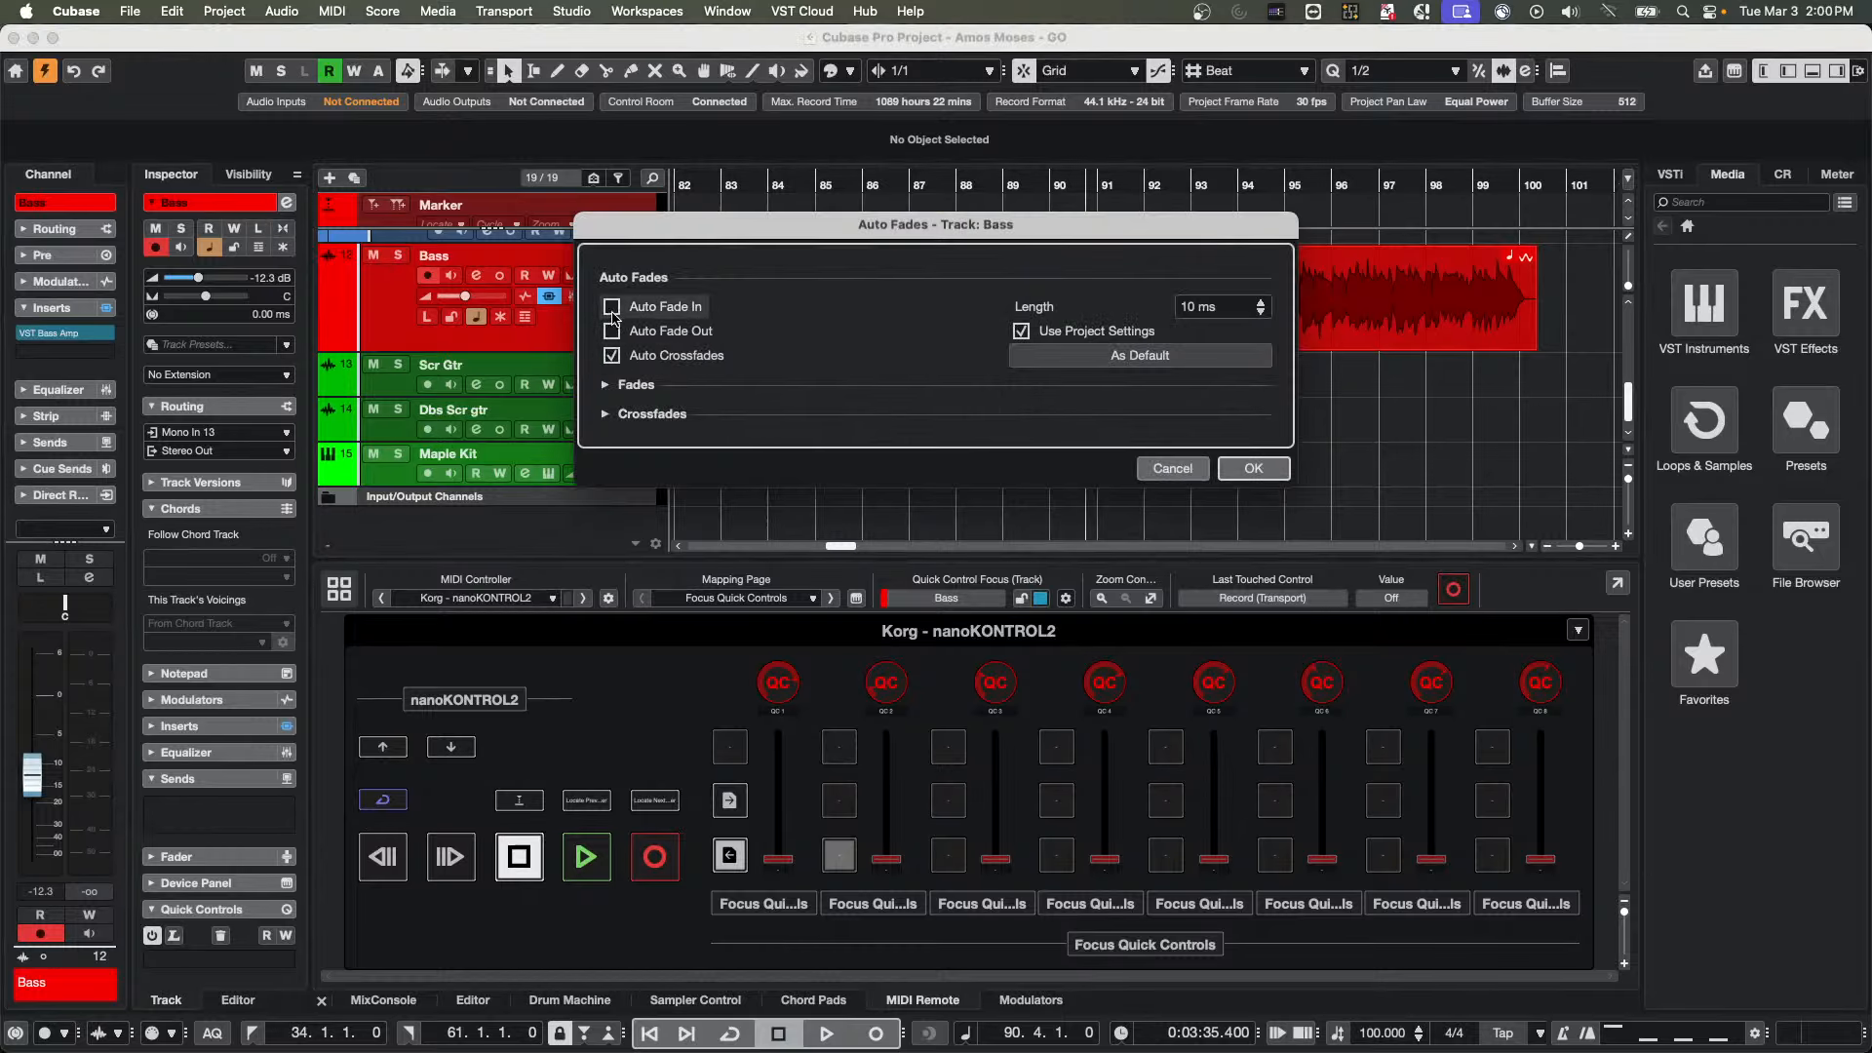
left_click(611, 306)
left_click(612, 331)
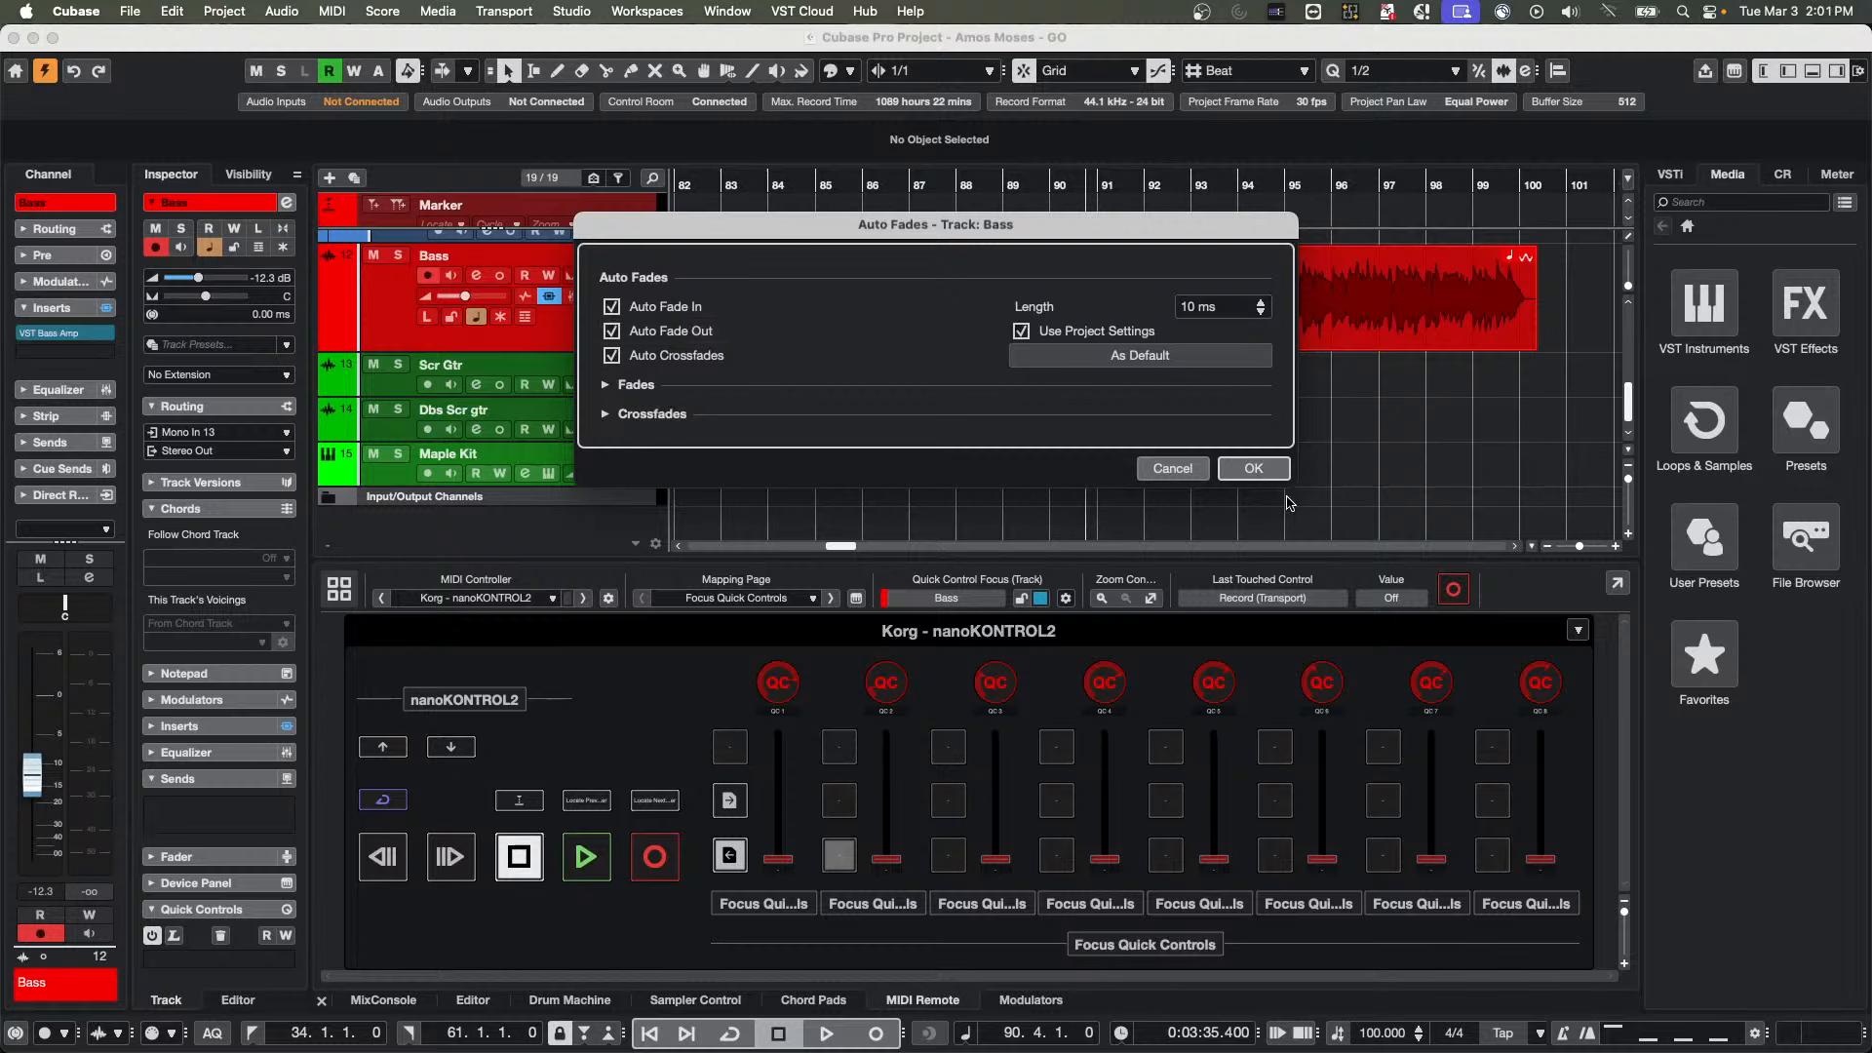
left_click(1255, 470)
Move the copied Bass event over the original's end at 88.2.1.0 and zoom in on the junction
left_click_drag(1133, 312, 1089, 322)
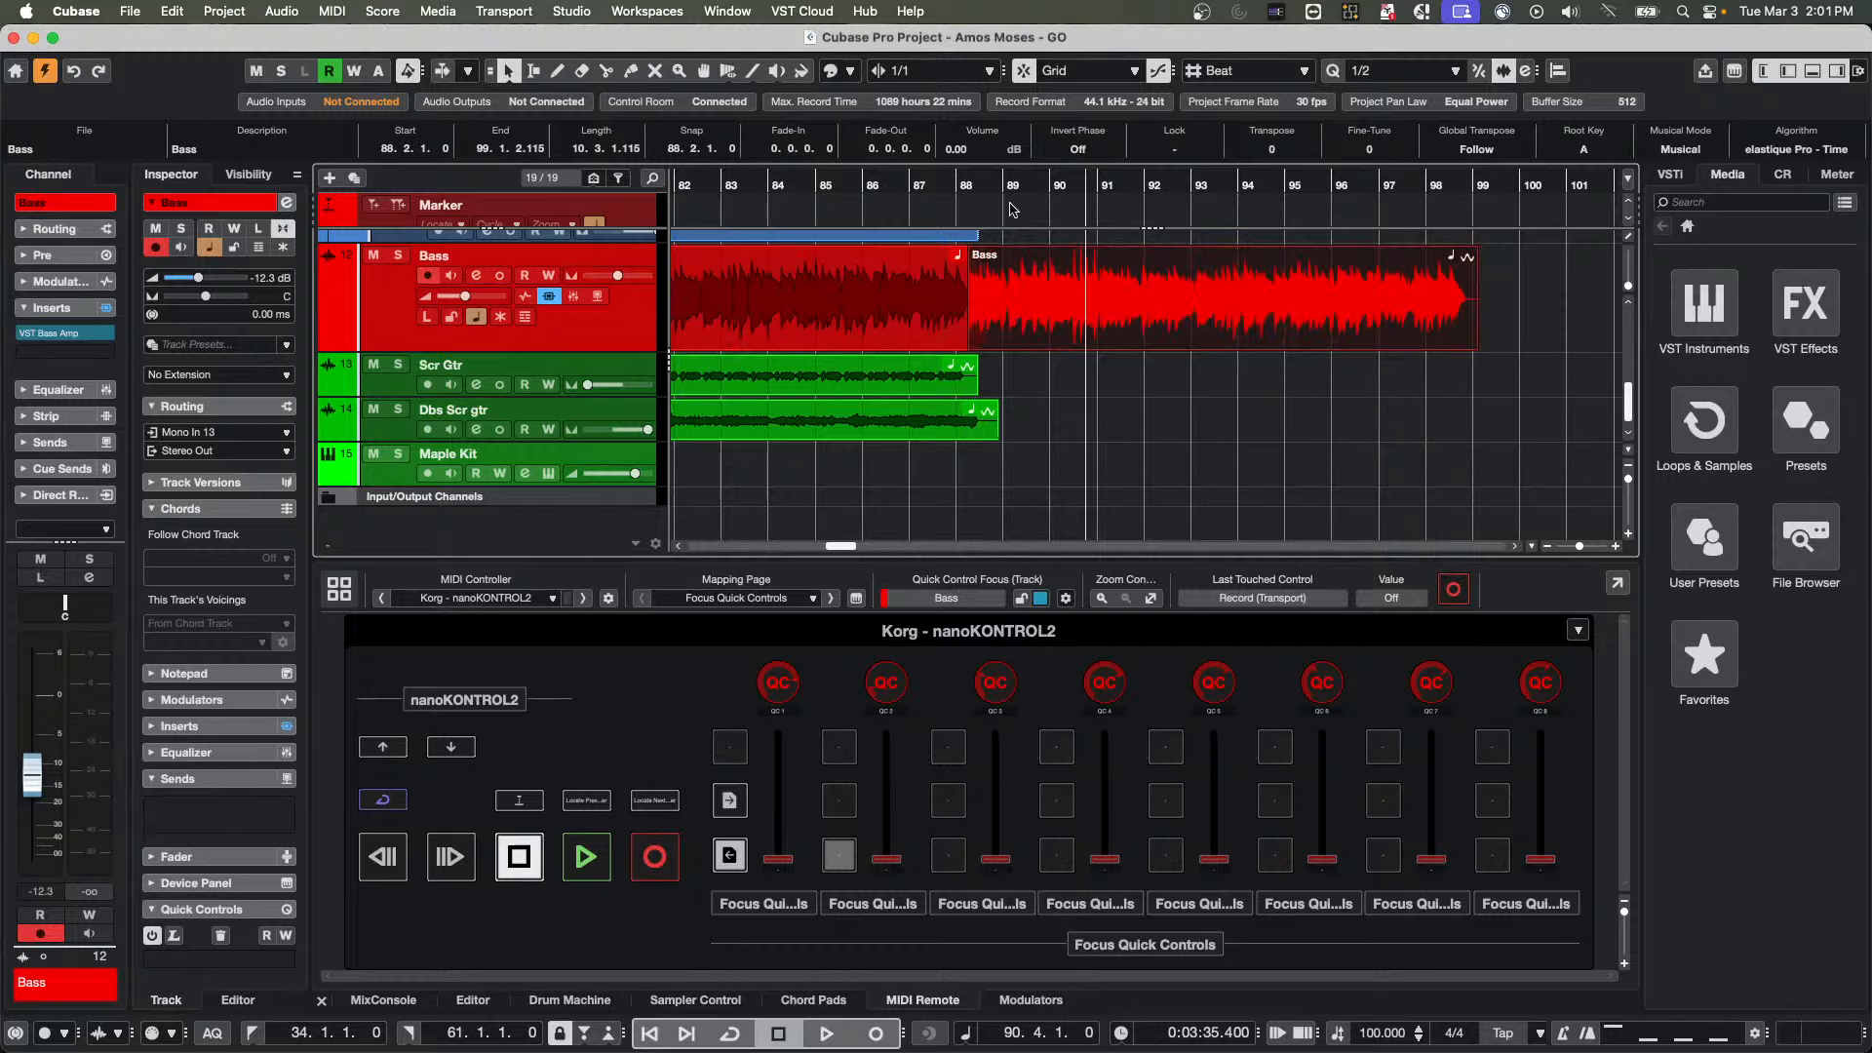
left_click_drag(952, 184, 1114, 356)
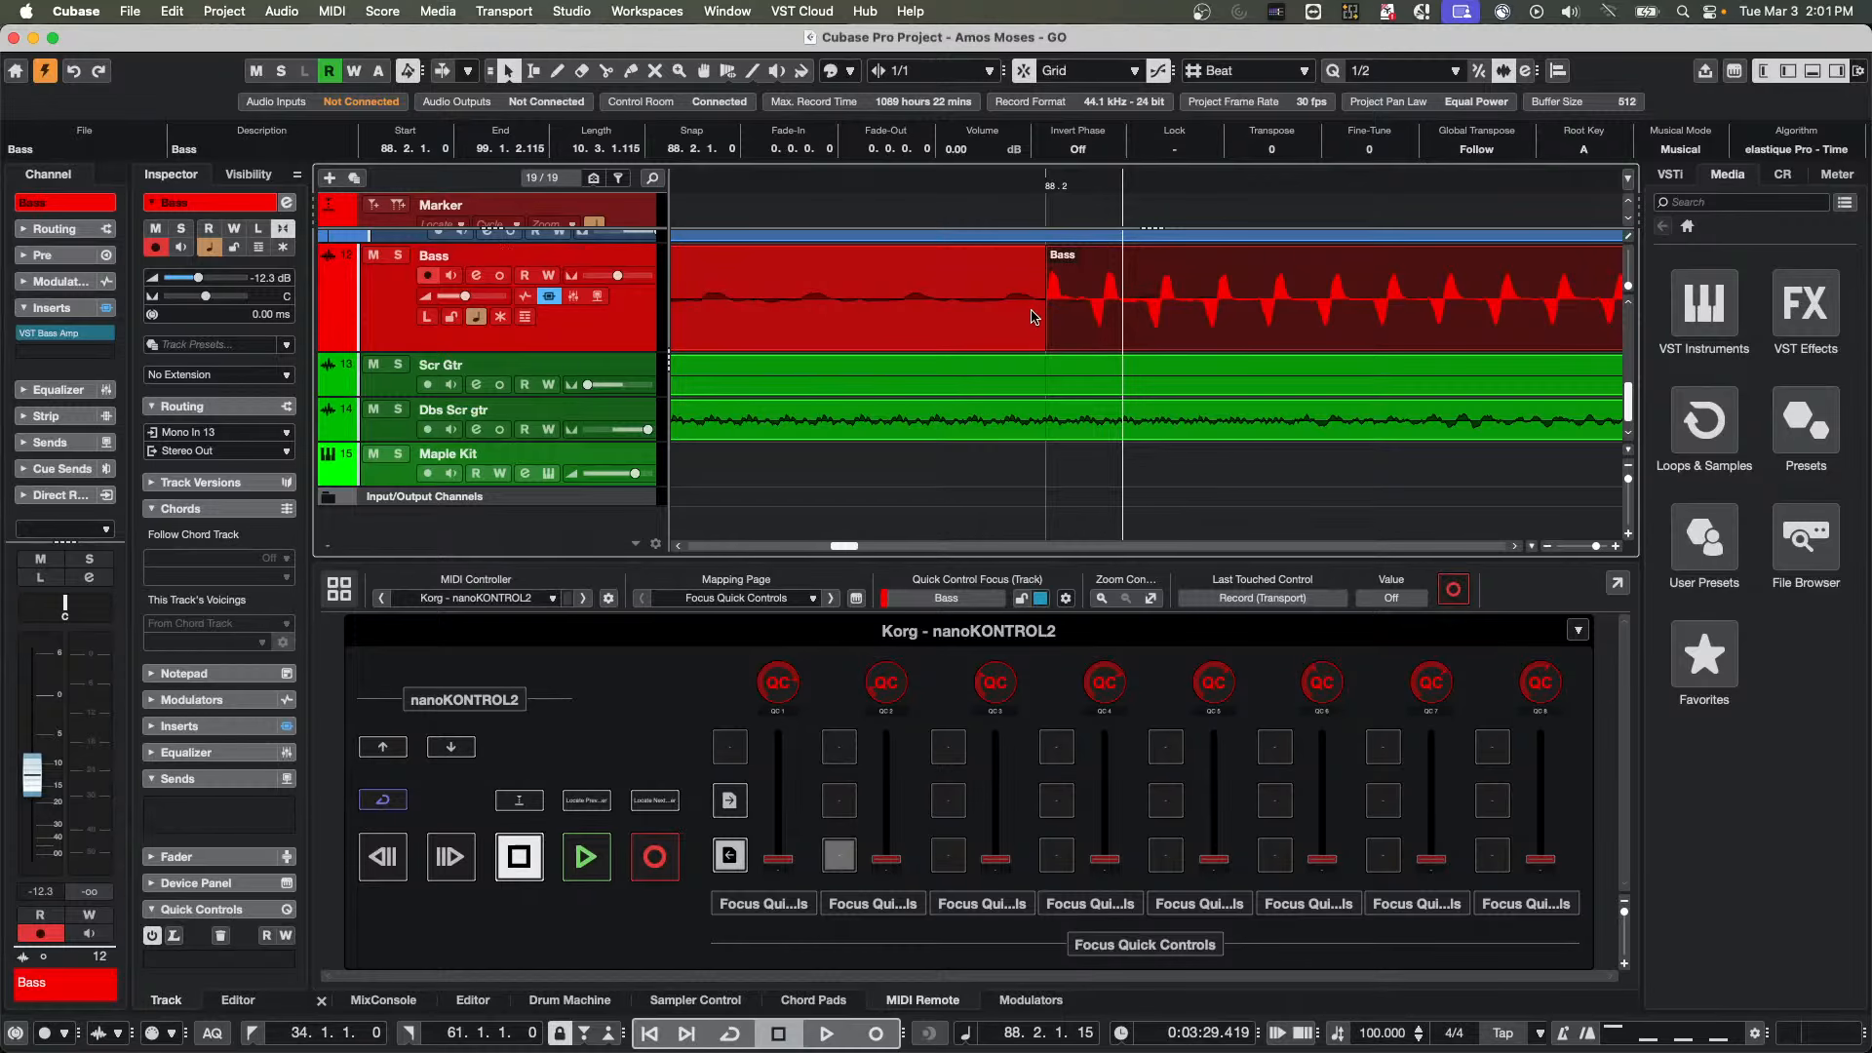
Review the fade and crossfade curves in the Bass track's Auto Fades settings and close the dialog
left_click(284, 231)
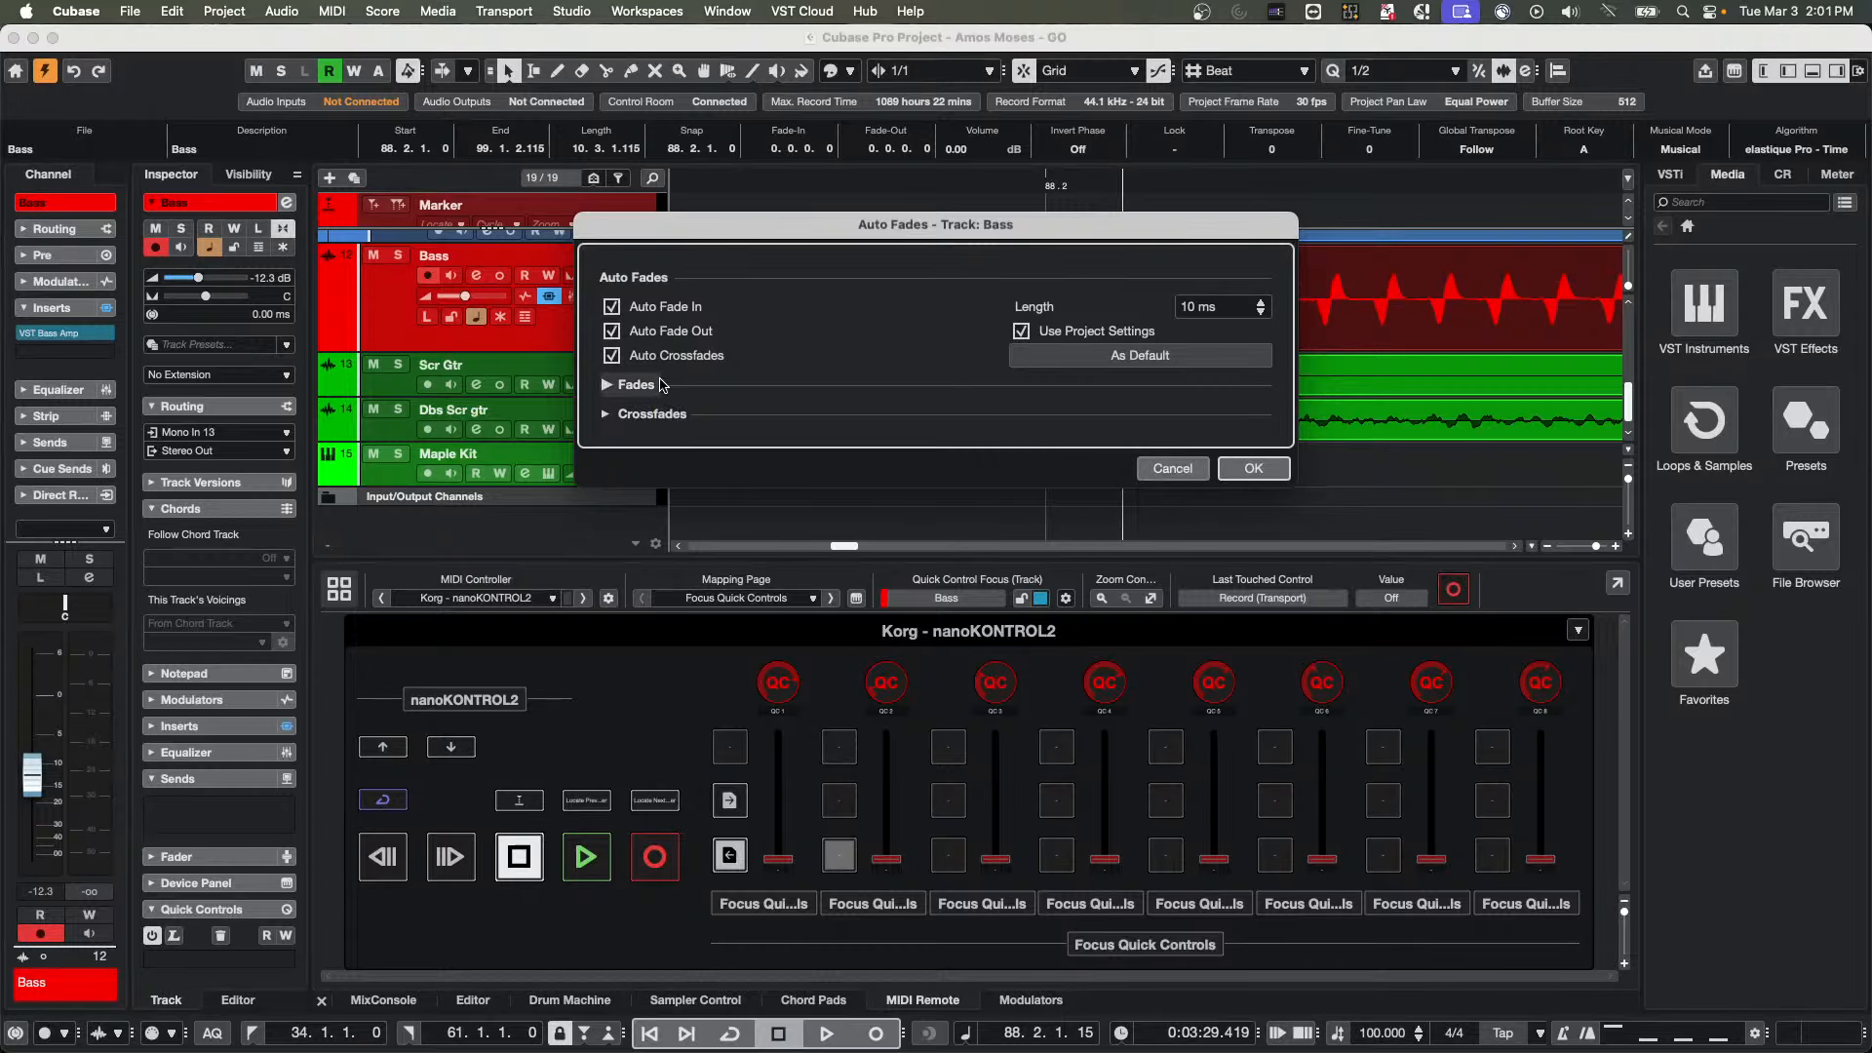
left_click(613, 384)
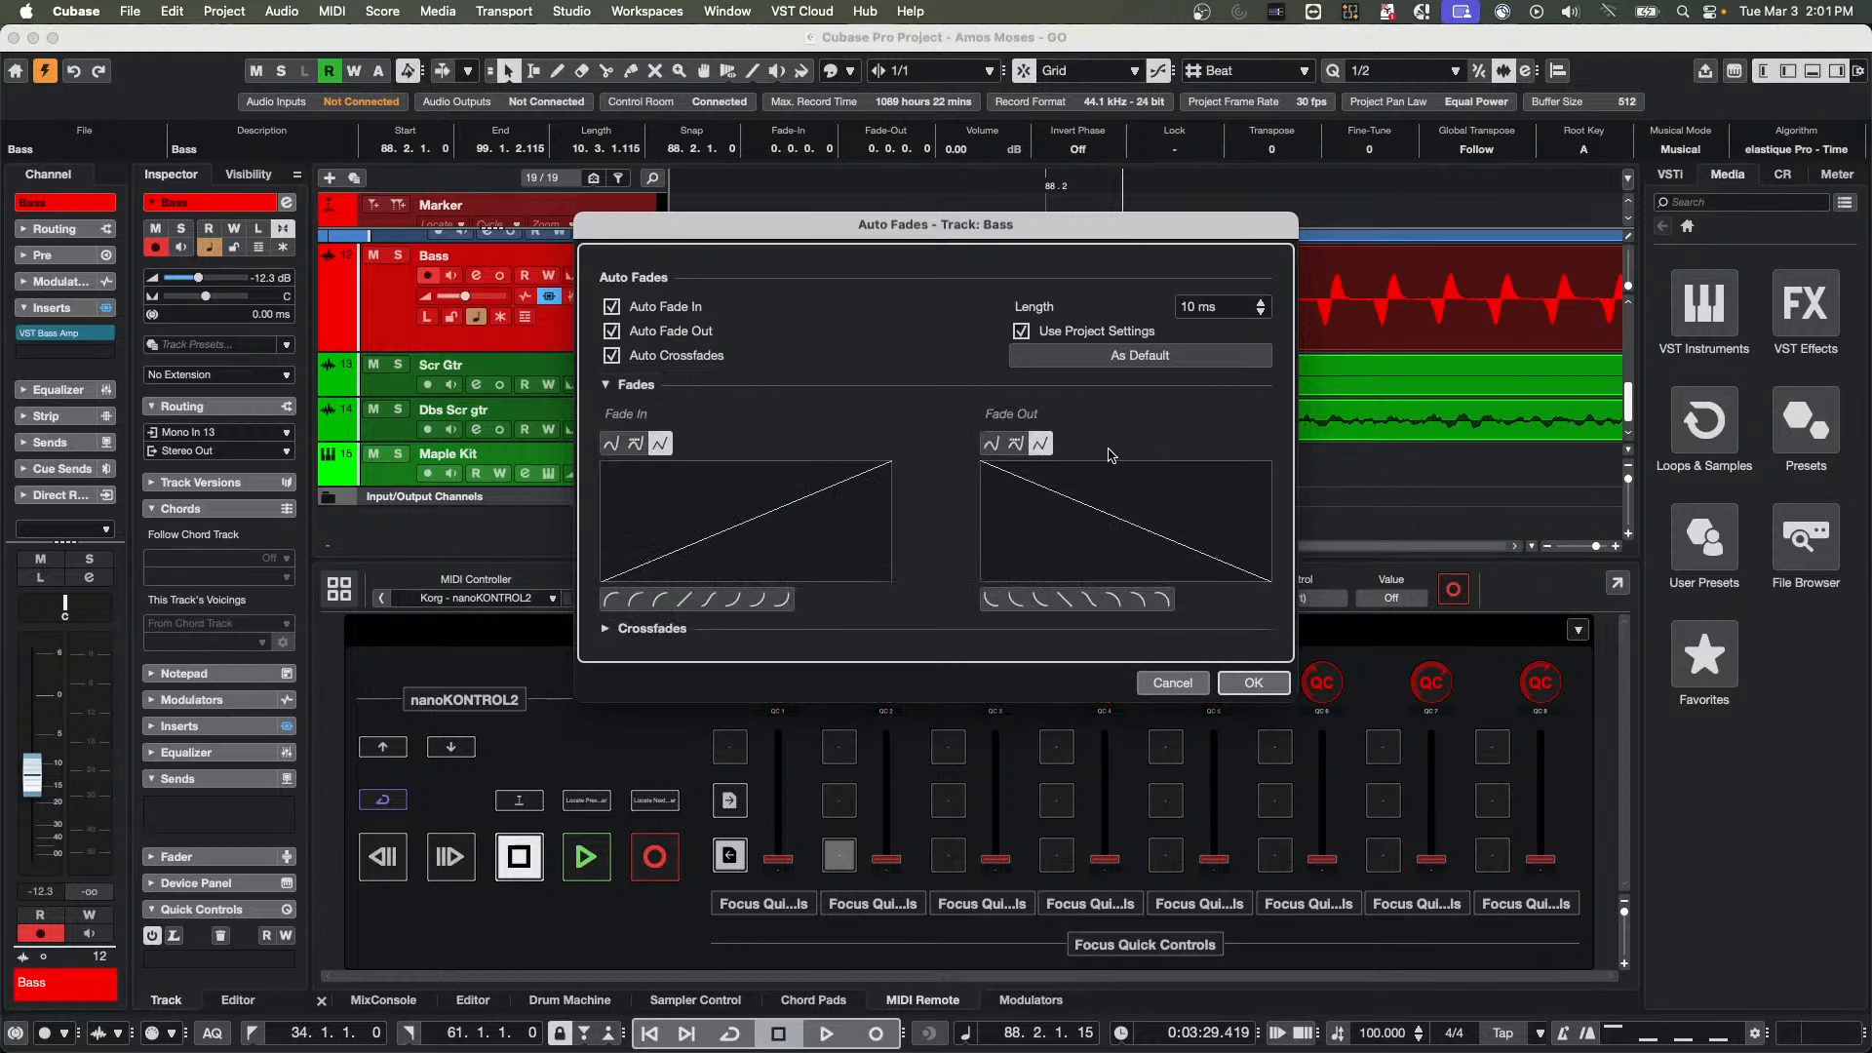
left_click(606, 628)
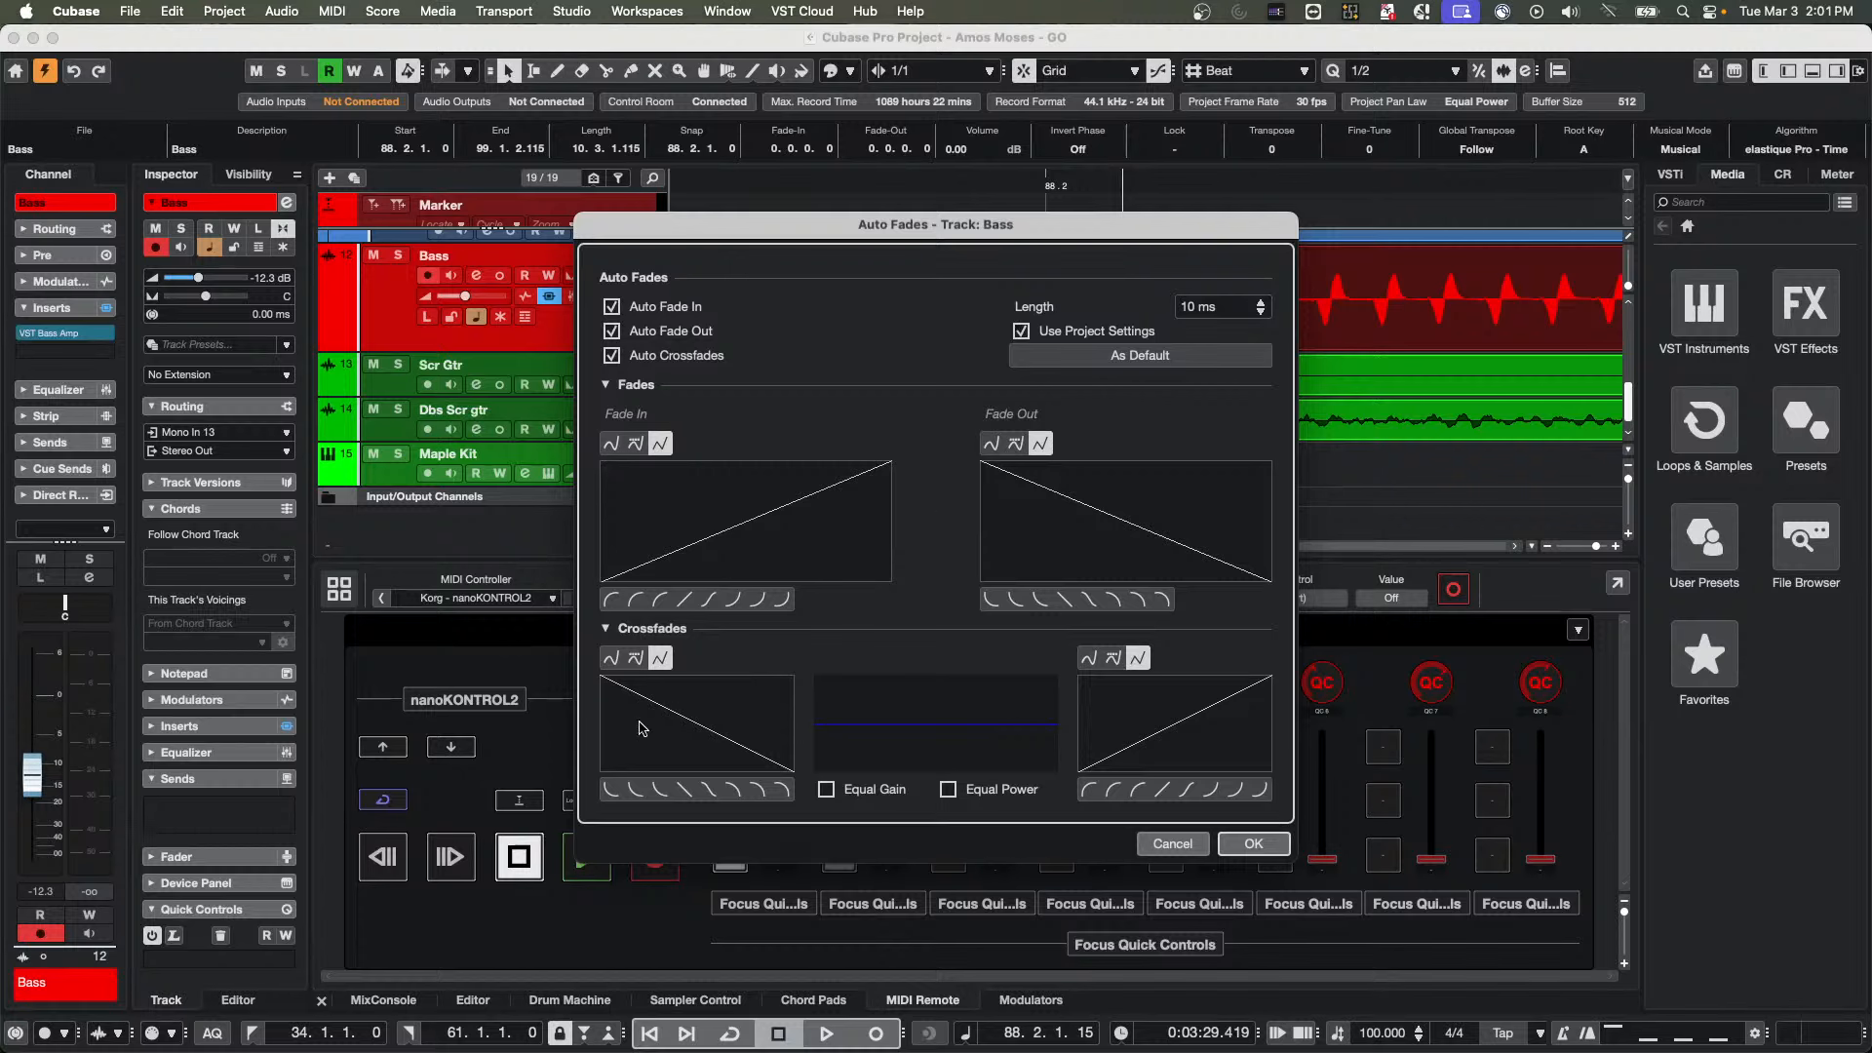
left_click(605, 386)
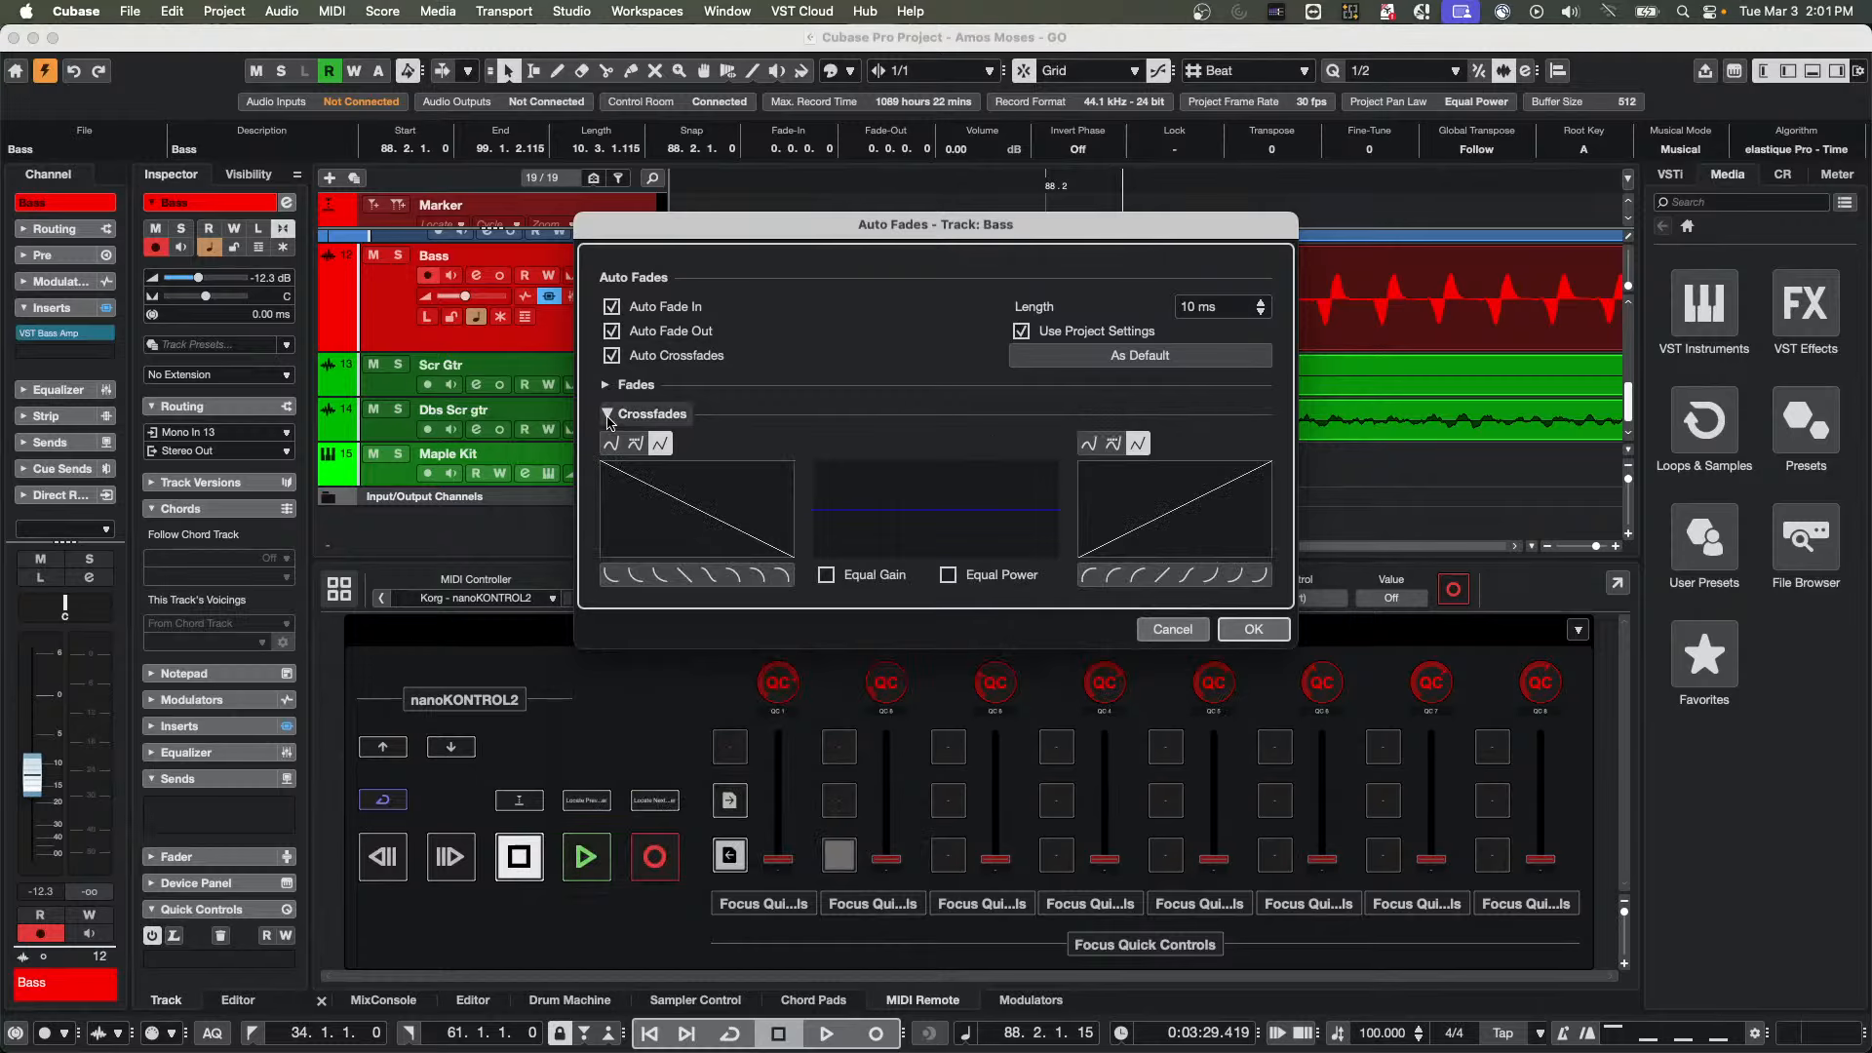
left_click(608, 415)
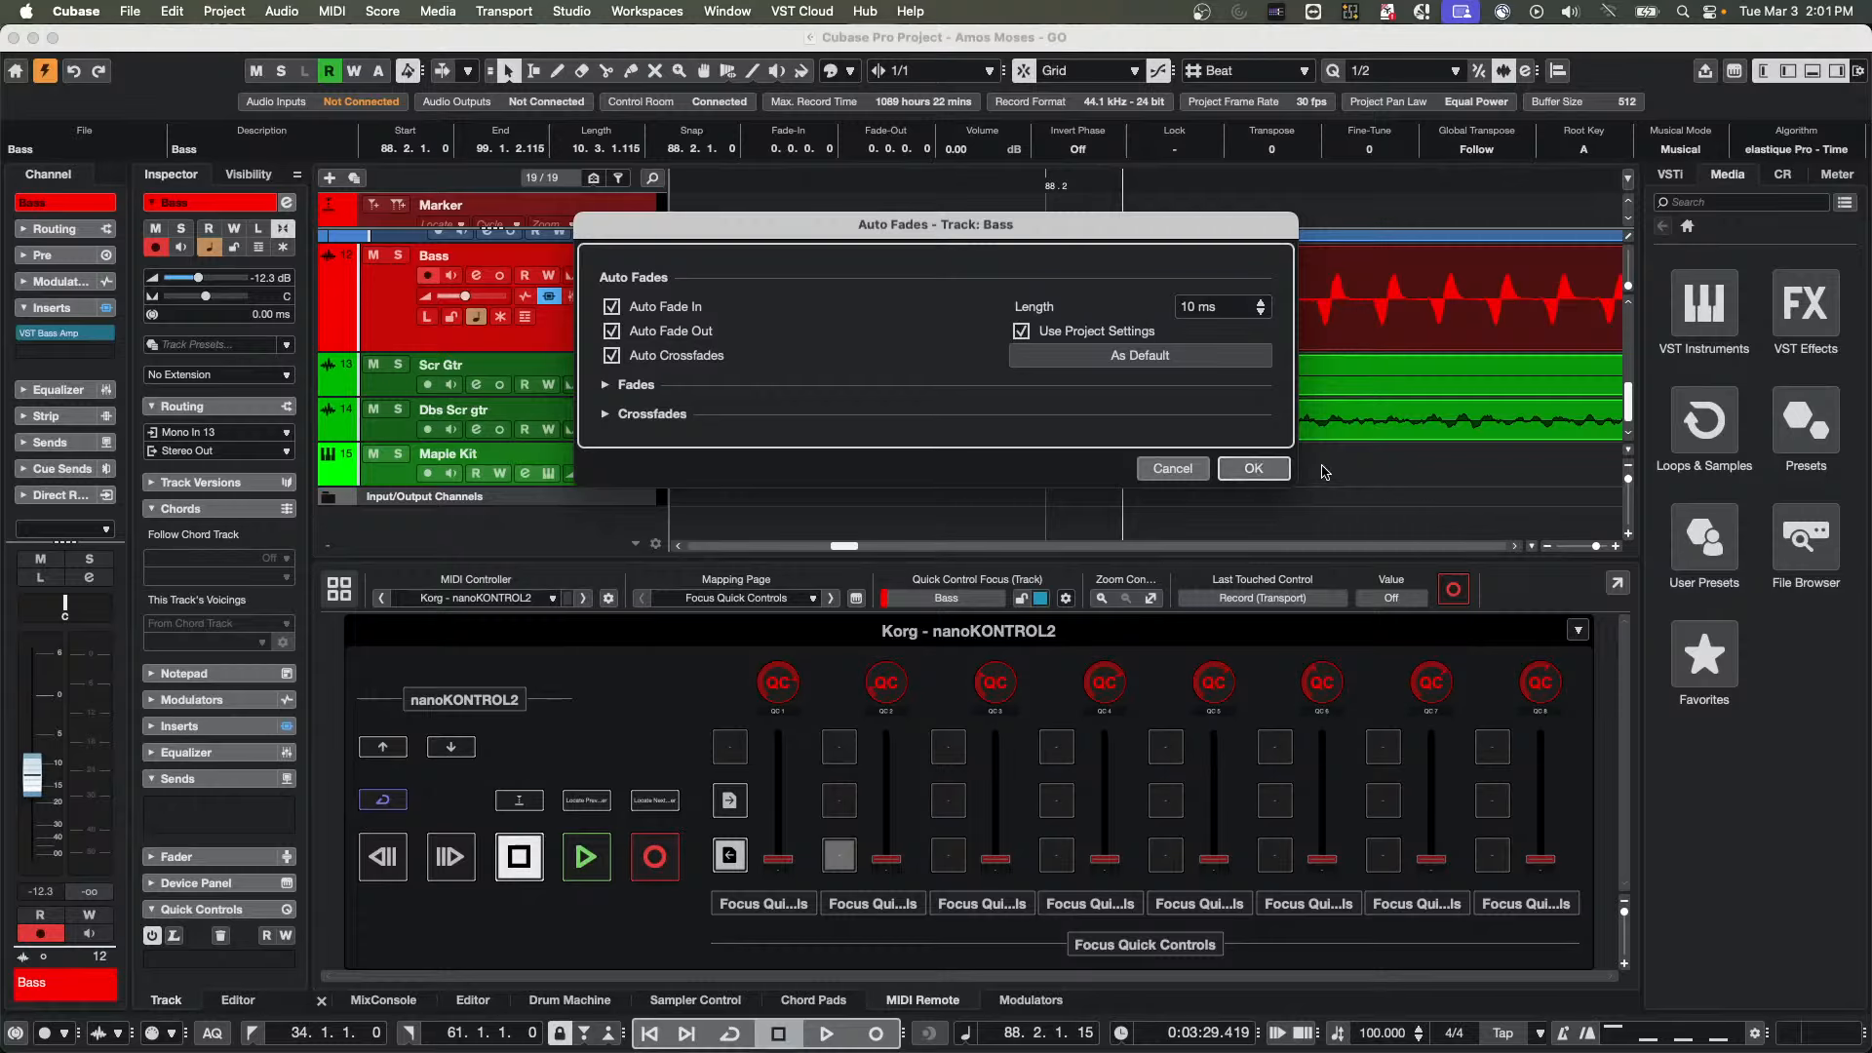
left_click(1258, 468)
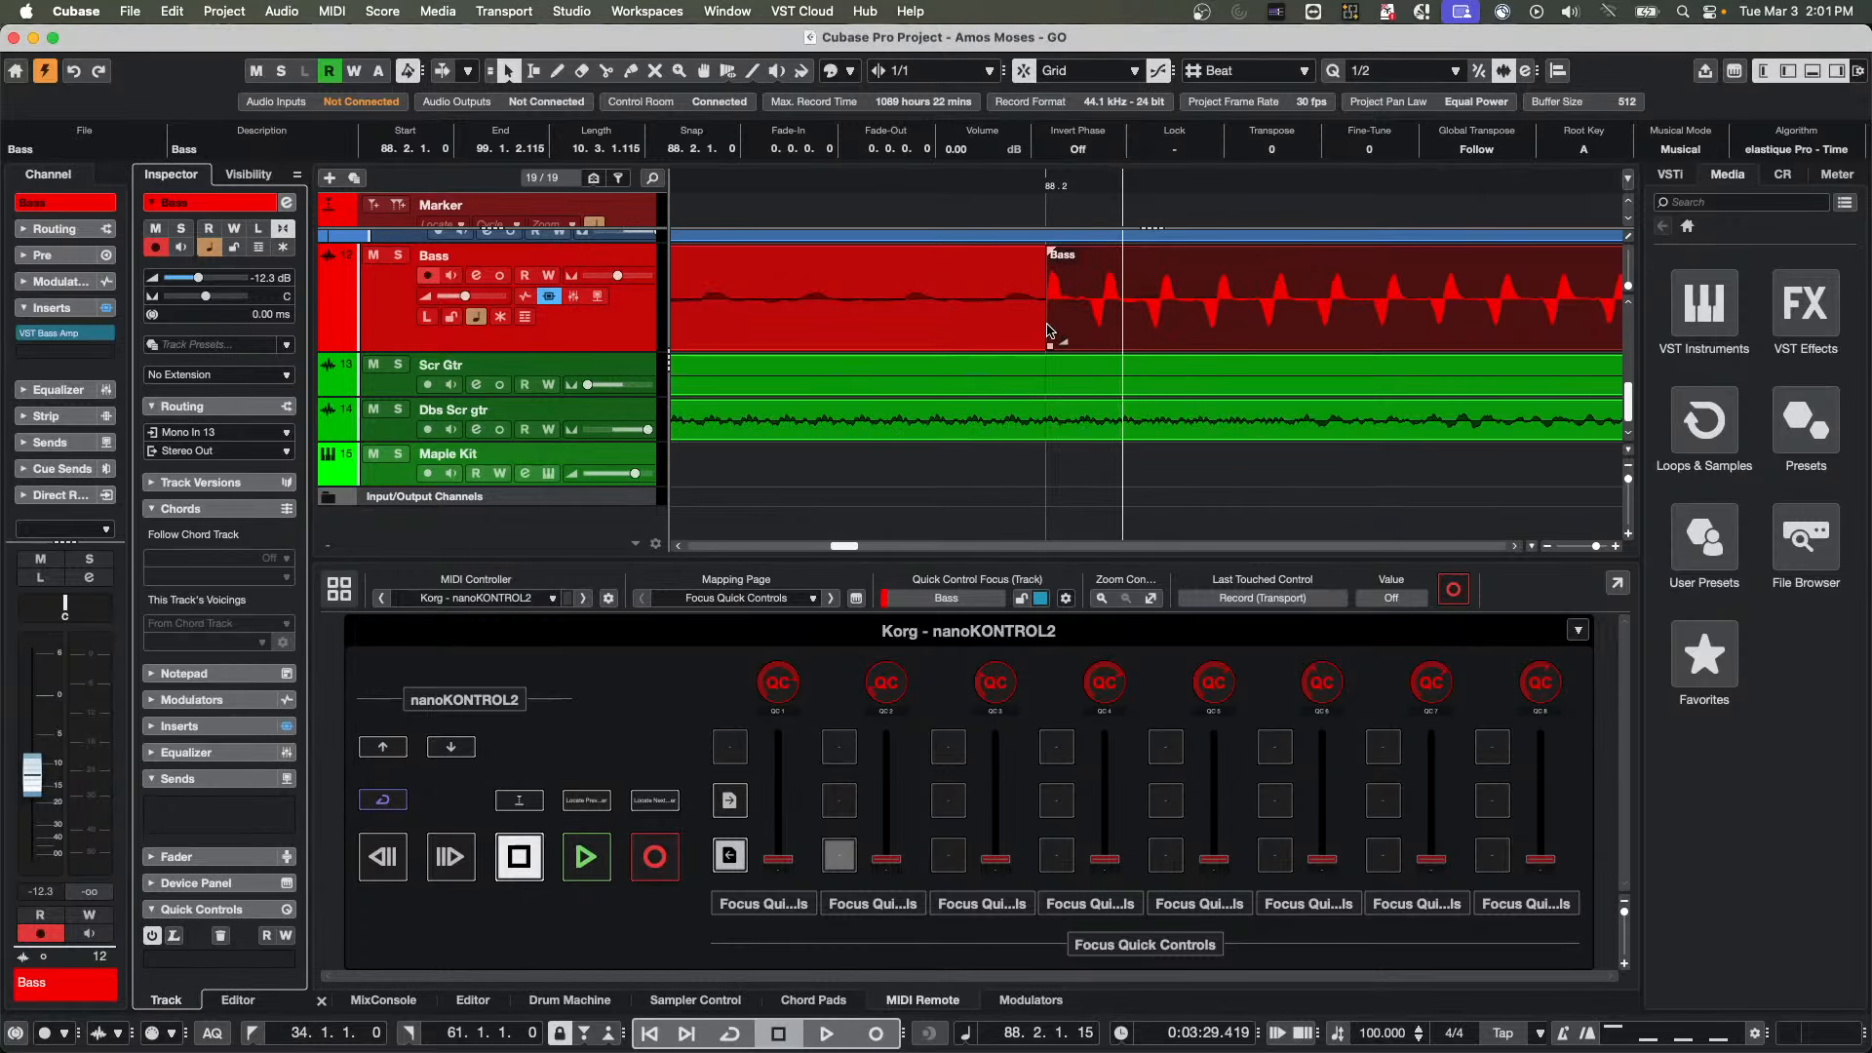
Undo the last move of the copied Bass event and delete the copy
key("super+z")
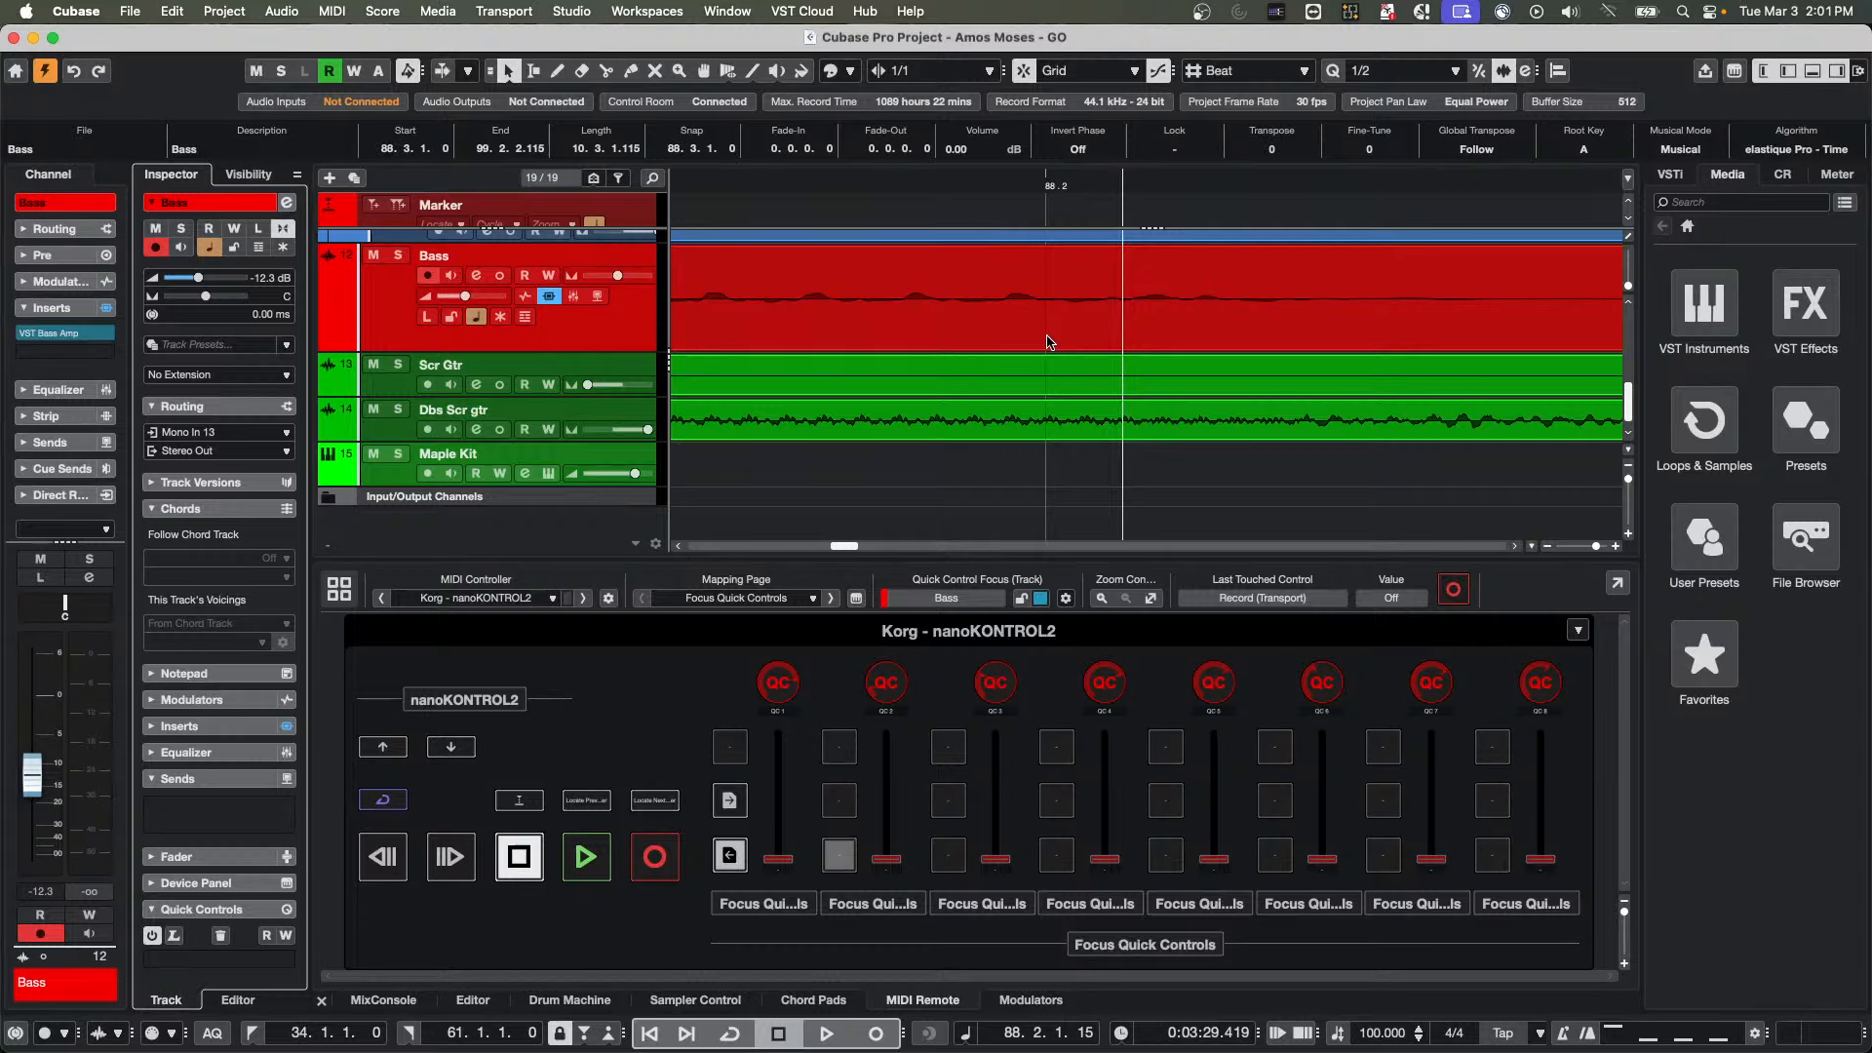
key("g")
key("g")
key("g")
key("g")
key("g")
key("g")
key("g")
key("g")
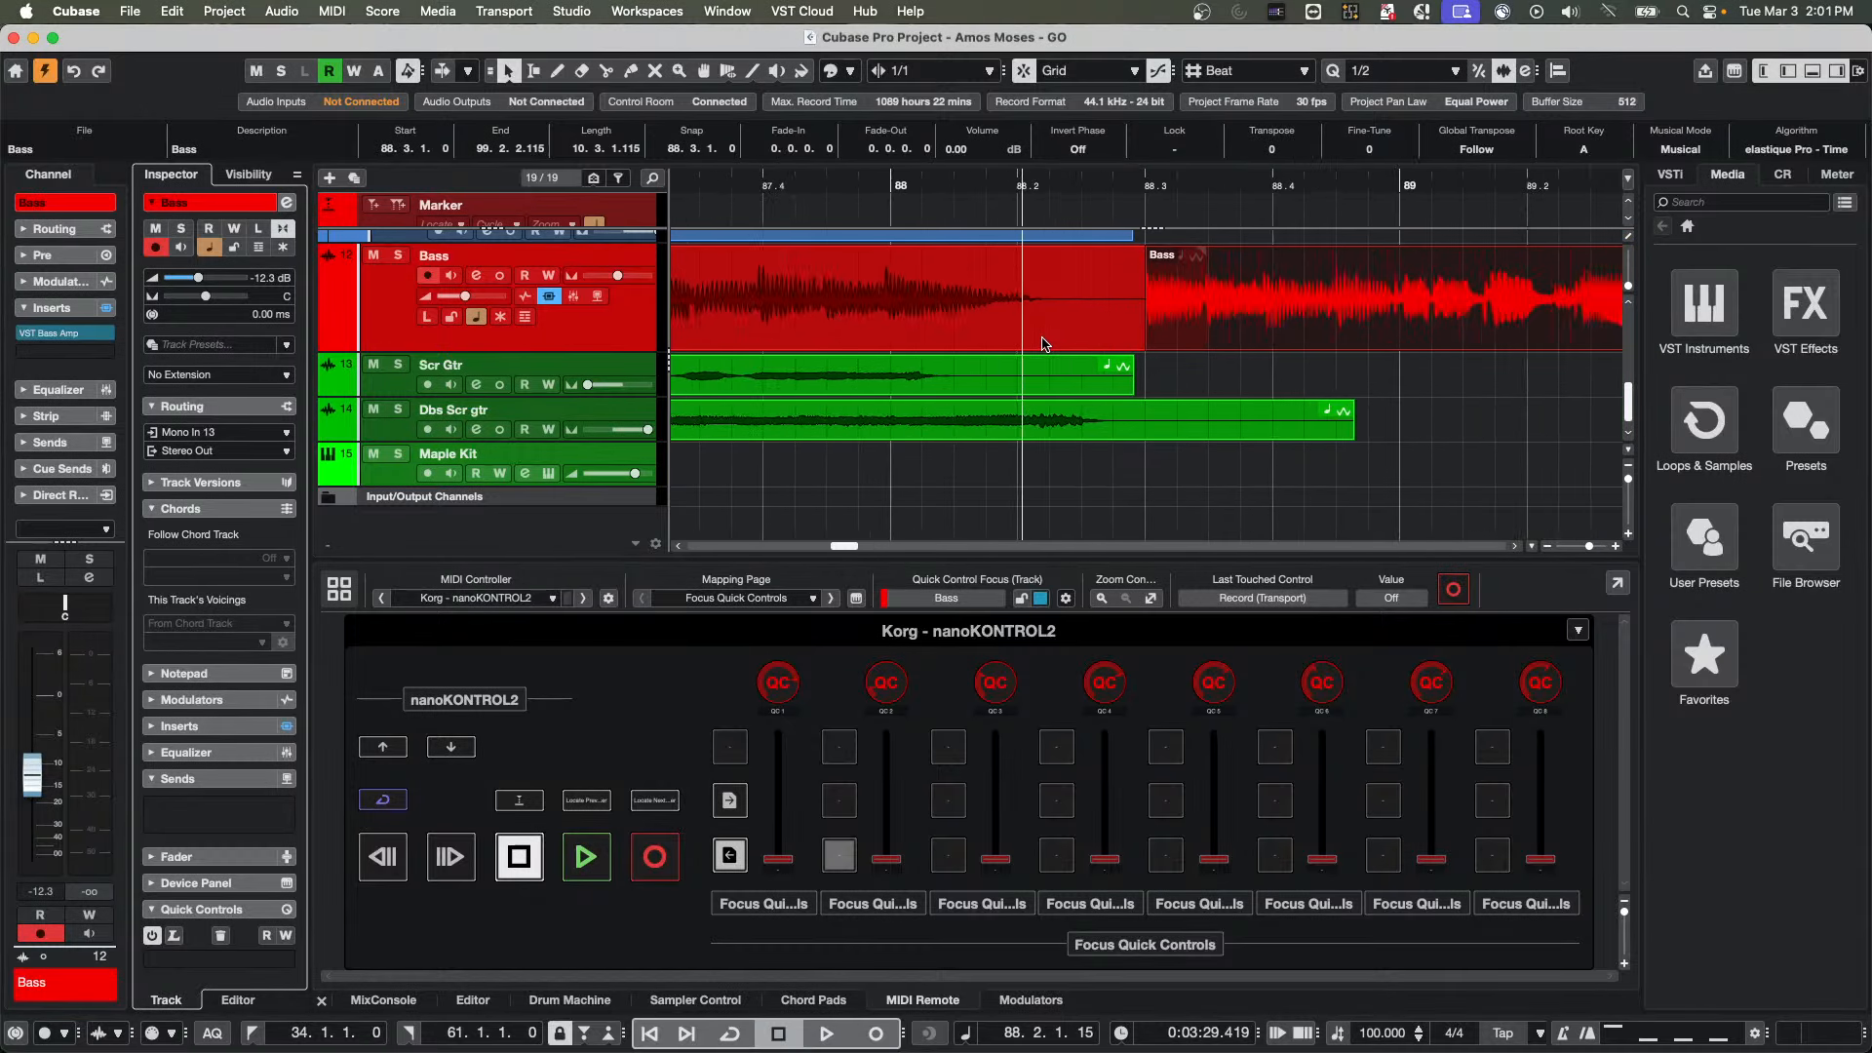
key("g")
key("g")
key("g")
key("g")
key("g")
key("g")
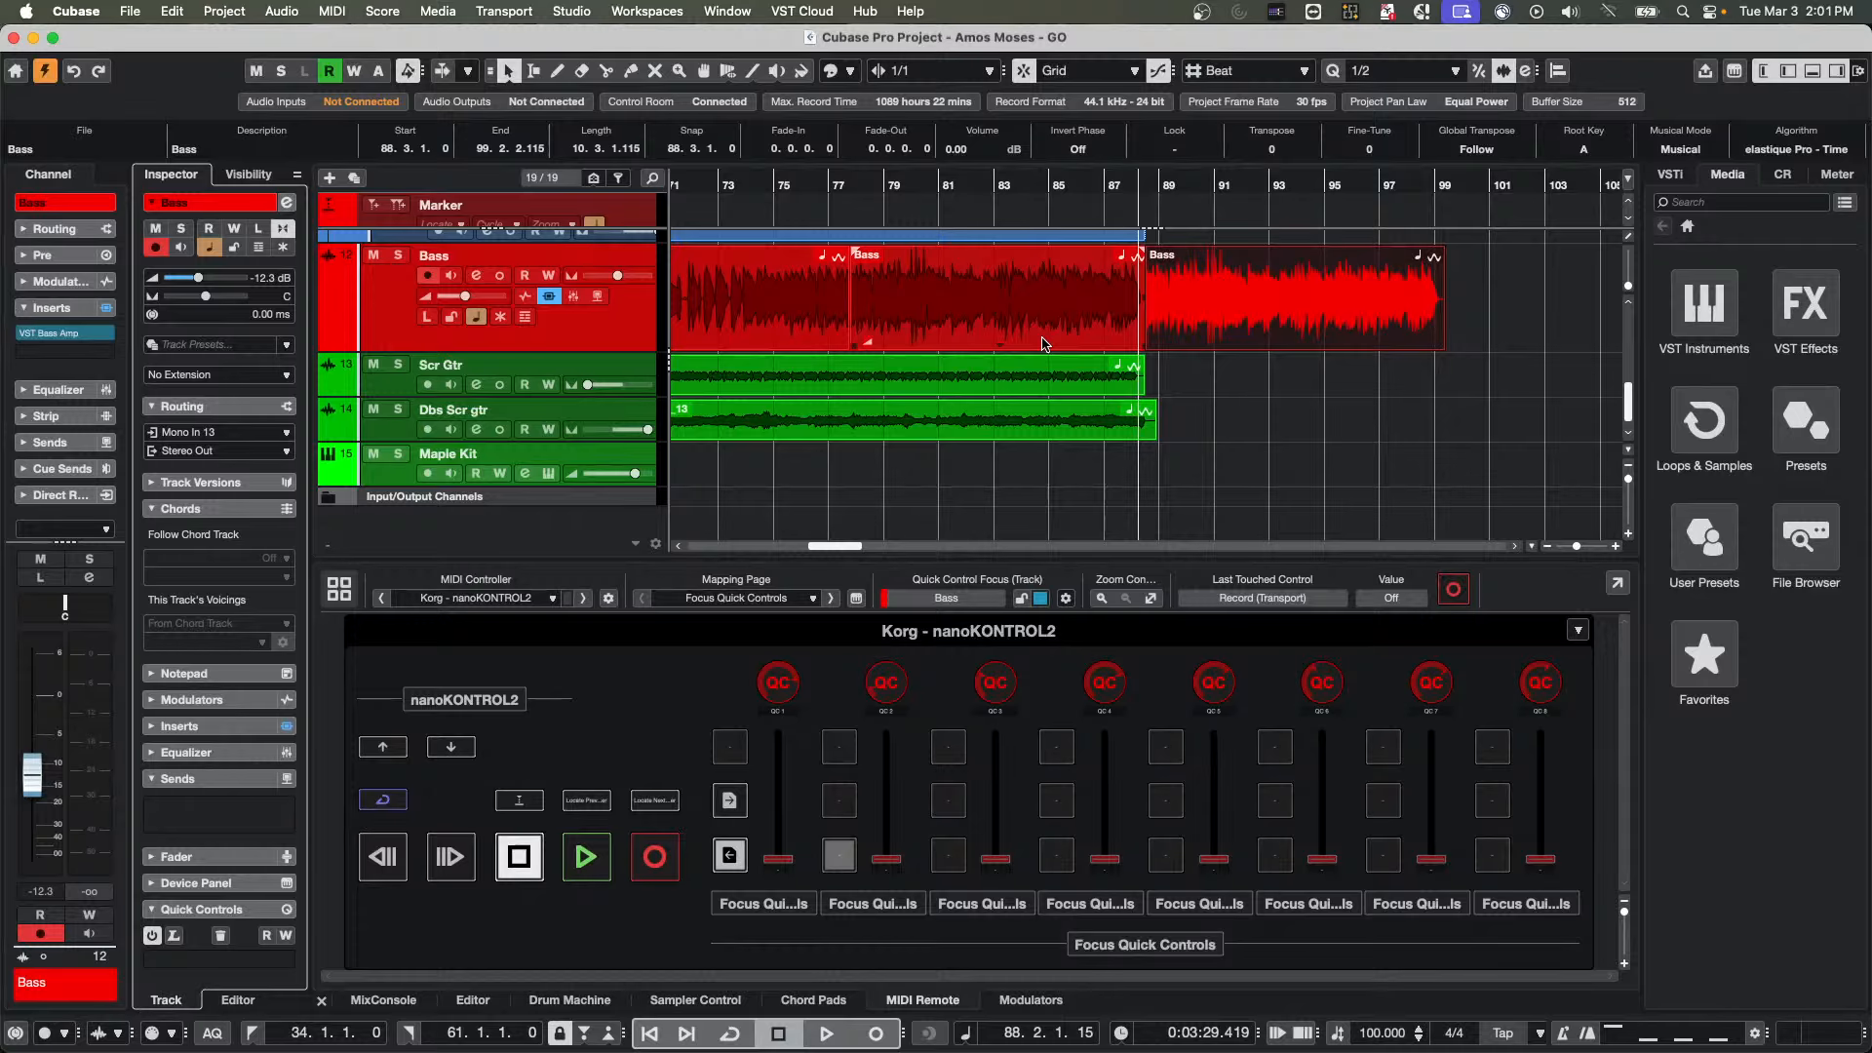
key("Delete")
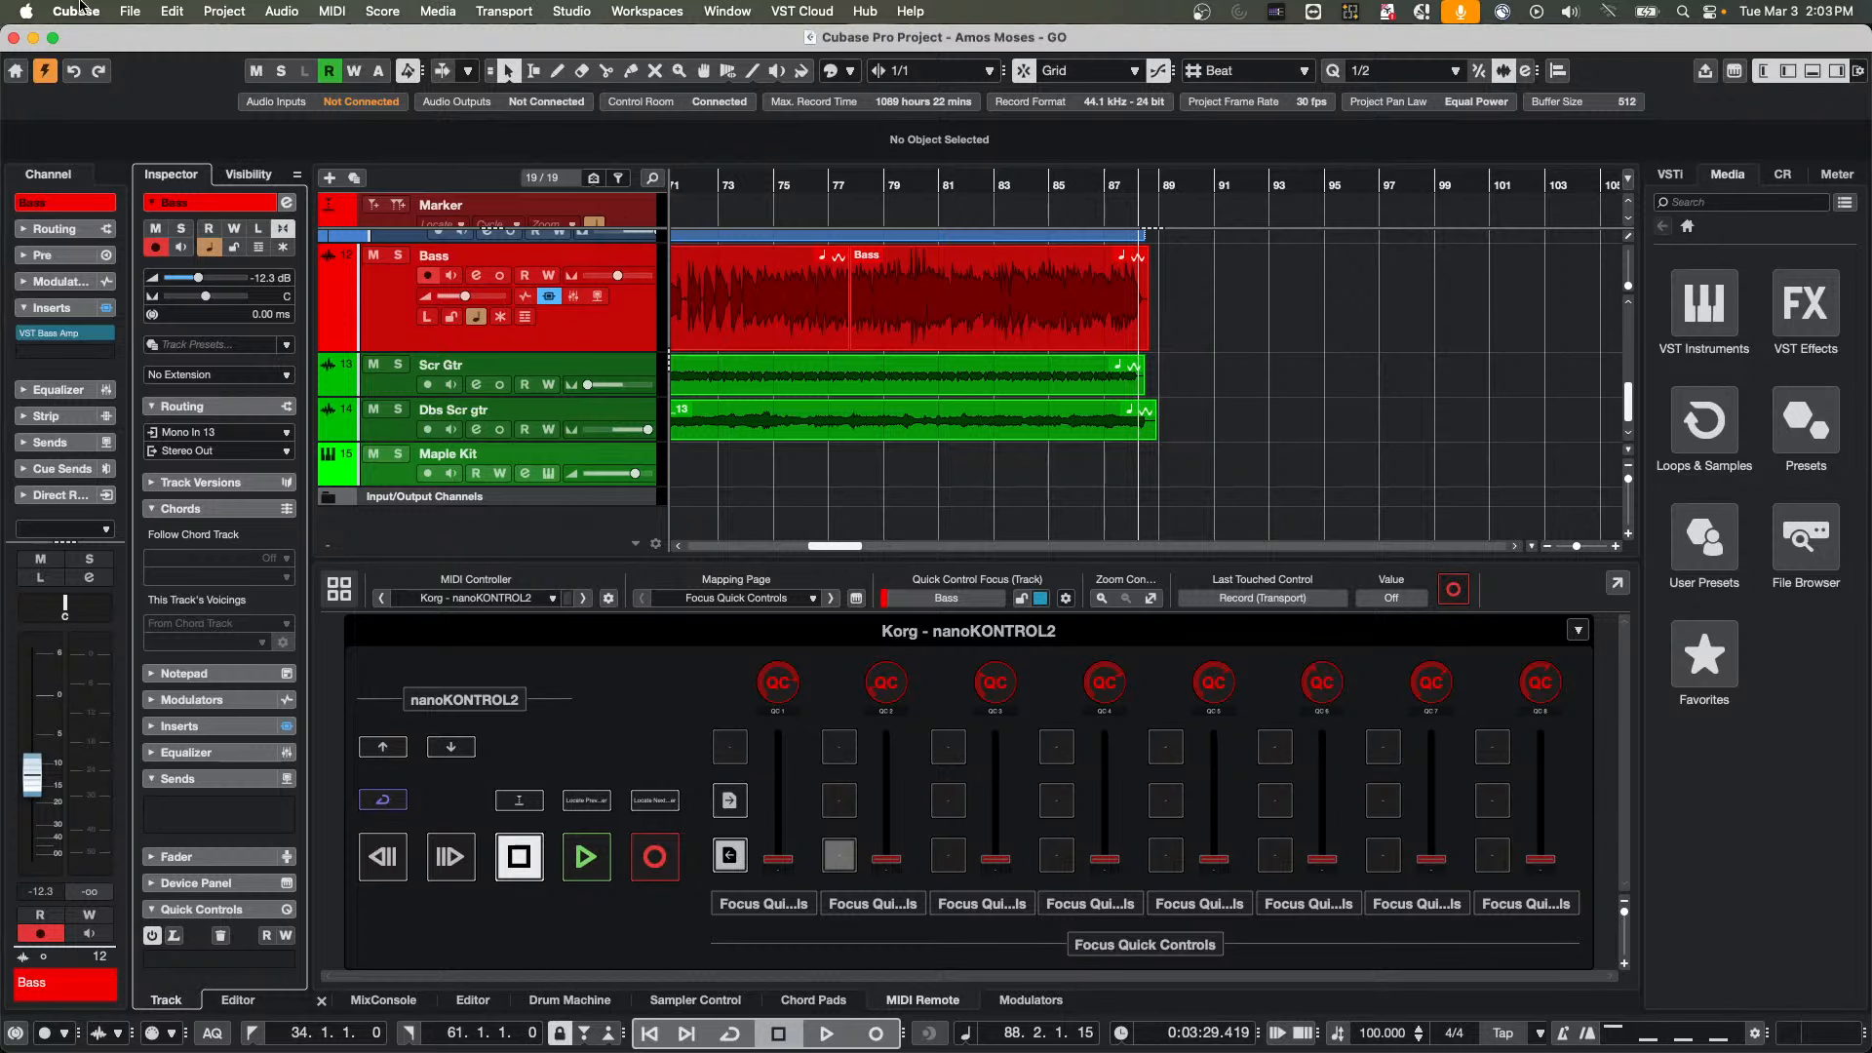
Return to the drum tracks at the start of the track list and place the project cursor at bar 46
scroll(683, 351, "up", 5)
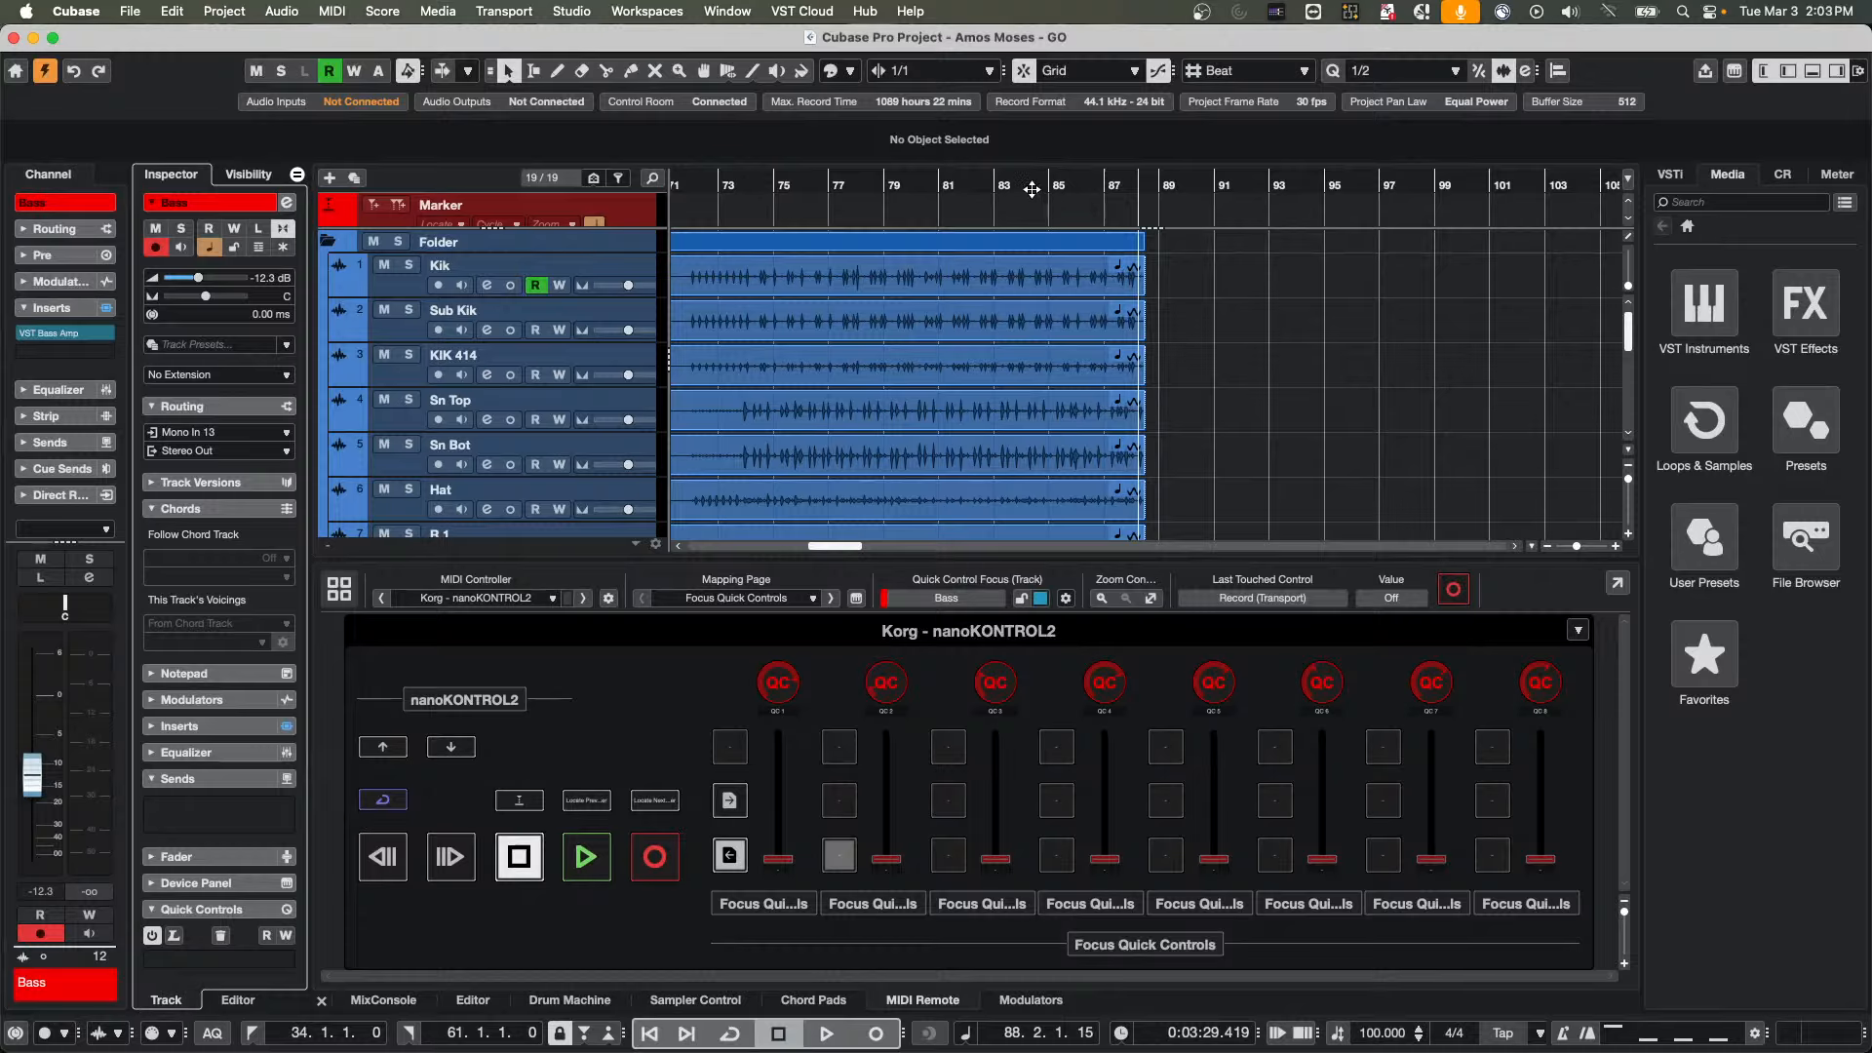
left_click_drag(1032, 187, 623, 210)
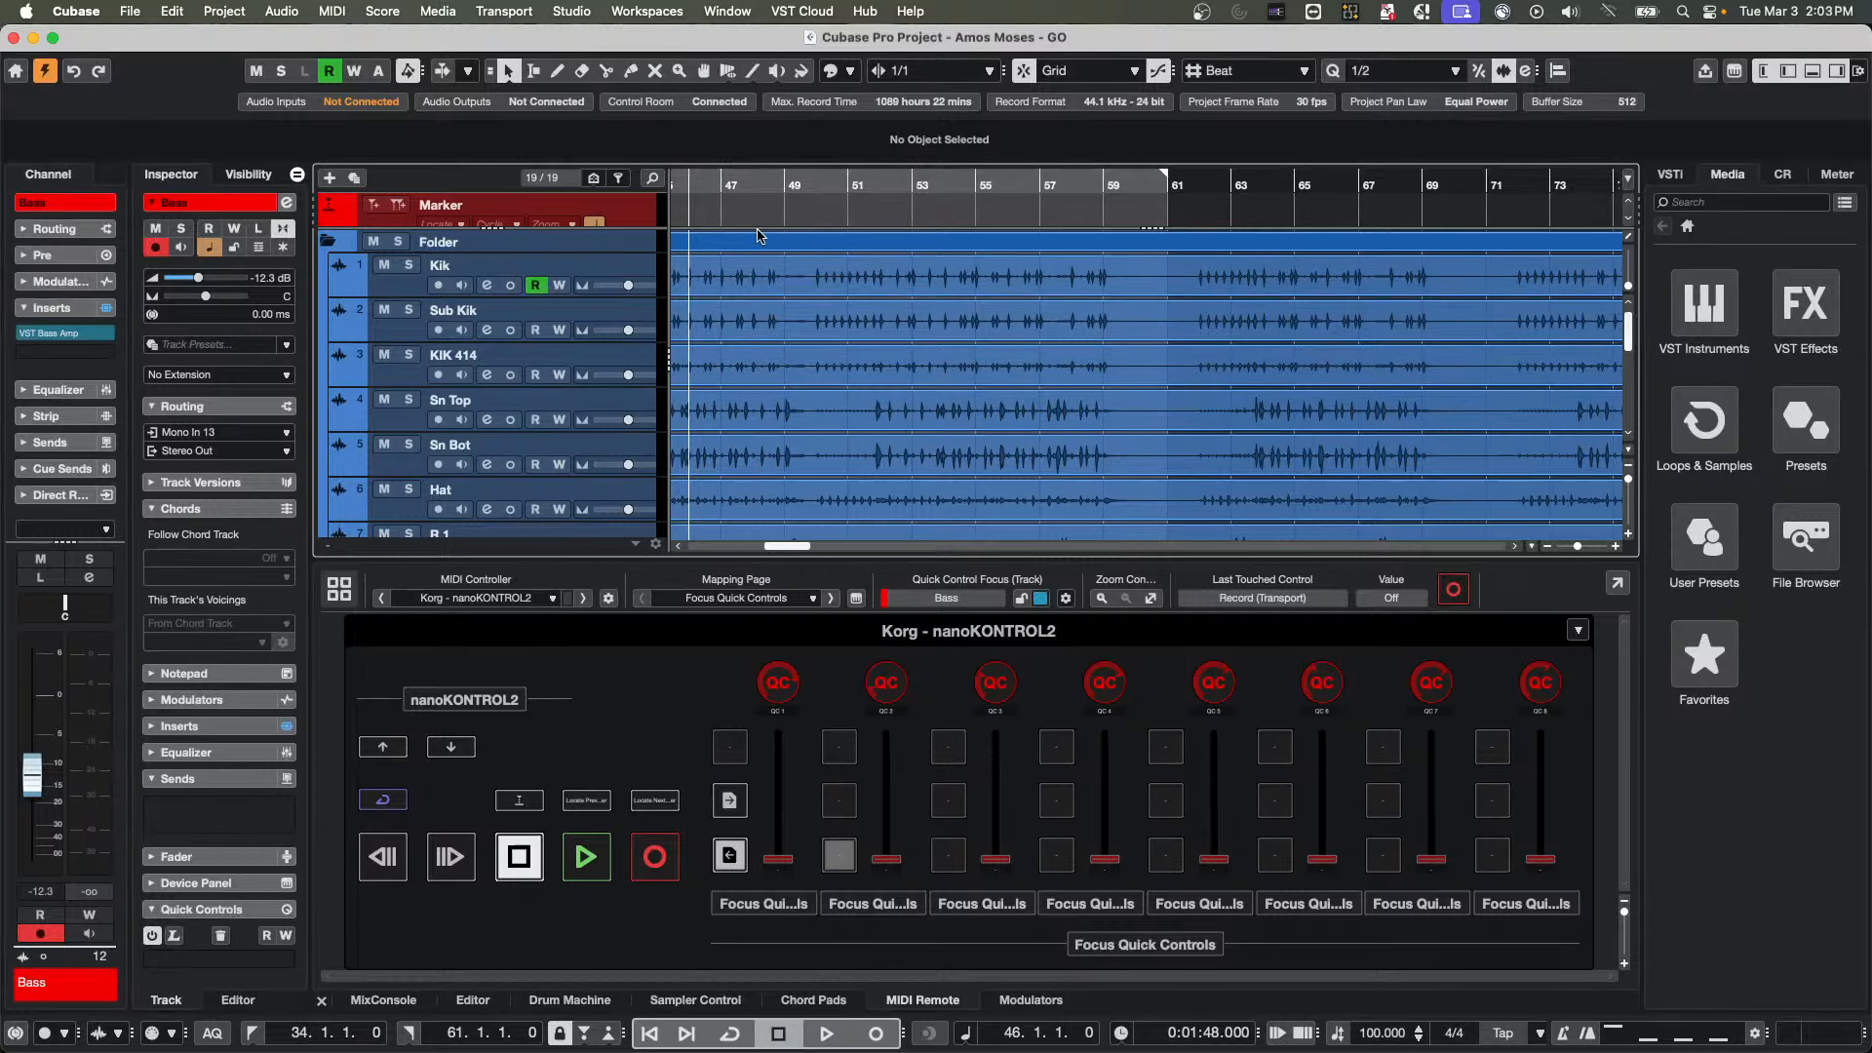
Zoom in on the kick hit just before bar 47 and turn on Invert Phase for the Sub Kik event
left_click_drag(722, 187, 917, 290)
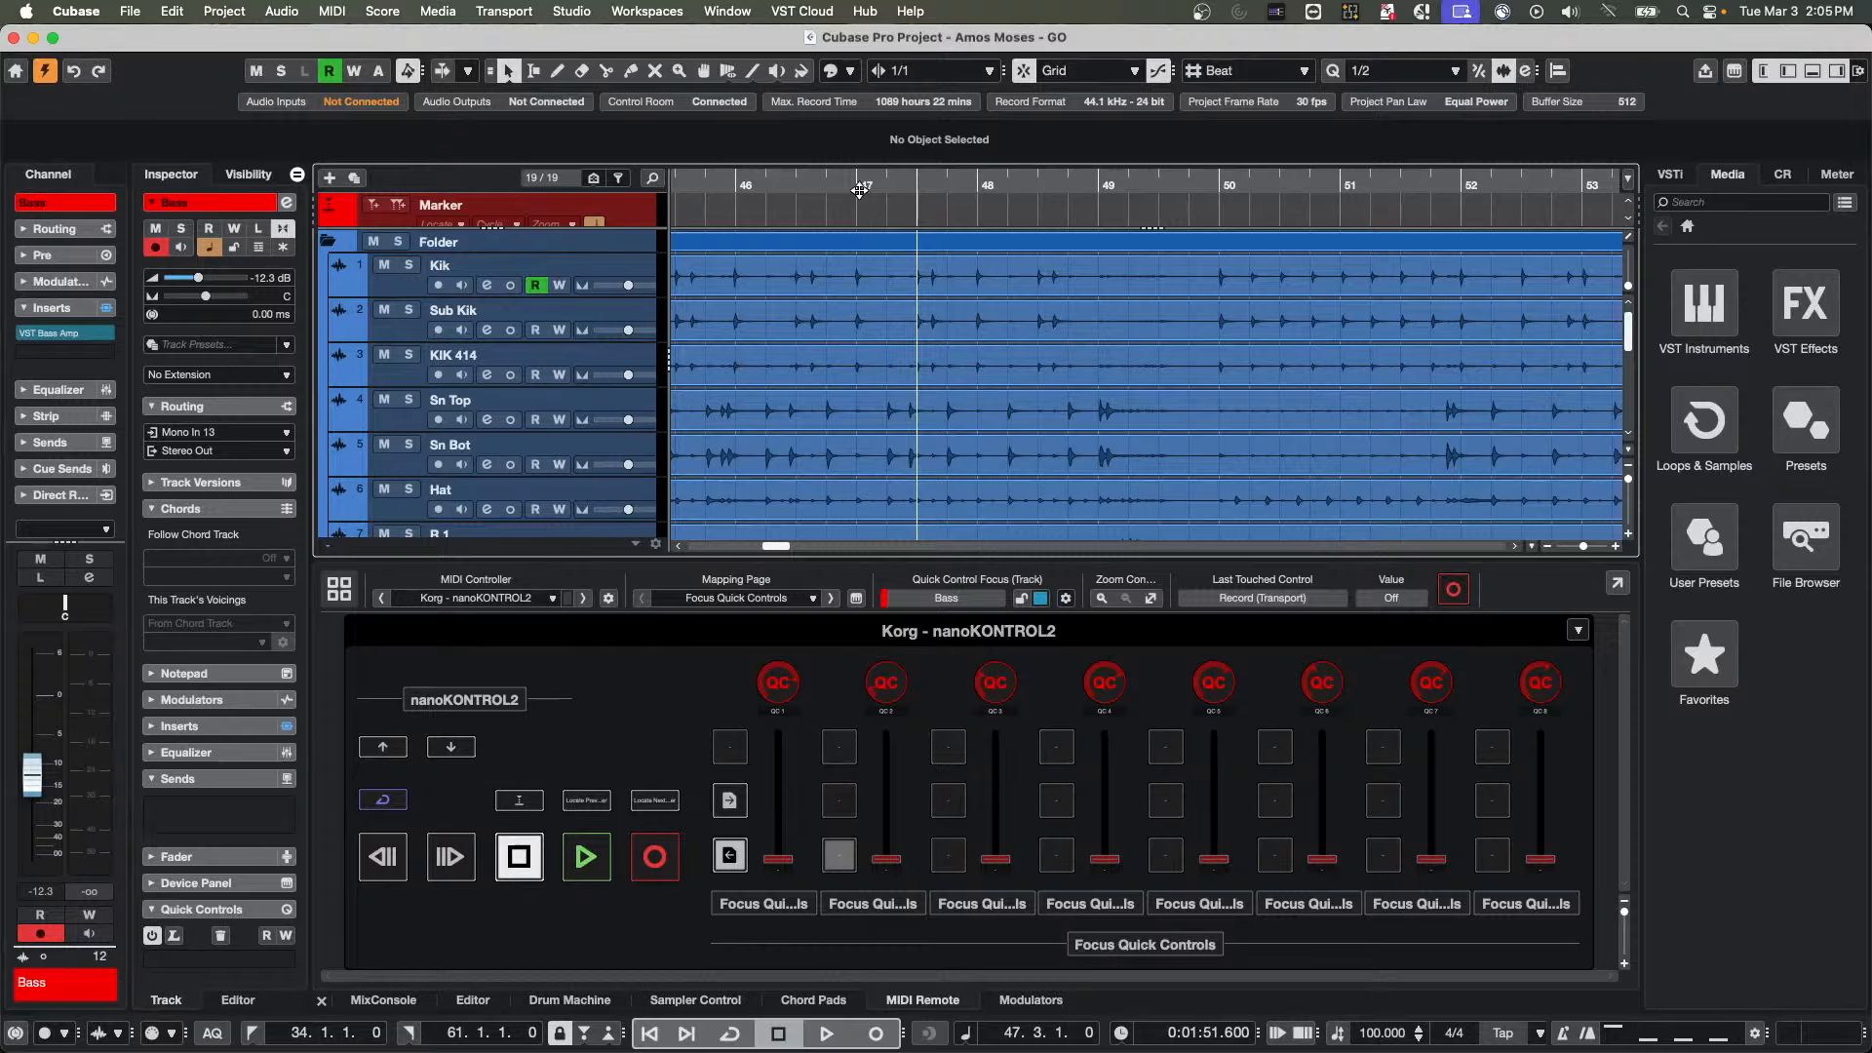
left_click_drag(858, 188, 747, 305)
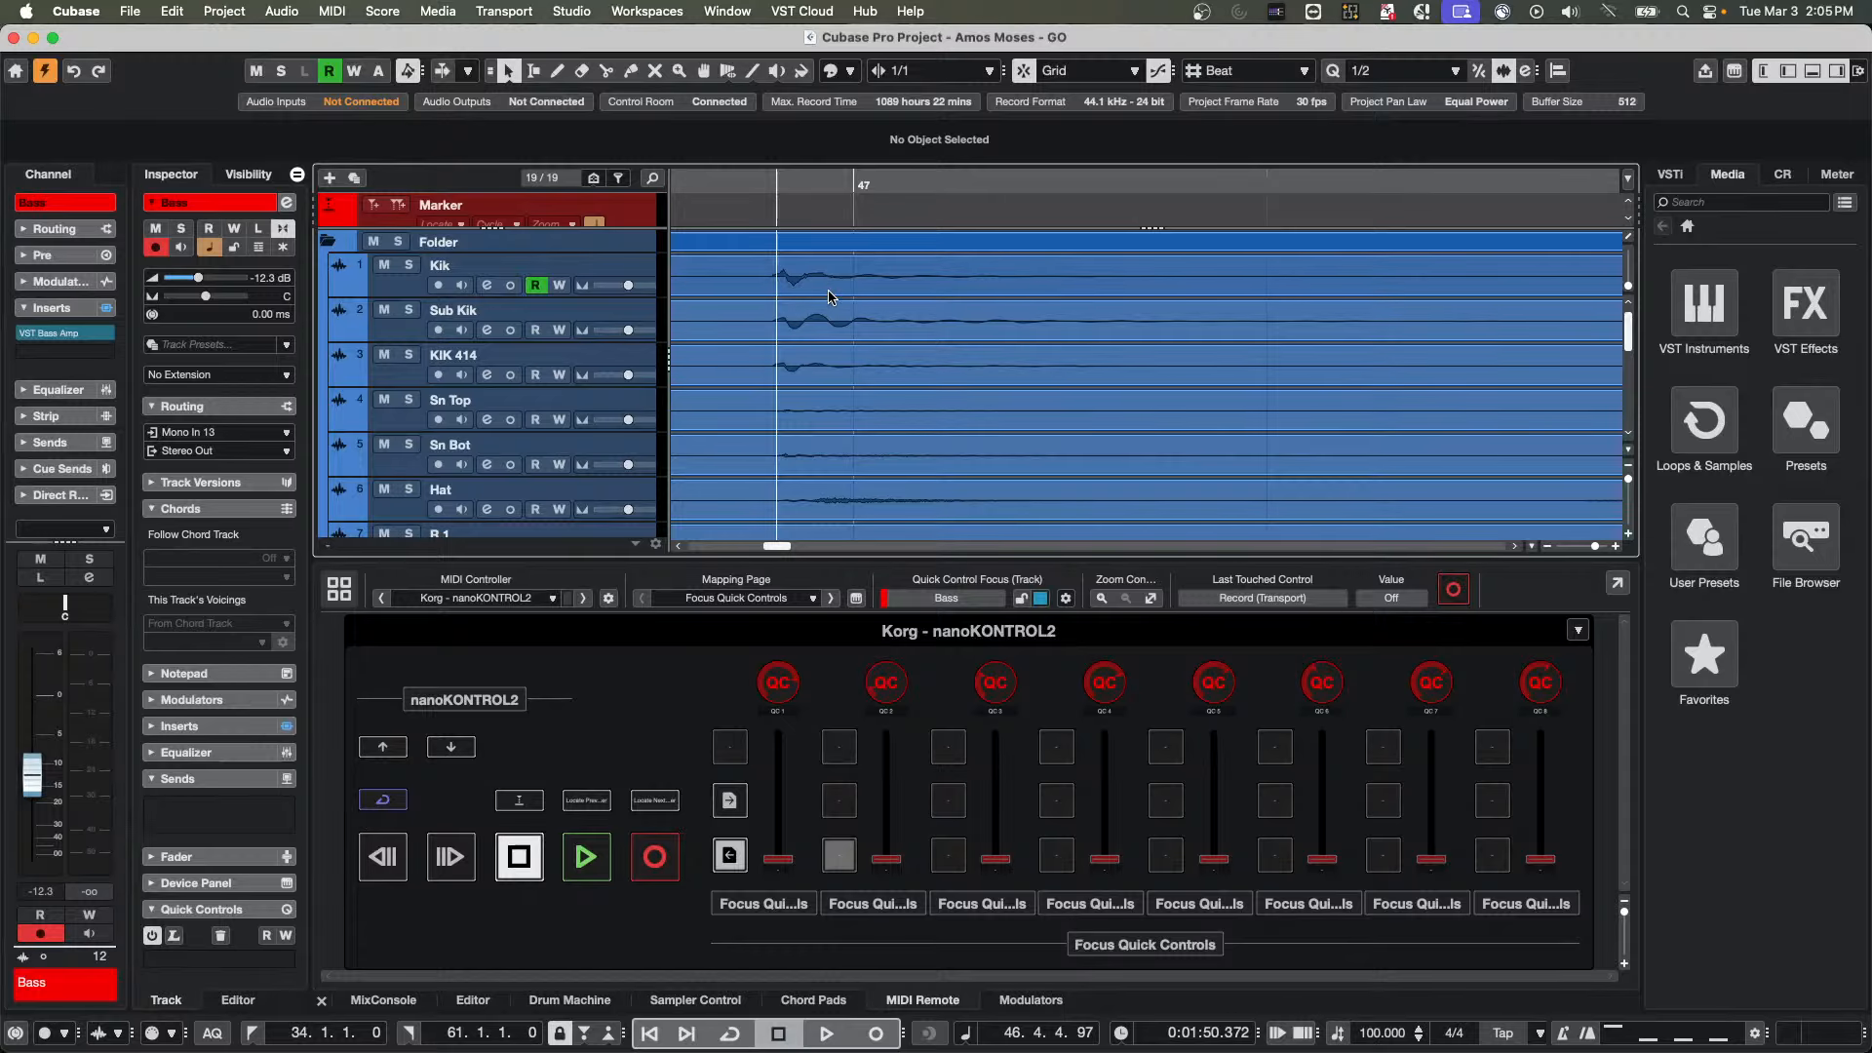
left_click_drag(784, 180, 786, 211)
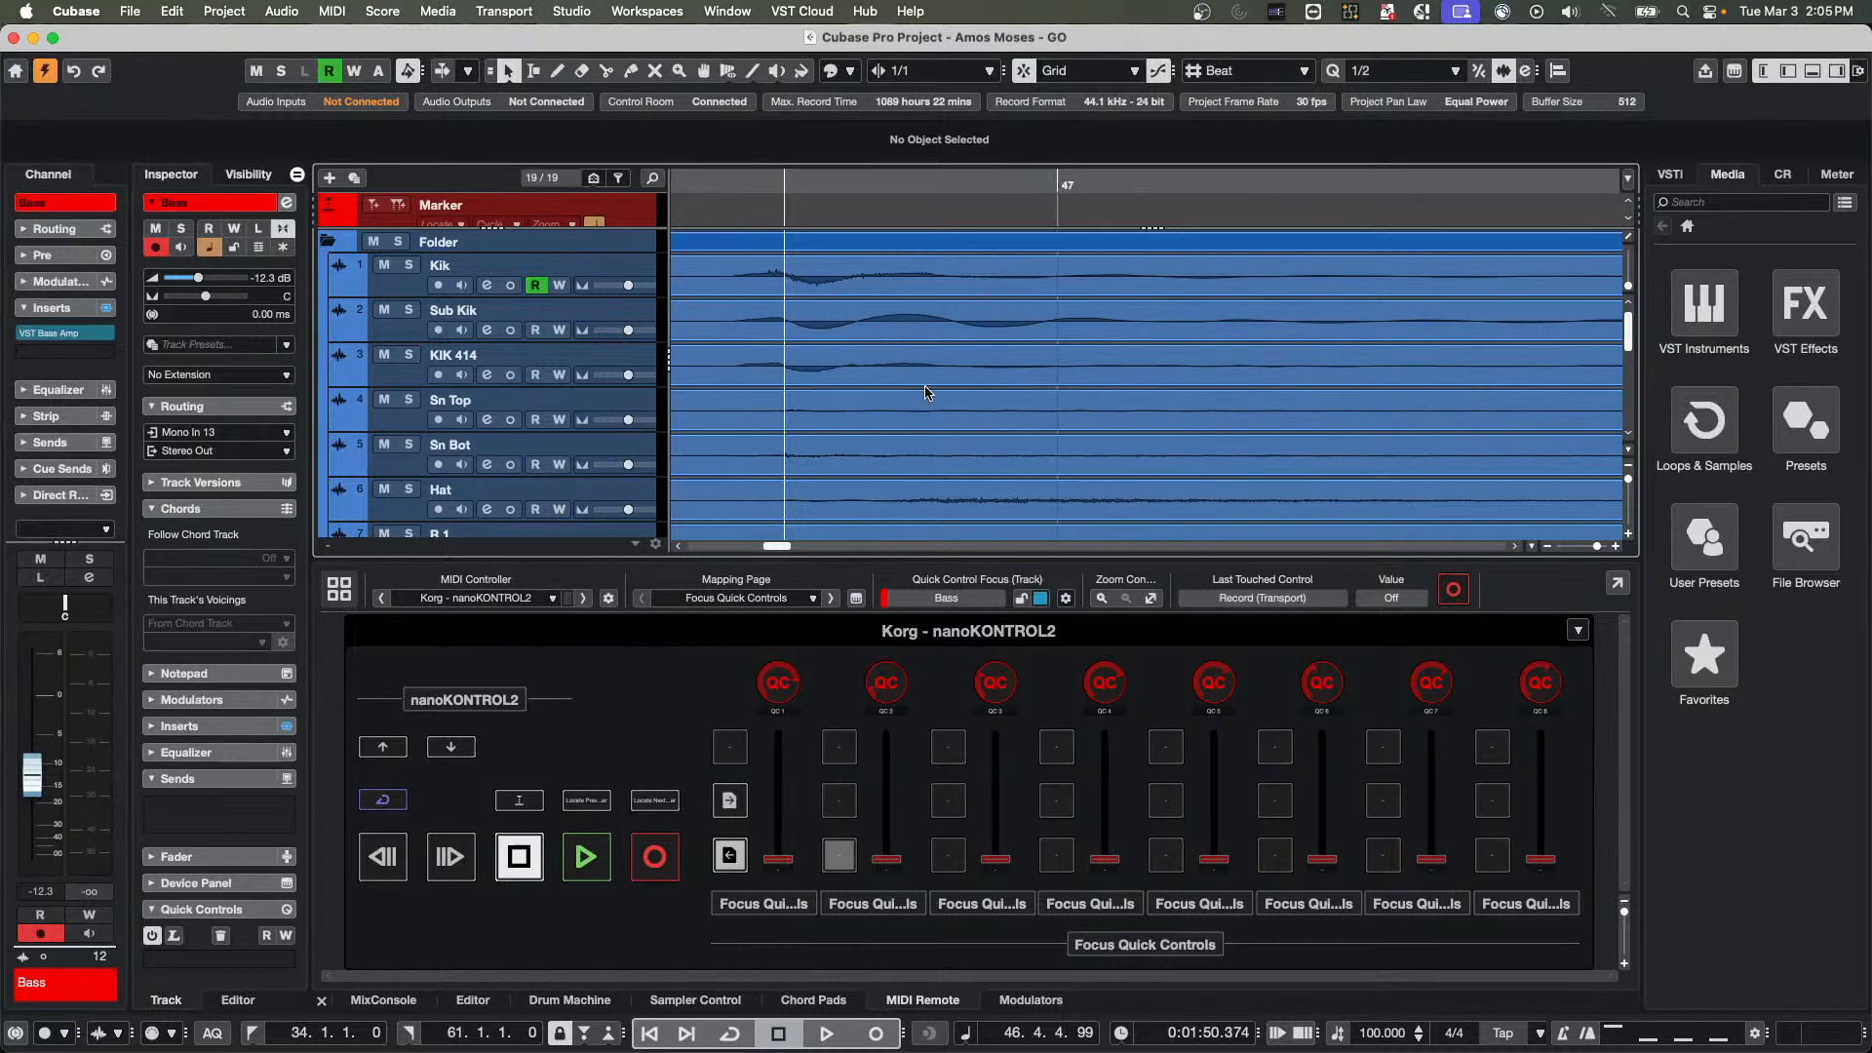
left_click(808, 326)
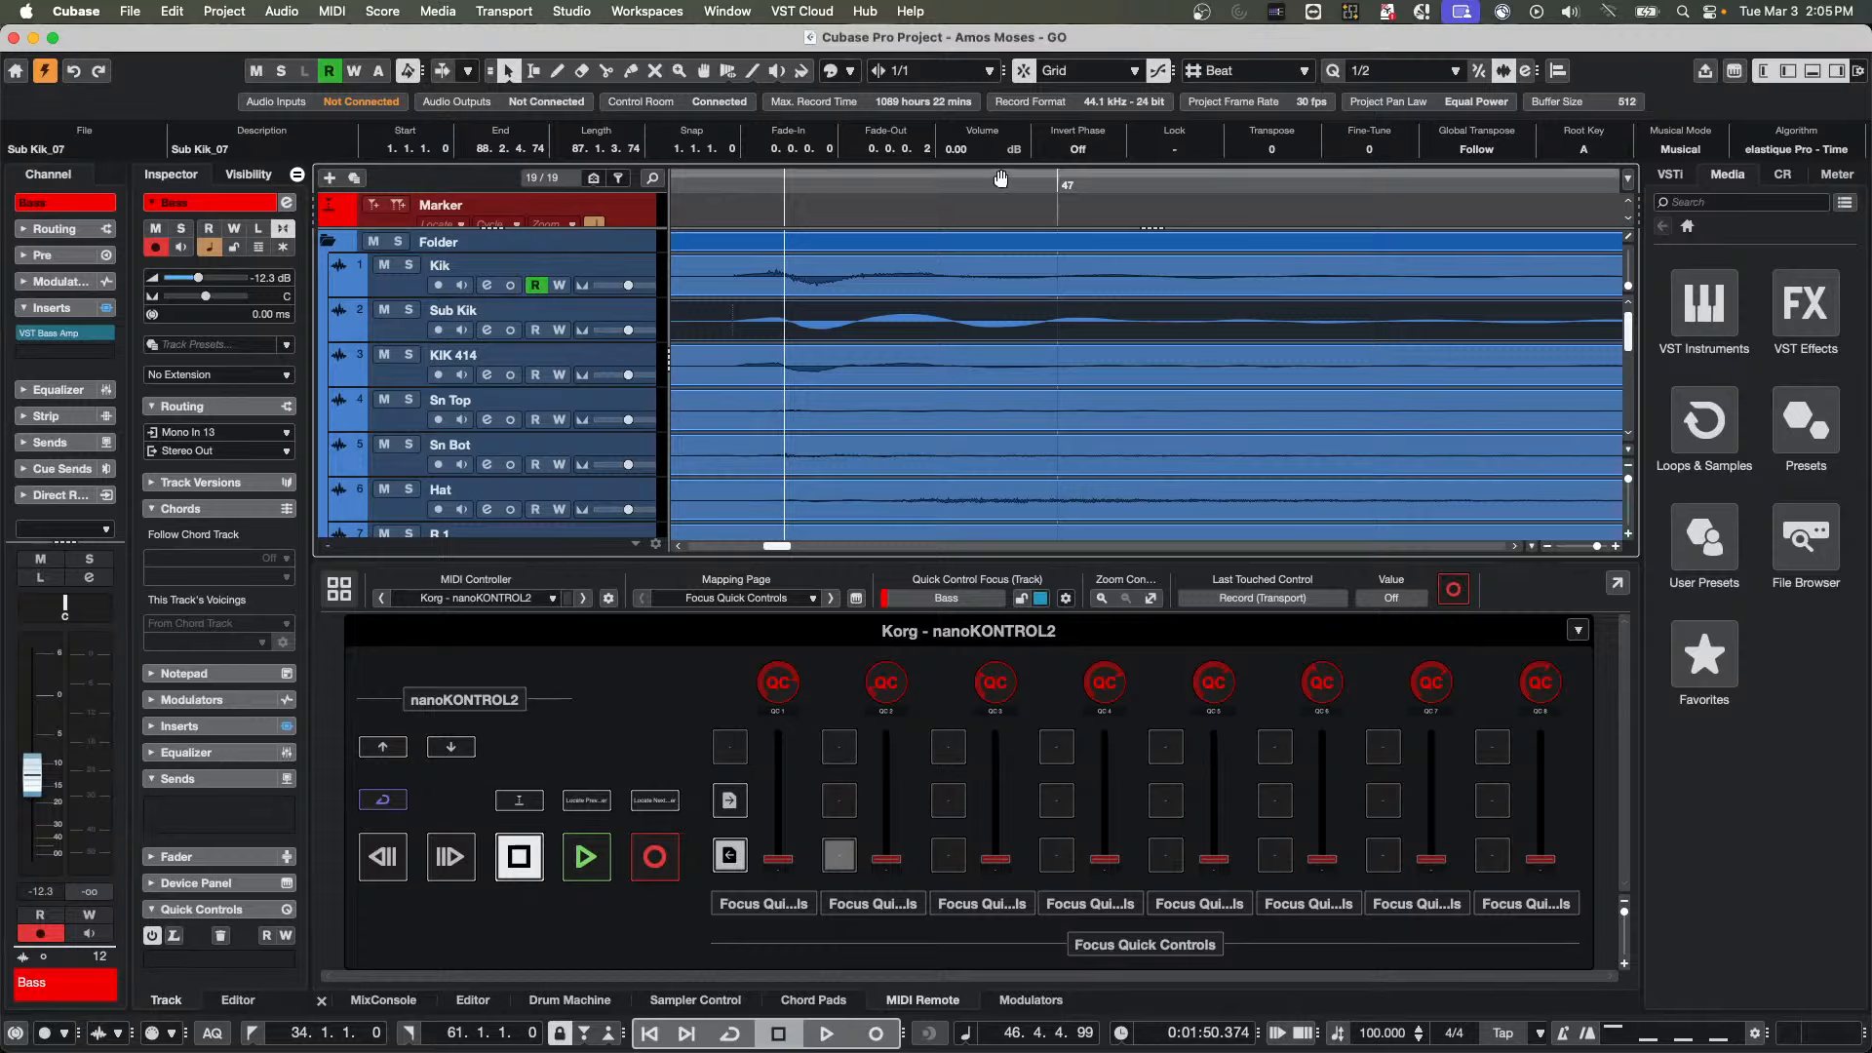
left_click(1080, 150)
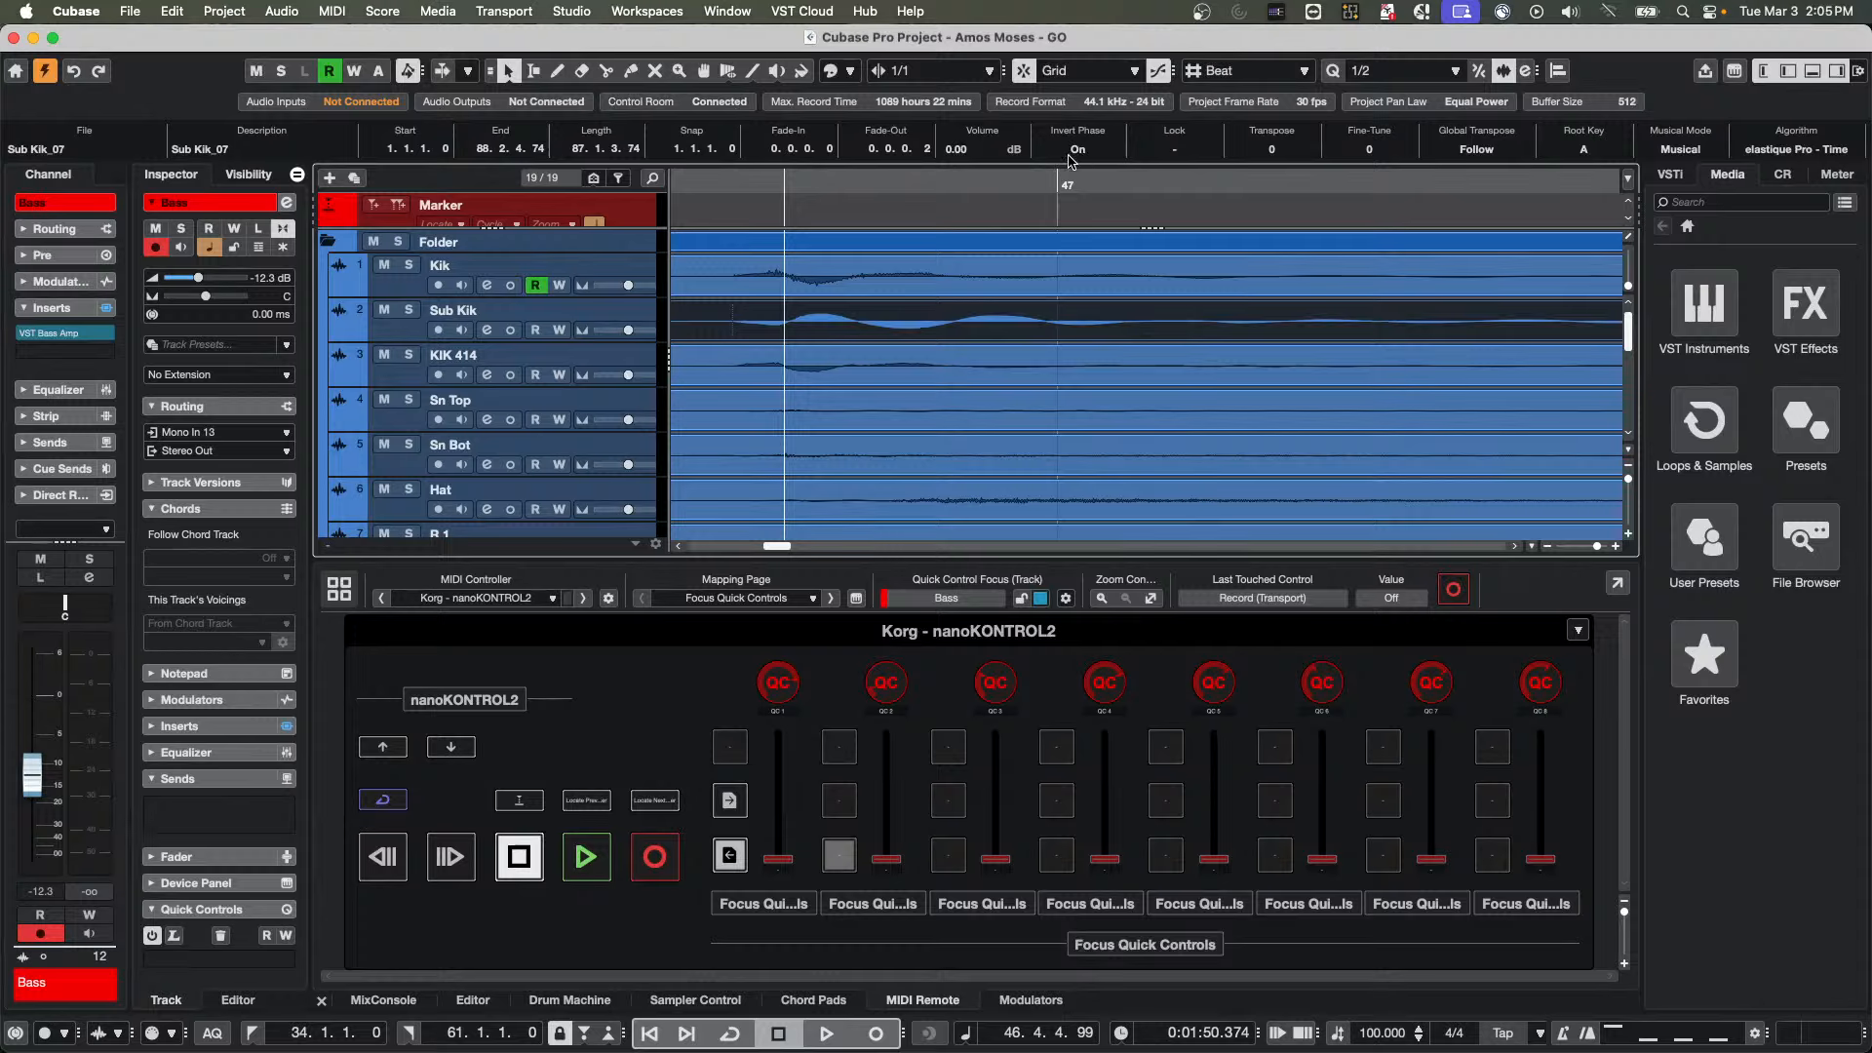
Solo the Kik, Sub Kik and KIK 414 tracks, play them and turn off the Sub Kik event's Invert Phase during playback
left_click(408, 265)
left_click(408, 310)
left_click(409, 355)
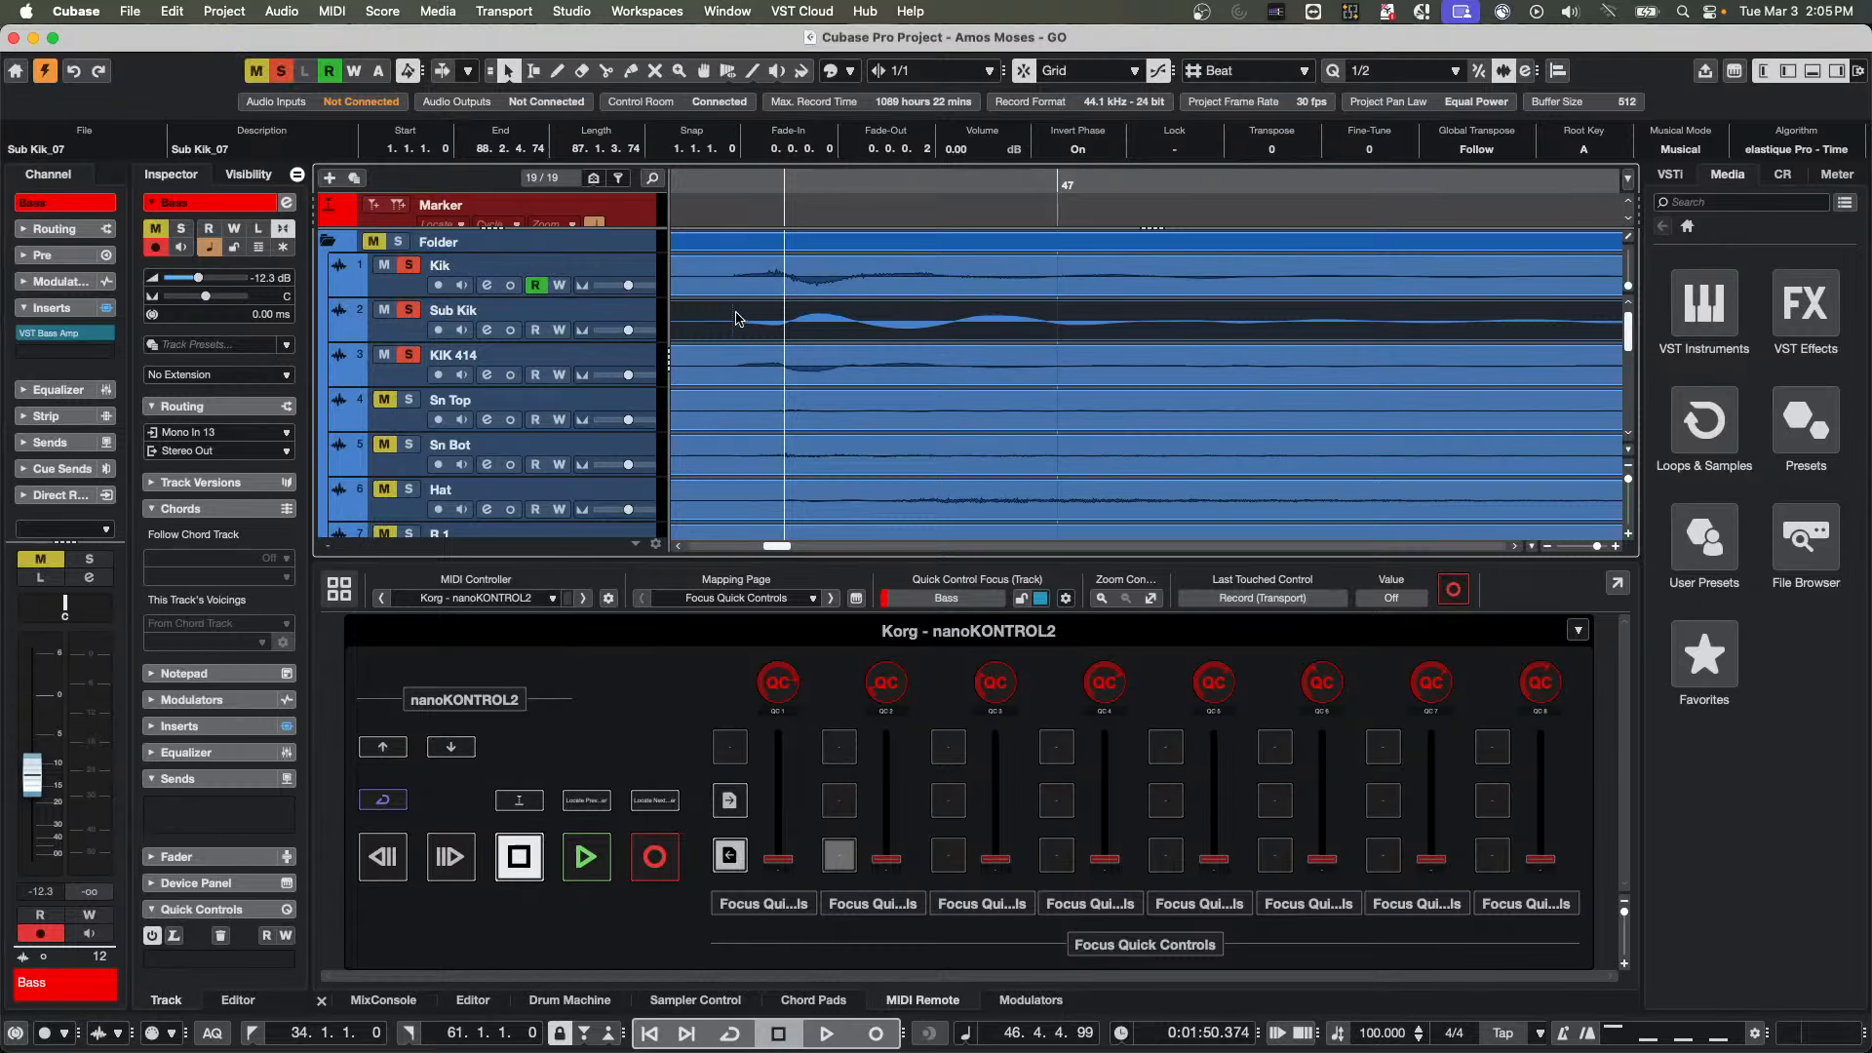
key("space")
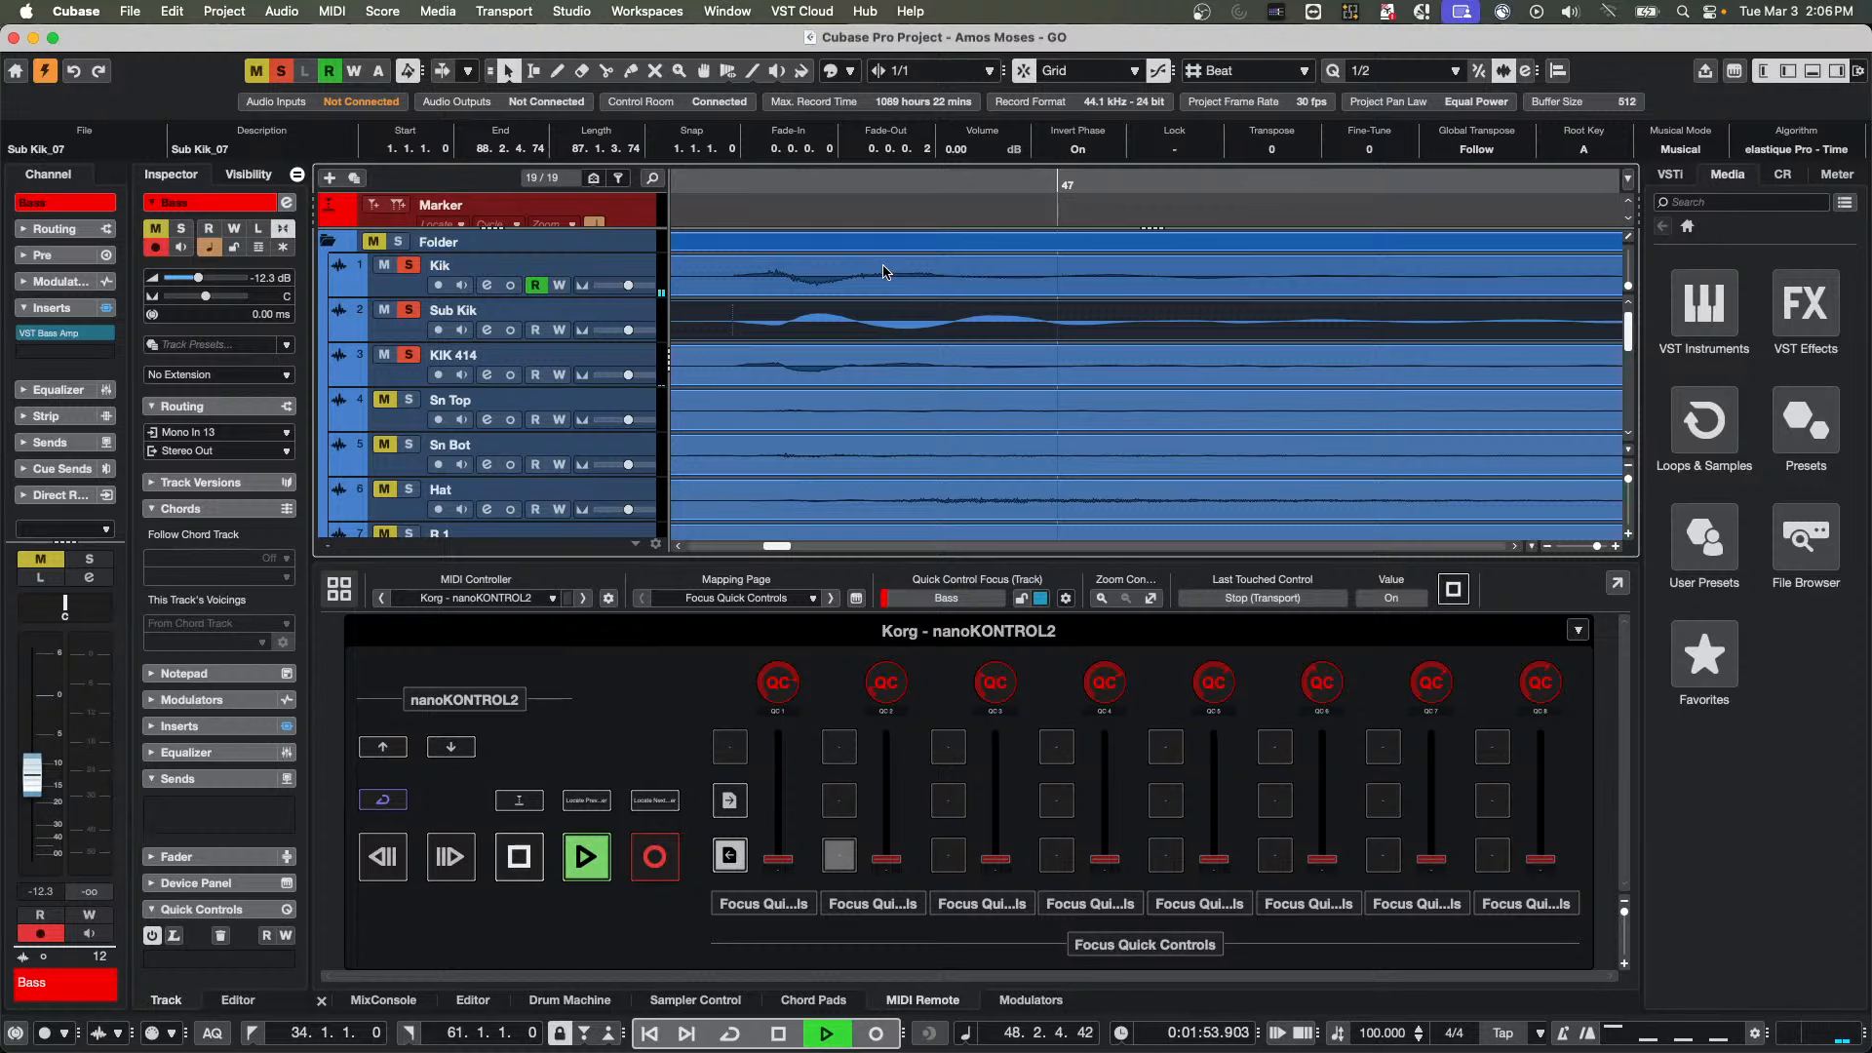
key("g")
key("g")
key("g")
key("g")
key("g")
key("g")
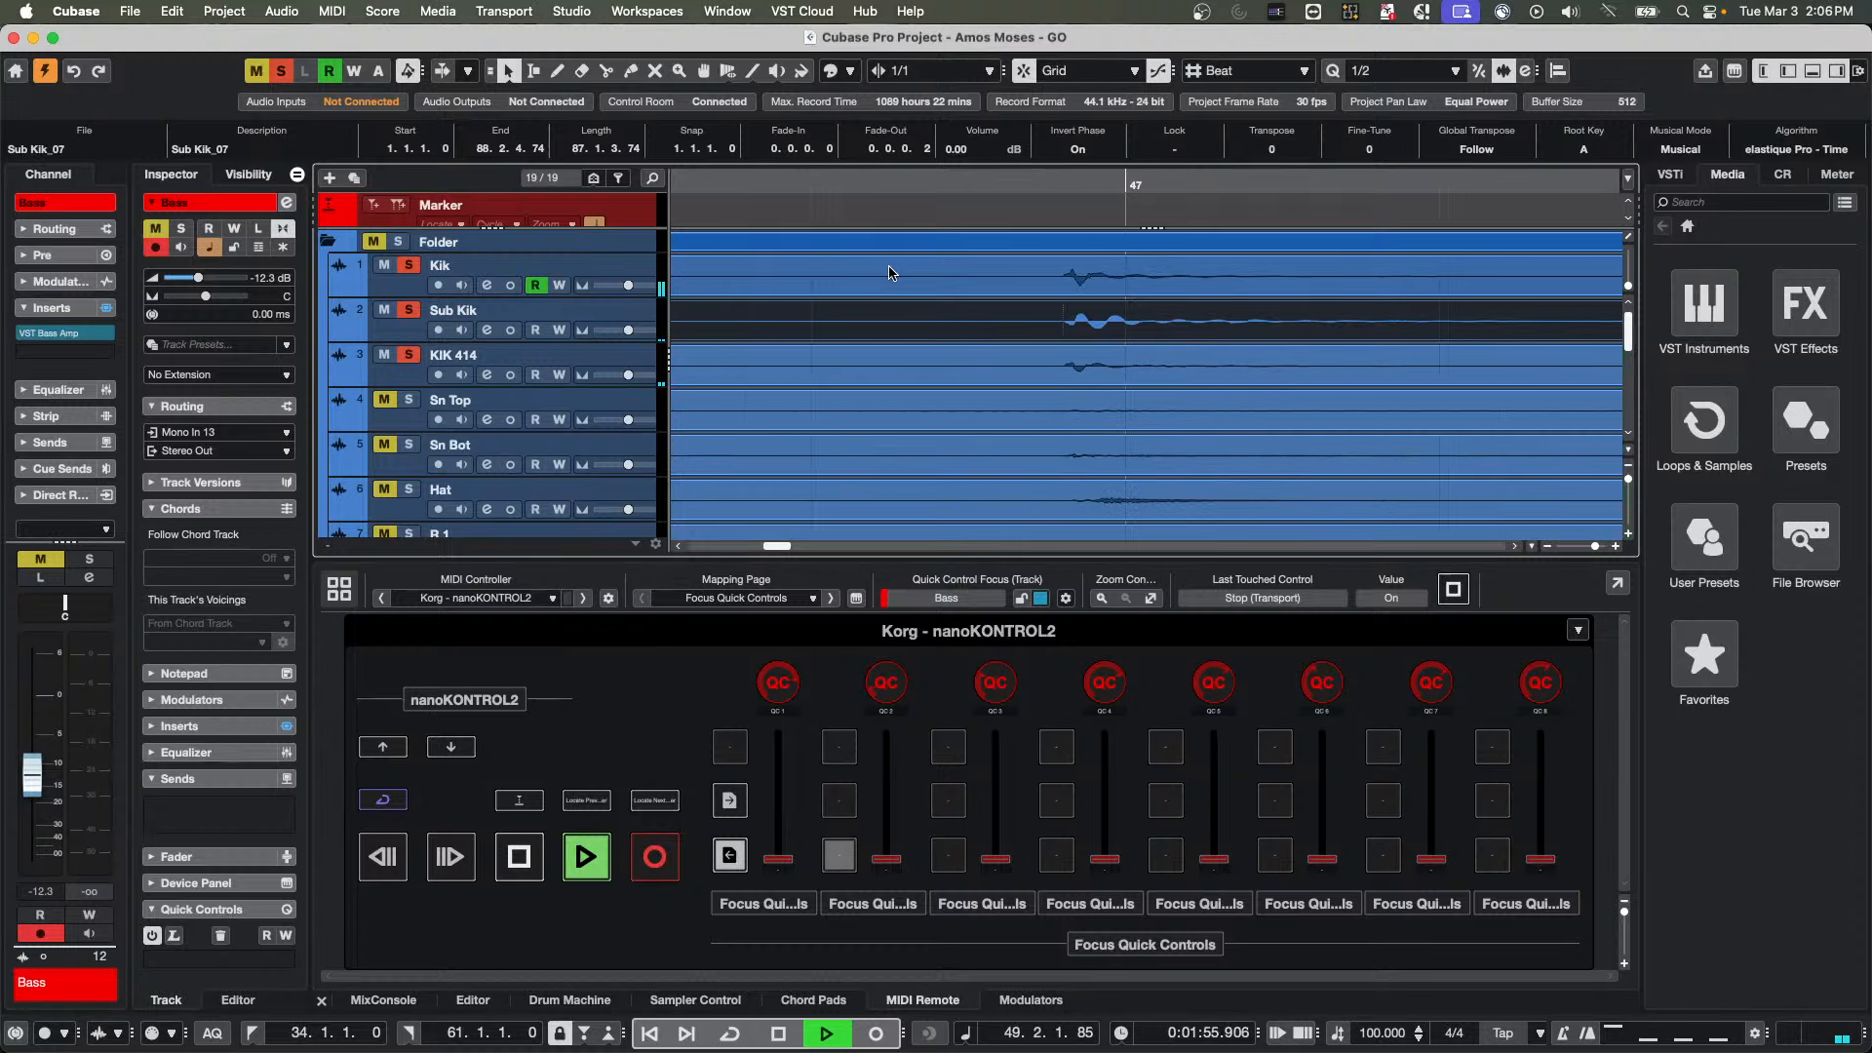
key("g")
key("g")
key("g")
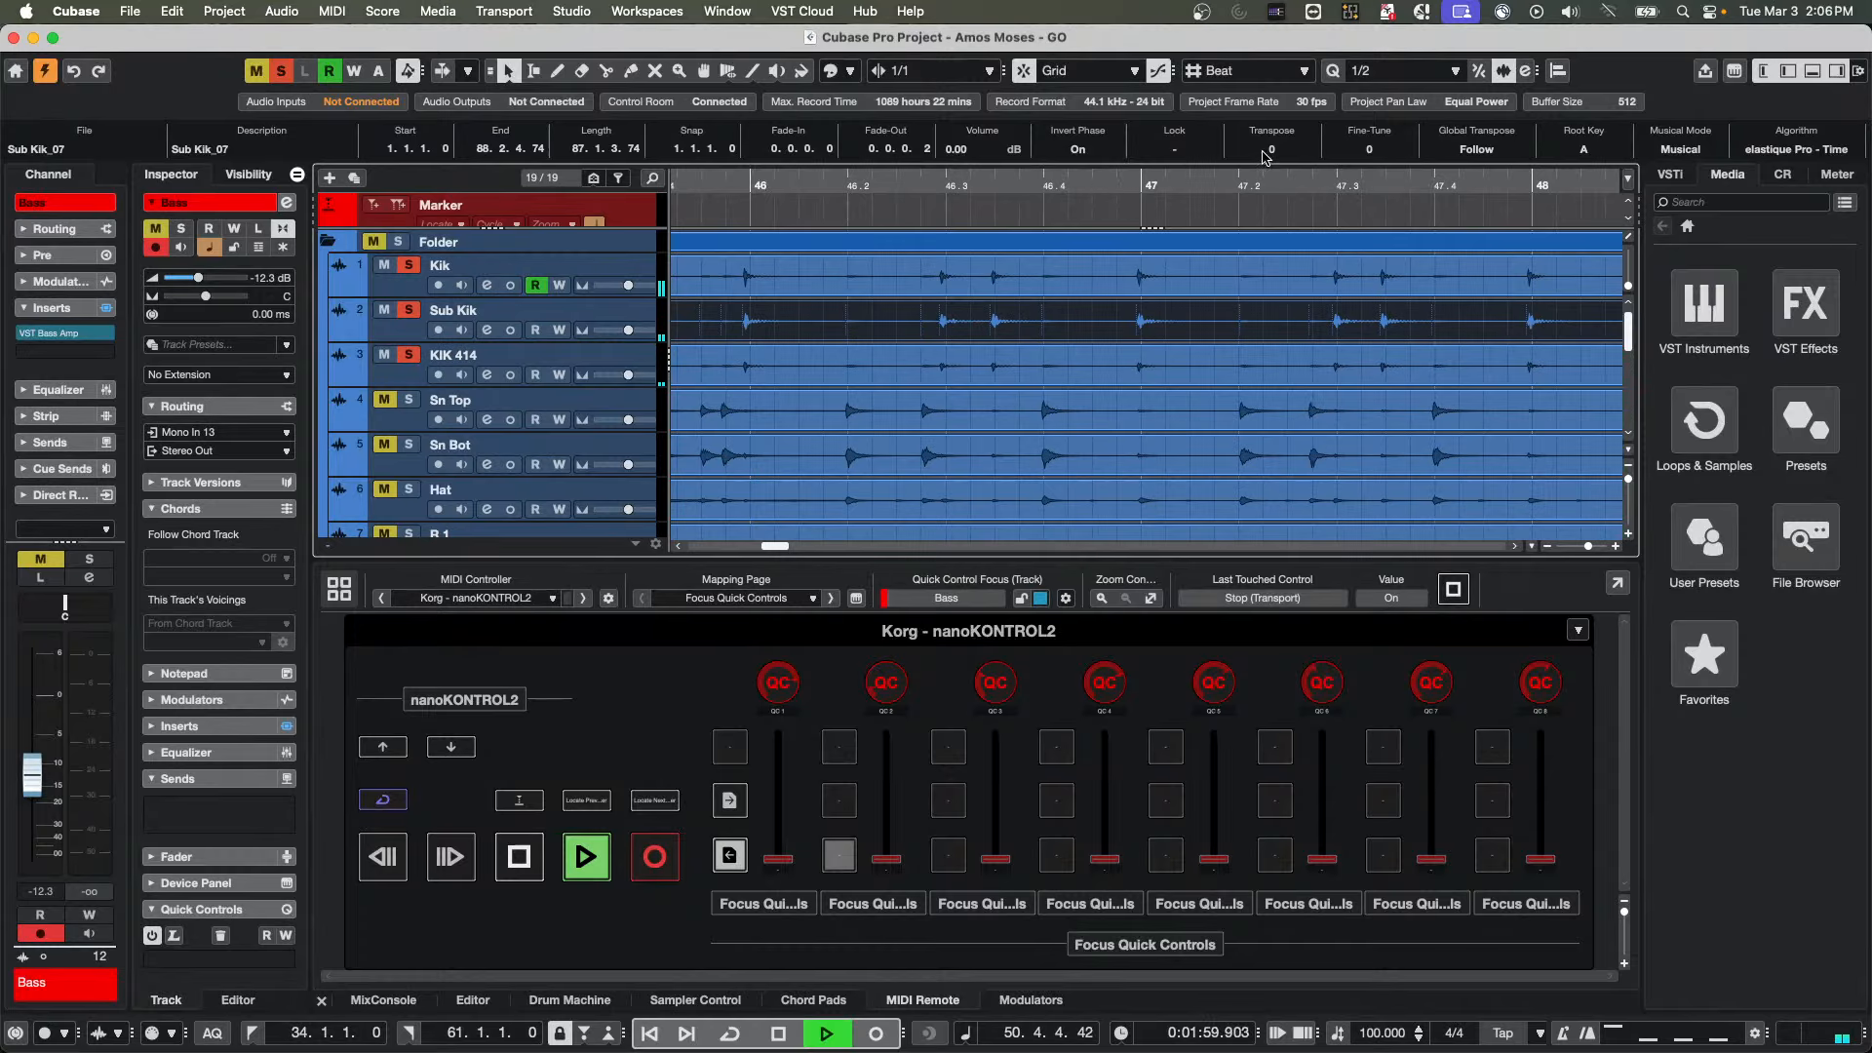
left_click(1073, 150)
key("space")
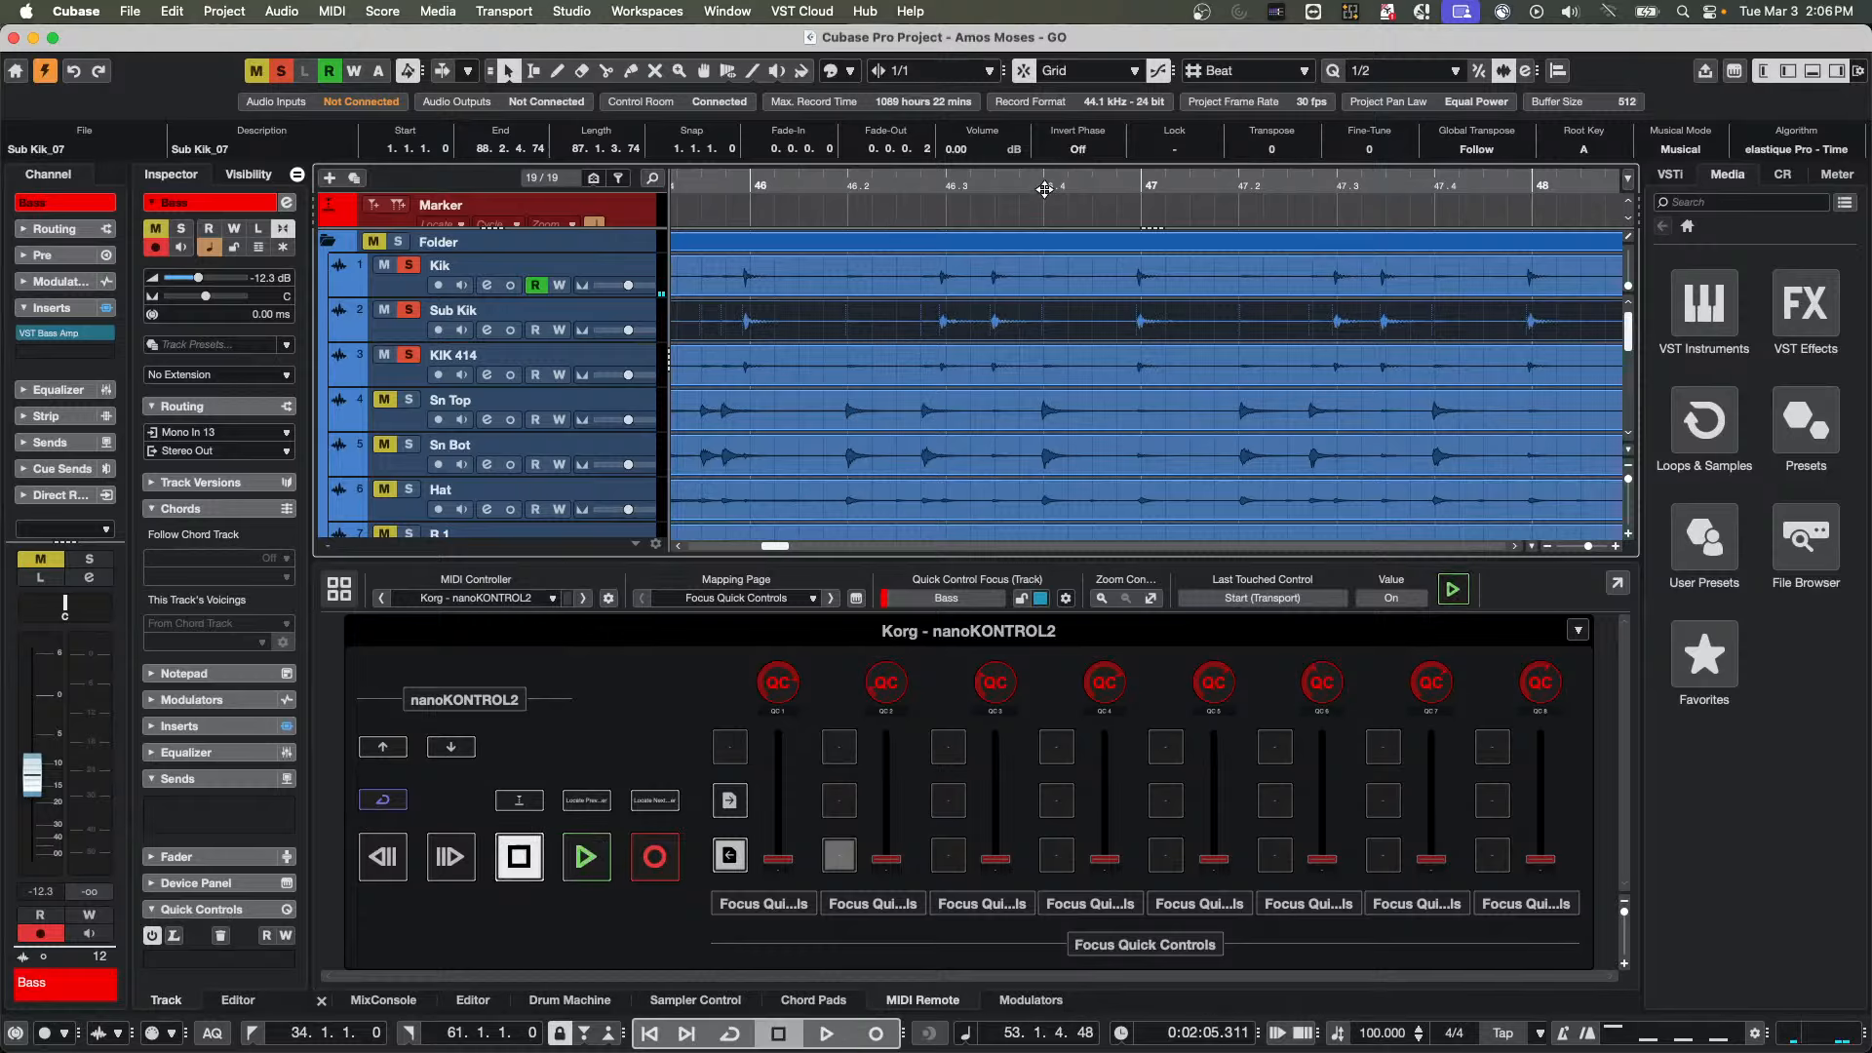
Compare the Sub Kik waveform just before 46.3 with Invert Phase on and off, leaving it off
left_click_drag(1045, 193, 989, 321)
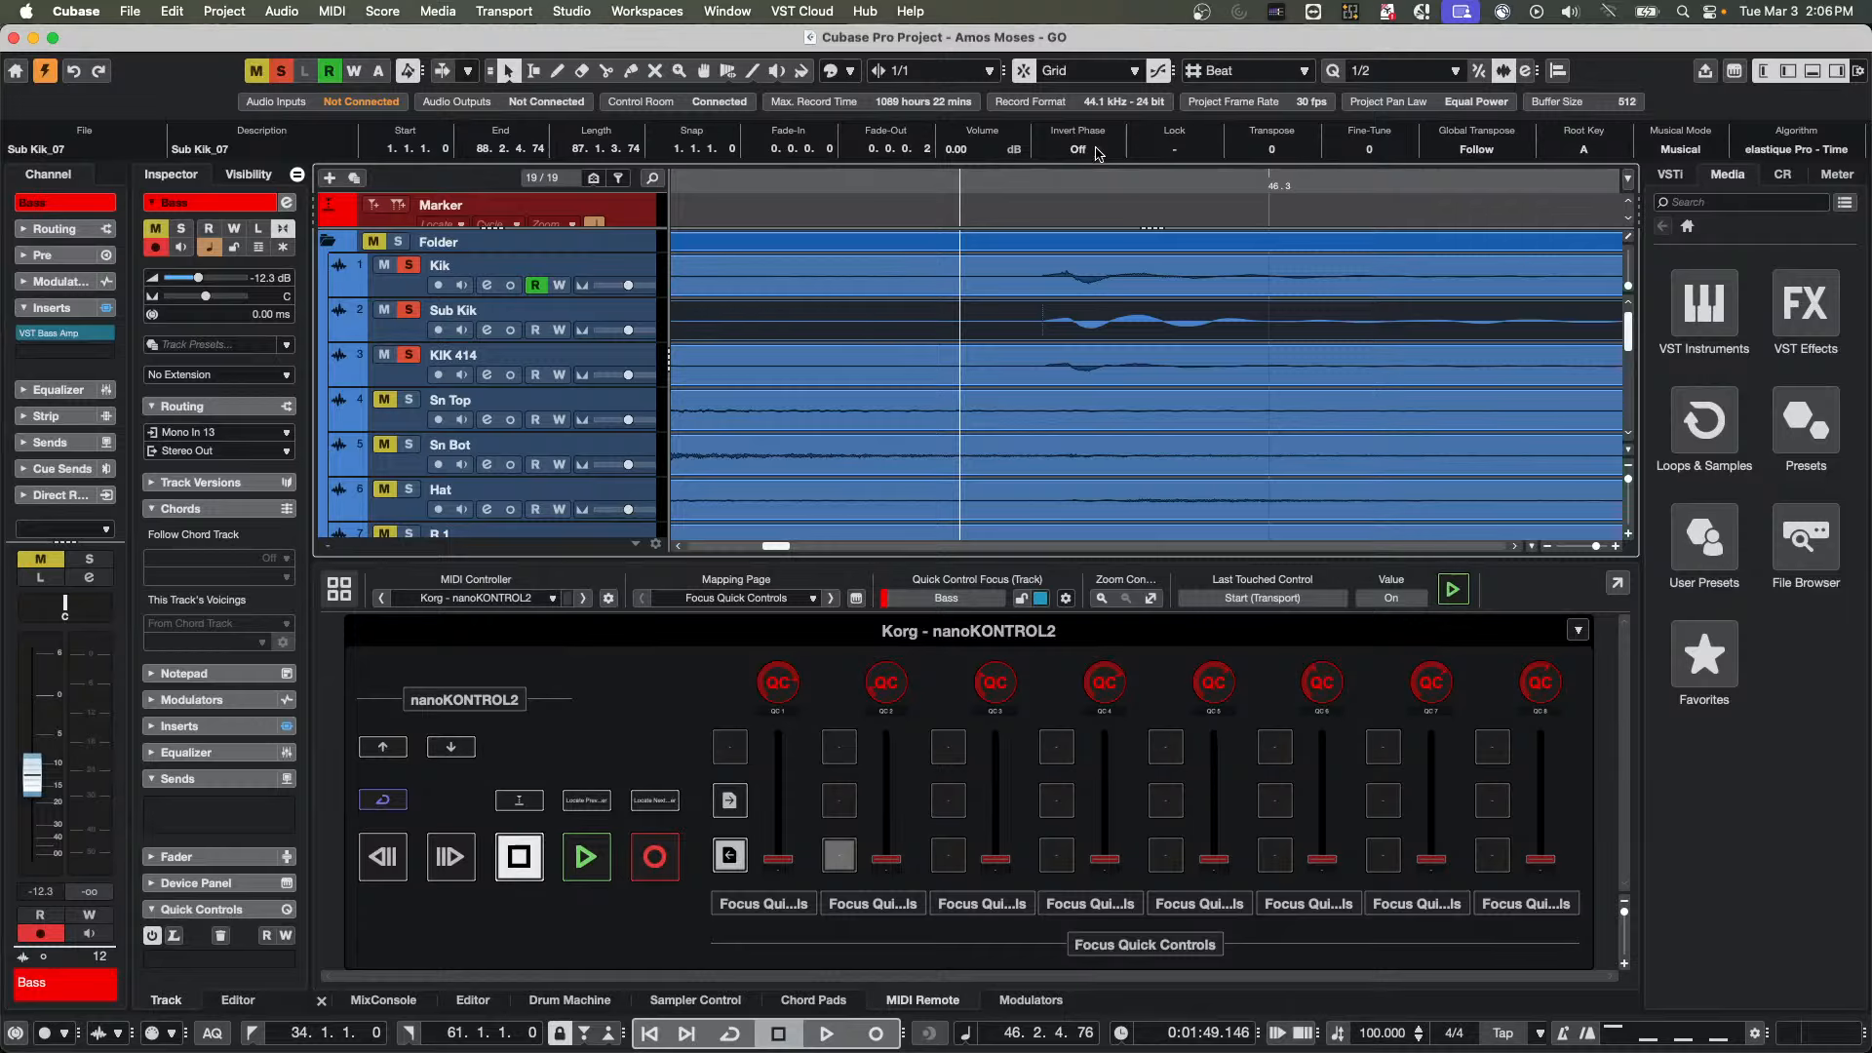
left_click(1096, 151)
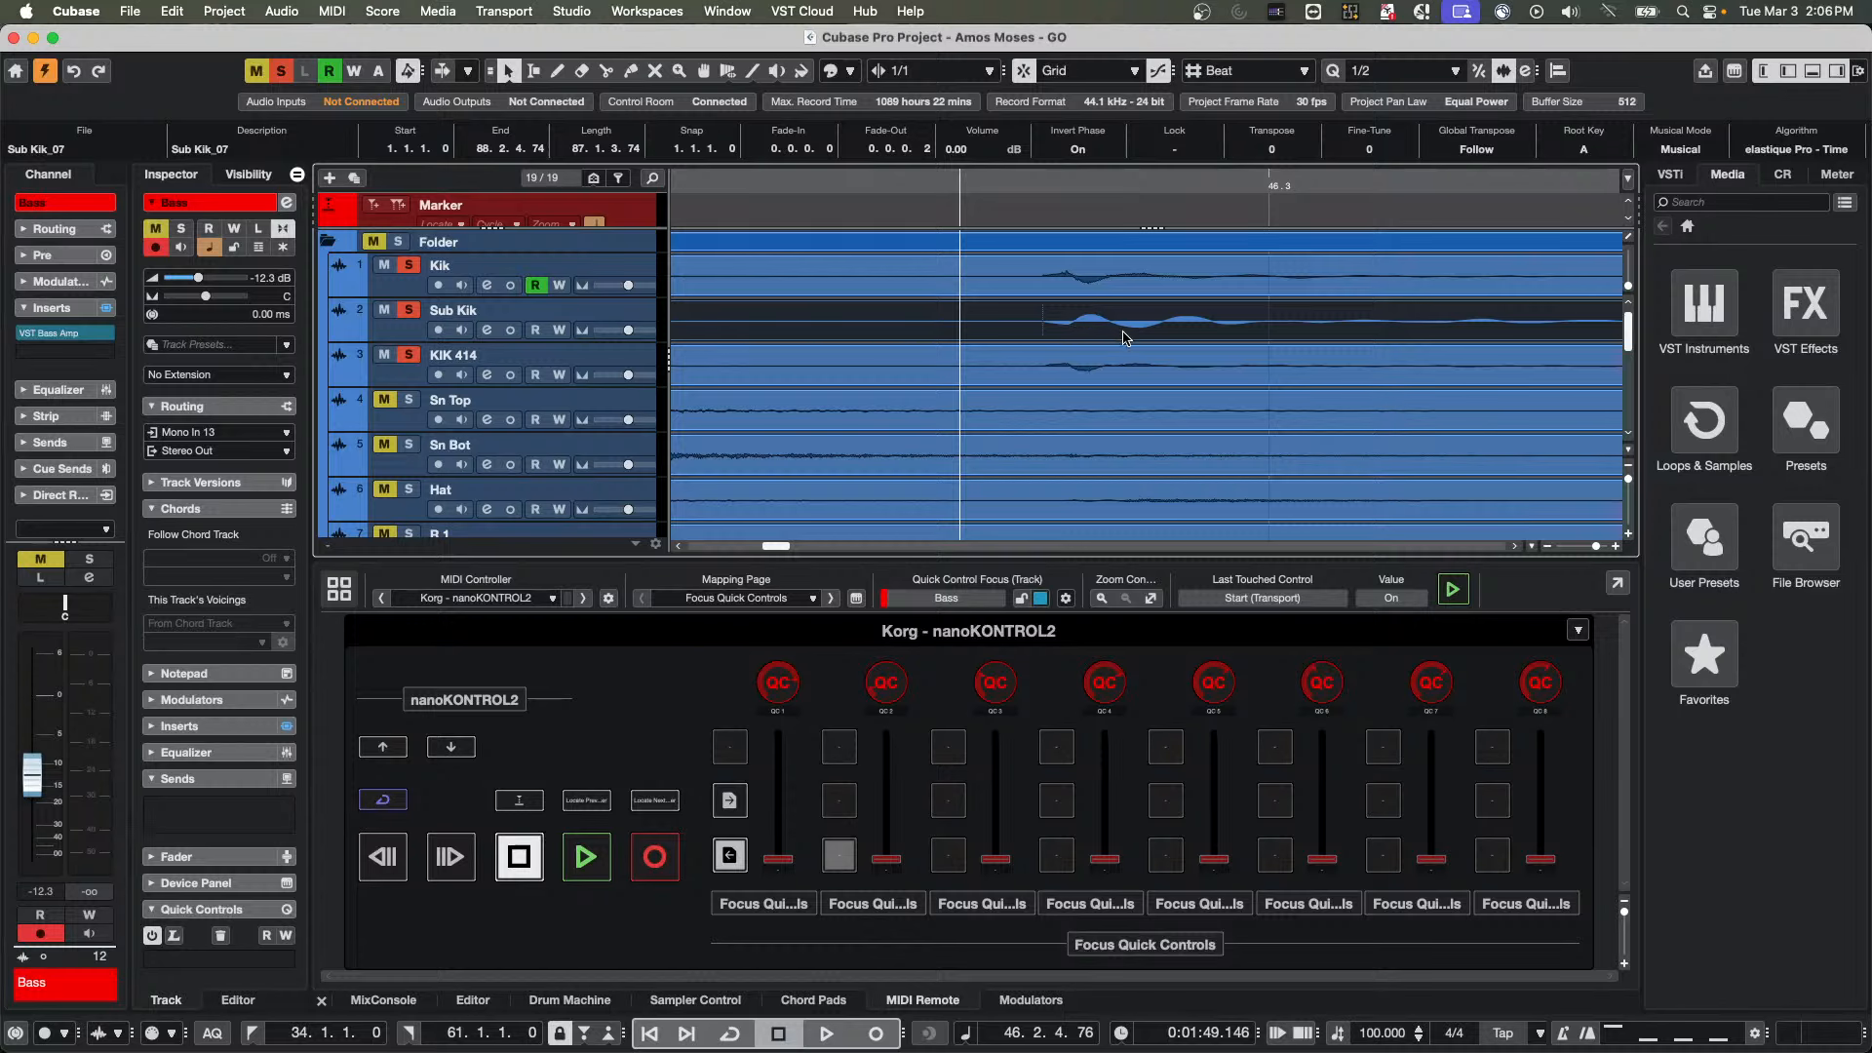
left_click(1080, 151)
left_click(1082, 150)
left_click(1078, 150)
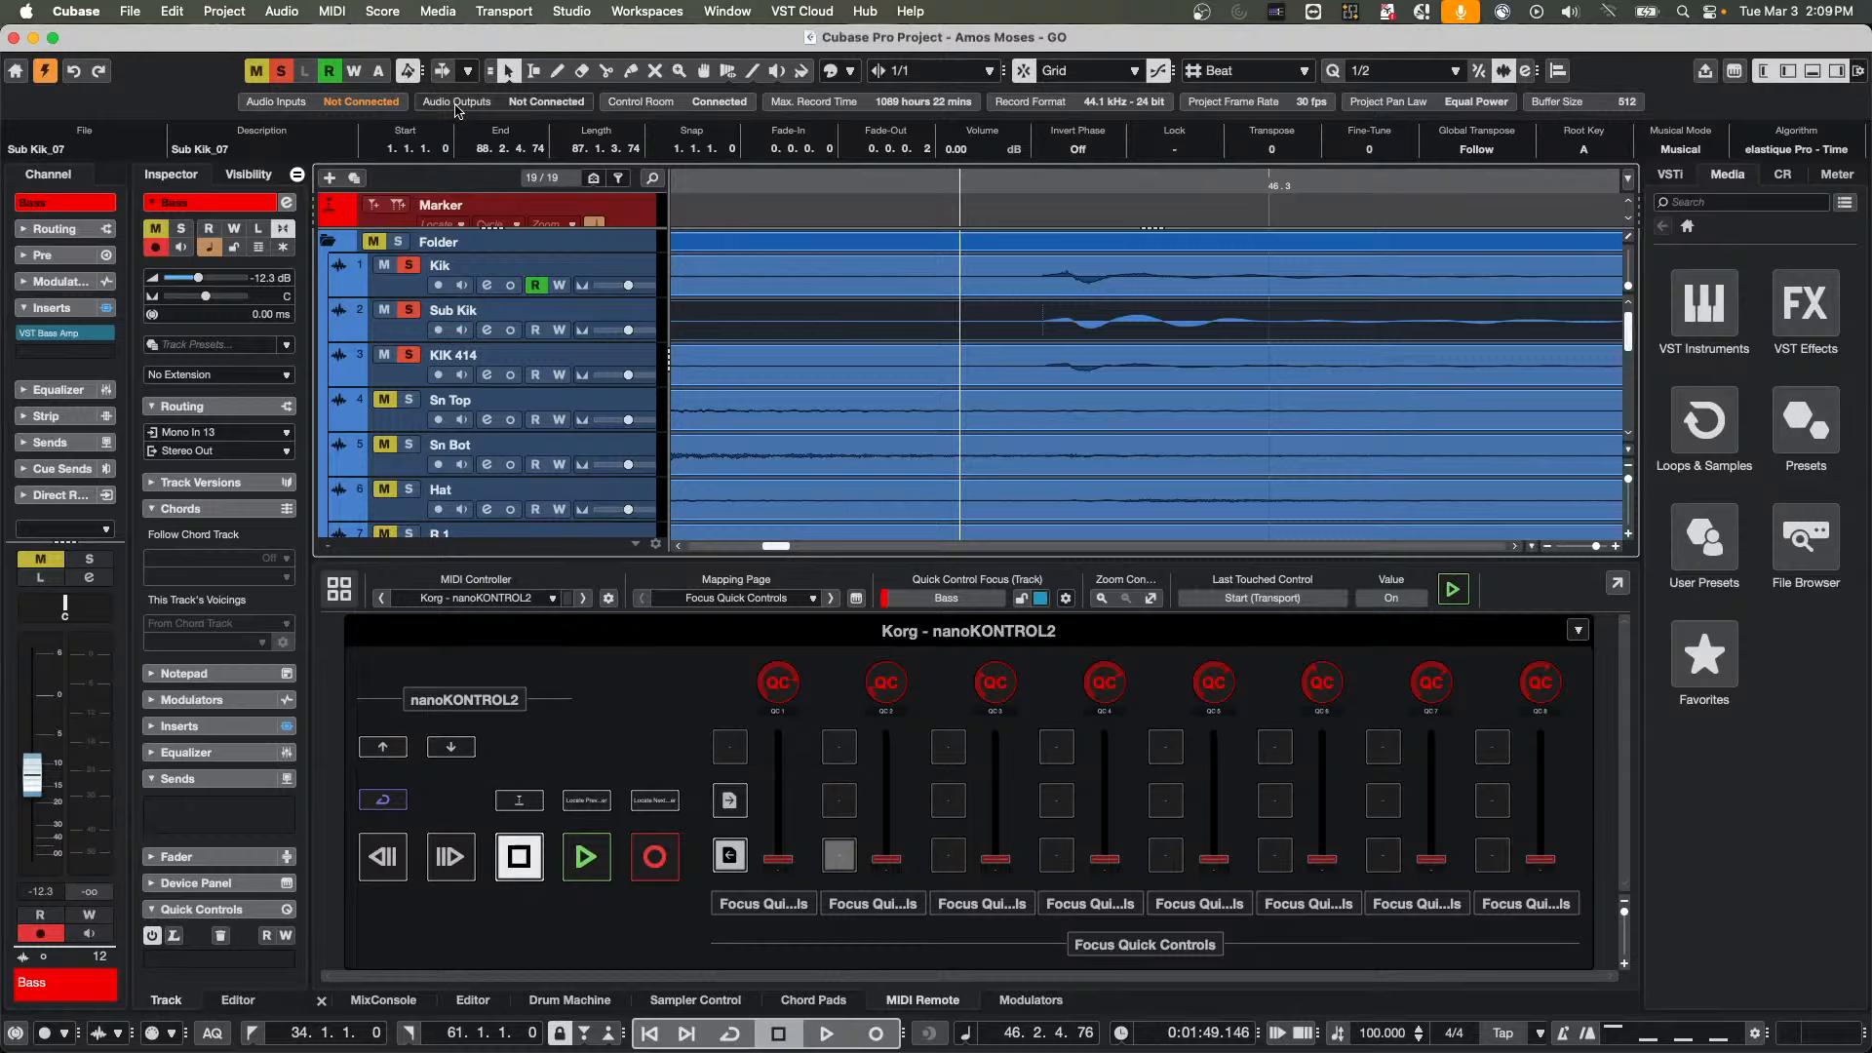
Activate the transport cycle, place the project cursor at 46.3.1.0 and clear all soloed tracks
left_click(795, 179)
left_click_drag(795, 179, 797, 68)
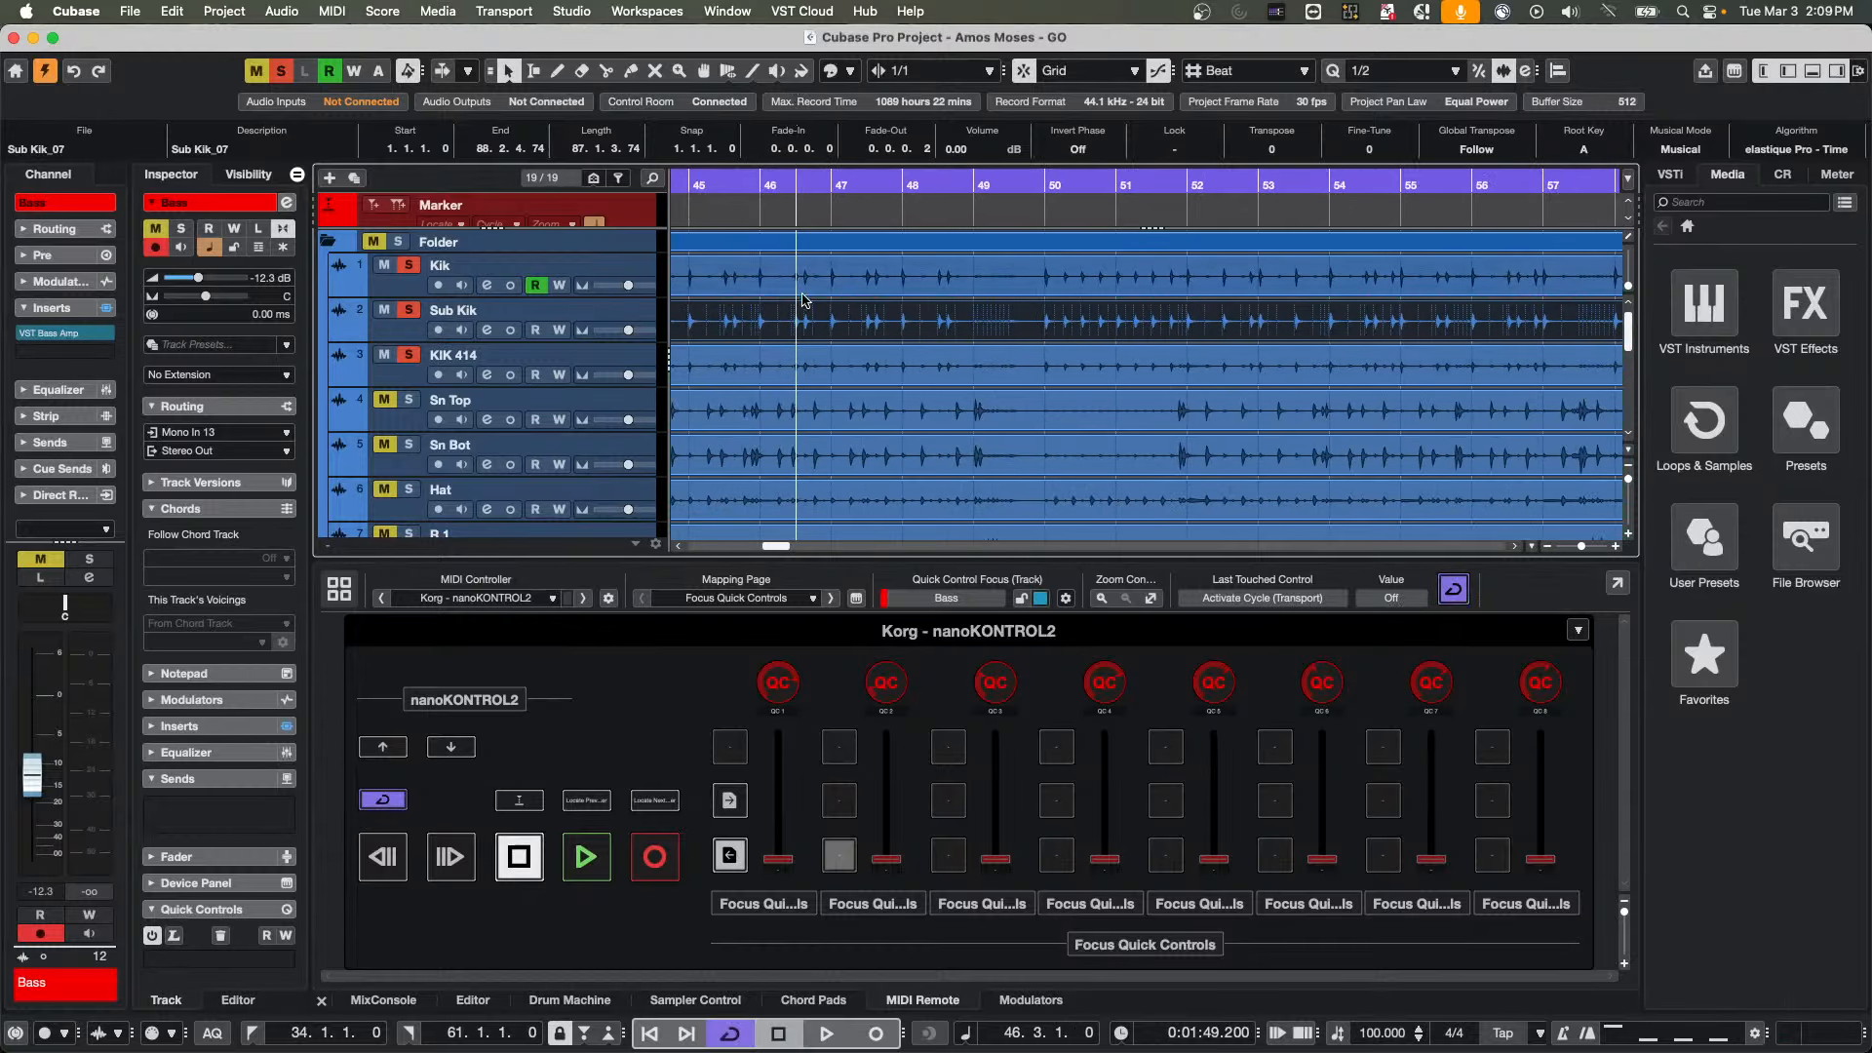
scroll(829, 398, "down", 5)
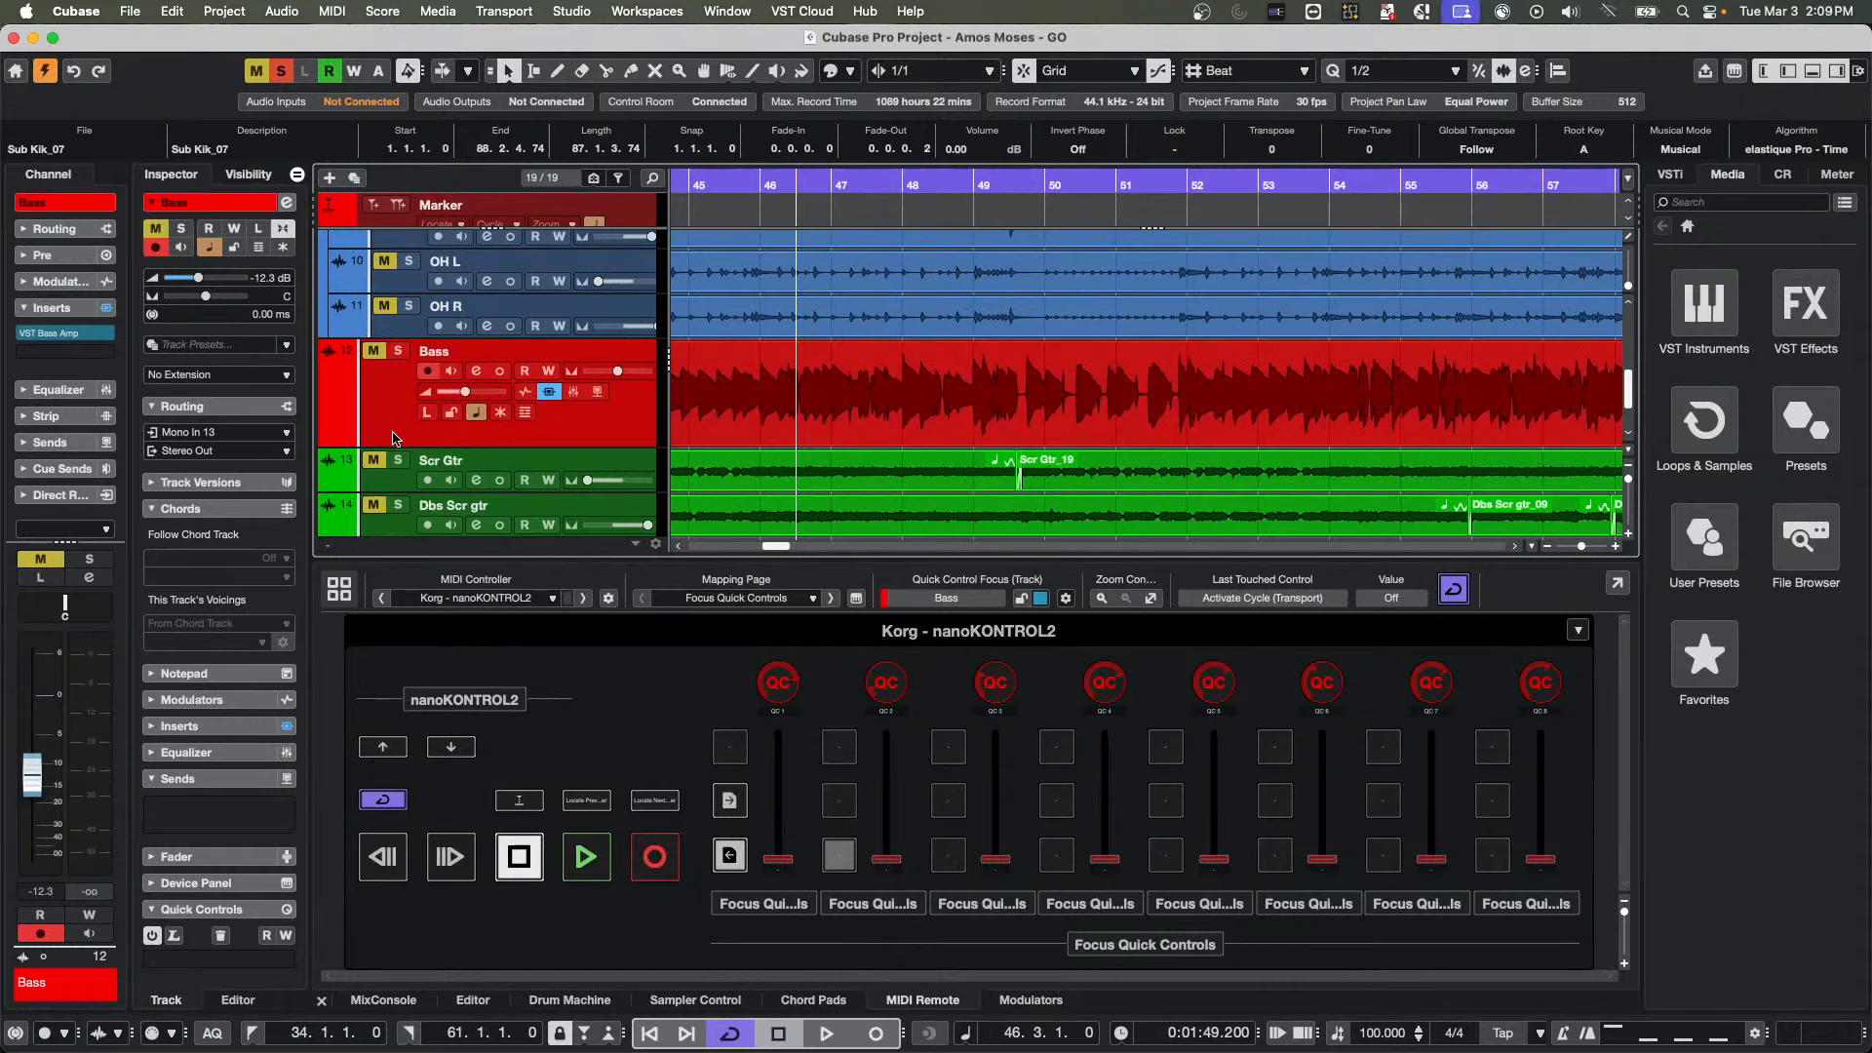
left_click(282, 71)
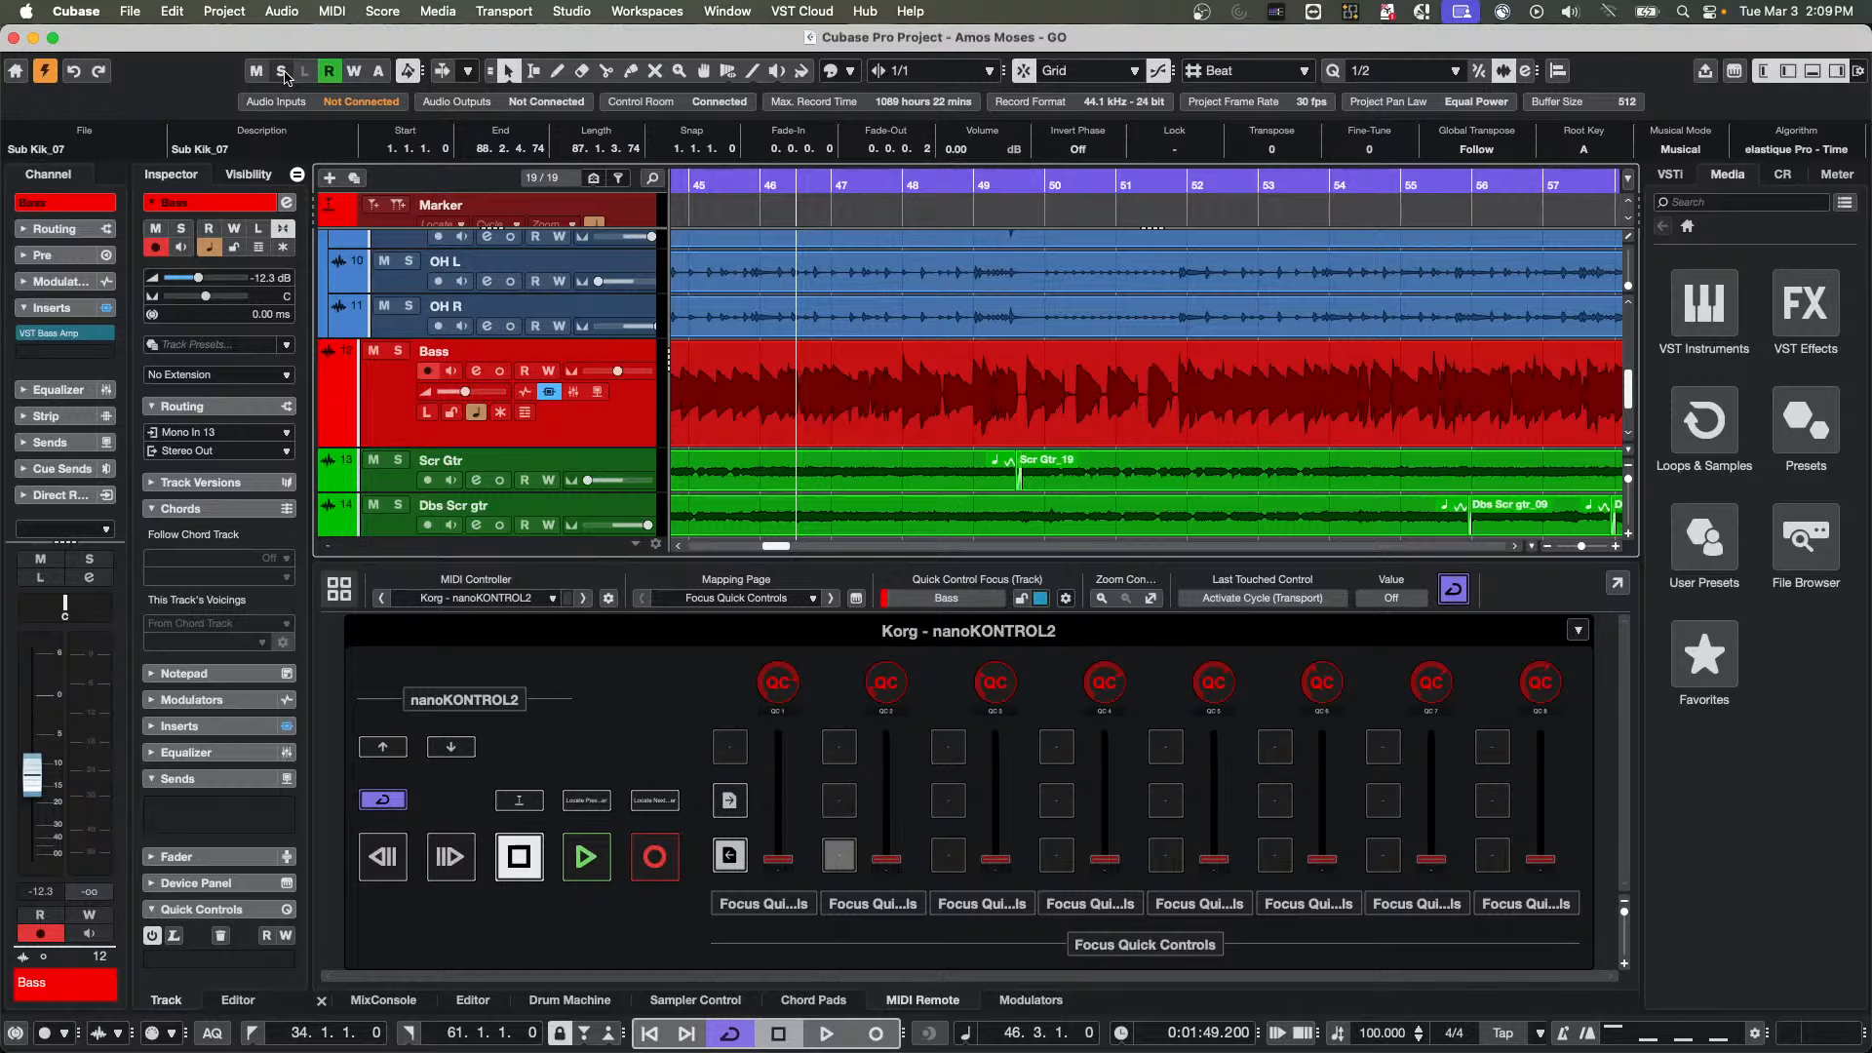
Solo the Bass track, play it and raise the Control Room's main level to 4.19 dB
left_click(399, 351)
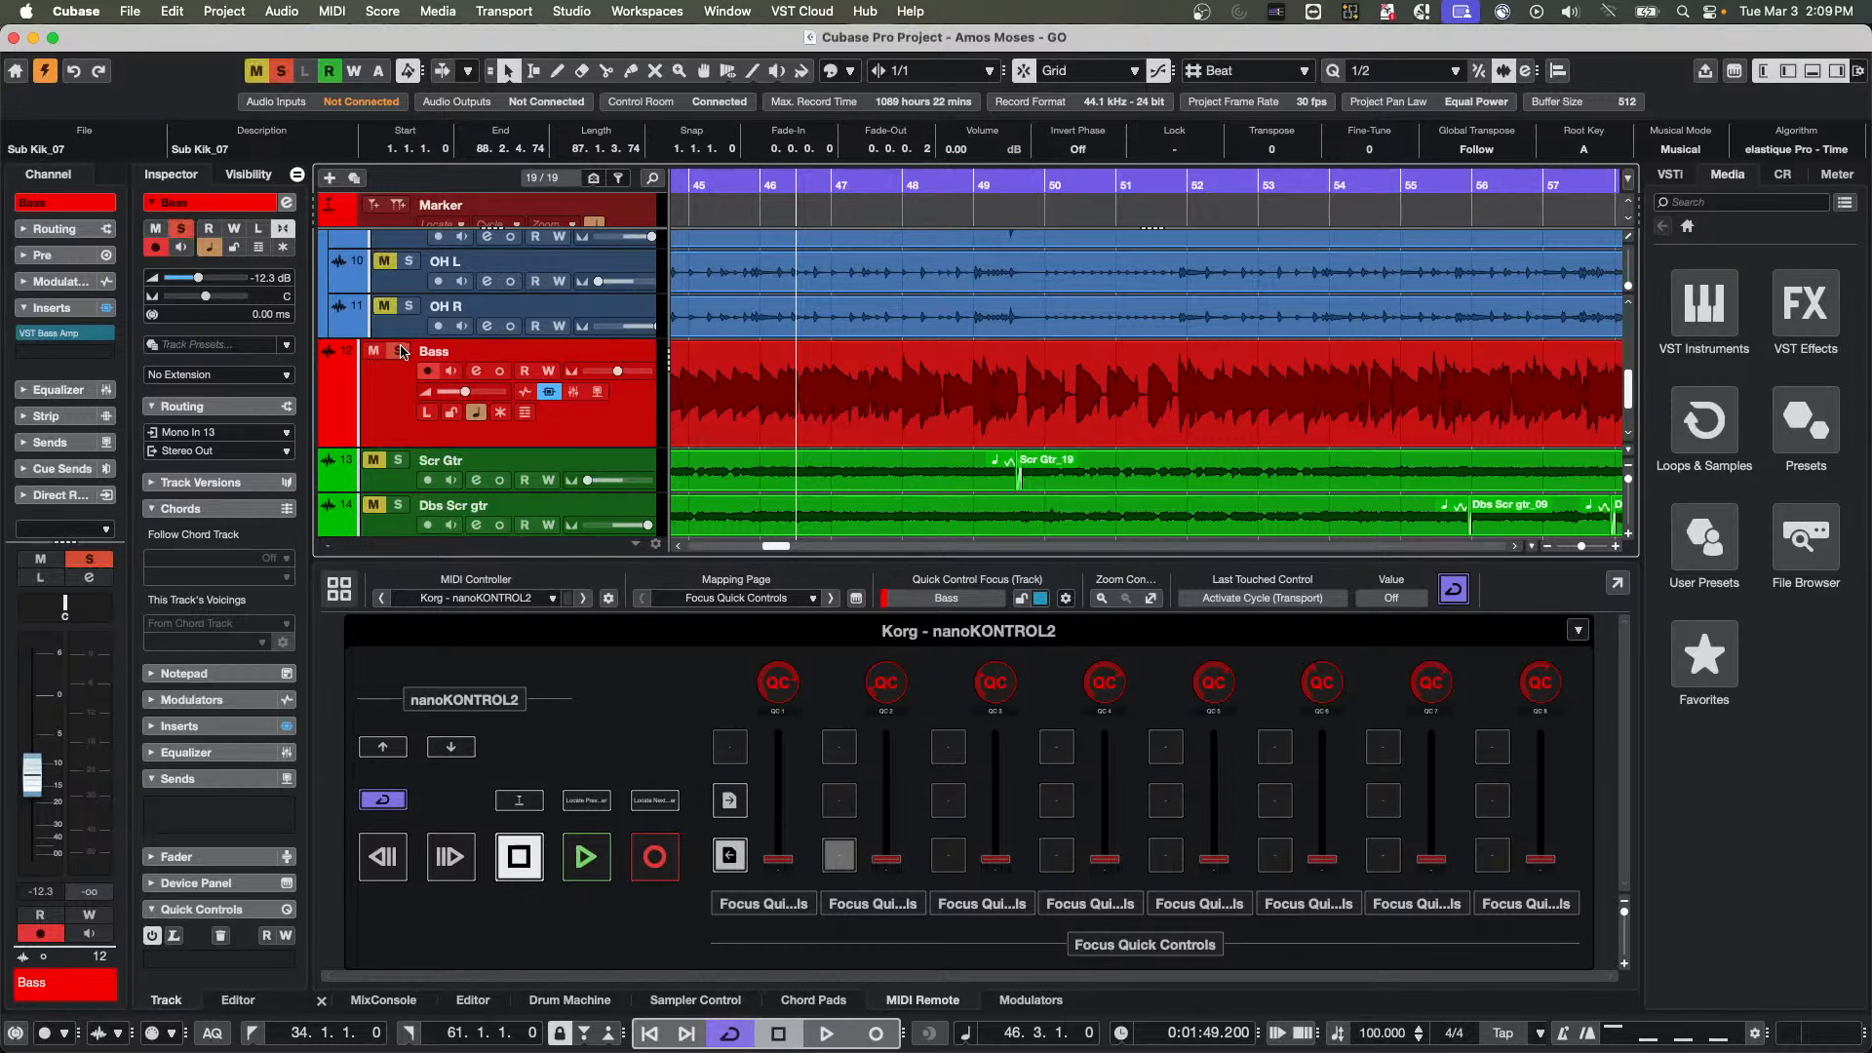
key("space")
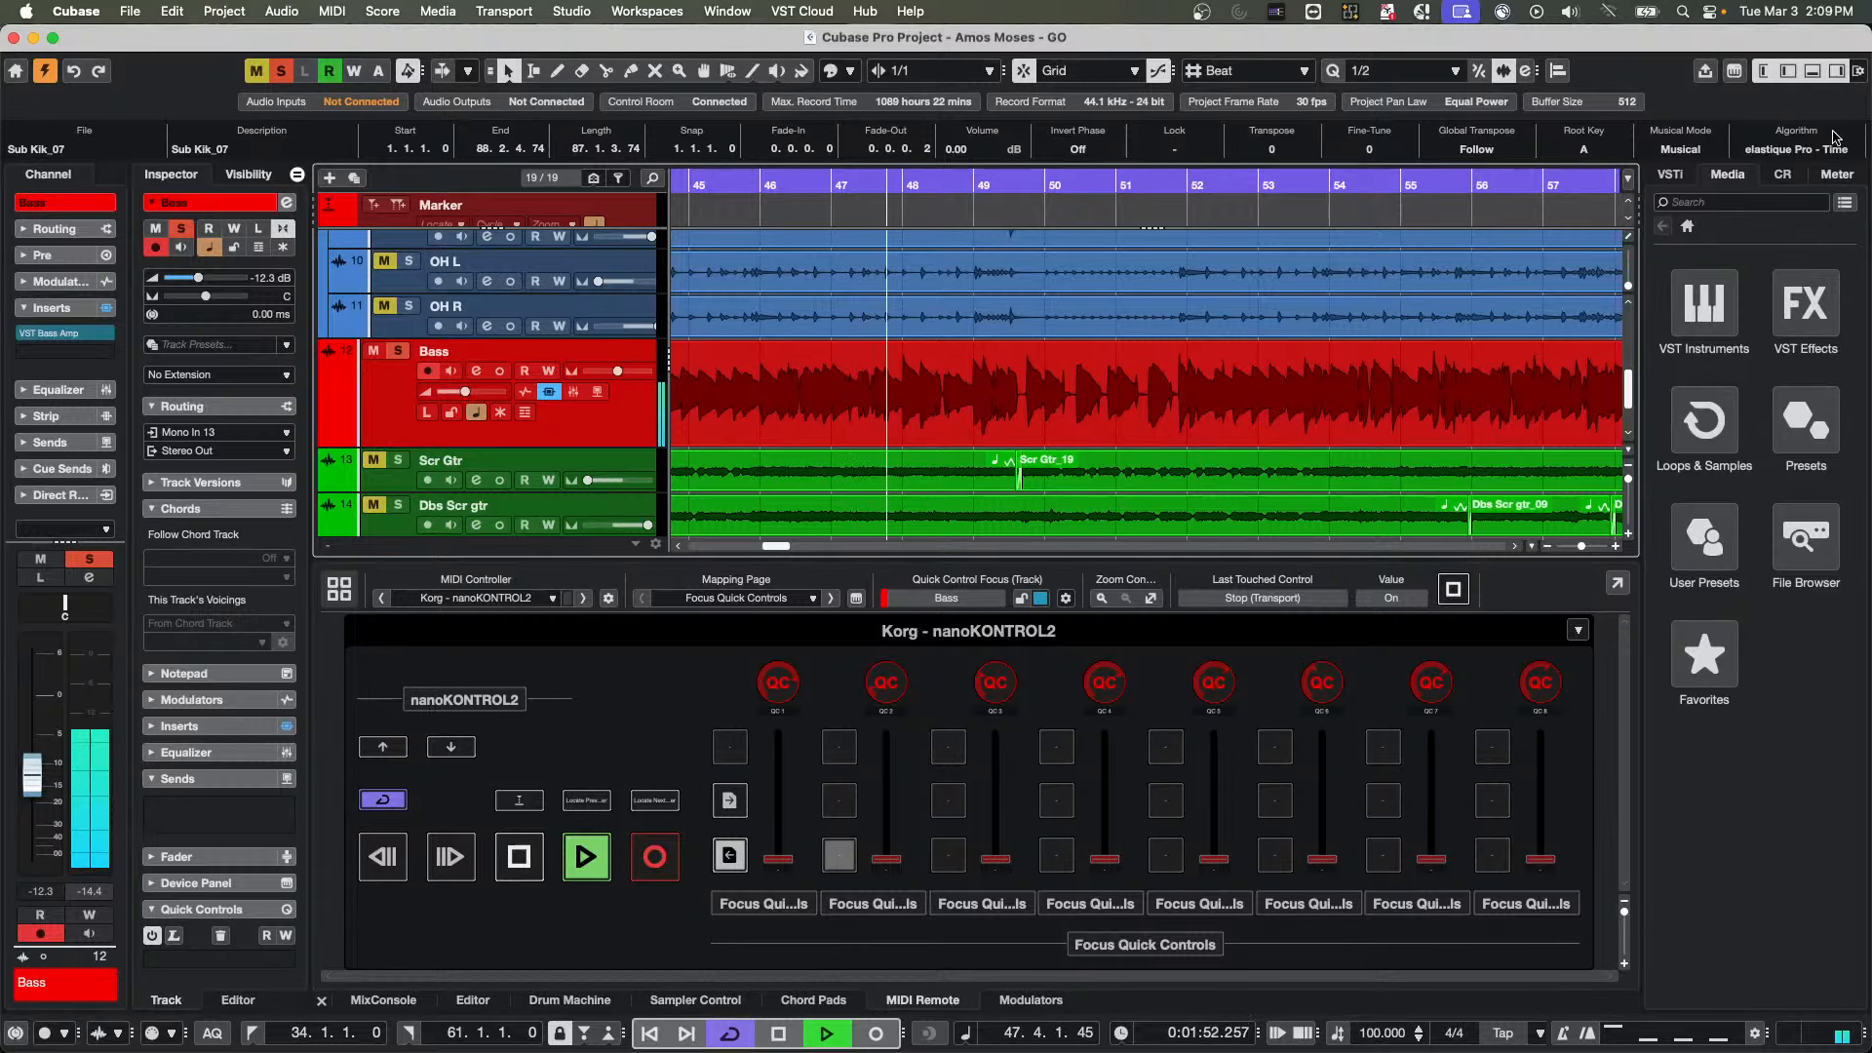
left_click(1787, 175)
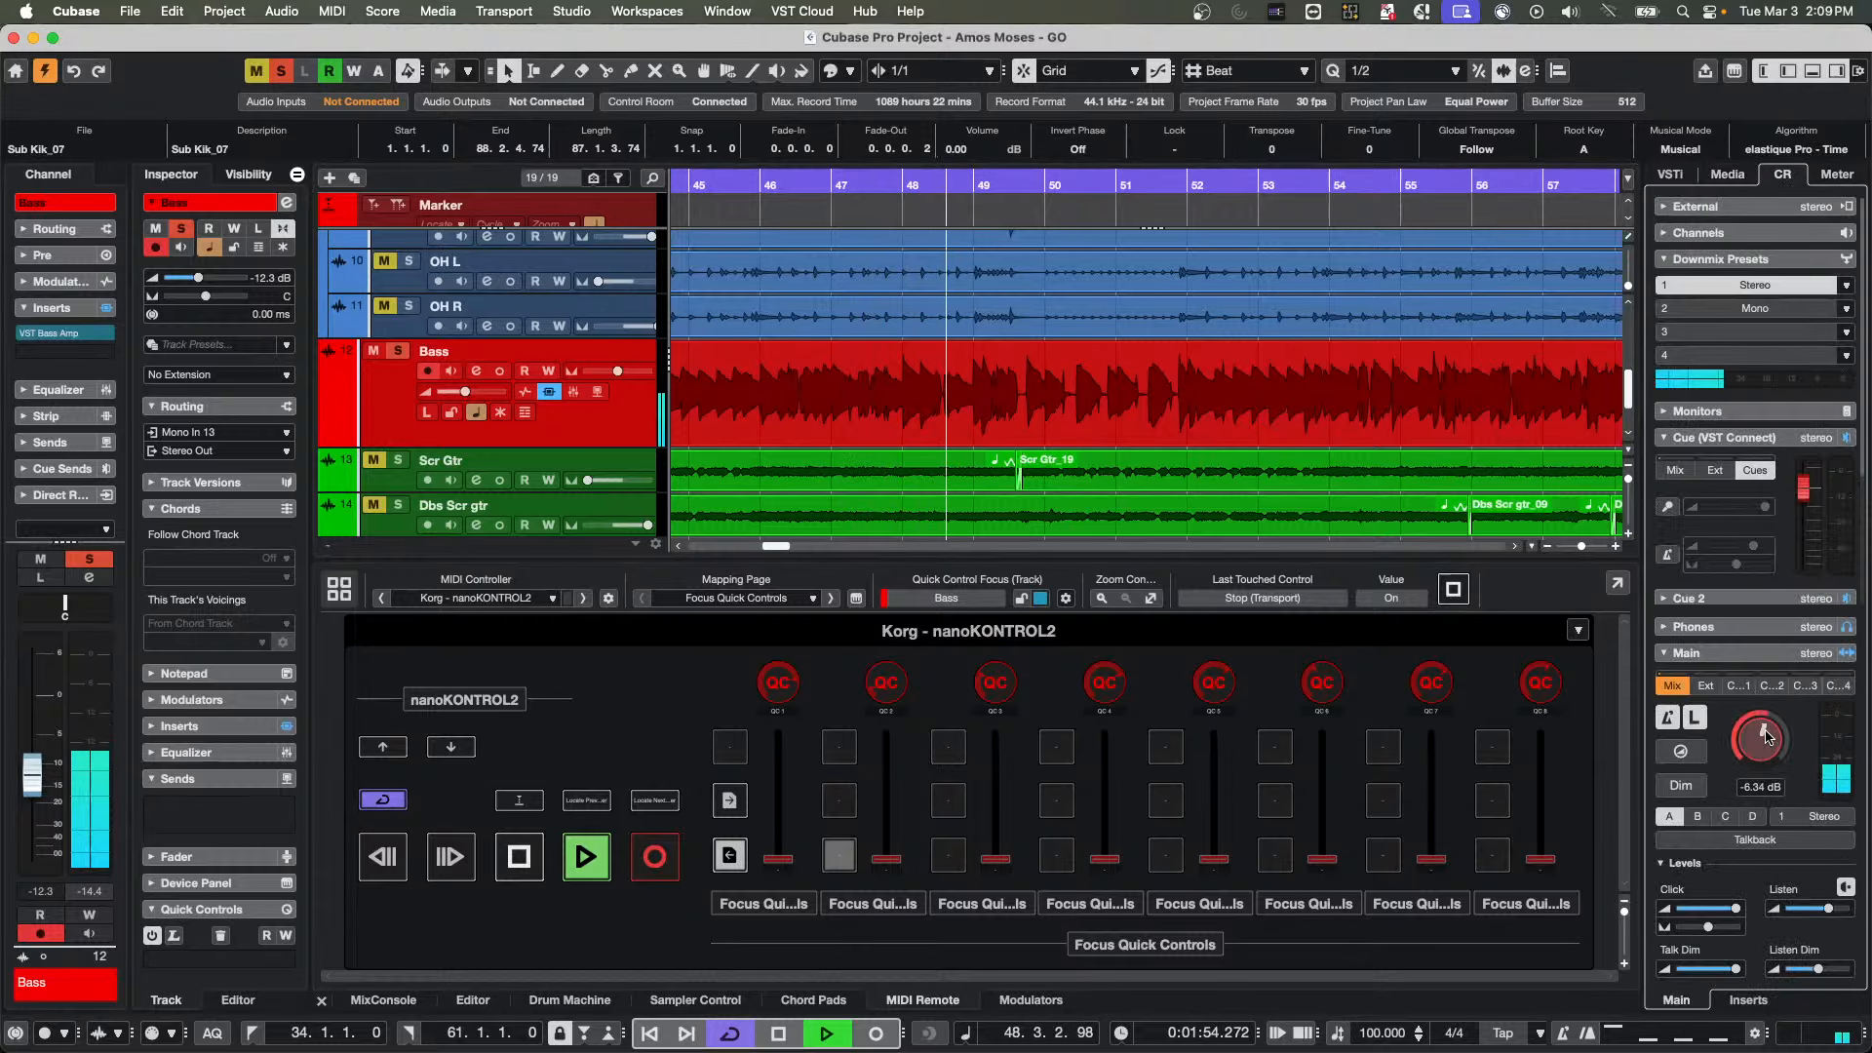
Select the Bass event and set its Transpose value to 12 during playback
left_click(1169, 426)
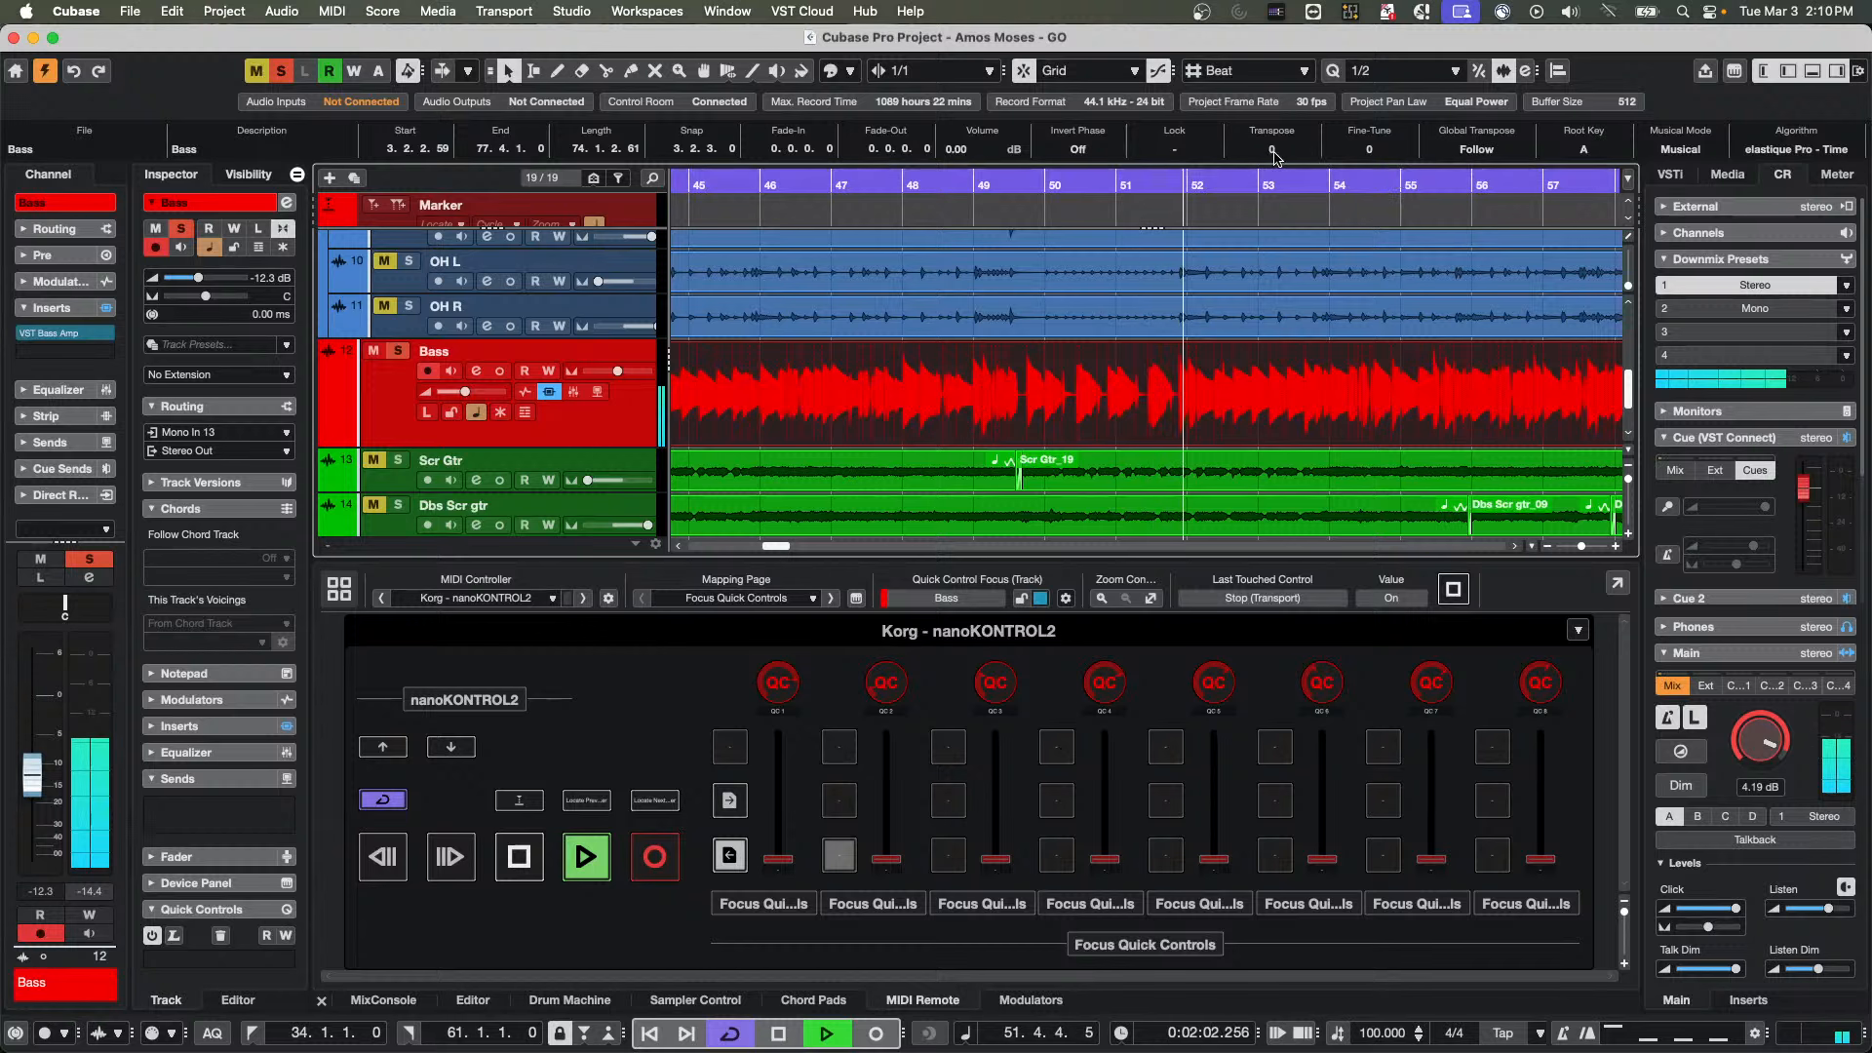
scroll(1277, 158, "up", 4)
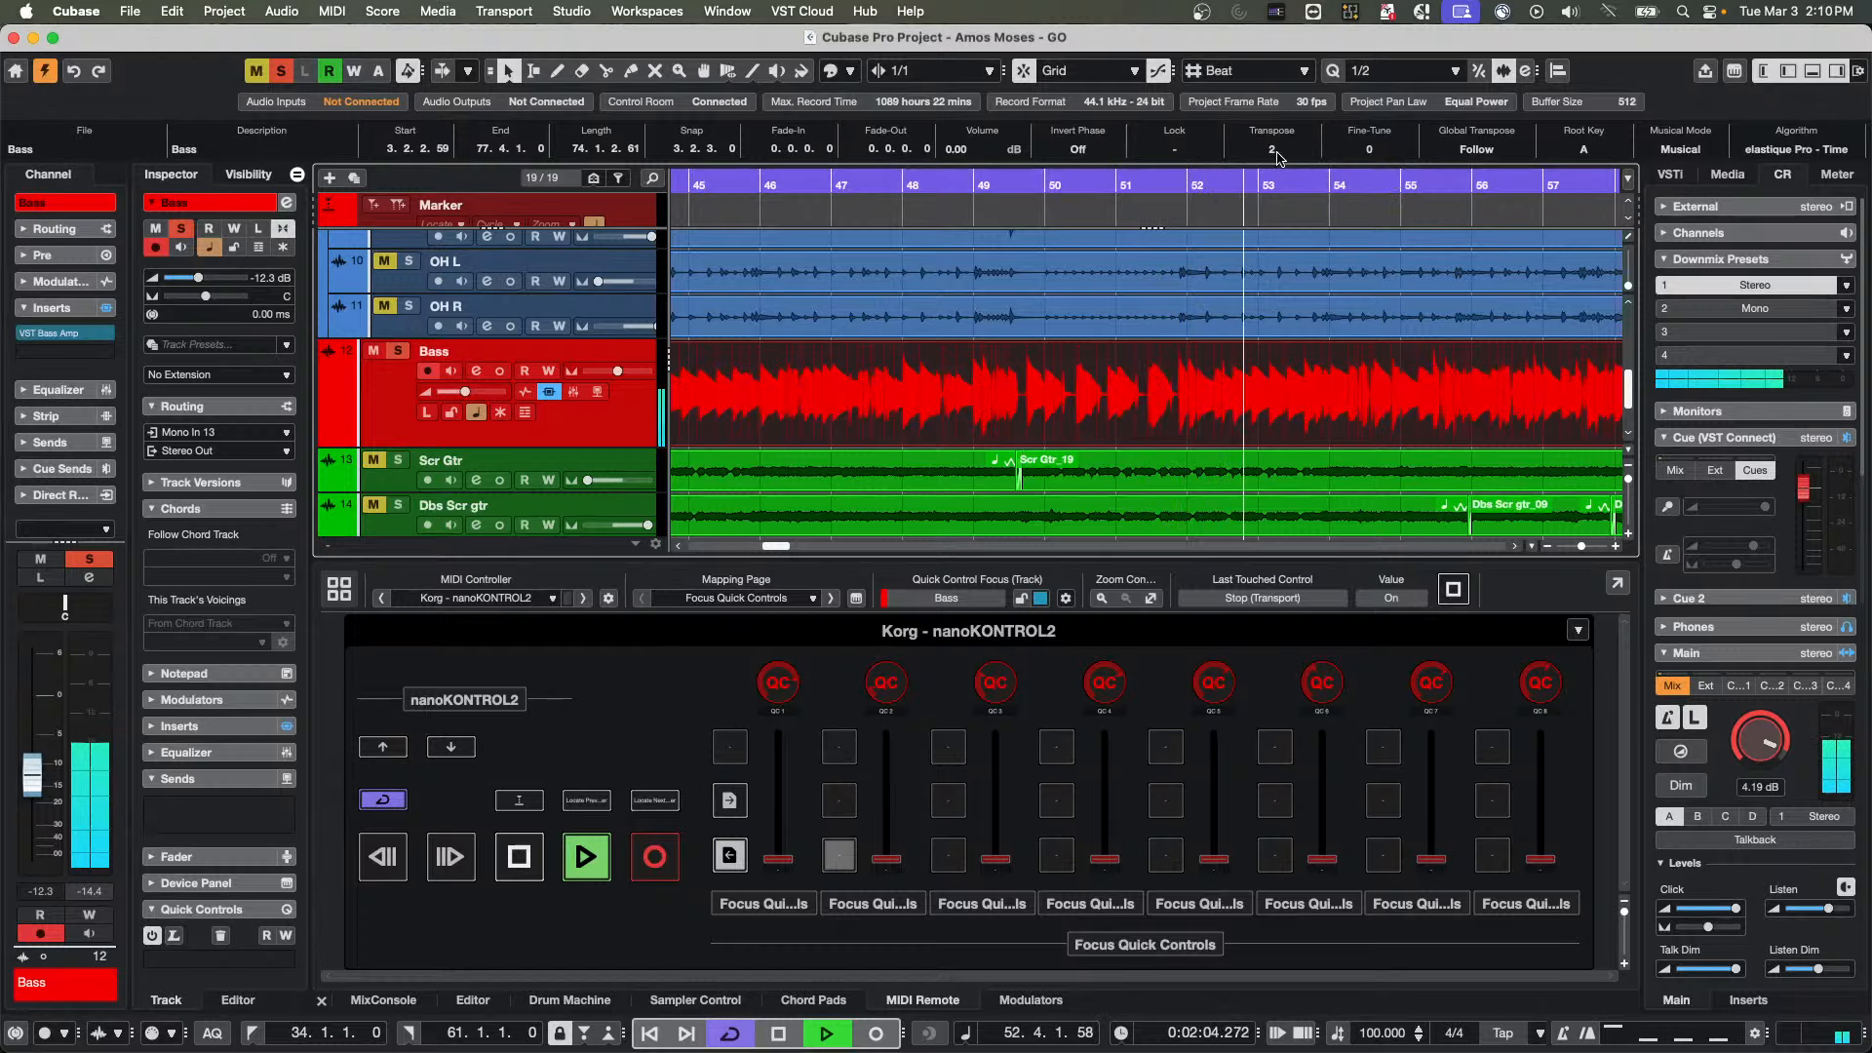
scroll(1277, 158, "up", 3)
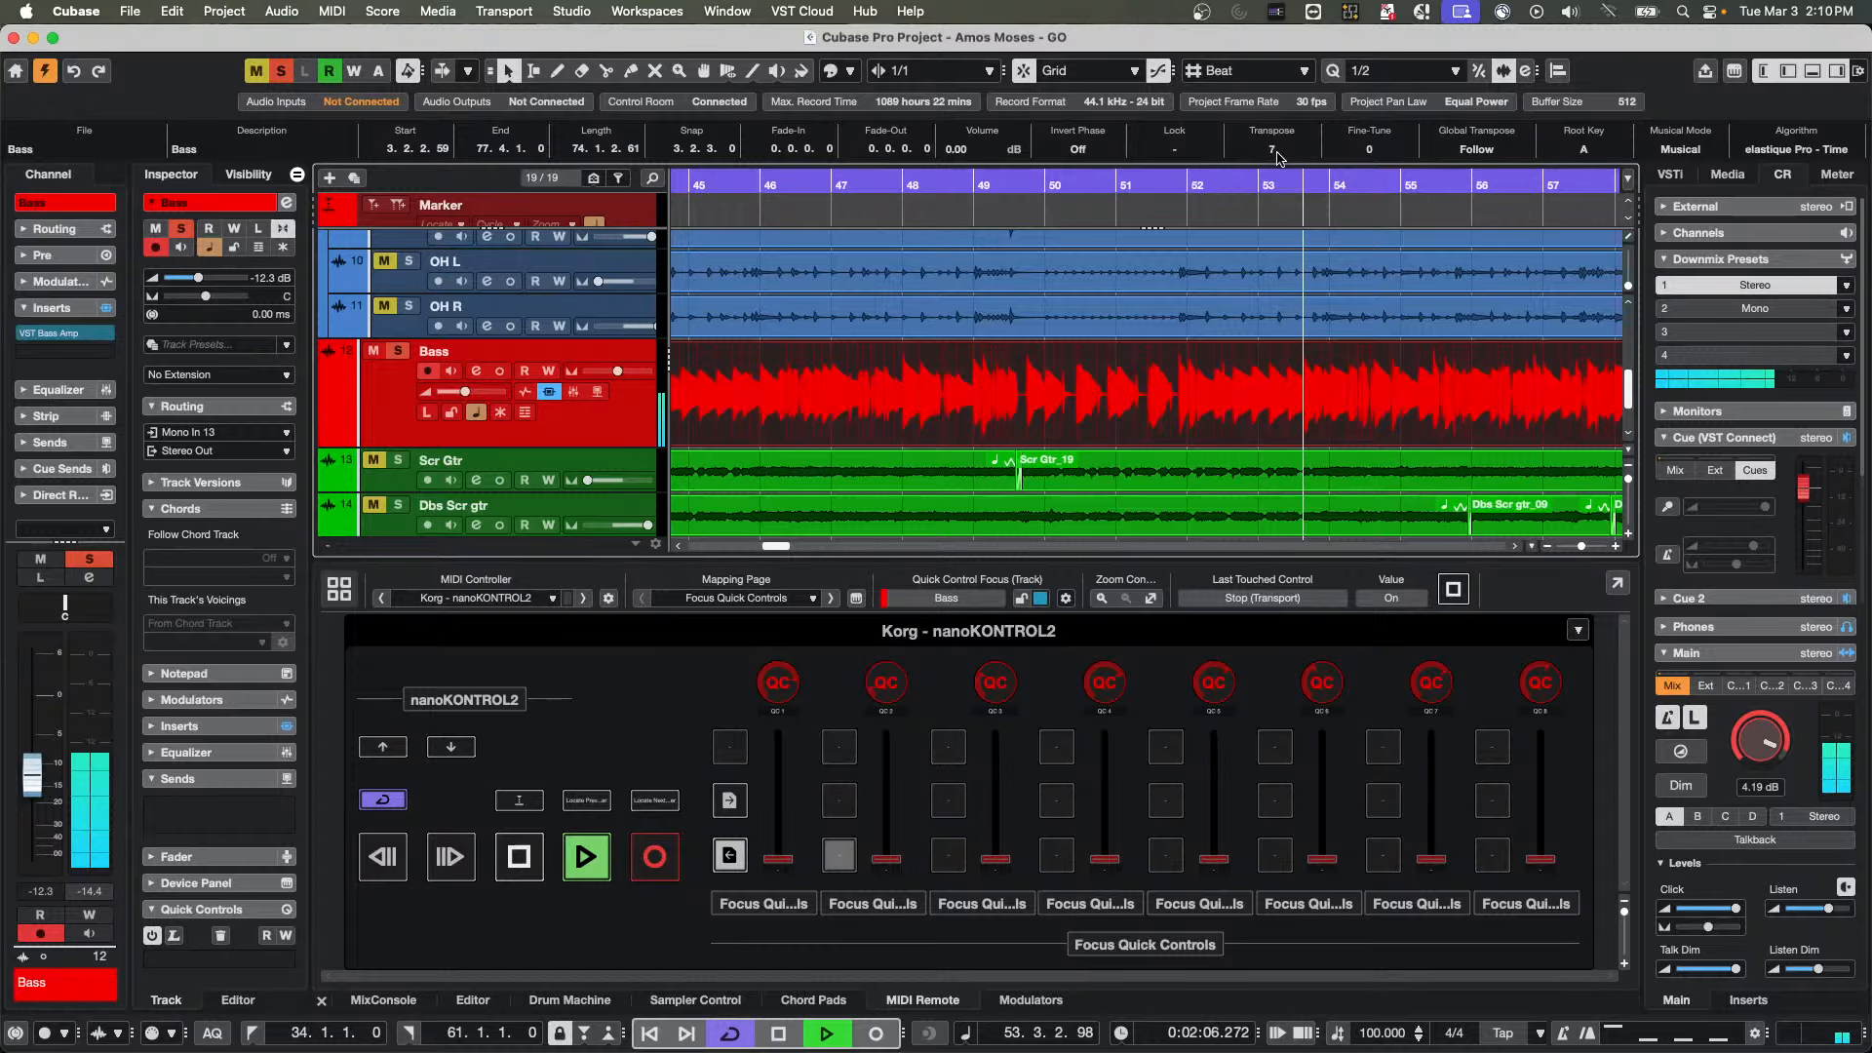
scroll(1277, 158, "up", 6)
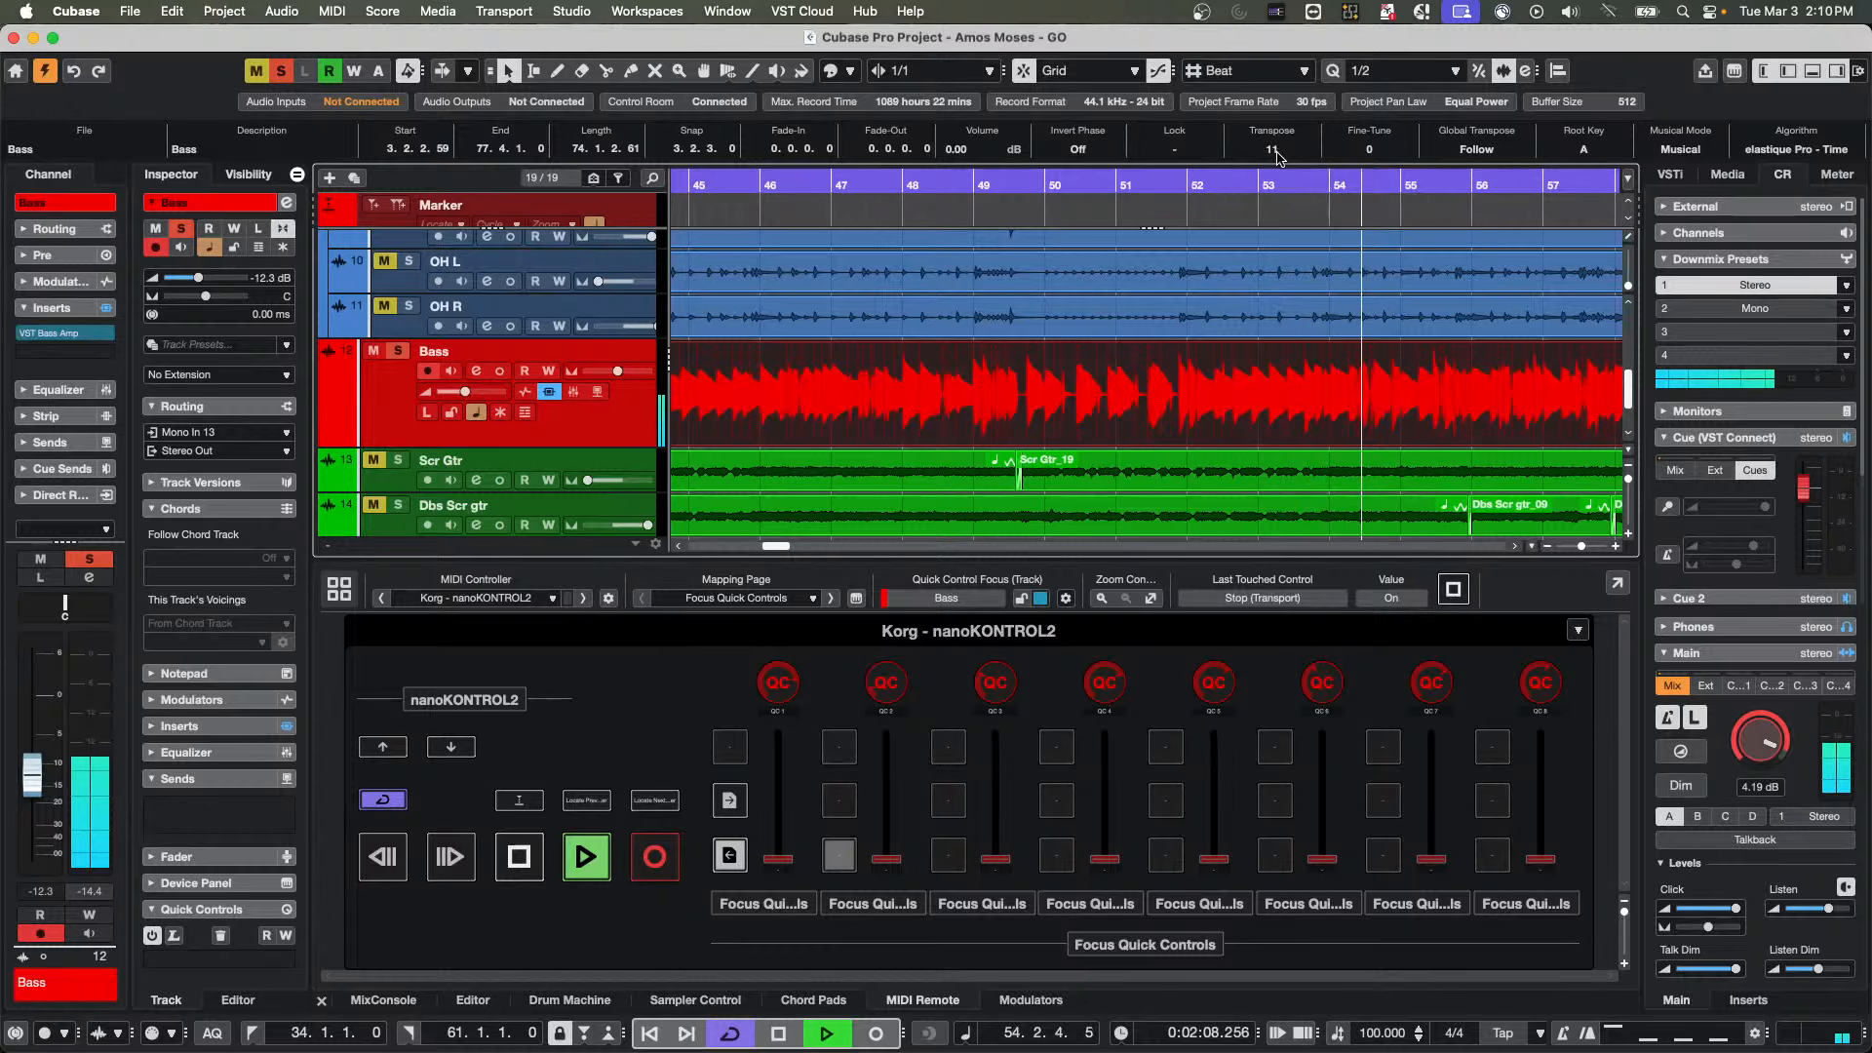
scroll(1278, 158, "down", 1)
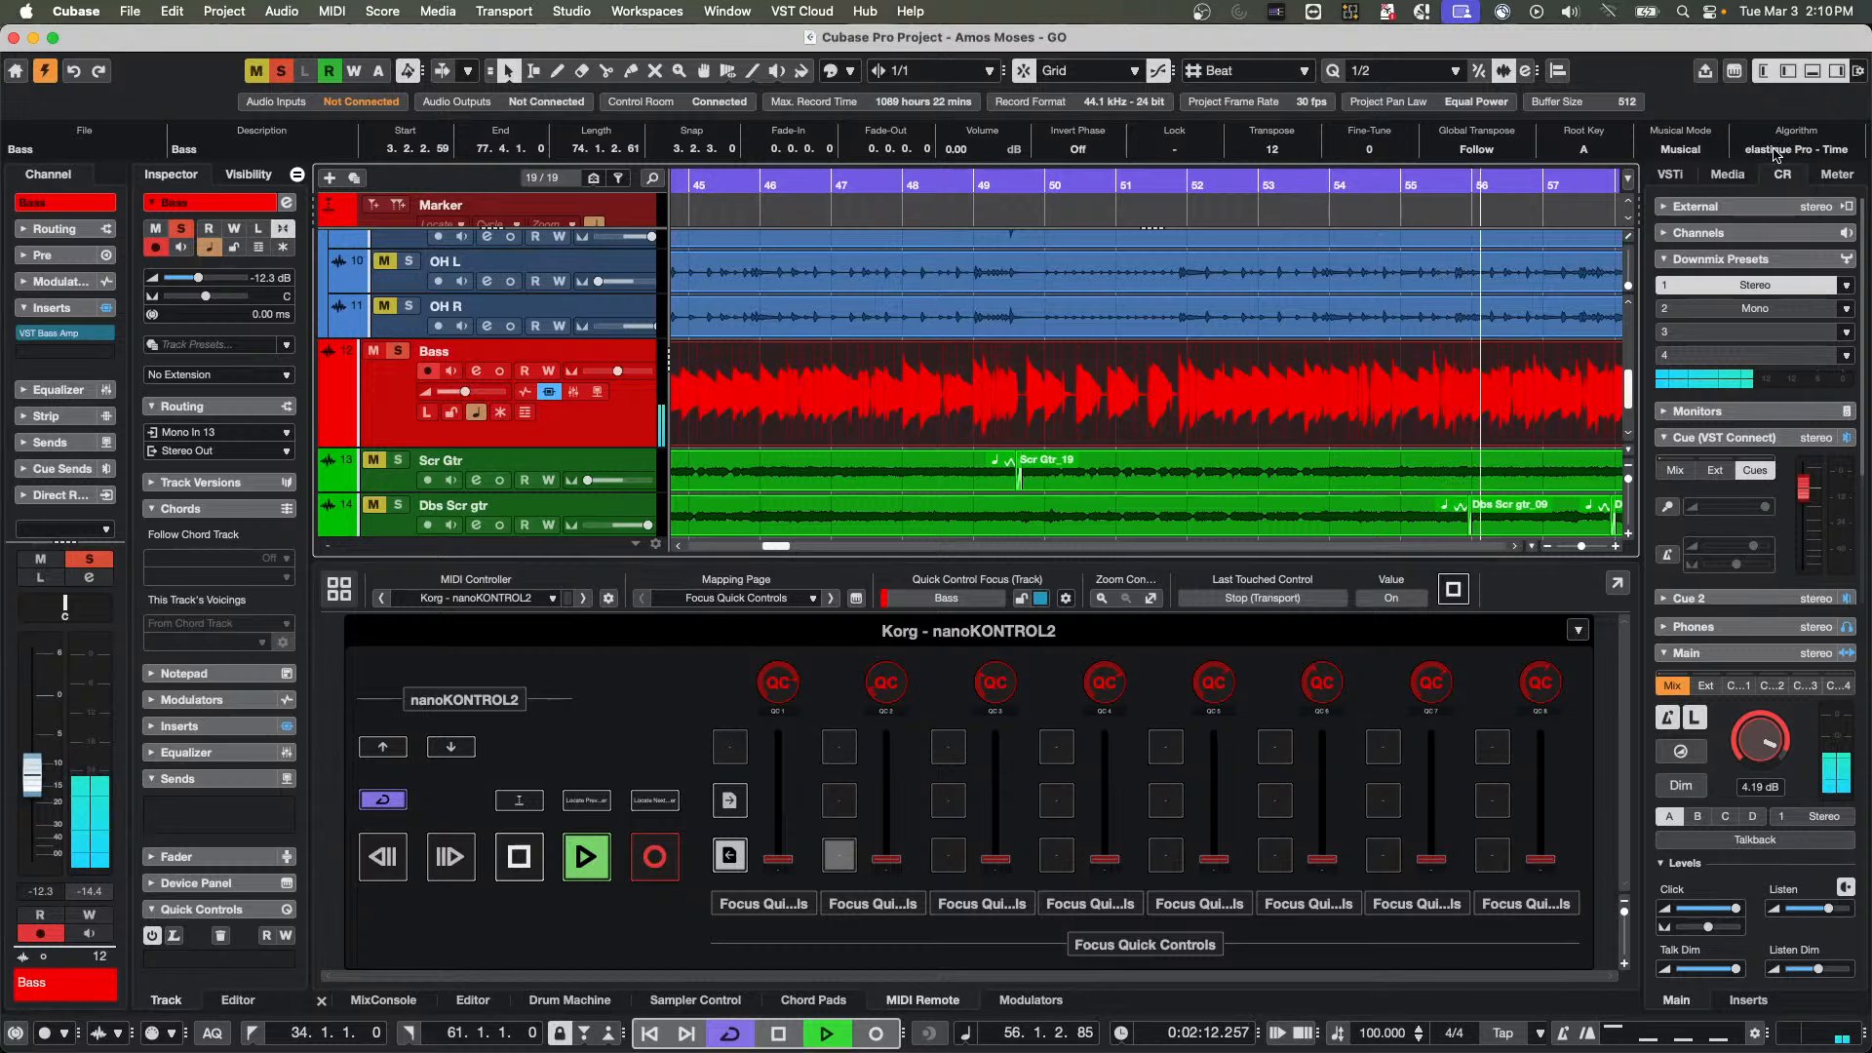
Set the Bass event's algorithm to elastique Pro - Formant Pitch
left_click(1775, 151)
mouse_move(1770, 168)
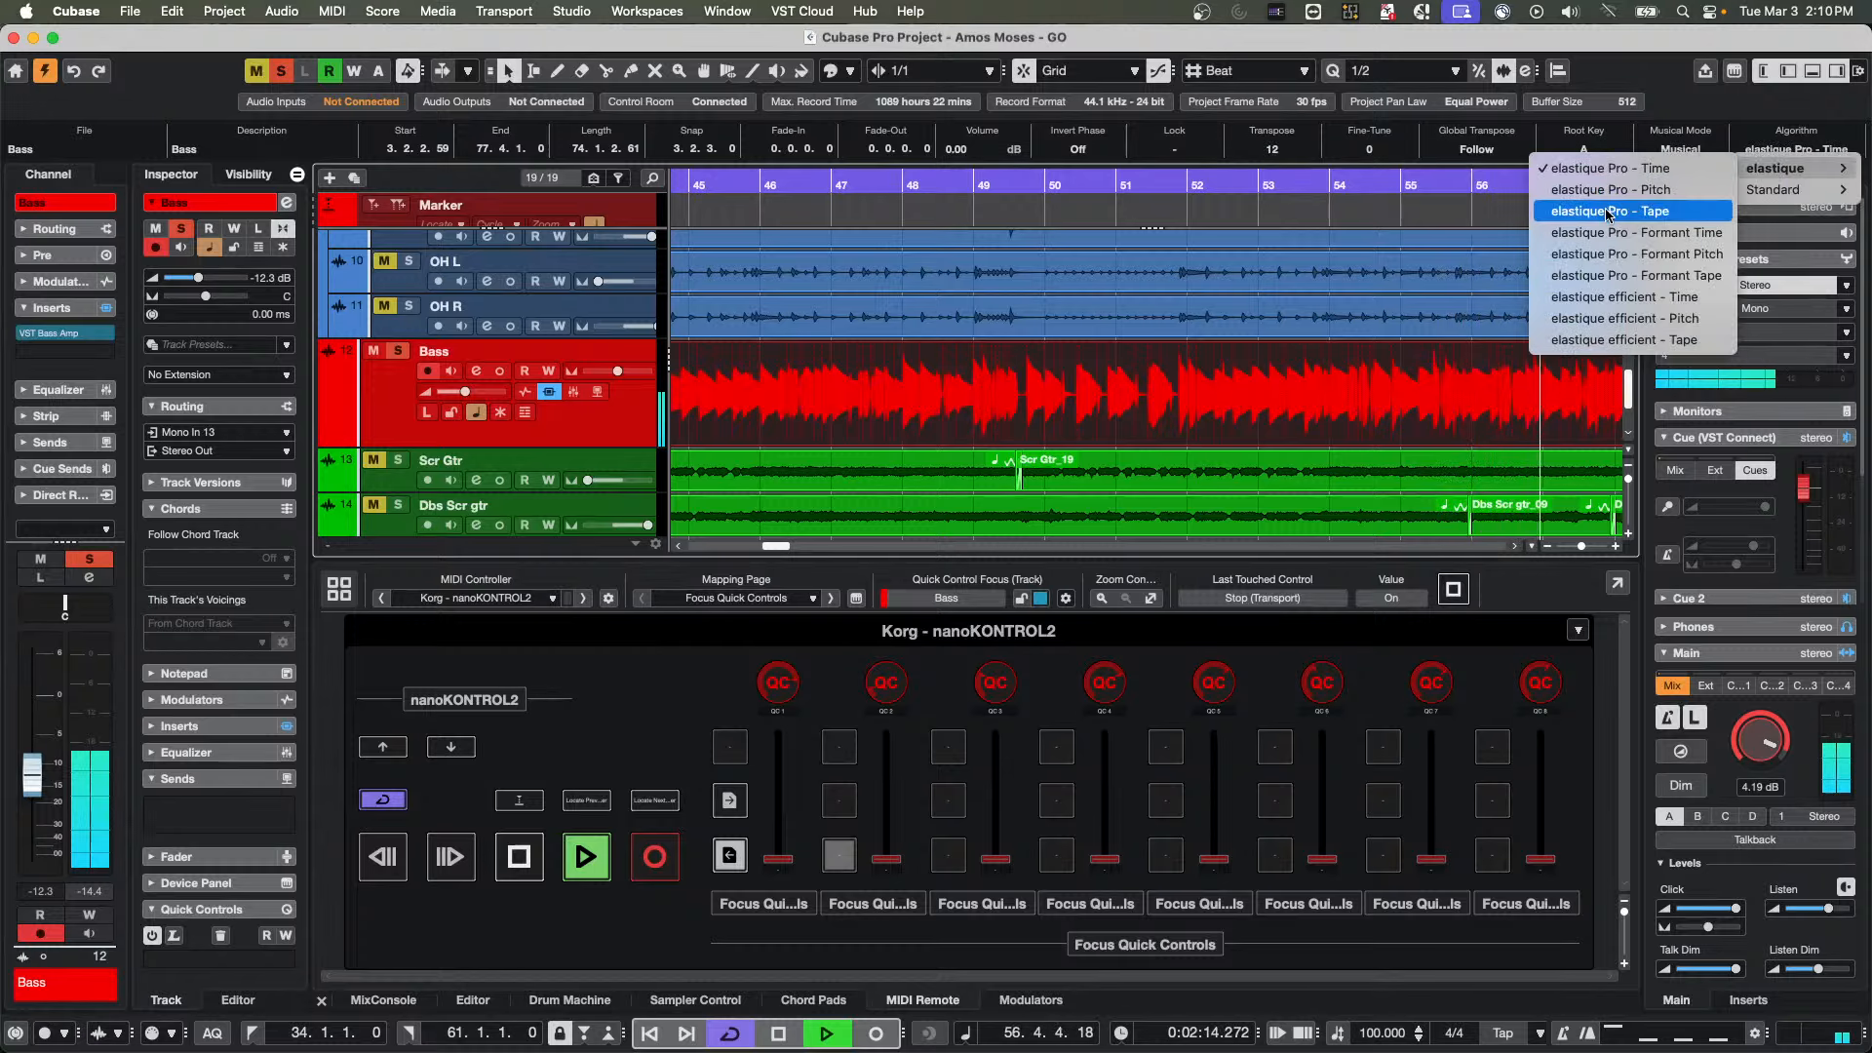
left_click(1636, 256)
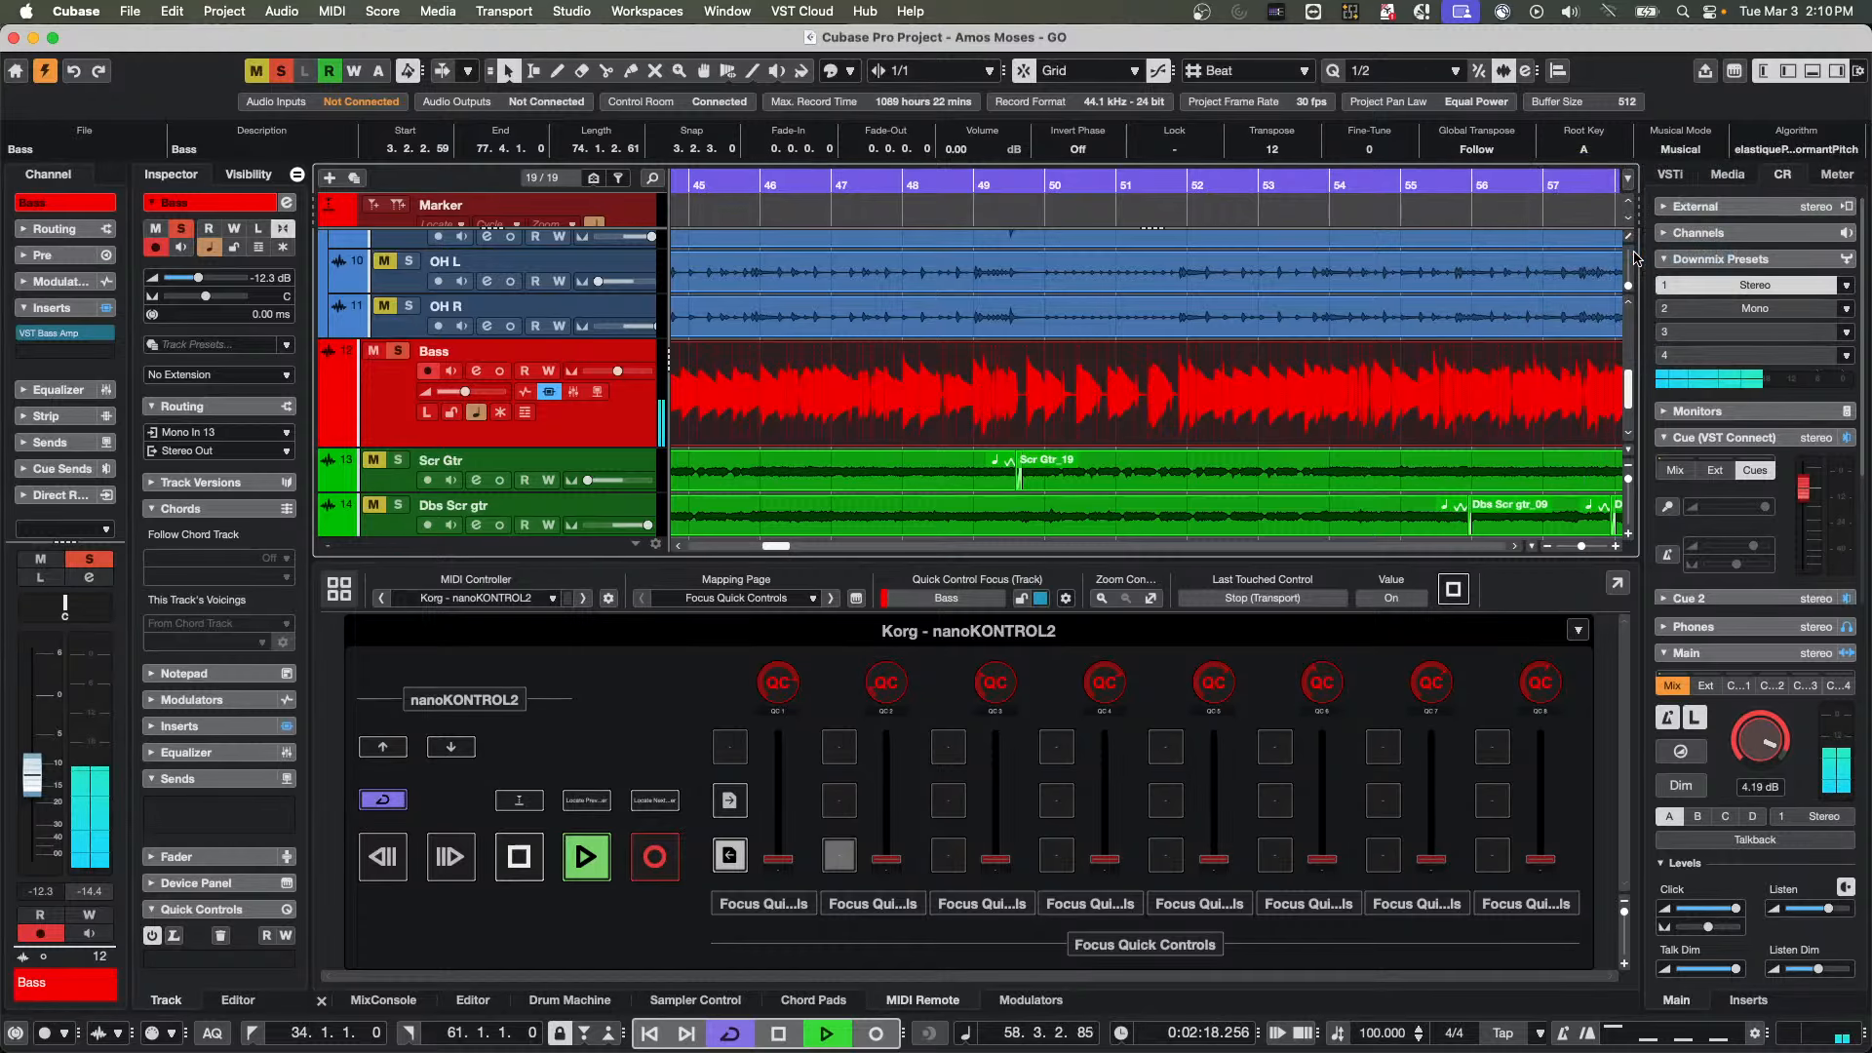
Set the Bass event's algorithm to elastique Pro - Pitch
left_click(1758, 147)
mouse_move(1770, 168)
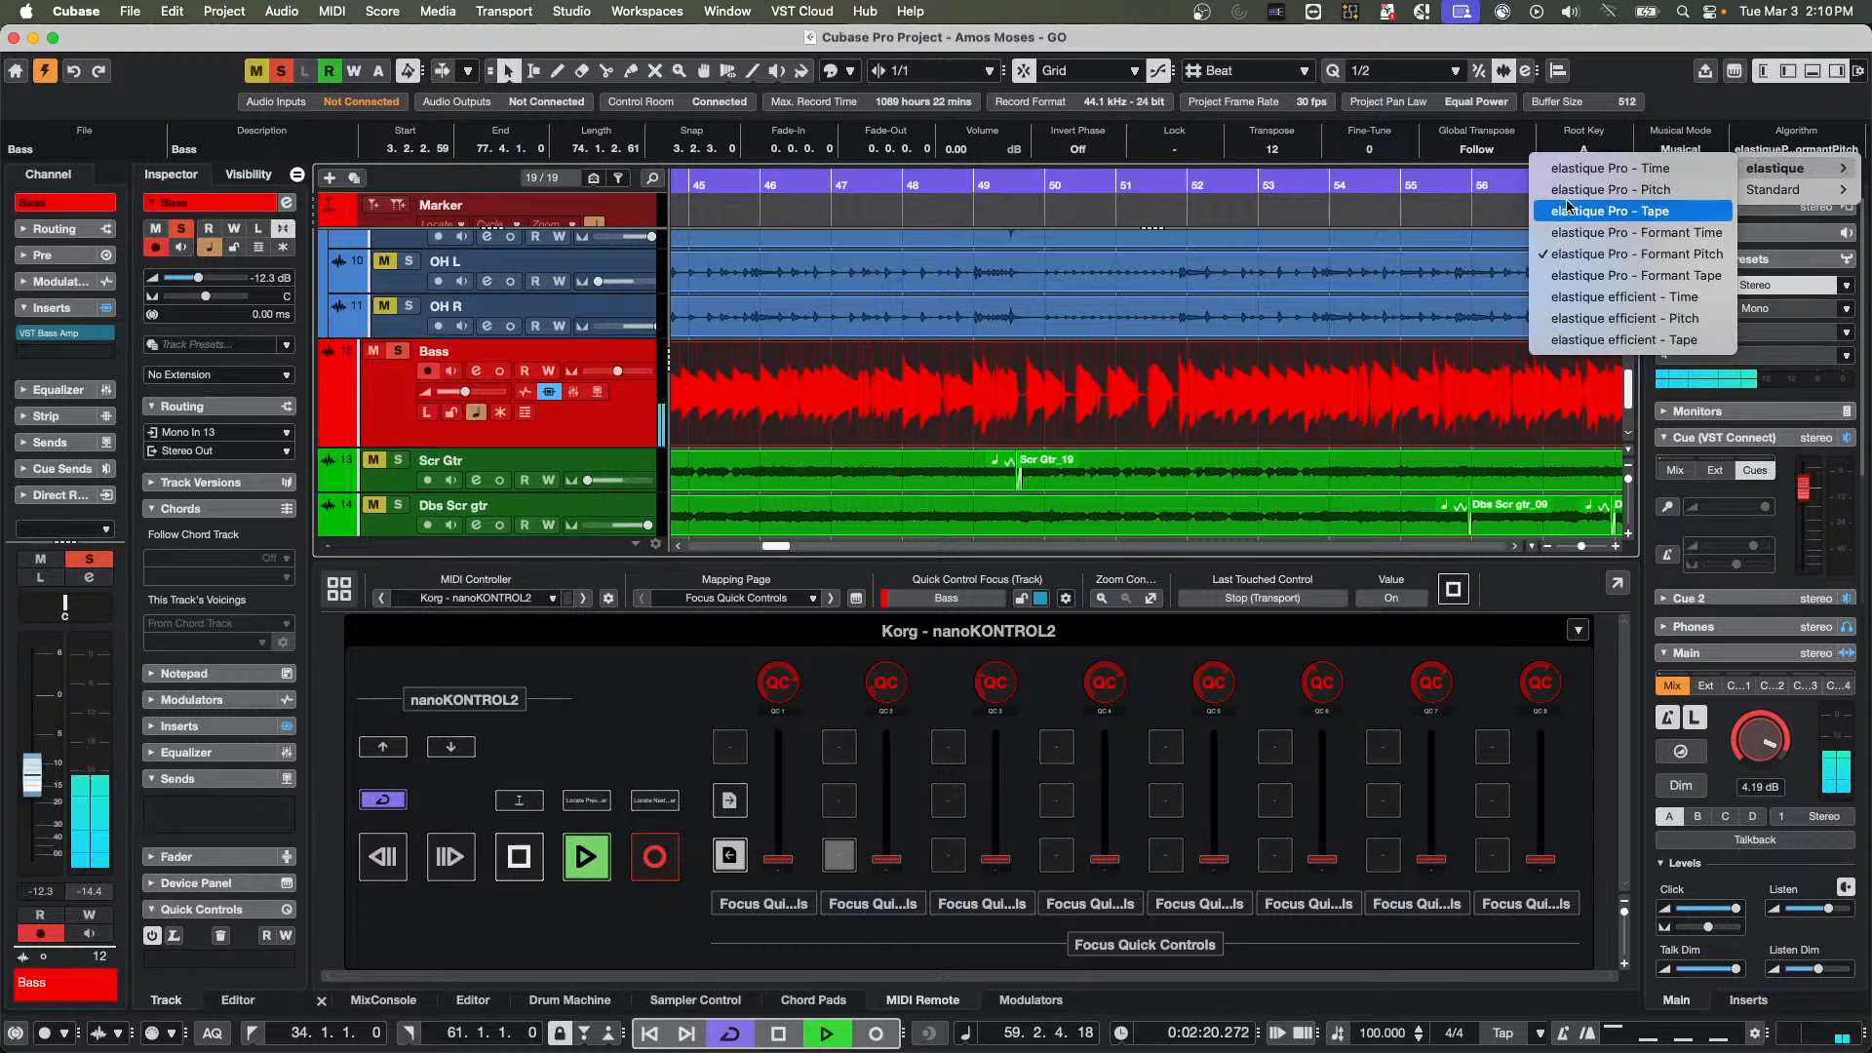
left_click(1585, 189)
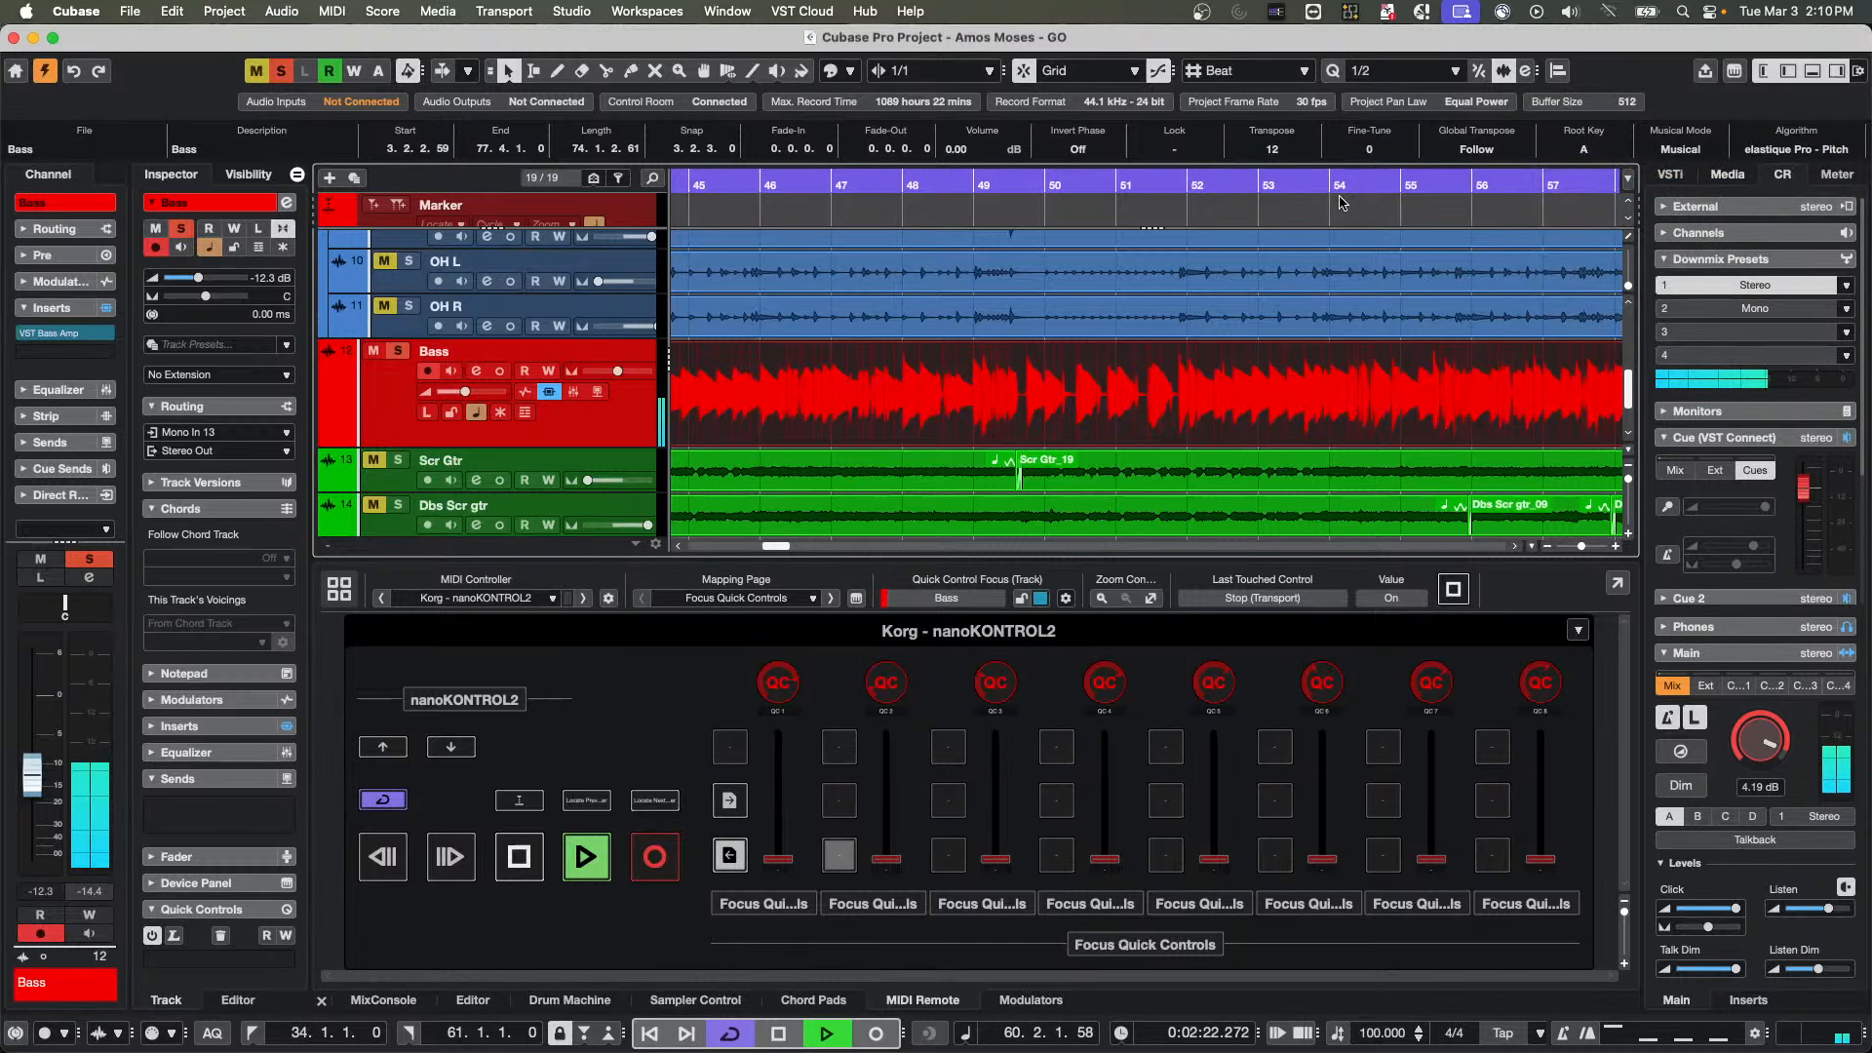
Set the Bass event's Transpose to 0 and back to 12 to compare the sound during playback
left_click(1287, 150)
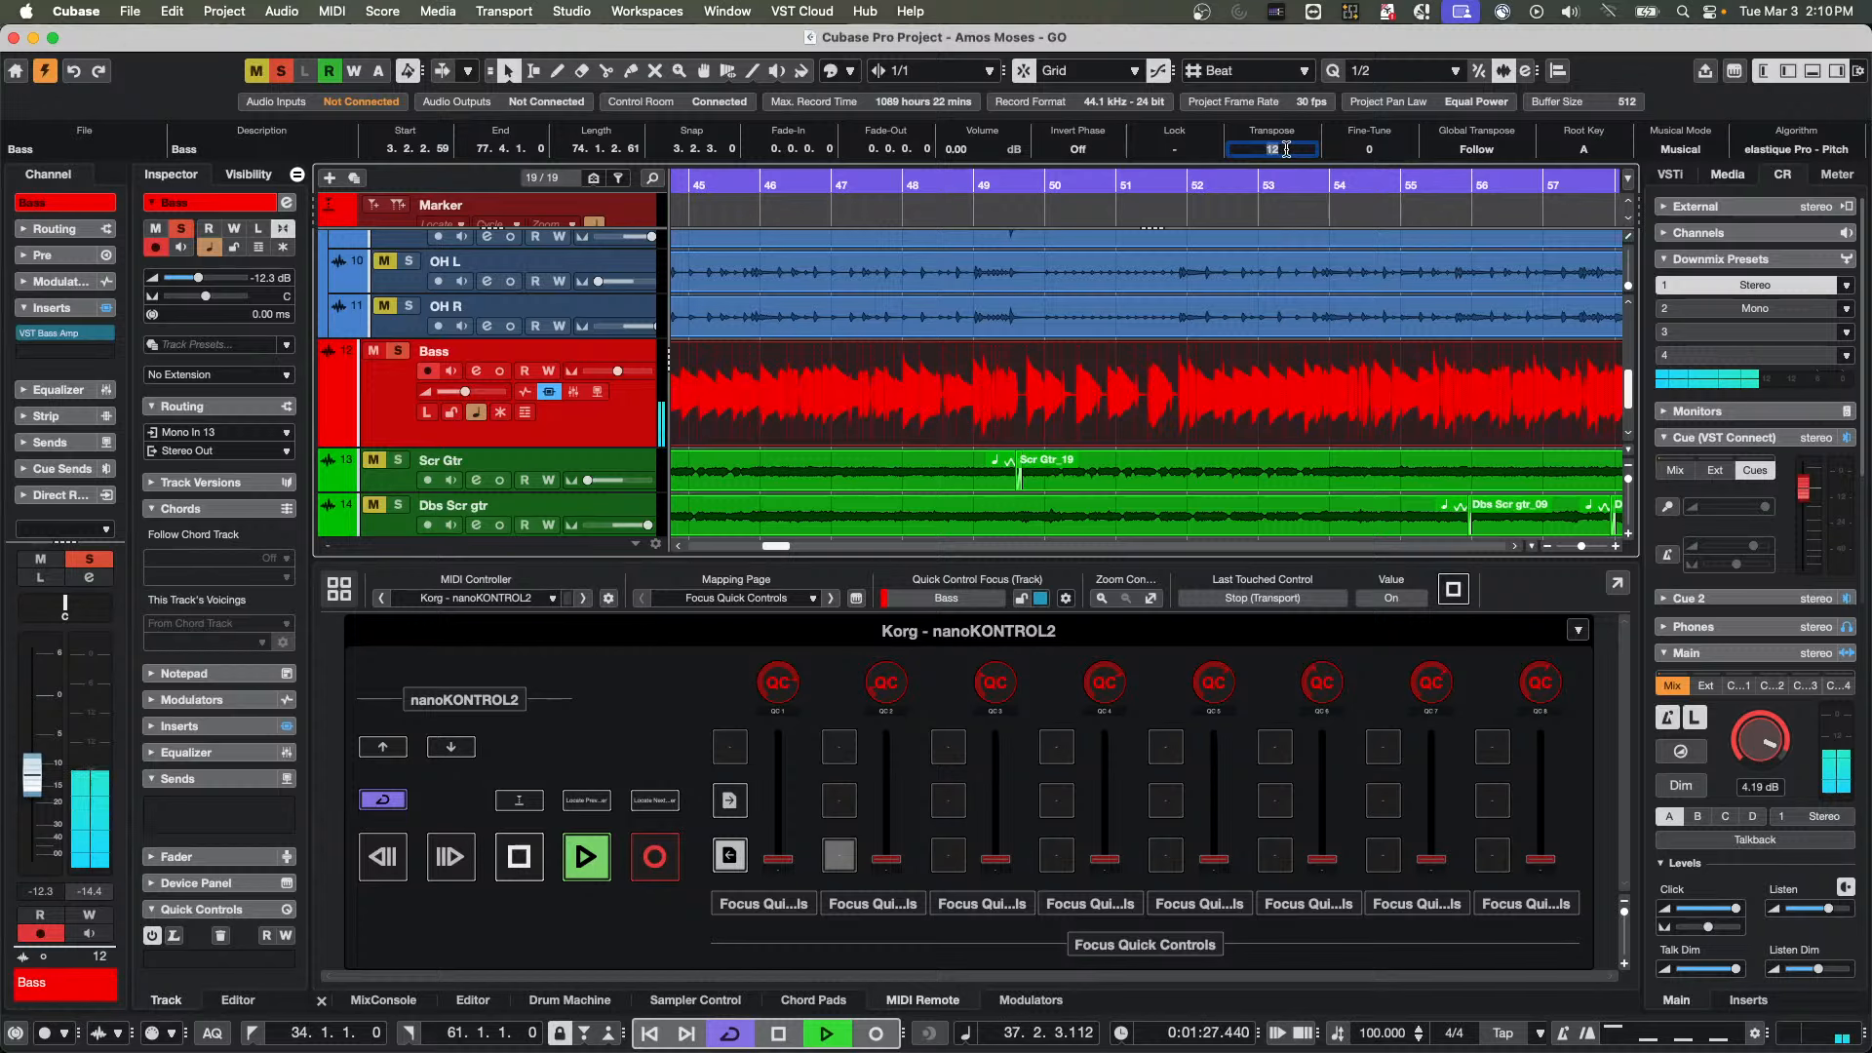
type("0")
key("Return")
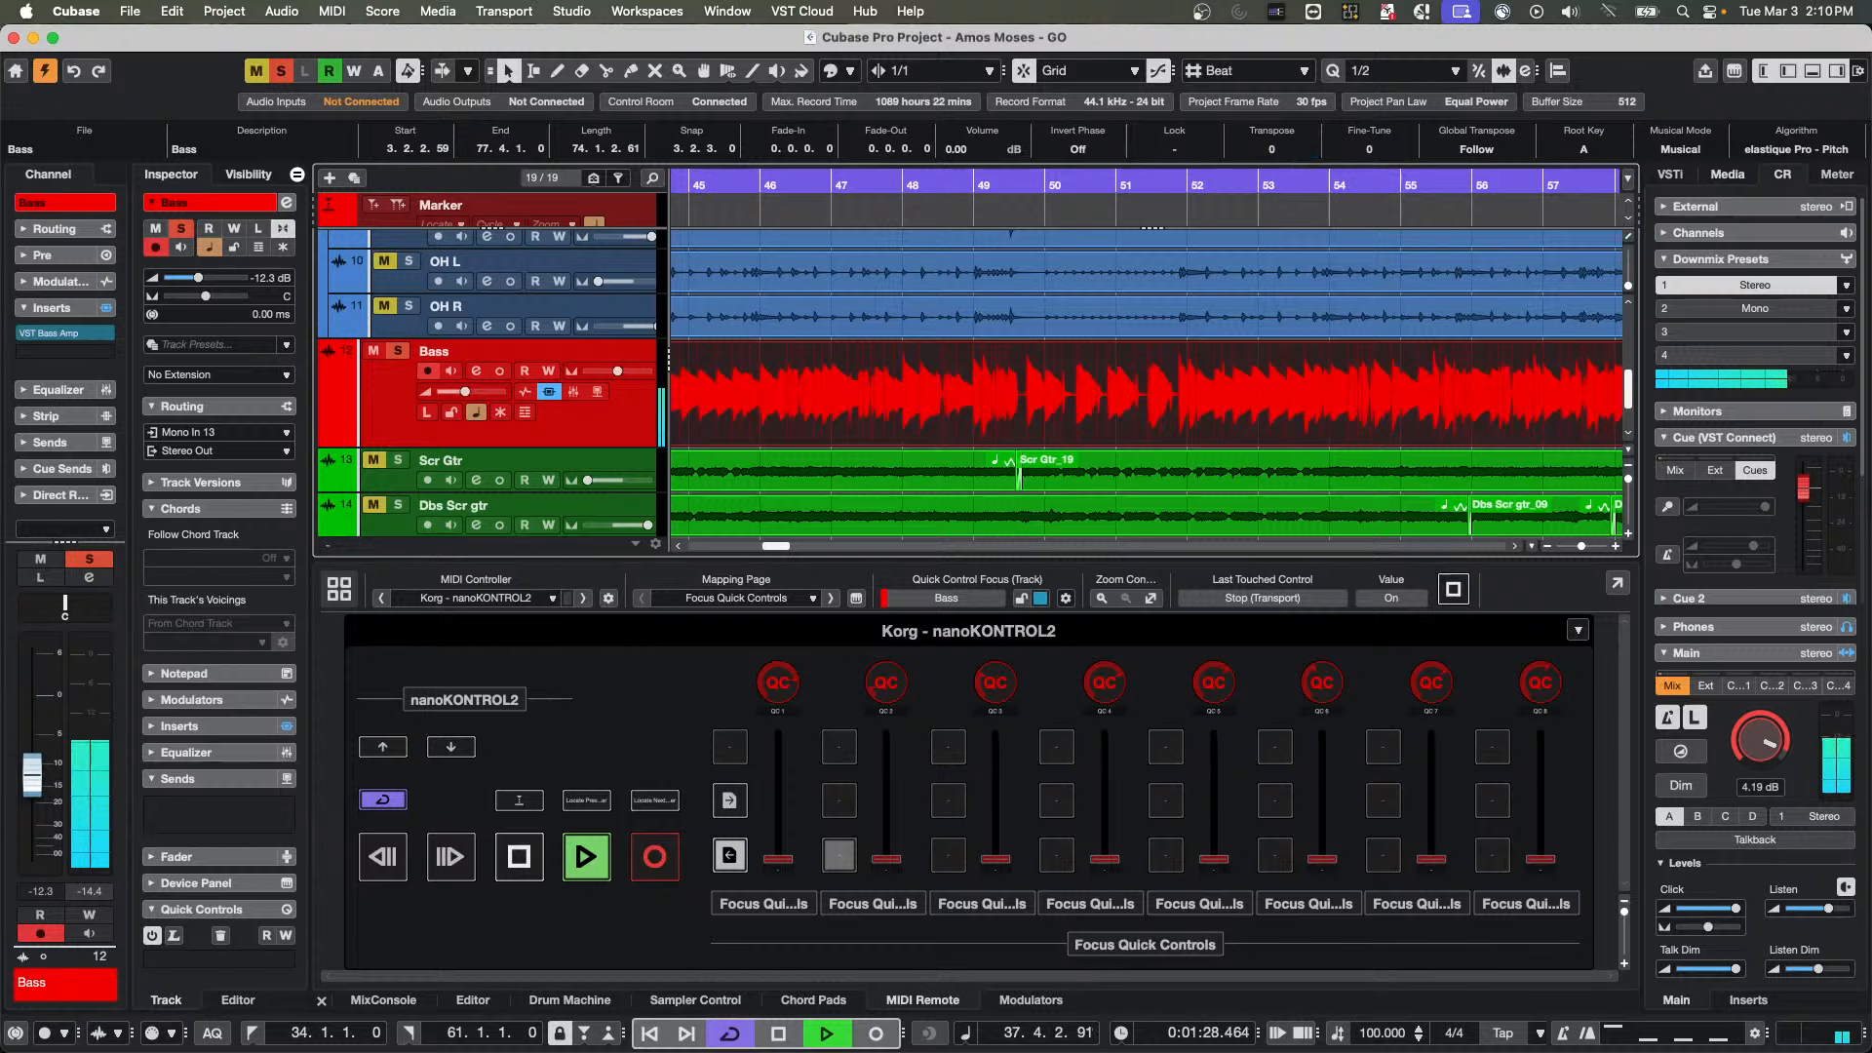
left_click(1287, 151)
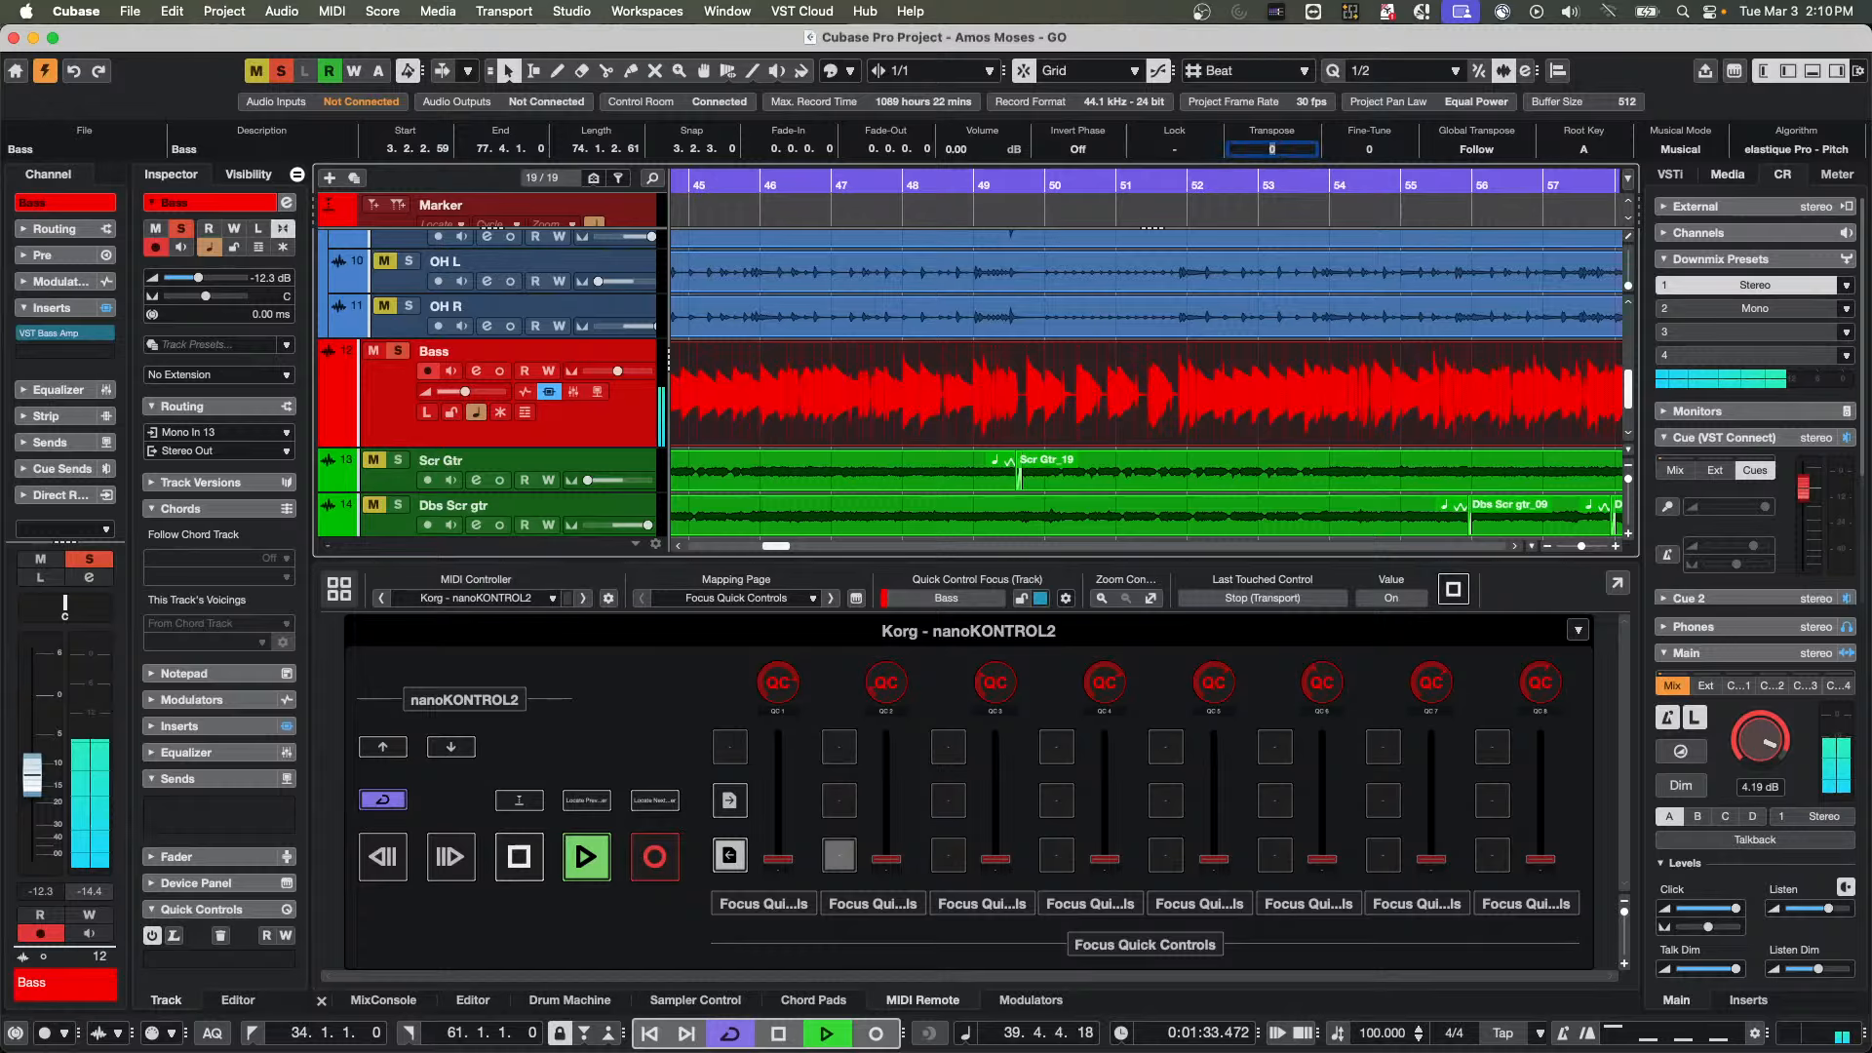
type("12")
key("Return")
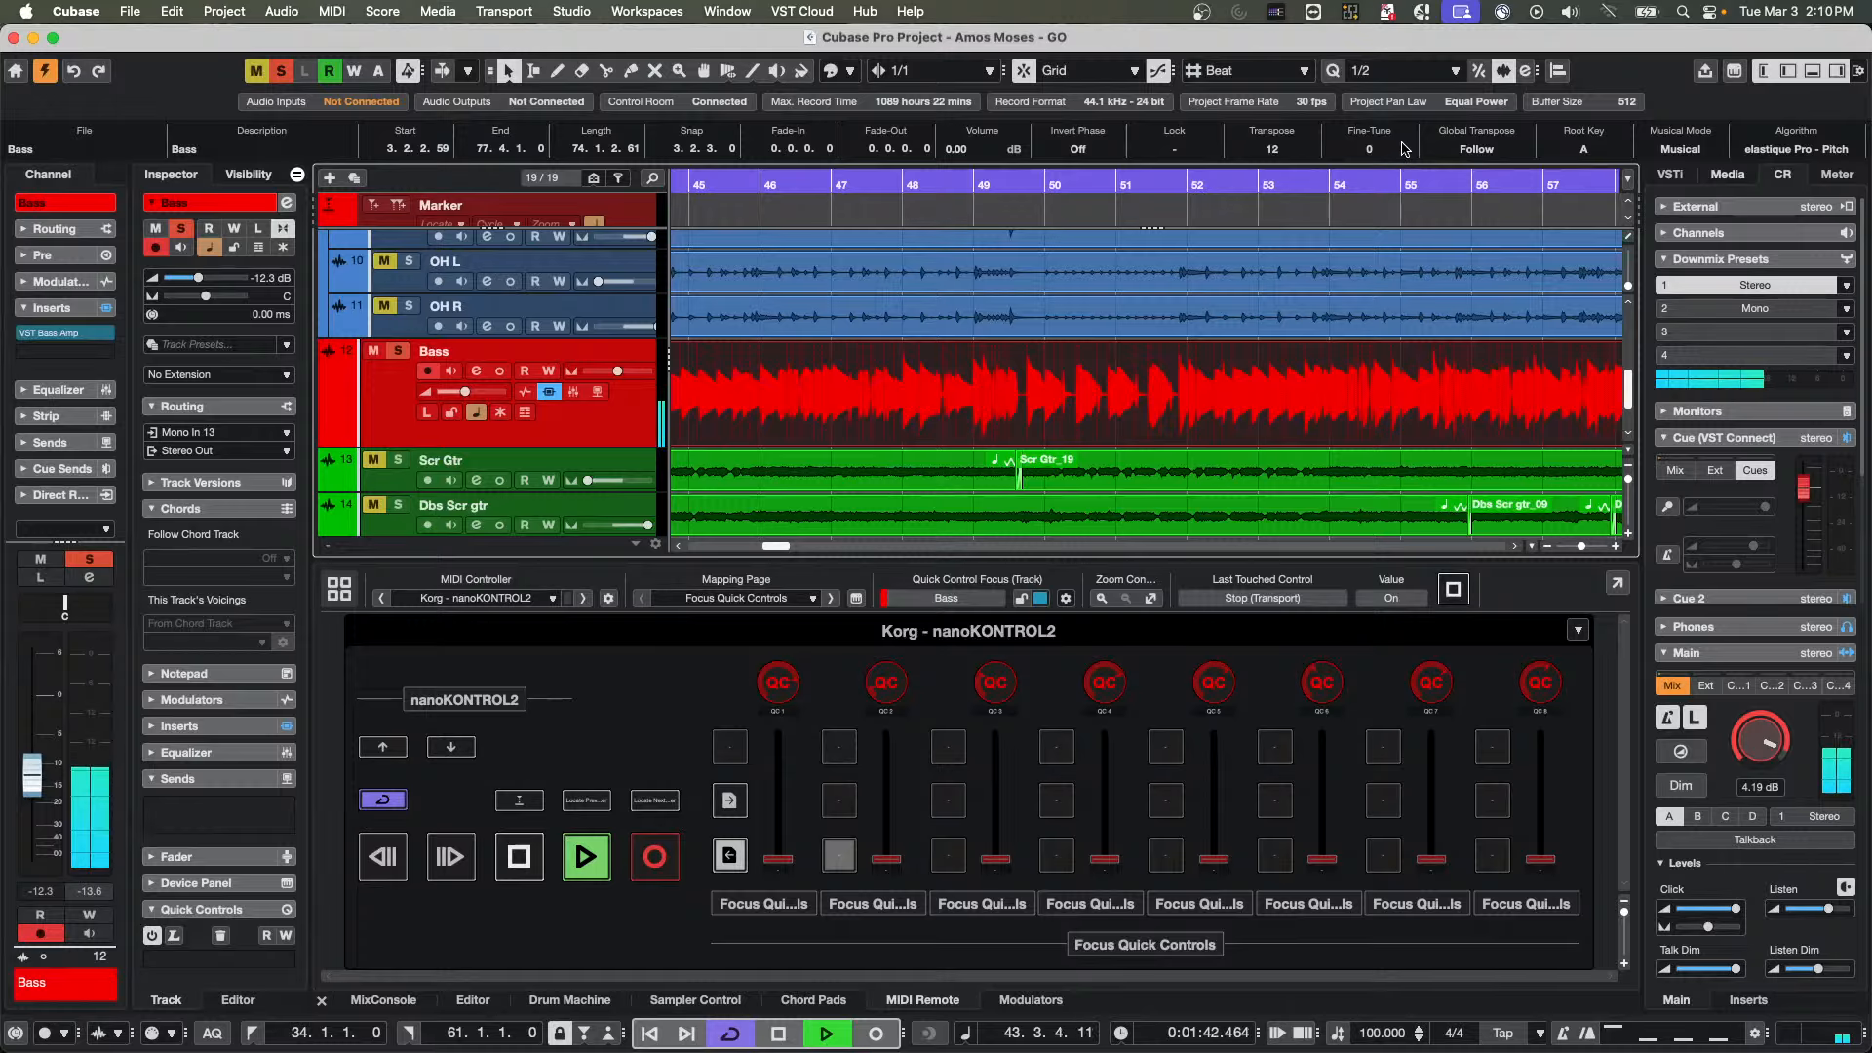
Reset the Bass event's Transpose value to 0 and stop playback
left_click(1292, 148)
type("0")
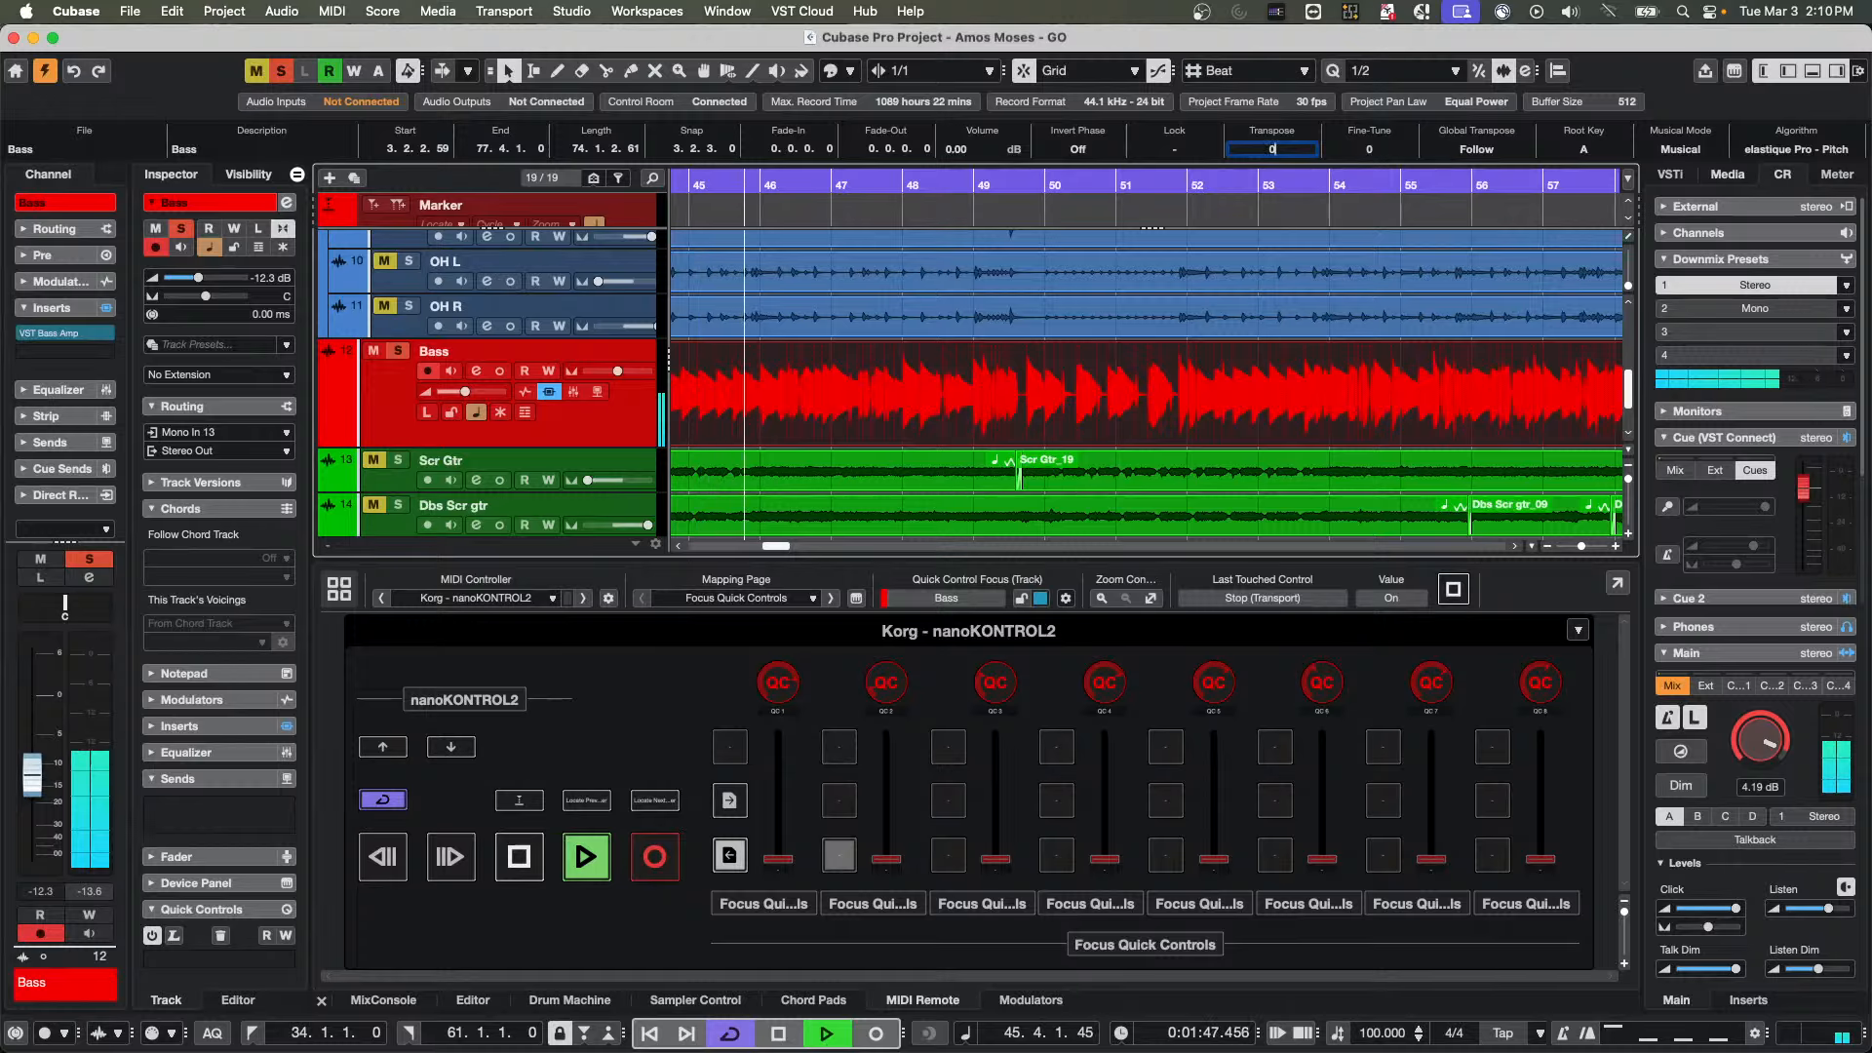
key("Return")
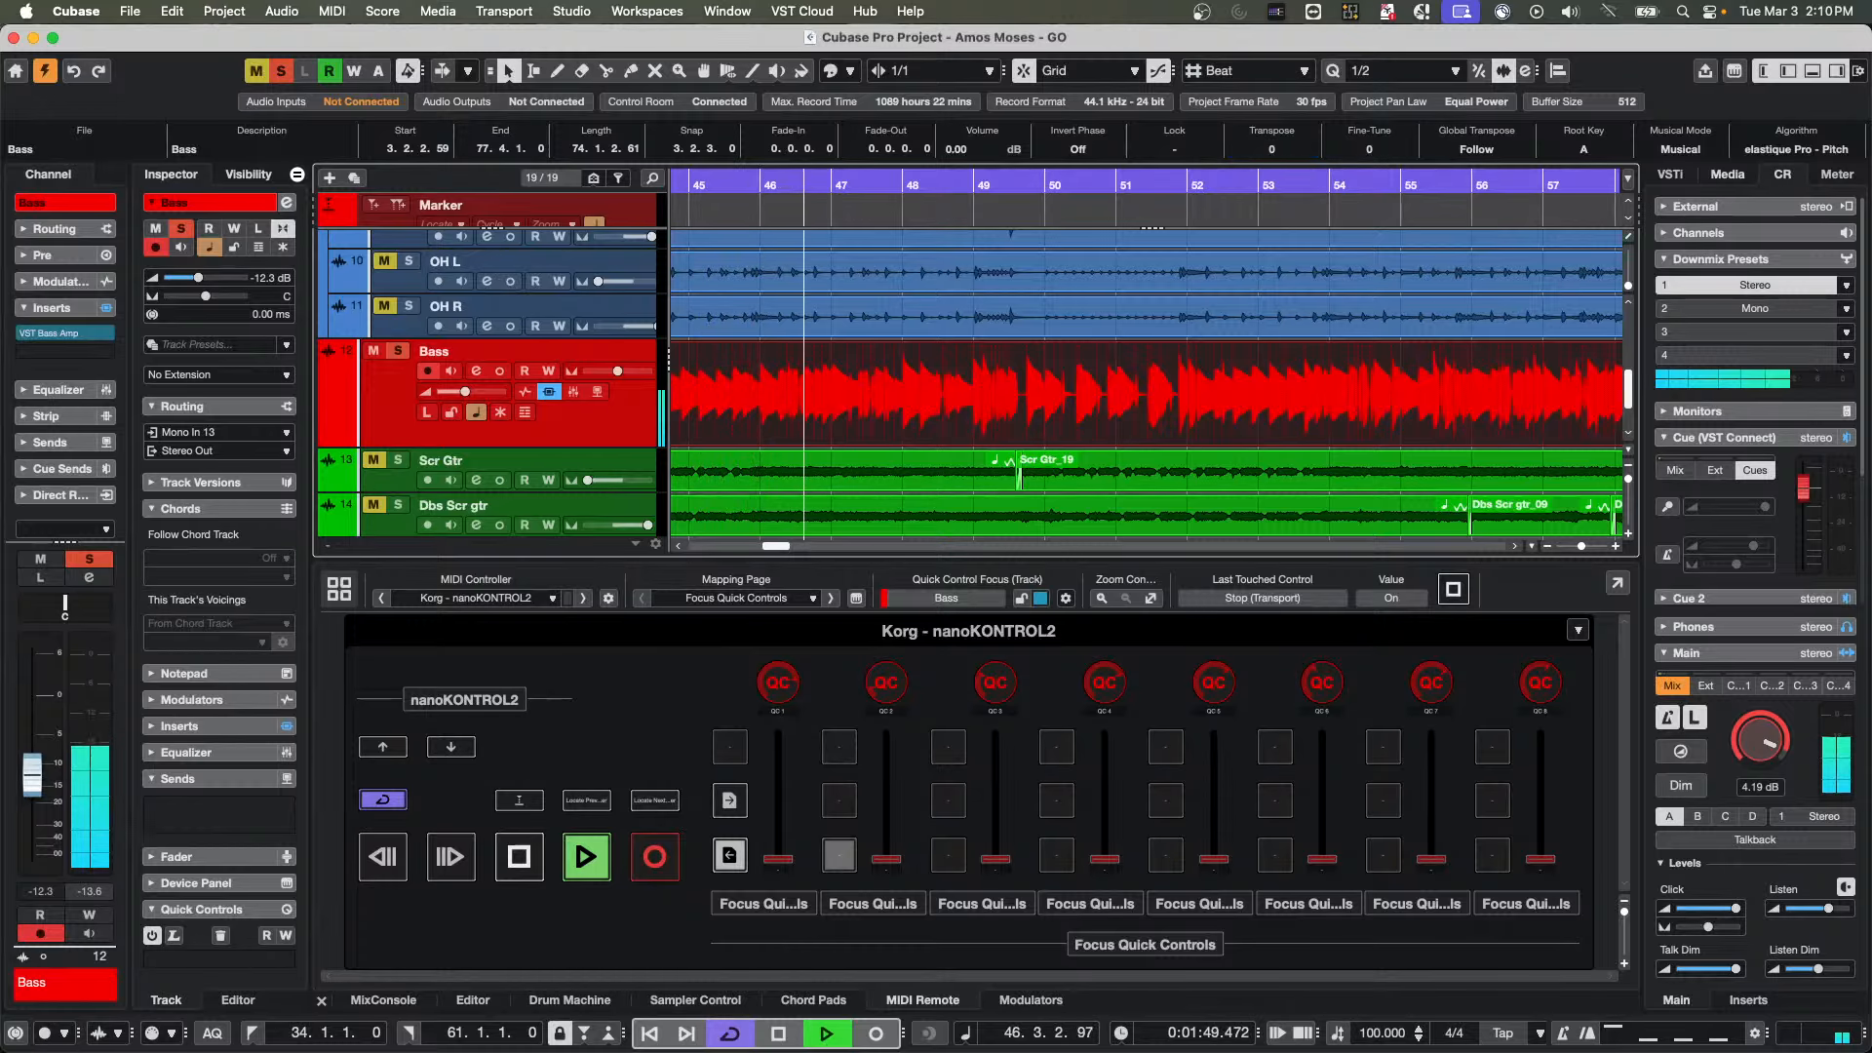
key("space")
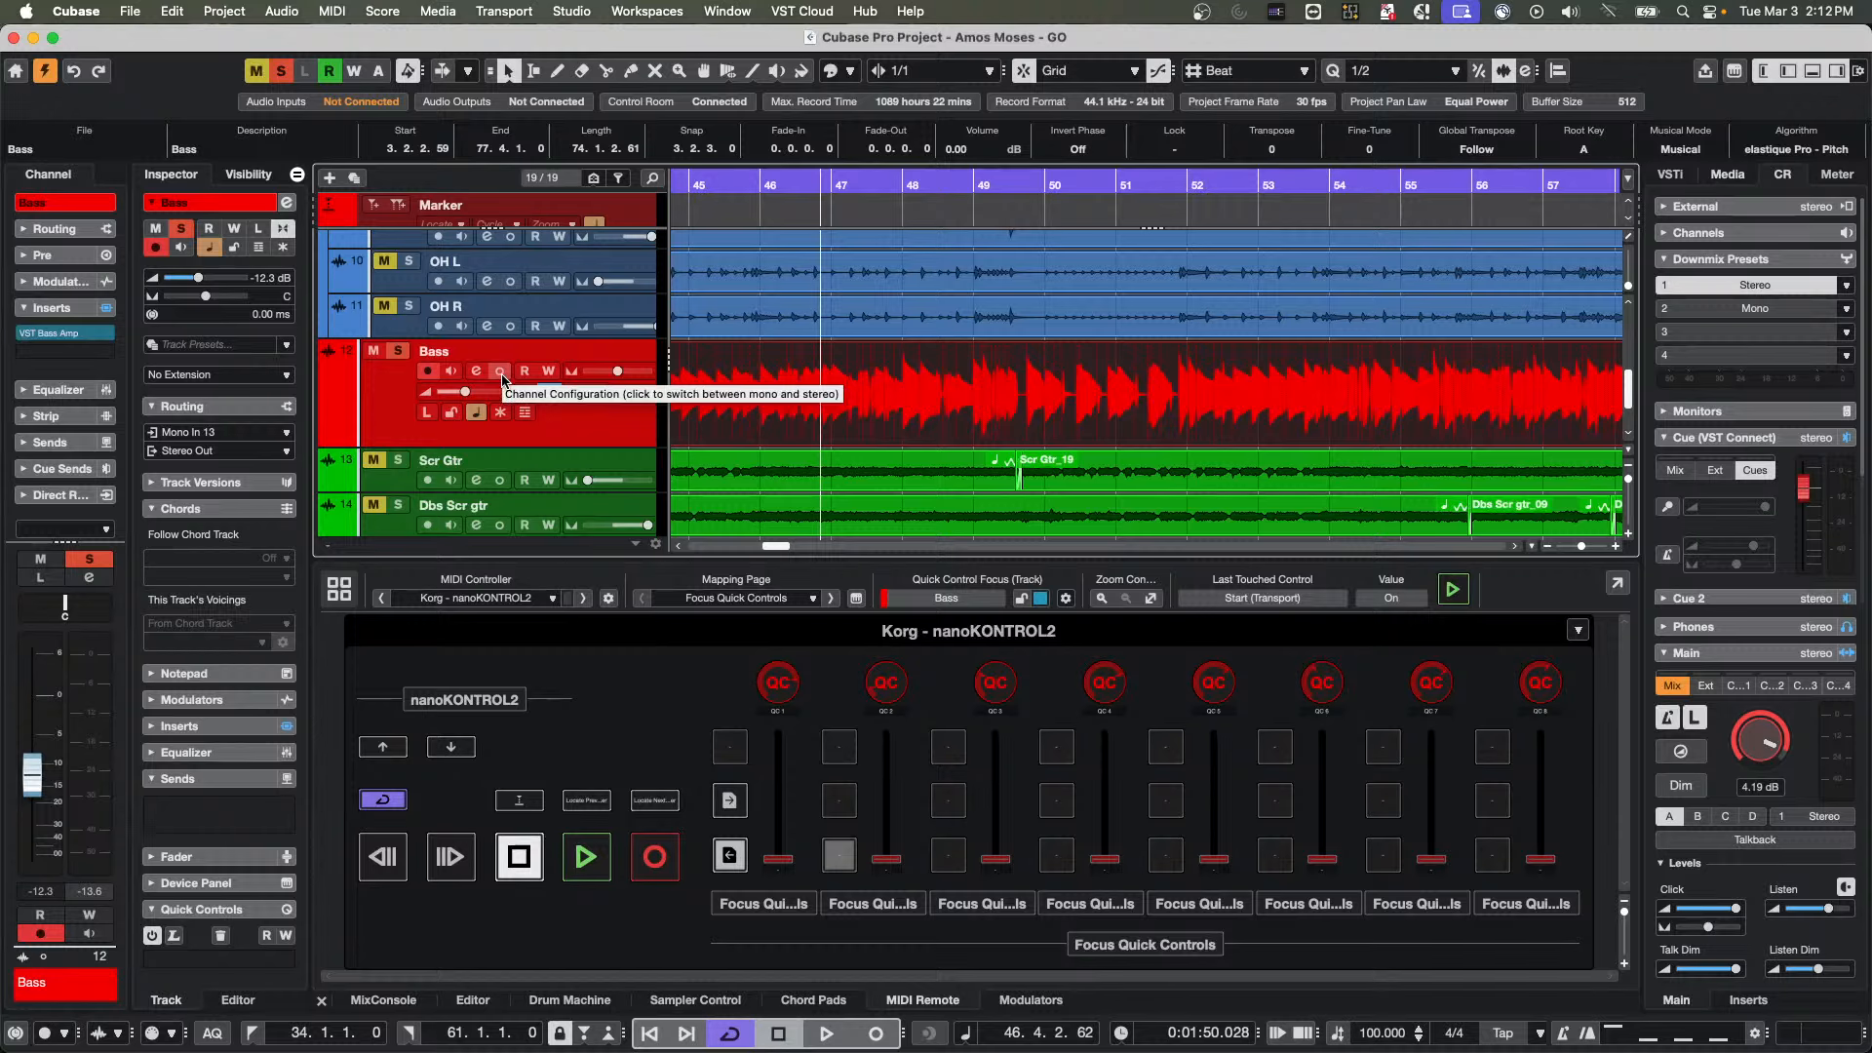
Add one audio track below the Bass track with a Mono configuration
right_click(577, 430)
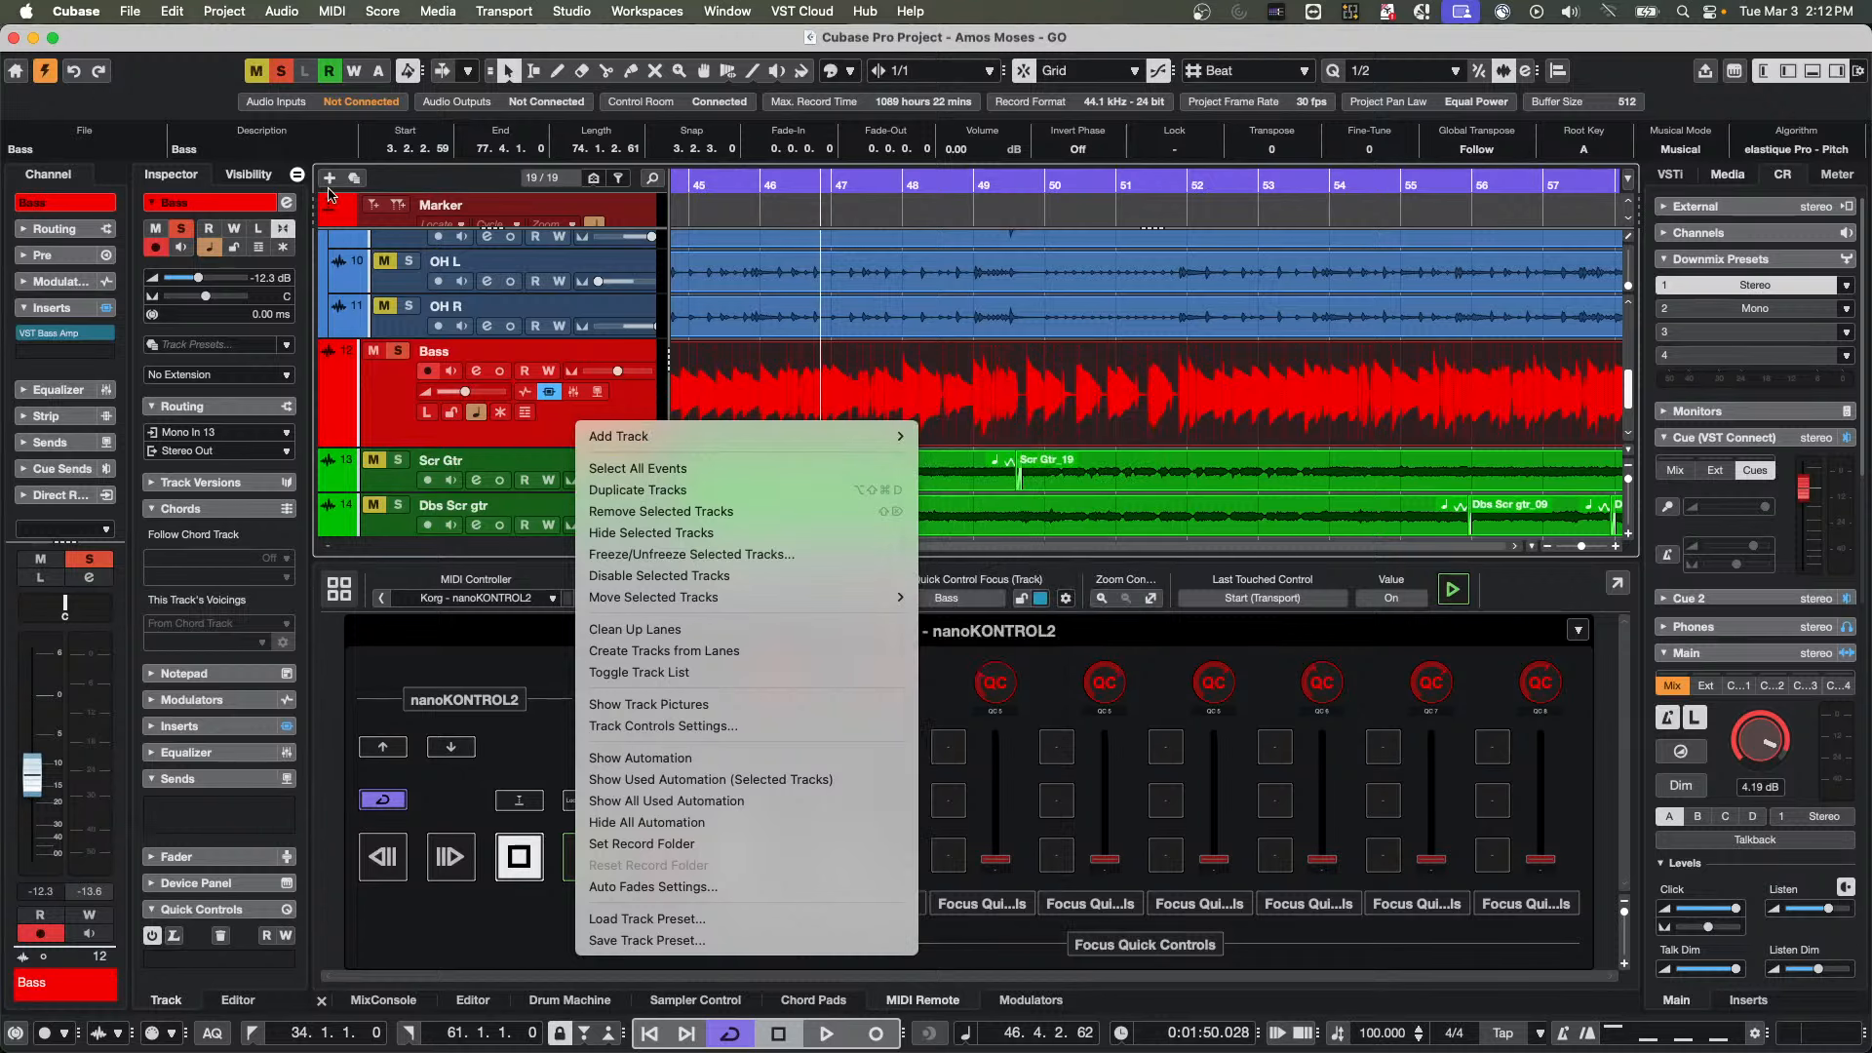
left_click(390, 412)
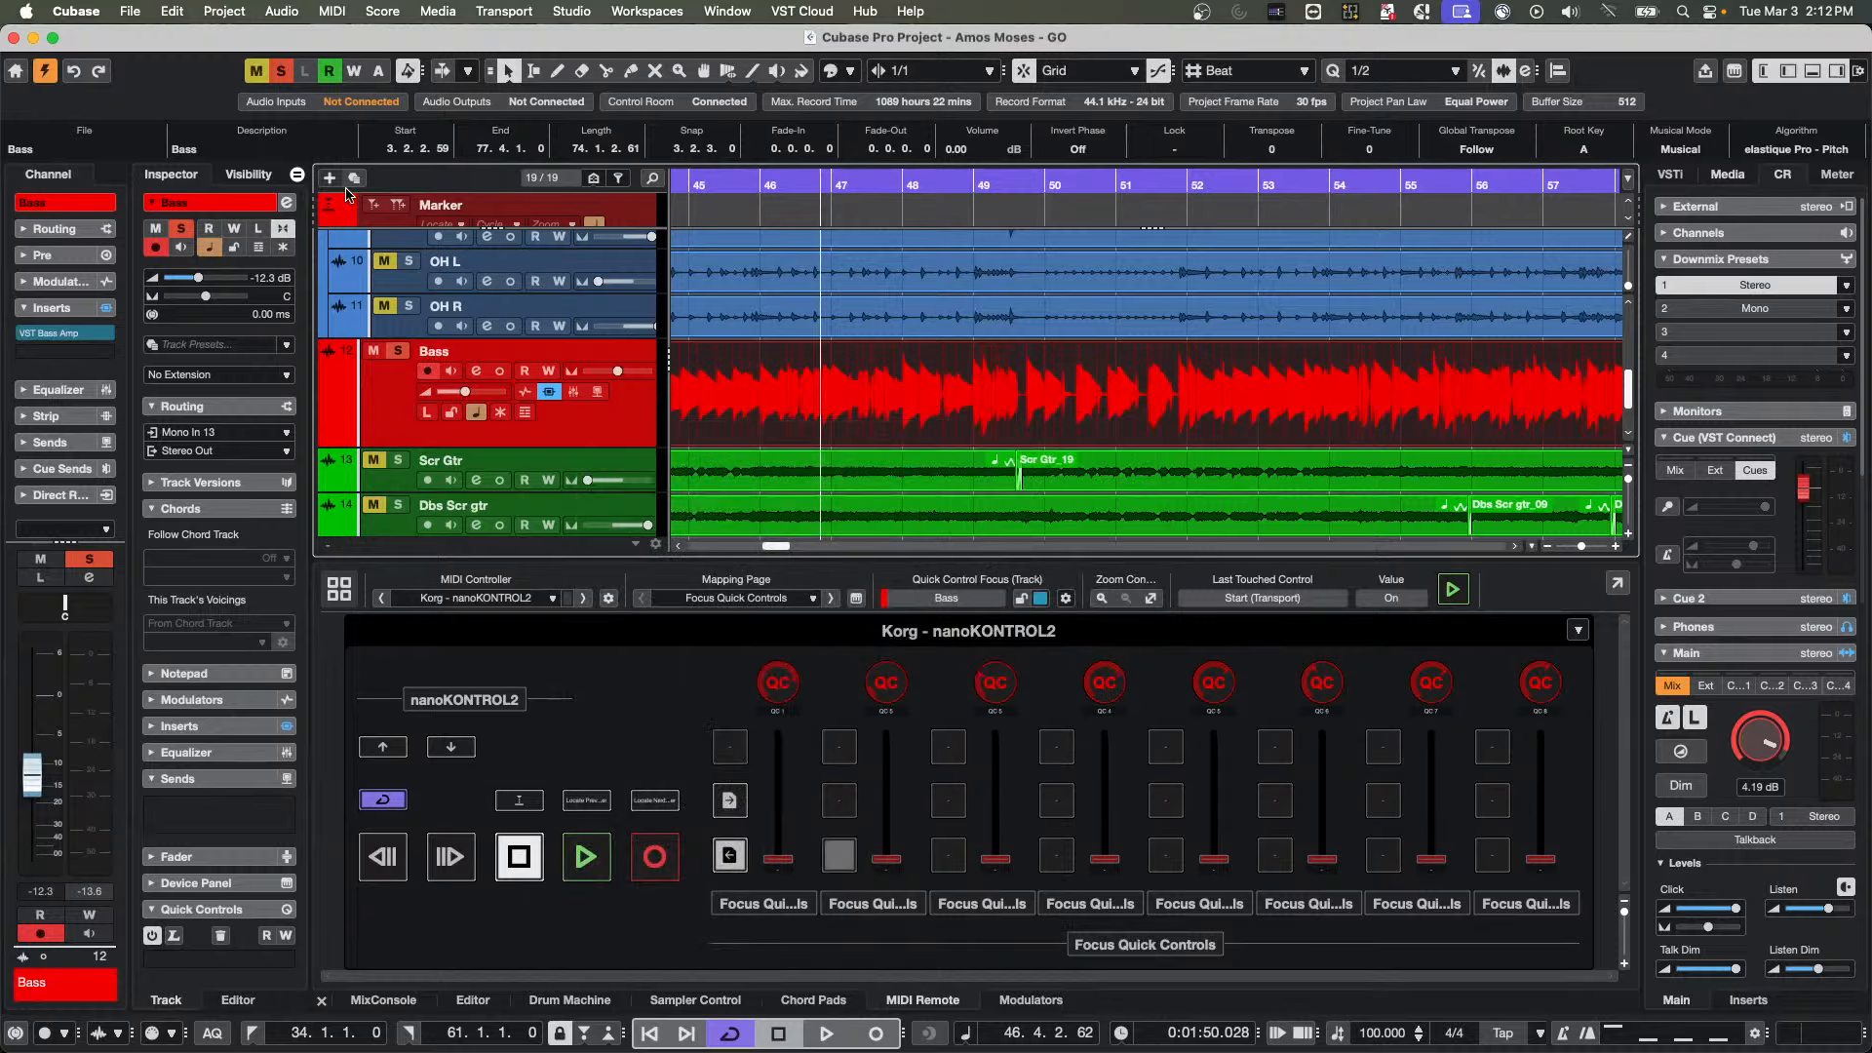
left_click(329, 179)
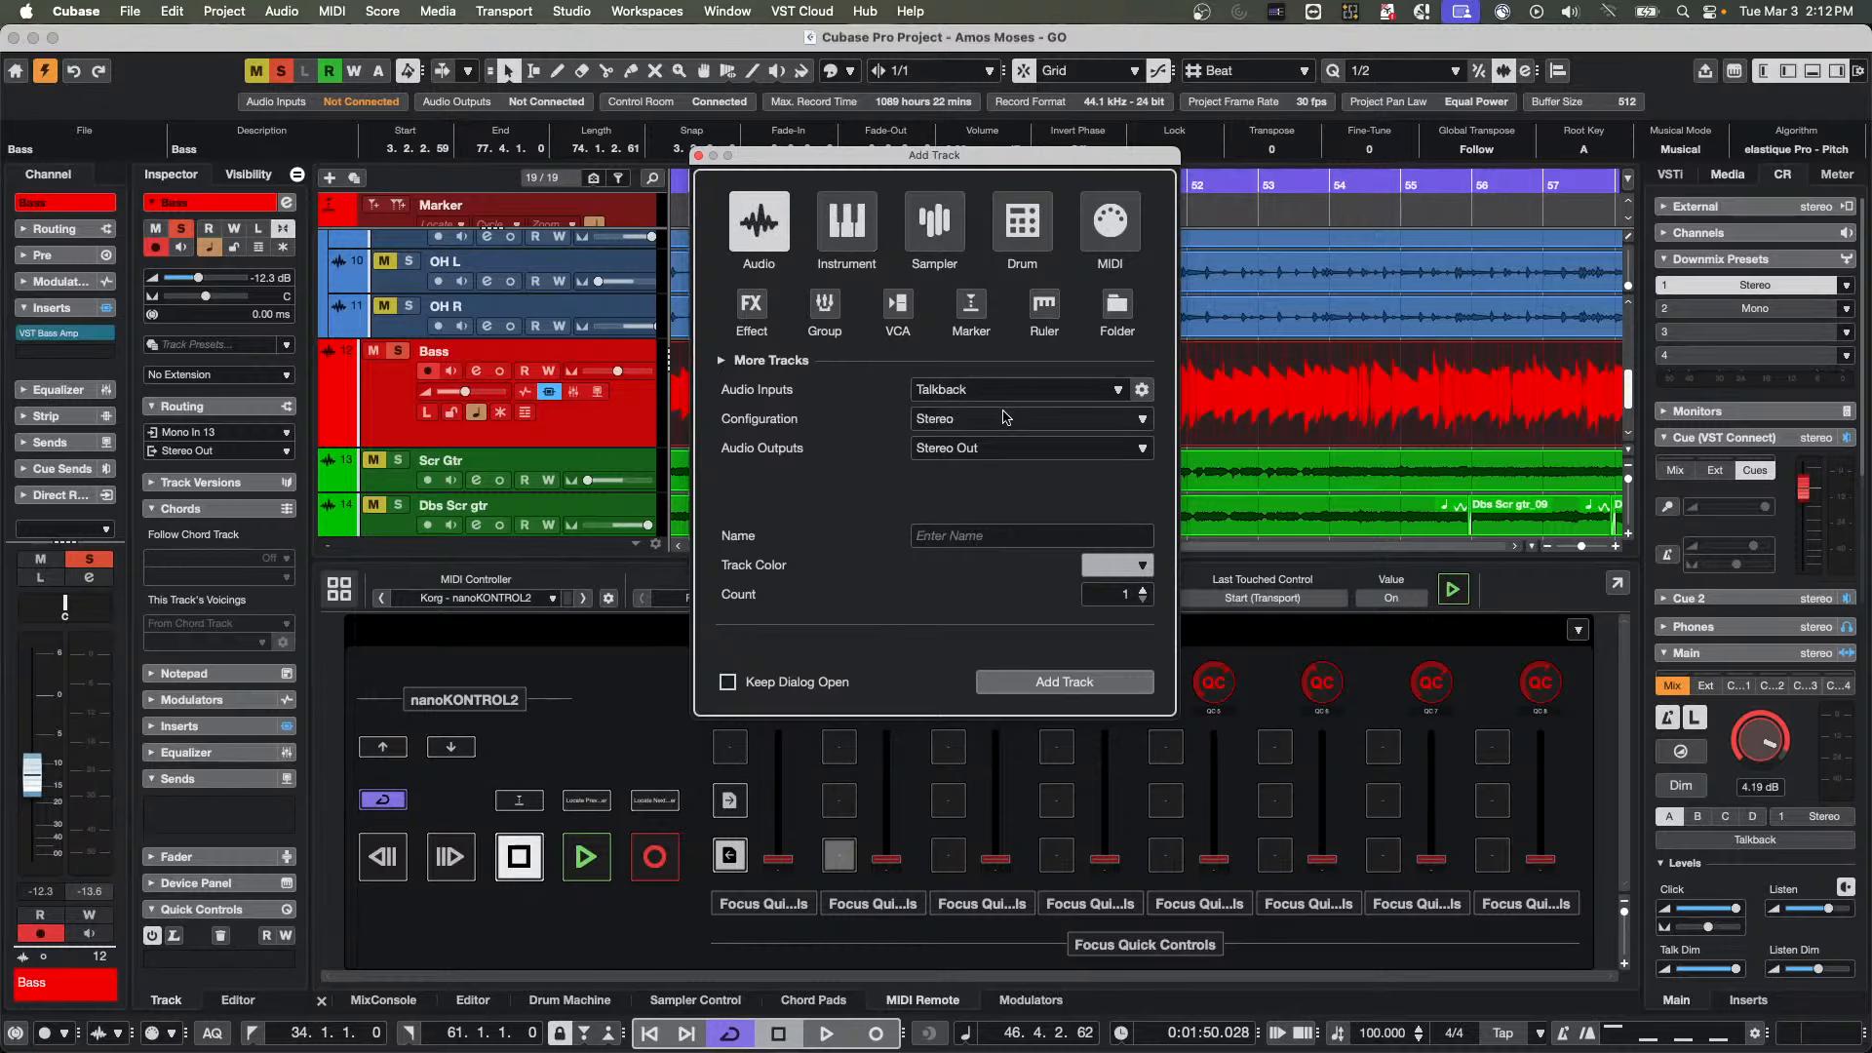
left_click(1045, 423)
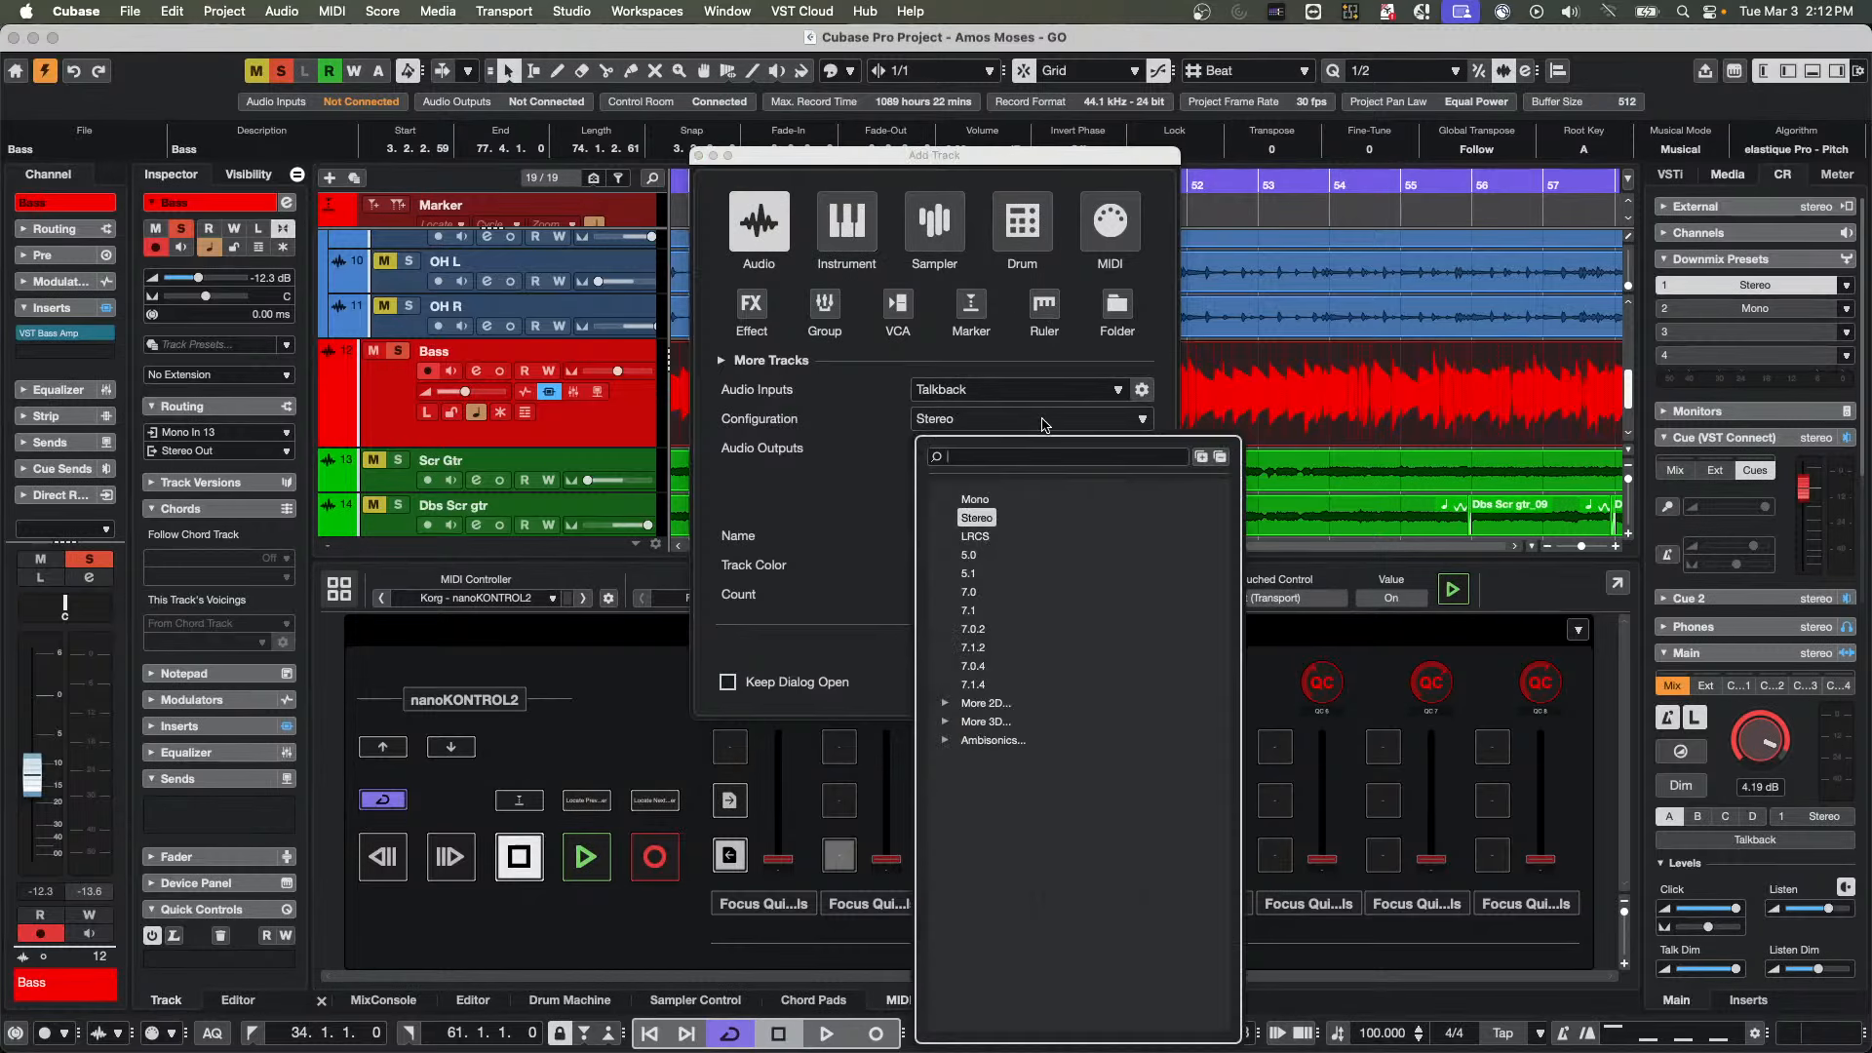
left_click(979, 501)
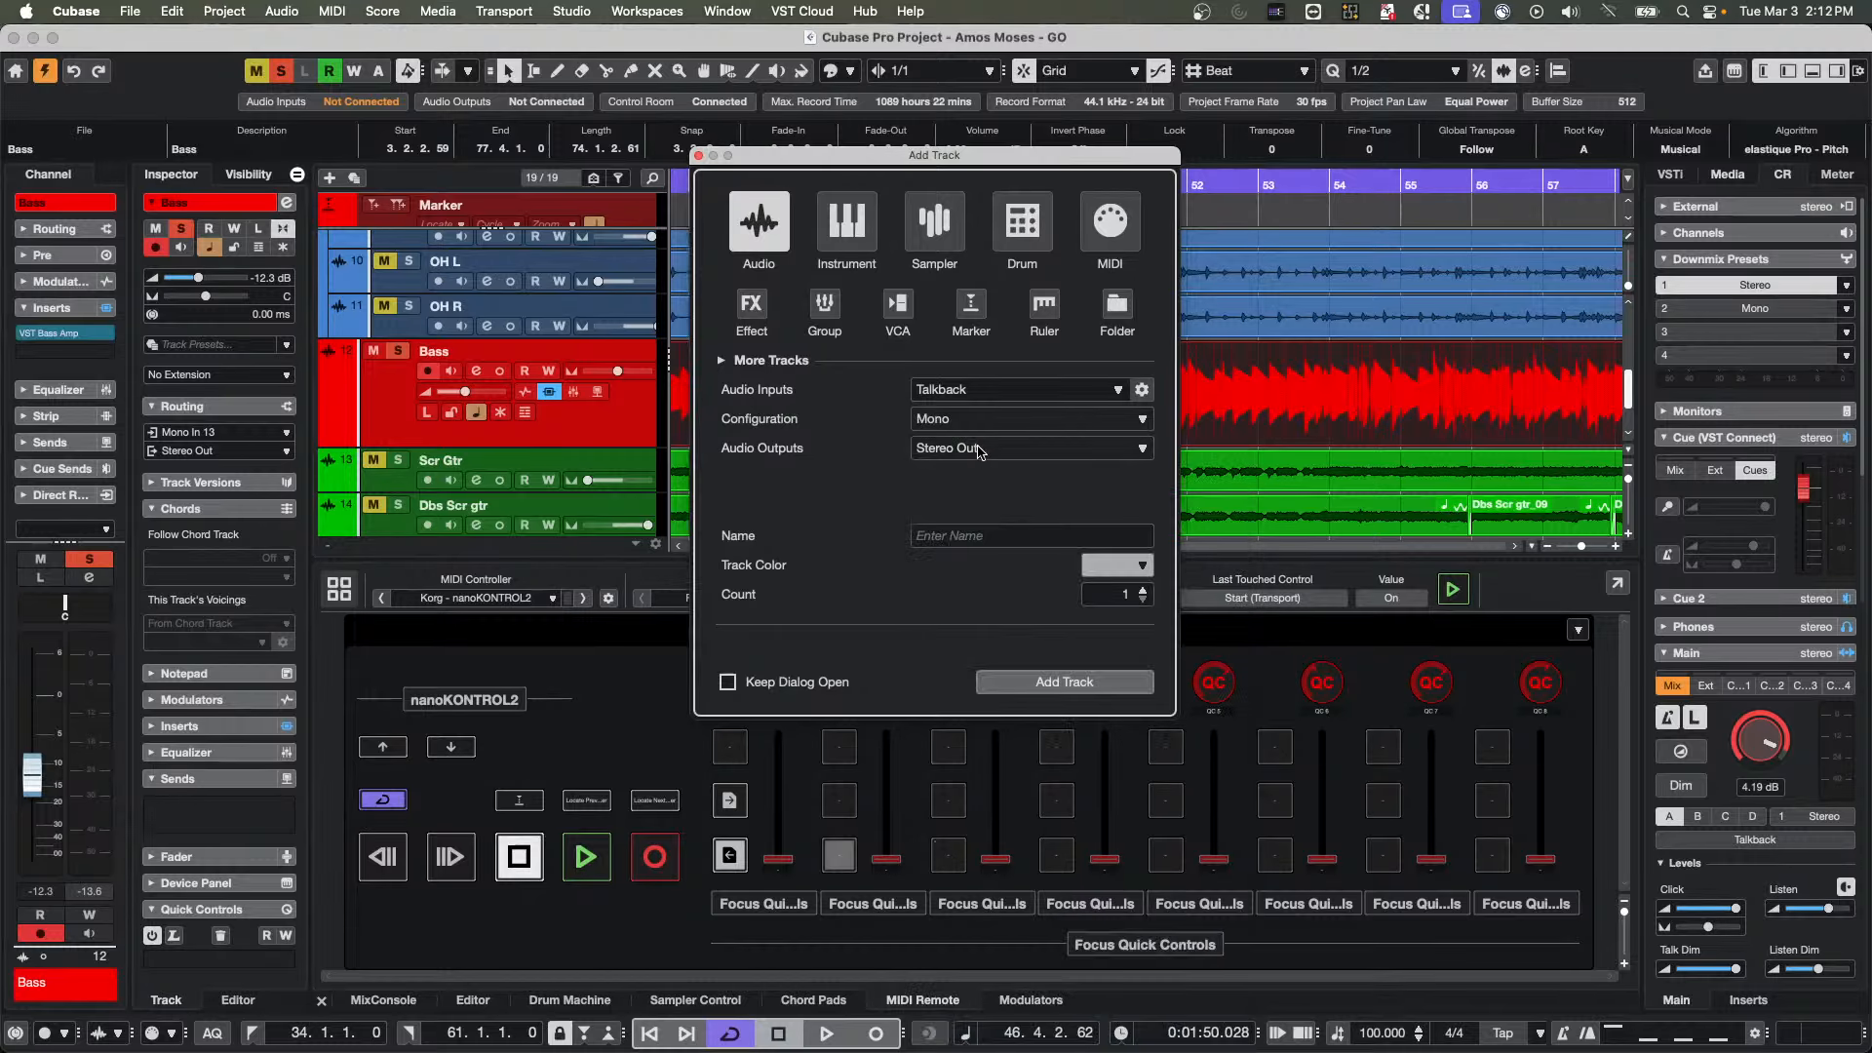
left_click(1113, 690)
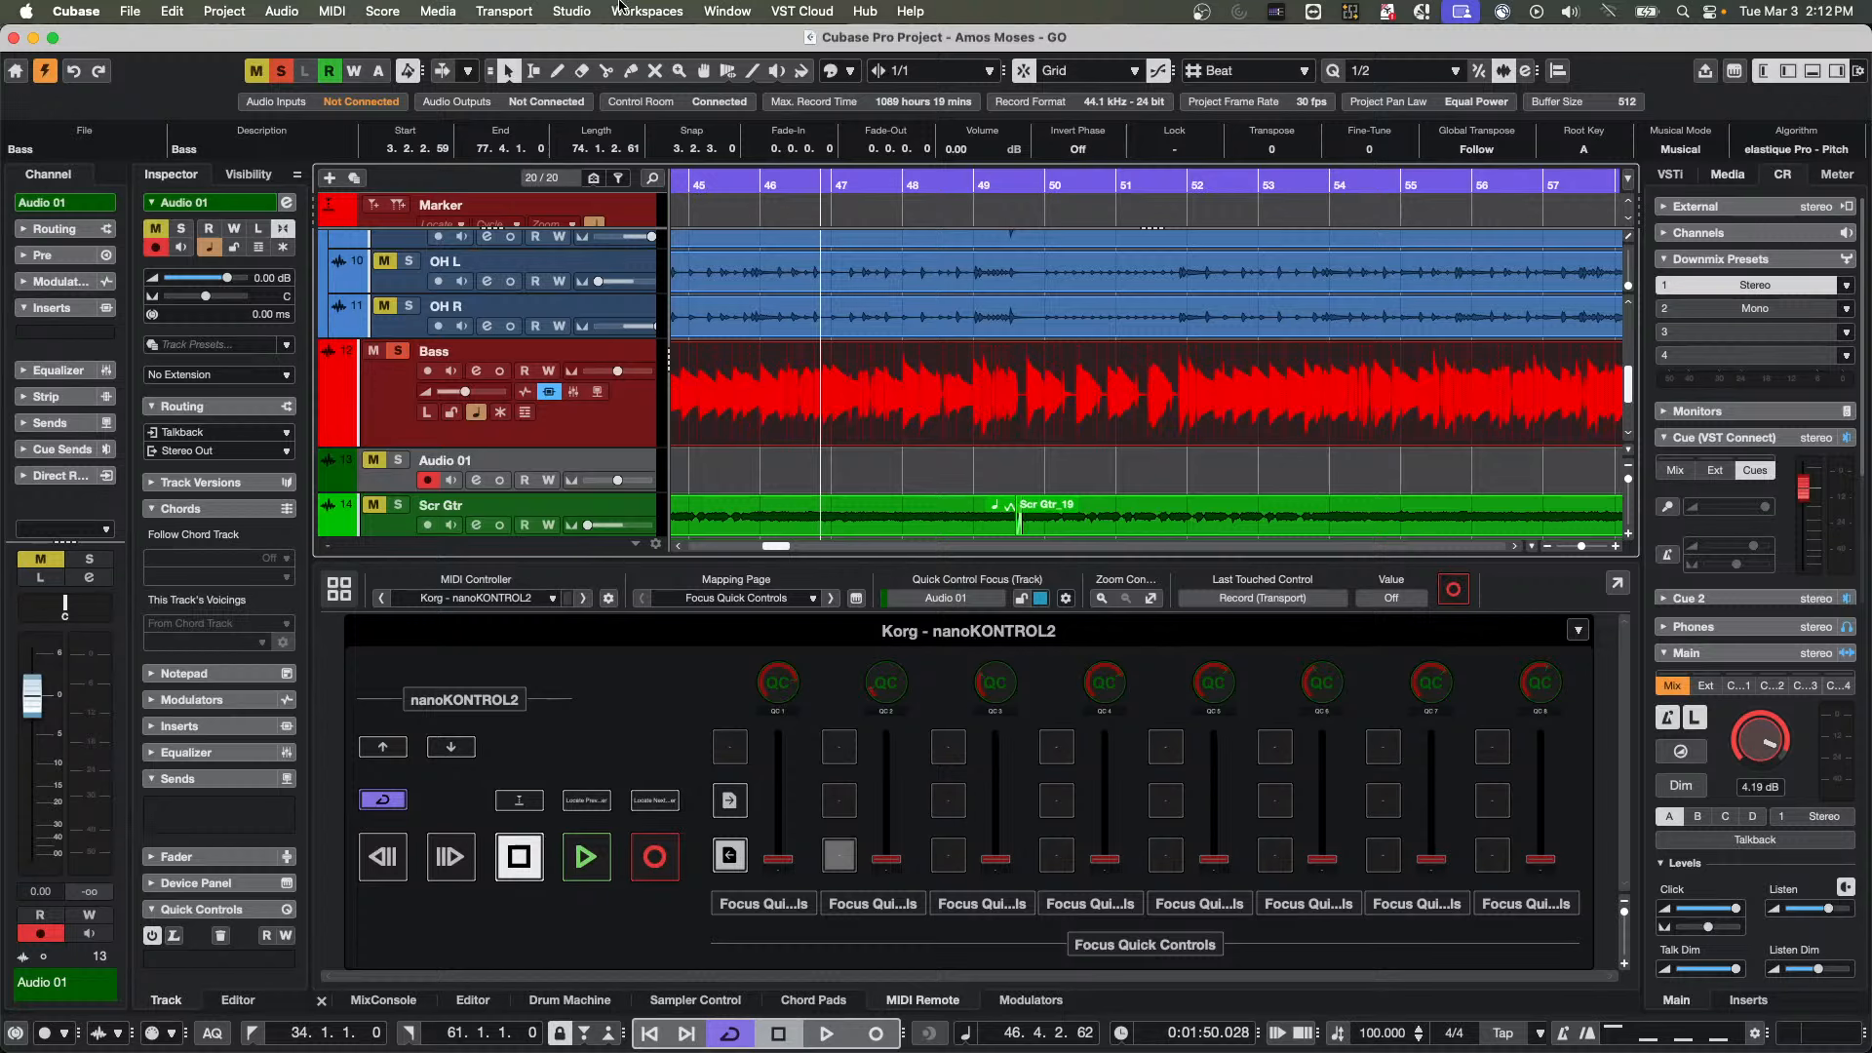
Add one stereo input bus to the project's audio connections
left_click(571, 11)
left_click(558, 39)
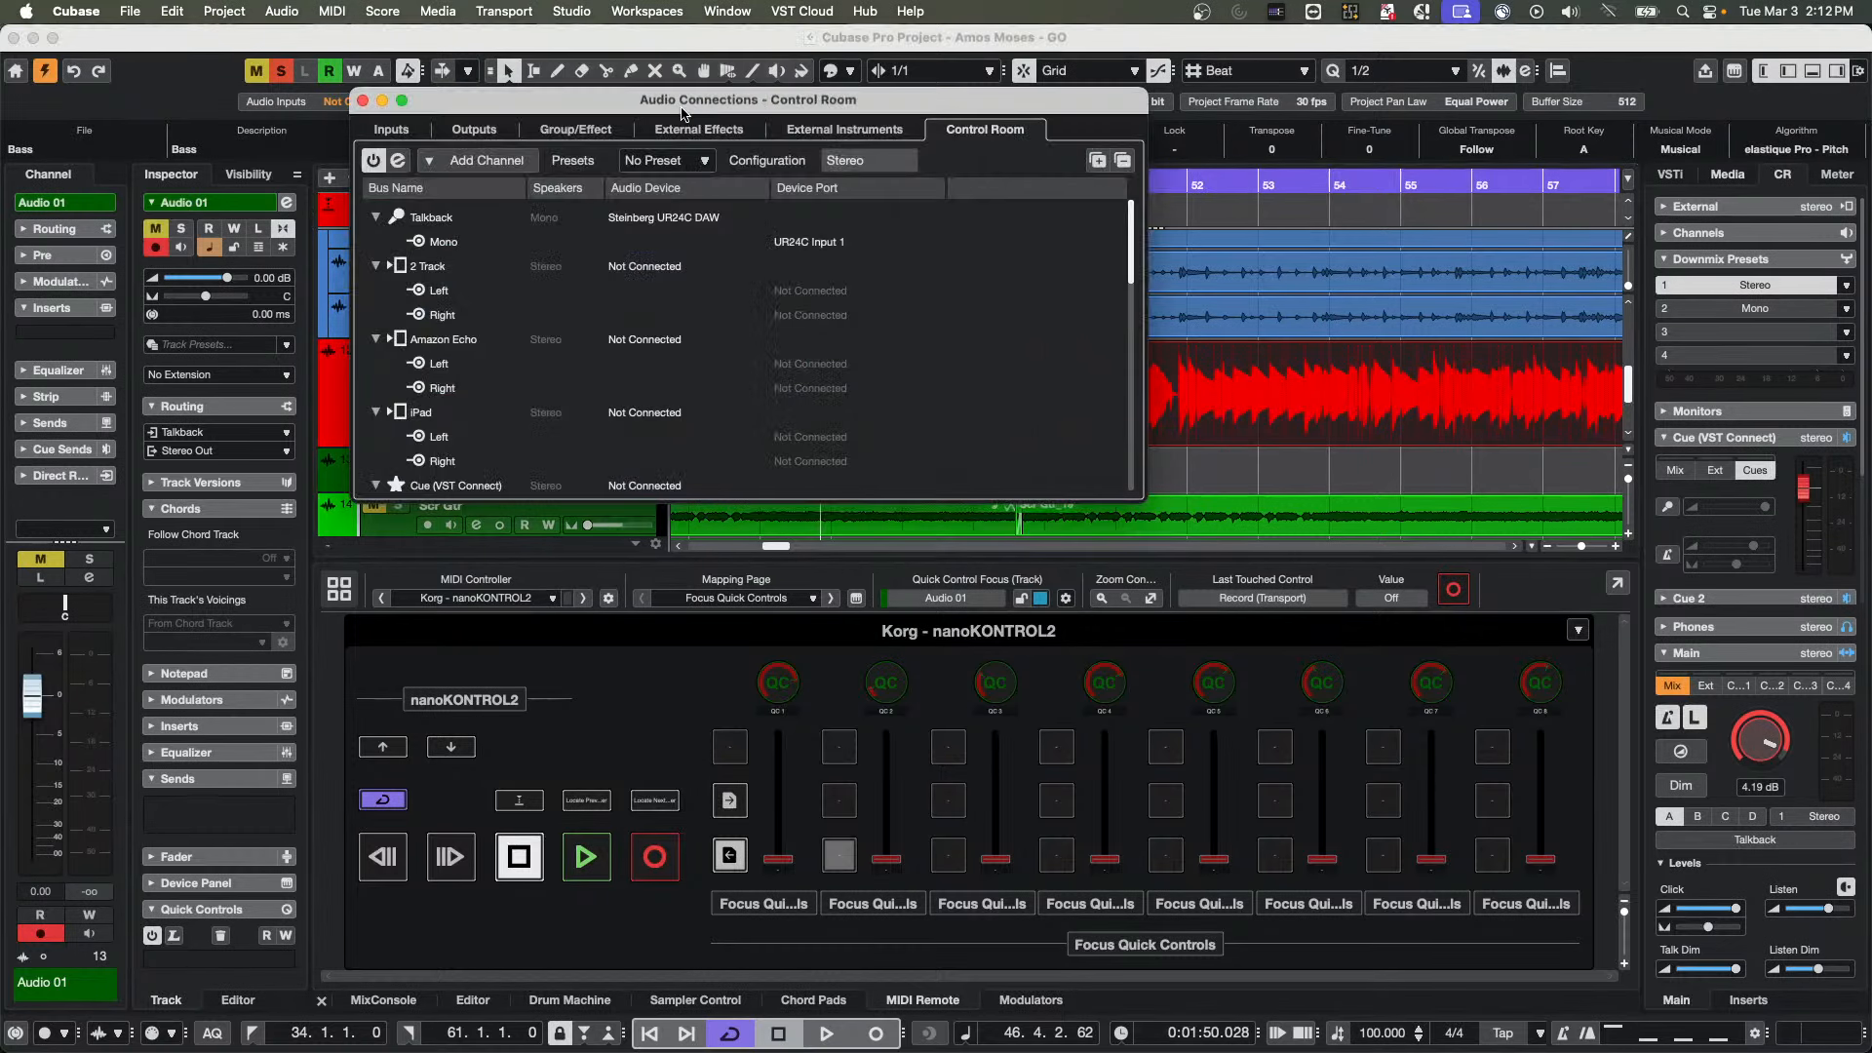
left_click(391, 128)
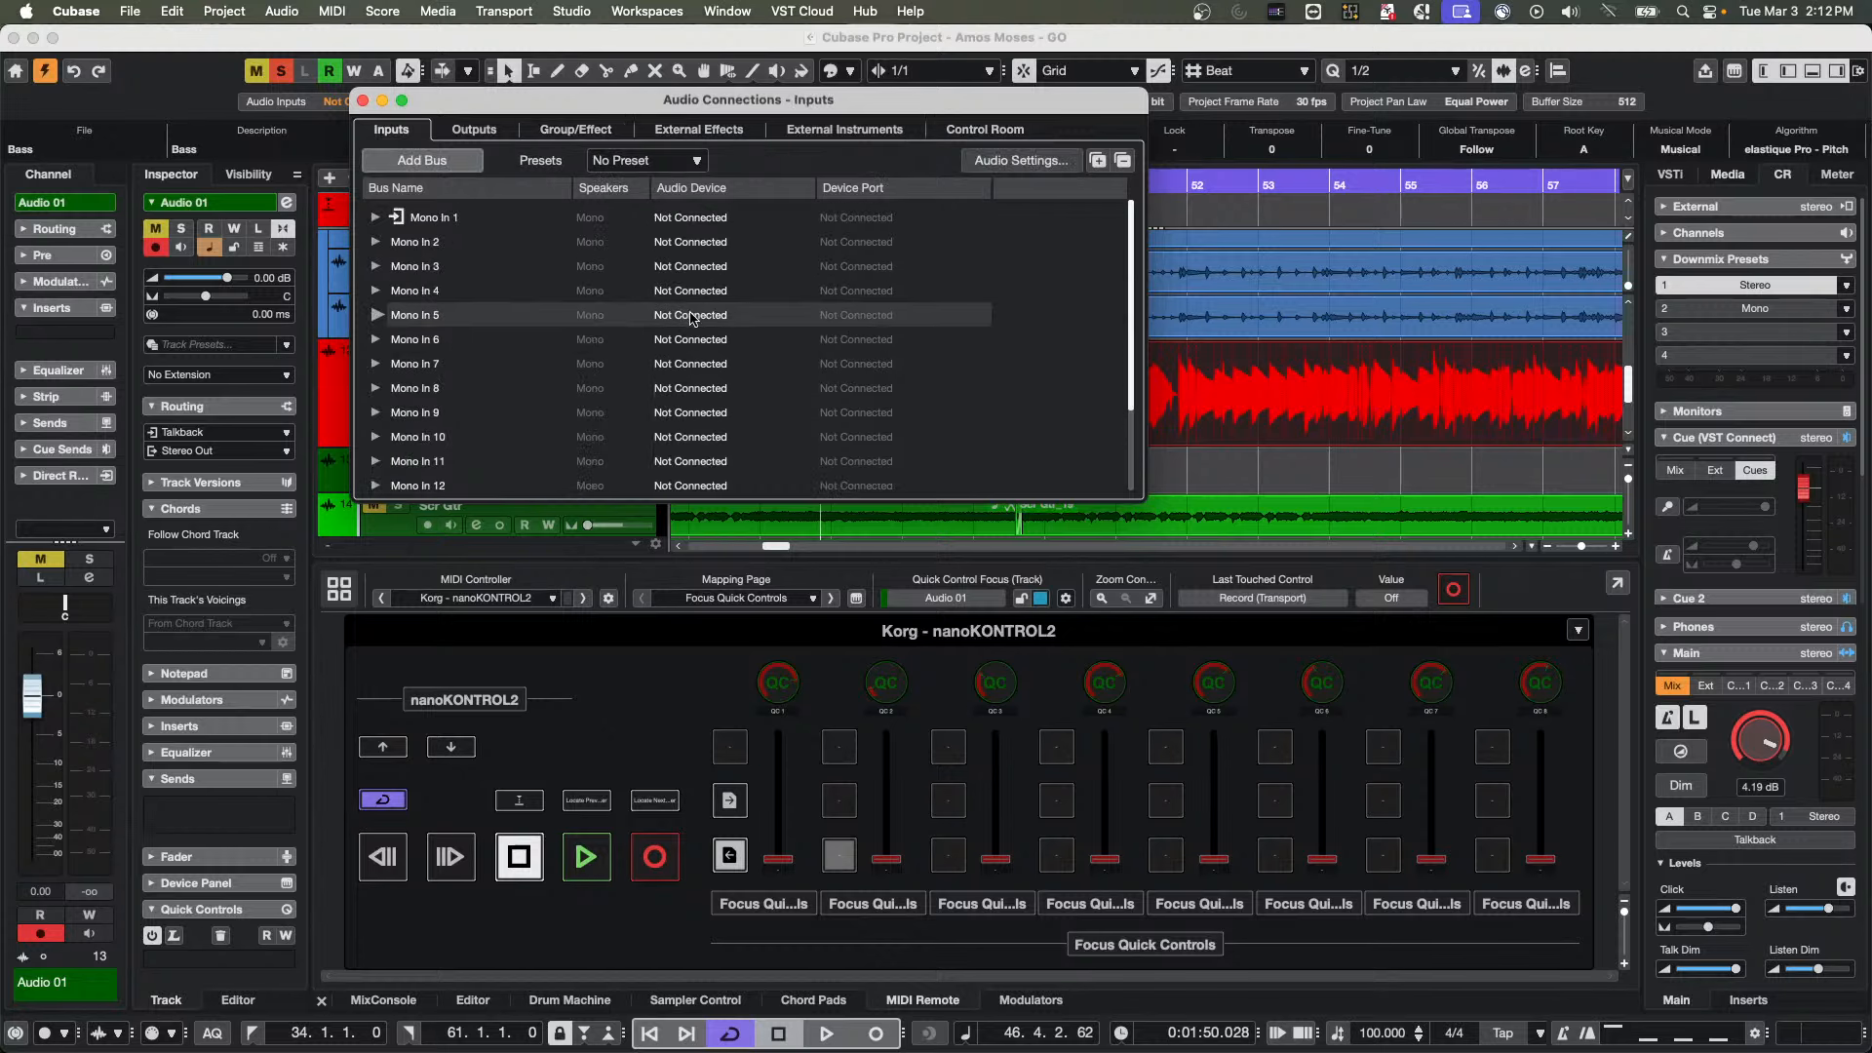
scroll(691, 317, "down", 5)
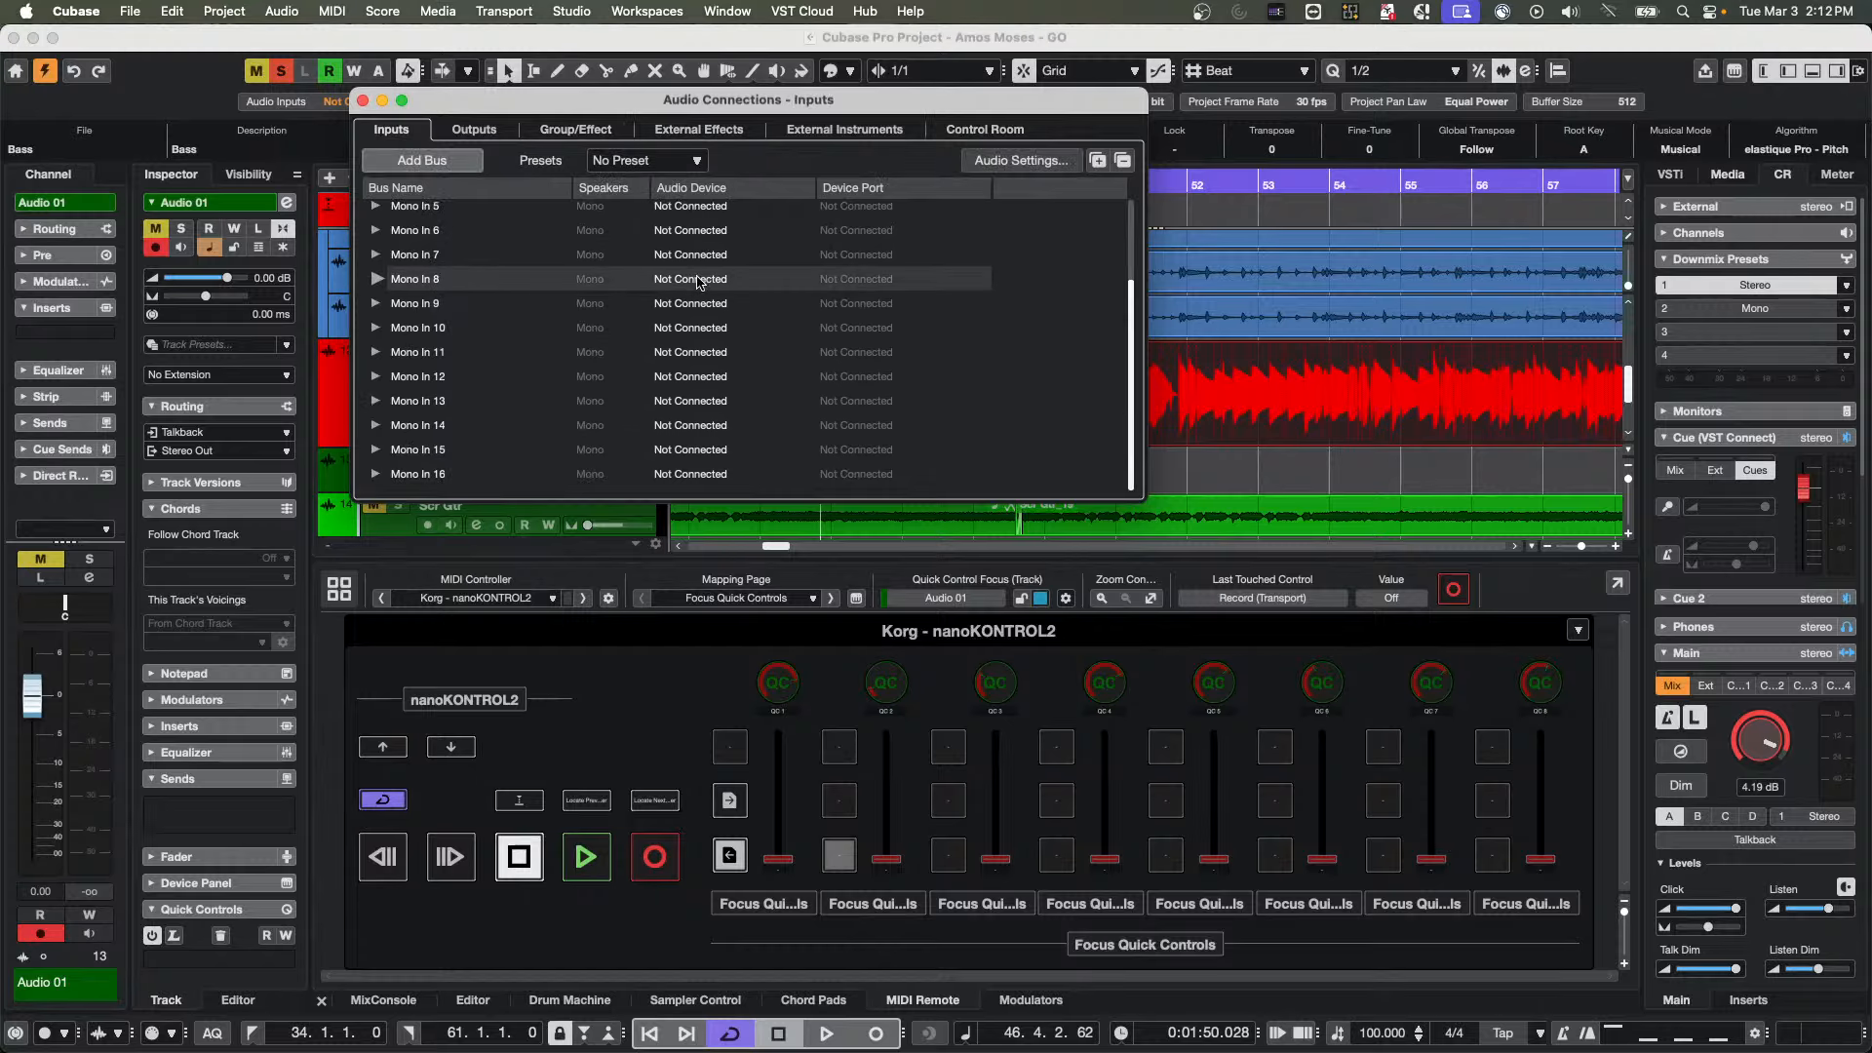
scroll(699, 282, "up", 5)
left_click(375, 218)
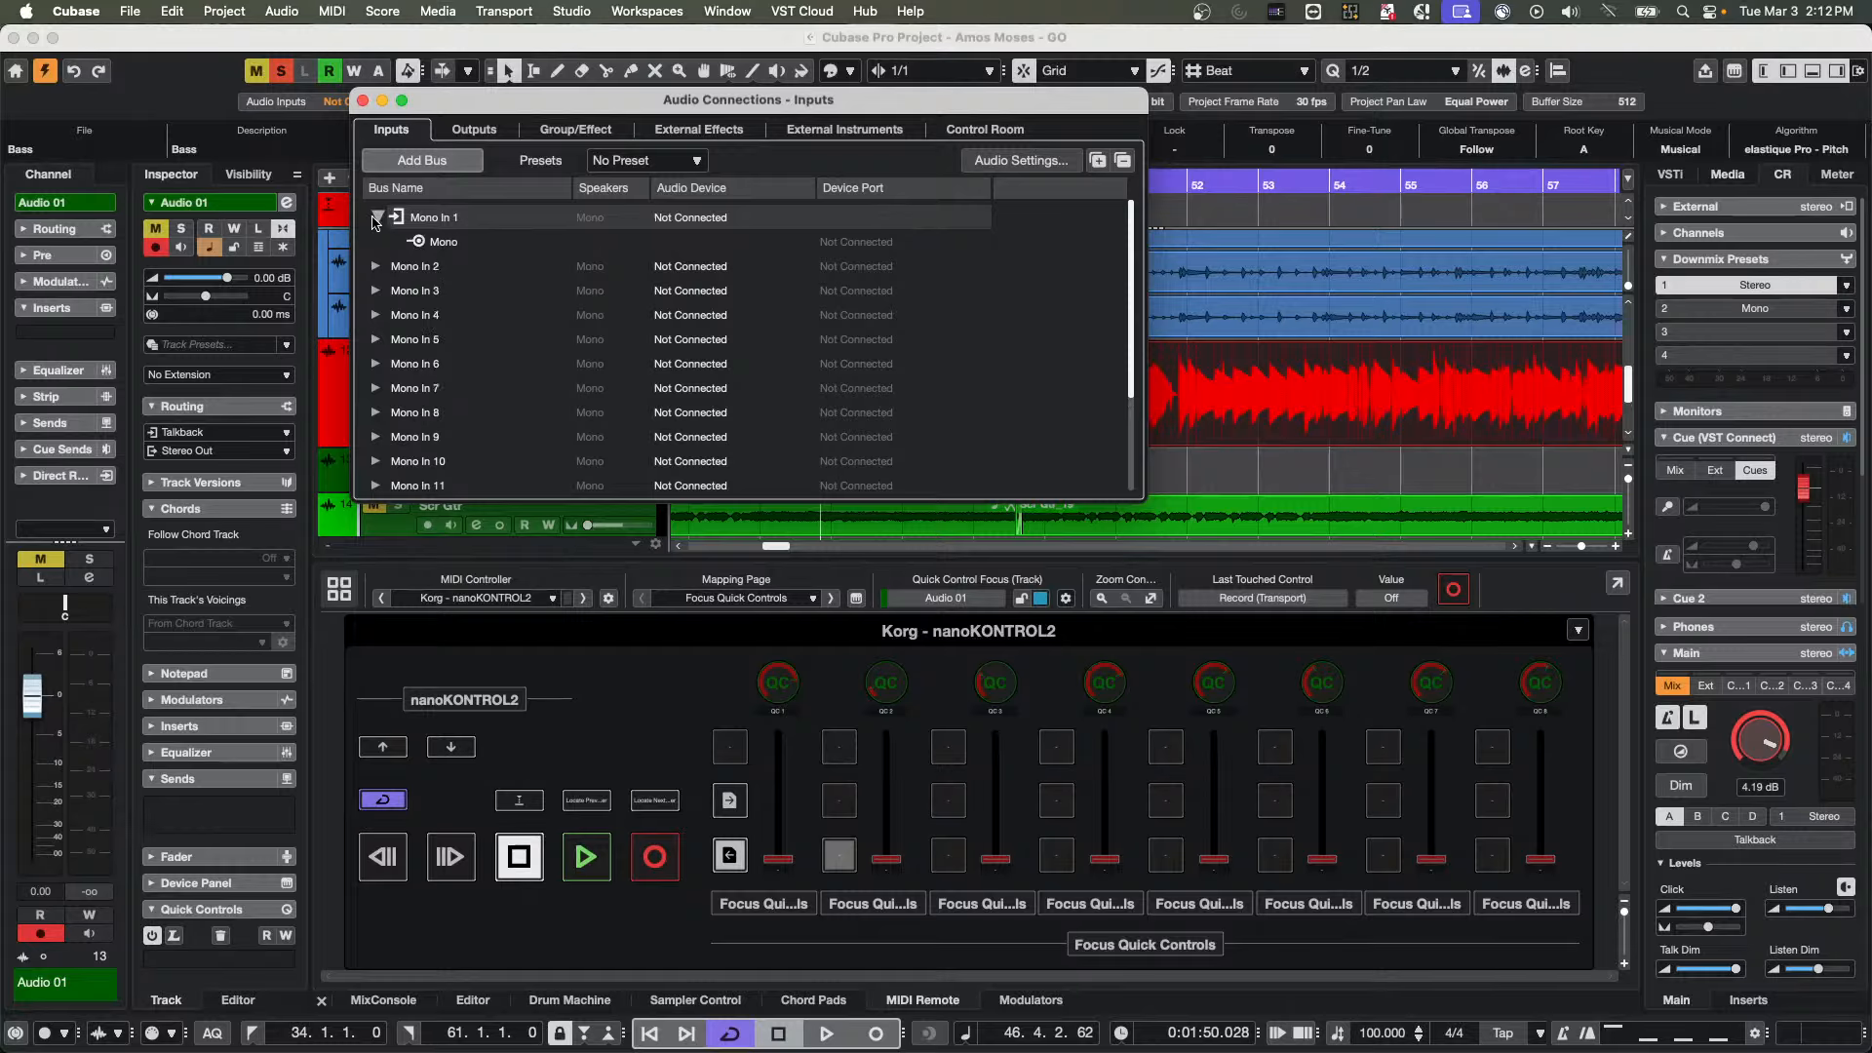
left_click(376, 218)
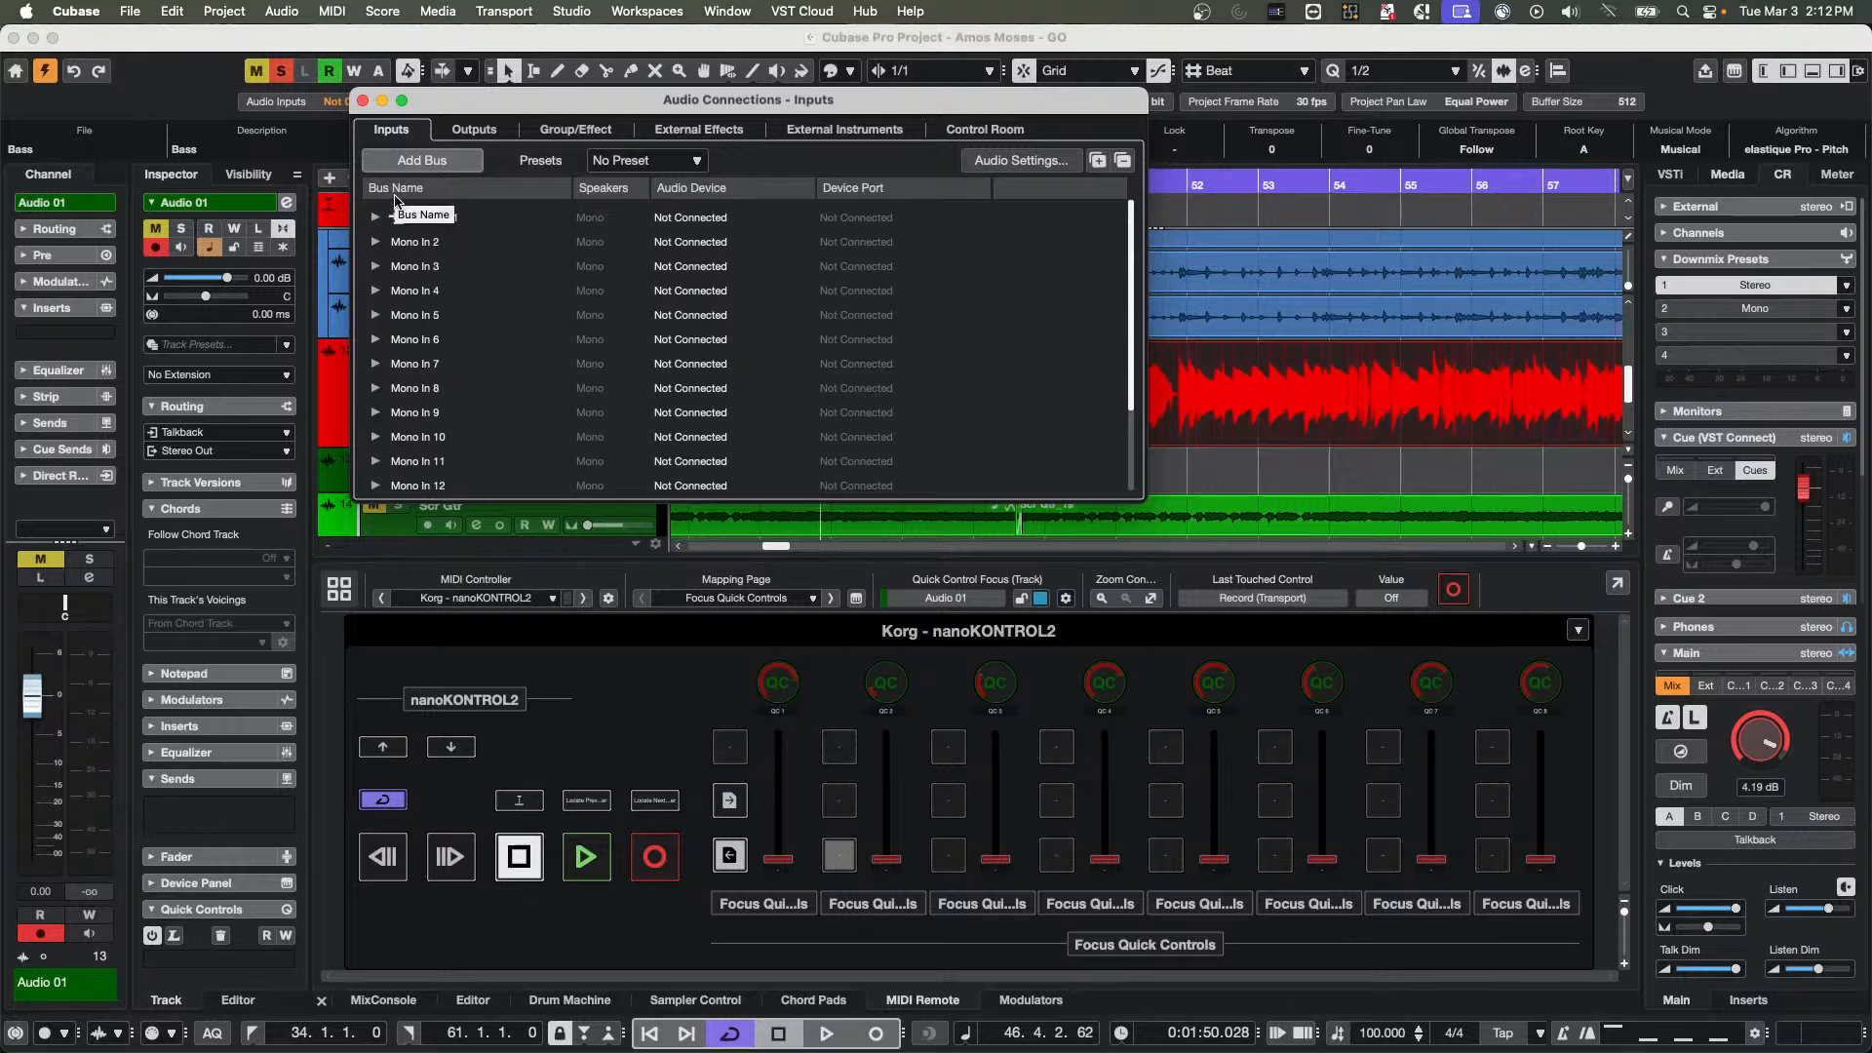
left_click(422, 160)
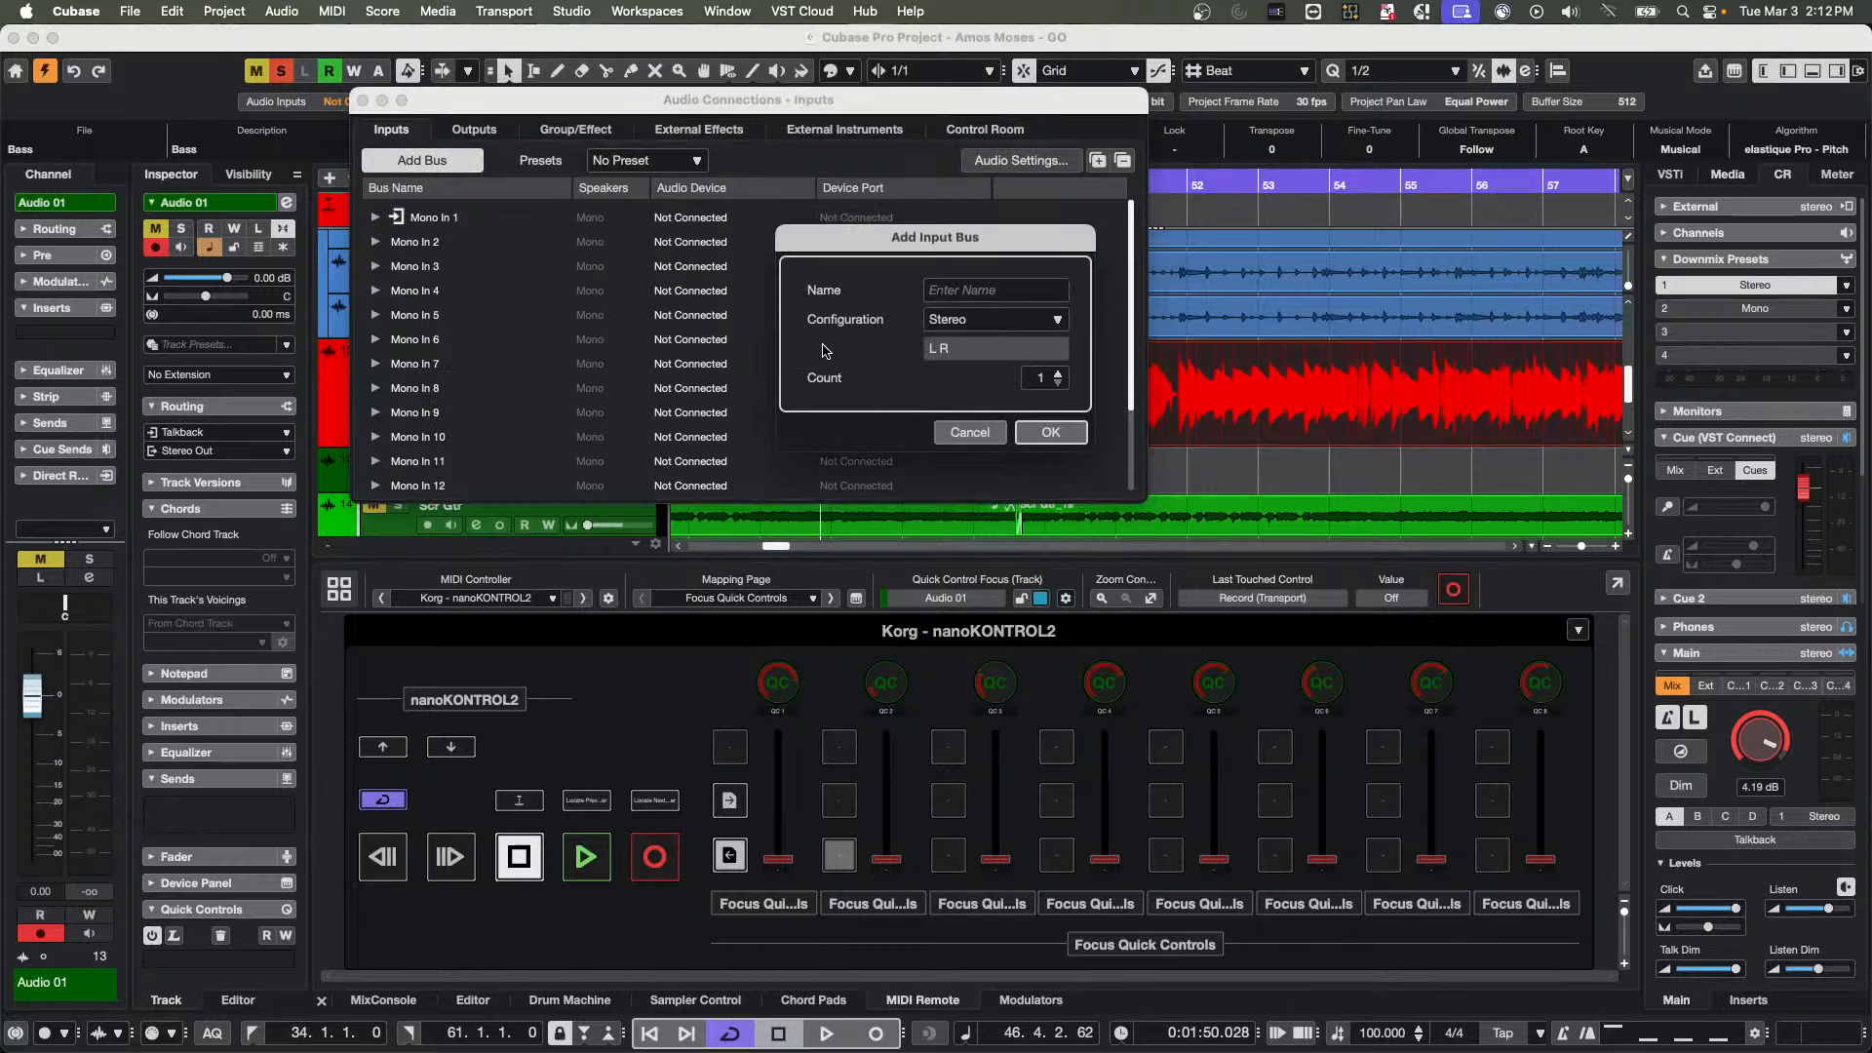
left_click(1039, 434)
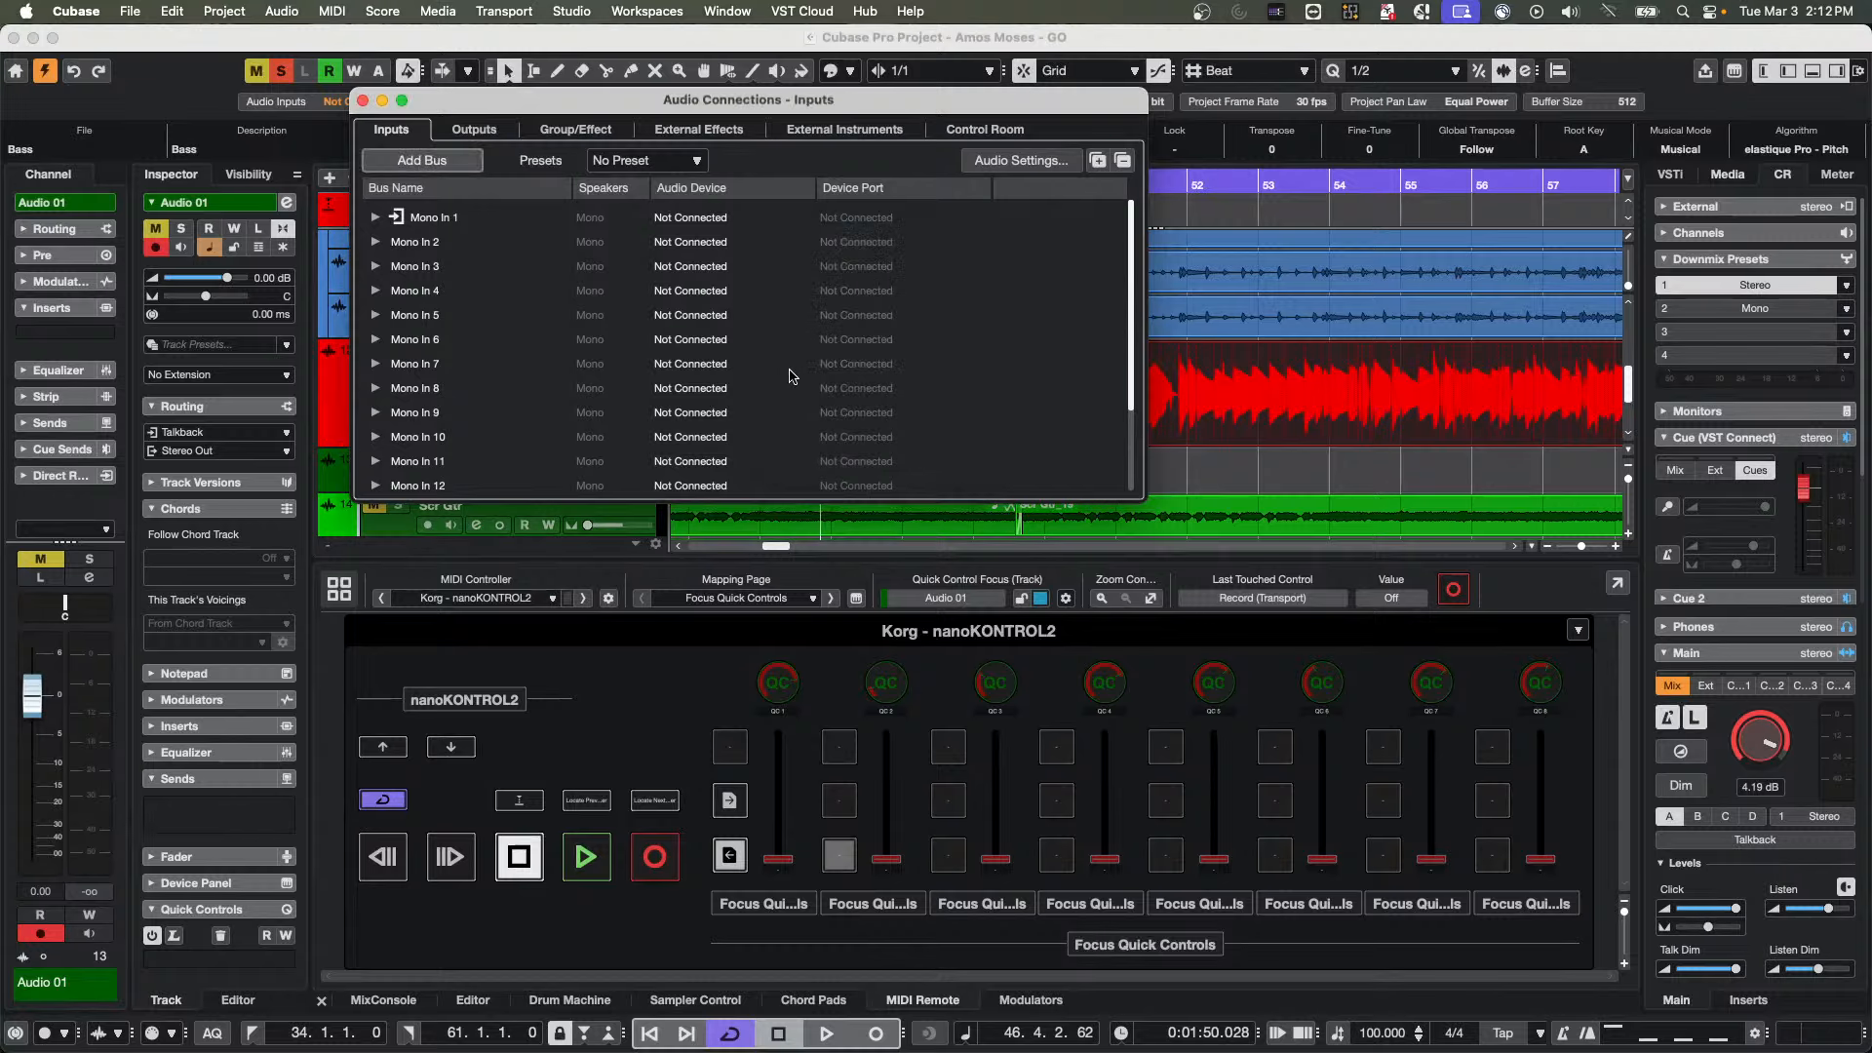
Assign the right channel of the Stereo In bus to the device port UR24C Input 1
scroll(790, 376, "down", 3)
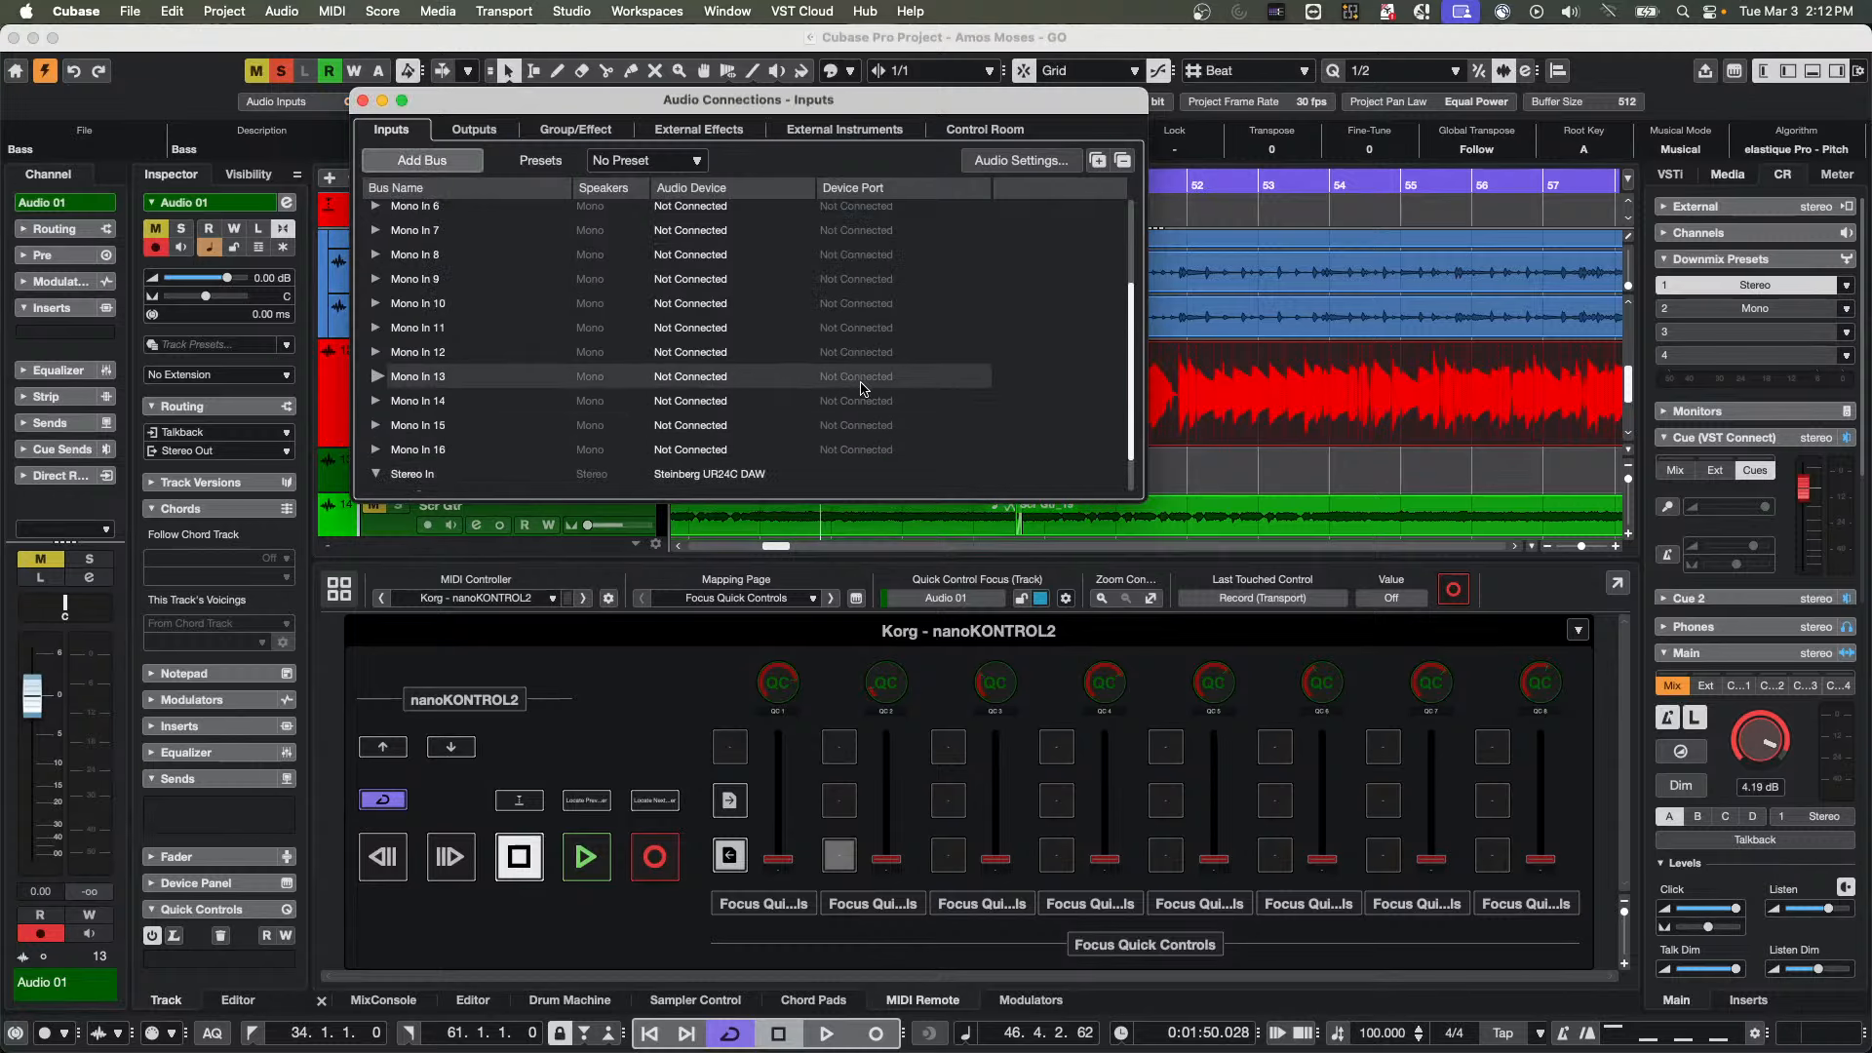
scroll(868, 397, "down", 1)
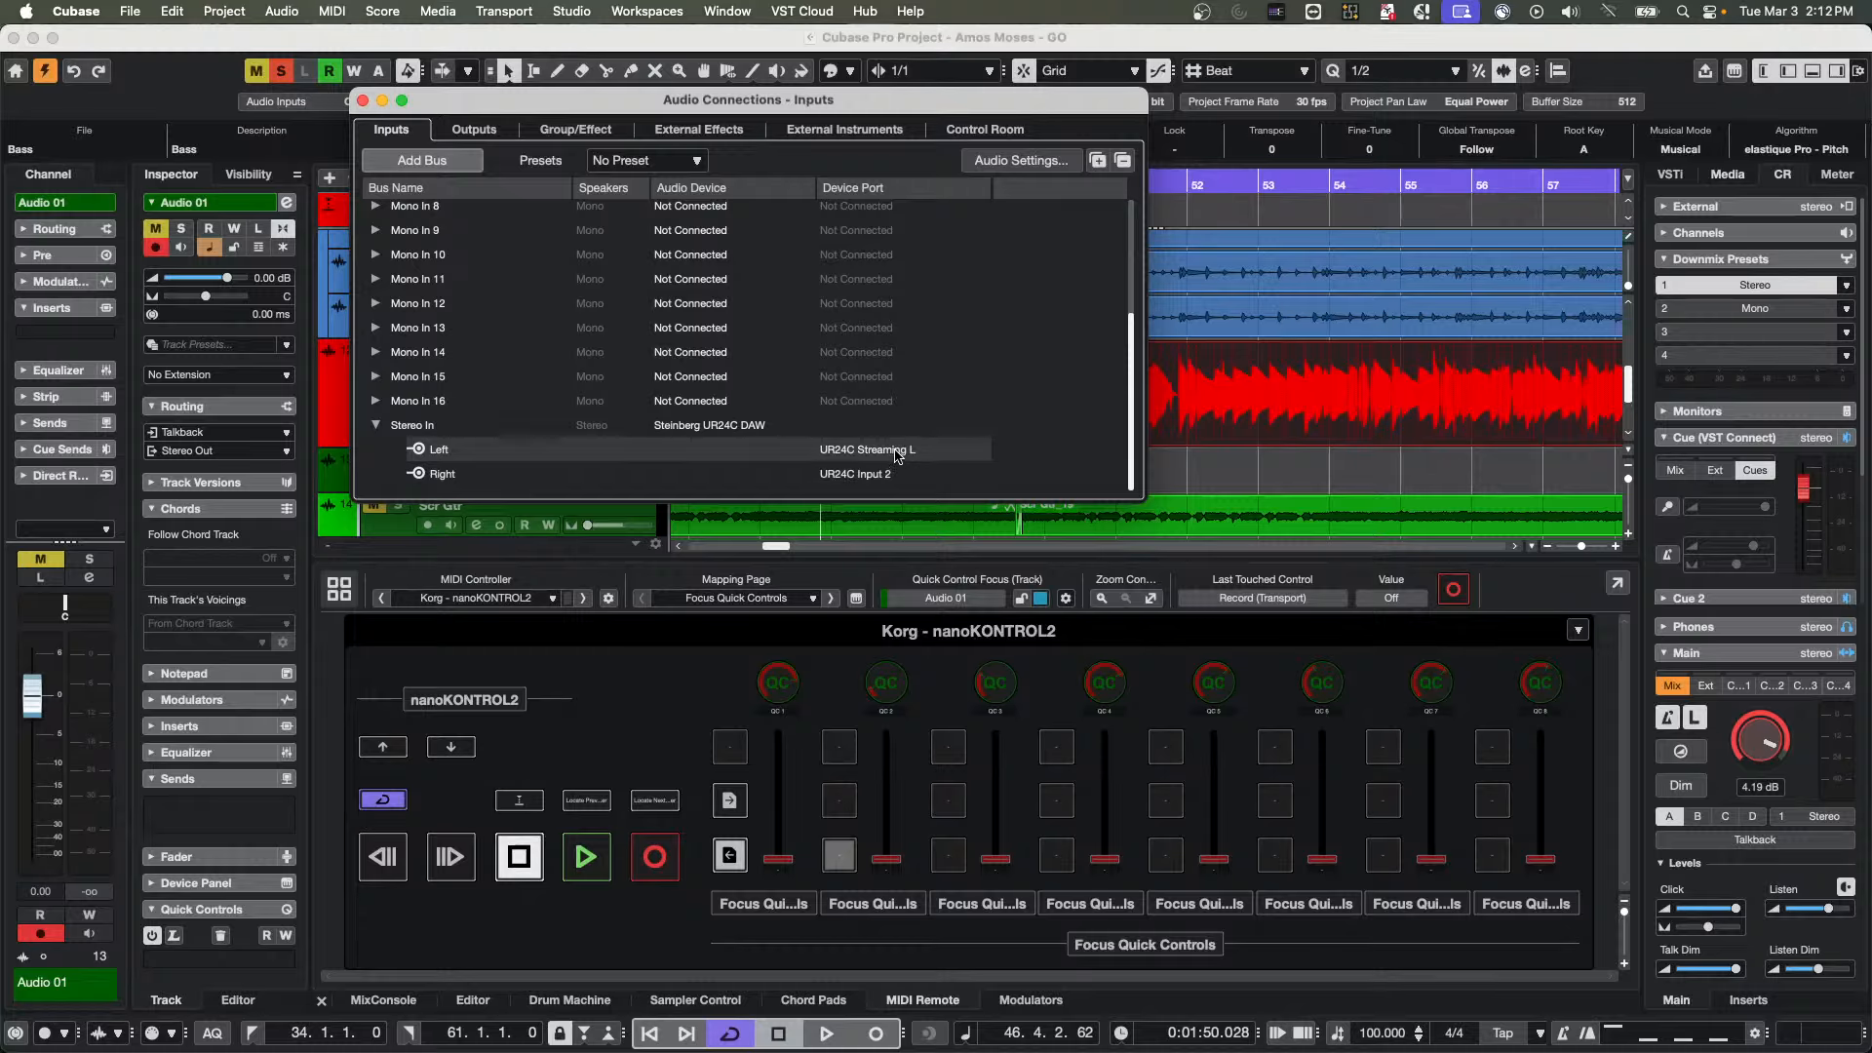
left_click(888, 476)
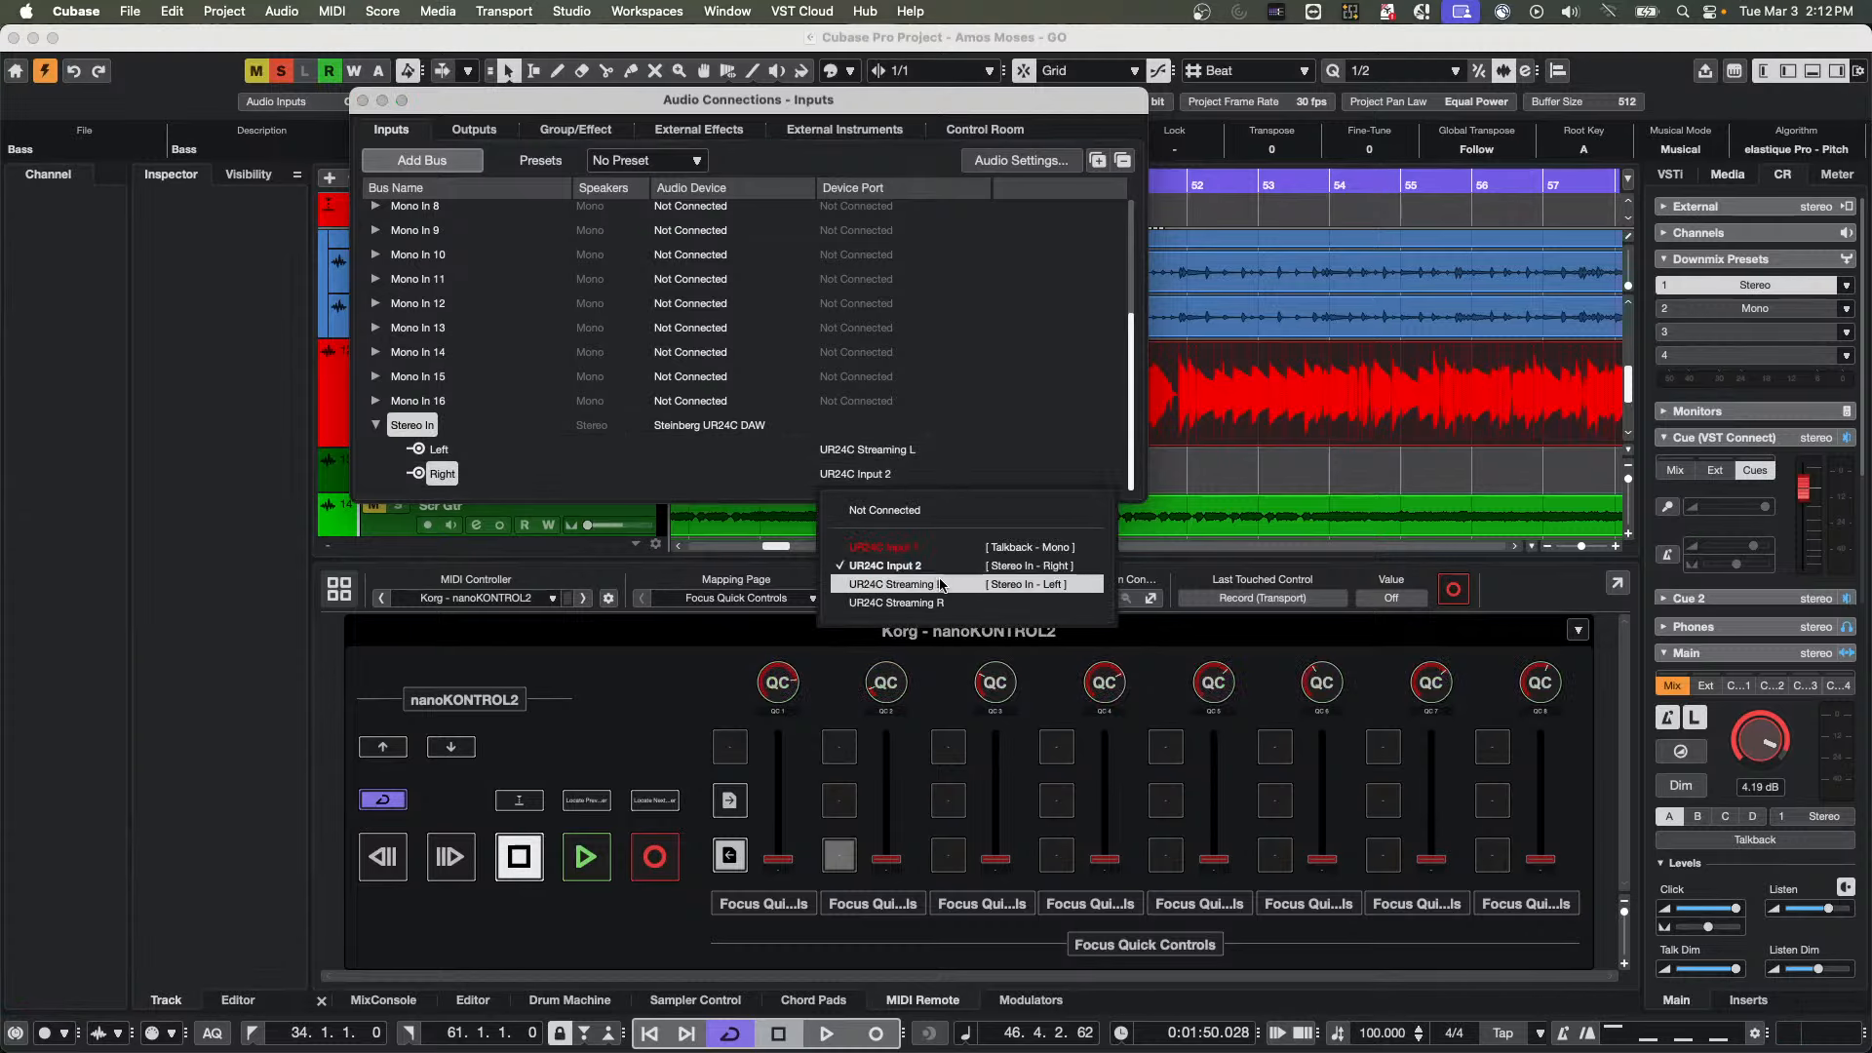
left_click(939, 549)
left_click(983, 435)
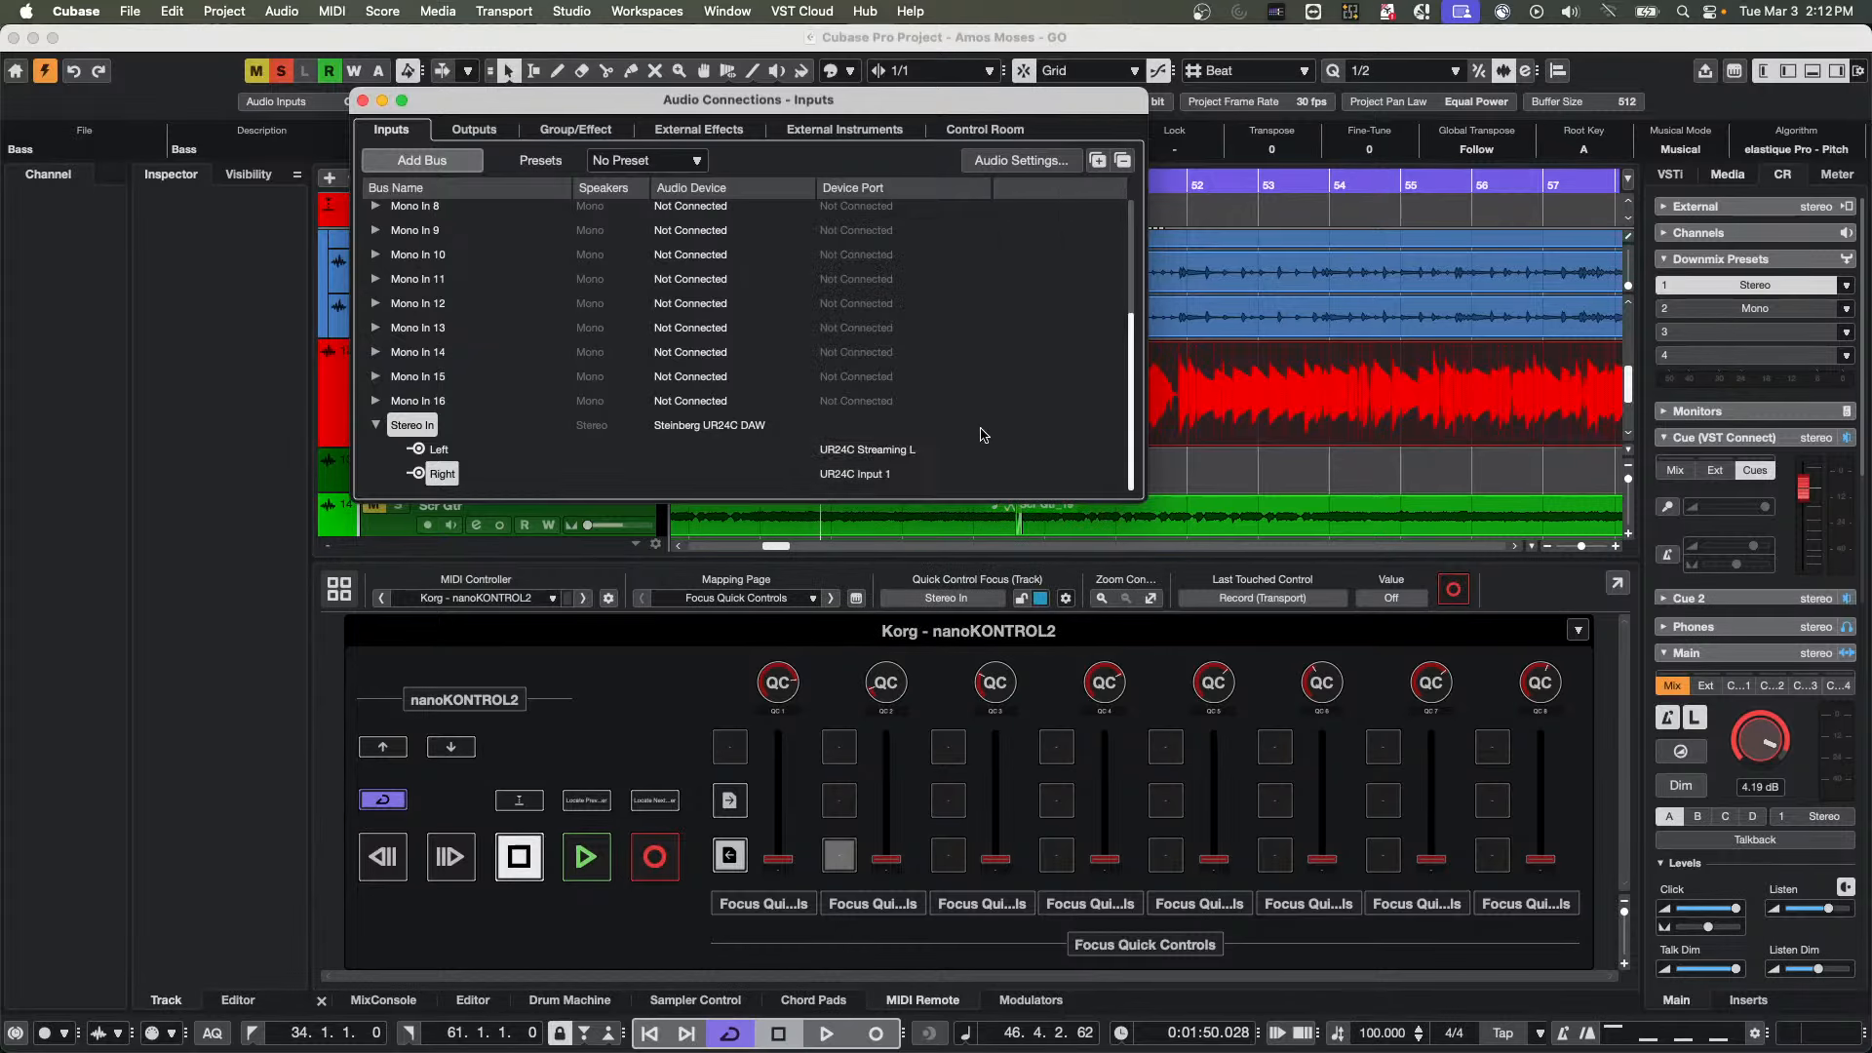
Check the available device ports and audio devices for the Stereo In bus and close the Audio Connections window
left_click(881, 474)
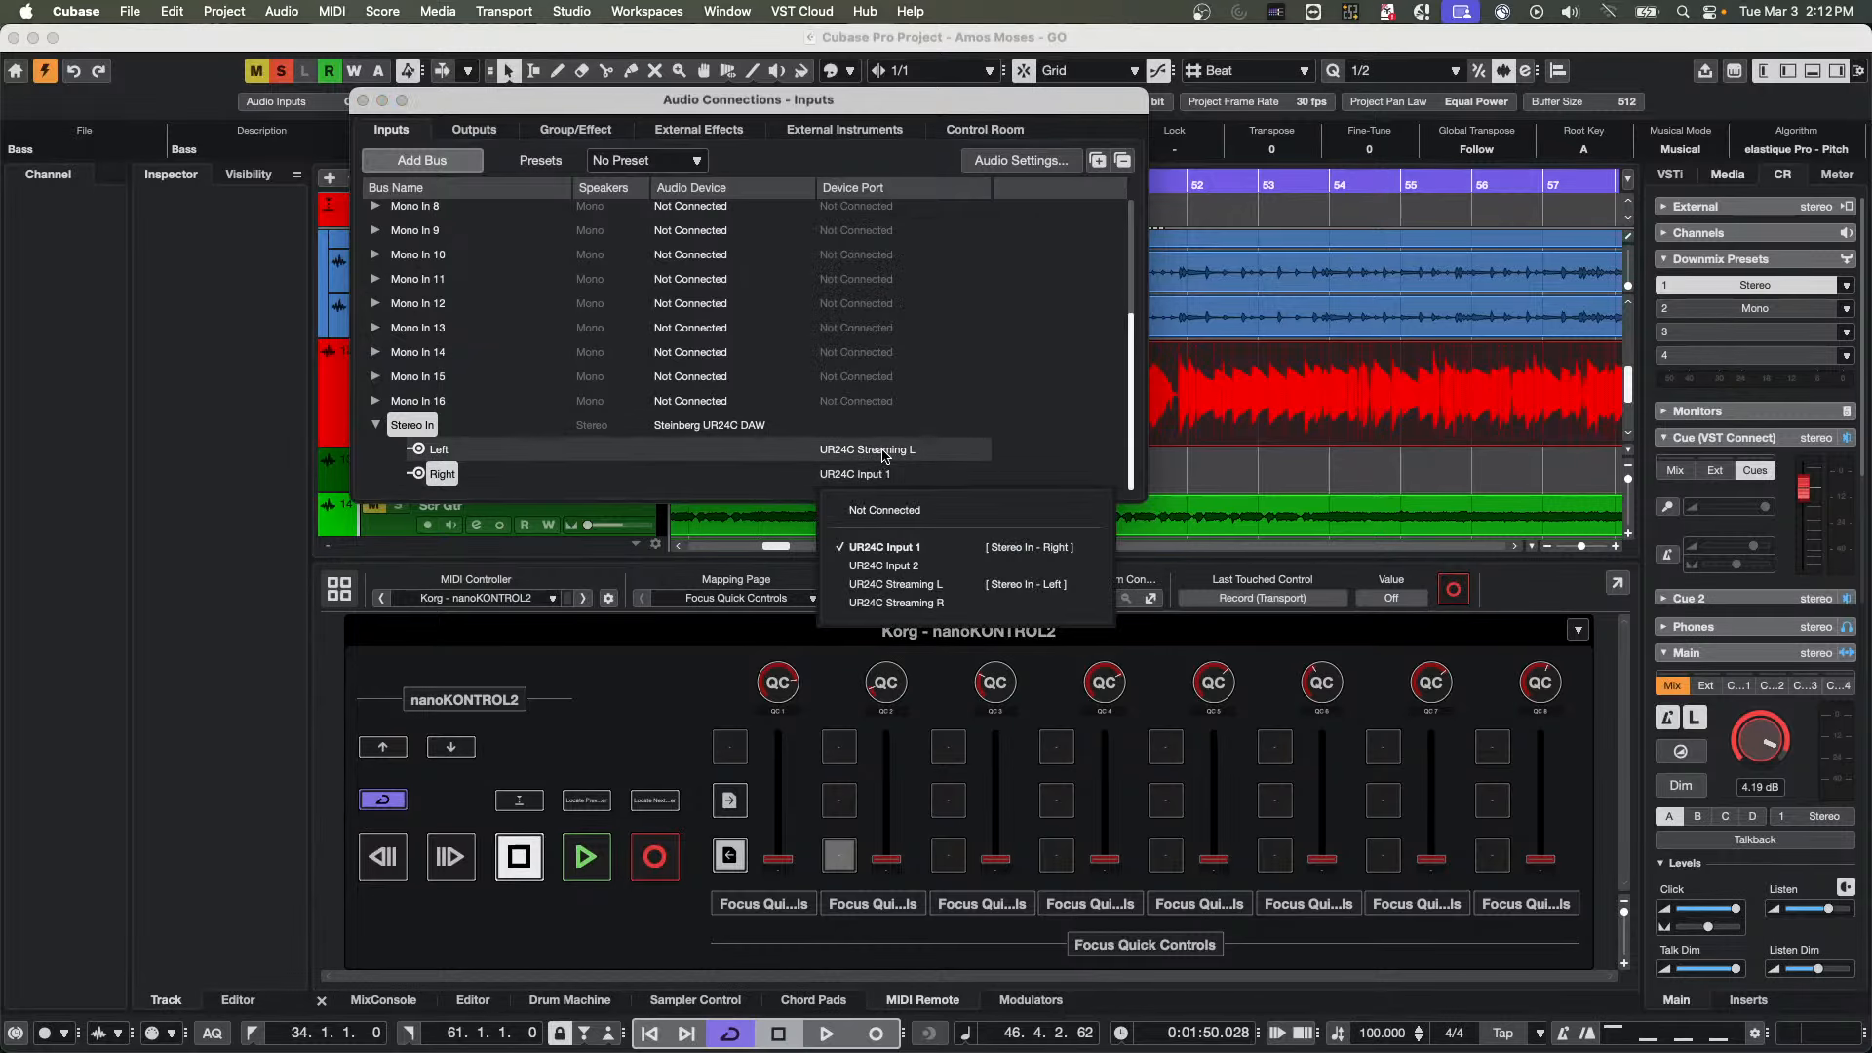
left_click(884, 452)
left_click(688, 427)
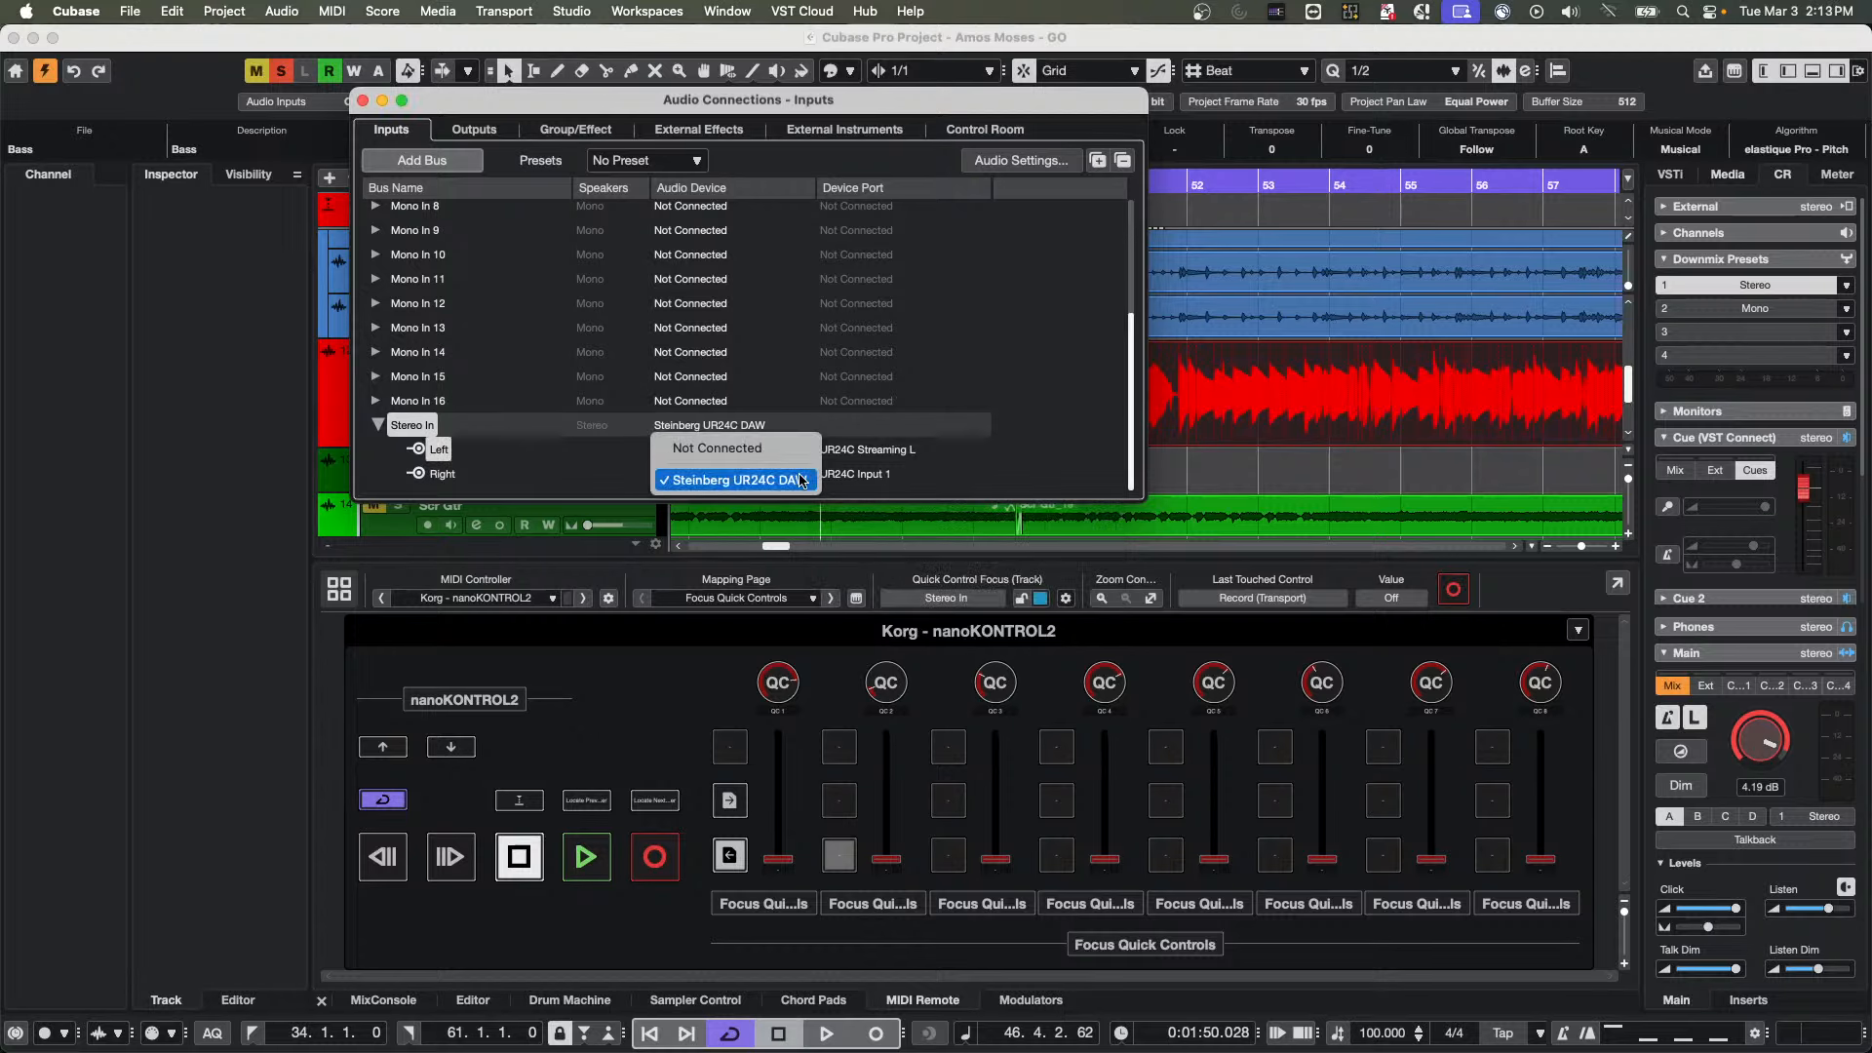
left_click(981, 456)
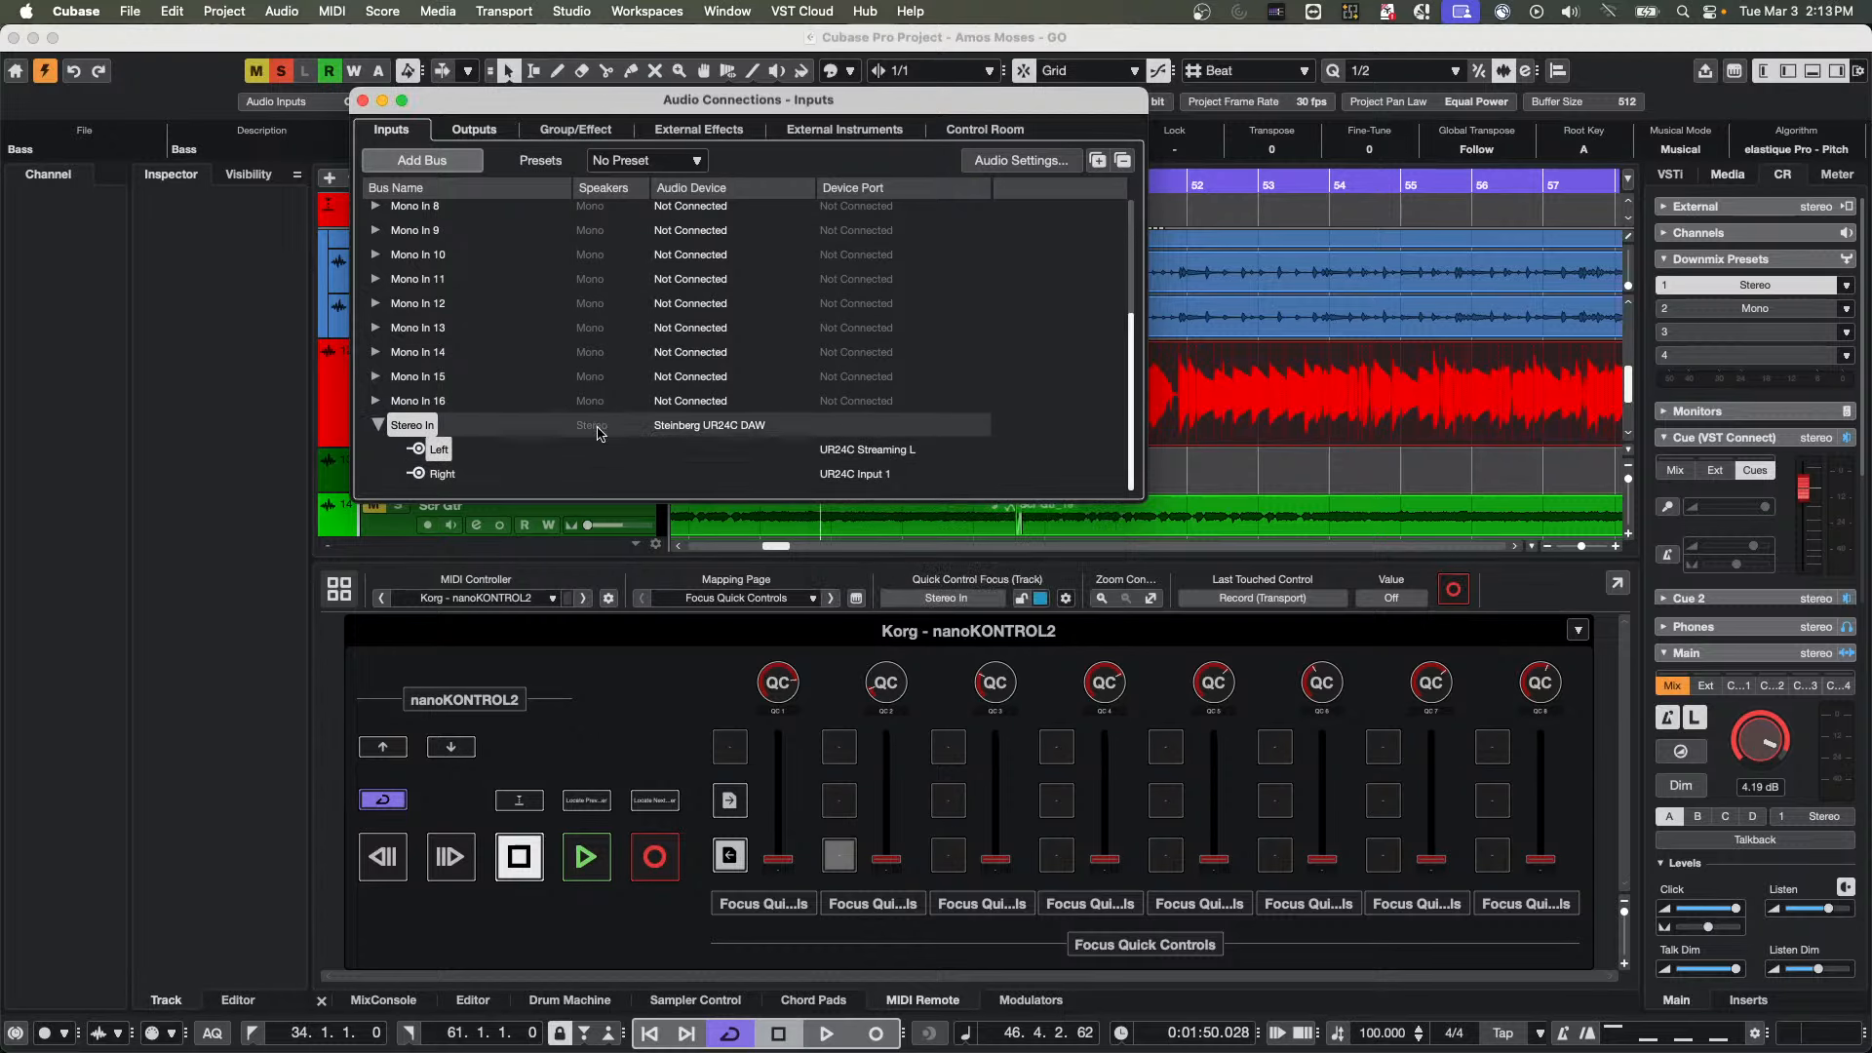
left_click(363, 102)
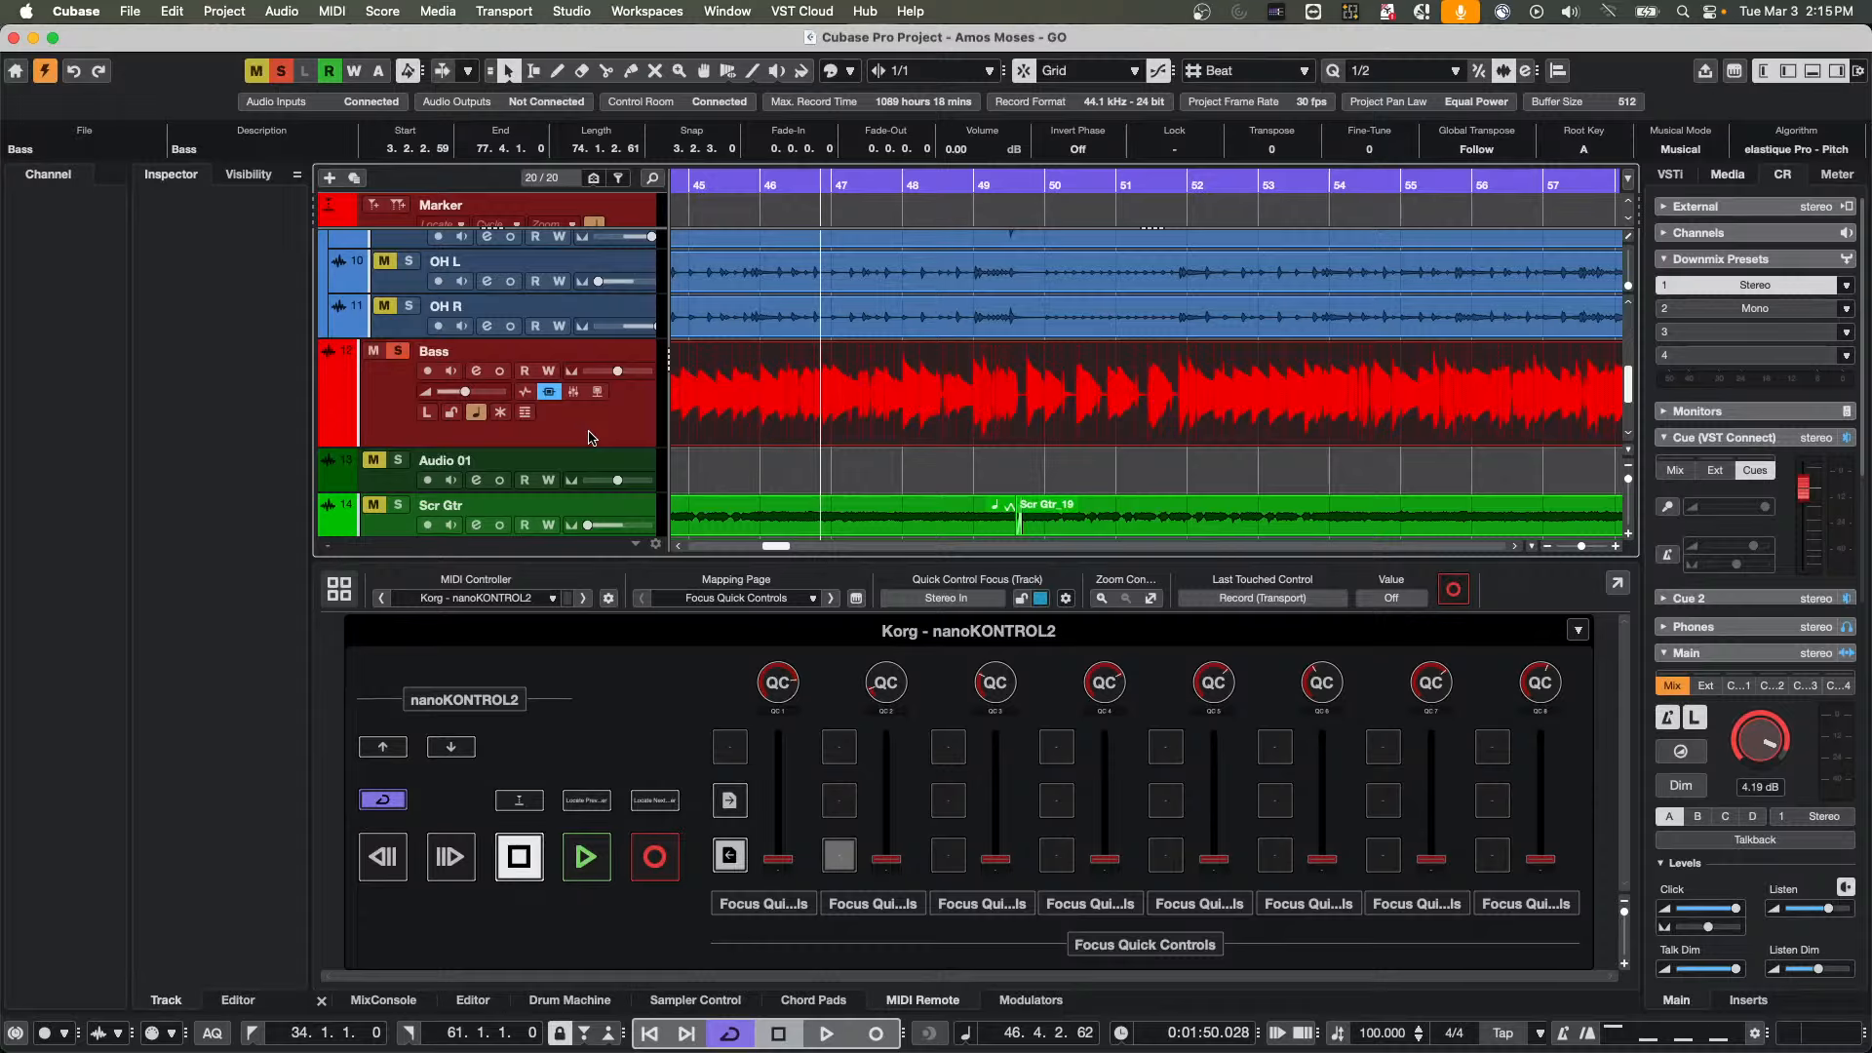
Add one instrument track below the Bass track with HALion 7 as its instrument
right_click(616, 431)
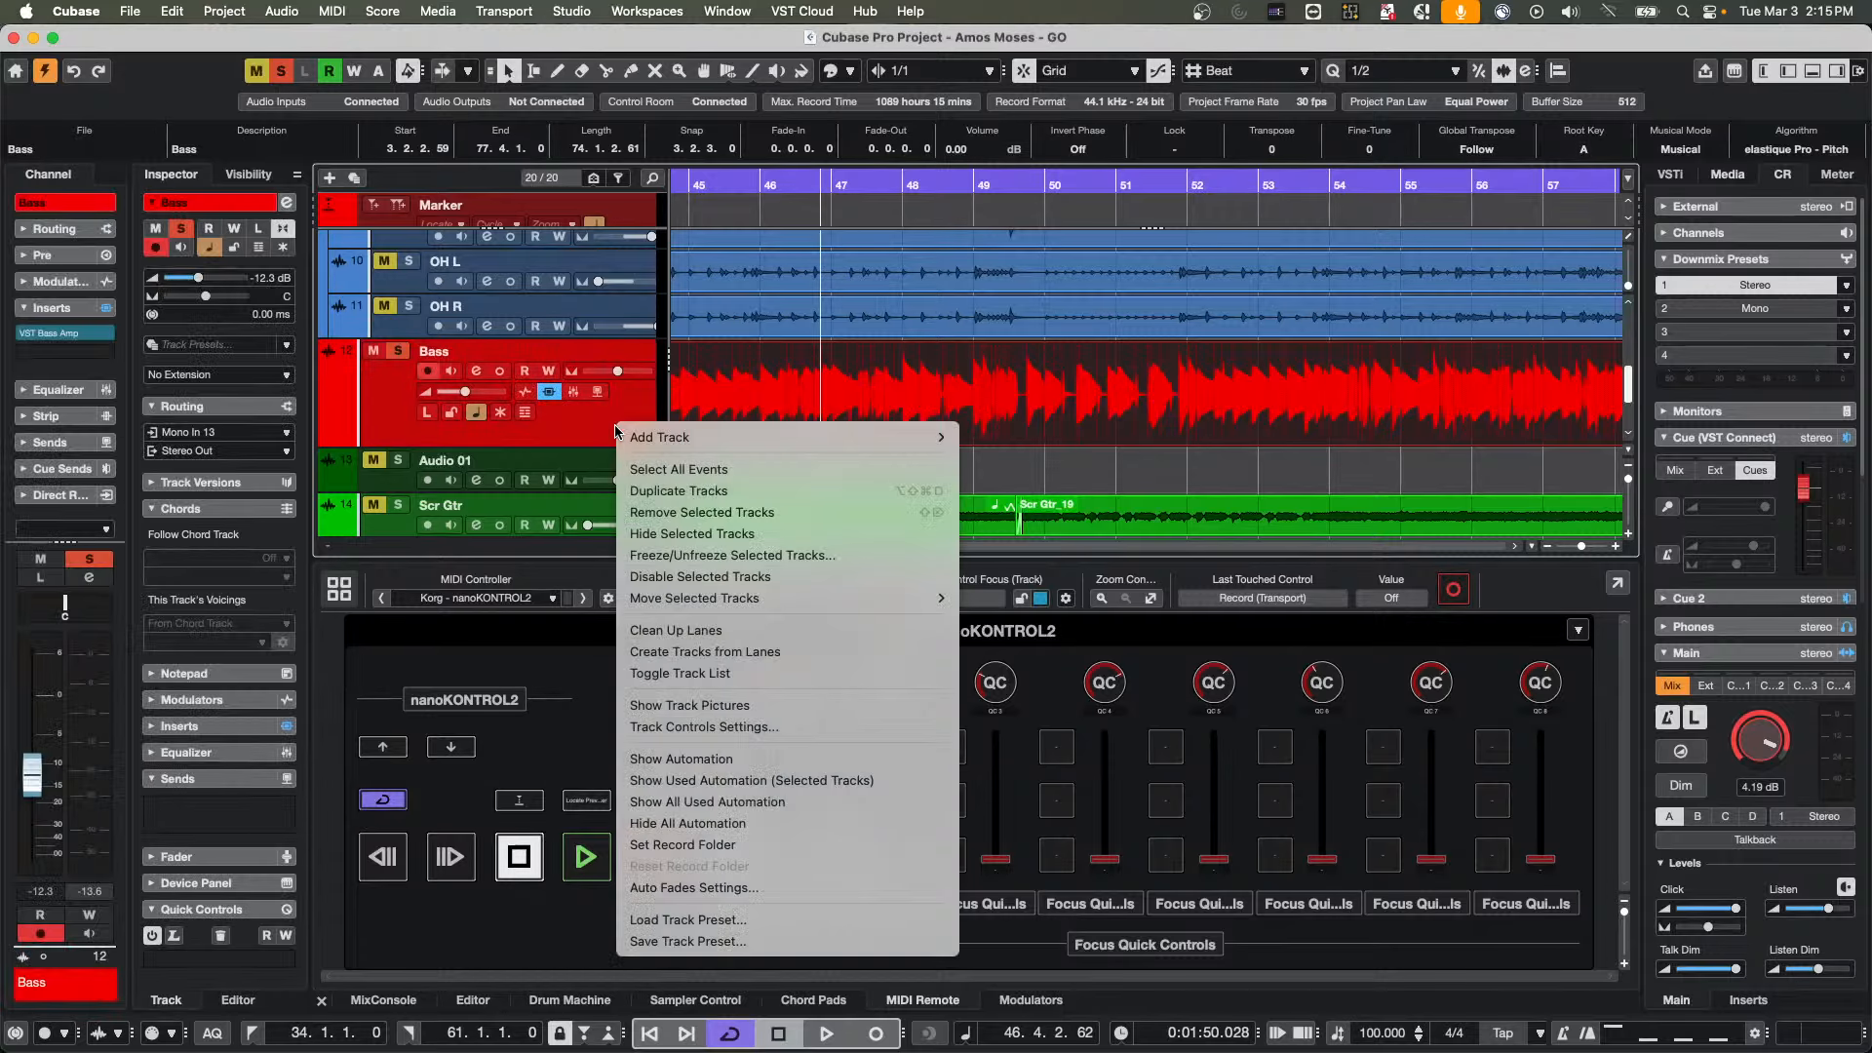
mouse_move(629, 437)
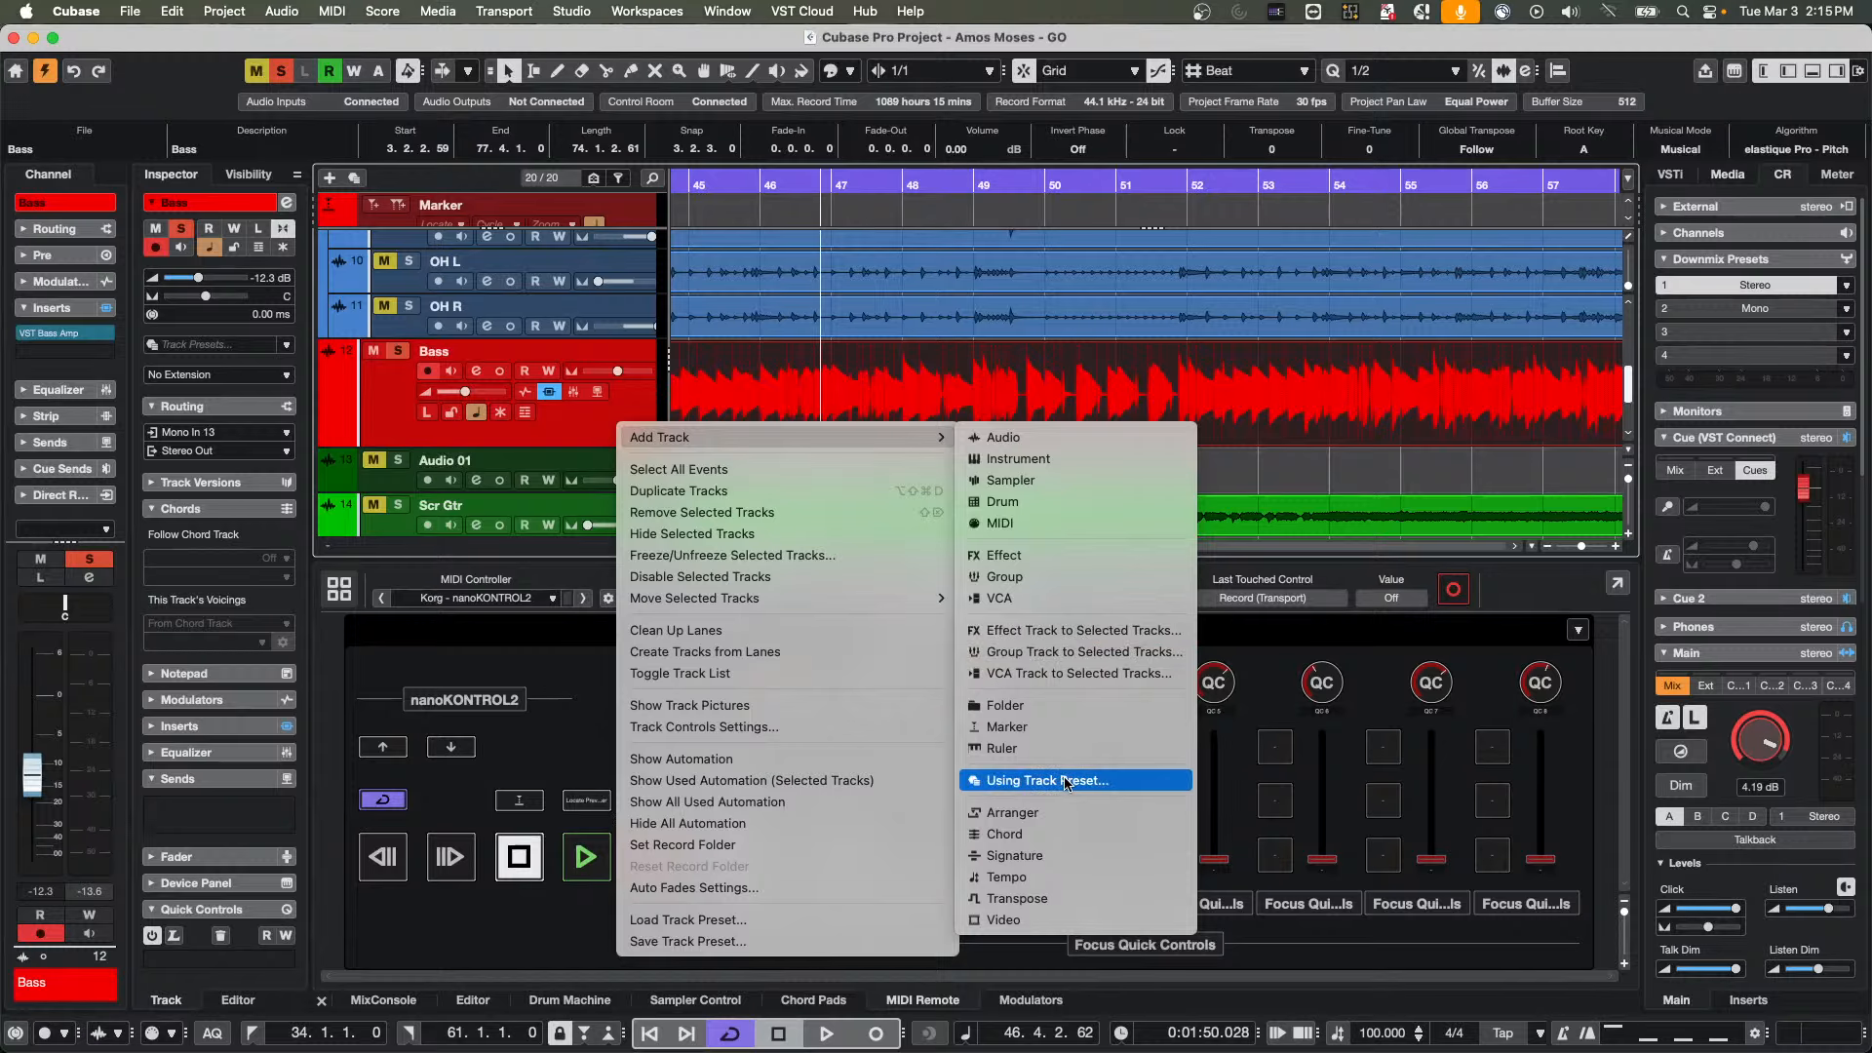
left_click(1019, 458)
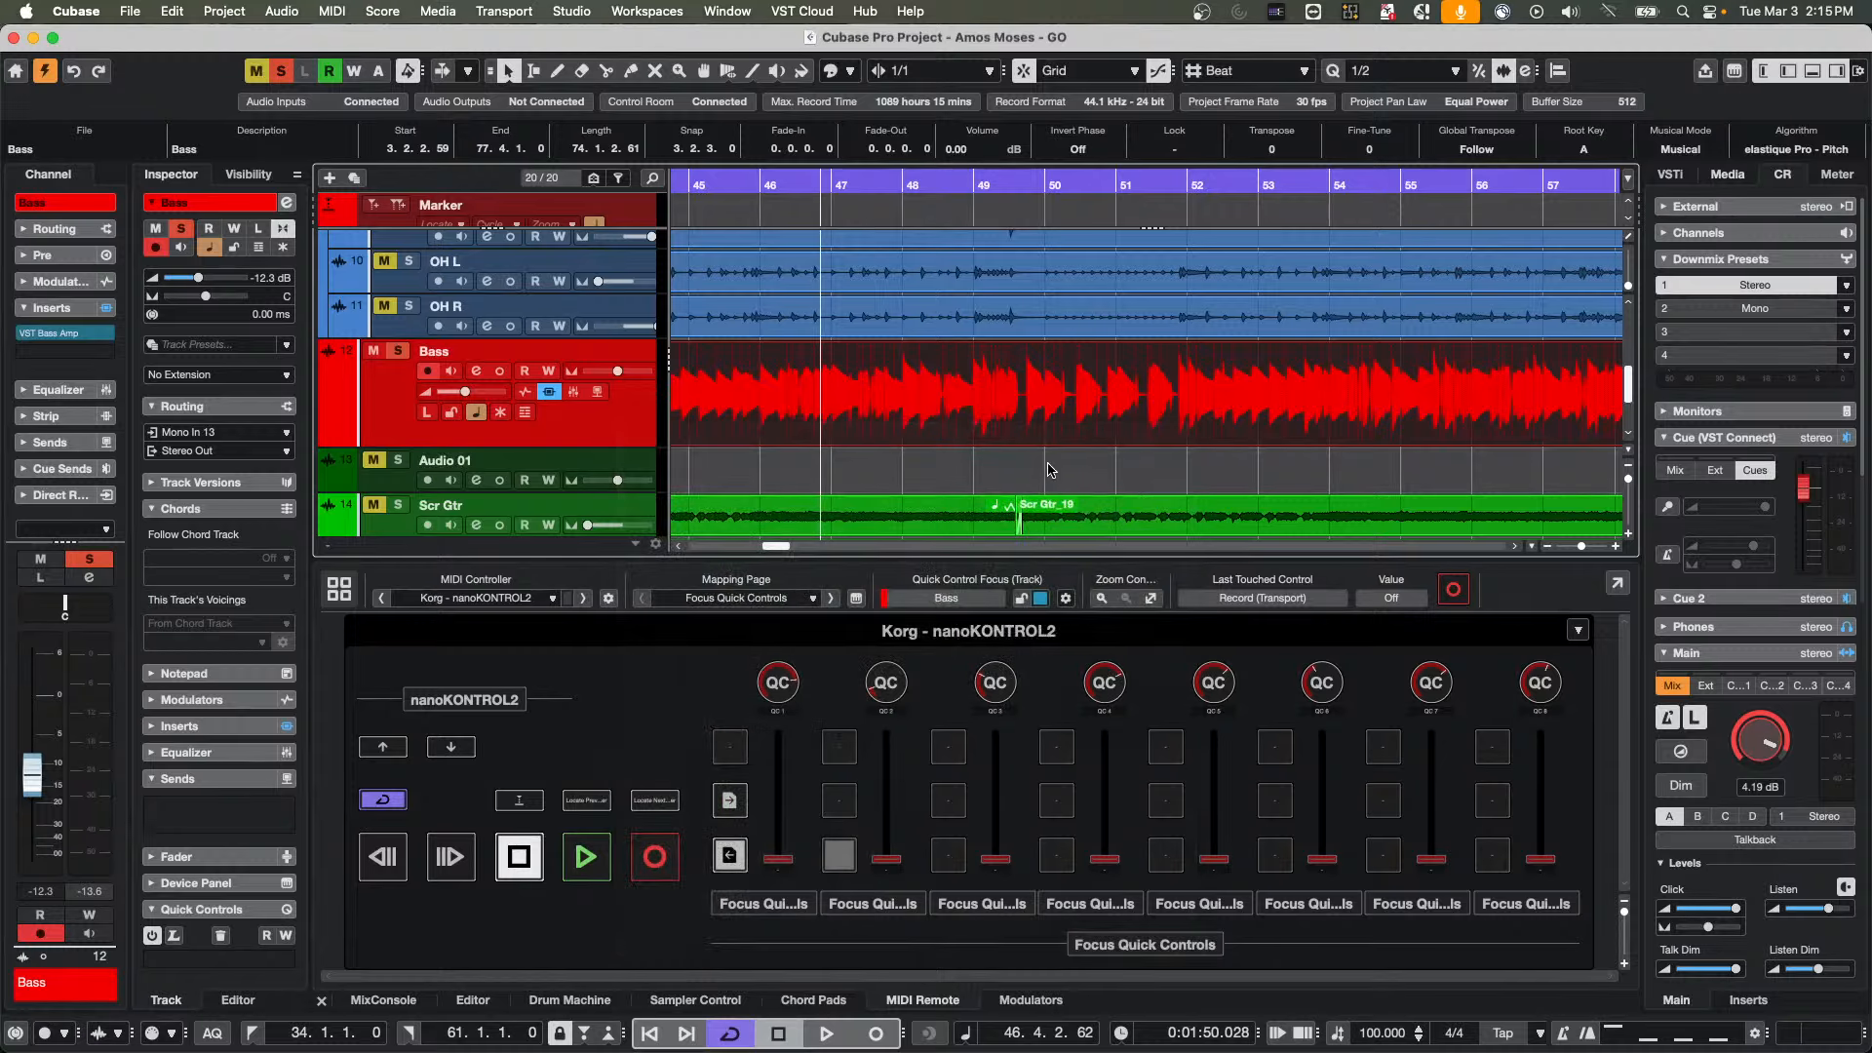
left_click(760, 304)
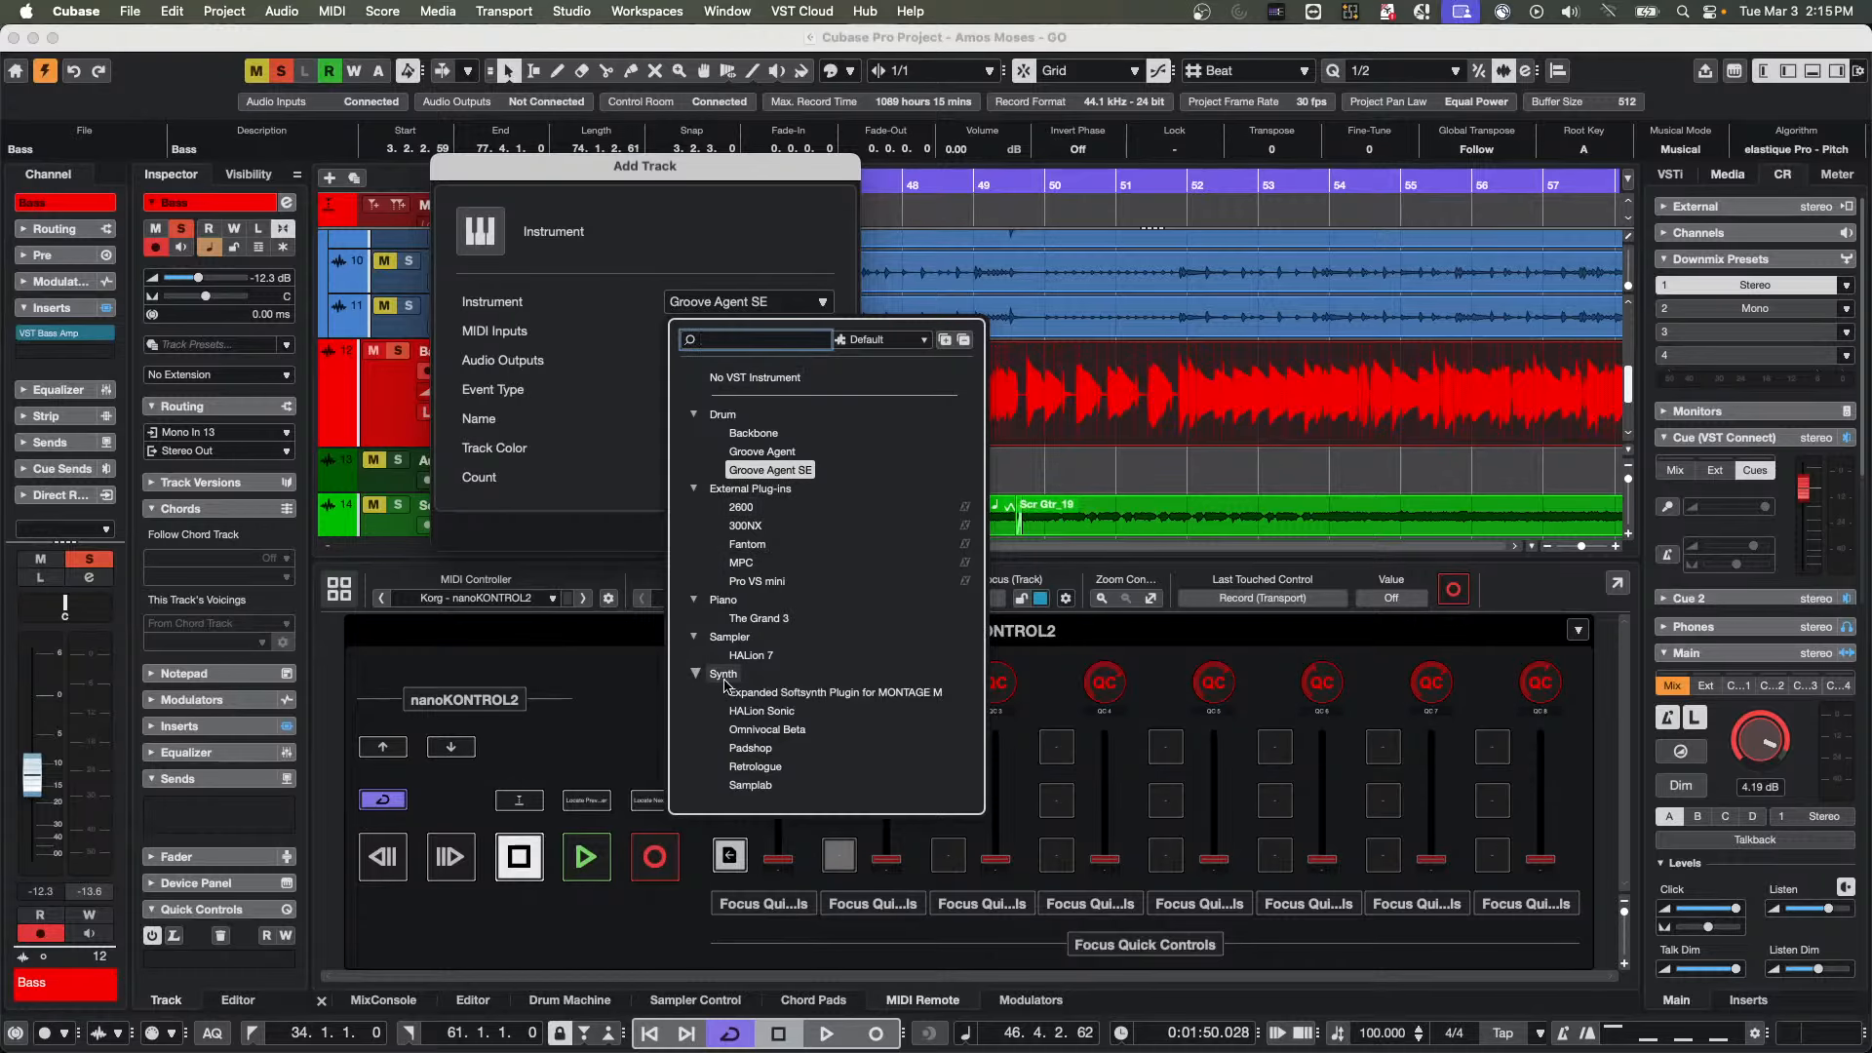
left_click(750, 657)
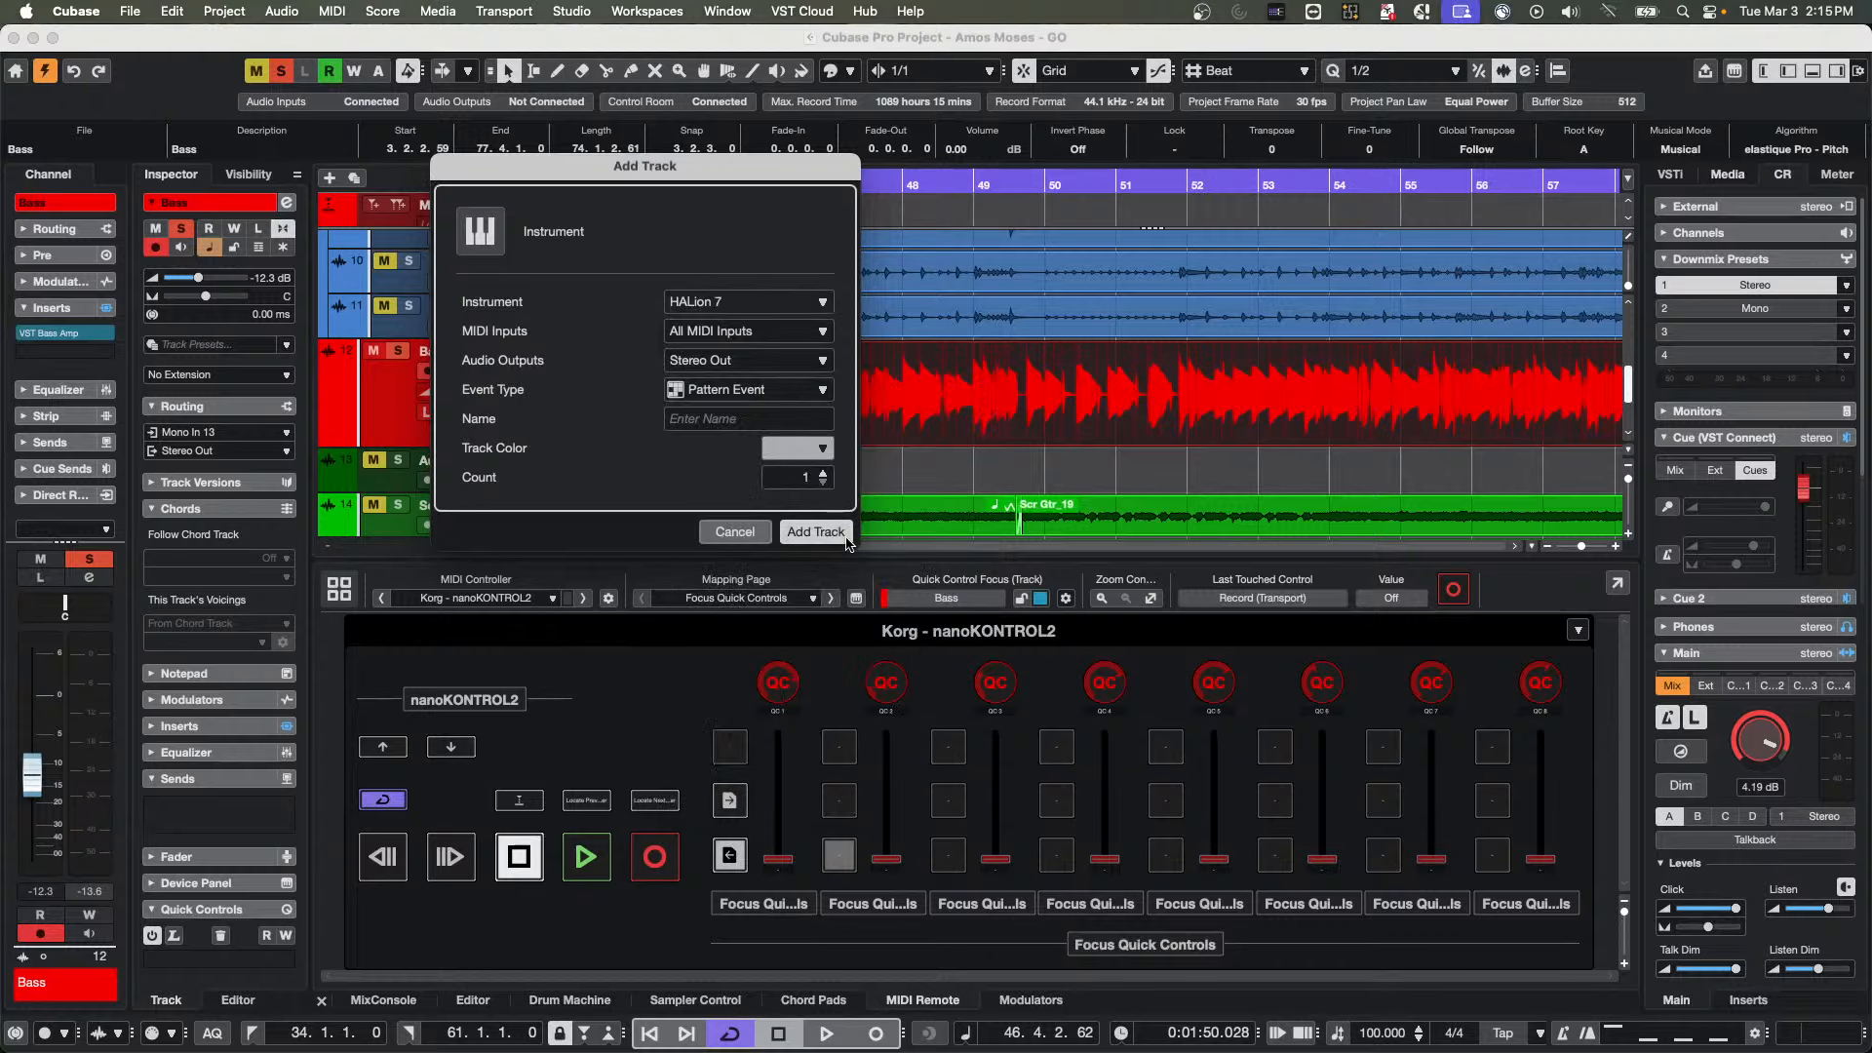
left_click(817, 532)
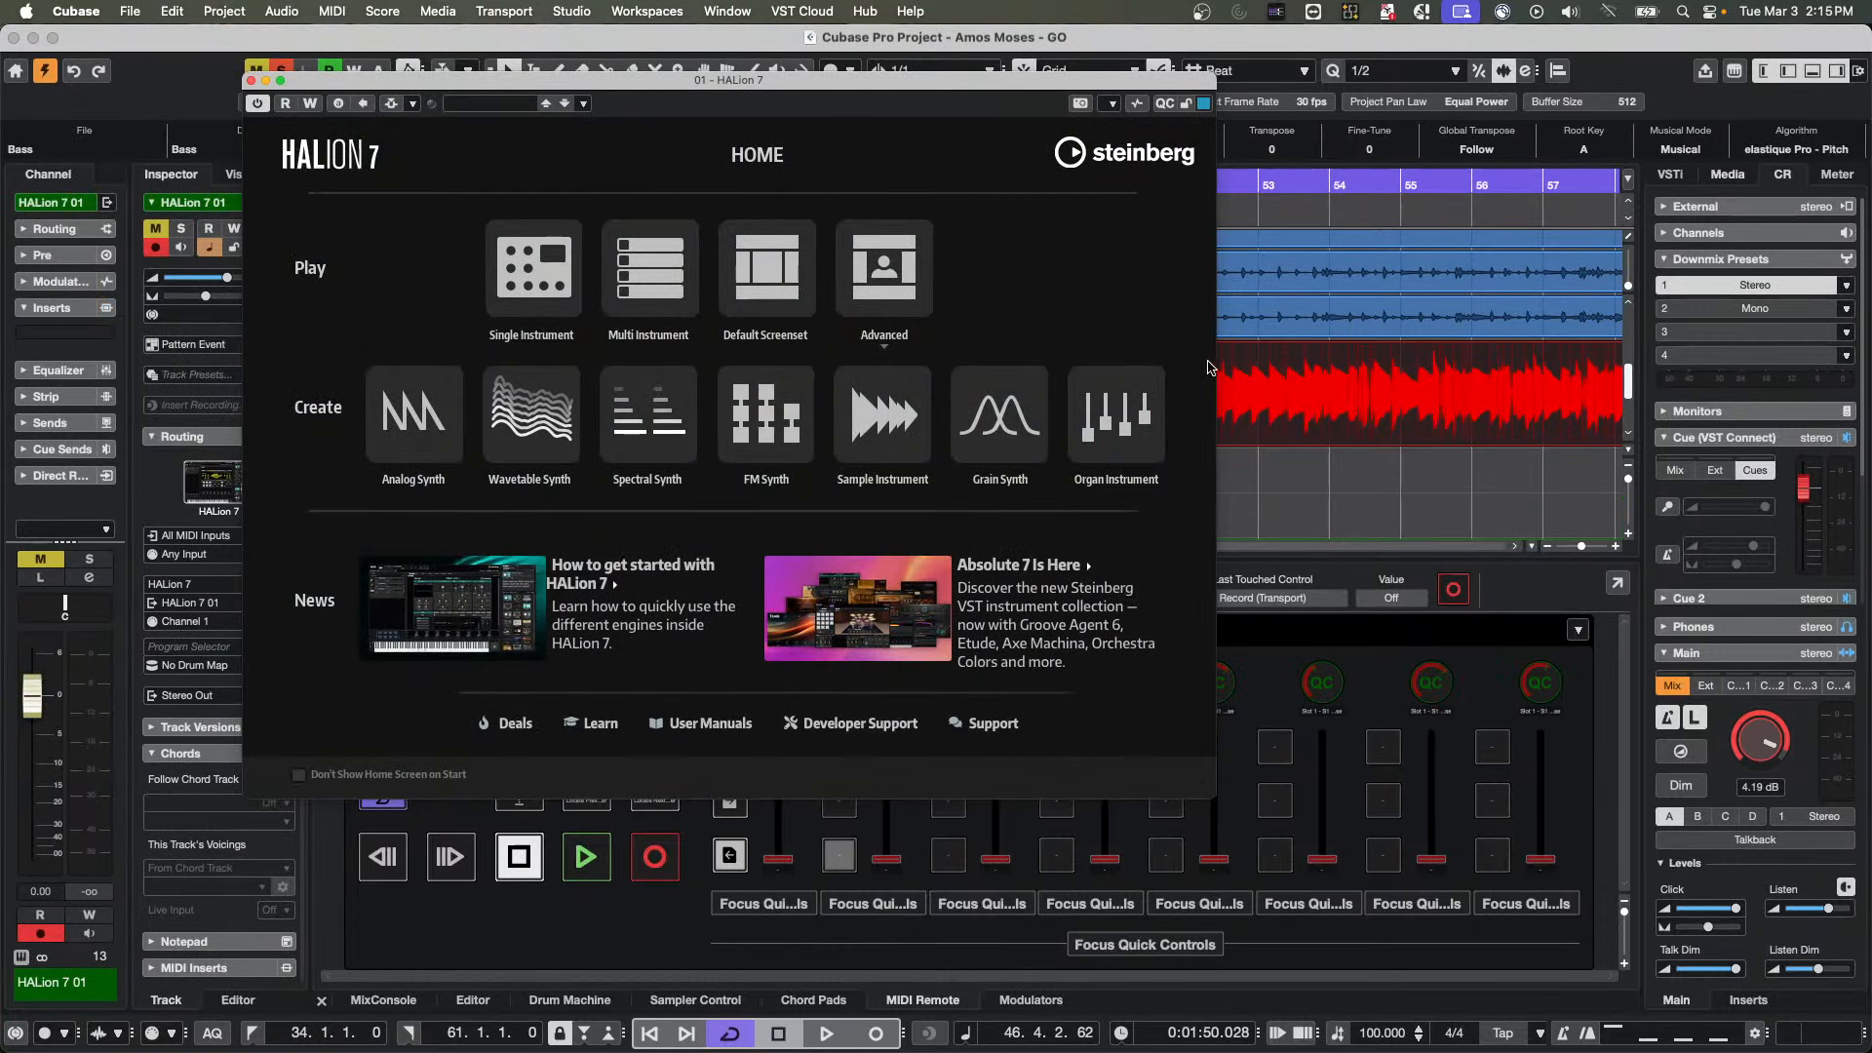
Open HALion 7's Advanced play view and filter the MediaBay programs to the A. Bass subcategory of Bass
left_click(884, 265)
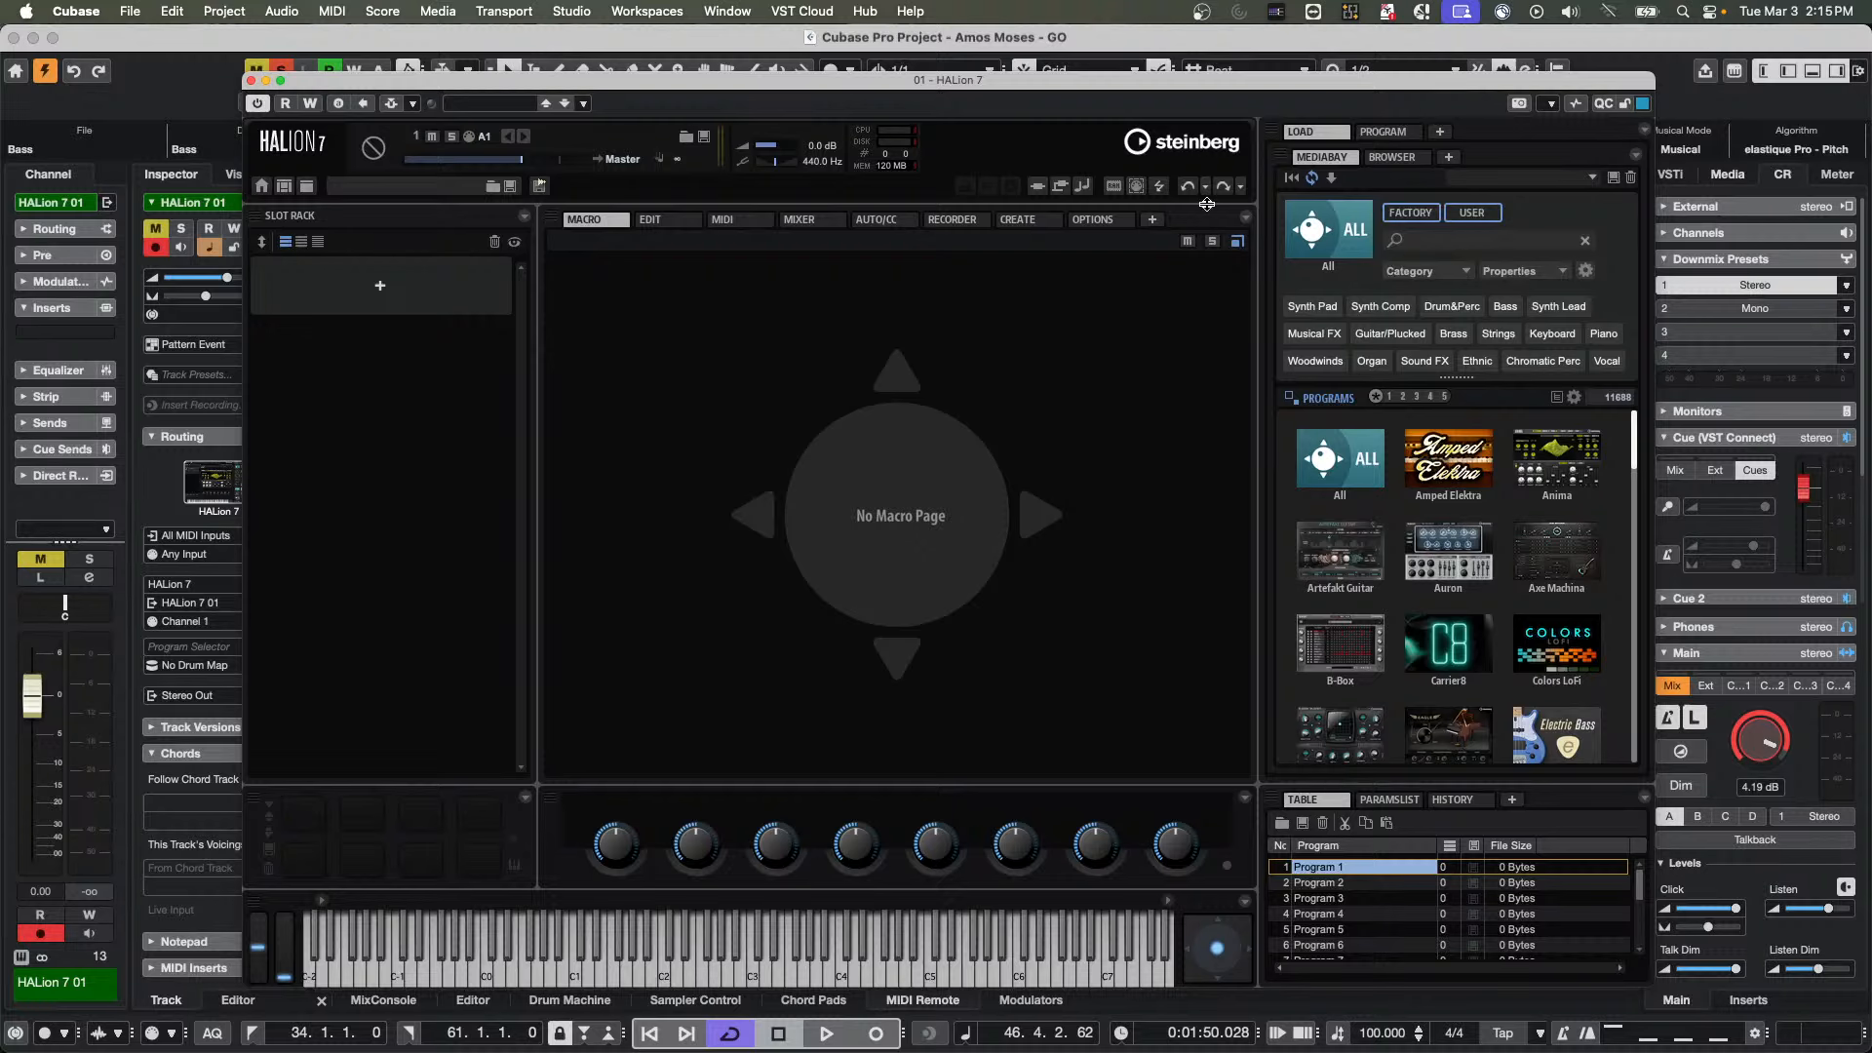
left_click(1439, 277)
left_click(1437, 240)
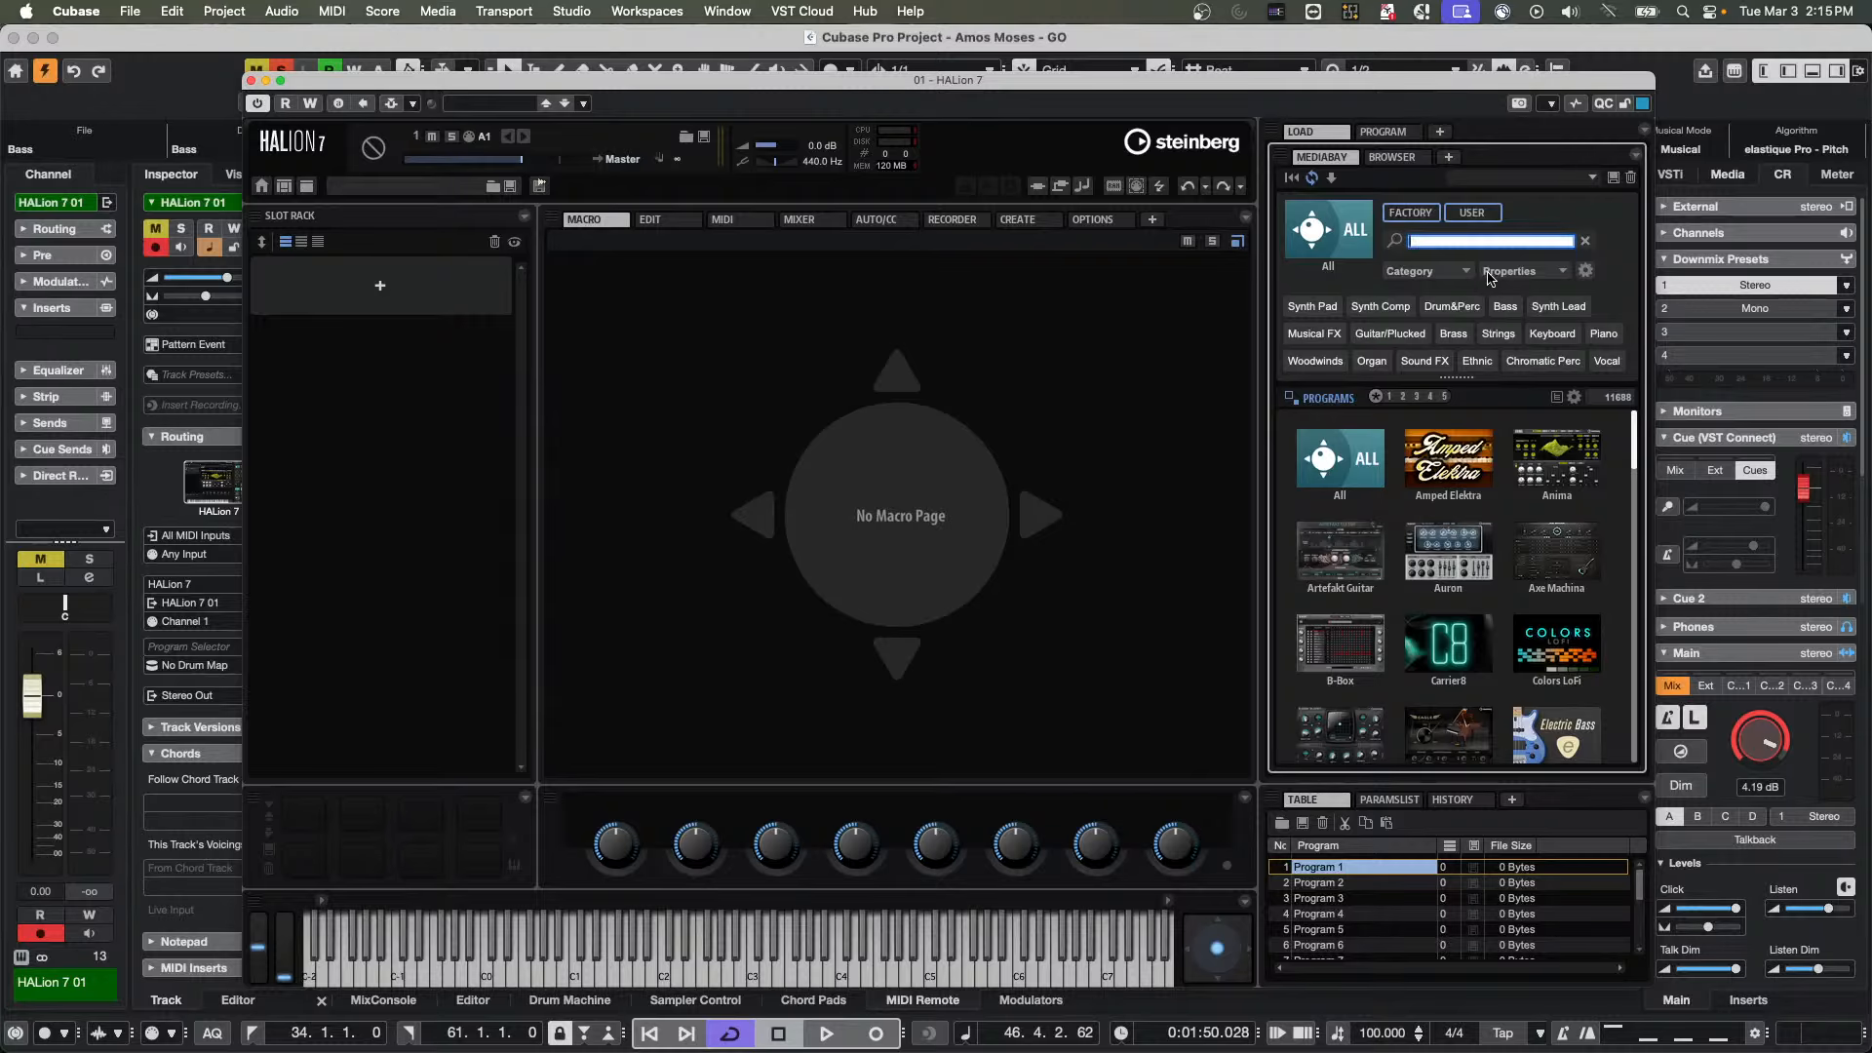
left_click(1439, 273)
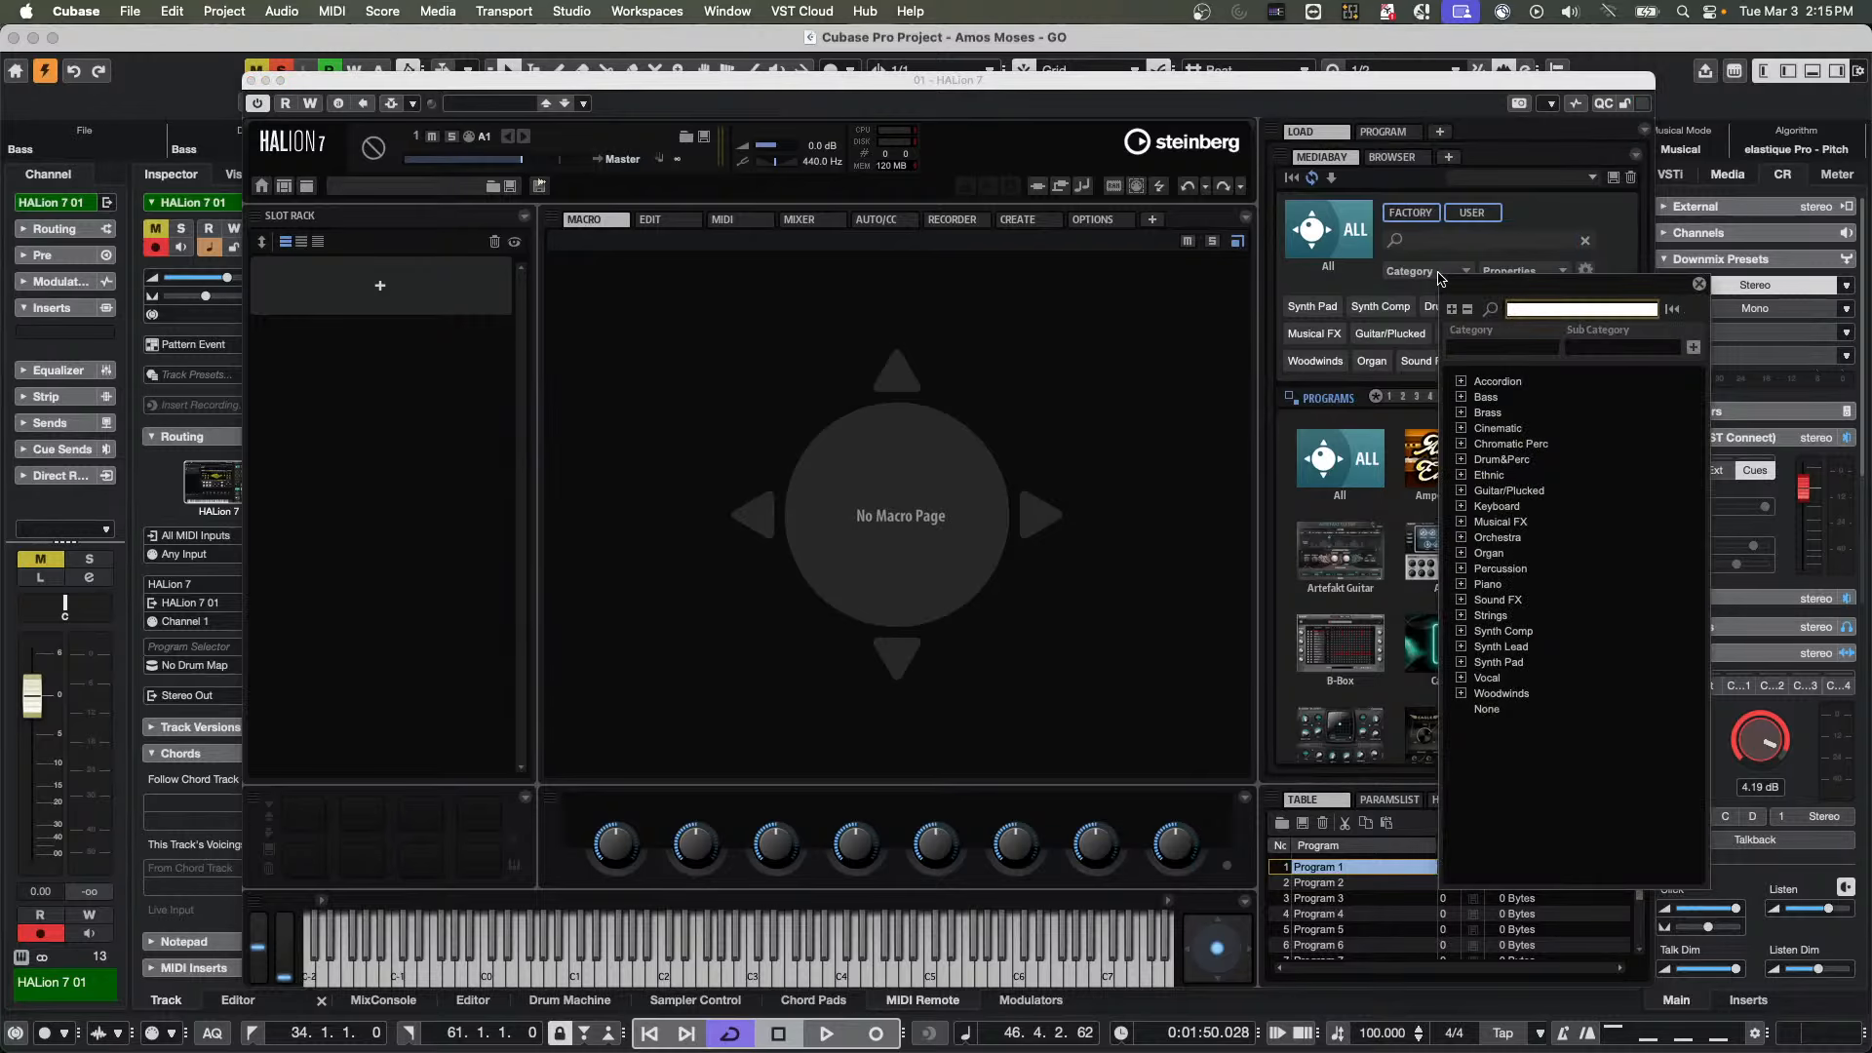
left_click(1461, 397)
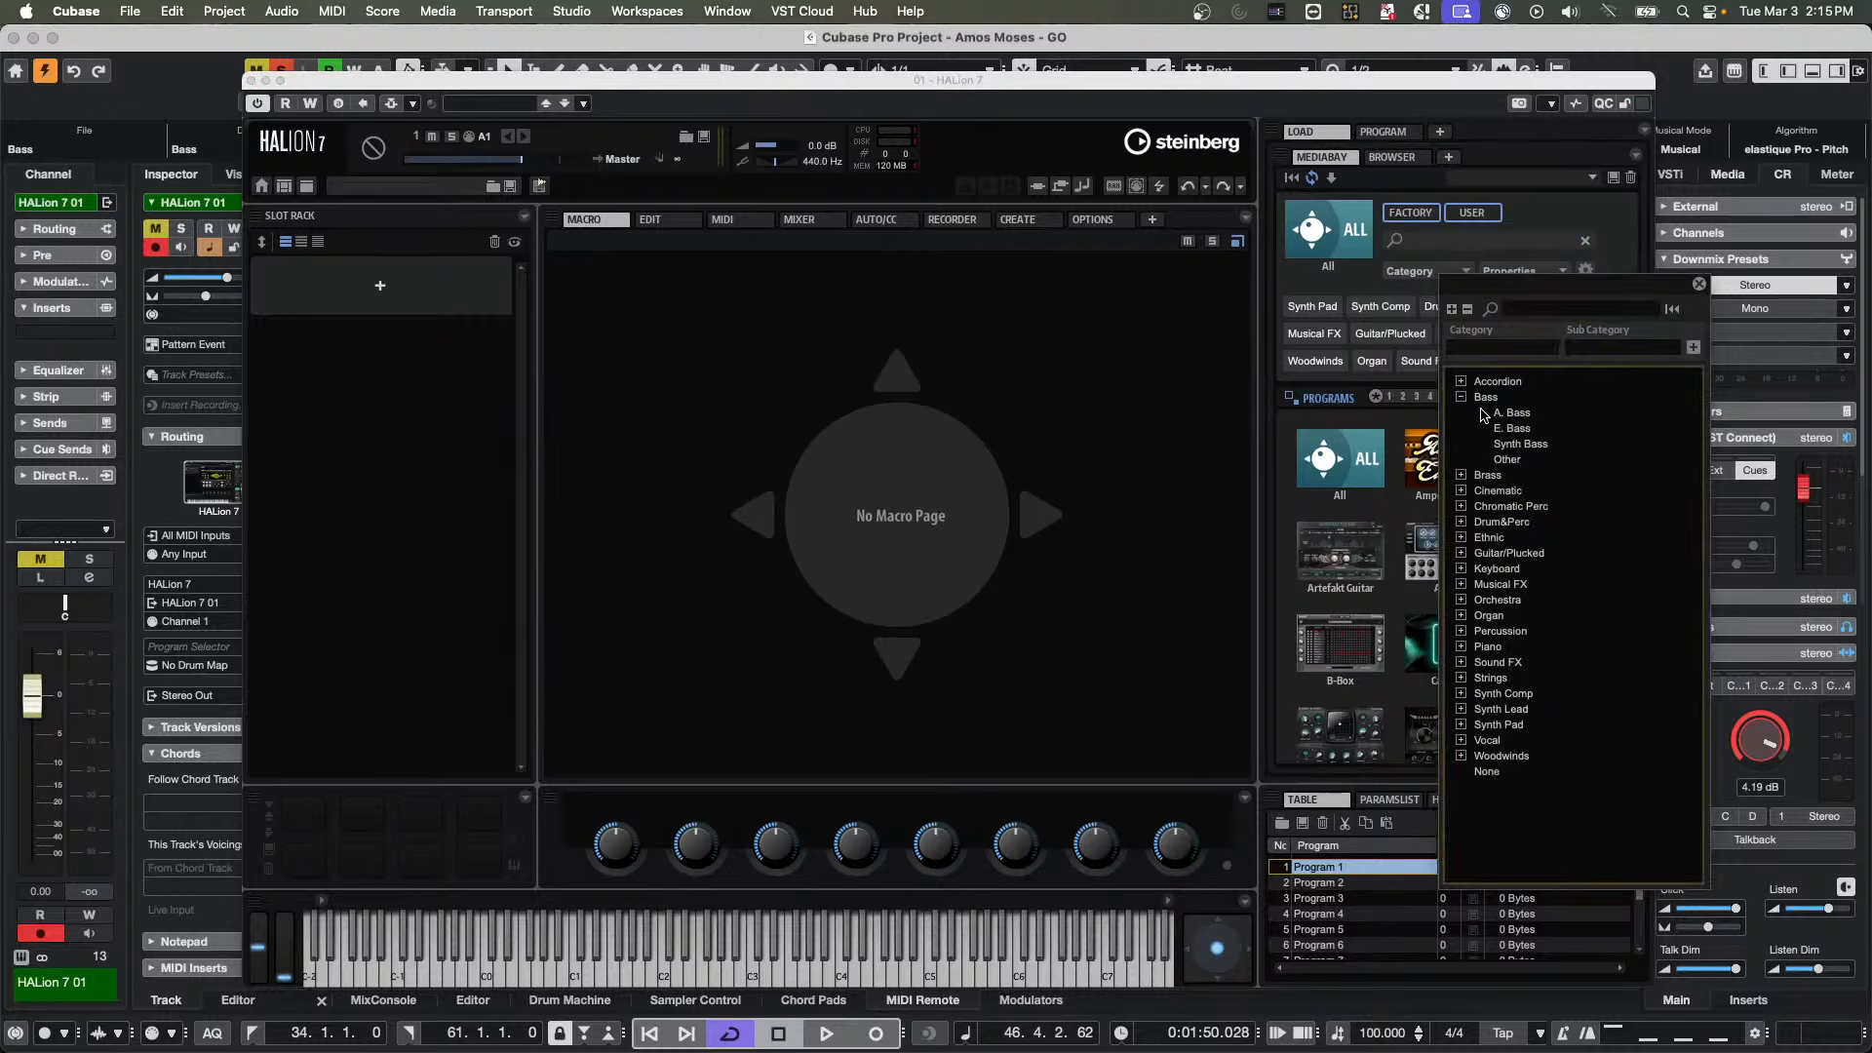
left_click(1517, 414)
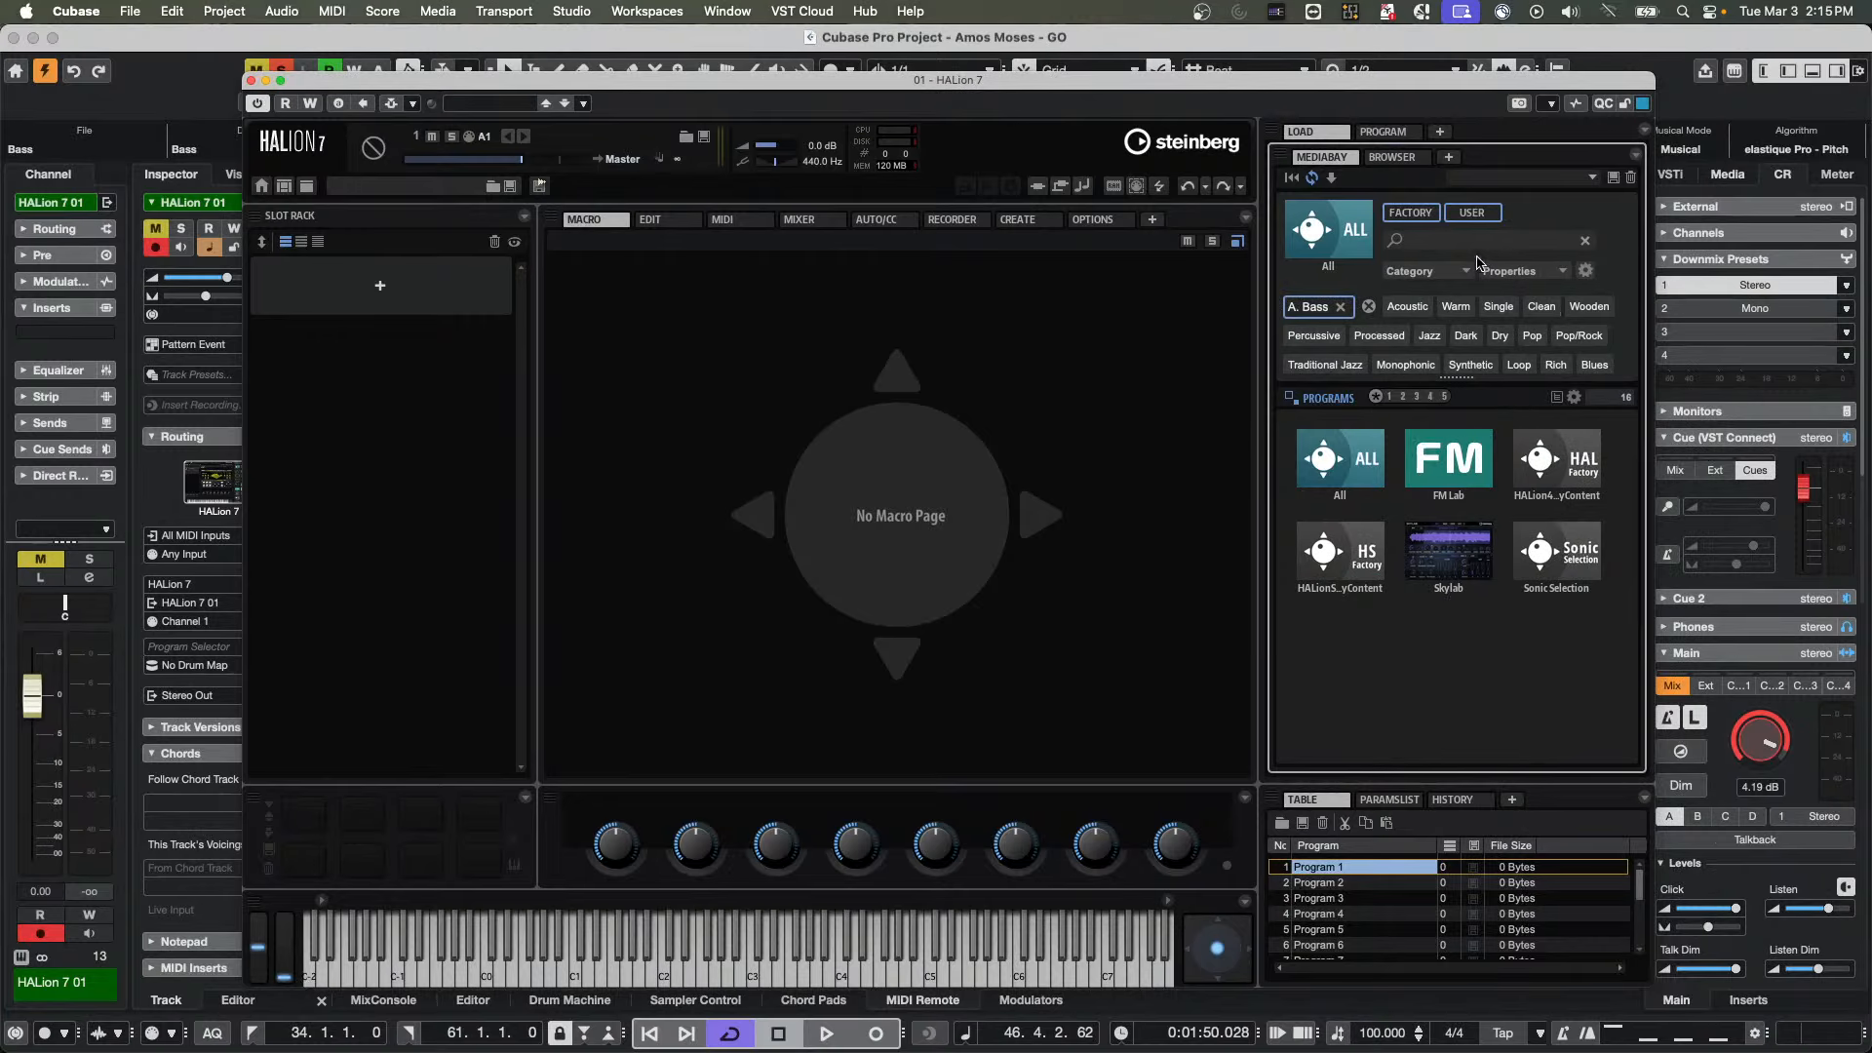
Browse the VST Sound Other Content folders in HALion's file browser and limit the results to samples
left_click(1384, 158)
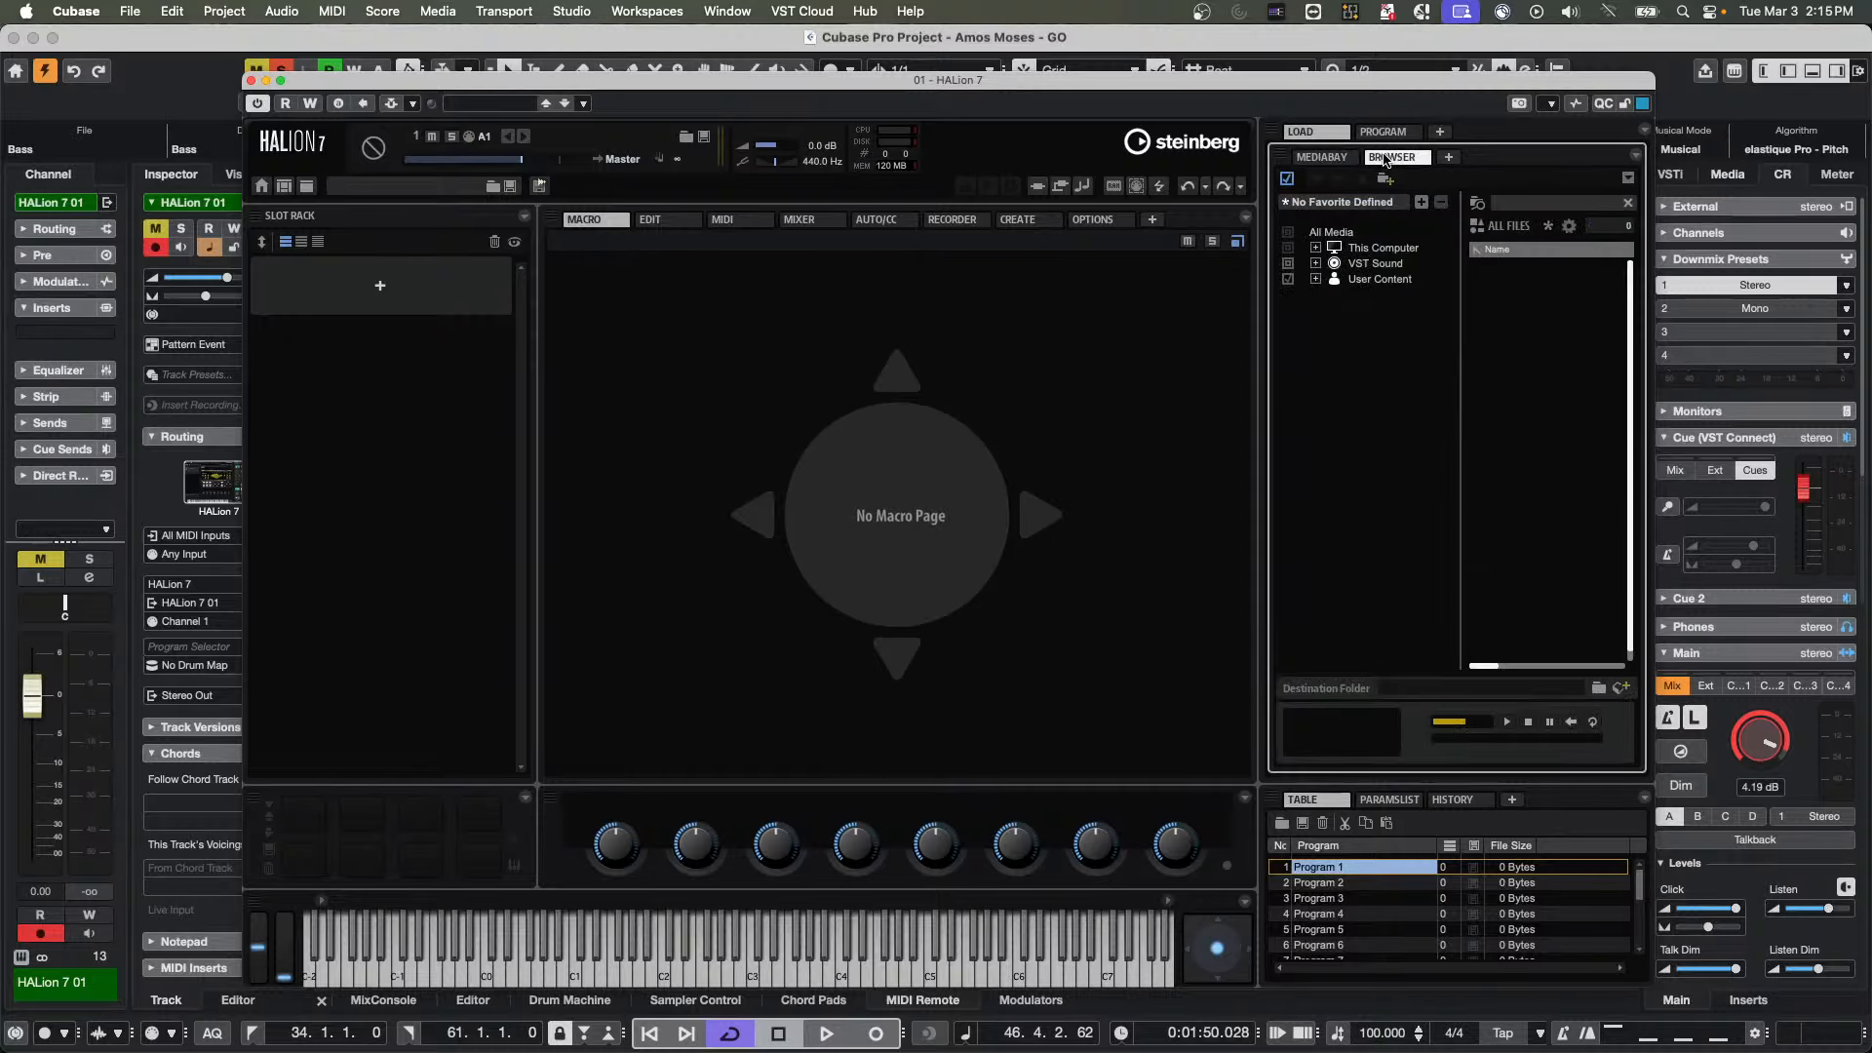
left_click(1316, 265)
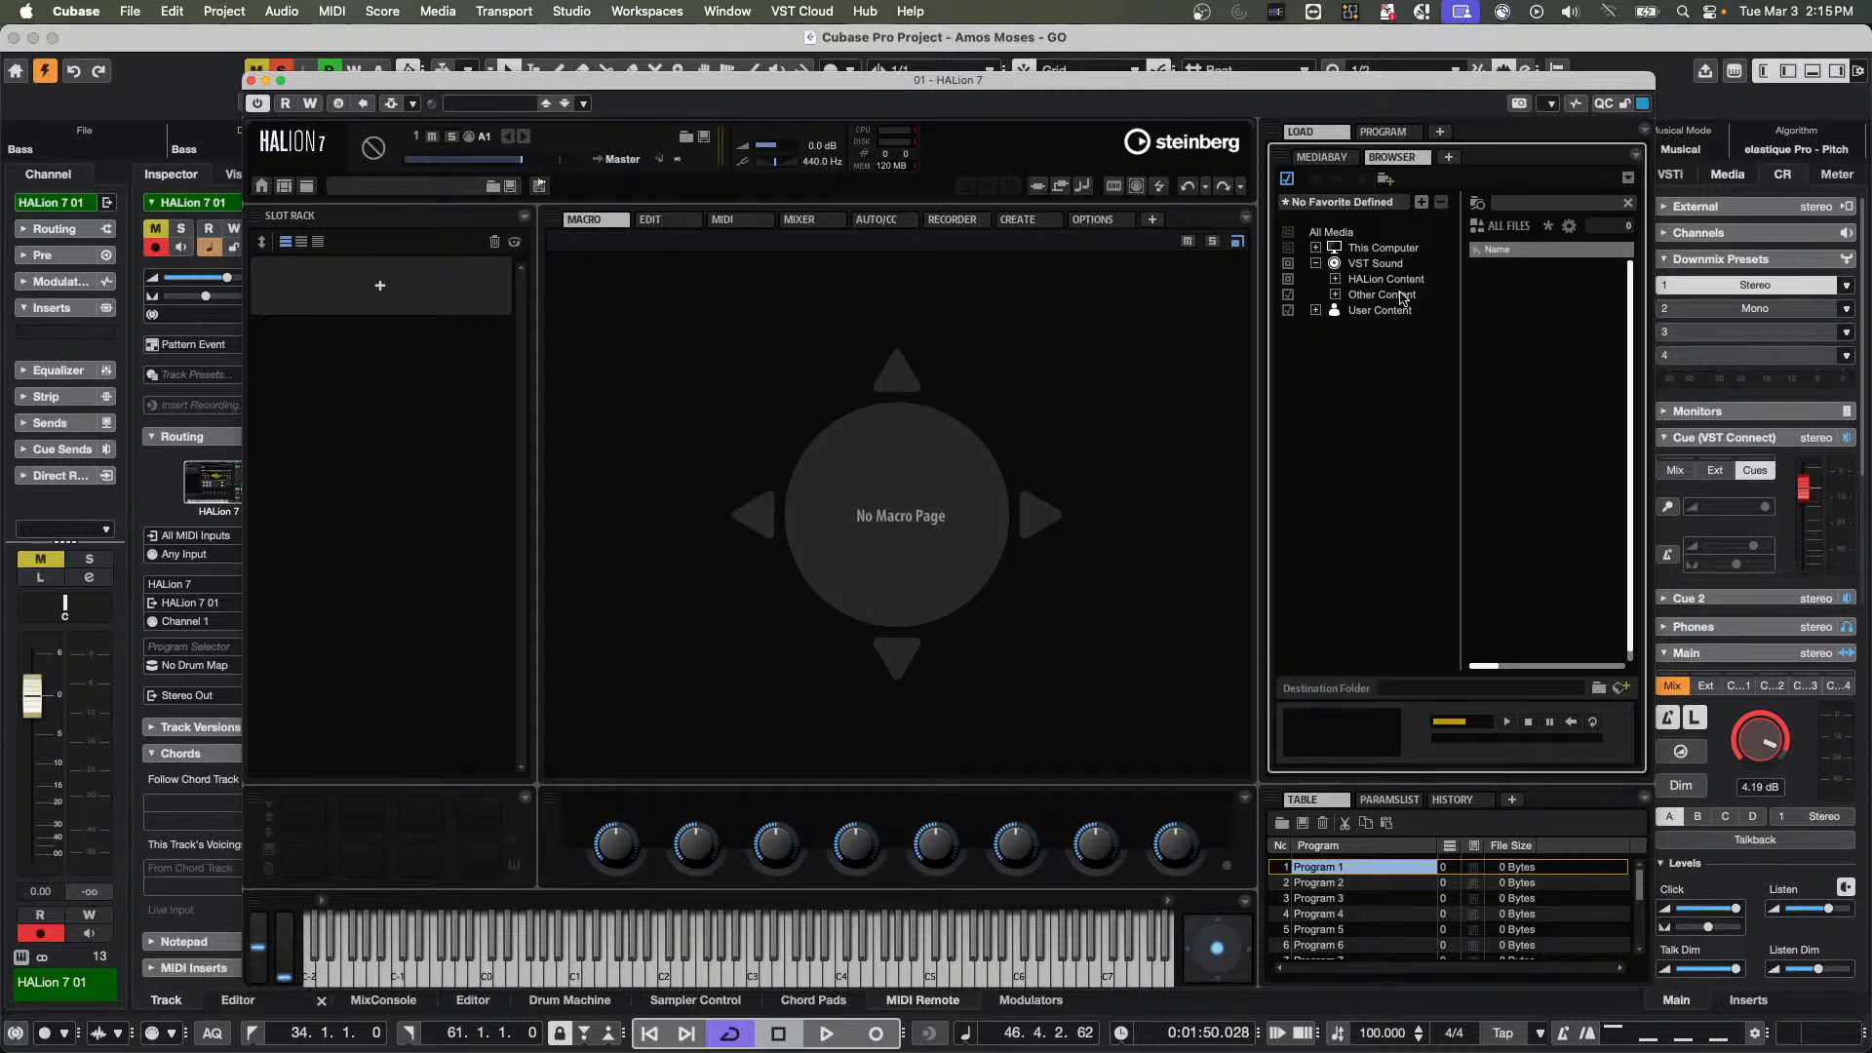
left_click(1335, 294)
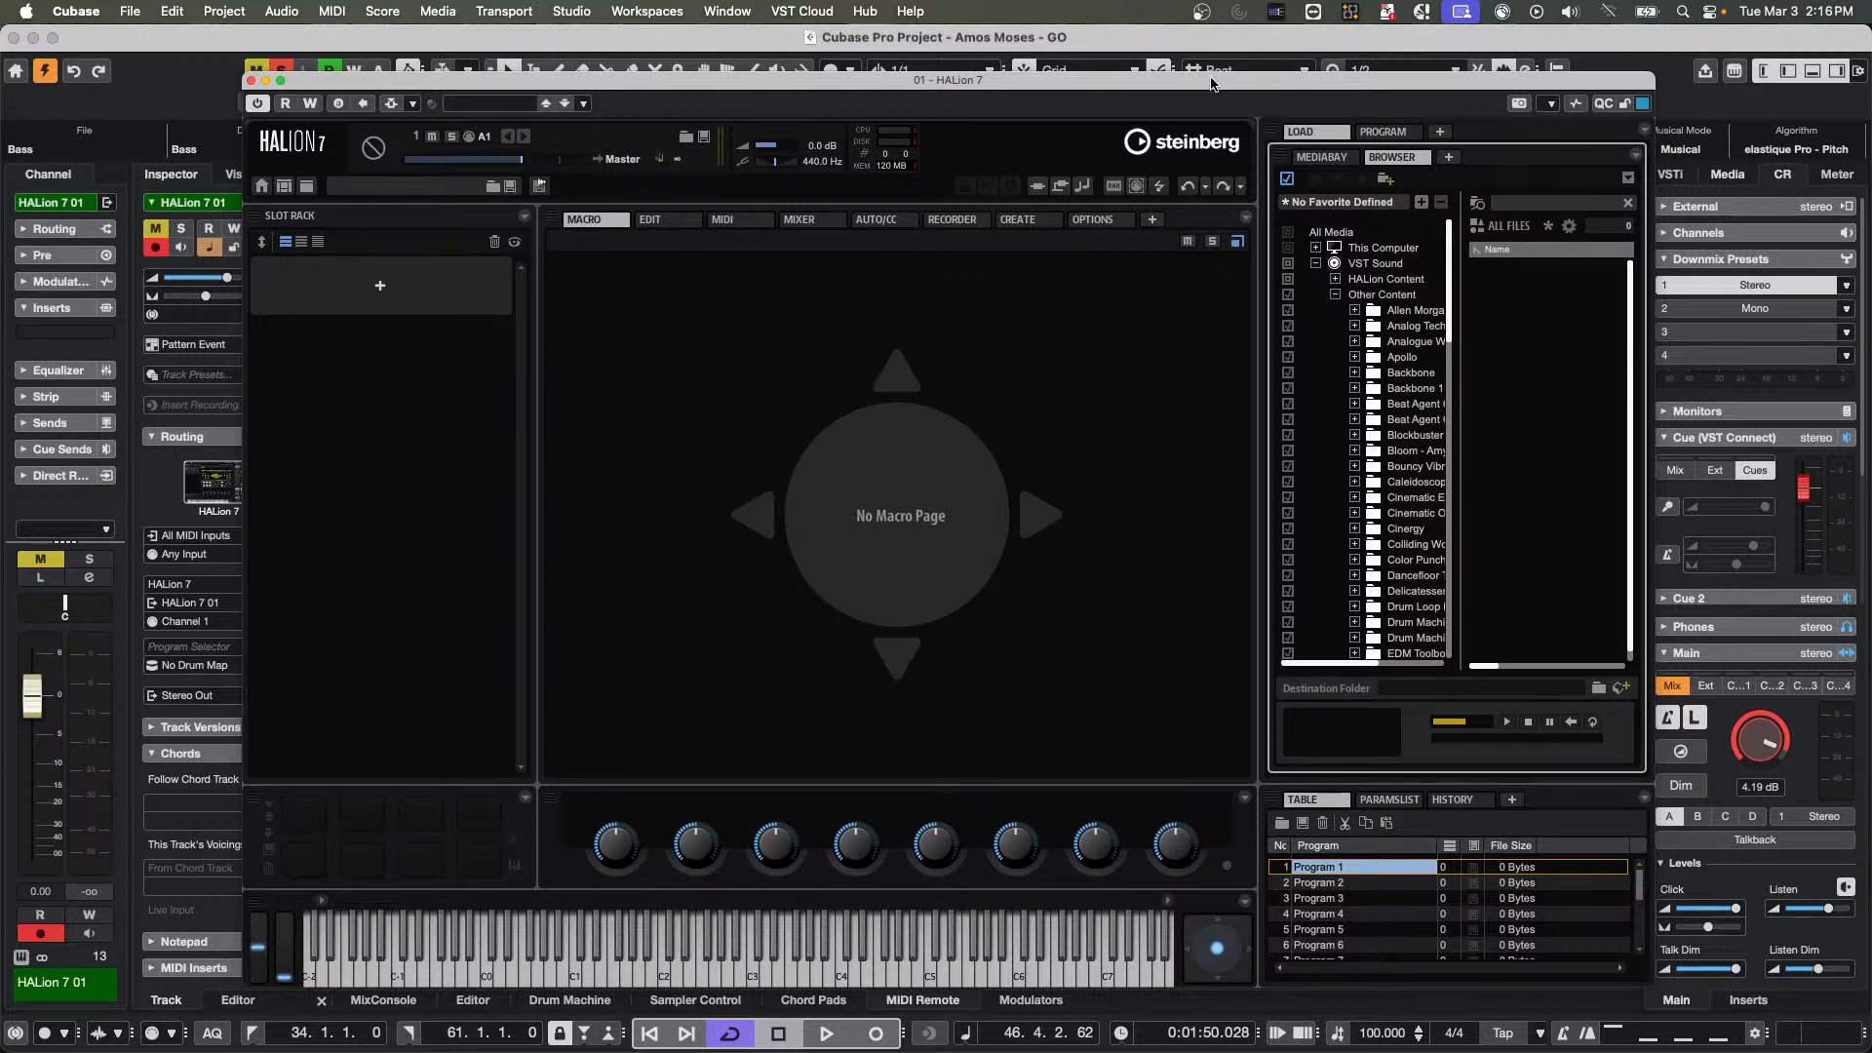
left_click_drag(1237, 88, 855, 77)
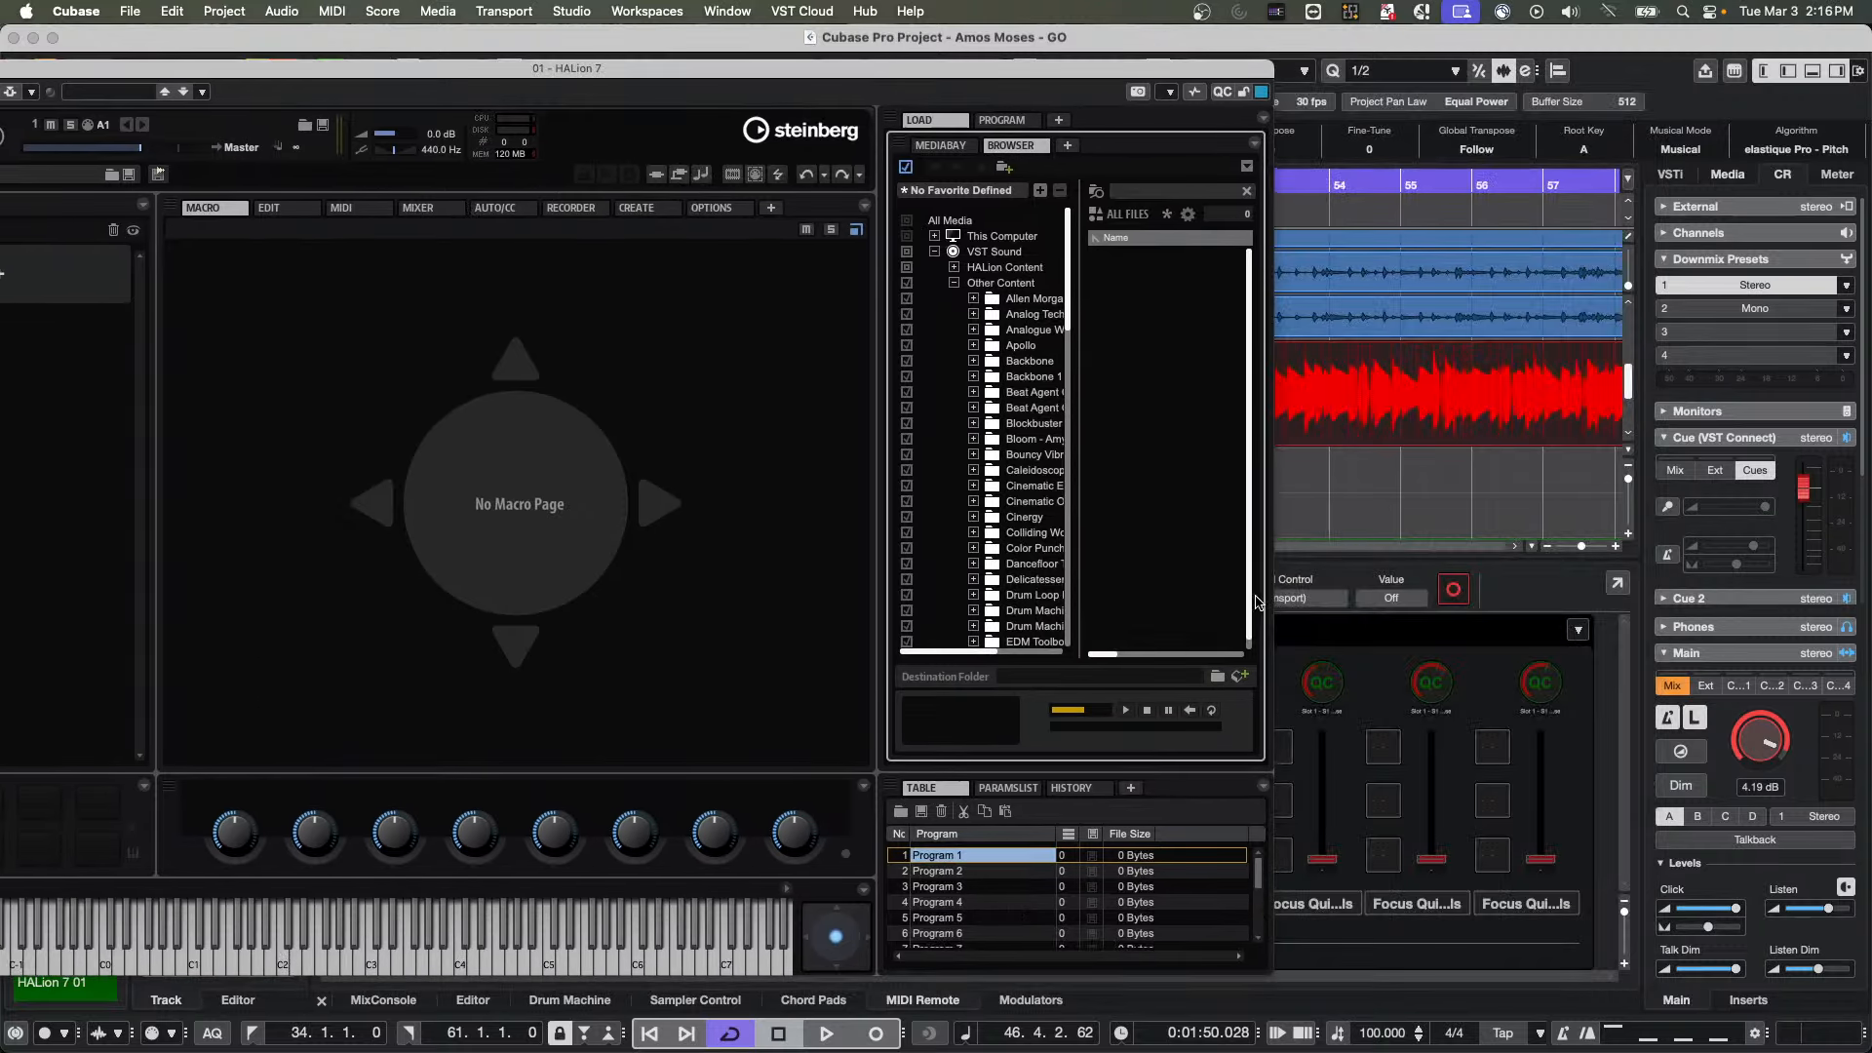
left_click(1139, 217)
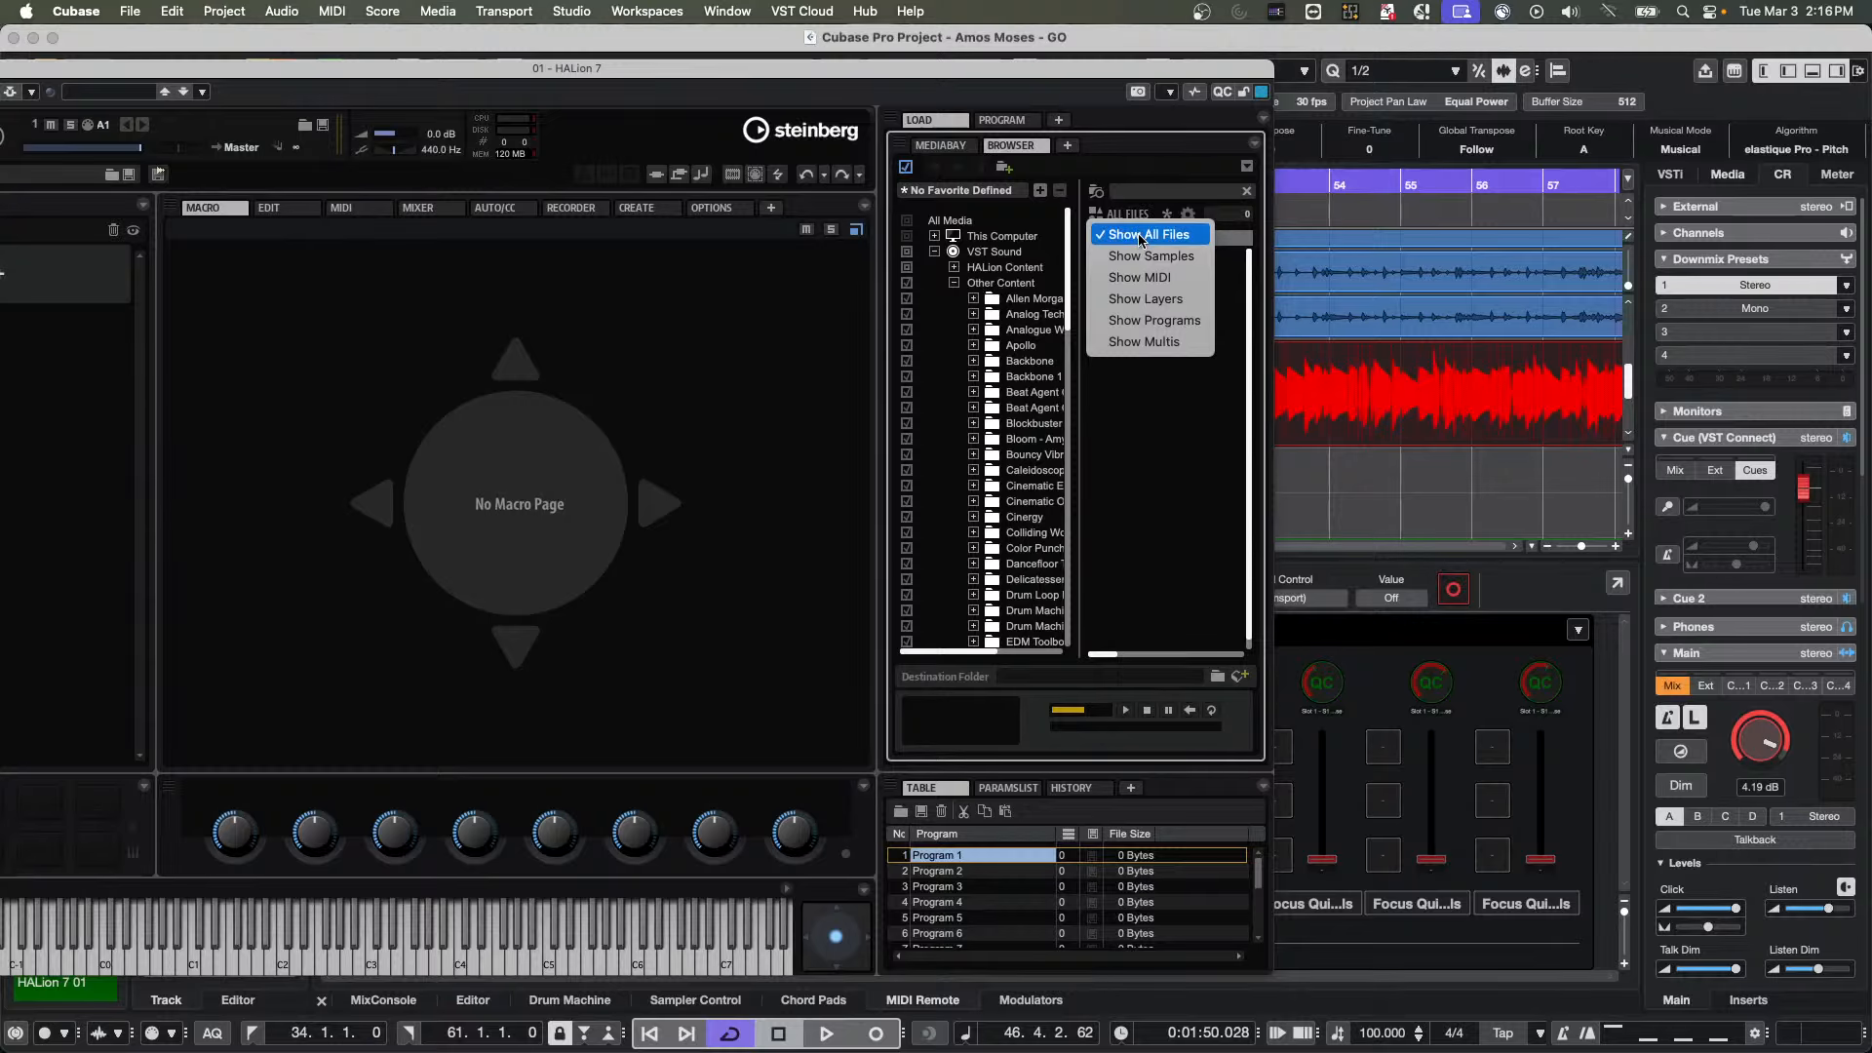
left_click(1140, 256)
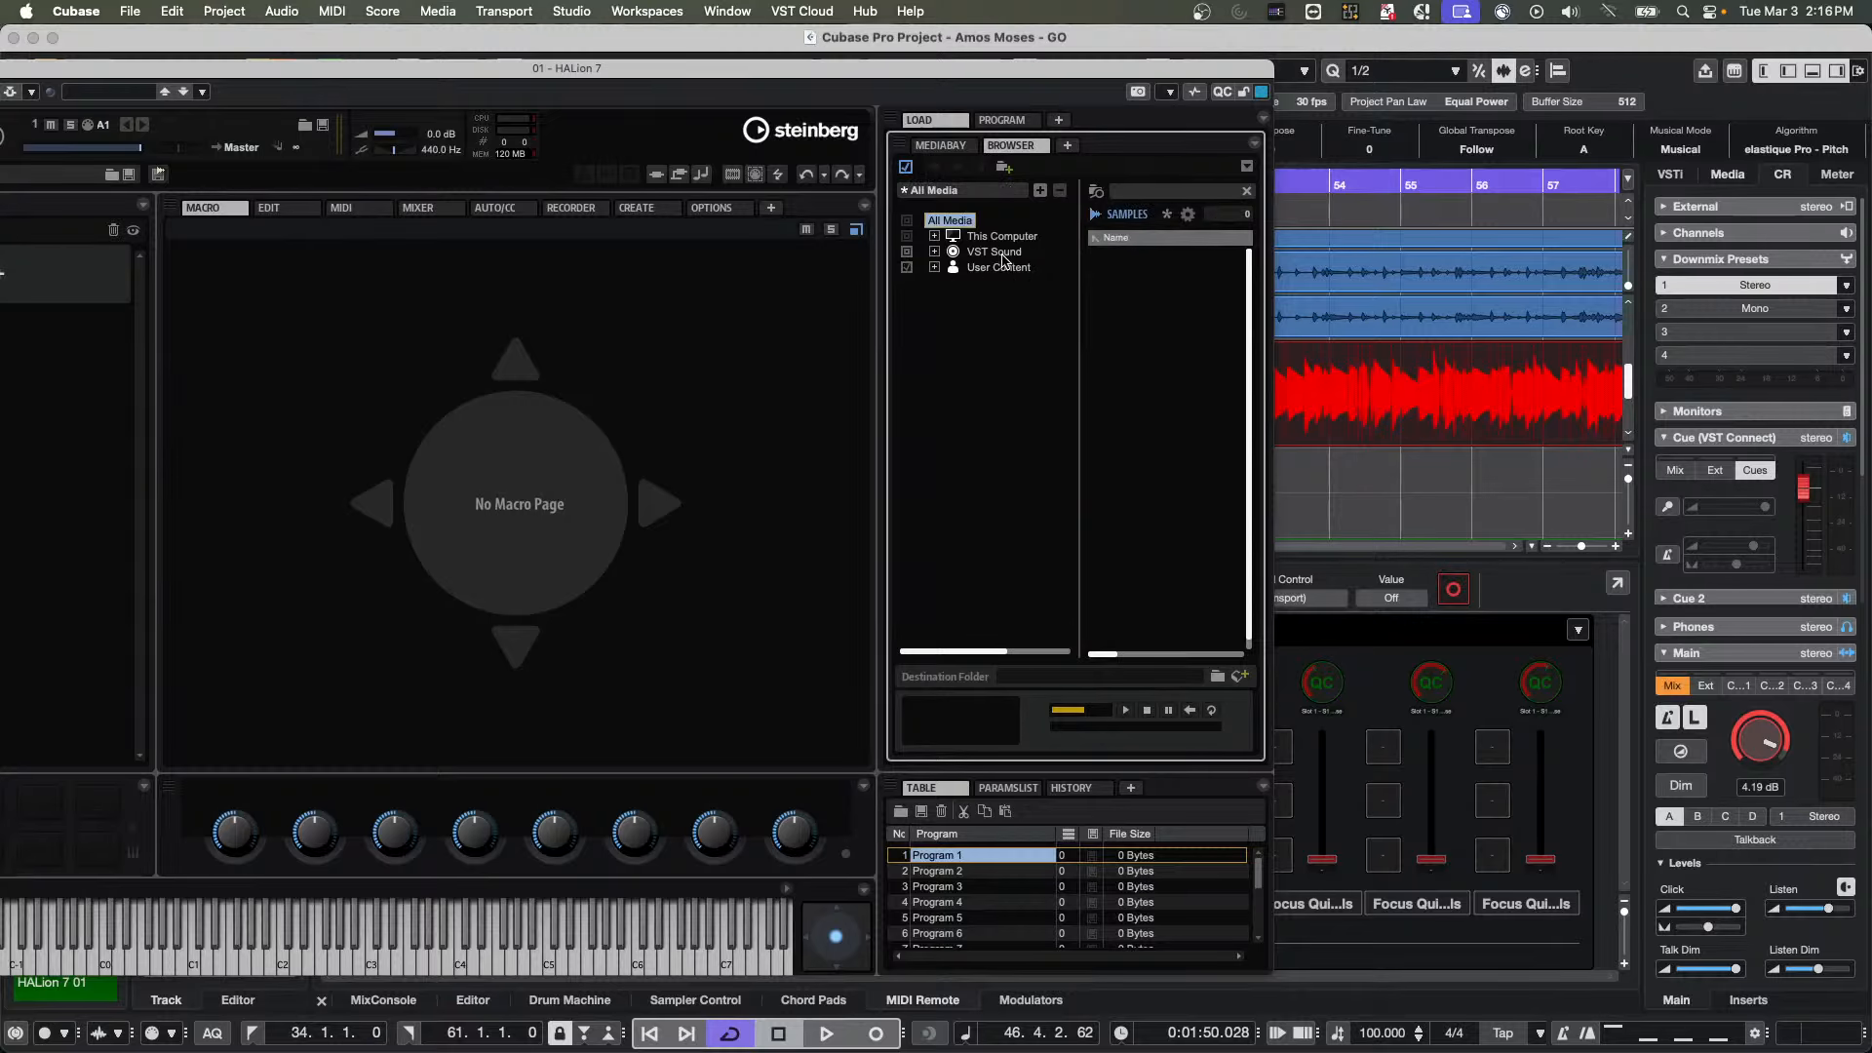
Look through HALion Content under VST Sound for samples, opening the B-Box folder down to its VST3 Presets
left_click(935, 252)
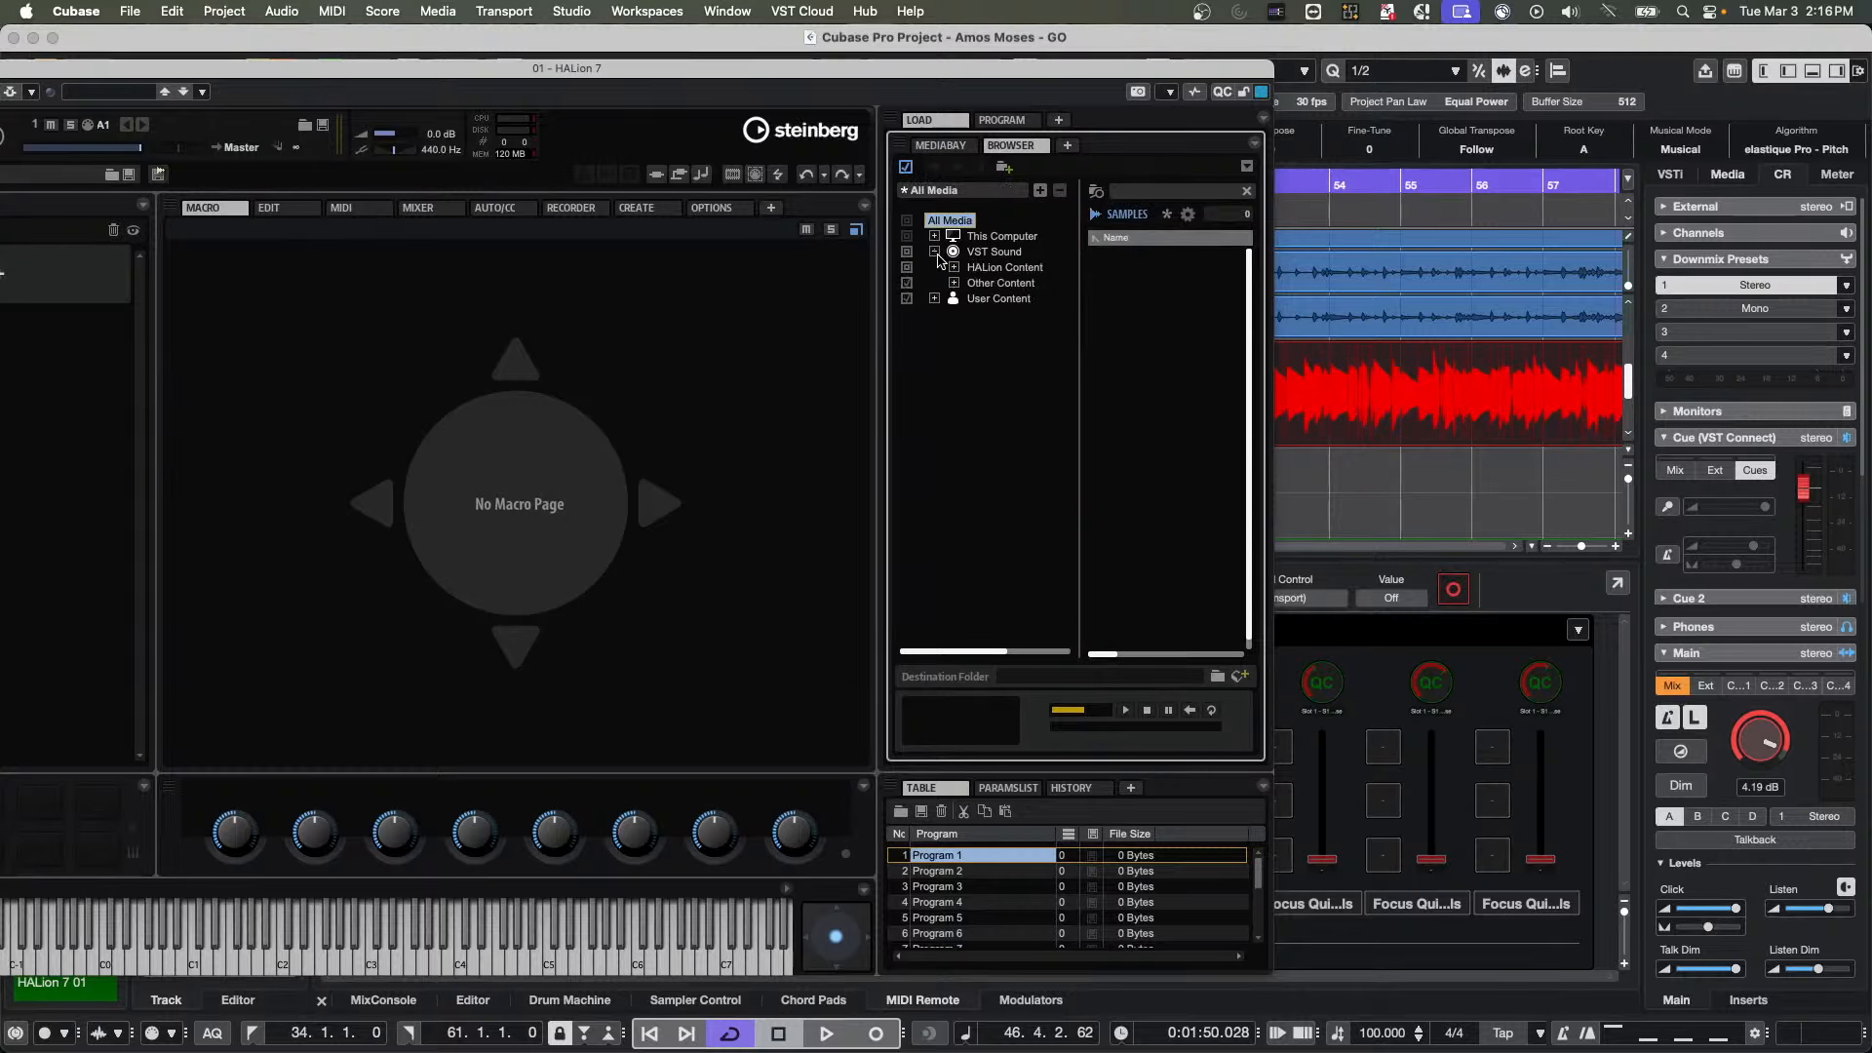
left_click(955, 267)
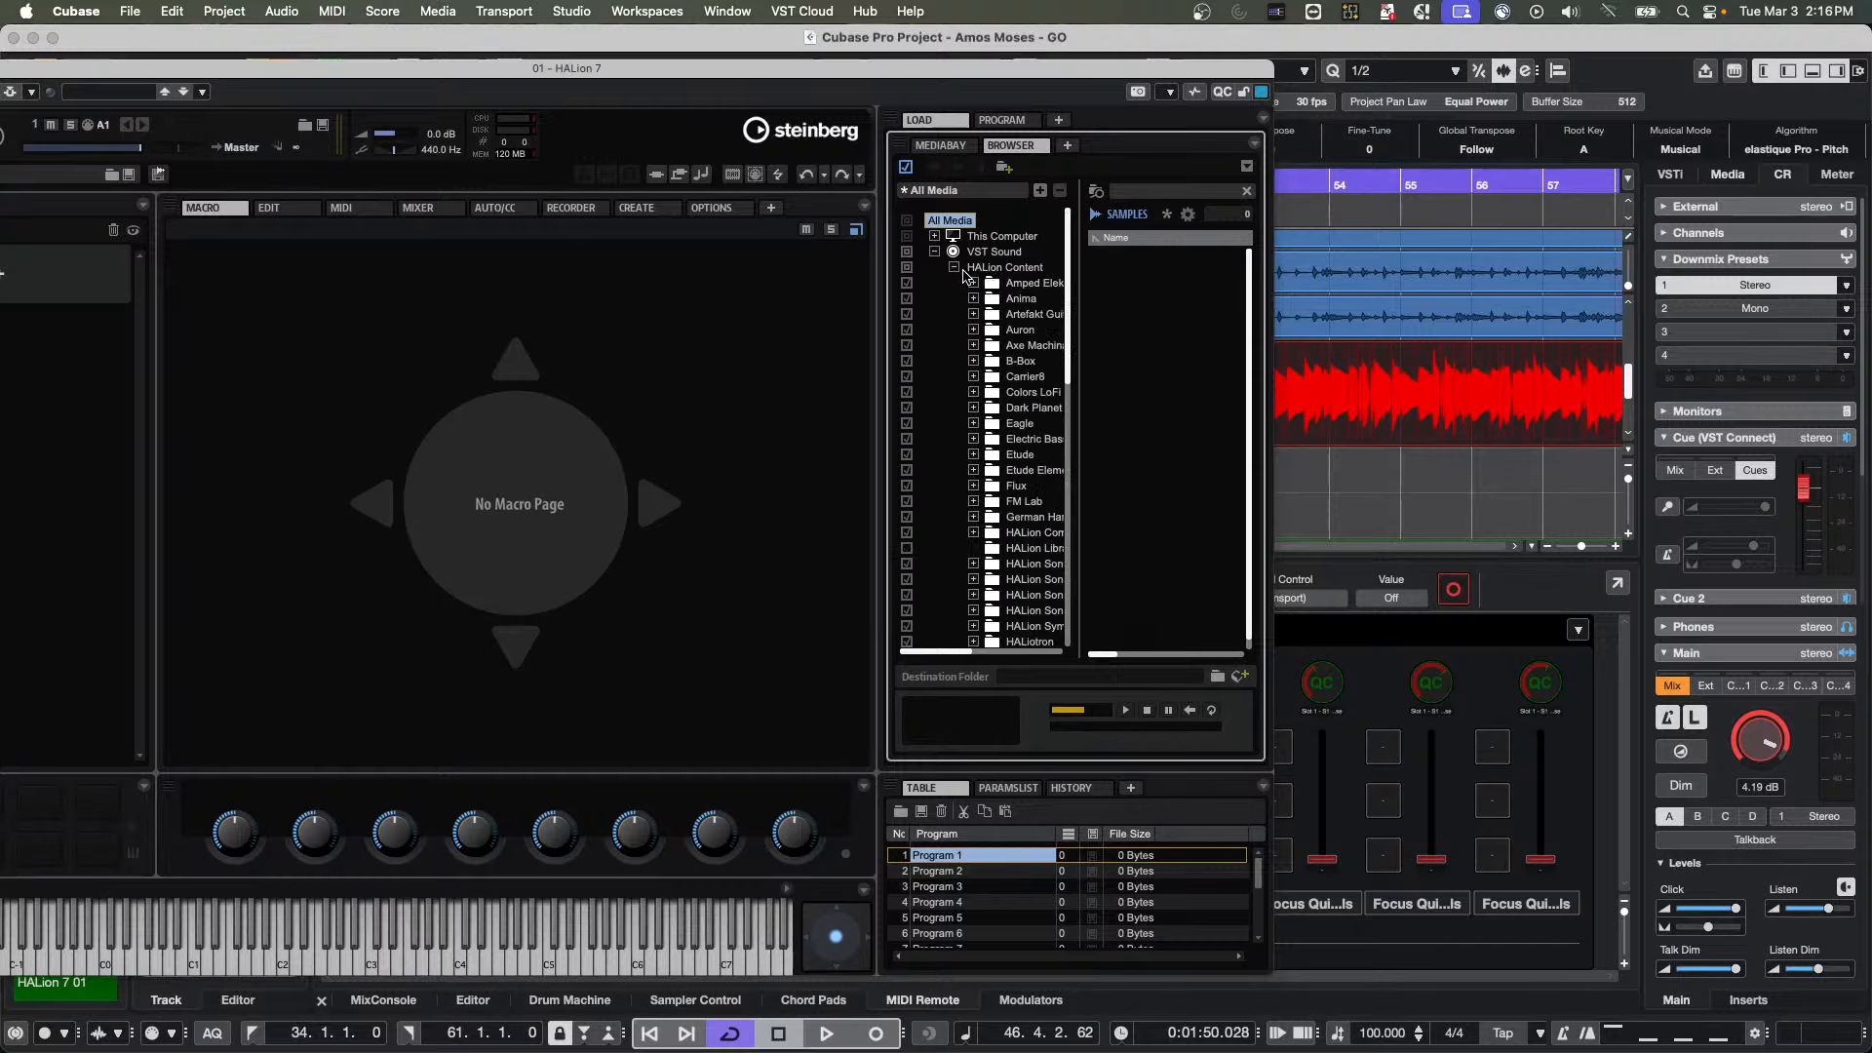
left_click(1020, 316)
left_click(1021, 361)
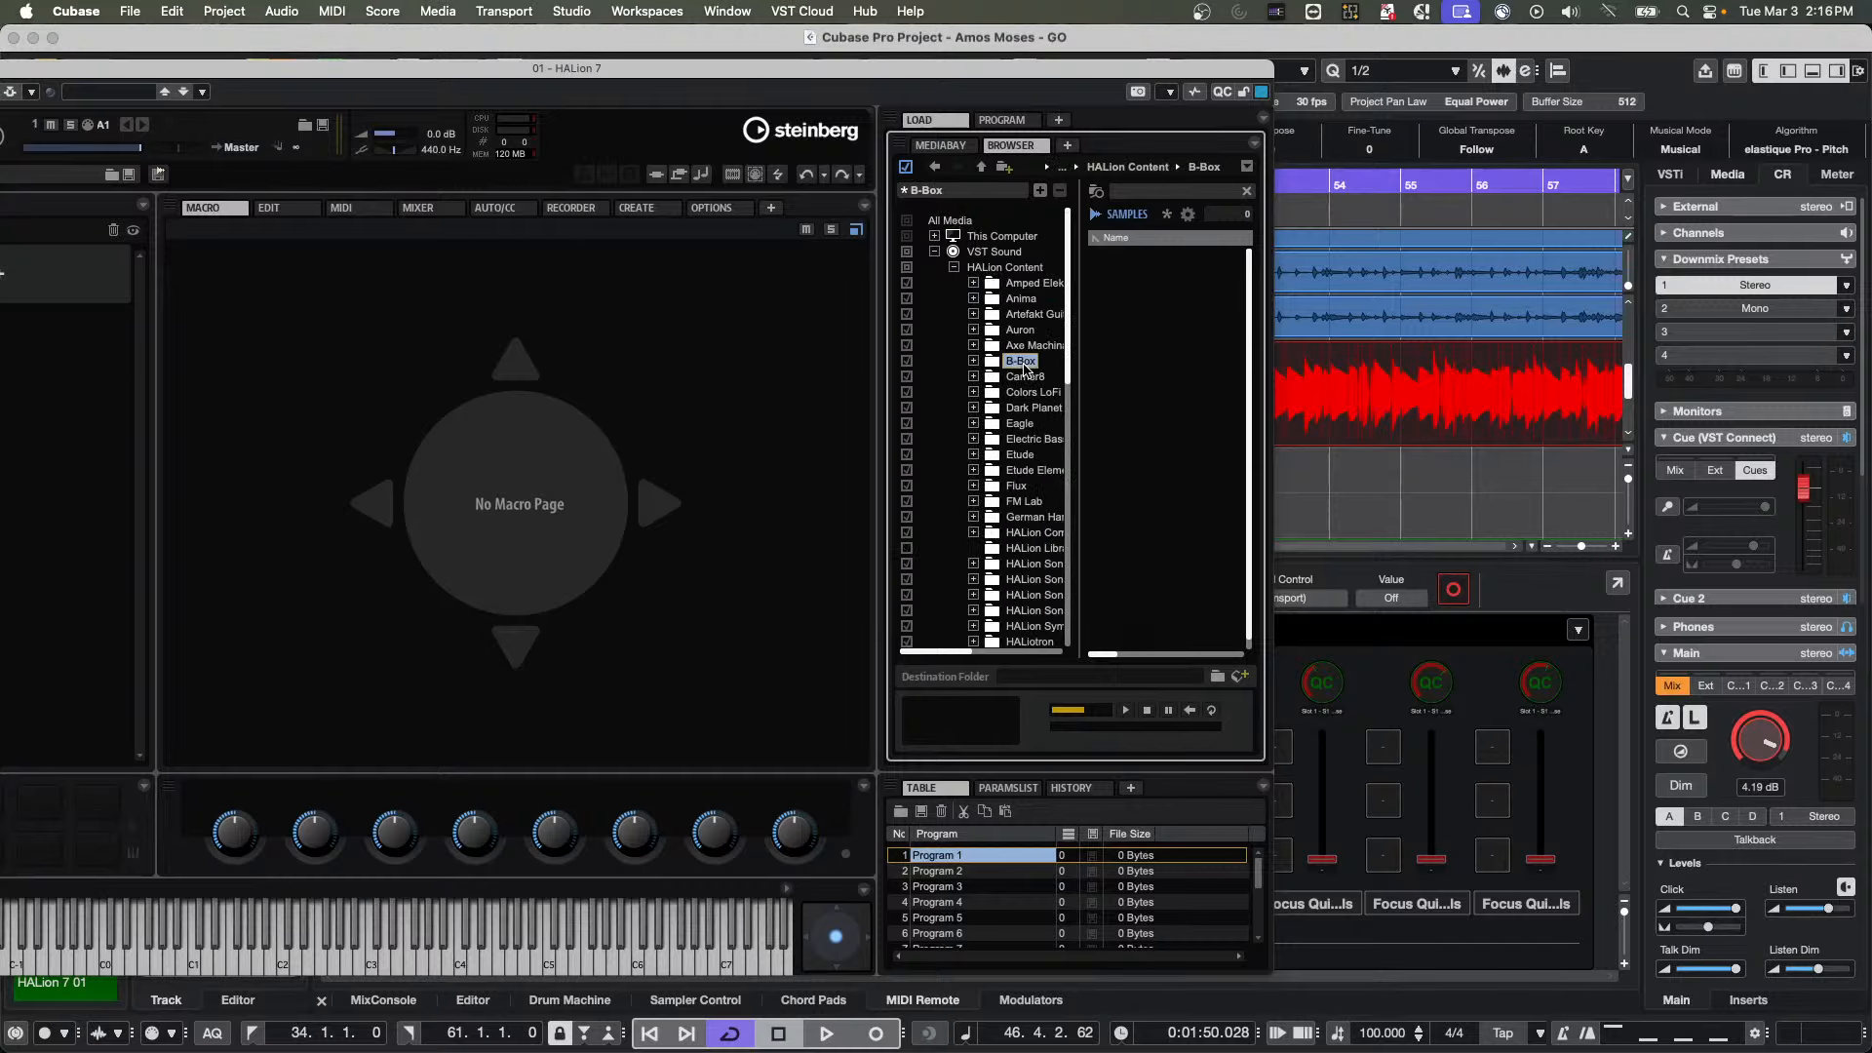
left_click(974, 361)
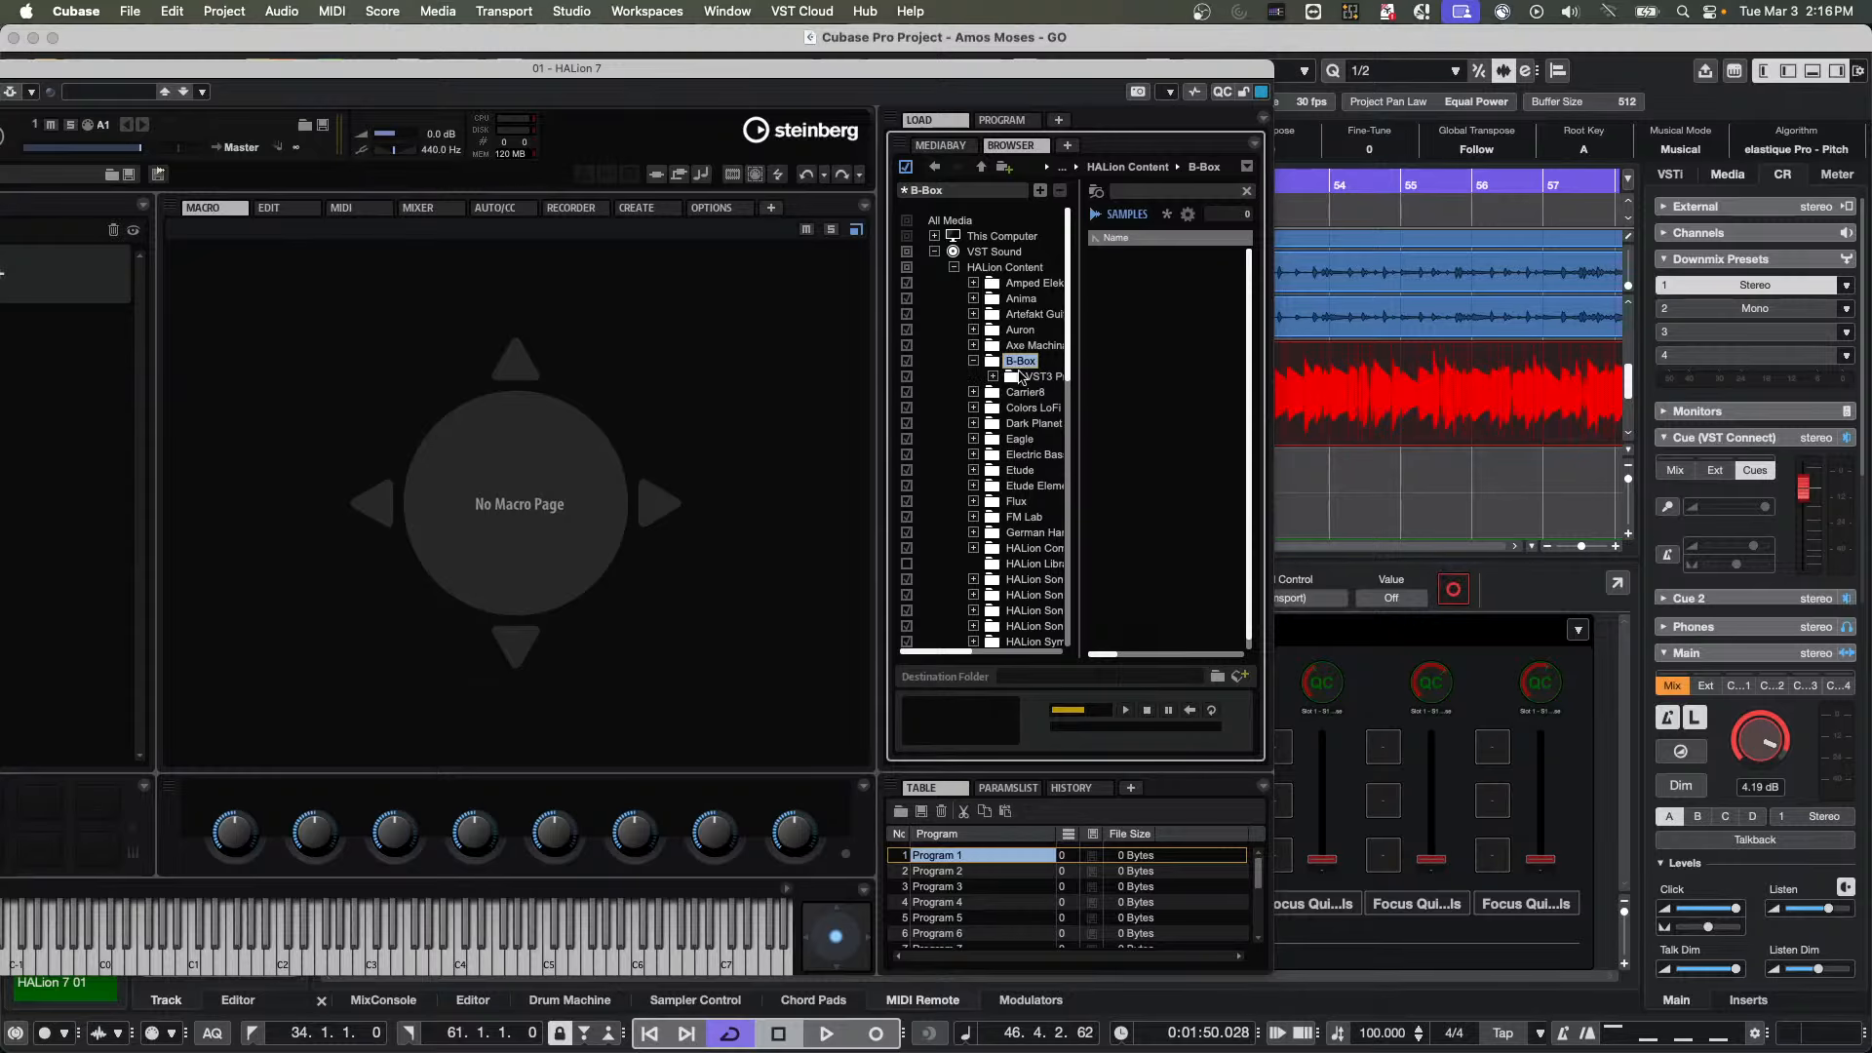
left_click(994, 376)
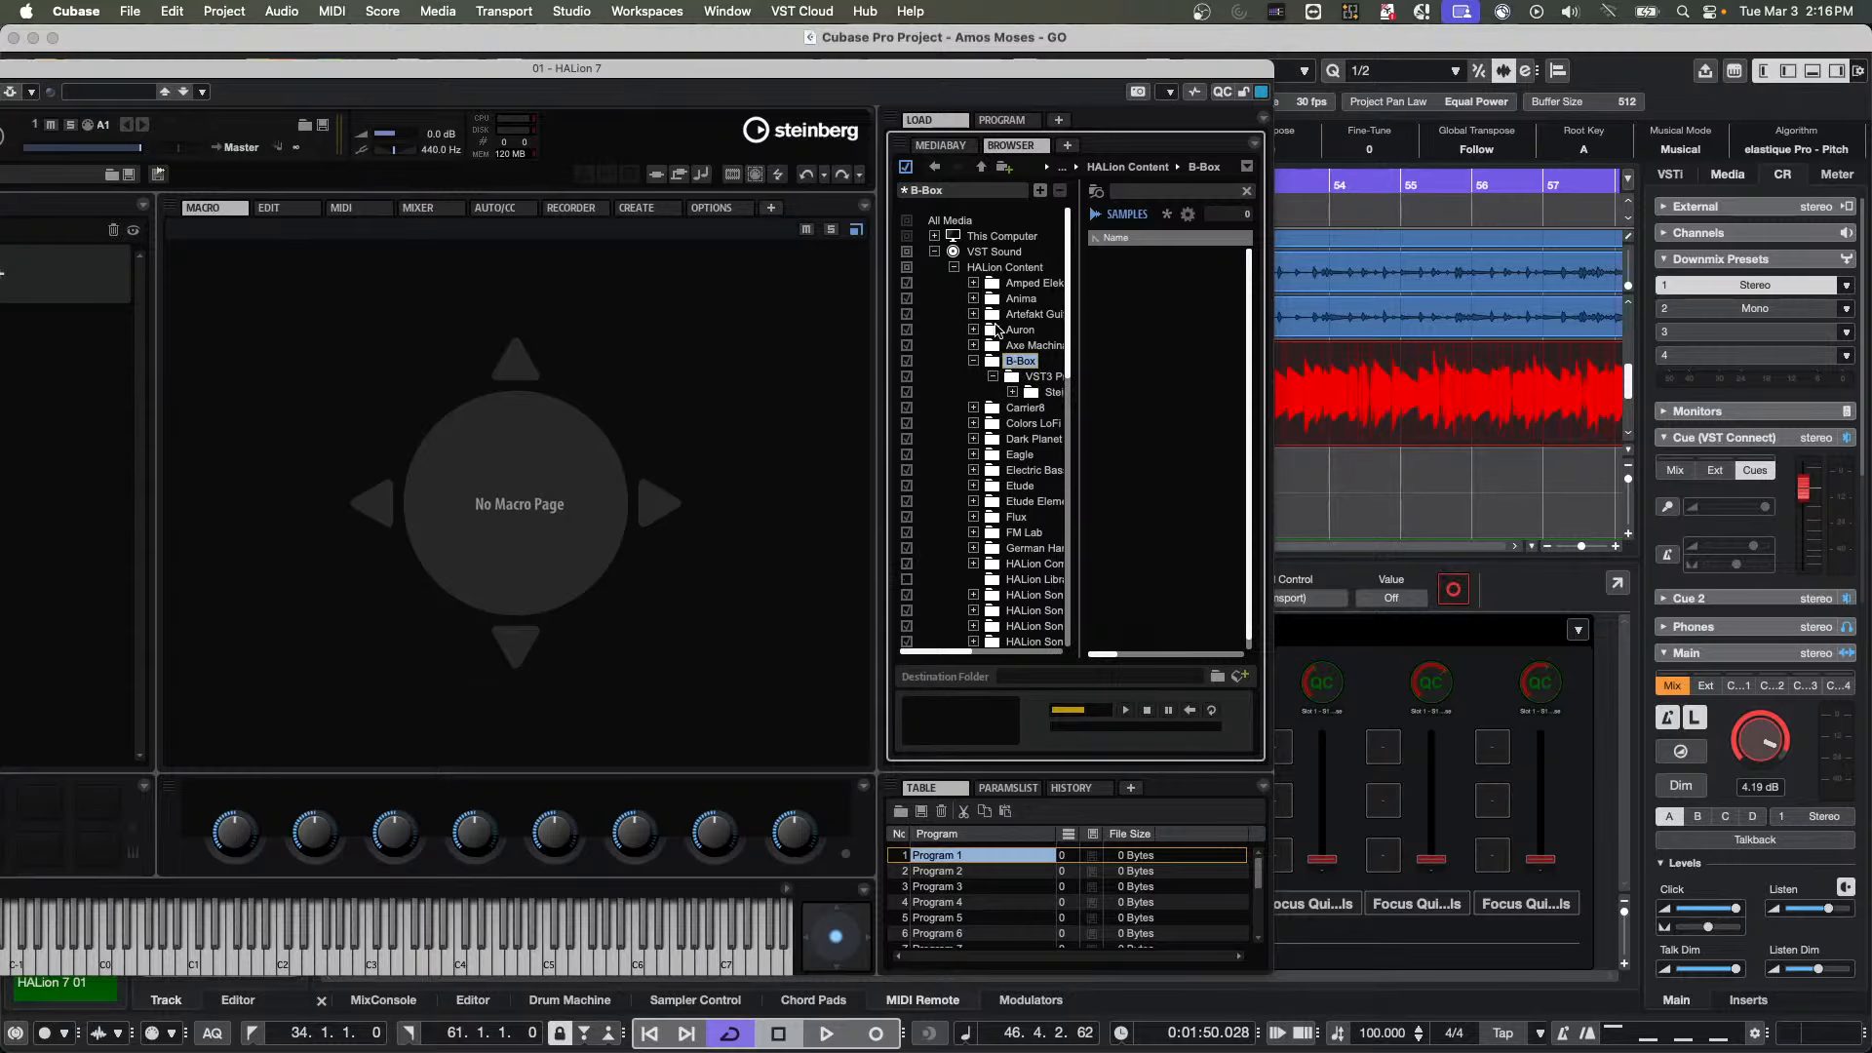
Examine the Electric Bass folder through VST3 Presets and Steinberg Media Technologies down to HALion Sonic SE
left_click(975, 471)
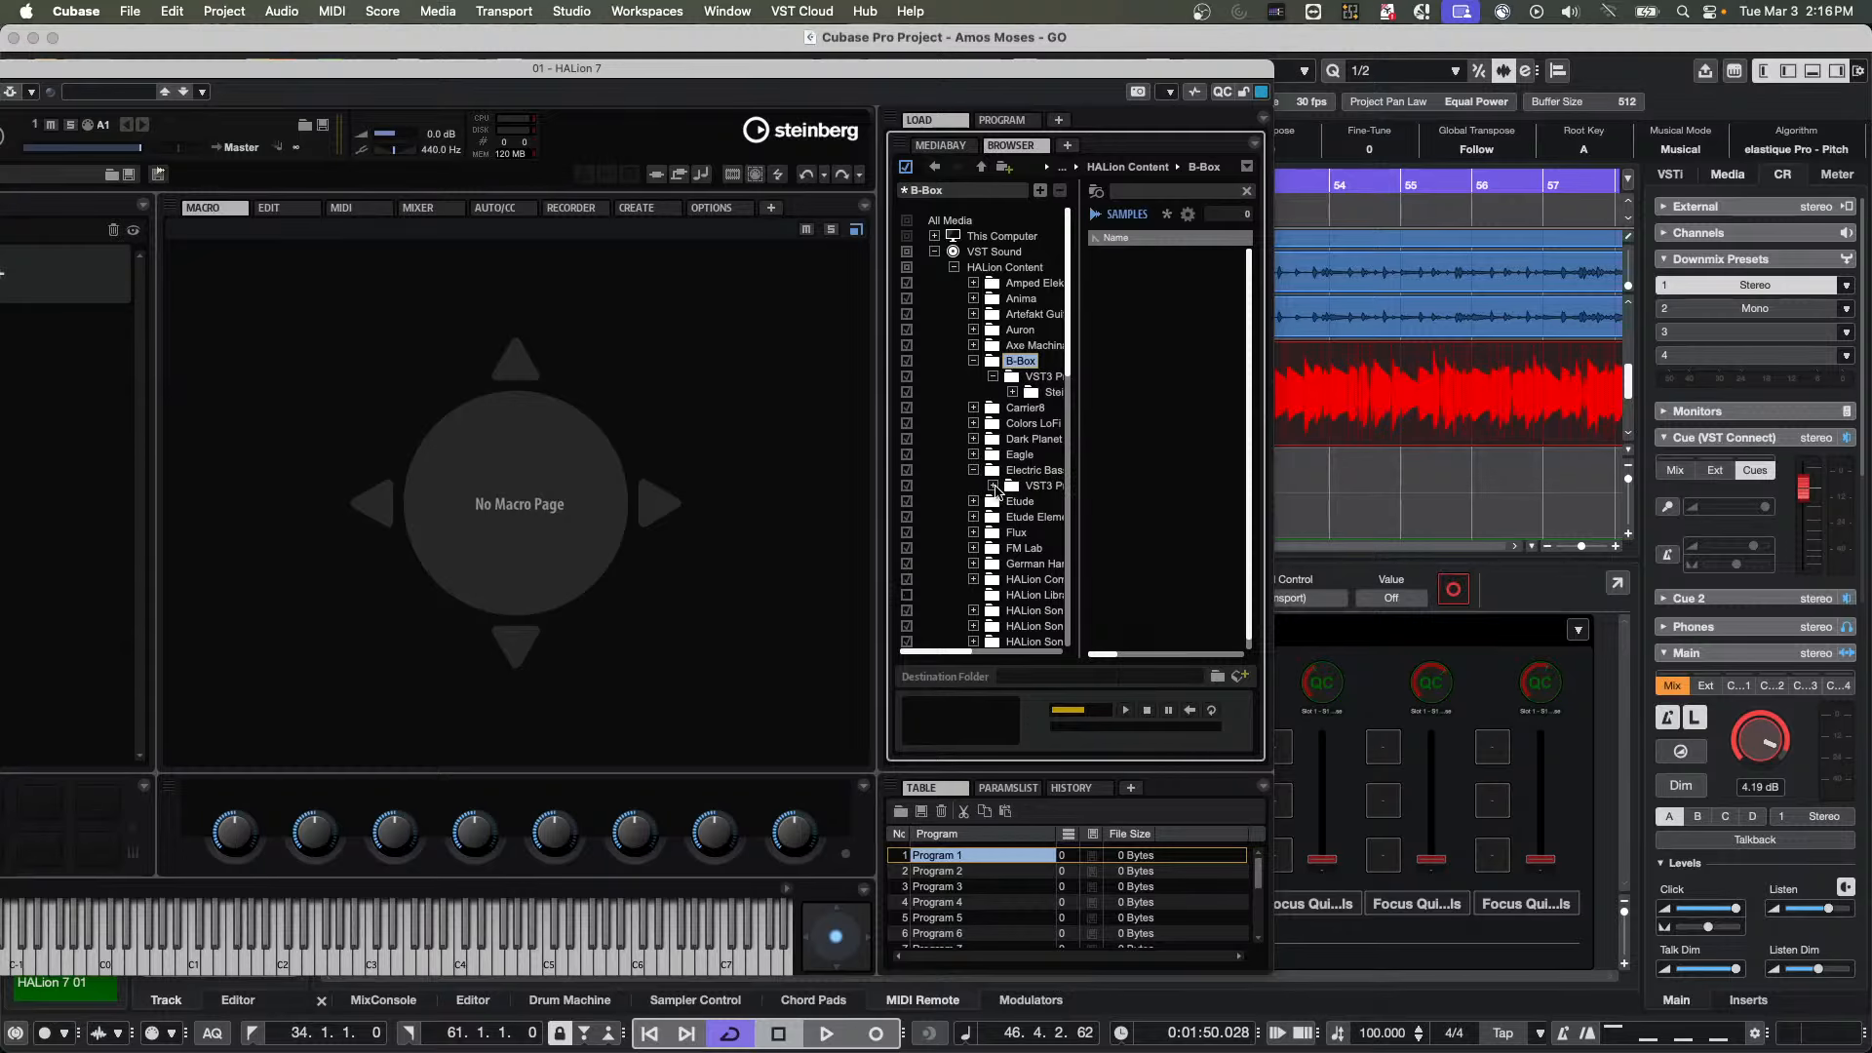
left_click(993, 486)
left_click(1013, 501)
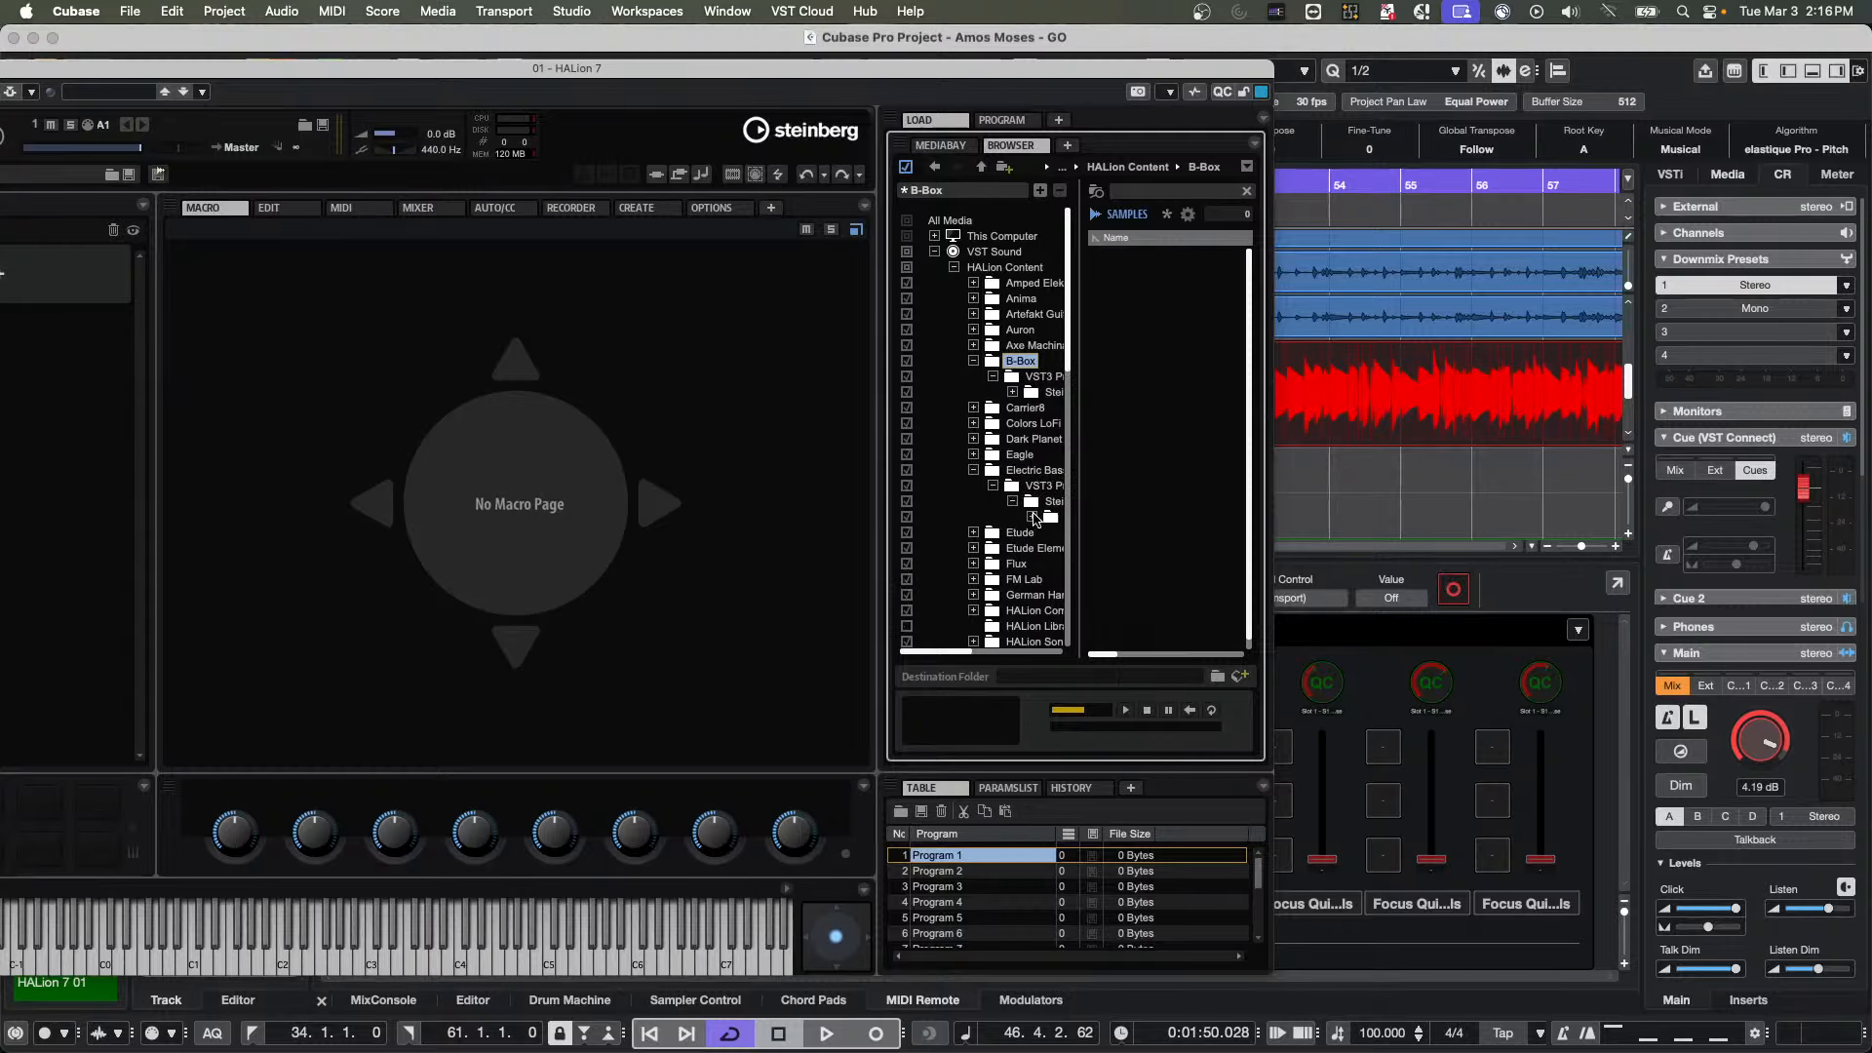
left_click(1046, 519)
left_click(1033, 517)
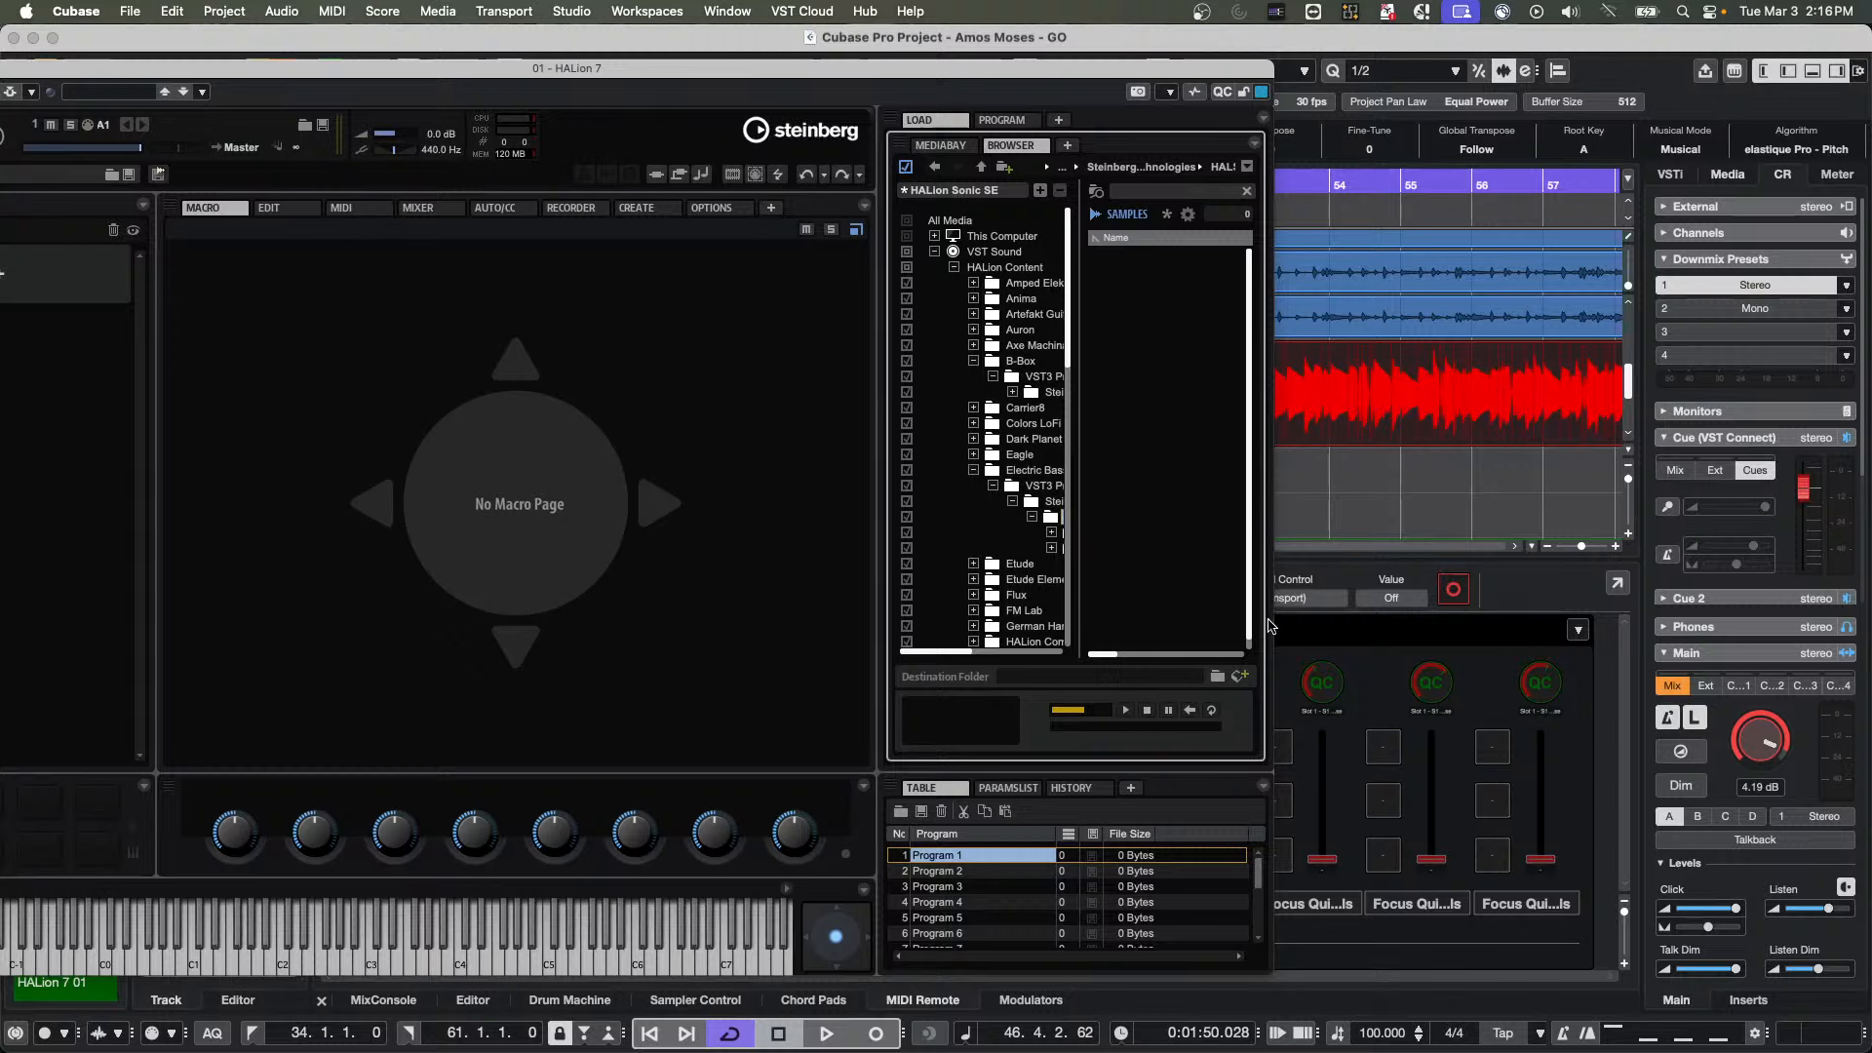
Widen the HALion window and folder tree, and inspect the EBass entry in Init Electric Bass within the Layer folder
left_click_drag(1275, 620, 1455, 614)
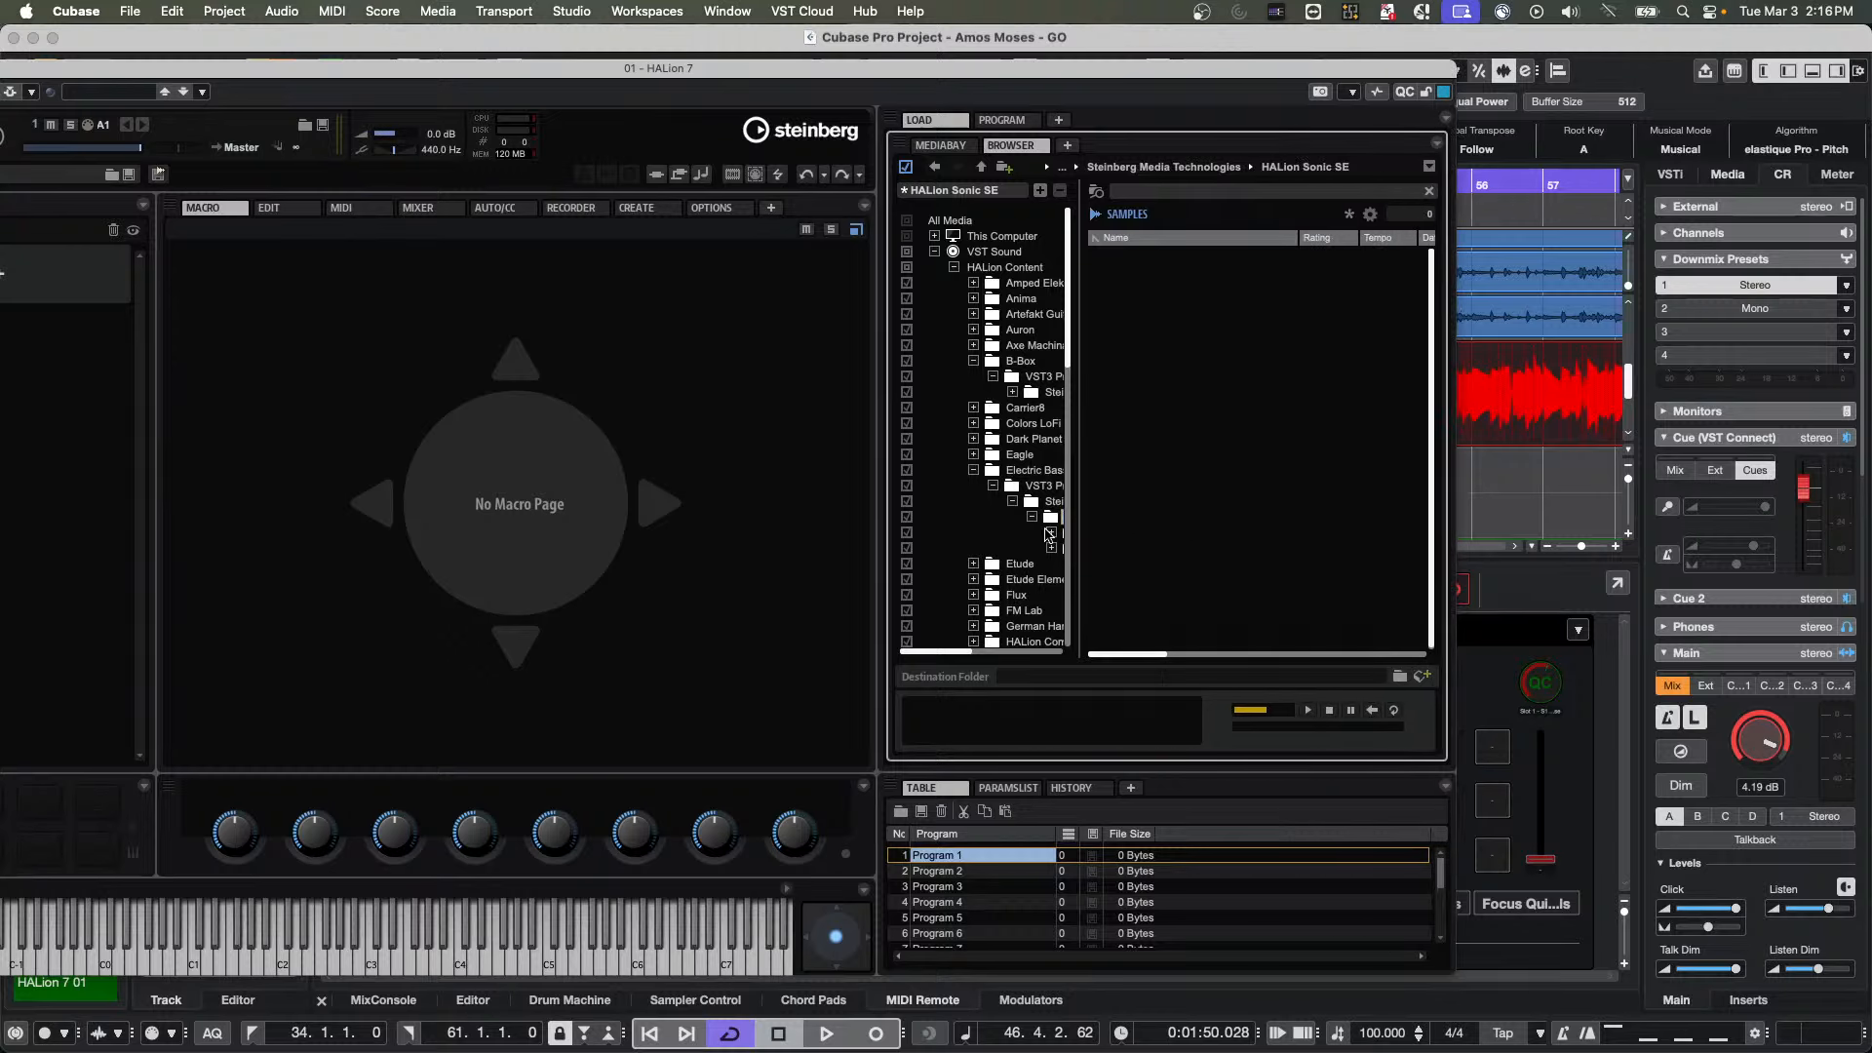
left_click_drag(1078, 529, 1188, 528)
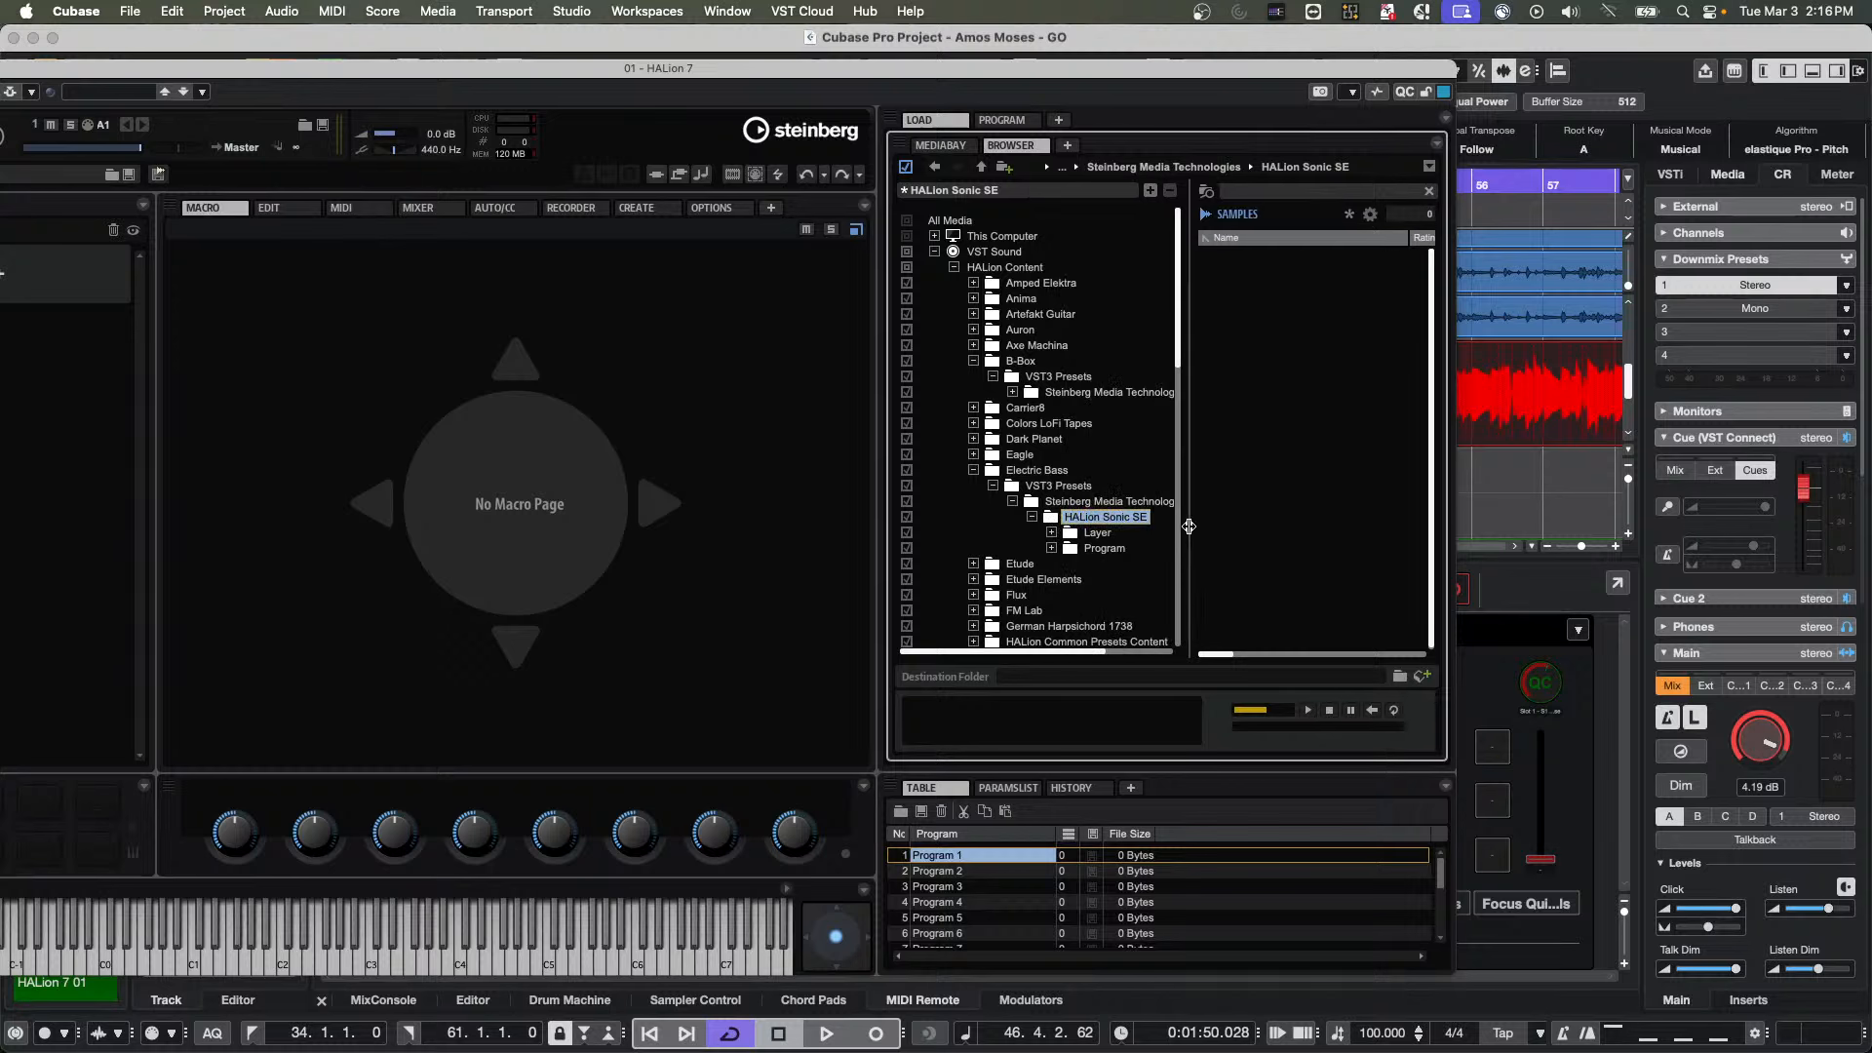
left_click(1051, 533)
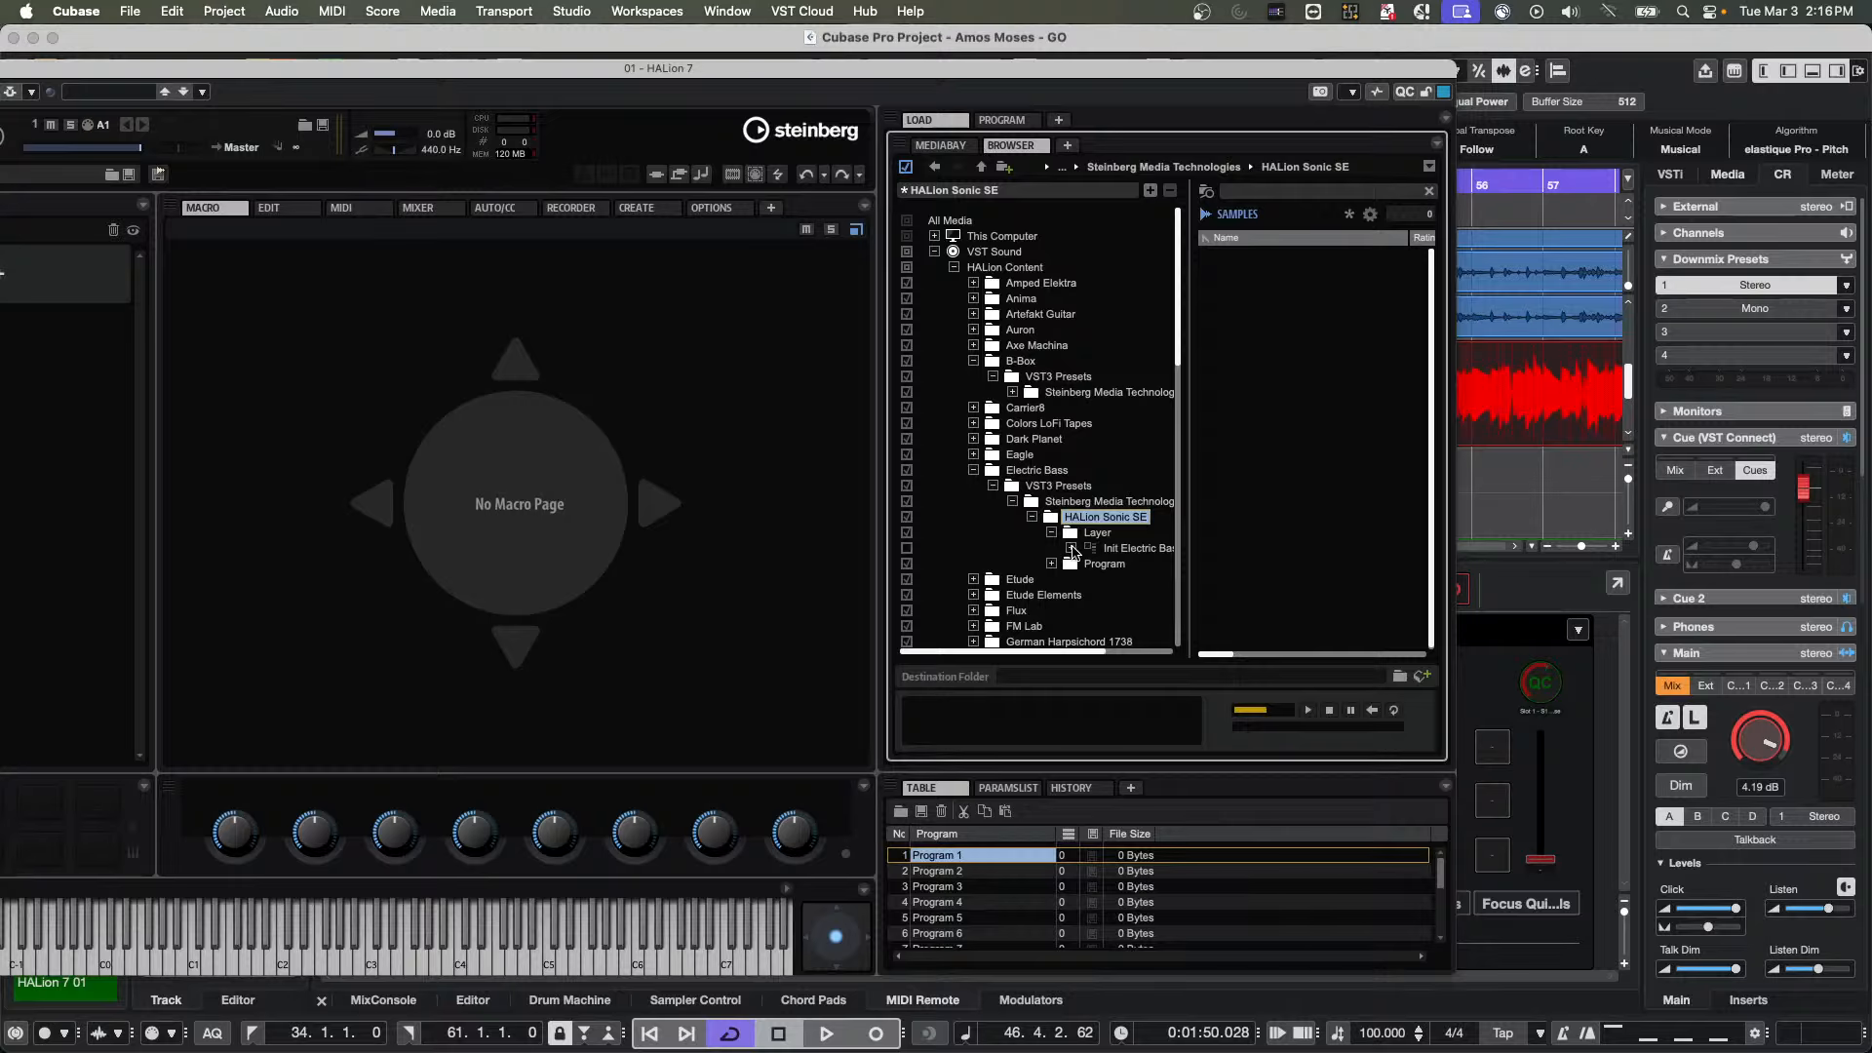
left_click(1072, 550)
left_click(1128, 567)
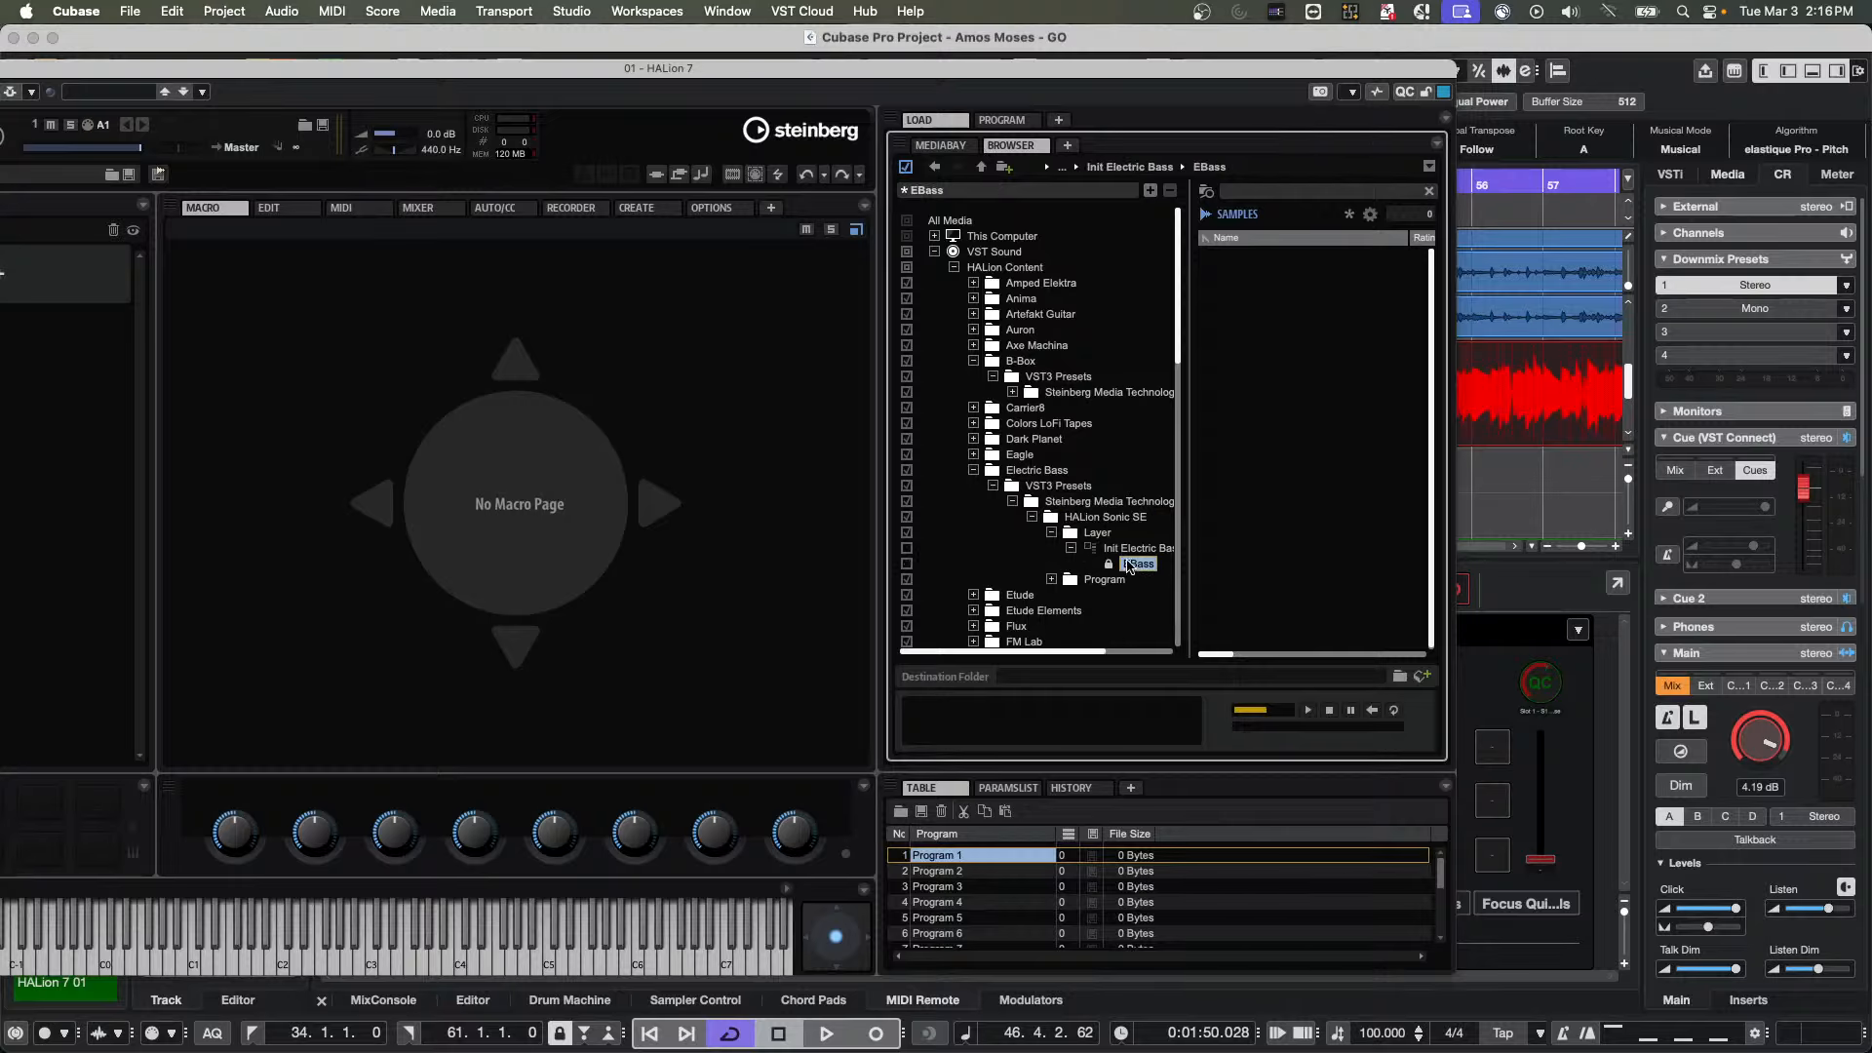
left_click(1053, 581)
List the samples in the Audio folder of Amos Moses under this computer's Documents
left_click(935, 237)
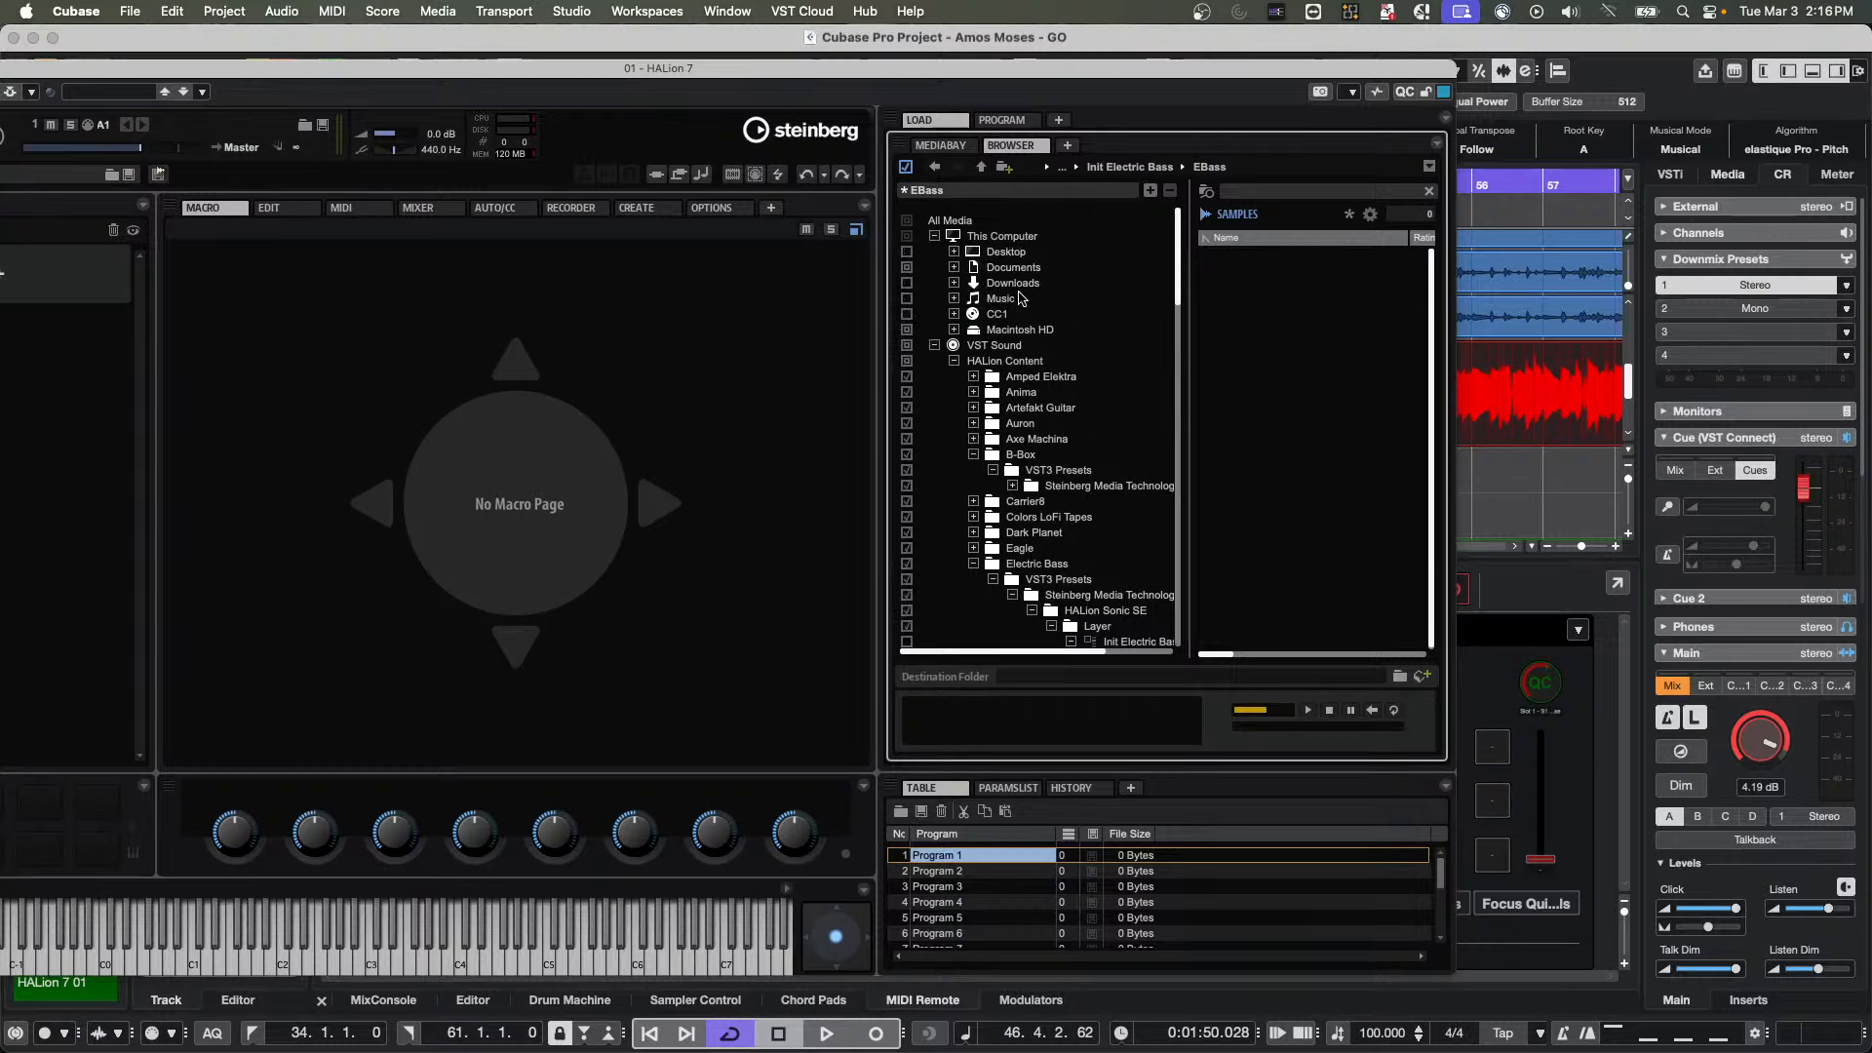
left_click(955, 267)
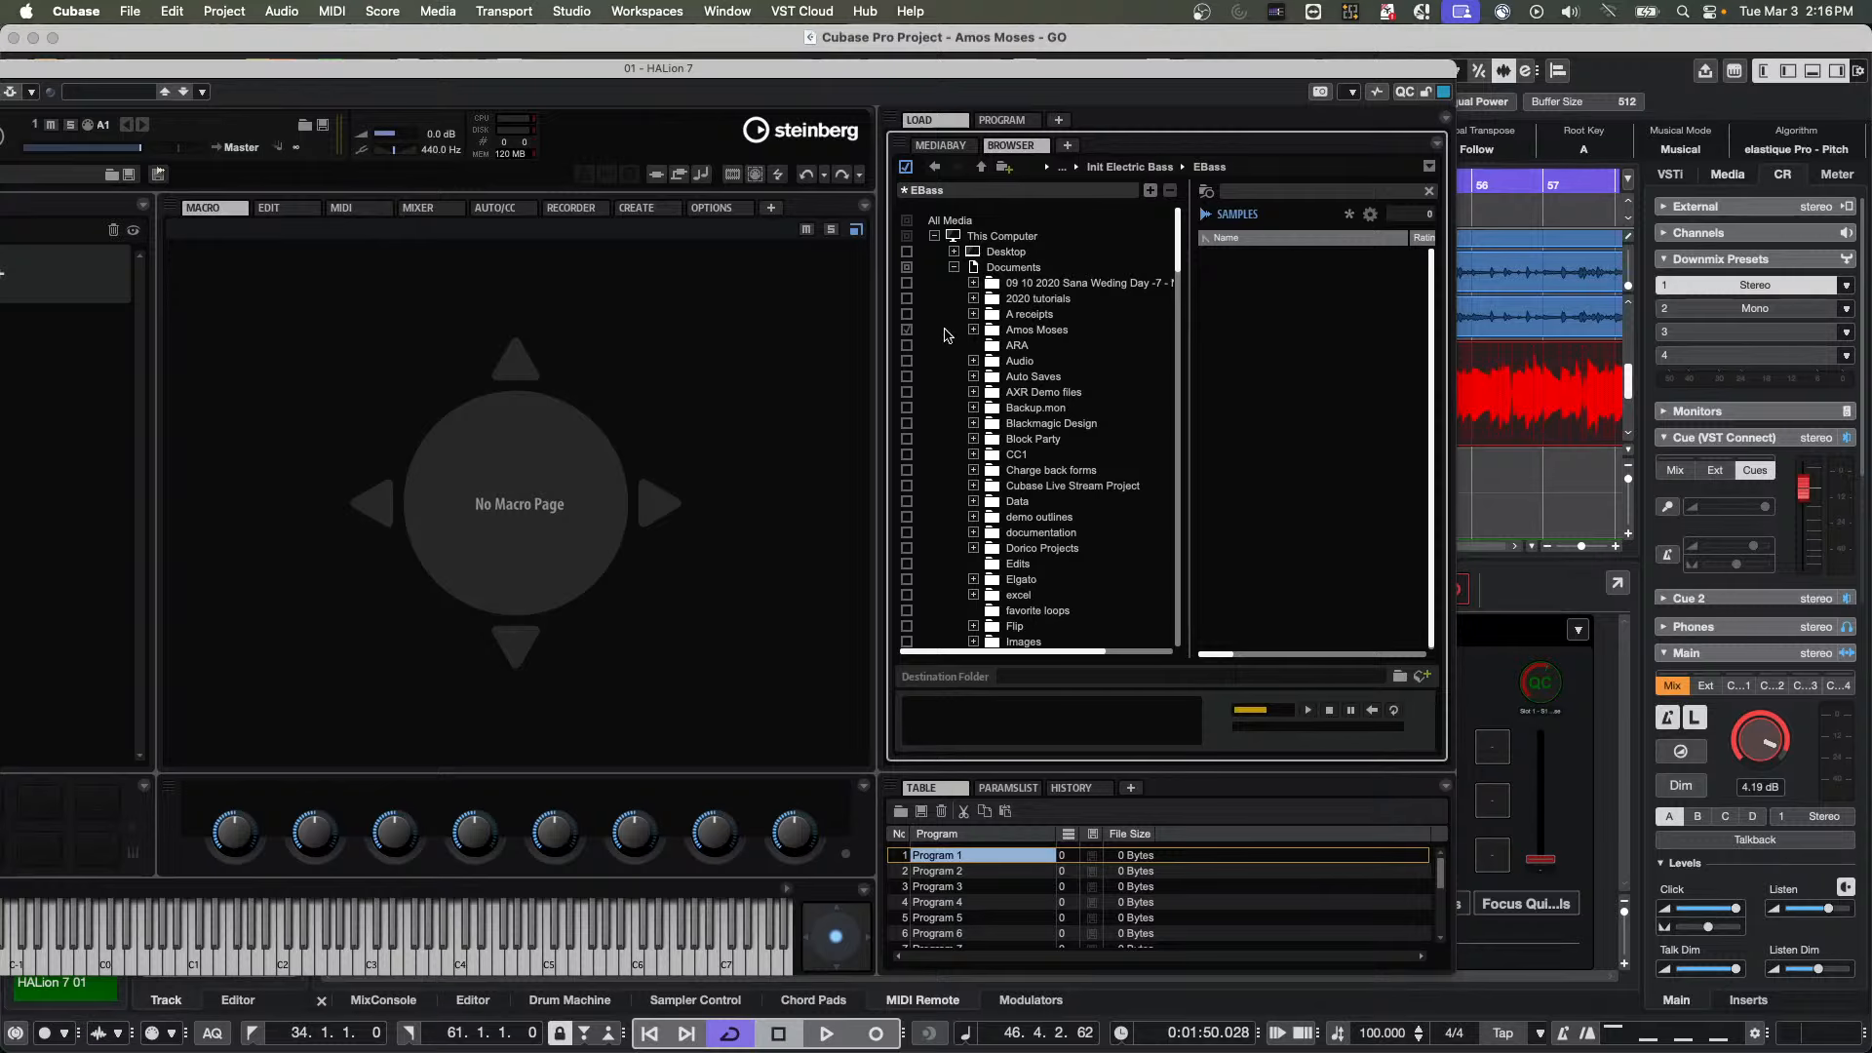
left_click(973, 329)
left_click(1038, 345)
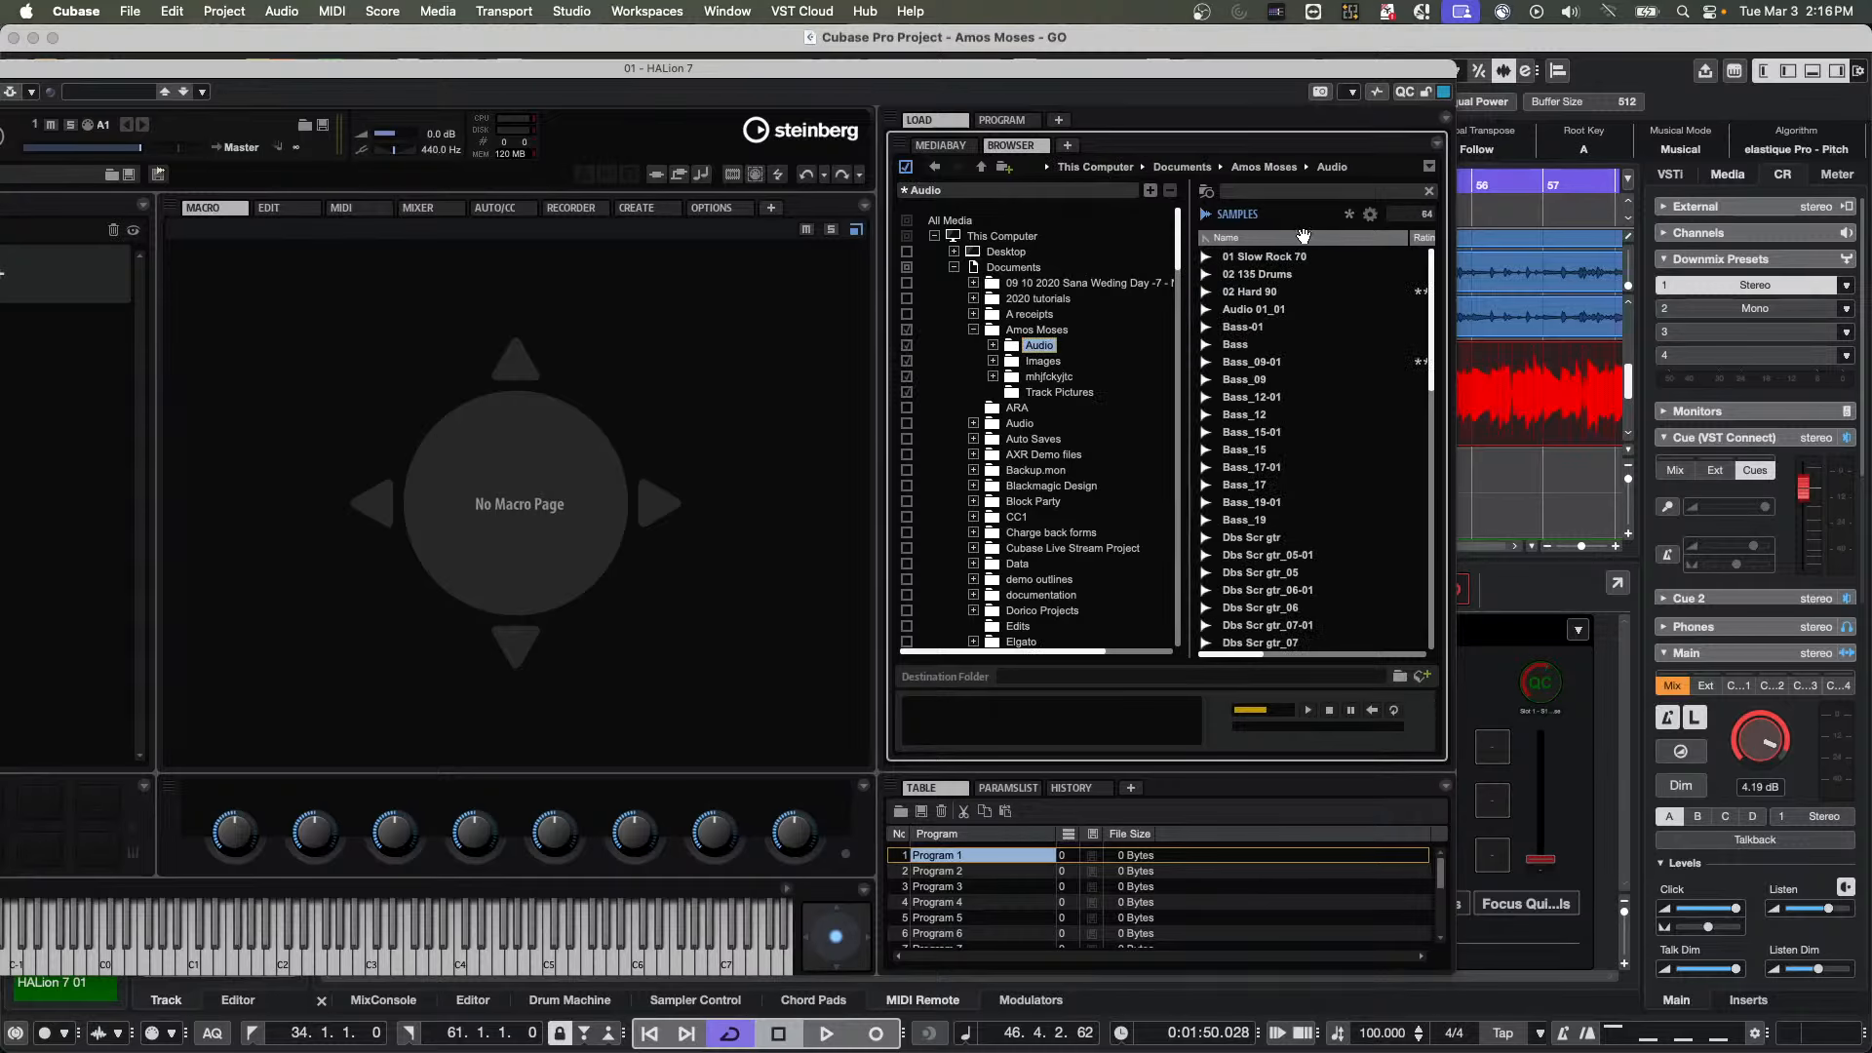
Examine the Musical and Various attribute choices available for the sample list's columns
left_click_drag(1049, 74, 892, 82)
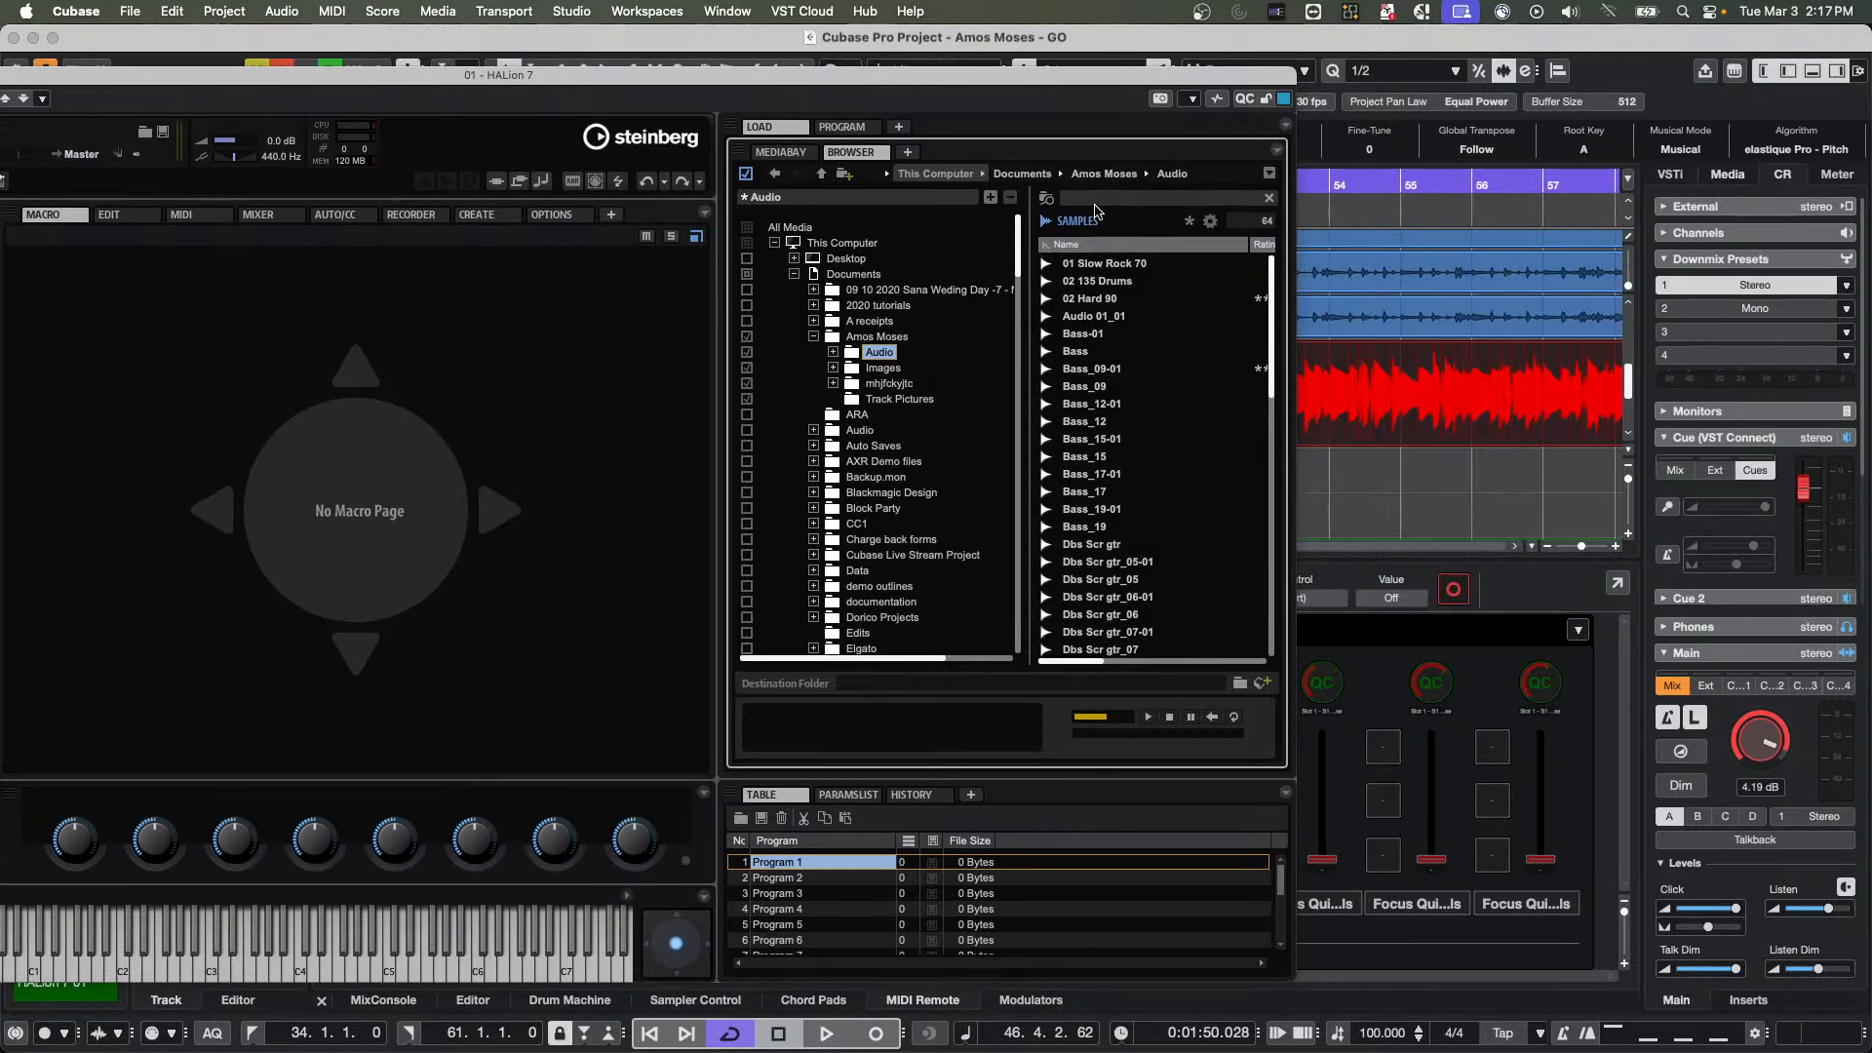
left_click(1211, 223)
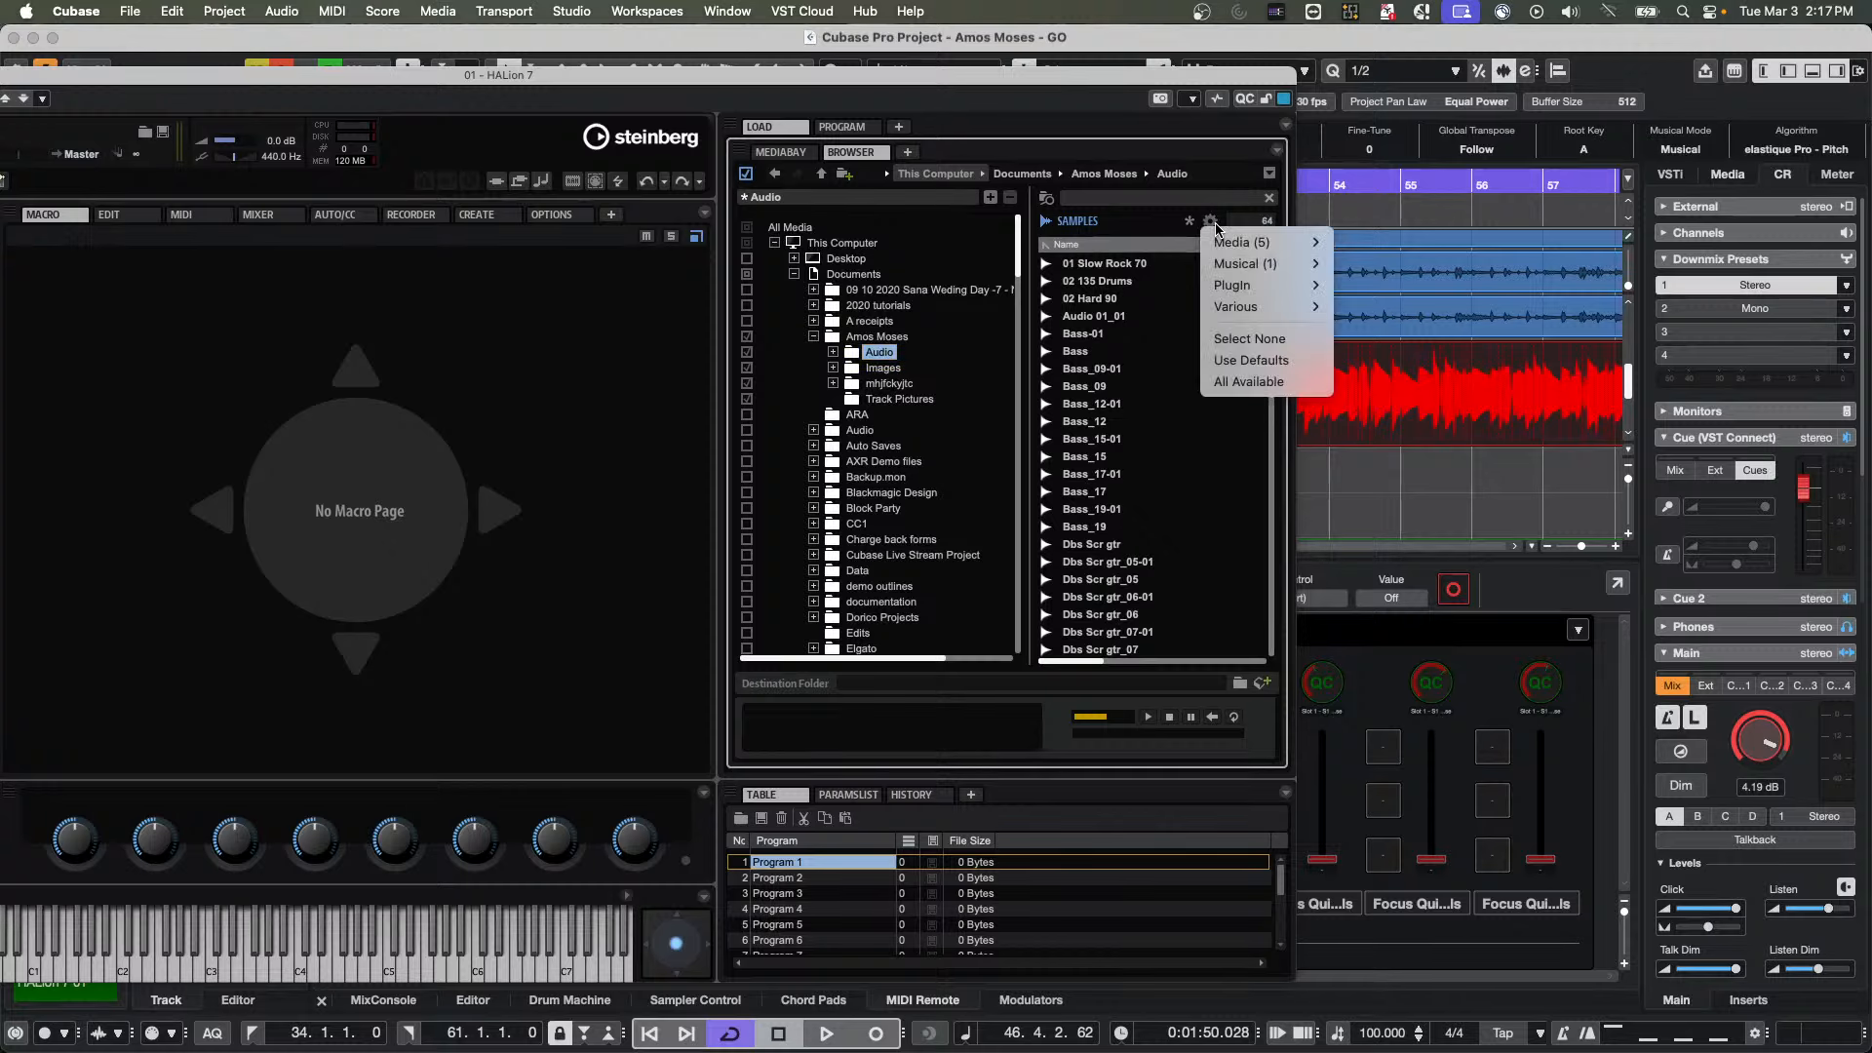
mouse_move(1256, 251)
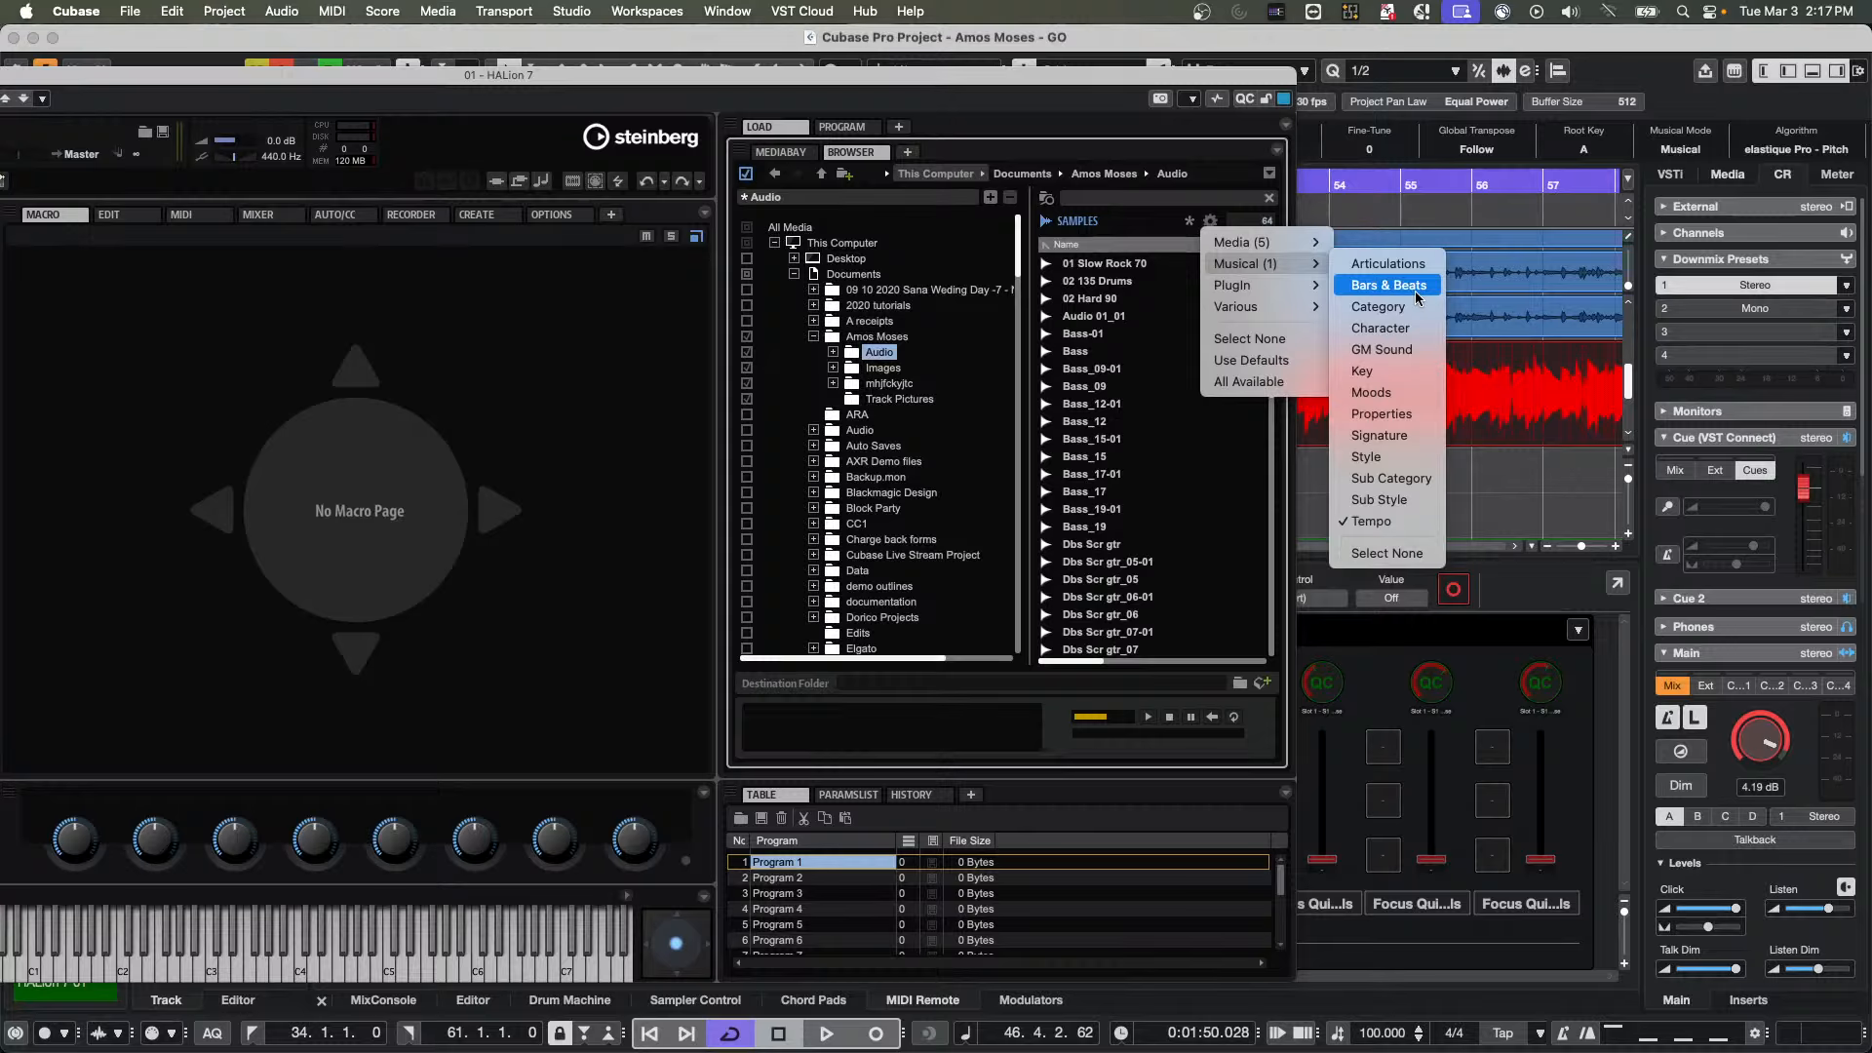
mouse_move(1296, 291)
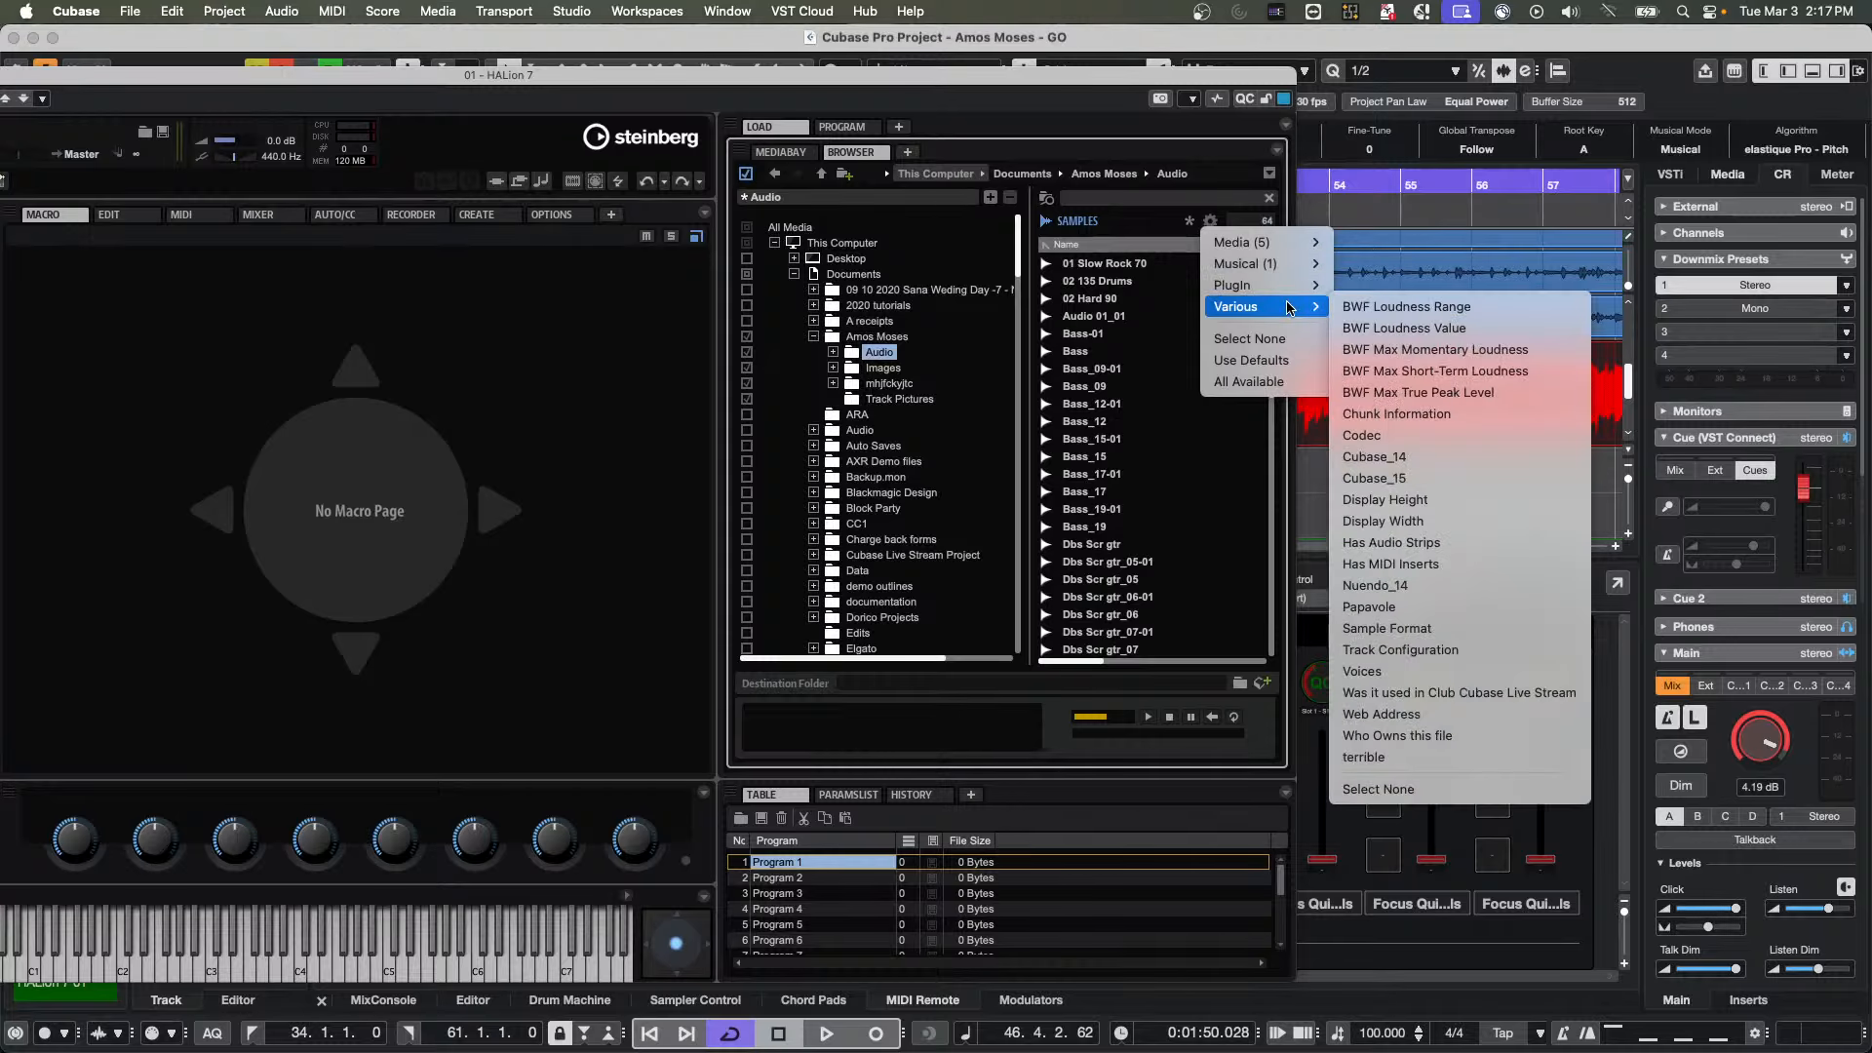
left_click(1176, 437)
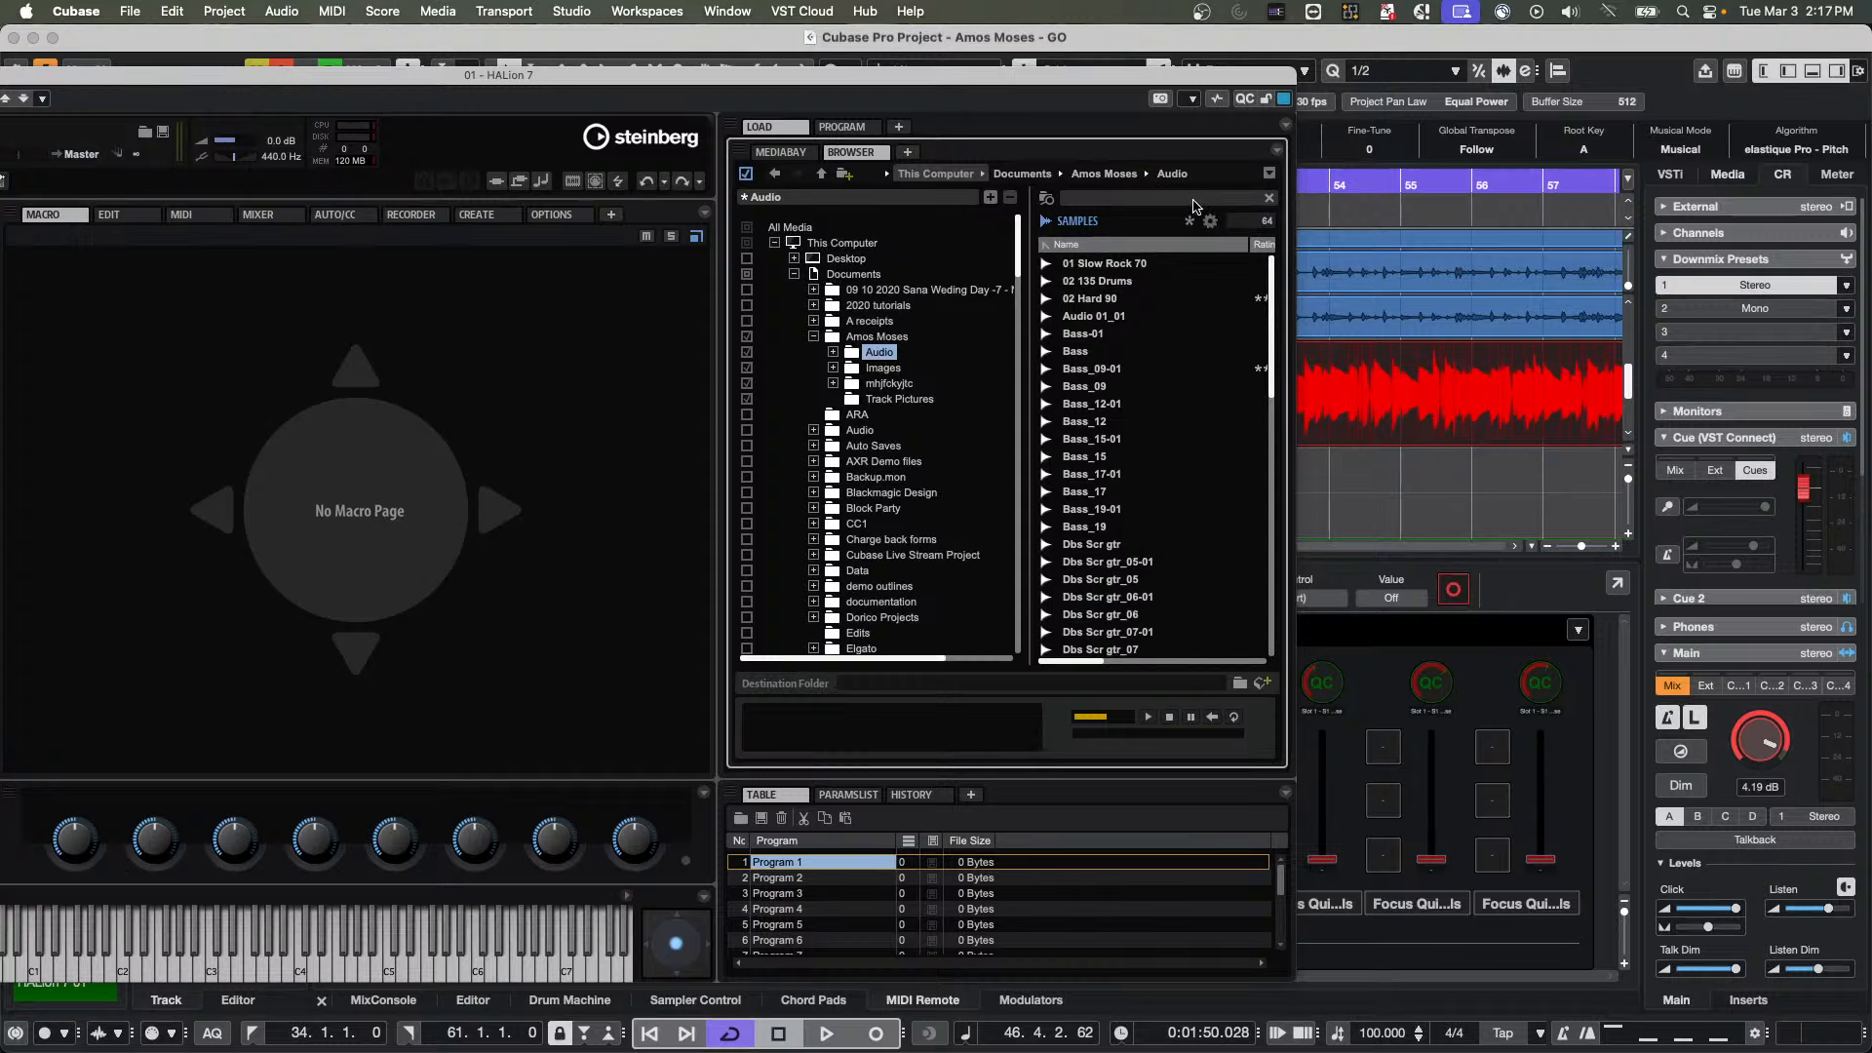
Search the Audio folder's samples for "bass", and replace that search with "kik"
left_click(1104, 200)
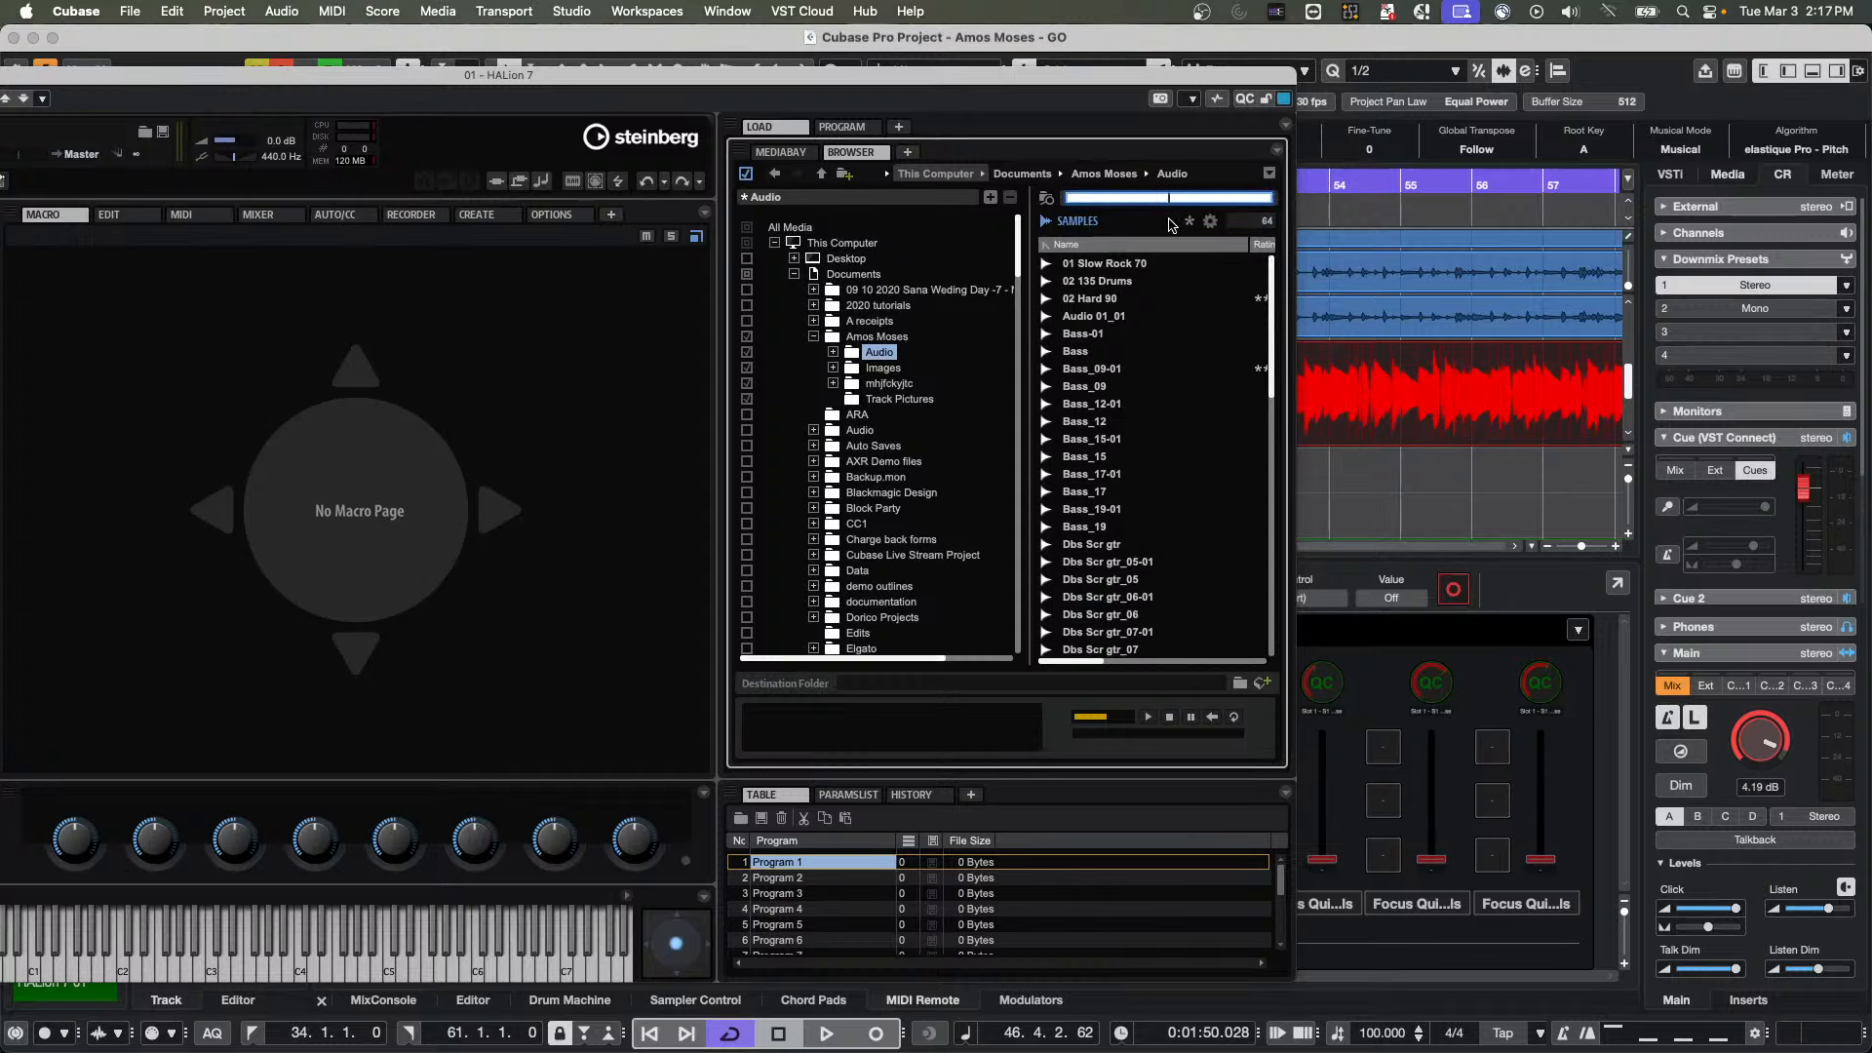
type("bas")
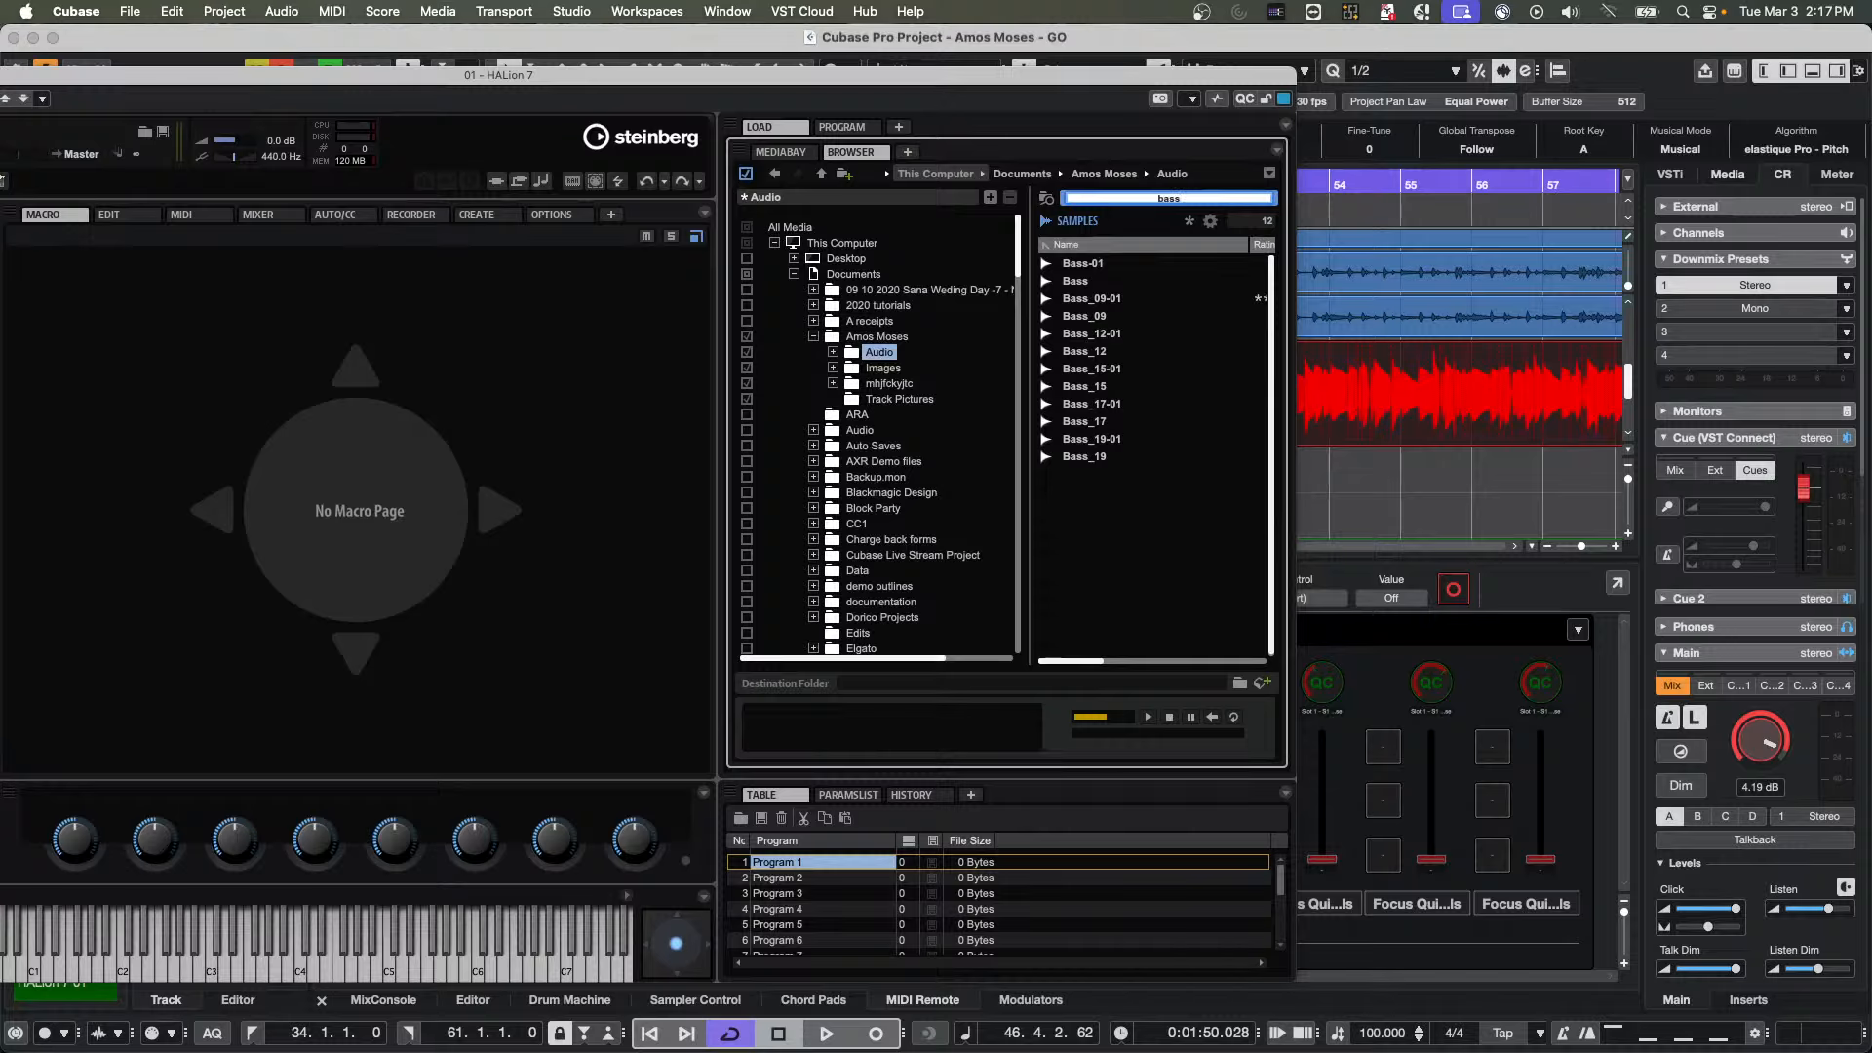
type("s")
key("BackSpace")
key("BackSpace")
key("BackSpace")
key("BackSpace")
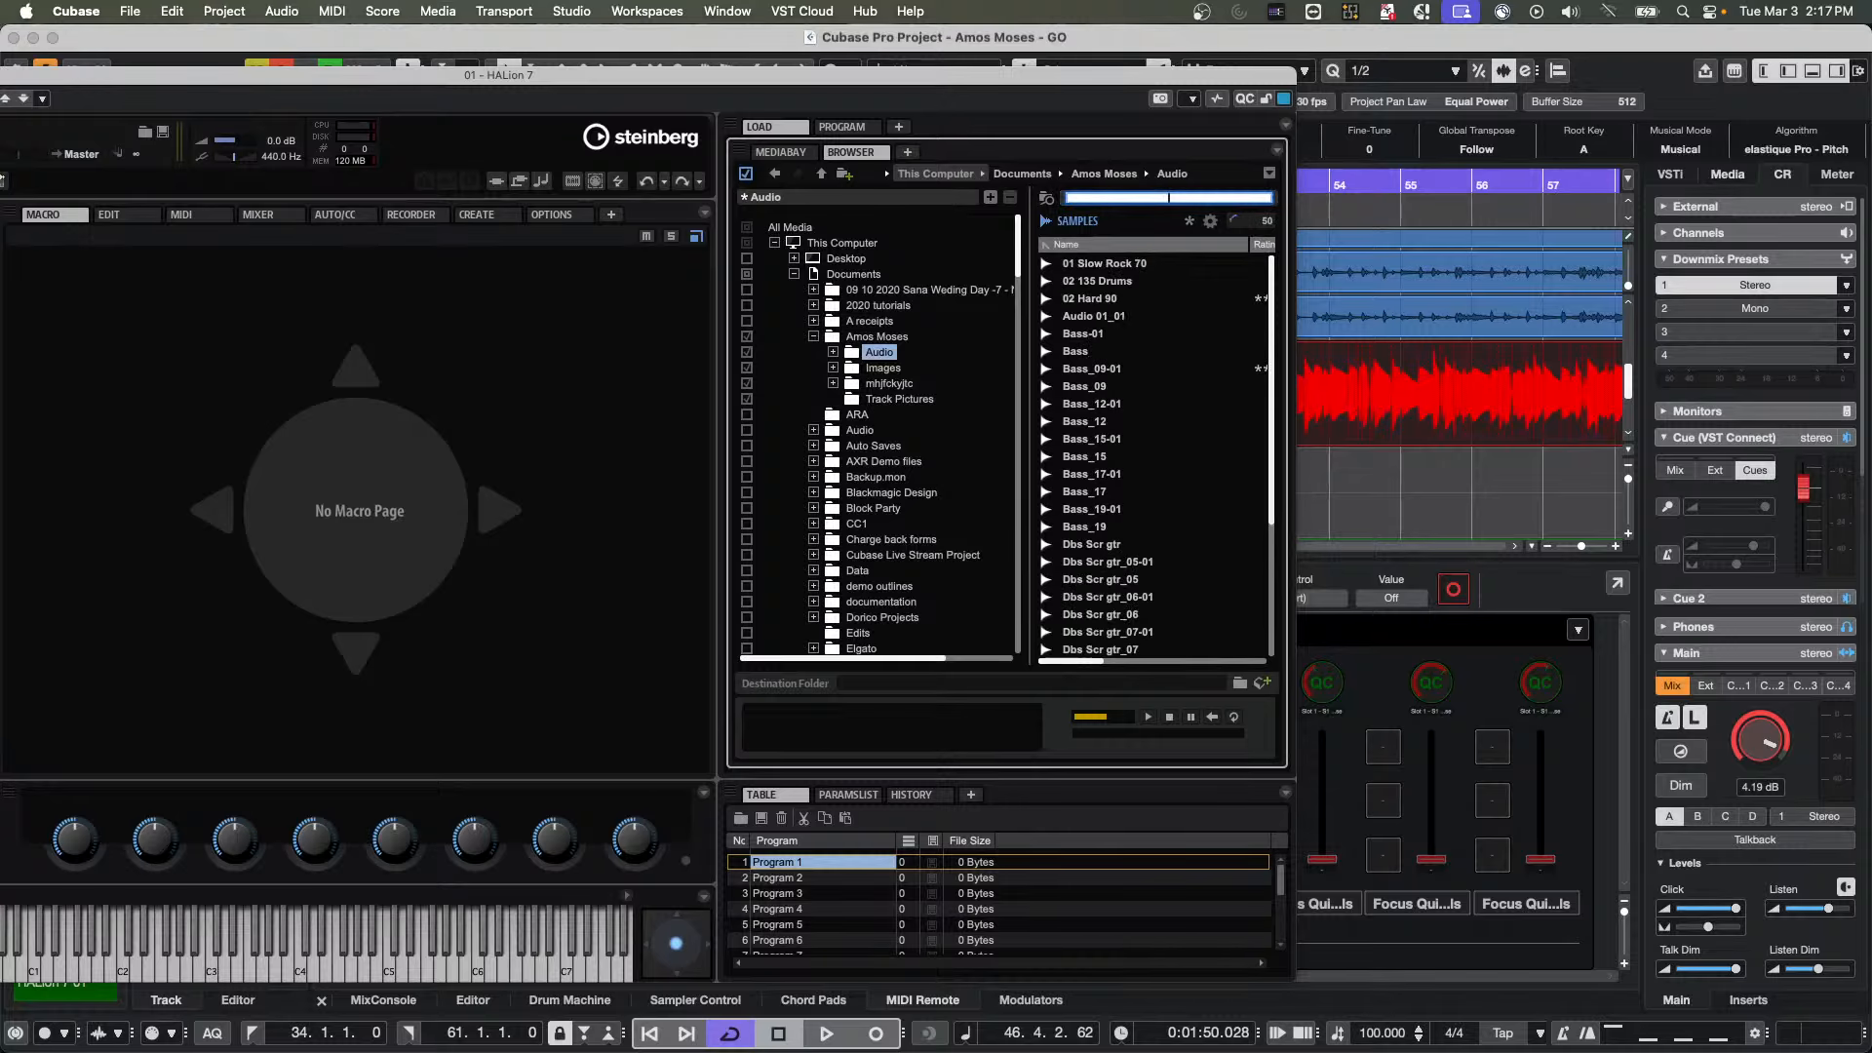
type("kik")
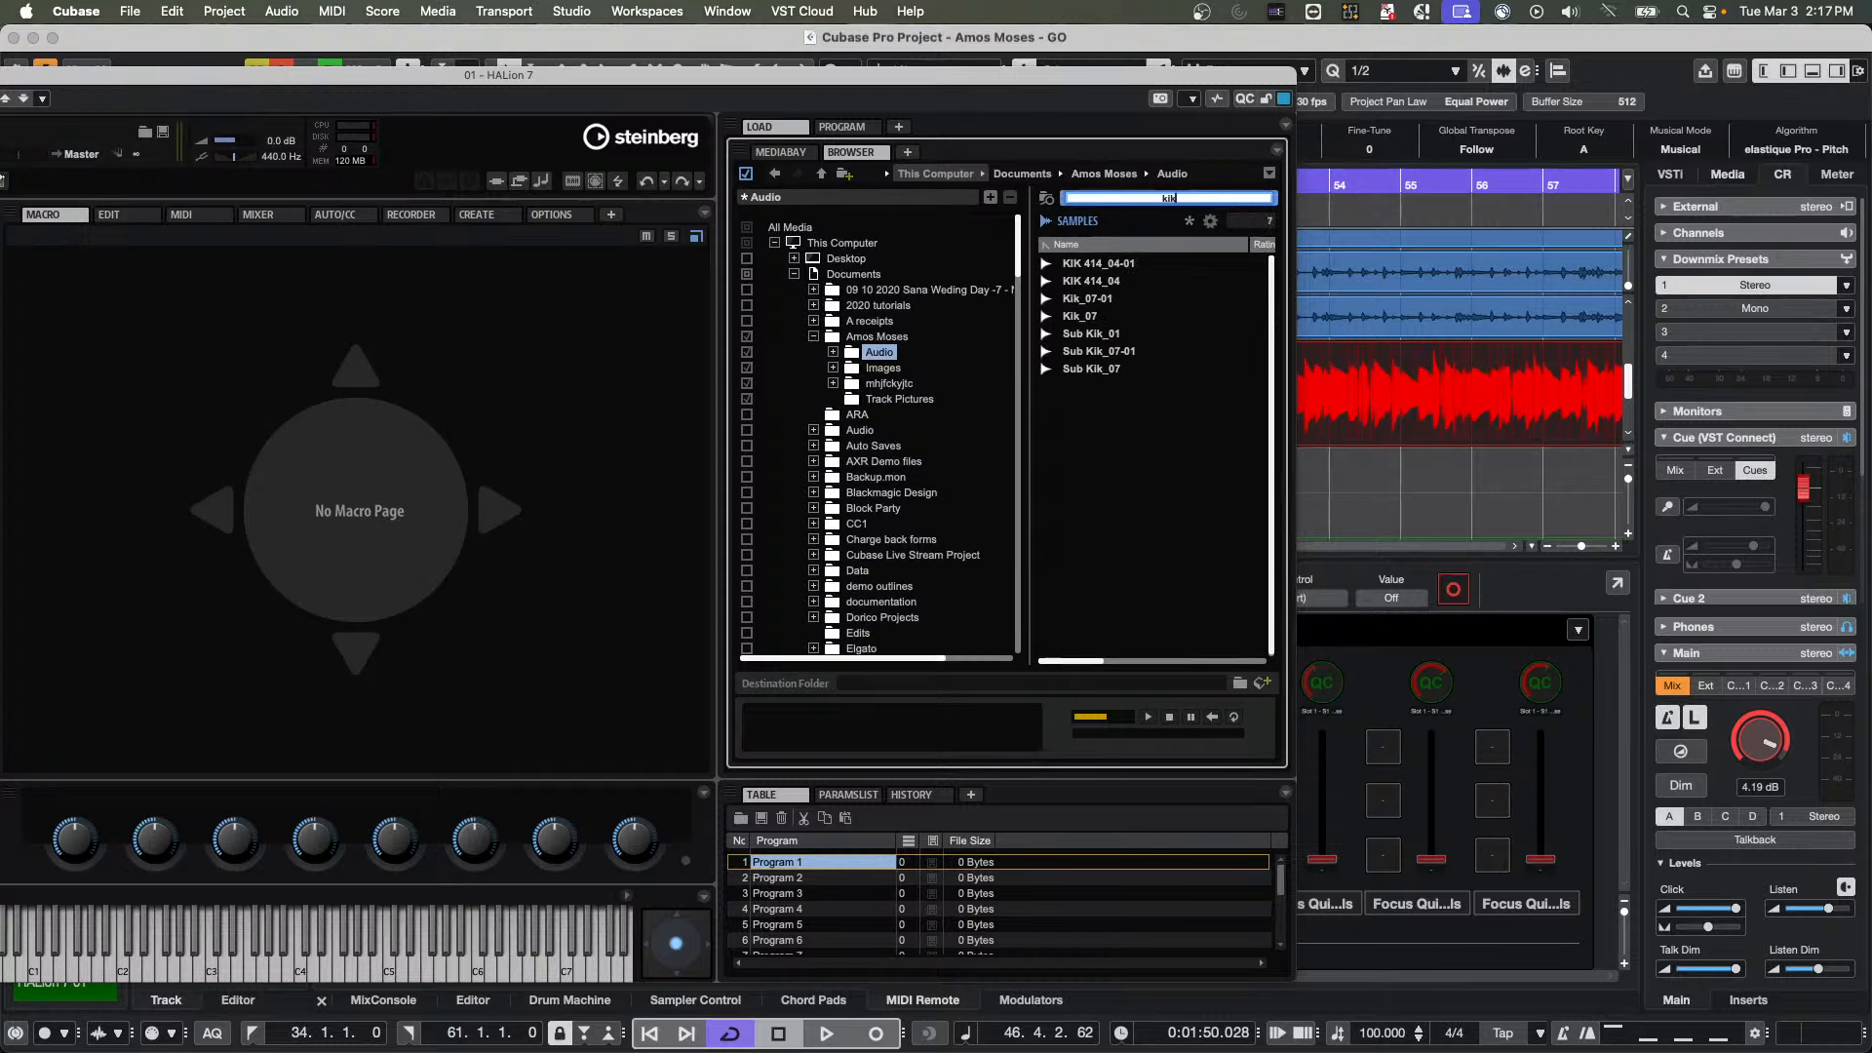
Add the musical Character attribute to the sample list's columns and widen the HALion window
left_click(1213, 224)
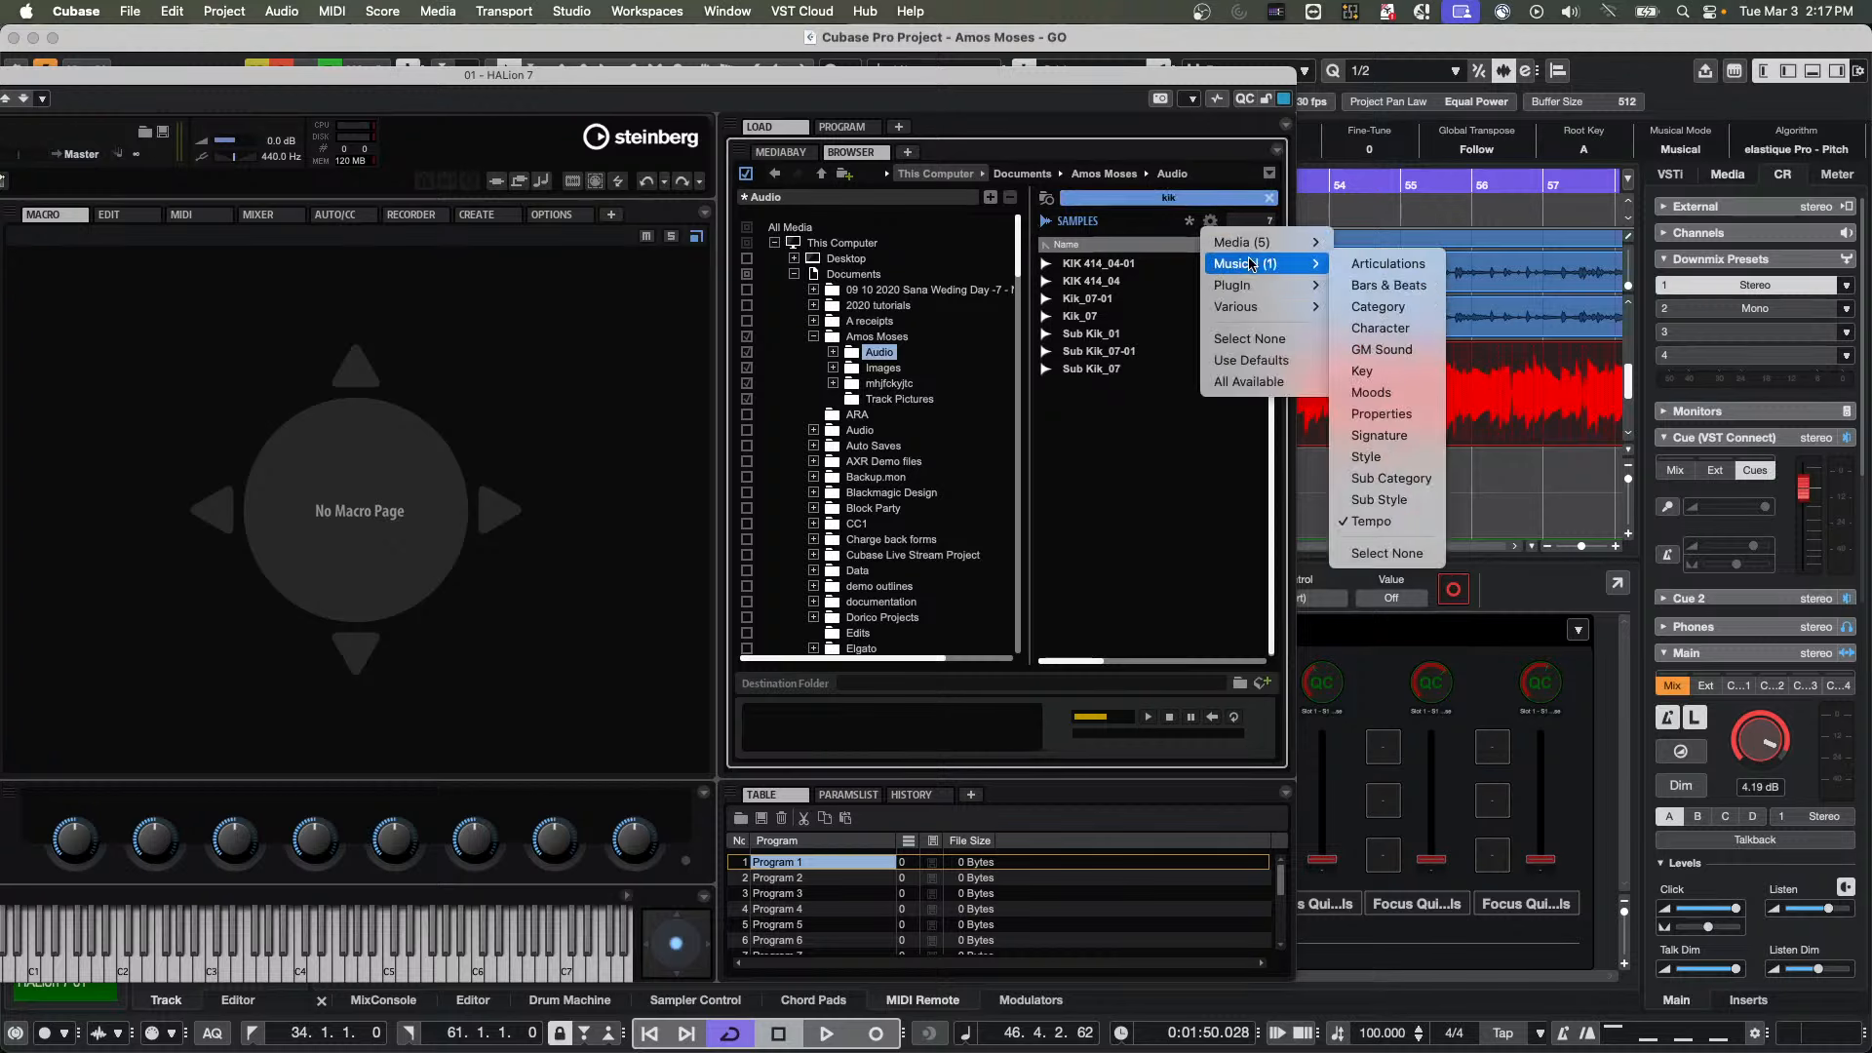
left_click(1419, 329)
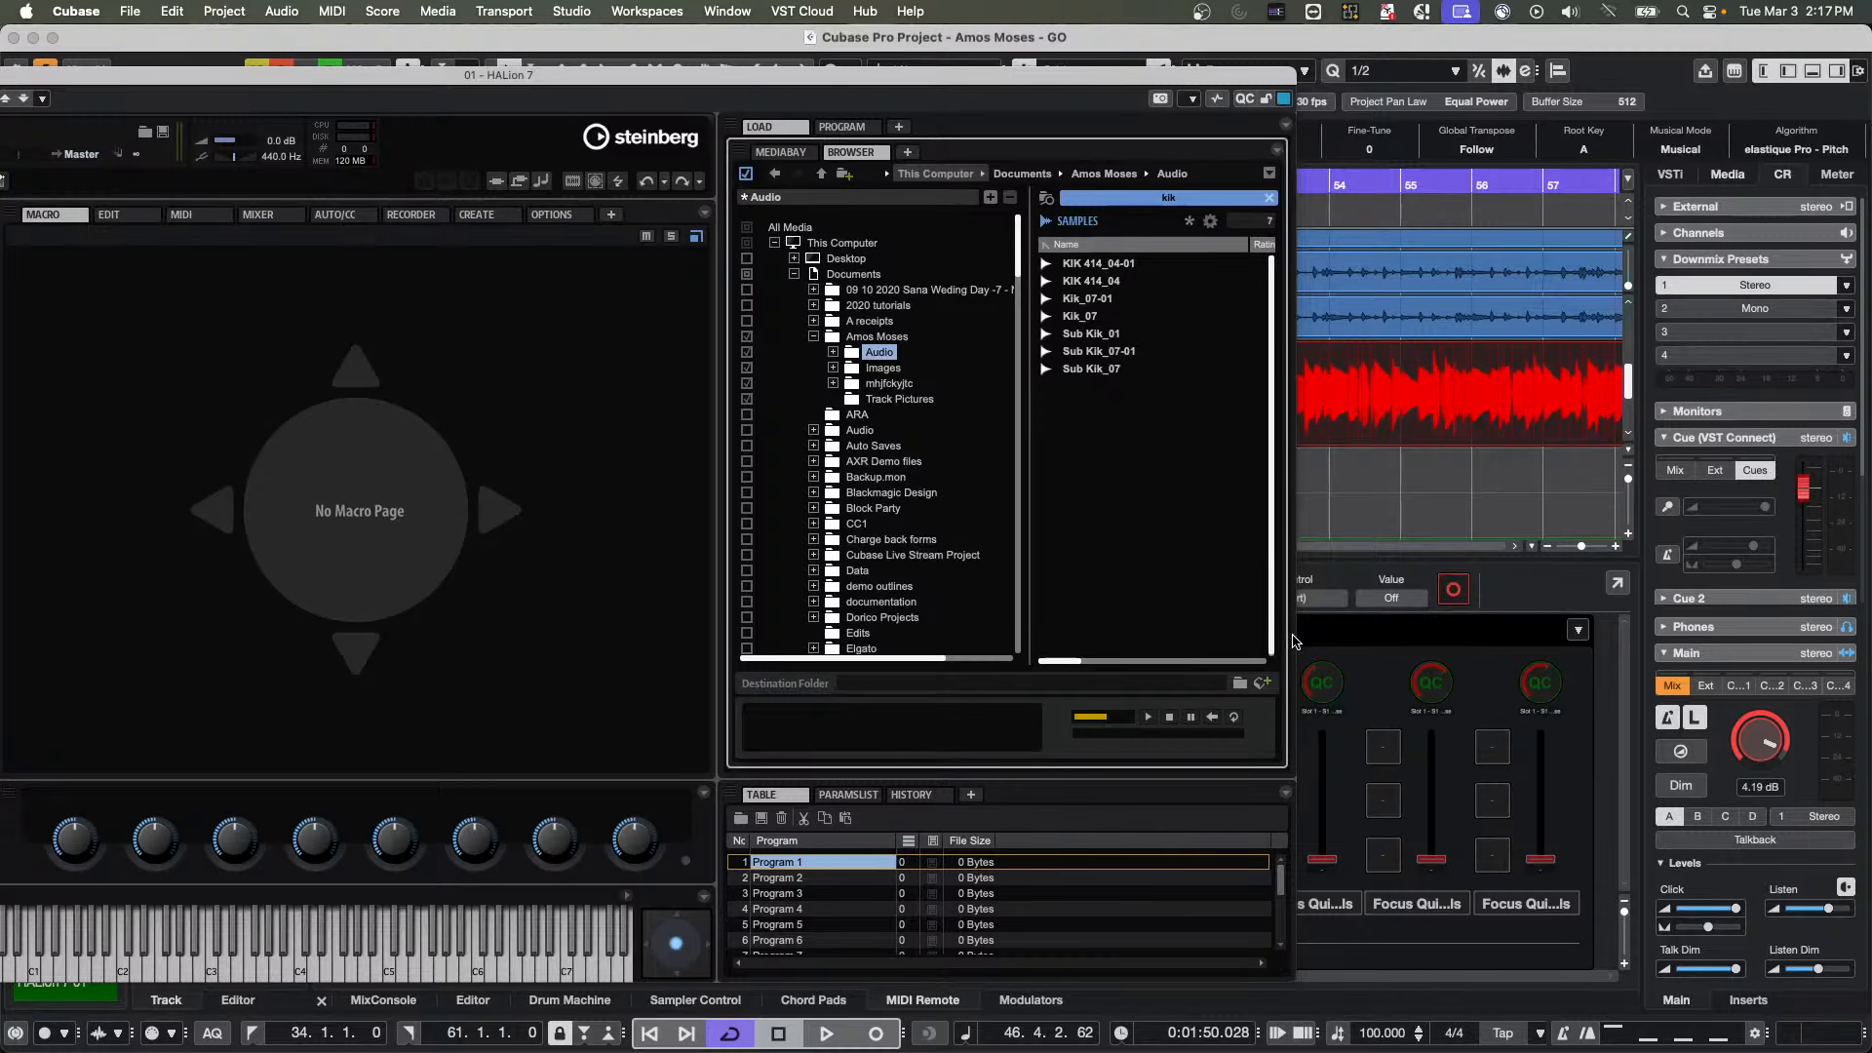
left_click_drag(1298, 636, 1501, 636)
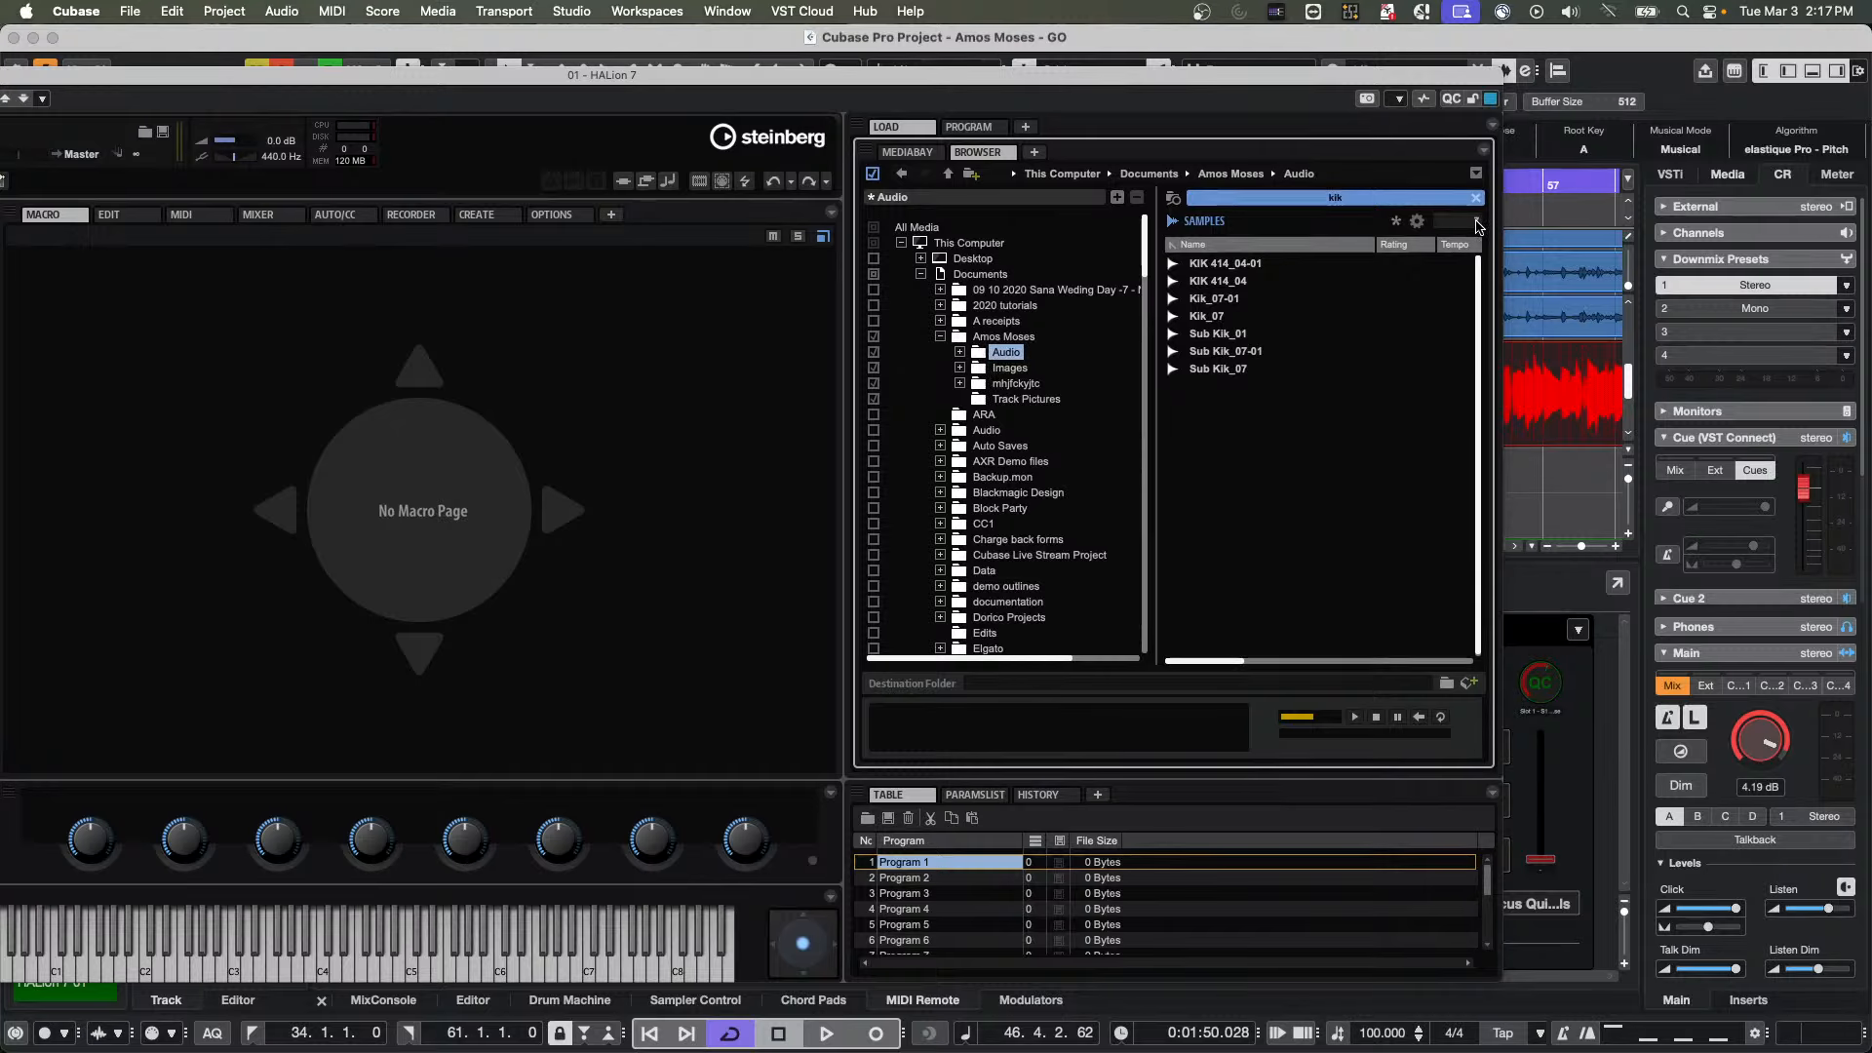
Review the Musical and Media attributes offered for the sample list, dismissing the choices without a change
left_click(1417, 224)
mouse_move(1453, 263)
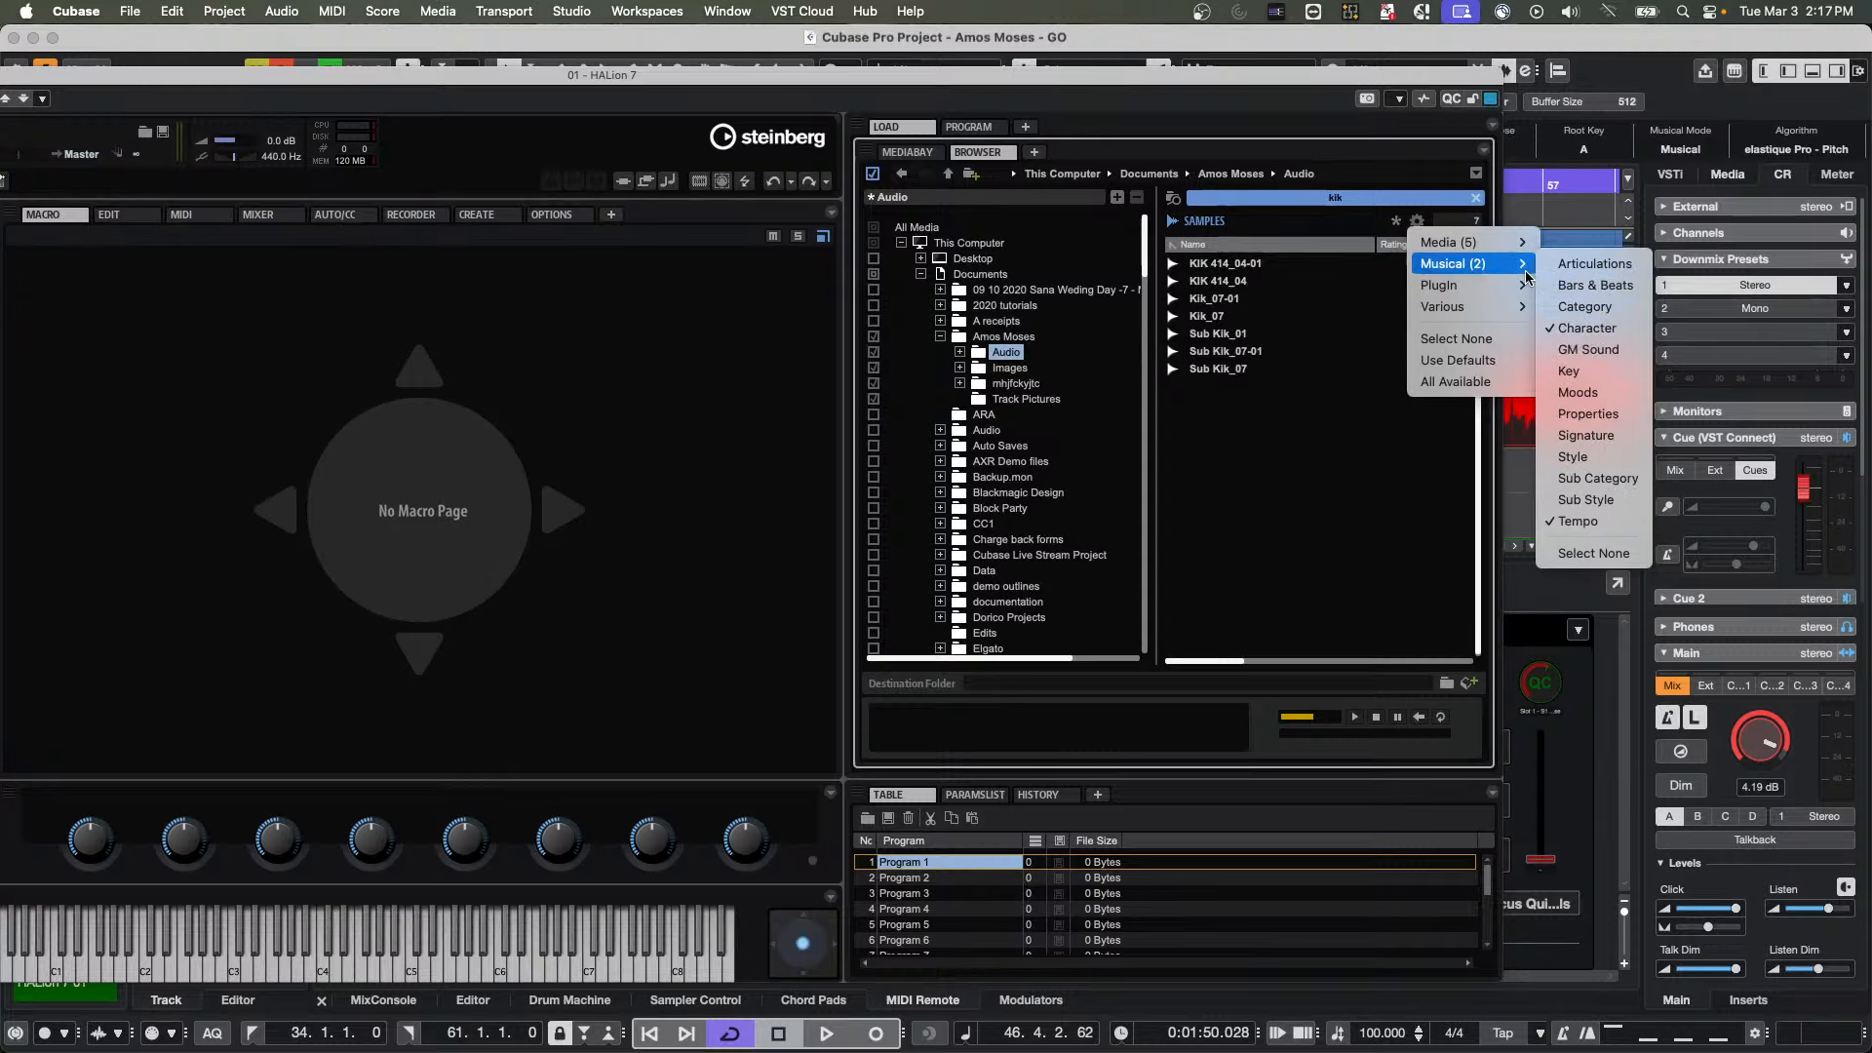
mouse_move(1484, 289)
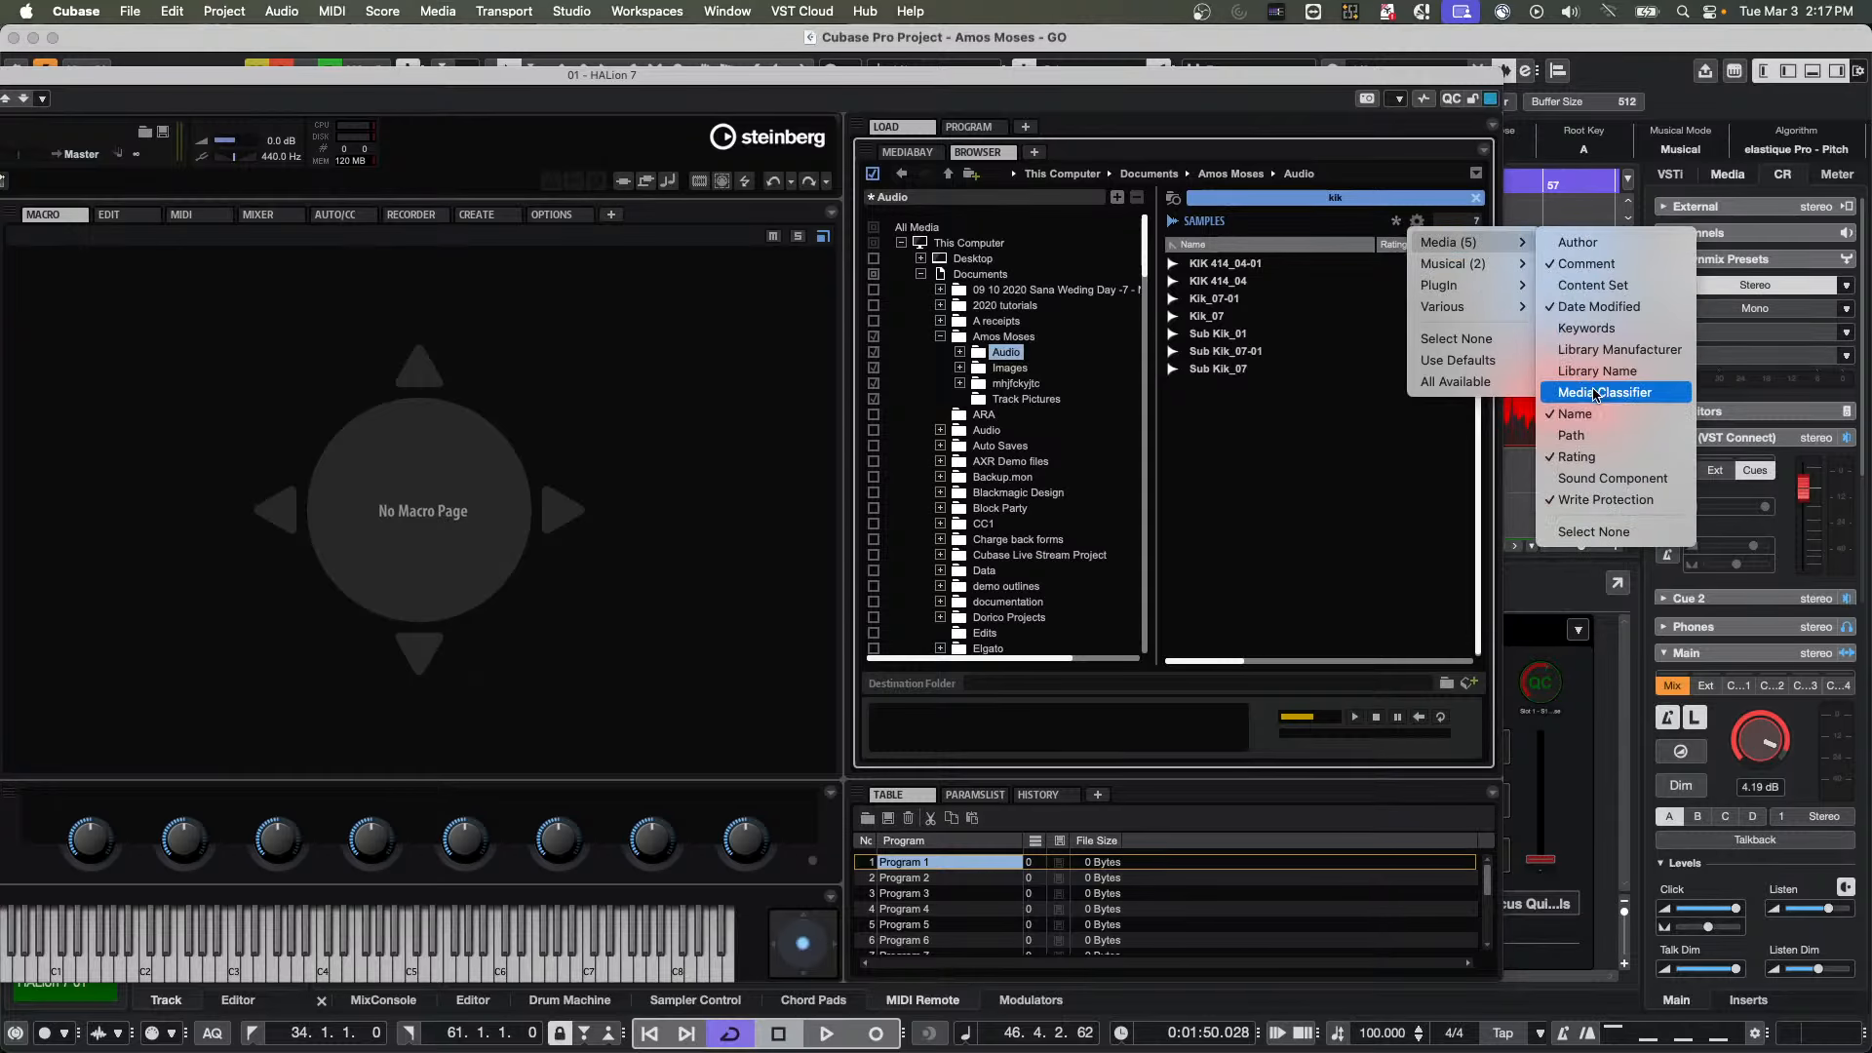
left_click(1246, 420)
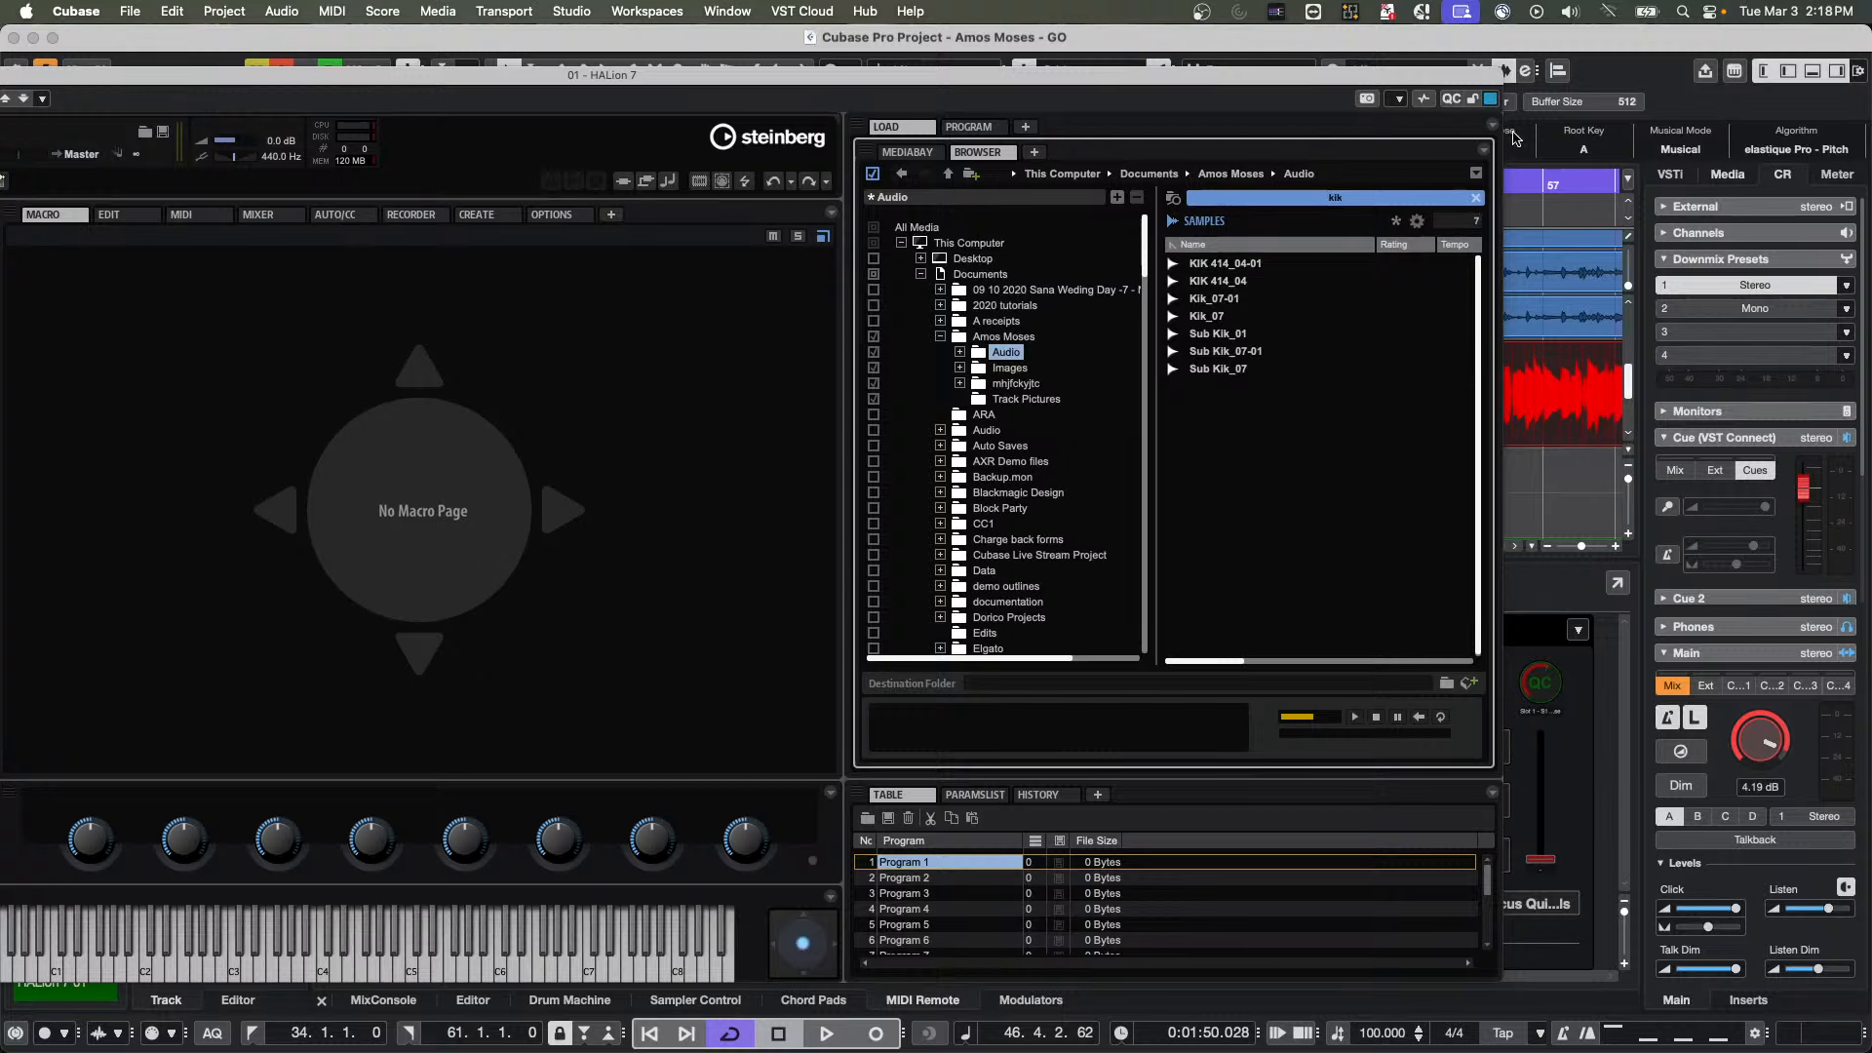
Return HALion to its MediaBay programs view, and close the instrument window after narrowing it
left_click(906, 152)
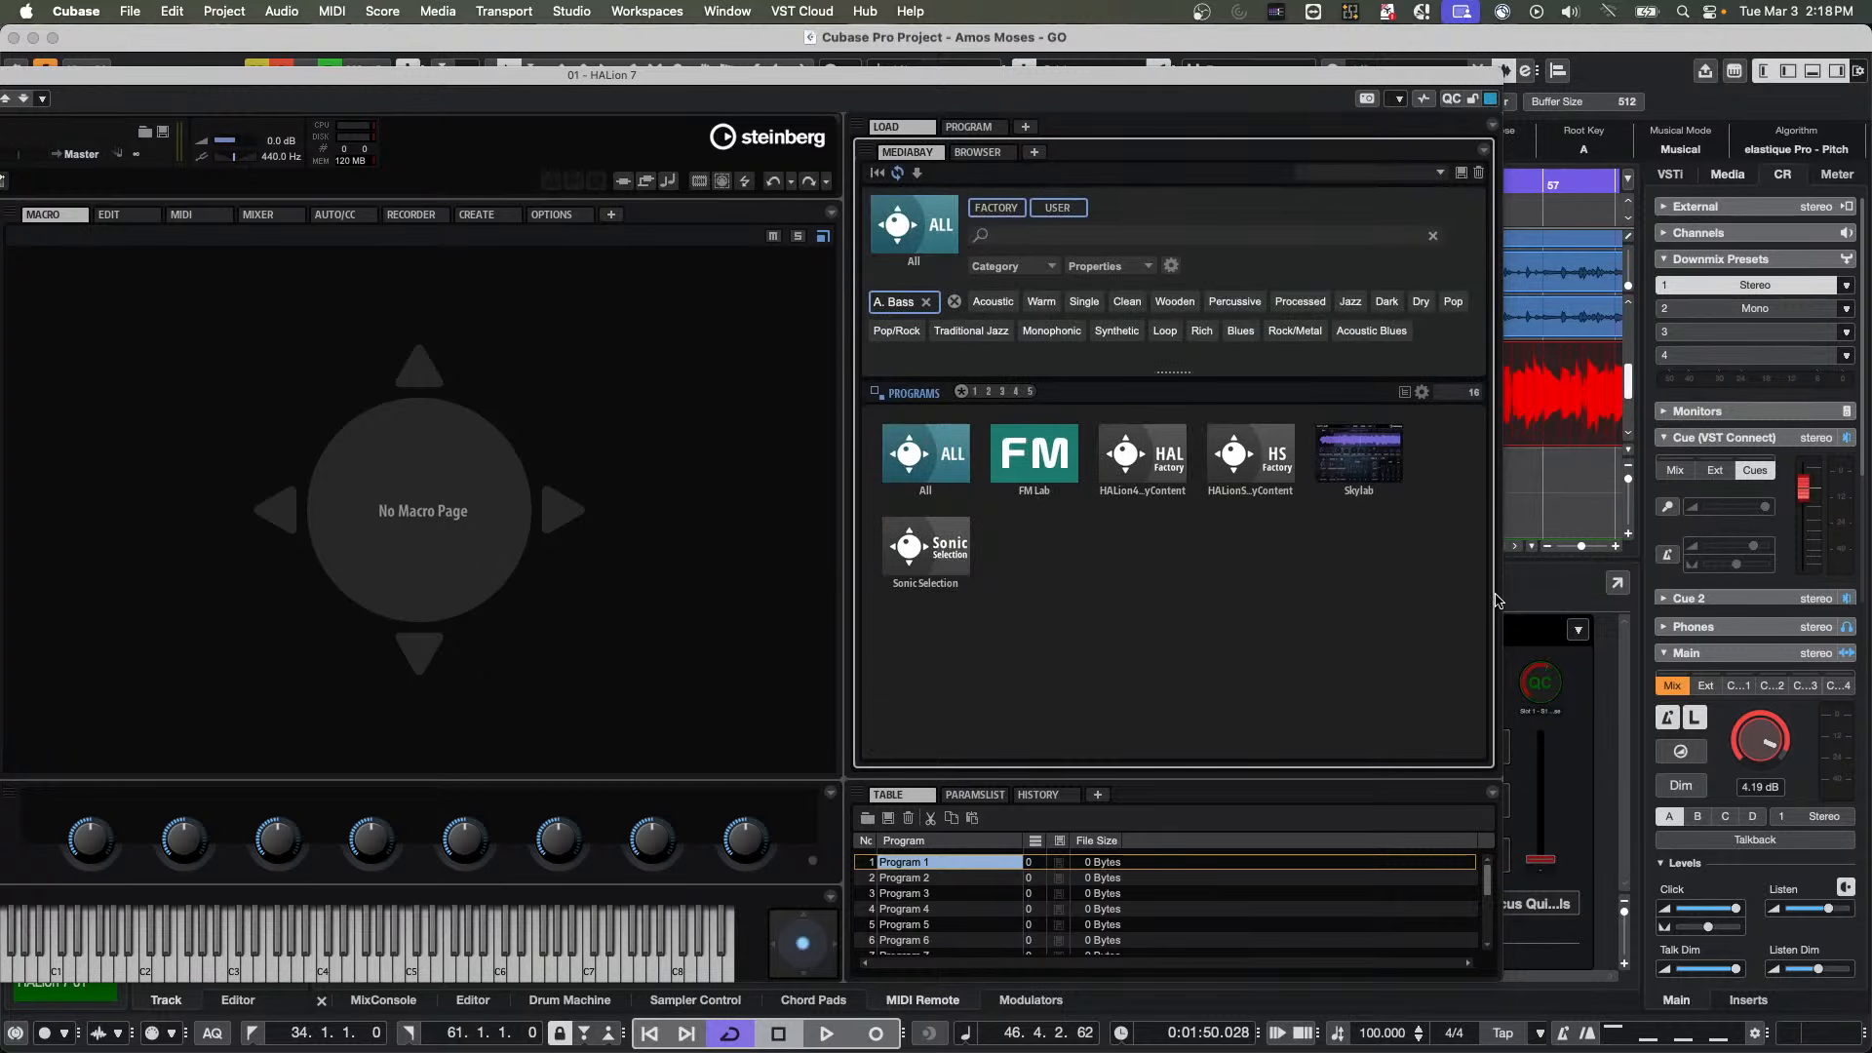
left_click_drag(1494, 596, 793, 599)
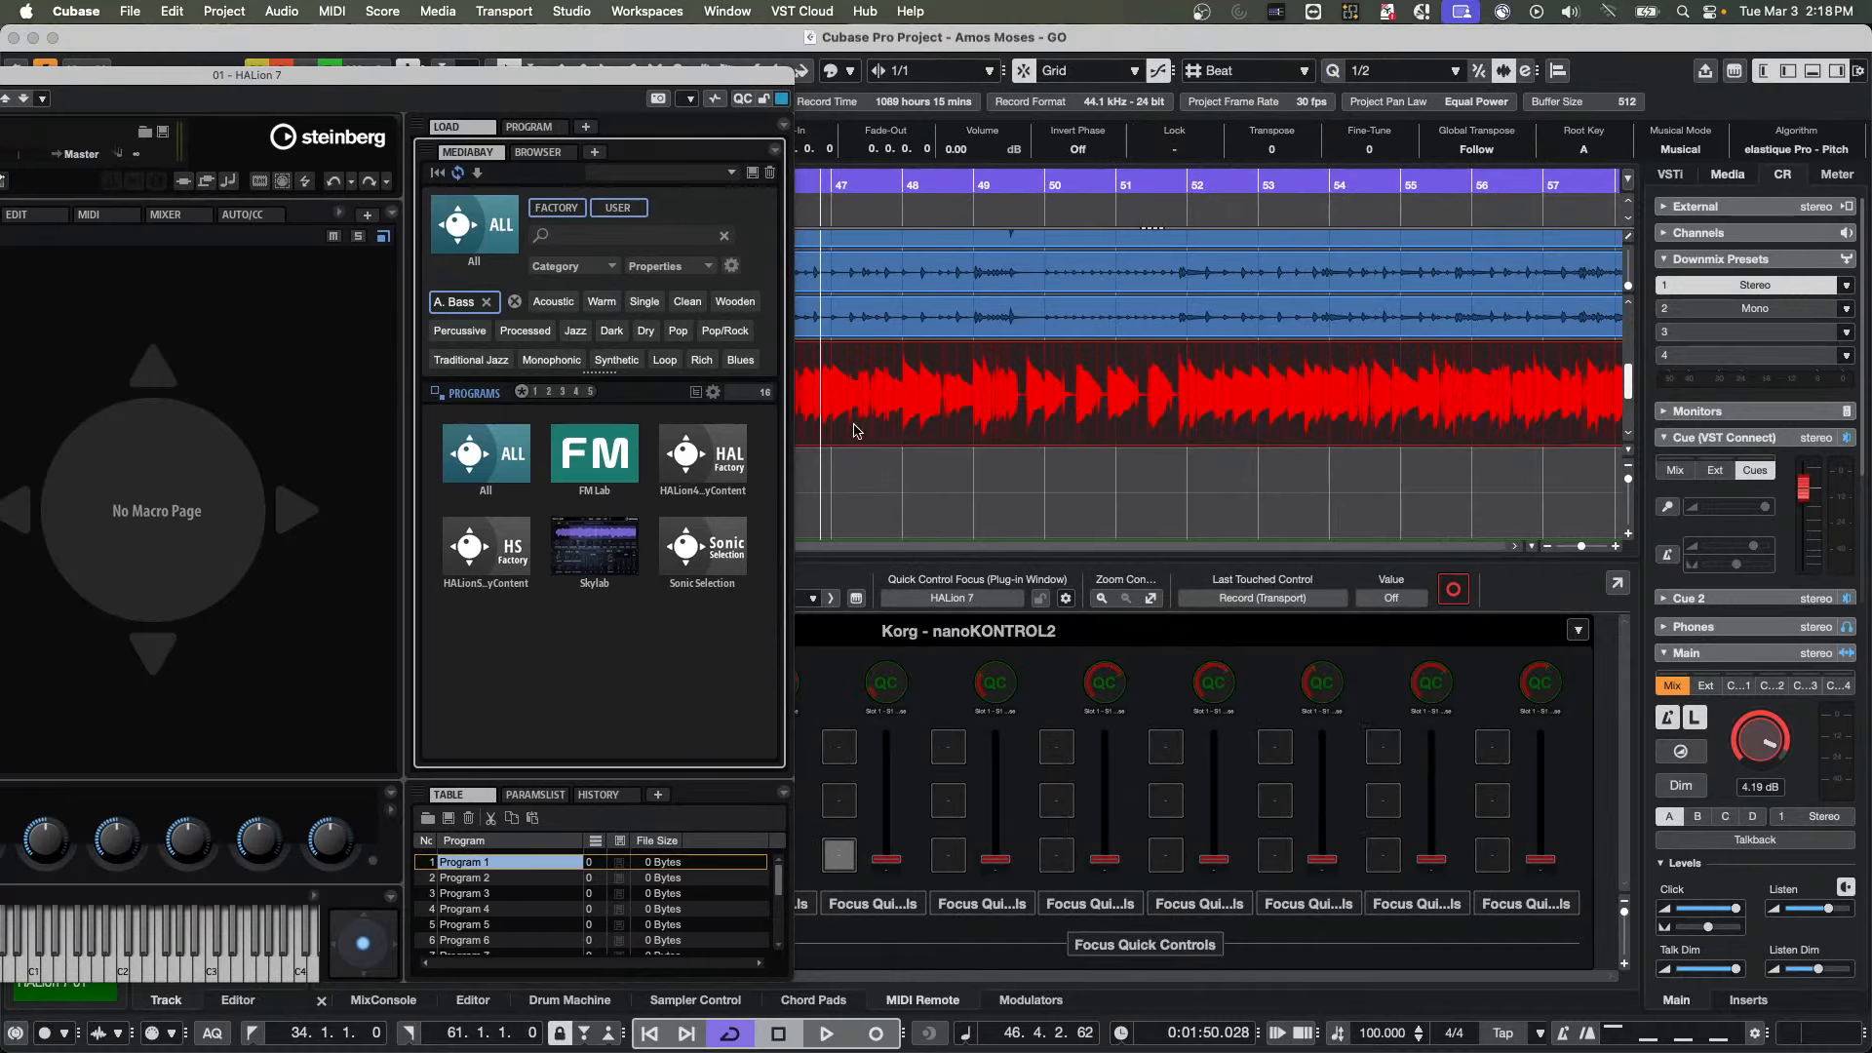
left_click_drag(611, 76, 1193, 116)
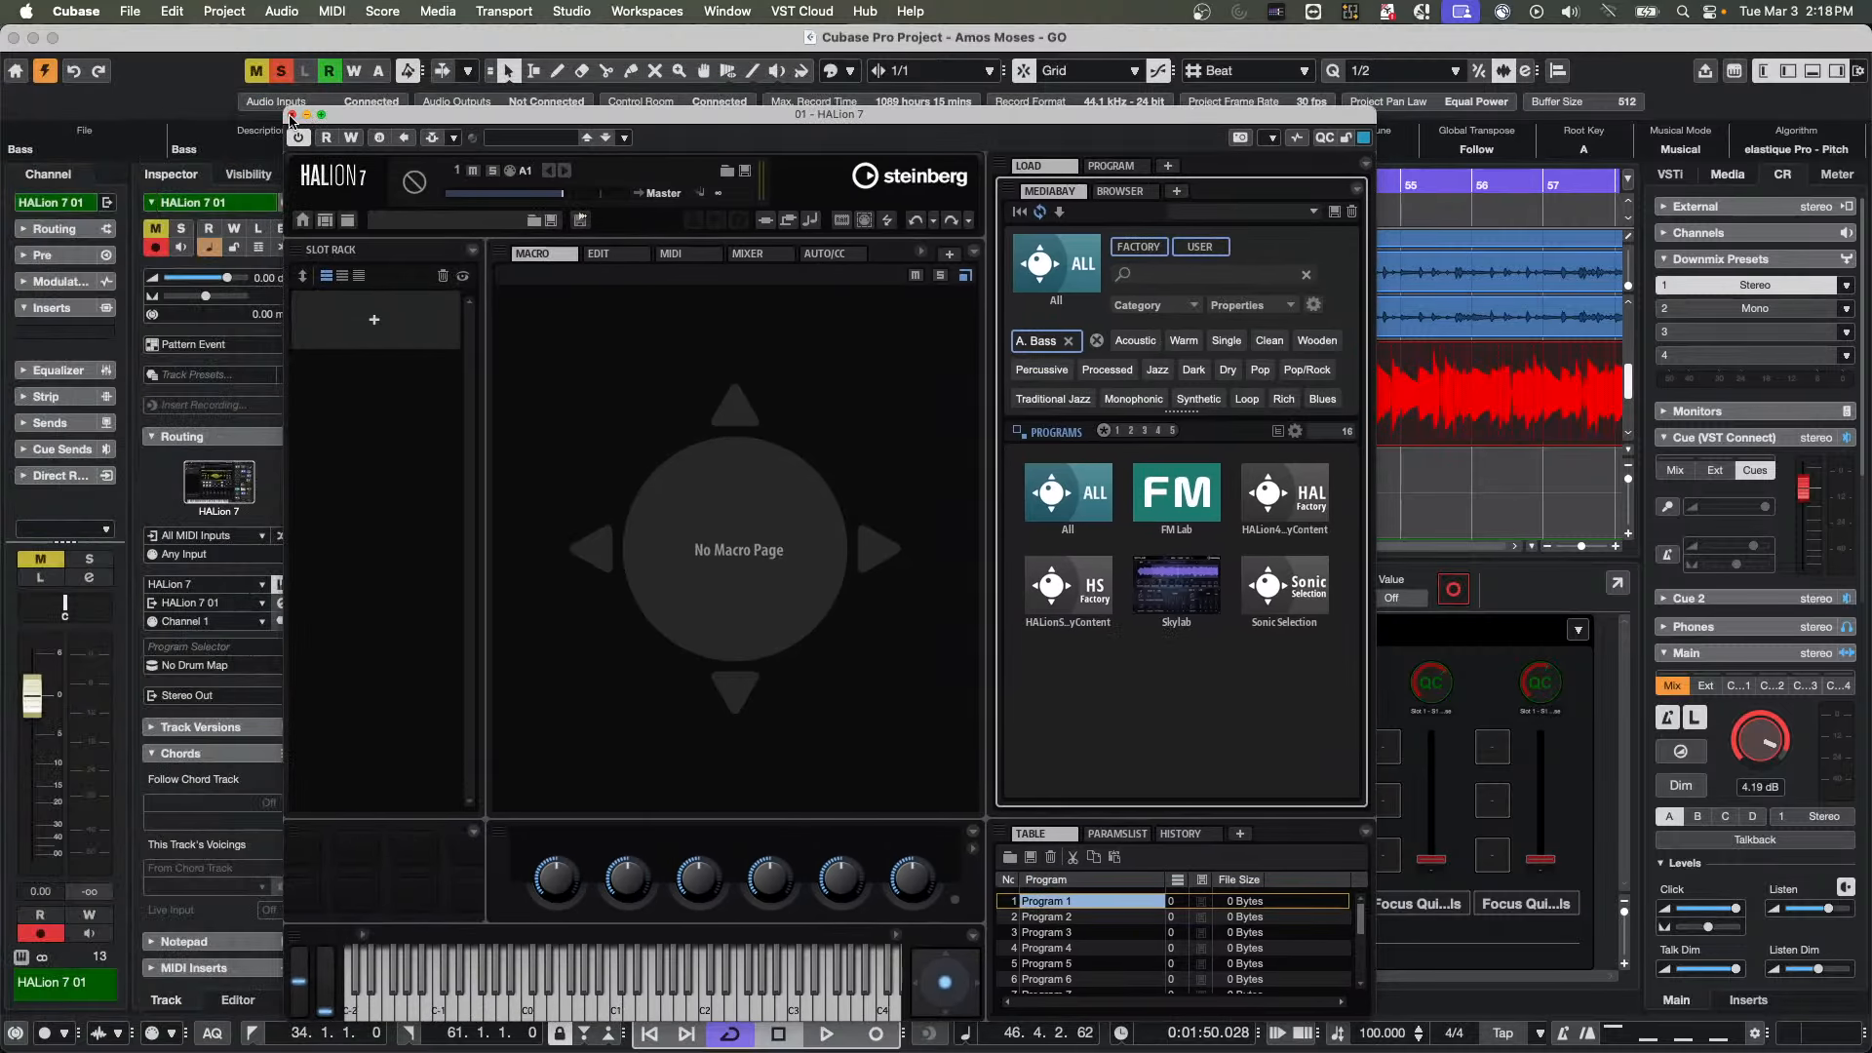
left_click(290, 117)
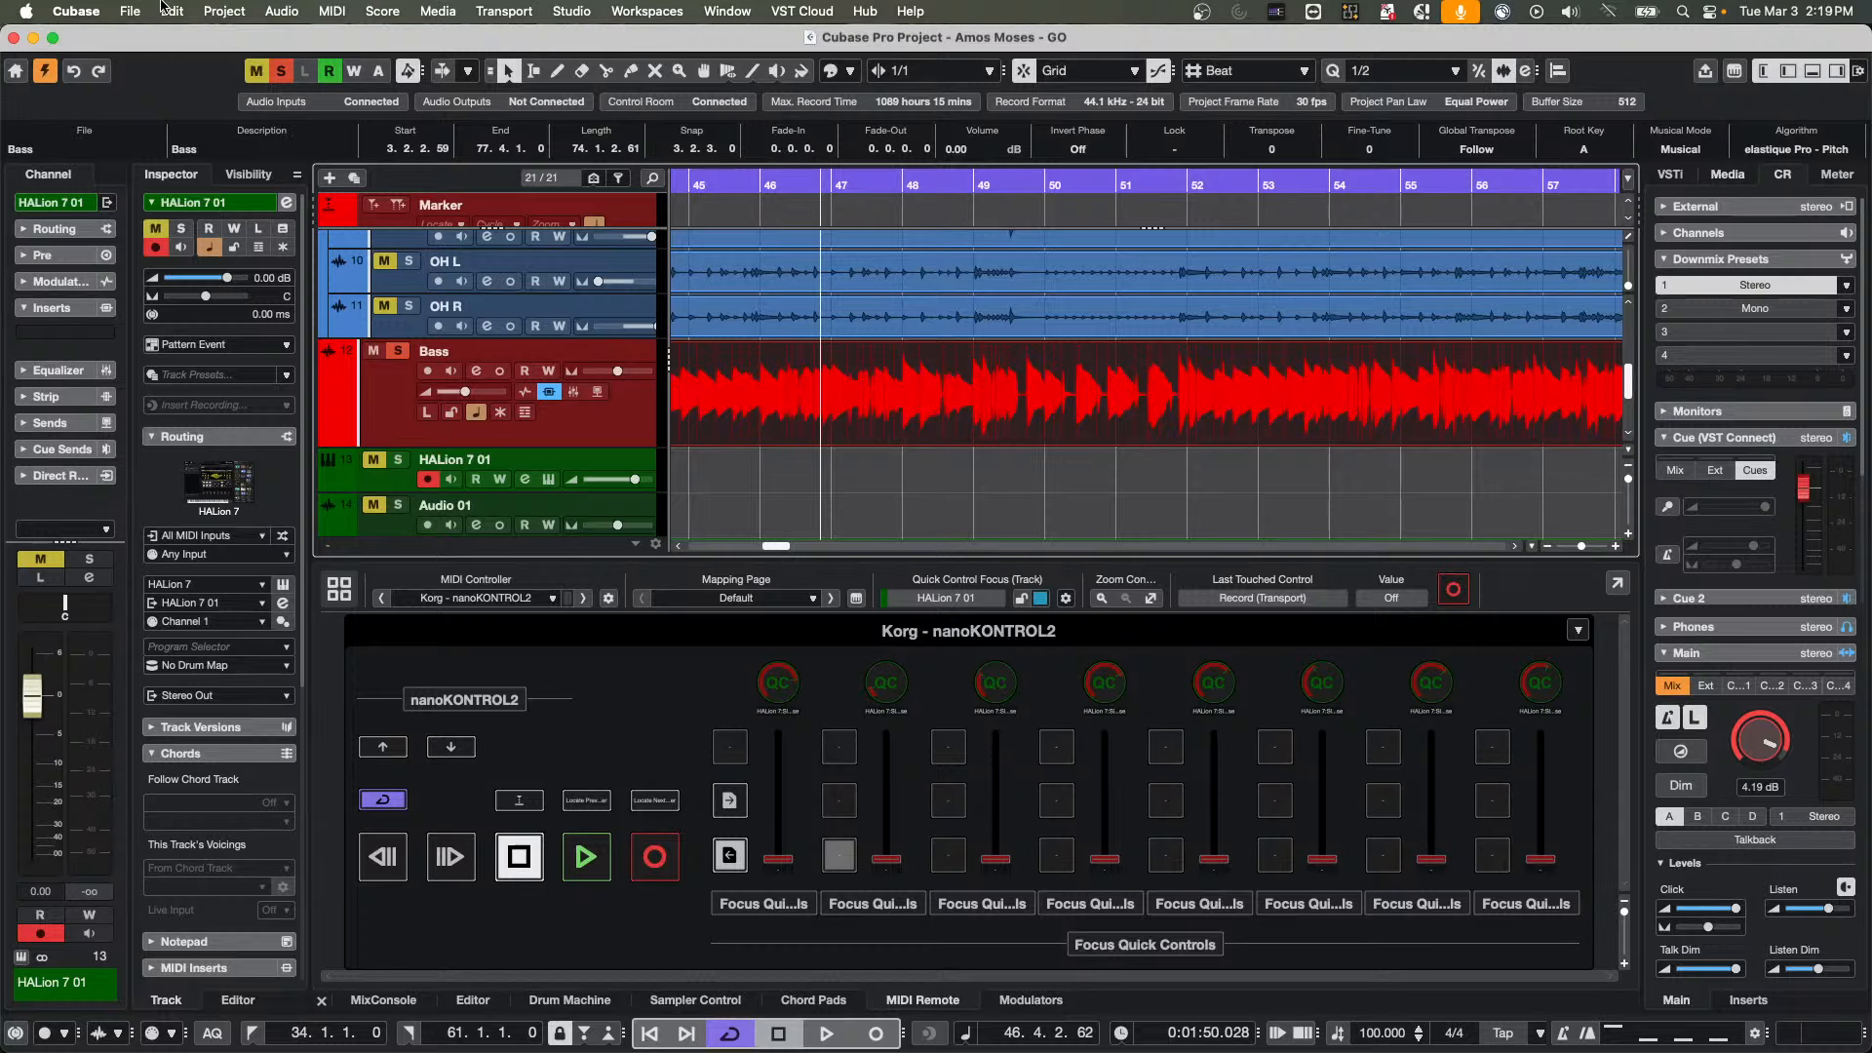
Create a new empty project in the March 3 2026 folder
left_click(130, 13)
left_click(137, 34)
left_click(586, 258)
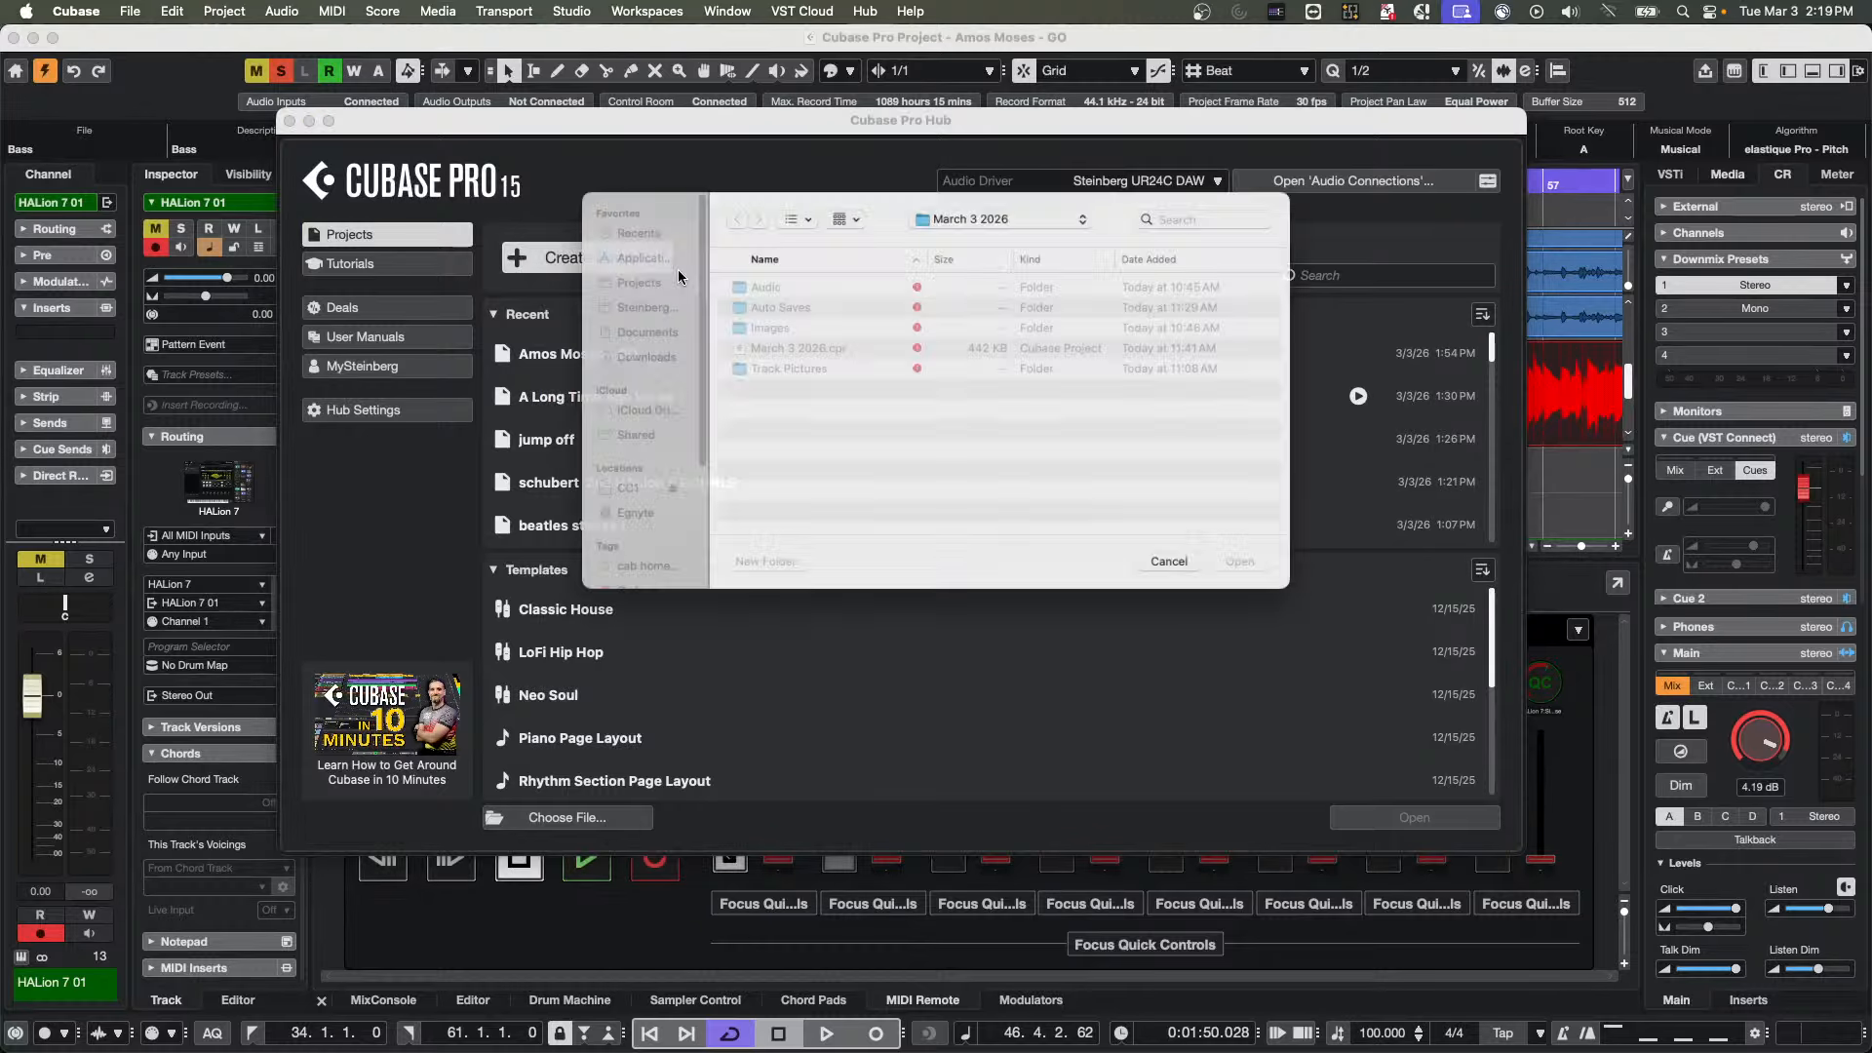
left_click(1260, 576)
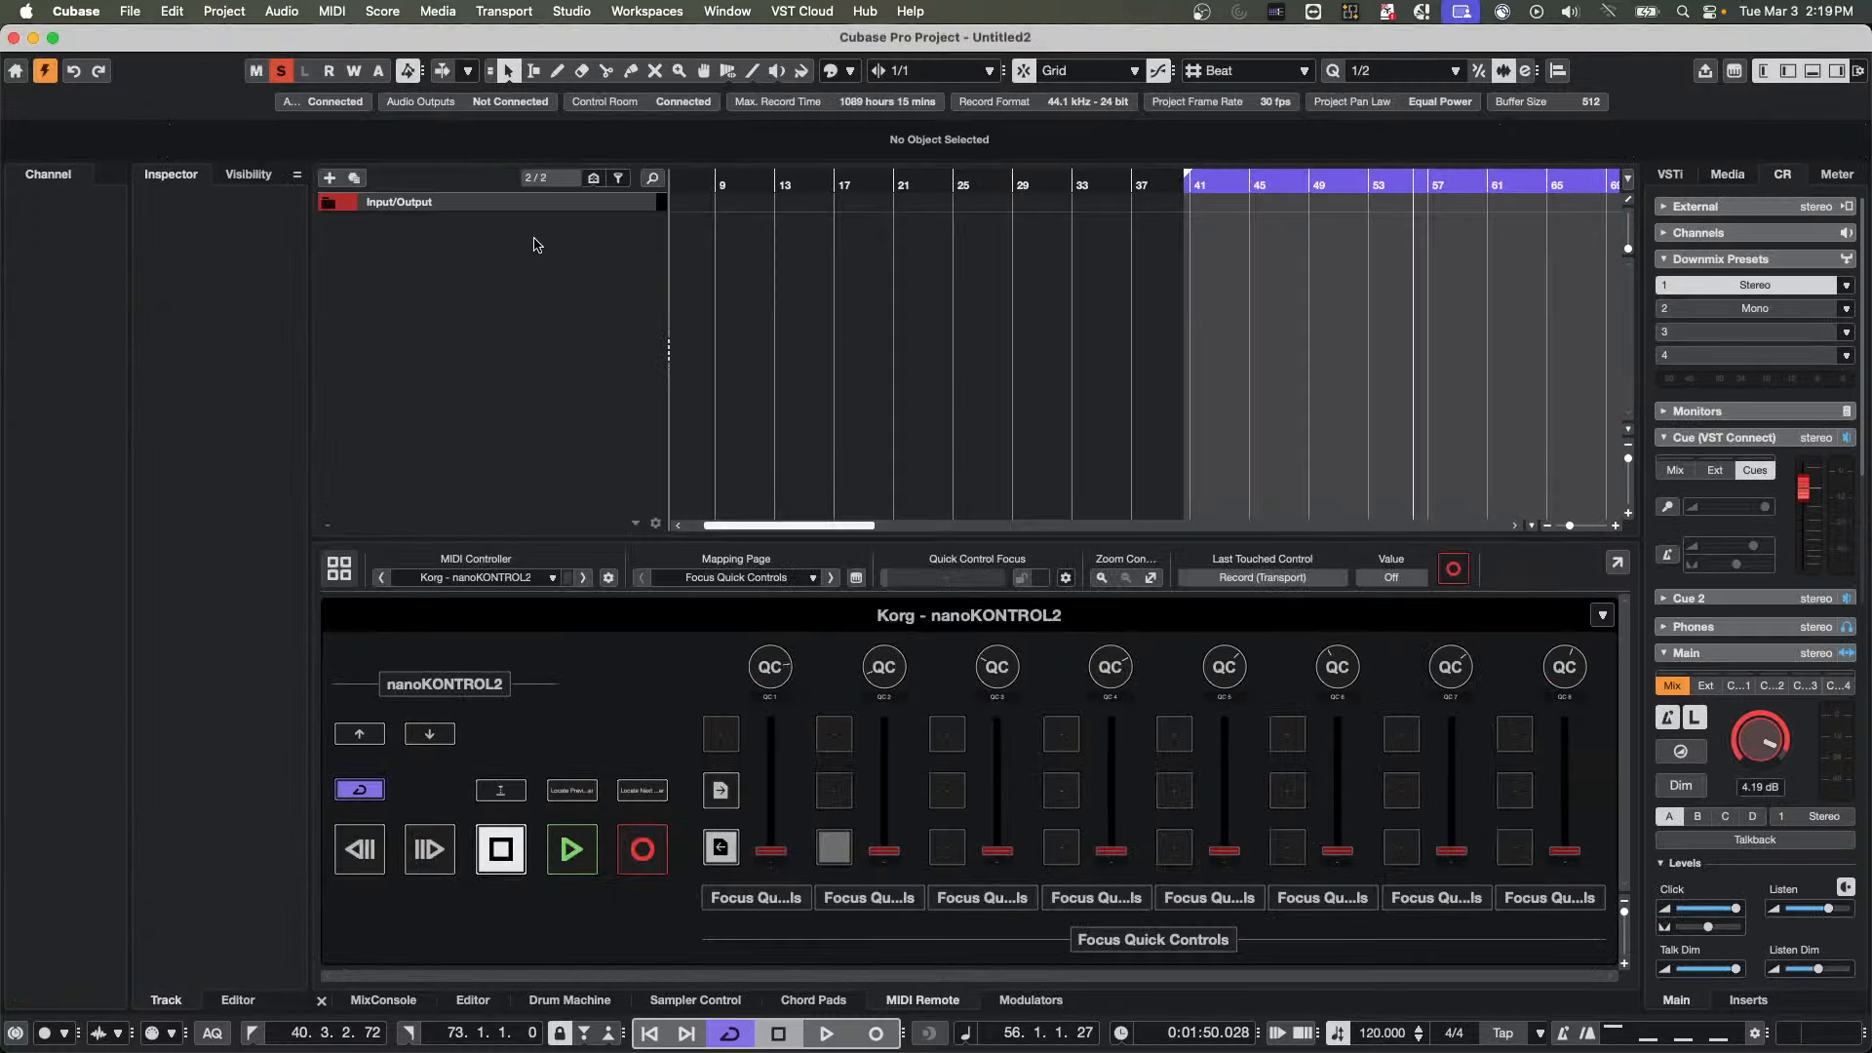
Add one instrument track using Groove Agent SE, with All MIDI Inputs and the Stereo Out audio output
right_click(525, 243)
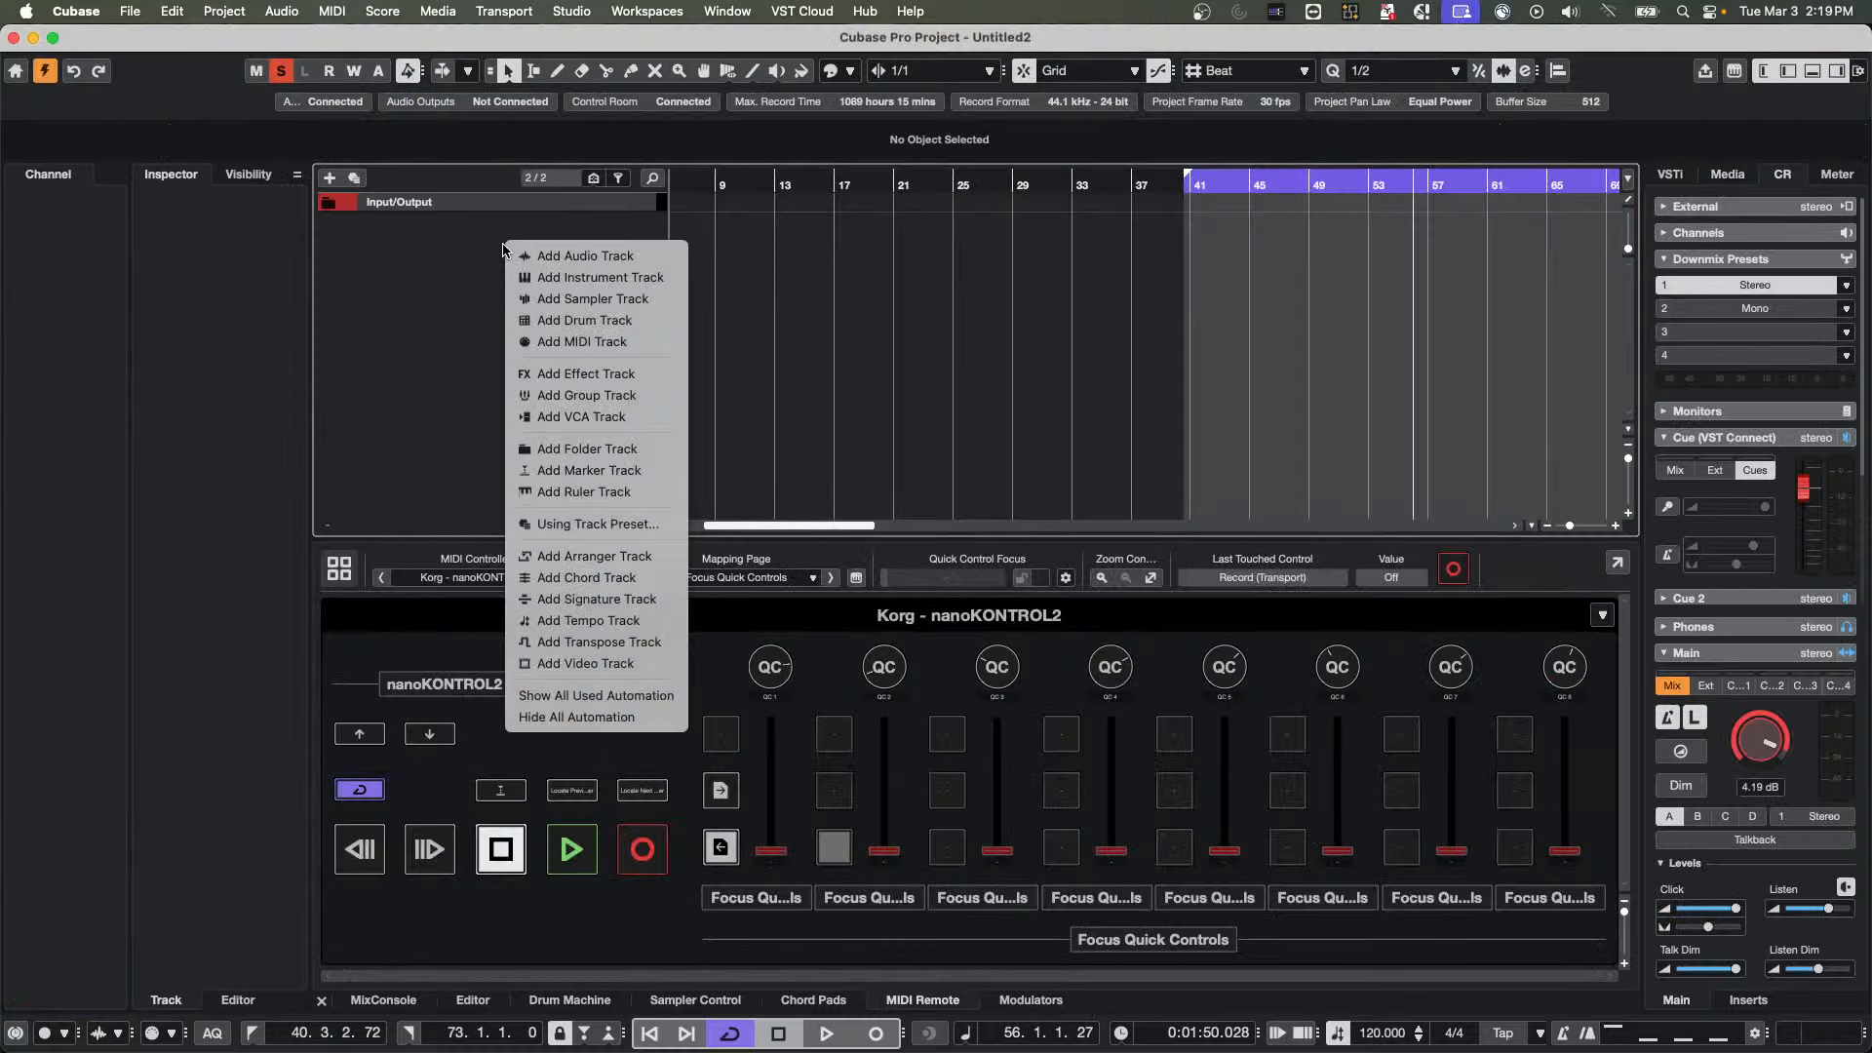
left_click(615, 277)
left_click(789, 302)
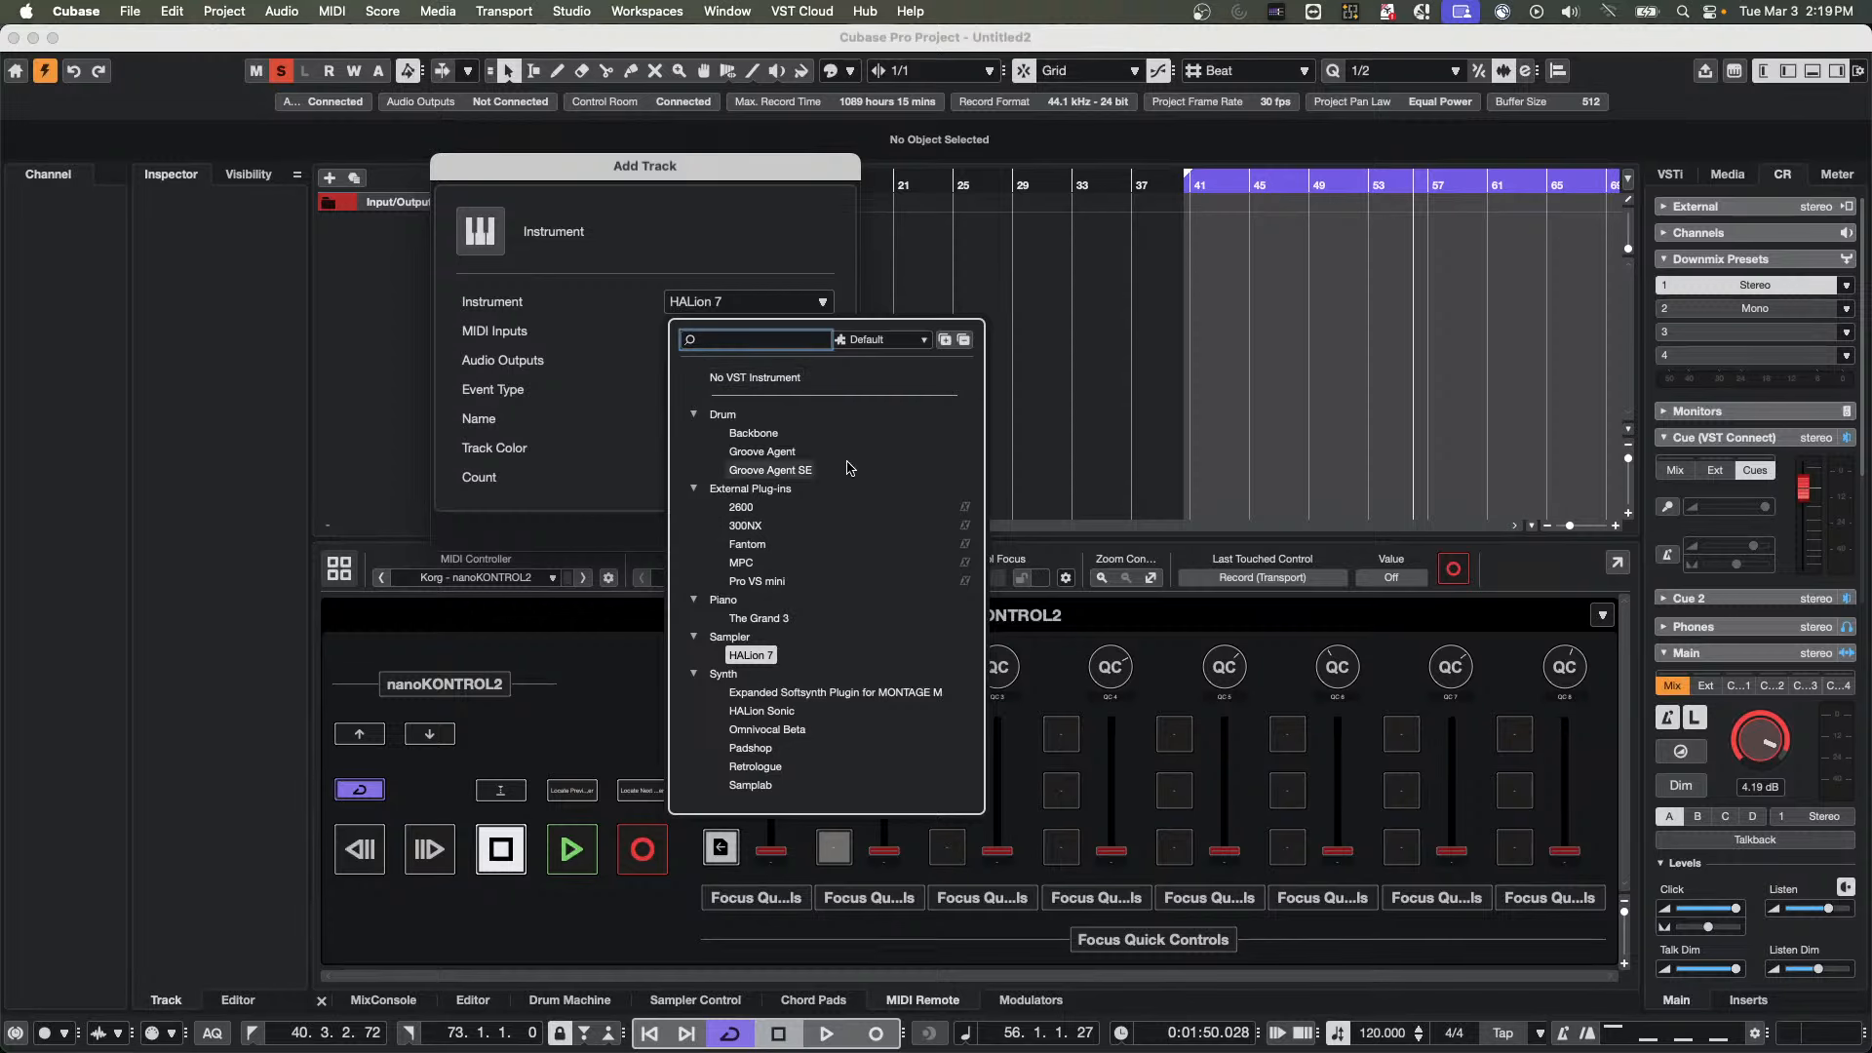
left_click(808, 471)
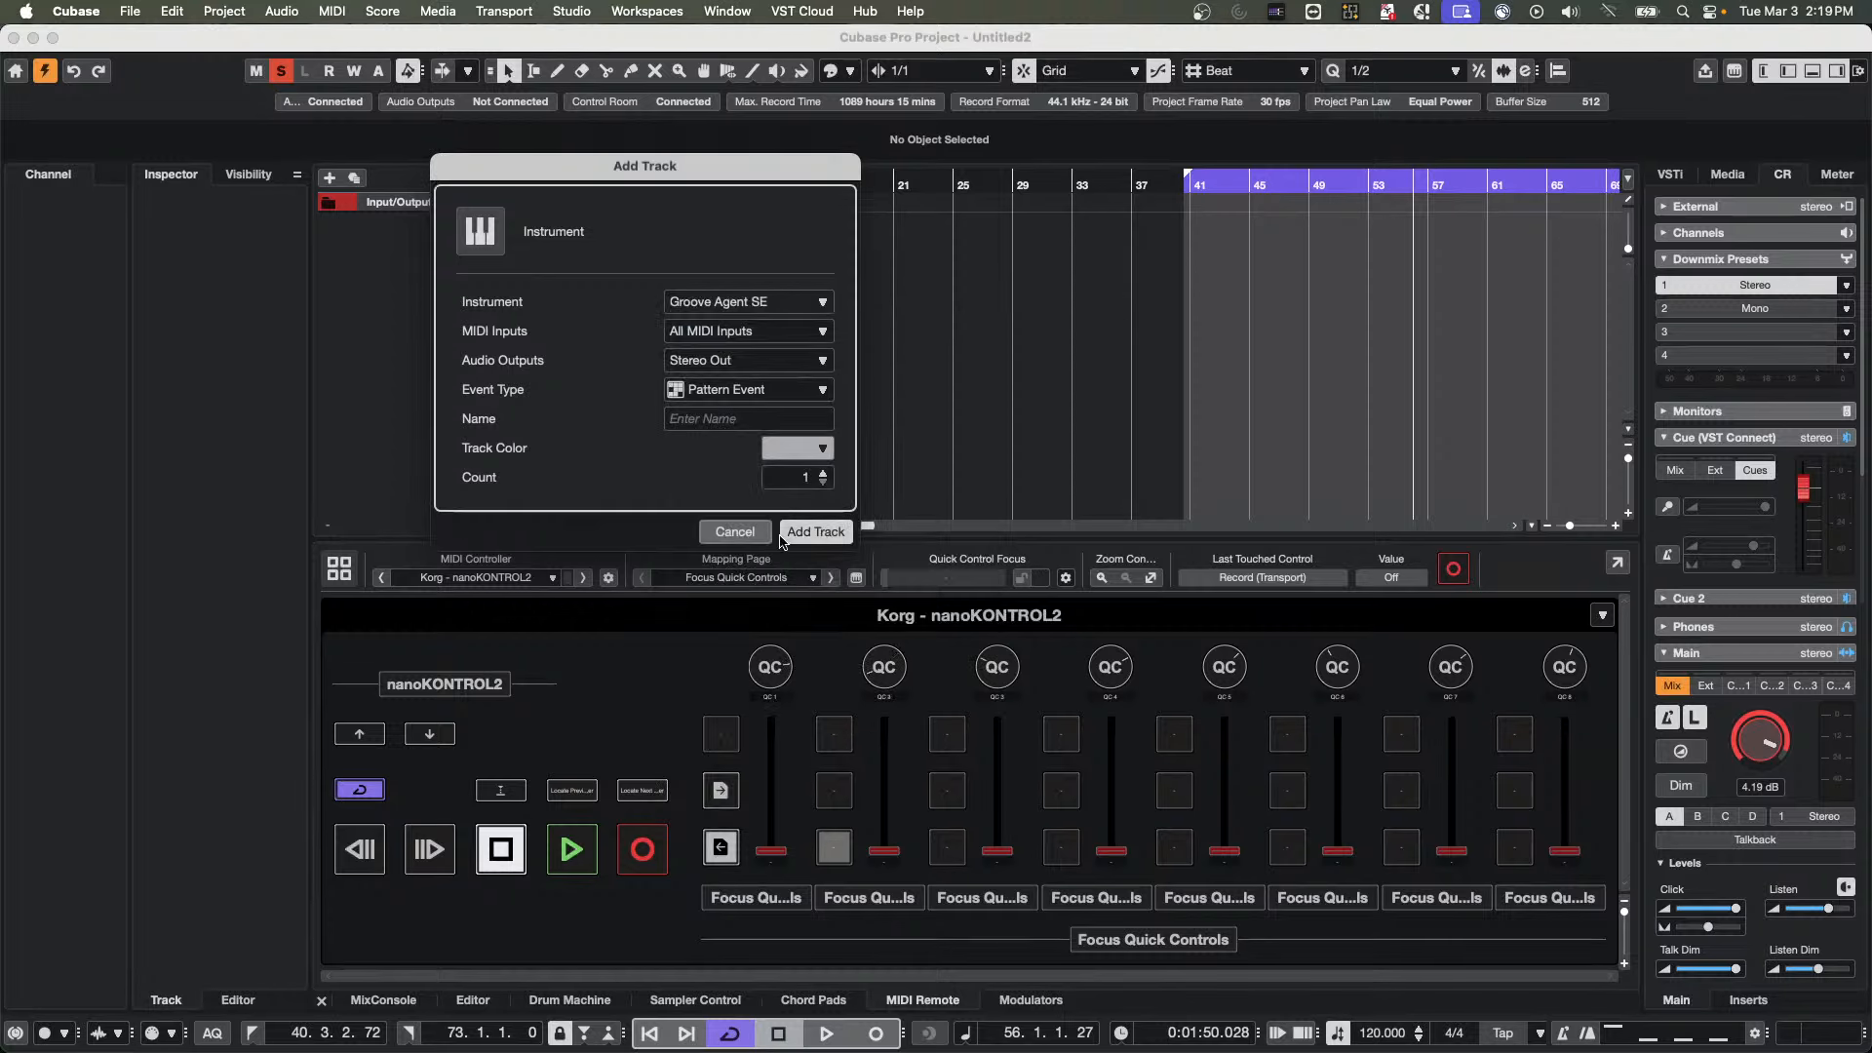
left_click(817, 534)
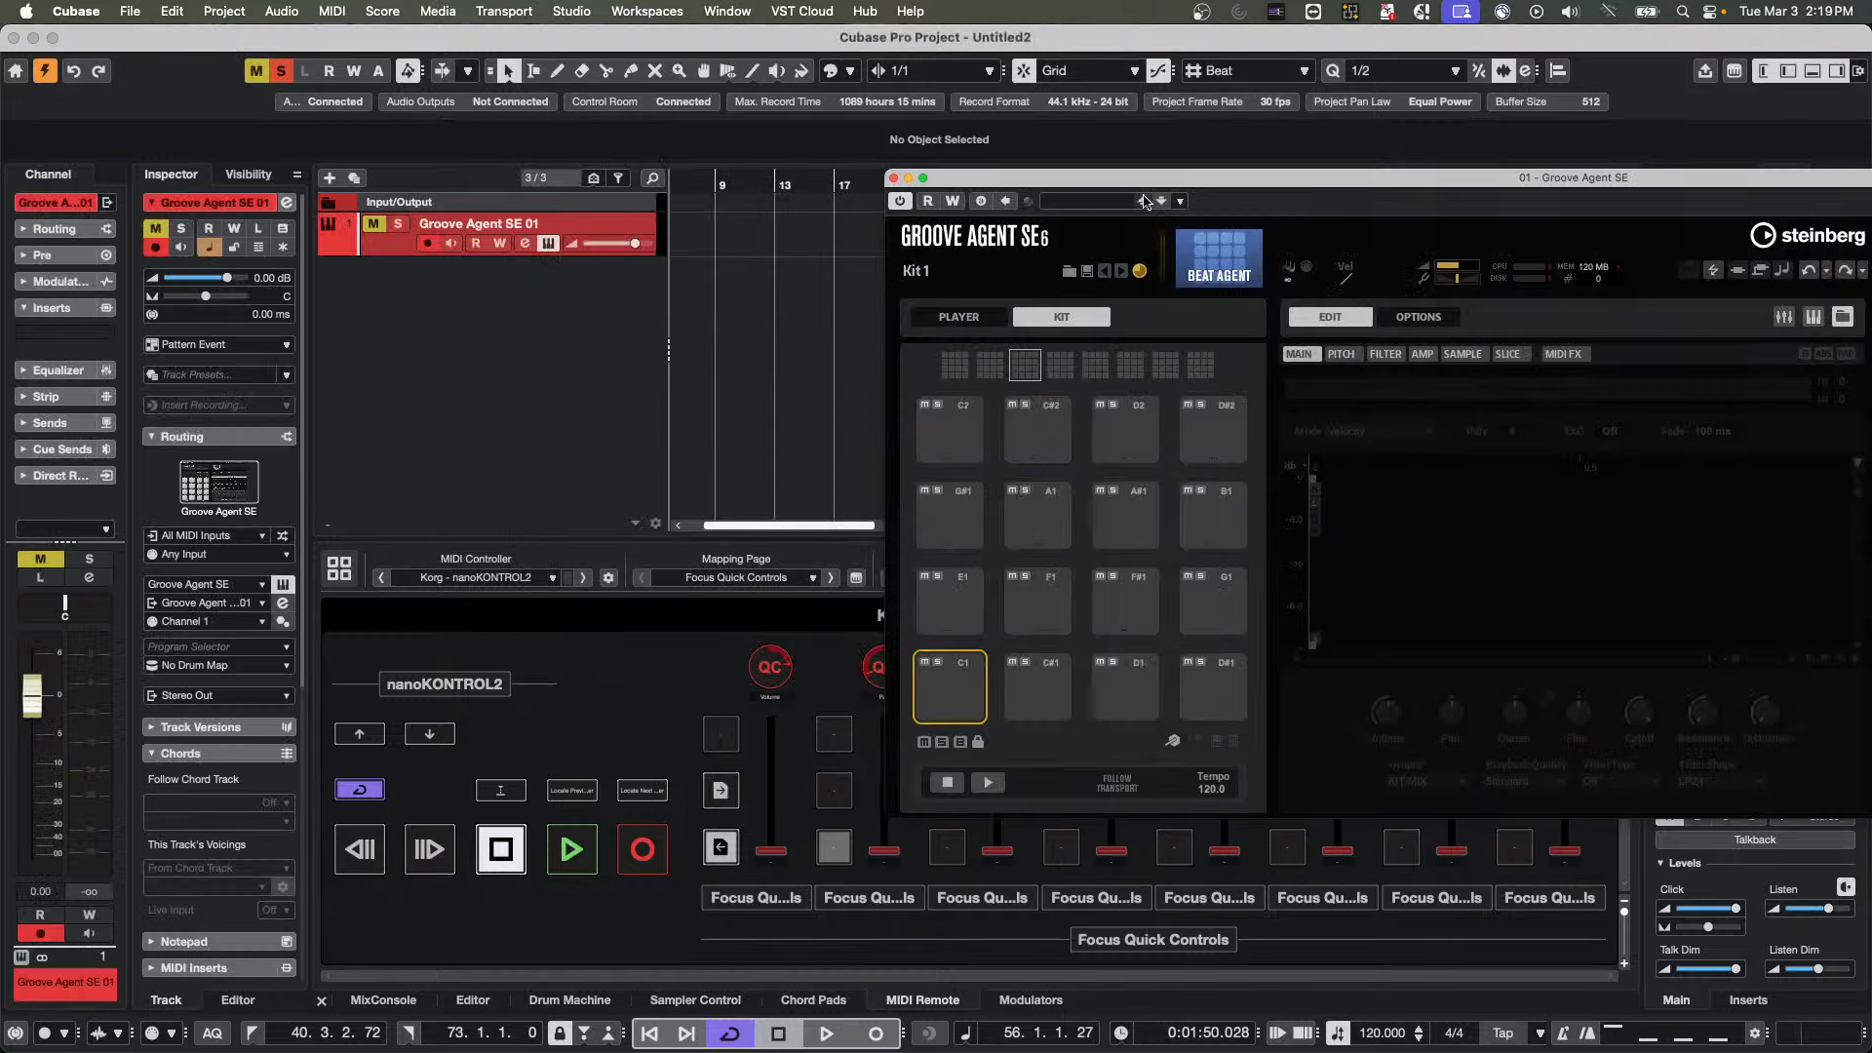
Load the American Dreamer kit from the Punch Kit library into Groove Agent SE
left_click_drag(1130, 177, 480, 109)
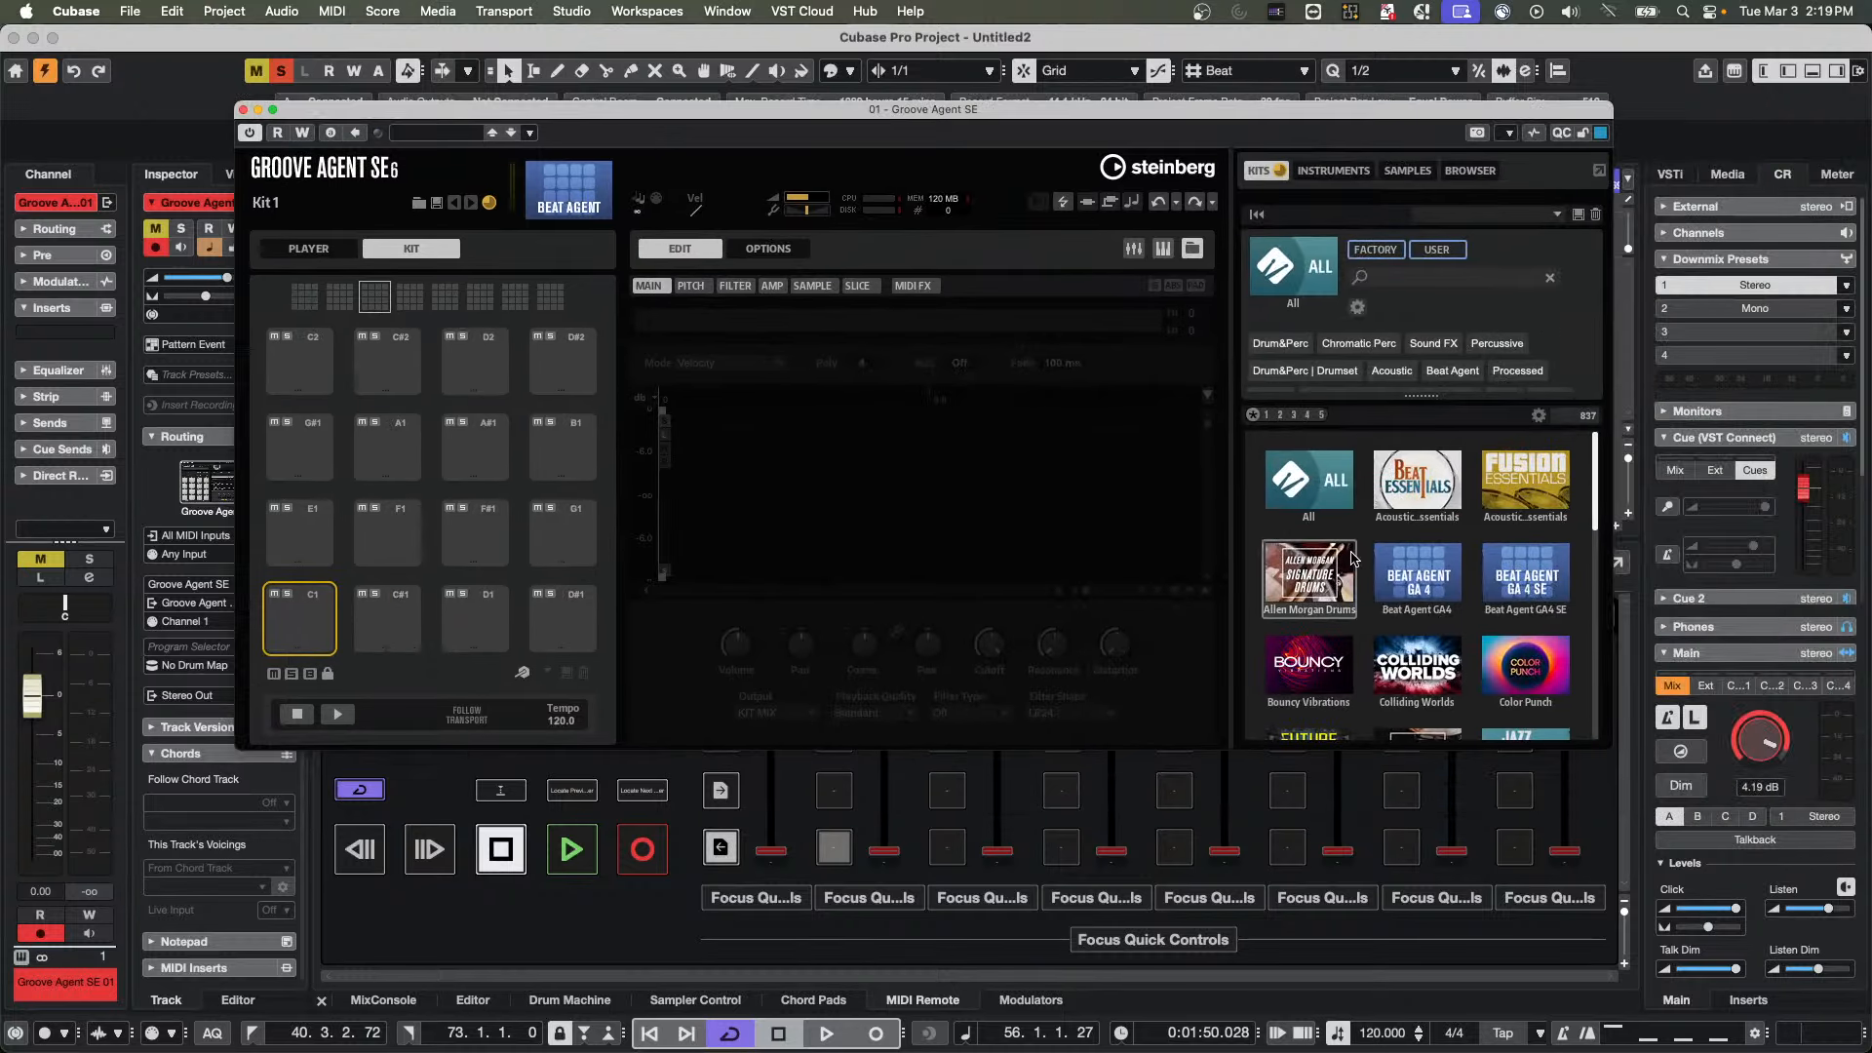
scroll(1353, 561, "down", 3)
scroll(1353, 561, "down", 2)
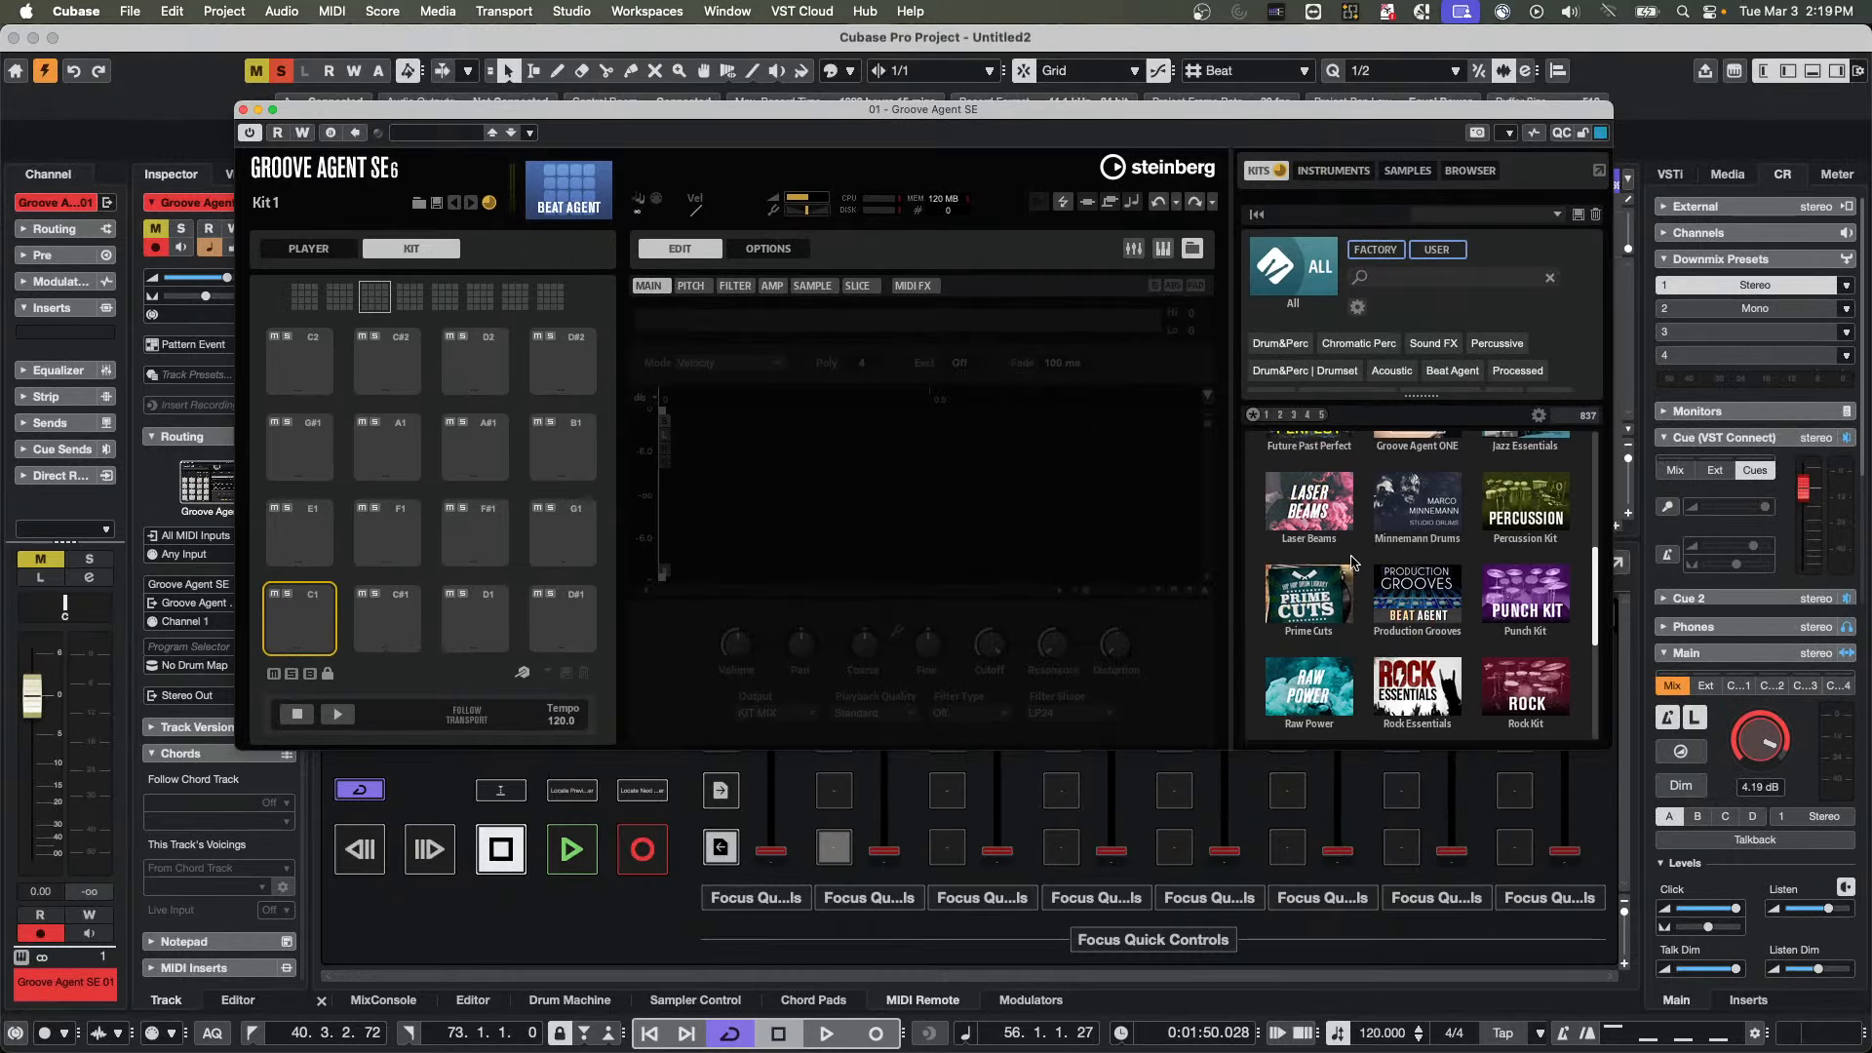
scroll(1353, 561, "down", 2)
scroll(1353, 561, "up", 3)
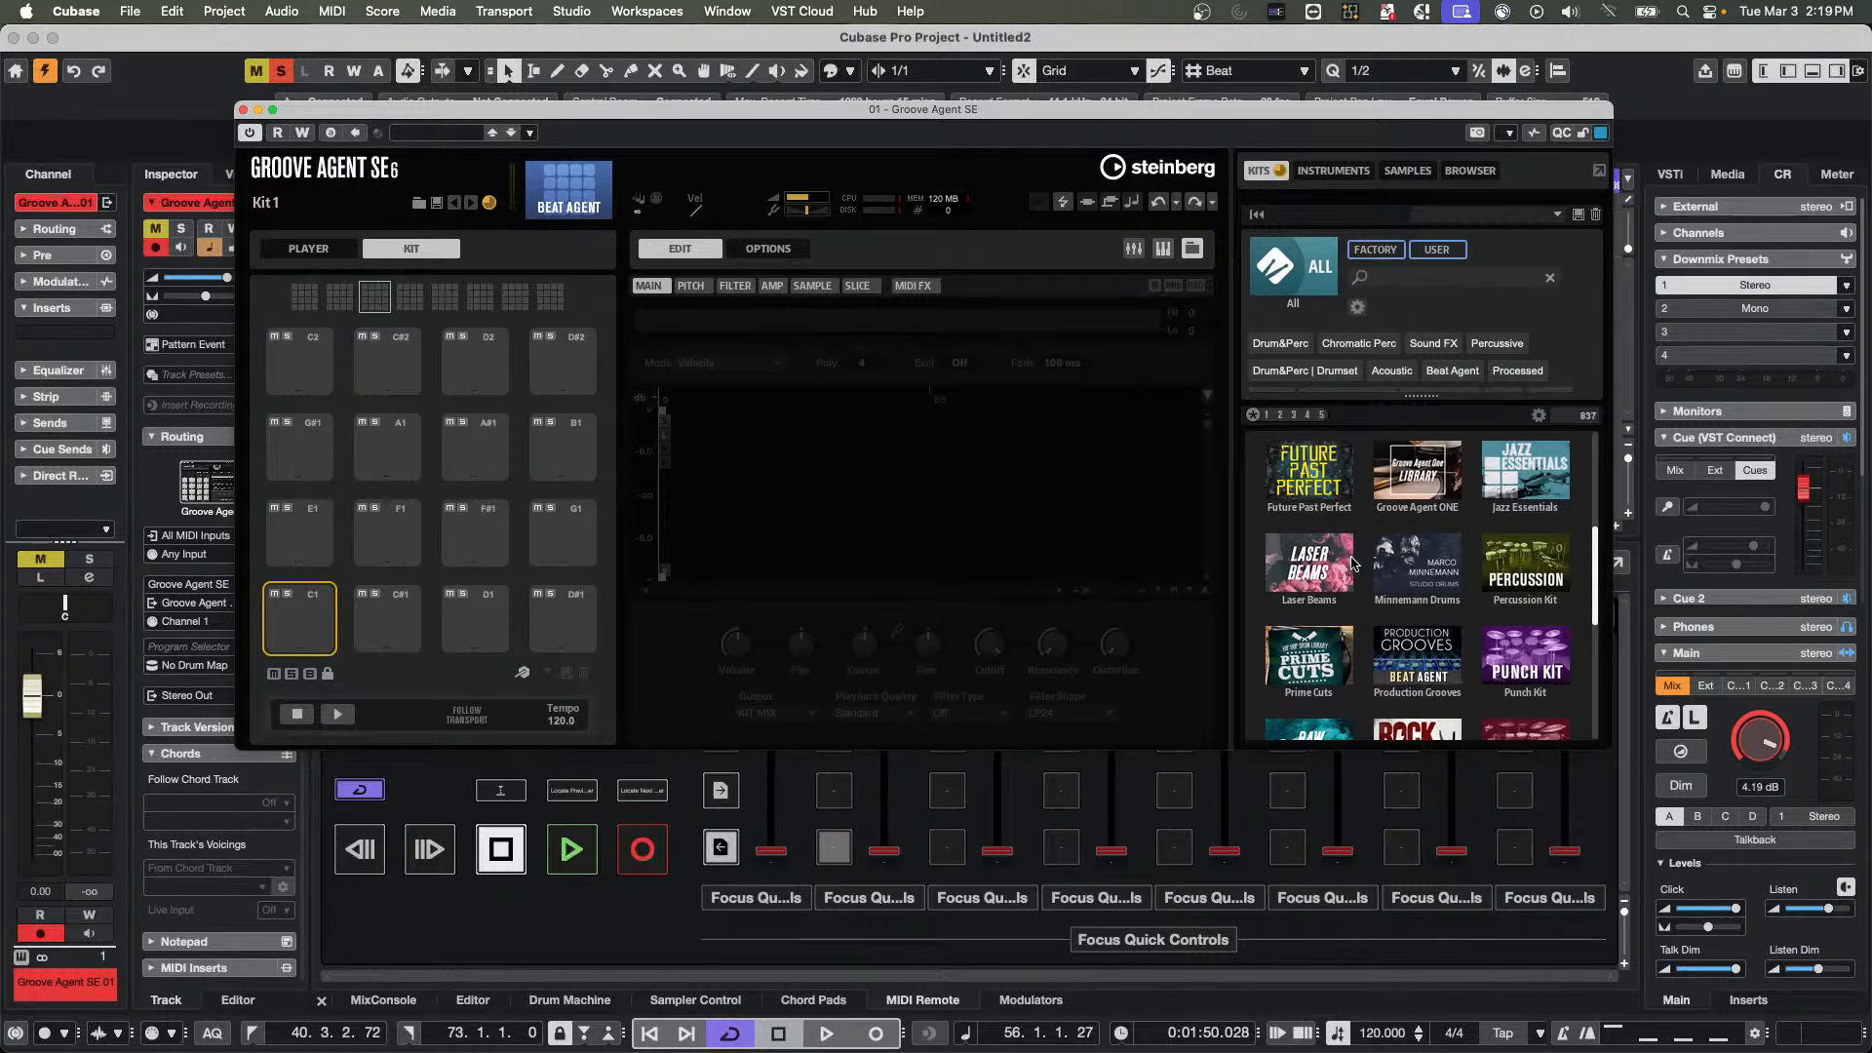
left_click(1526, 658)
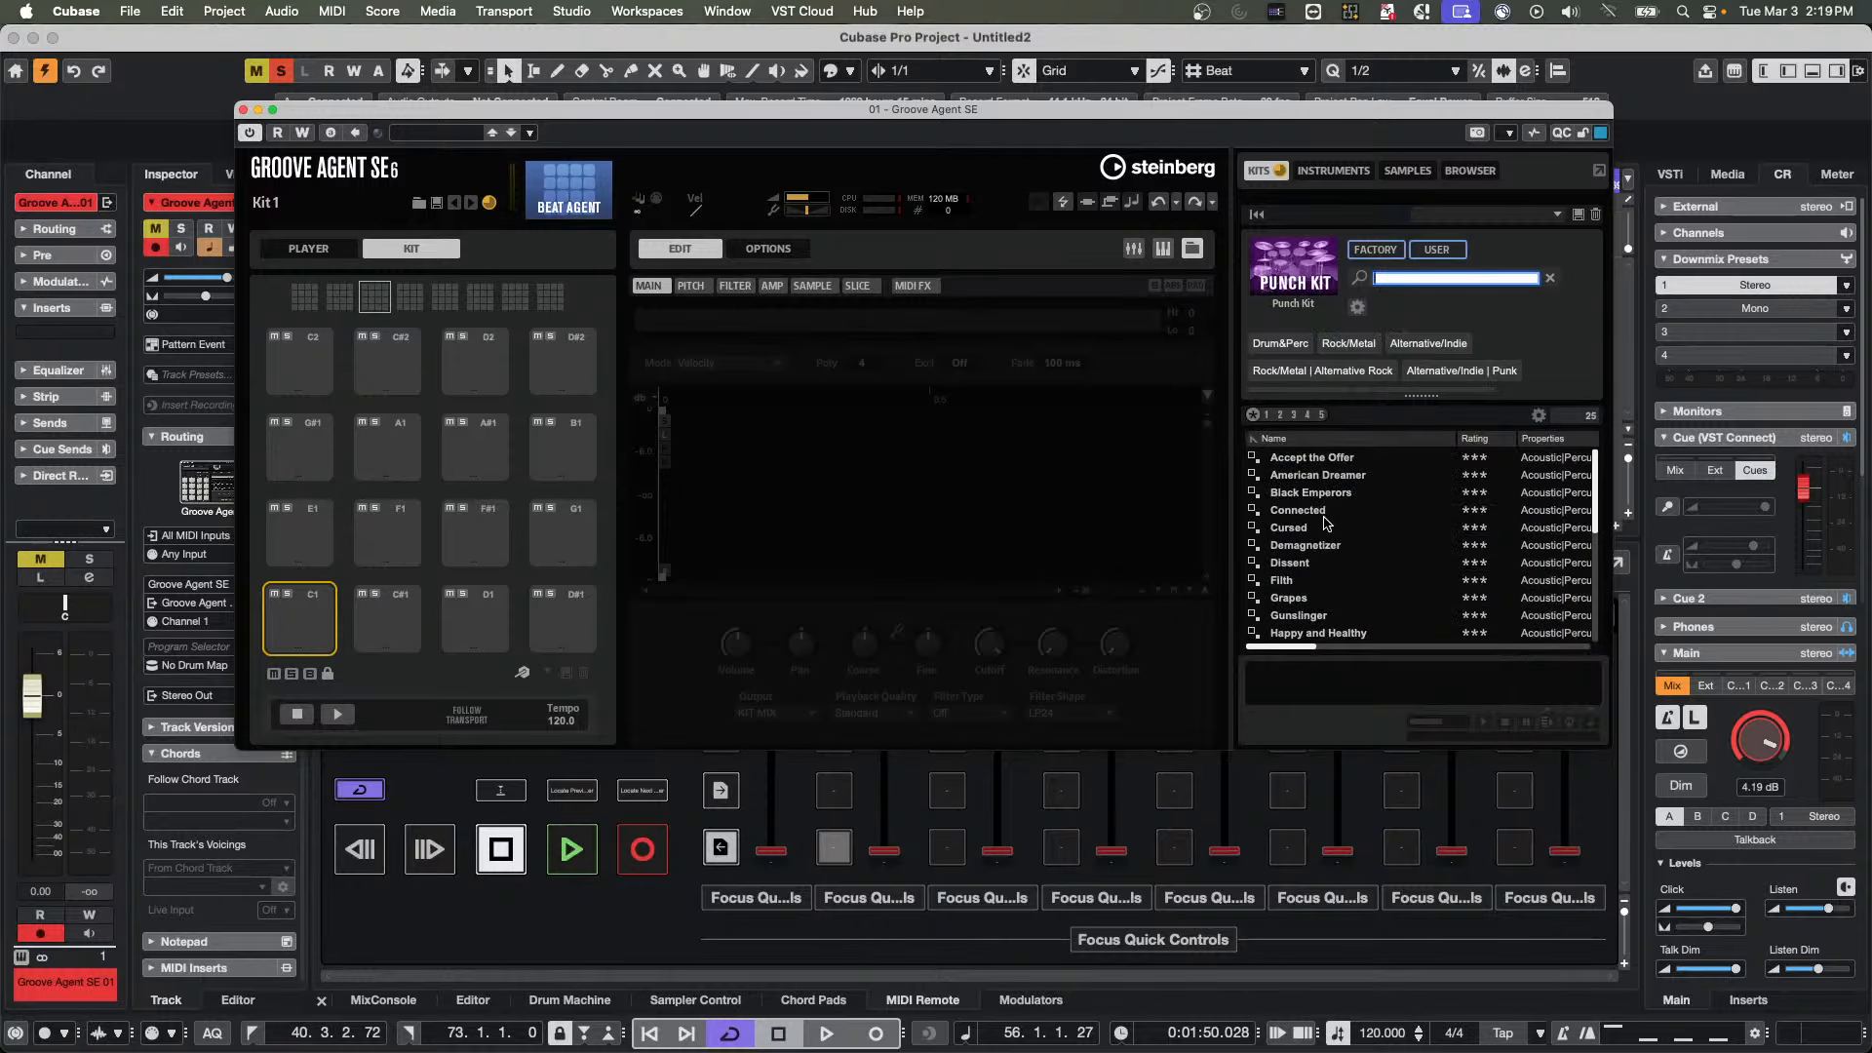
double_click(1329, 475)
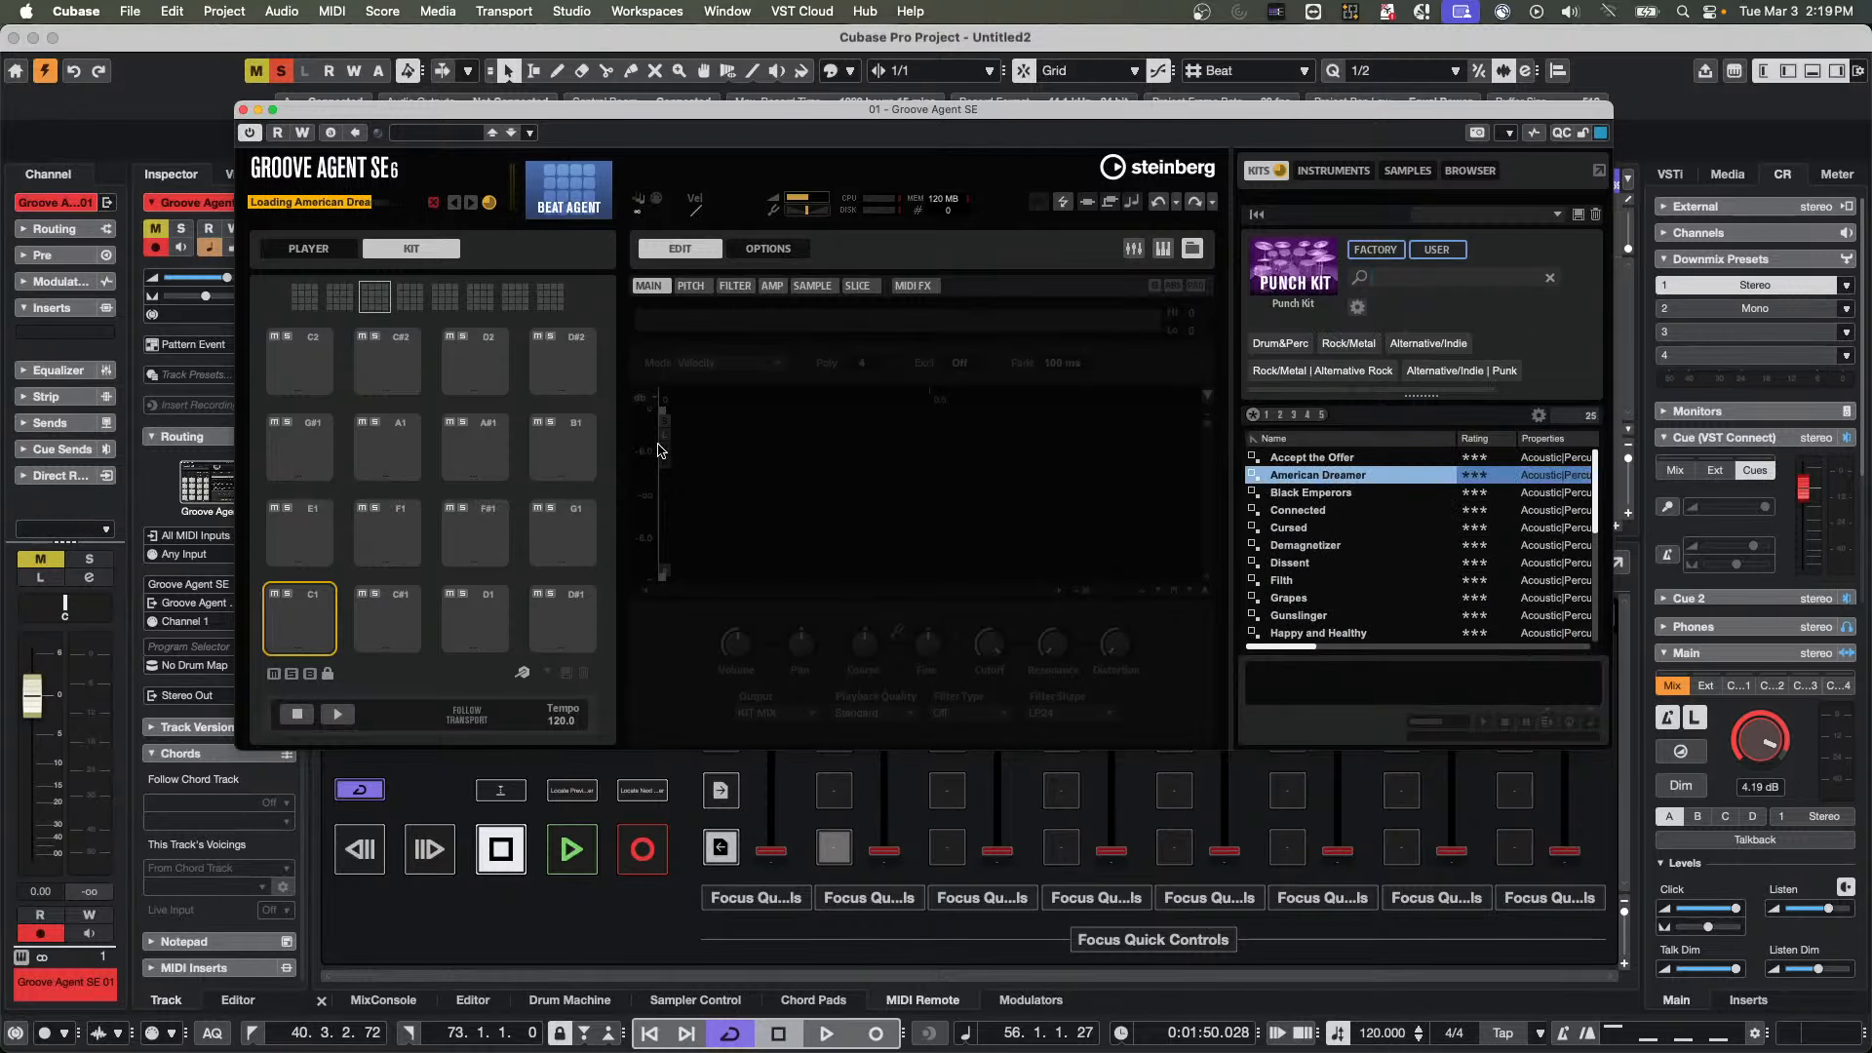
Choose the Main 2 pattern in Groove Agent's player, enable Follow Transport and start project playback
left_click(308, 248)
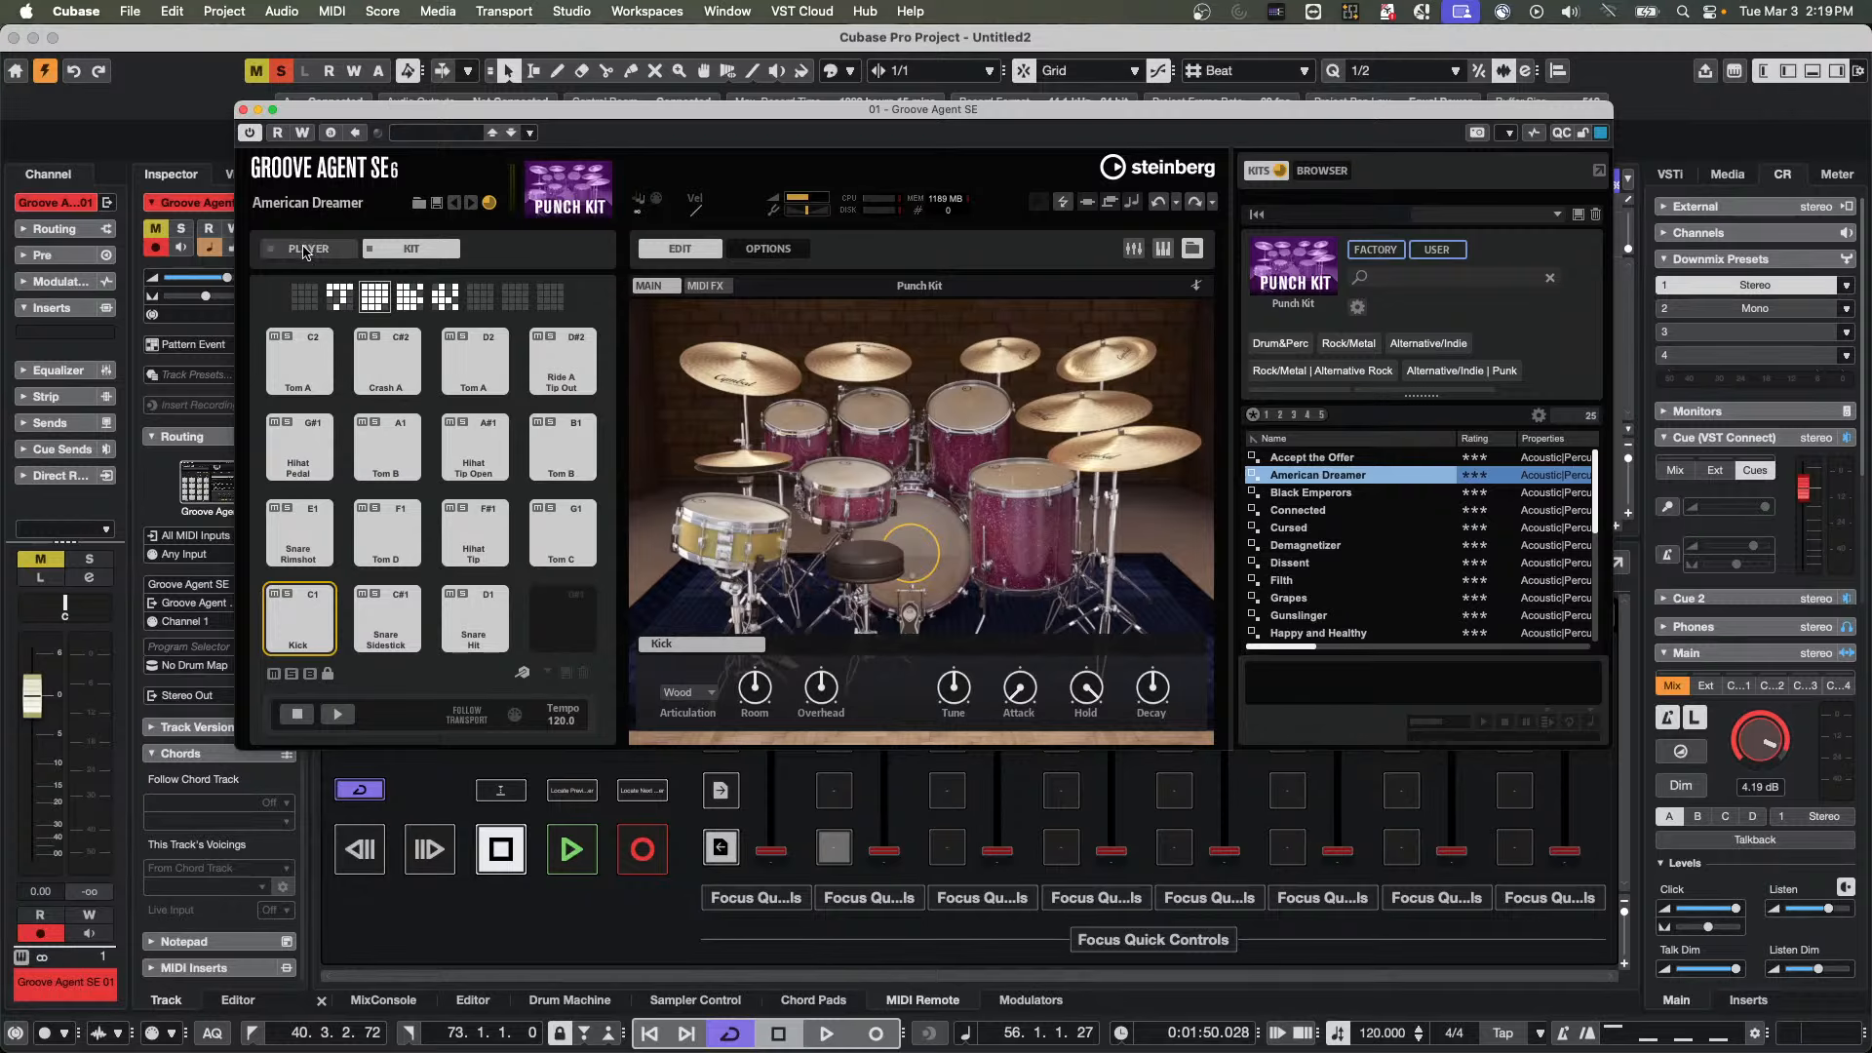
left_click(300, 531)
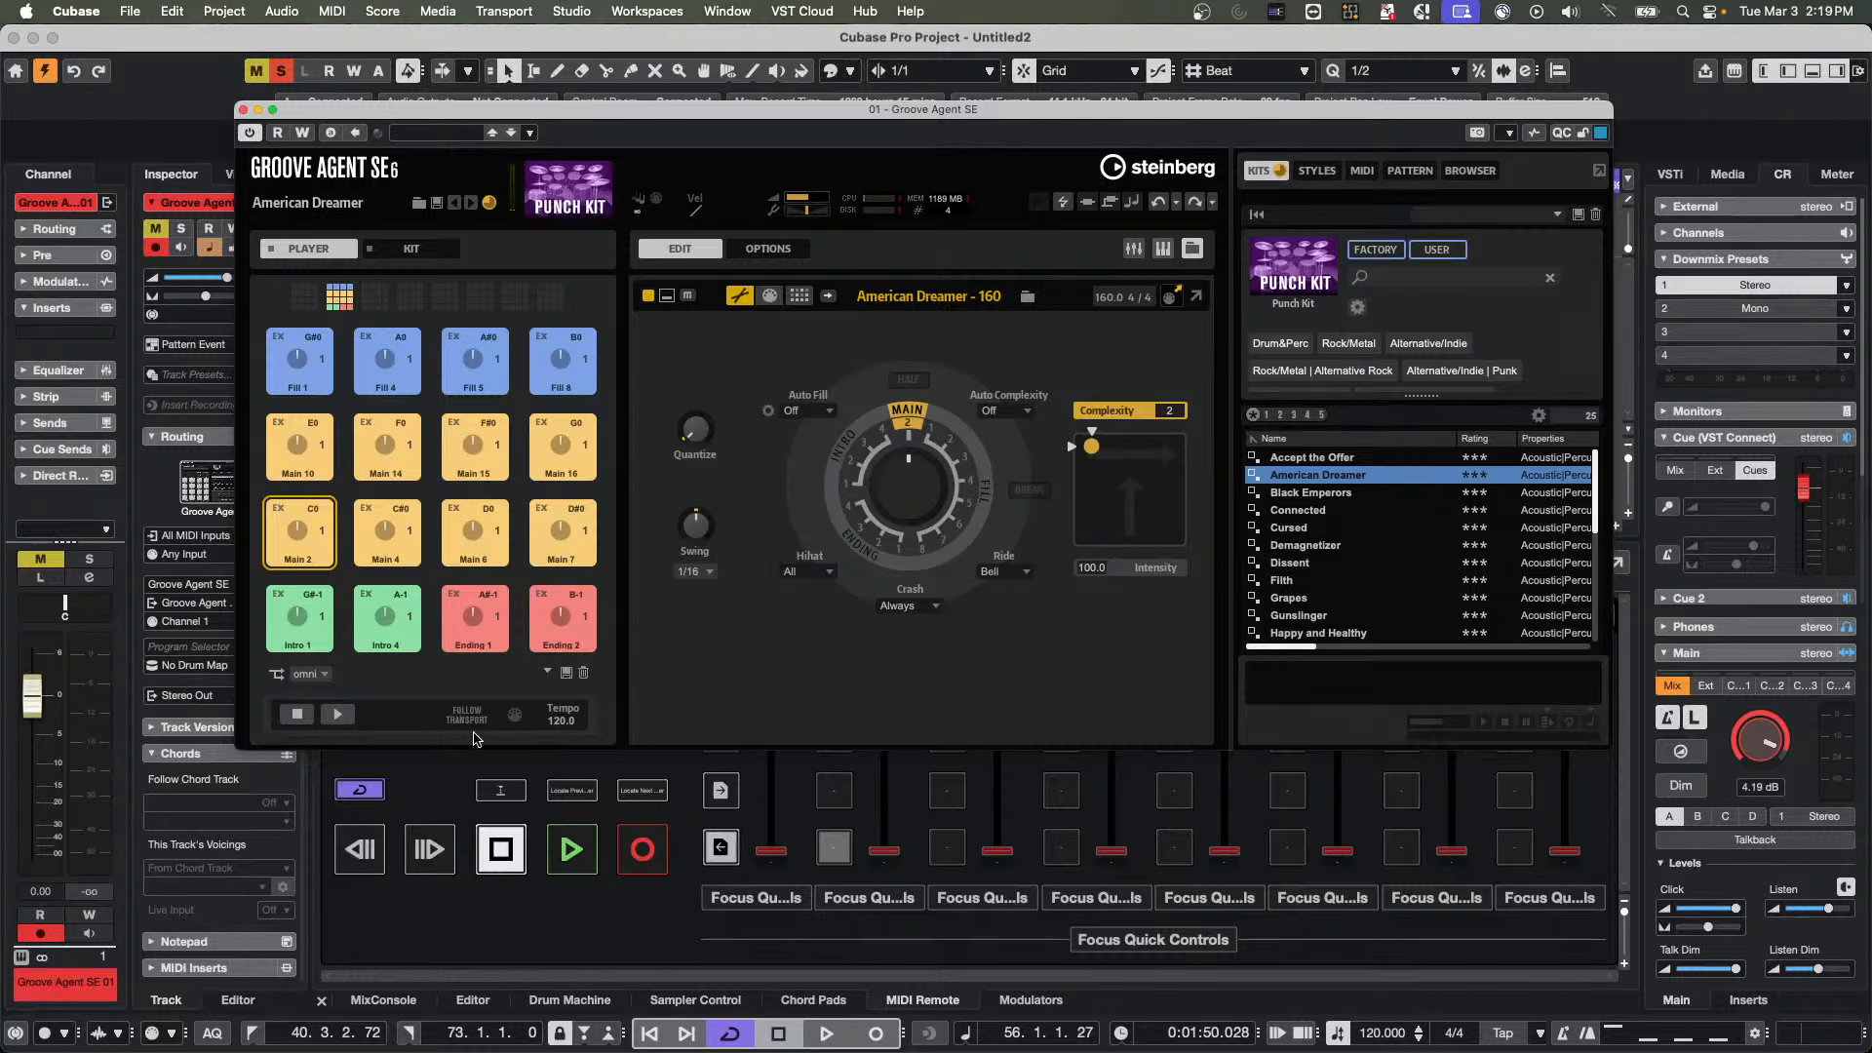
left_click(469, 722)
key("space")
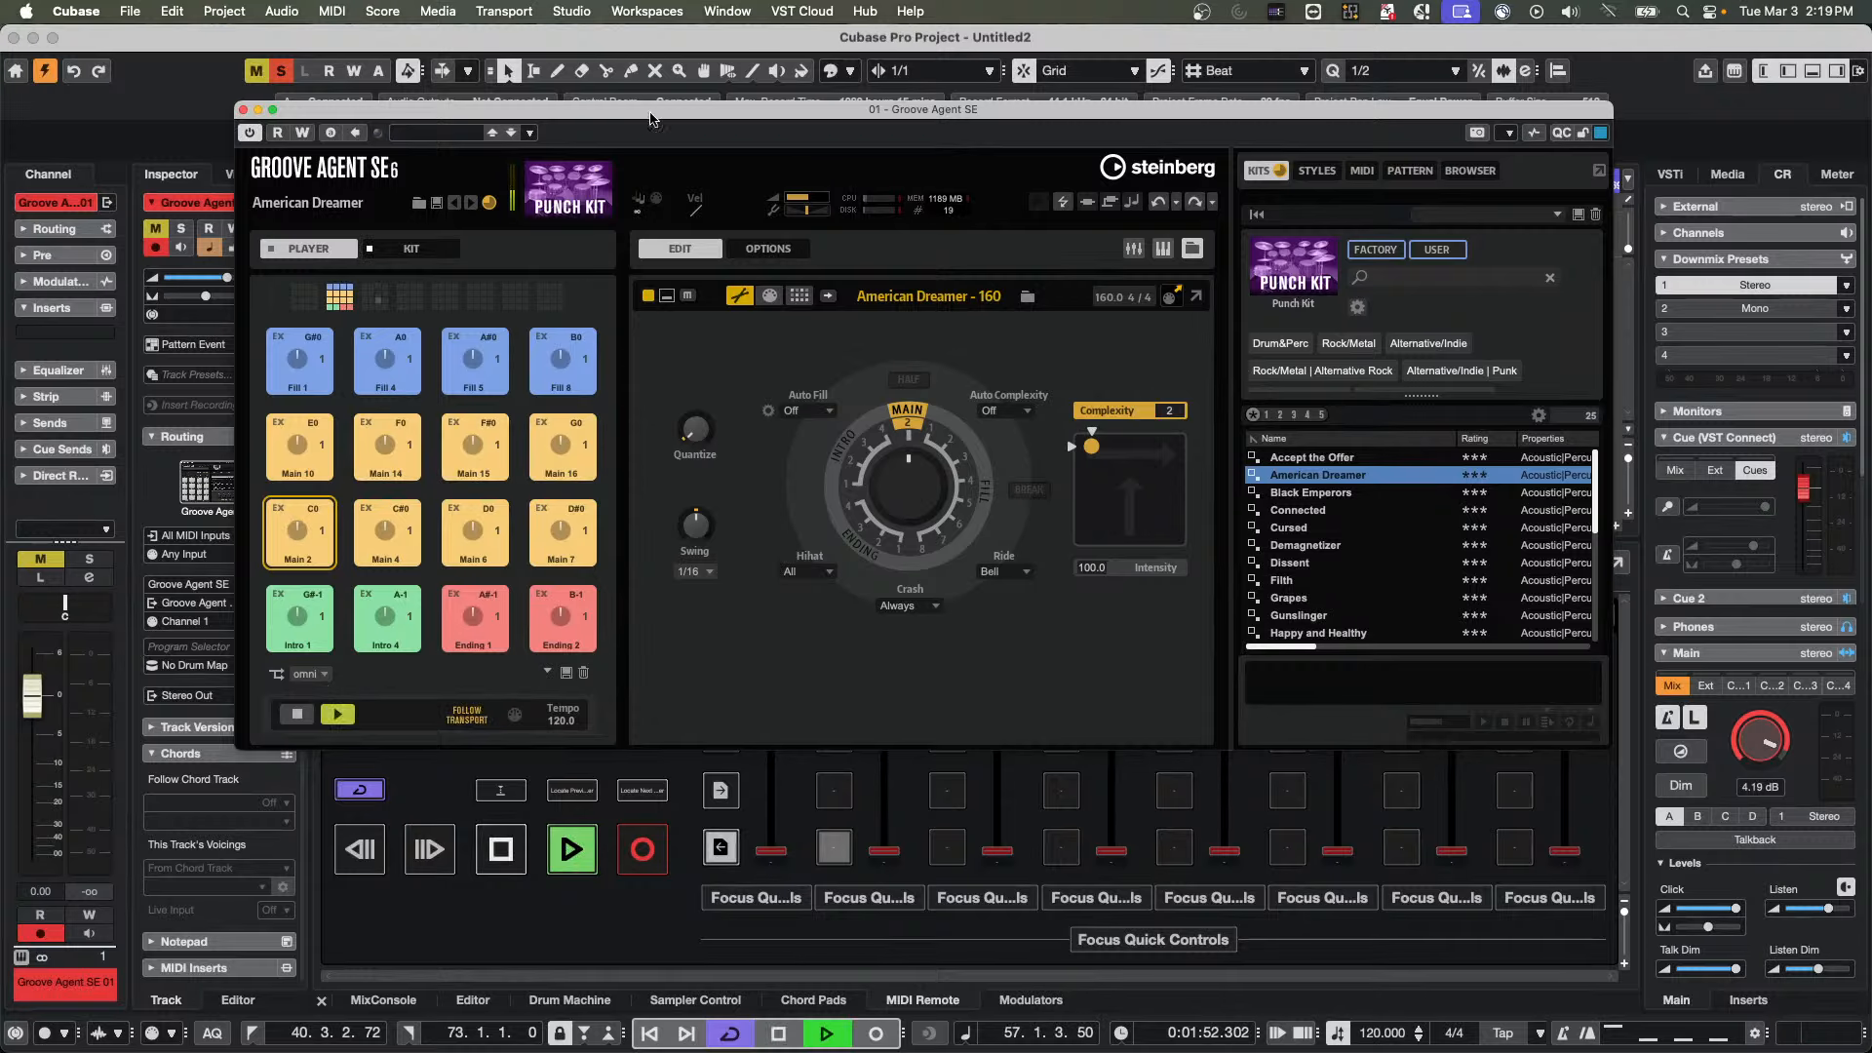
Open Audio Connections, move the Groove Agent window clear of it, and review the input buses down to Stereo In
left_click(581, 13)
left_click(581, 40)
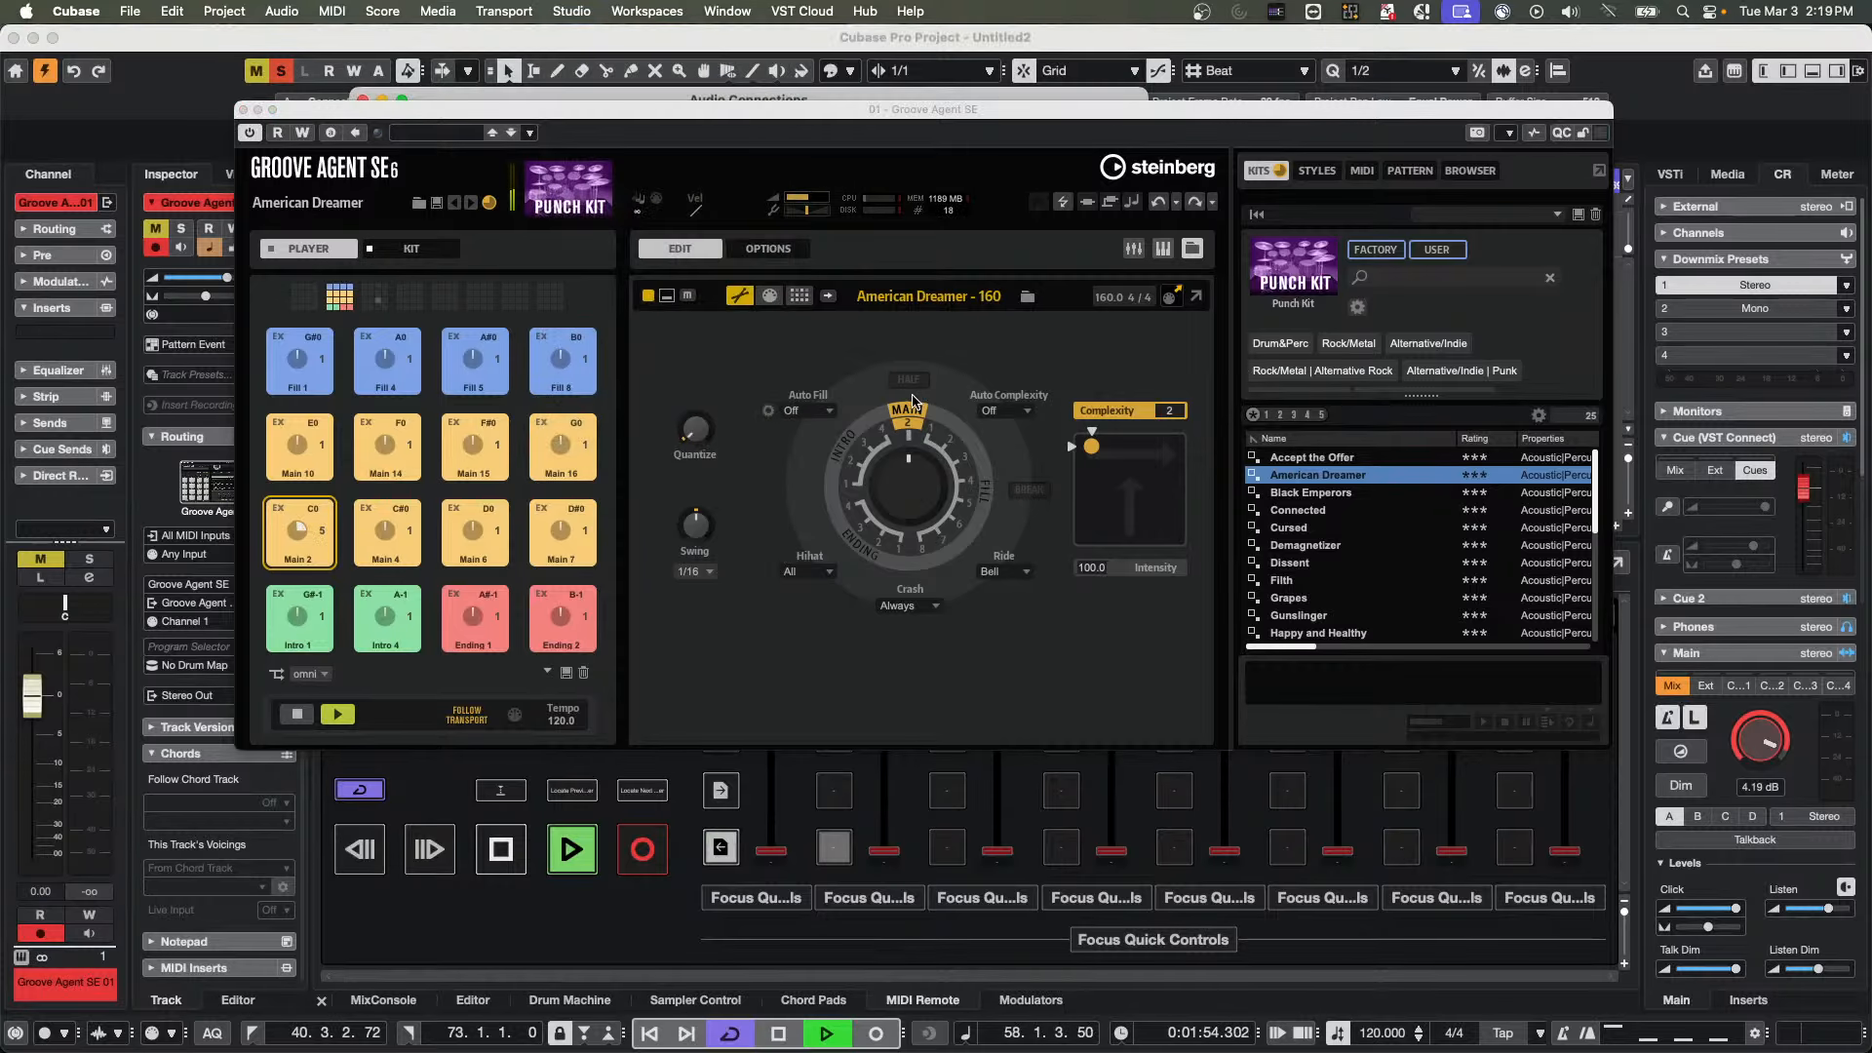
left_click_drag(314, 110, 1159, 376)
scroll(829, 361, "down", 3)
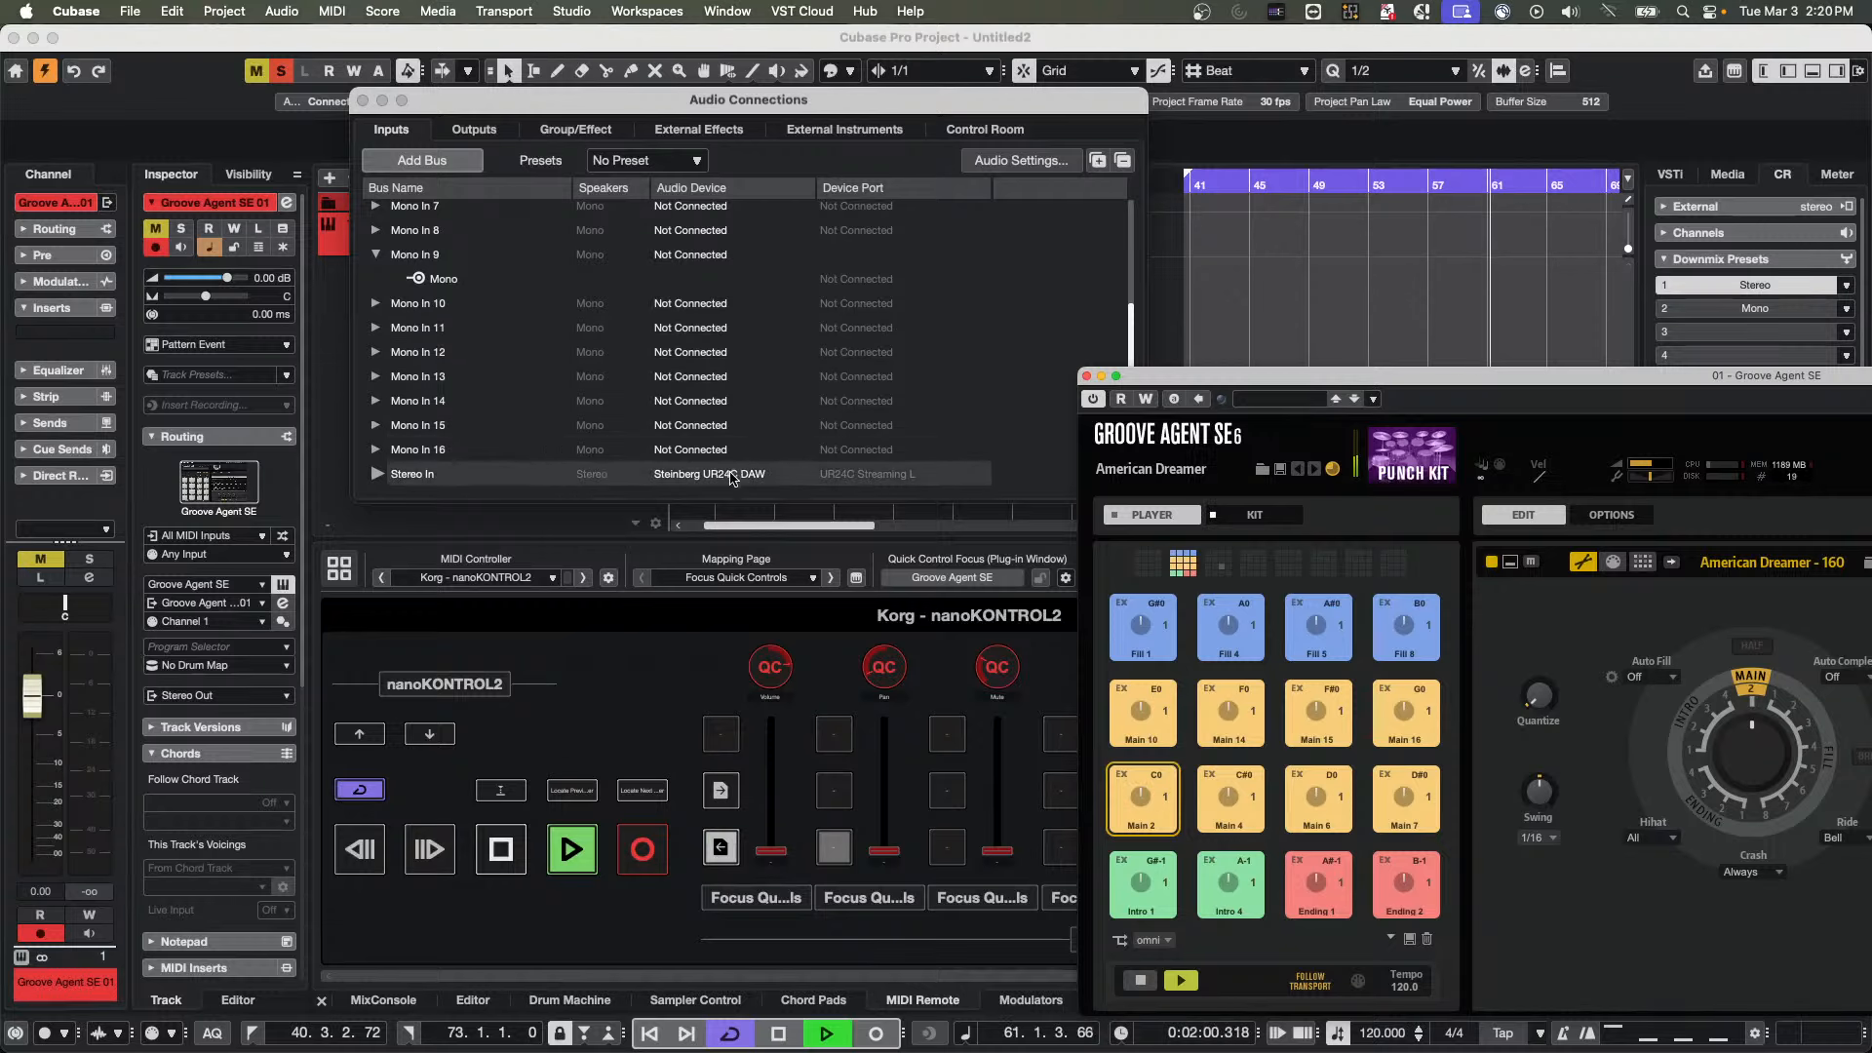
Reselect Steinberg UR24C DAW for Stereo In, inspect the HS 7 monitor's ports in Control Room, and close Audio Connections
left_click(733, 475)
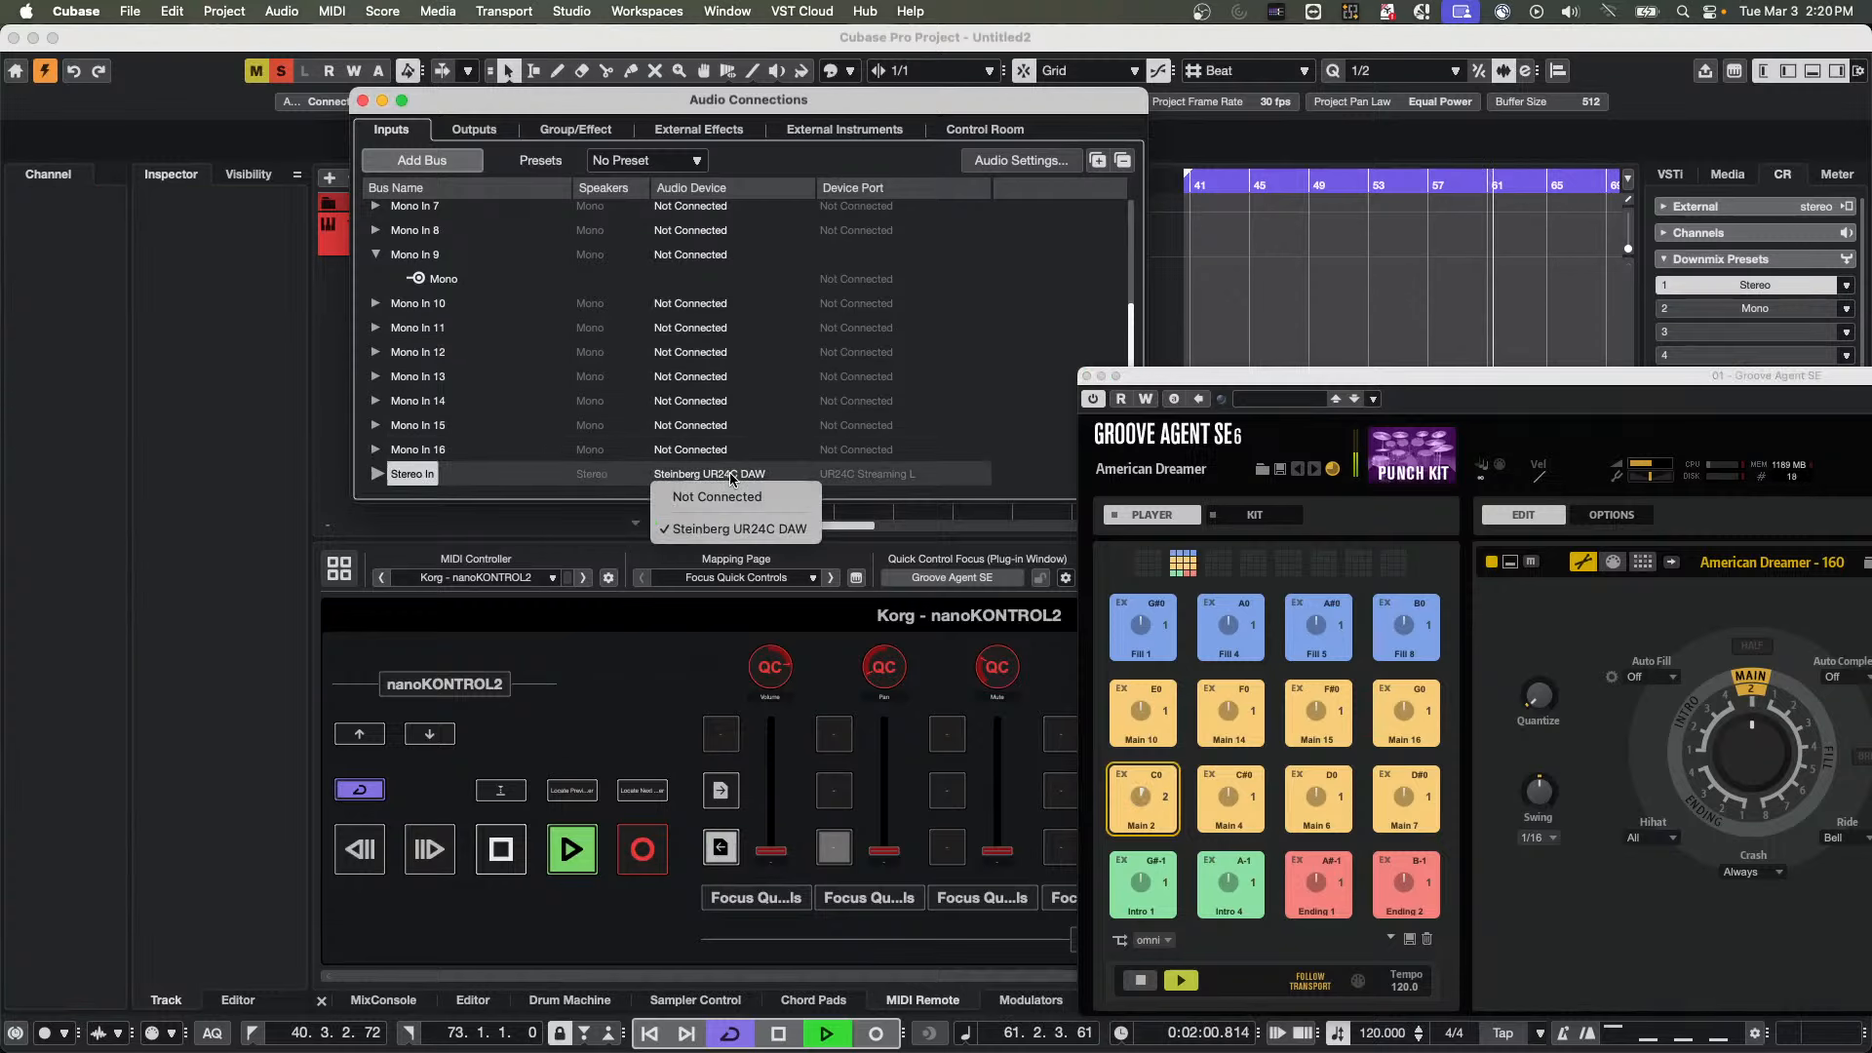
left_click(741, 530)
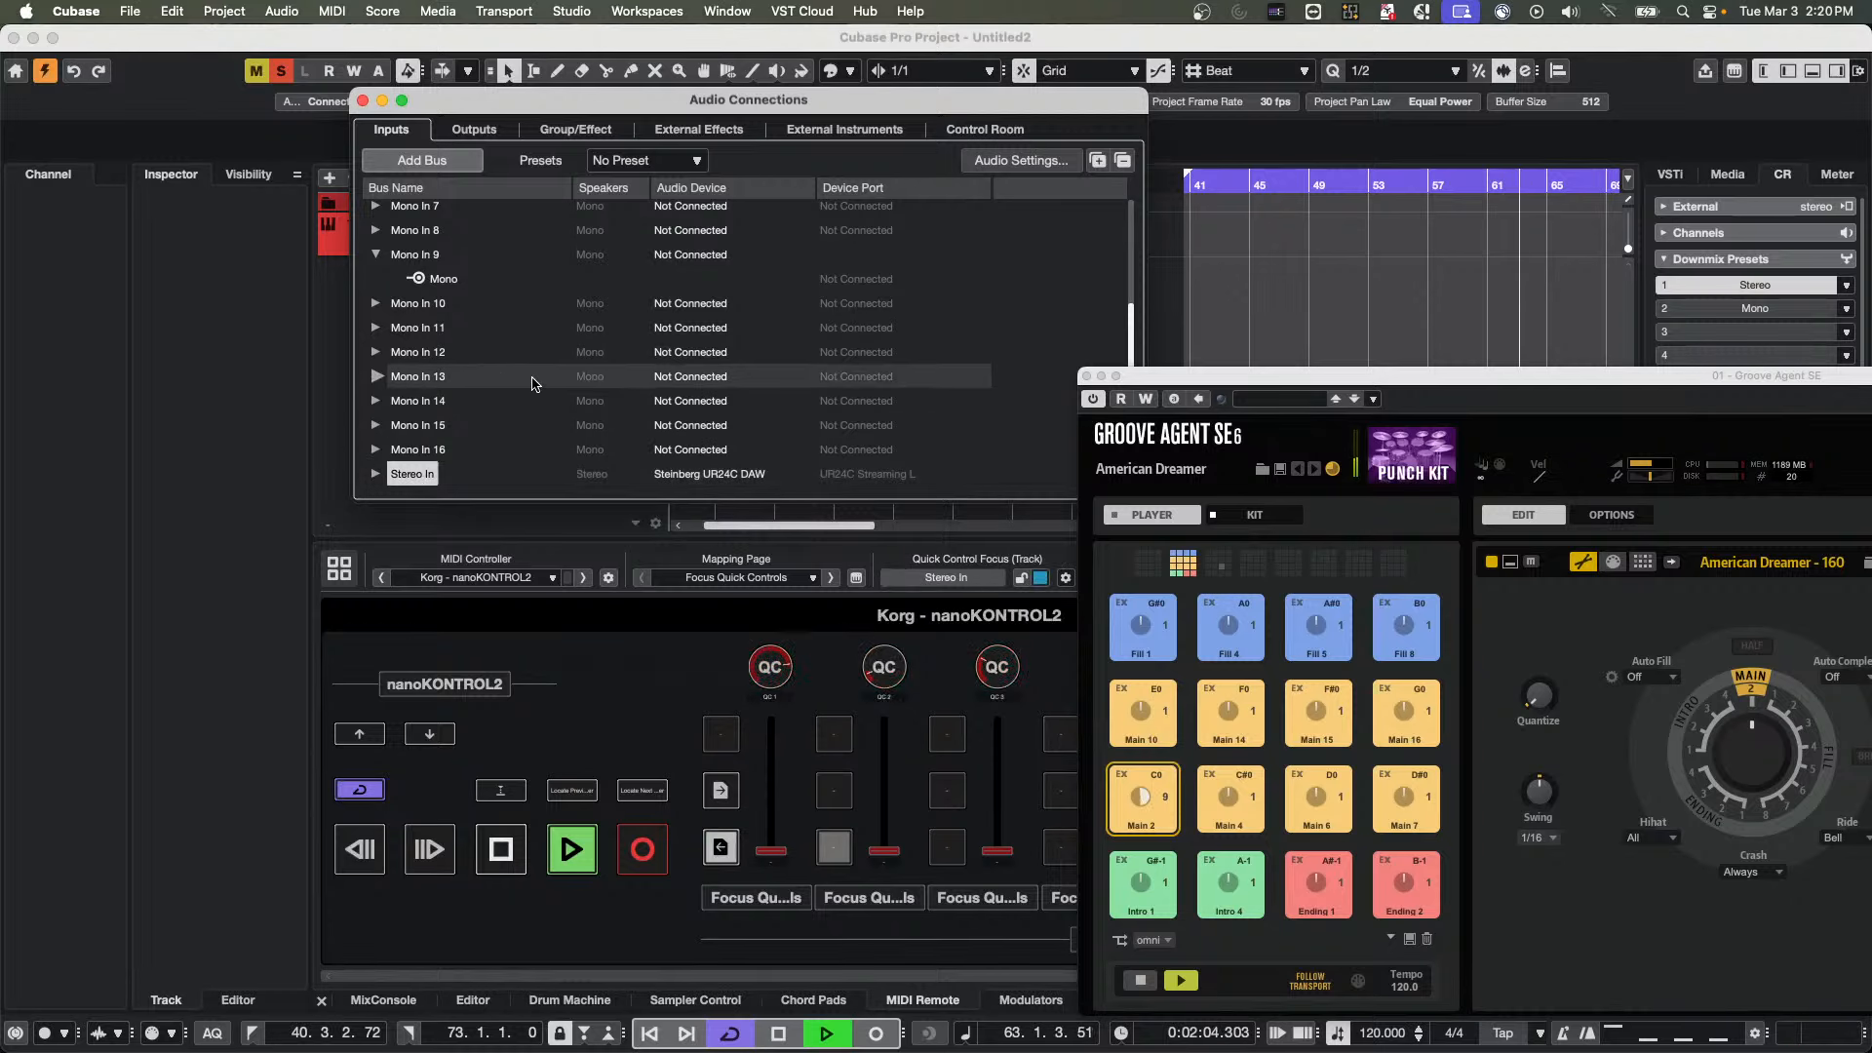
left_click(985, 129)
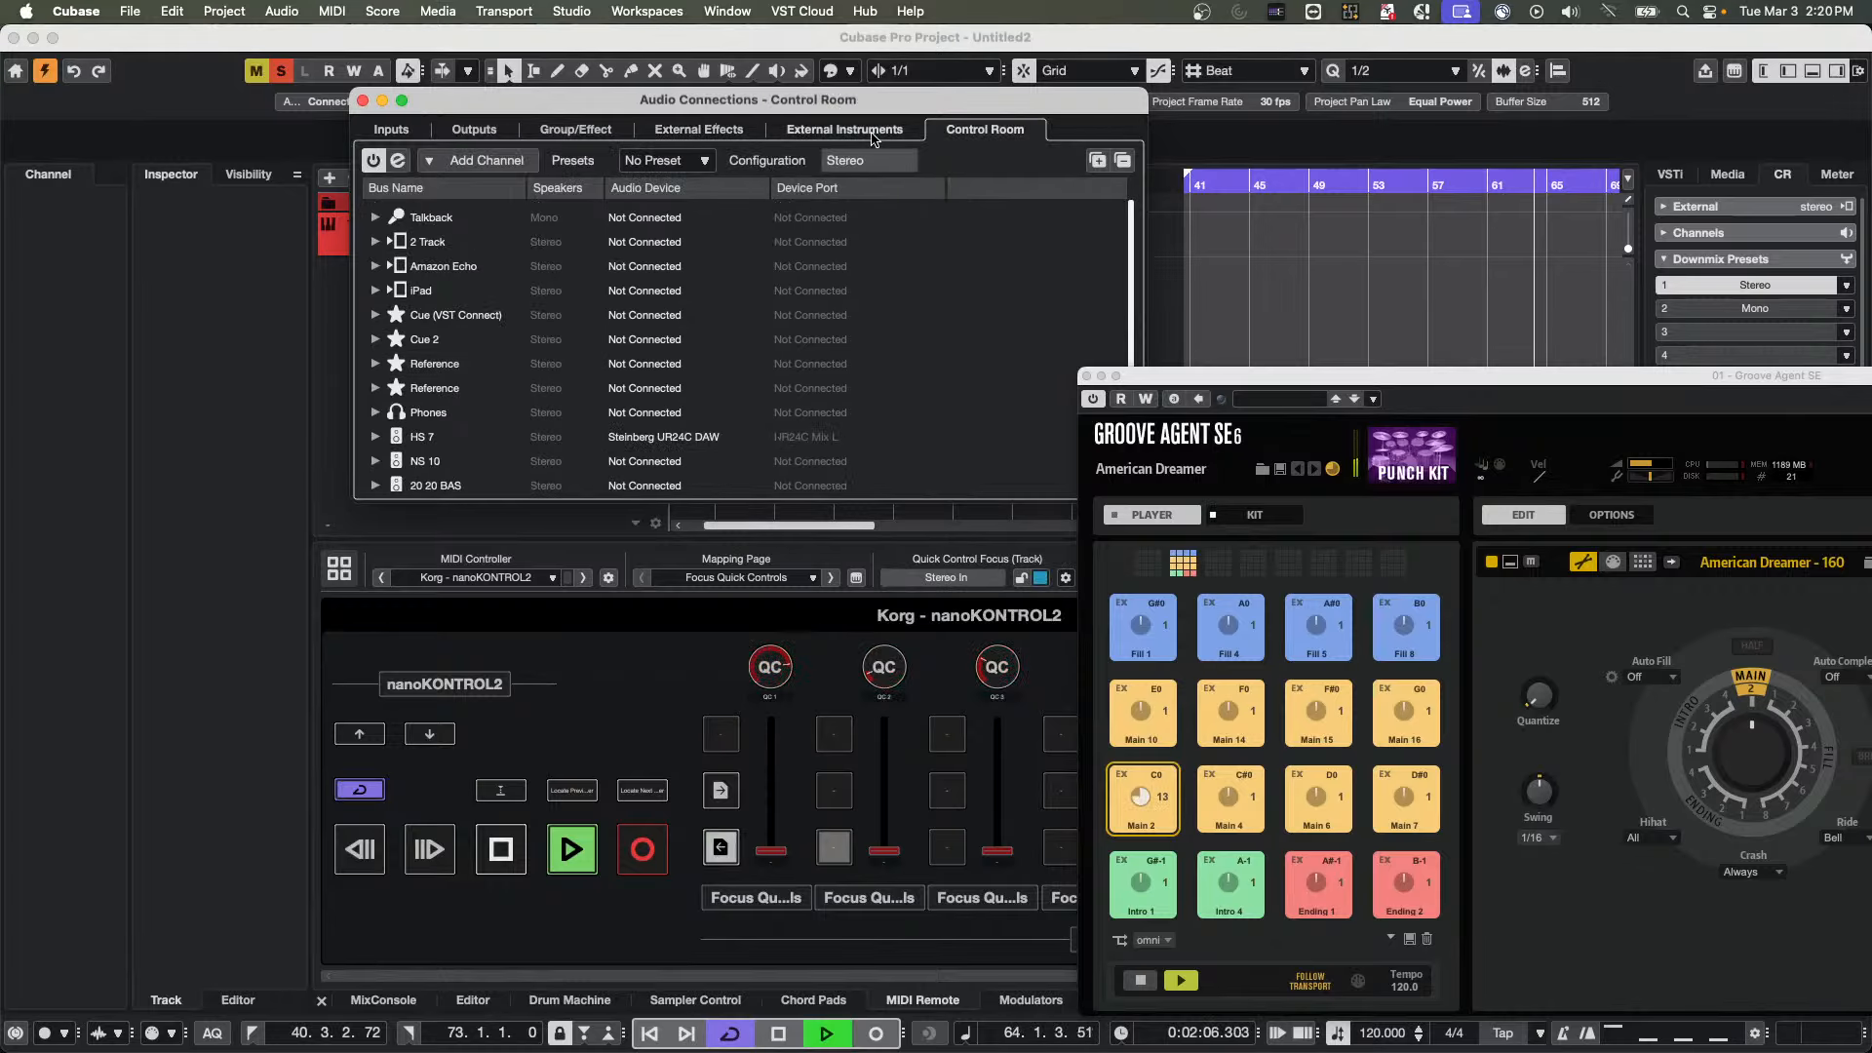
left_click(378, 437)
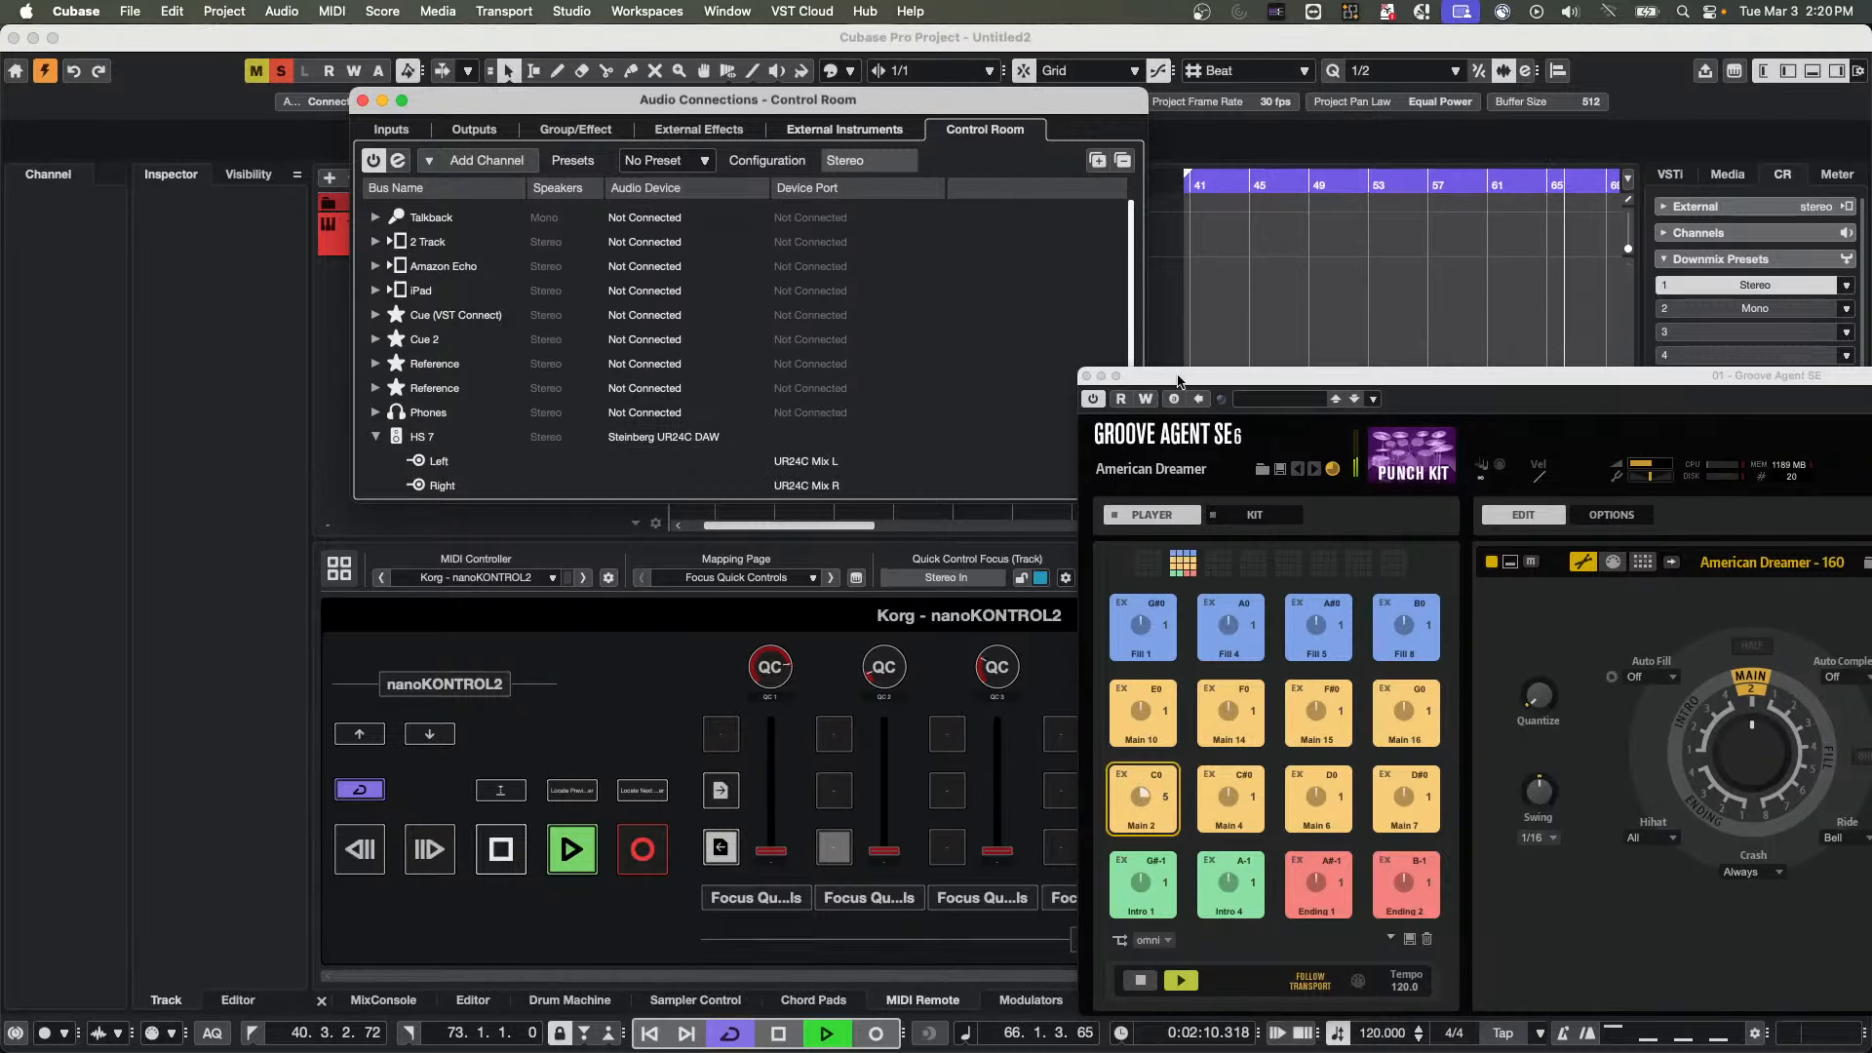
left_click_drag(1179, 376, 234, 153)
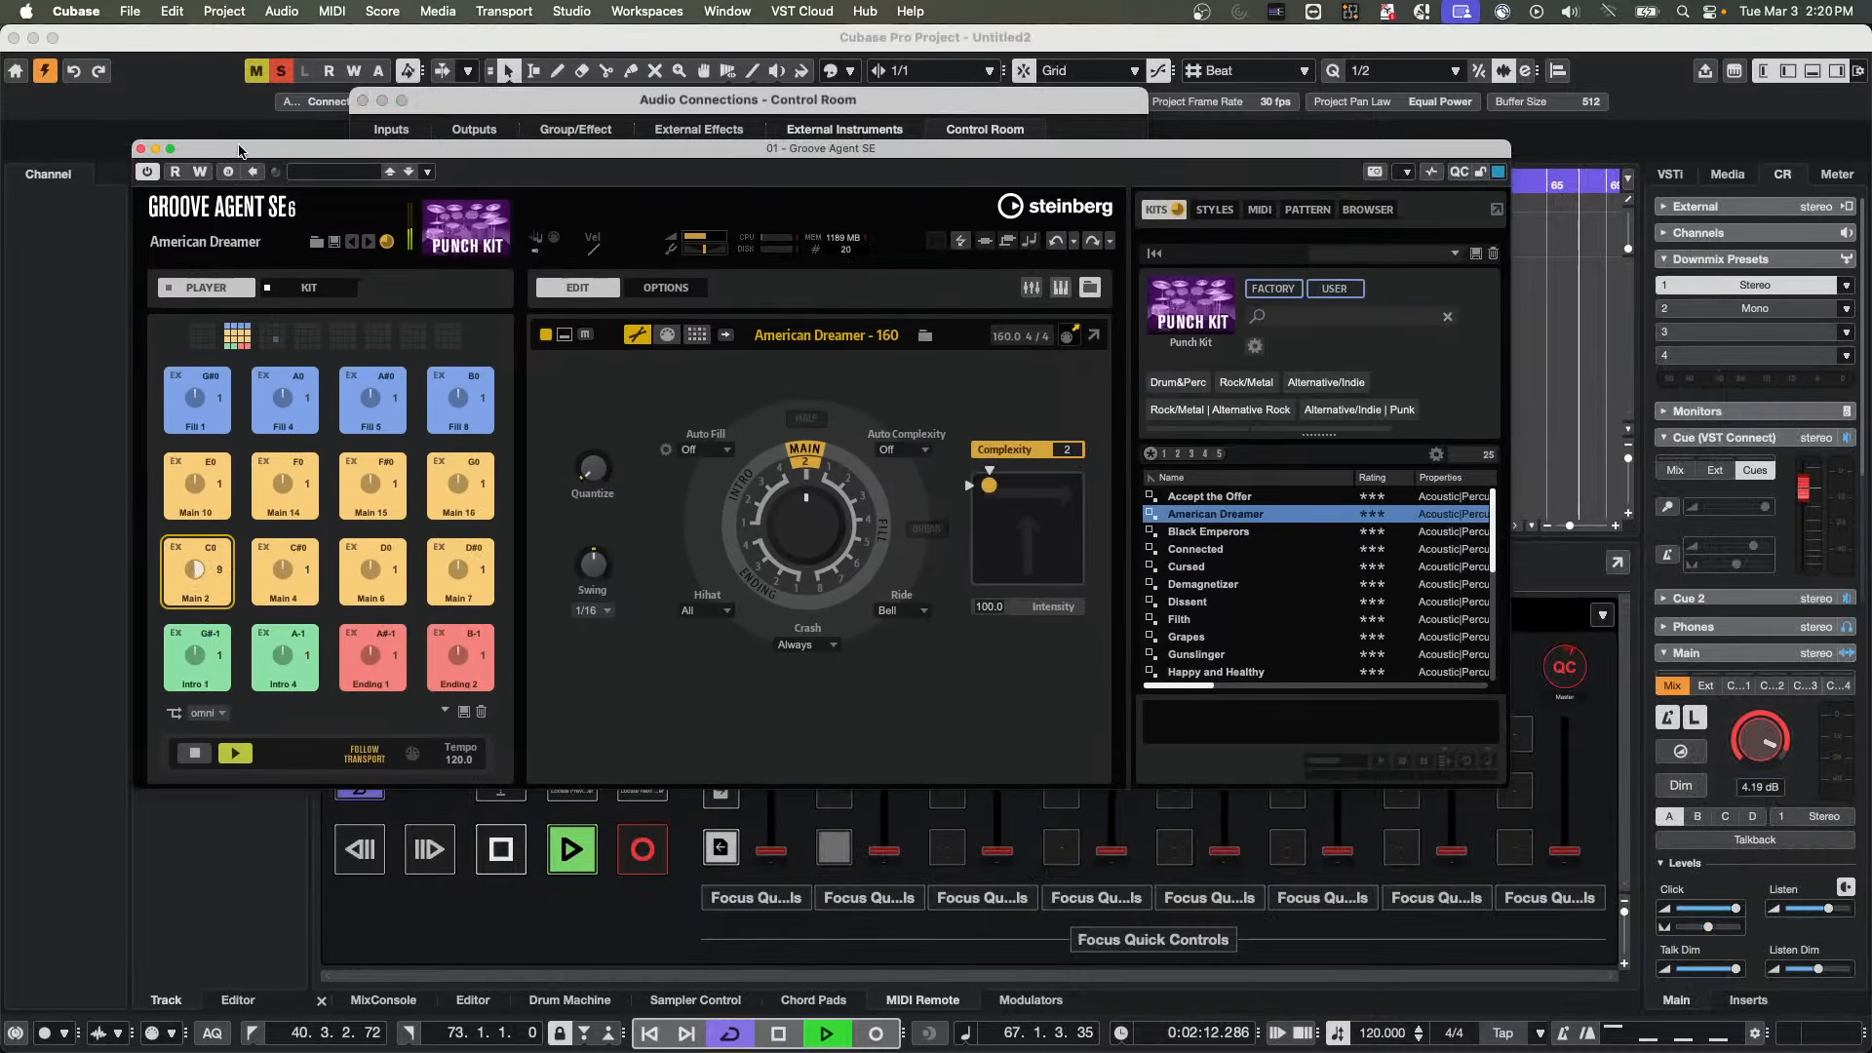
left_click(363, 100)
Clear the project's mute and solo states and reposition the Groove Agent window over the project
left_click_drag(581, 149, 733, 244)
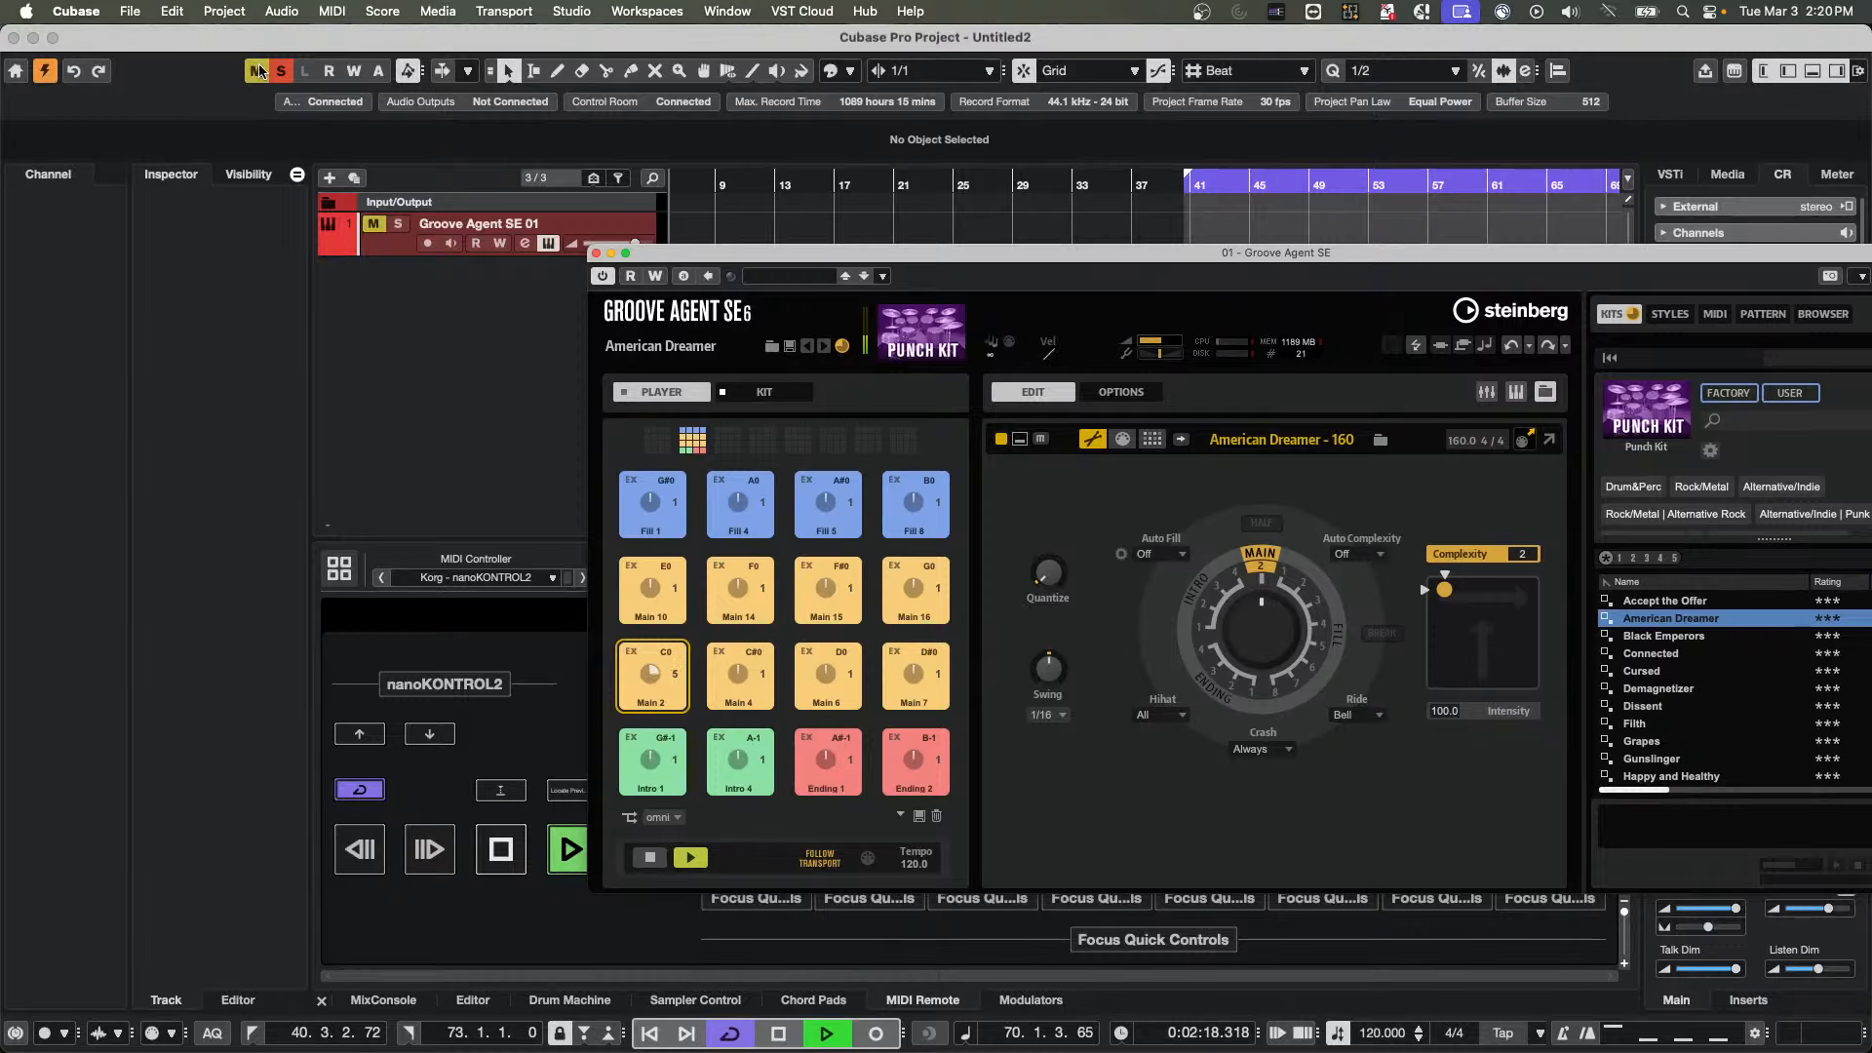
left_click(397, 322)
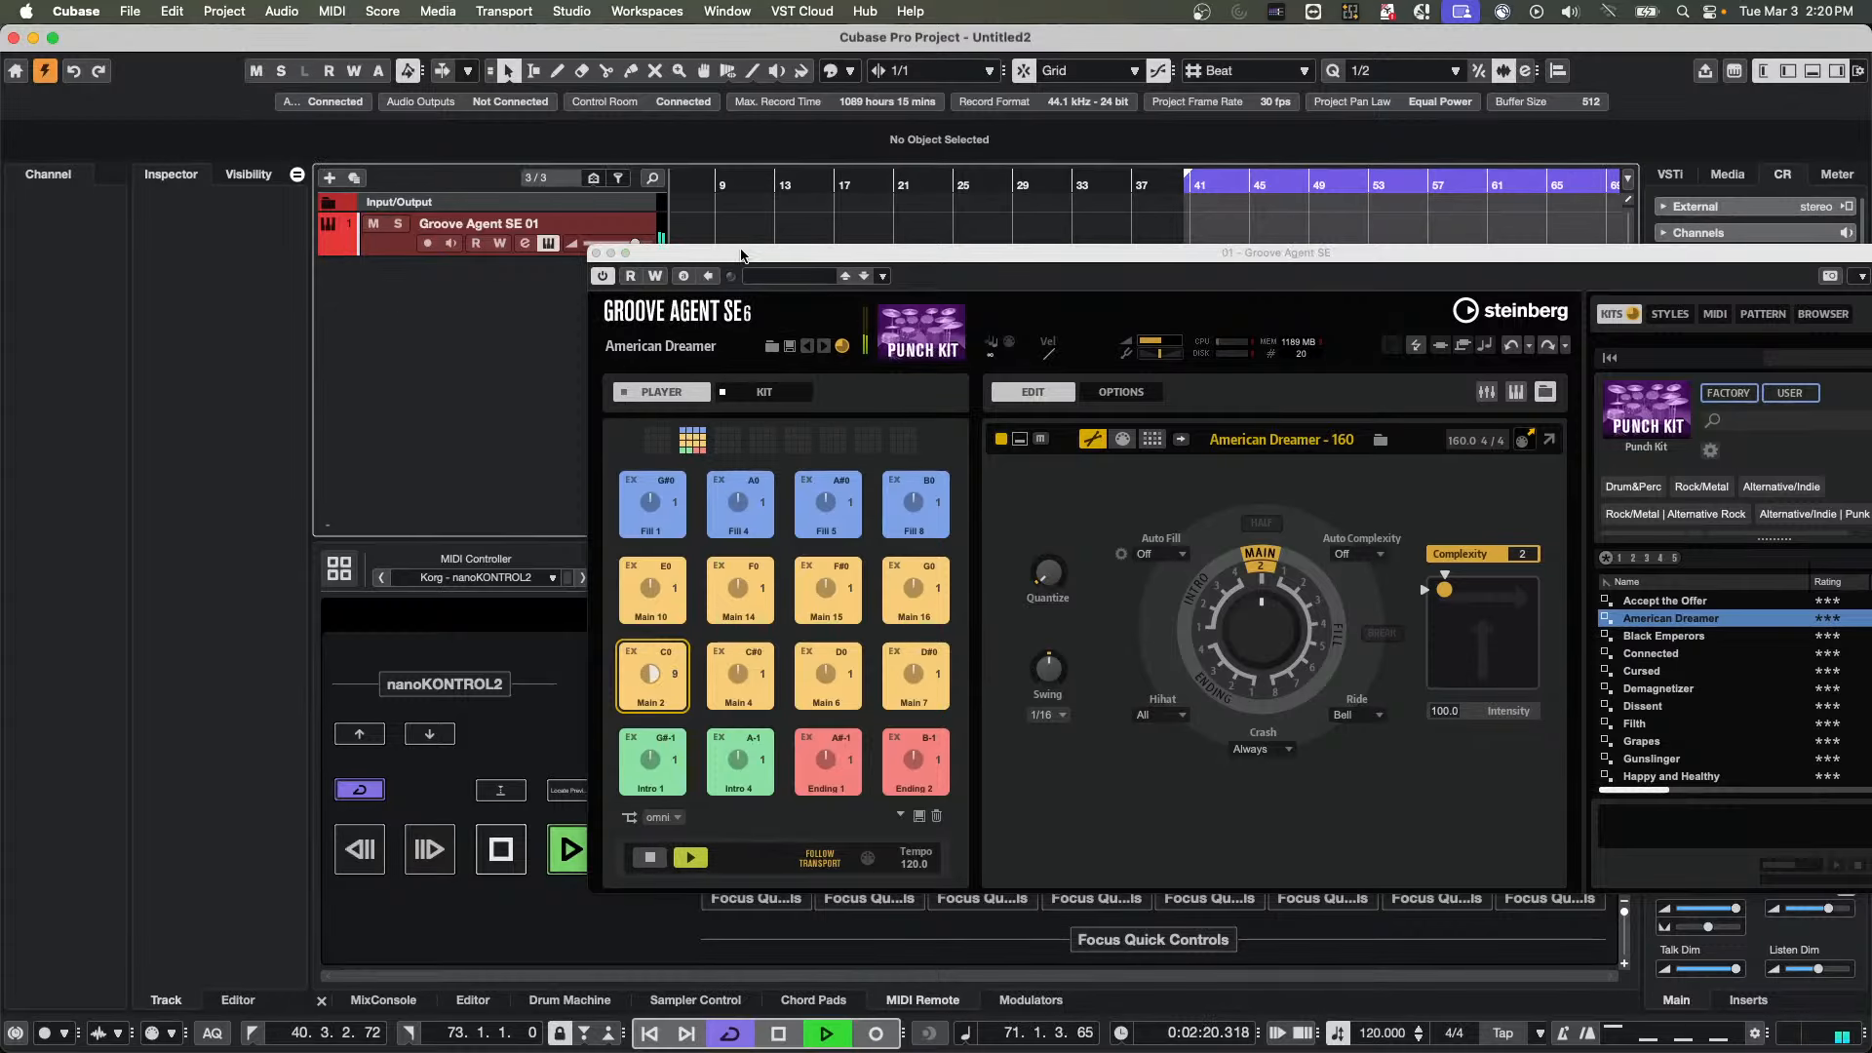
left_click_drag(762, 258, 470, 133)
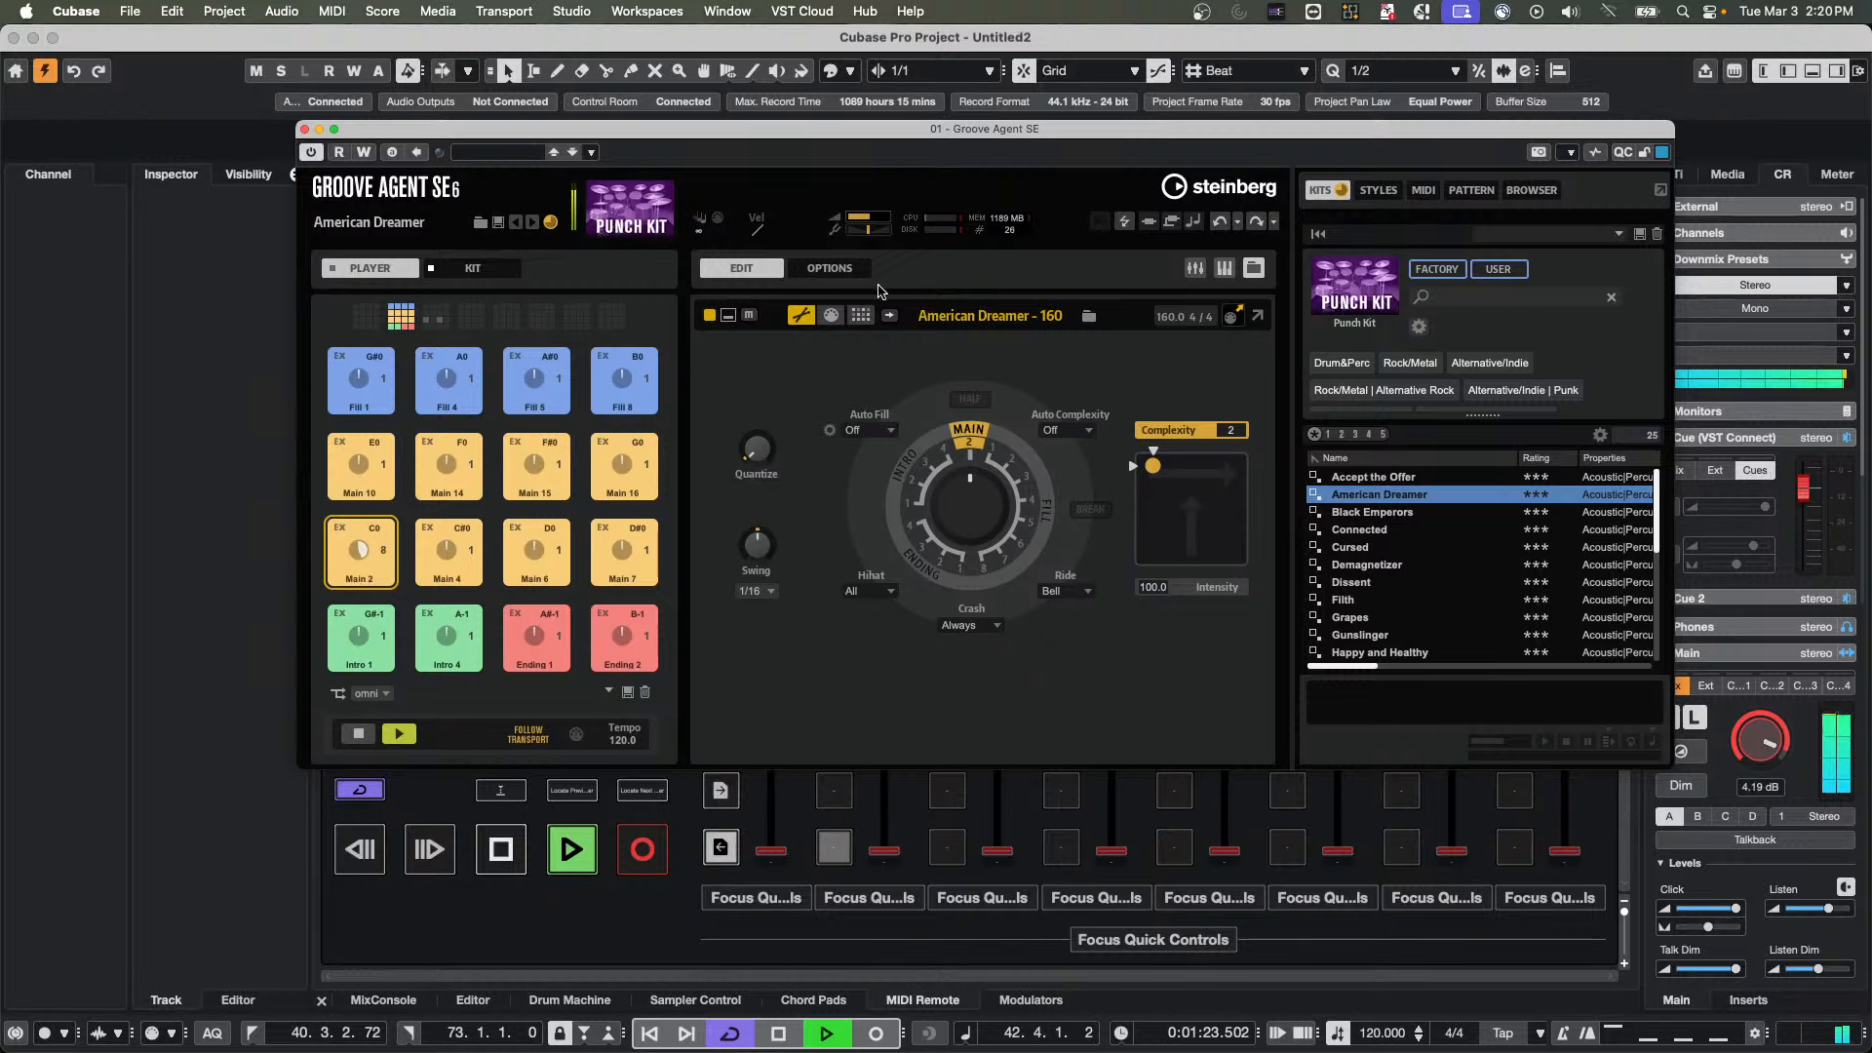
Display Groove Agent's pattern step editor and virtual keyboard, and move the plug-in window clear of the track list
left_click(861, 316)
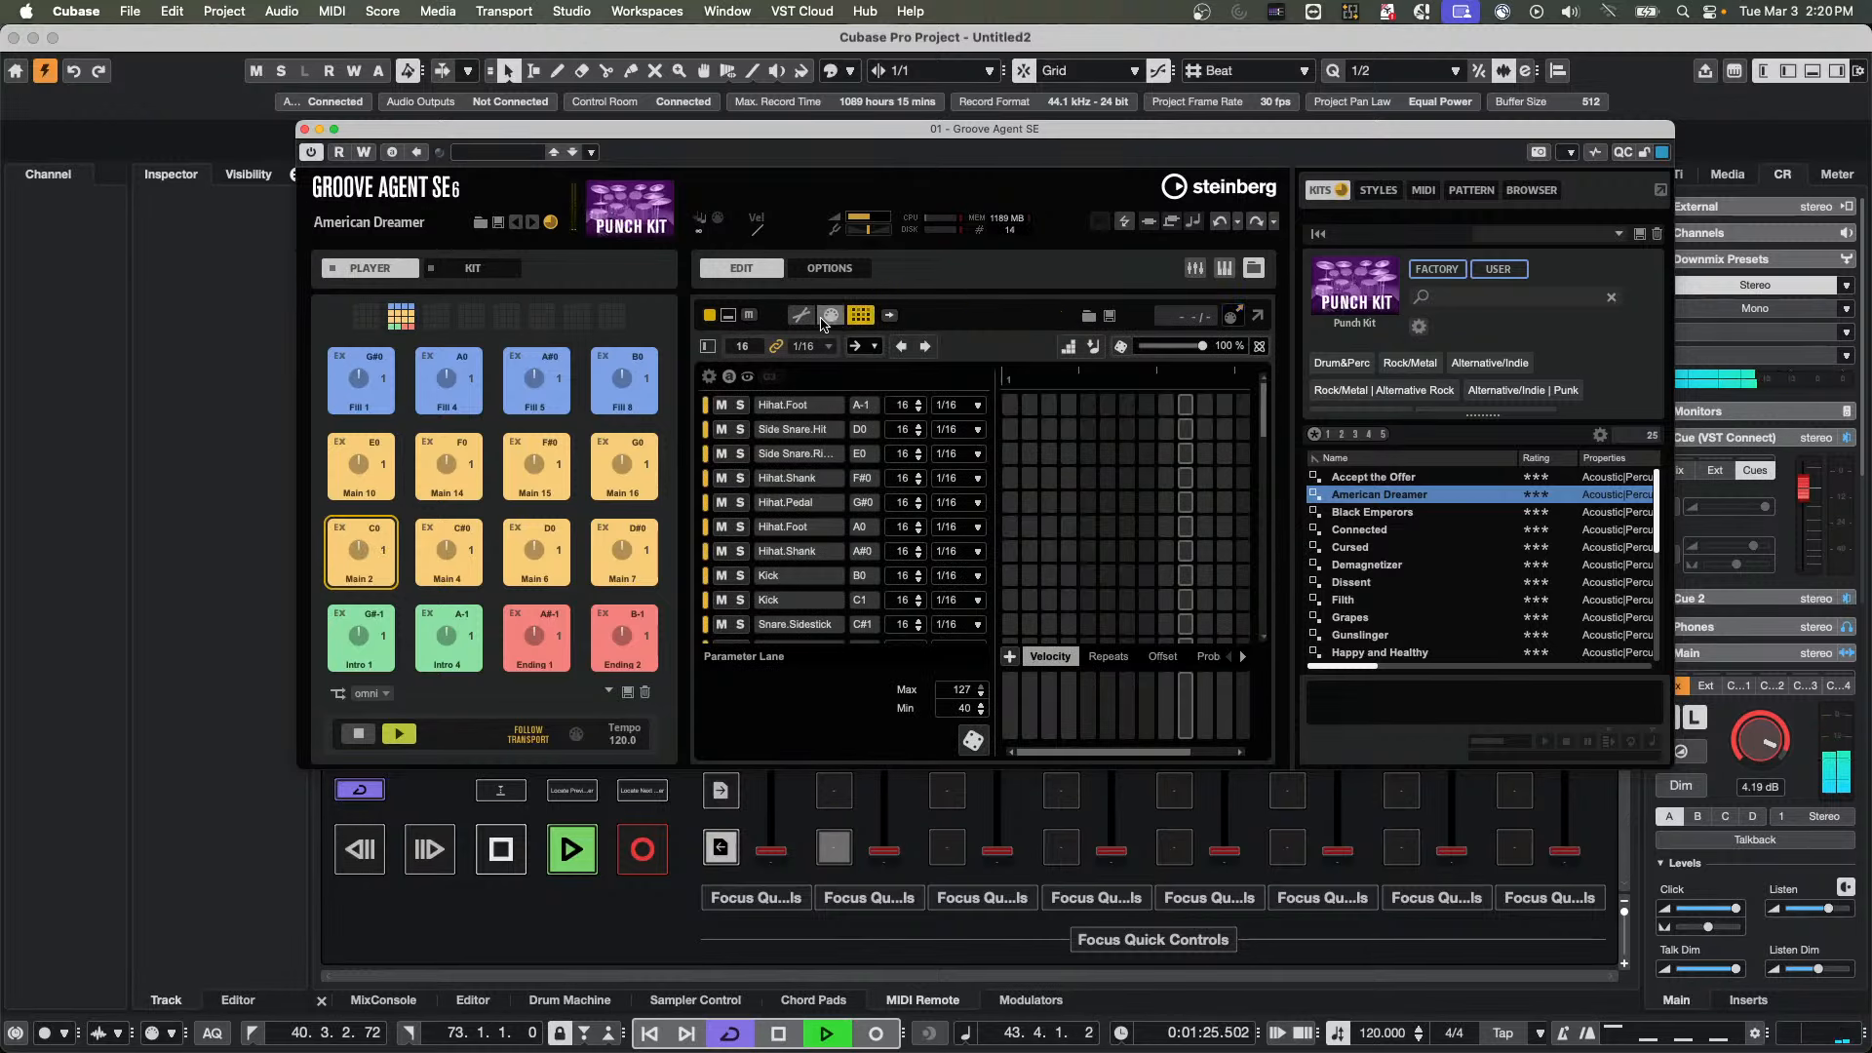
left_click(1222, 273)
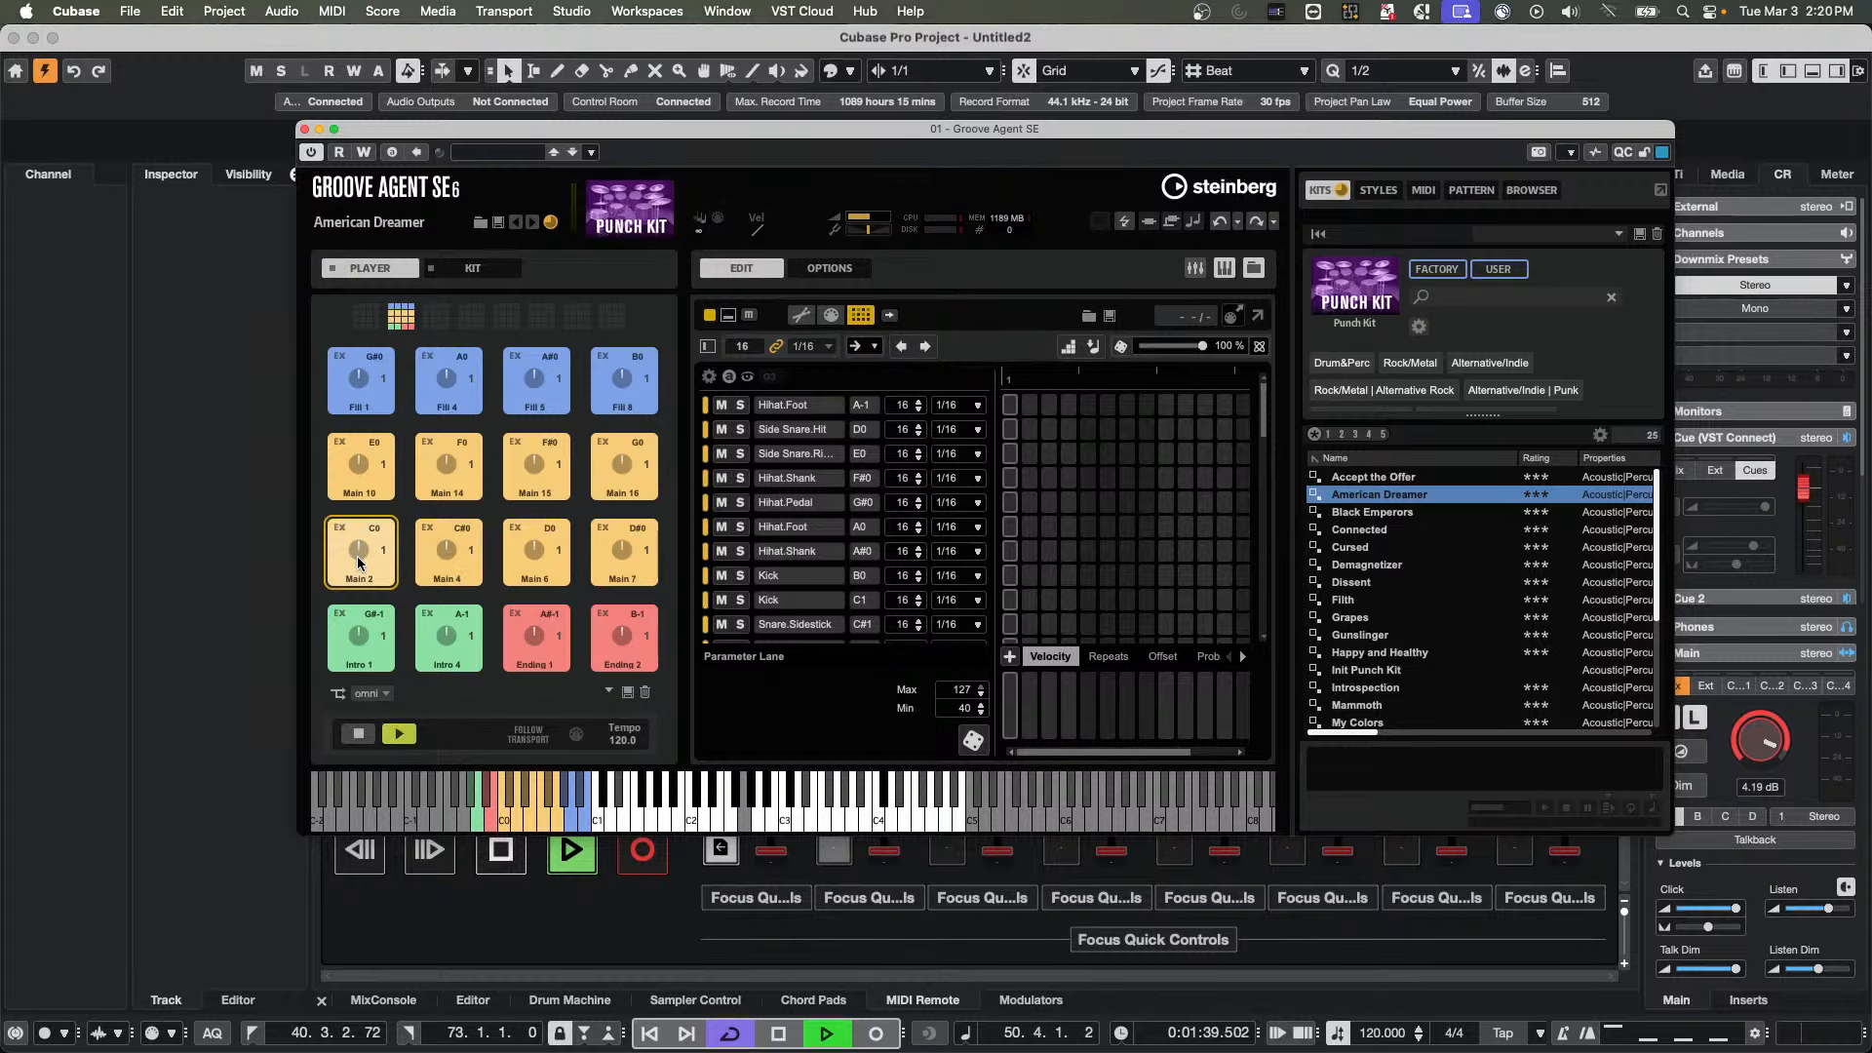
left_click_drag(546, 137, 992, 198)
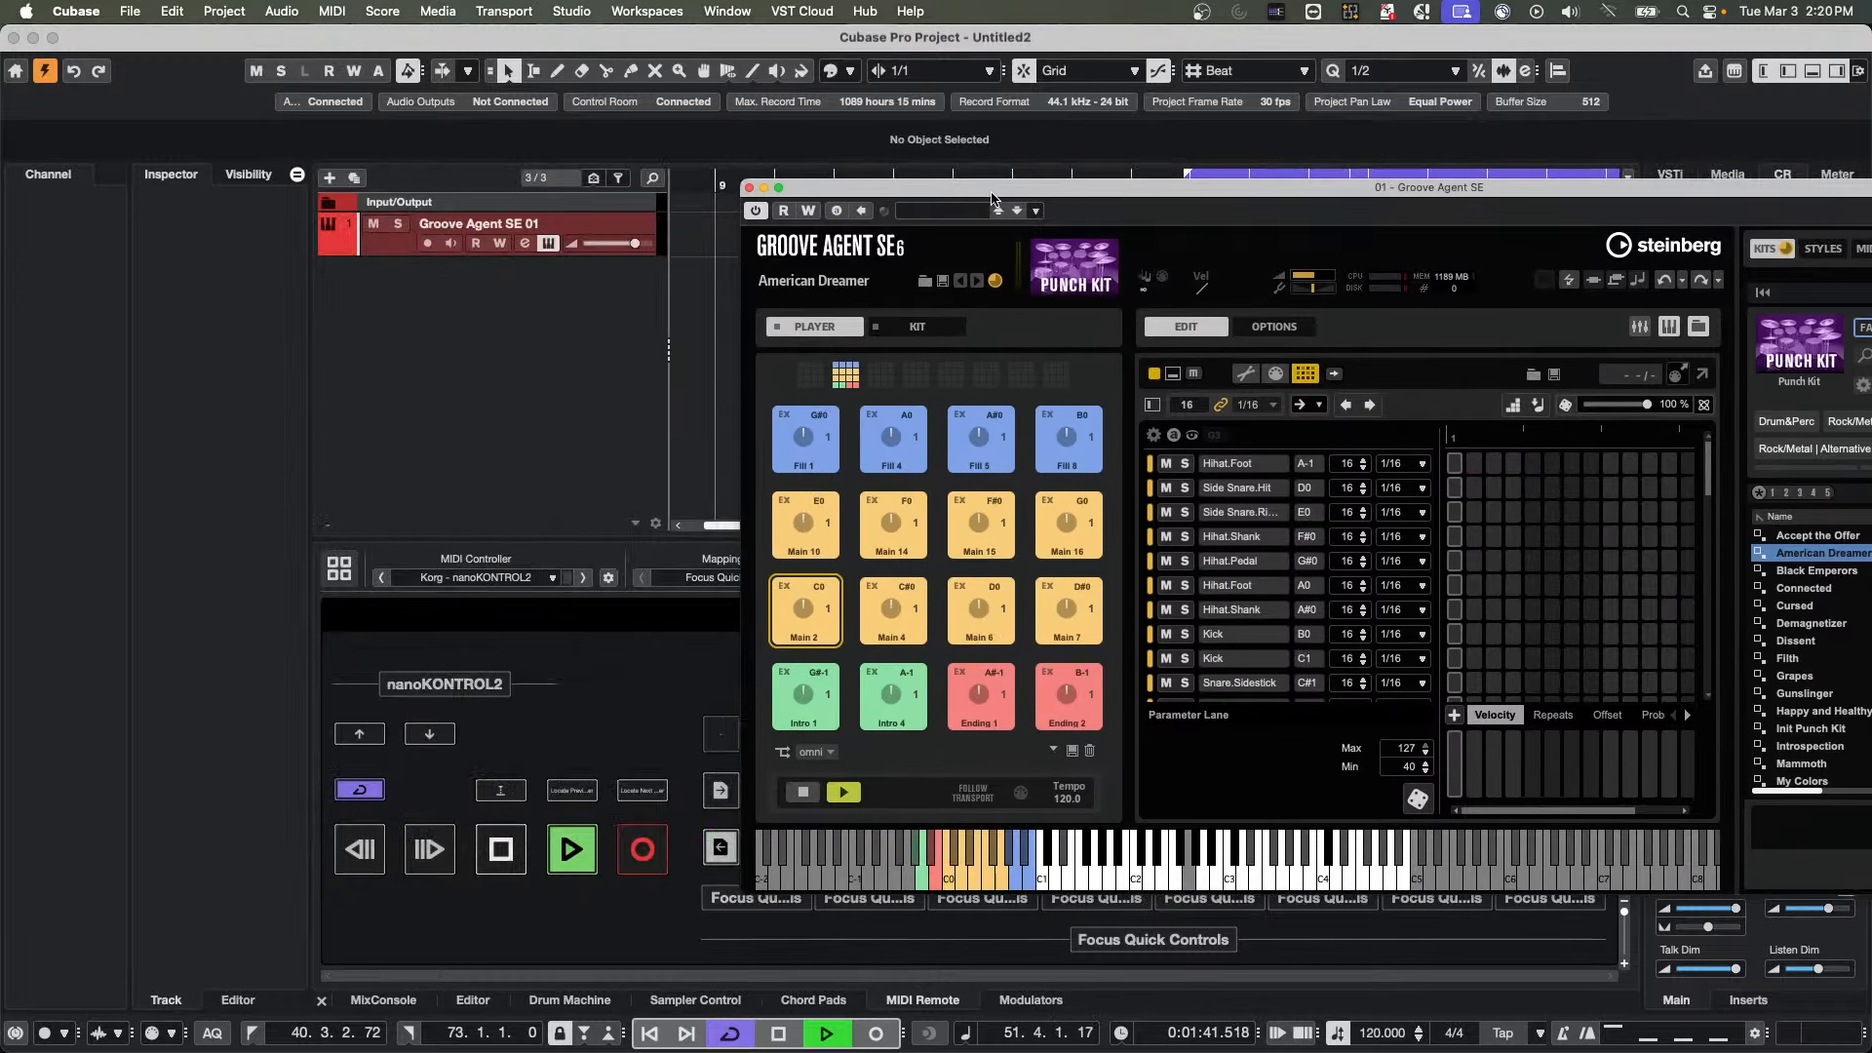
Stop playback, enable Follow Transport, show the MixConsole below the project, and restart playback with the Main 2 pad selected
key("space")
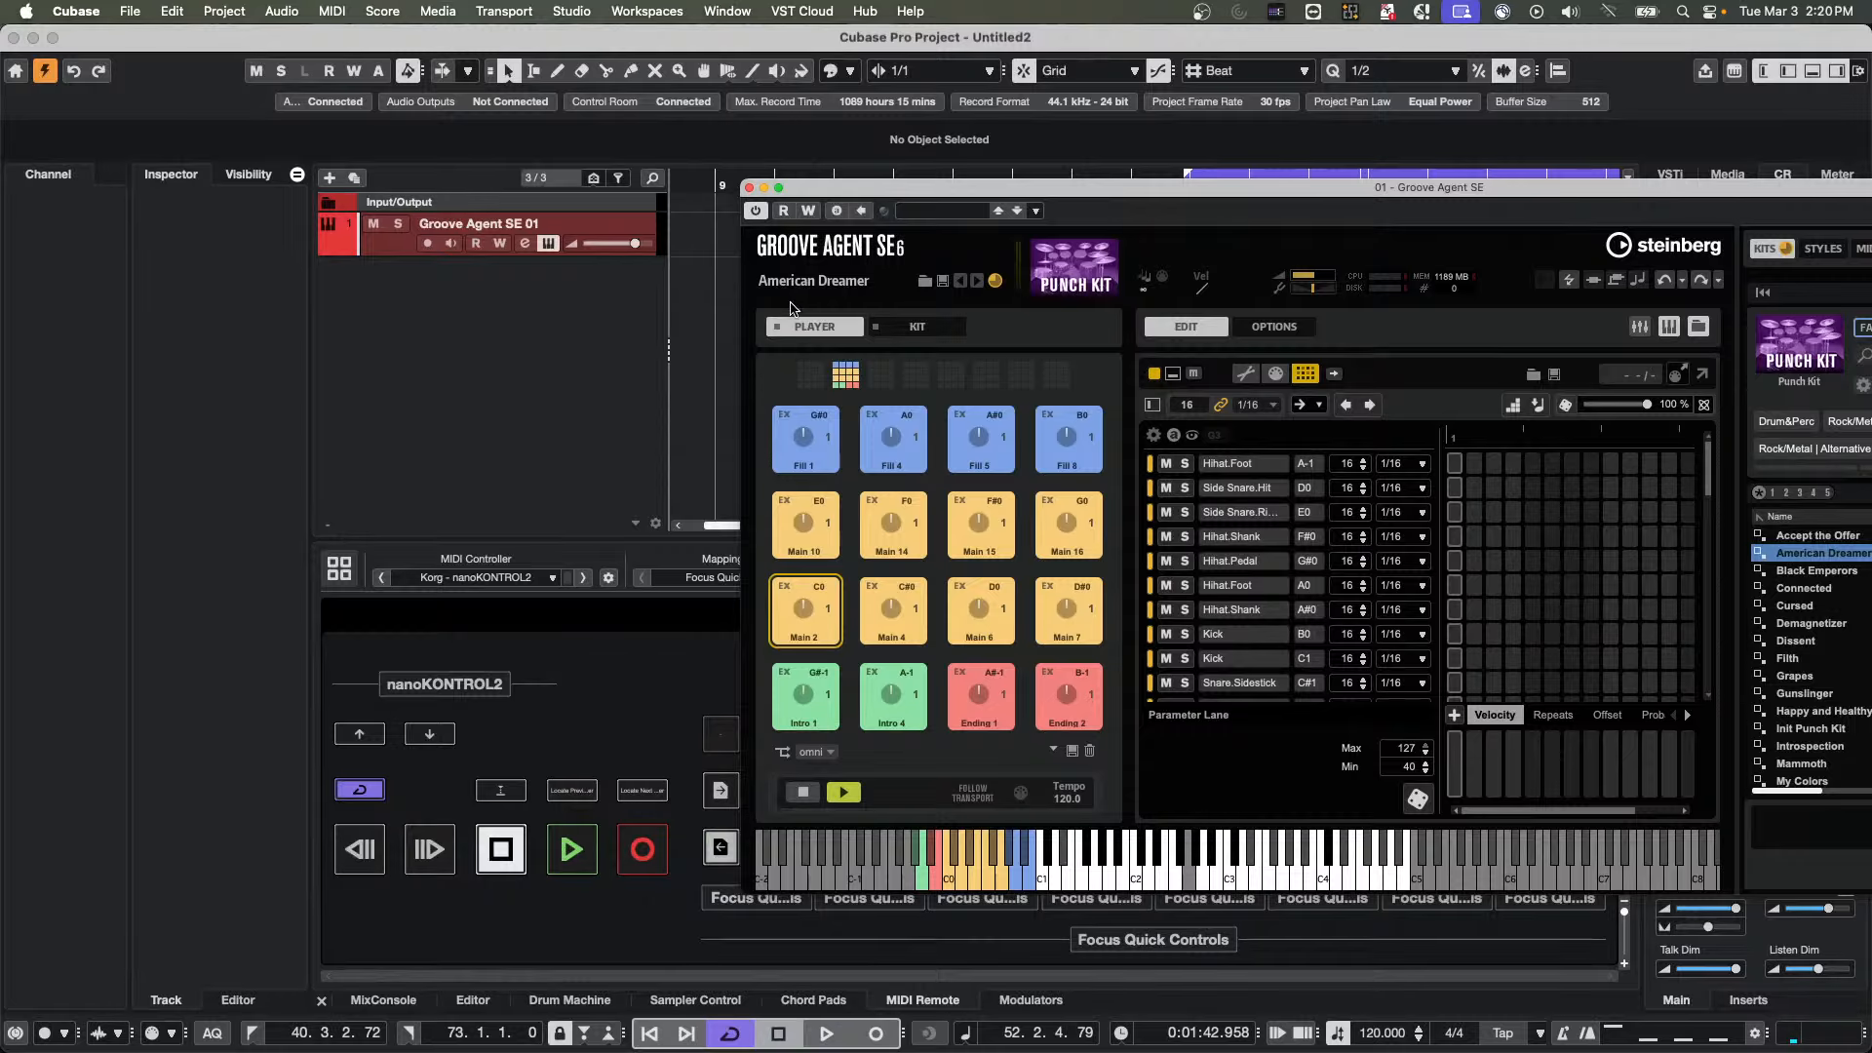
left_click(980, 791)
left_click(378, 1000)
key("space")
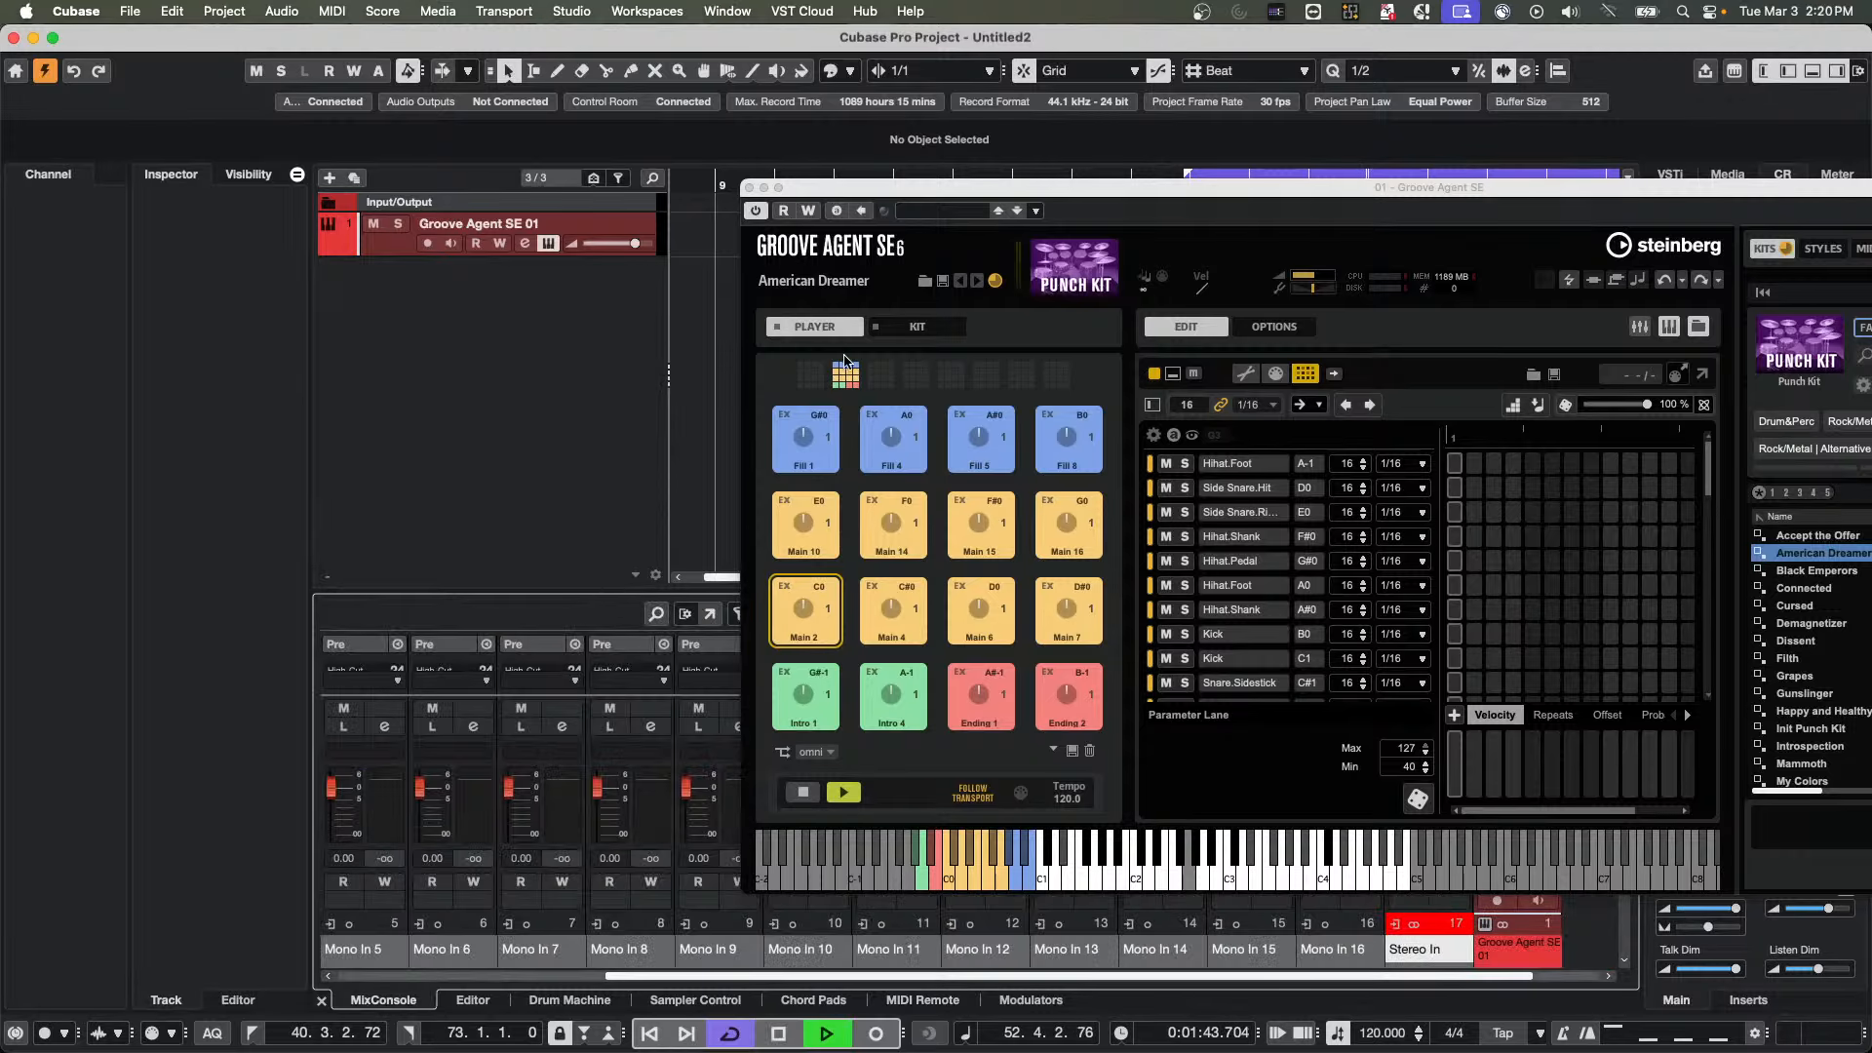
left_click(803, 620)
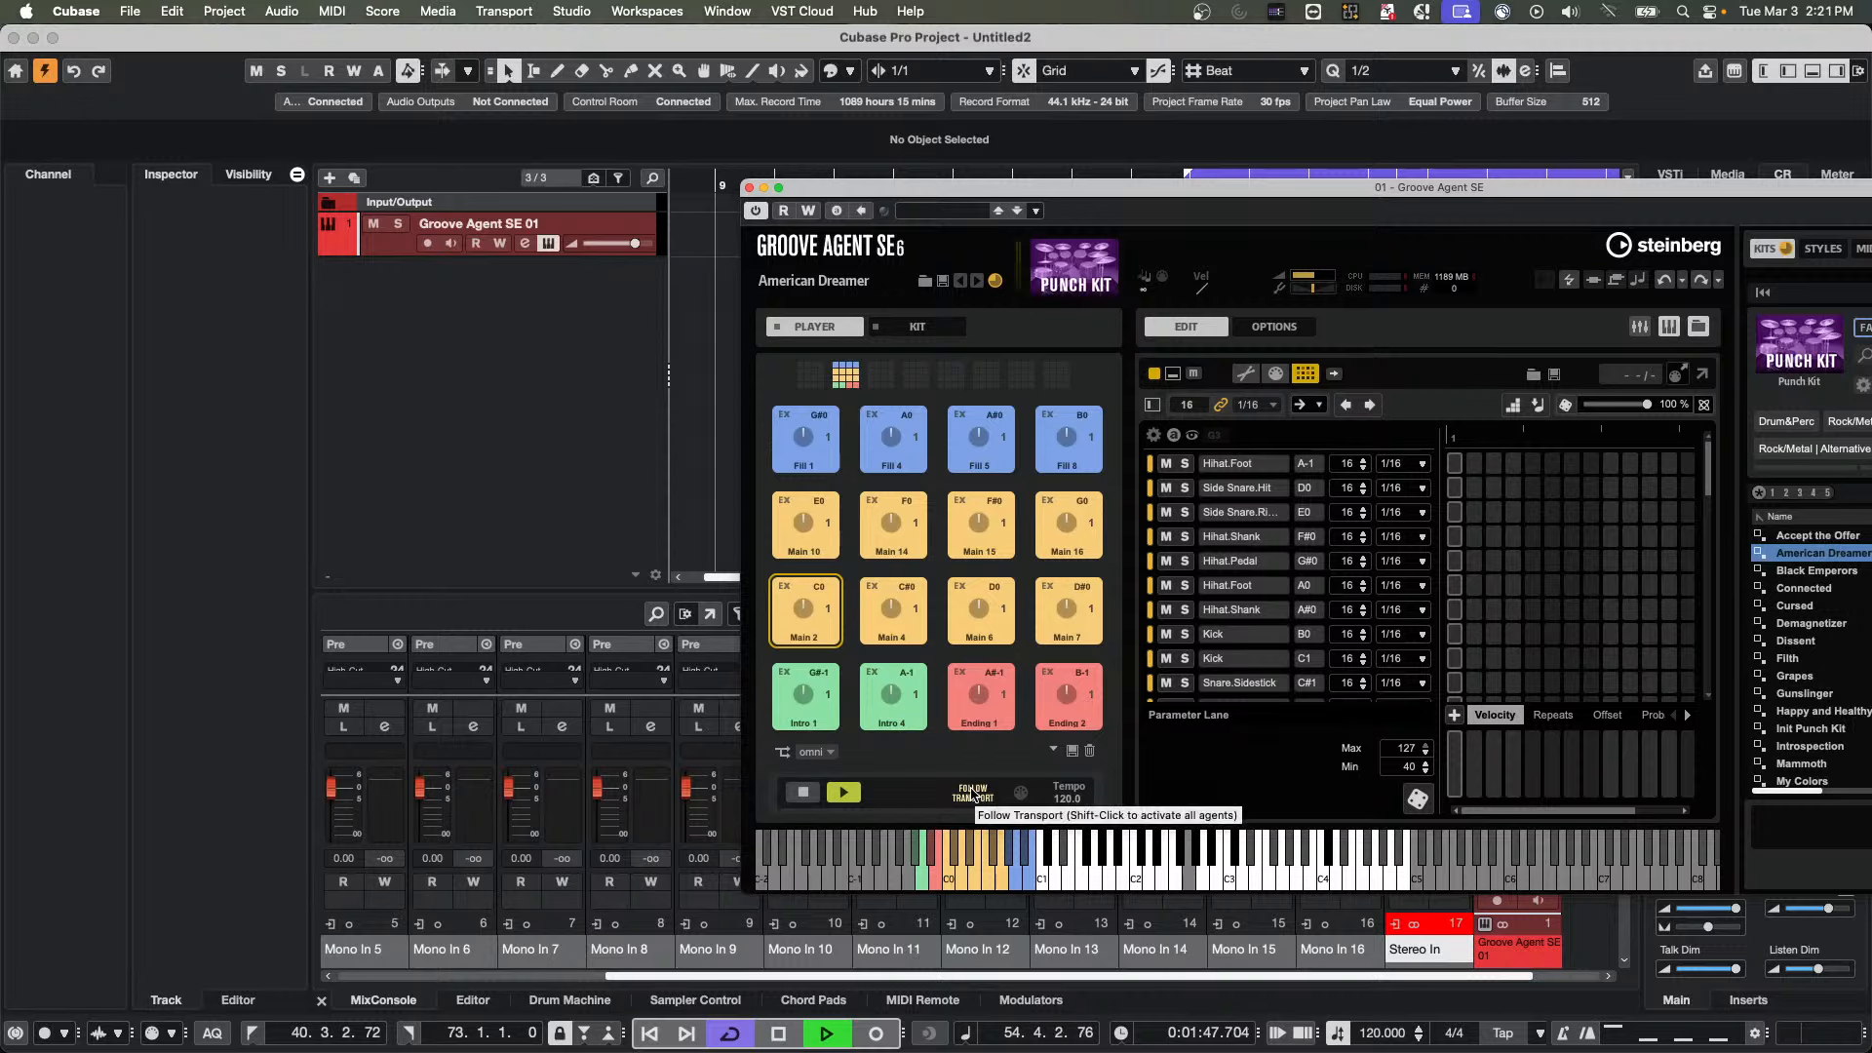
left_click_drag(869, 203, 343, 220)
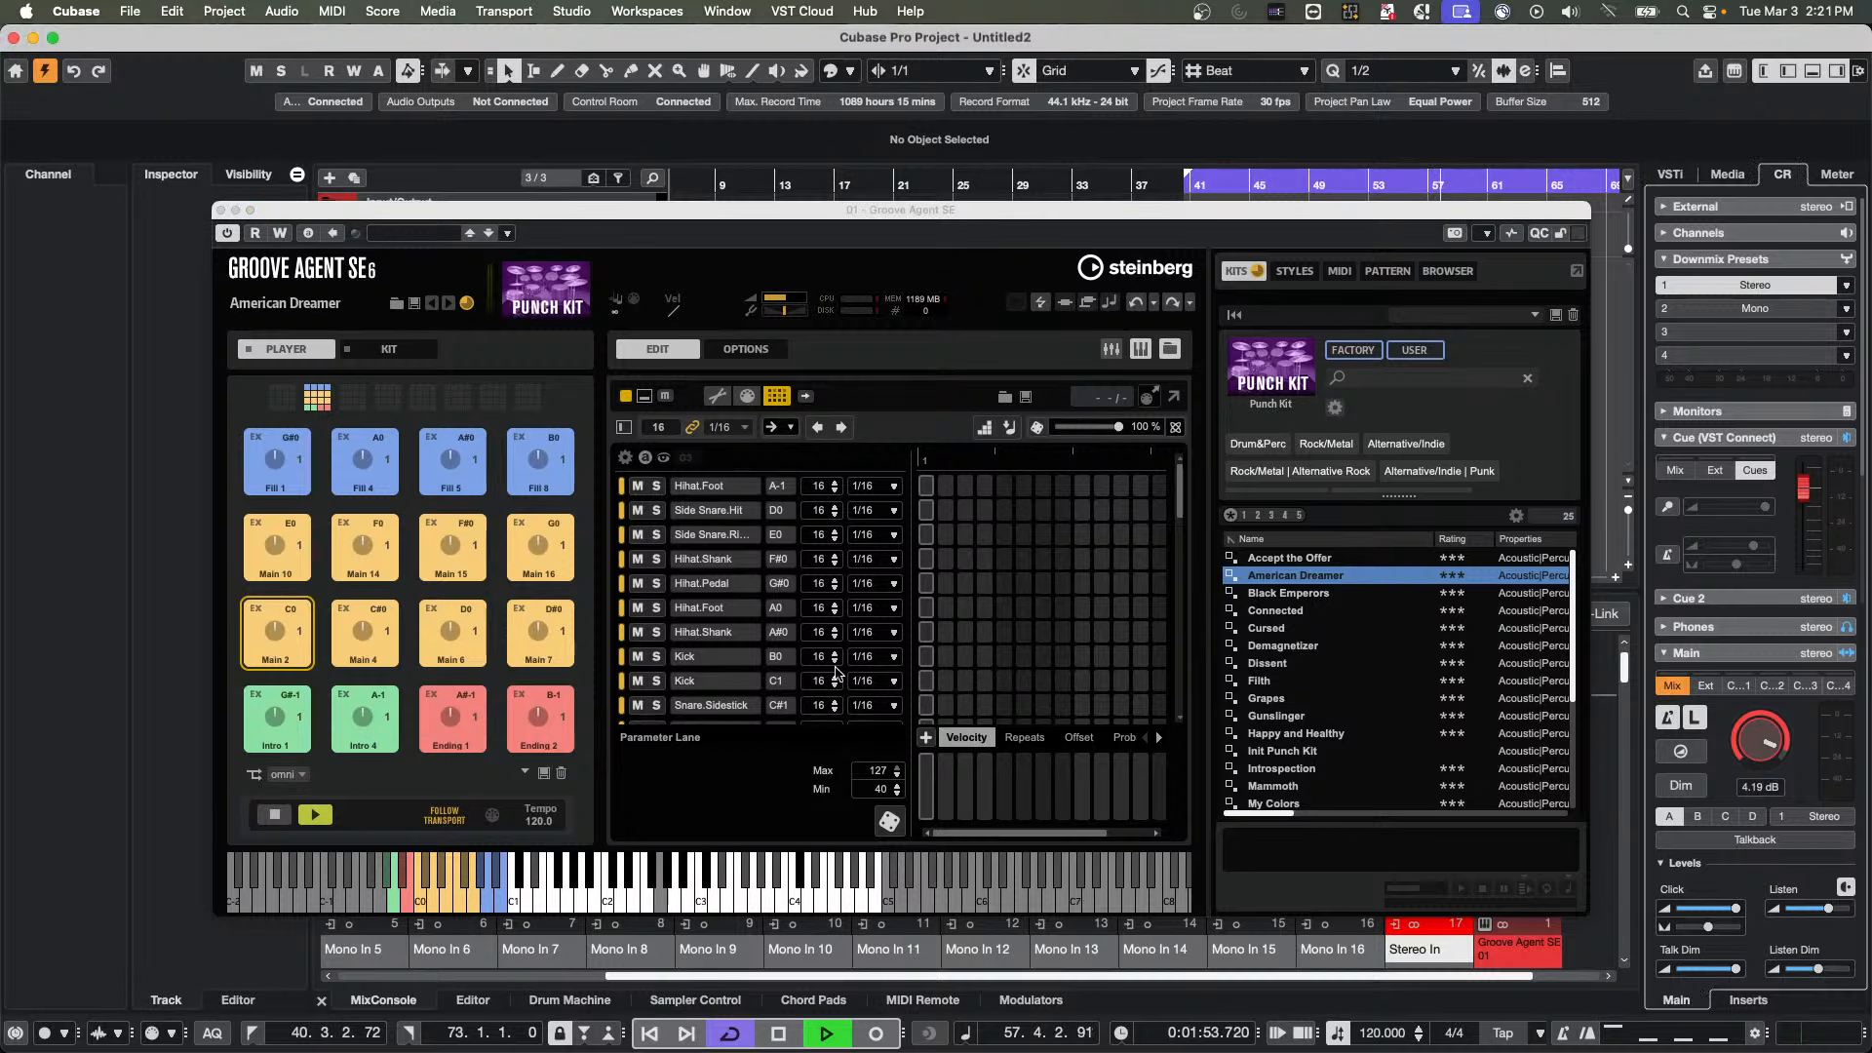
Load the Dissent kit in Groove Agent and show its internal mixer in an enlarged plug-in window
left_click(1265, 664)
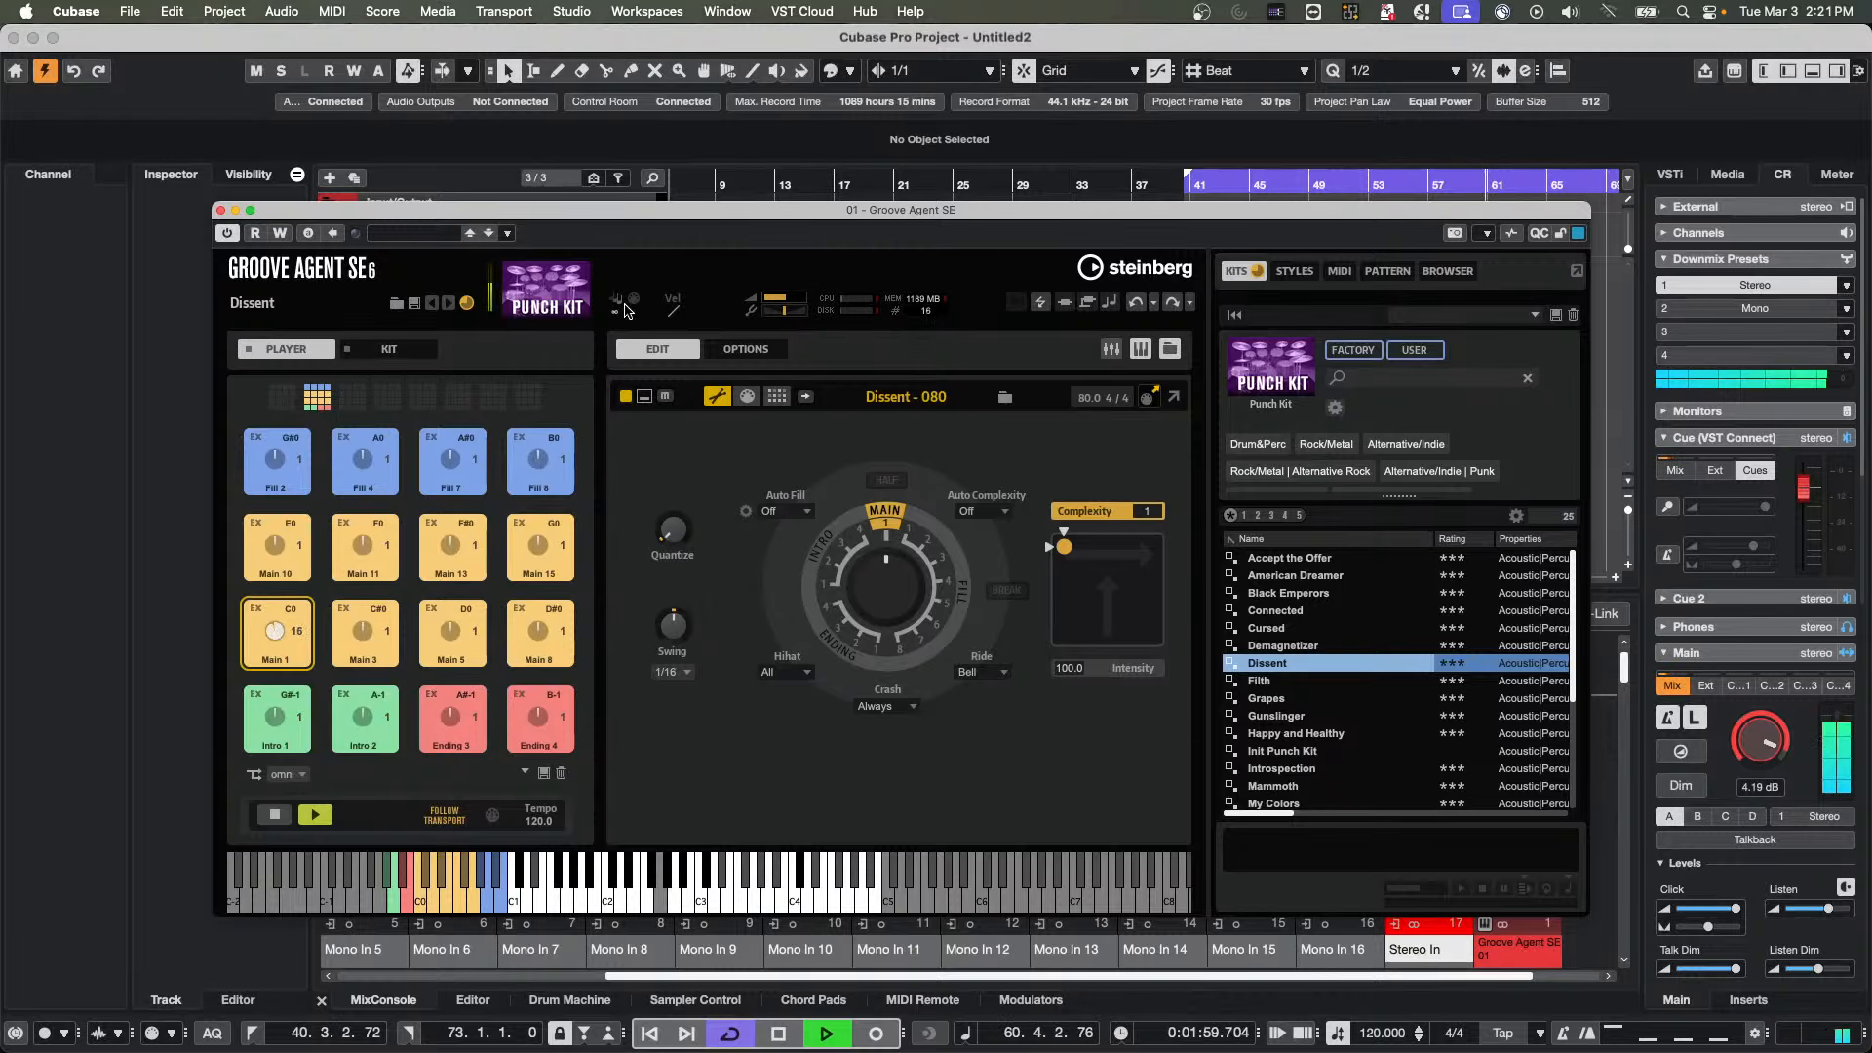
left_click(1113, 350)
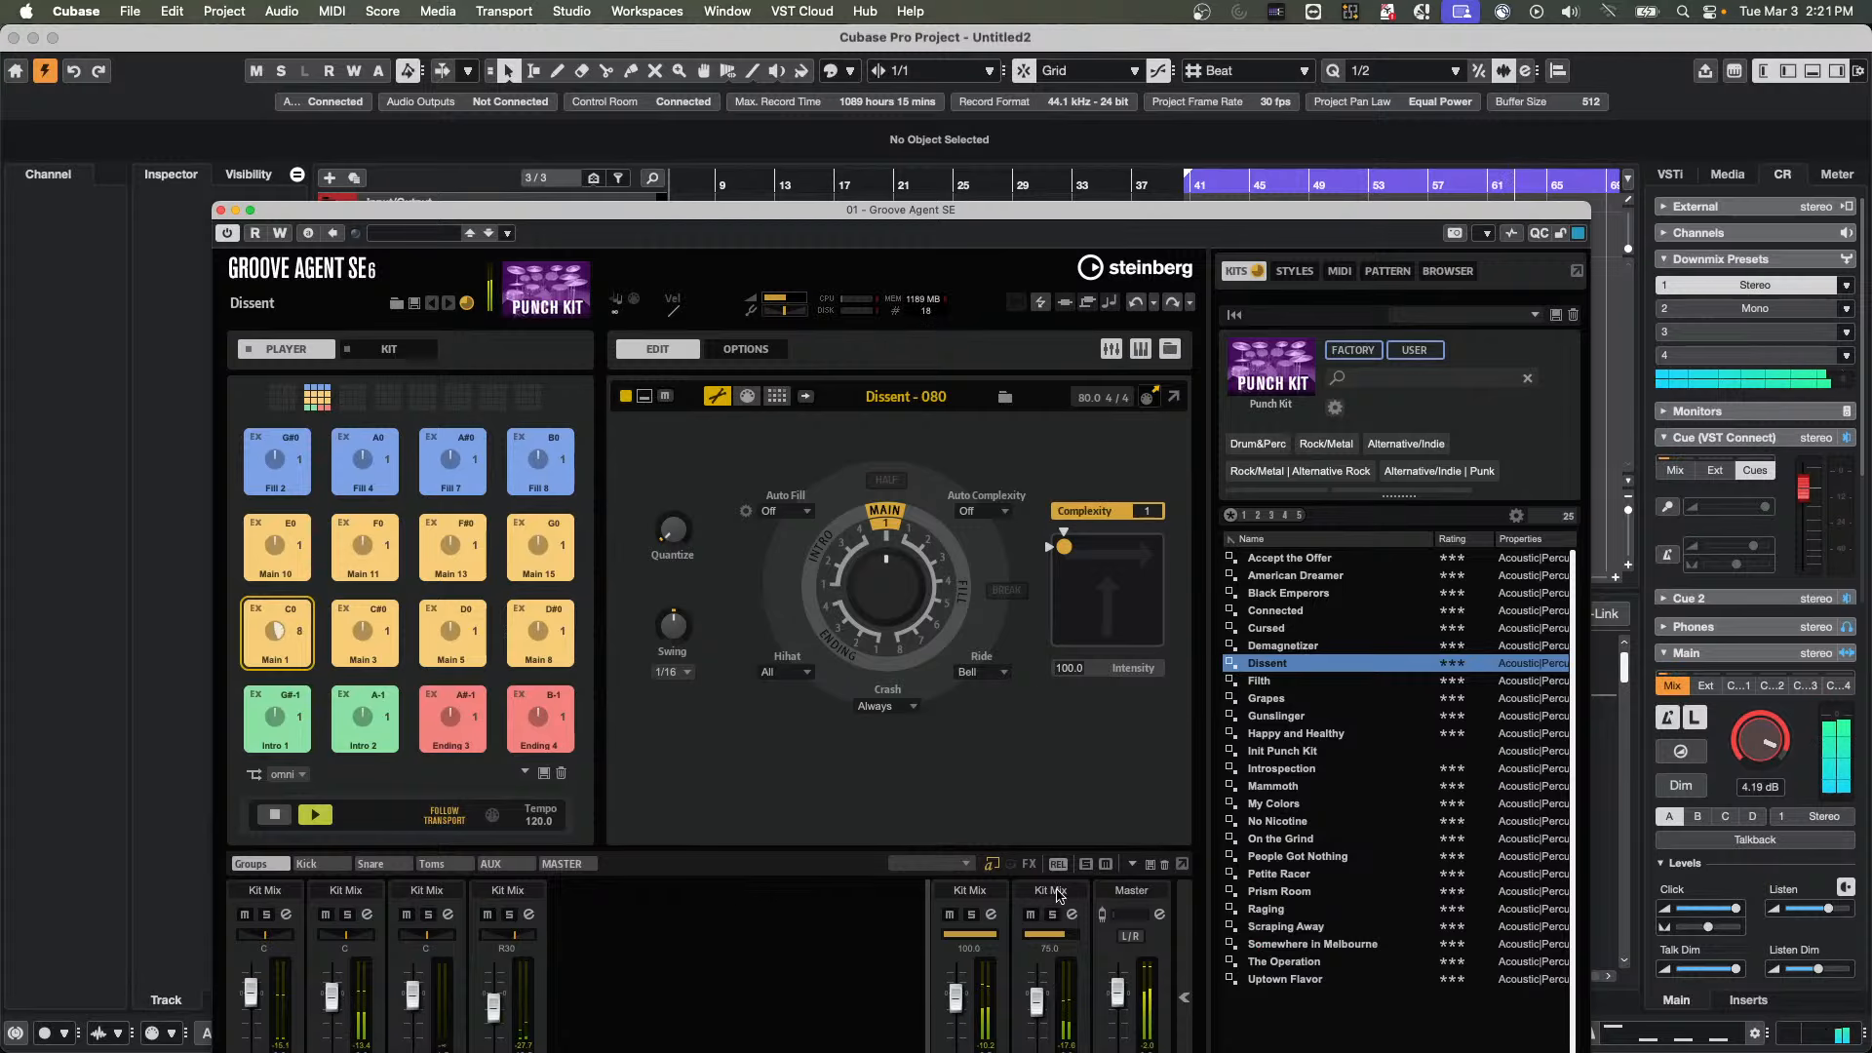
double_click(864, 210)
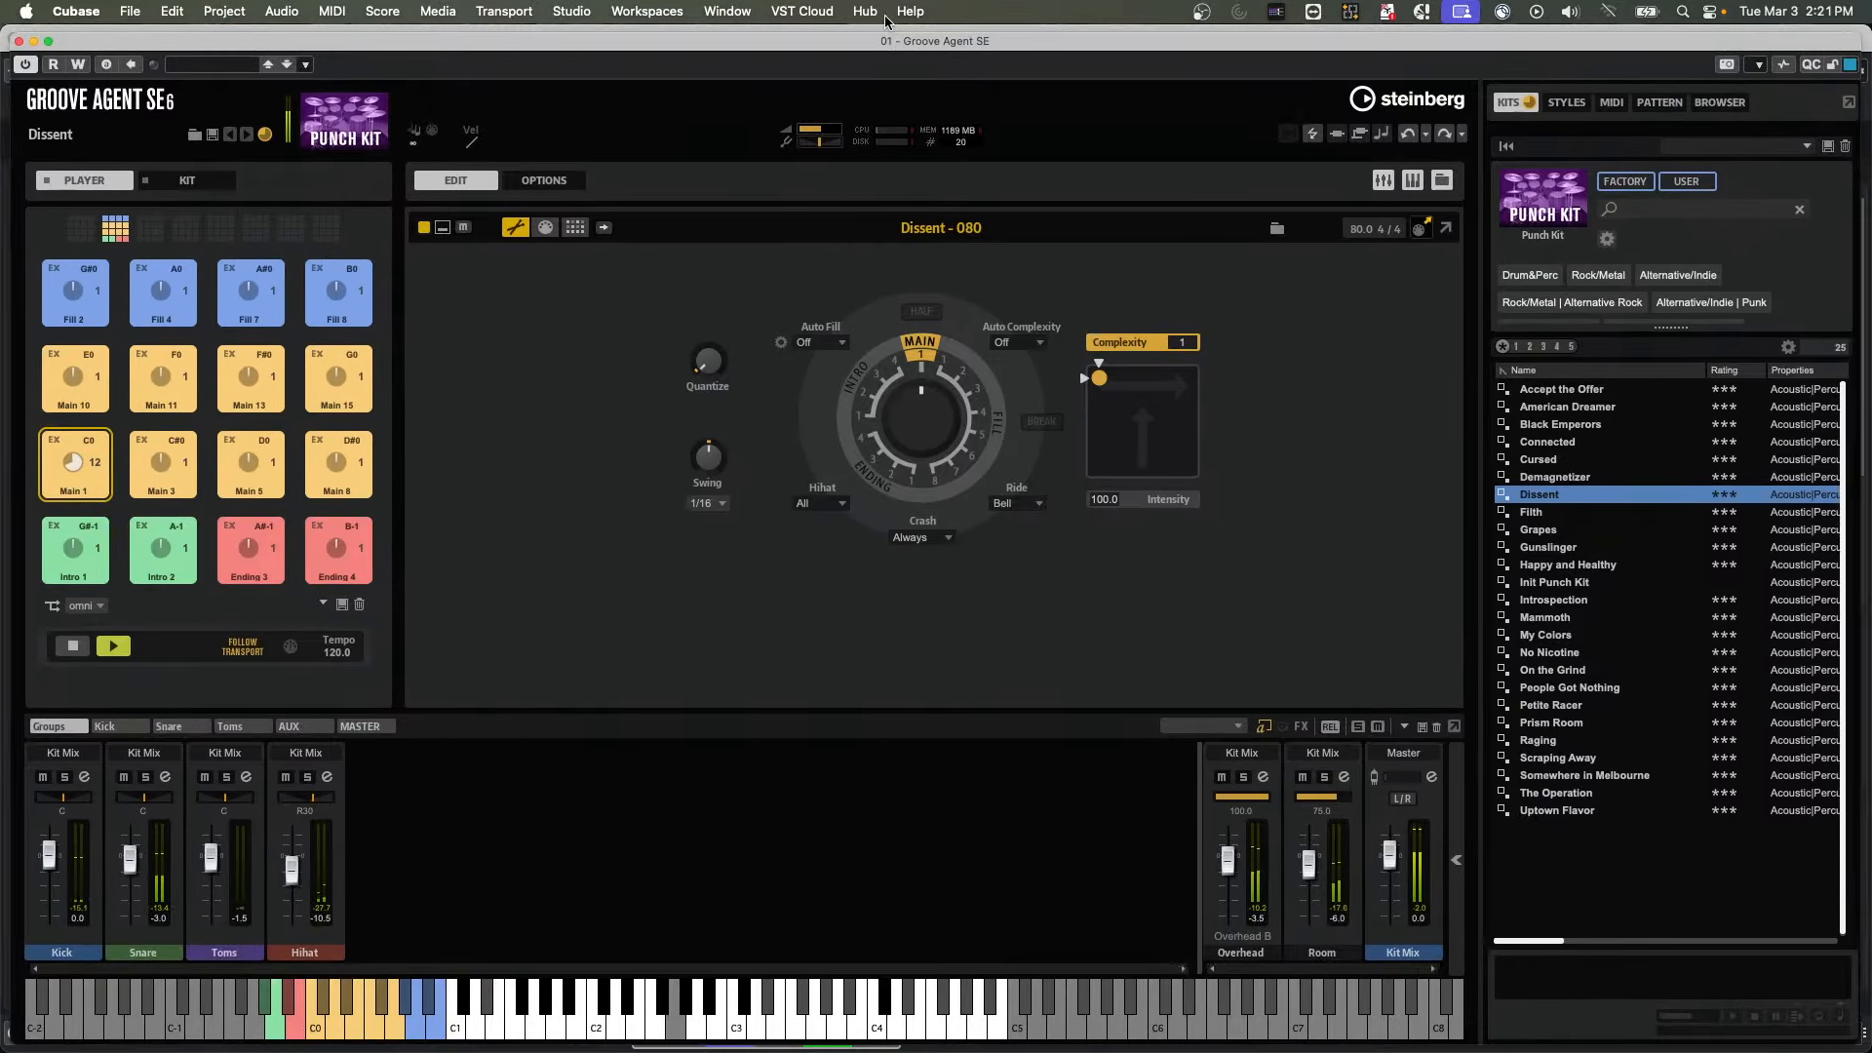
Audition the Overhead channel alone in Groove Agent's mixer, release it, and solo the Room channel
left_click(1244, 777)
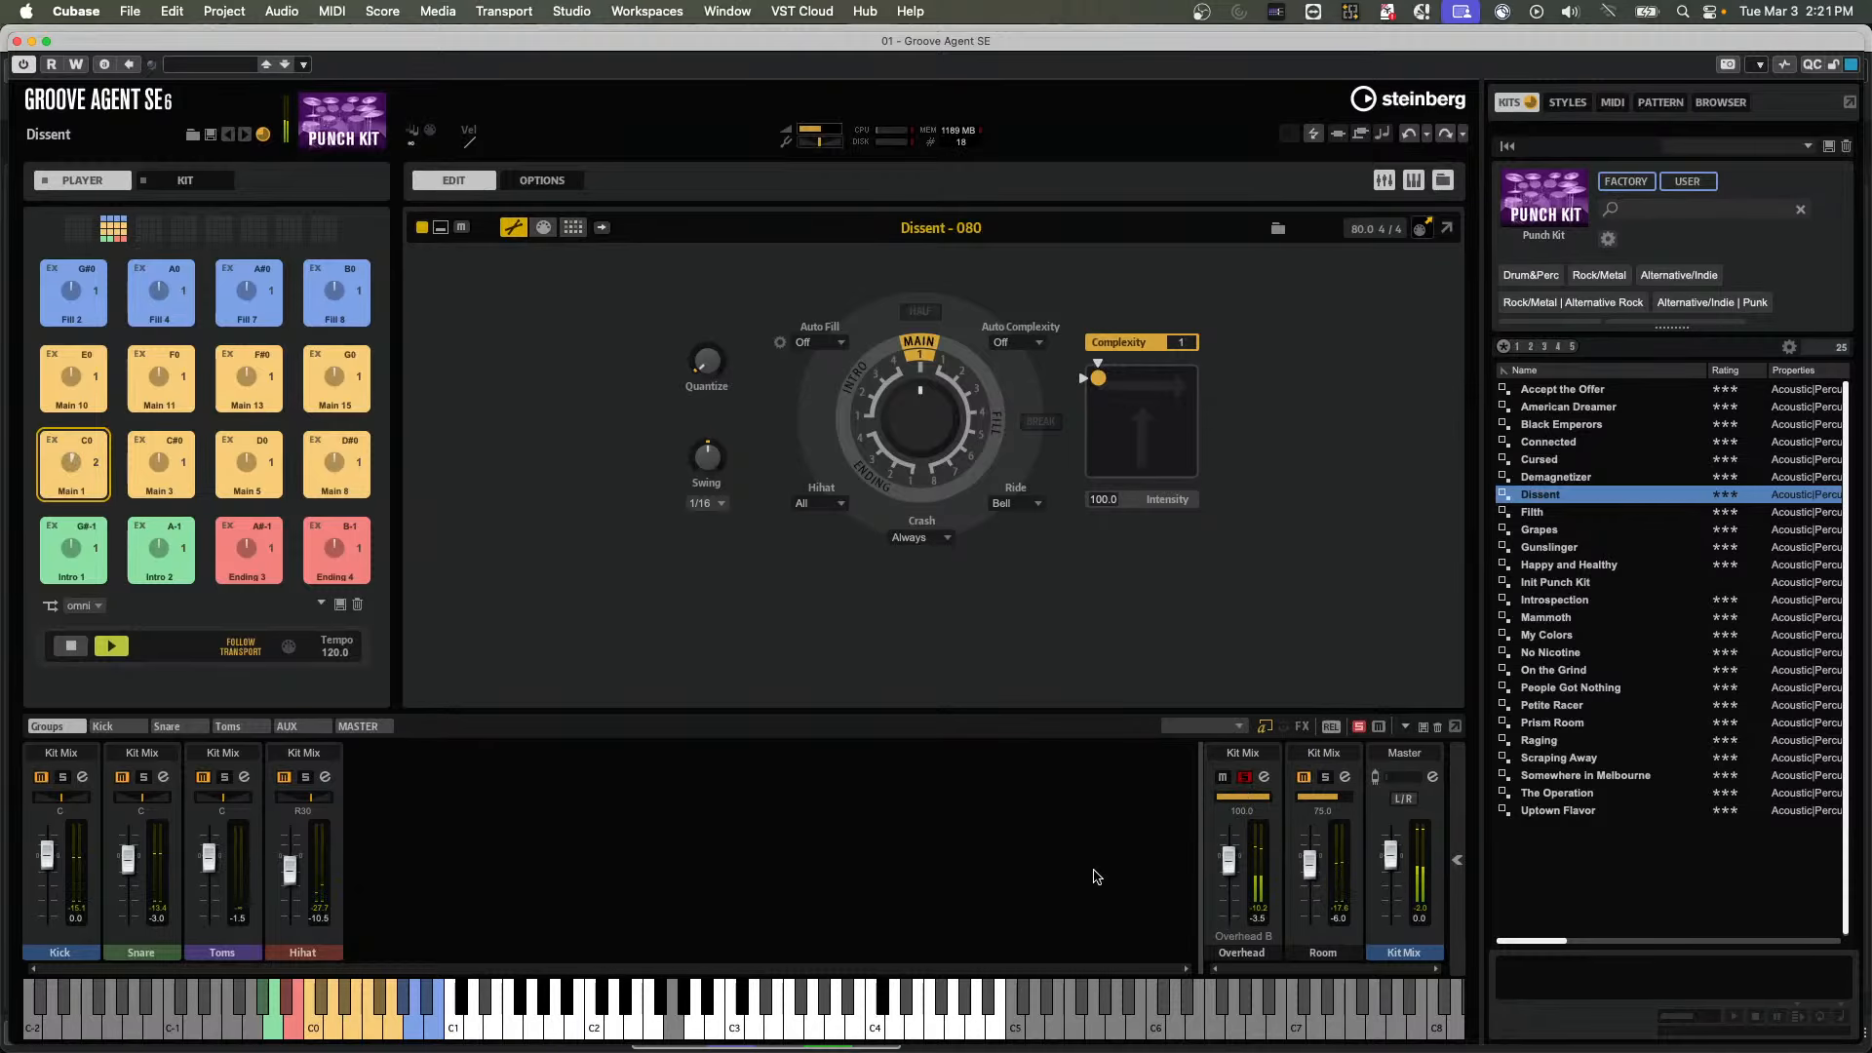
left_click(1244, 777)
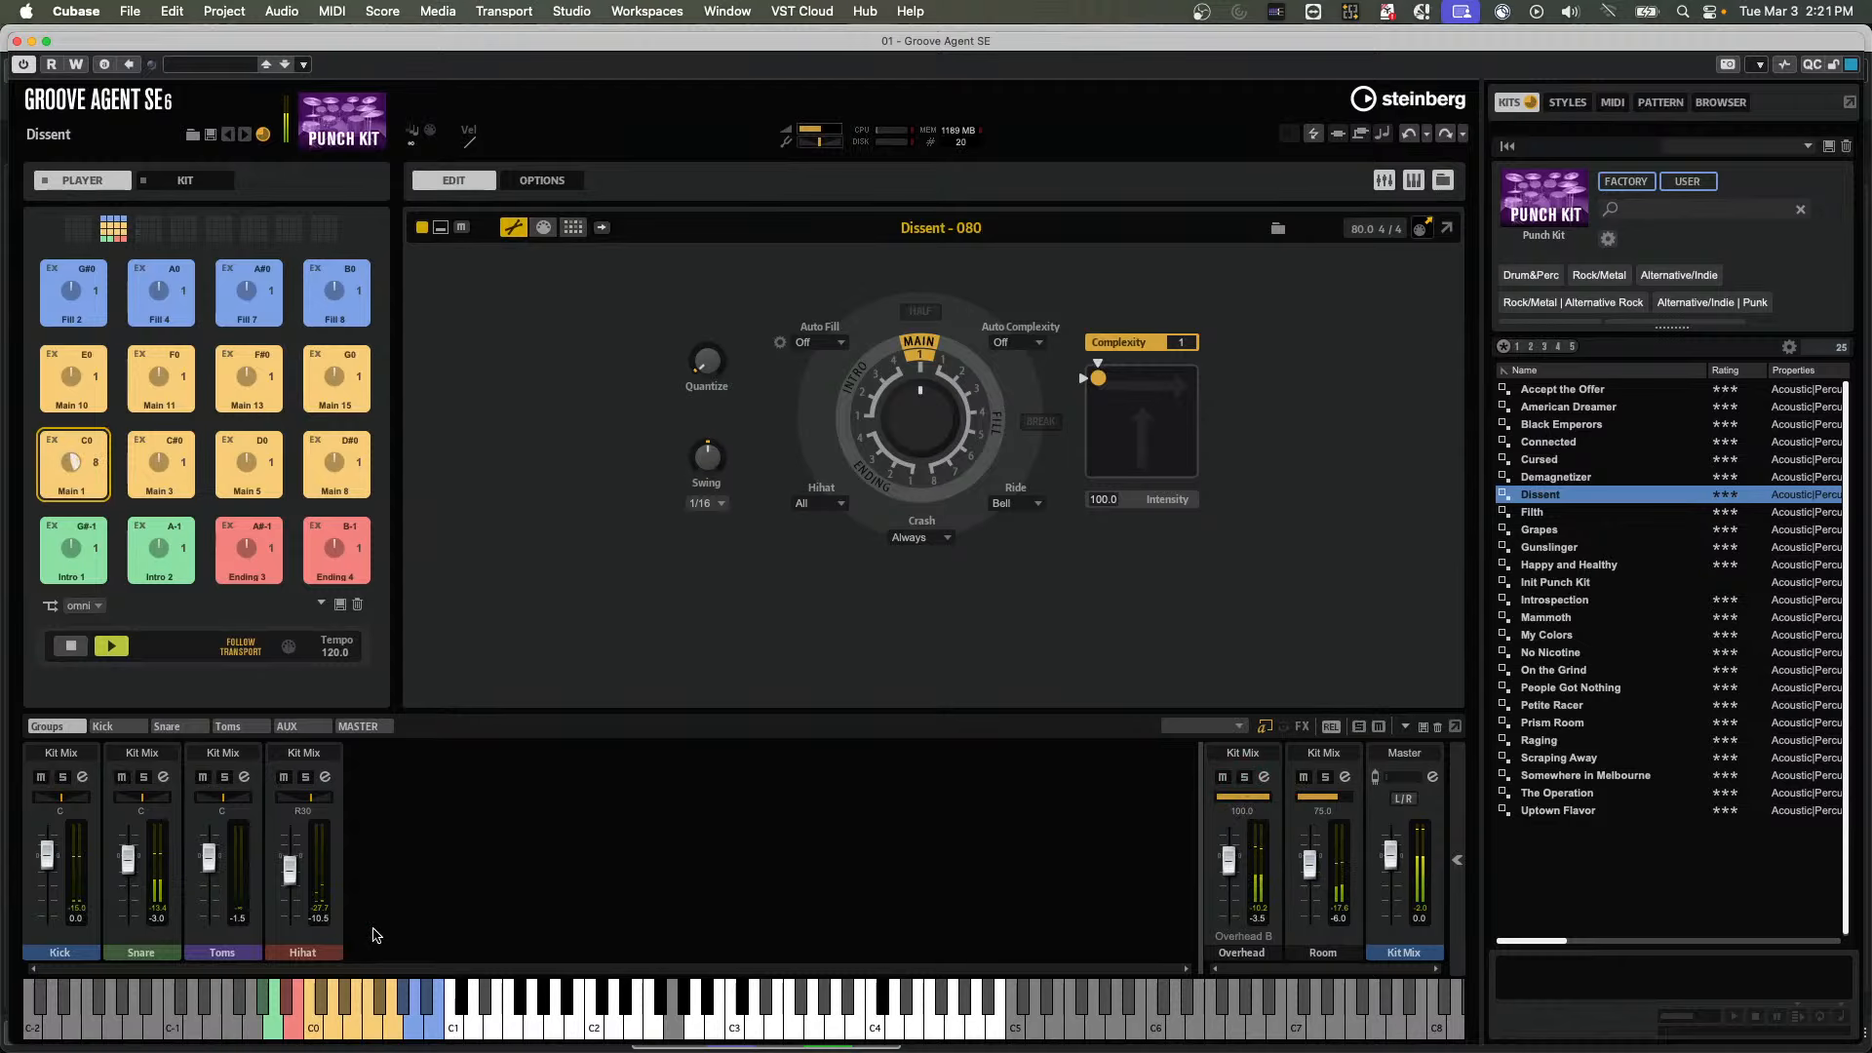
left_click(1326, 777)
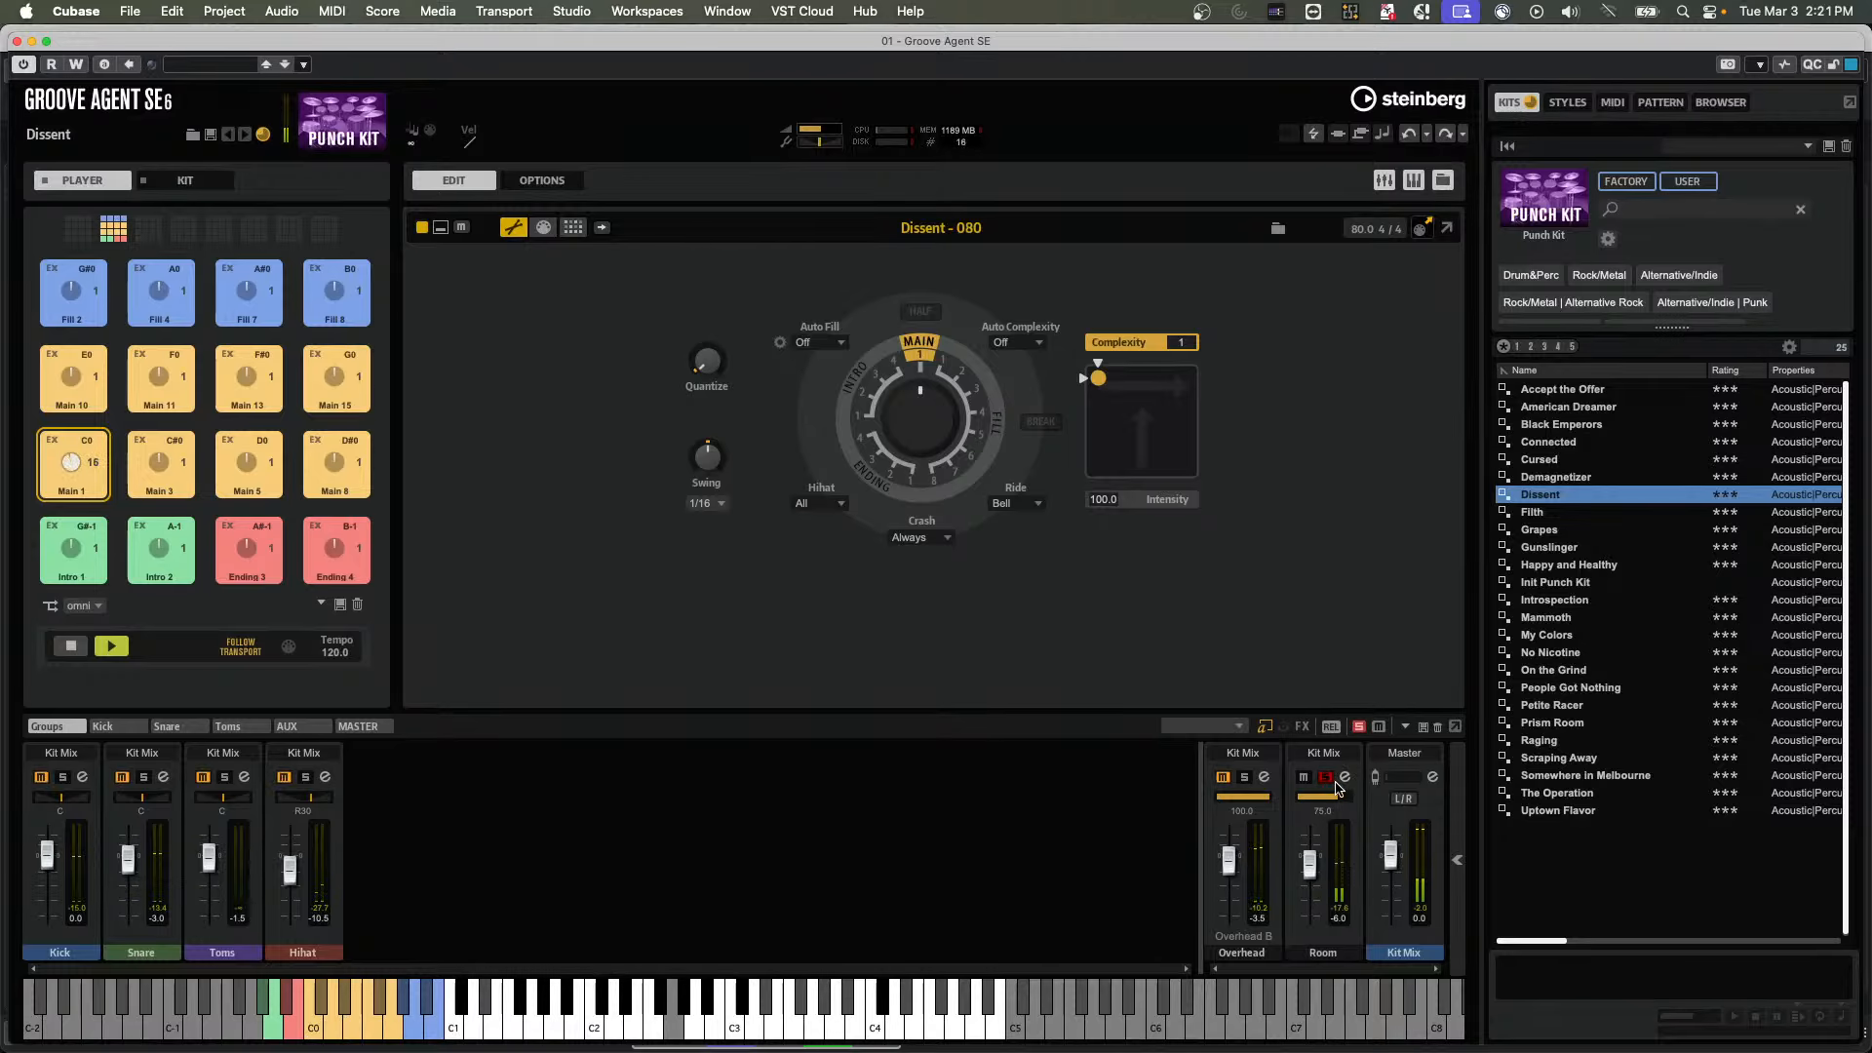
Open the Room channel's Studio EQ, cut the two upper bands and boost low band 1
left_click(1347, 777)
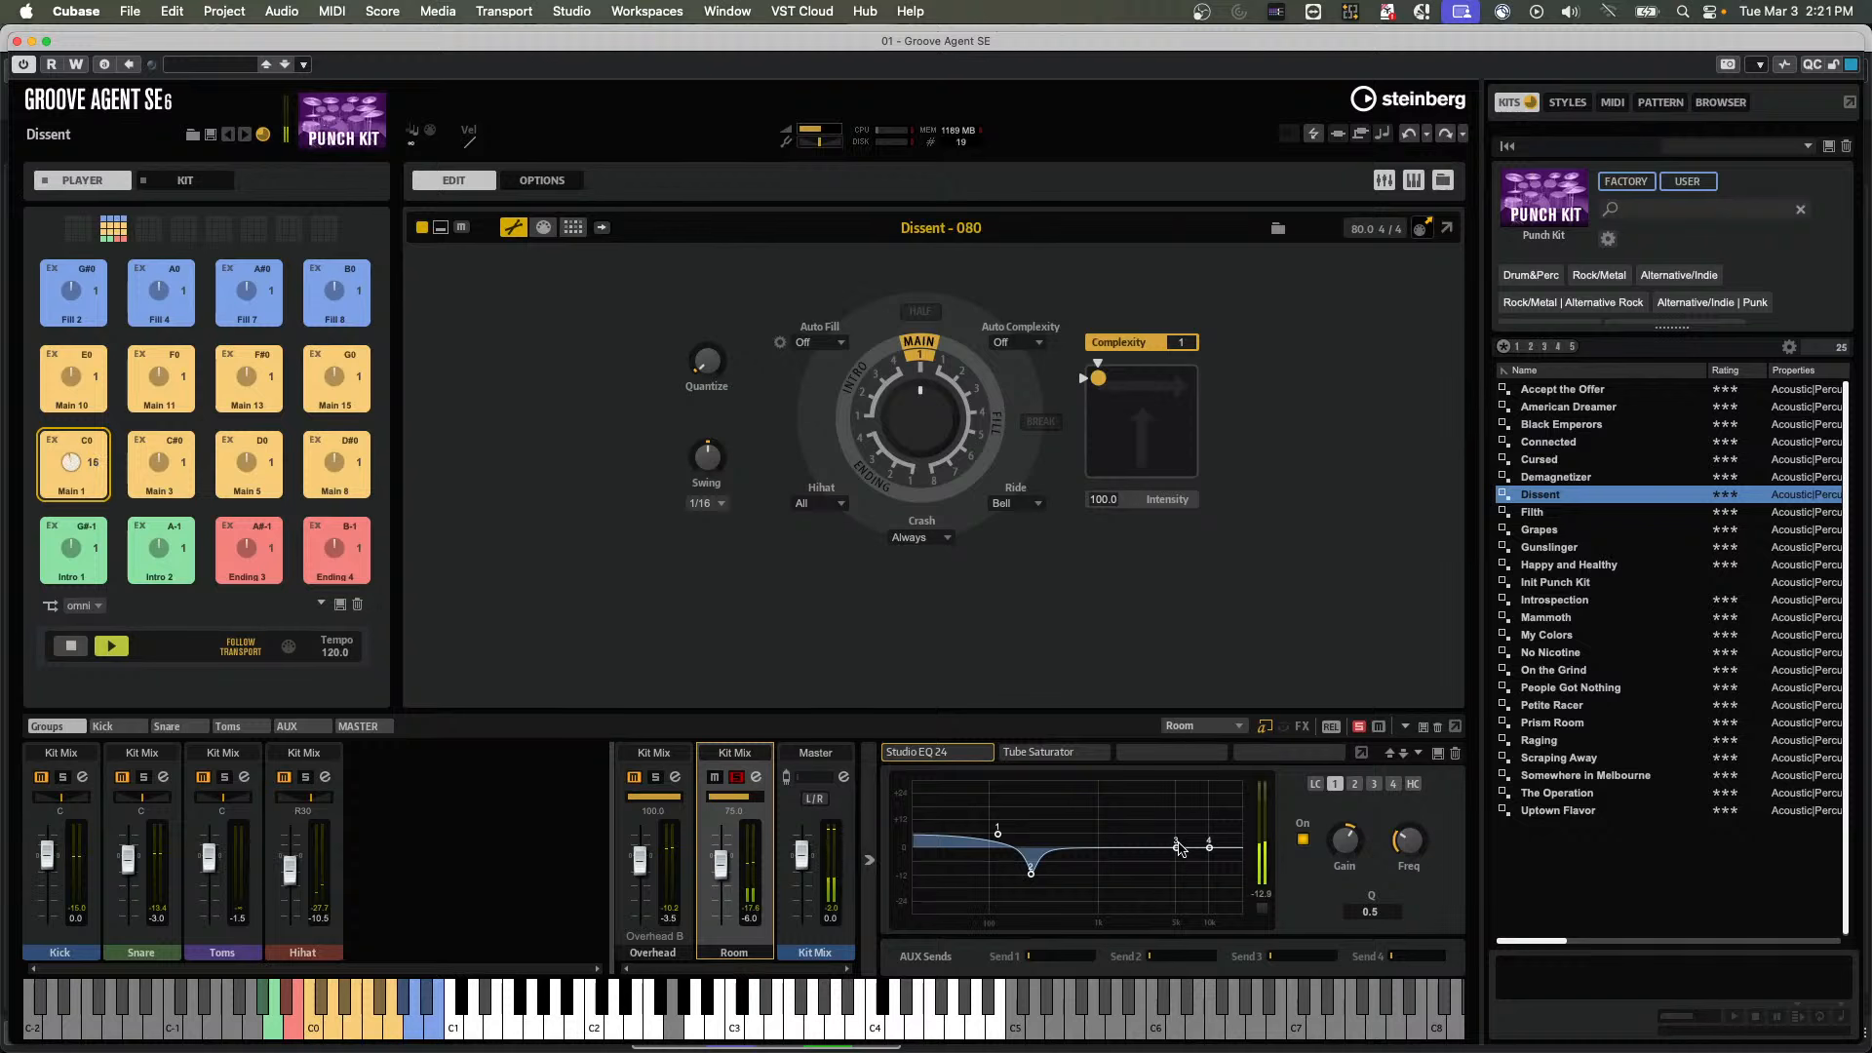
left_click_drag(1176, 848, 1216, 892)
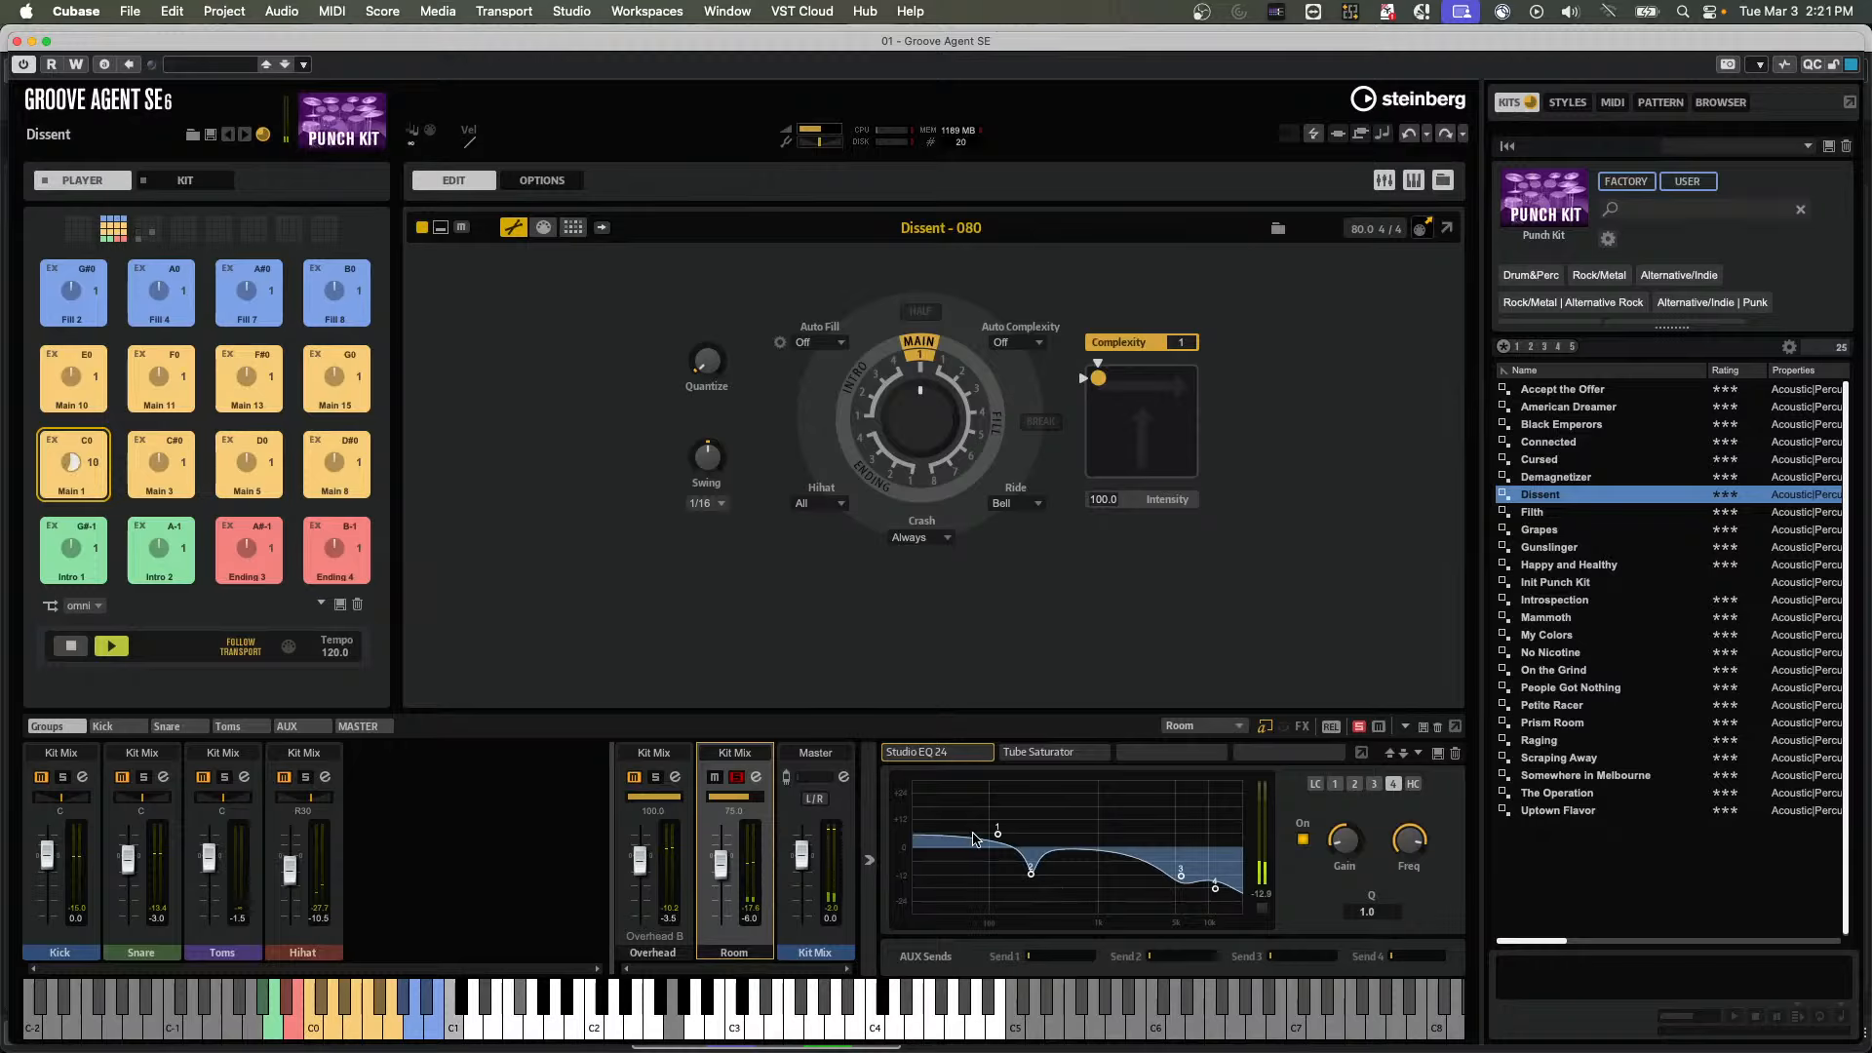
mouse_move(998, 834)
left_mouse_down()
mouse_move(1008, 805)
mouse_move(996, 816)
left_mouse_up()
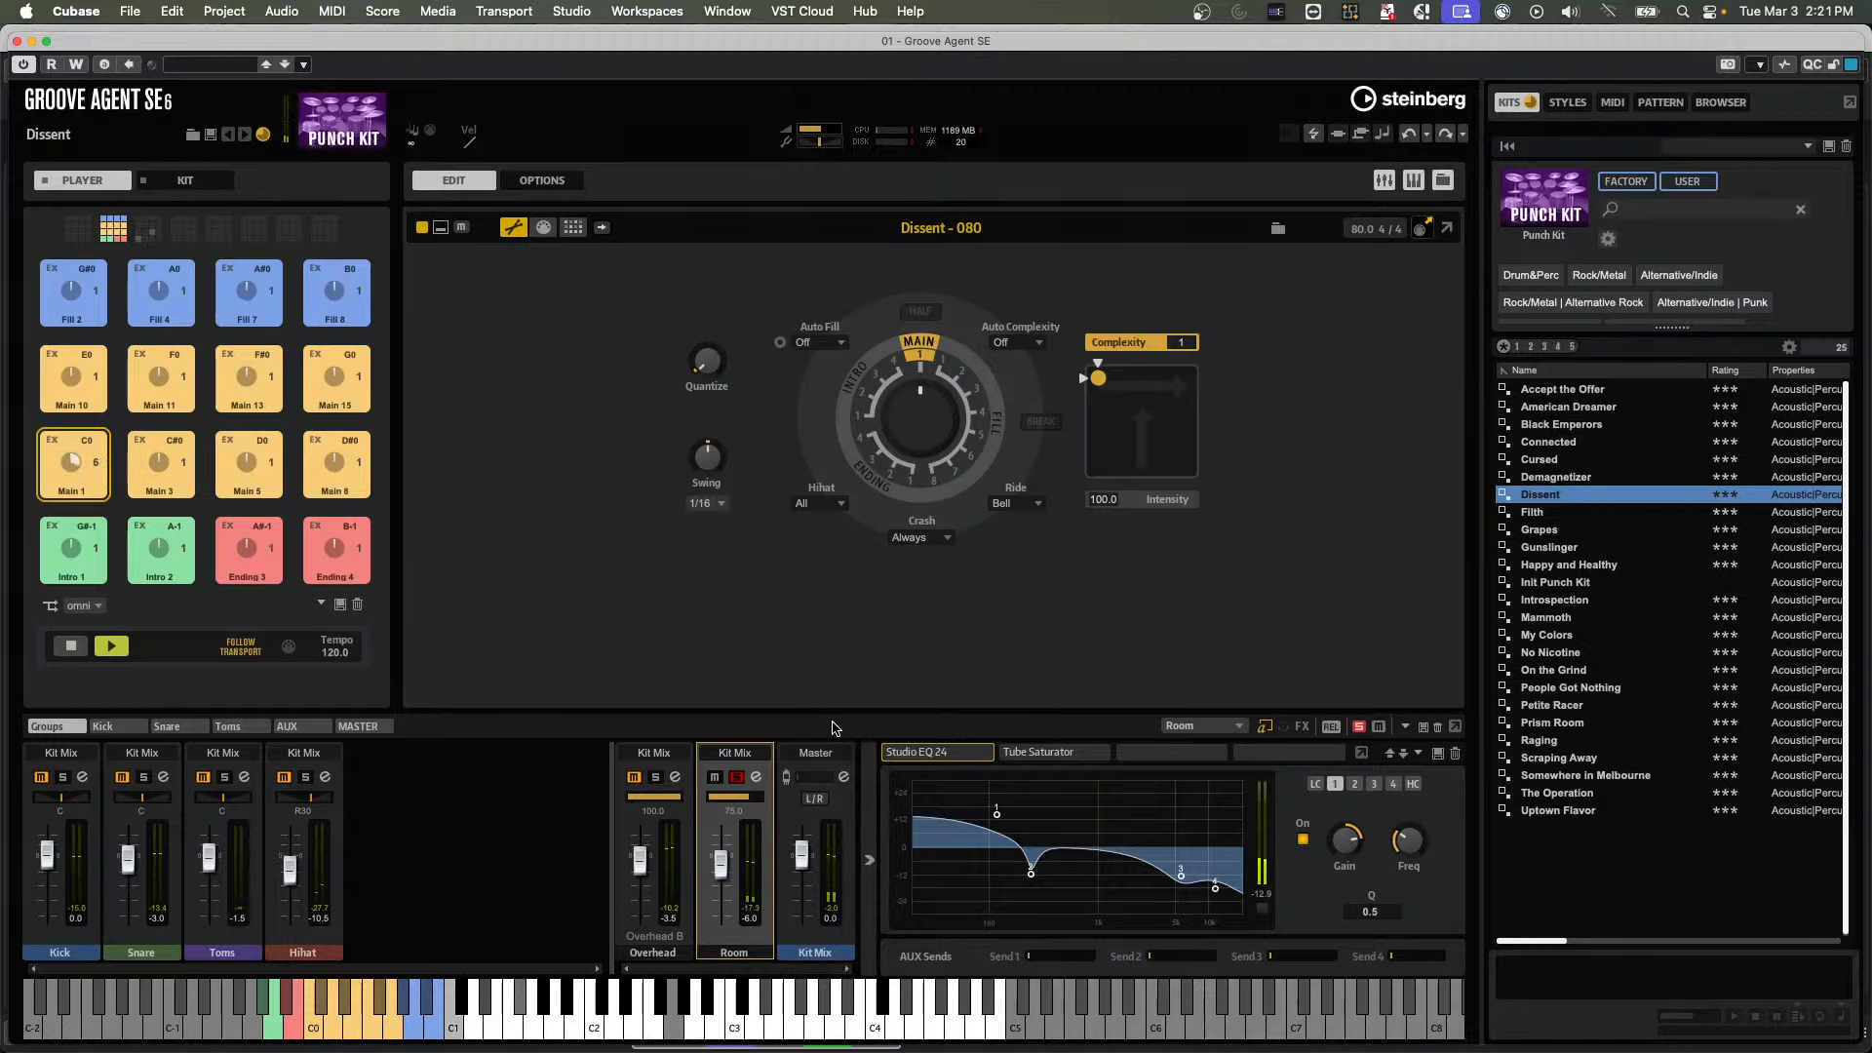
Show the mixer's insert effects and add Tape Saturator from the Distortion category to the Room channel's third slot
left_click(1303, 727)
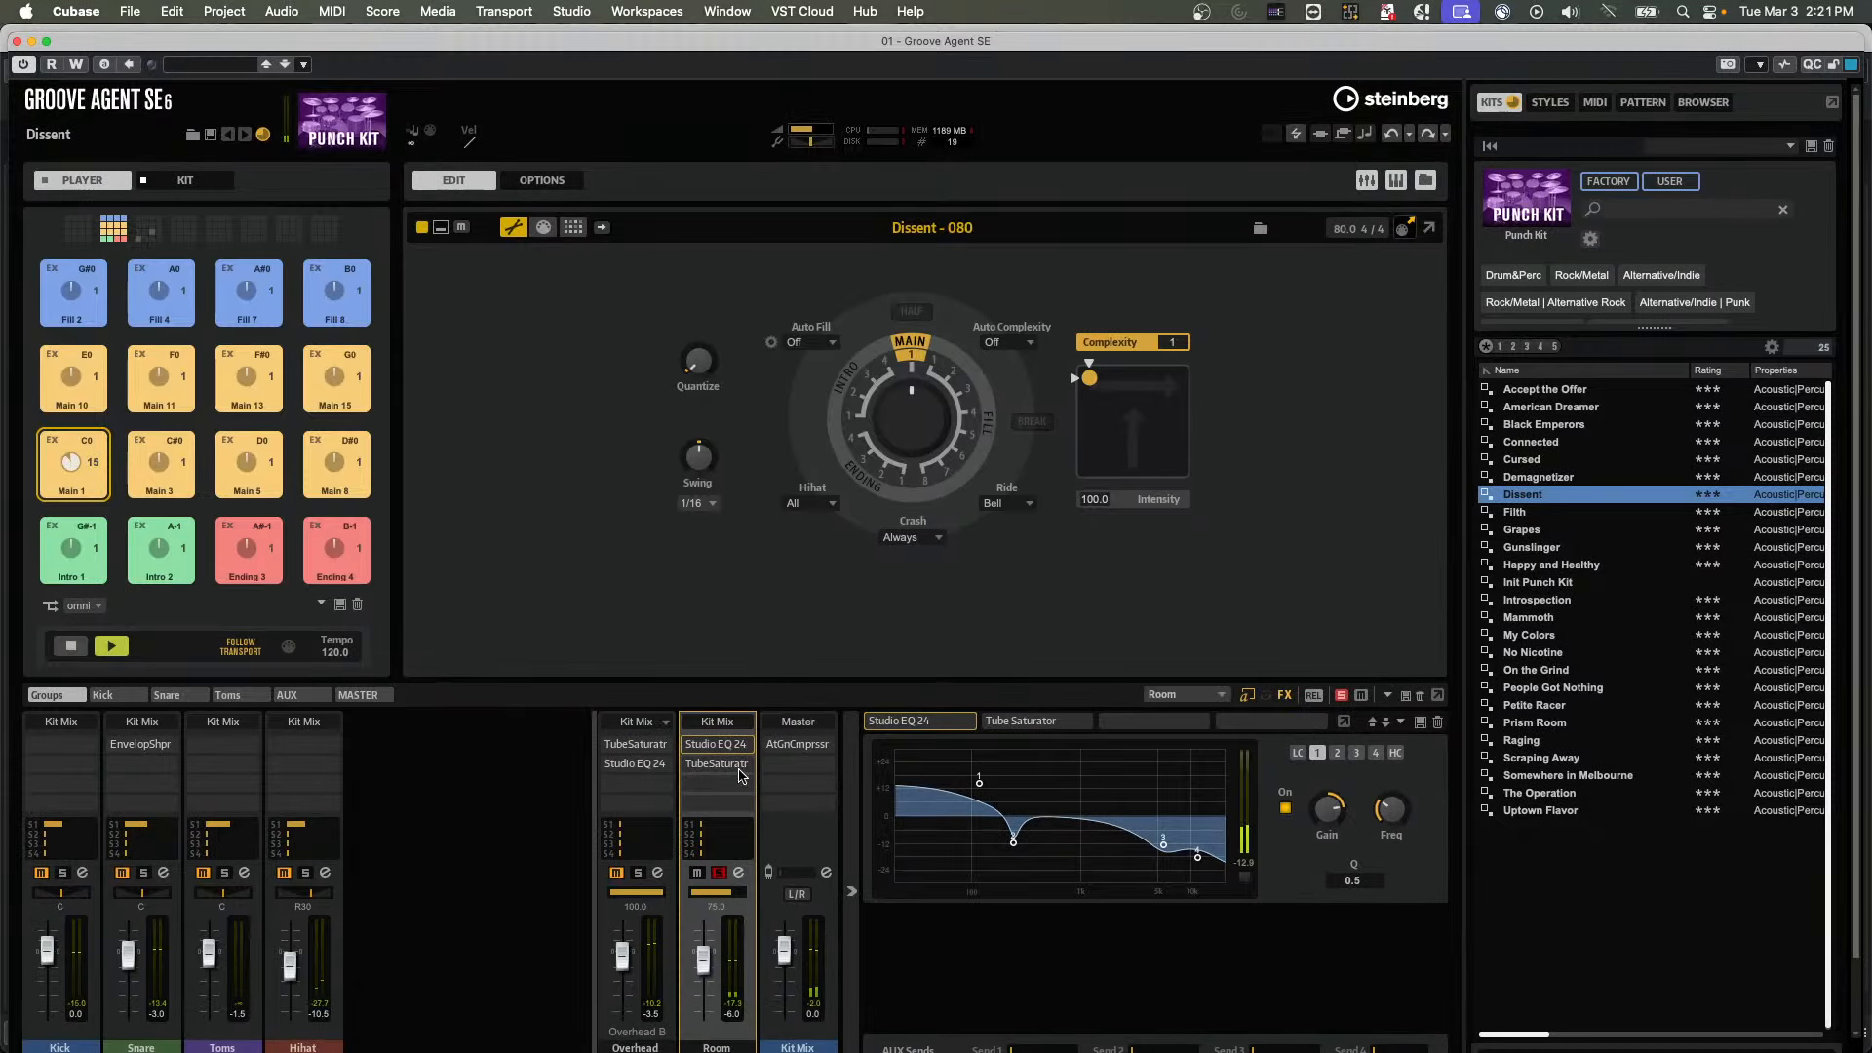
mouse_move(748, 750)
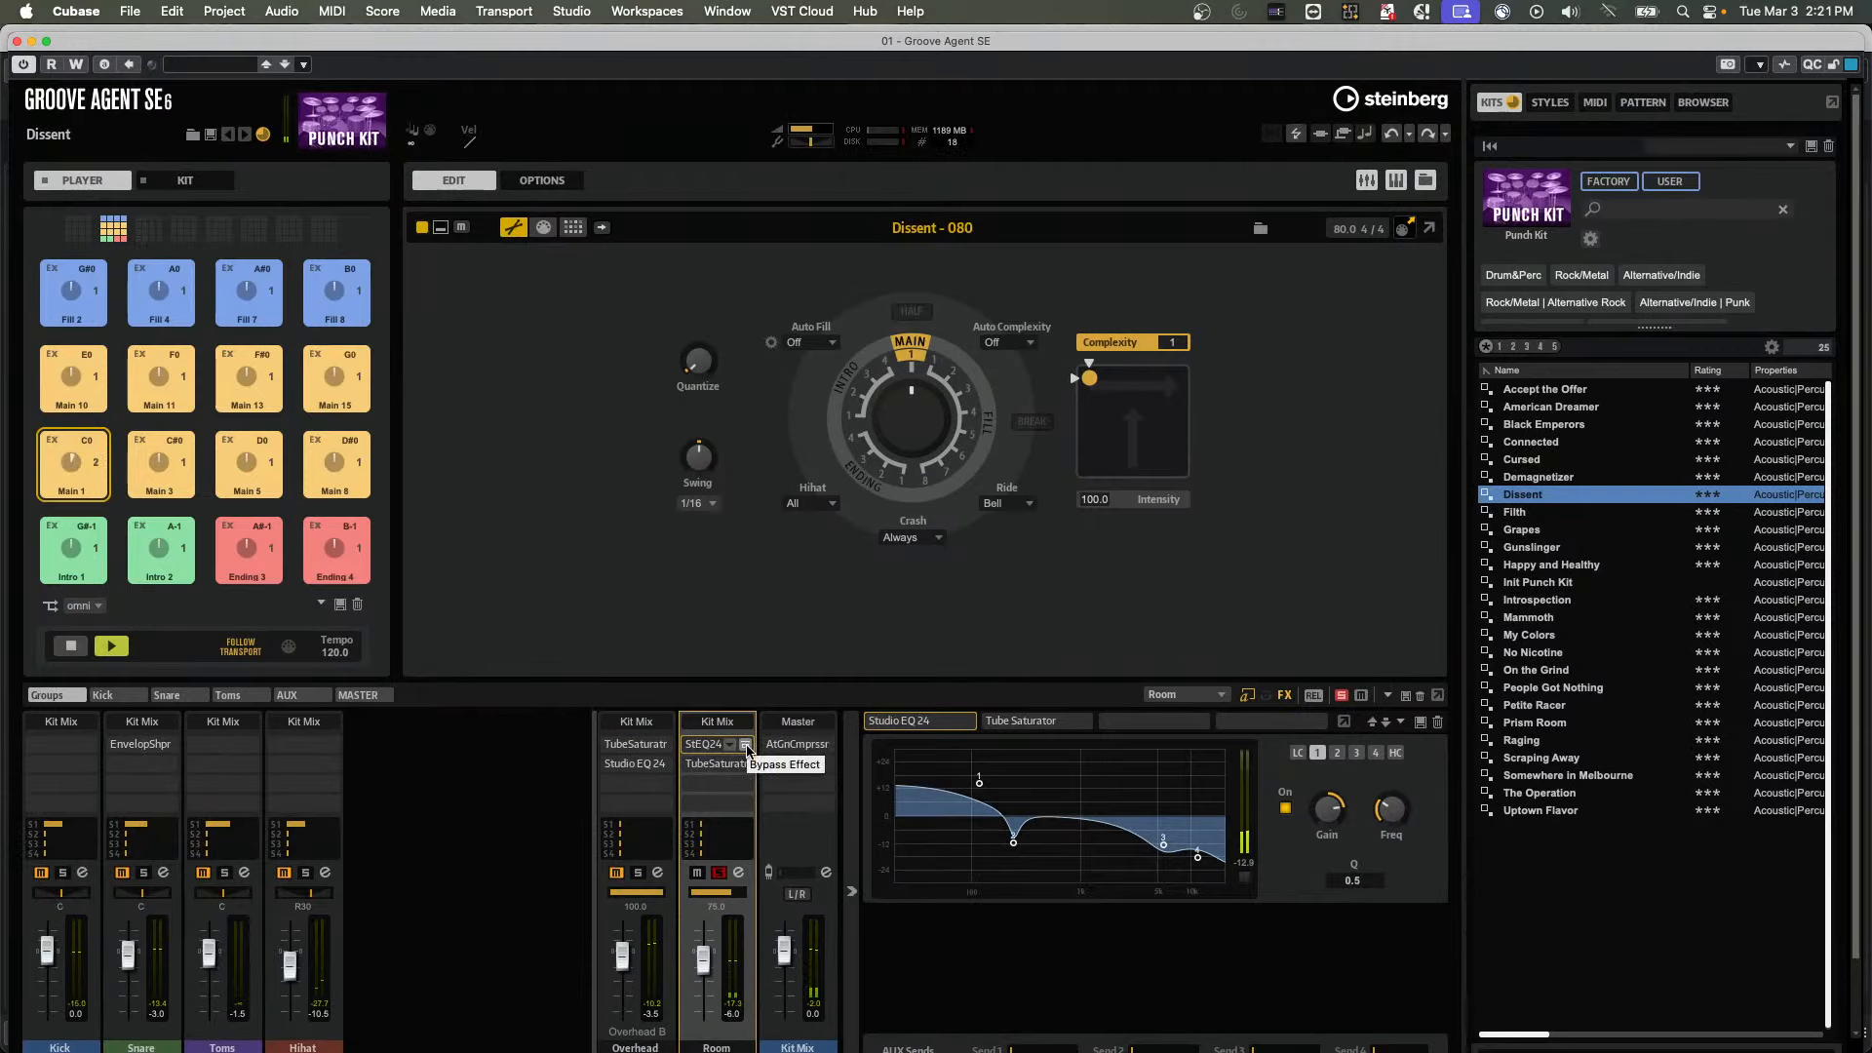
left_click(743, 786)
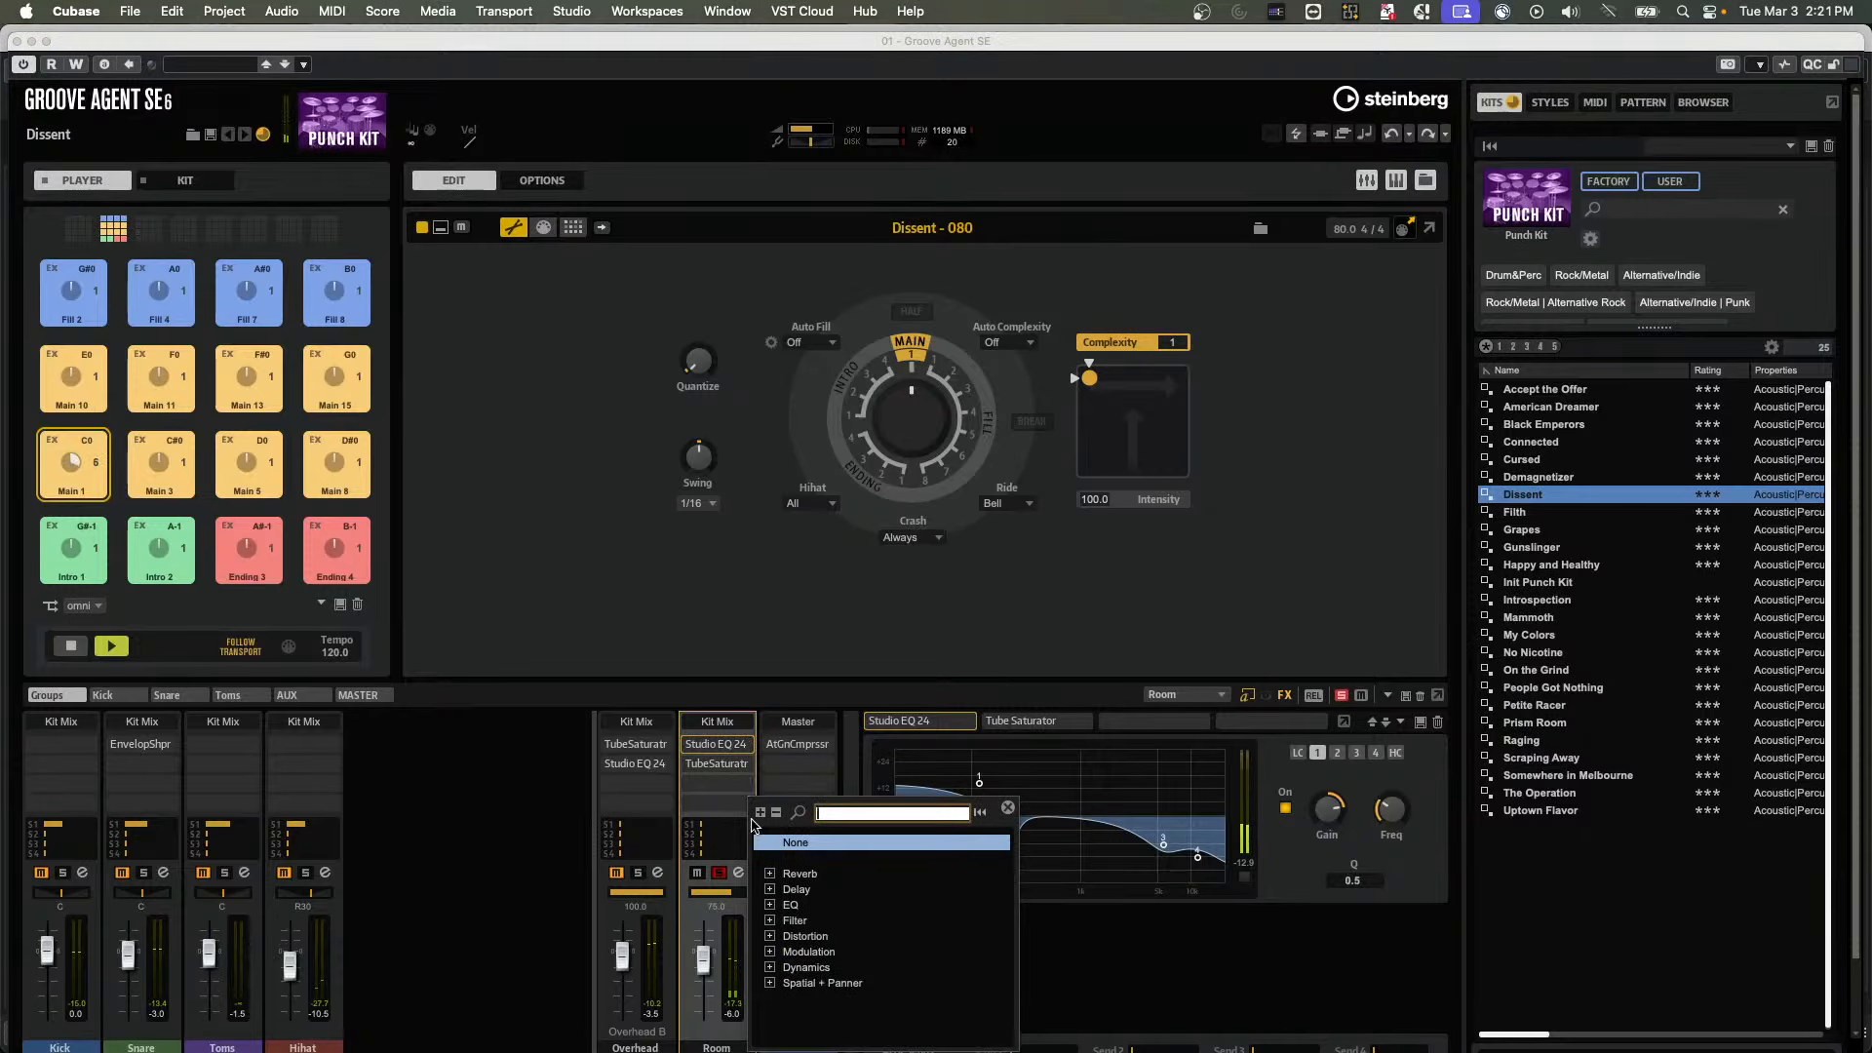
left_click(771, 937)
scroll(888, 937, "down", 2)
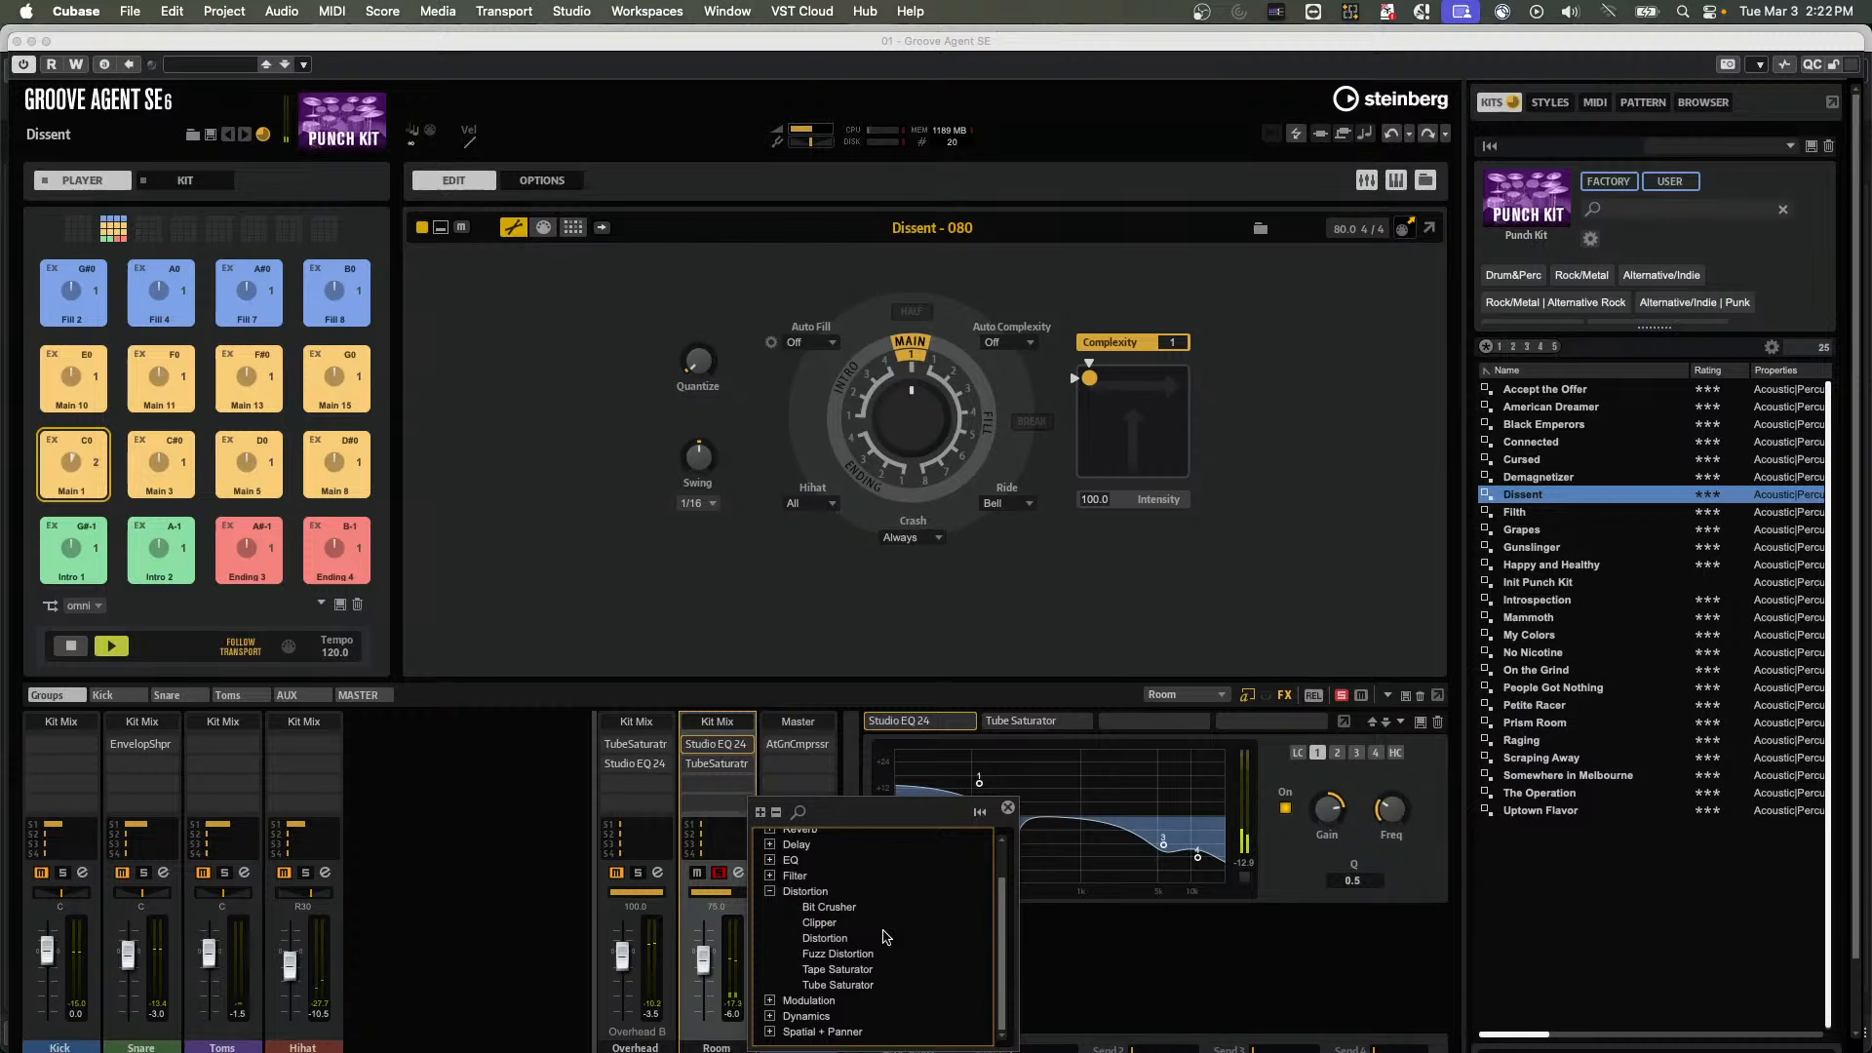
left_click(853, 973)
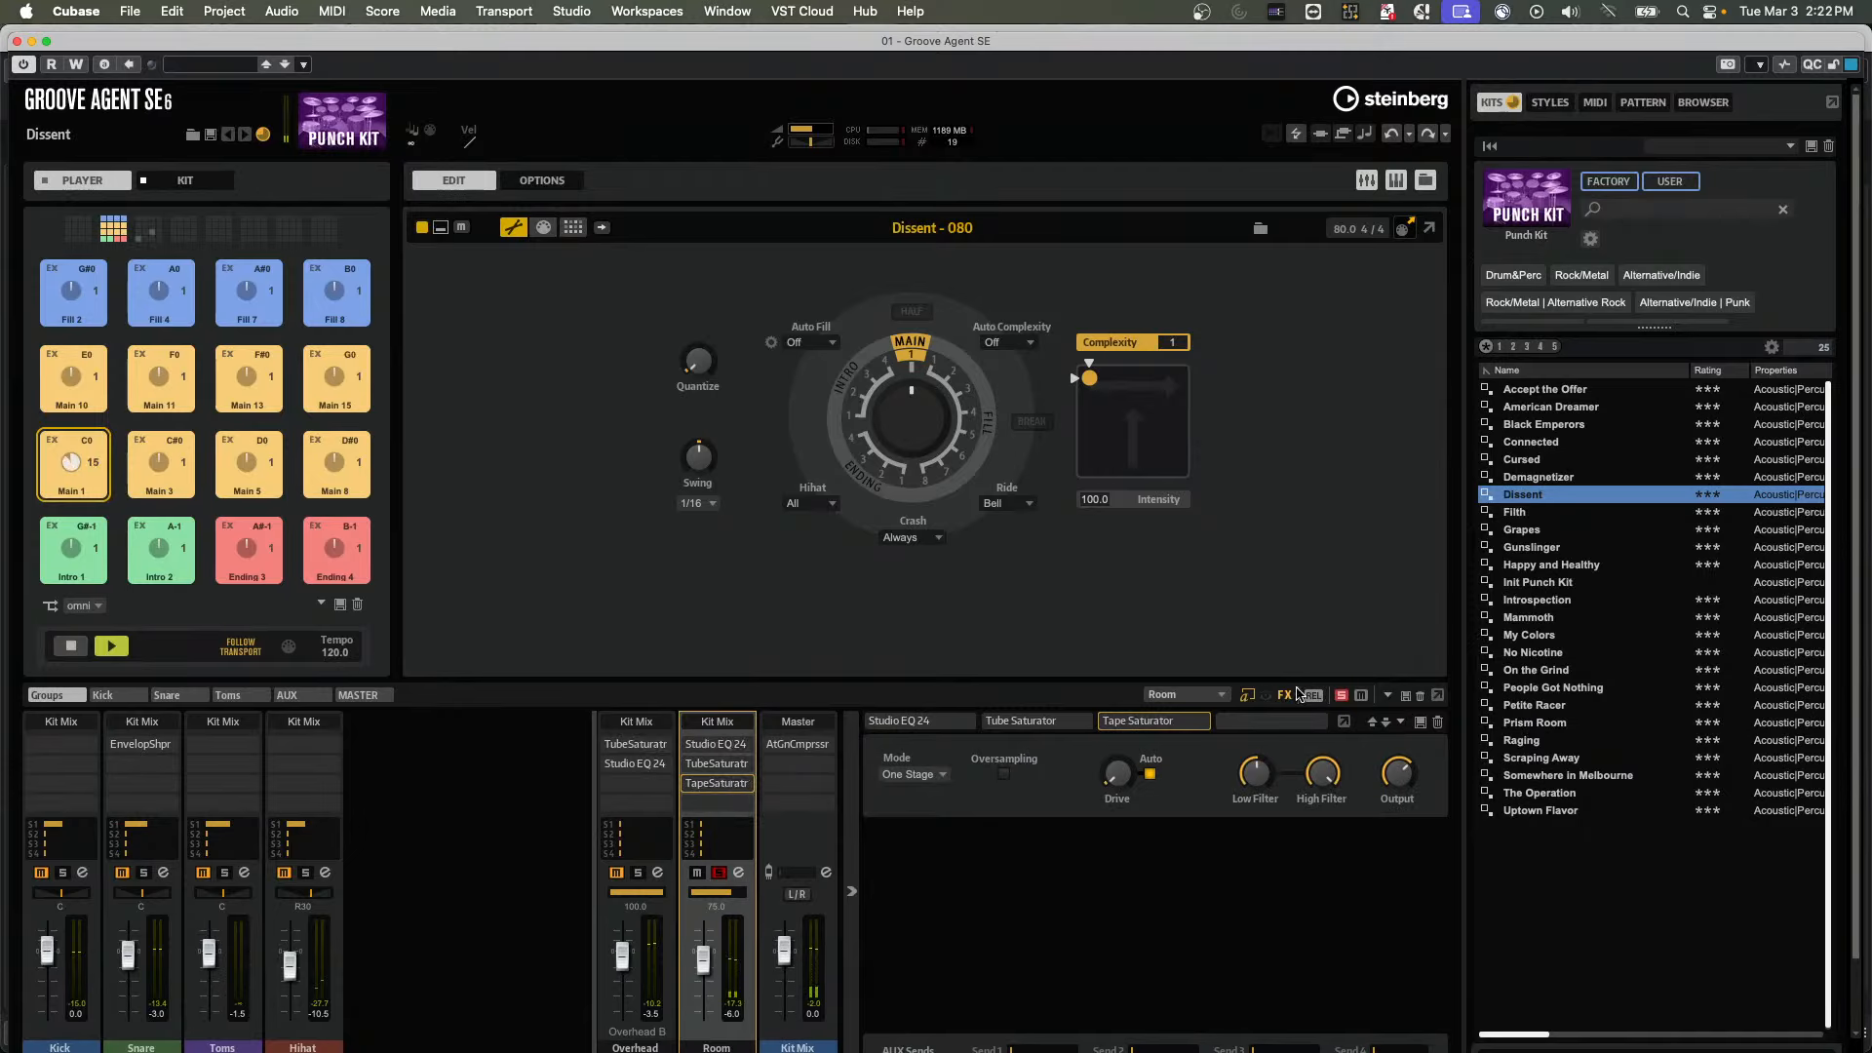
Set Tape Saturator to Two Stage, raise Drive, adjust Low Filter and Output, and compare the Room channel unsoloed and soloed
left_click_drag(1266, 756, 1231, 819)
left_click_drag(1116, 776, 1126, 686)
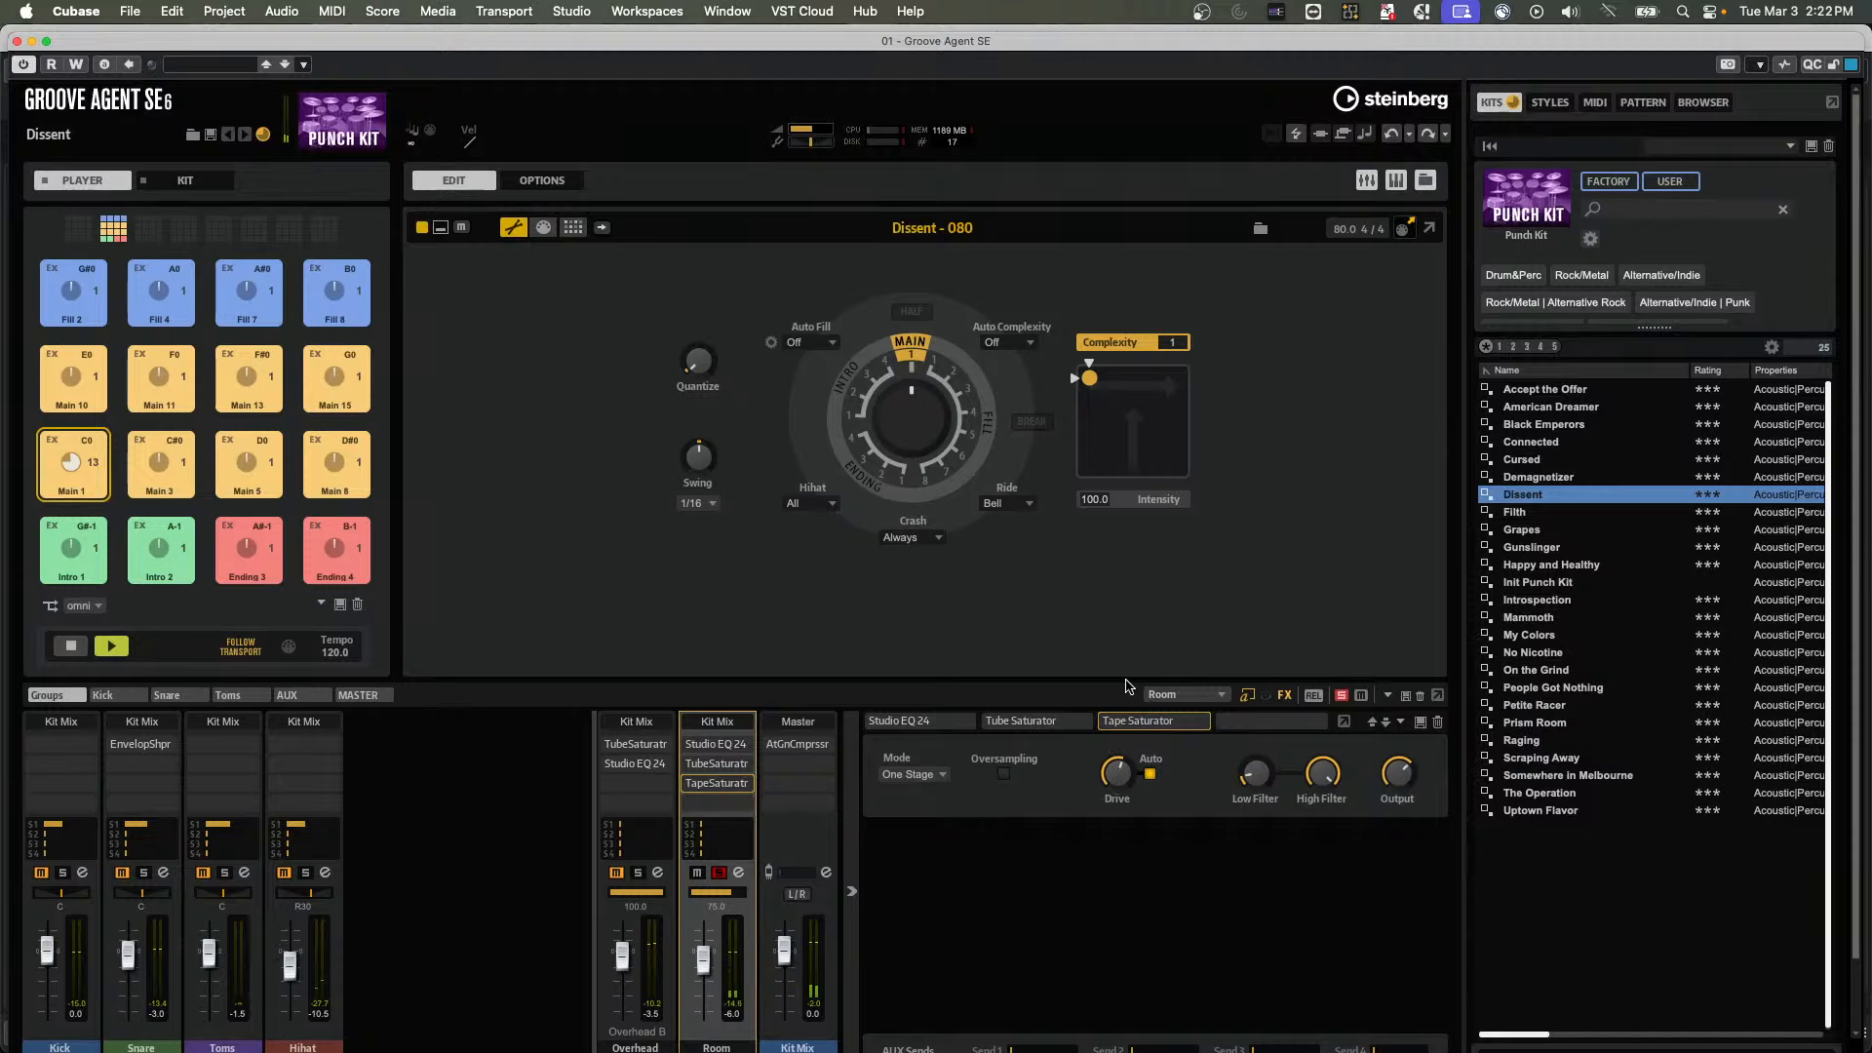
left_click(944, 780)
left_click(942, 798)
left_click_drag(1397, 775, 1392, 801)
left_click(720, 874)
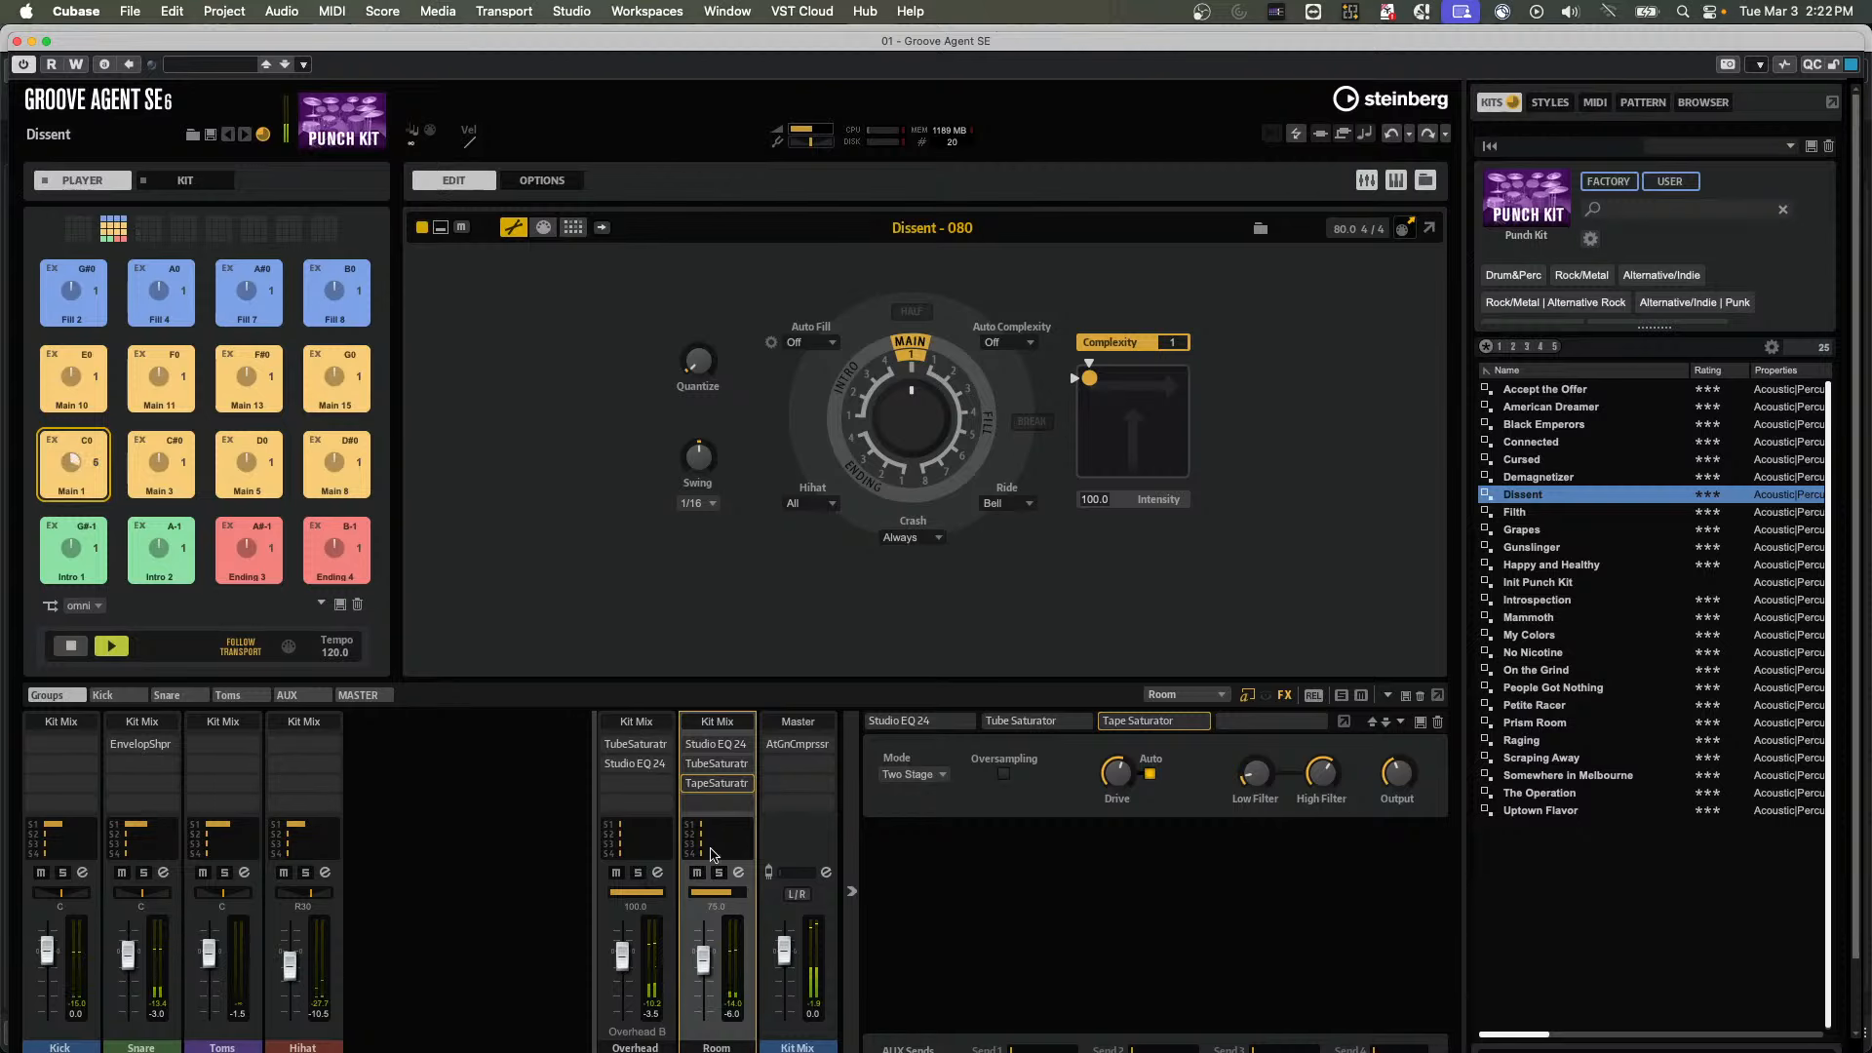
left_click(719, 873)
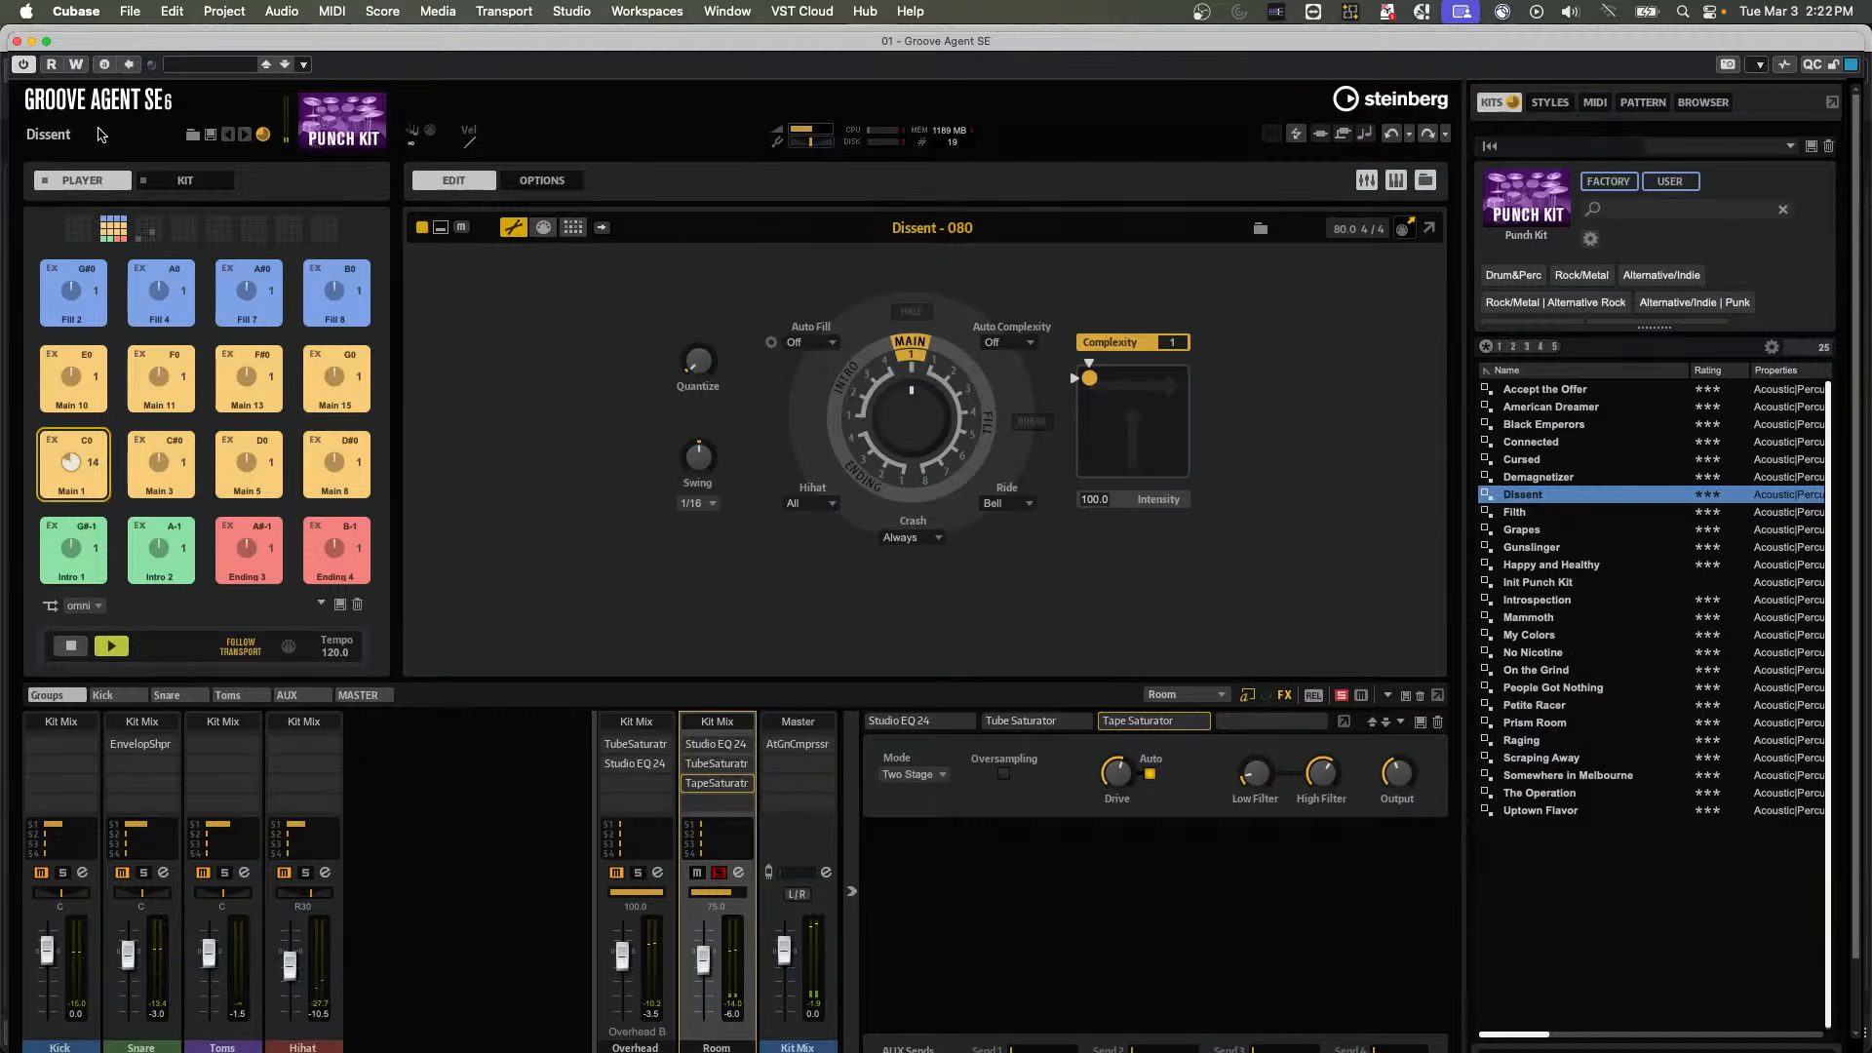
Move the Groove Agent window aside and insert Grungelizer in the first insert slot of the Groove Agent SE 01 track
left_click_drag(73, 41, 972, 149)
left_click(417, 292)
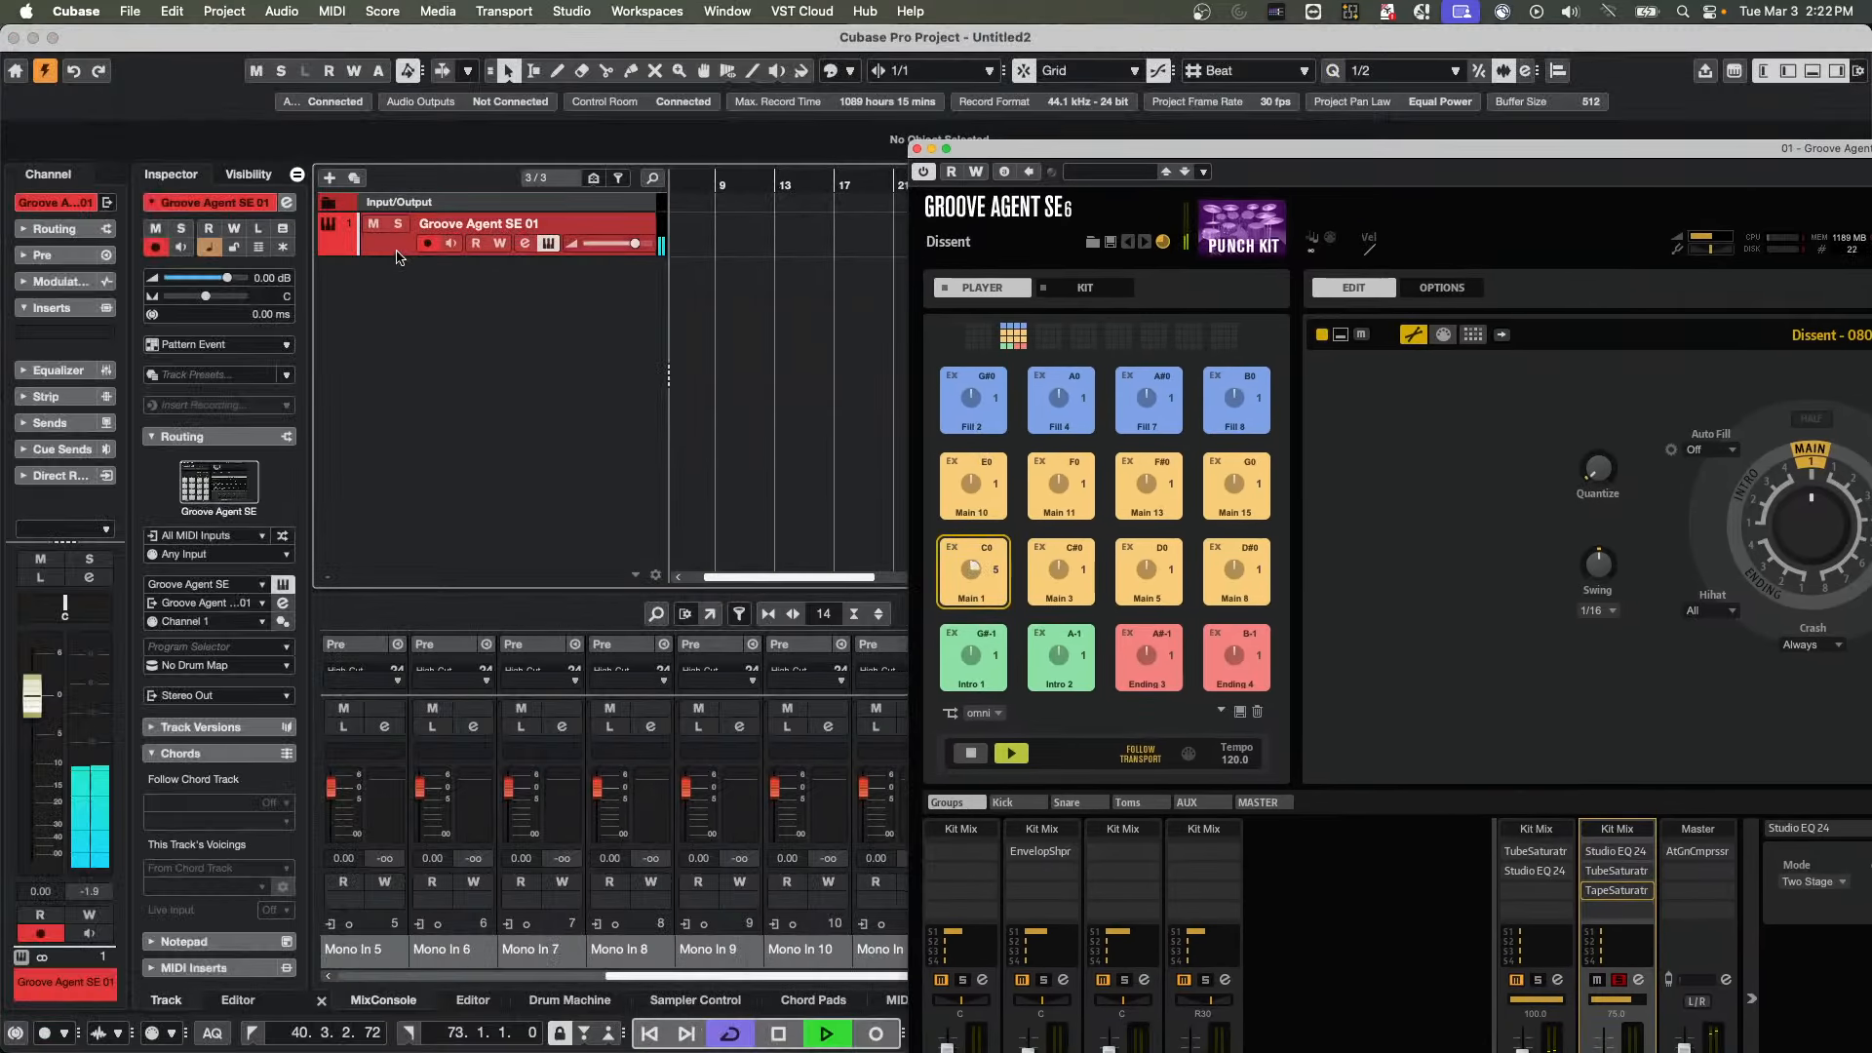
left_click(101, 334)
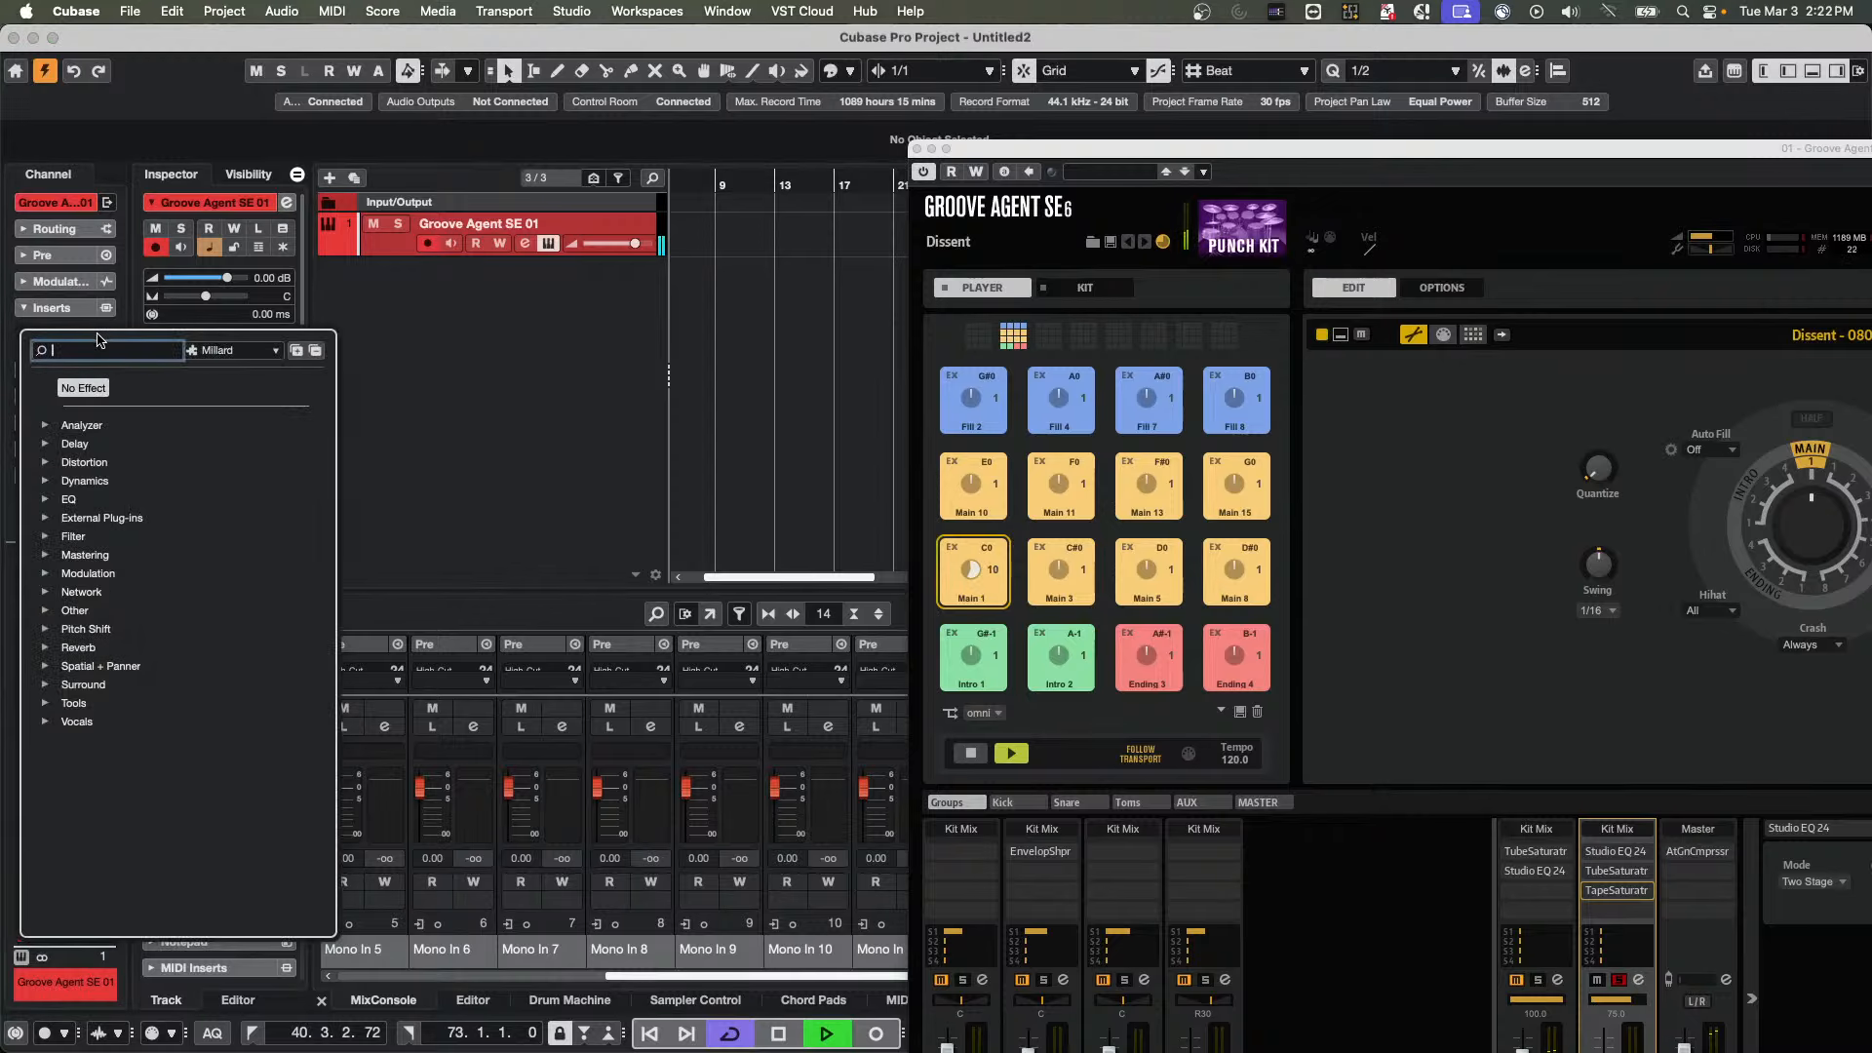
left_click(47, 464)
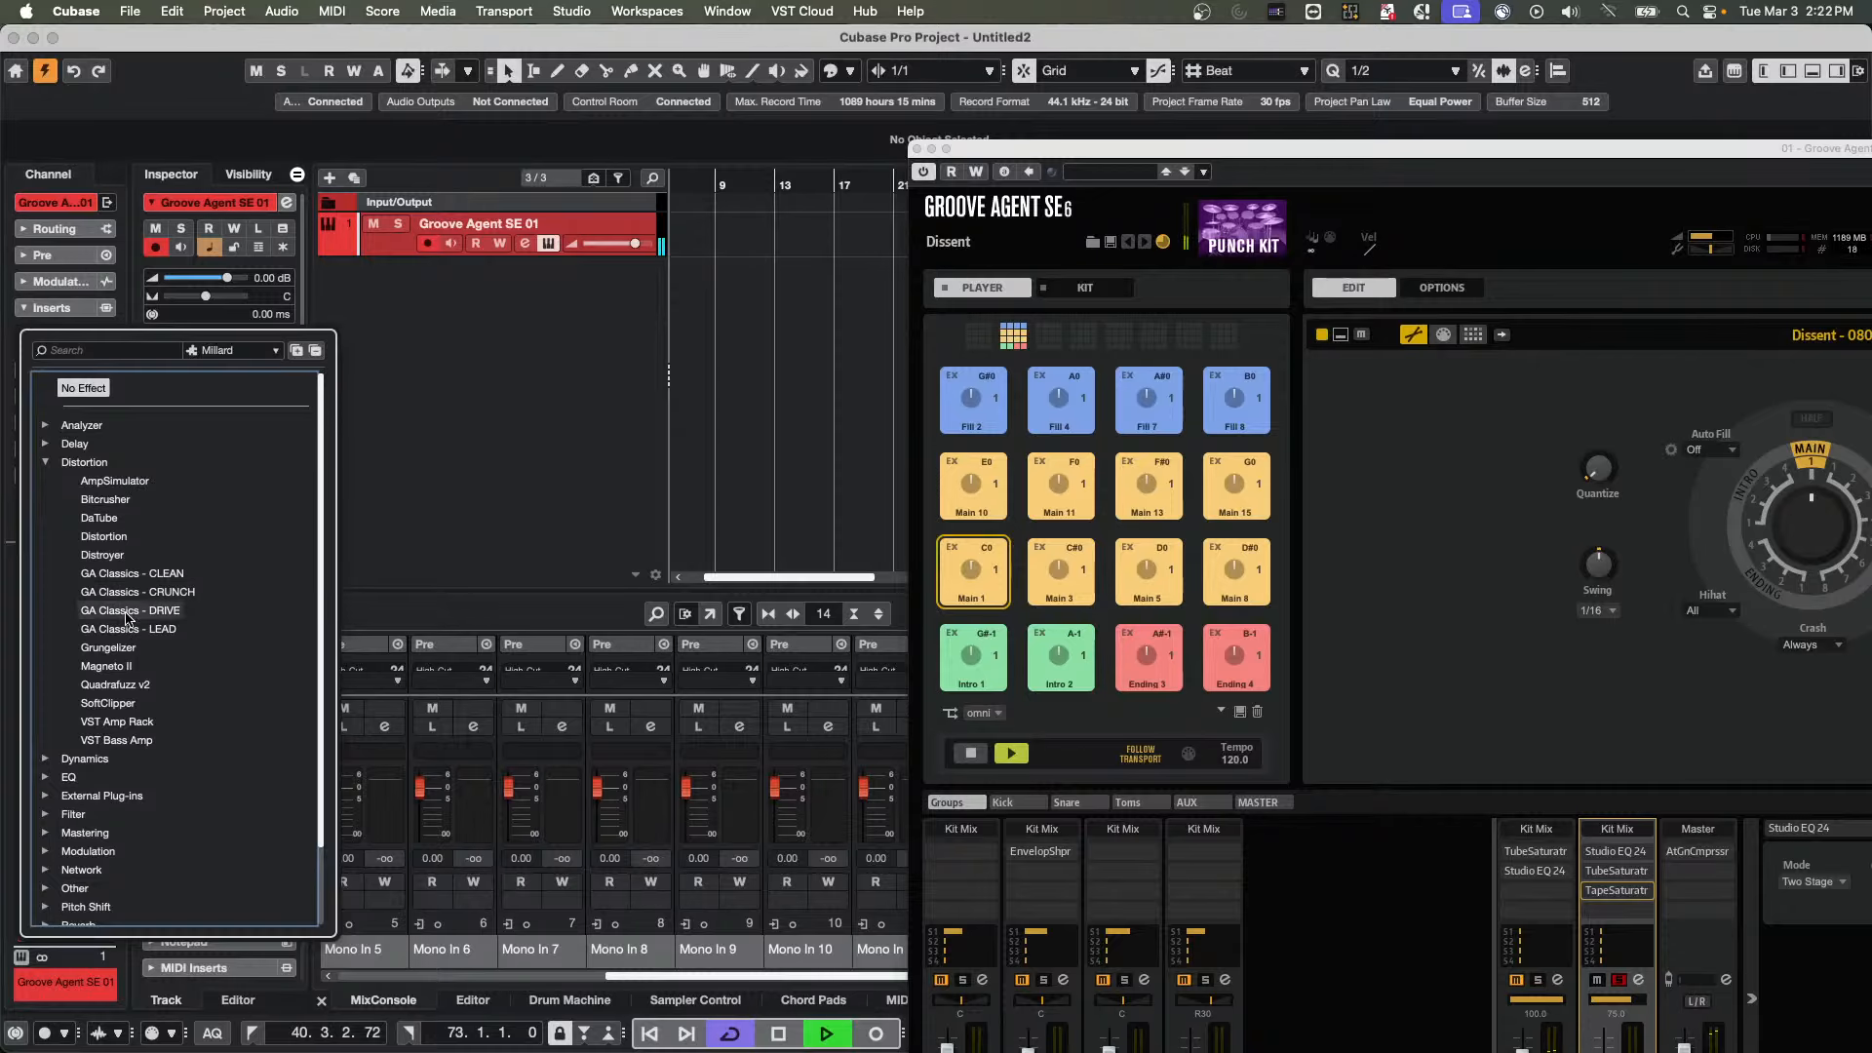
left_click(108, 648)
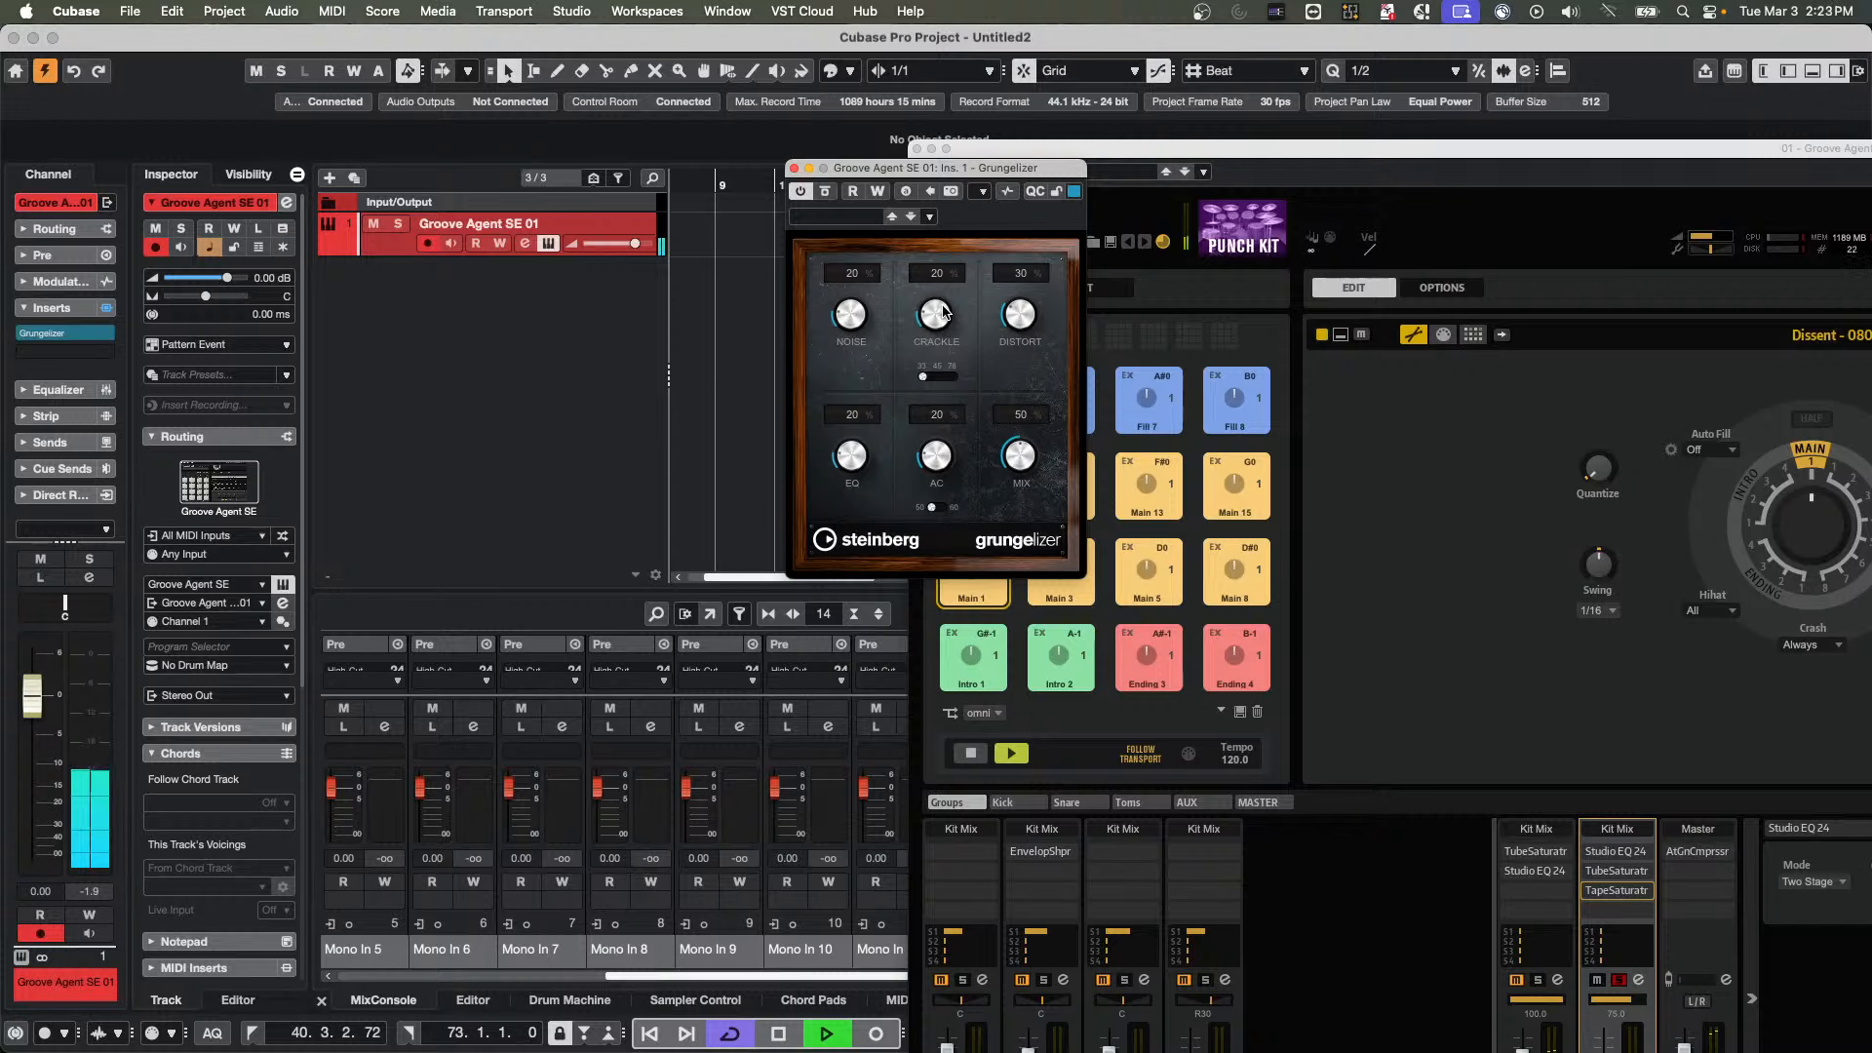
In Grungelizer, set Distort to 63%, AC to 0%, Mix to 100% and Crackle to 10%
left_click_drag(1019, 320, 1022, 272)
left_click_drag(937, 480, 905, 571)
left_click_drag(1041, 468, 1030, 363)
mouse_move(910, 319)
left_mouse_down()
mouse_move(914, 353)
mouse_move(914, 297)
left_mouse_up()
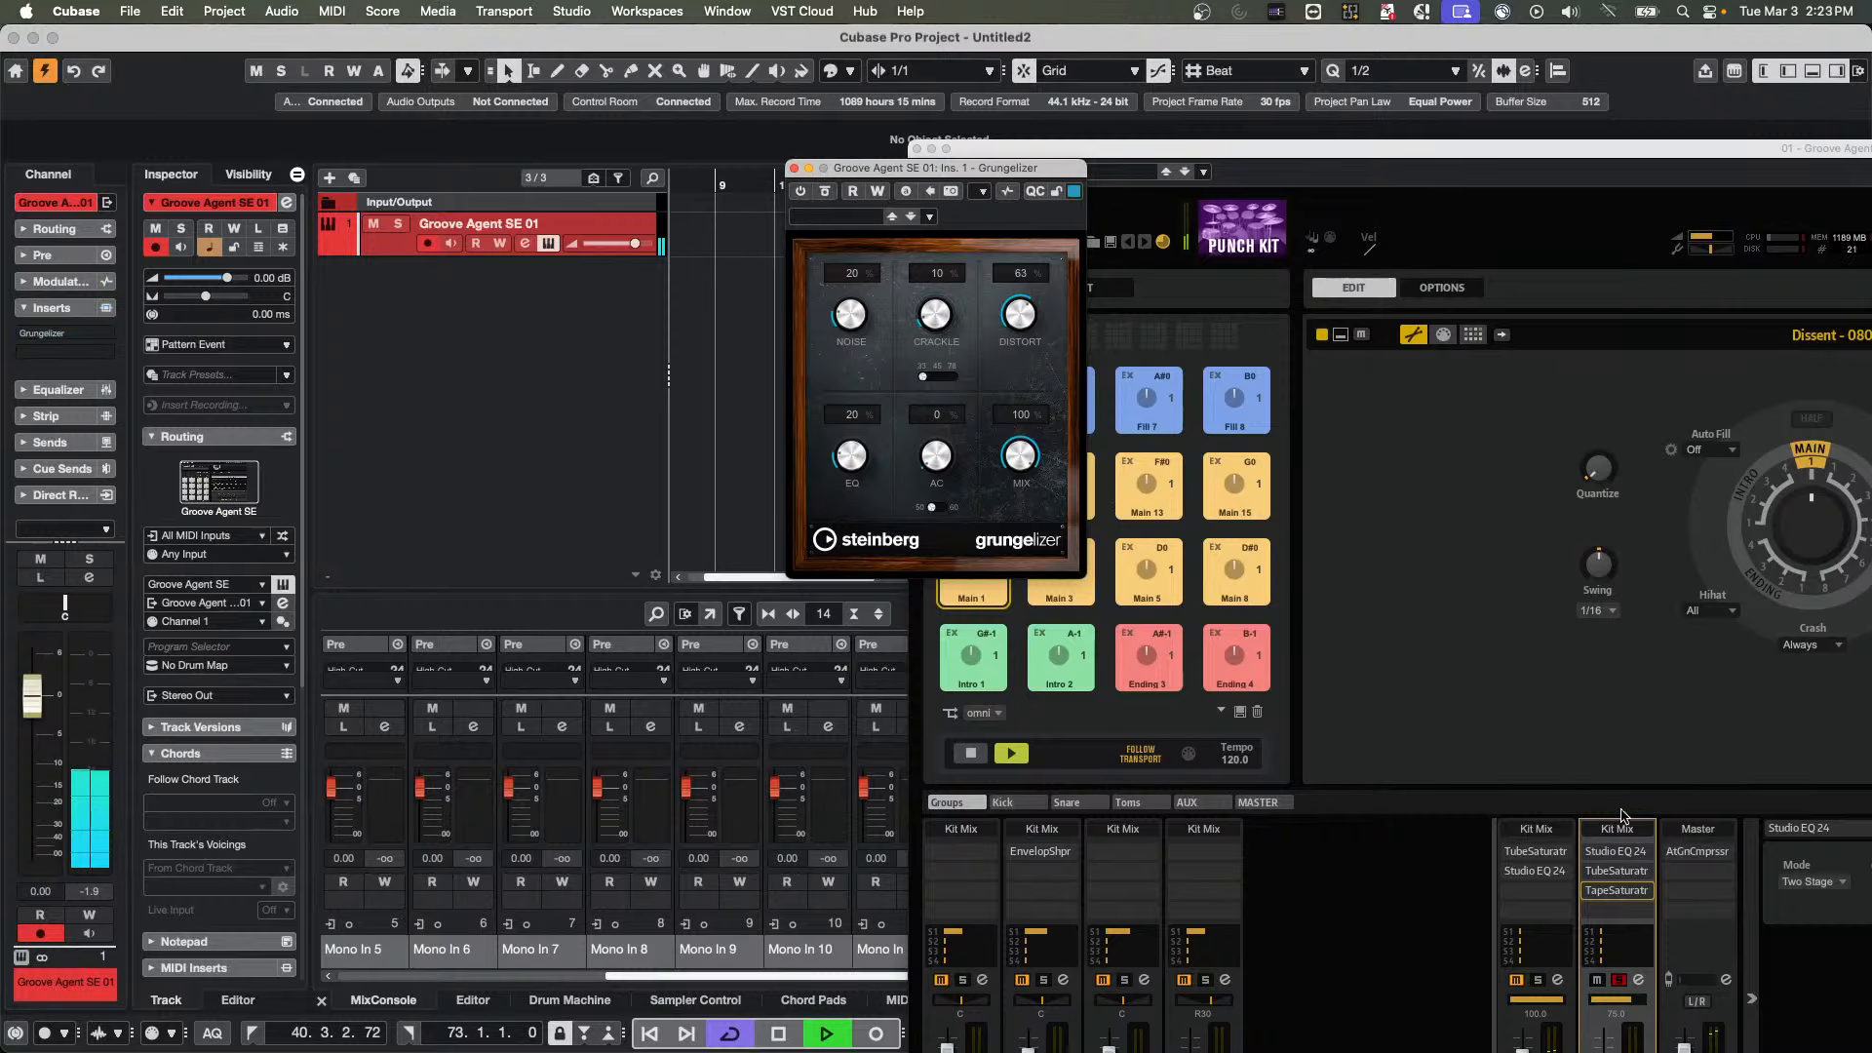
Maximize the Groove Agent window, compare the Room channel unsoloed and soloed, and move the window clear of Grungelizer
left_click(1268, 148)
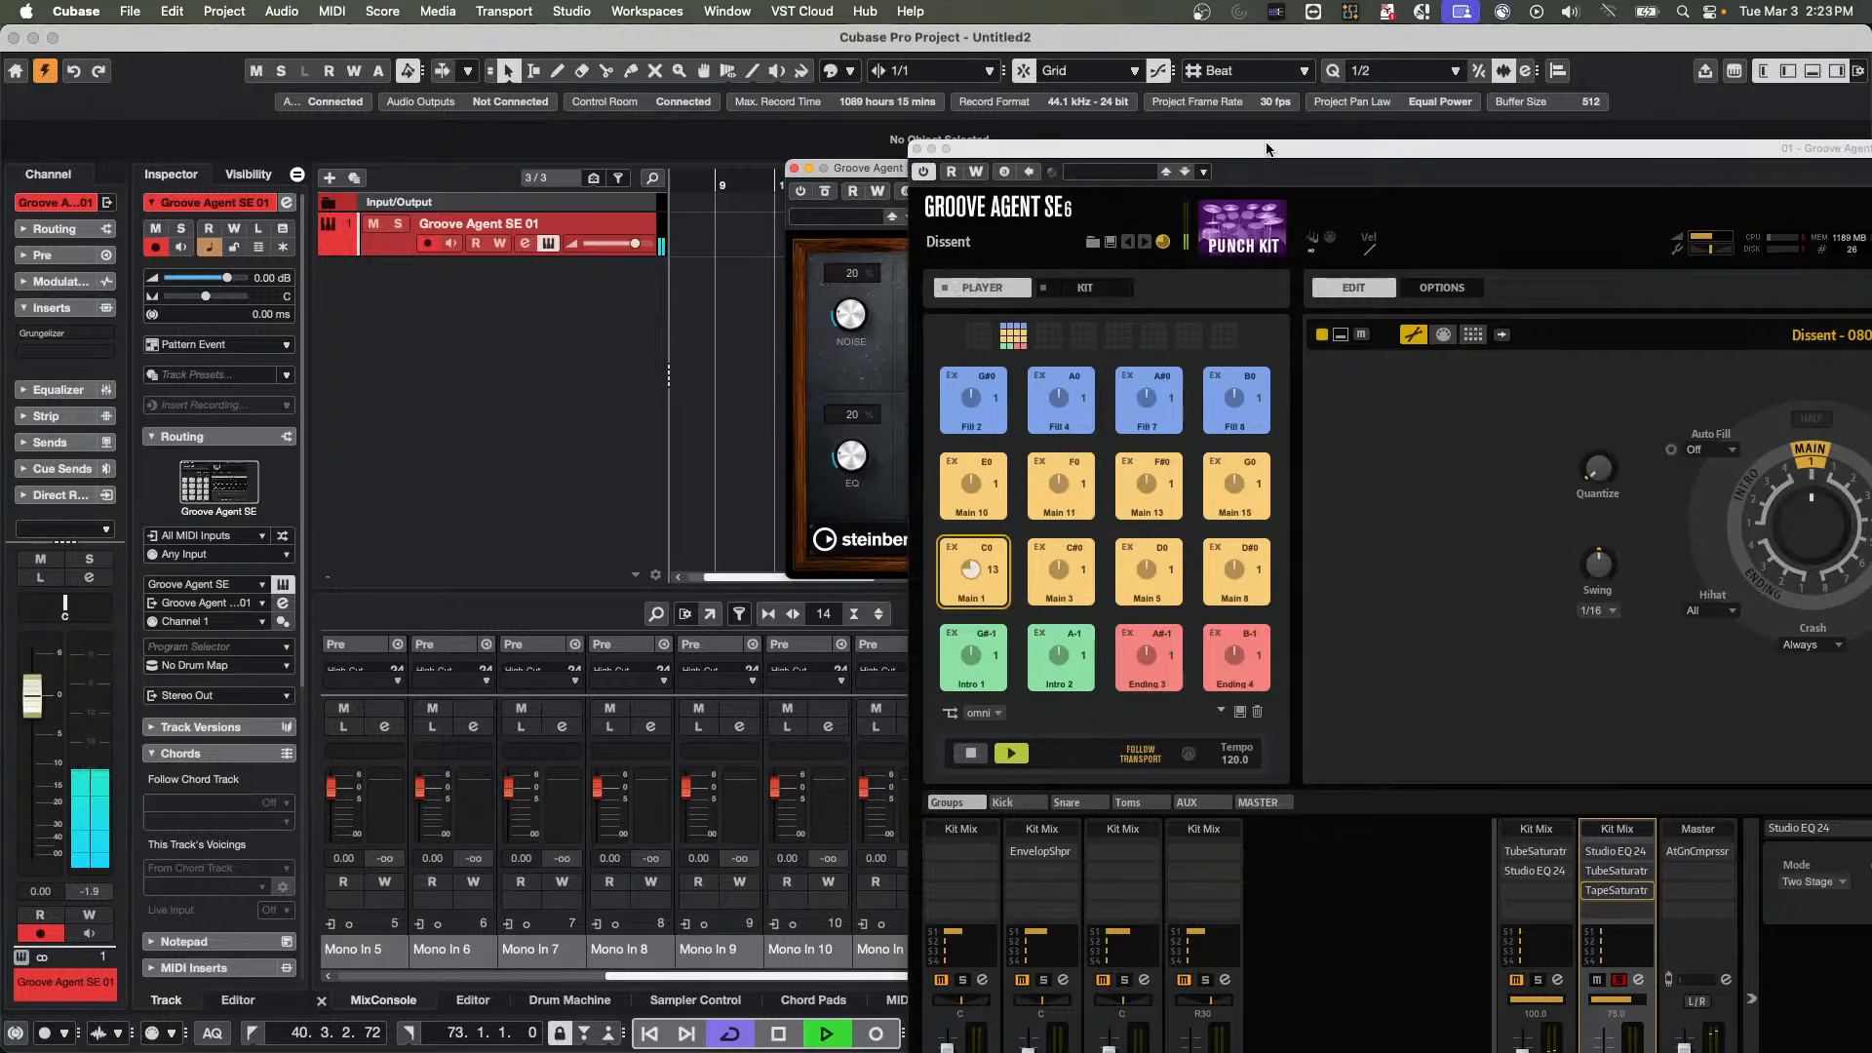
double_click(1268, 148)
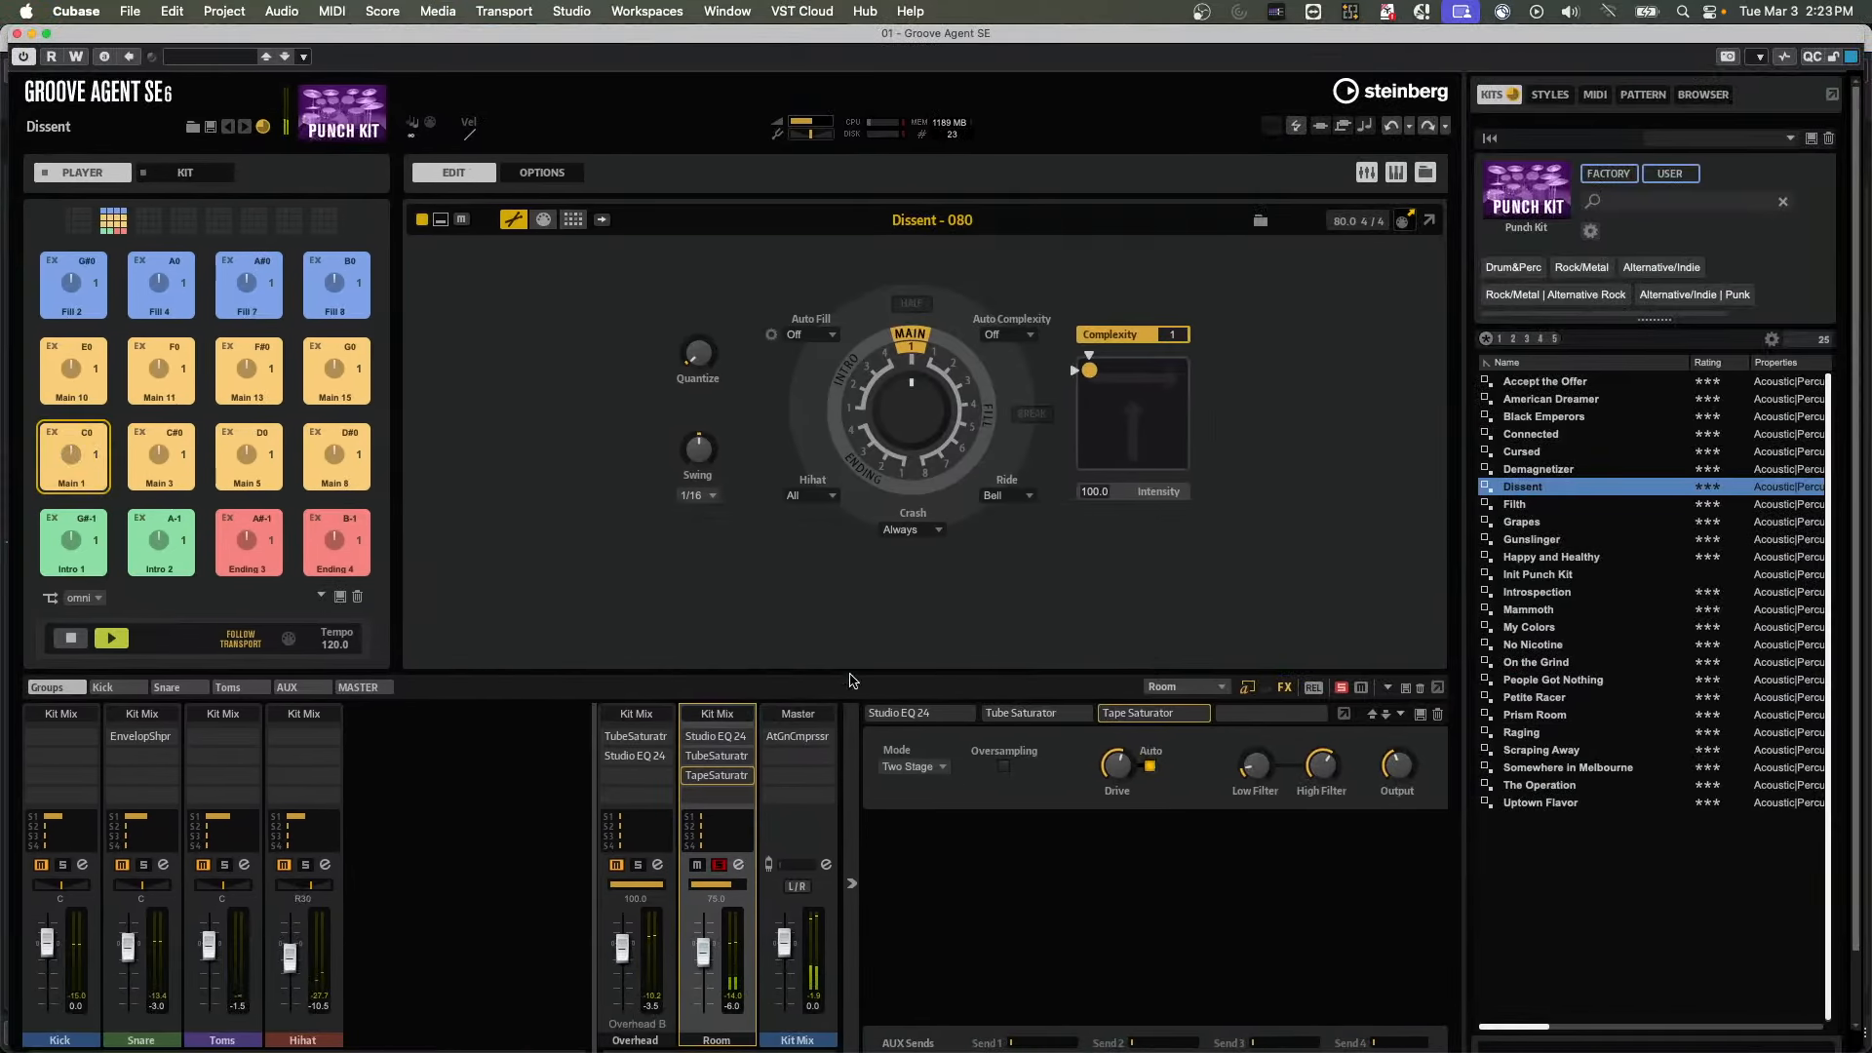
left_click(718, 865)
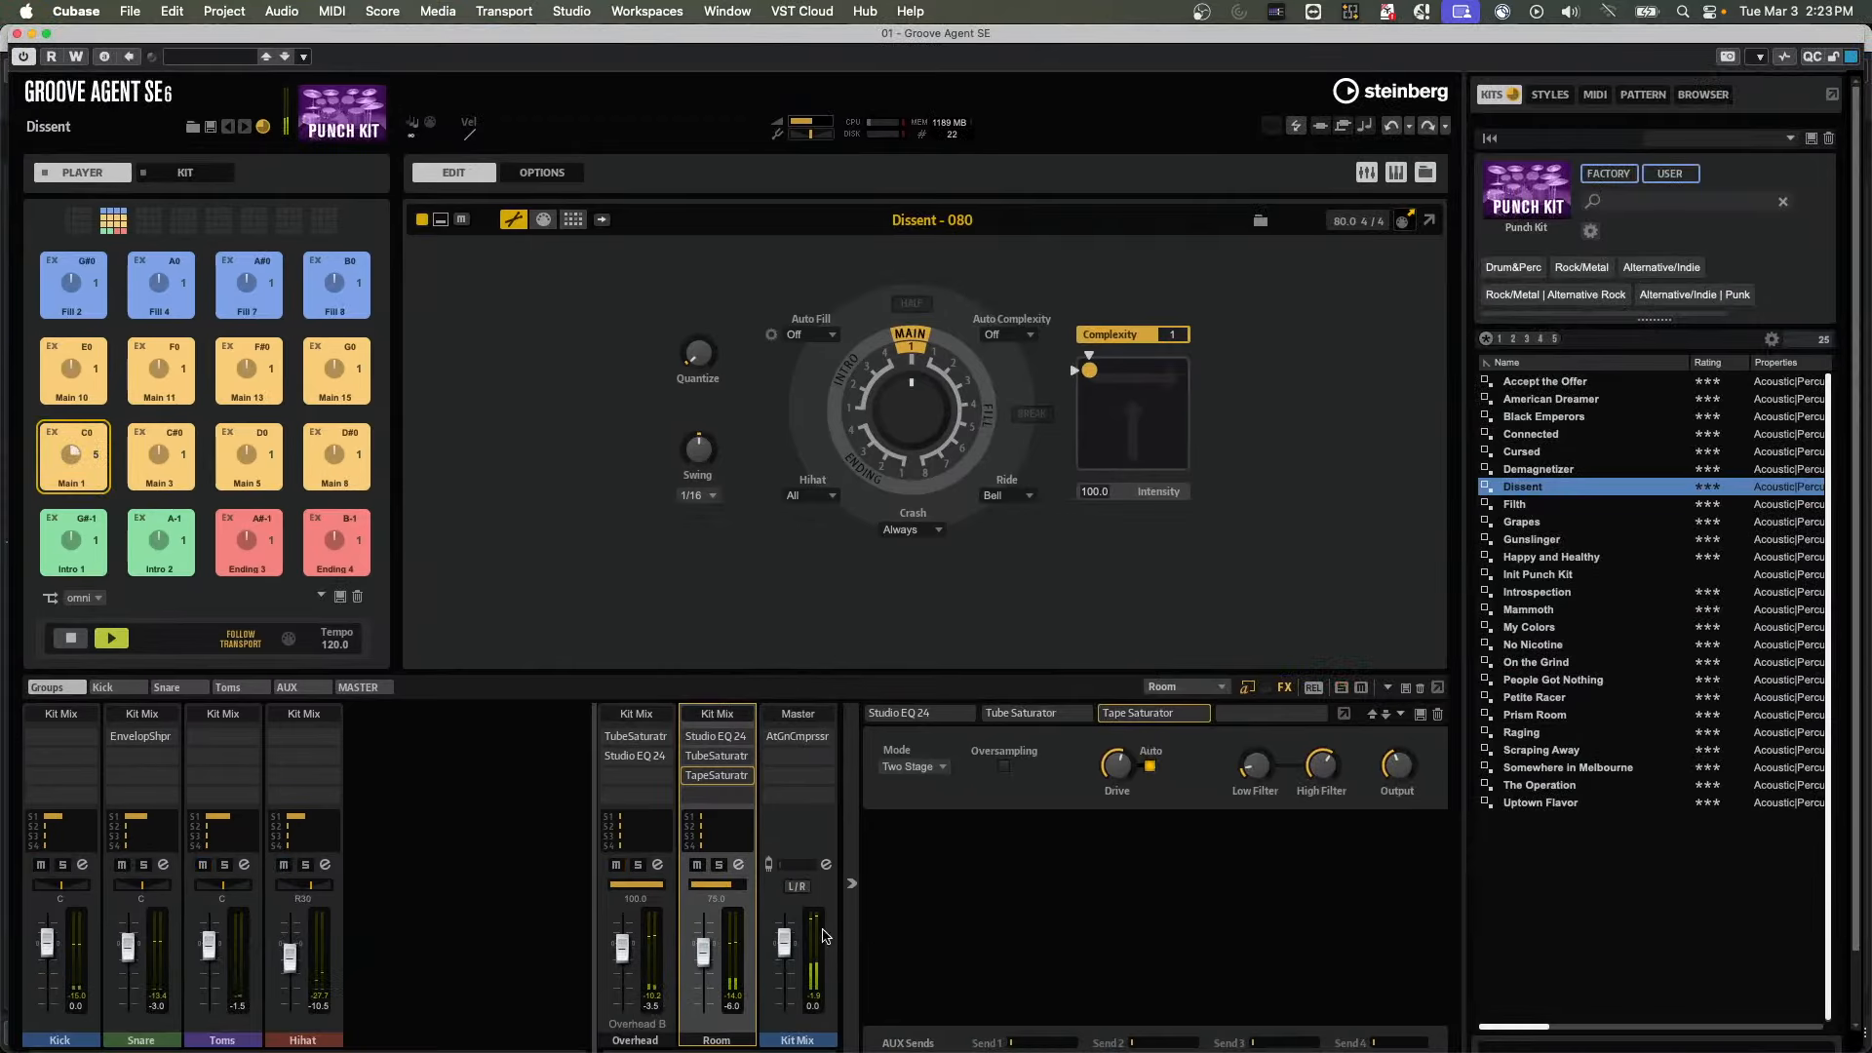
left_click(718, 865)
left_click_drag(788, 35, 1381, 571)
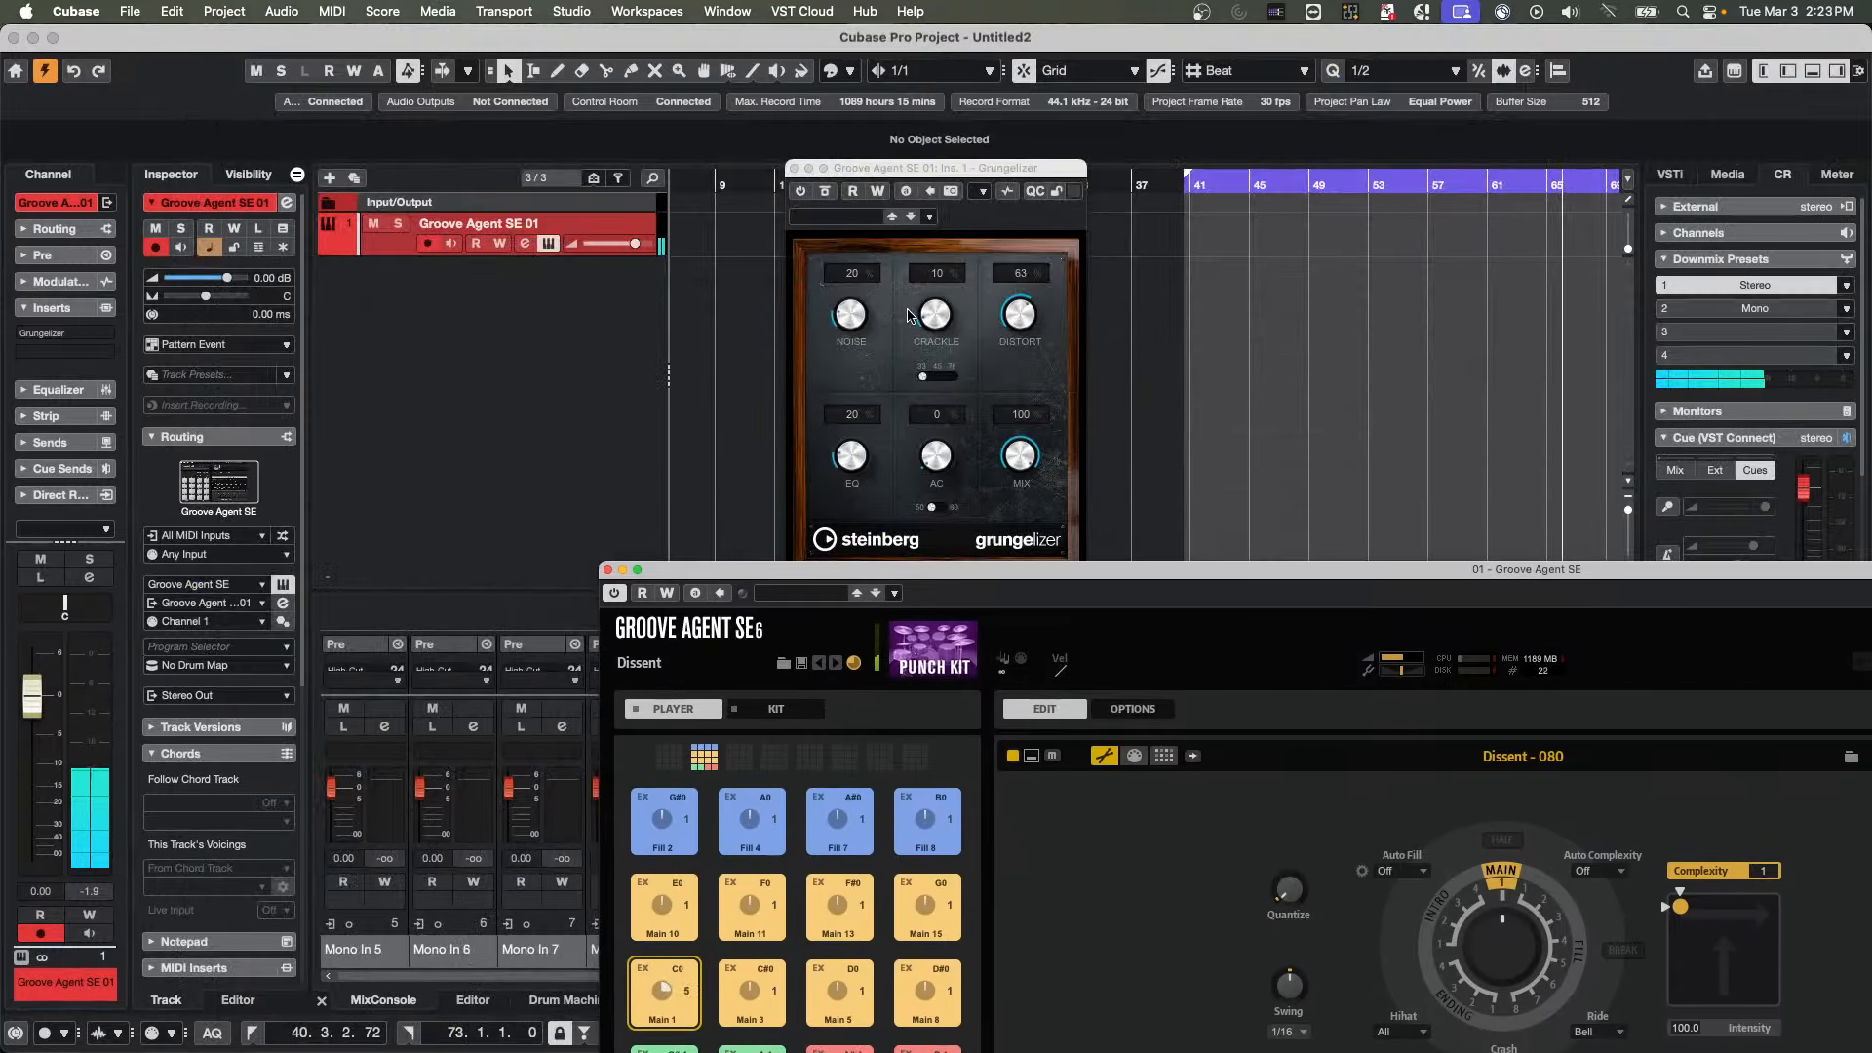
Reactivate Grungelizer, set Noise to 6%, Crackle to 0%, Distort to 96% and EQ to 34%, and close the Groove Agent window
left_click(796, 204)
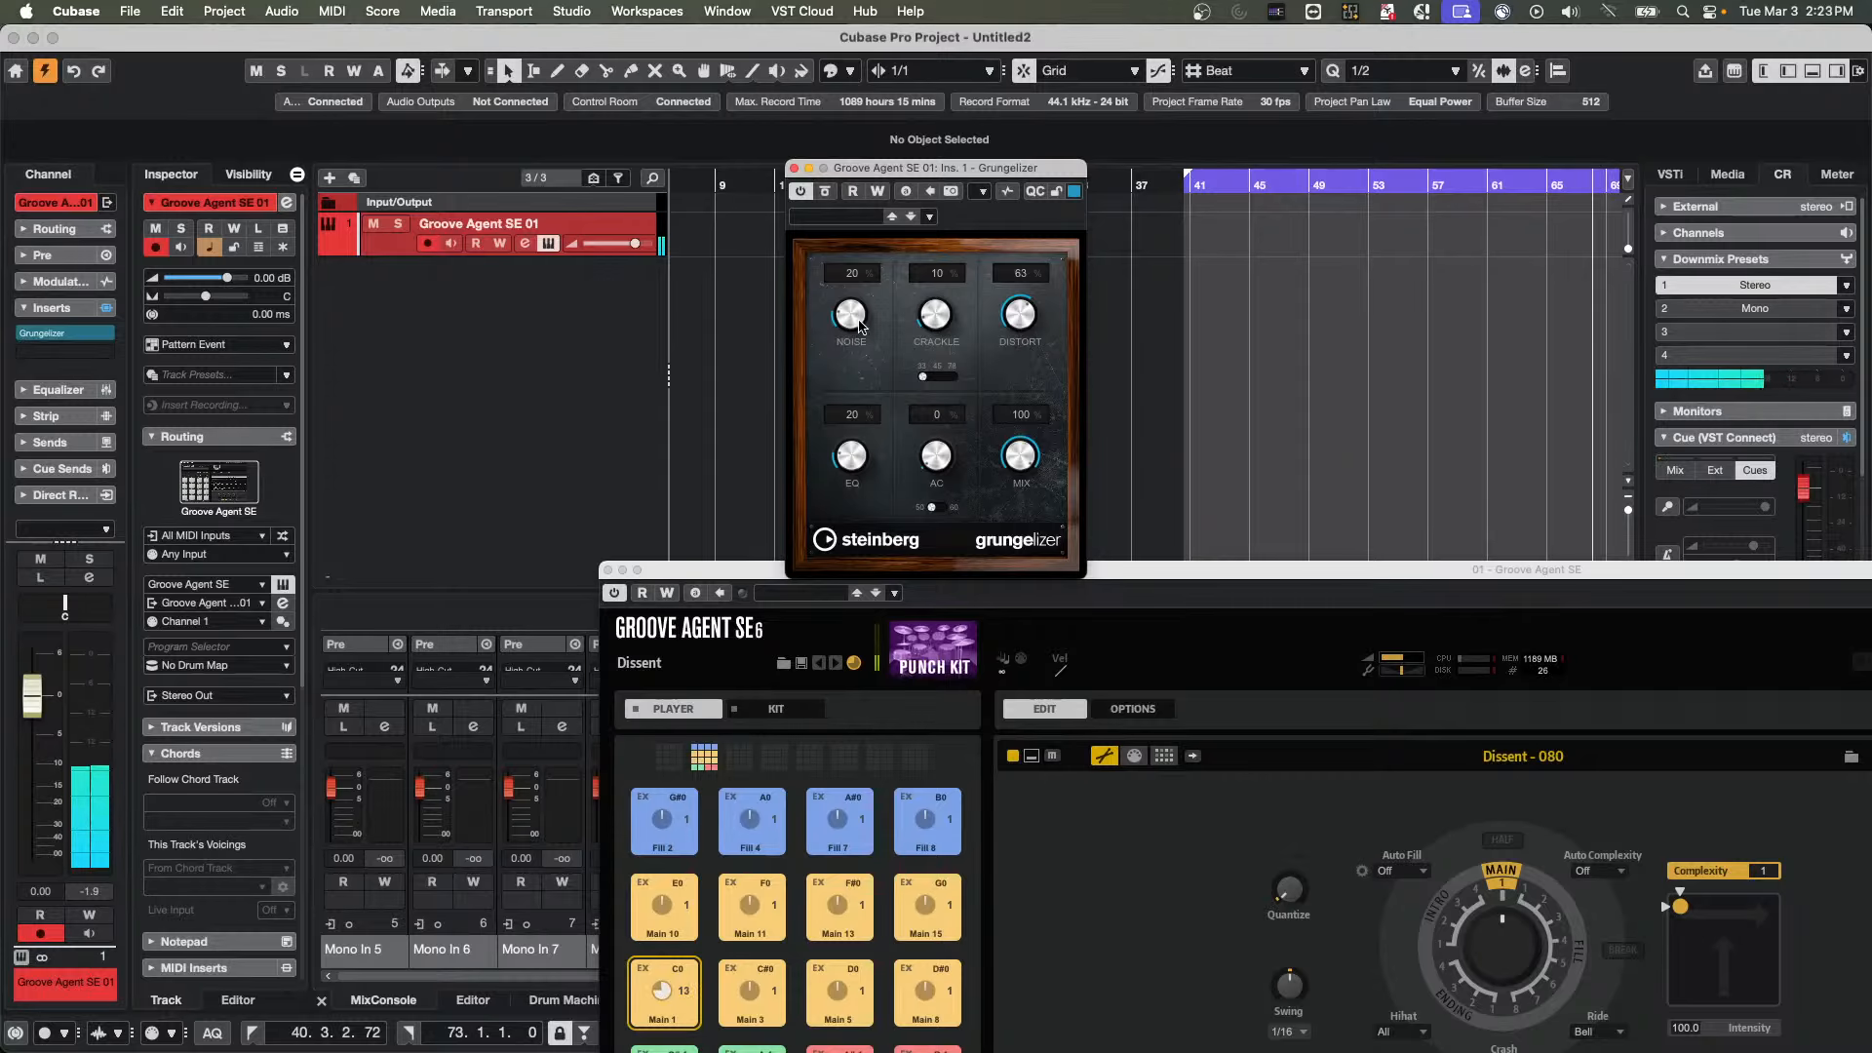
mouse_move(836, 315)
left_mouse_down()
mouse_move(829, 329)
mouse_move(927, 317)
mouse_move(915, 346)
mouse_move(844, 301)
left_mouse_up()
left_click_drag(1034, 329, 1030, 256)
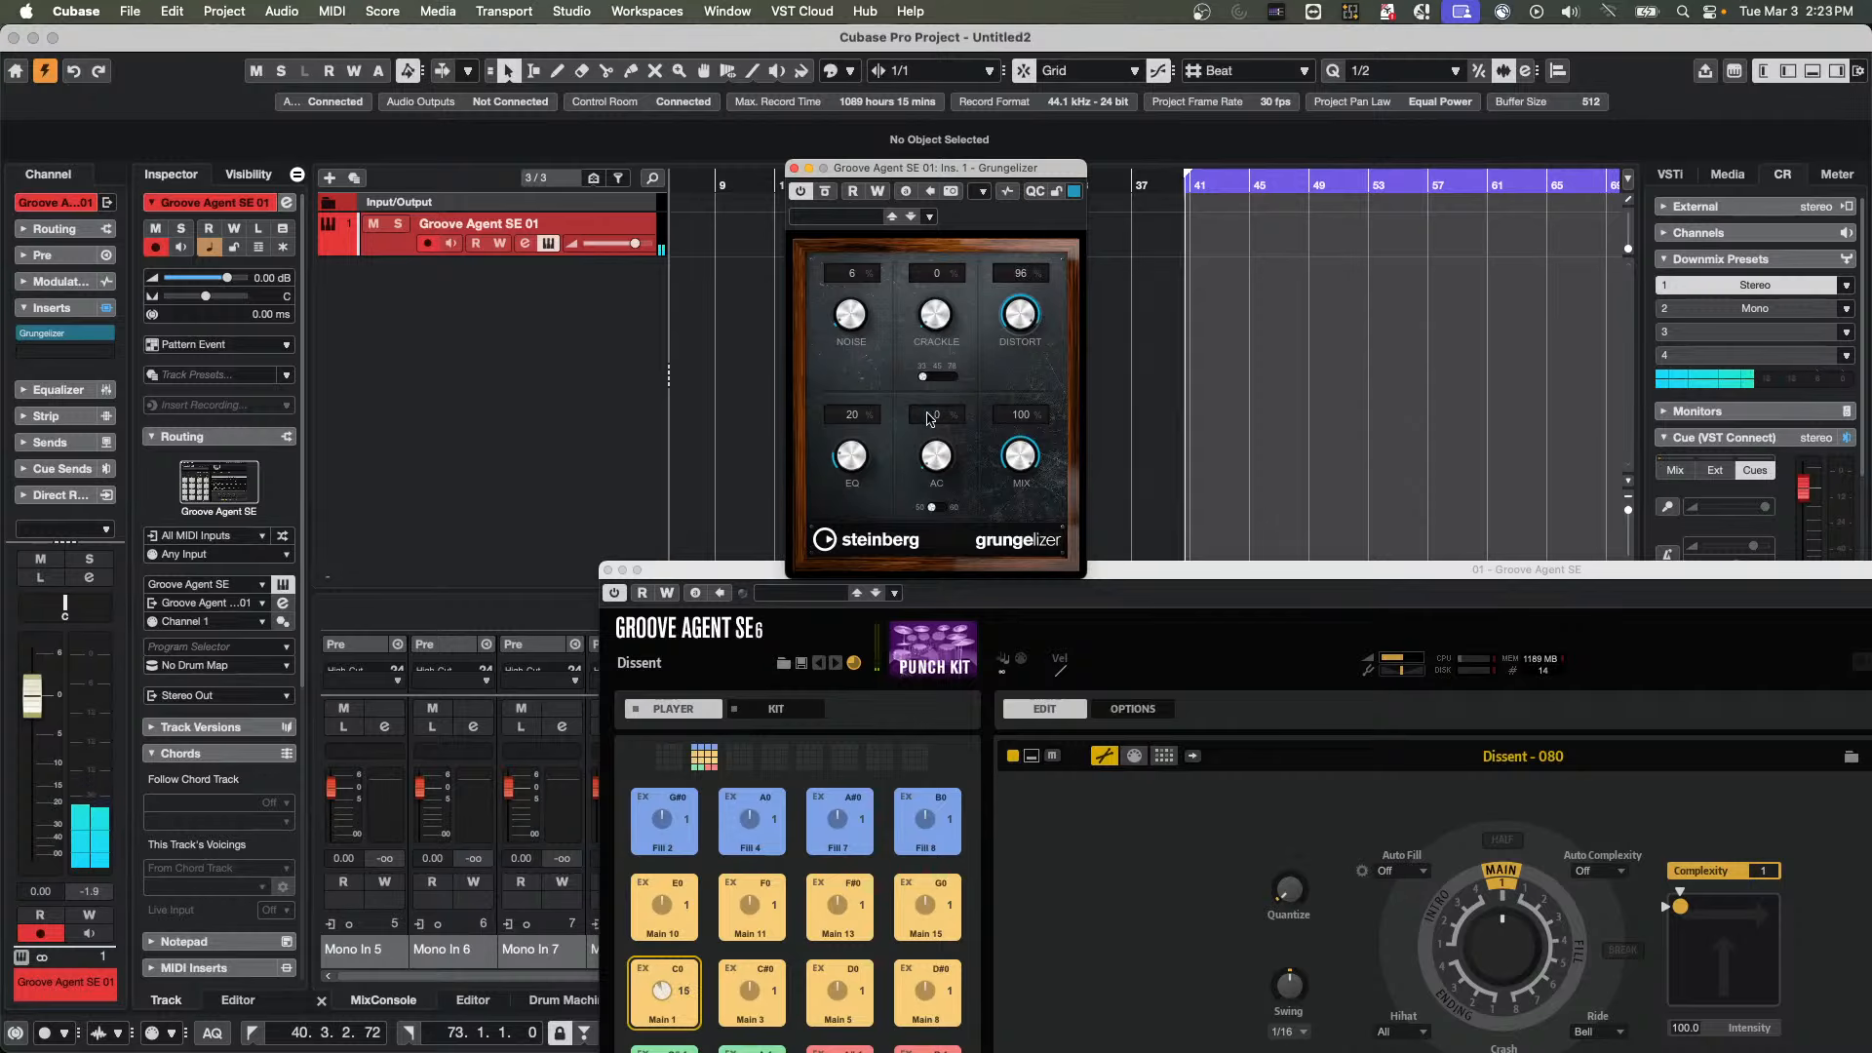
left_click_drag(851, 456, 864, 402)
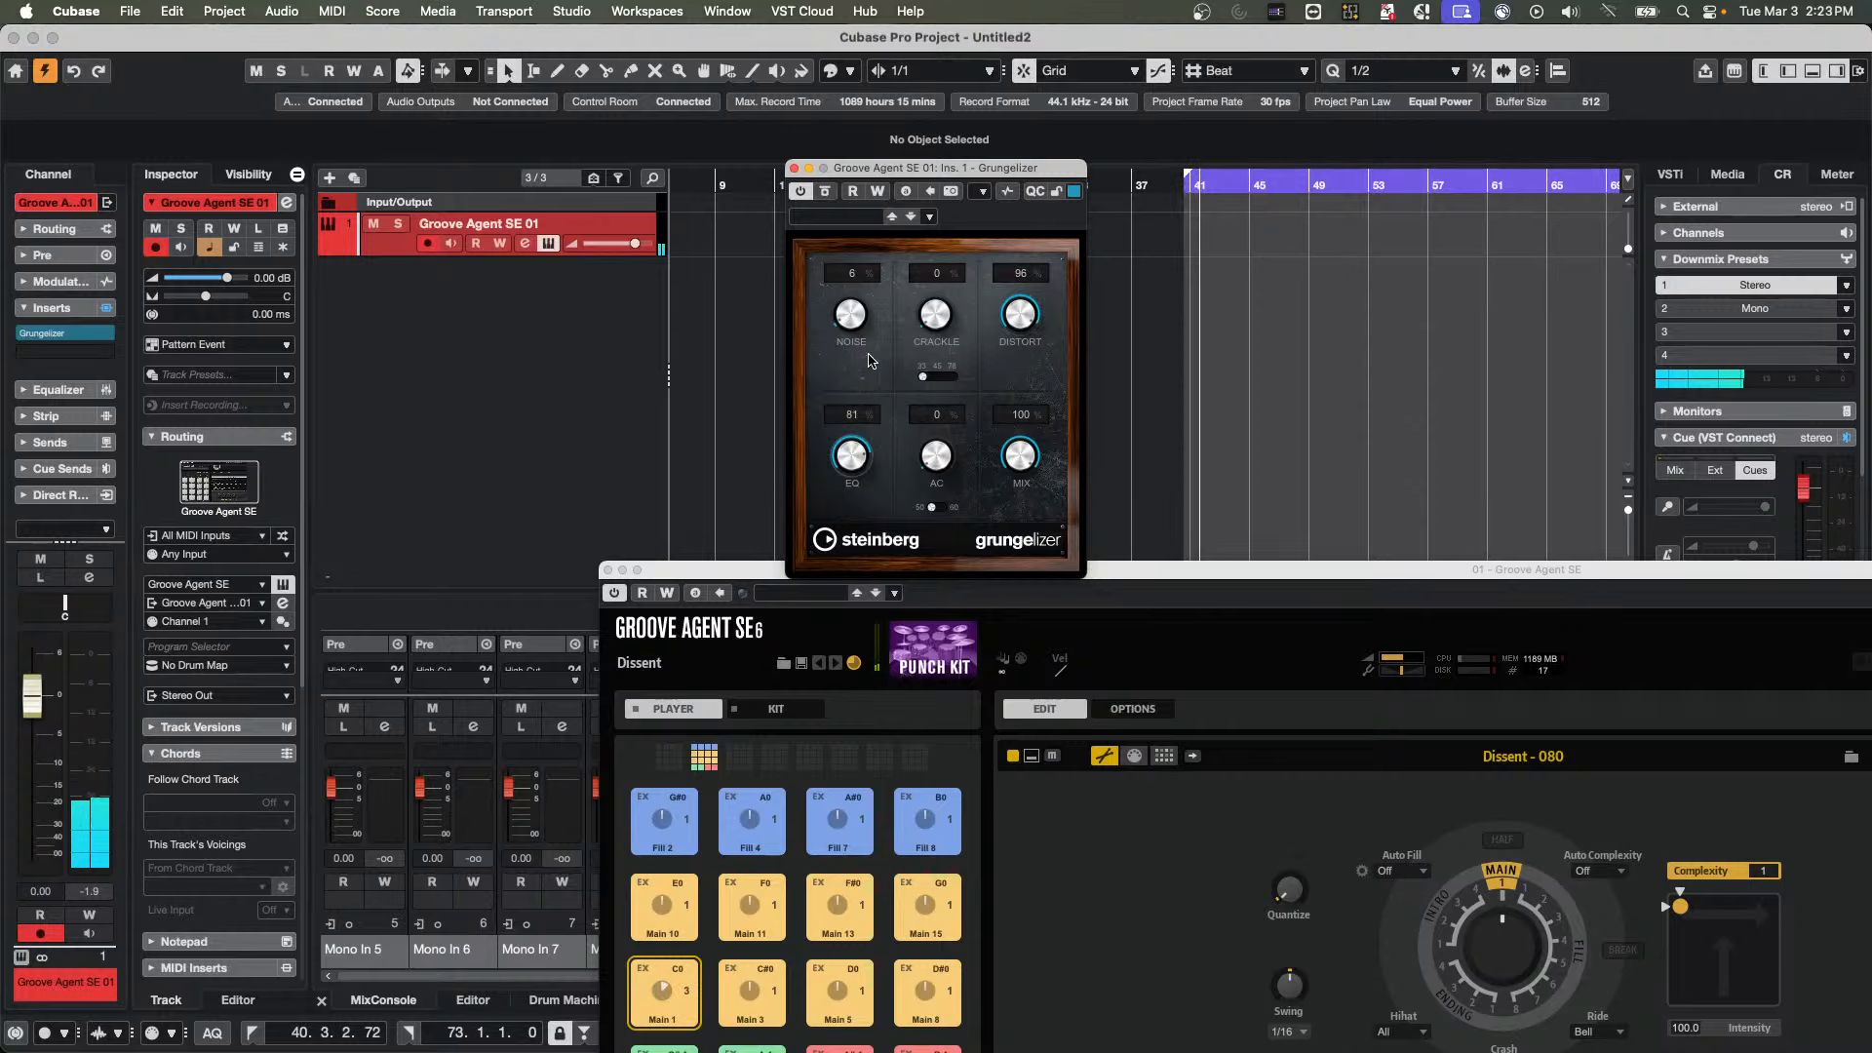
left_click_drag(862, 393, 849, 440)
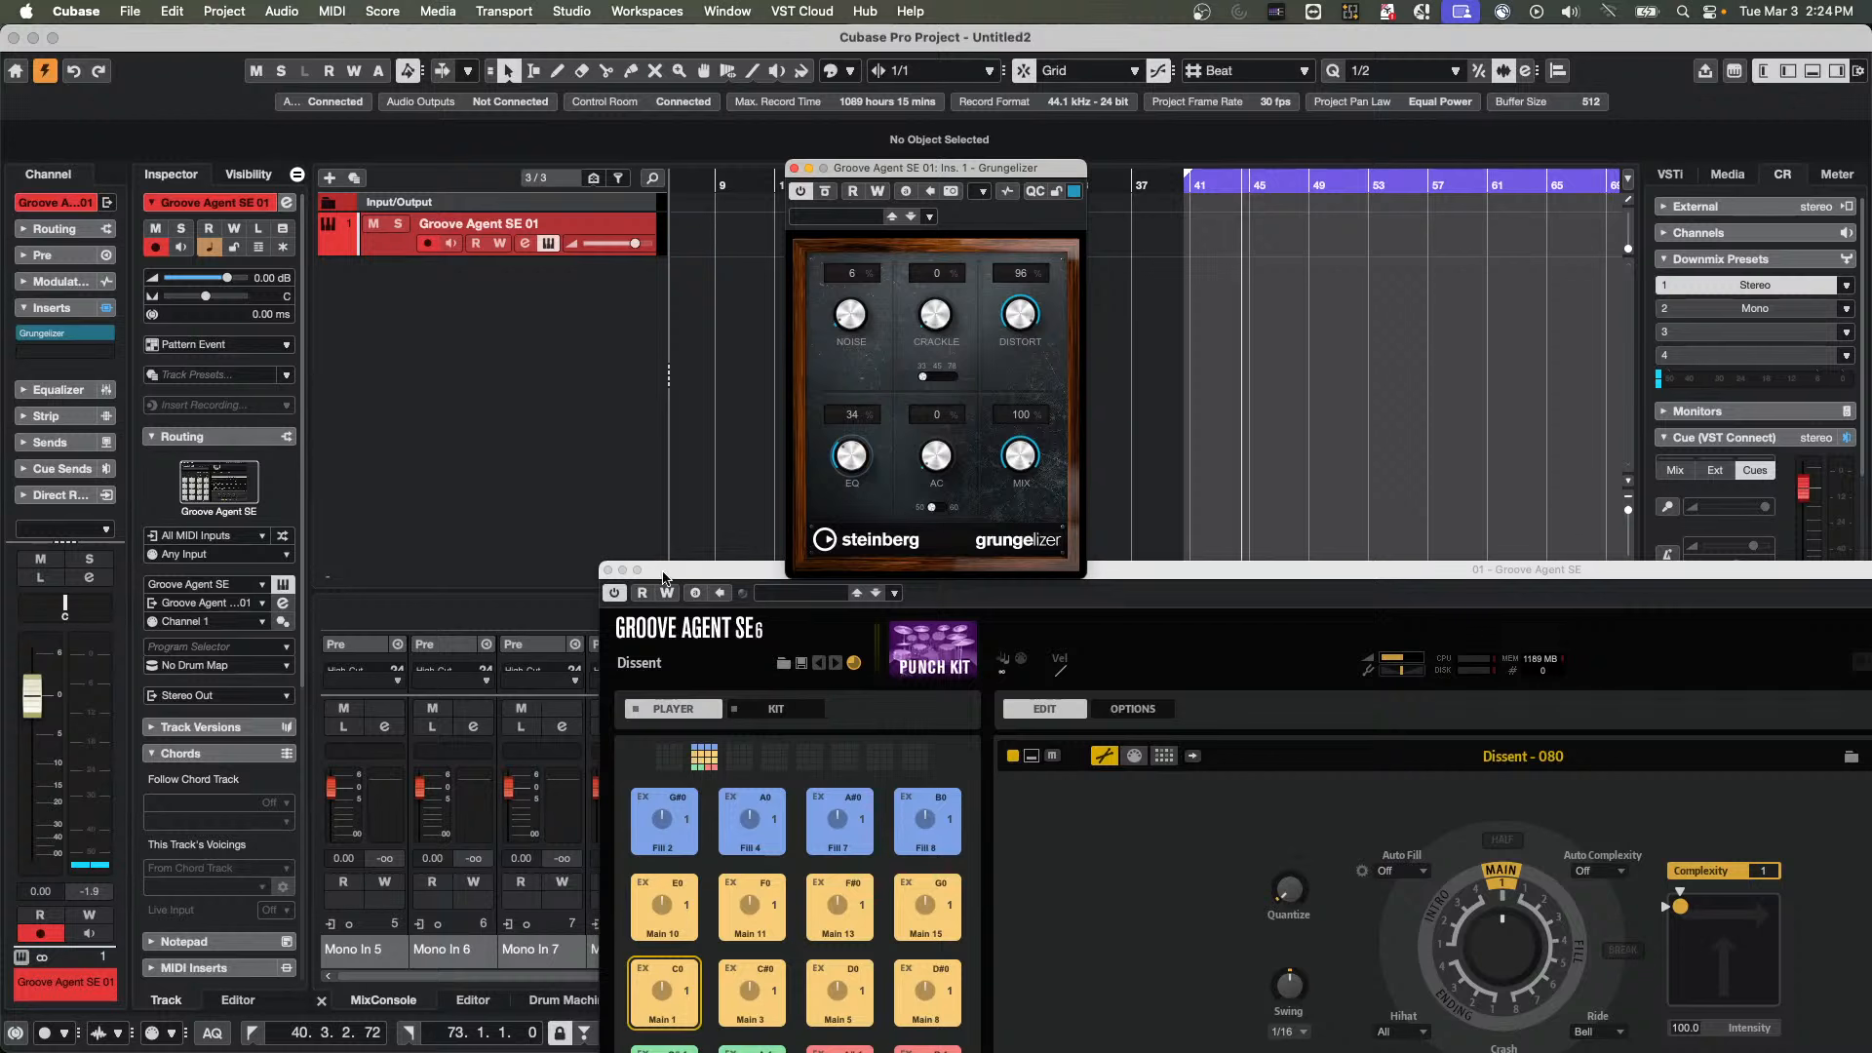
left_click(607, 571)
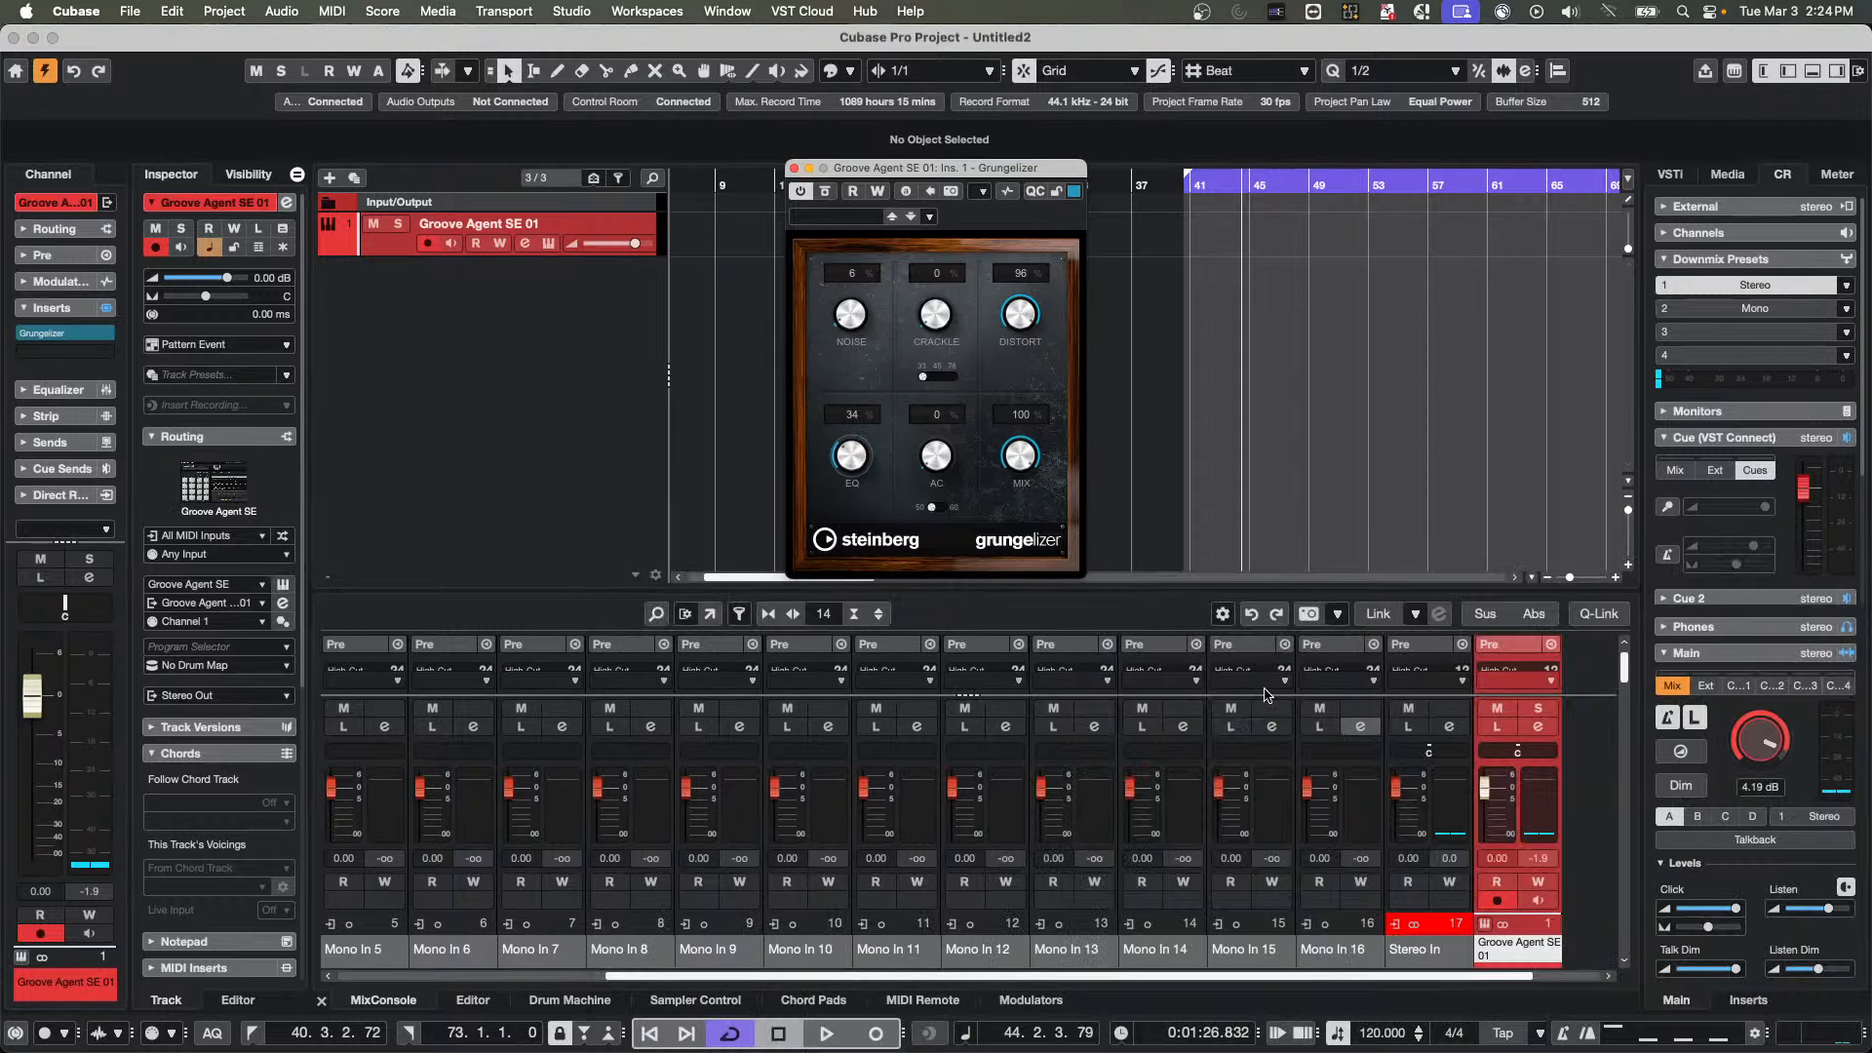
Show the MIDI Remote and add 44 mono audio tracks routed to Stereo Out
left_click(918, 999)
right_click(447, 343)
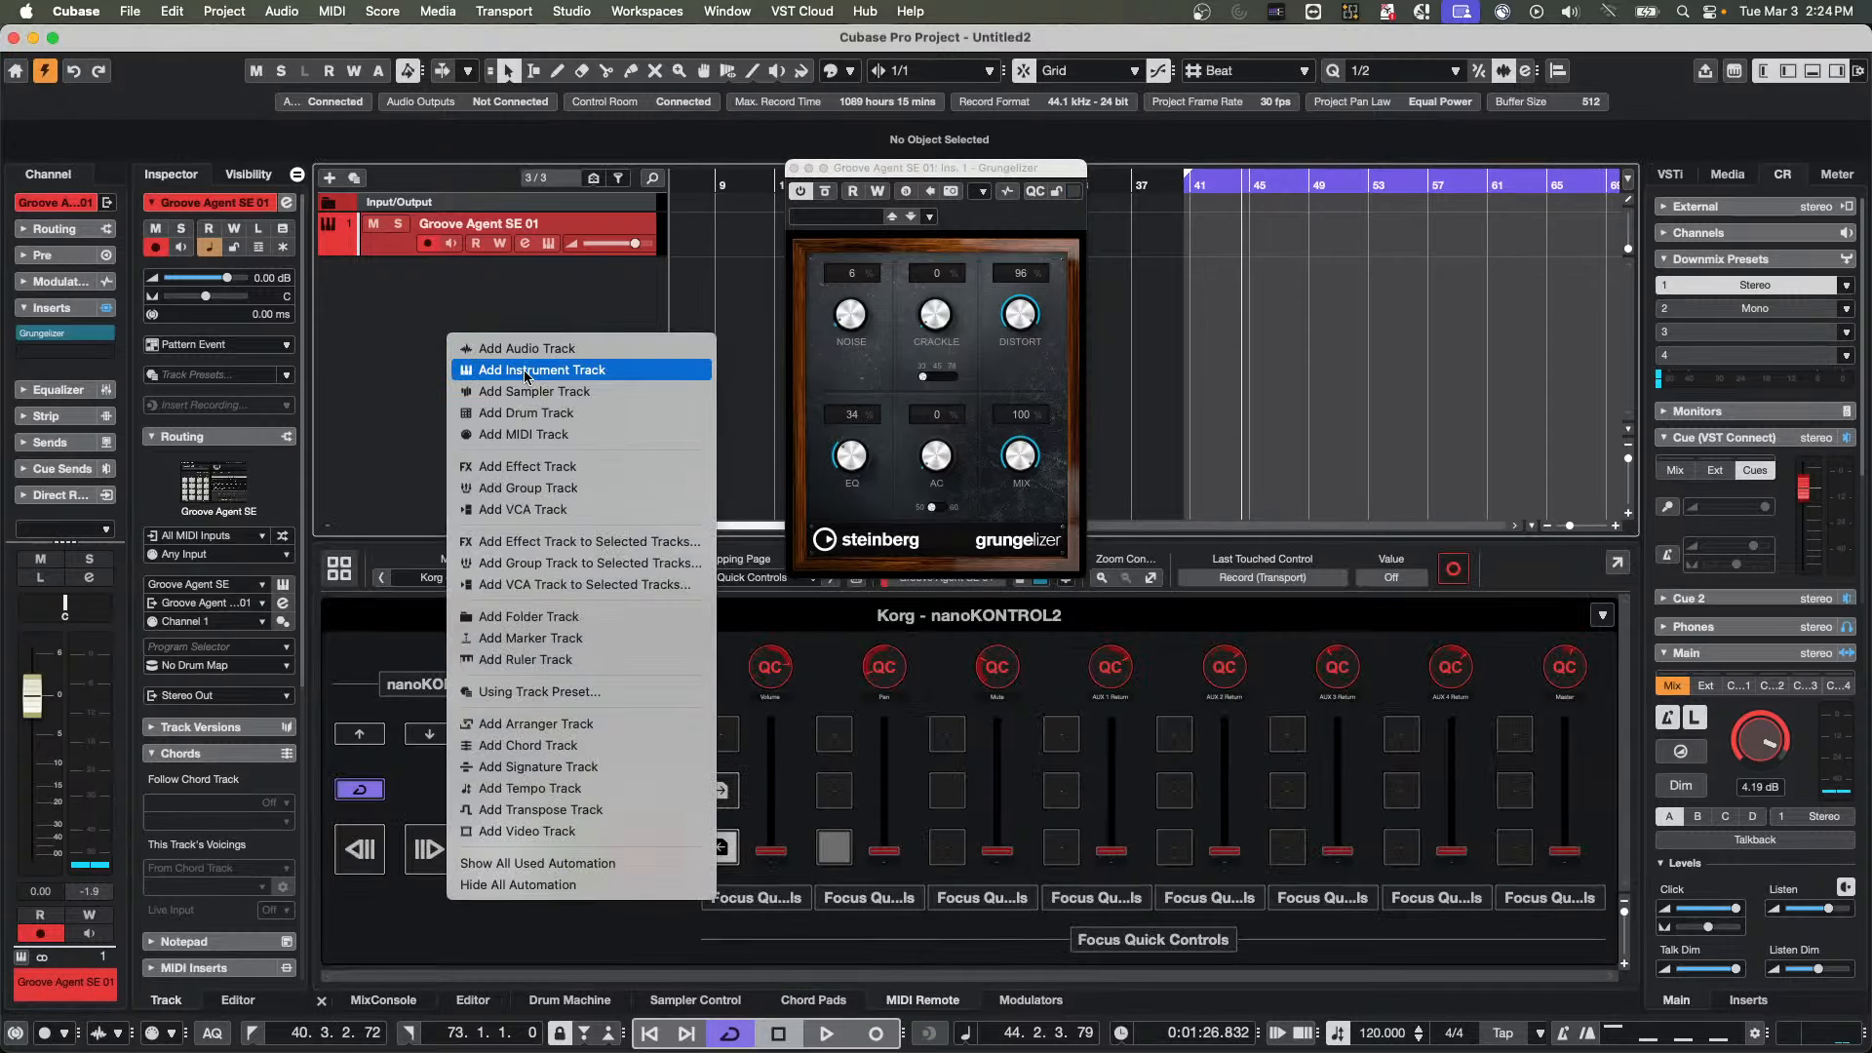
left_click(526, 348)
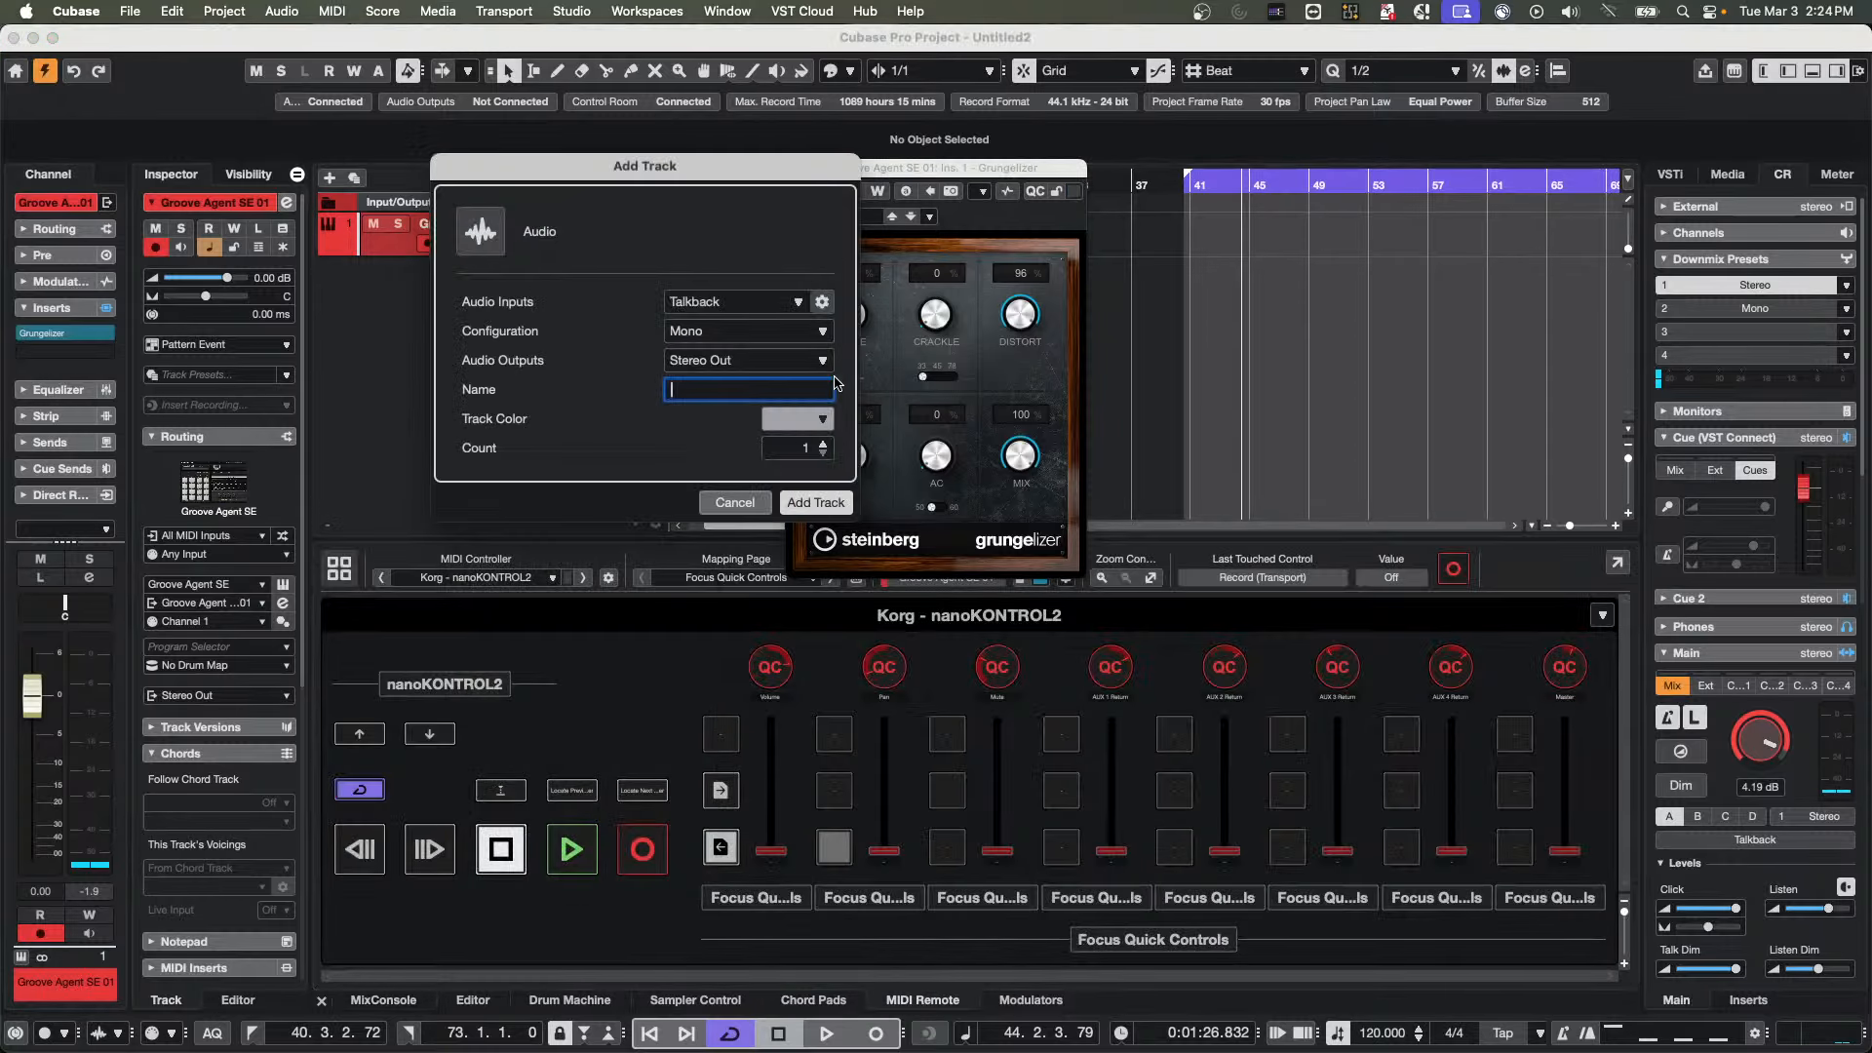
left_click(805, 448)
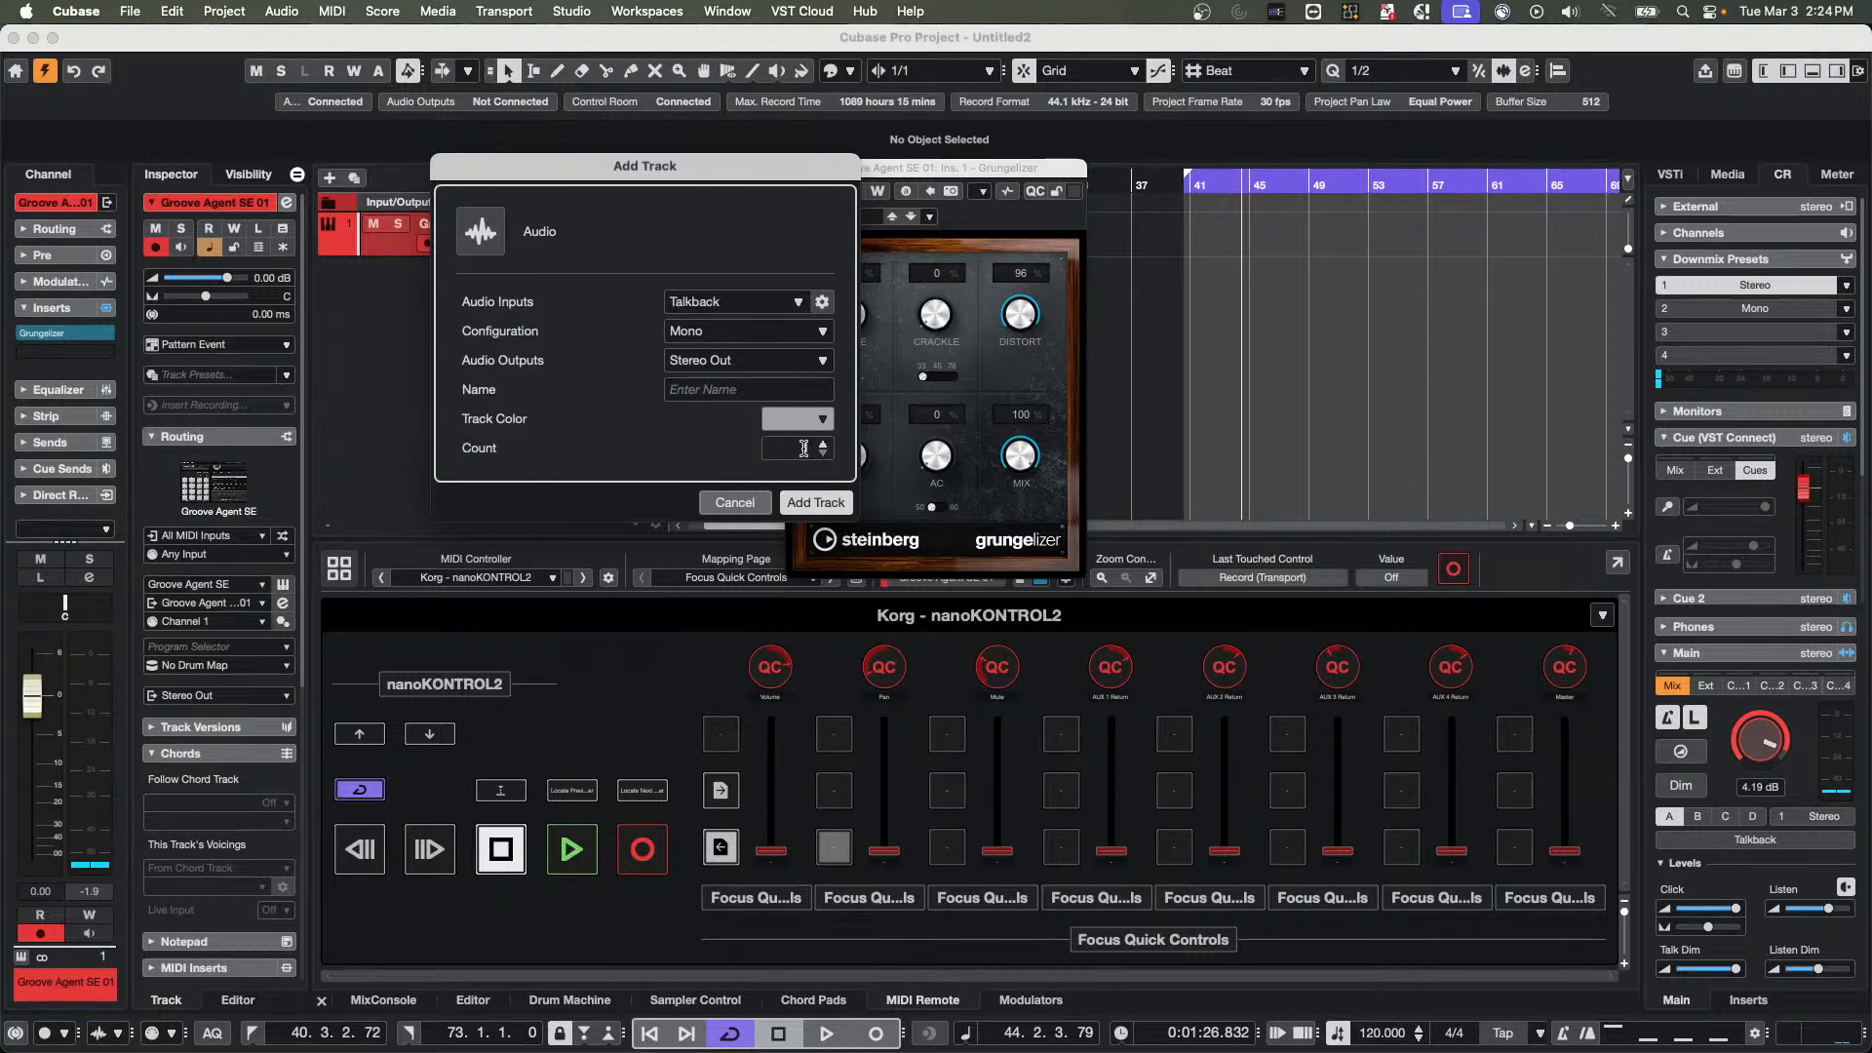
type("44")
left_click(809, 451)
type("44")
key("Return")
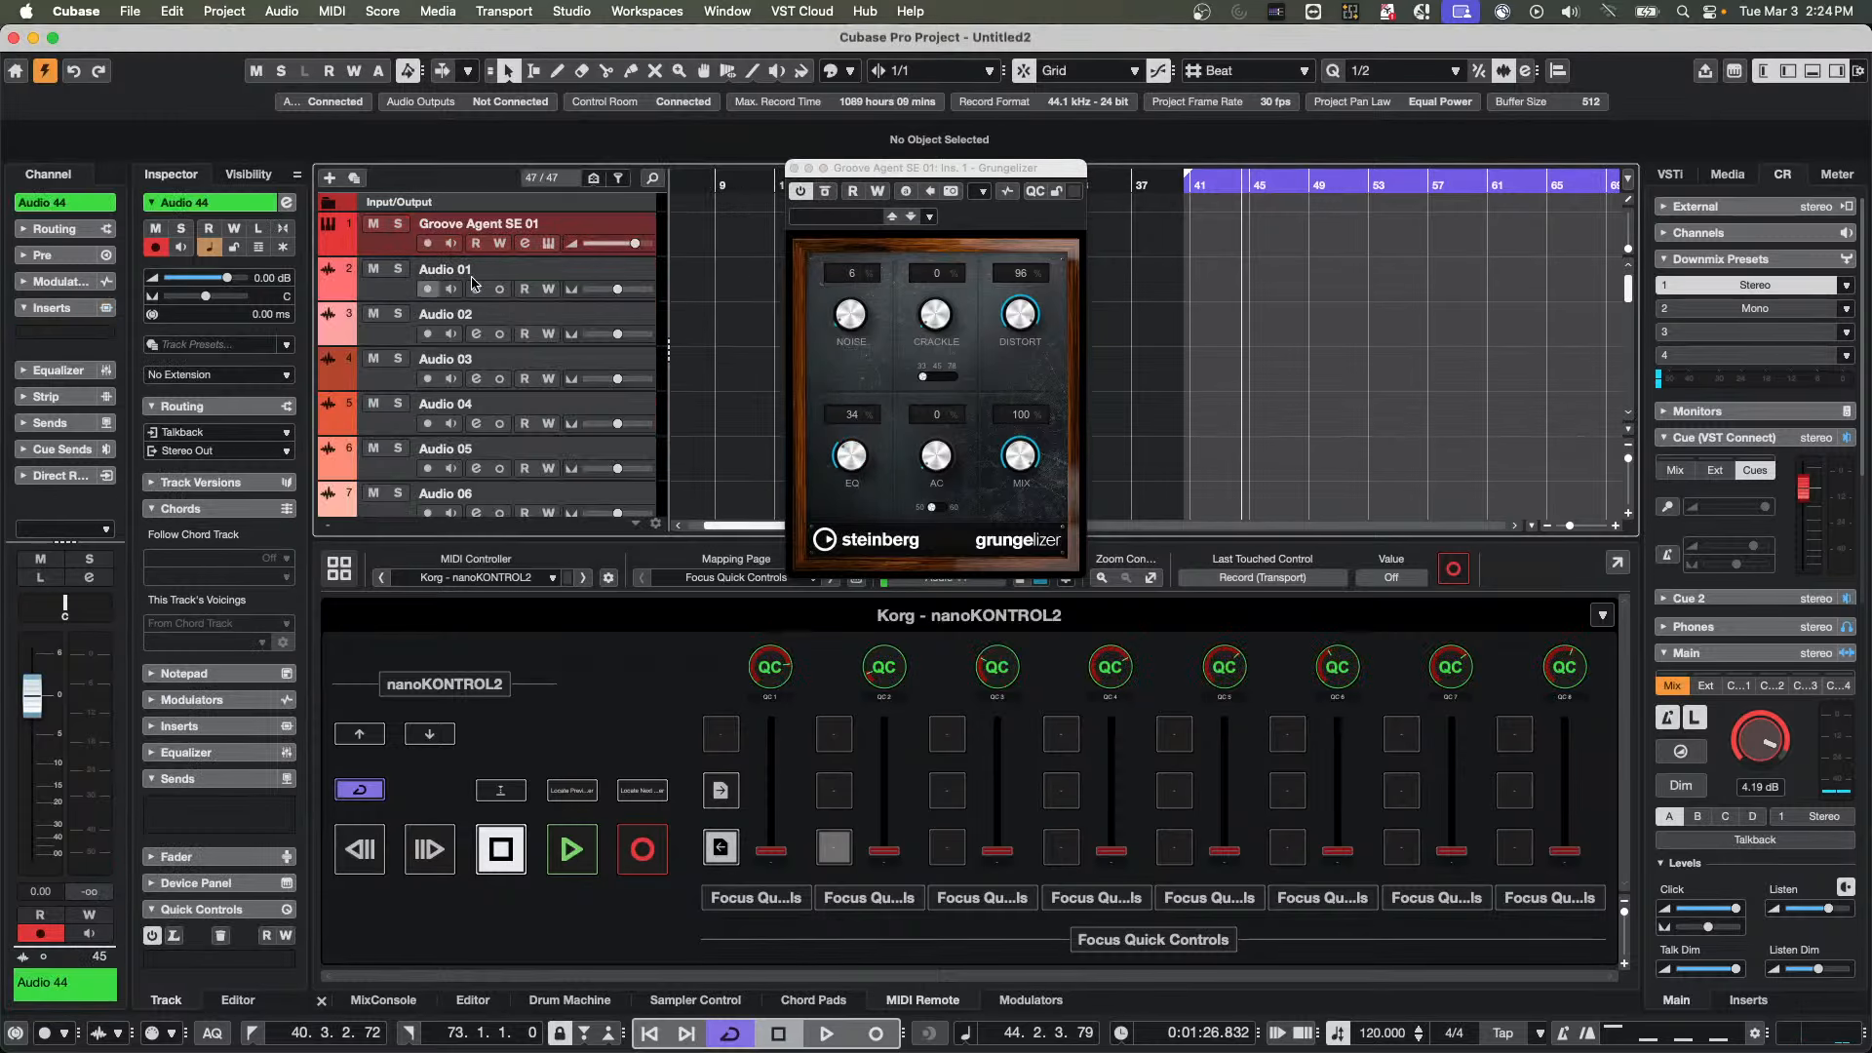
Record-enable Audio 01 and switch the nanoKONTROL2 mapping page to Mixer
left_click(428, 289)
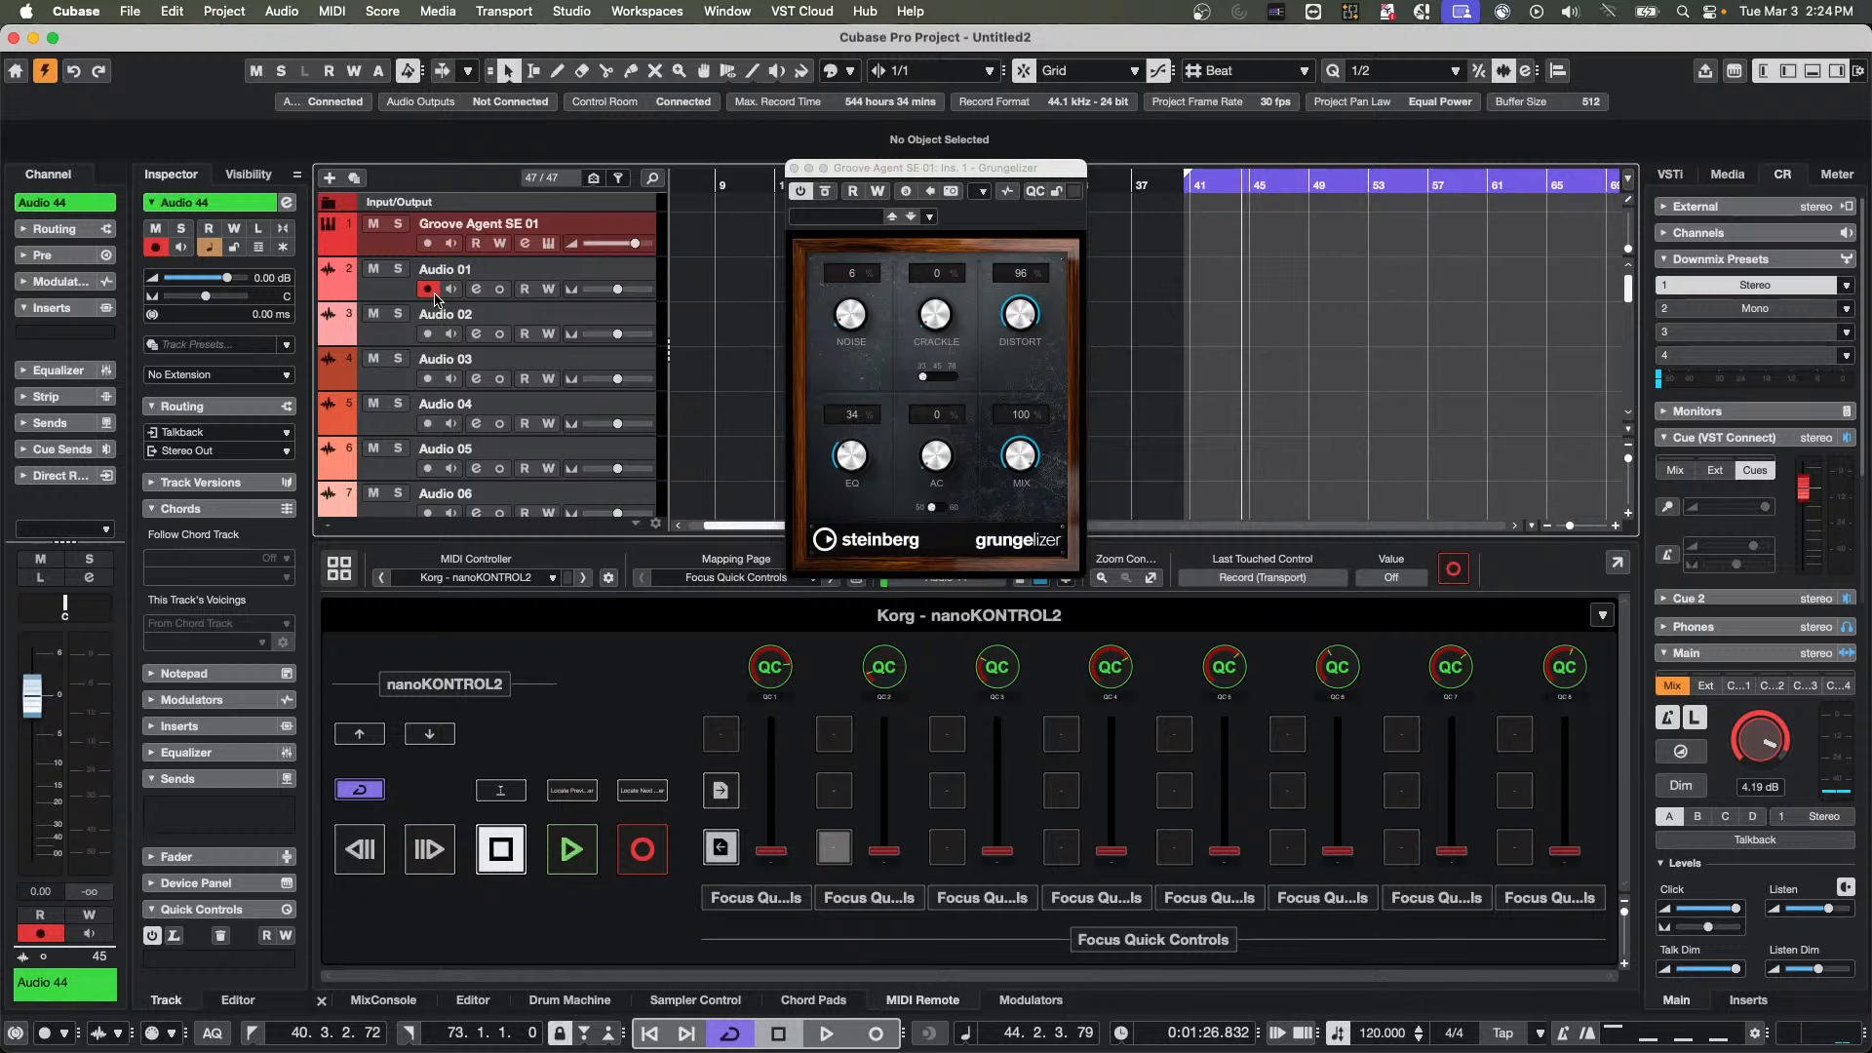
left_click(723, 576)
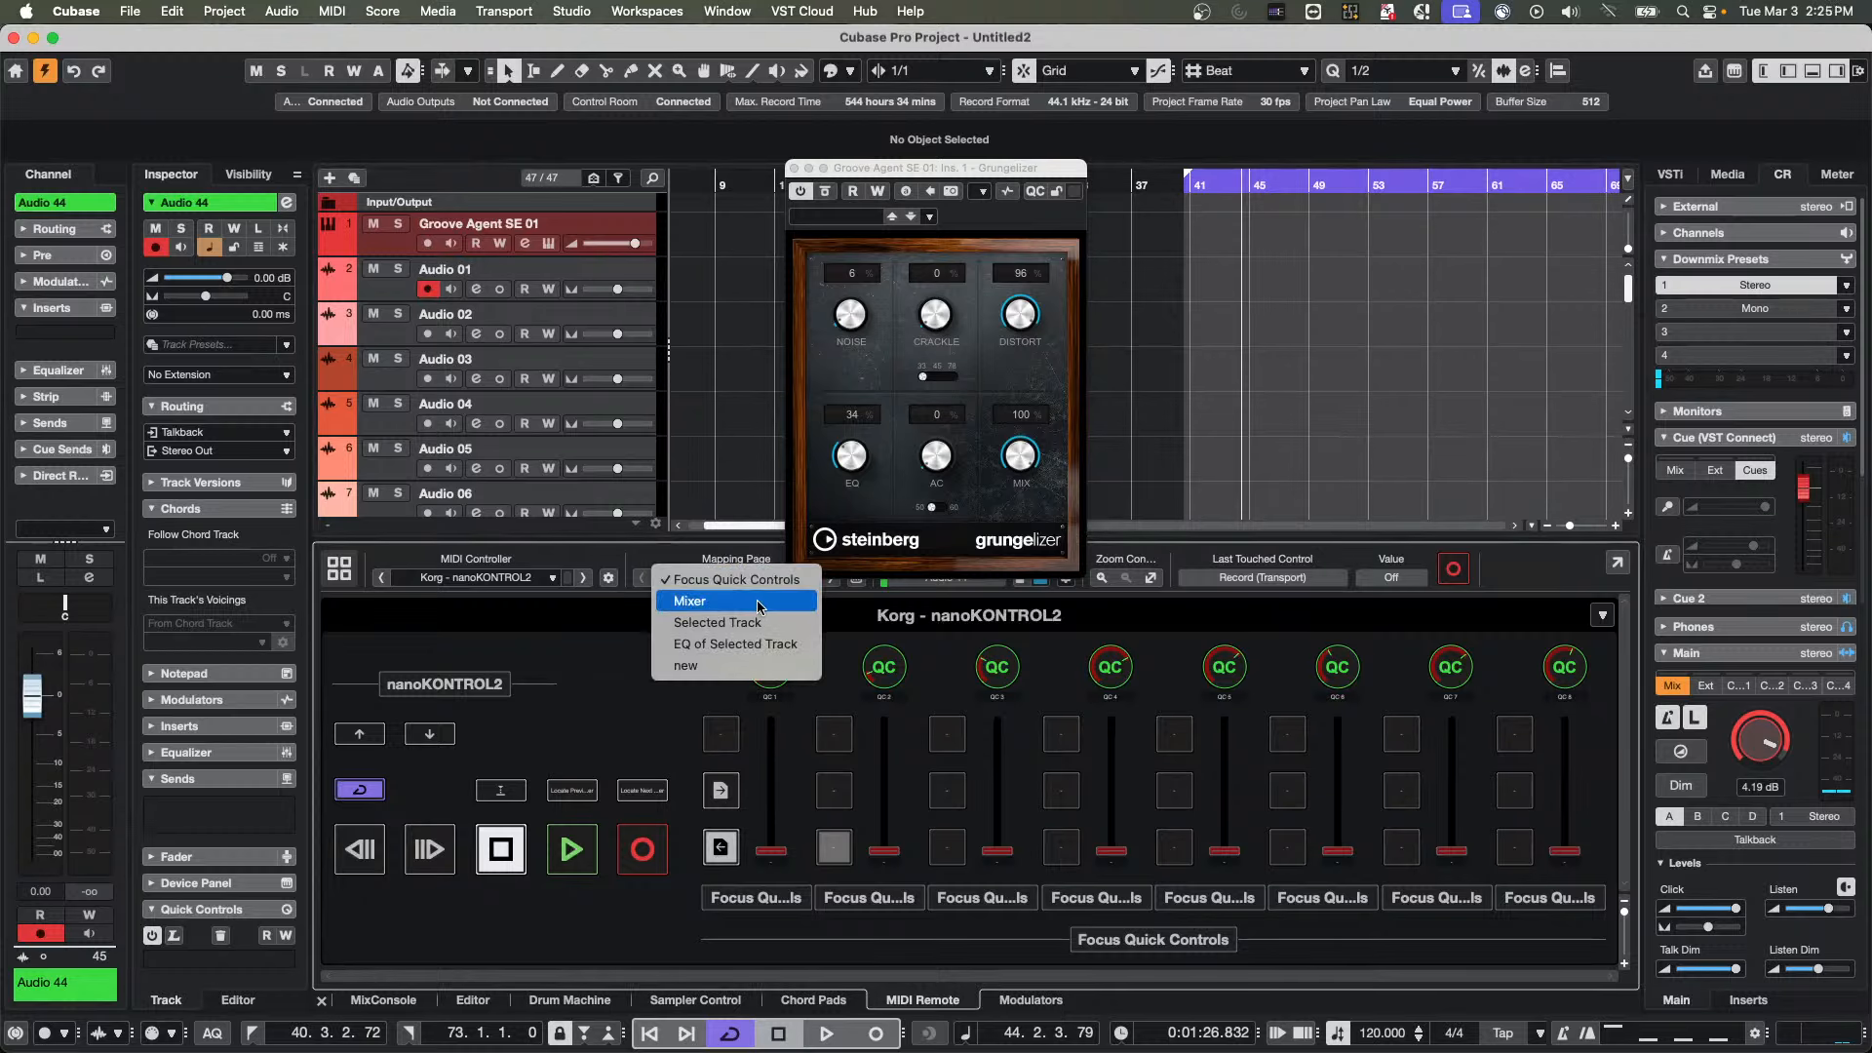
left_click(760, 605)
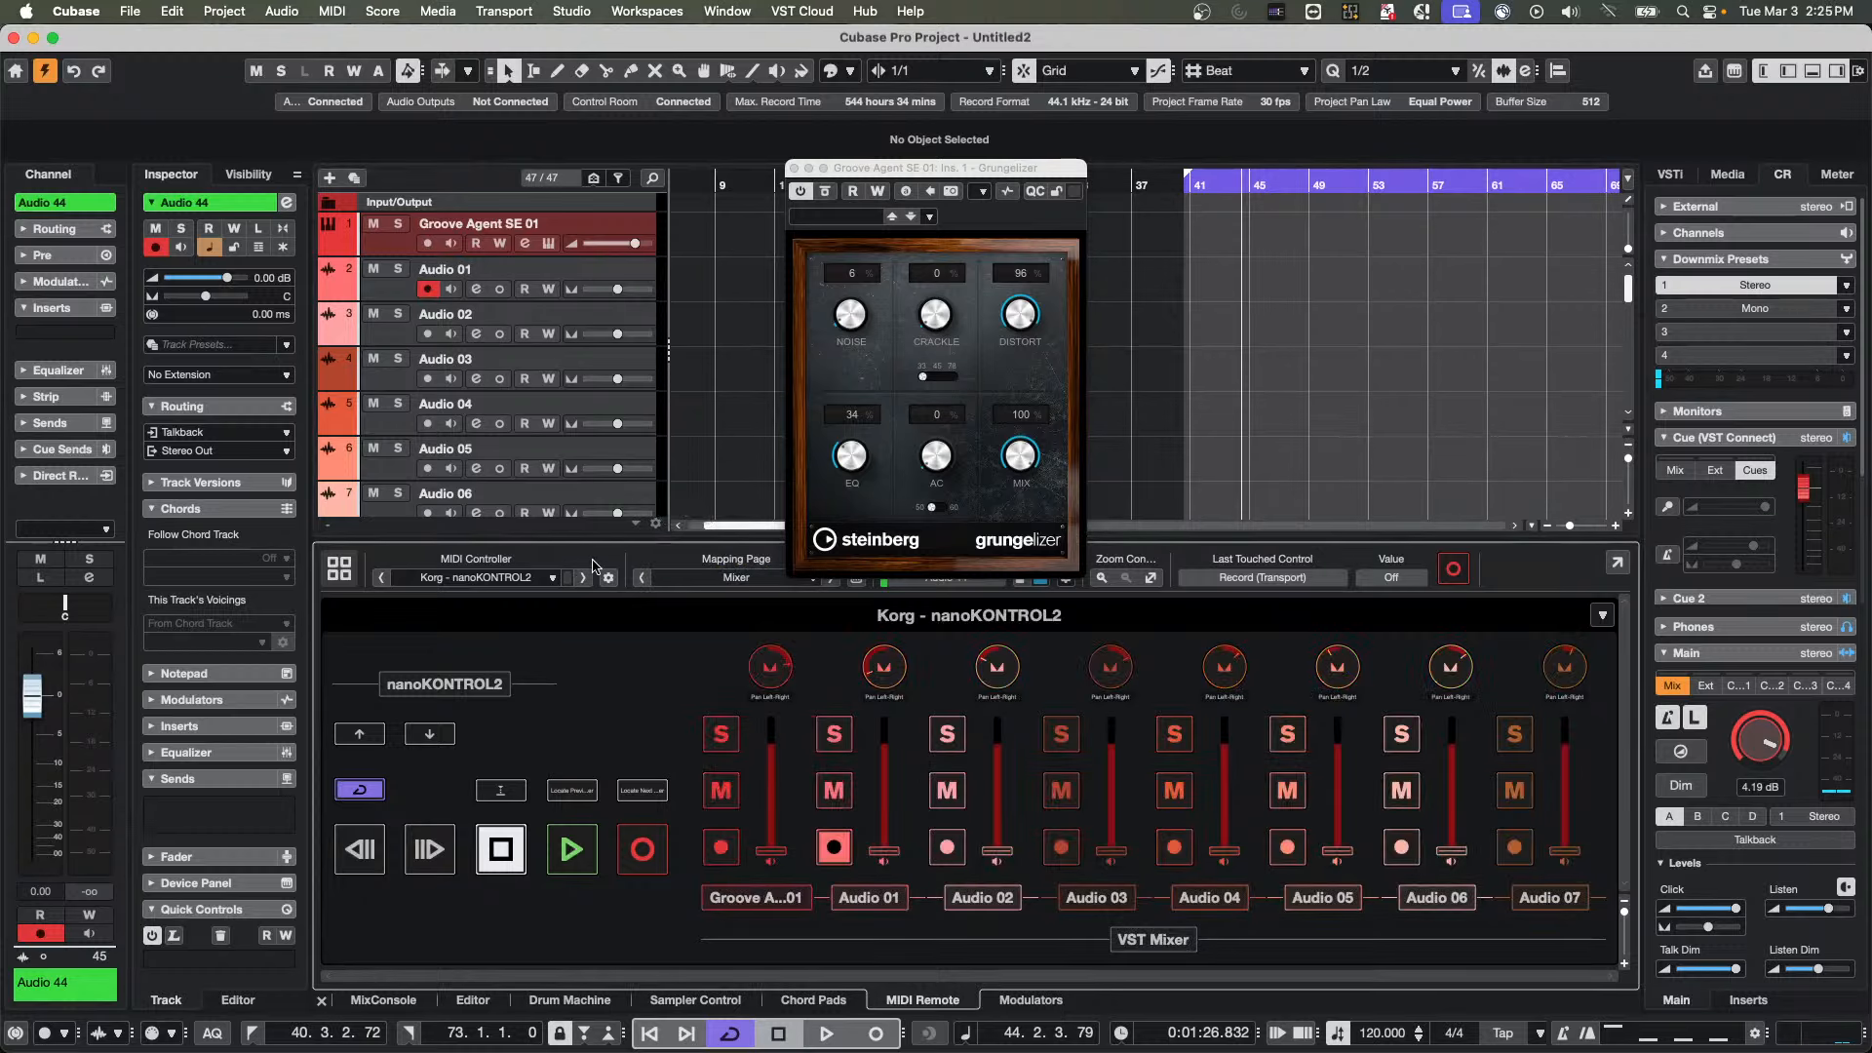
Make room for the track list by shrinking the MIDI Remote area, closing Grungelizer and reducing the track heights
left_click_drag(602, 539, 603, 698)
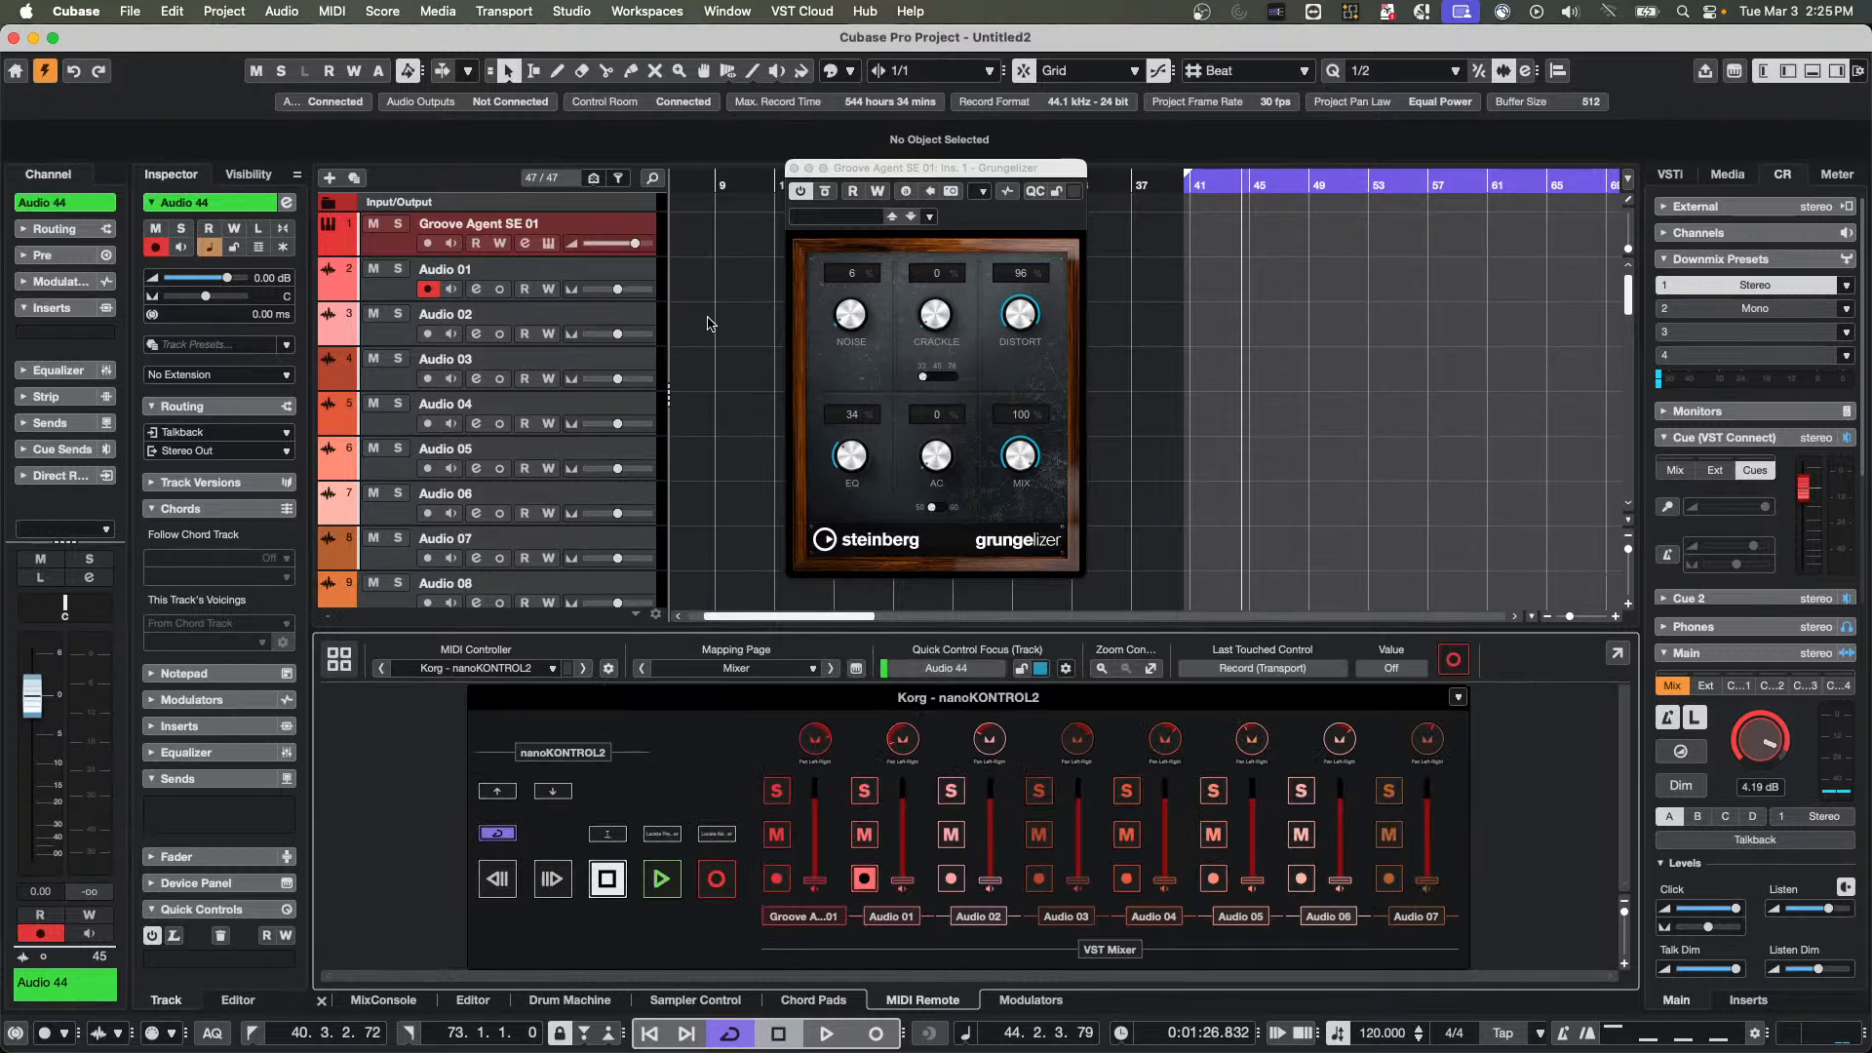
left_click(795, 169)
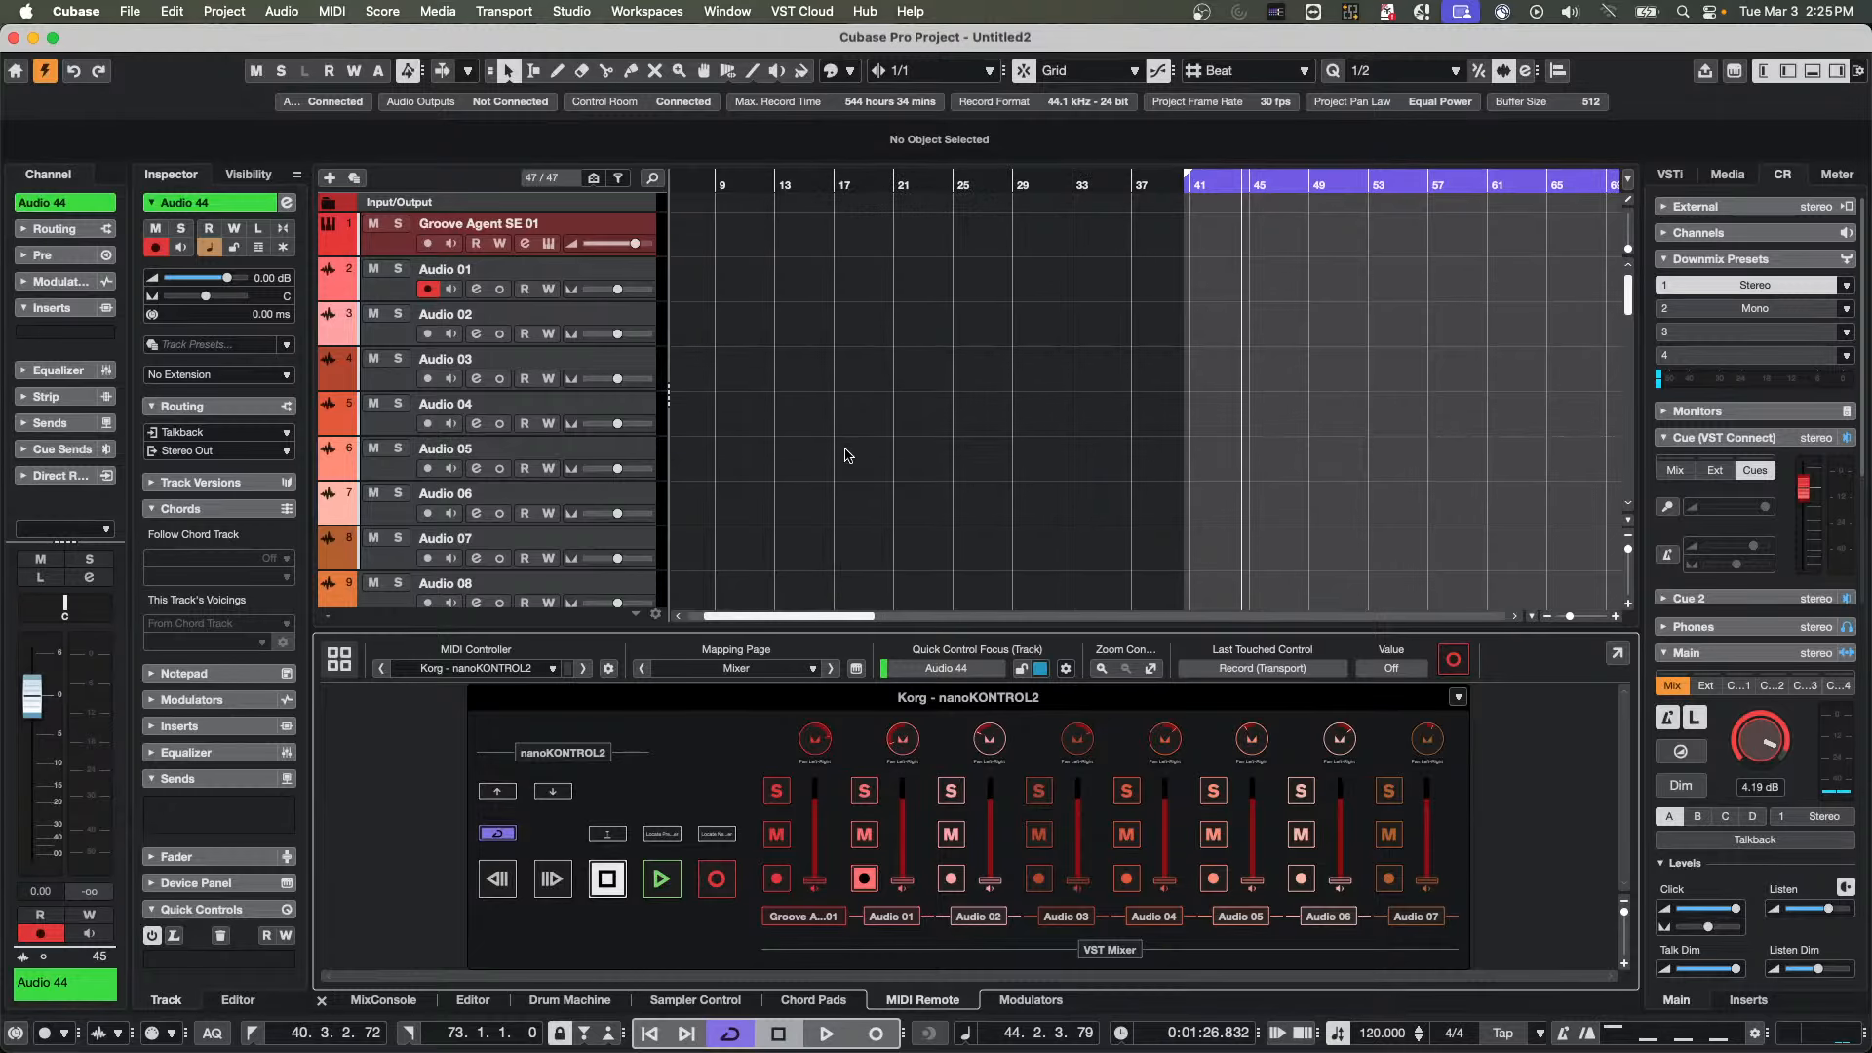
key("shift+g")
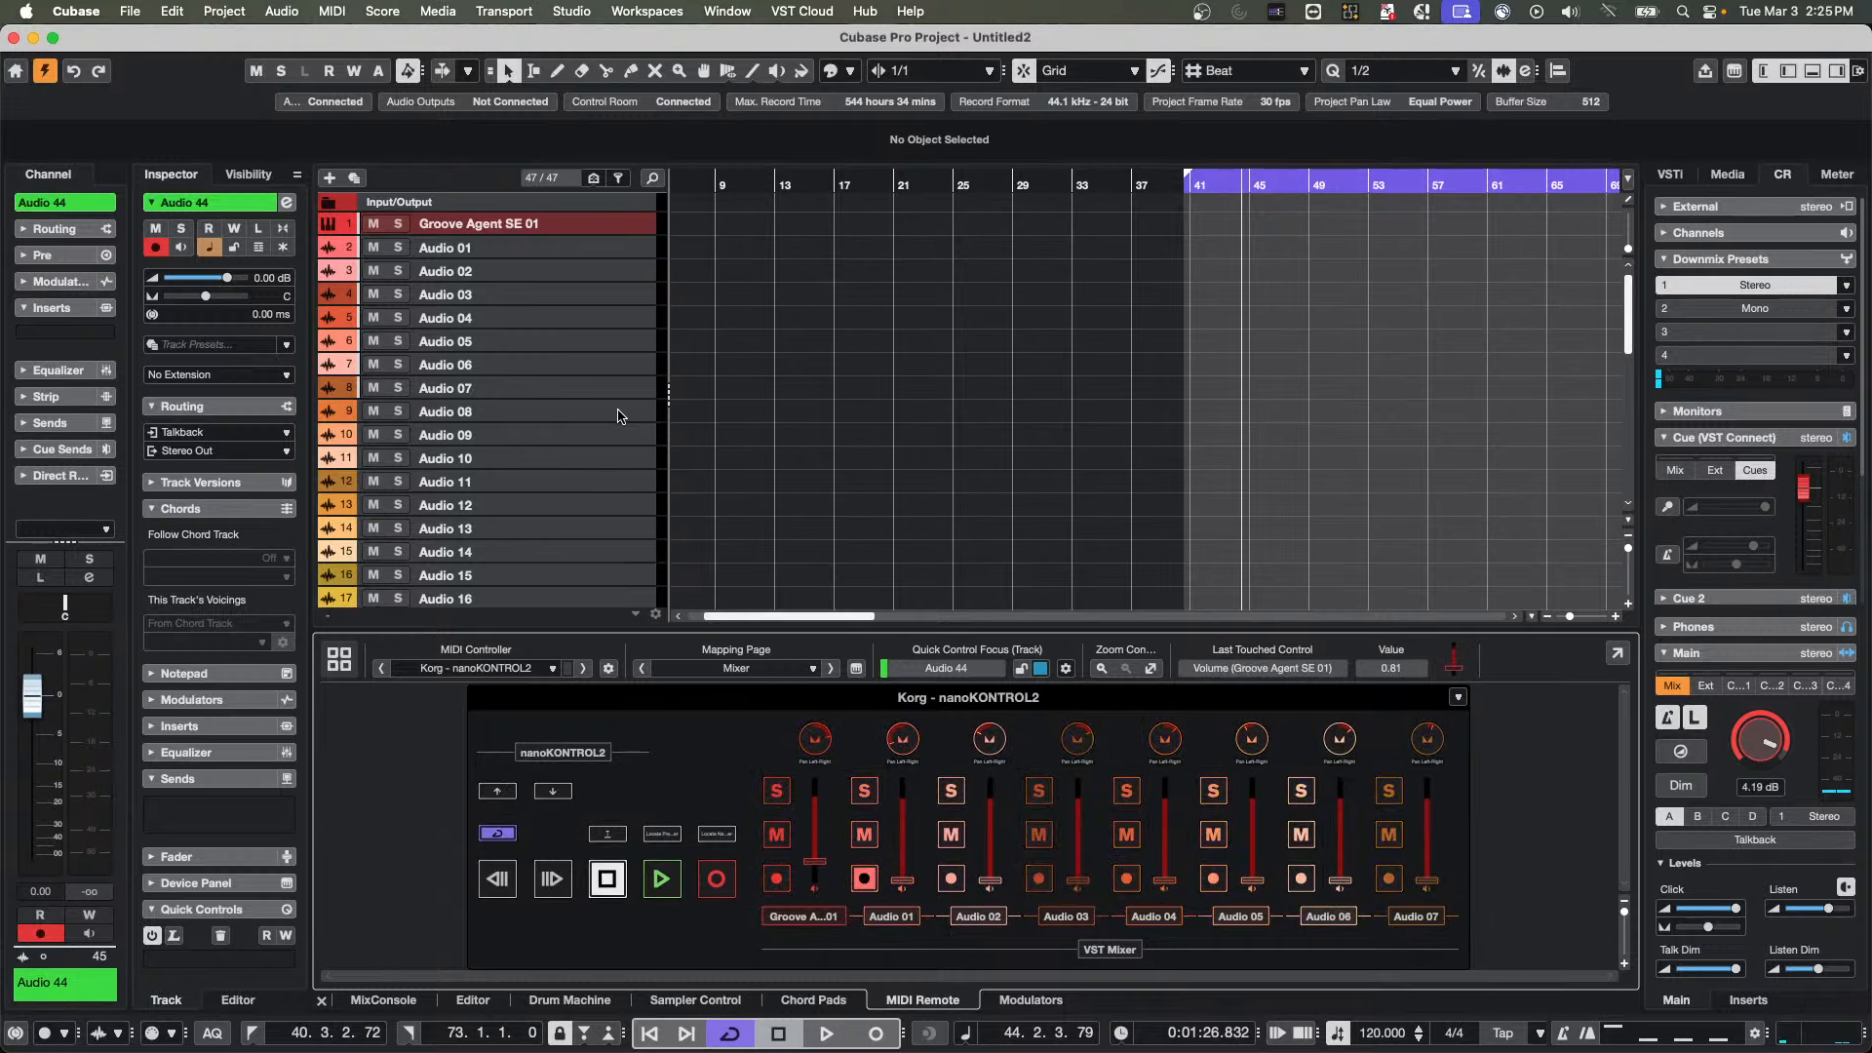
Show the MixConsole and hide the input channels with the channel type filter
left_click(382, 1000)
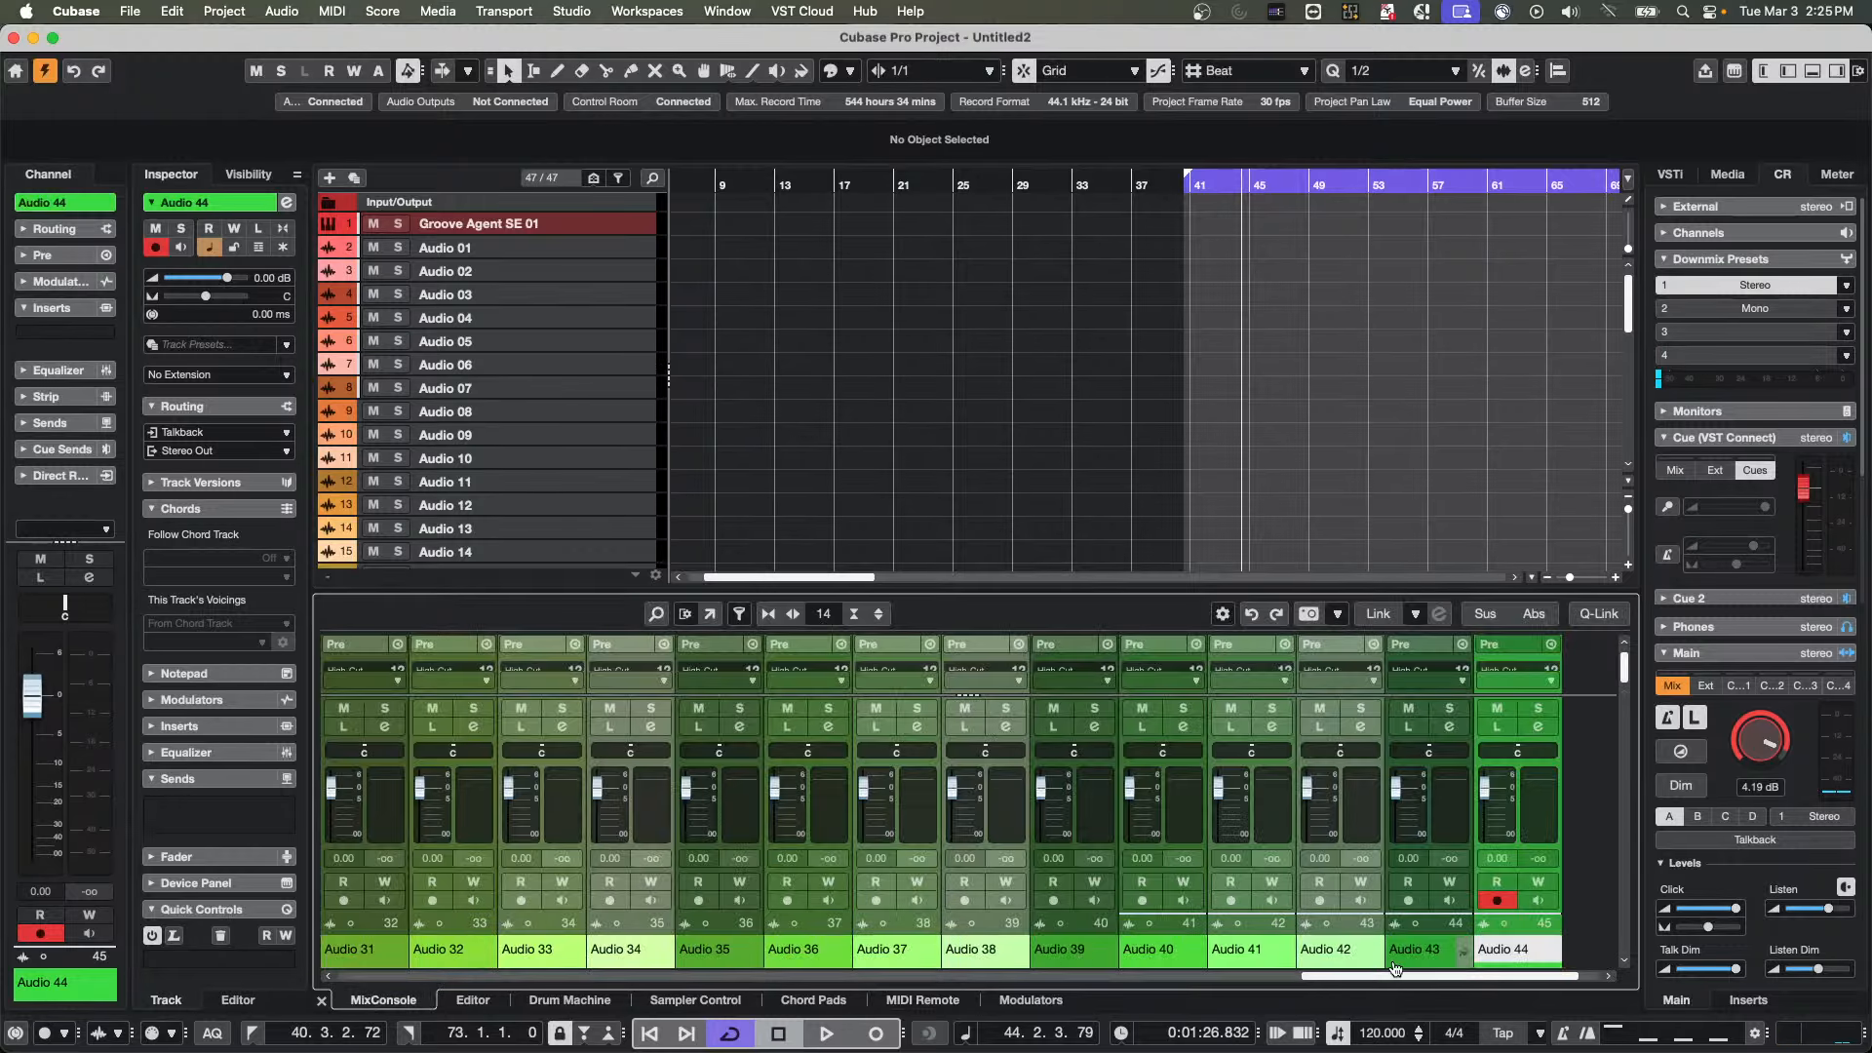
left_click_drag(1318, 978, 354, 978)
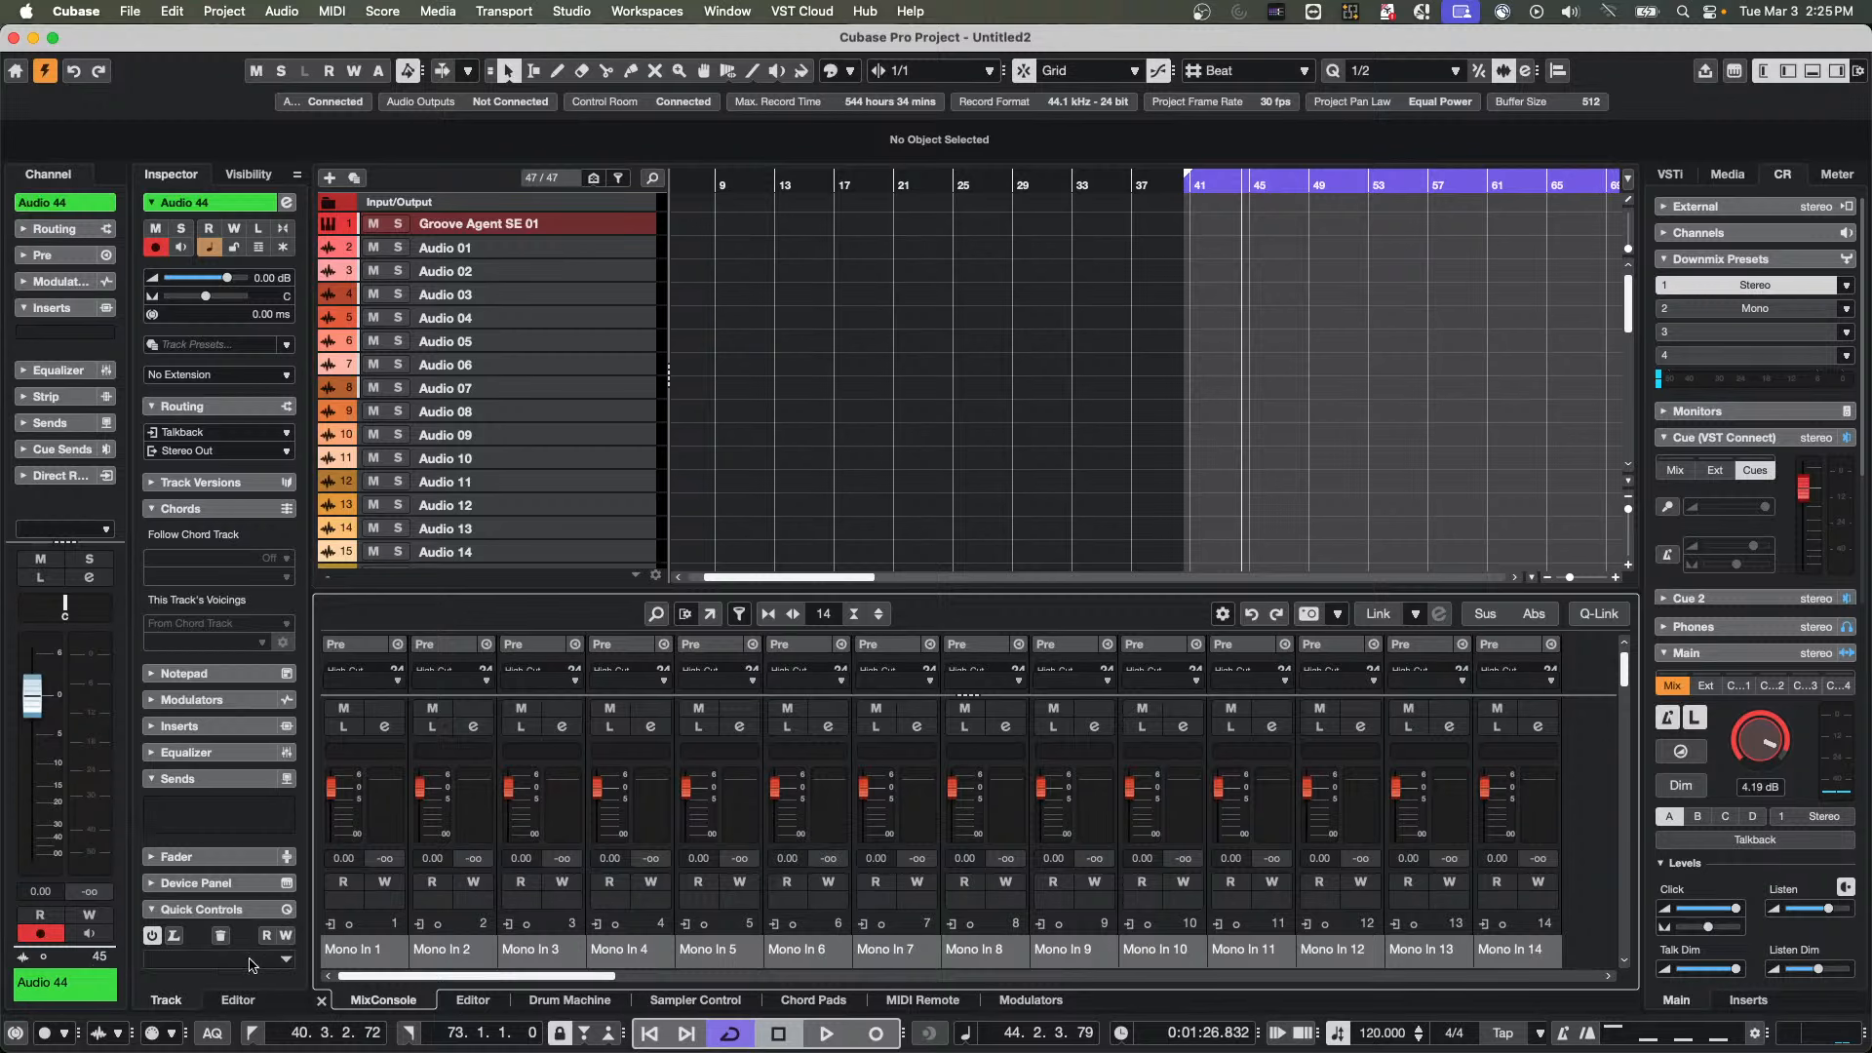
left_click(740, 614)
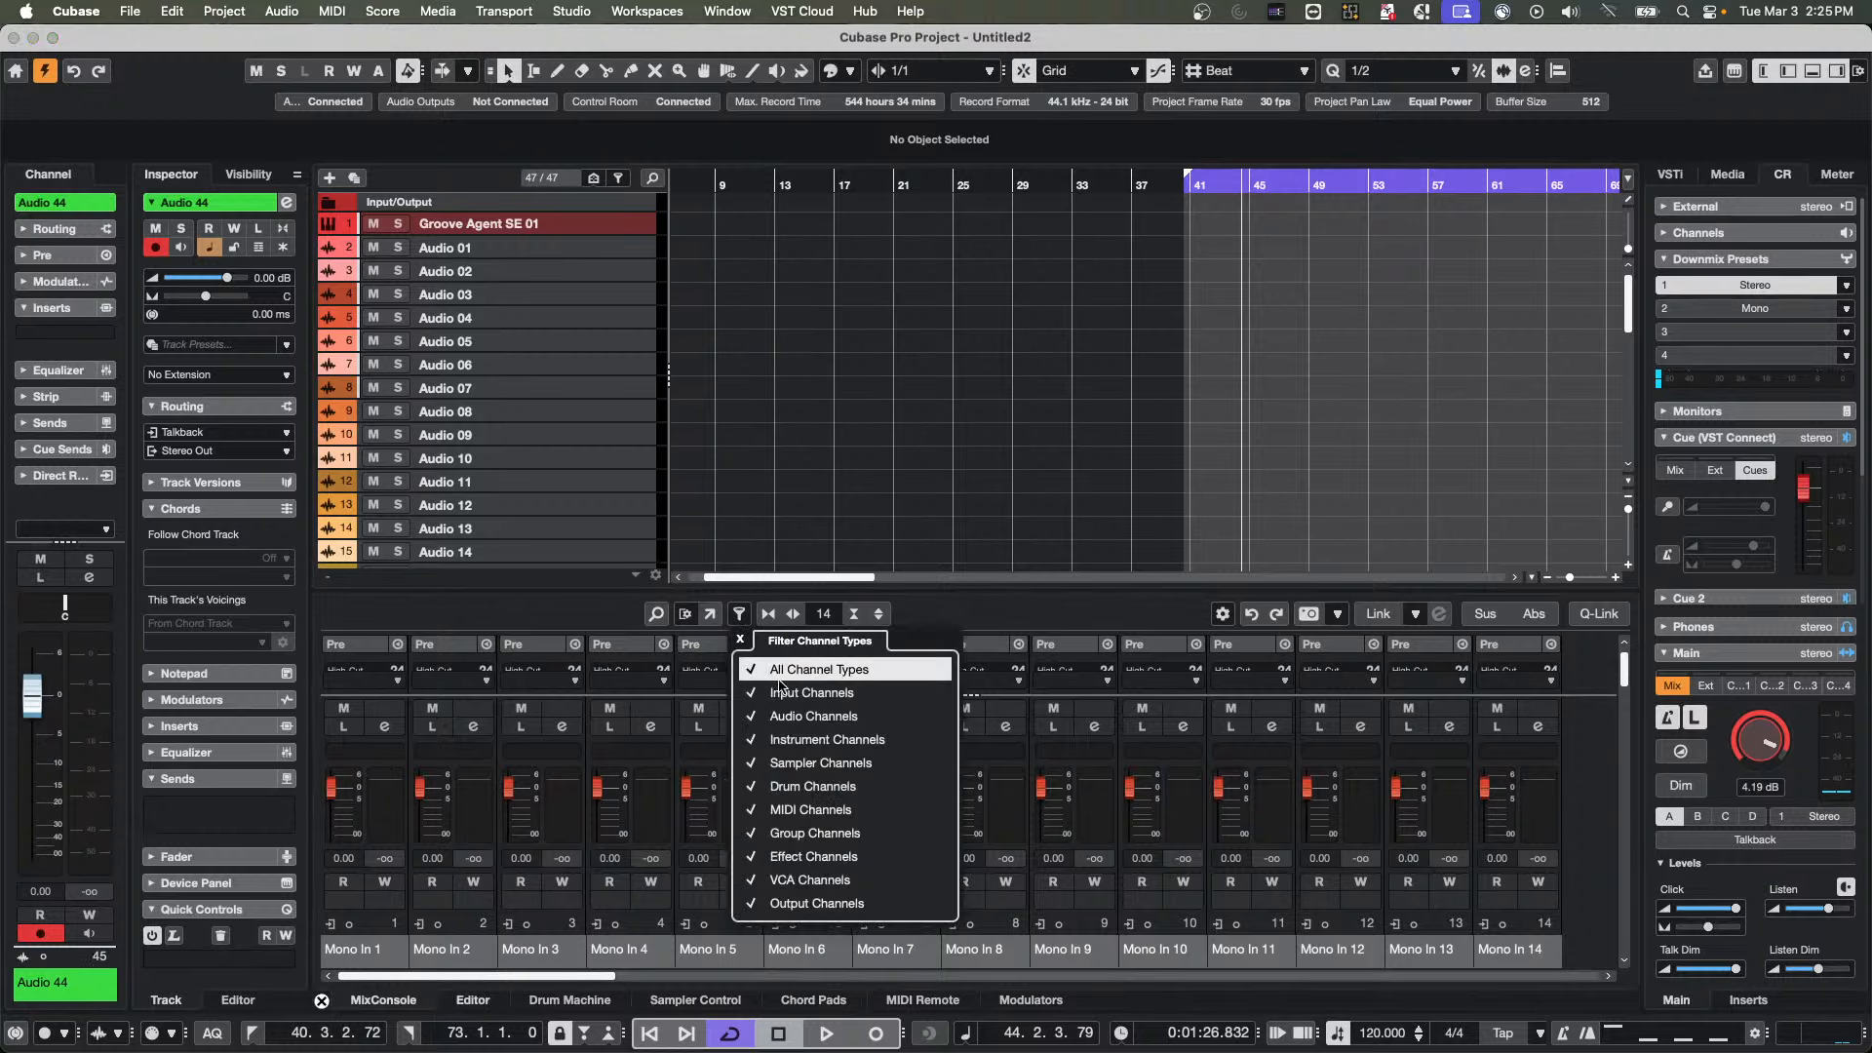
left_click(775, 694)
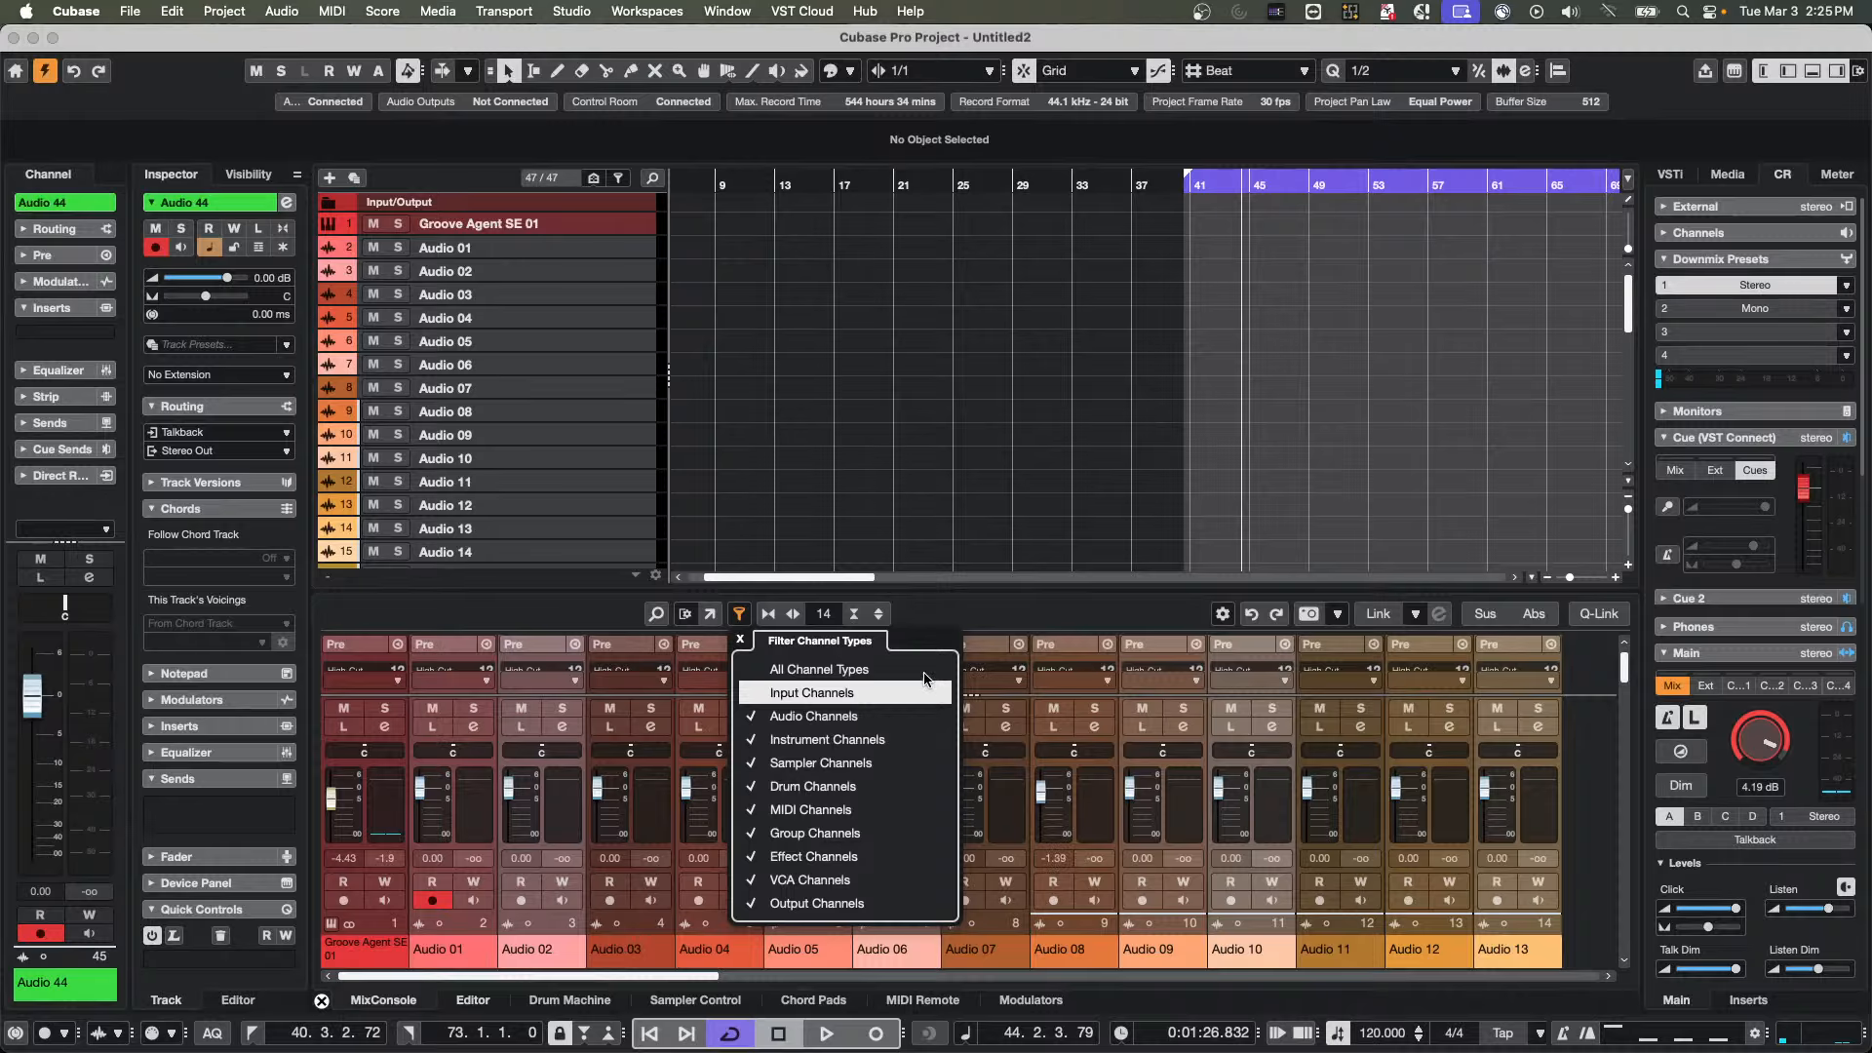
left_click(740, 642)
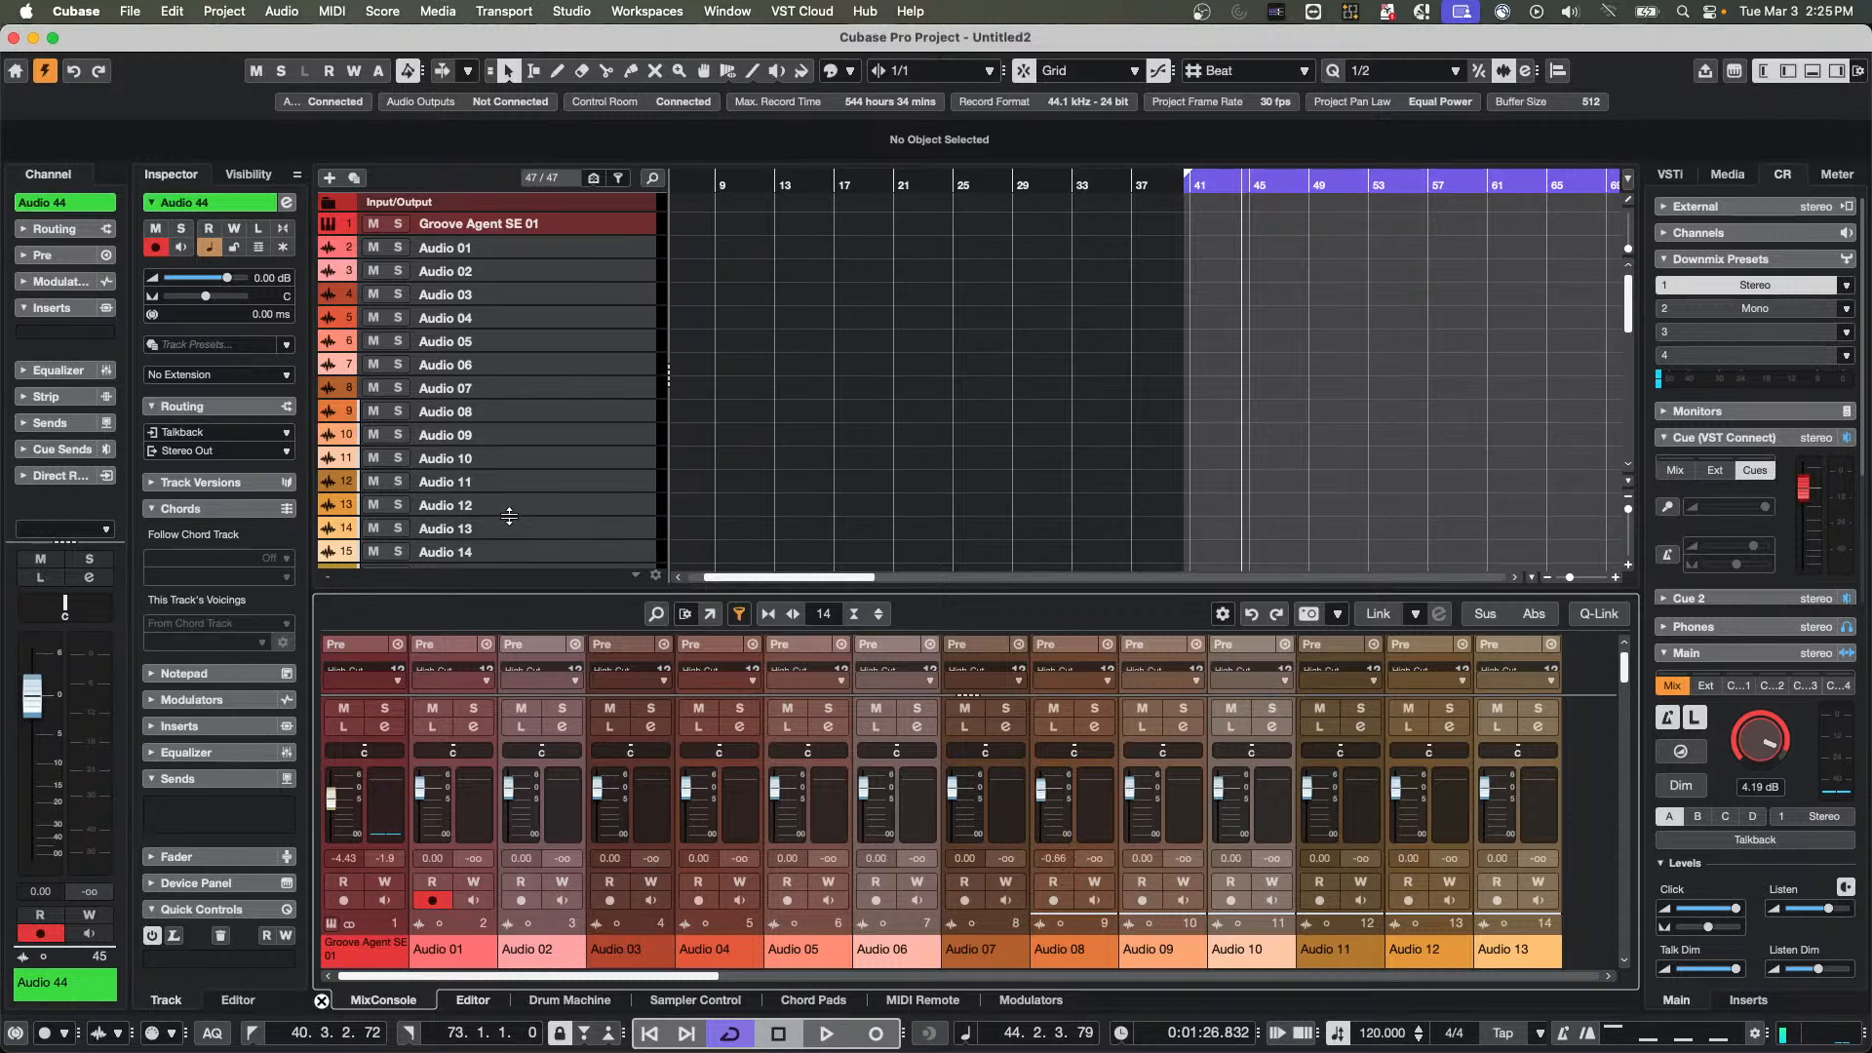
Select the Audio 01 track and view its channel settings
left_click(638, 251)
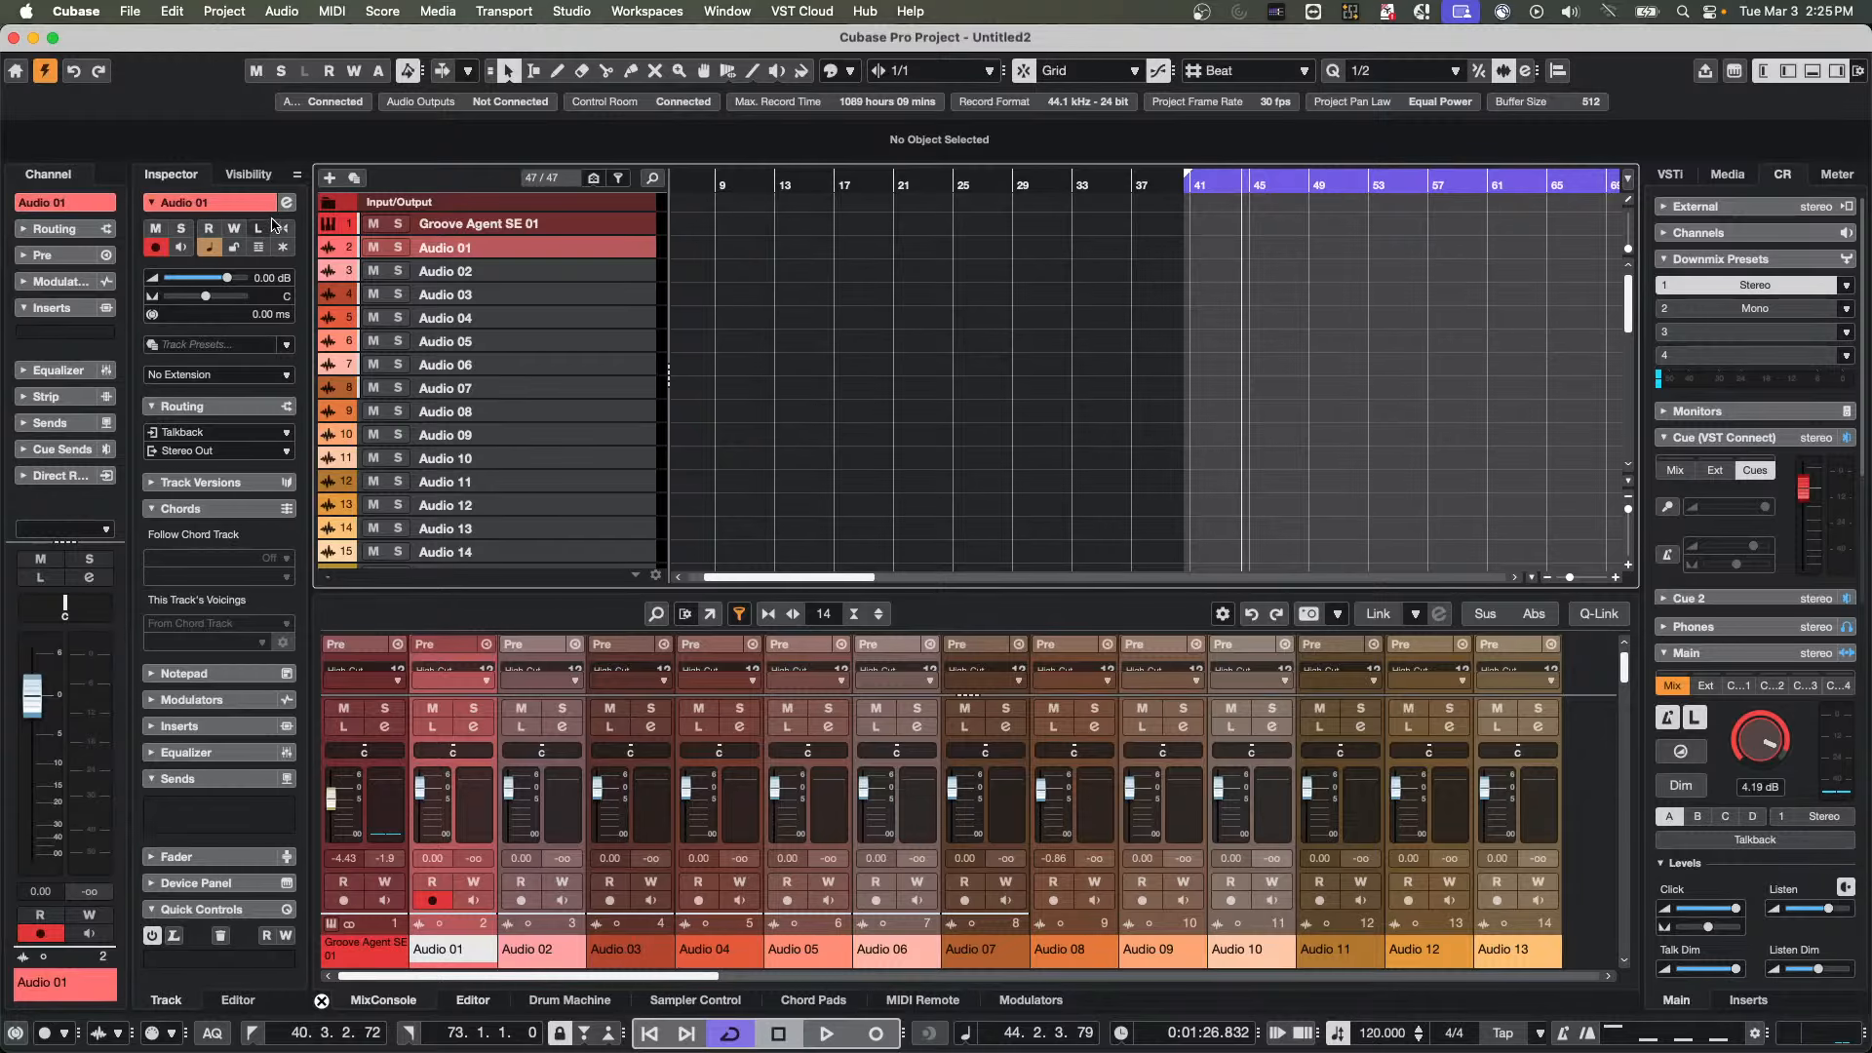
left_click(287, 202)
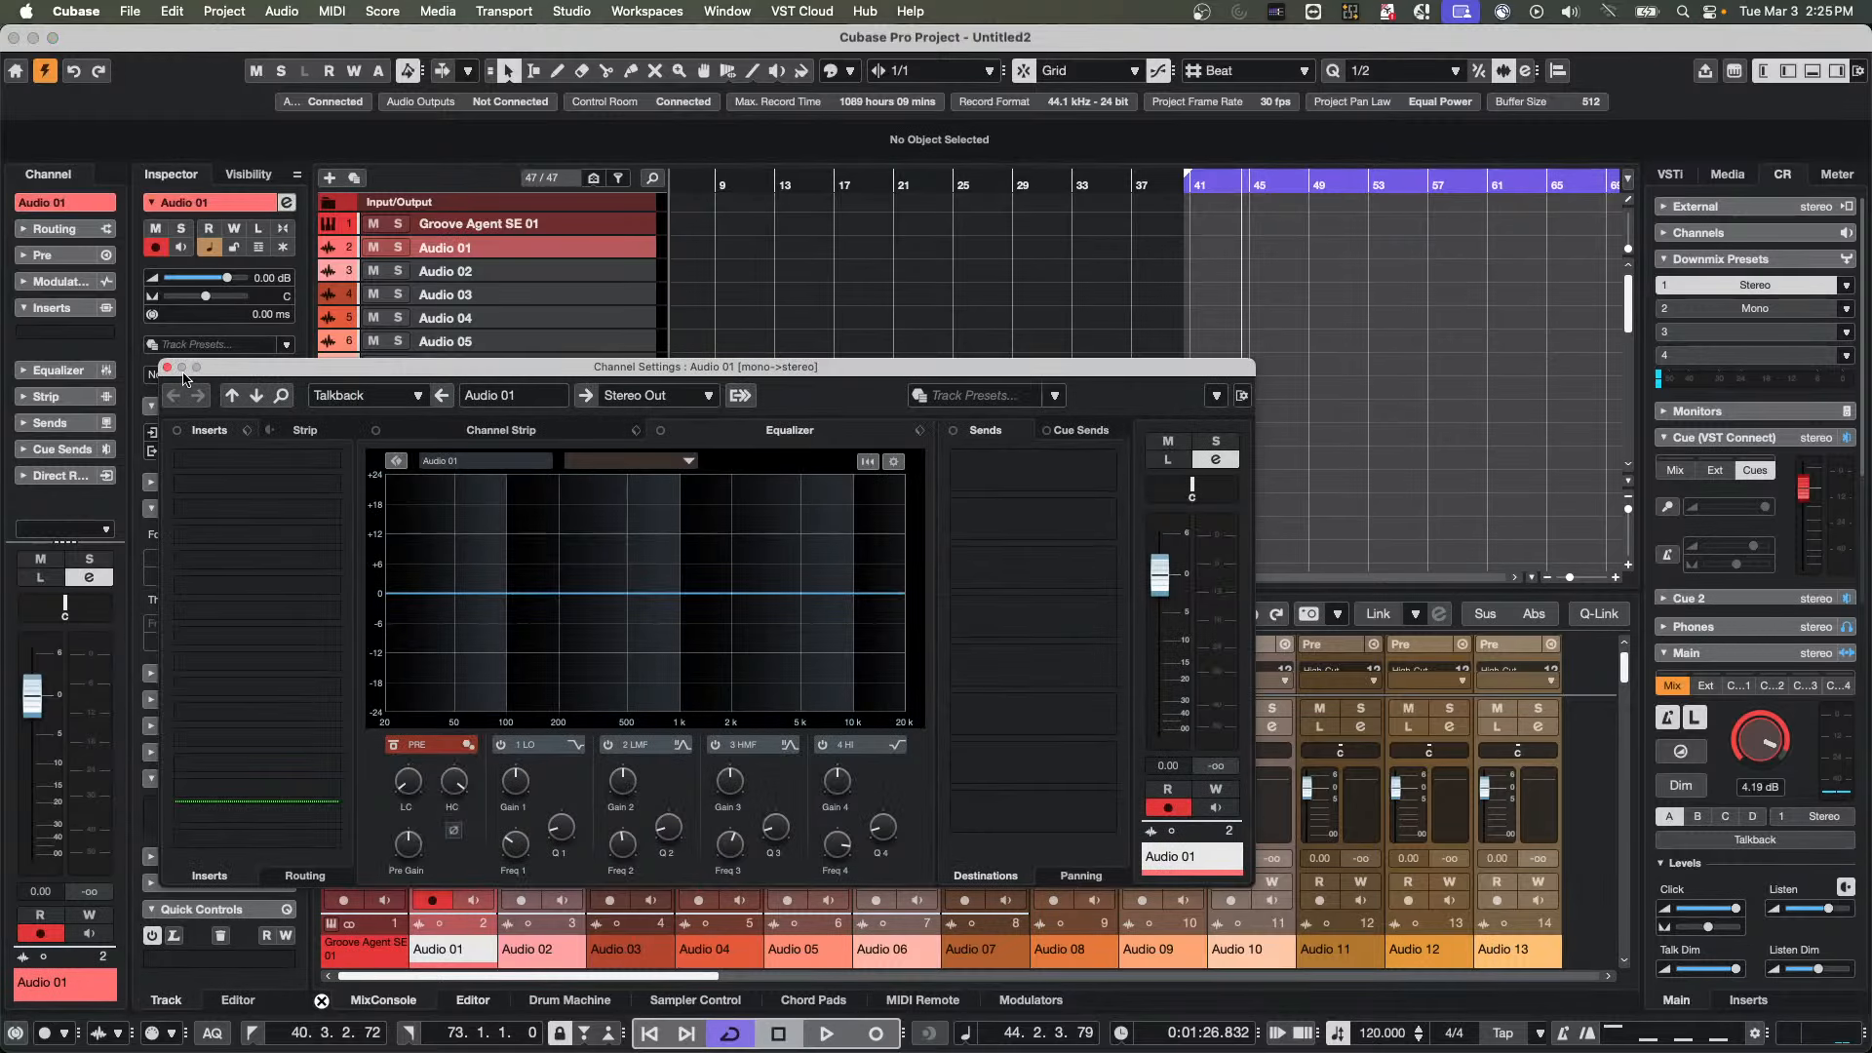
left_click(168, 368)
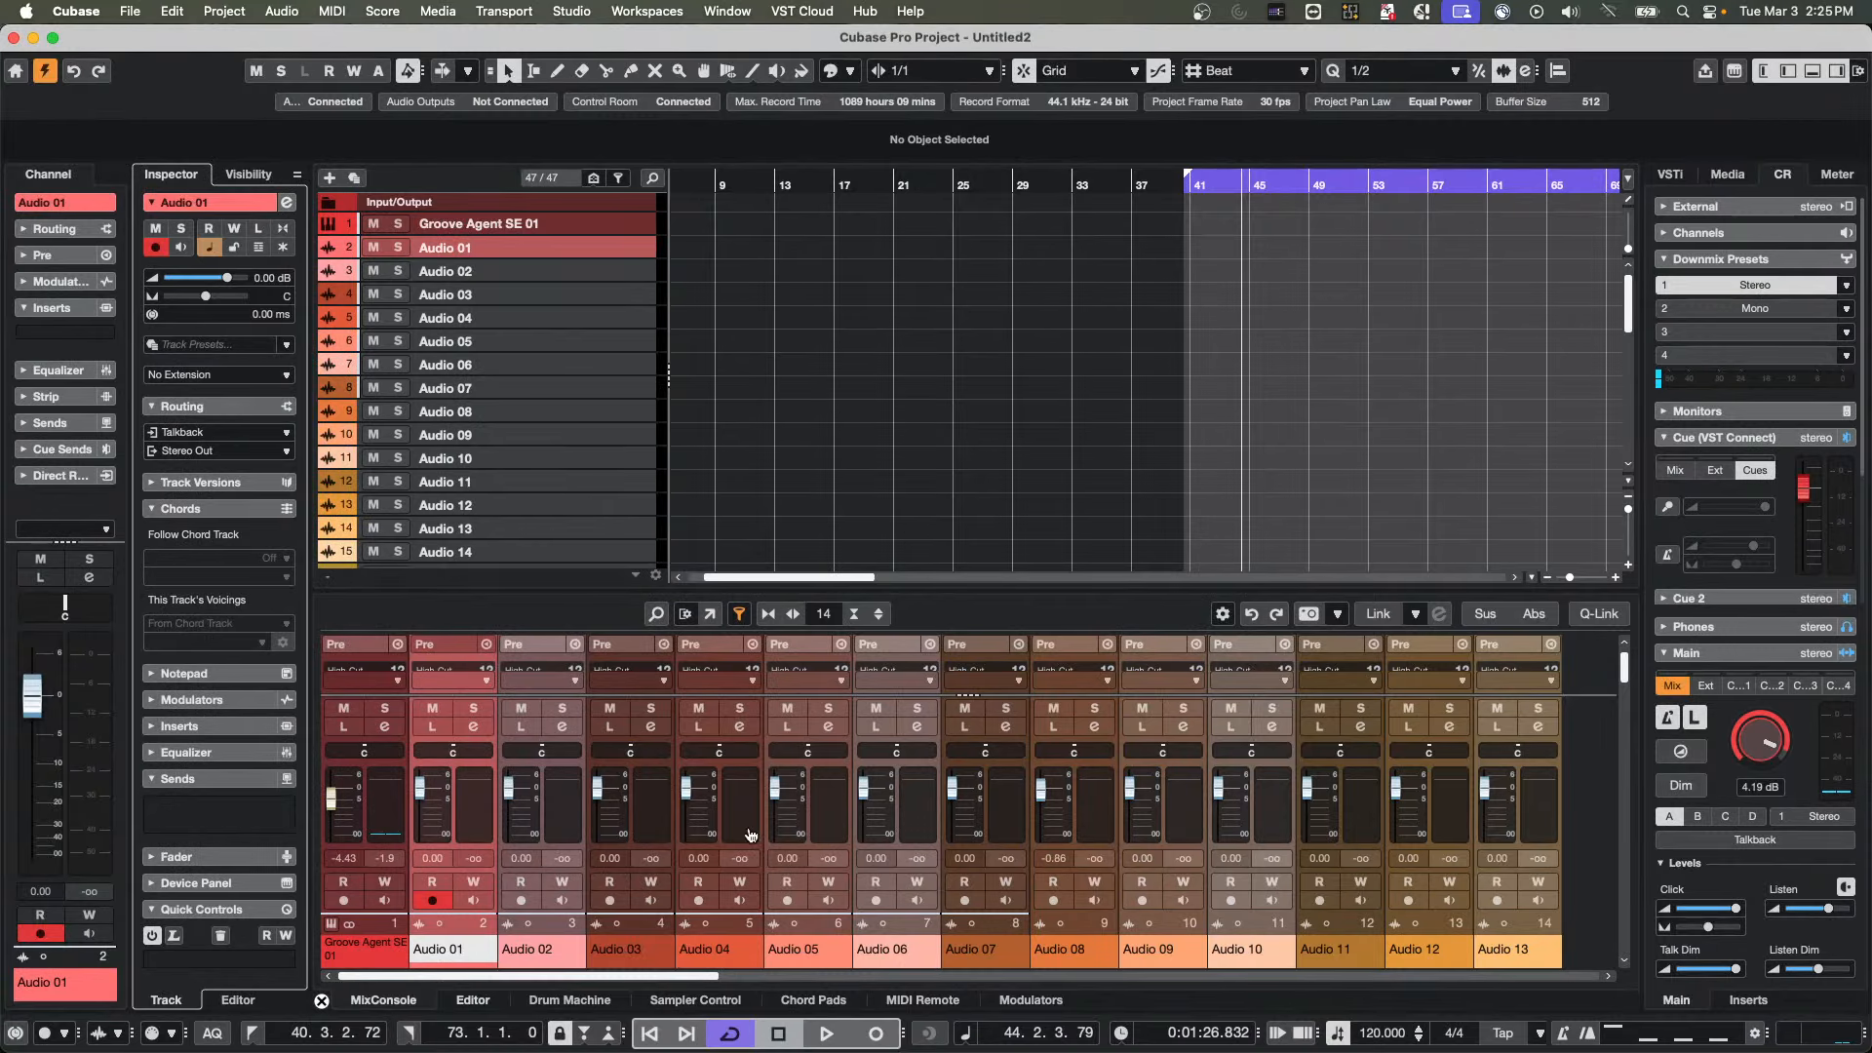
Map Audio 01's volume to the nanoKONTROL2's first fader on the Mixer page with the MIDI Remote Mapping Assistant
left_click(920, 1002)
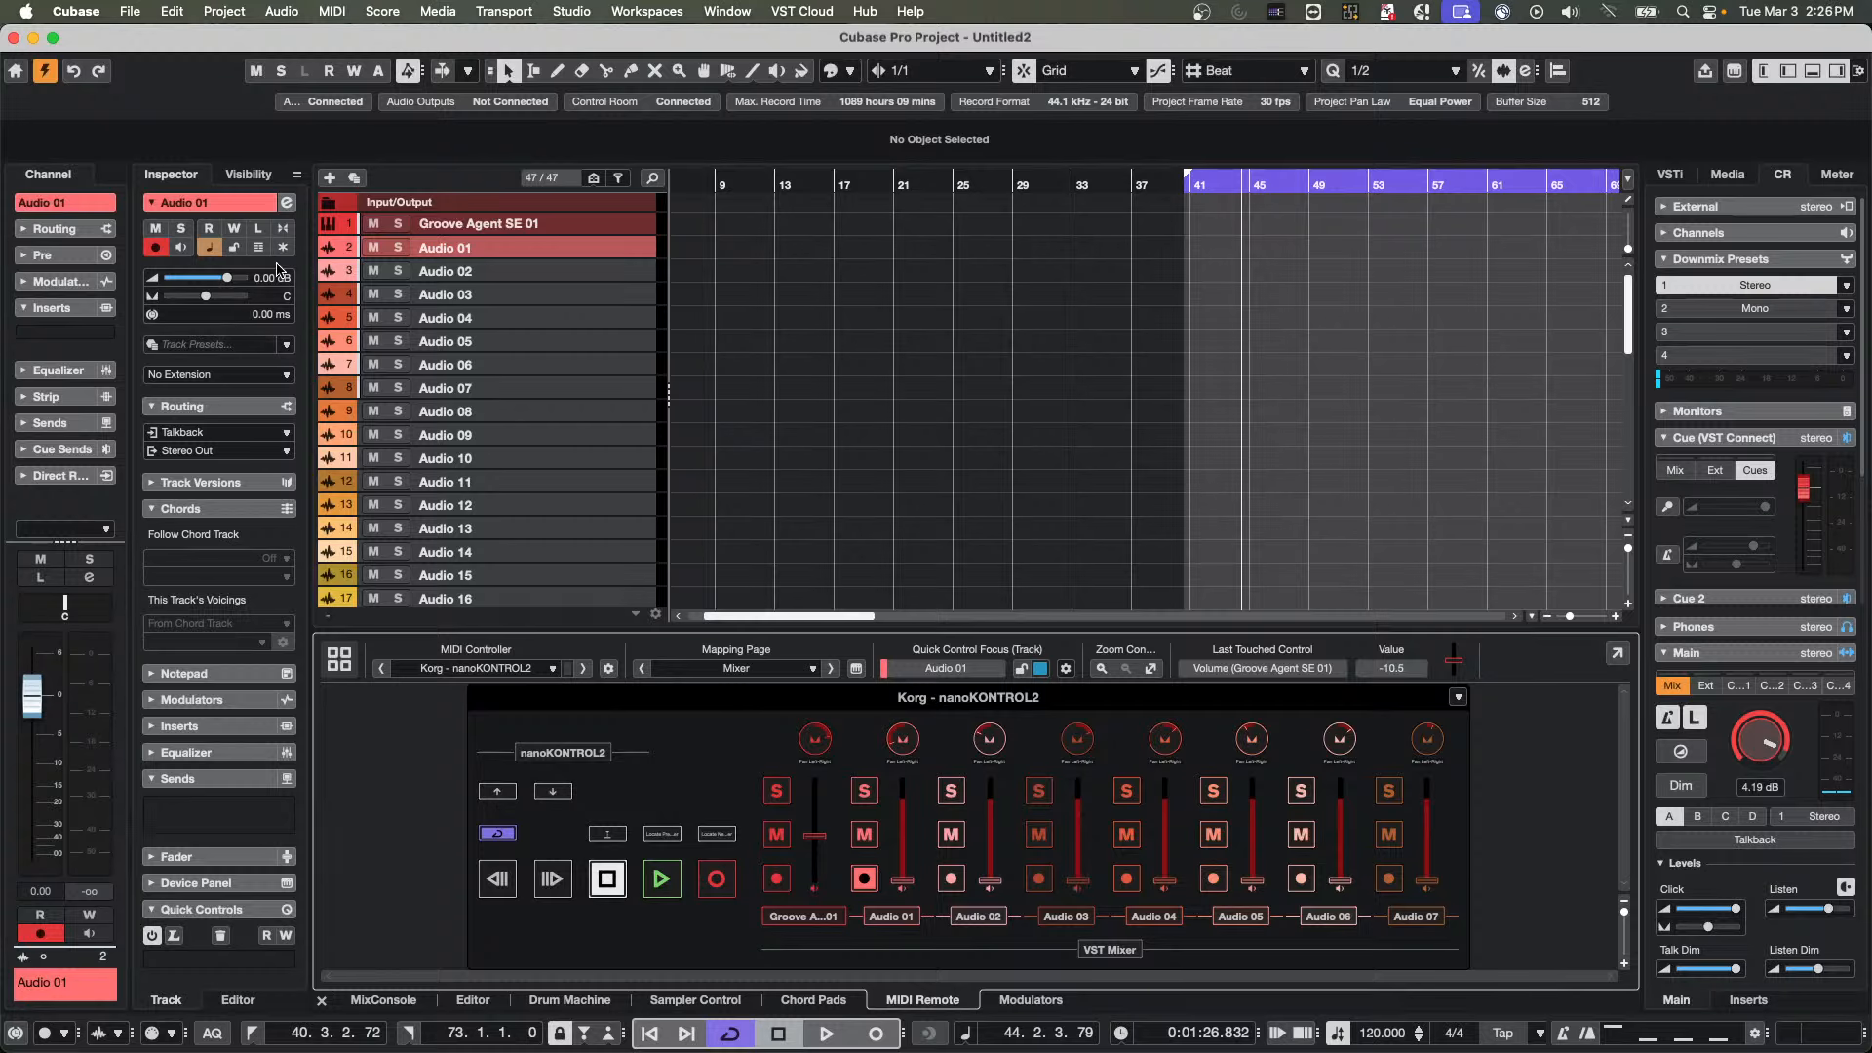
left_click(290, 204)
right_click(1168, 586)
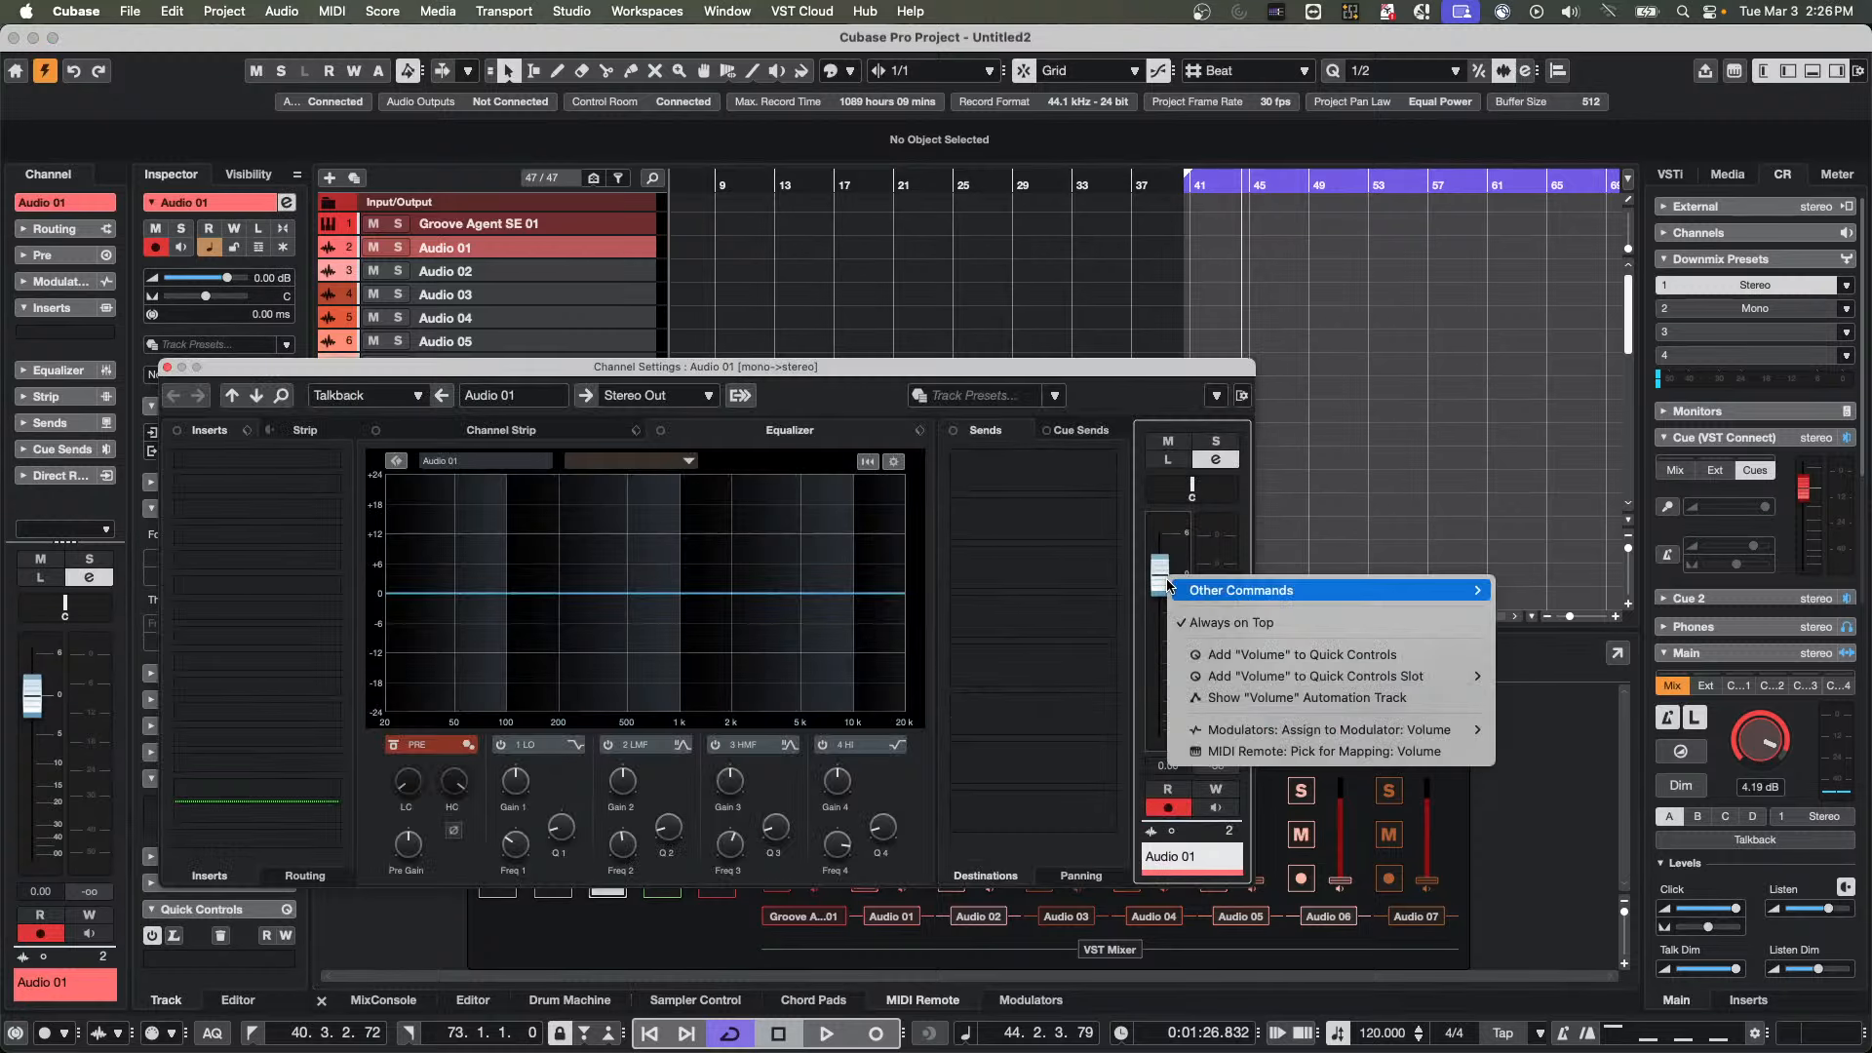
left_click(1319, 751)
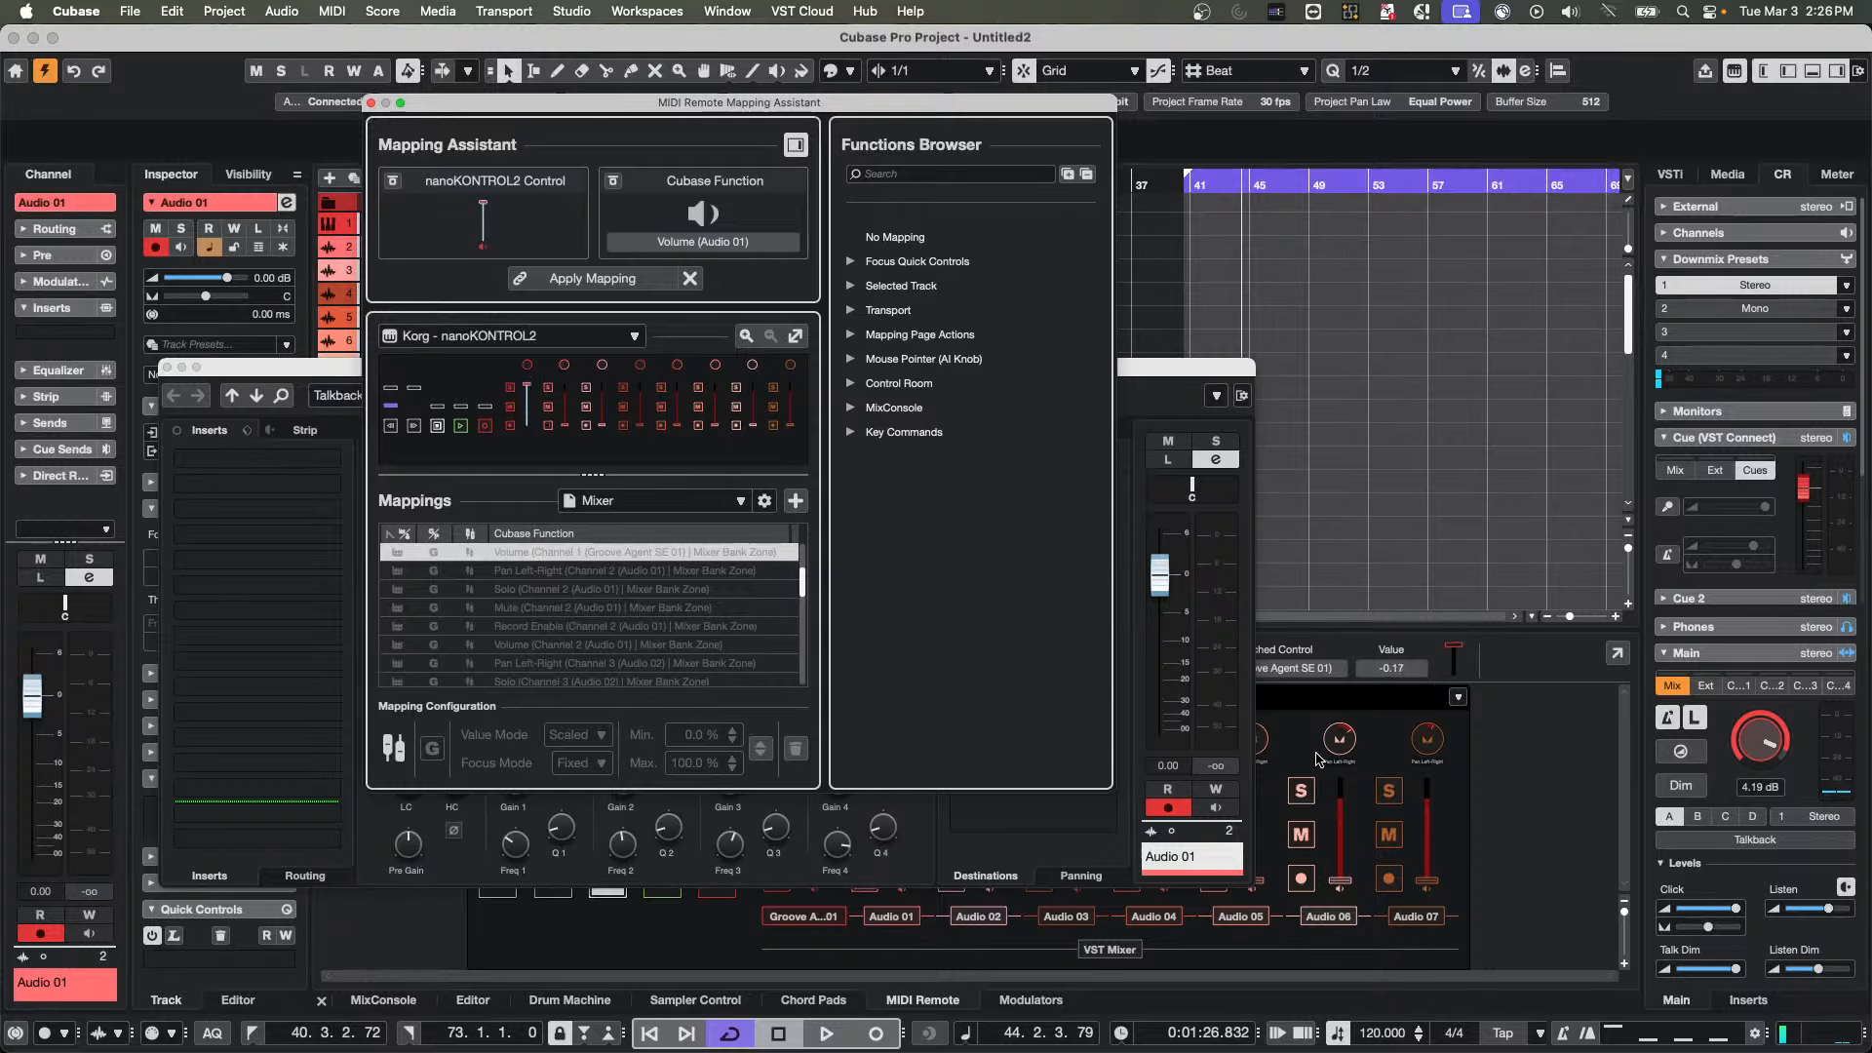
left_click(584, 281)
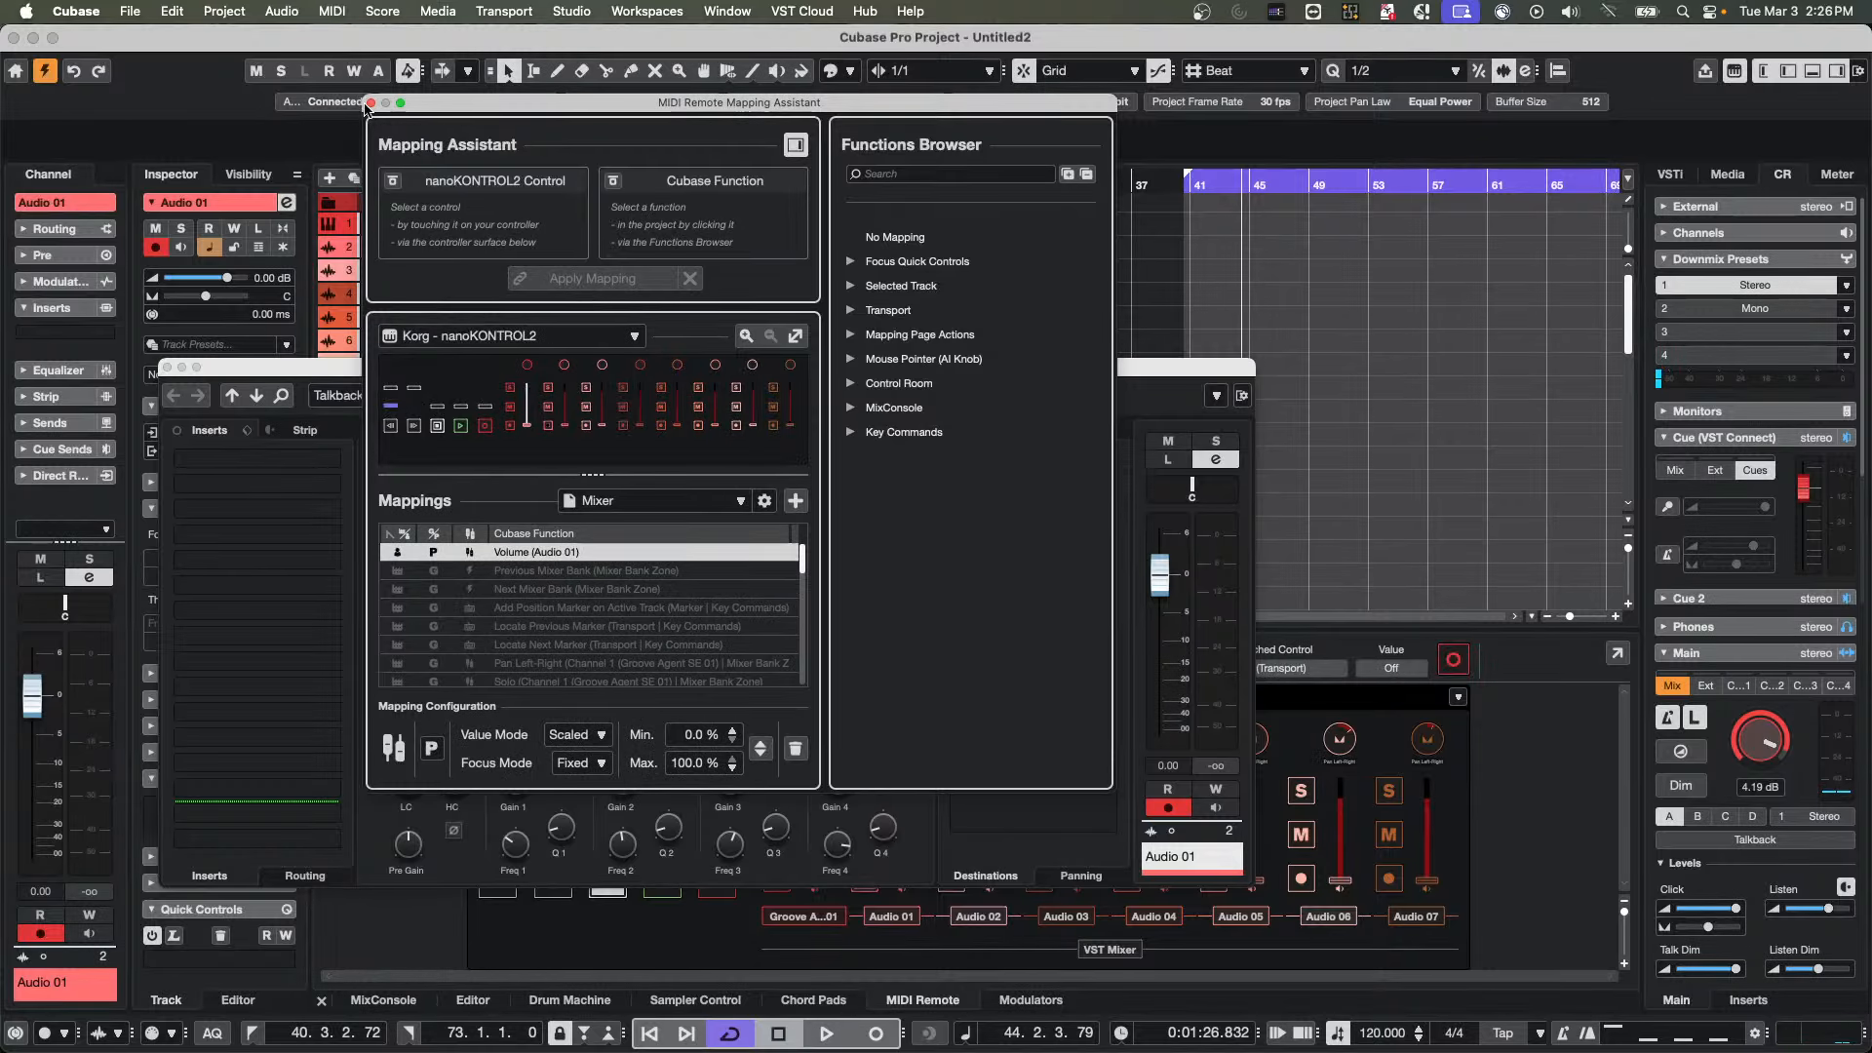
left_click(371, 104)
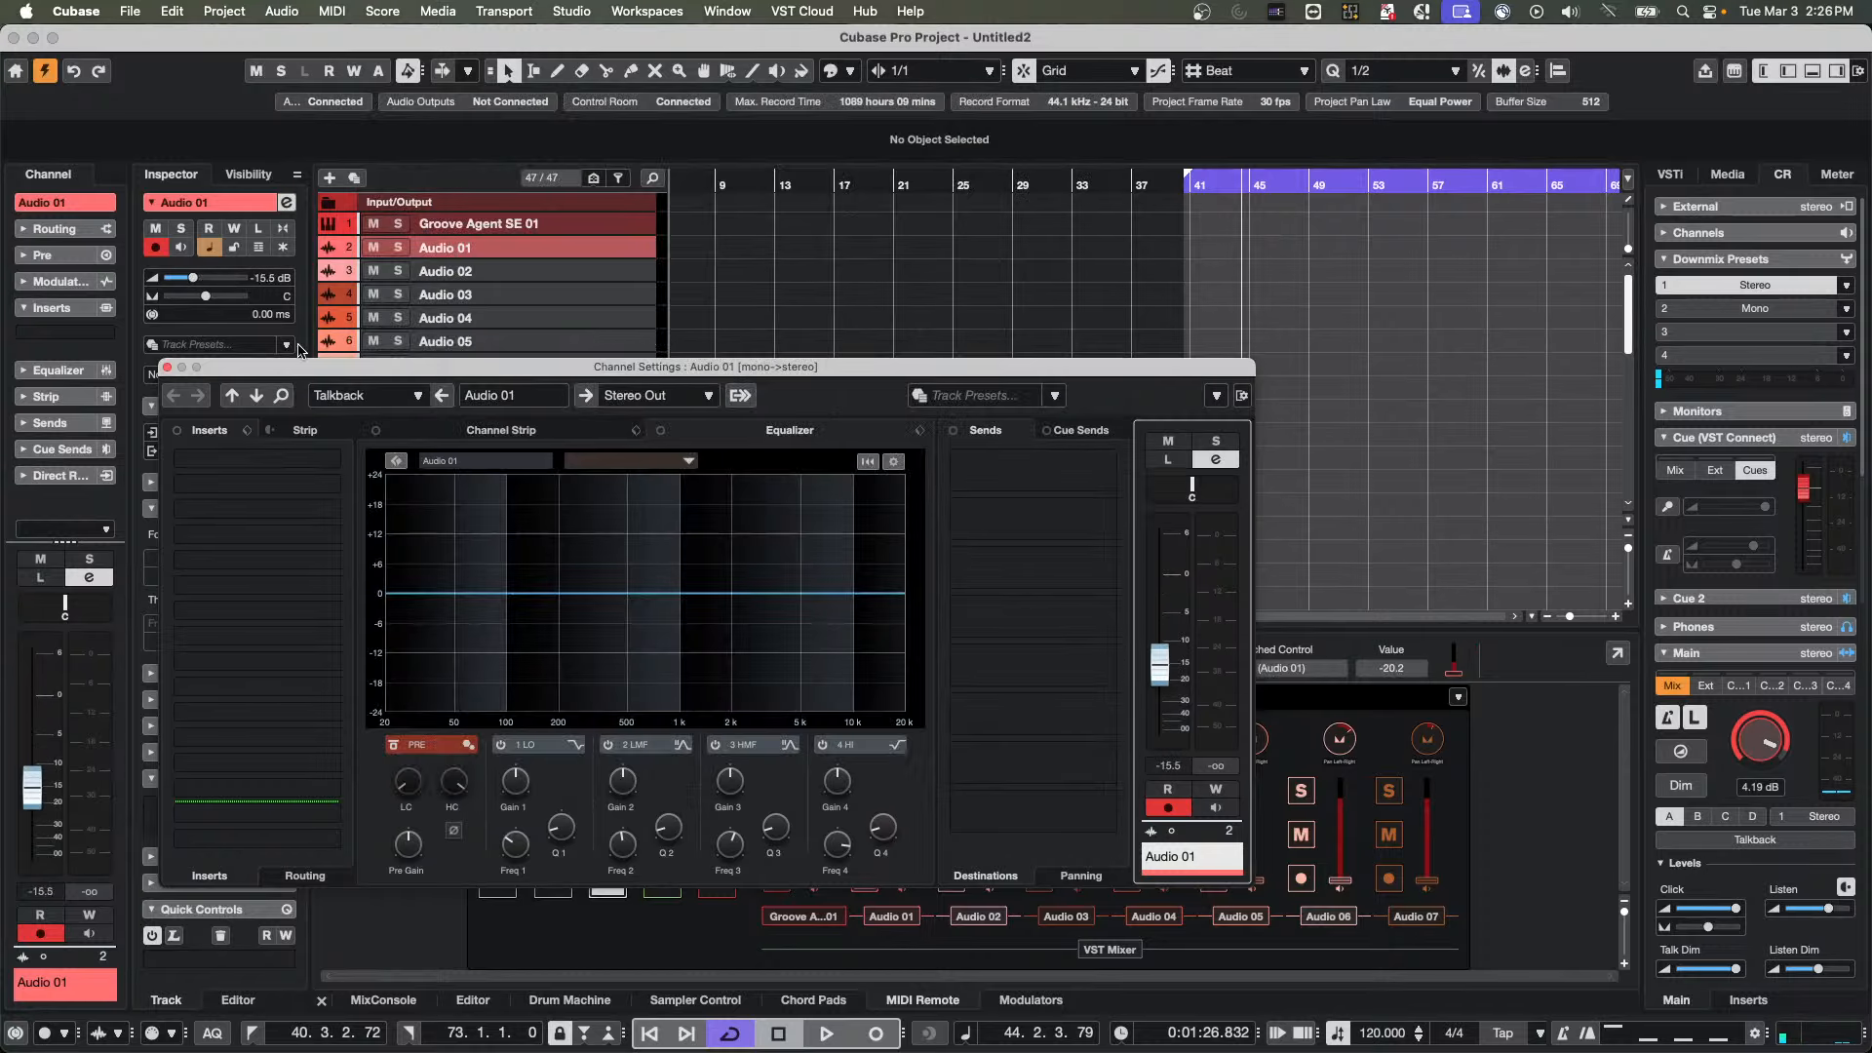
left_click(167, 368)
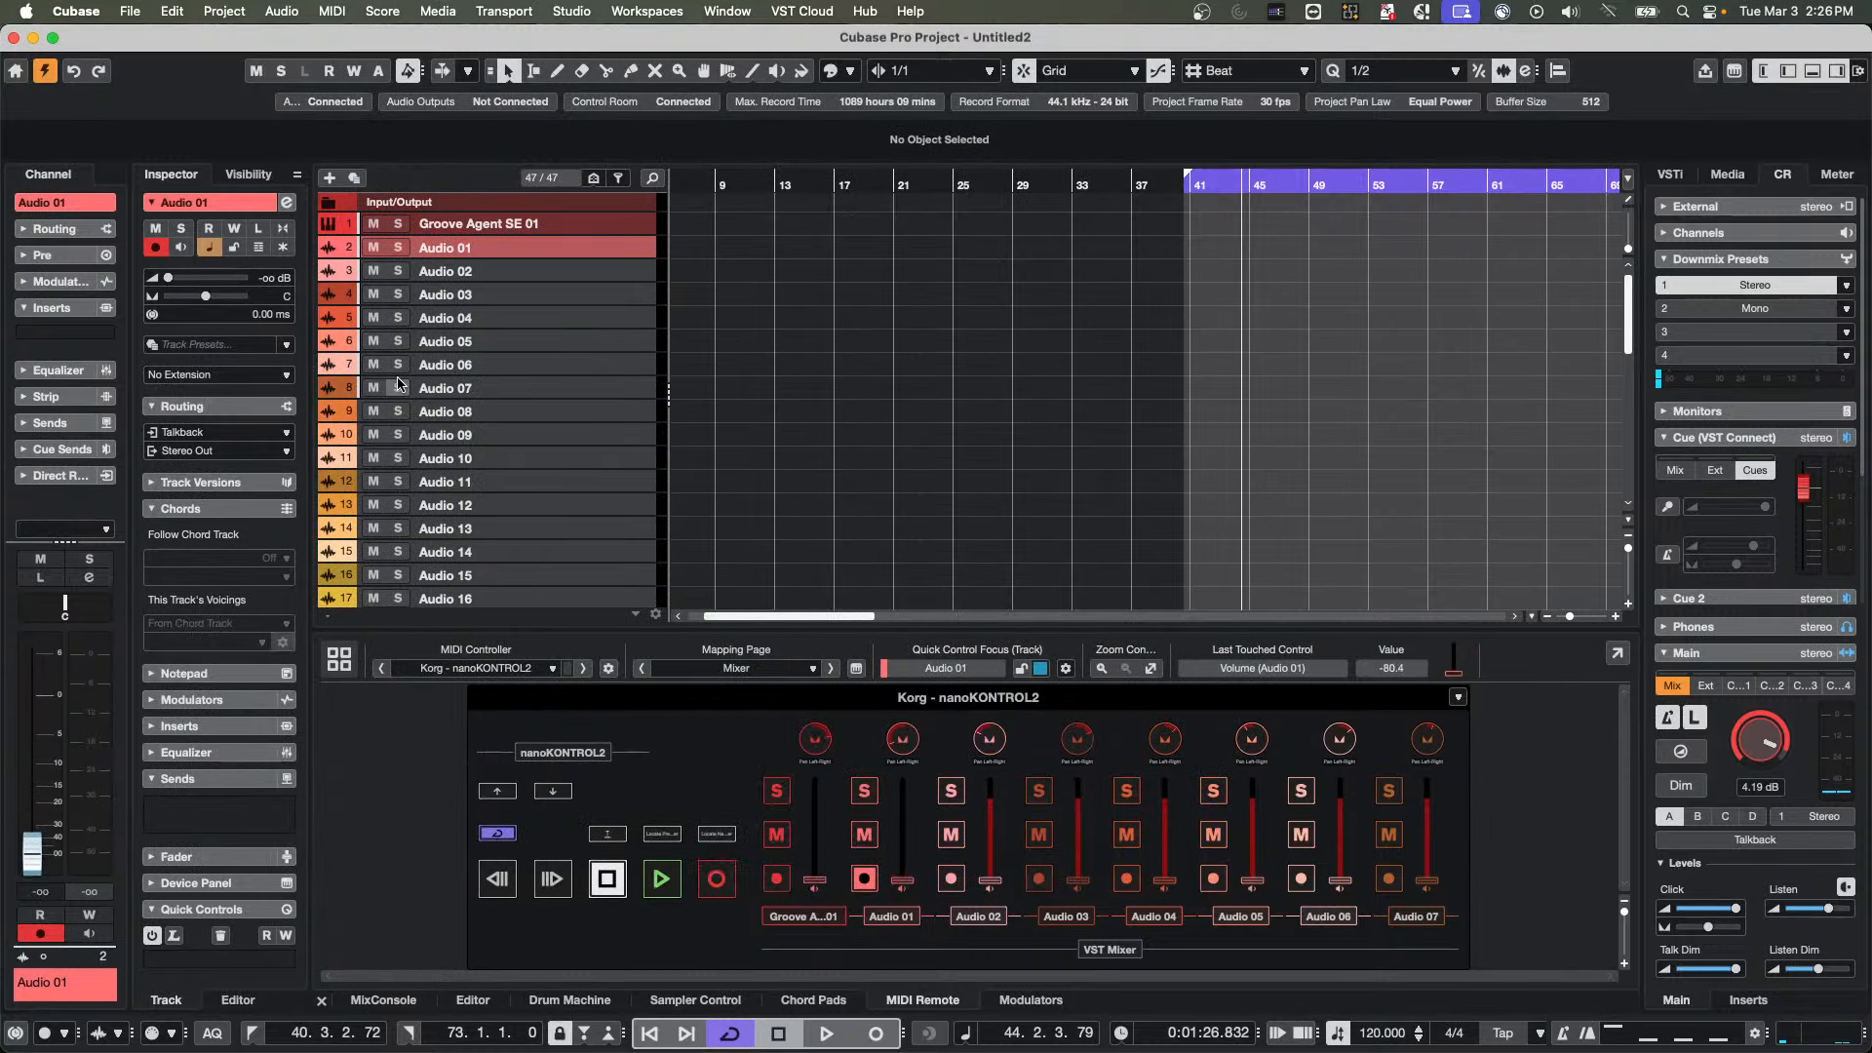
Select the Audio 10 track with the MIDI Remote mixer in view
left_click(542, 457)
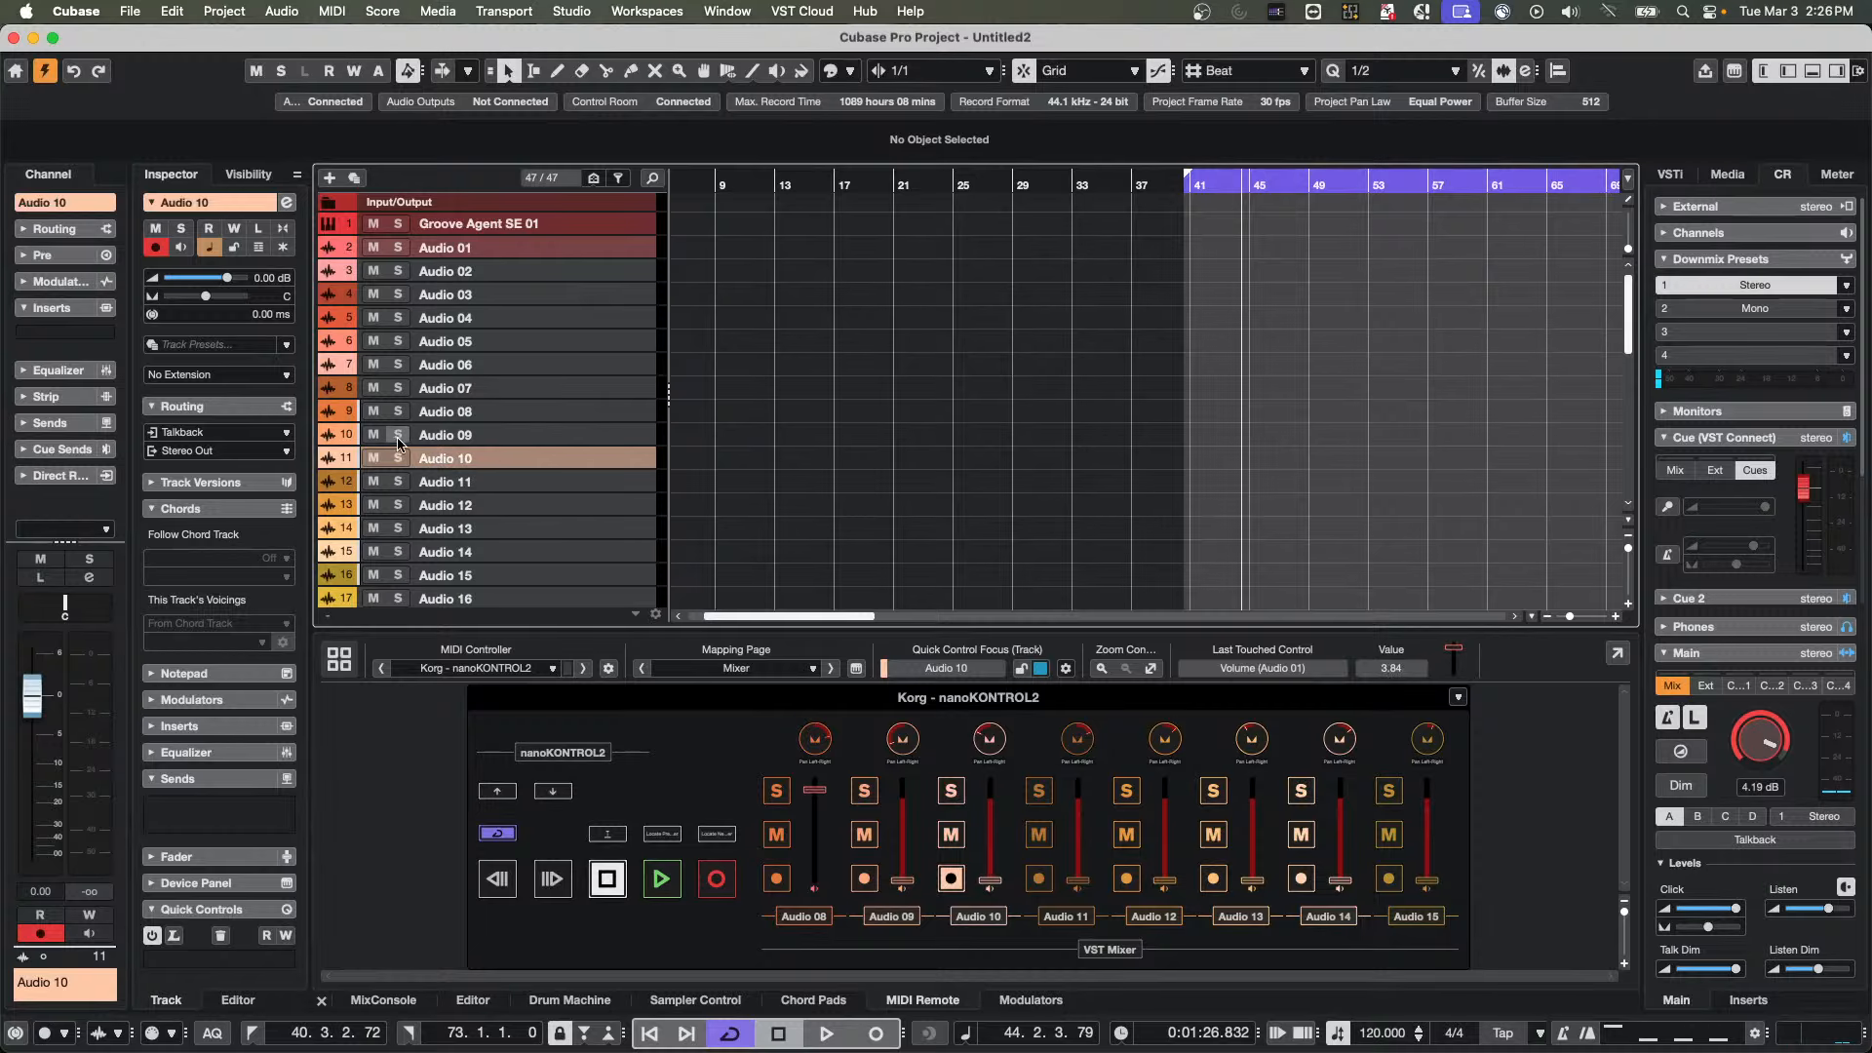
Show the MixConsole channels from Groove Agent SE 01 onwards and select the Audio 02 track
left_click(382, 1000)
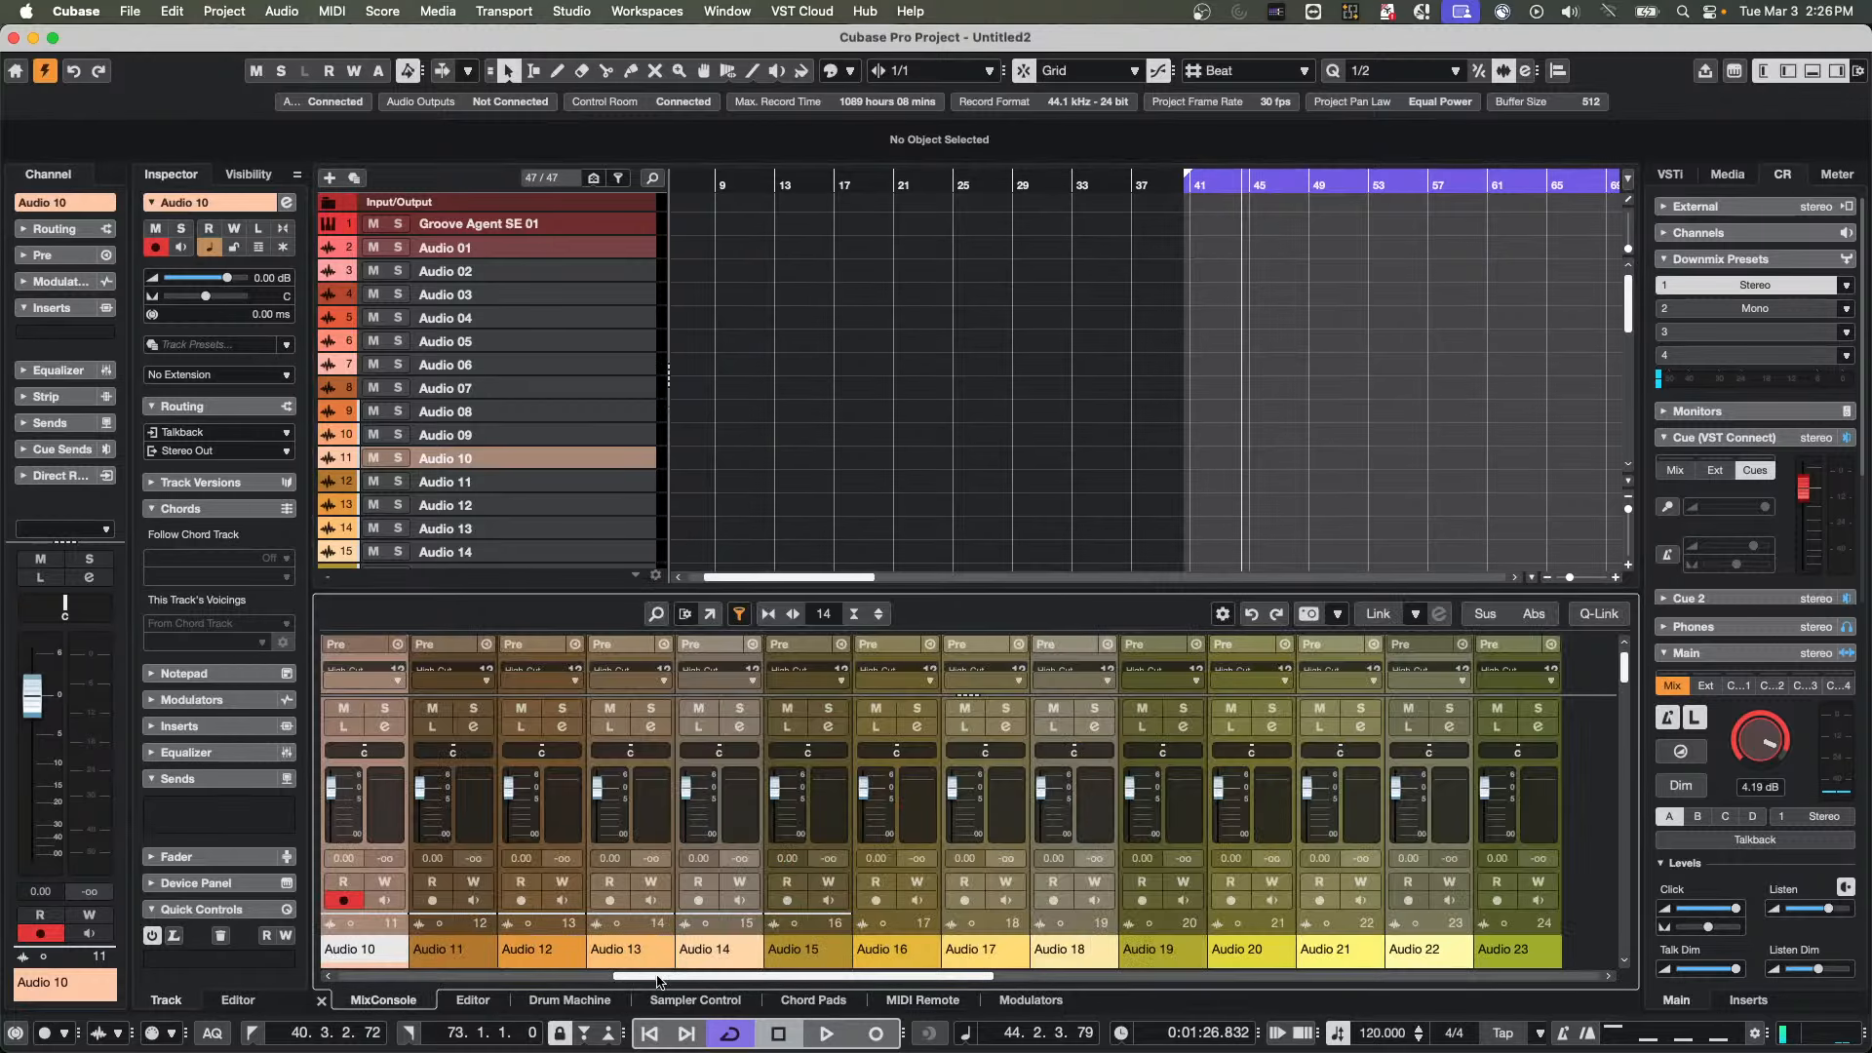
left_click_drag(658, 981, 122, 1002)
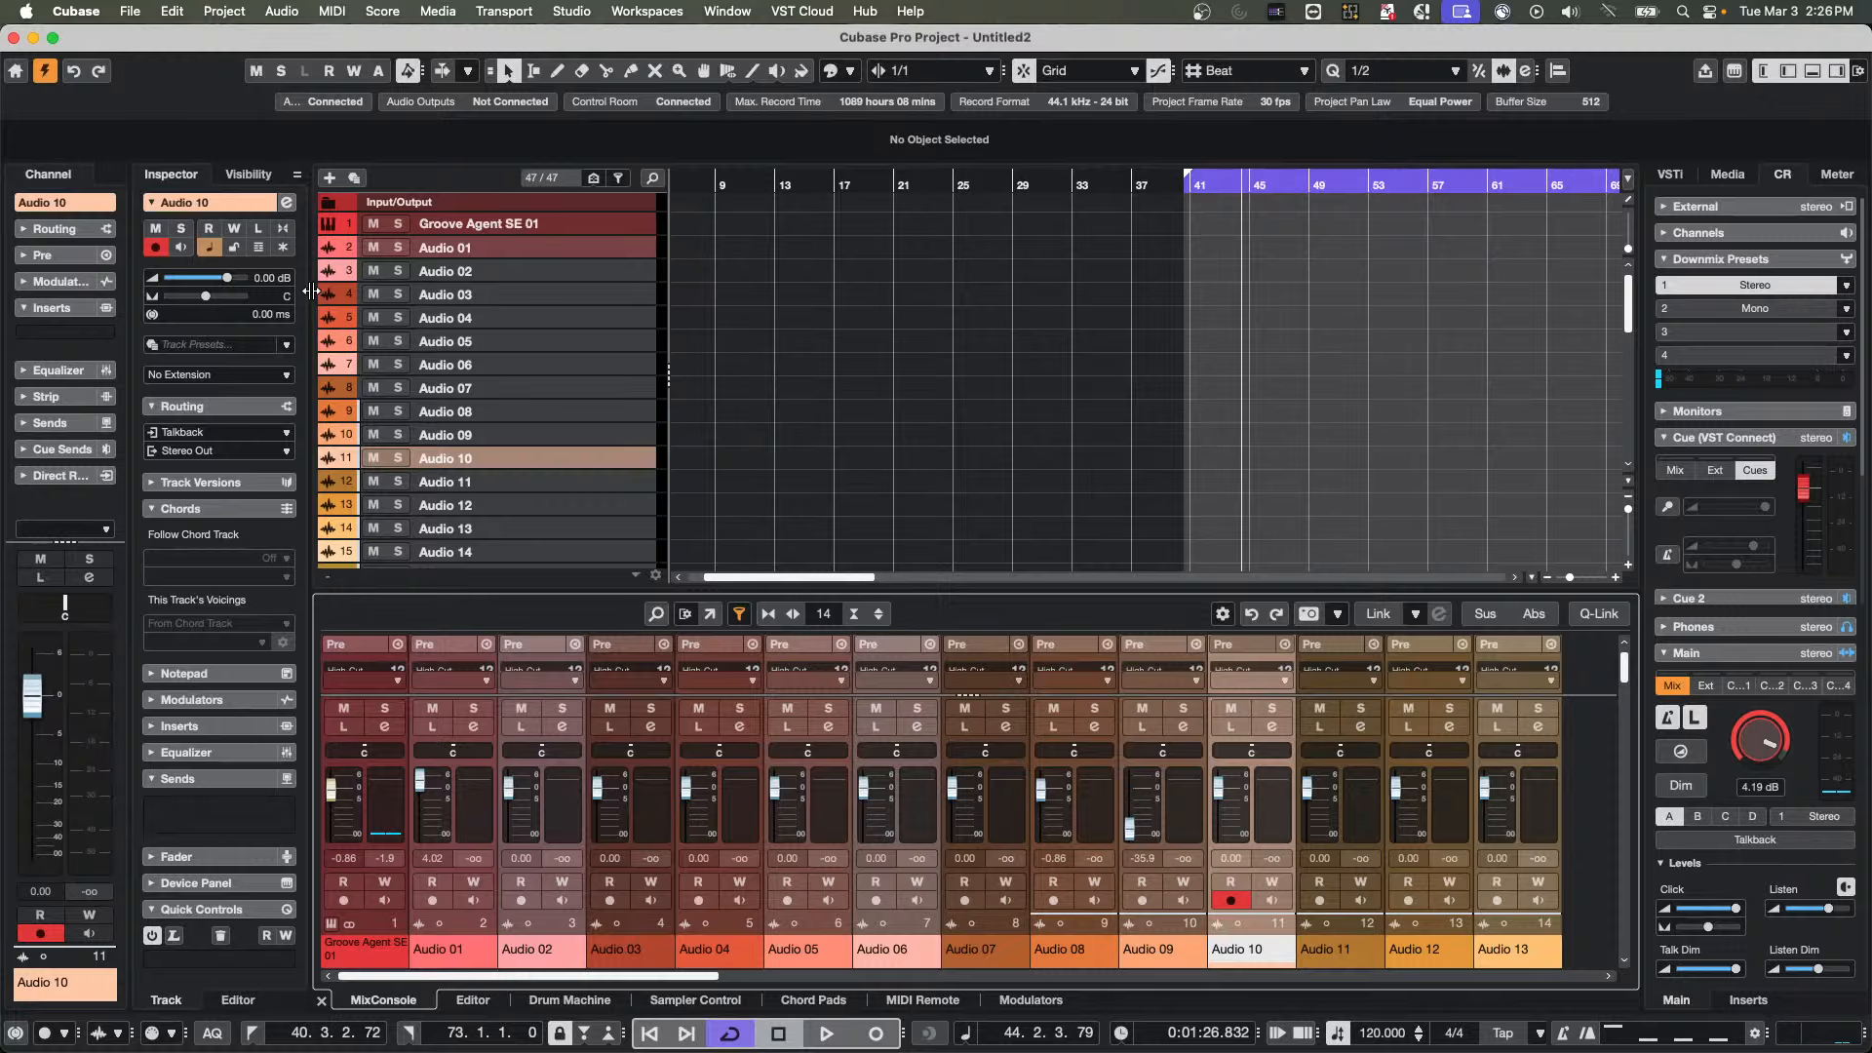
left_click(571, 268)
left_click(522, 267)
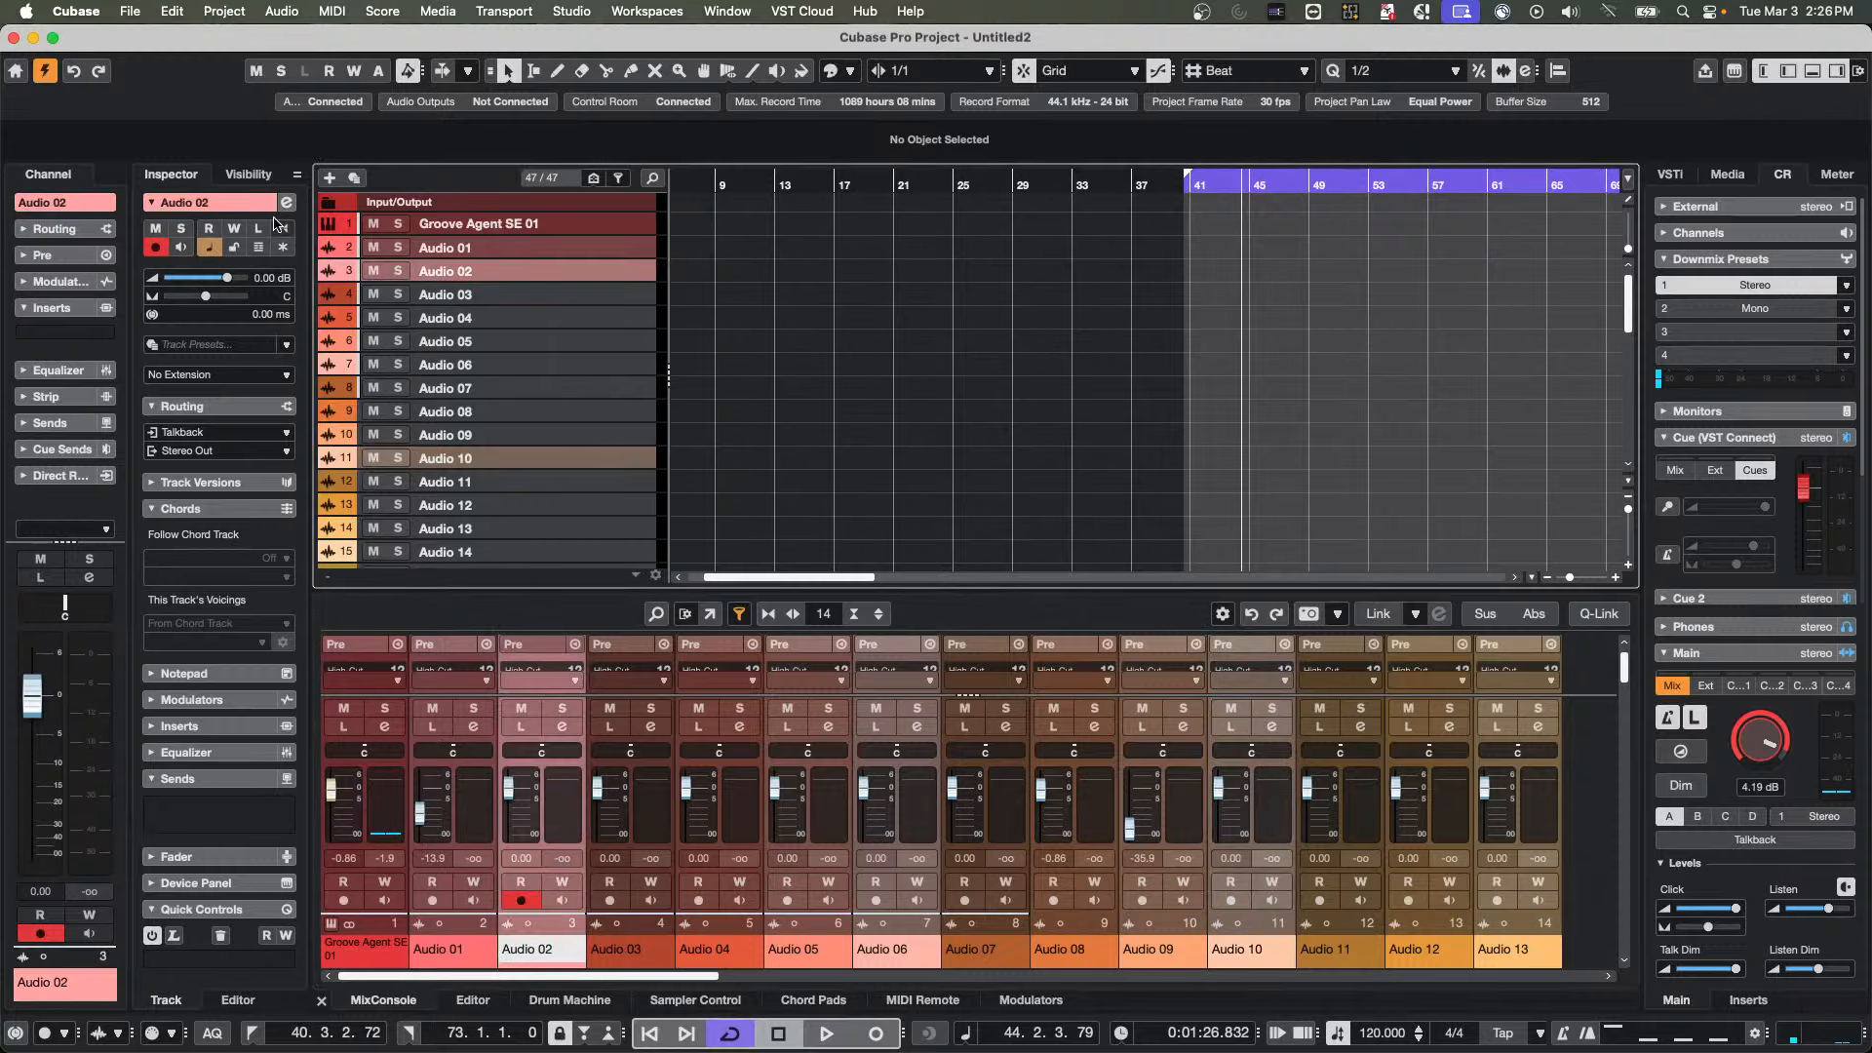
Map Audio 02's volume to the nanoKONTROL2's second fader on the Mixer page with the MIDI Remote Mapping Assistant
left_click(287, 202)
right_click(1175, 585)
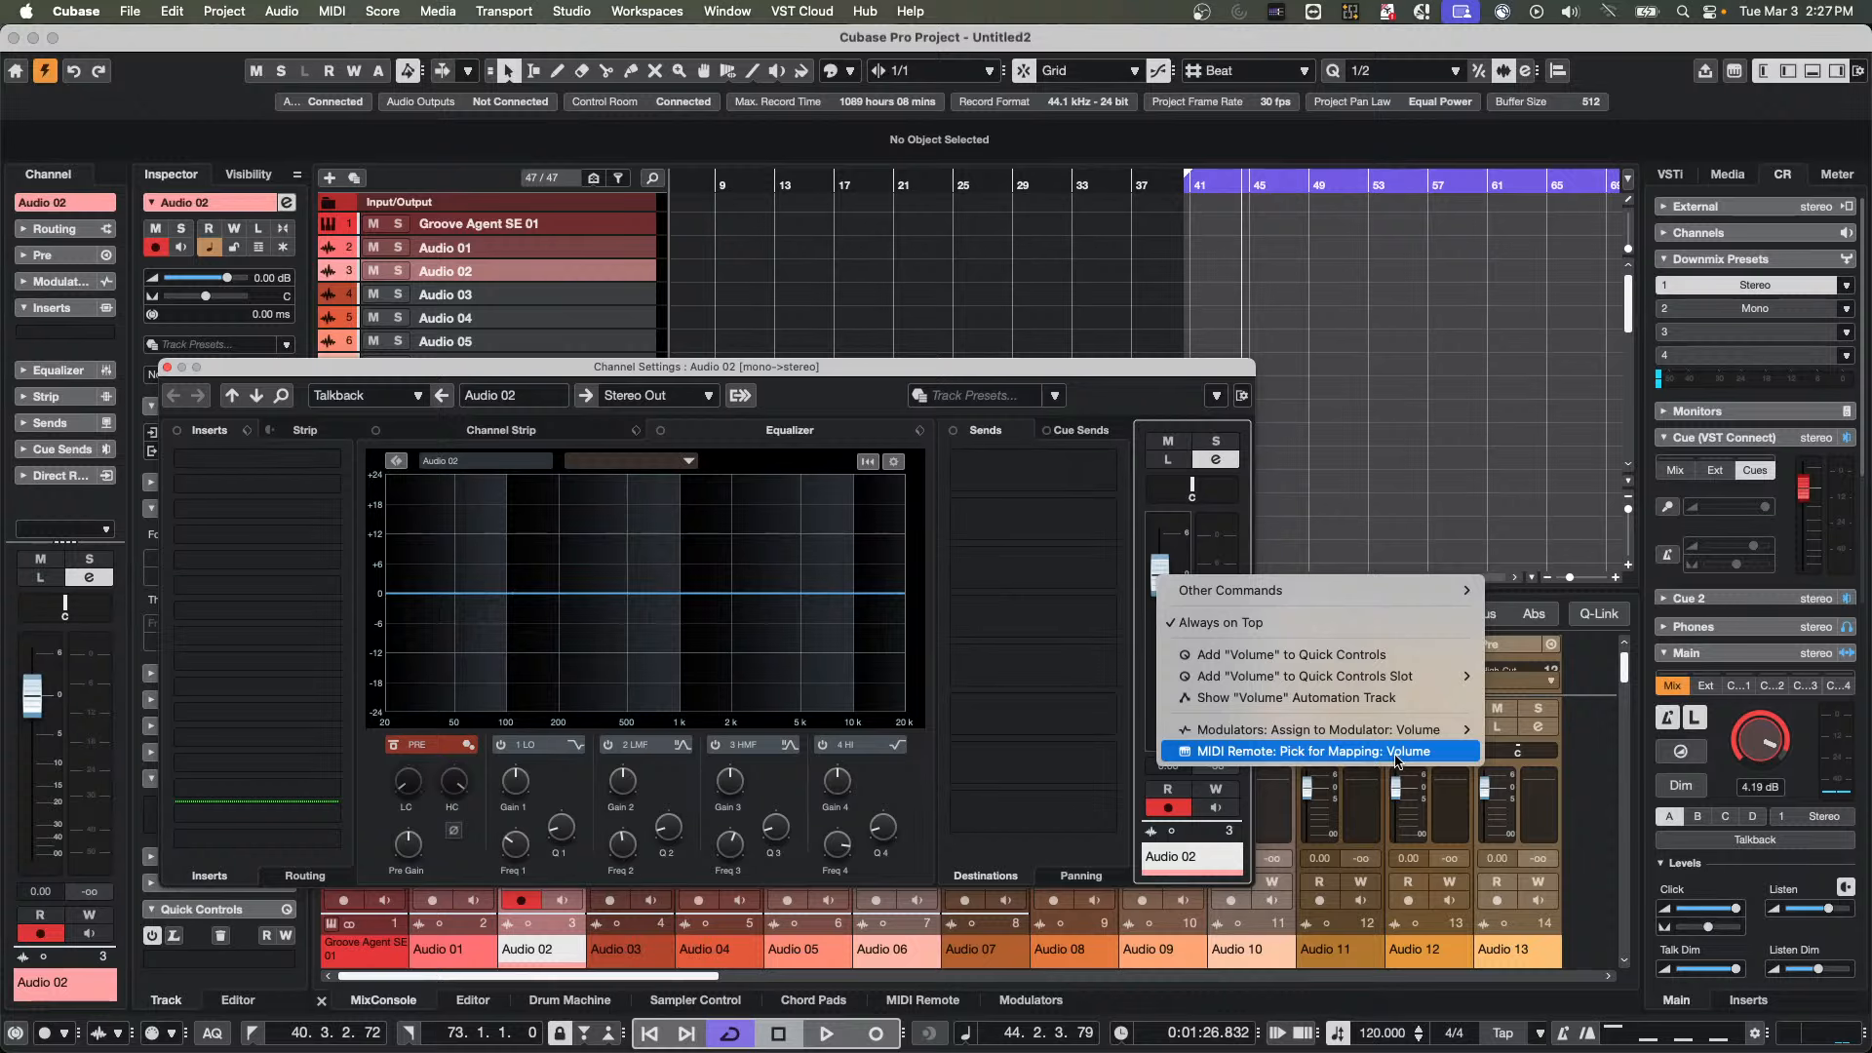
left_click(1398, 752)
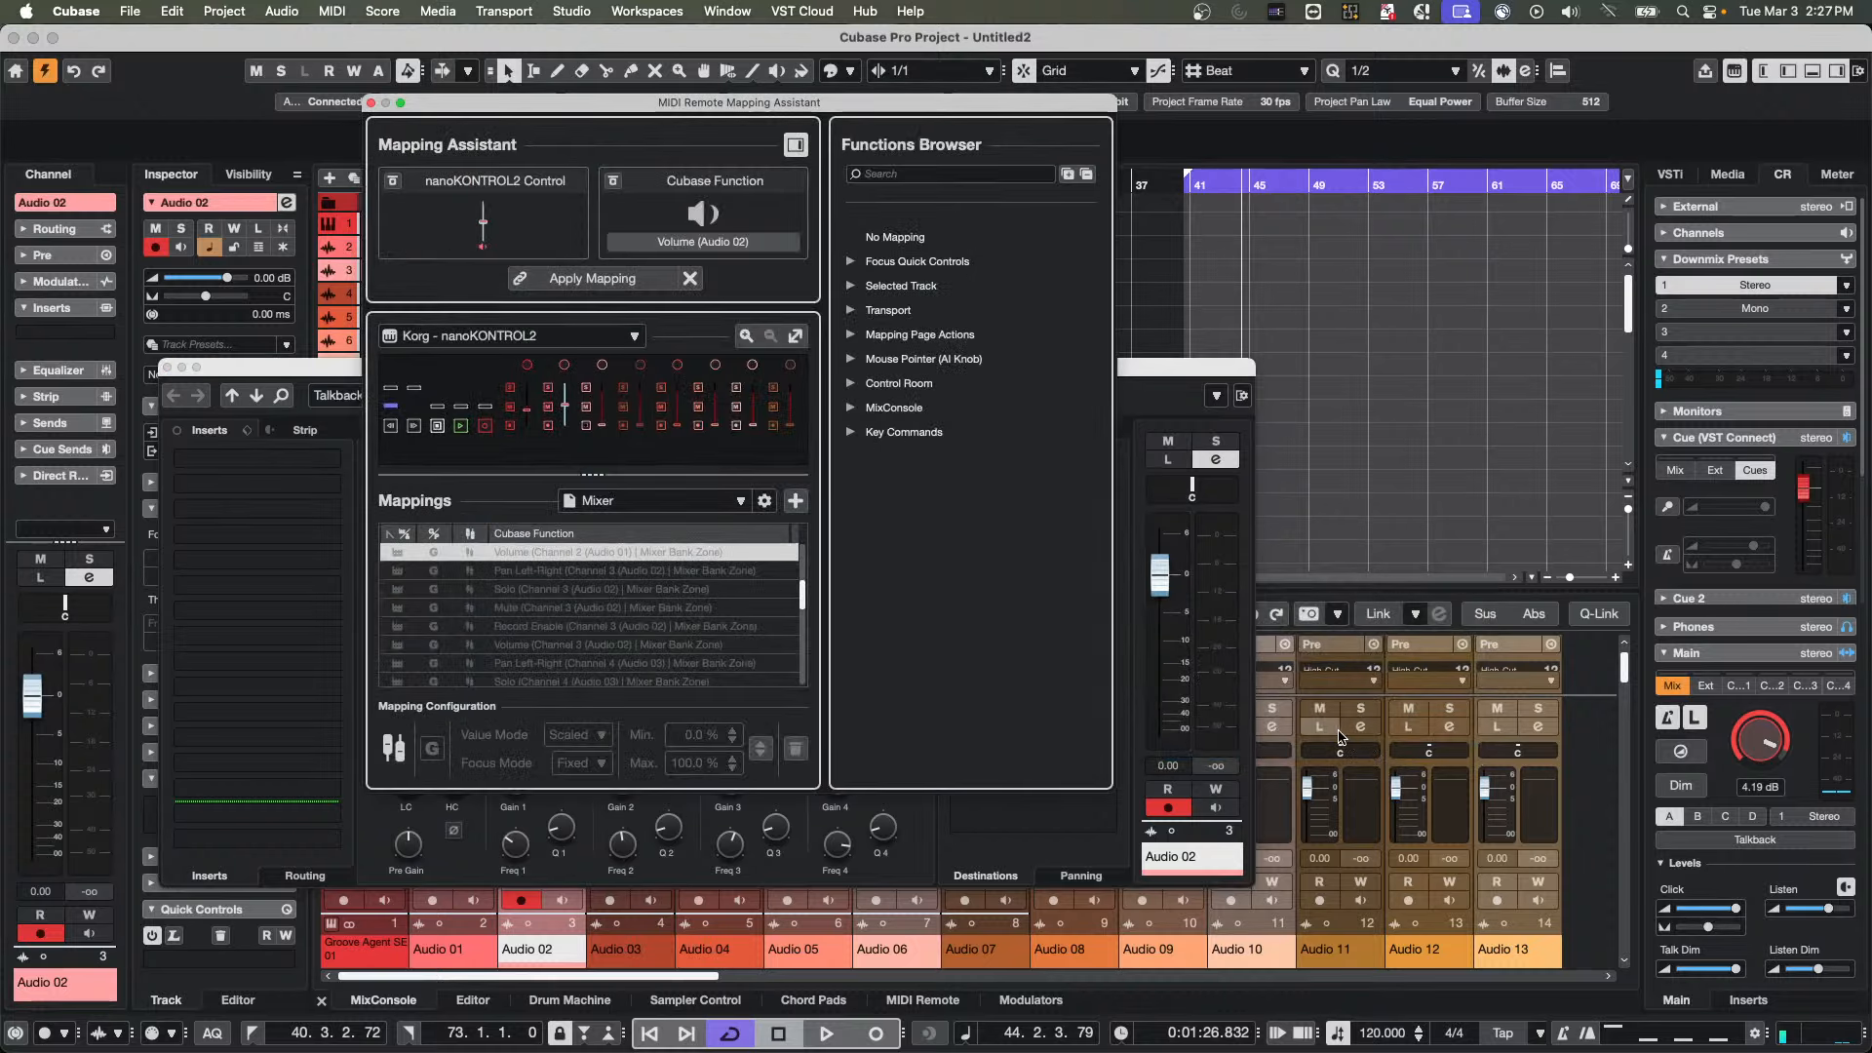
left_click(552, 276)
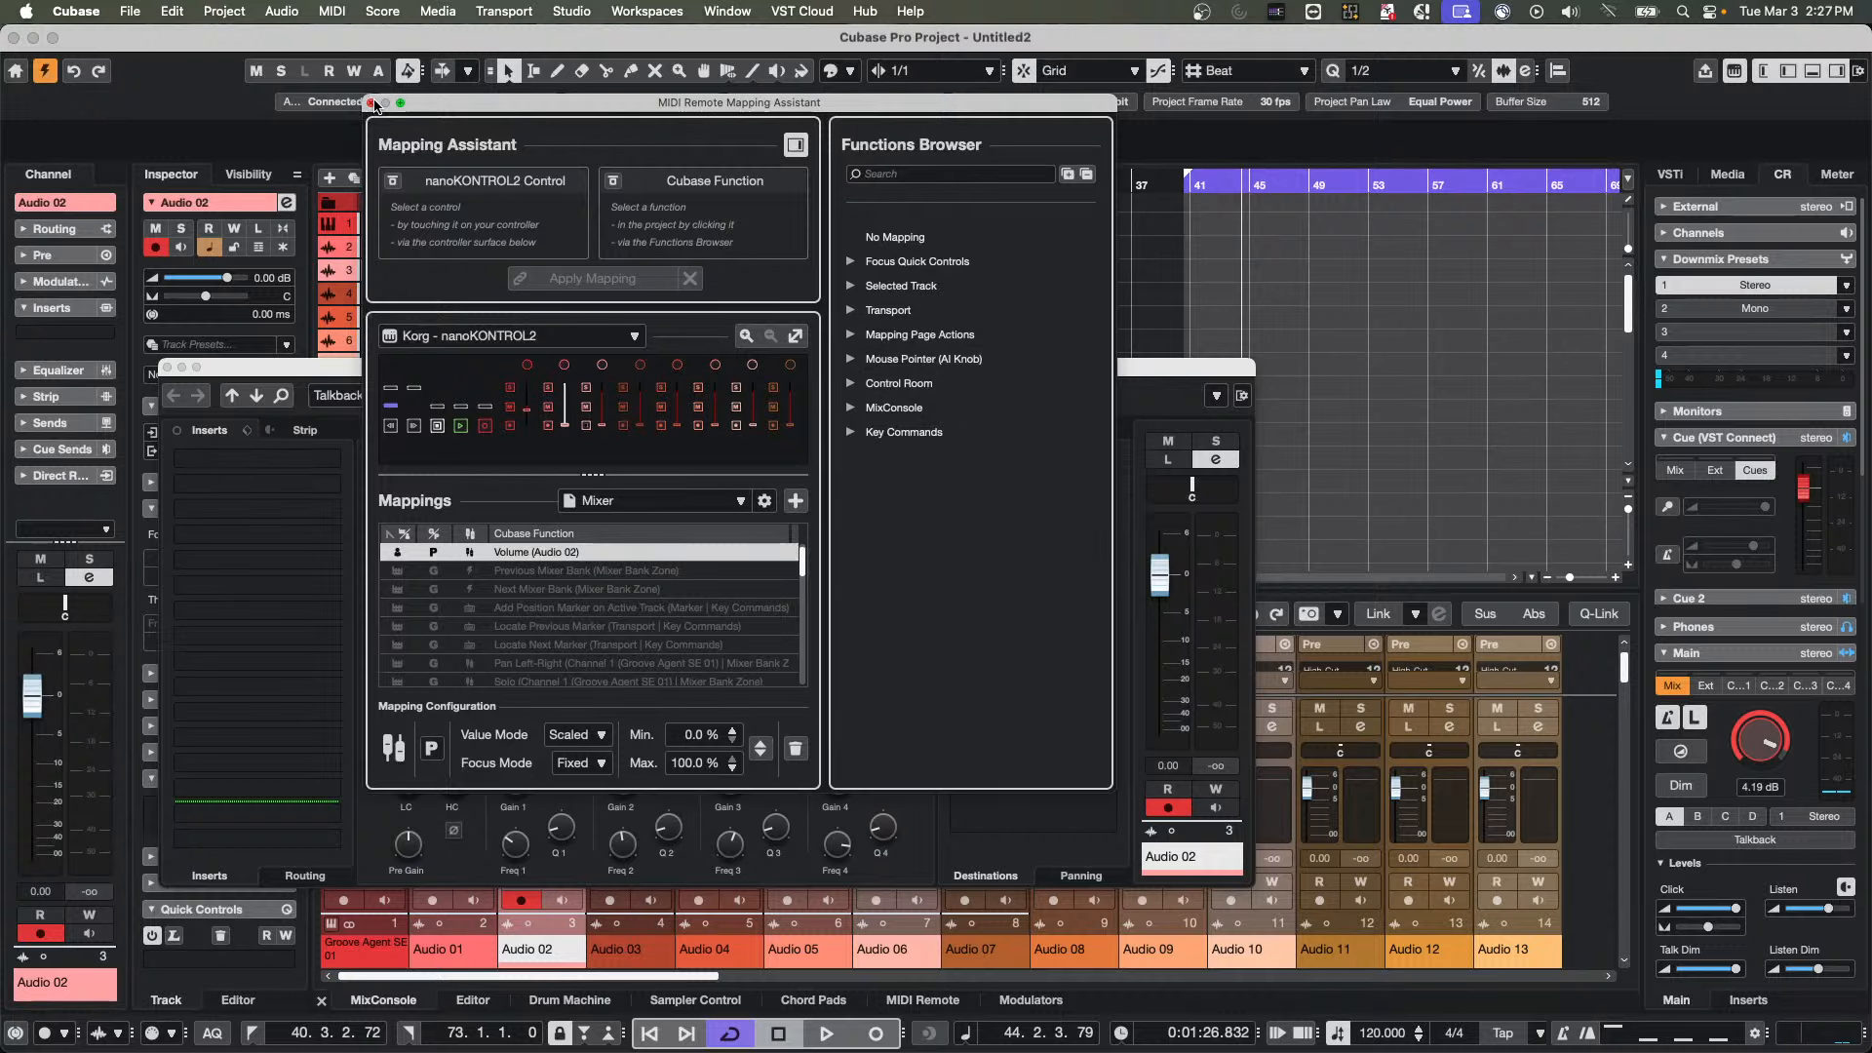
left_click(371, 102)
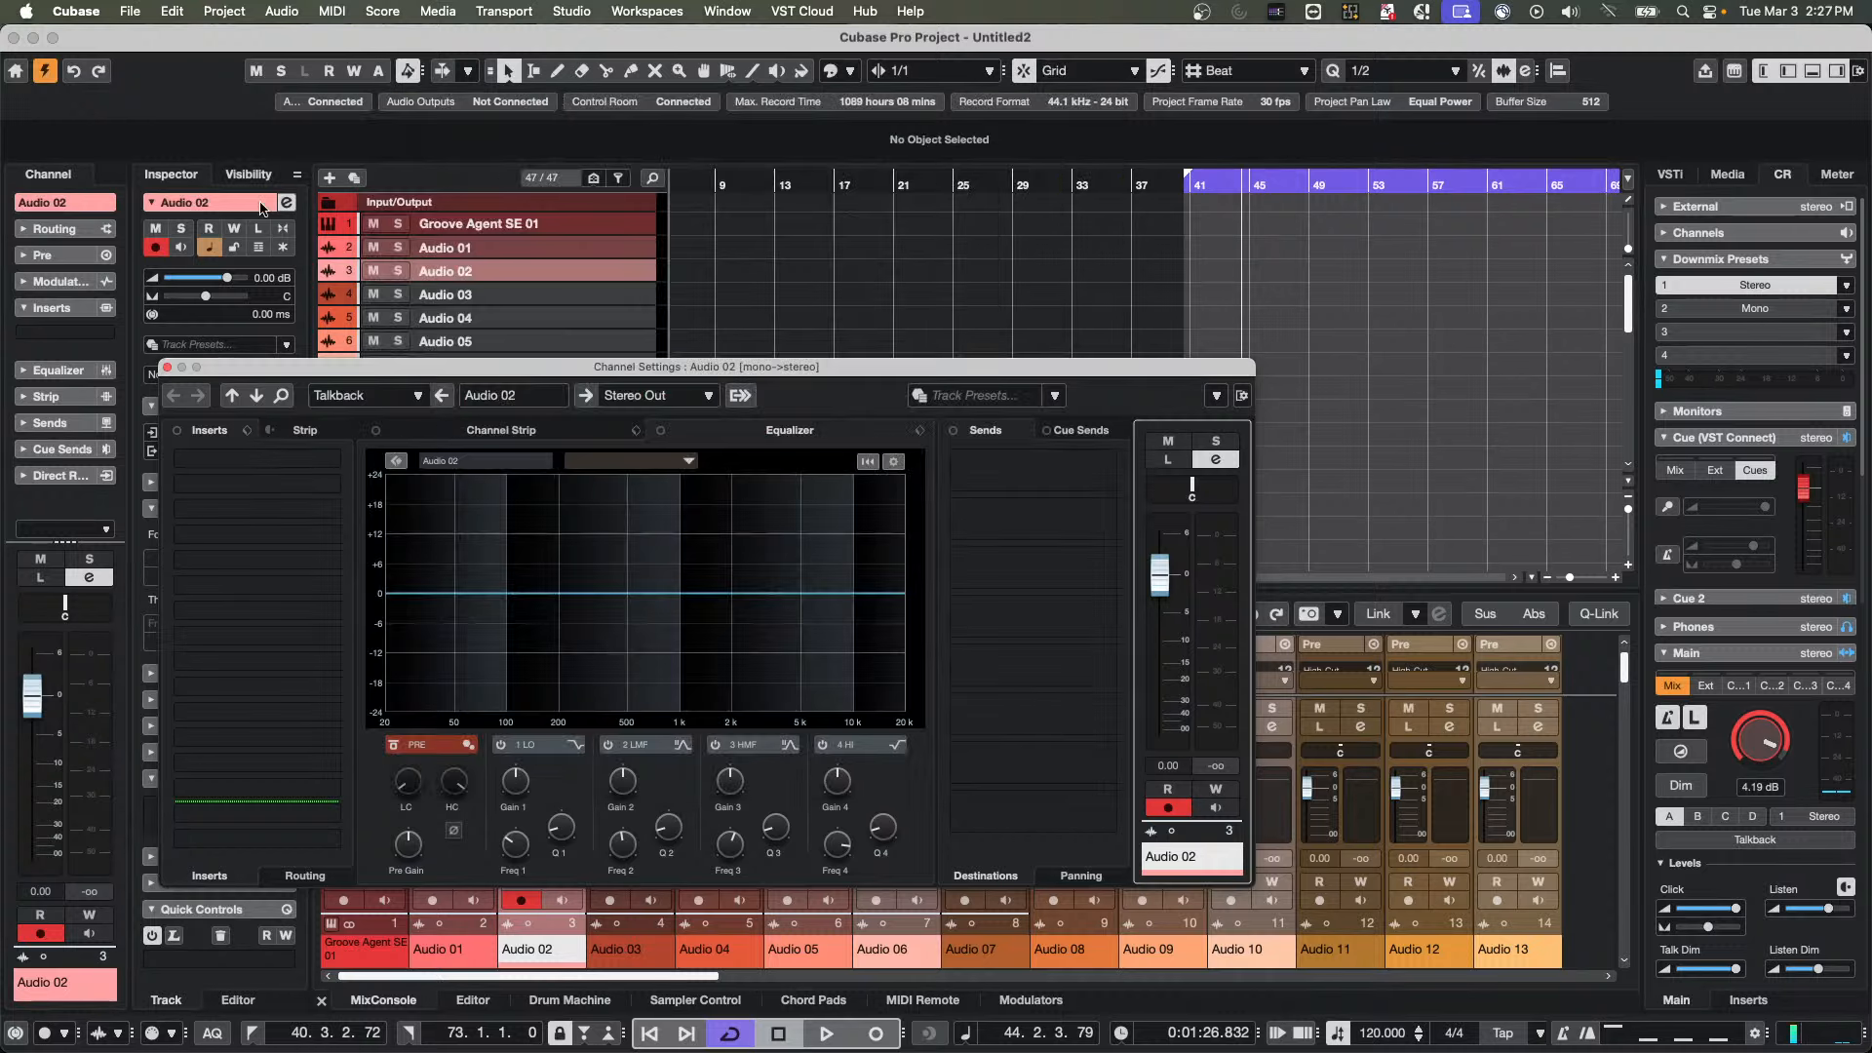
left_click(167, 367)
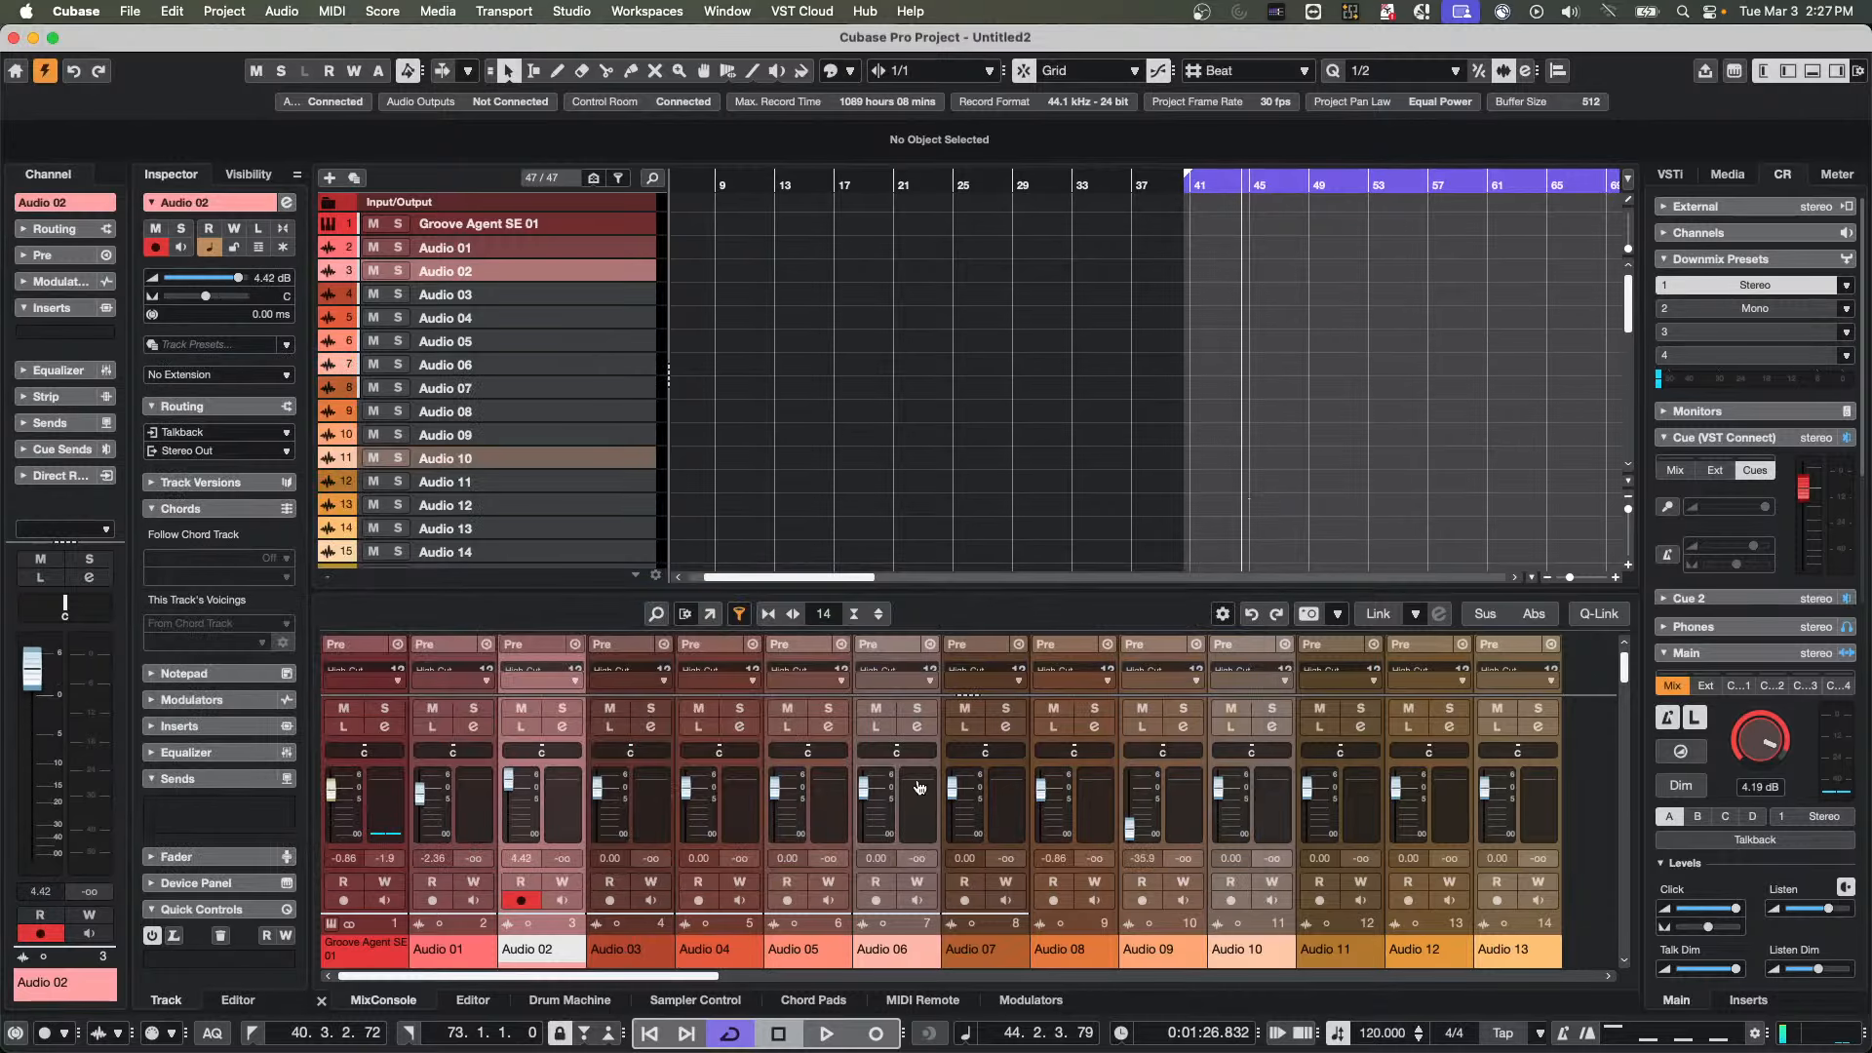
Show the MIDI Remote mixer and place a separate MixConsole window above it for comparison
left_click(907, 999)
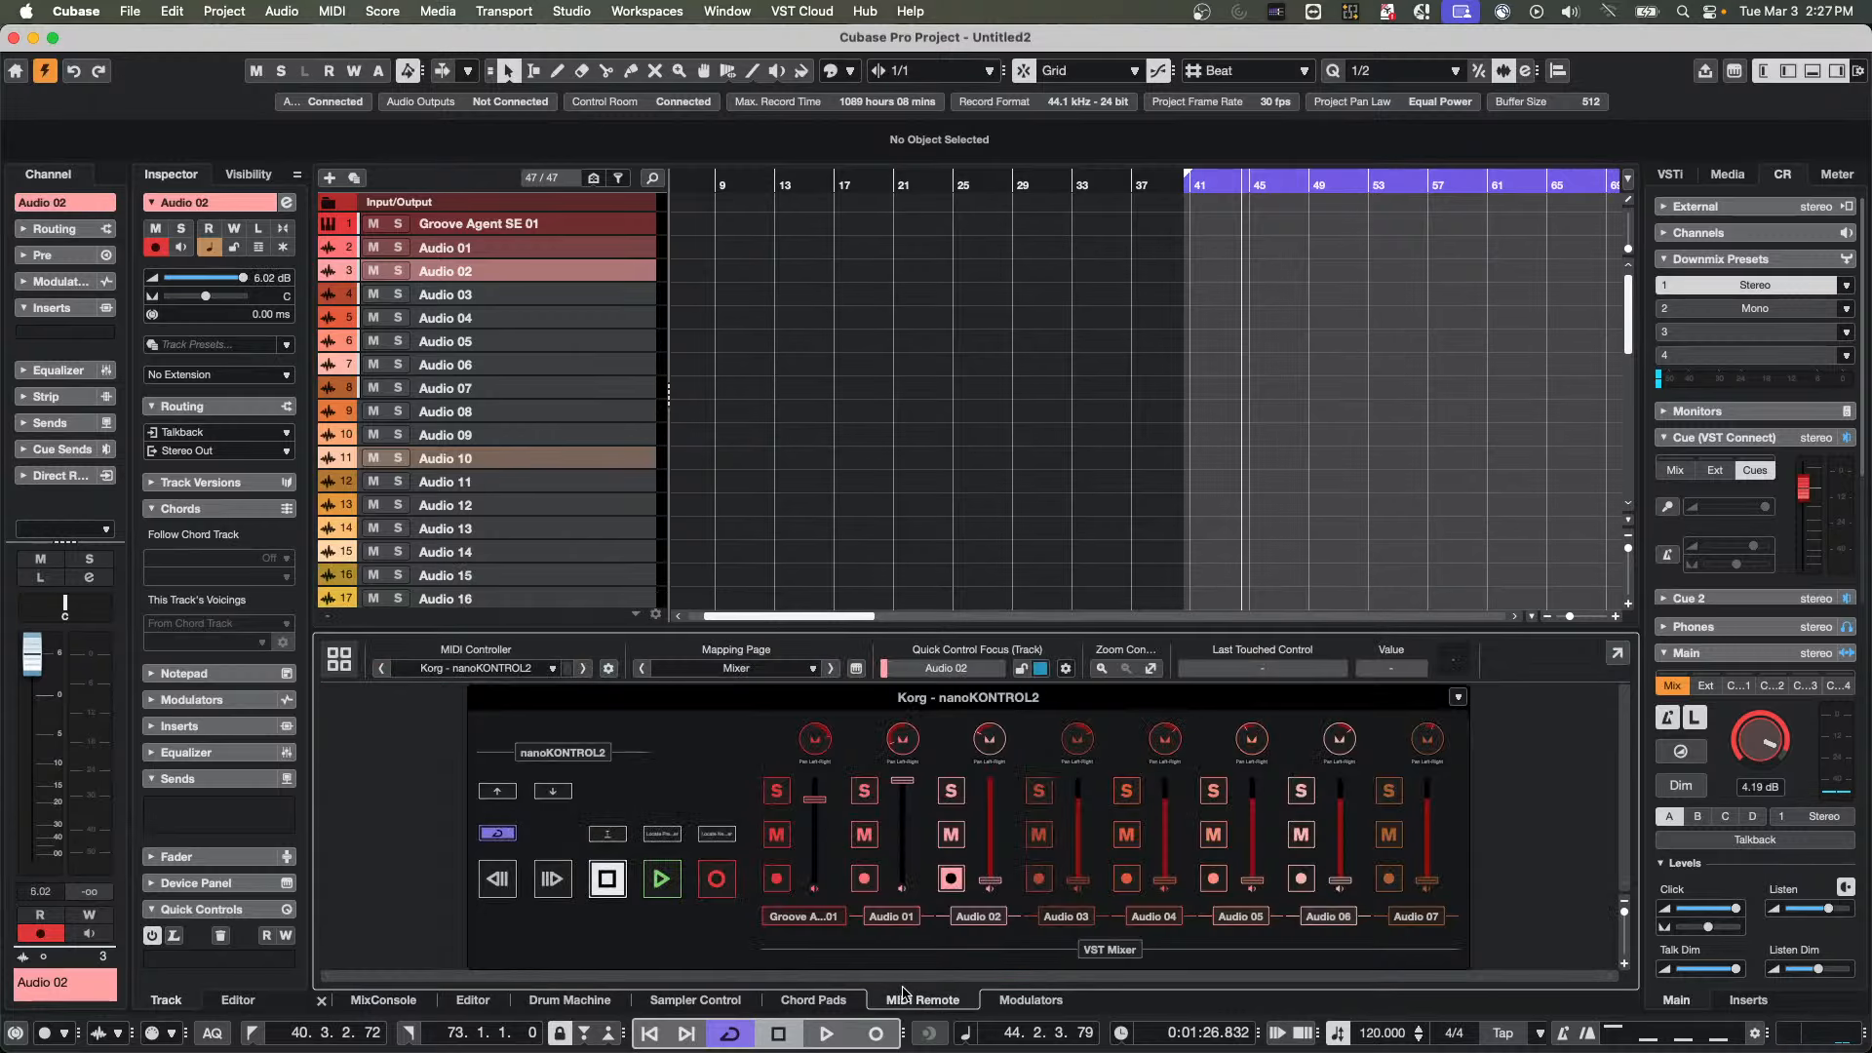
left_click(573, 11)
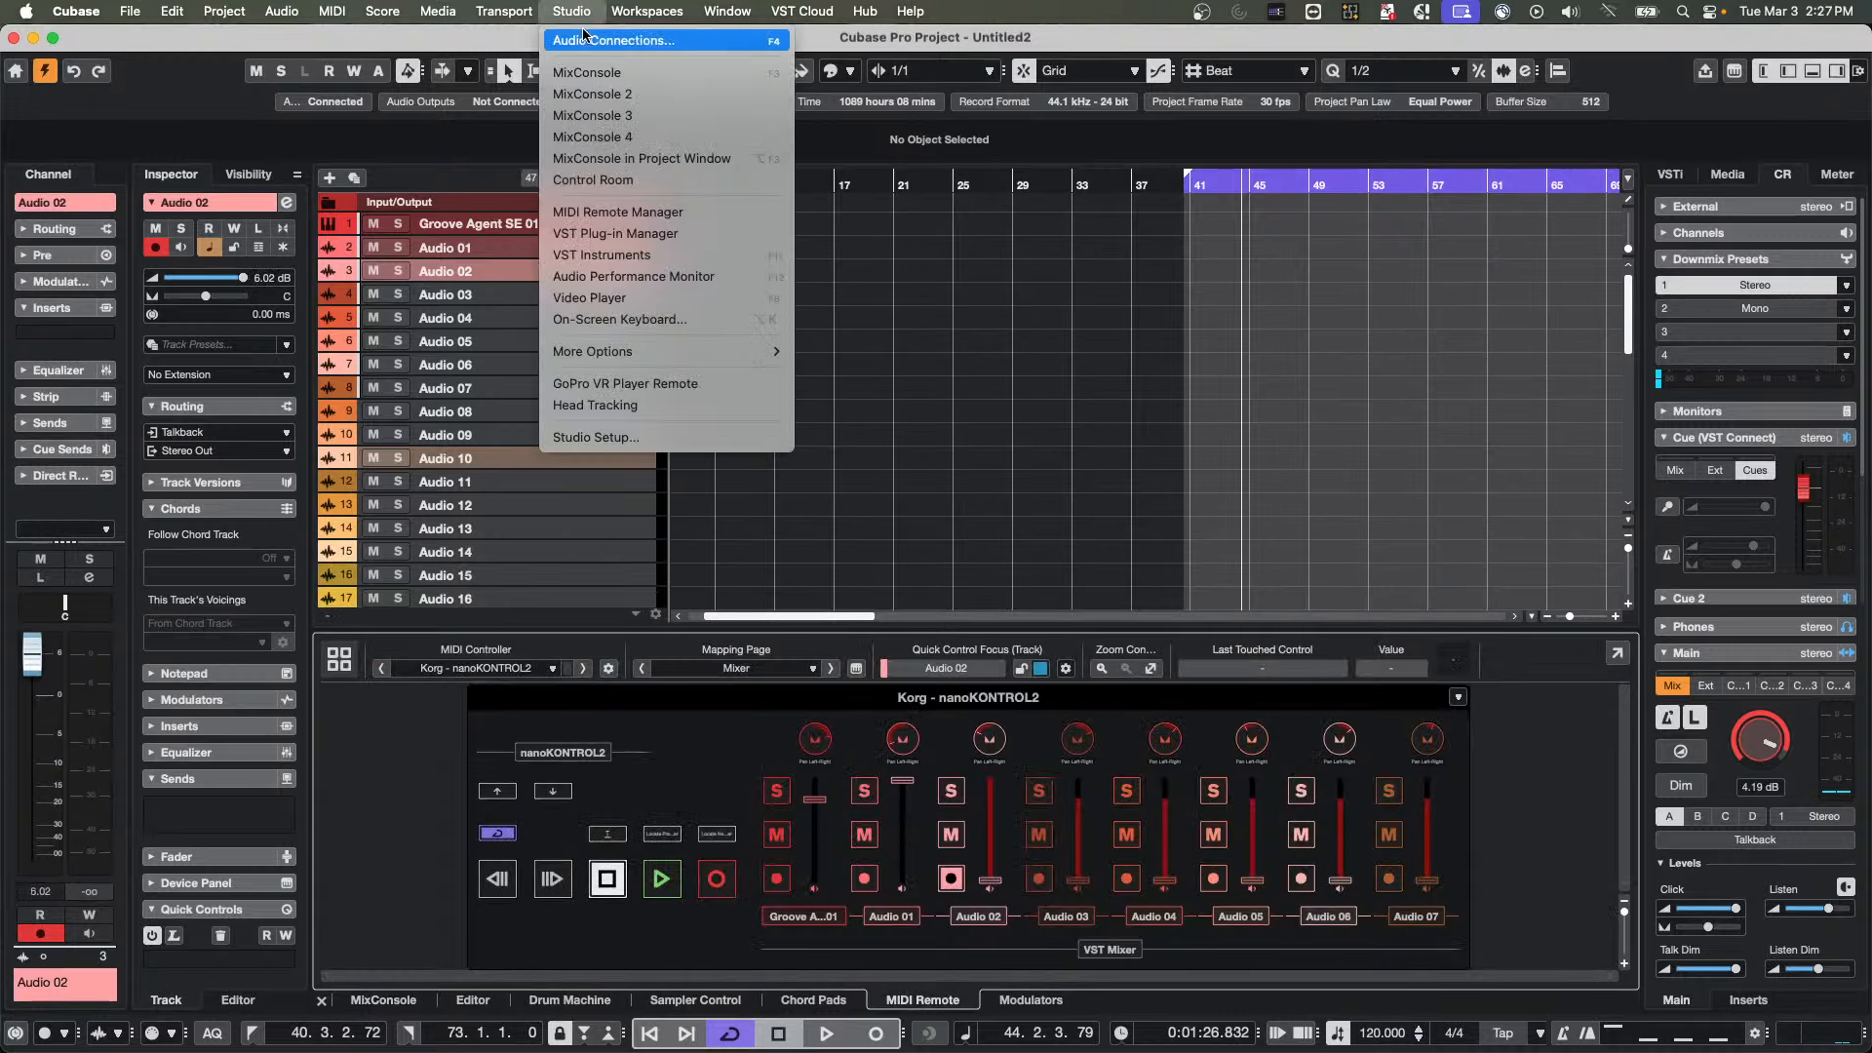
left_click(636, 73)
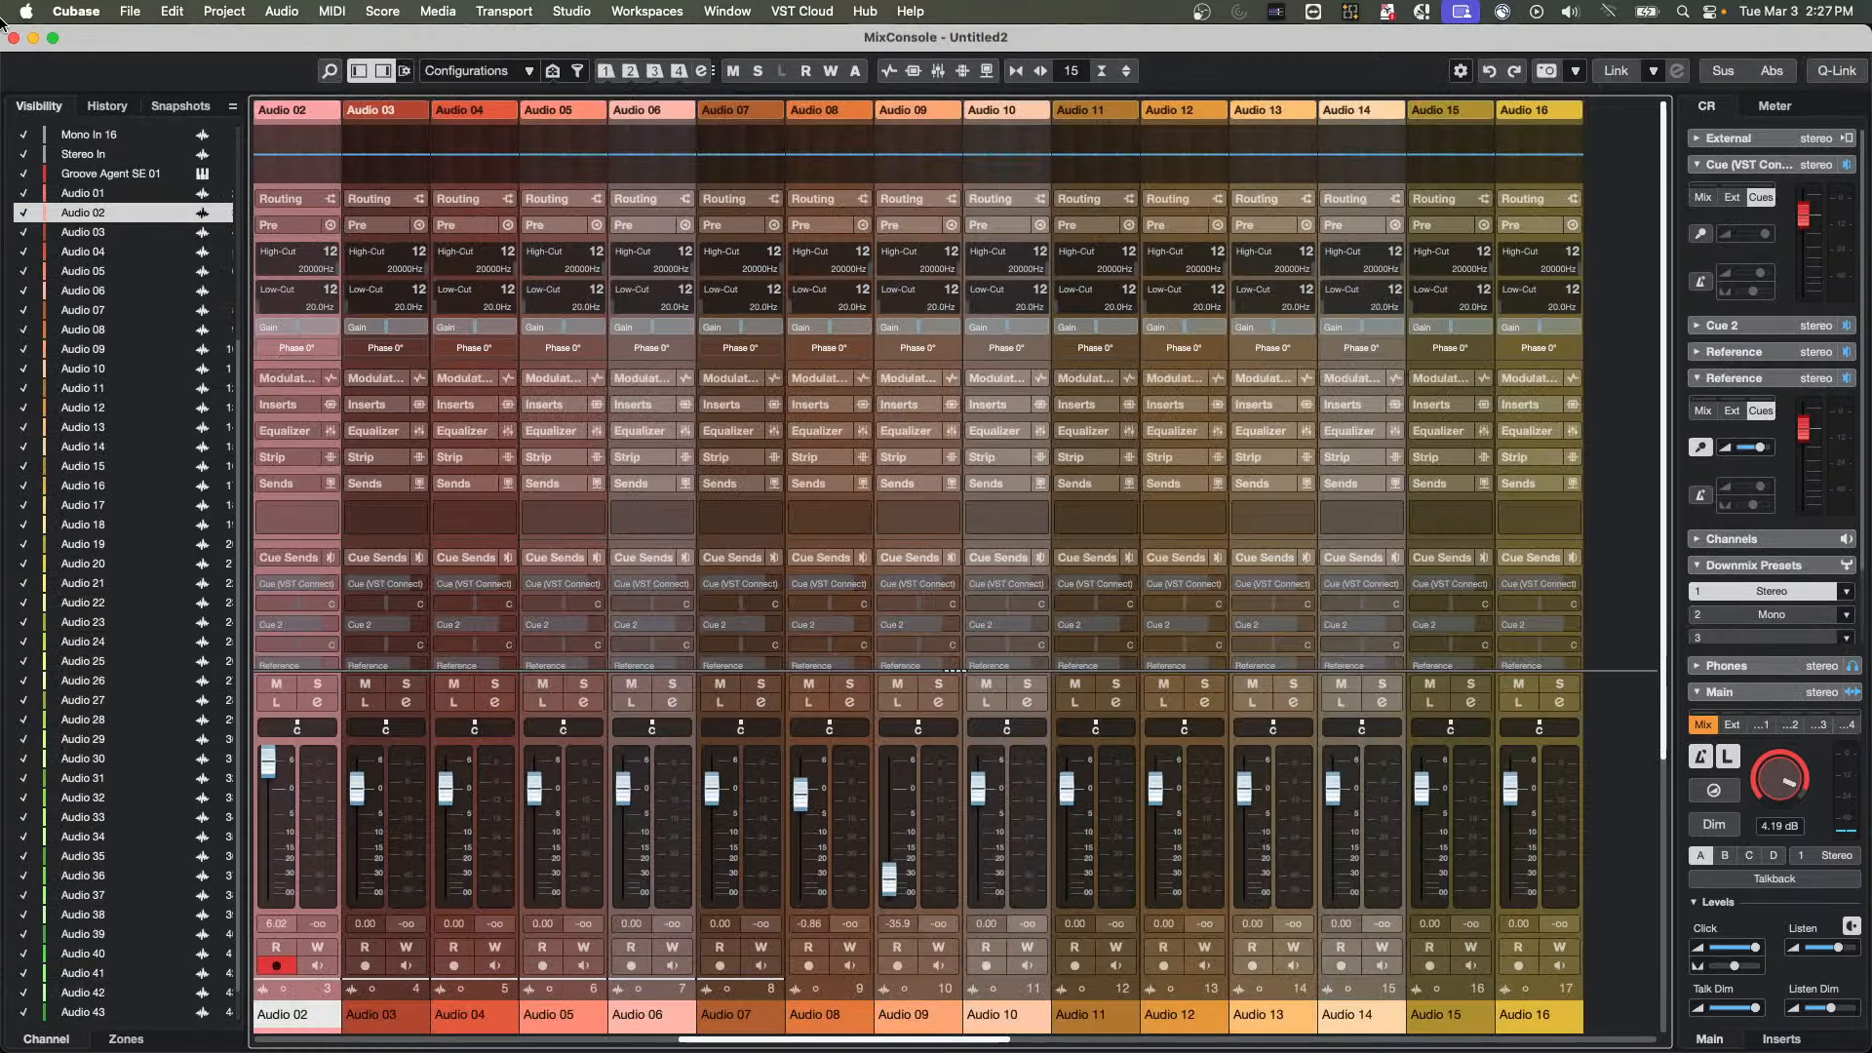
left_click_drag(99, 41, 766, 549)
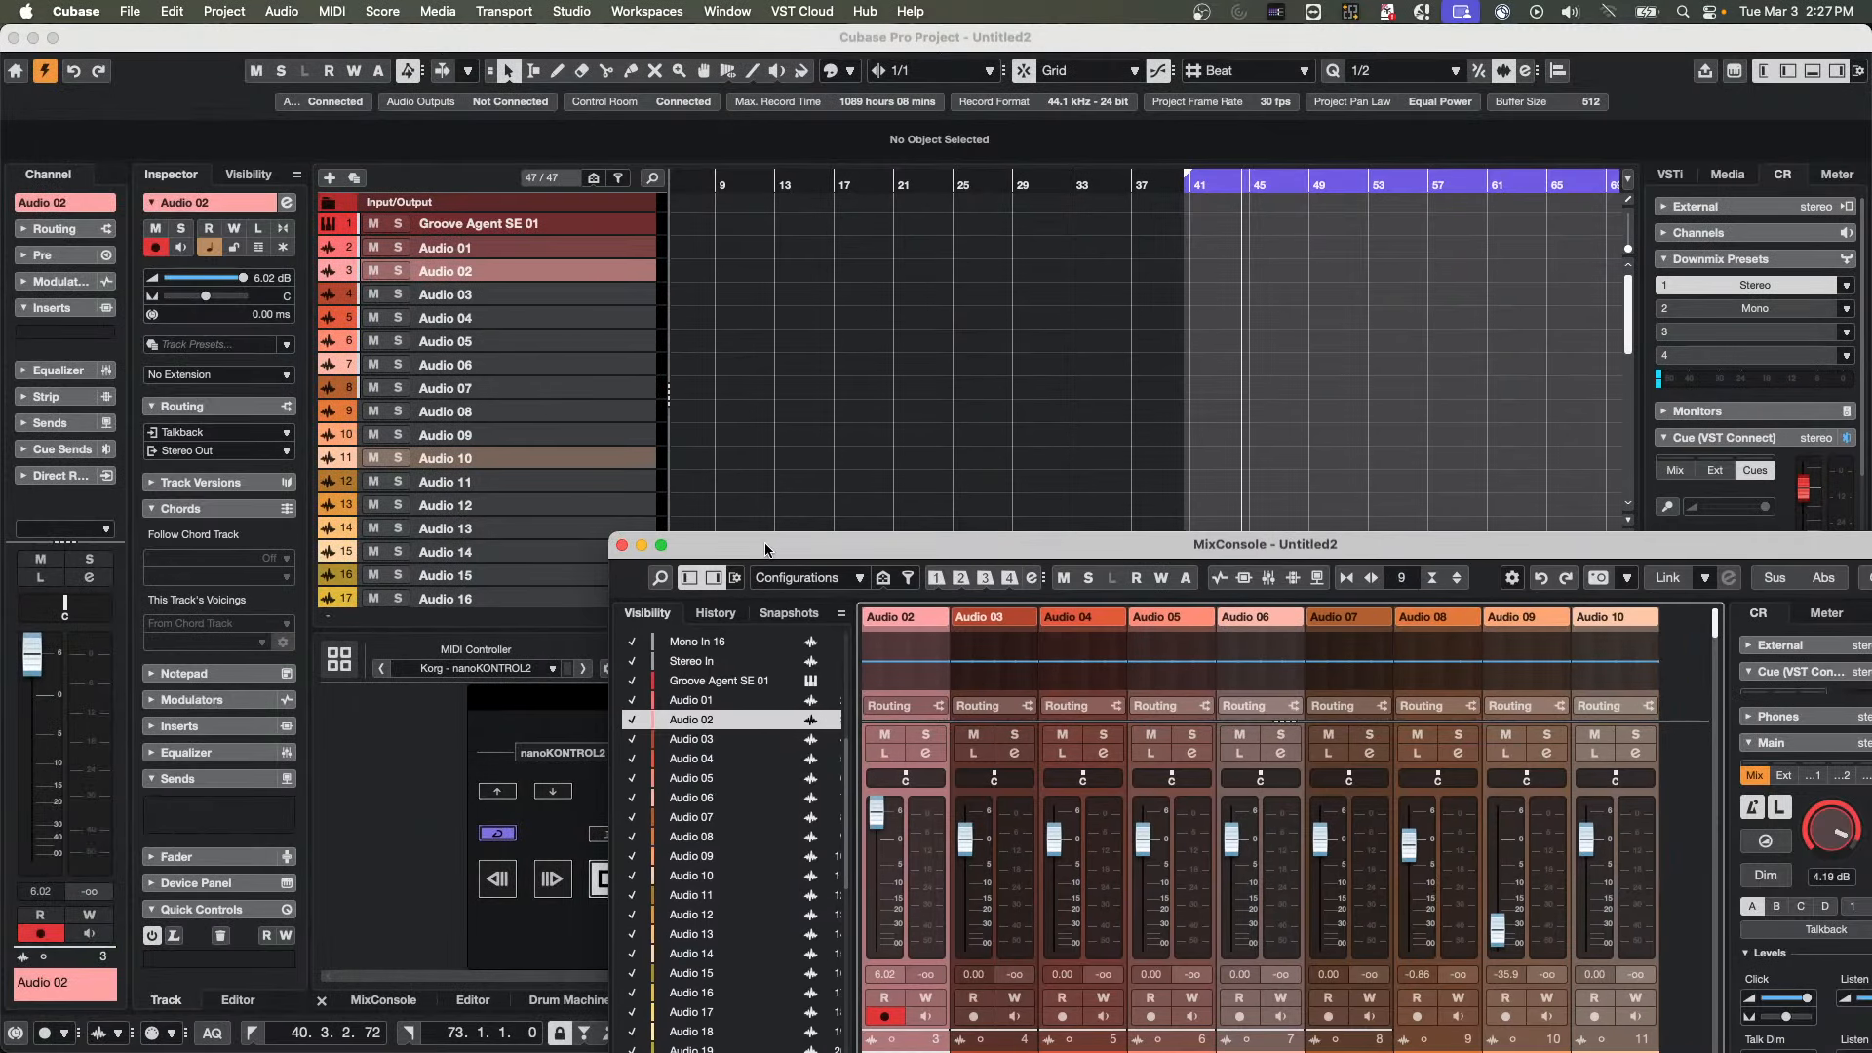
left_click_drag(942, 533, 972, 88)
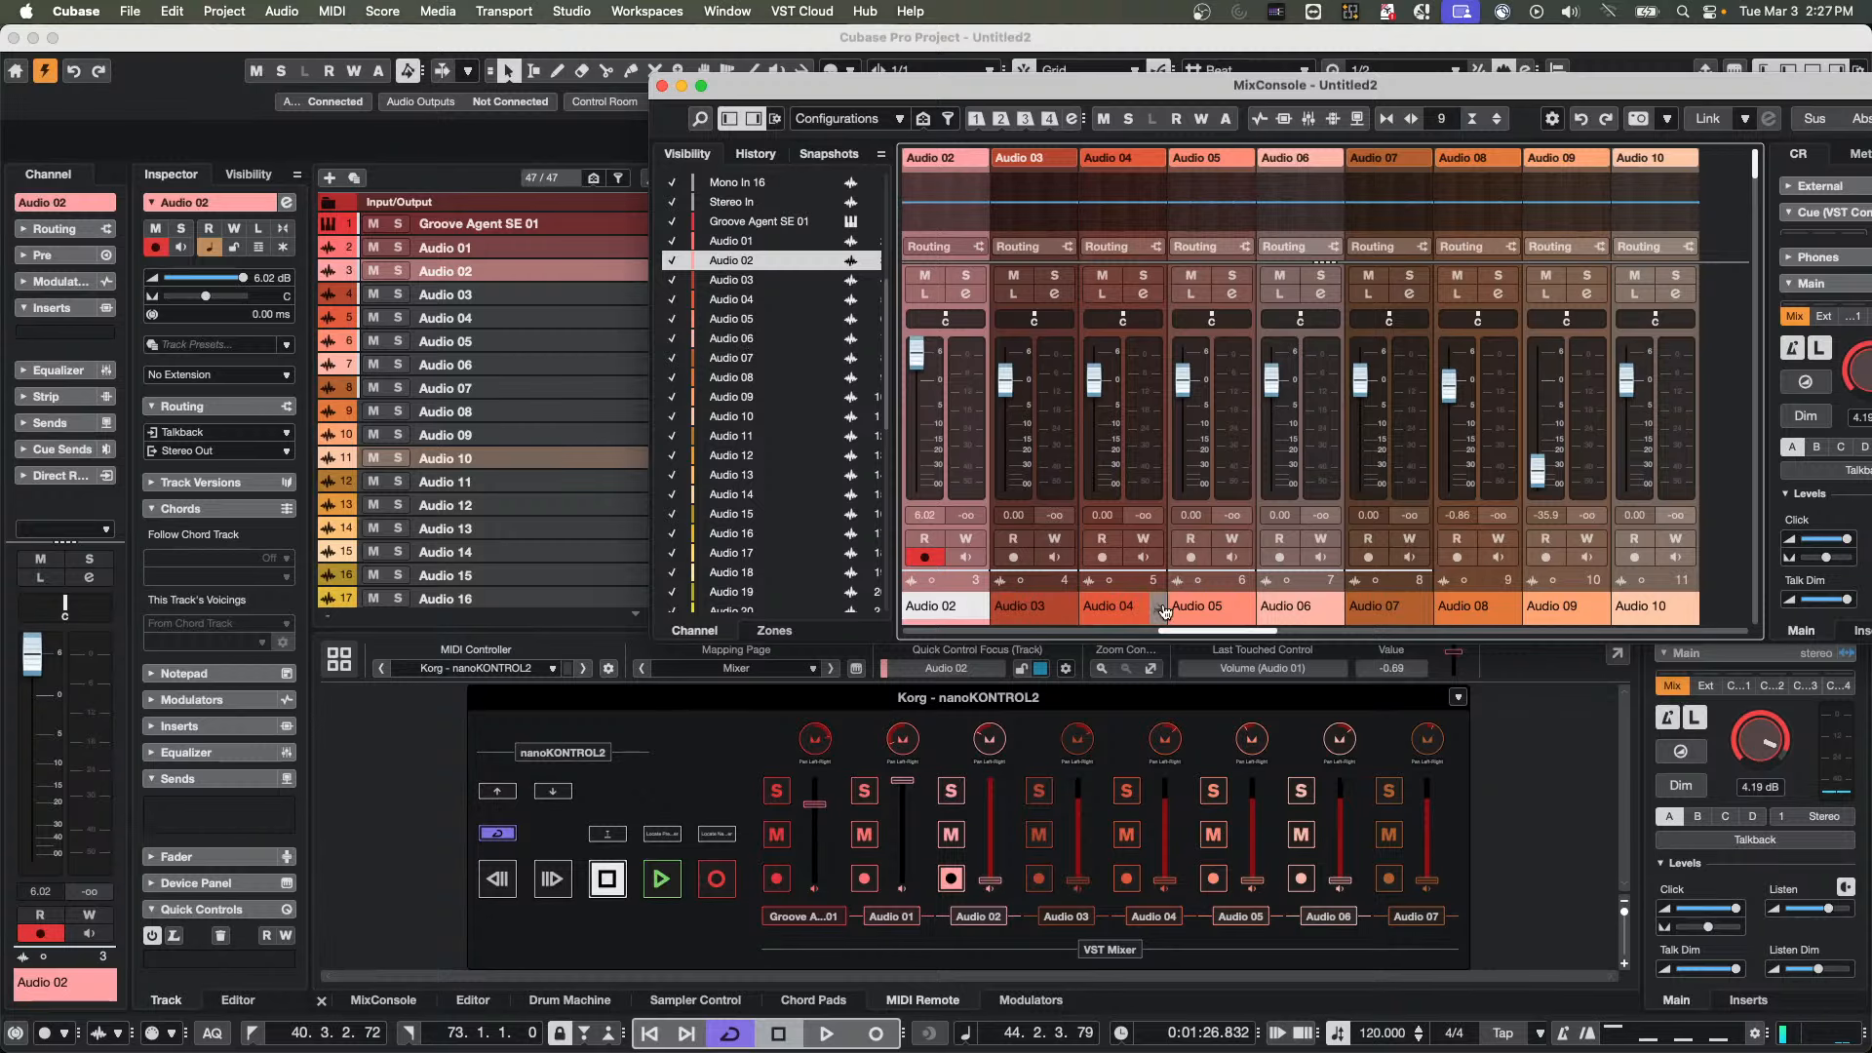
Compare the Audio 01, Audio 02 and Audio 18 faders in the MixConsole with the nanoKONTROL2's current fader bank
left_click_drag(1175, 632, 1132, 629)
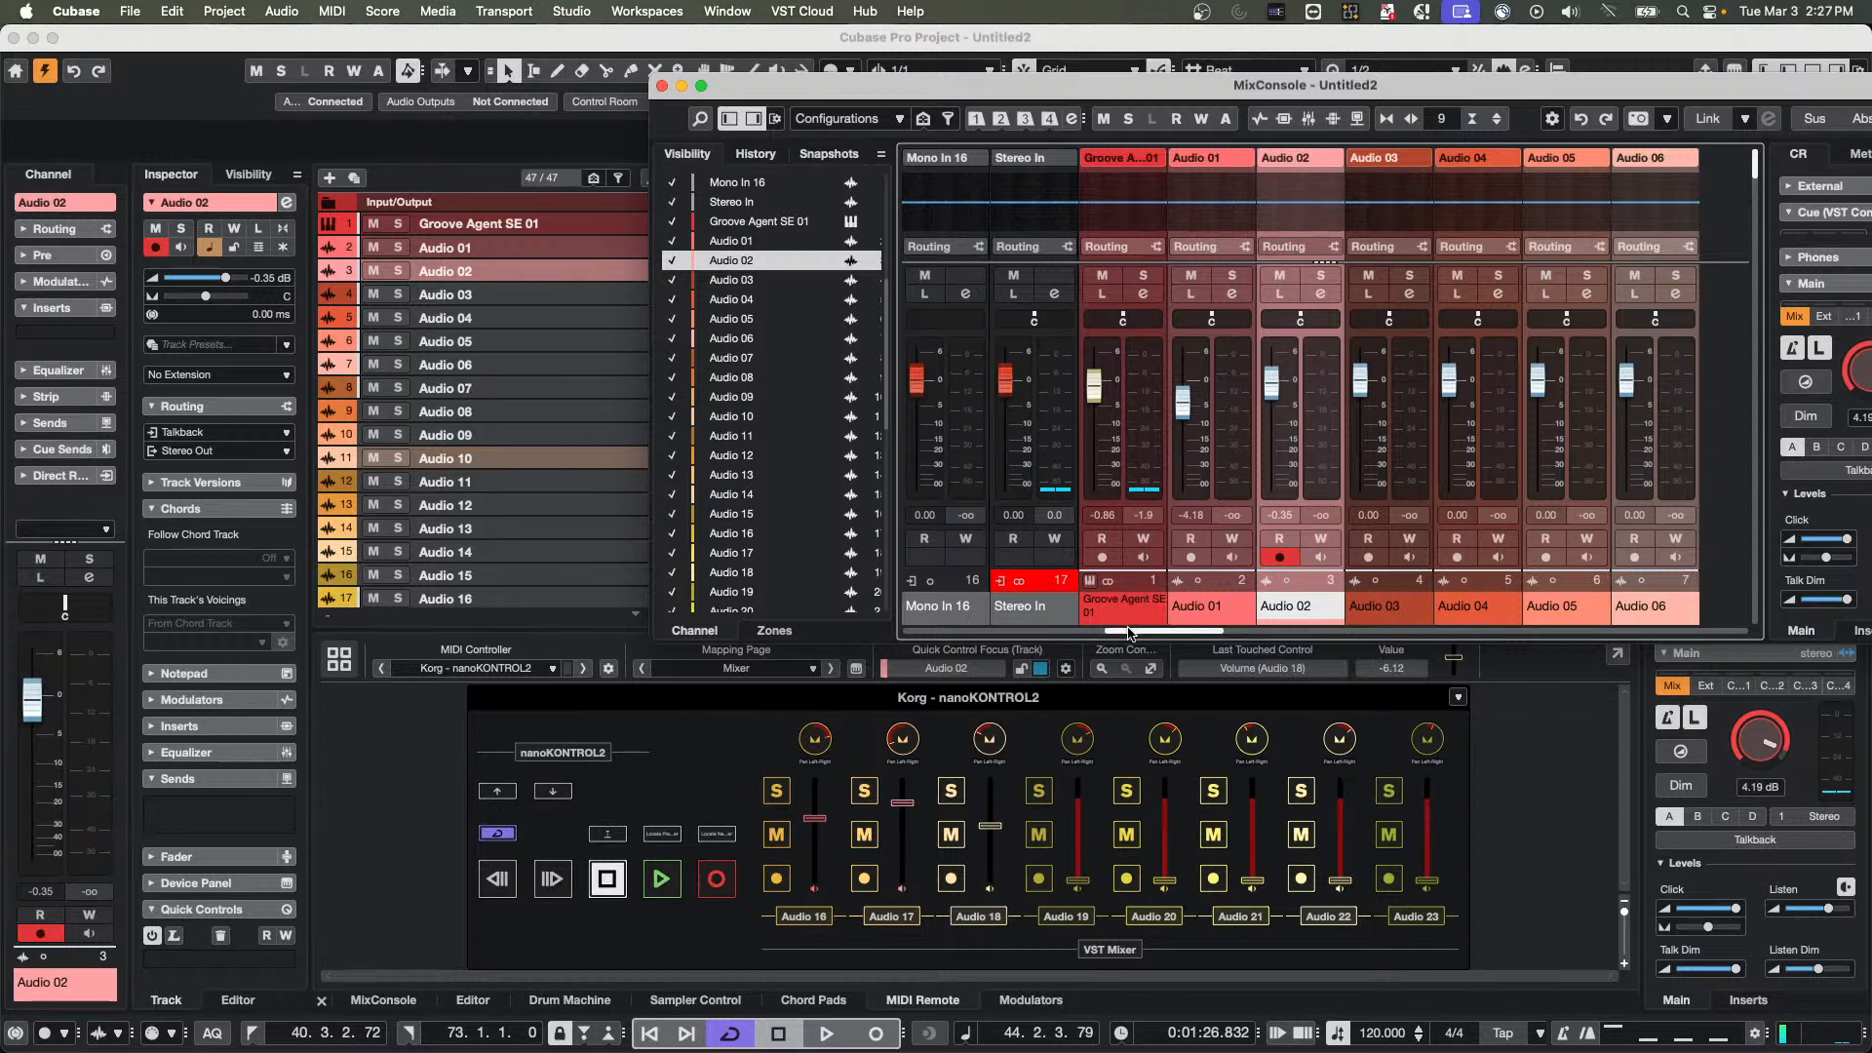
left_click_drag(1118, 633, 1280, 632)
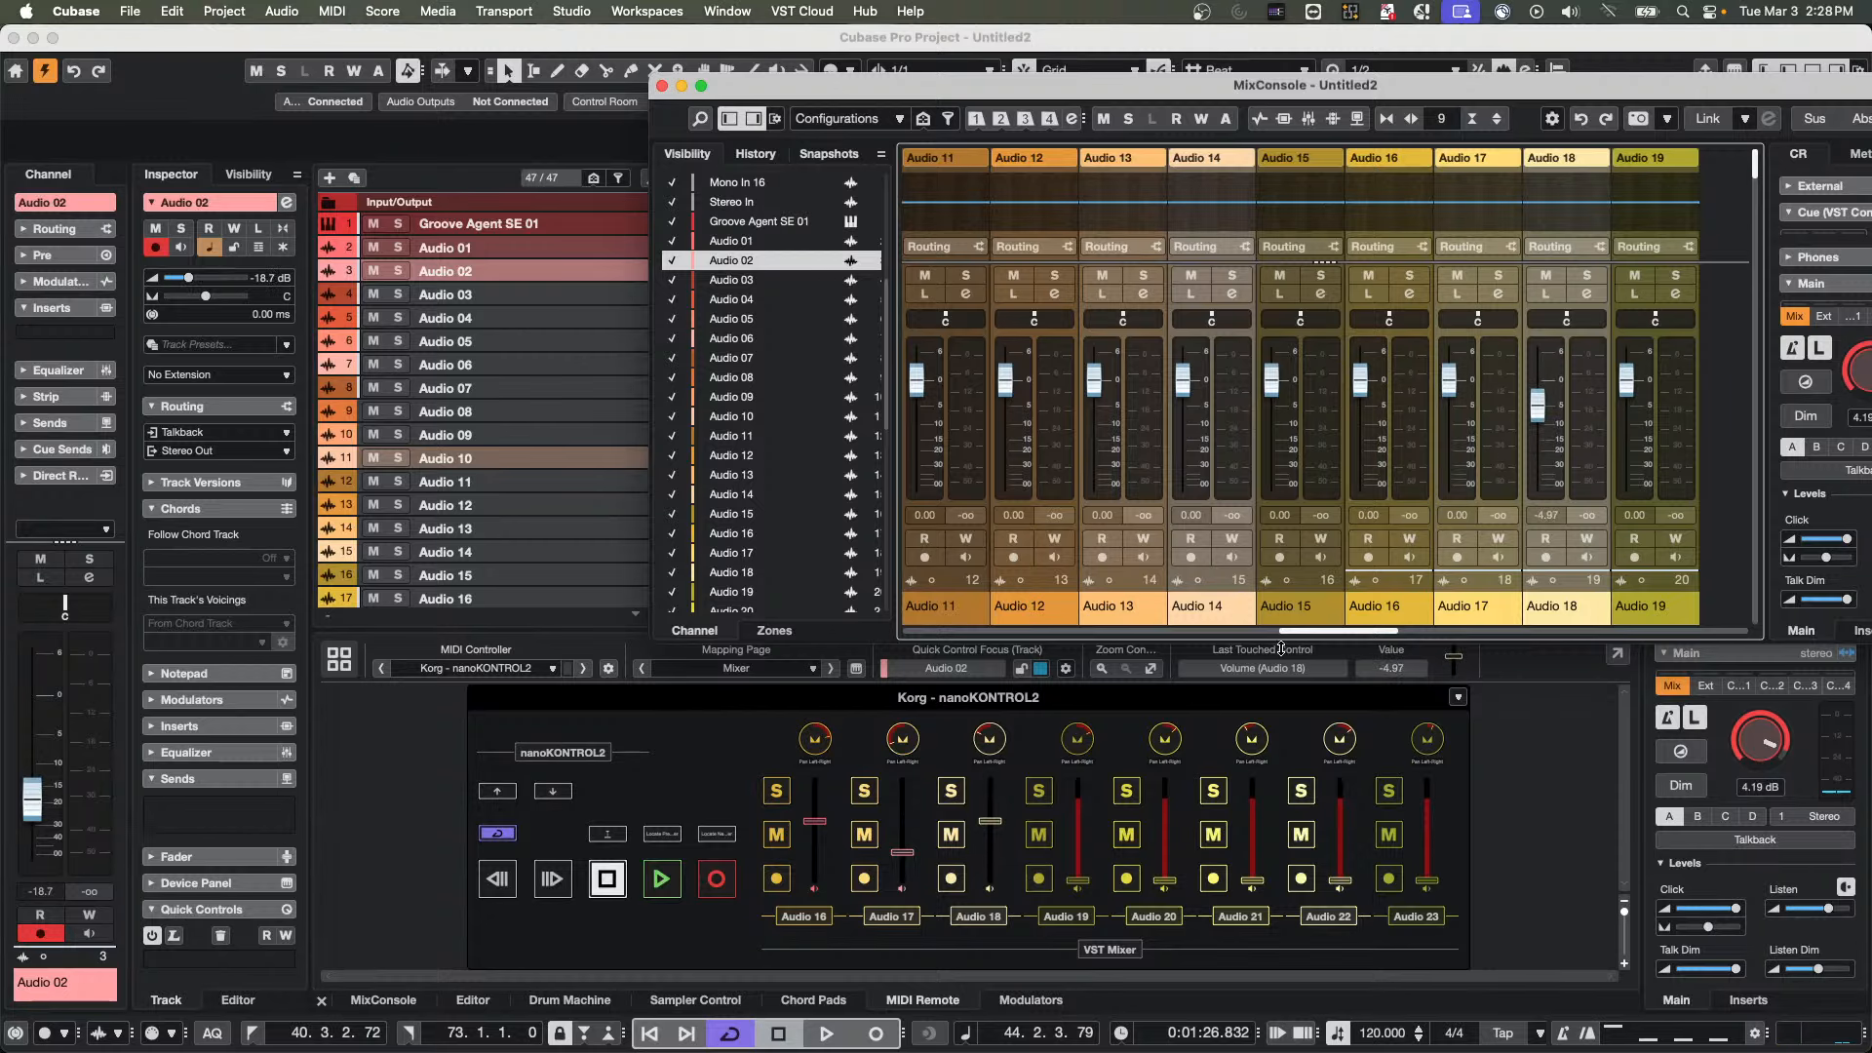
left_click_drag(1310, 638, 1151, 640)
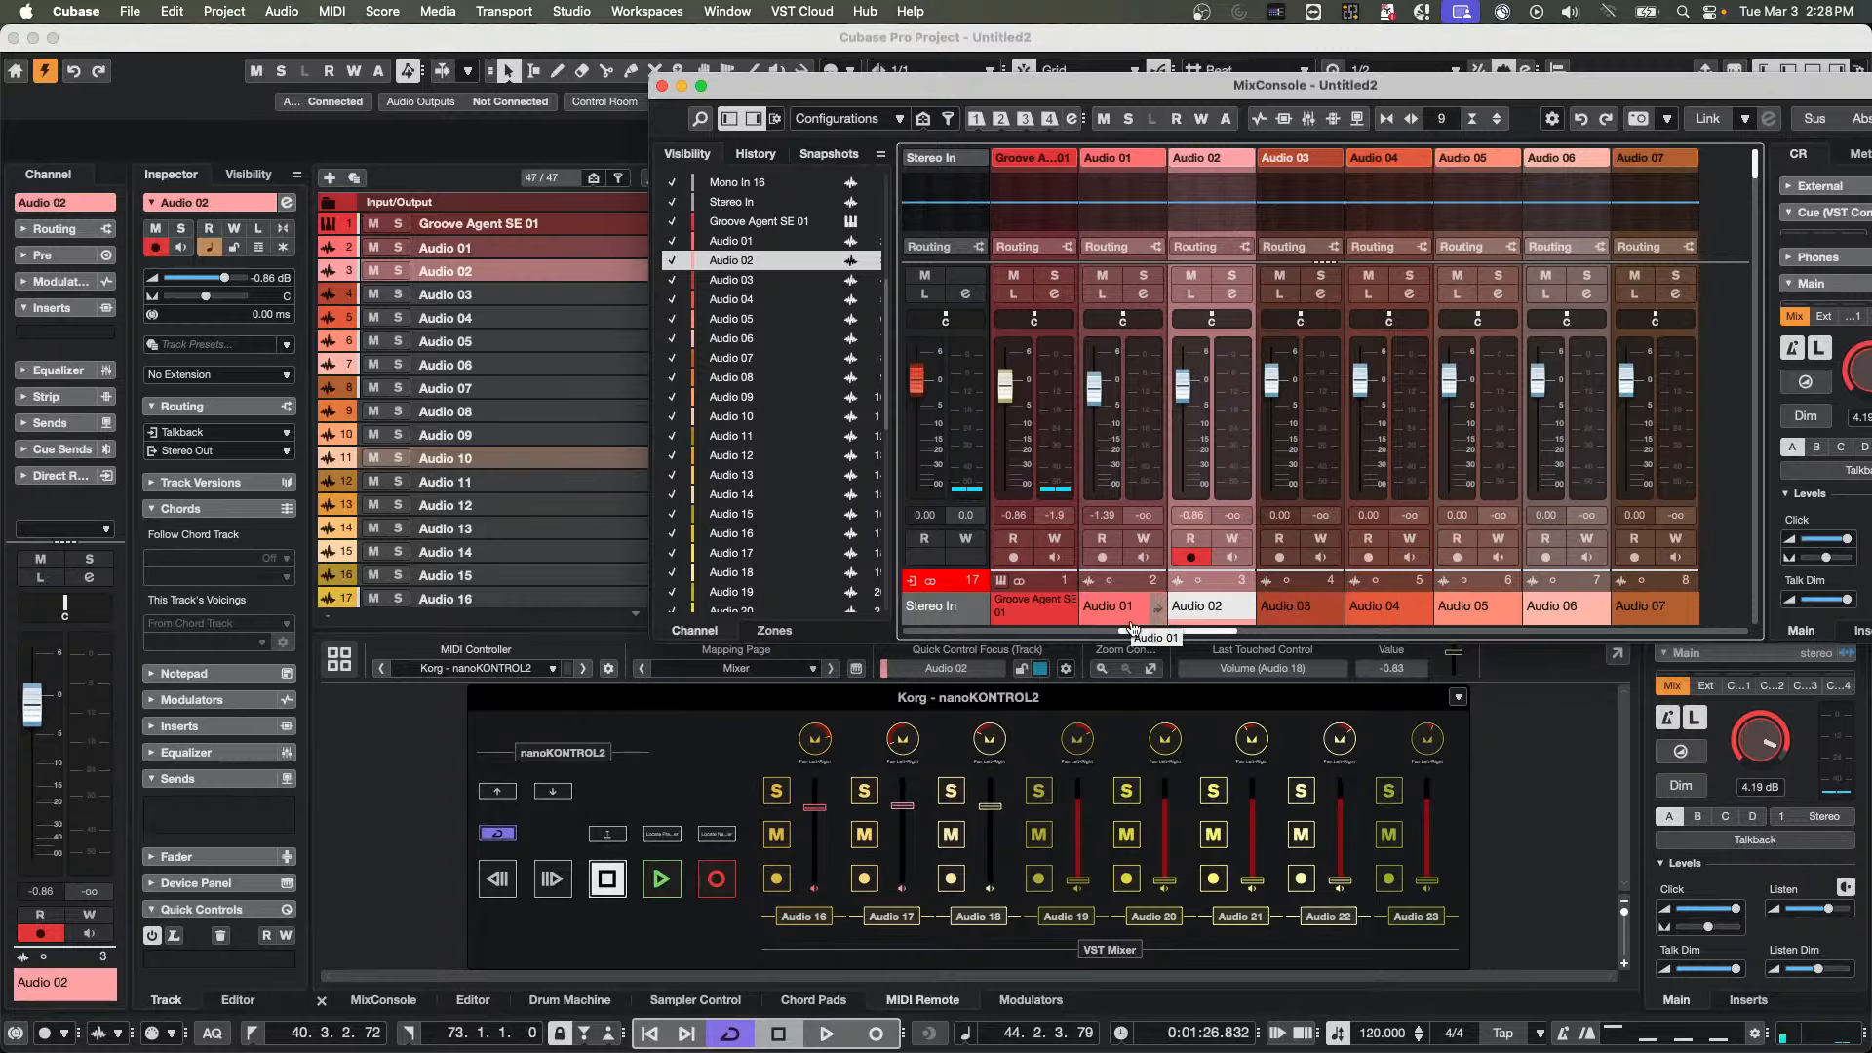
left_click_drag(1133, 634, 1289, 631)
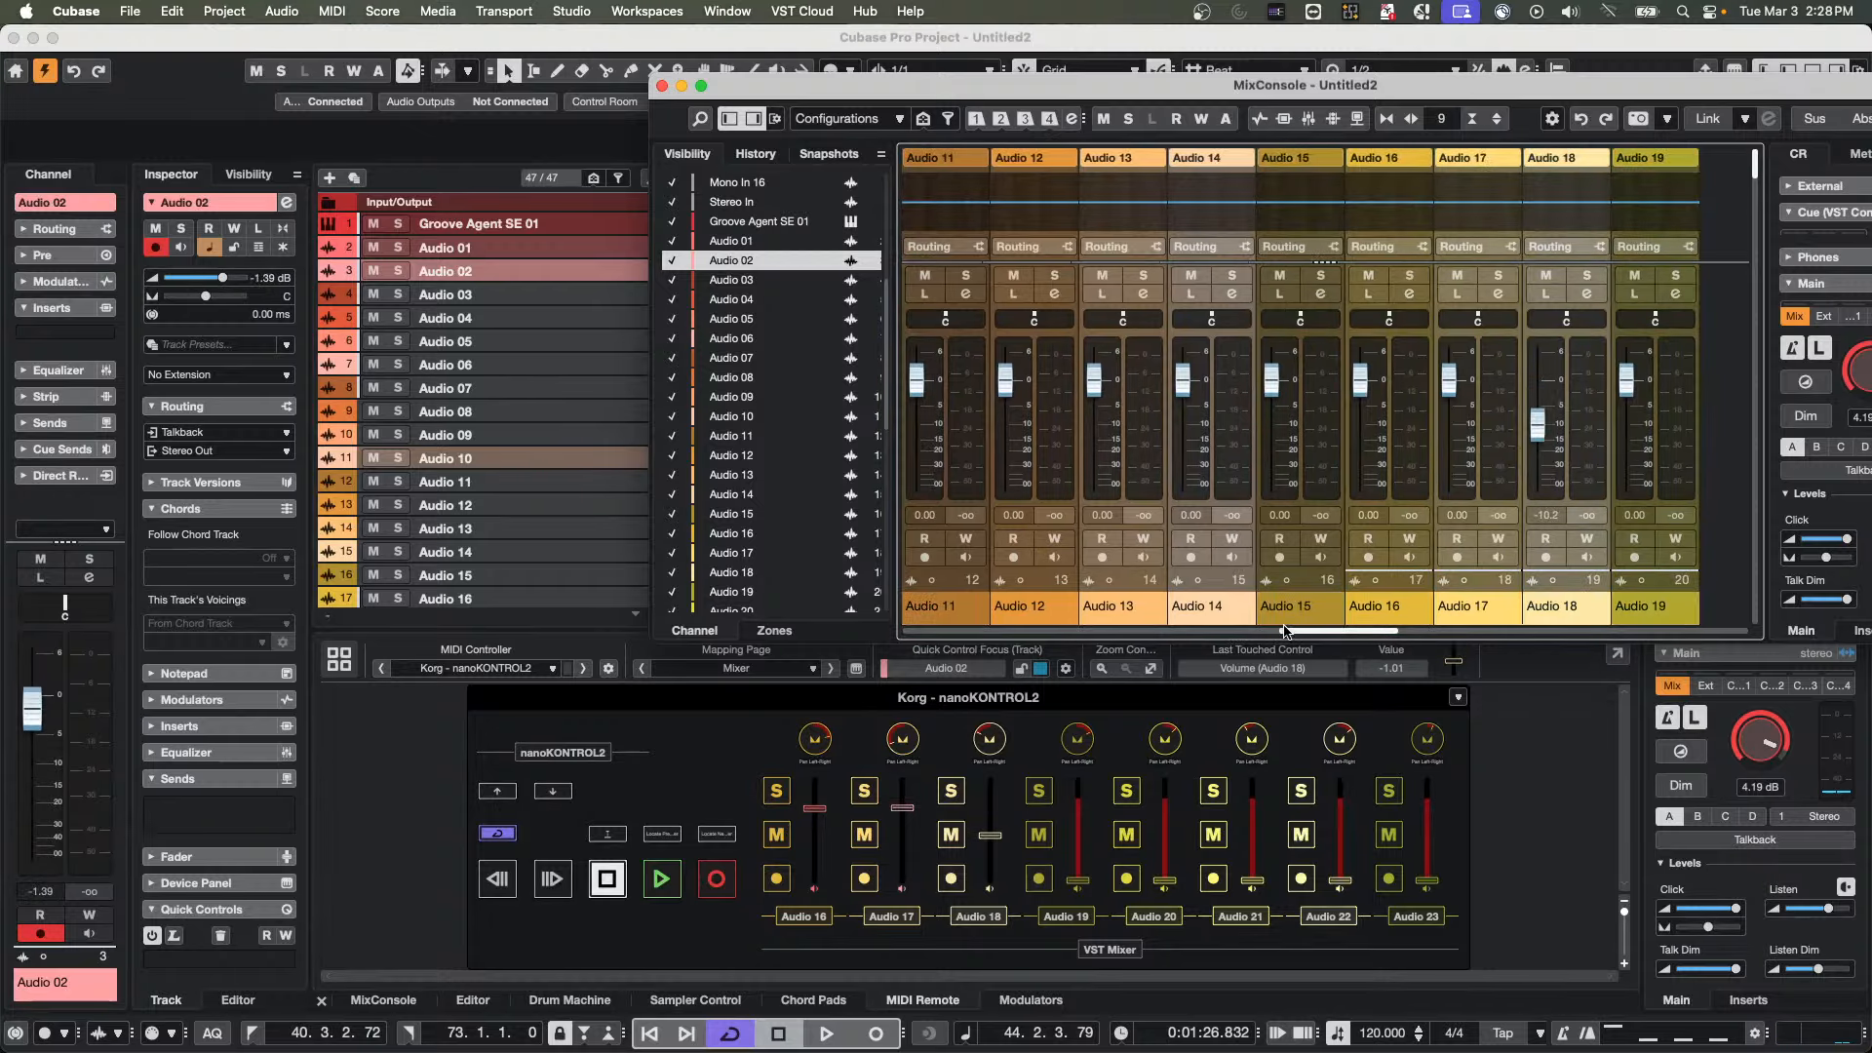
left_click_drag(1297, 636, 1122, 639)
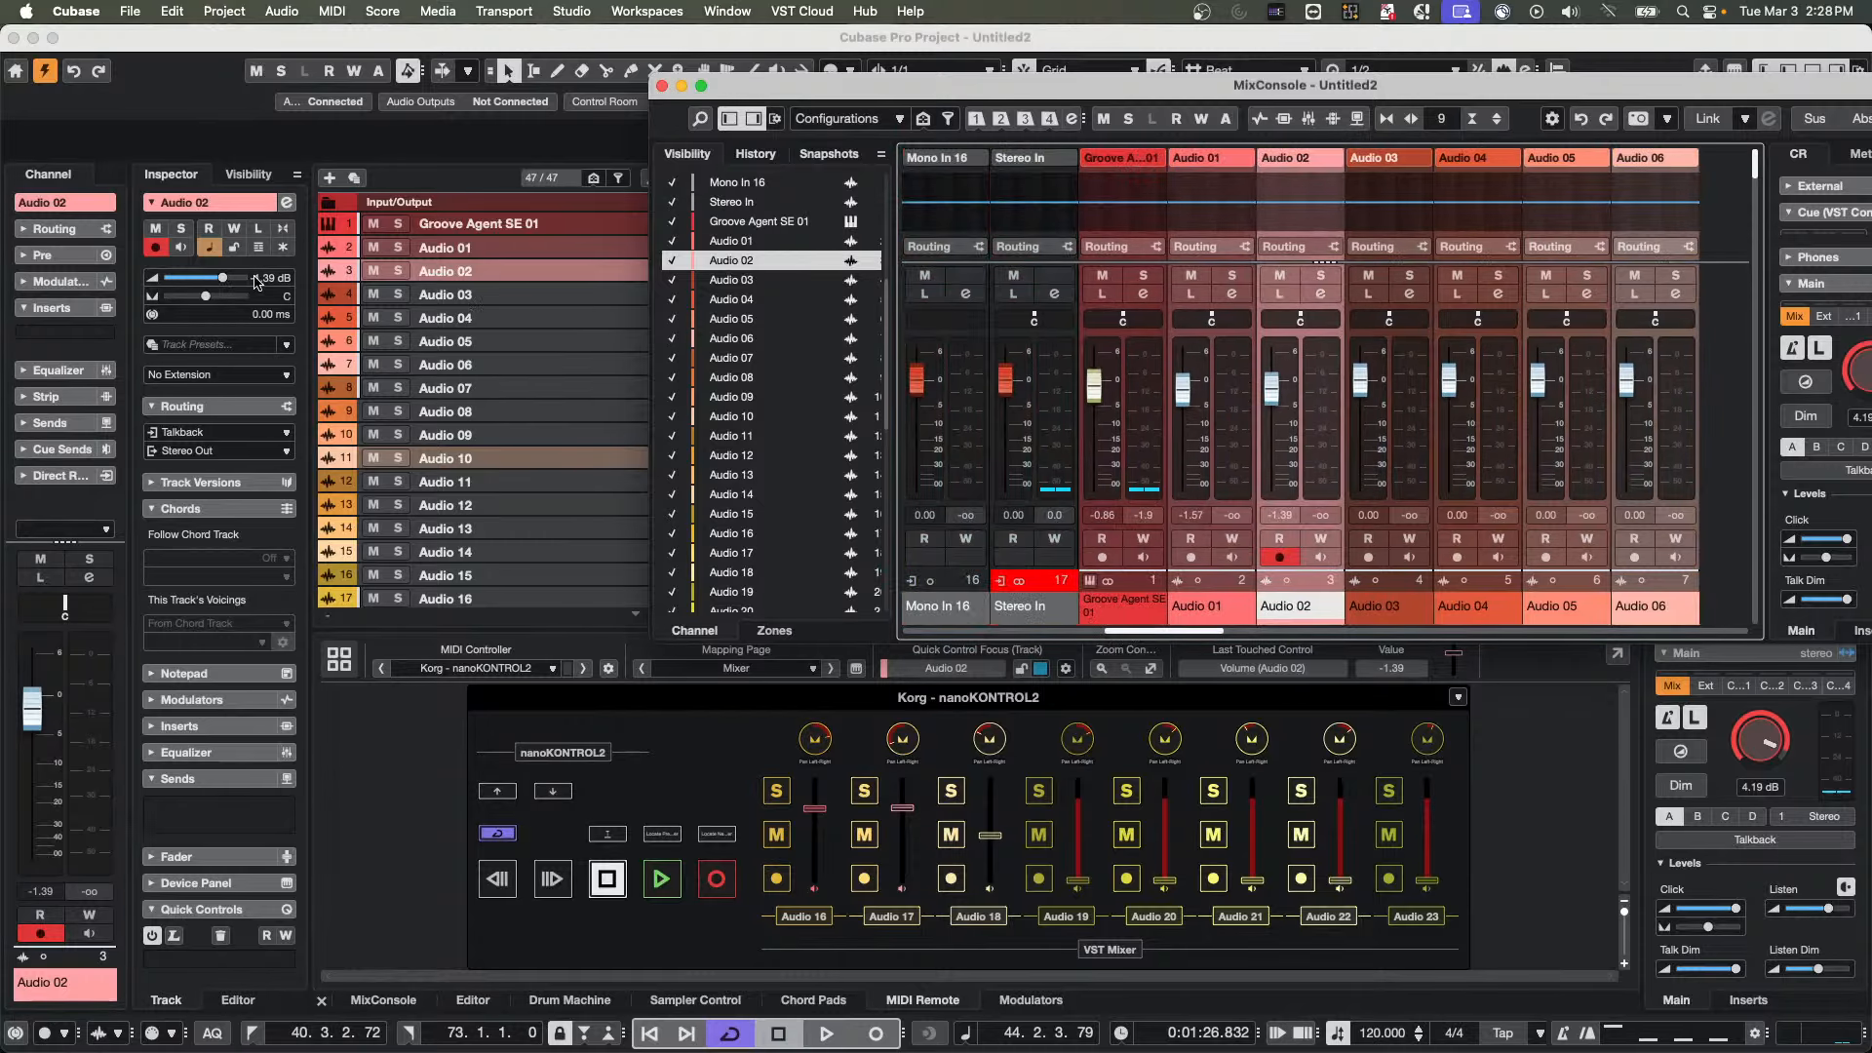
Raise Audio 02's volume to about -0.39 dB and map it to the nanoKONTROL2's first fader on the Mixer page with the Mapping Assistant
left_click(286, 202)
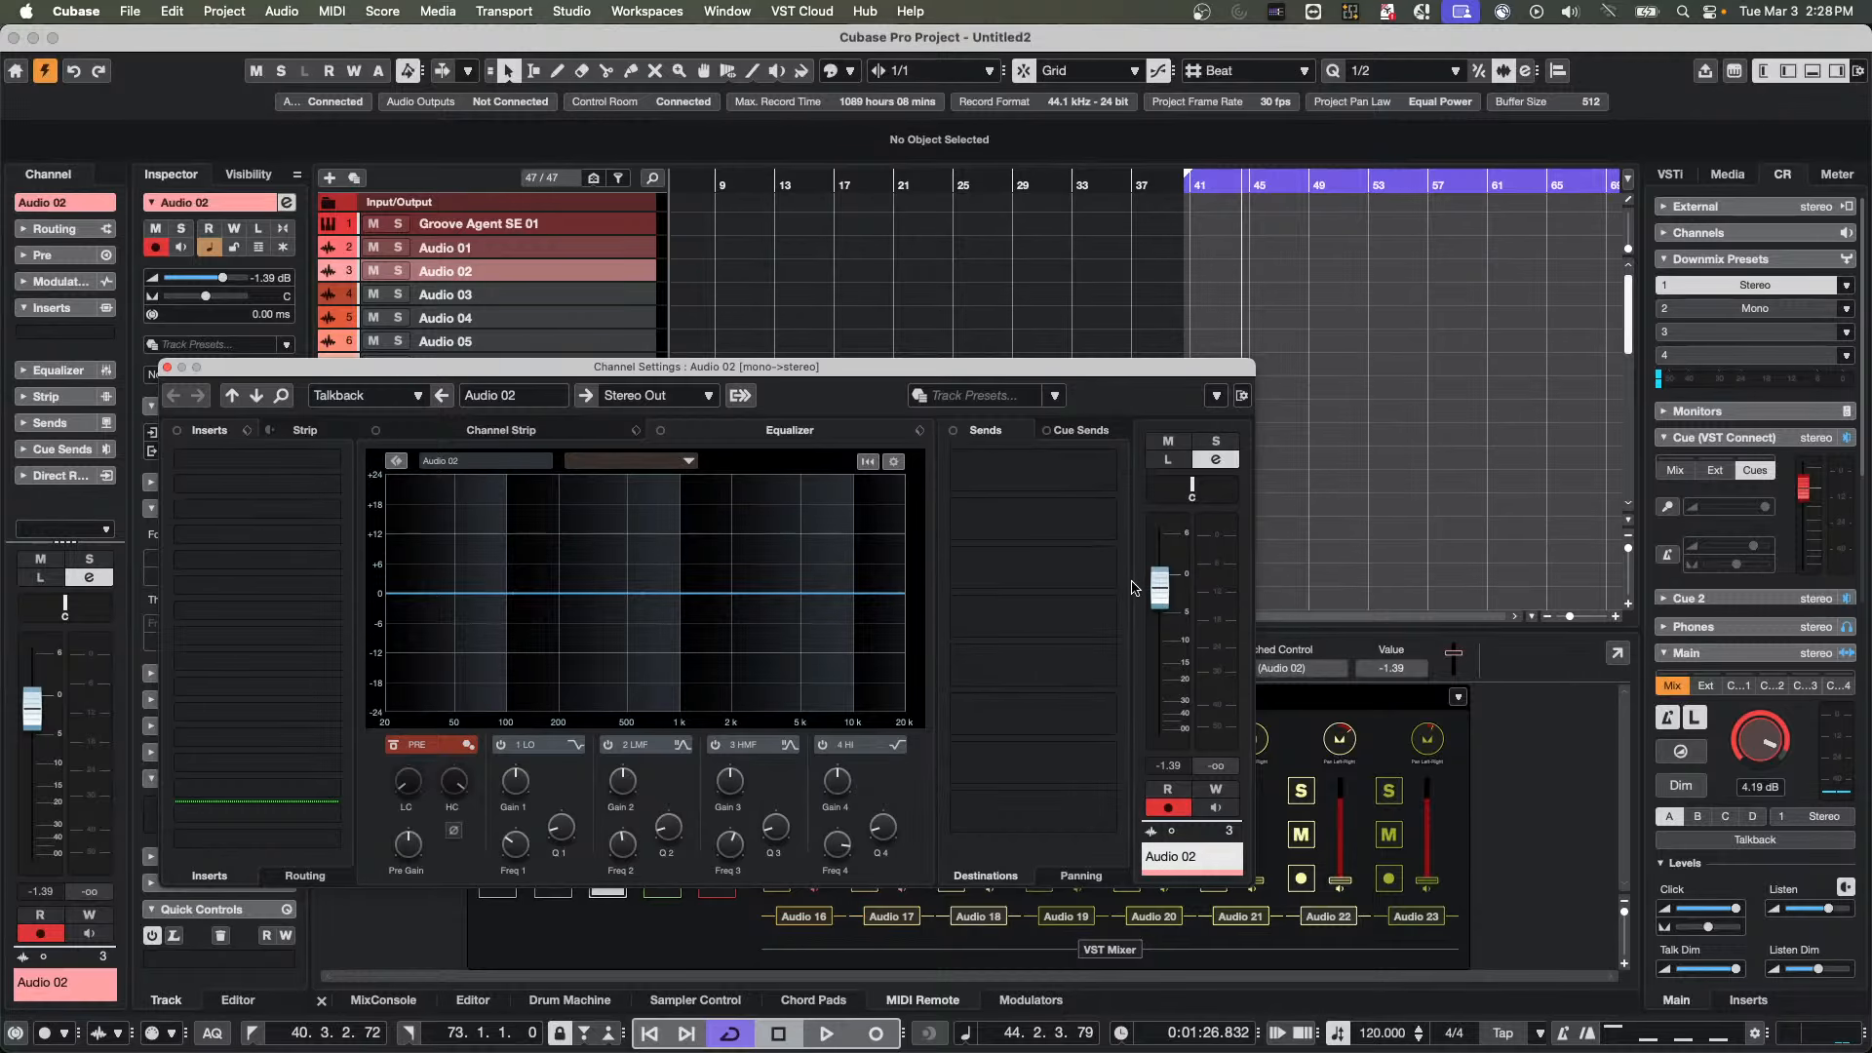
left_click(1153, 586)
left_click_drag(1159, 591, 1159, 583)
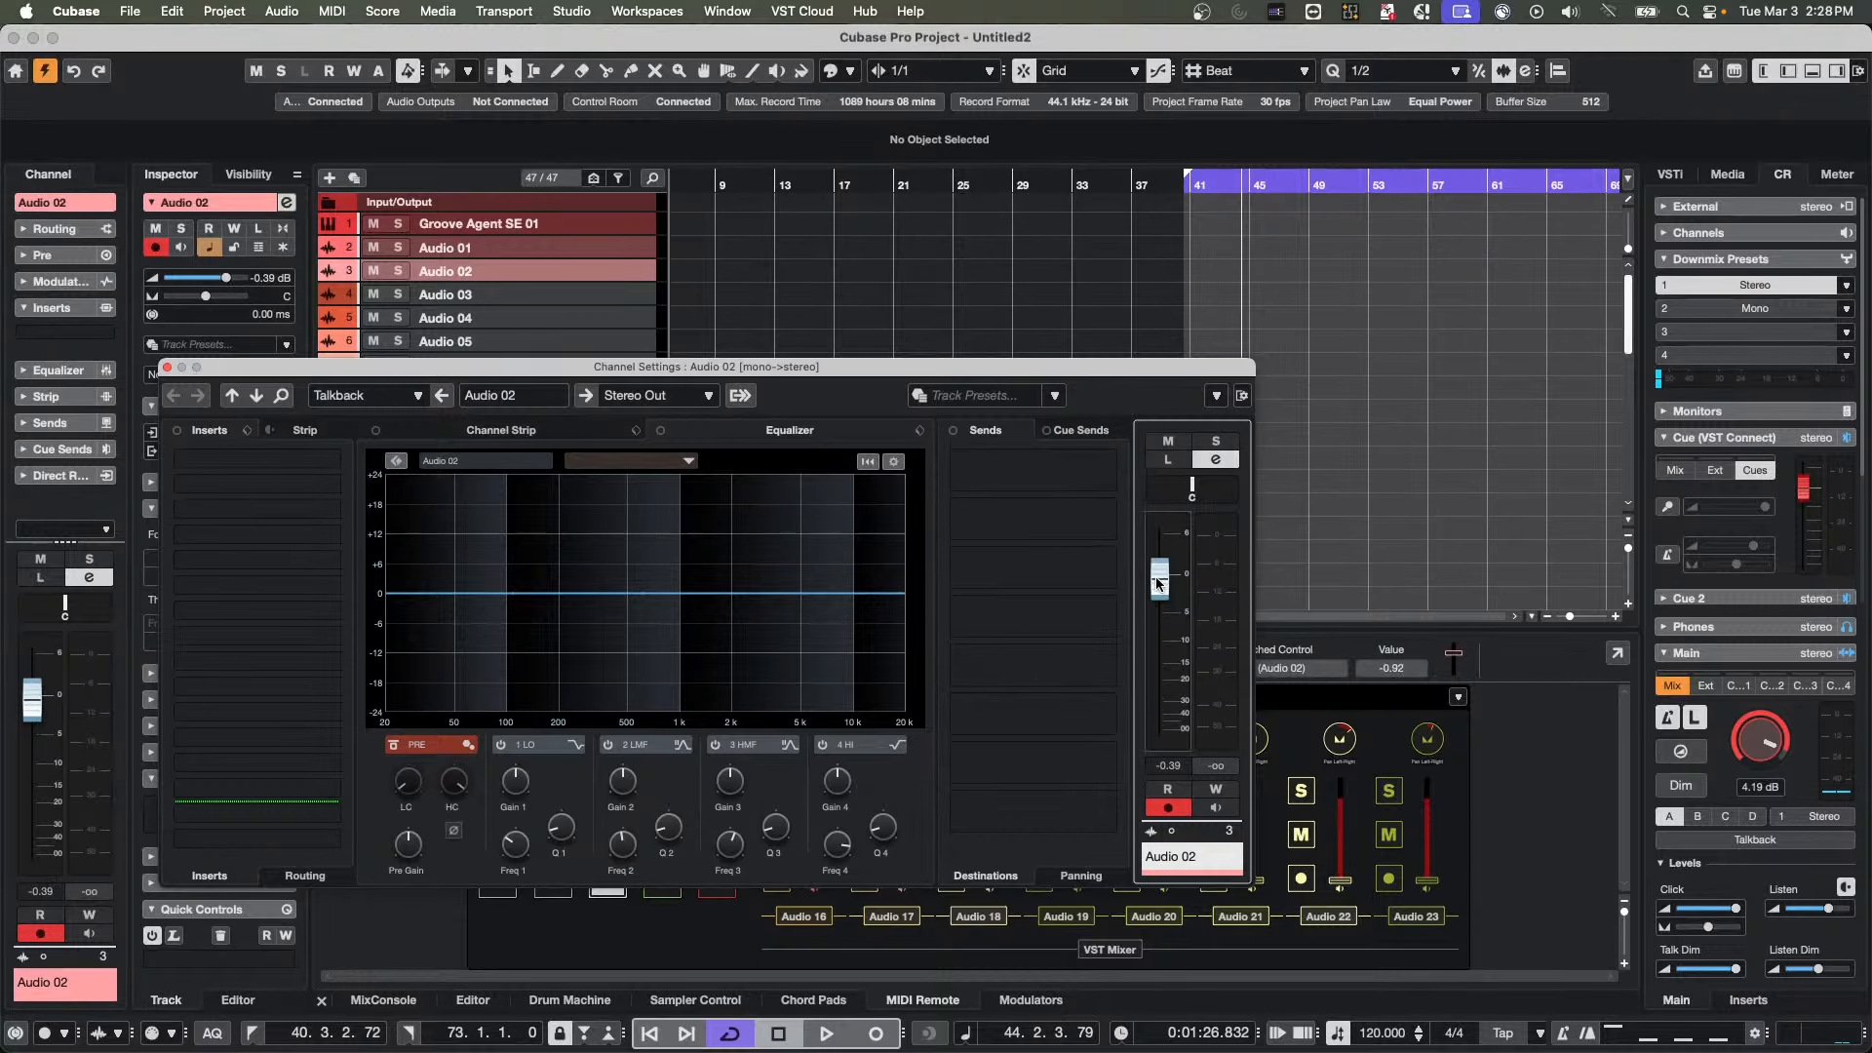
right_click(1157, 583)
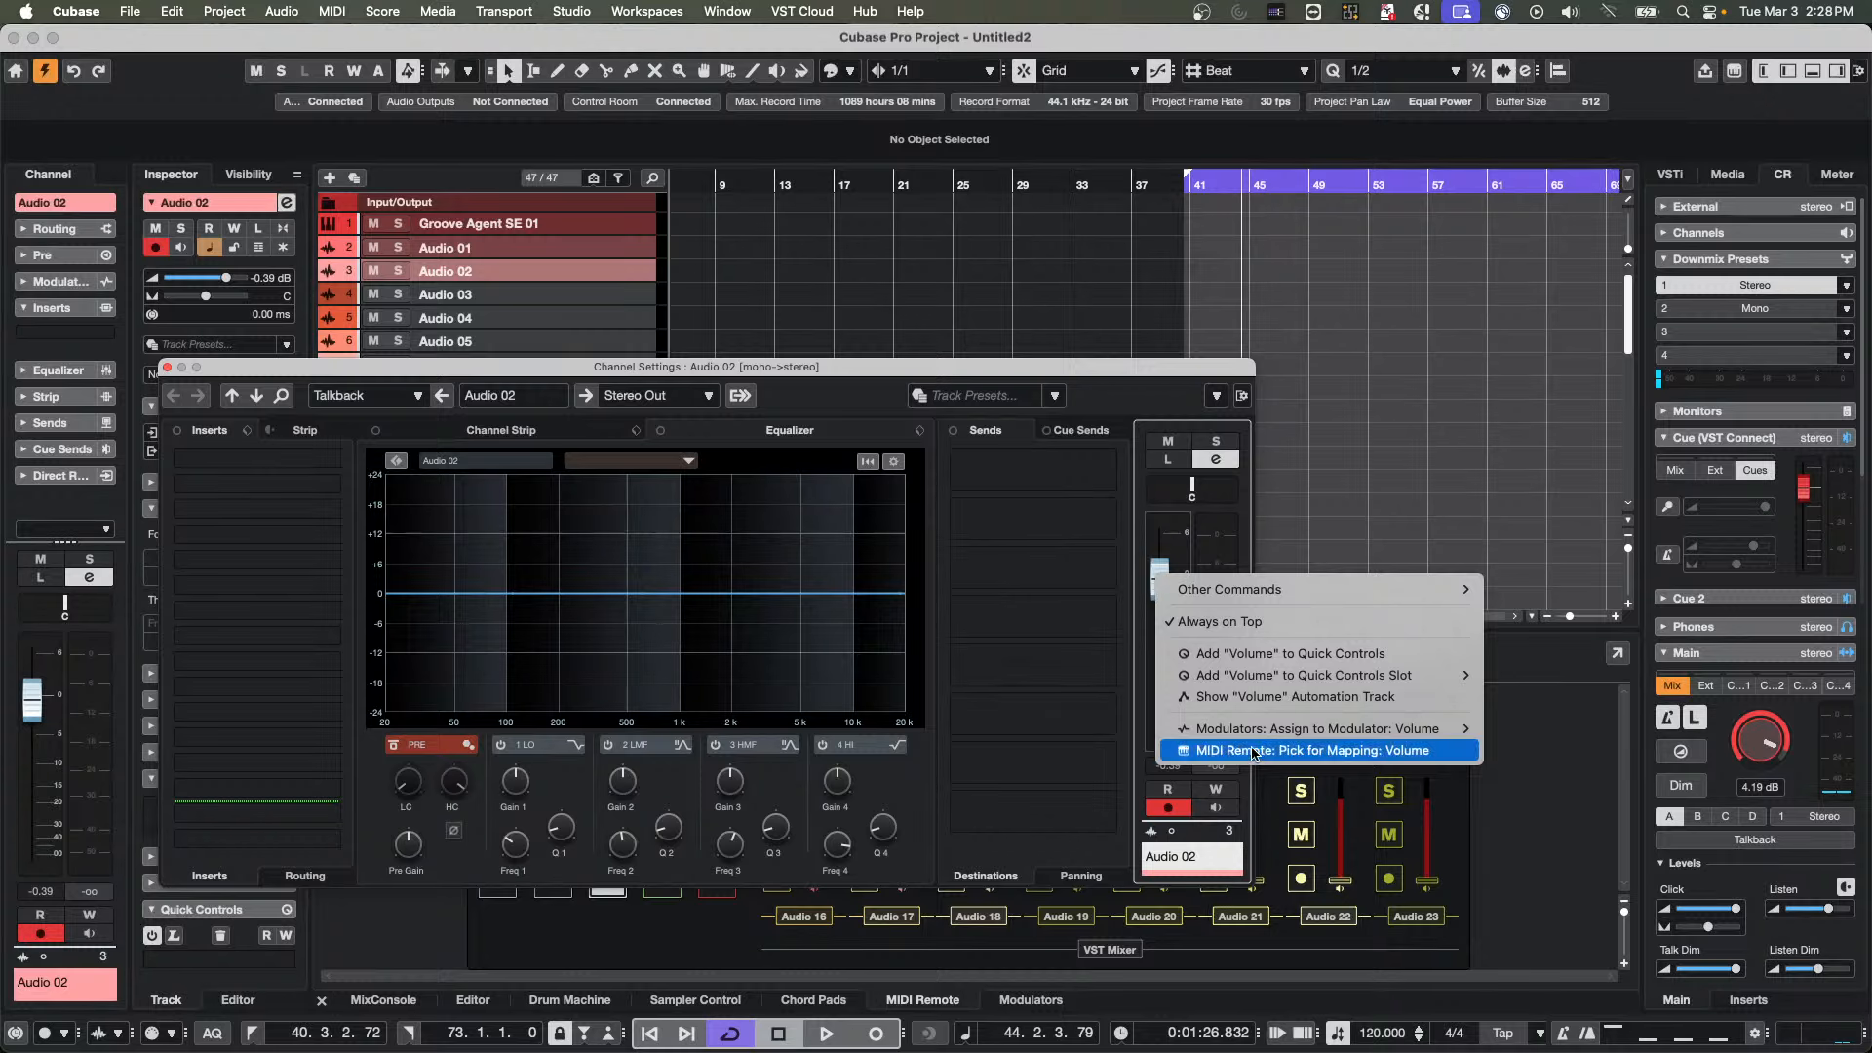
left_click(1326, 753)
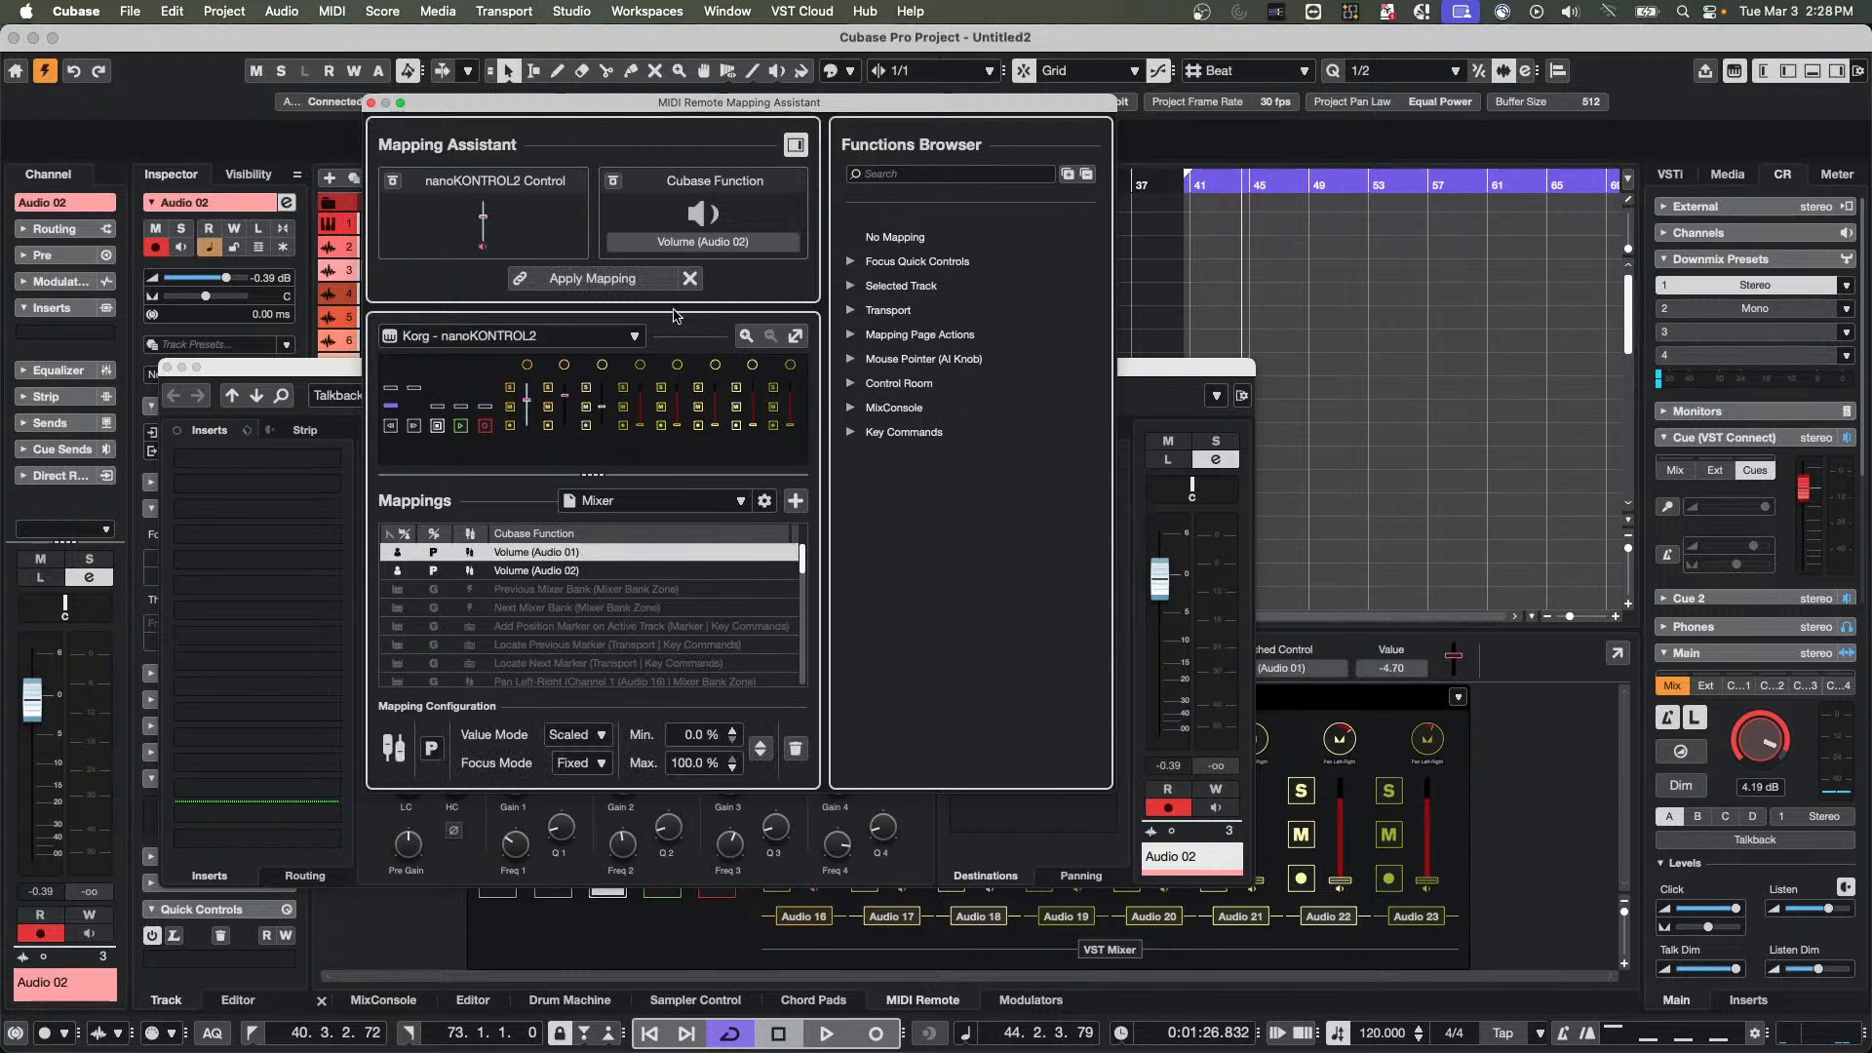
left_click(537, 283)
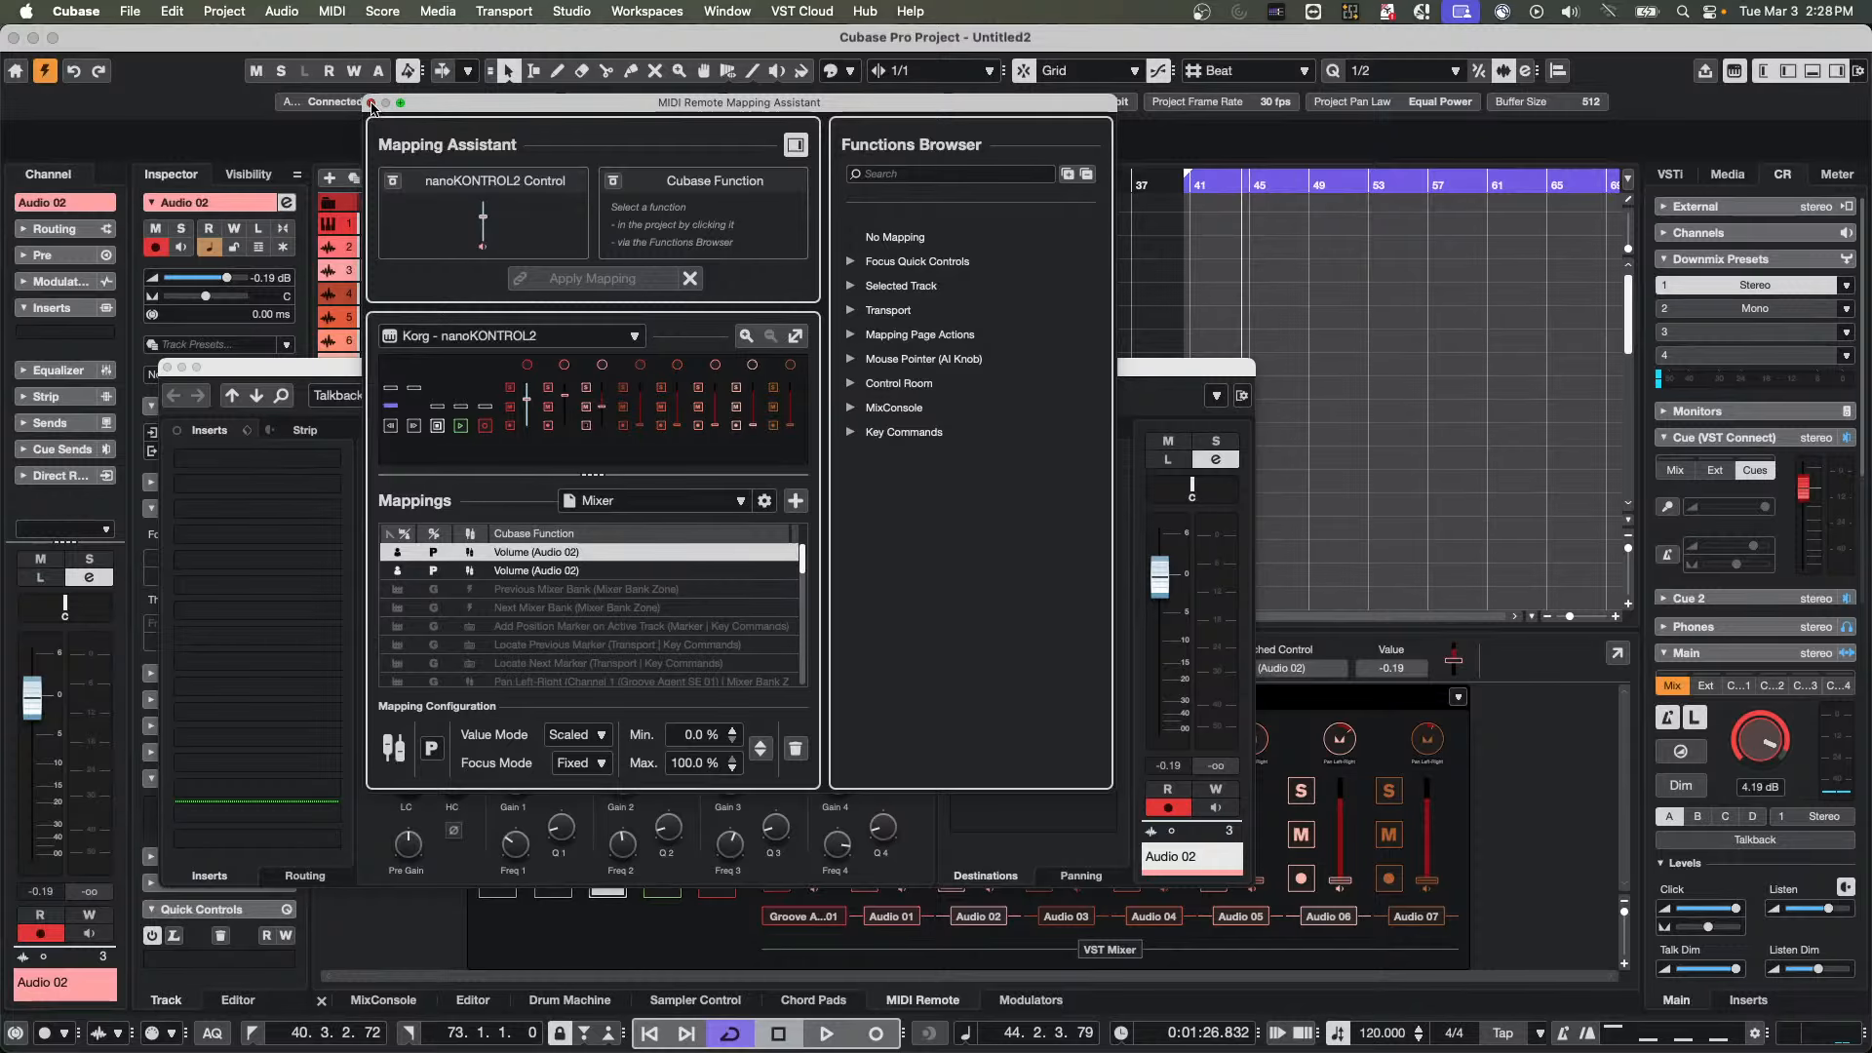
left_click(370, 103)
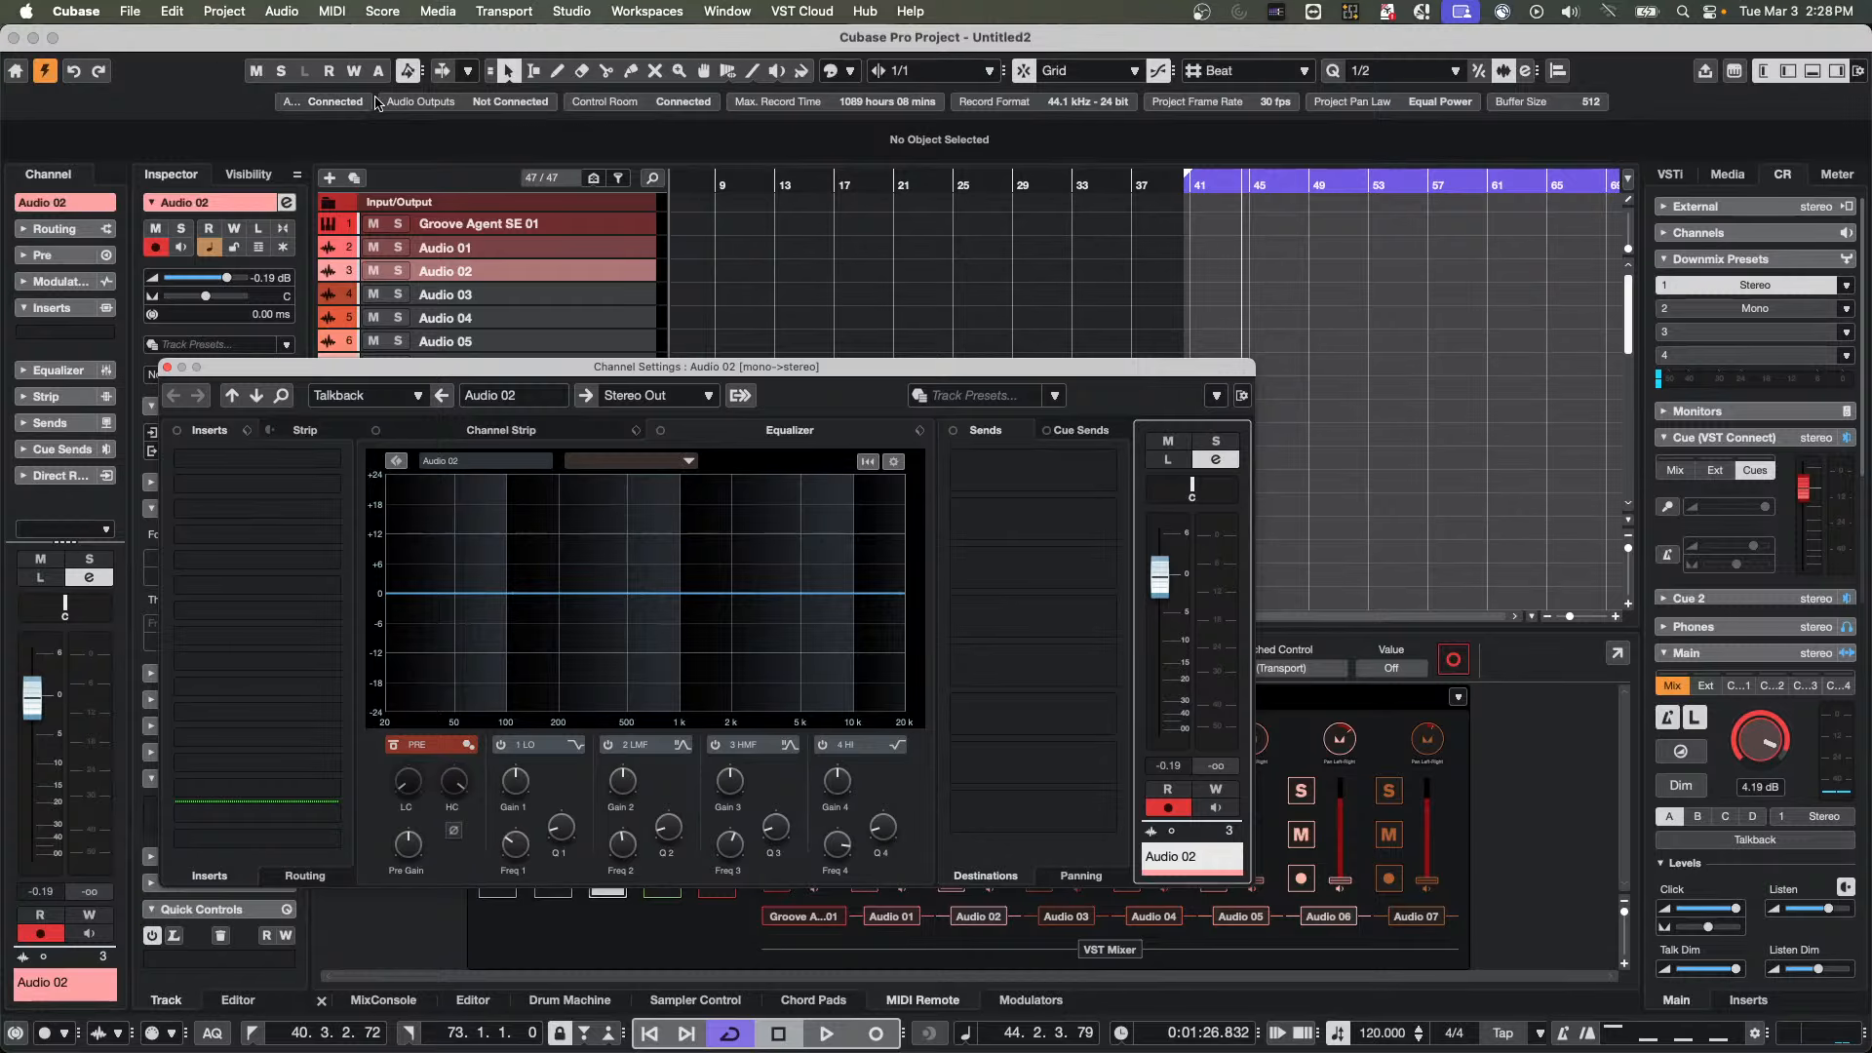
left_click(167, 368)
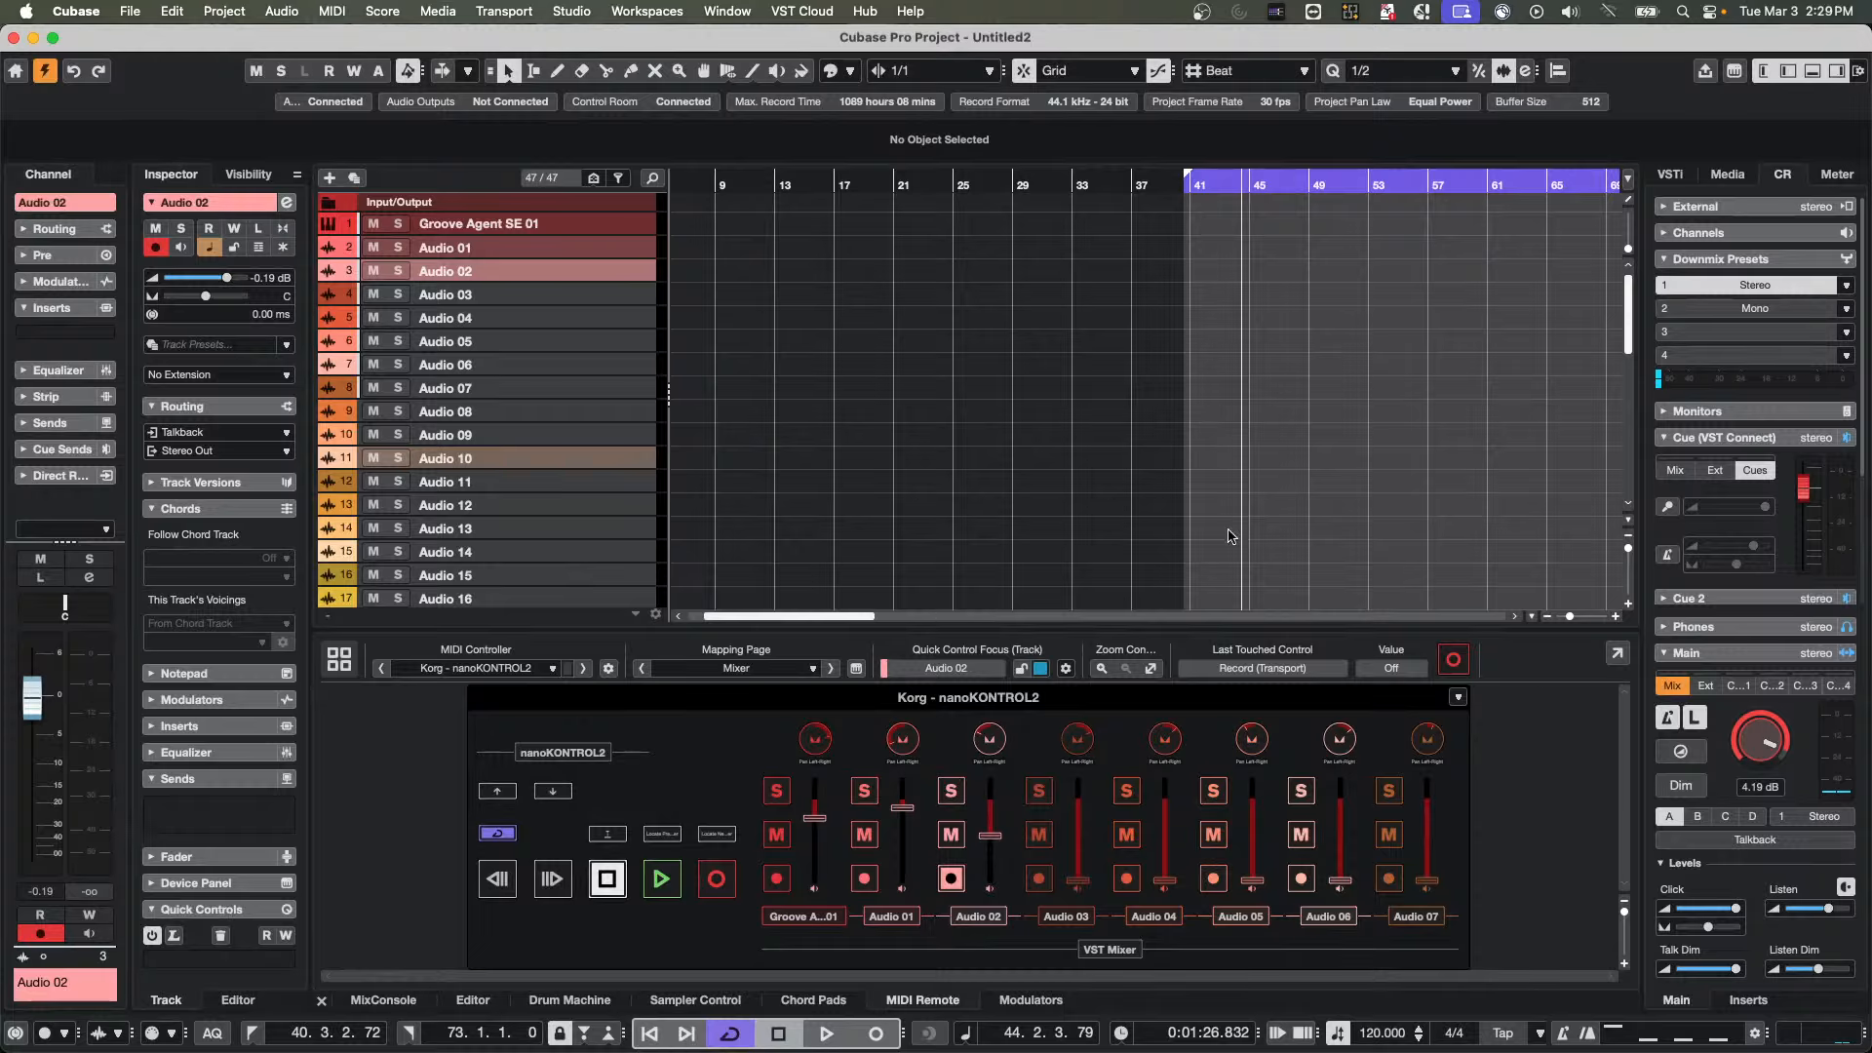
Open the recent project A Long Time Ago Verve.cpr and activate it
left_click(129, 10)
mouse_move(288, 440)
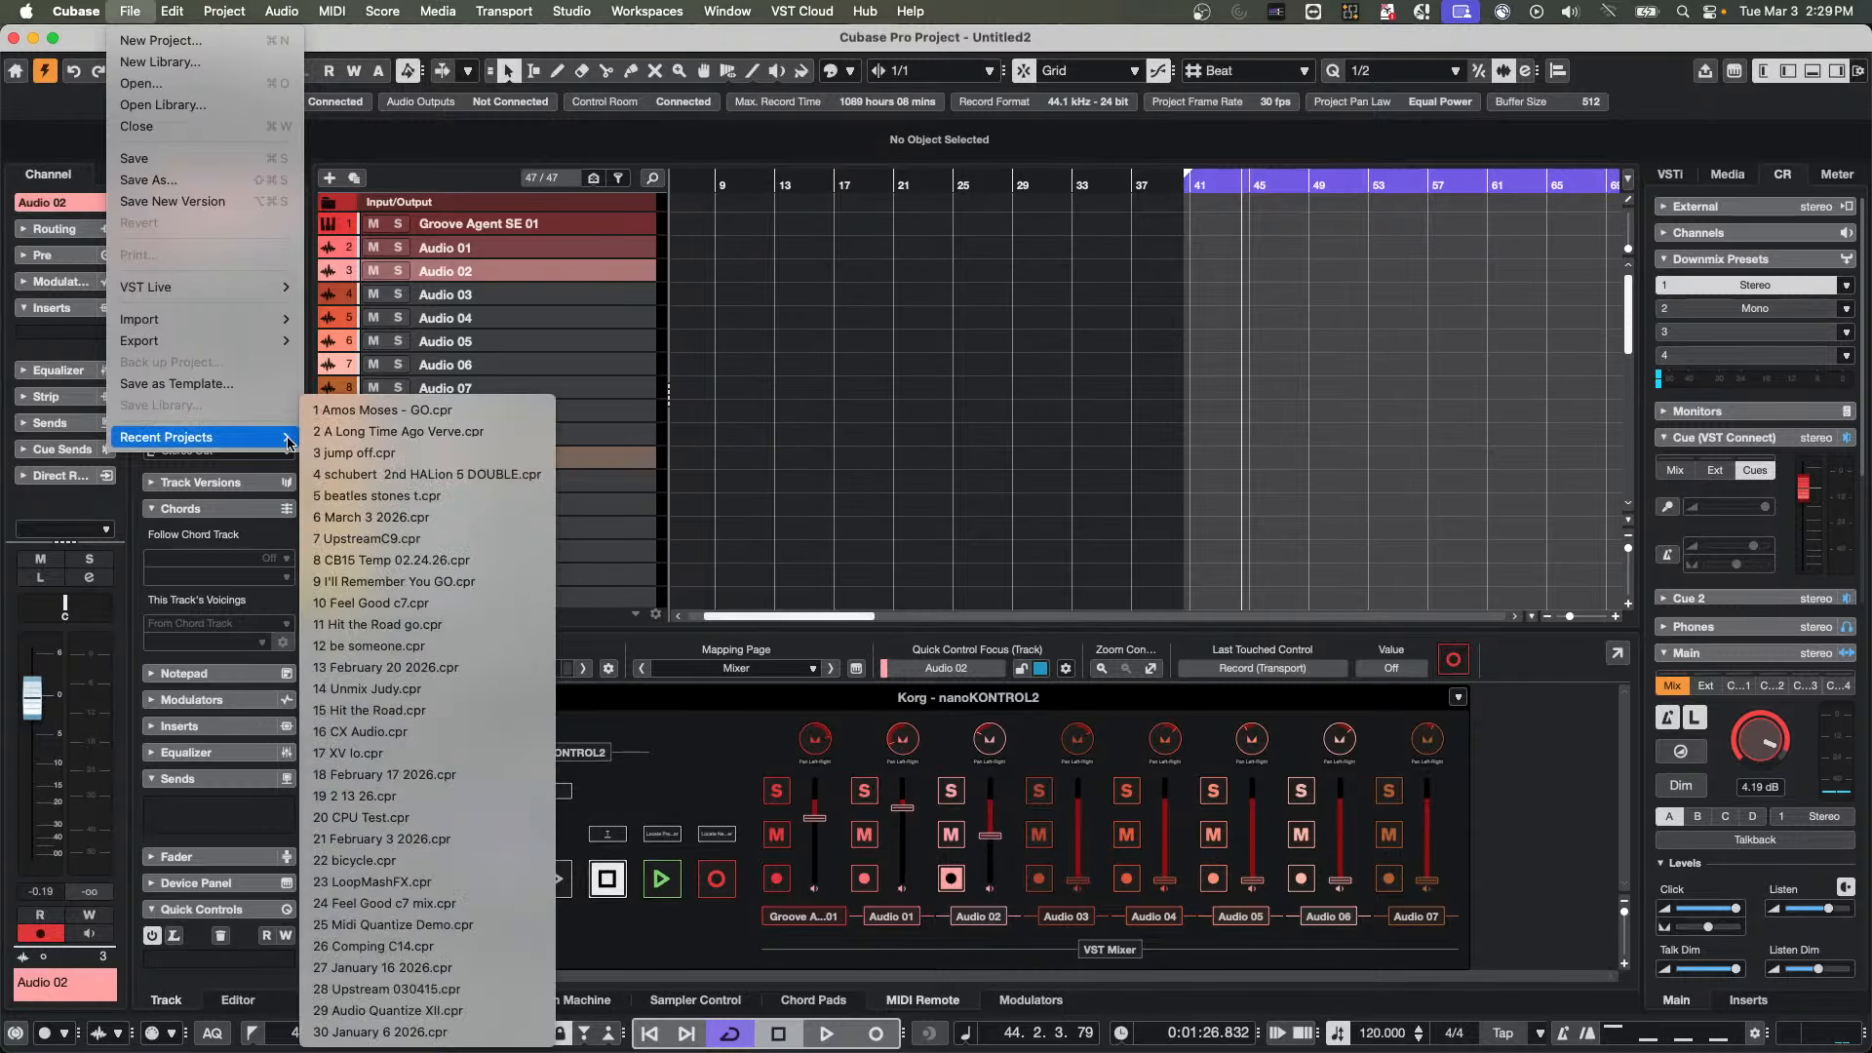
left_click(466, 432)
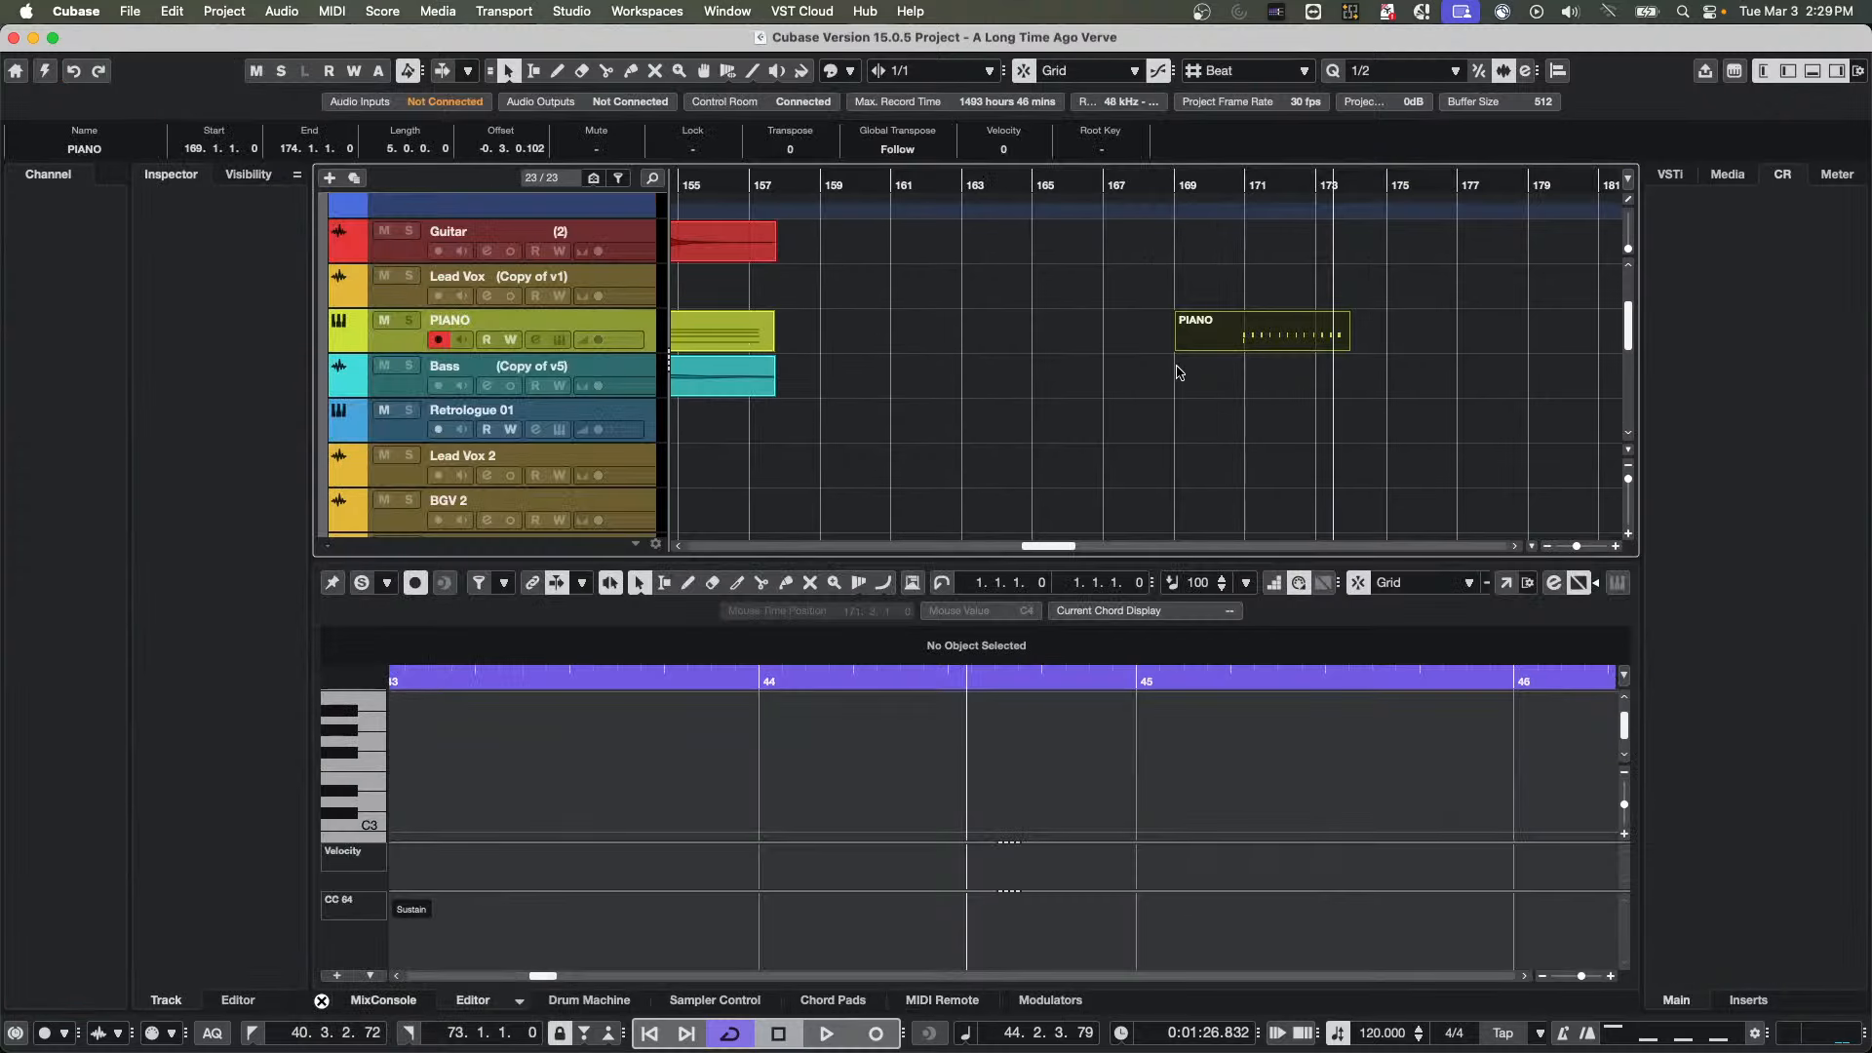
left_click(750, 185)
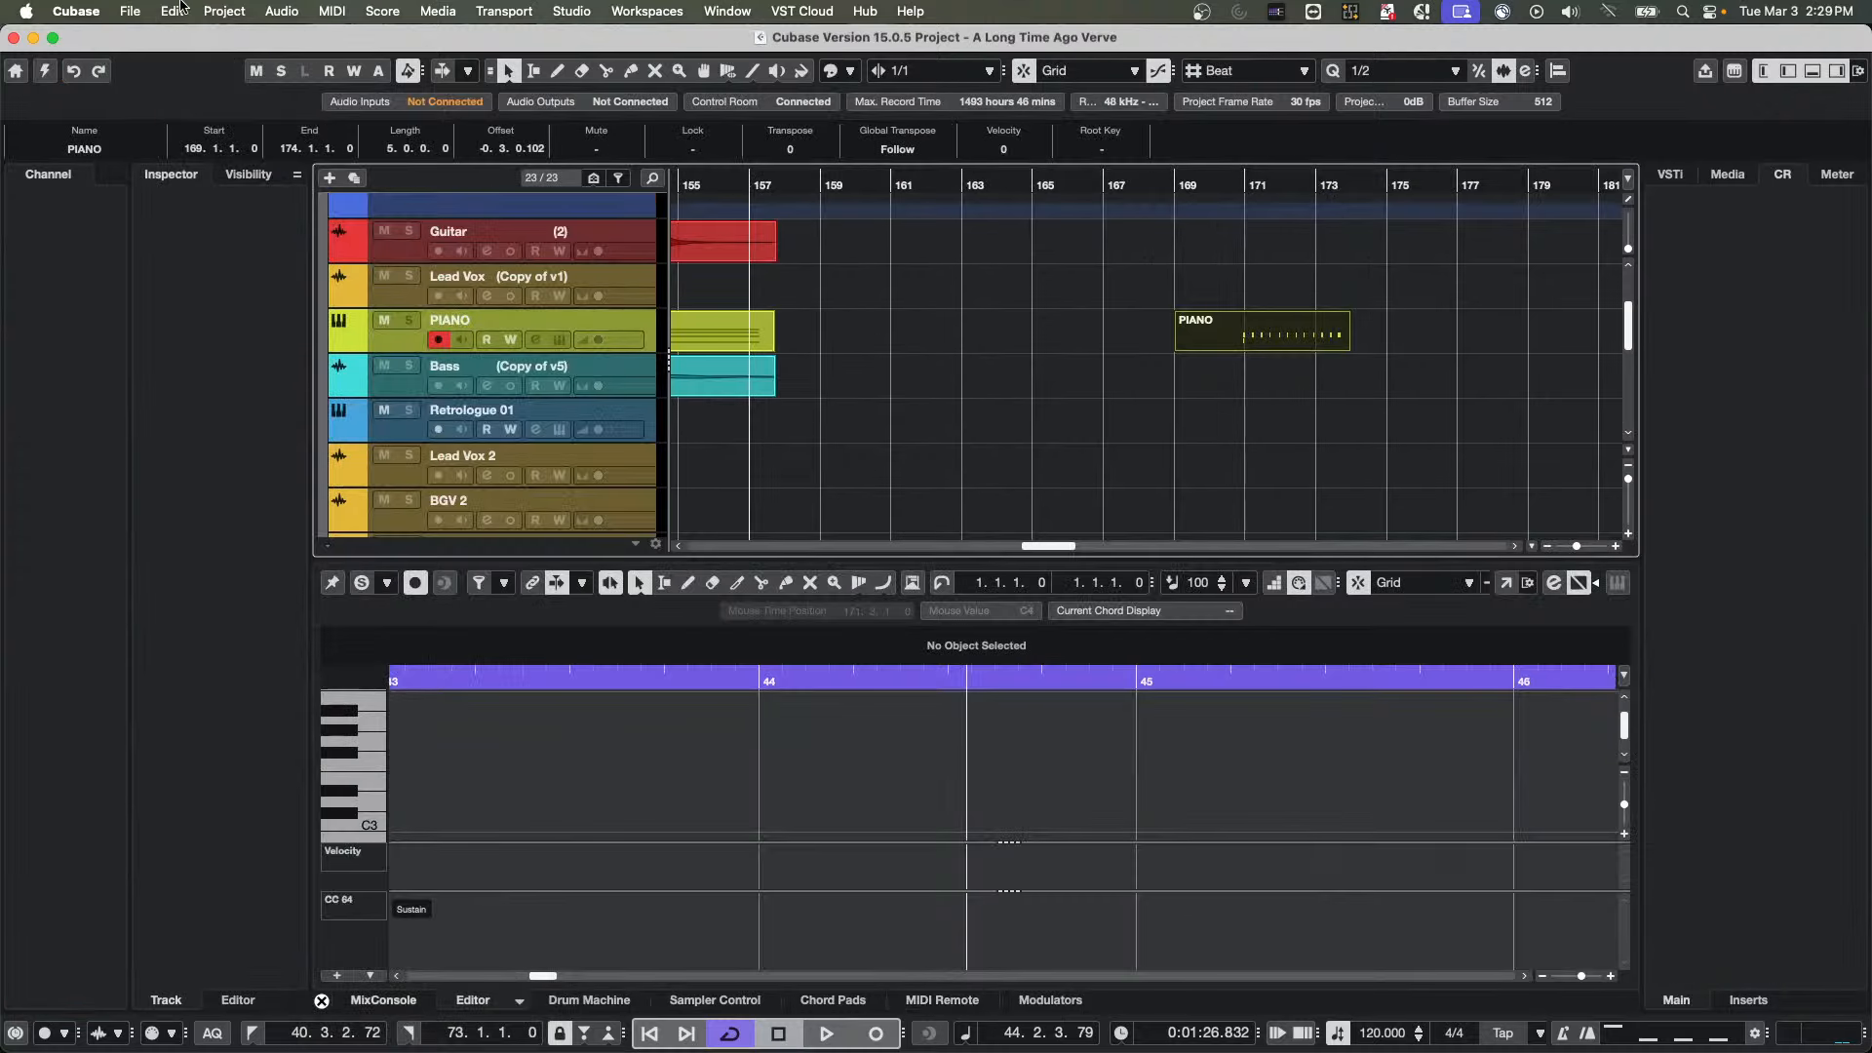
left_click(44, 71)
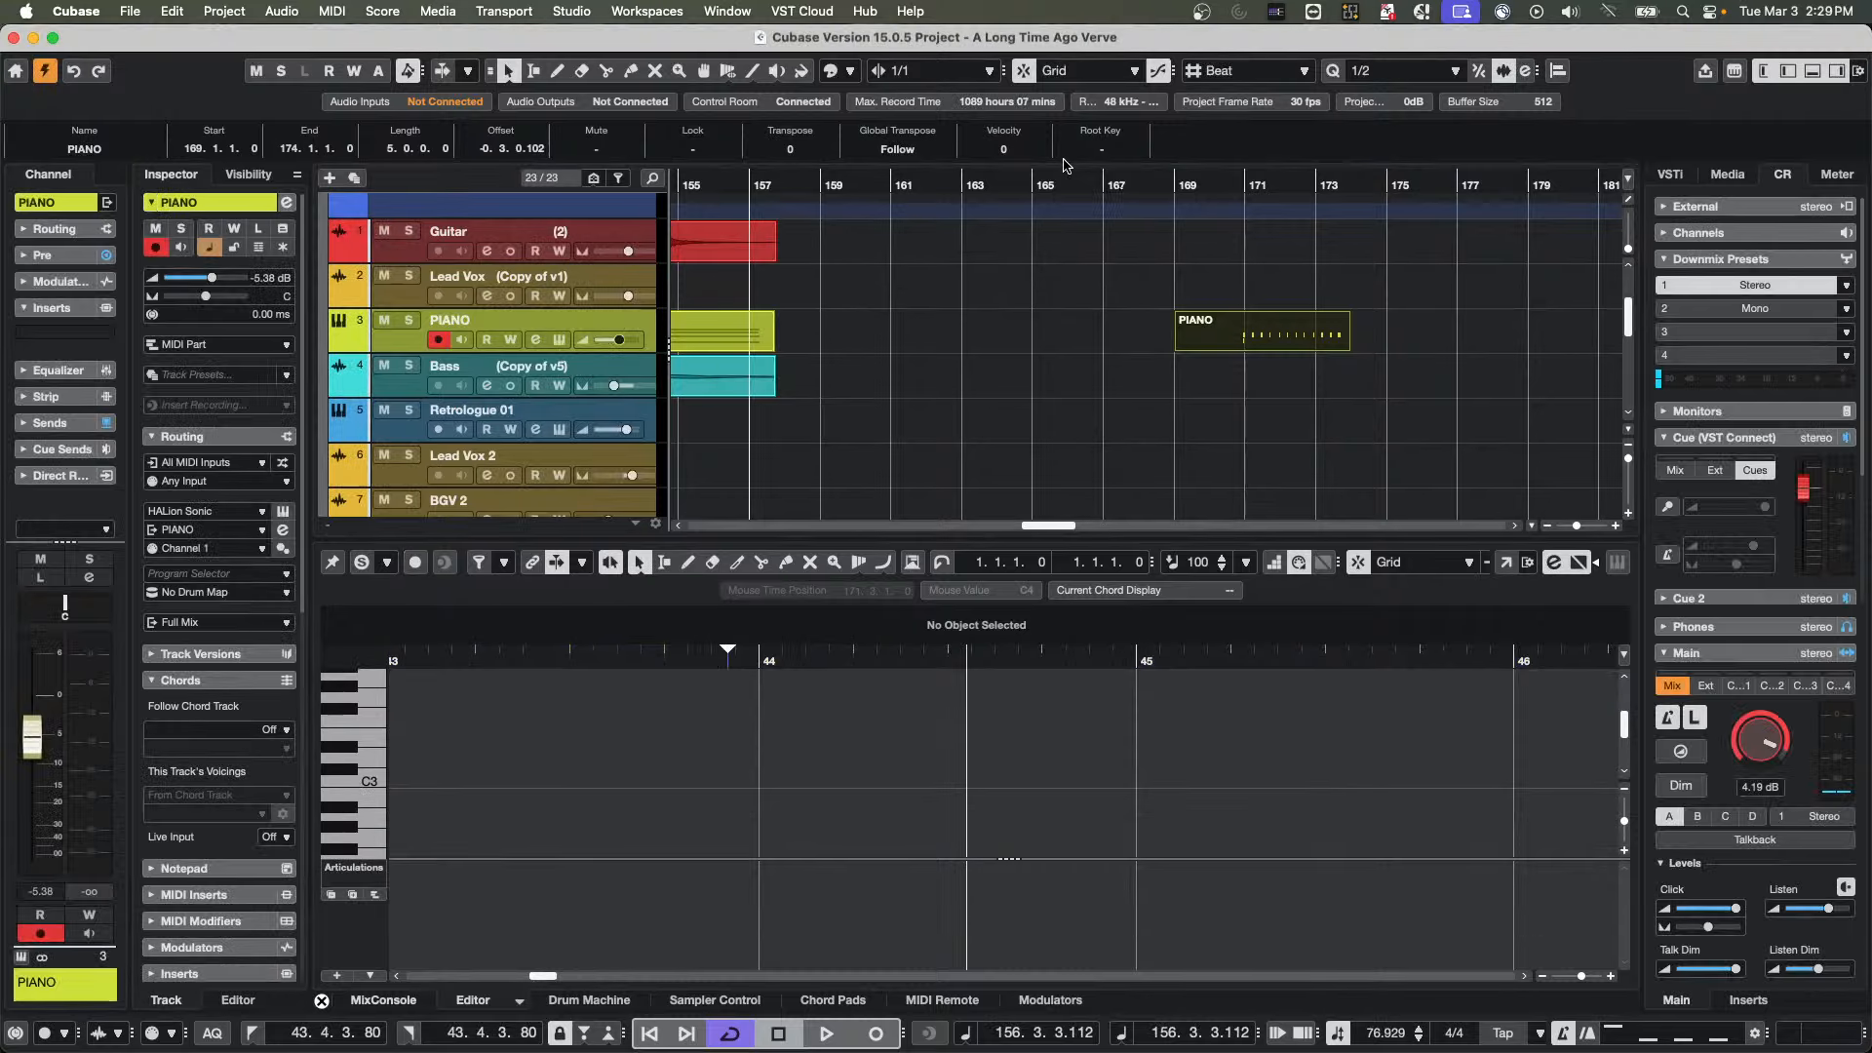
Play the song from bar 100 and lower the Control Room's main level to about -9.76 dB
left_click(706, 188)
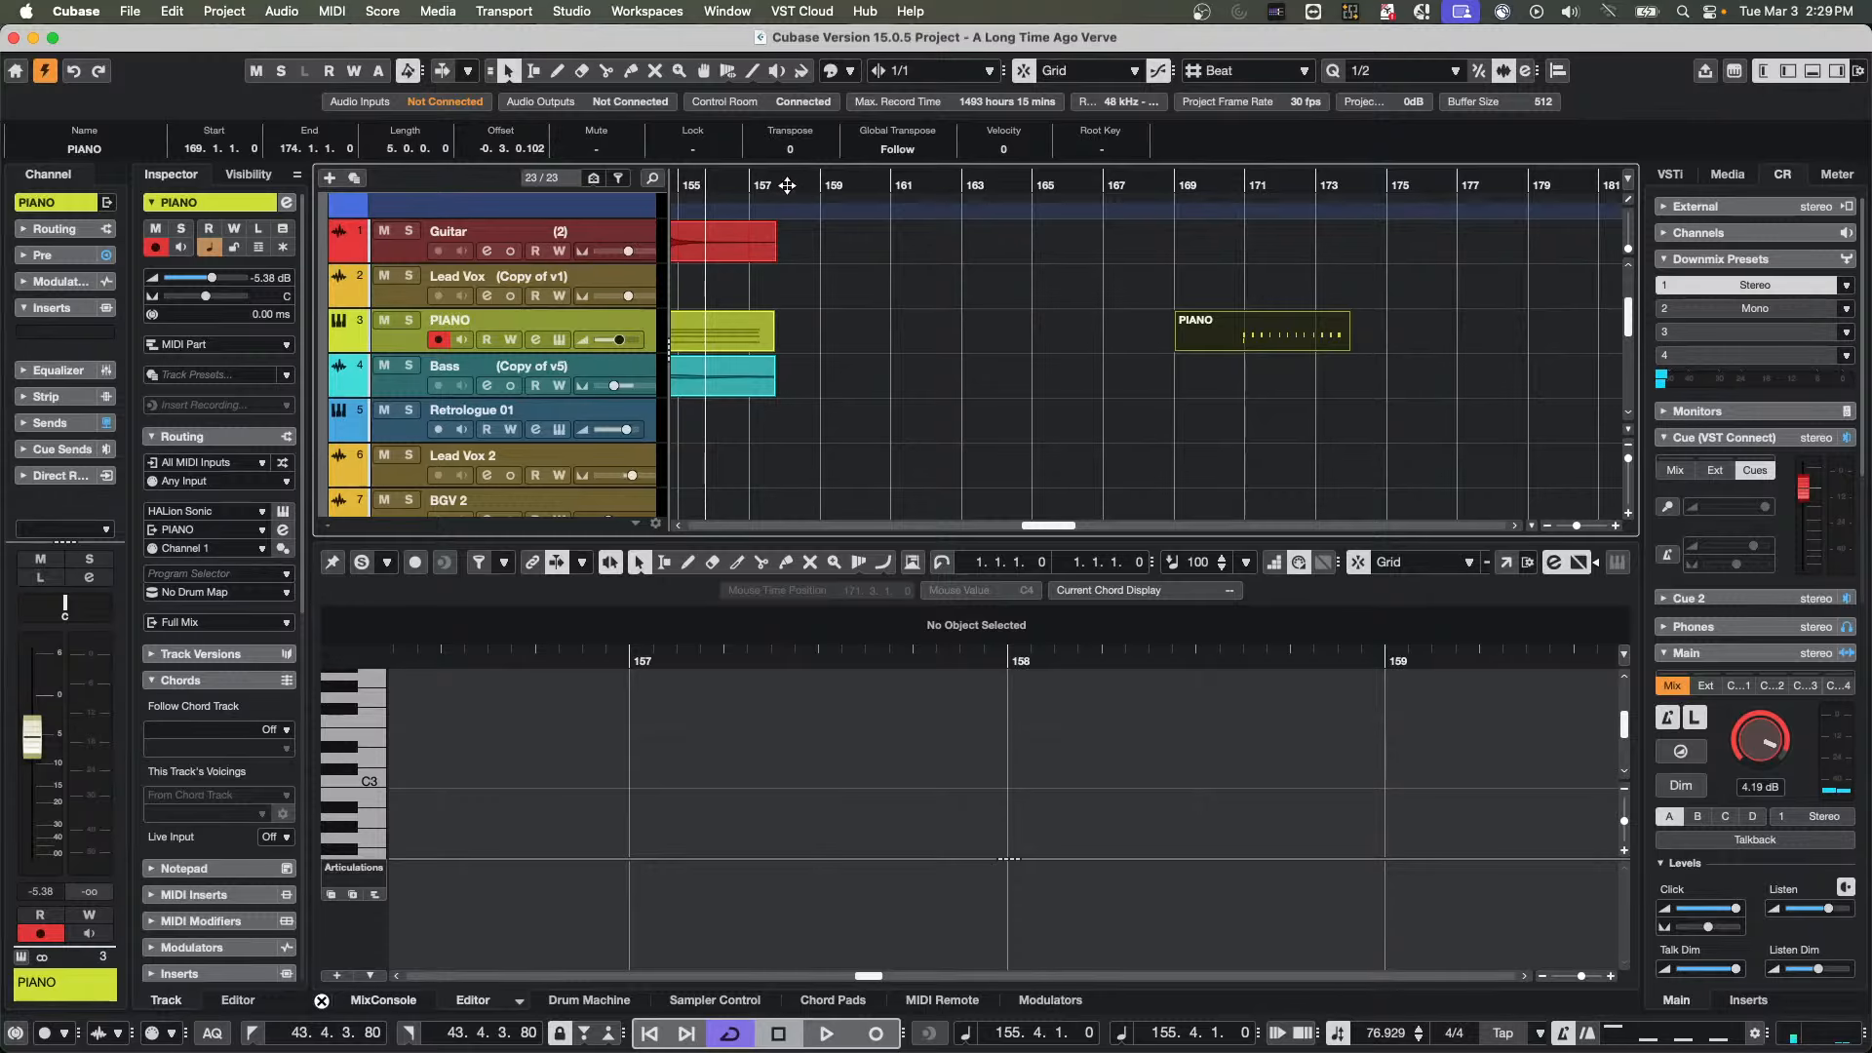
left_click_drag(786, 186, 1485, 217)
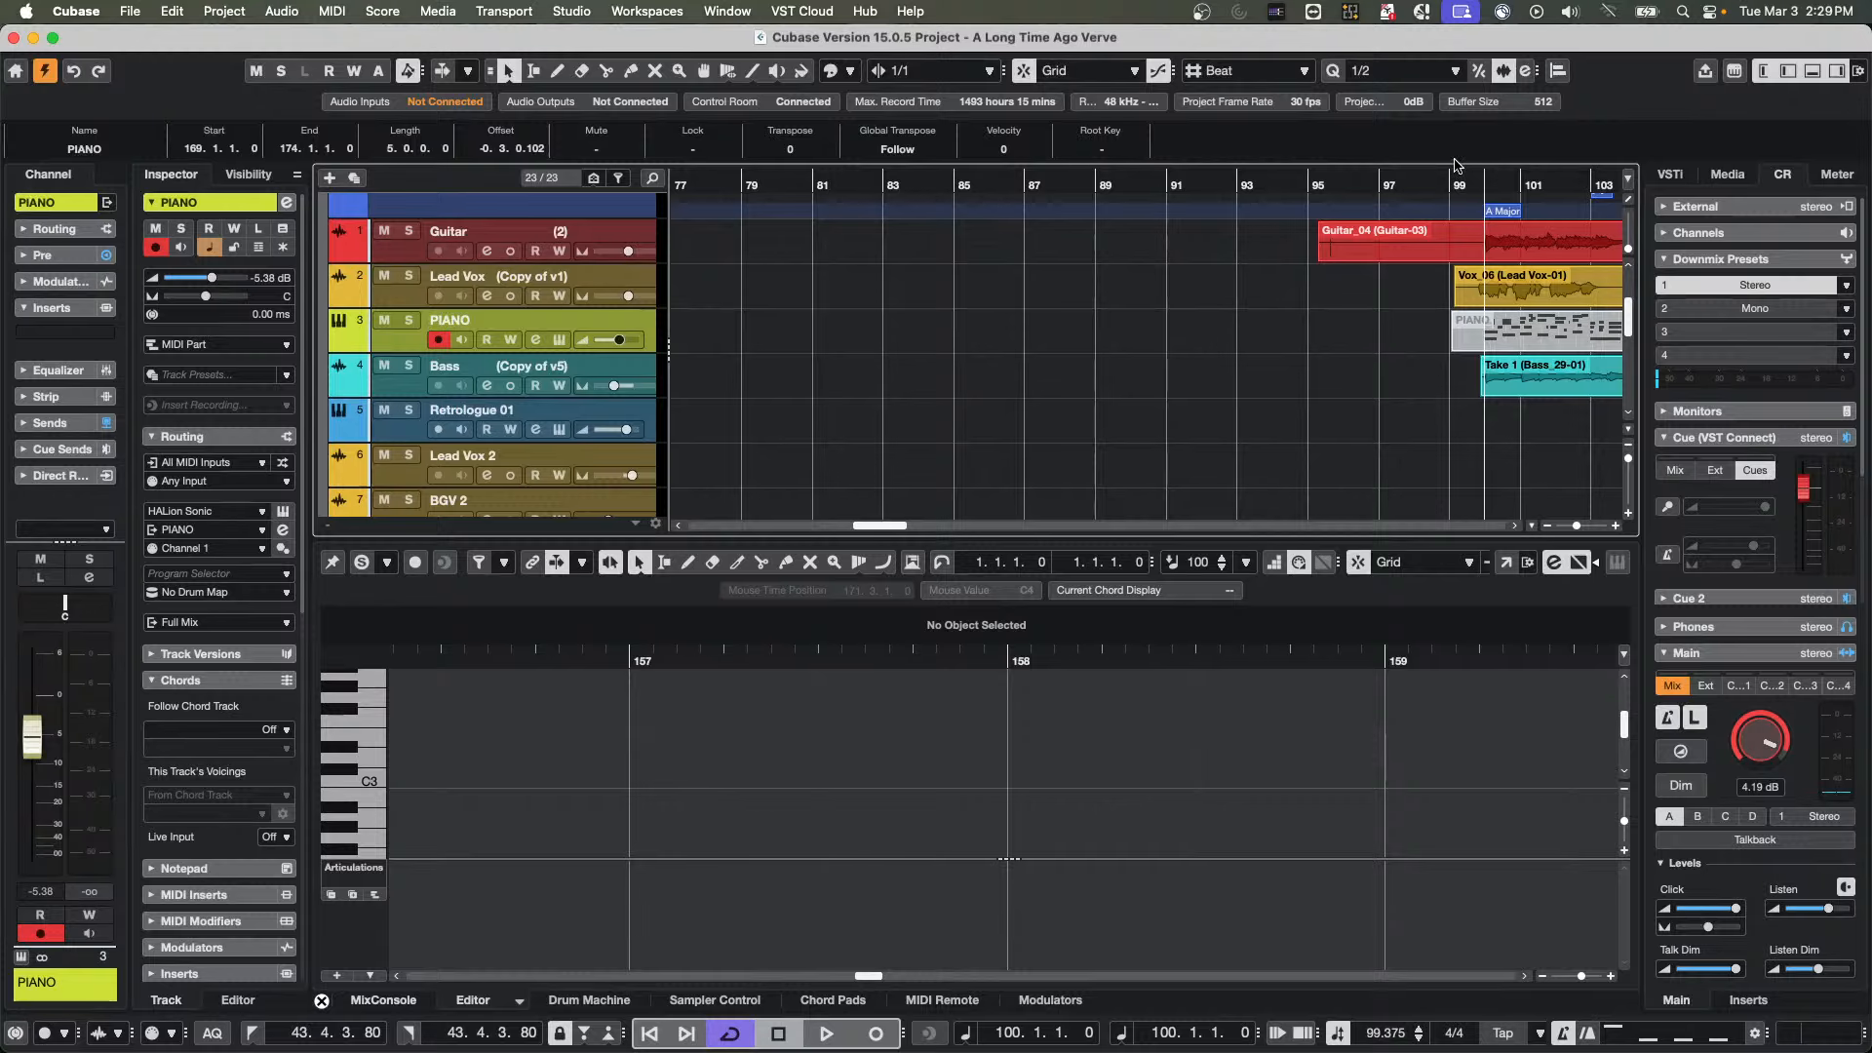
key("space")
left_click_drag(1777, 746, 1773, 790)
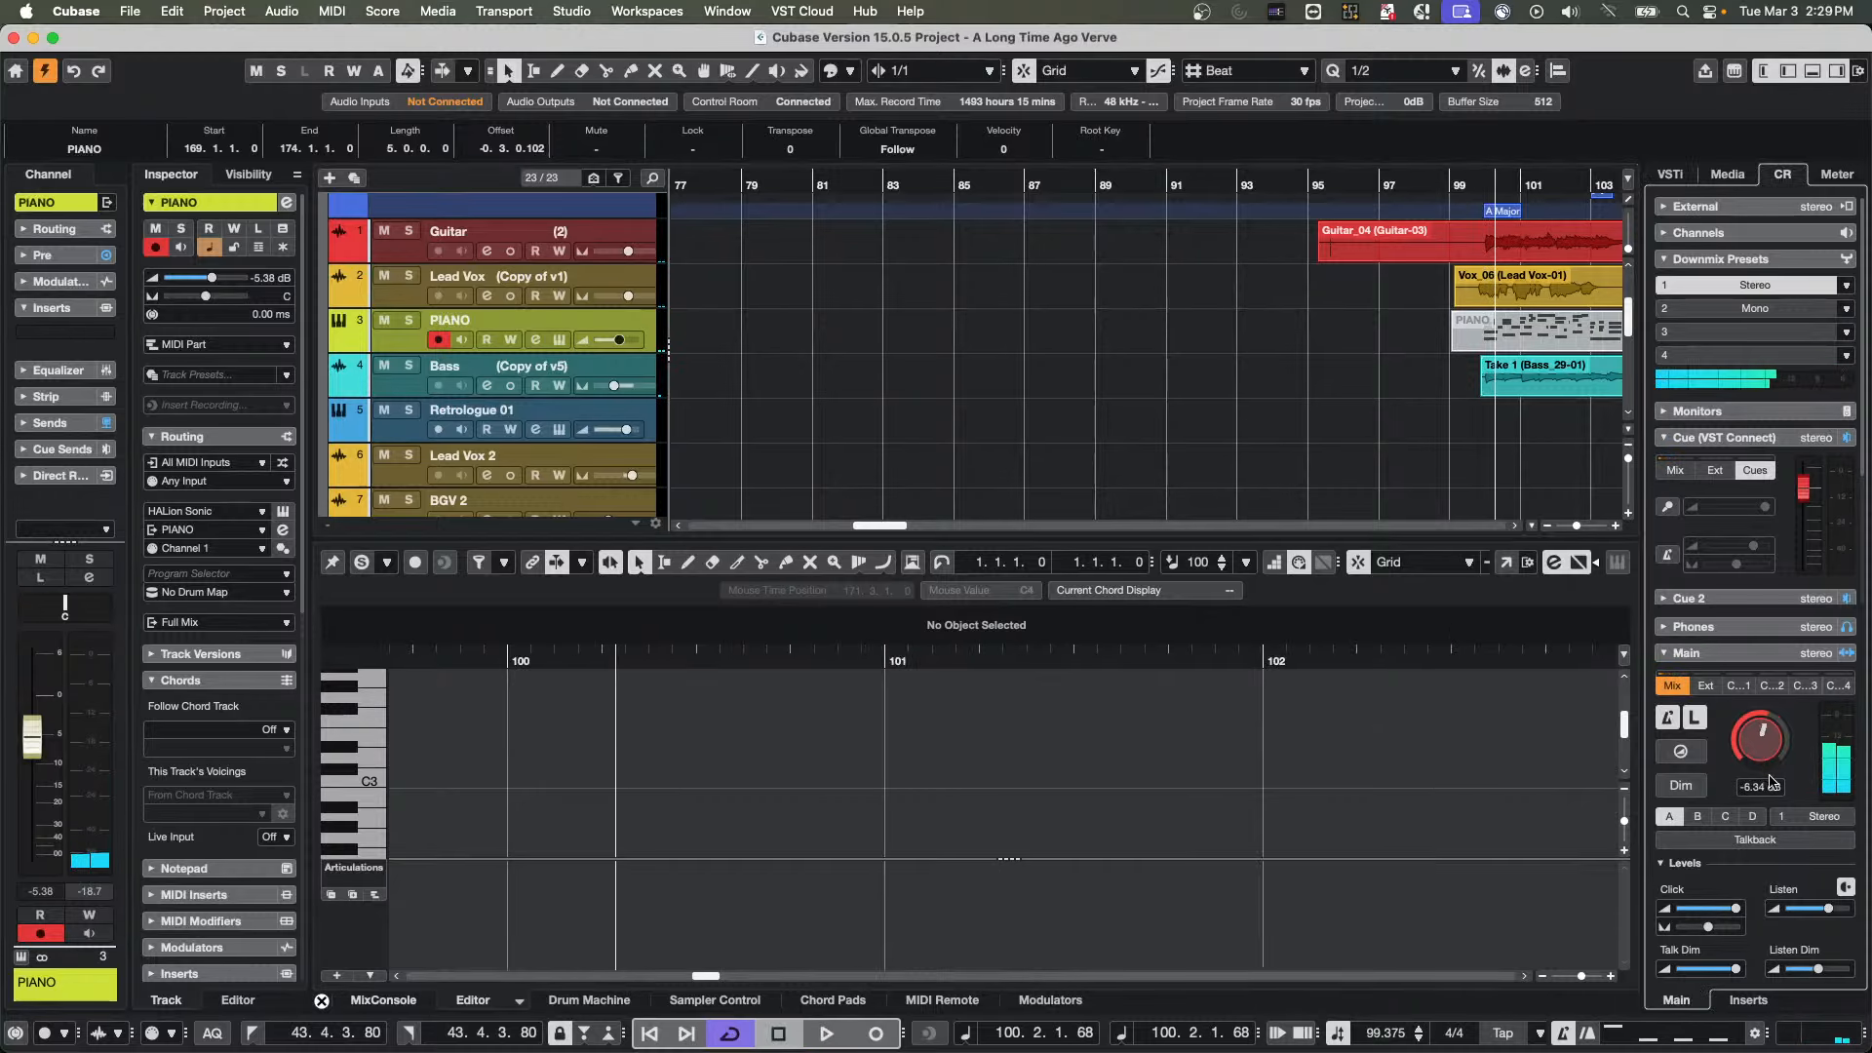
key("space")
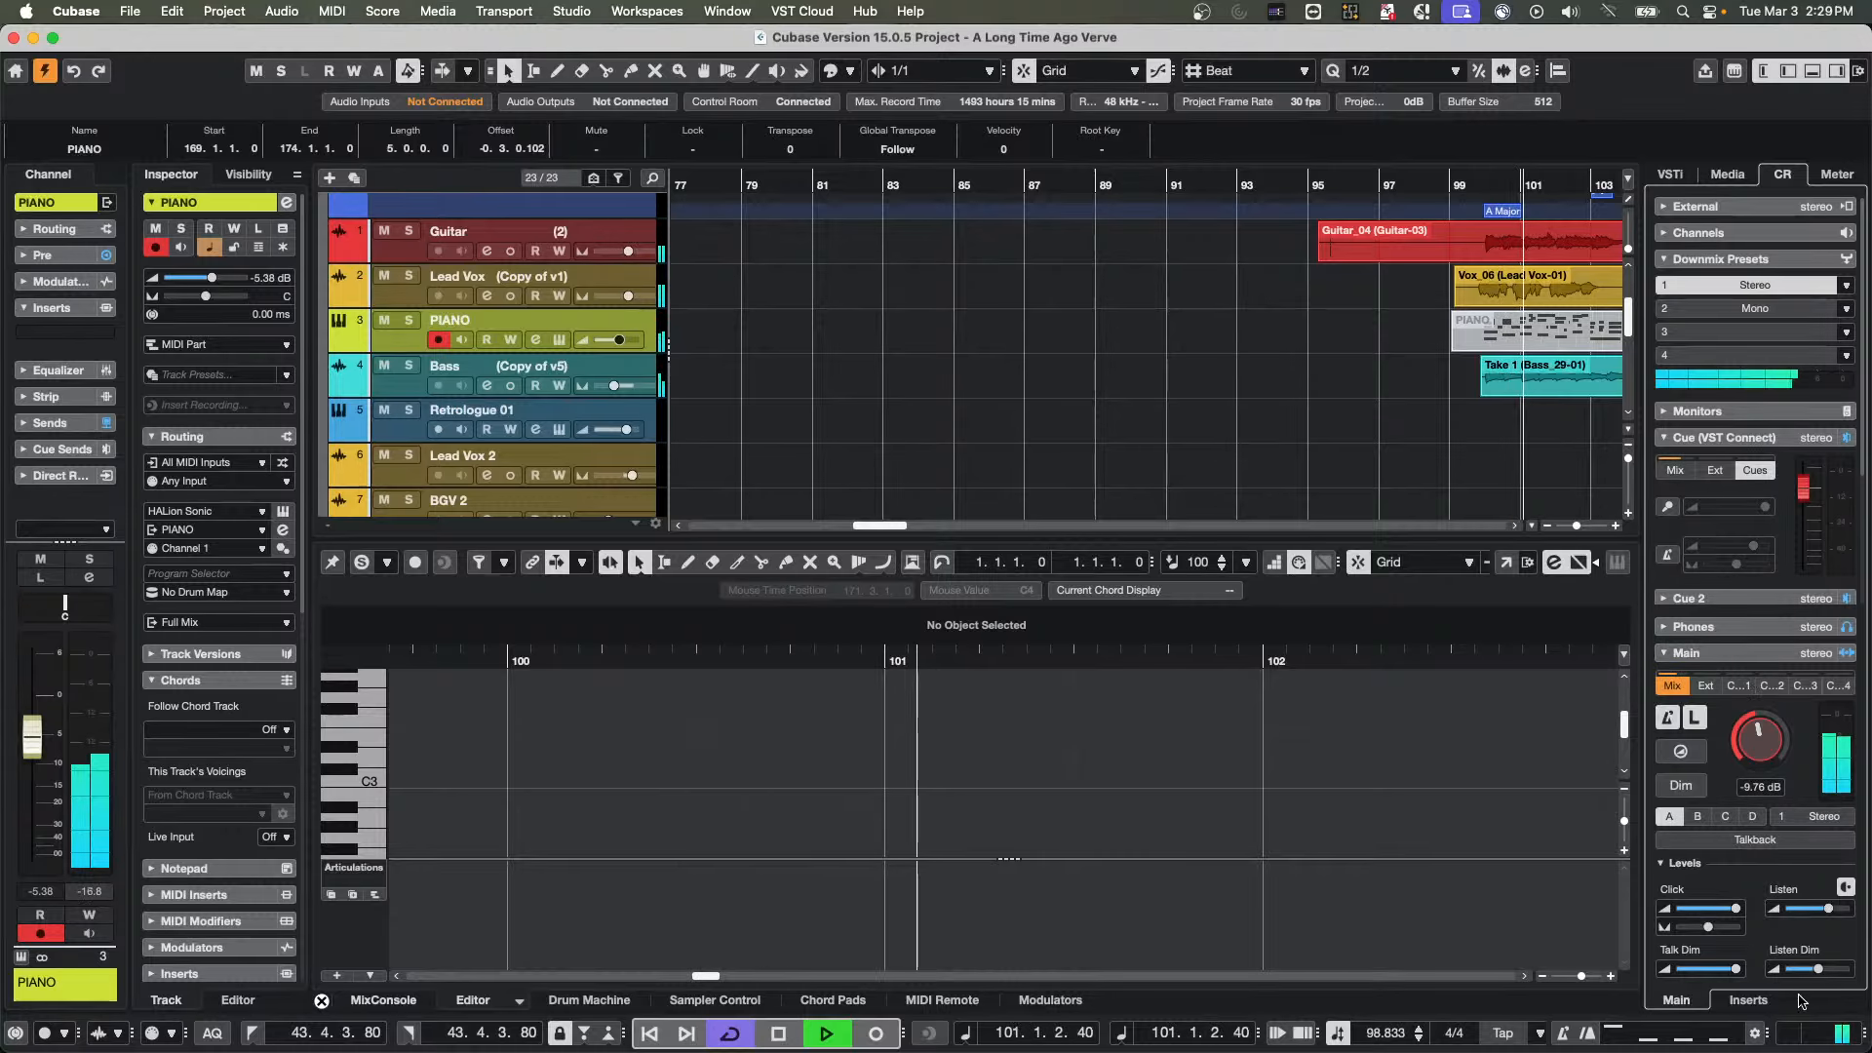
Insert the Frequency EQ into the fifth insert slot of the Control Room's Main channel
left_click(1749, 1001)
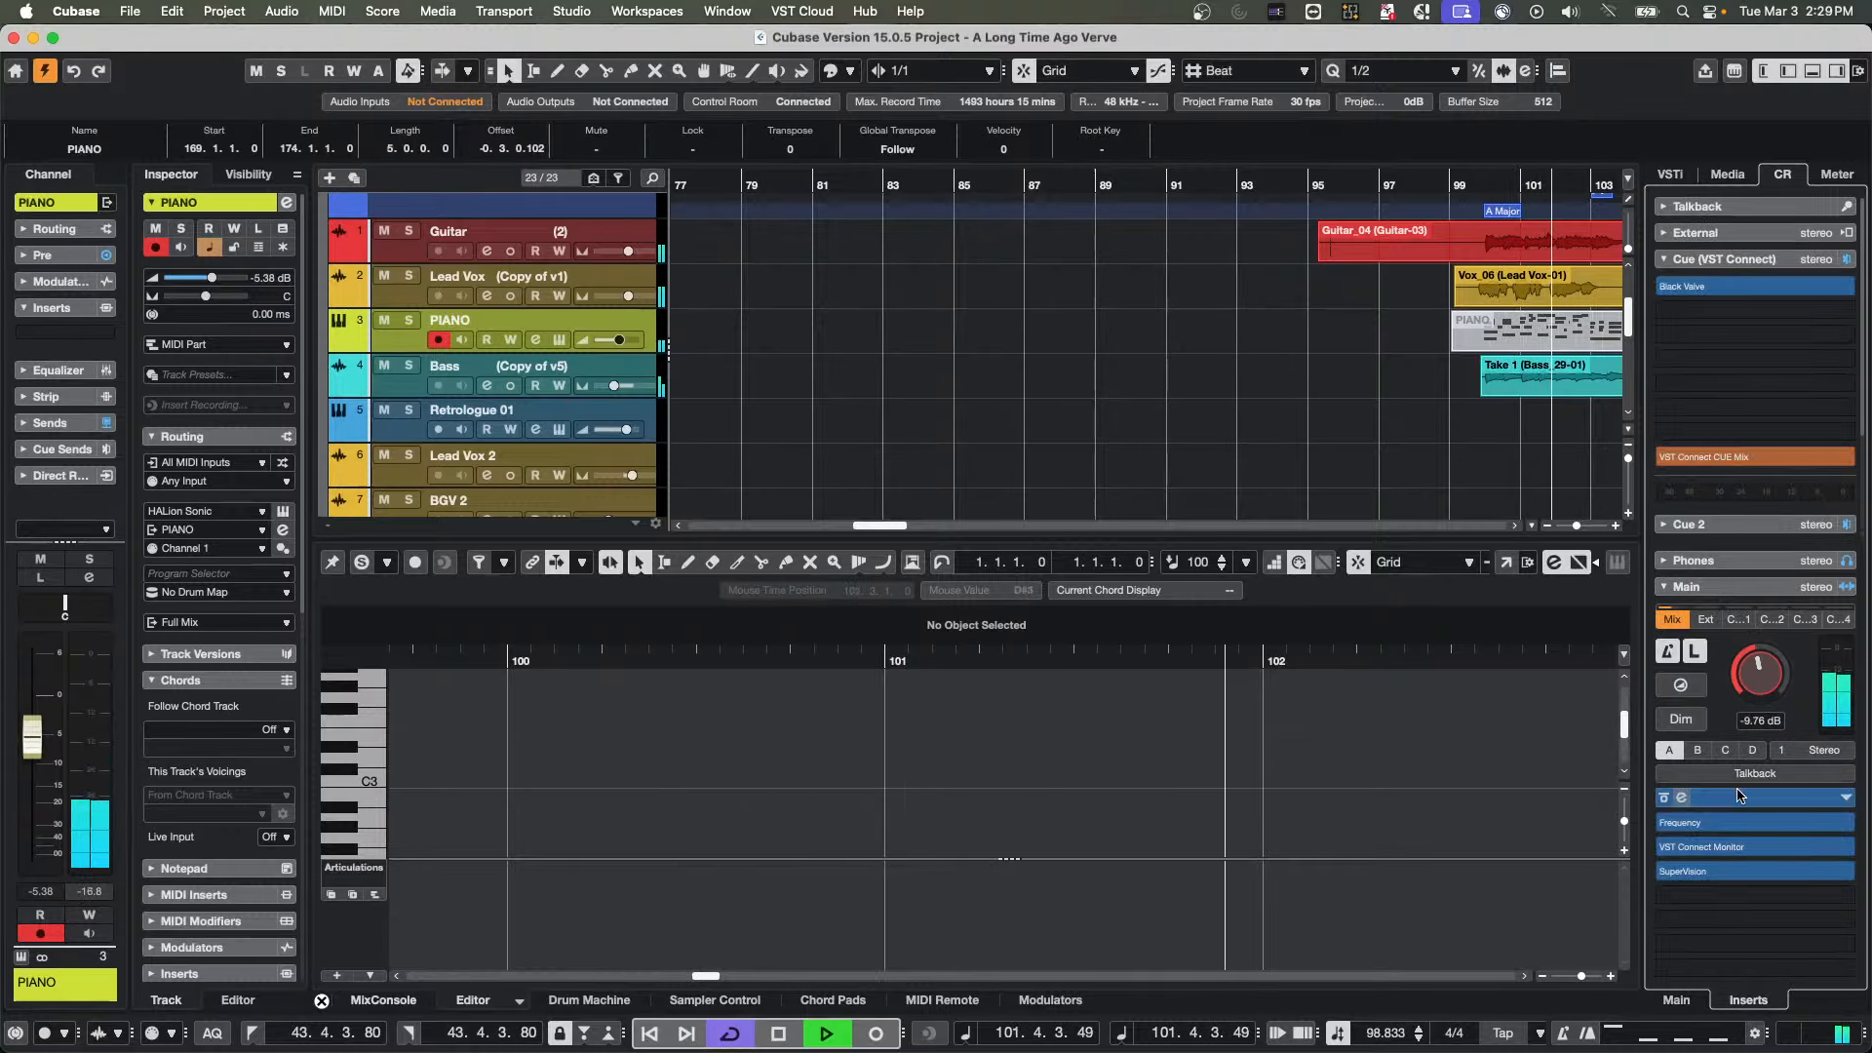
left_click(1766, 897)
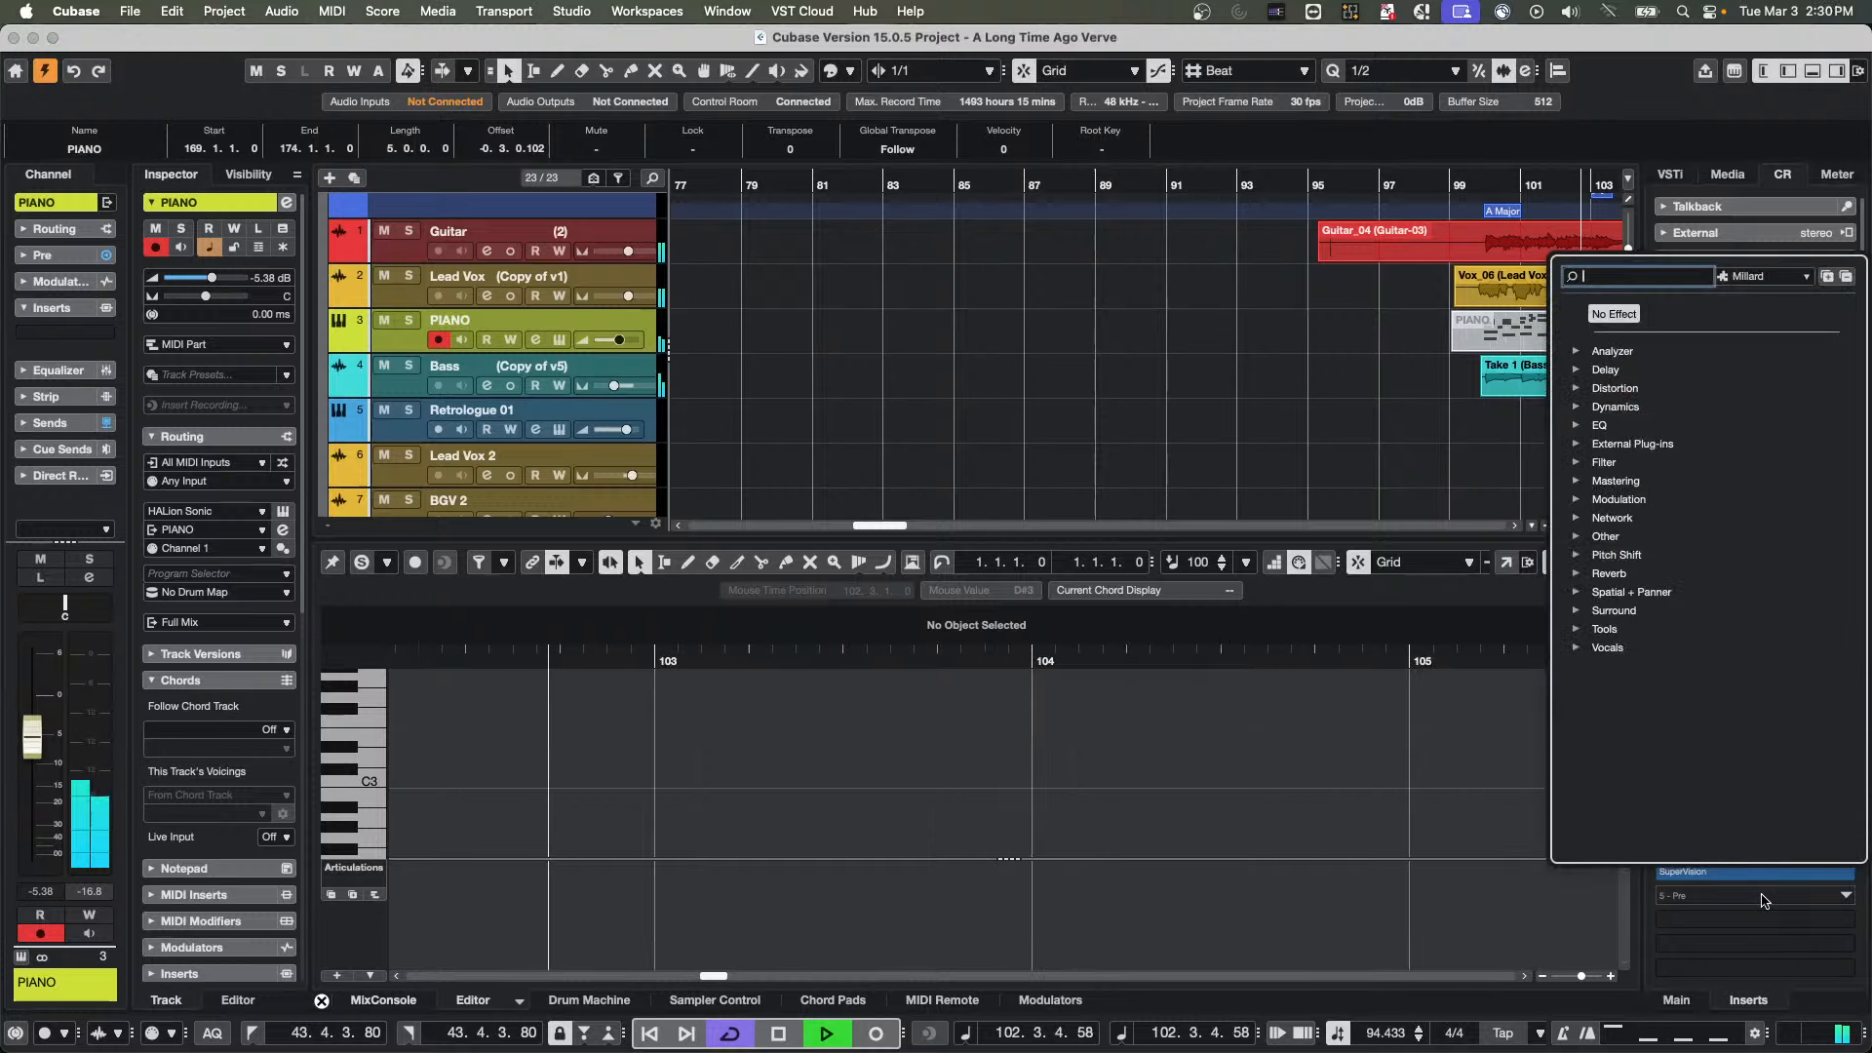
left_click(1576, 426)
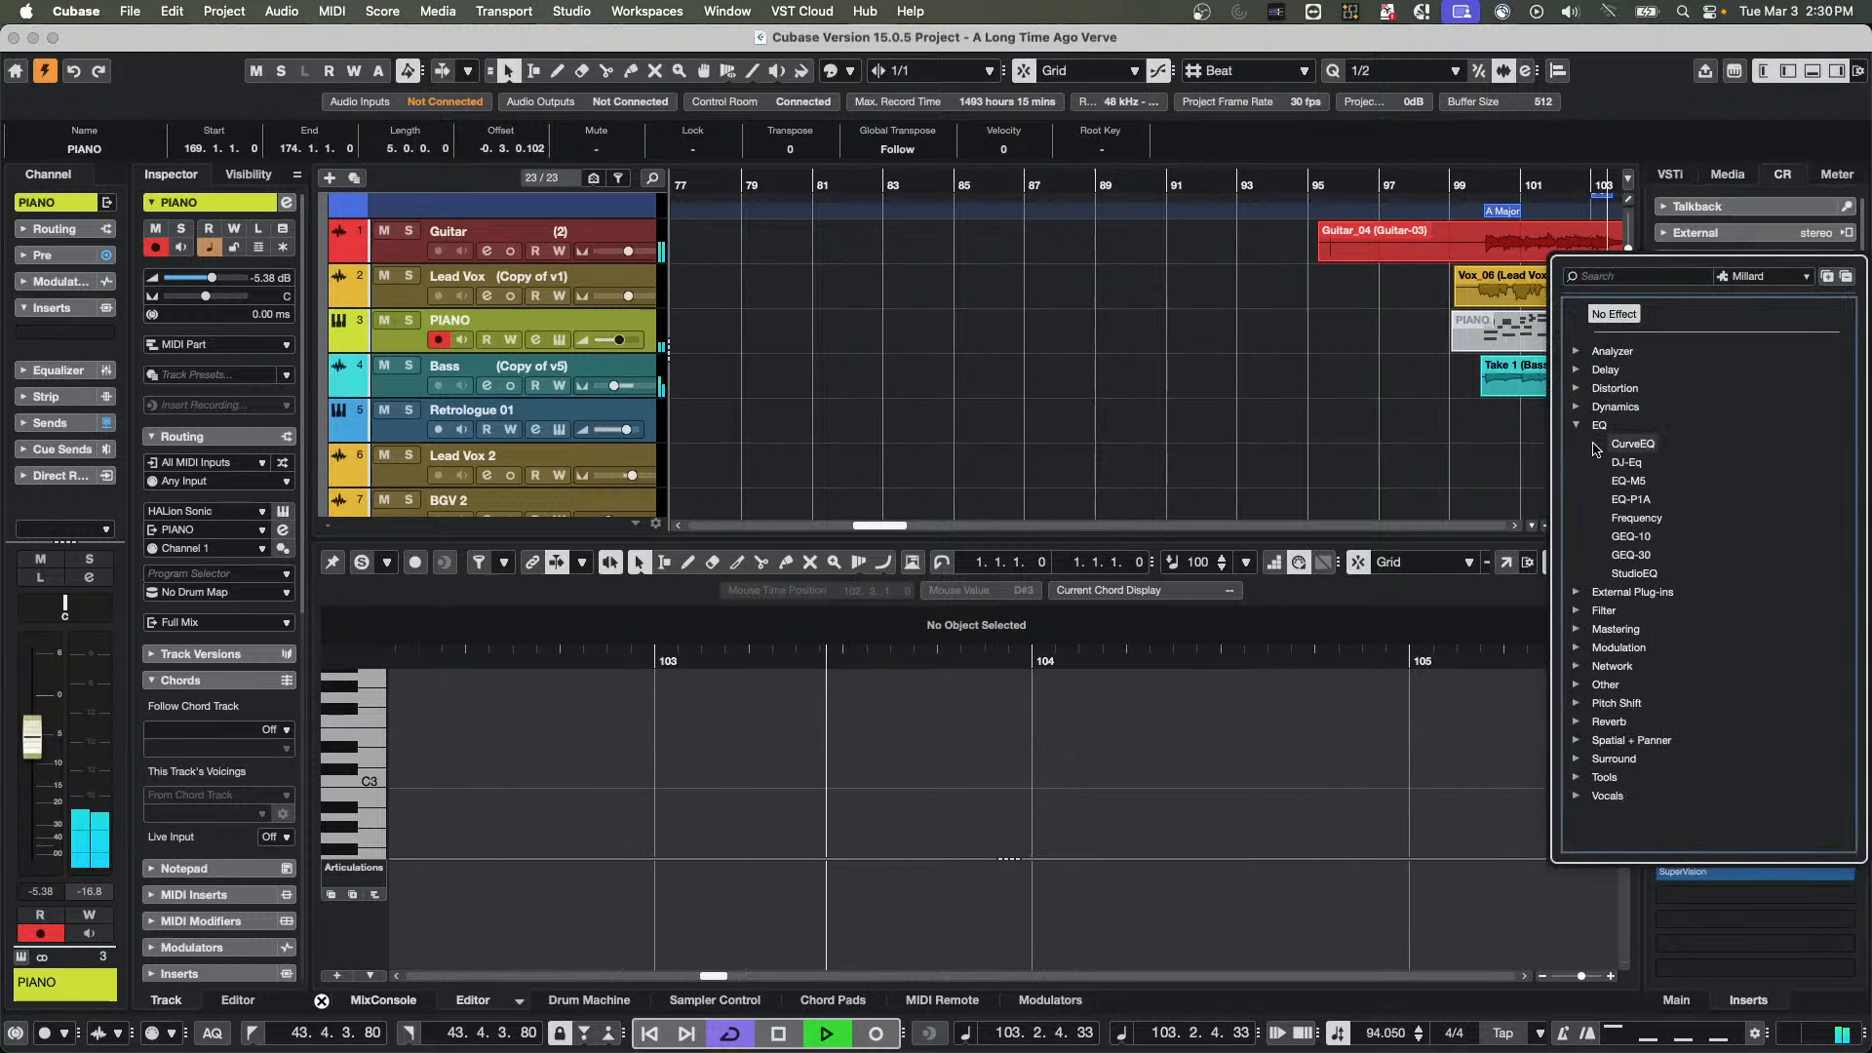
left_click(1637, 518)
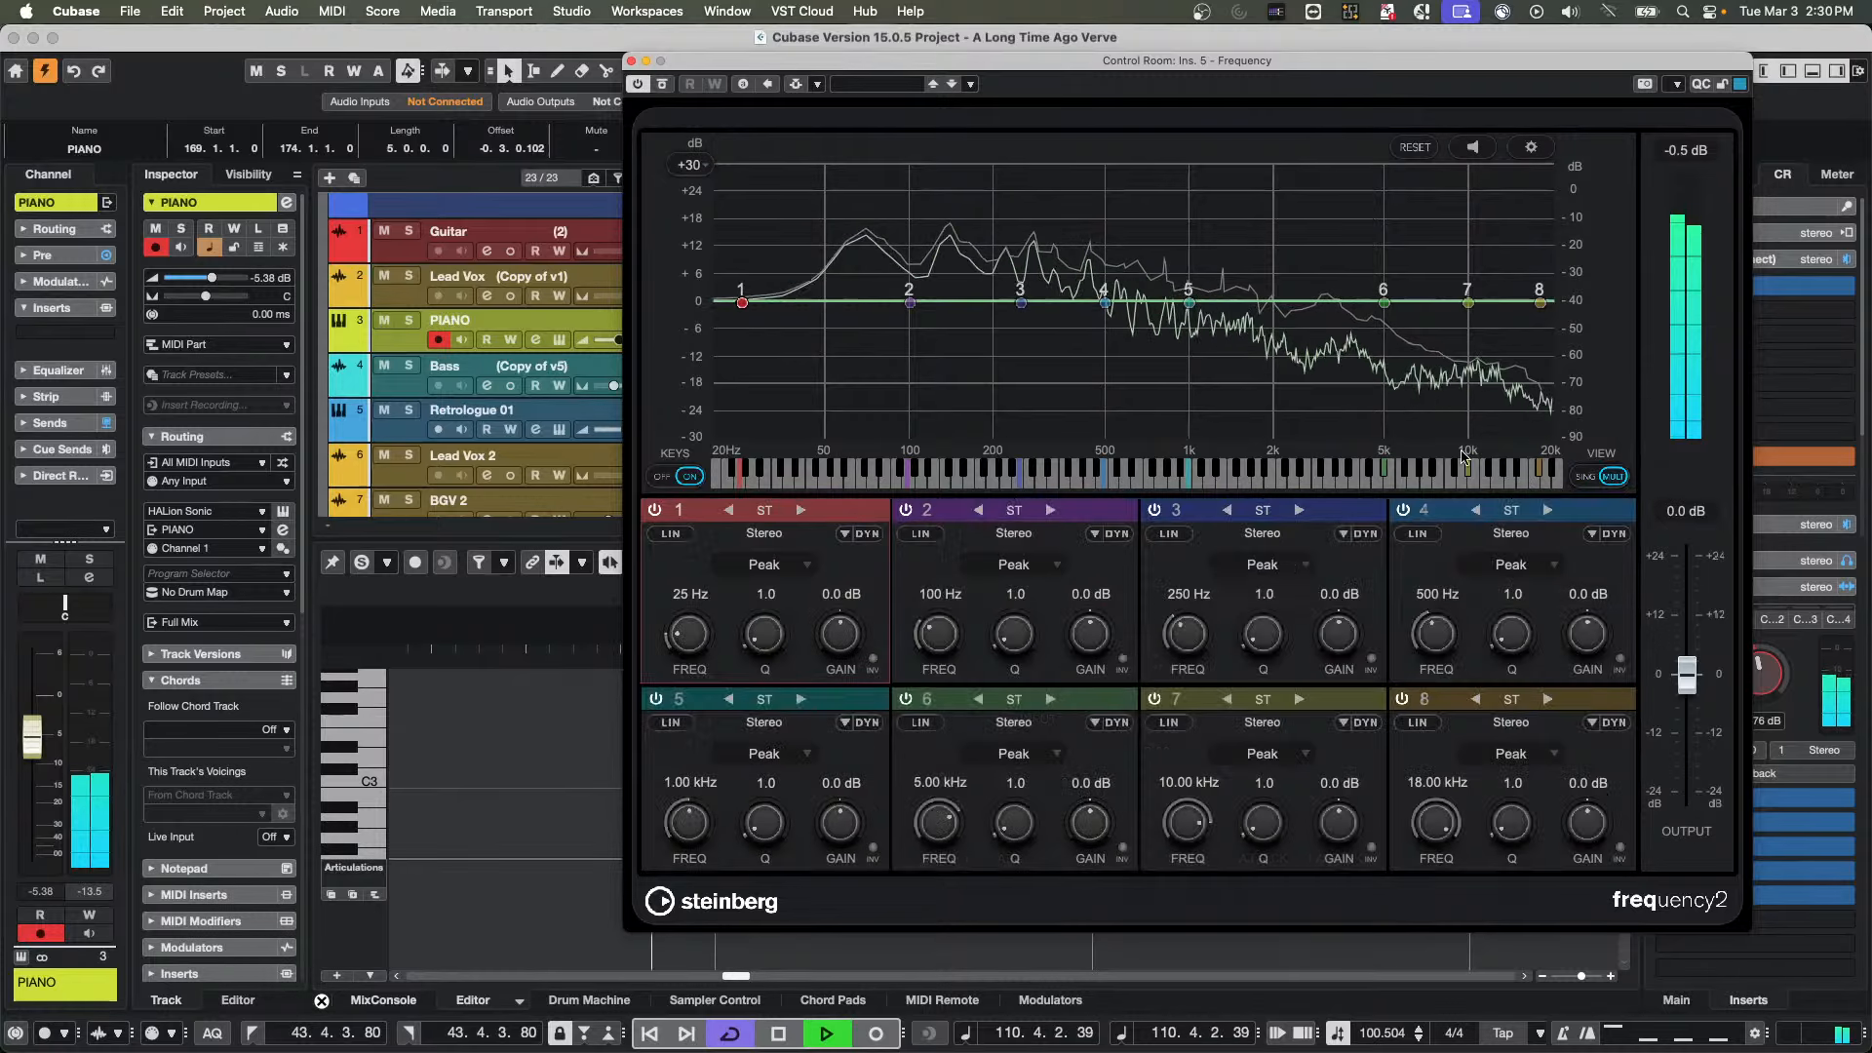
left_click(1612, 476)
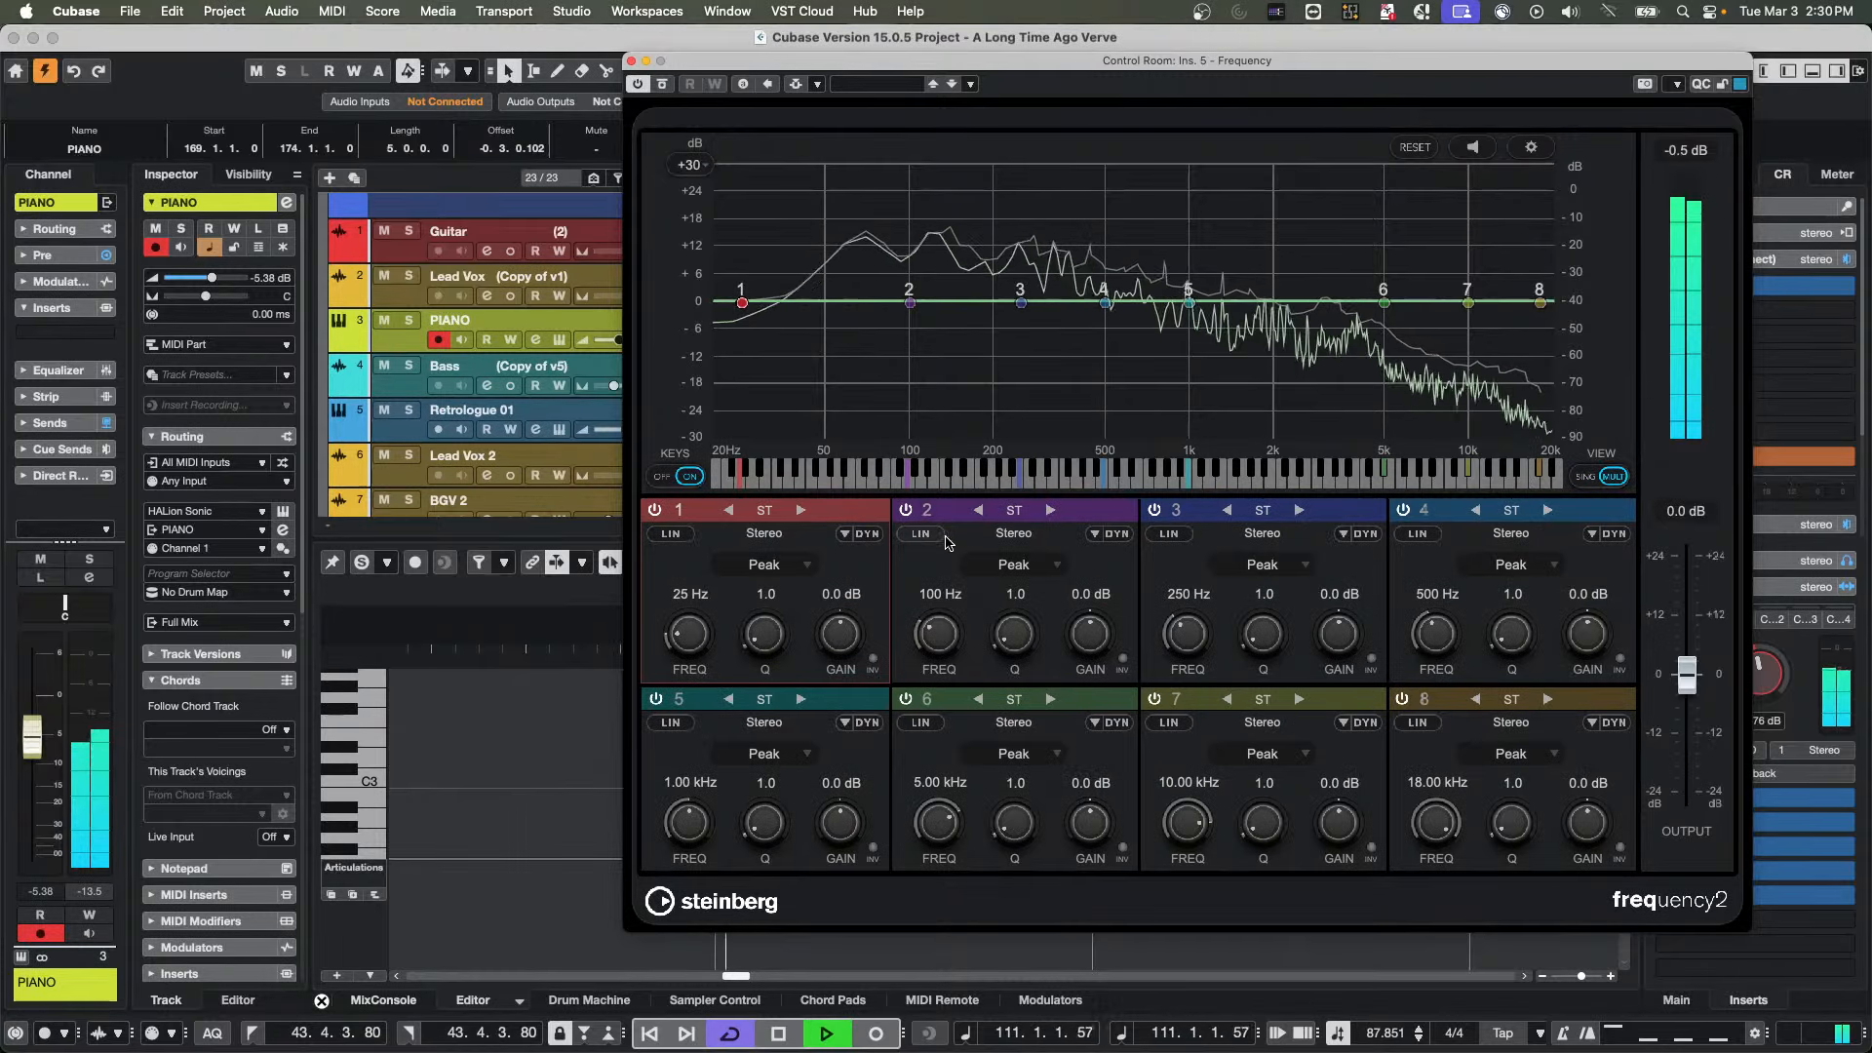
Switch Frequency's band 2 to mid/side processing, turn on listen mode and audition the band, moving its side point to 614 Hz
left_click(1049, 510)
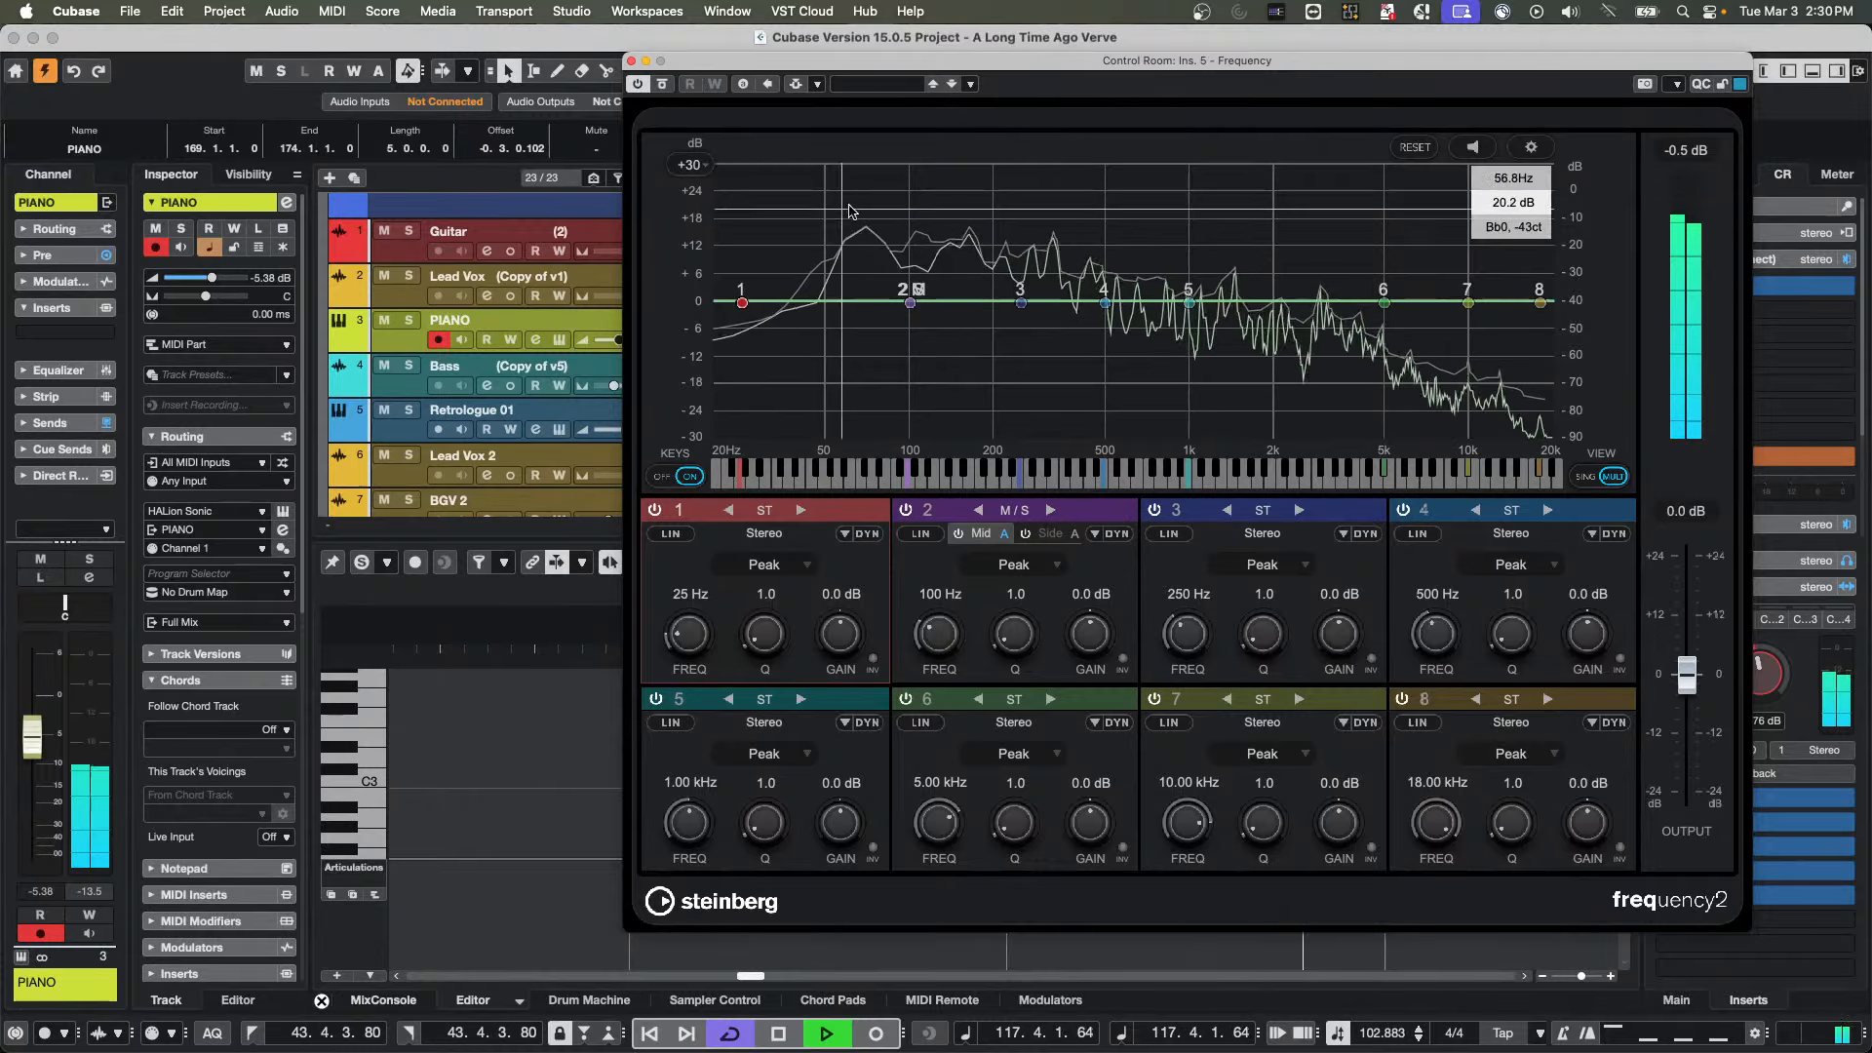
left_click_drag(912, 304, 909, 312)
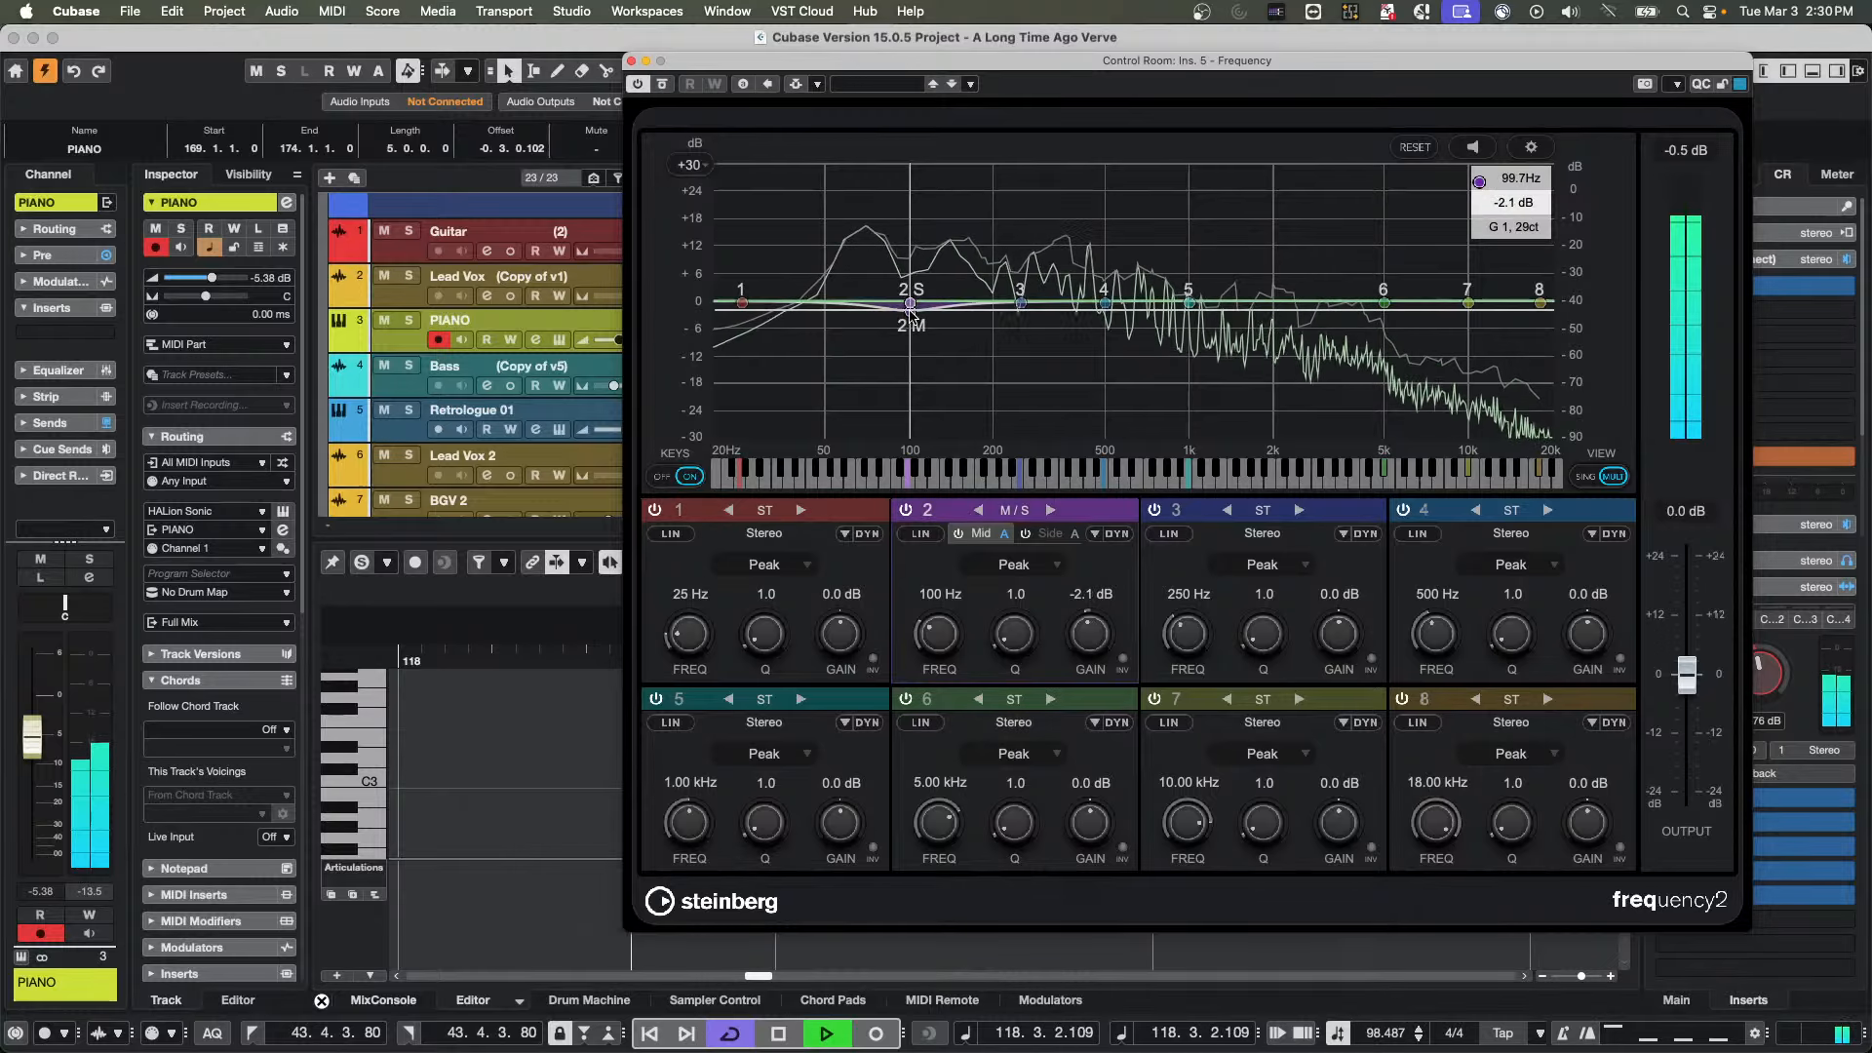
left_click(1455, 151)
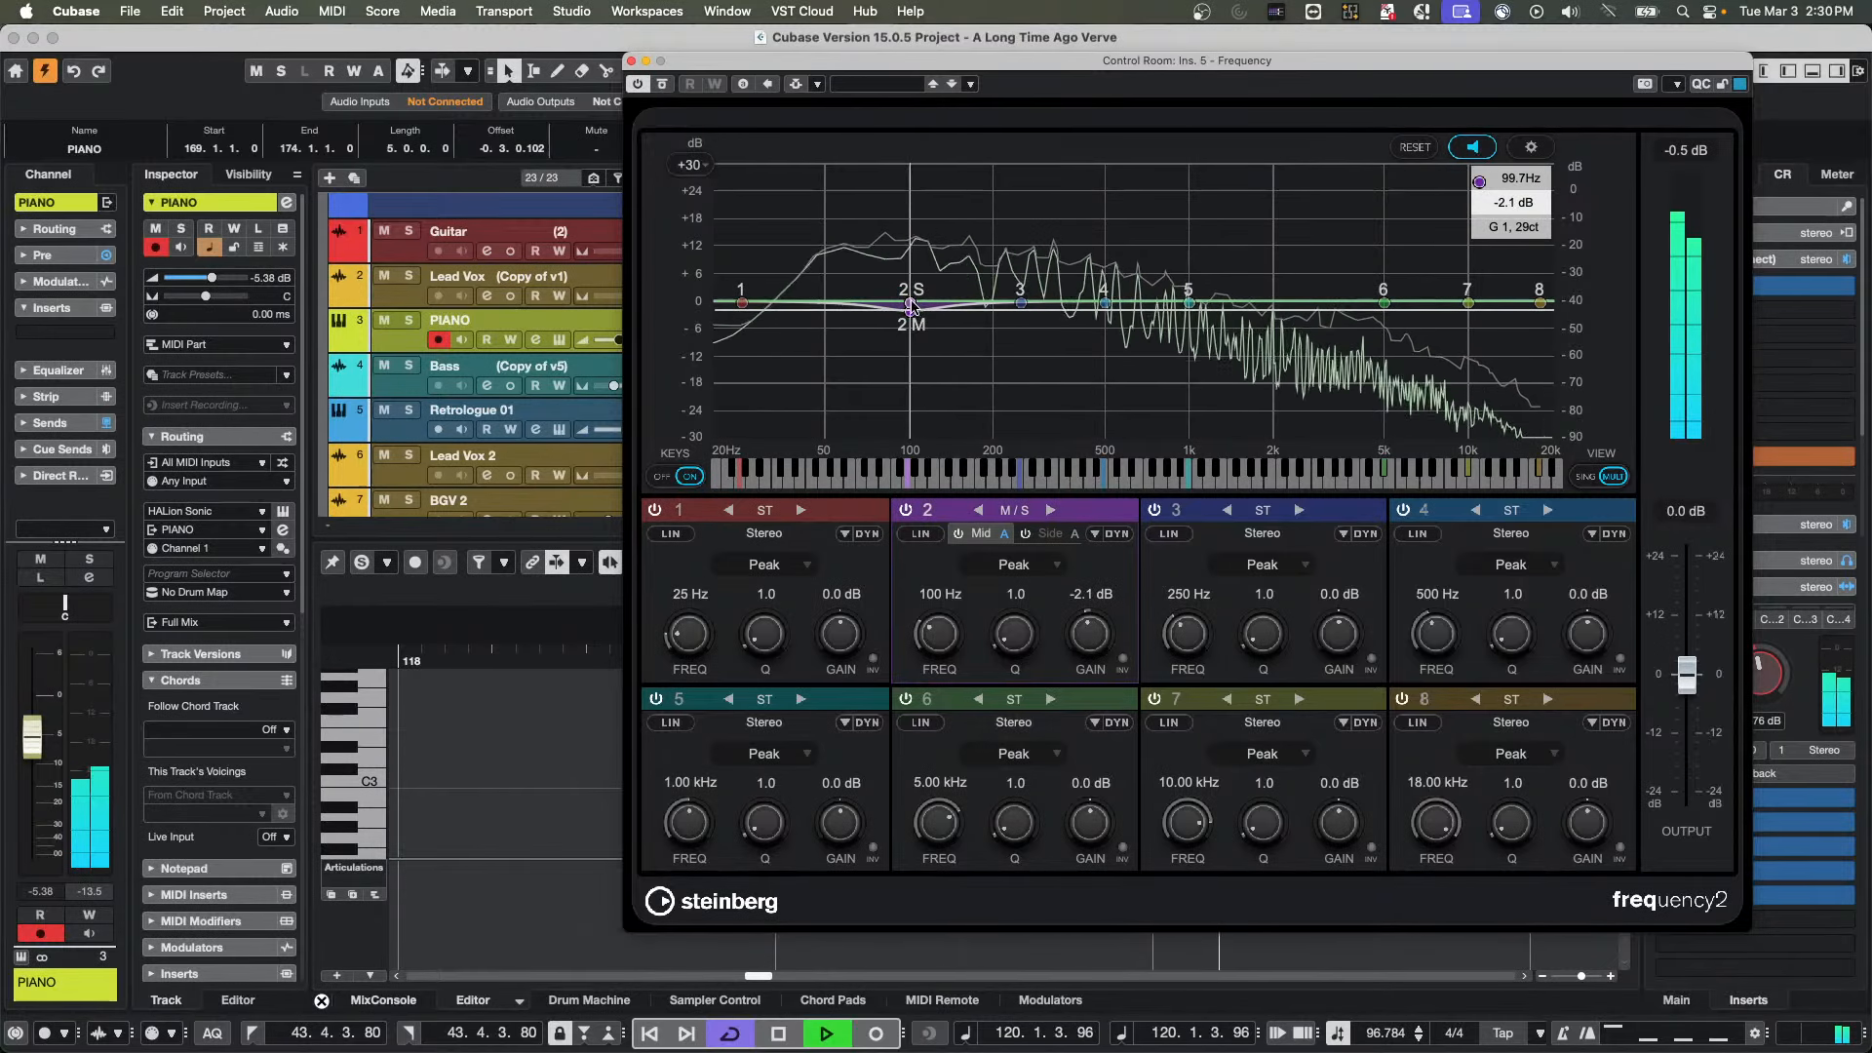
left_click_drag(909, 305, 1131, 303)
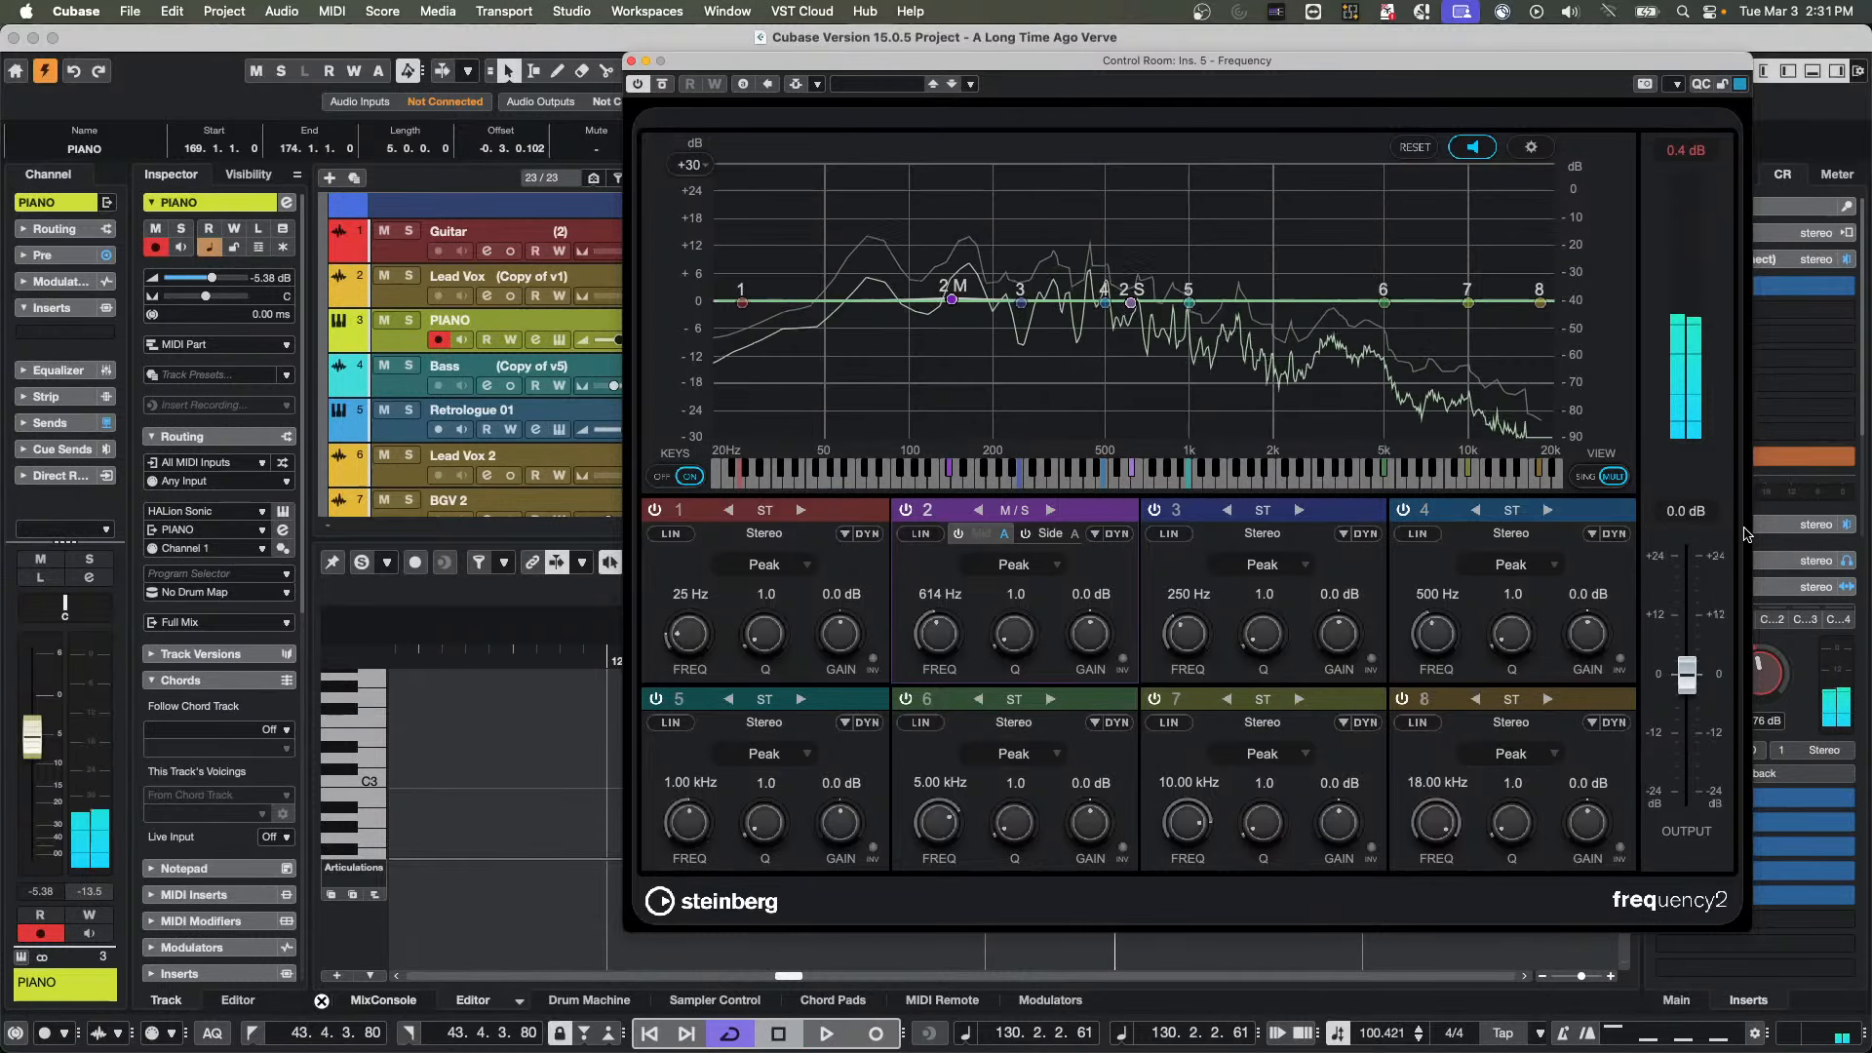
Close the Frequency editor and remove that EQ from the Main channel's fifth insert slot
left_click(631, 62)
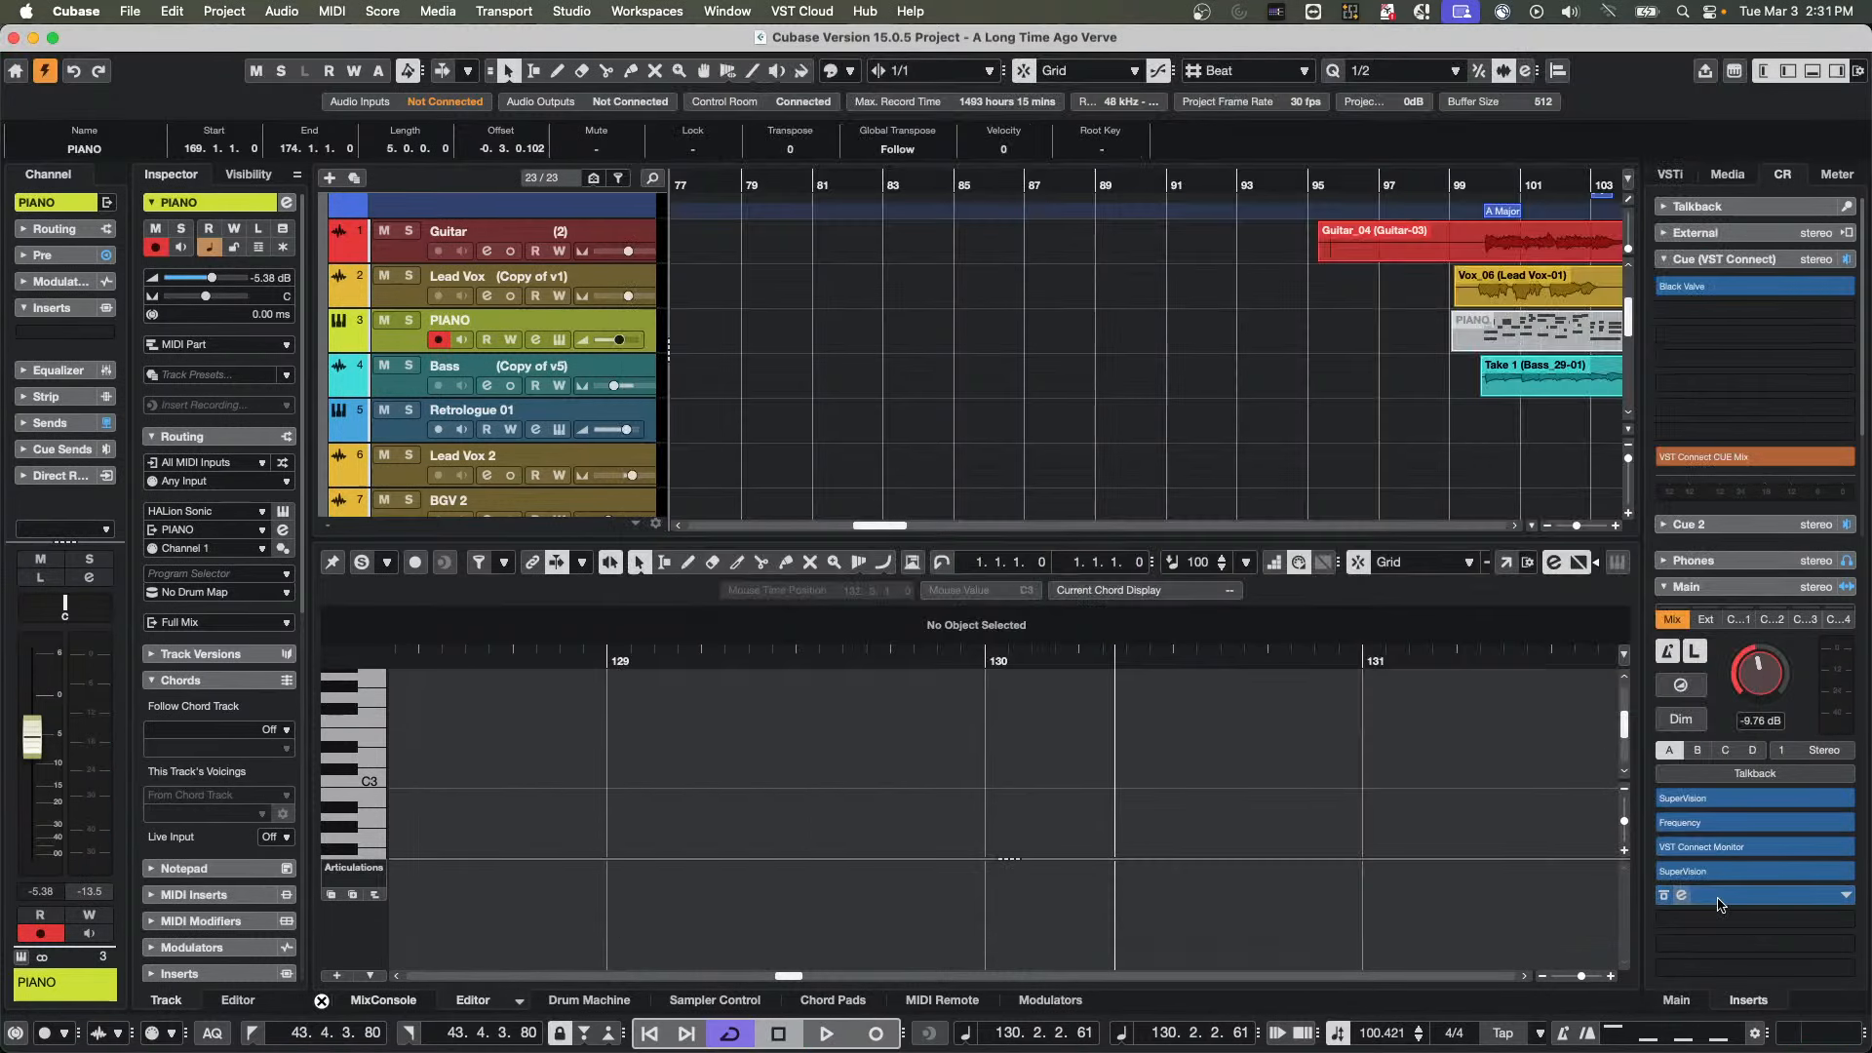
scroll(1385, 468, "down", 1)
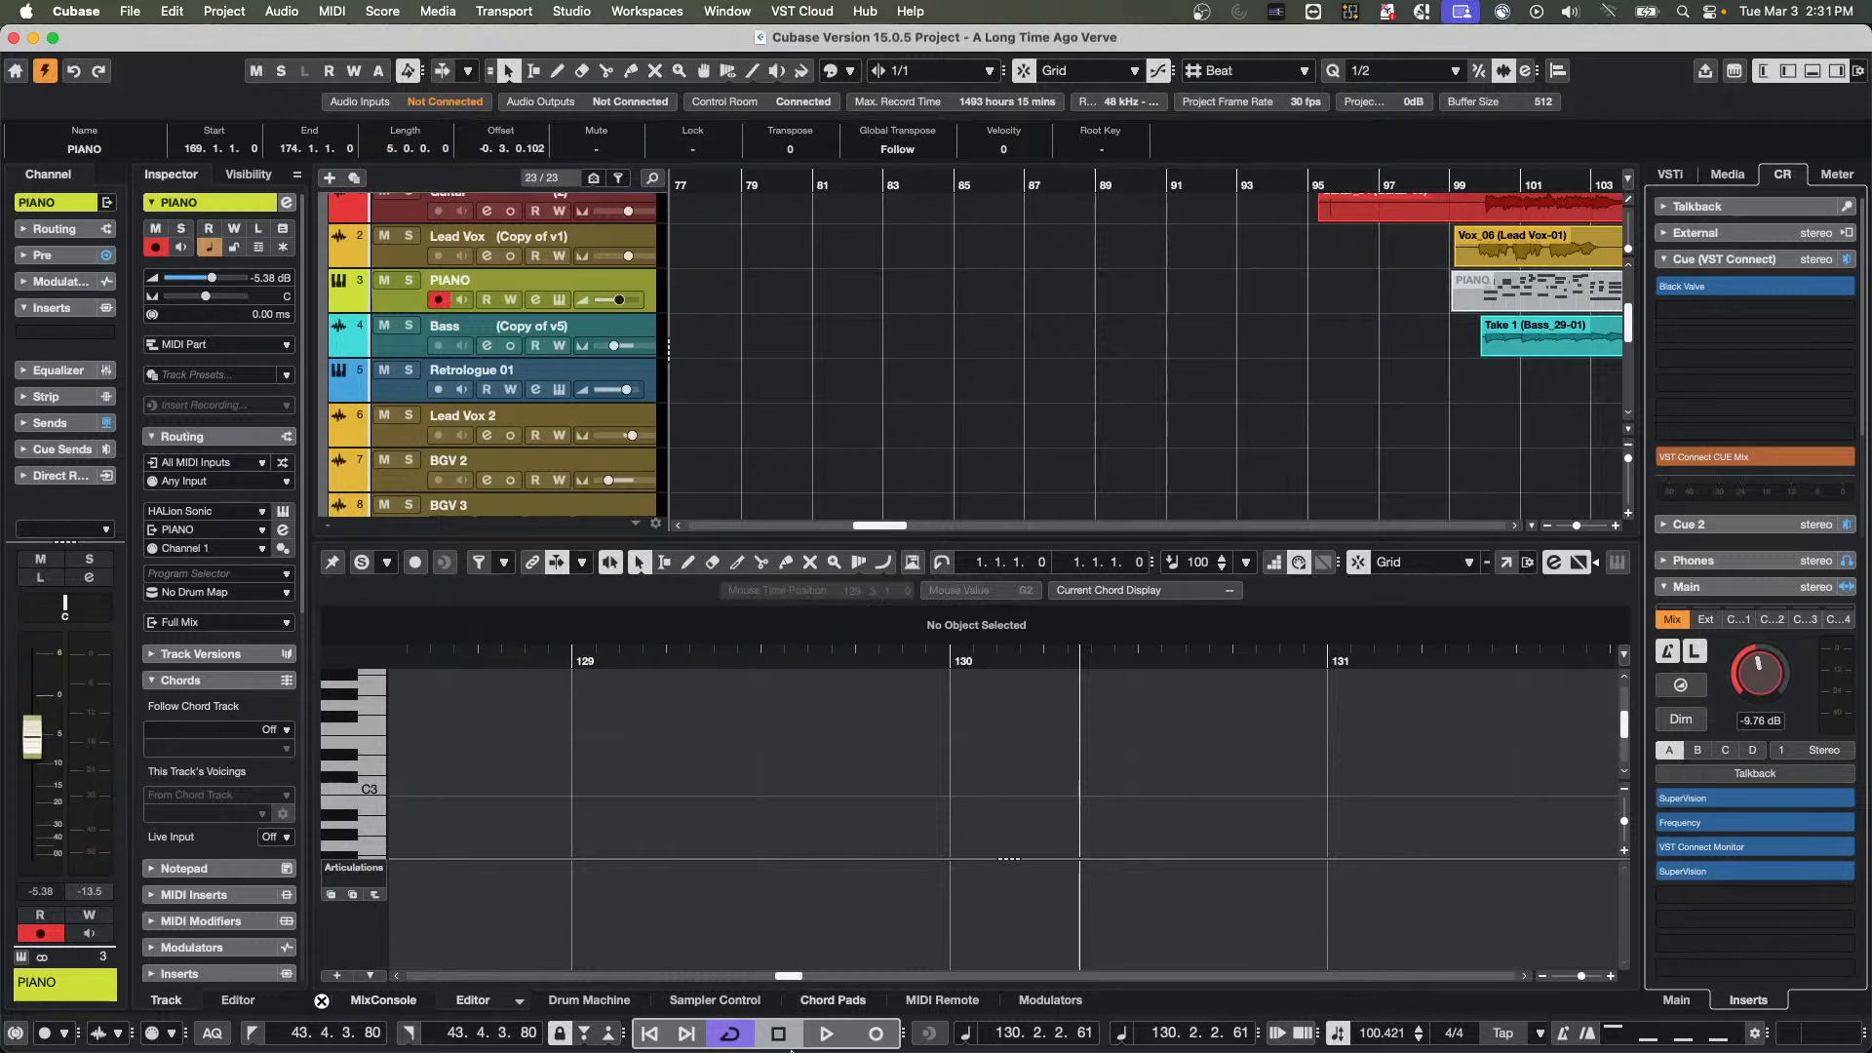
Switch to WaveLab Pro 13, open the wedding audio file listed first among the recent files, and play it from about 38 s
mouse_move(550, 1047)
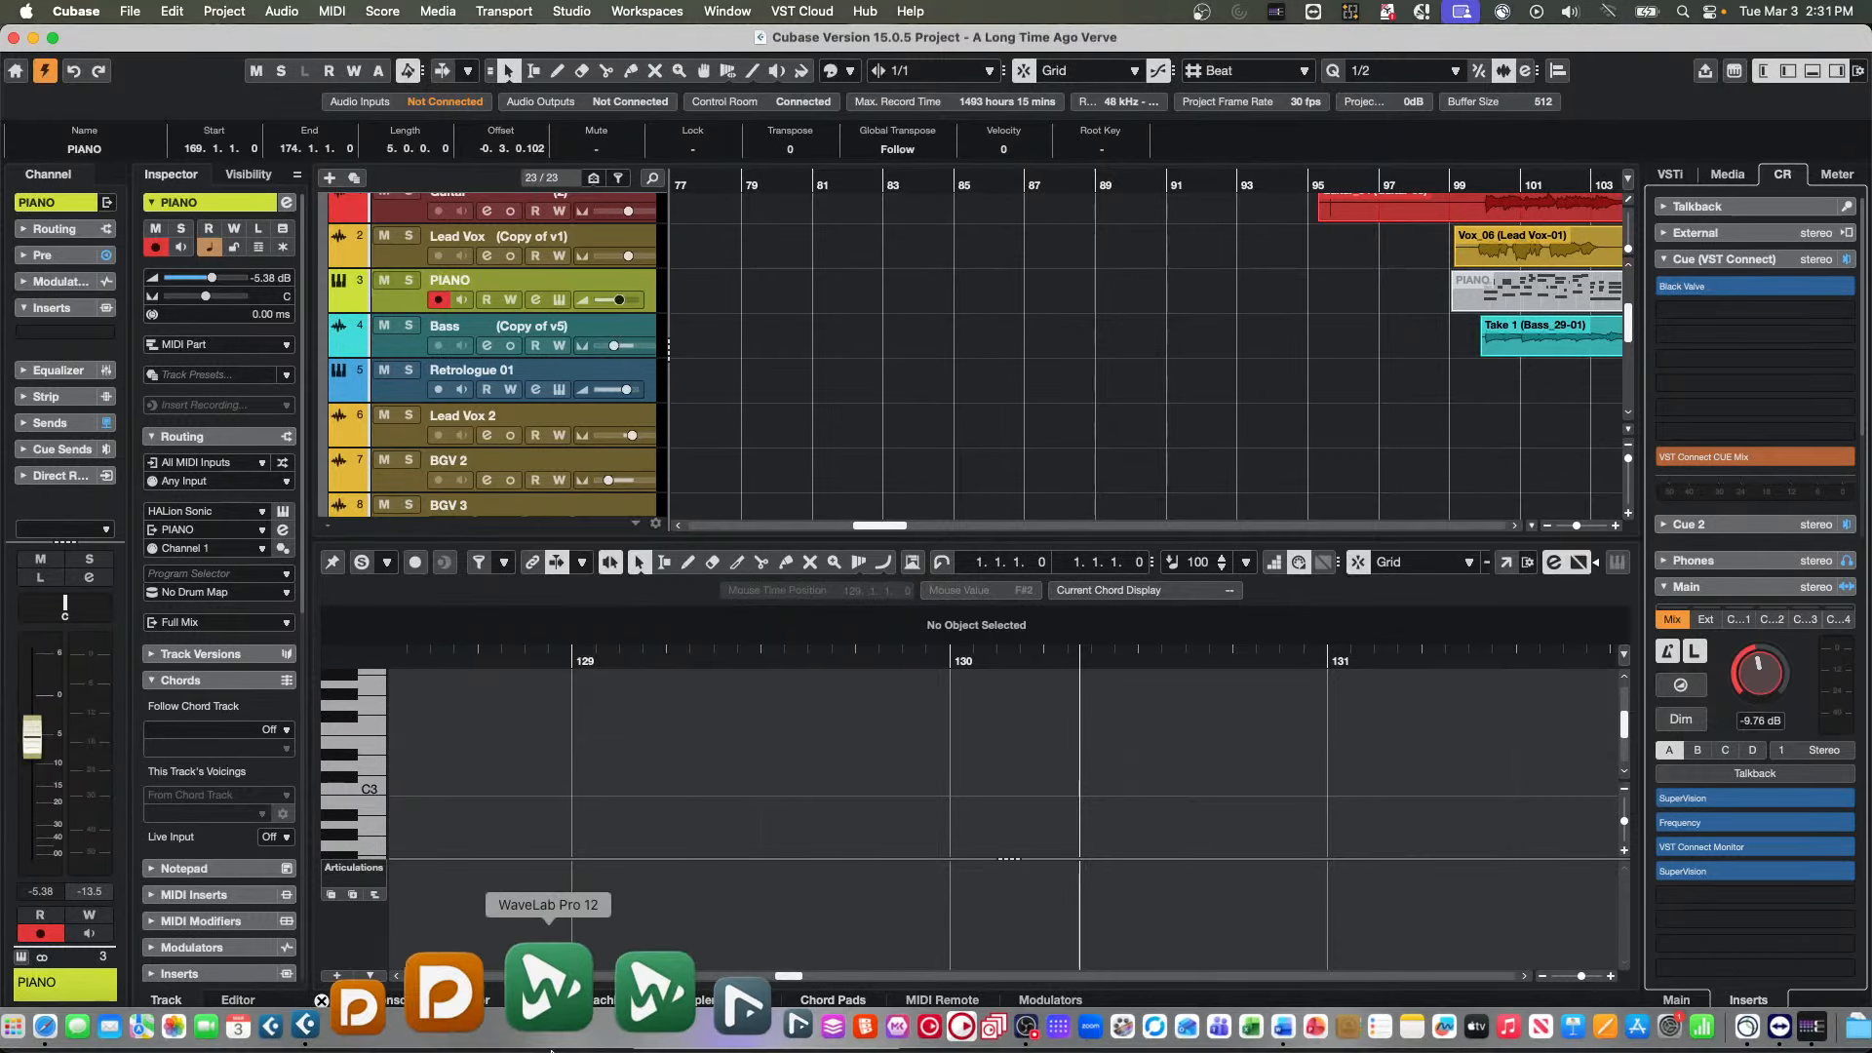
left_click(603, 993)
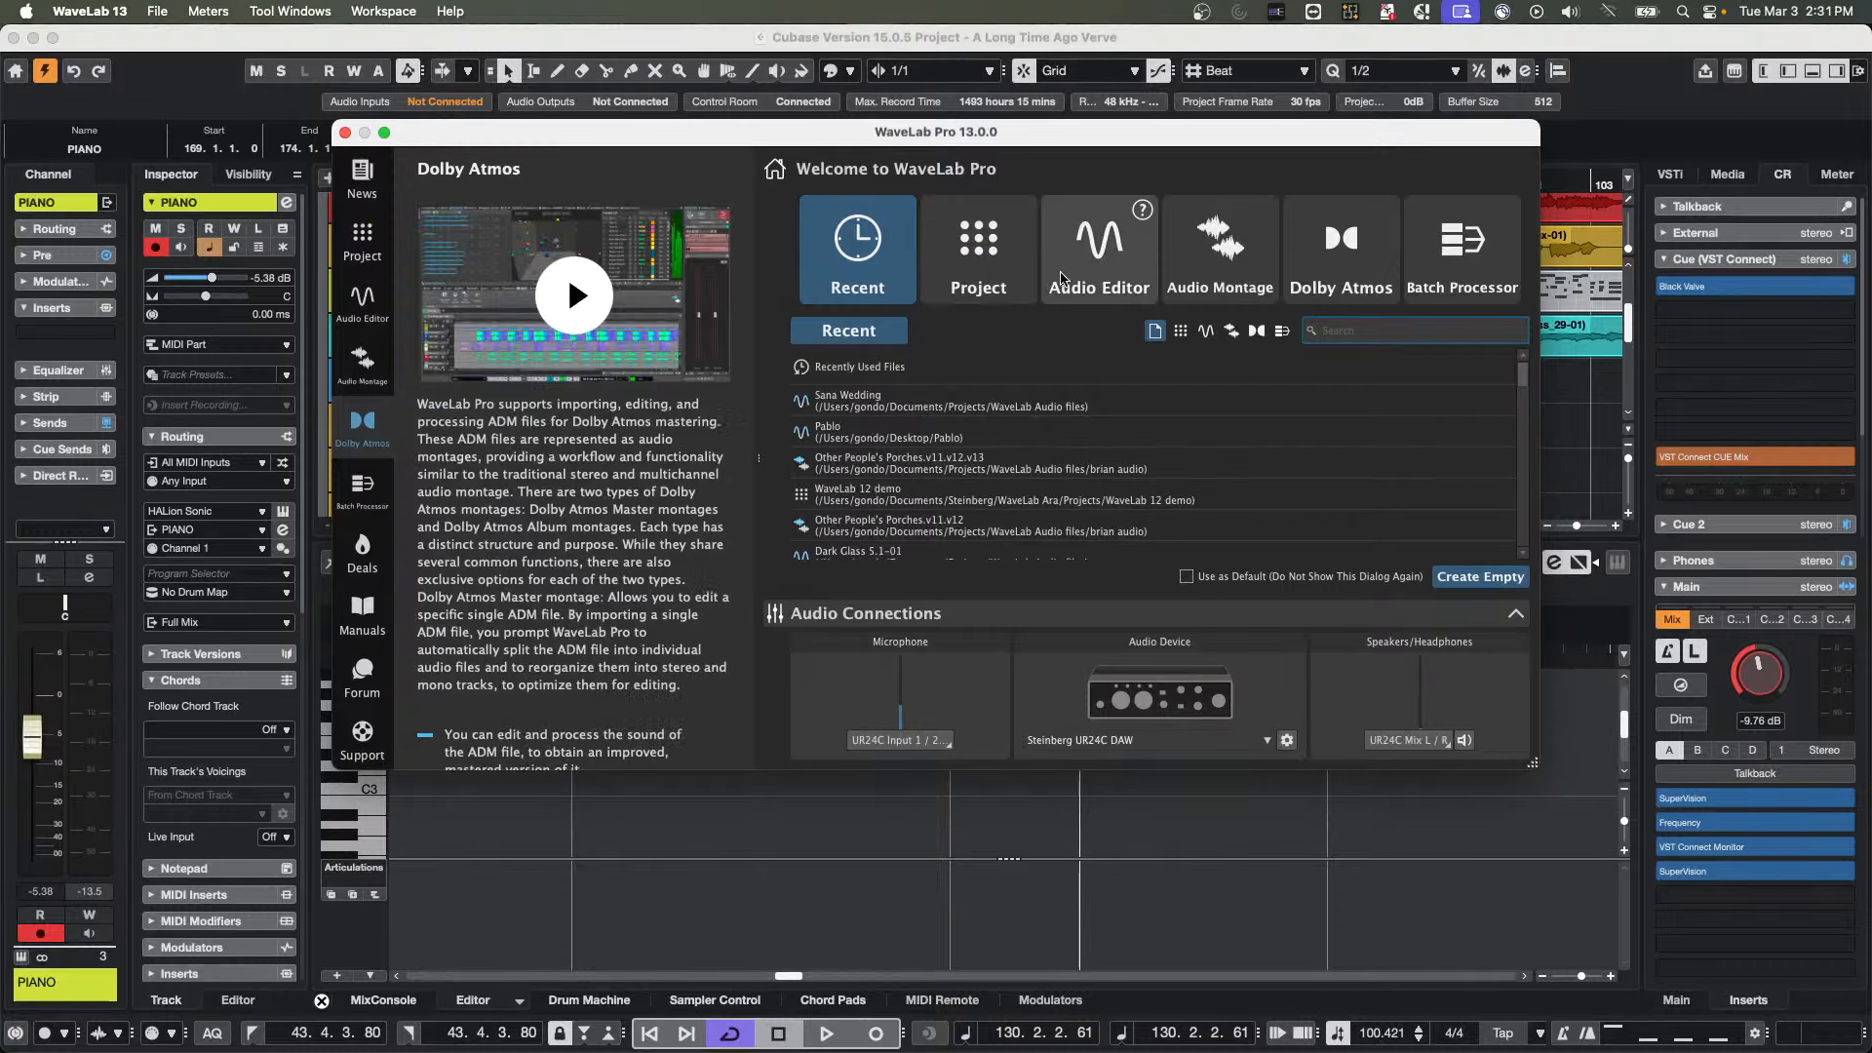
double_click(855, 391)
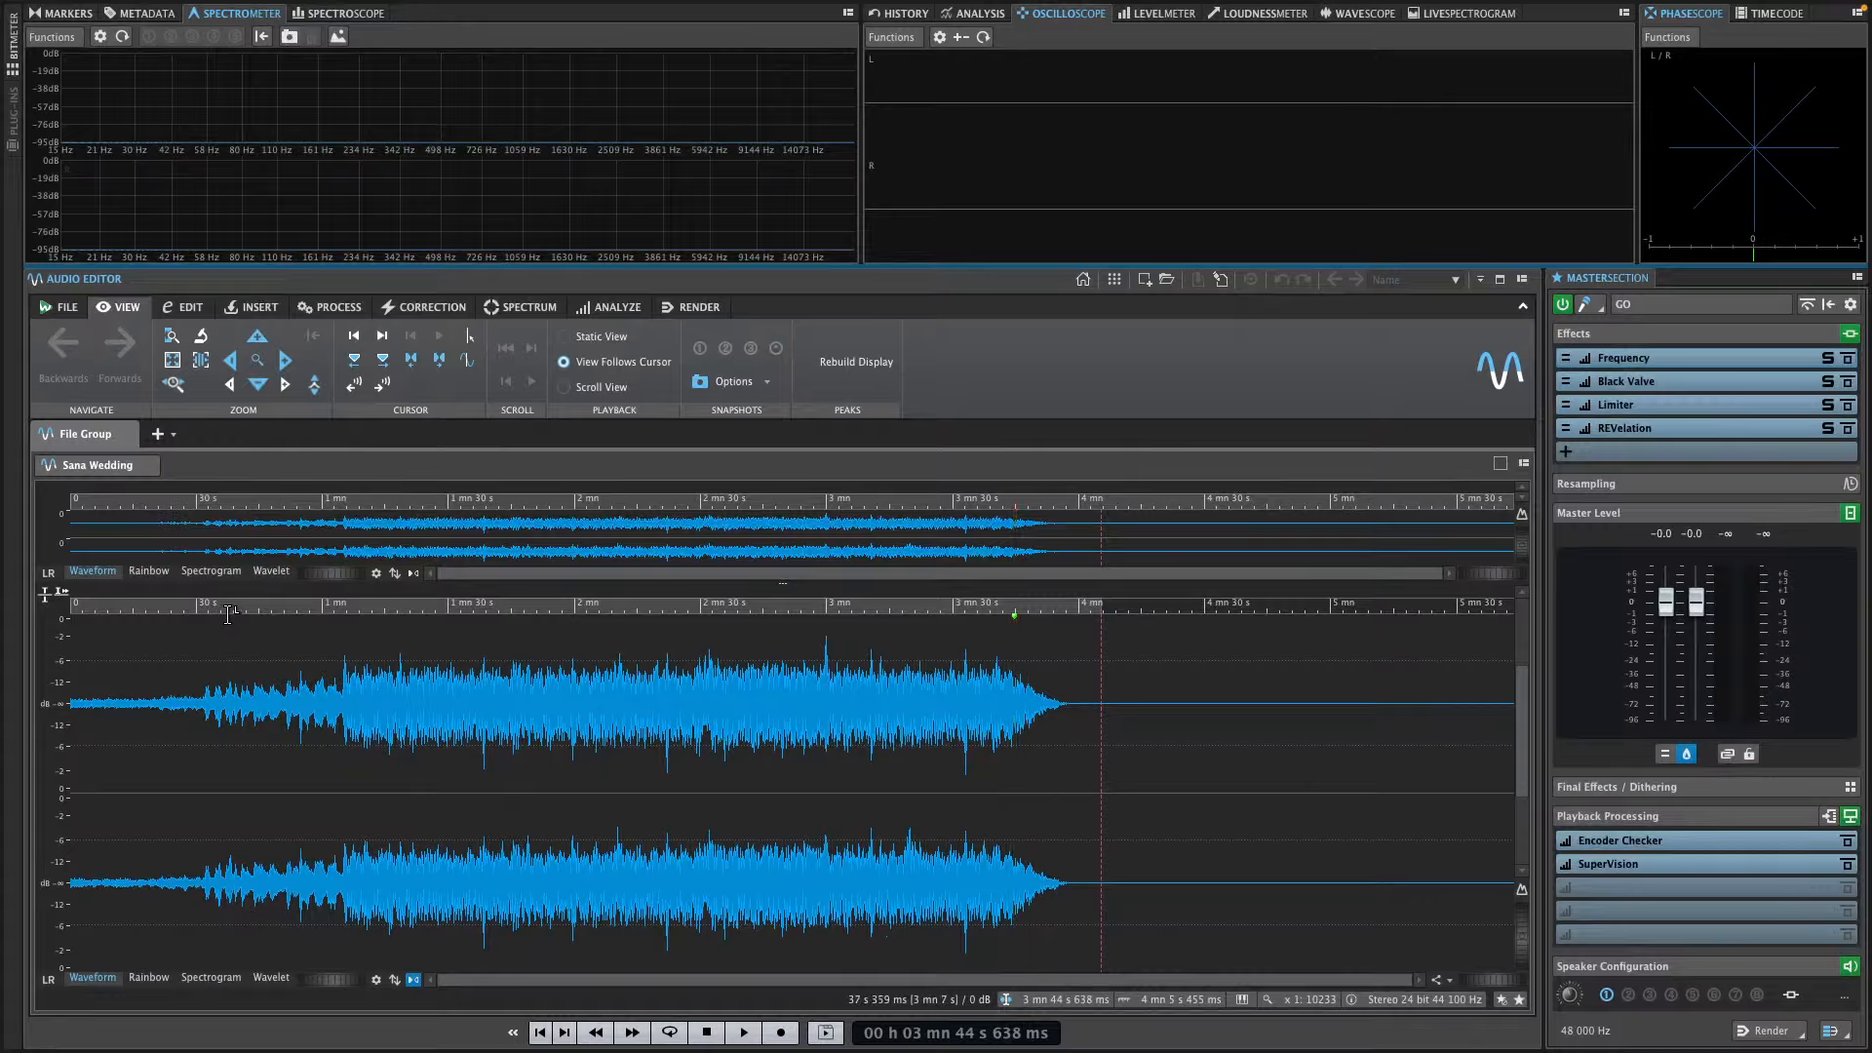
left_click(229, 607)
key("space")
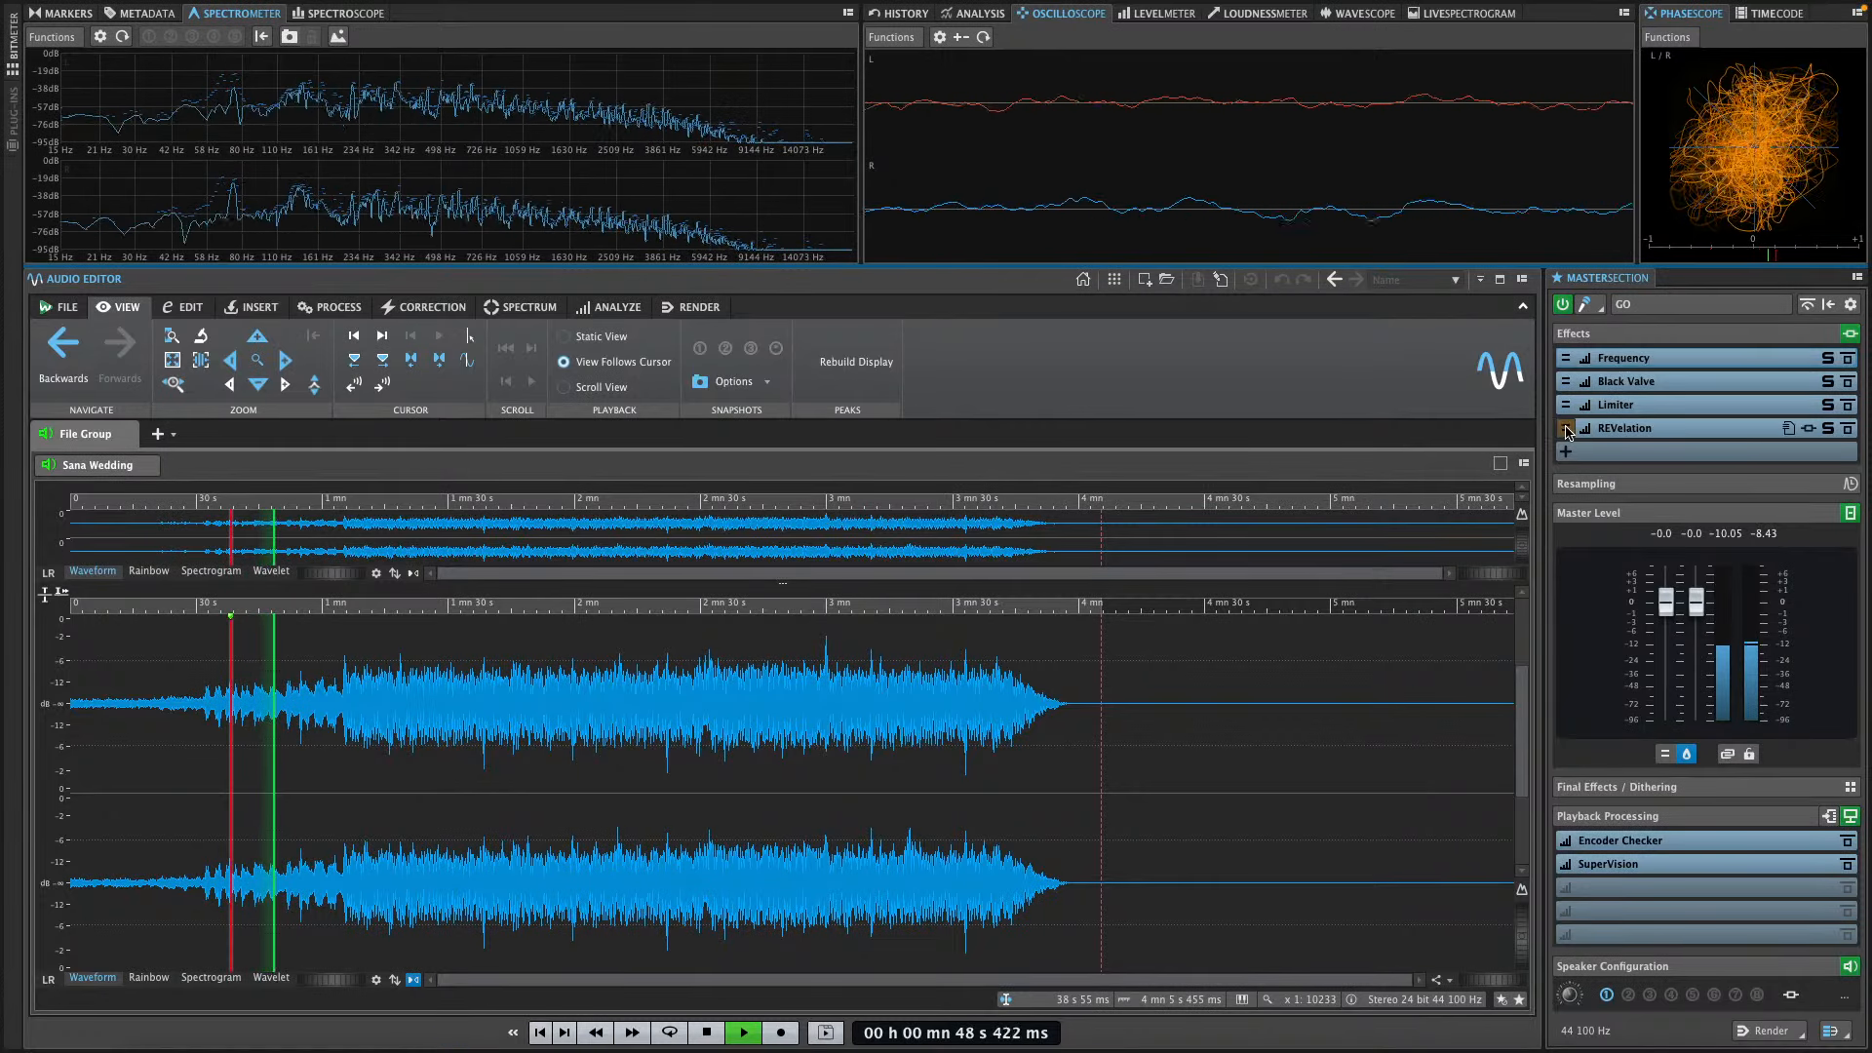
Remove the REVelation, Limiter, Black Valve and Frequency plug-ins from the Master Section's effects
left_click(1624, 429)
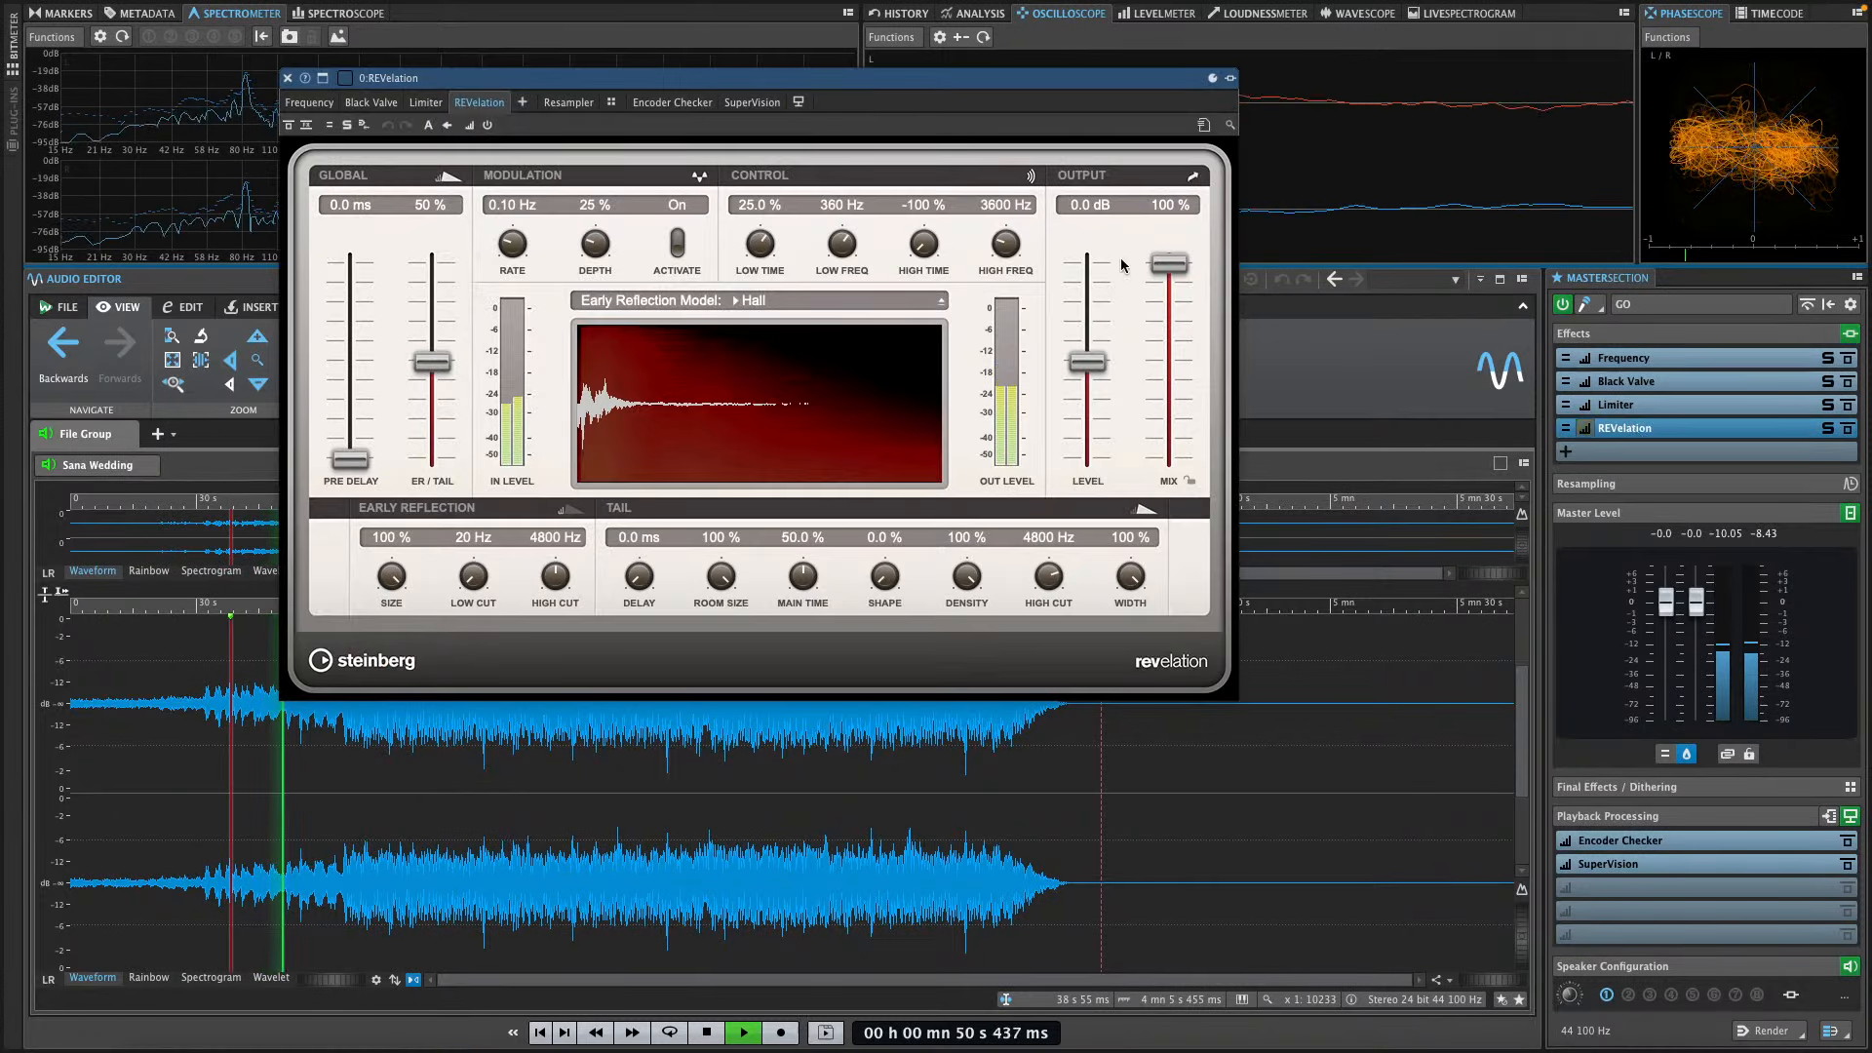
right_click(1736, 443)
left_click(1702, 439)
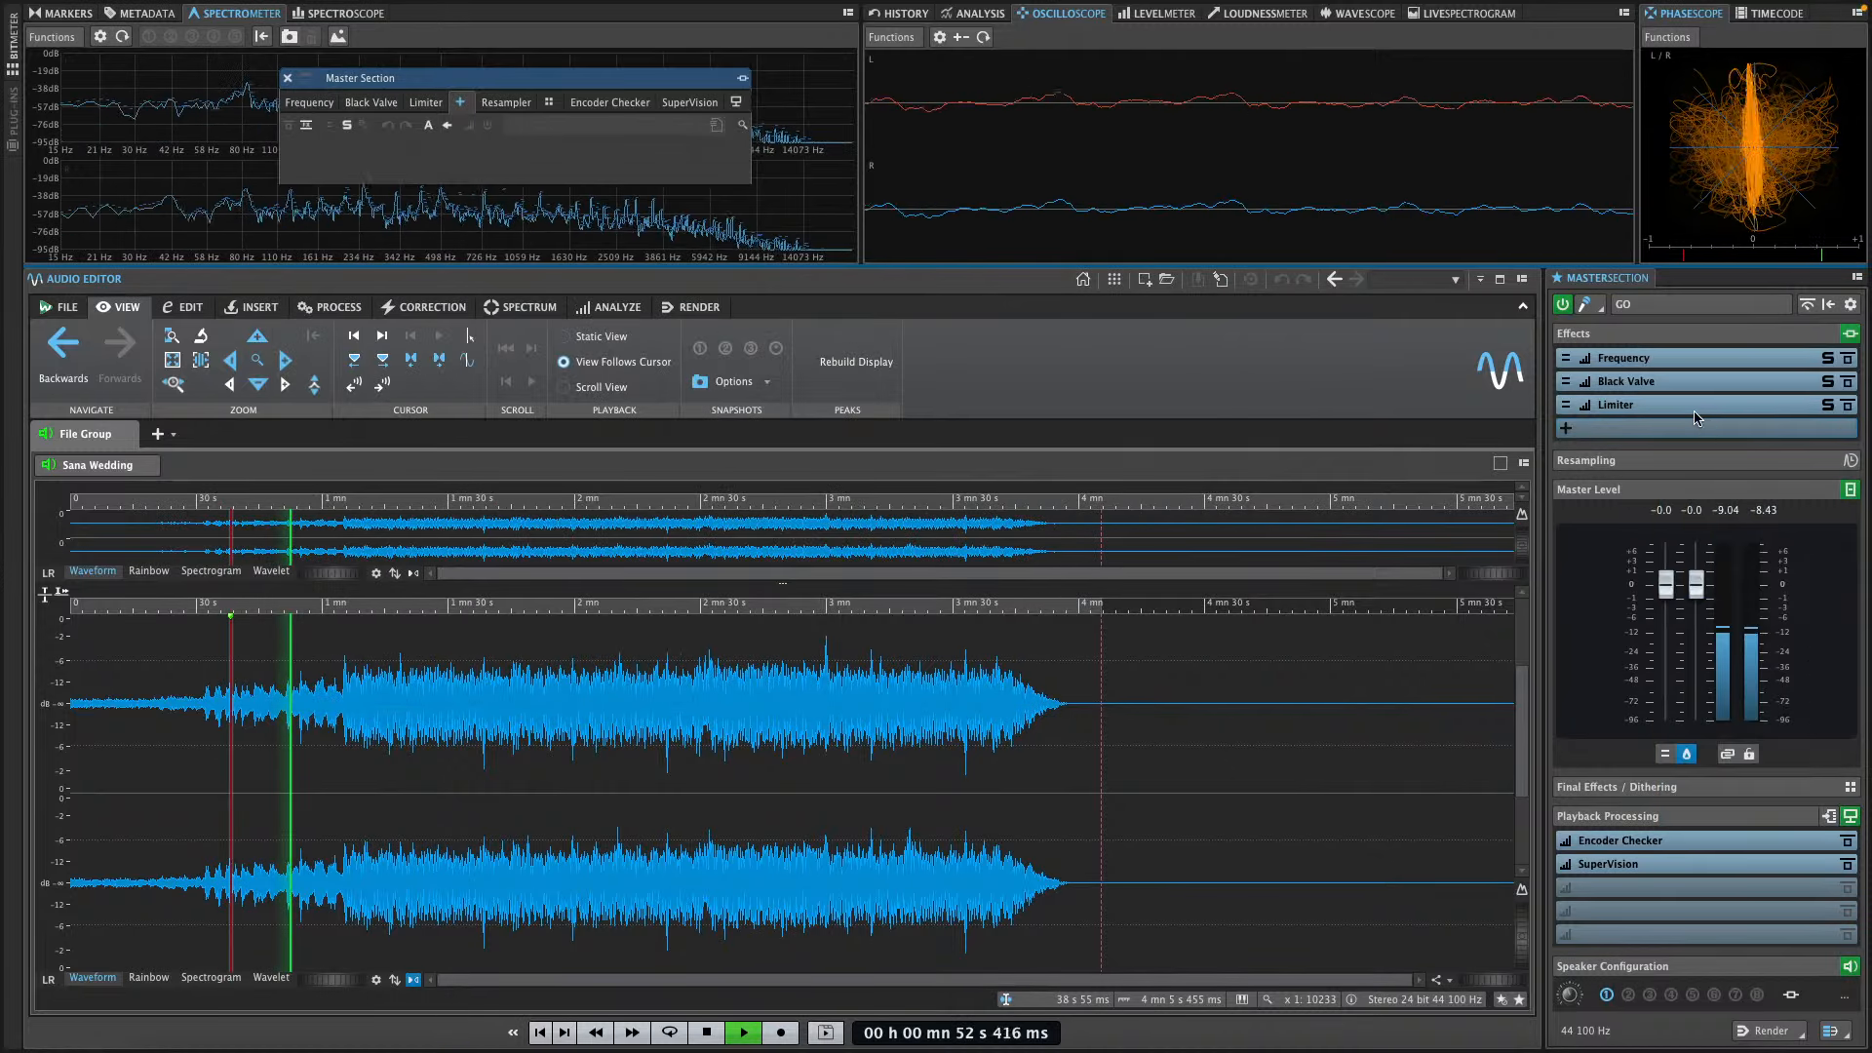
right_click(1692, 406)
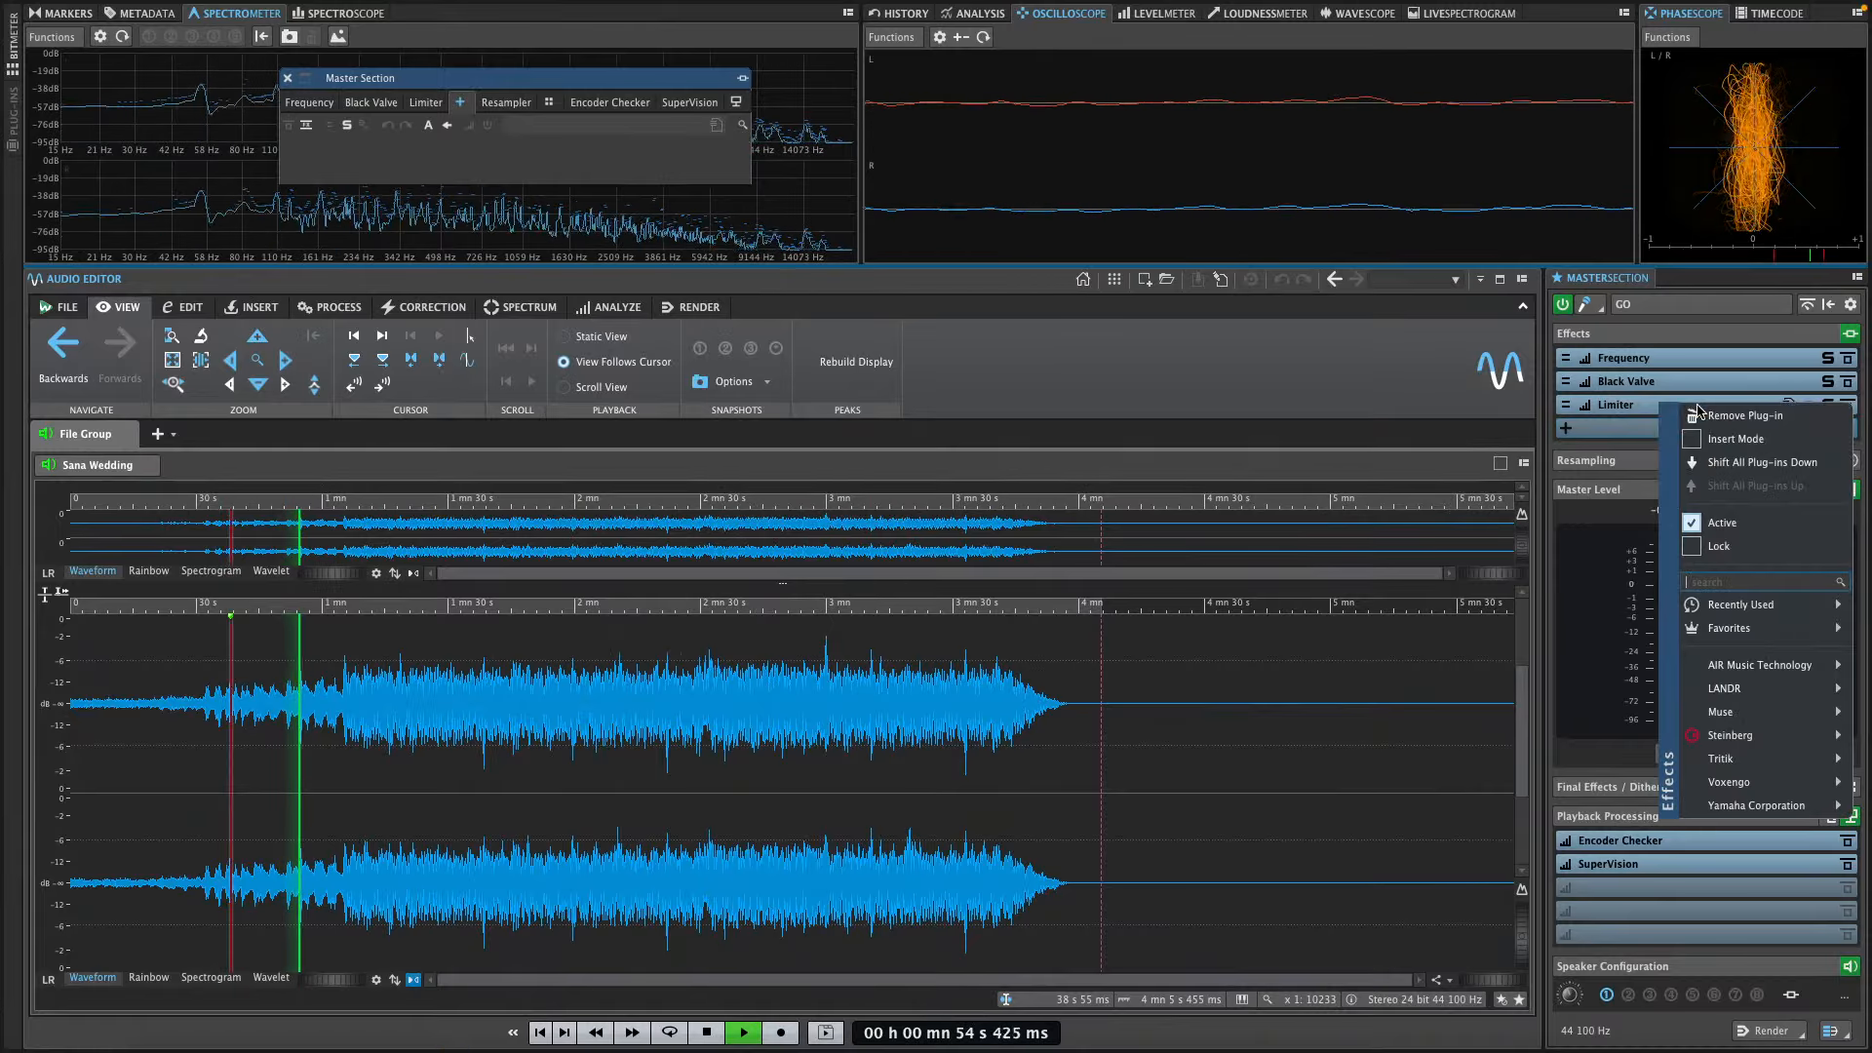
left_click(1699, 417)
right_click(1663, 384)
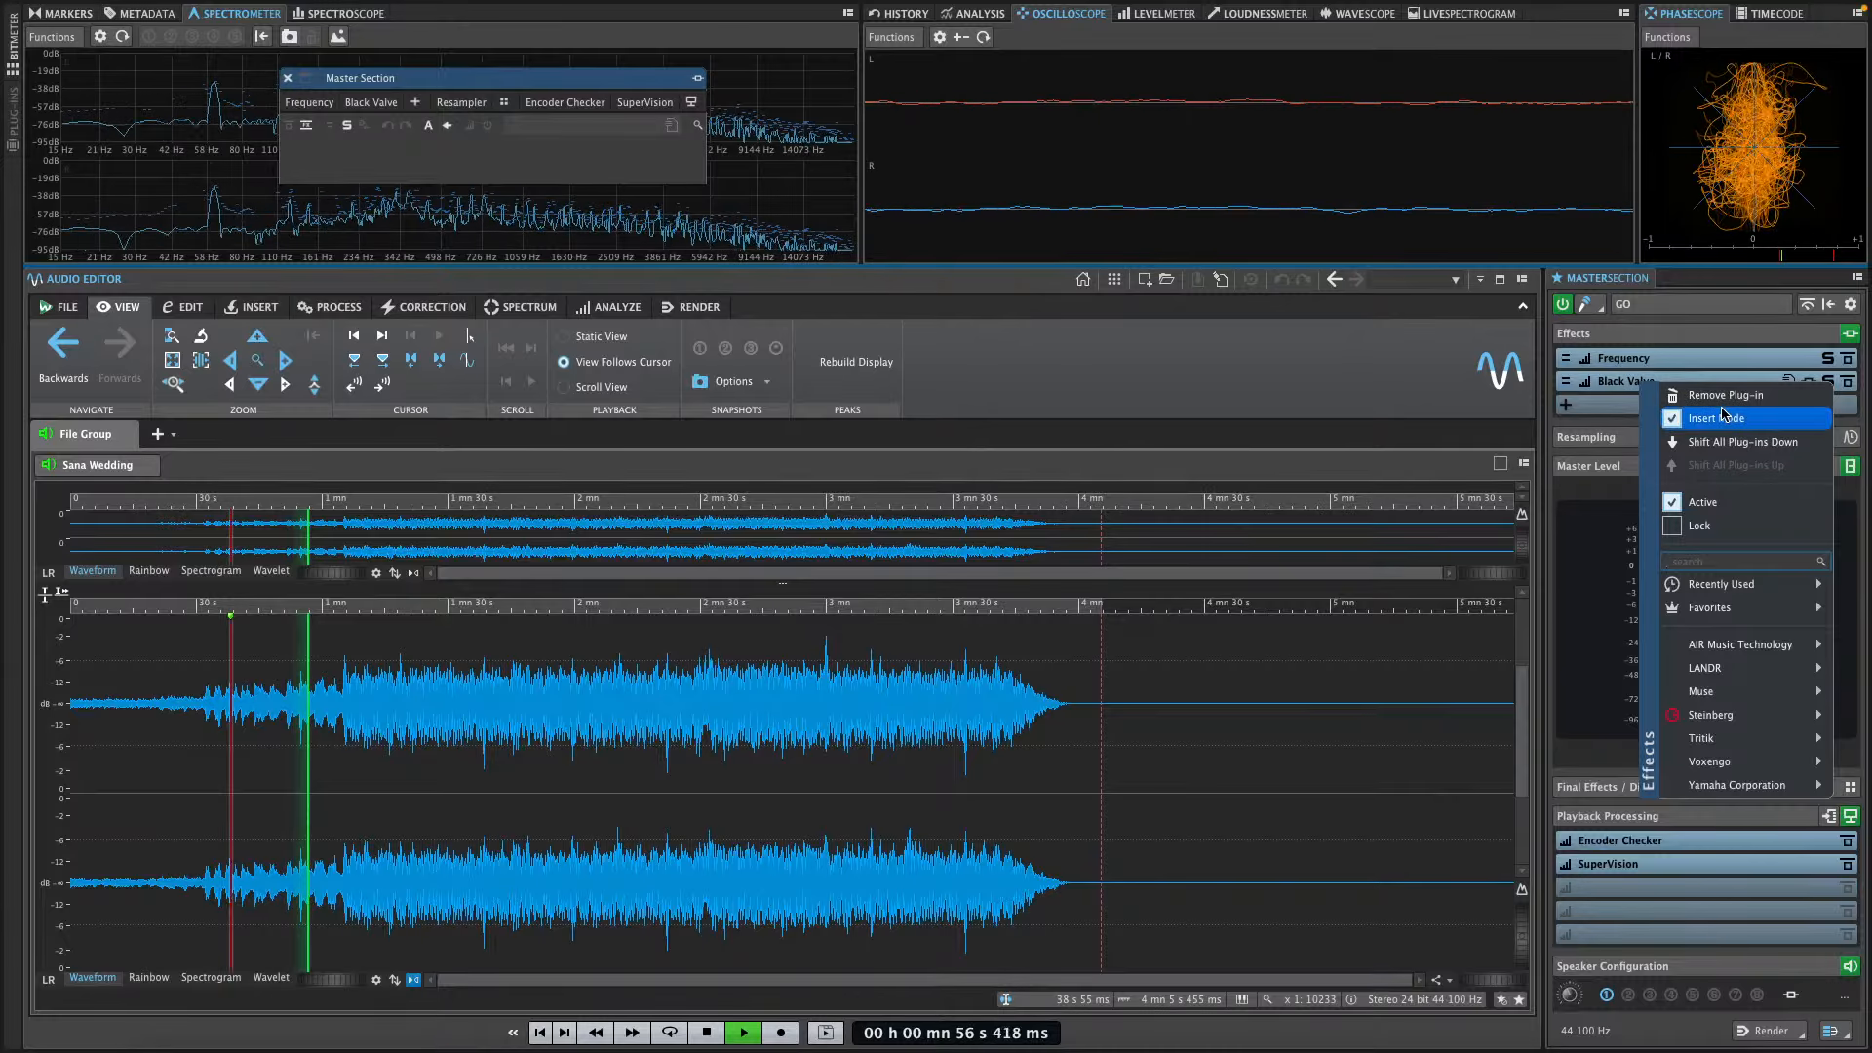
left_click(1722, 396)
right_click(1713, 380)
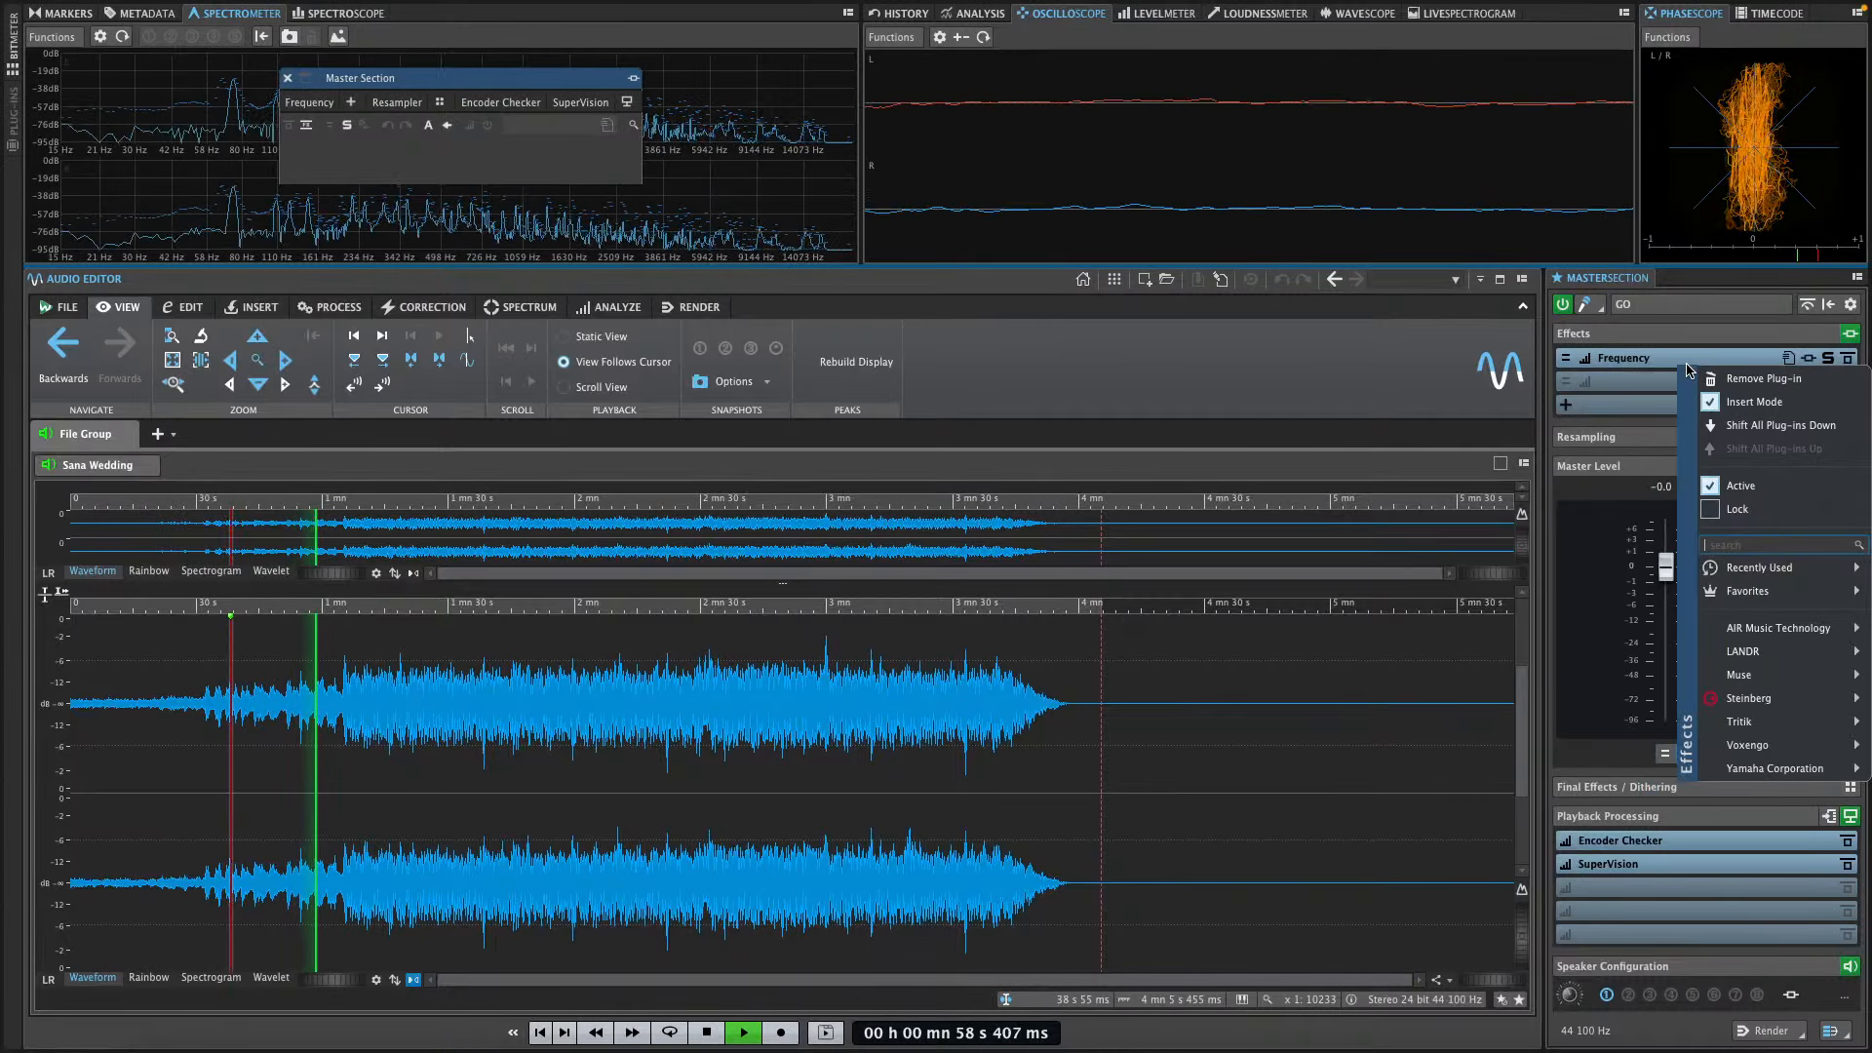
left_click(1722, 380)
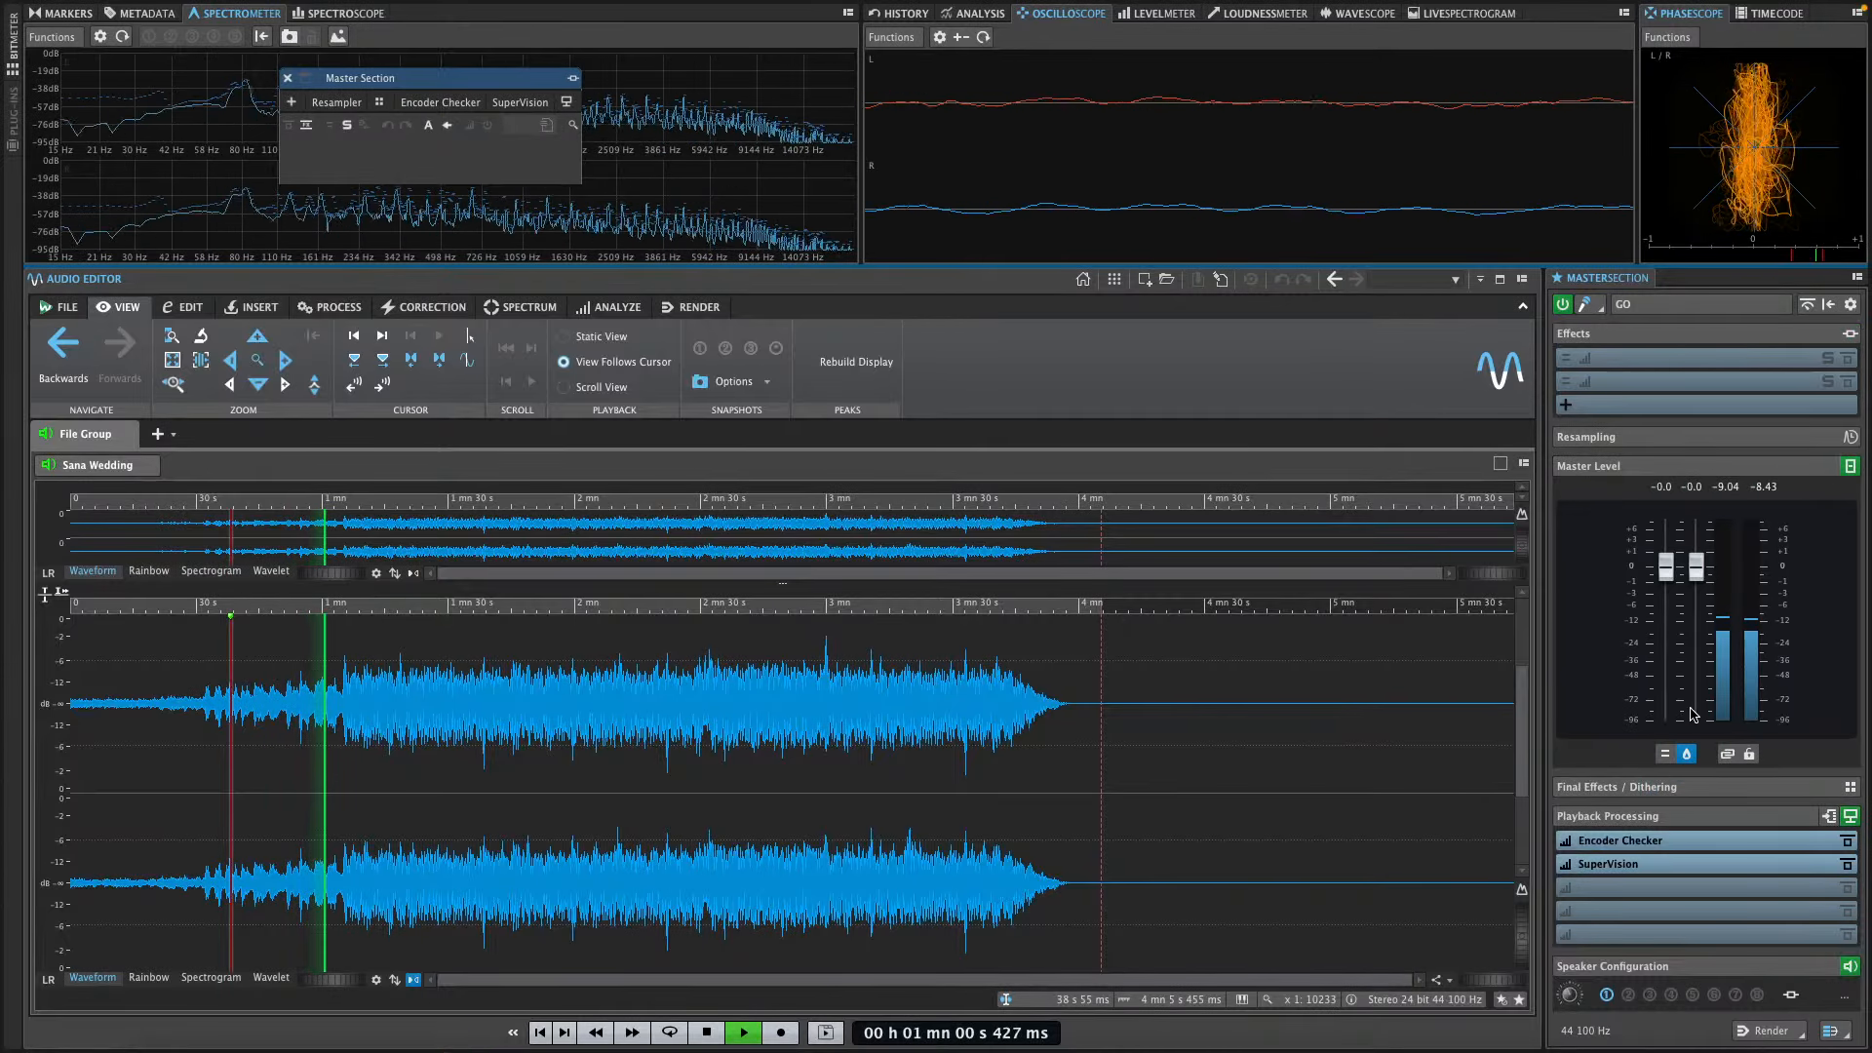
left_click(1849, 468)
left_click(1679, 467)
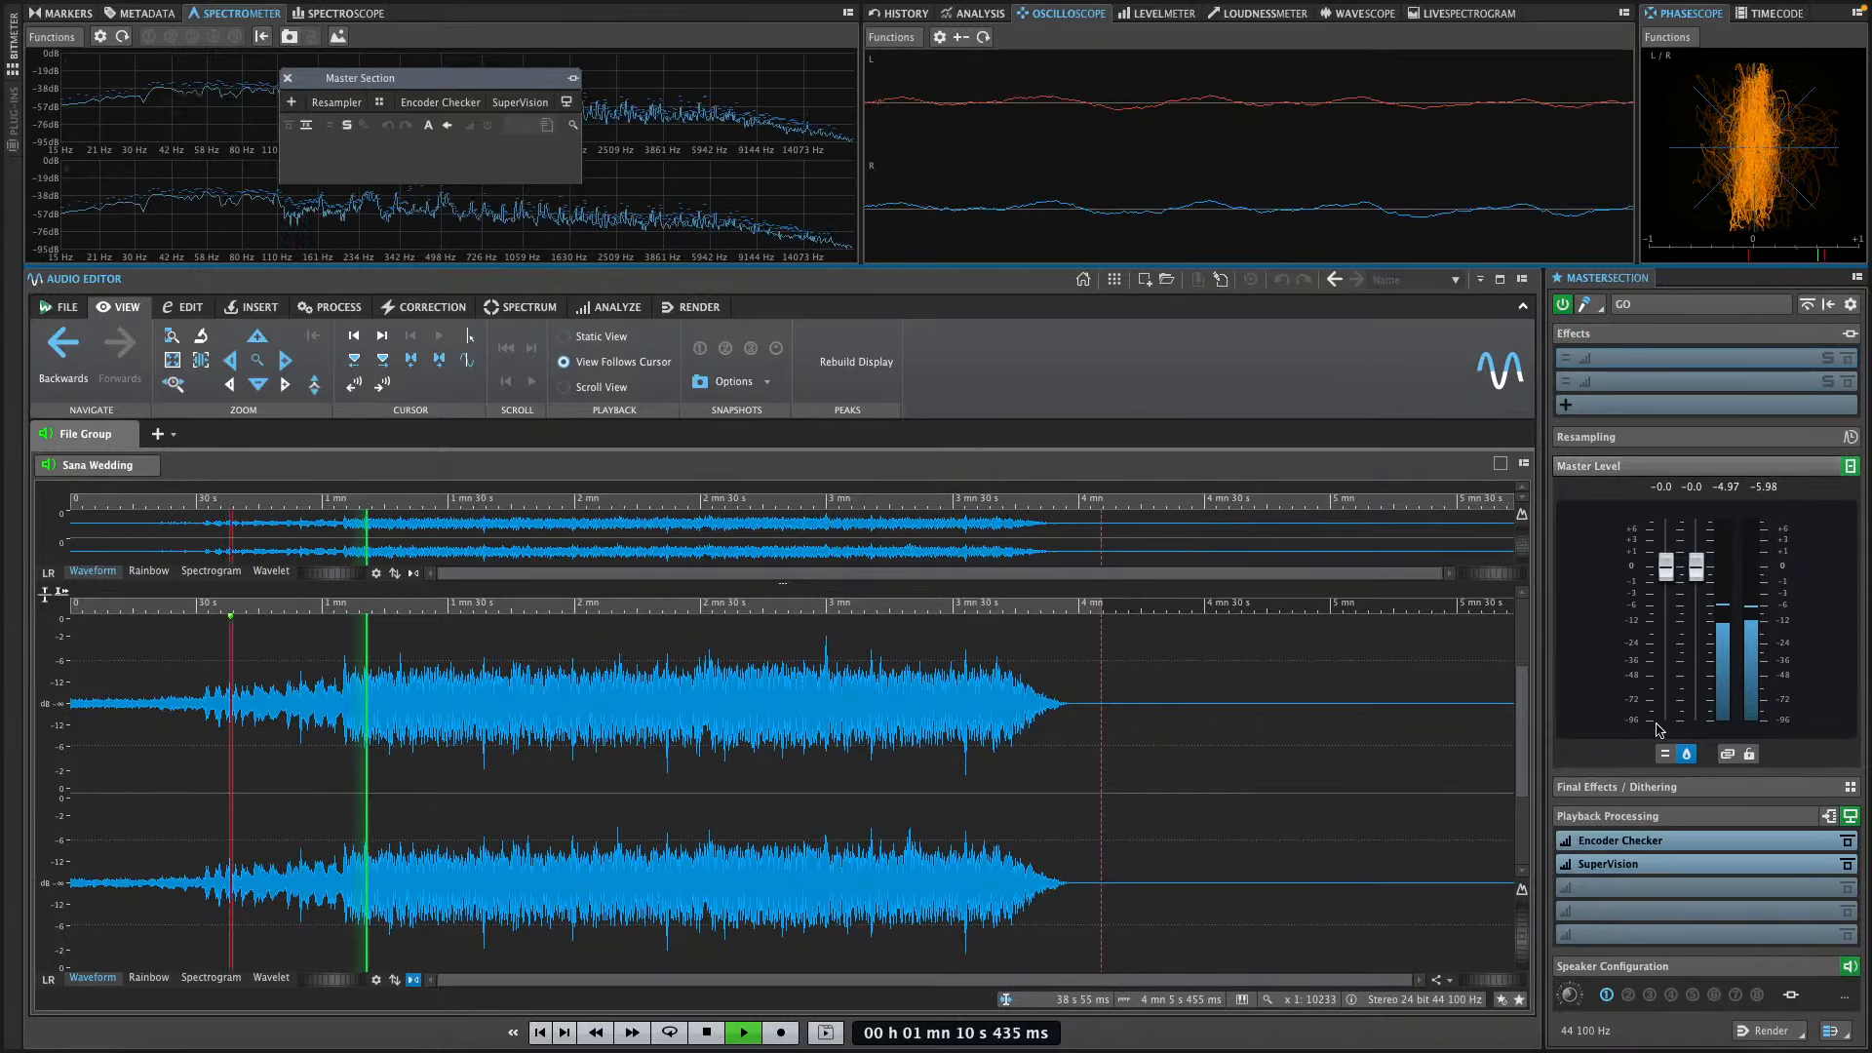
left_click(1665, 755)
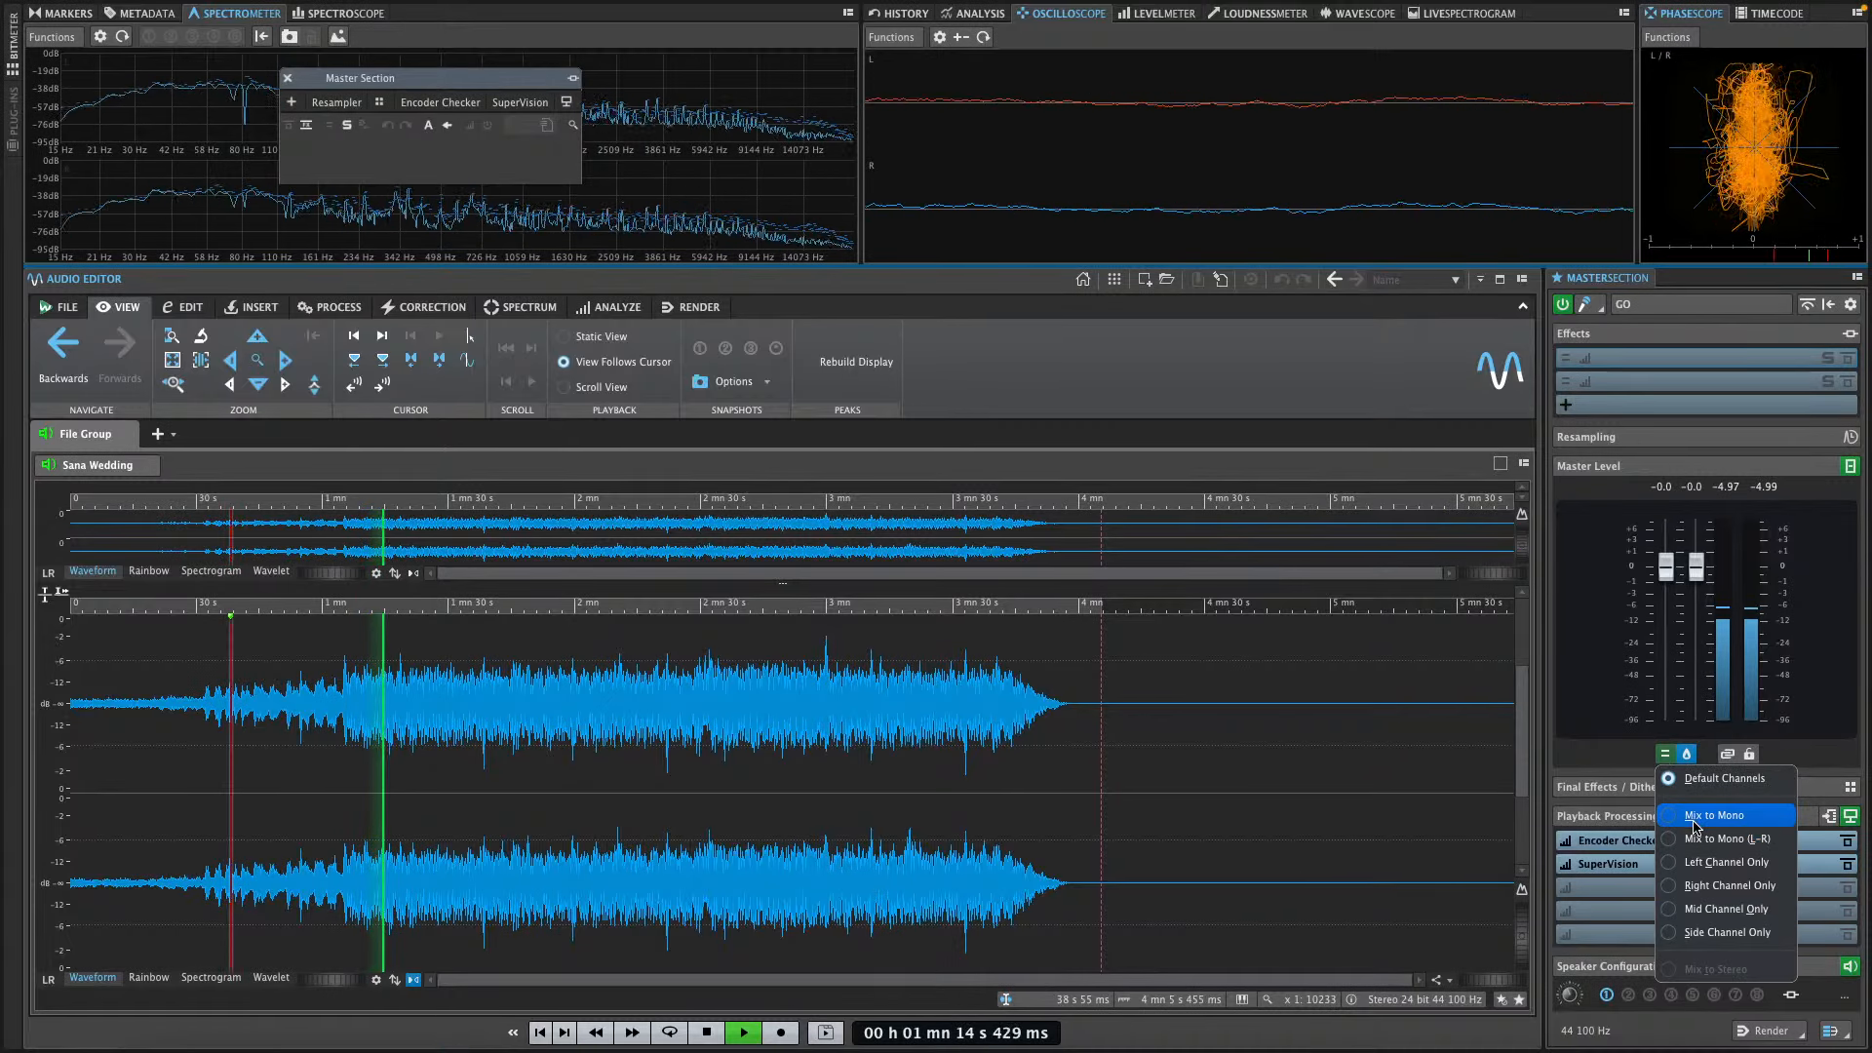
left_click(1724, 911)
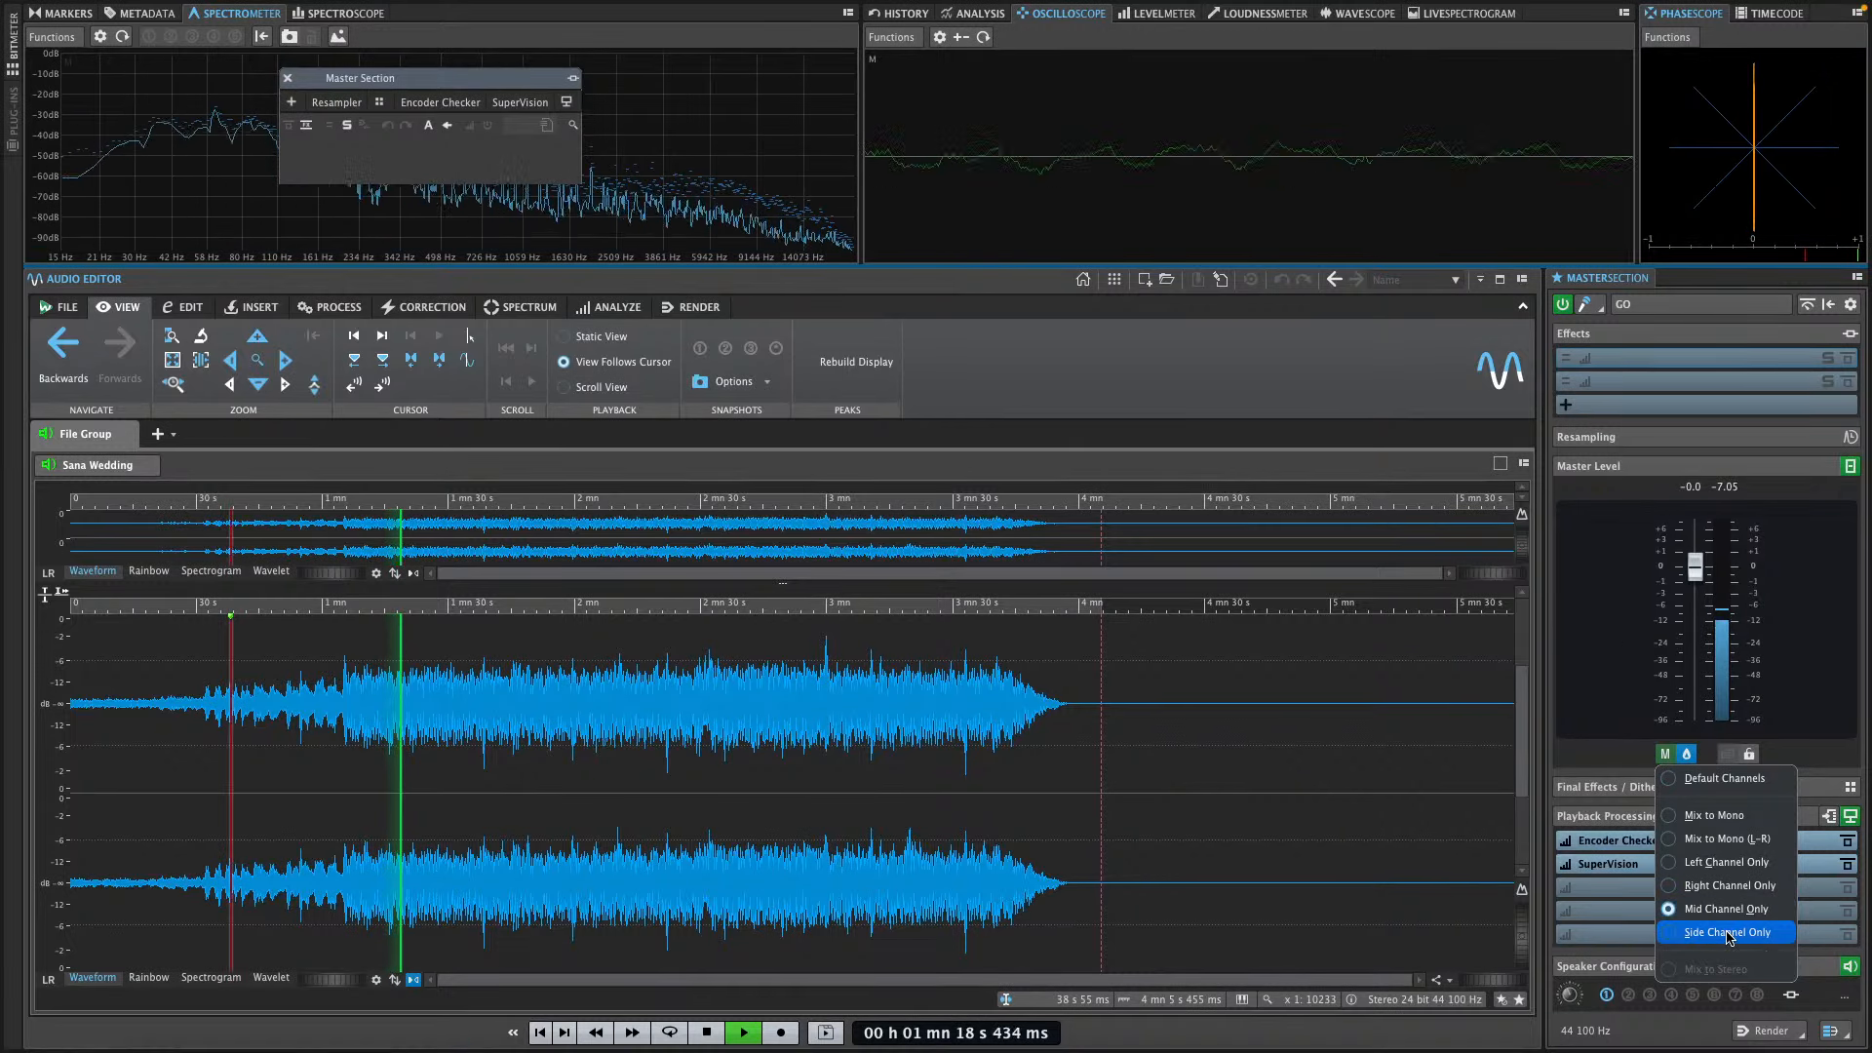
left_click(1729, 936)
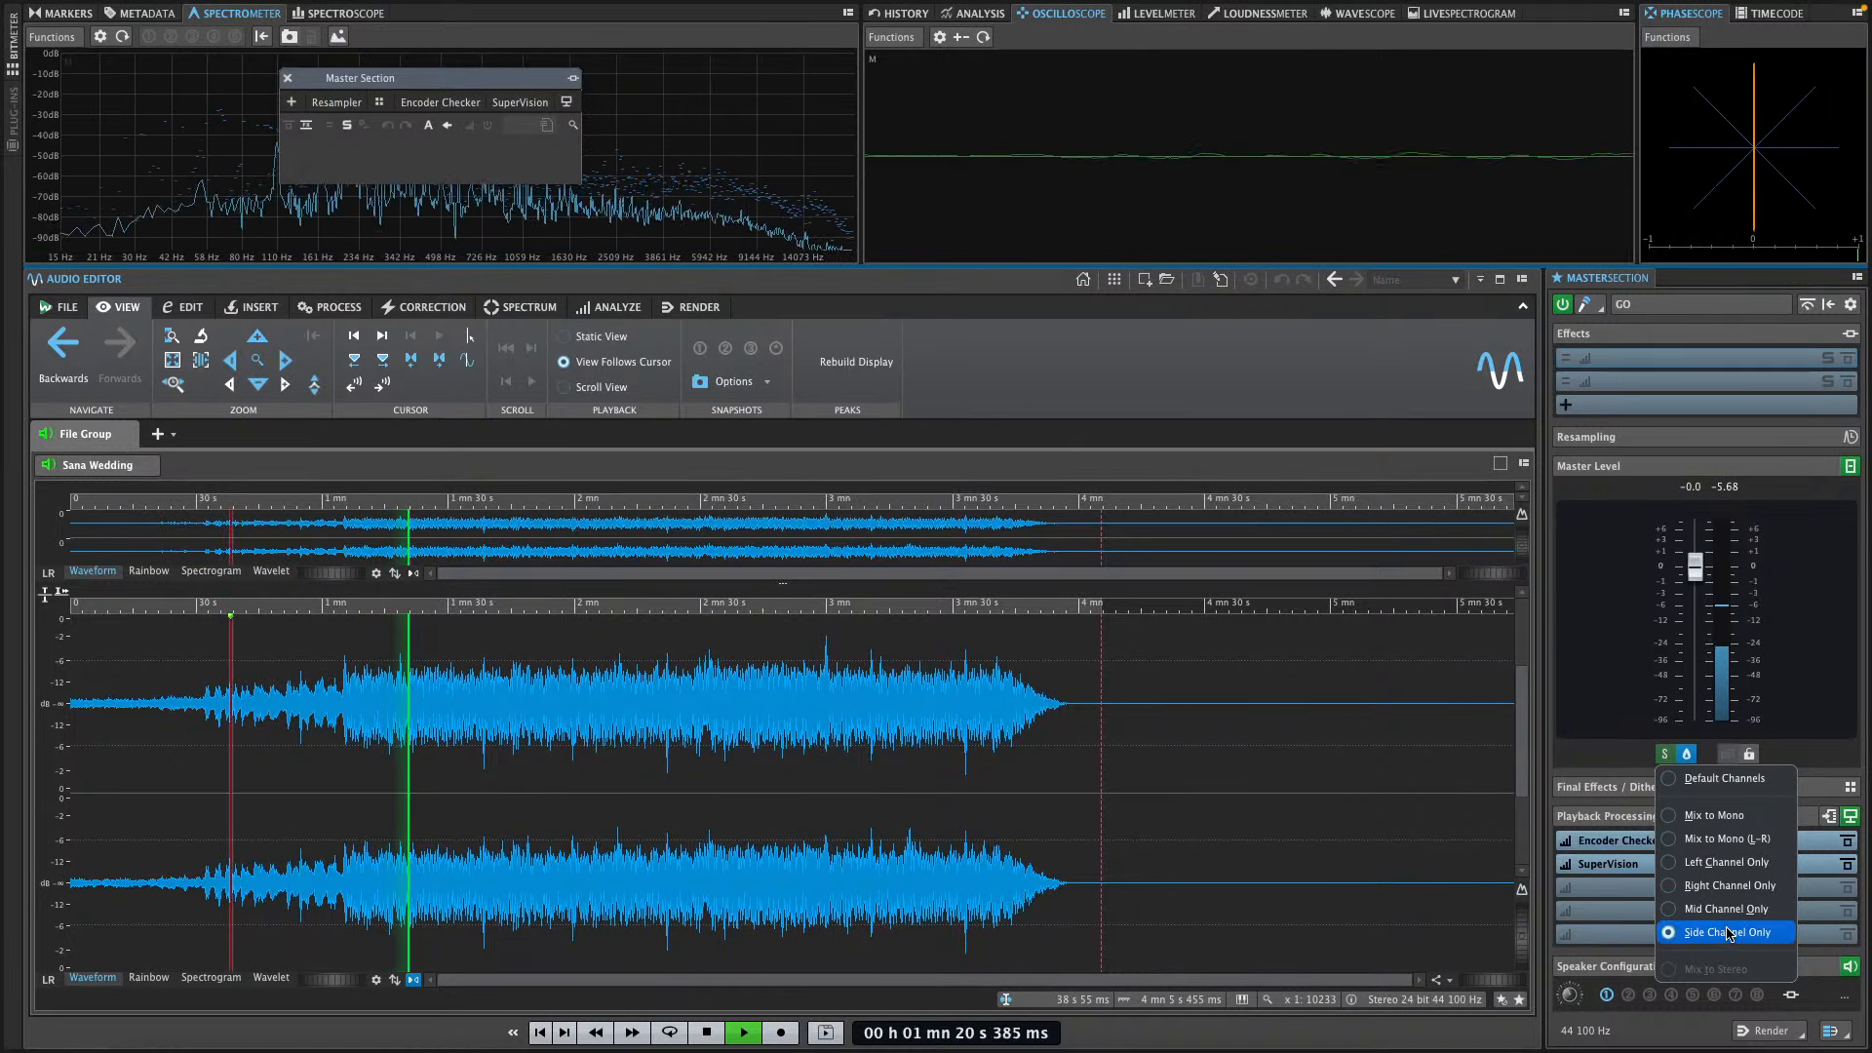
left_click(1692, 887)
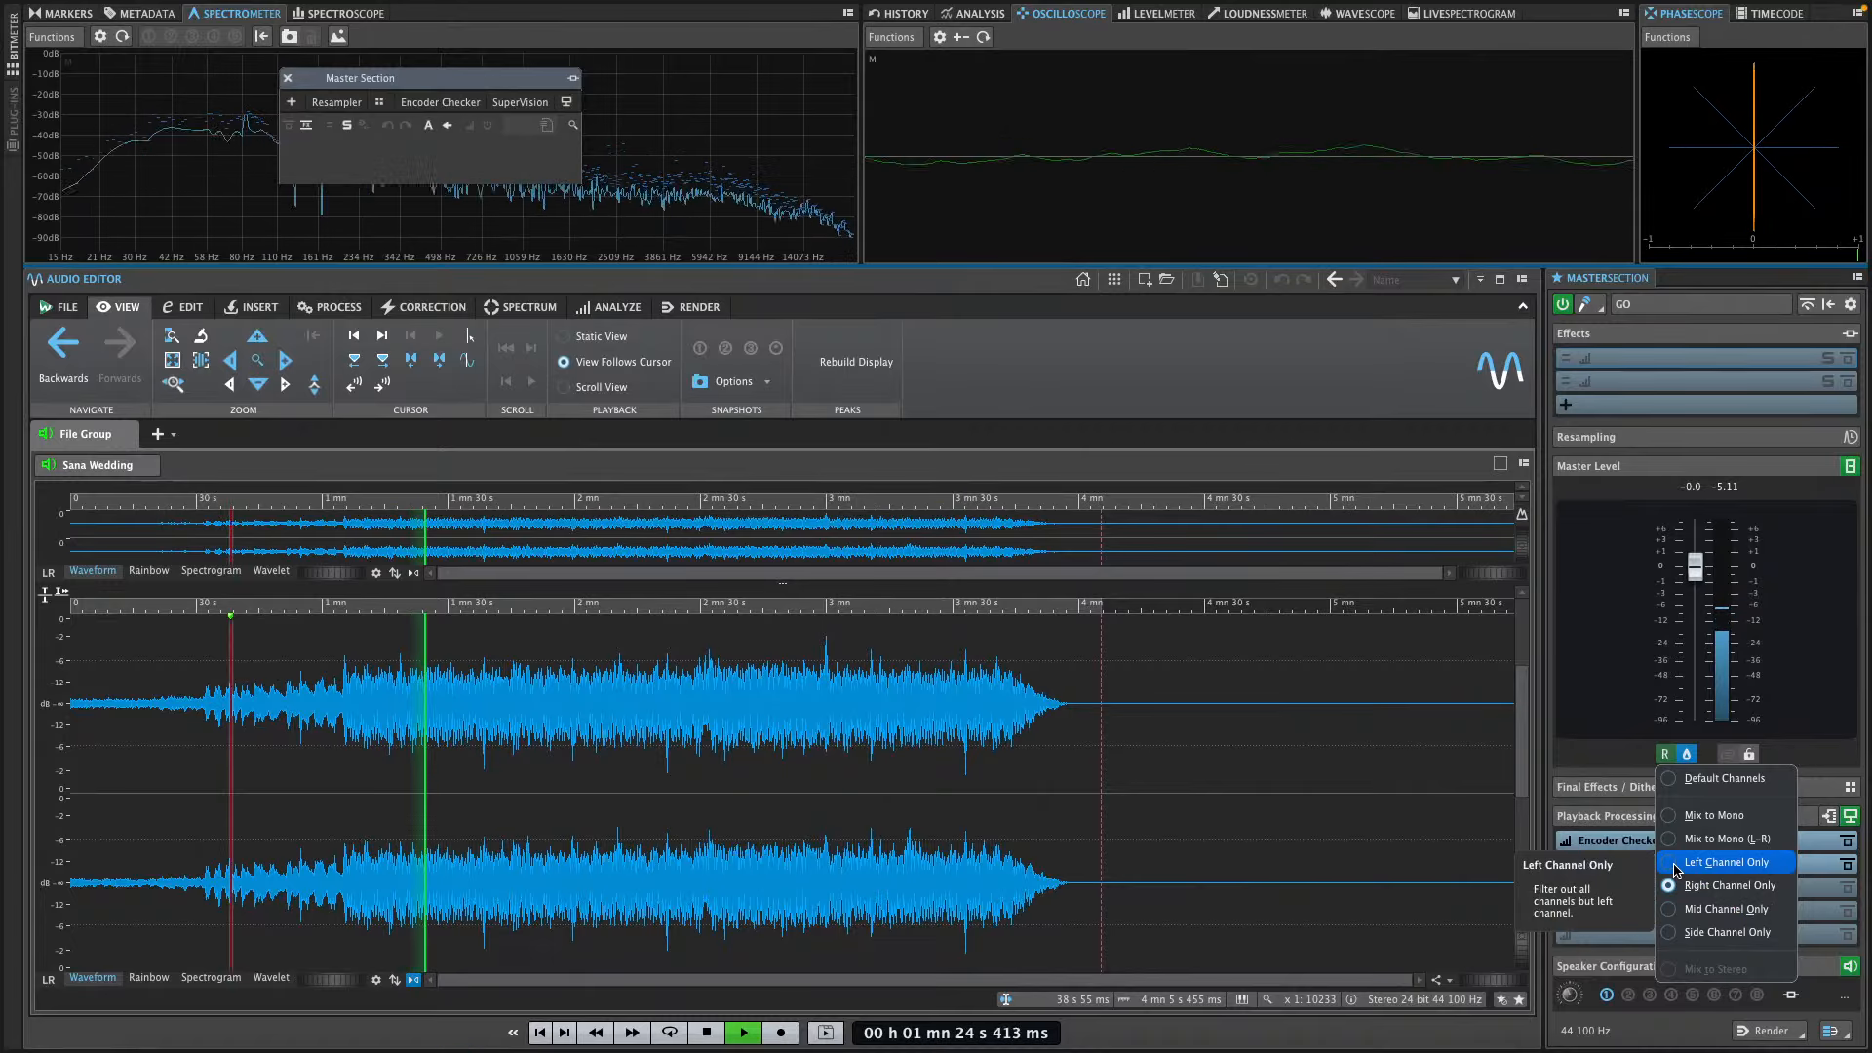
left_click(1676, 863)
left_click(1674, 838)
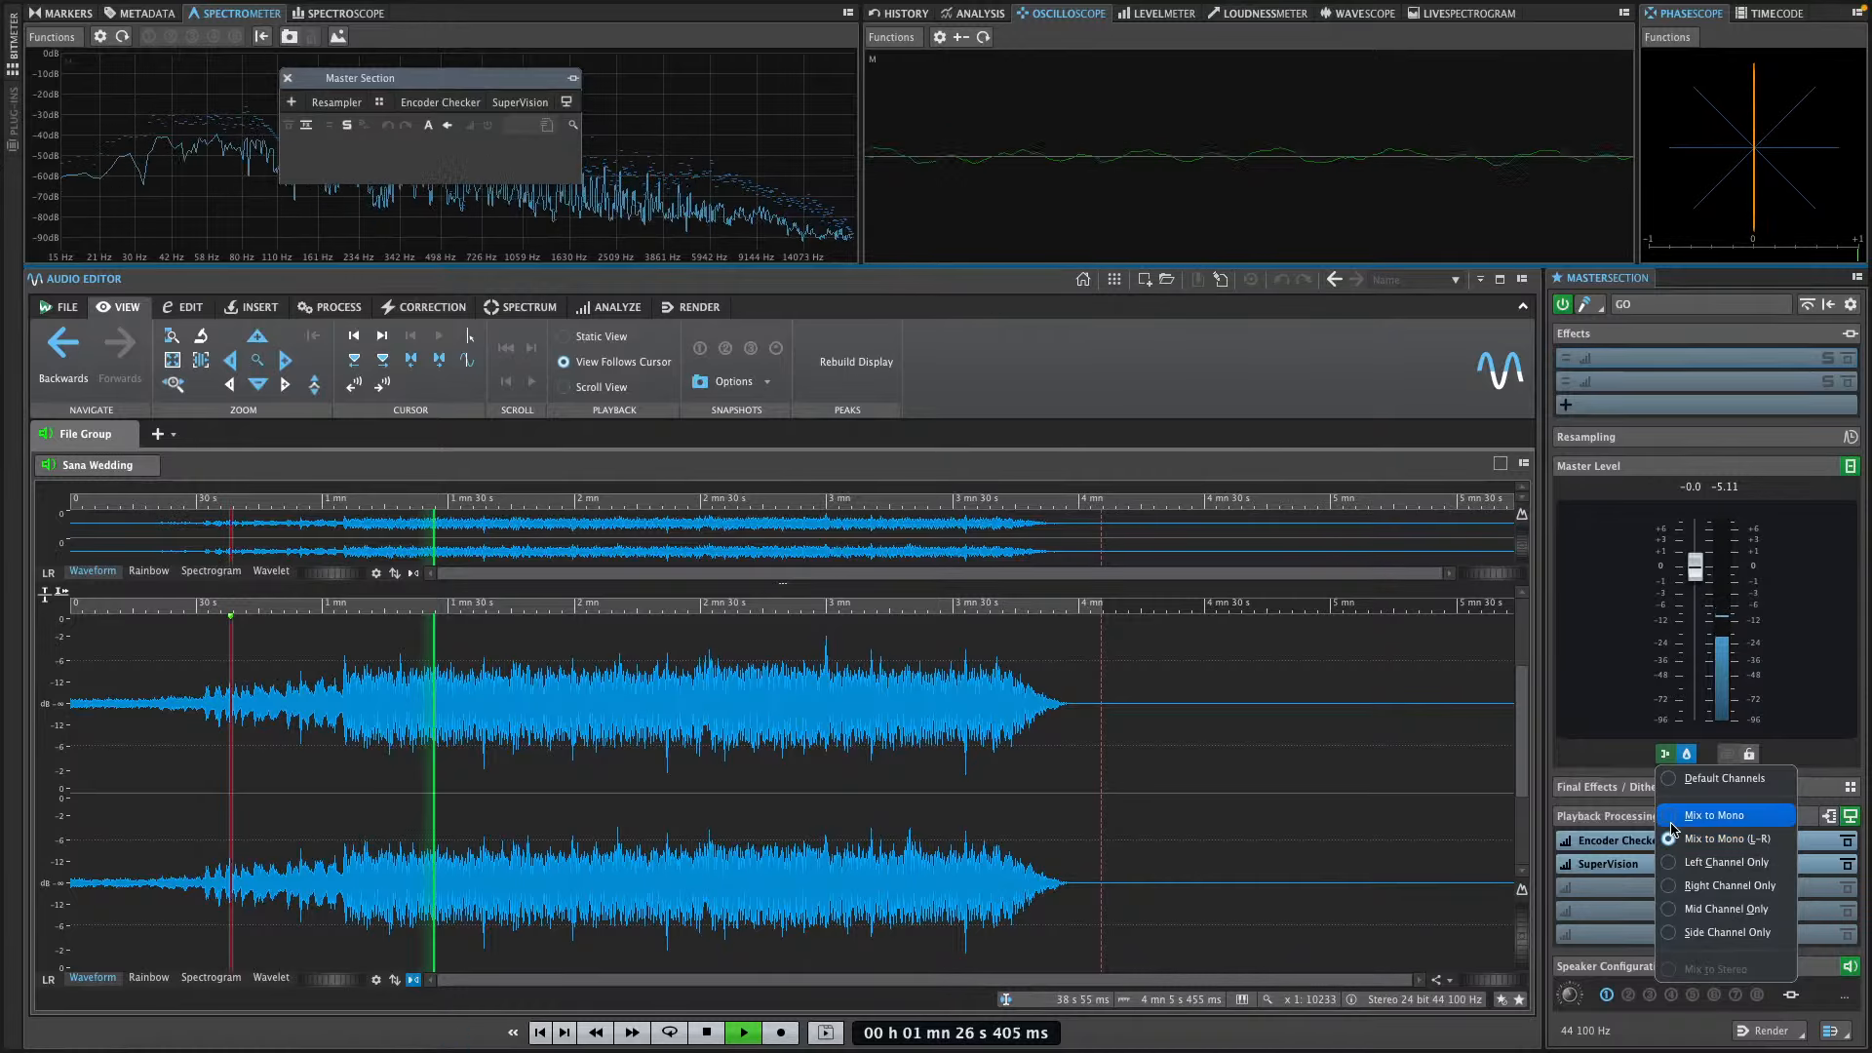
left_click(1673, 818)
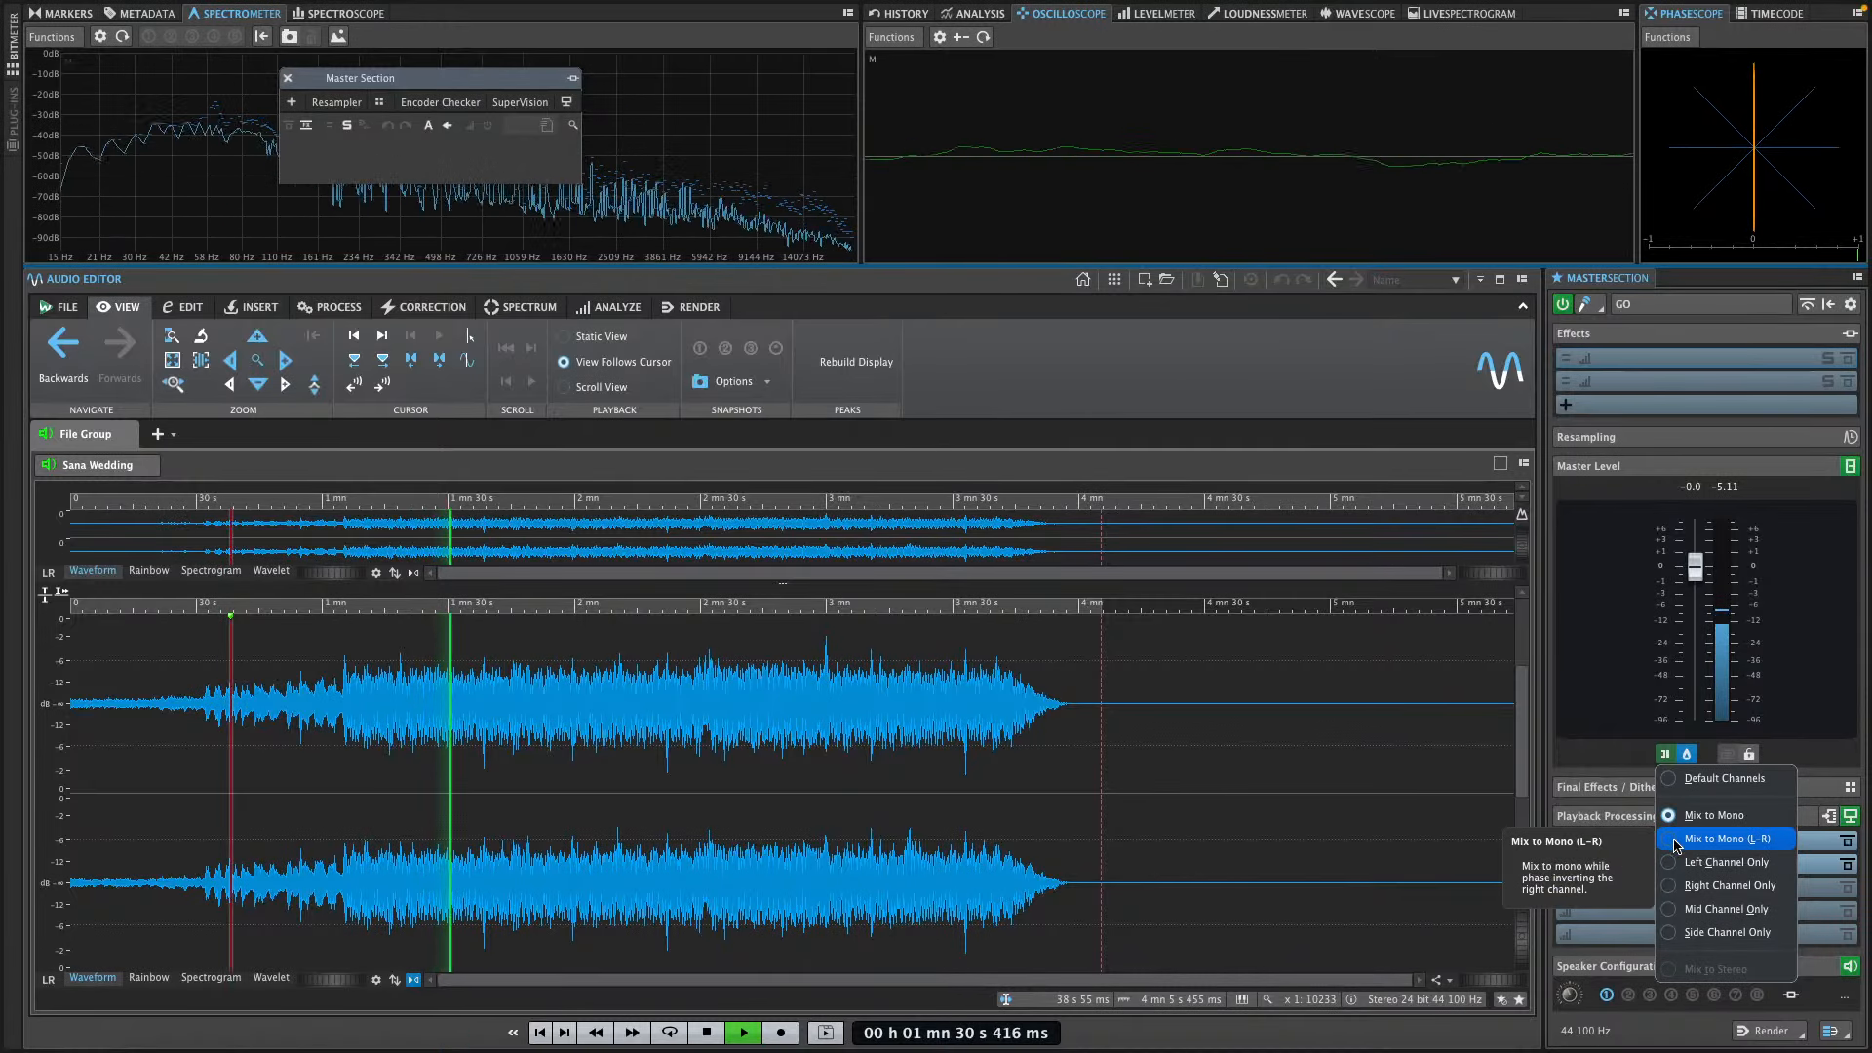
Audition Mix to Mono (L-R) against Side, Mid and Right Channel Only, and restore the master output to Default Channels
left_click(1676, 840)
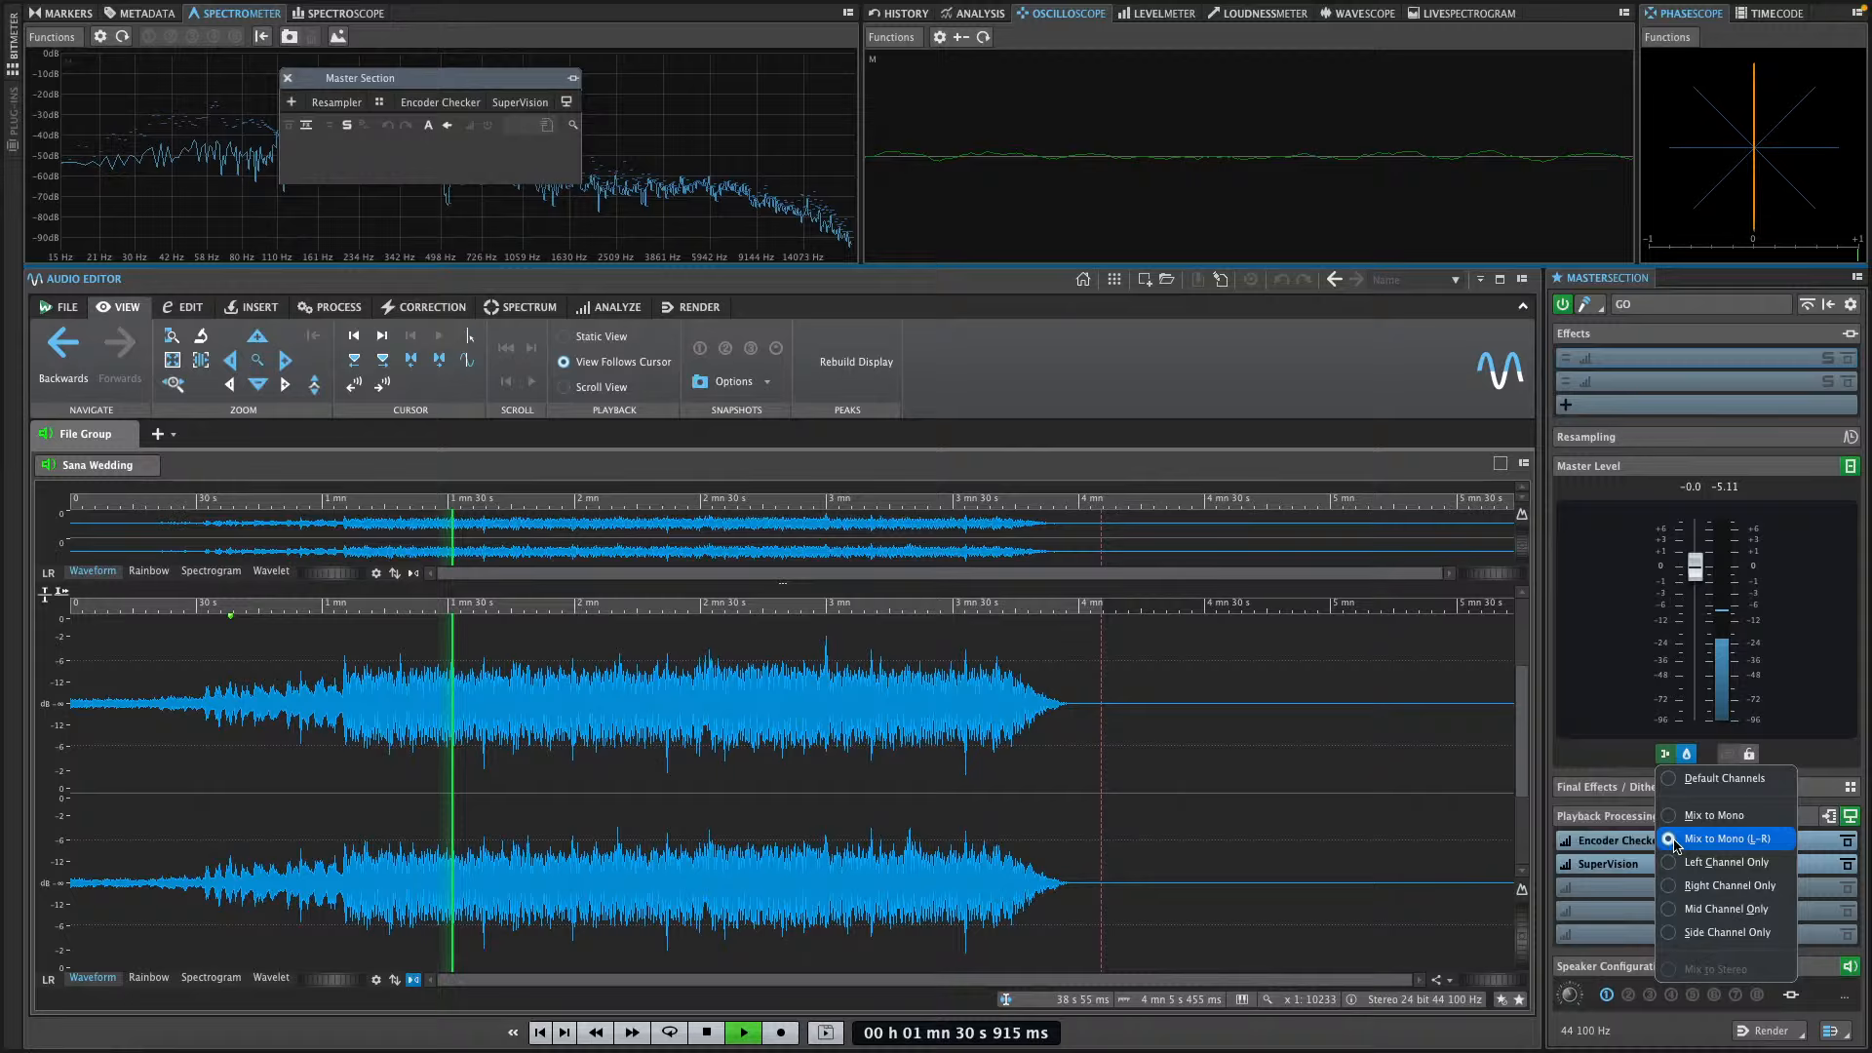
left_click(1678, 933)
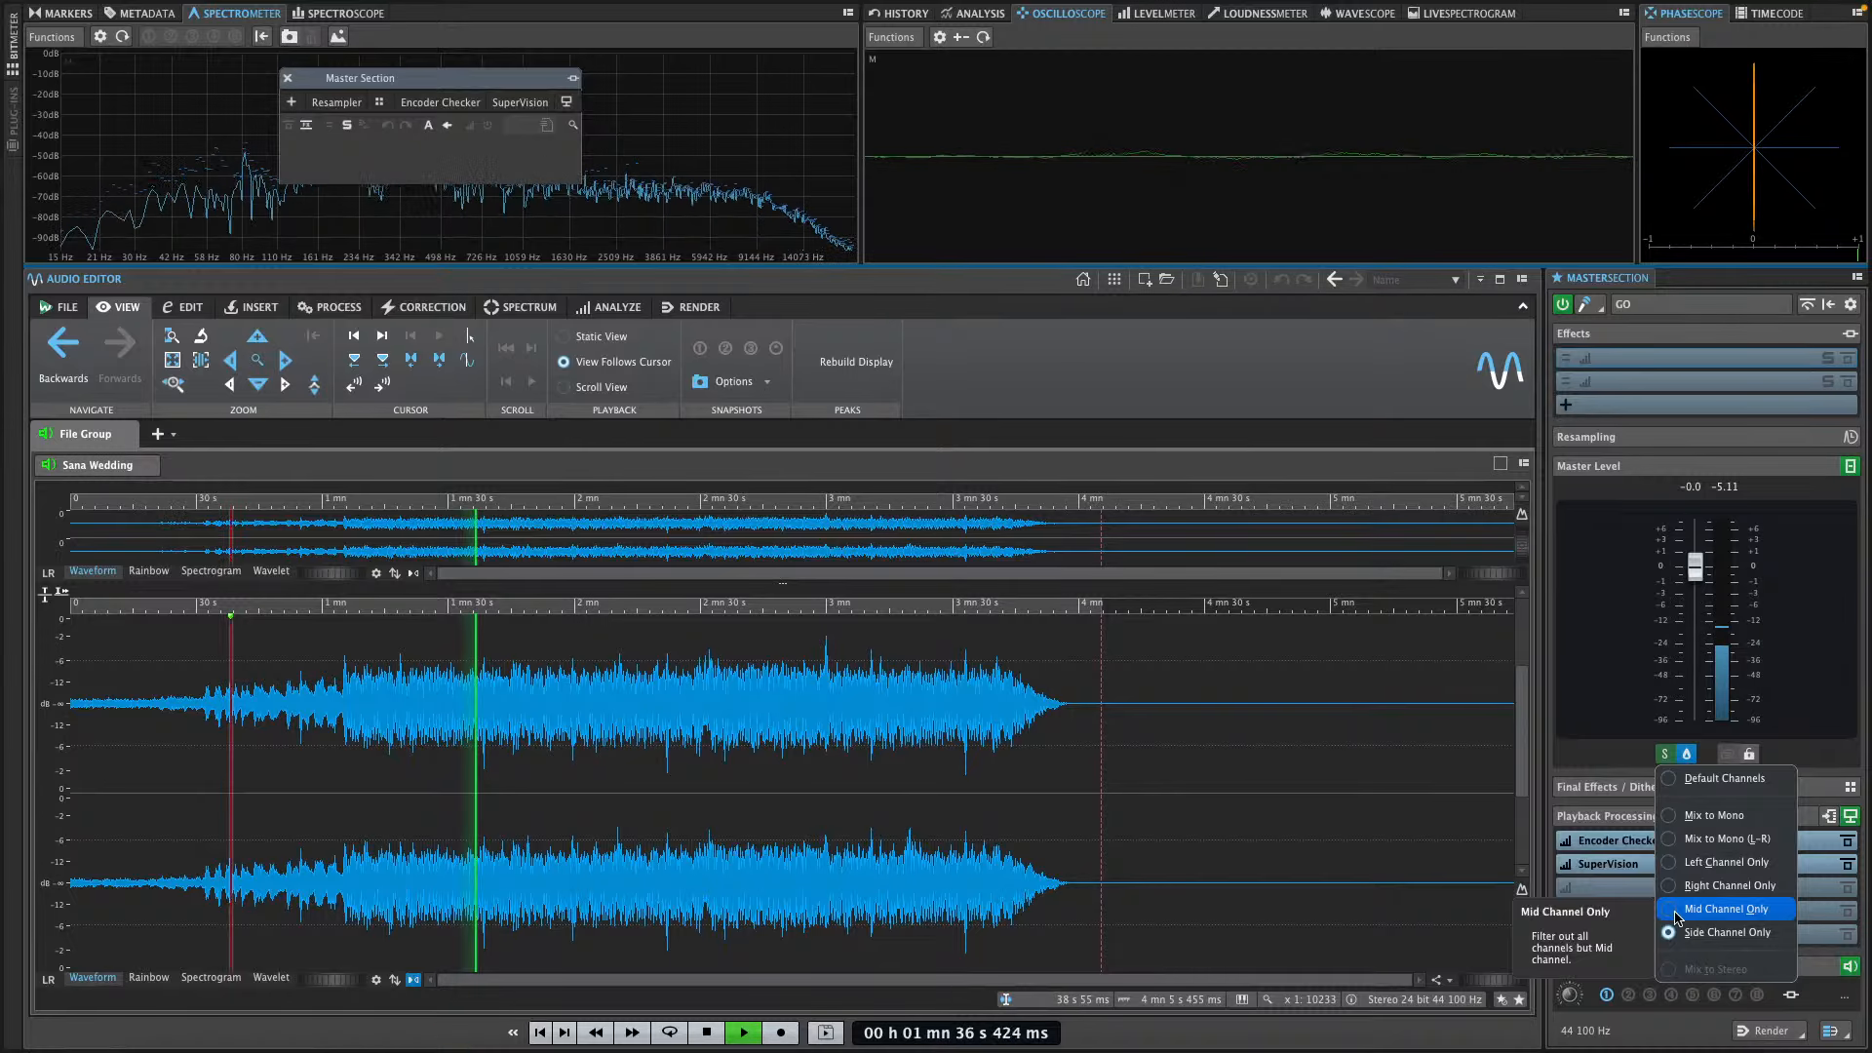
left_click(1675, 913)
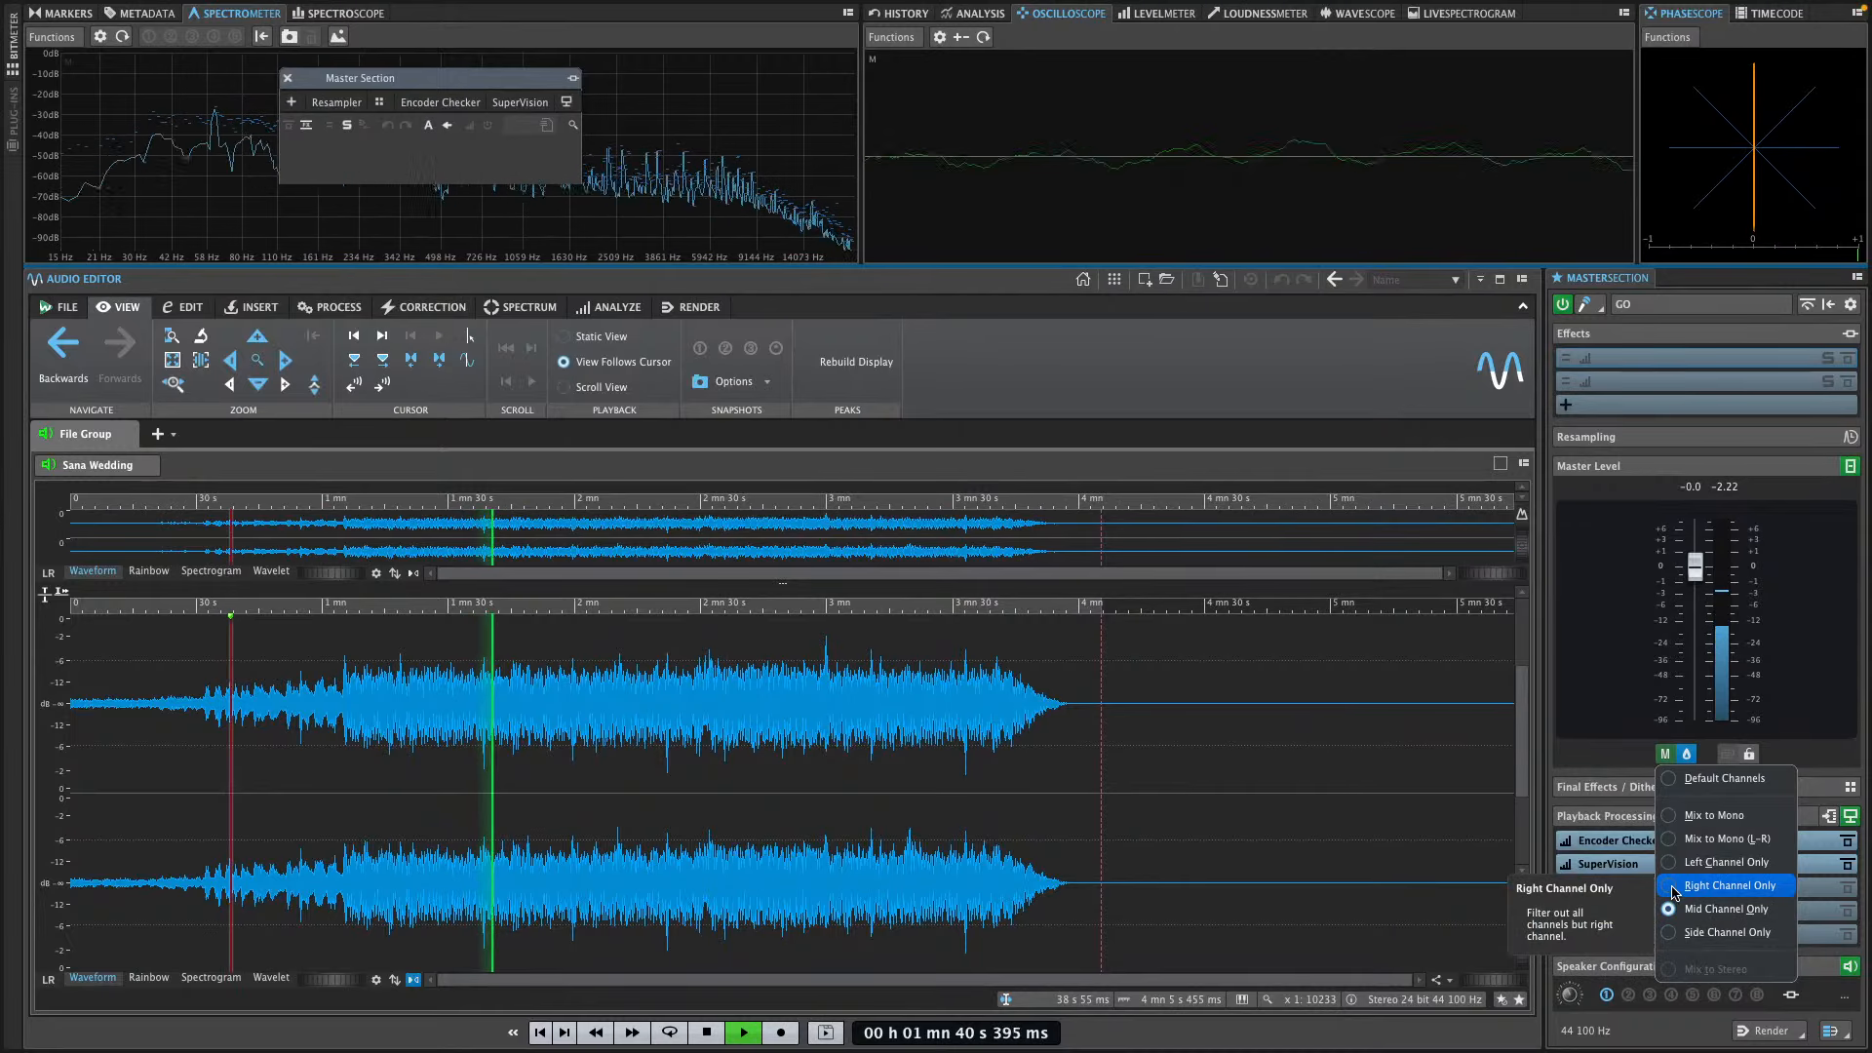
left_click(1674, 890)
left_click(1672, 778)
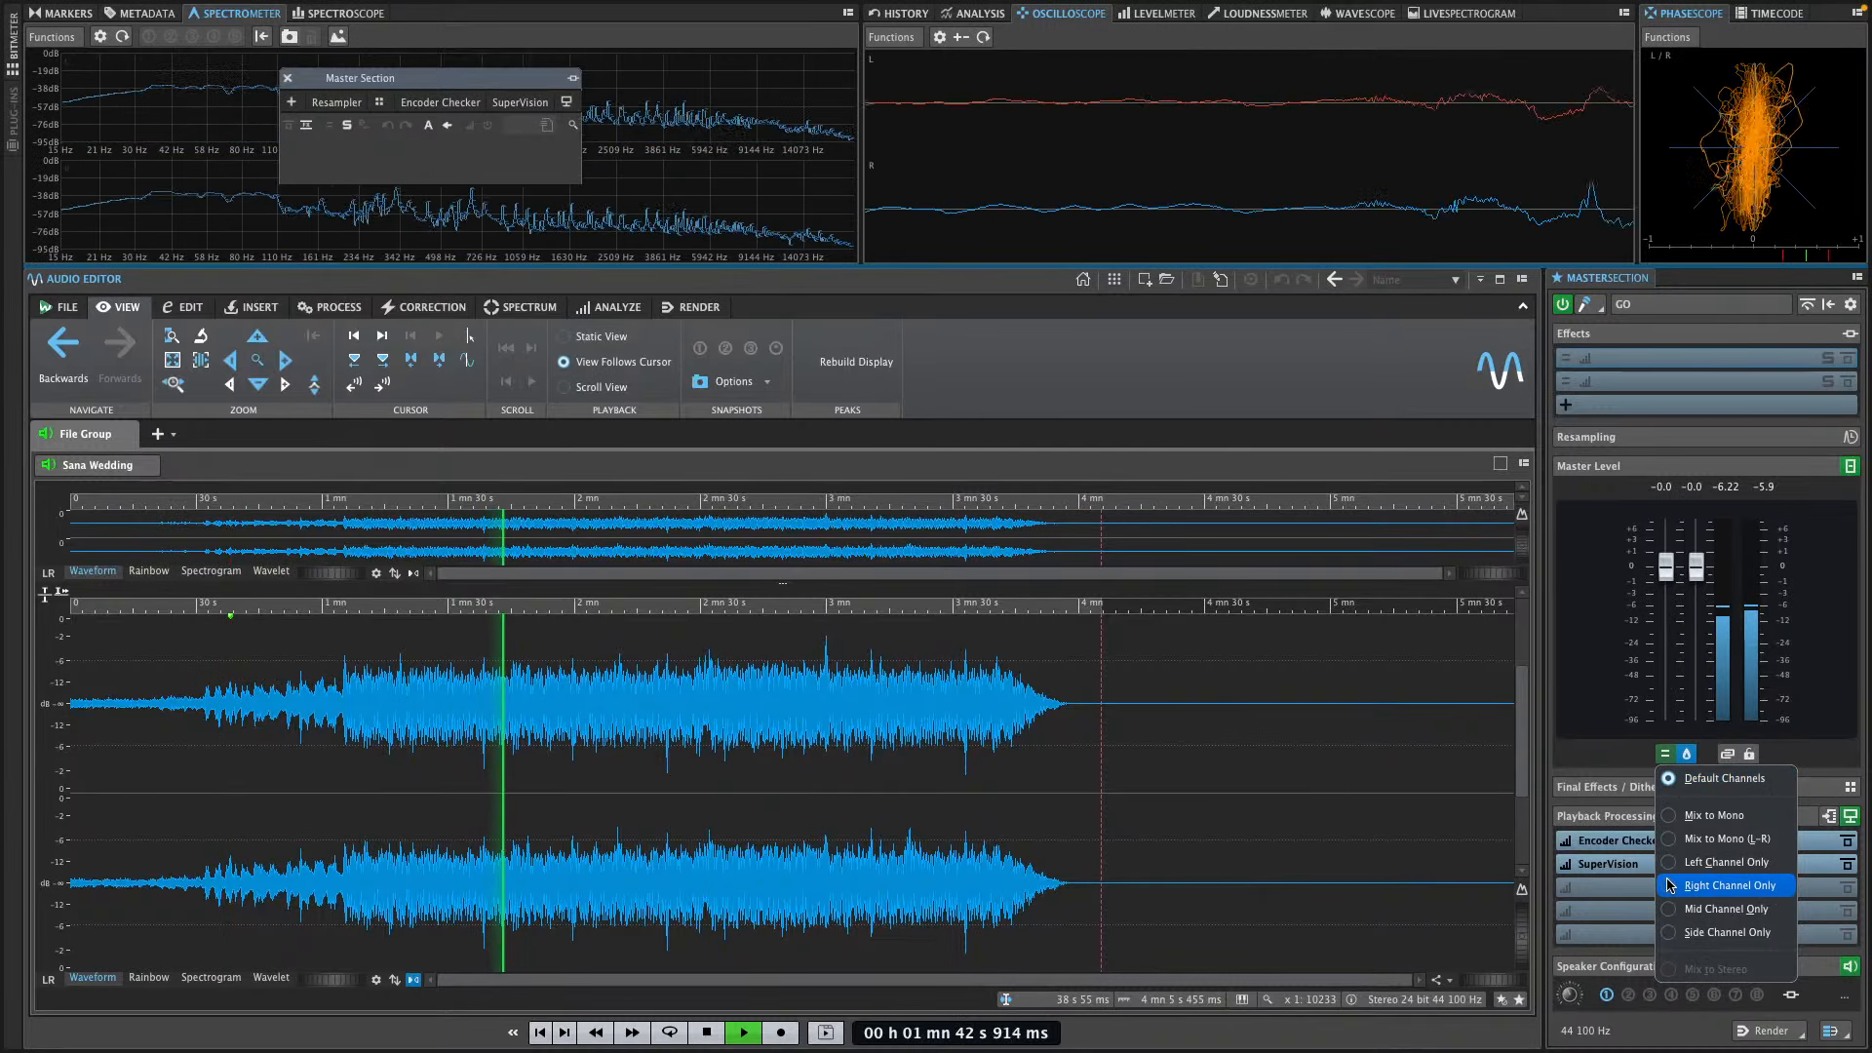
Raise both master level faders to +5.7 dB and set the master output to Side Channel Only
left_click(1698, 562)
left_click_drag(1698, 563, 1697, 528)
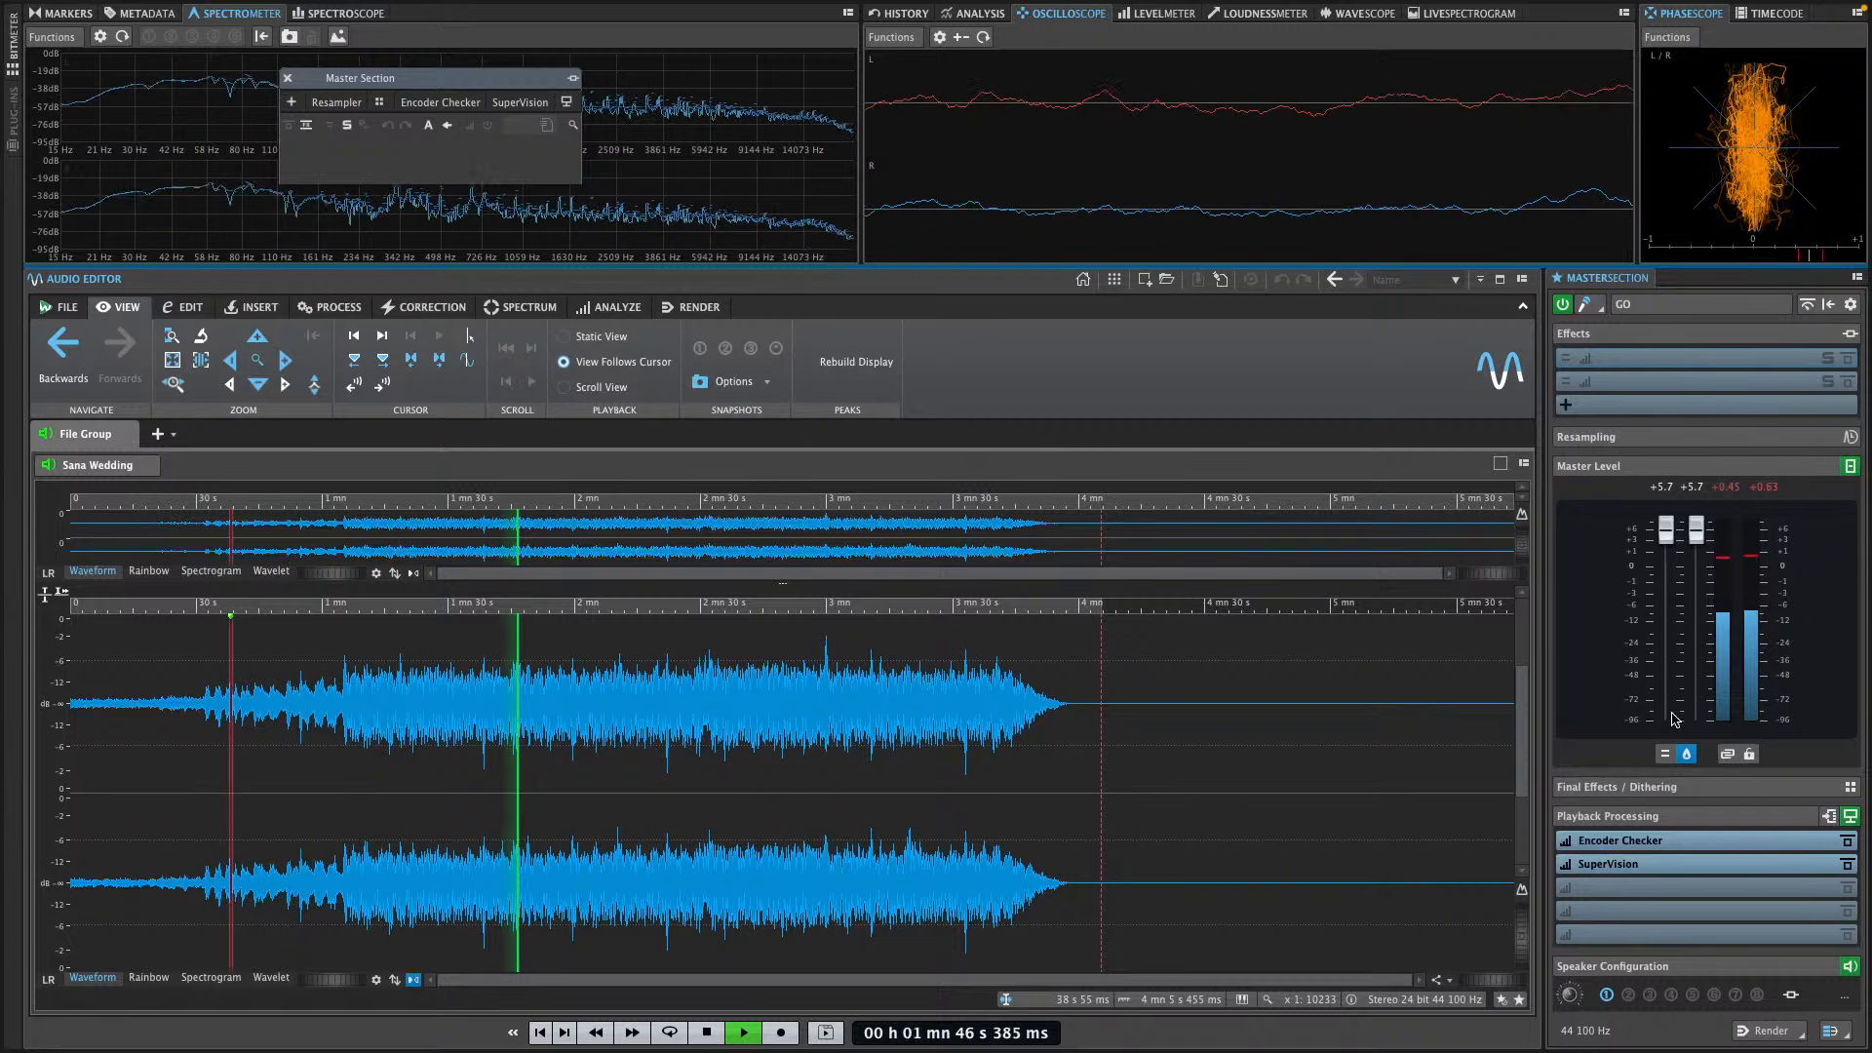
left_click(1666, 756)
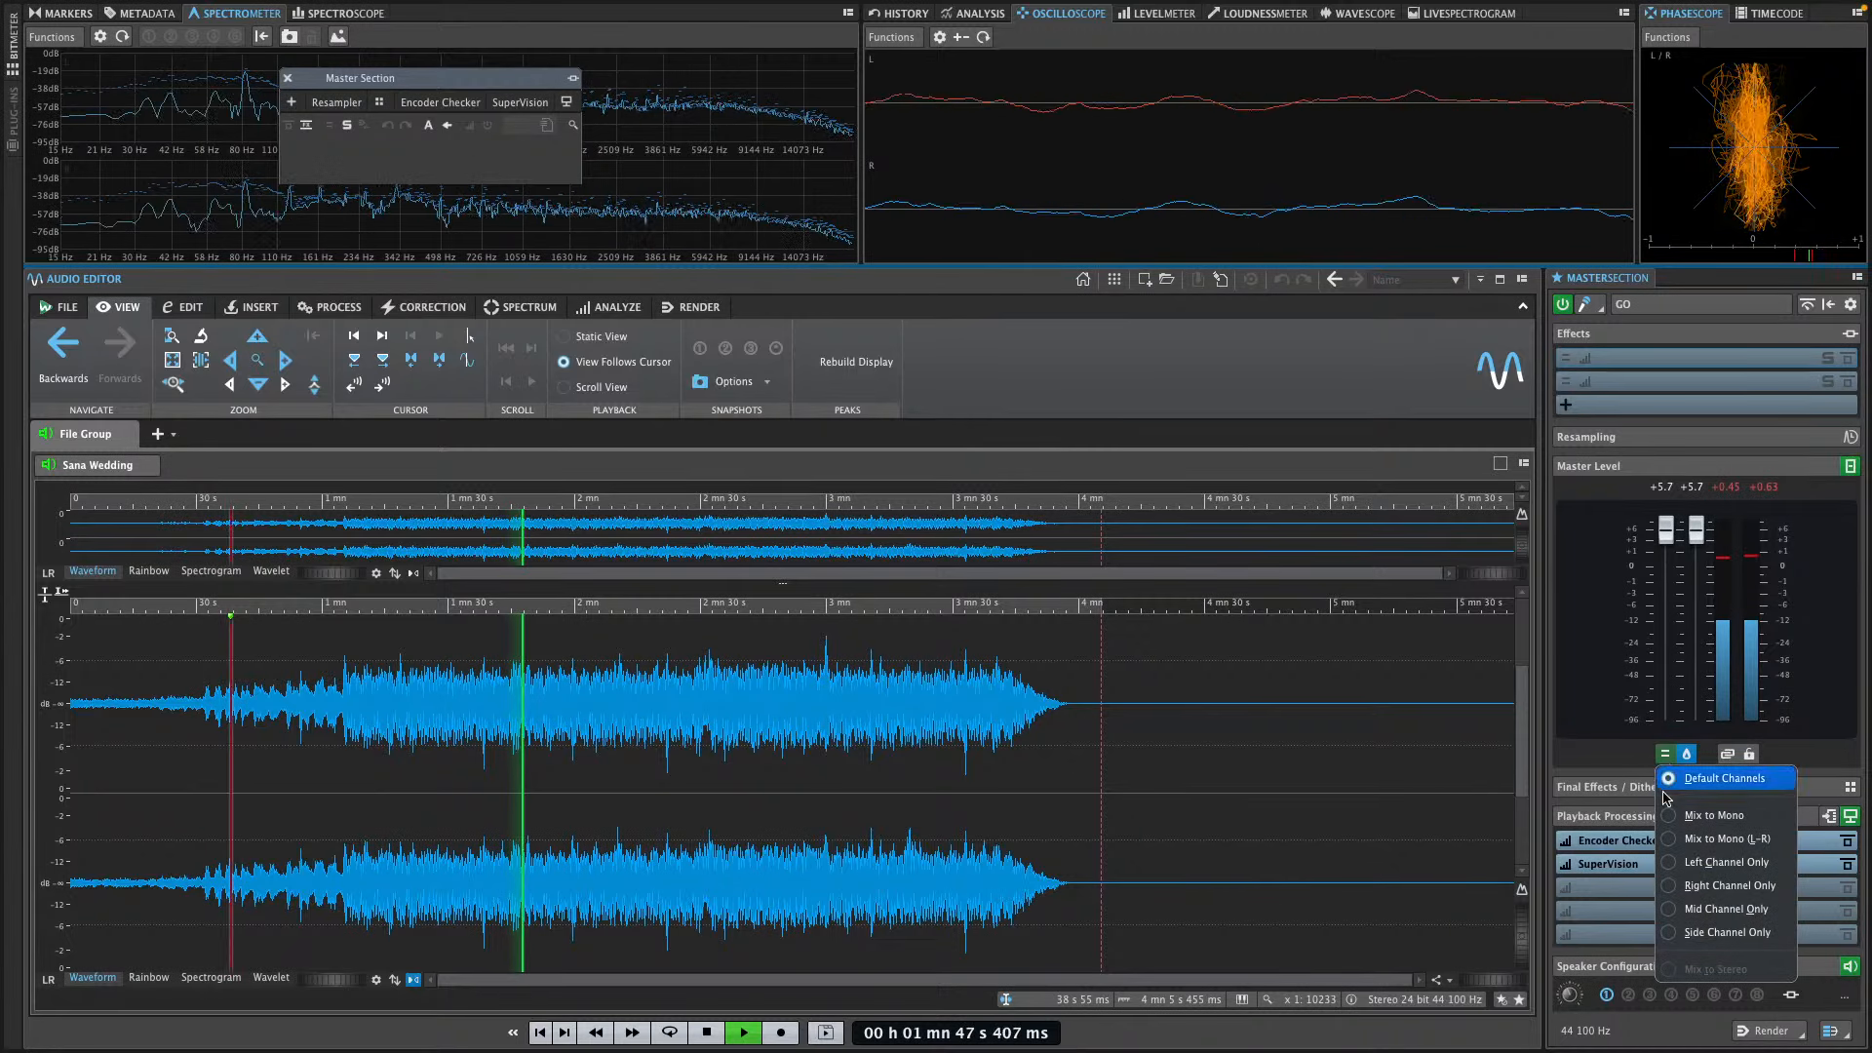
left_click(1744, 940)
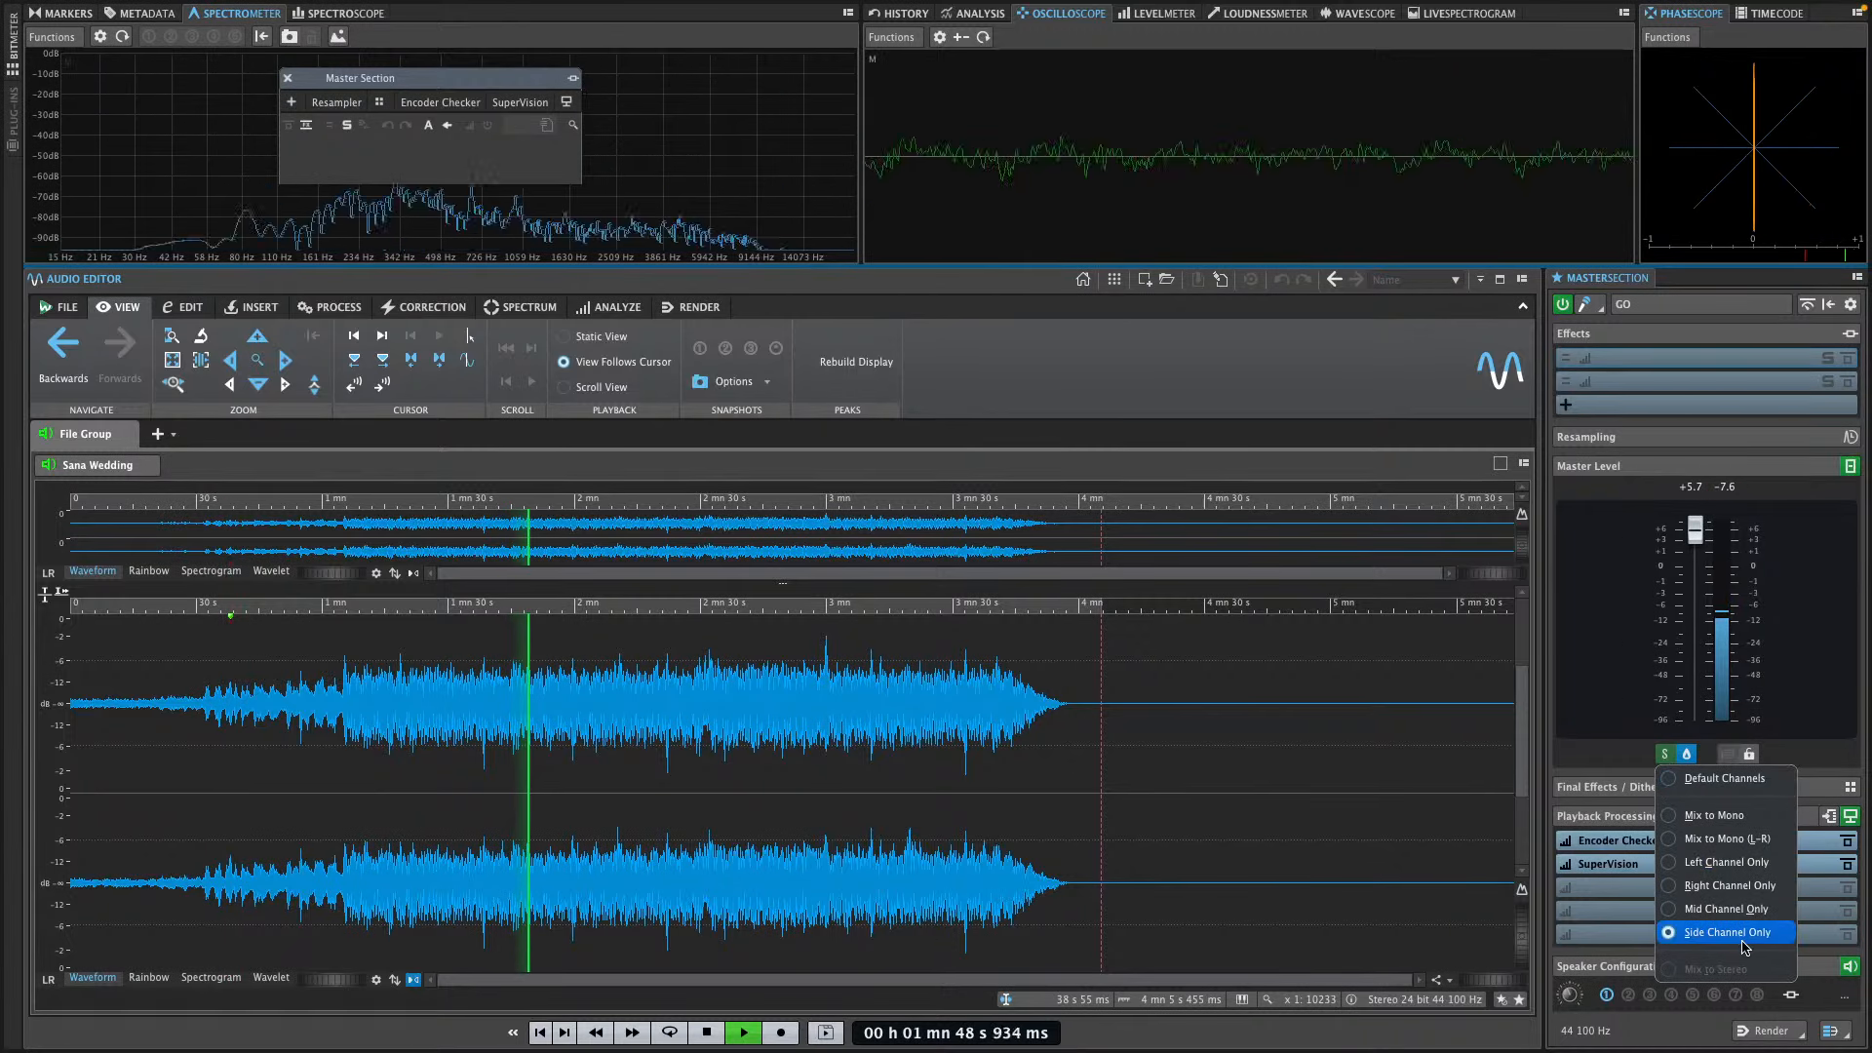
Audition Mid Channel Only, Default Channels, Mix to Mono and Mix to Mono (L-R), restore Default Channels and stop playback
left_click(1676, 909)
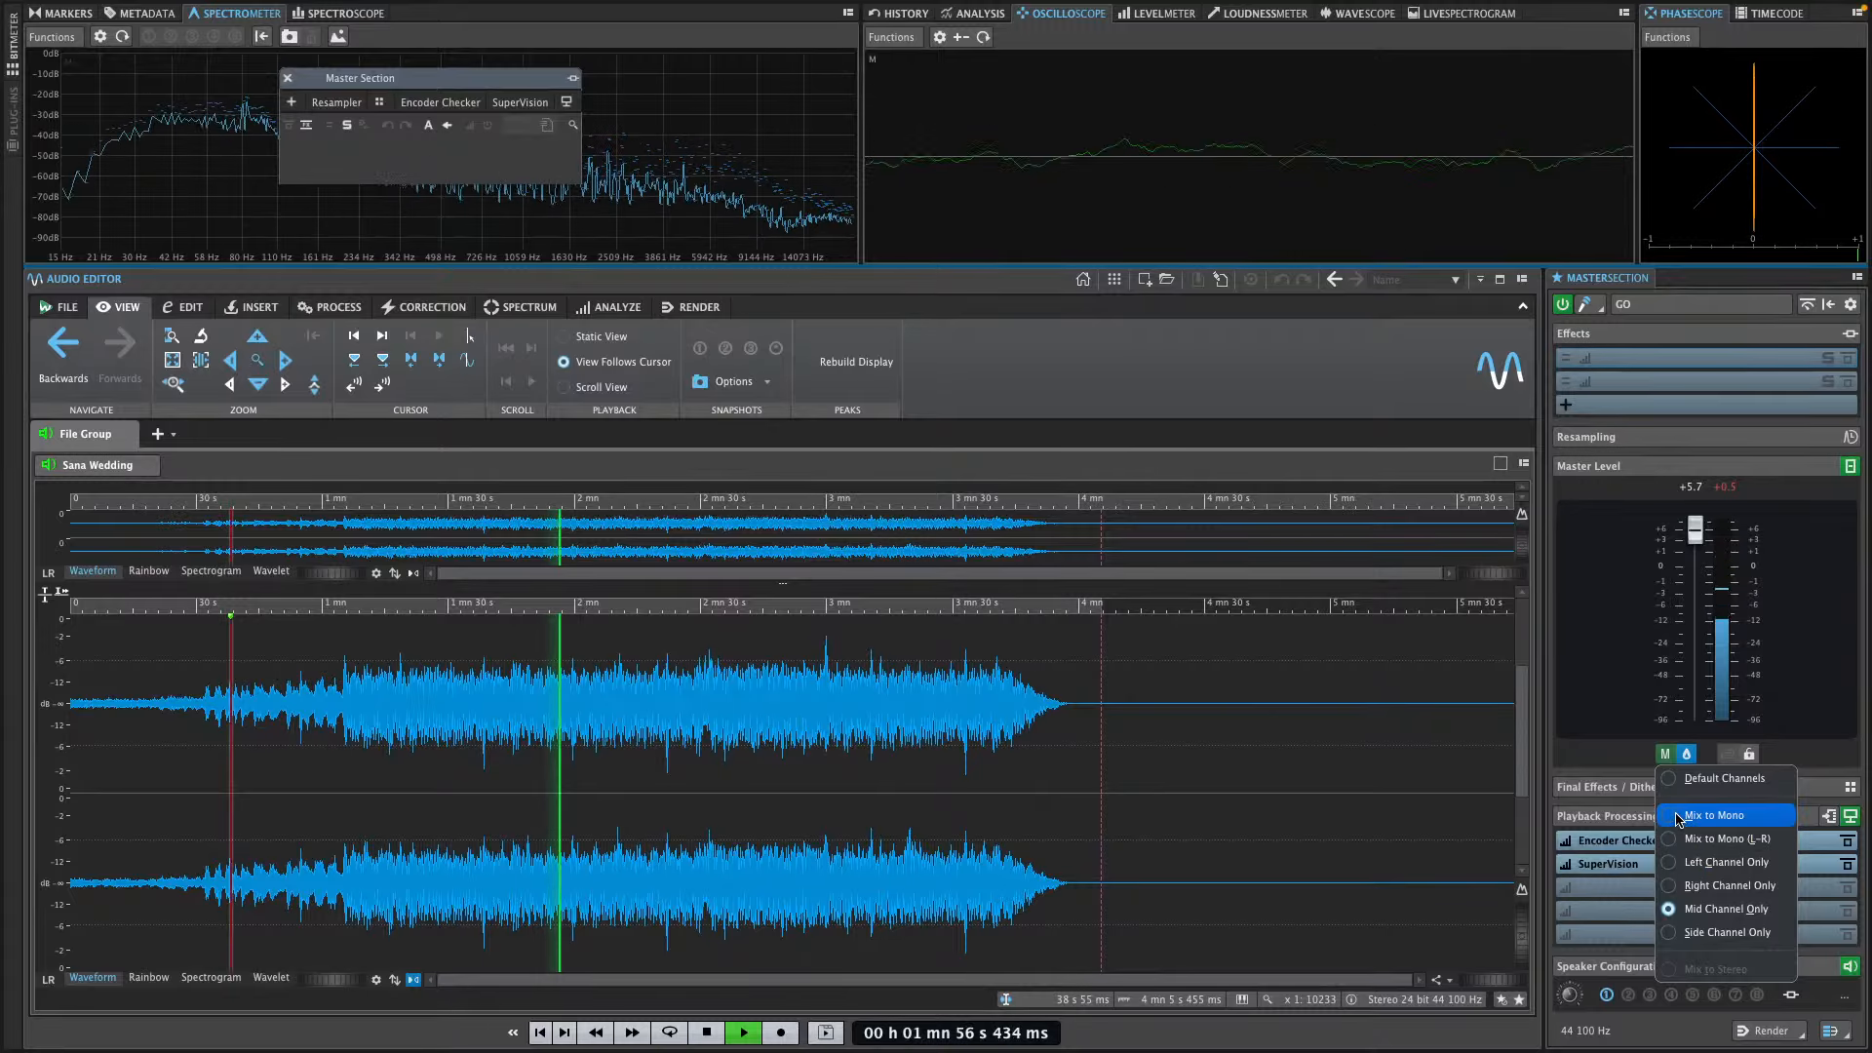
left_click(1677, 780)
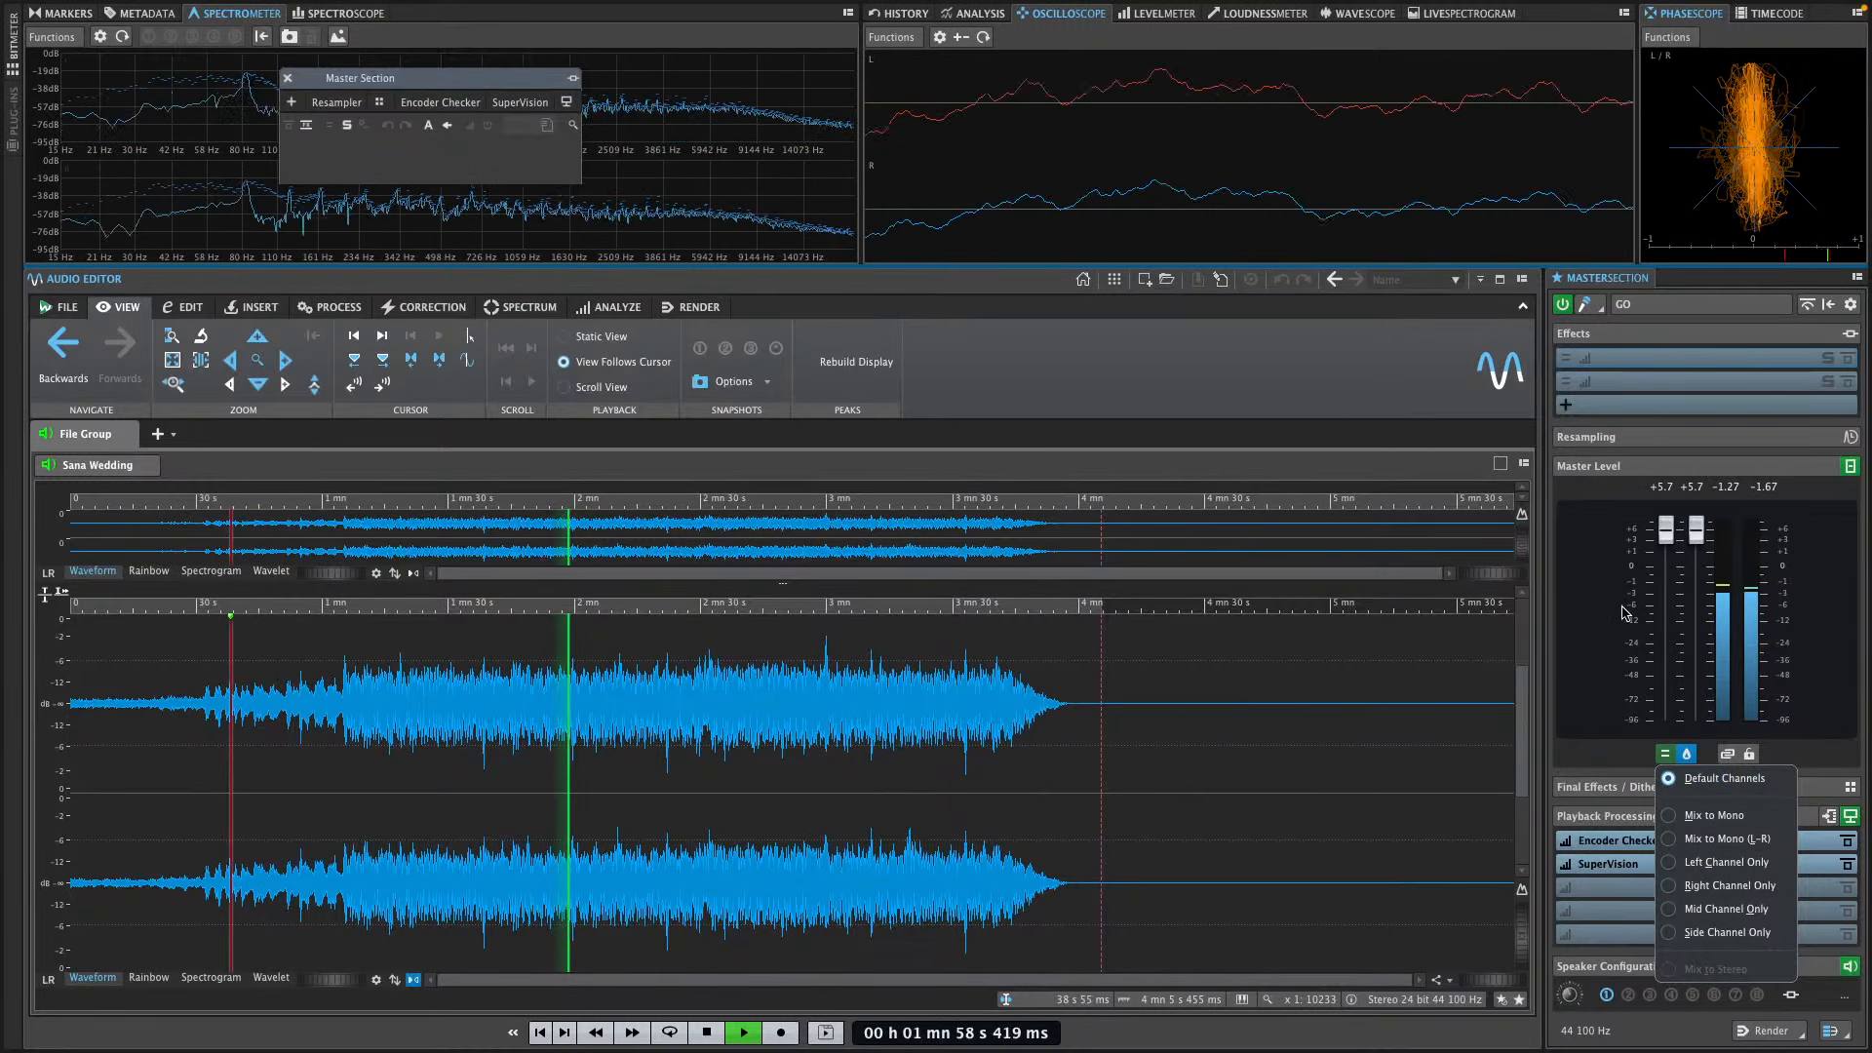
left_click(1678, 815)
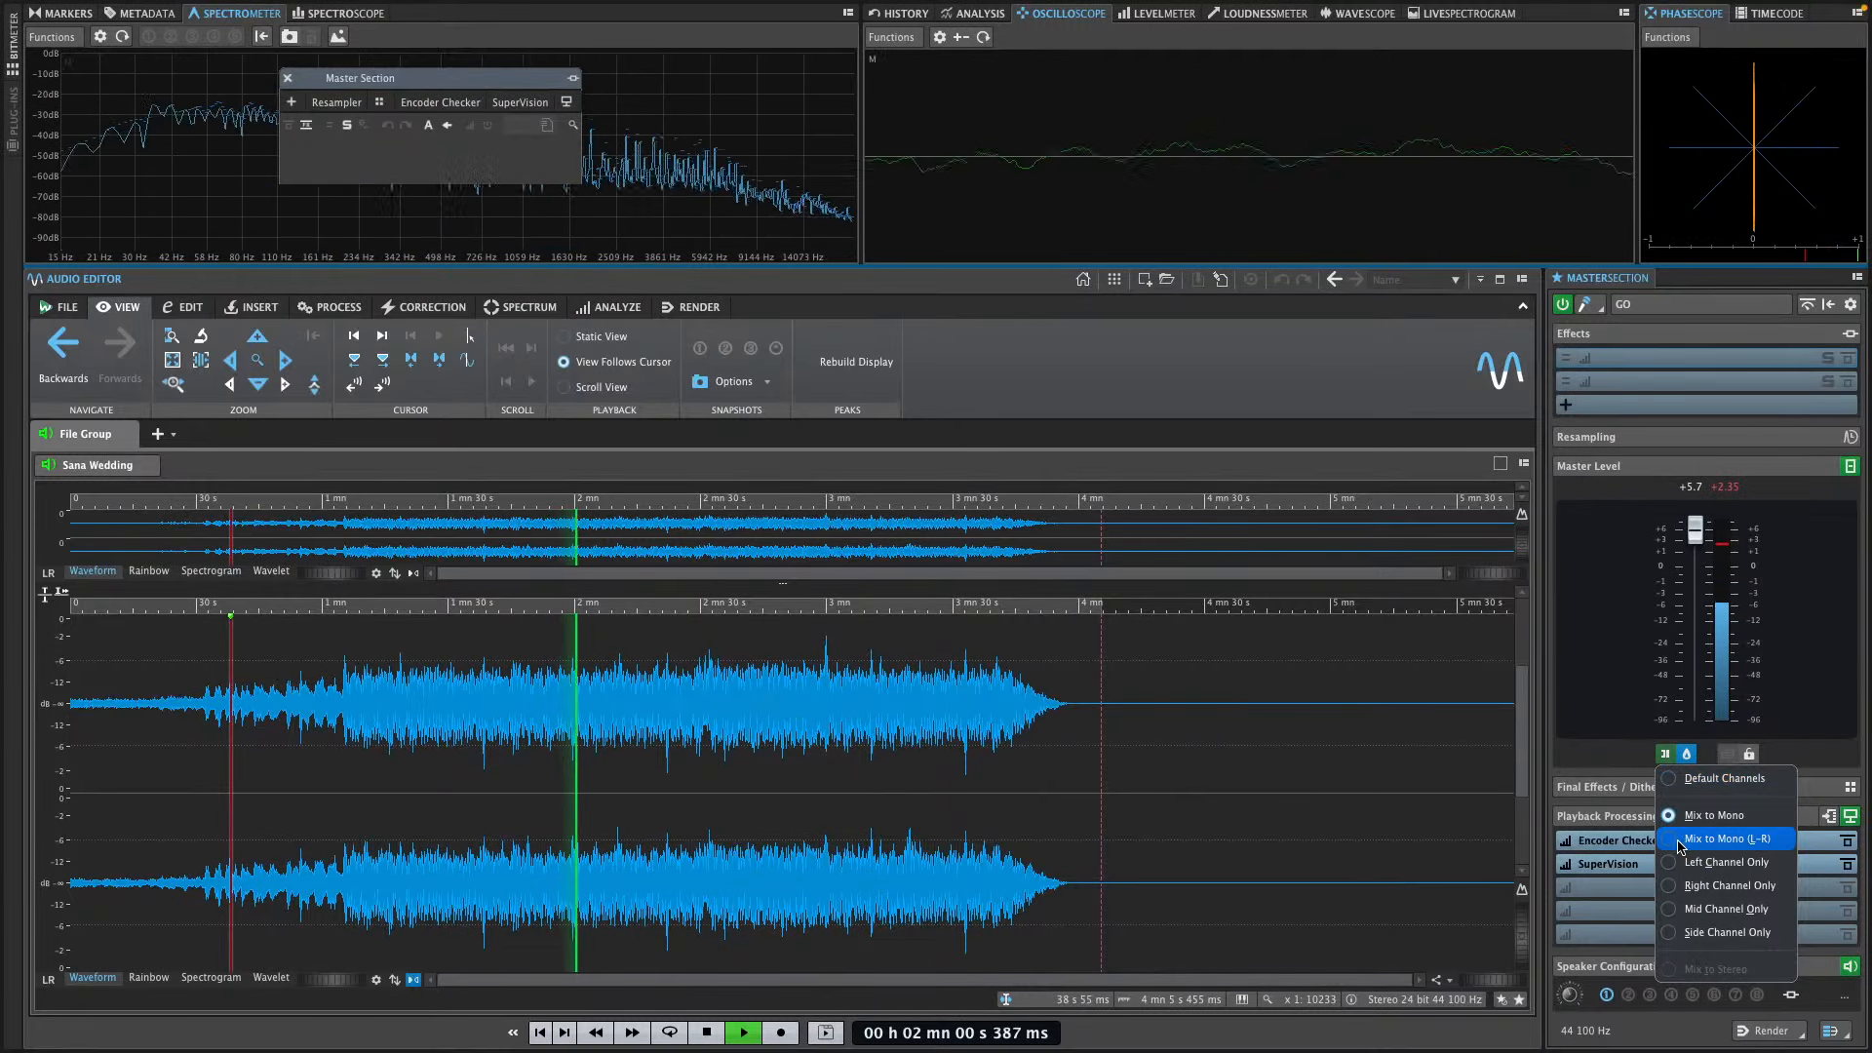
left_click(1677, 840)
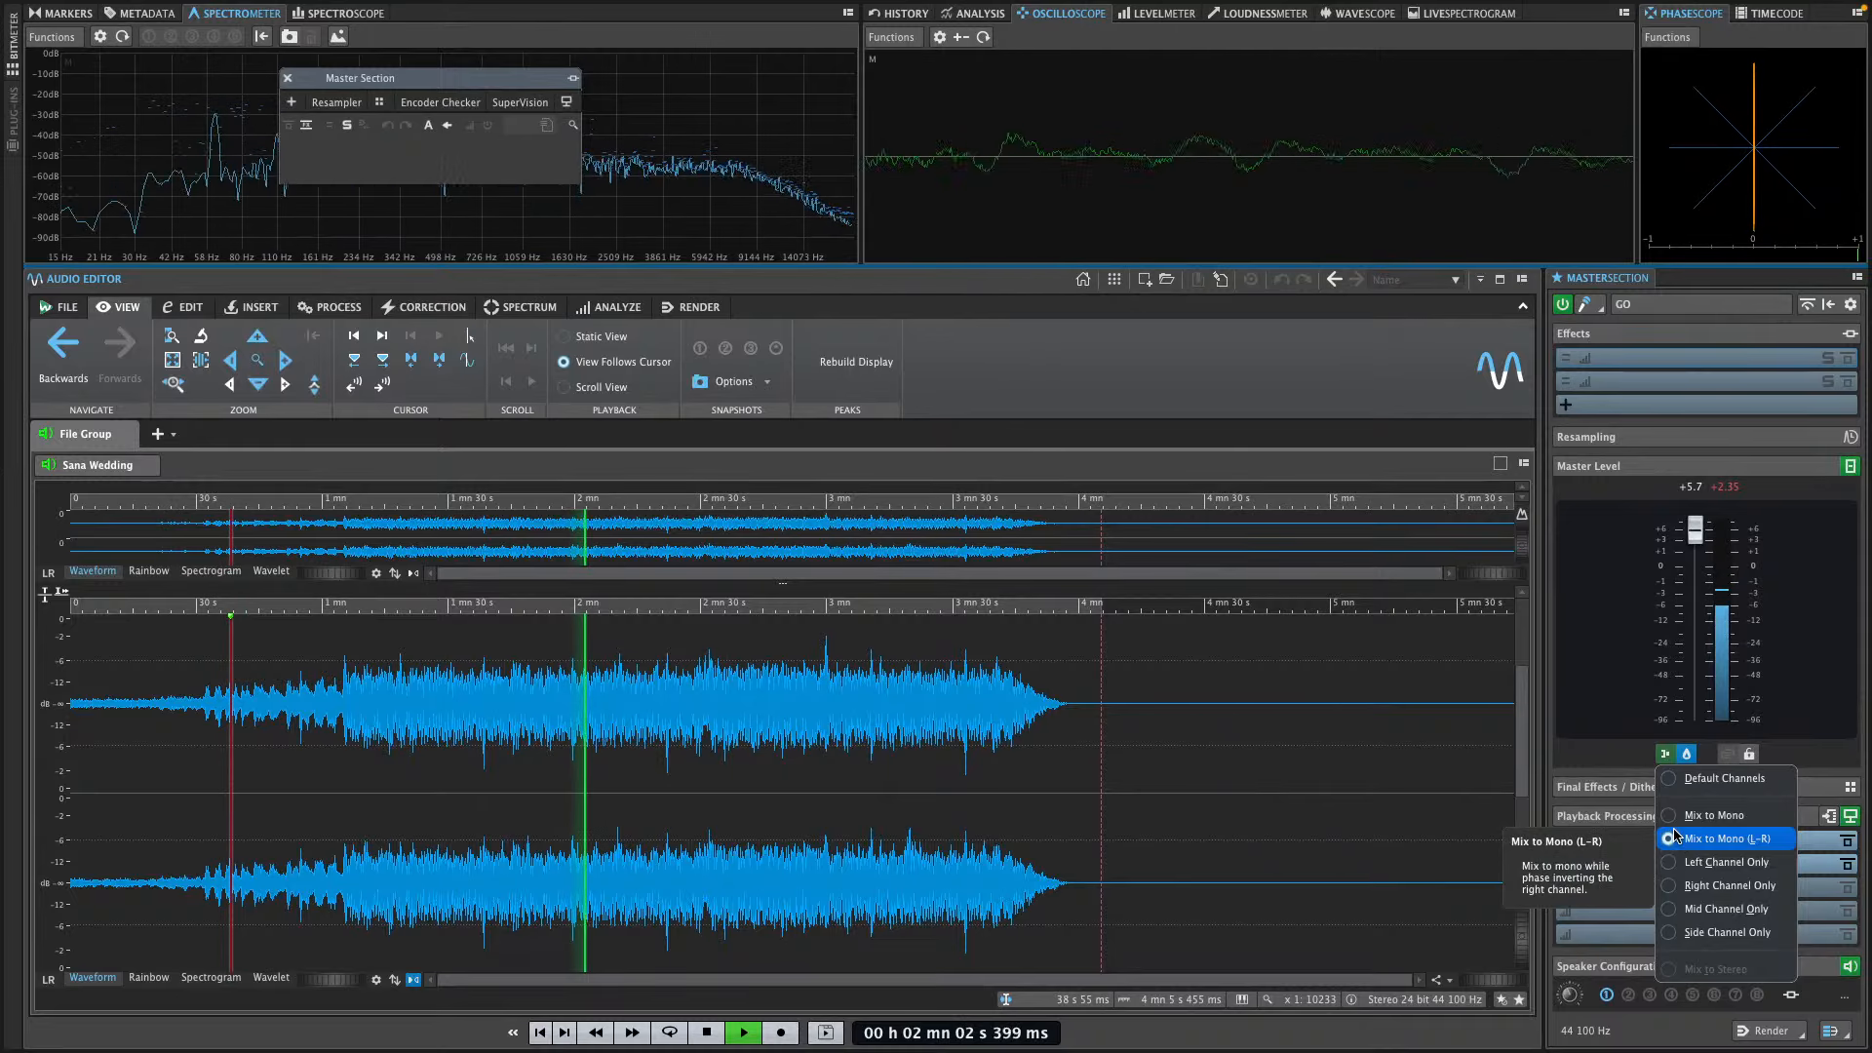
left_click(1676, 817)
left_click(1669, 749)
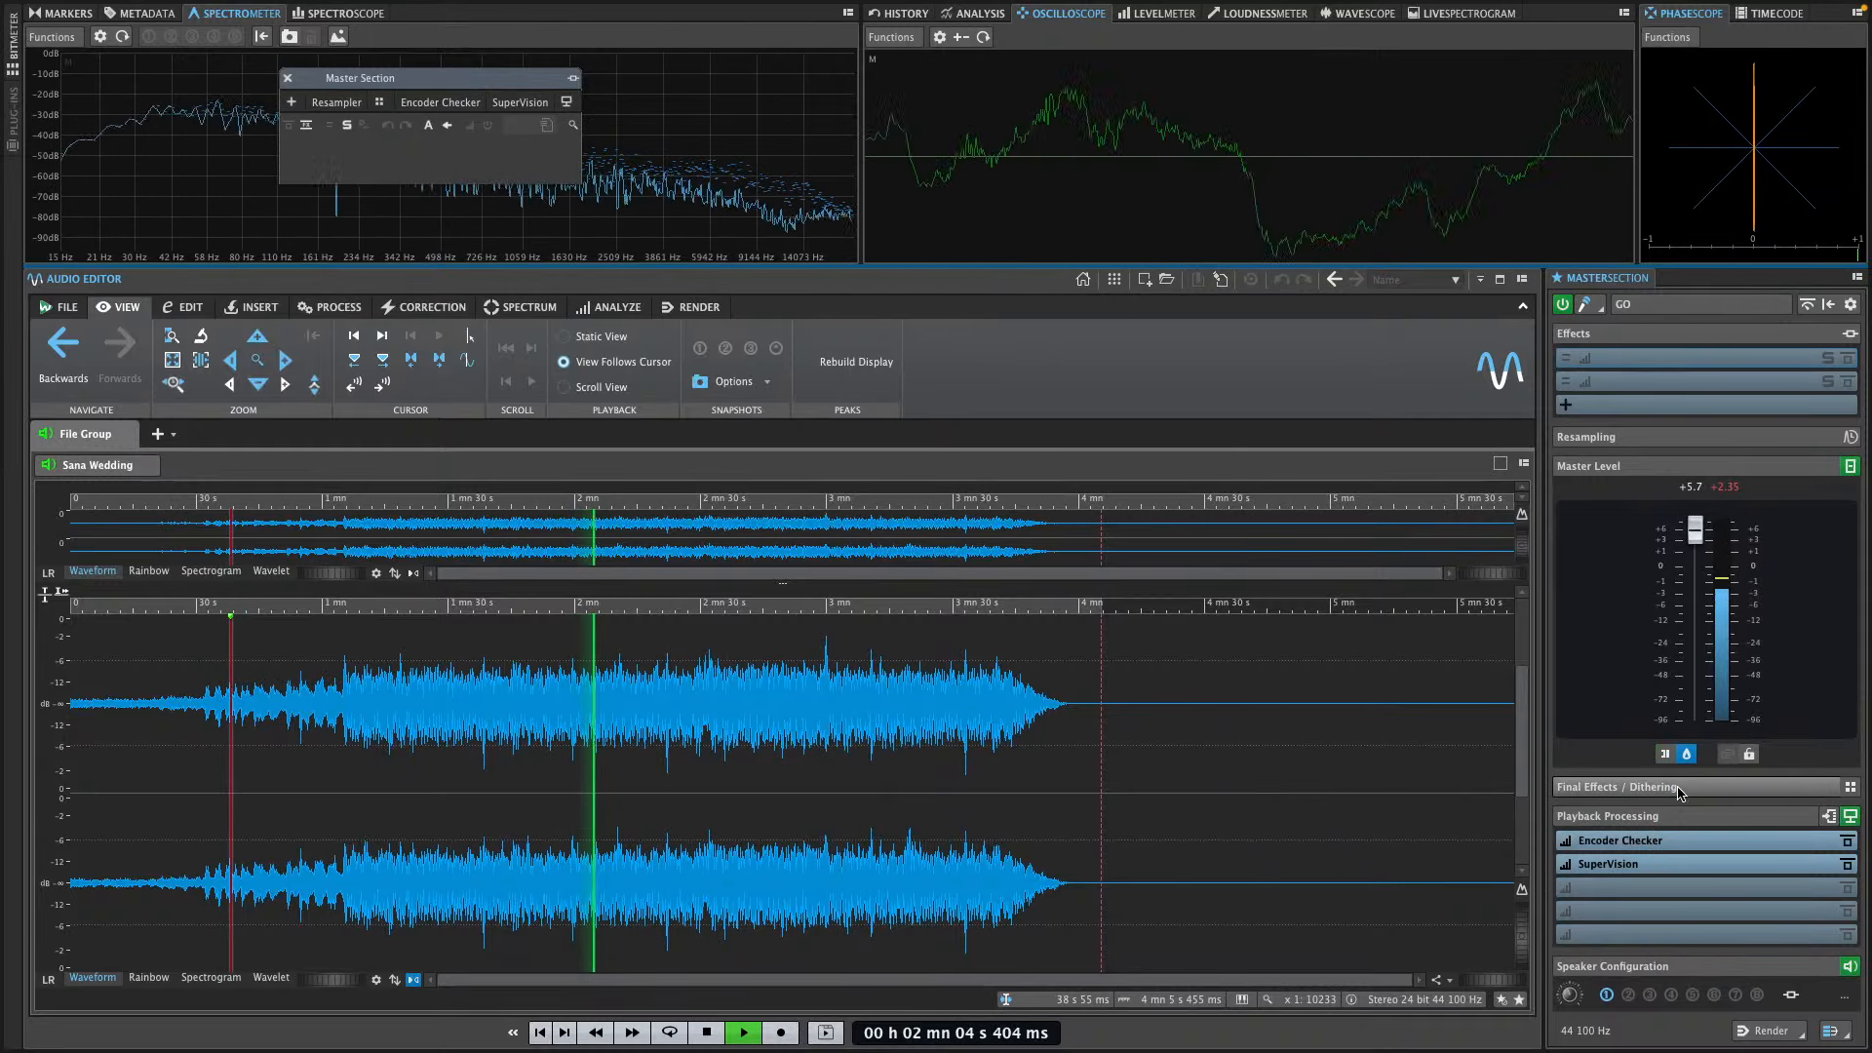
left_click(1675, 749)
left_click(1672, 778)
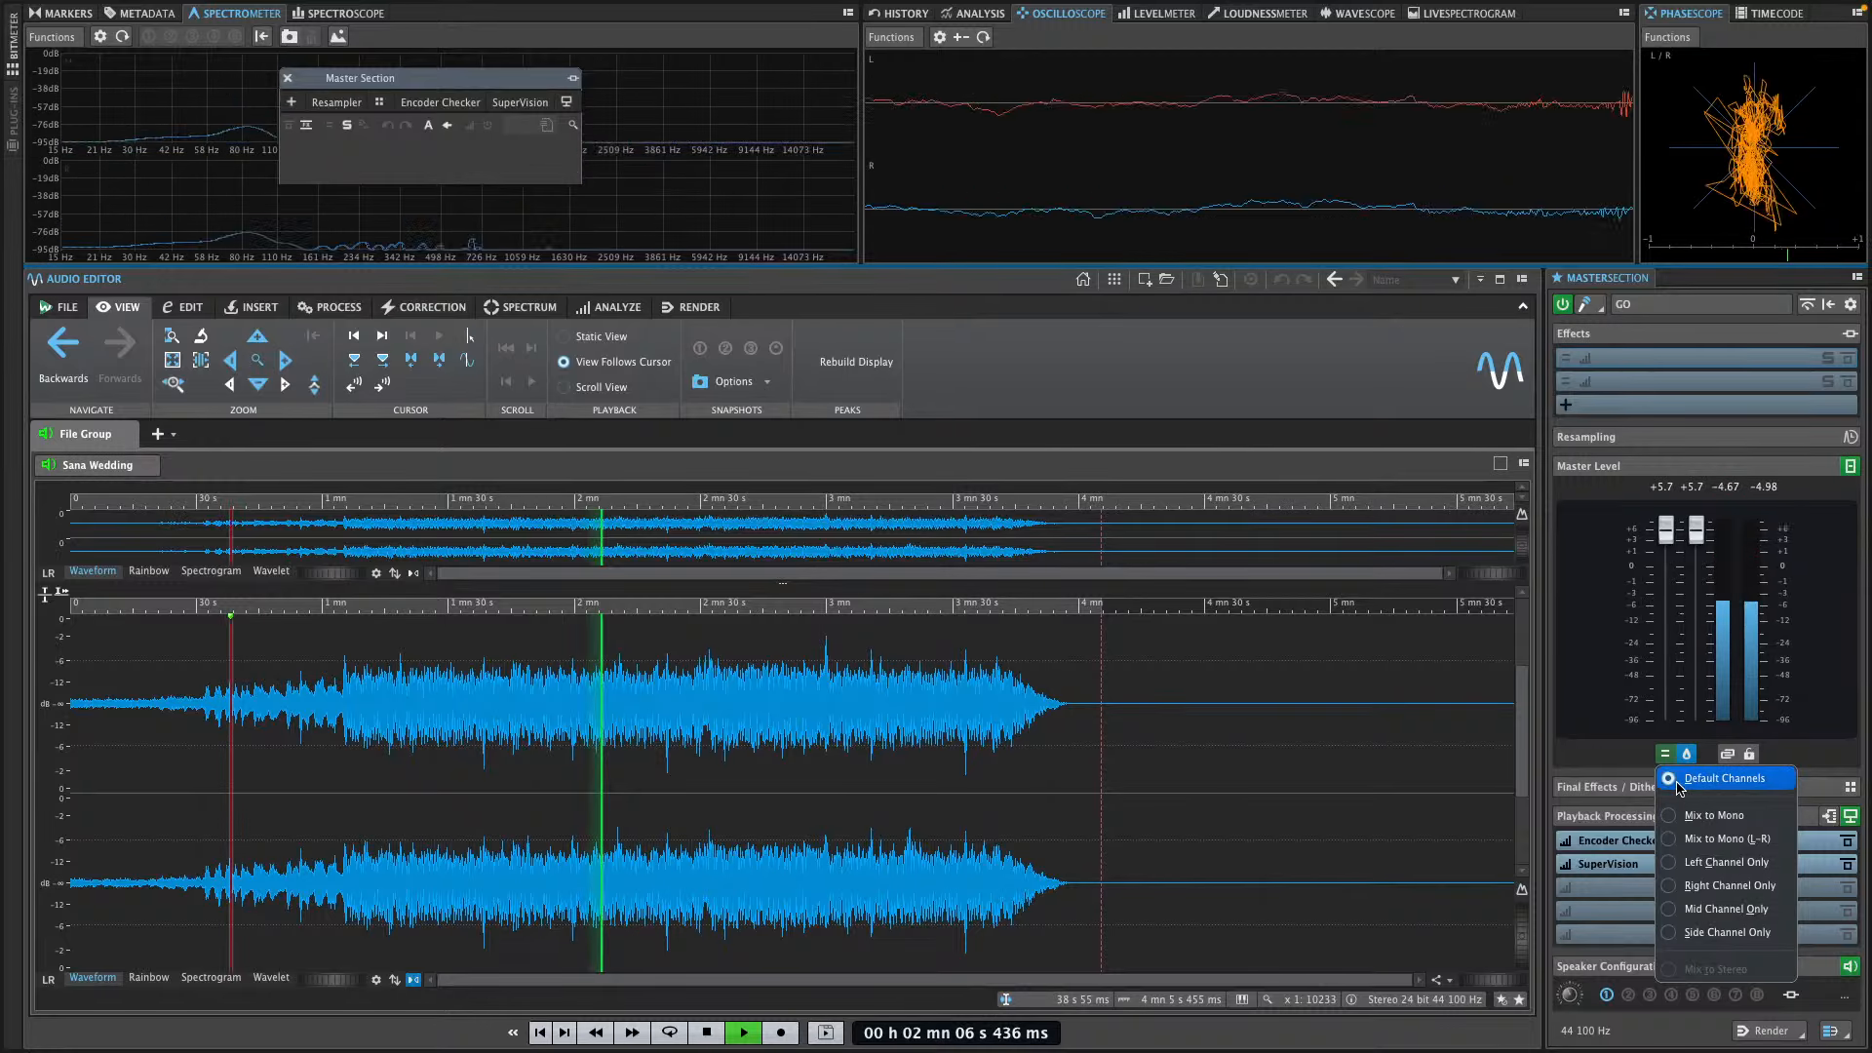
key("space")
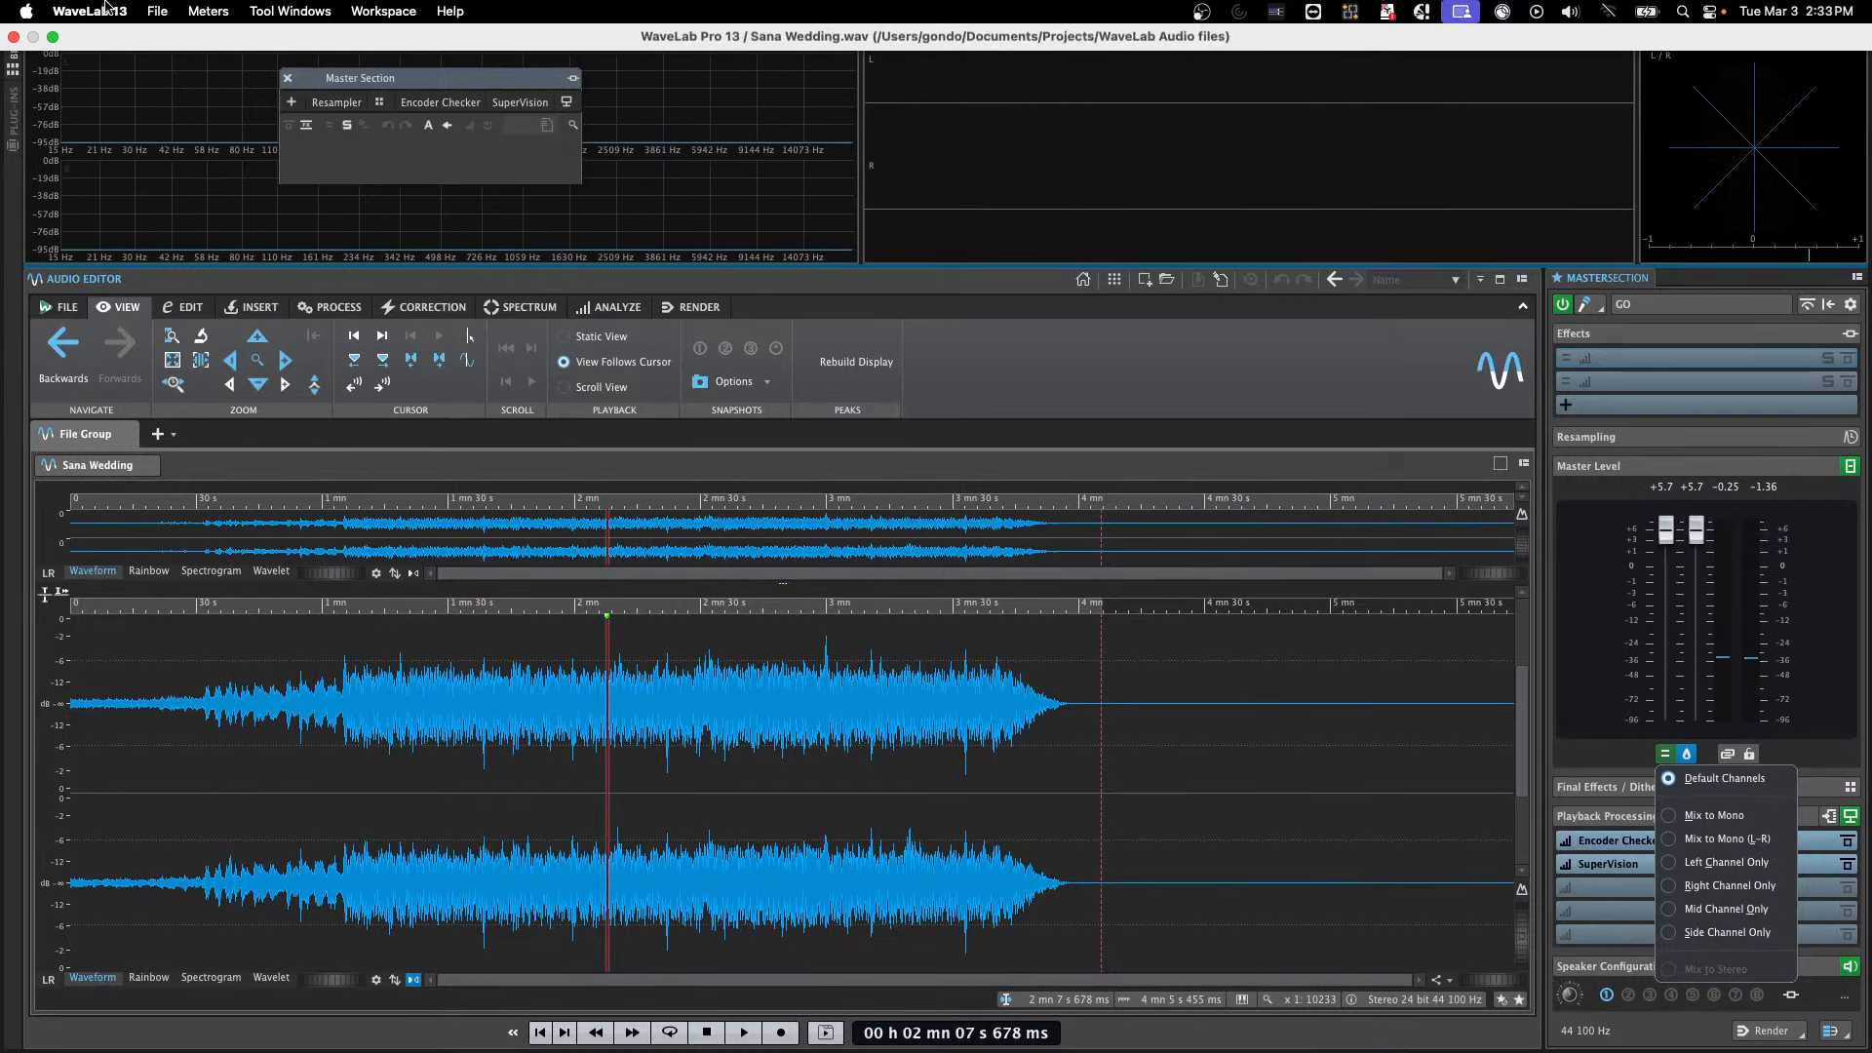
Switch to Cubase and allow the project to run at a different sample rate from the ASIO device
left_click(89, 12)
key("ctrl+Left")
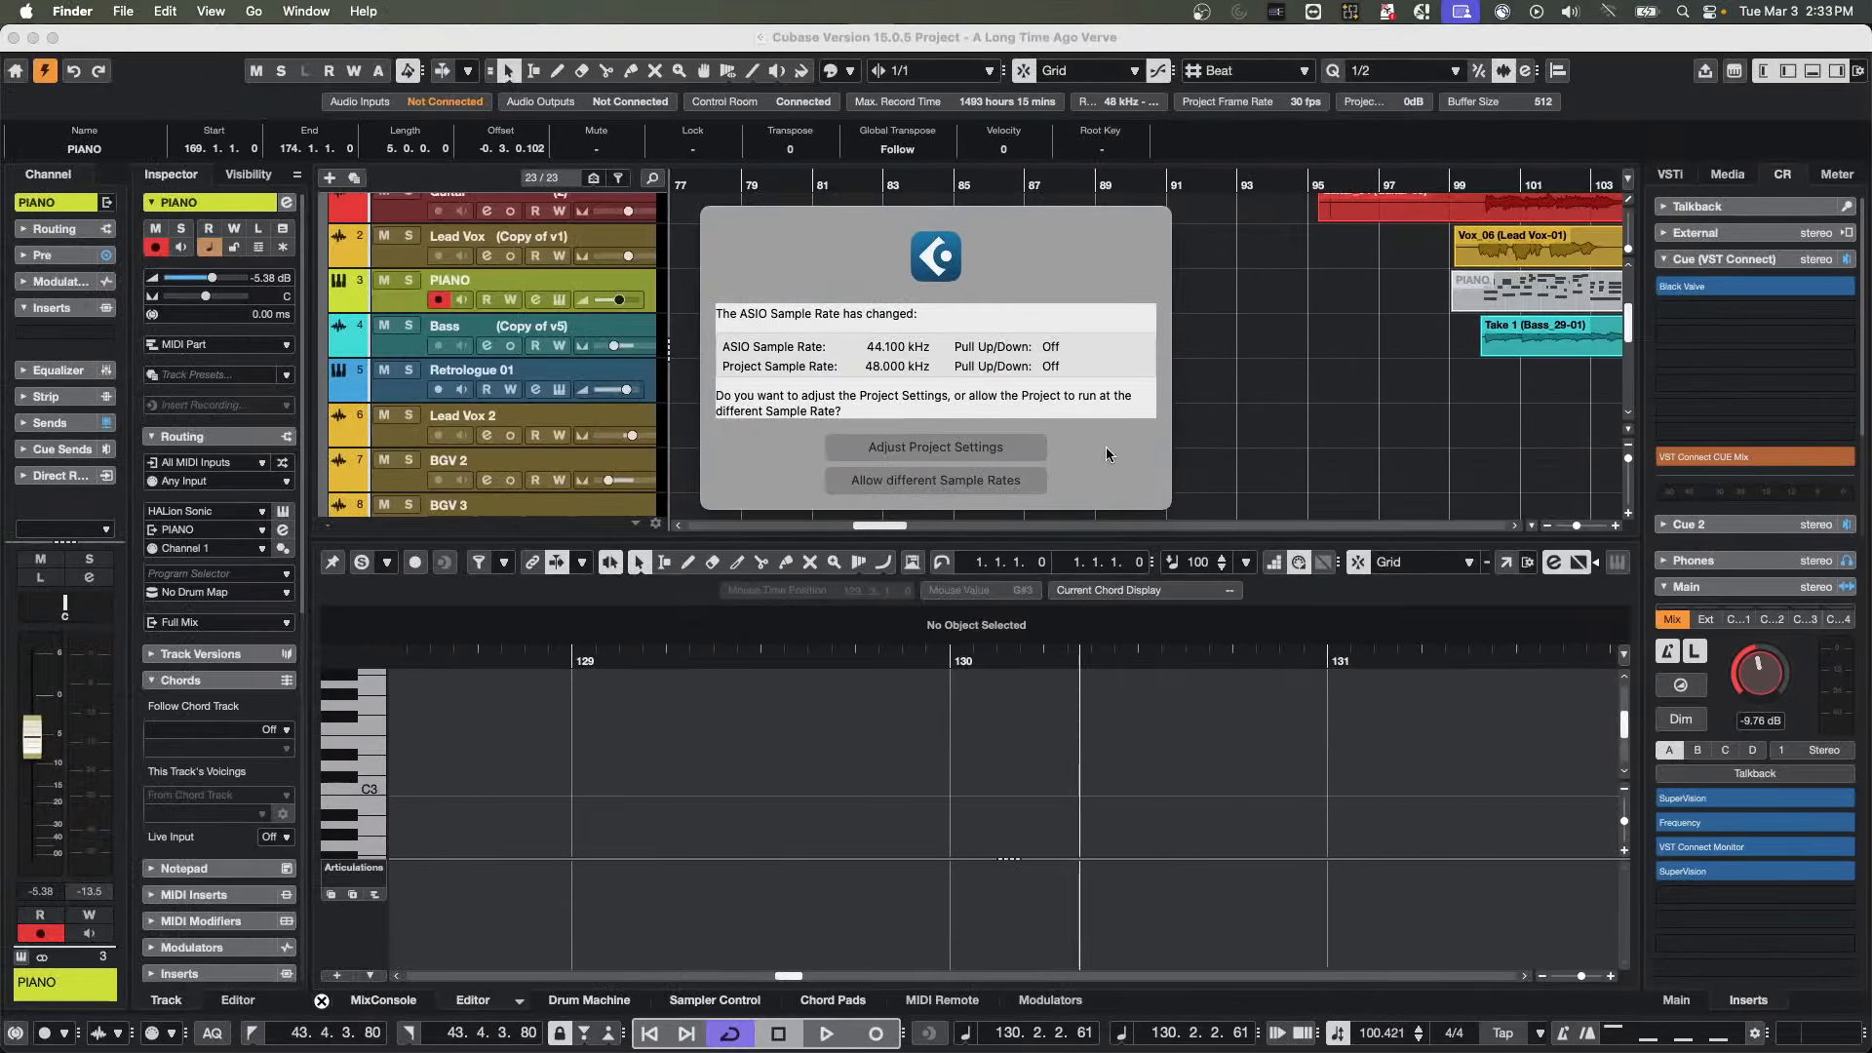
left_click(1271, 405)
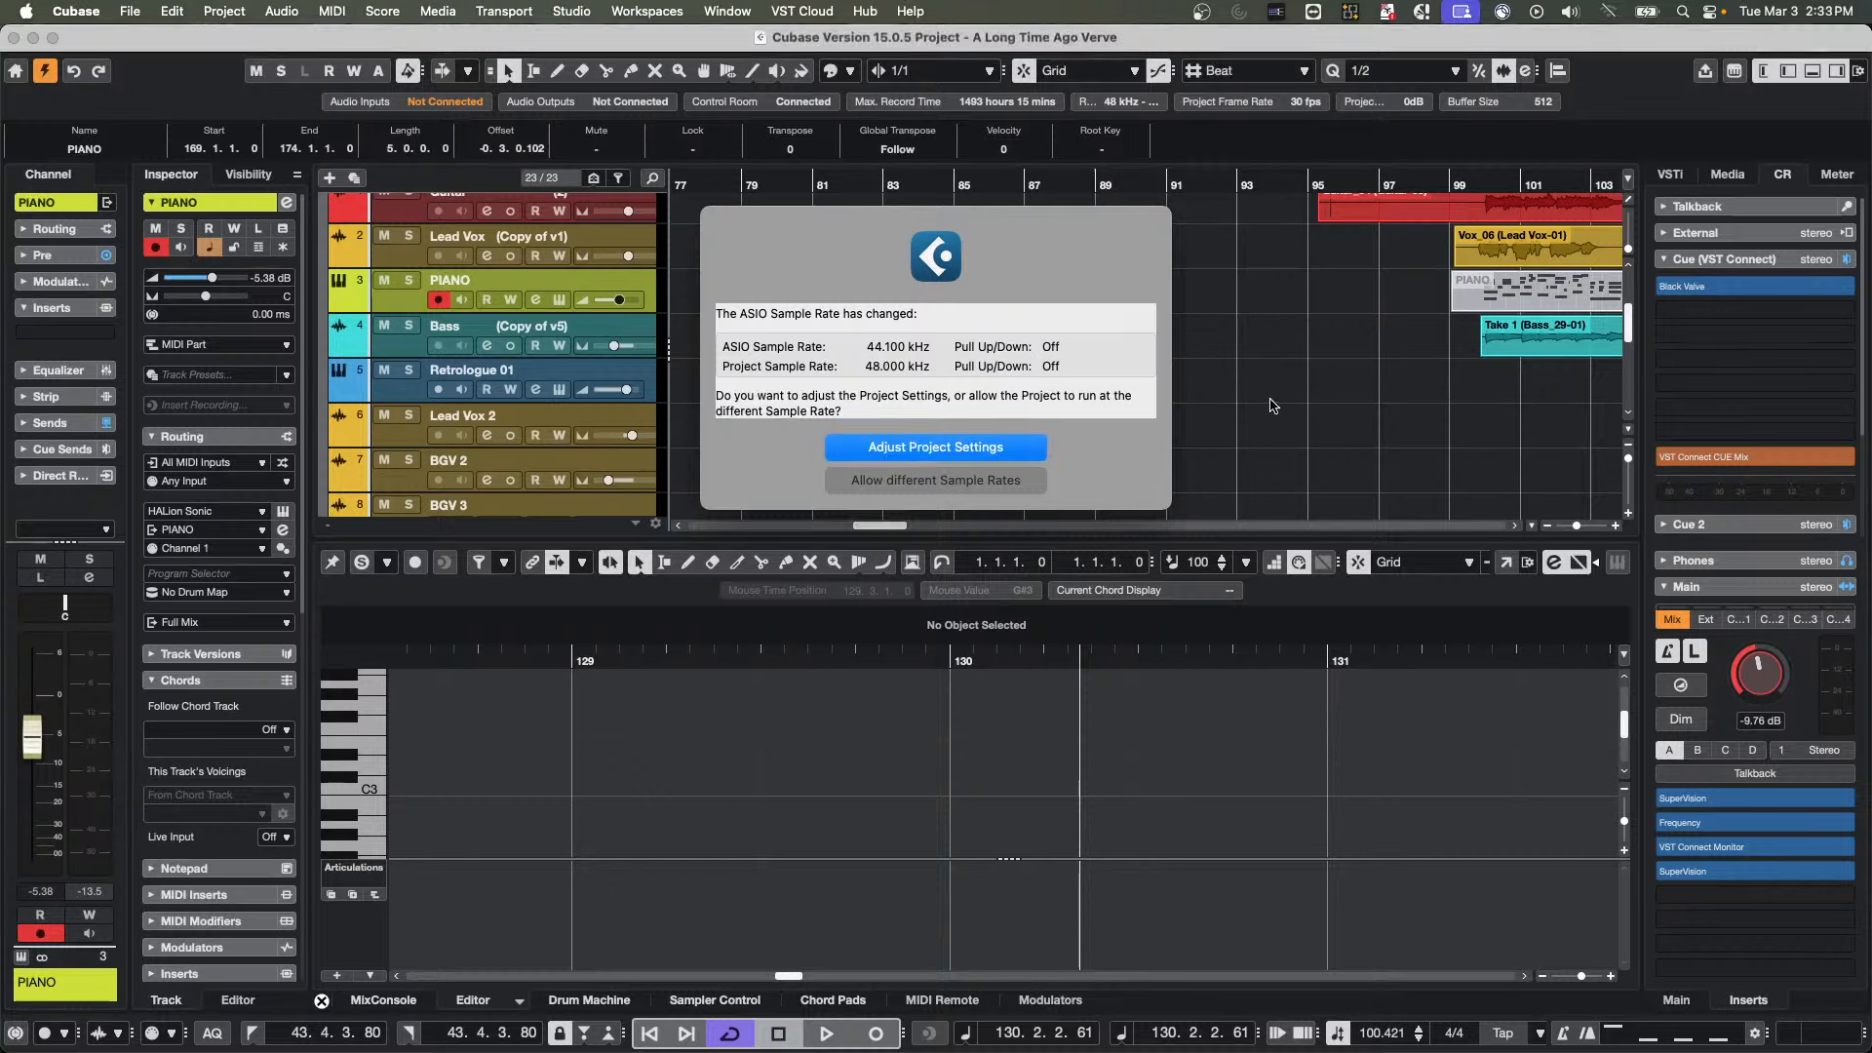
left_click(952, 488)
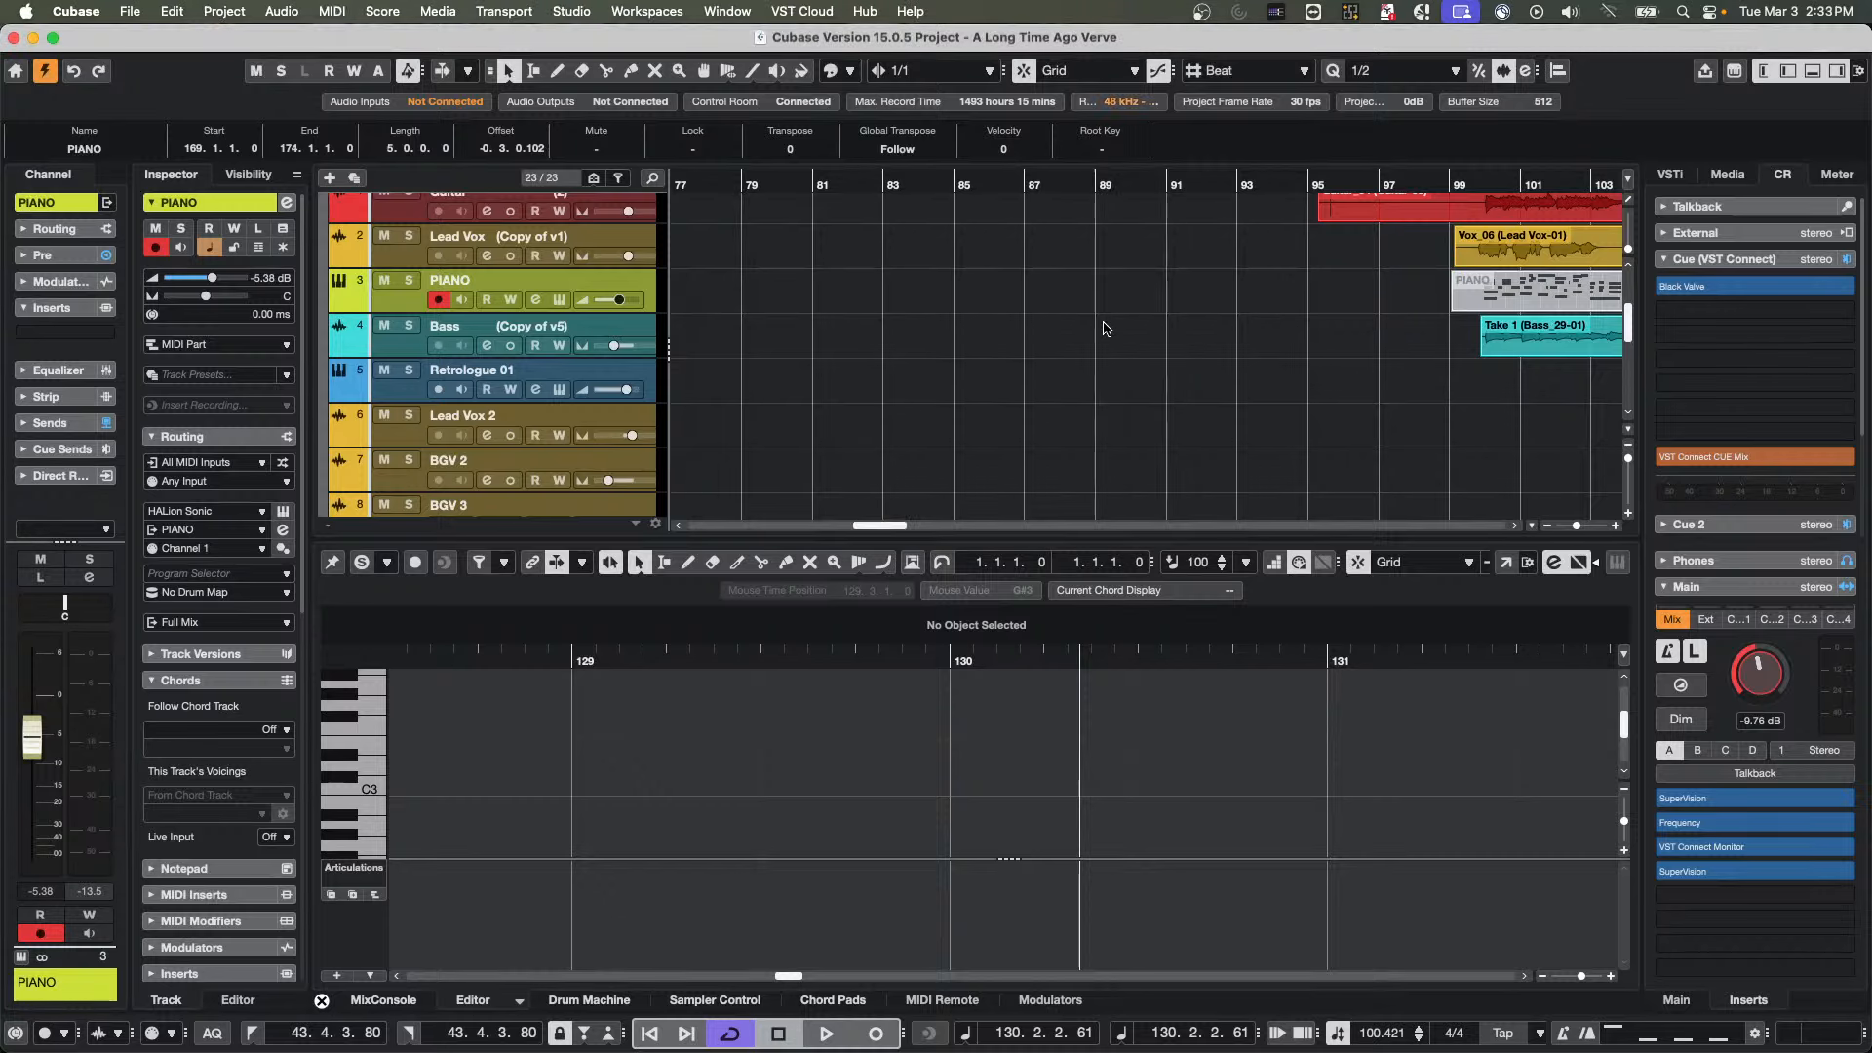
left_click(1122, 330)
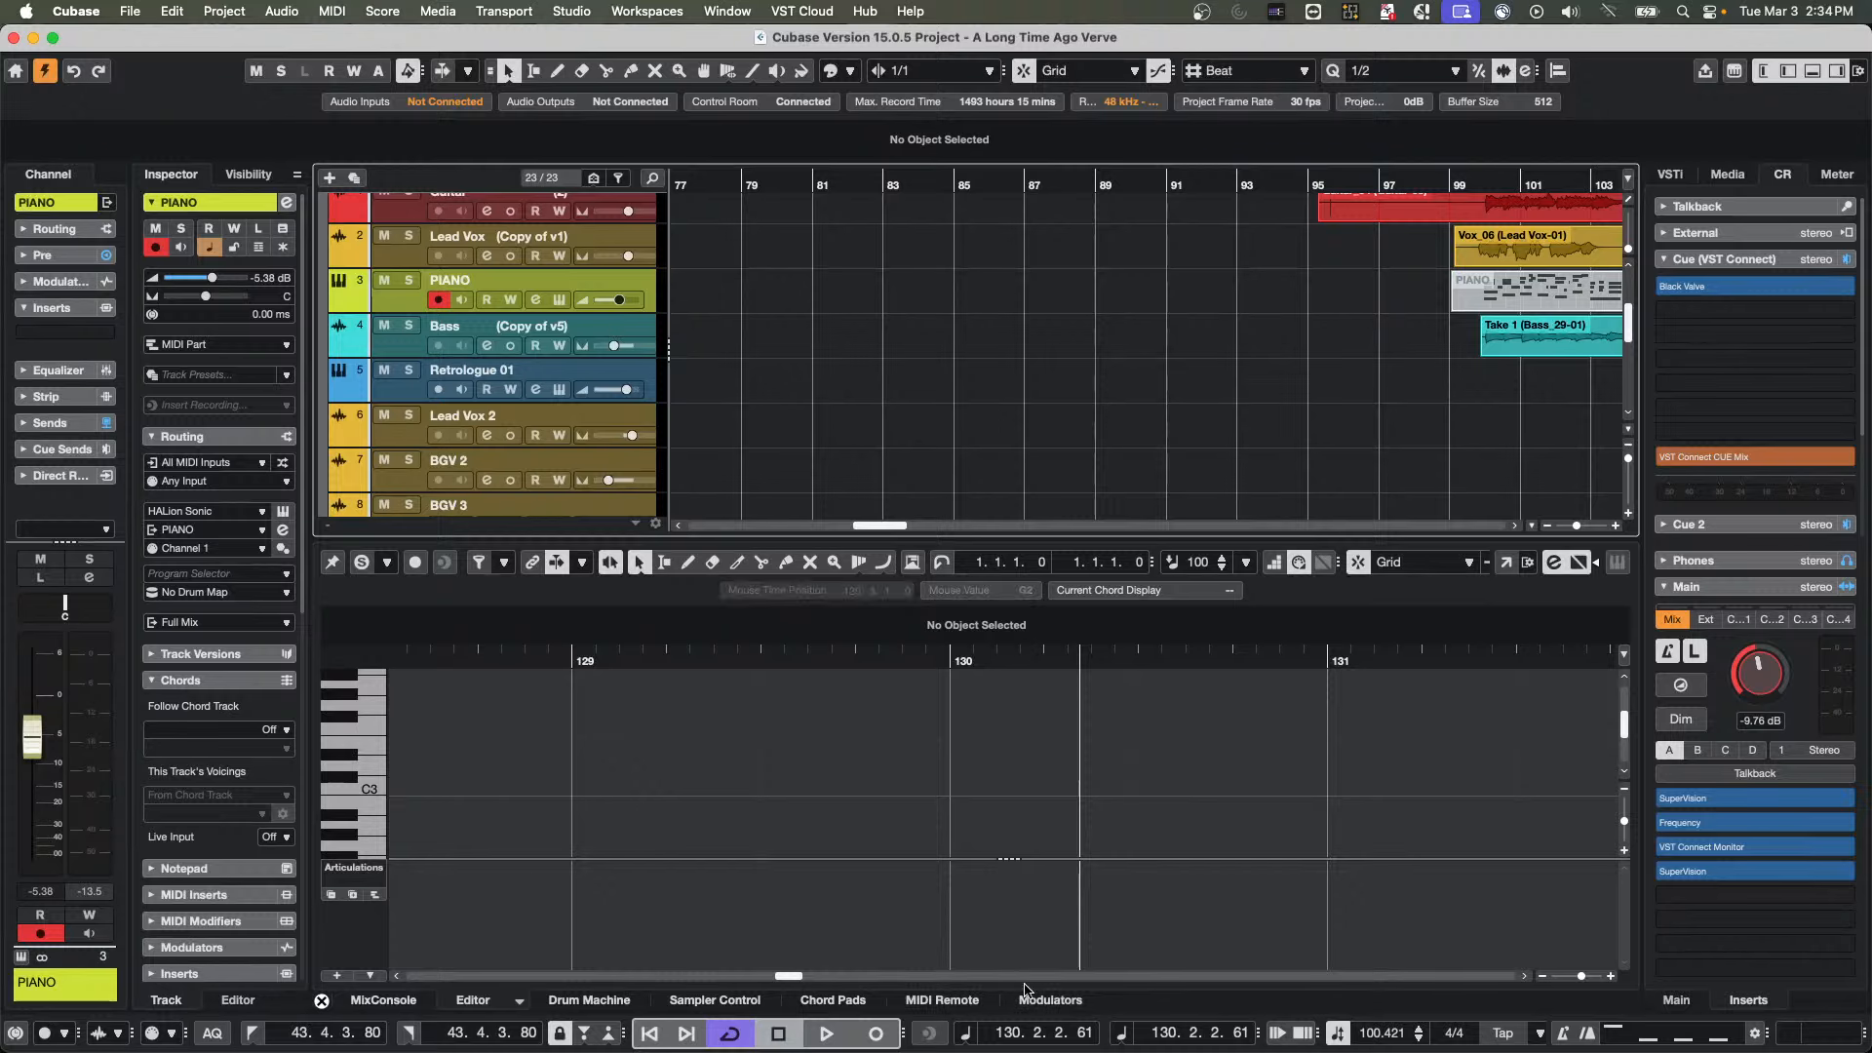
Show the MIDI Remote overview of controllers and examine the vendor choices for adding a MIDI controller surface
left_click(946, 1000)
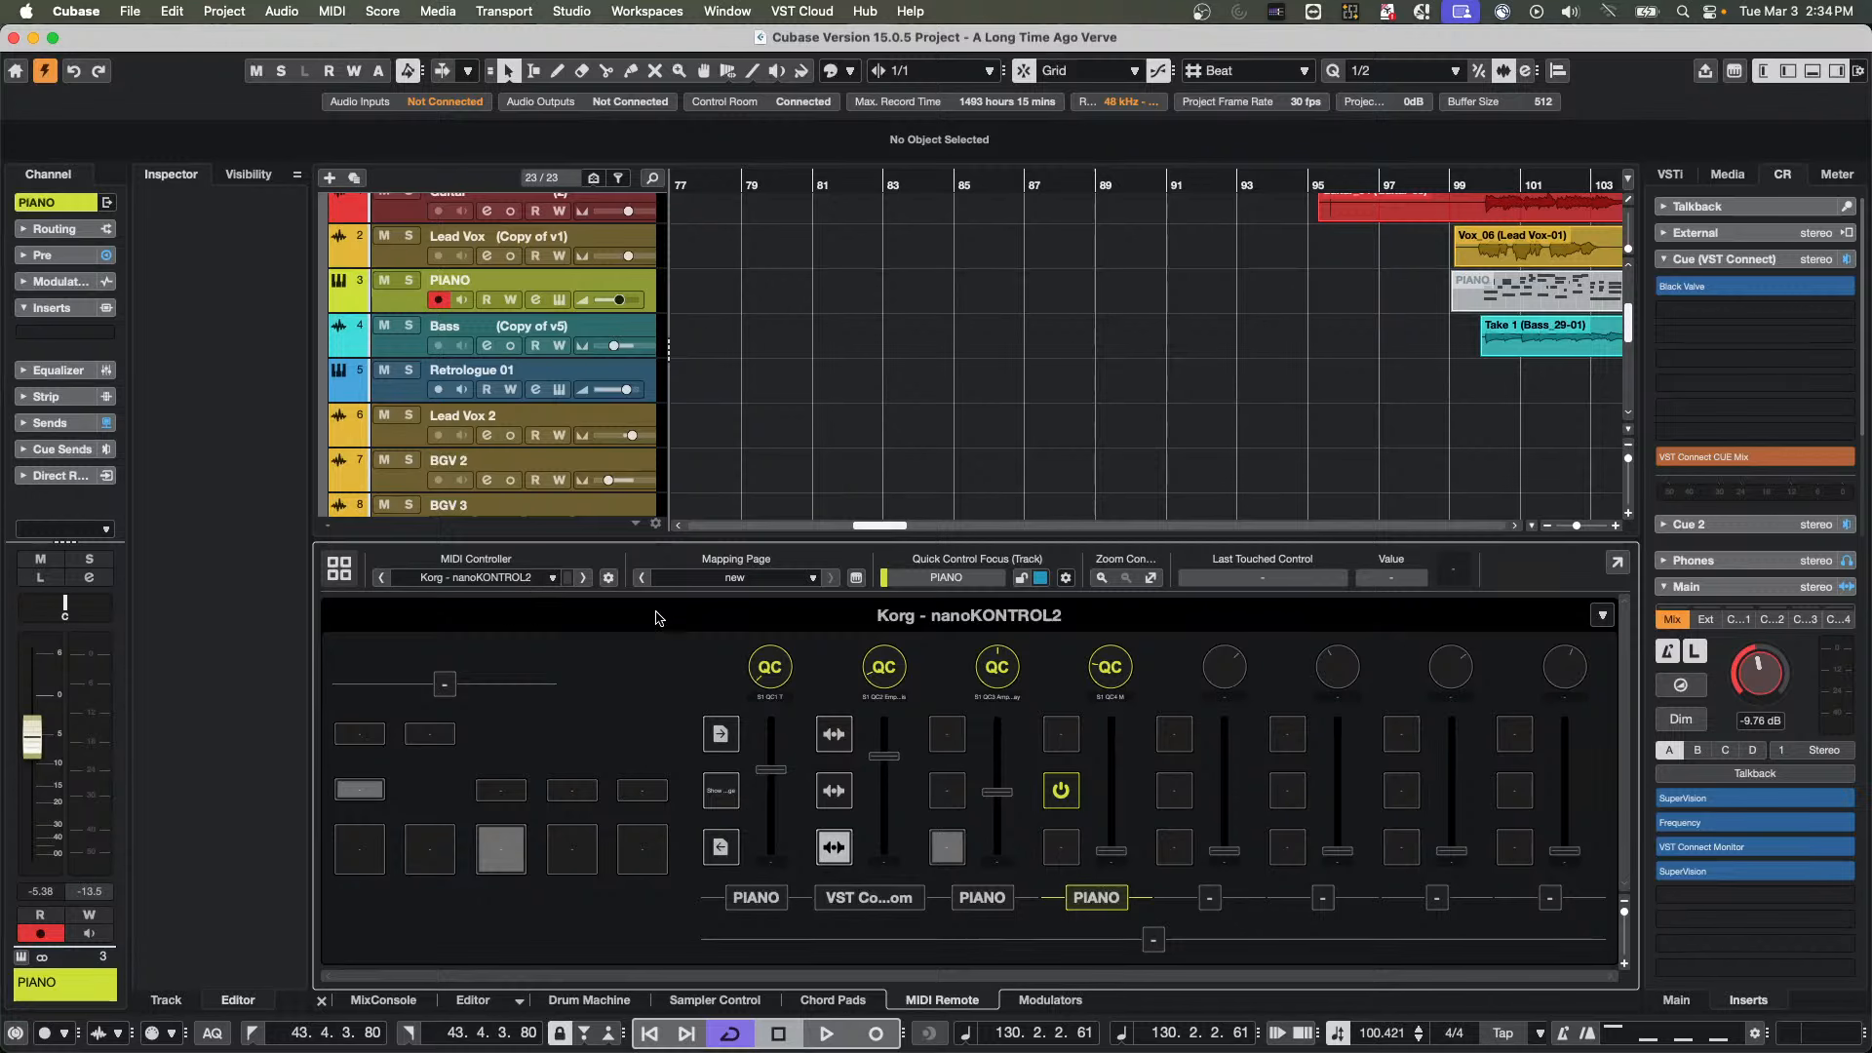
left_click(340, 568)
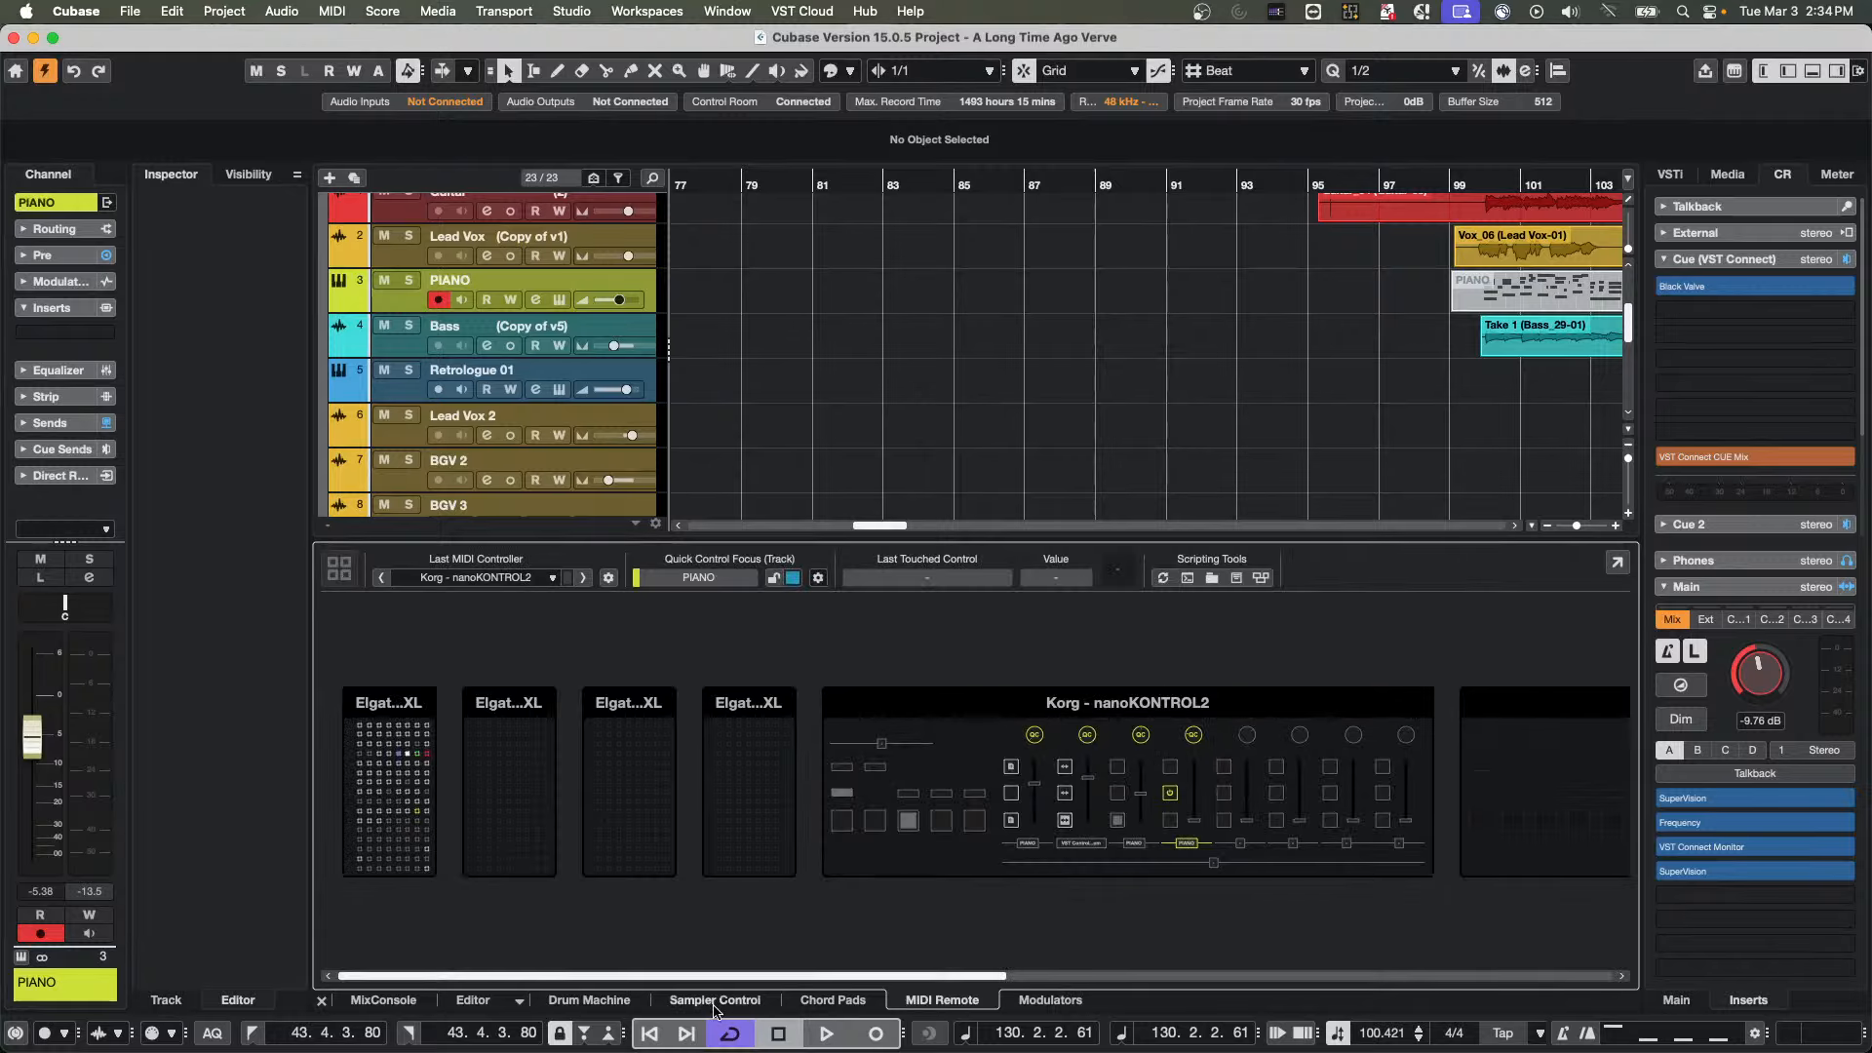
left_click_drag(817, 980, 1423, 978)
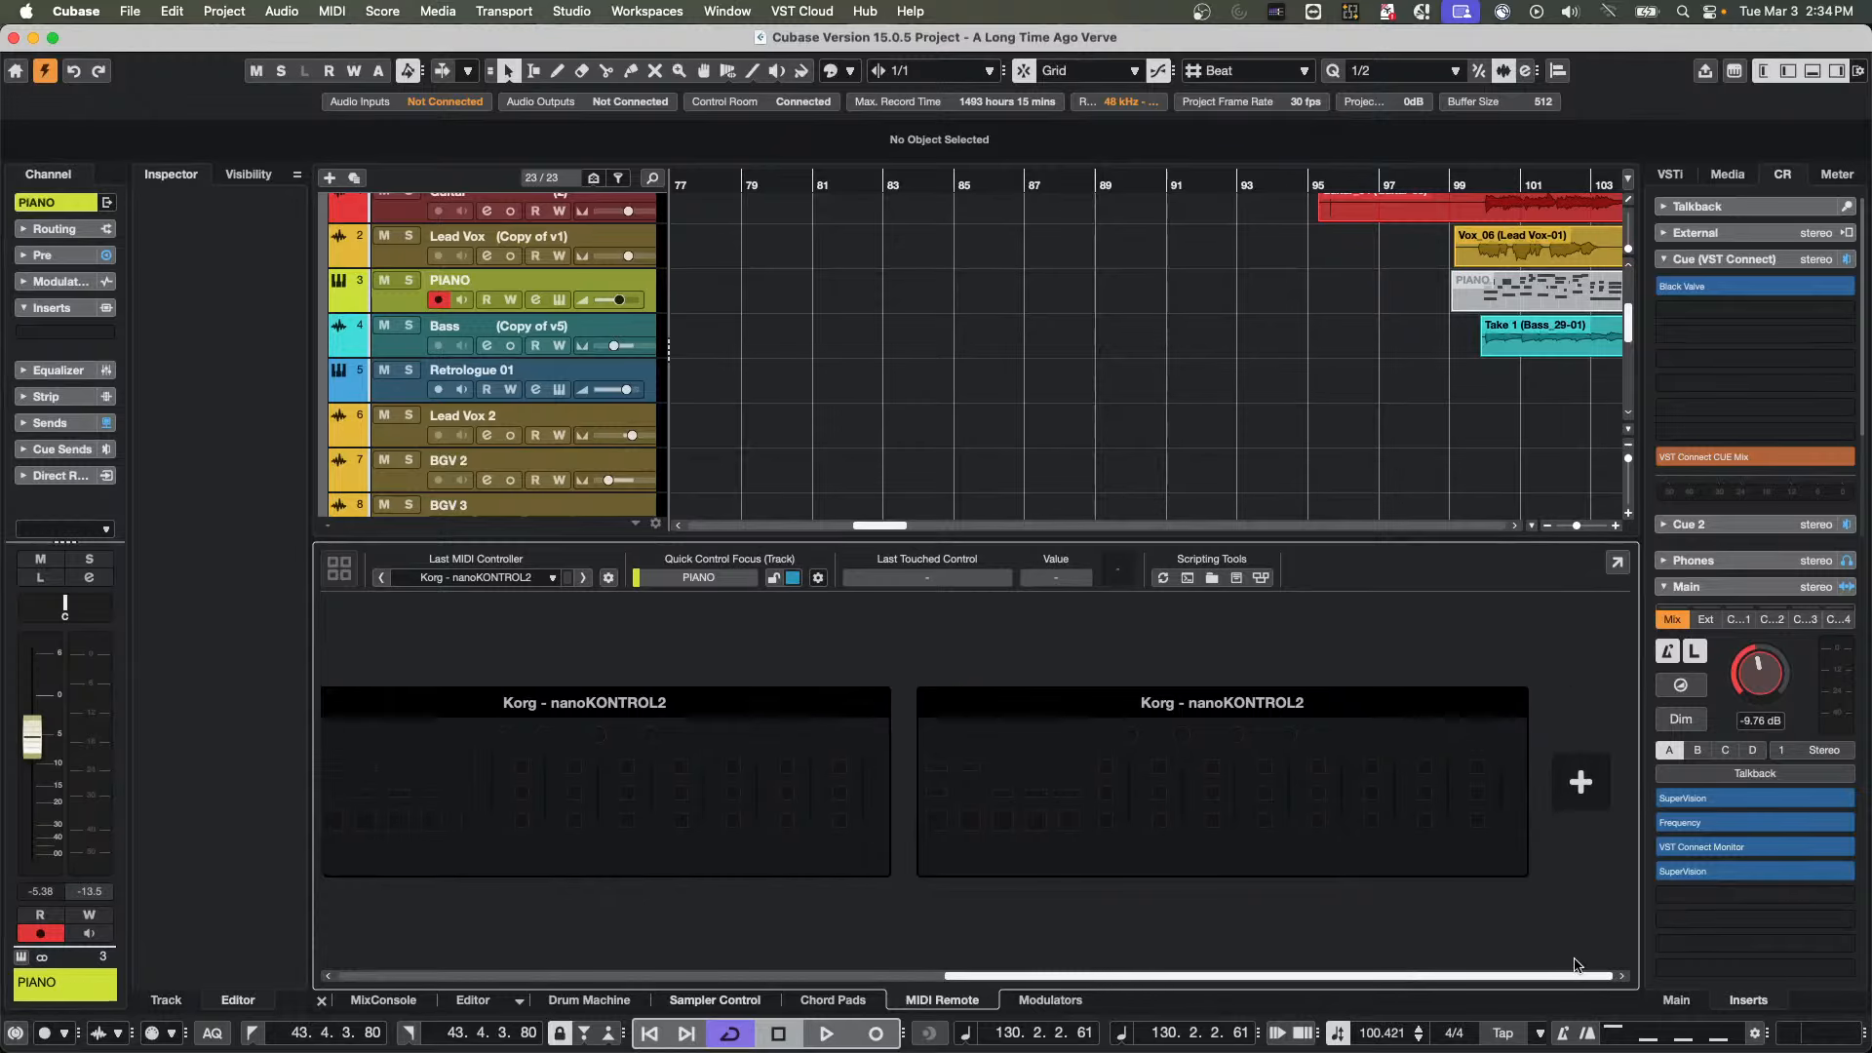
left_click(1580, 783)
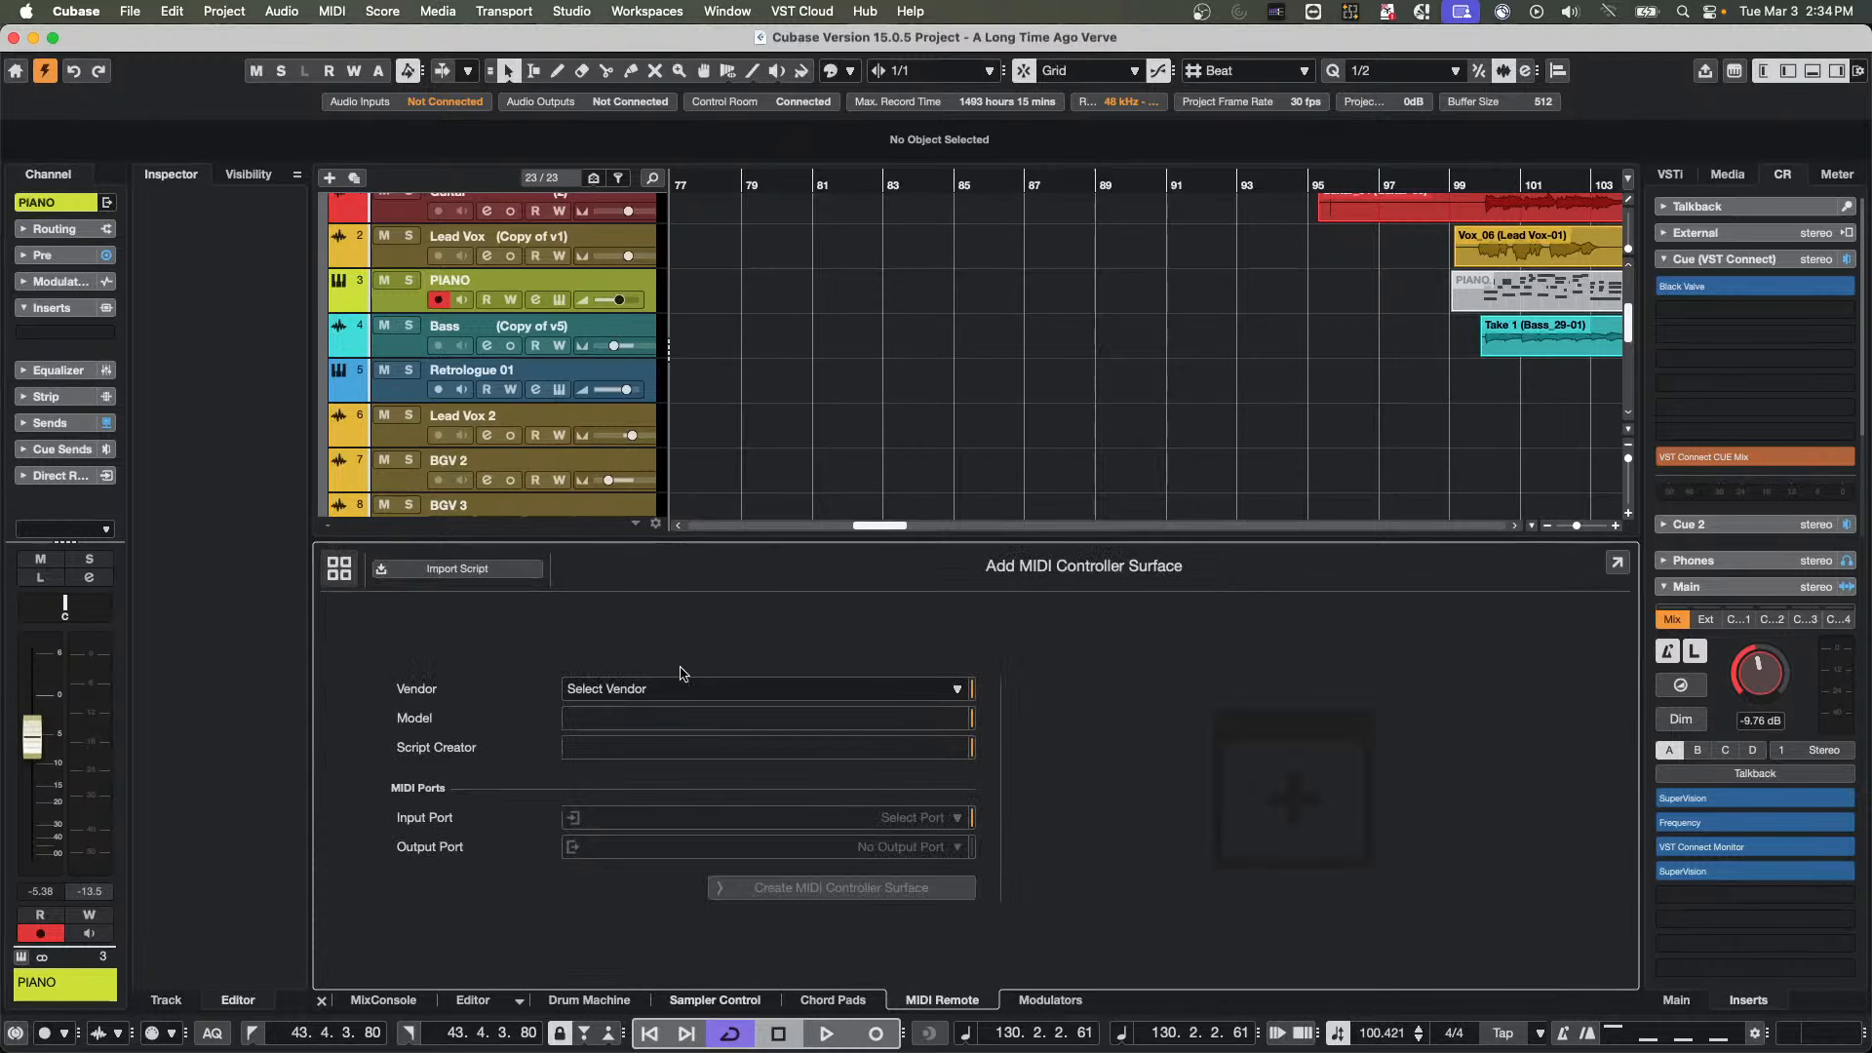
left_click(655, 691)
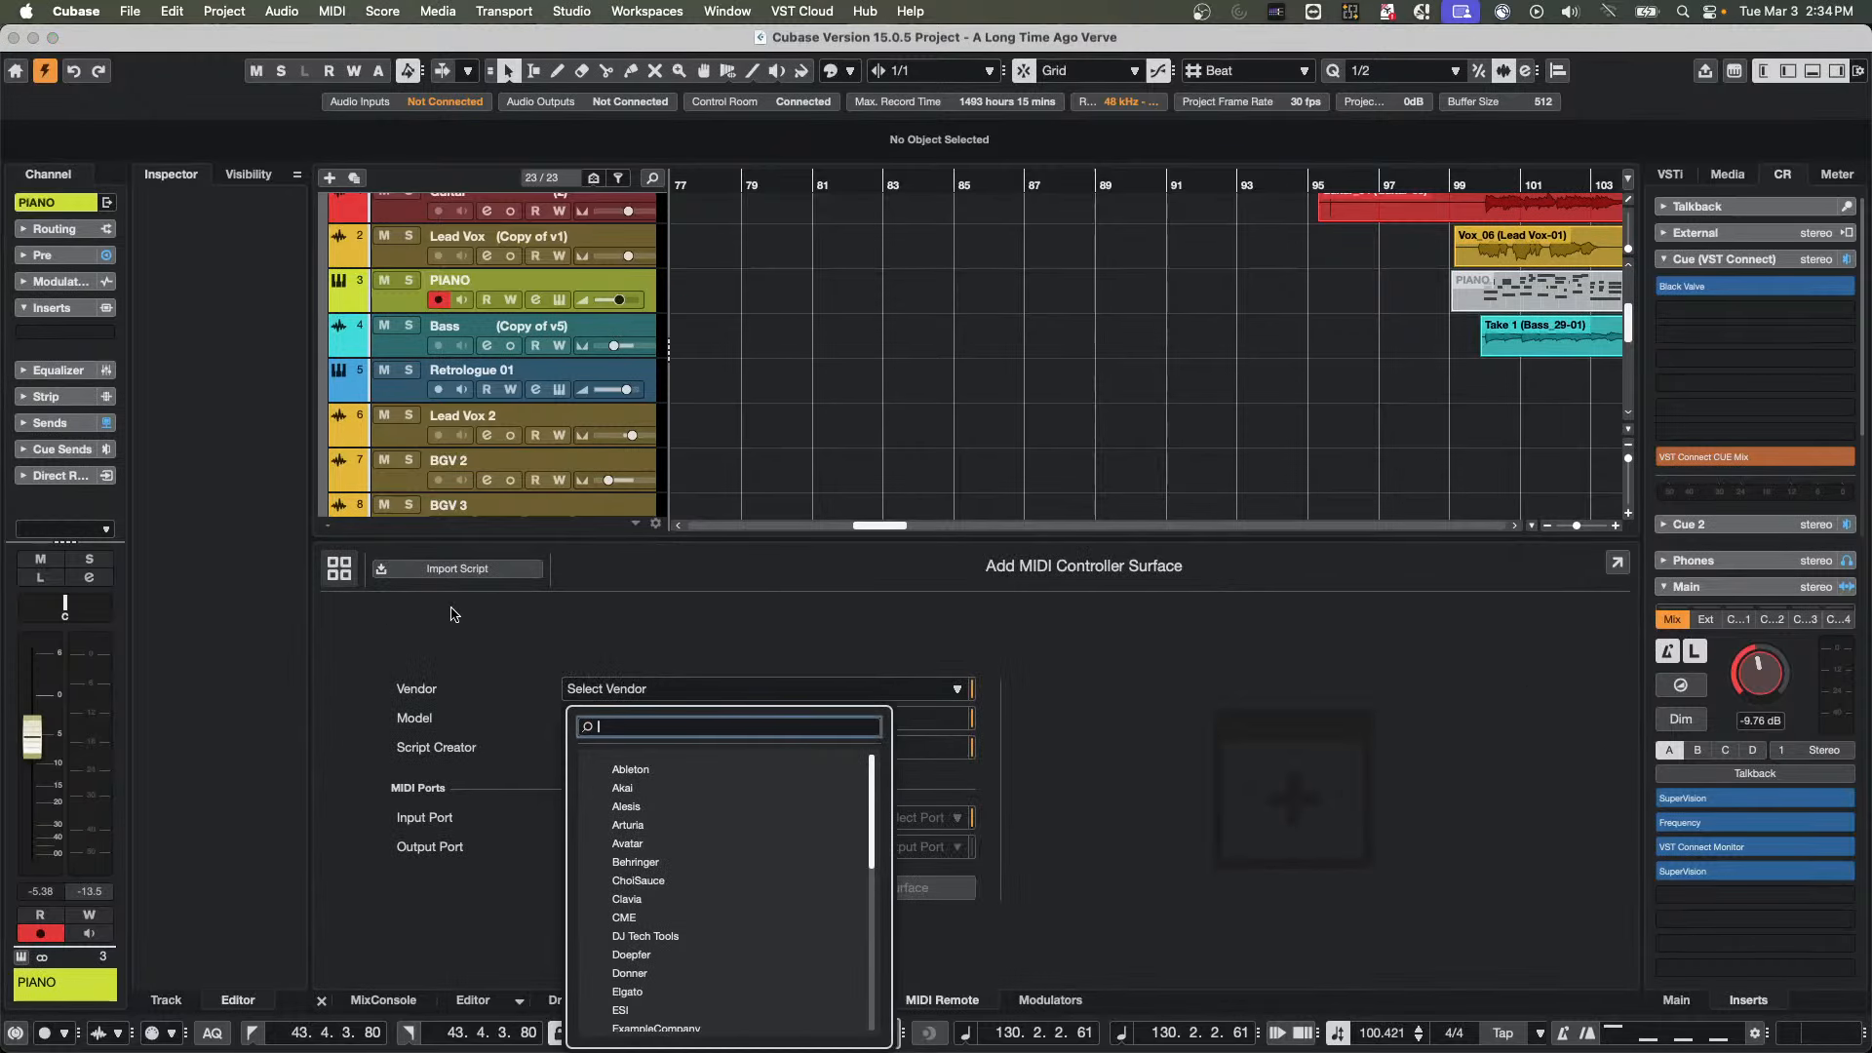
left_click(717, 618)
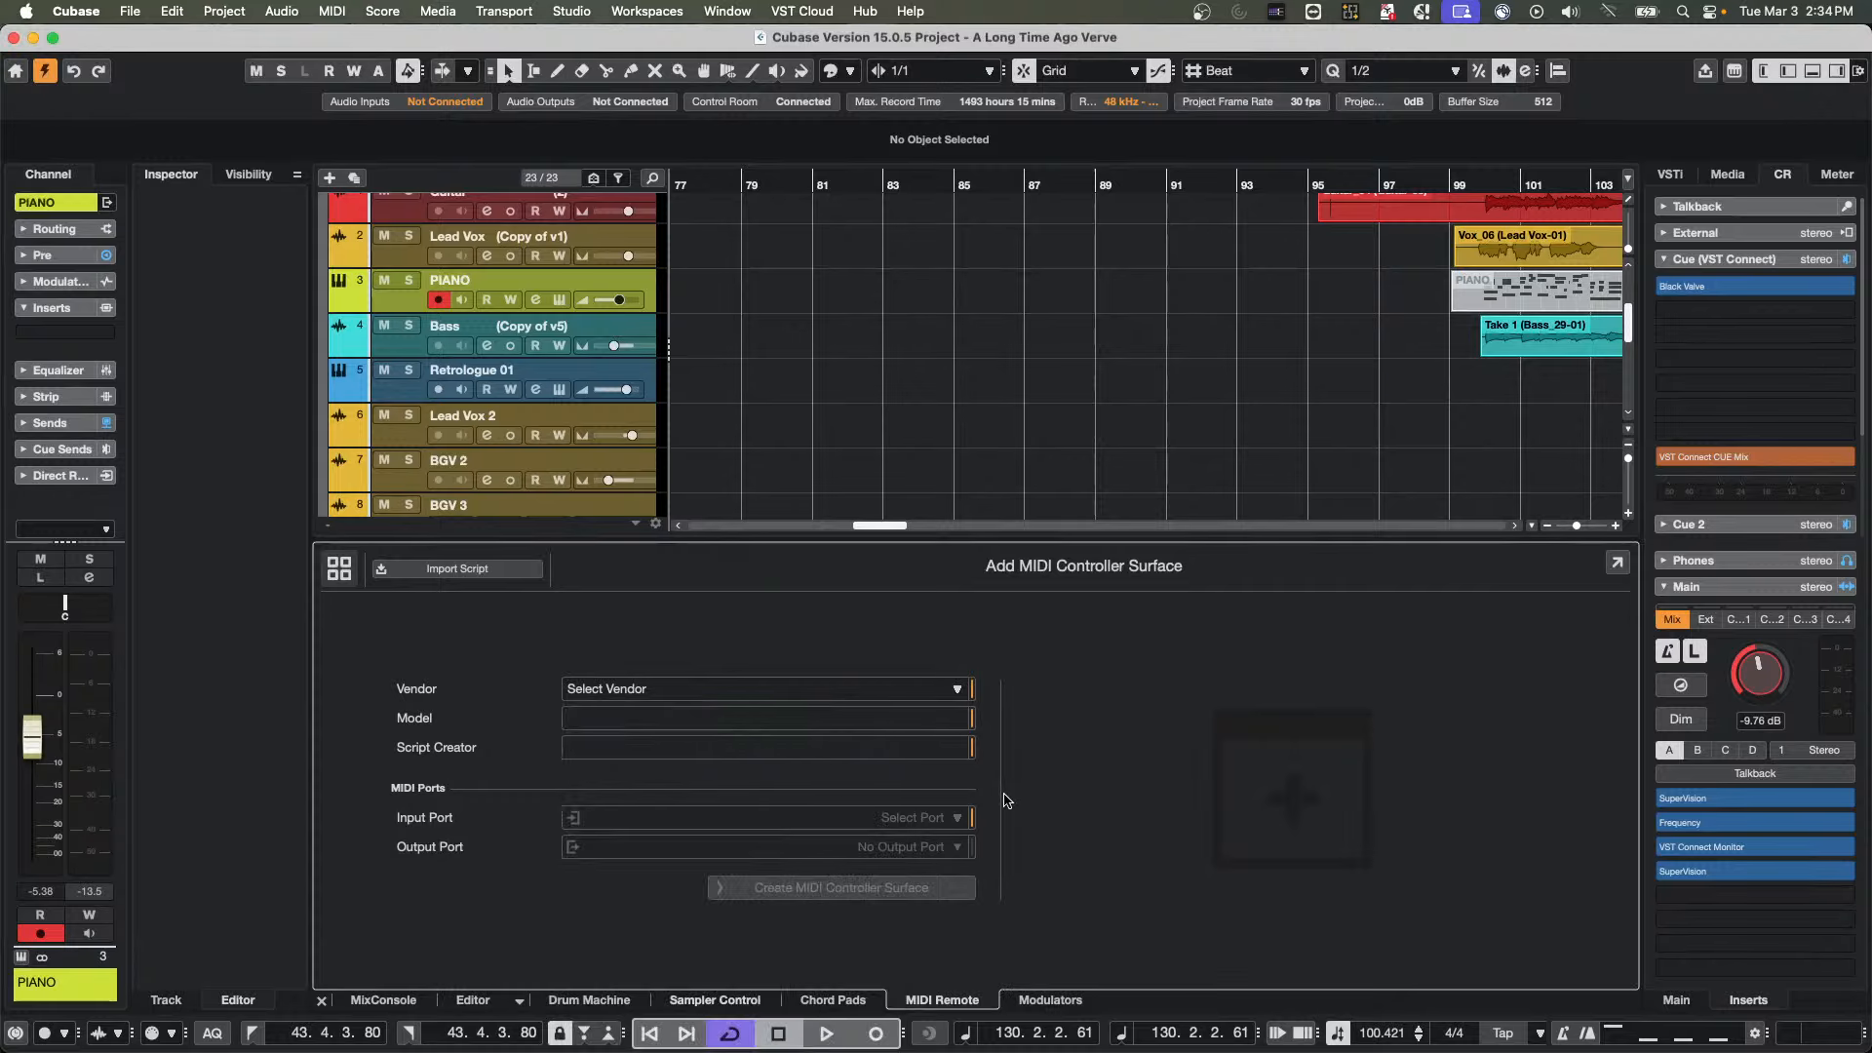
left_click(337, 574)
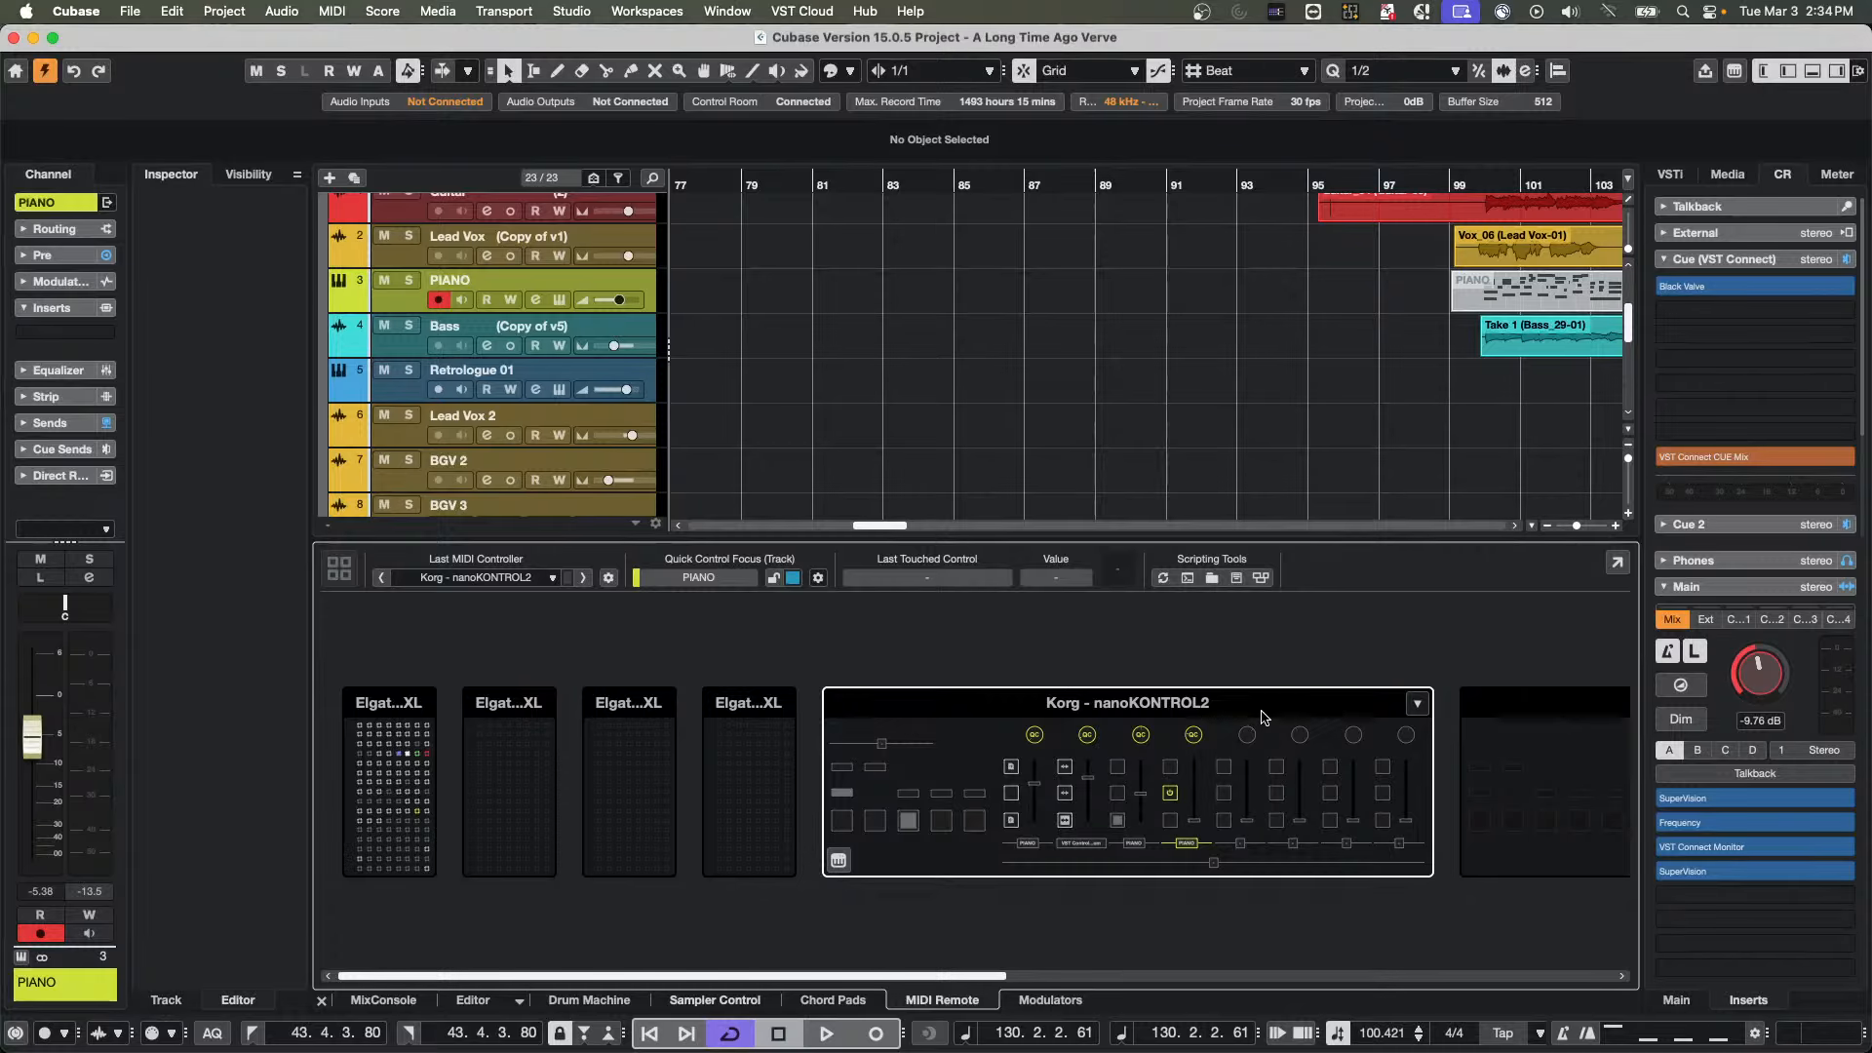
Open the active Korg nanoKONTROL2 surface and bring up its MIDI Remote Mapping Assistant
double_click(1262, 720)
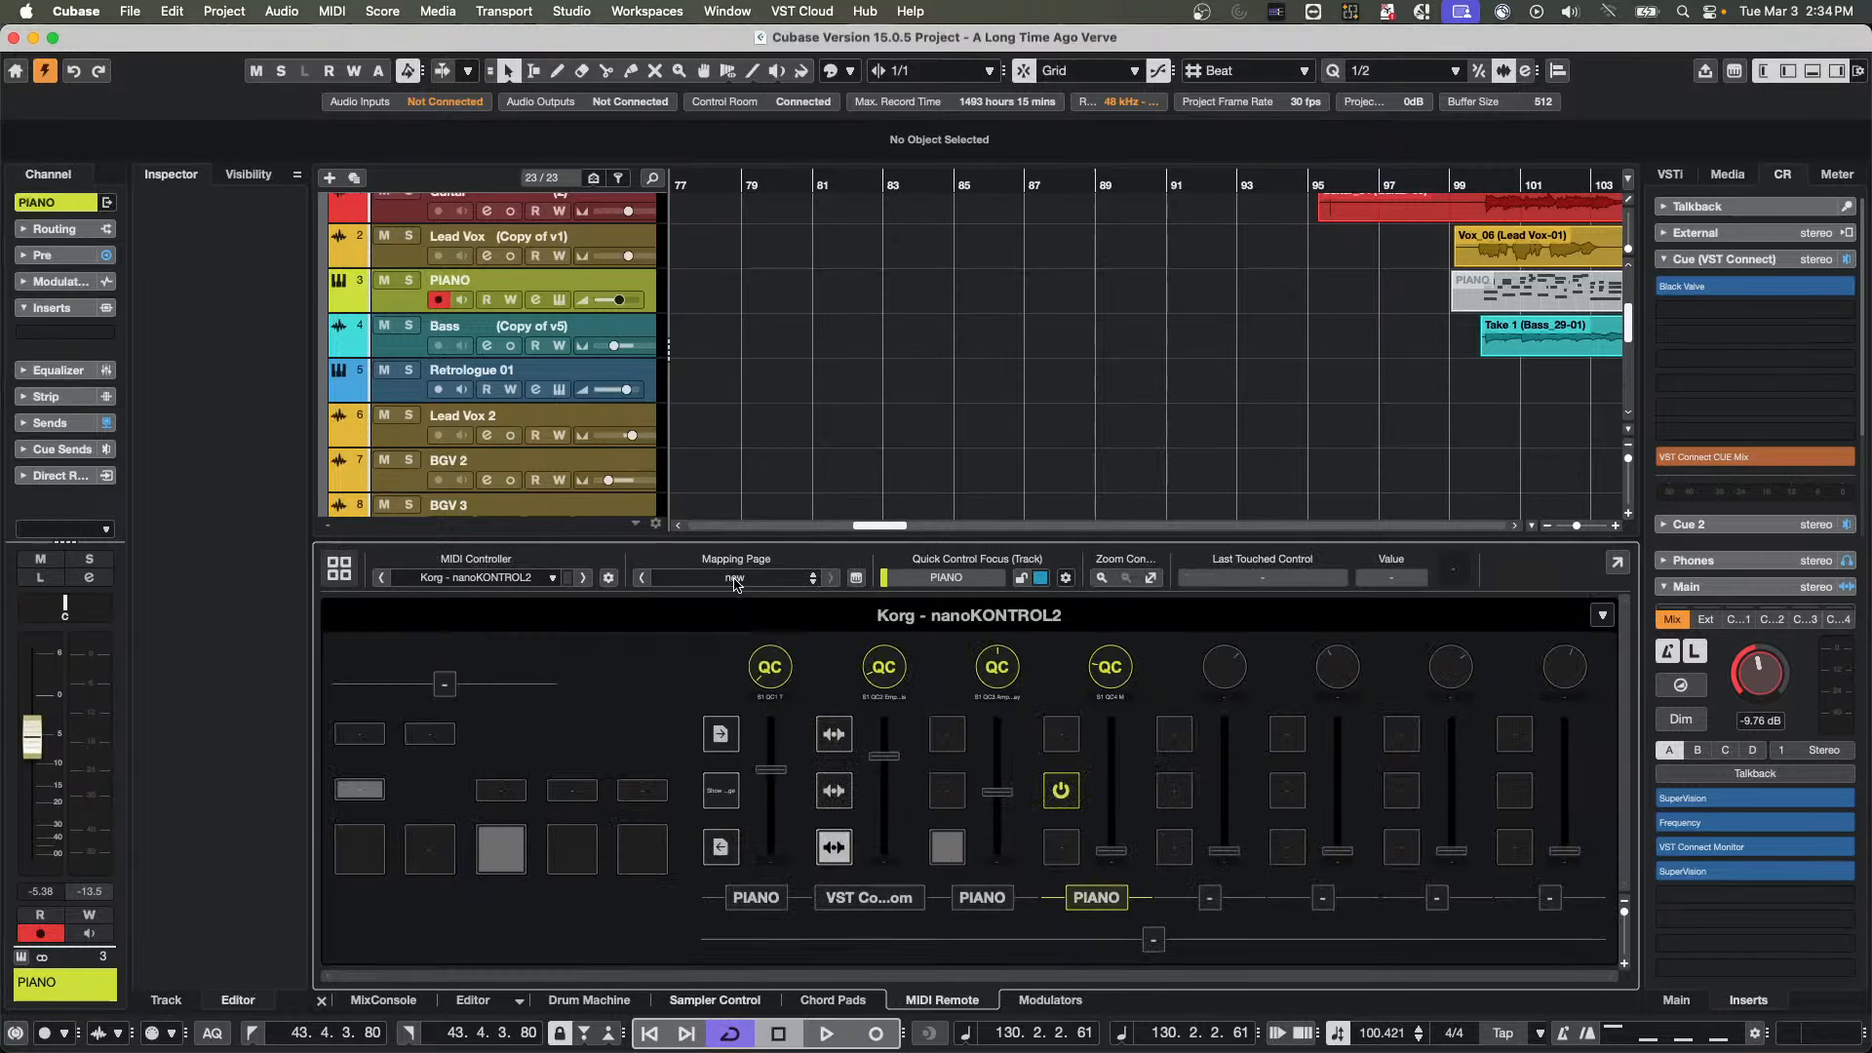
left_click(734, 579)
left_click(819, 639)
left_click(856, 577)
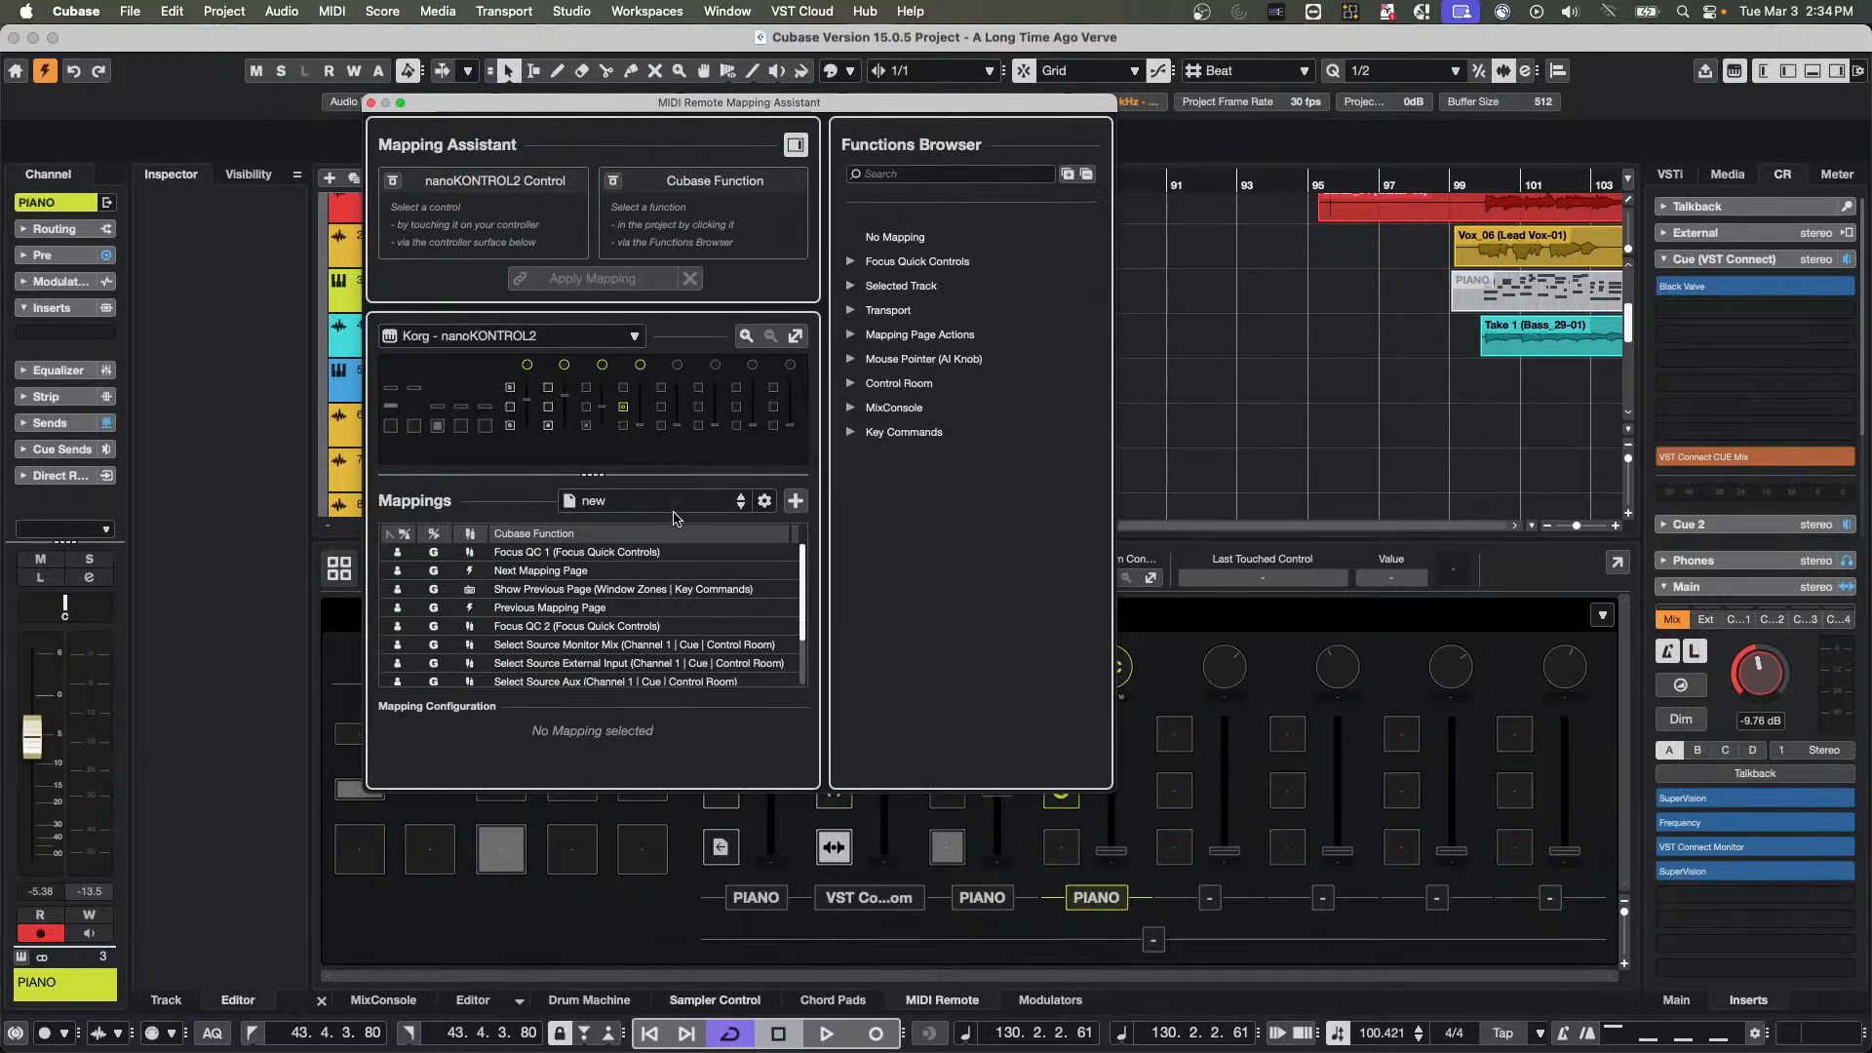
Try to add a nanoKONTROL2 mapping page named Flyvee and check the list of mapping pages
left_click(796, 501)
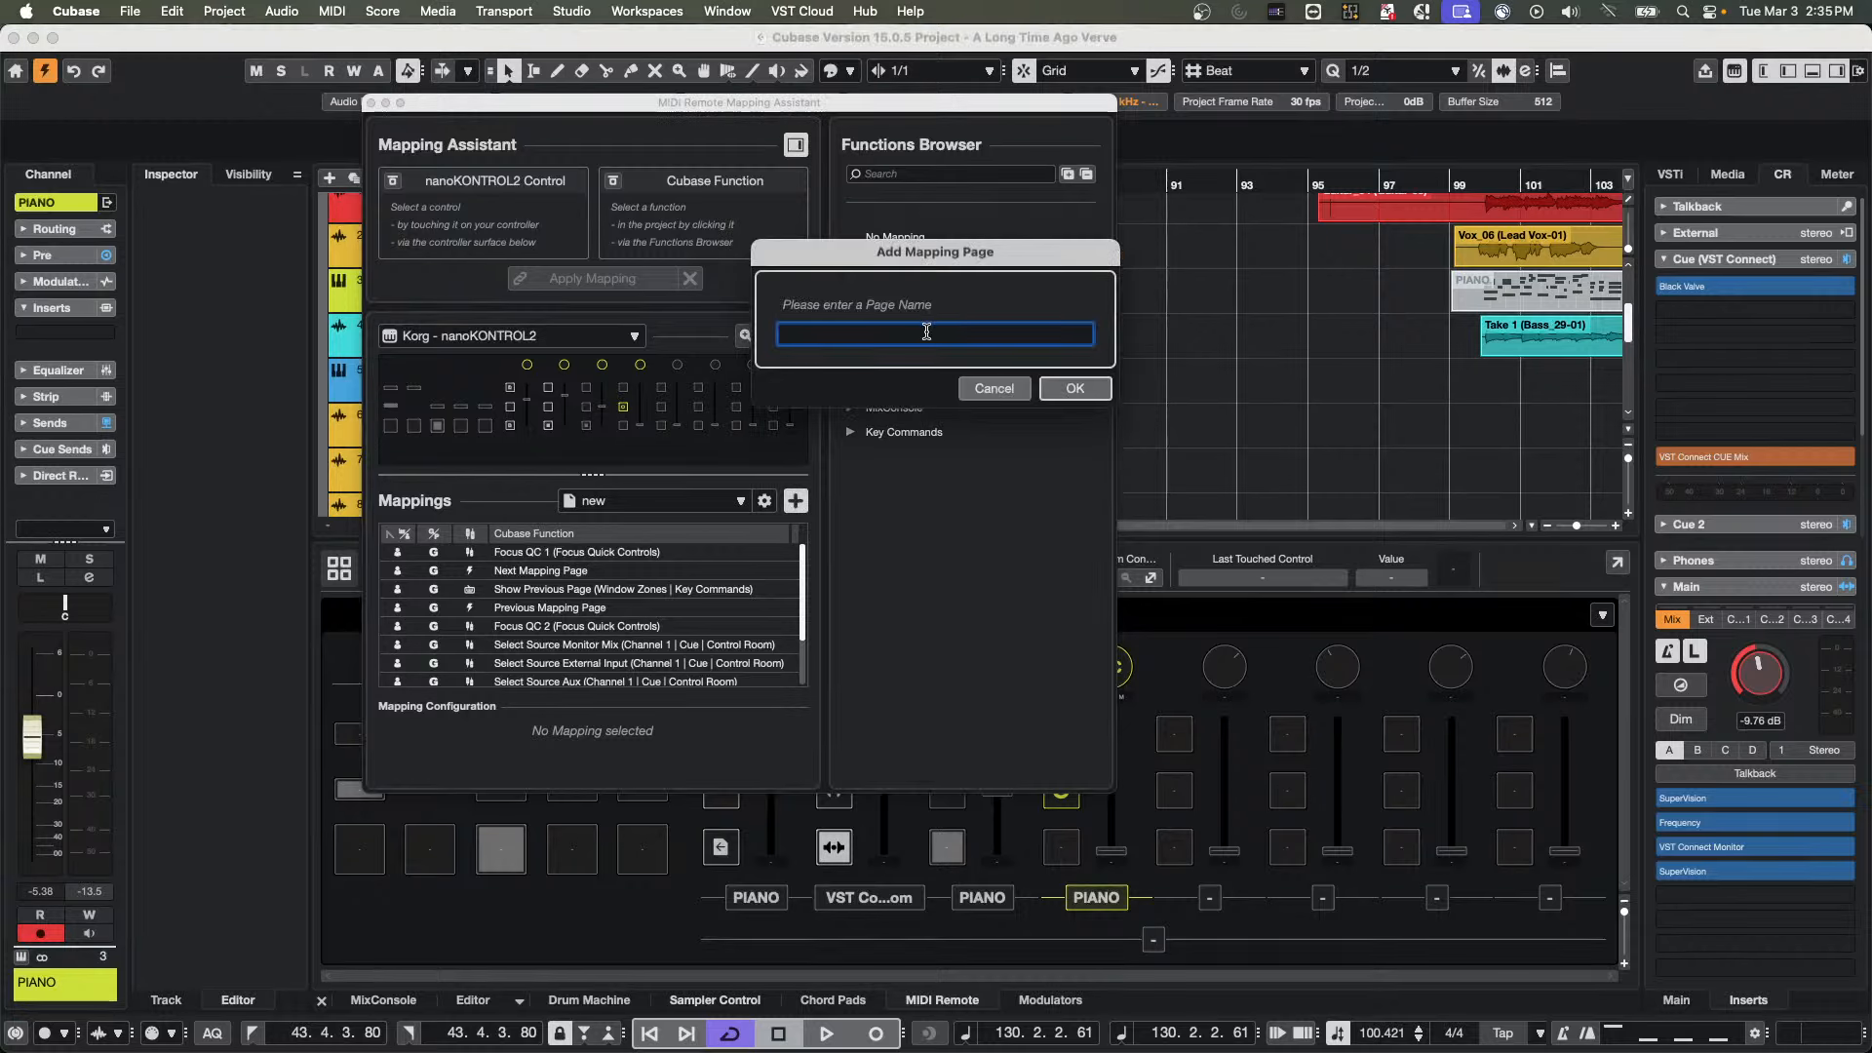
type("Flyvee")
key("Return")
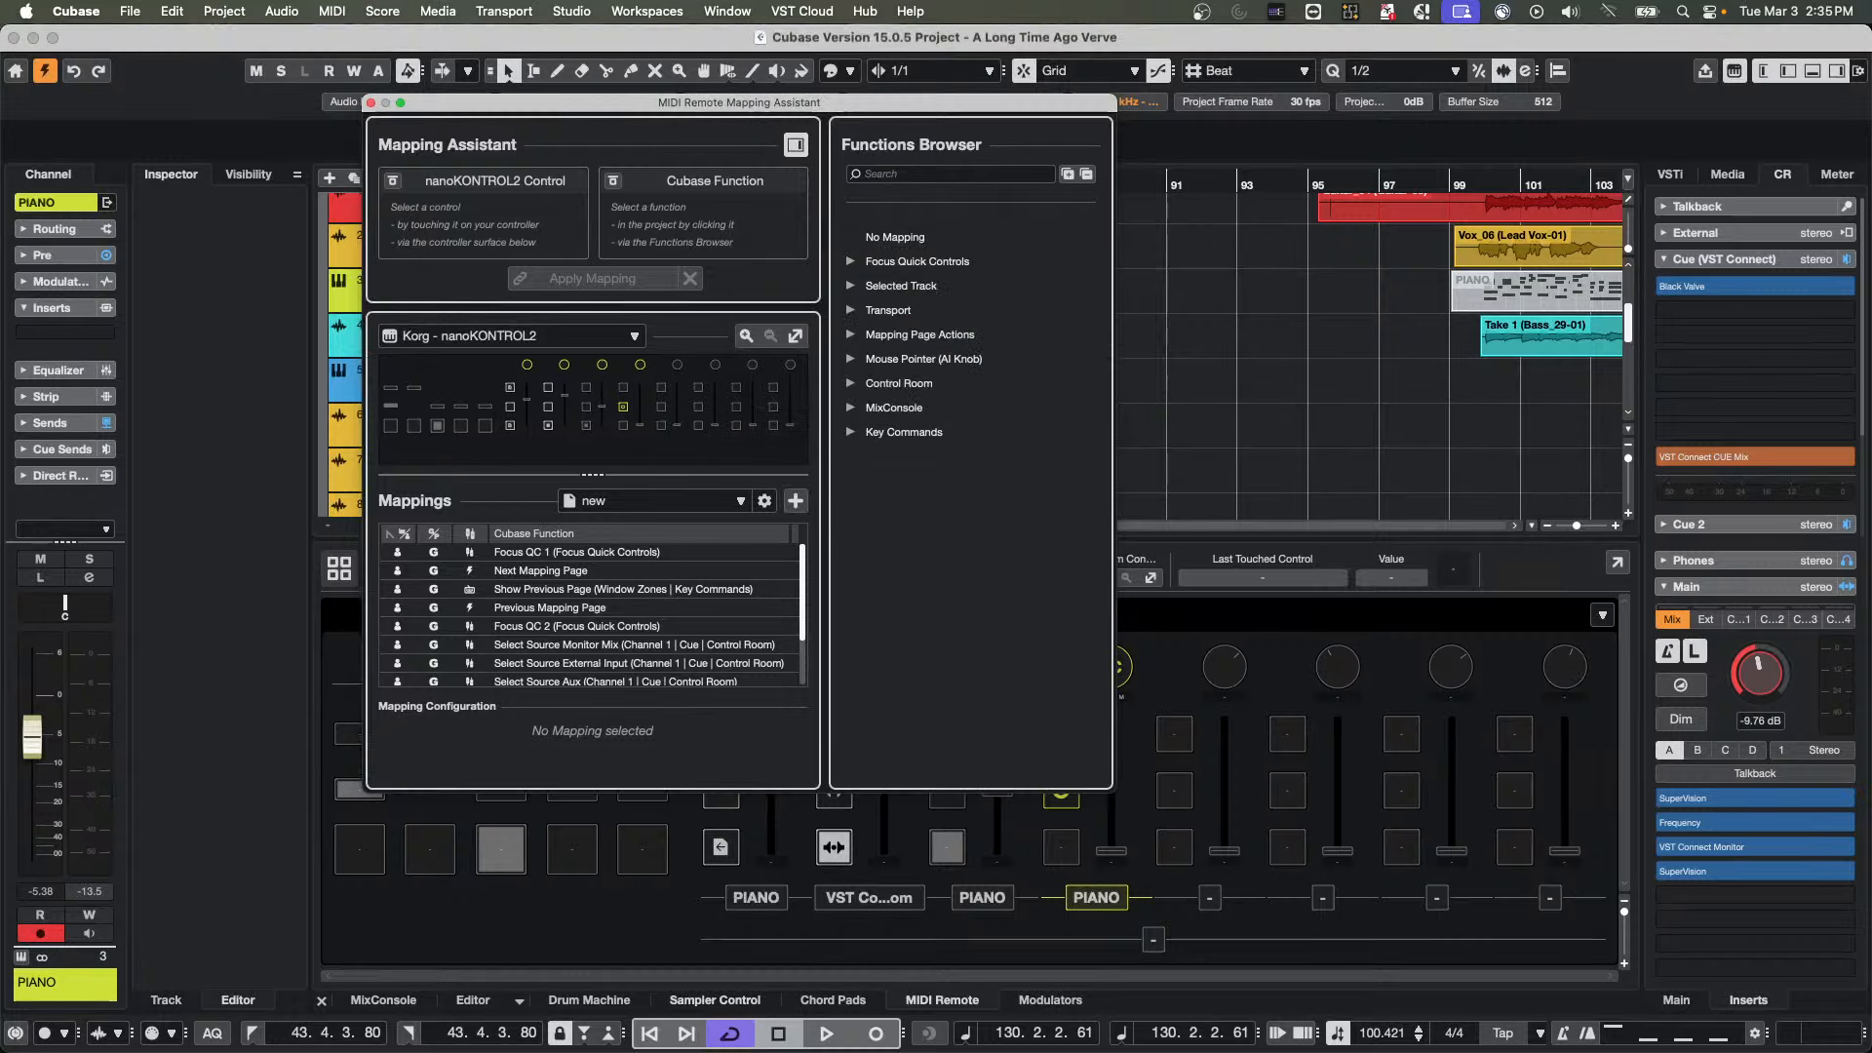
left_click(738, 501)
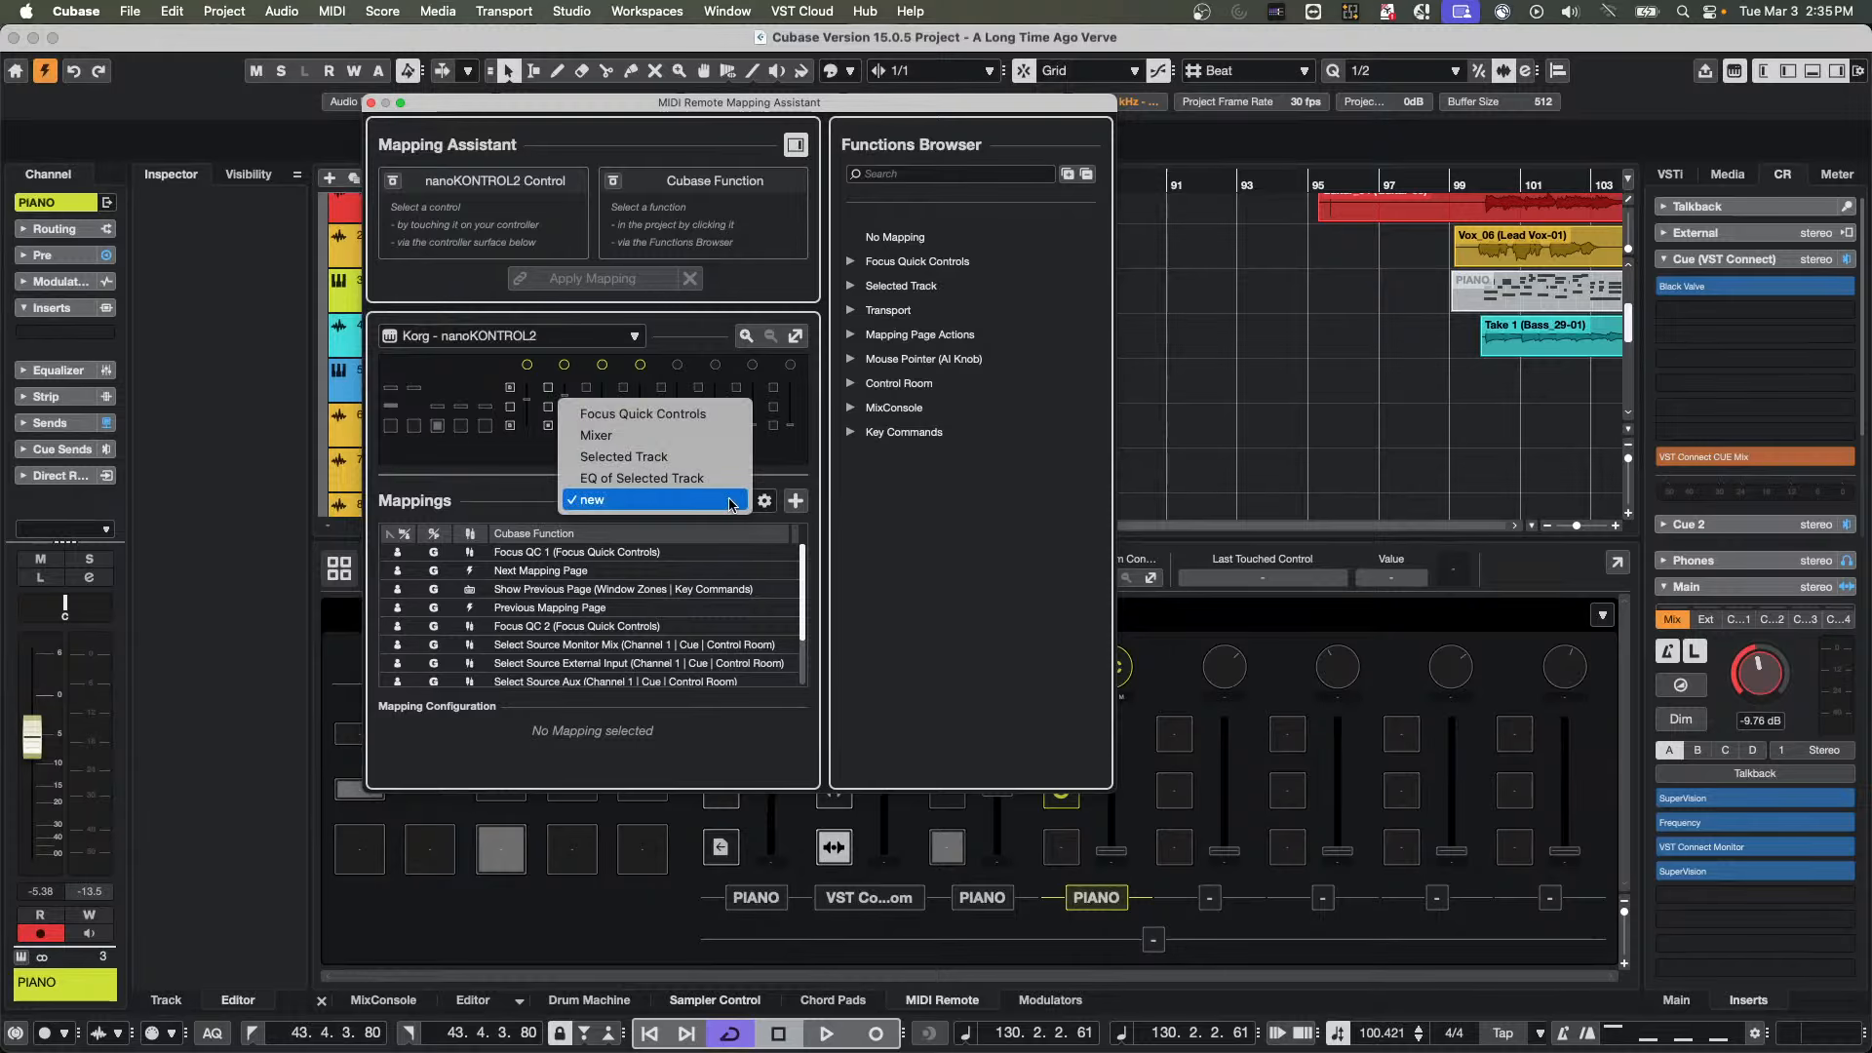
left_click(795, 502)
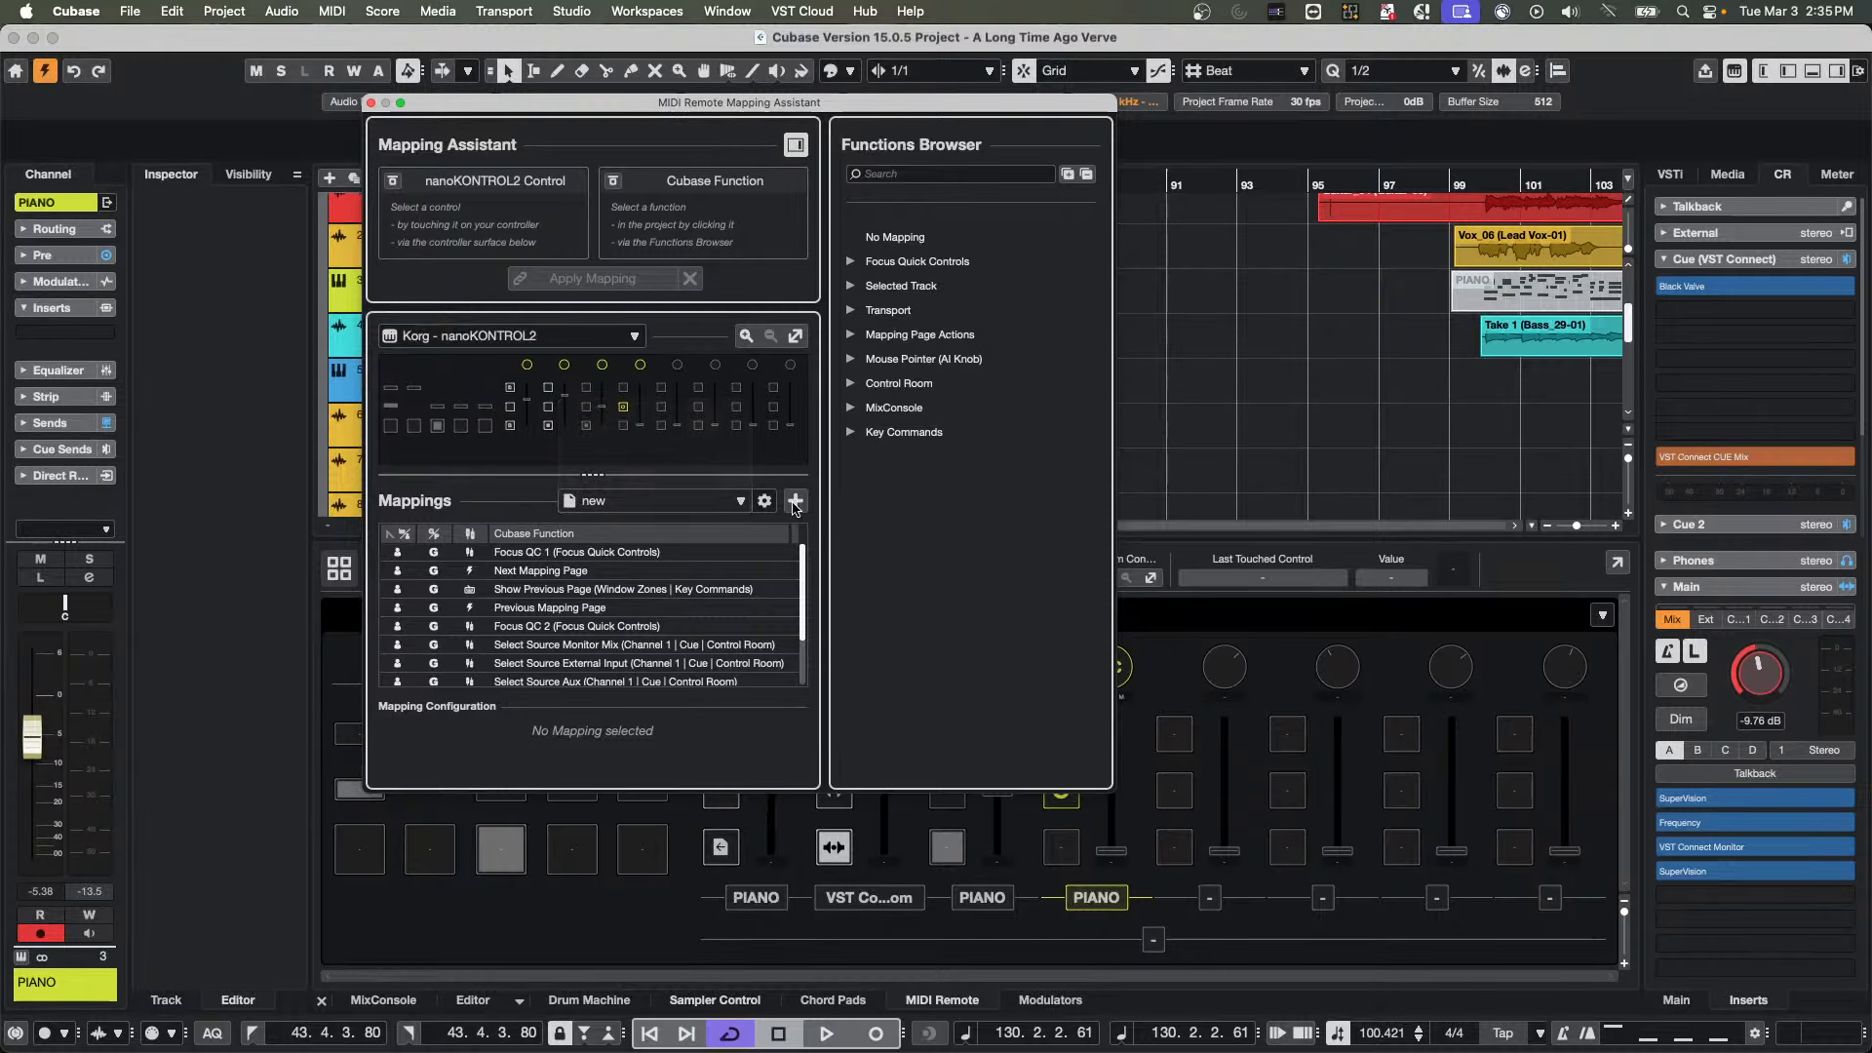
Add a mapping page named Flyvee to the nanoKONTROL2, review the page list and close the Mapping Assistant
left_click(795, 504)
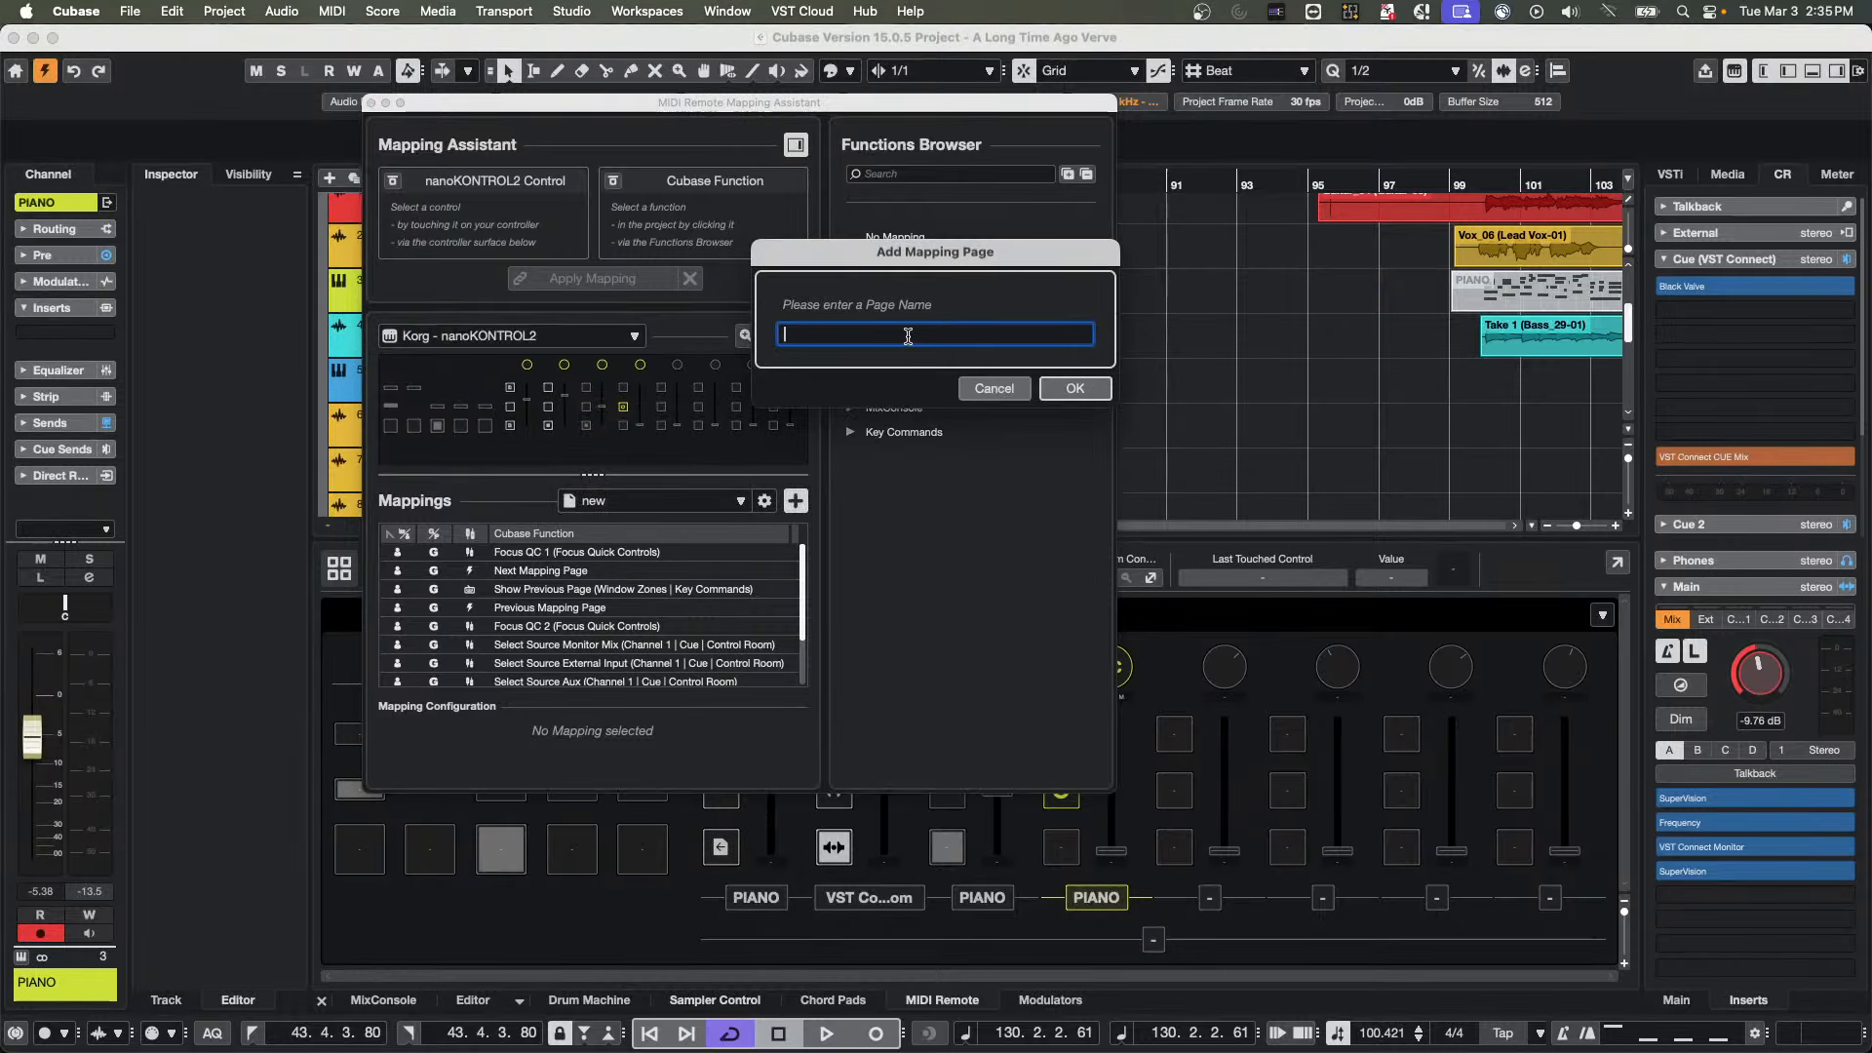
type("Flyvee")
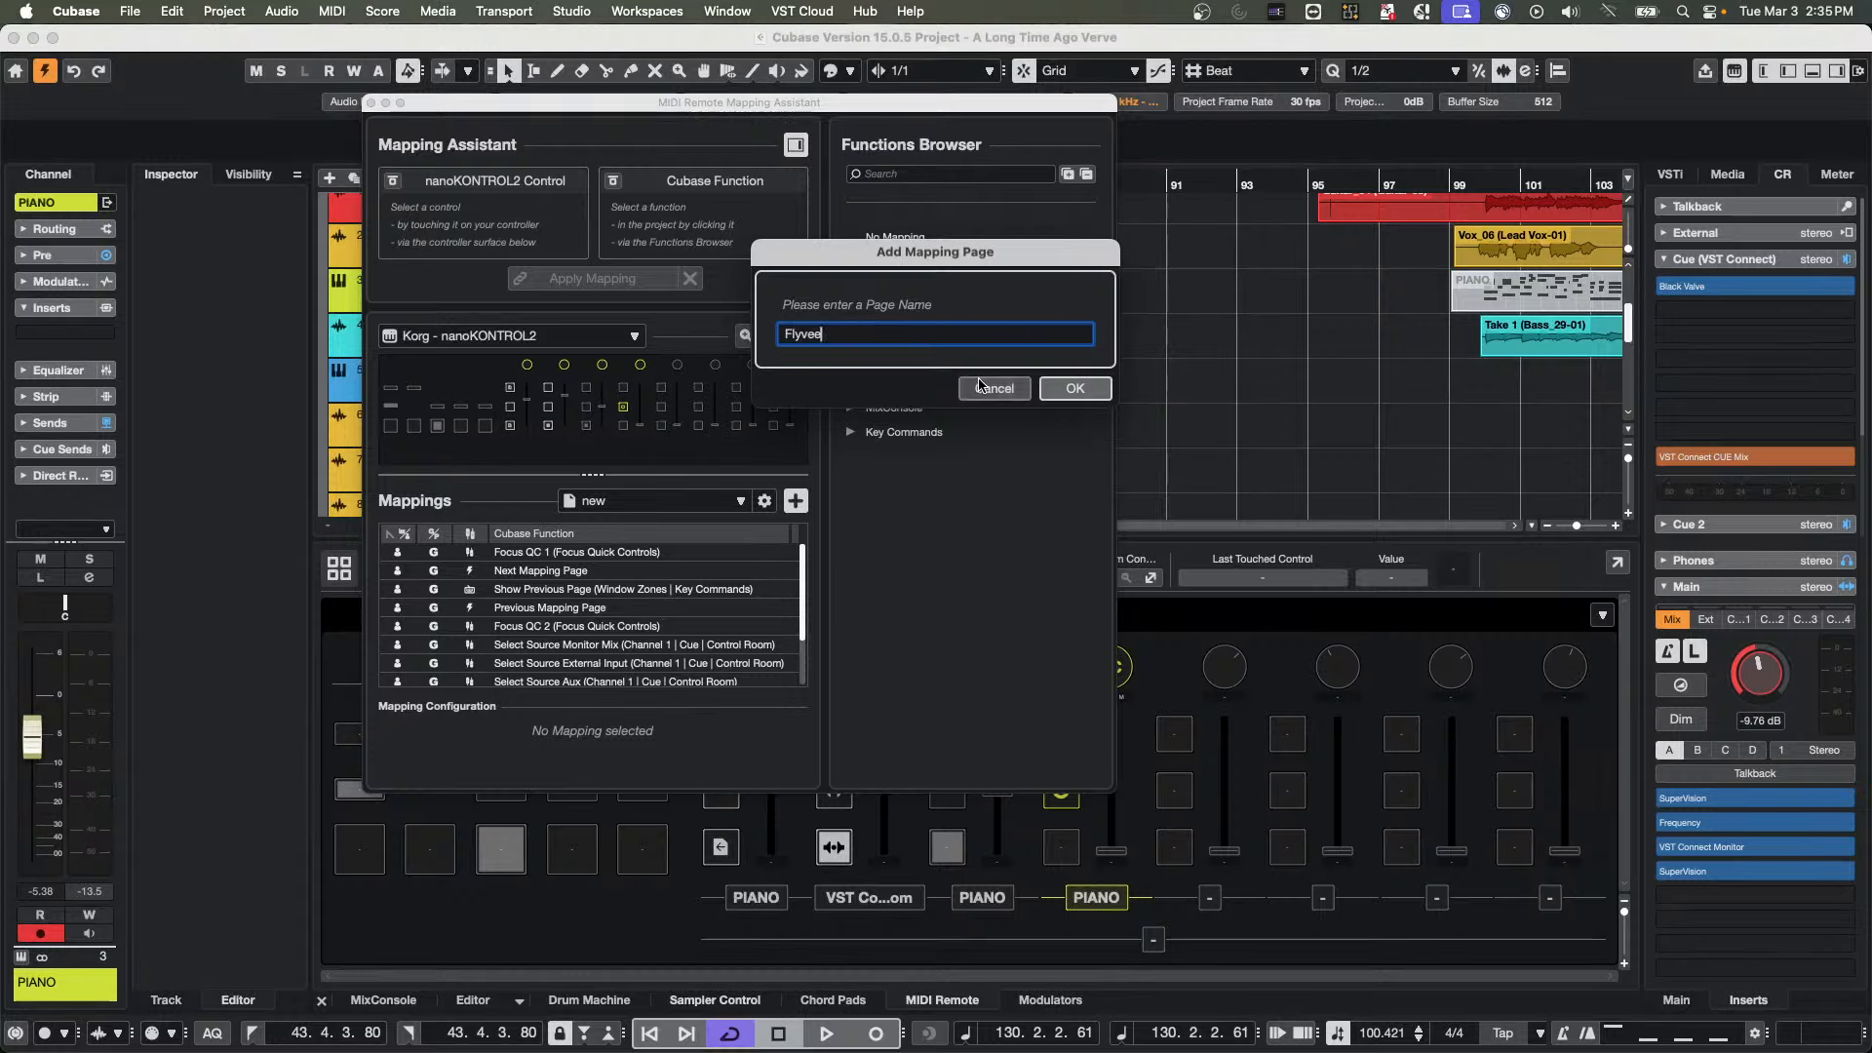
left_click(1072, 390)
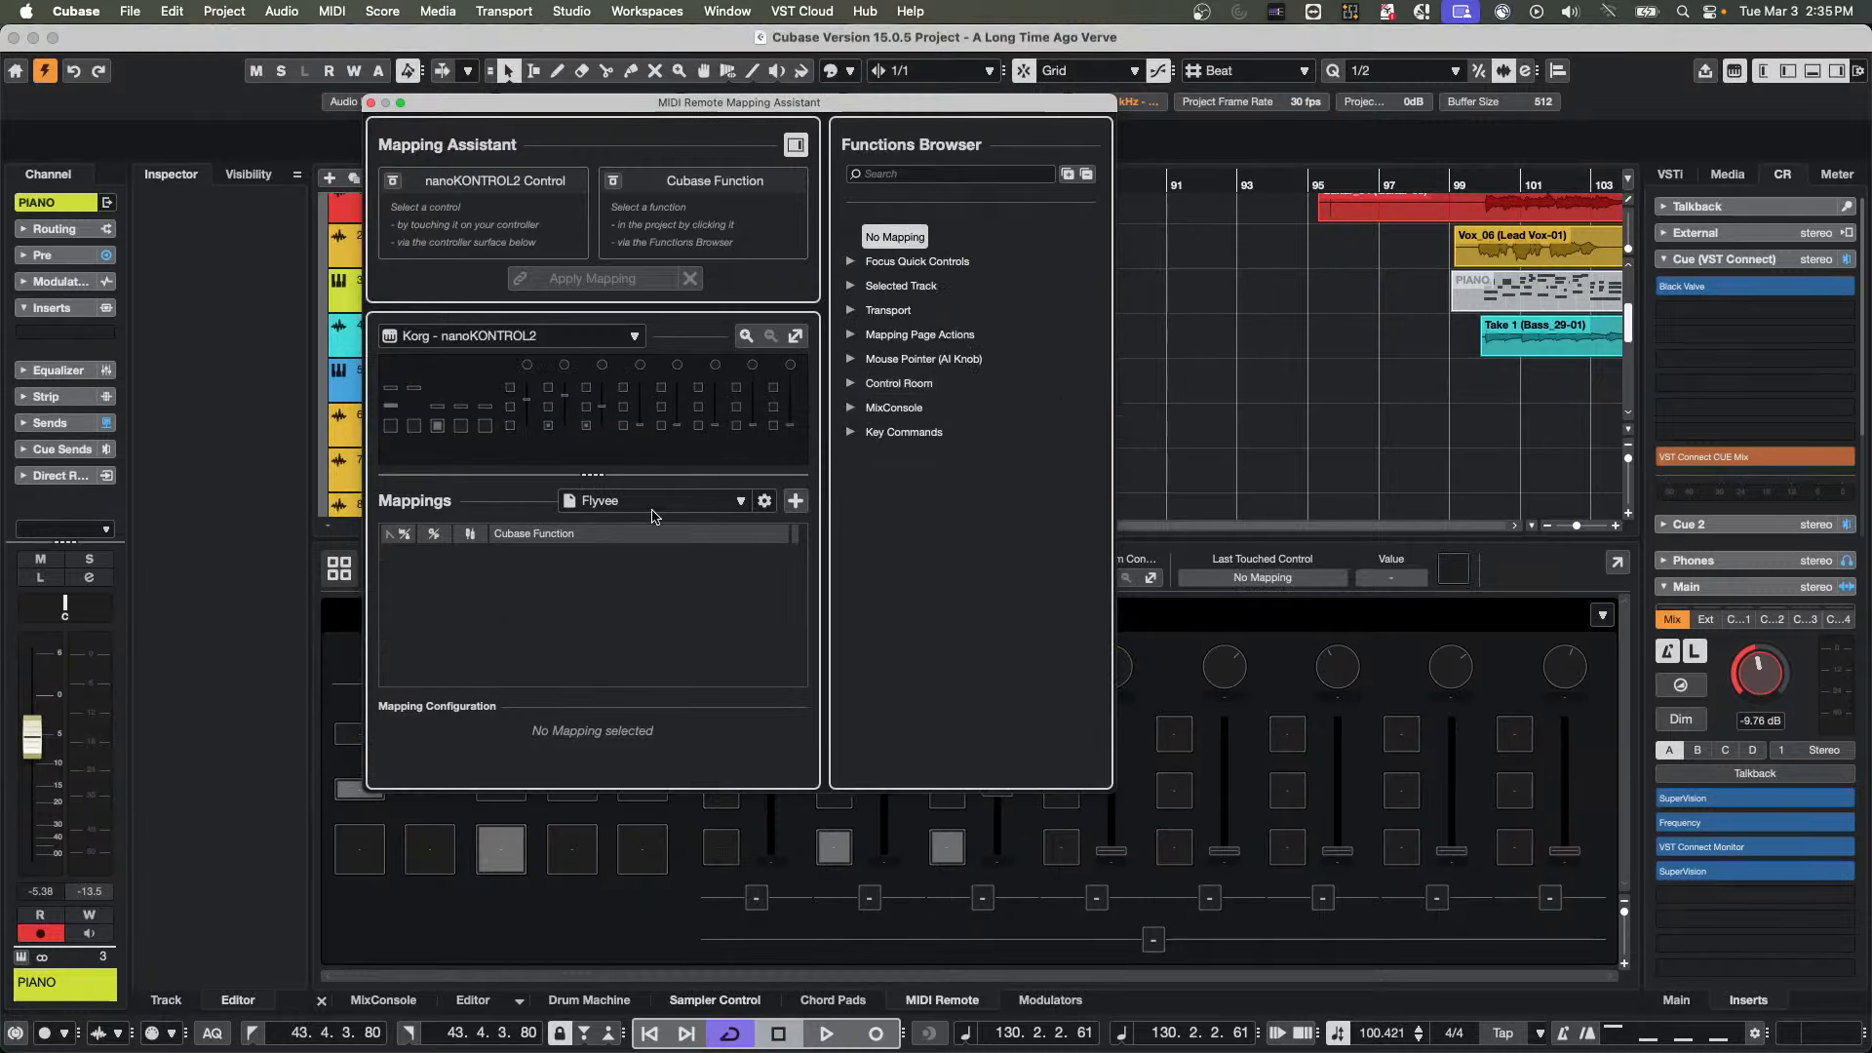
left_click(620, 501)
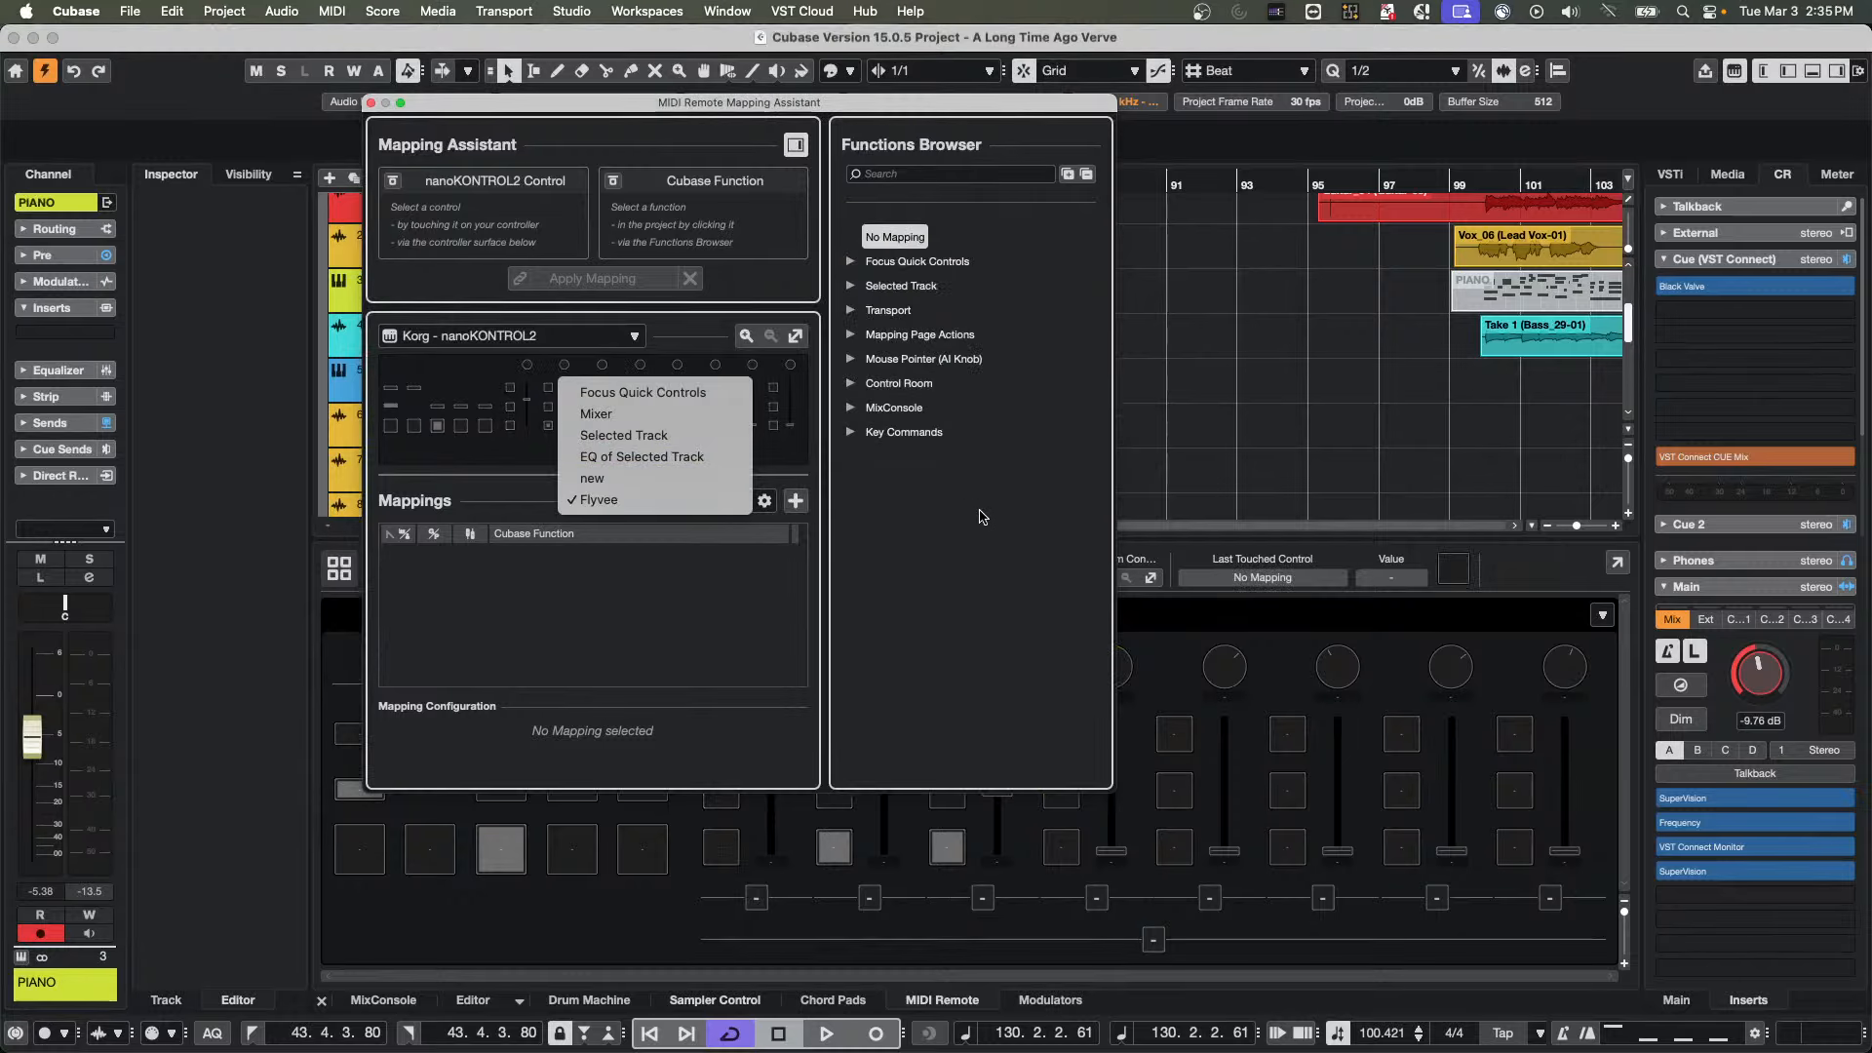
left_click(979, 511)
left_click(371, 104)
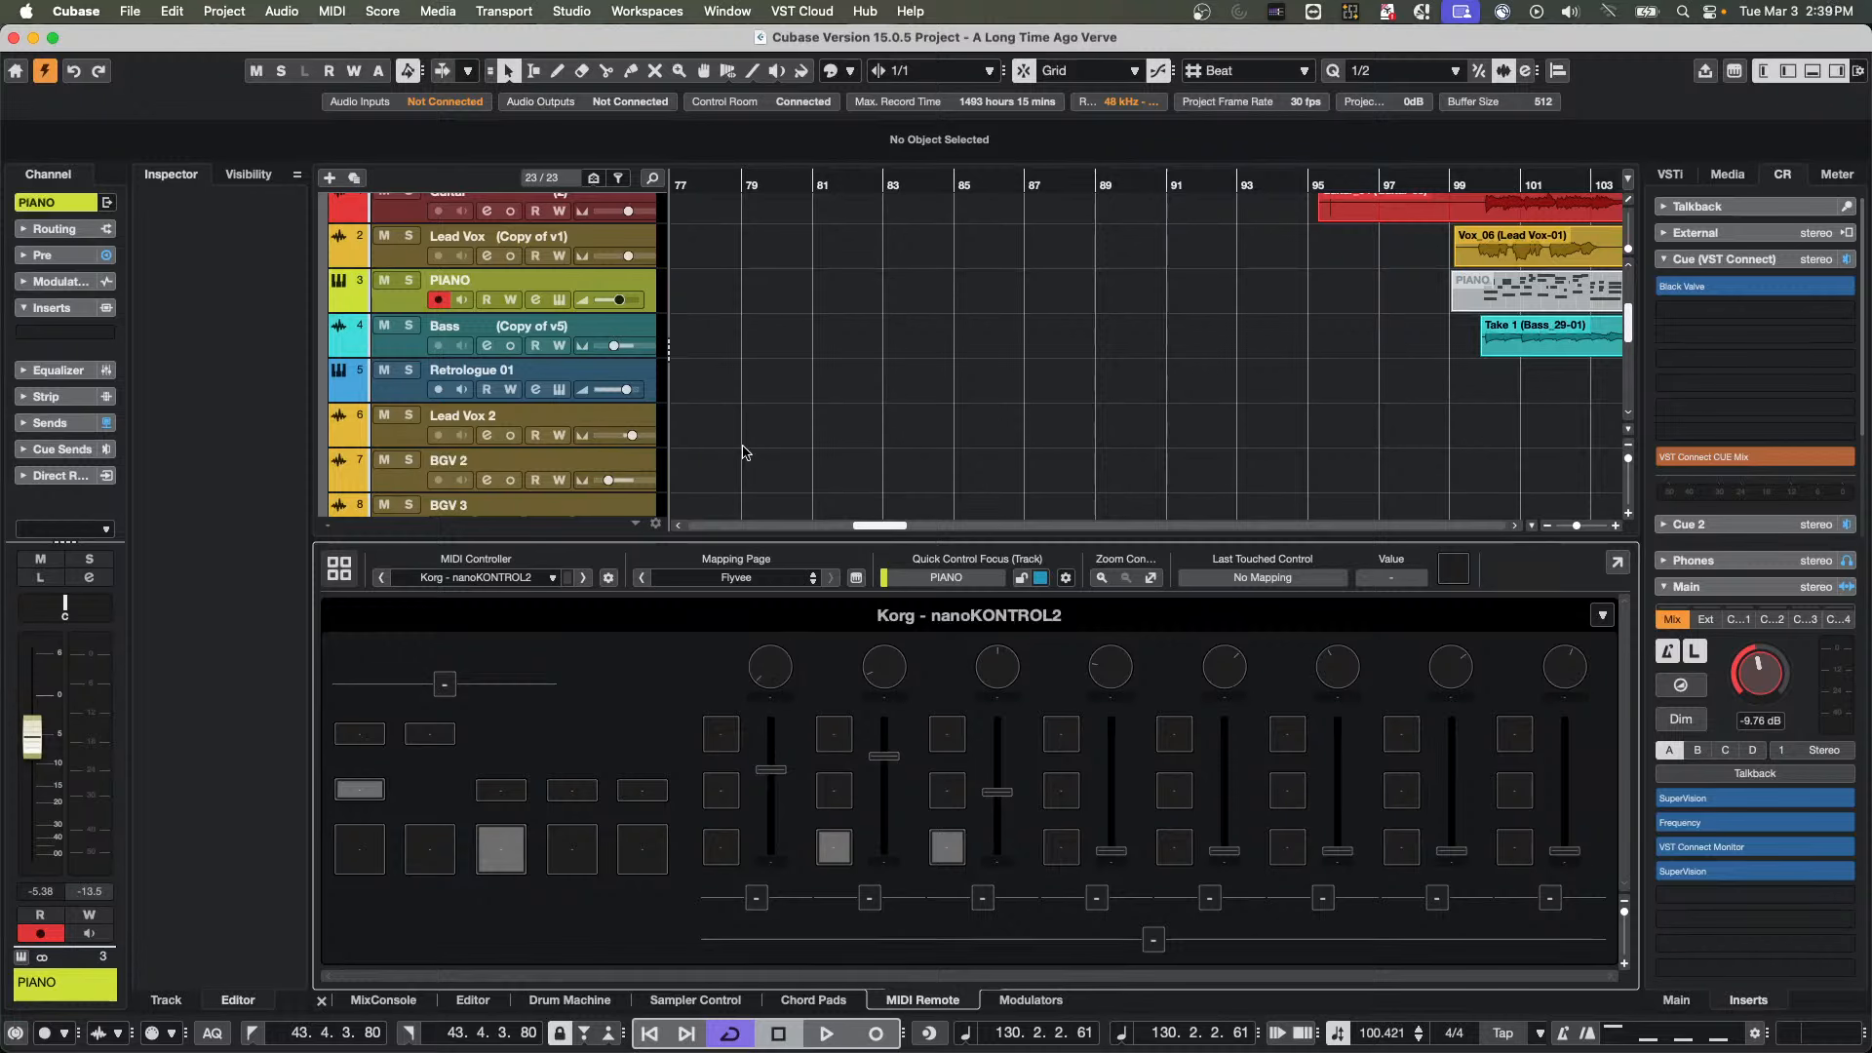
Show the MixConsole in the lower zone and bring up the project file chooser at the Projects folder
left_click(382, 1000)
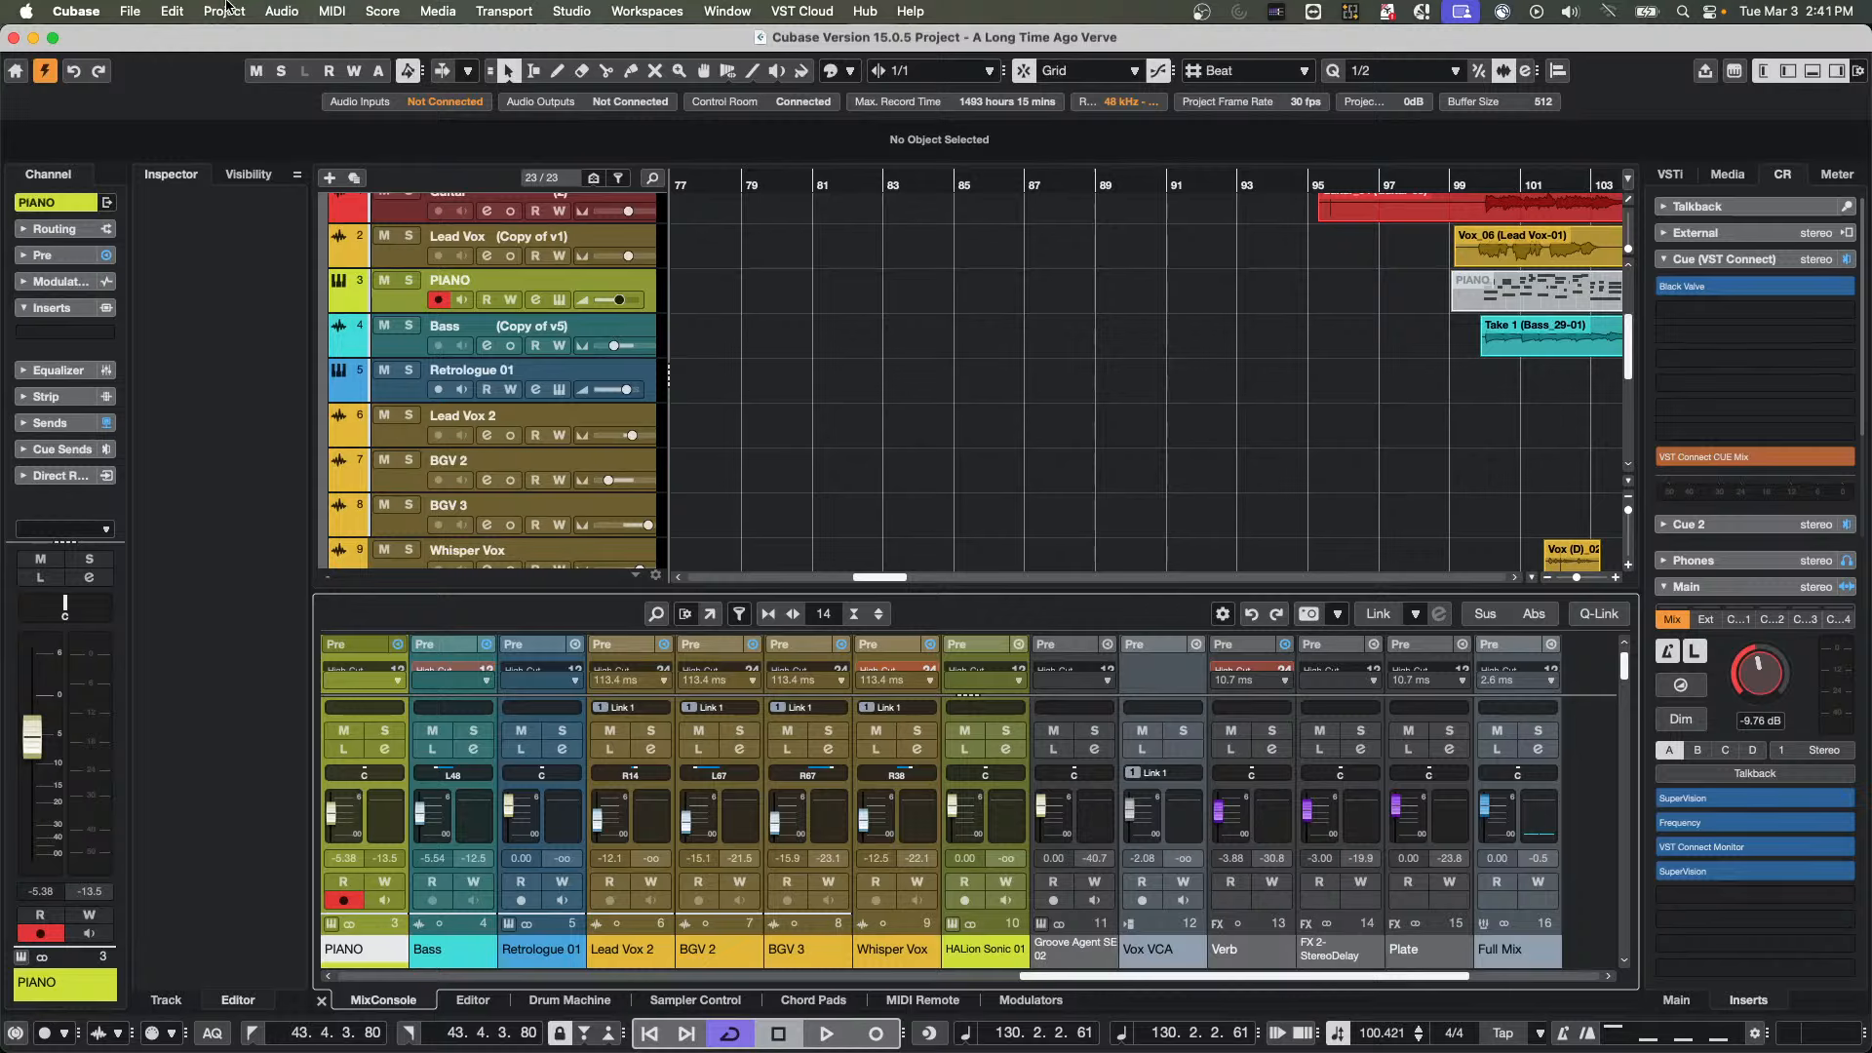
left_click(120, 11)
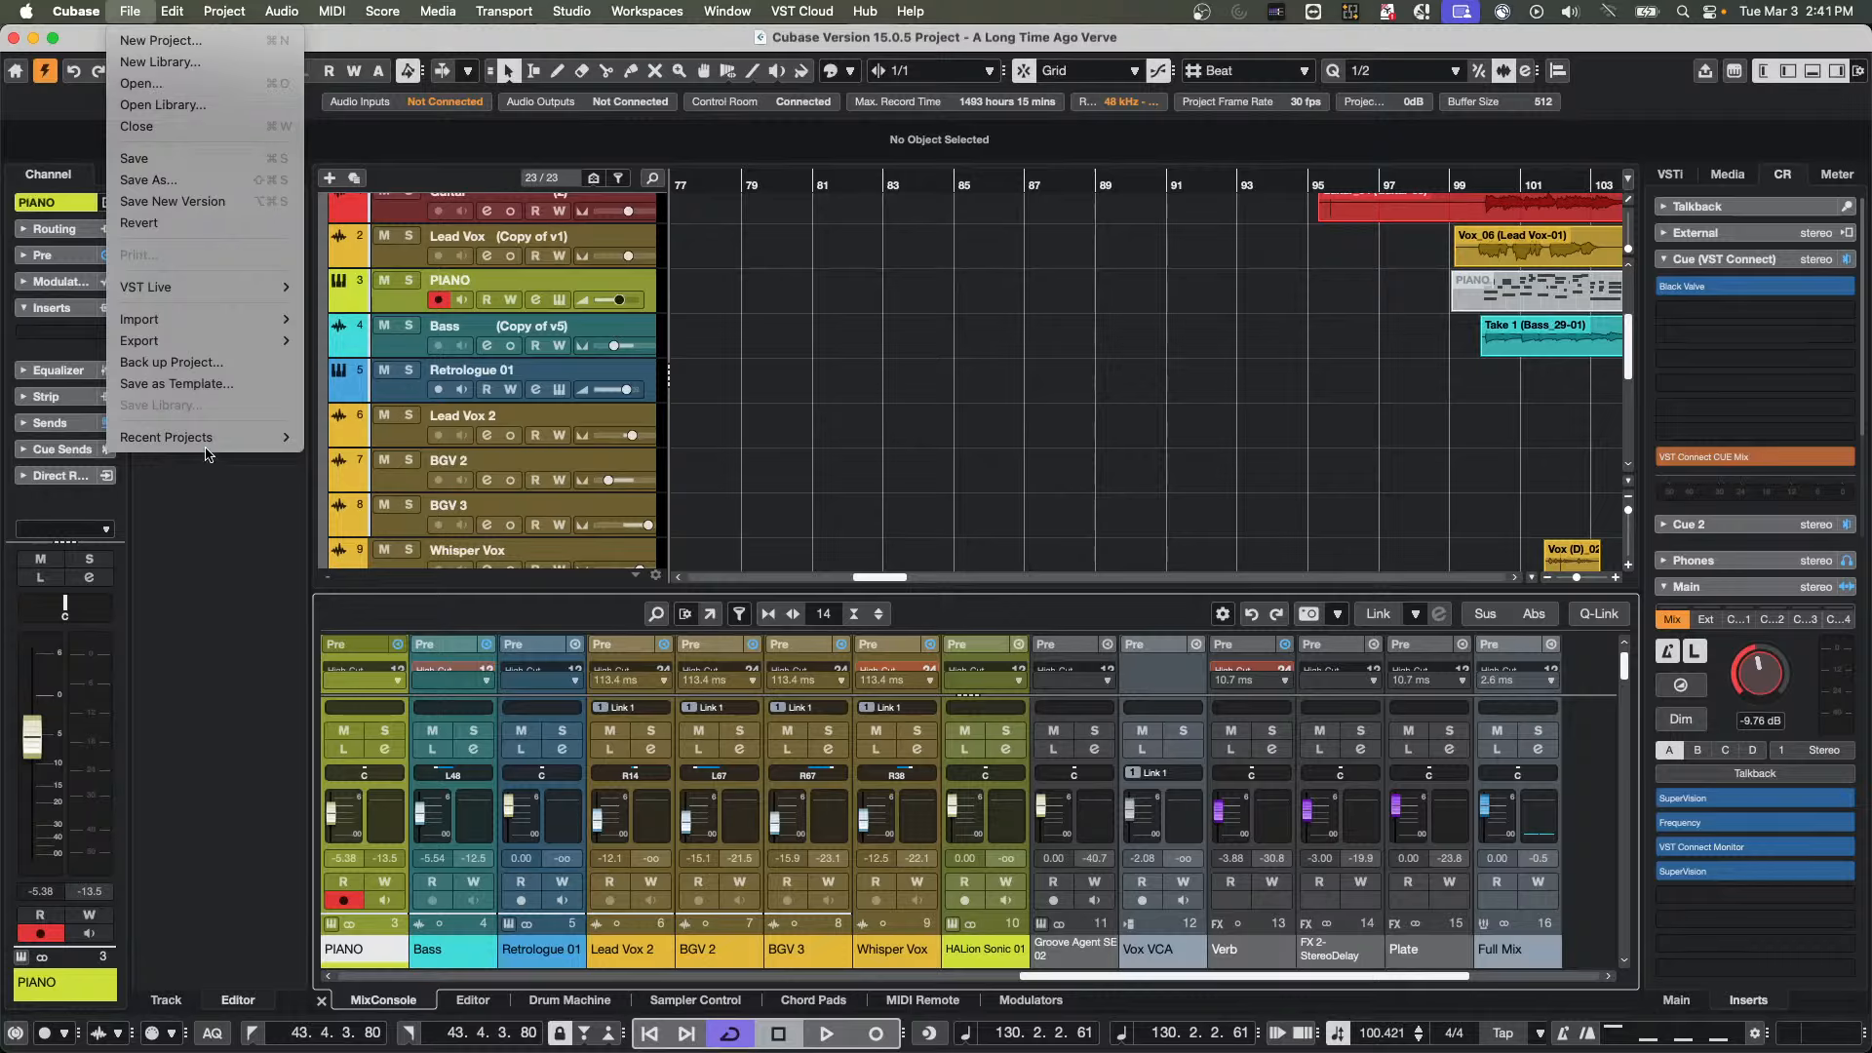
mouse_move(206, 441)
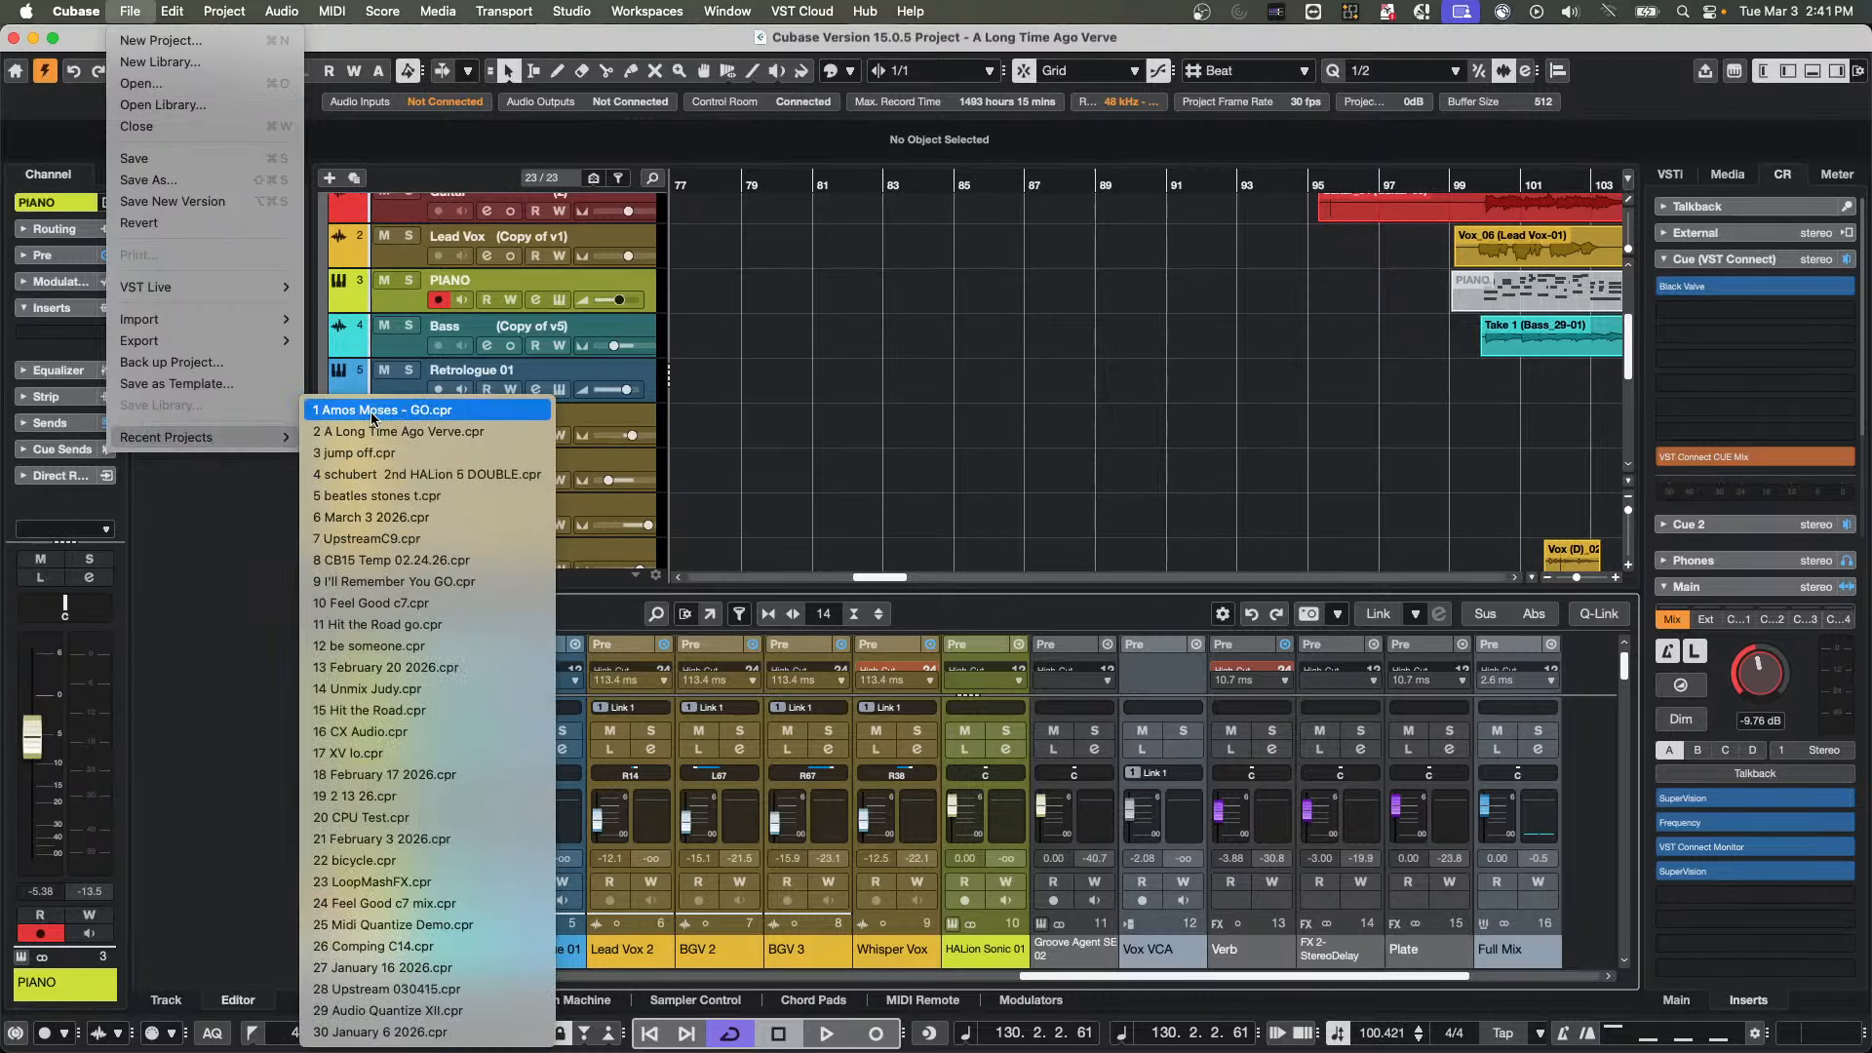
left_click(136, 83)
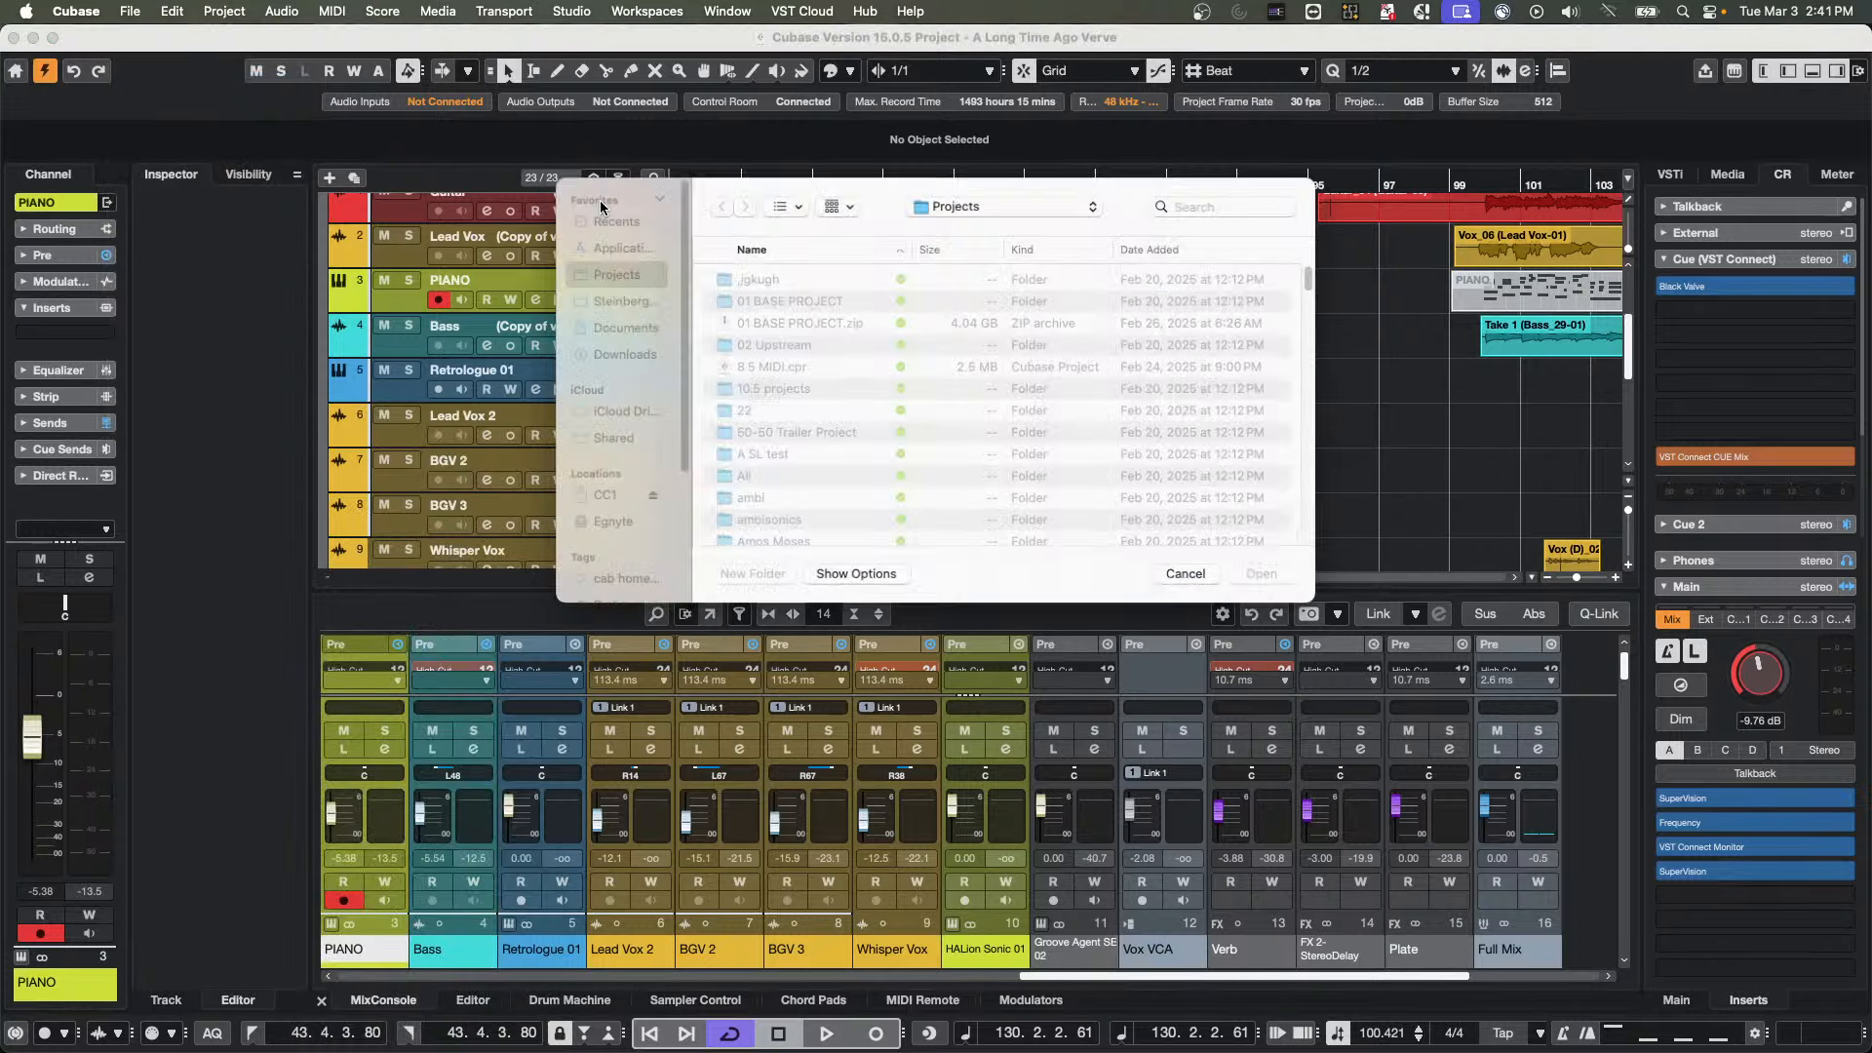
left_click(993, 202)
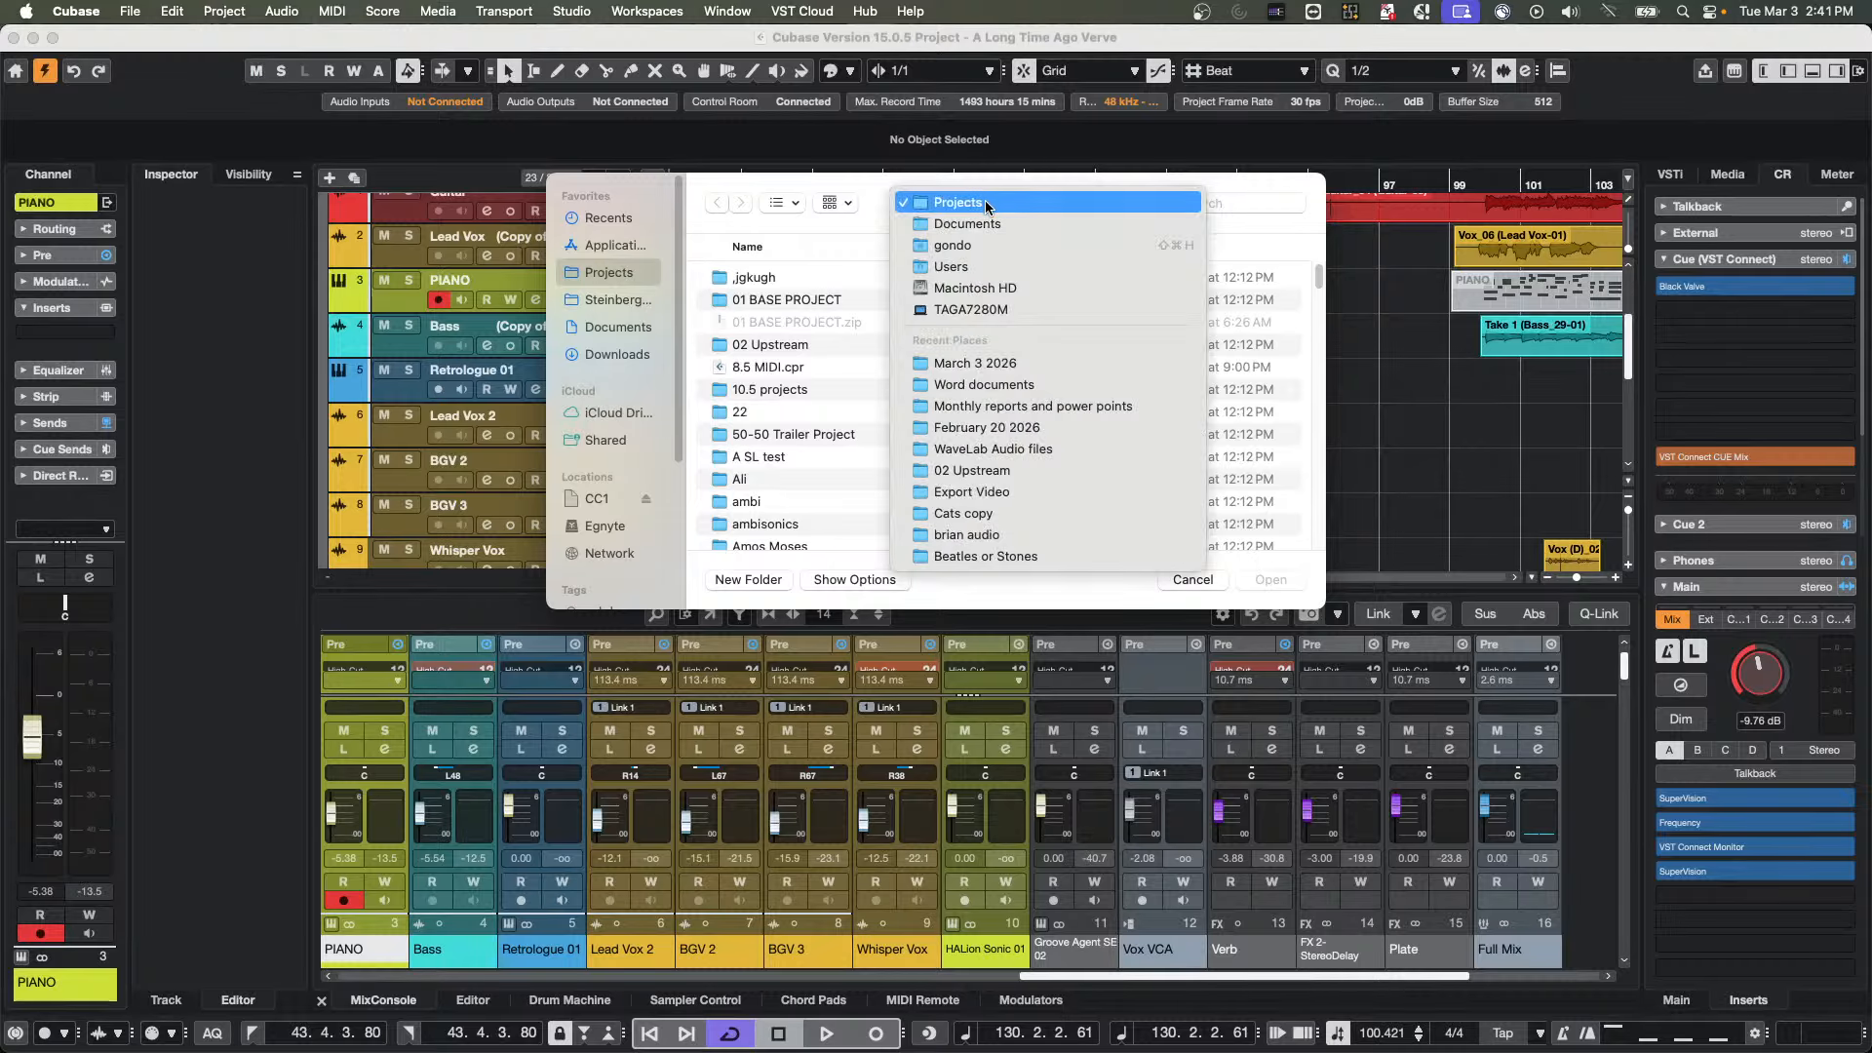
left_click(785, 346)
Open bicycle.cpr from the bicycle folder and activate it as the current project
scroll(794, 371, "down", 1)
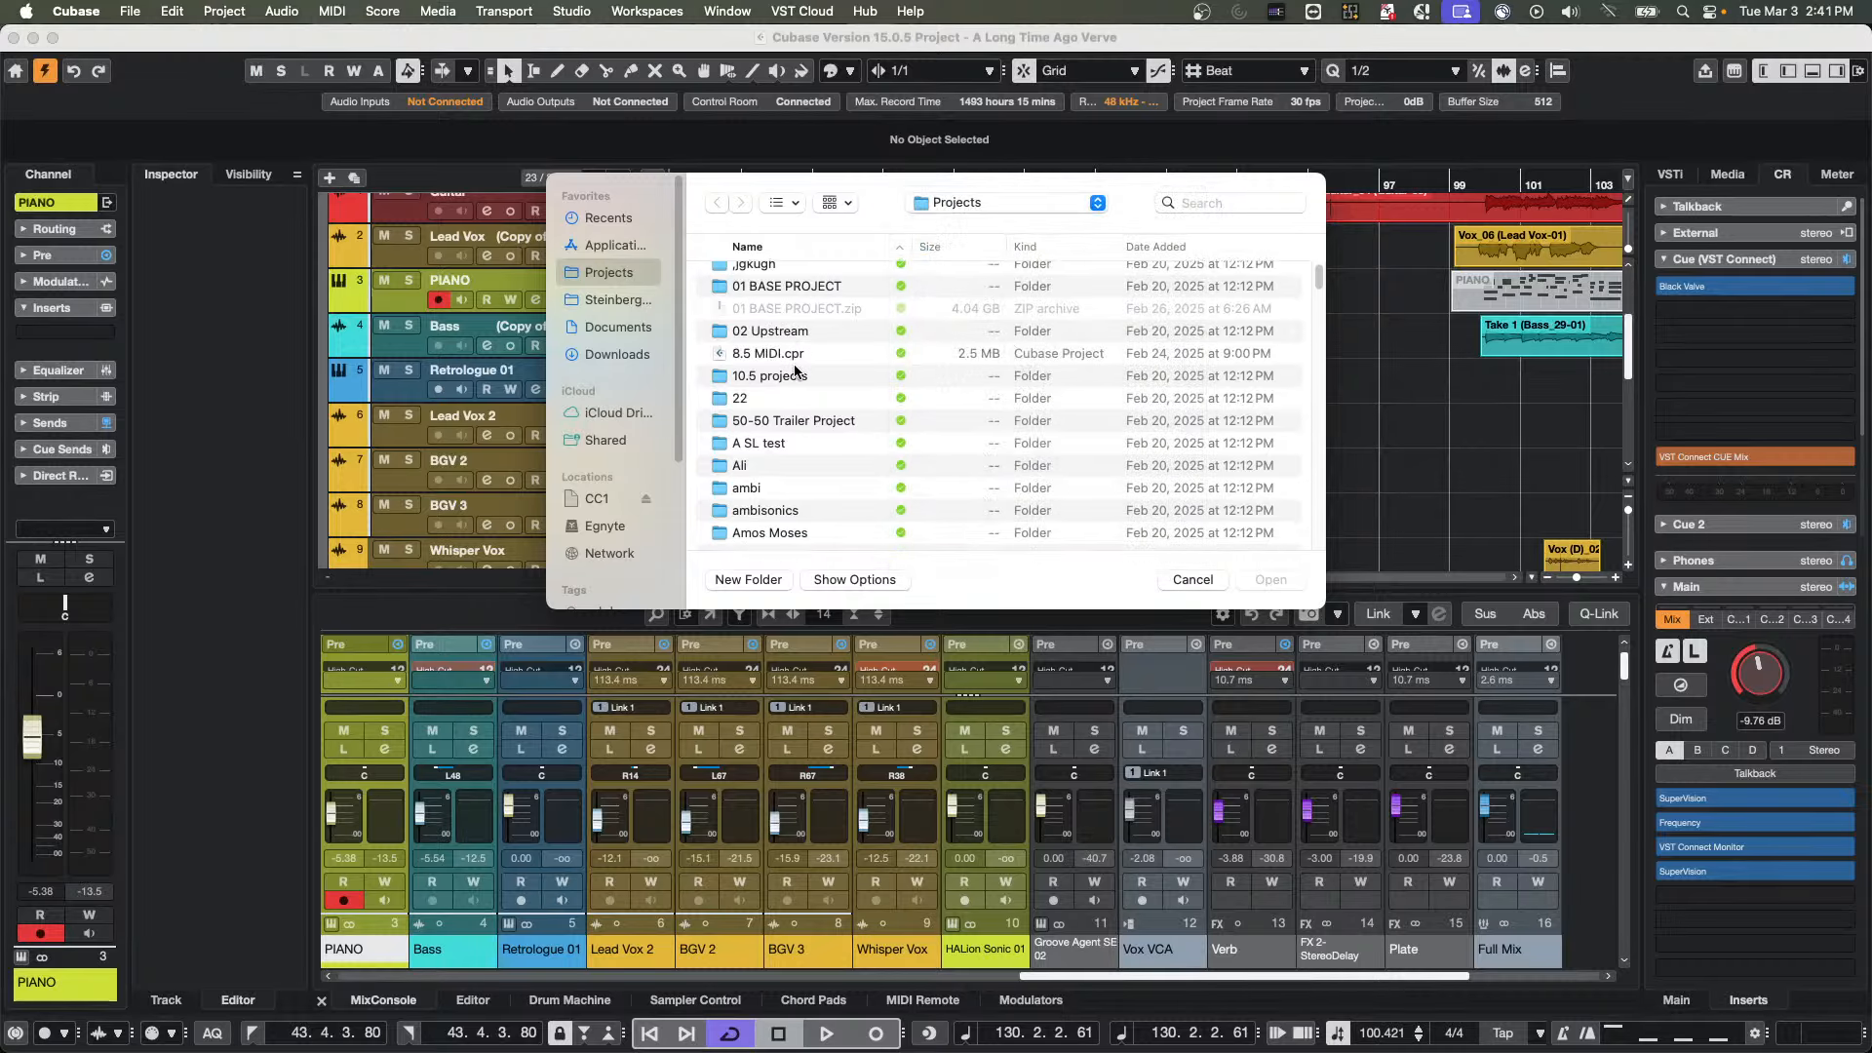
scroll(795, 371, "down", 10)
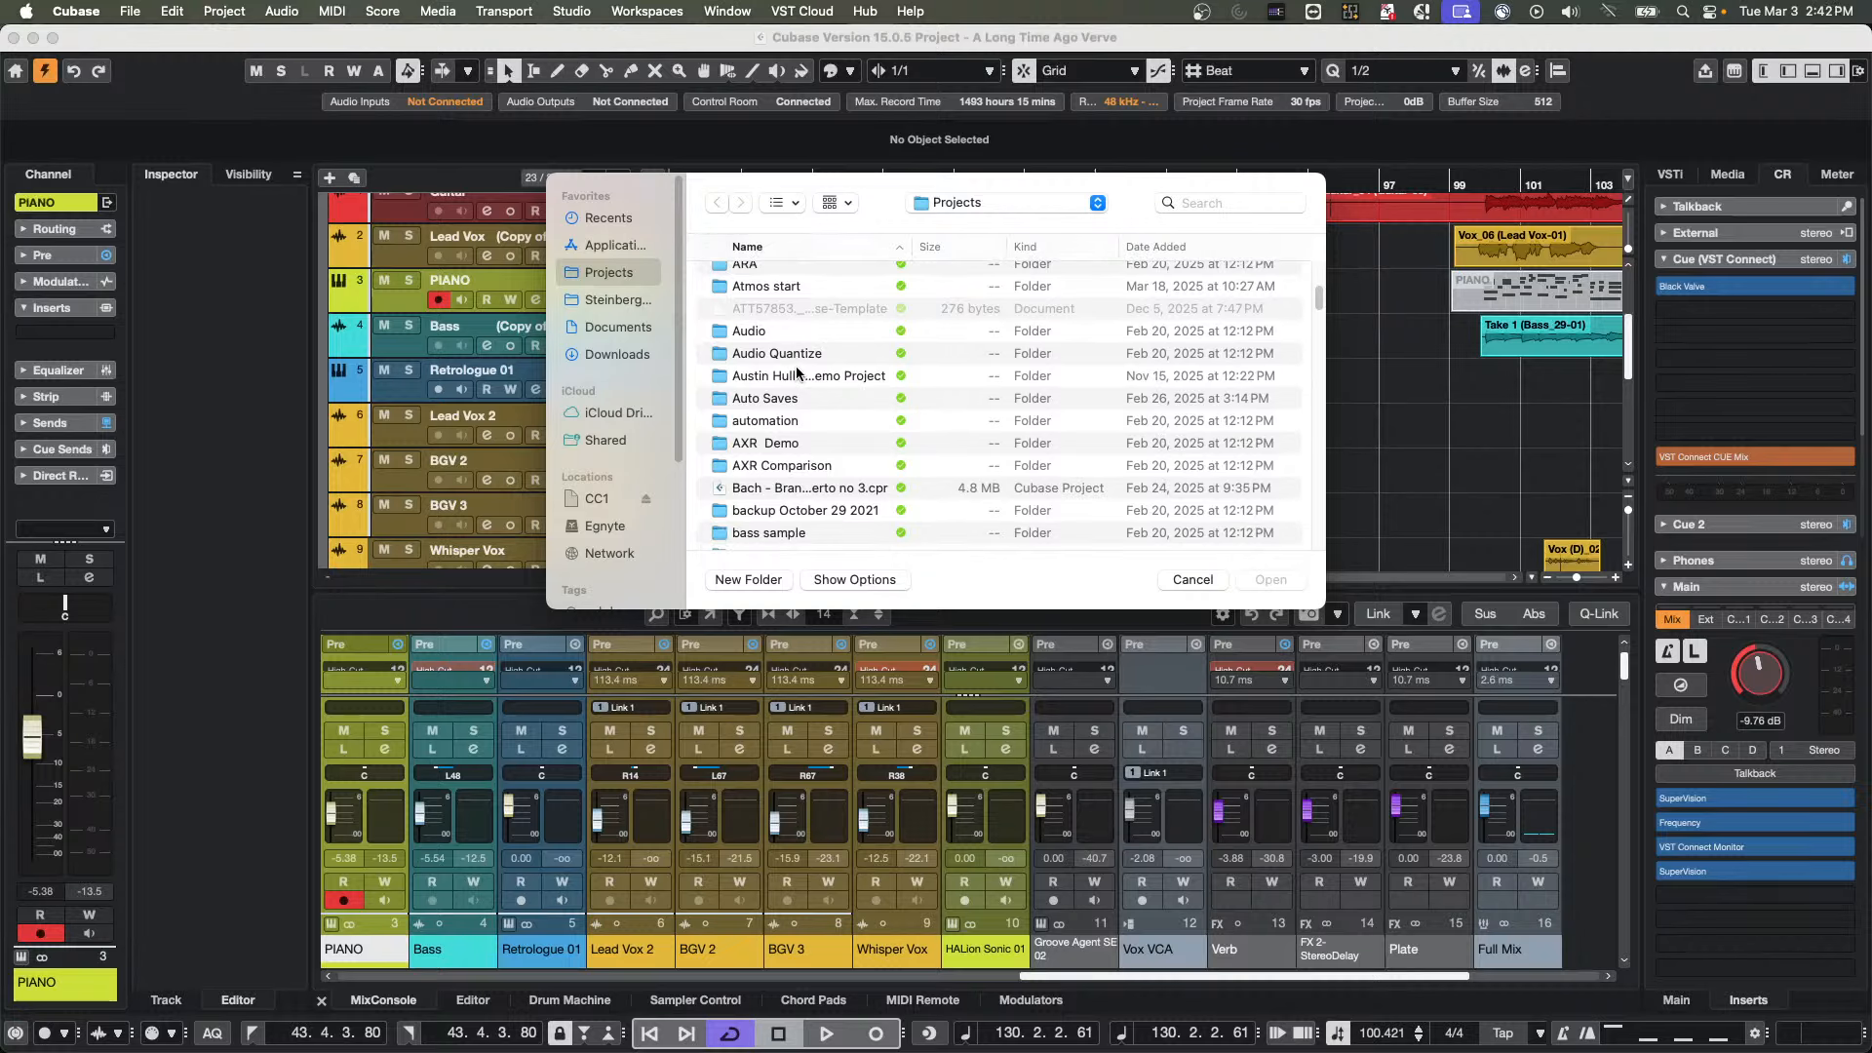
scroll(797, 374, "down", 5)
scroll(797, 369, "down", 2)
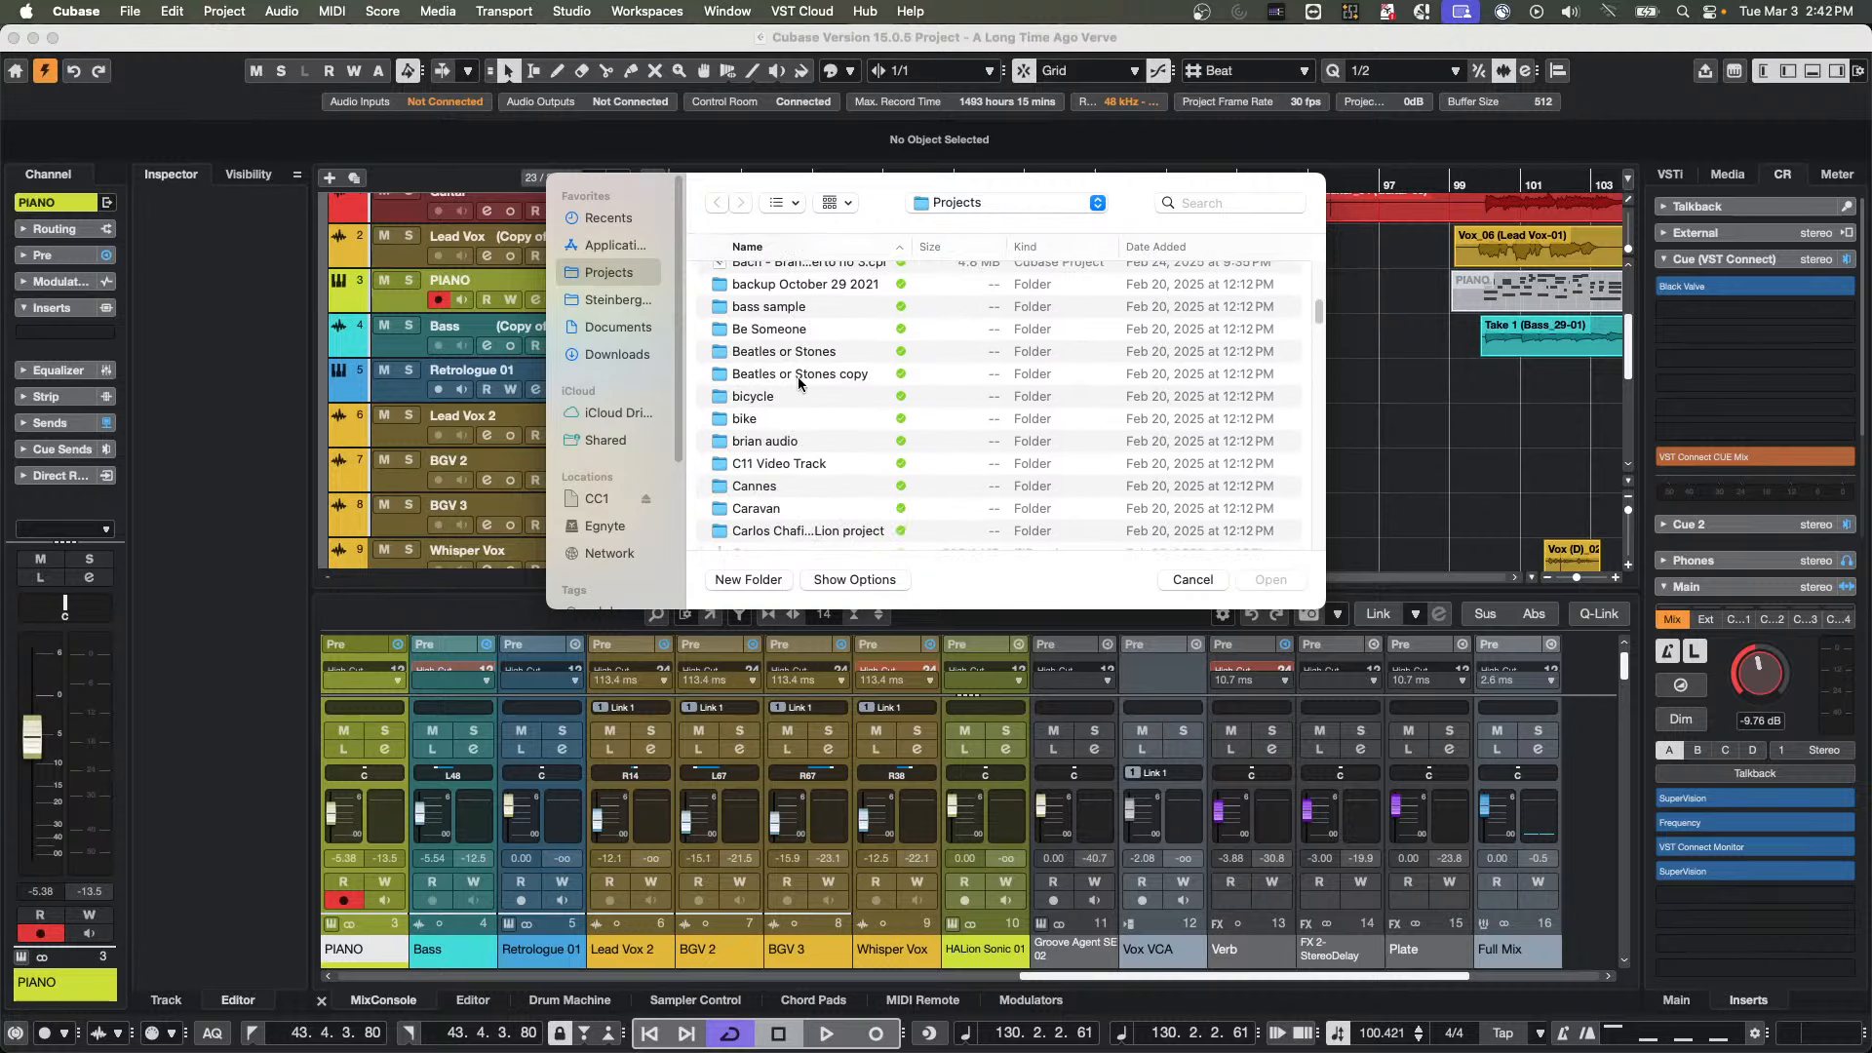
left_click(751, 396)
double_click(750, 396)
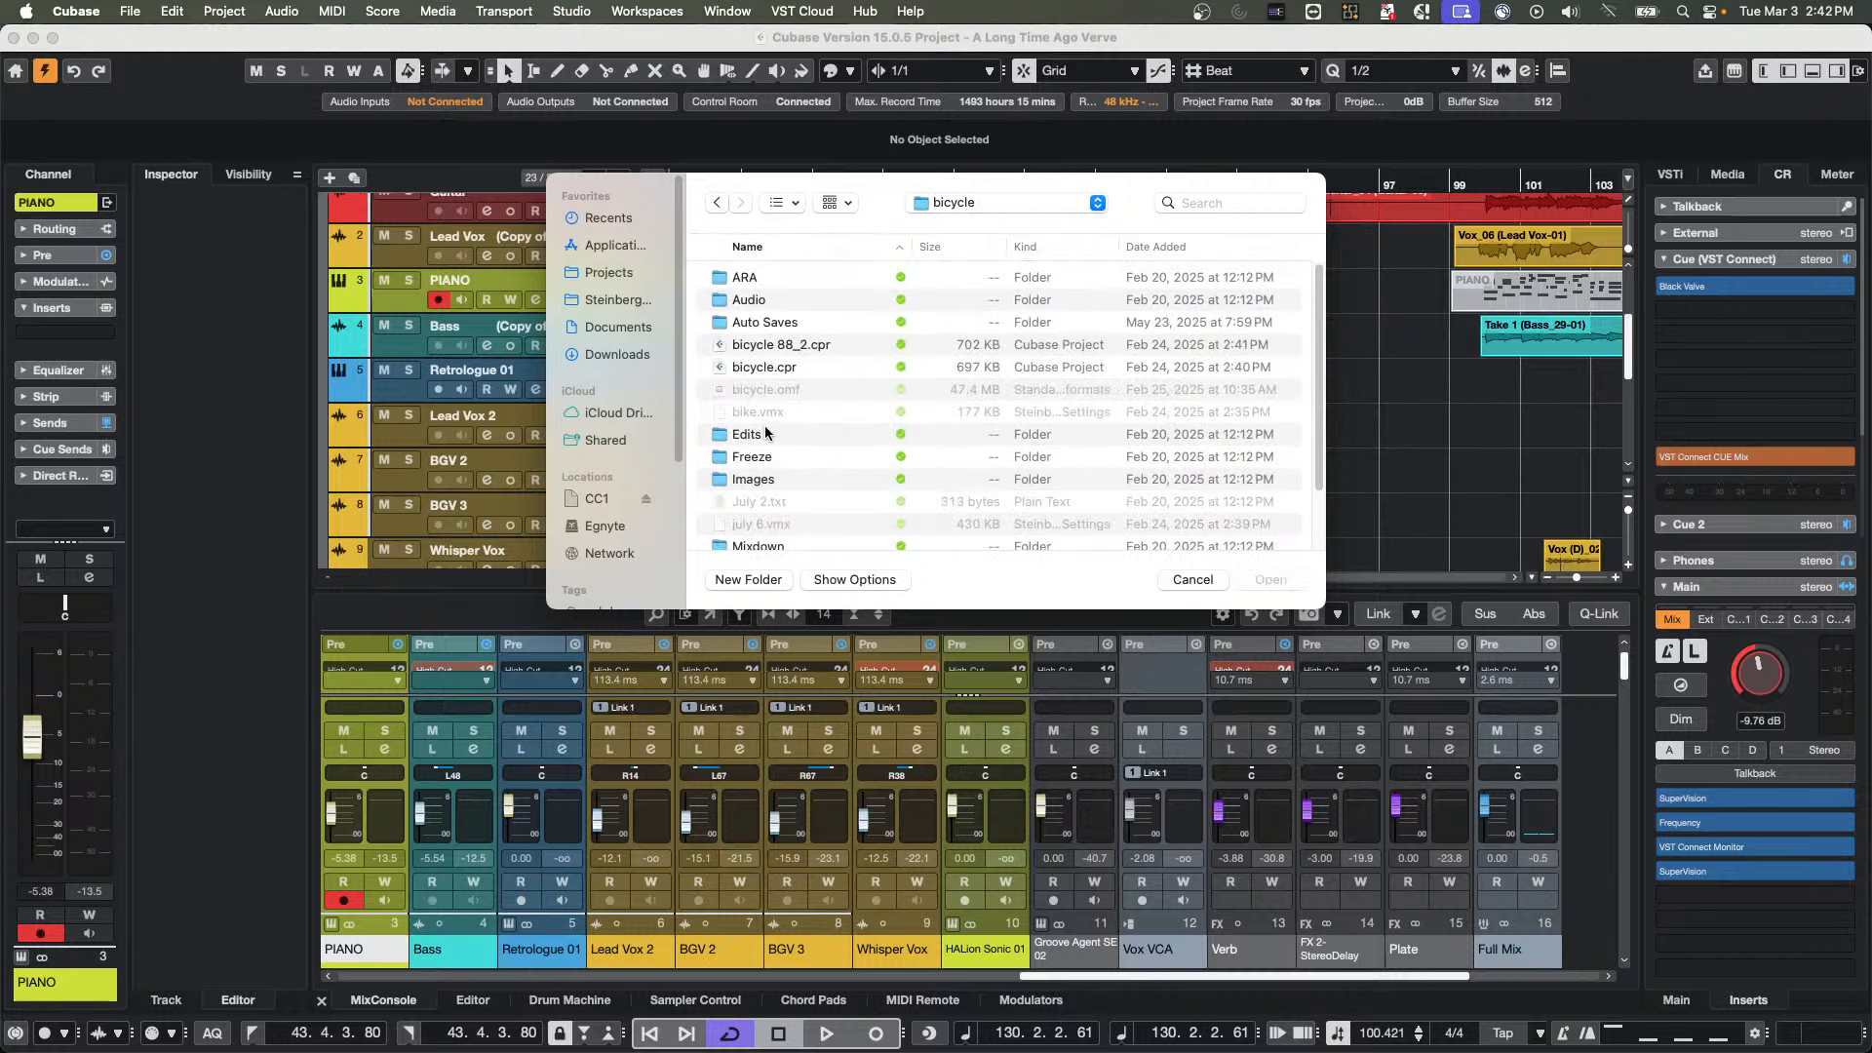
double_click(739, 367)
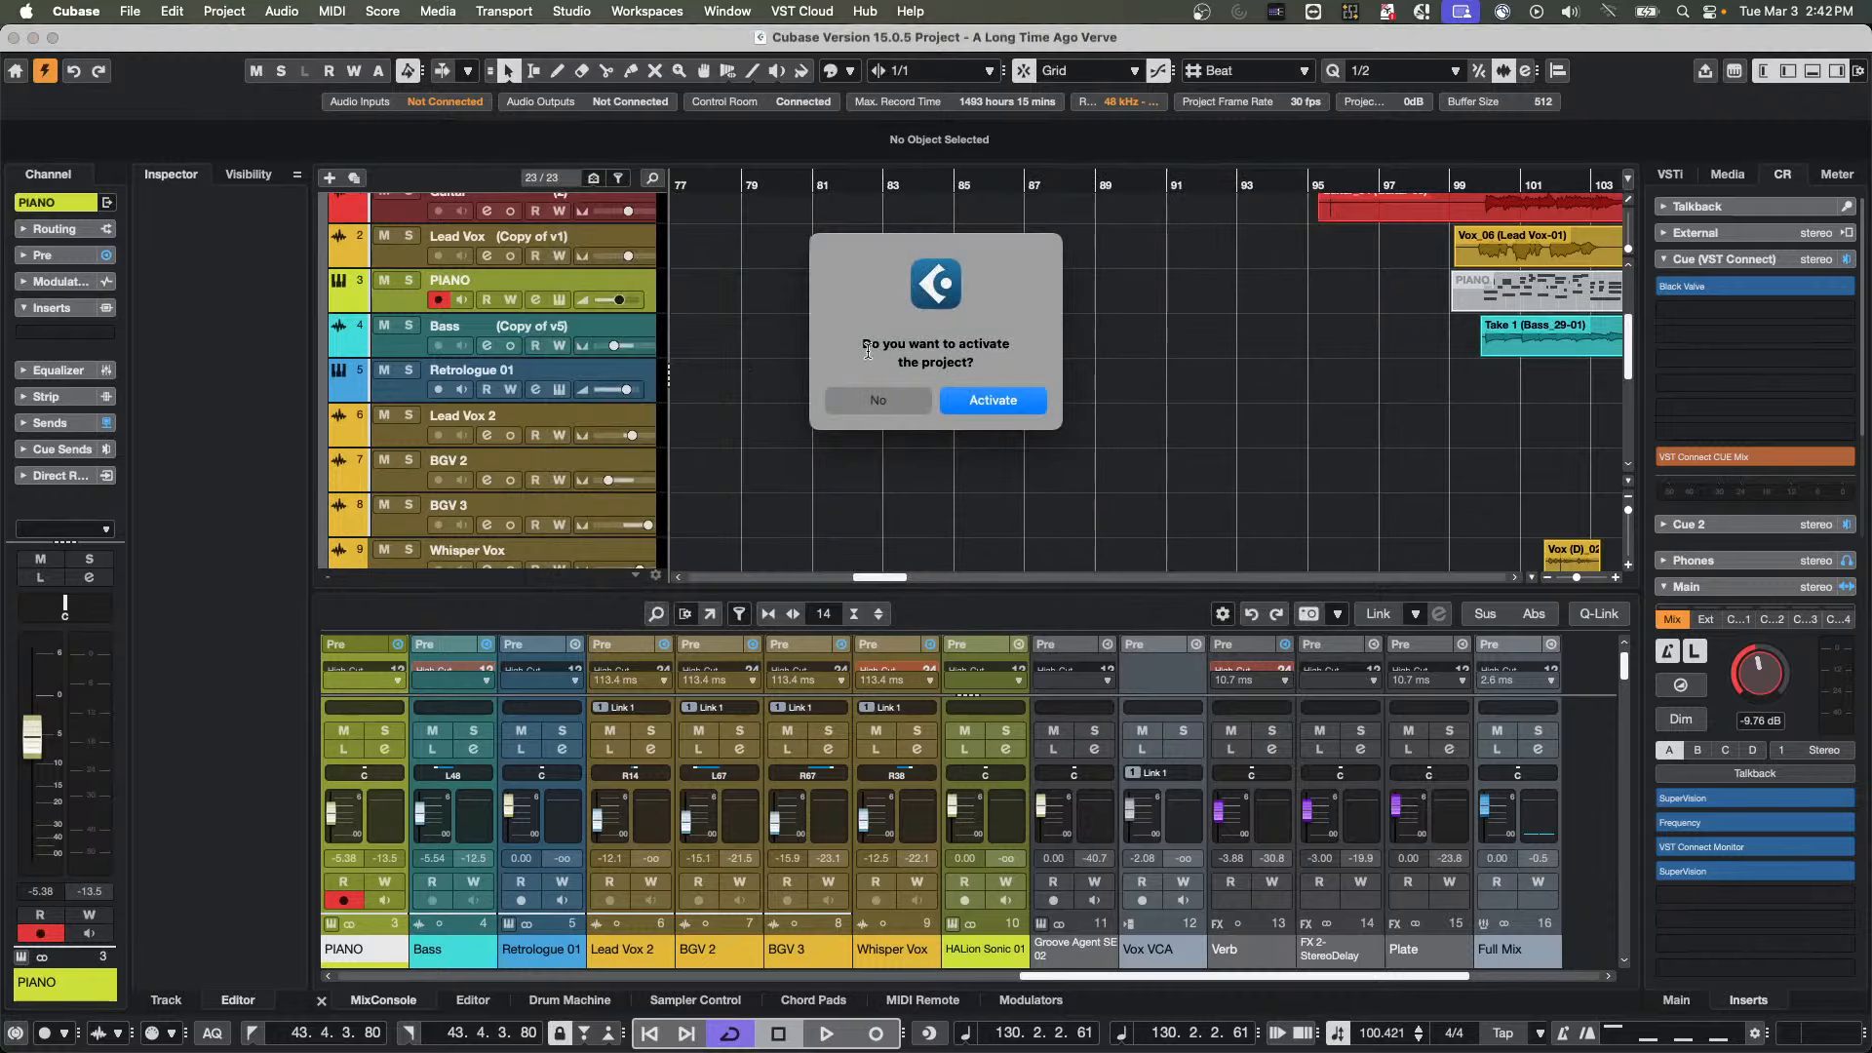
left_click(988, 404)
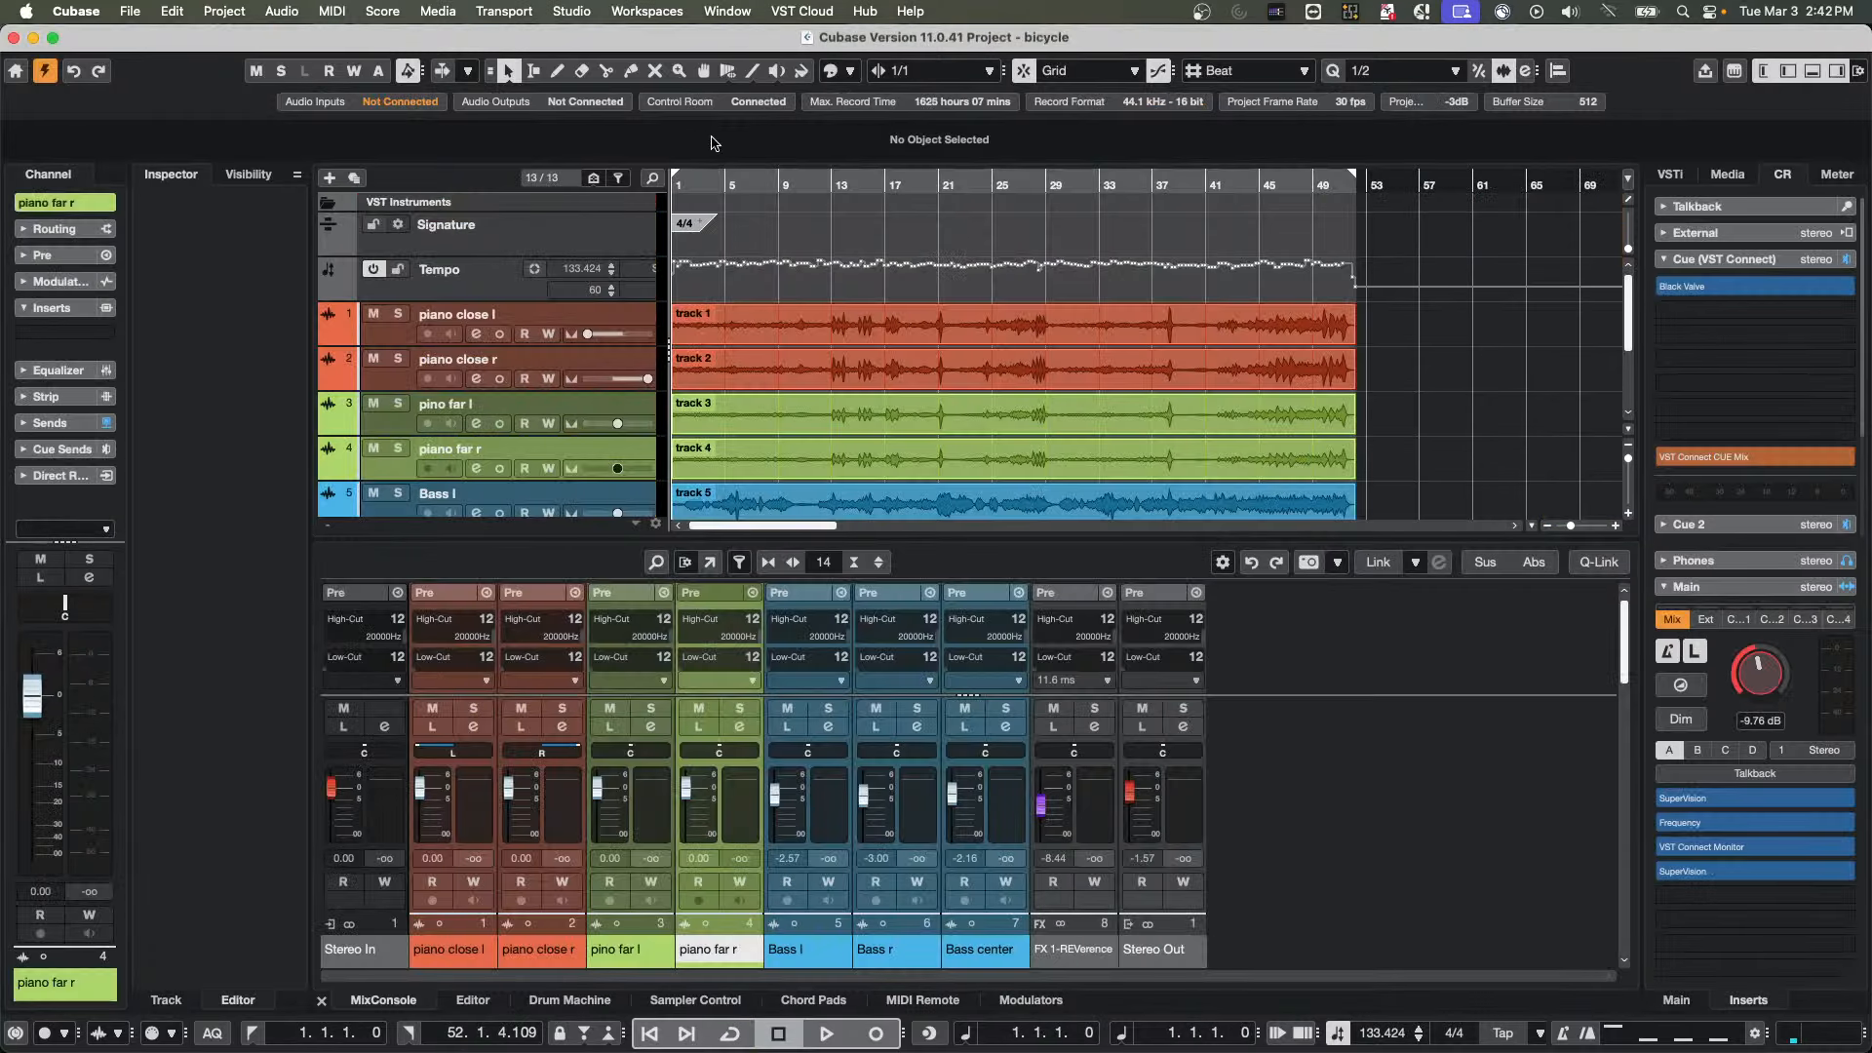
During playback, raise the Control Room main level to -5.27 dB and solo the four close and far piano tracks
key("space")
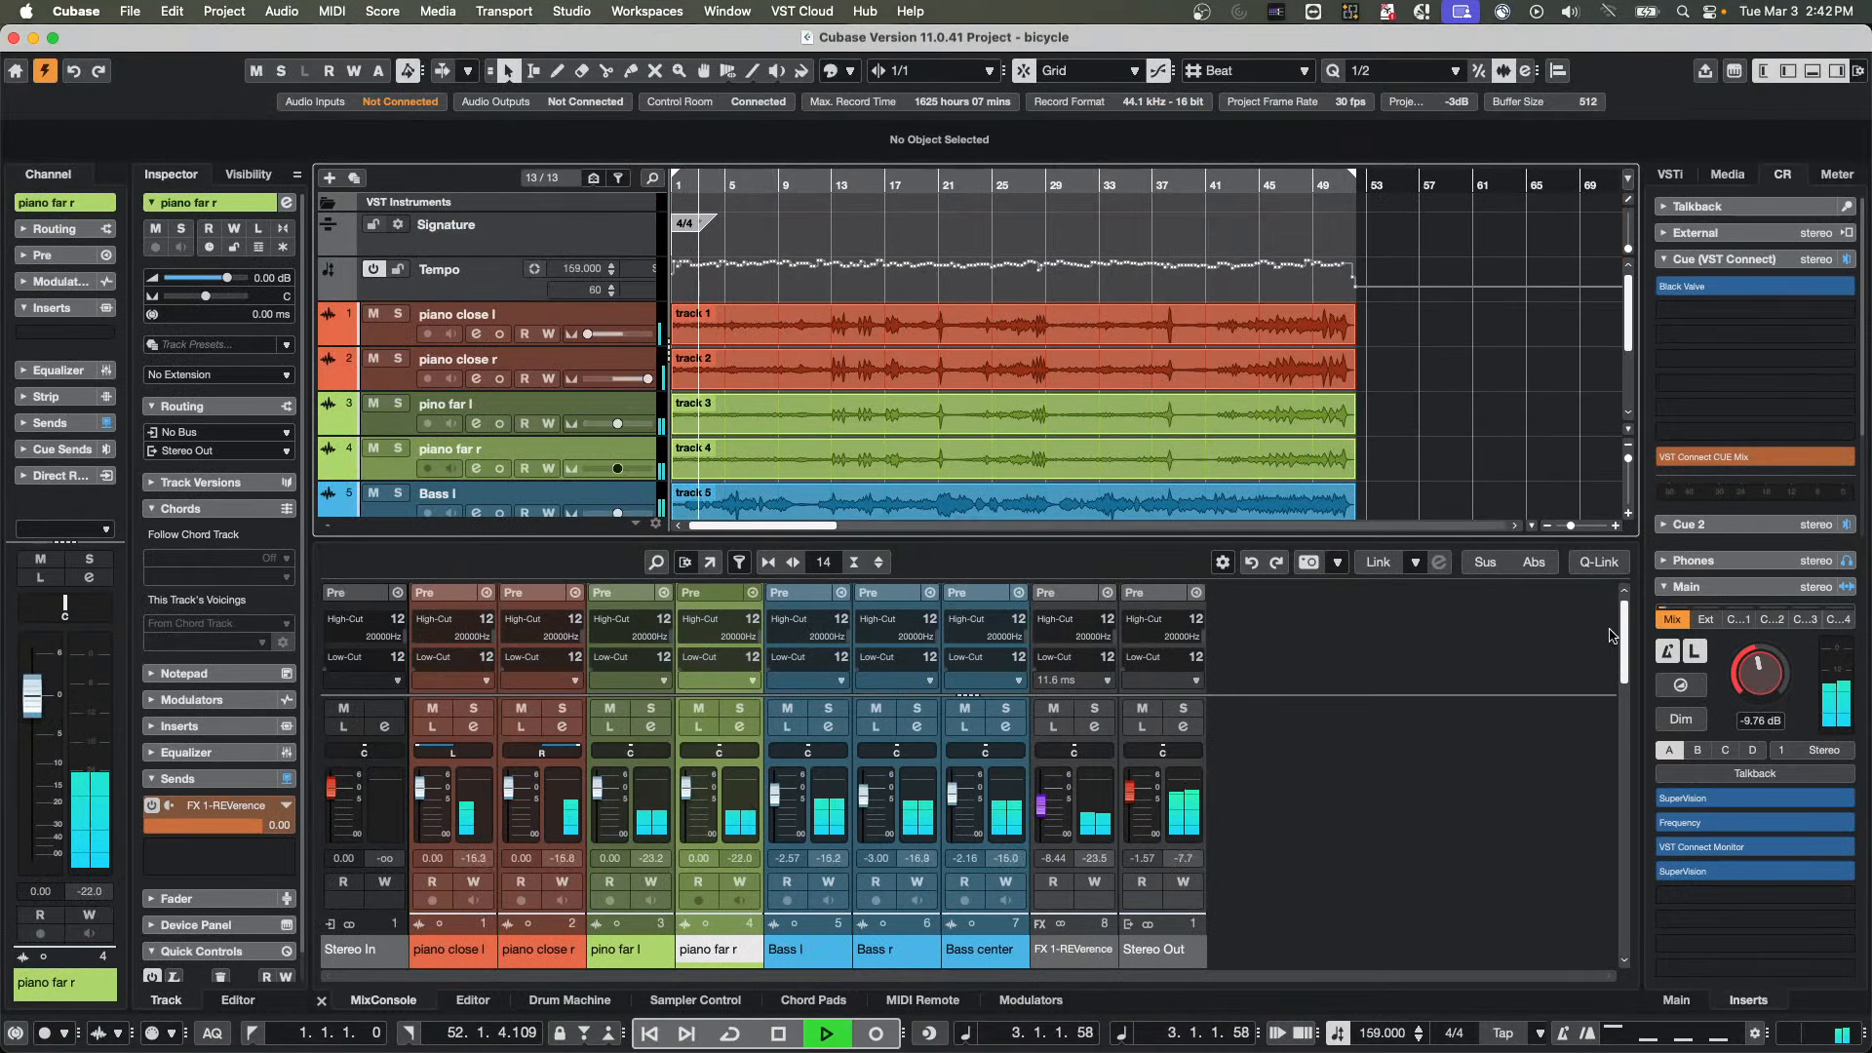
left_click_drag(1762, 653, 1771, 652)
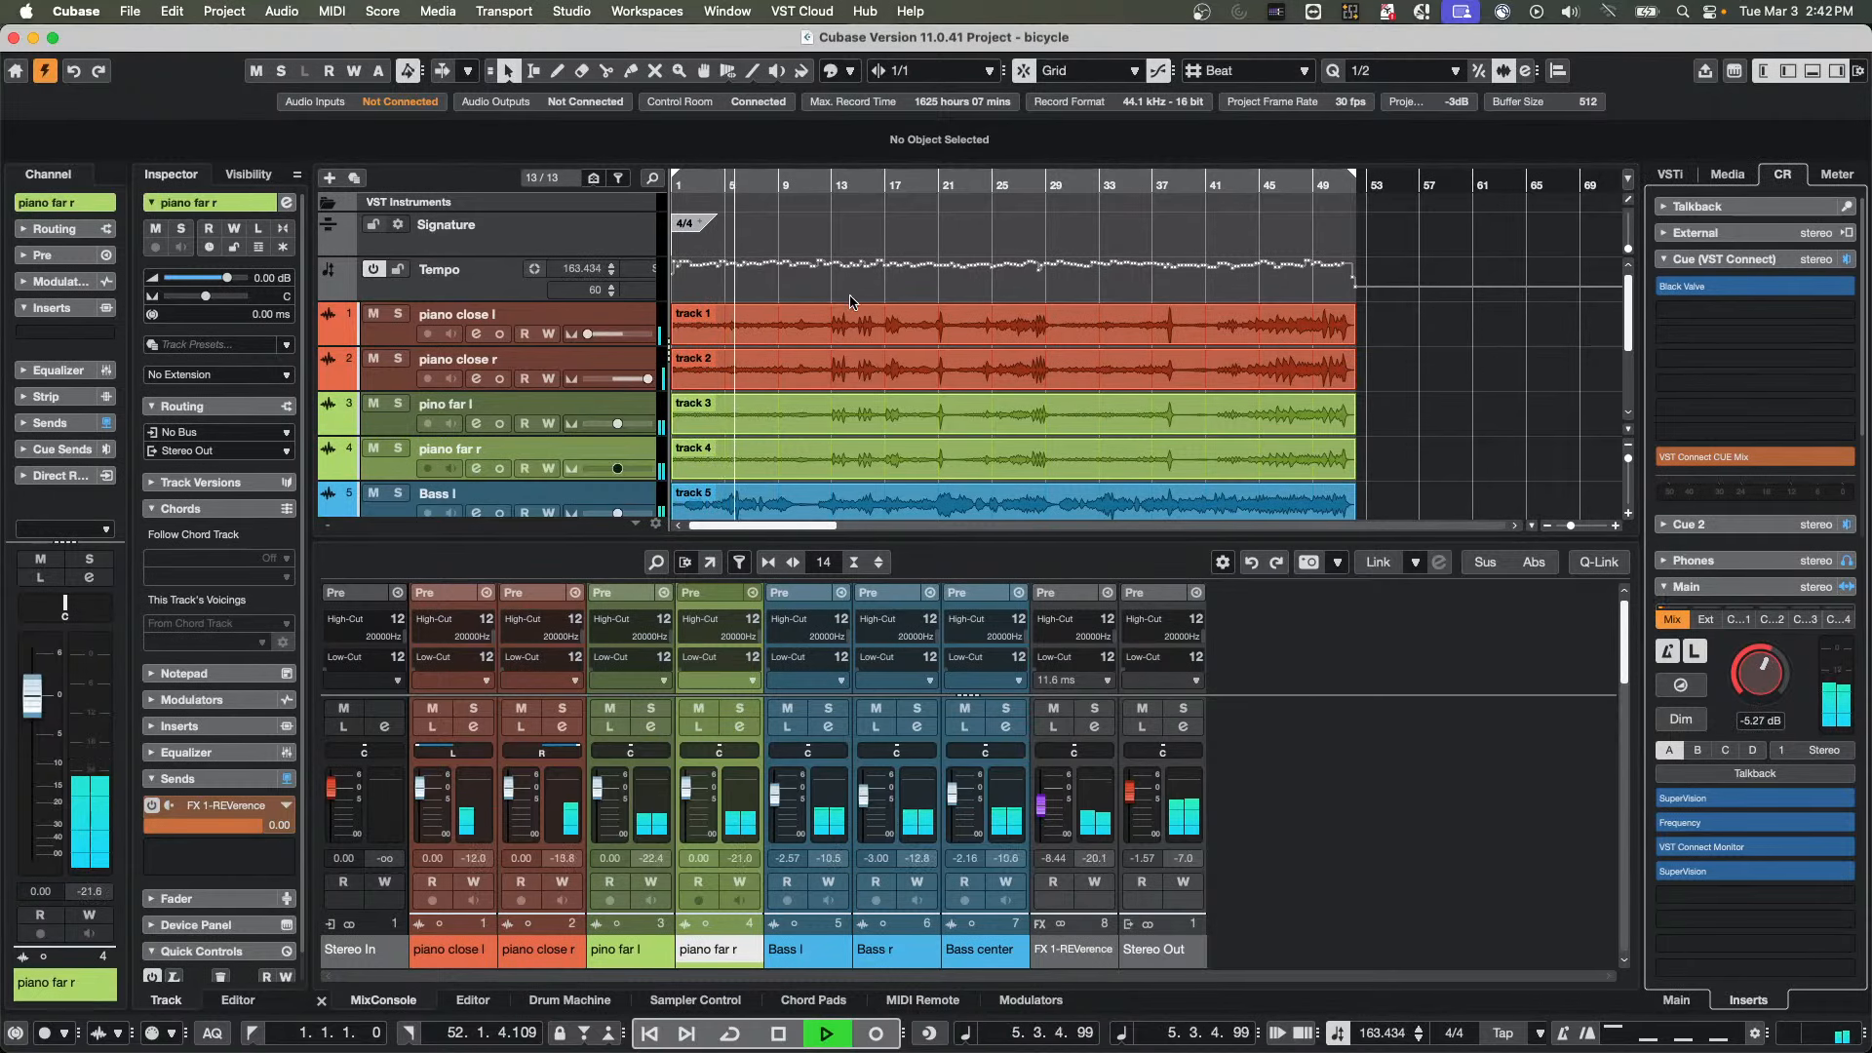
left_click(400, 314)
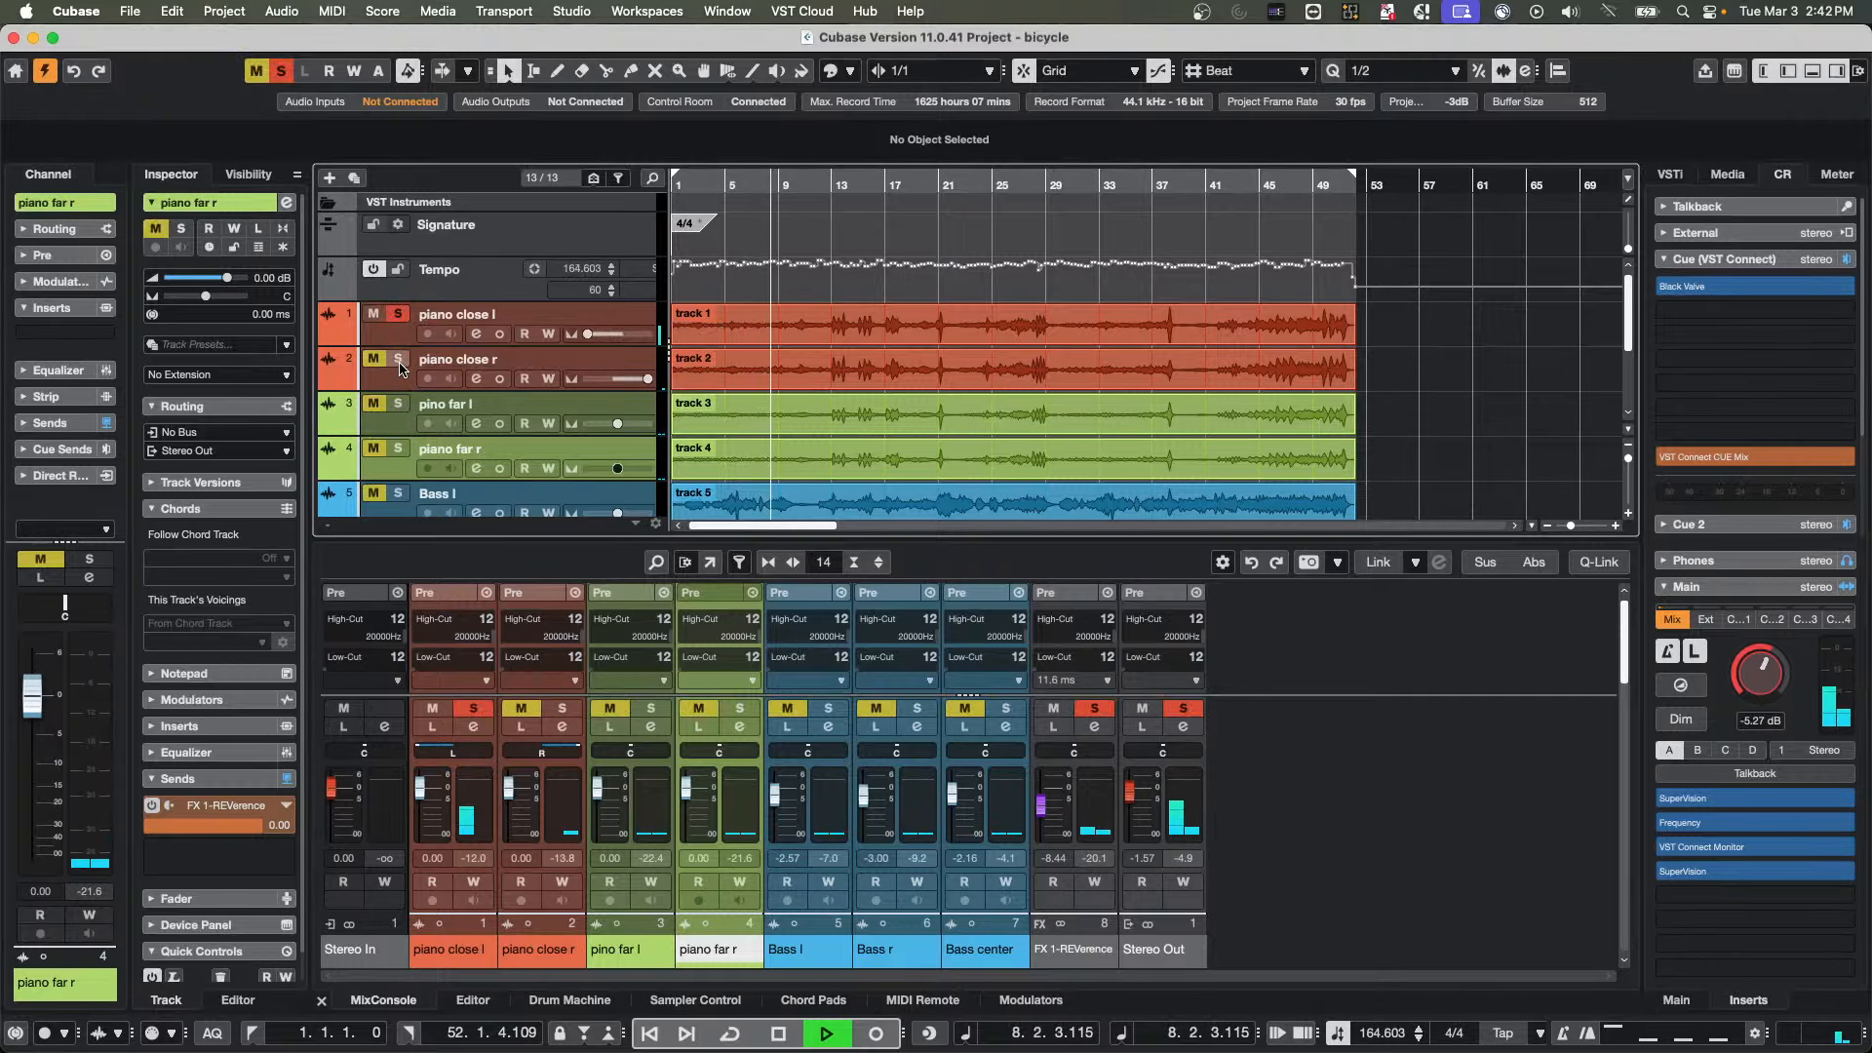
left_click(398, 359)
left_click(399, 403)
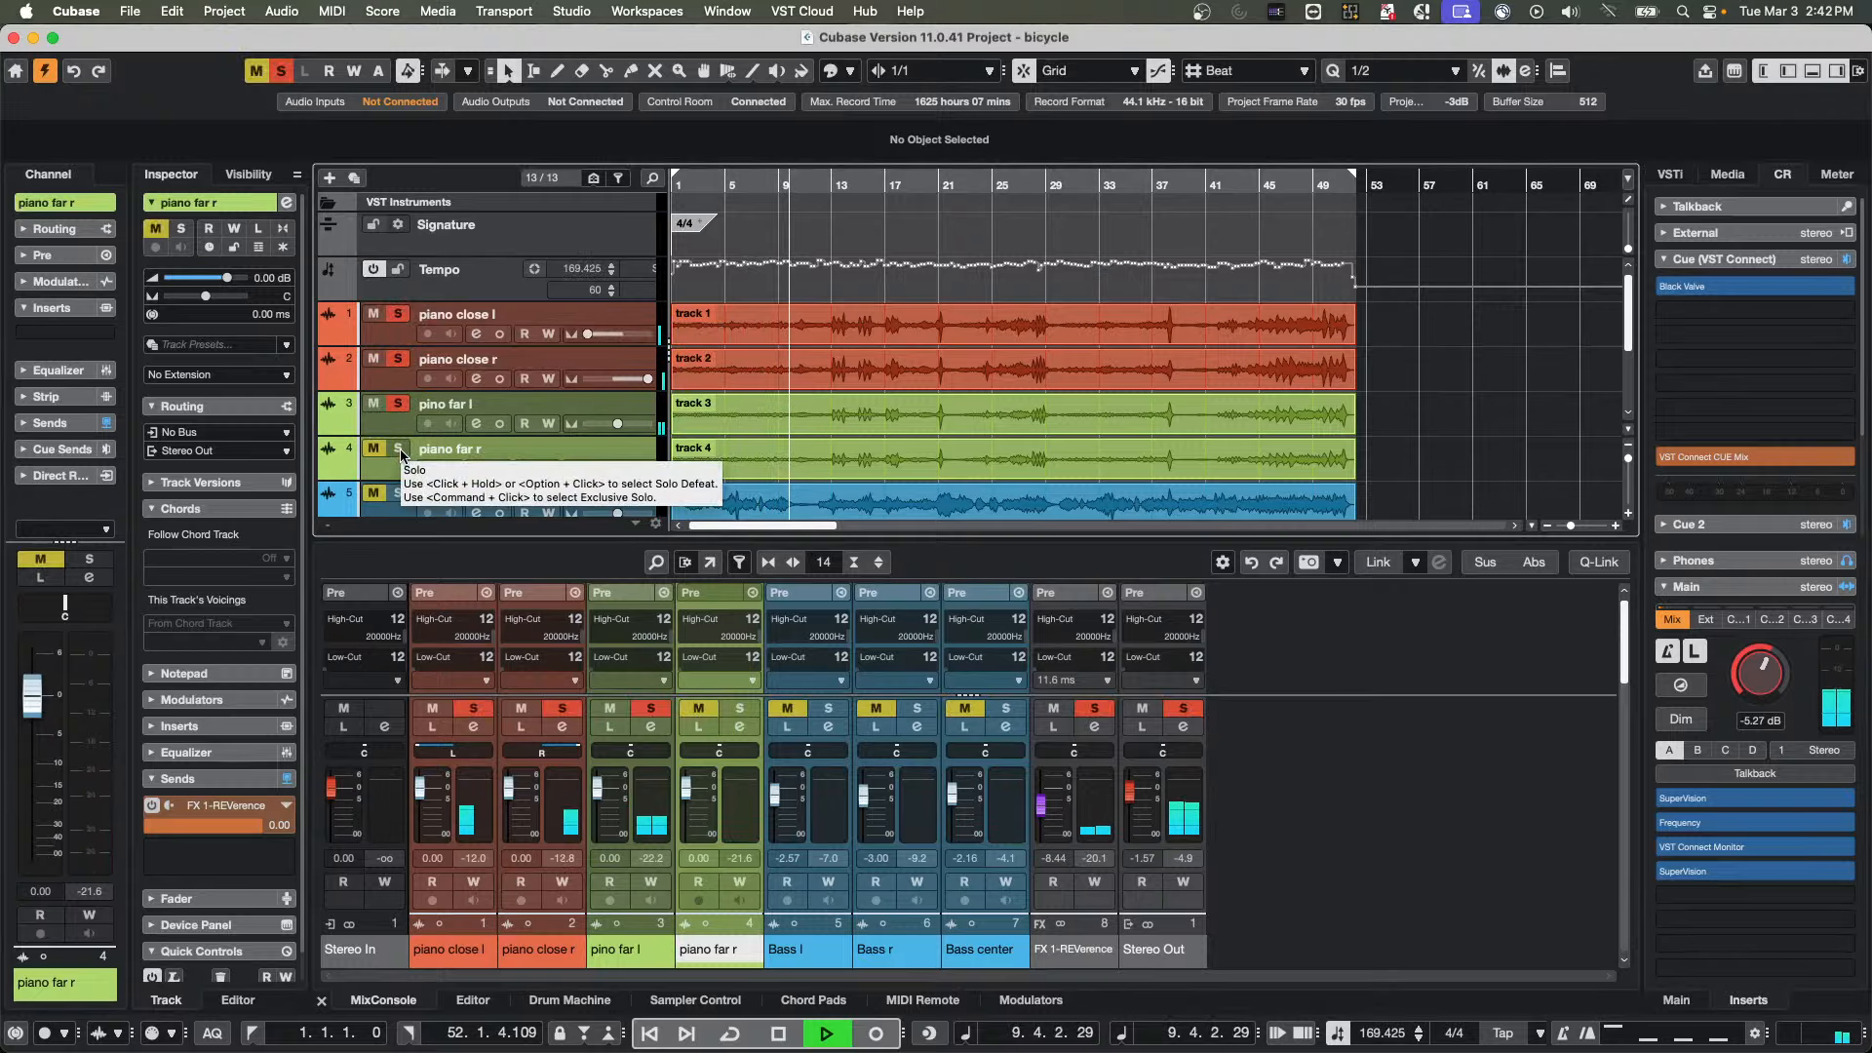
left_click(400, 449)
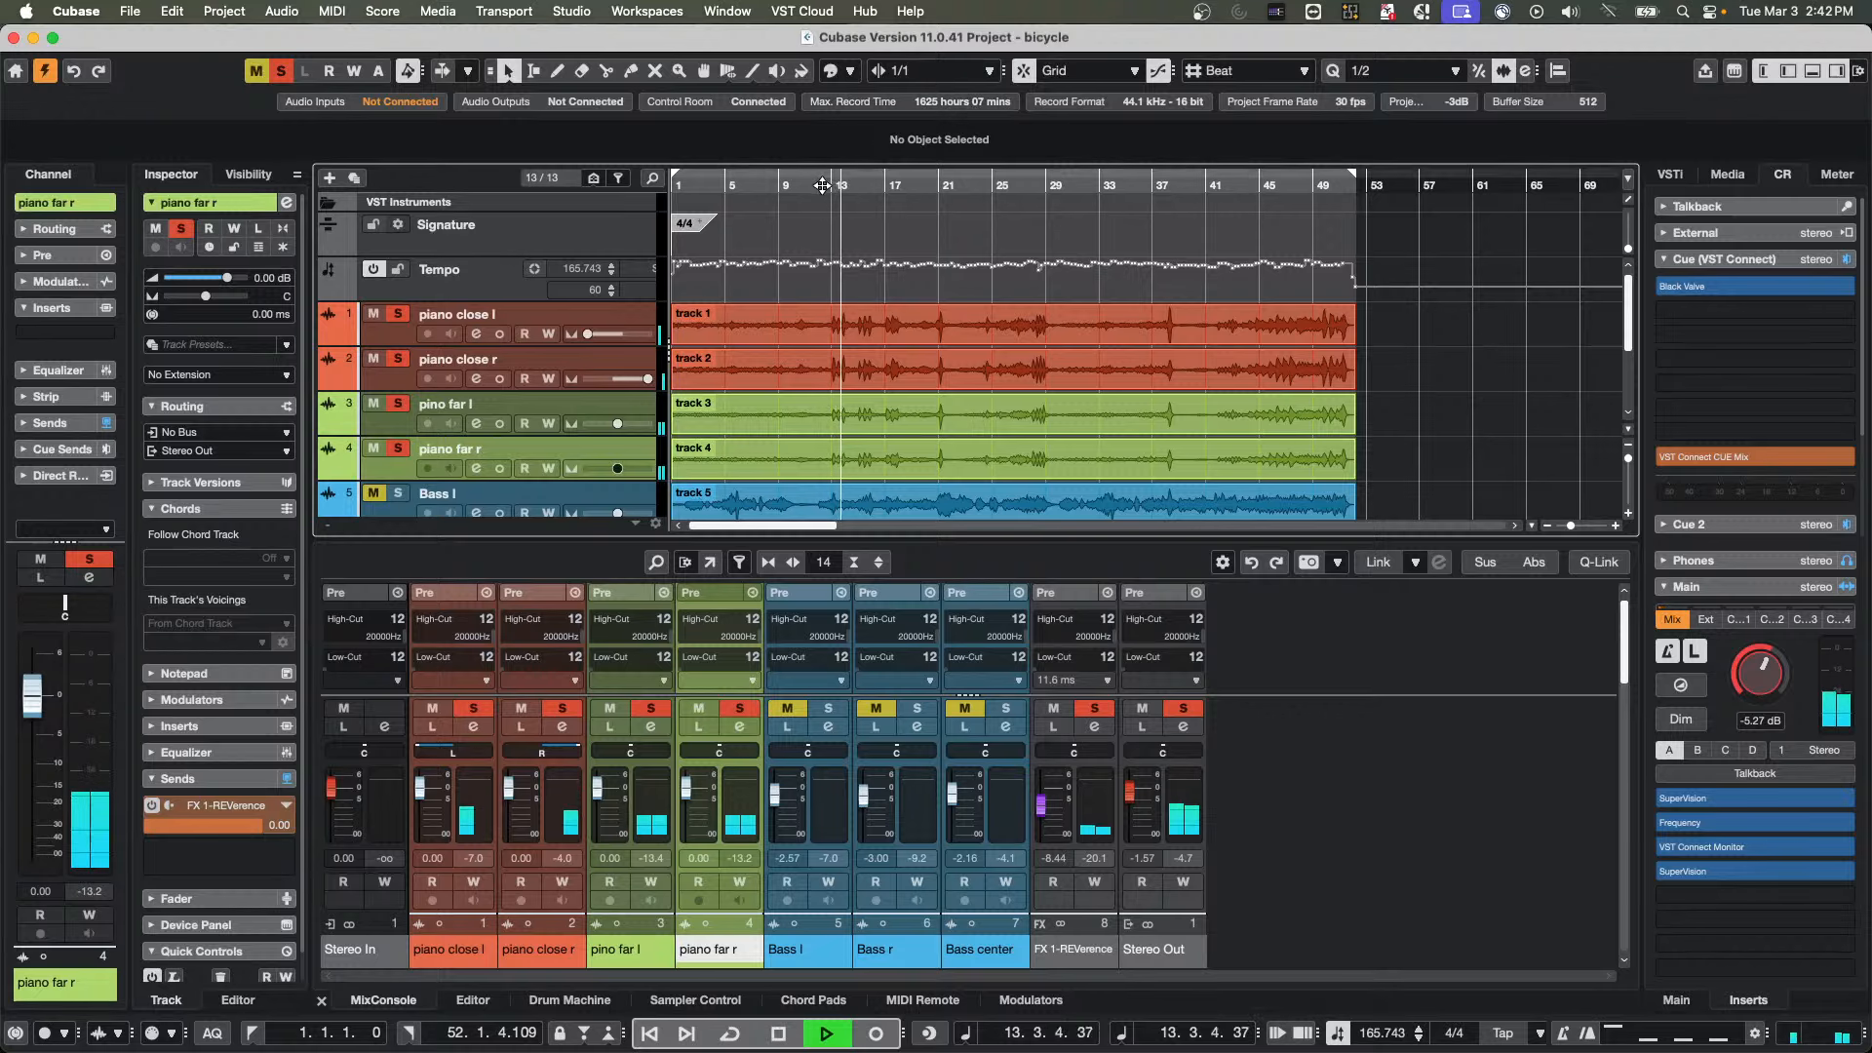
Stop playback, select the audio events on both far piano tracks around bar 13 and turn Invert Phase on for them
key("space")
mouse_move(828, 186)
left_mouse_down()
mouse_move(828, 334)
mouse_move(970, 363)
mouse_move(960, 430)
left_mouse_up()
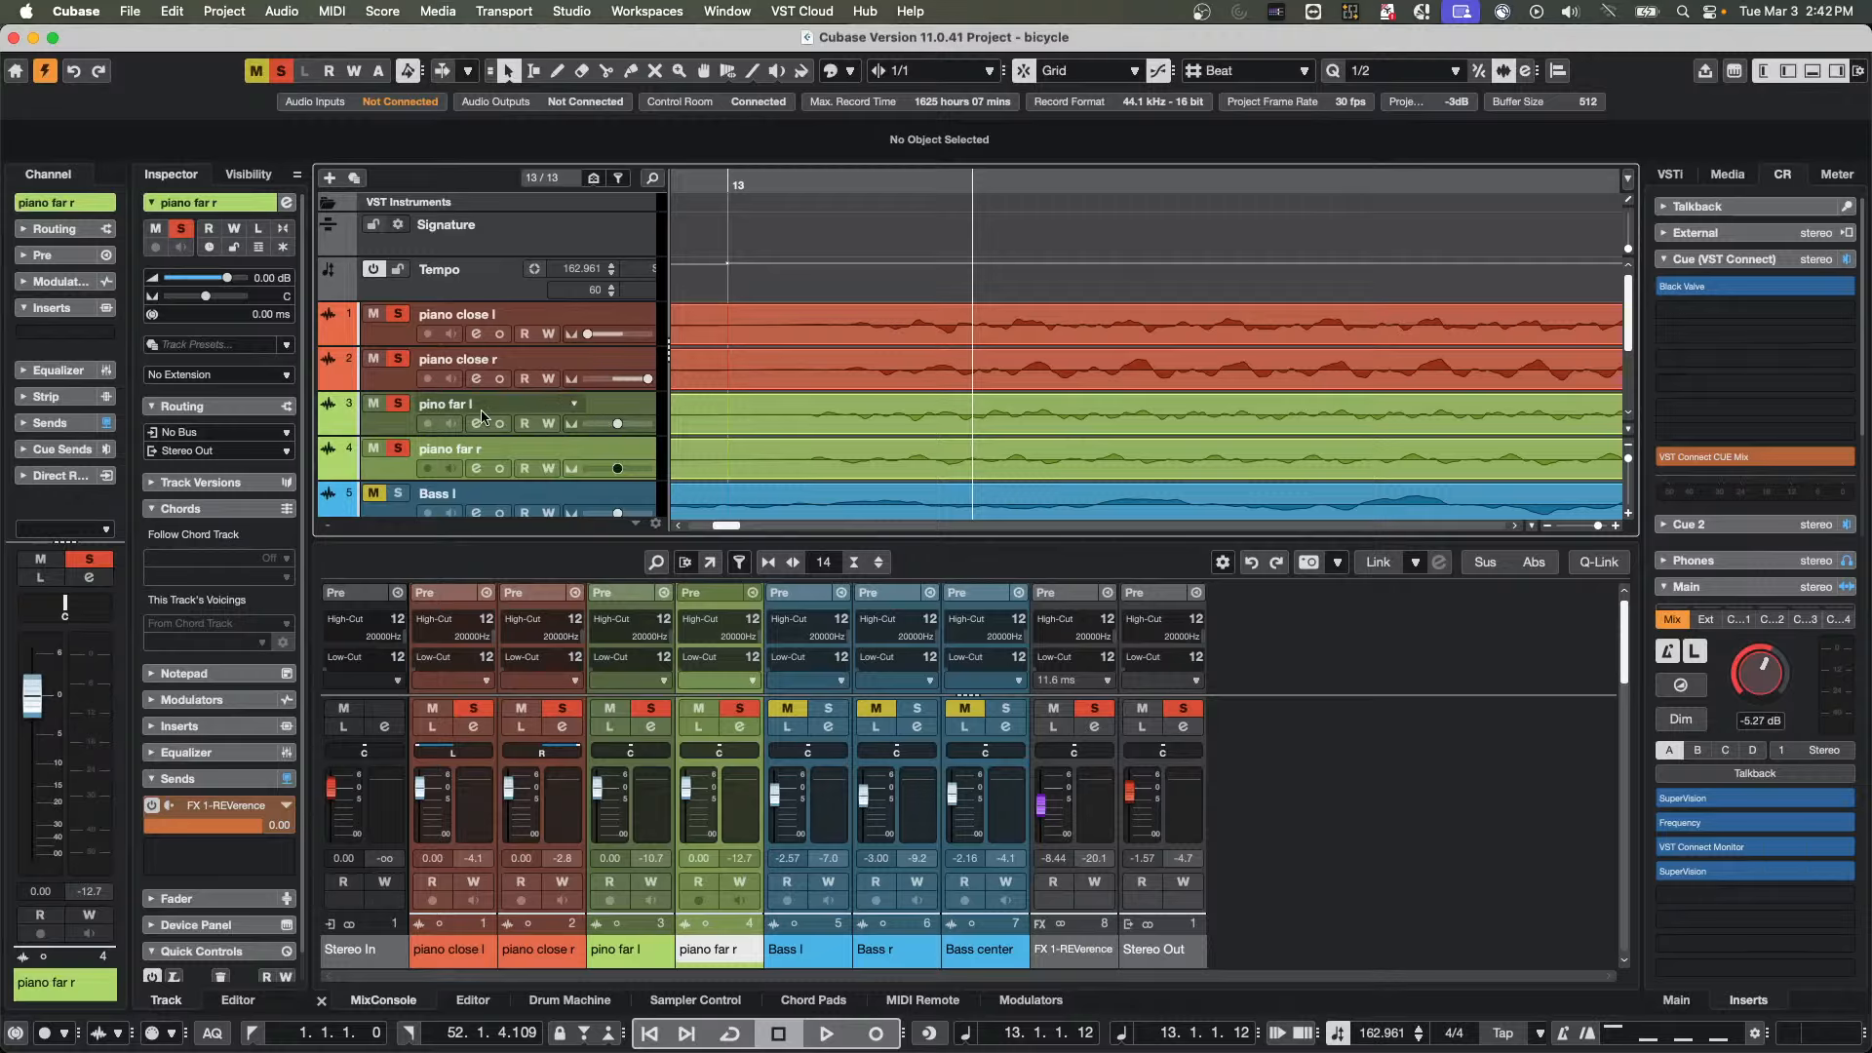
left_click(829, 423)
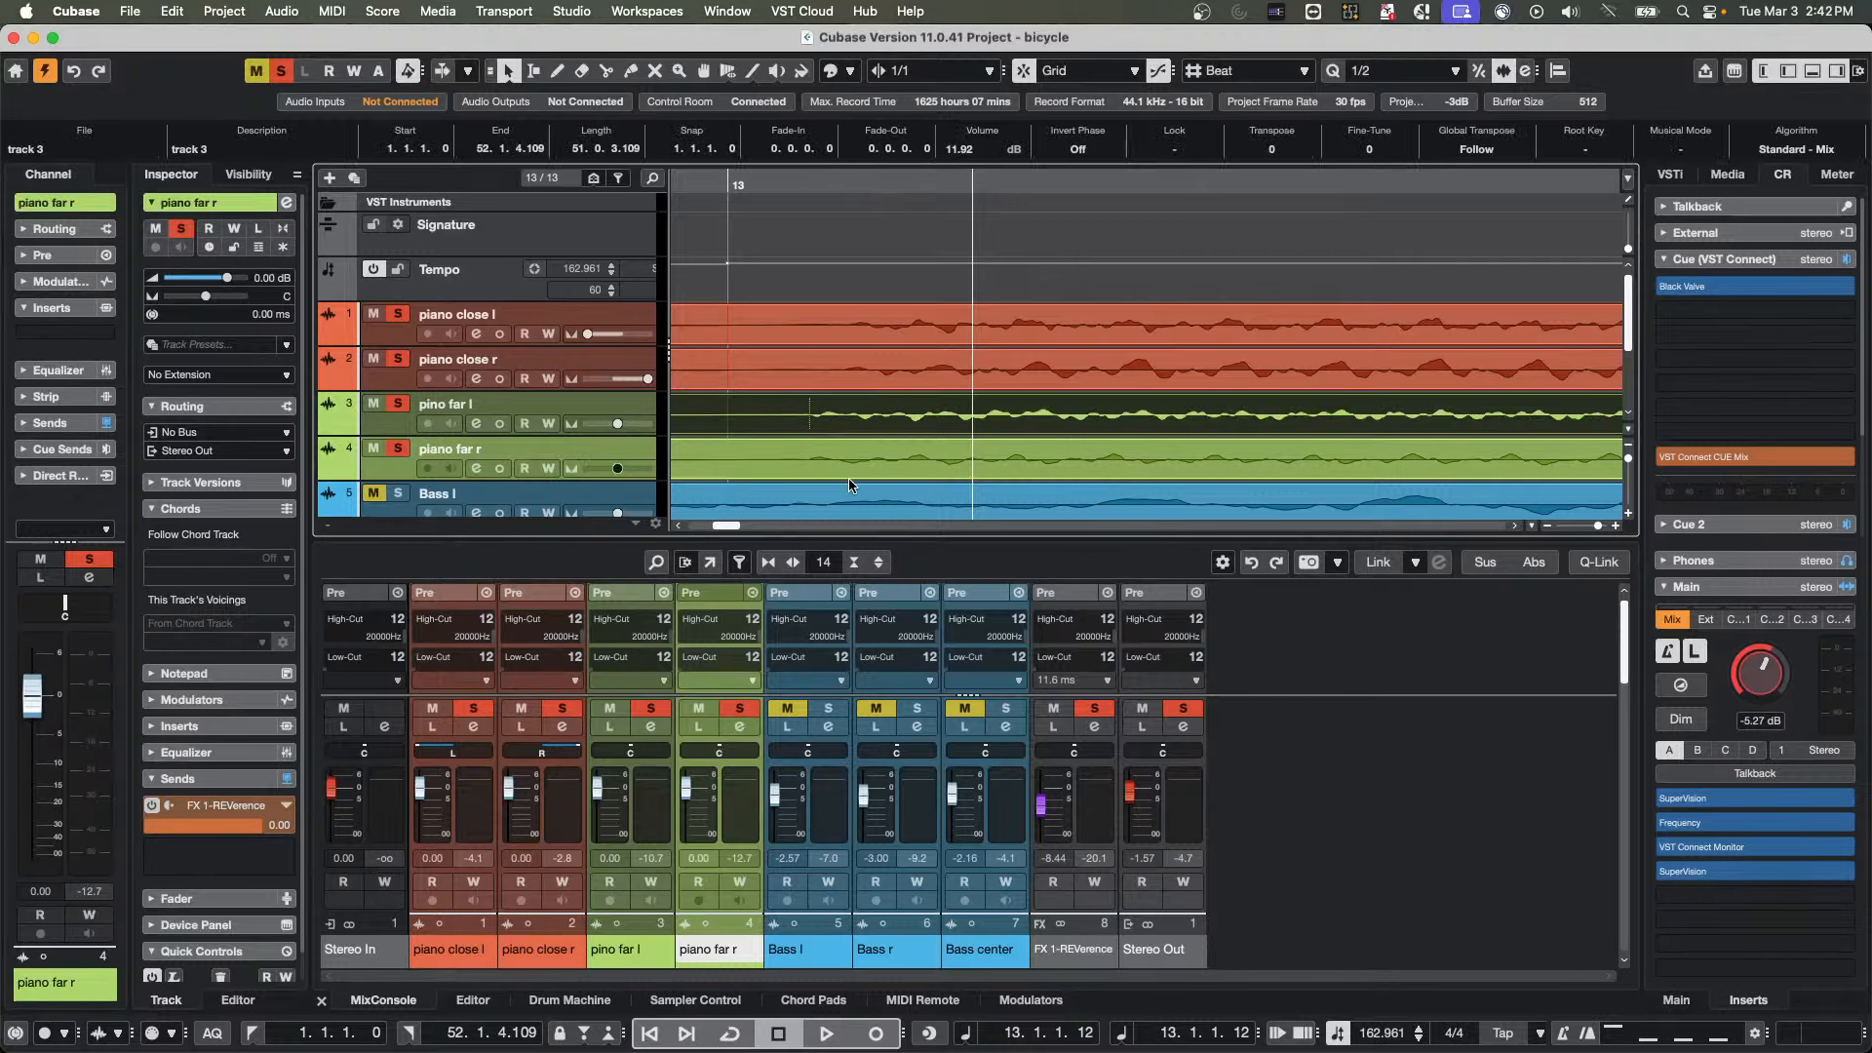
left_click(851, 462, "shift")
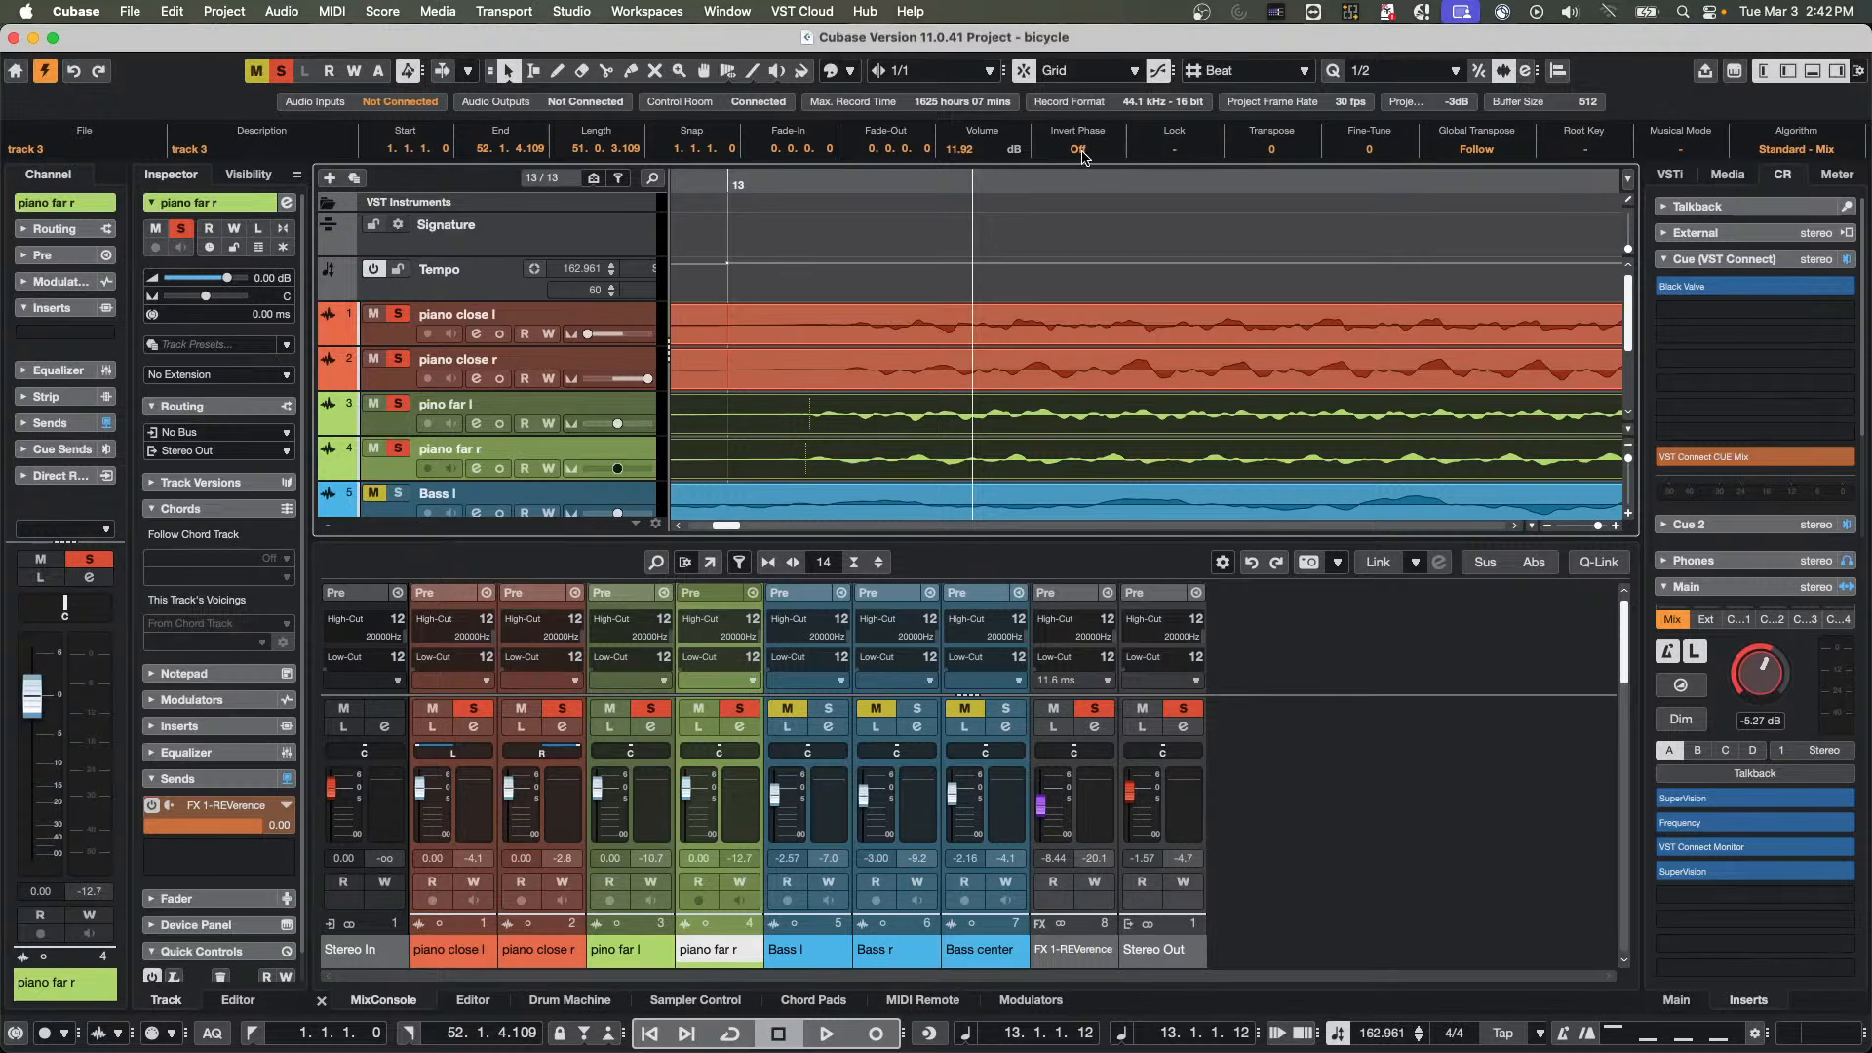
left_click(1082, 150)
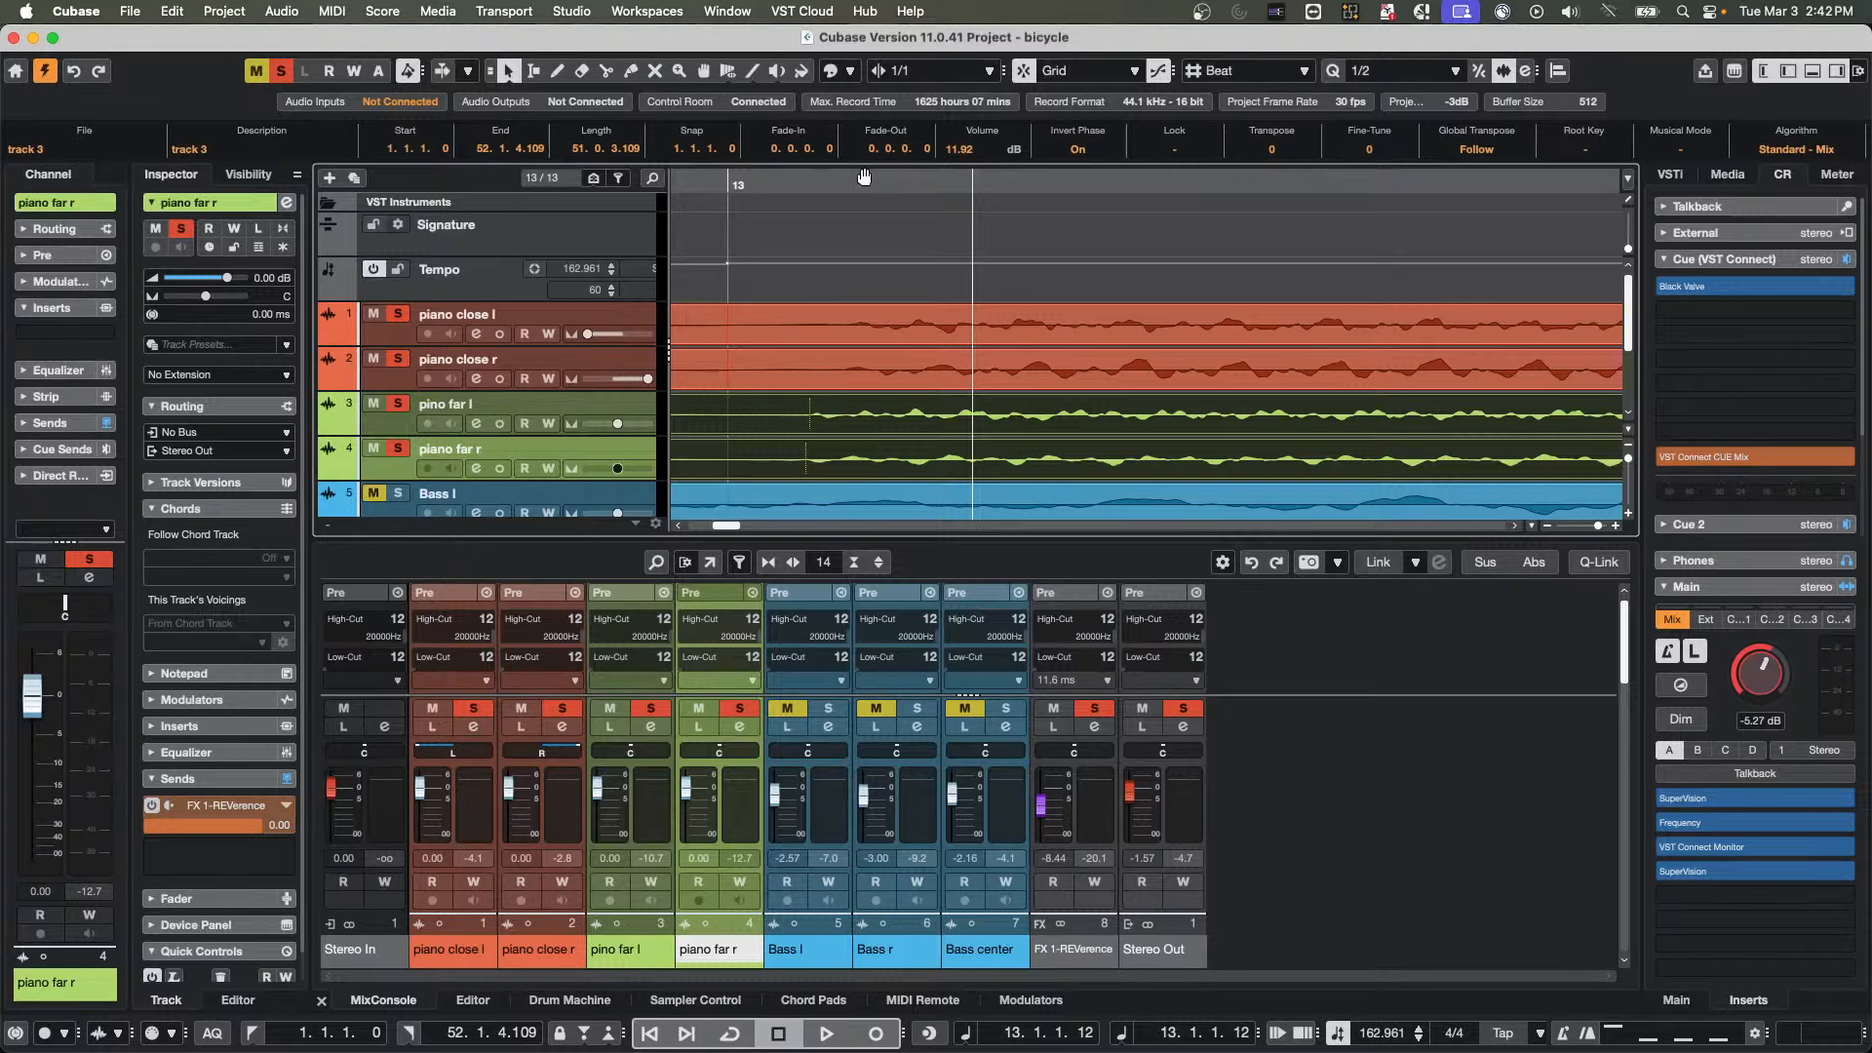
Play the soloed piano tracks and compare their sound with Invert Phase on and off for the far piano events
left_click_drag(864, 176, 859, 115)
key("space")
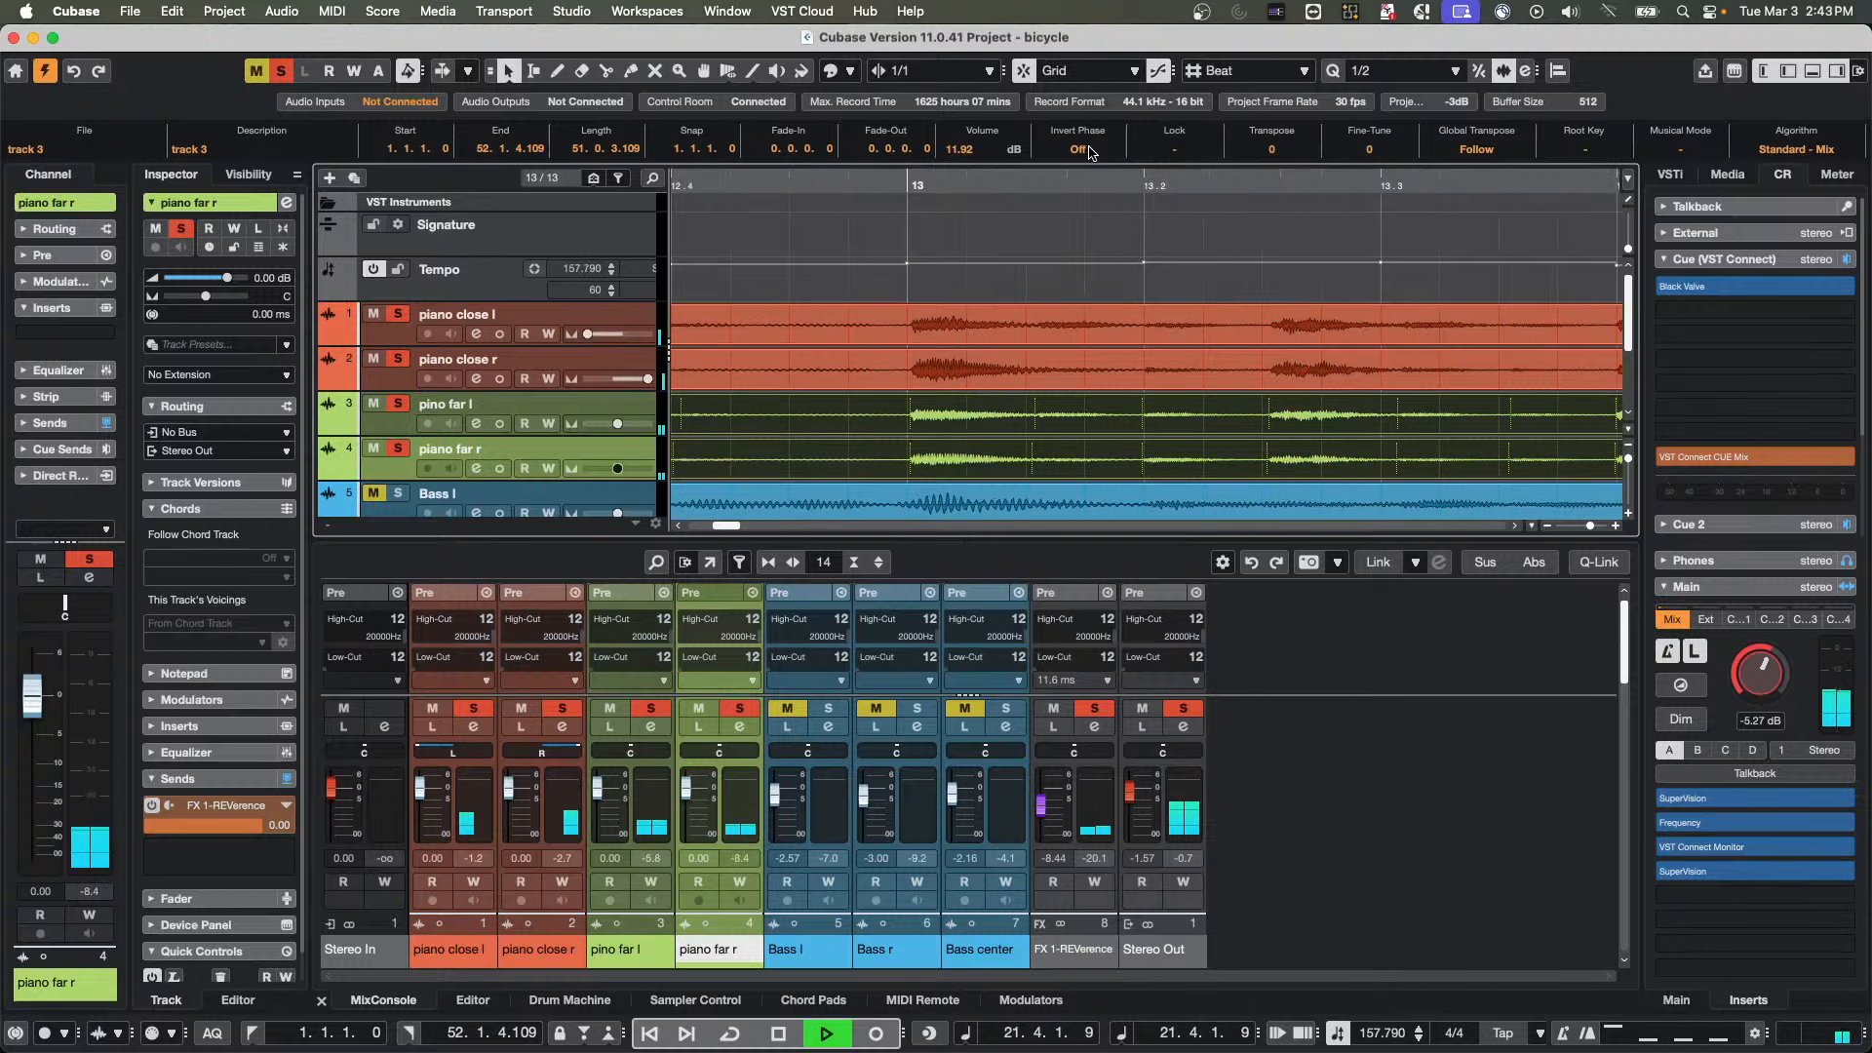
key("g")
key("g")
key("g")
key("g")
key("g")
key("g")
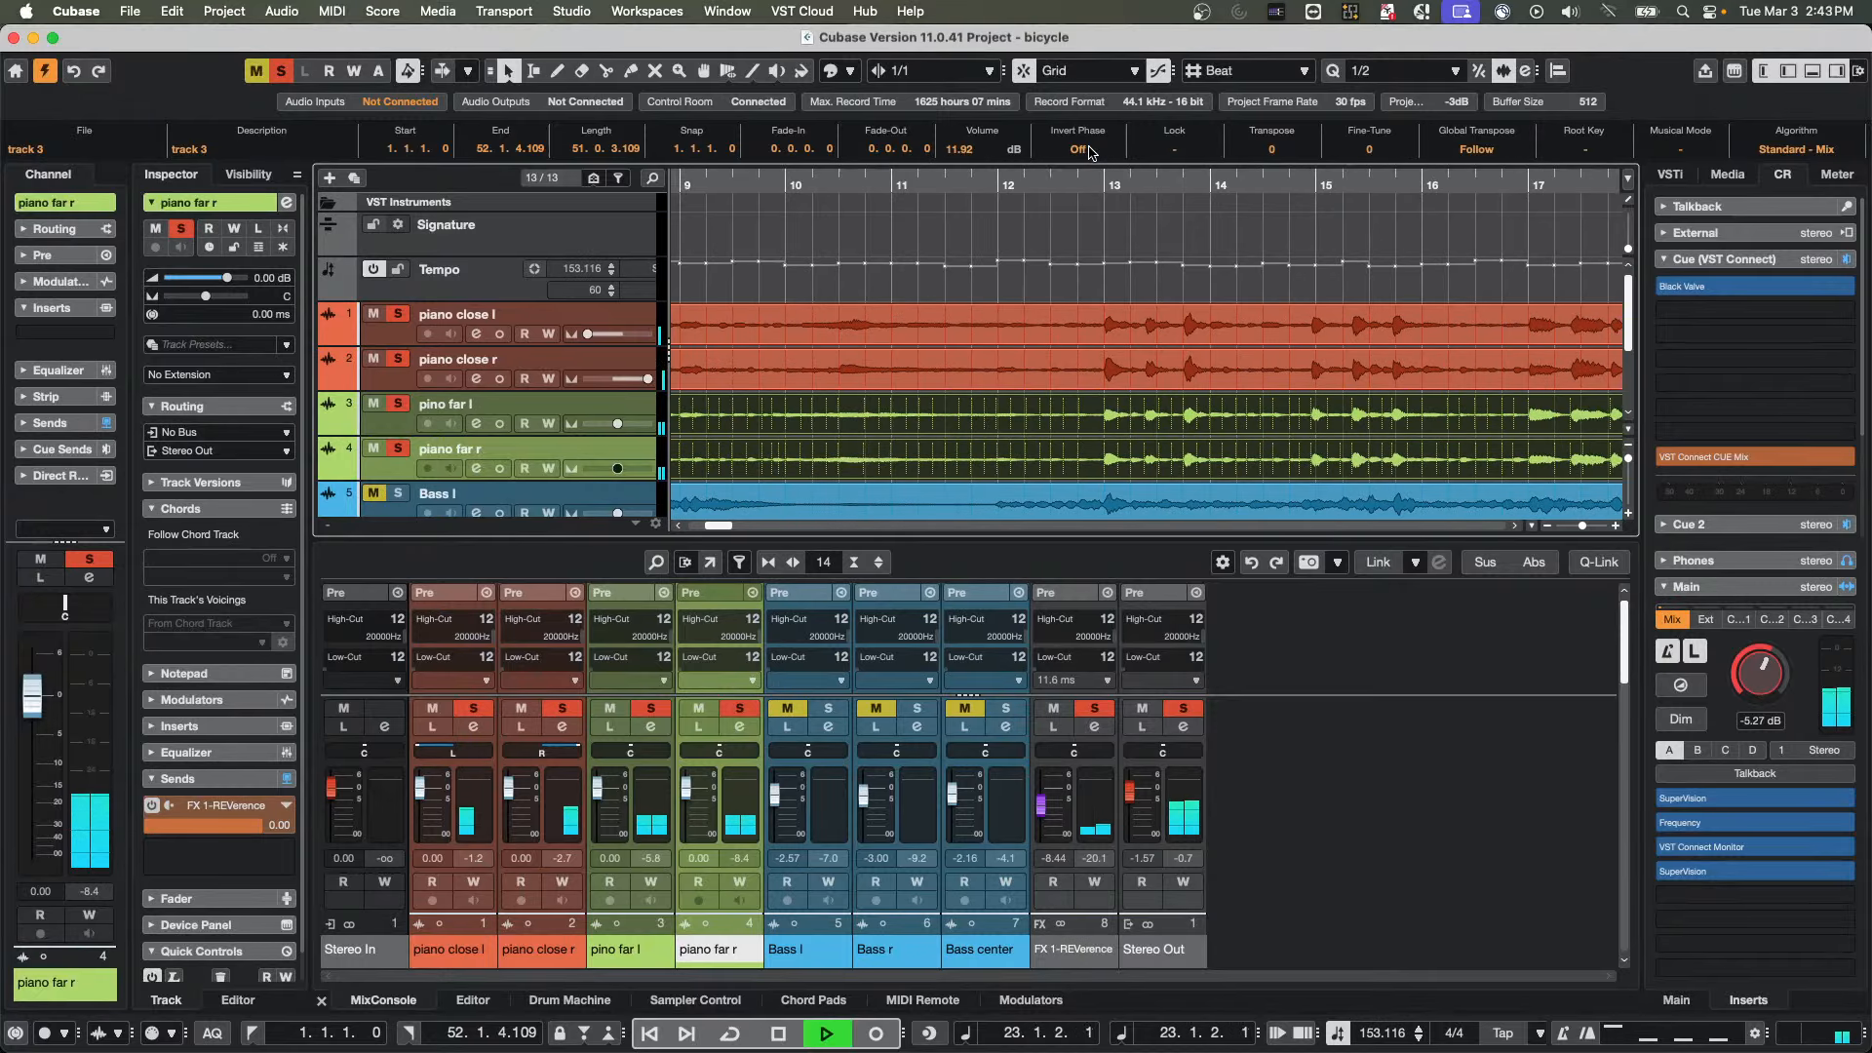
key("g")
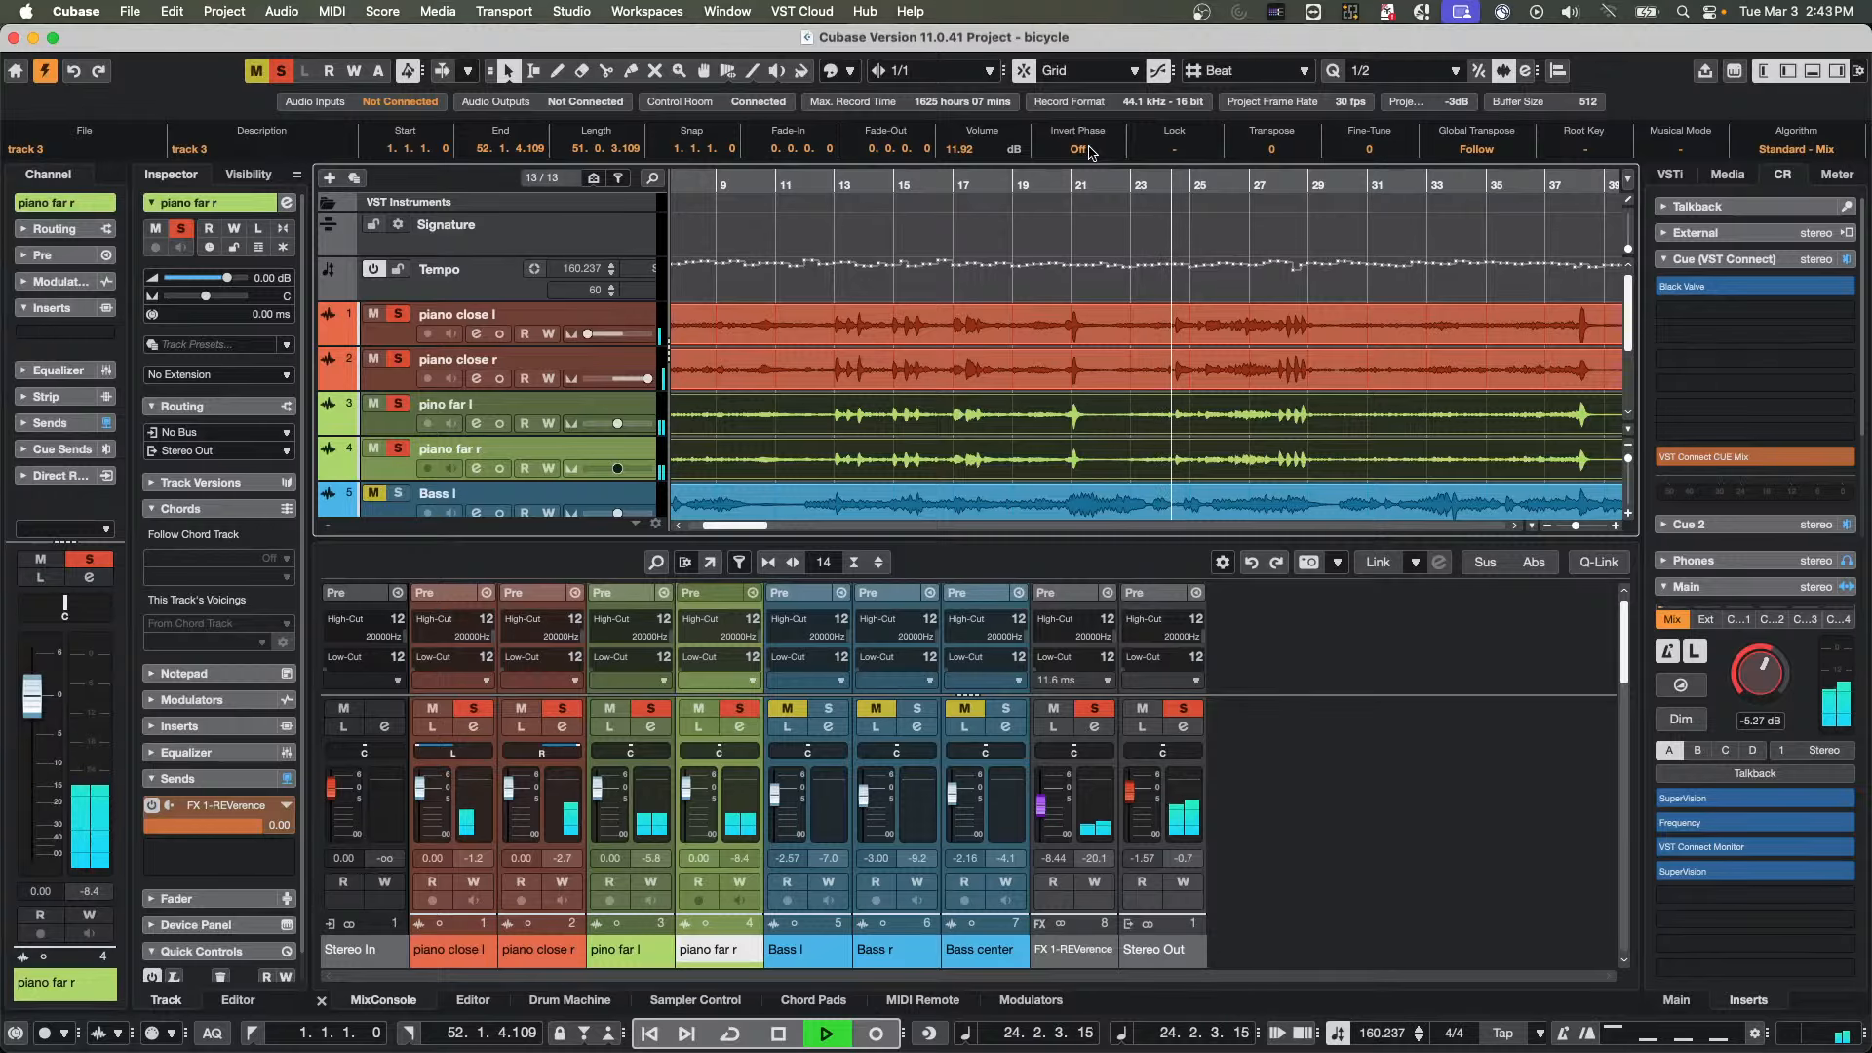
left_click(1090, 151)
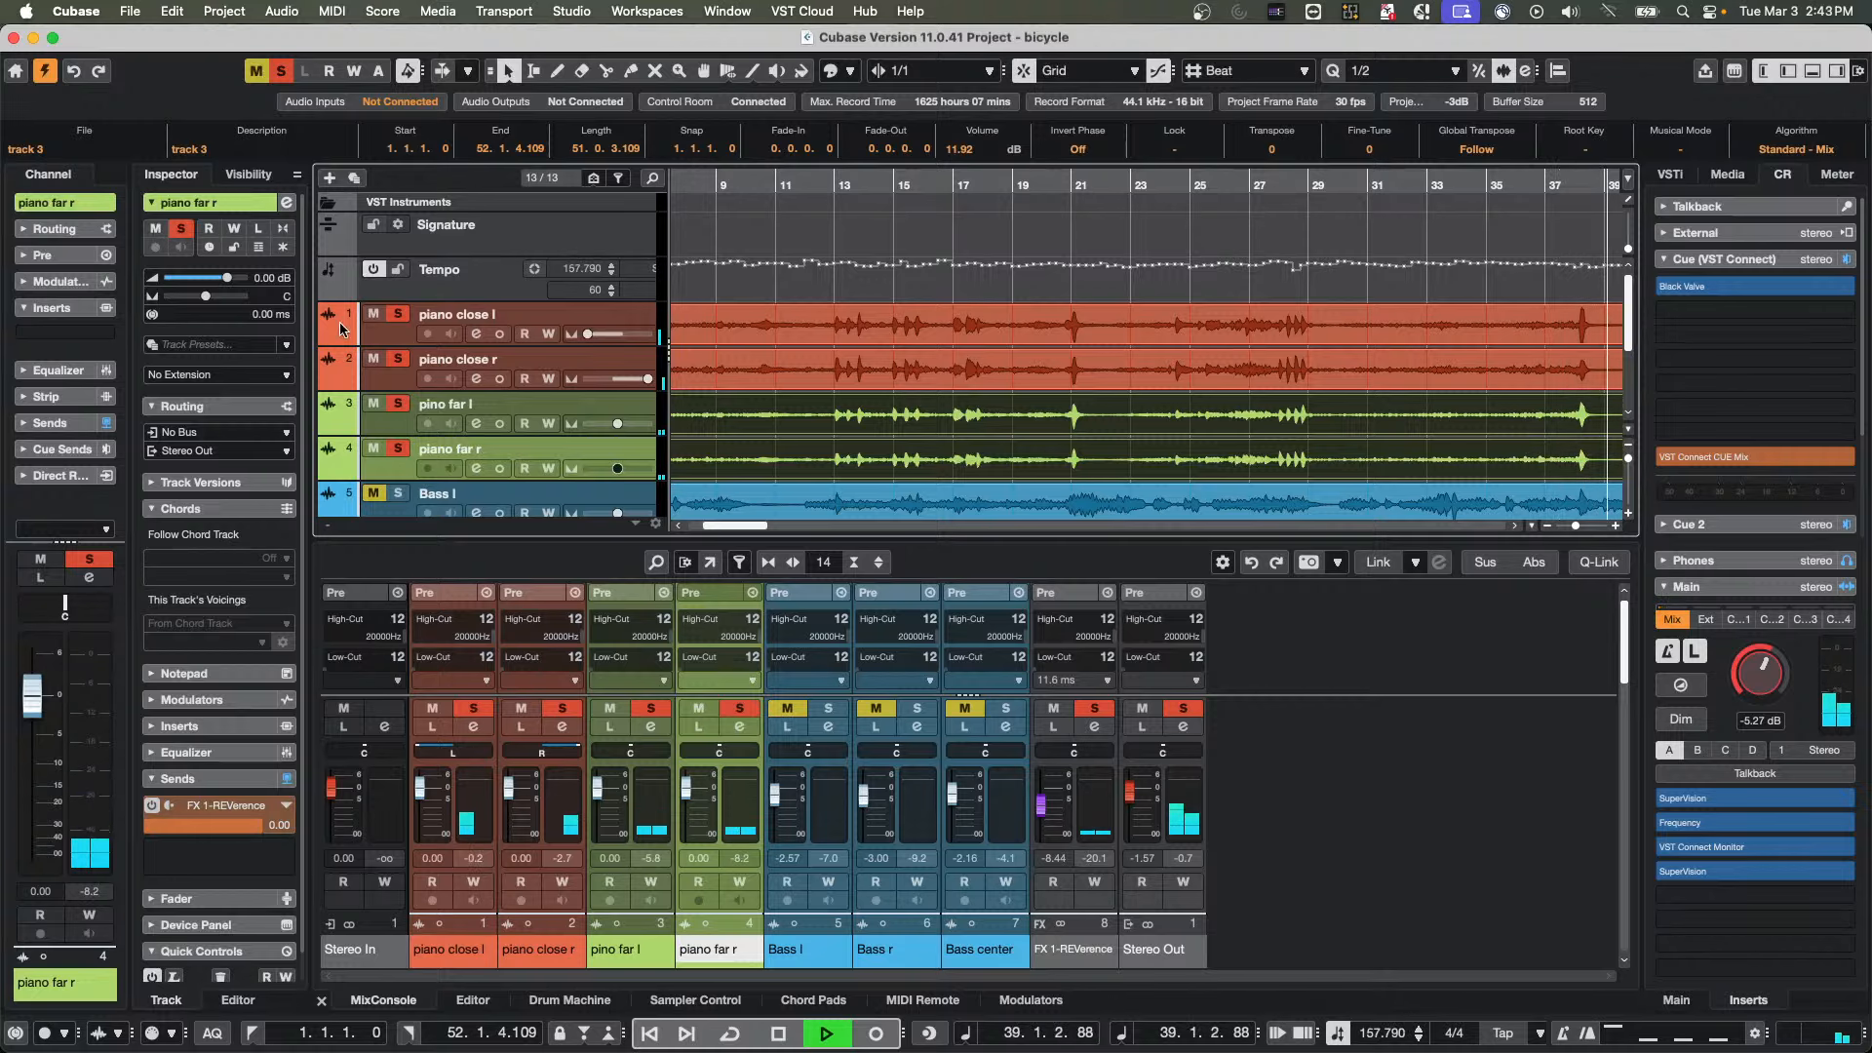
Clear all solos, continue playback from around bar 14 and solo the Bass l, Bass r and Bass center tracks
left_click(282, 71)
scroll(1060, 277, "down", 4)
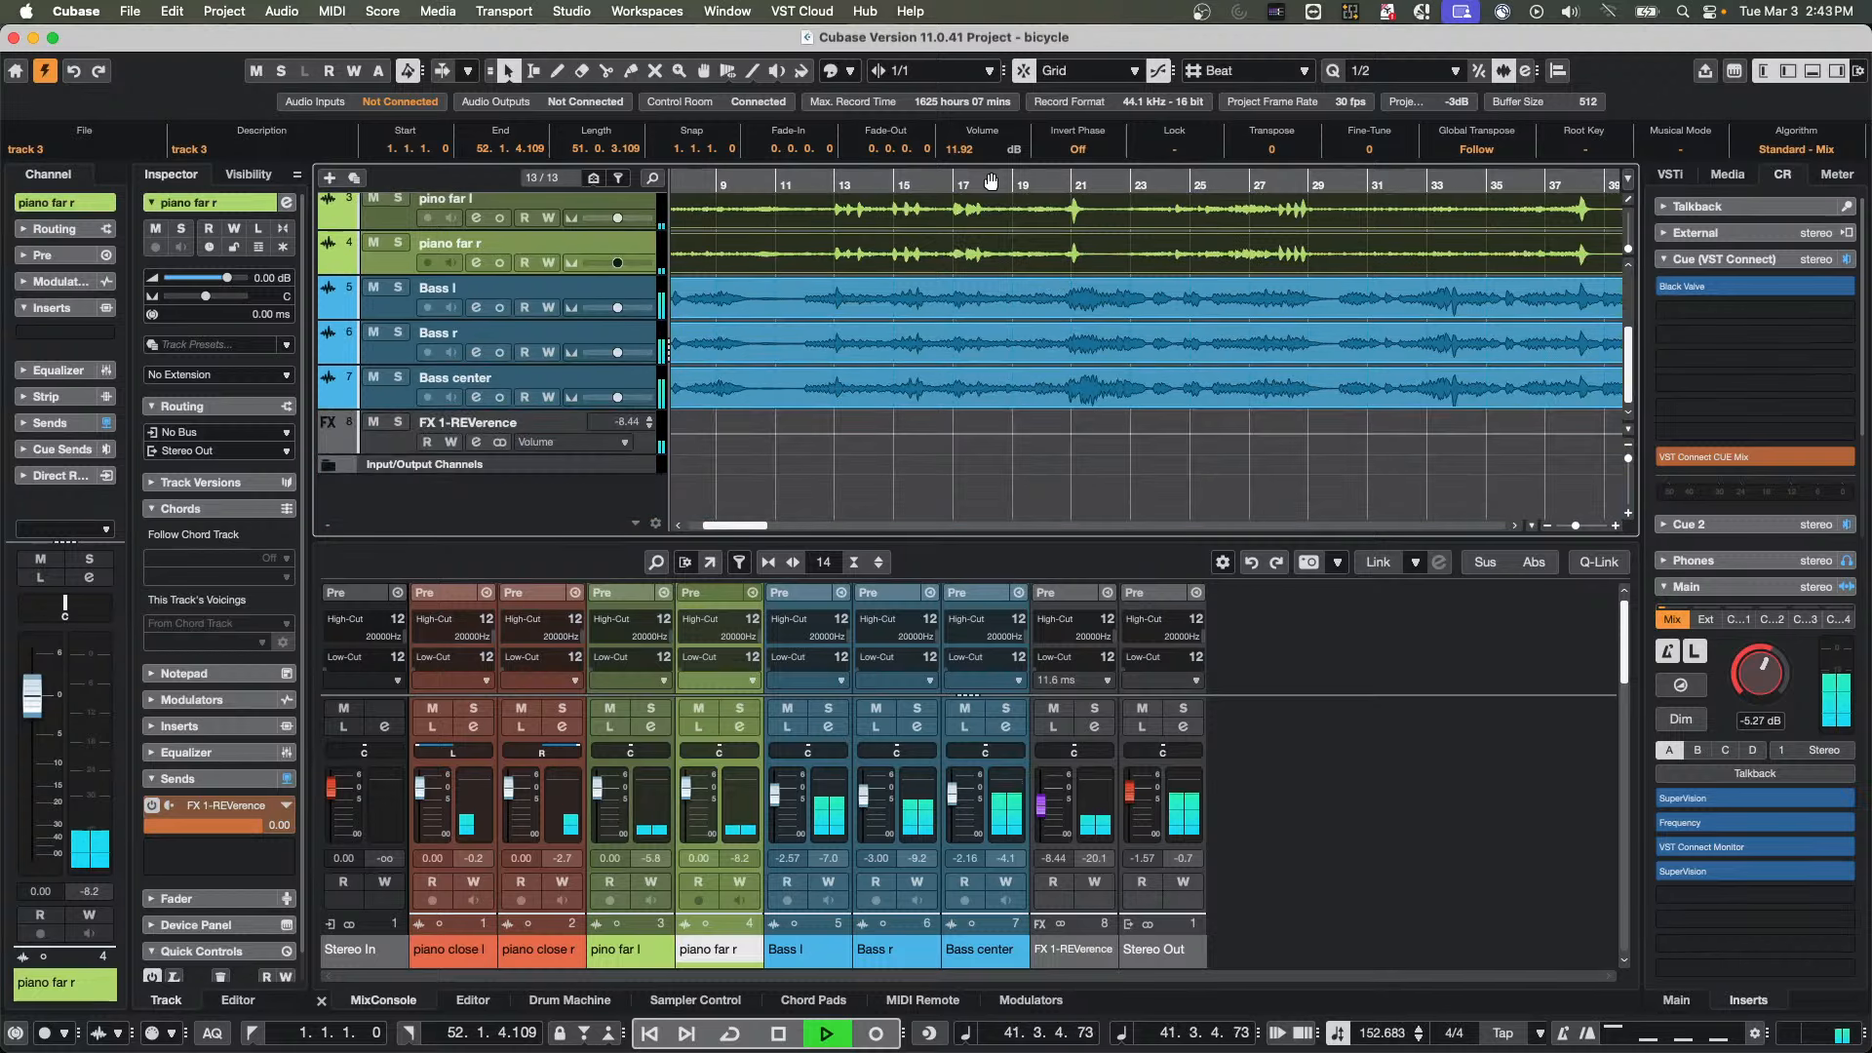
left_click(873, 178)
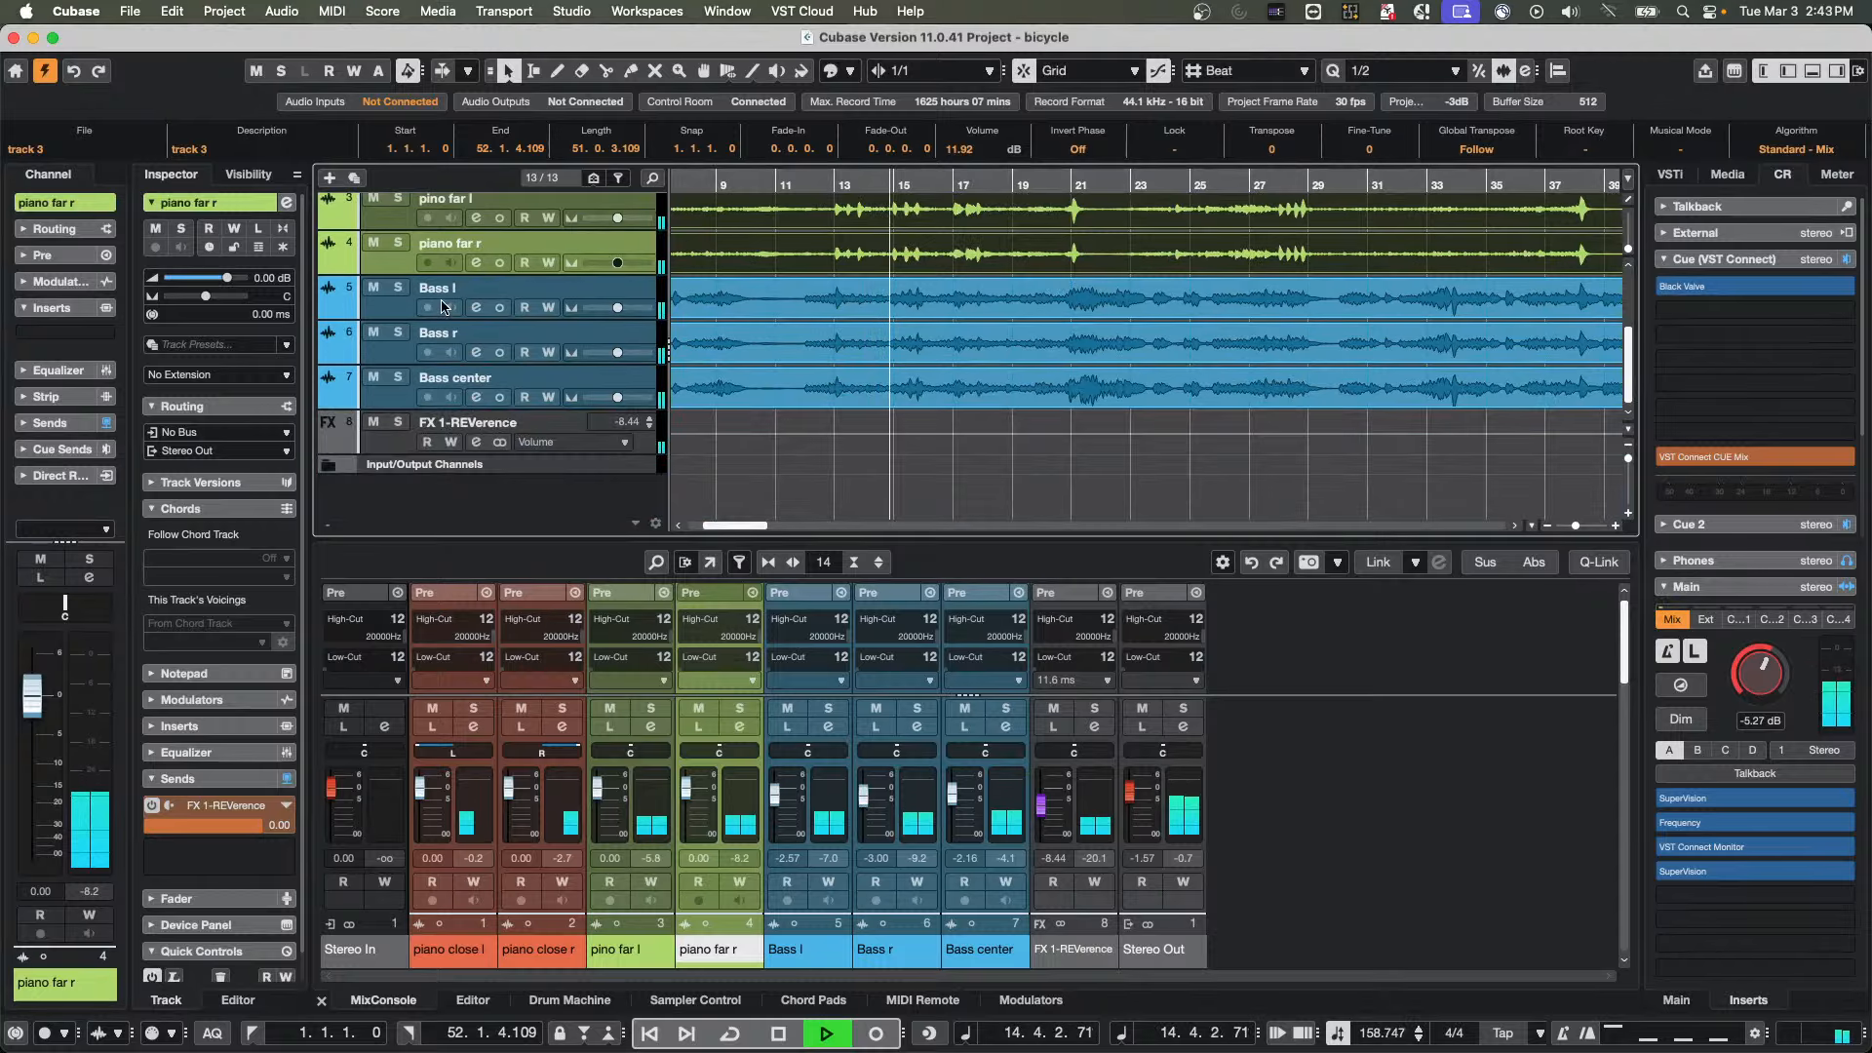
left_click(398, 288)
left_click(398, 332)
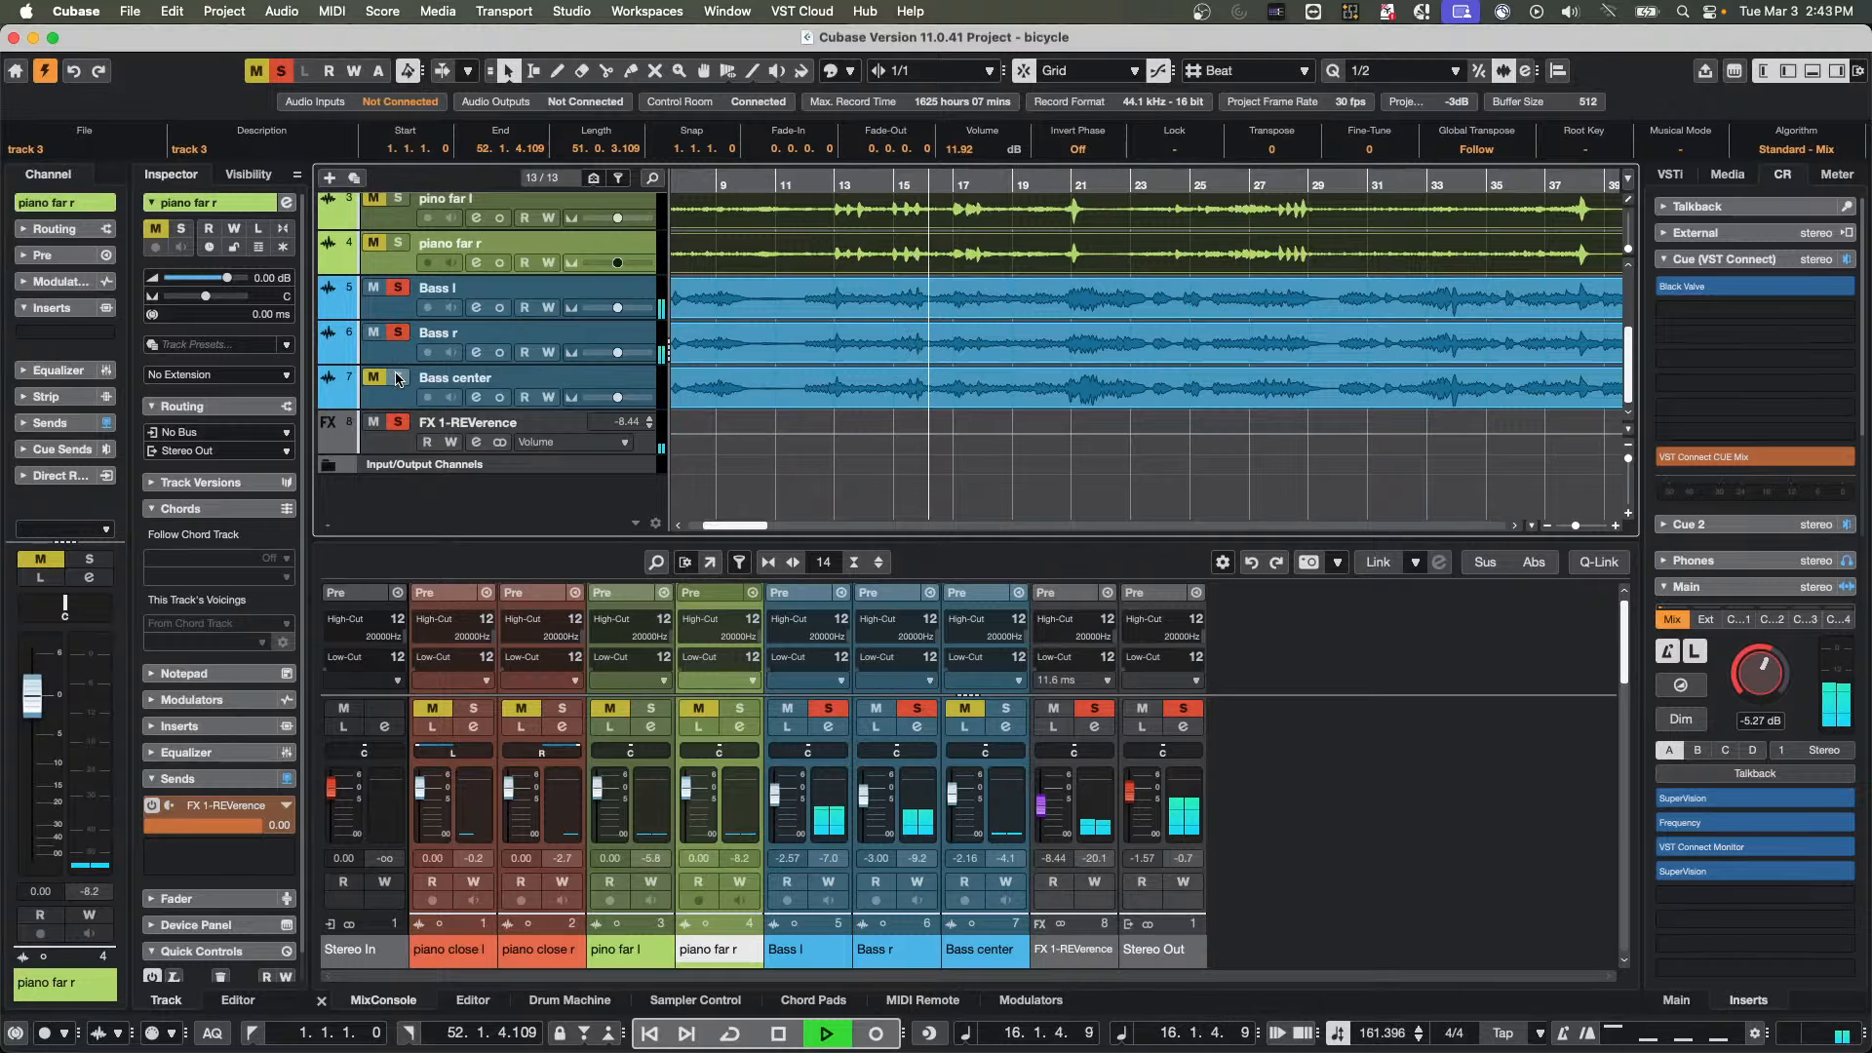
left_click(398, 378)
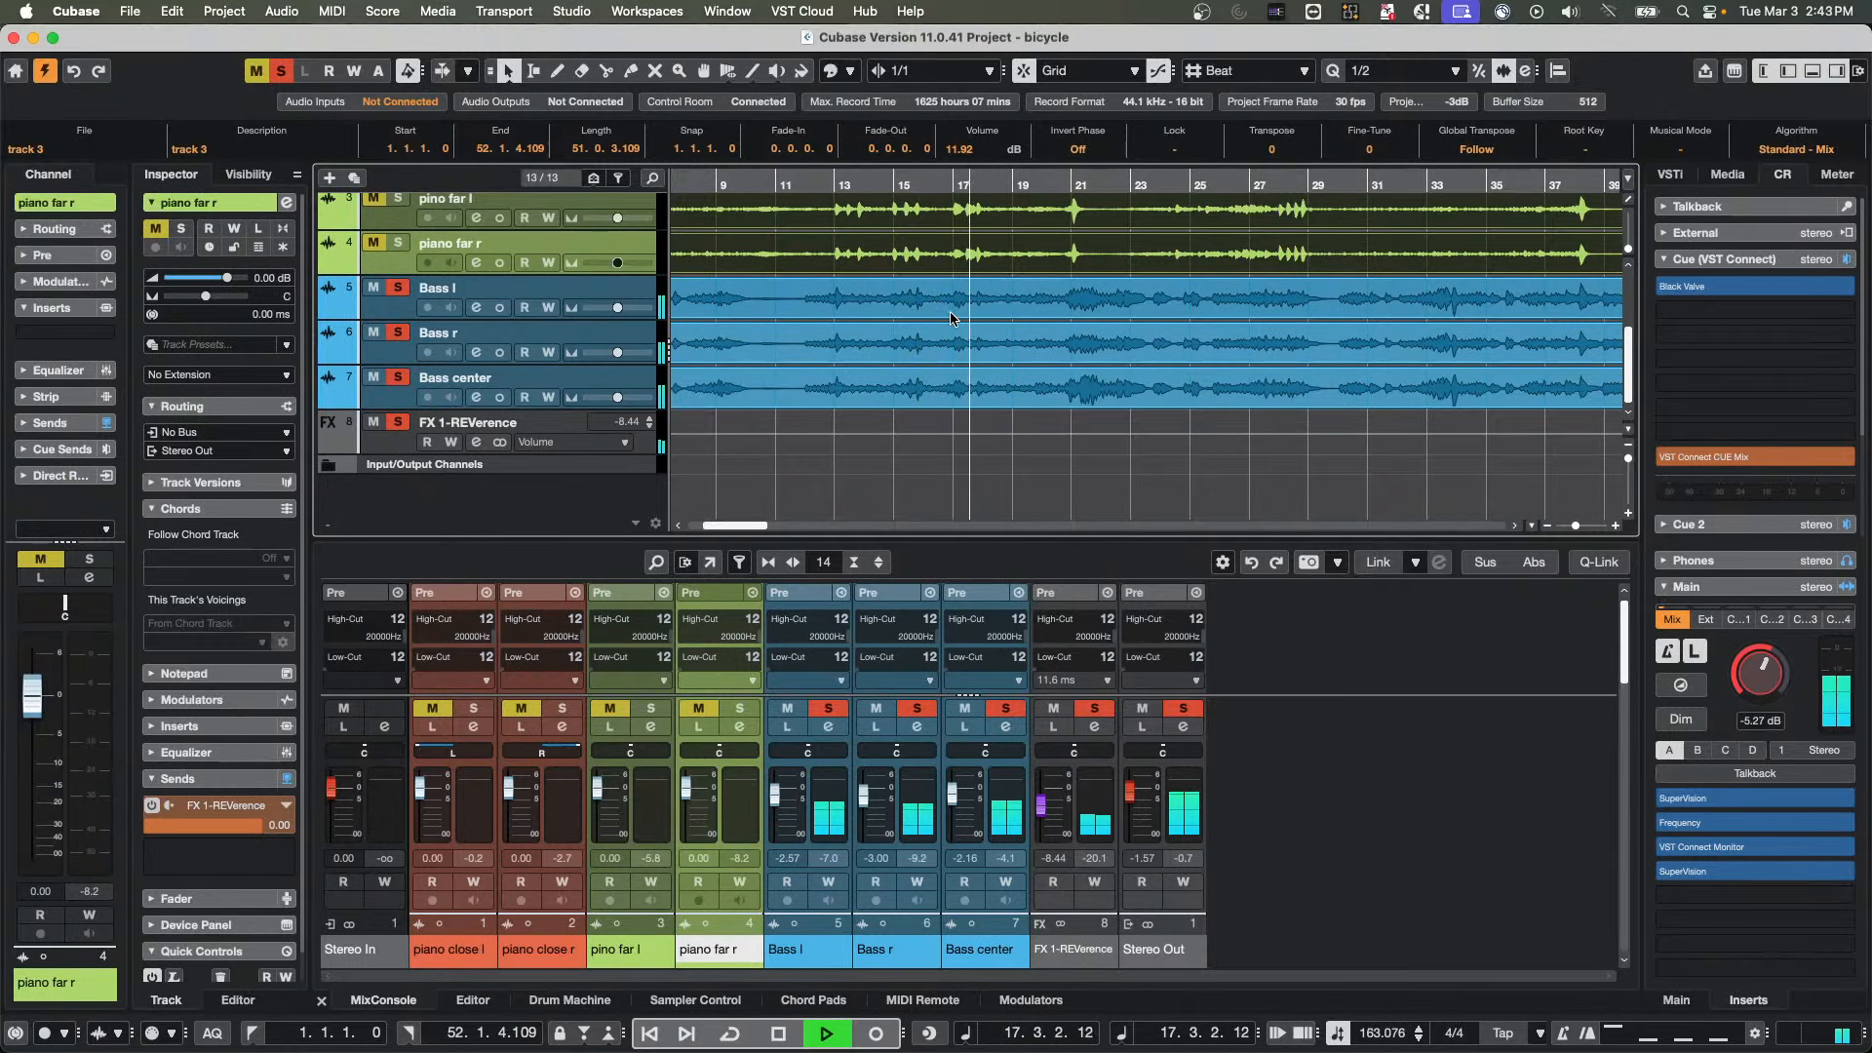
Select the Bass center event, compare the bass with its Invert Phase on and off during playback, leave it off and stop
left_click(957, 378)
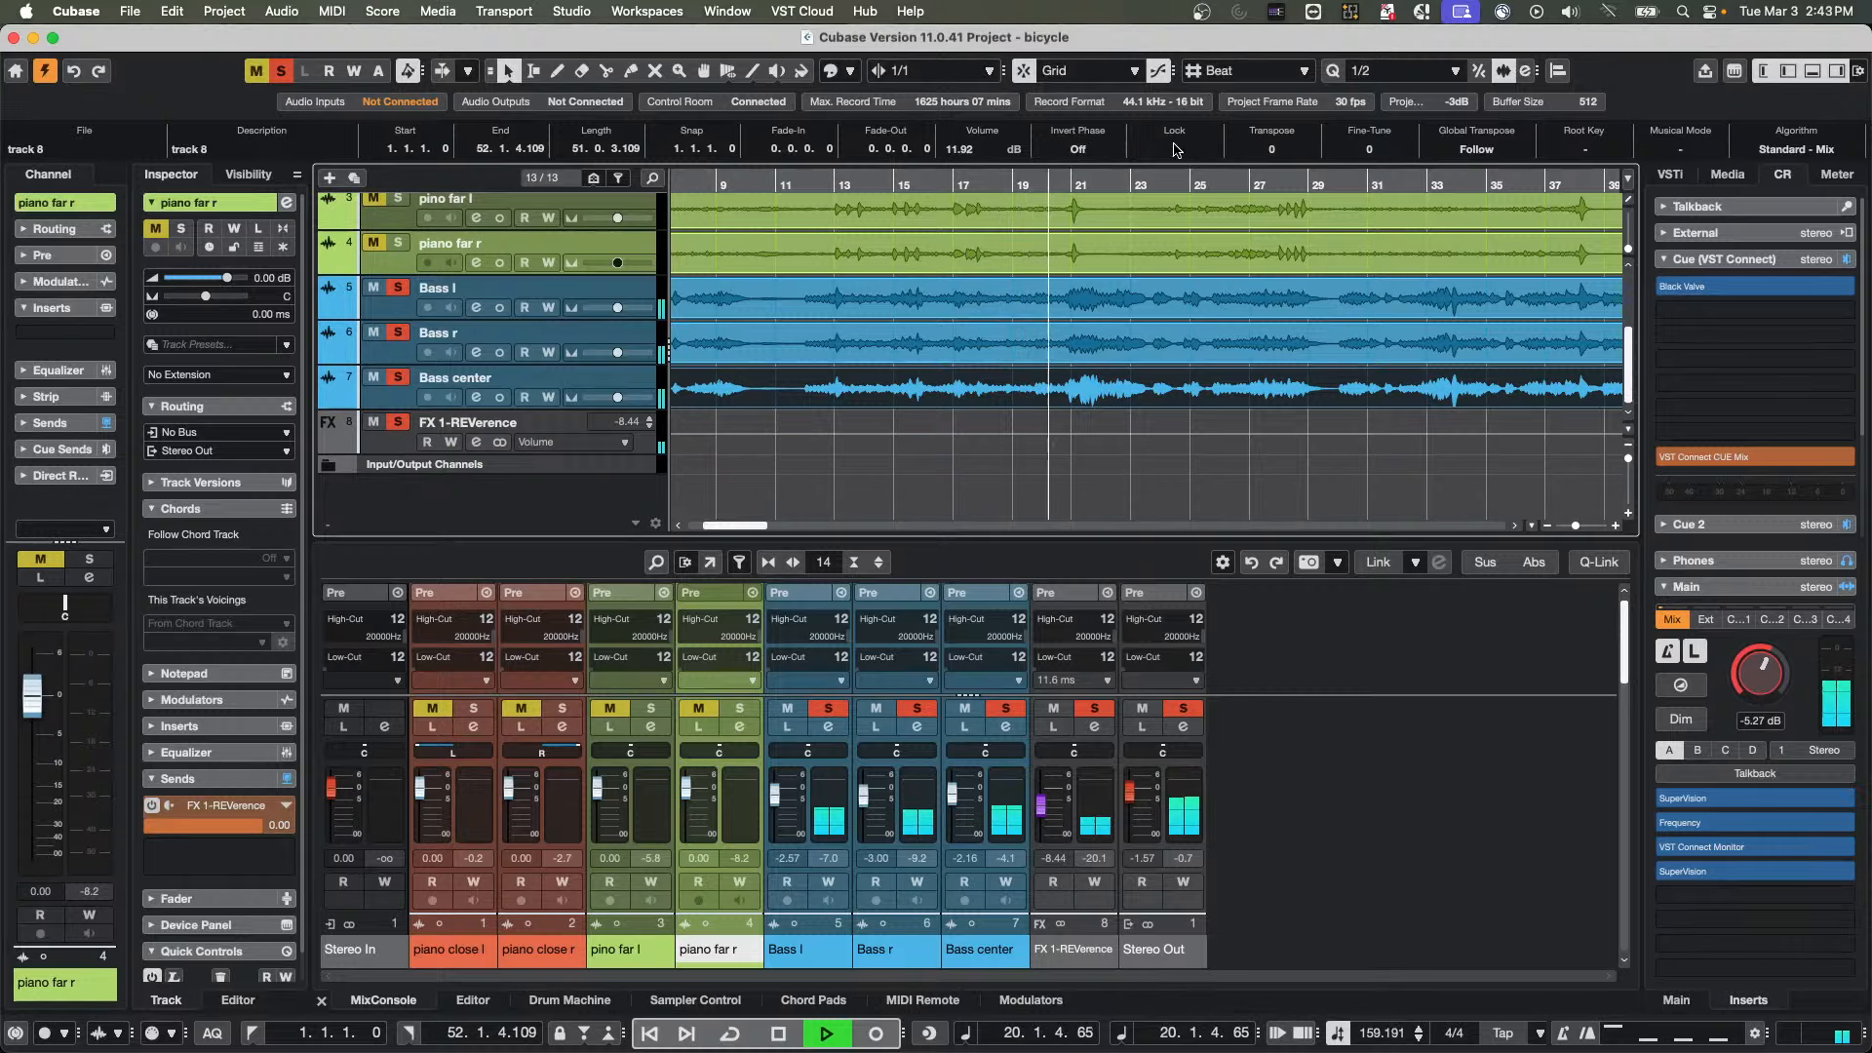
left_click(1089, 150)
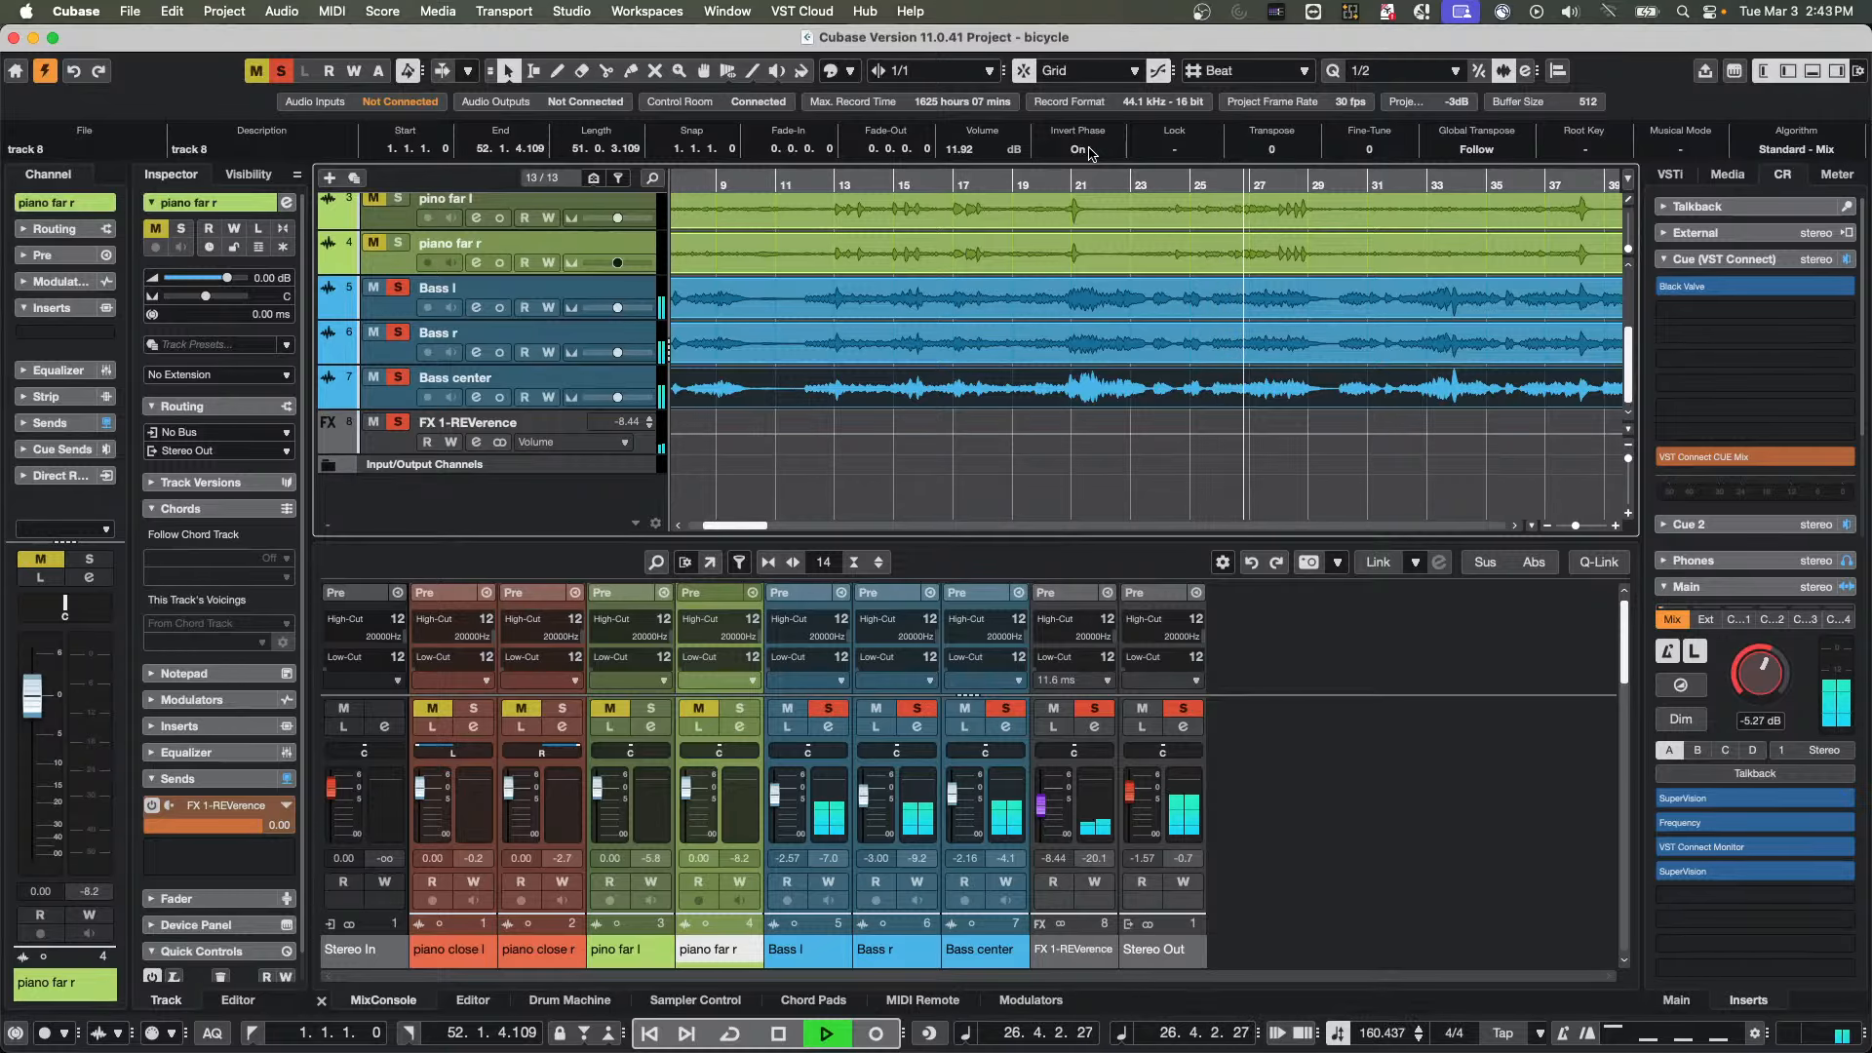
left_click(1090, 154)
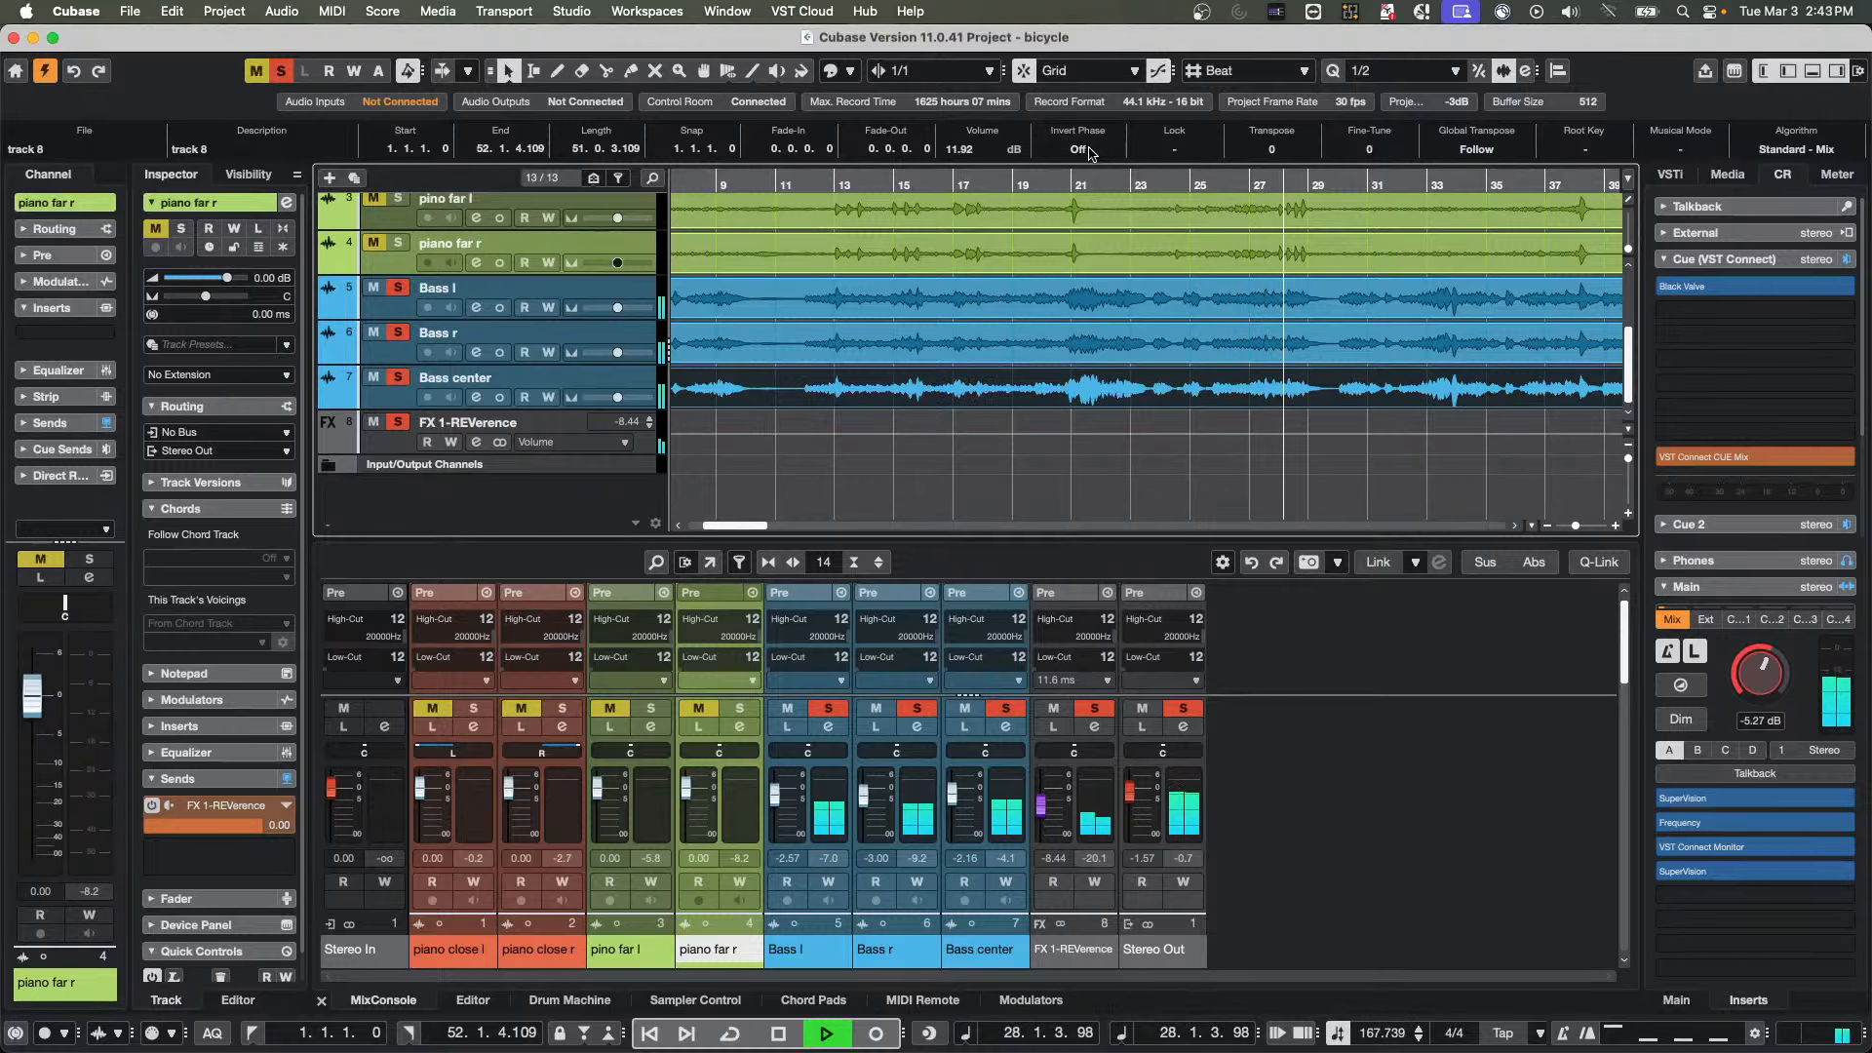
left_click(1091, 153)
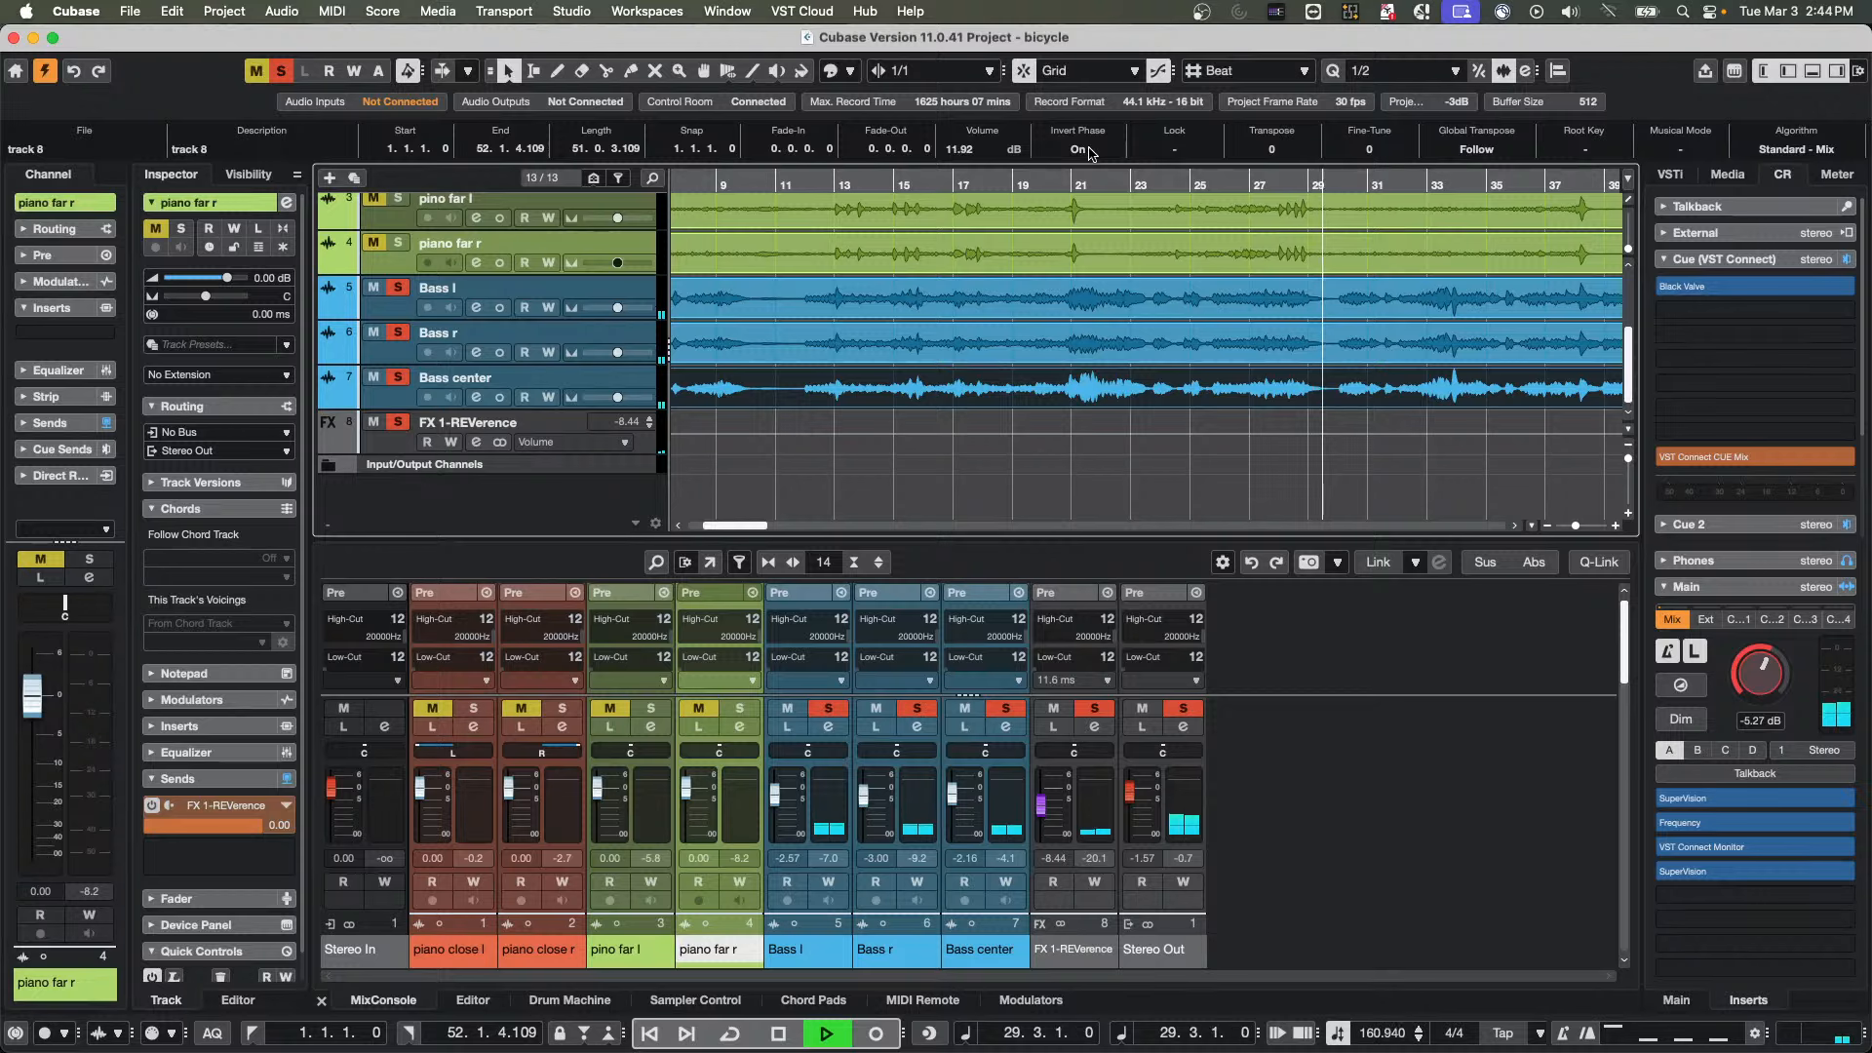
left_click(1090, 153)
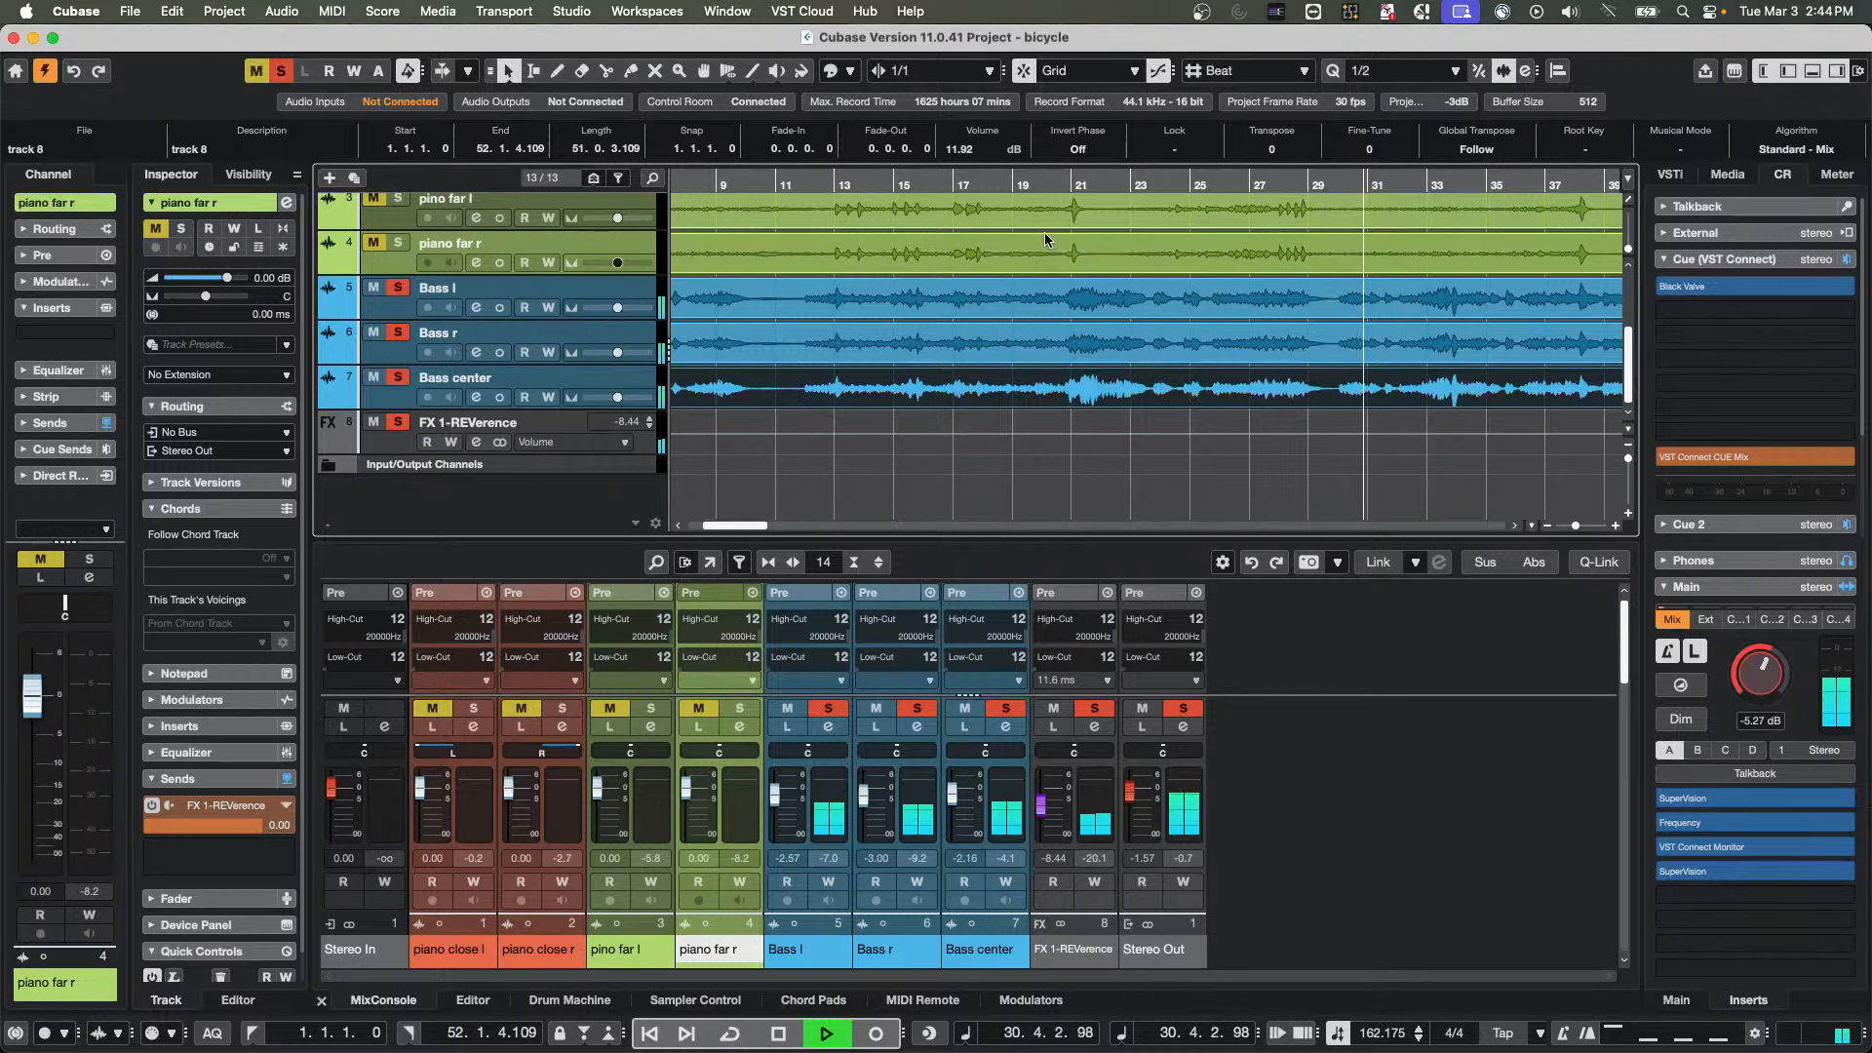
left_click(1084, 153)
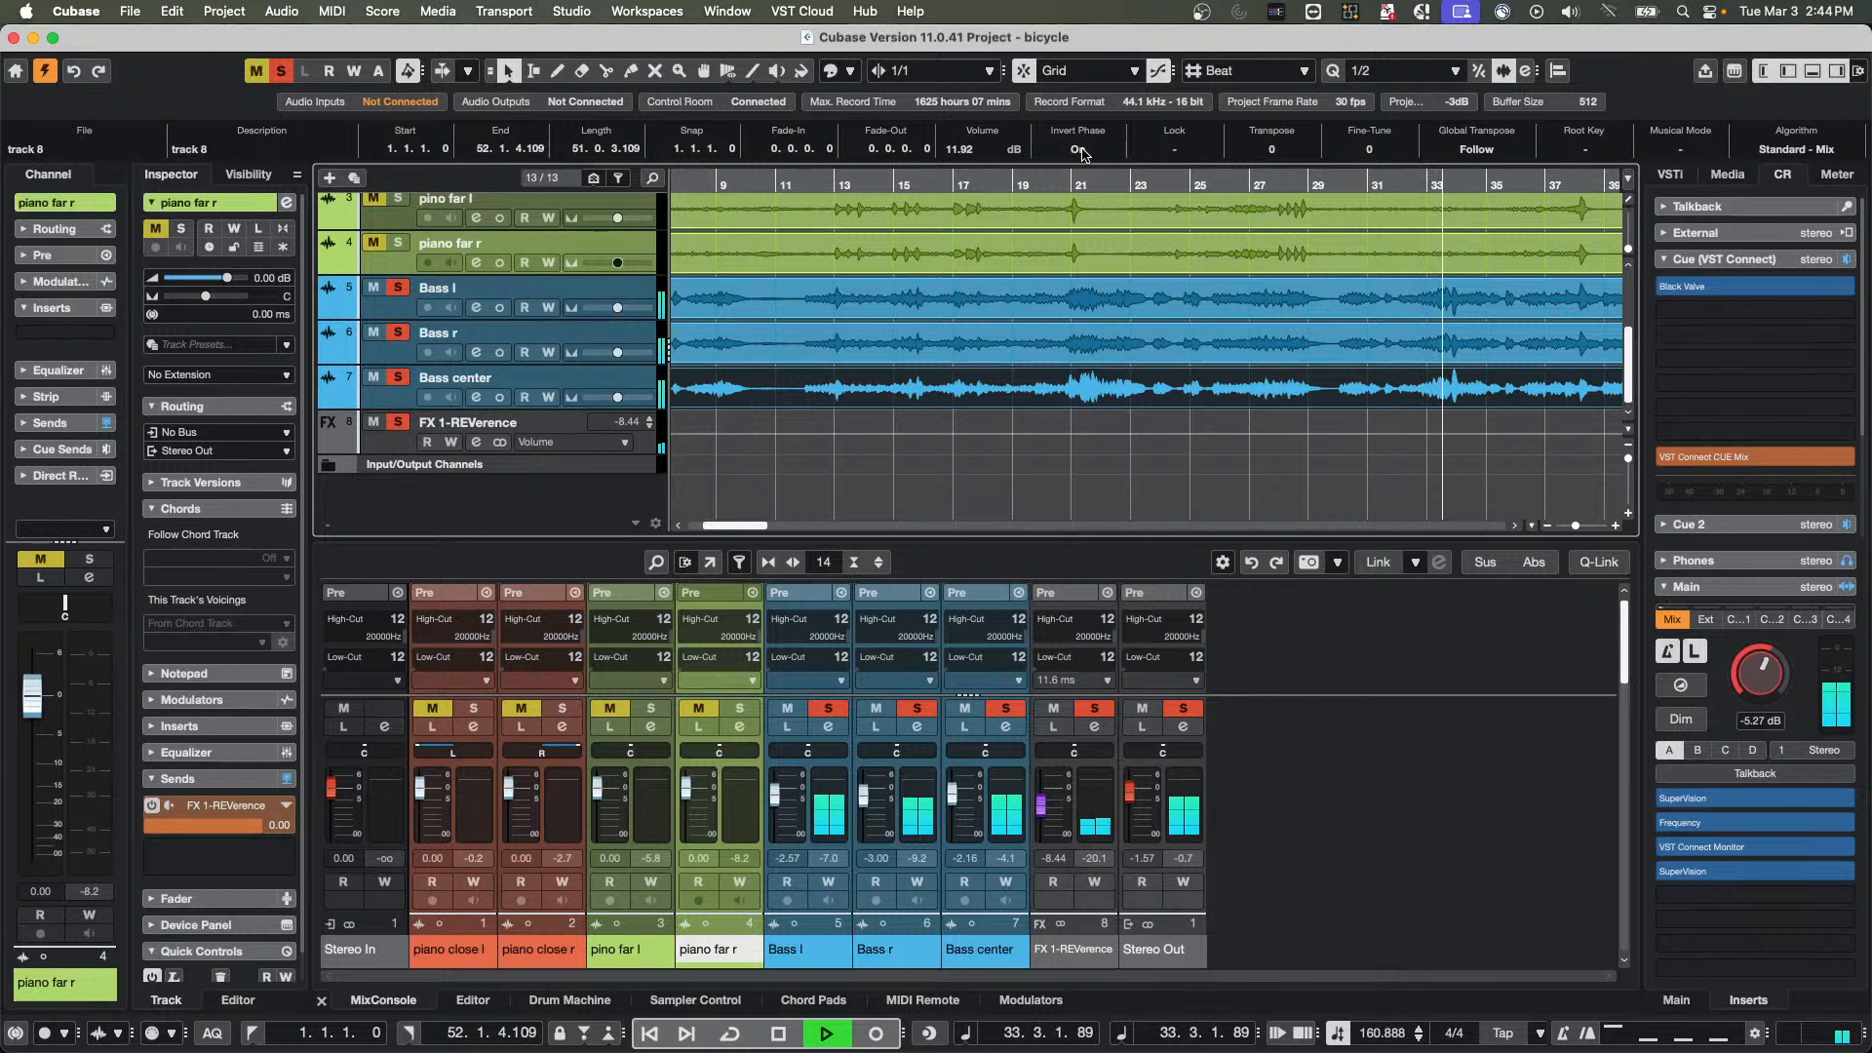
left_click(1083, 153)
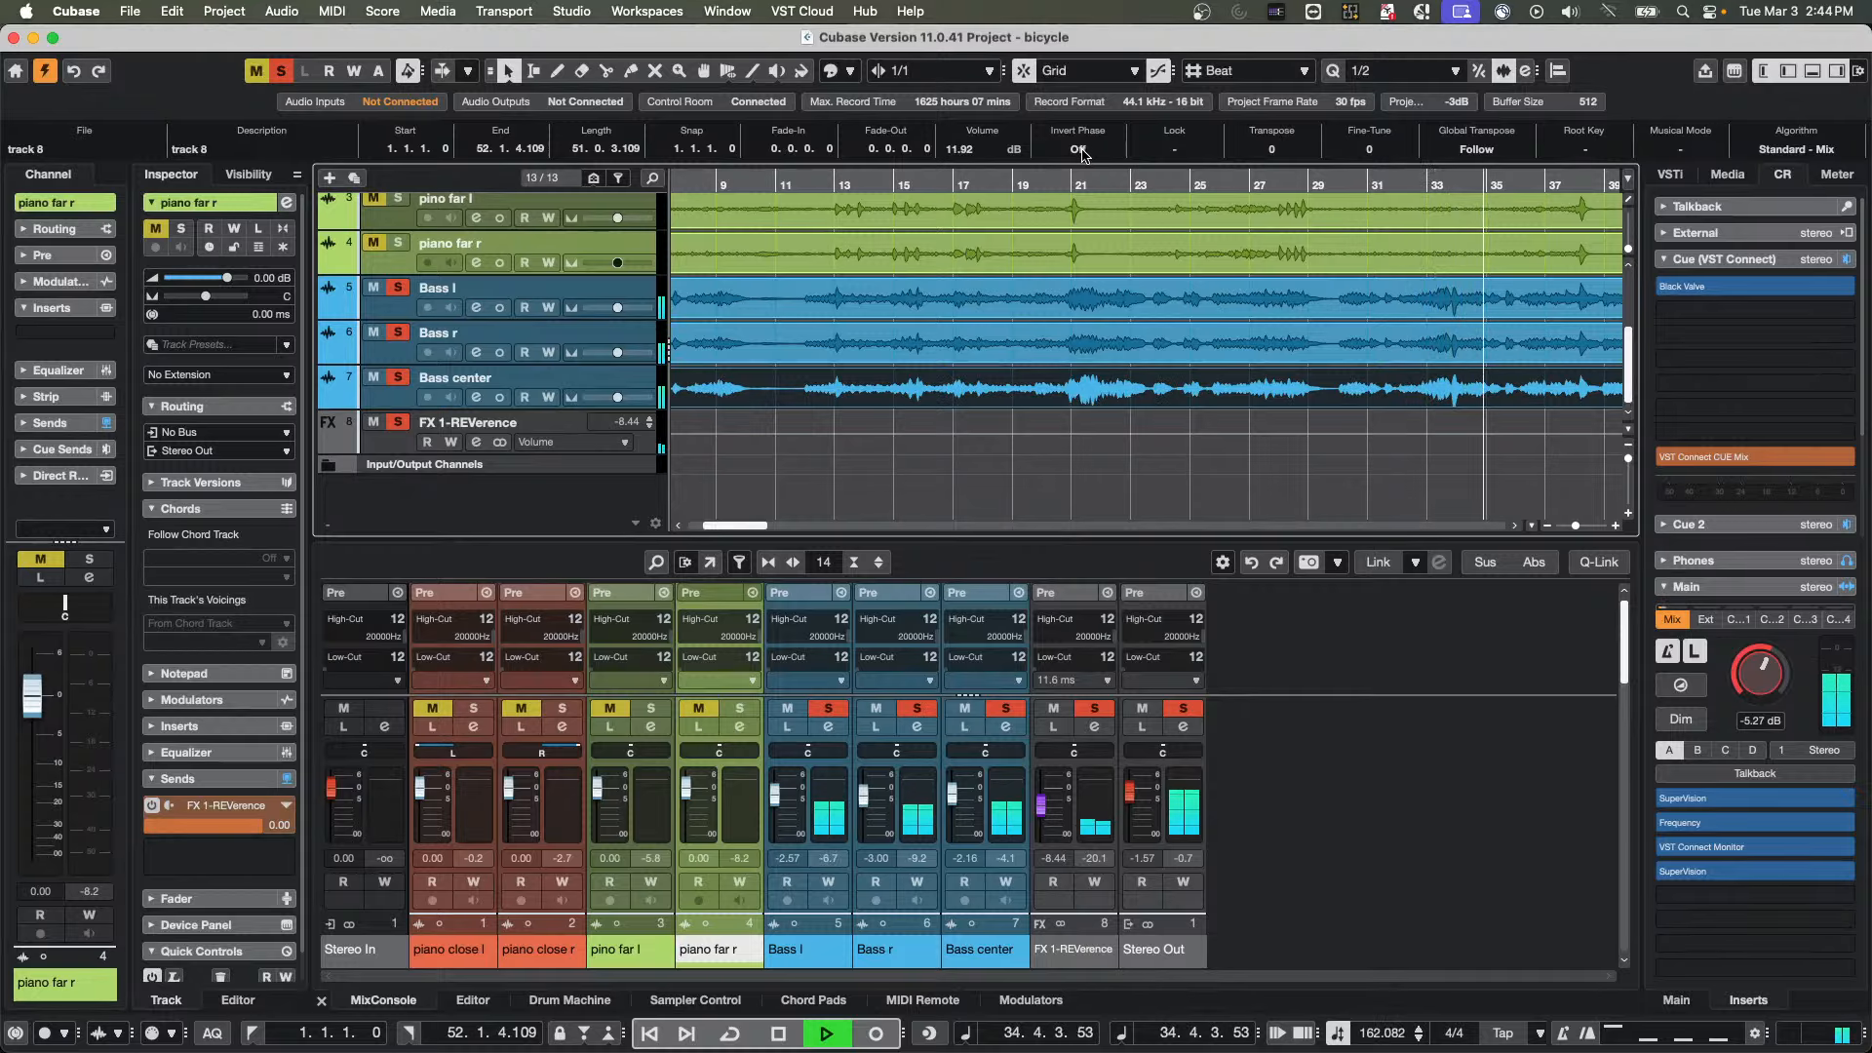
key("space")
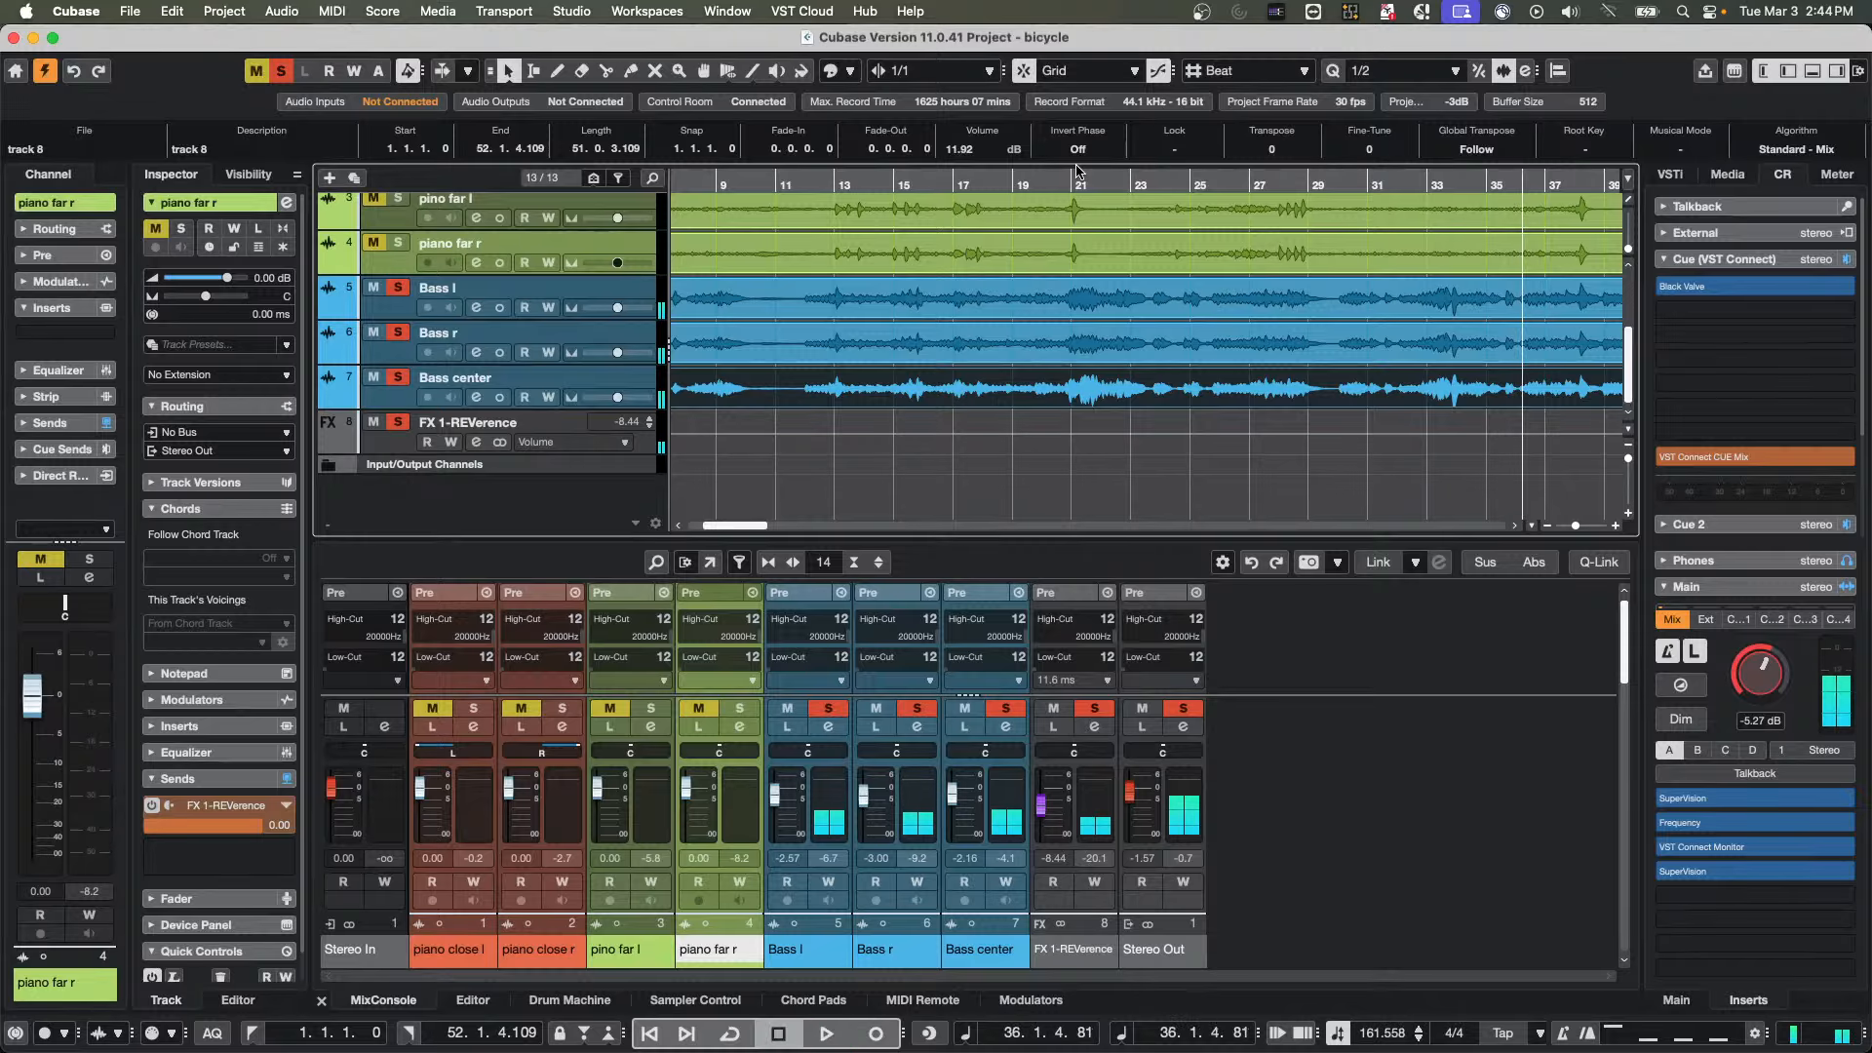
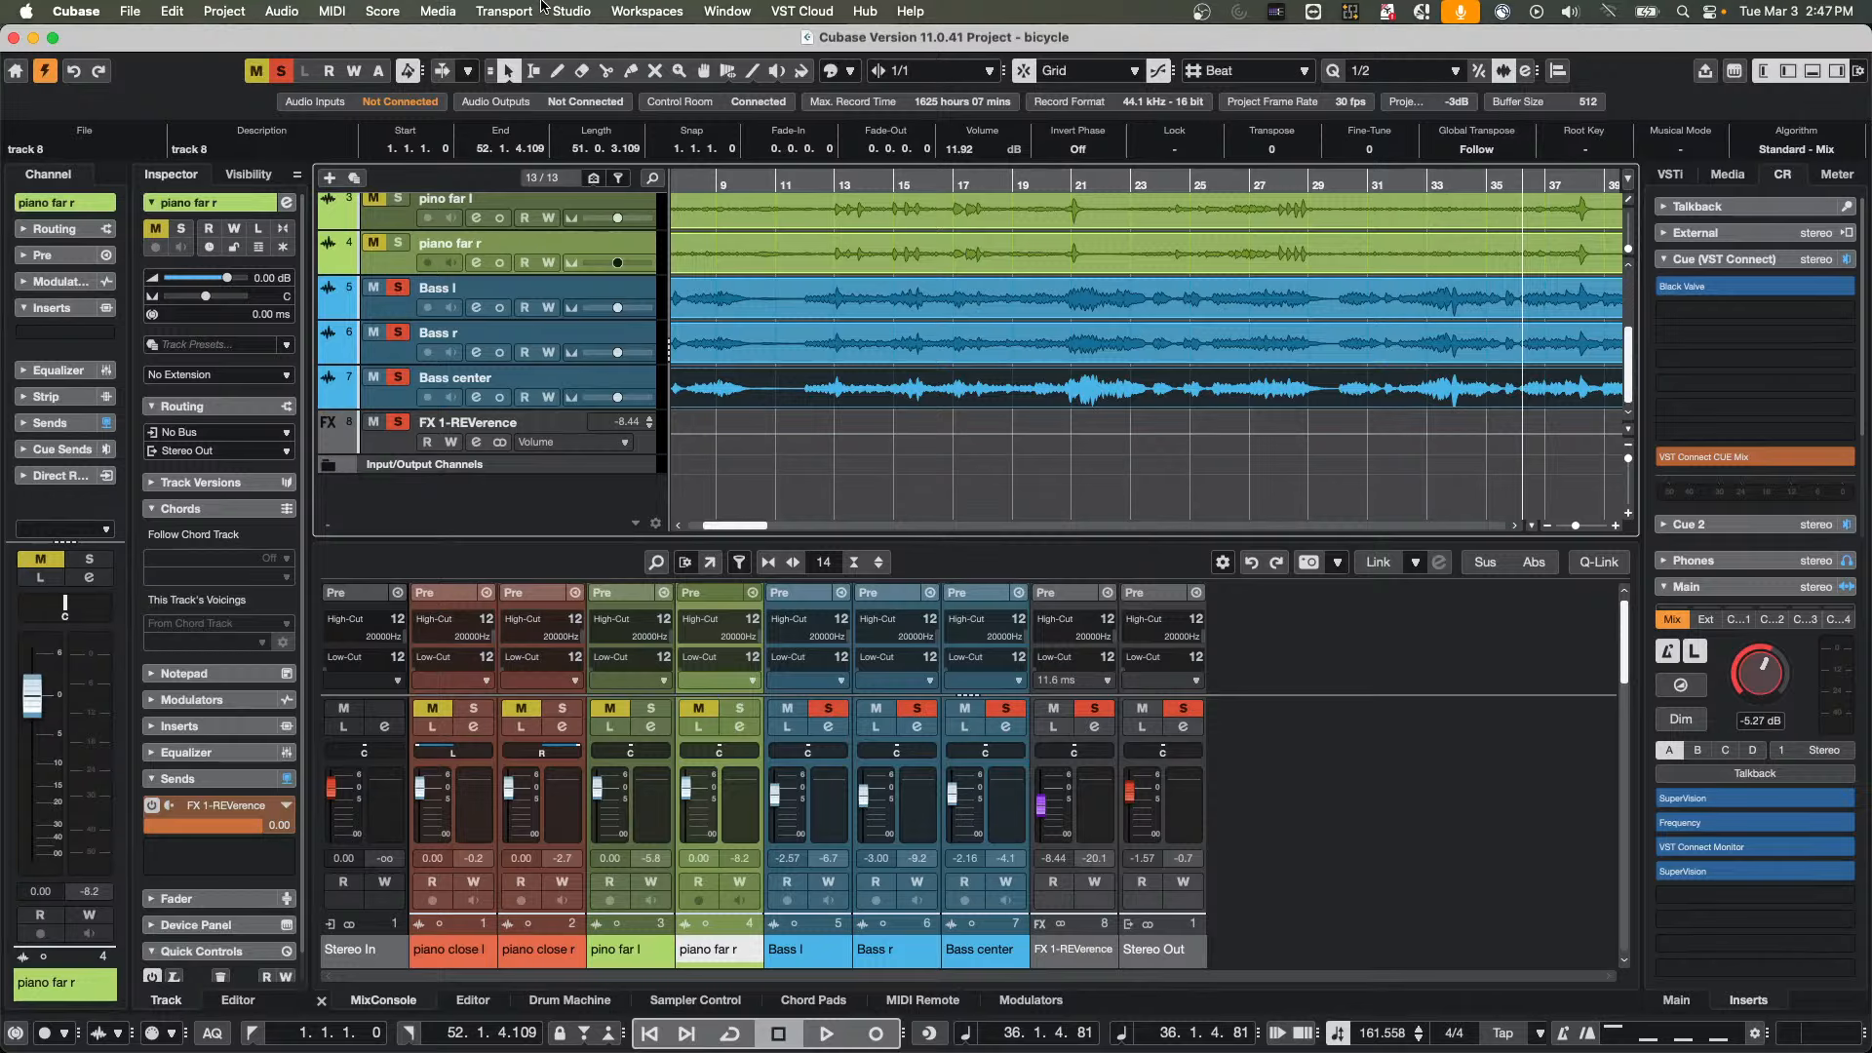
mouse_move(1664, 287)
left_click(725, 9)
mouse_move(679, 9)
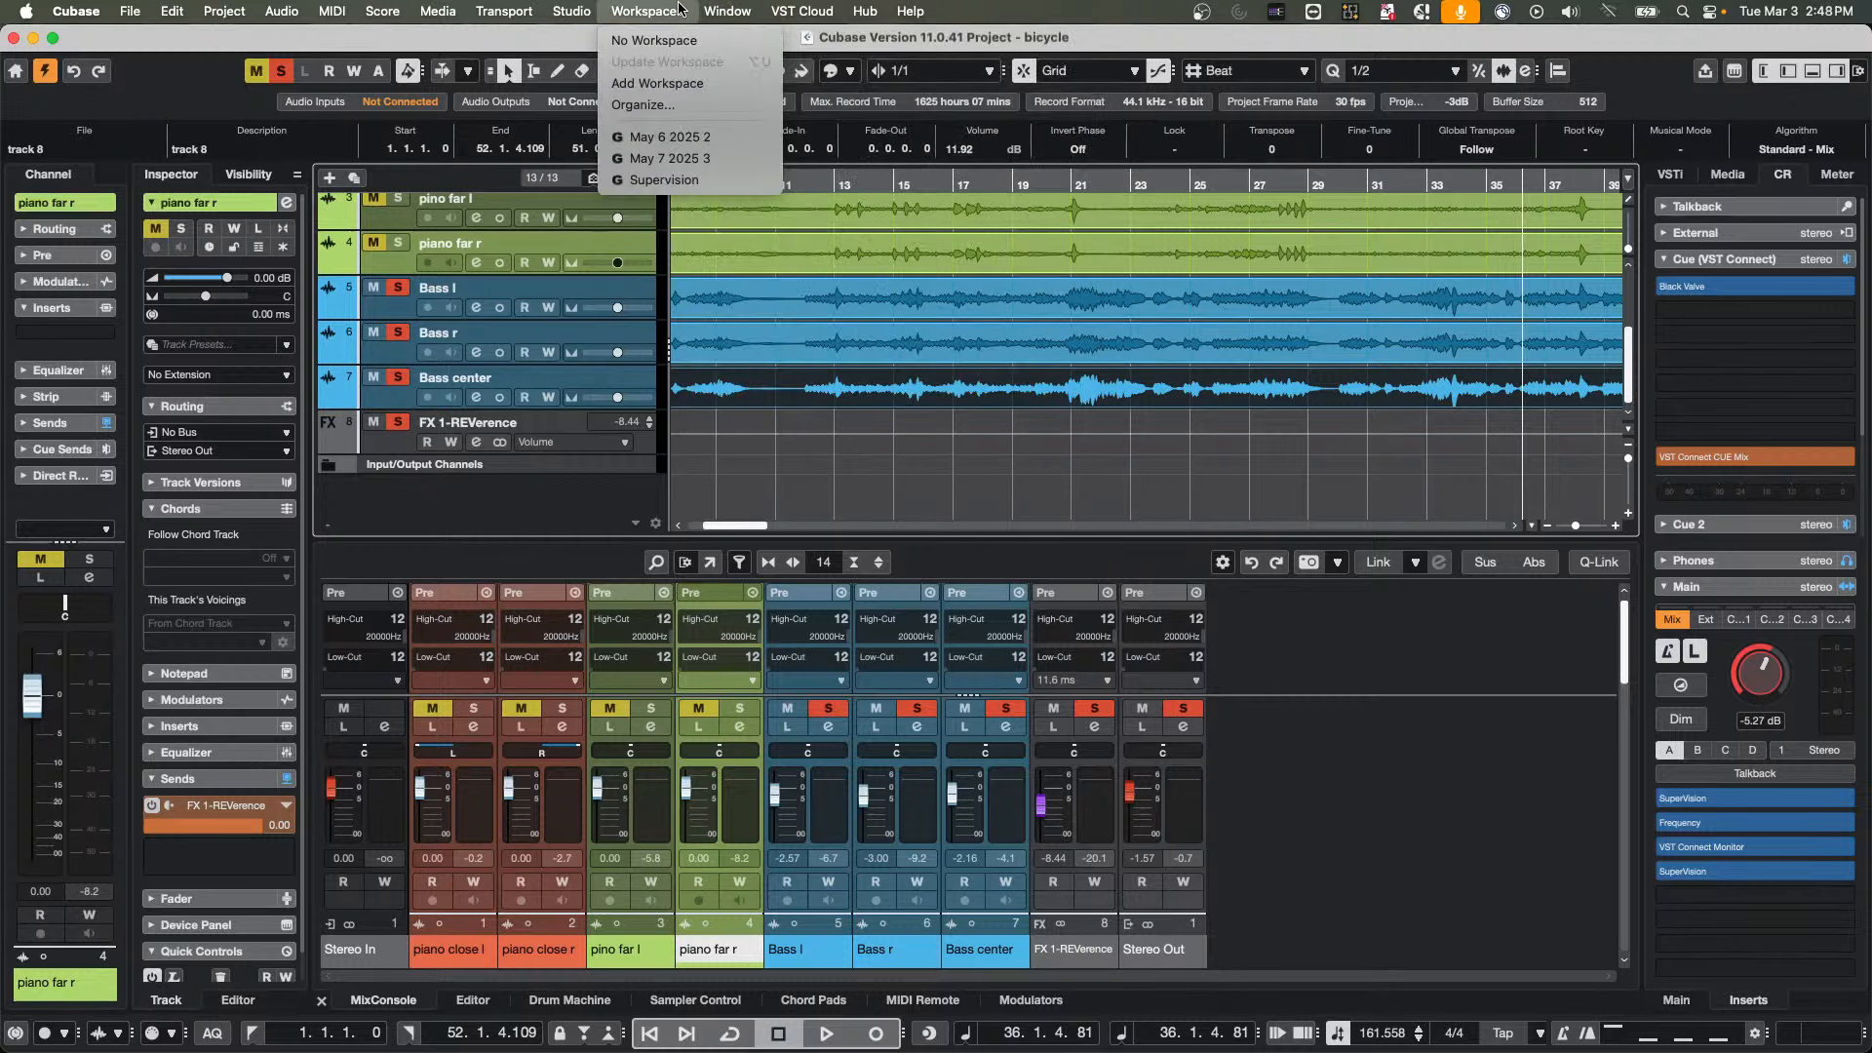
mouse_move(813, 10)
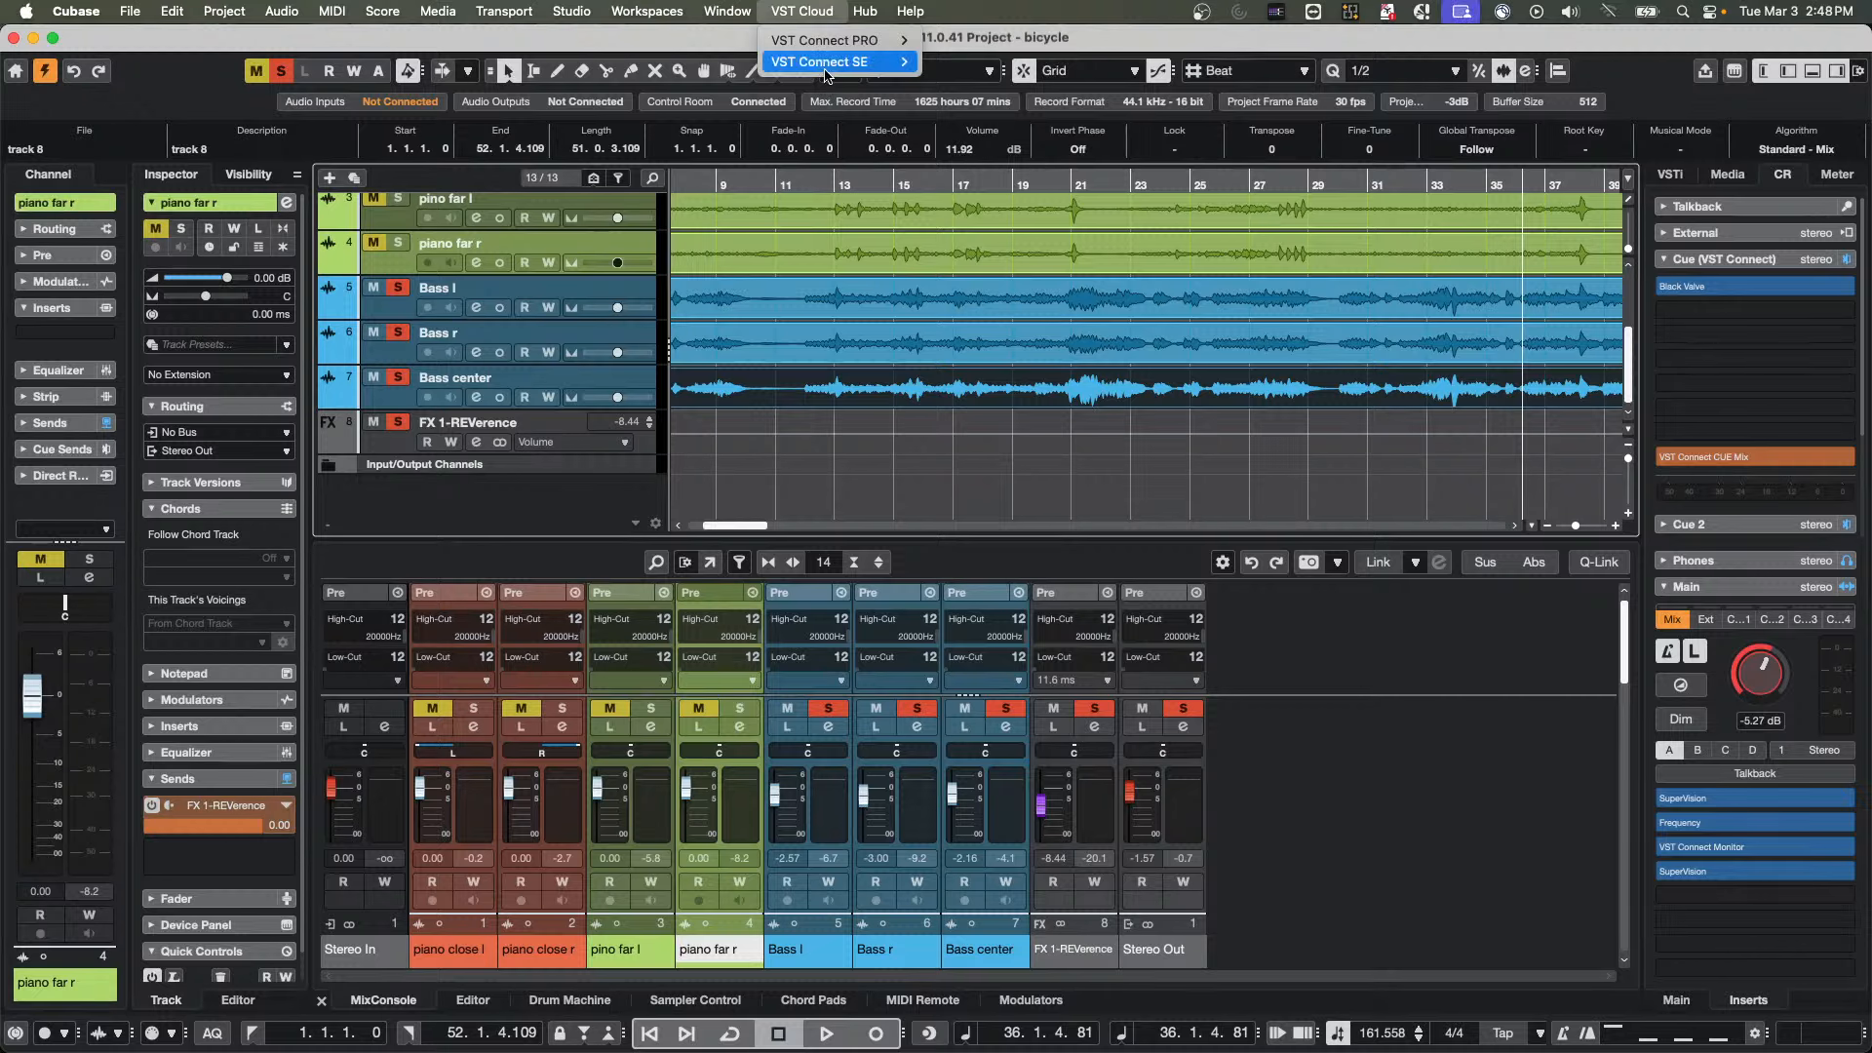
mouse_move(827, 71)
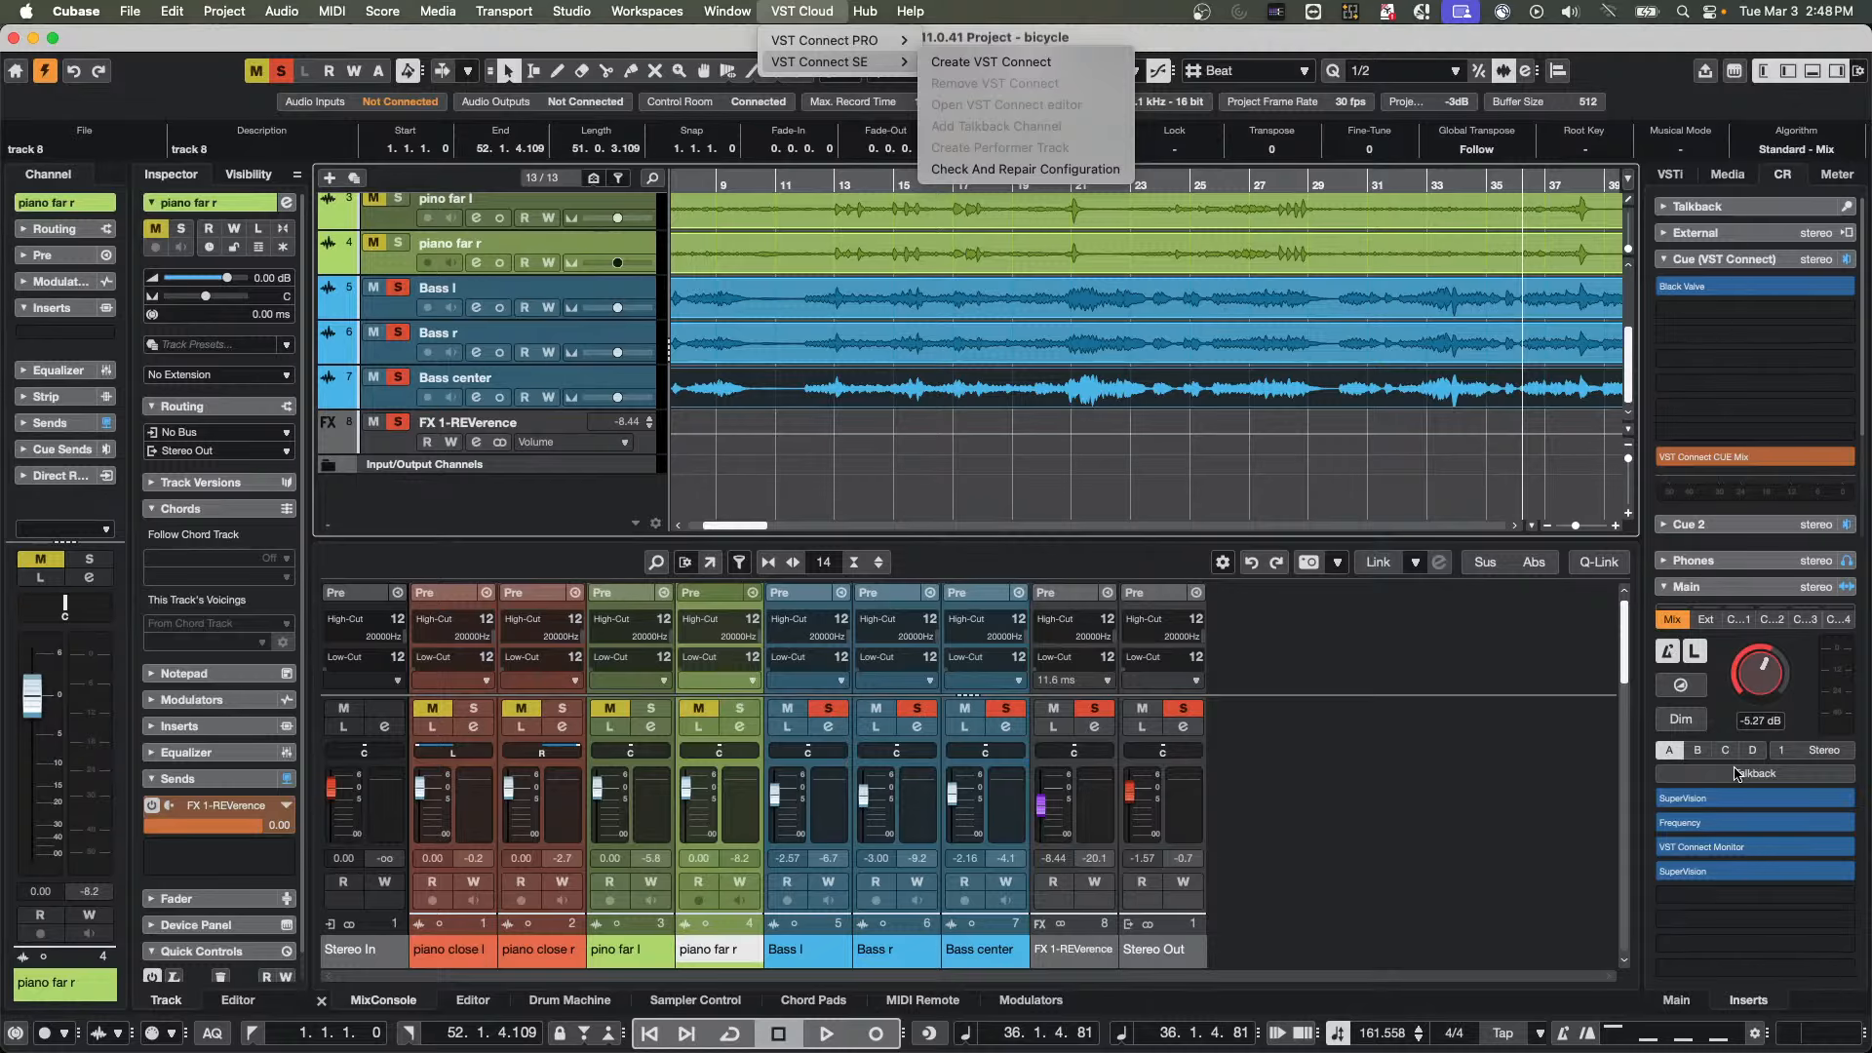
Remove the VST Connect Monitor insert from the Control Room's Main channel, and VST Connect CUE Mix and Black Valve from the Cue (VST Connect) channel
left_click(1742, 849)
left_click_drag(1700, 852, 1396, 810)
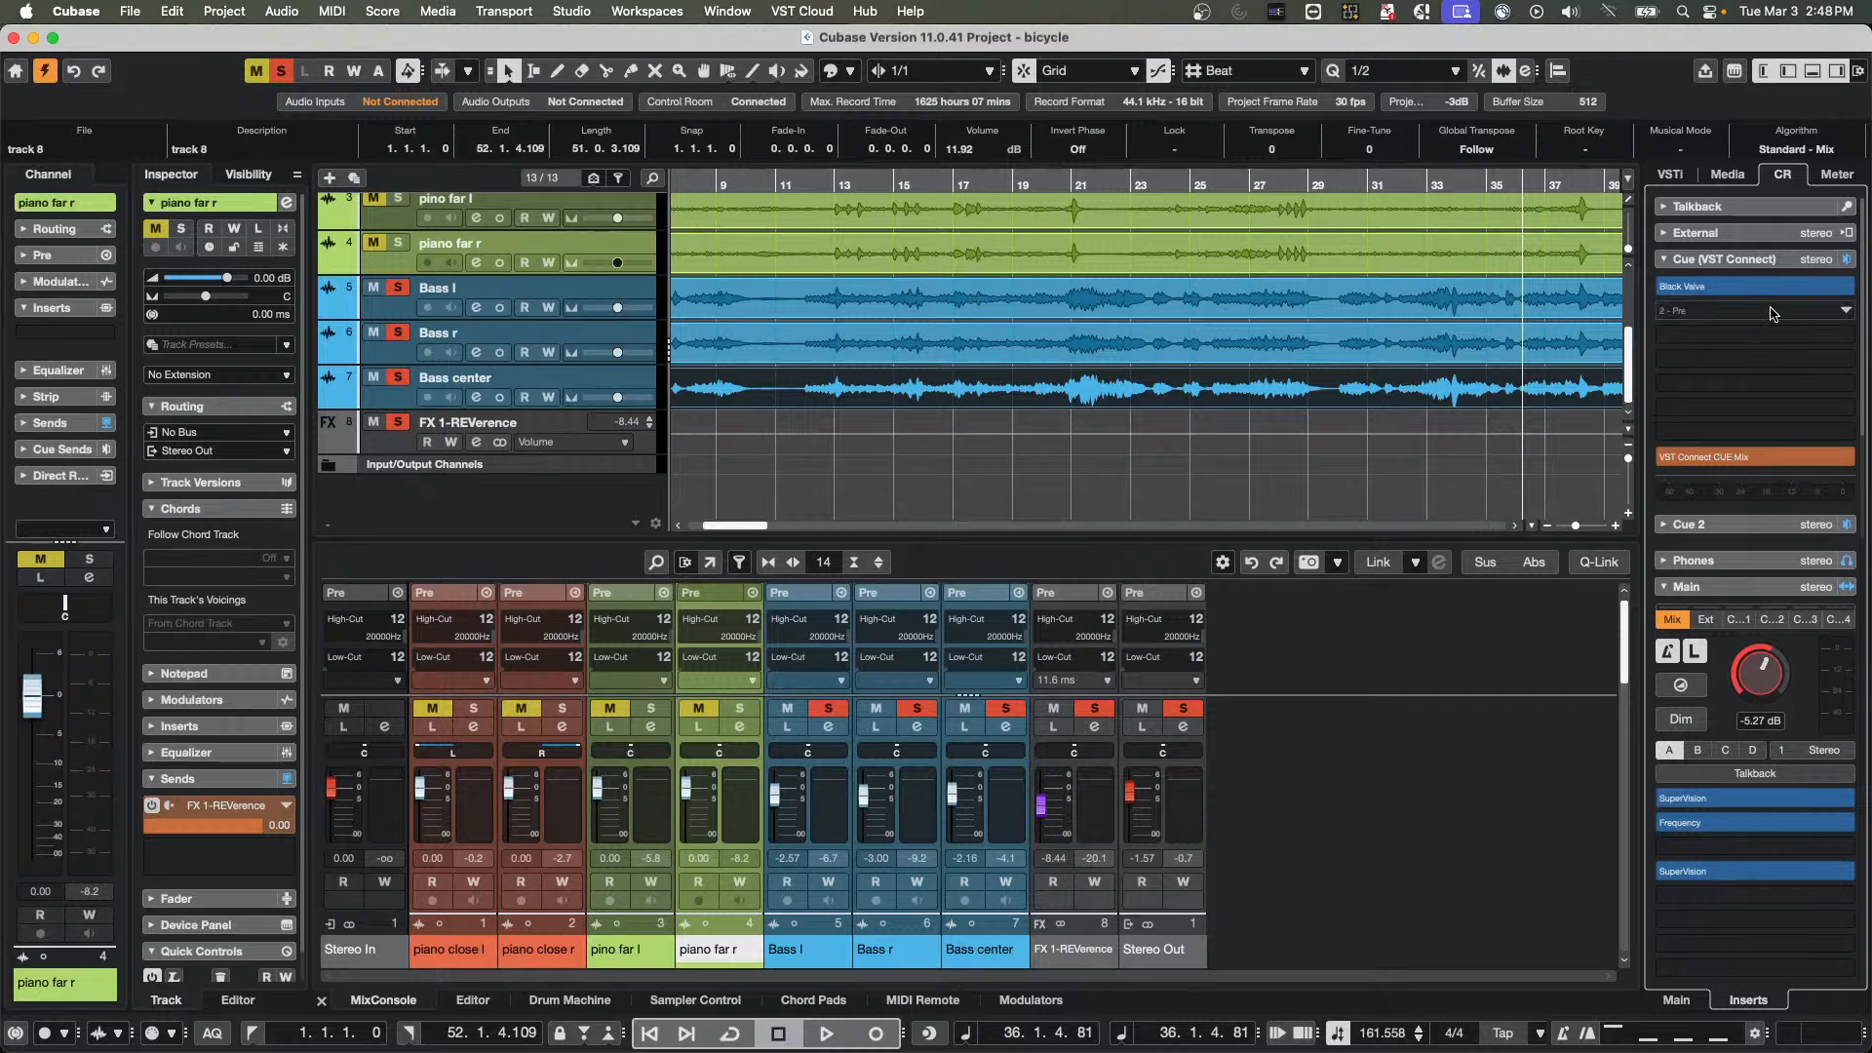
left_click_drag(1729, 461, 1457, 429)
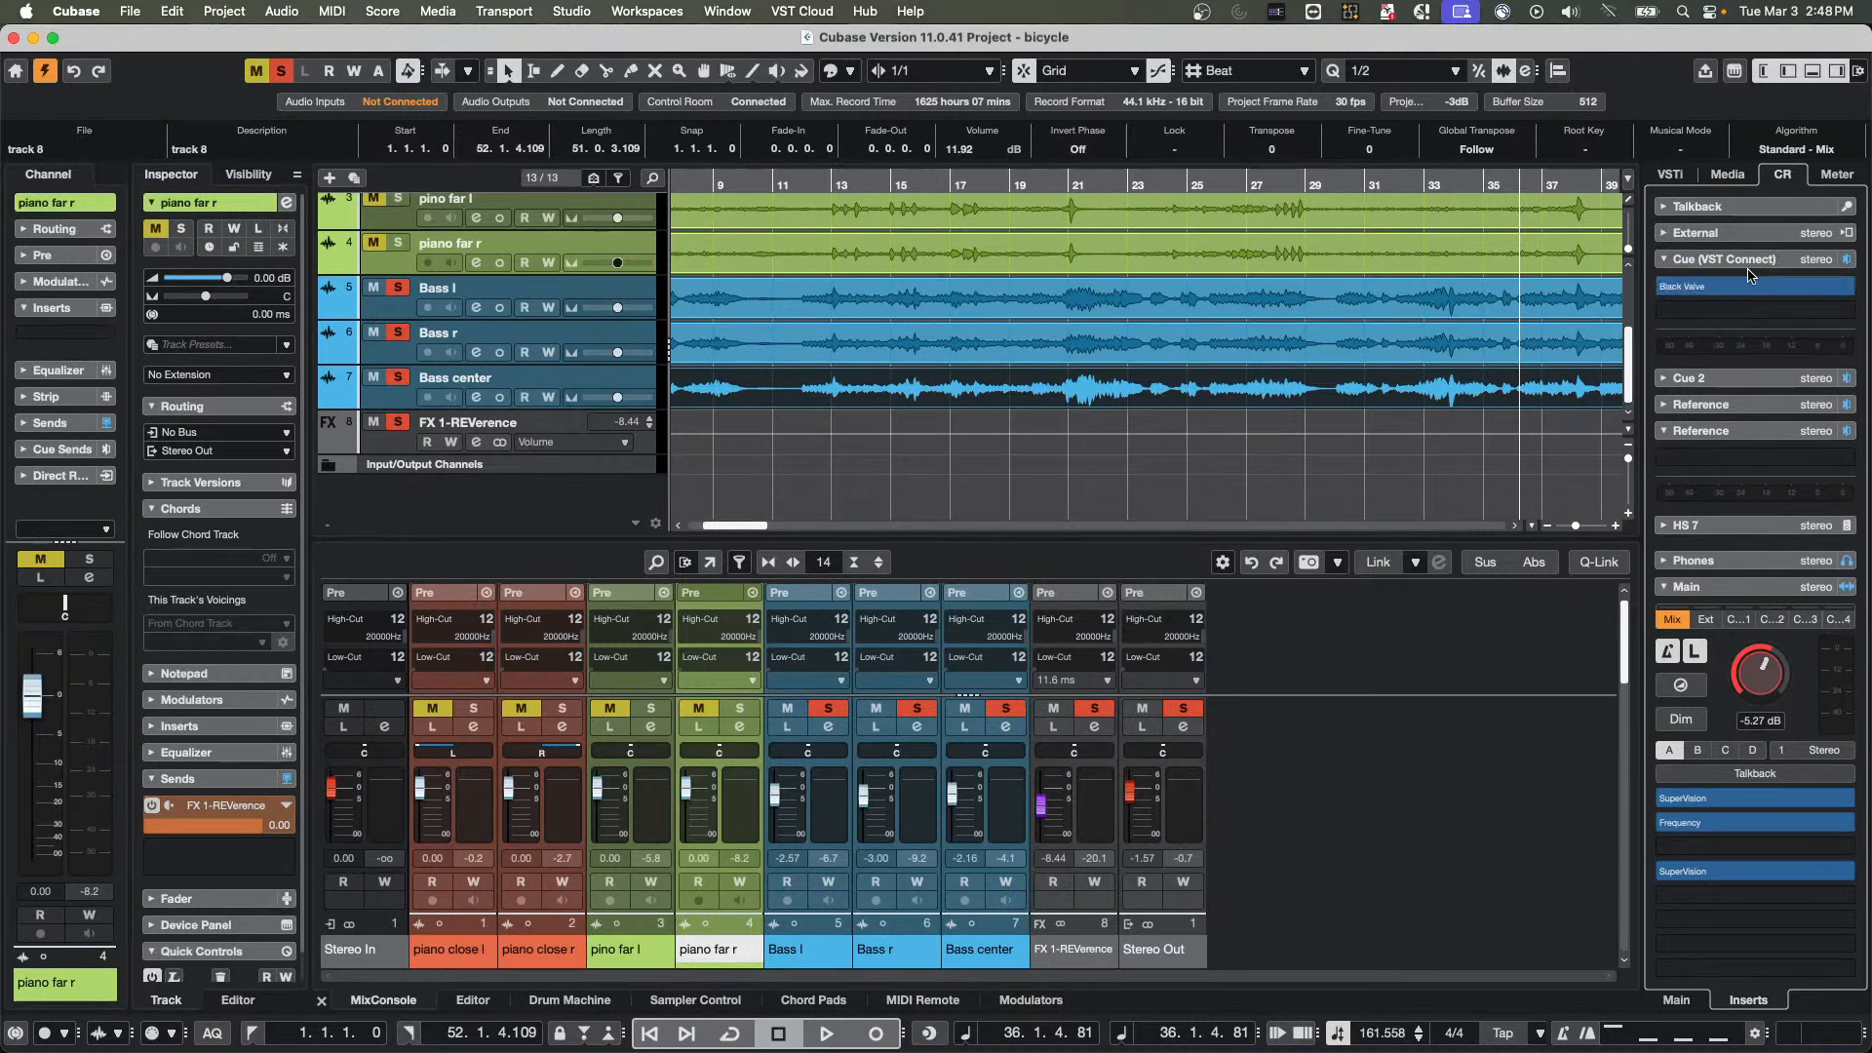
left_click(1735, 380)
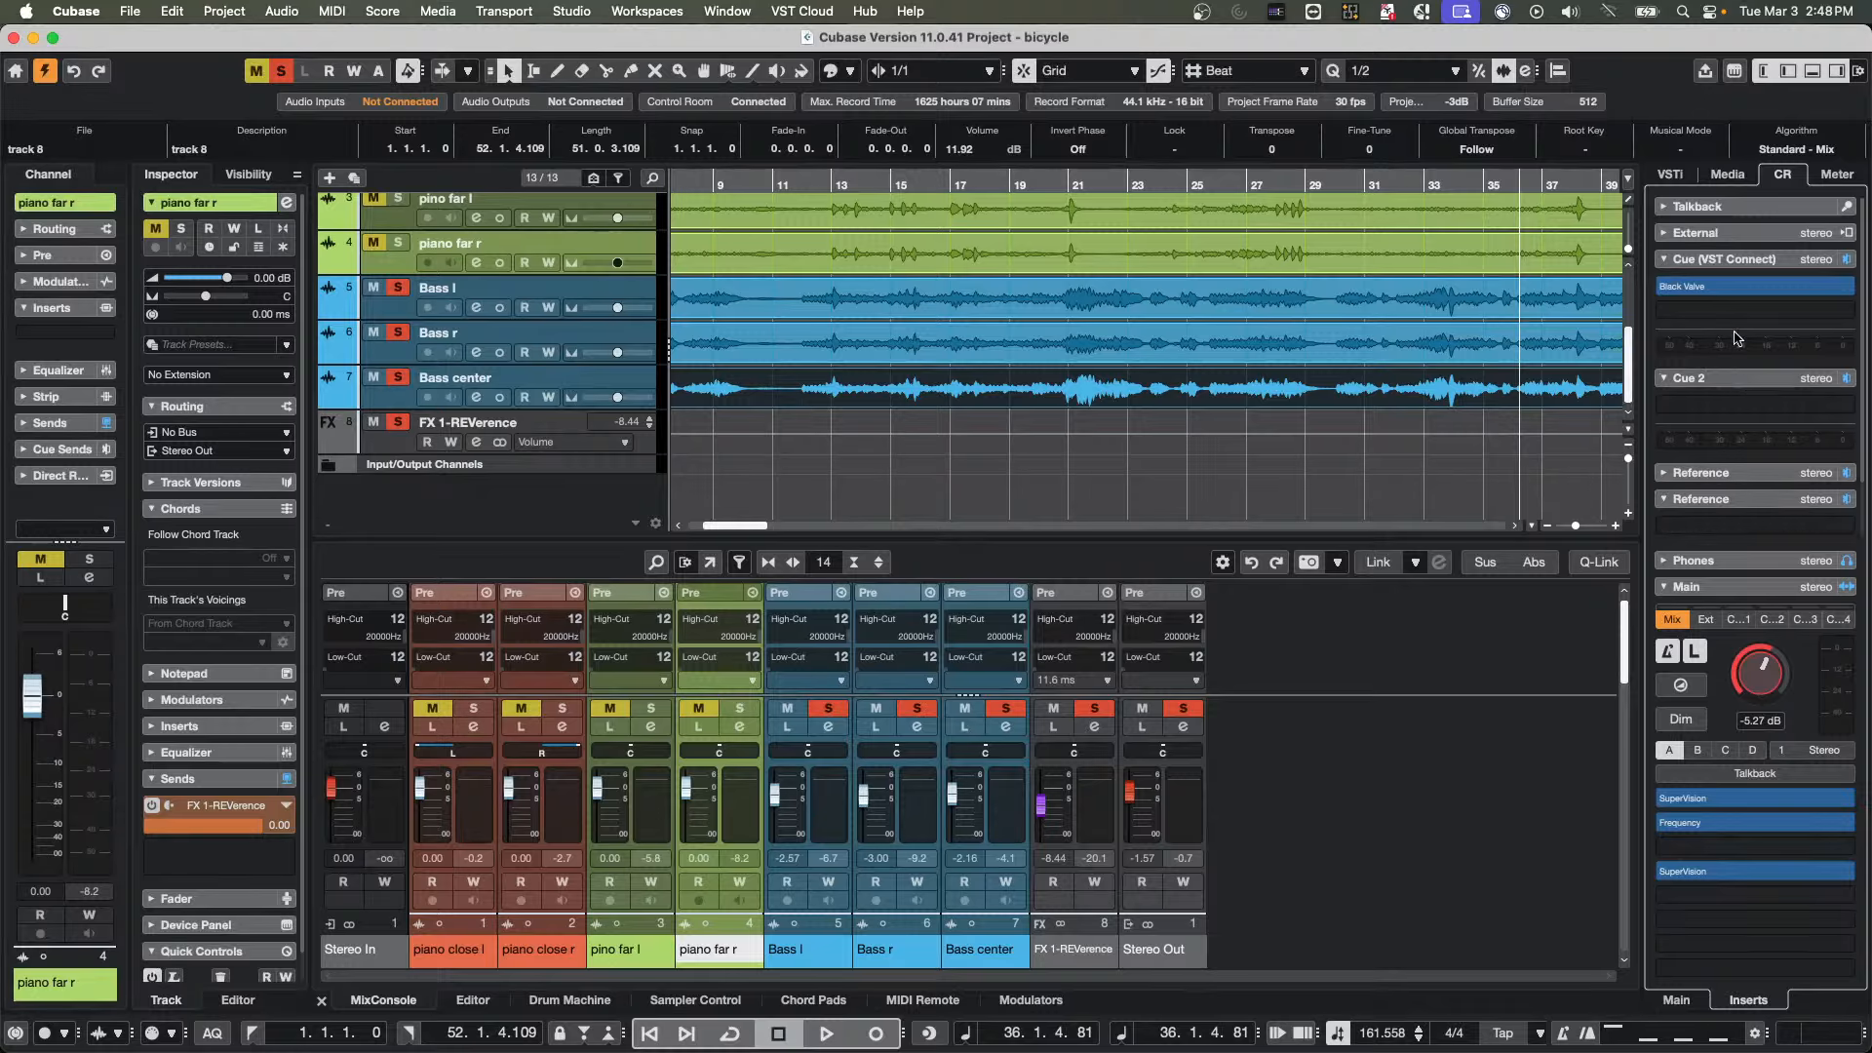
left_click(1729, 260)
left_click(1729, 260)
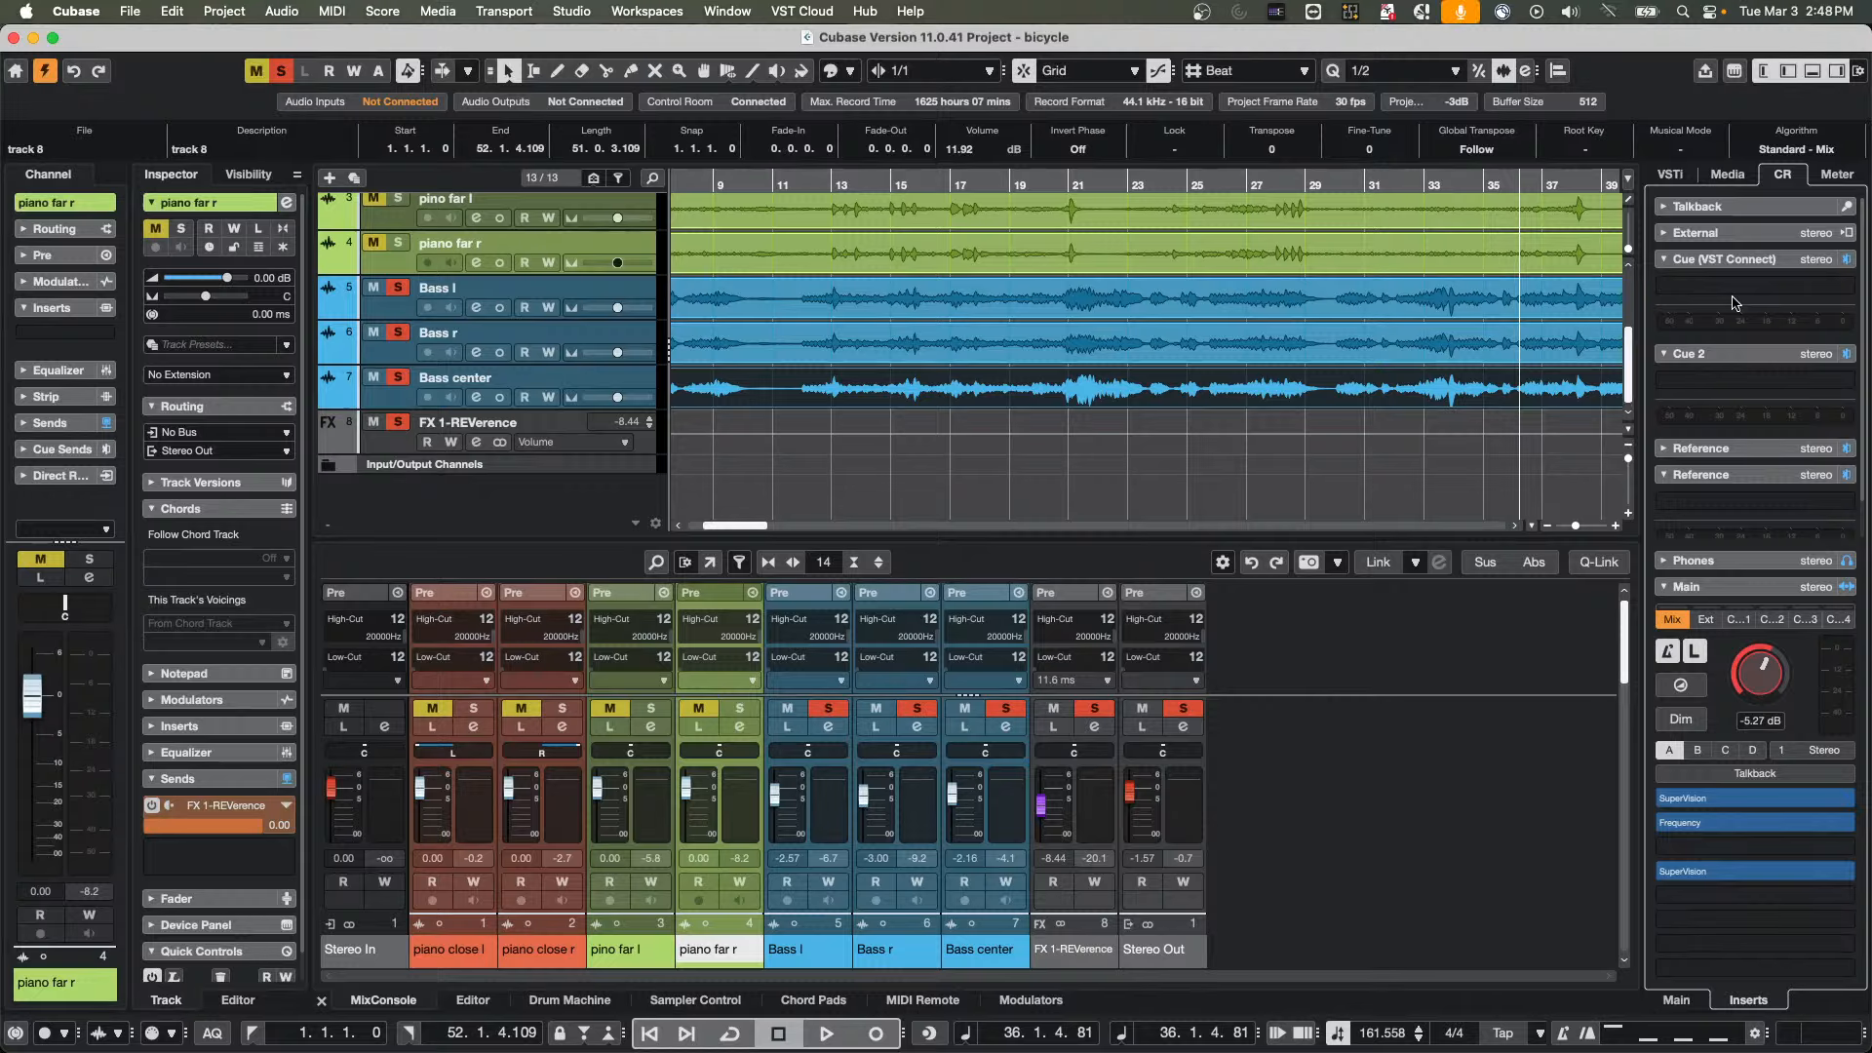
left_click(819, 10)
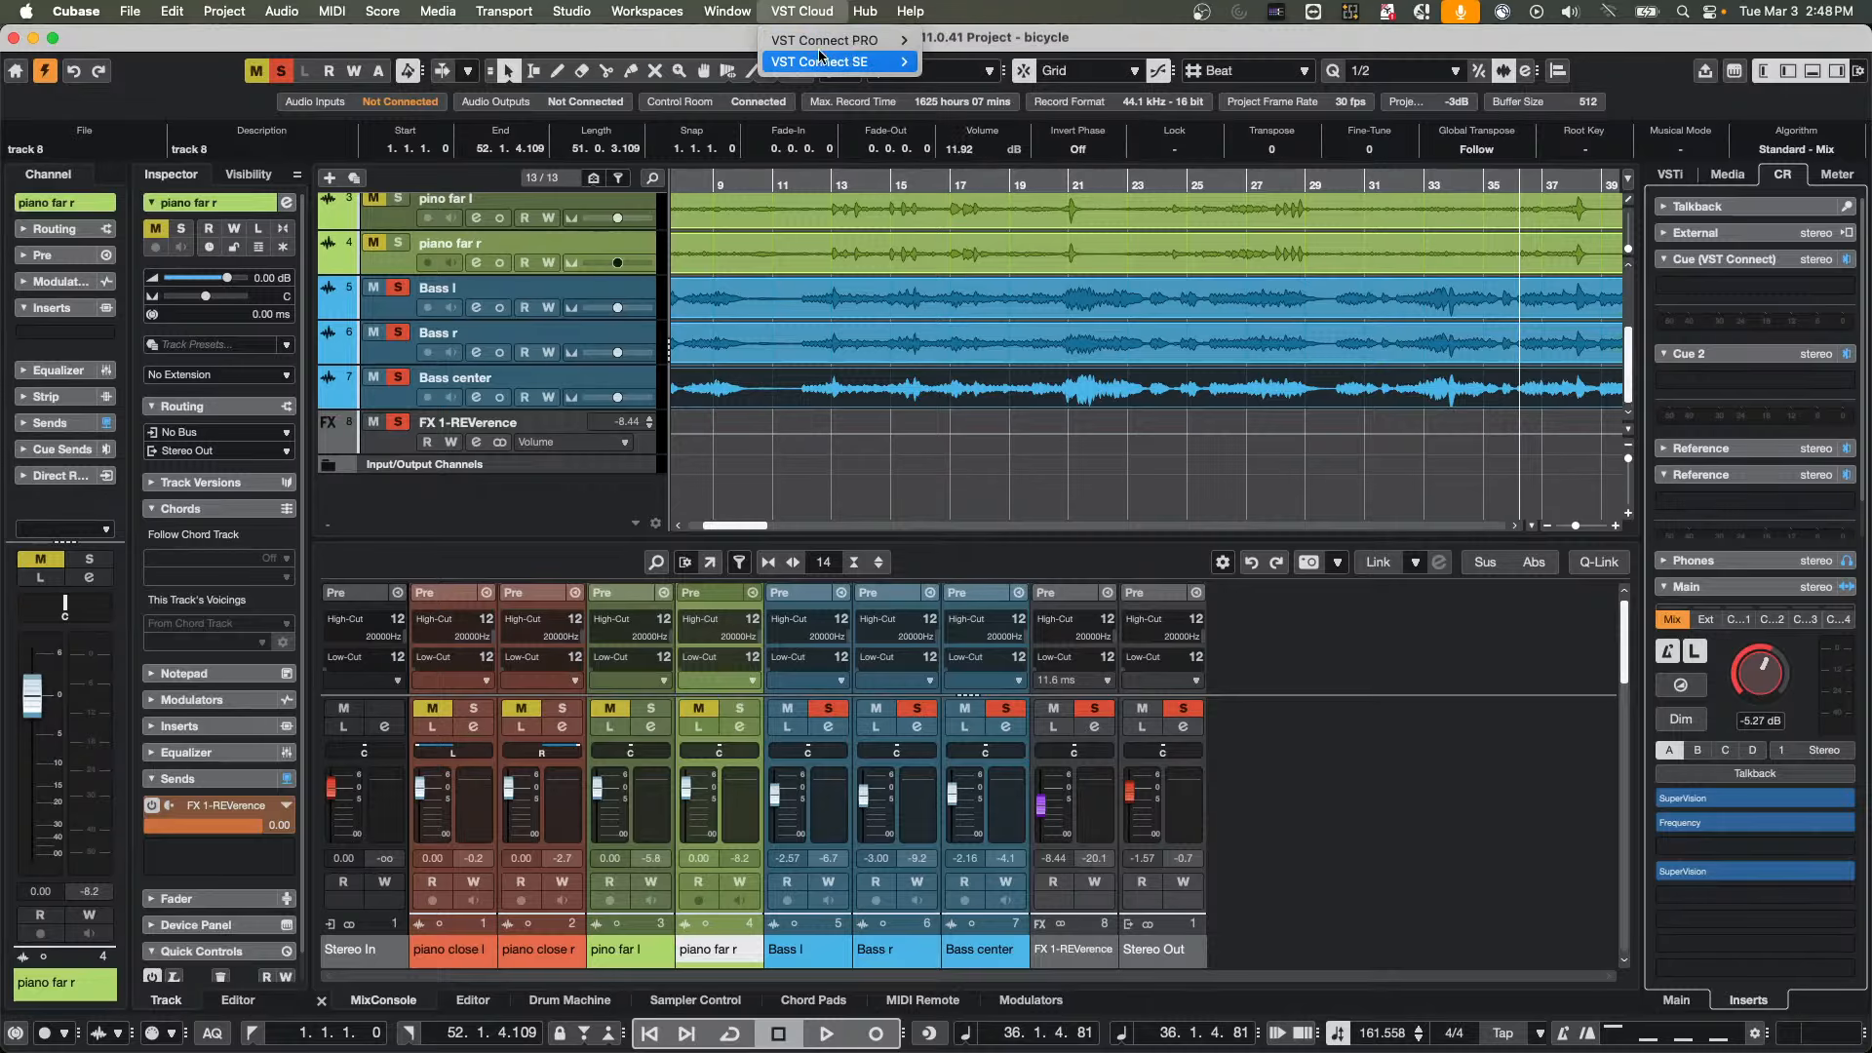
mouse_move(876, 61)
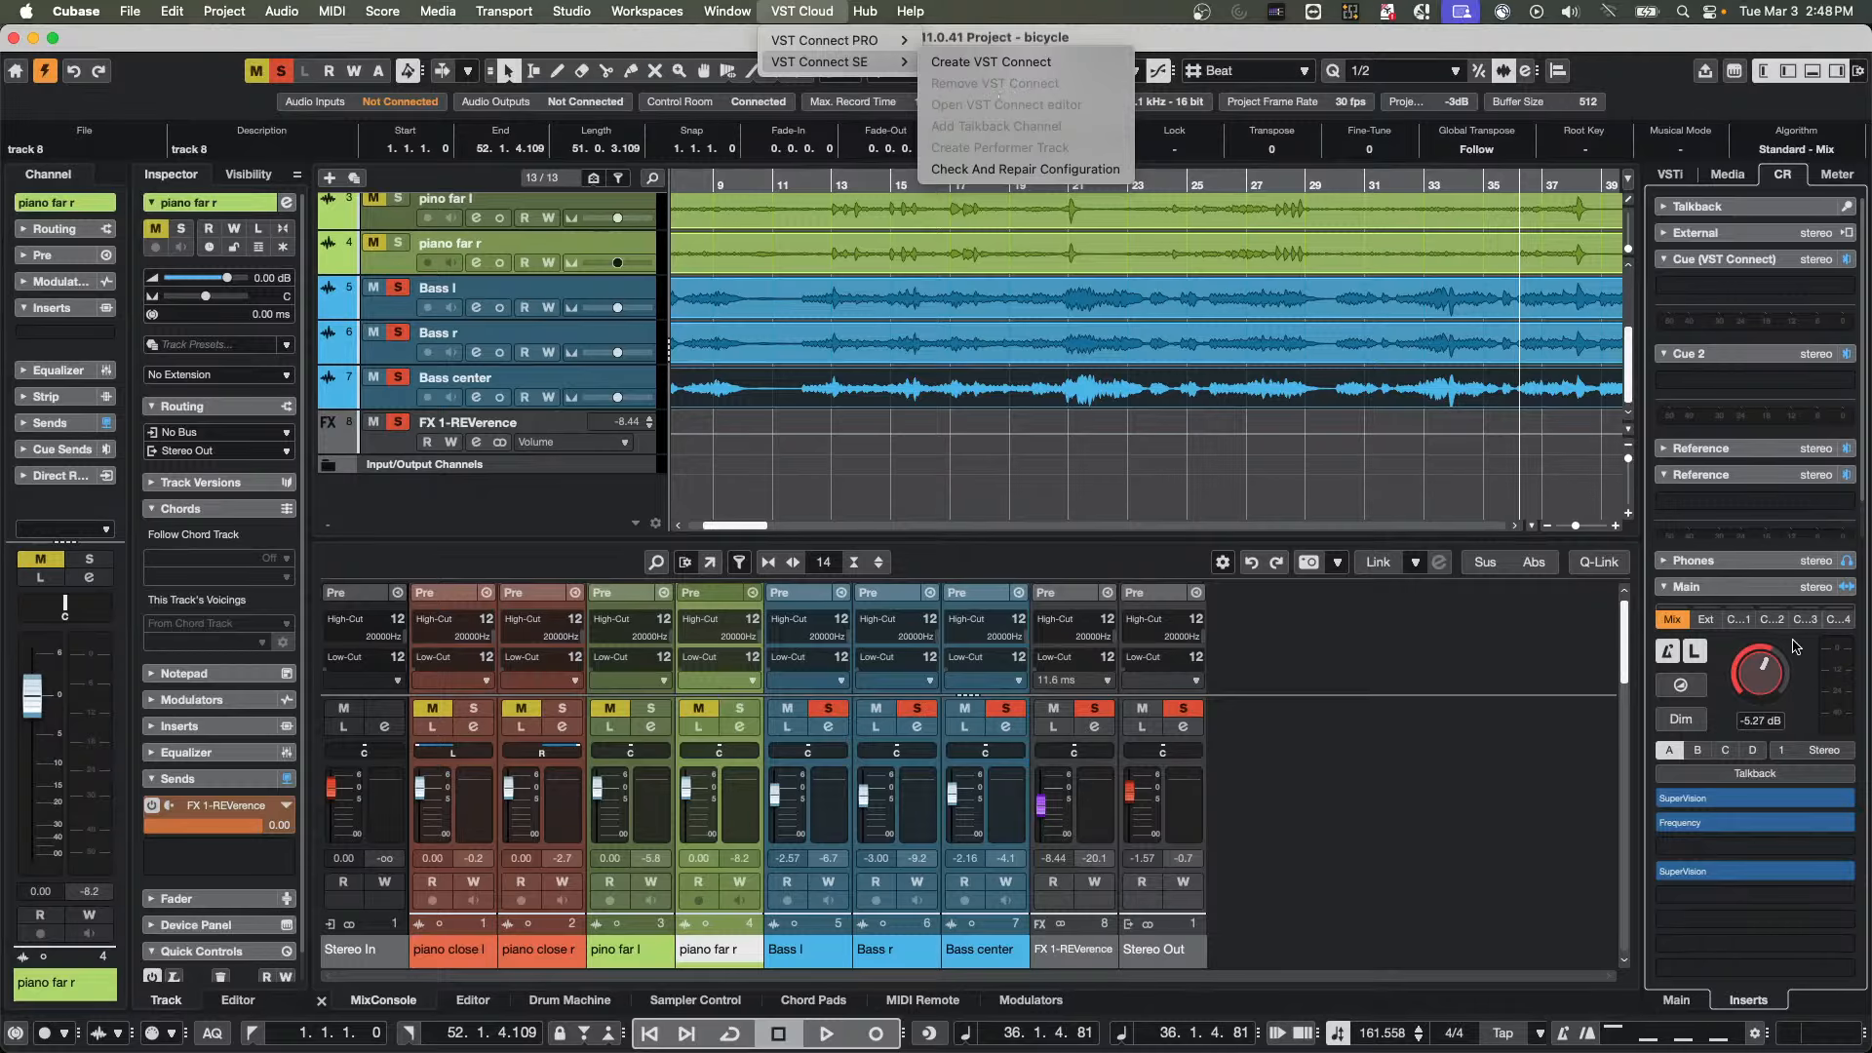
left_click(1689, 1001)
left_click(1688, 1000)
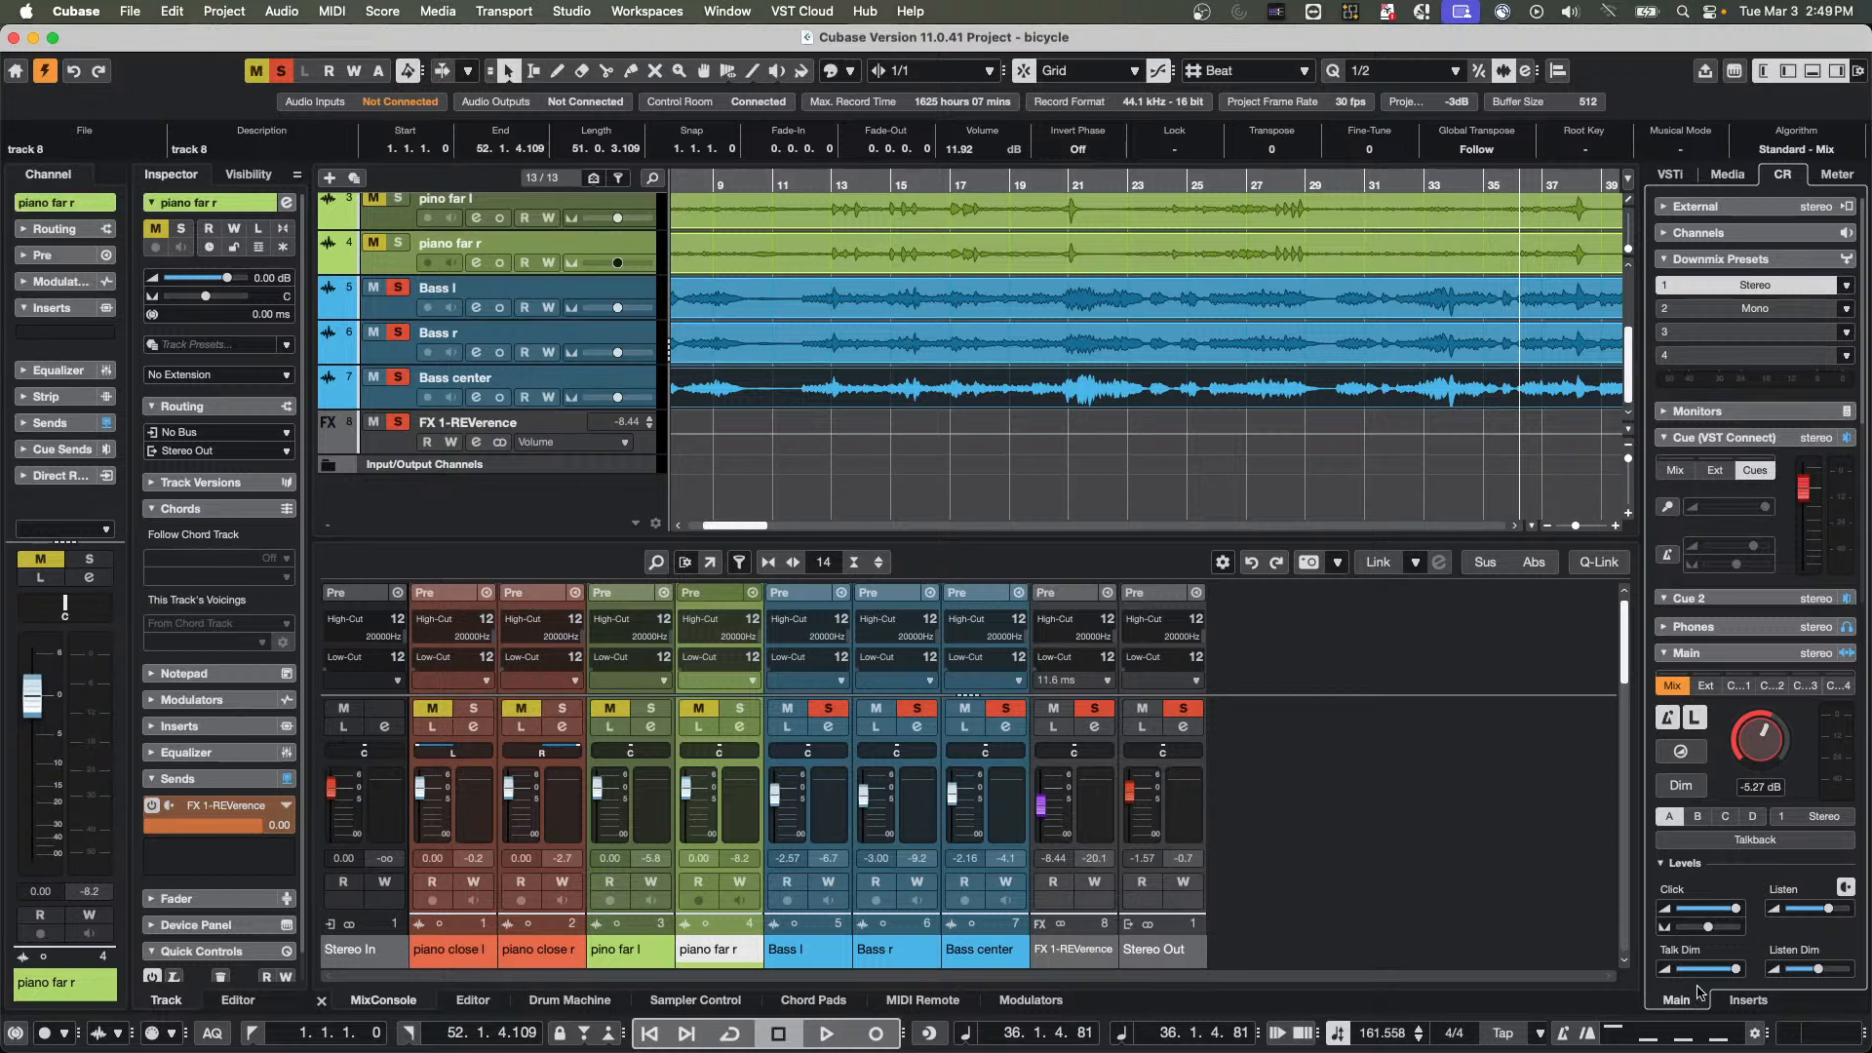
Remove the second SuperVision and the Frequency inserts from the Control Room's Main channel, keeping the first SuperVision
left_click(1746, 1001)
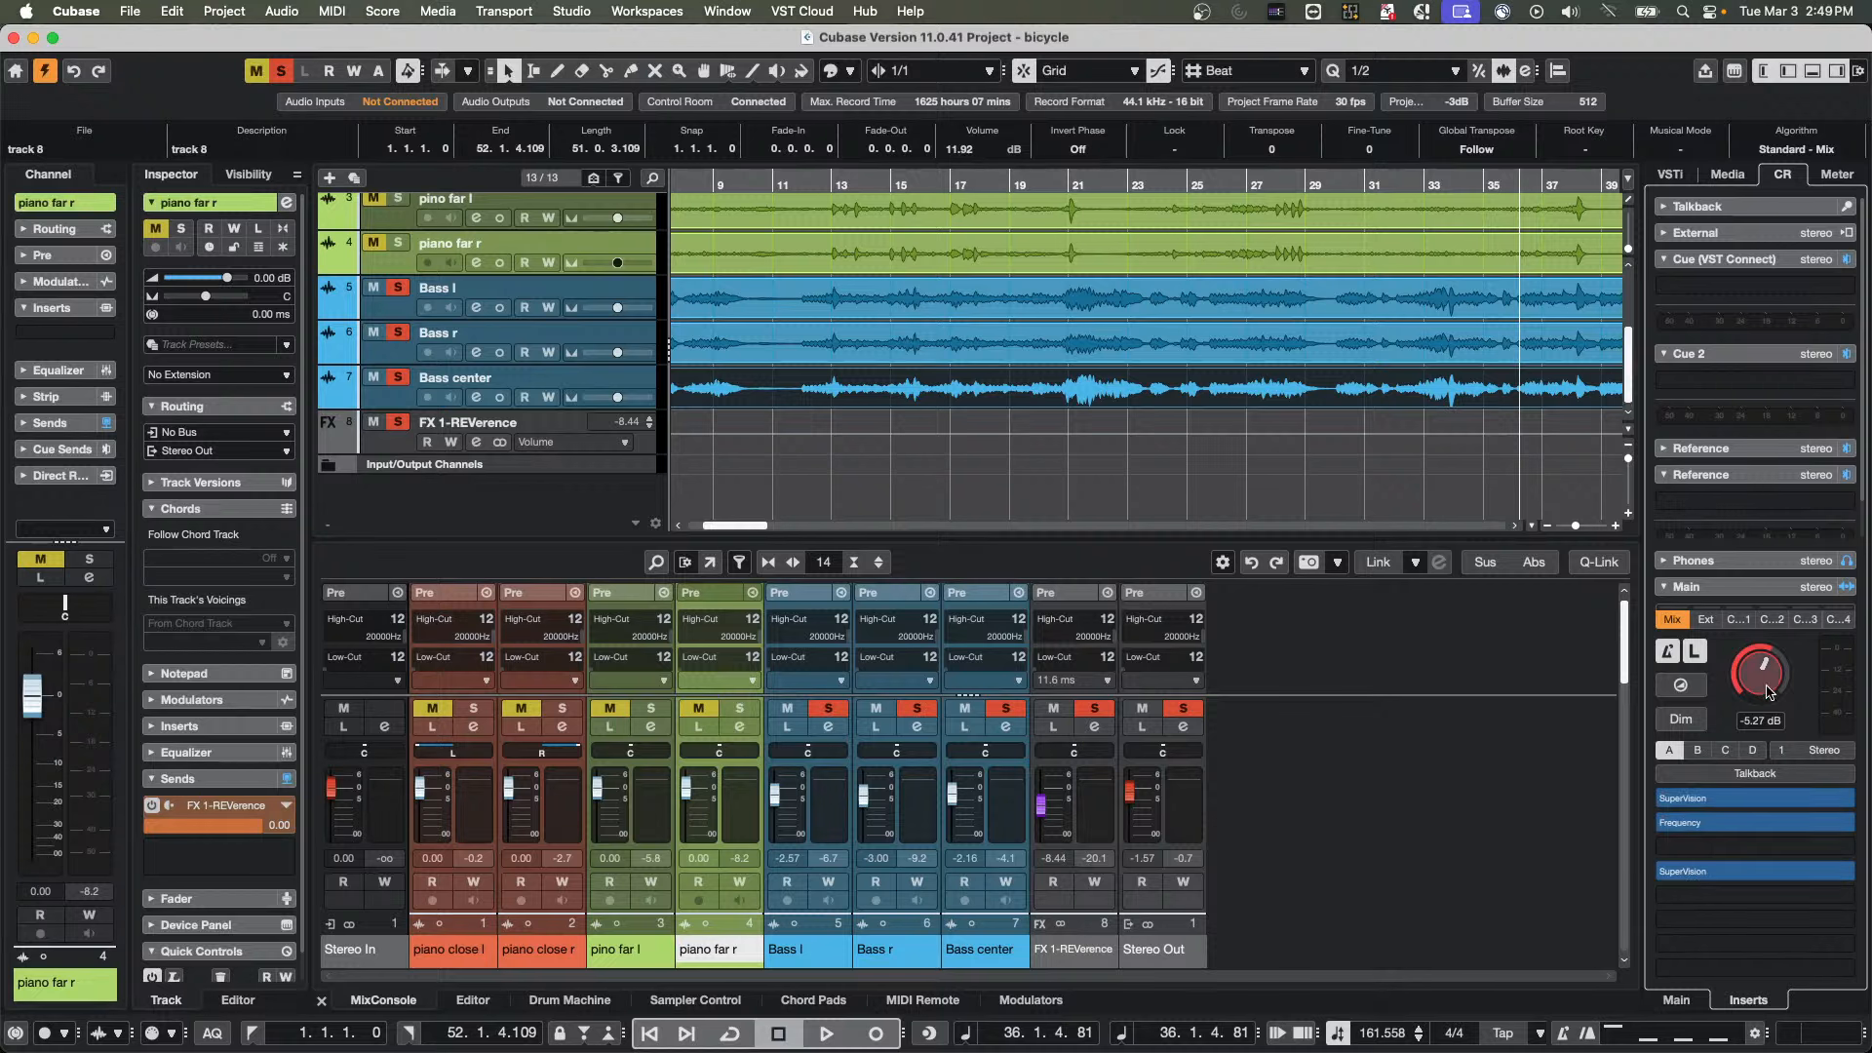
left_click_drag(1781, 873, 1480, 828)
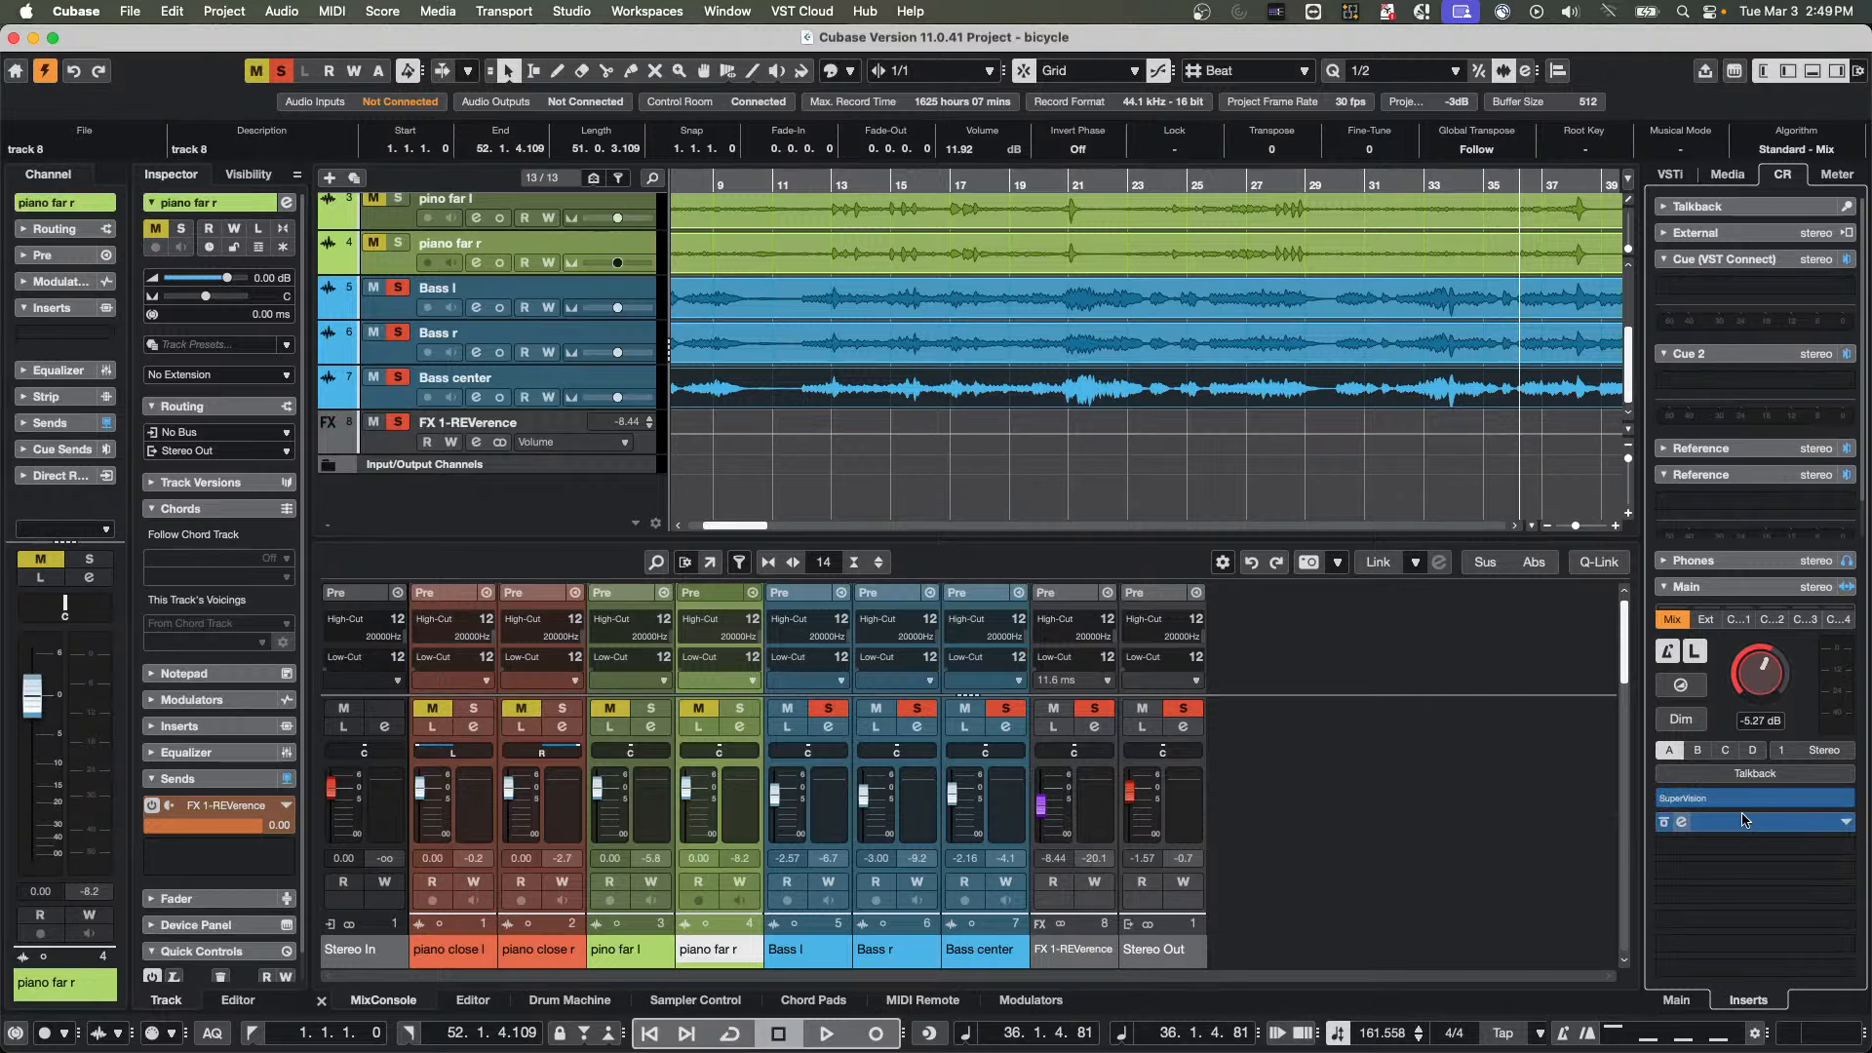
left_click_drag(1743, 820, 1599, 822)
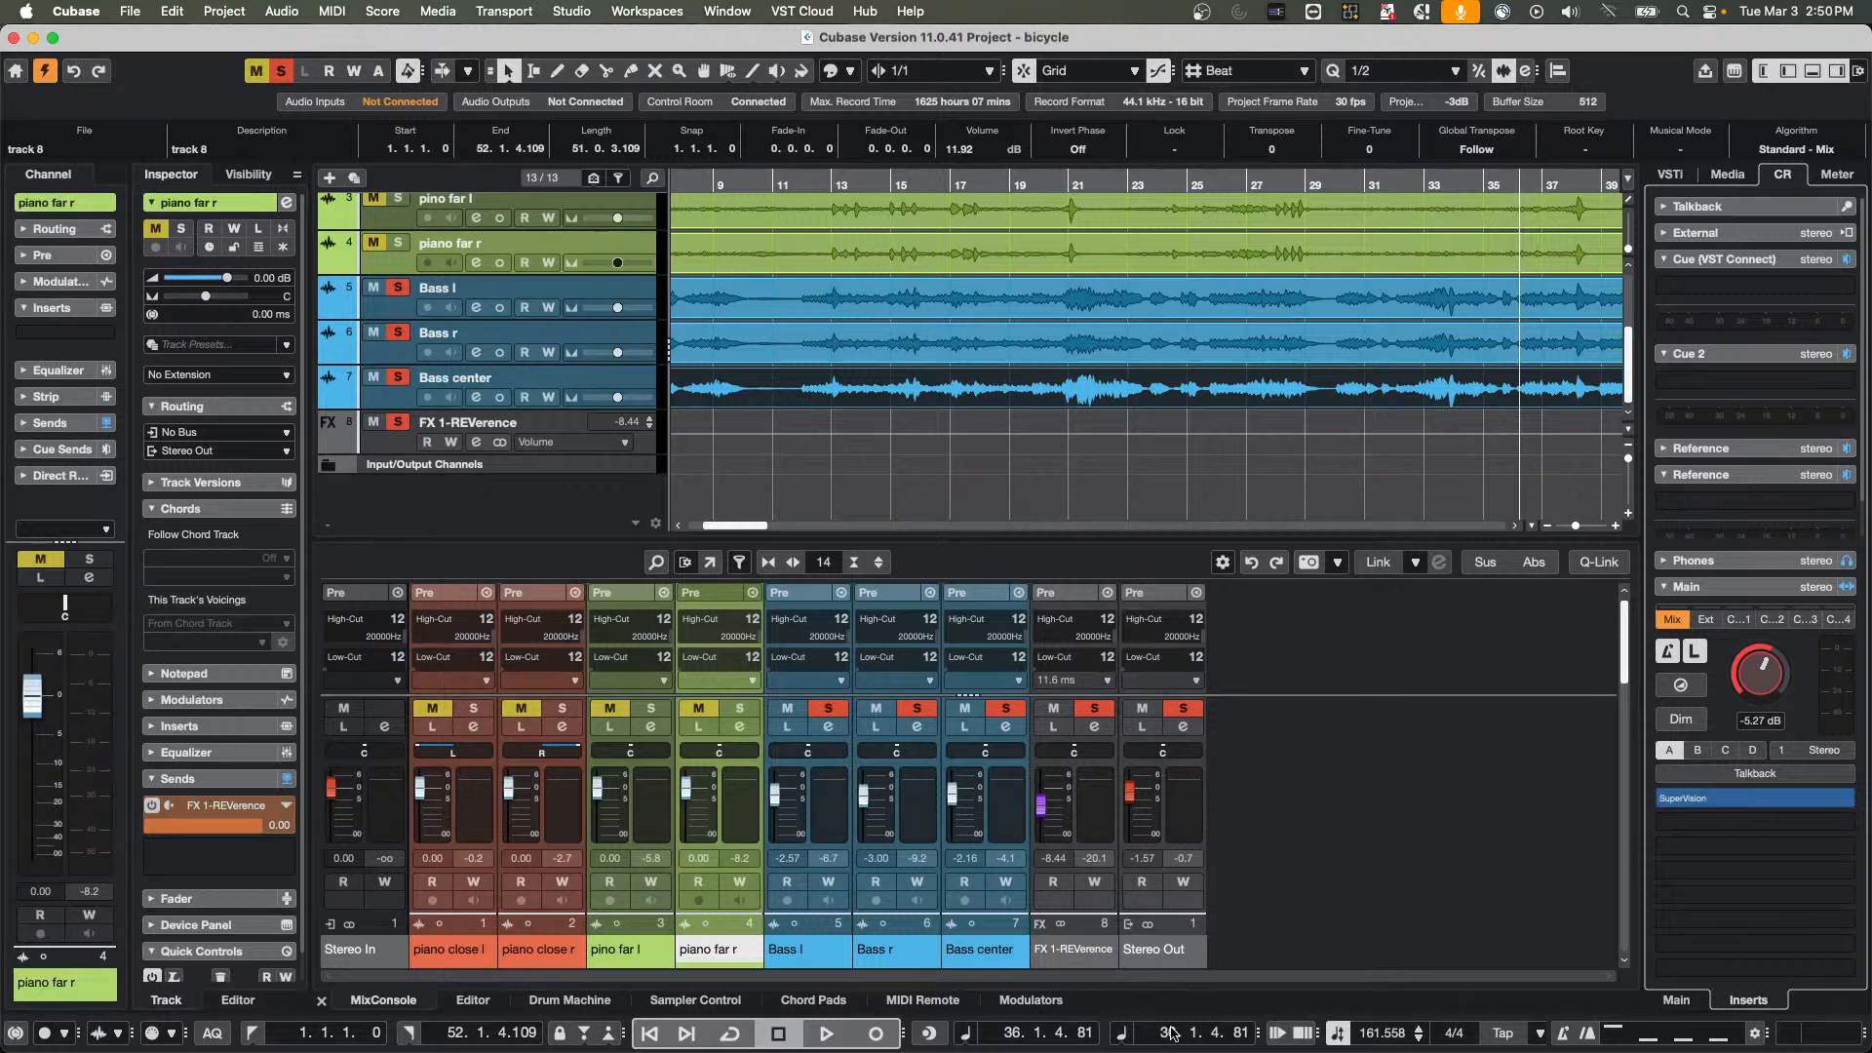
Switch to WaveLab Pro, open the wedding audio file from the recently used files and start playback
mouse_move(498, 948)
mouse_move(579, 1050)
left_click(576, 1010)
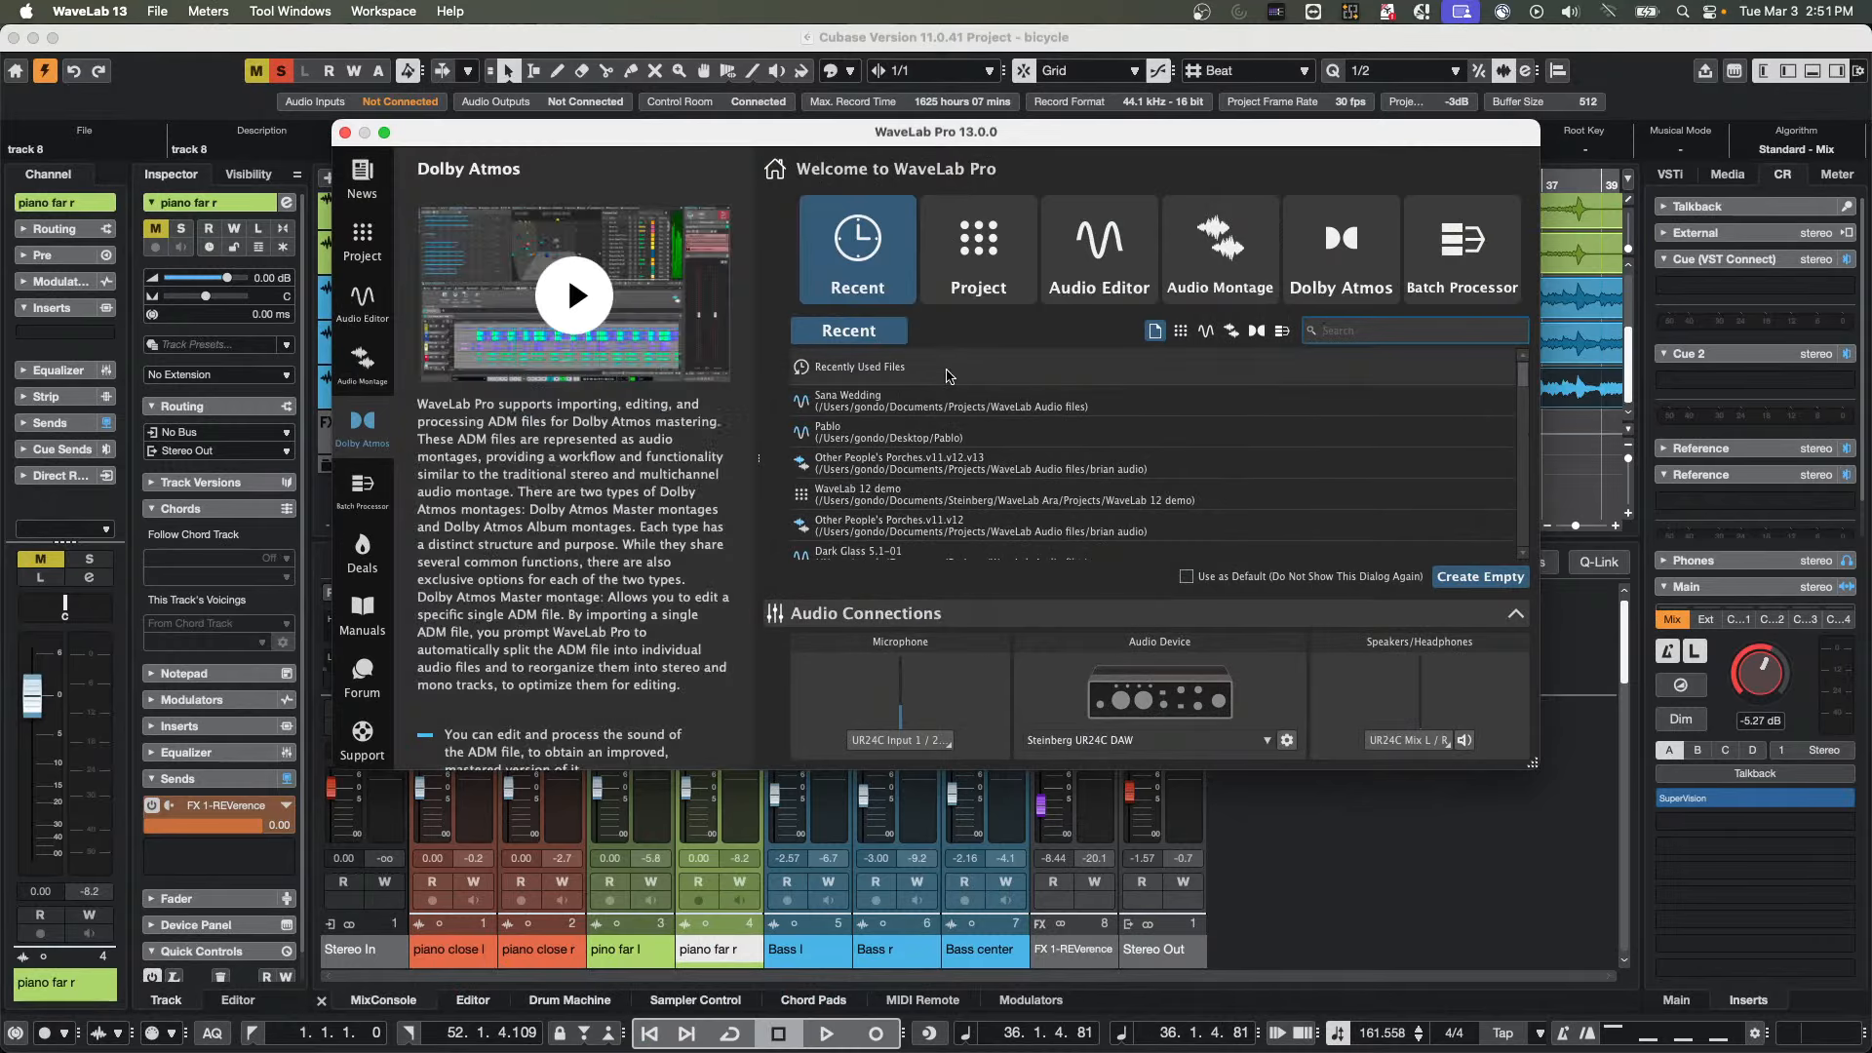
double_click(866, 402)
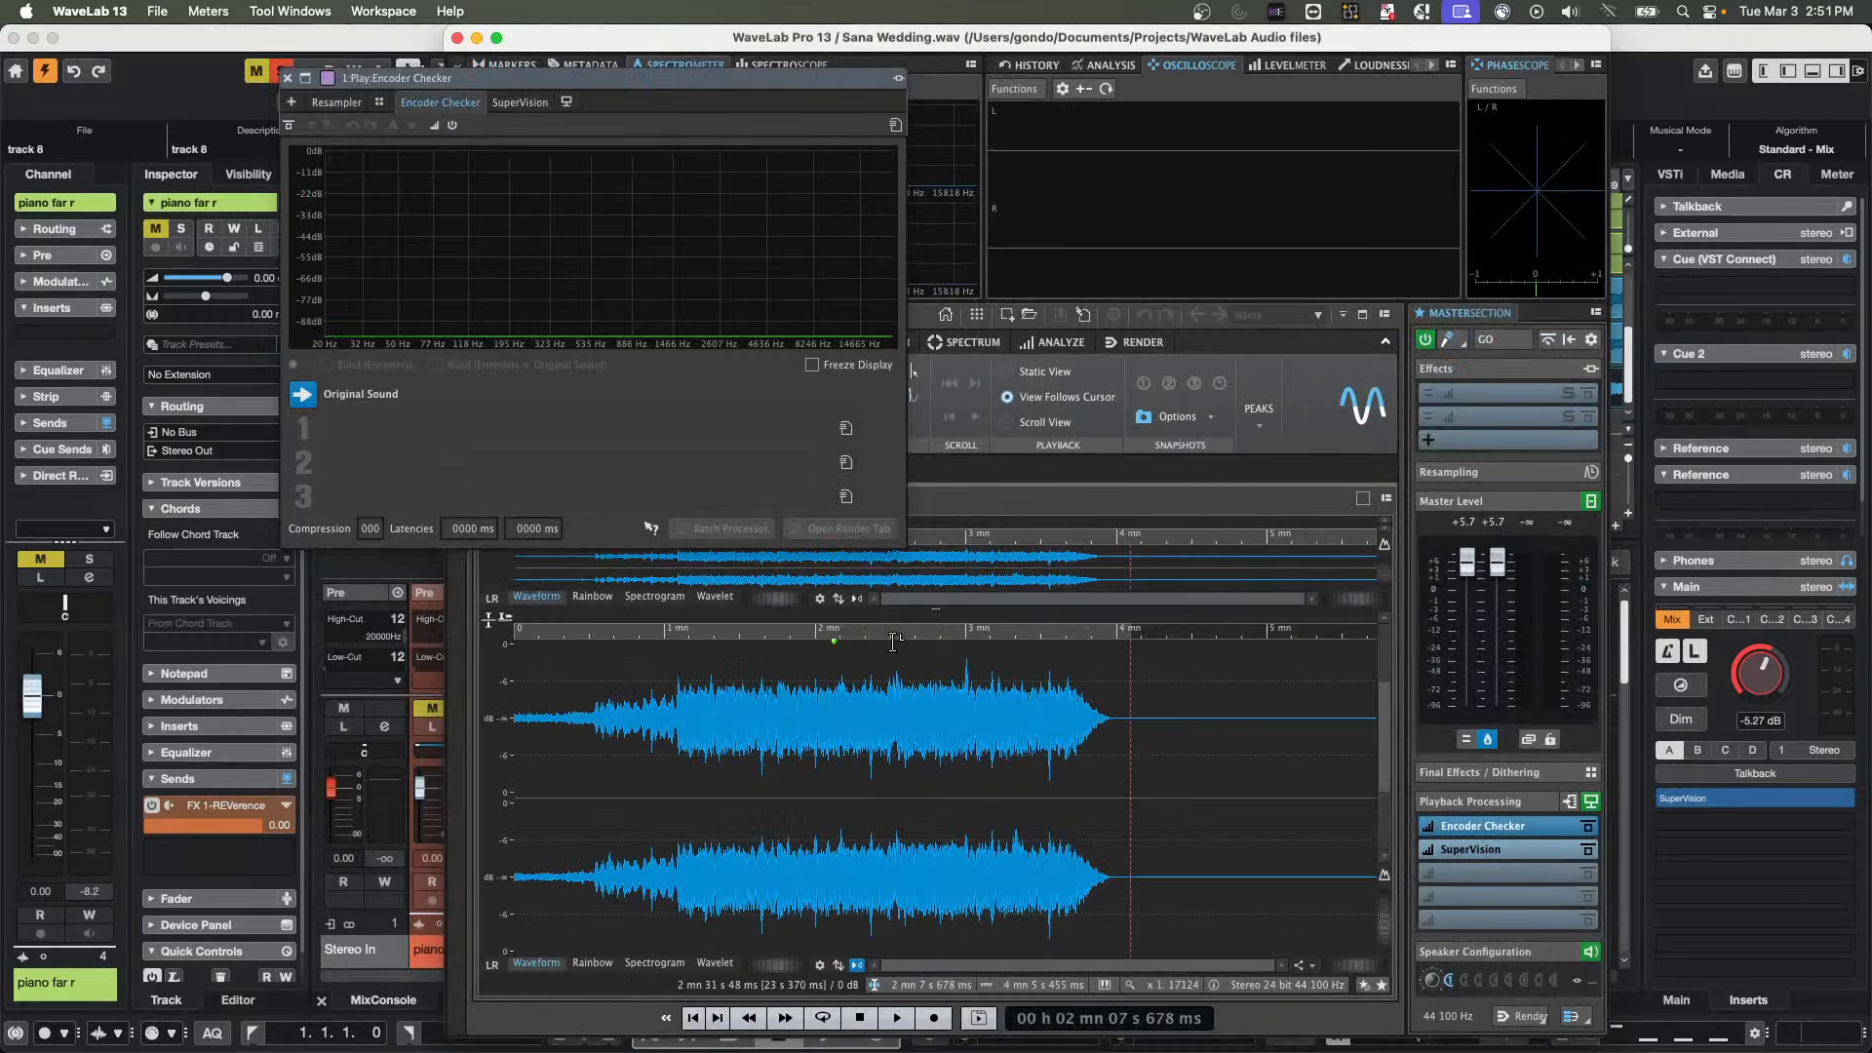
key("space")
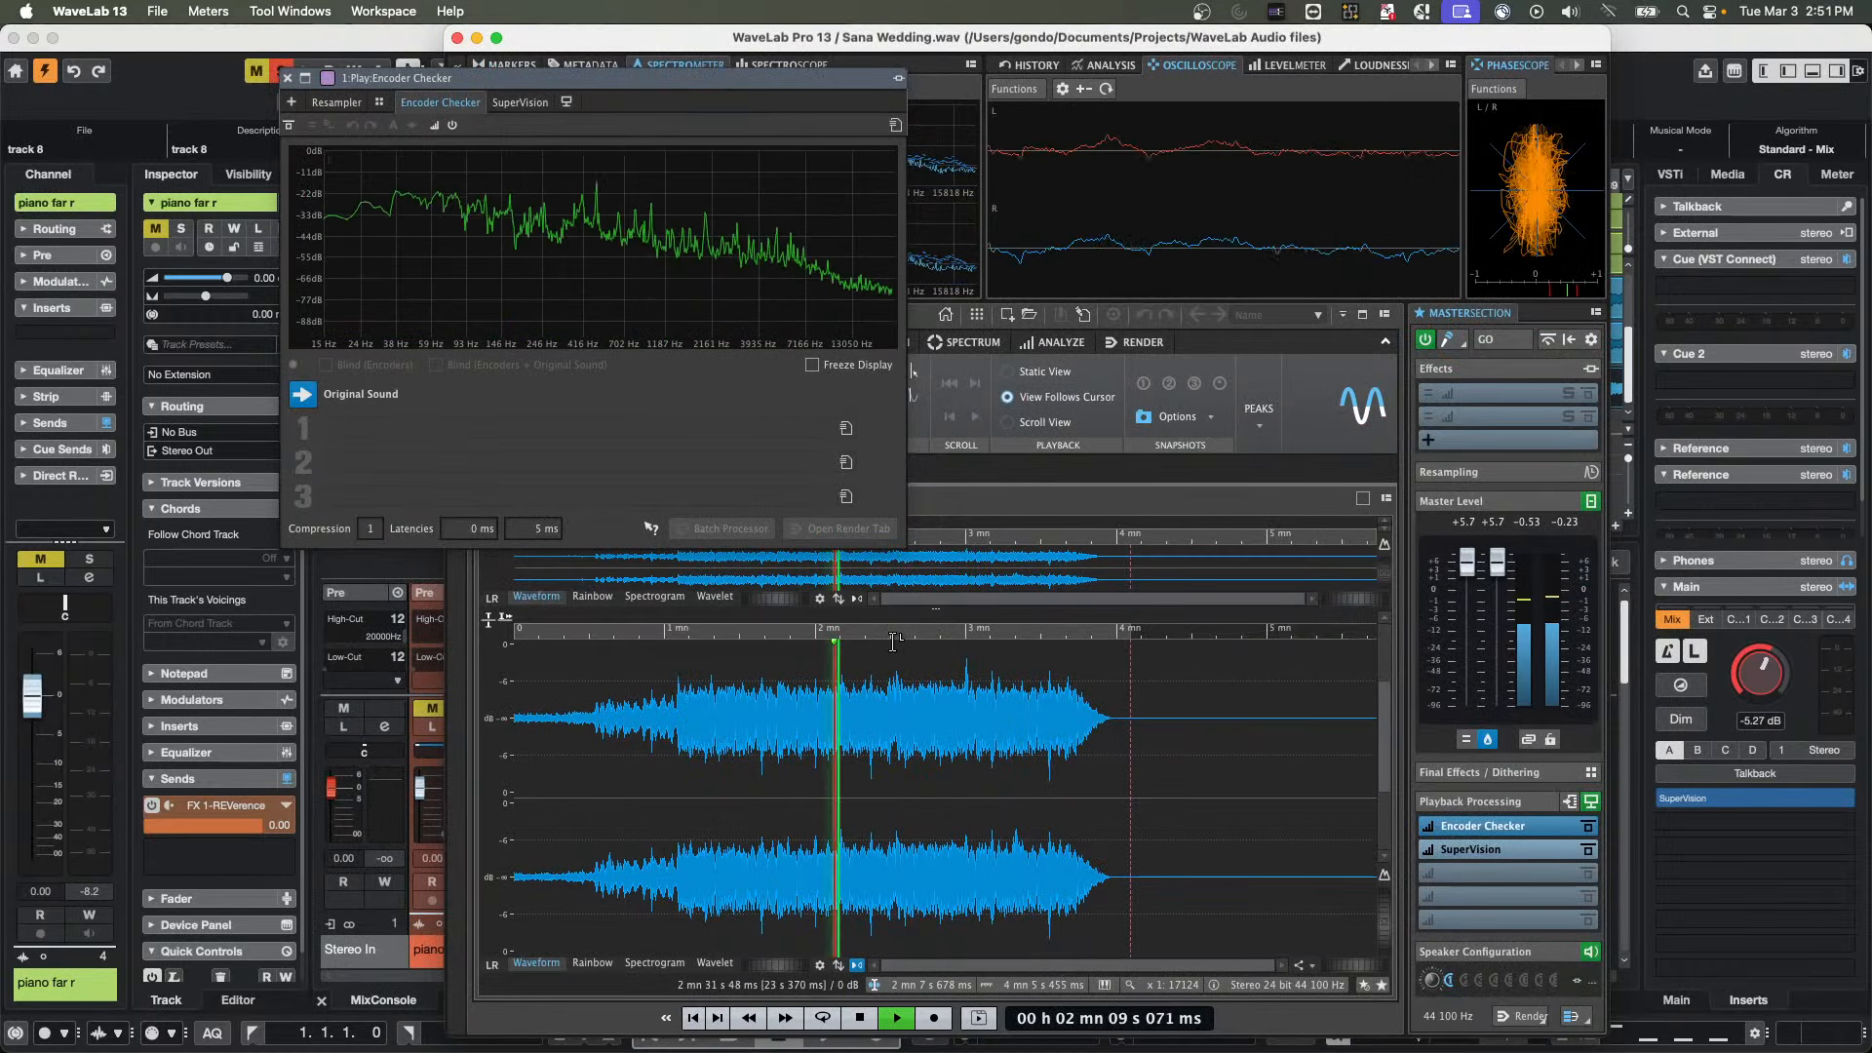
Insert Steinberg's MasterRig mastering plug-in into the first effects slot of the Master Section
left_click(1508, 394)
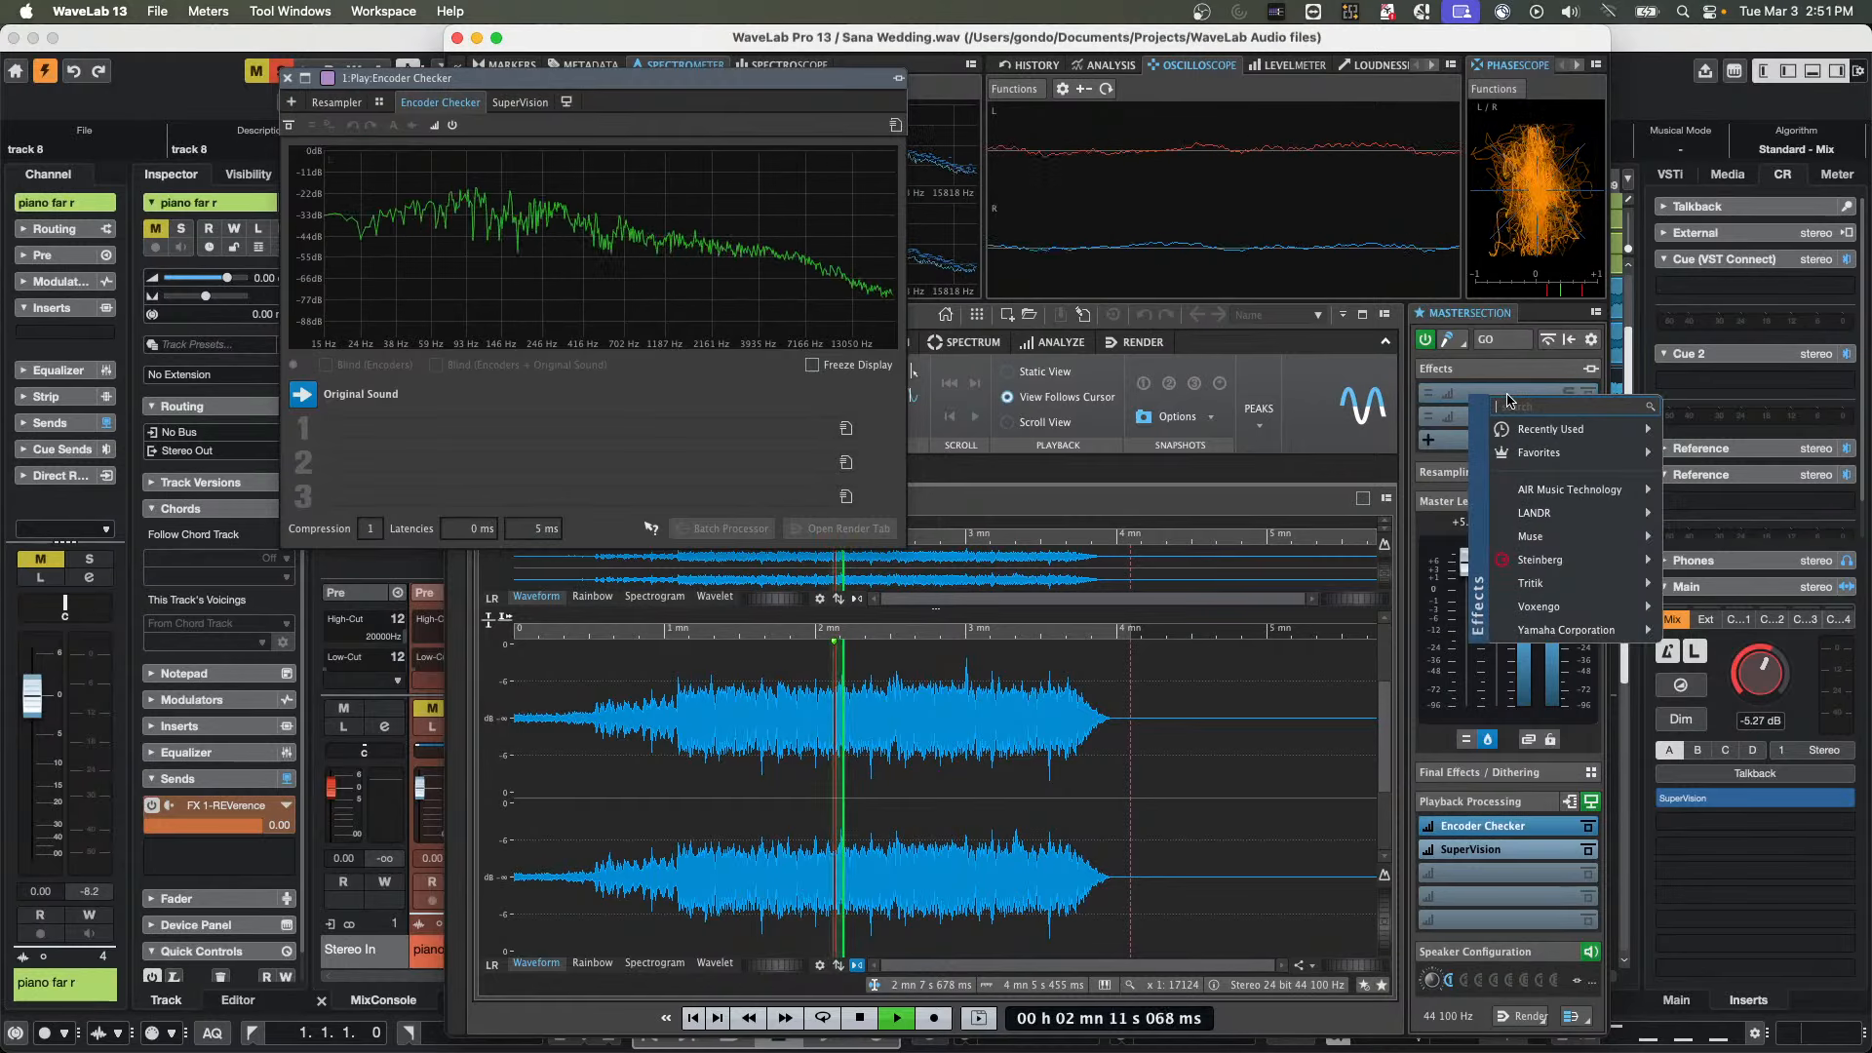
mouse_move(1541, 559)
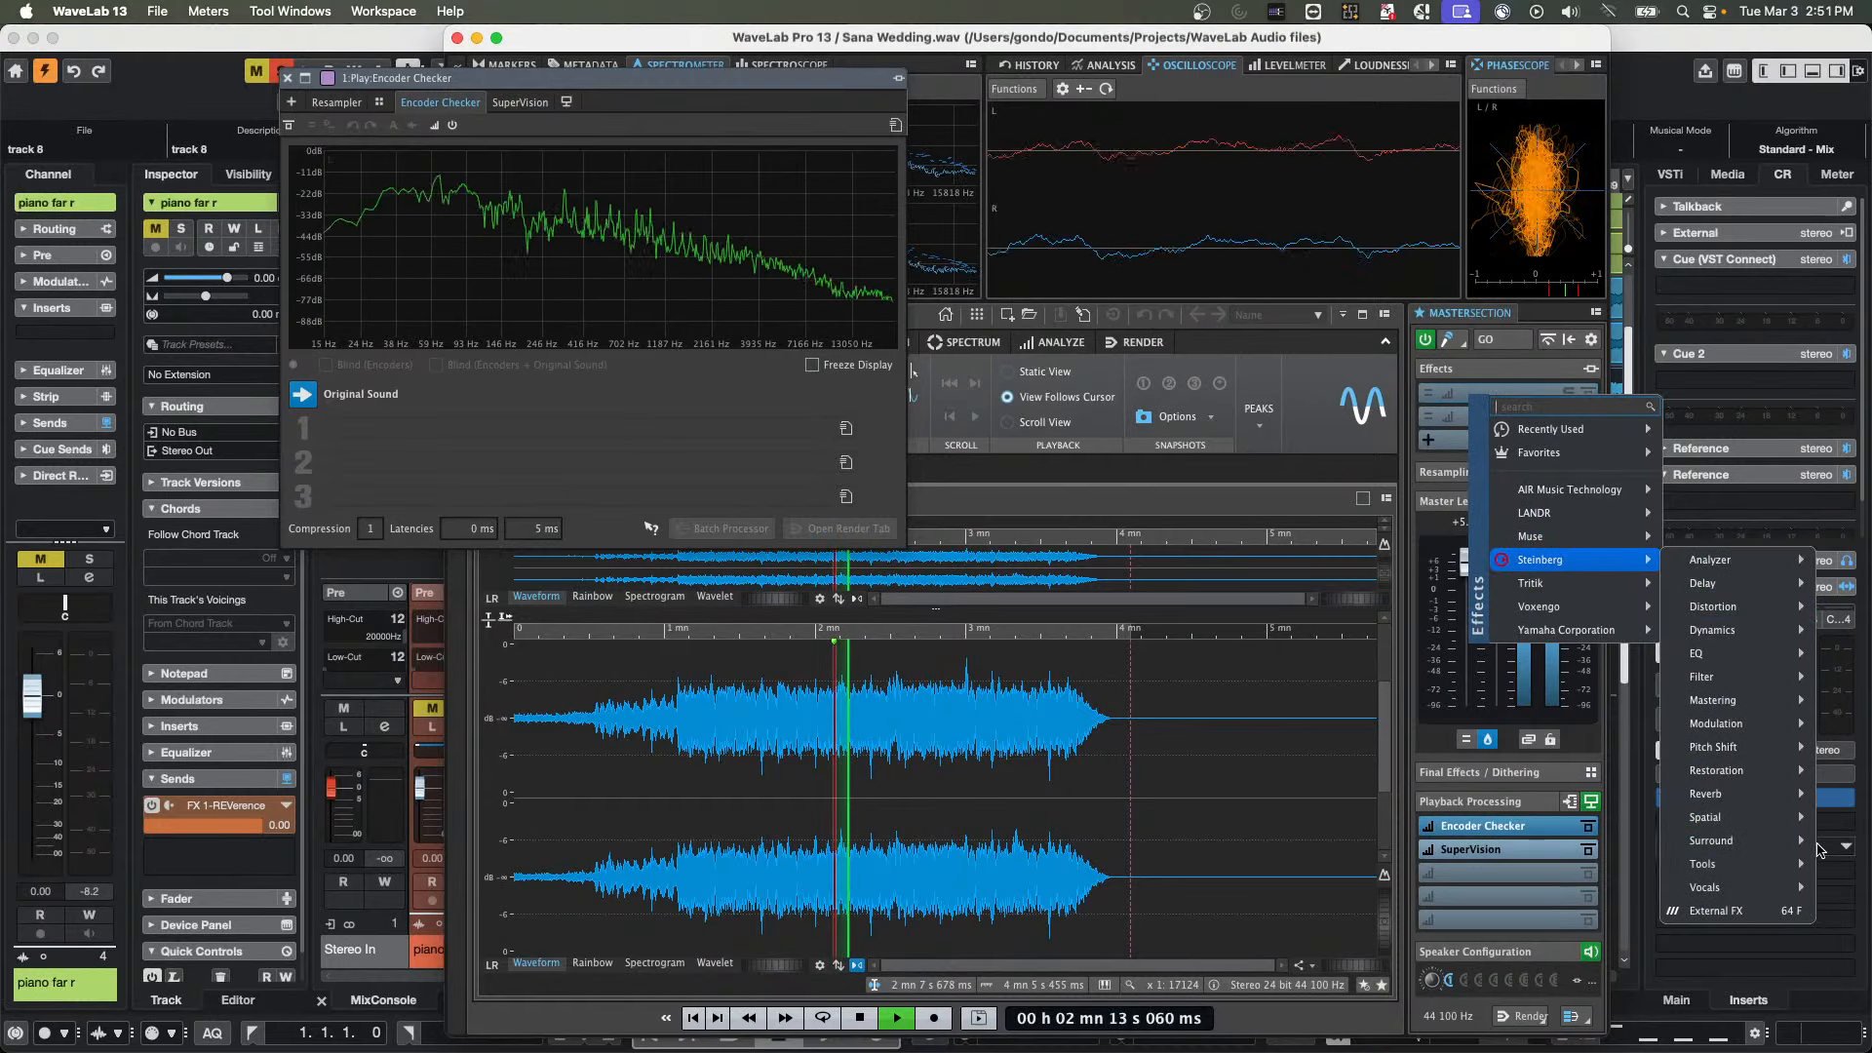
mouse_move(1797, 749)
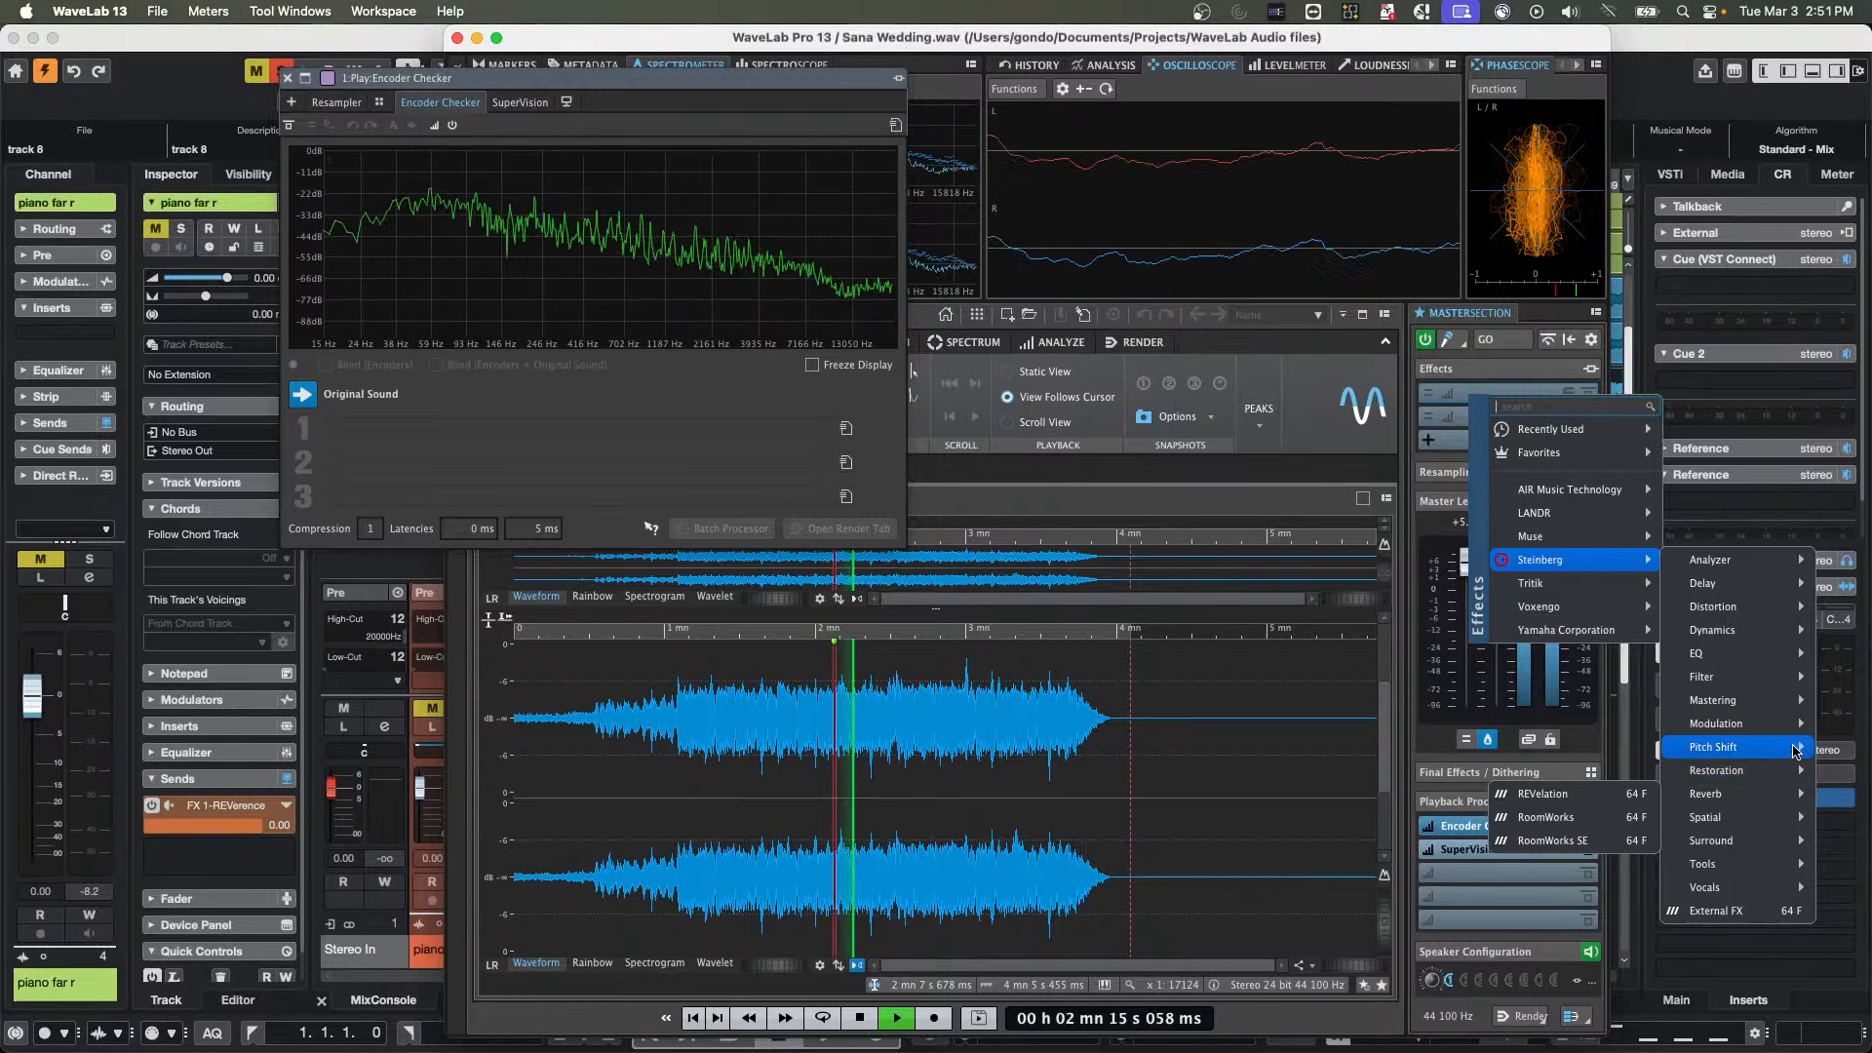
mouse_move(1746, 700)
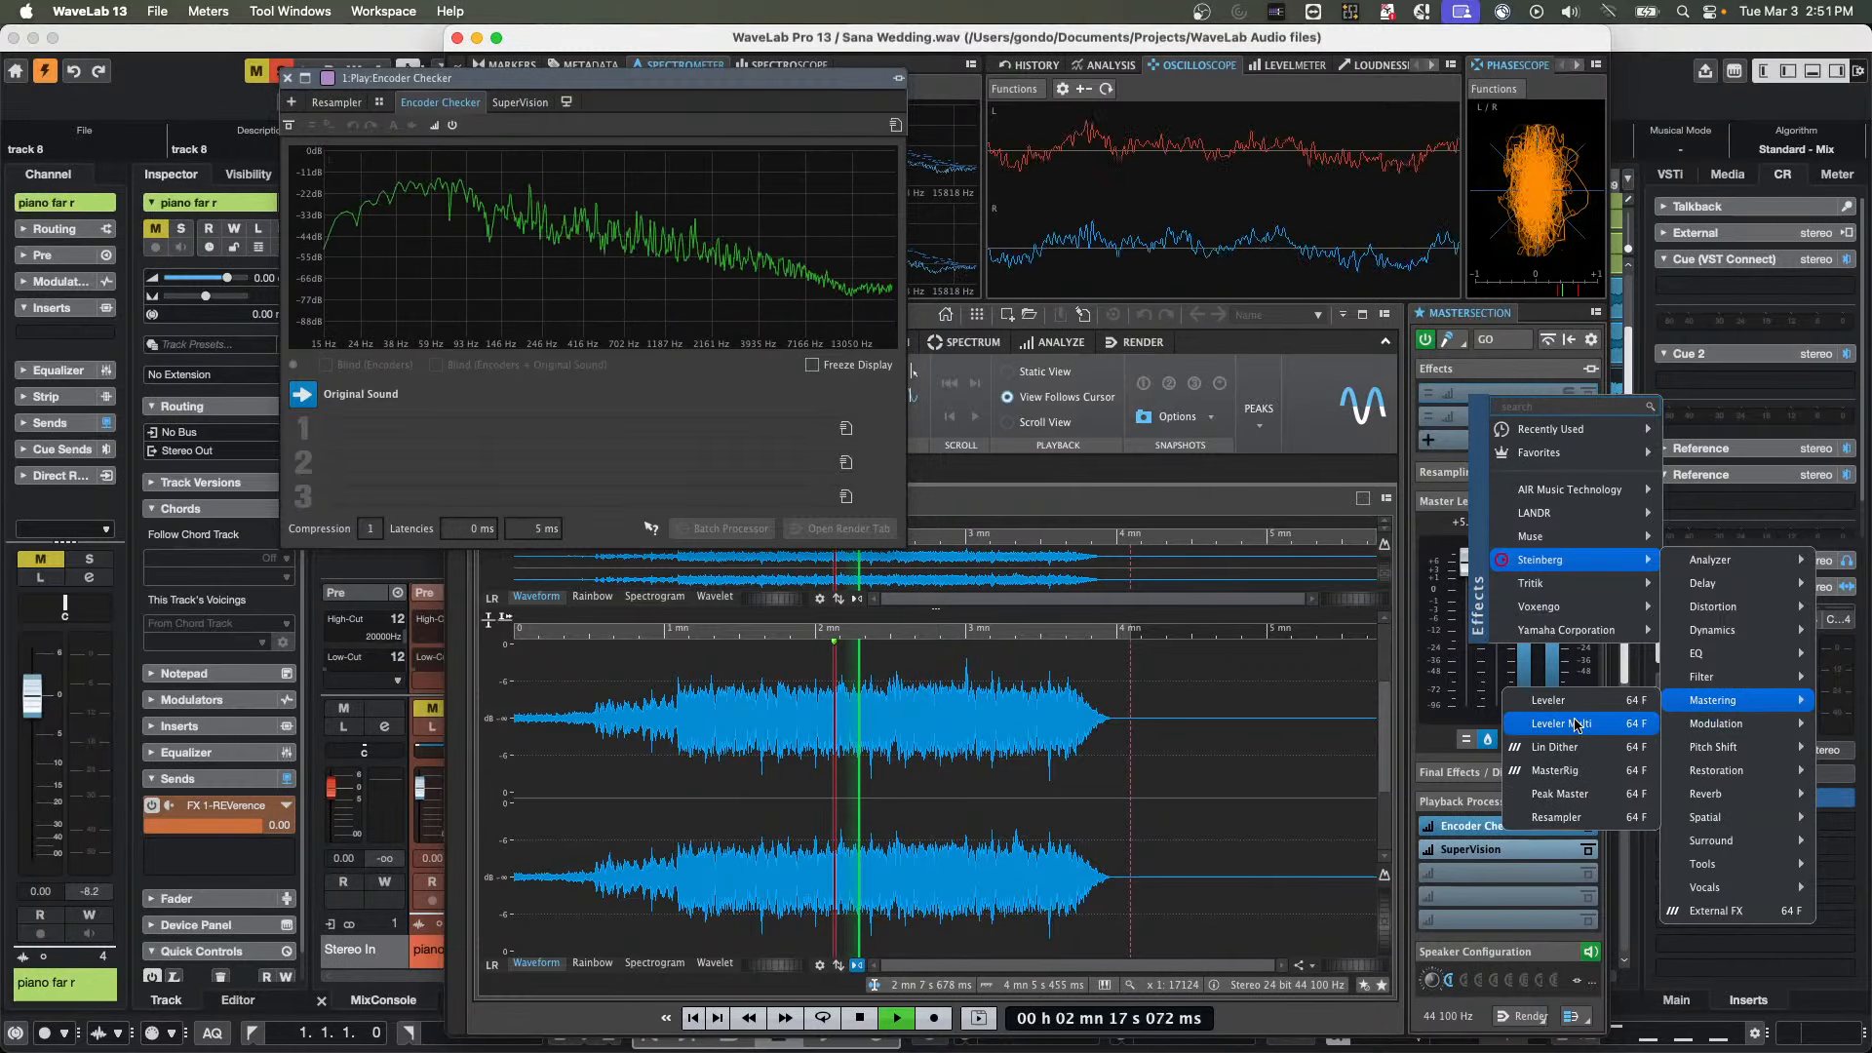
left_click(1556, 770)
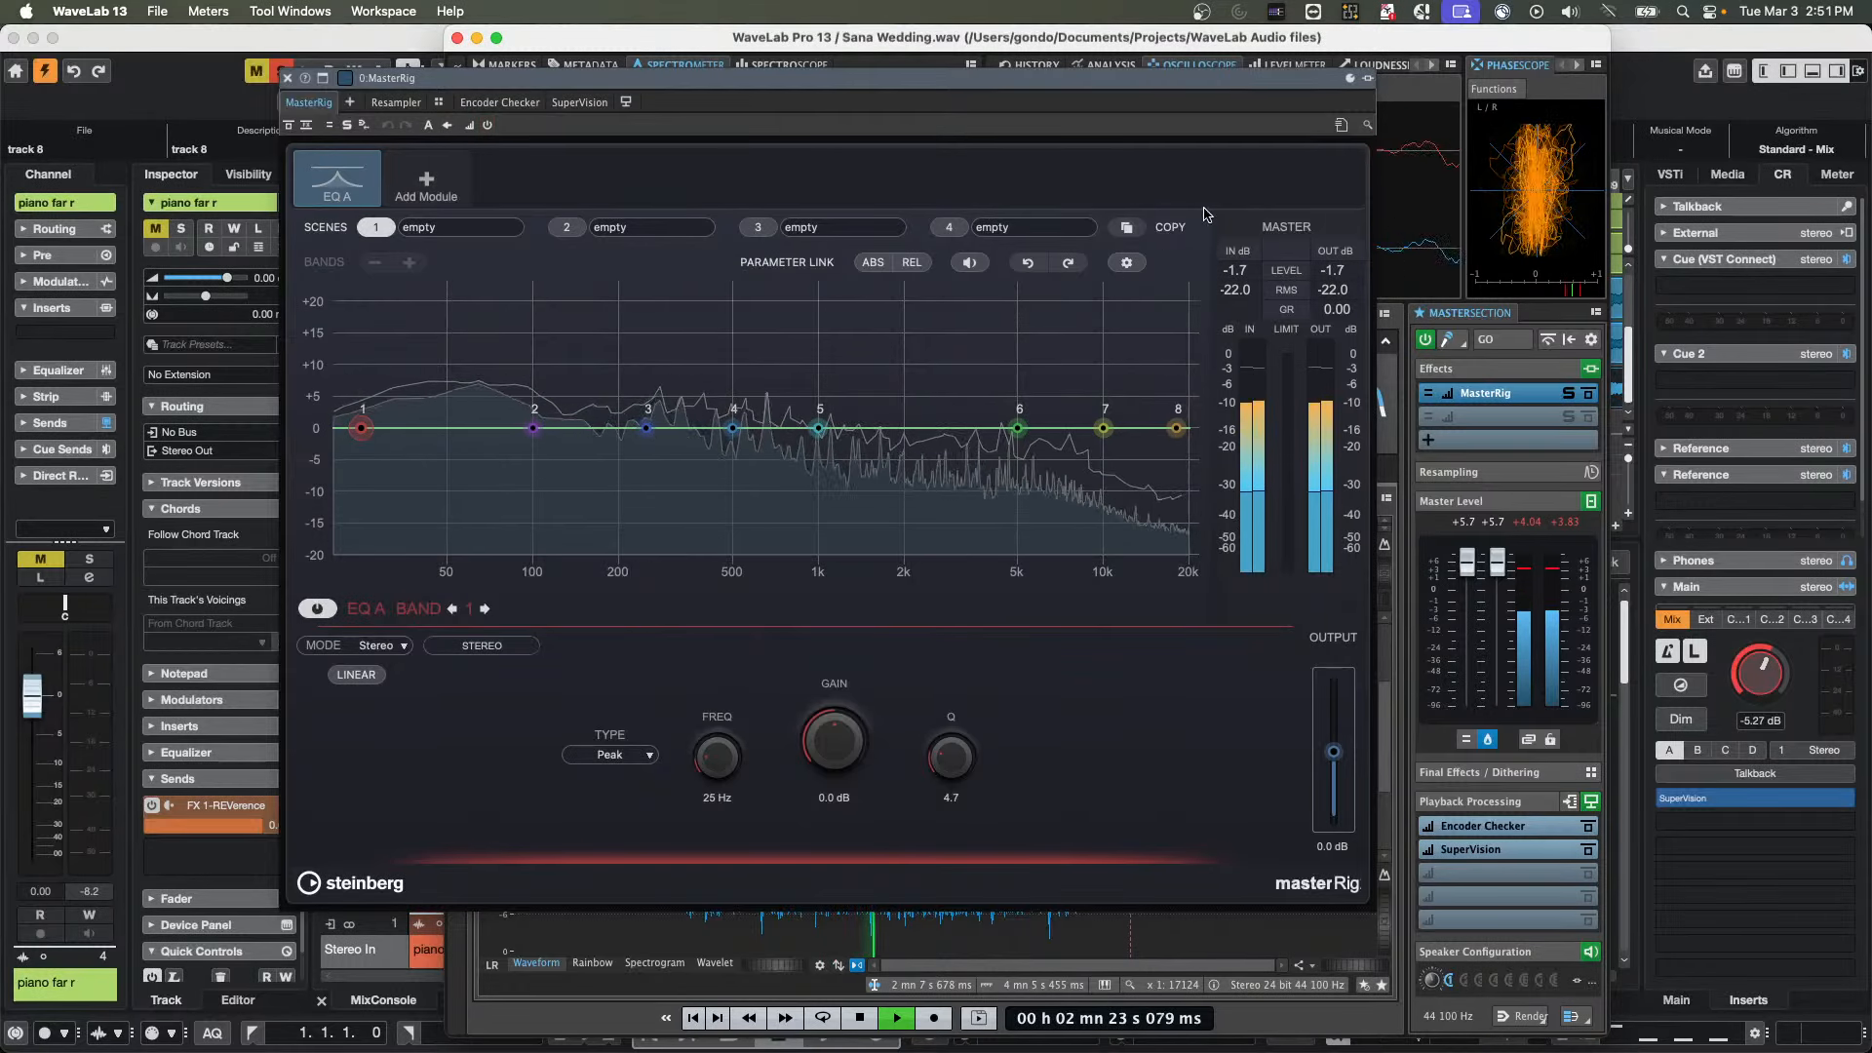
Load the factory preset GL - Stereo Acoustic Guitar into MasterRig
left_click(1342, 126)
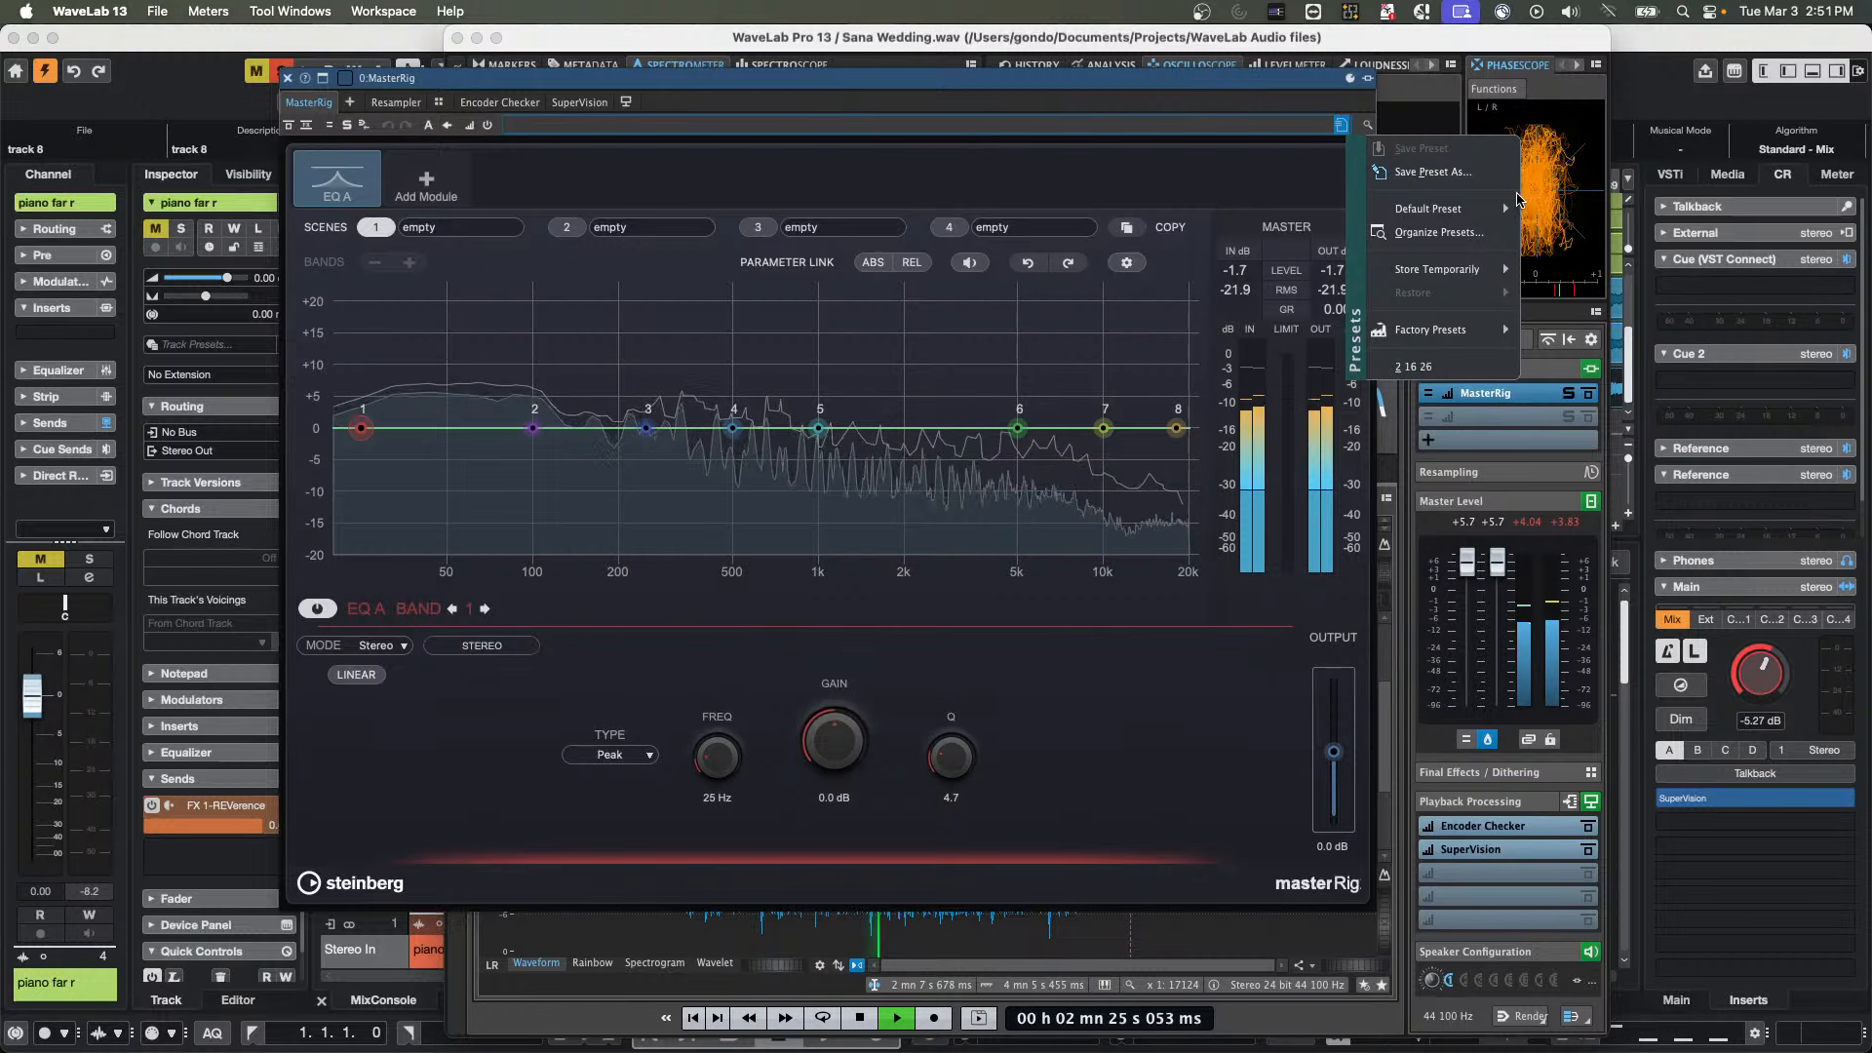
mouse_move(1460, 333)
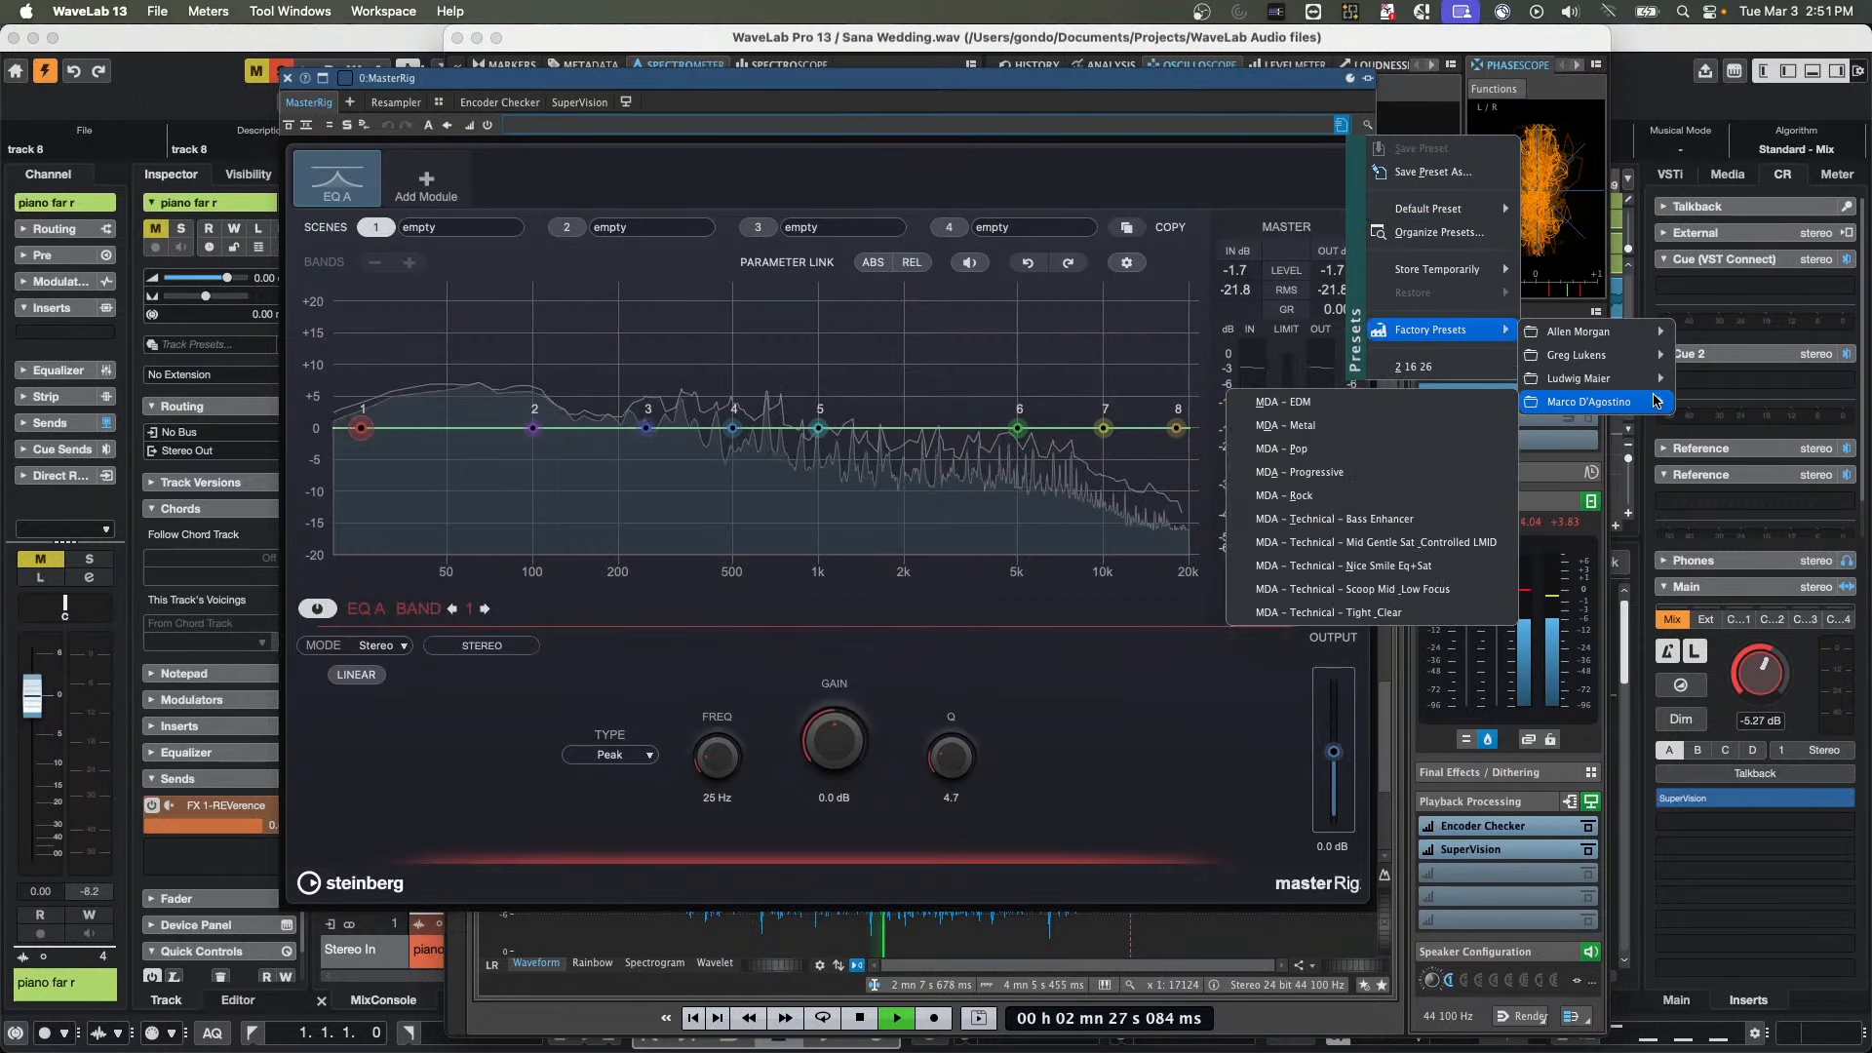
mouse_move(1560, 355)
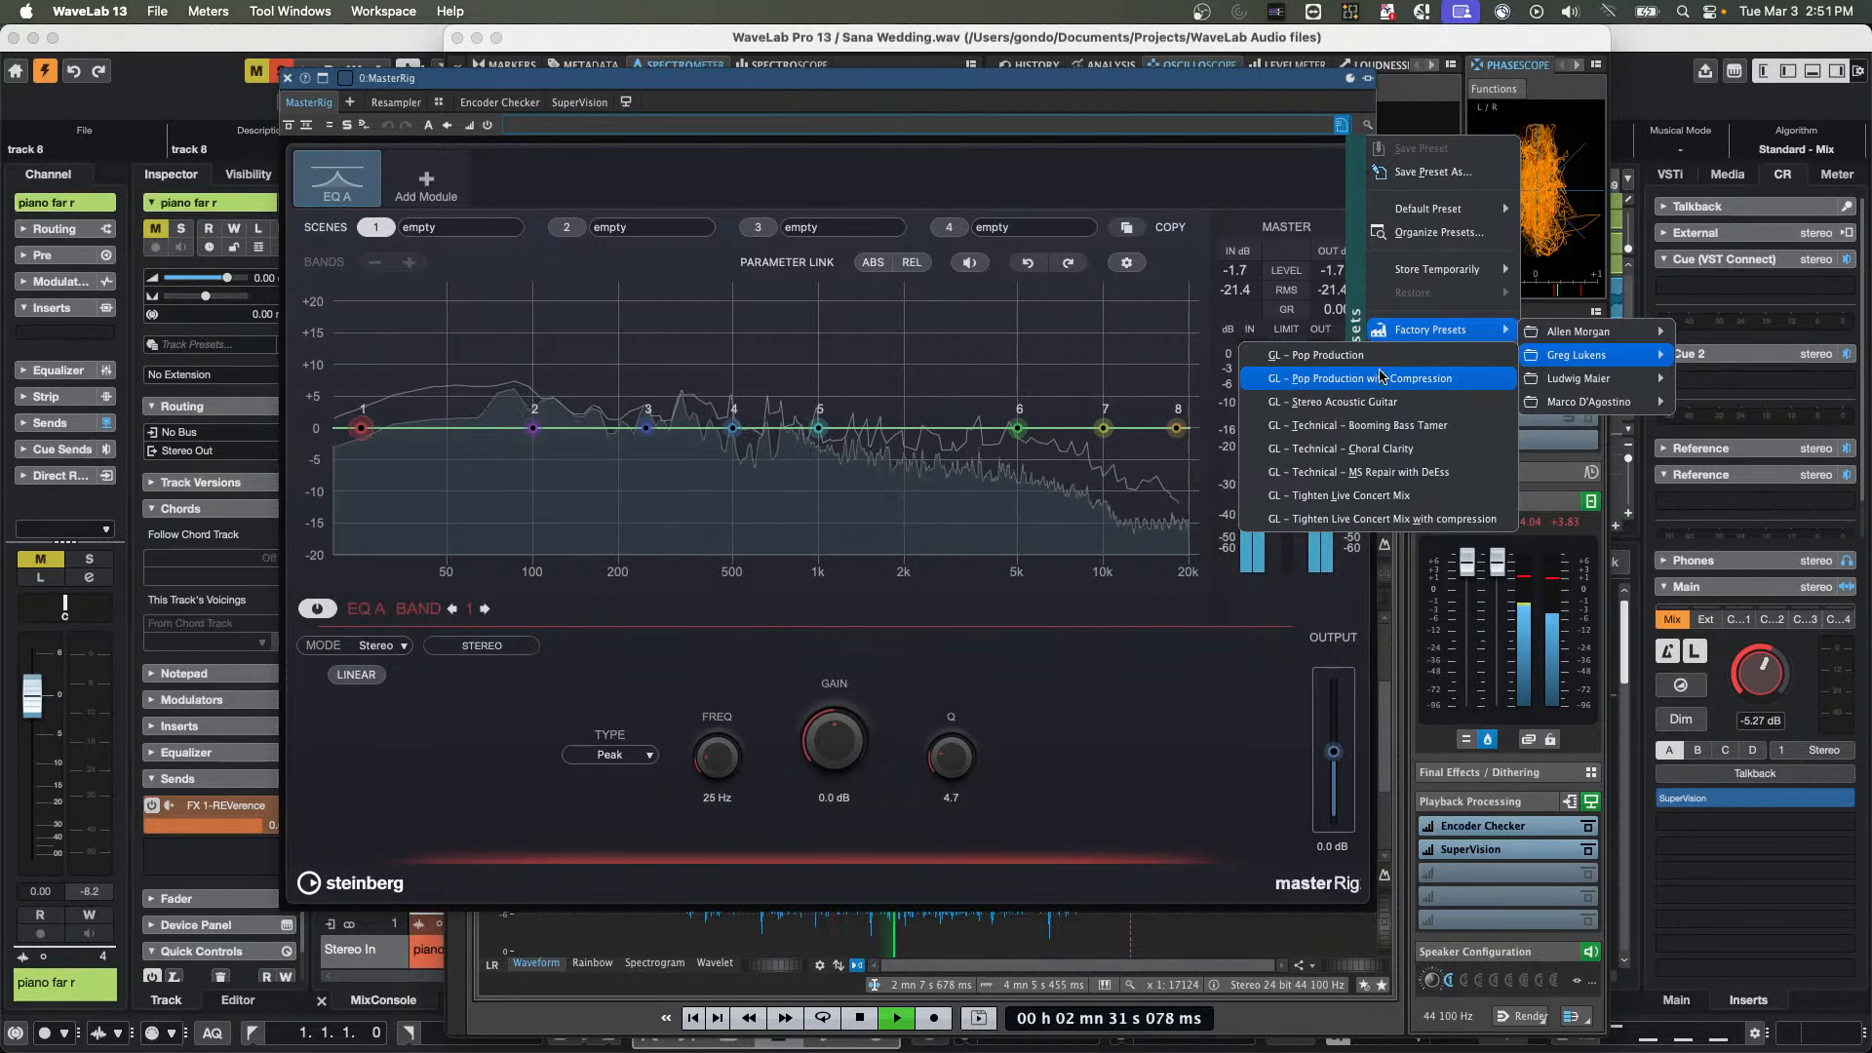
left_click(1377, 400)
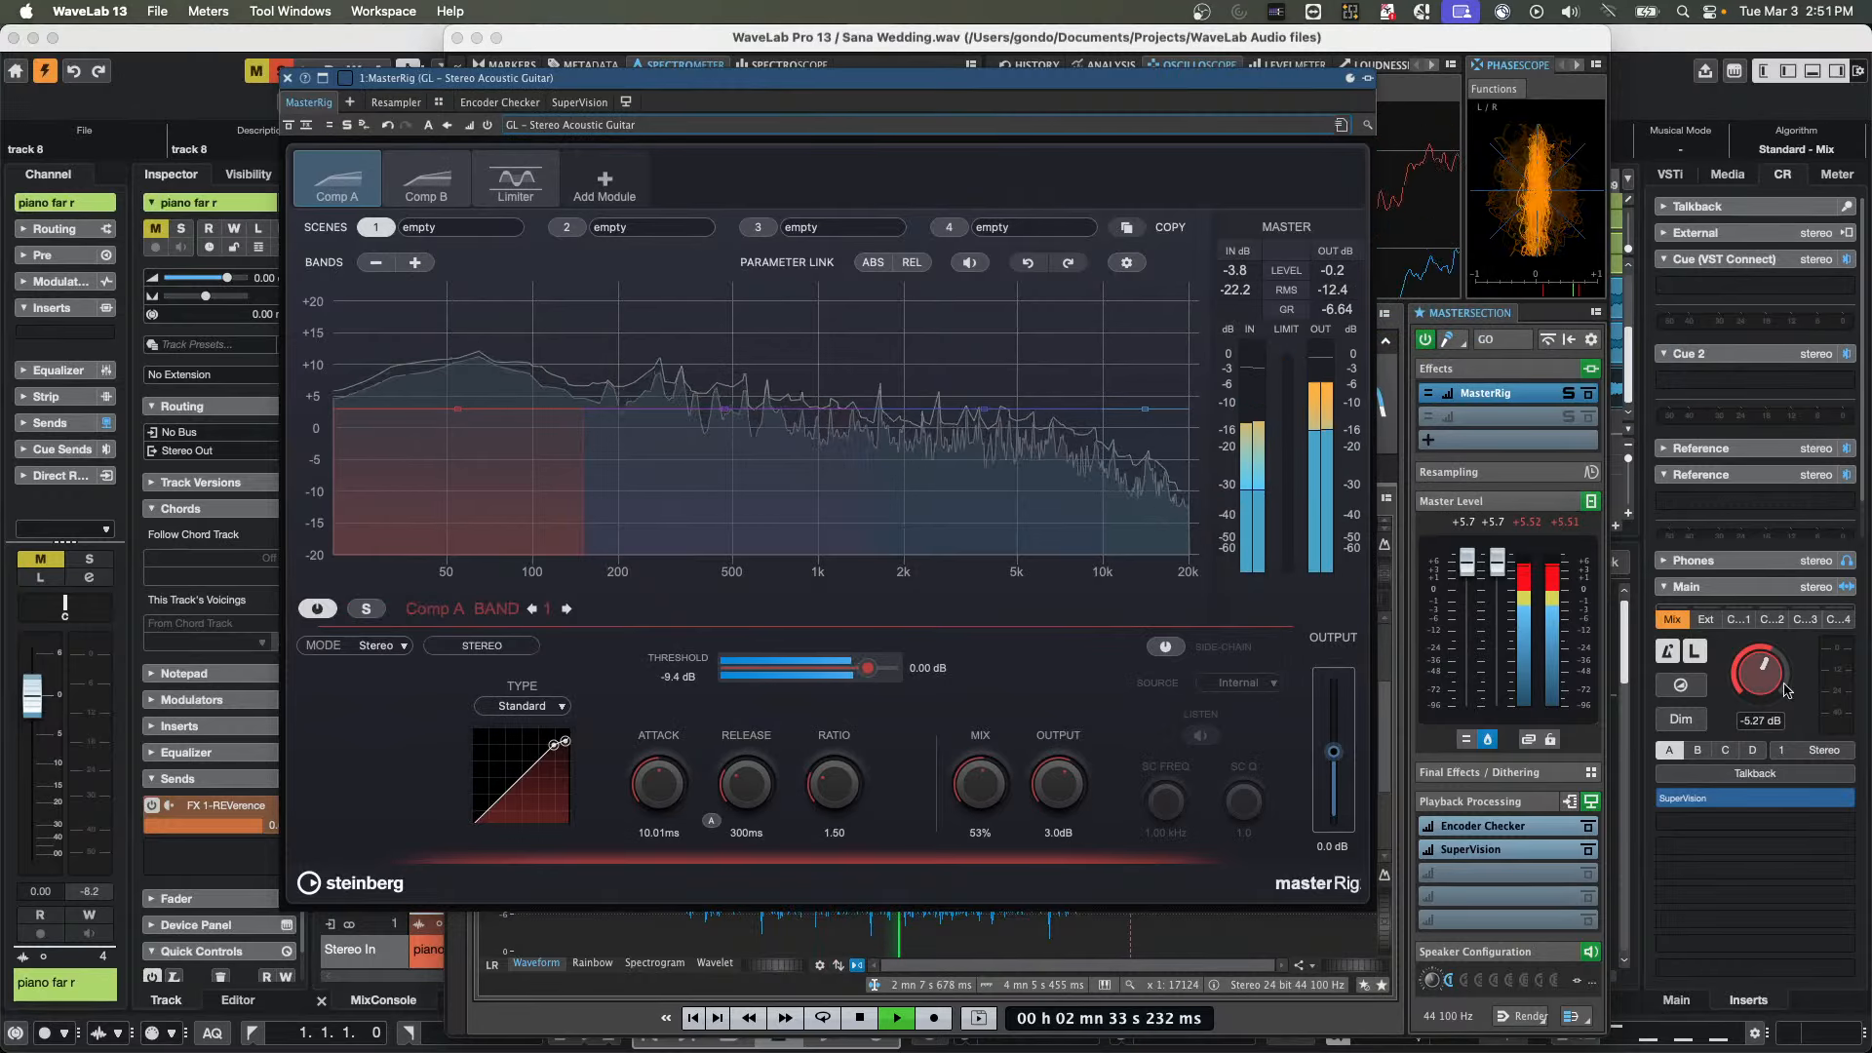
Switch to Cubase and lower the Control Room's Main level to -10.9 dB
left_click(1754, 669)
left_click_drag(1754, 669, 1748, 681)
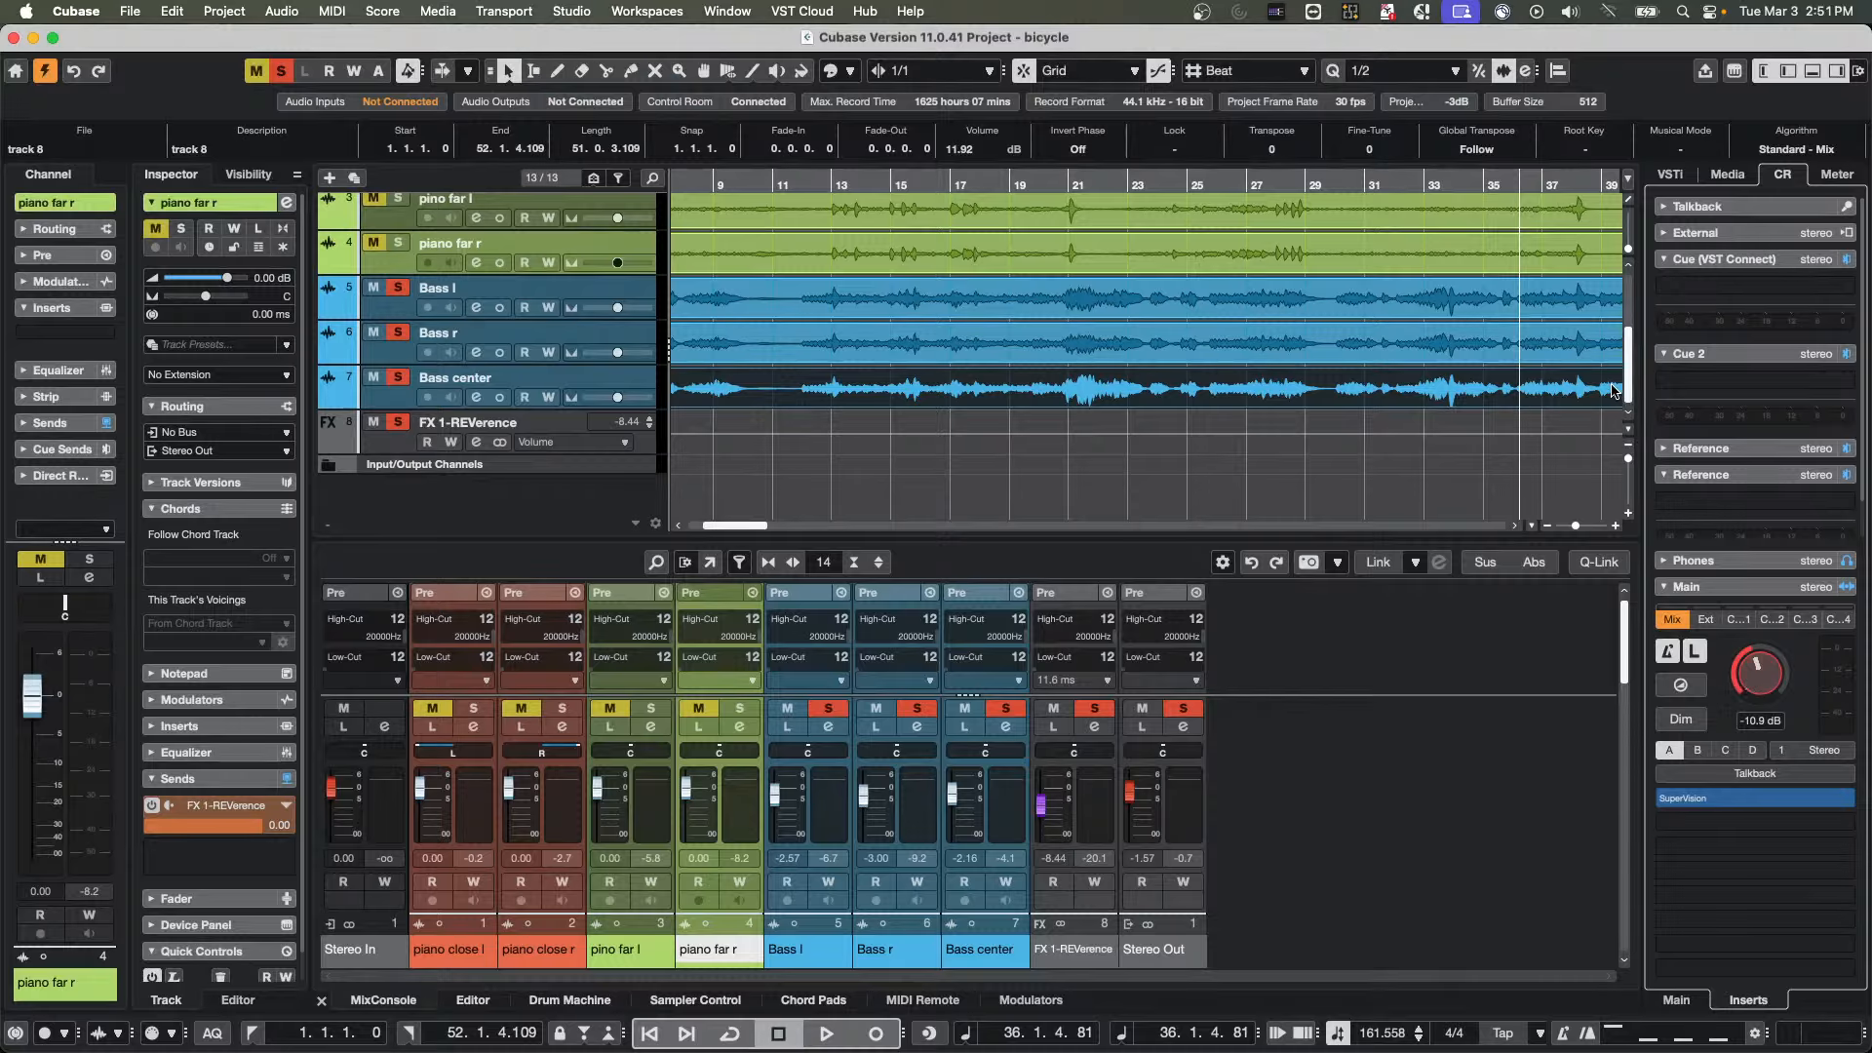
Return to WaveLab Pro and lower both Master Level faders to -0.2 dB during playback, stopping playback when done
key("super+Tab")
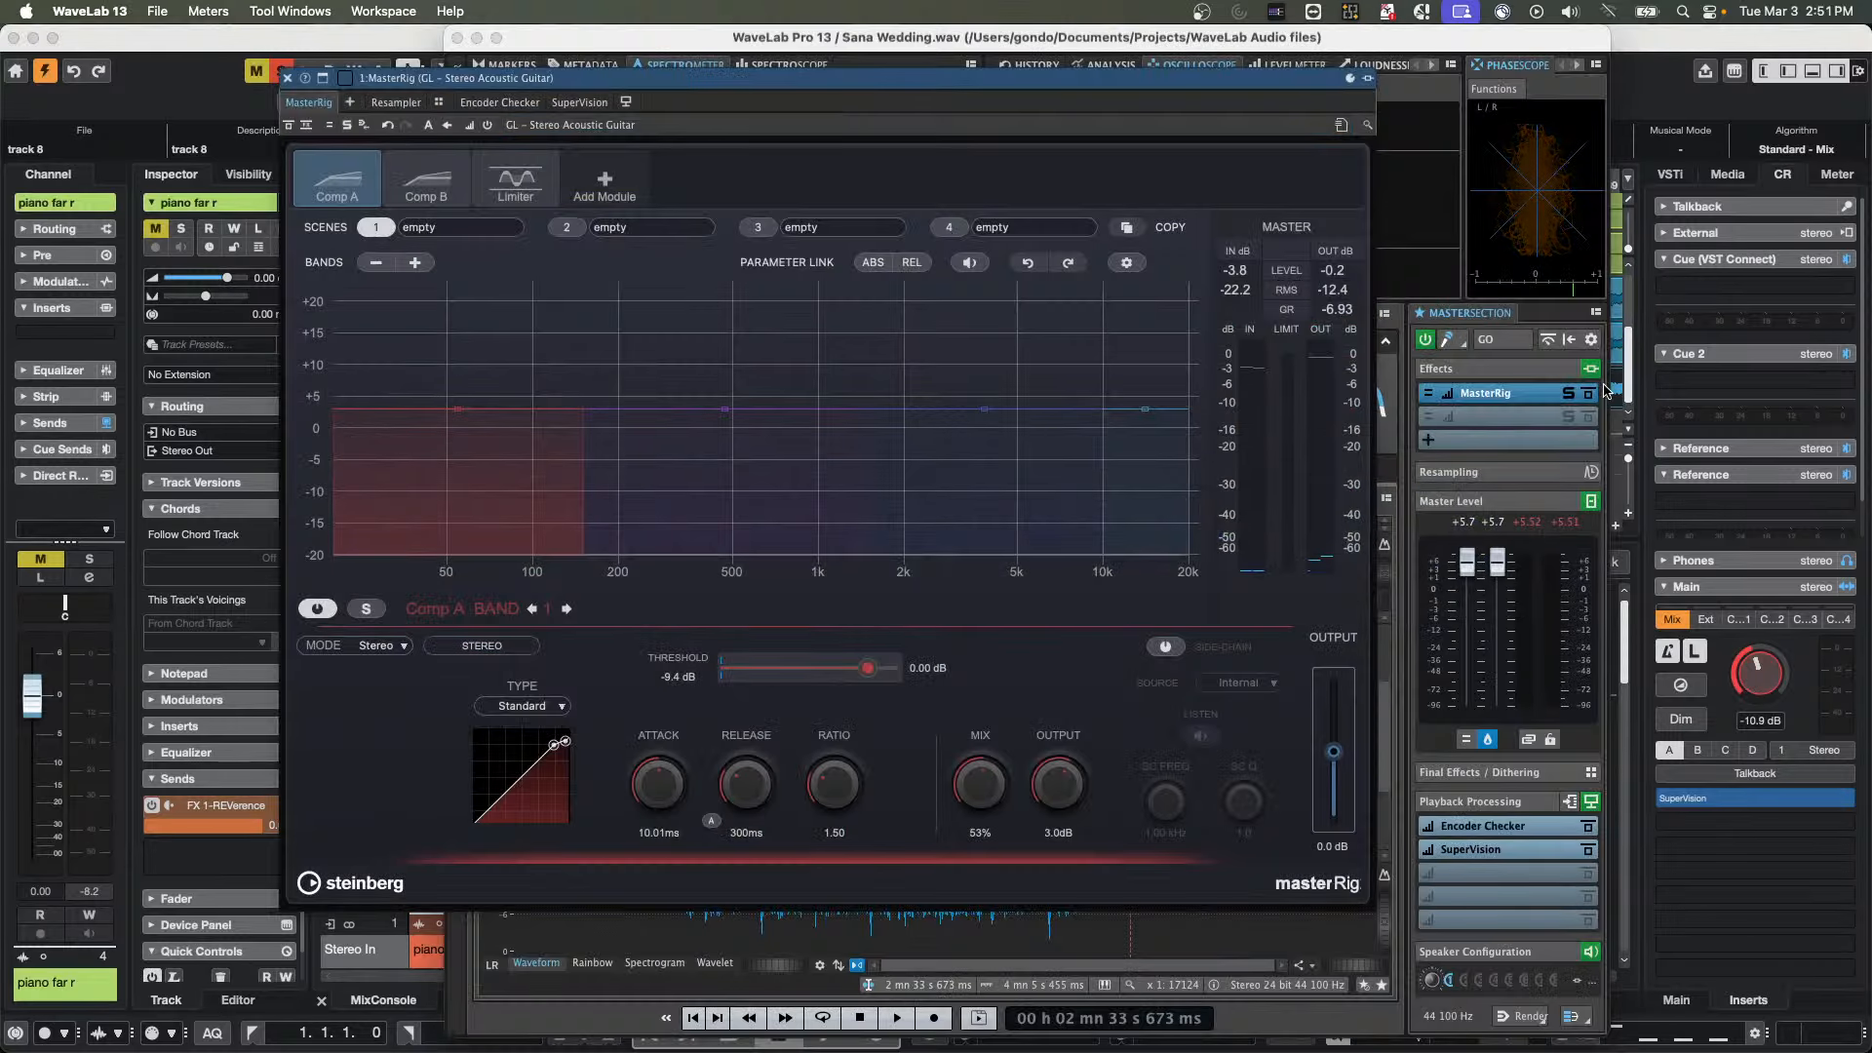
key("space")
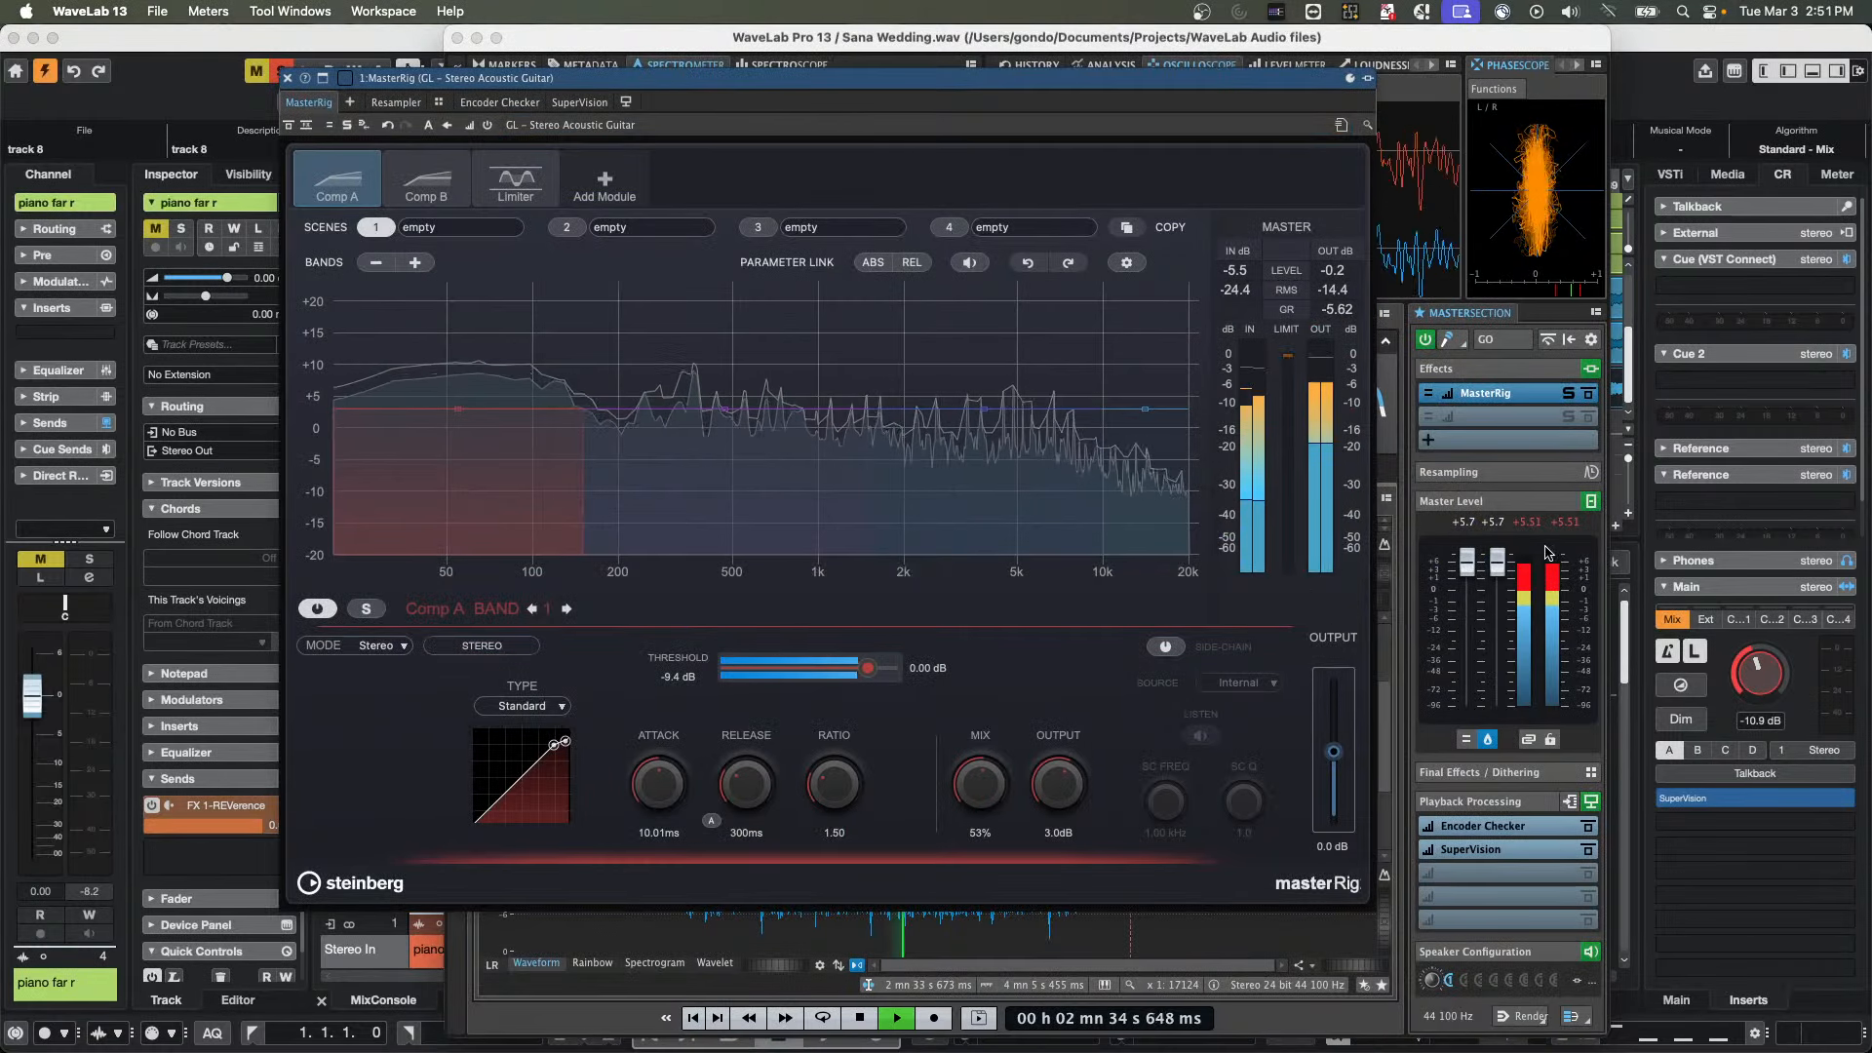
left_click_drag(1498, 563, 1502, 603)
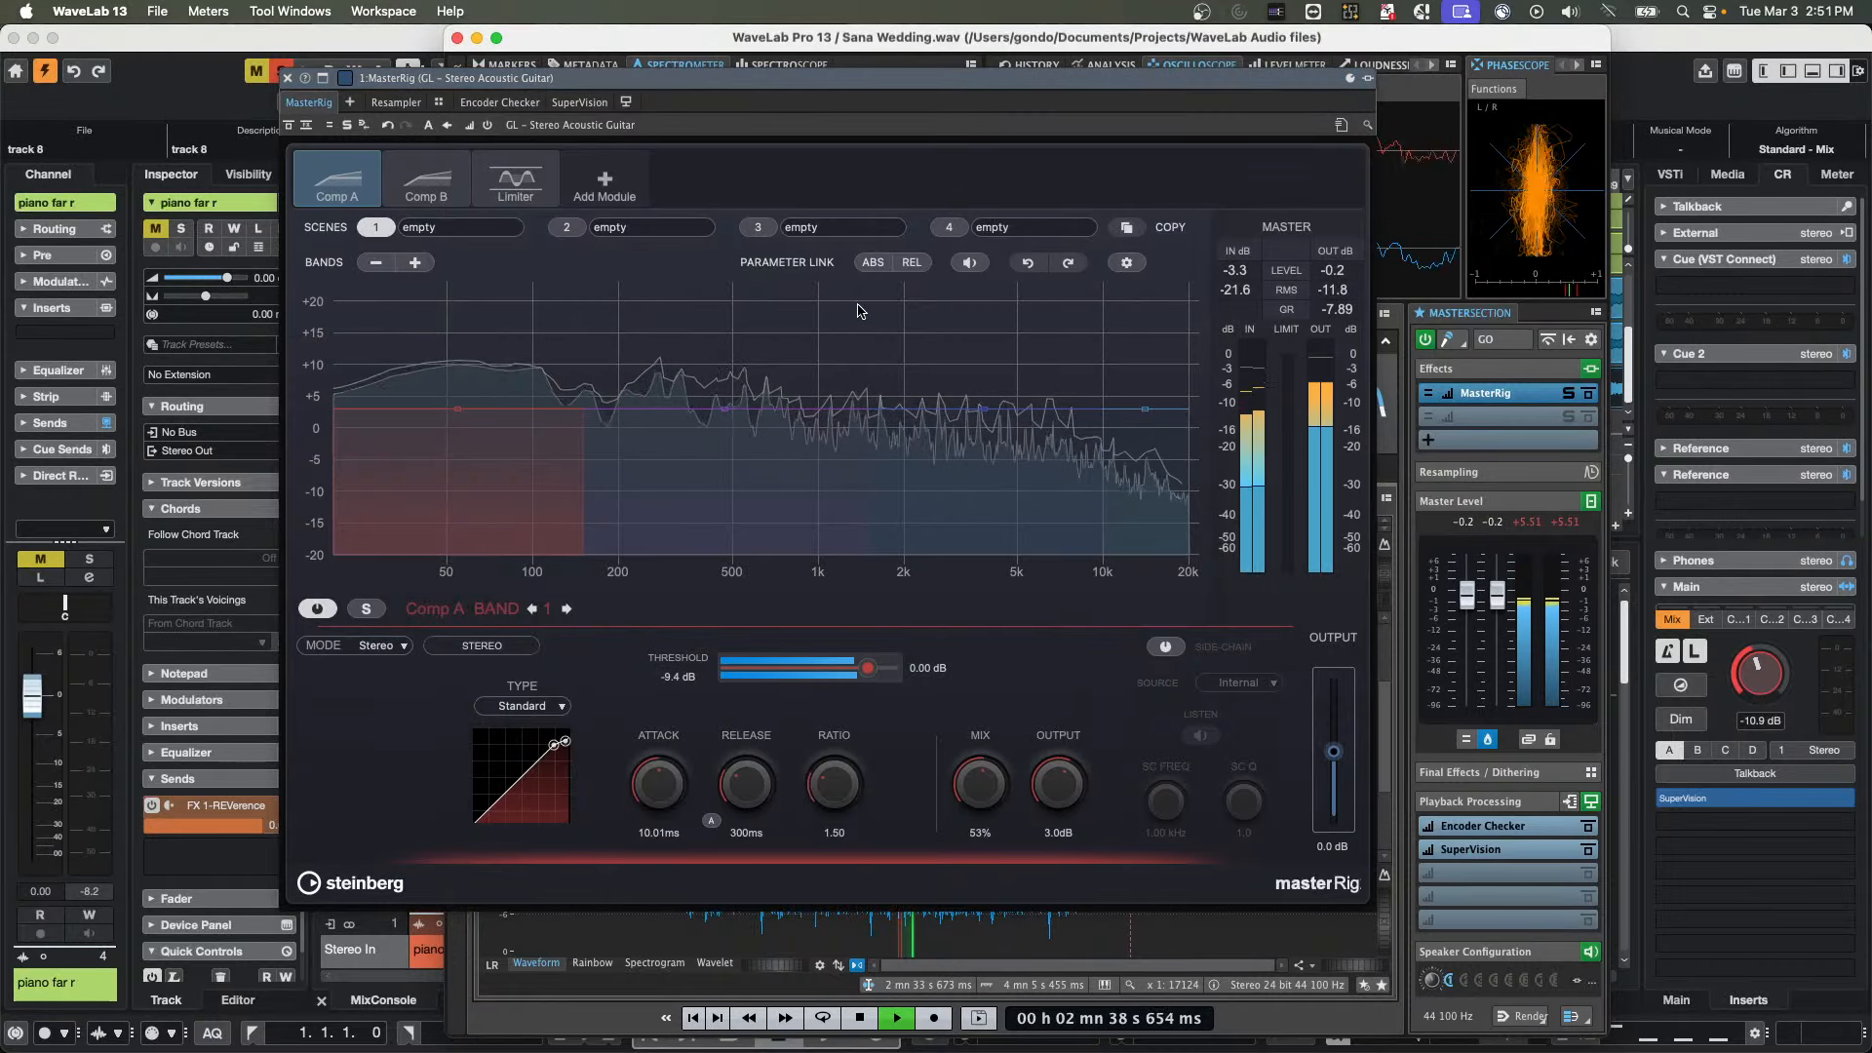
key("space")
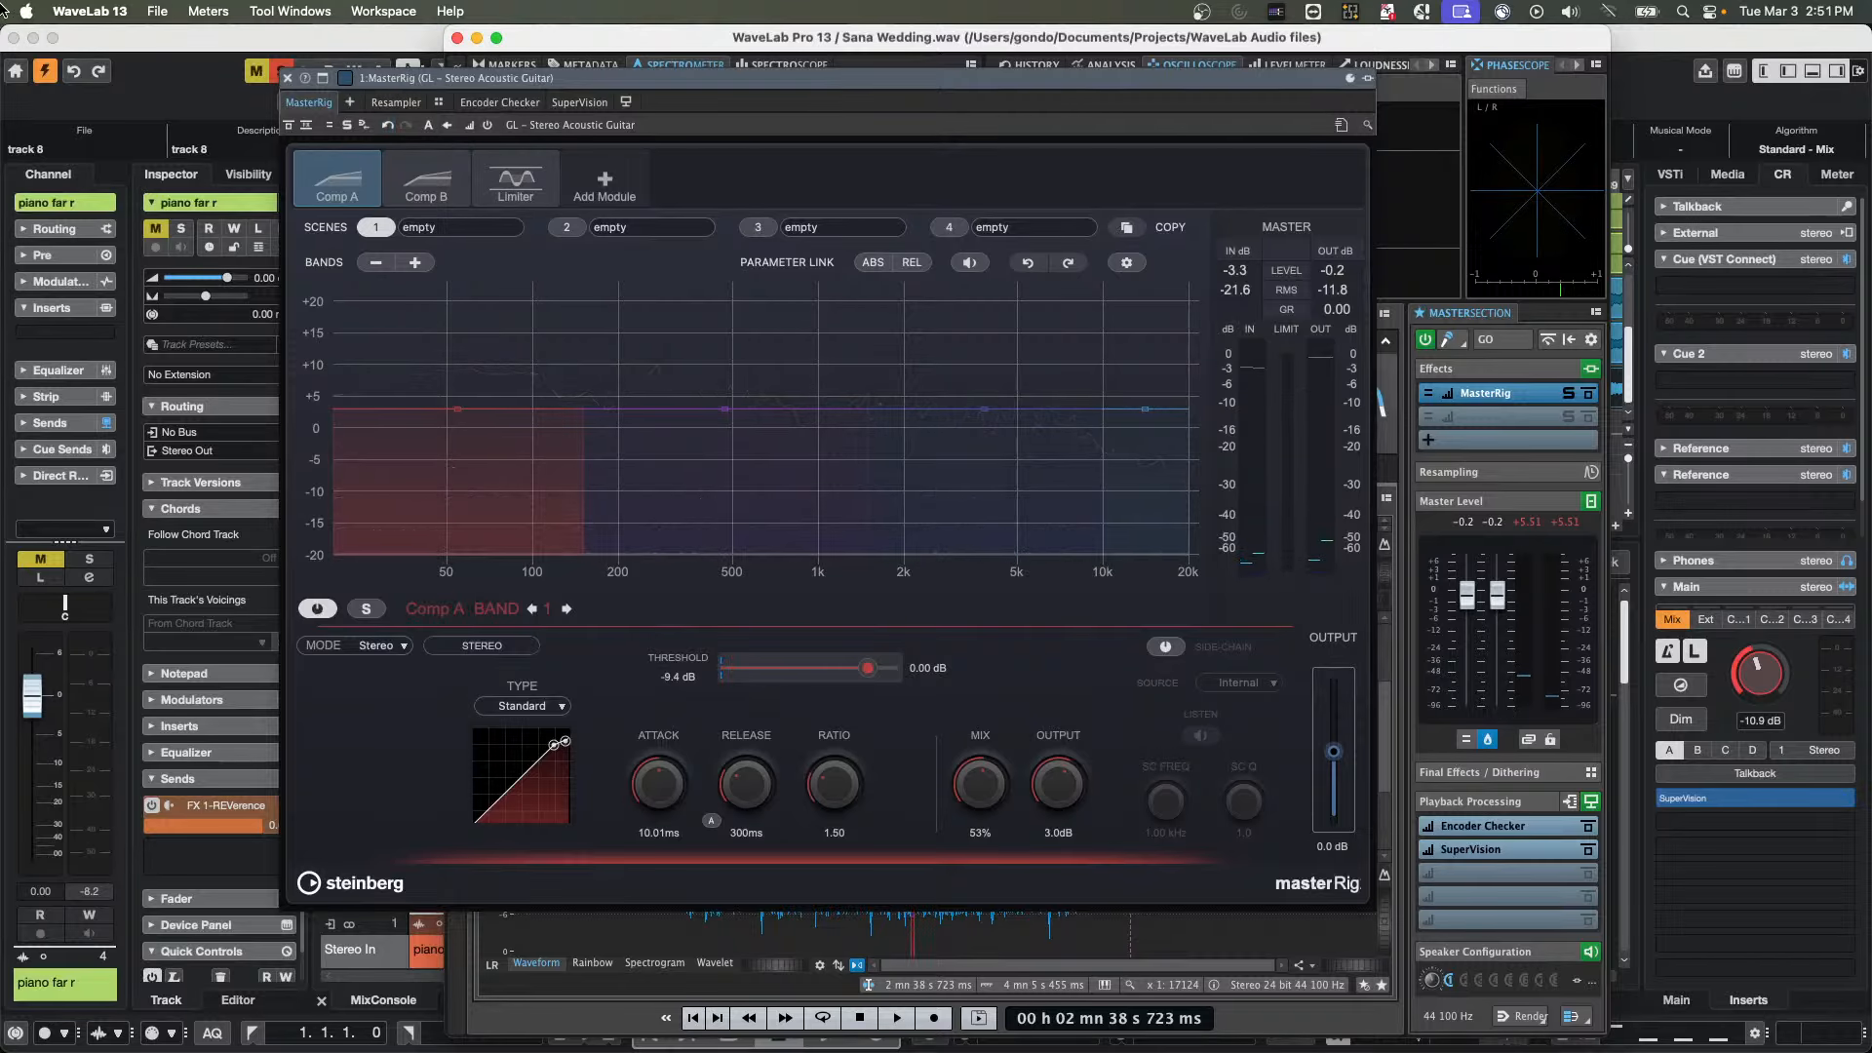
Close the MasterRig plug-in window, keeping the effect in the Master Section
left_click(94, 9)
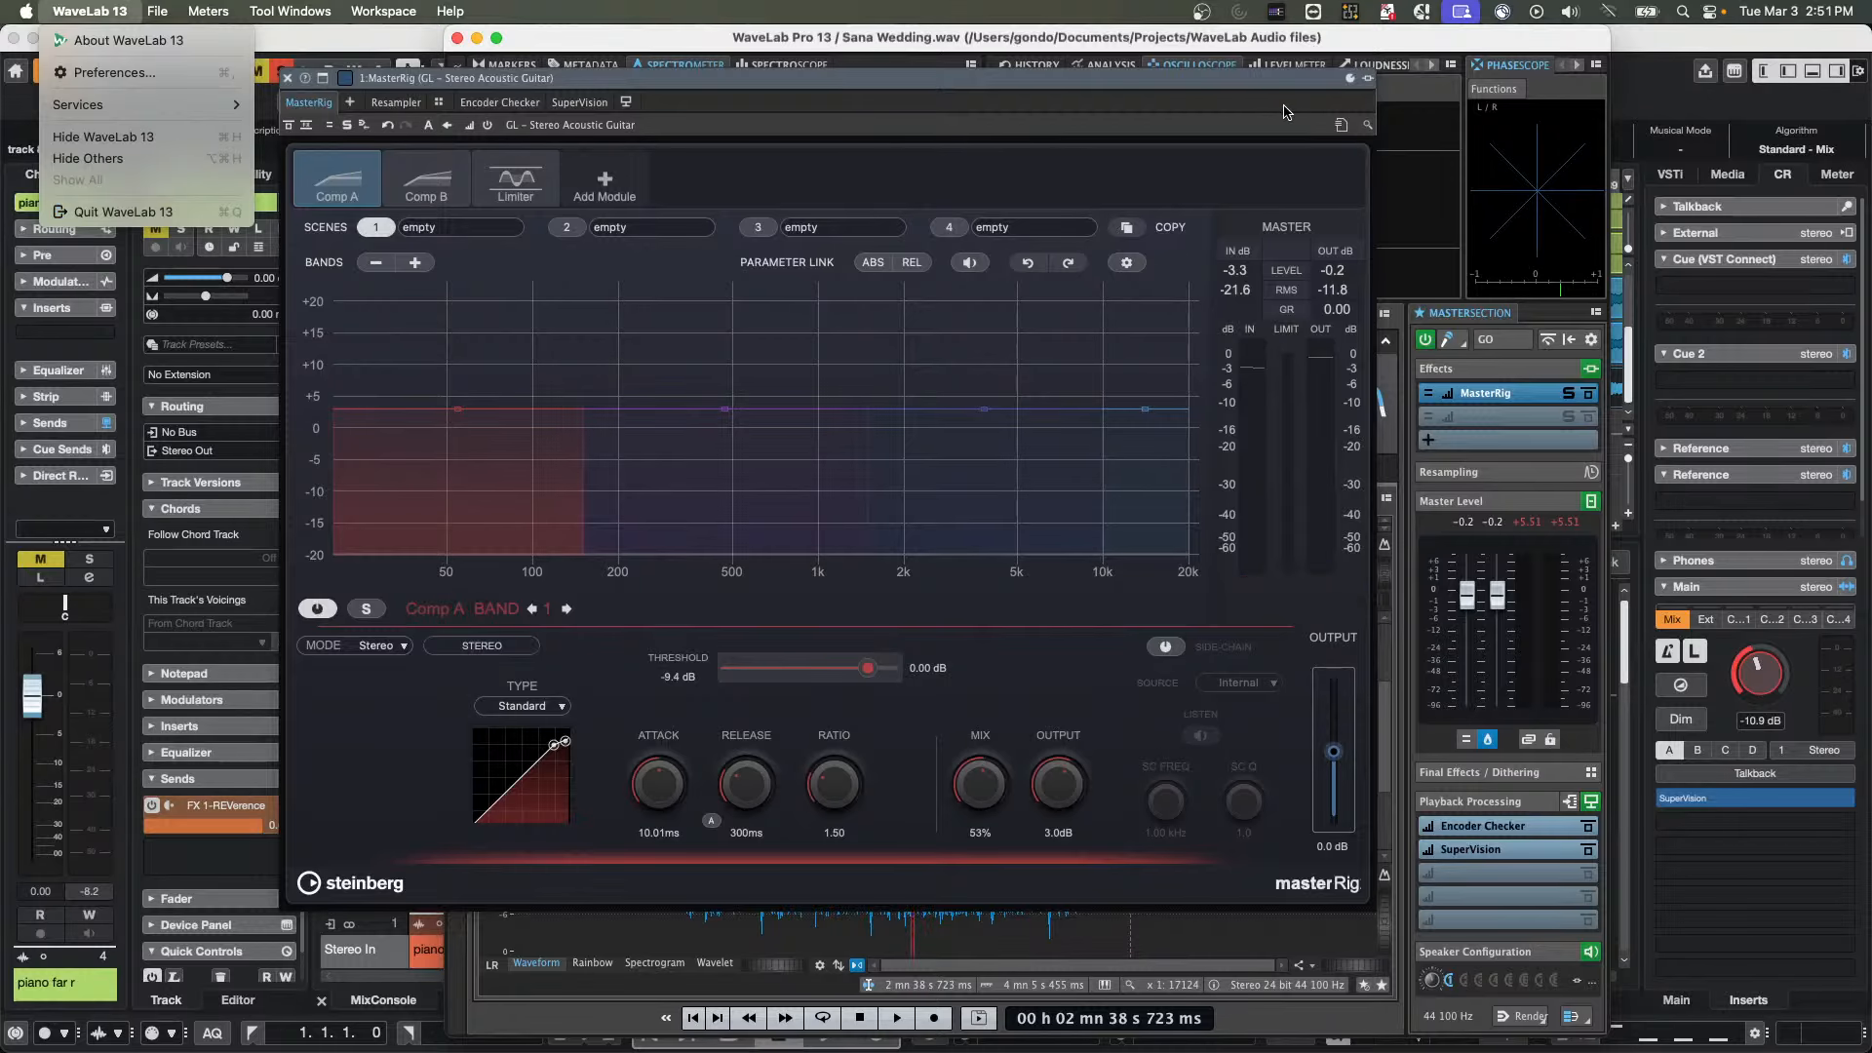
left_click(287, 78)
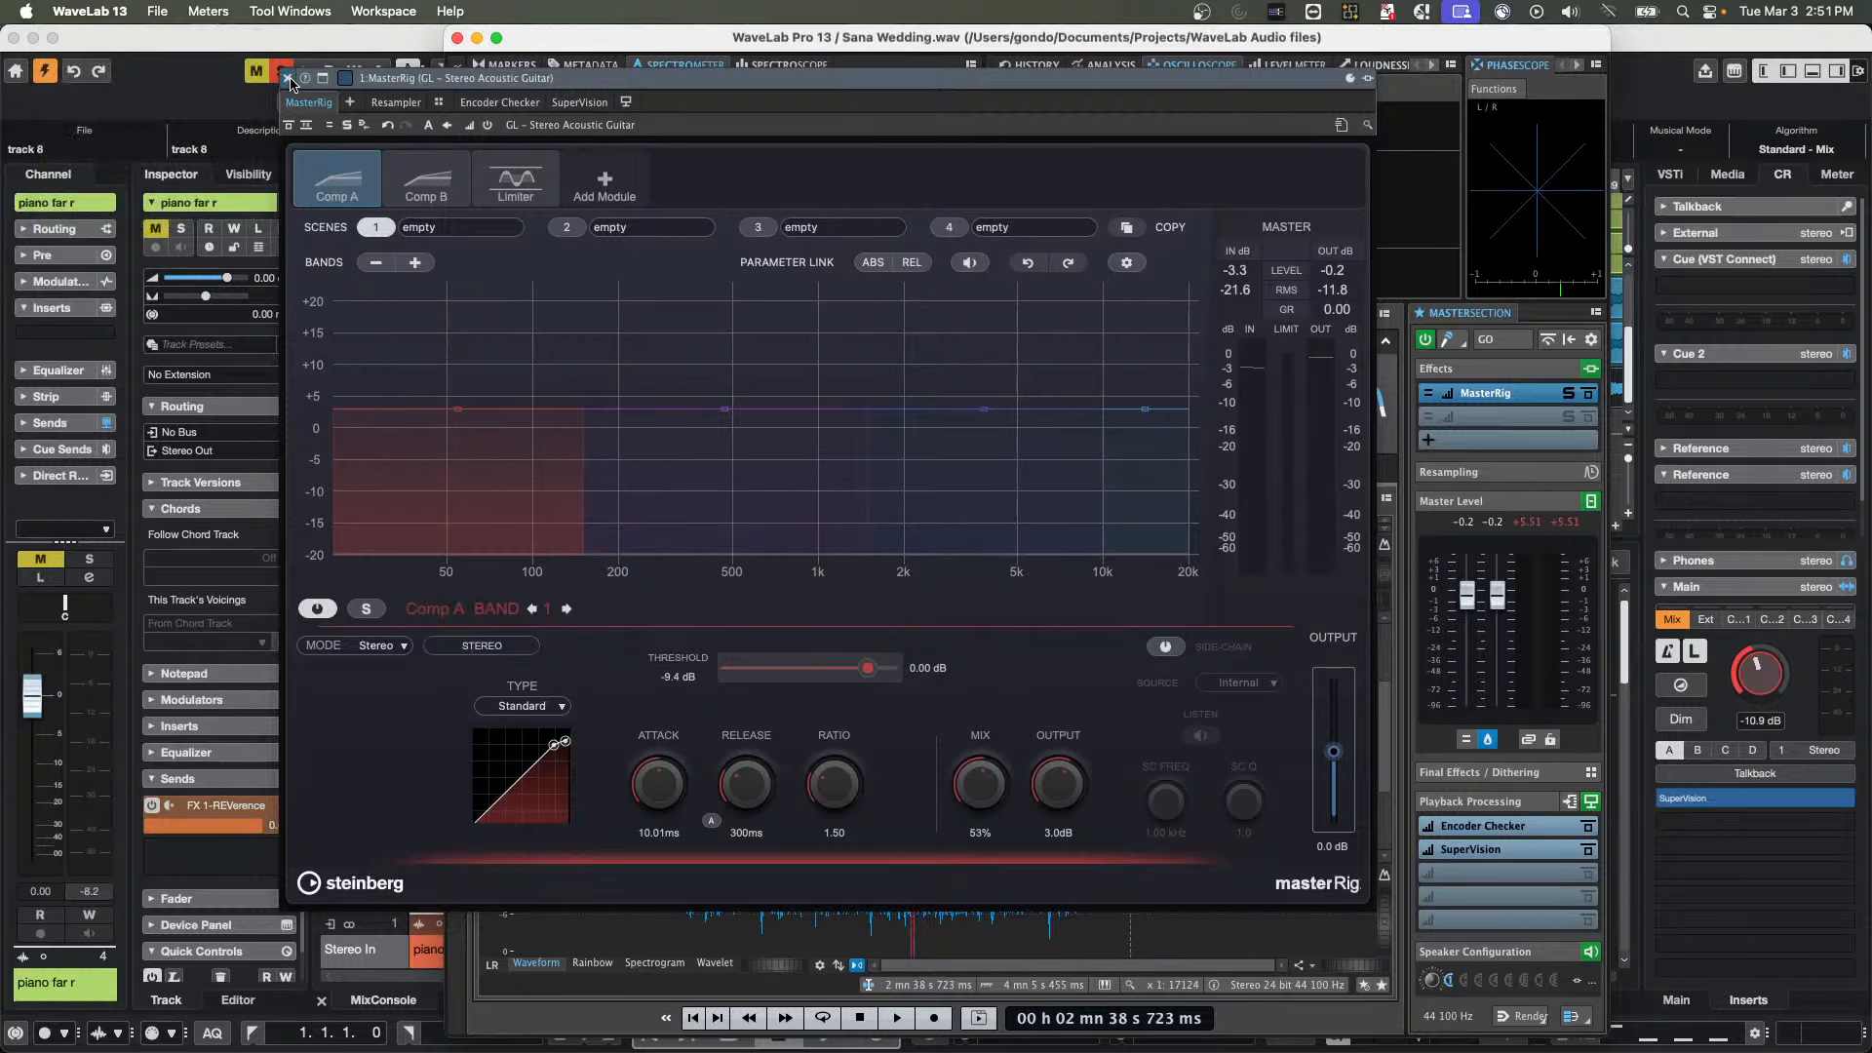
left_click(286, 78)
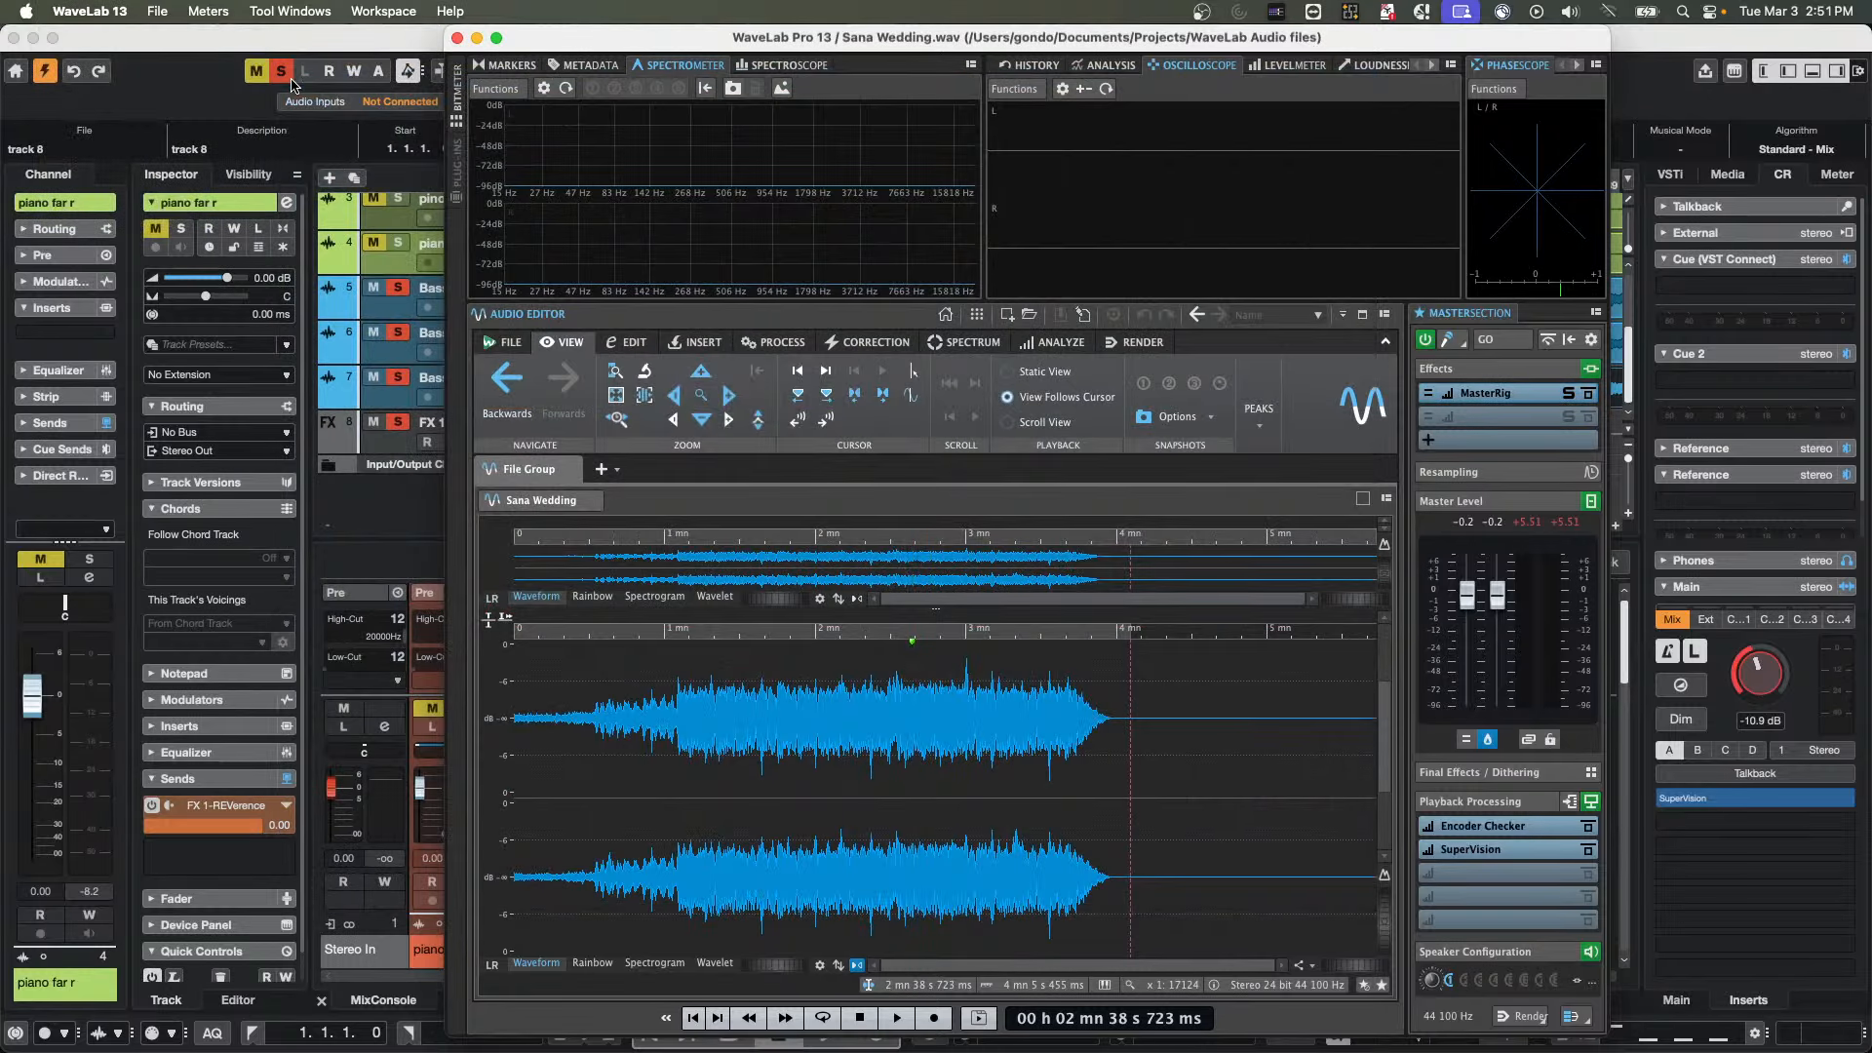
Add the Steinberg dynamics effect Black Valve to the Master Section slot below MasterRig
left_click(1489, 417)
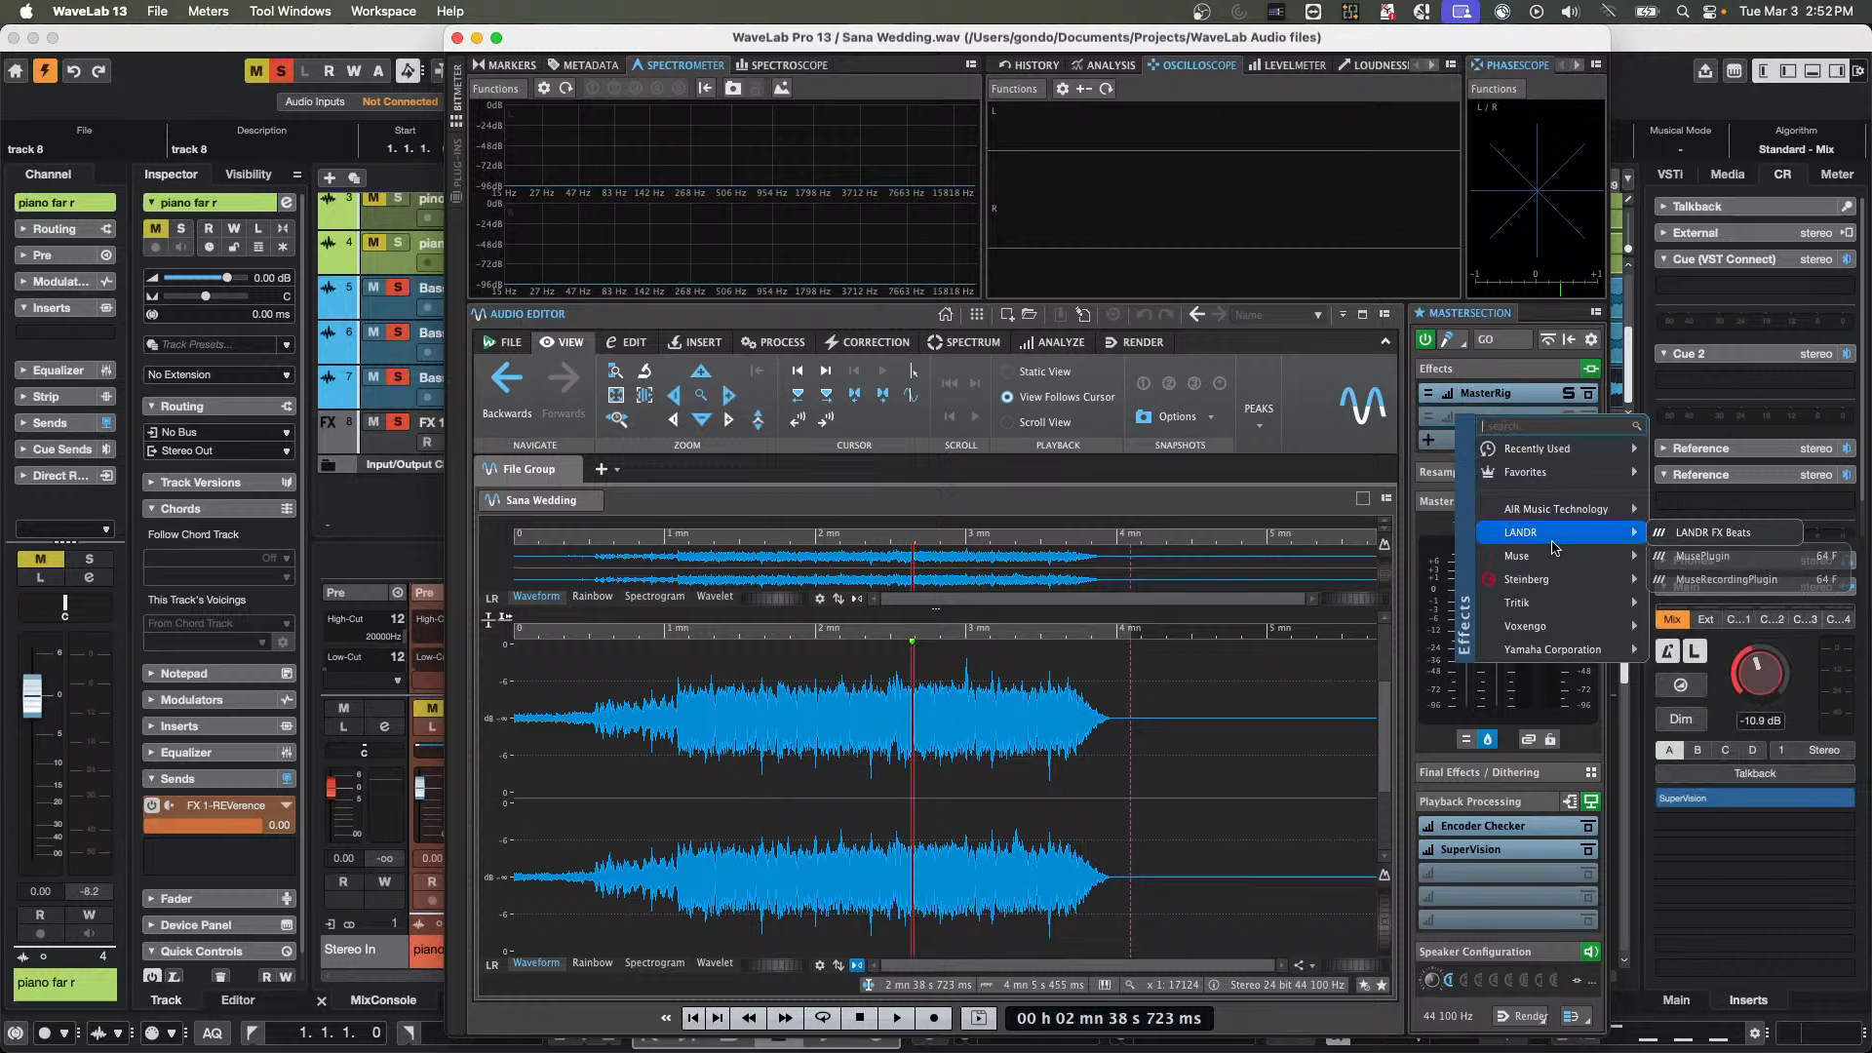
mouse_move(1544, 583)
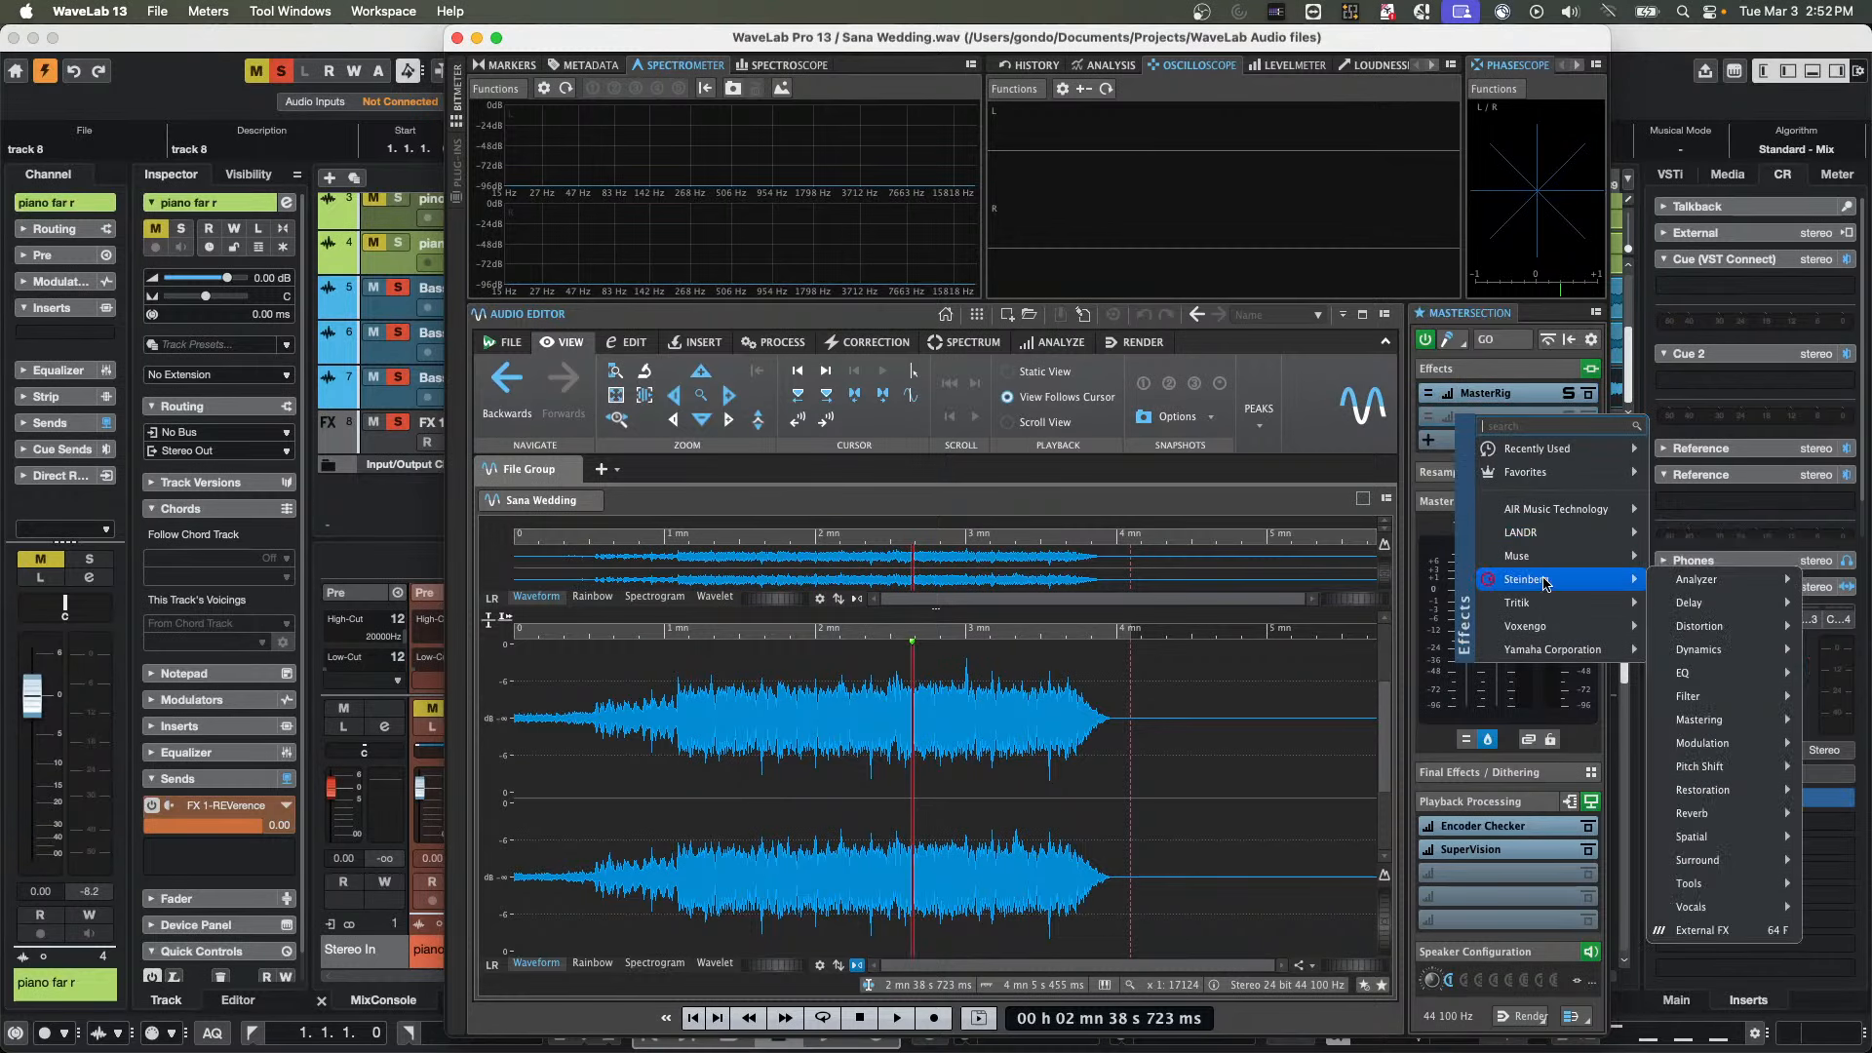
mouse_move(1726, 643)
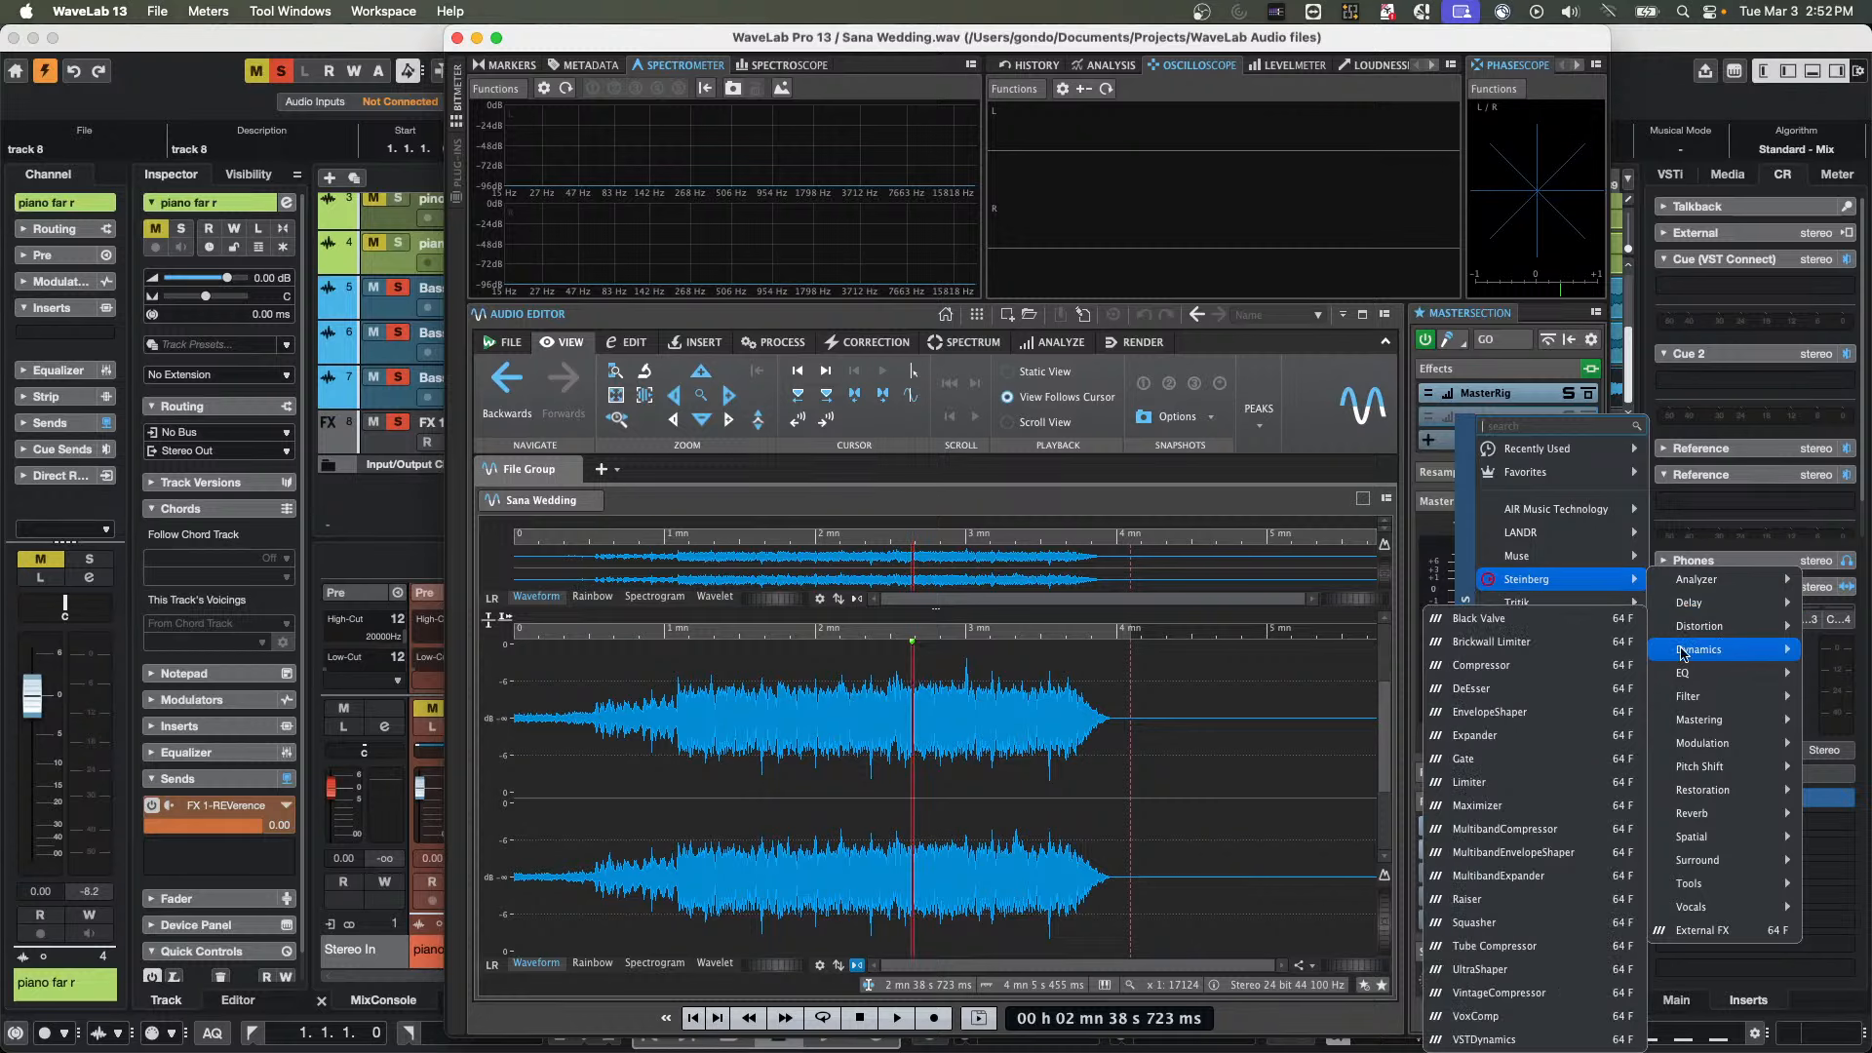
left_click(1492, 614)
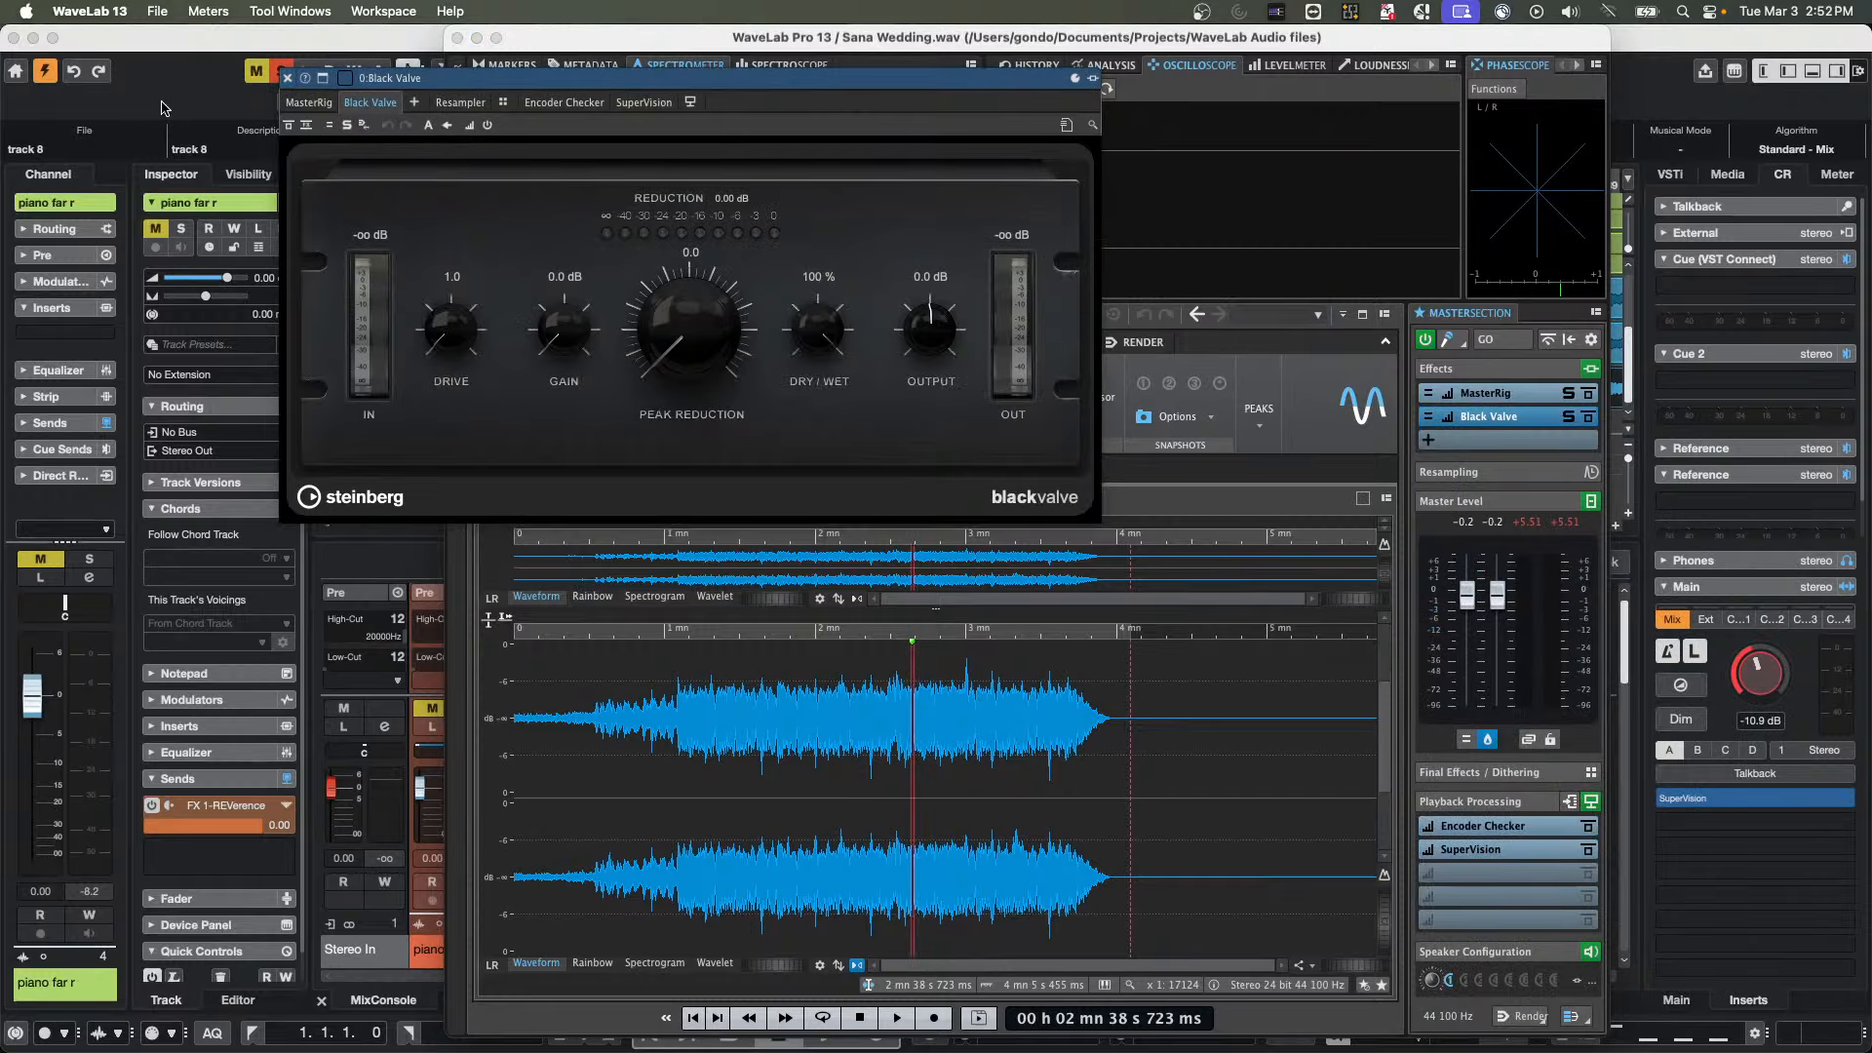
Quit WaveLab Pro, relaunch it and reopen the recently used audio file Sana Wedding
left_click(160, 12)
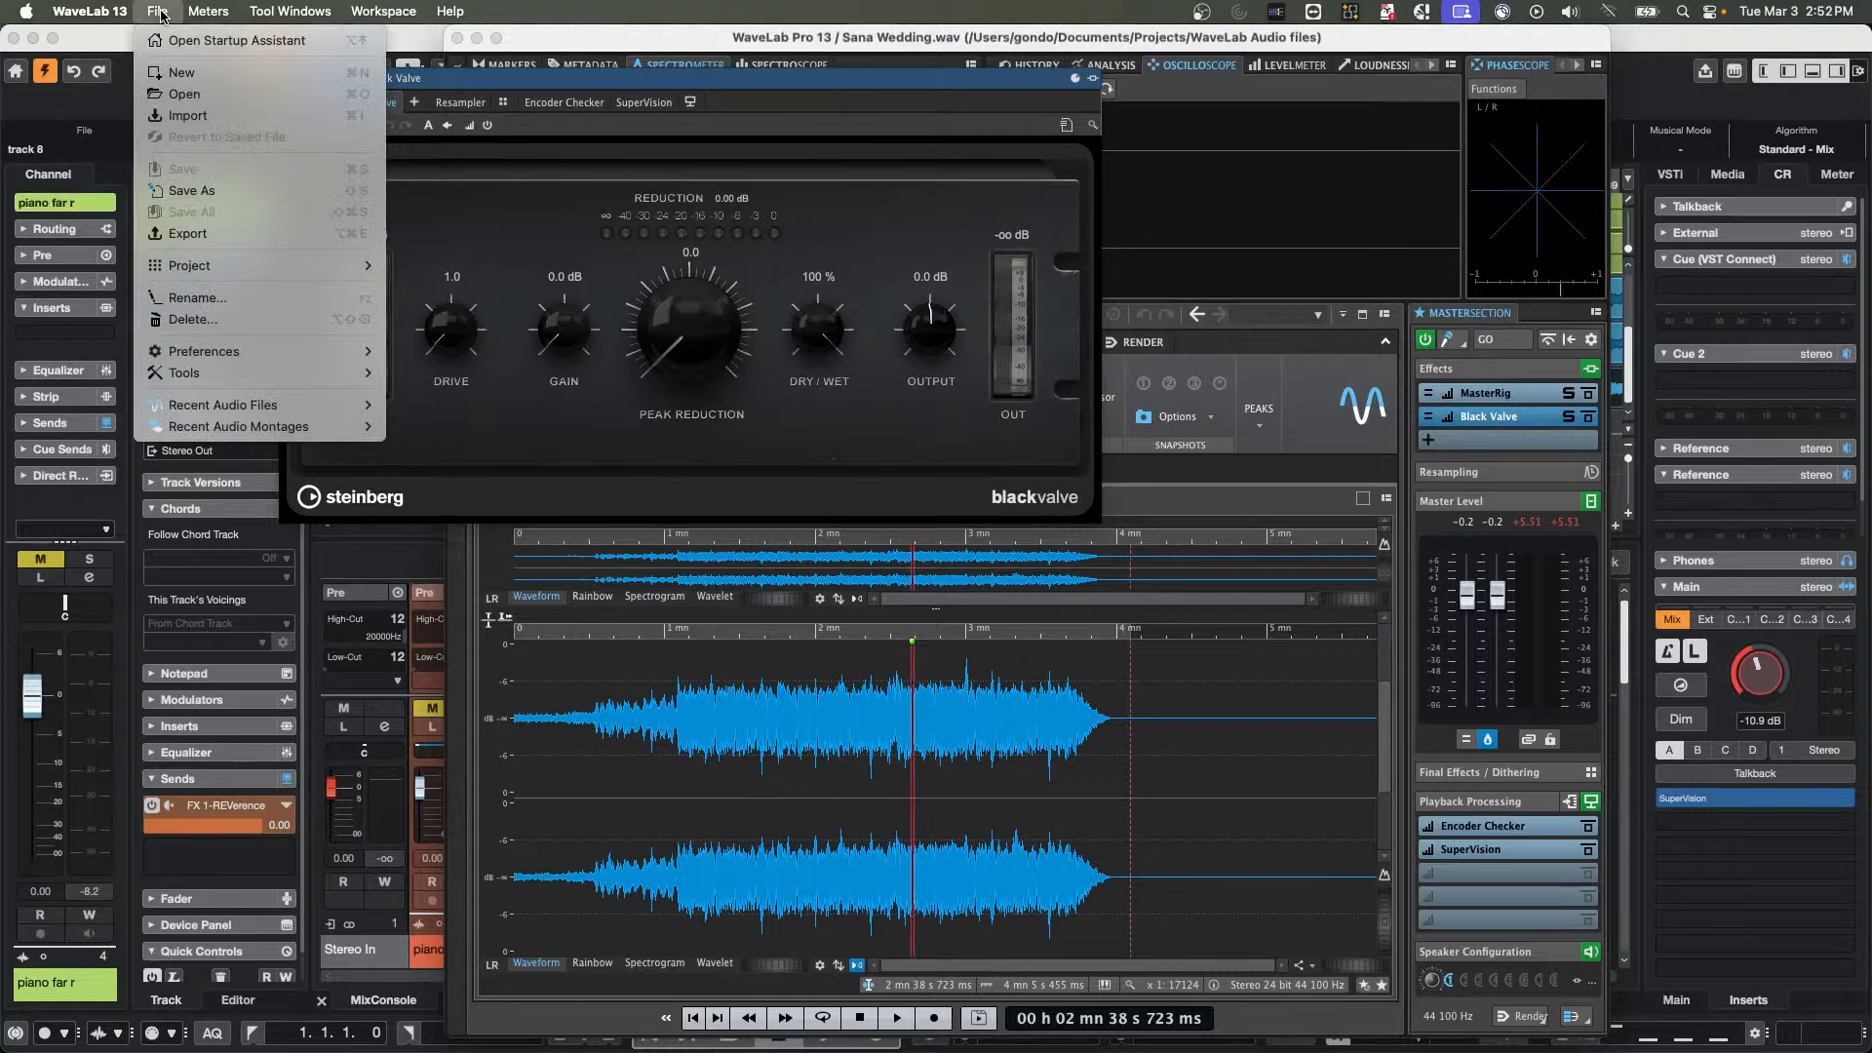
mouse_move(90, 11)
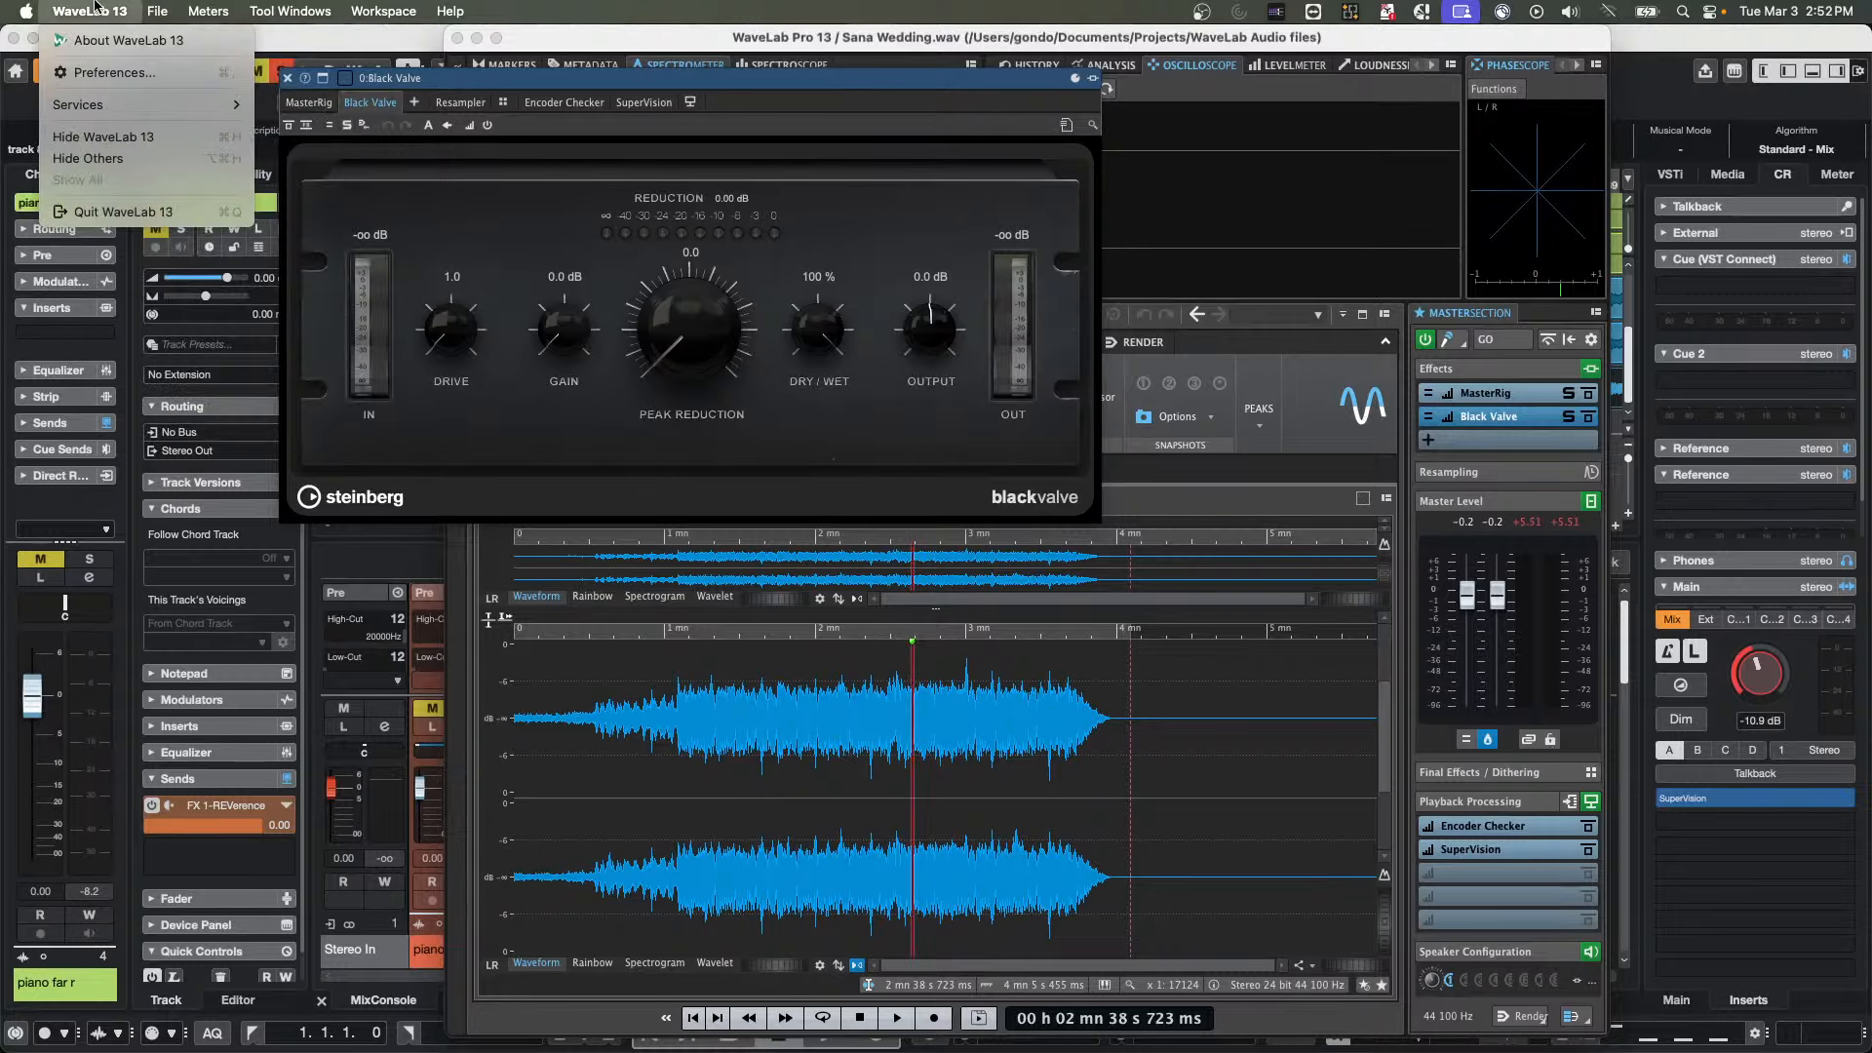
left_click(115, 212)
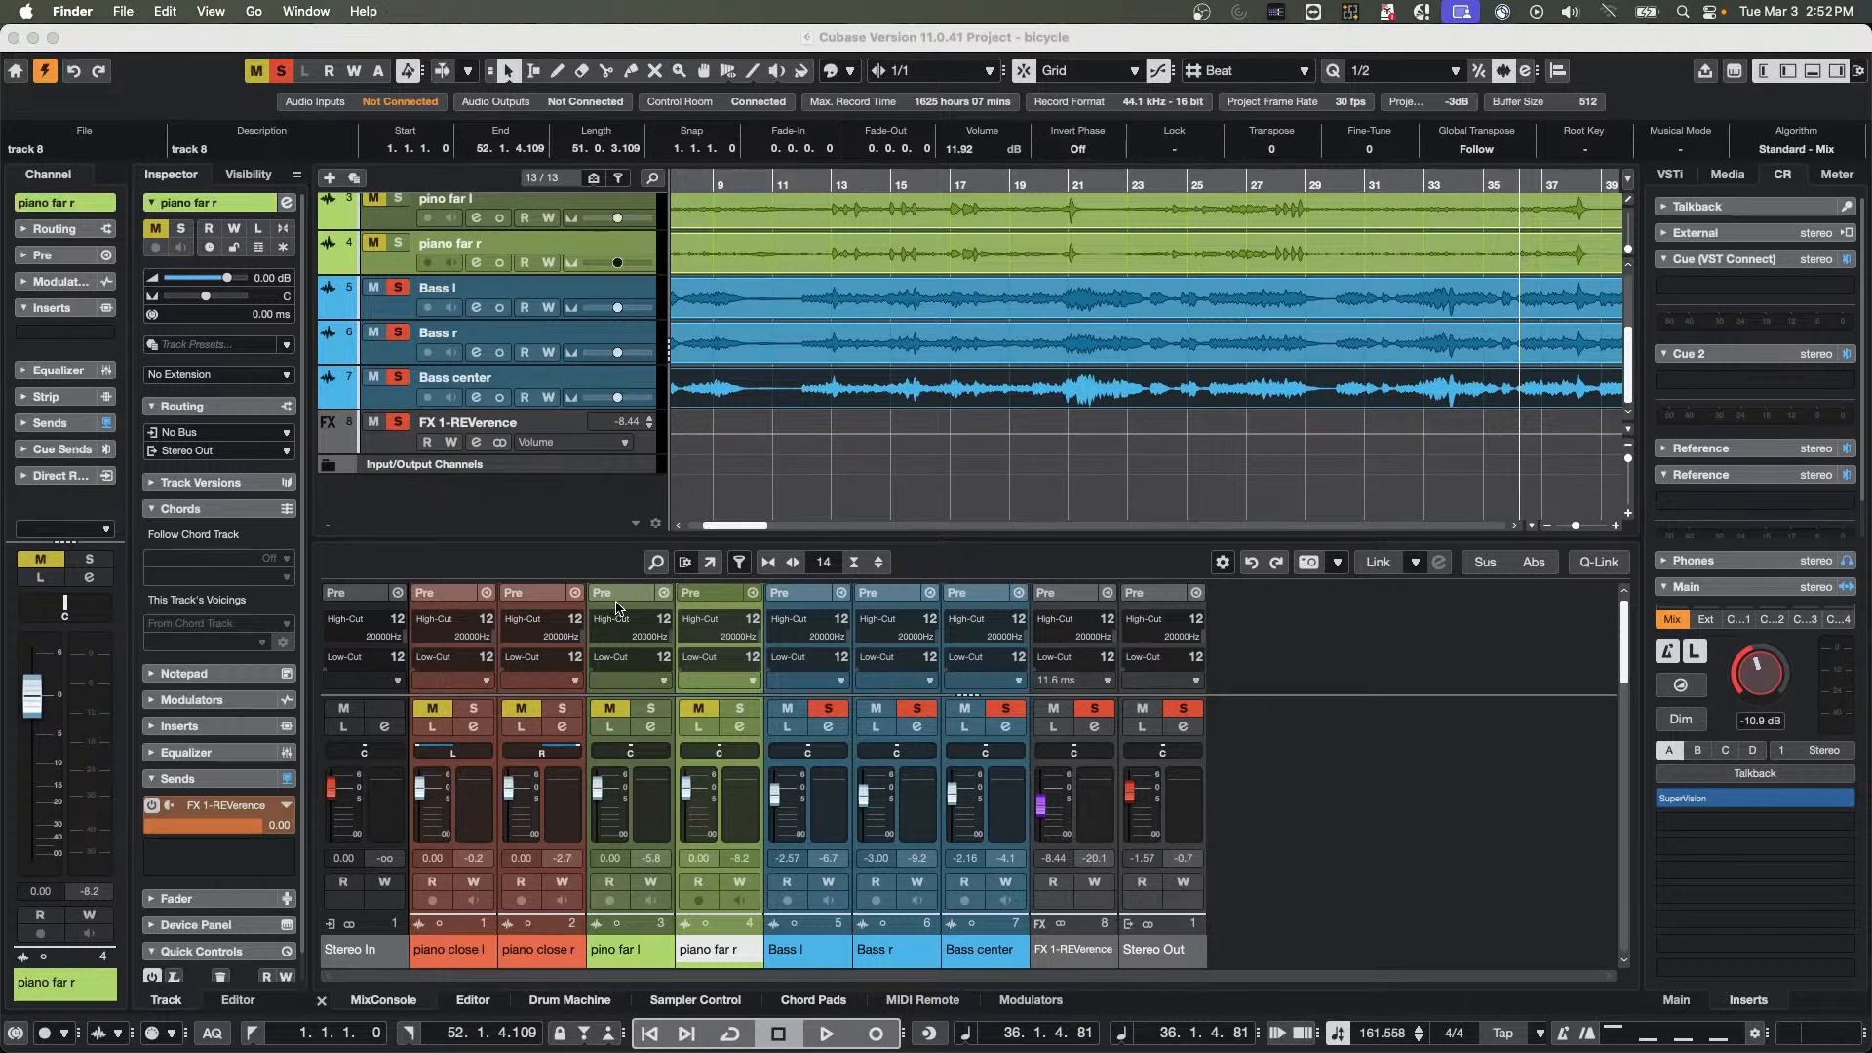
mouse_move(632, 1048)
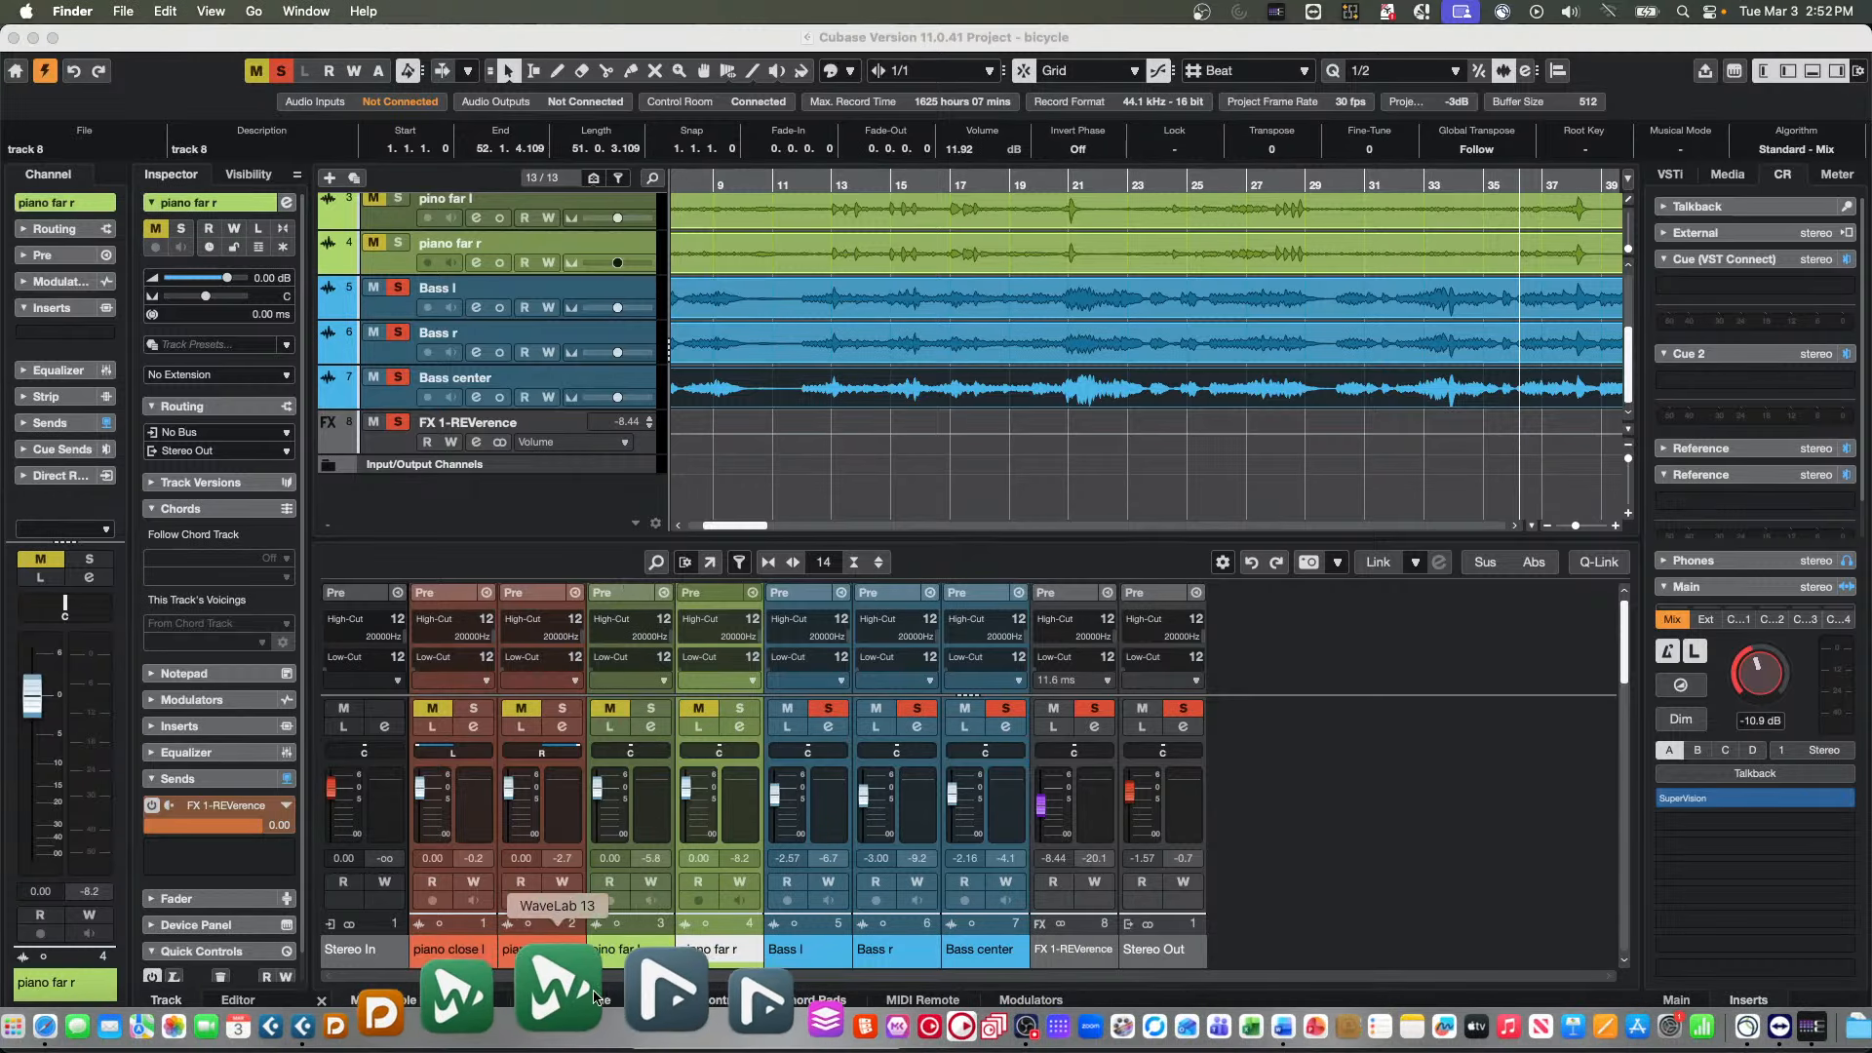
left_click(591, 993)
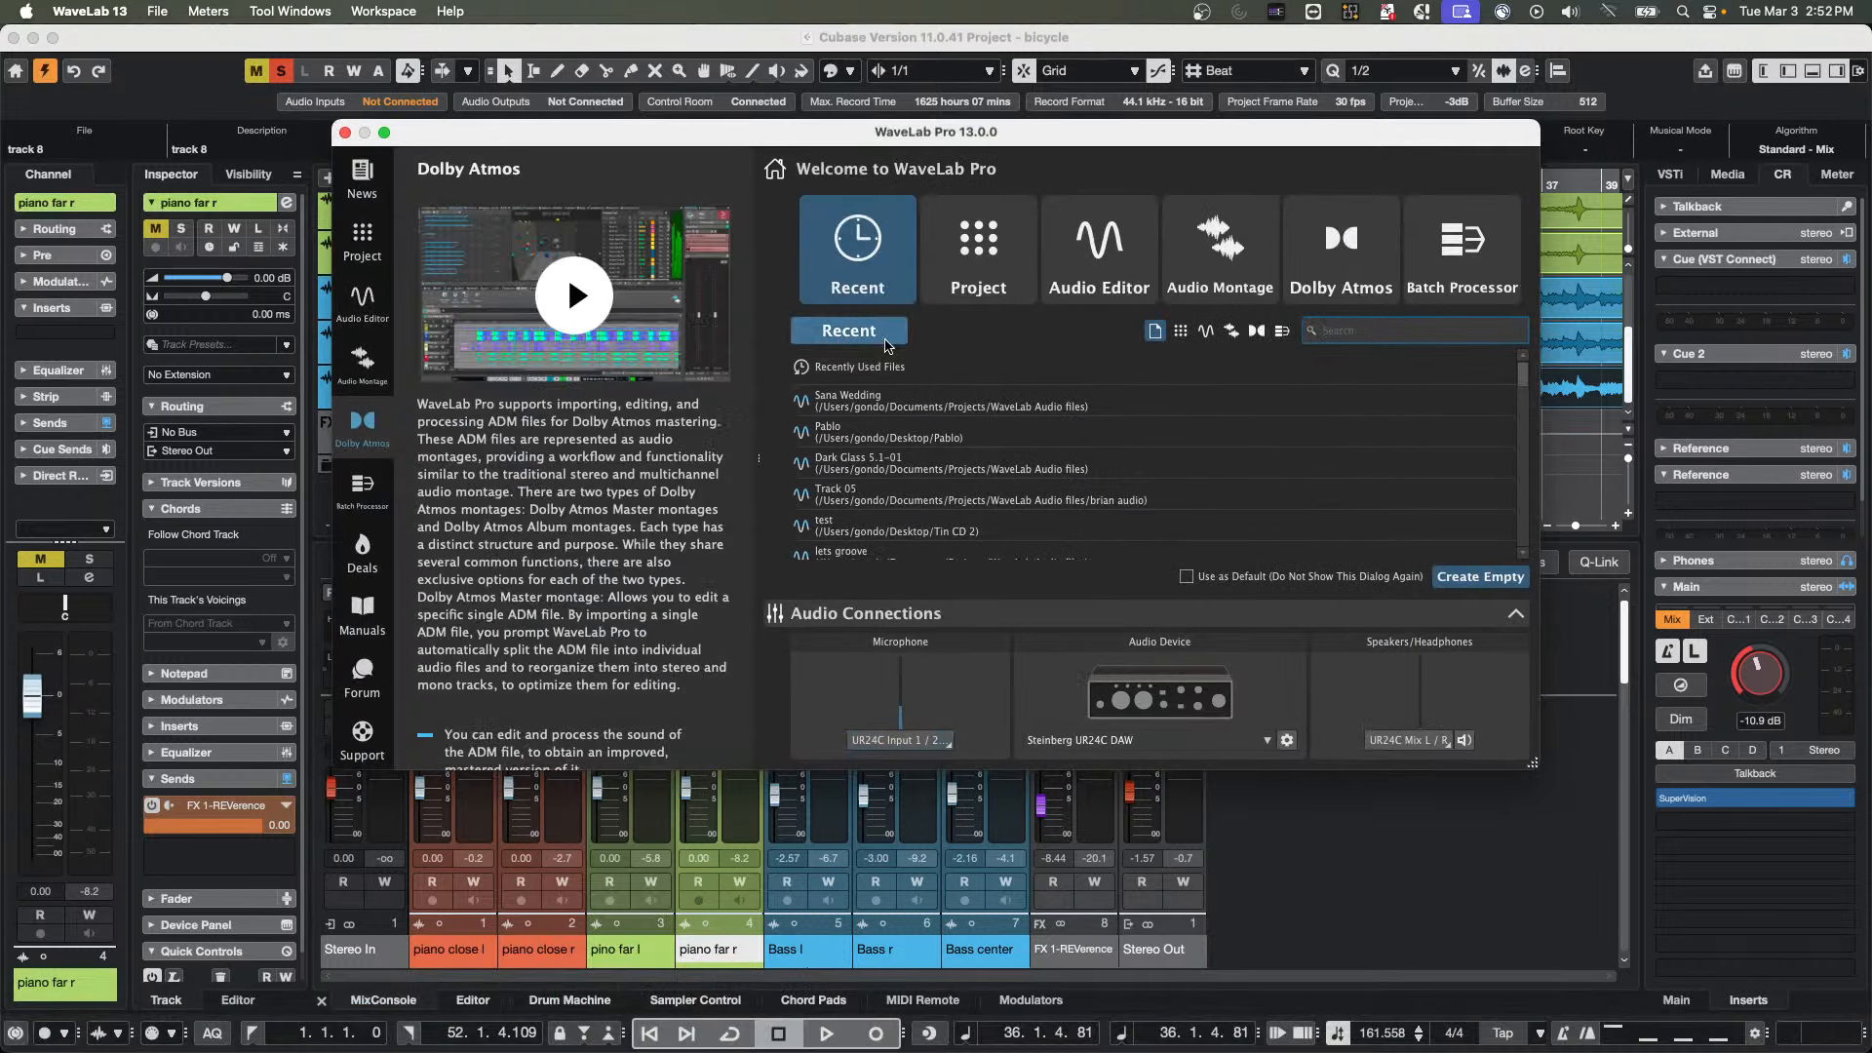
double_click(902, 411)
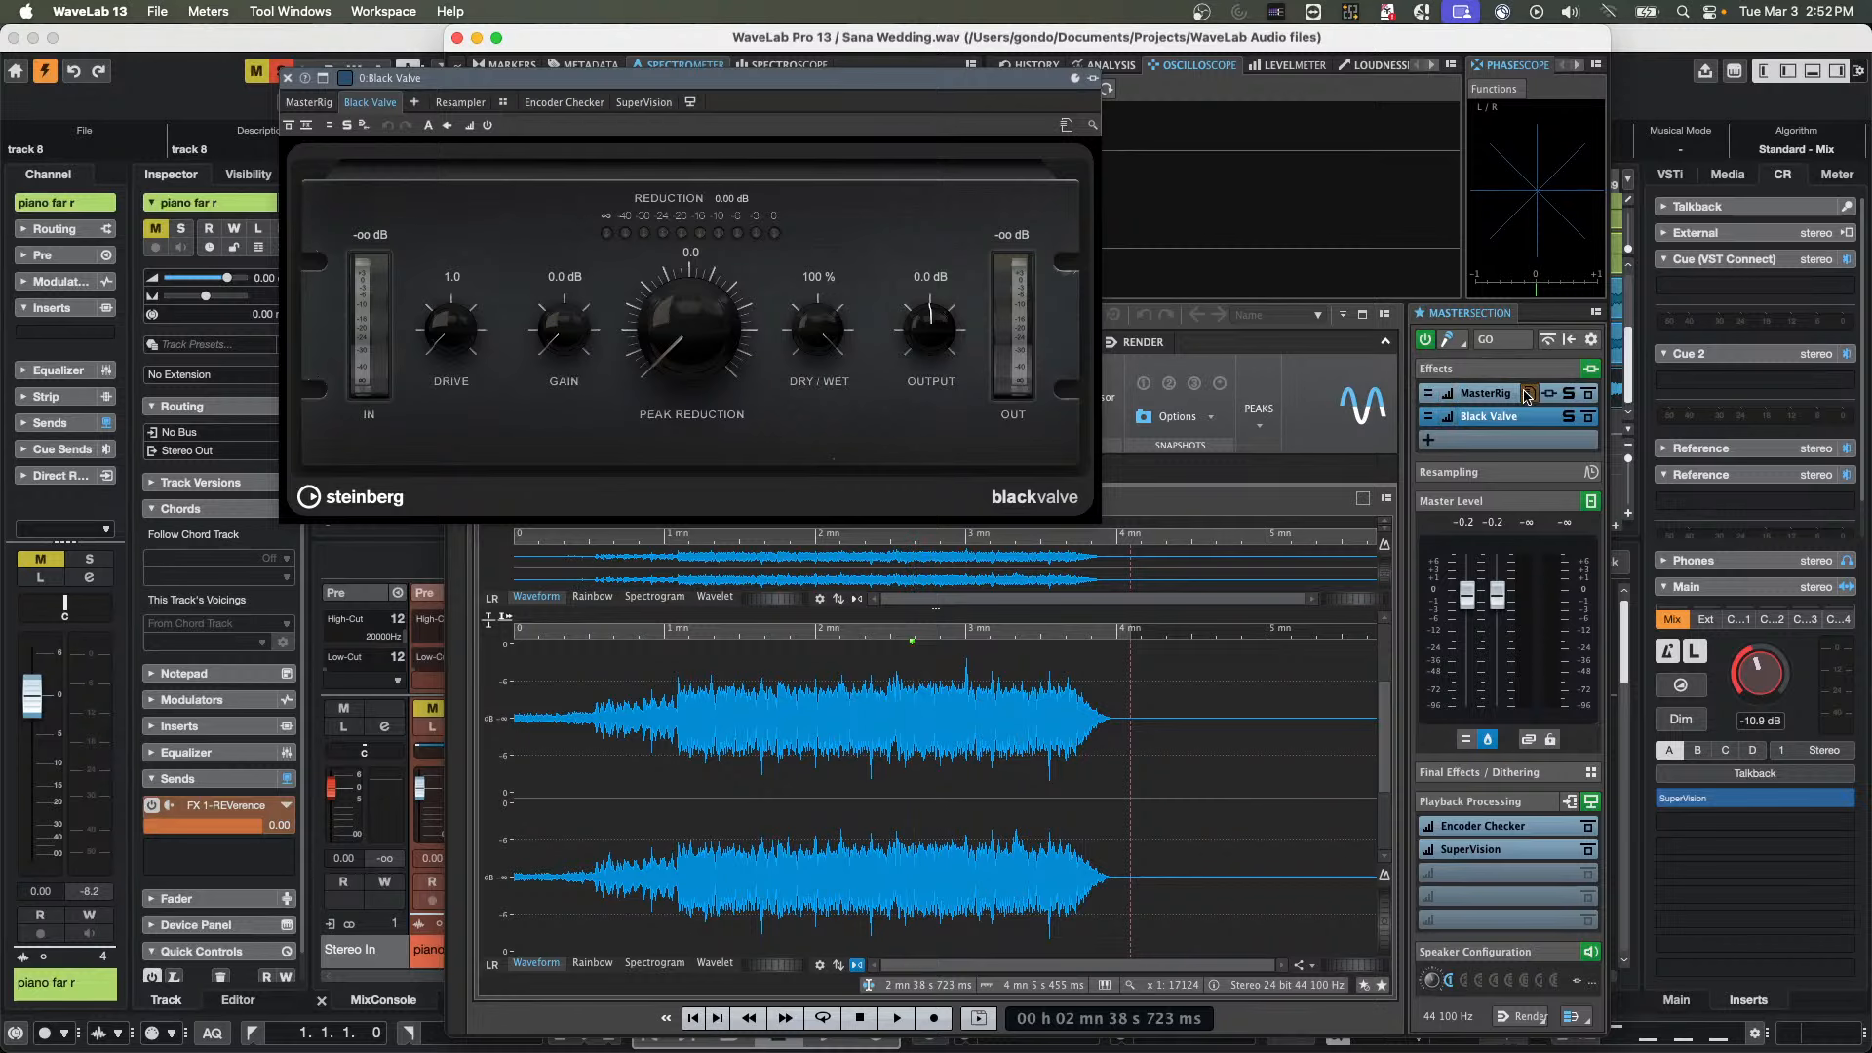
Check the restored MasterRig and Black Valve plug-ins and remove both effects from the Master Section
left_click(308, 103)
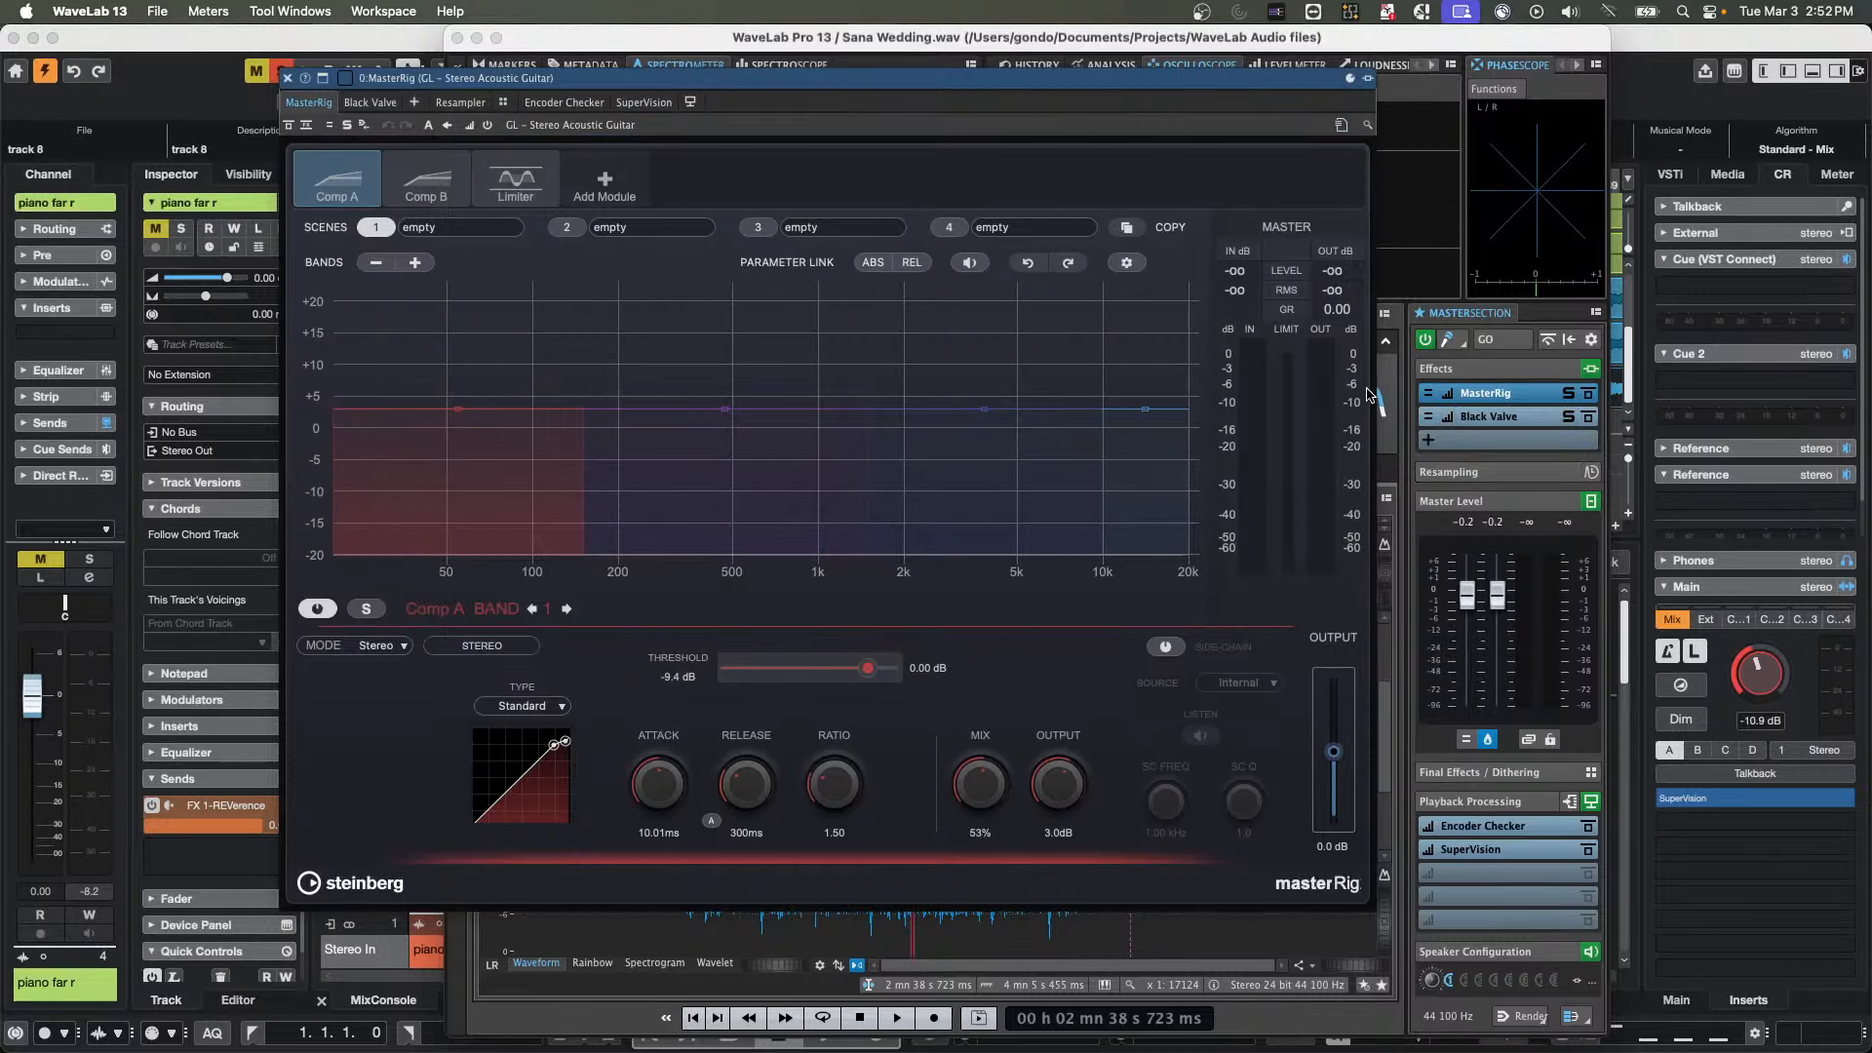
left_click(1489, 416)
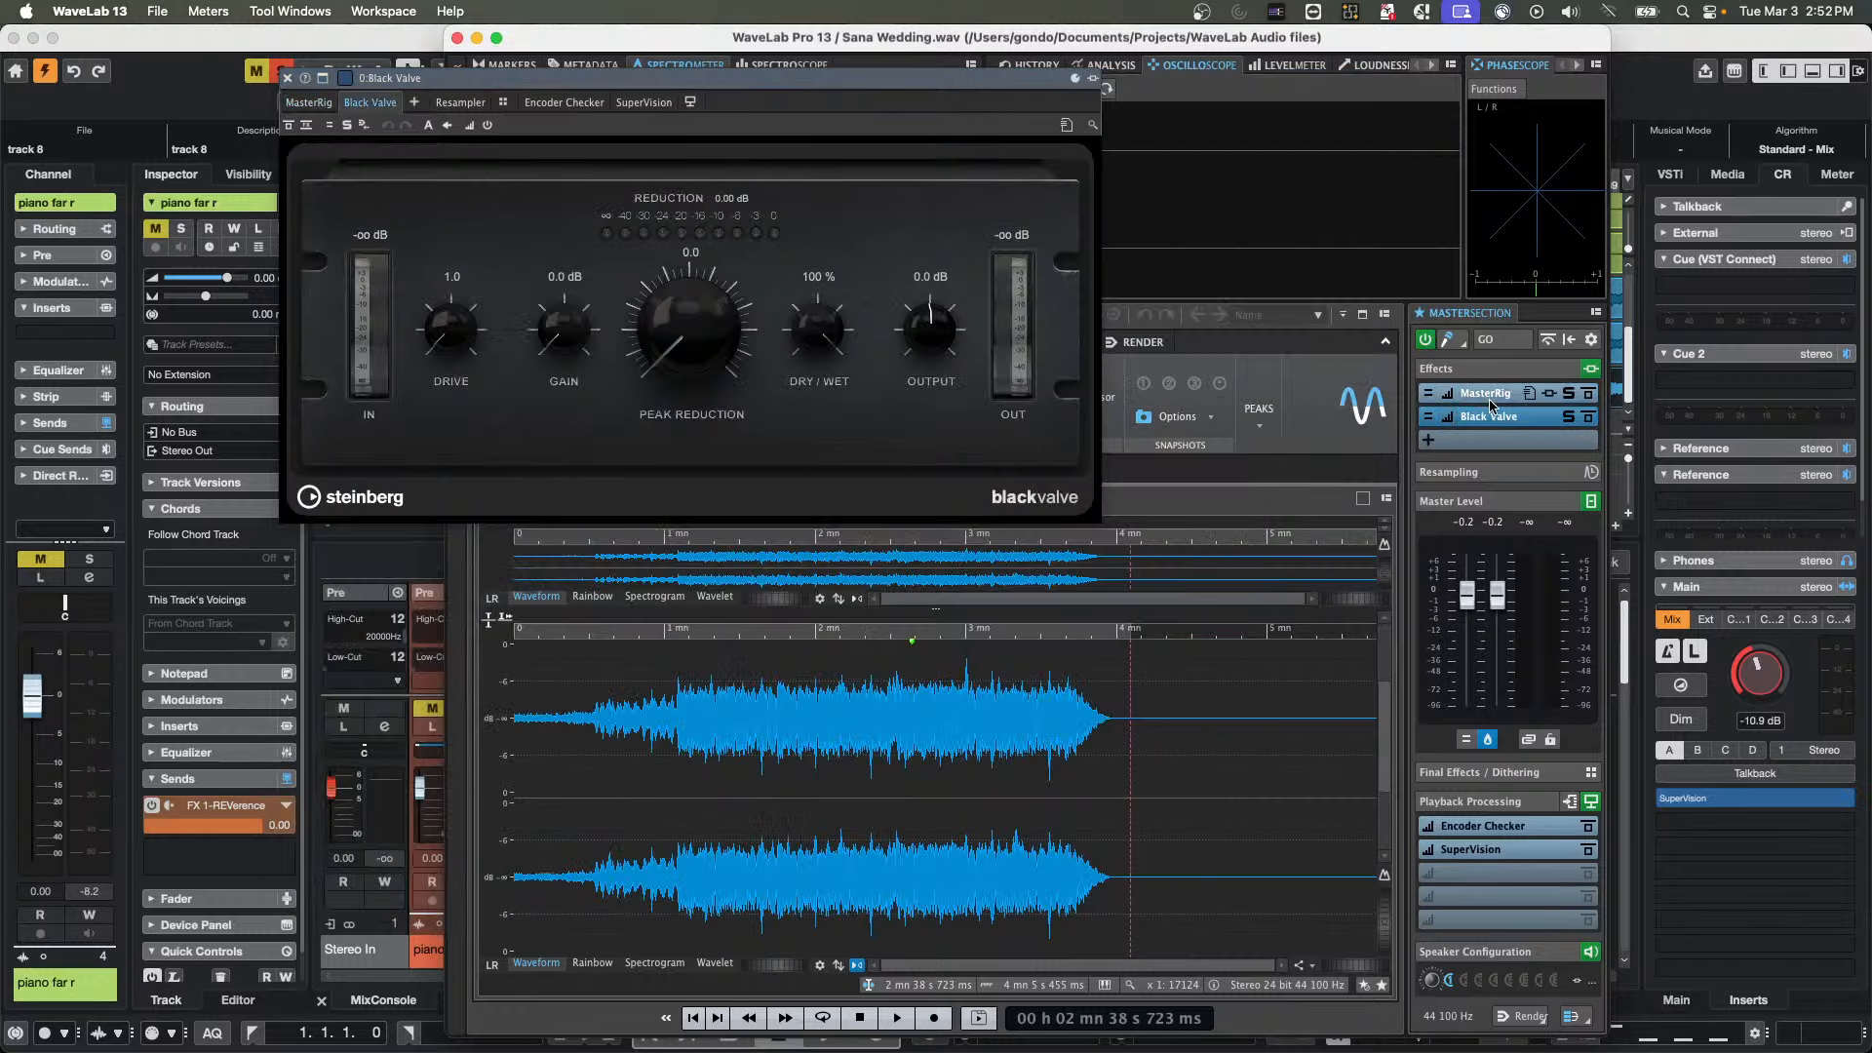
left_click(1545, 417)
left_click(1546, 423)
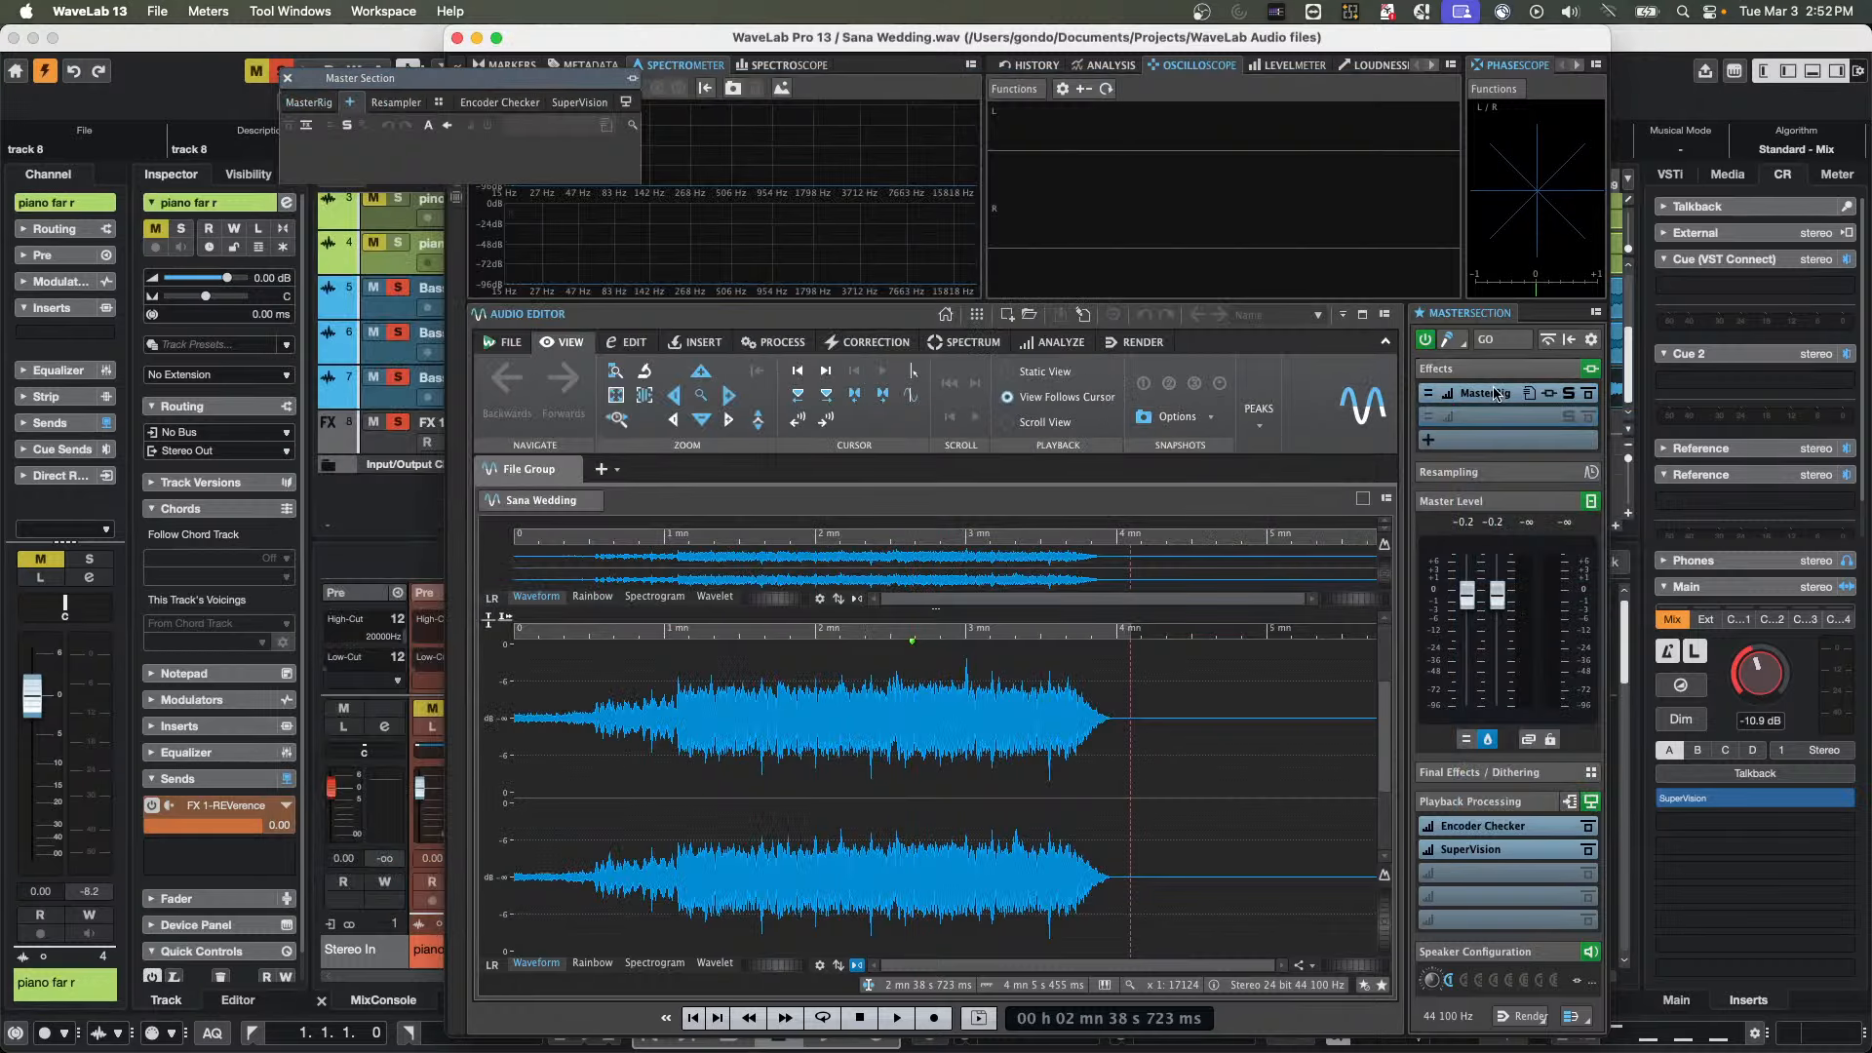
left_click(1511, 393)
left_click(1512, 408)
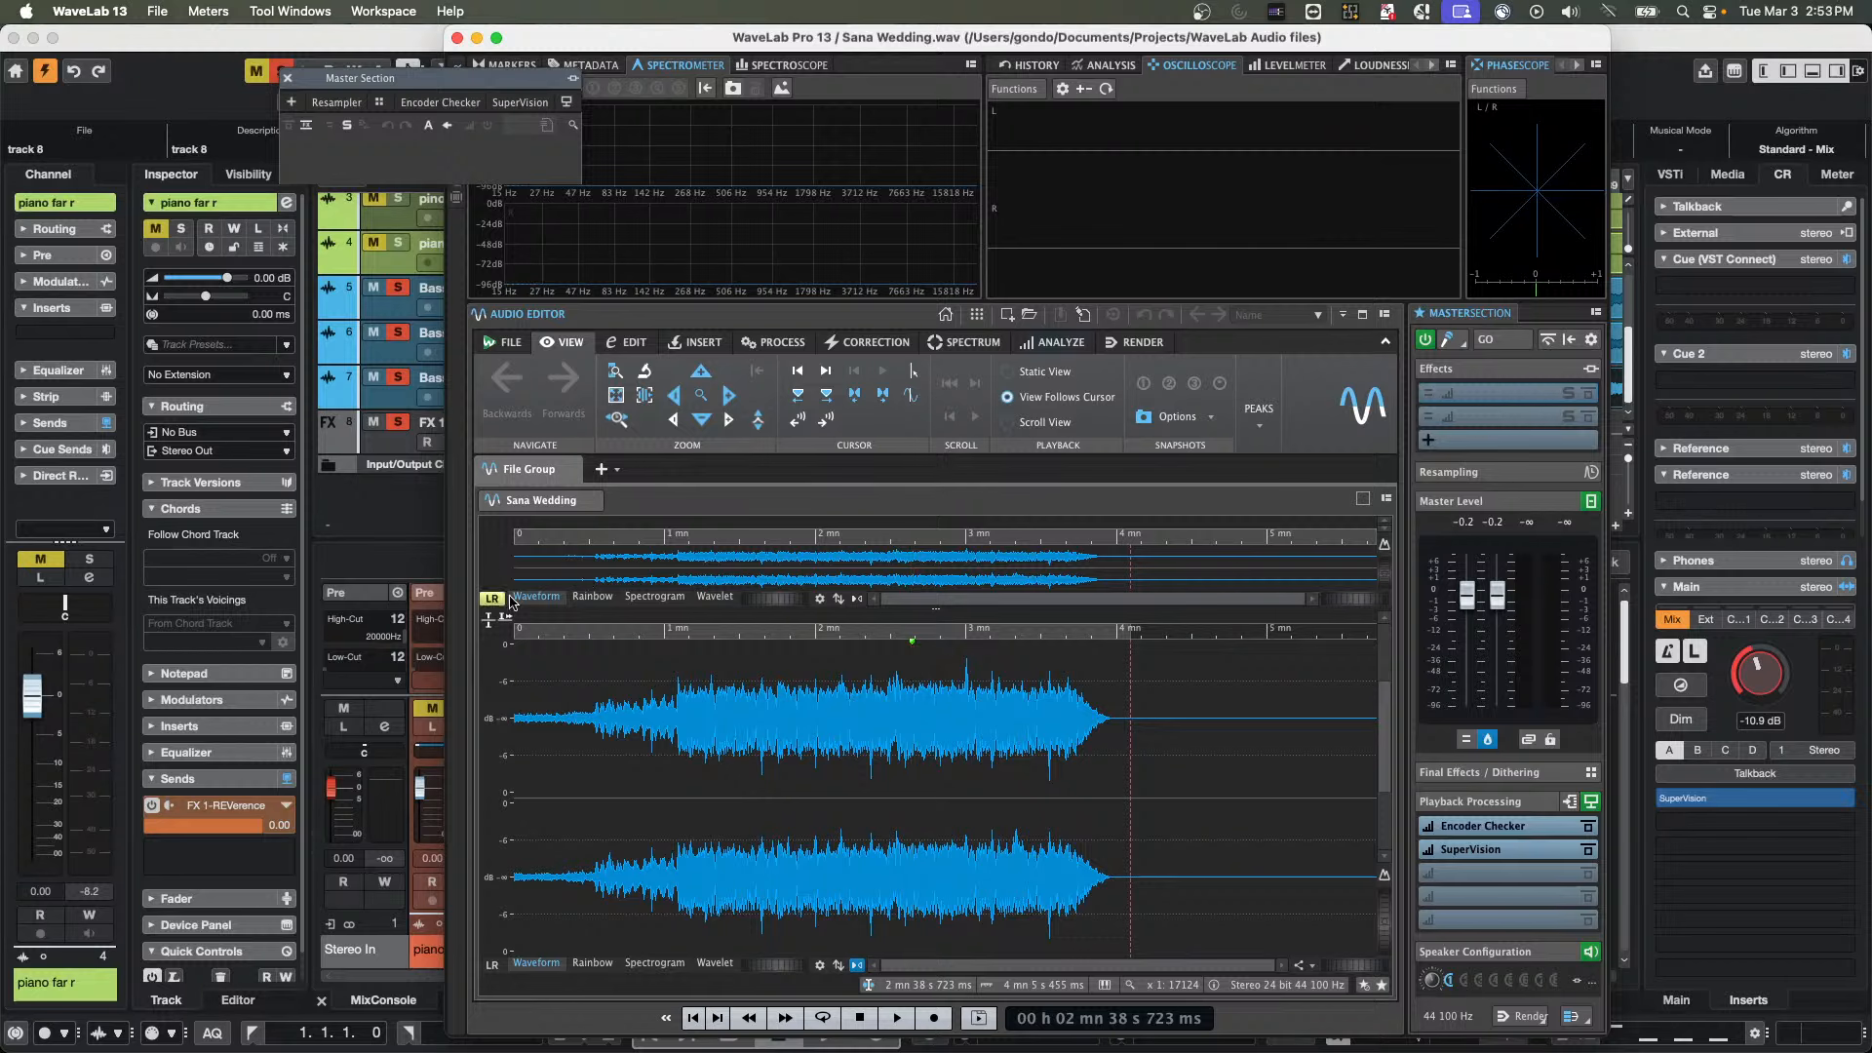
Select the entire Sana Wedding waveform and place a pair of red track markers at its start and end
left_click(704, 342)
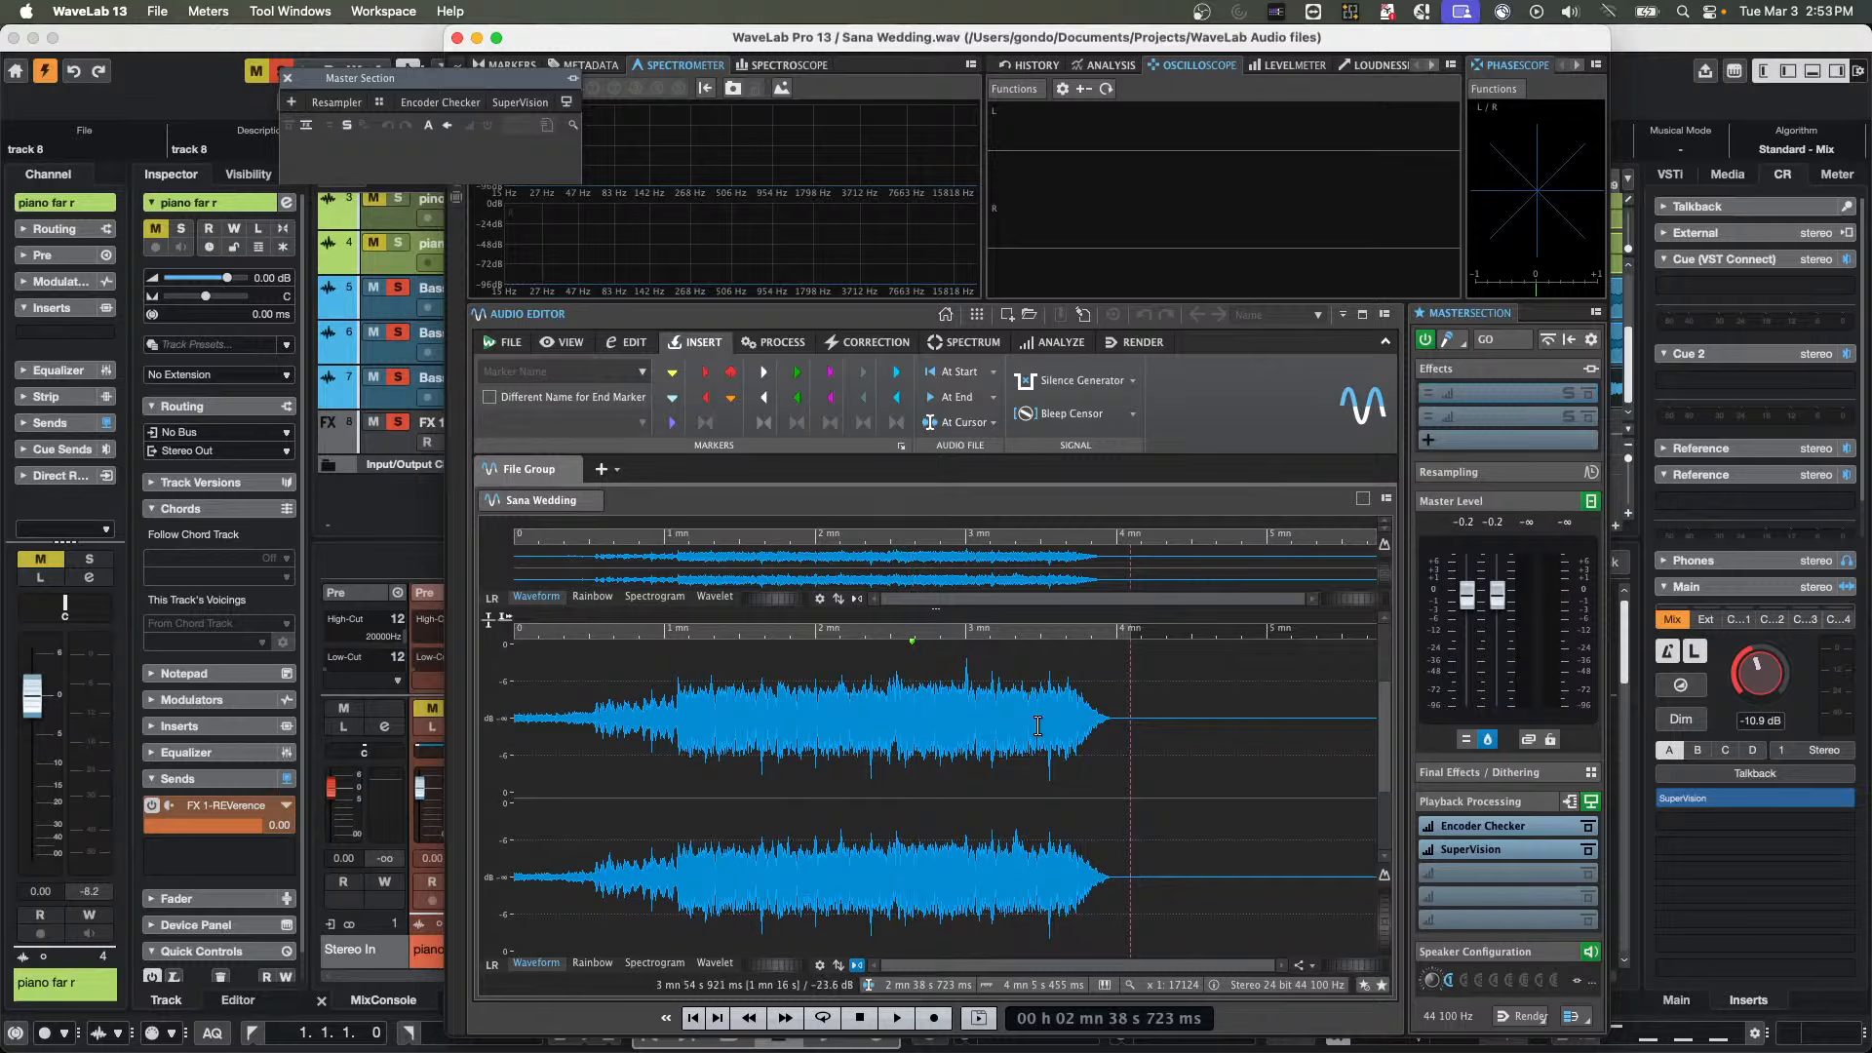
double_click(801, 722)
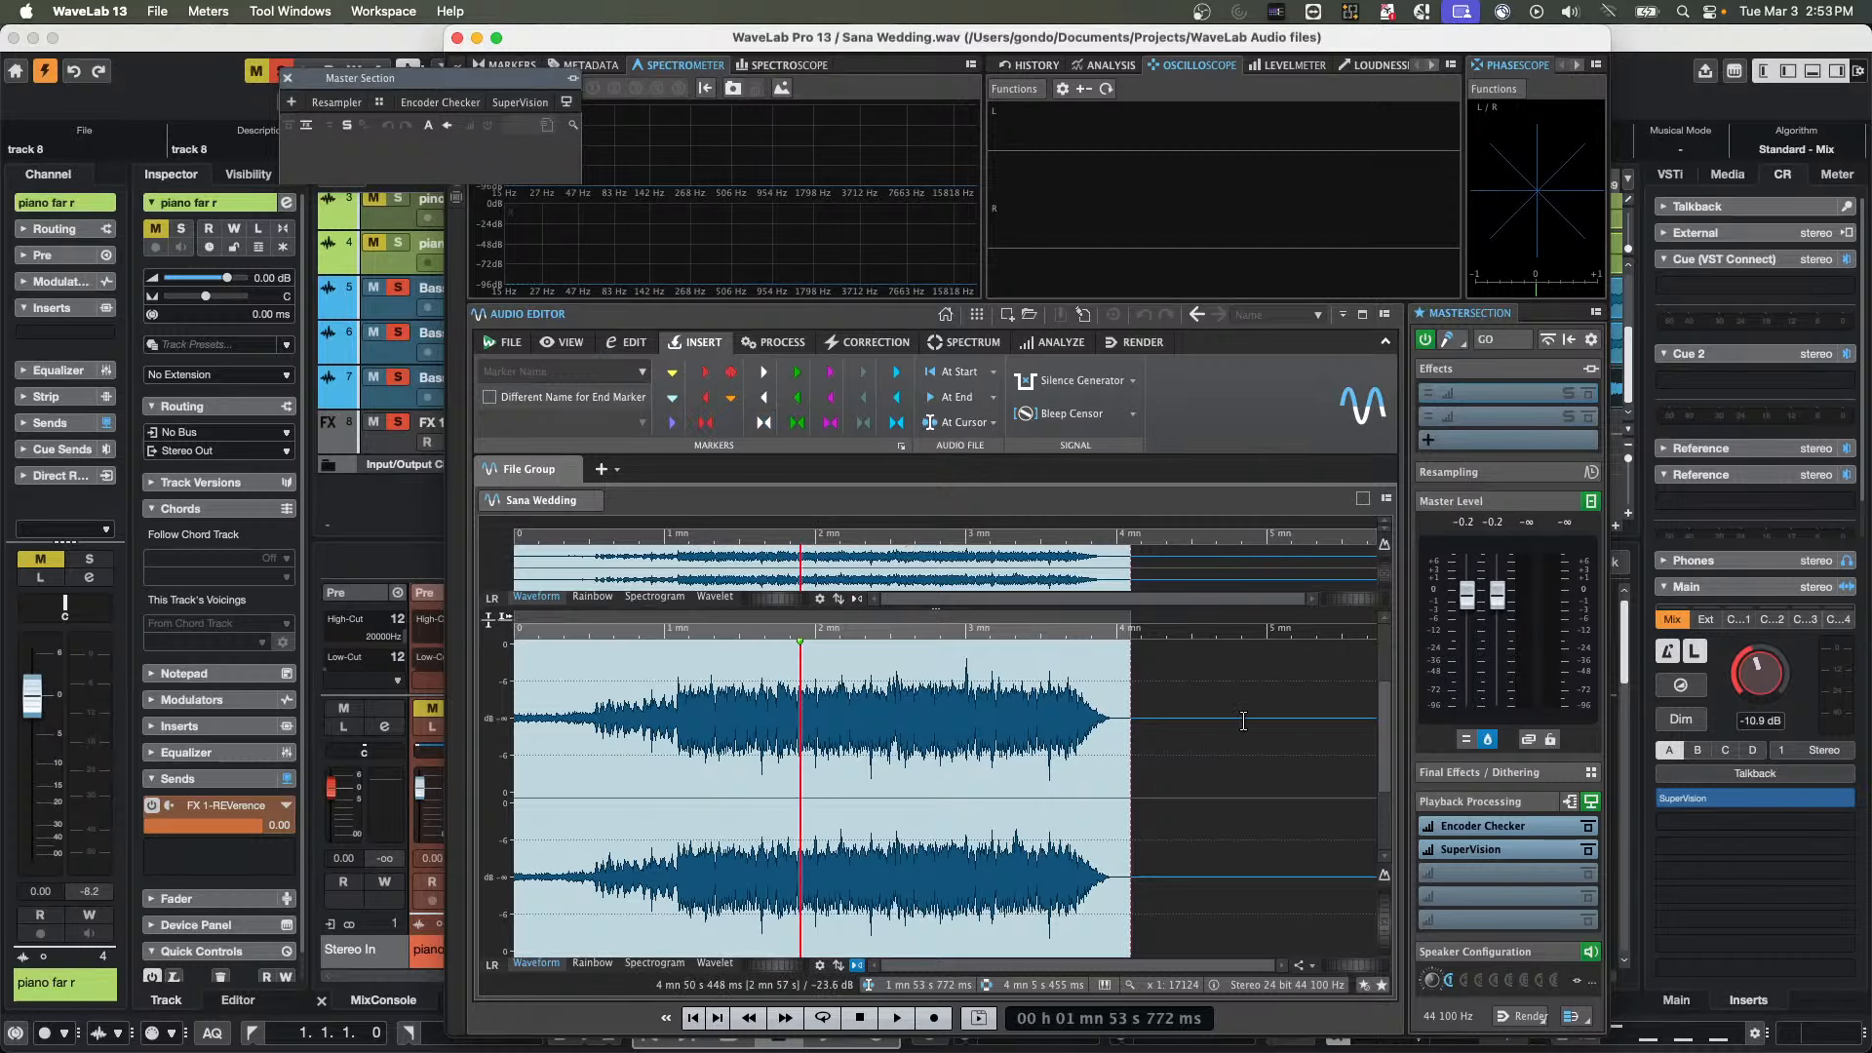
key("c")
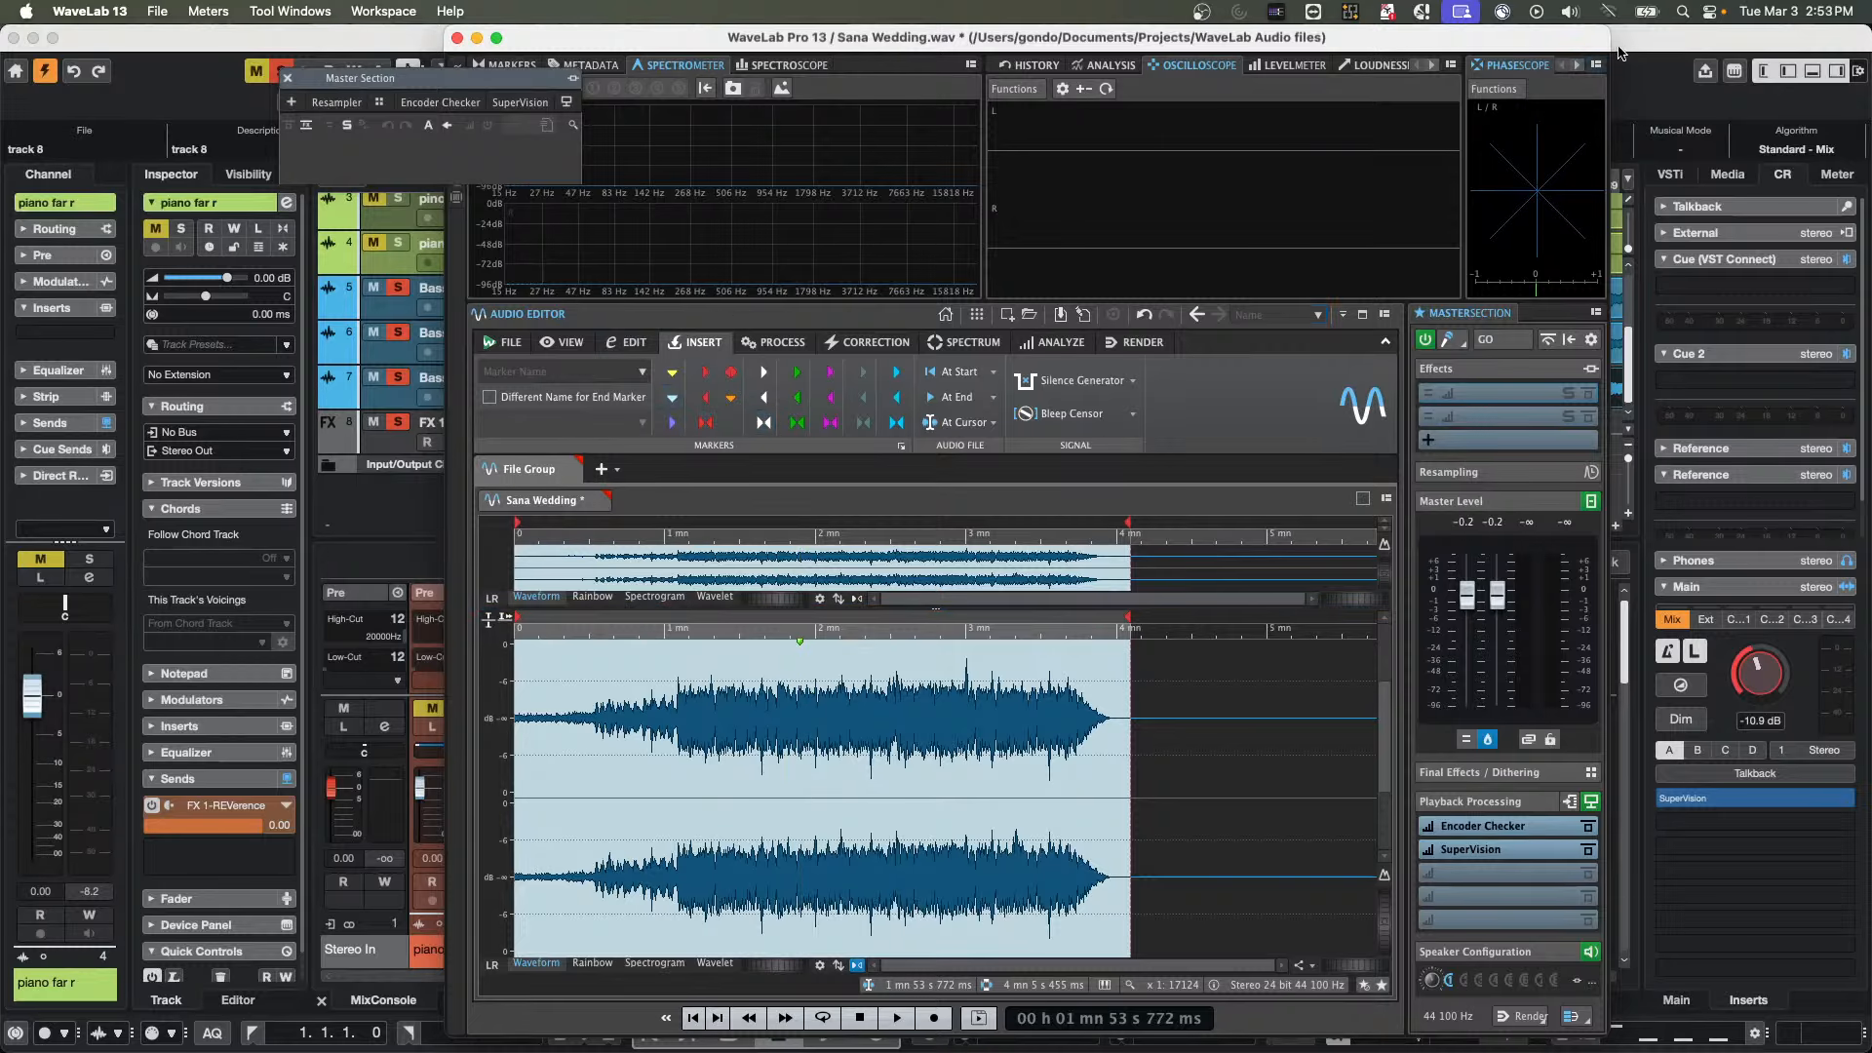
Quit WaveLab Pro without saving the changes to Sana Wedding.wav
left_click(458, 37)
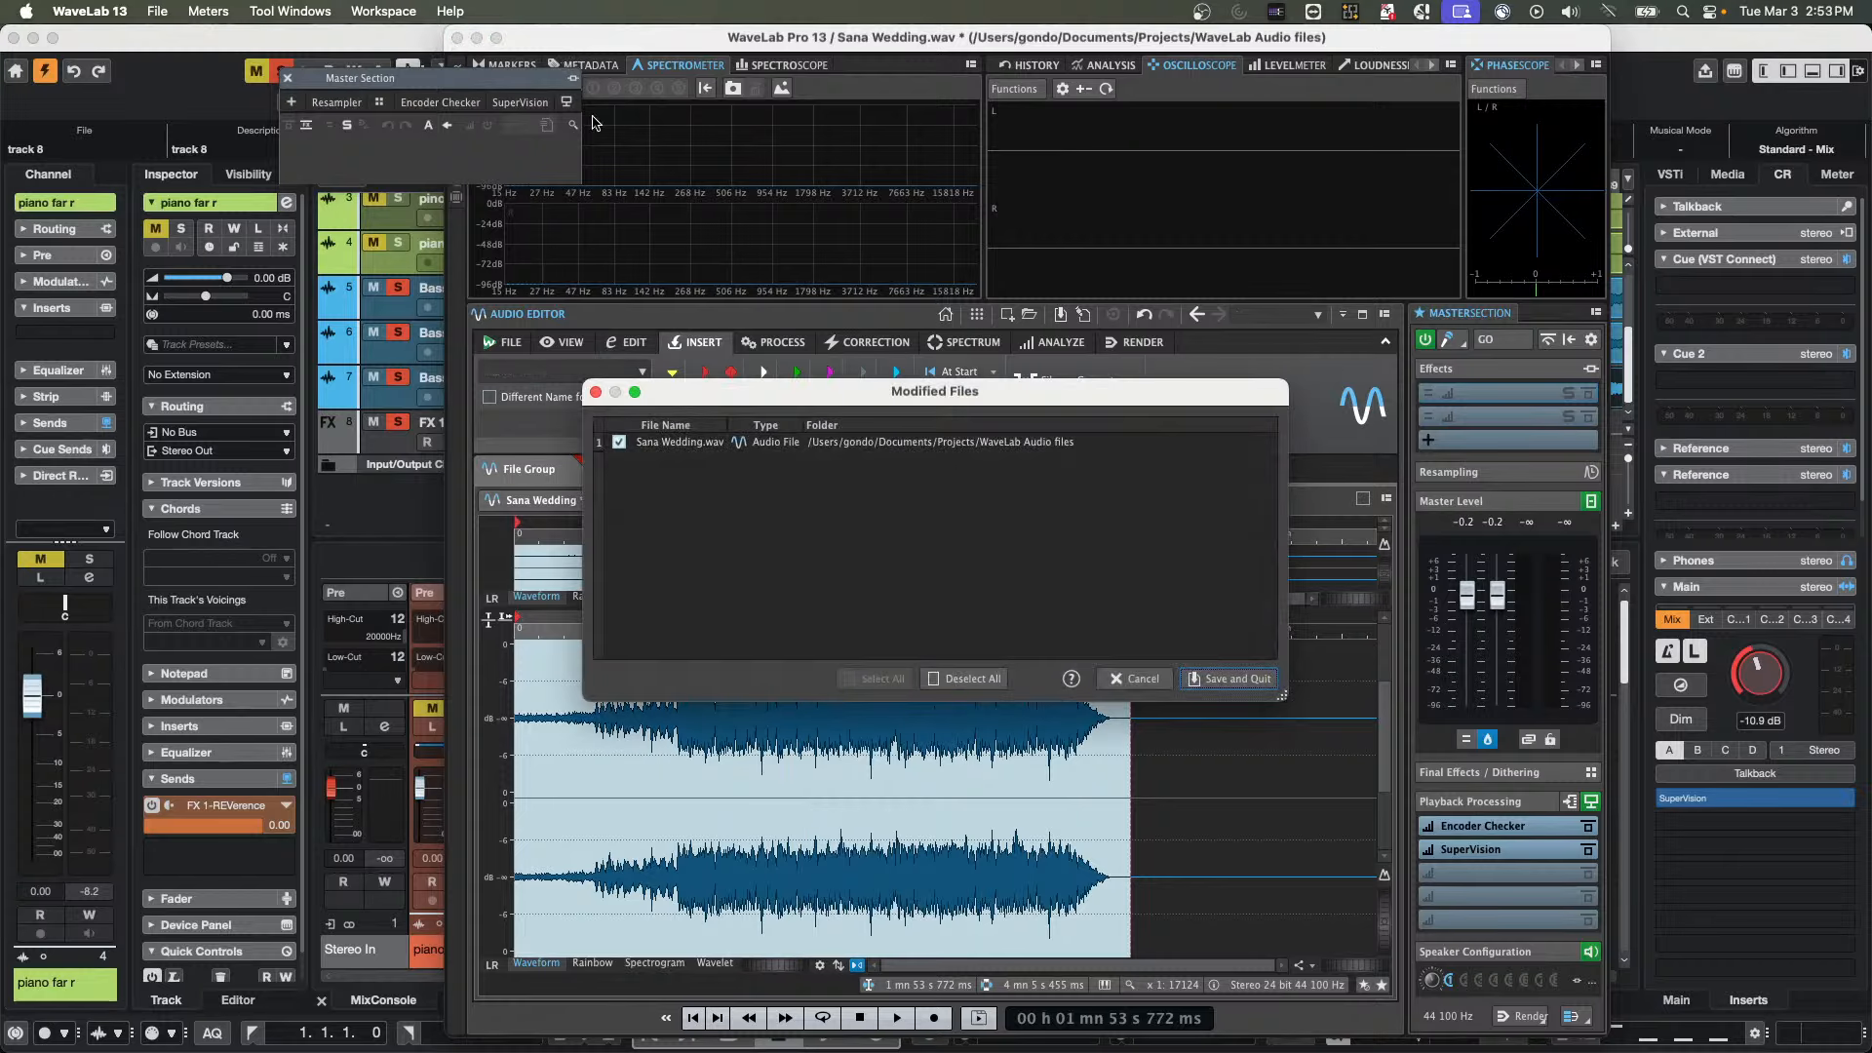
left_click(999, 679)
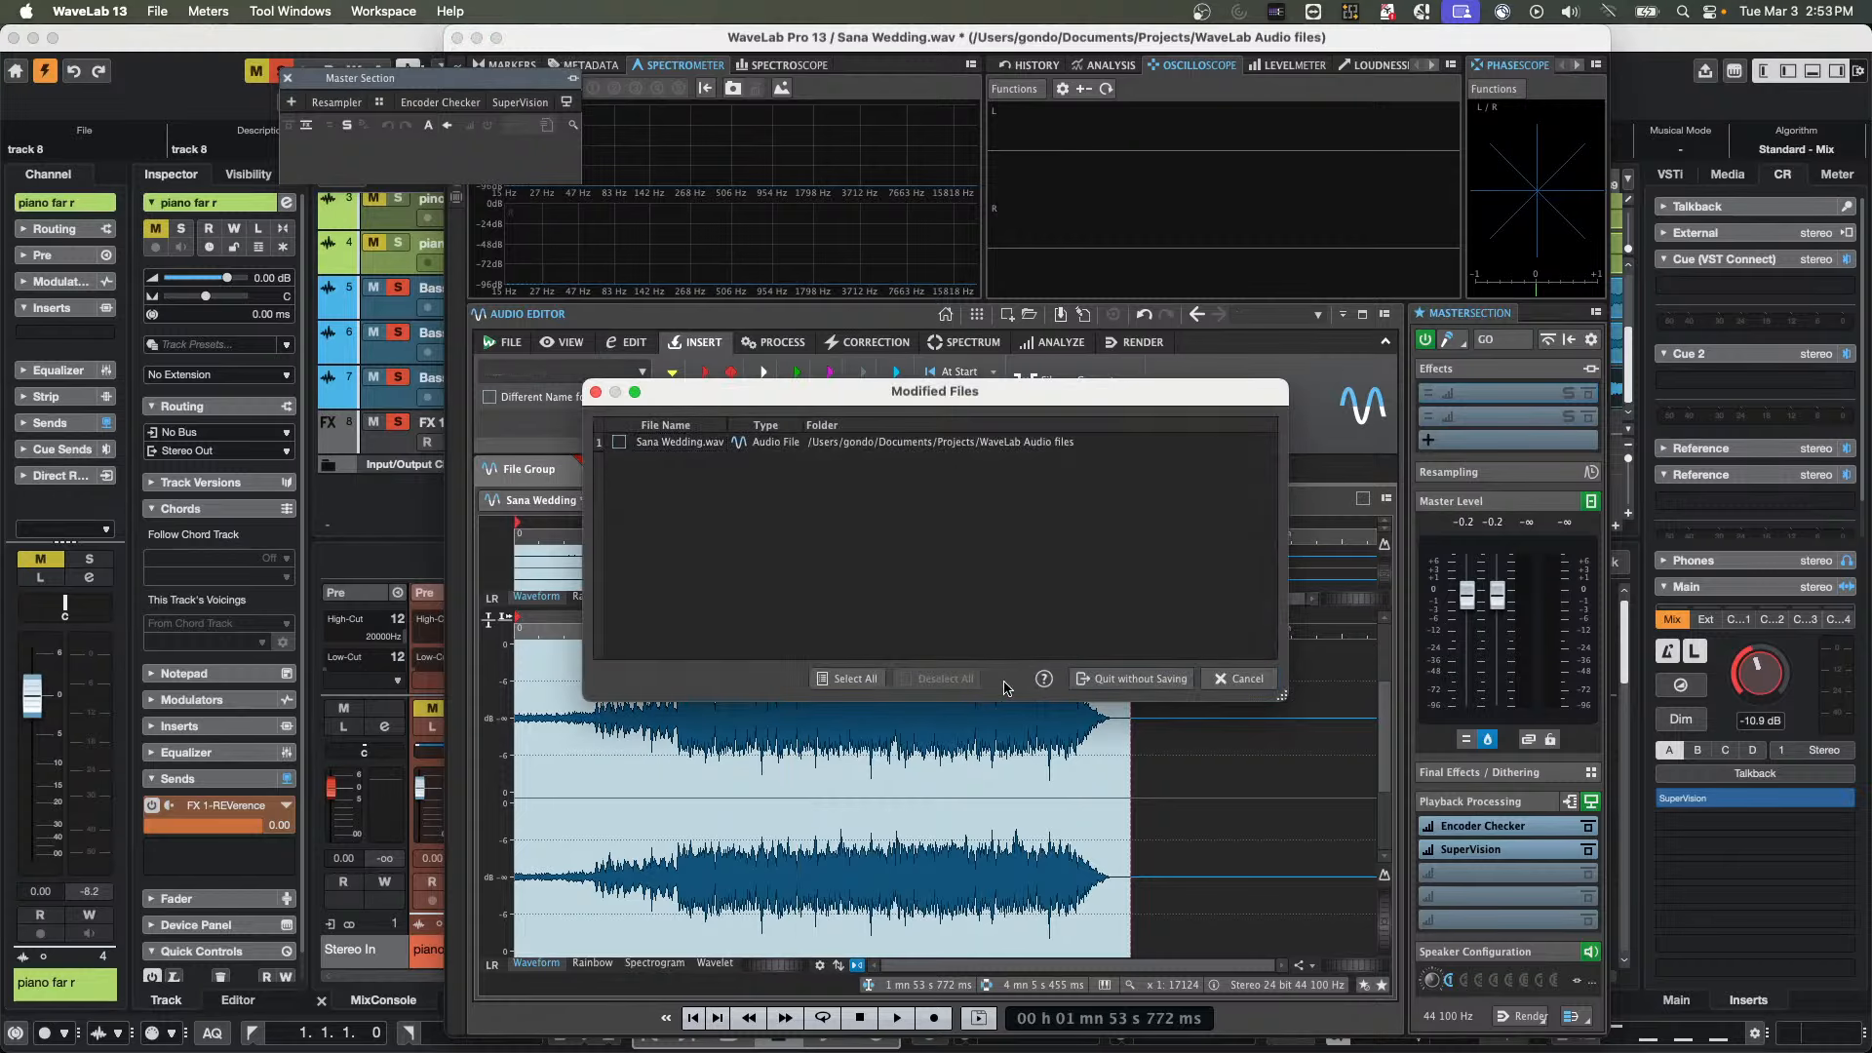
left_click(1122, 680)
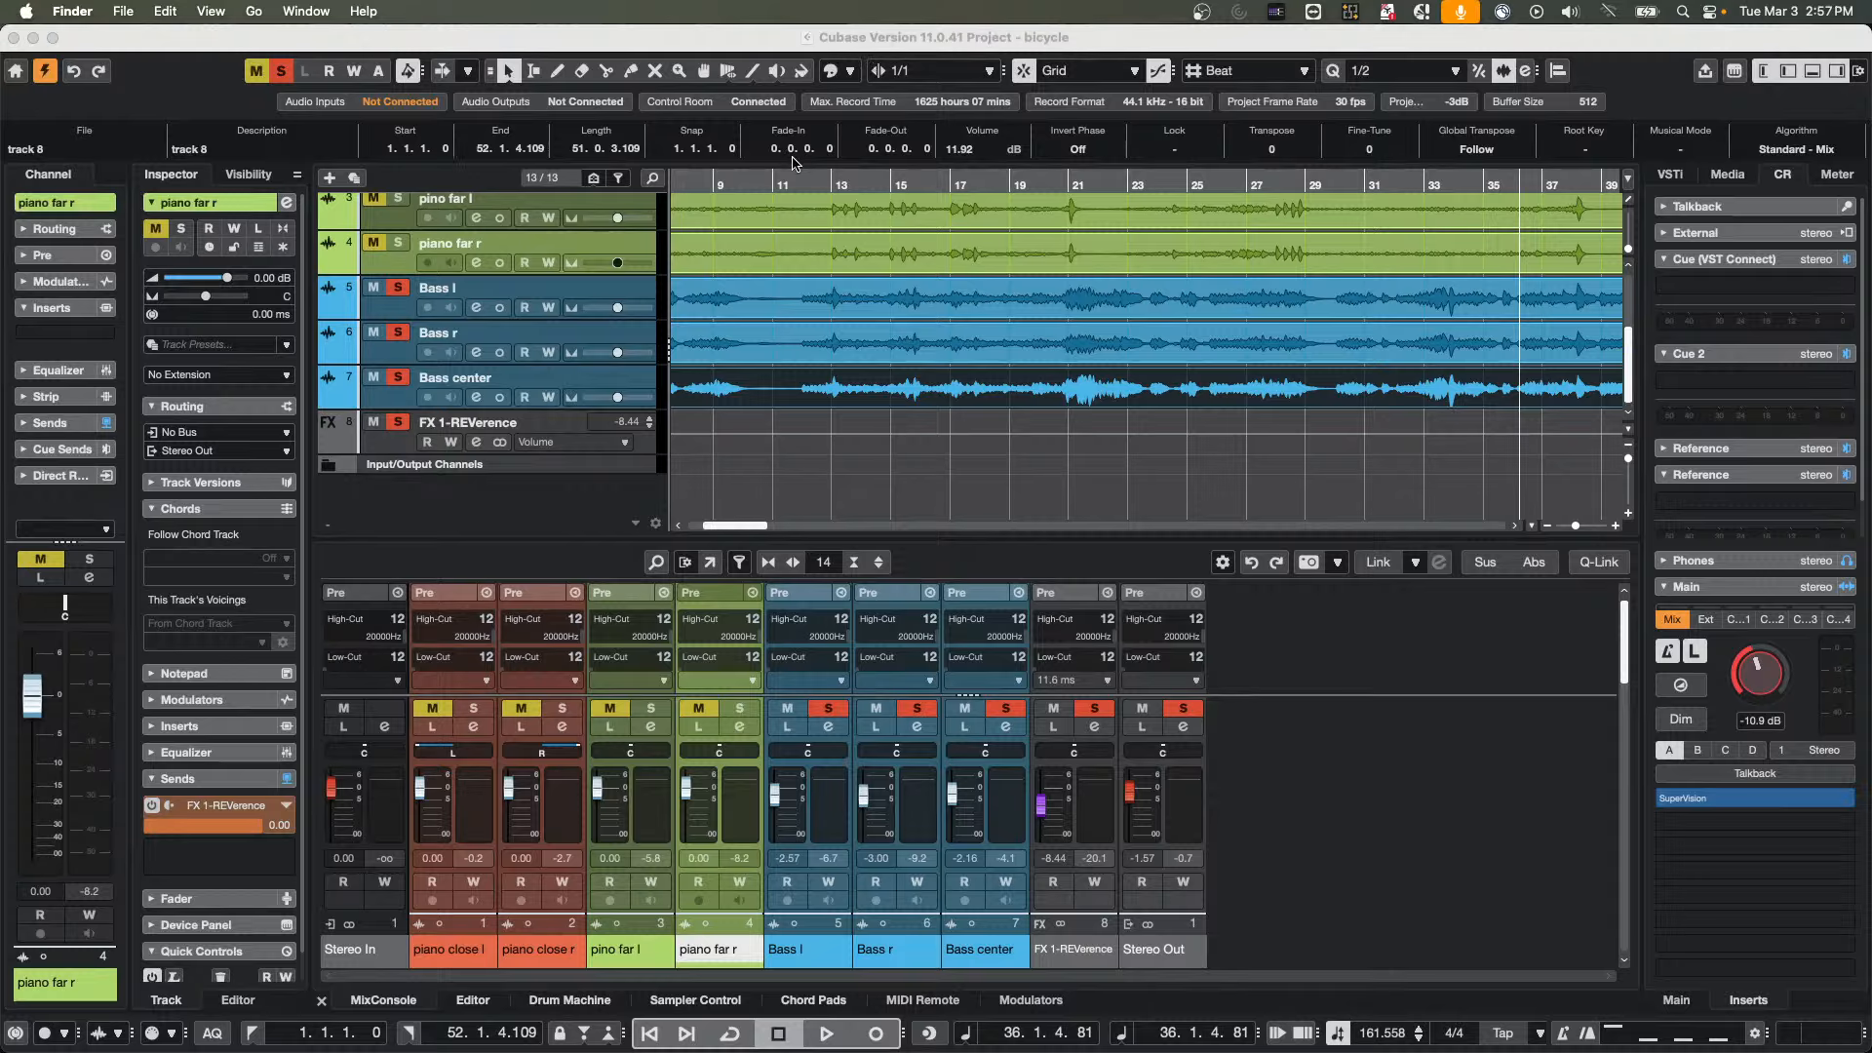
Switch to Cubase and move the bicycle project's cursor to bar 12
left_click(798, 184)
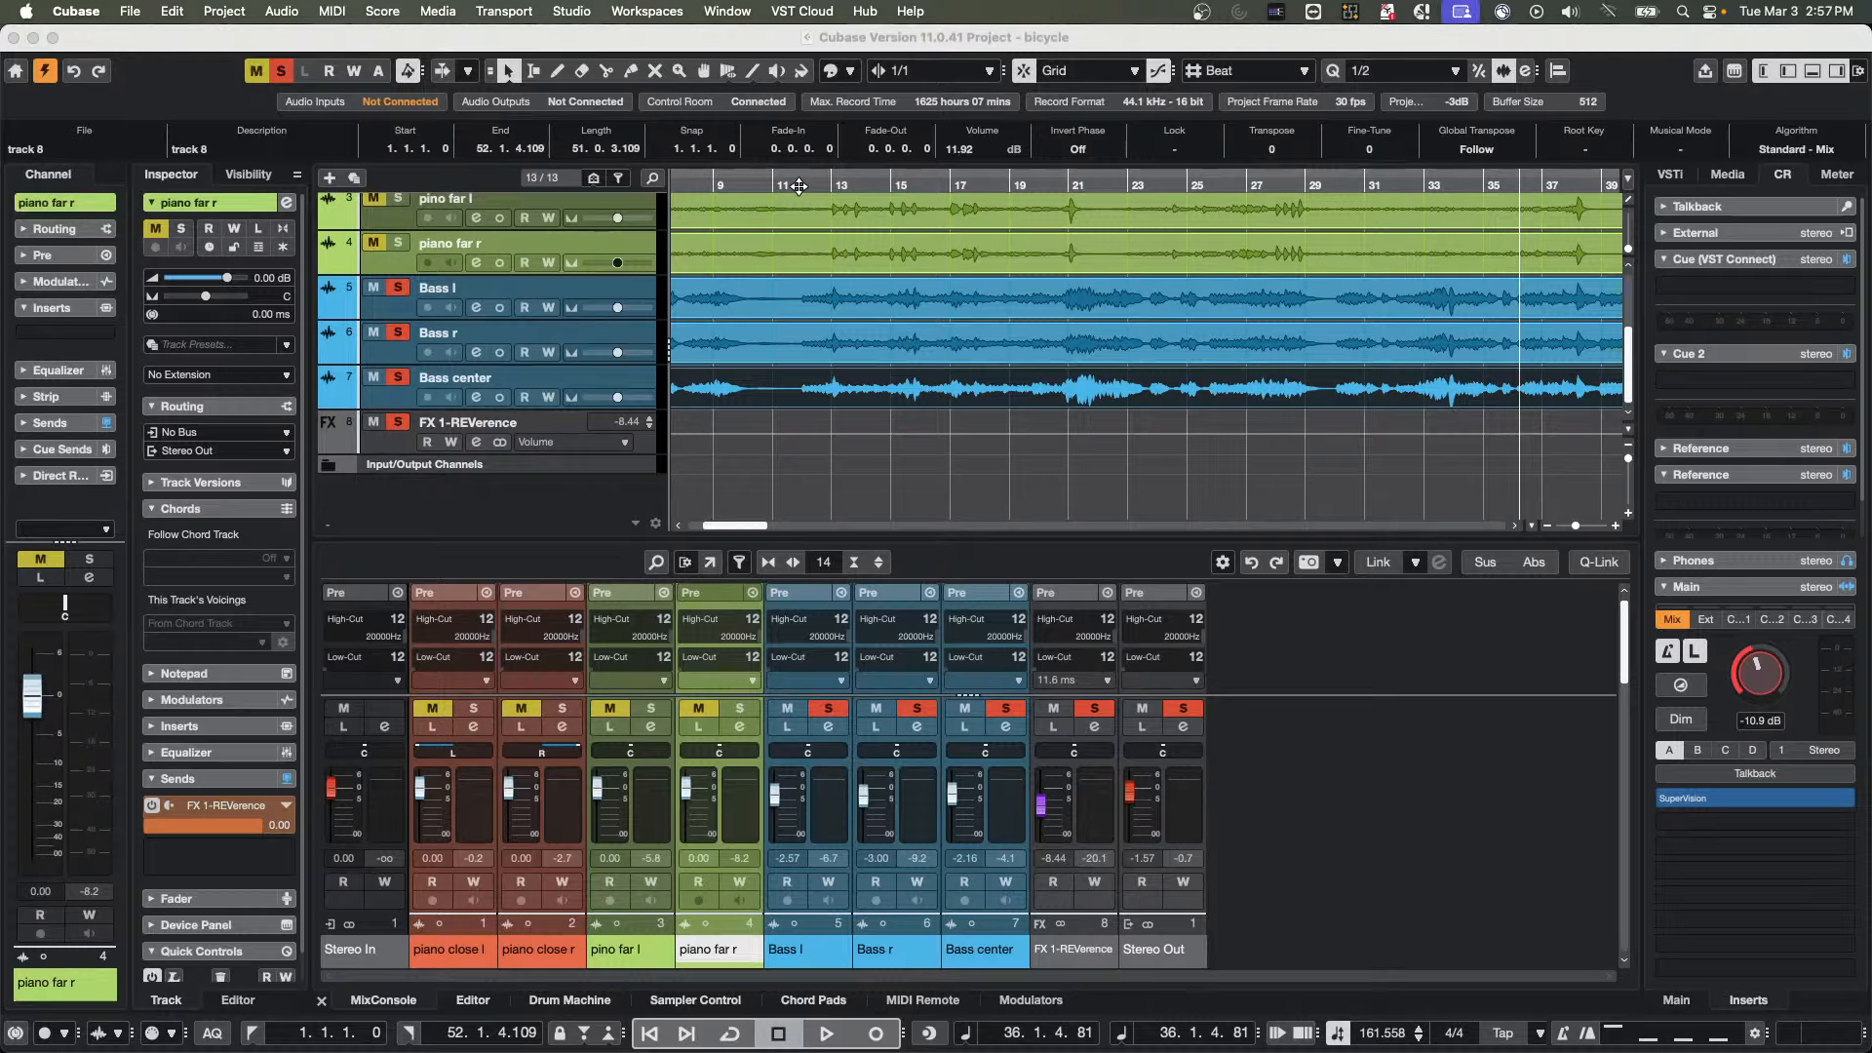
left_click(798, 184)
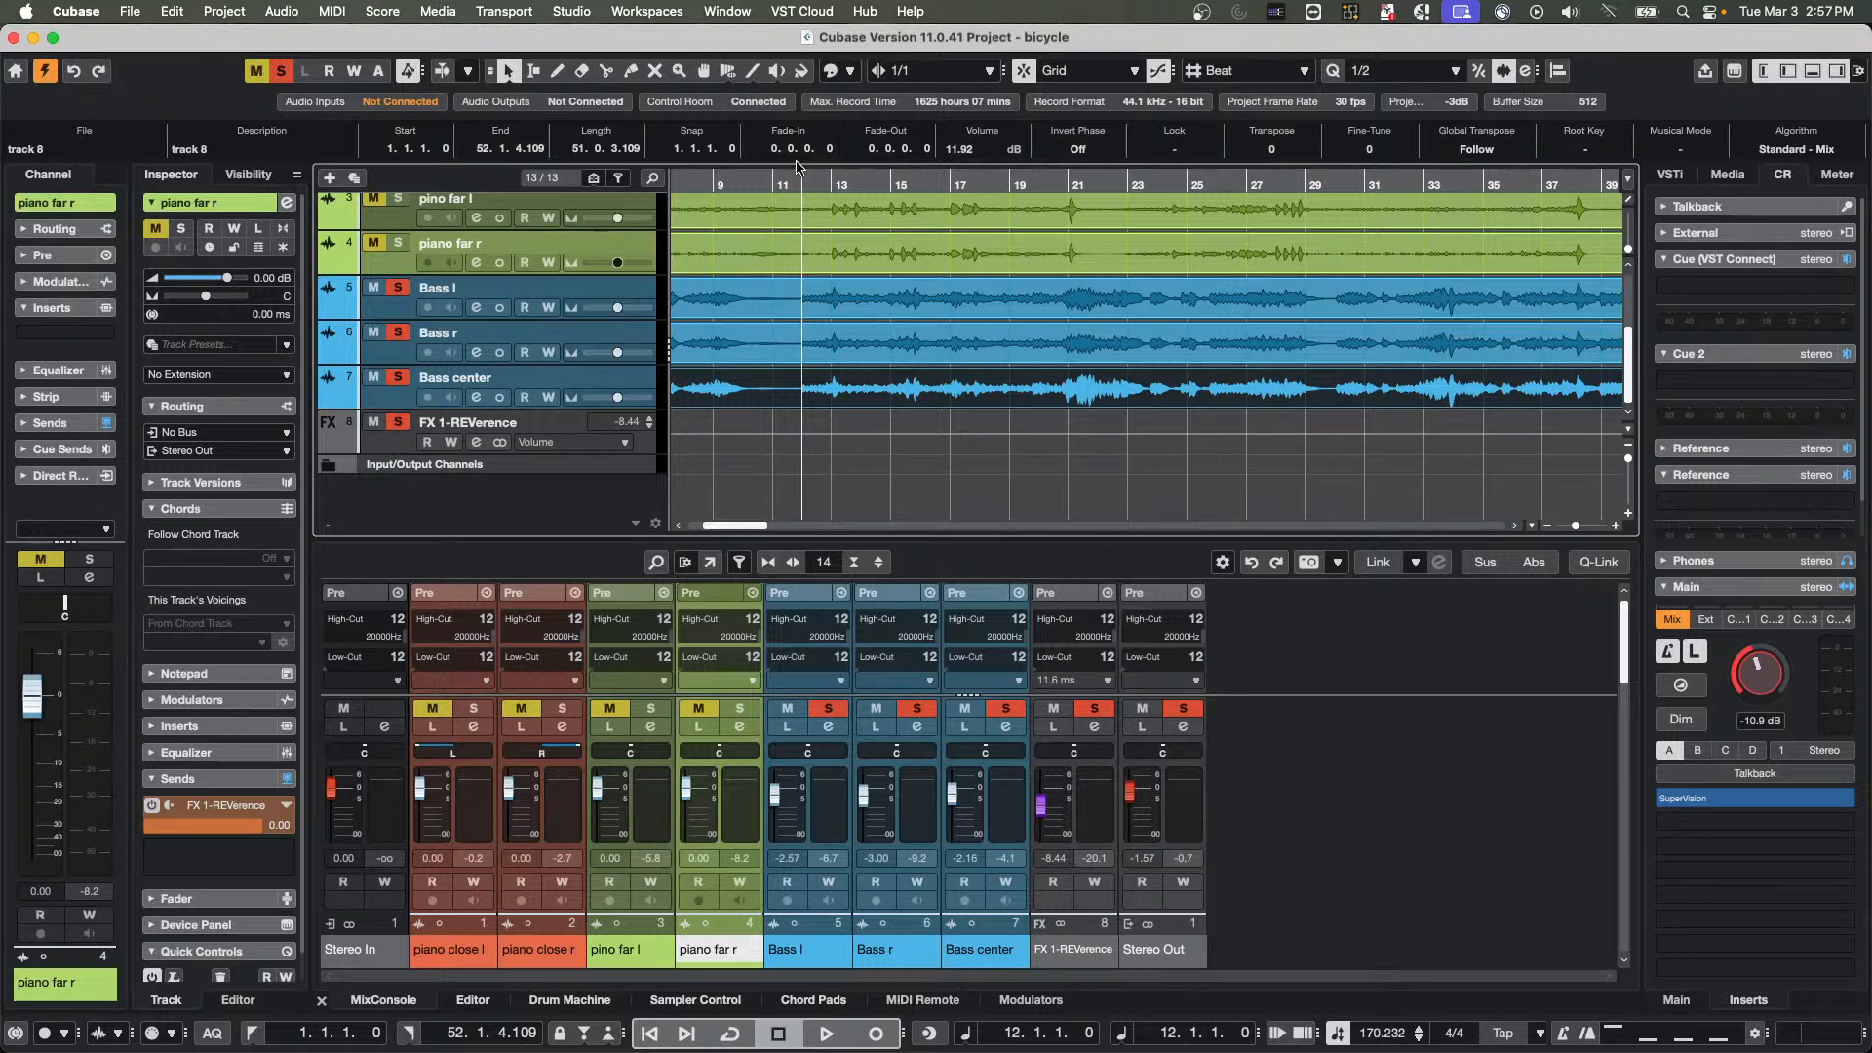
left_click(133, 11)
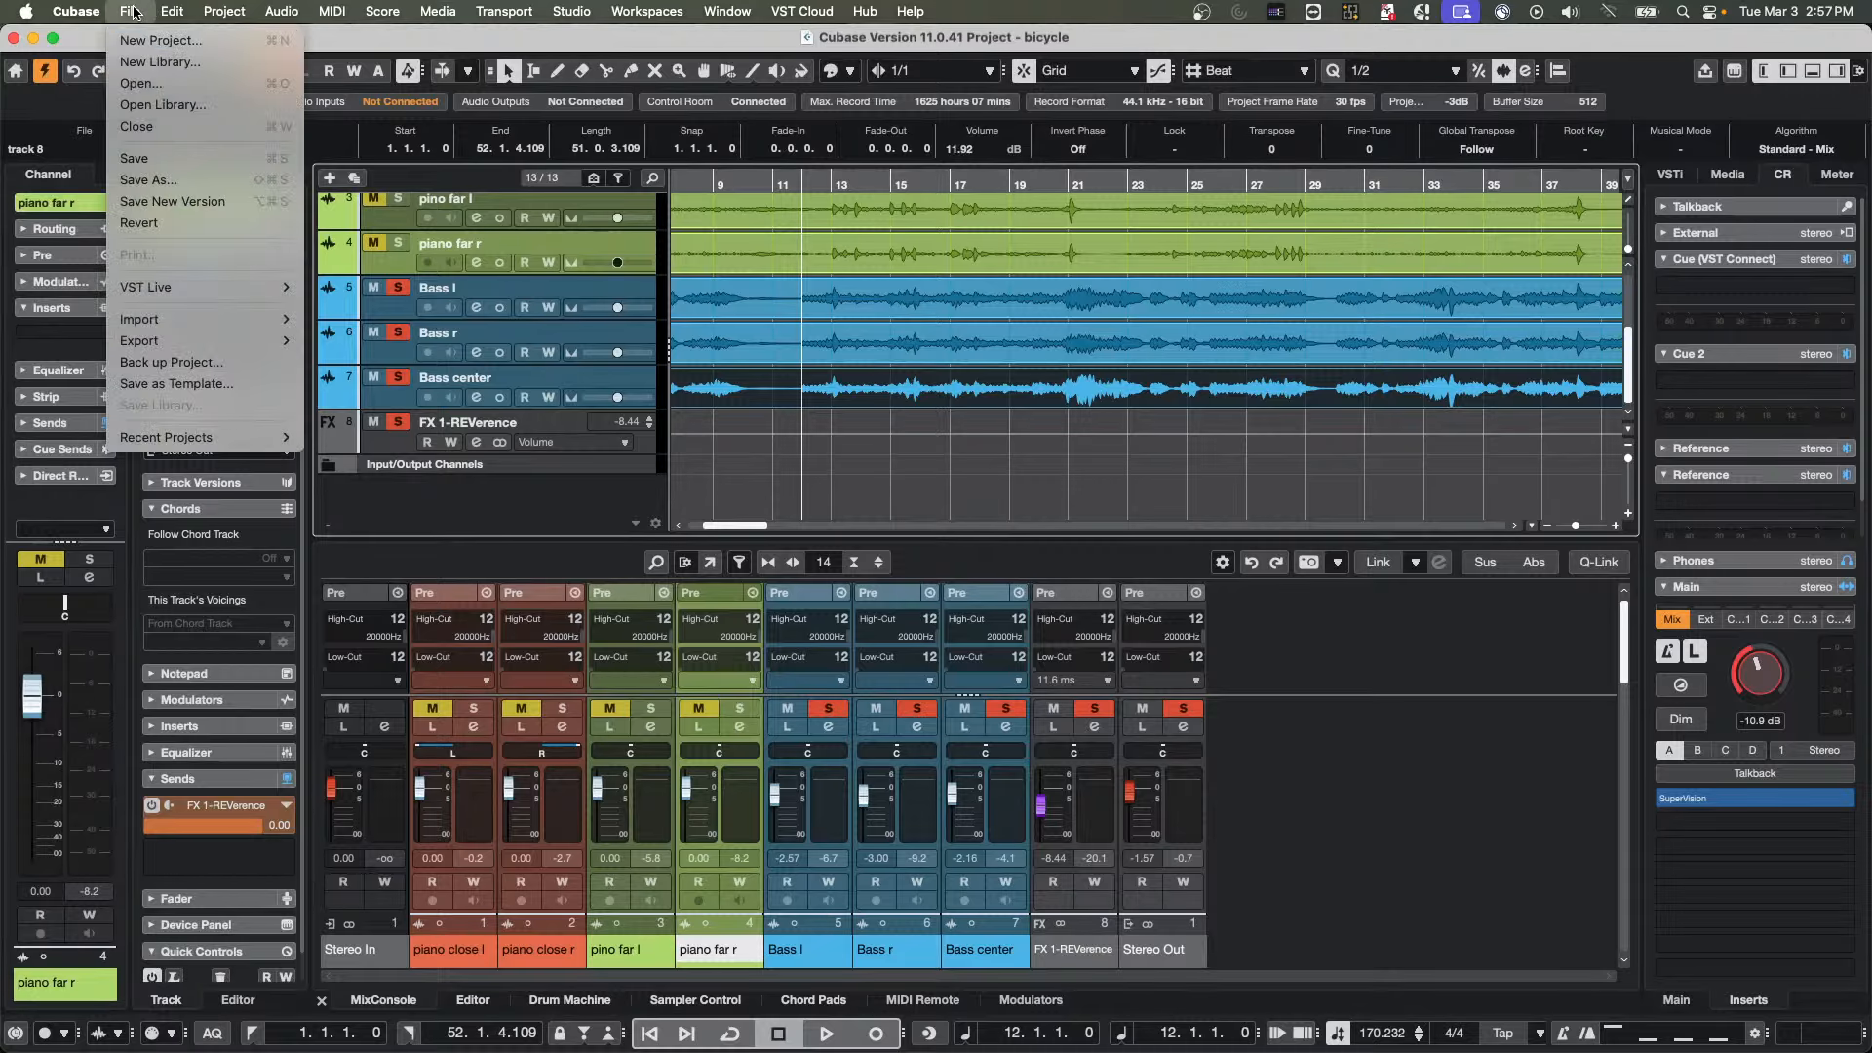
left_click(142, 41)
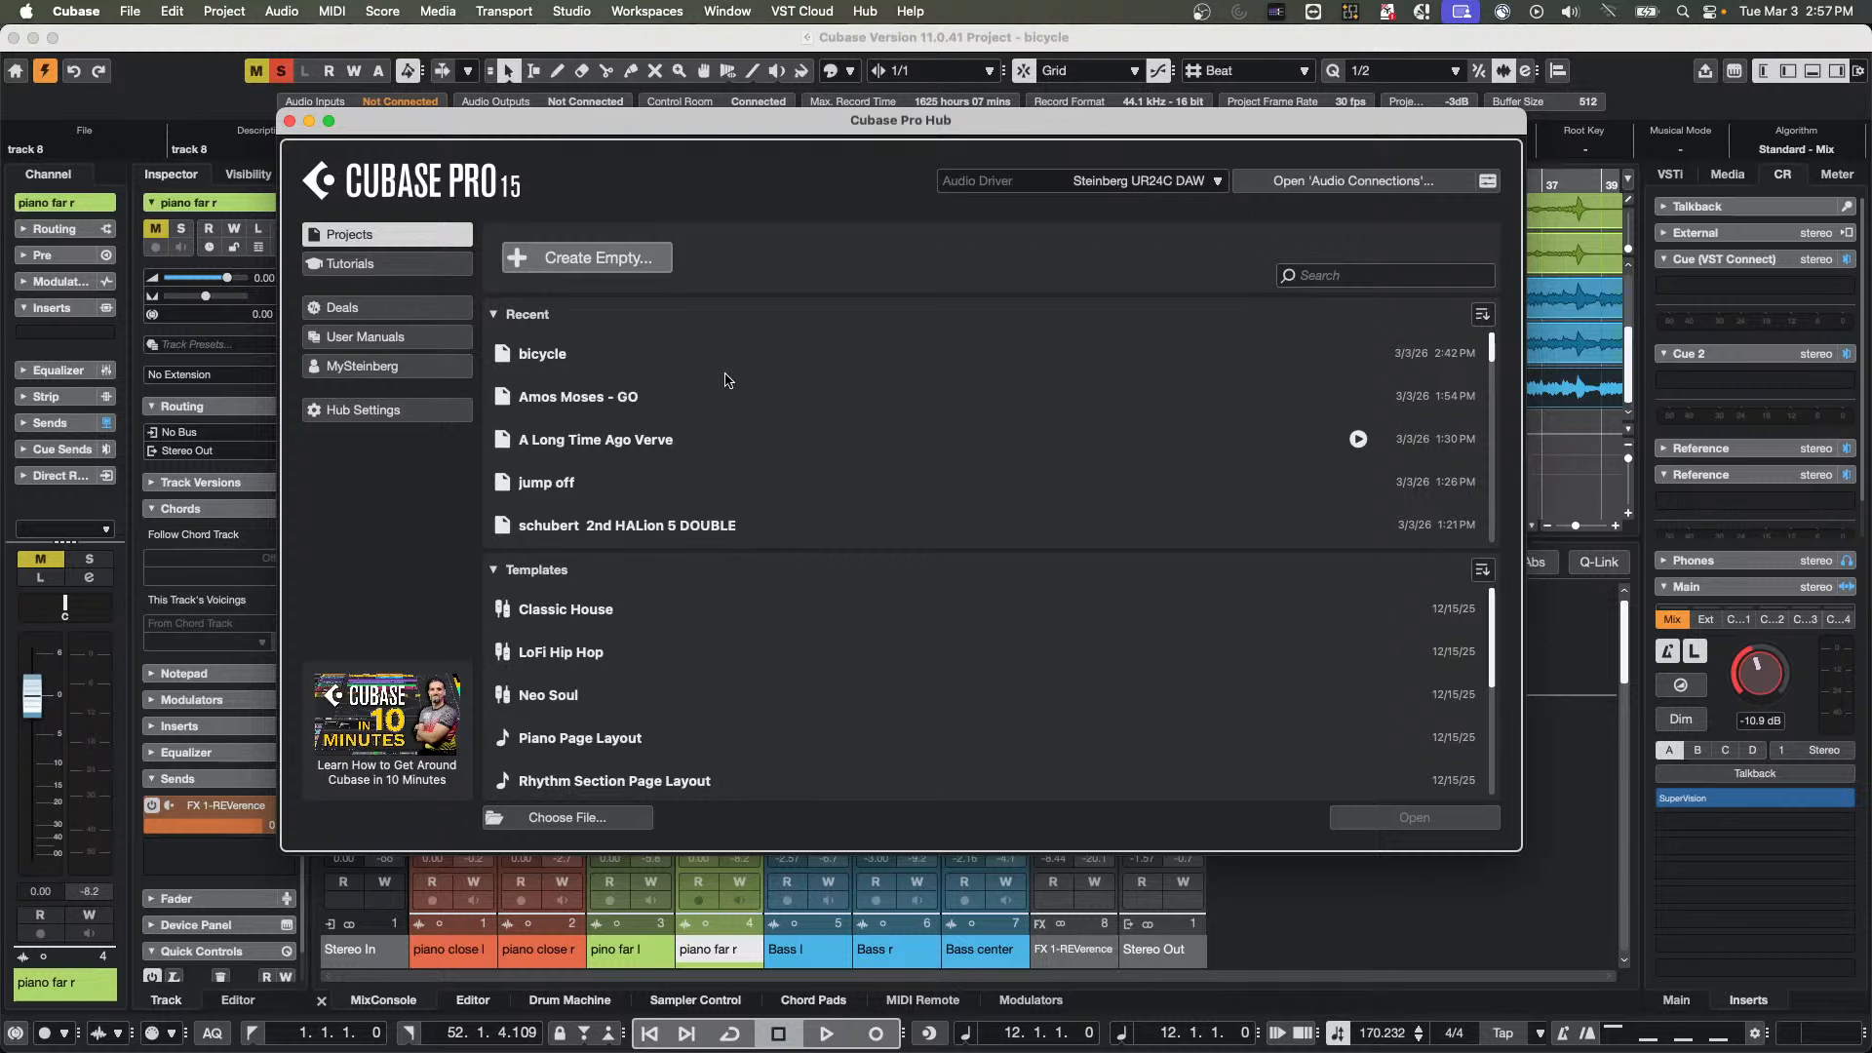
left_click(595, 261)
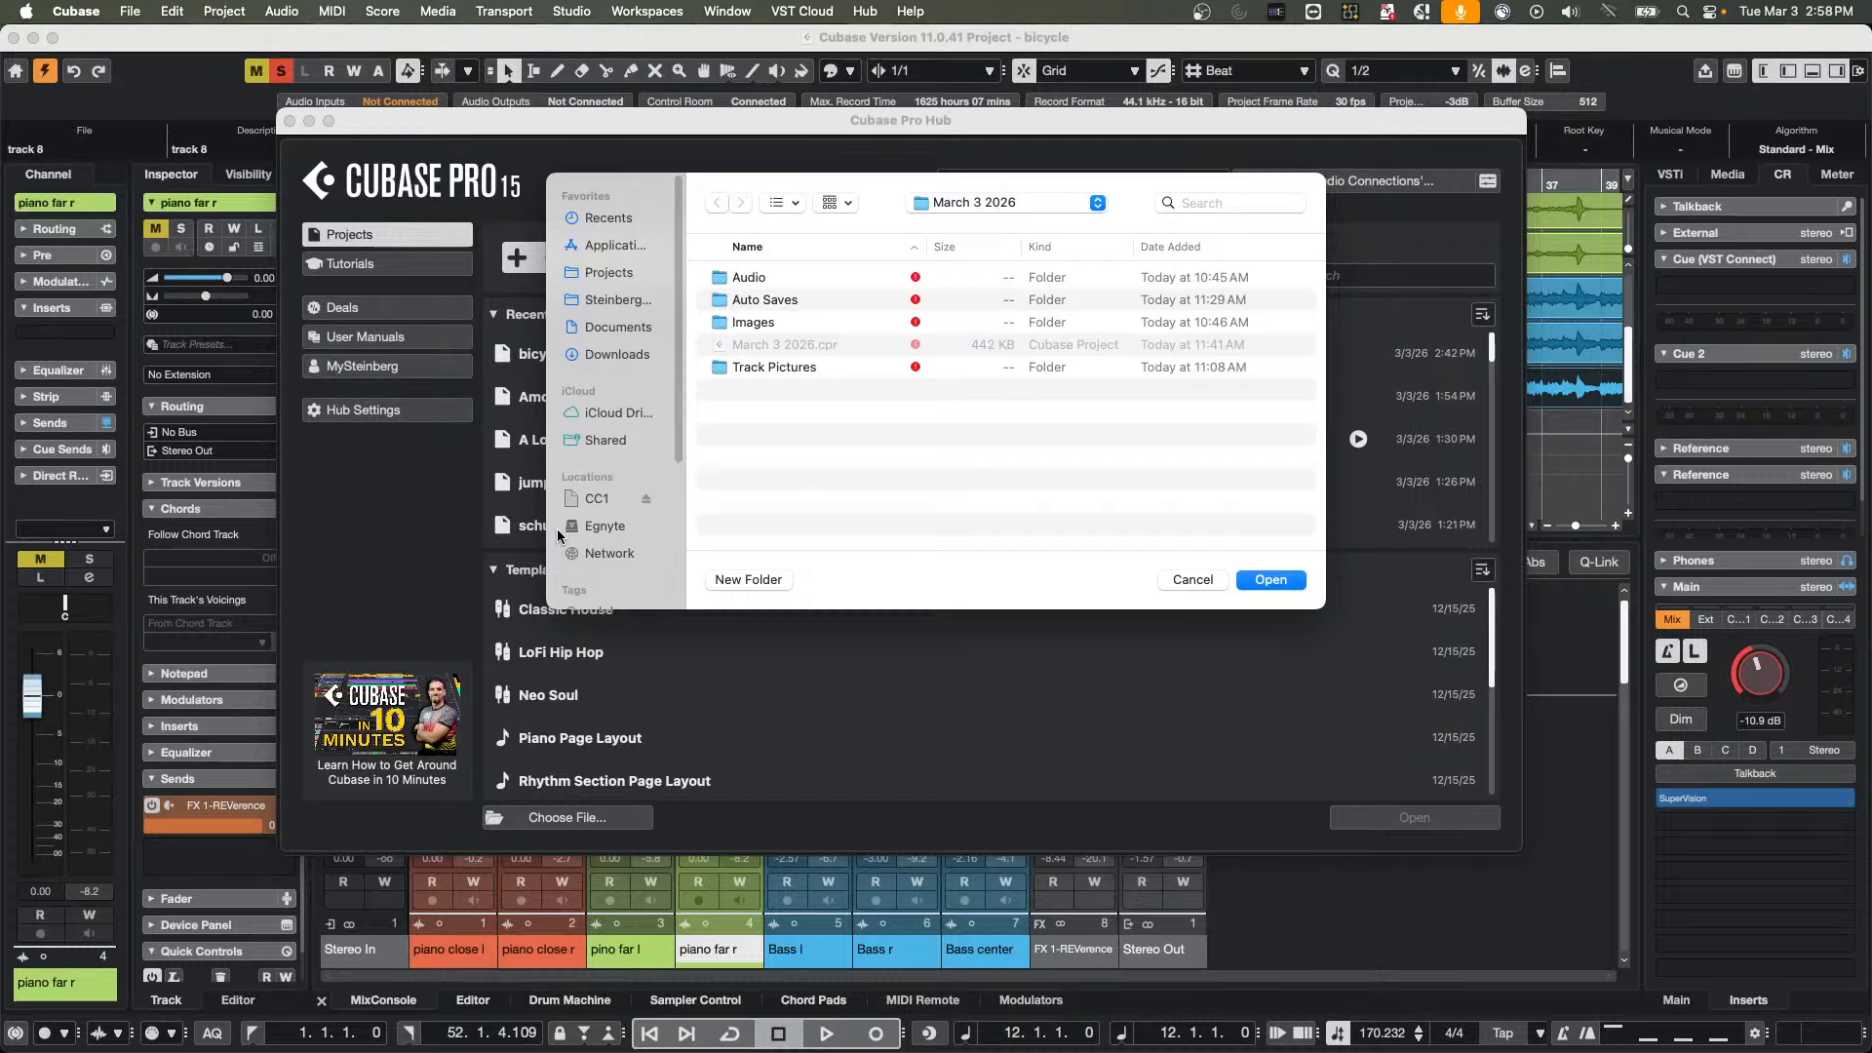
left_click(1179, 583)
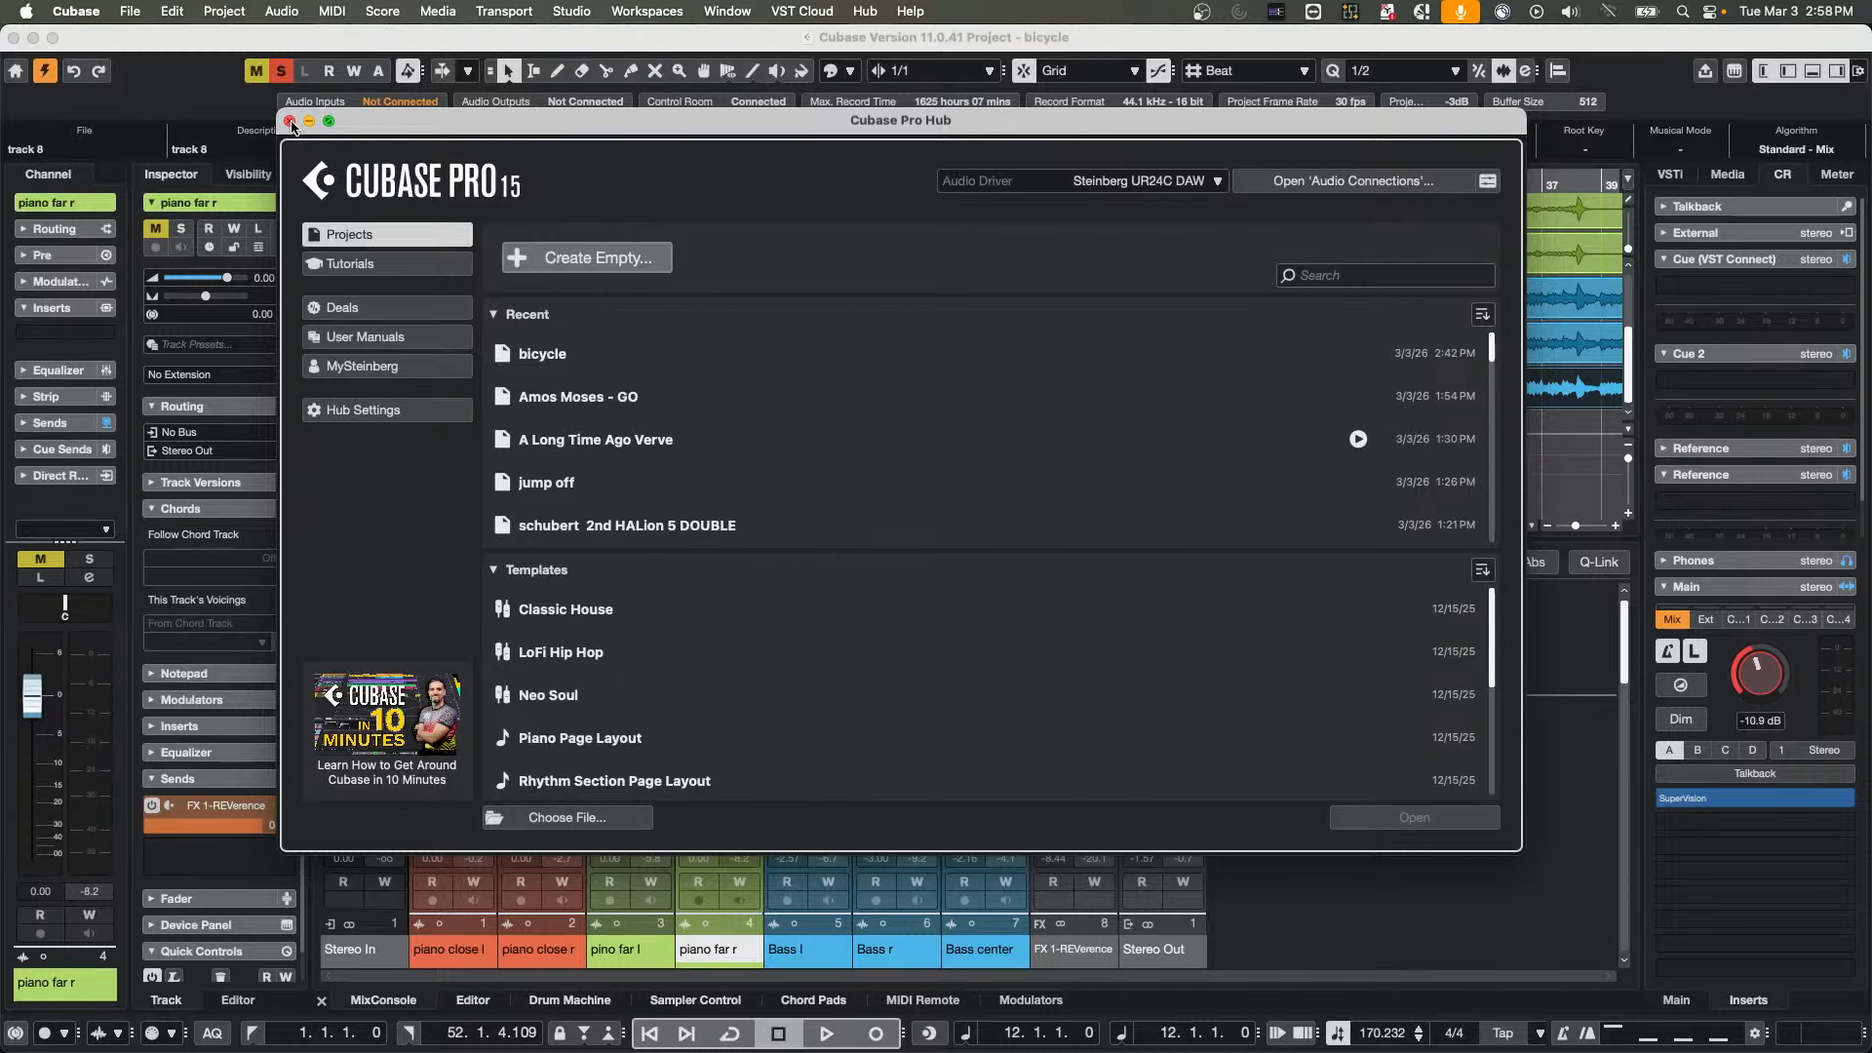
left_click(289, 122)
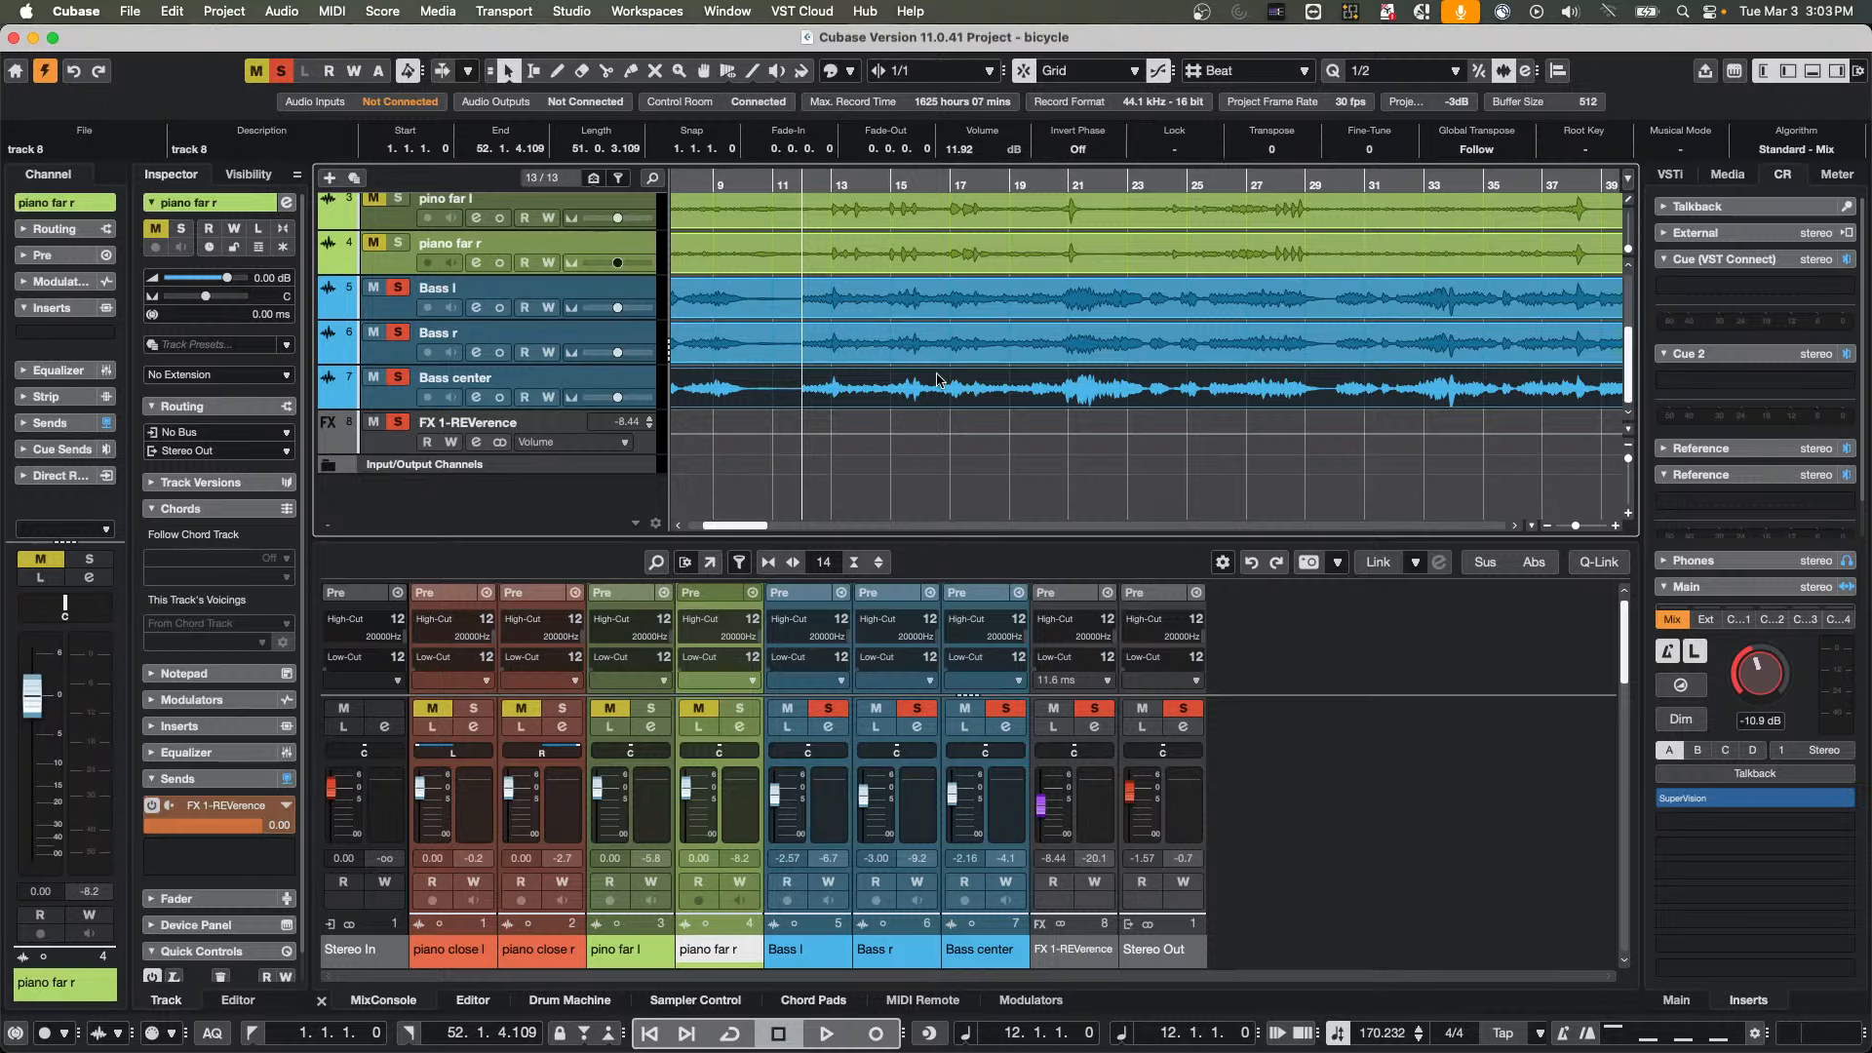
Try the pop-up toolbox at several places over the project tracks, keeping the Object Selection tool active
right_click(890, 306)
left_click(1056, 447)
right_click(1025, 448)
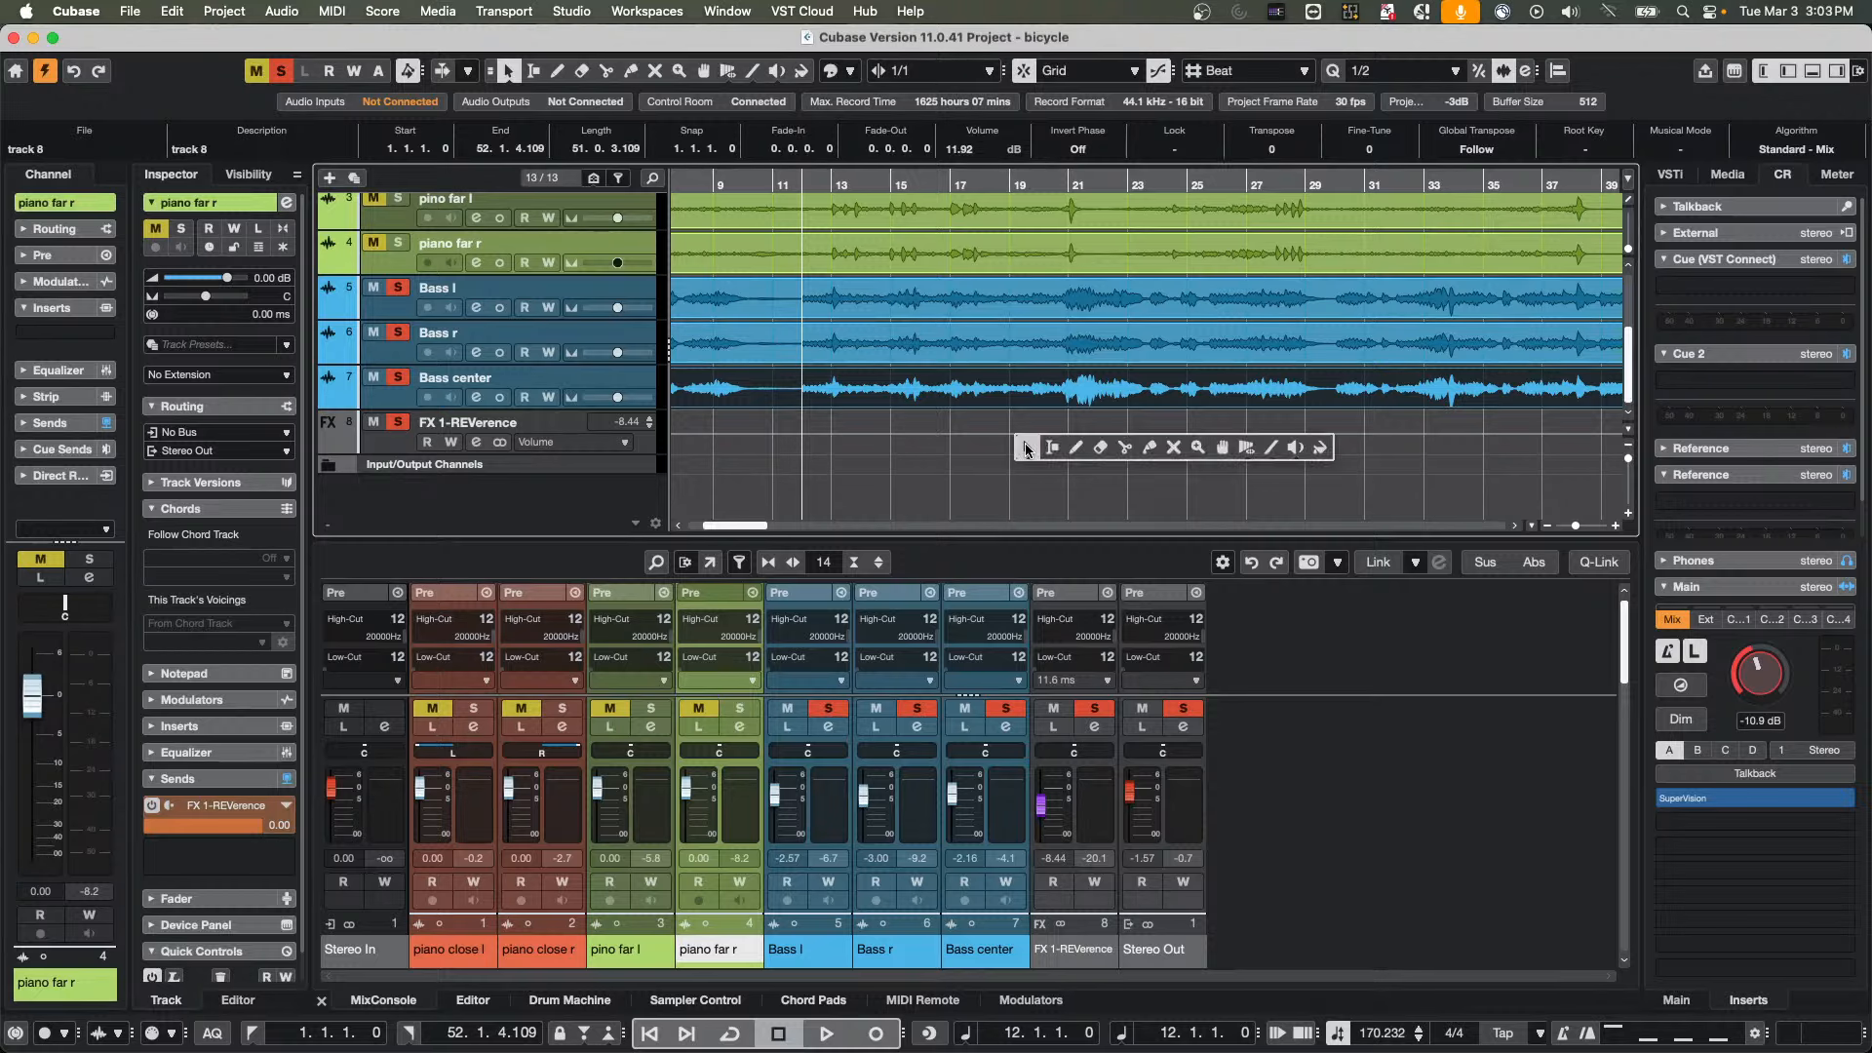
left_click(1025, 448)
right_click(1263, 300)
left_click(1263, 300)
right_click(948, 333)
left_click(948, 332)
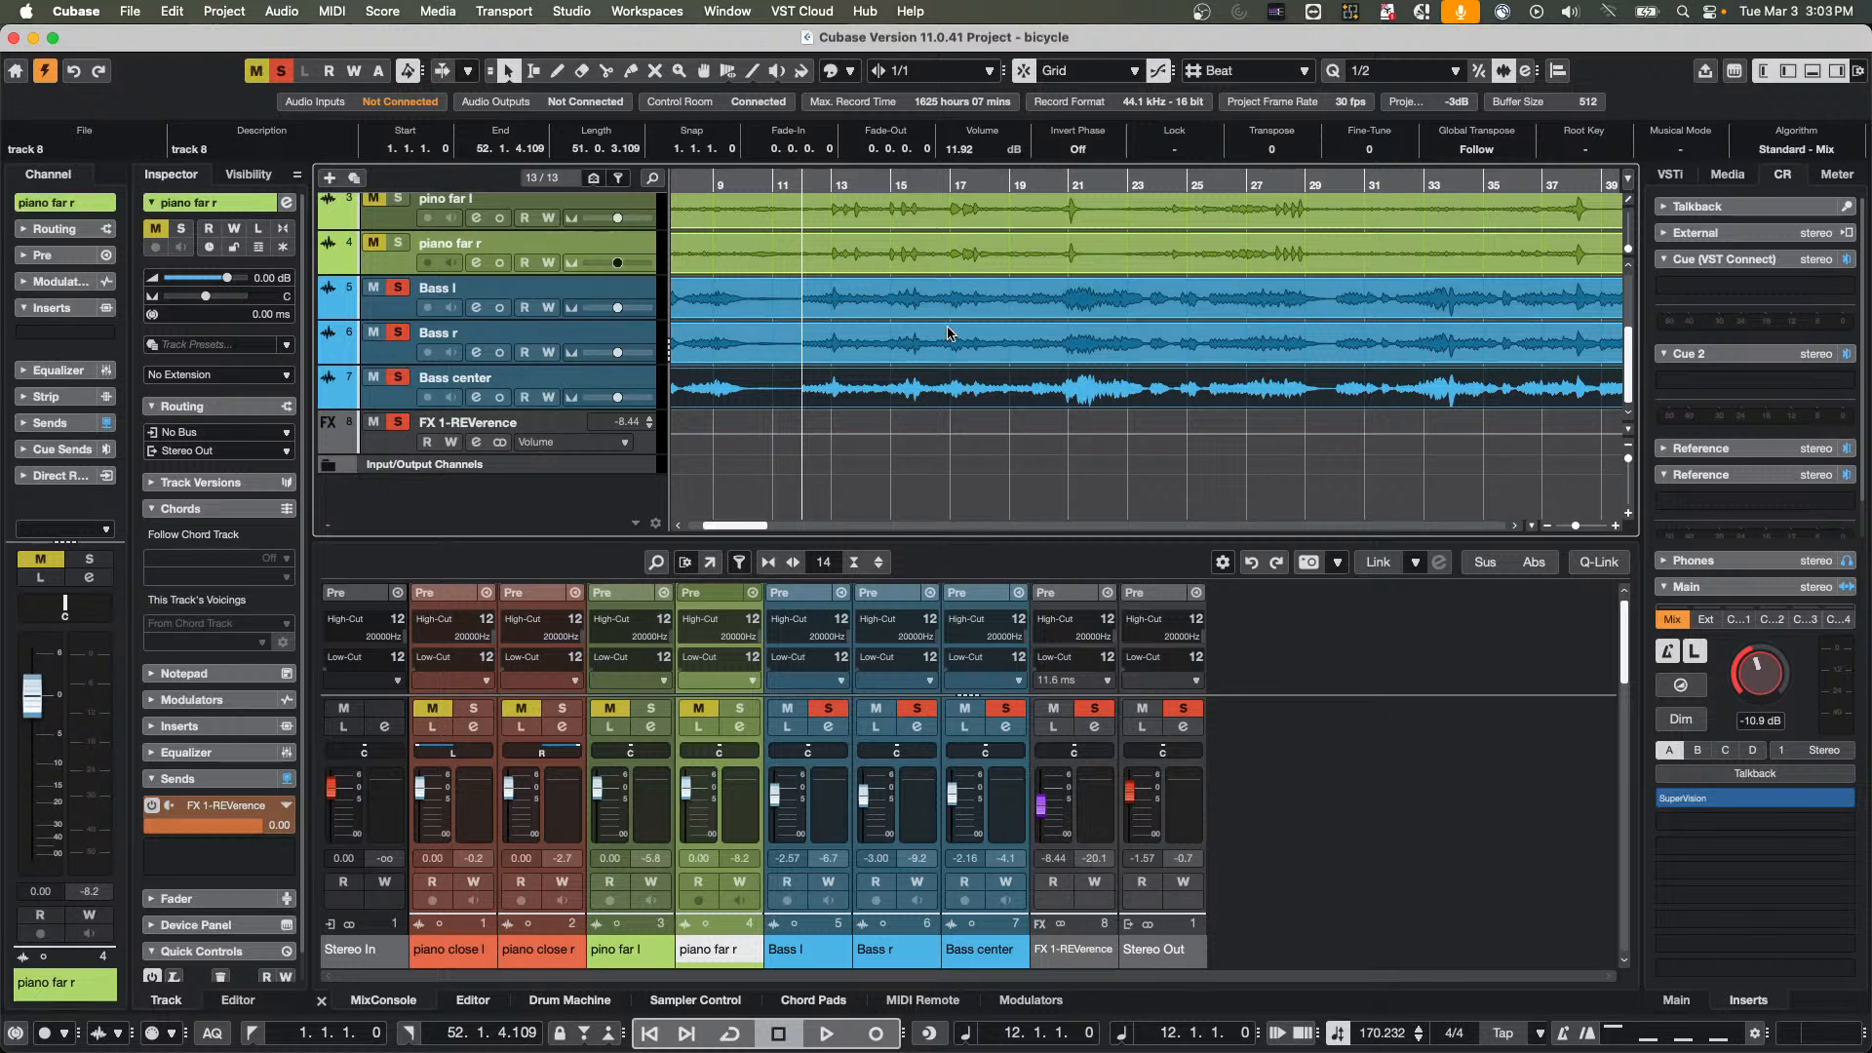
Select the audio event on the Bass r track and view its context menu, dismissing it without applying a command
right_click(945, 343)
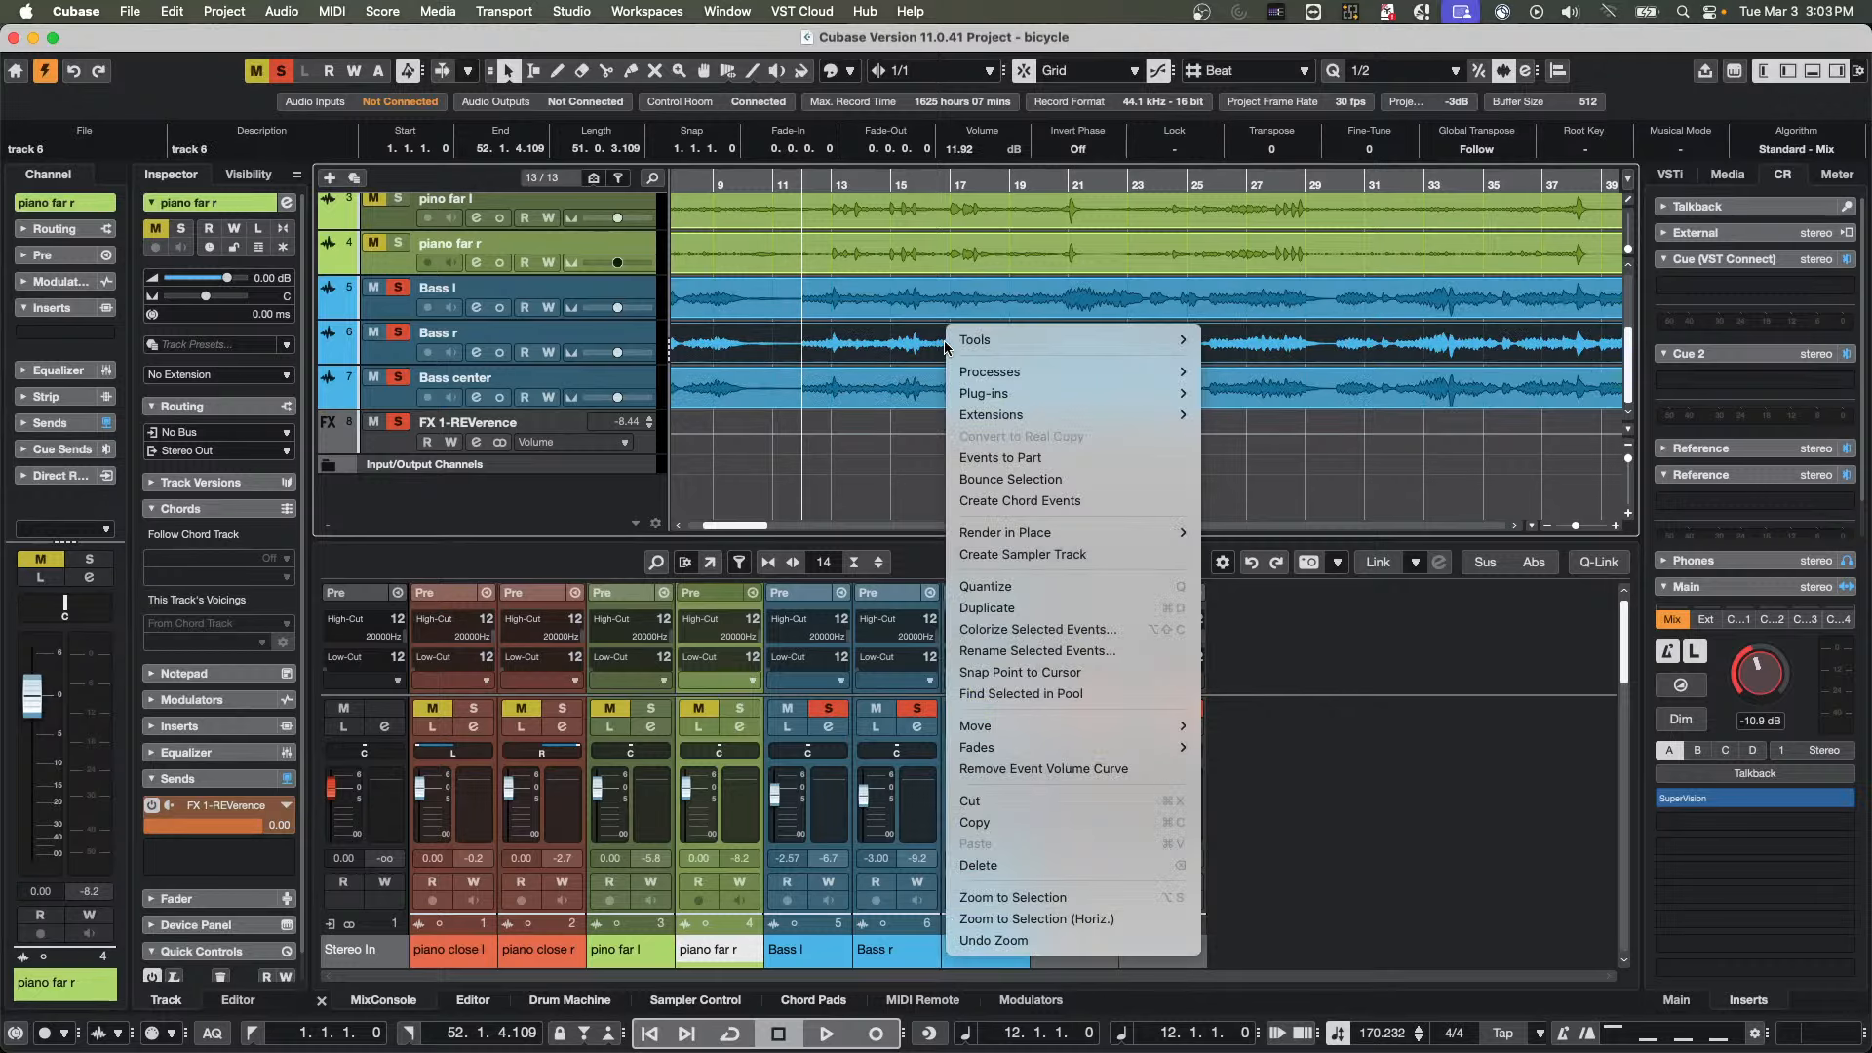
mouse_move(1025, 343)
left_click(866, 352)
Switch through editing tools including Erase and Mute with the pop-up toolbox, returning to the Object Selection tool
right_click(712, 234)
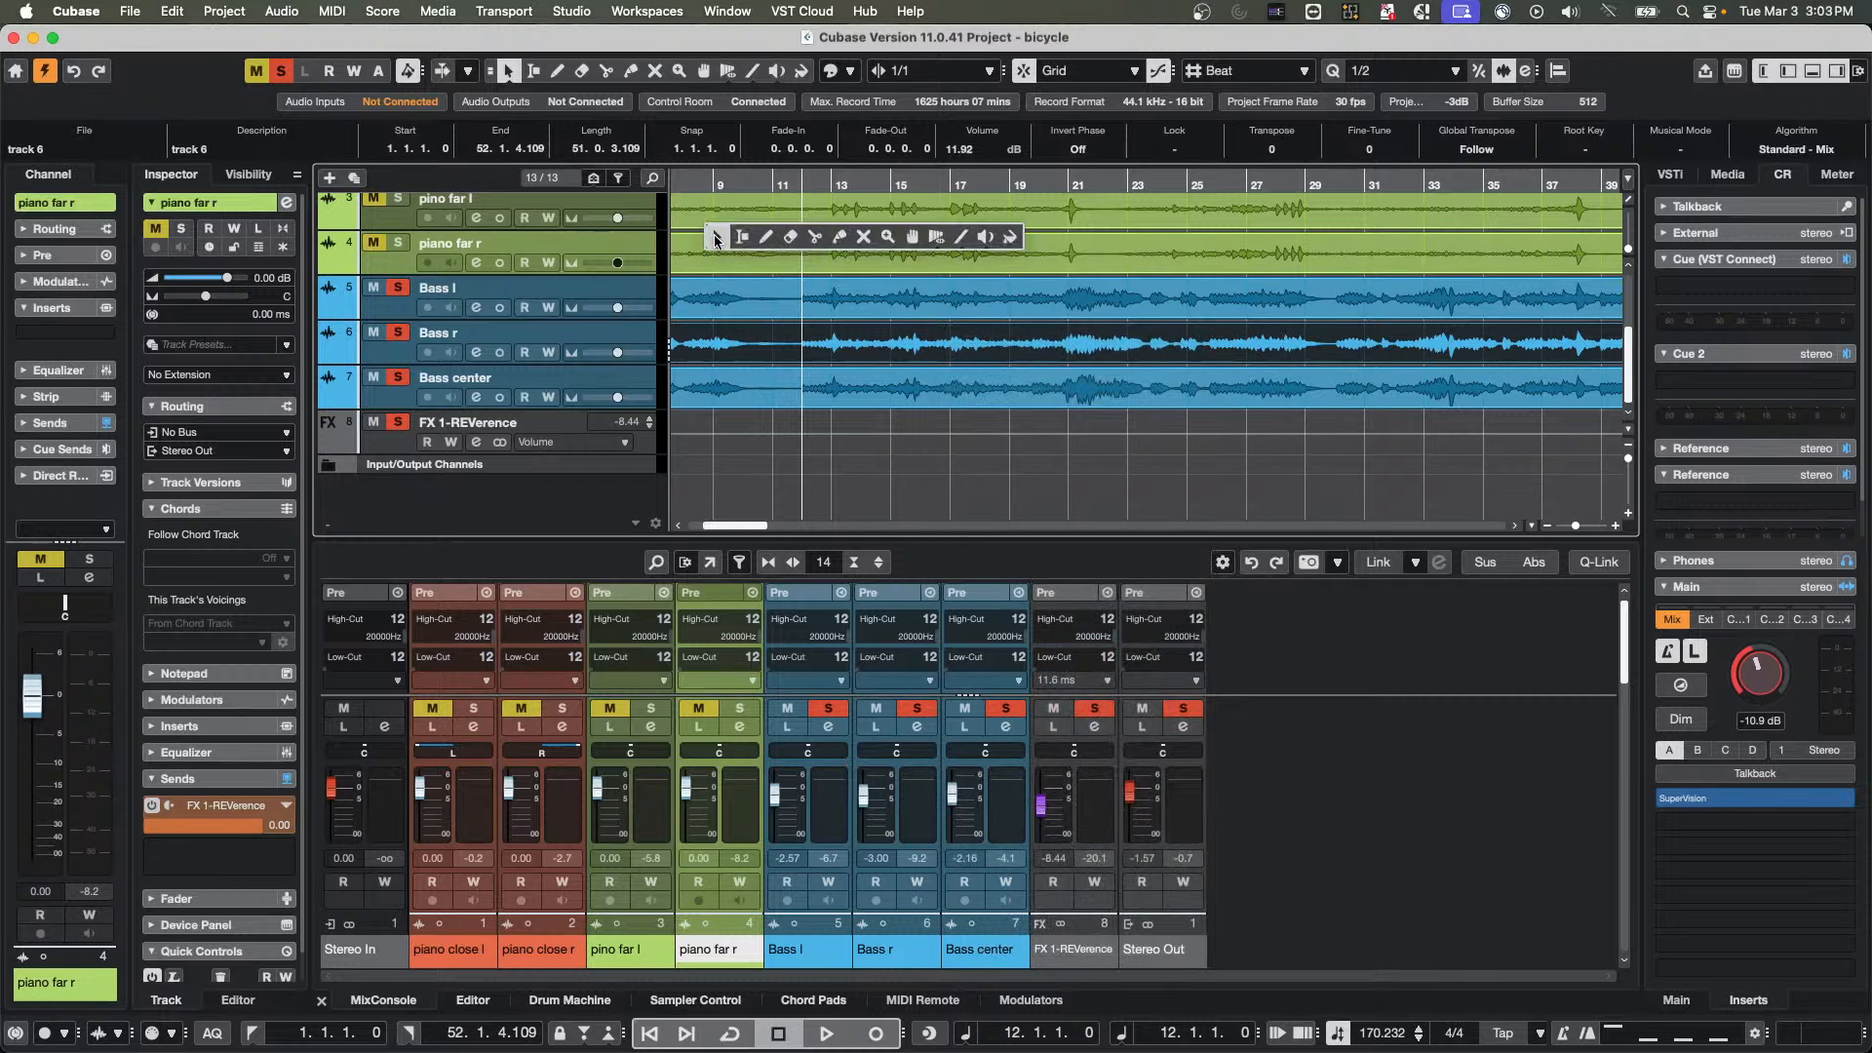
left_click(791, 237)
right_click(1050, 277)
left_click(1177, 278)
right_click(814, 300)
left_click(964, 302)
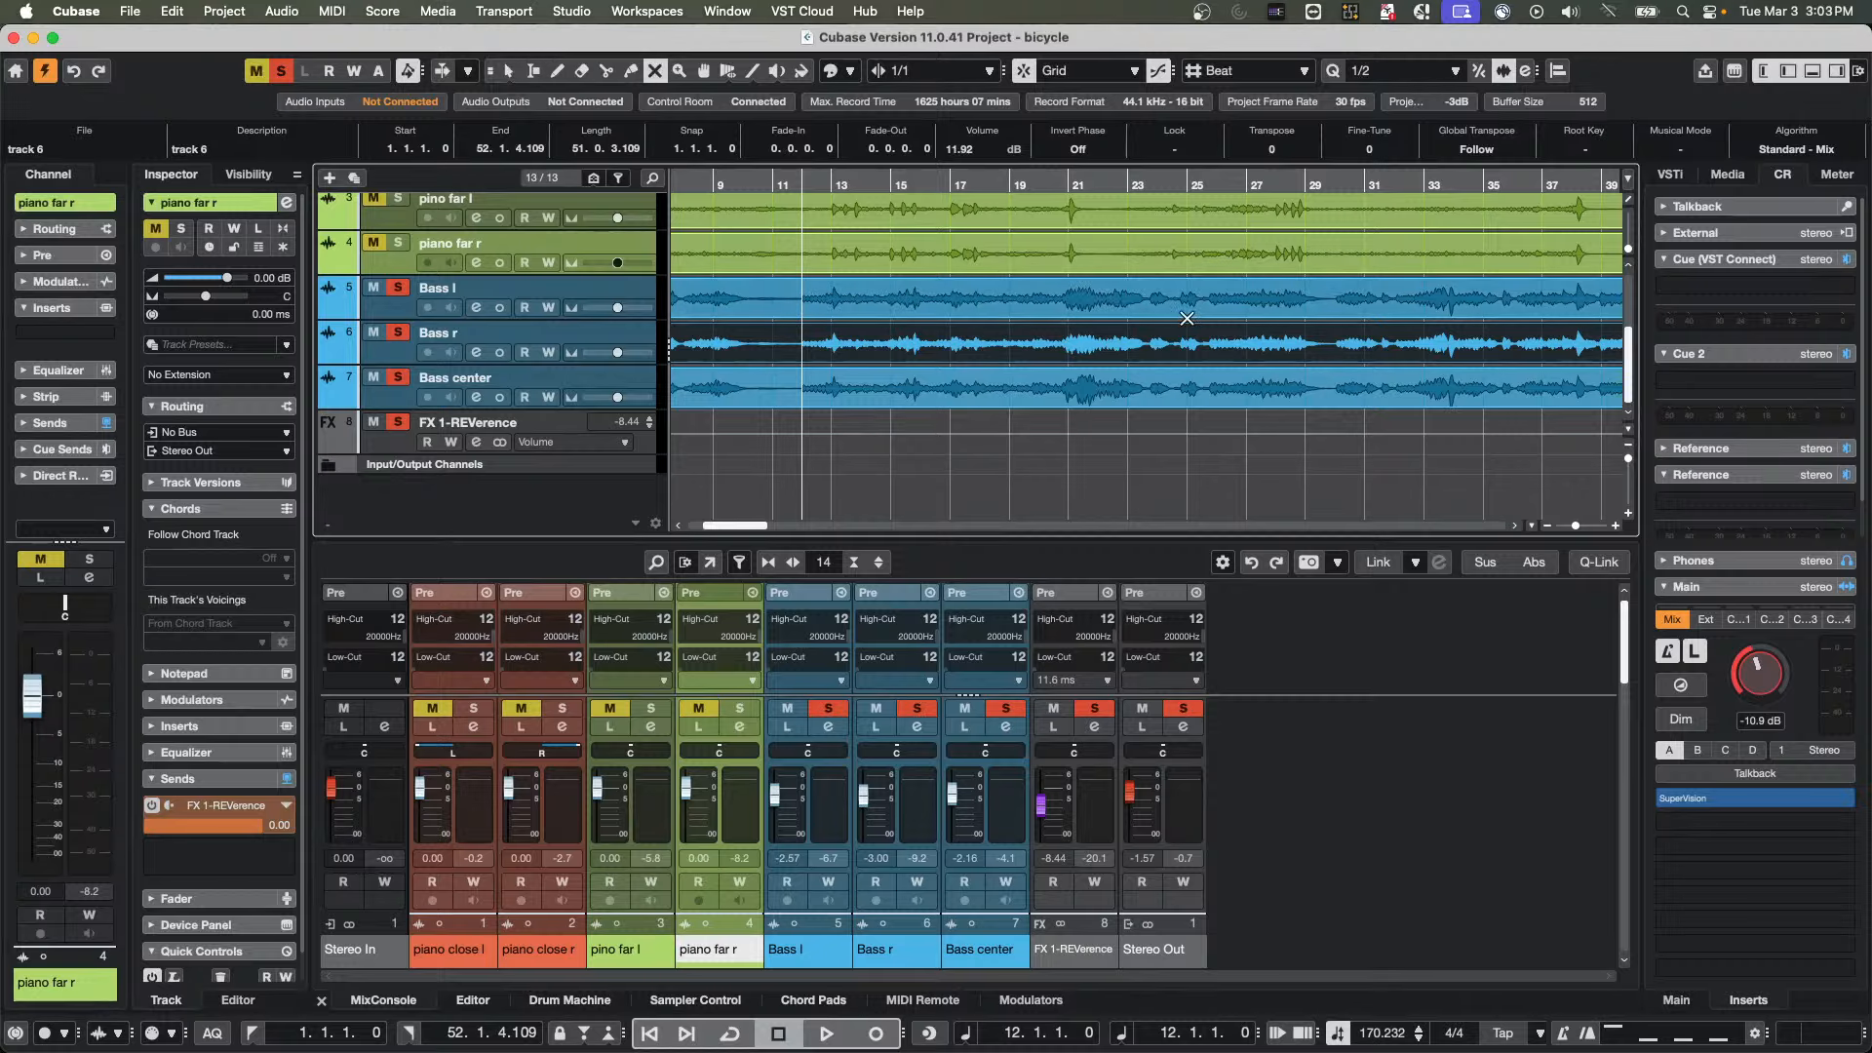
right_click(1187, 317)
left_click(1225, 322)
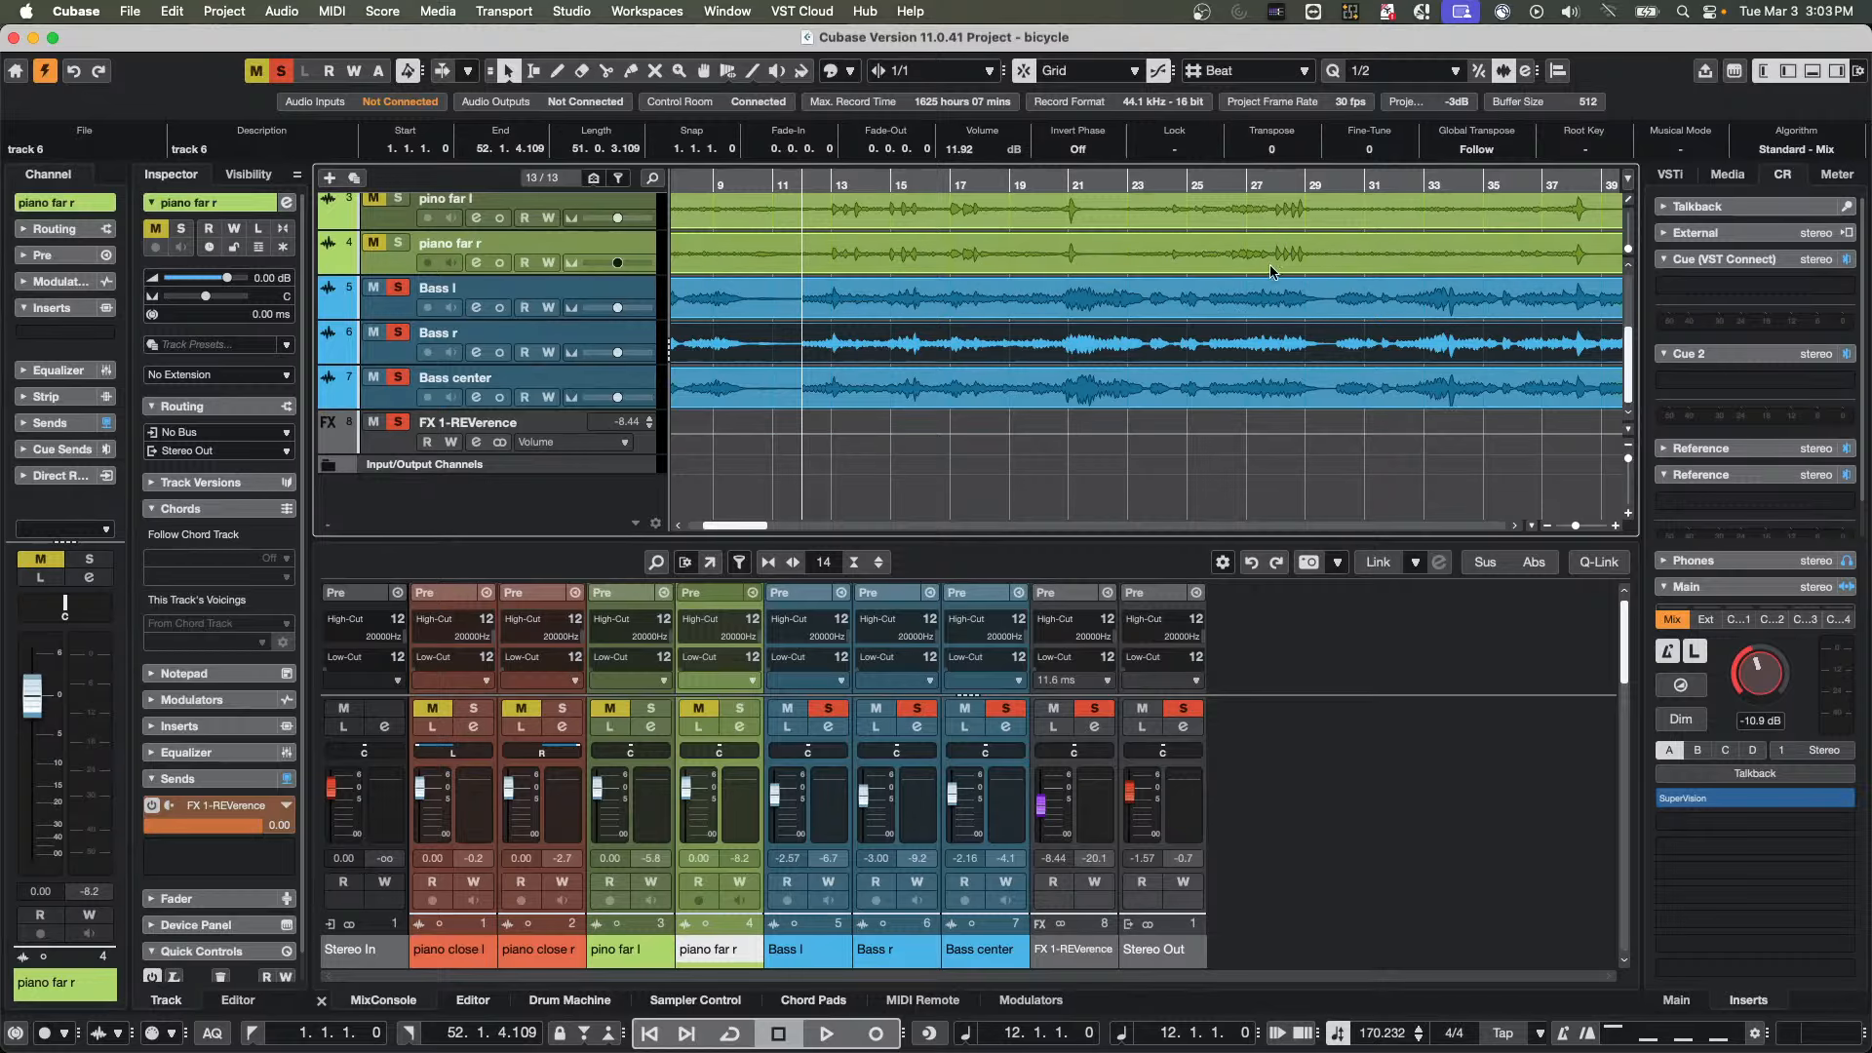
right_click(1385, 314)
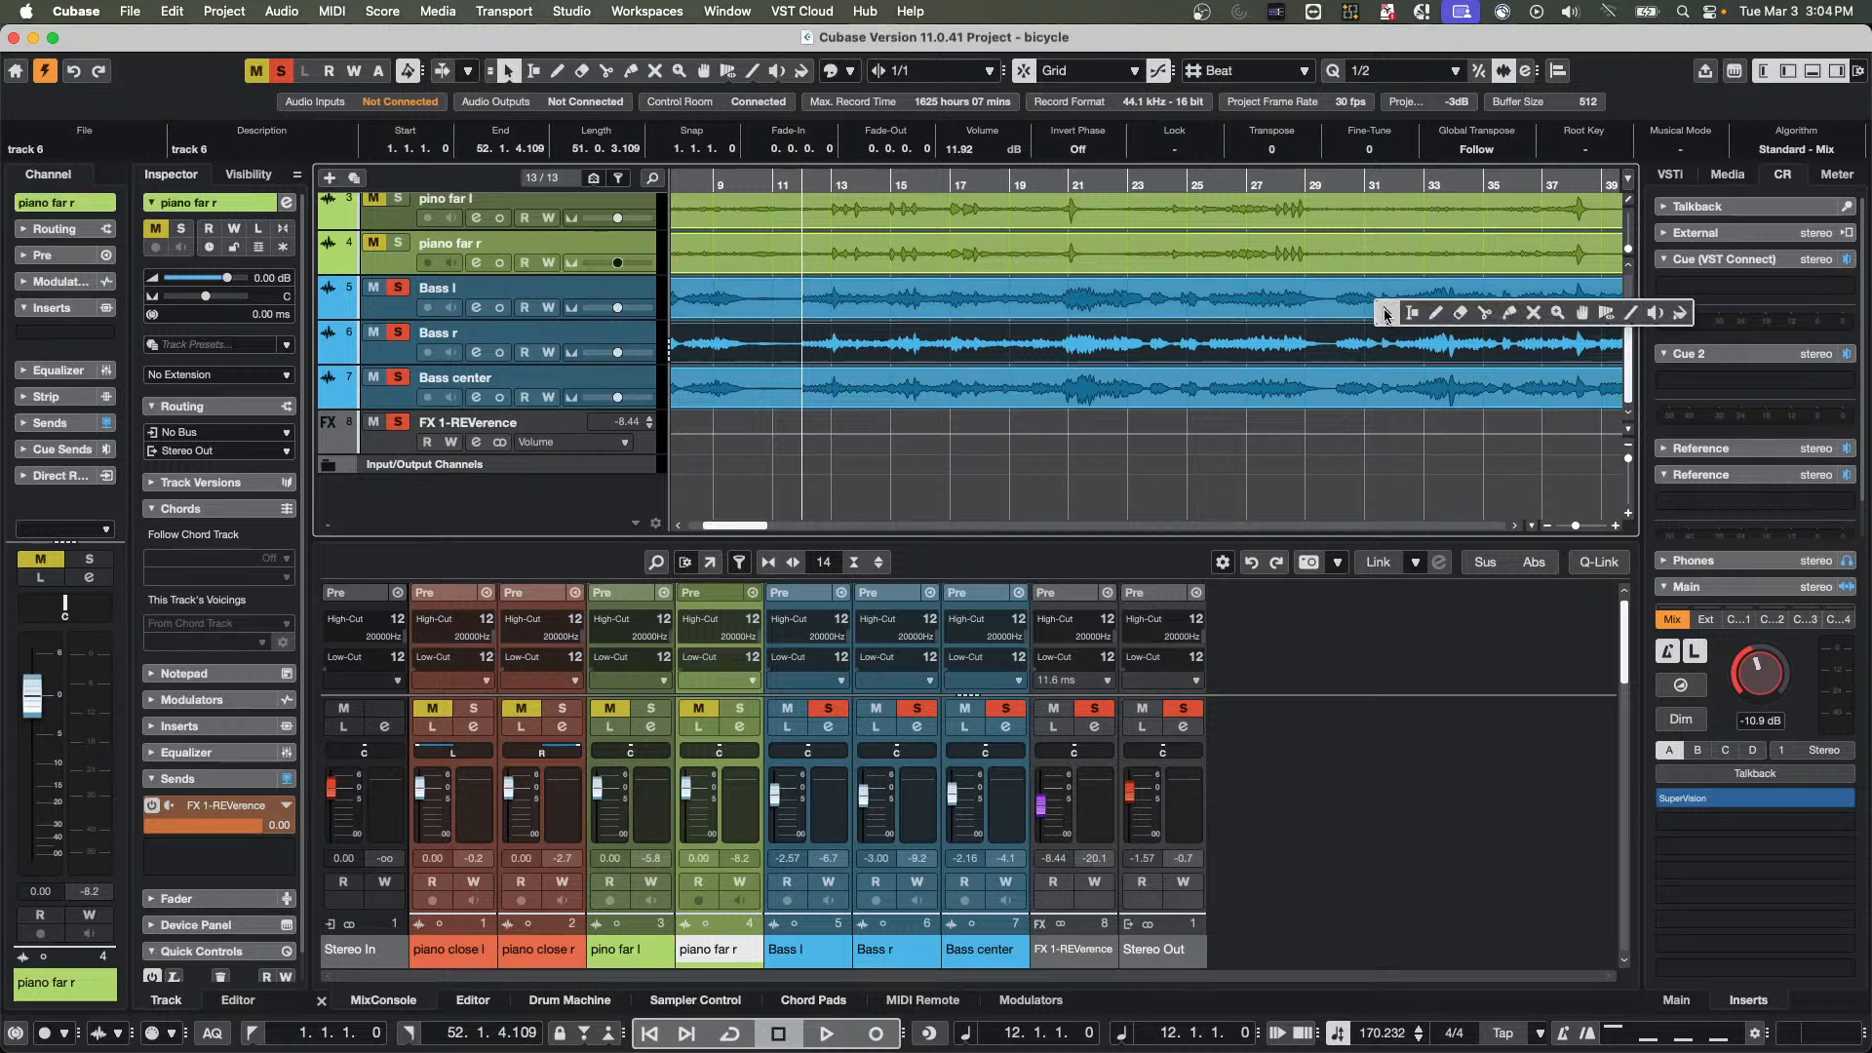
left_click(1384, 314)
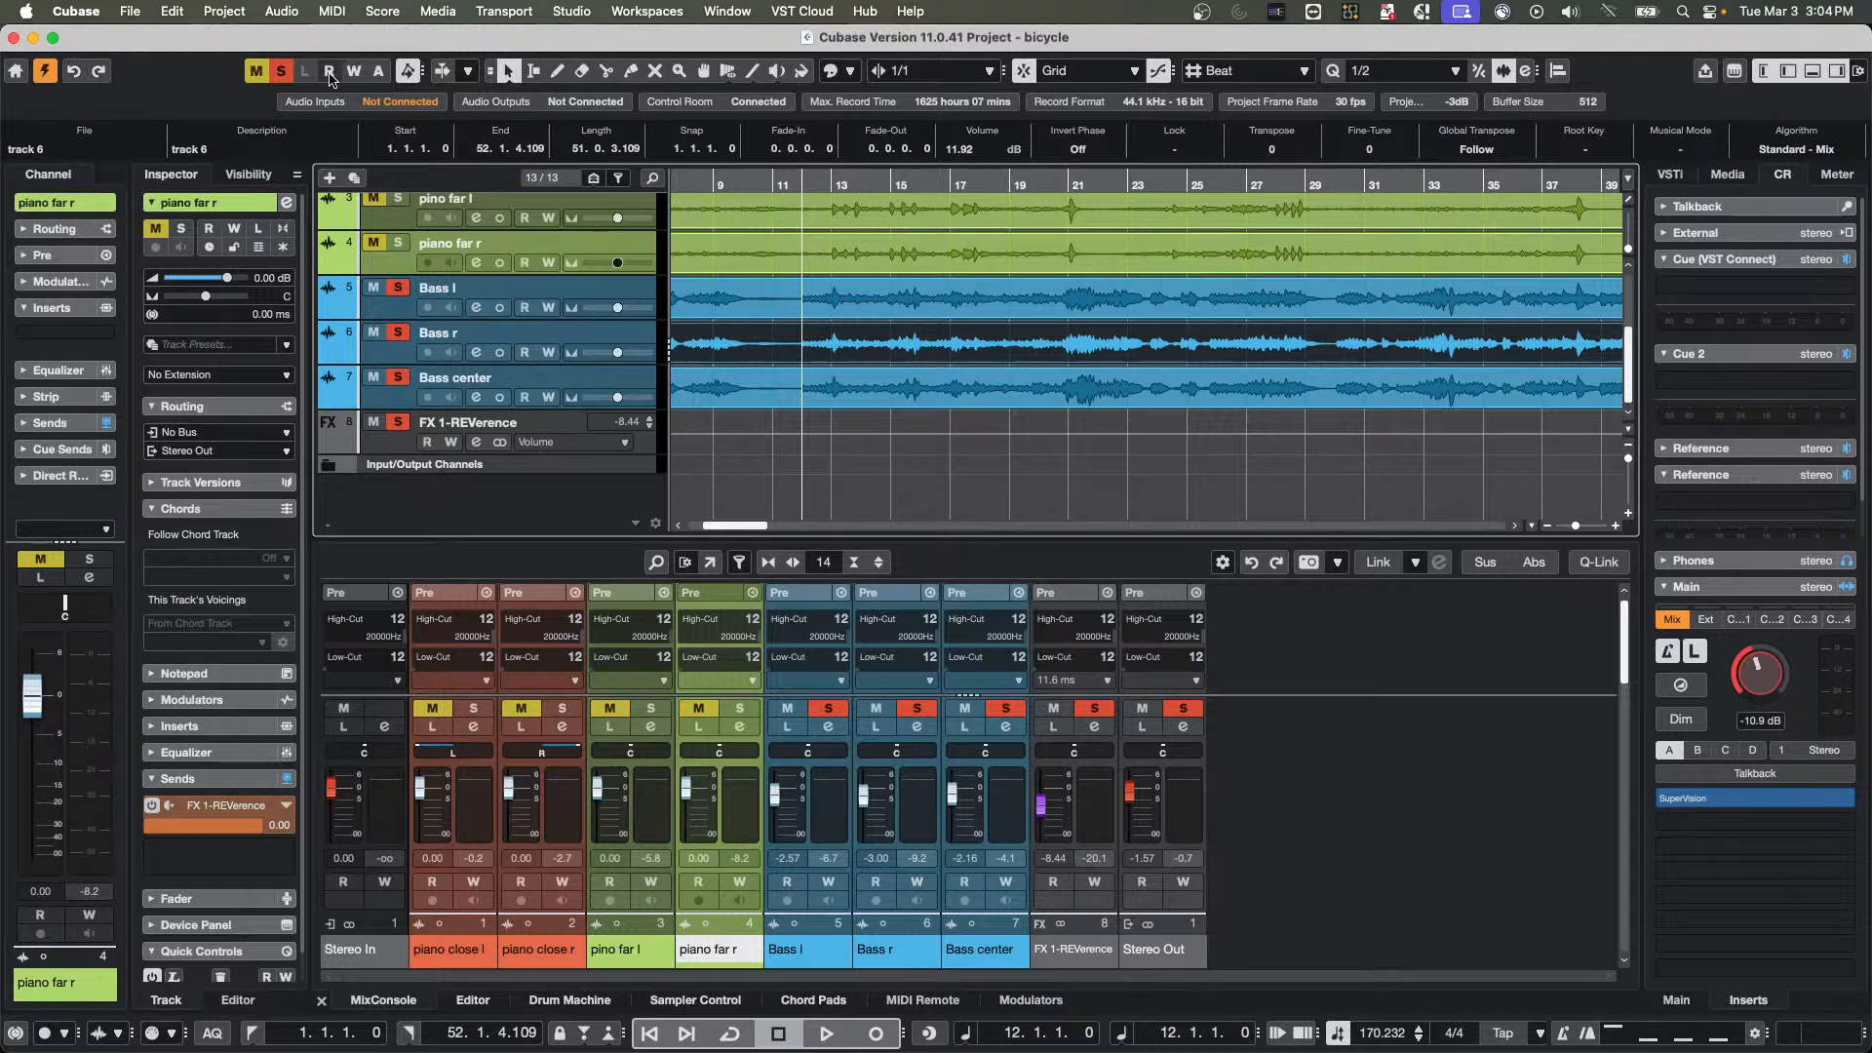
Deactivate all solo and mute states in the project, and view the toolbar's setup options, closing them without changes
left_click(281, 70)
left_click(255, 70)
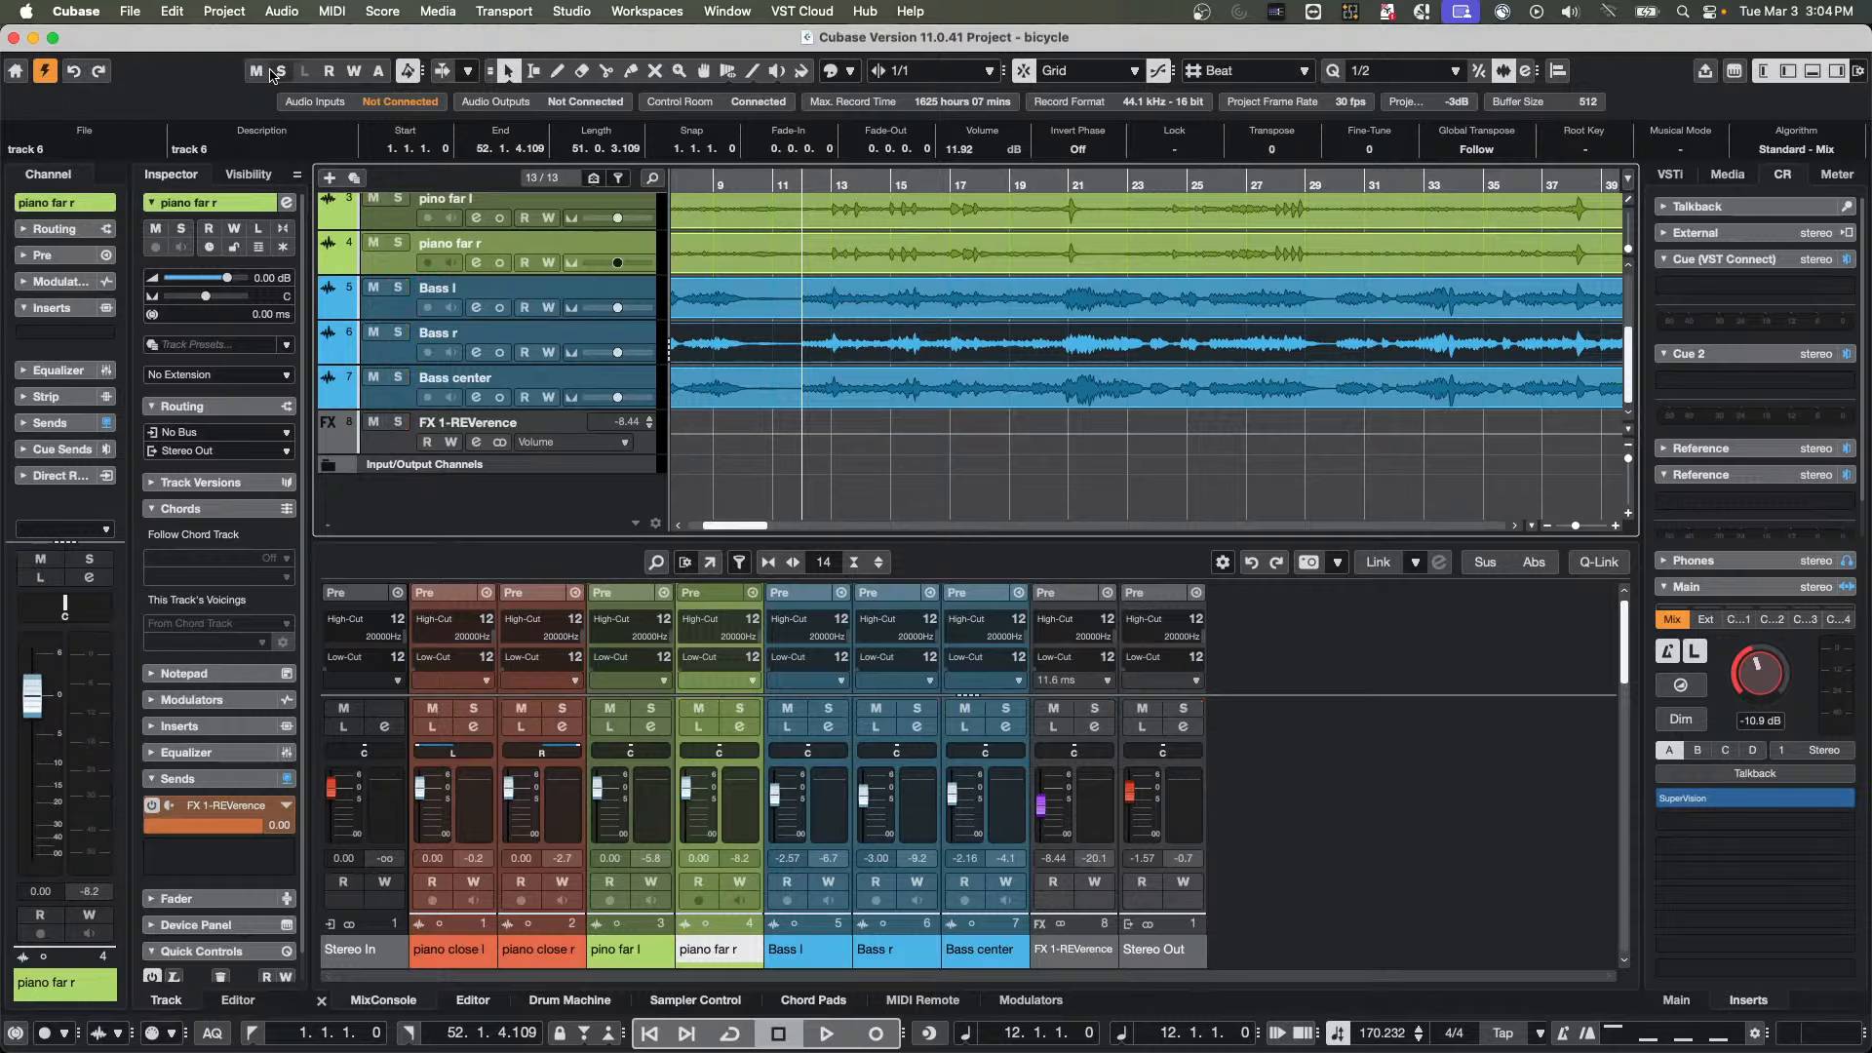
right_click(219, 85)
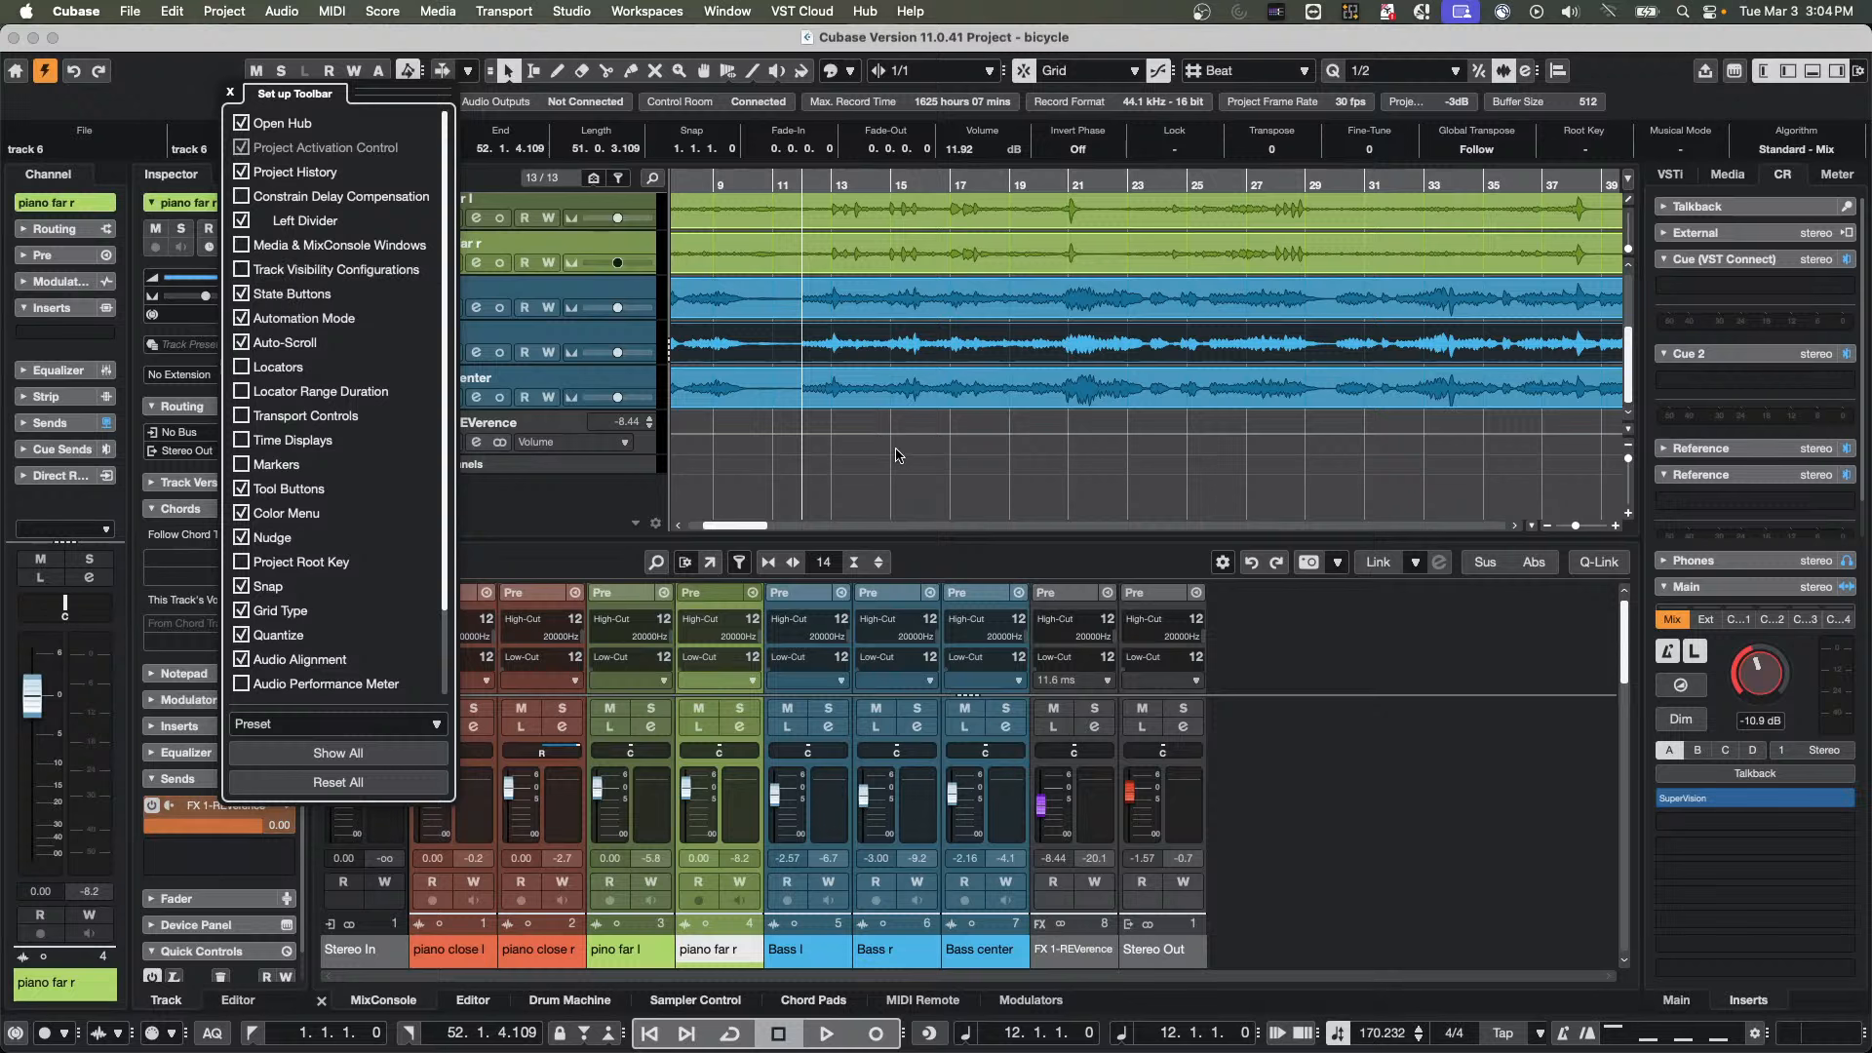
left_click(881, 356)
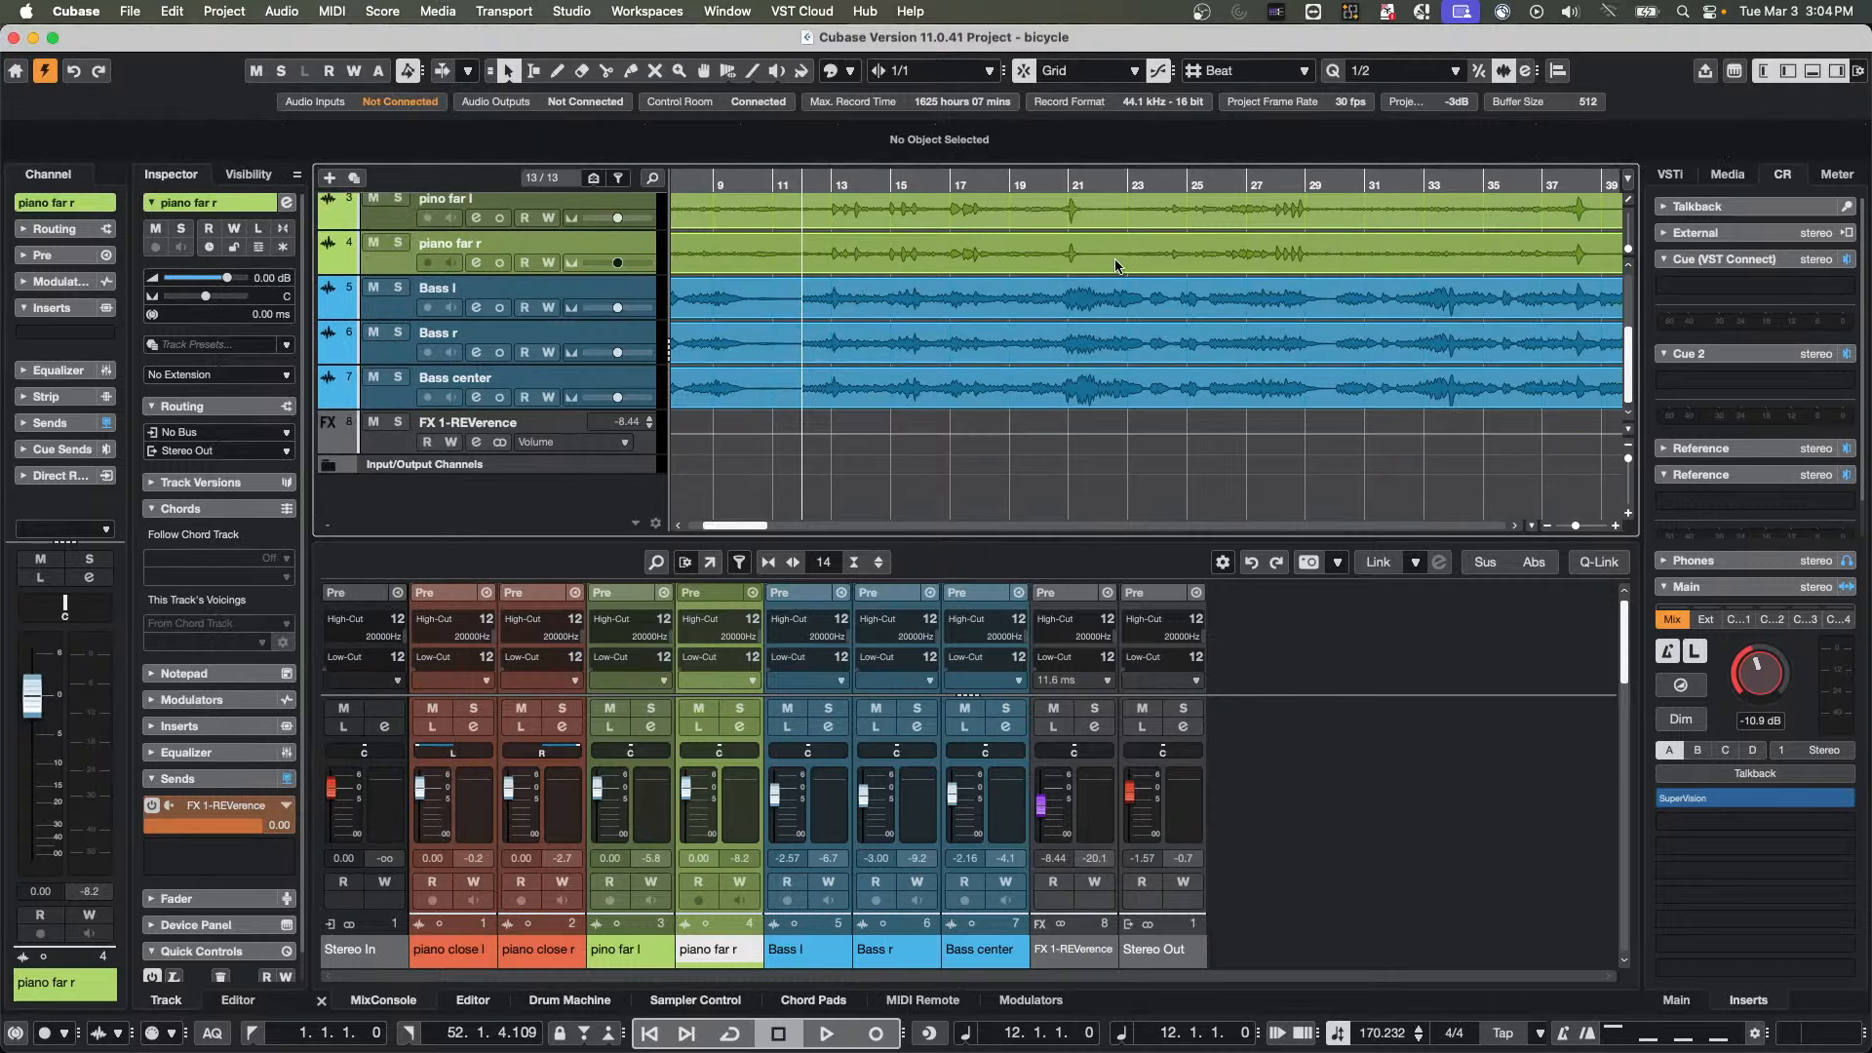
Try the pop-up toolbox over the piano and bass tracks and the empty project area, keeping the Object Selection tool
right_click(1073, 385)
right_click(777, 426)
left_click(778, 426)
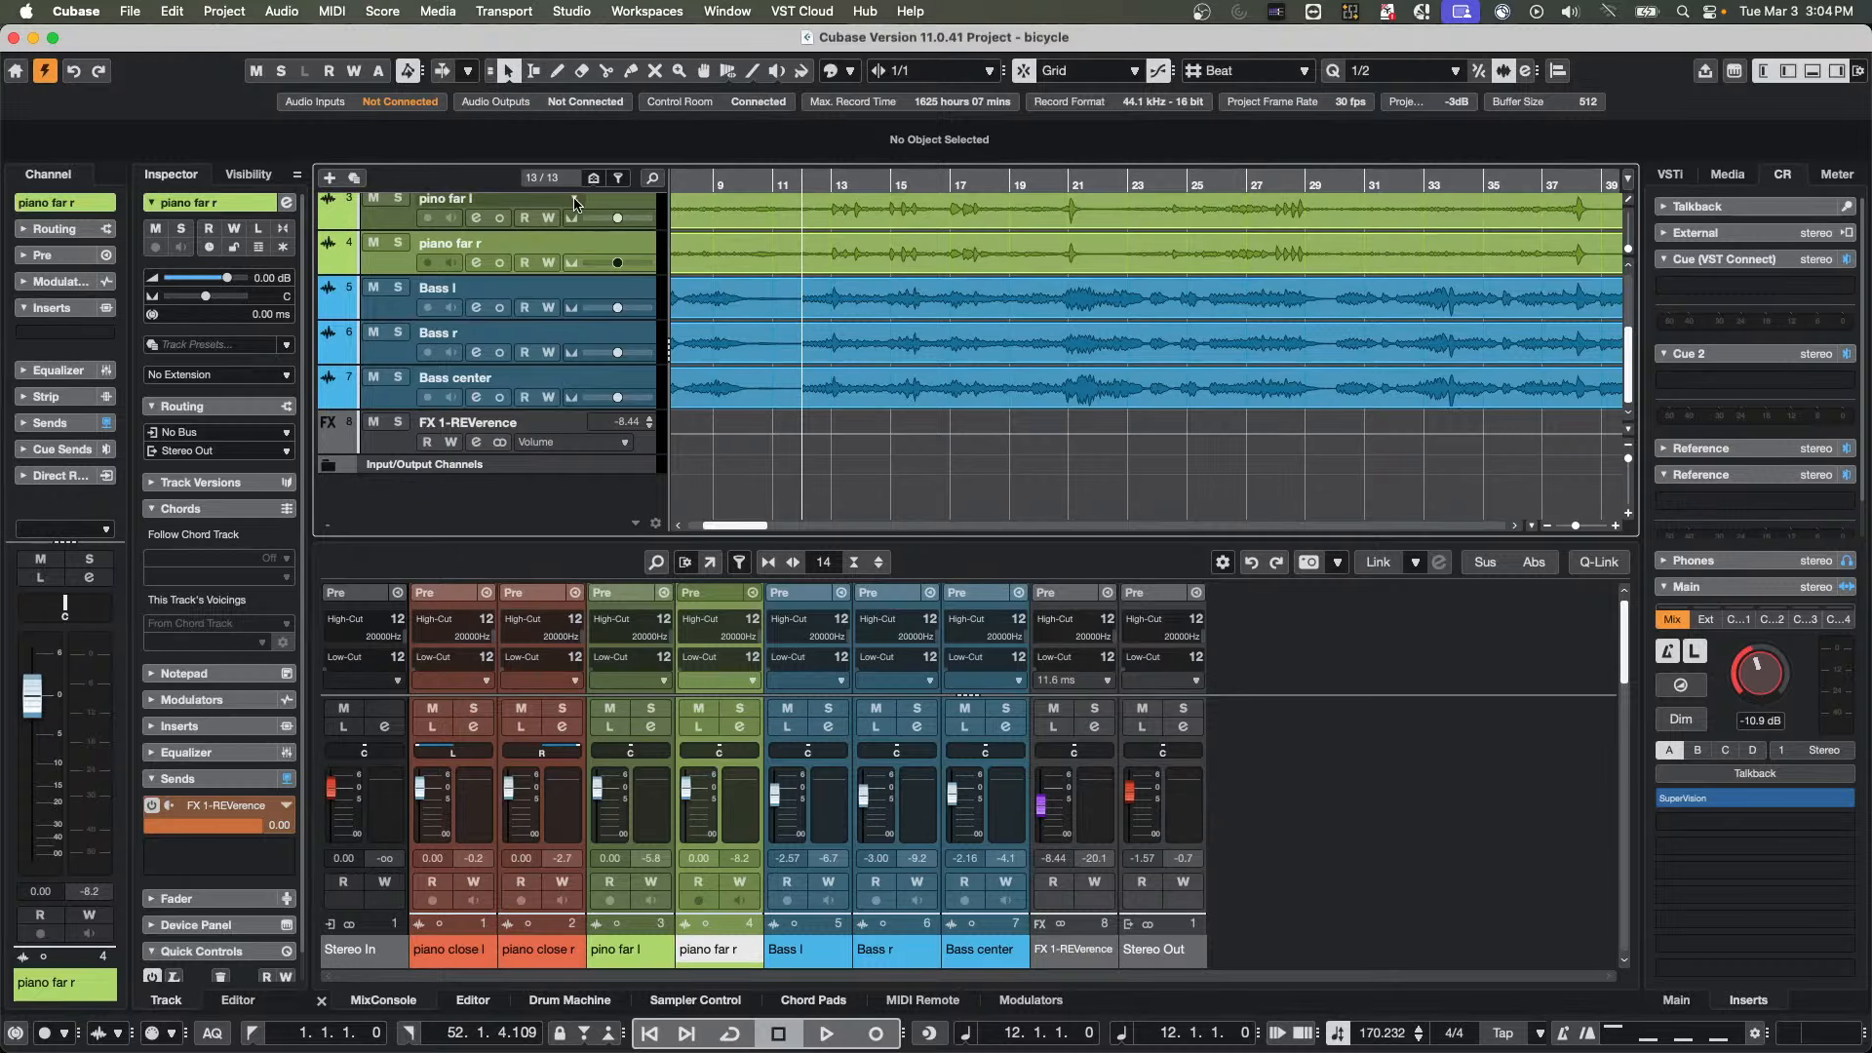
right_click(895, 265)
right_click(1187, 326)
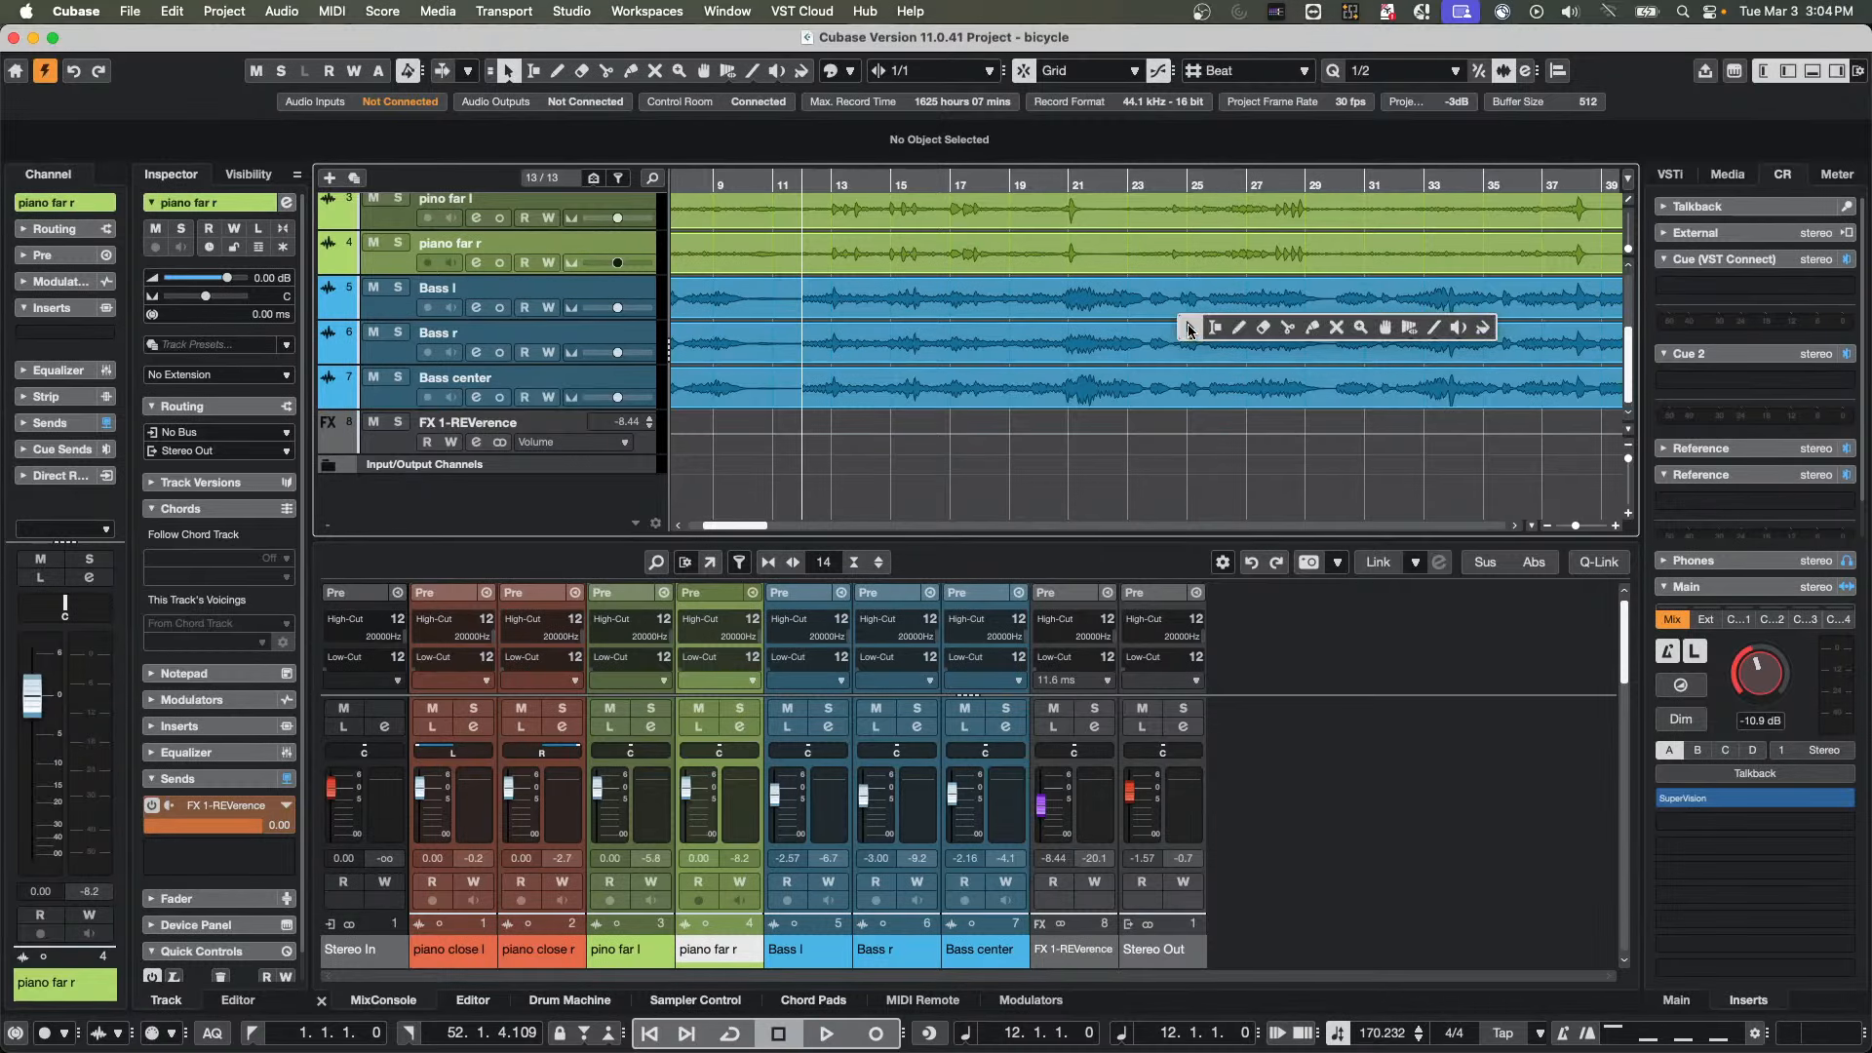
right_click(831, 392)
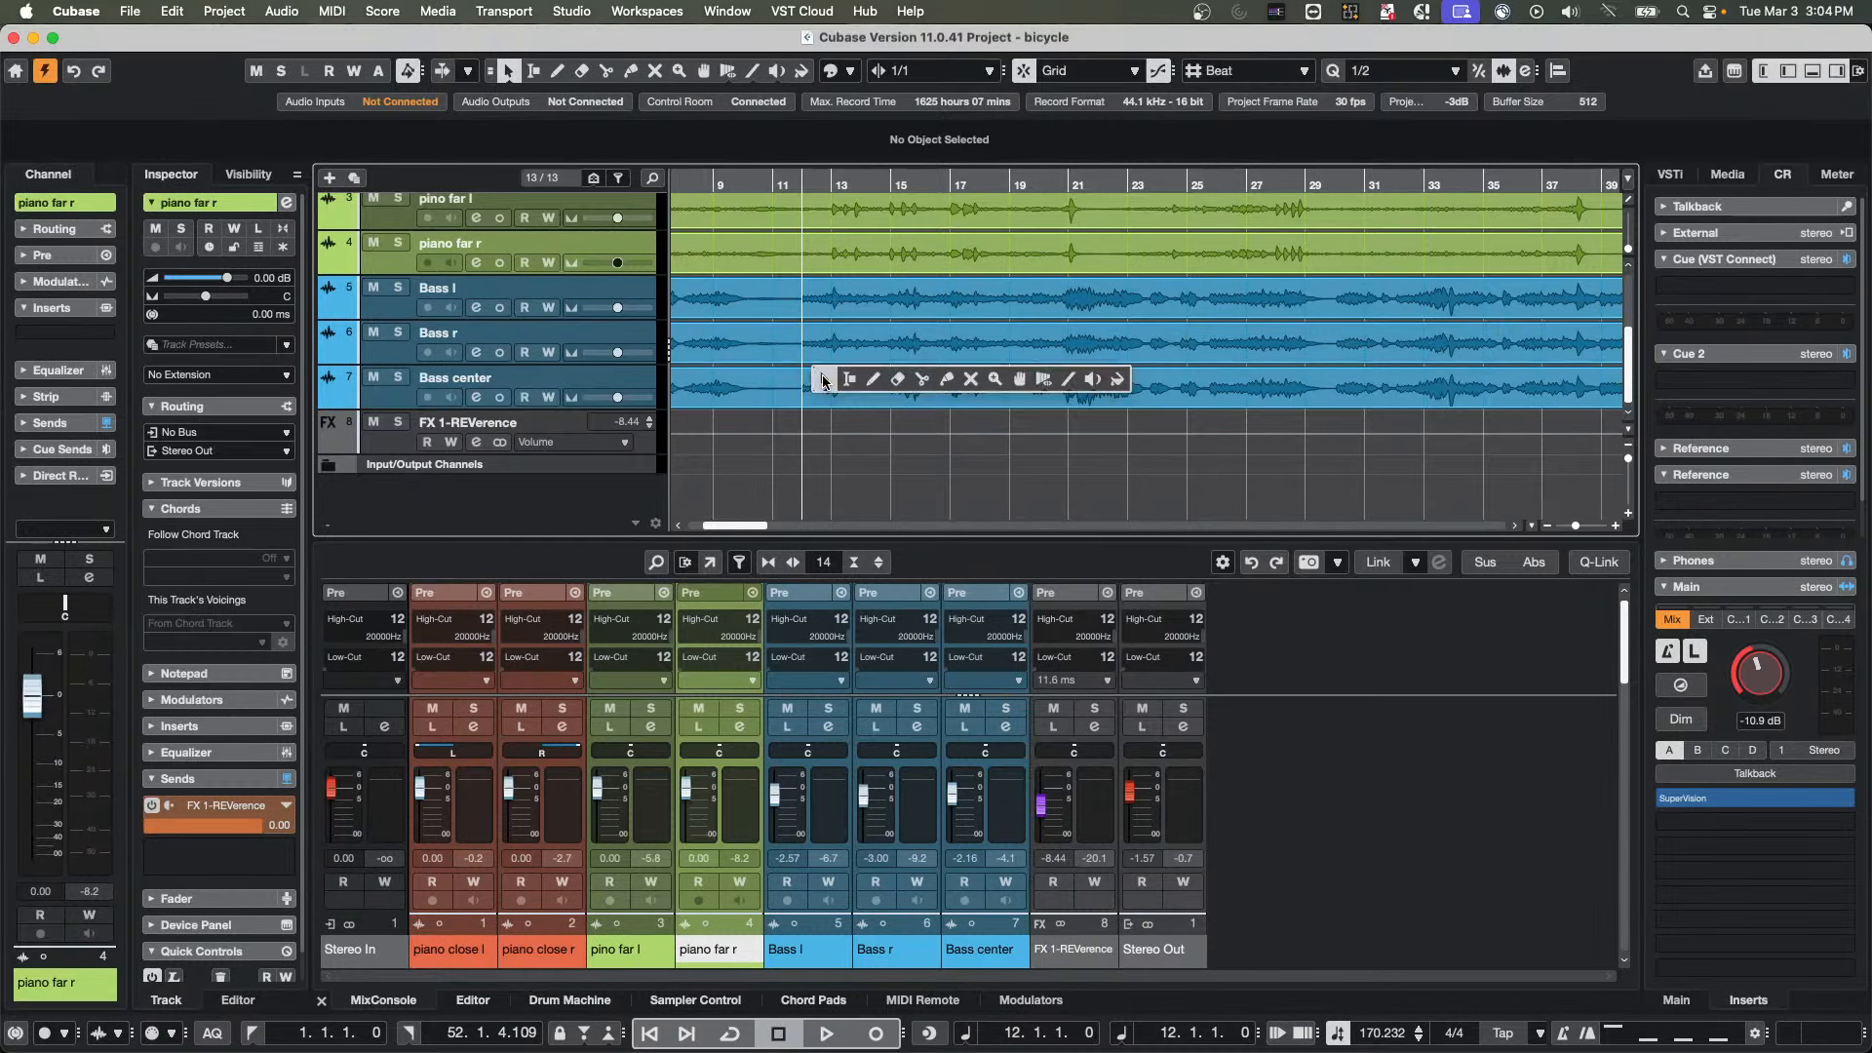
left_click(826, 382)
right_click(1270, 289)
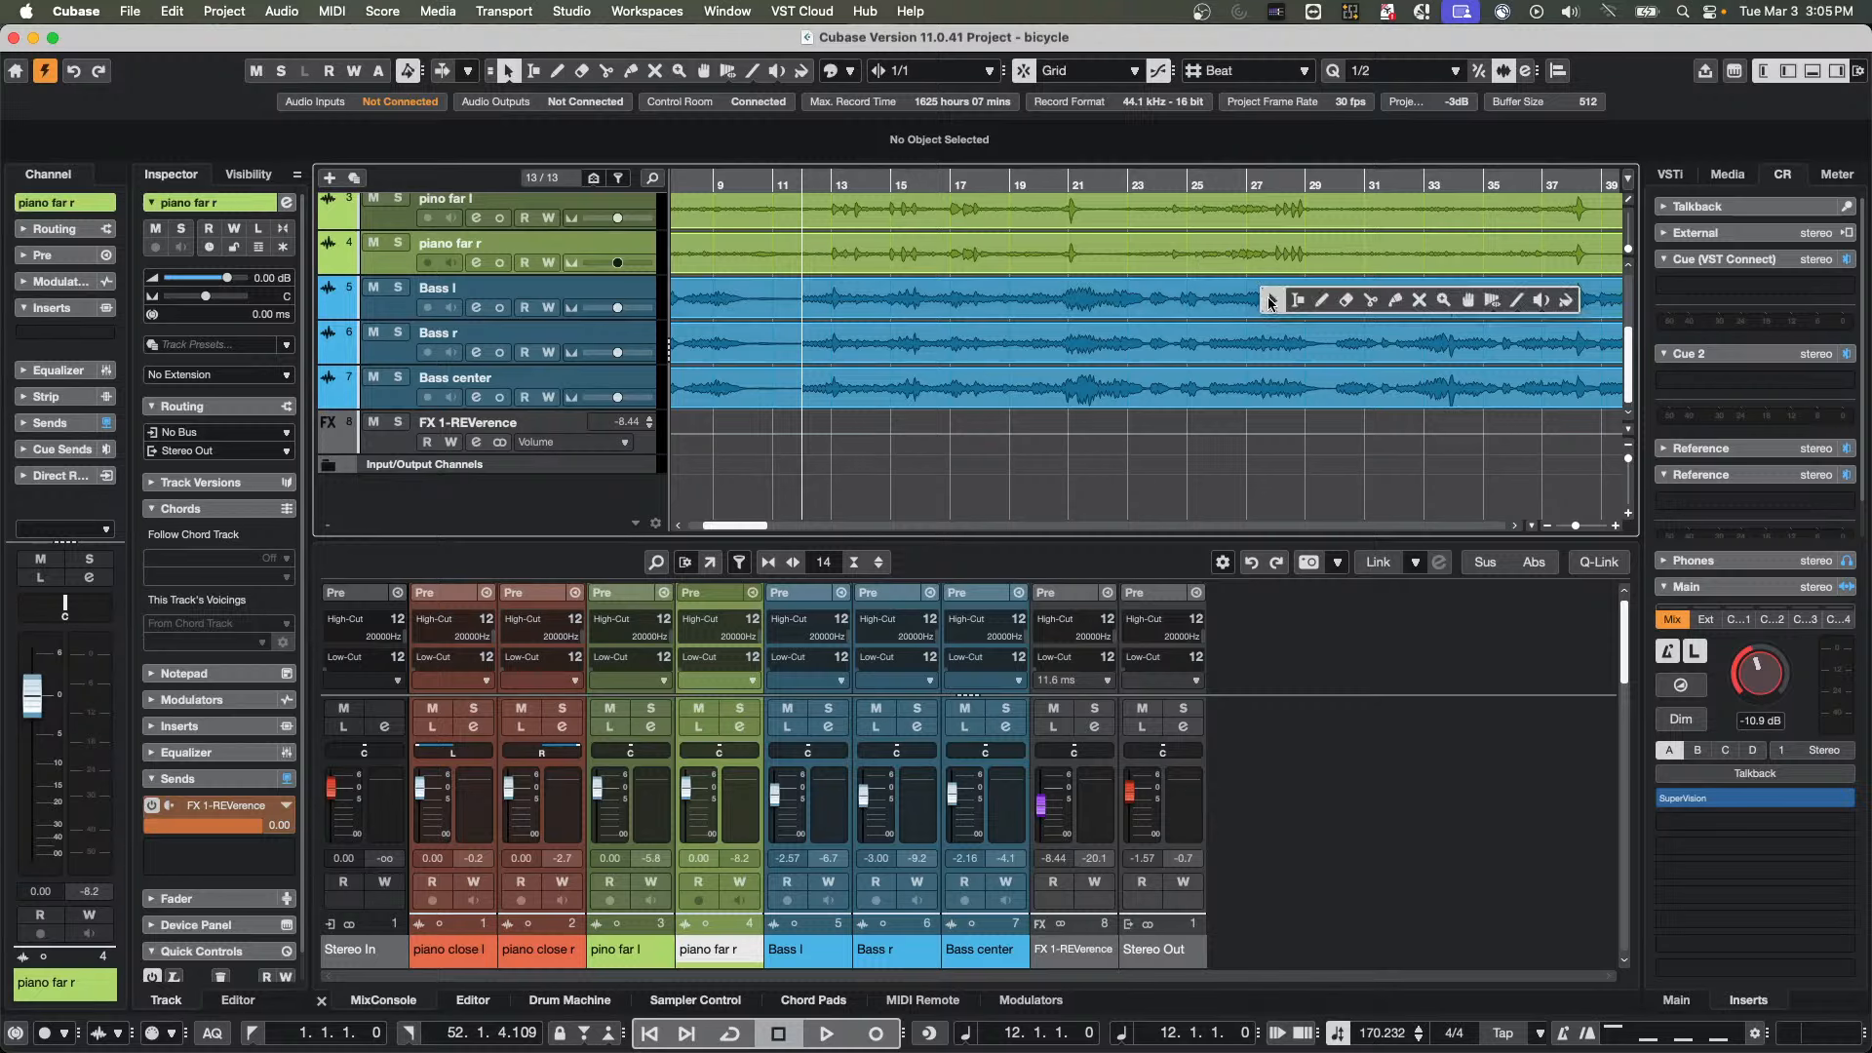
left_click(1268, 292)
right_click(944, 256)
left_click(944, 255)
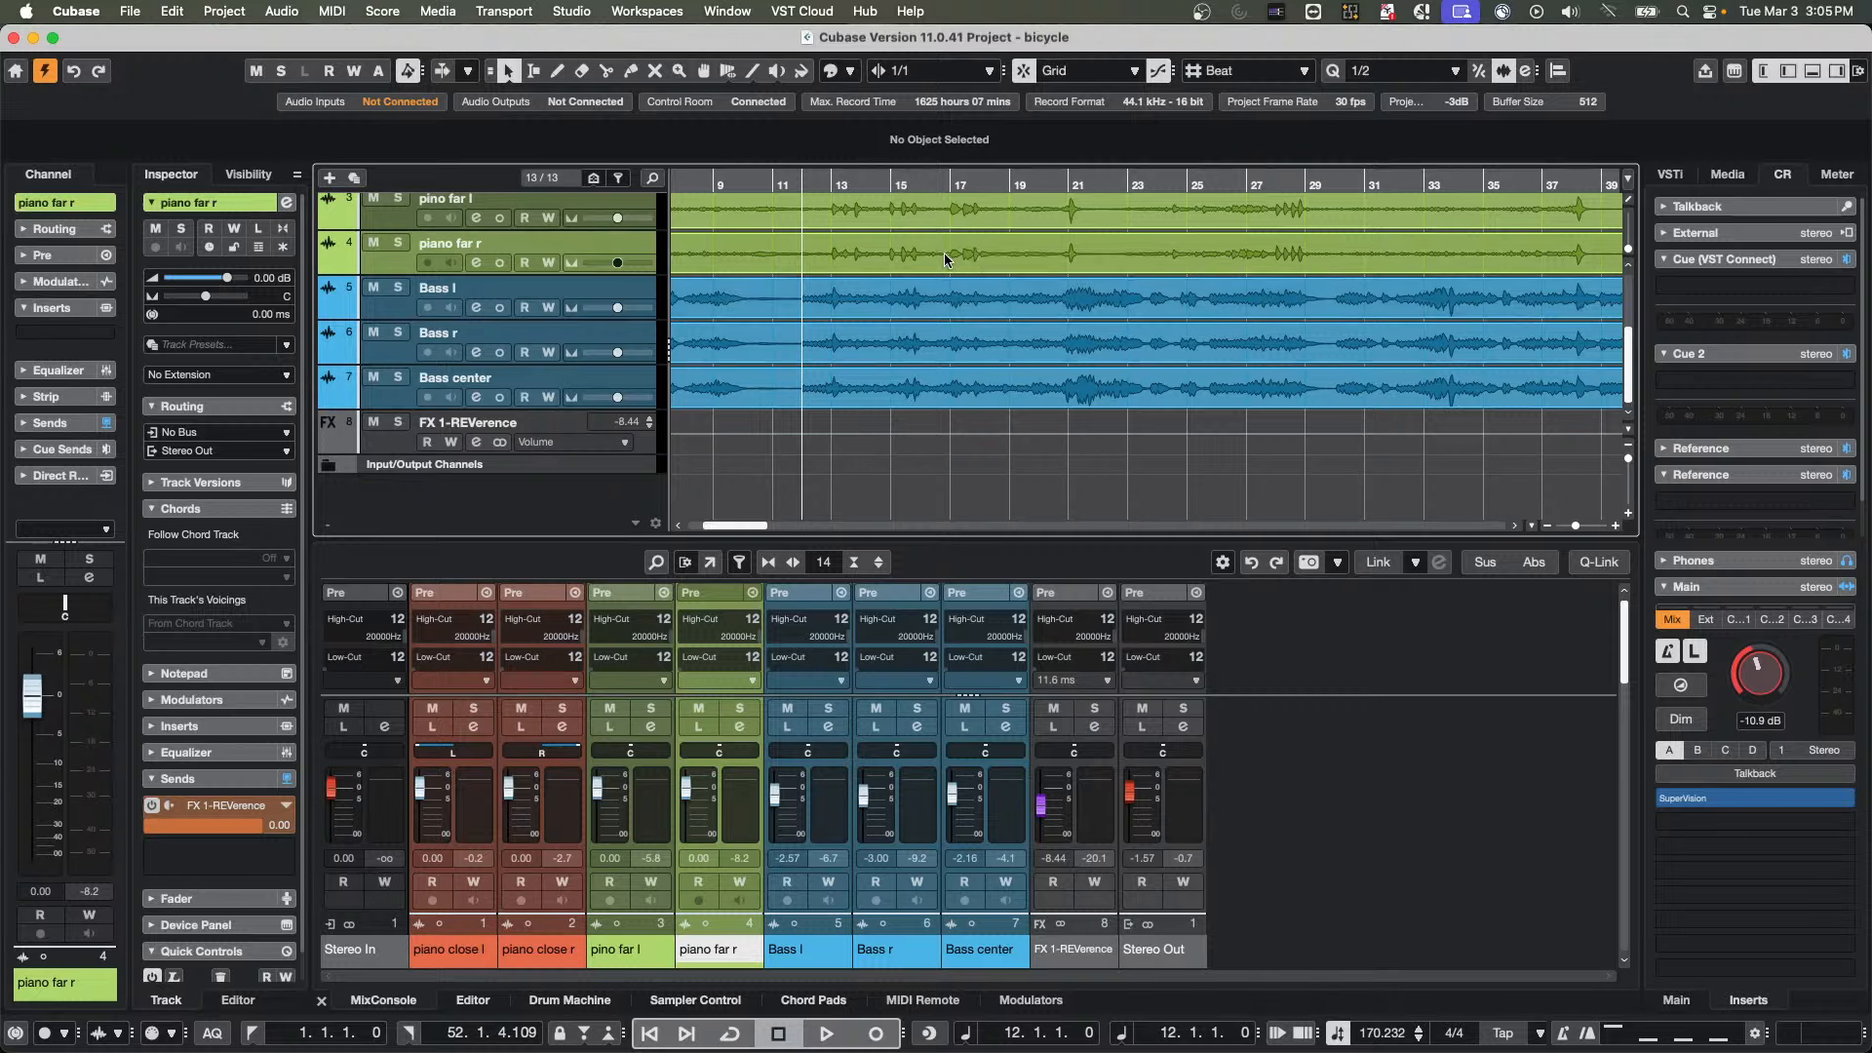
right_click(909, 342)
left_click(910, 342)
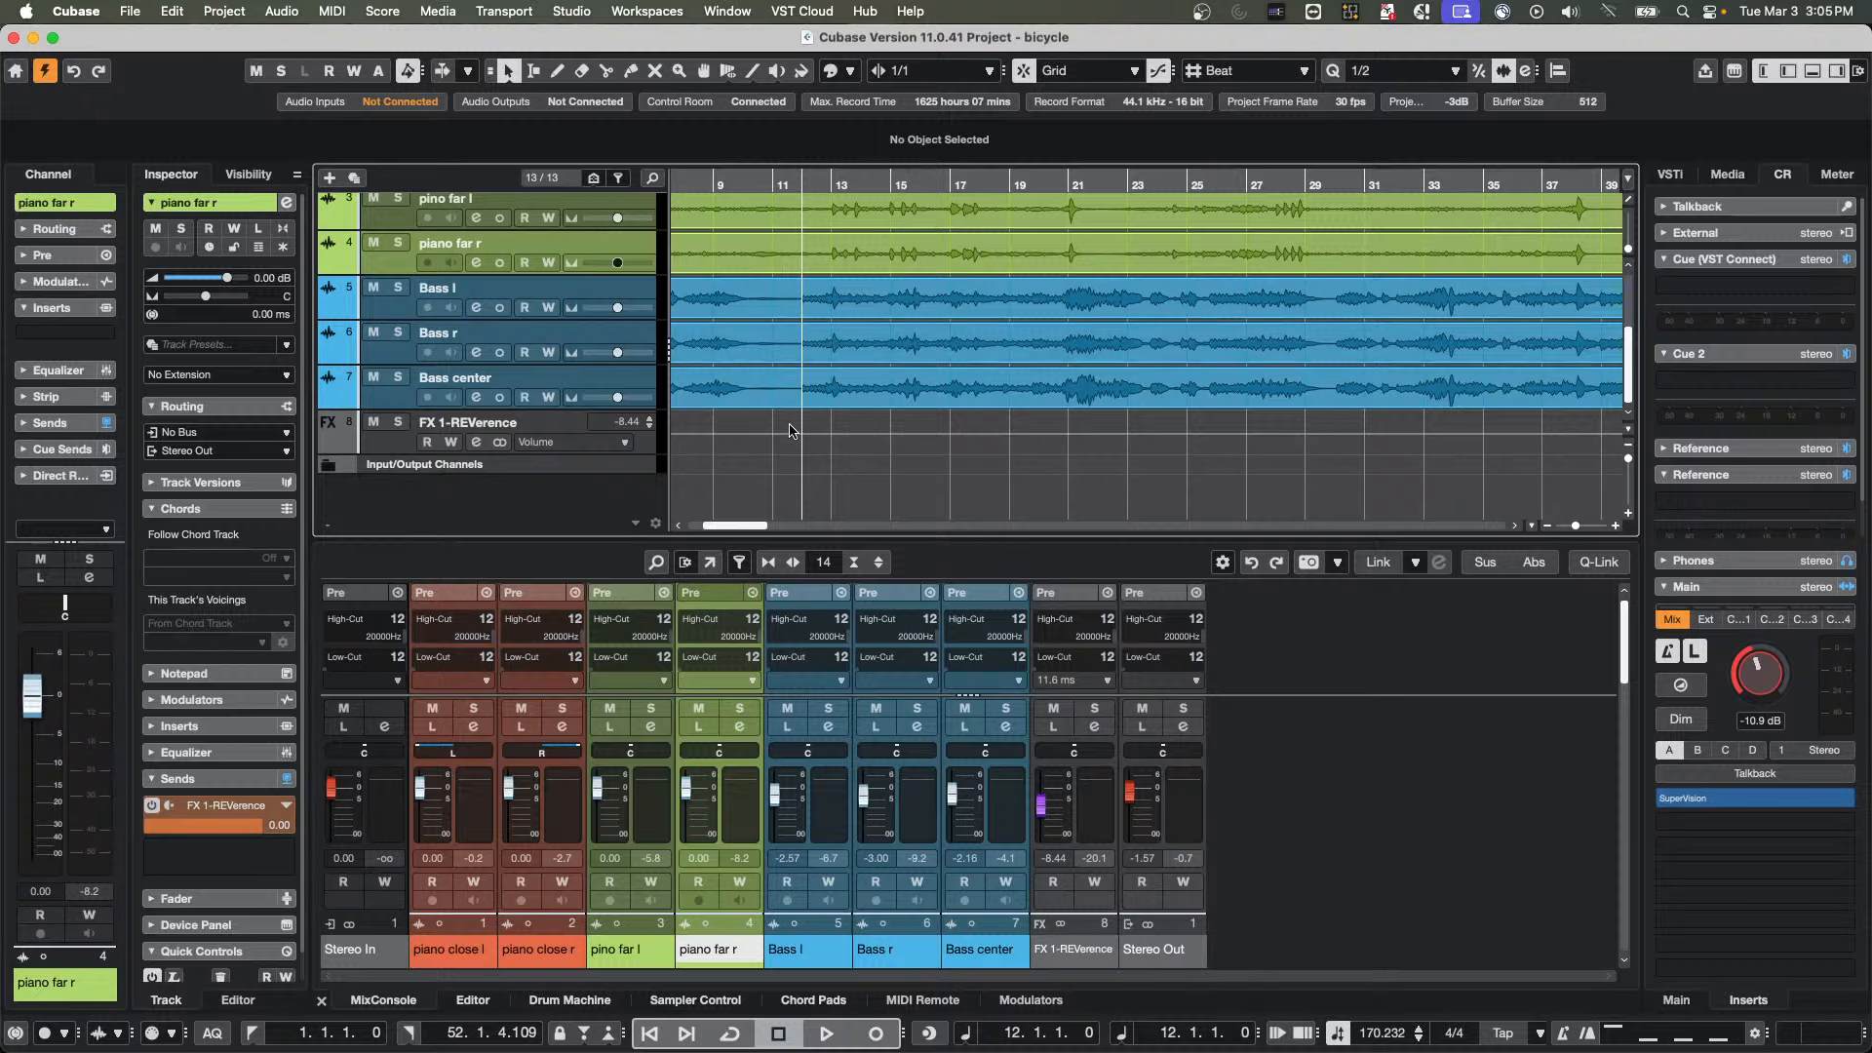
right_click(738, 457)
left_click(739, 456)
right_click(1093, 398)
left_click(1093, 398)
right_click(1333, 223)
left_click(1333, 223)
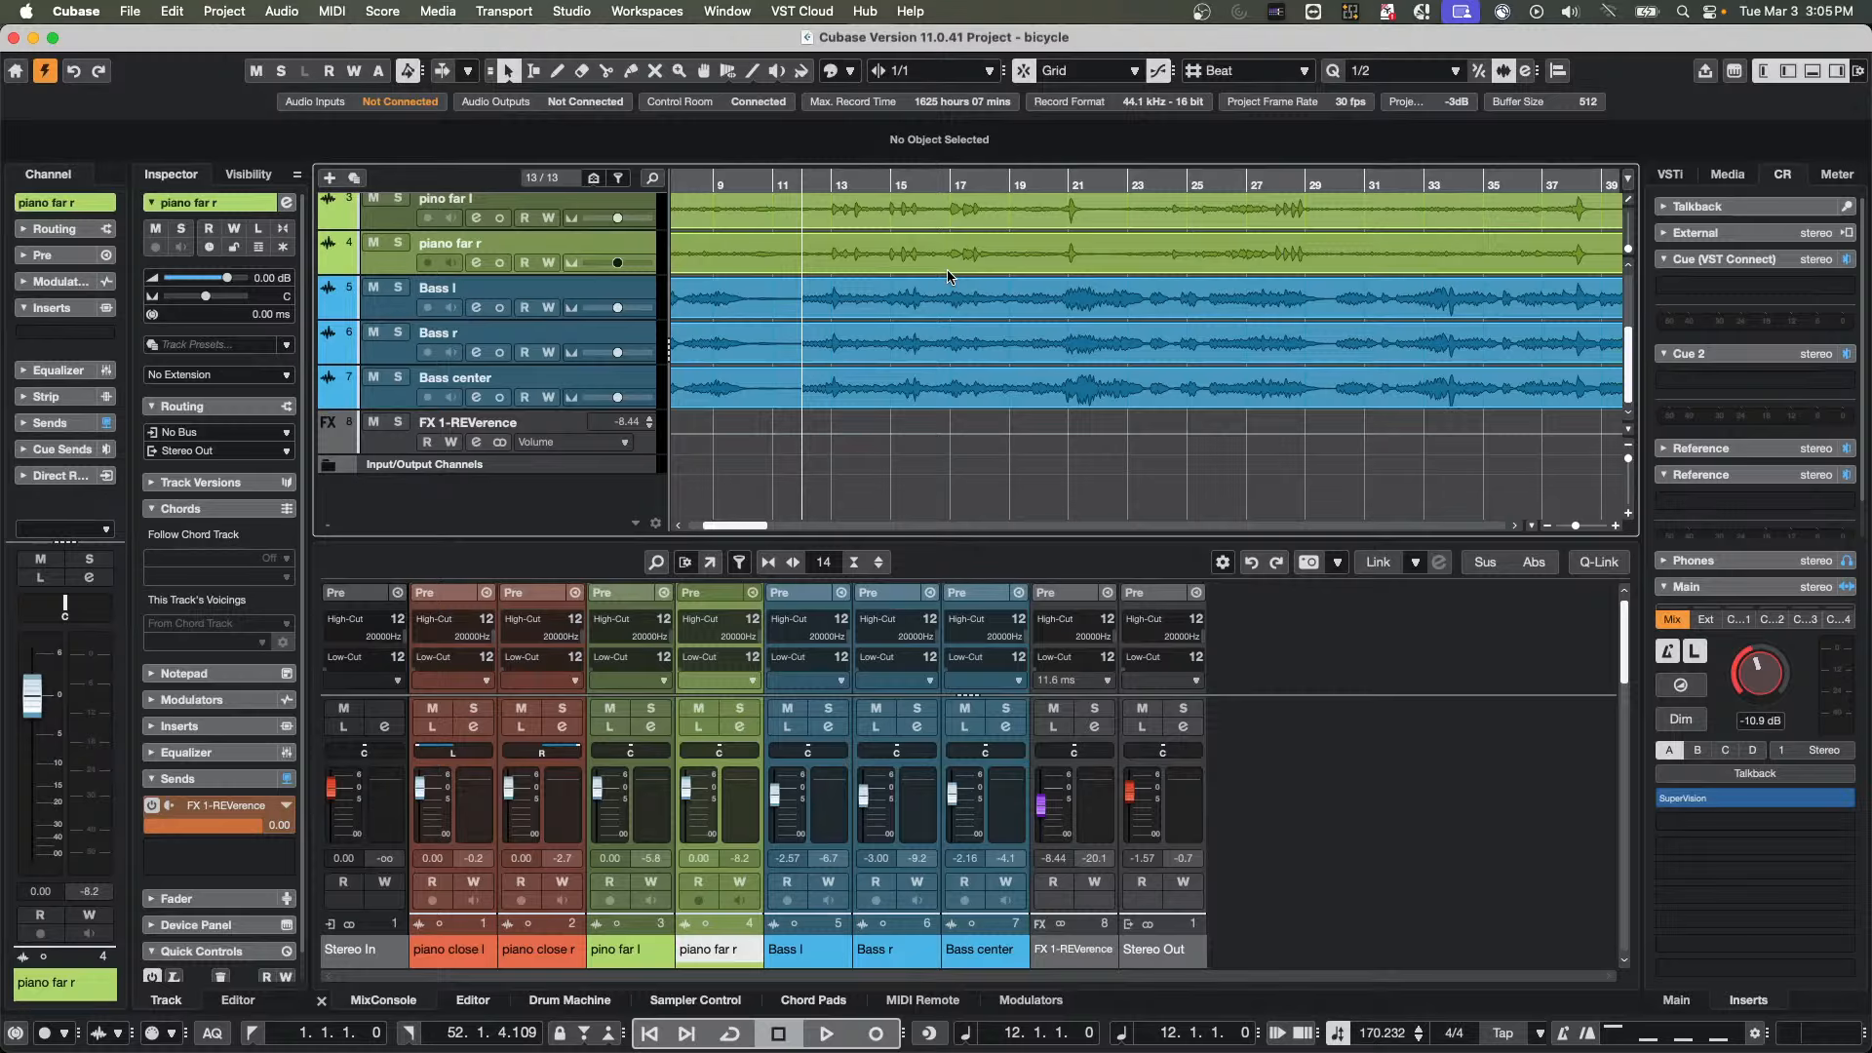
Switch among the Zoom, Erase, Draw and Object Selection tools with the toolbar and the pop-up toolbox, ending on the Mute tool
left_click(631, 70)
left_click(680, 70)
right_click(1042, 277)
left_click(1117, 277)
right_click(942, 268)
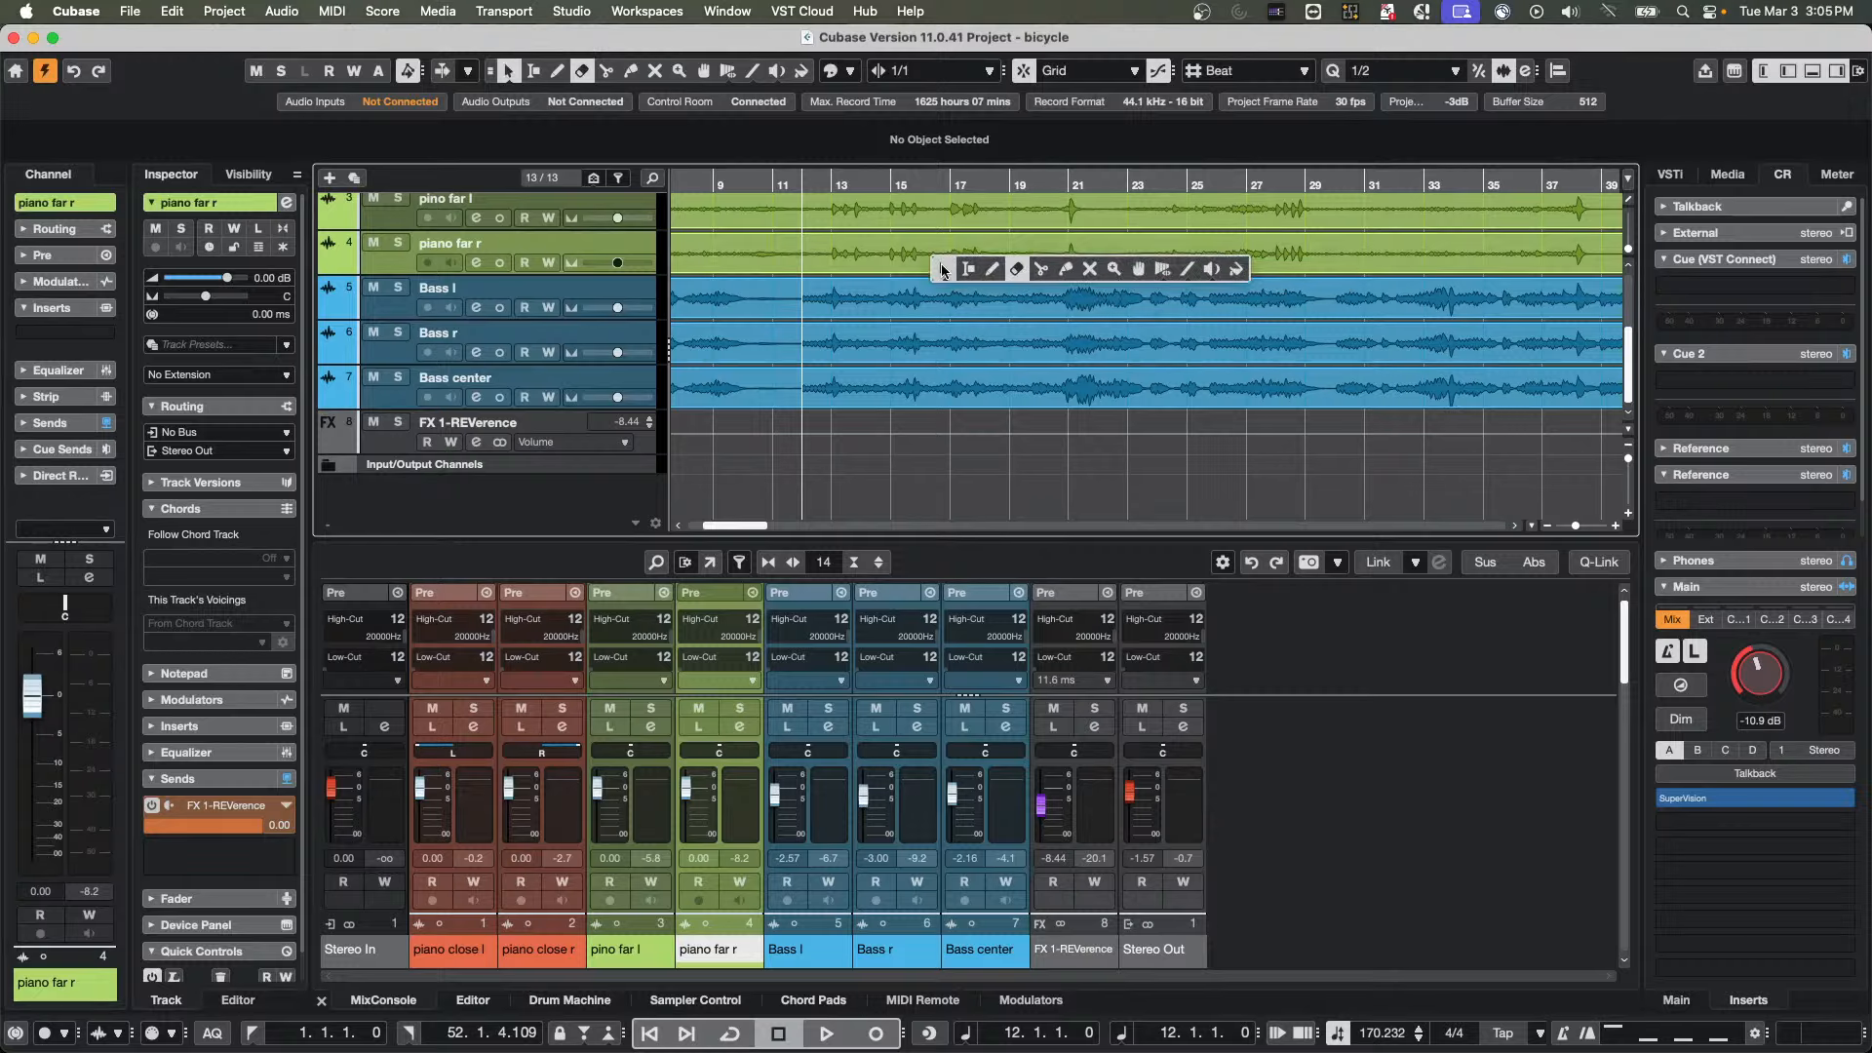
left_click(970, 271)
right_click(957, 277)
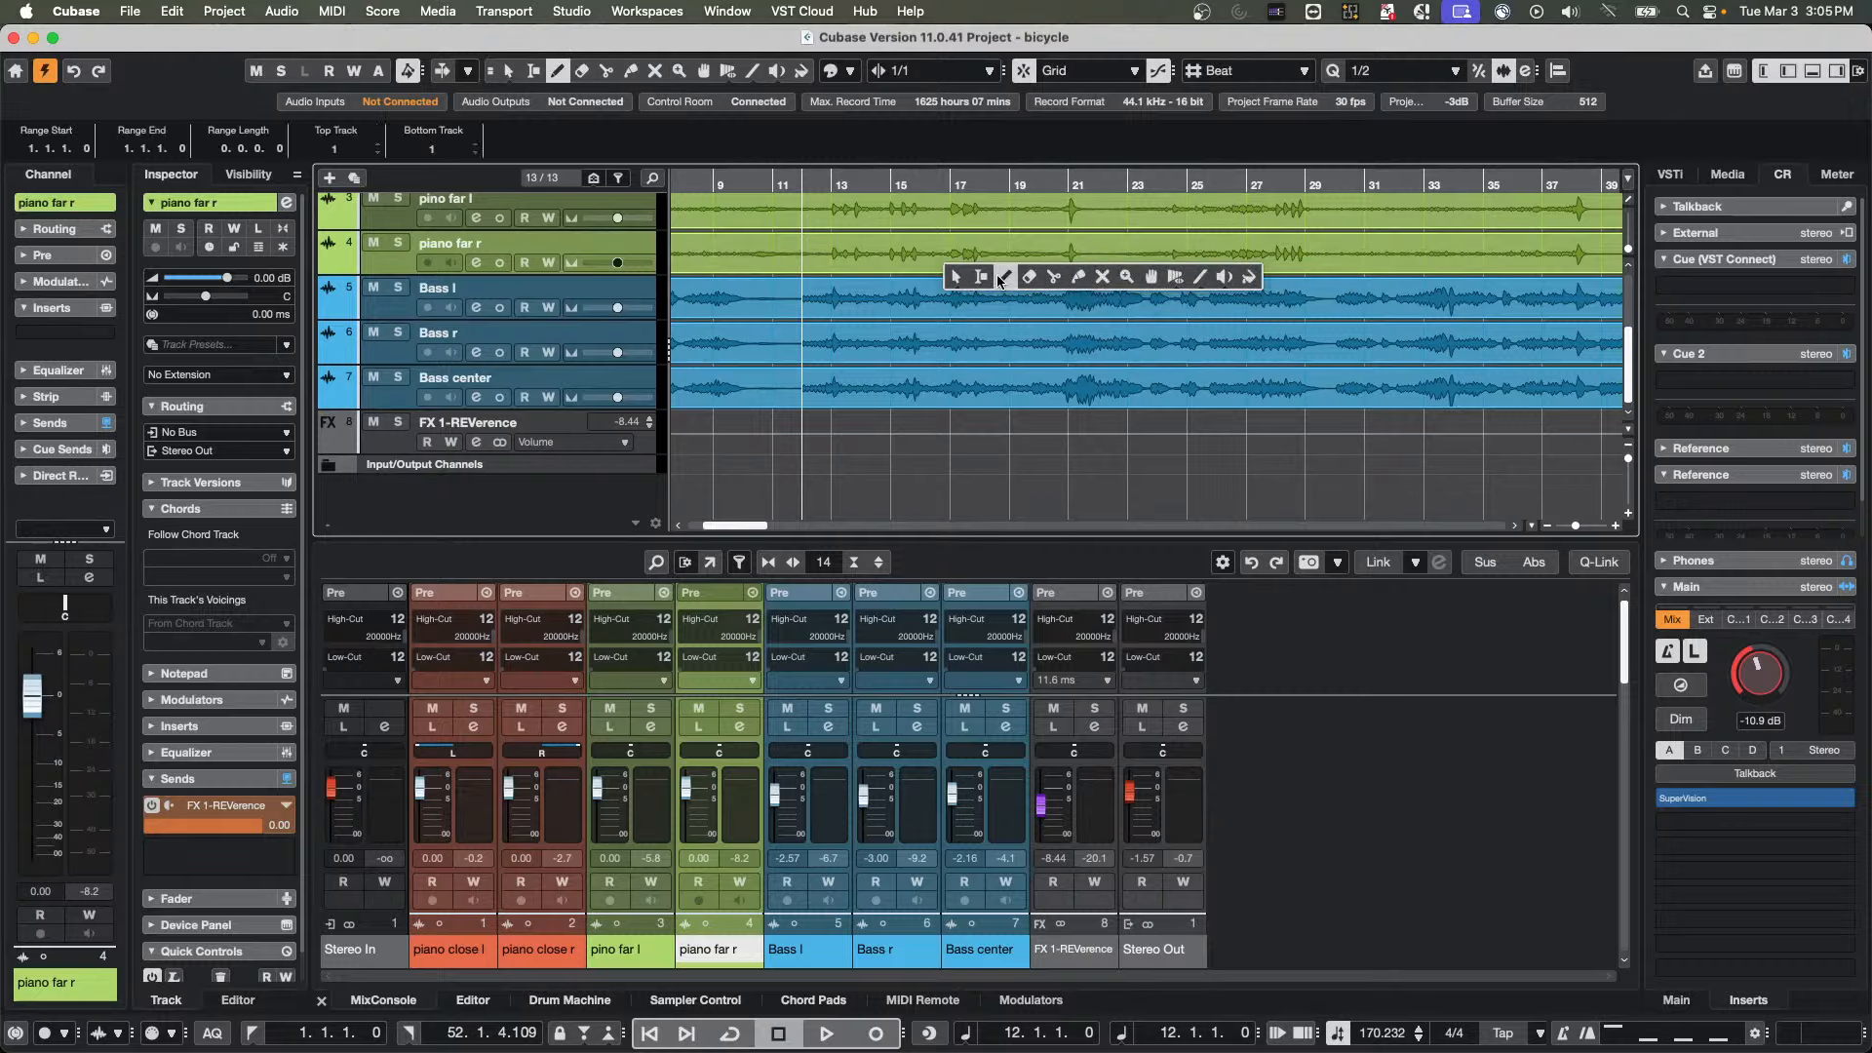
left_click(956, 276)
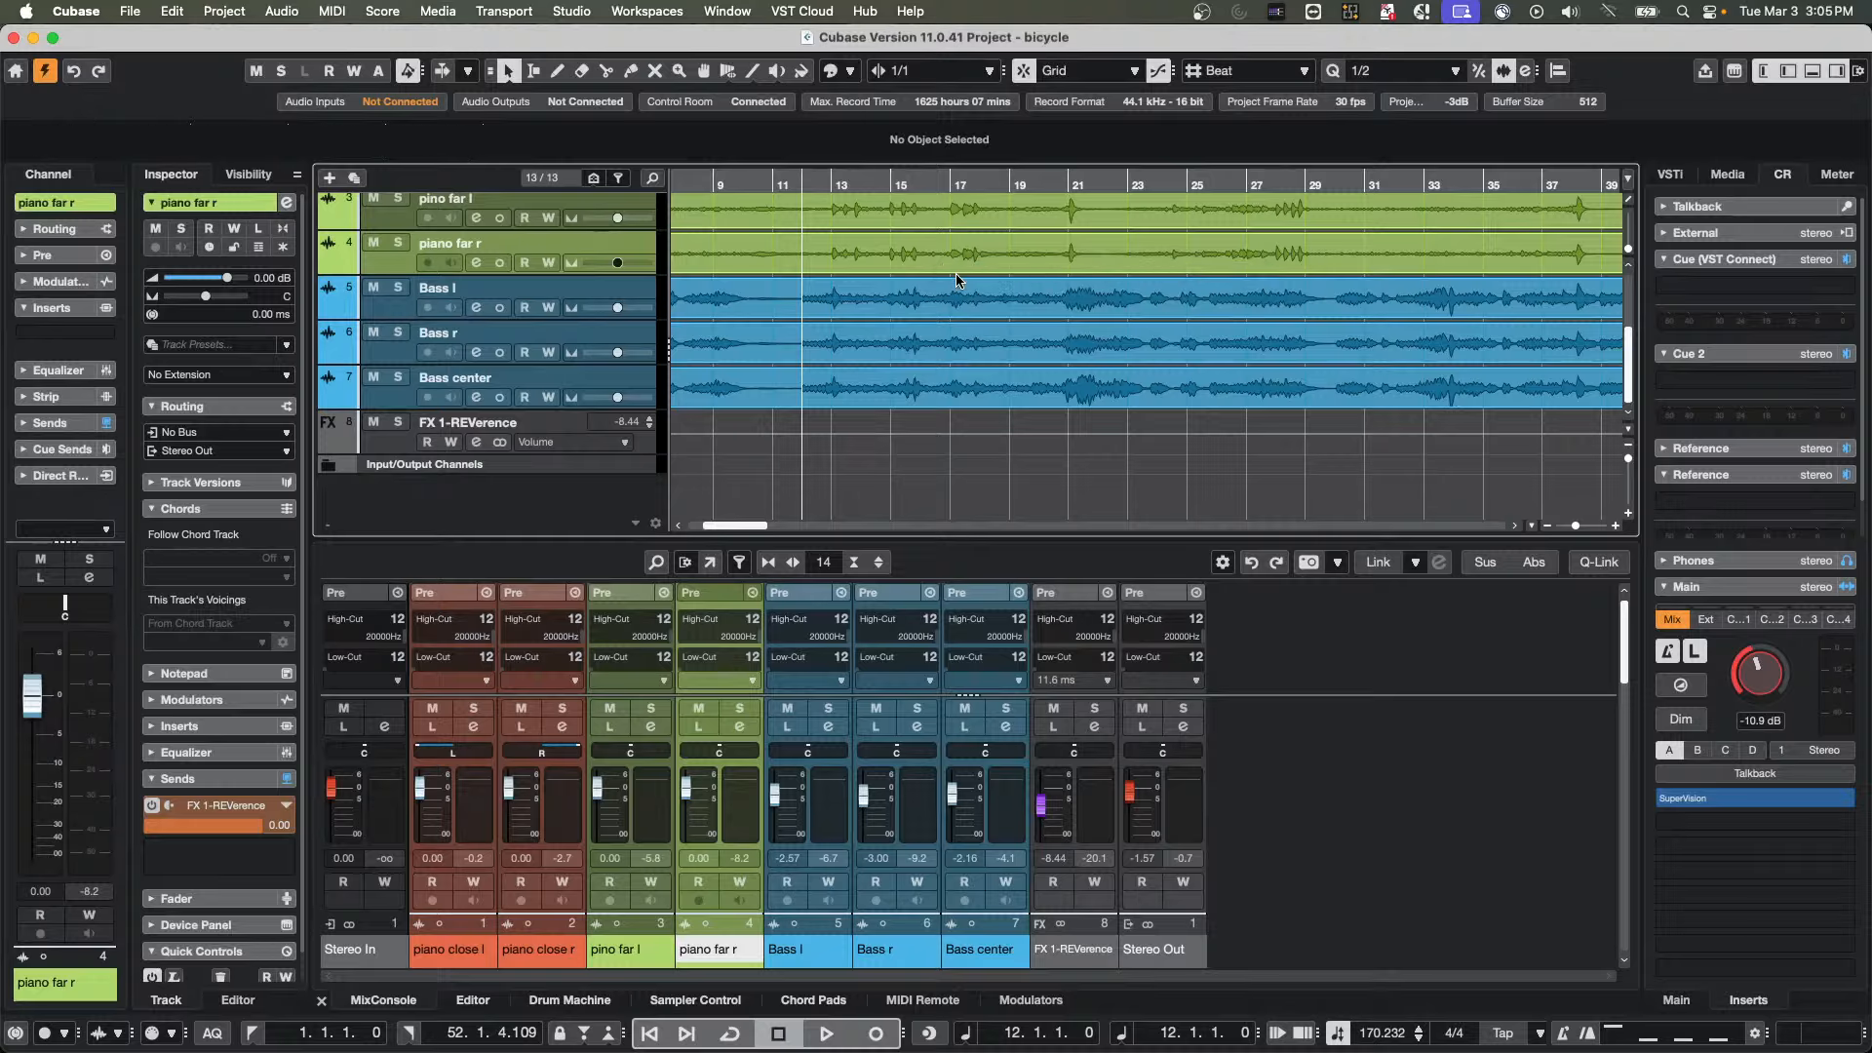
right_click(955, 274)
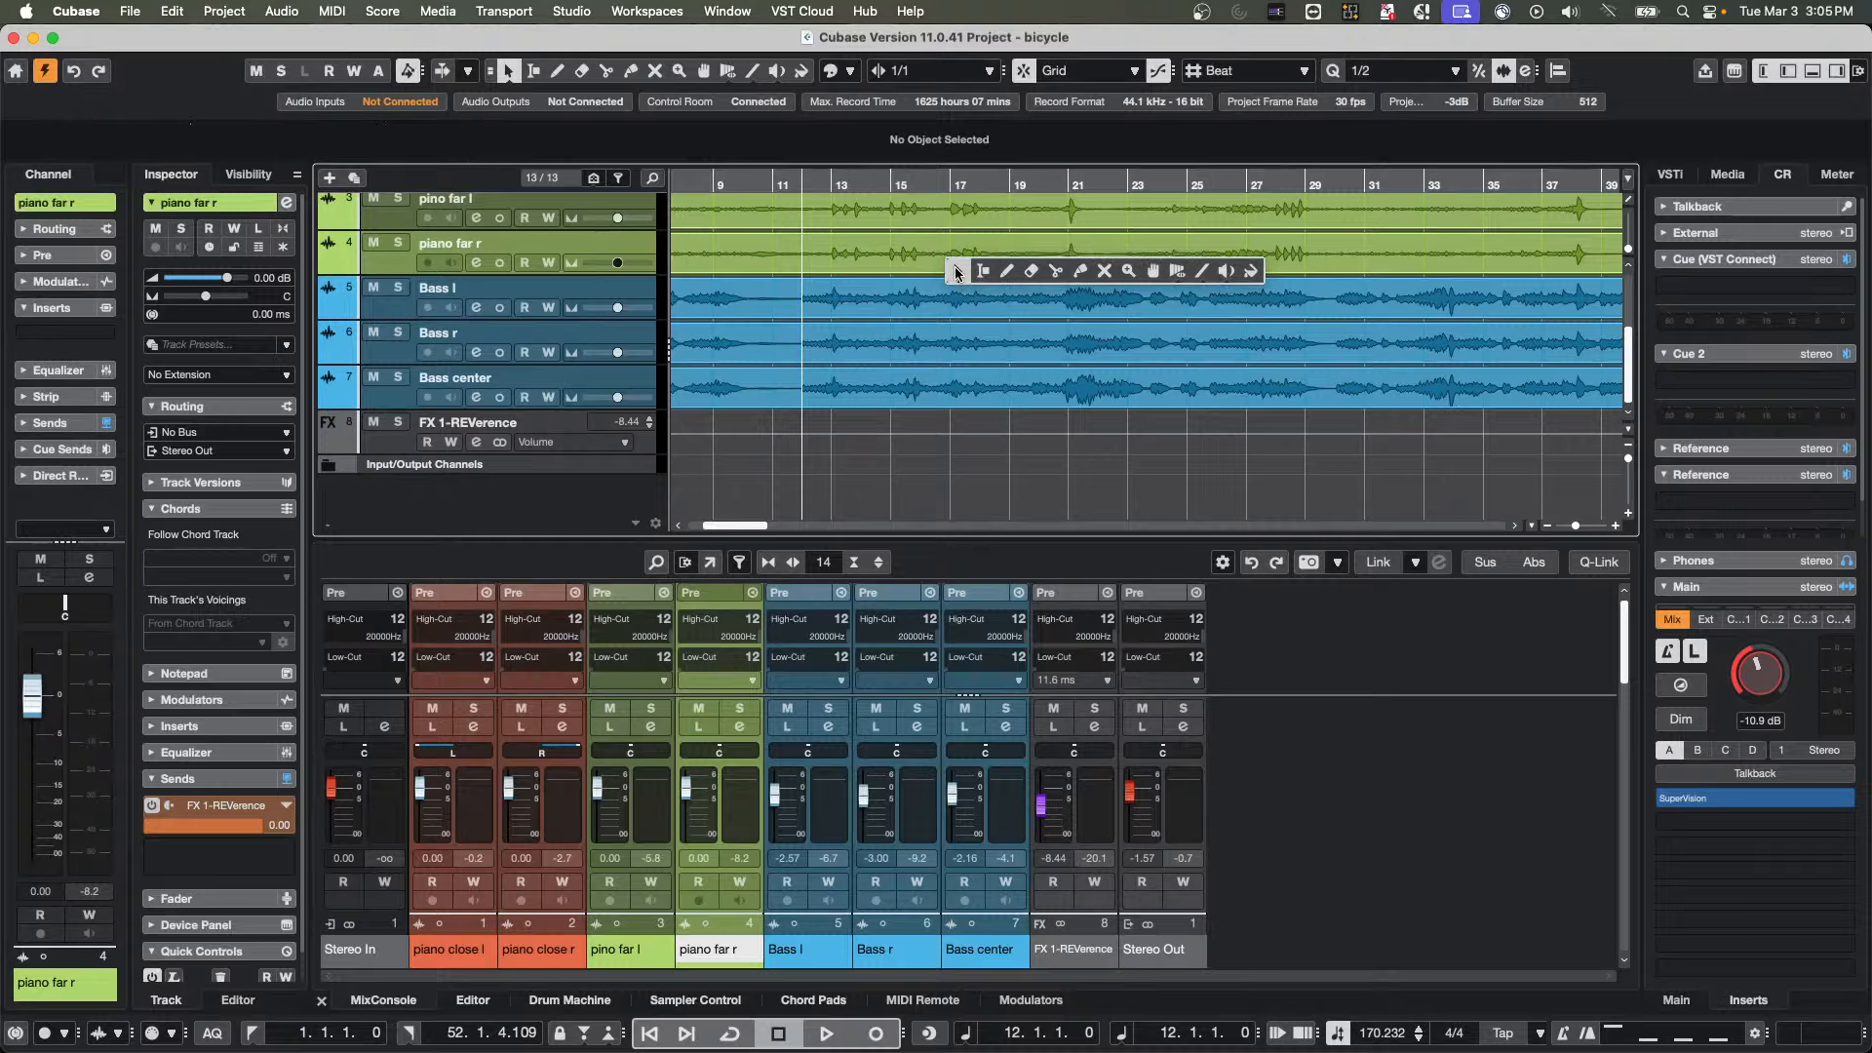
left_click(1111, 268)
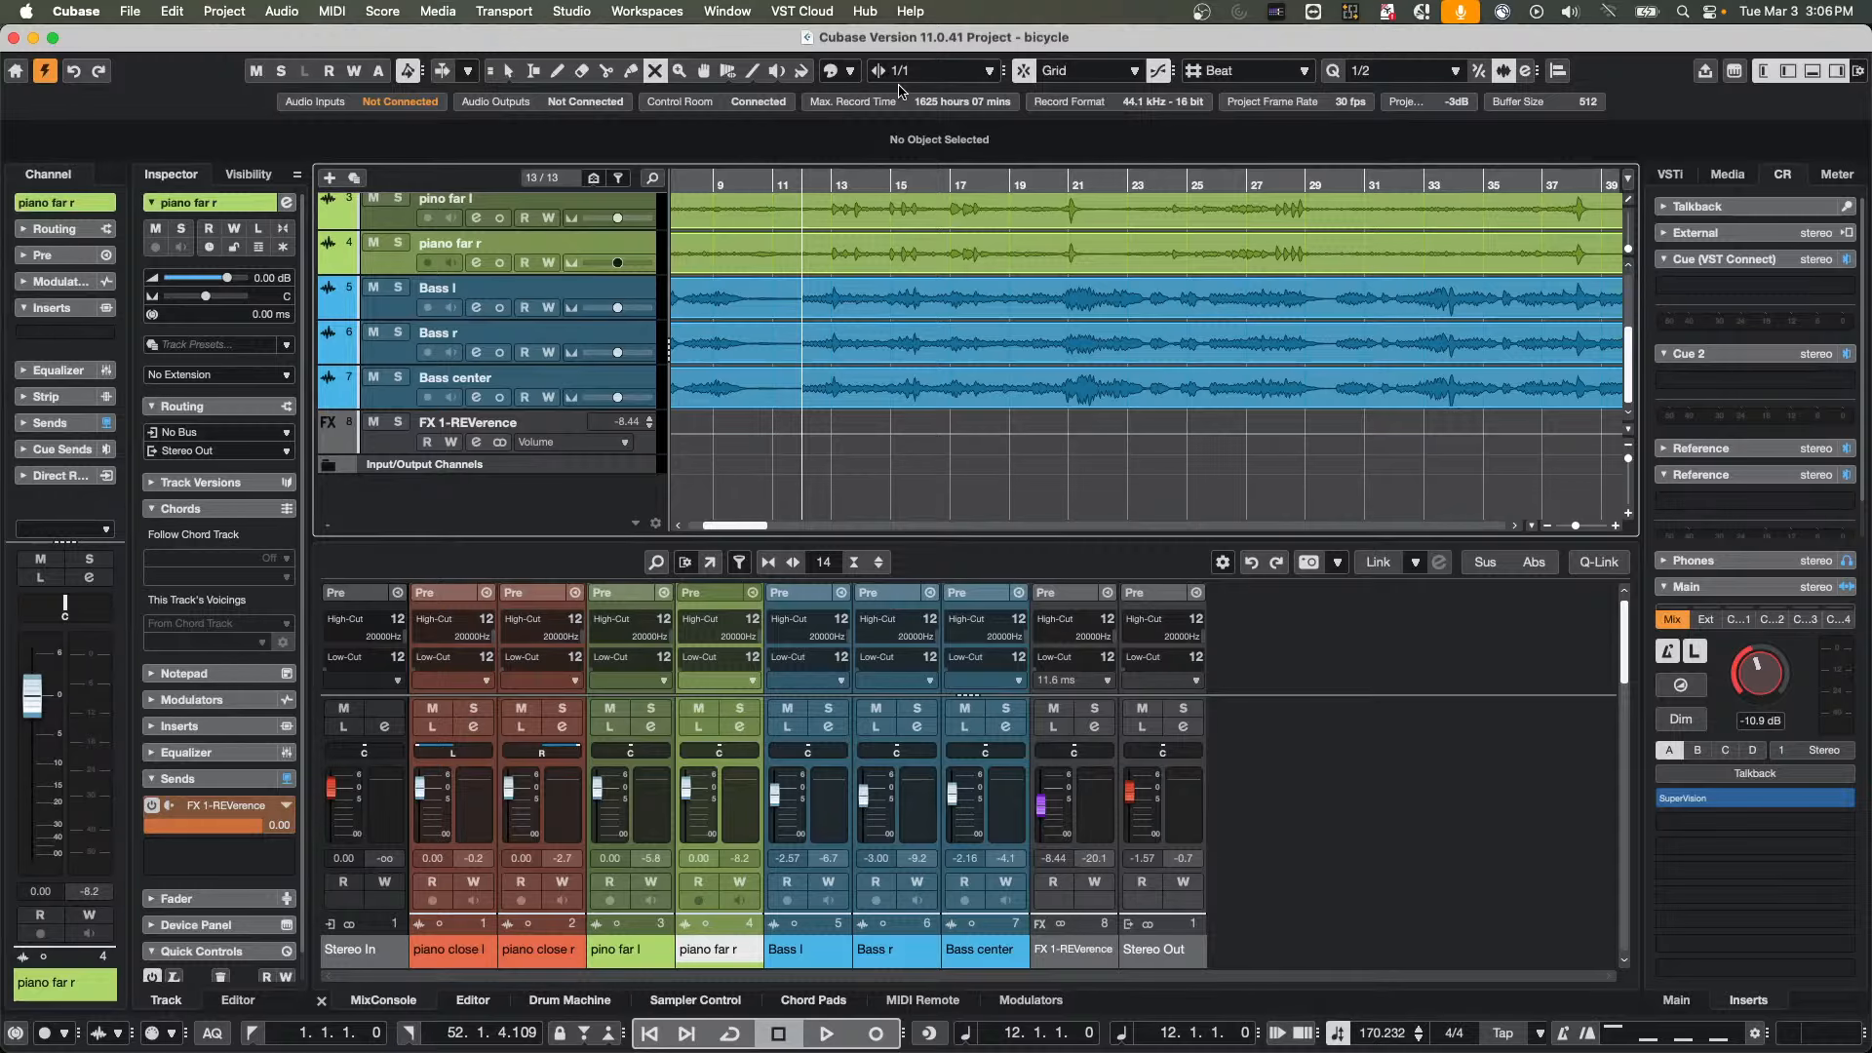
Try to convert the piano close l and piano close r tracks from mono to multi-channel with Mono as the destination format
scroll(878, 208, "up", 5)
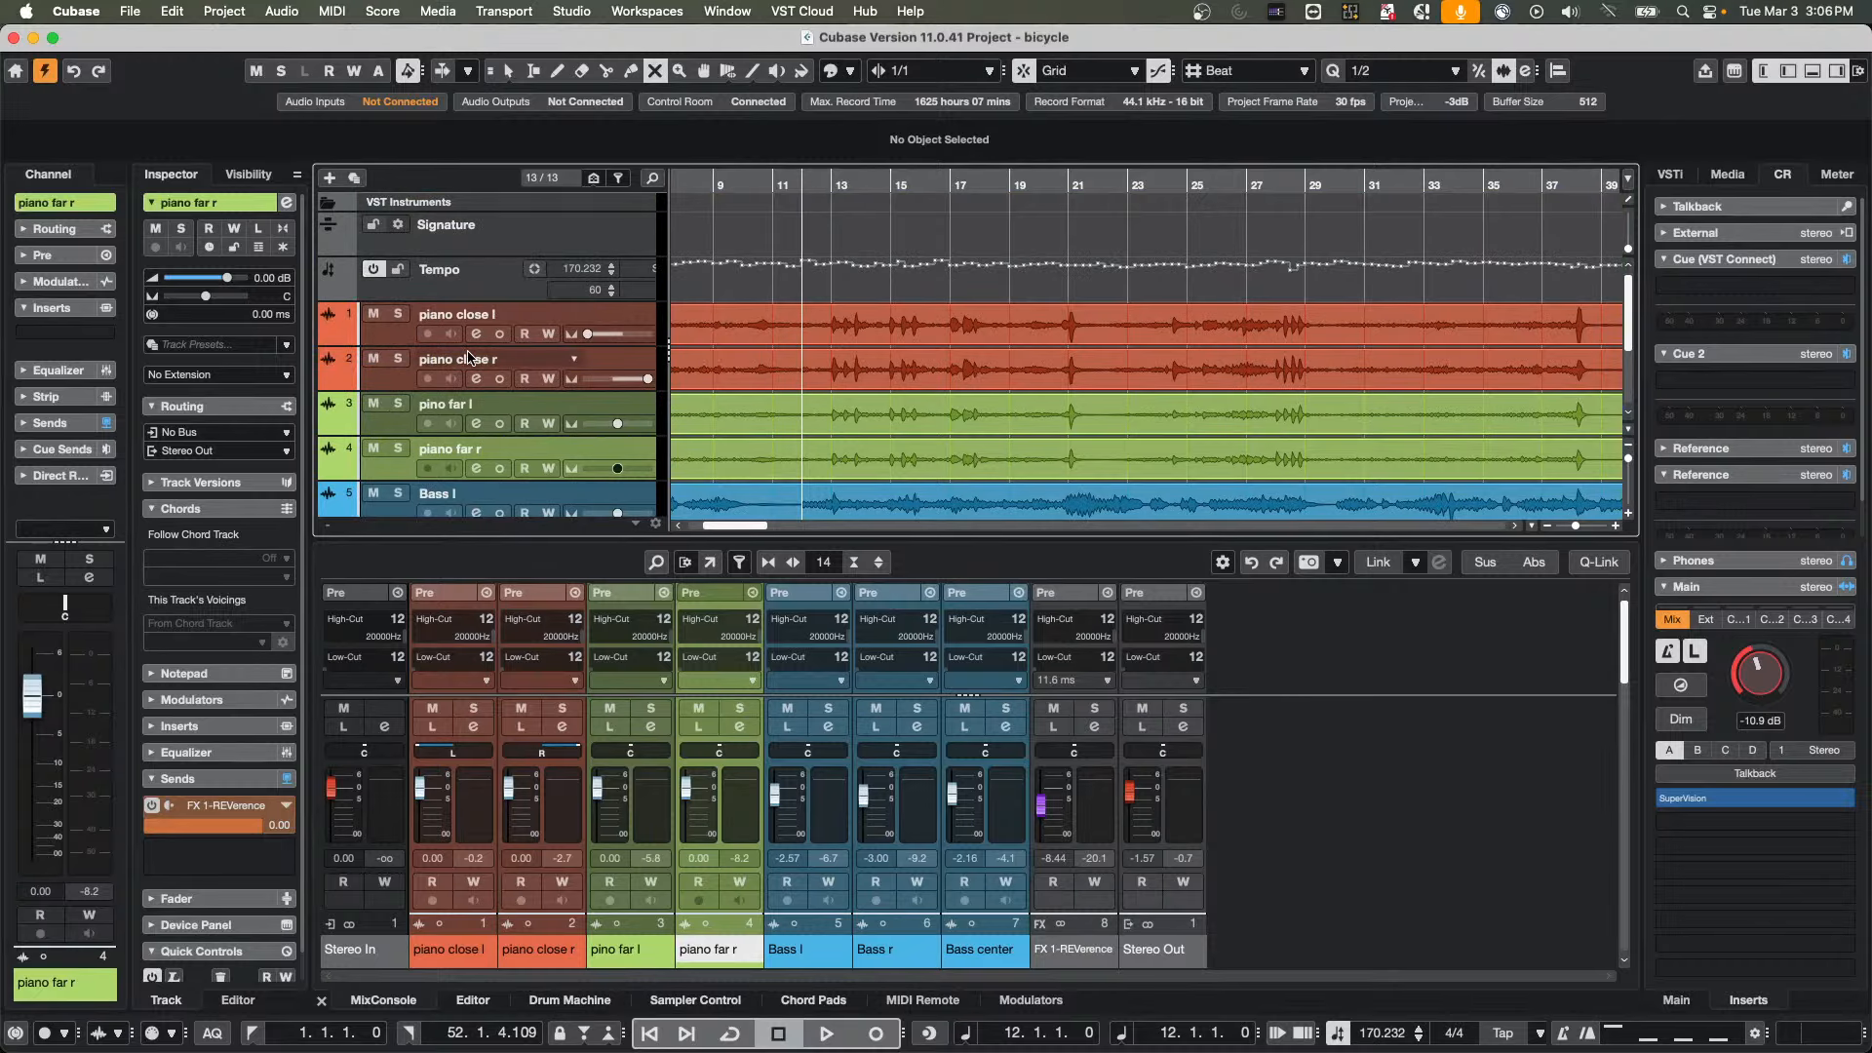
left_click(396, 339)
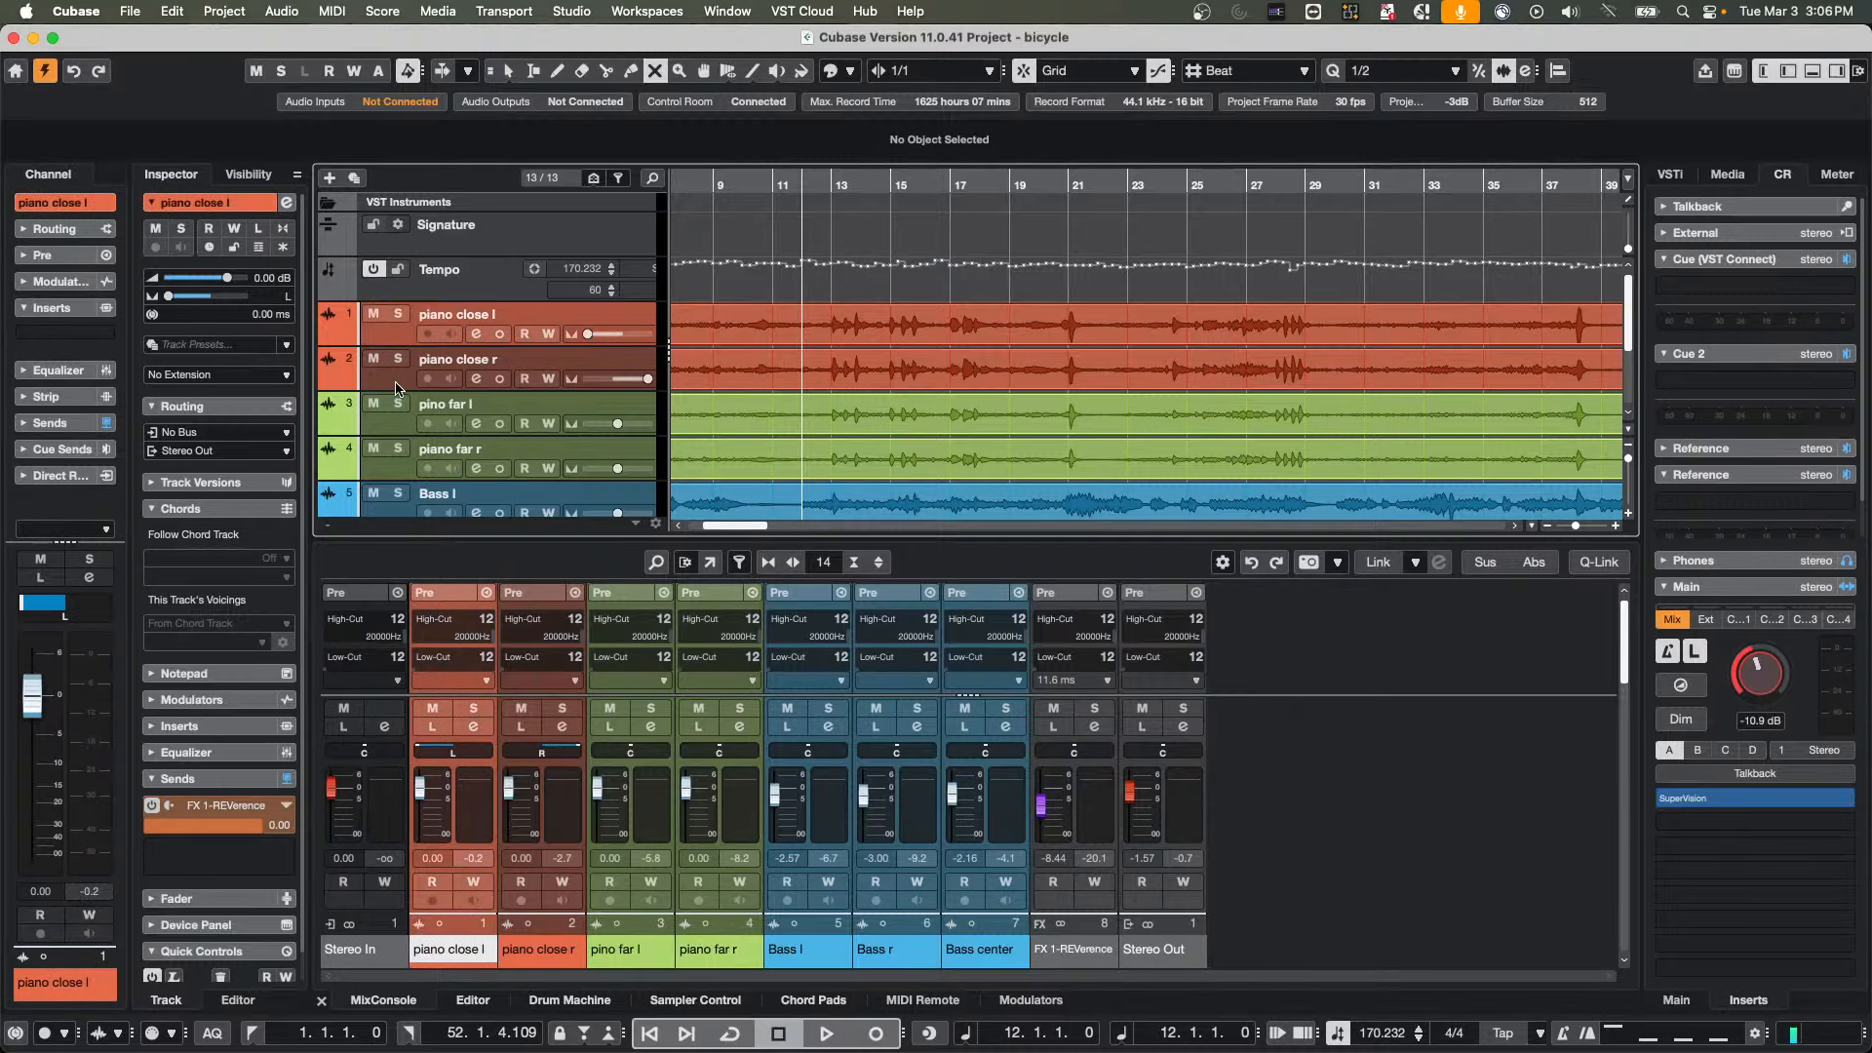
right_click(397, 382)
left_click(341, 338)
right_click(341, 340)
left_click(363, 337)
left_click(282, 11)
mouse_move(225, 11)
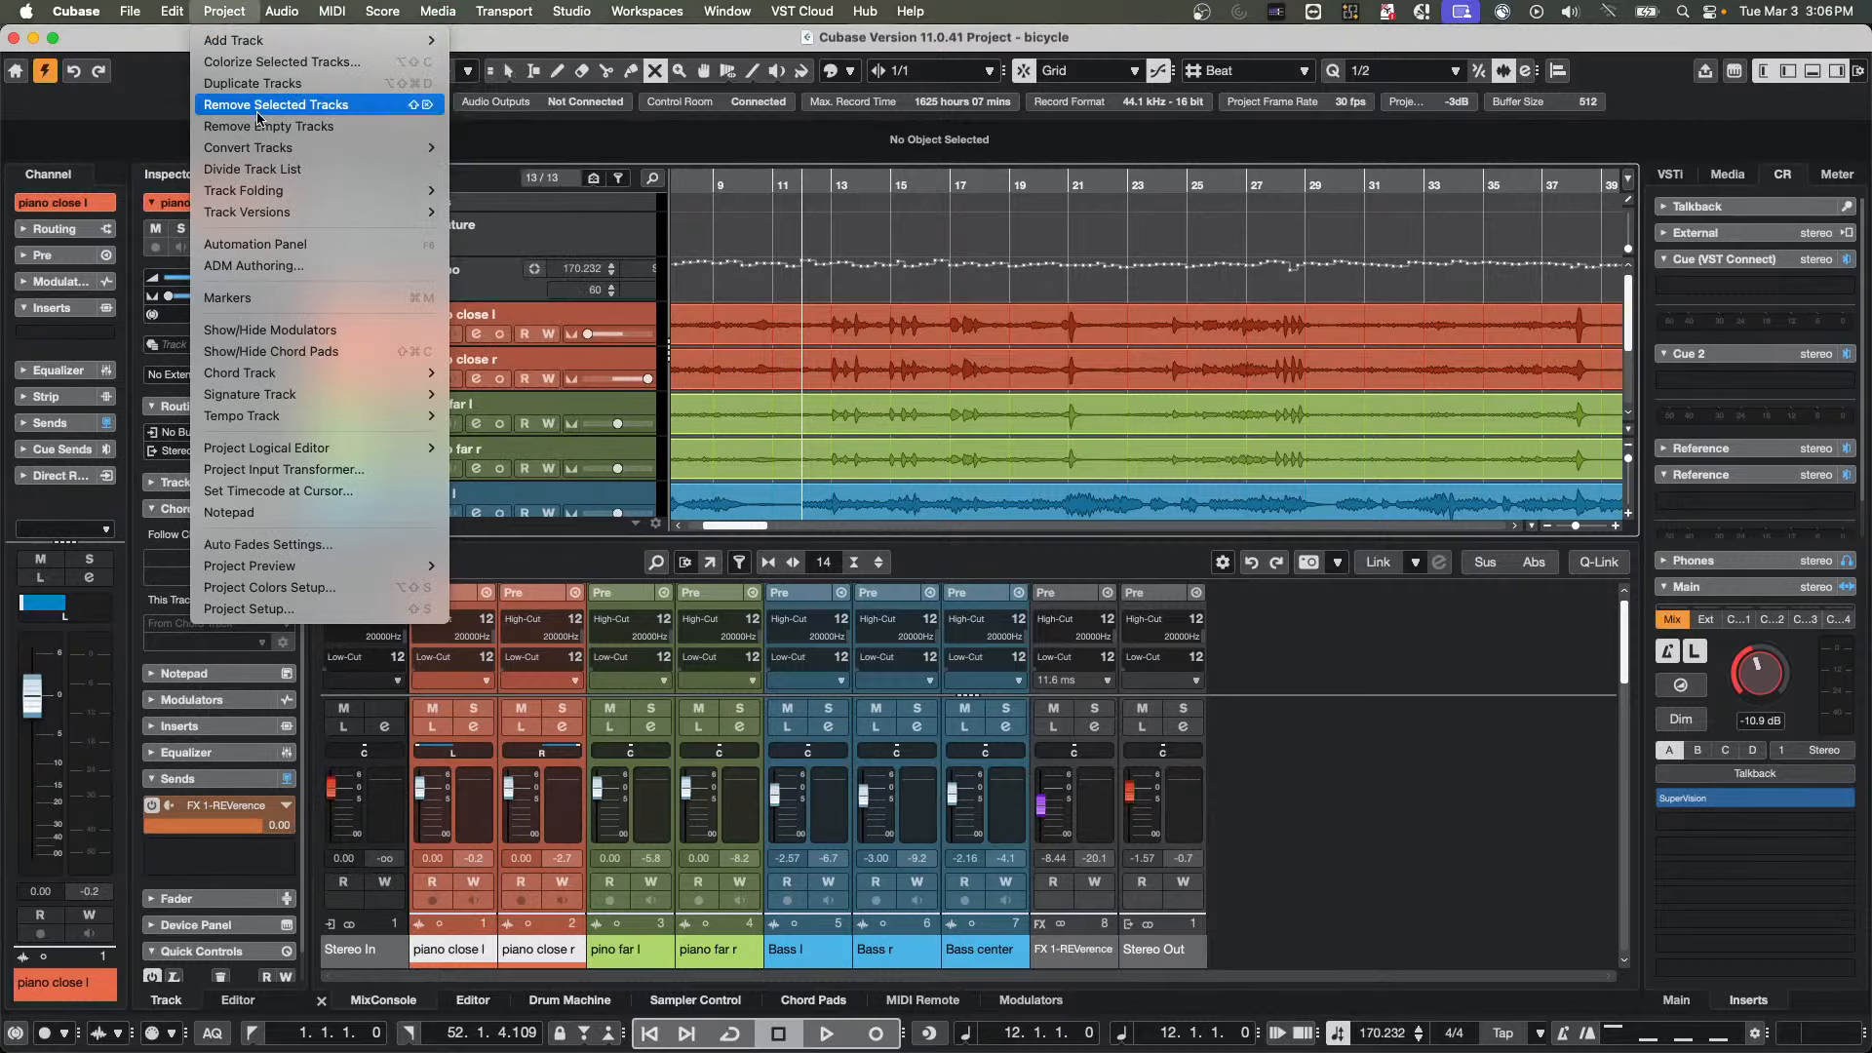
mouse_move(226, 156)
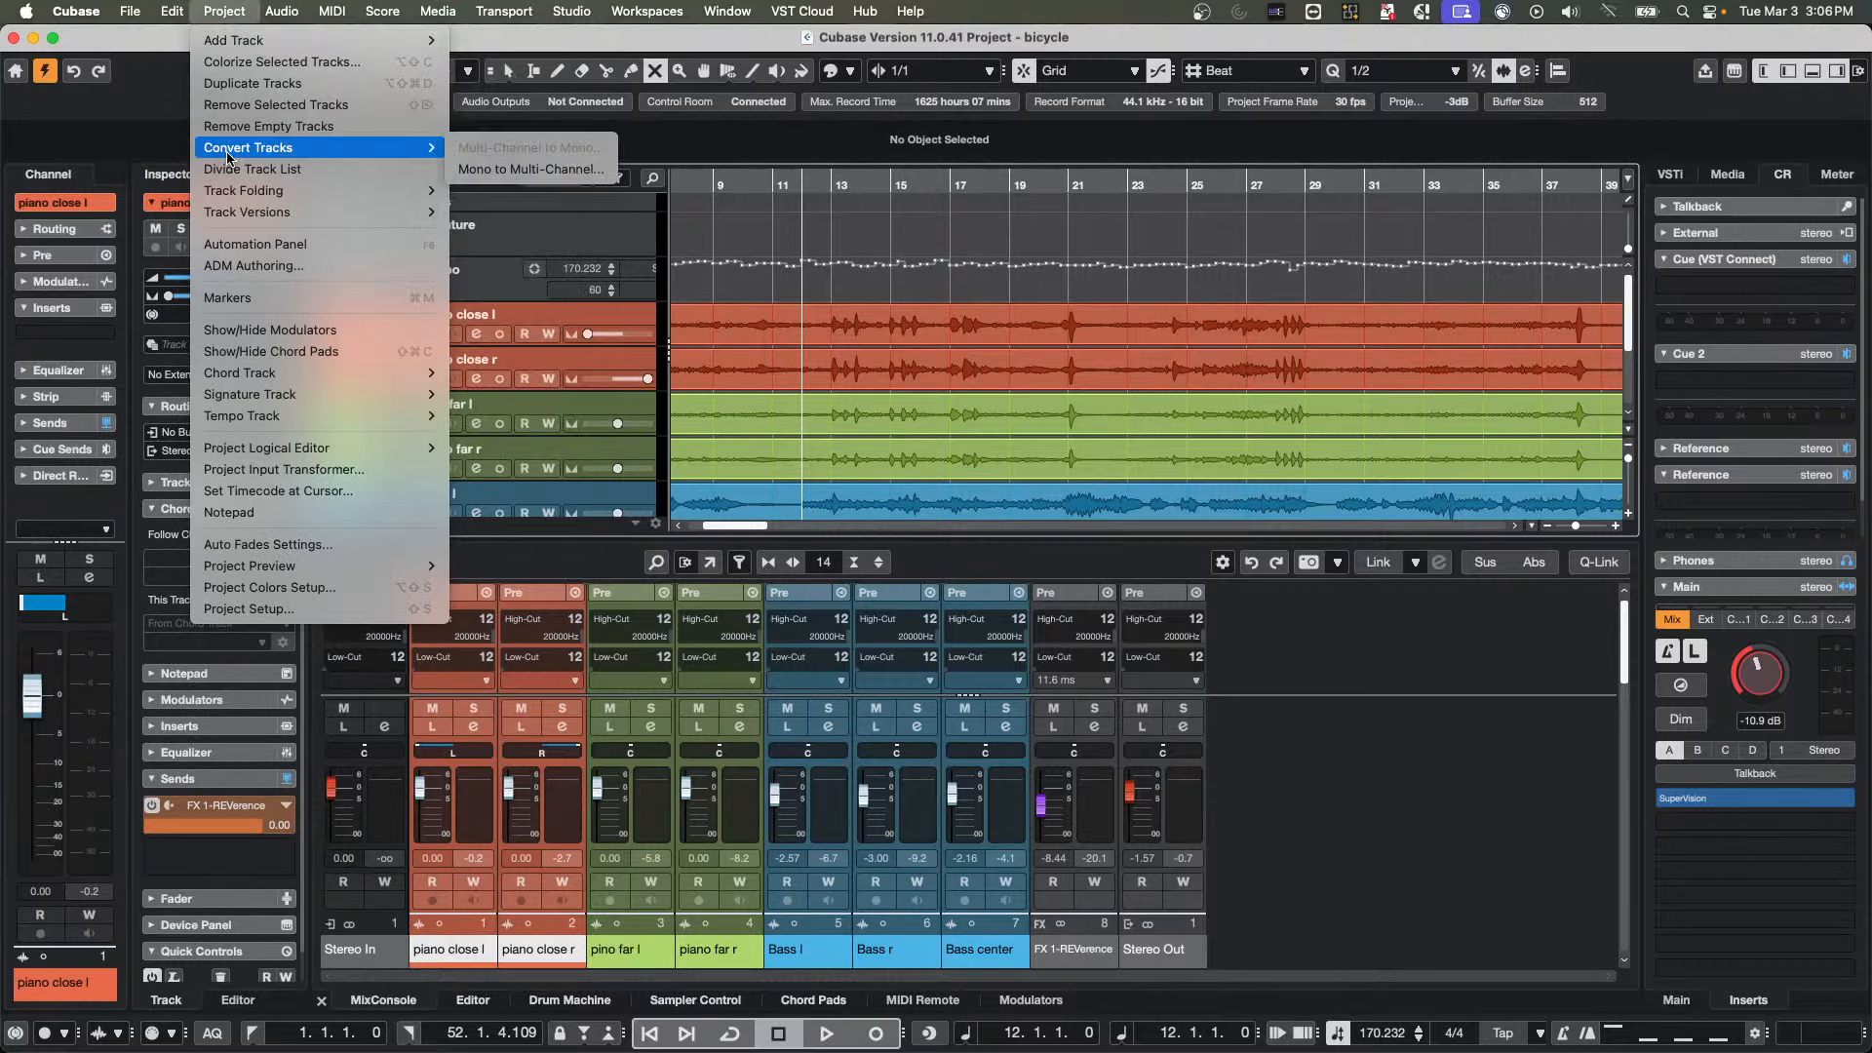
left_click(542, 169)
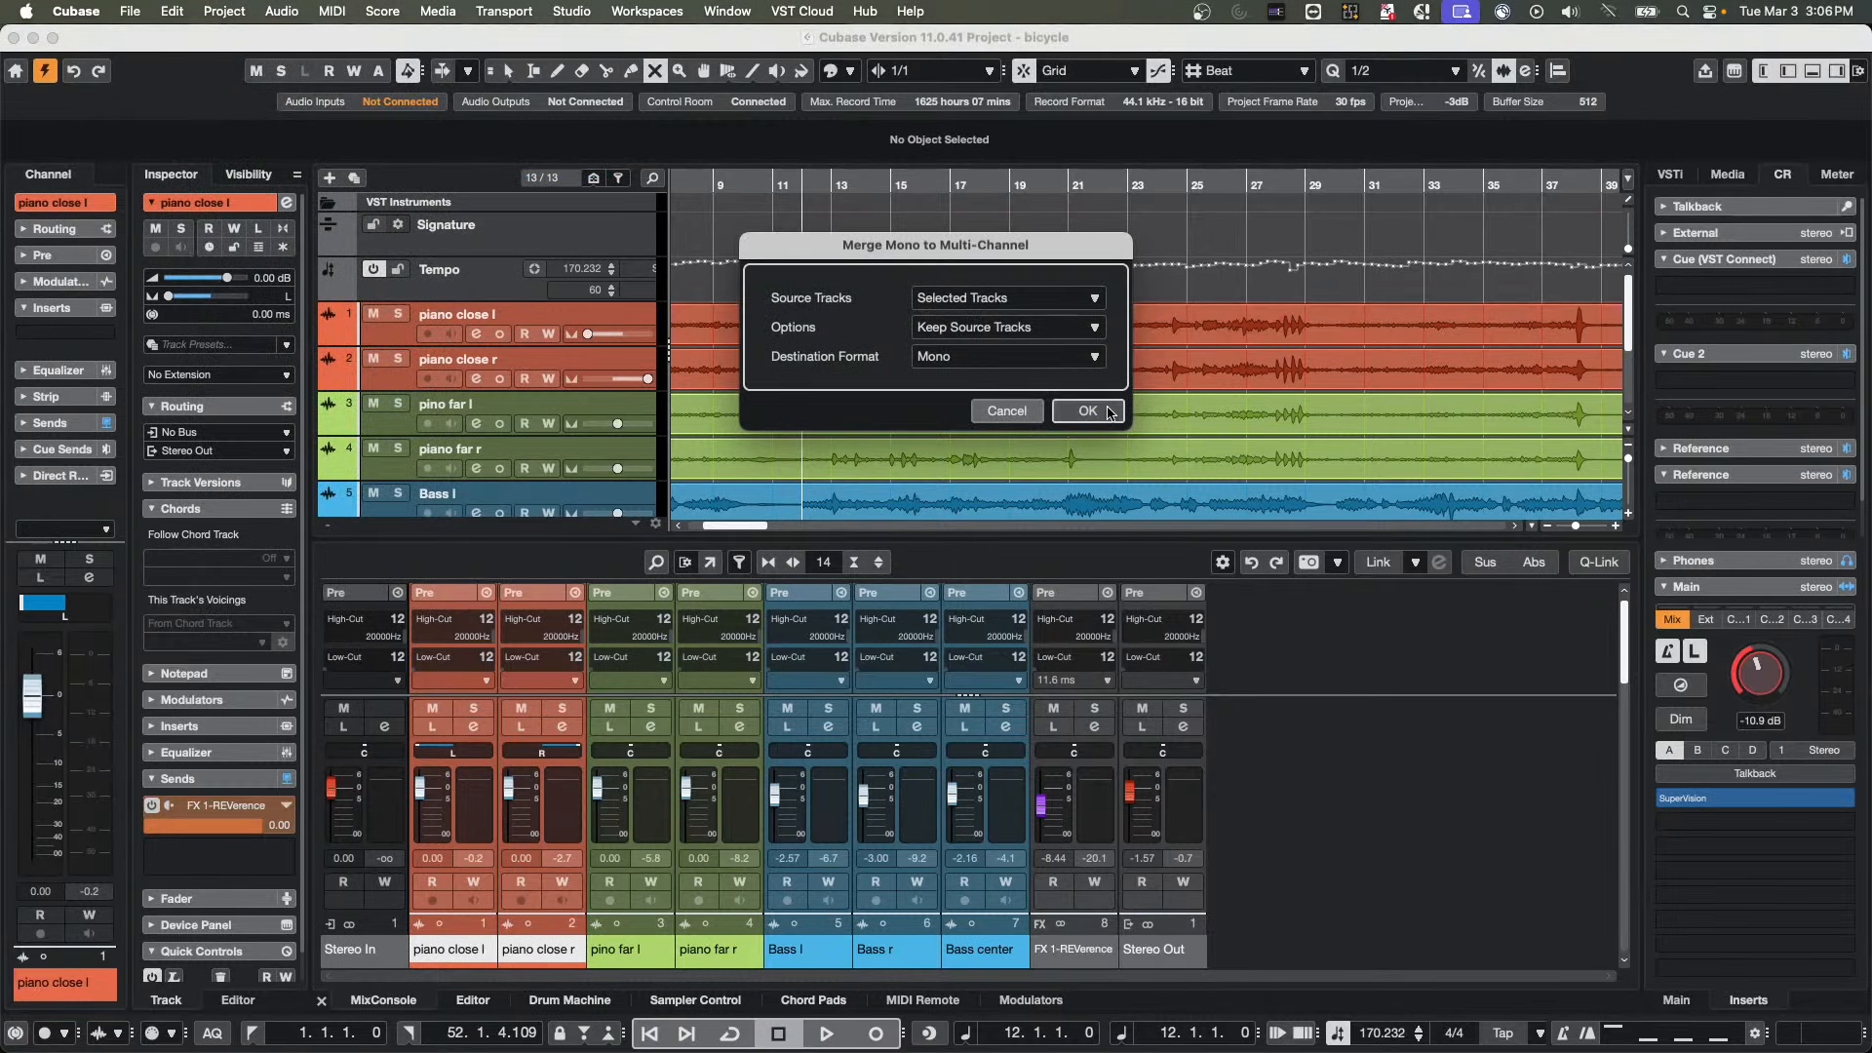
left_click(1091, 414)
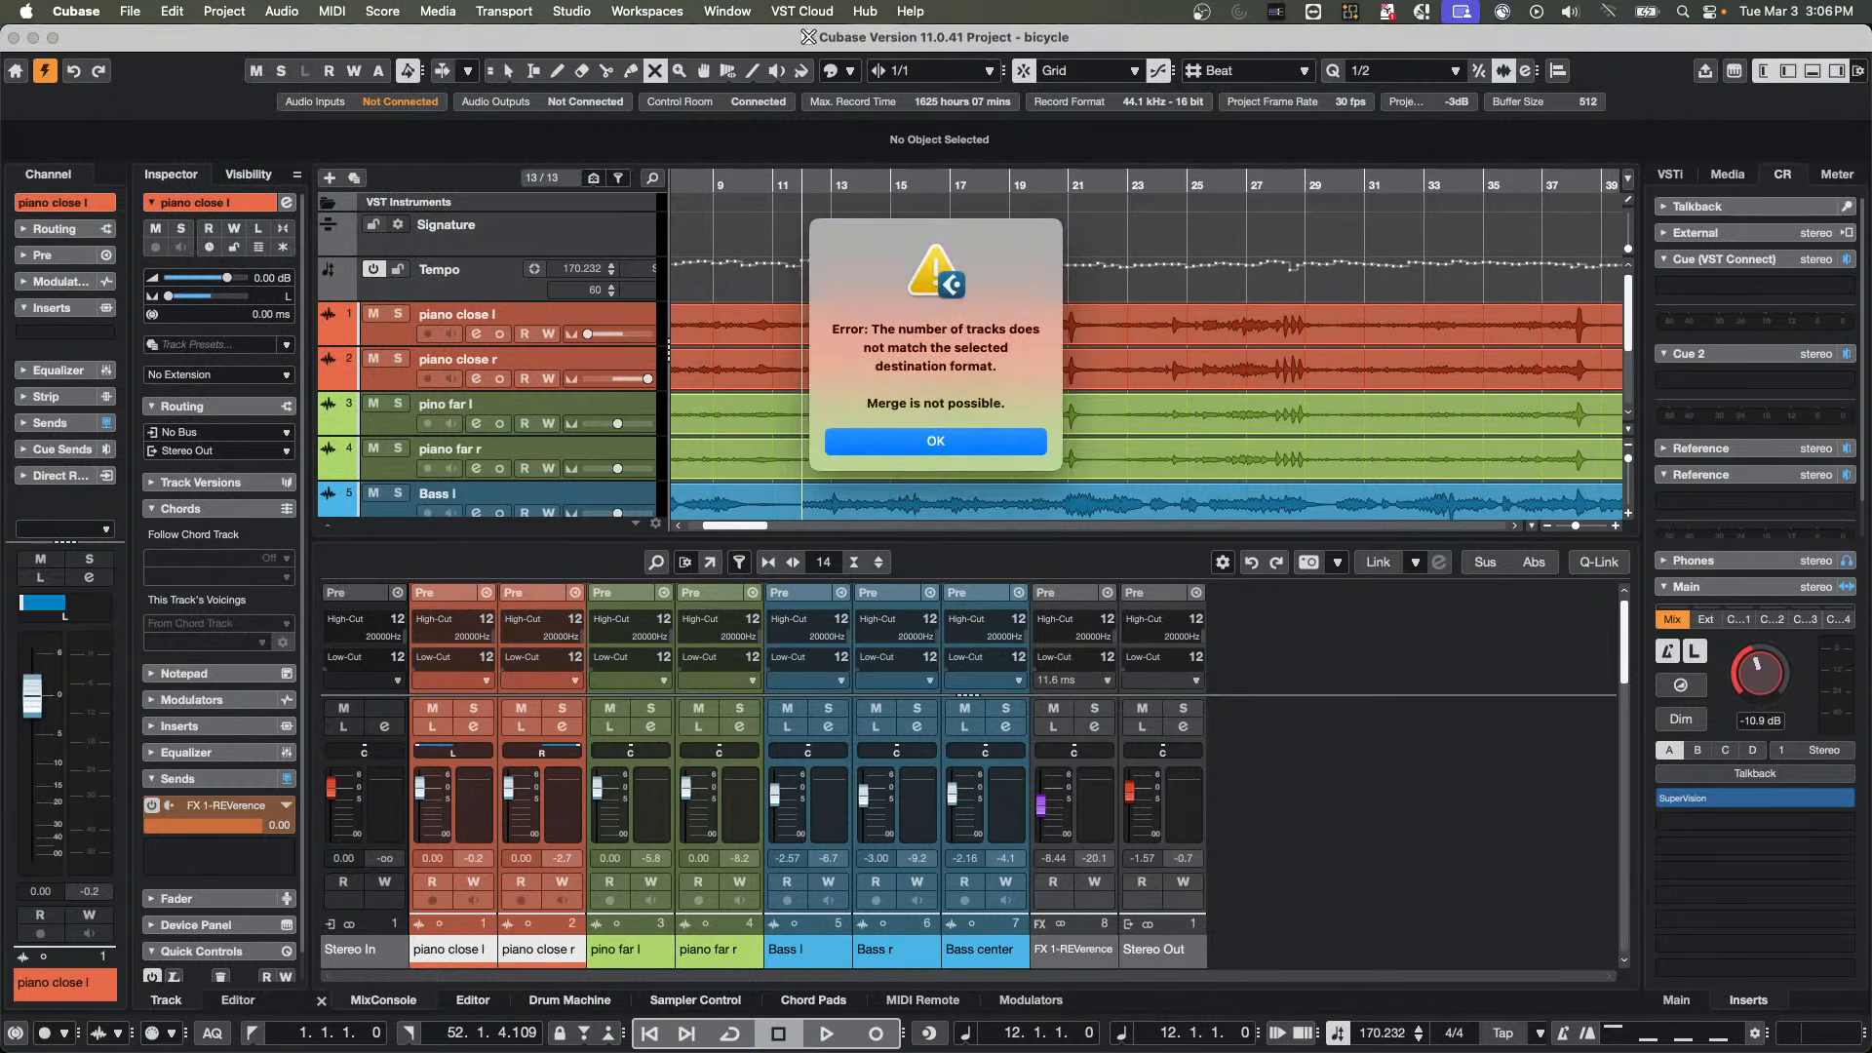
left_click(964, 441)
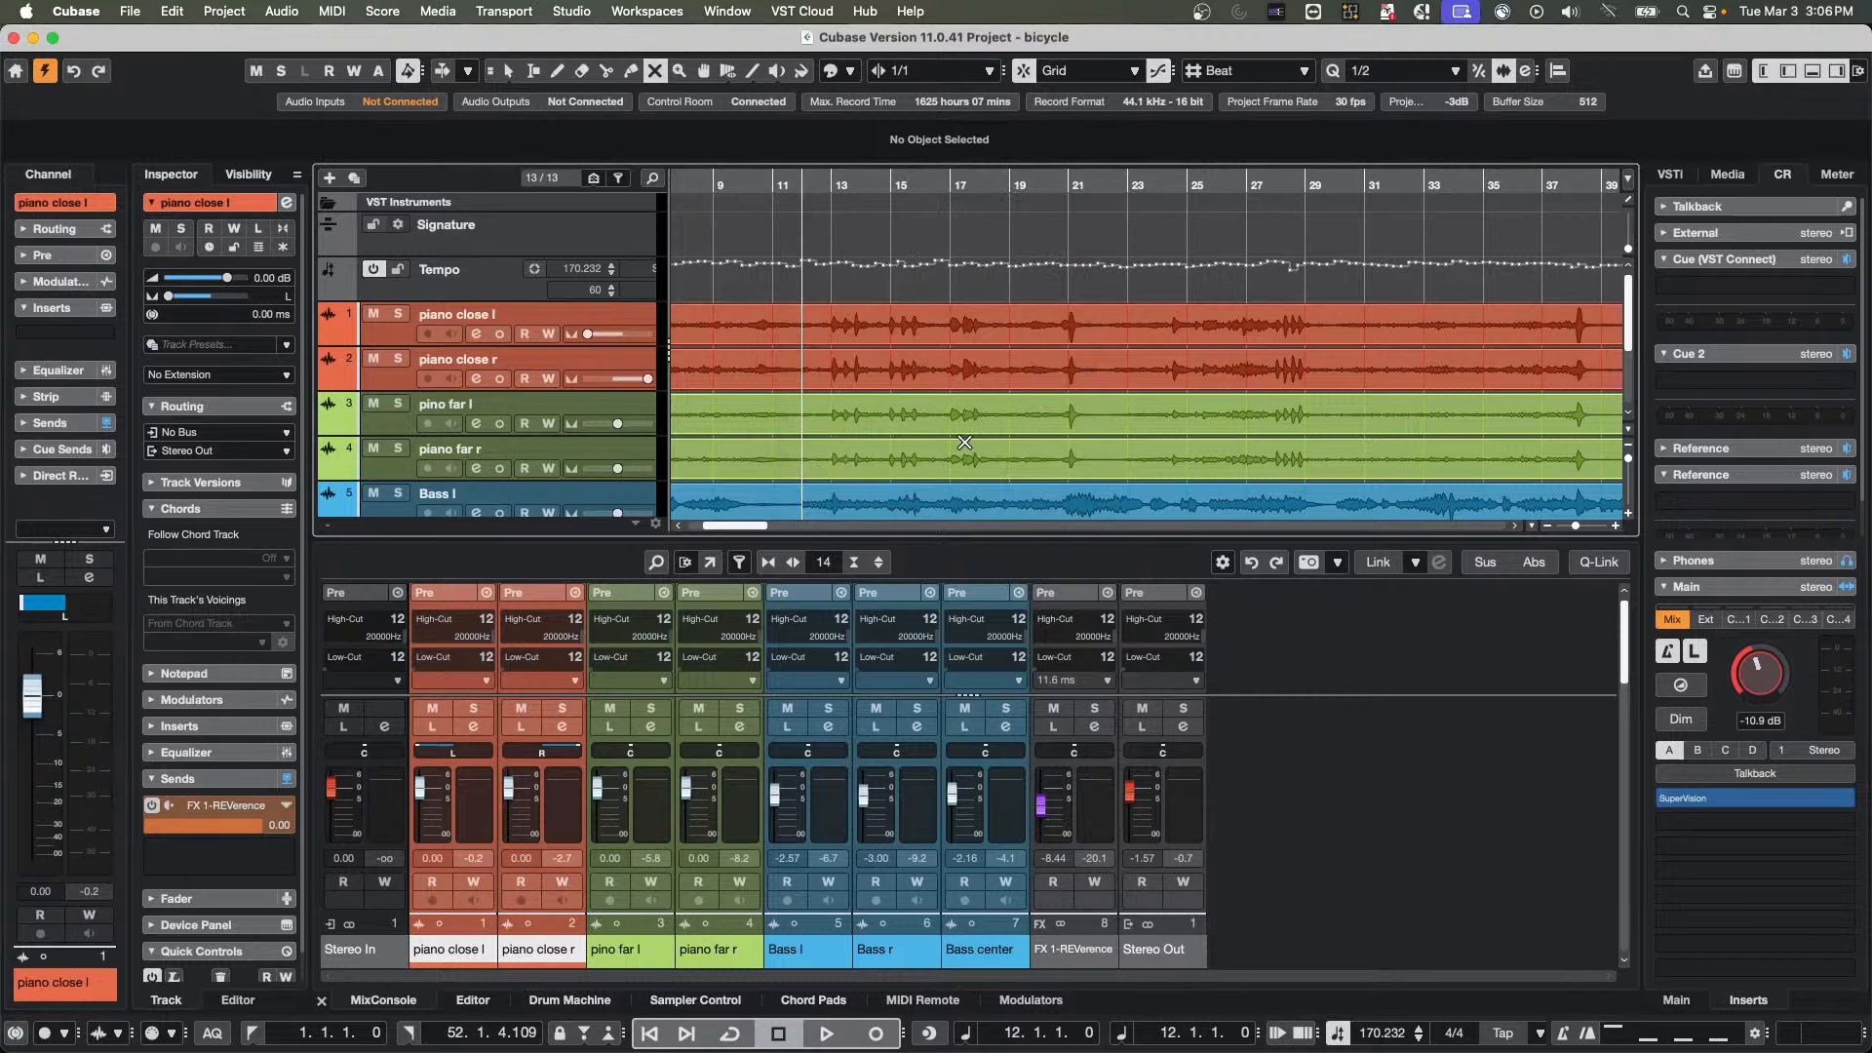
Convert the piano close l and piano close r mono tracks into one multi-channel track in Stereo format, keeping the source tracks
left_click(400, 357)
right_click(382, 386)
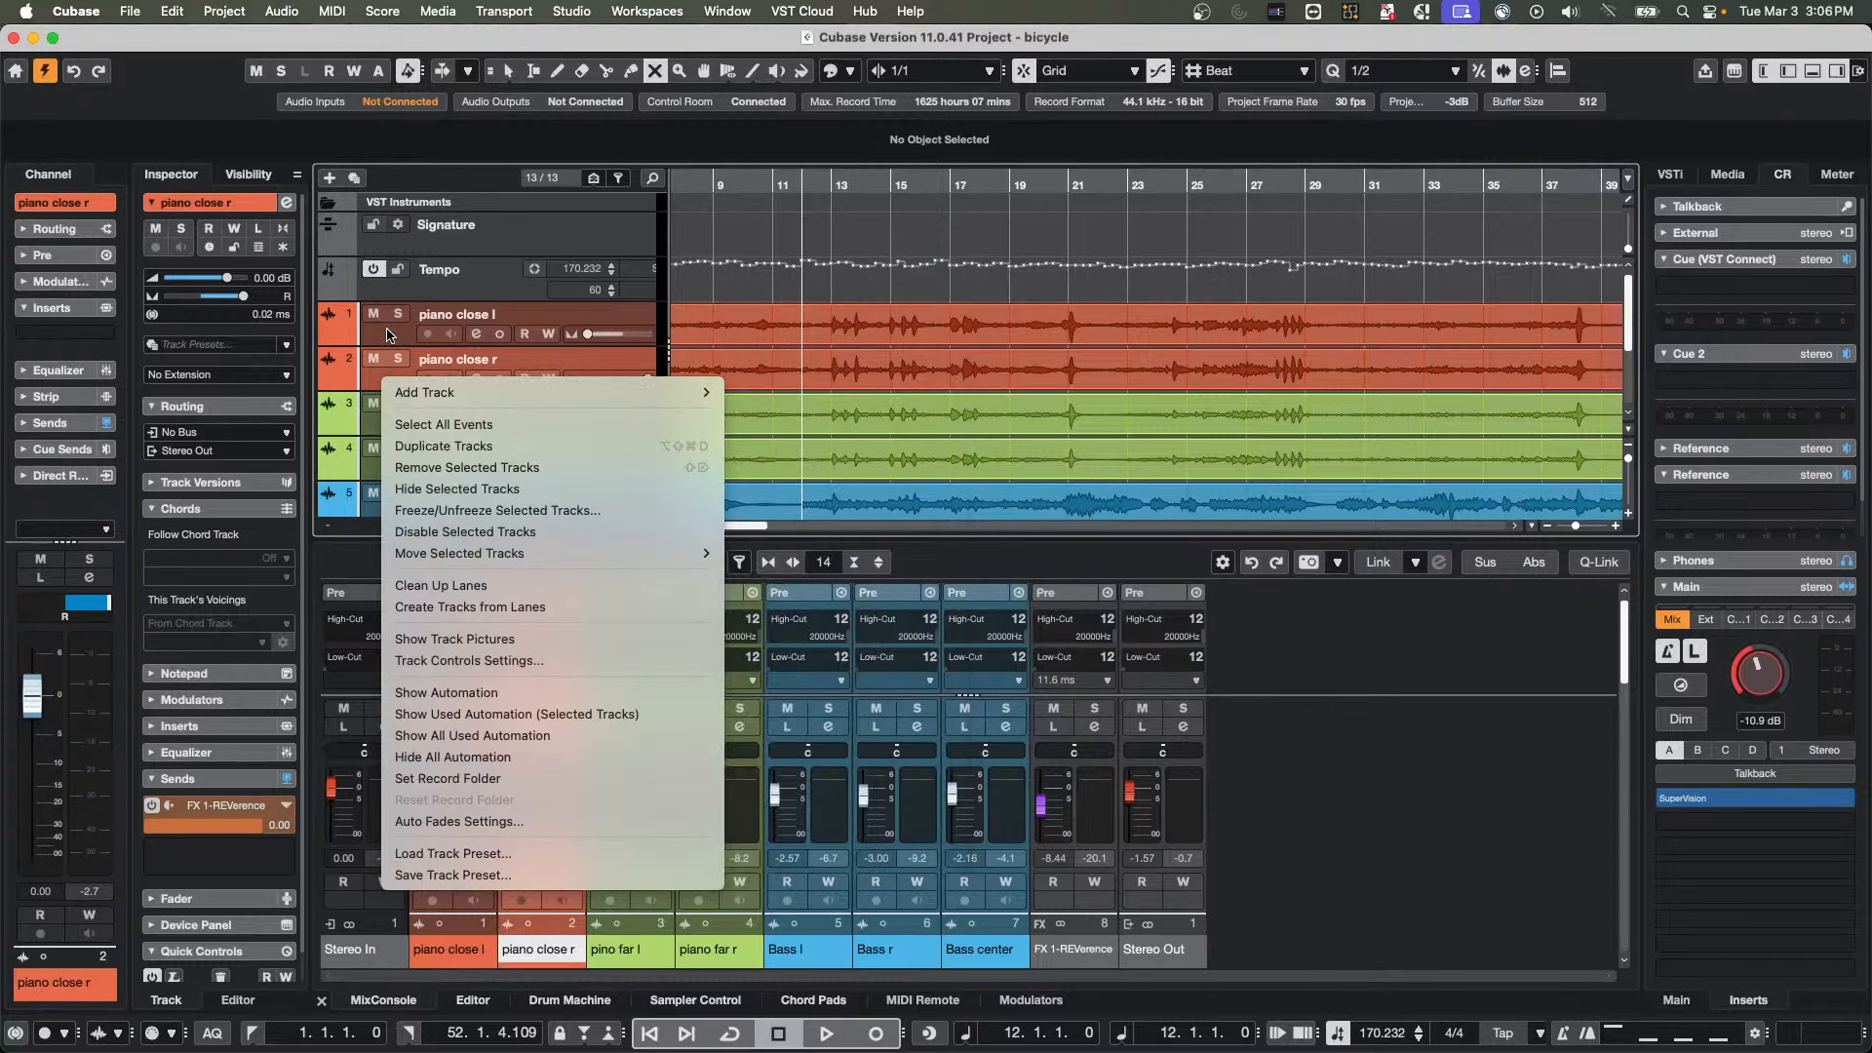
left_click(382, 337)
left_click(383, 338, "shift")
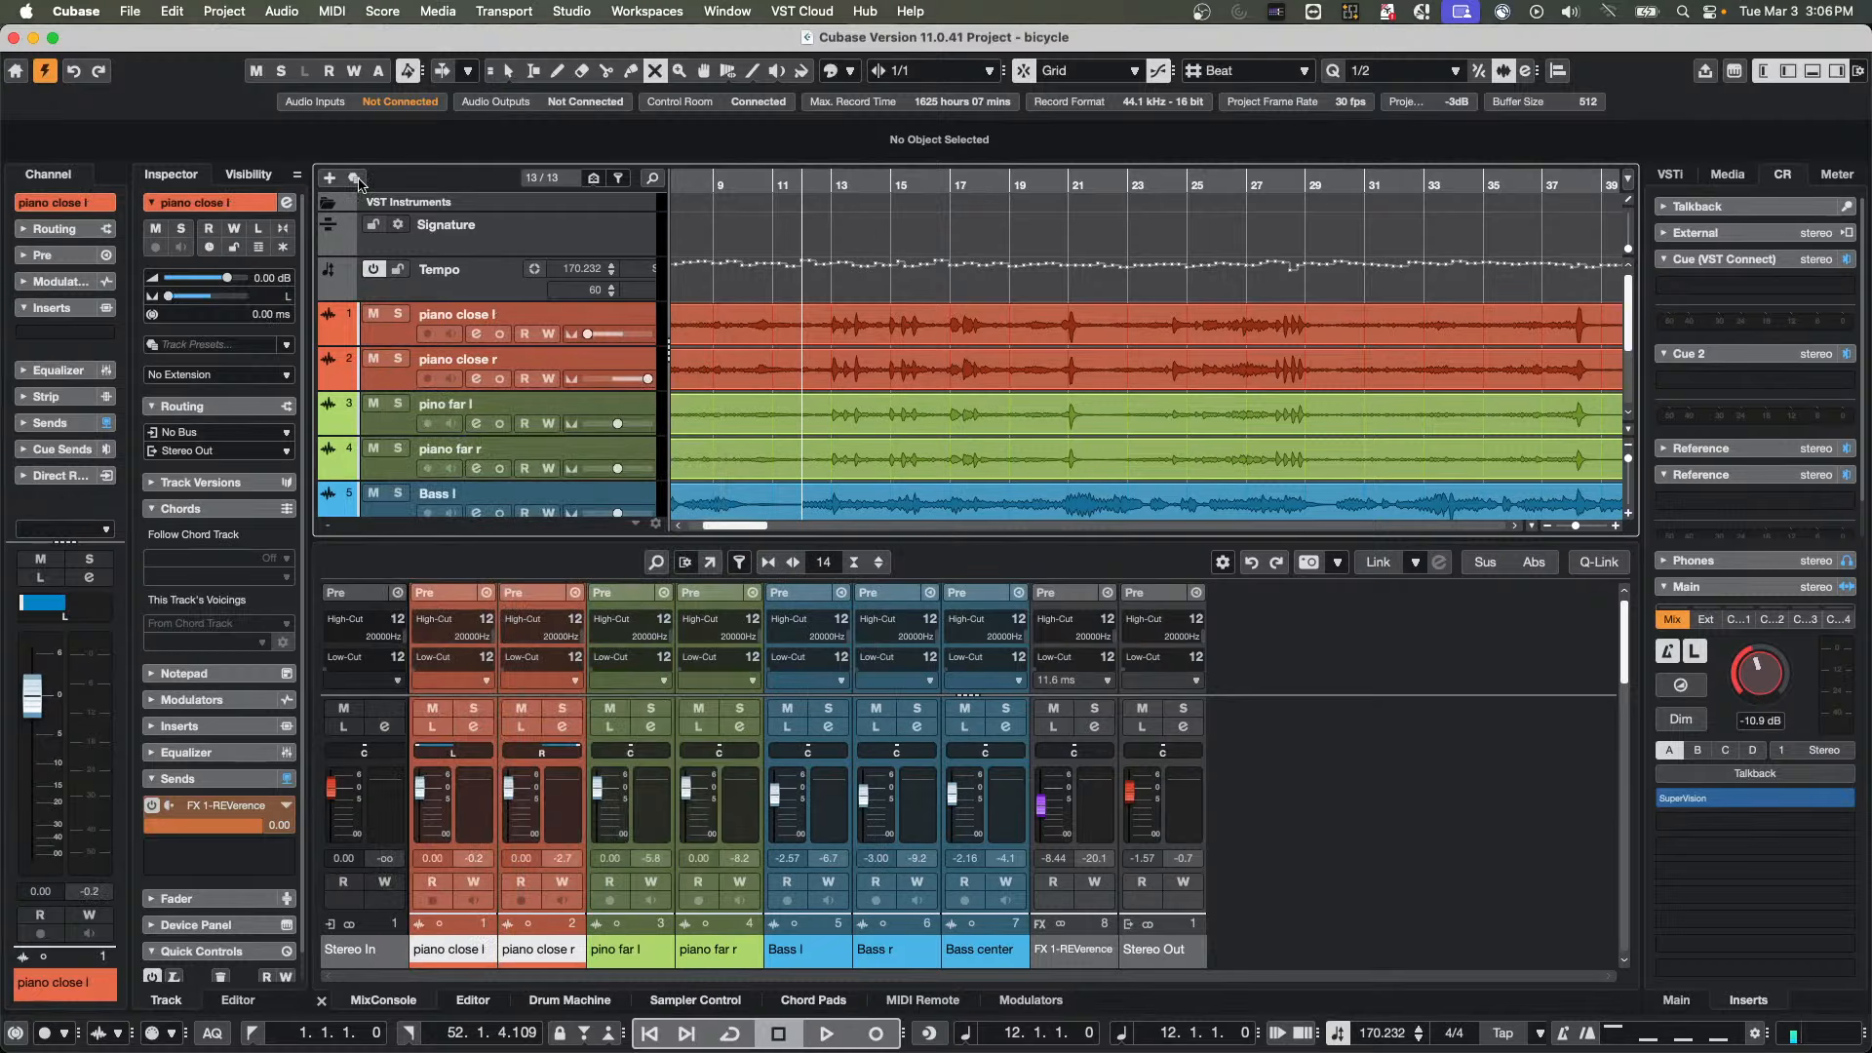
left_click(279, 10)
mouse_move(225, 11)
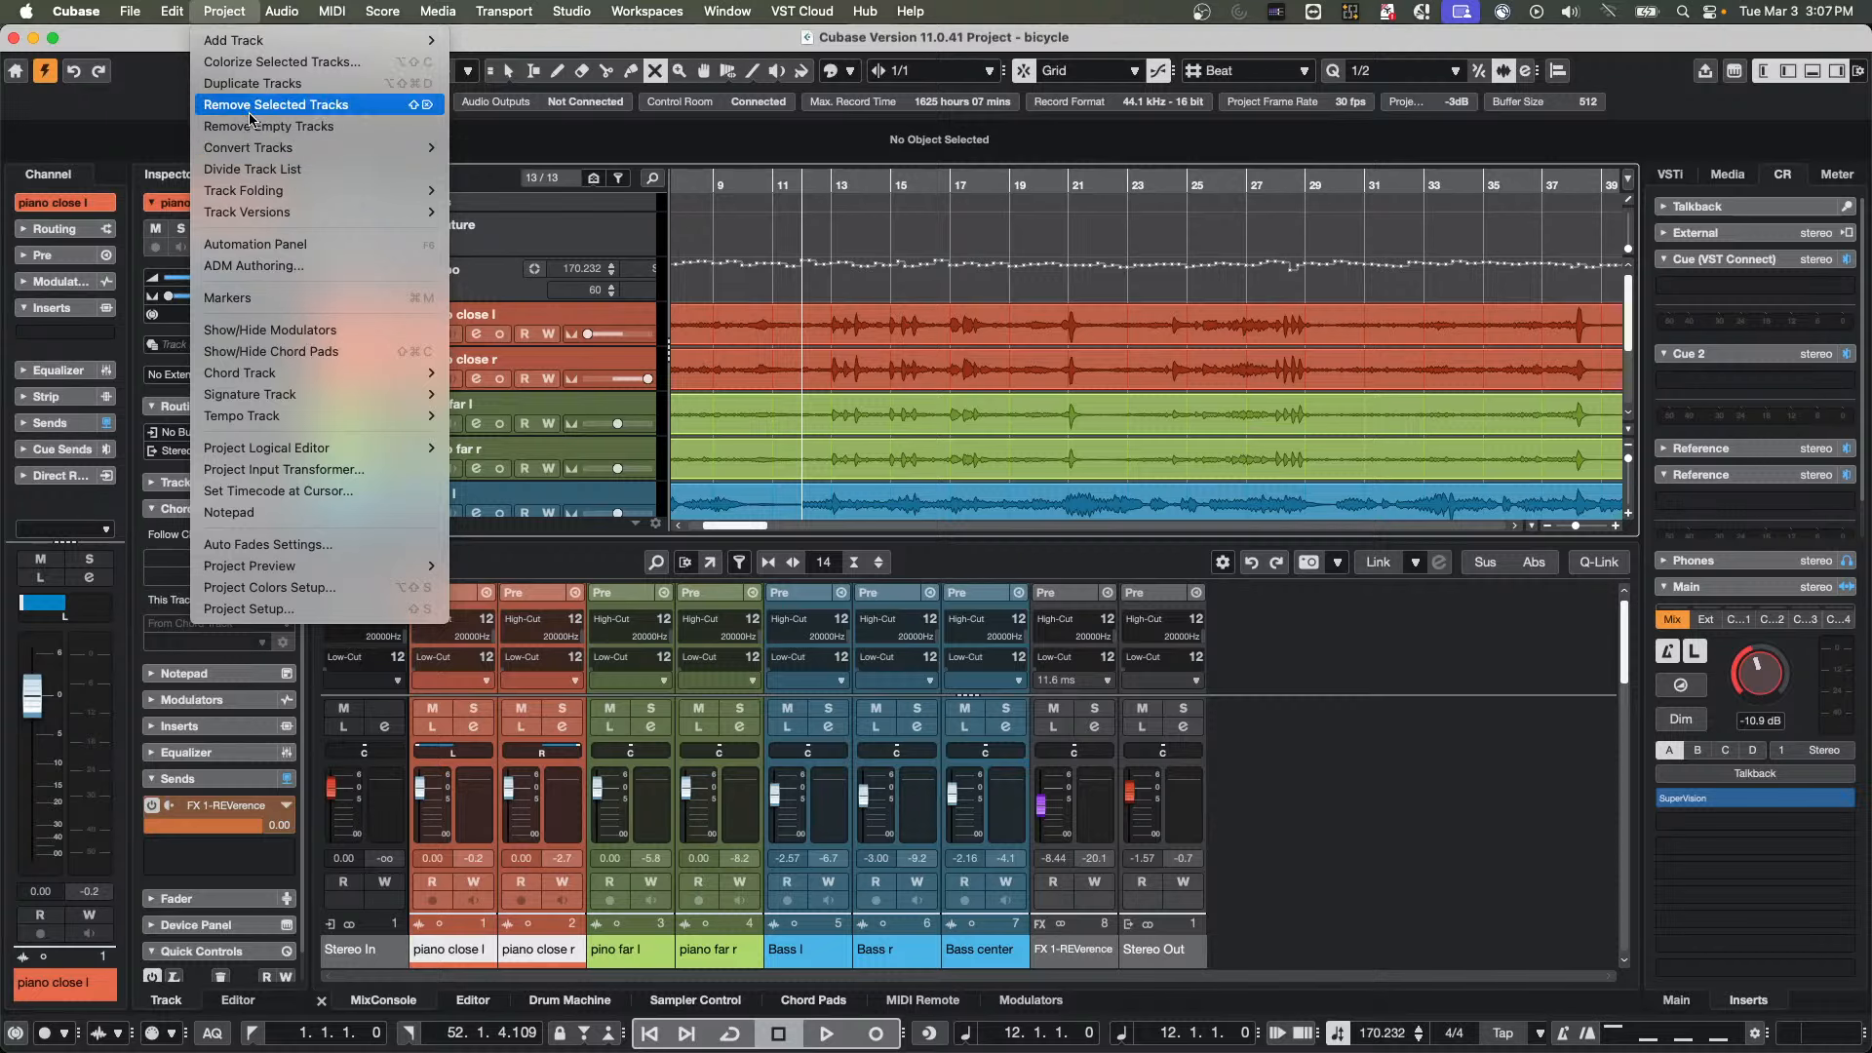
mouse_move(250, 149)
left_click(566, 169)
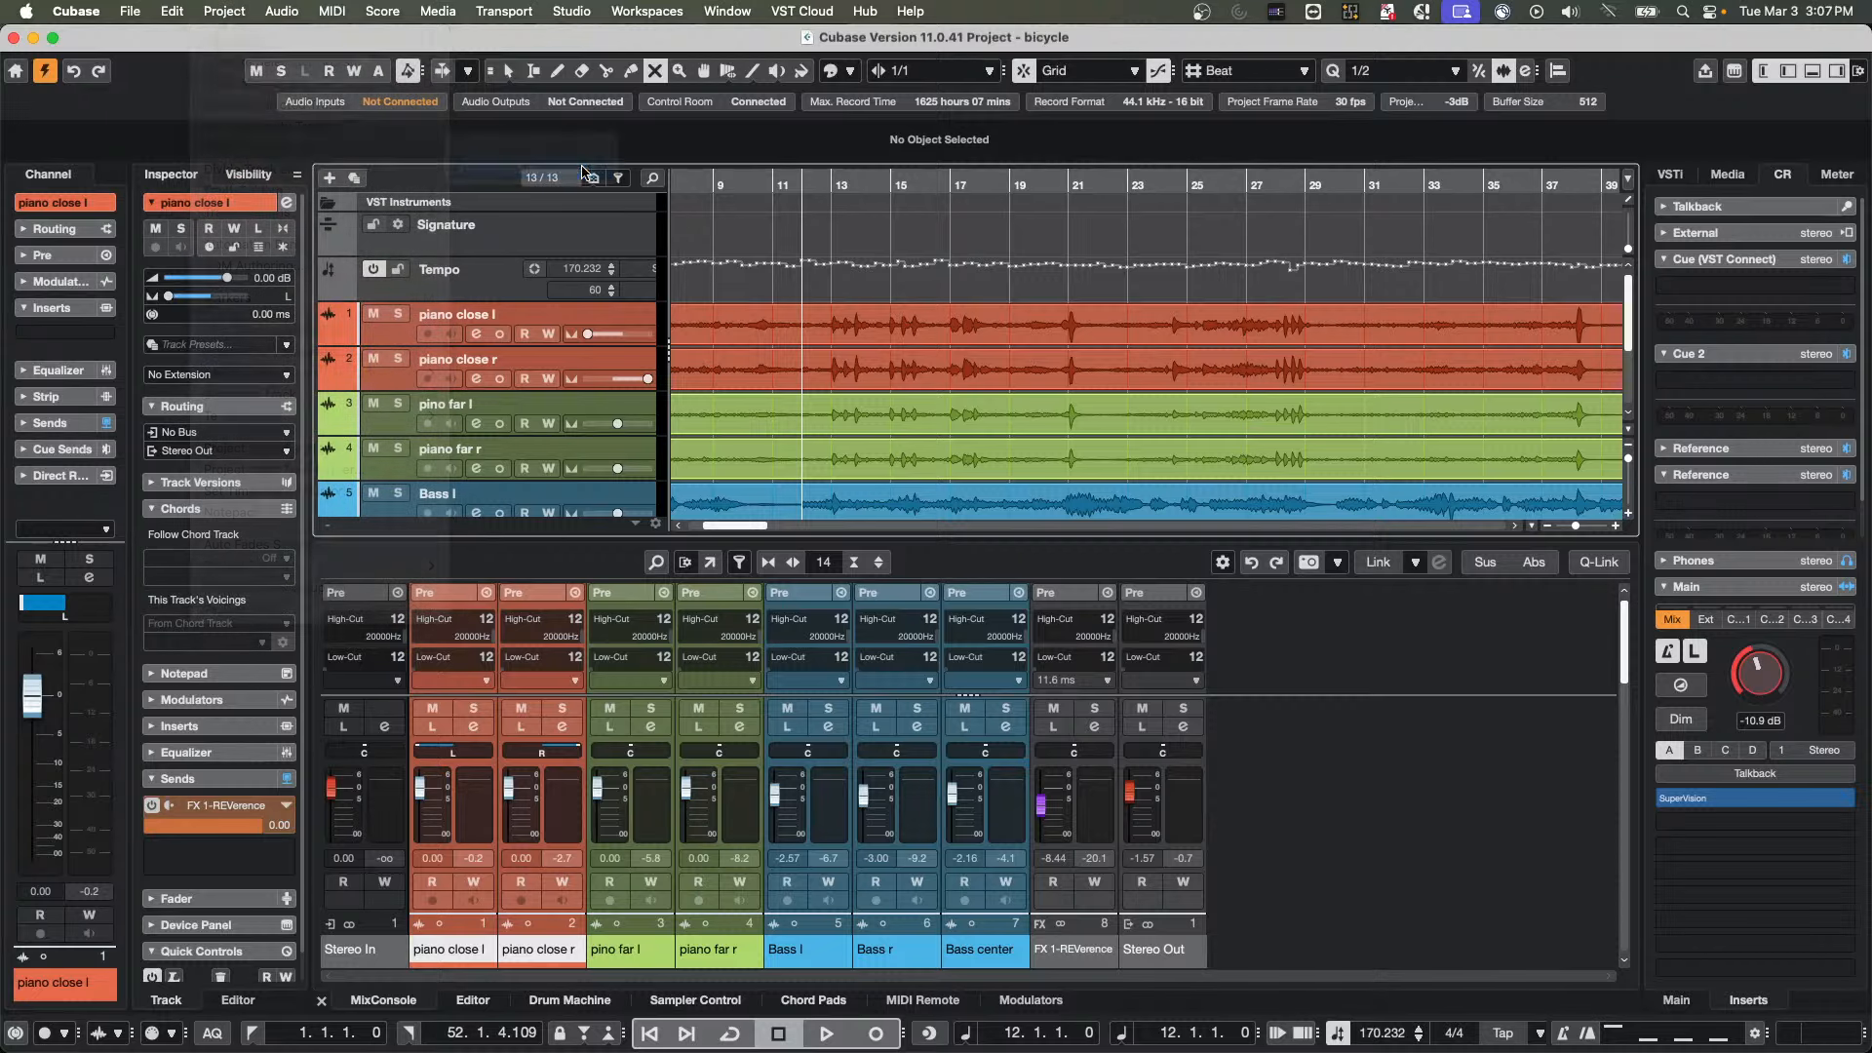
left_click(995, 355)
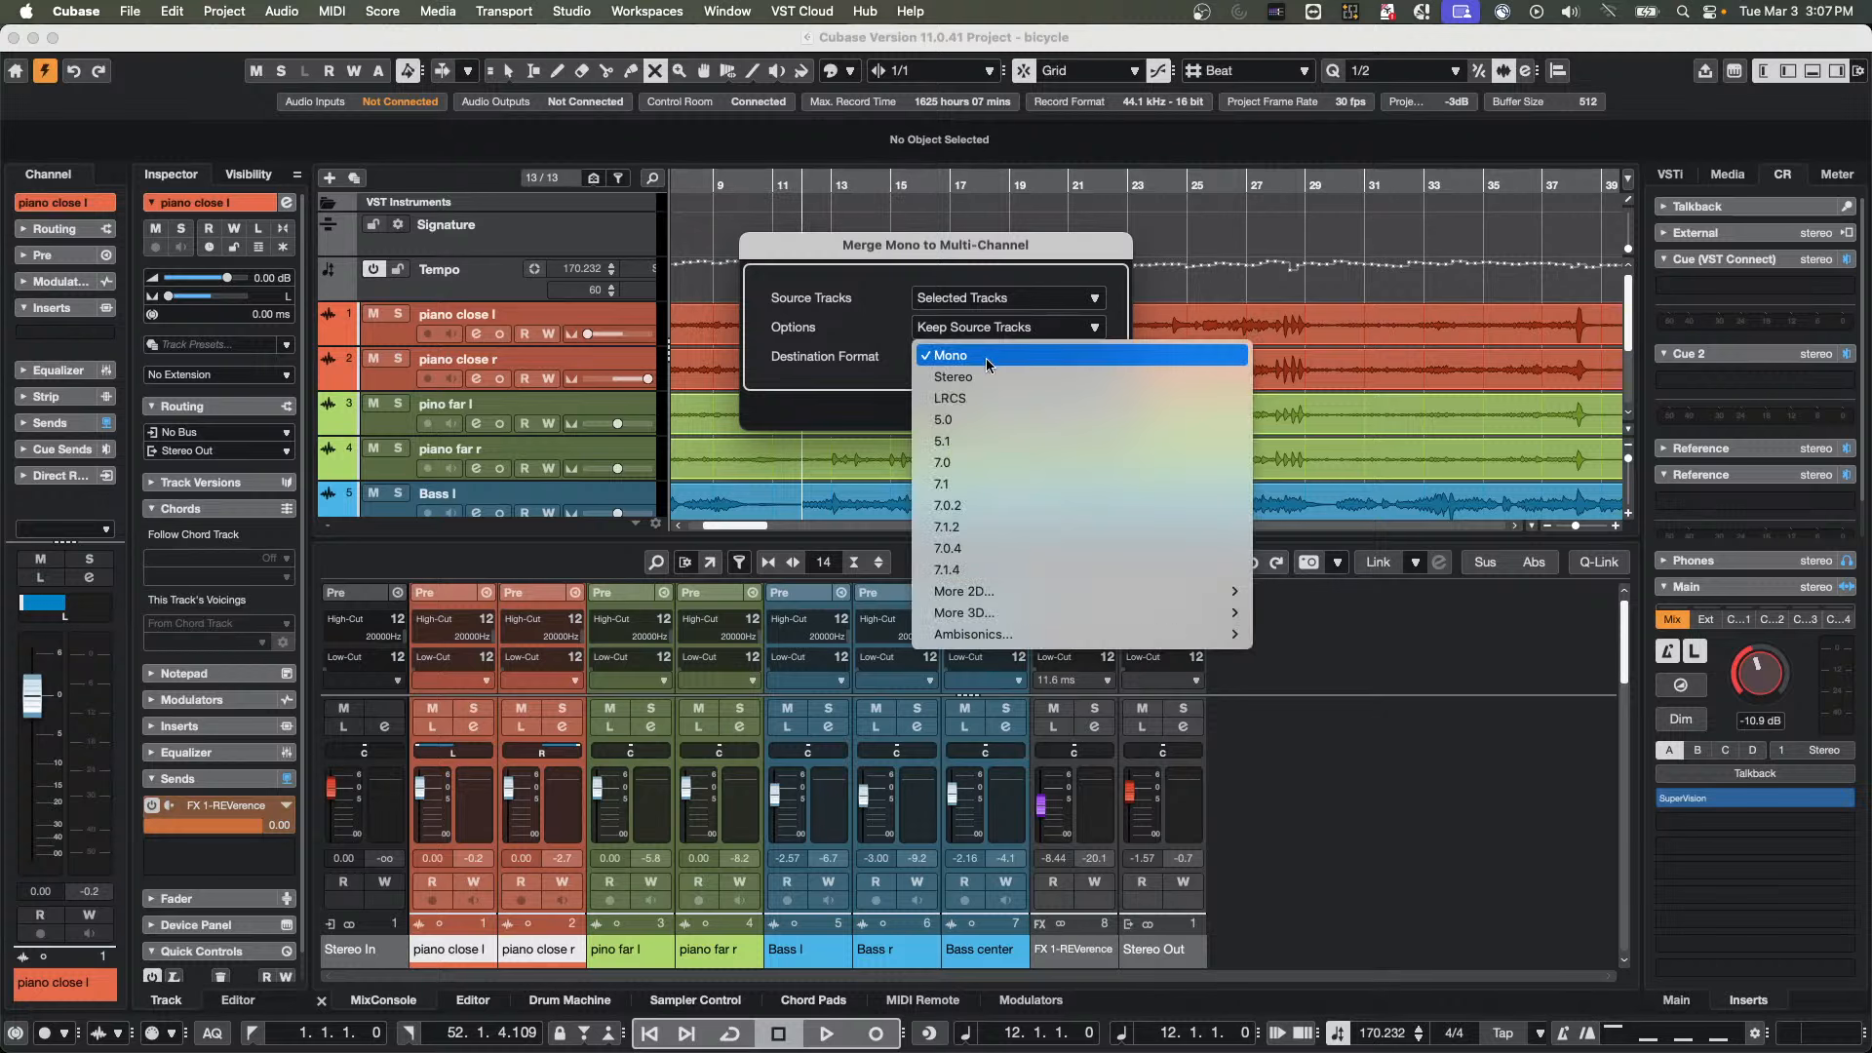
left_click(986, 377)
left_click(1086, 411)
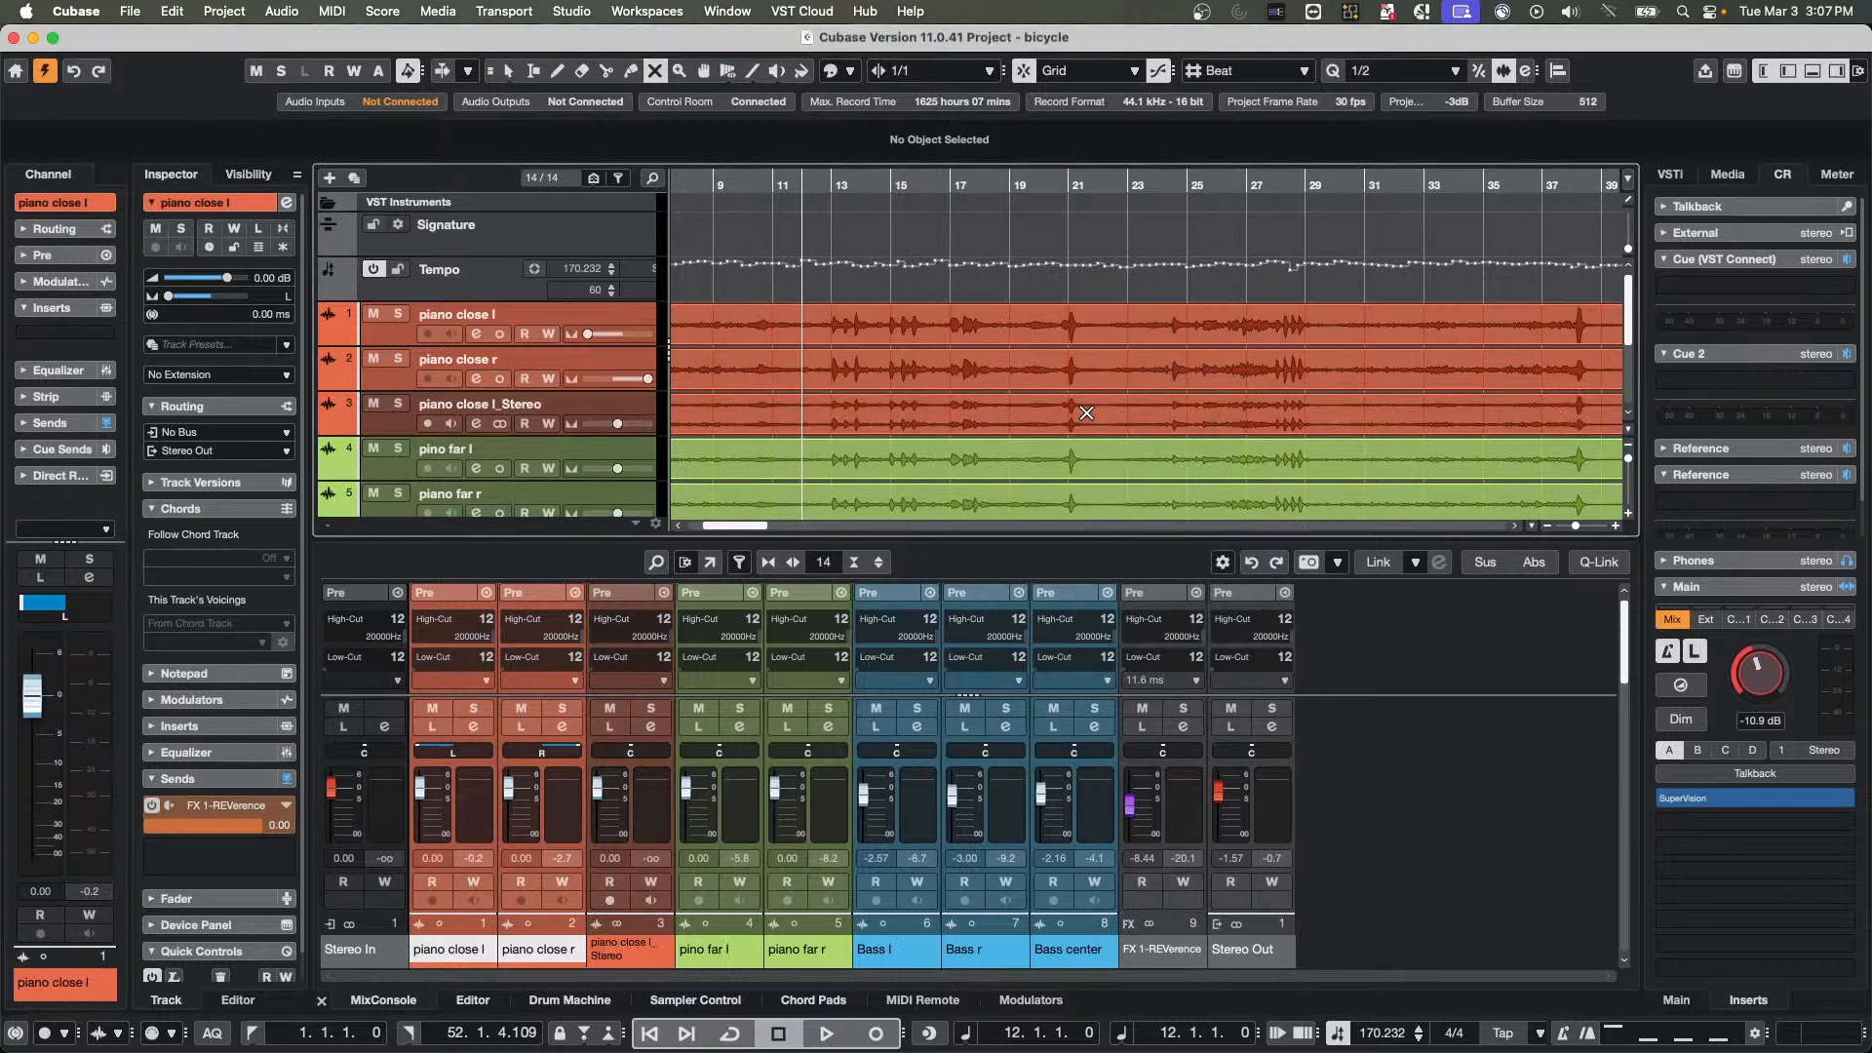
Return to the Object Selection tool with the pop-up toolbox and enlarge the height of the piano close l_Stereo track
right_click(844, 421)
left_click(841, 421)
left_click_drag(593, 389, 588, 478)
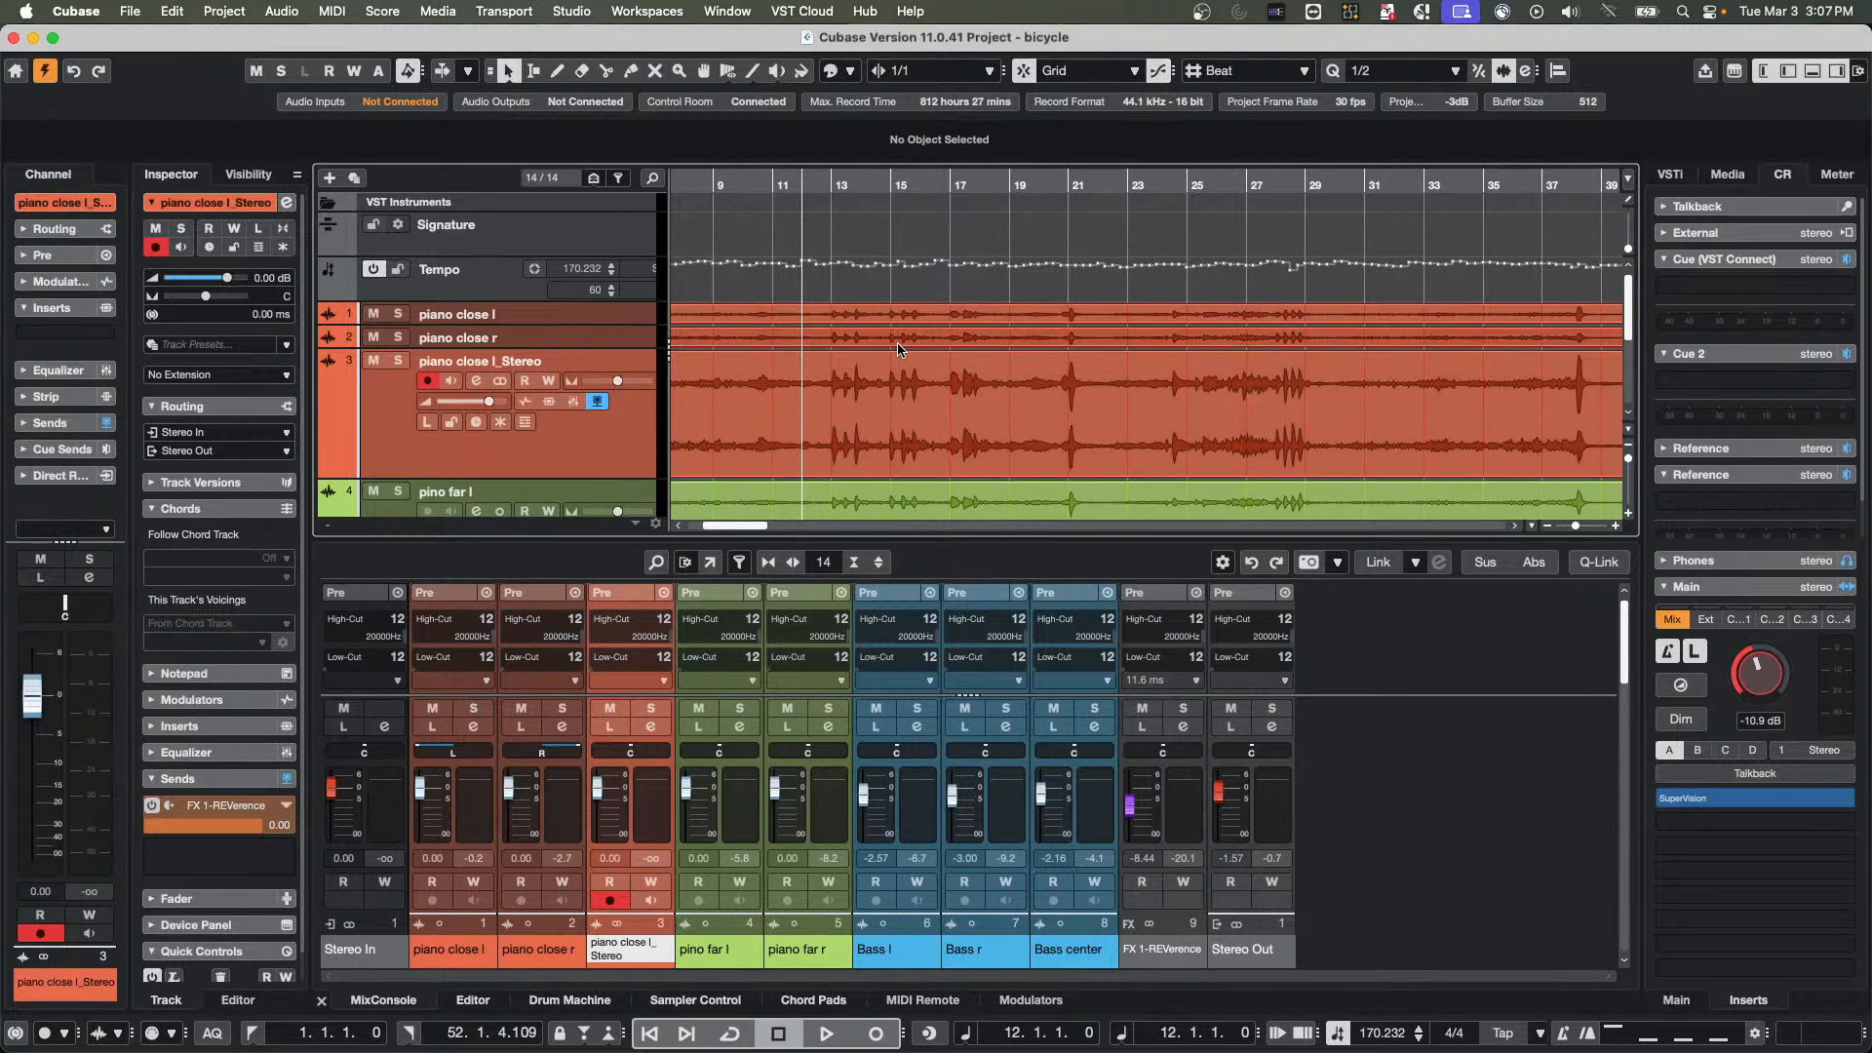
Set the piano close l_Stereo track's extension to WaveLab and open its audio event in the editor
left_click(943, 425)
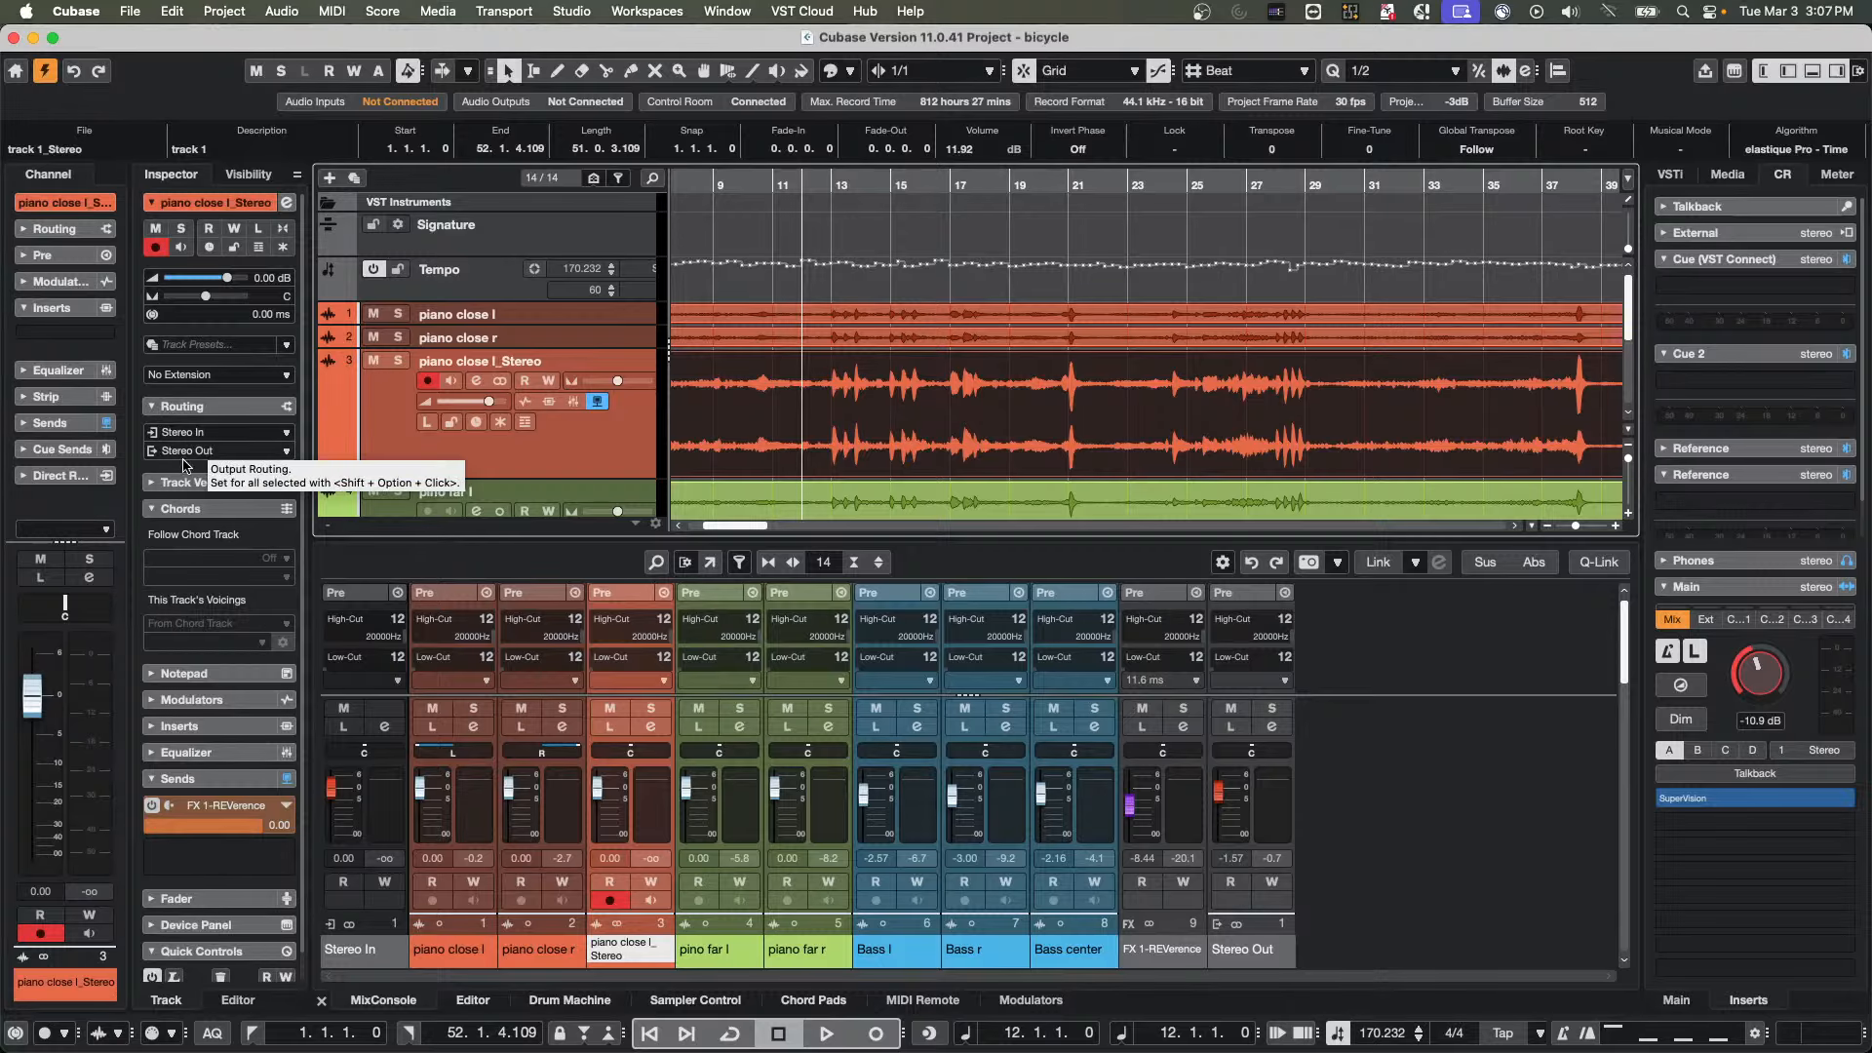
left_click(211, 377)
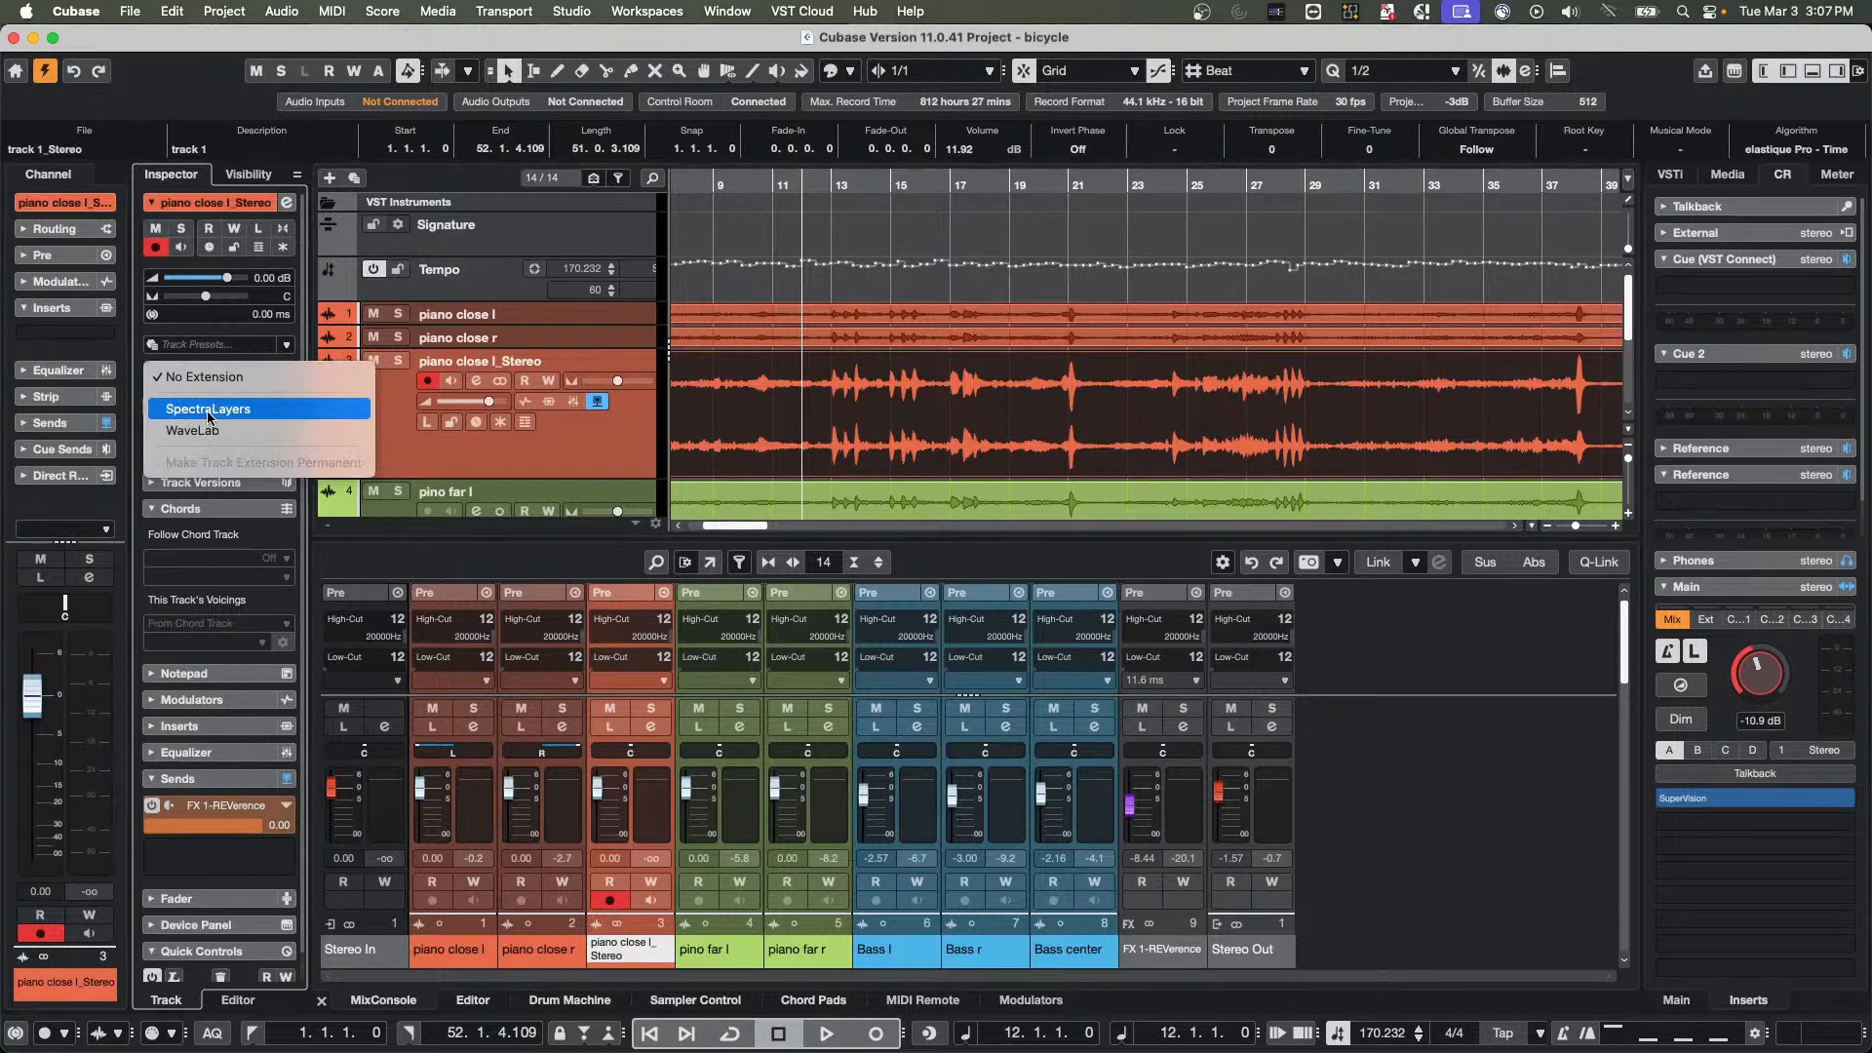
left_click(1128, 426)
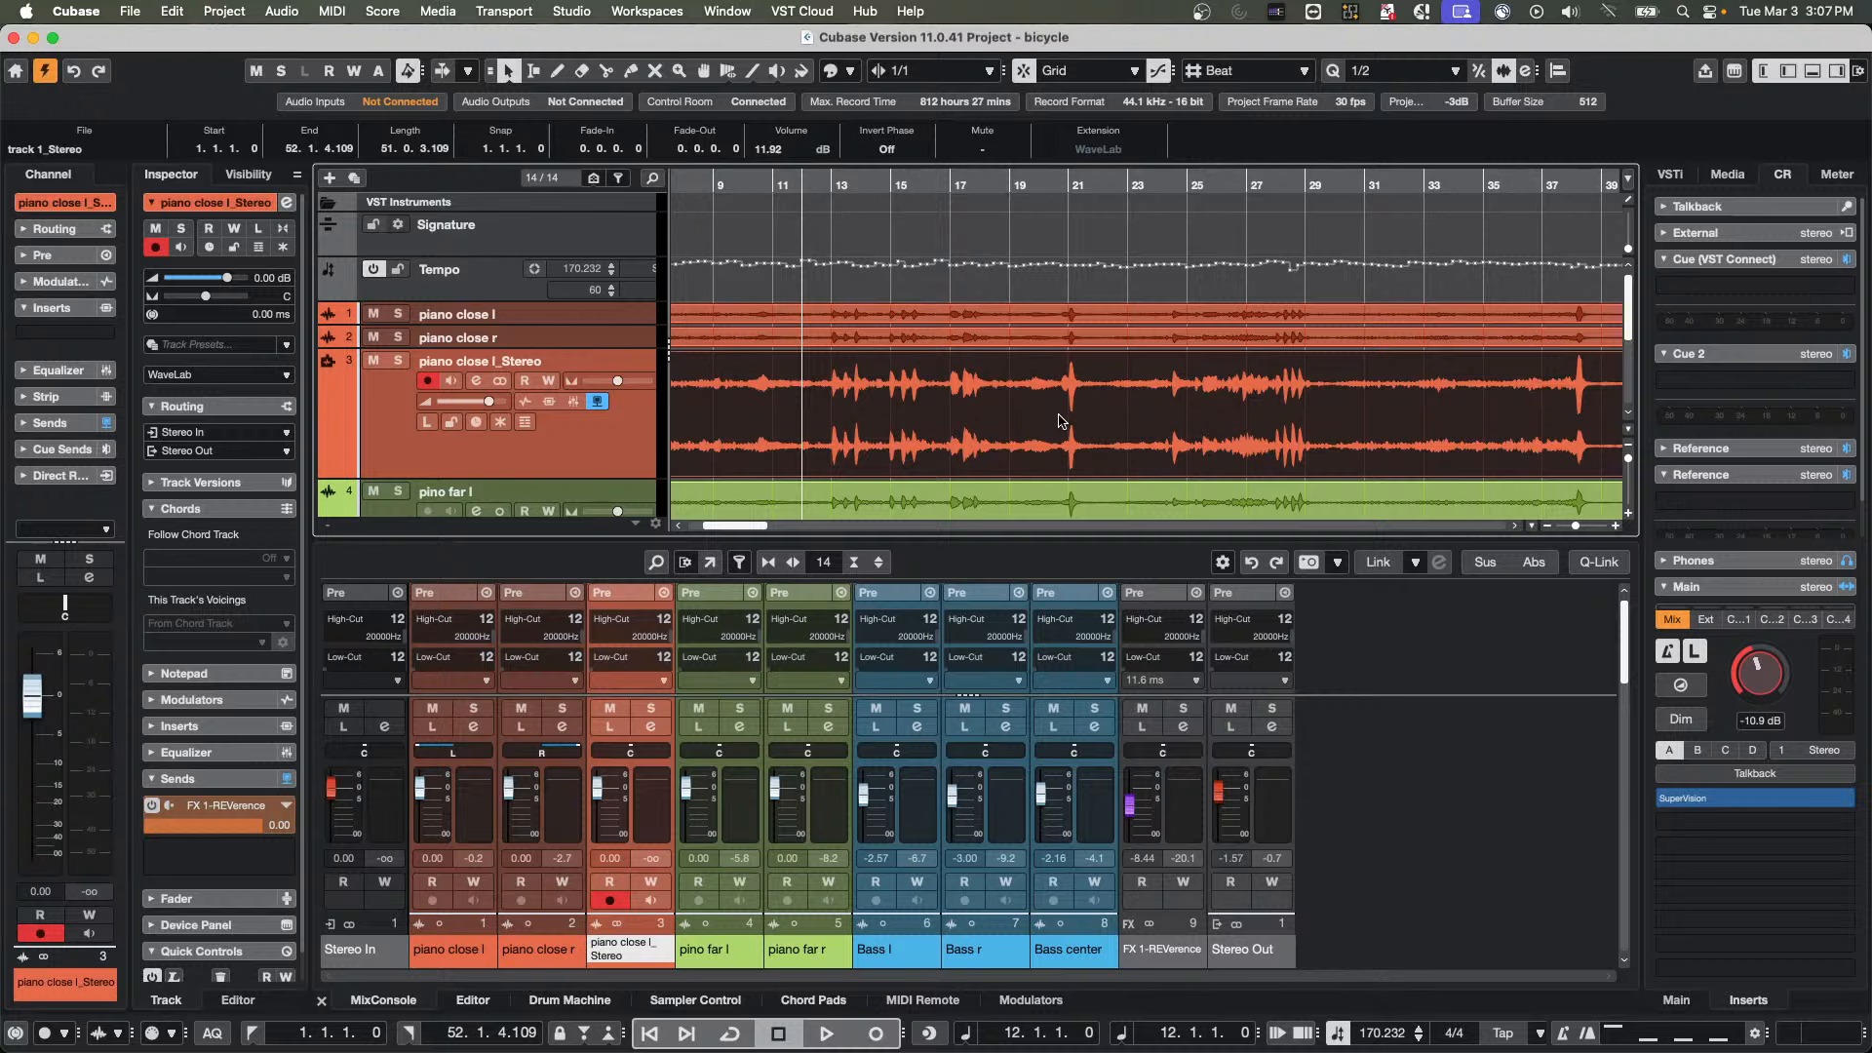
double_click(1009, 418)
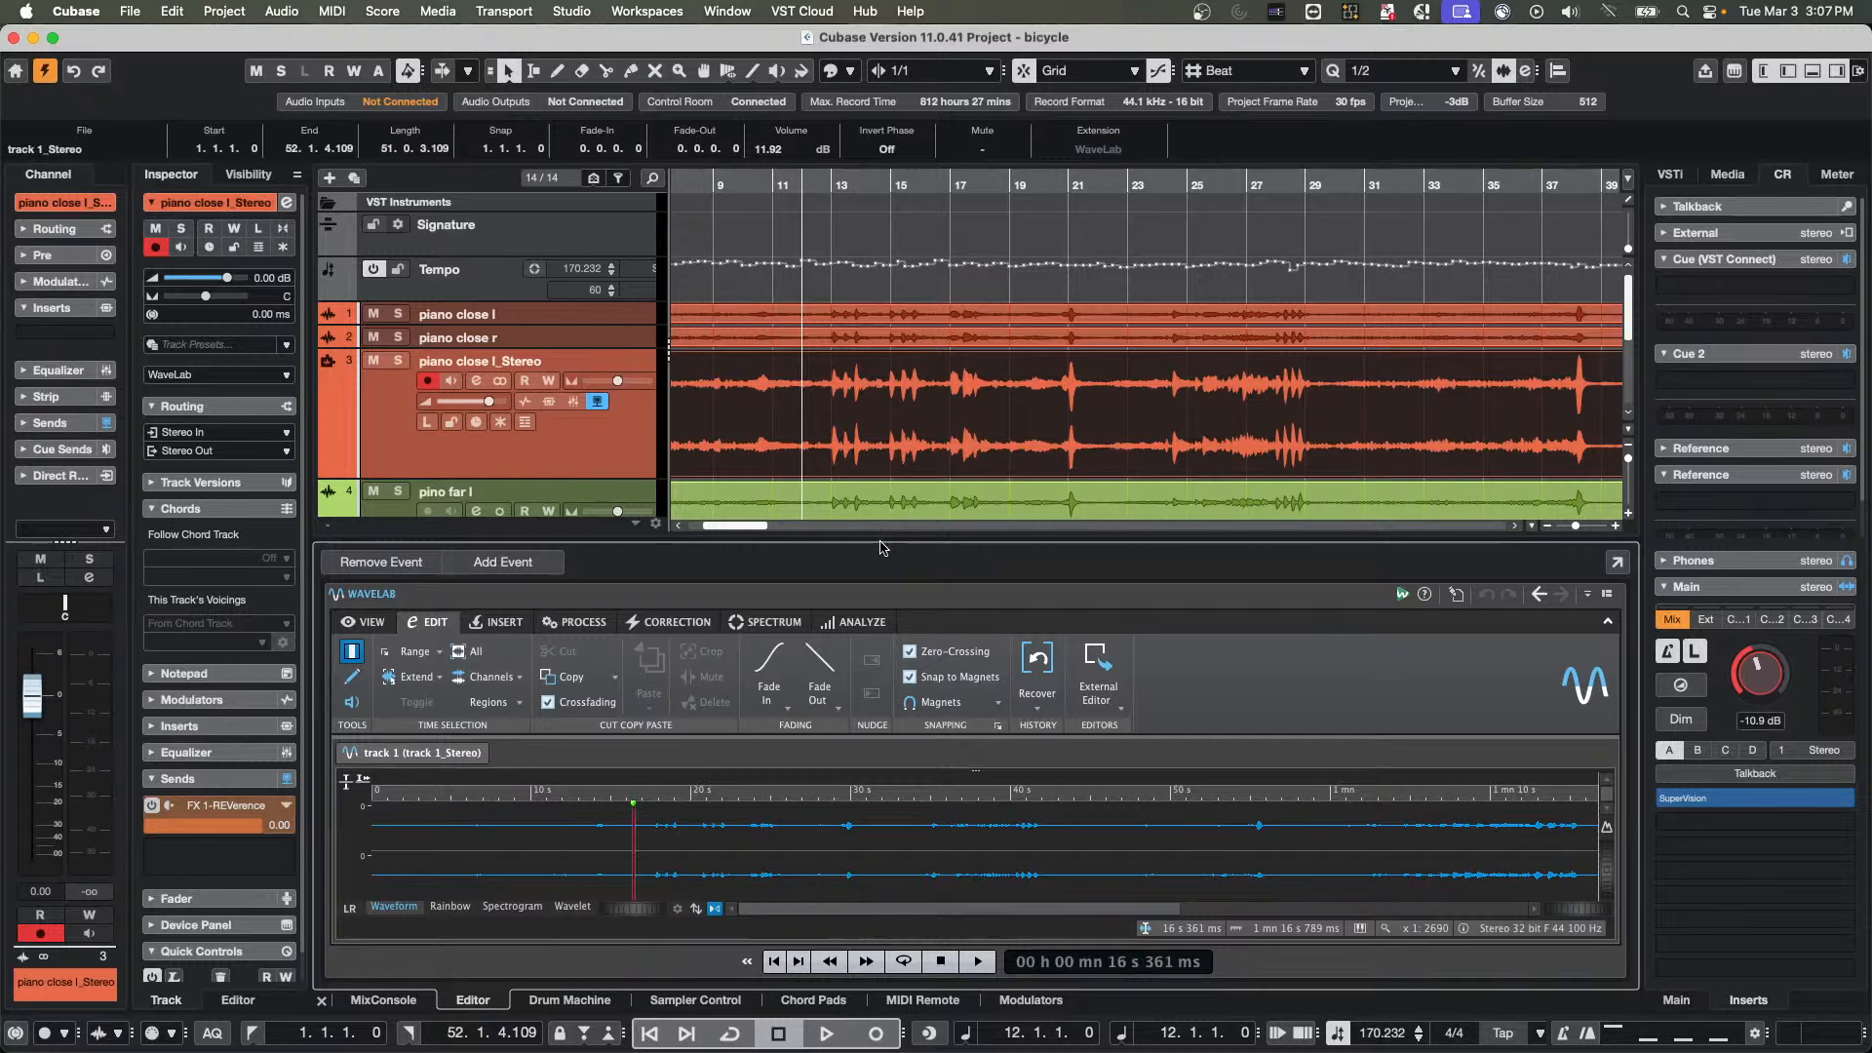
Enlarge the WaveLab editor, try a +3 dB gain on about 32 s of the right channel, and undo that gain
left_click_drag(881, 536, 883, 384)
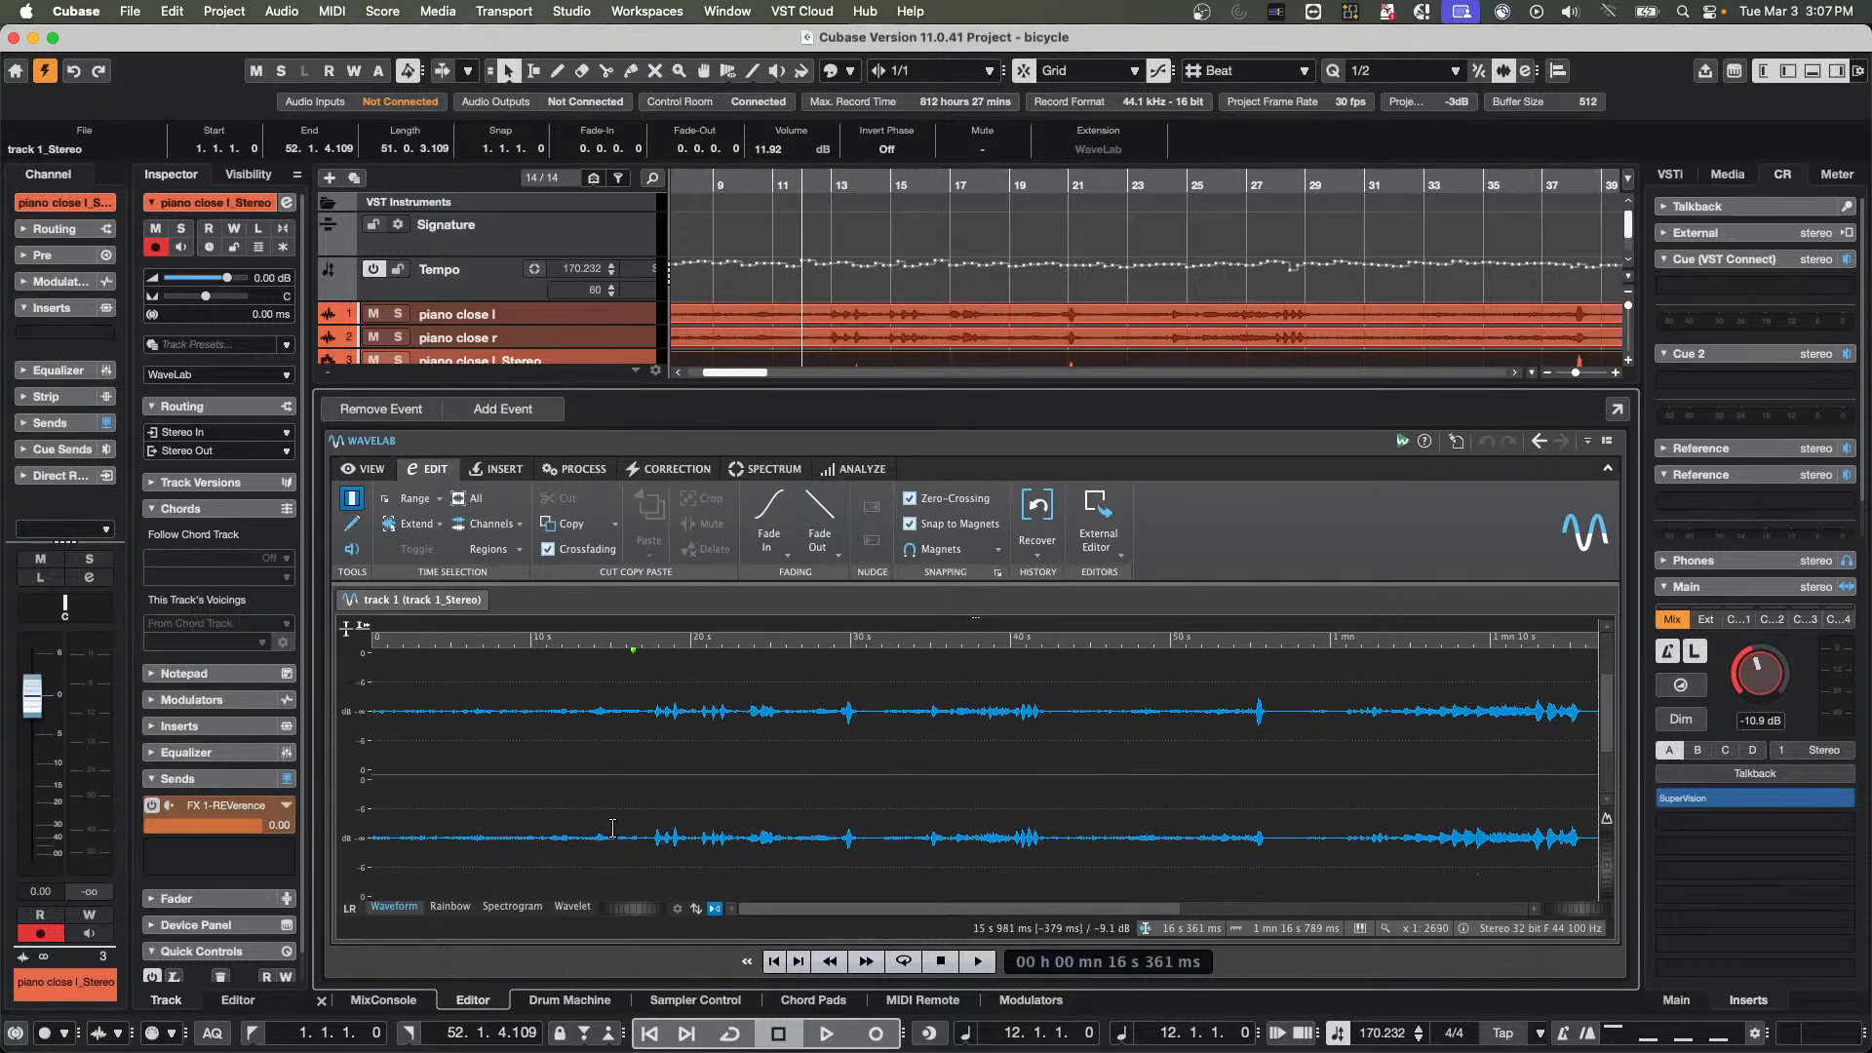
left_click_drag(589, 829, 1102, 834)
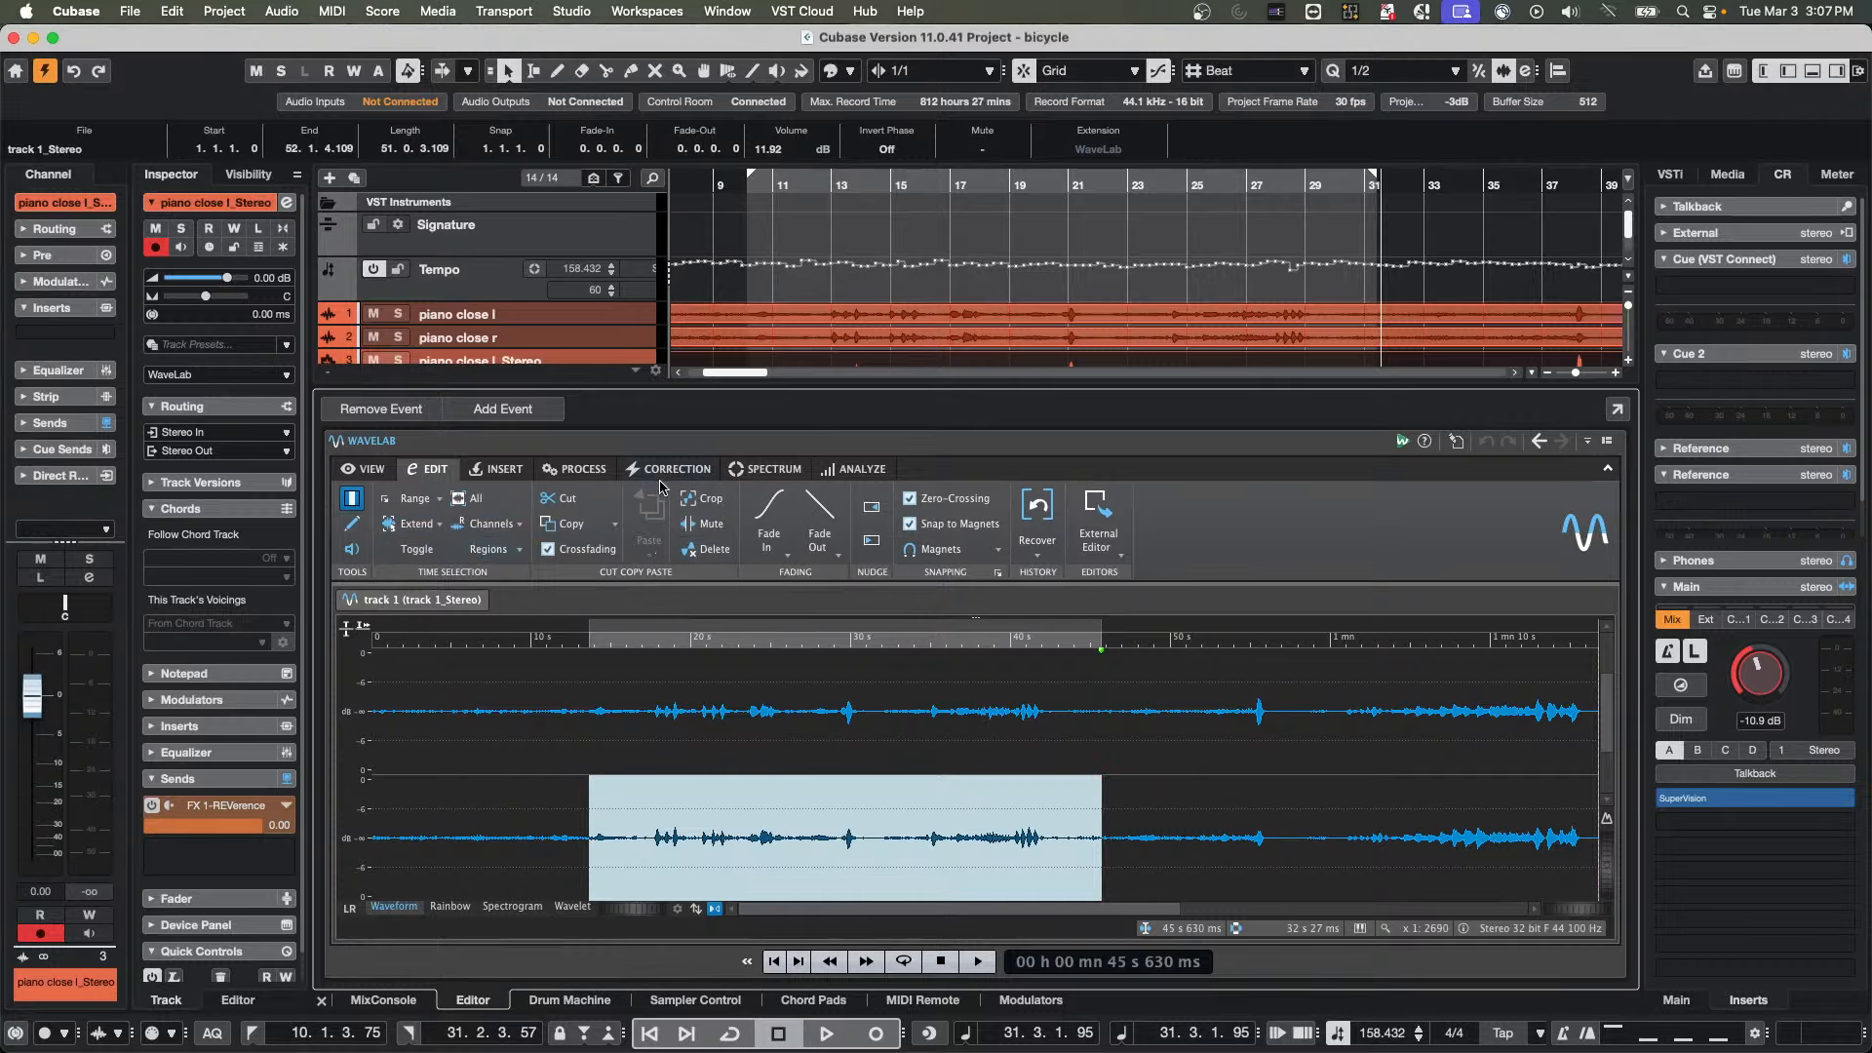
left_click(575, 470)
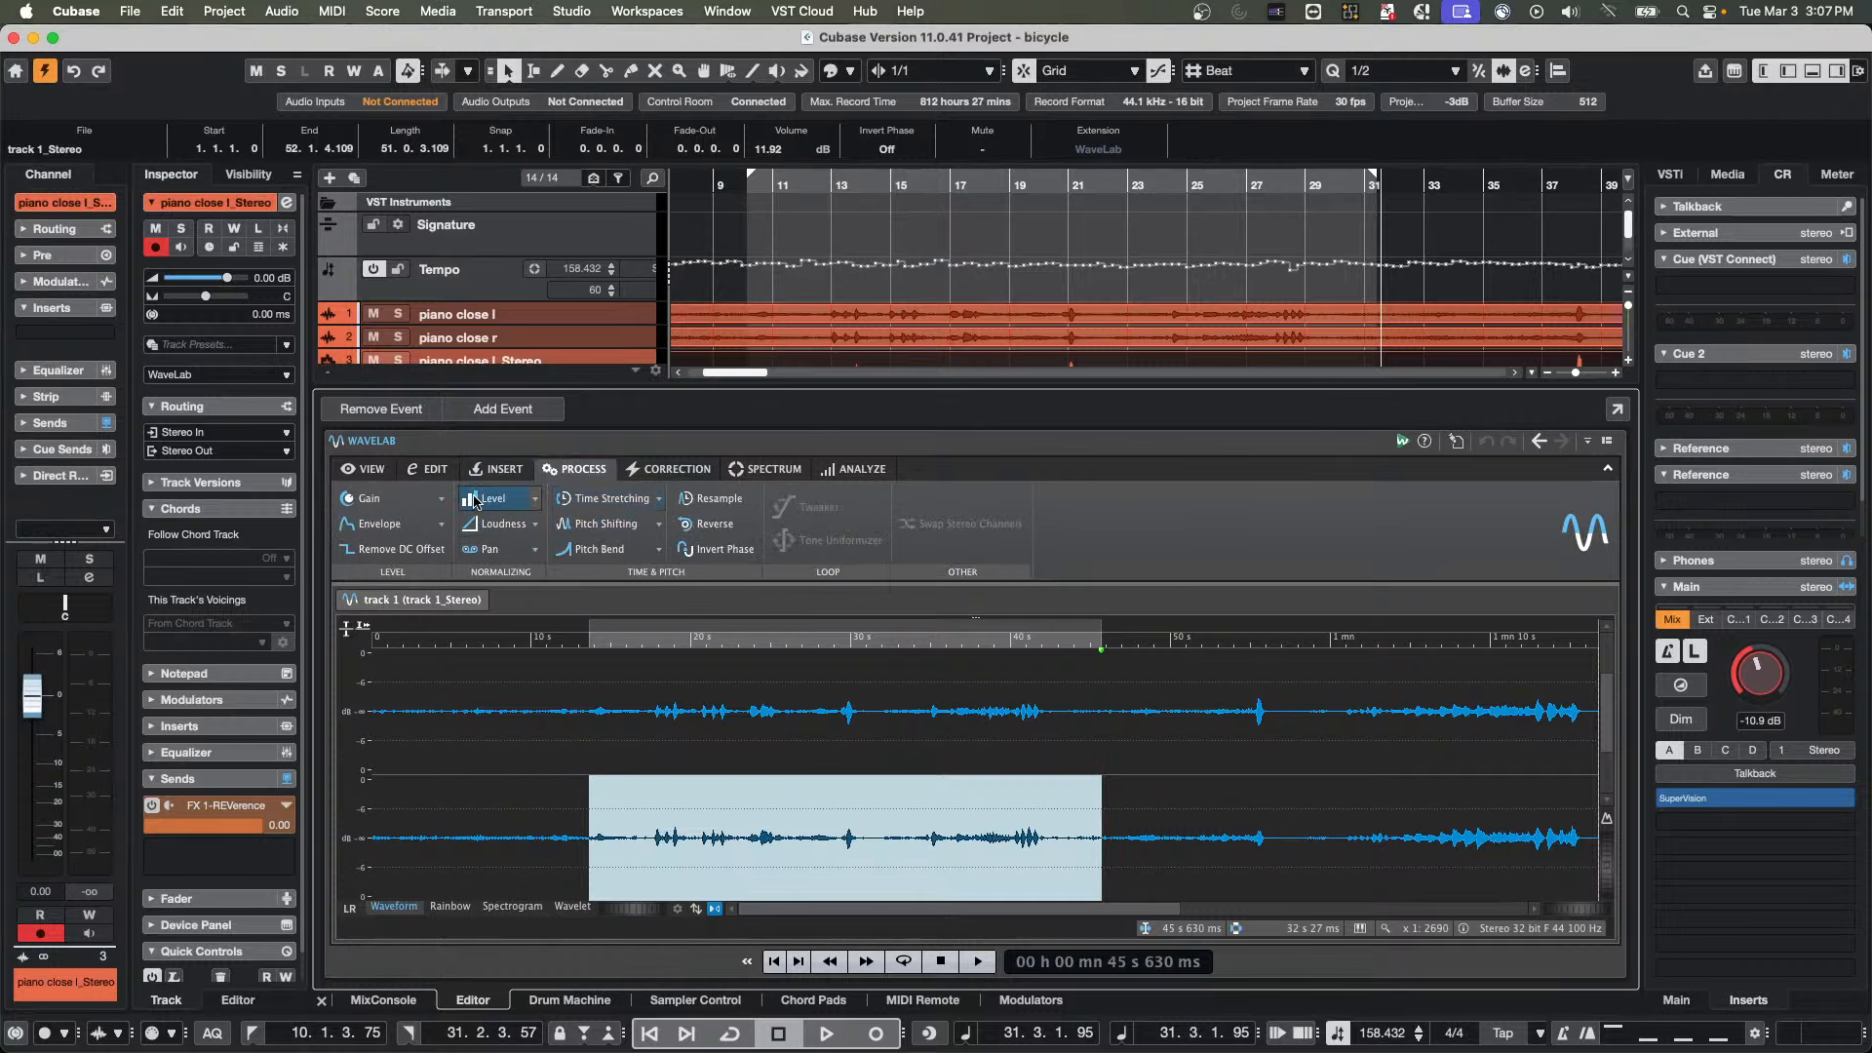
left_click(366, 498)
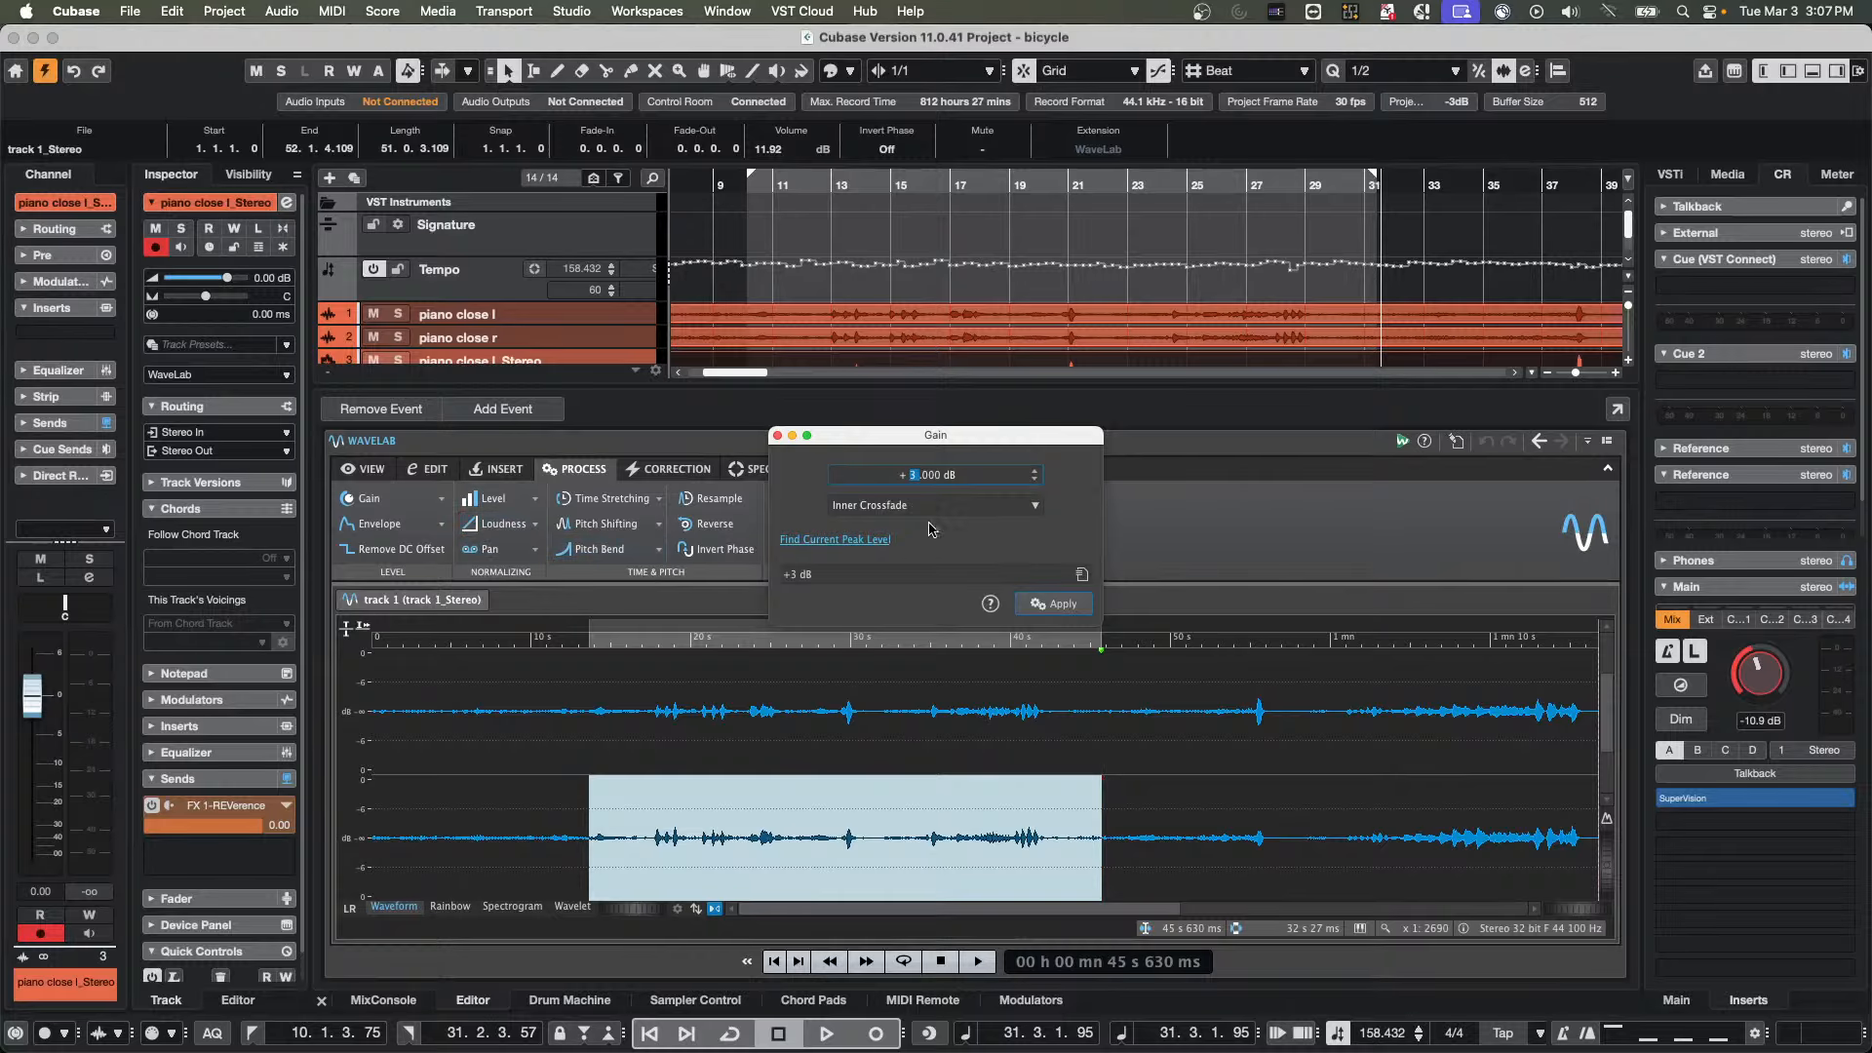
left_click(1065, 604)
left_click(1058, 607)
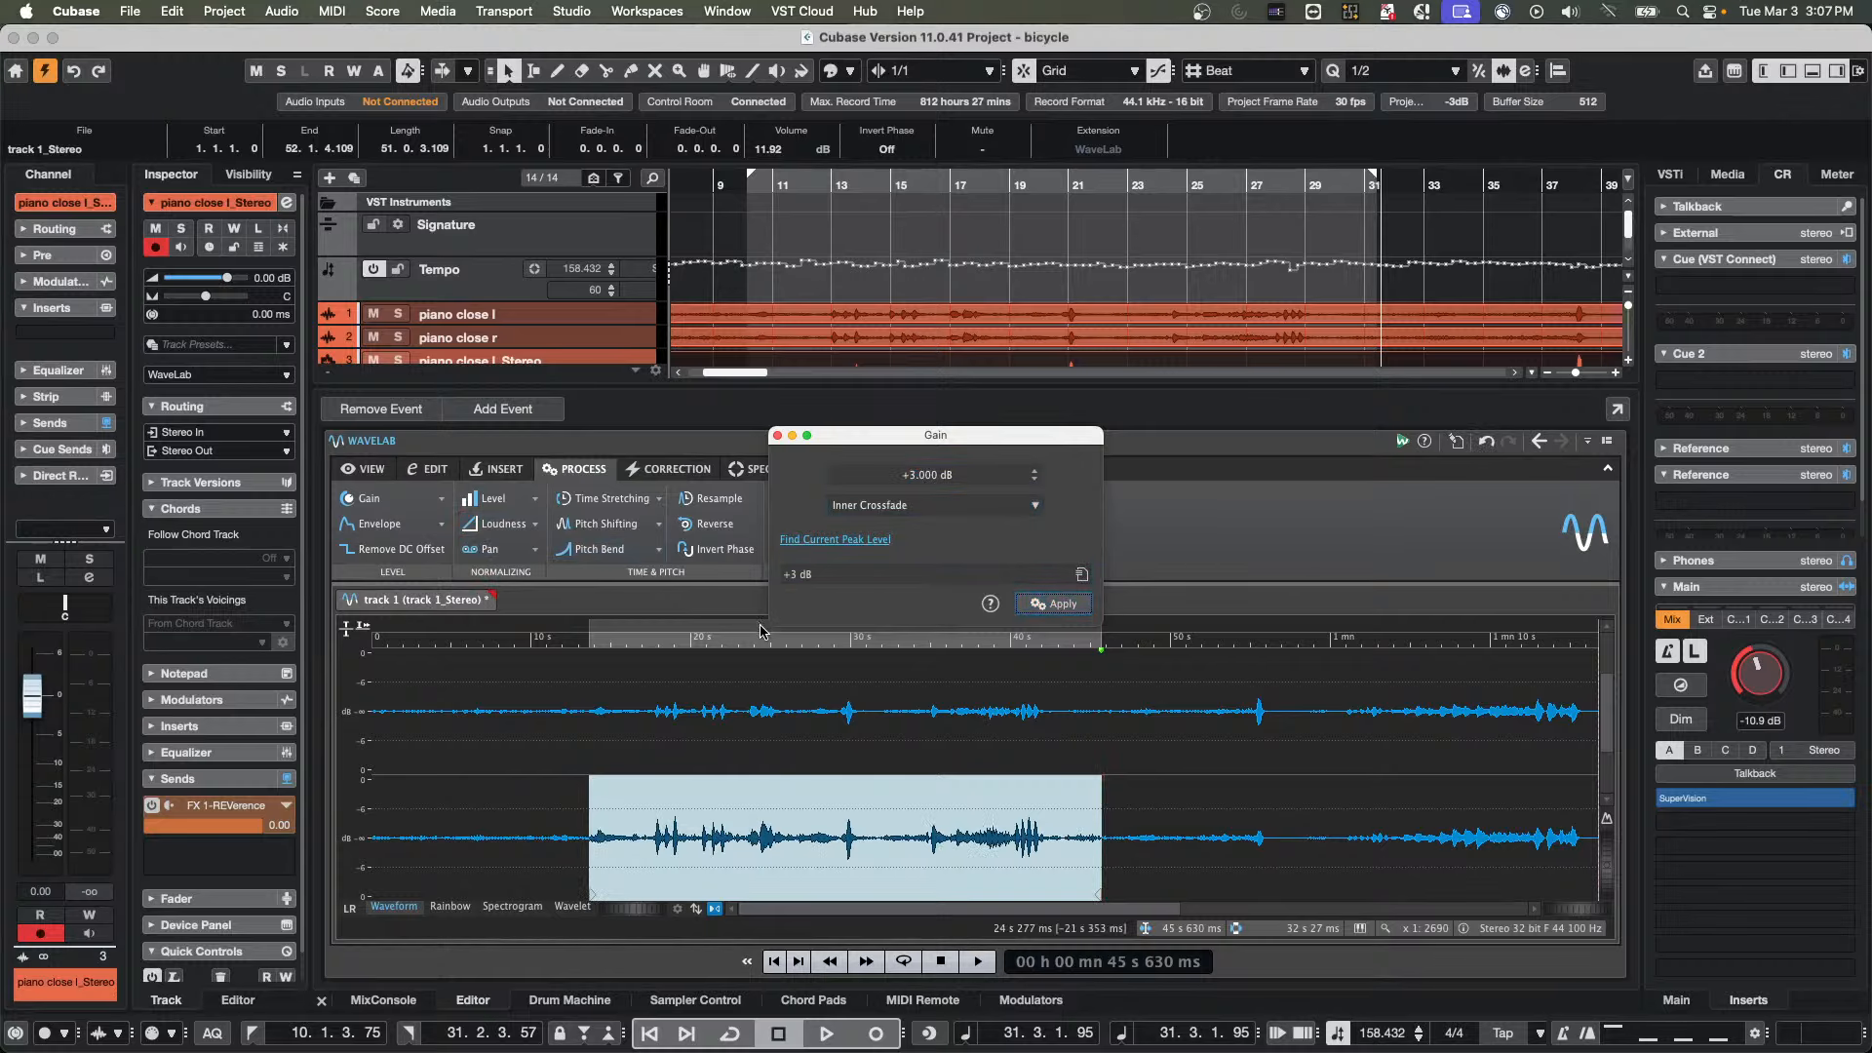
key("super+z")
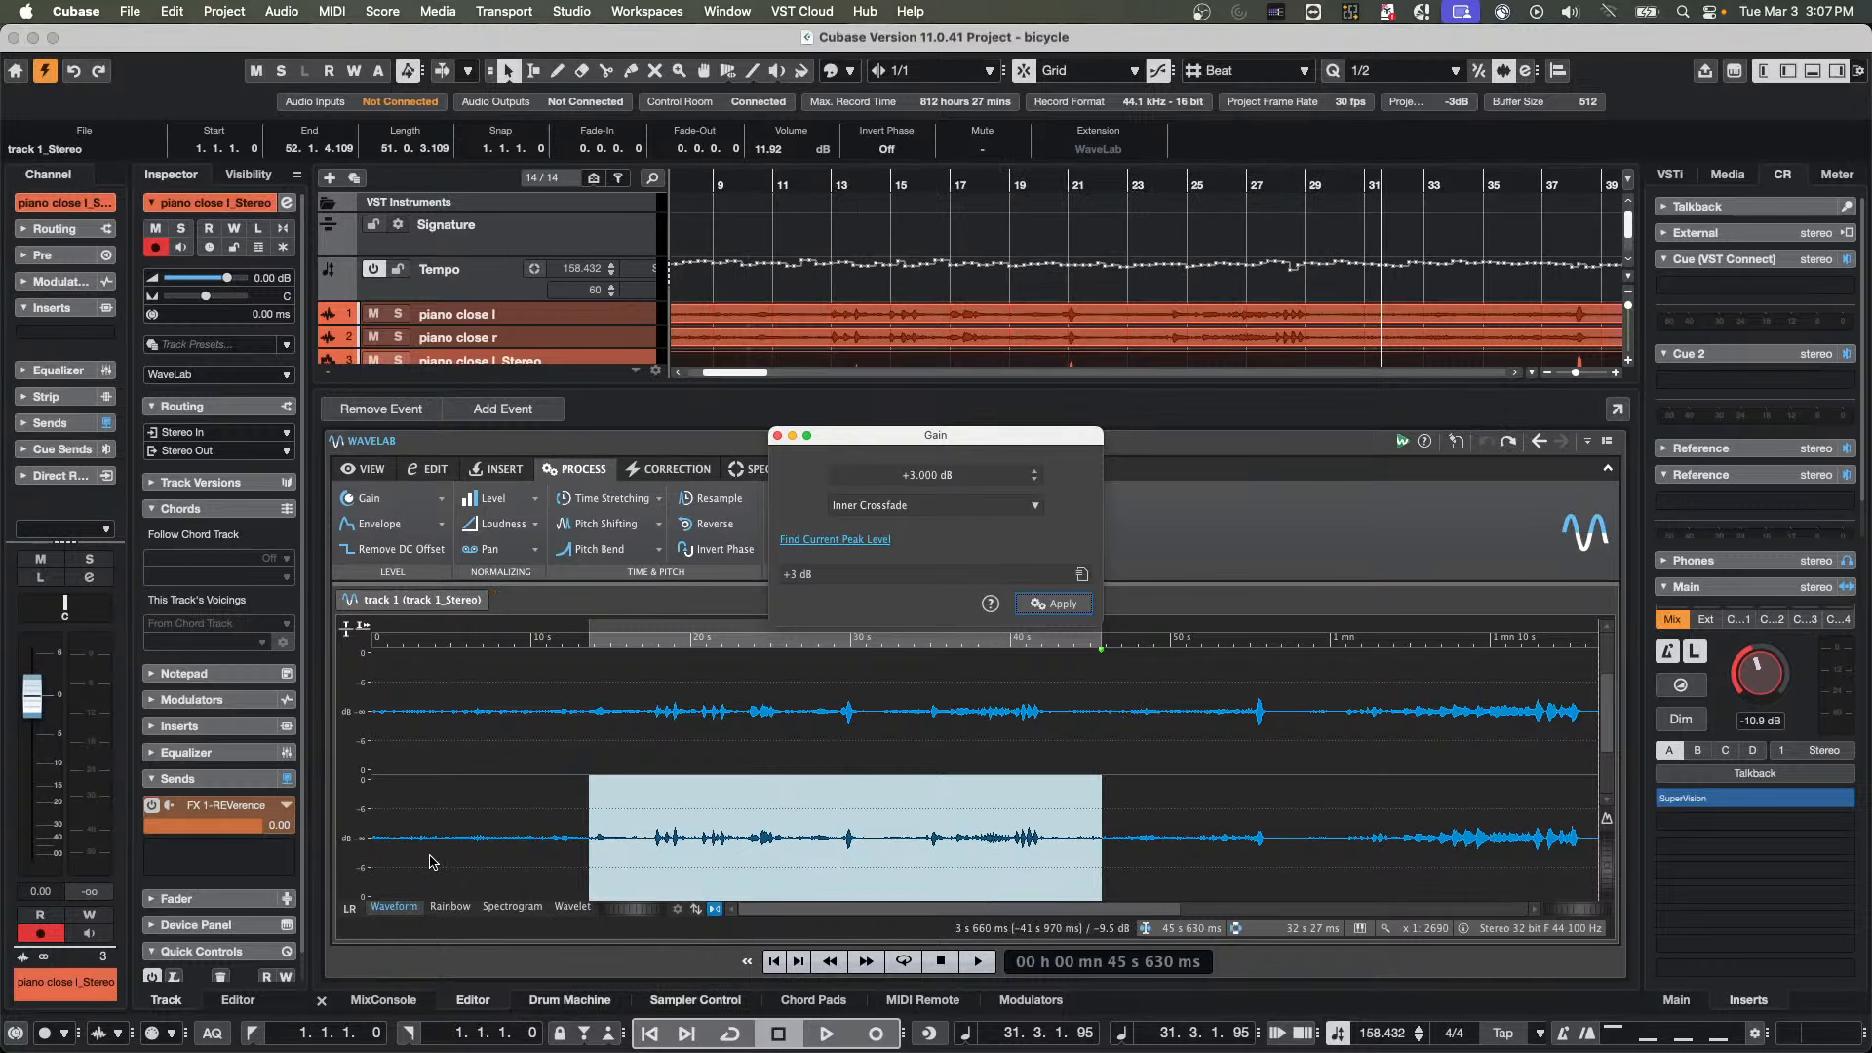
Play the audio from about 53.8 s, solo the piano close l_Stereo track, and audition it again from about 17 s
left_click(1234, 876)
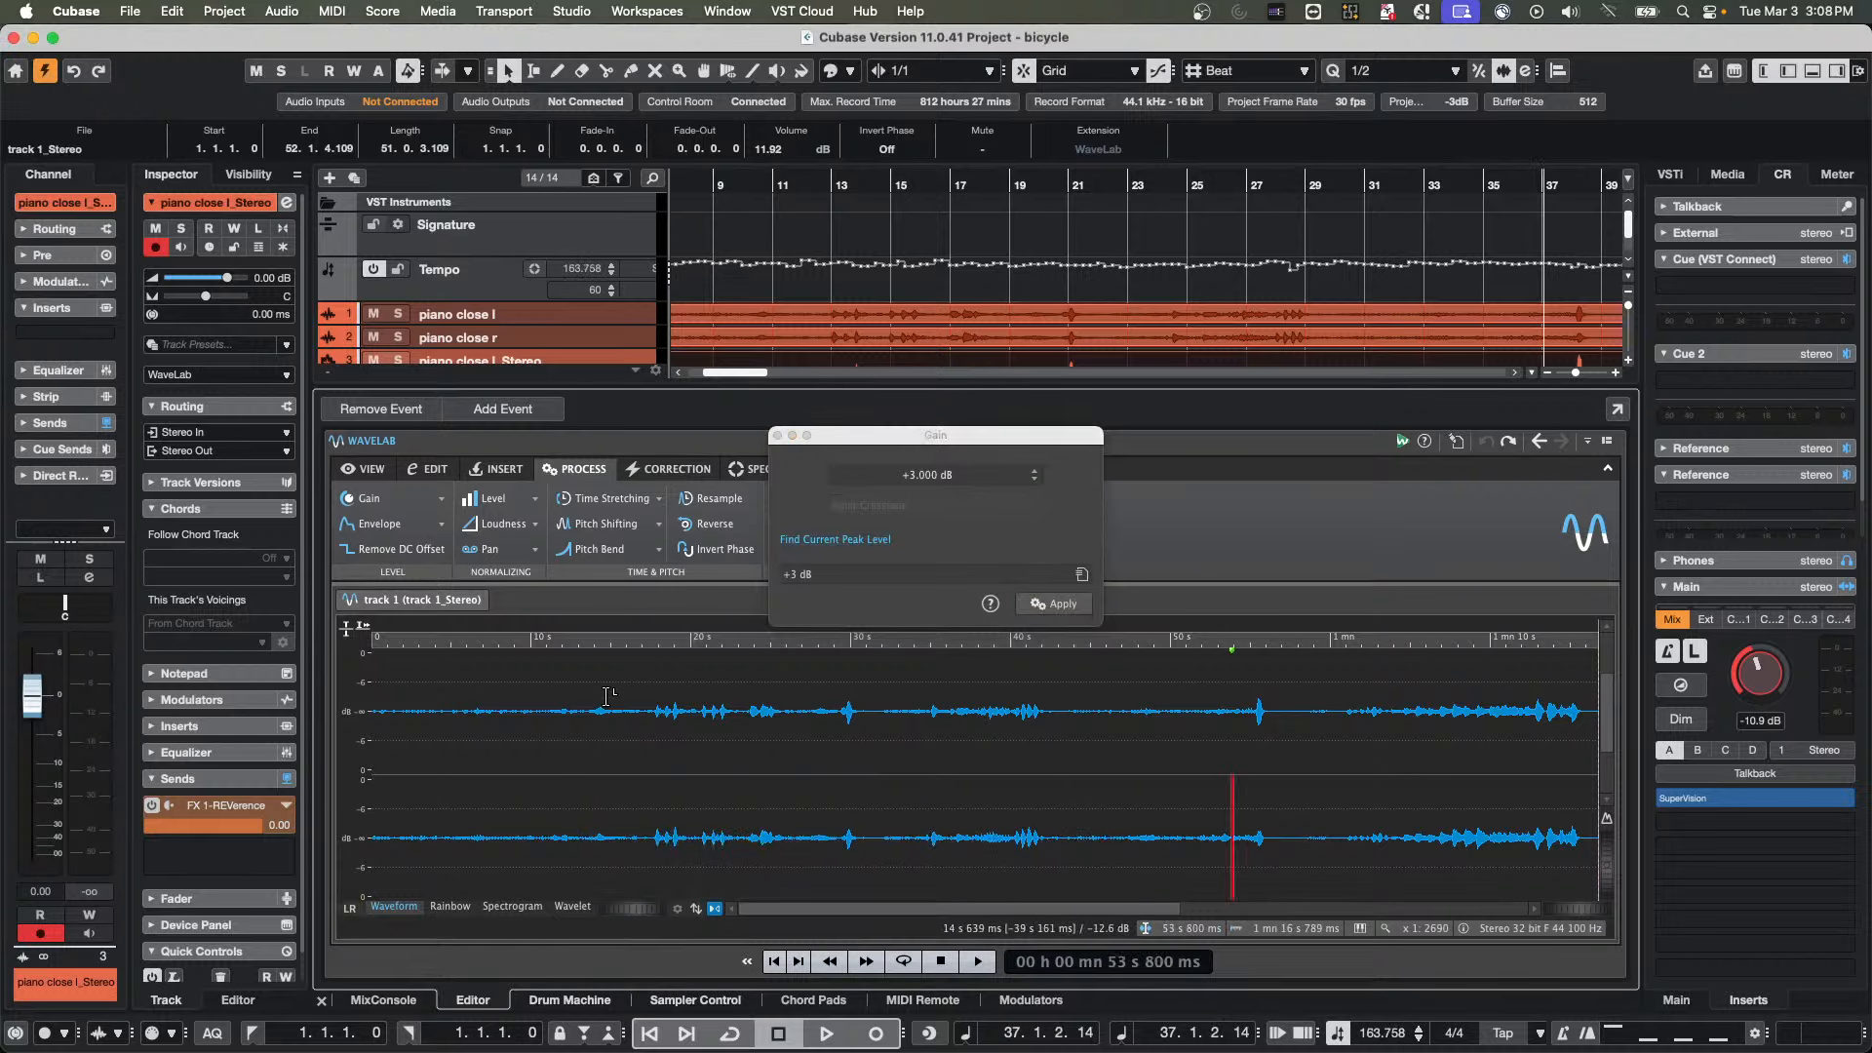
key("space")
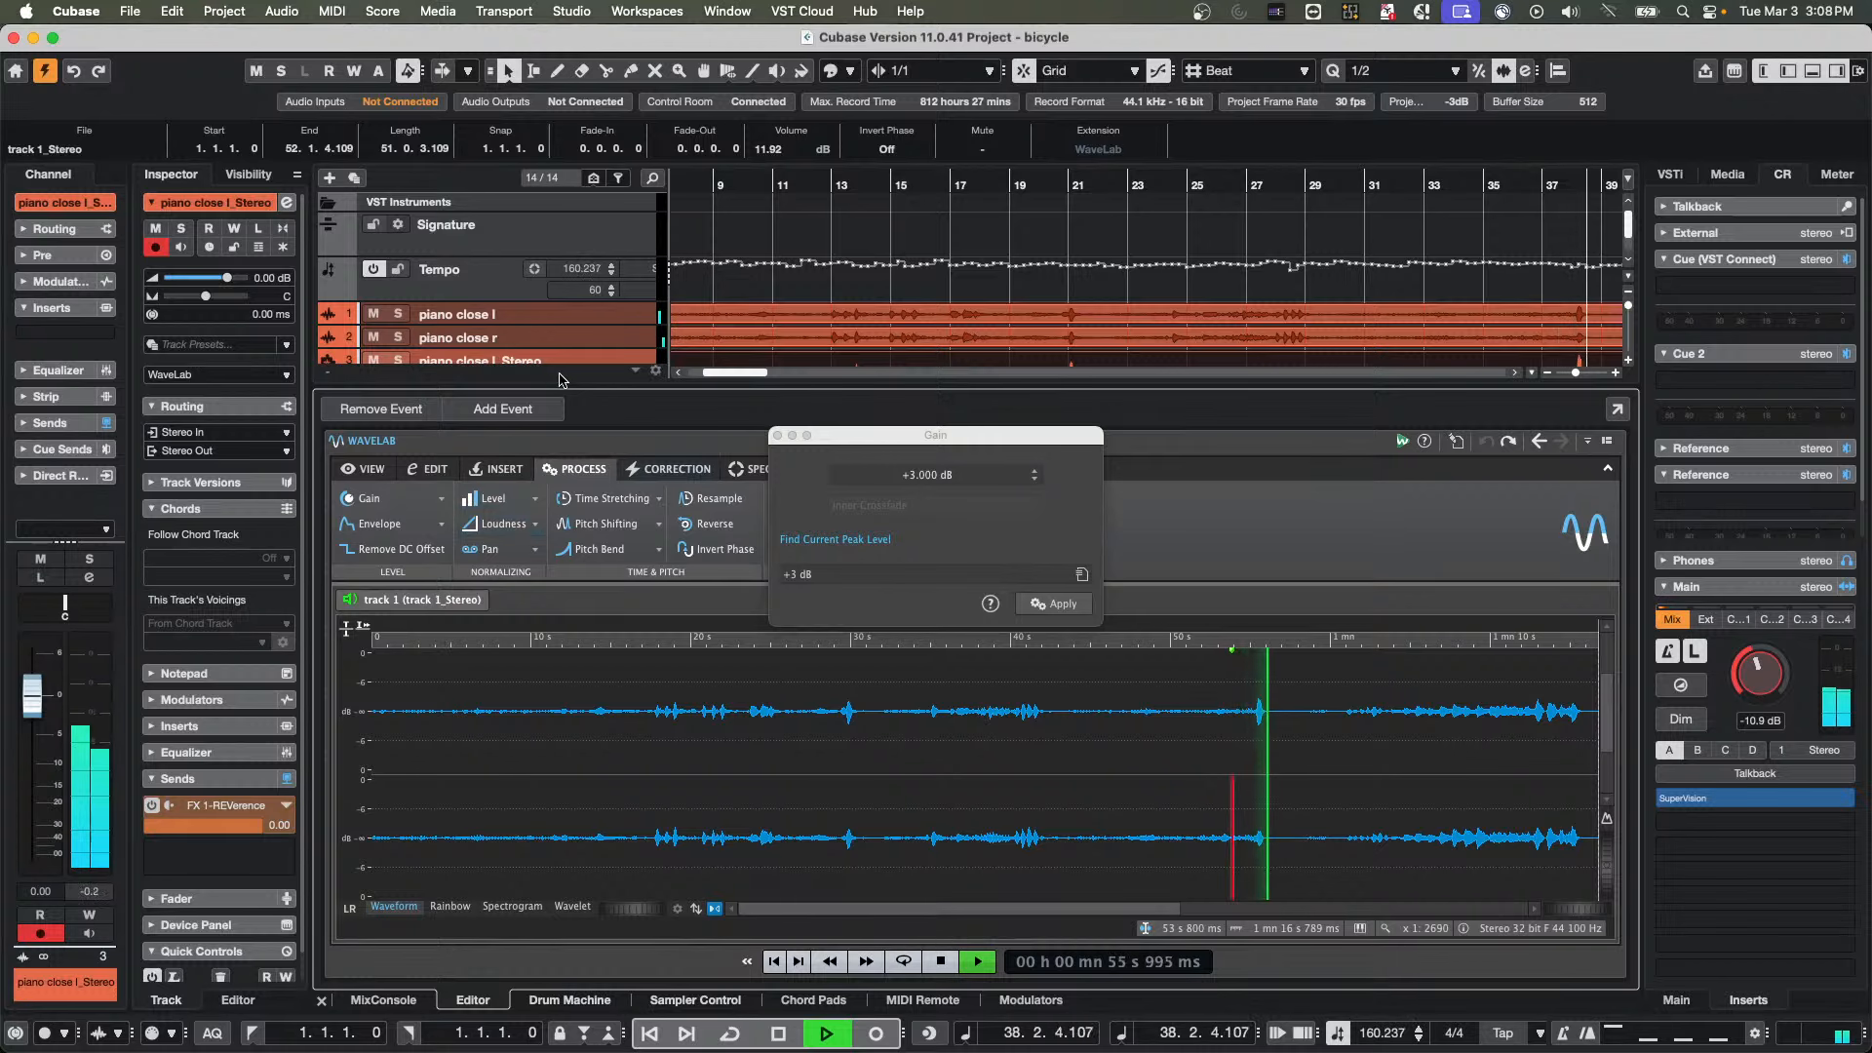
scroll(398, 296, "down", 2)
left_click(398, 294)
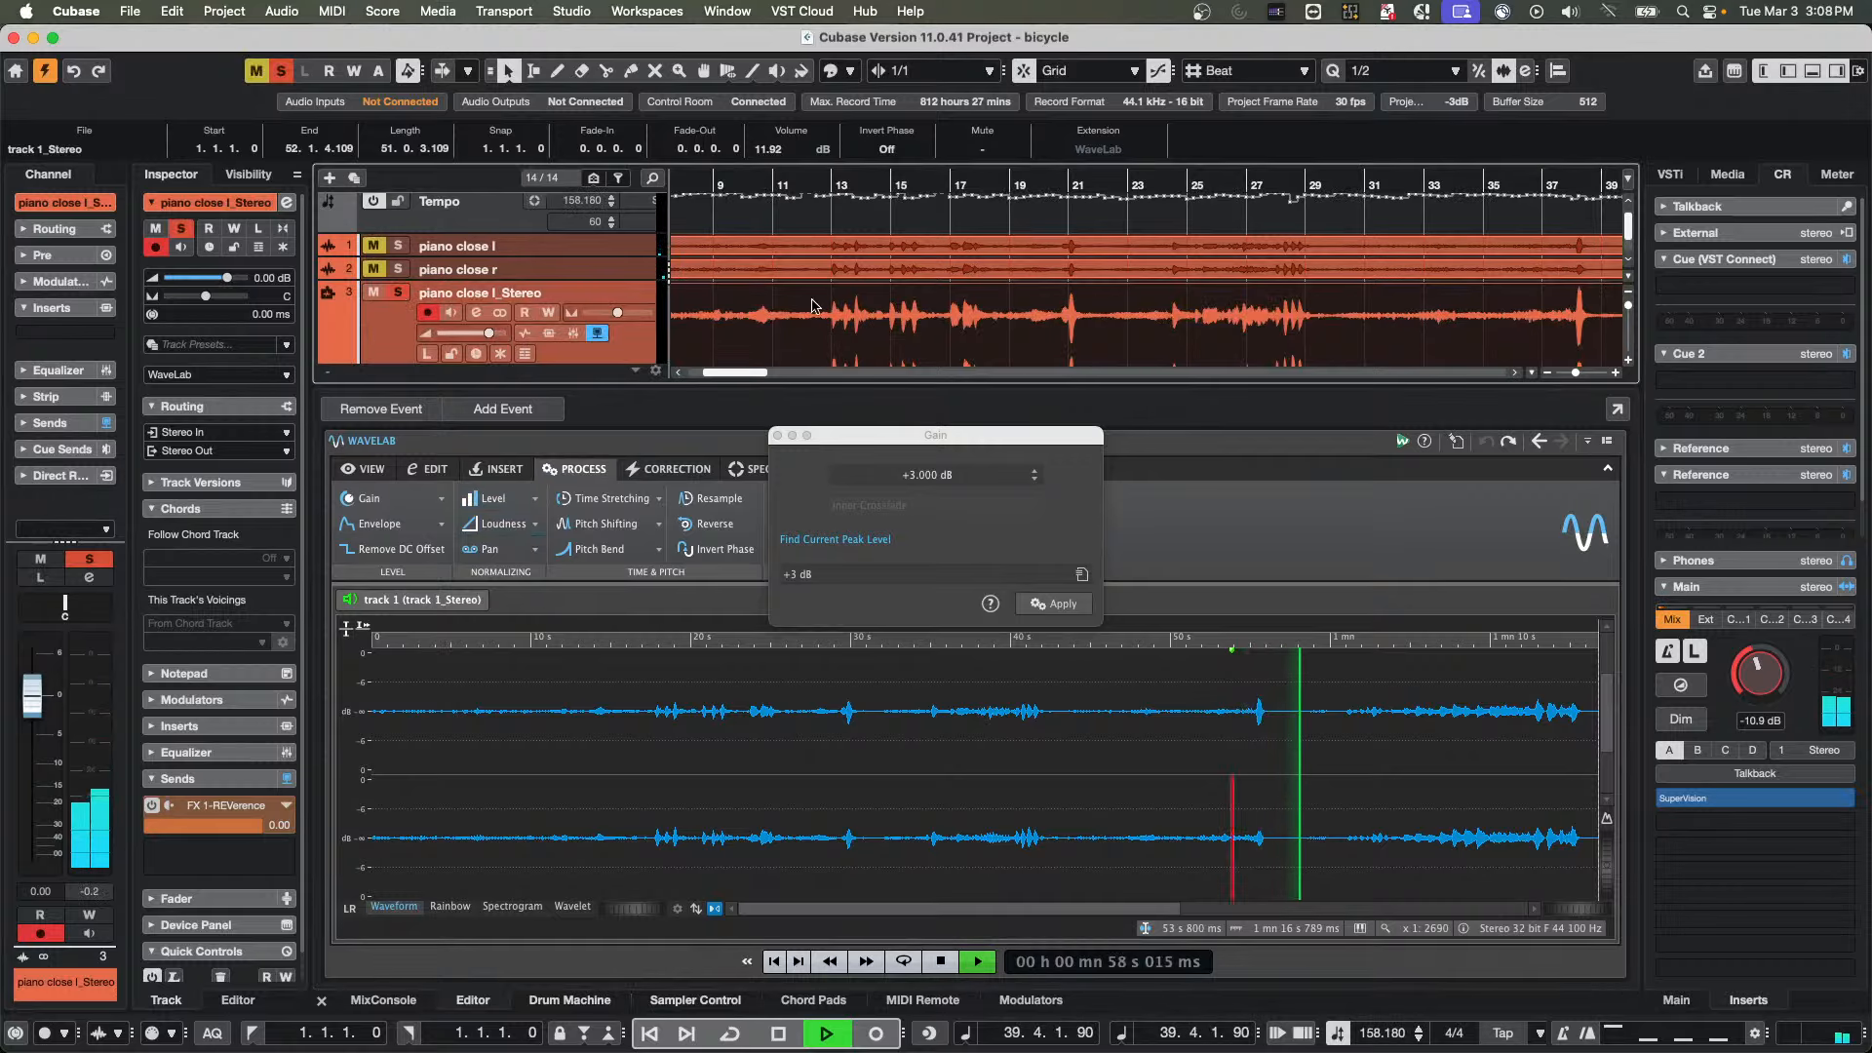
left_click(646, 741)
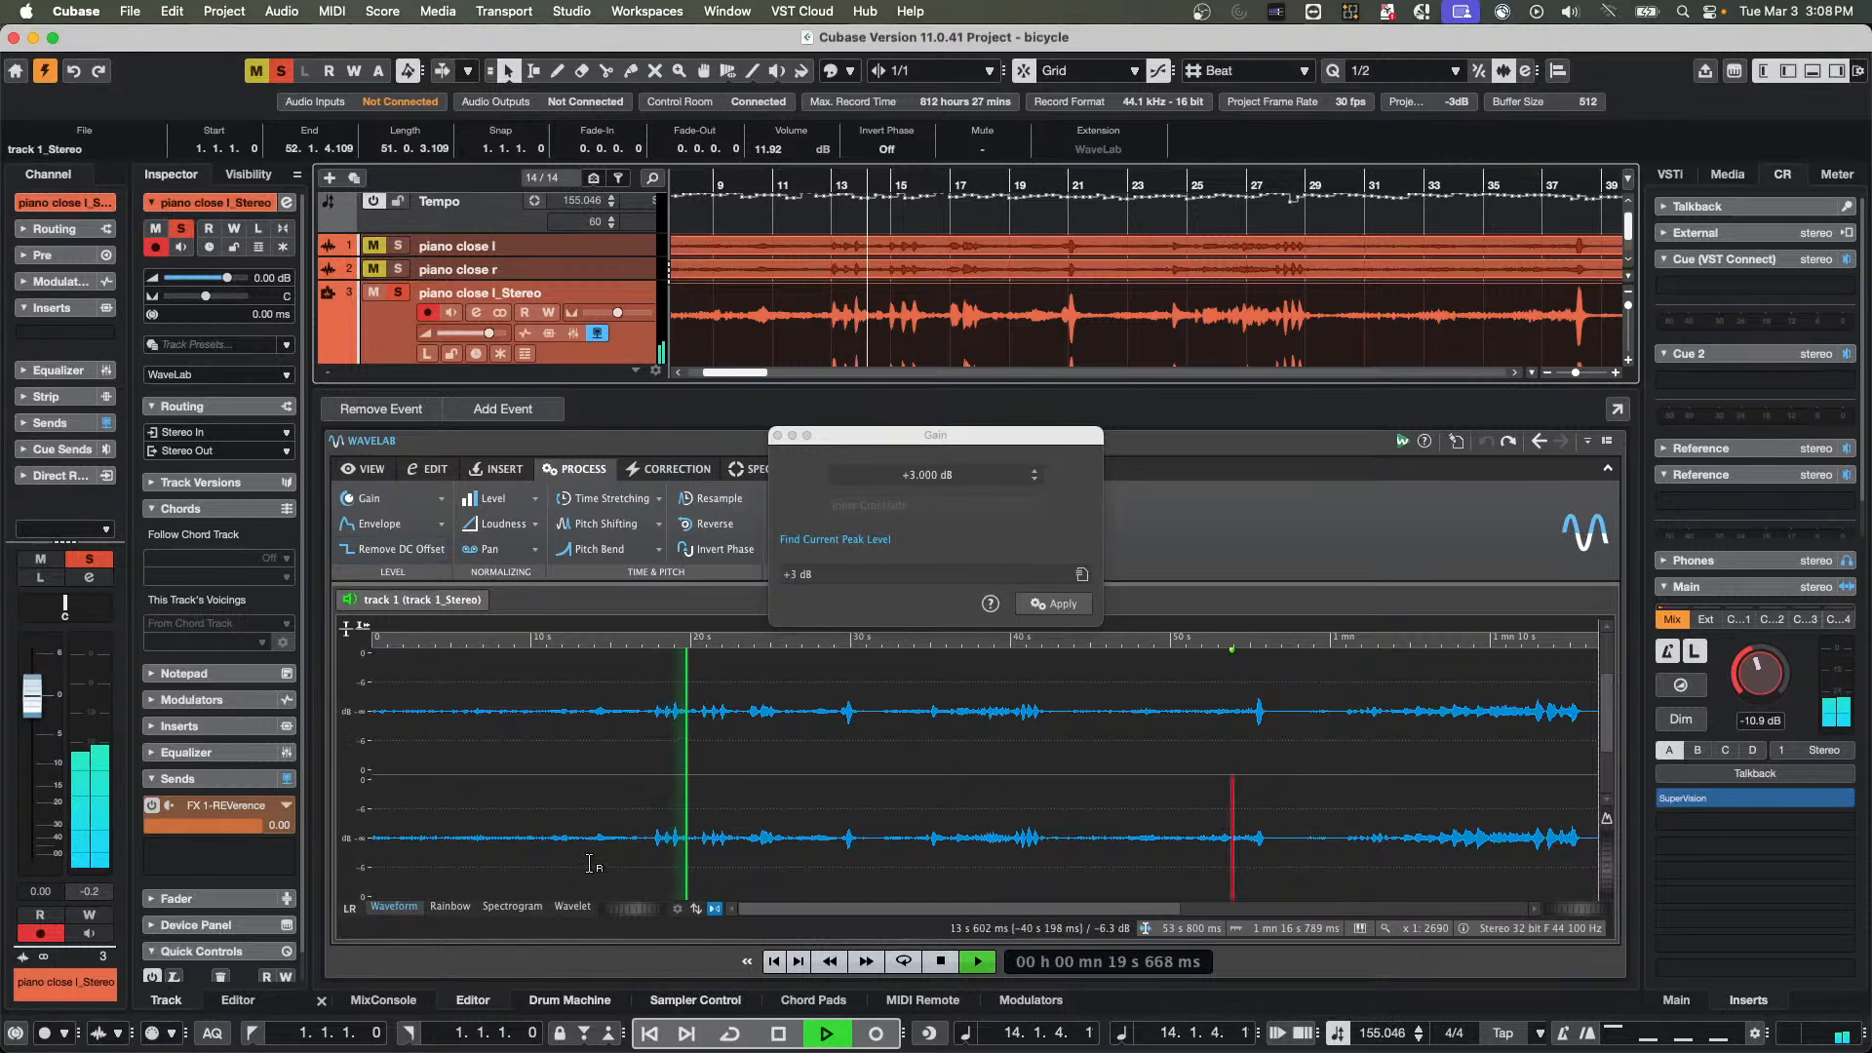
key("space")
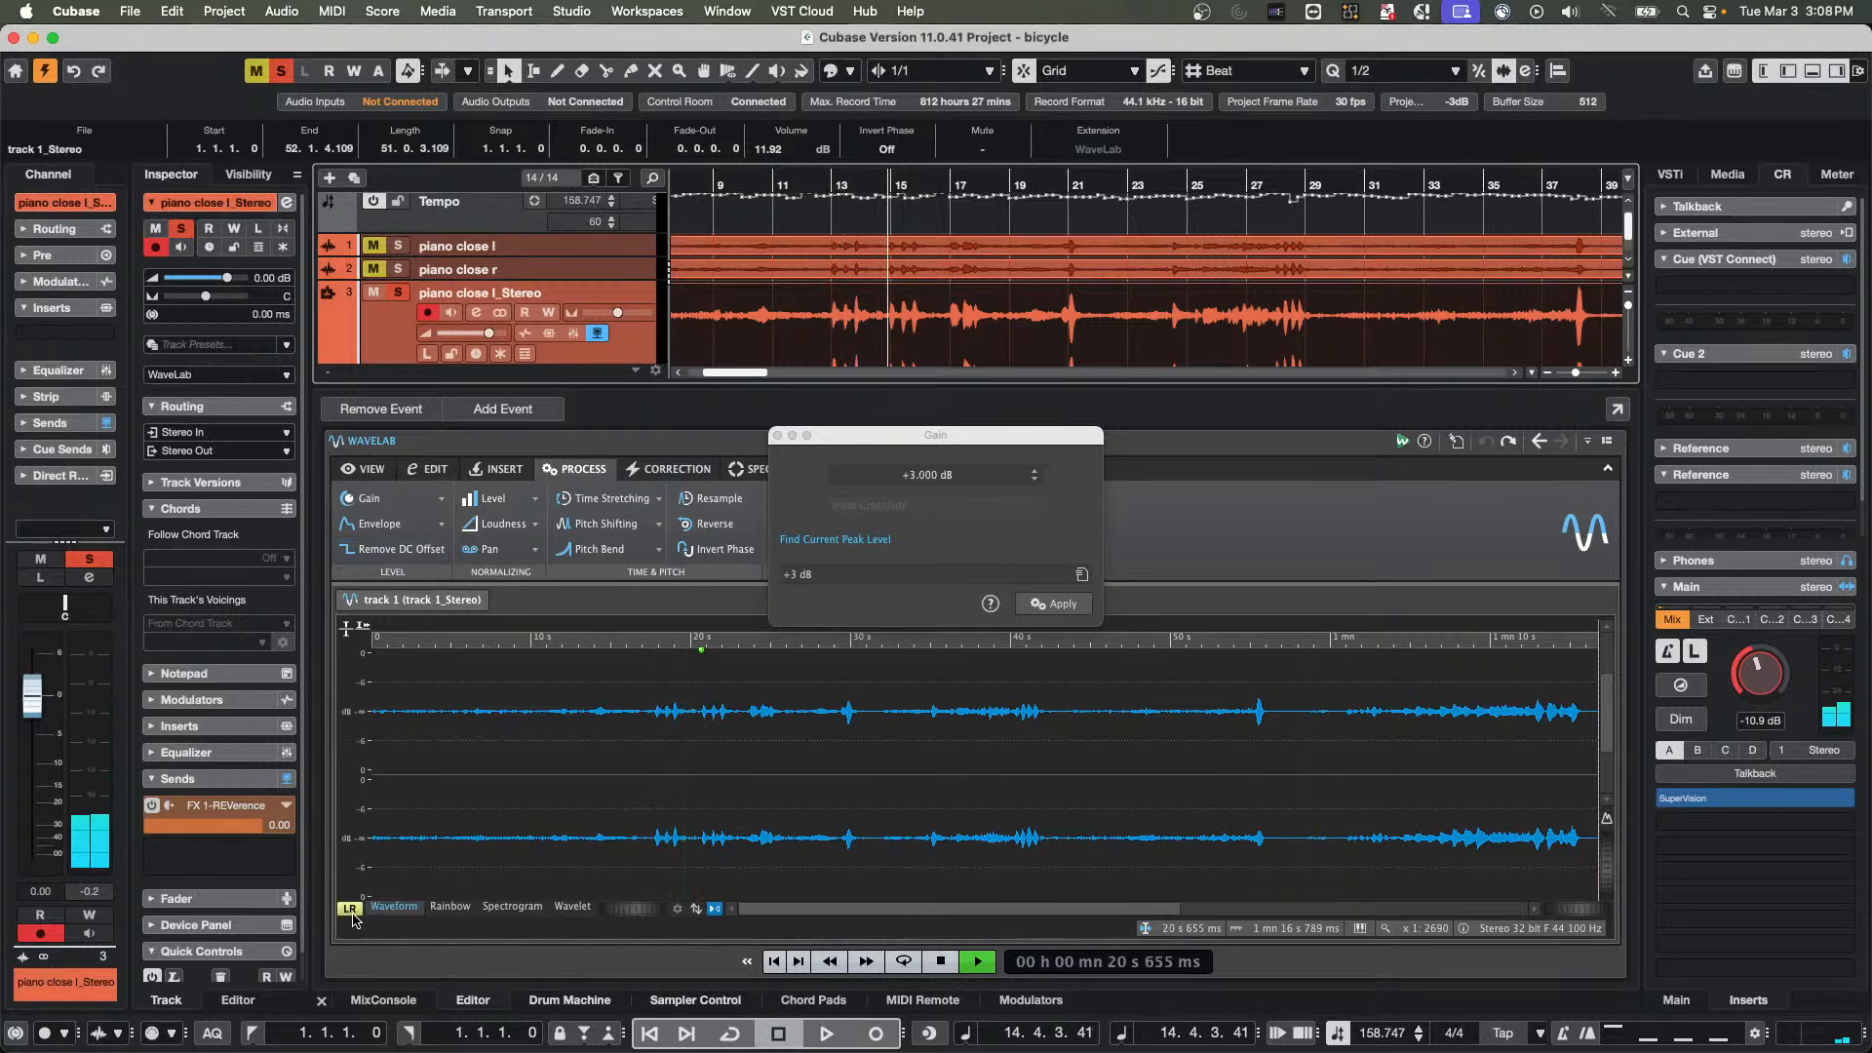
Switch the channel display from left/right to mid/side and apply a +3 dB gain to the entire side channel
left_click(349, 908)
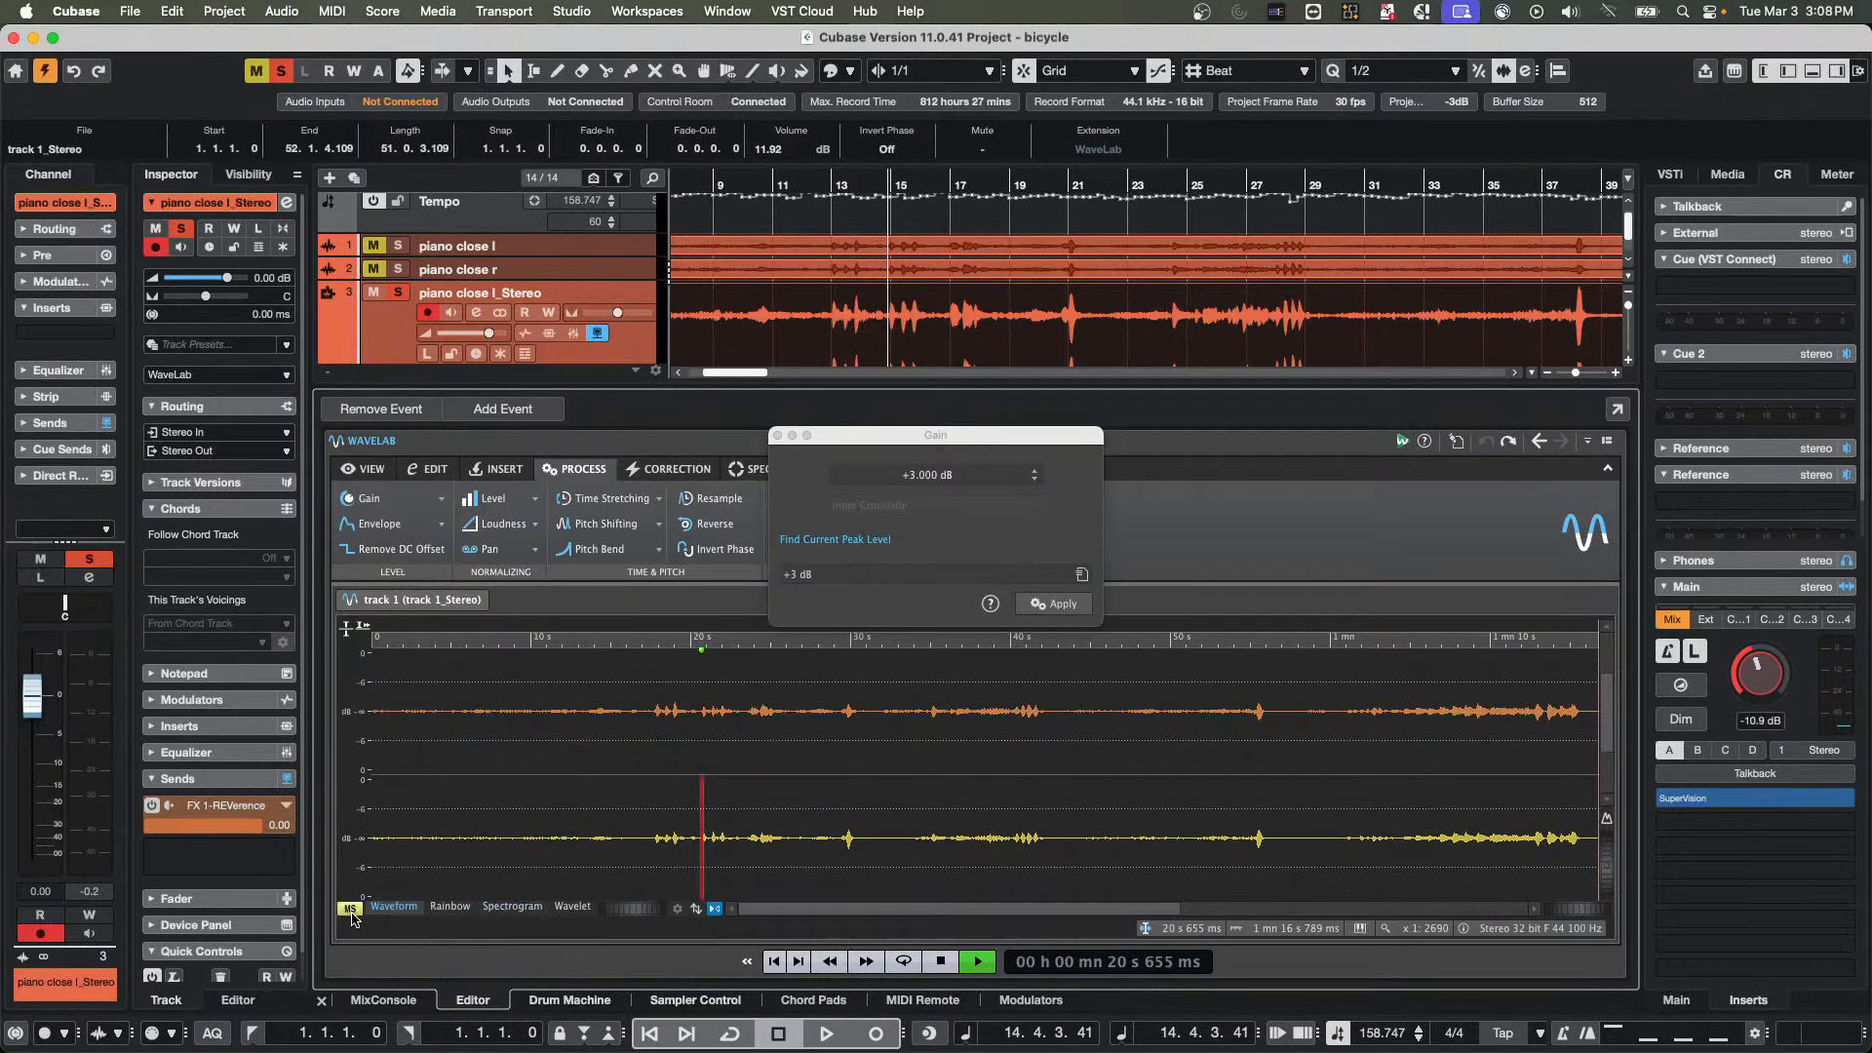
double_click(779, 863)
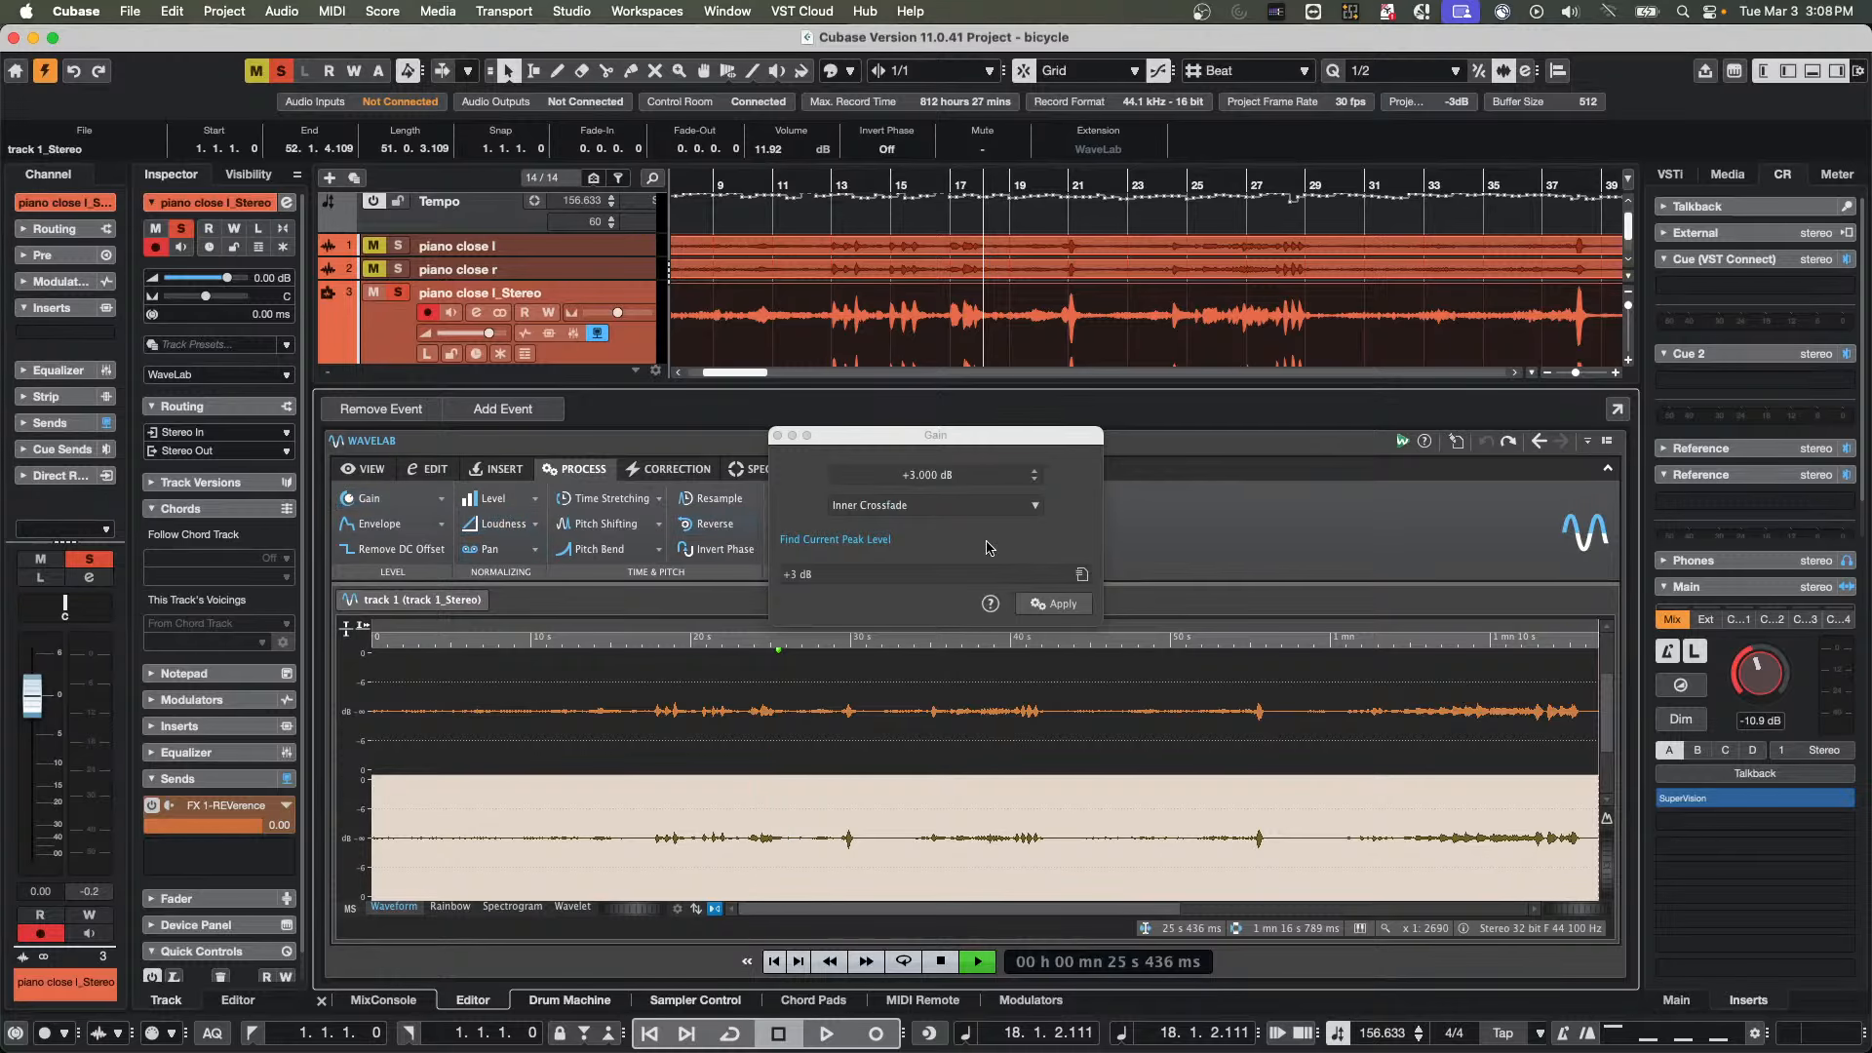
left_click(1040, 605)
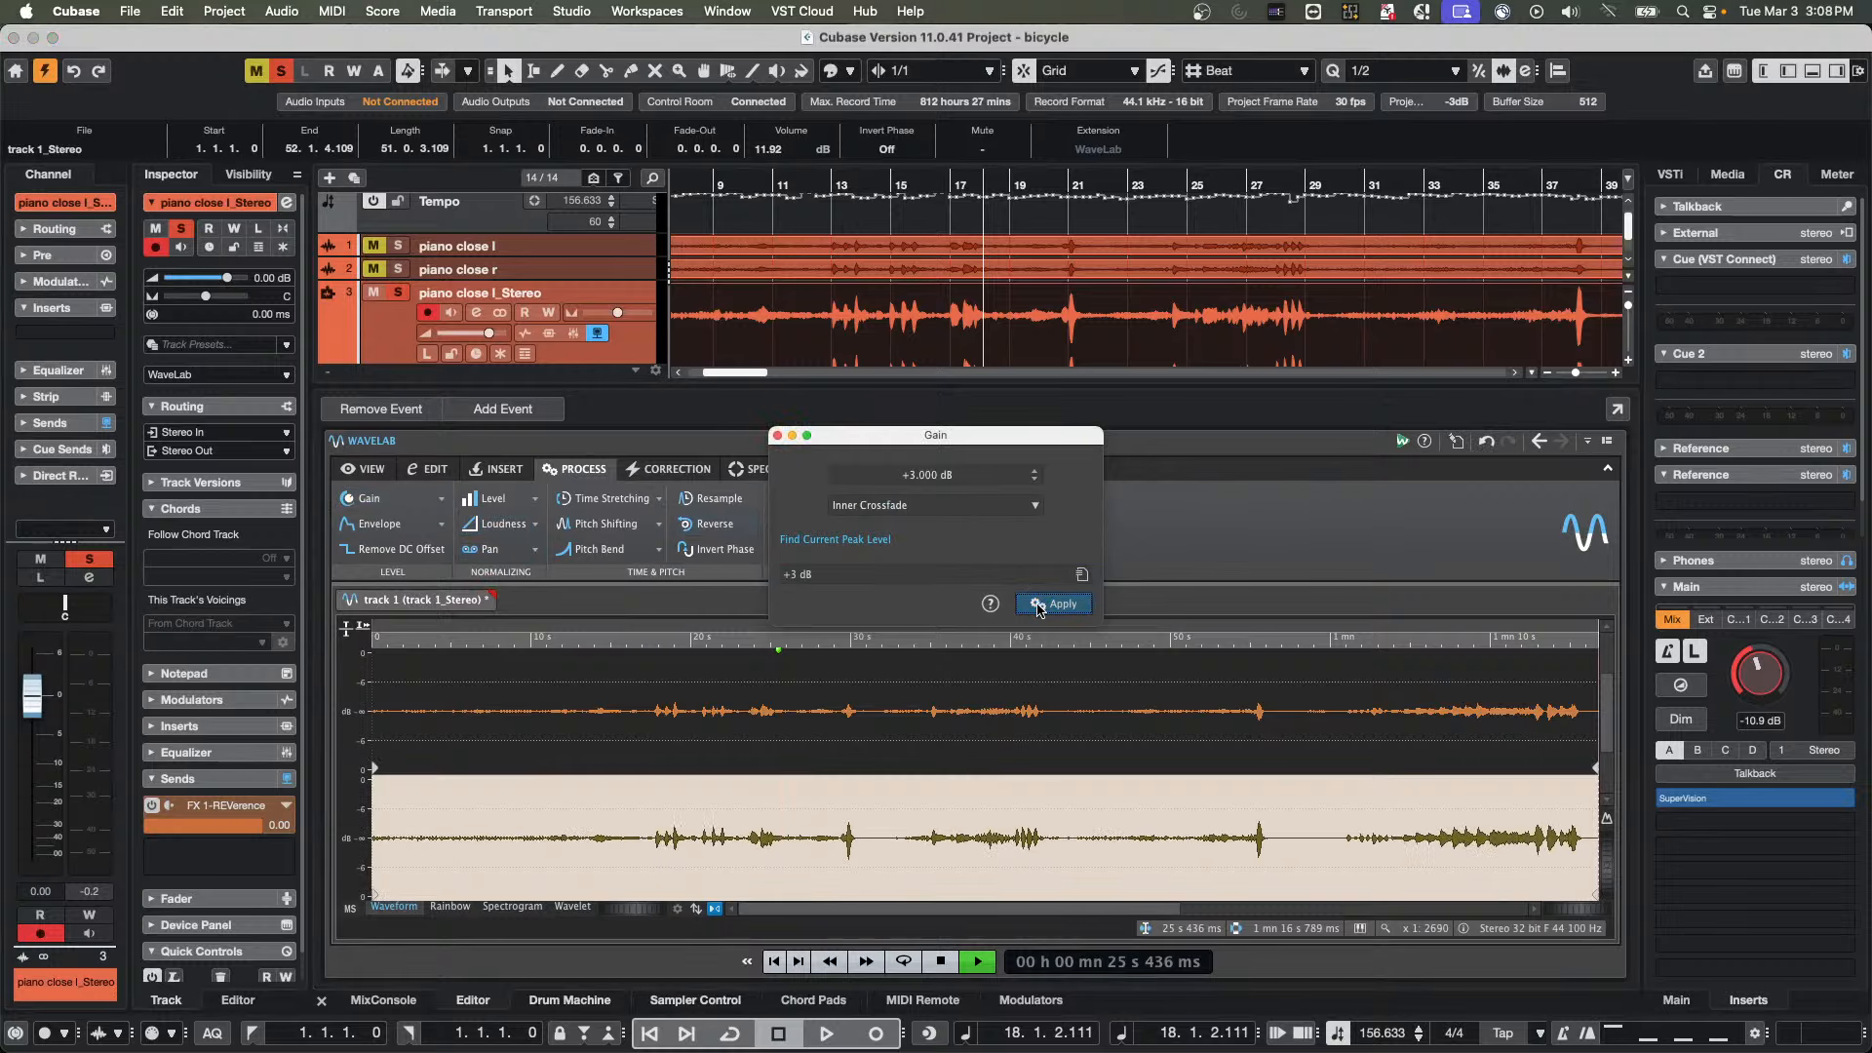
Audition the side-boosted audio from about 14 s while comparing the left/right and mid/side displays, then stop playback
left_click(604, 760)
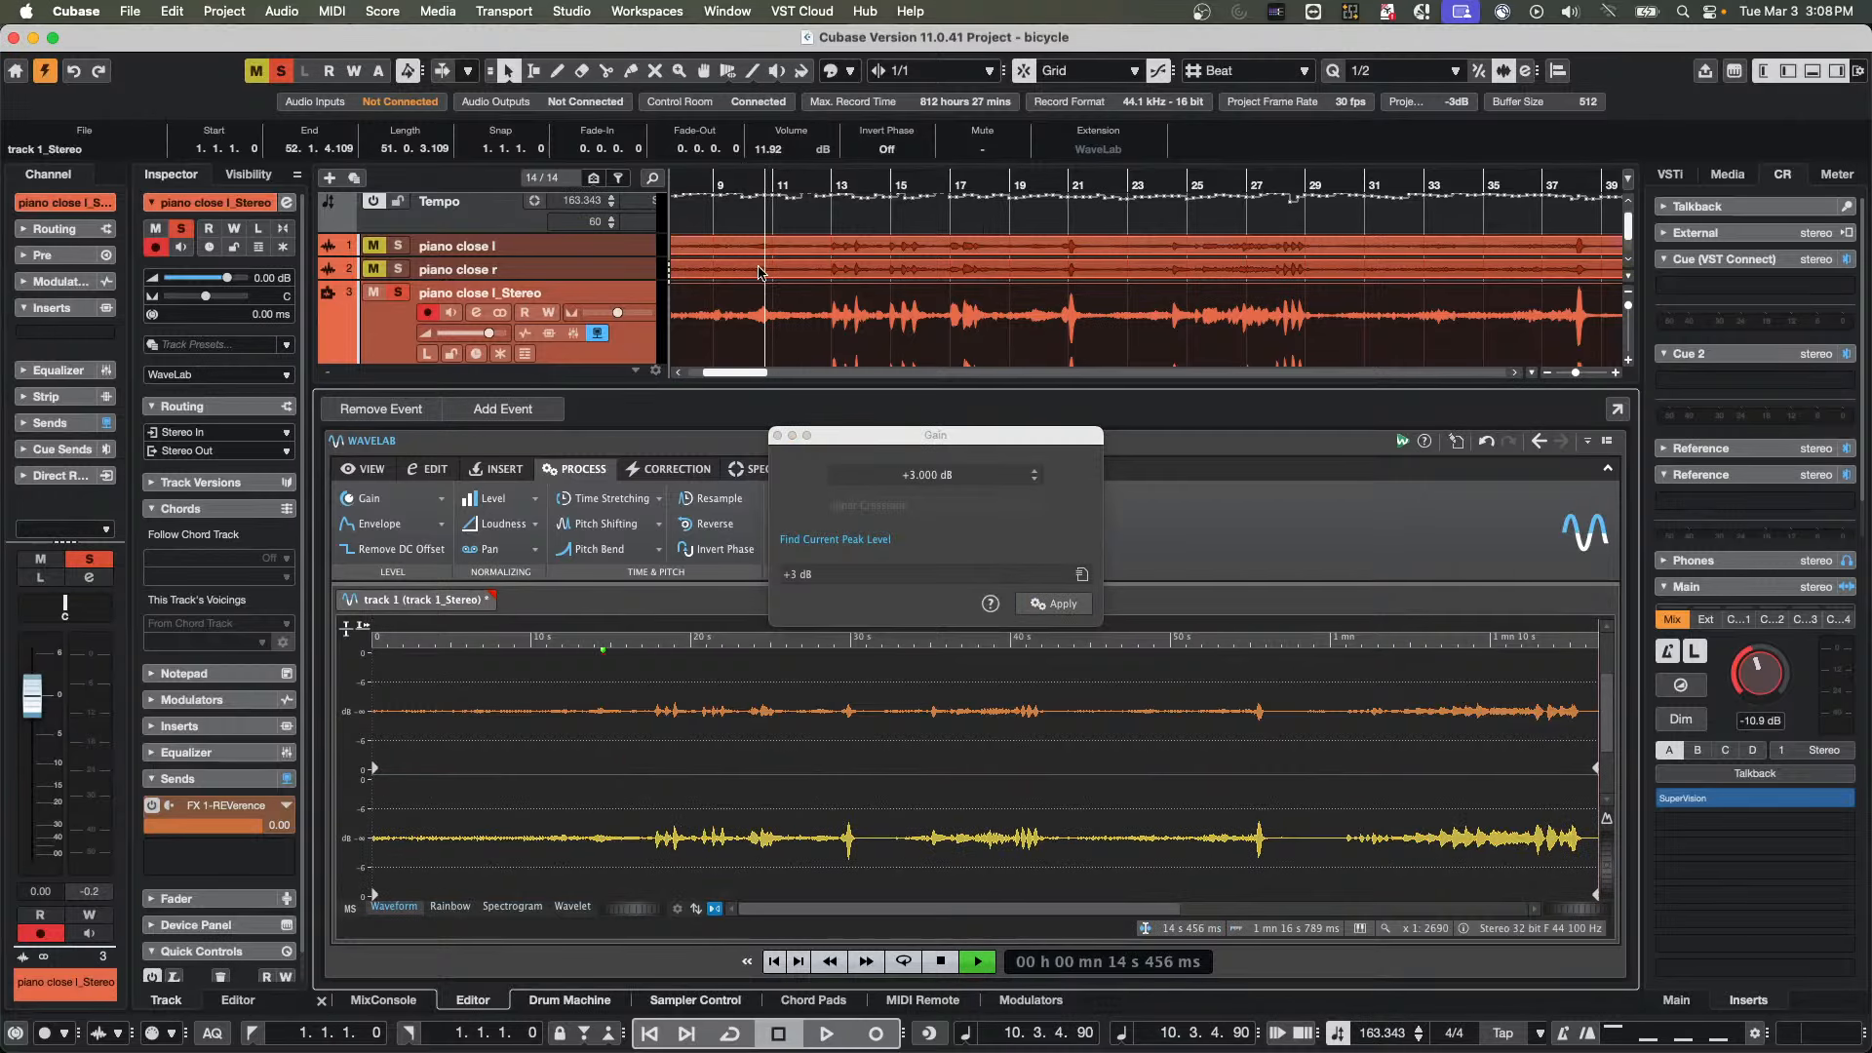
key("space")
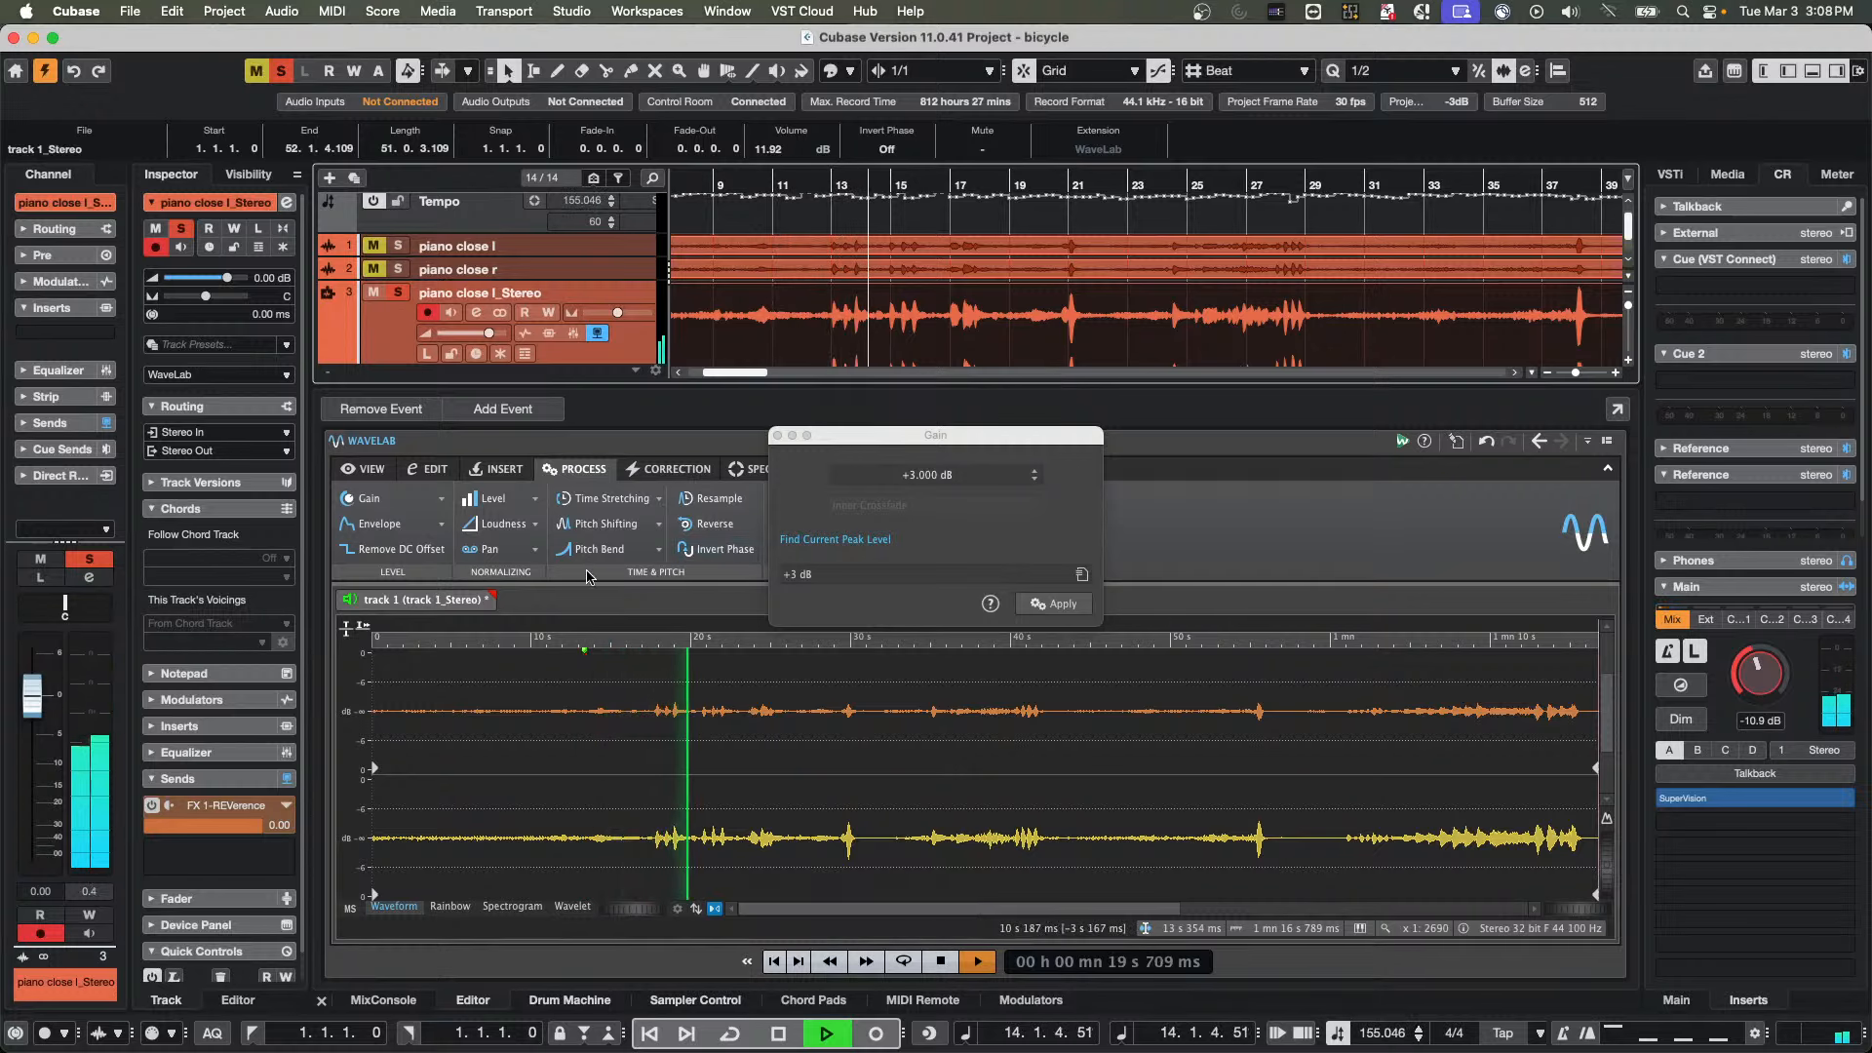
left_click(350, 907)
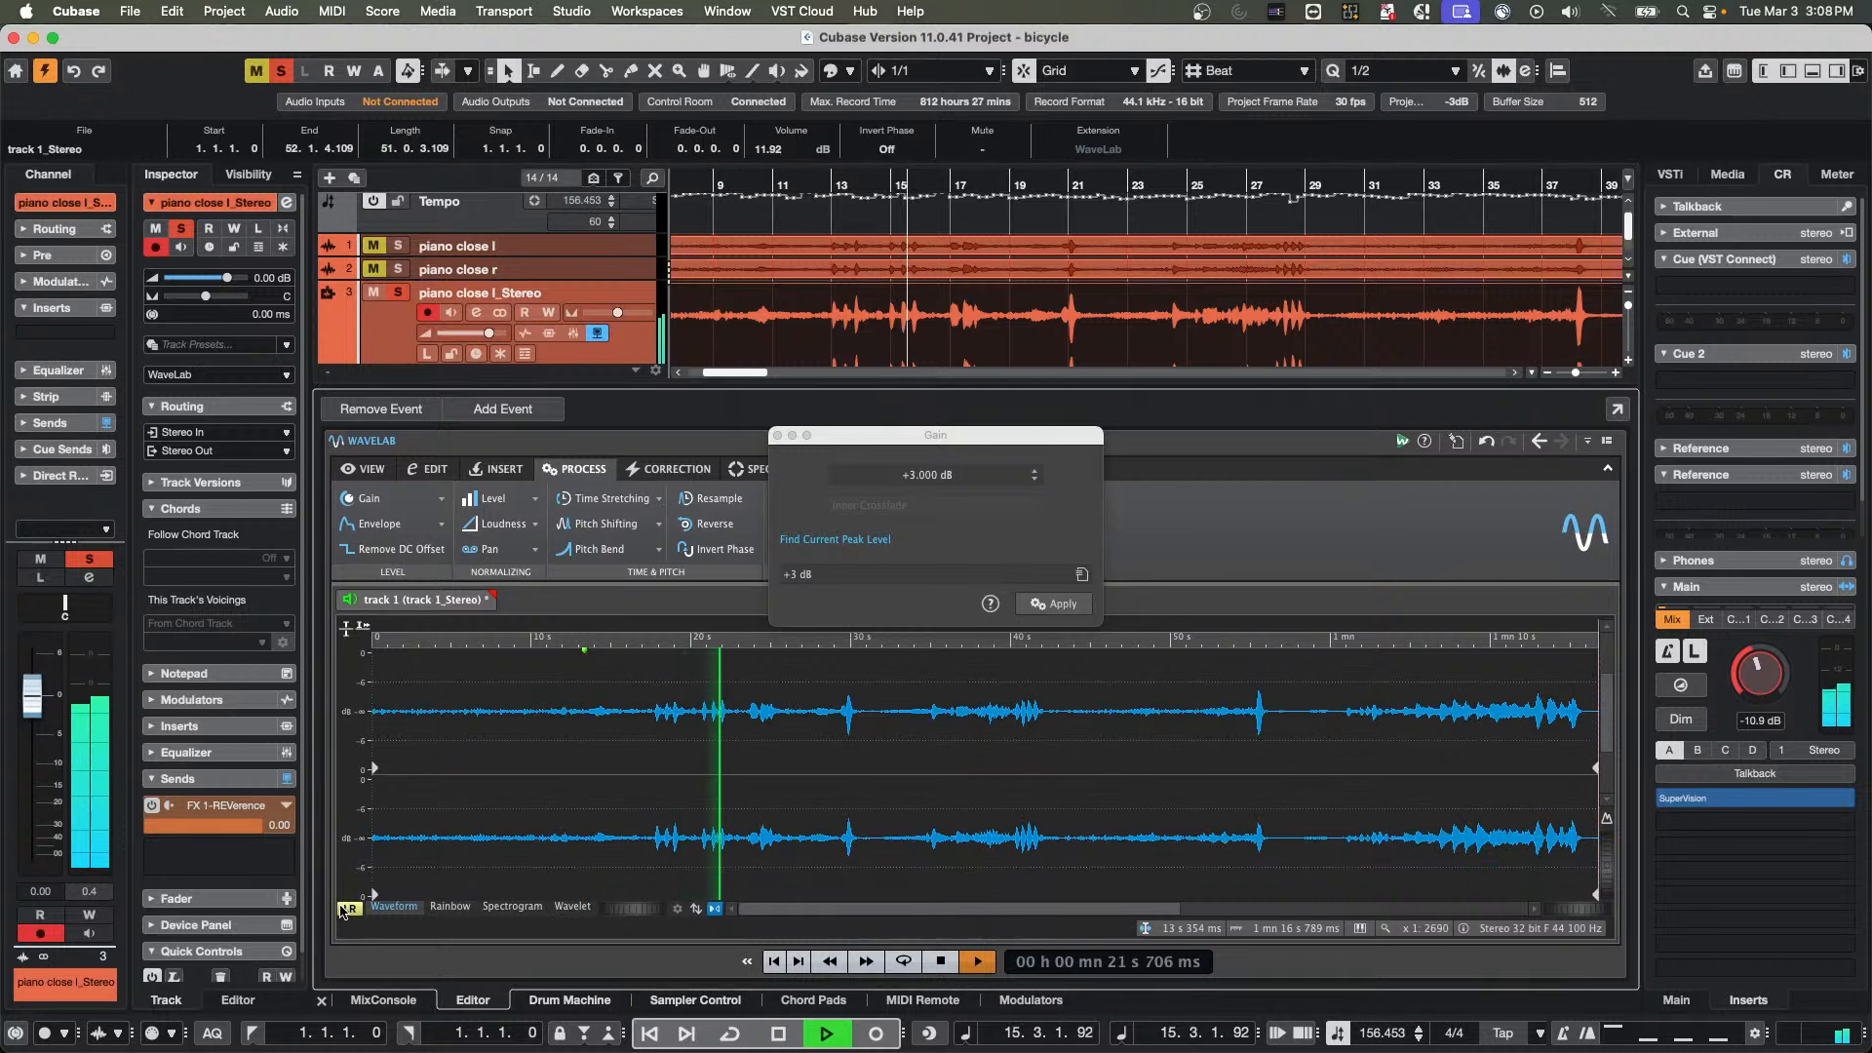
left_click(349, 909)
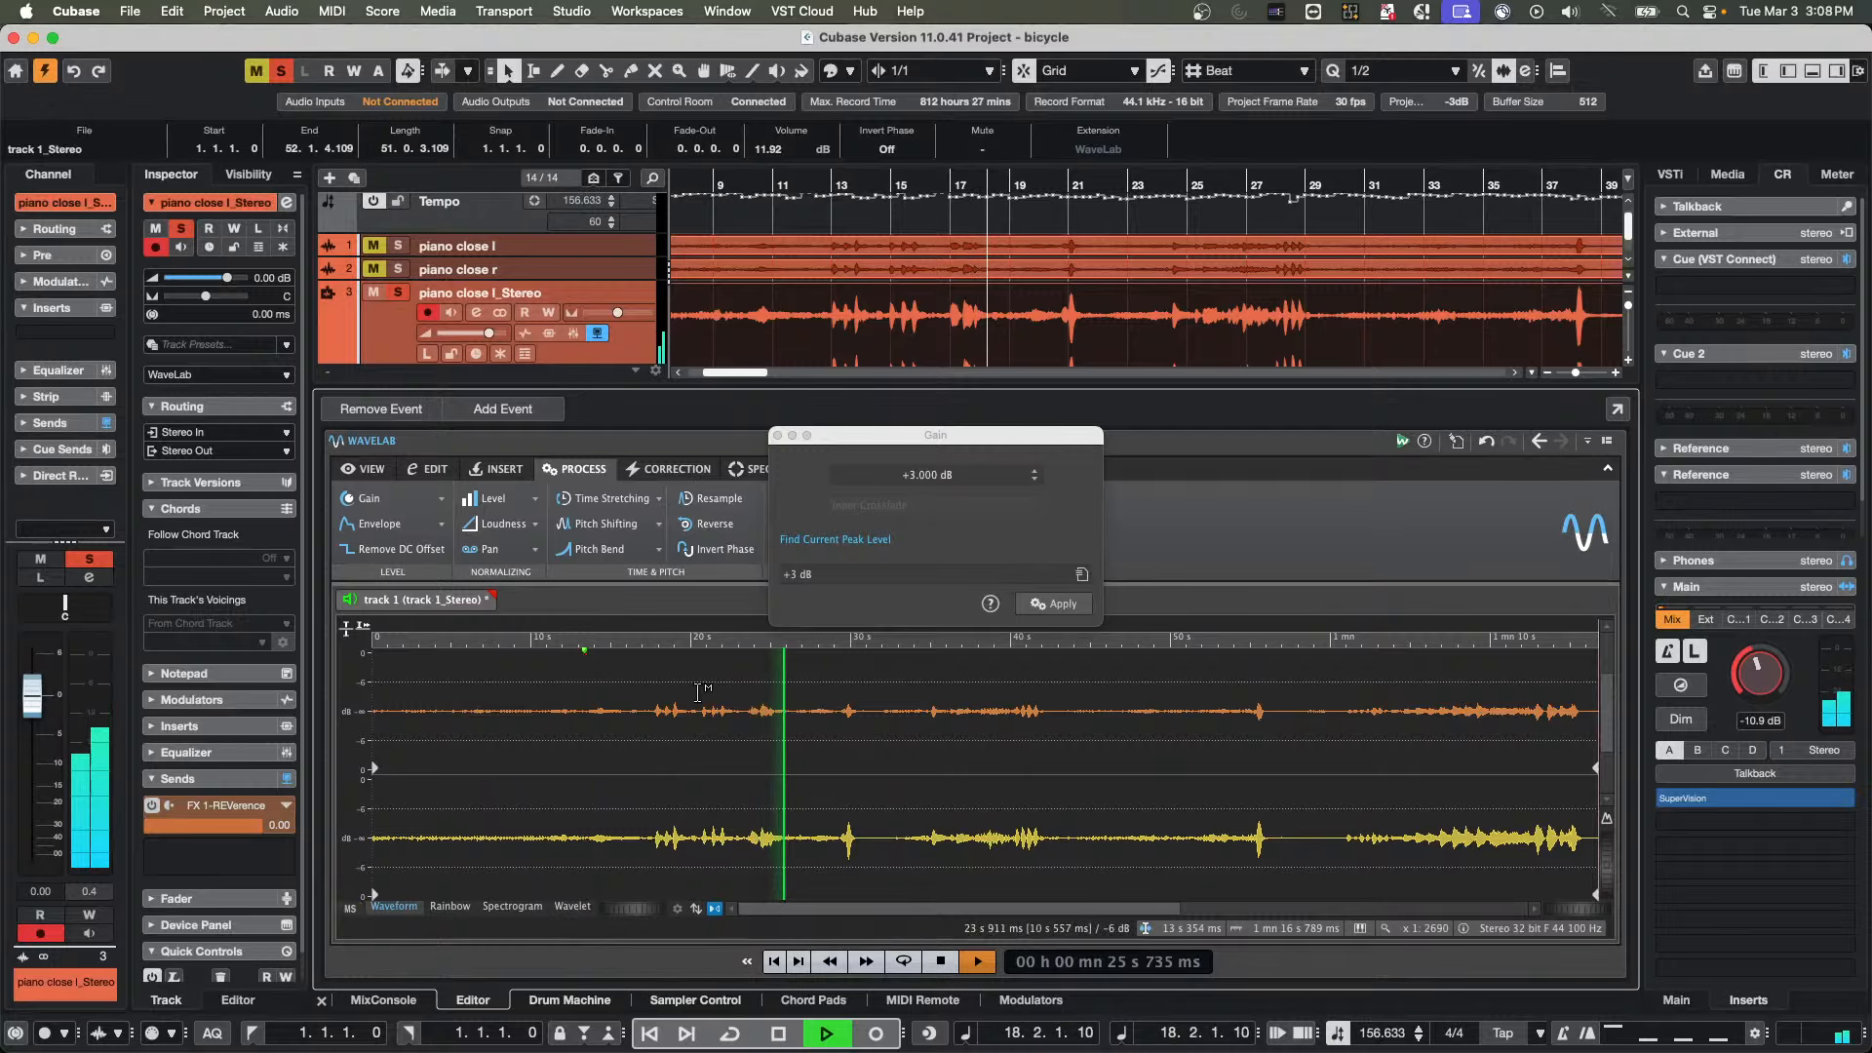
key("space")
Silence about 29 s of the side channel from about 15 s and audition it with the track's solo off and on
left_click_drag(614, 839, 1073, 853)
key("Delete")
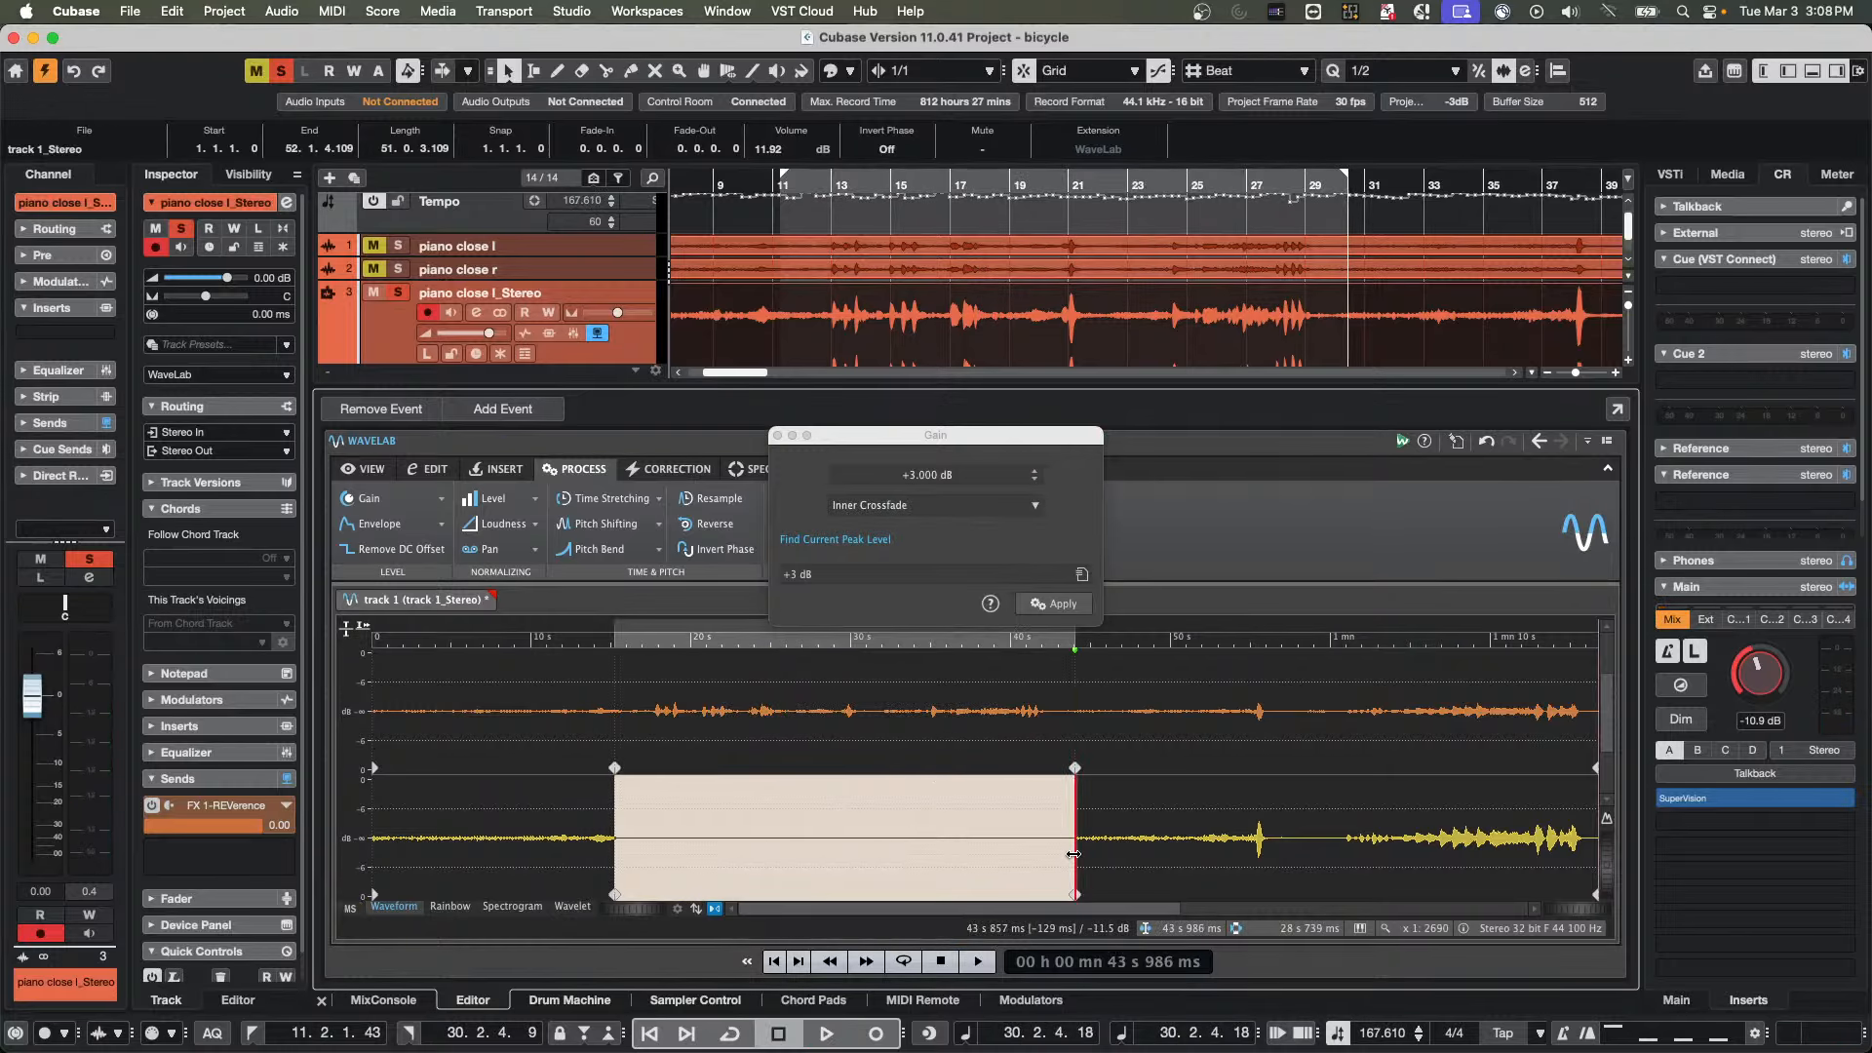
left_click(492, 639)
key("space")
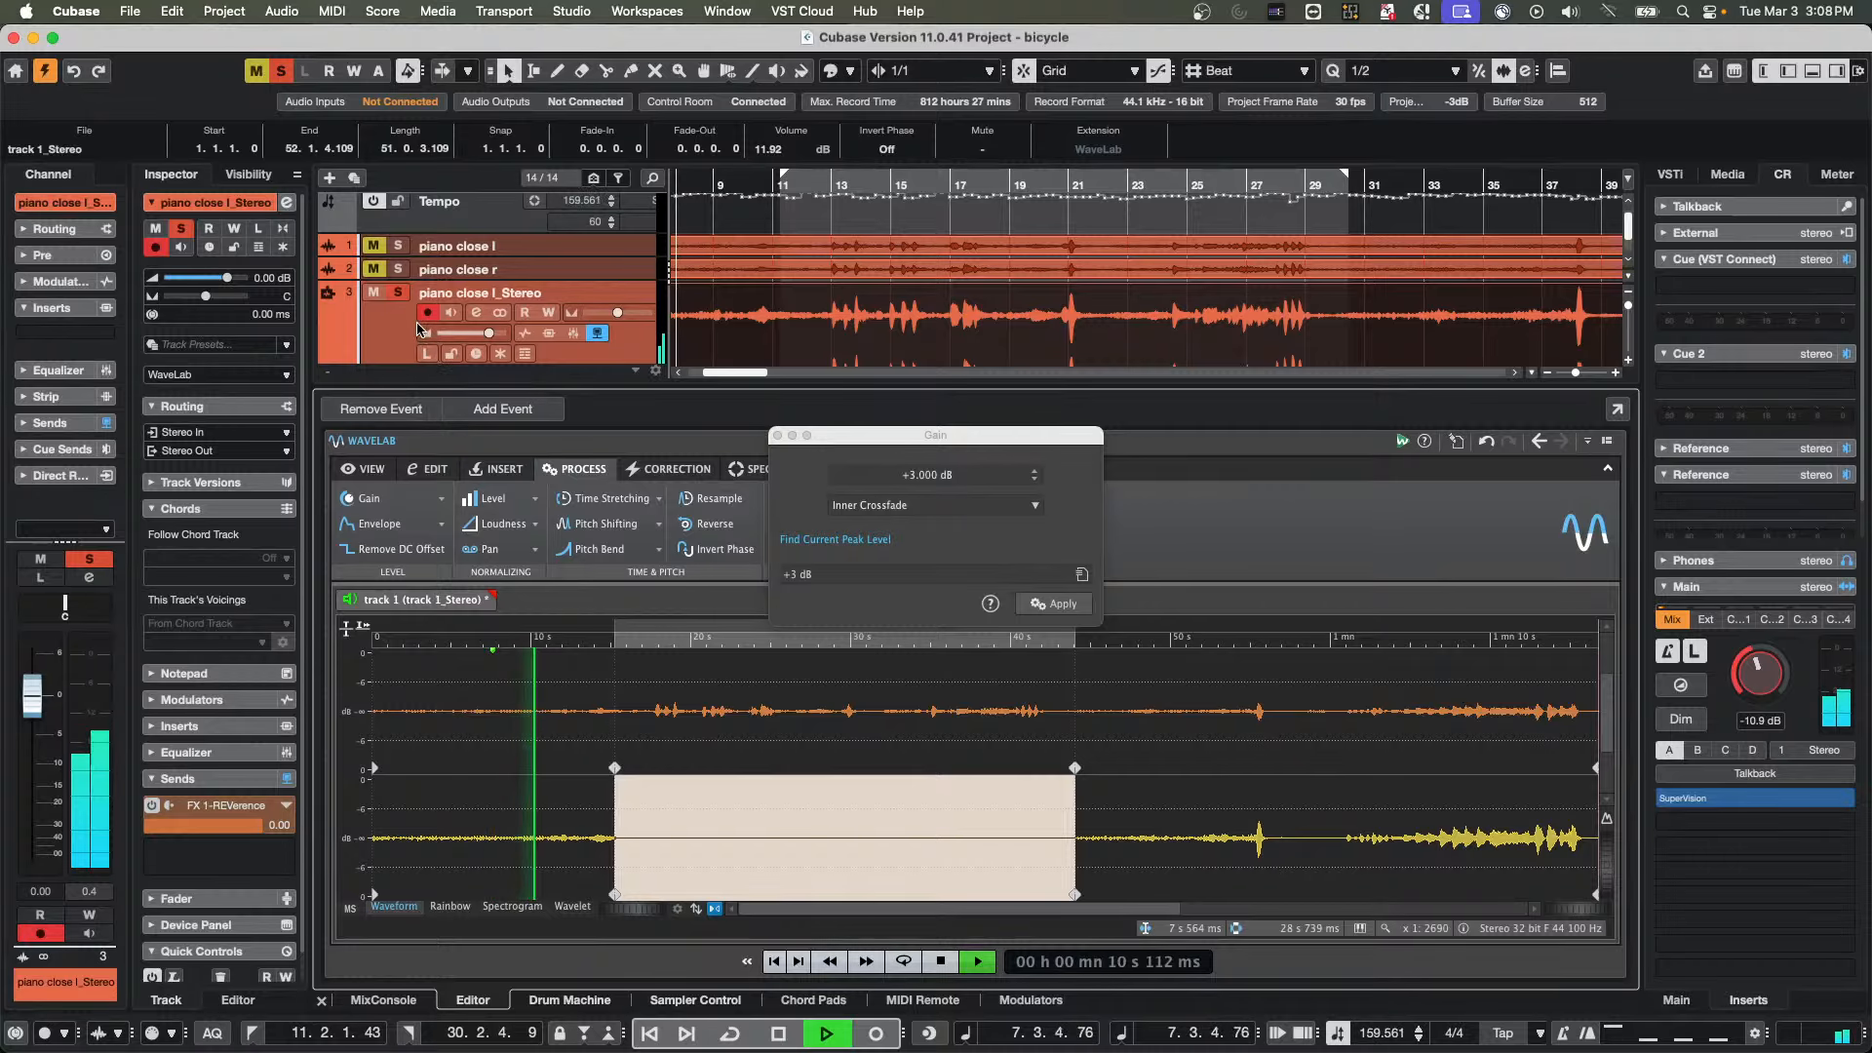
left_click(402, 295)
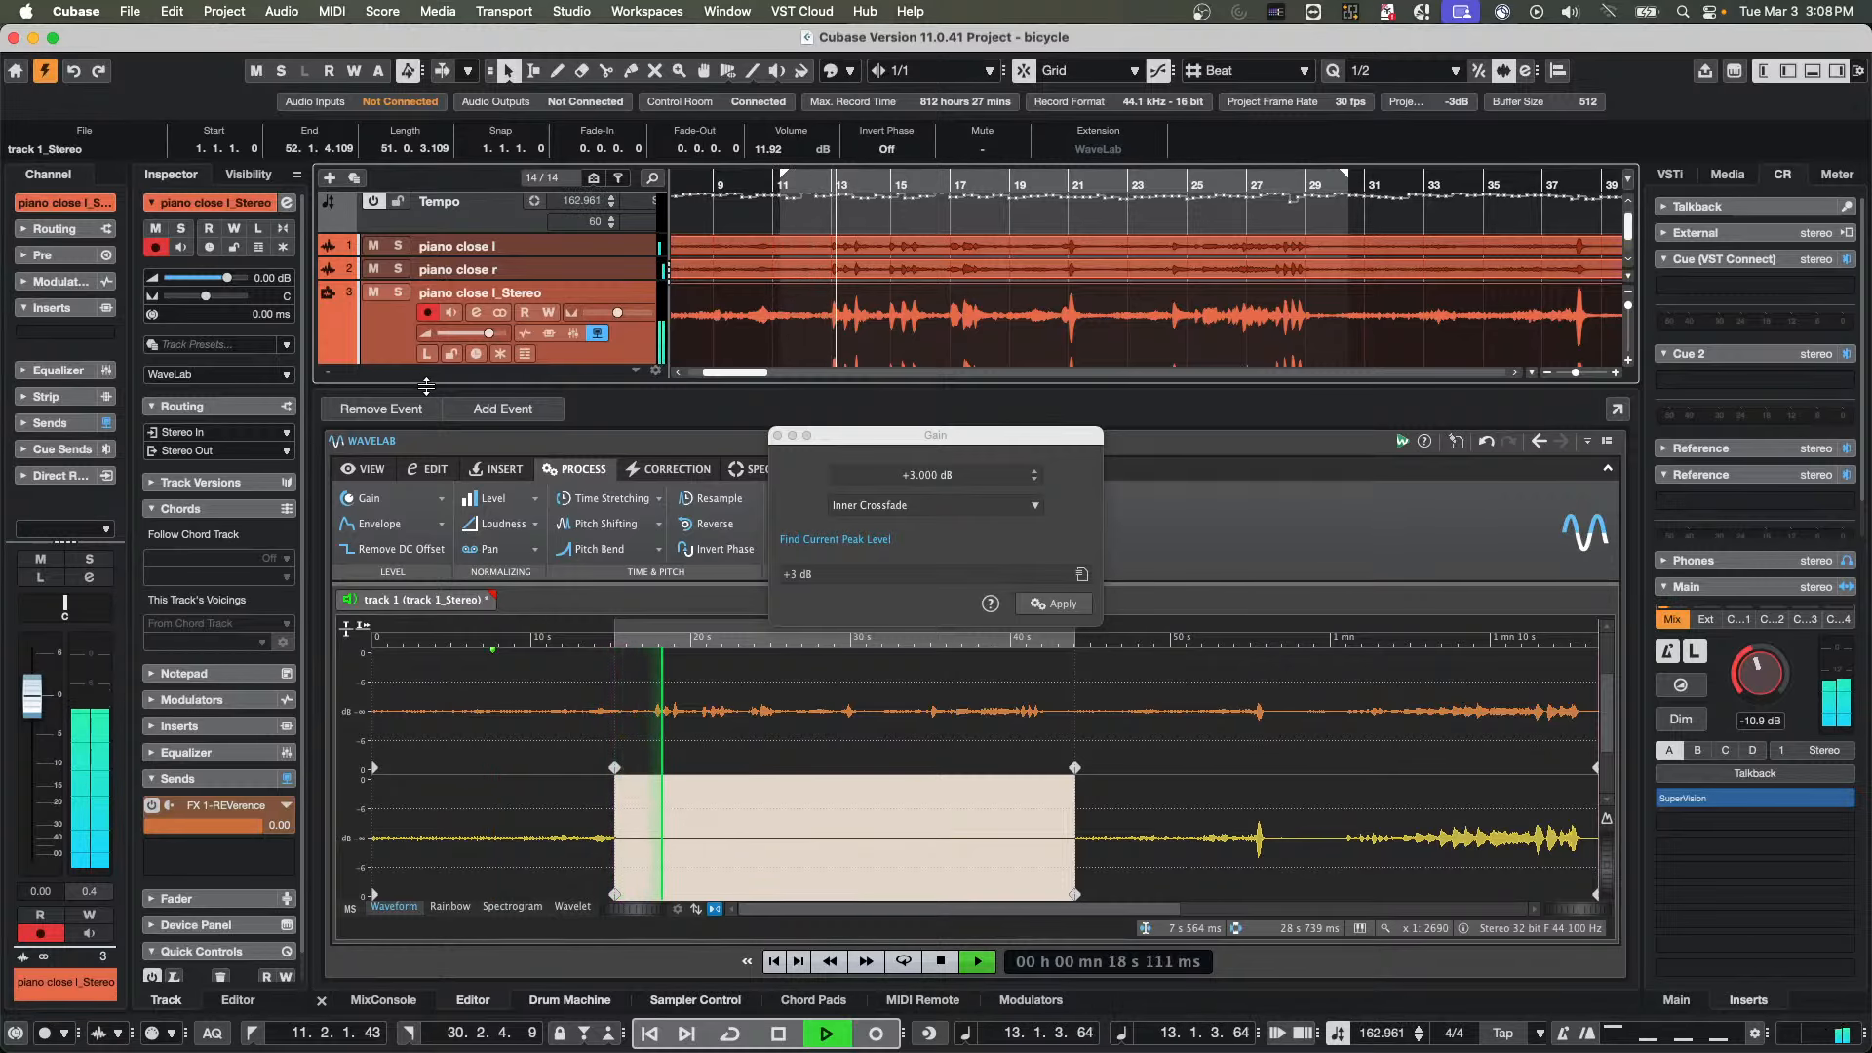
left_click(395, 293)
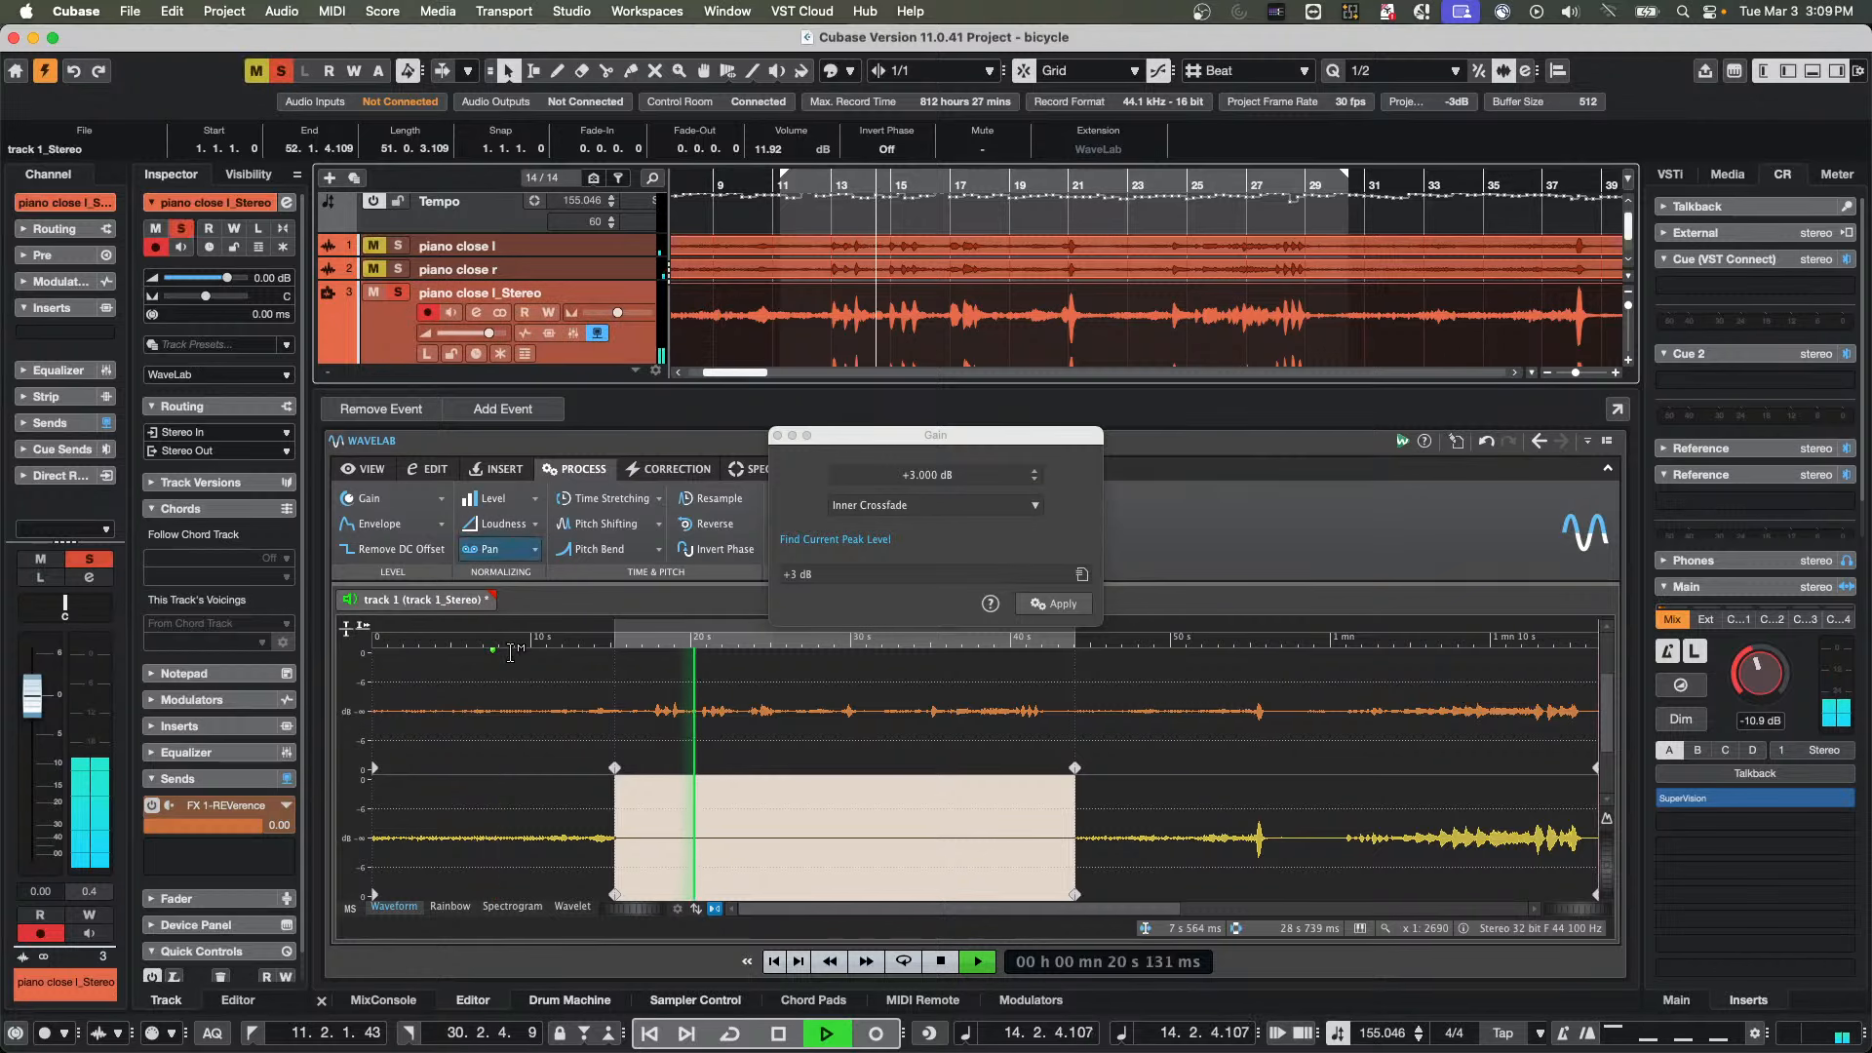
left_click(560, 651)
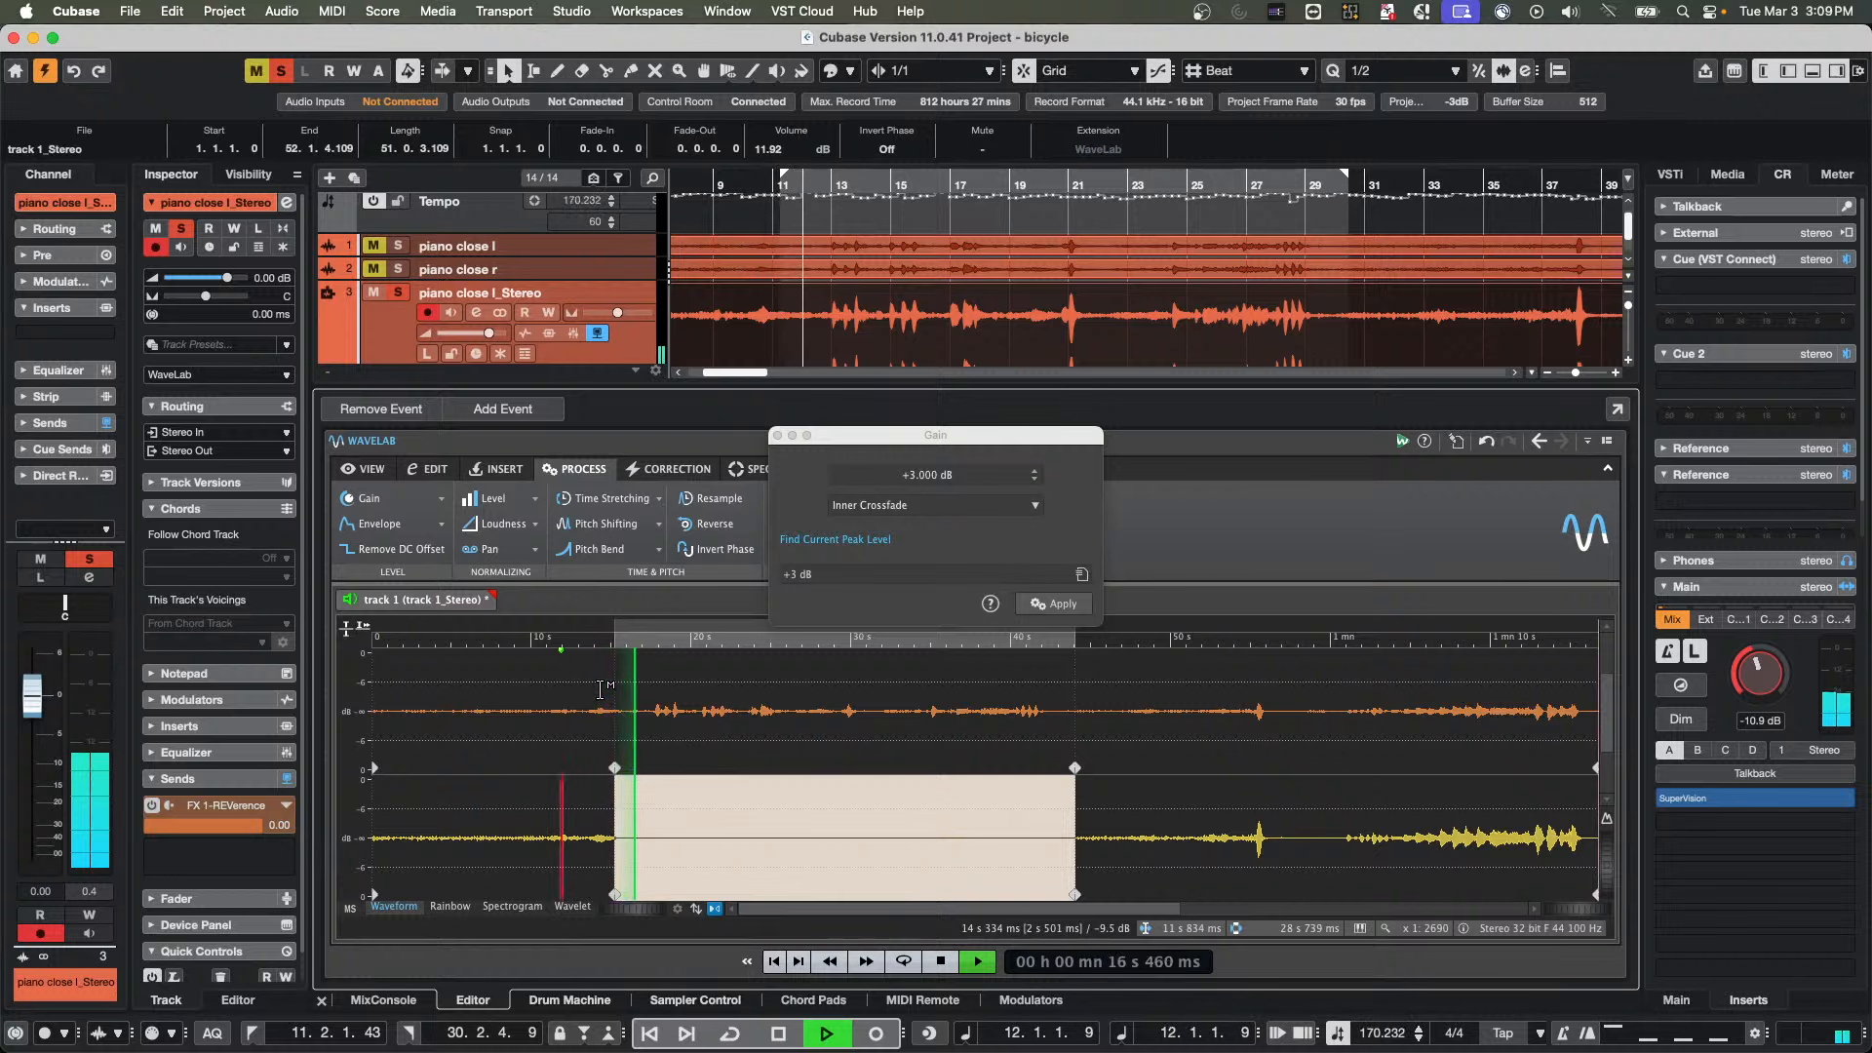
key("space")
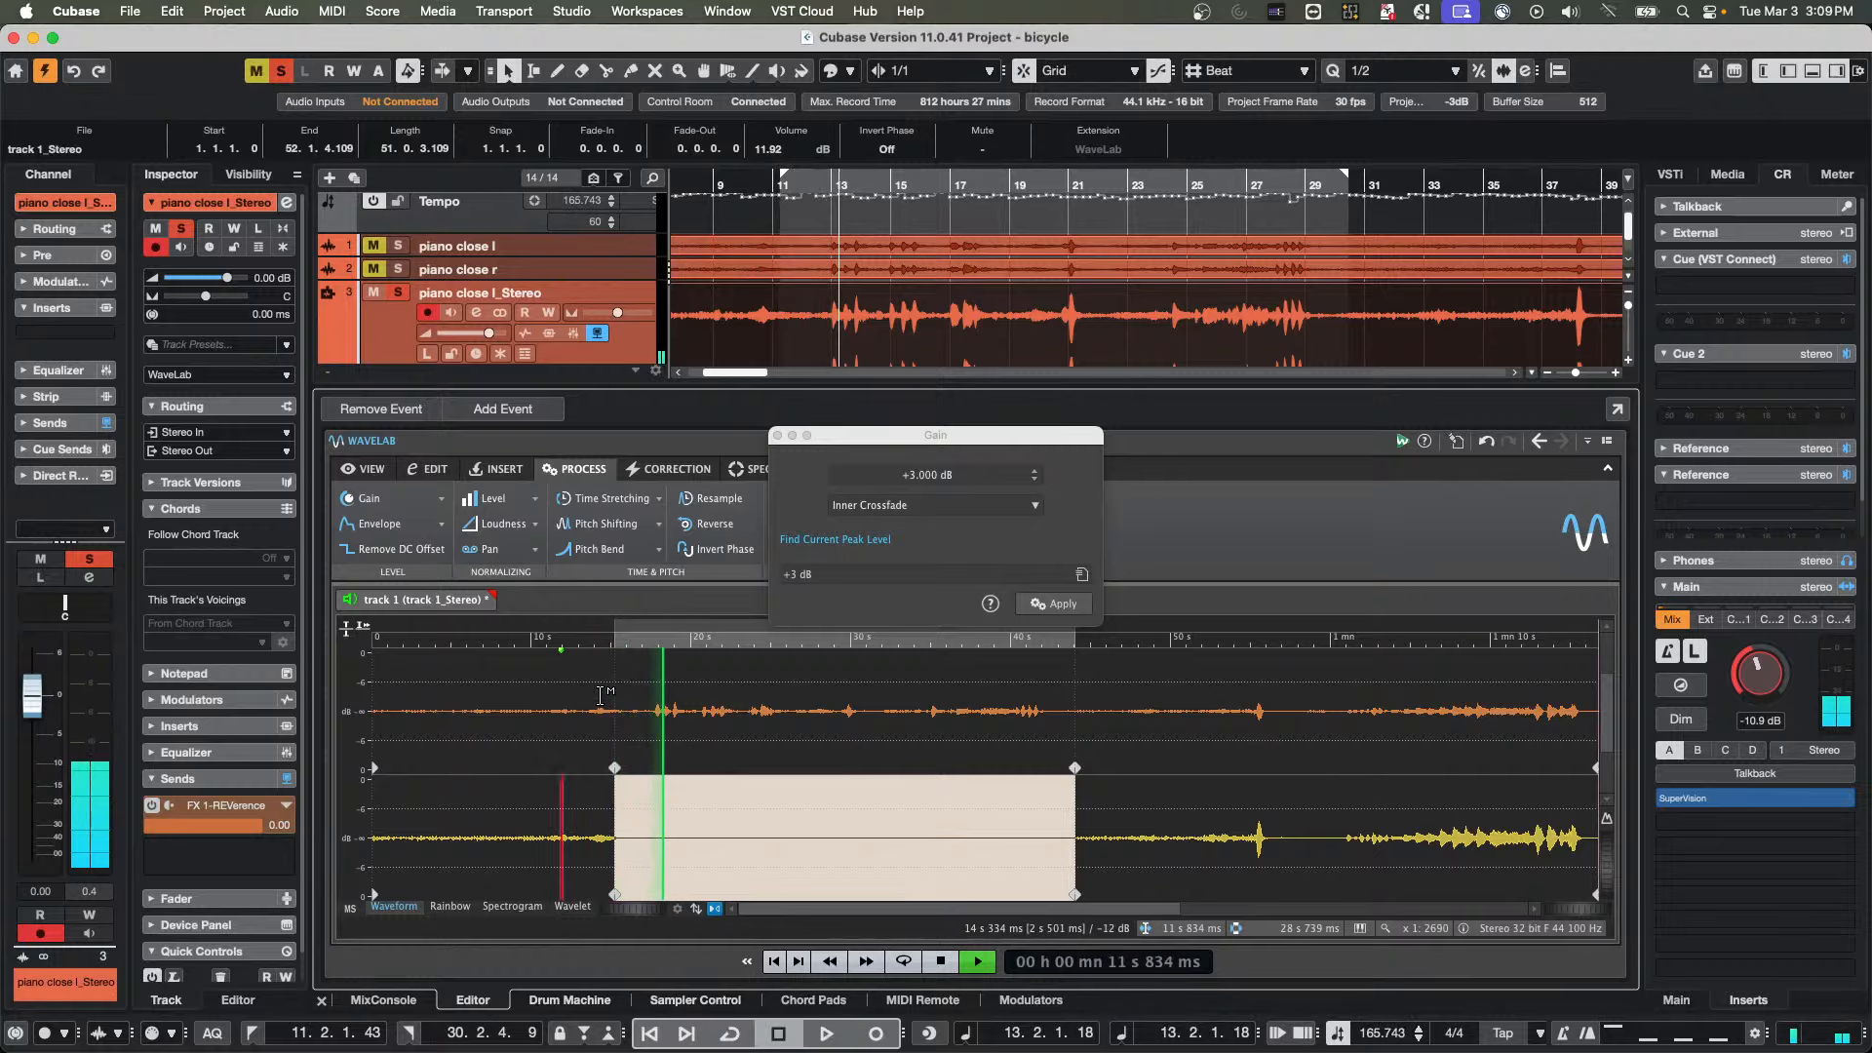
Undo the side-channel deletion and the last side-channel gain
key("super+z")
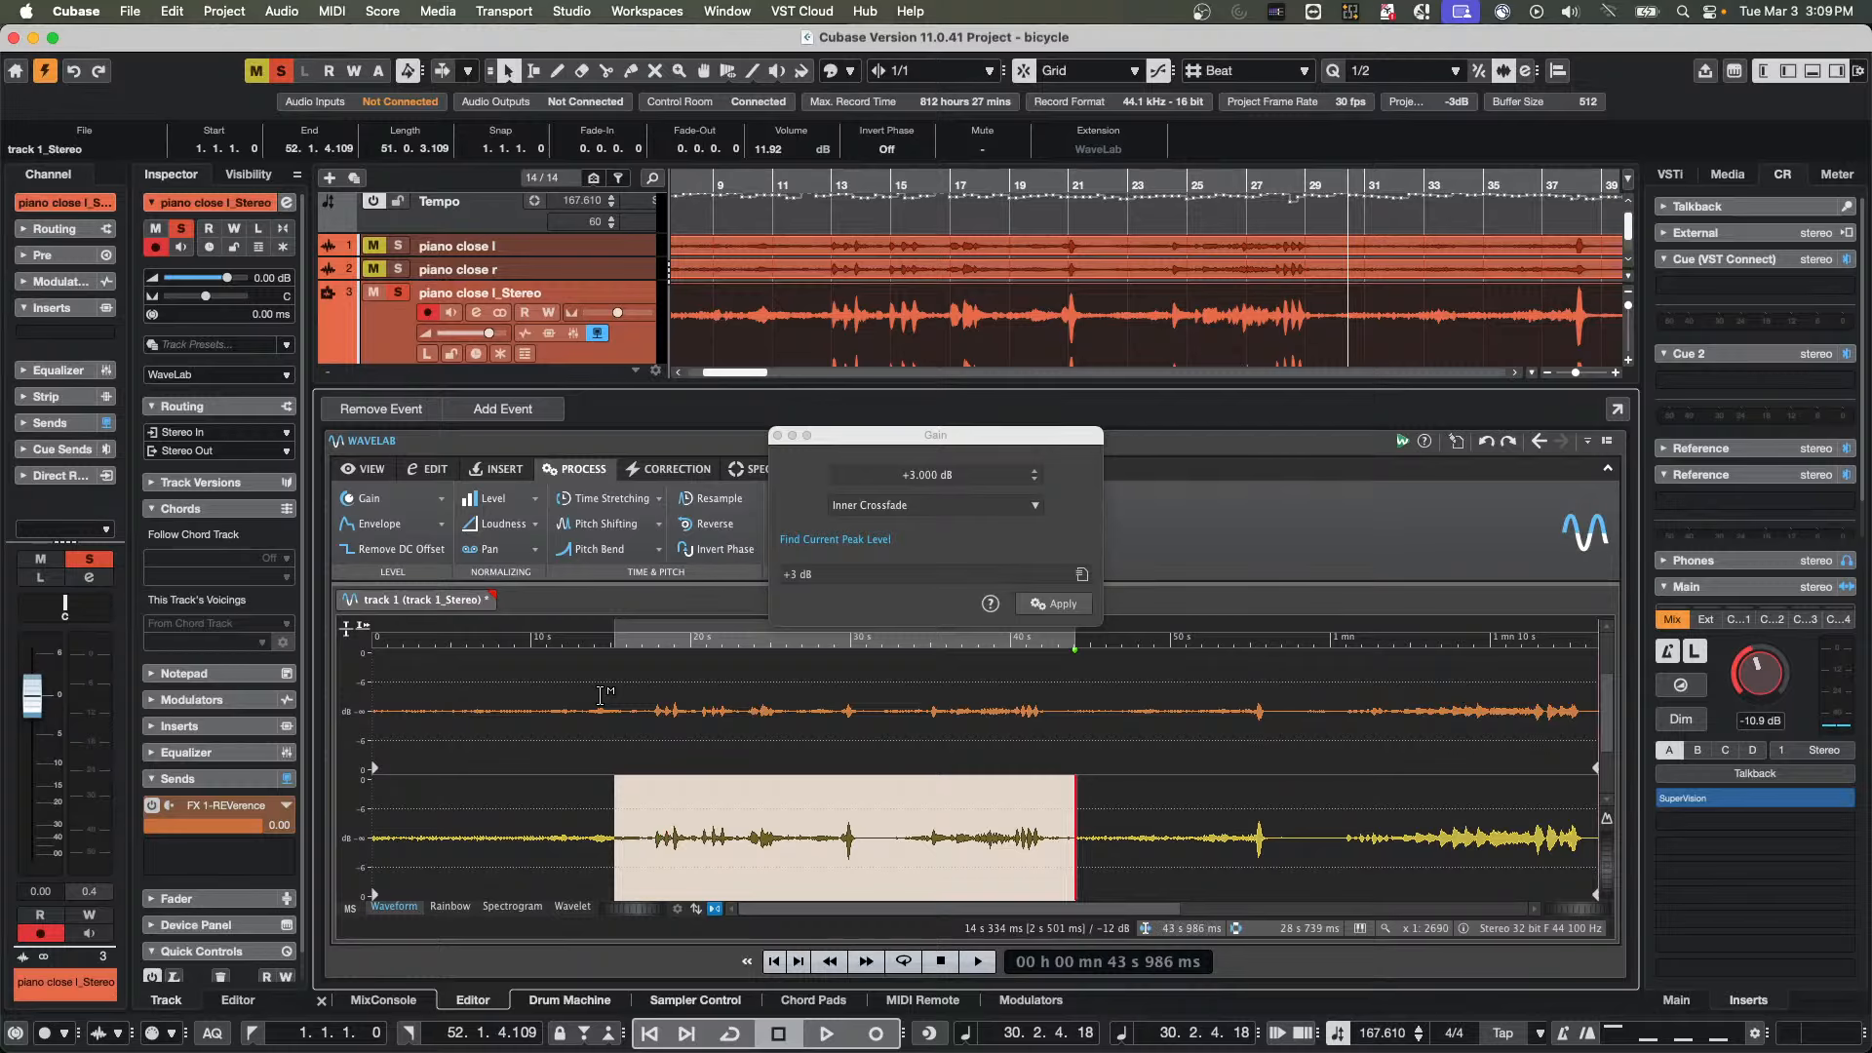
key("super+z")
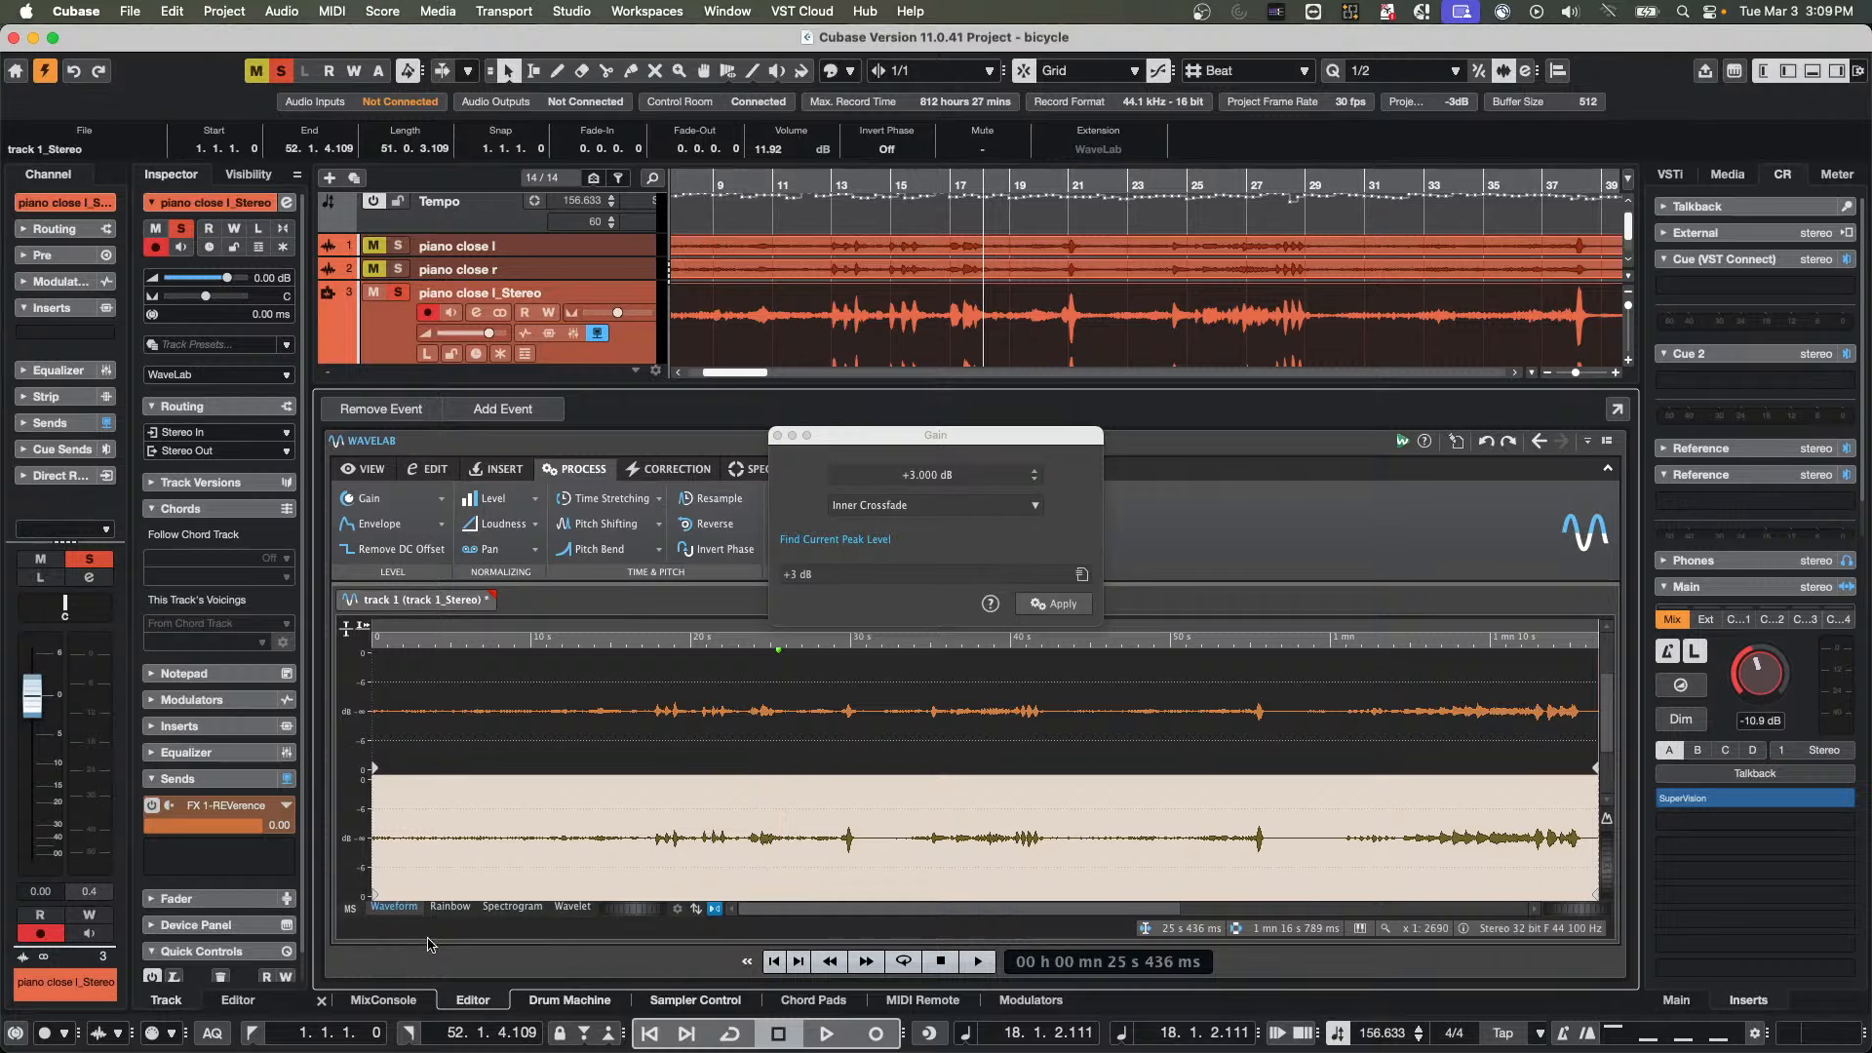
View the audio in the Rainbow, Spectrogram and Wavelet displays, and return to the Rainbow display
left_click(450, 907)
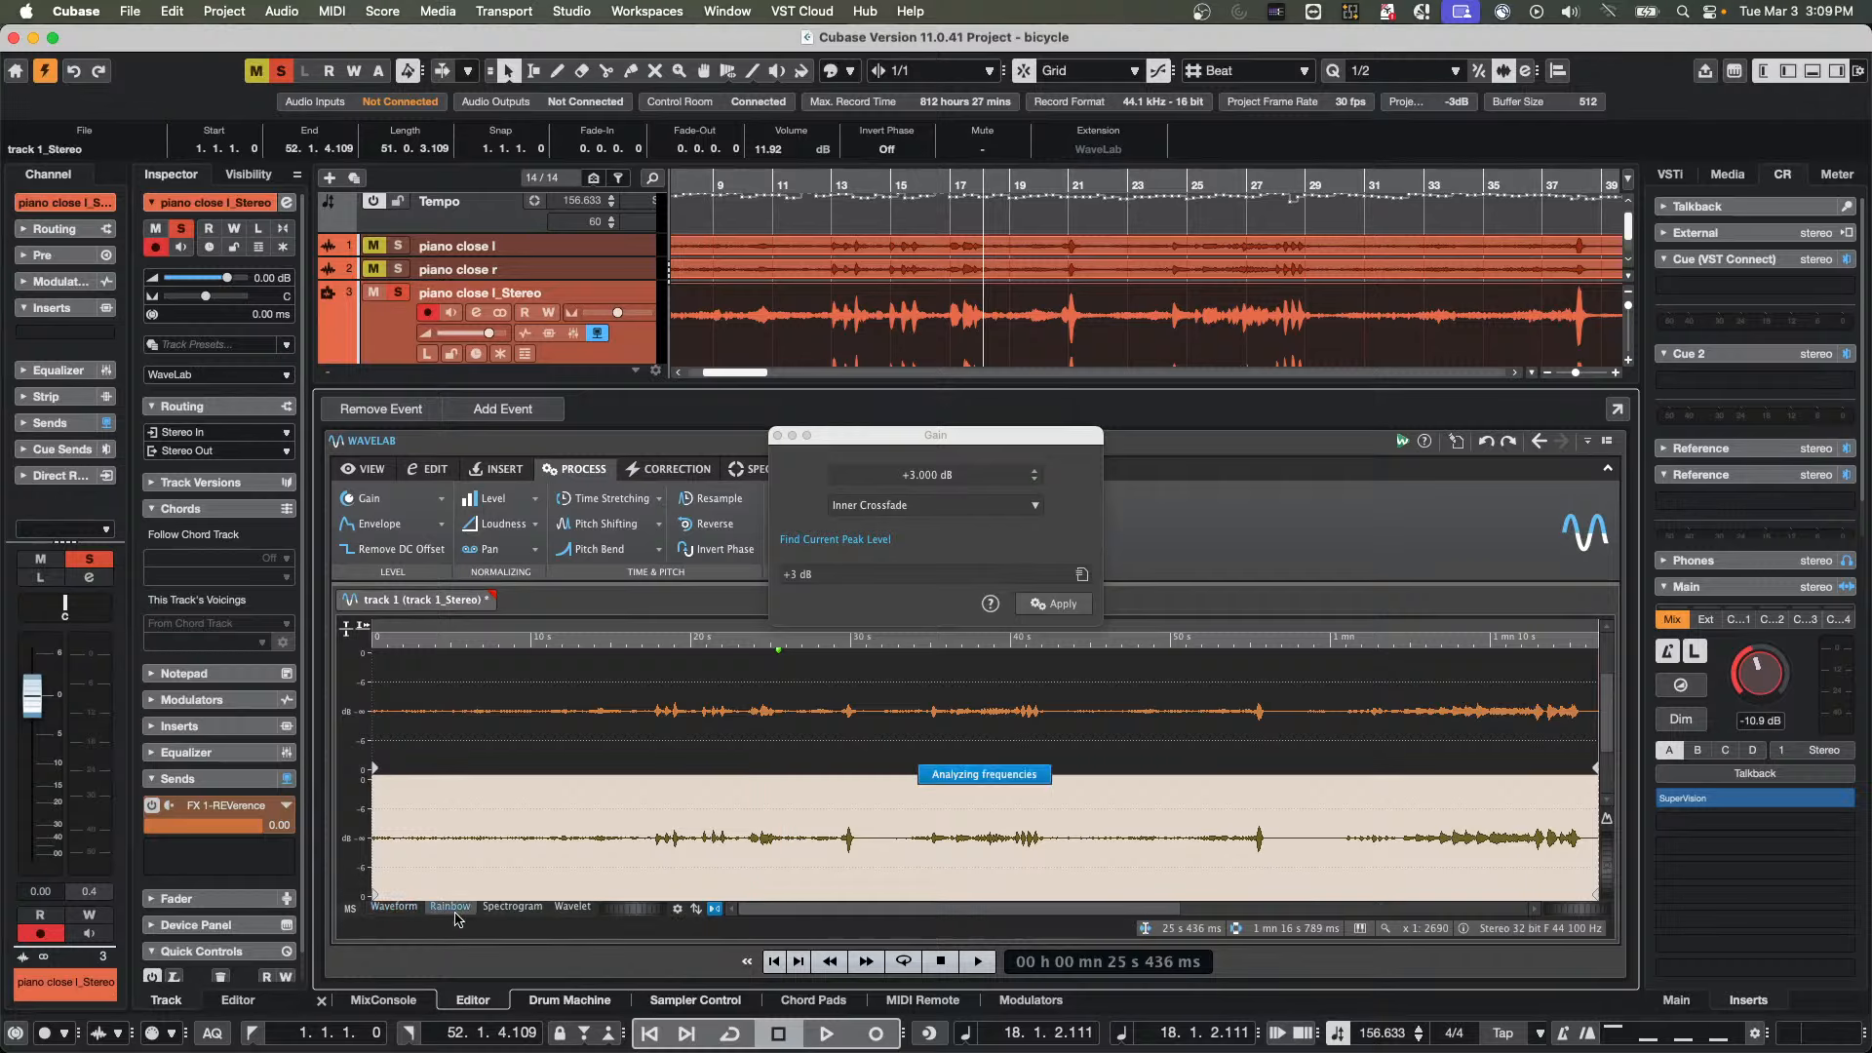
left_click(512, 907)
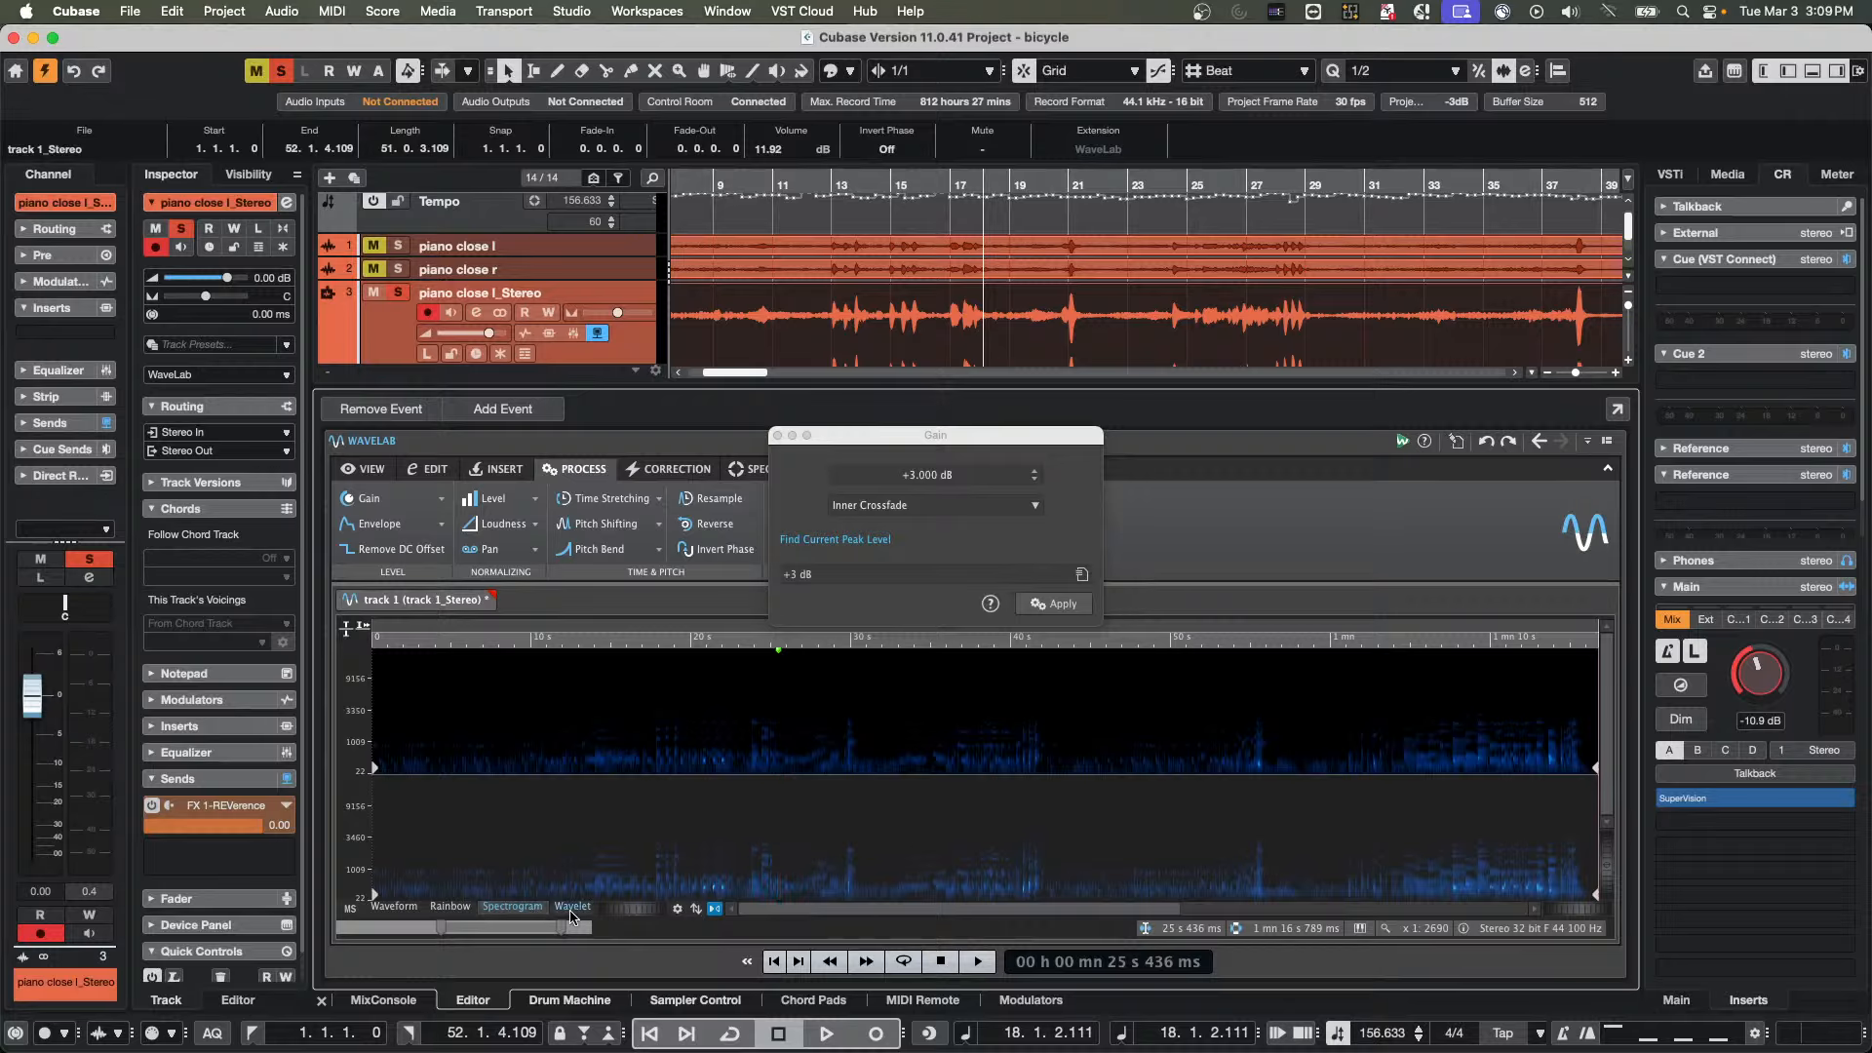
left_click(572, 907)
left_click(566, 927)
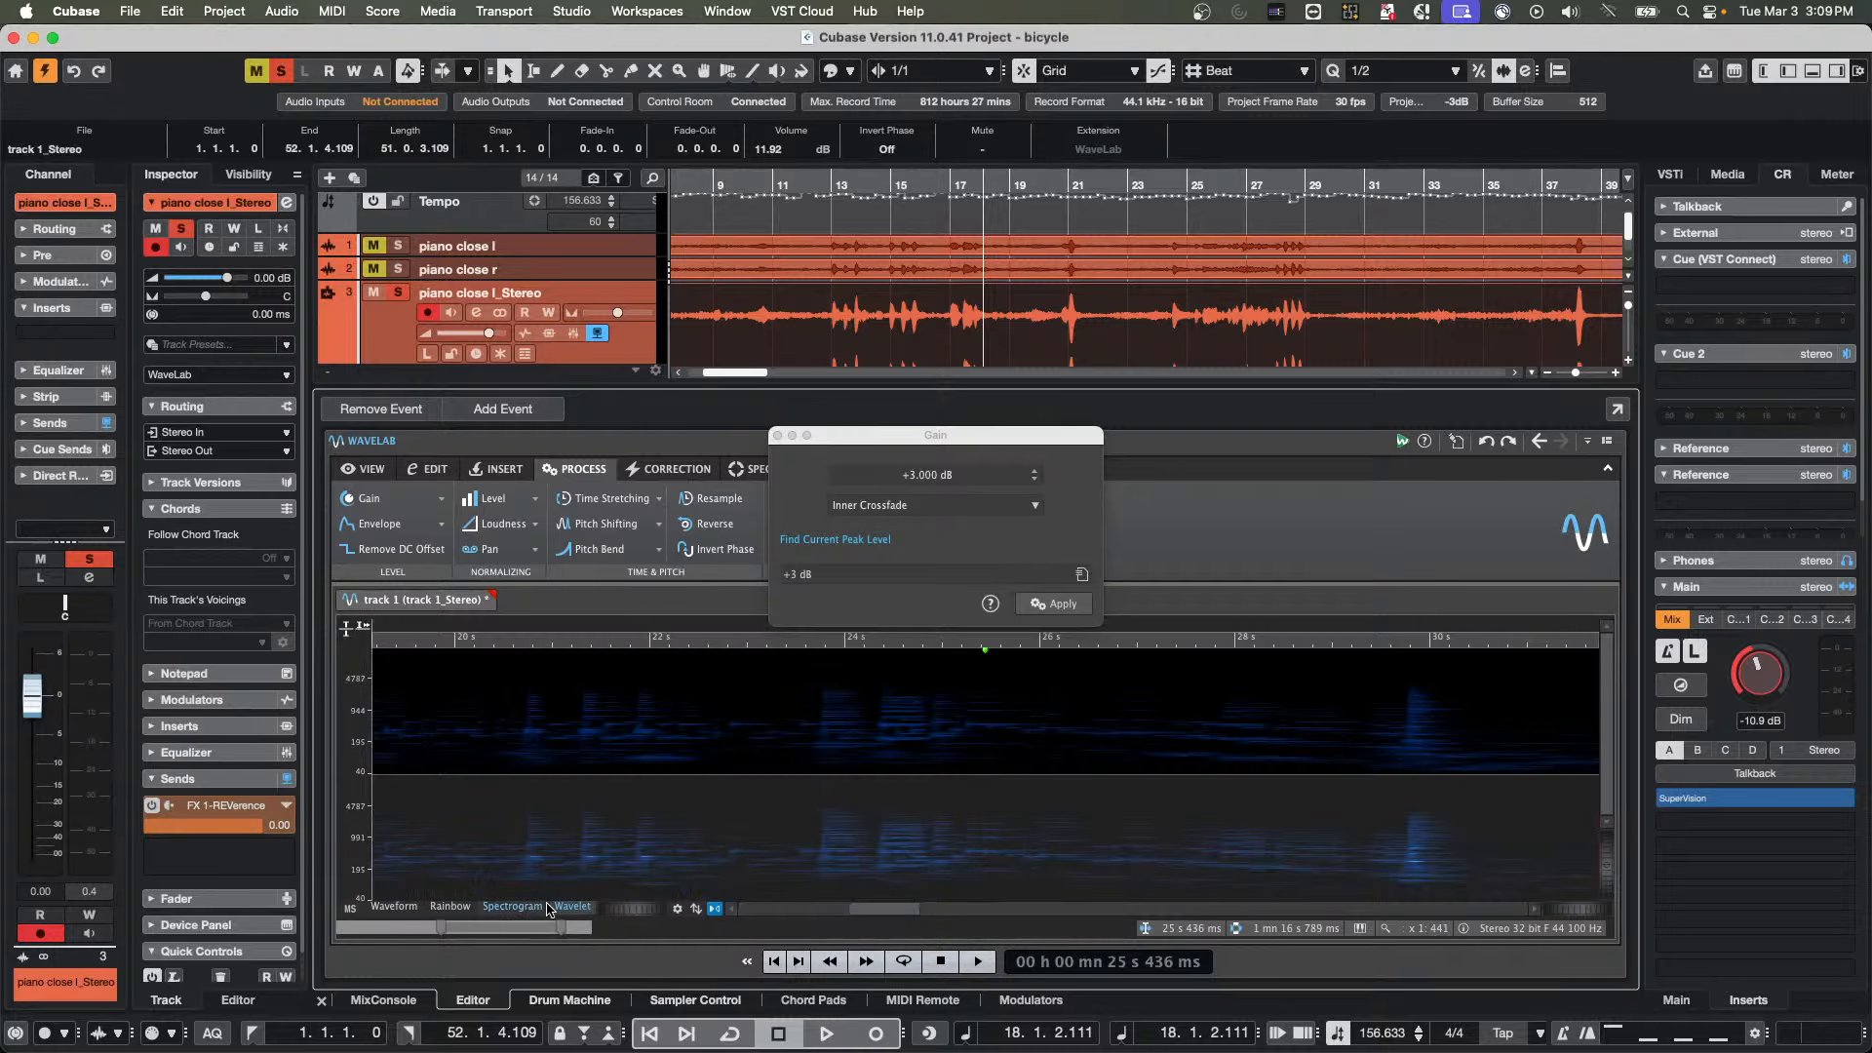
left_click(463, 908)
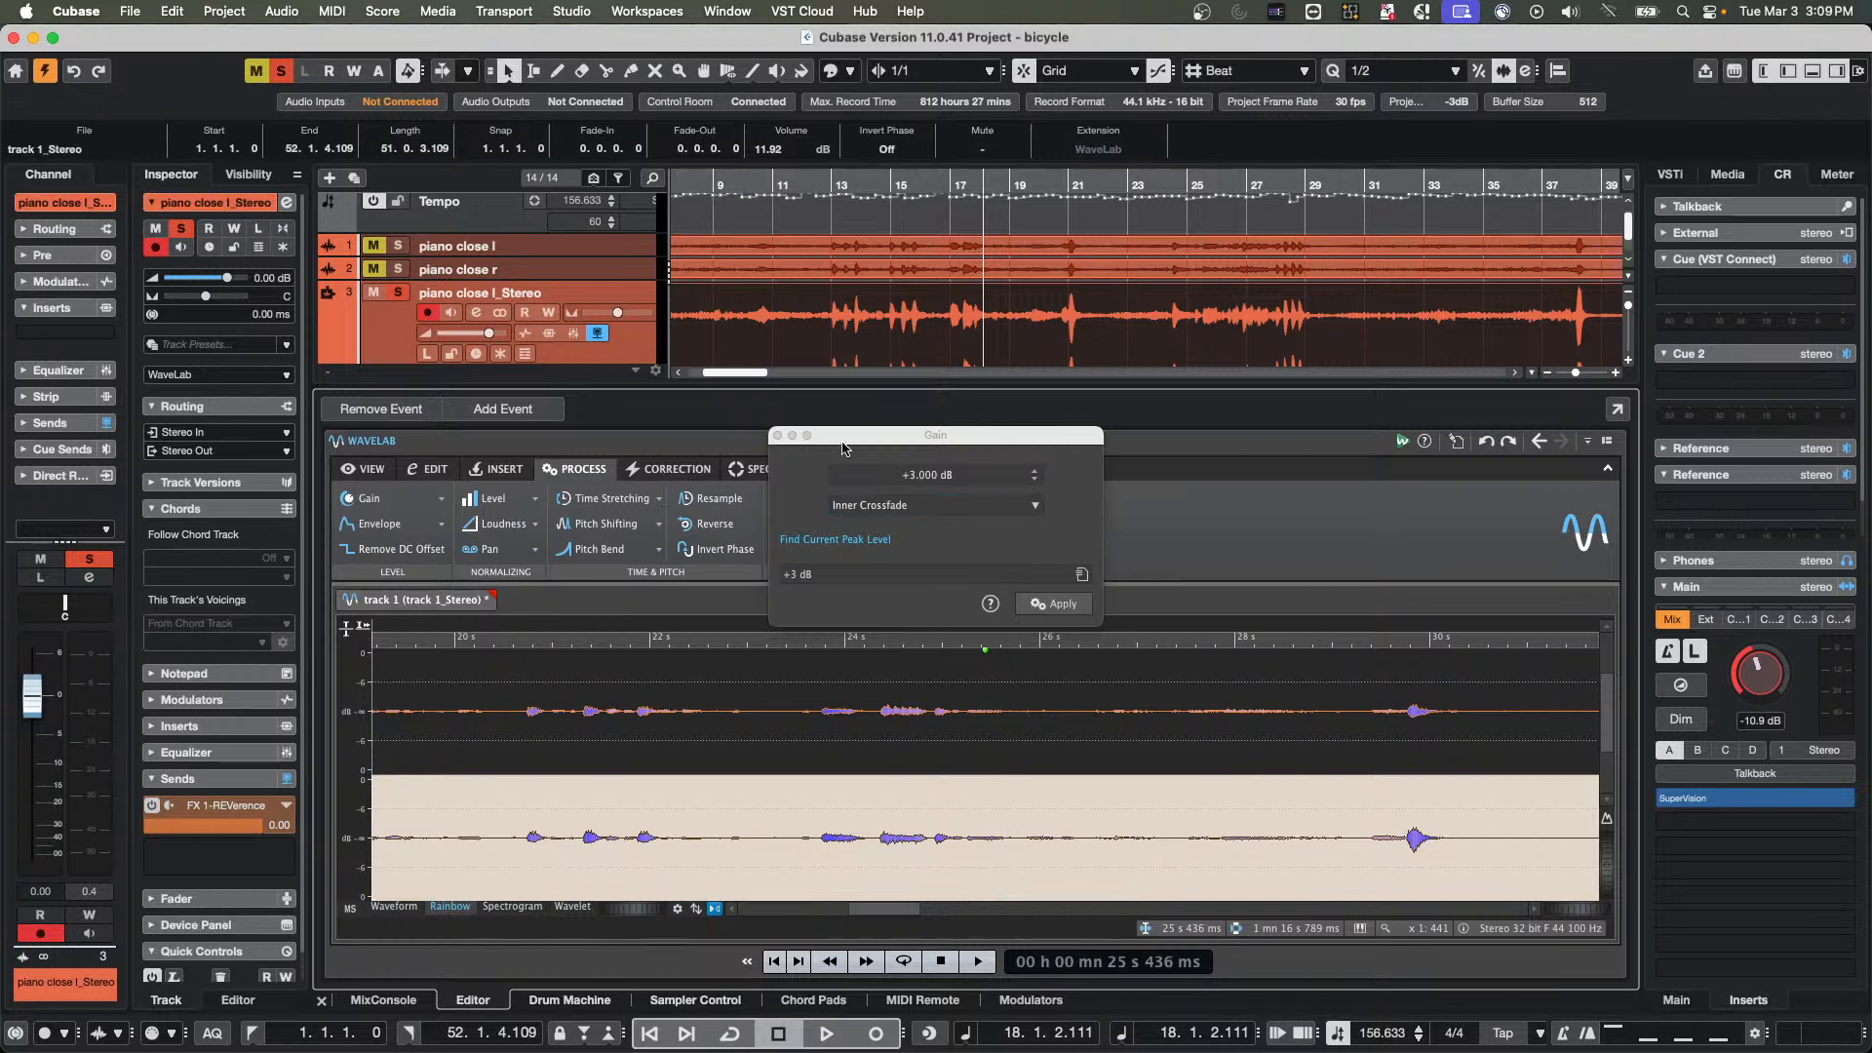
Close the Gain dialog and set the piano close l_Stereo track's extension to No Extension
left_click(778, 436)
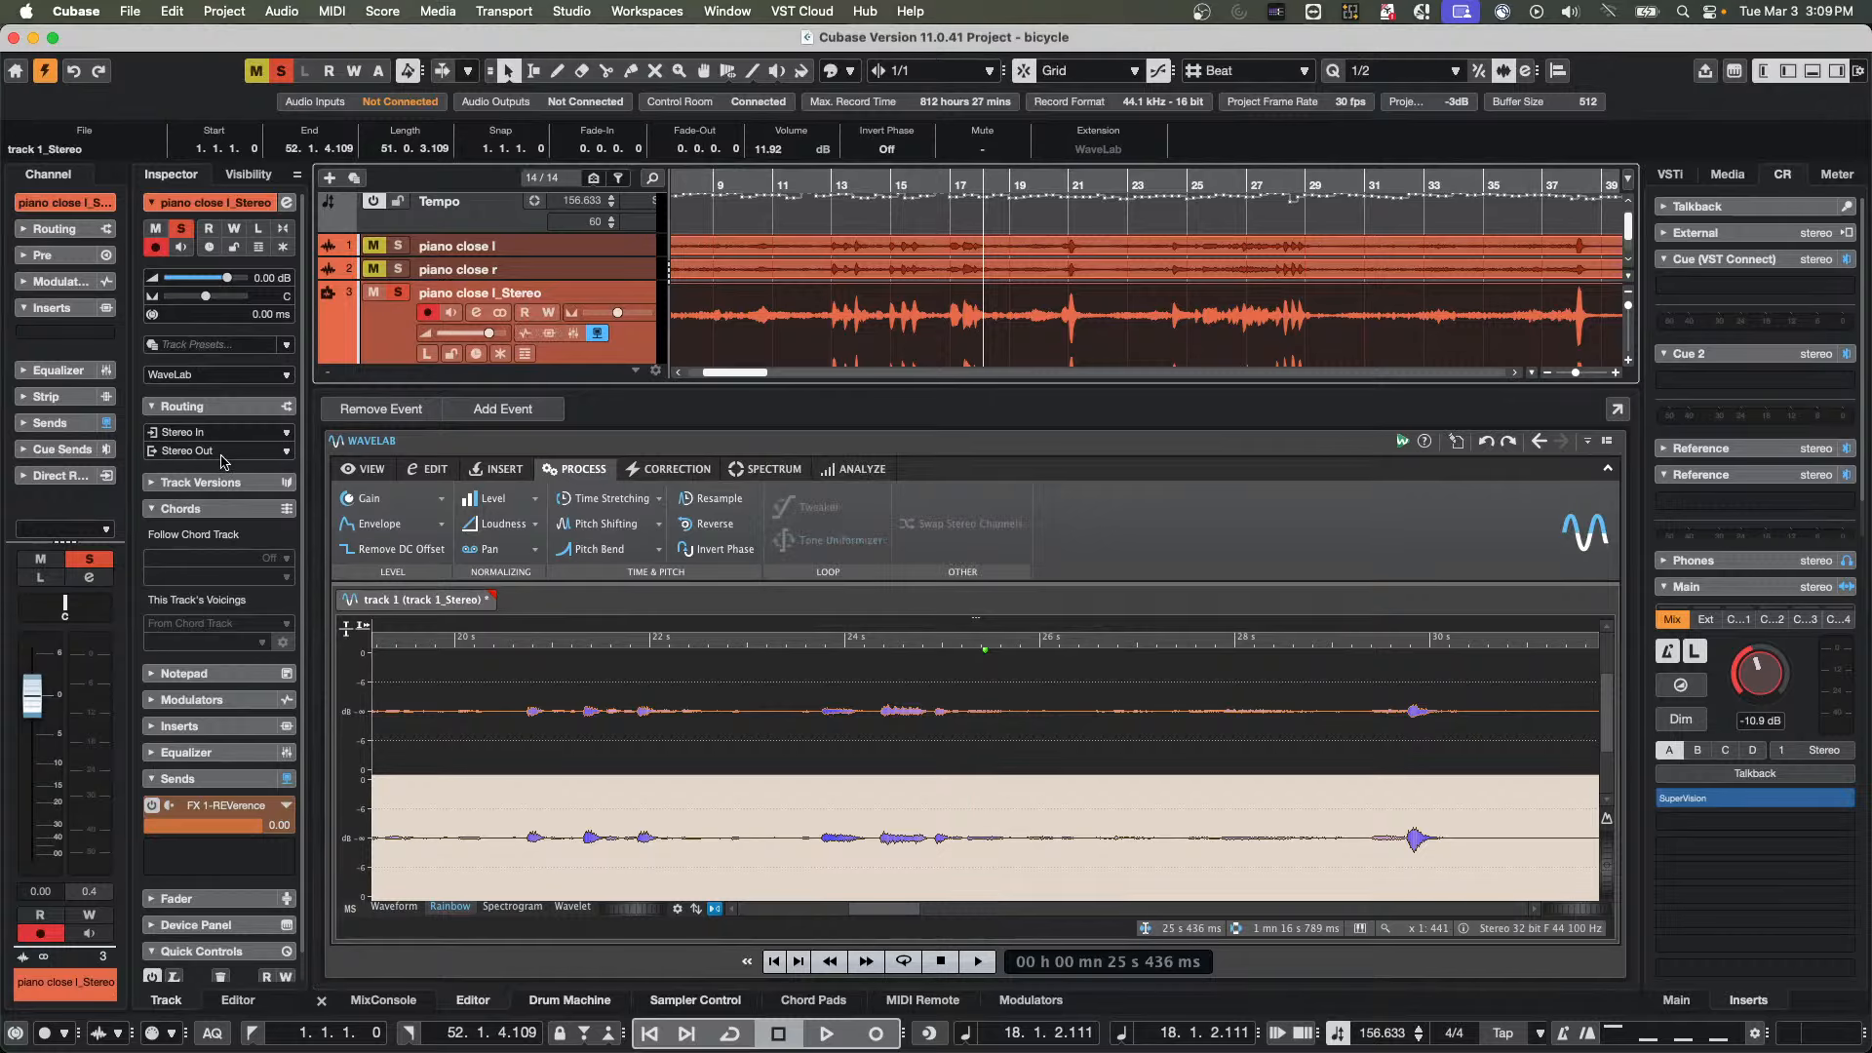
left_click(220, 371)
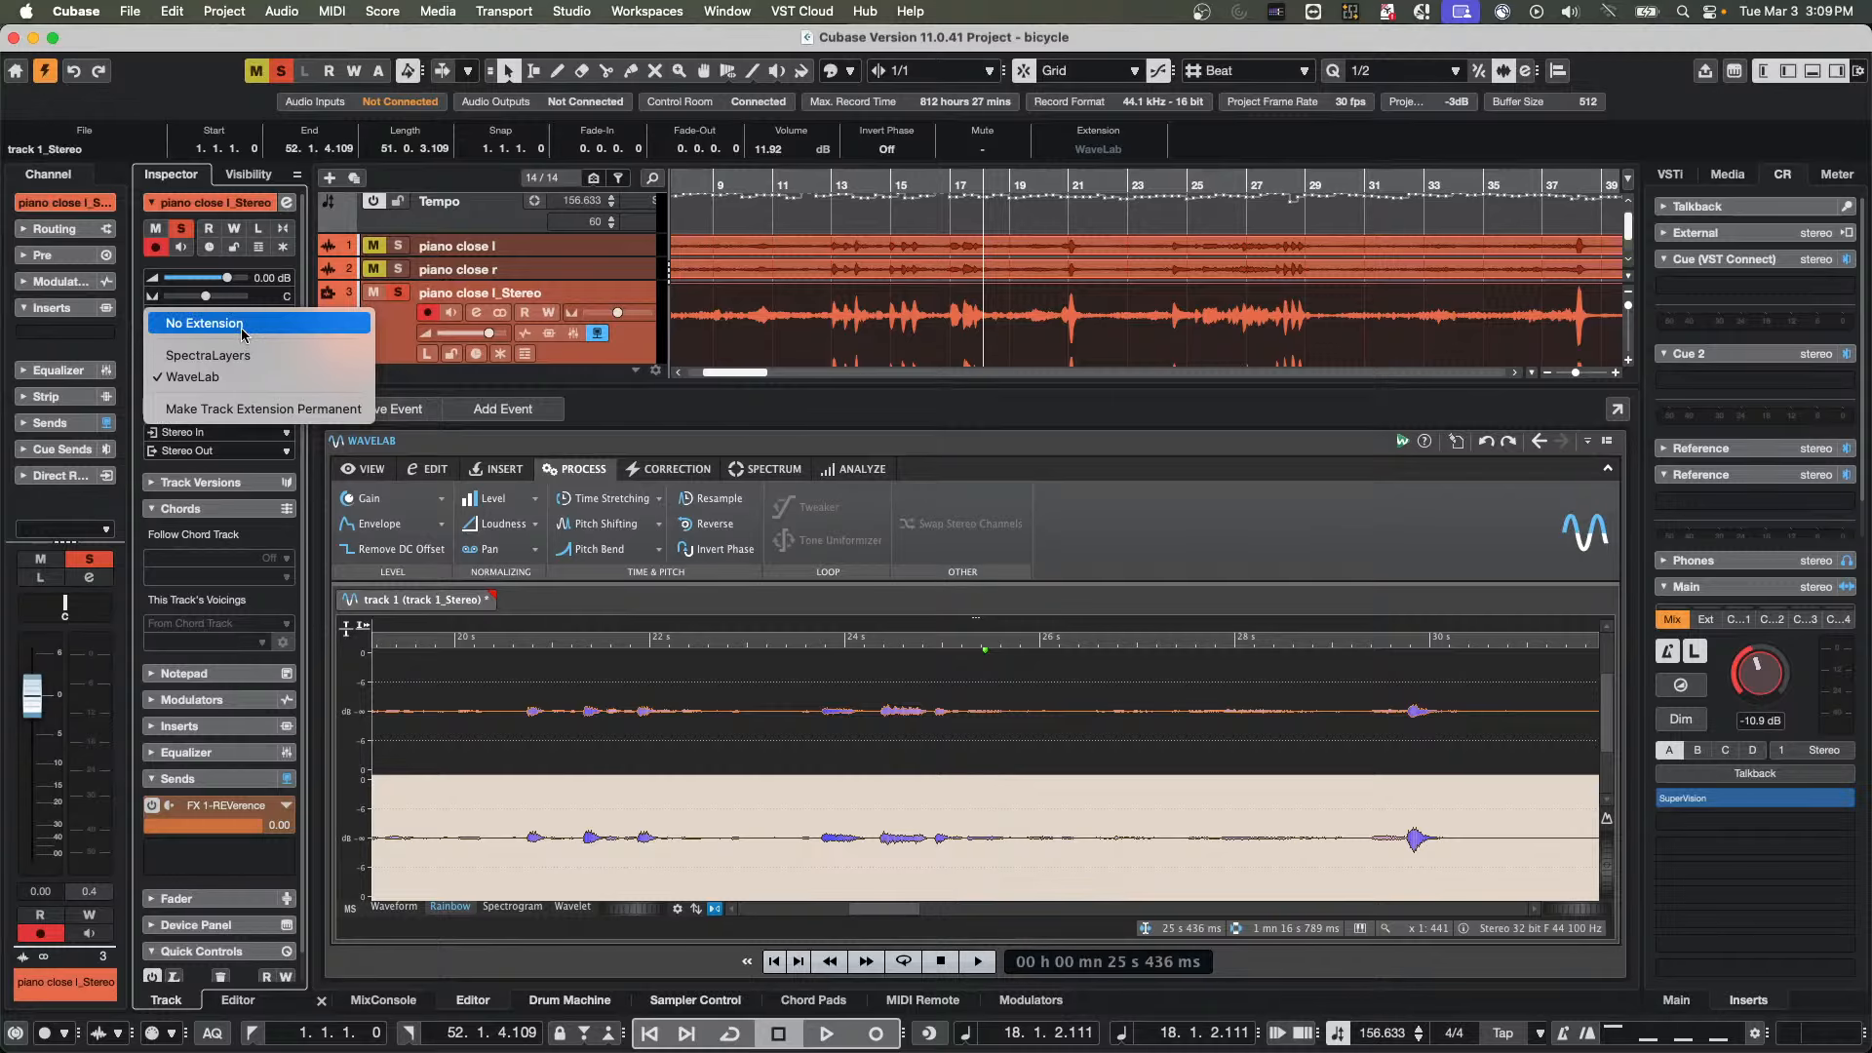
left_click(210, 313)
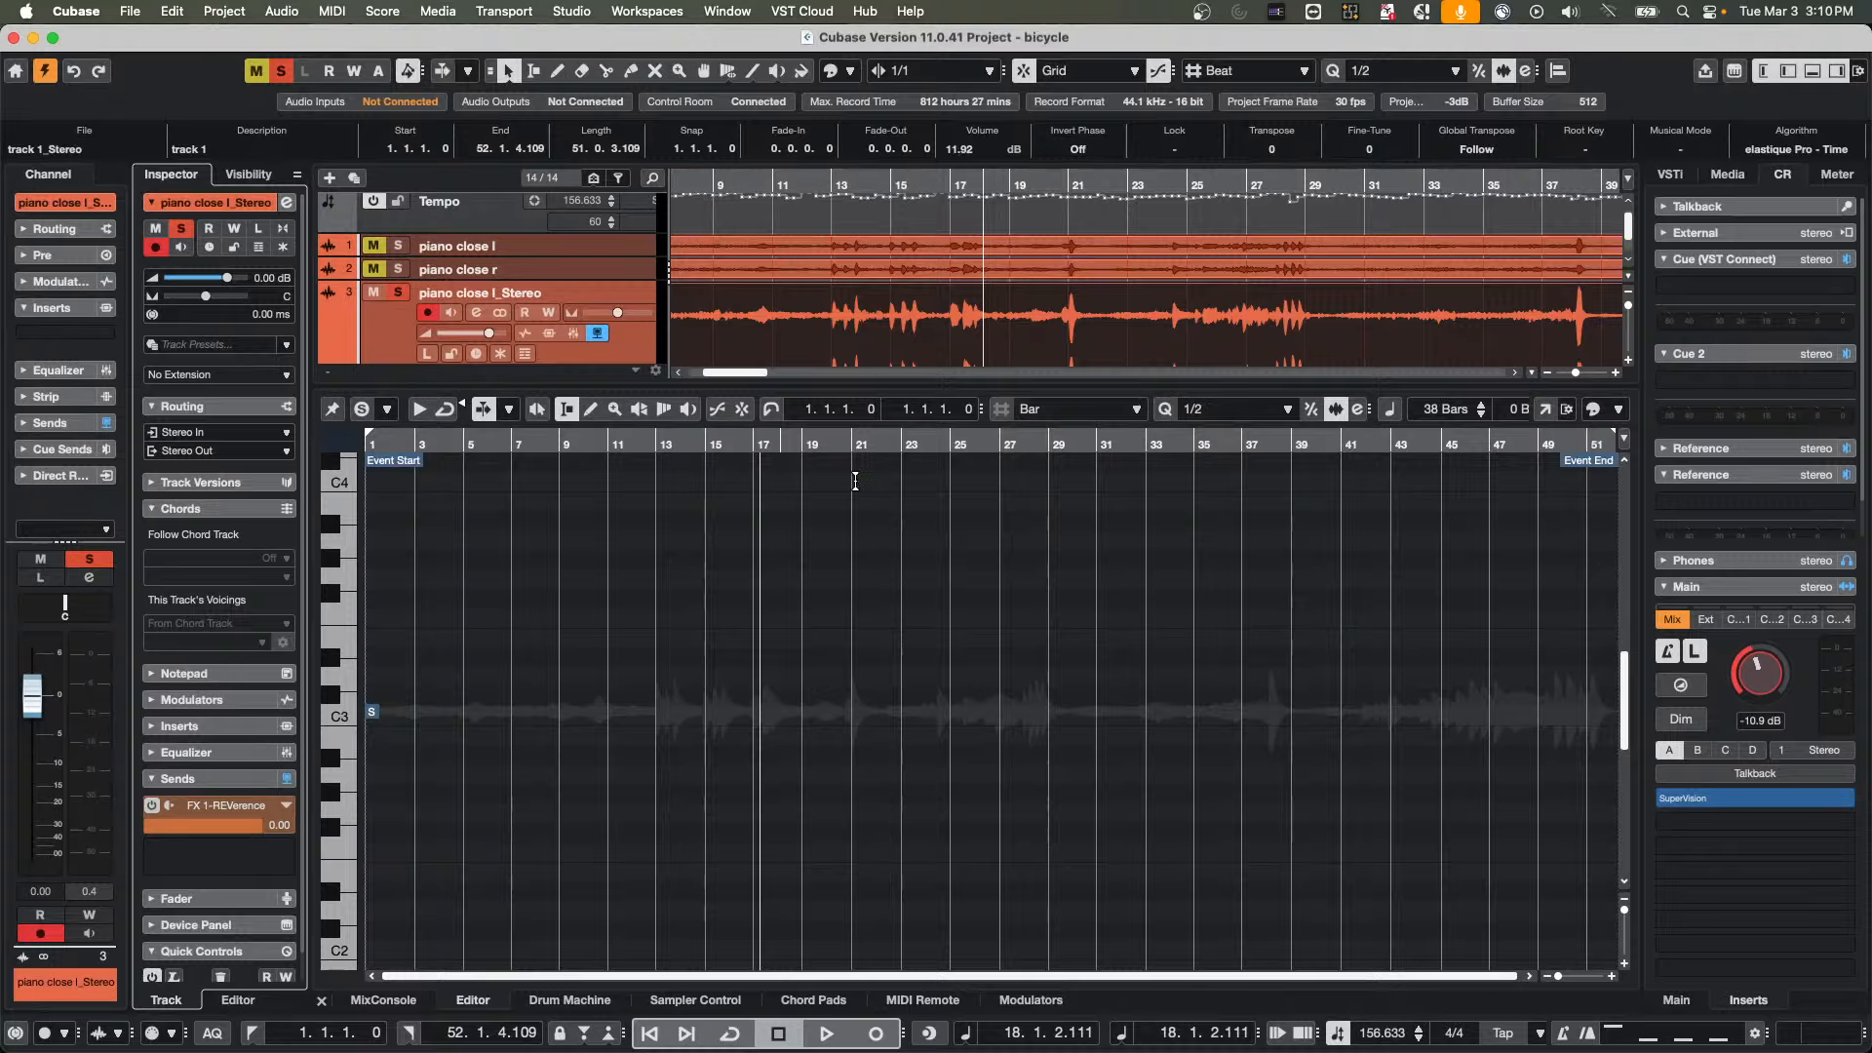
Open the recent project "Amos Moses - GO.cpr"
left_click(124, 14)
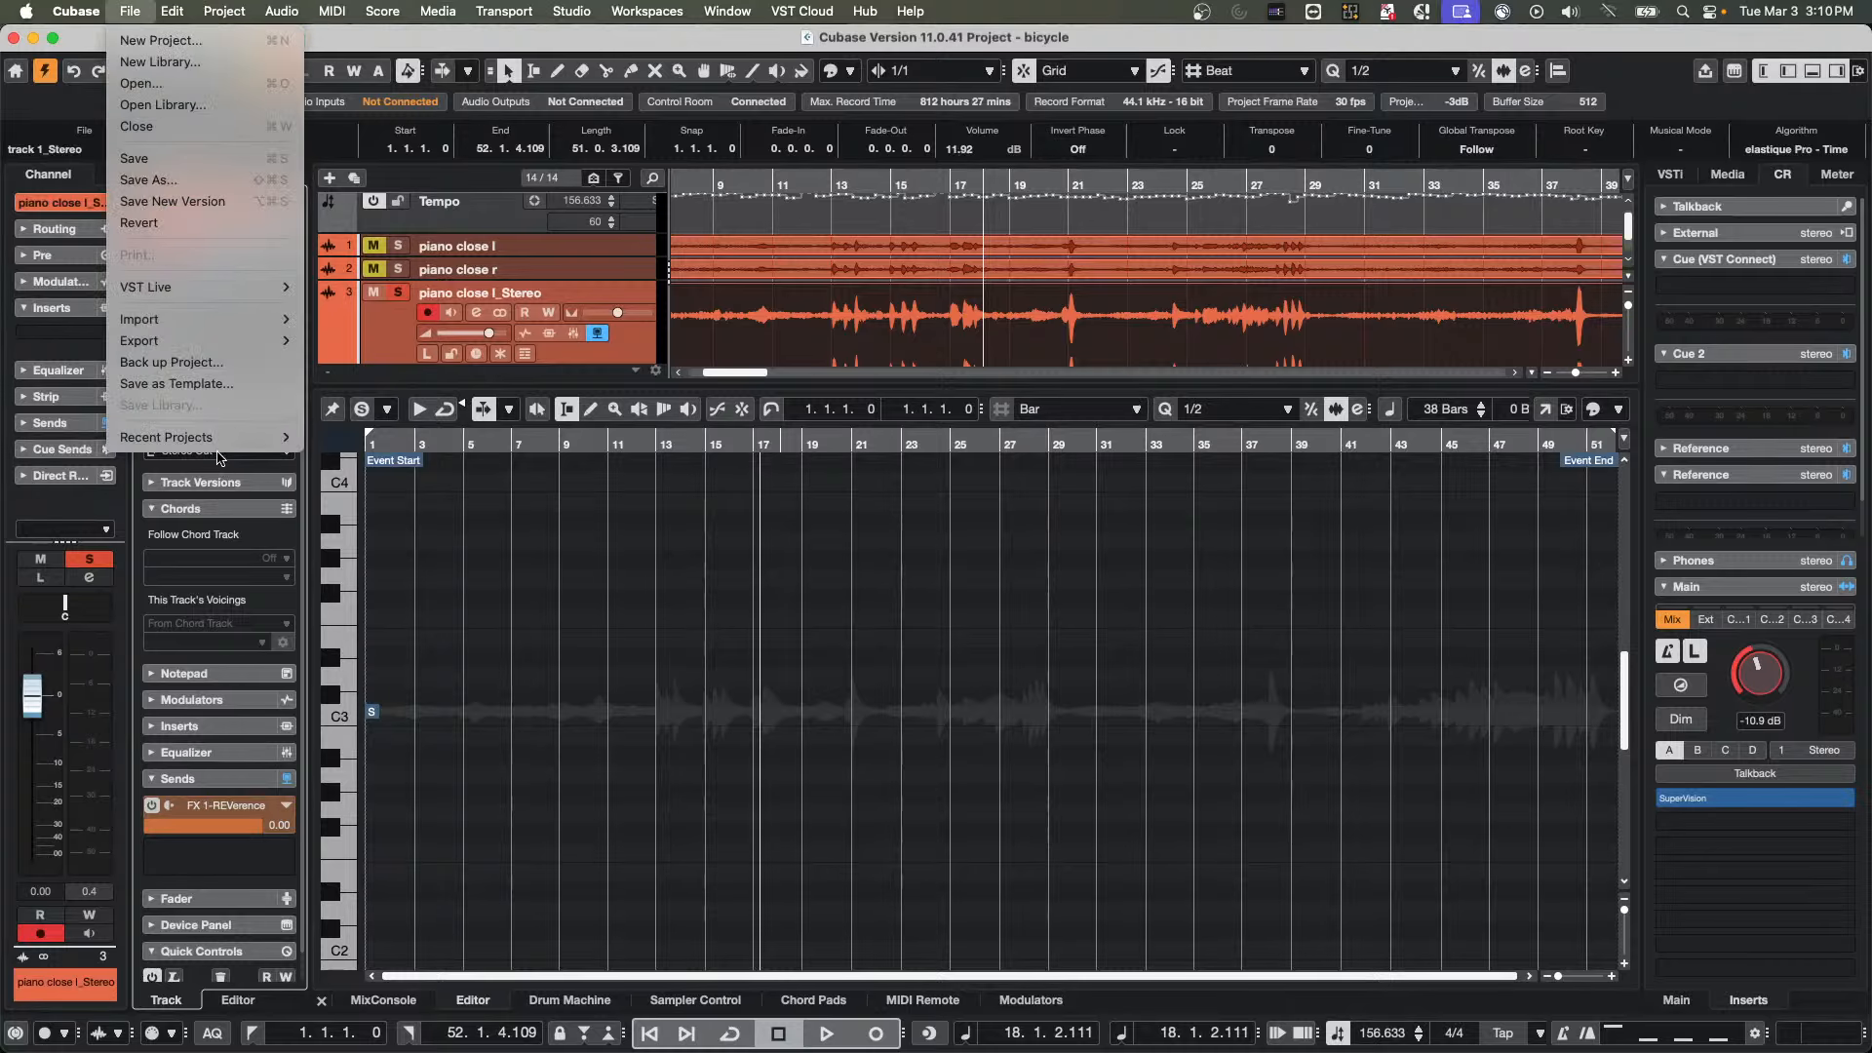
mouse_move(224, 437)
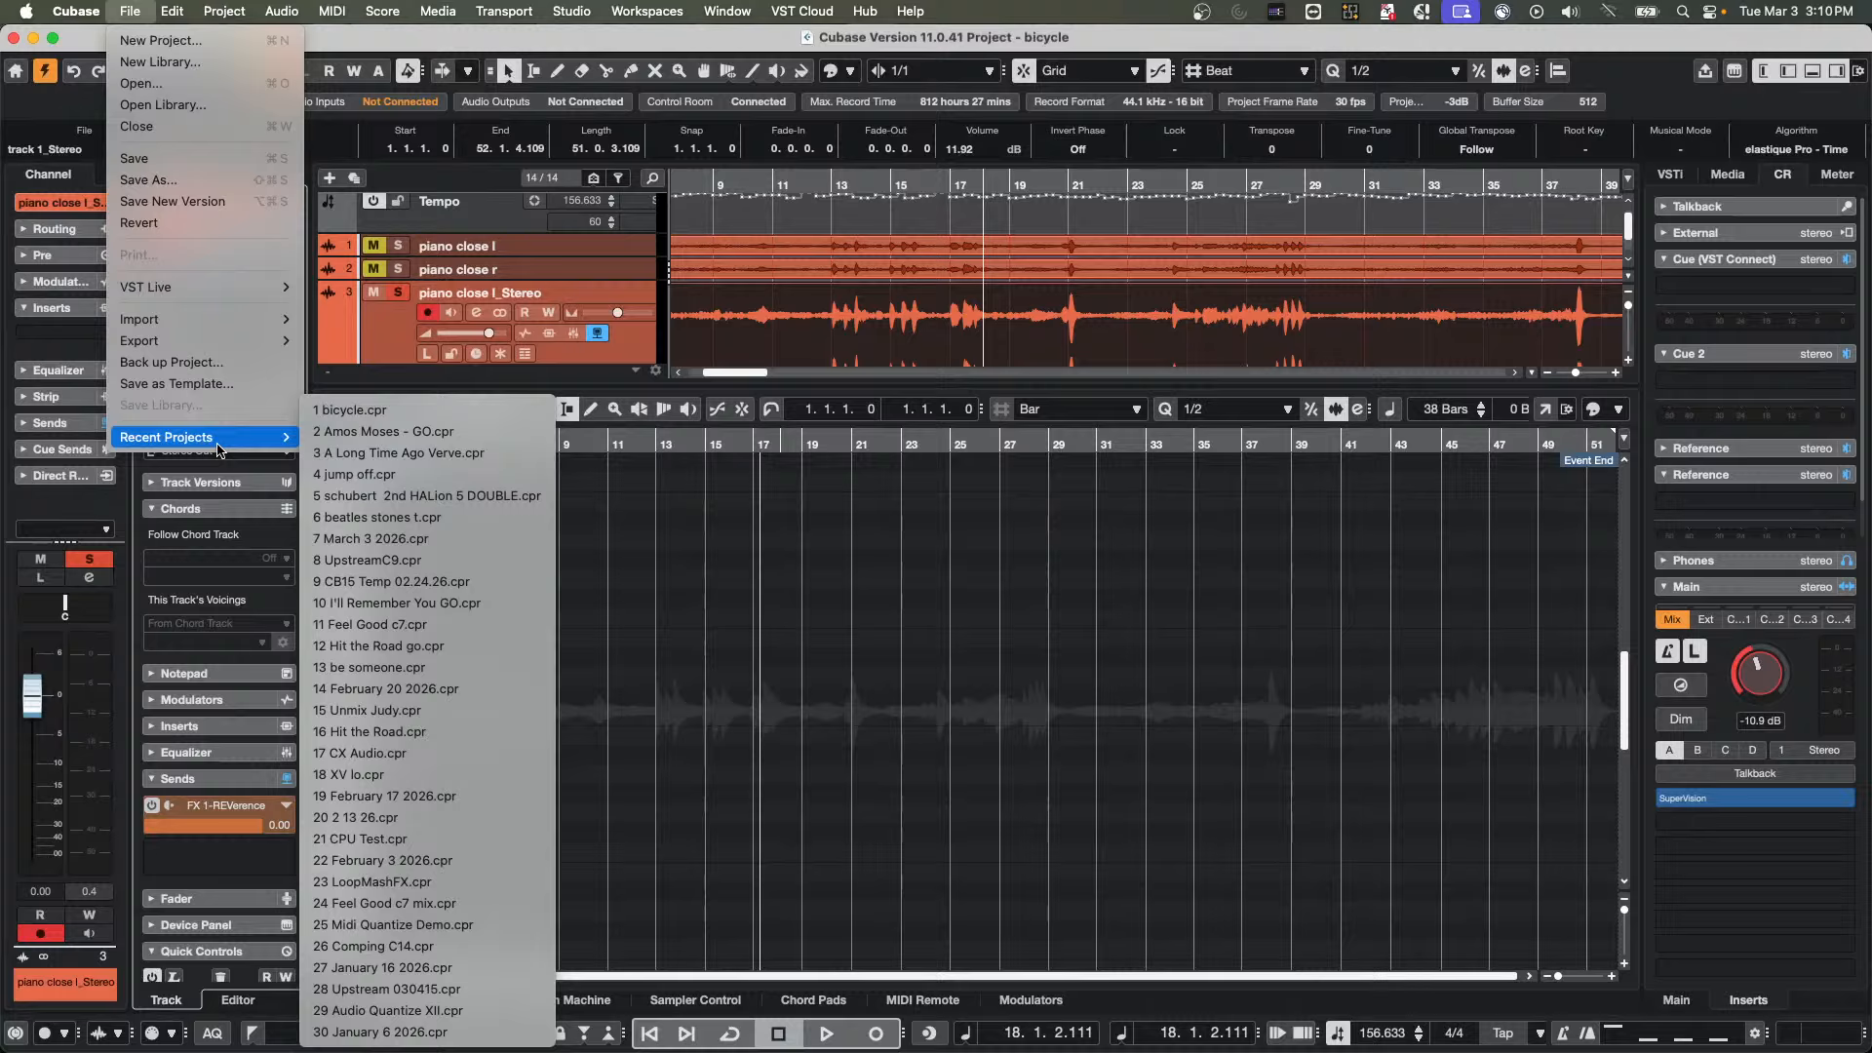
left_click(487, 430)
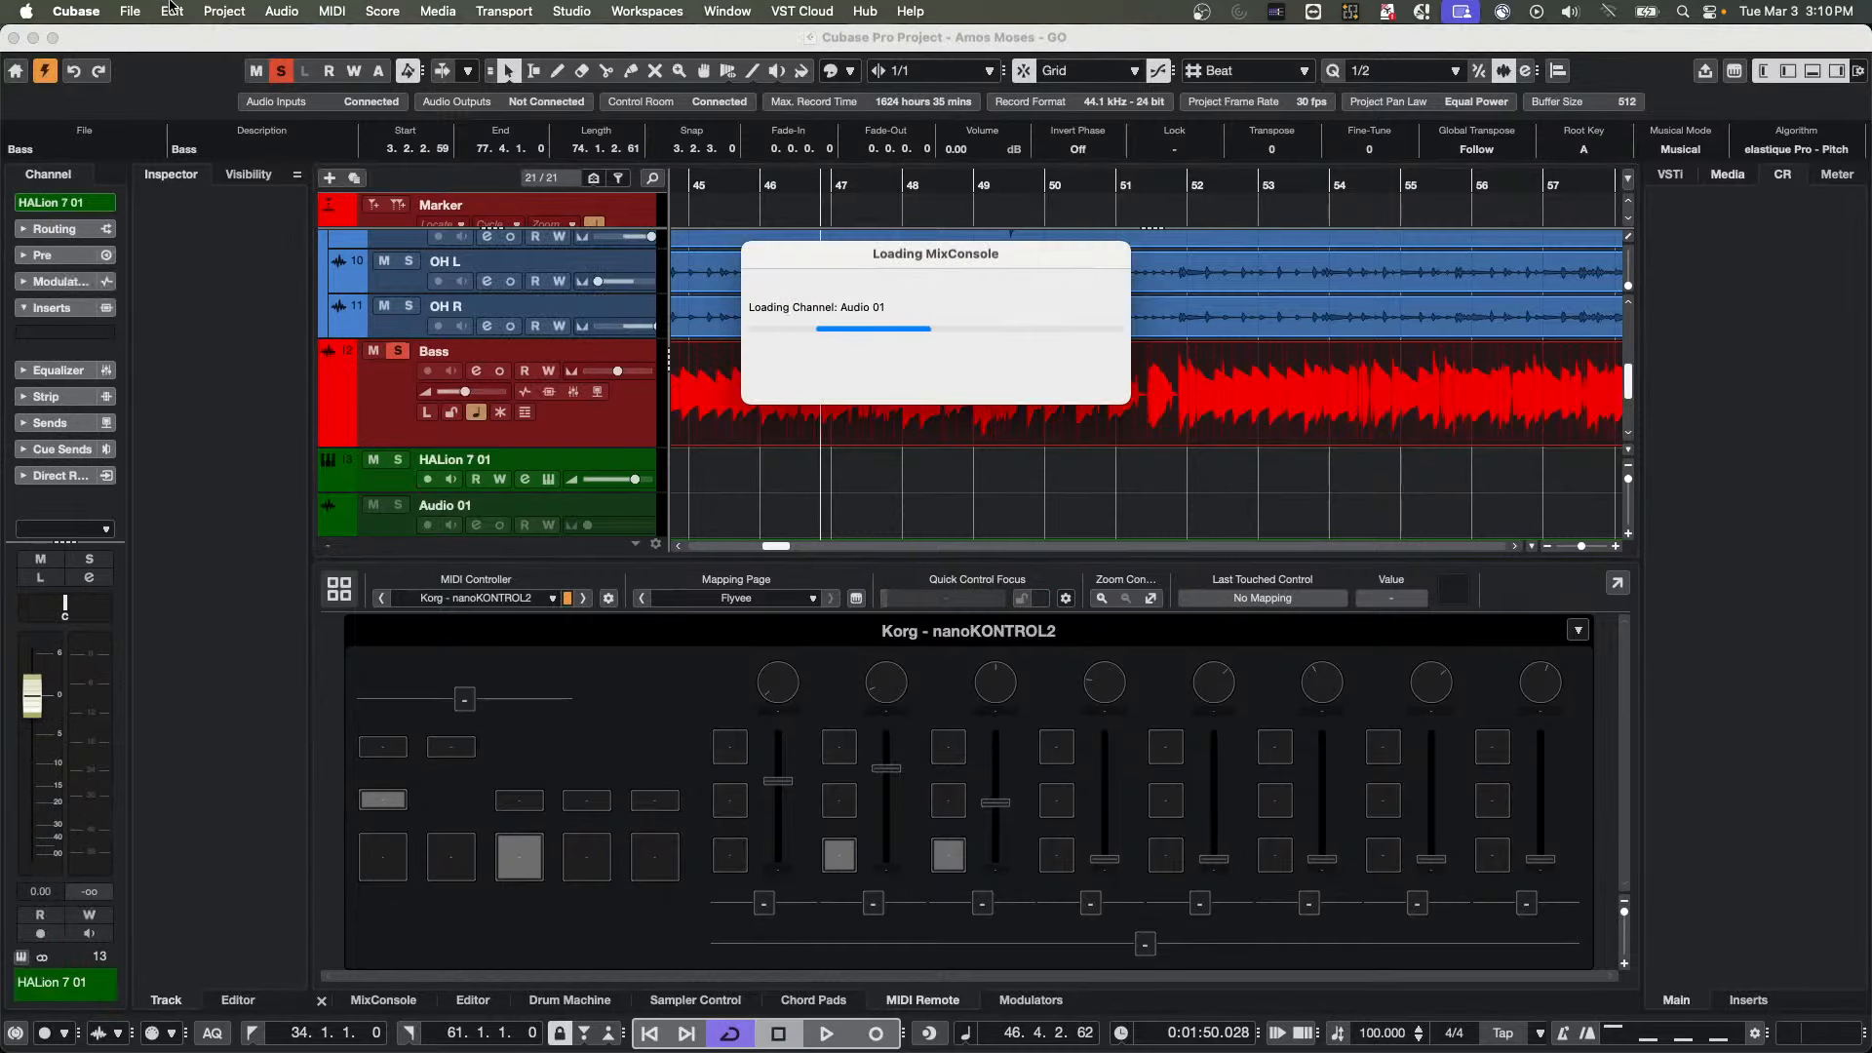
Bring up the file chooser for opening a project and go up from the bicycle folder to the Projects folder
left_click(127, 12)
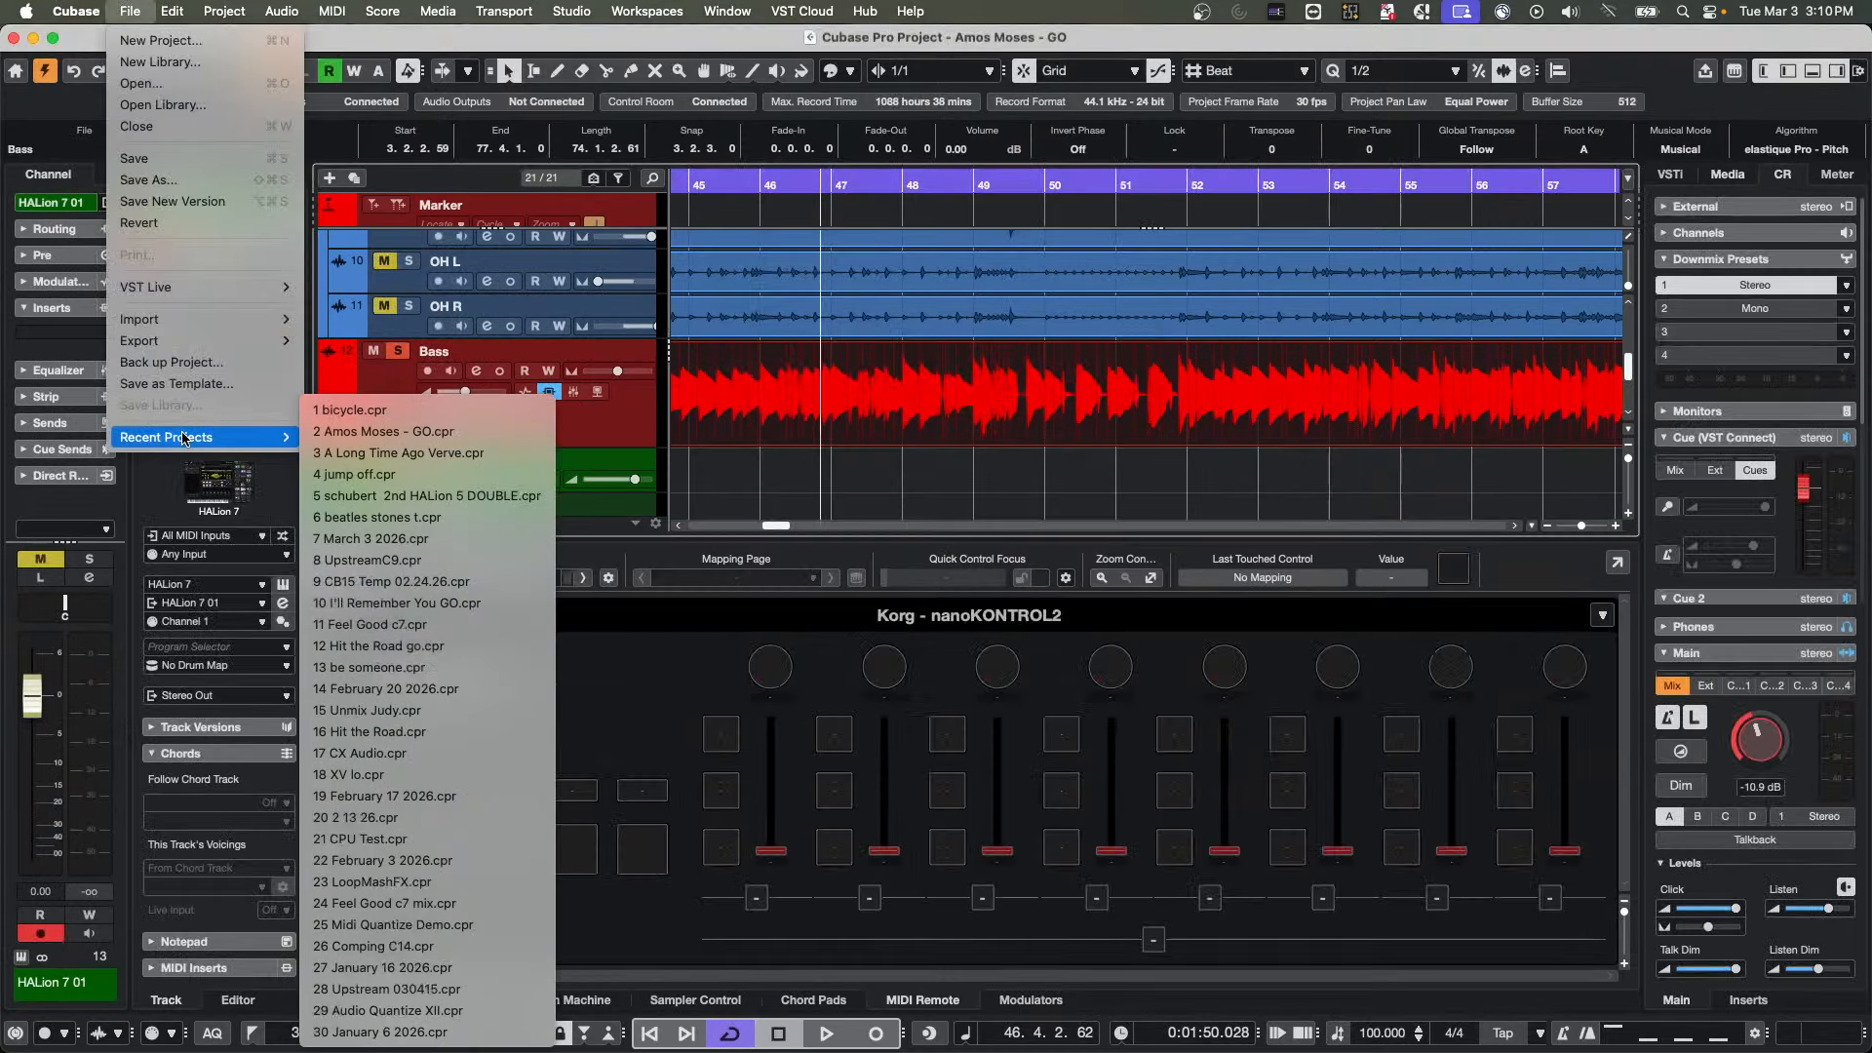
left_click(188, 84)
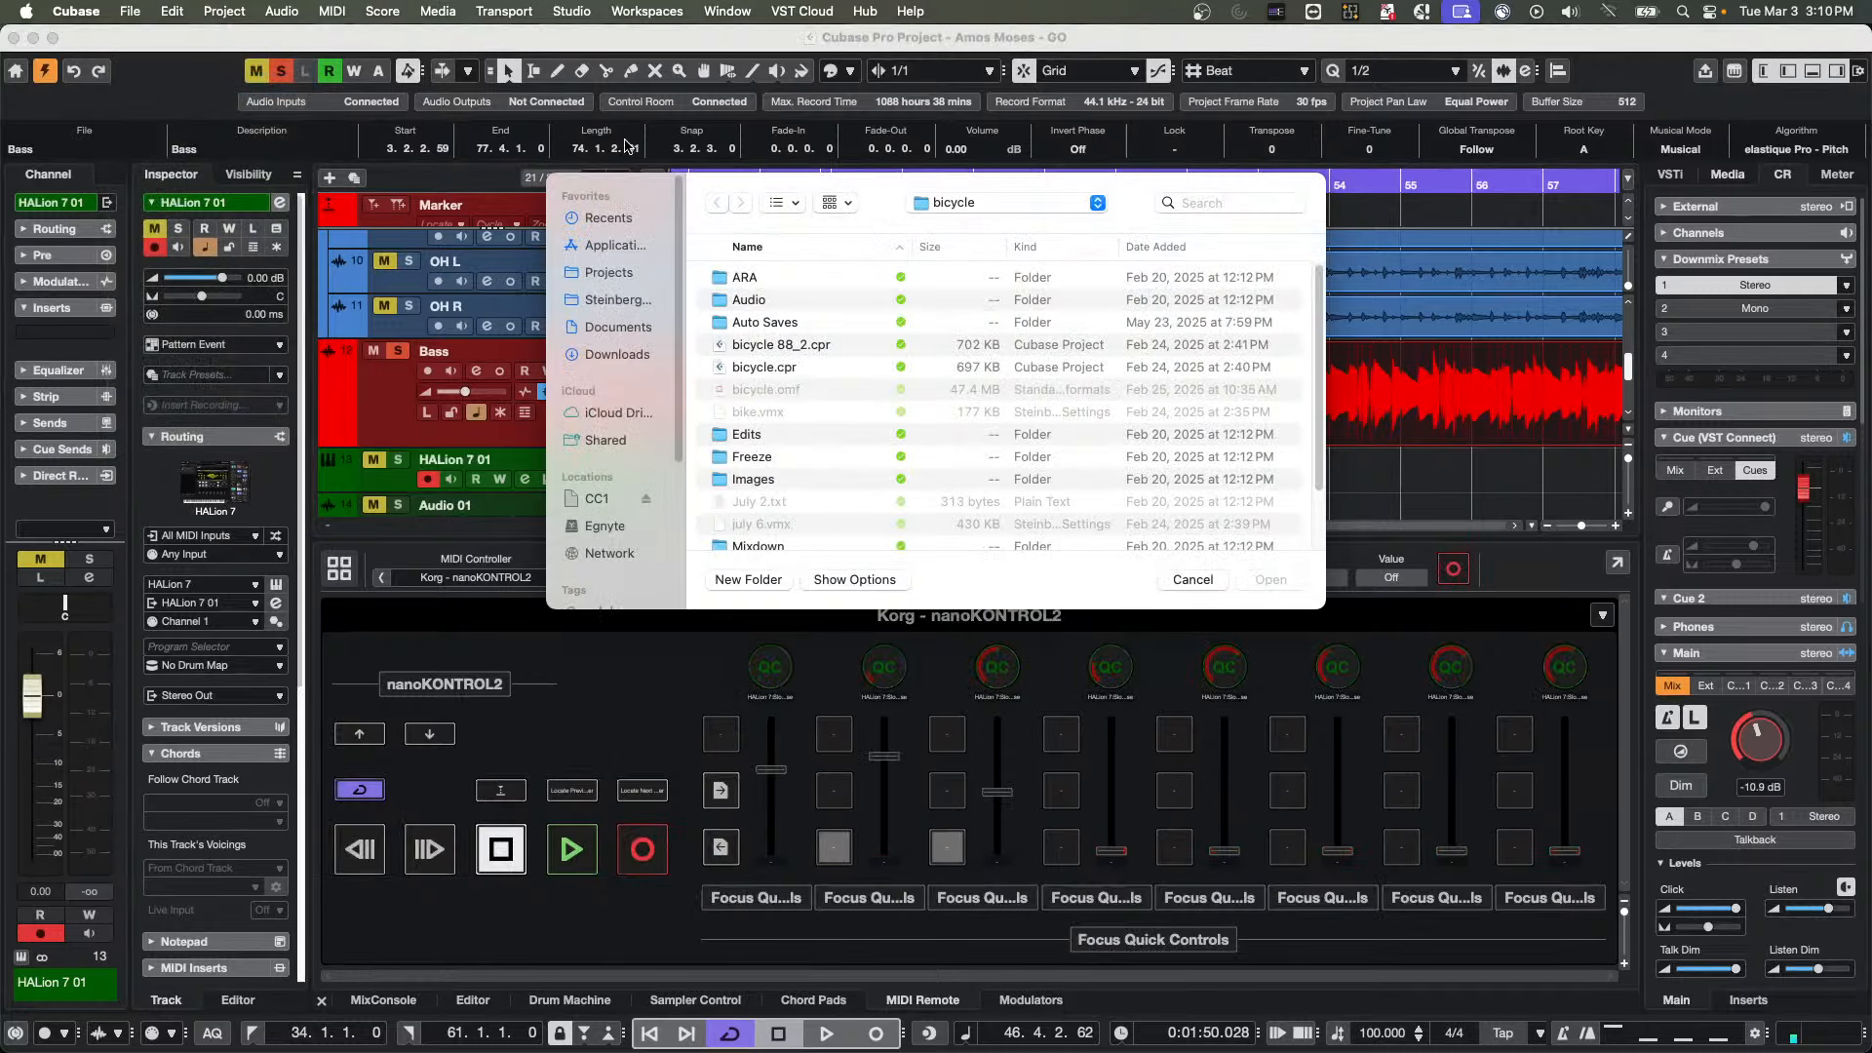
left_click(976, 204)
left_click(972, 226)
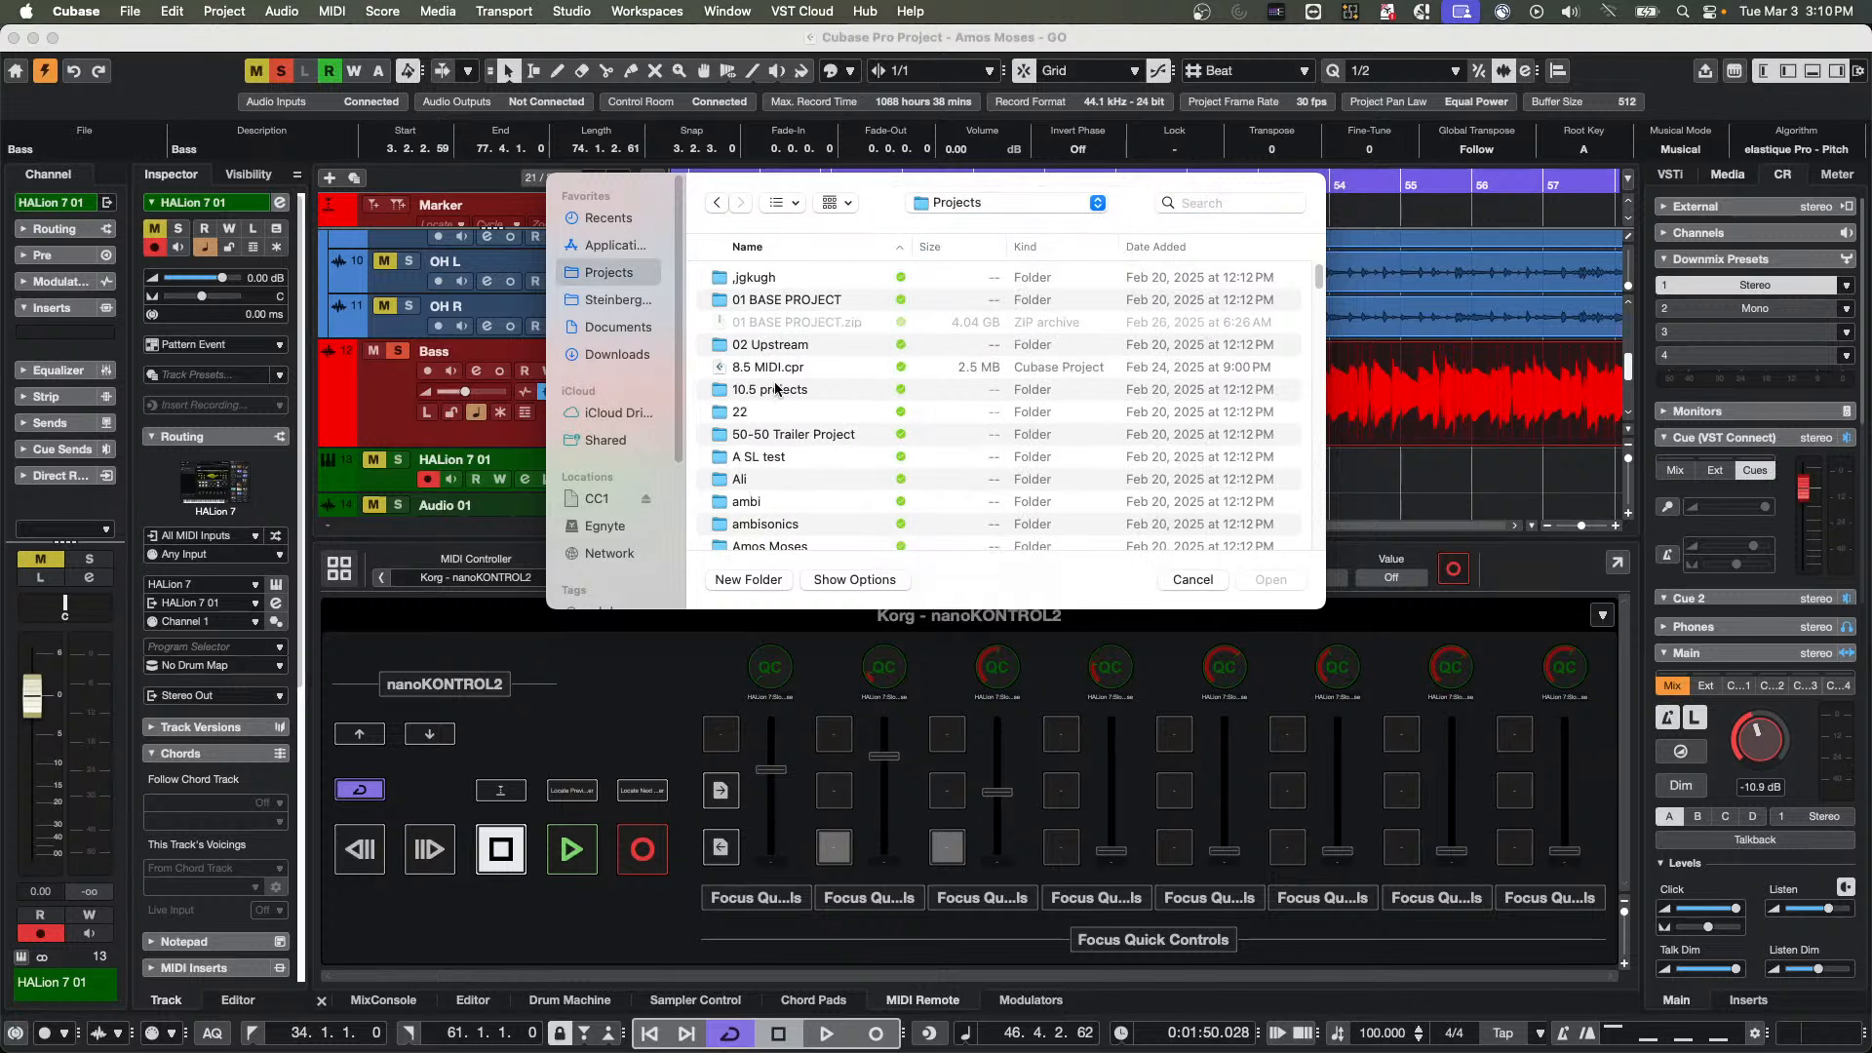
Look through the Projects folder's contents for a suitable VCA demo project
scroll(782, 392, "down", 10)
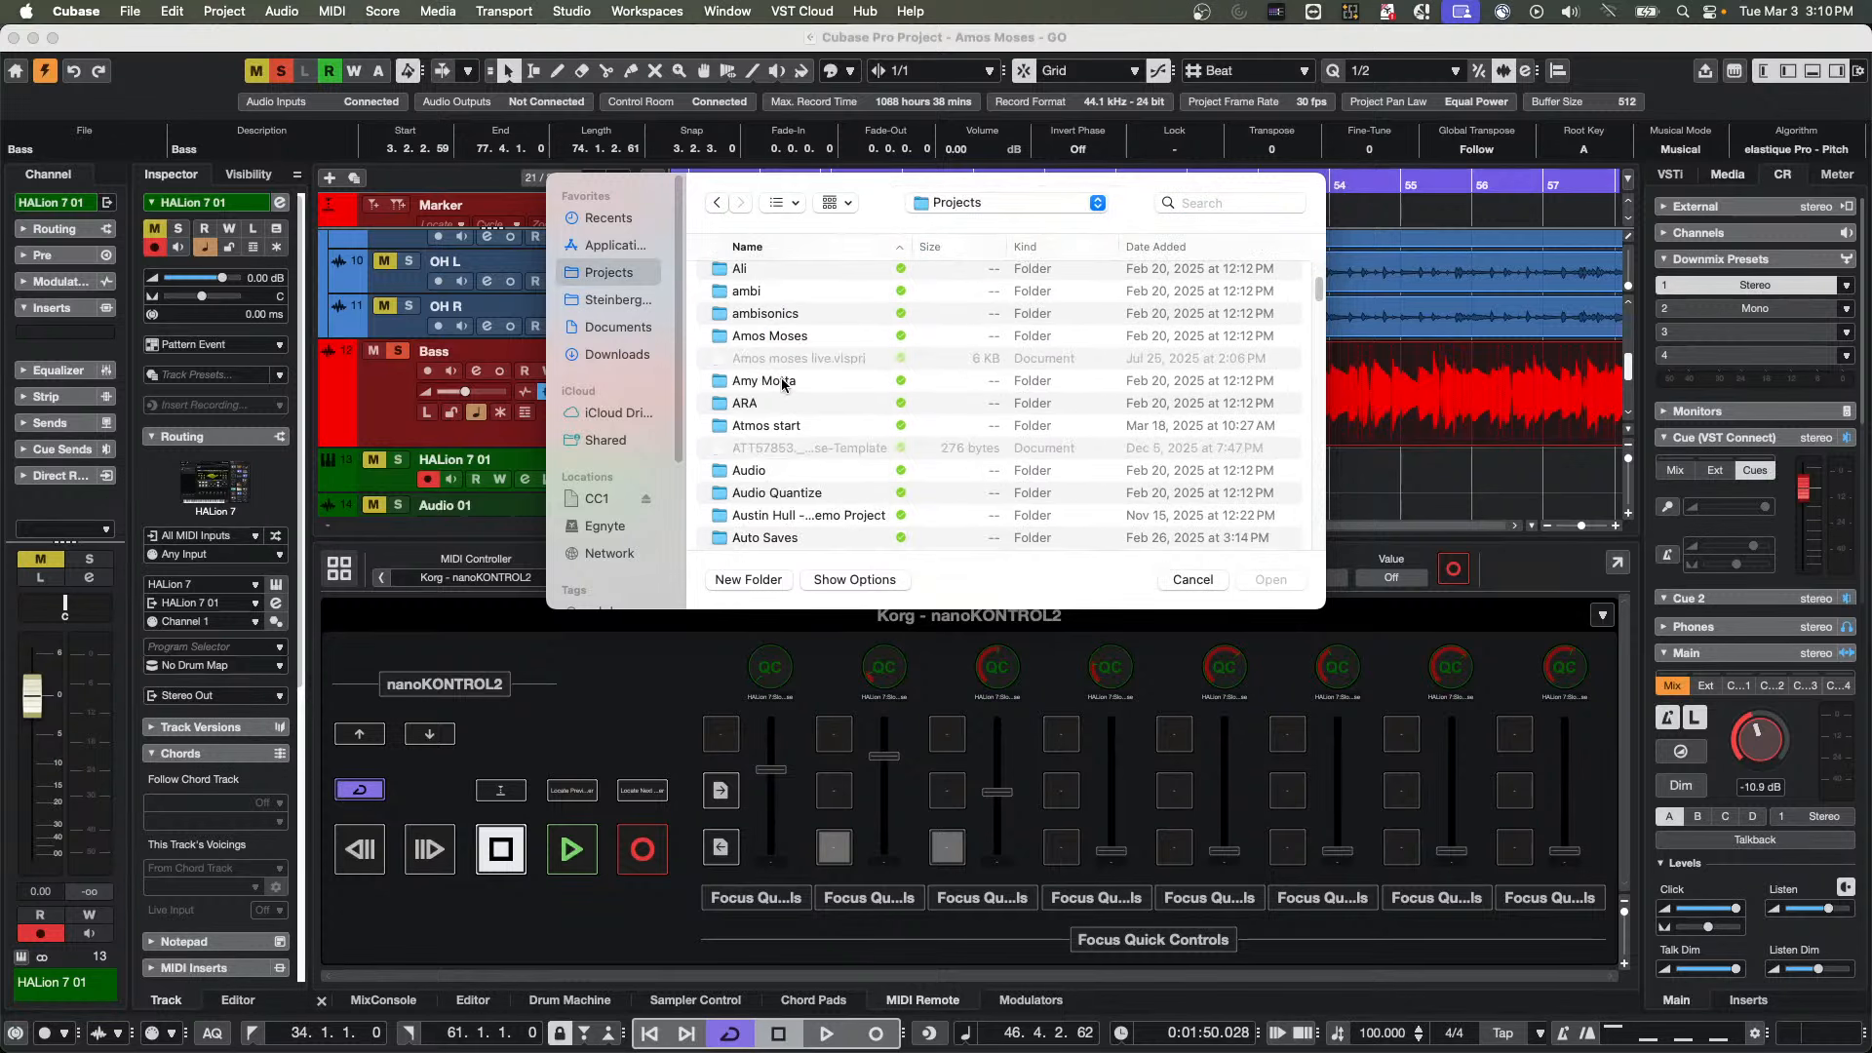
scroll(781, 383, "down", 4)
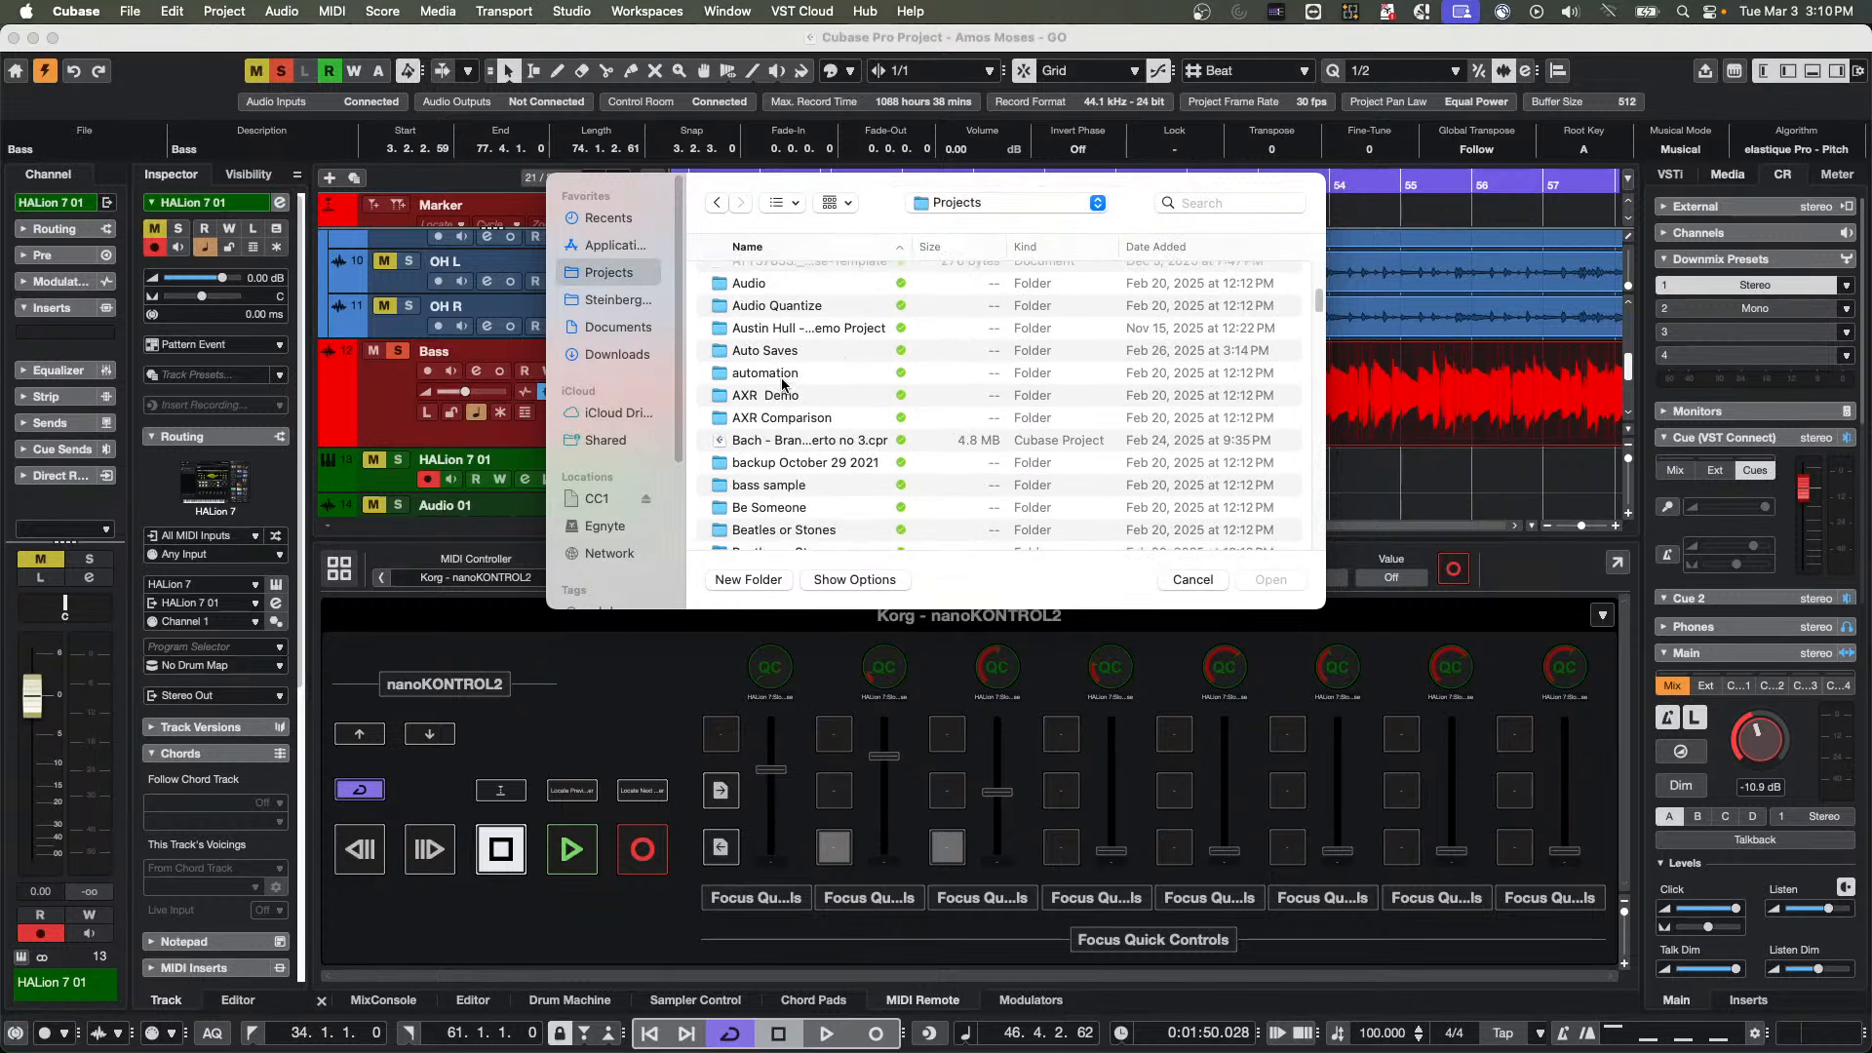
scroll(781, 383, "down", 3)
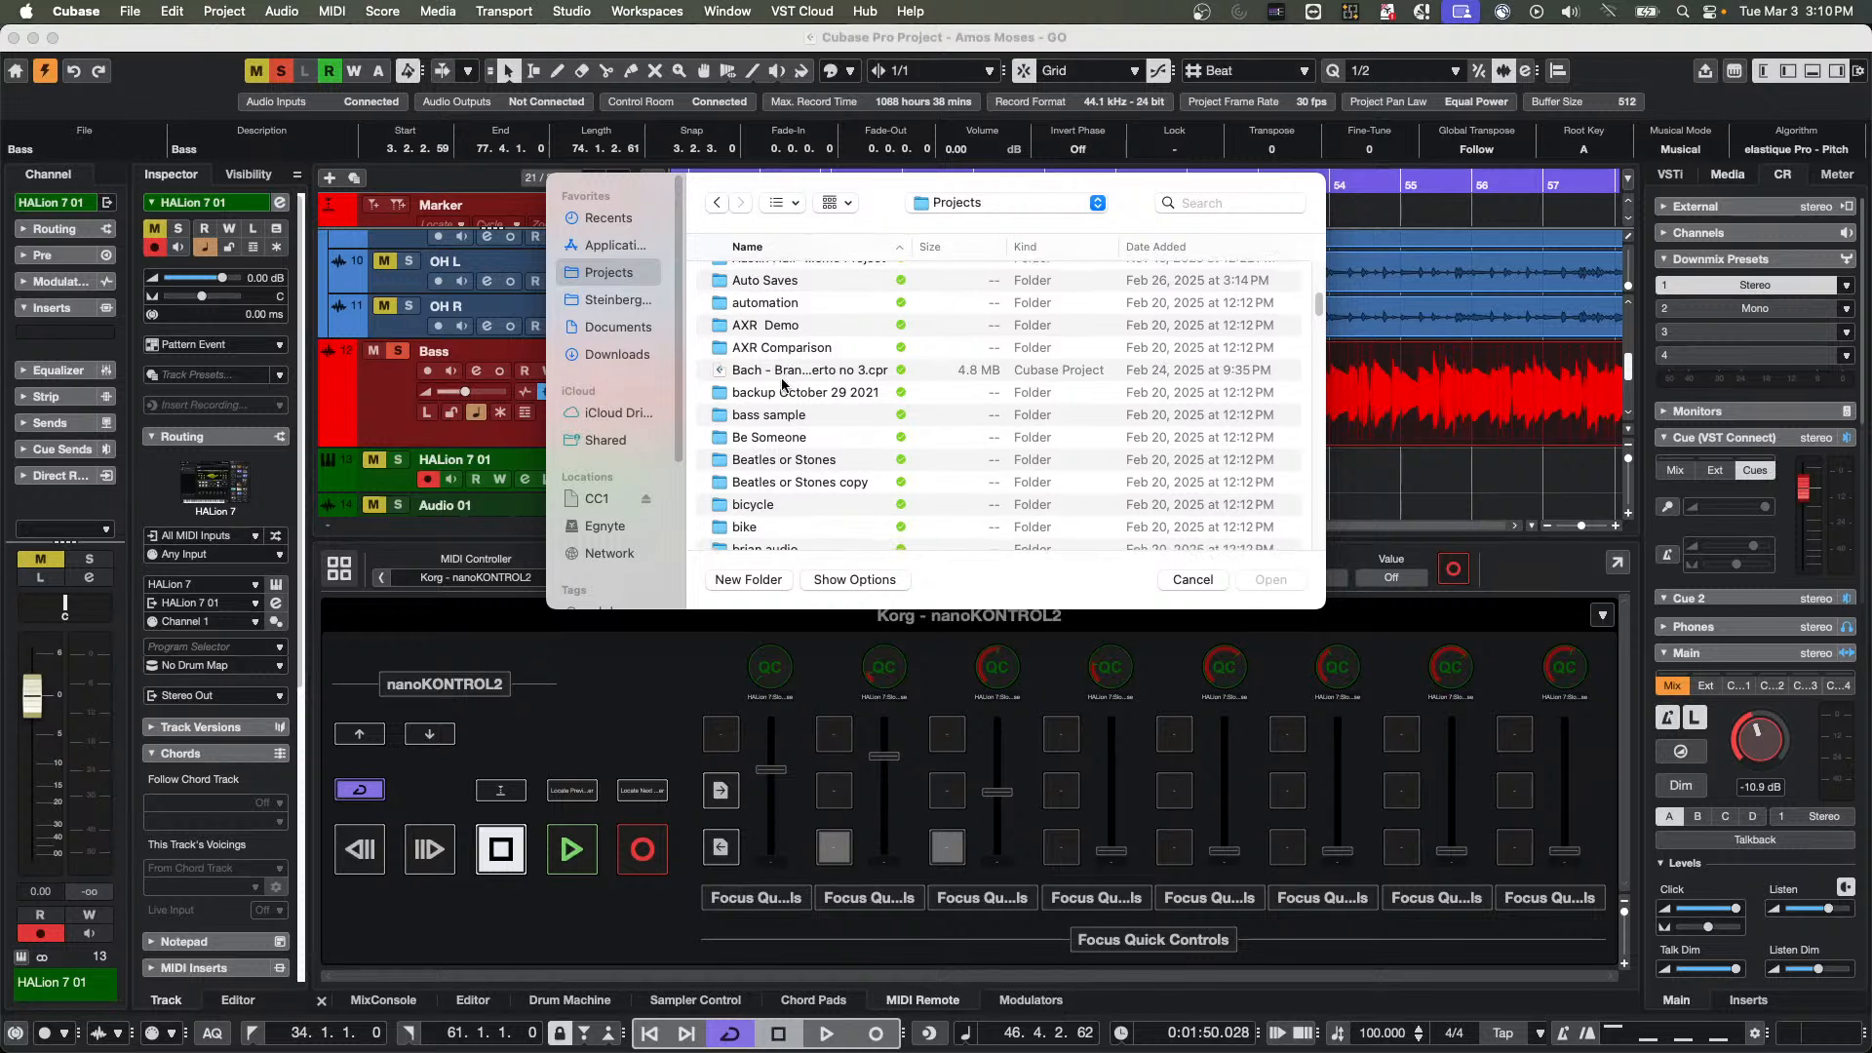
scroll(781, 384, "down", 10)
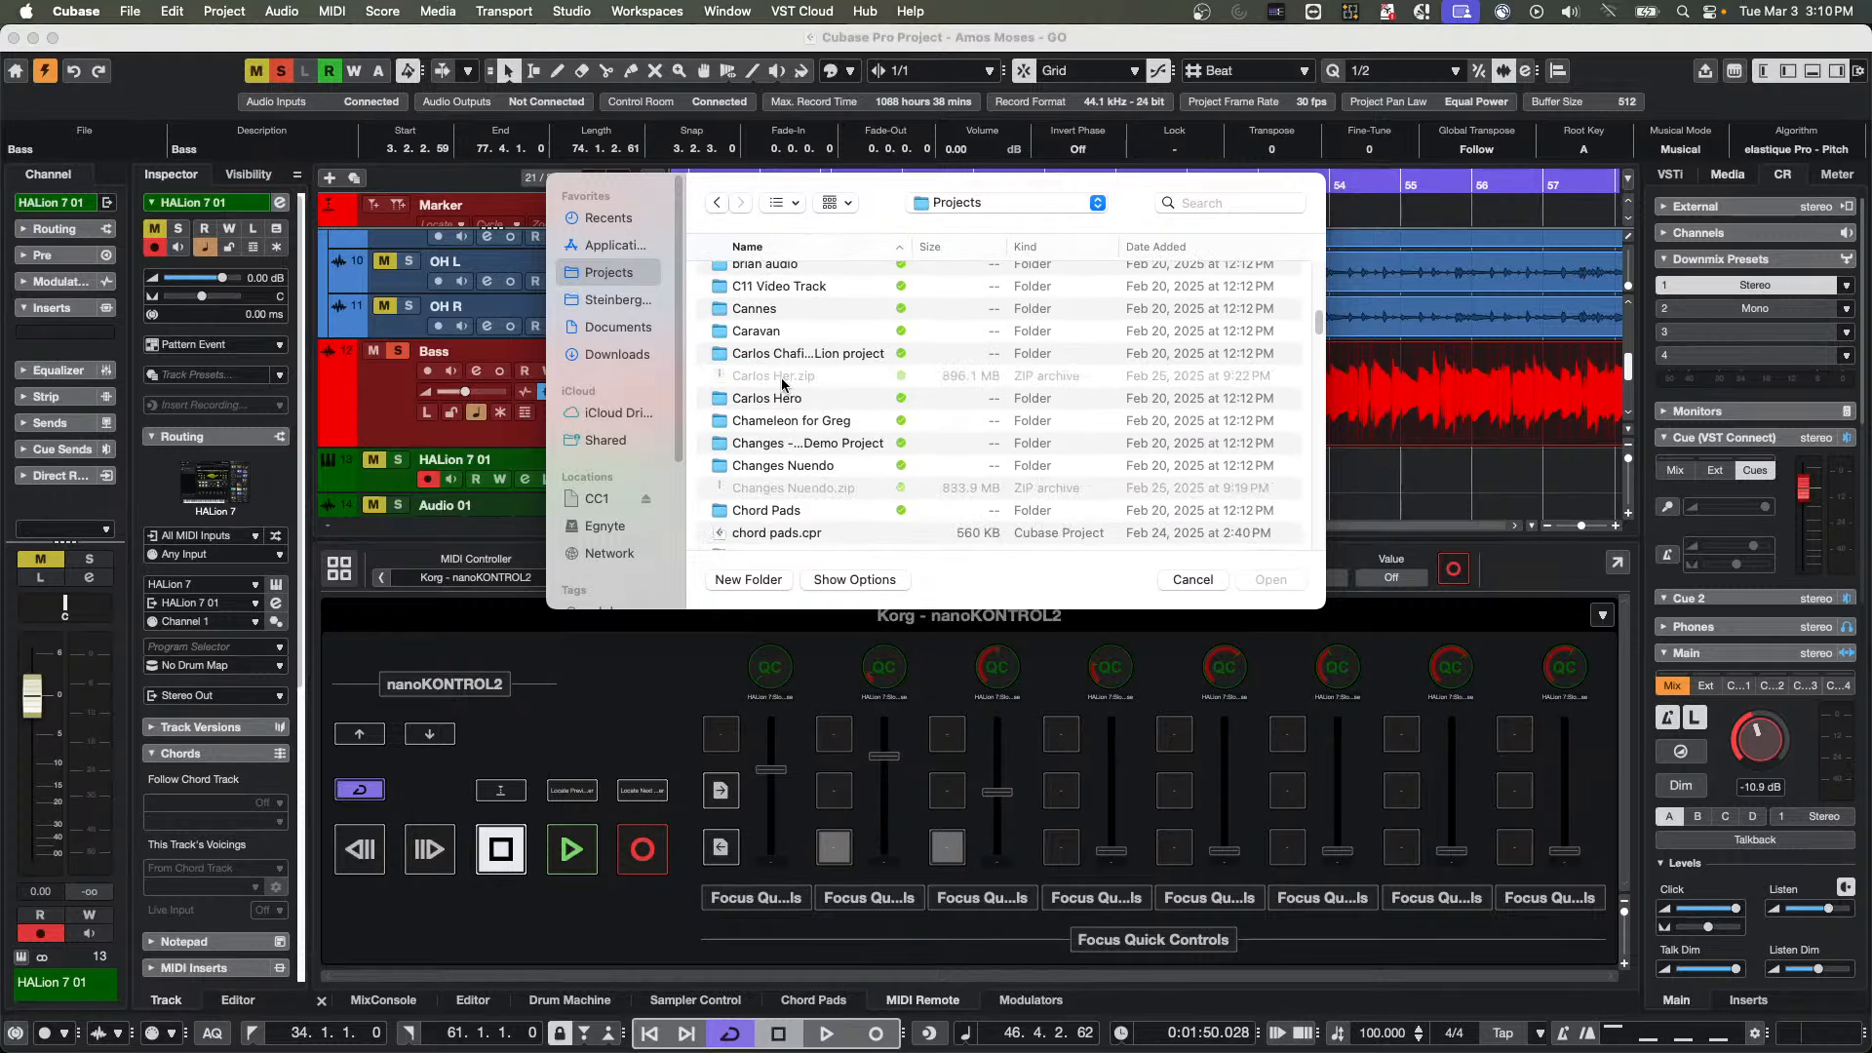
scroll(781, 384, "down", 7)
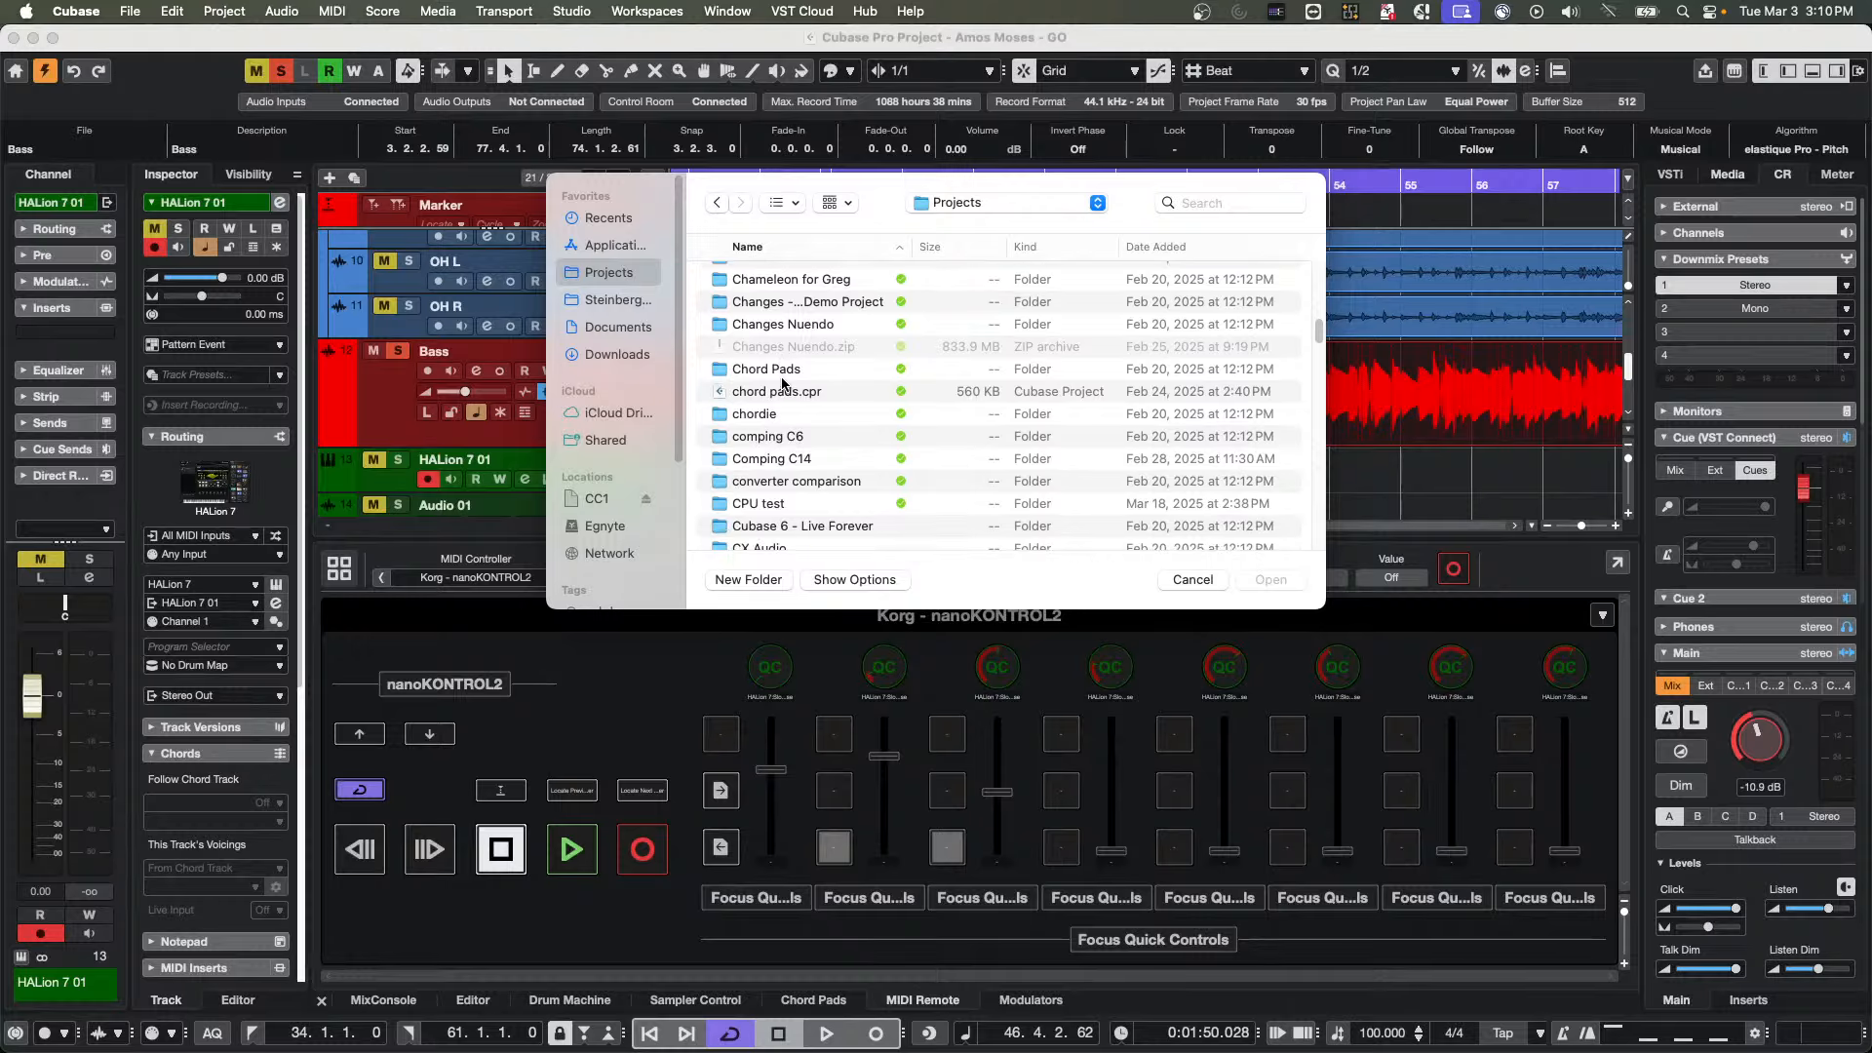
scroll(781, 383, "down", 4)
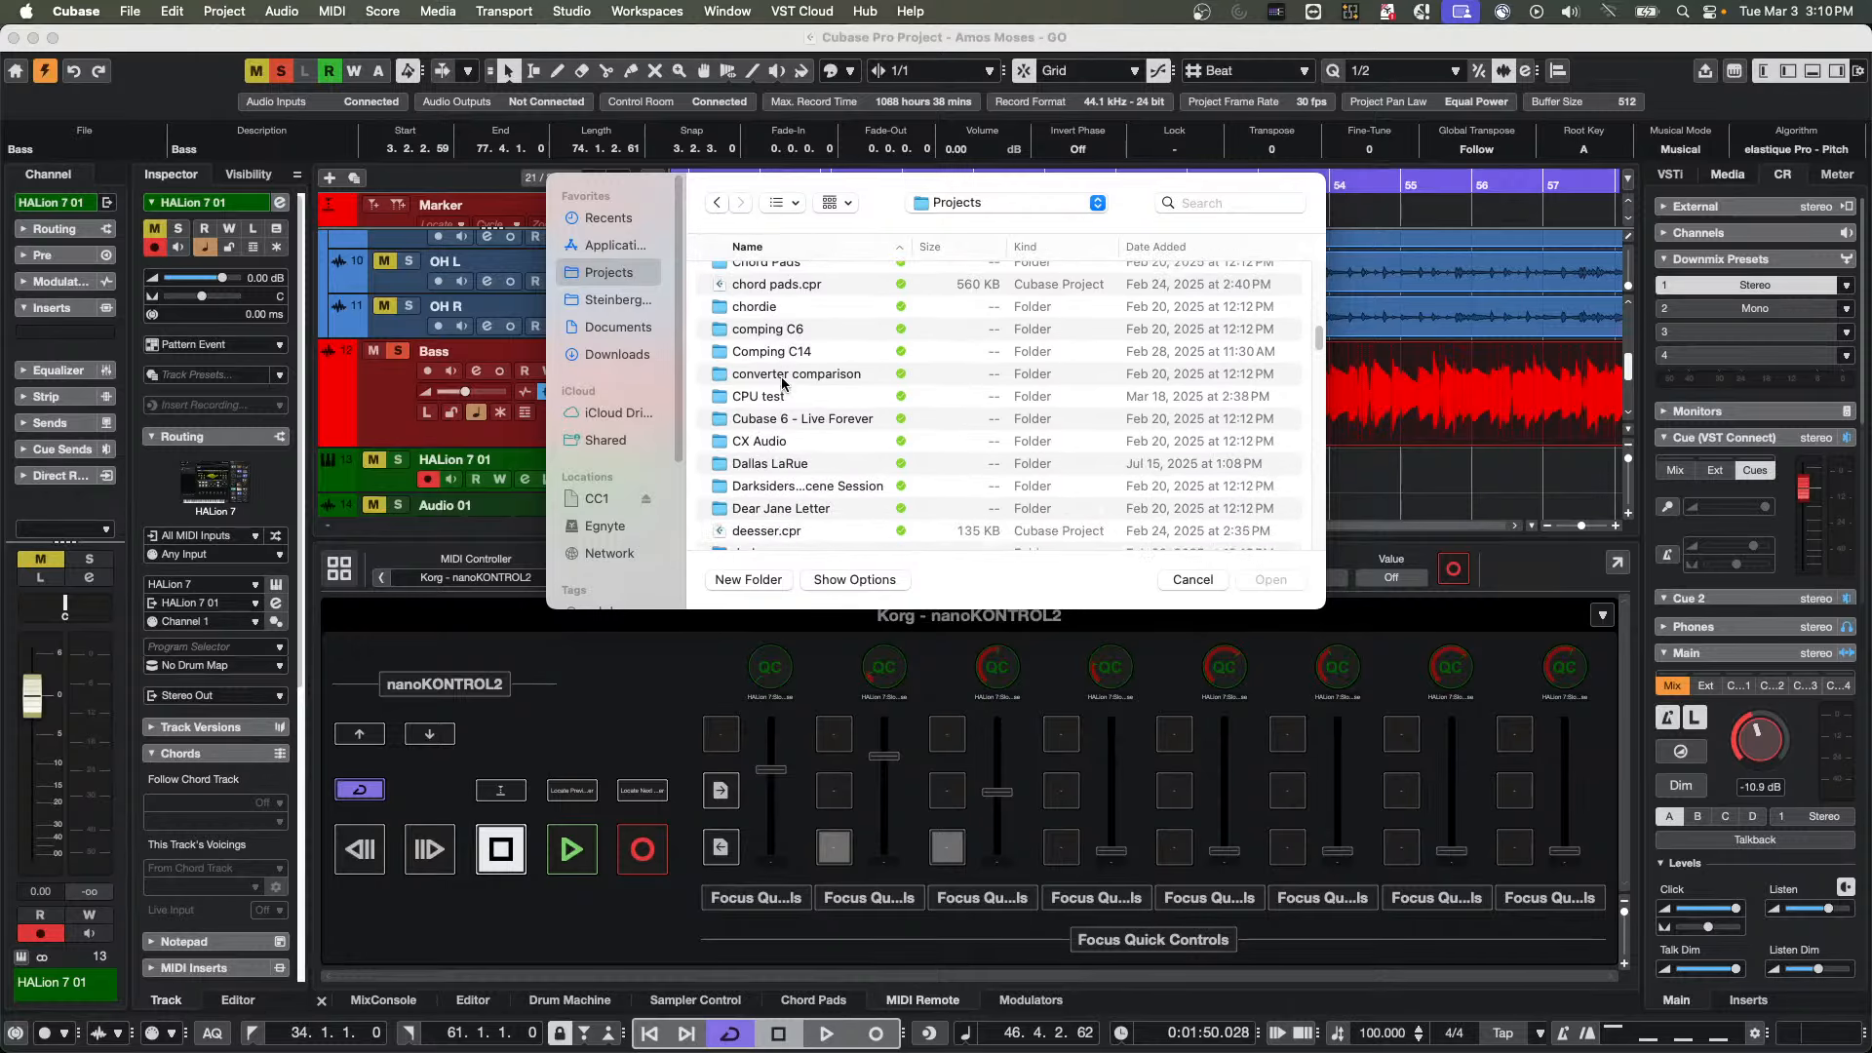
scroll(781, 383, "down", 7)
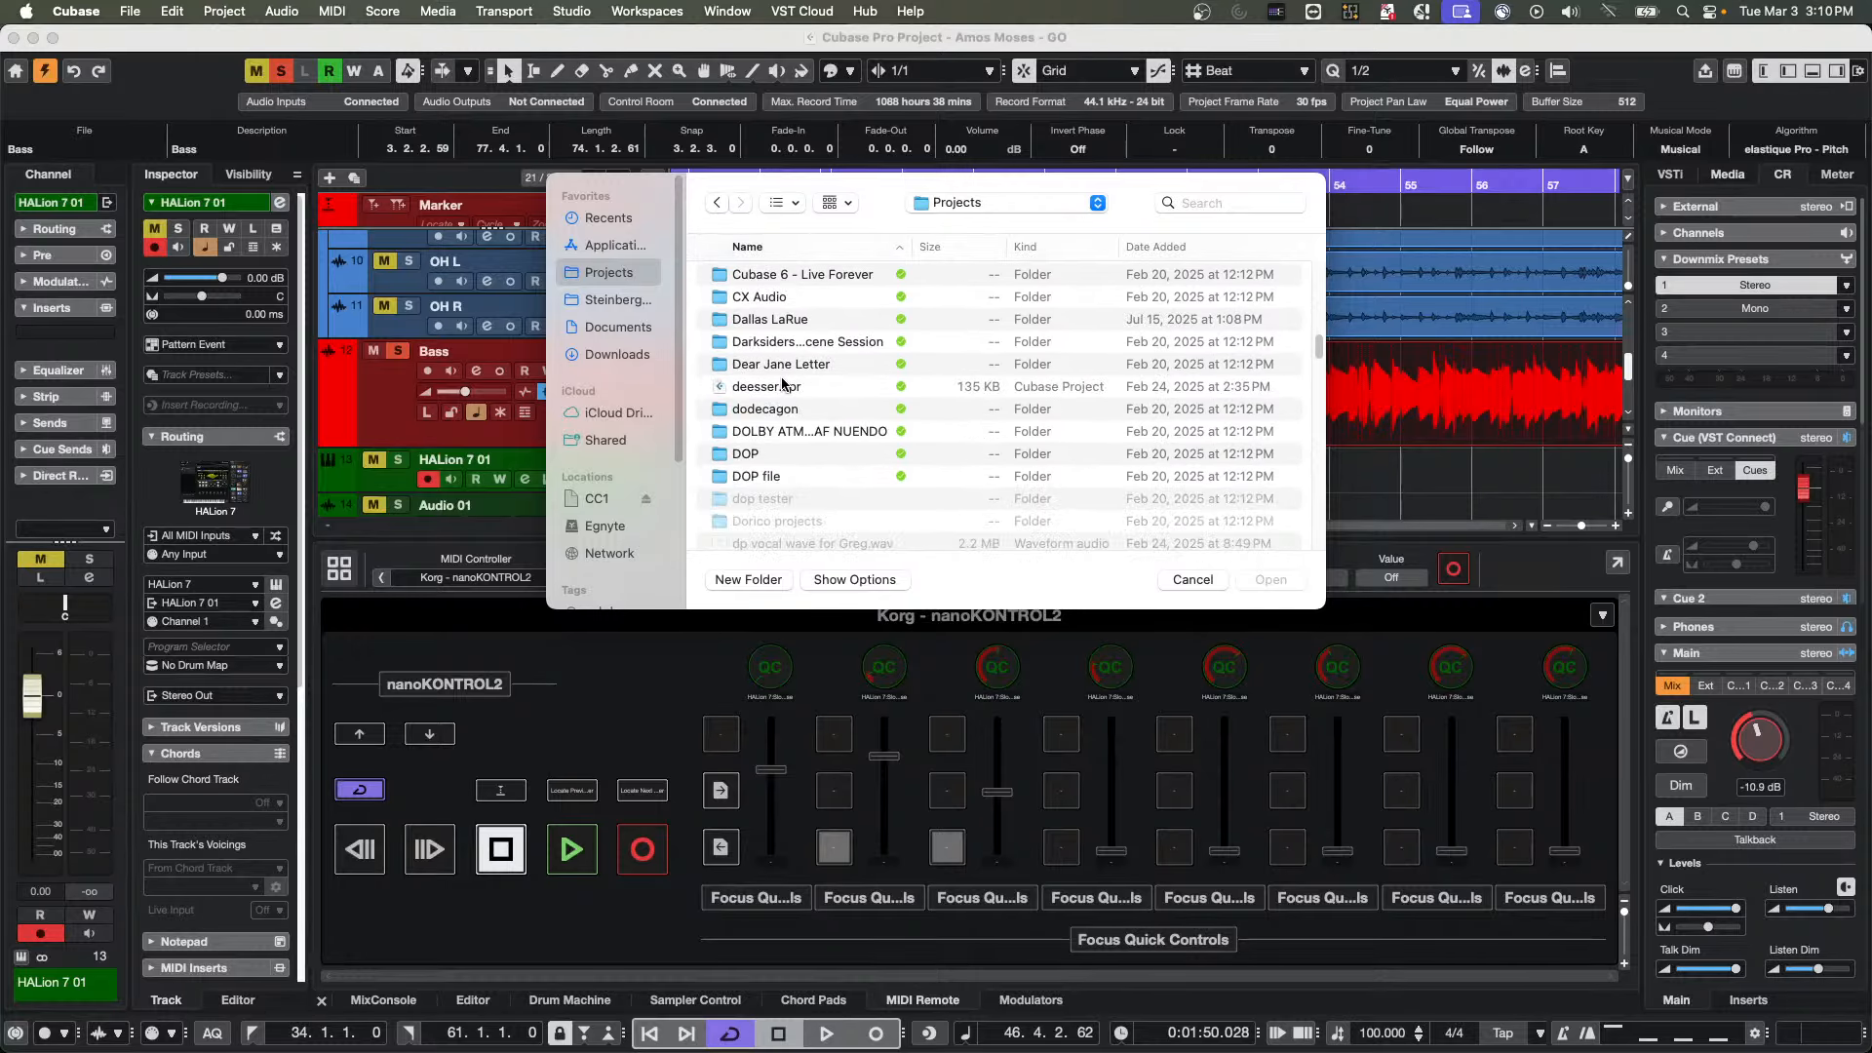
scroll(781, 384, "down", 5)
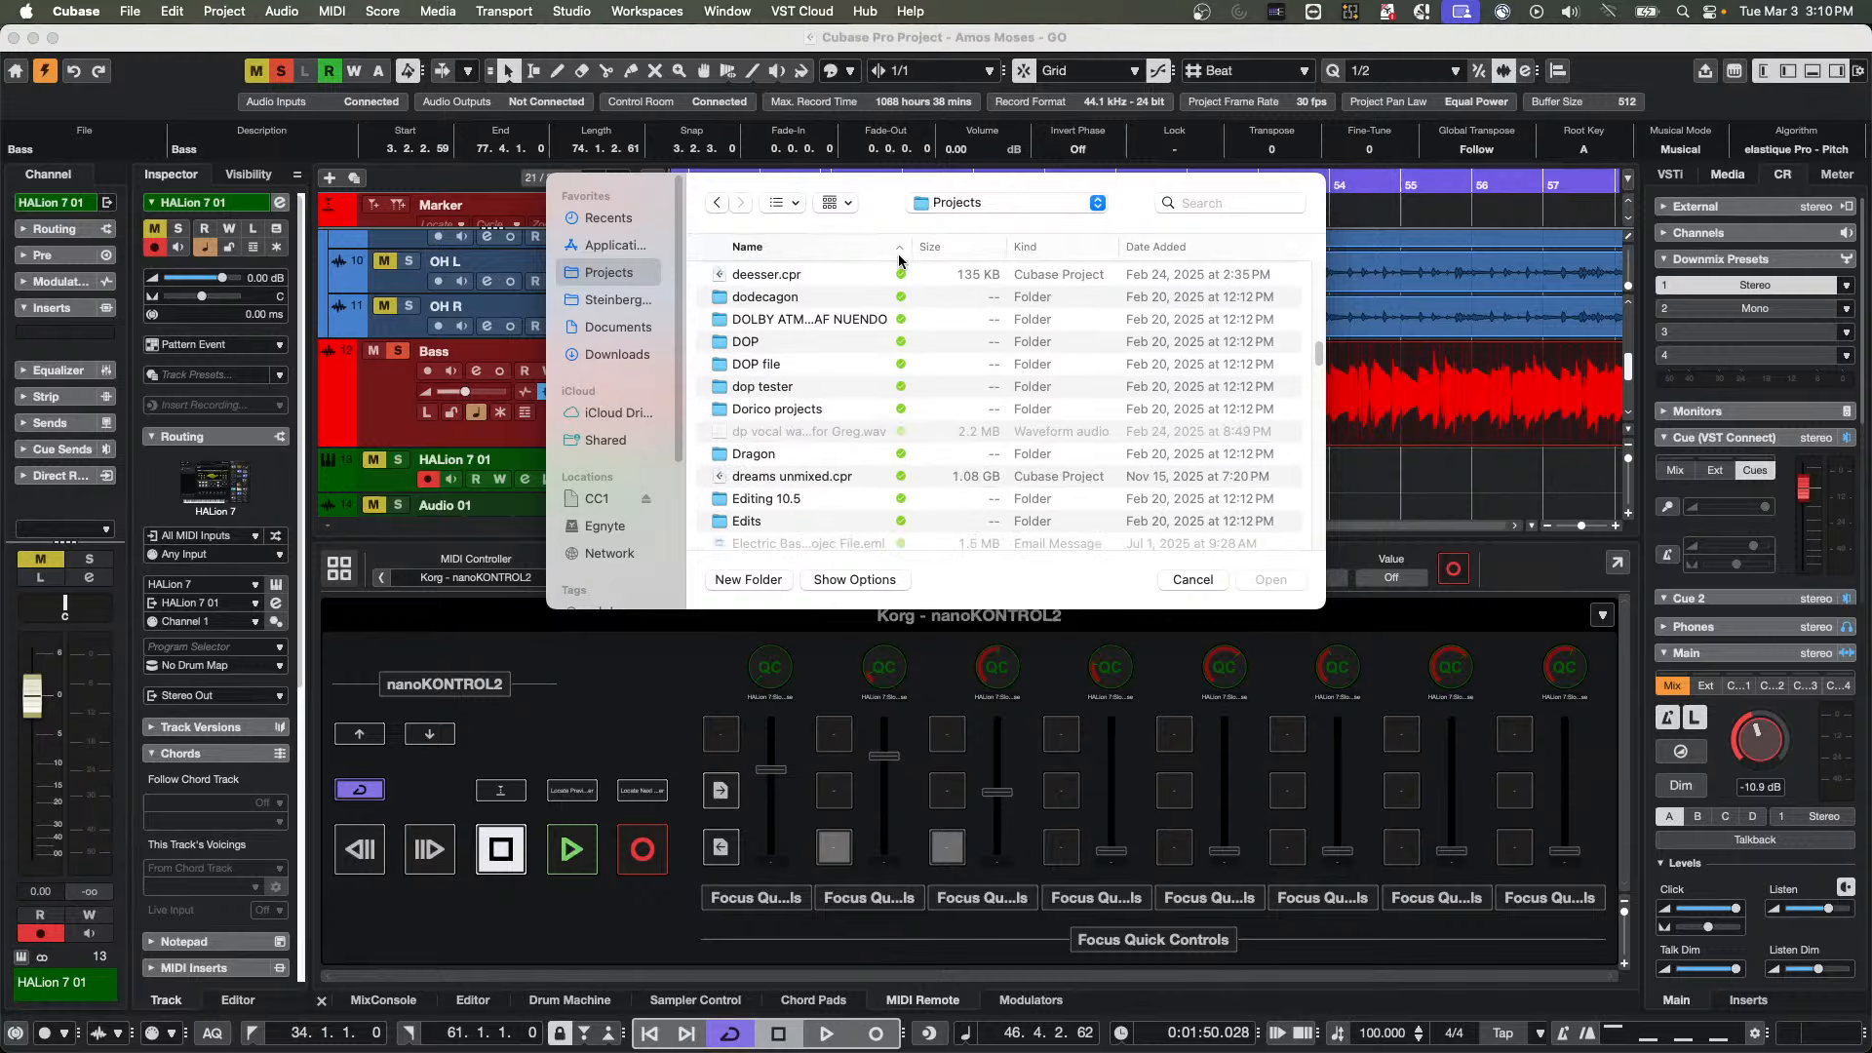
Search for "vca" within the Projects folder and clear the search
left_click(1228, 204)
type("v")
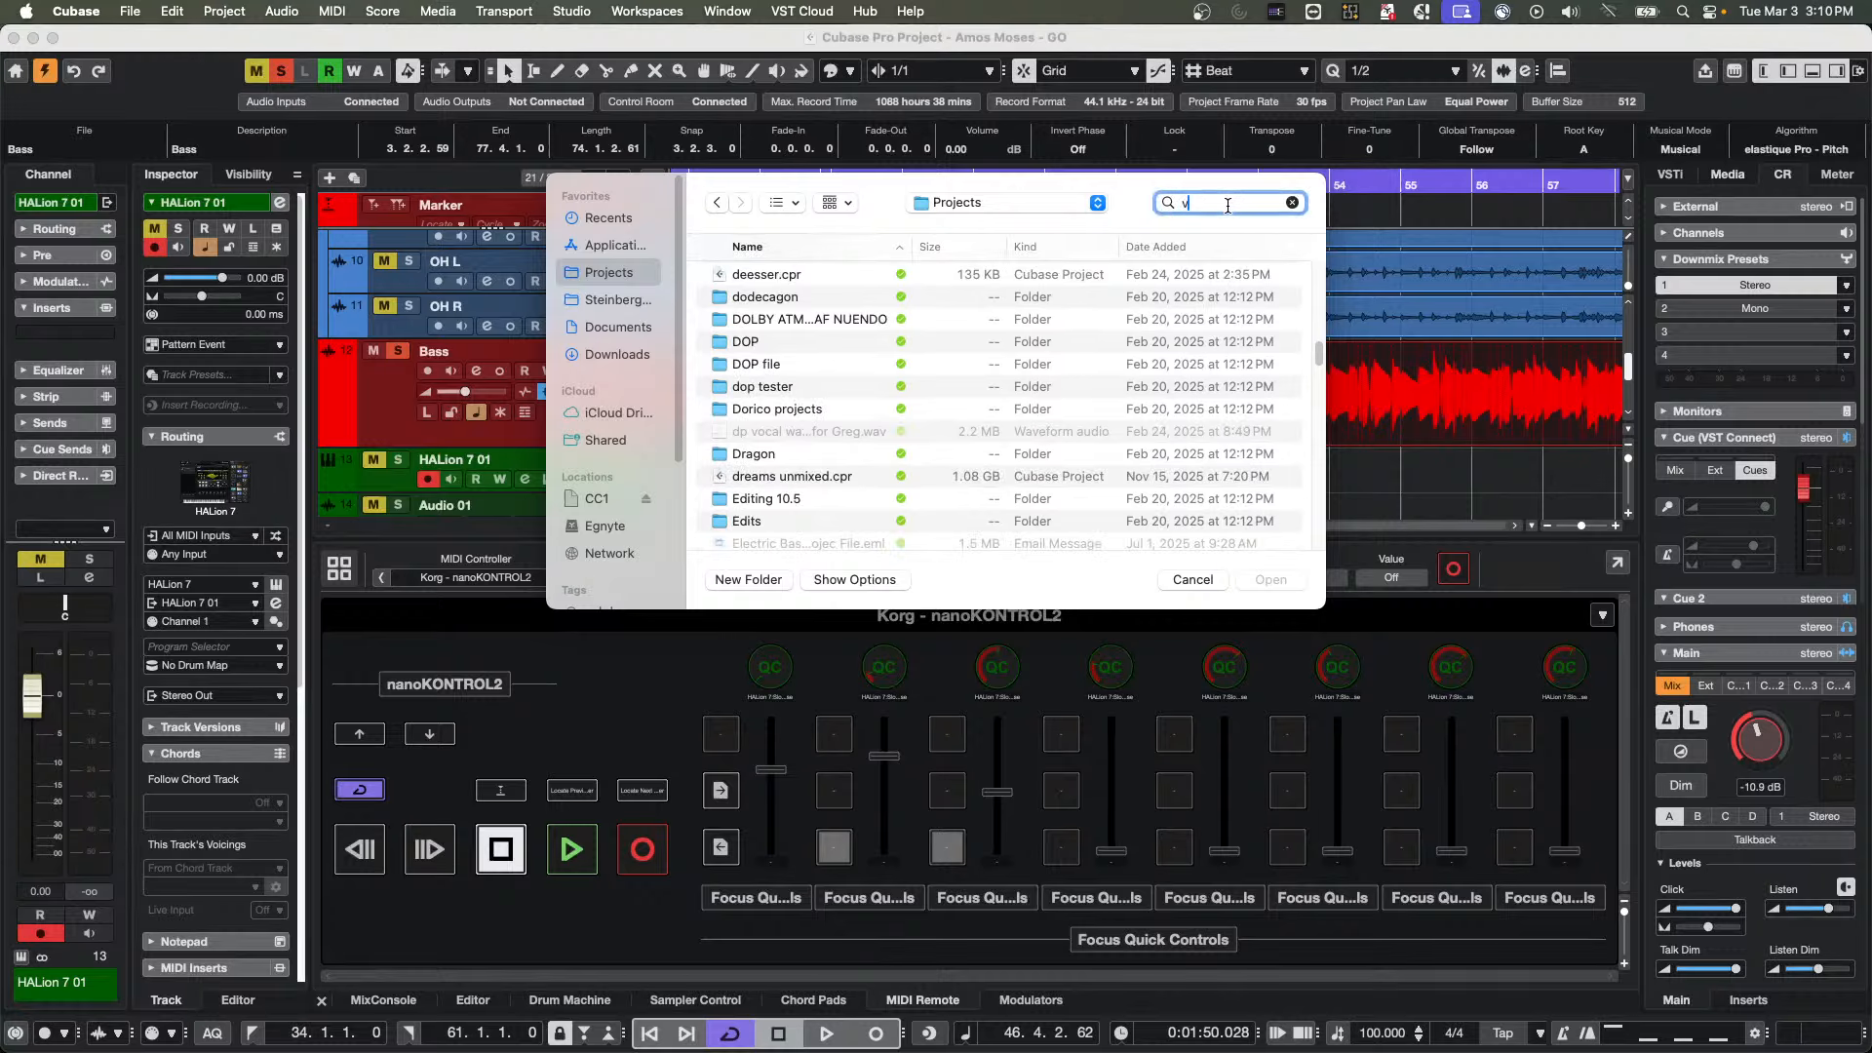
type("ca")
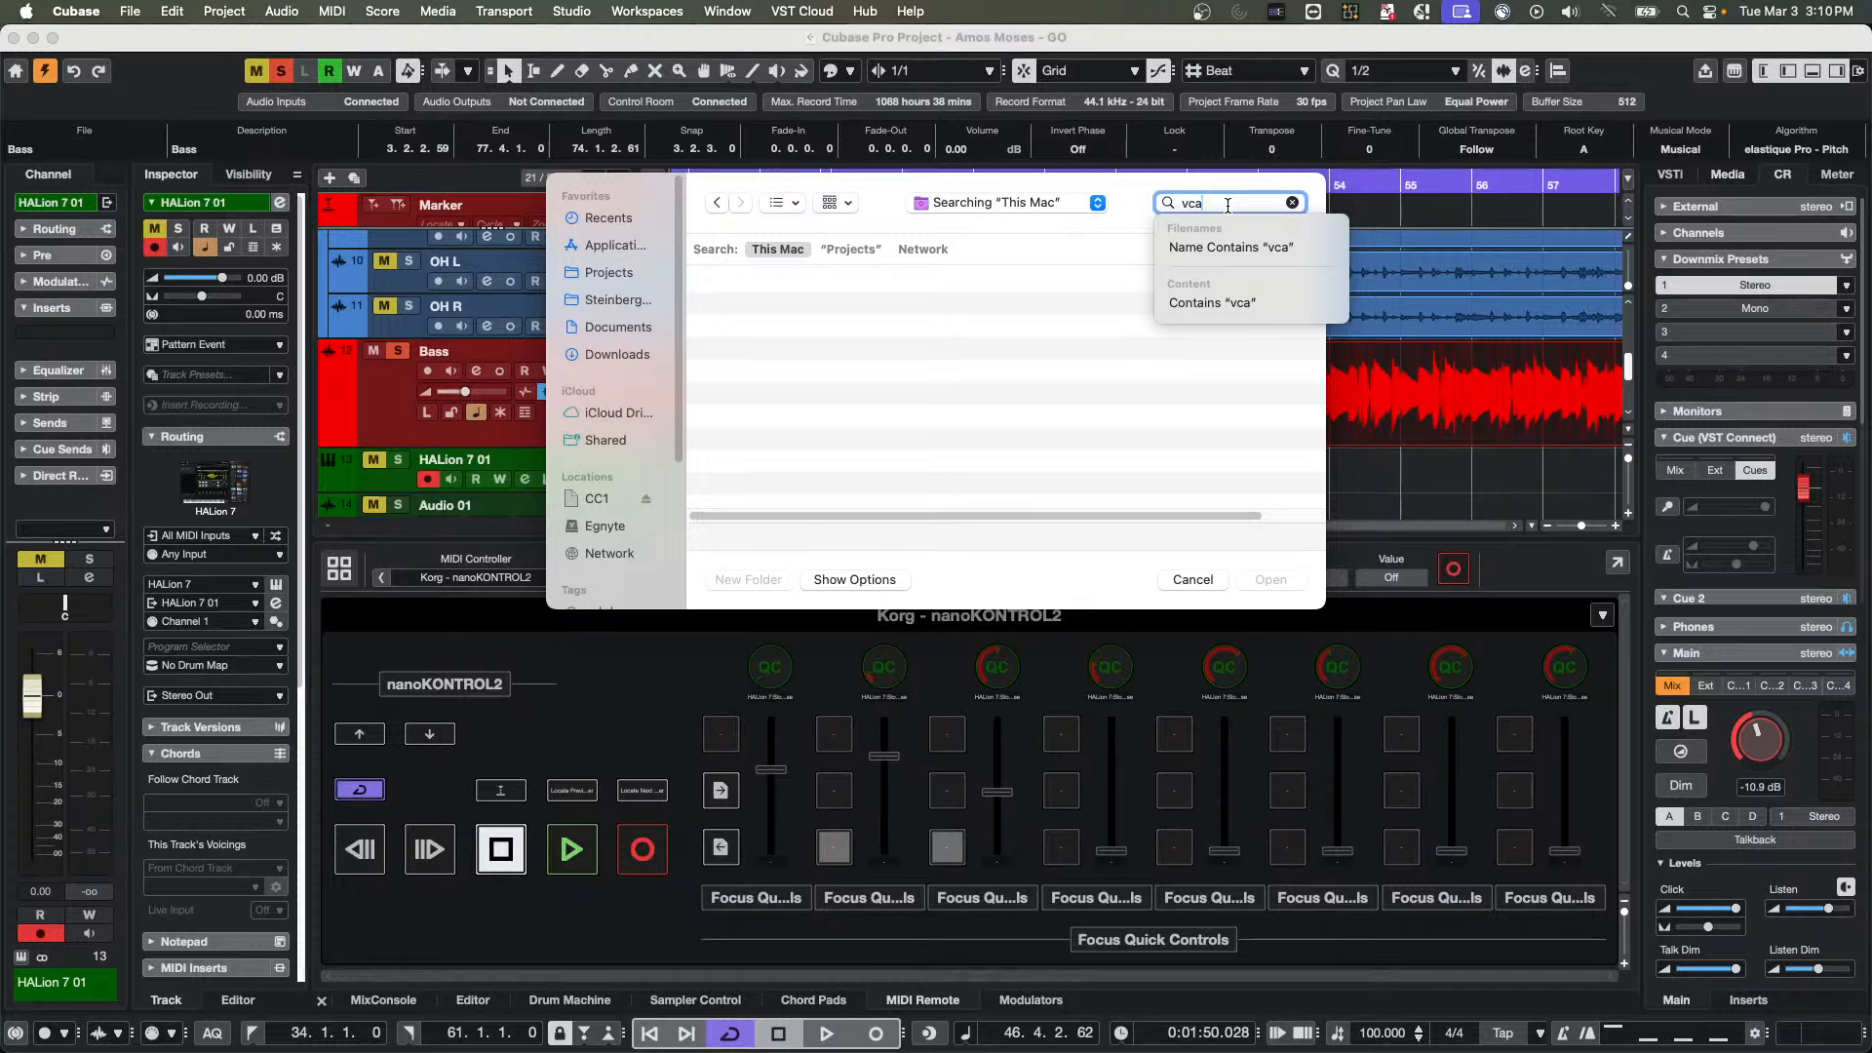
left_click(843, 249)
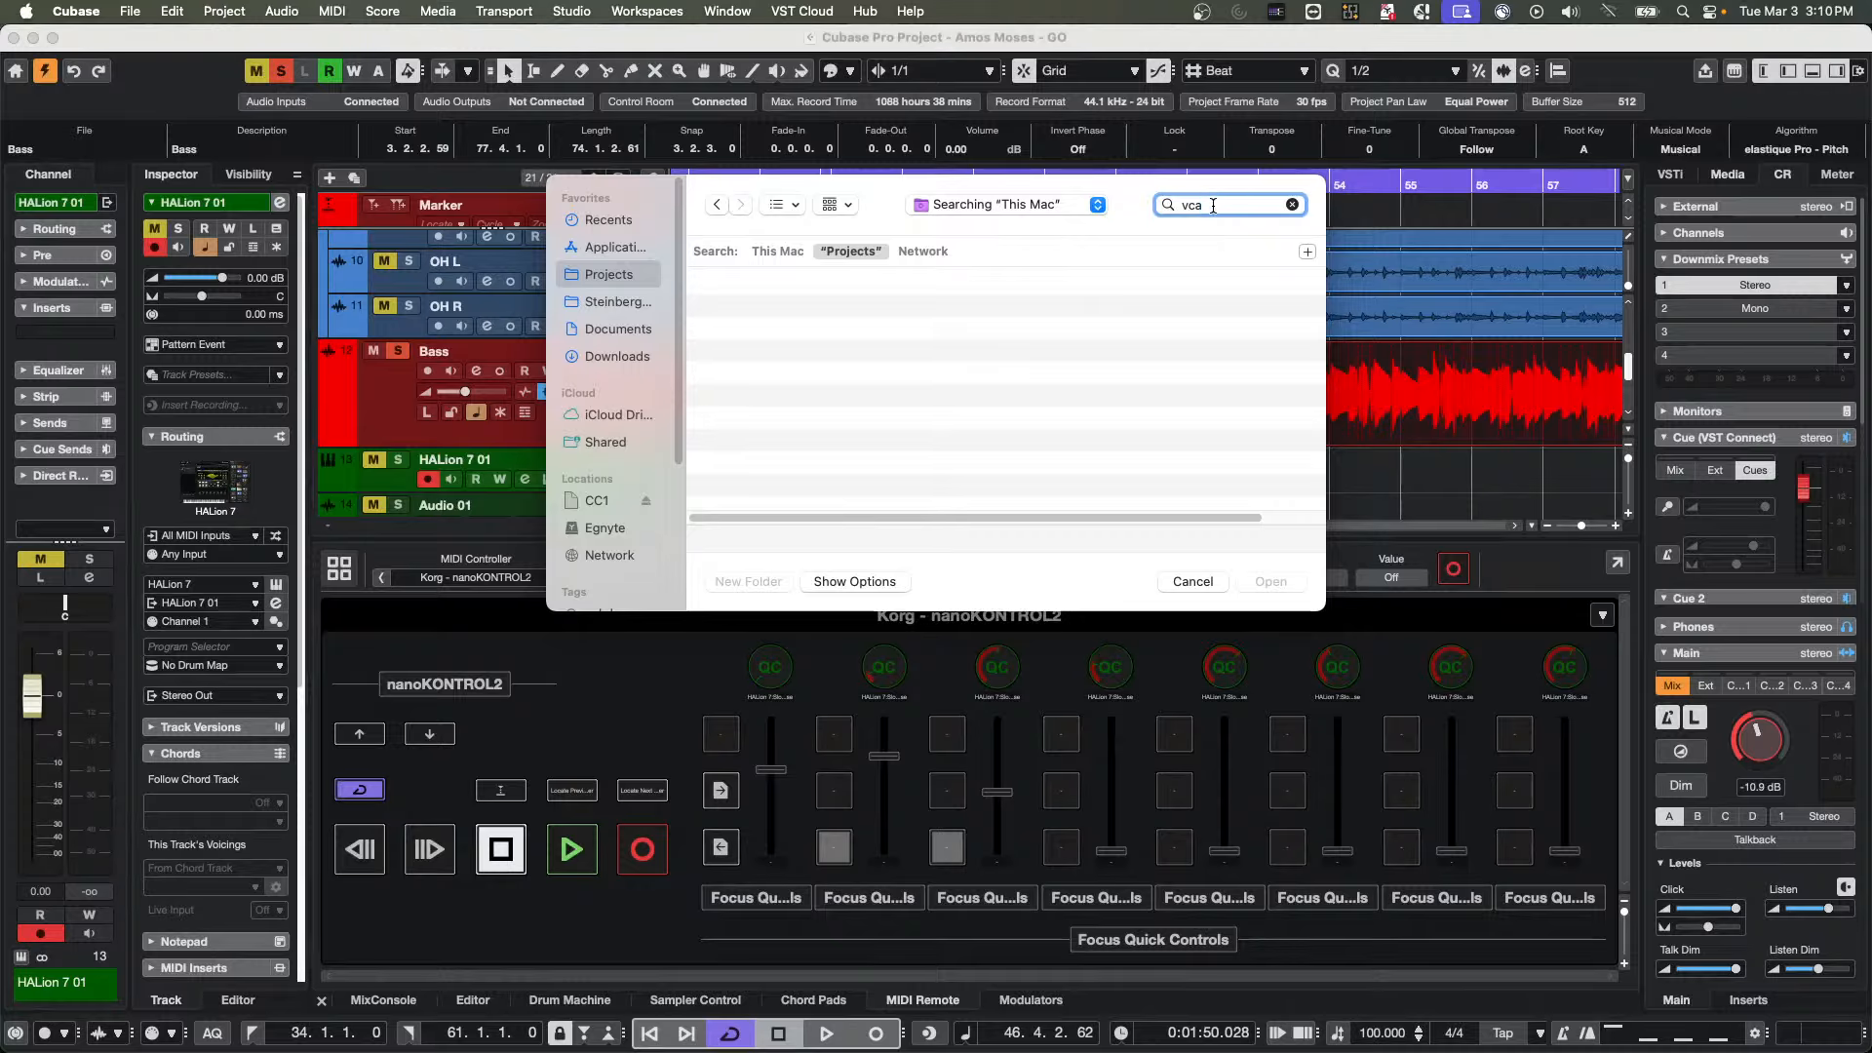
key("BackSpace")
key("BackSpace")
key("BackSpace")
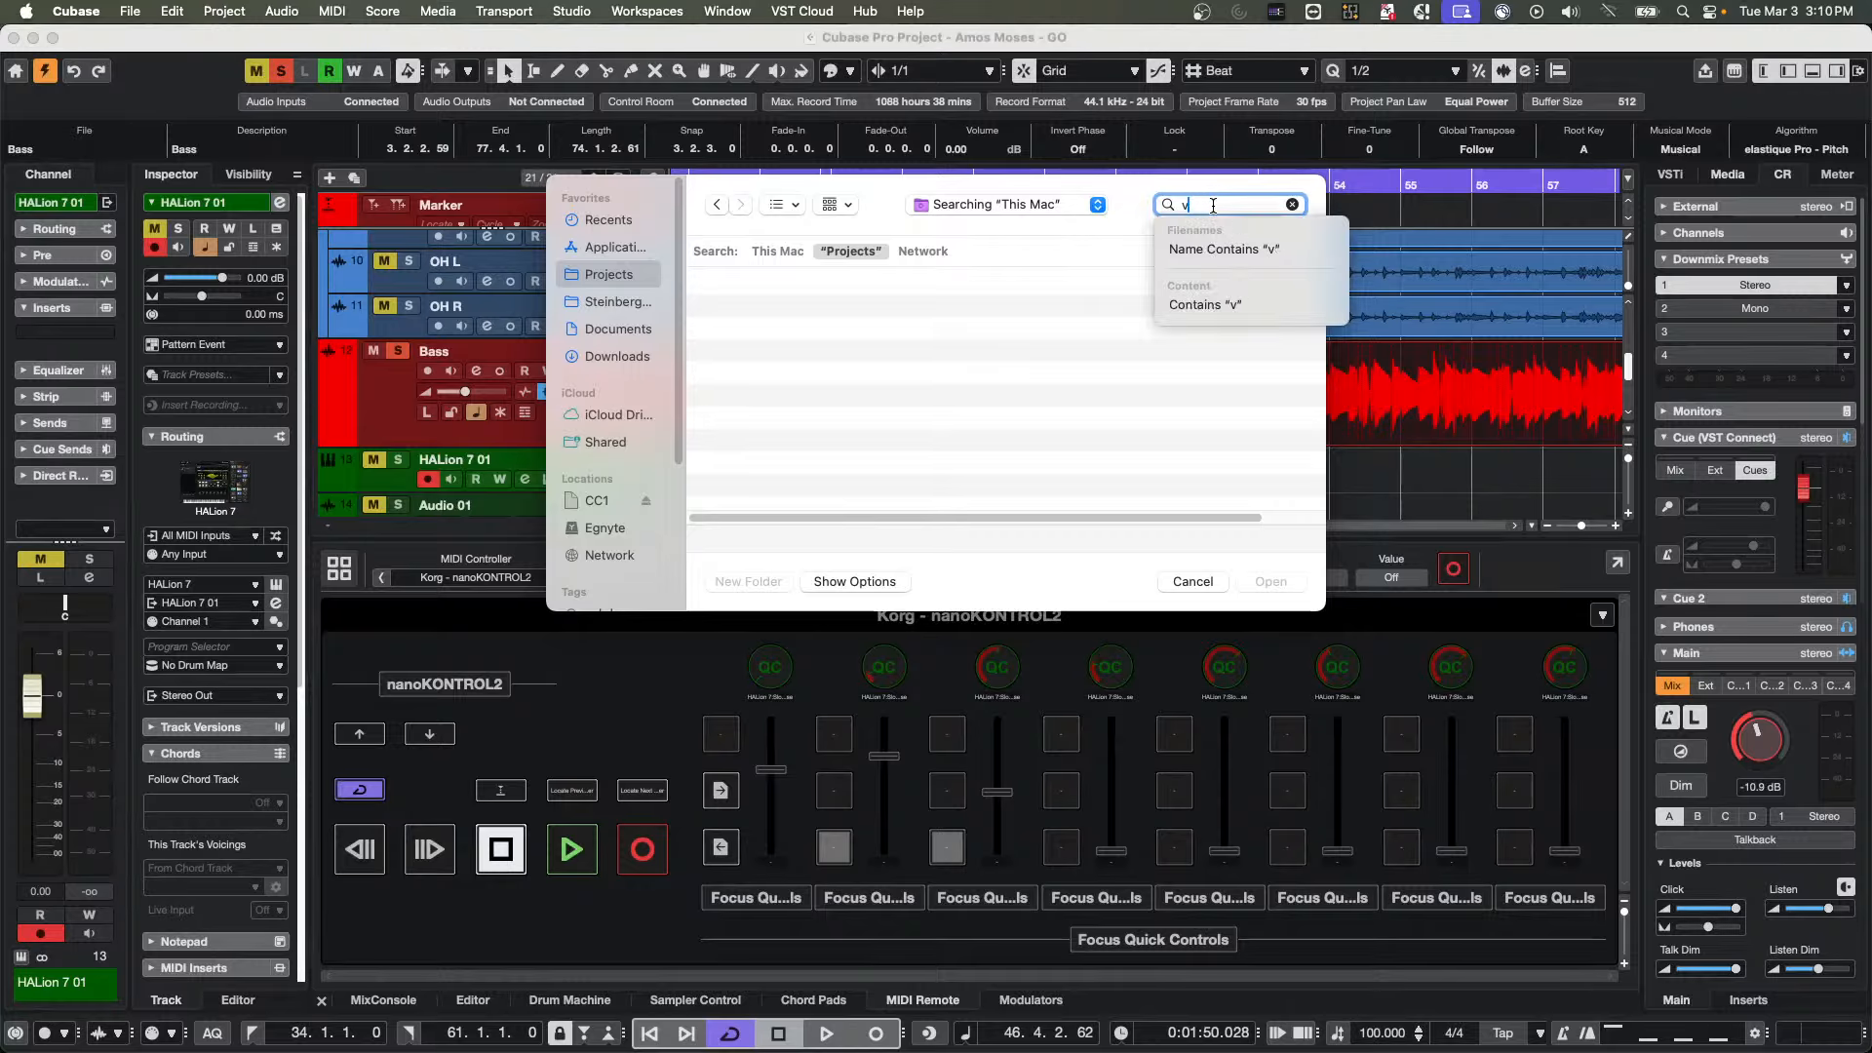
Find and open the "If I Ever Lose My Faith" folder inside Projects
scroll(808, 365, "down", 15)
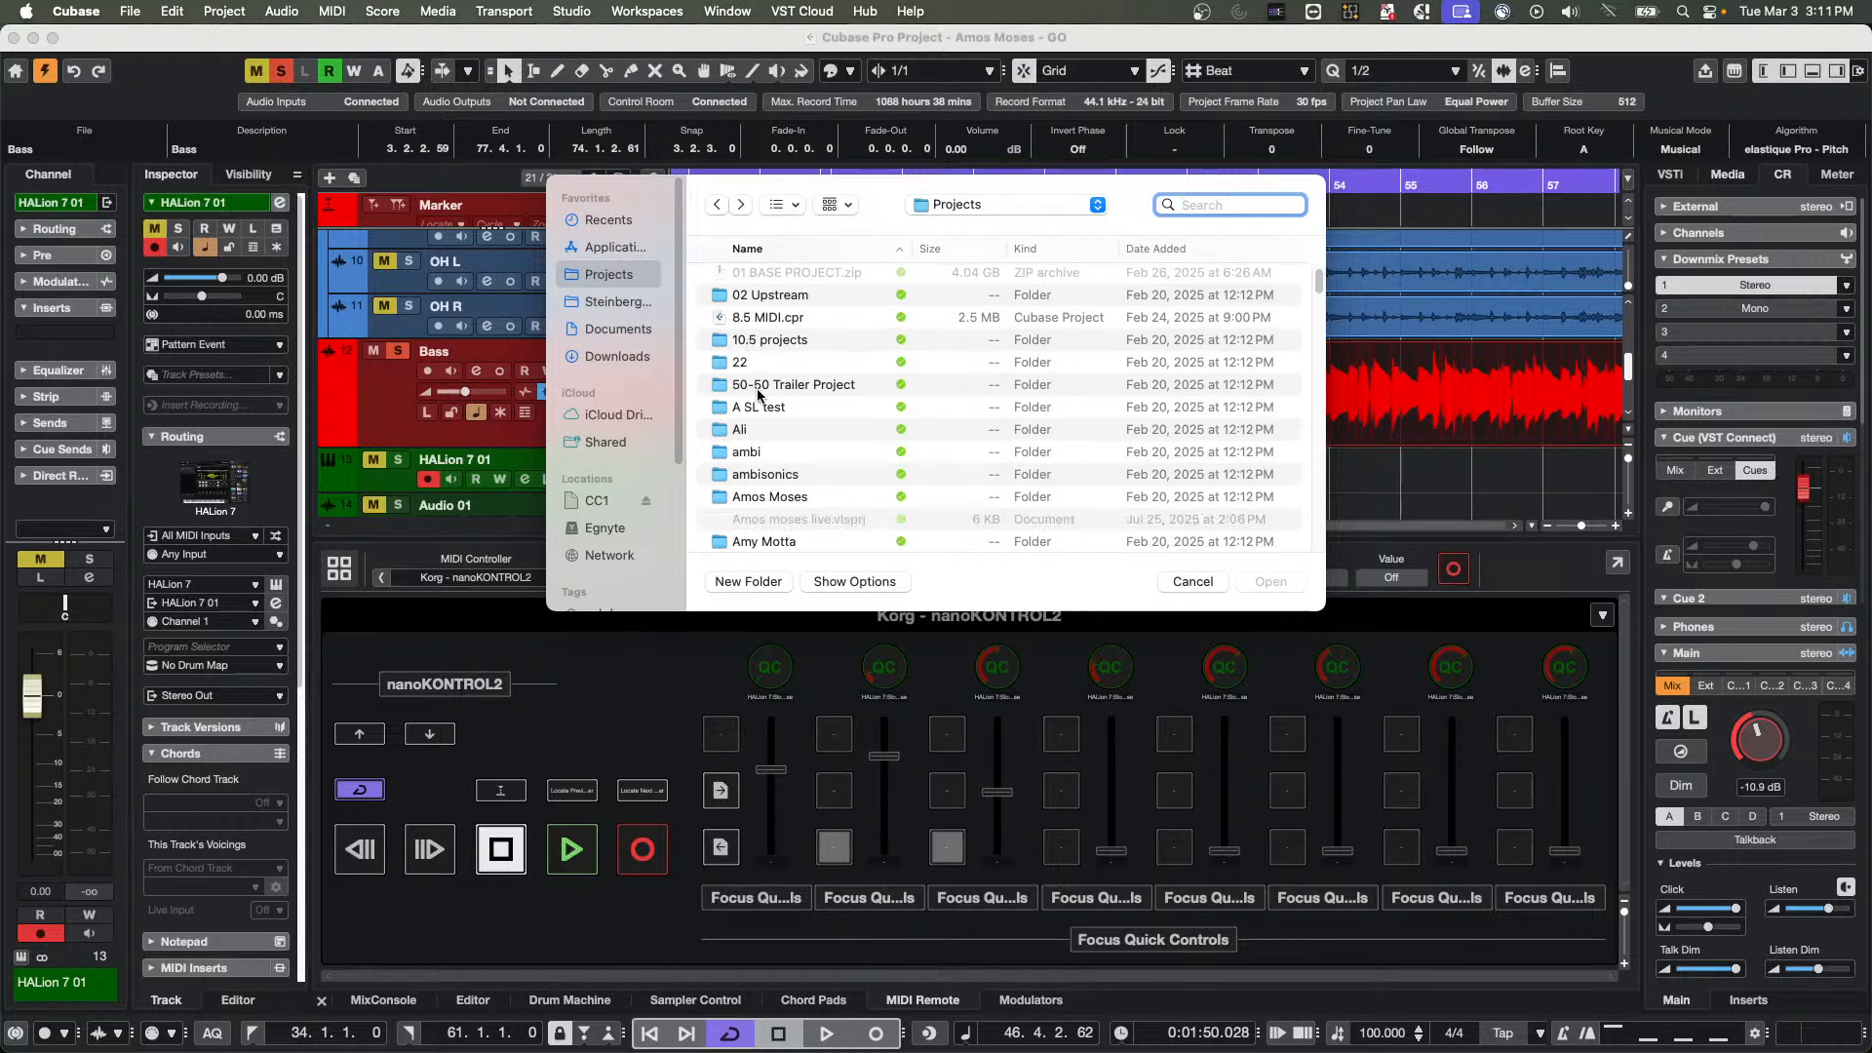
scroll(773, 390, "down", 10)
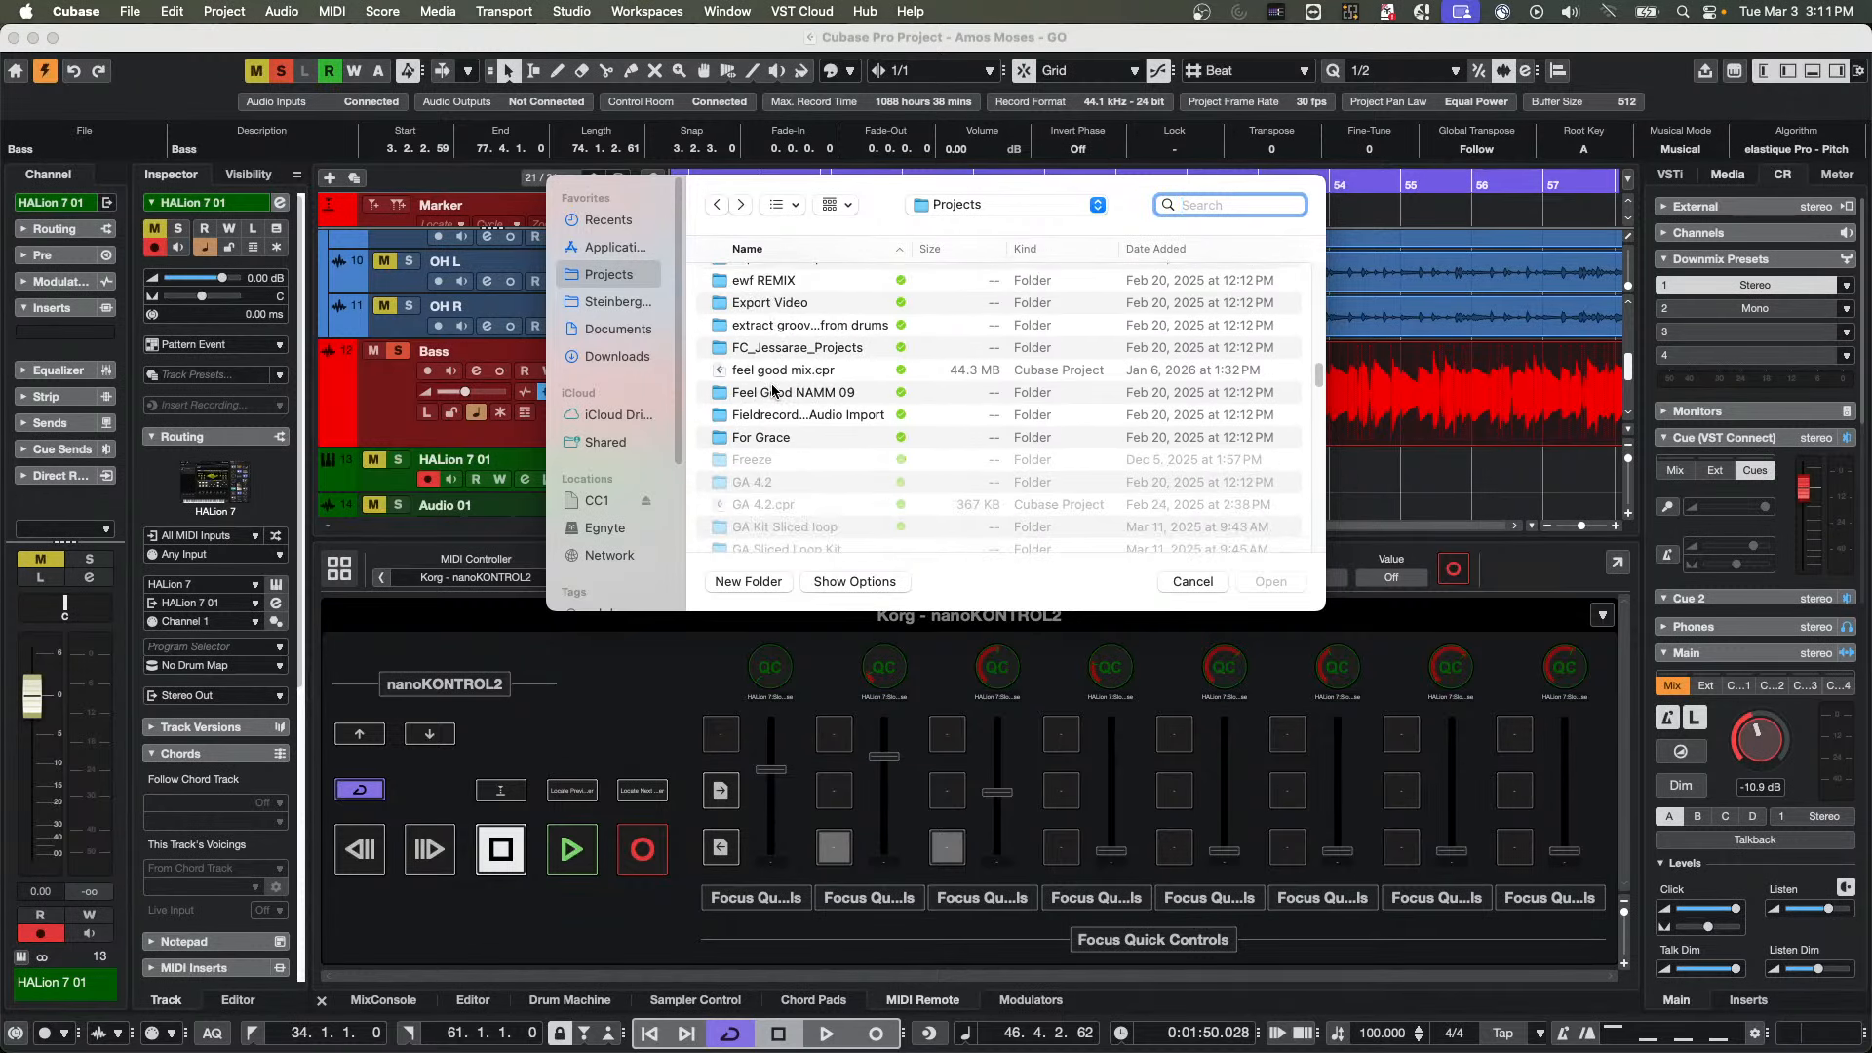
scroll(773, 390, "down", 10)
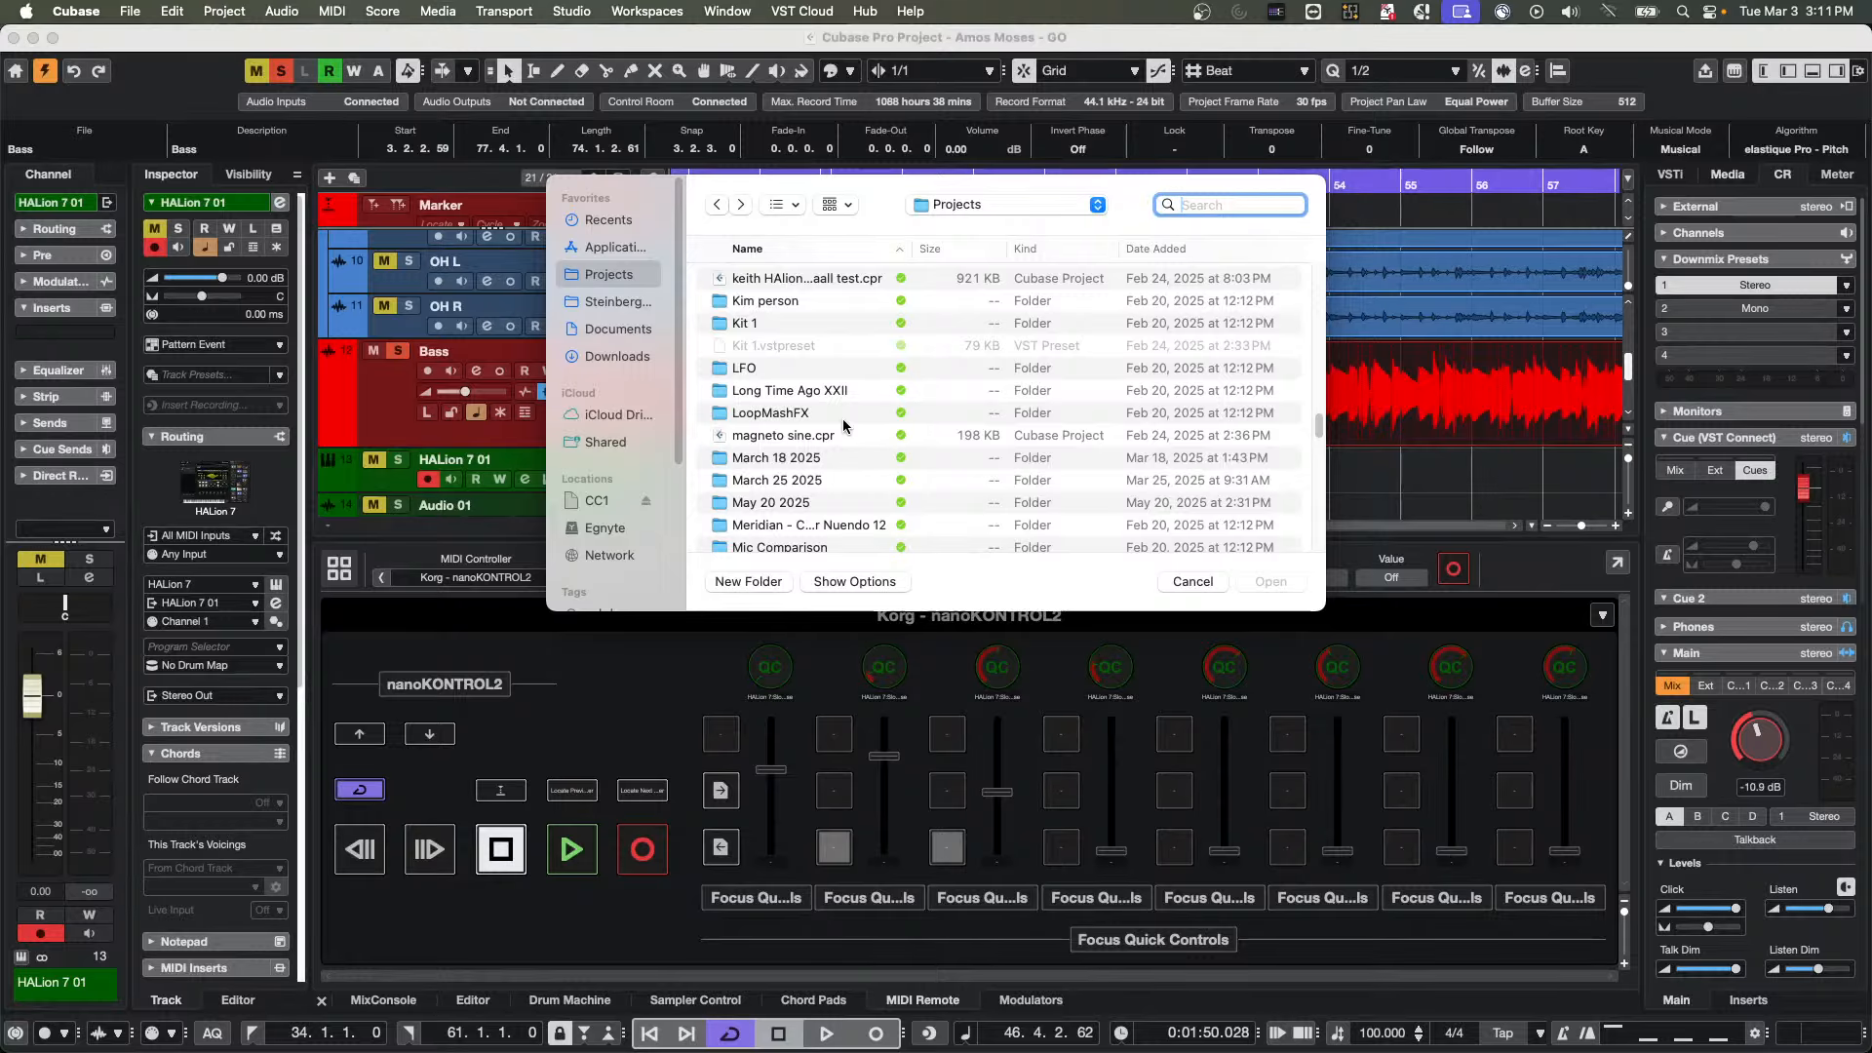
scroll(843, 422, "down", 5)
scroll(843, 418, "up", 6)
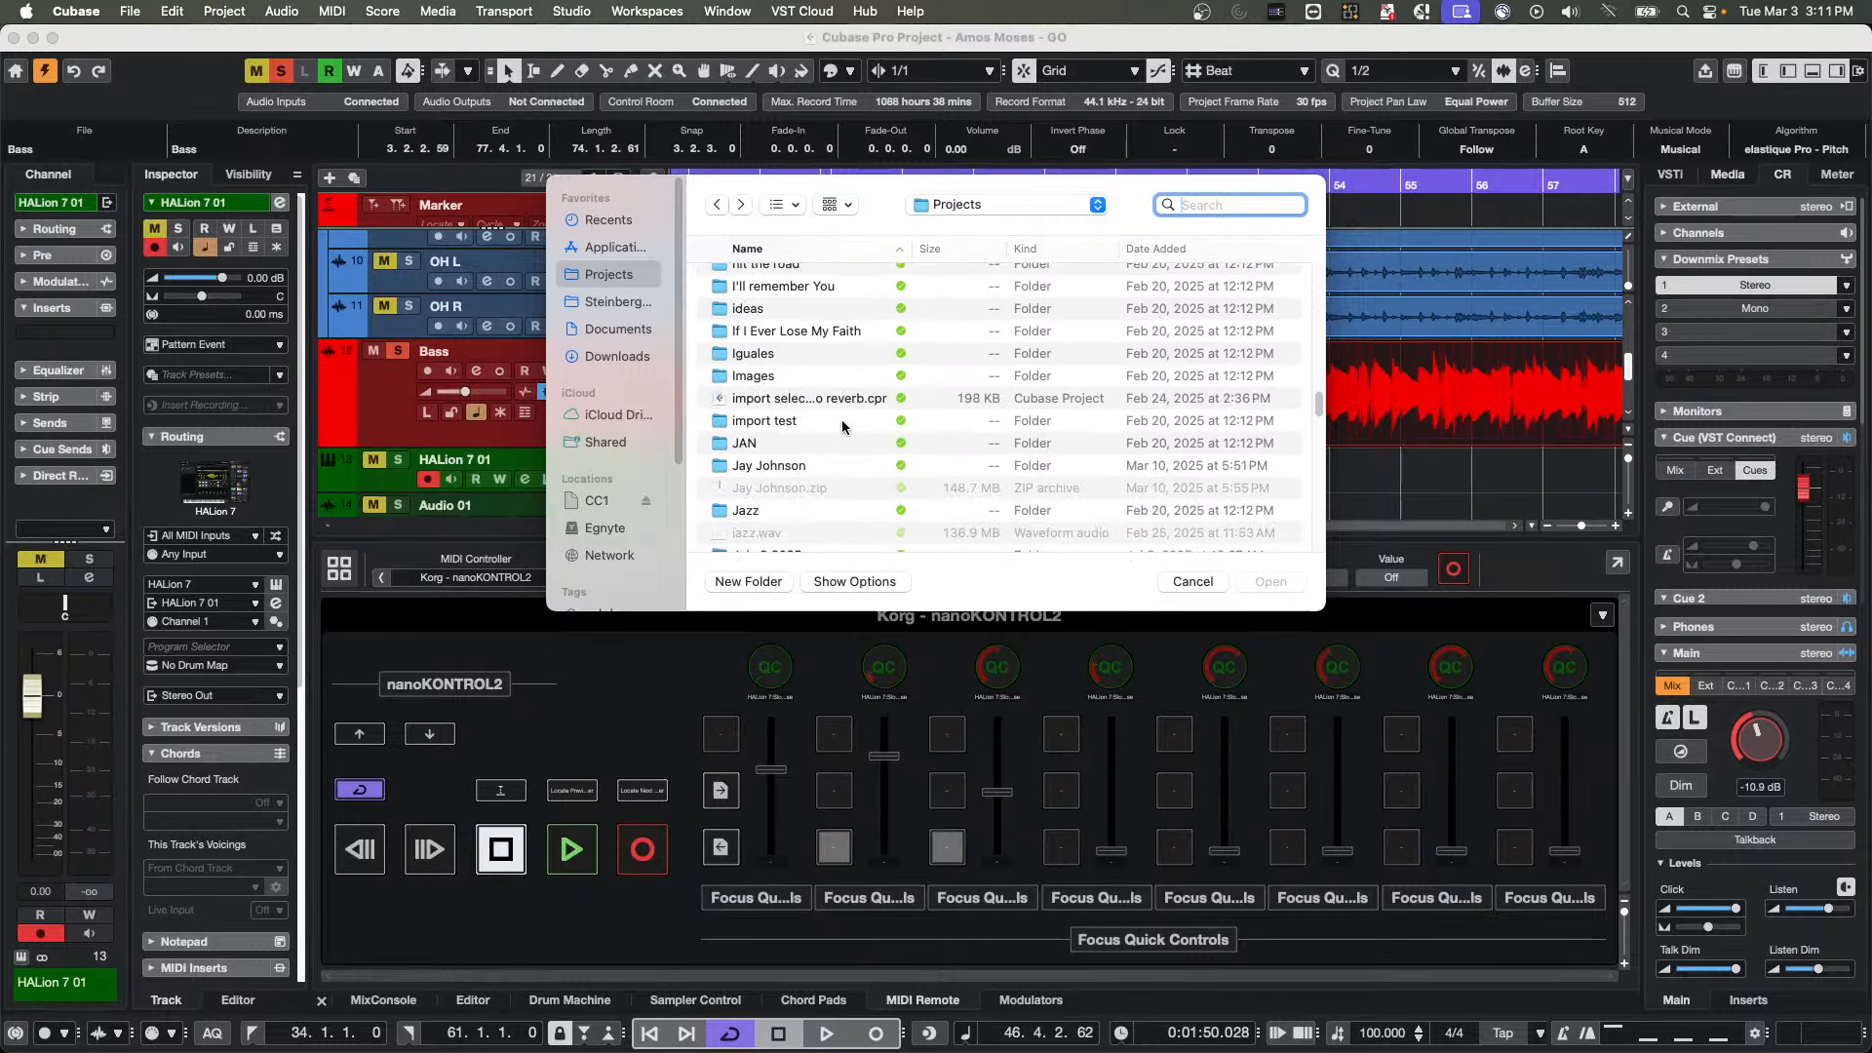
double_click(792, 334)
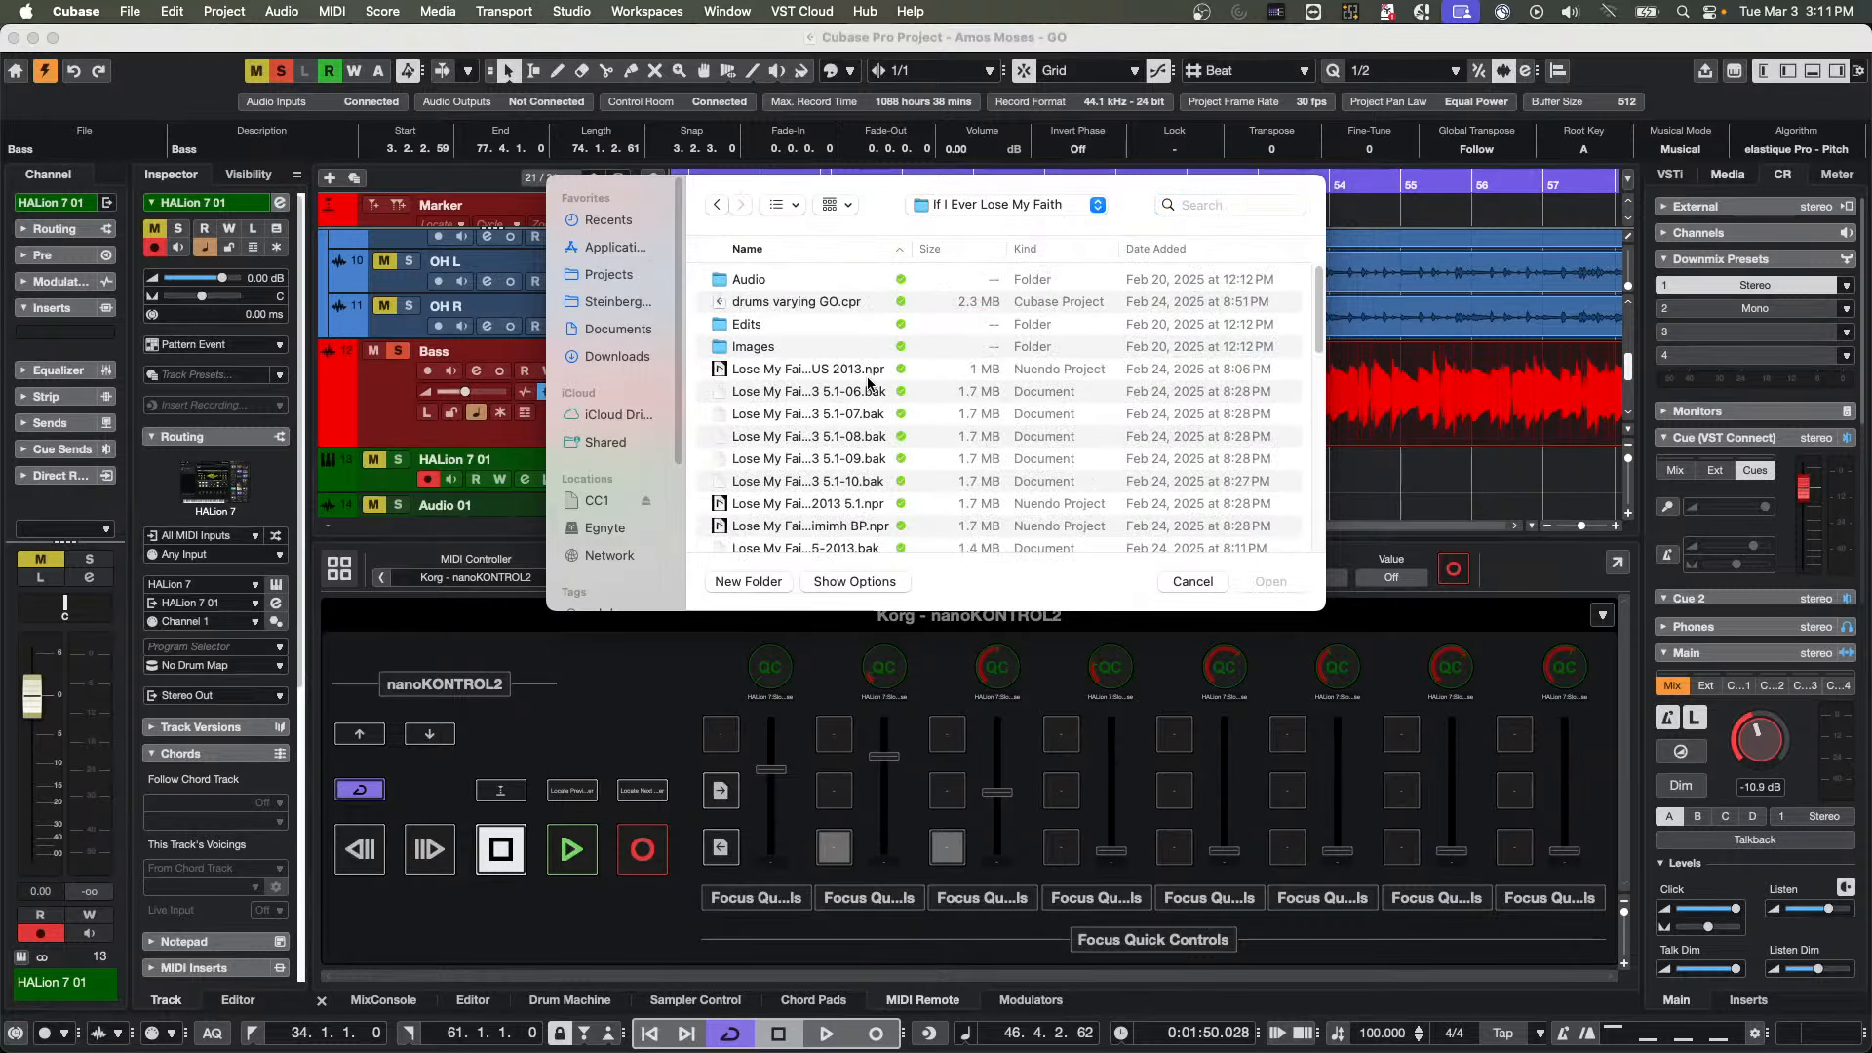
Widen the file list's name column to show full file names and open the project "Lose My Faith GO VCA.cpr"
scroll(864, 377, "down", 3)
scroll(864, 376, "down", 10)
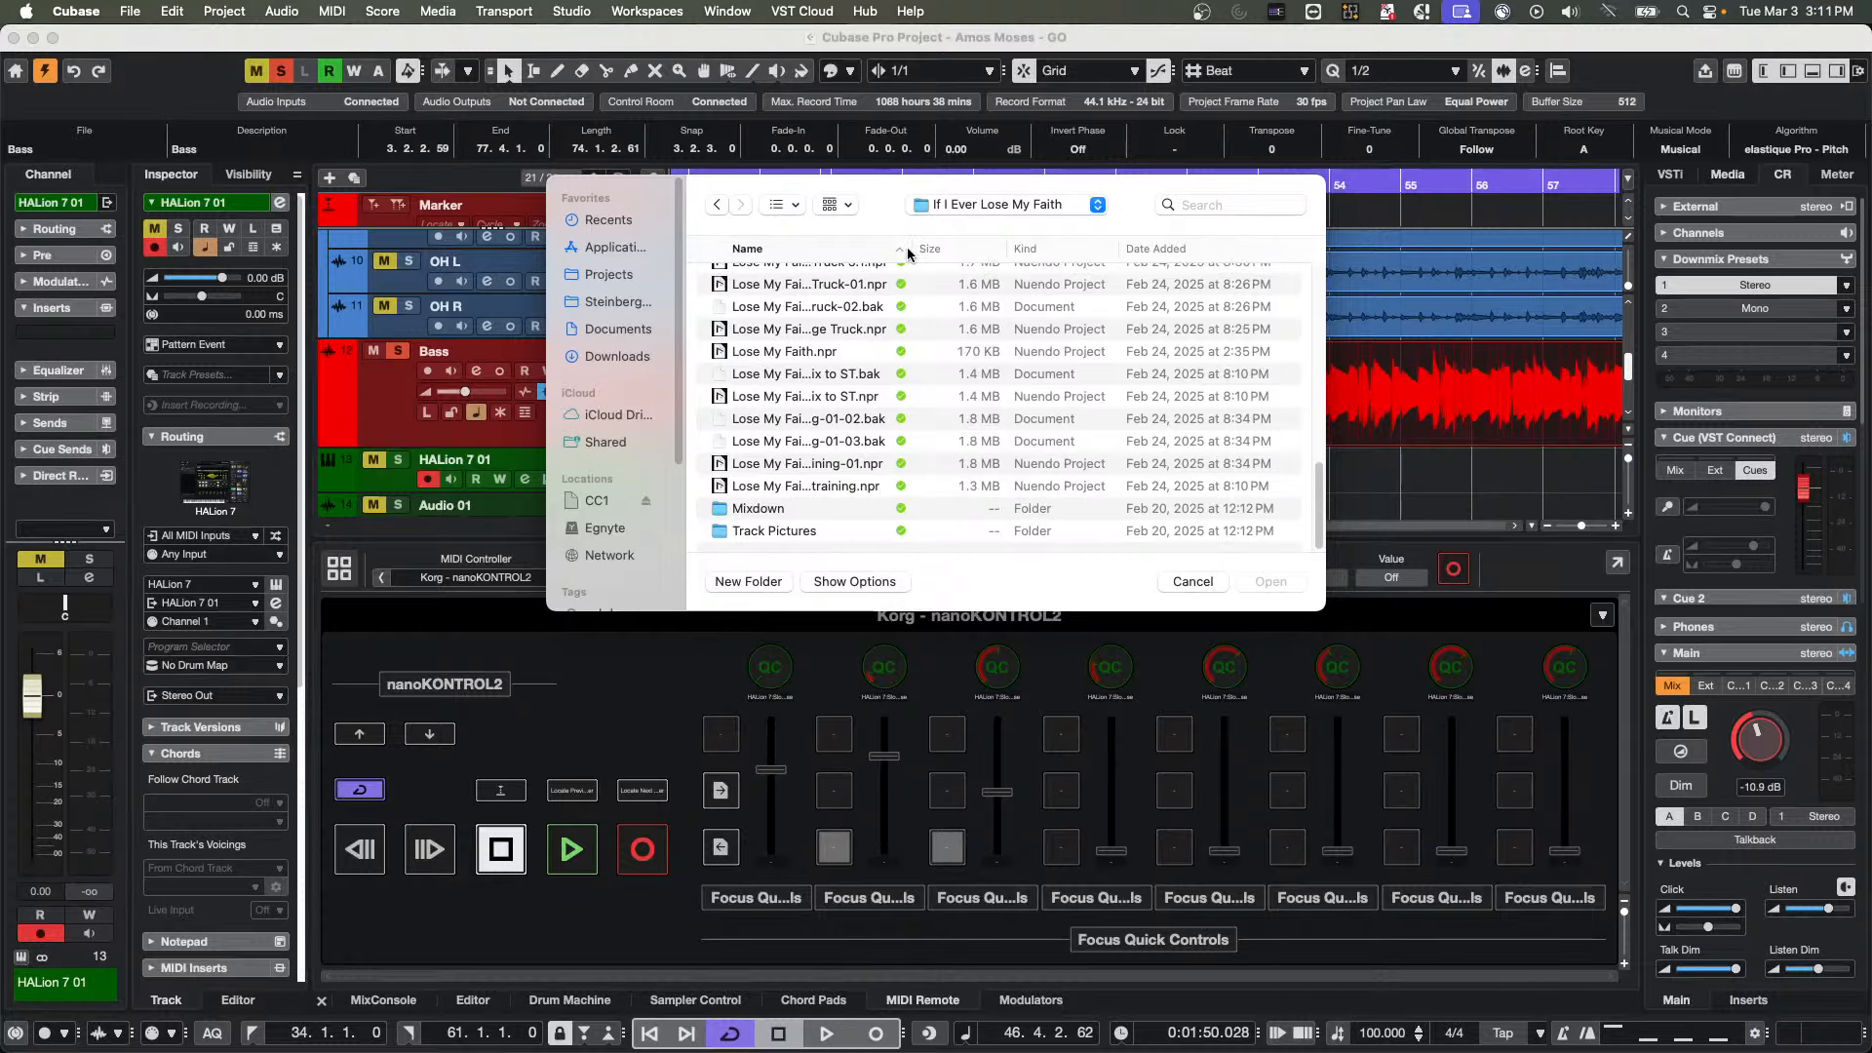
left_click_drag(910, 249, 1059, 252)
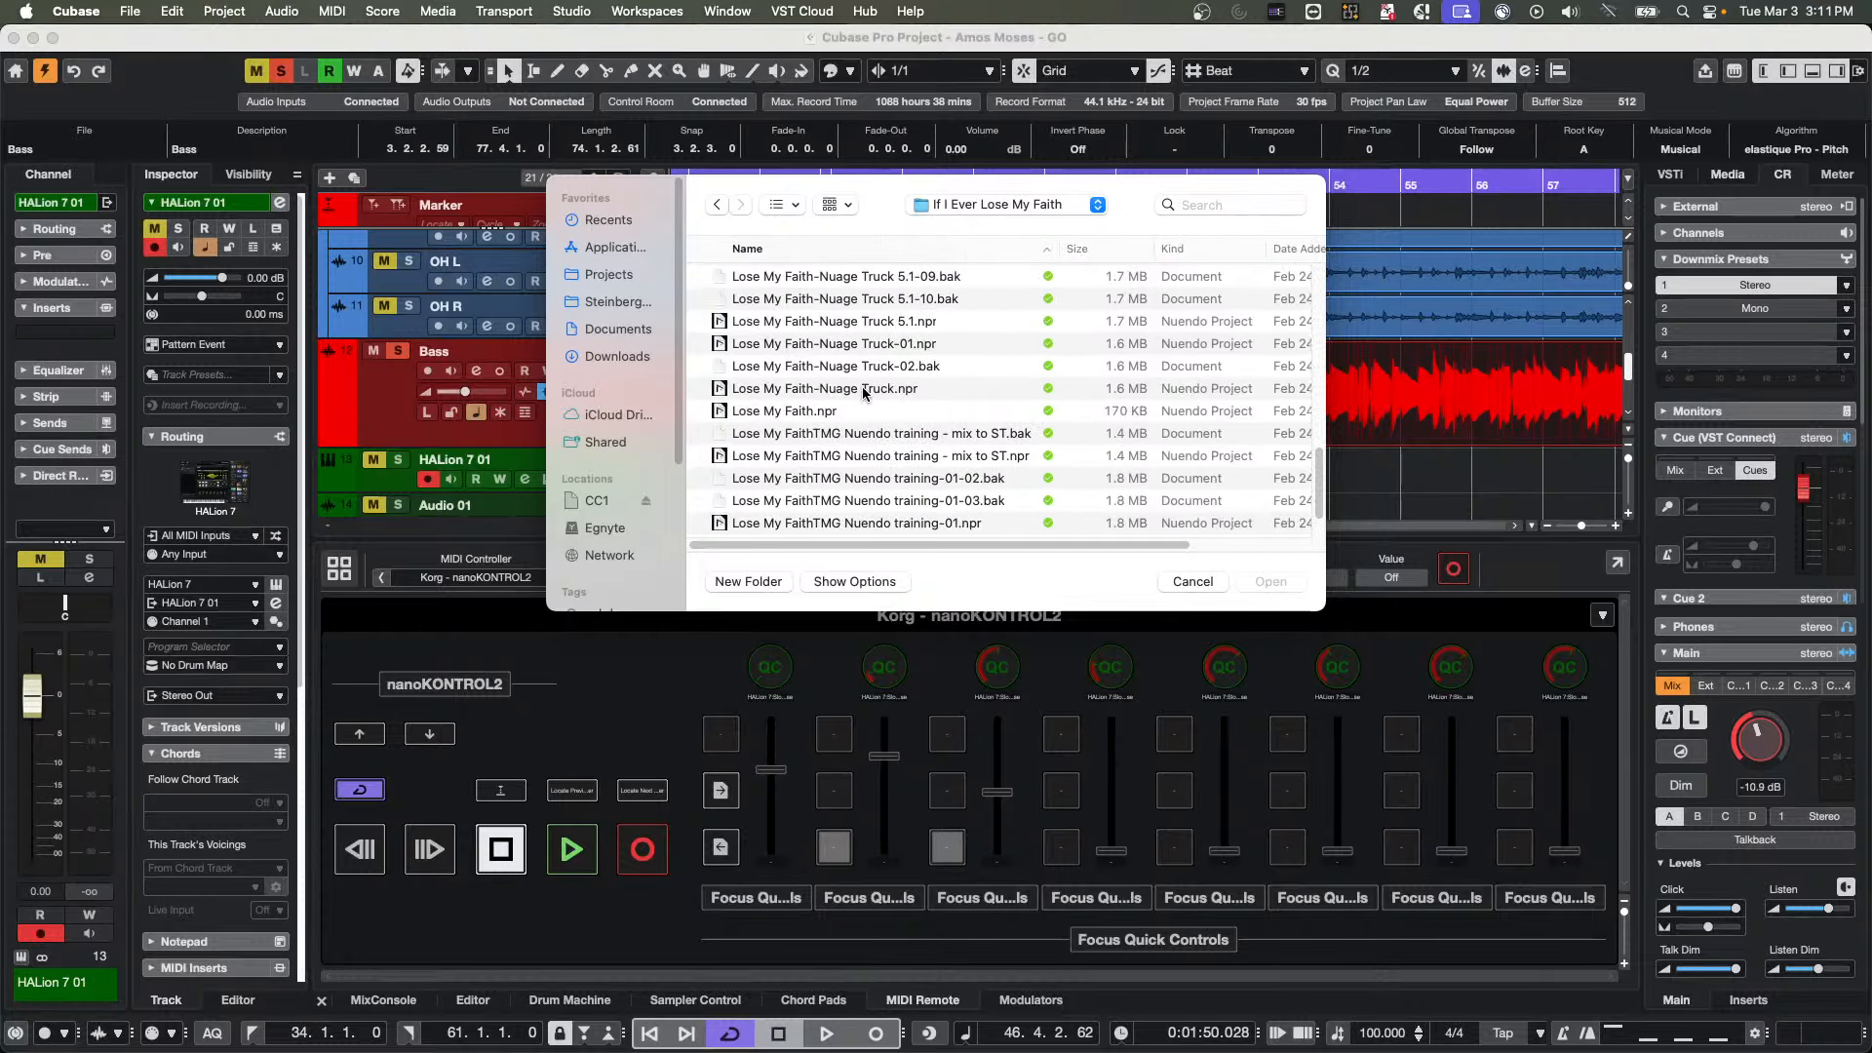
scroll(951, 458, "up", 3)
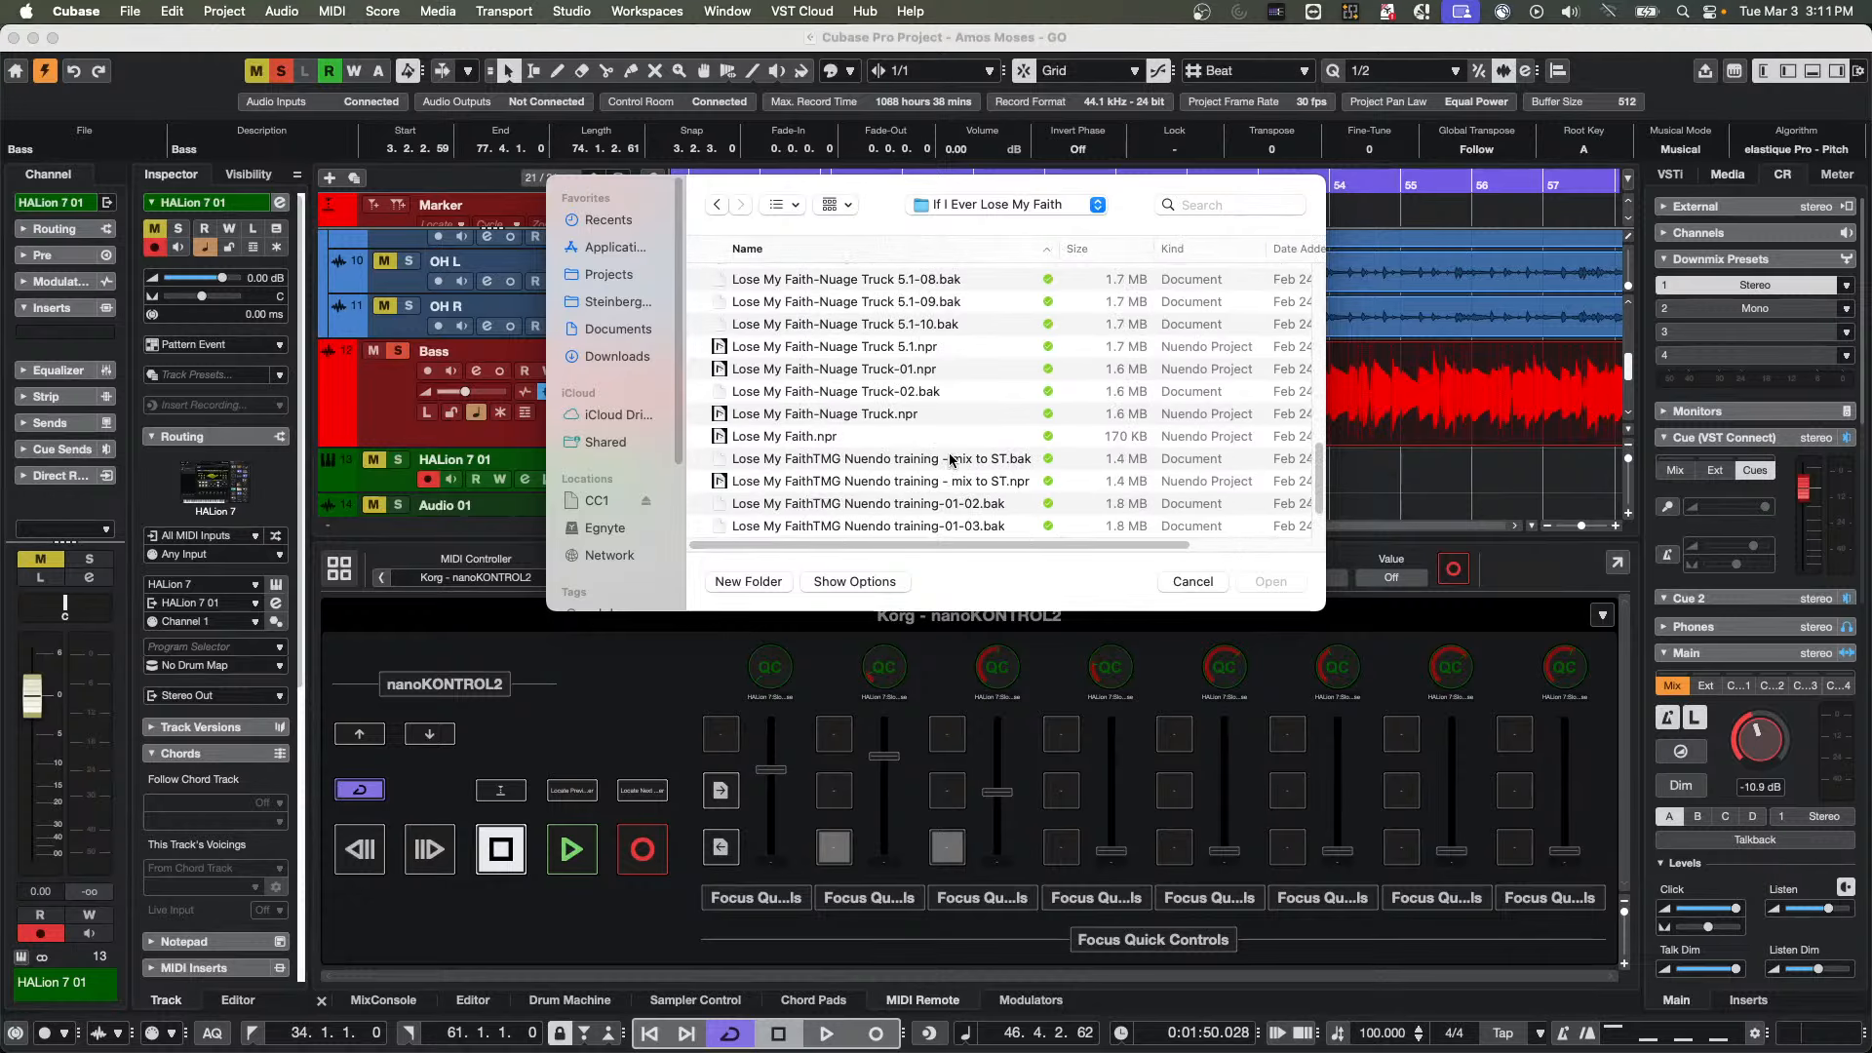
scroll(948, 456, "up", 5)
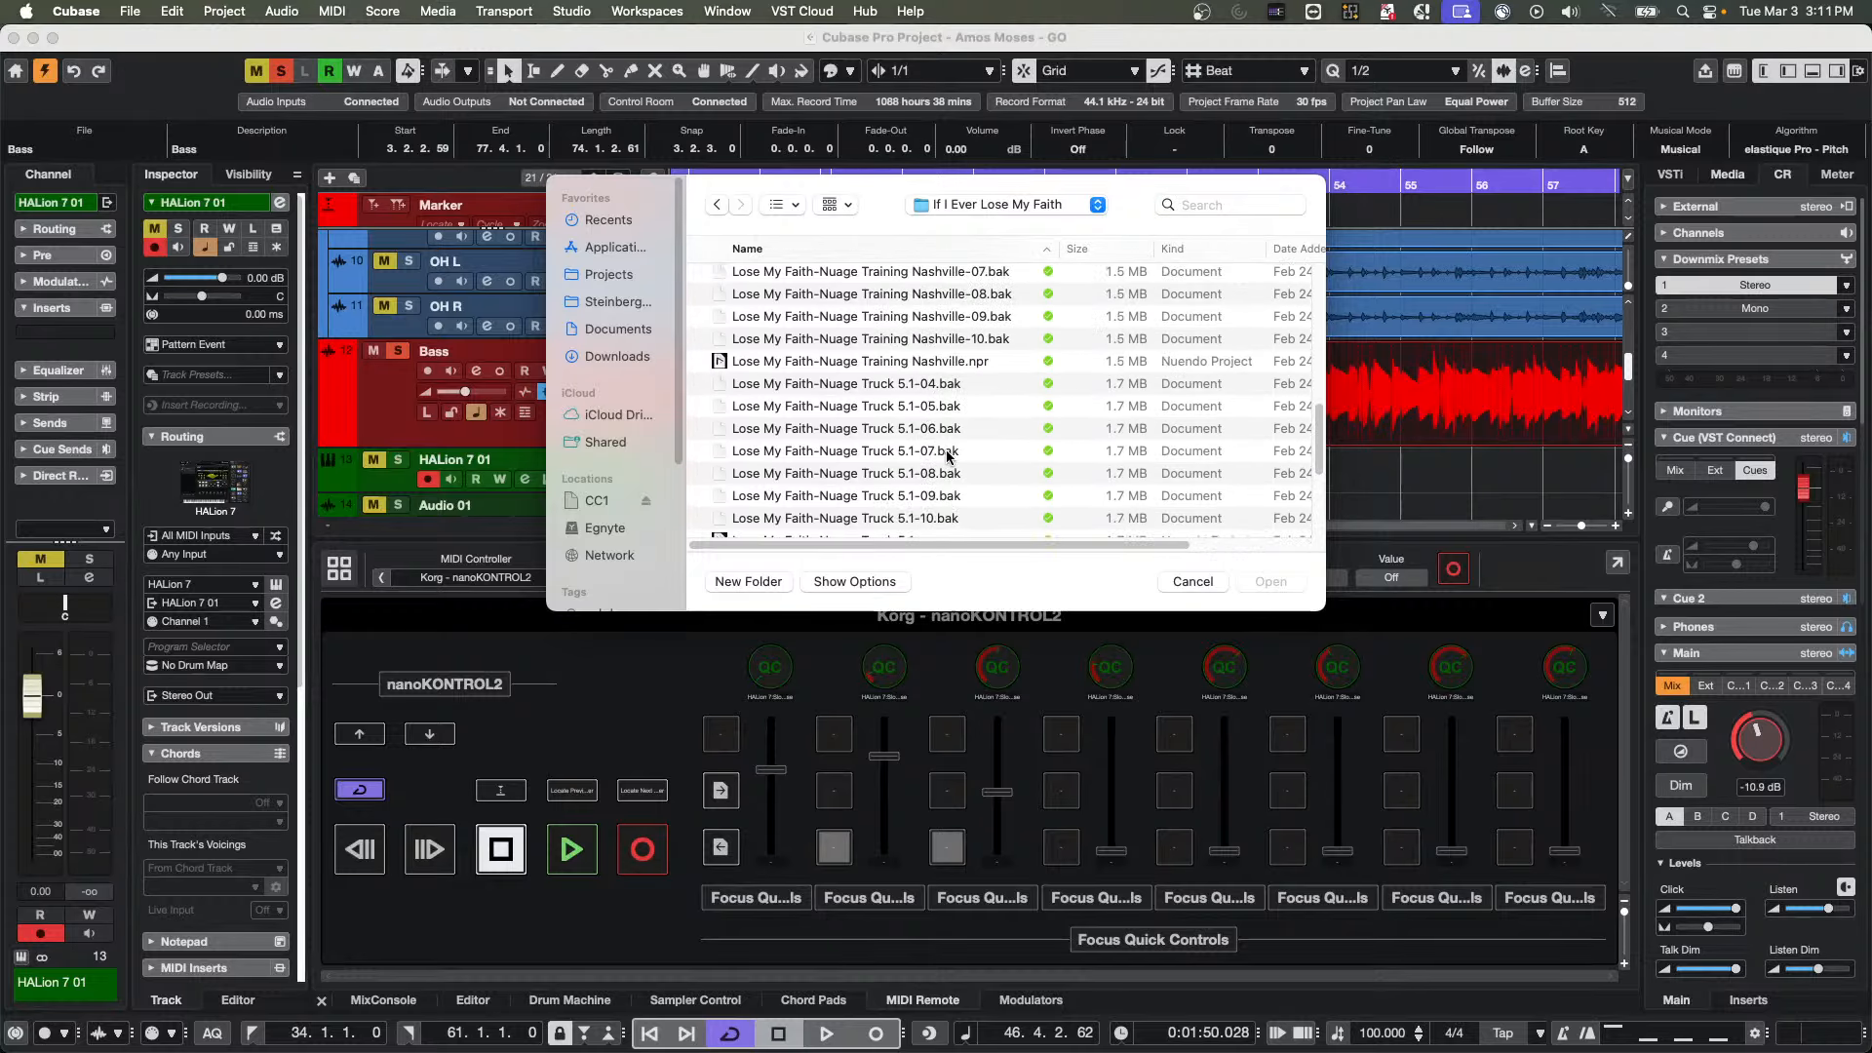
scroll(948, 455, "up", 6)
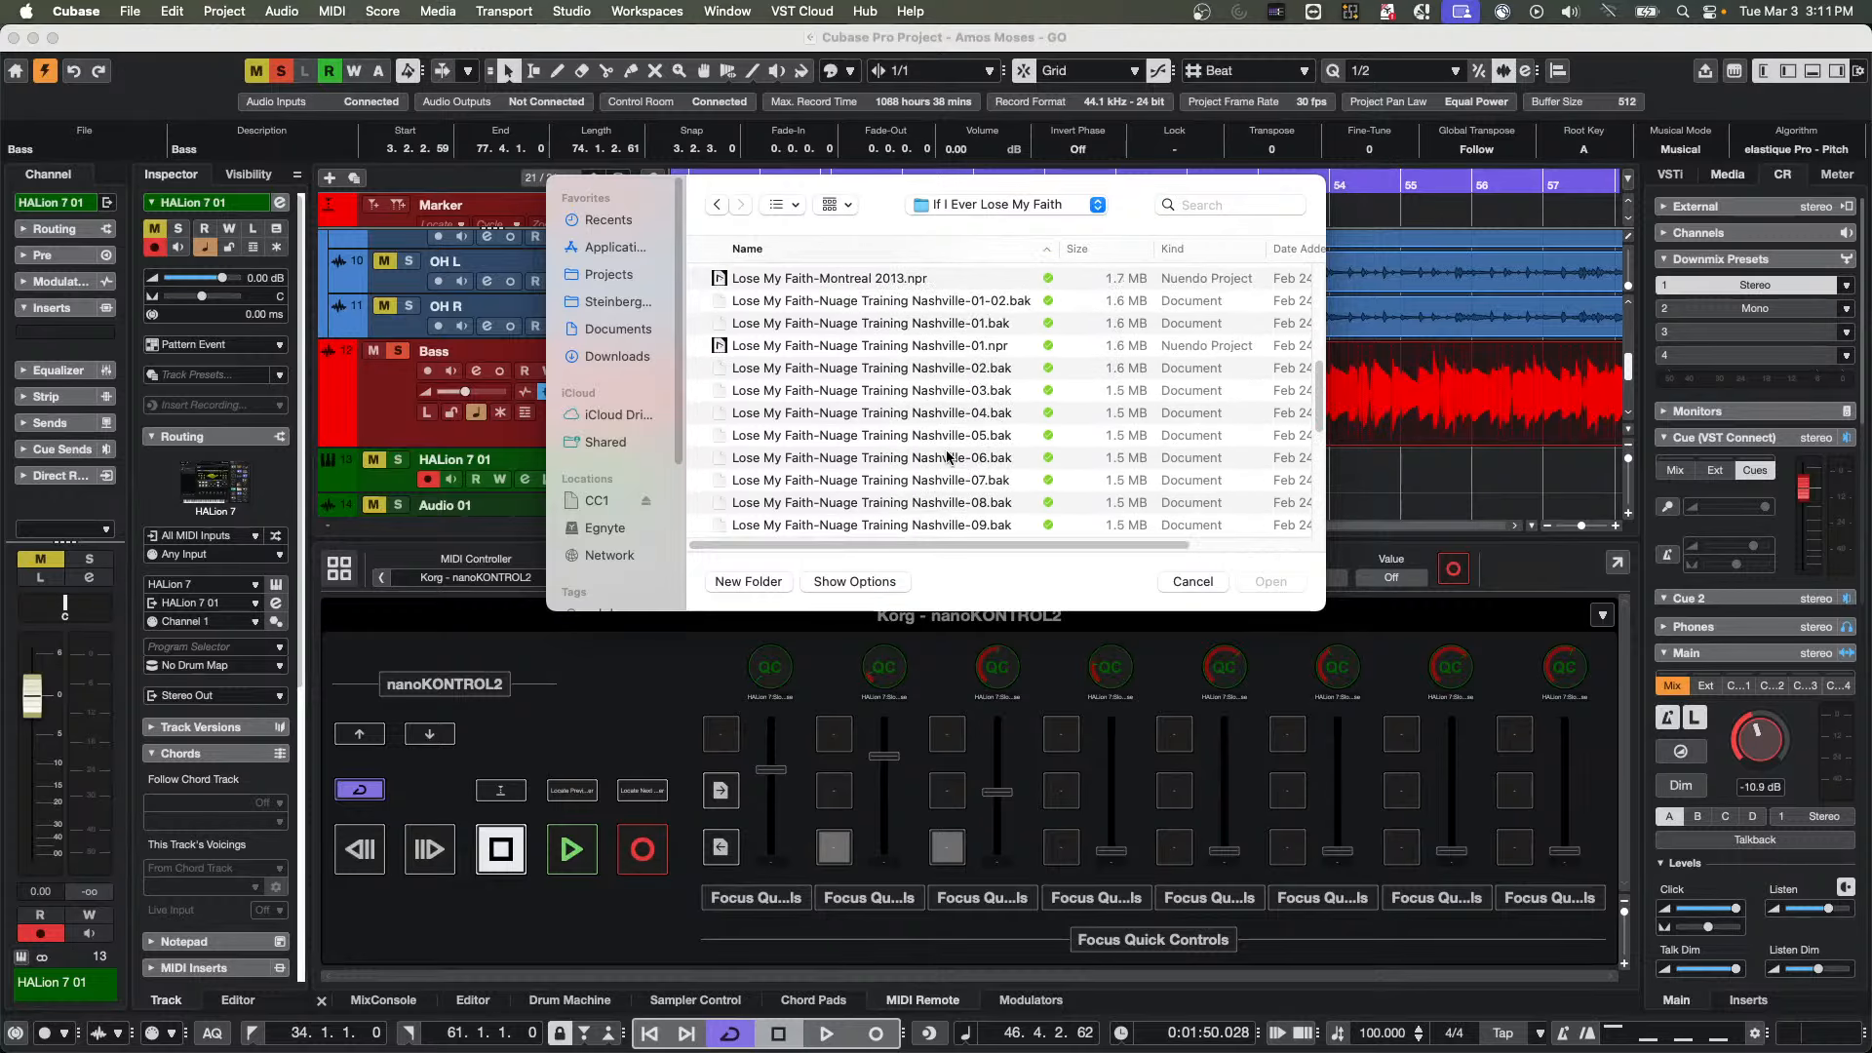
scroll(946, 455, "up", 4)
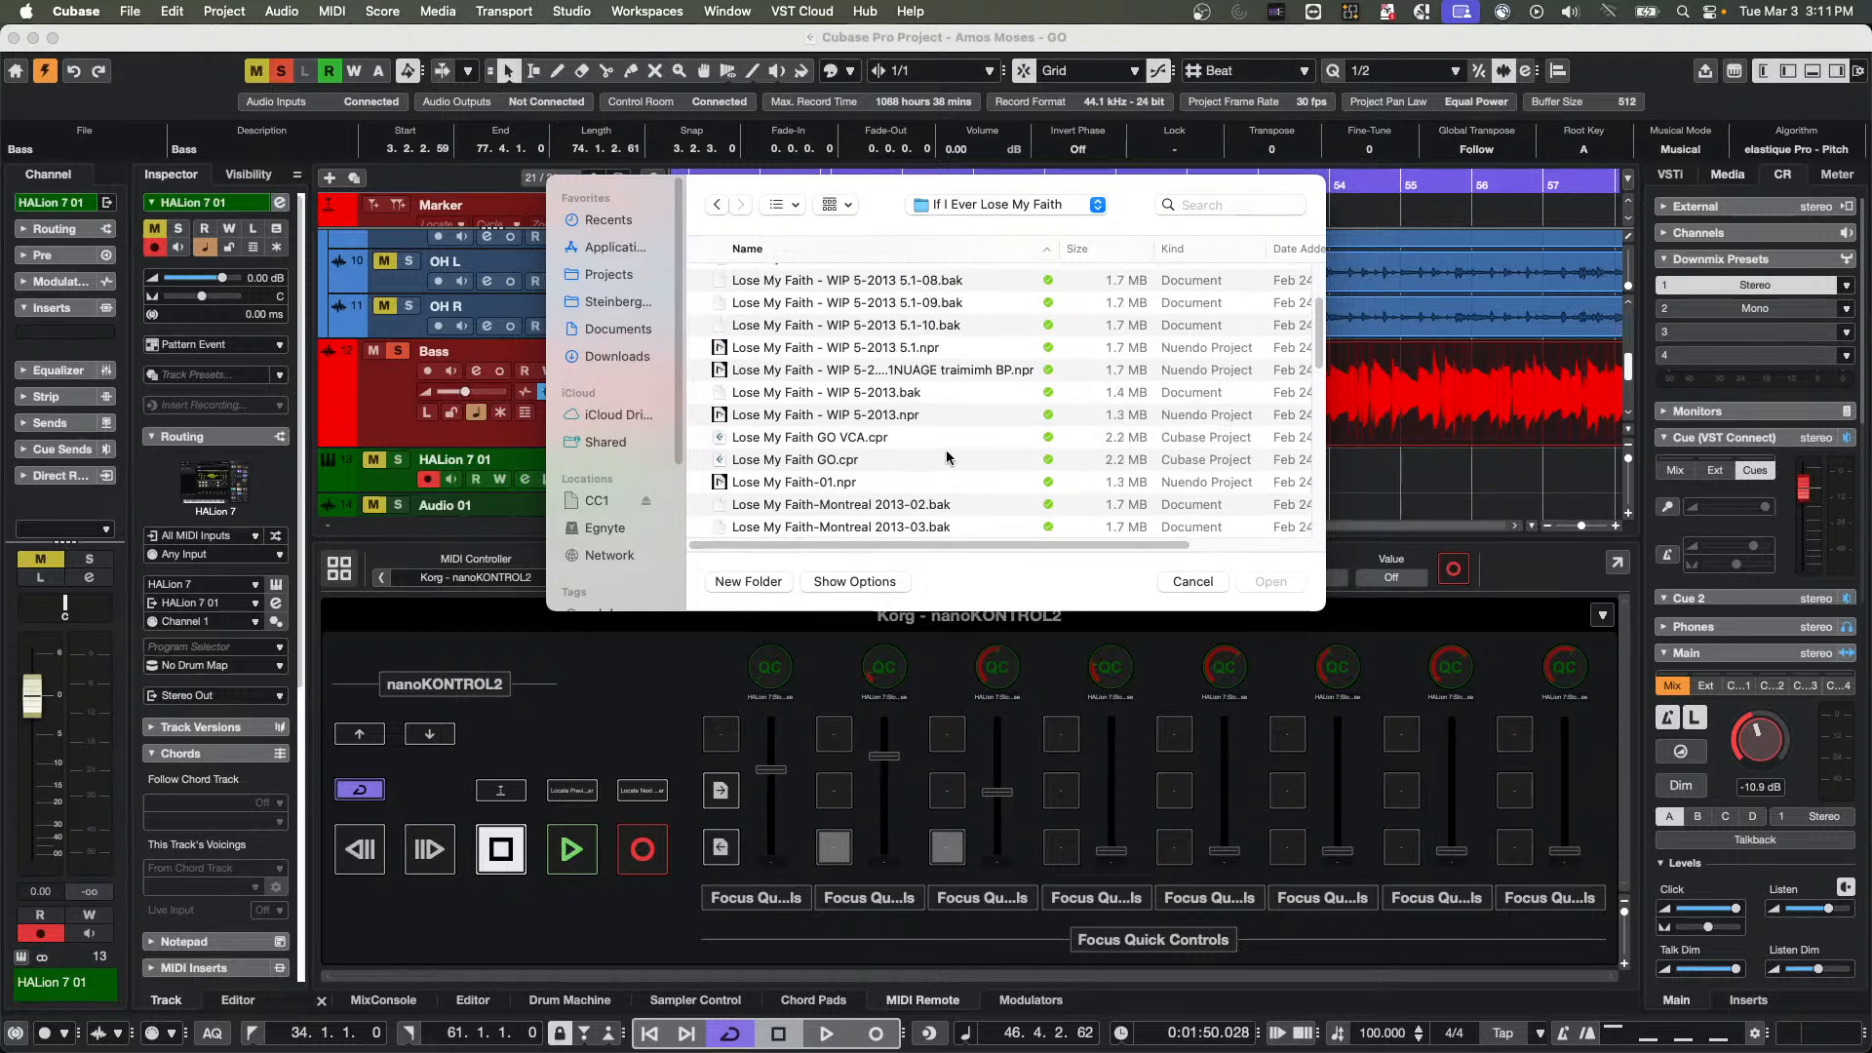
double_click(843, 441)
left_click(977, 397)
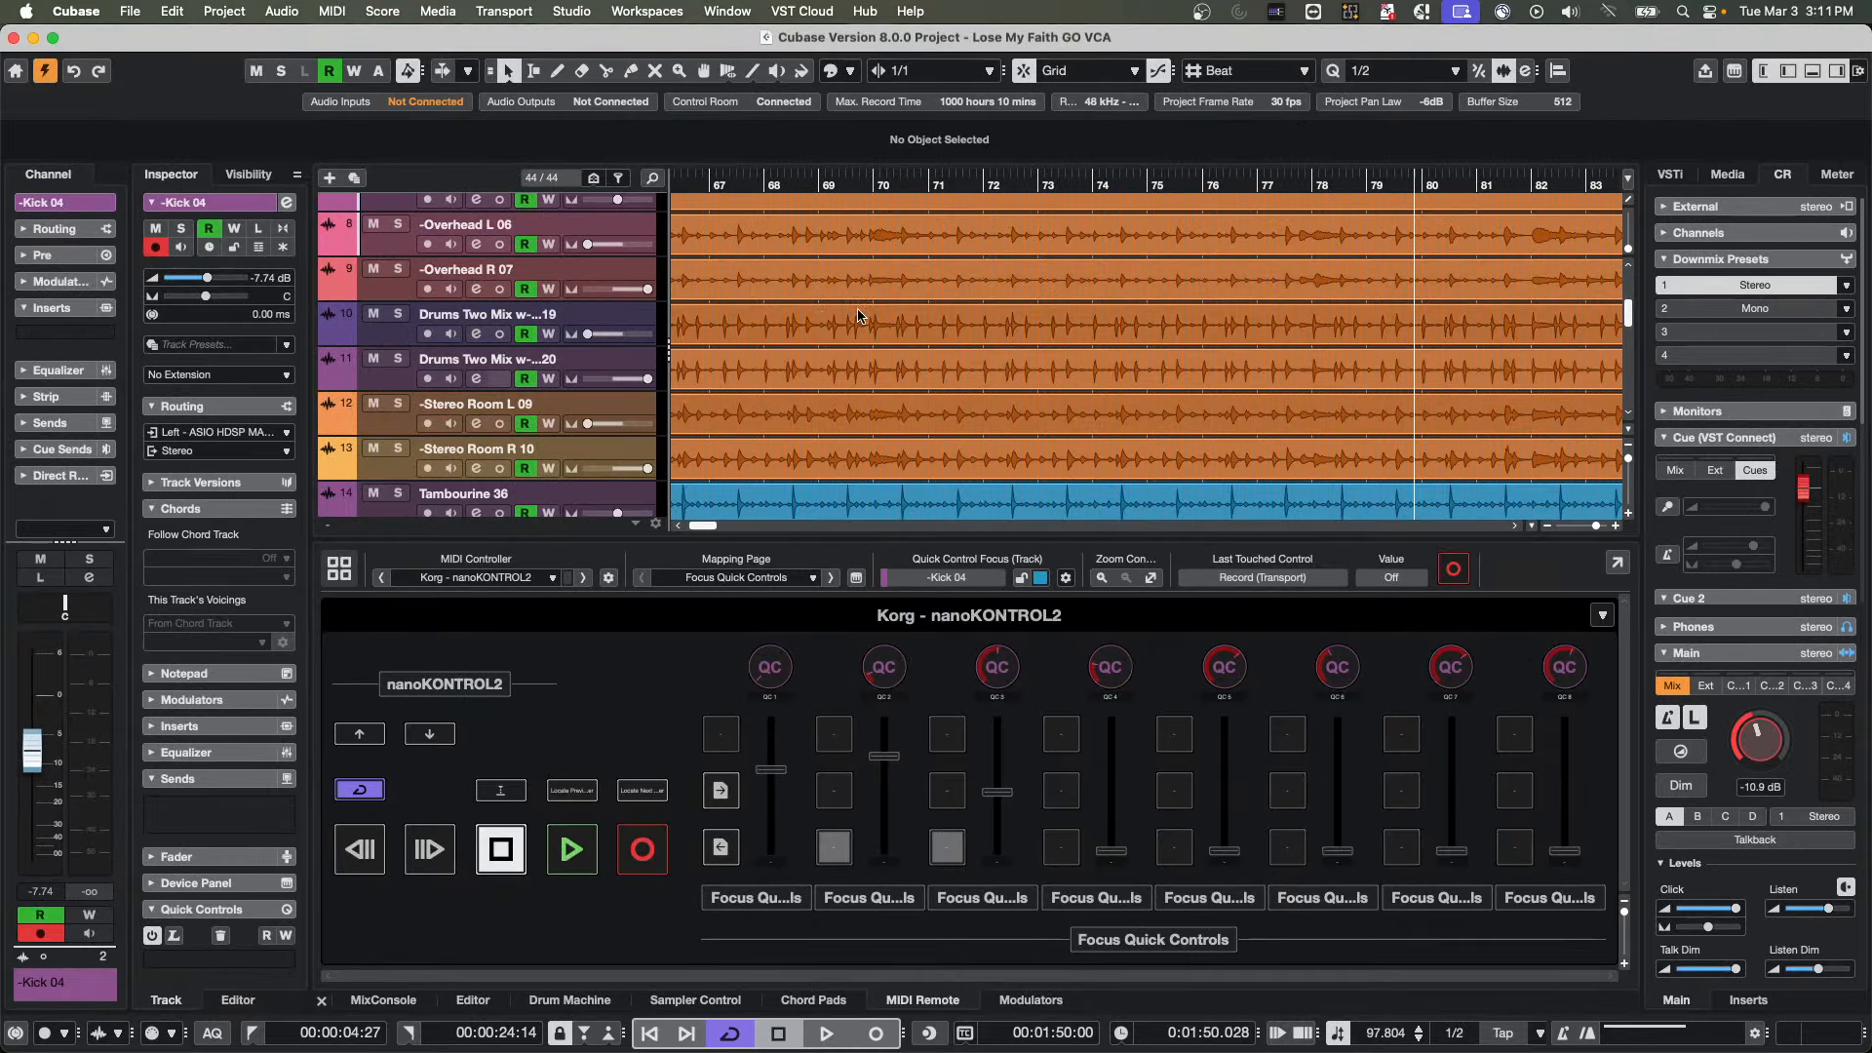
Play the project from its beginning with the whole song in view, and mute the Harmonica 21 track
left_click_drag(748, 188, 641, 142)
key("space")
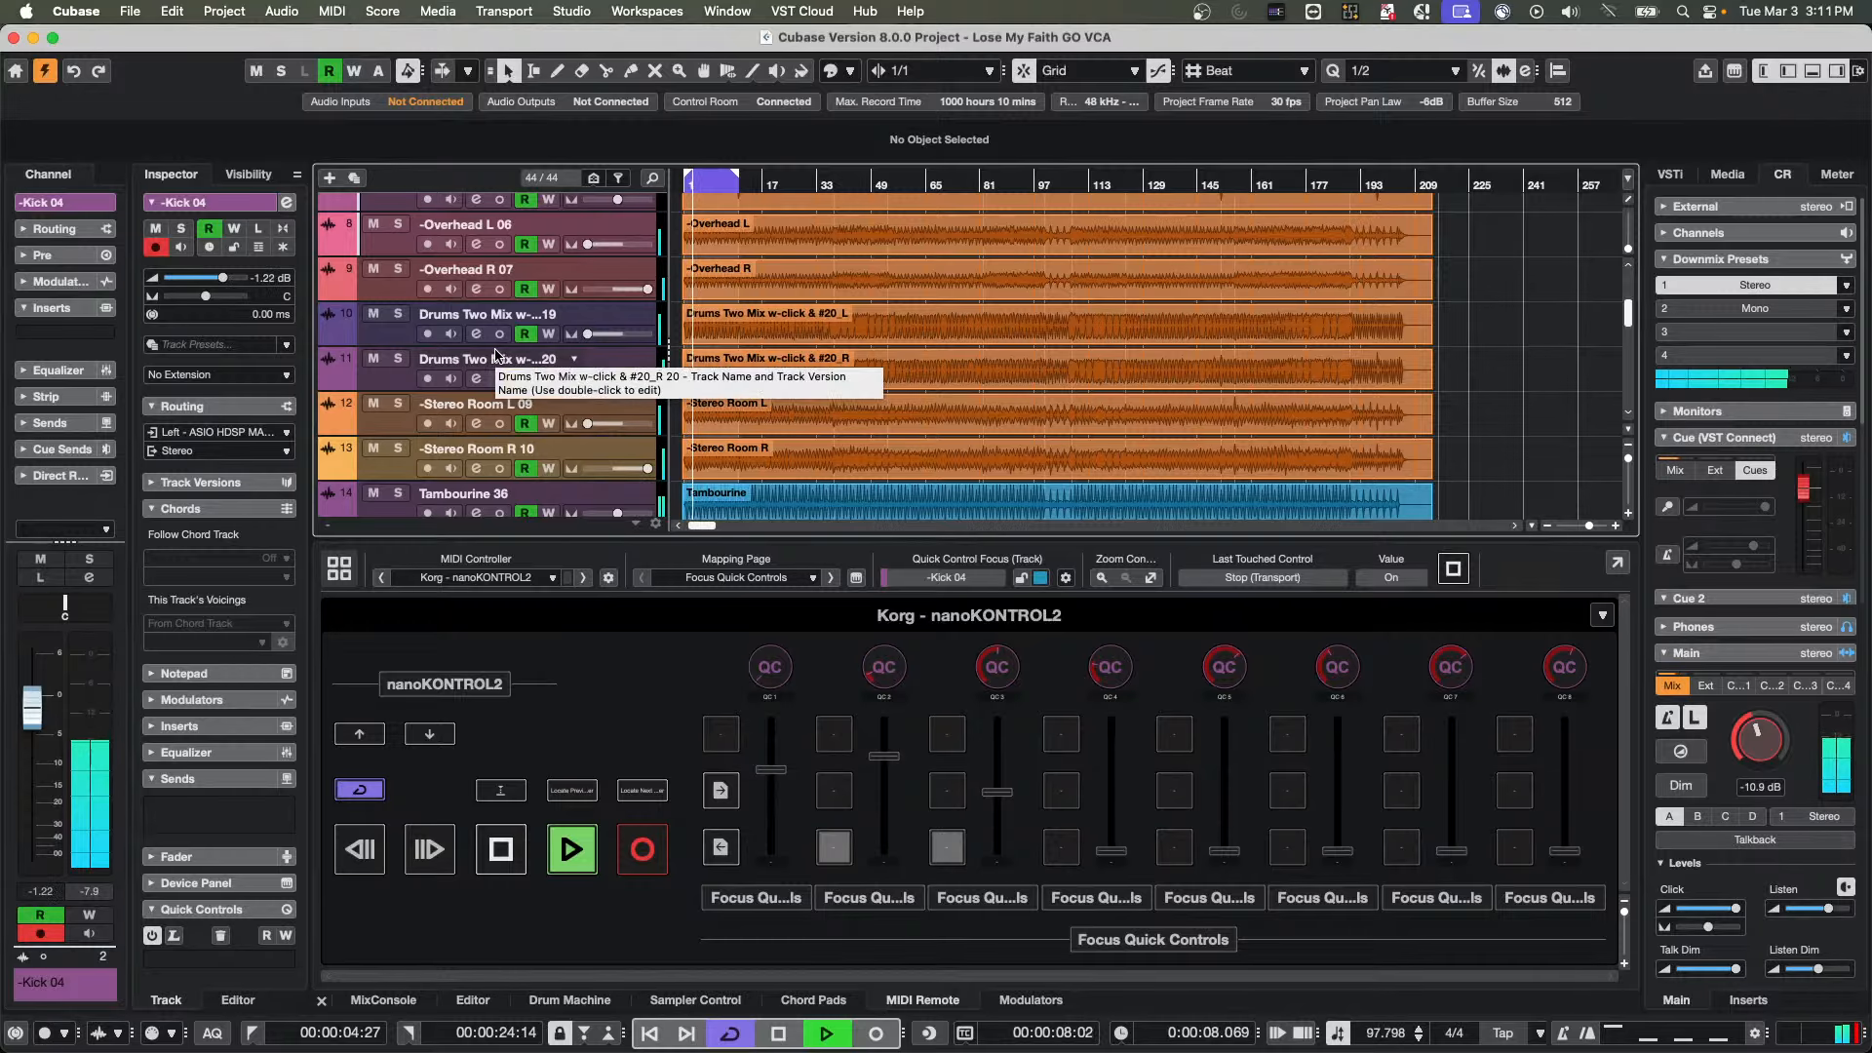
scroll(495, 356, "down", 3)
scroll(495, 357, "down", 15)
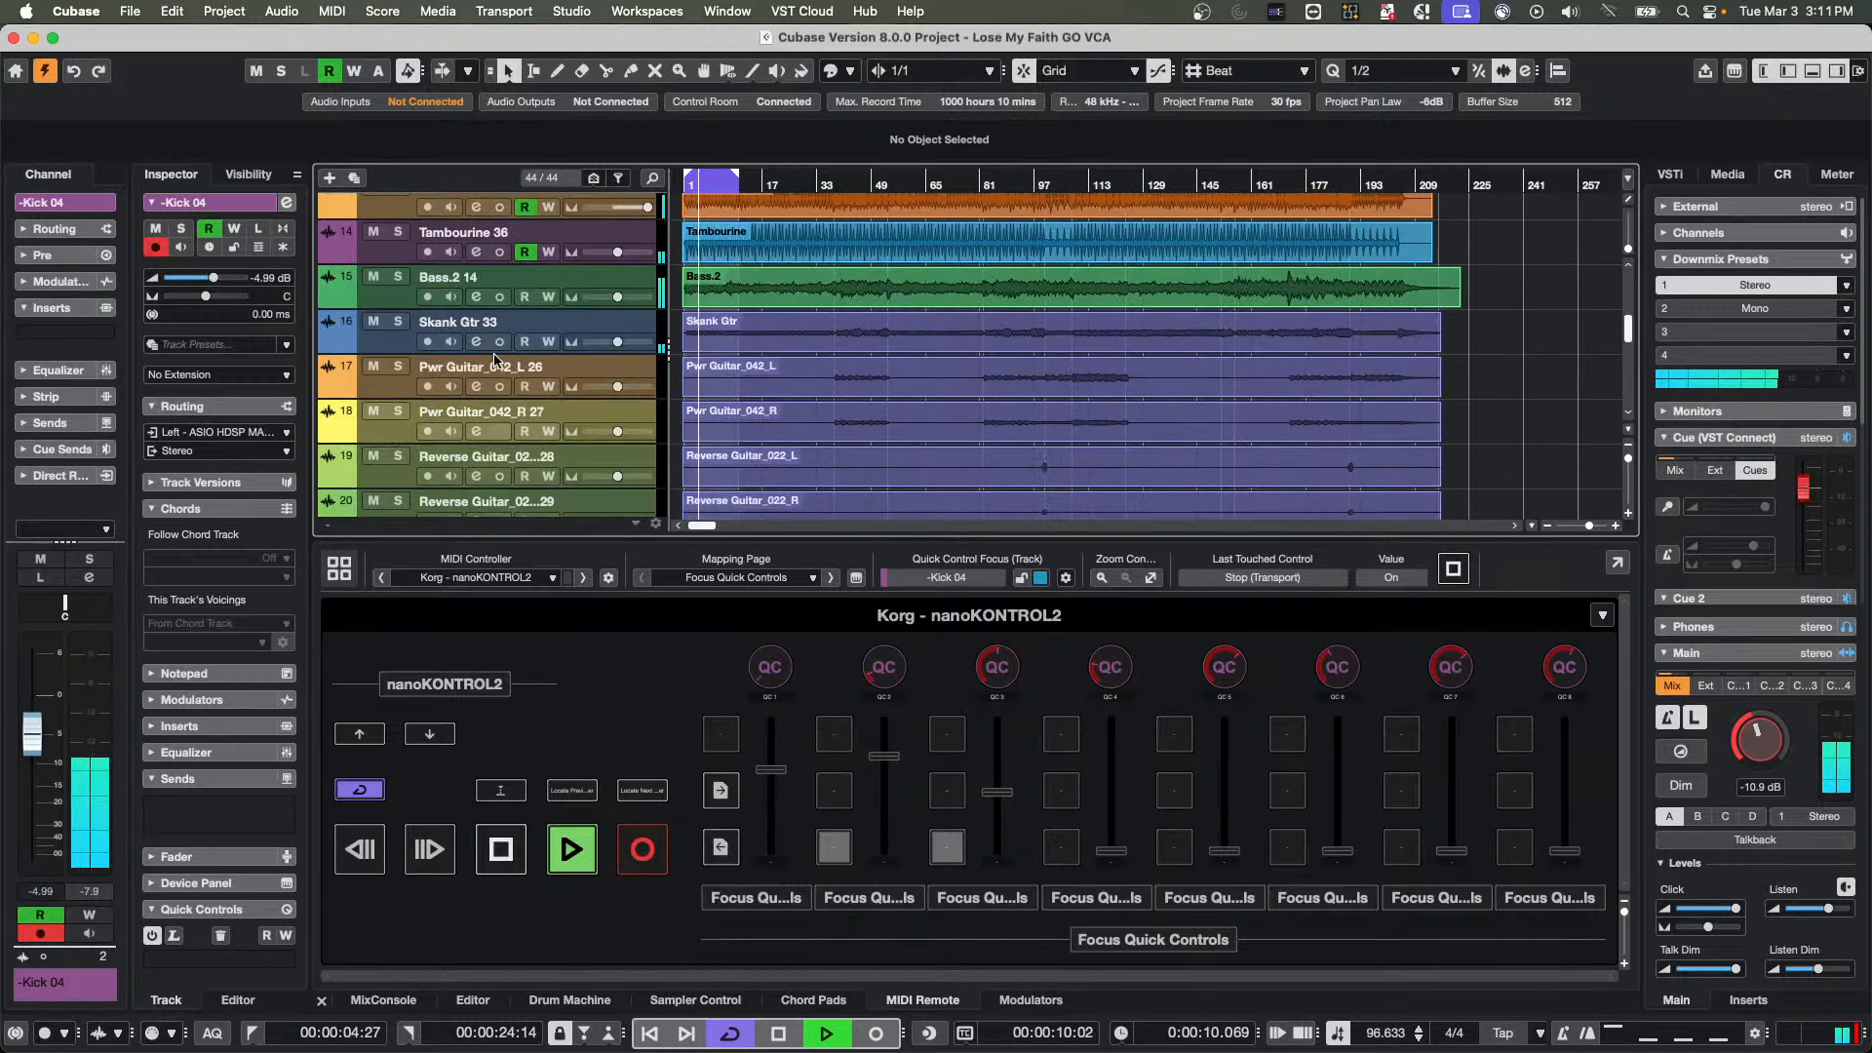
scroll(495, 357, "up", 5)
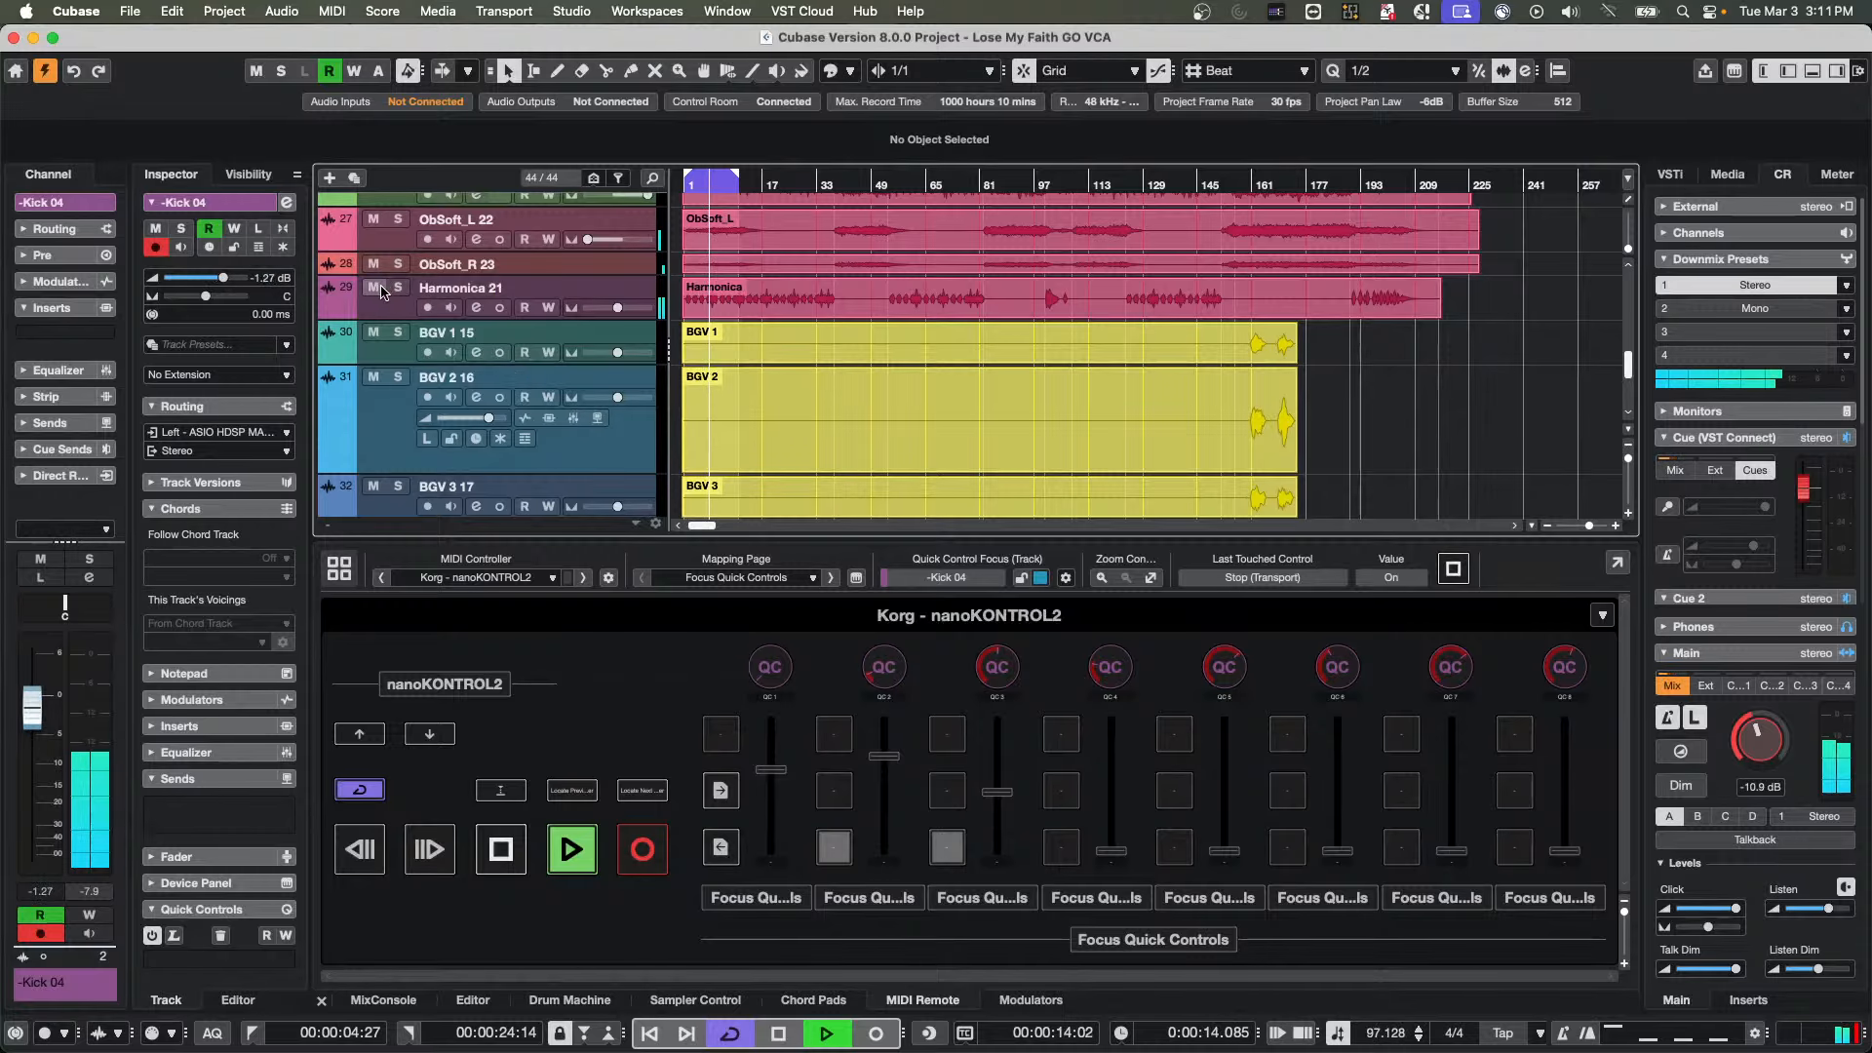
left_click(374, 287)
Return to the drum tracks in the track list and show the MixConsole below the arrangement
scroll(784, 330, "up", 1)
scroll(784, 330, "up", 15)
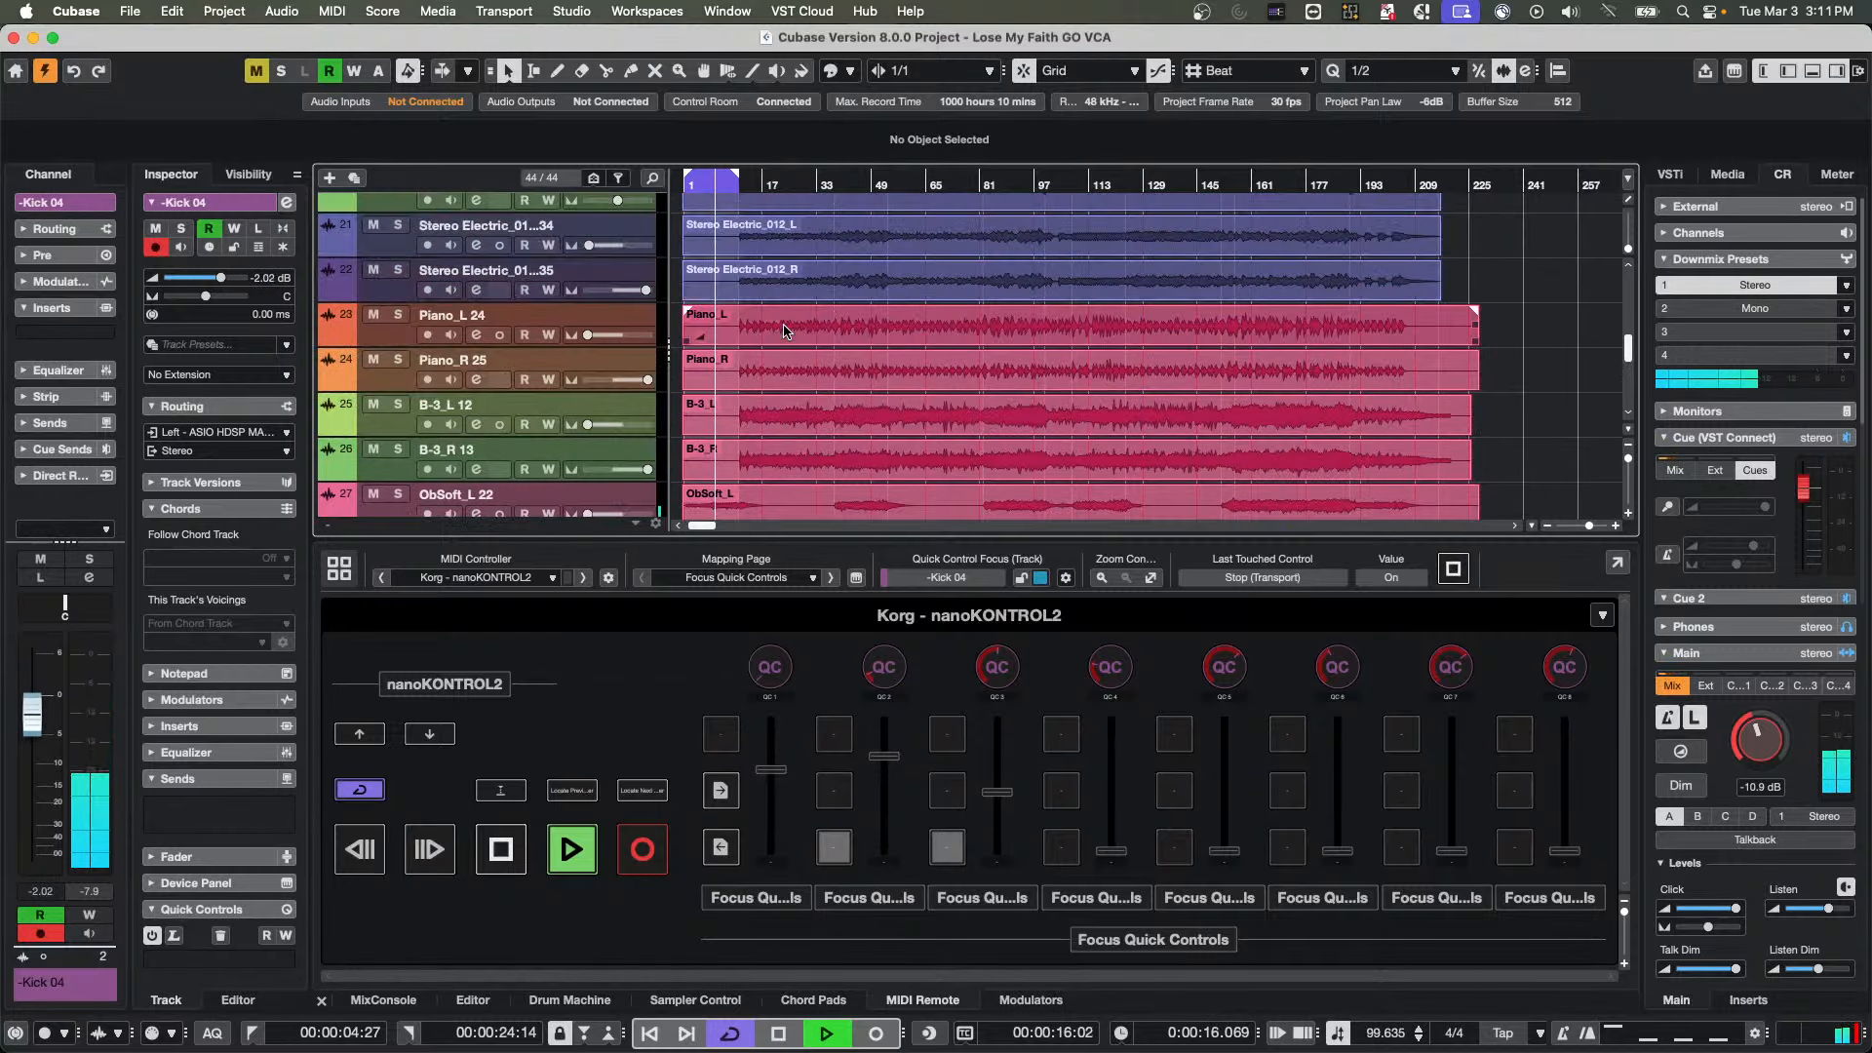
left_click(383, 1000)
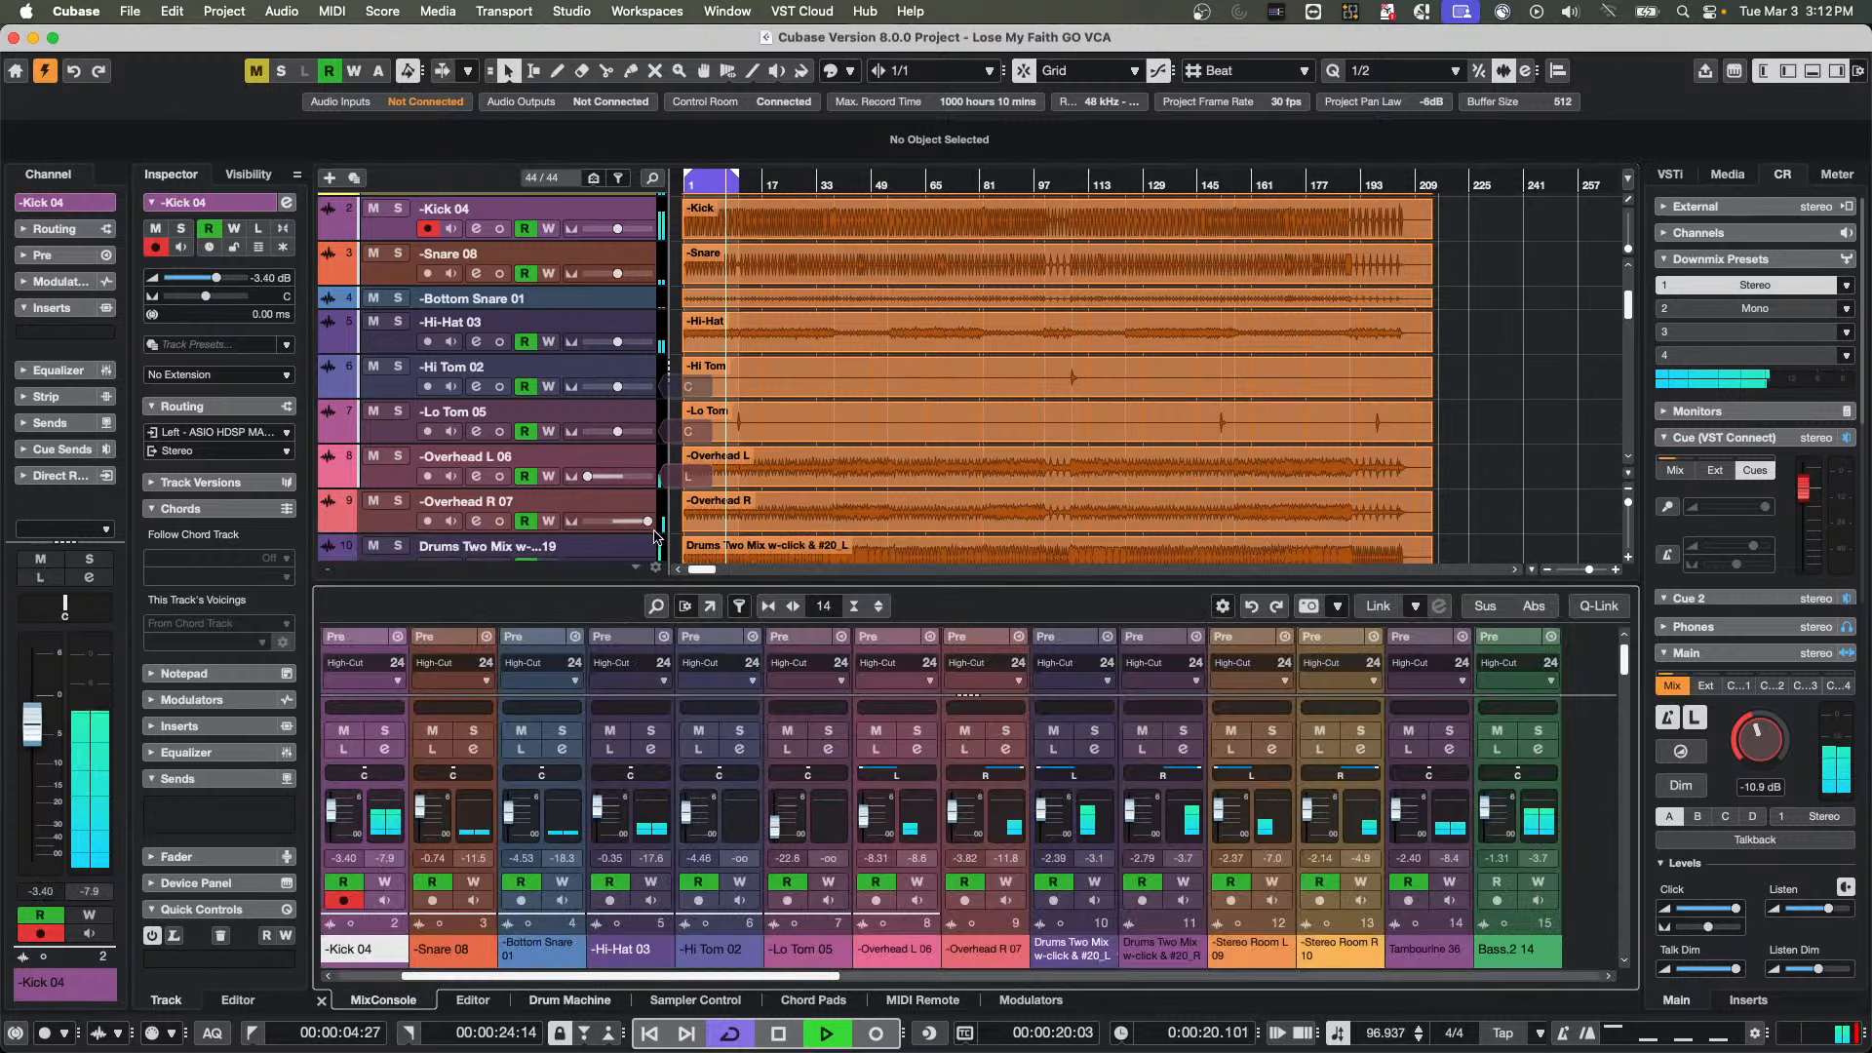
Enlarge the MixConsole area and extend its fader section so the channel faders and meters are taller
left_click(685, 607)
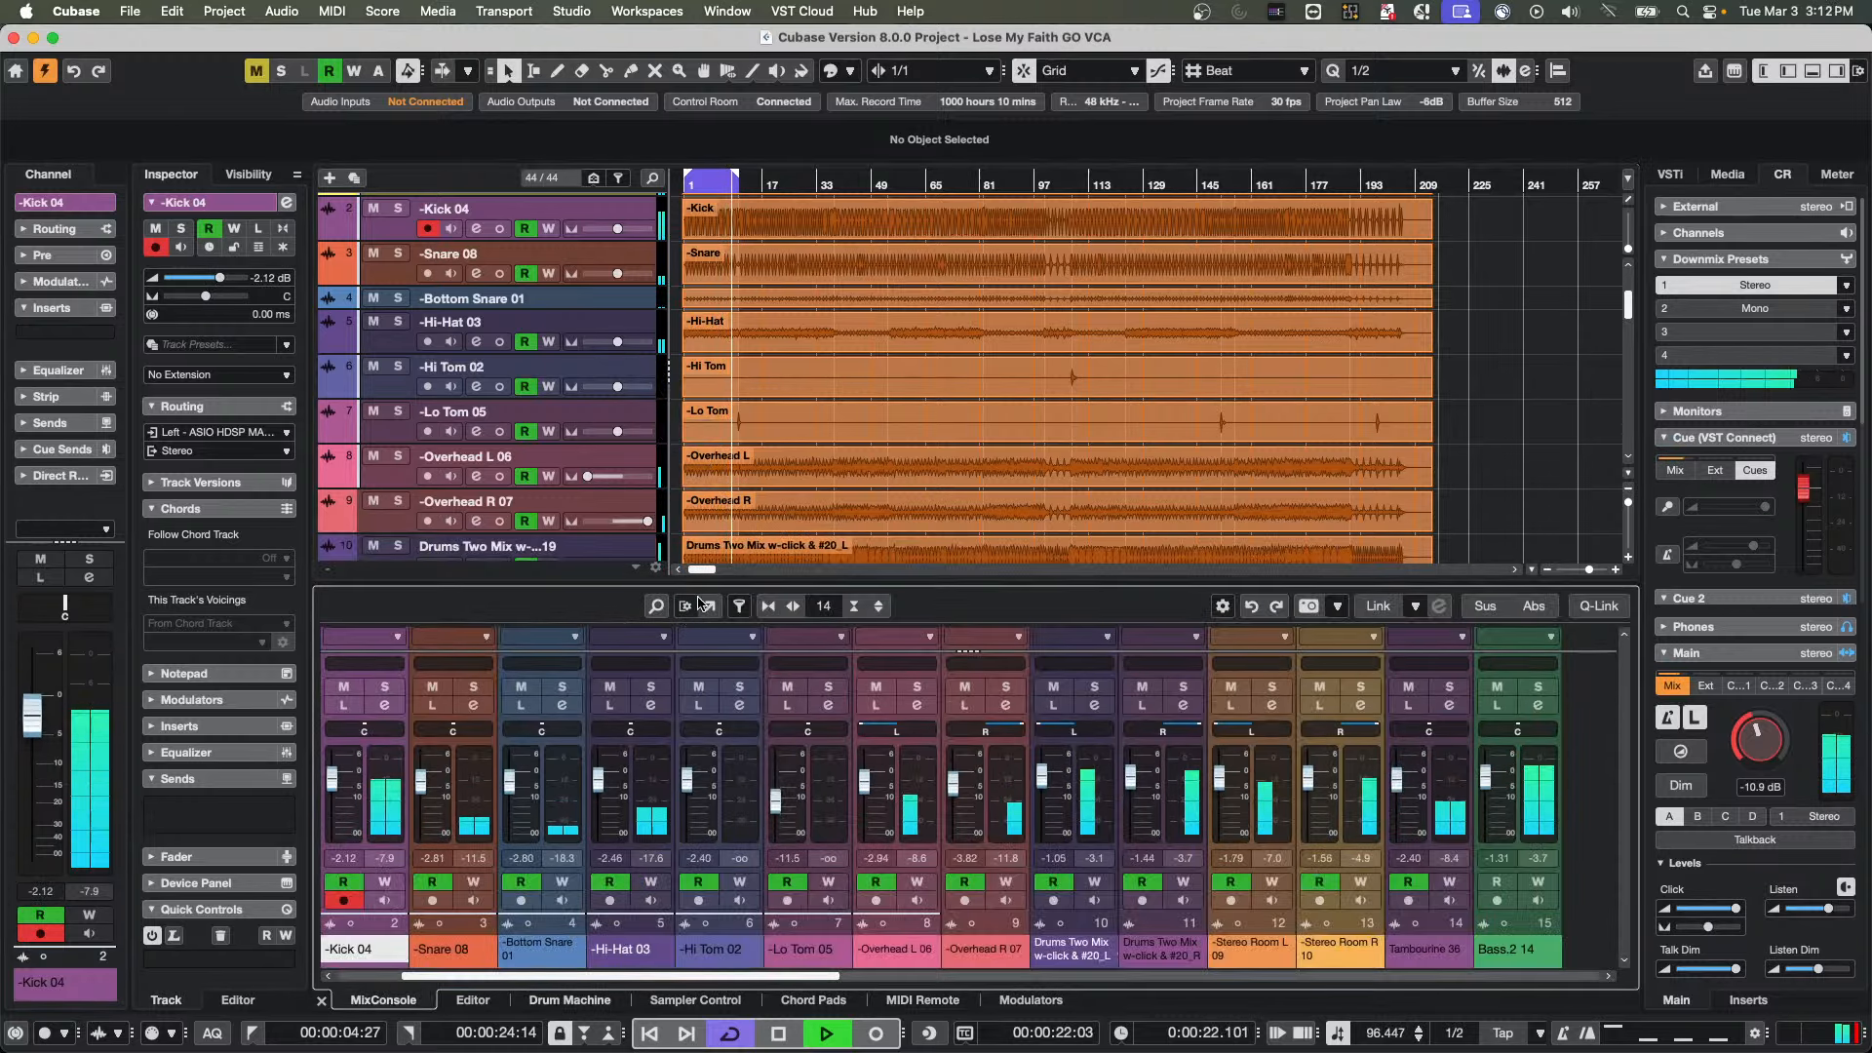
left_click_drag(687, 583, 716, 512)
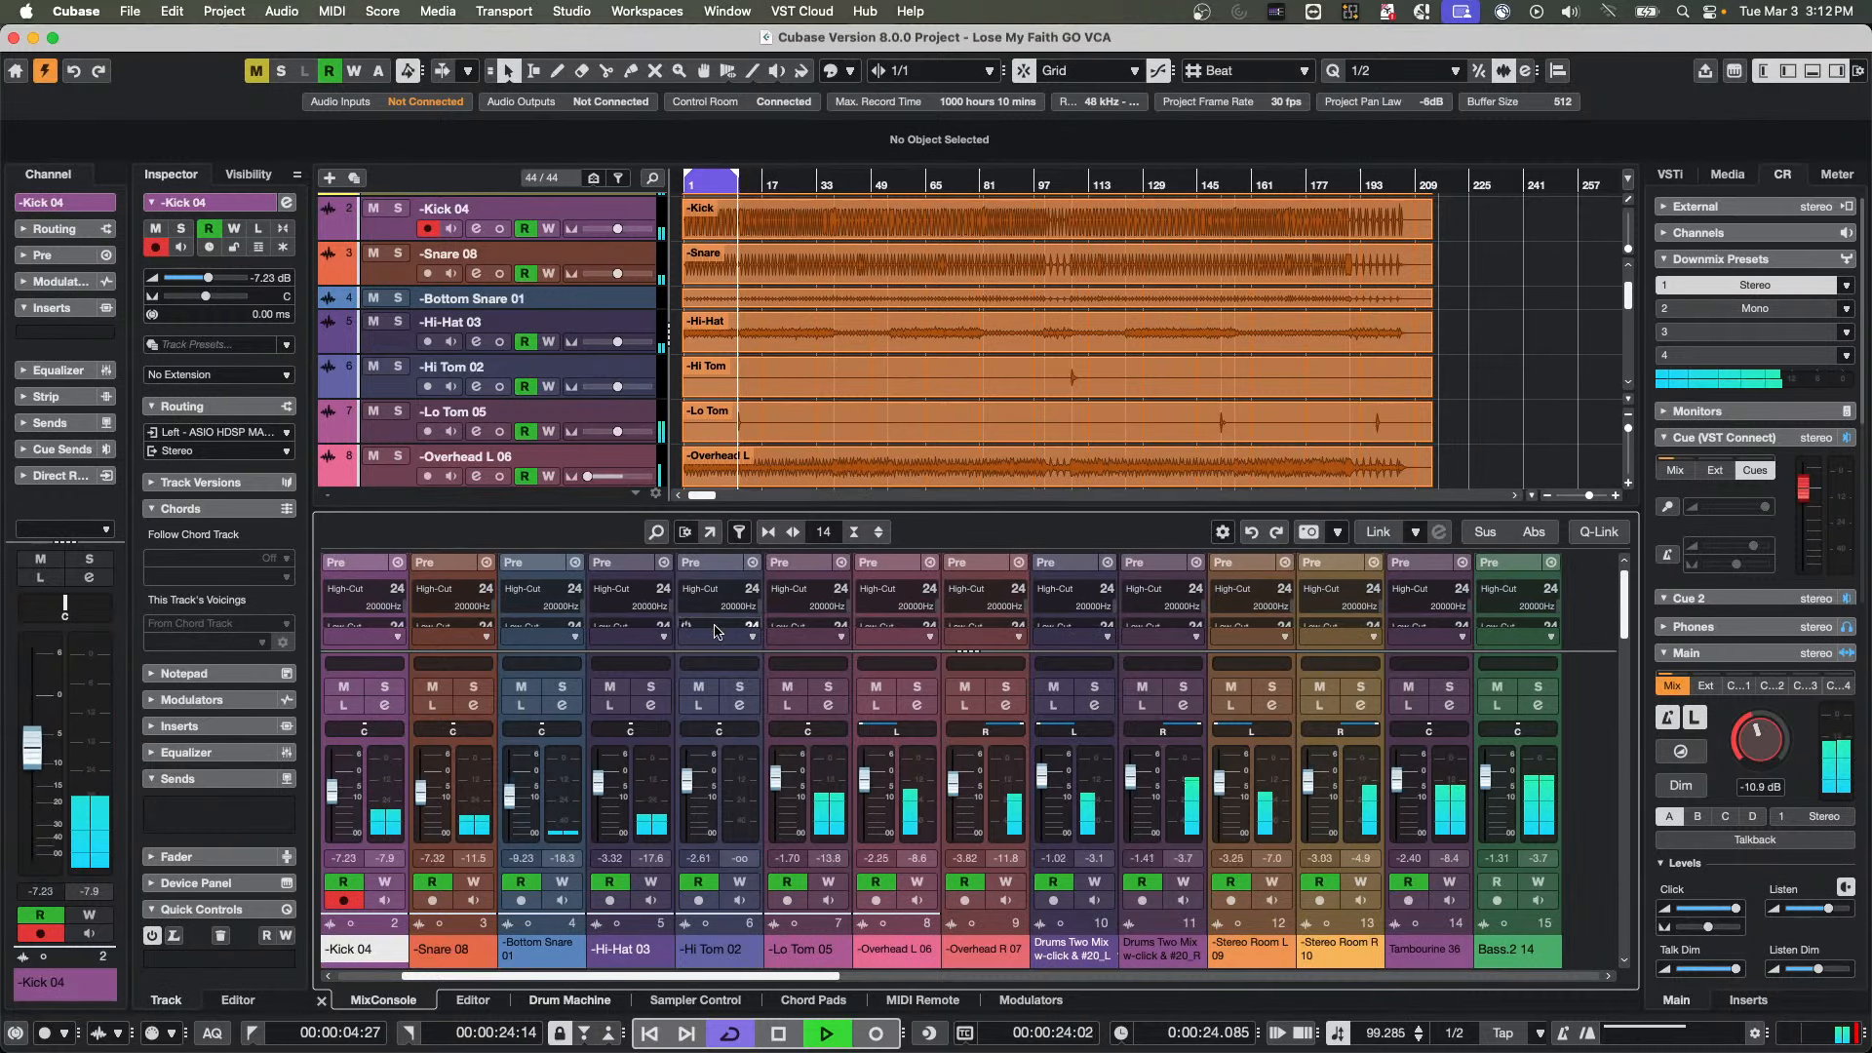
left_click_drag(716, 651, 717, 561)
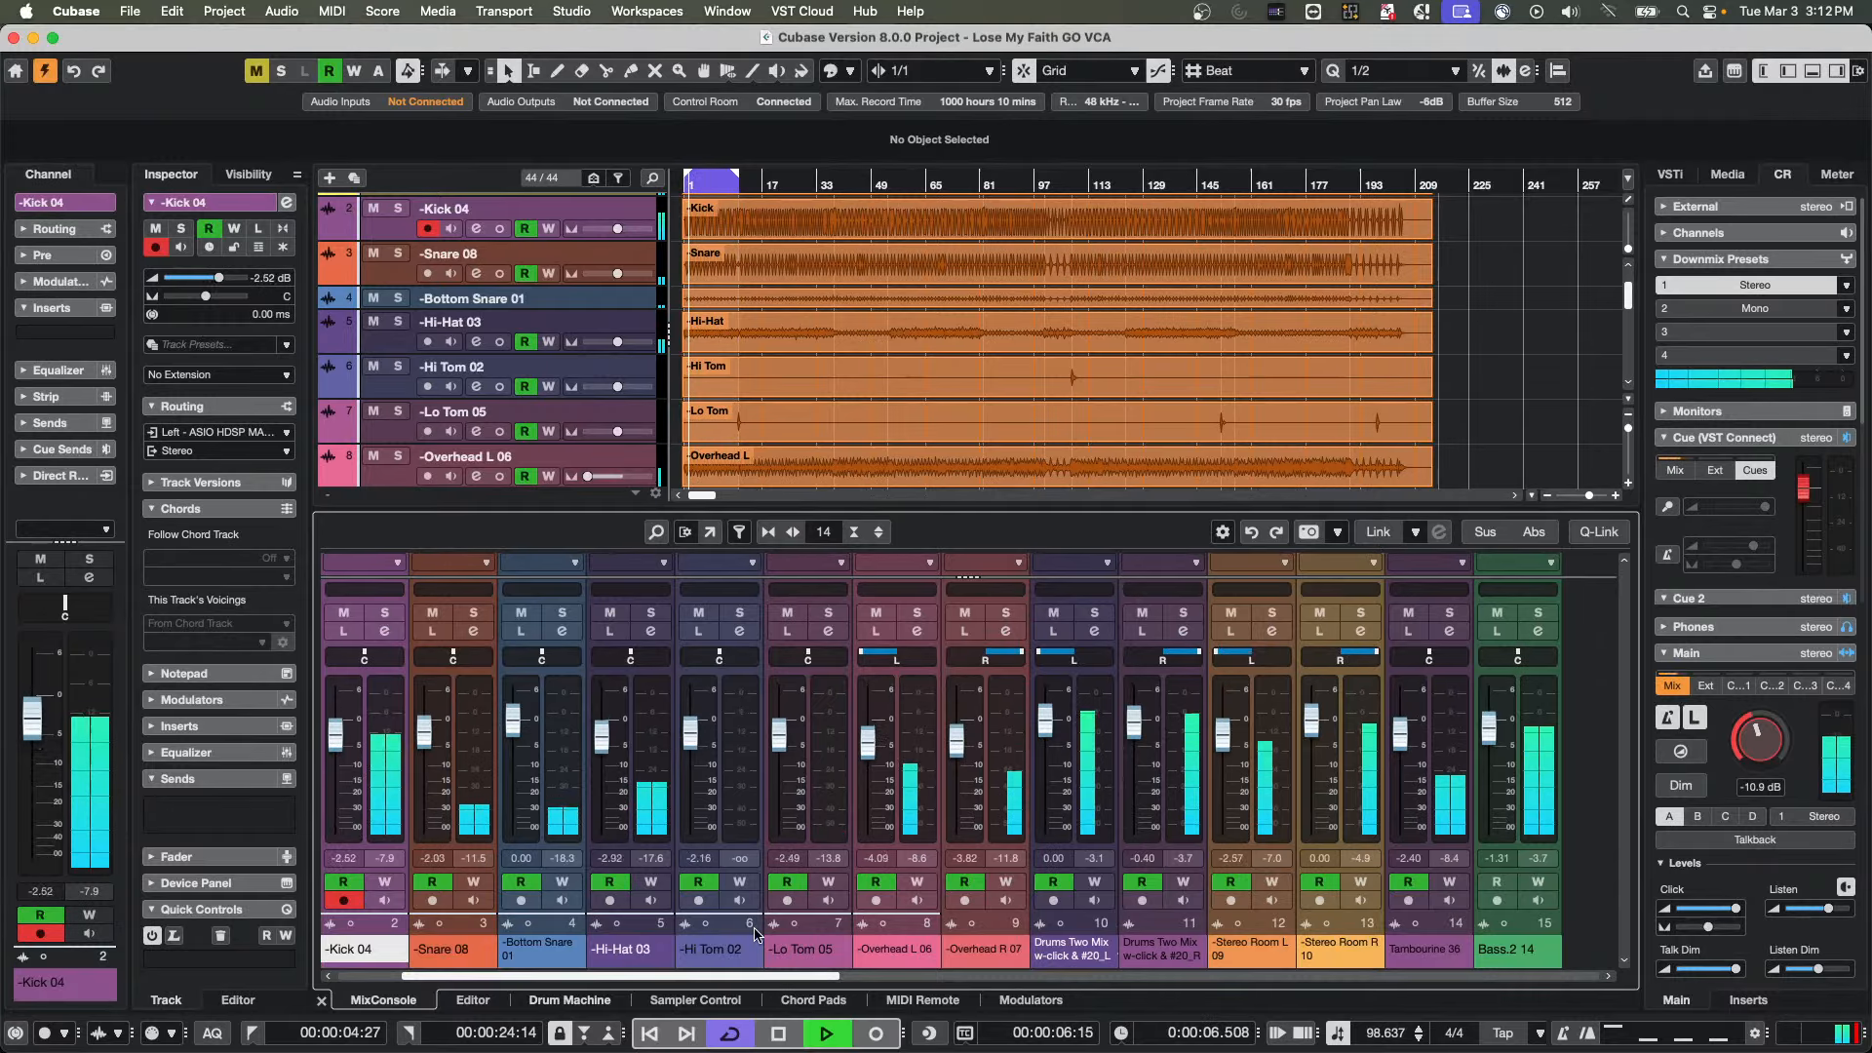
Bring the first mixer channels into view and narrow the strips until 17 channels fit in the MixConsole
left_click_drag(669, 977, 604, 978)
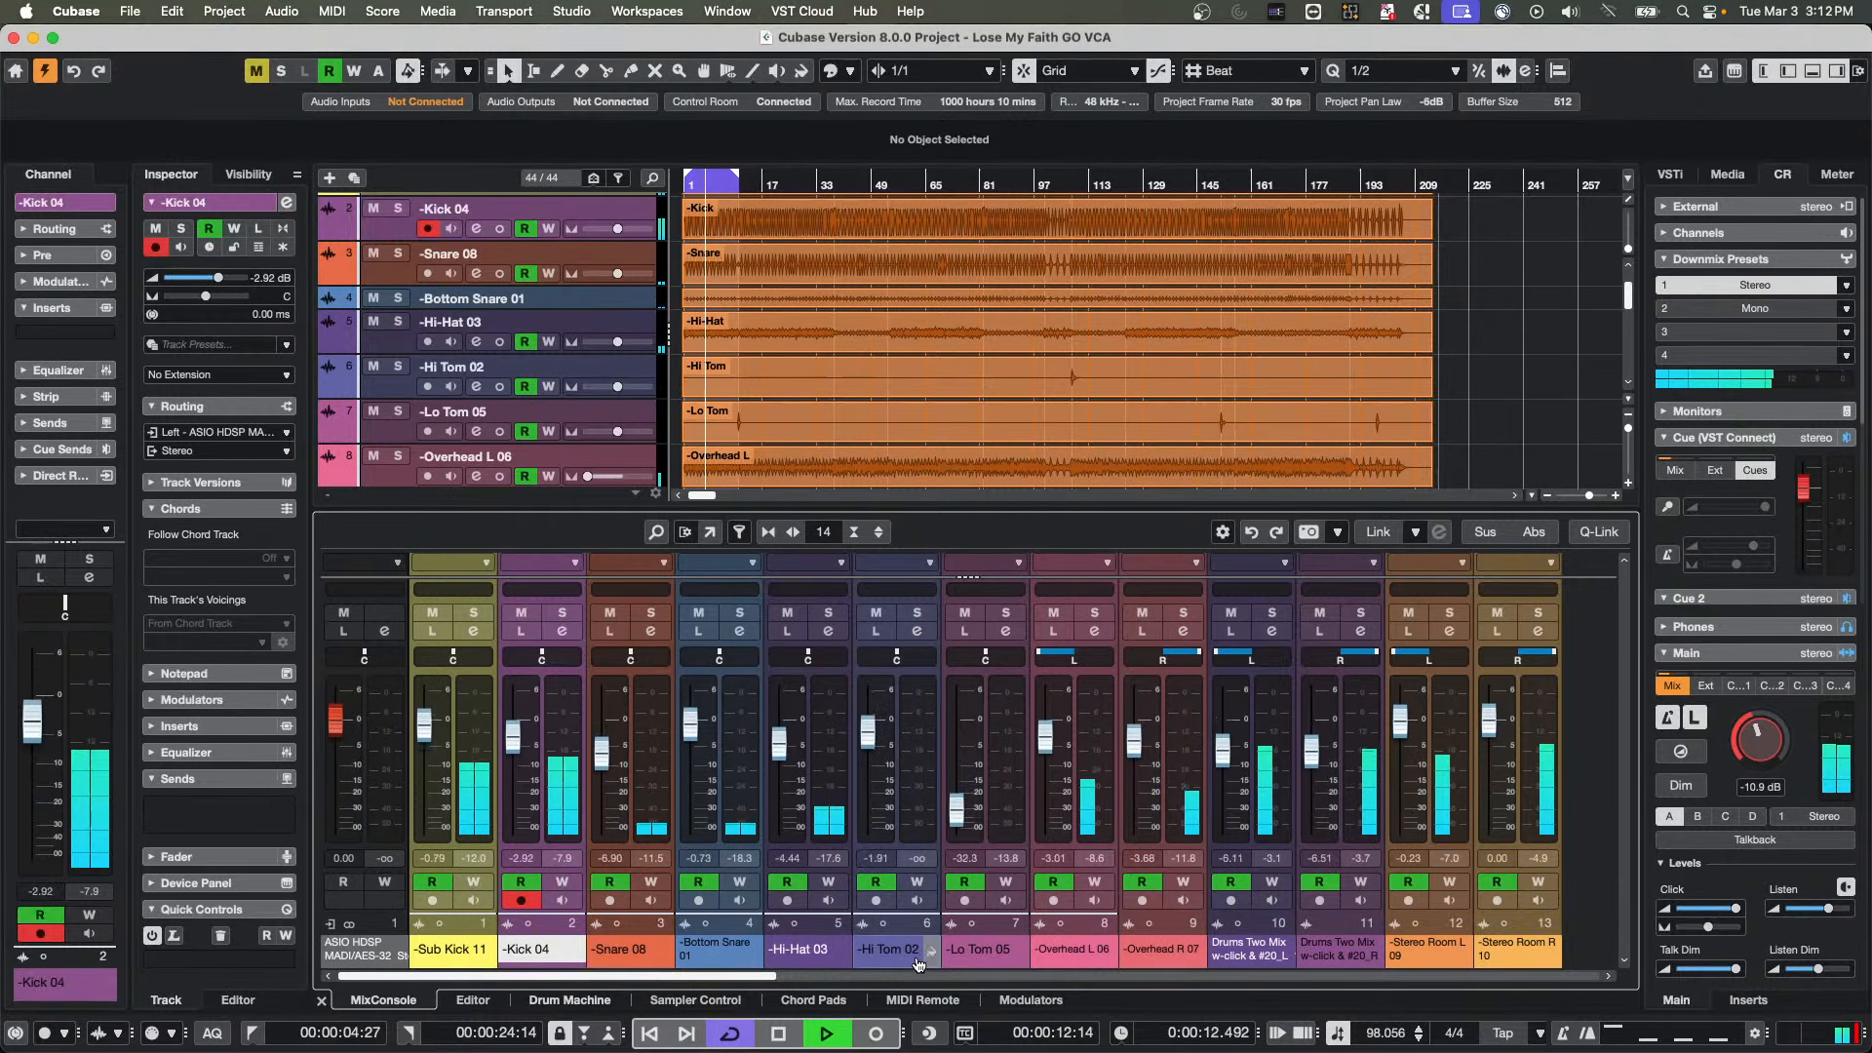
key("g")
key("g")
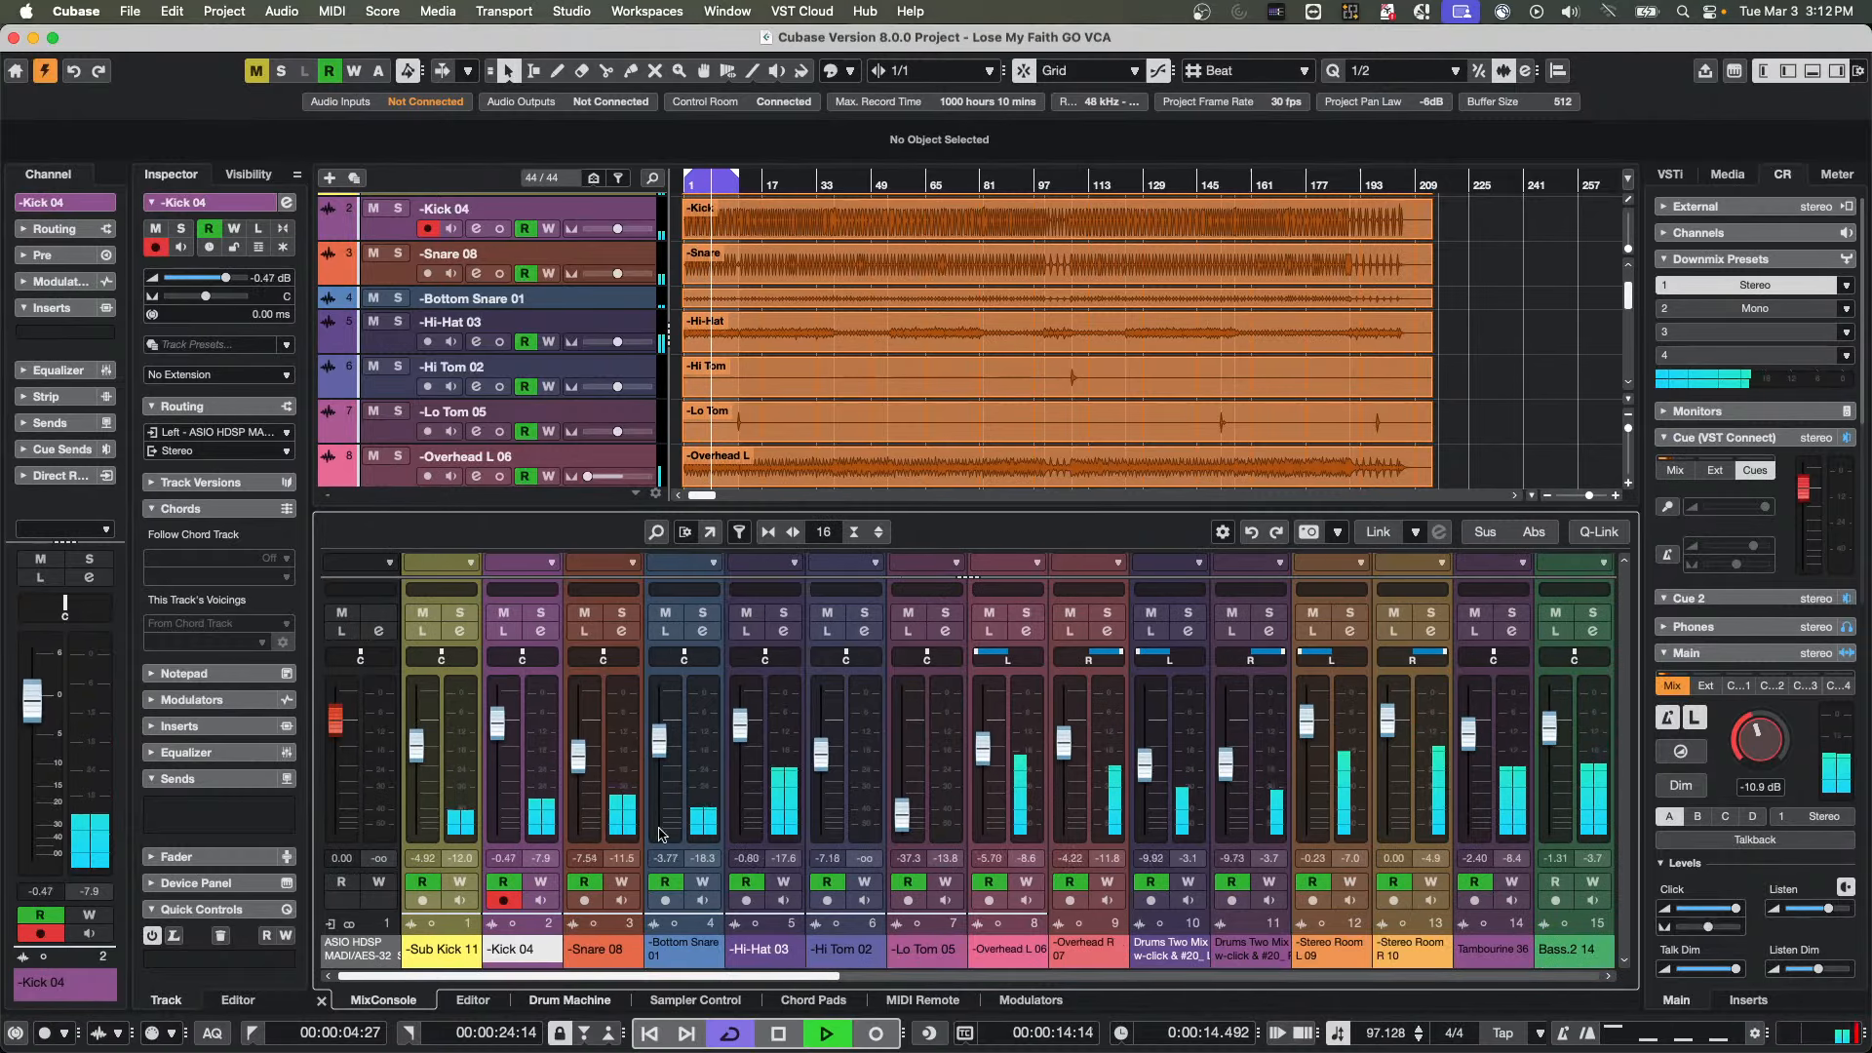
key("g")
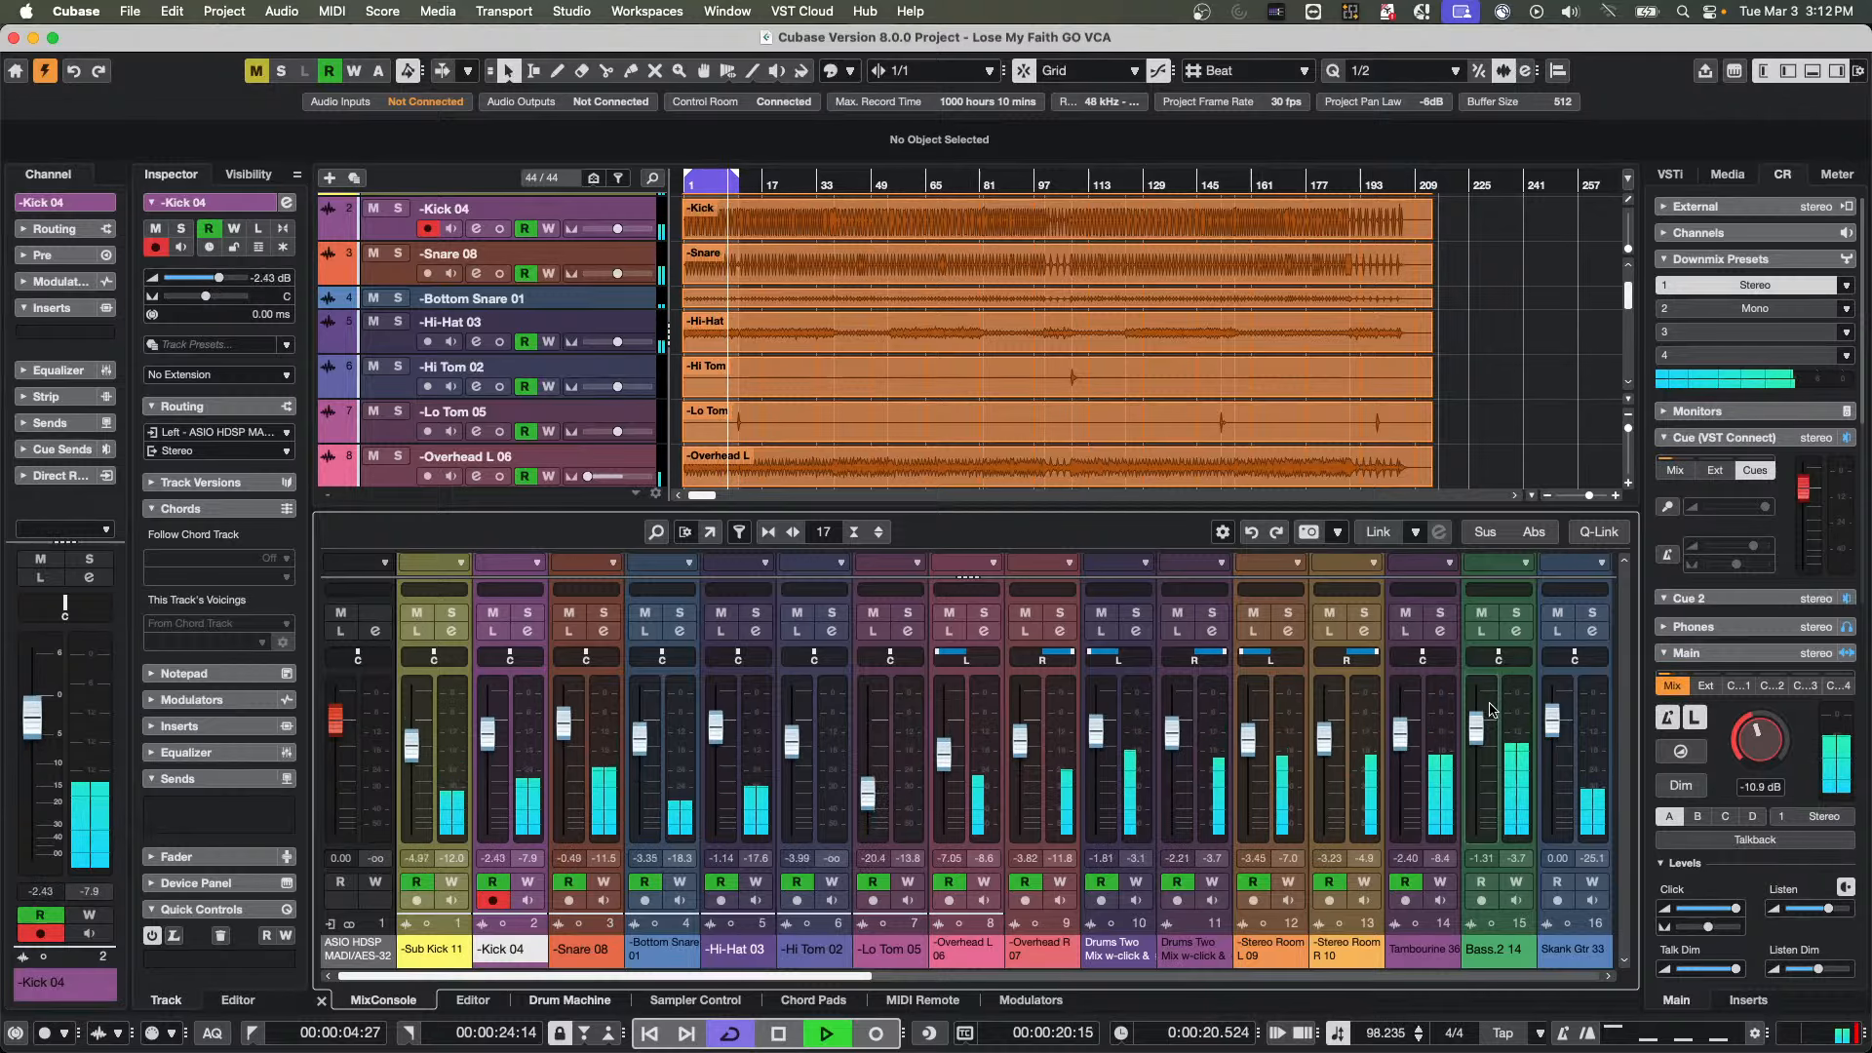
Add a VCA track to the selected channels Sub Kick 11 through Tambourine 36, and pull its fader down and back to about 0 dB
left_click(1425, 768)
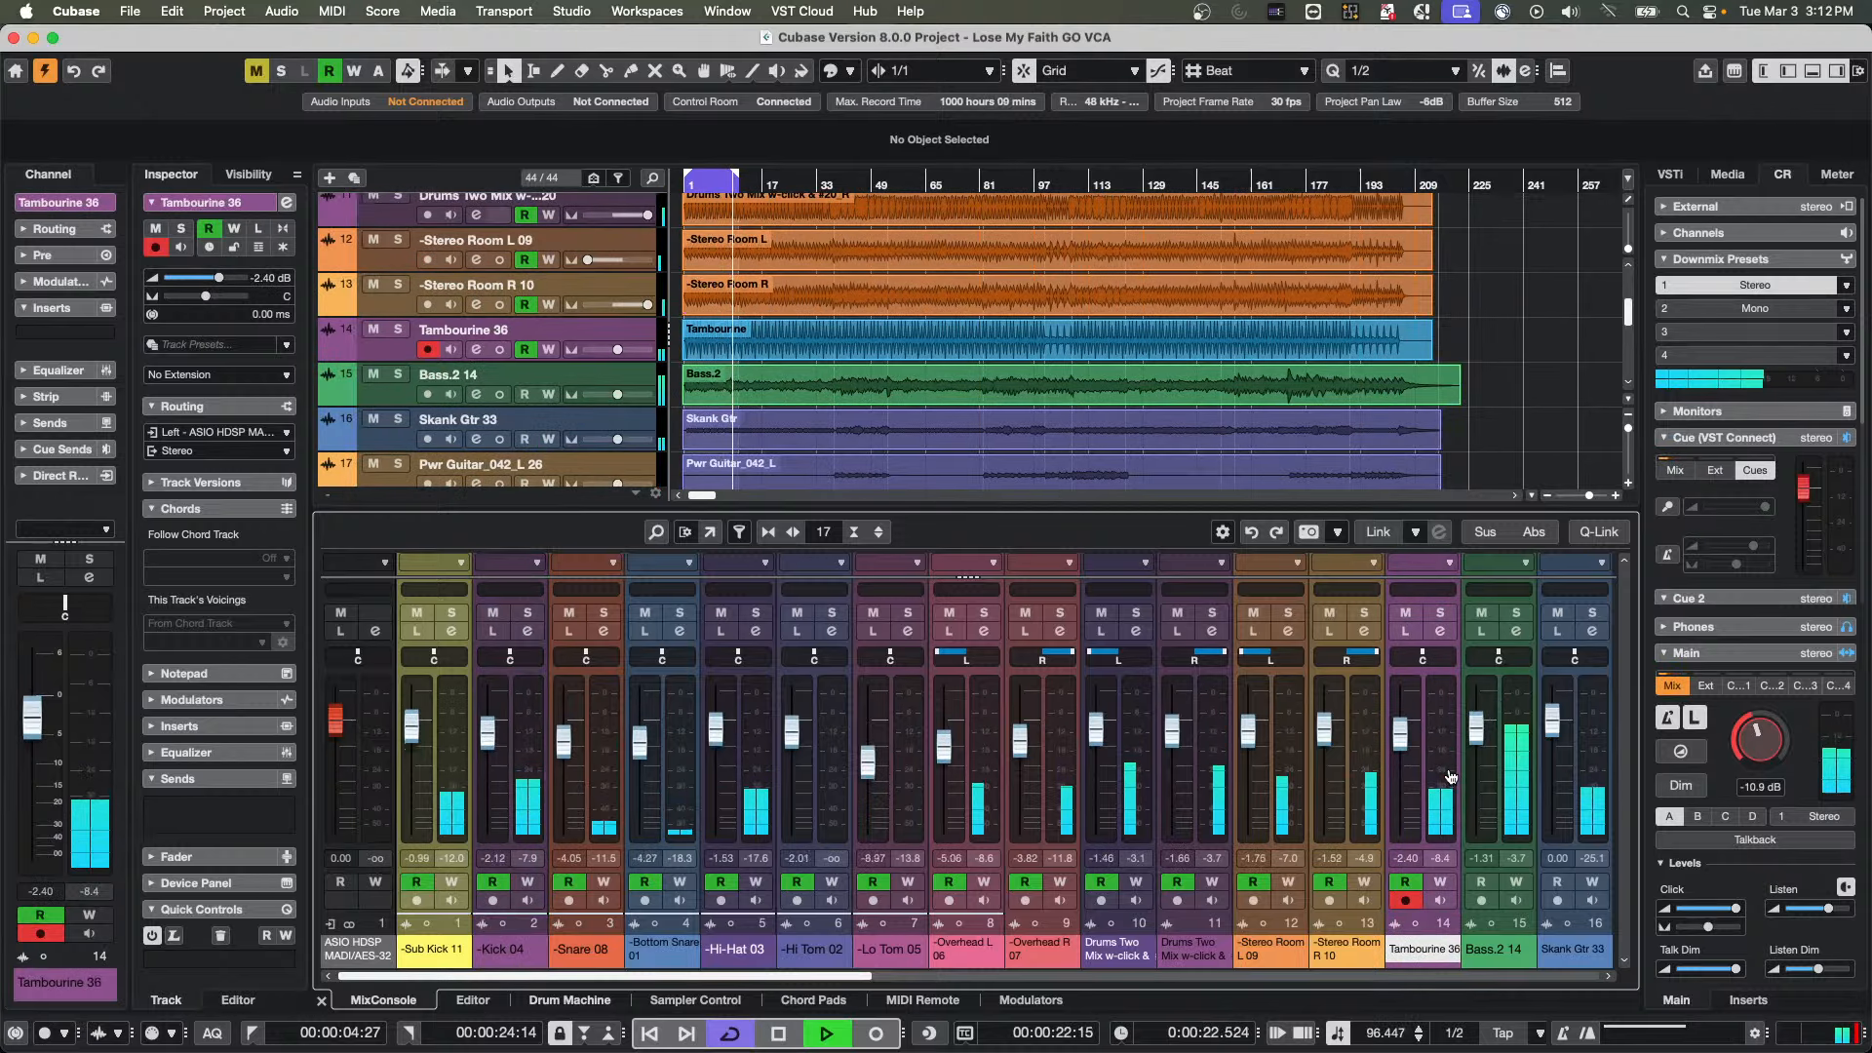
left_click(434, 780, "shift")
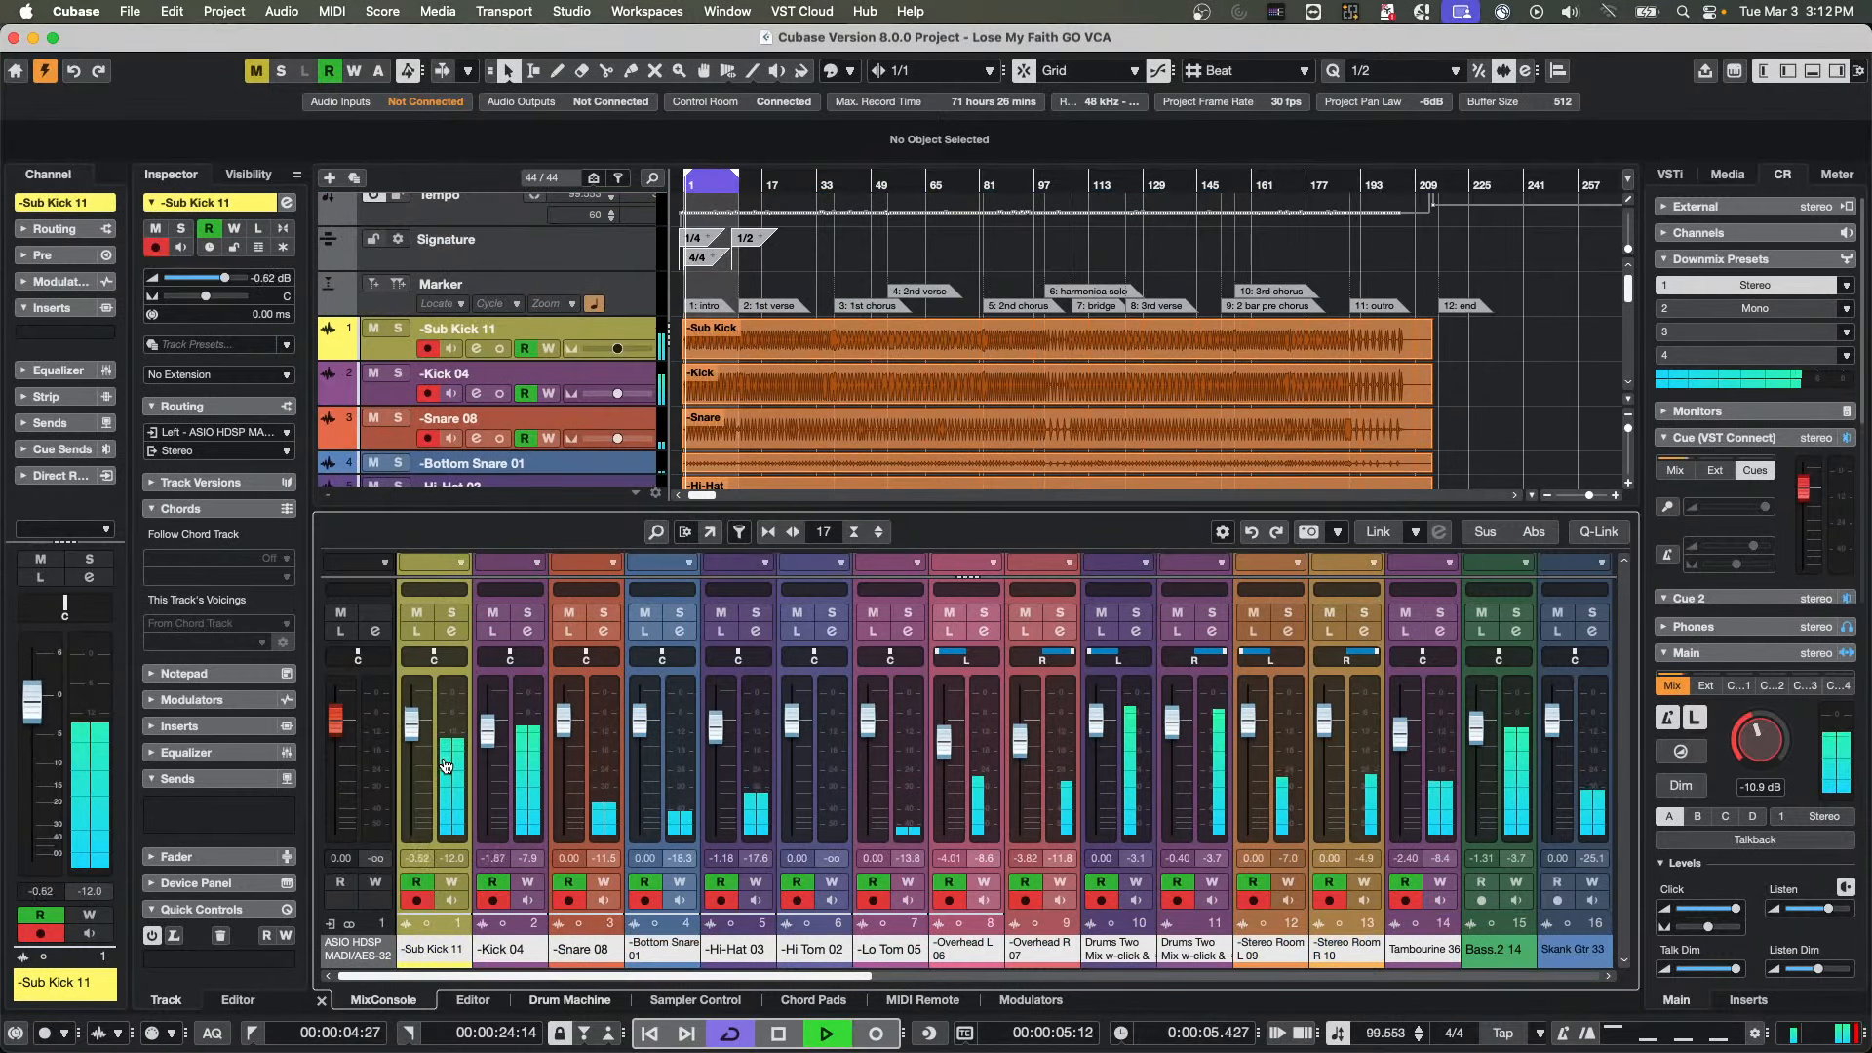
right_click(1444, 724)
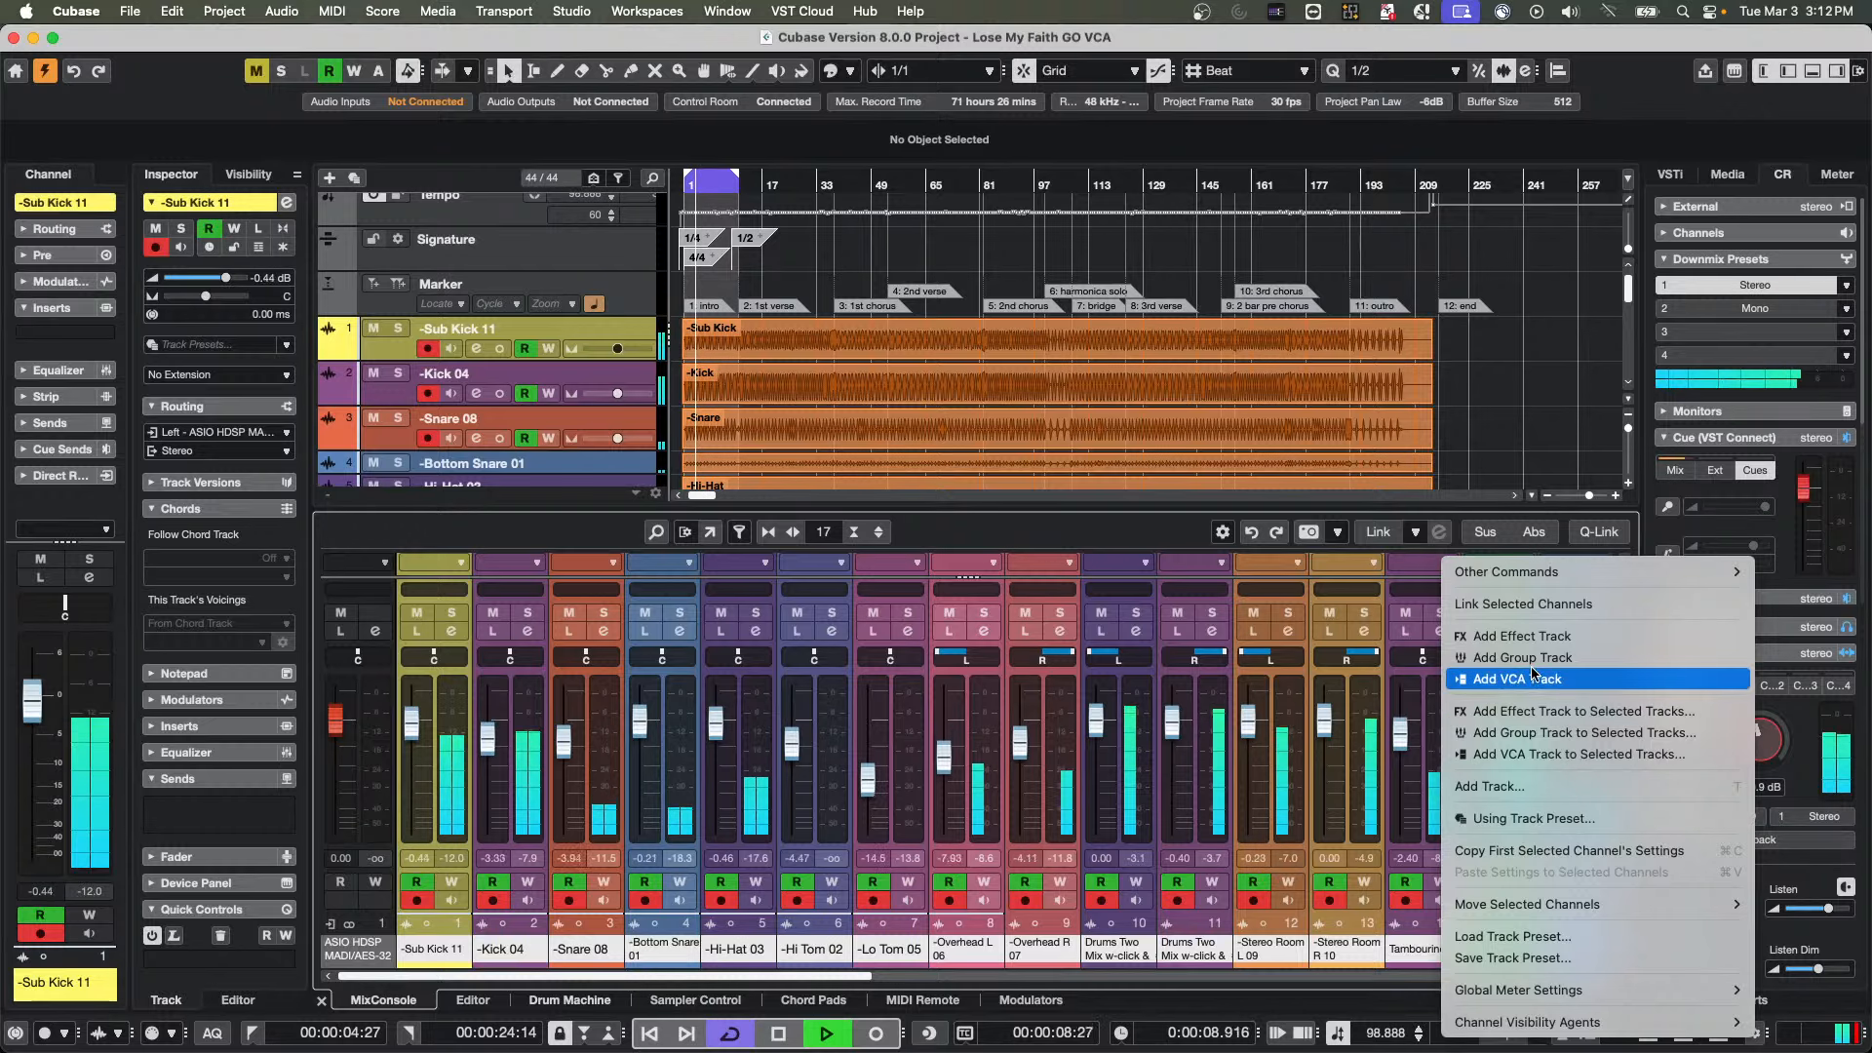
left_click(1560, 755)
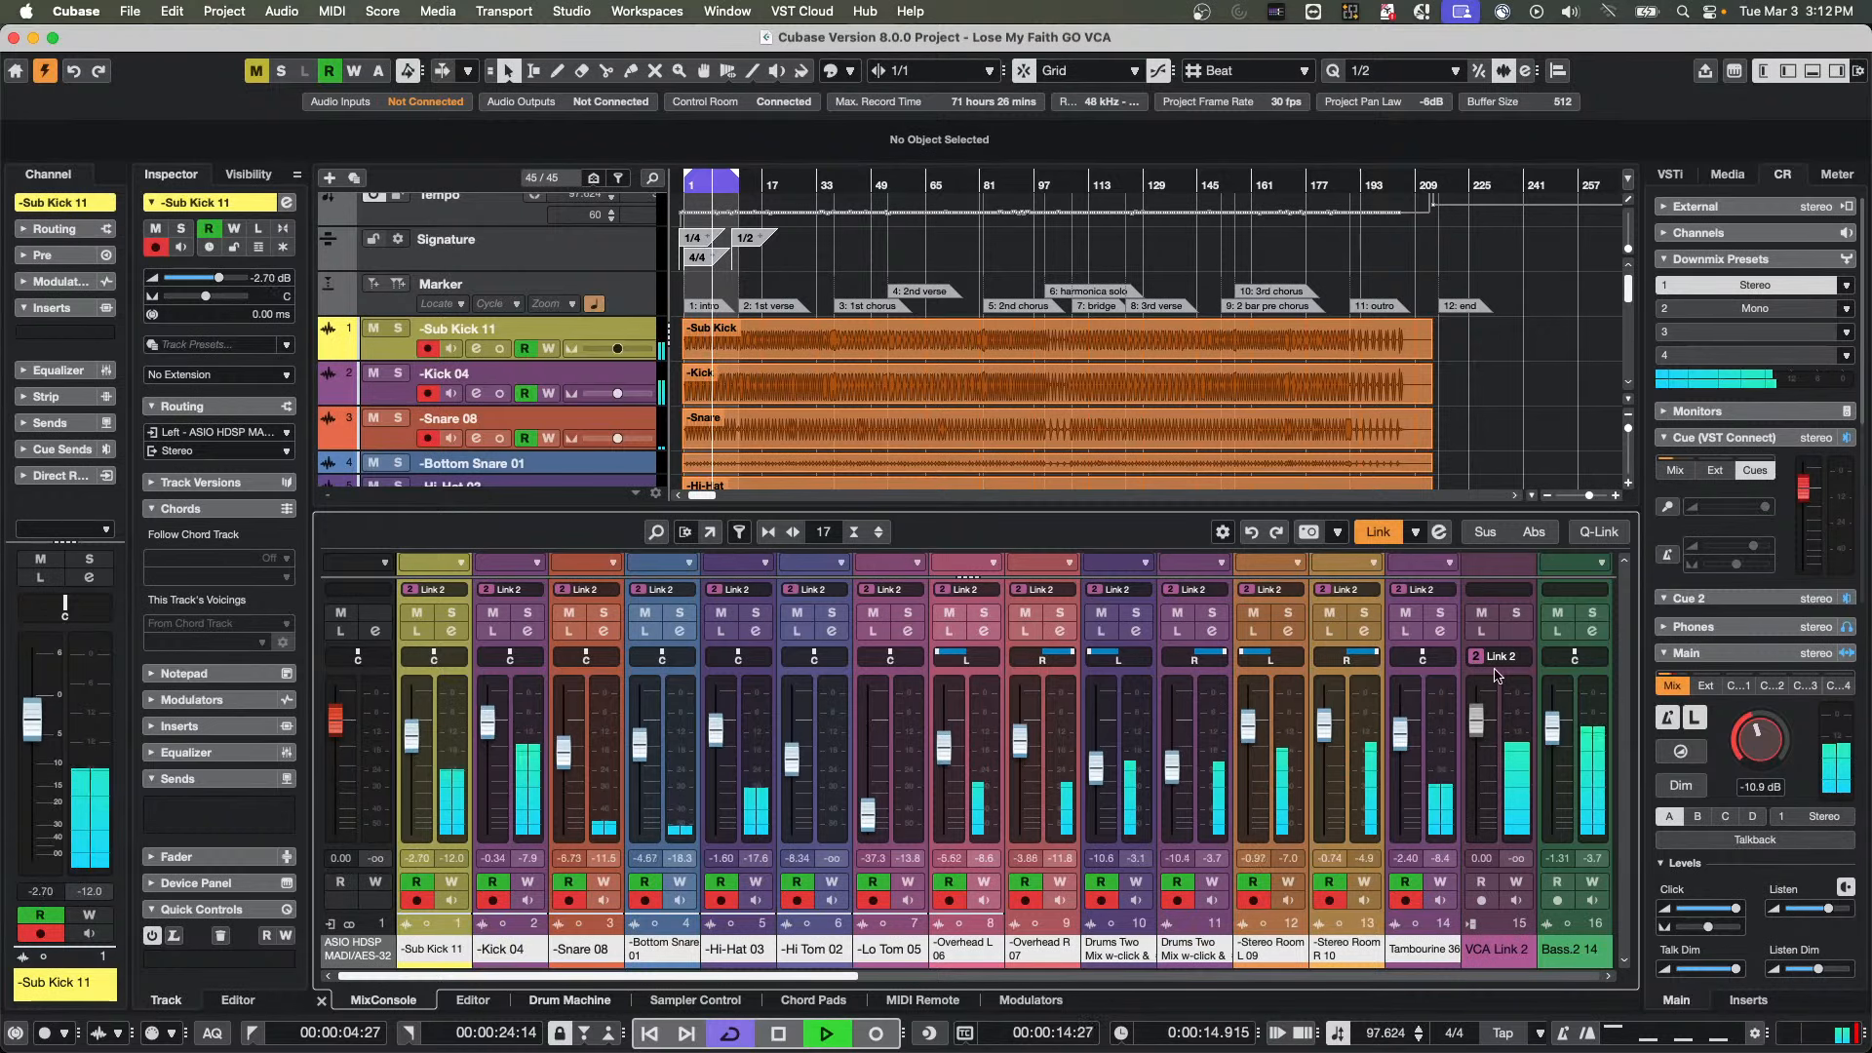
left_click_drag(1479, 732, 1481, 777)
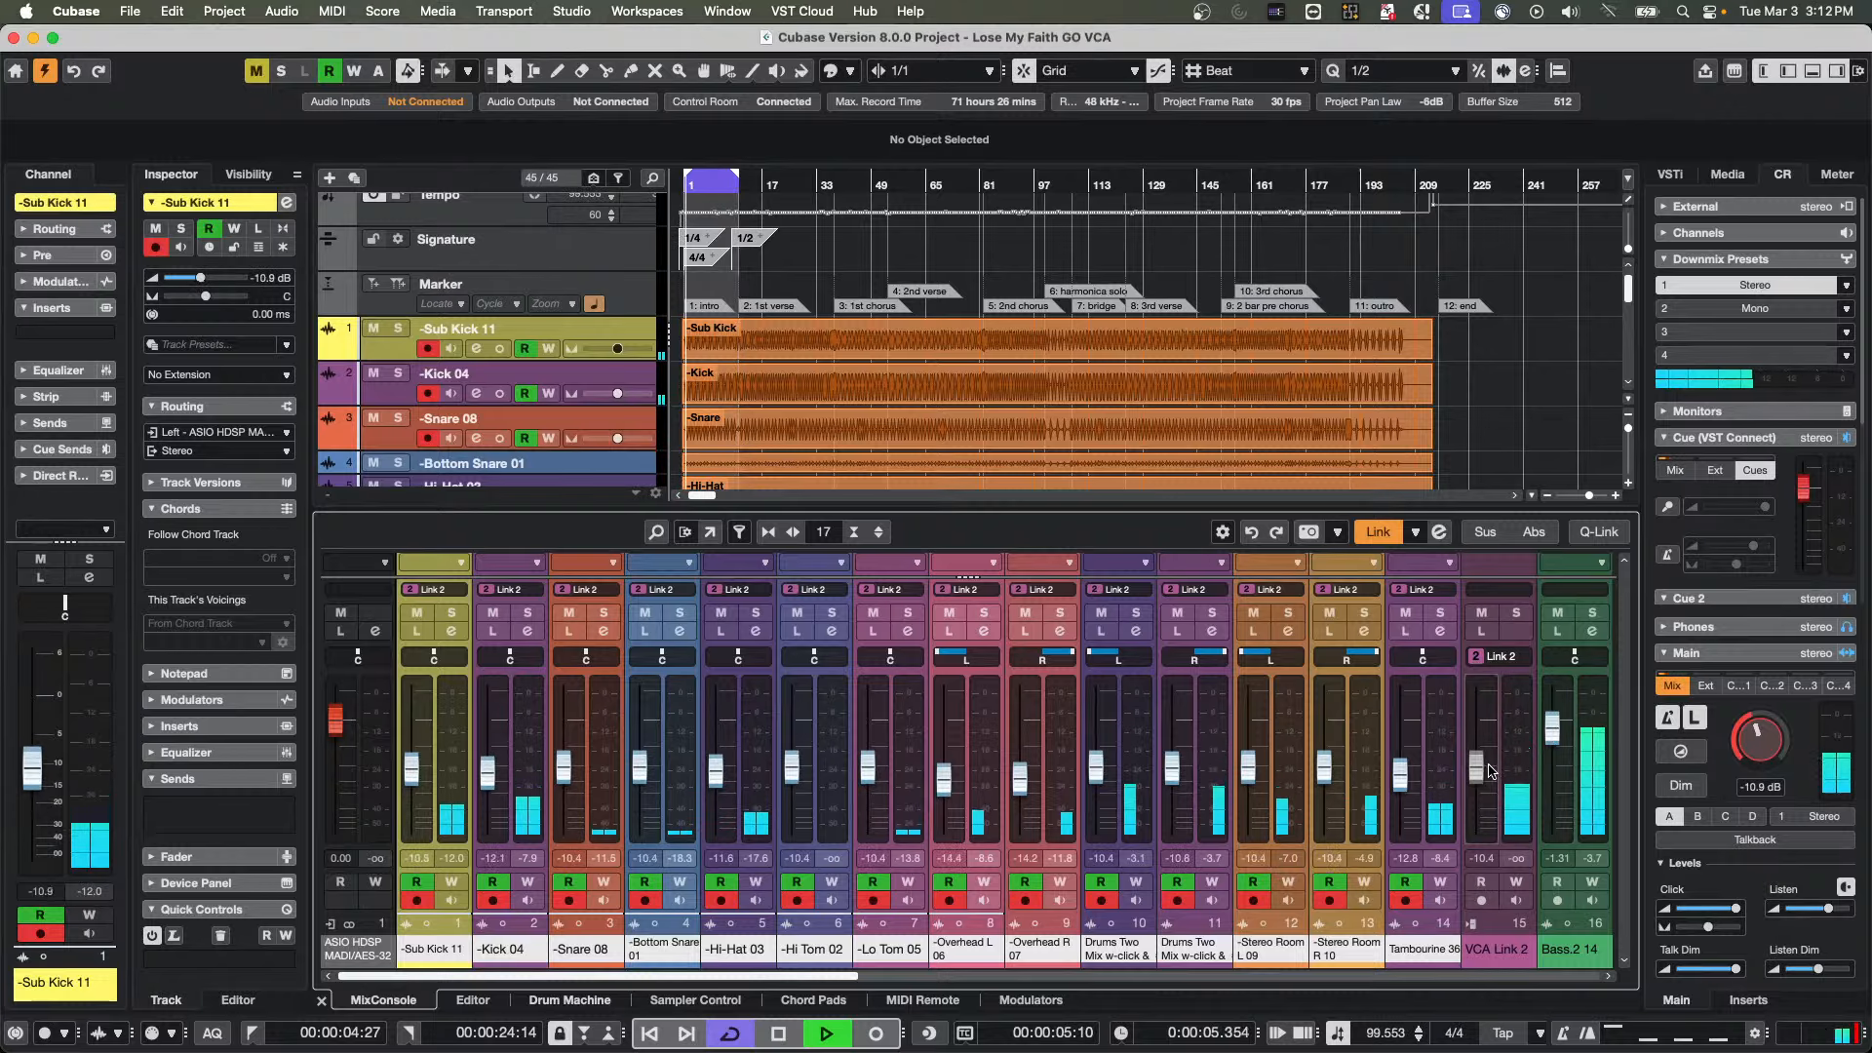
left_click_drag(1482, 773, 1487, 728)
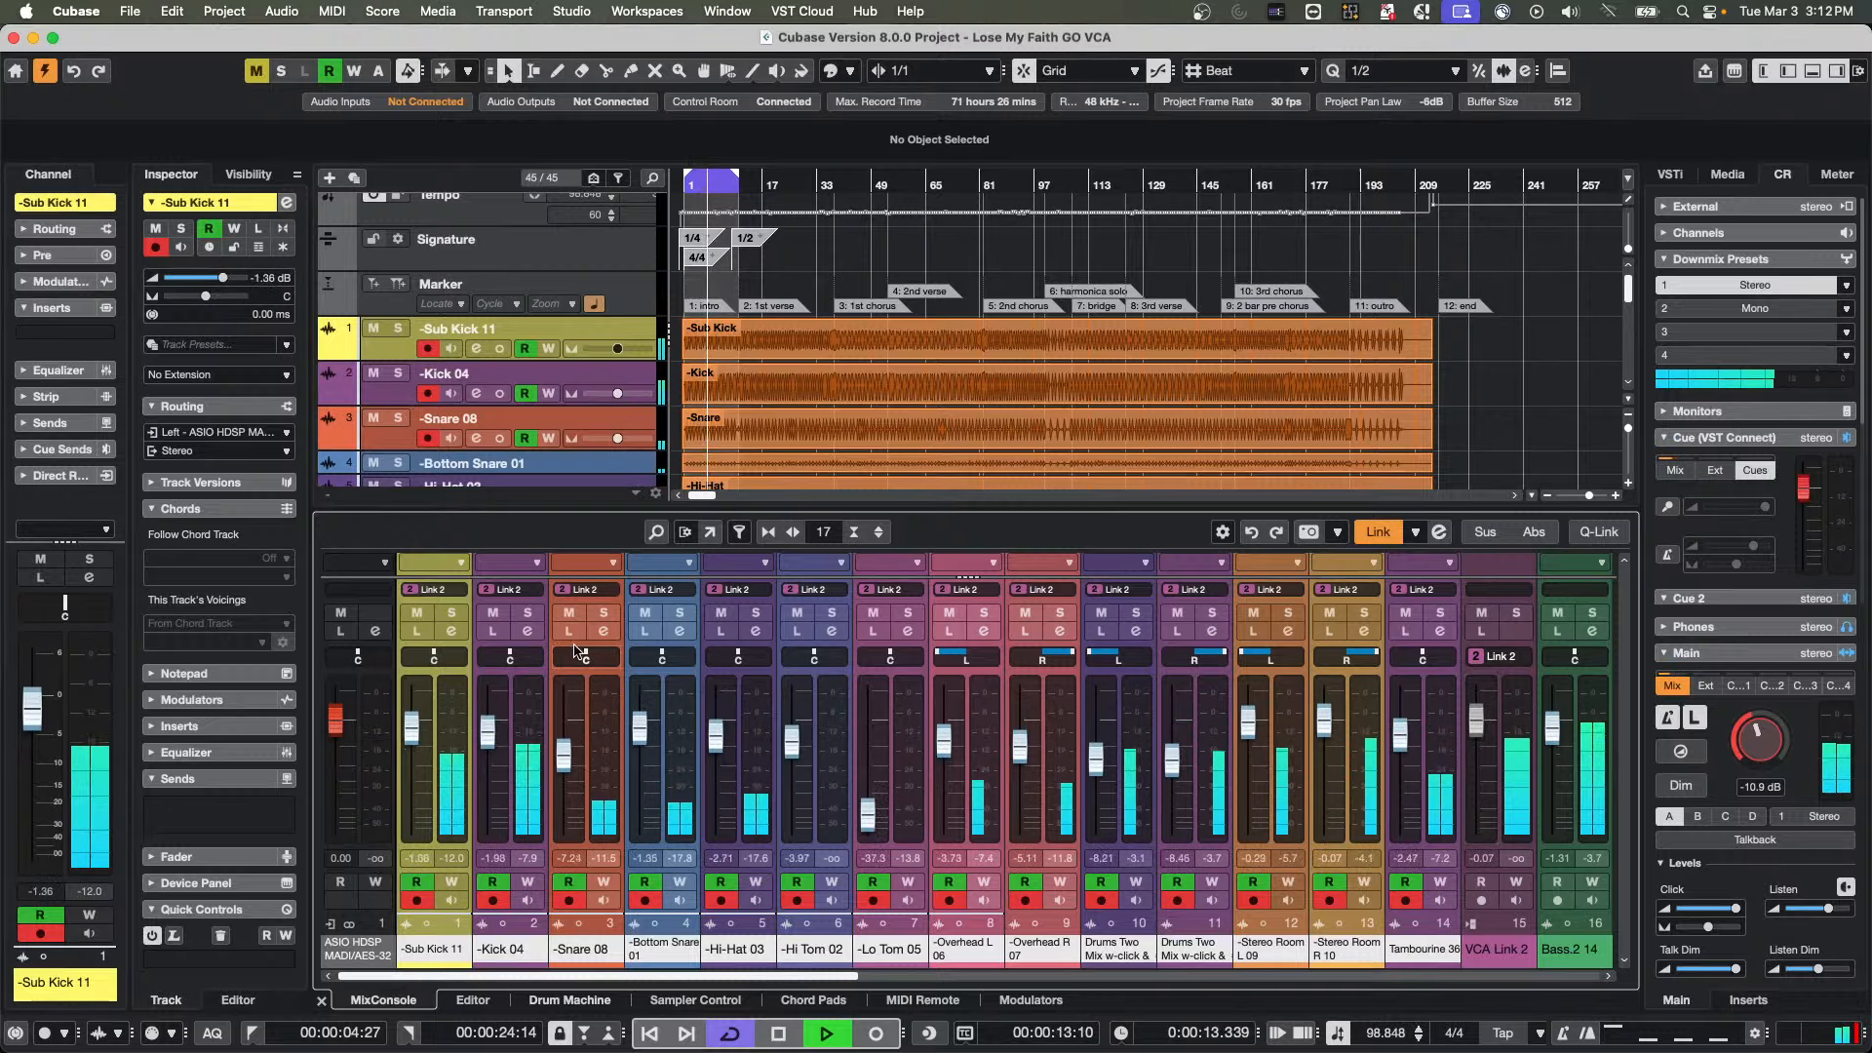
Enable the FX 1-REVerence send in the Snare 08 channel settings and audition the snare briefly in solo
left_click(604, 630)
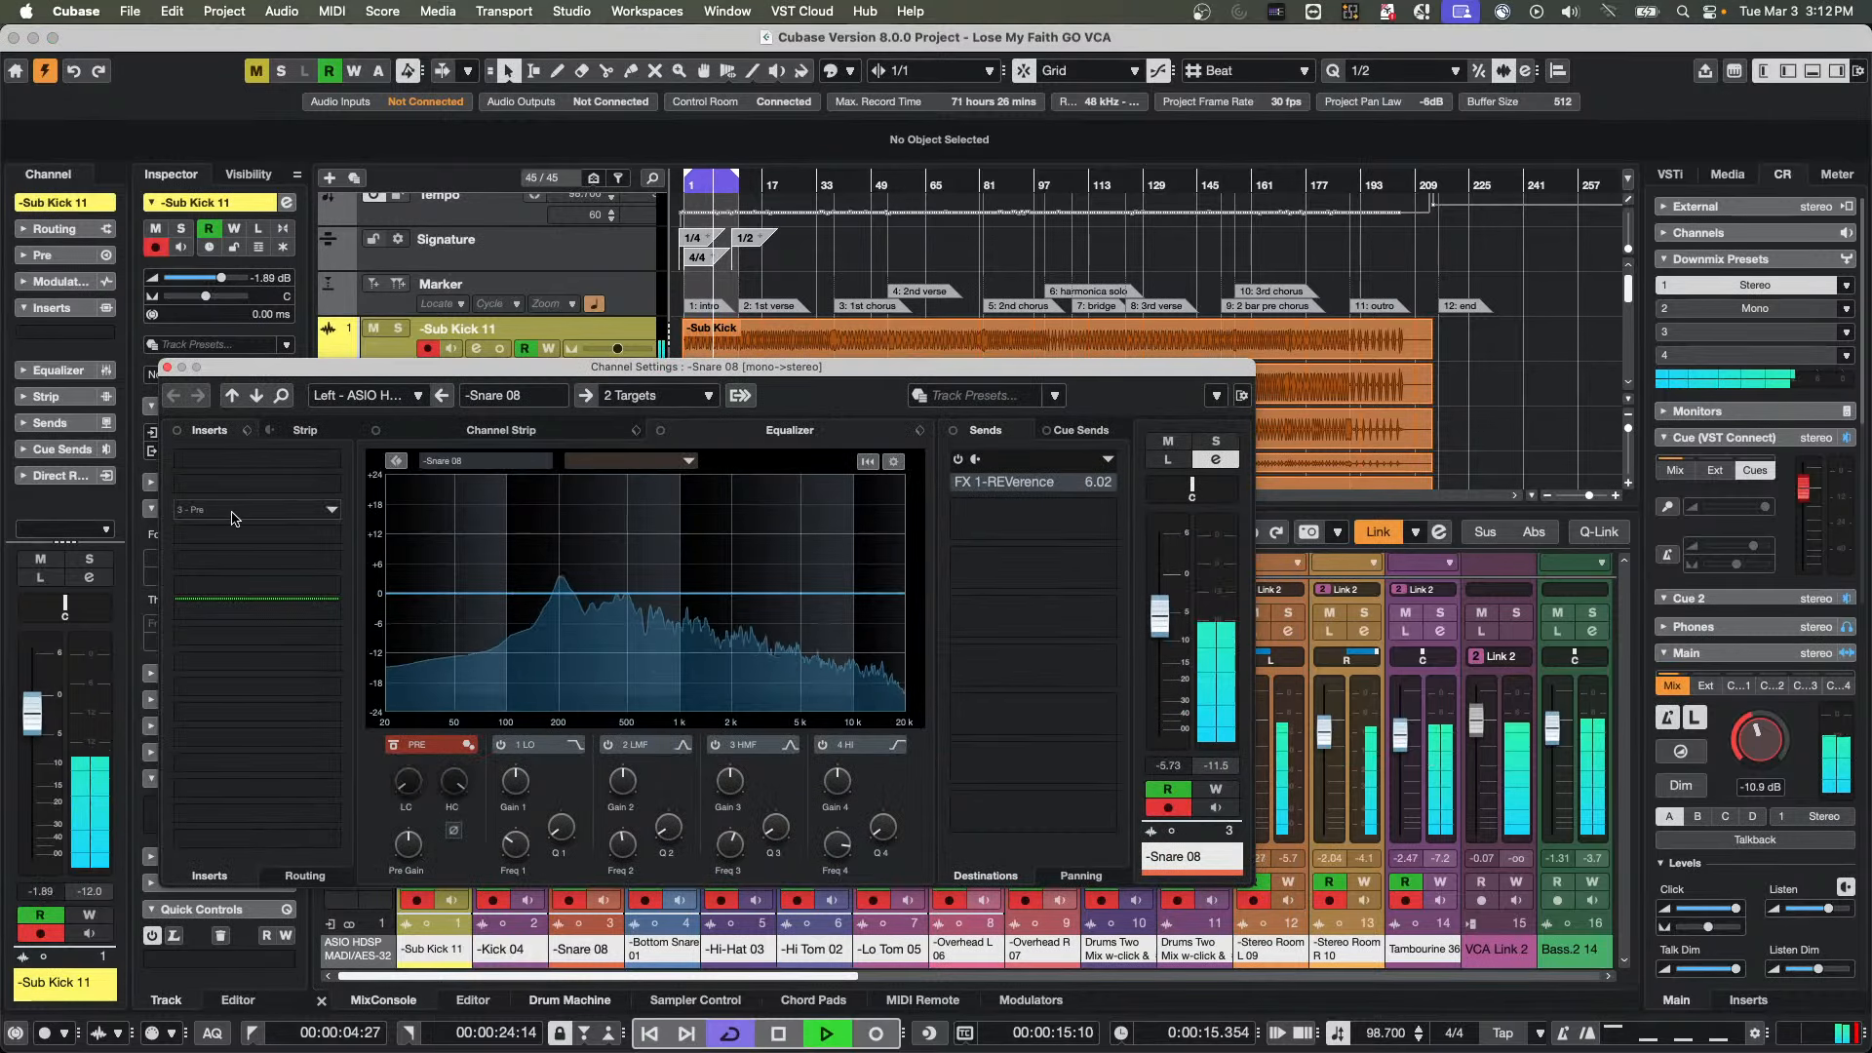
left_click(965, 482)
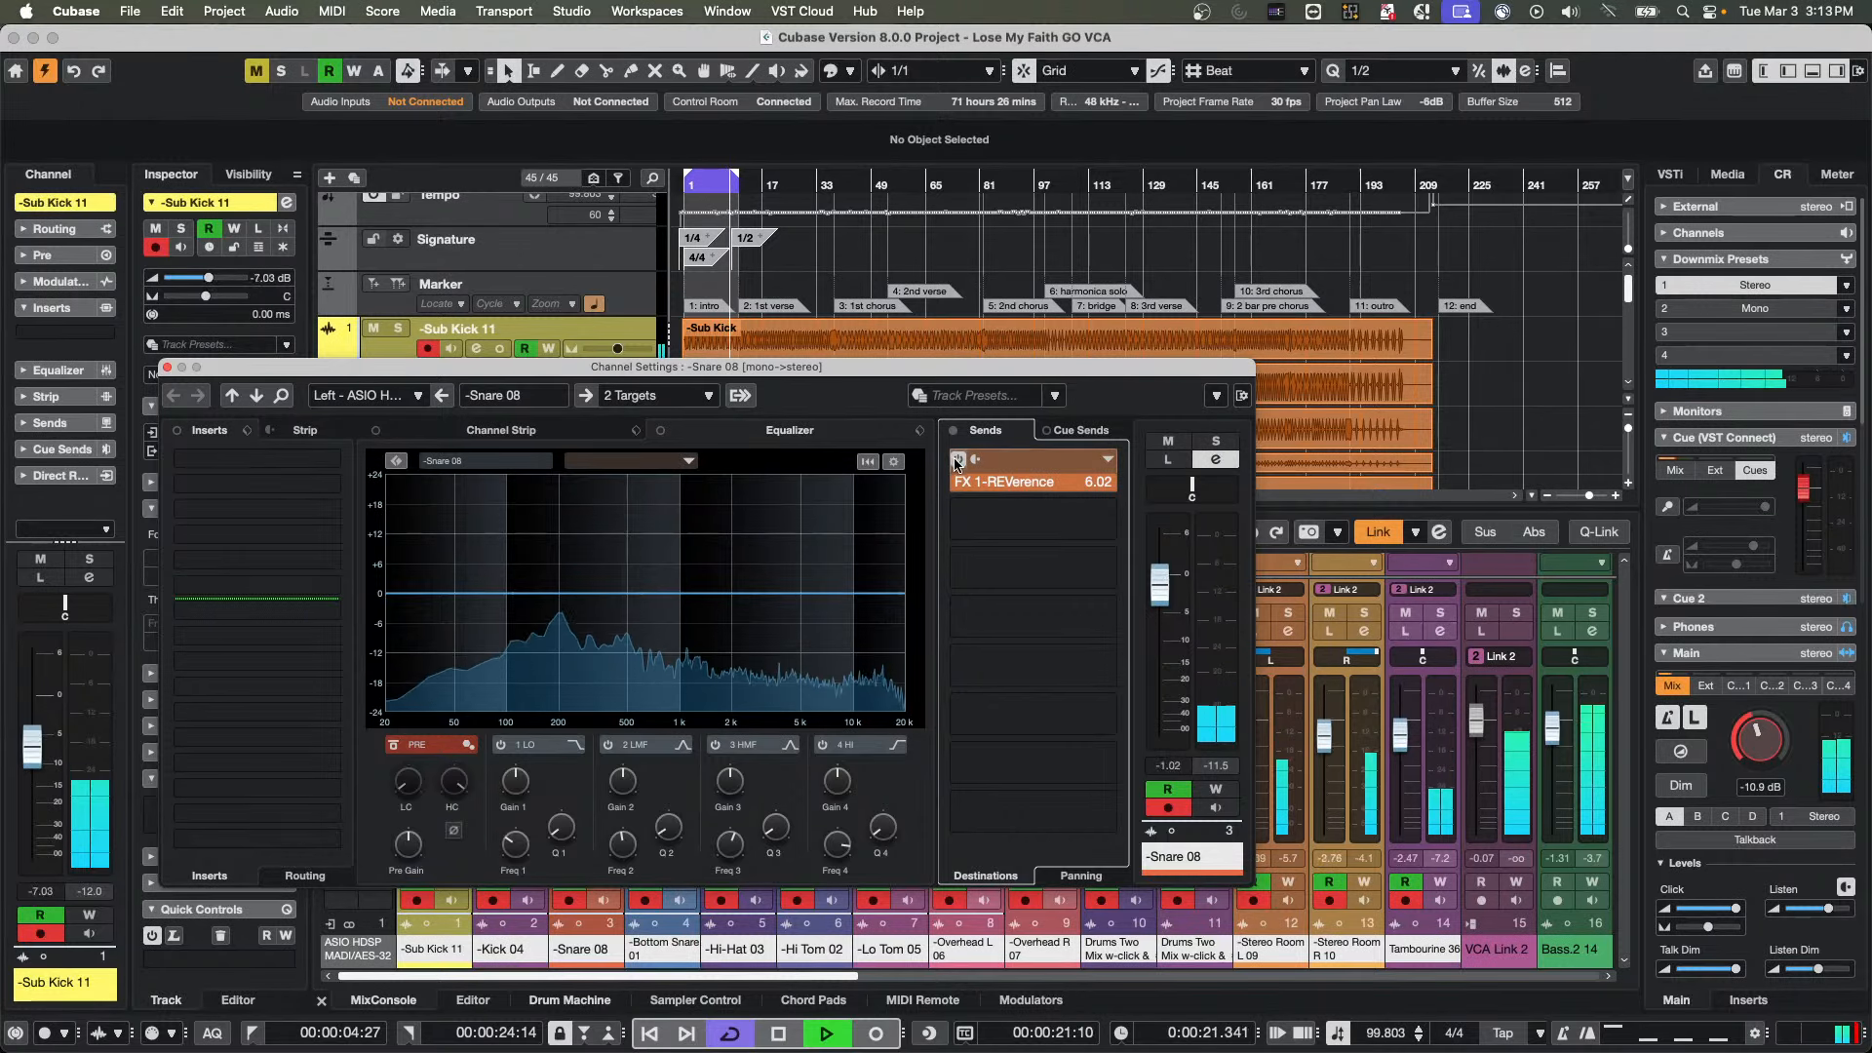
left_click(1216, 442)
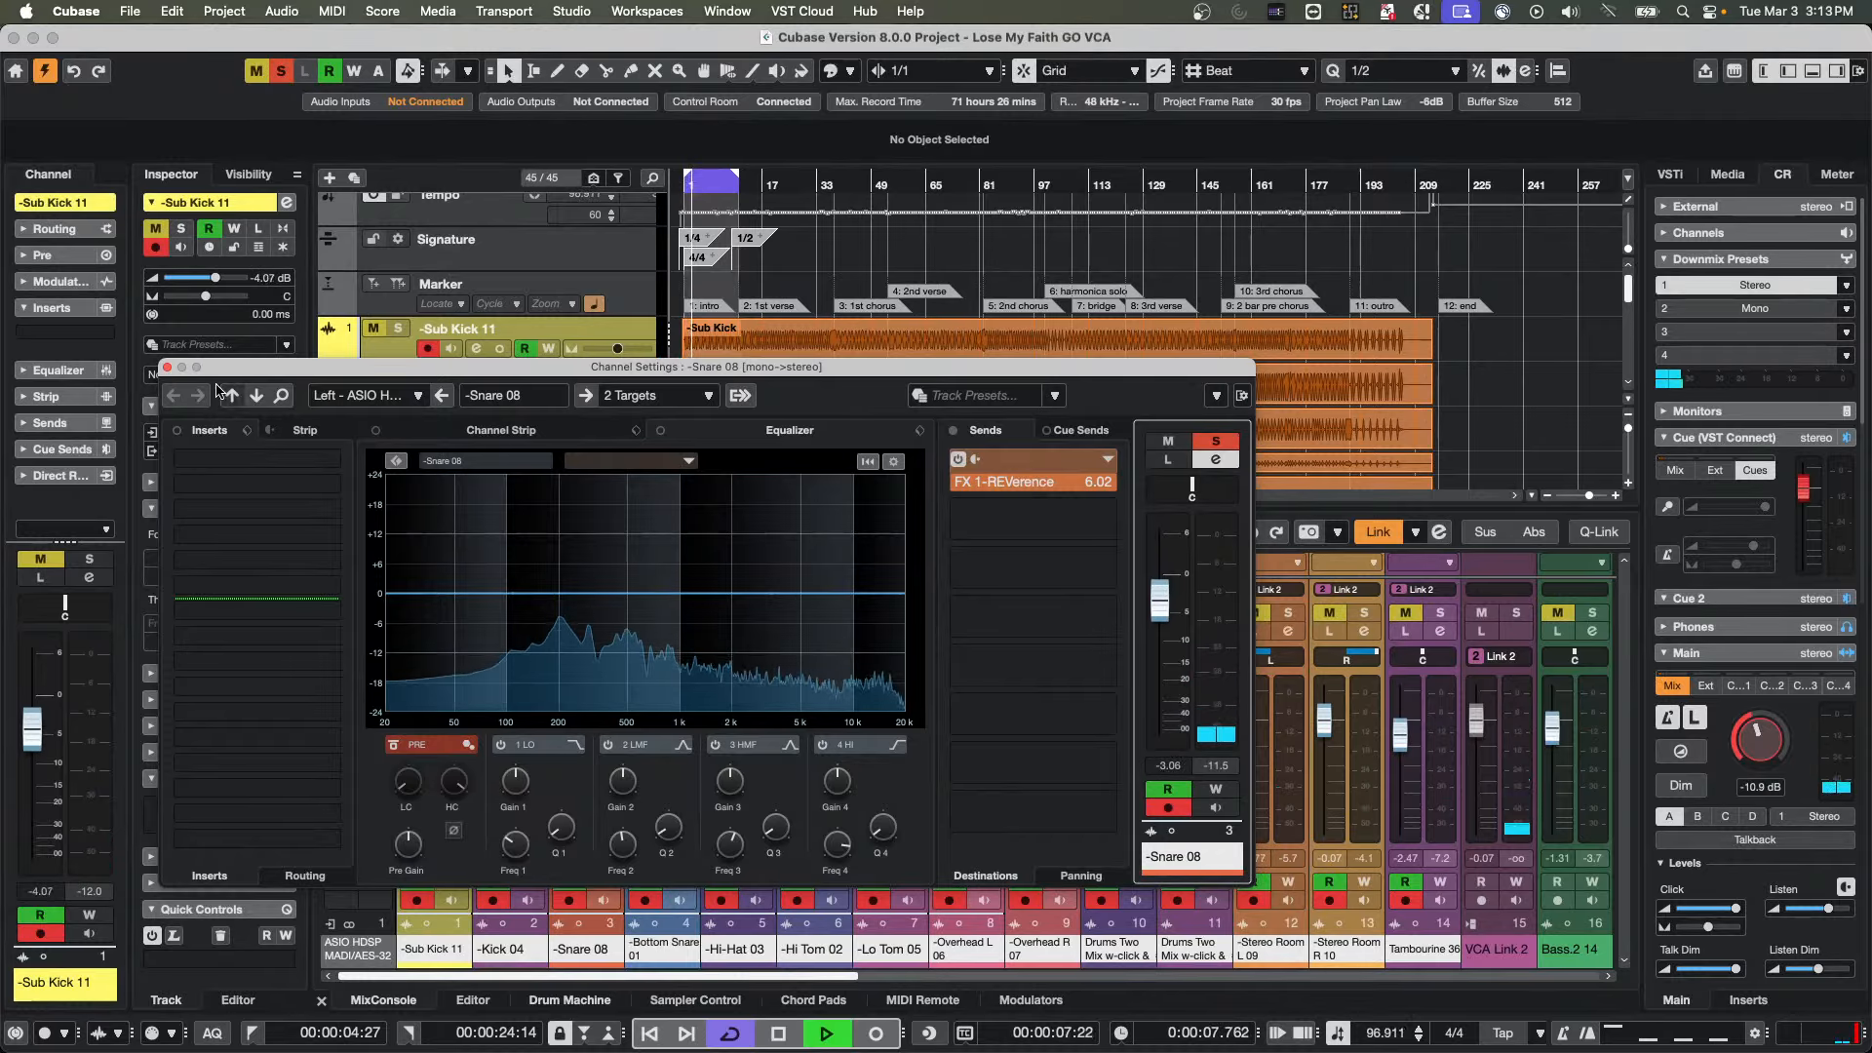
left_click(167, 367)
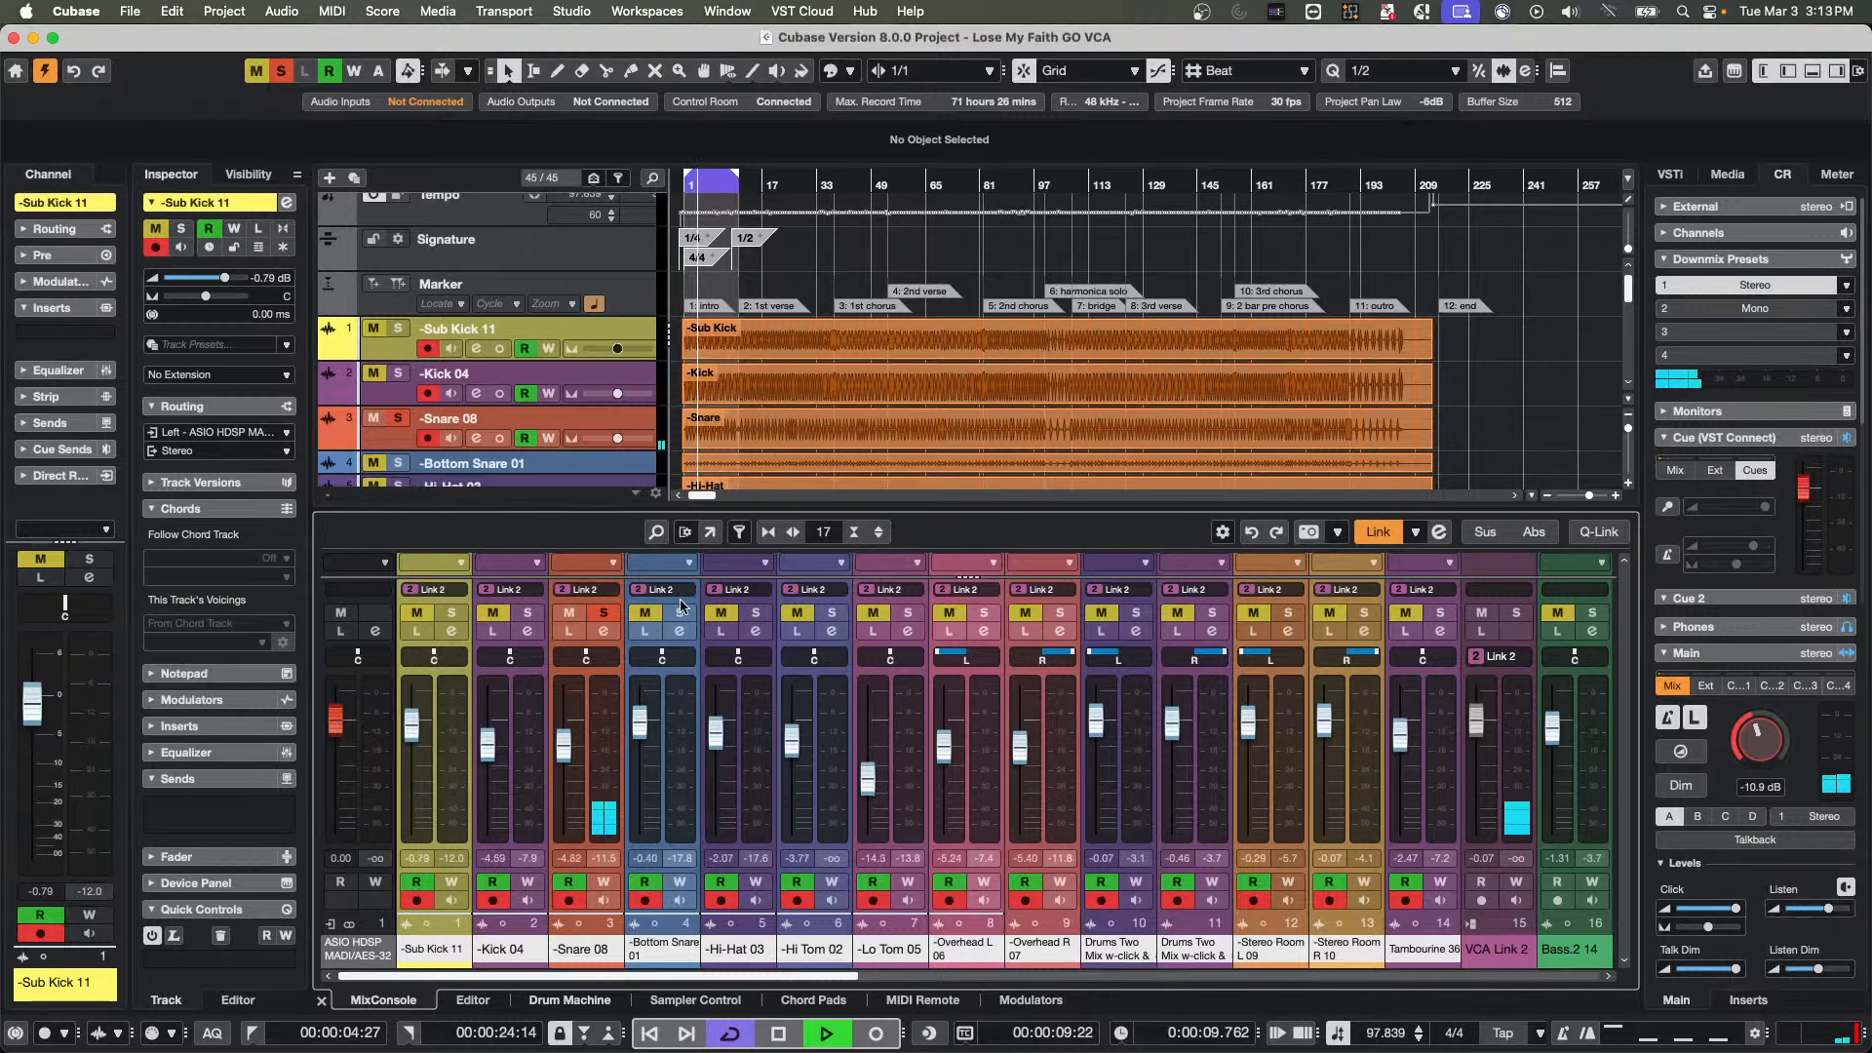
left_click(603, 613)
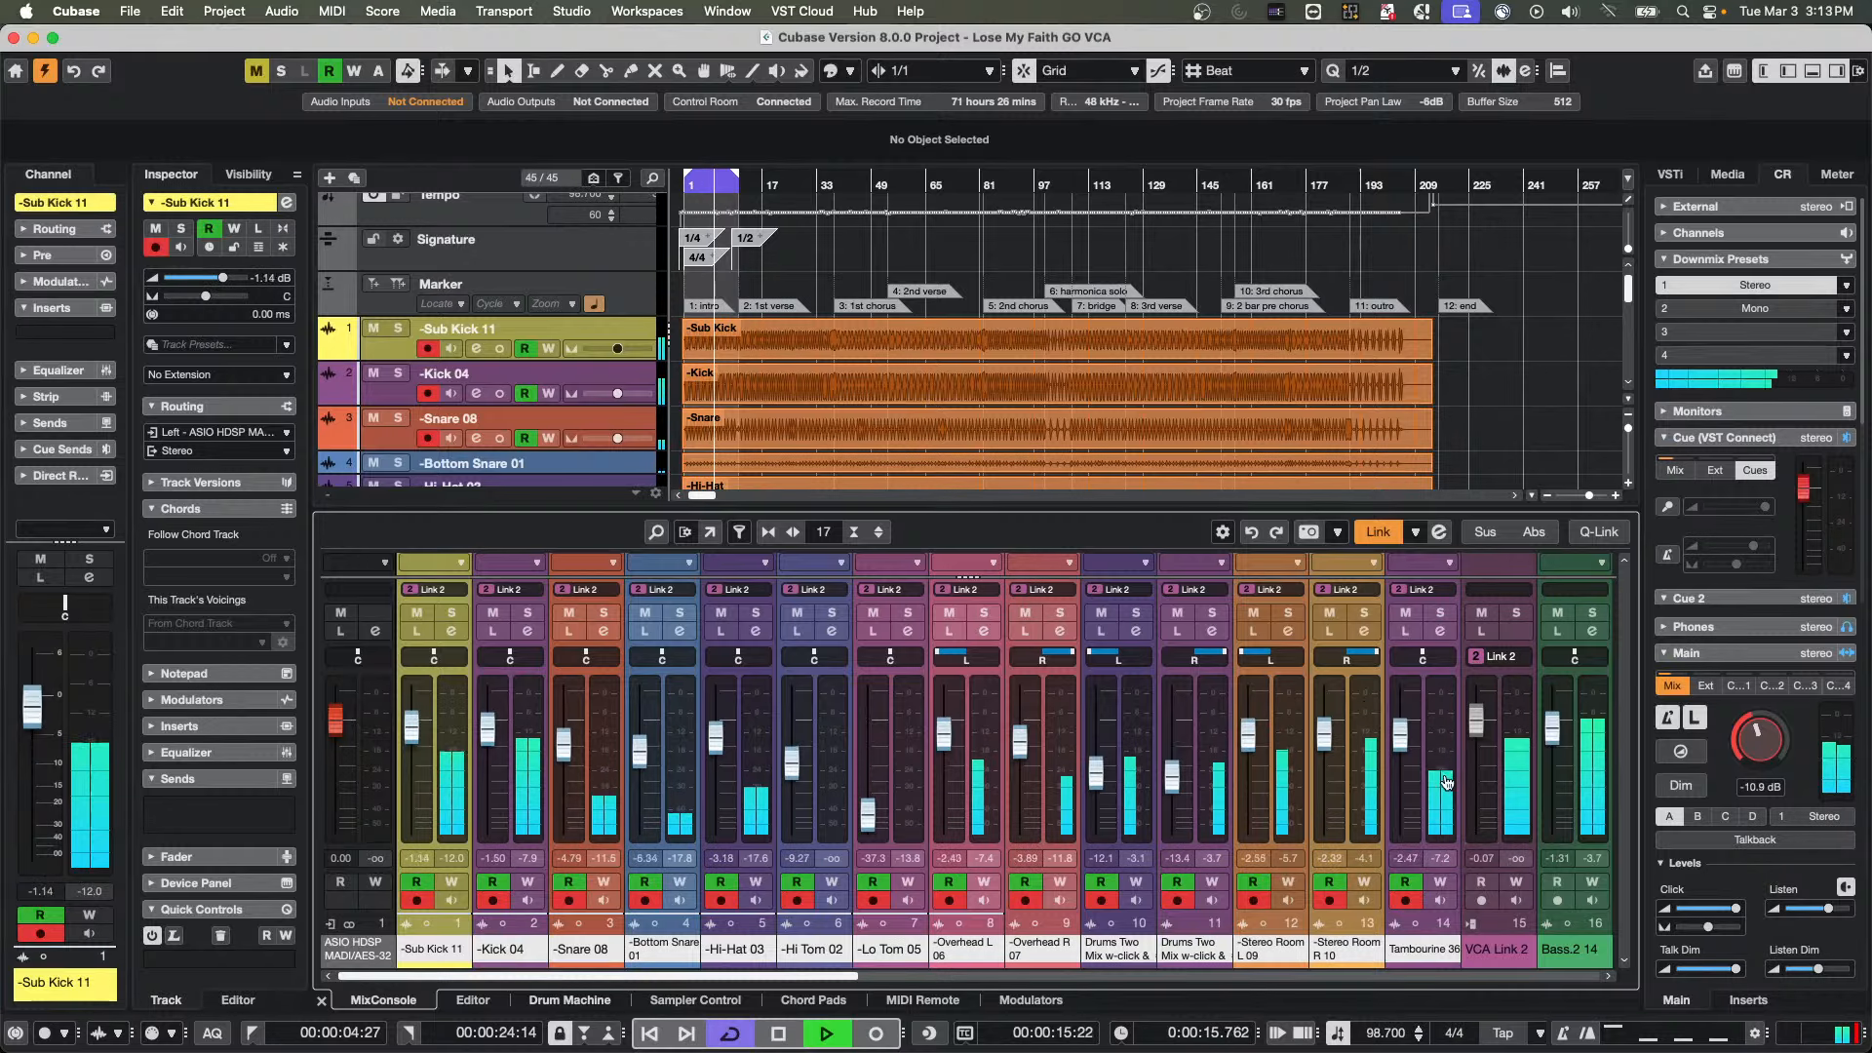
Enable automation writing on the VCA Link 2 channel, record several fader moves during playback, and stop the transport
left_click(1517, 883)
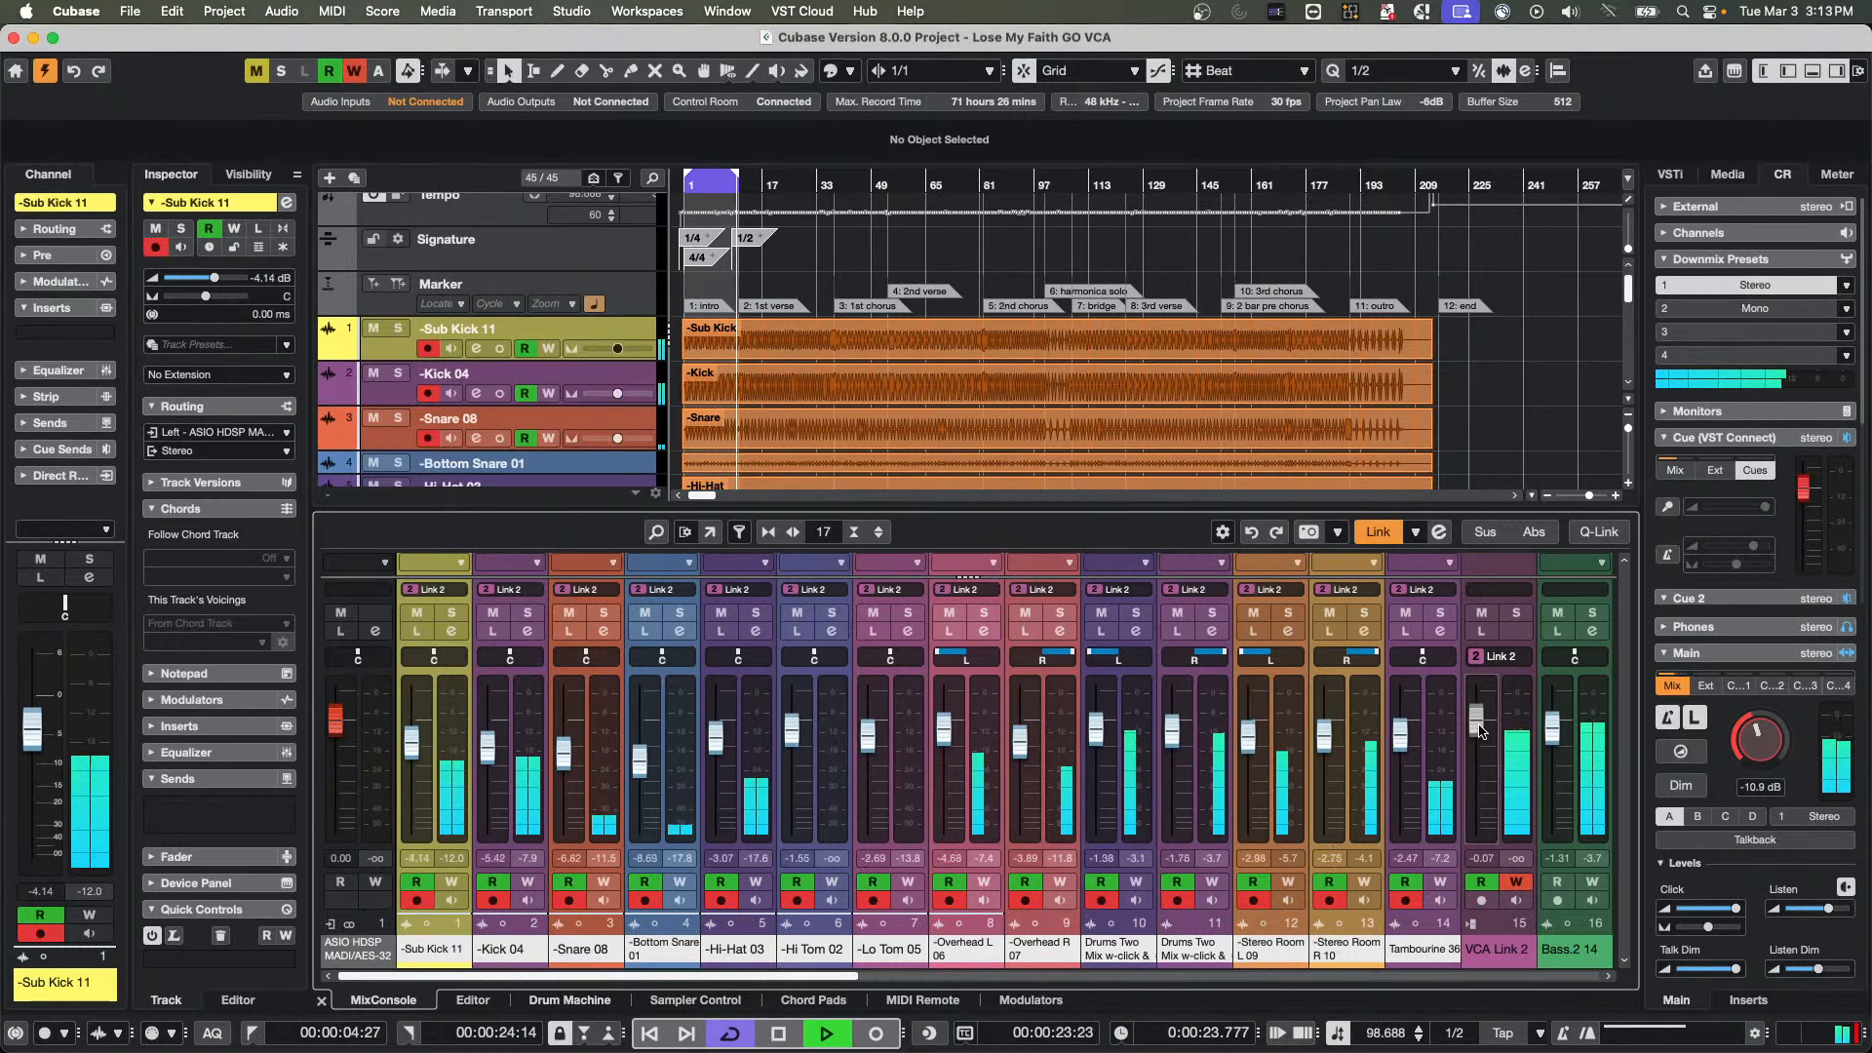
left_click_drag(1479, 732, 1477, 740)
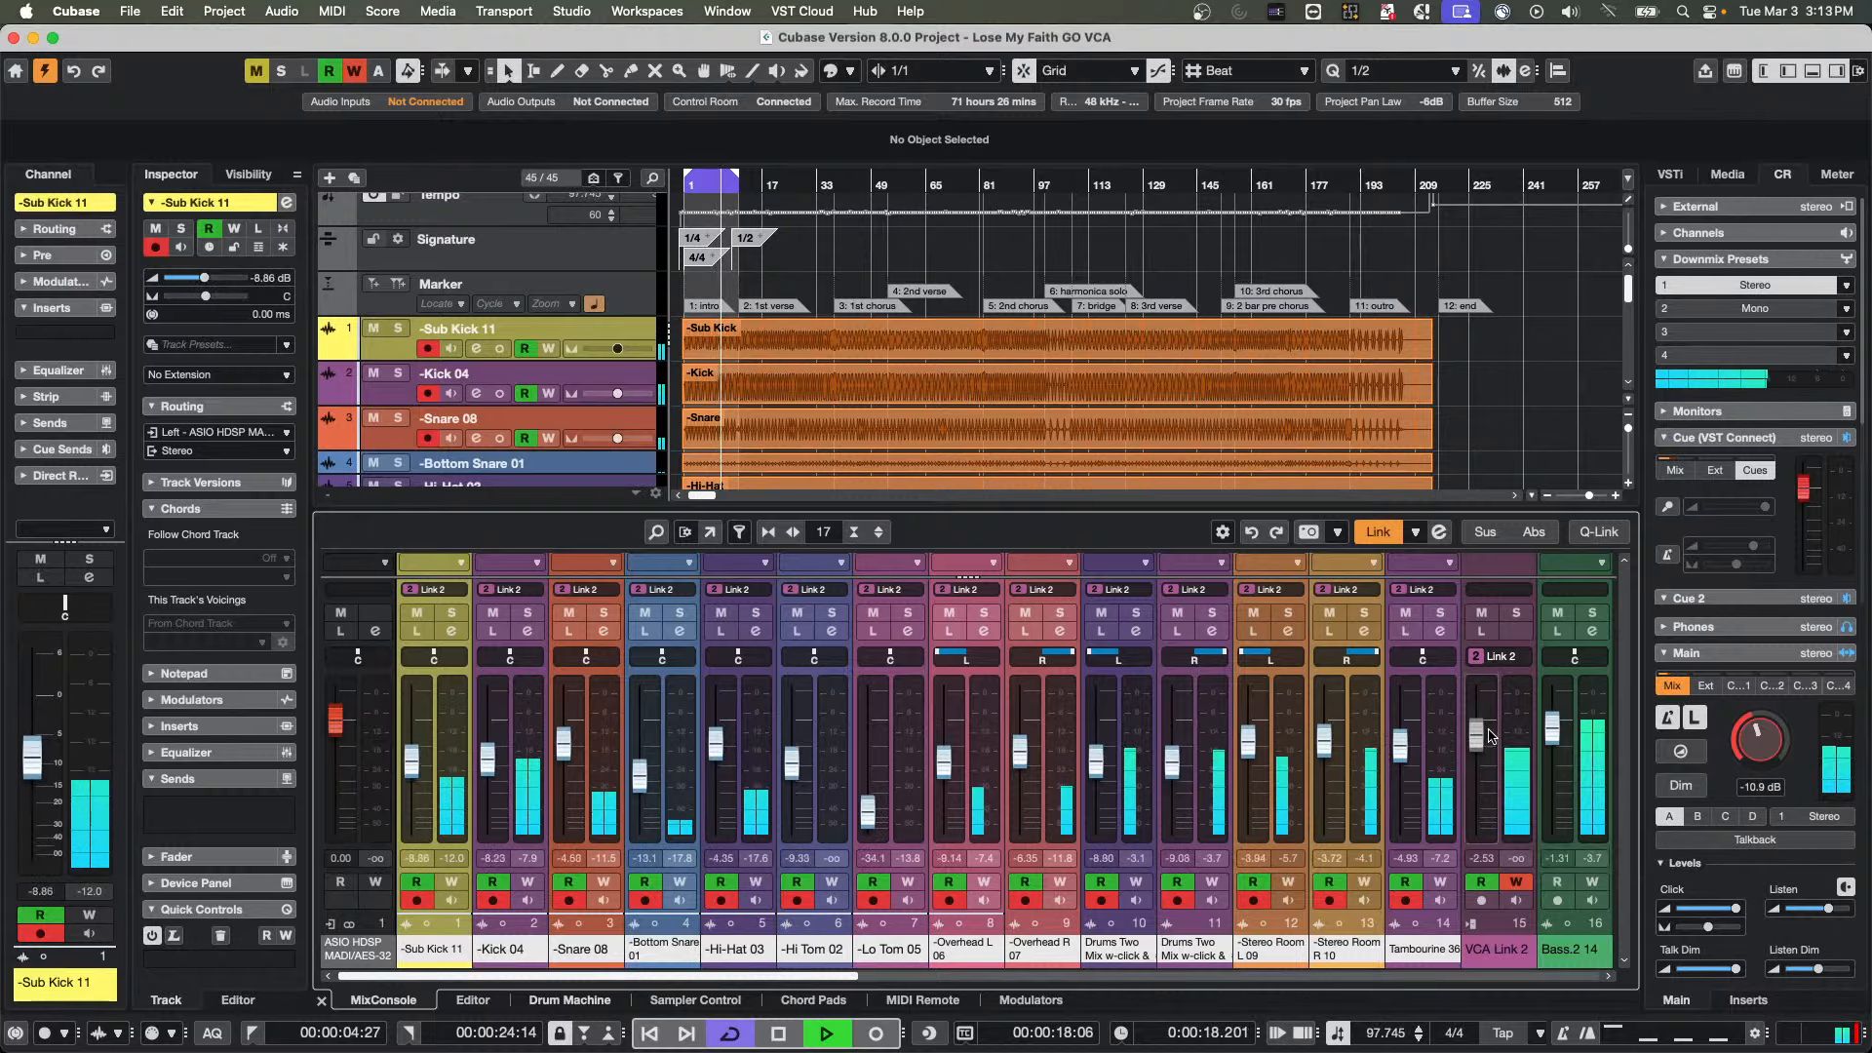
left_click_drag(1477, 748, 1478, 775)
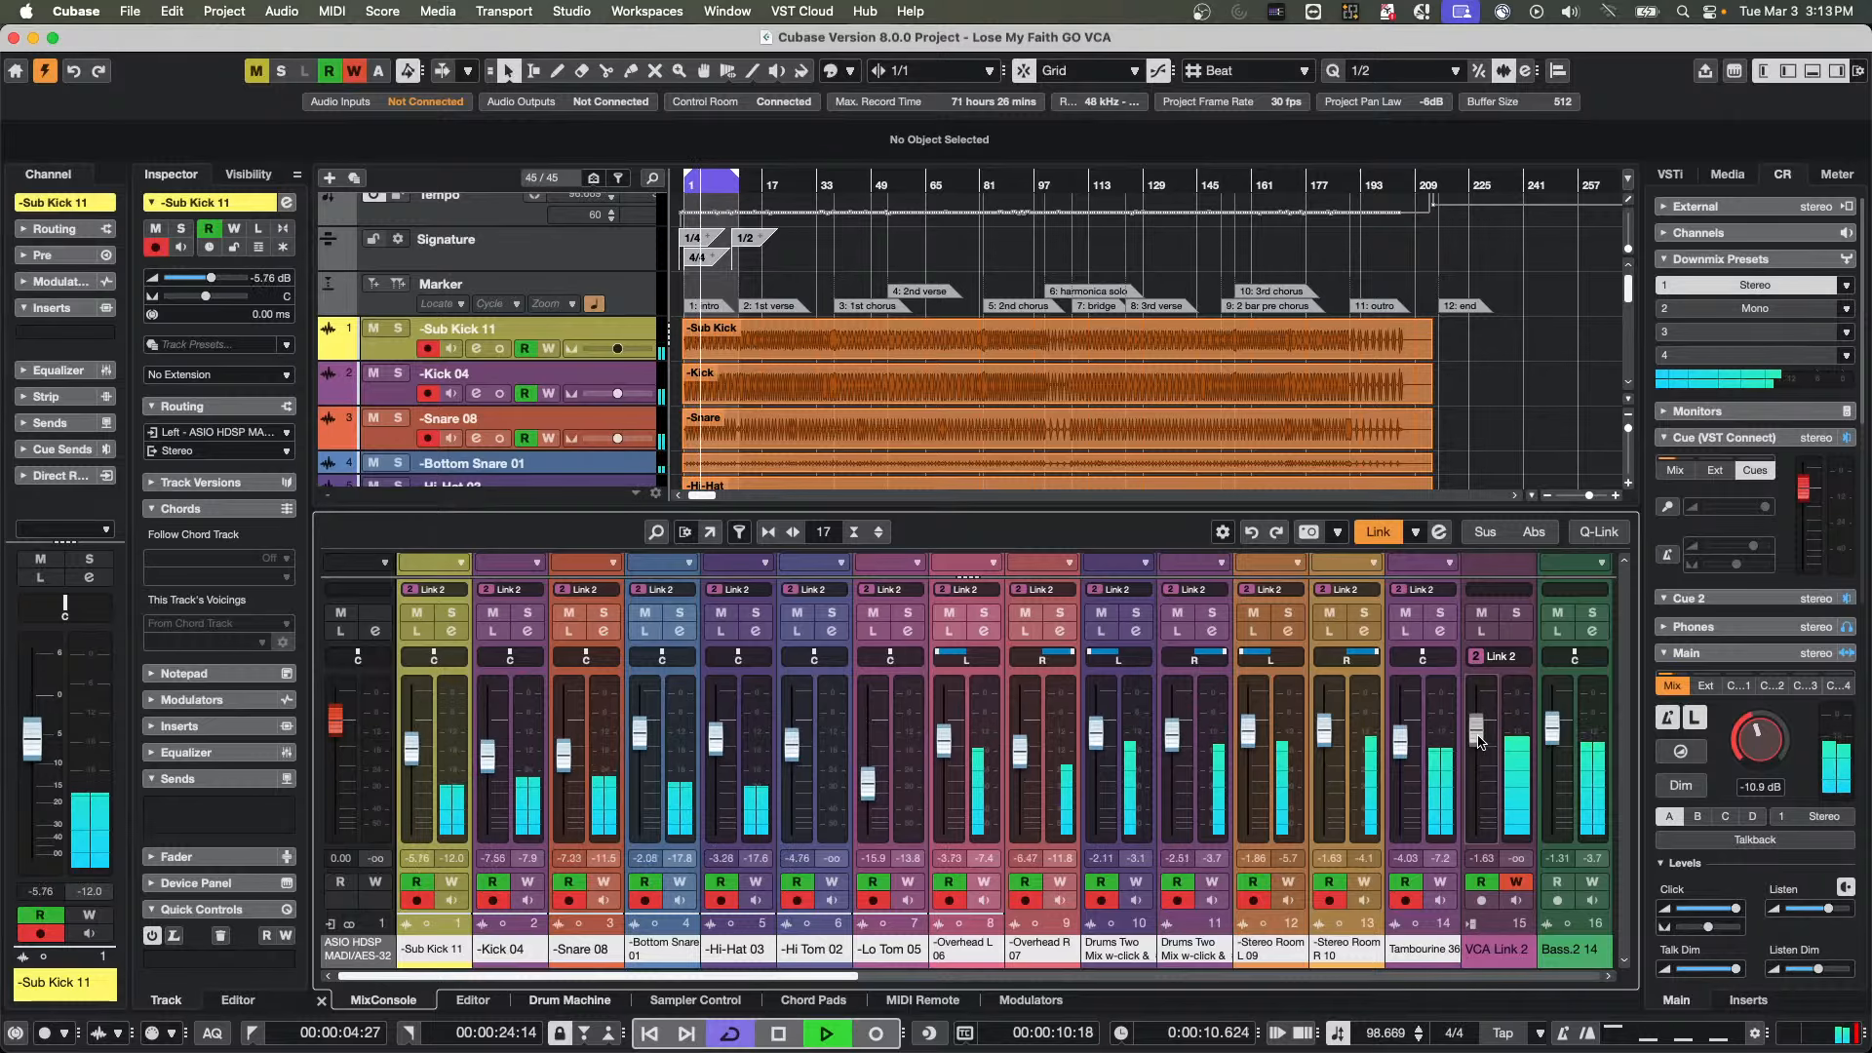
left_click_drag(1481, 740, 1483, 730)
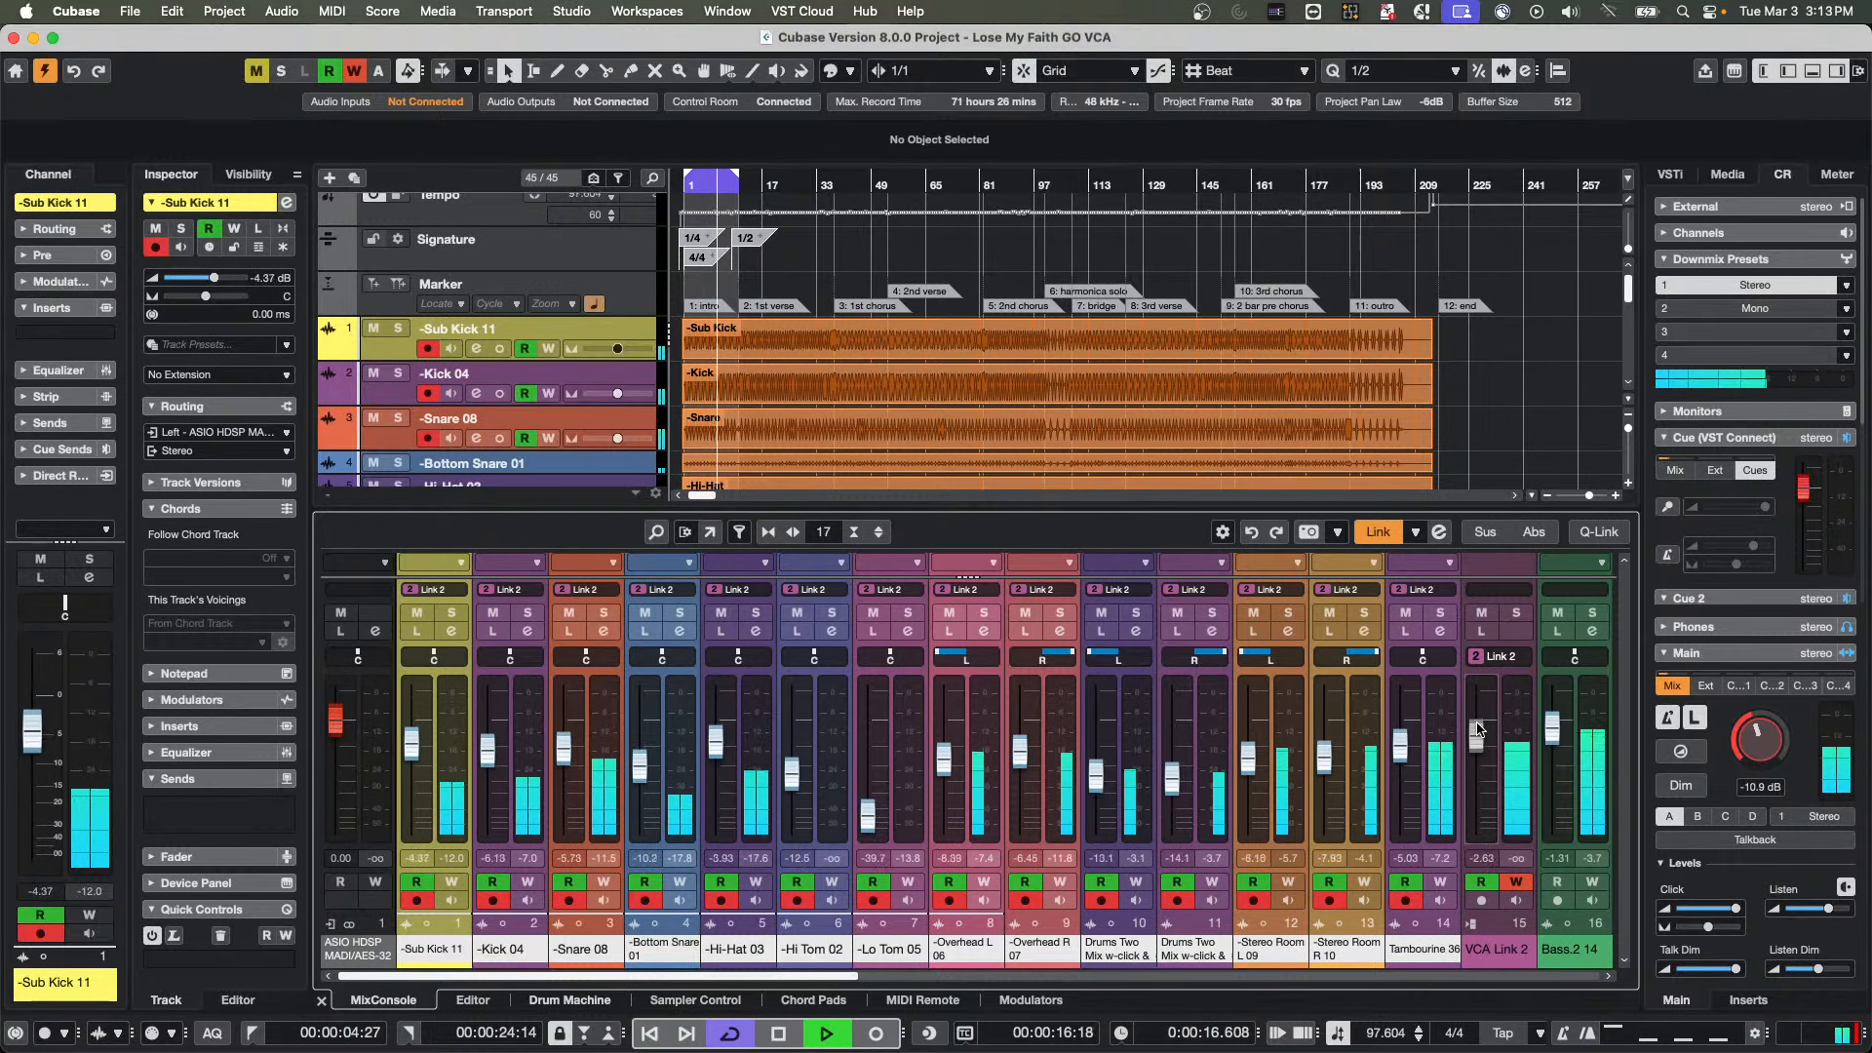
key("space")
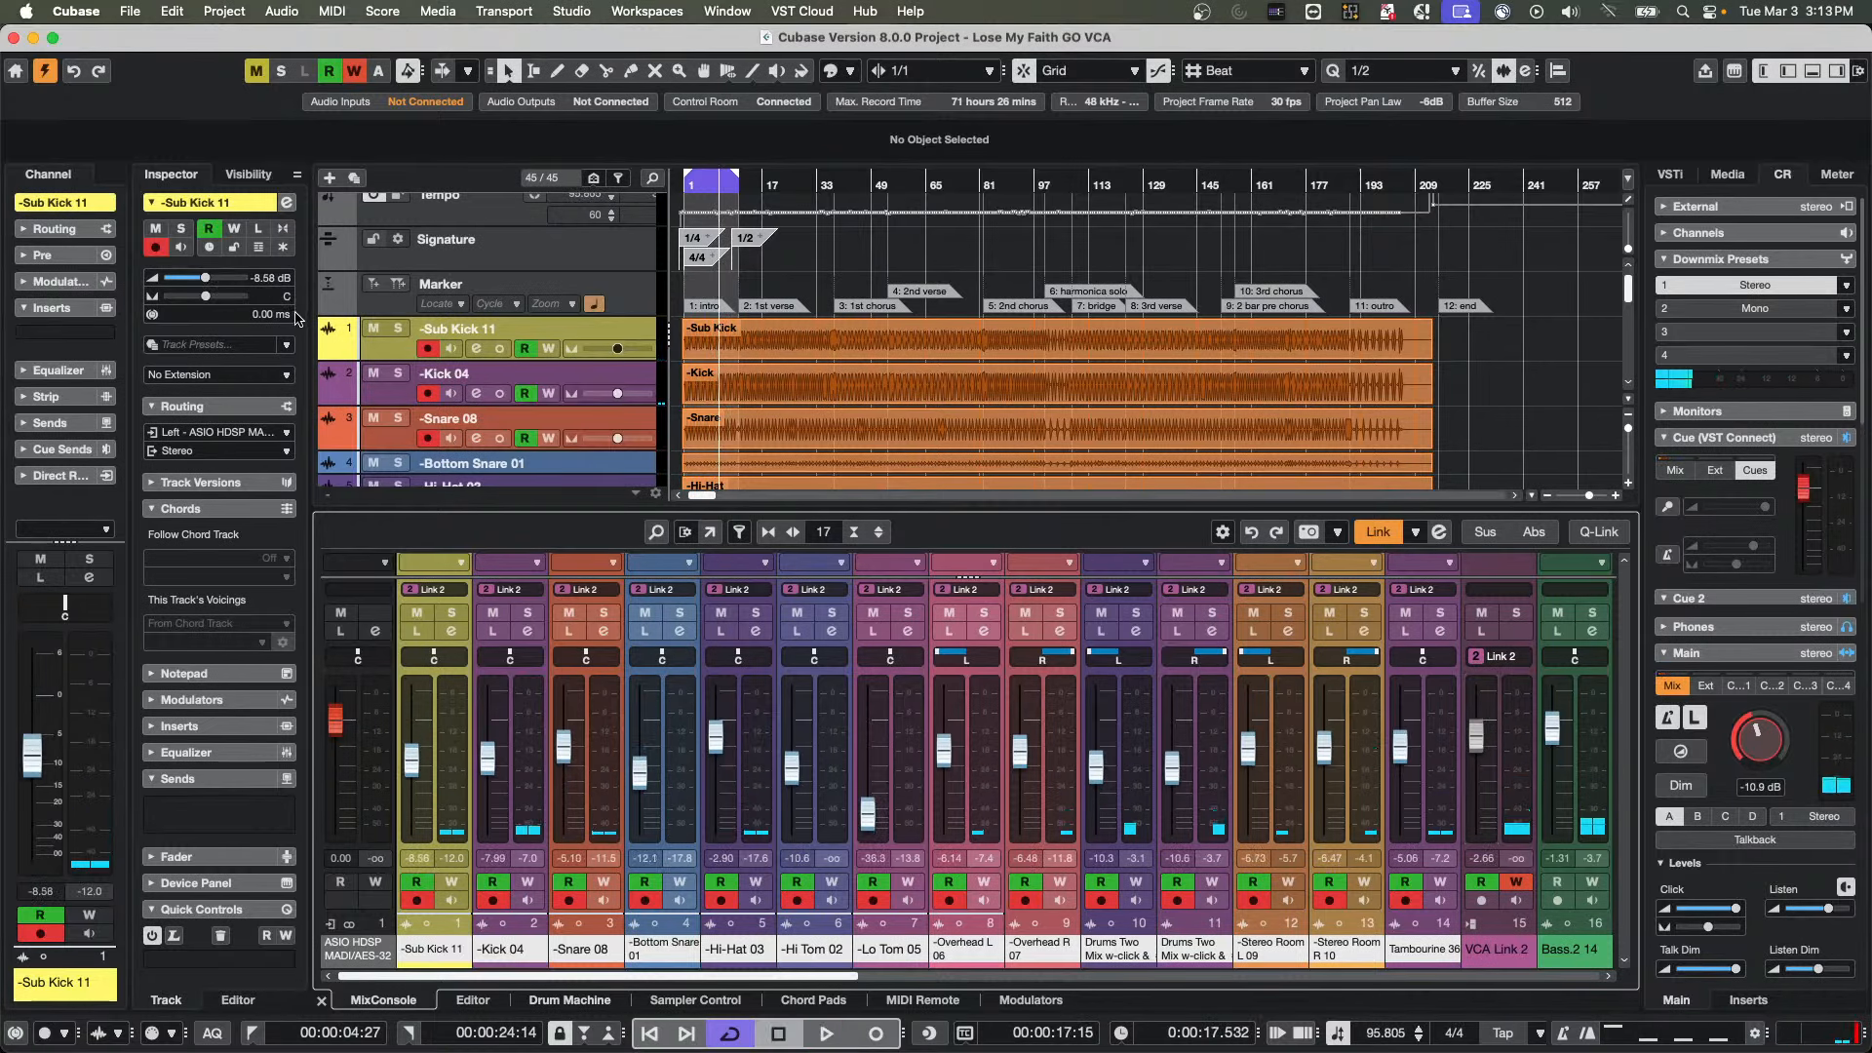
Show the Sub Kick 11 volume automation lane, make it taller, and zoom in on the intro with the cursor at the project start
left_click(326, 351)
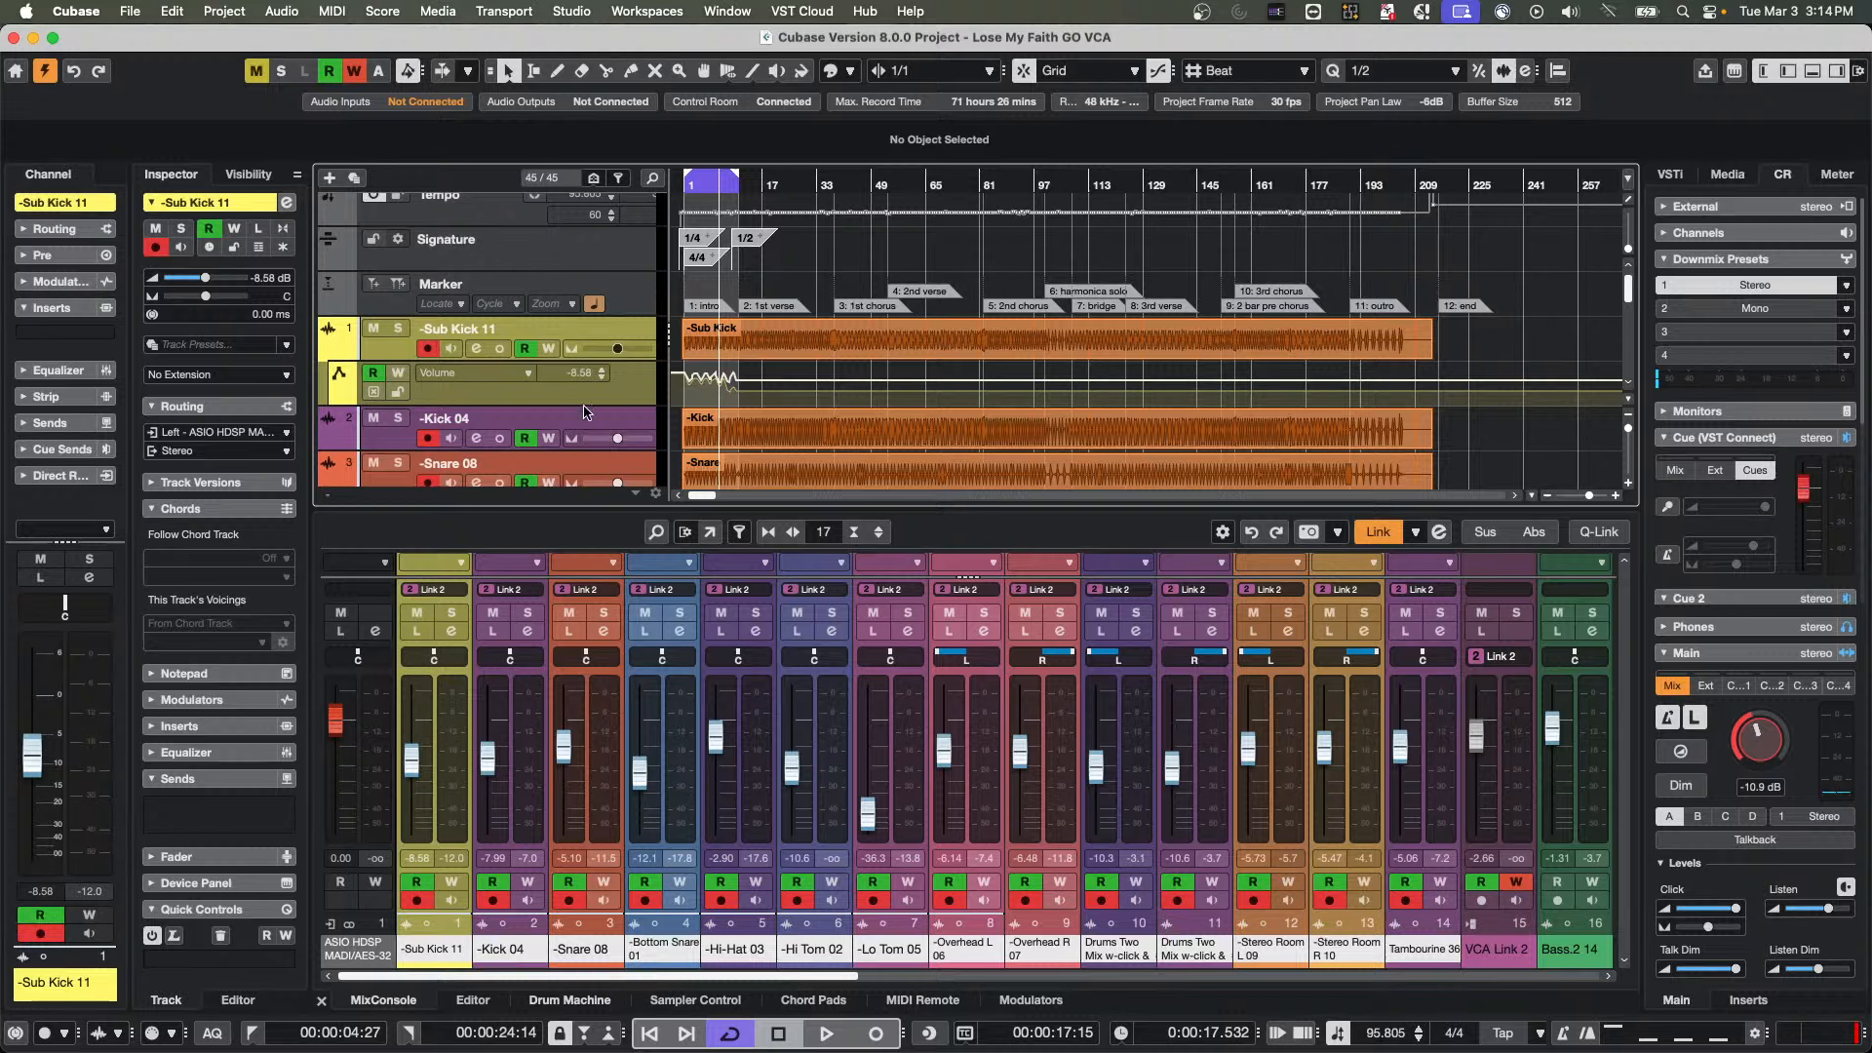
left_click_drag(486, 404, 486, 426)
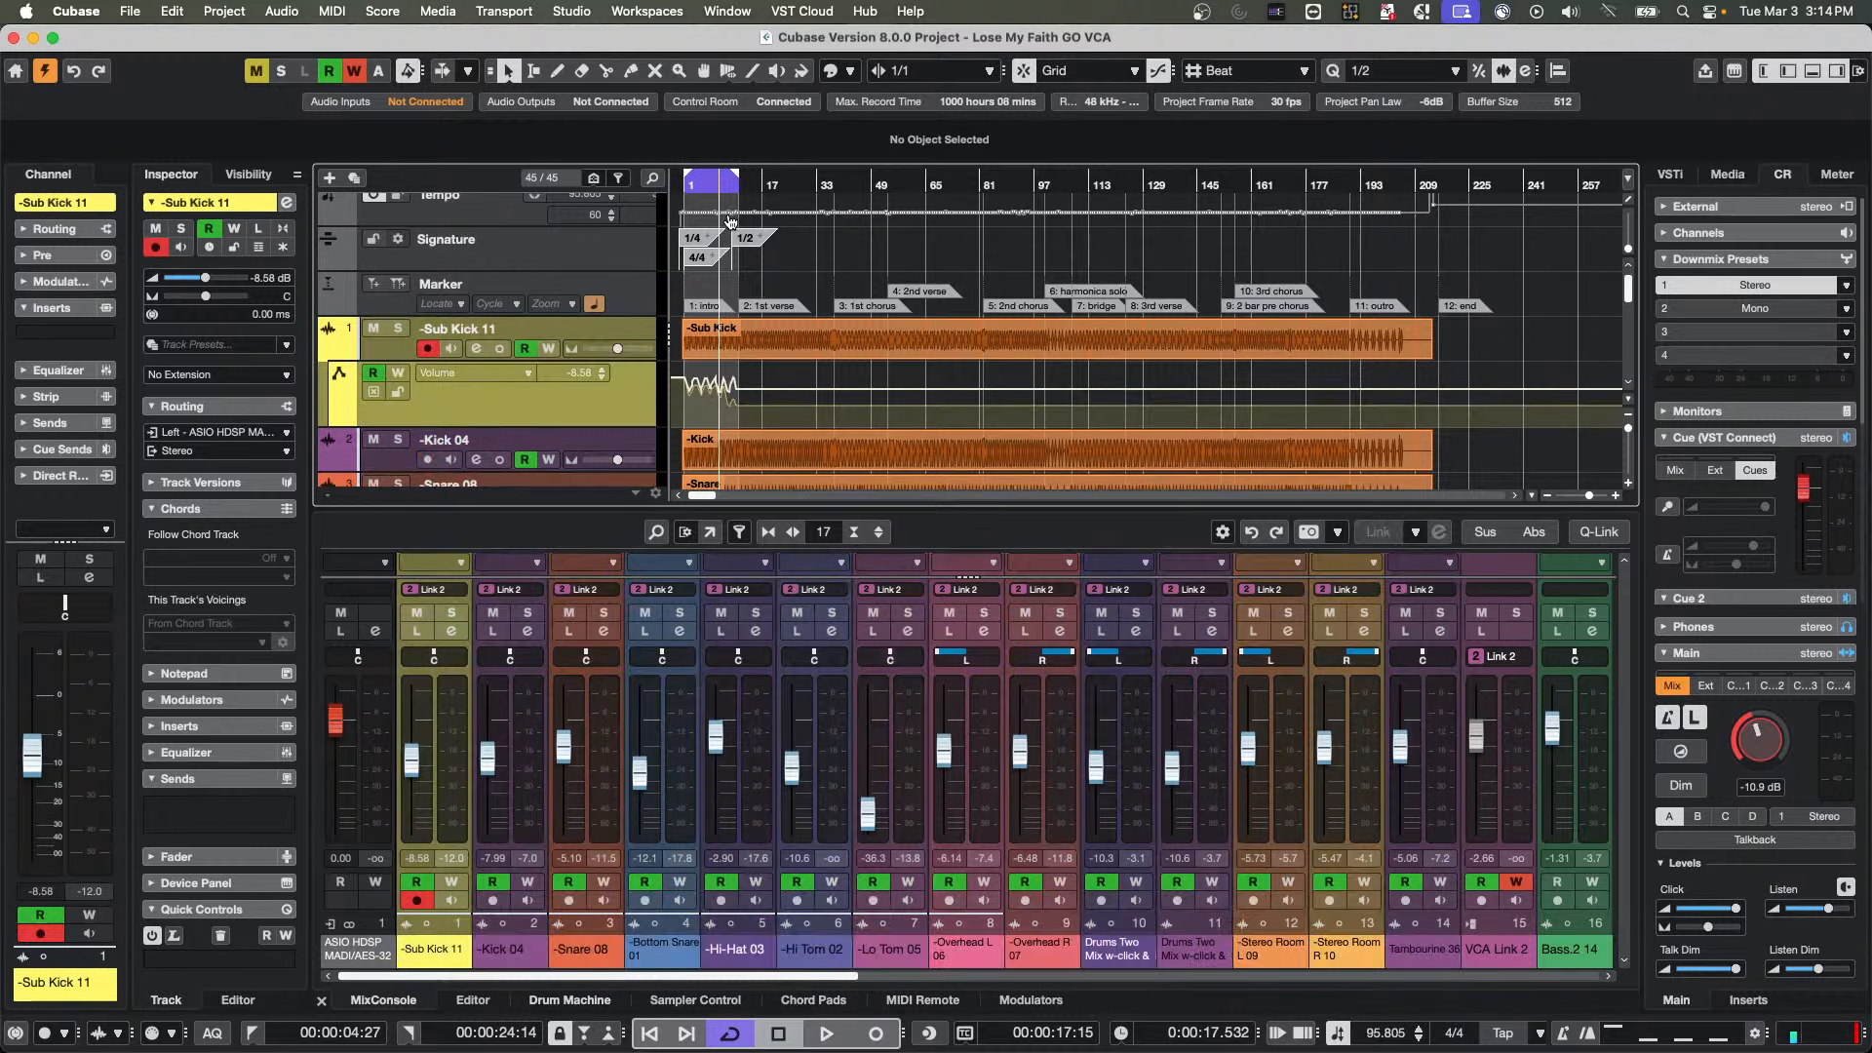
left_click_drag(703, 188, 686, 244)
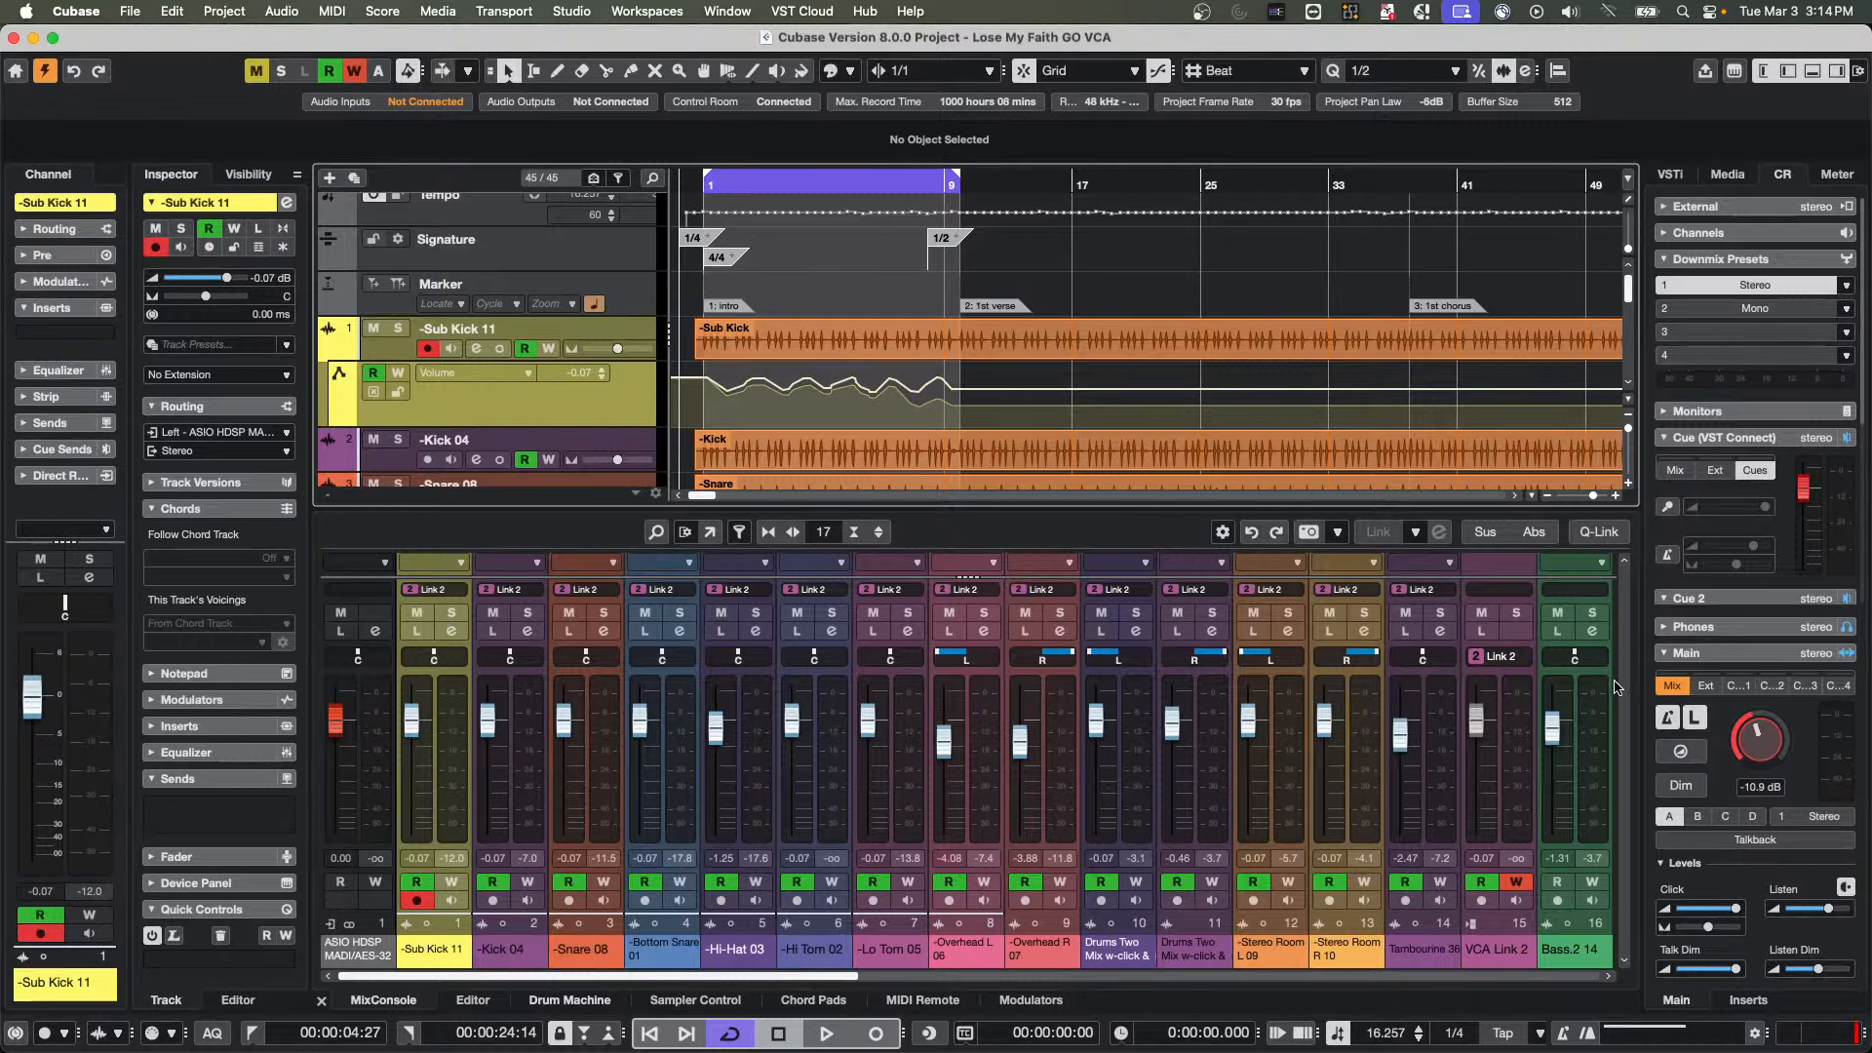
Try combining the automation of the VCA and its linked channels on VCA Link 2, and undo it
left_click(1524, 659)
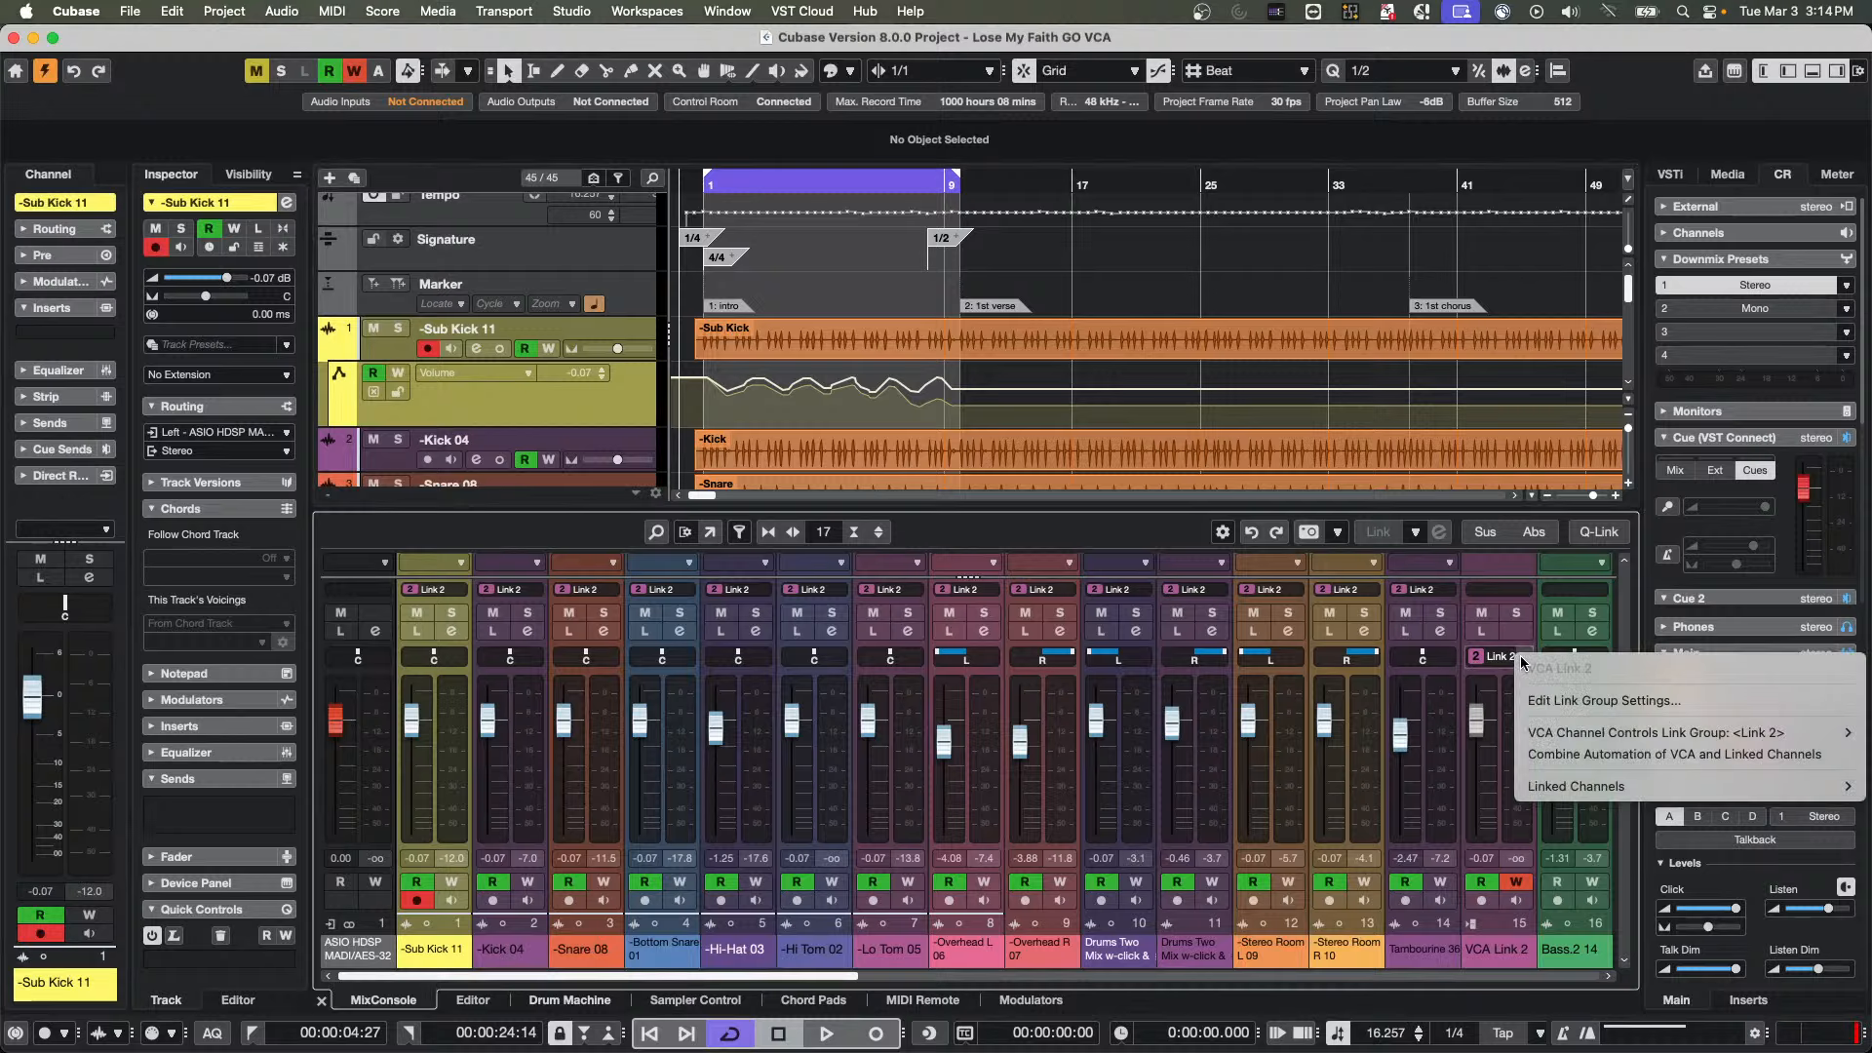
left_click(1564, 757)
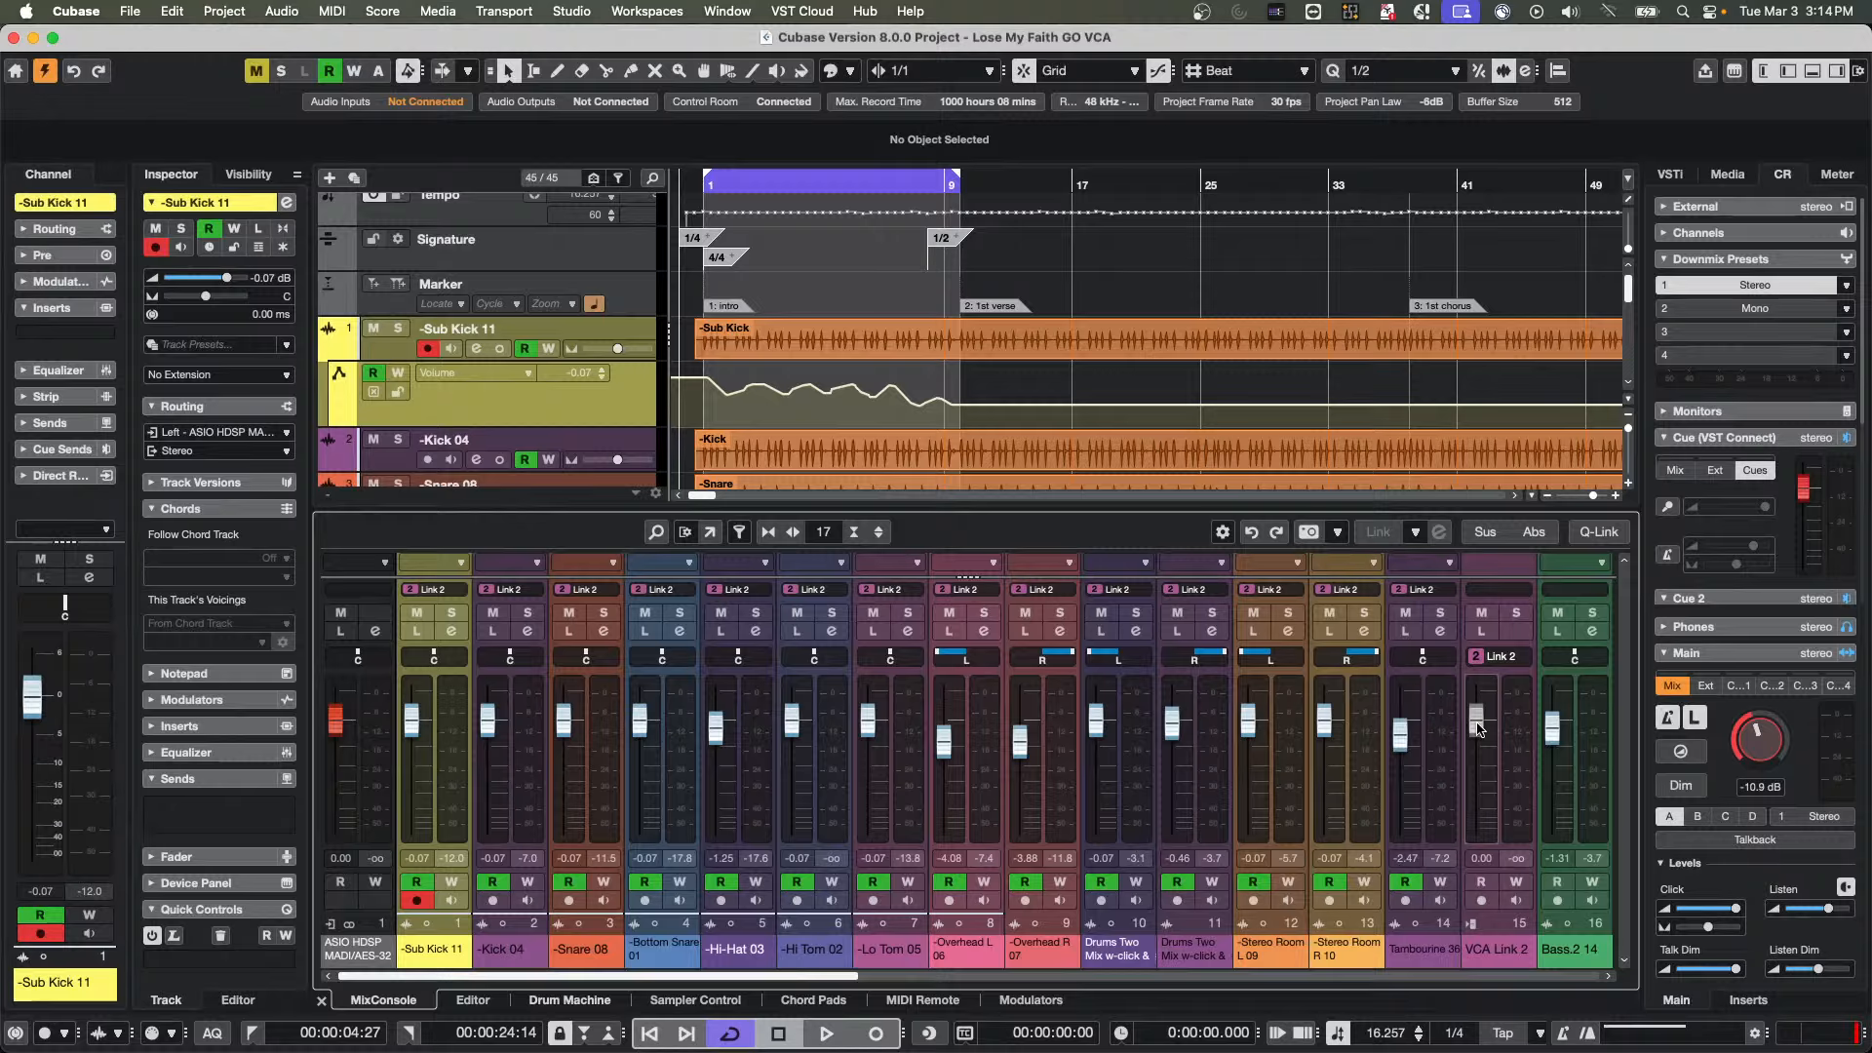
key("super+z")
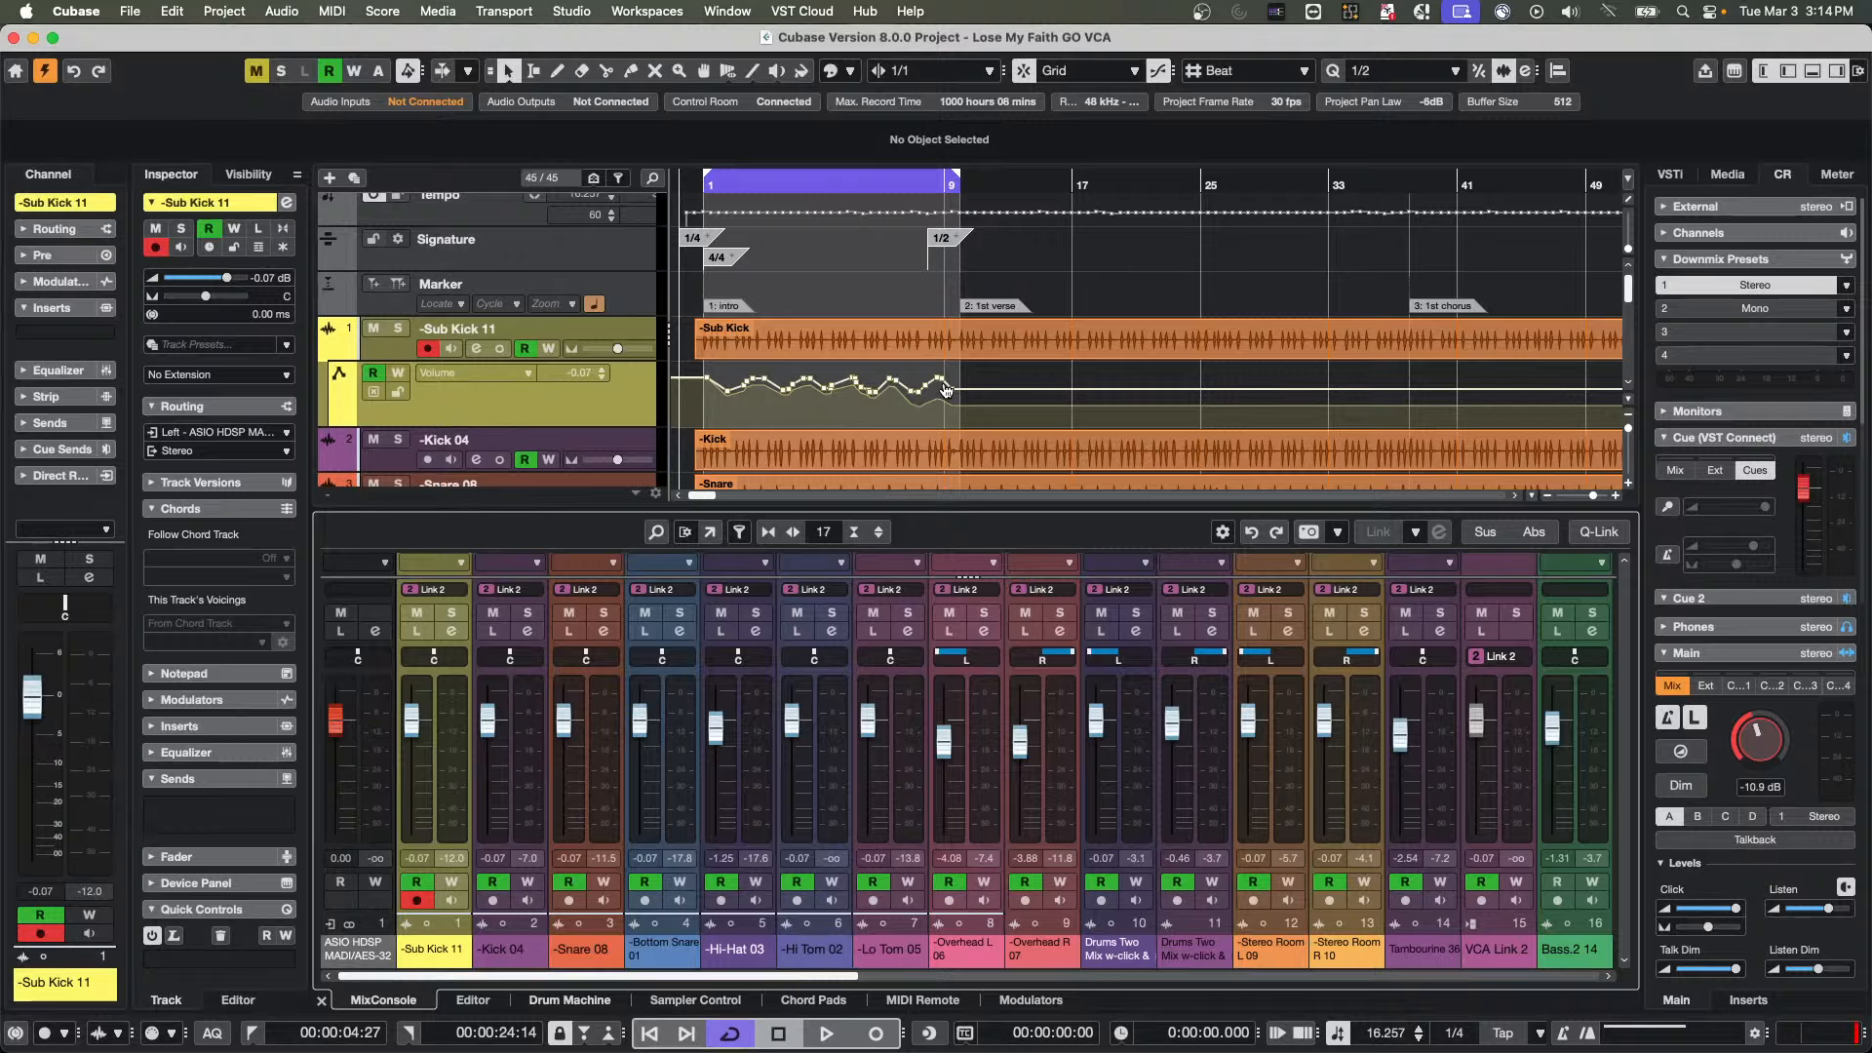
left_click_drag(945, 390, 951, 384)
Select the linked channels from Sub Kick 11 to Tambourine 36 and review the commands available for the selection
left_click(446, 756)
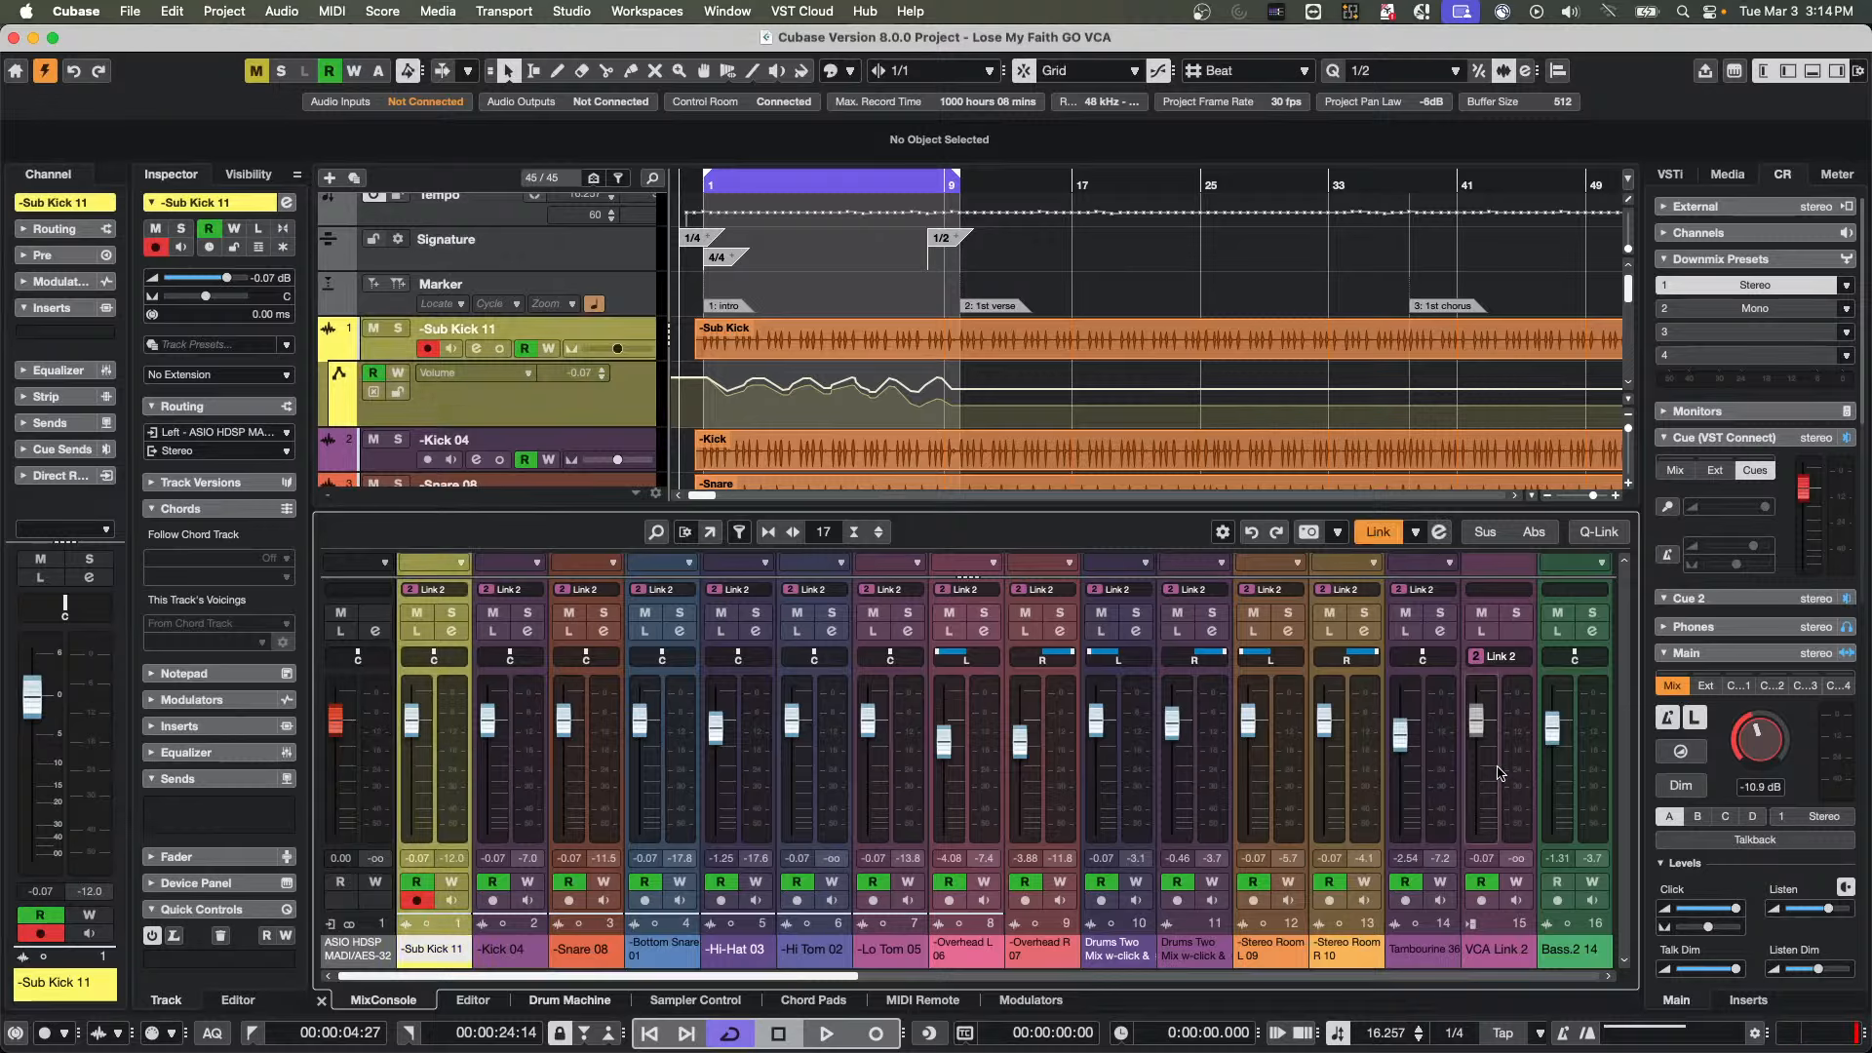
left_click(1445, 786, "shift")
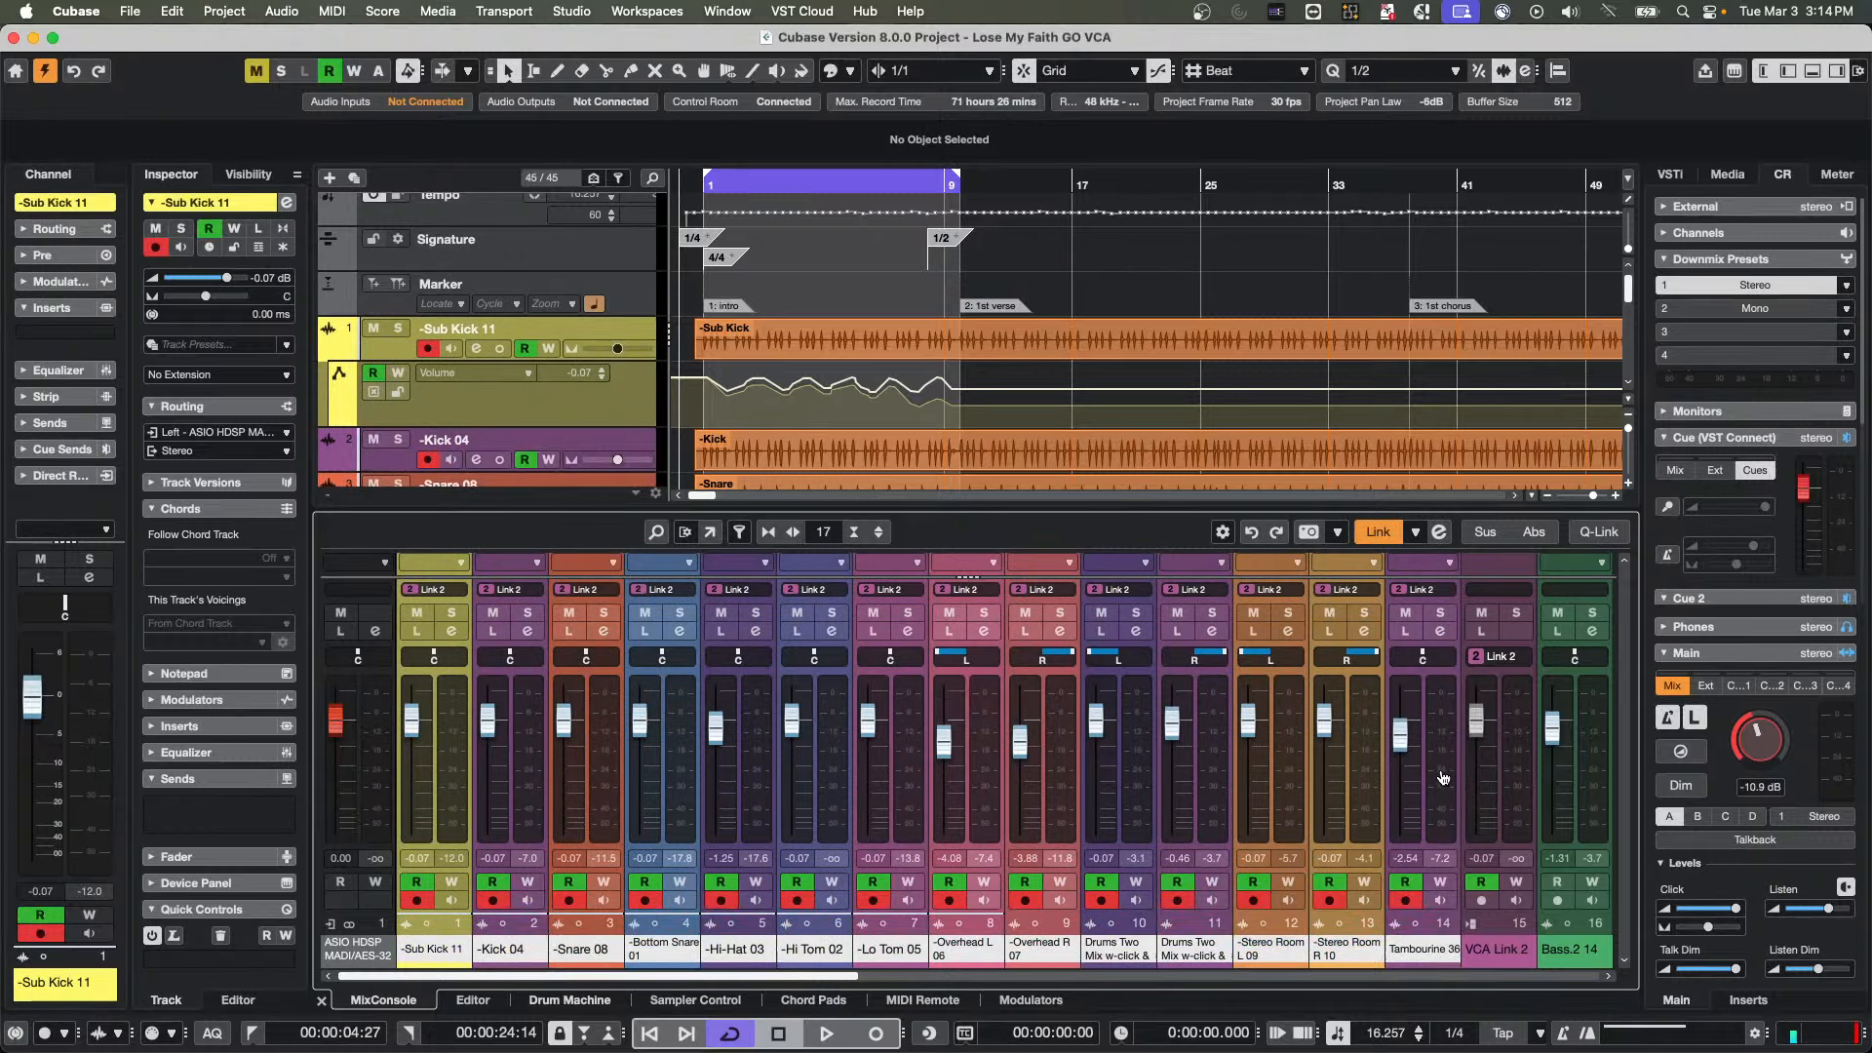
right_click(1443, 782)
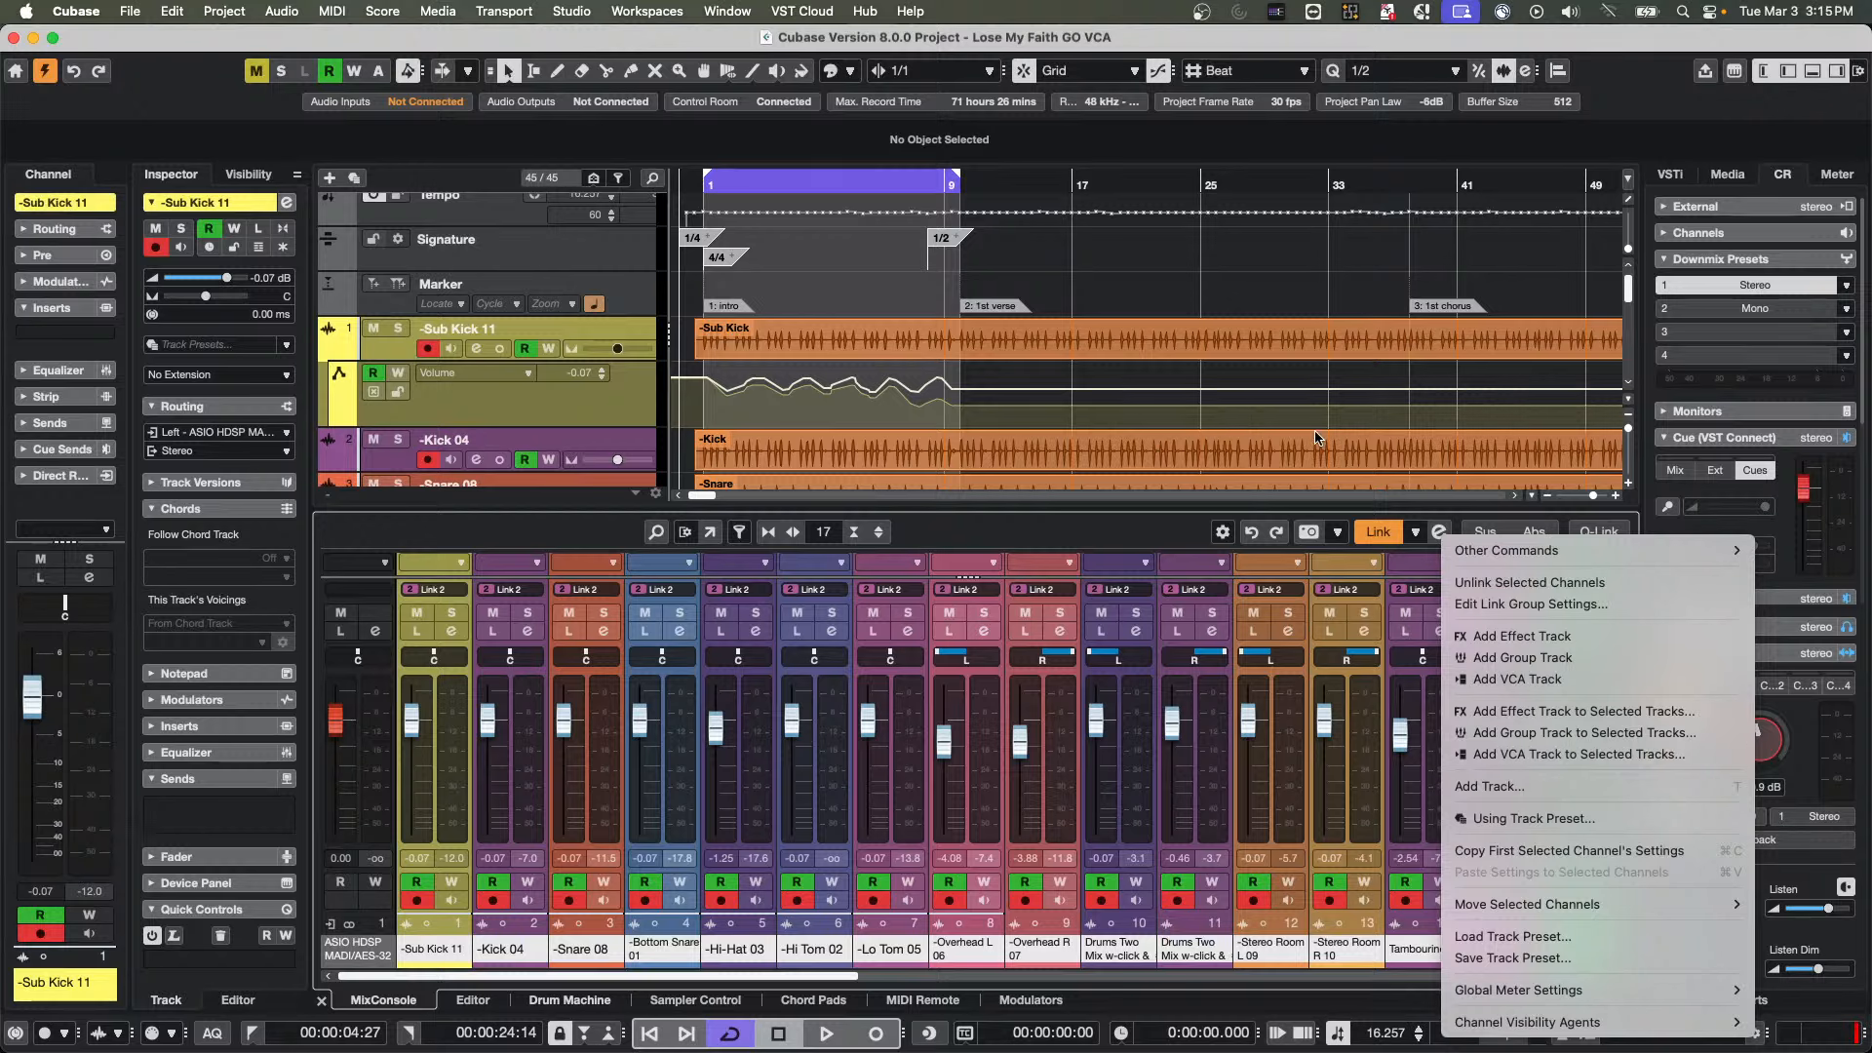
left_click(1133, 268)
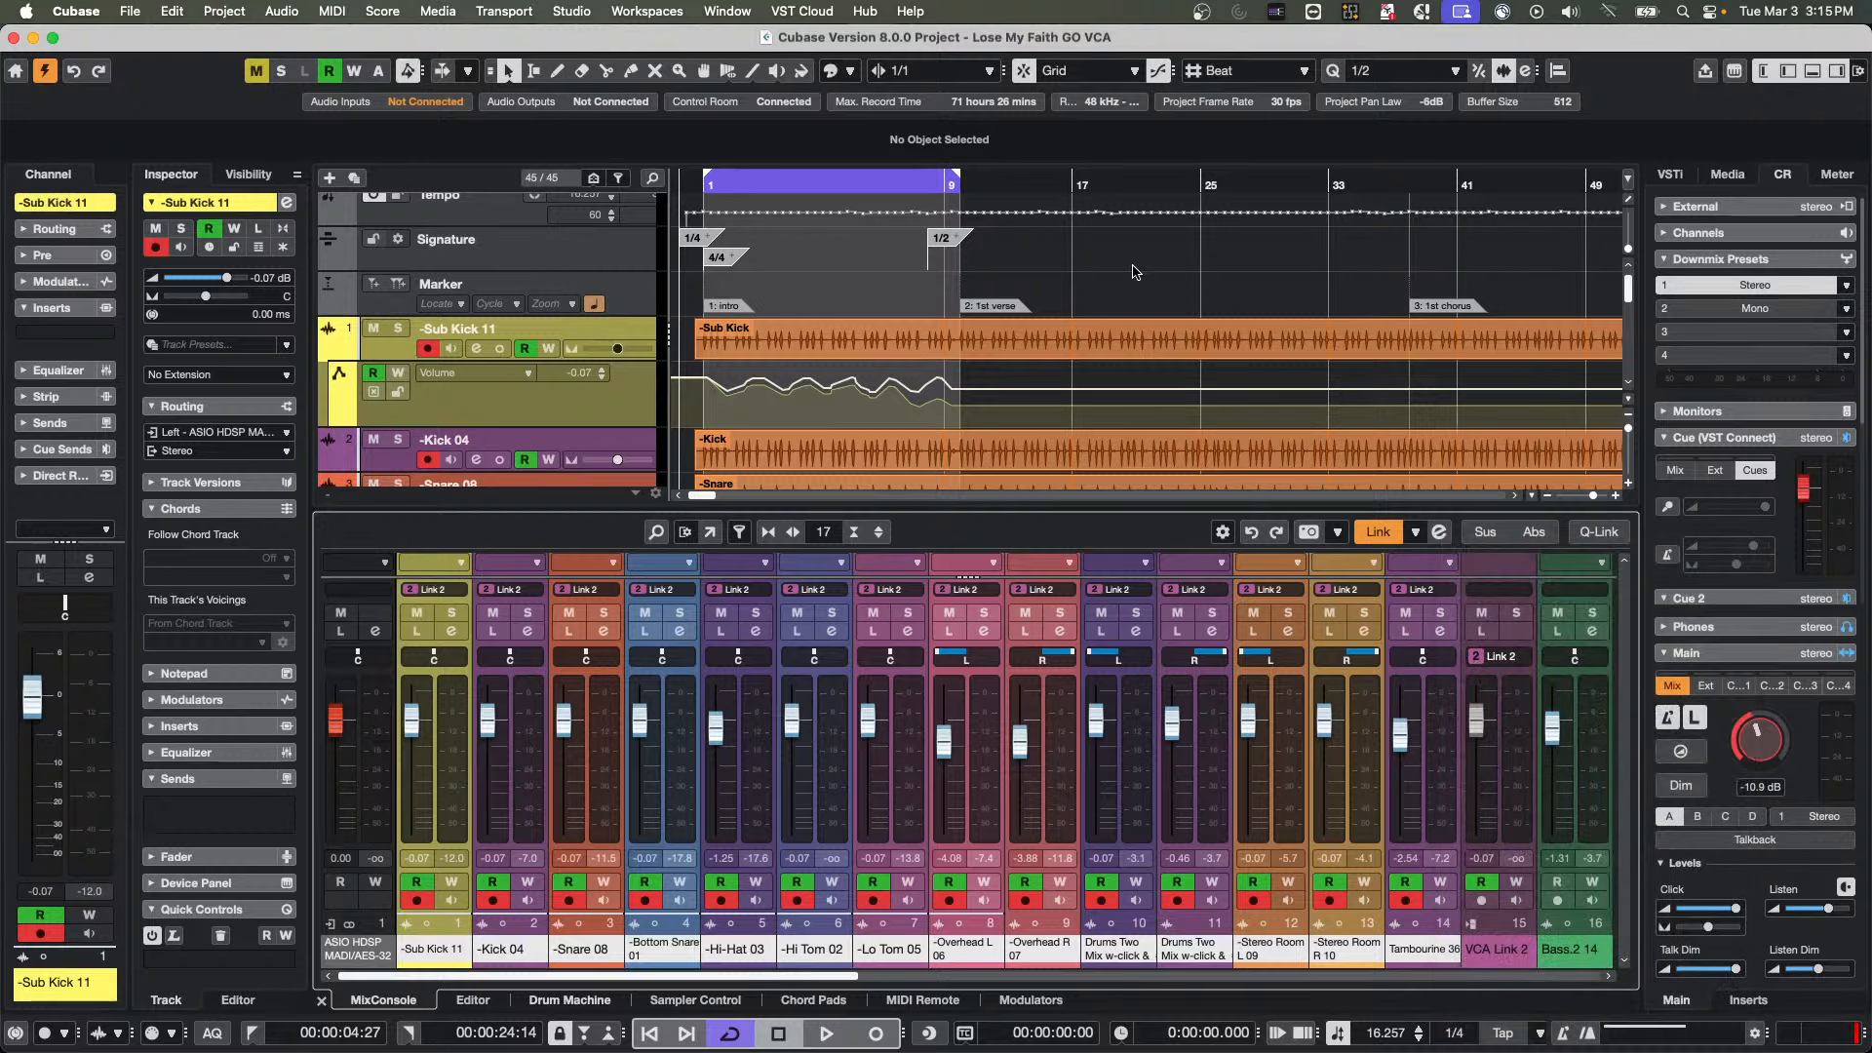
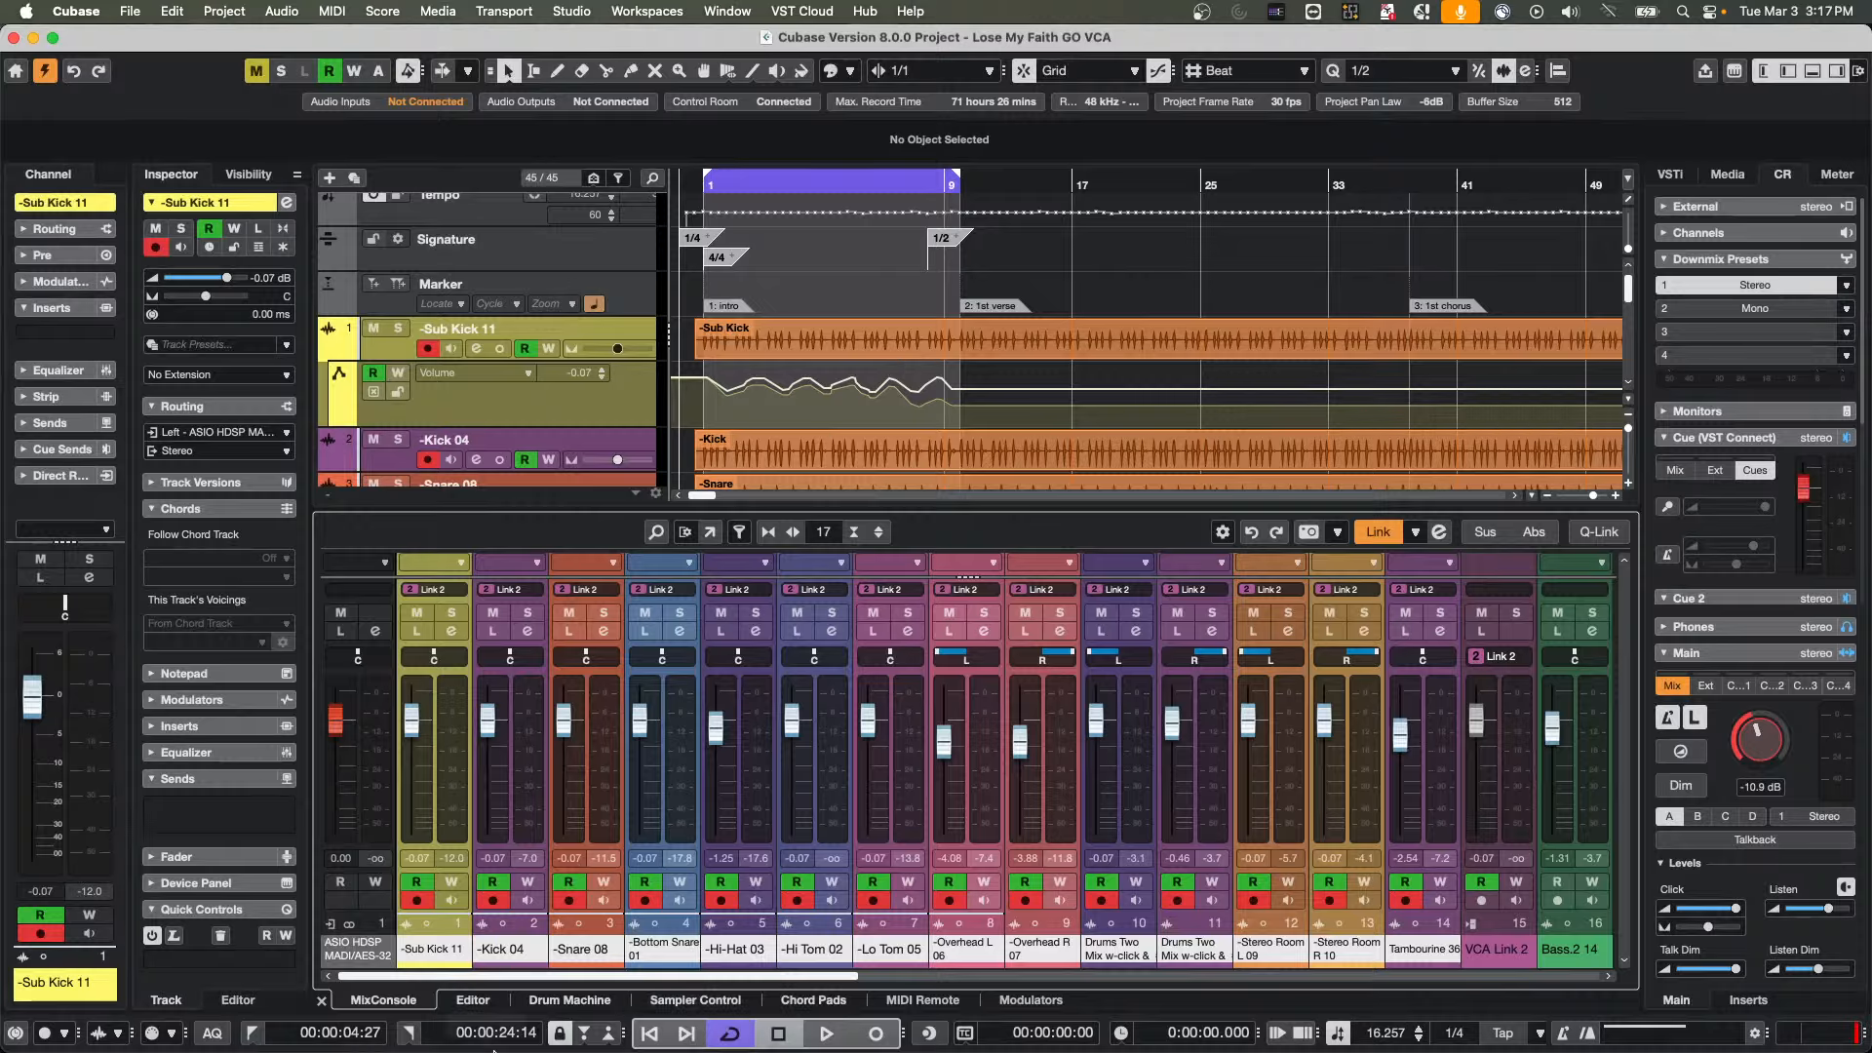
Switch to WaveLab Pro and open the recently used Sana Wedding audio file
mouse_move(468, 1047)
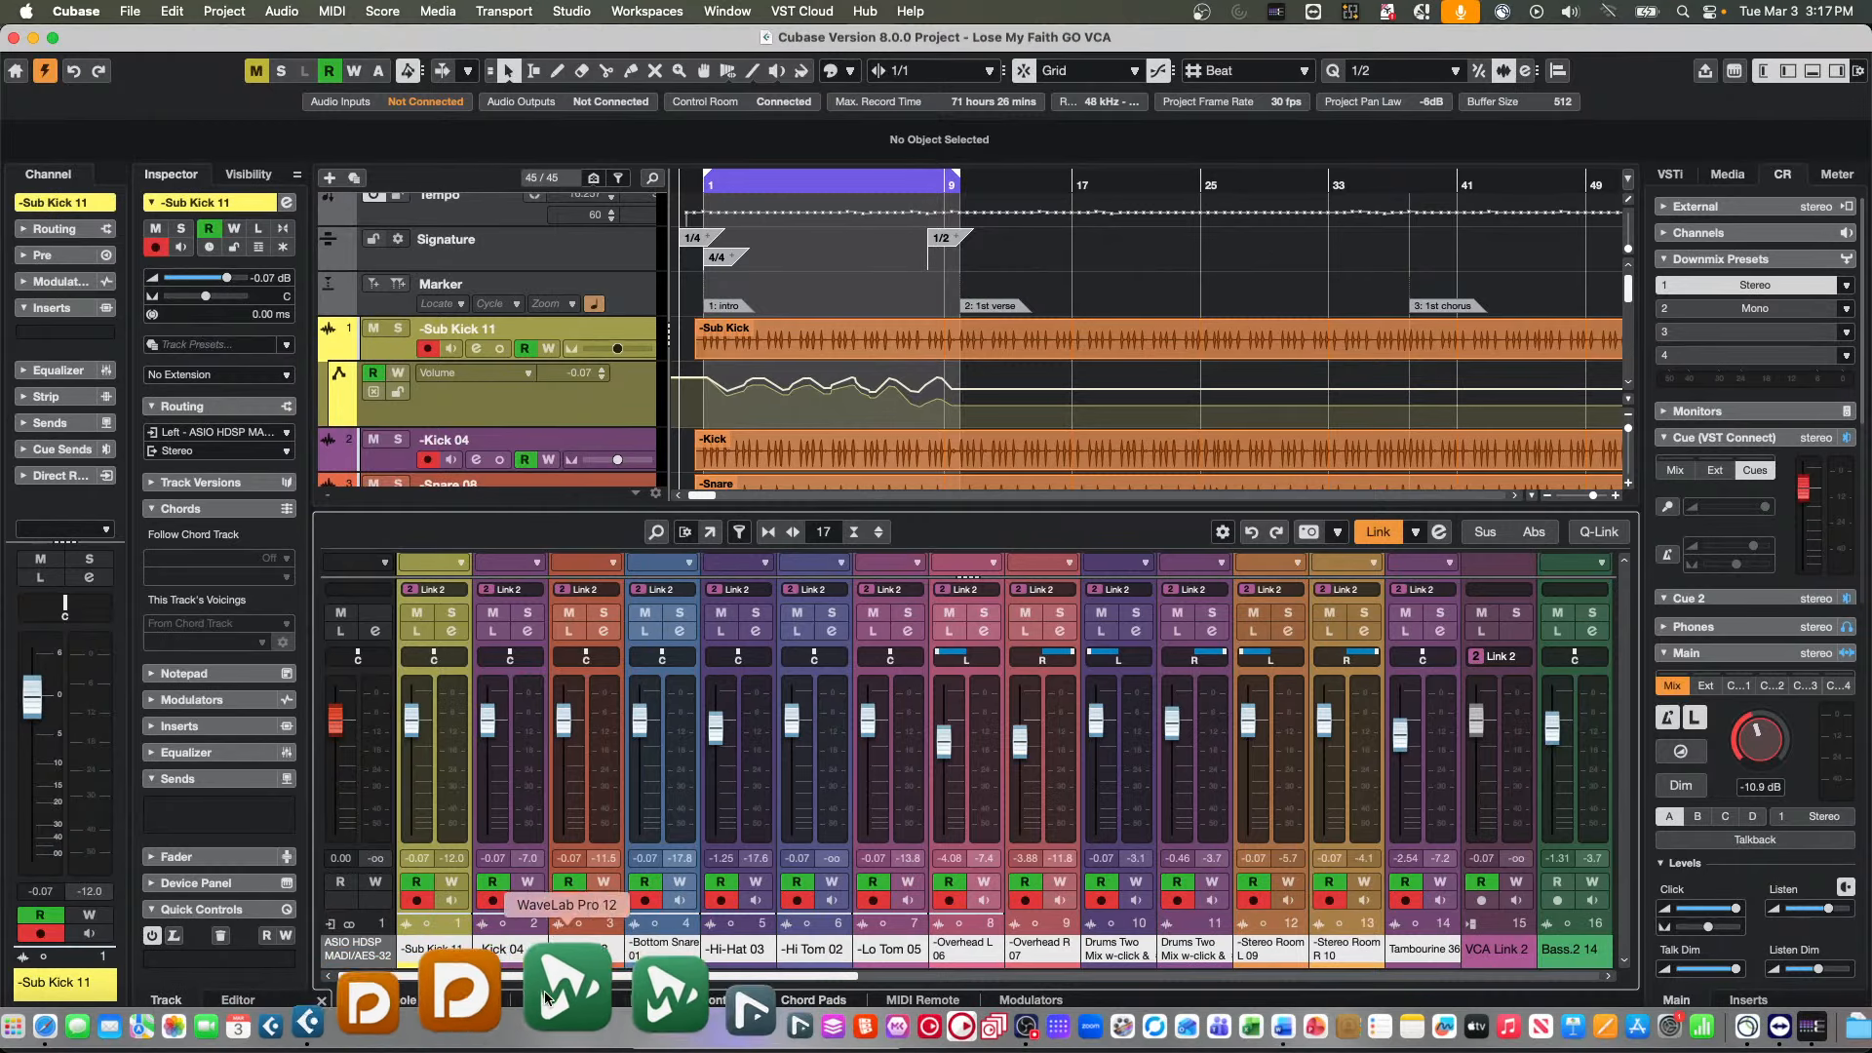
left_click(582, 993)
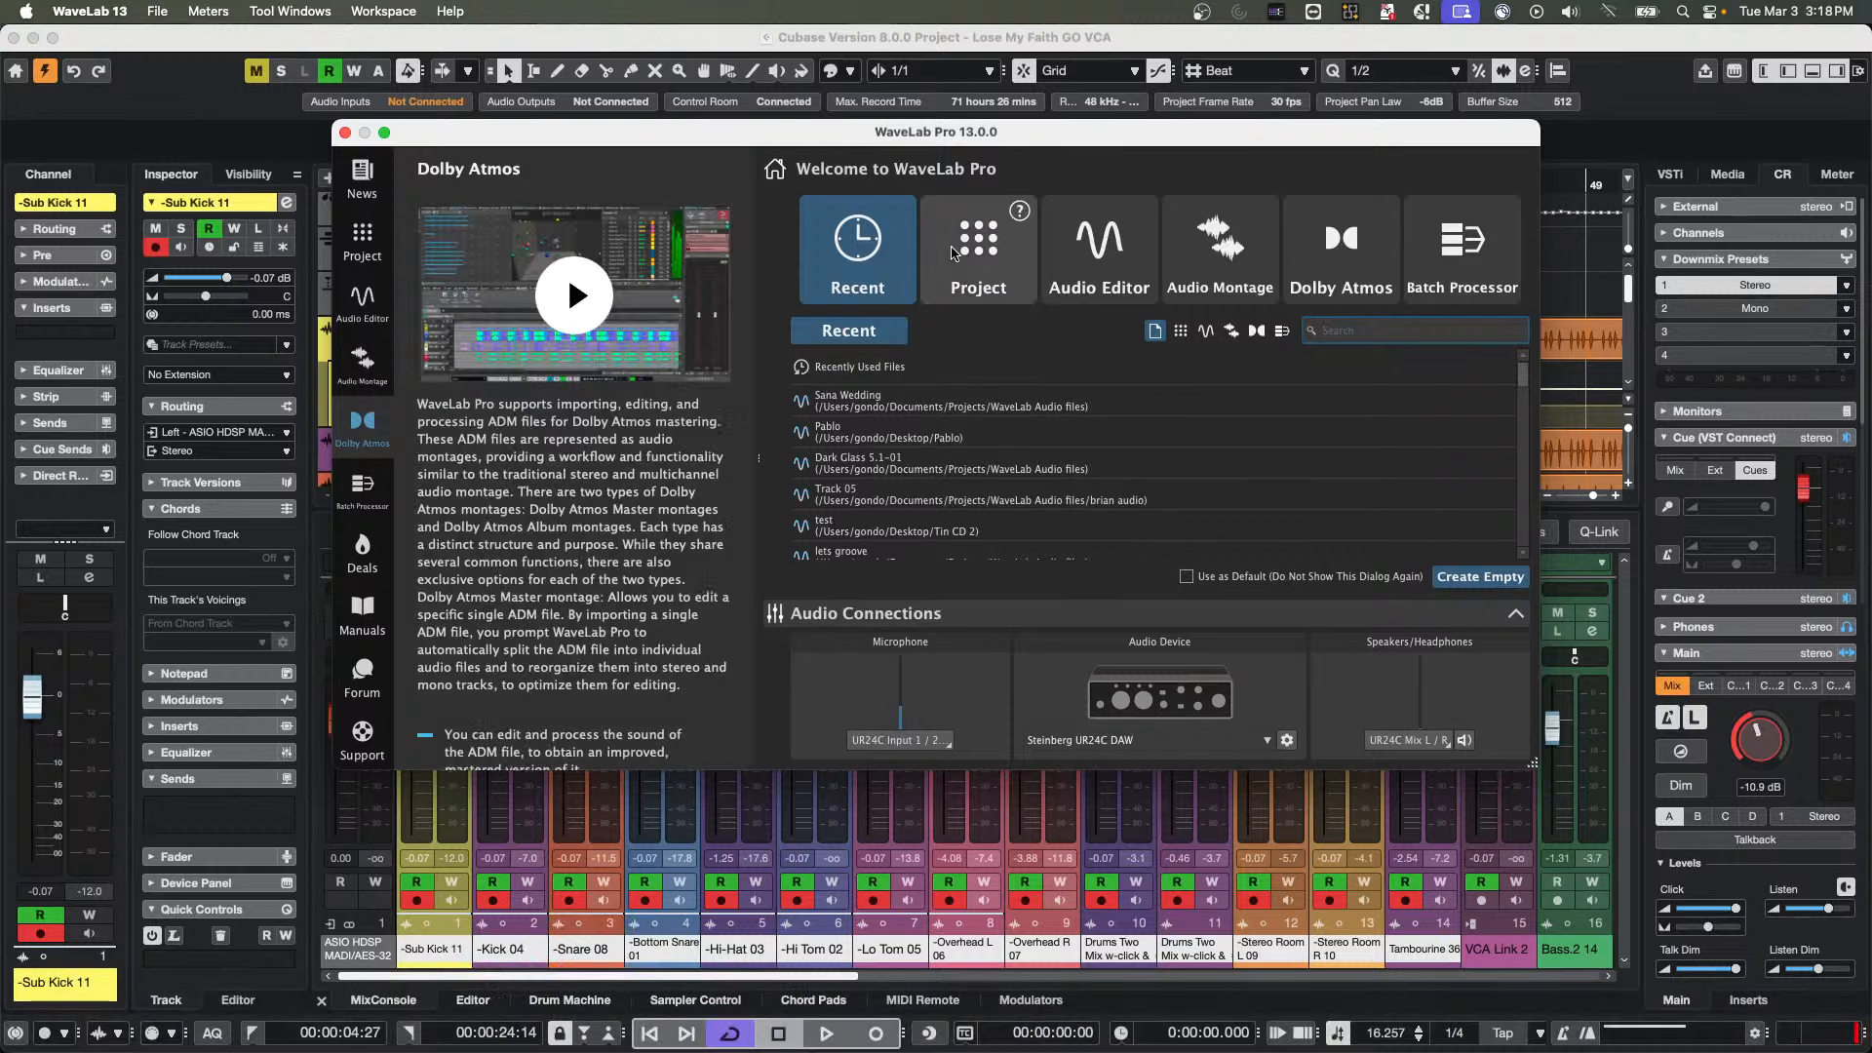
left_click(906, 408)
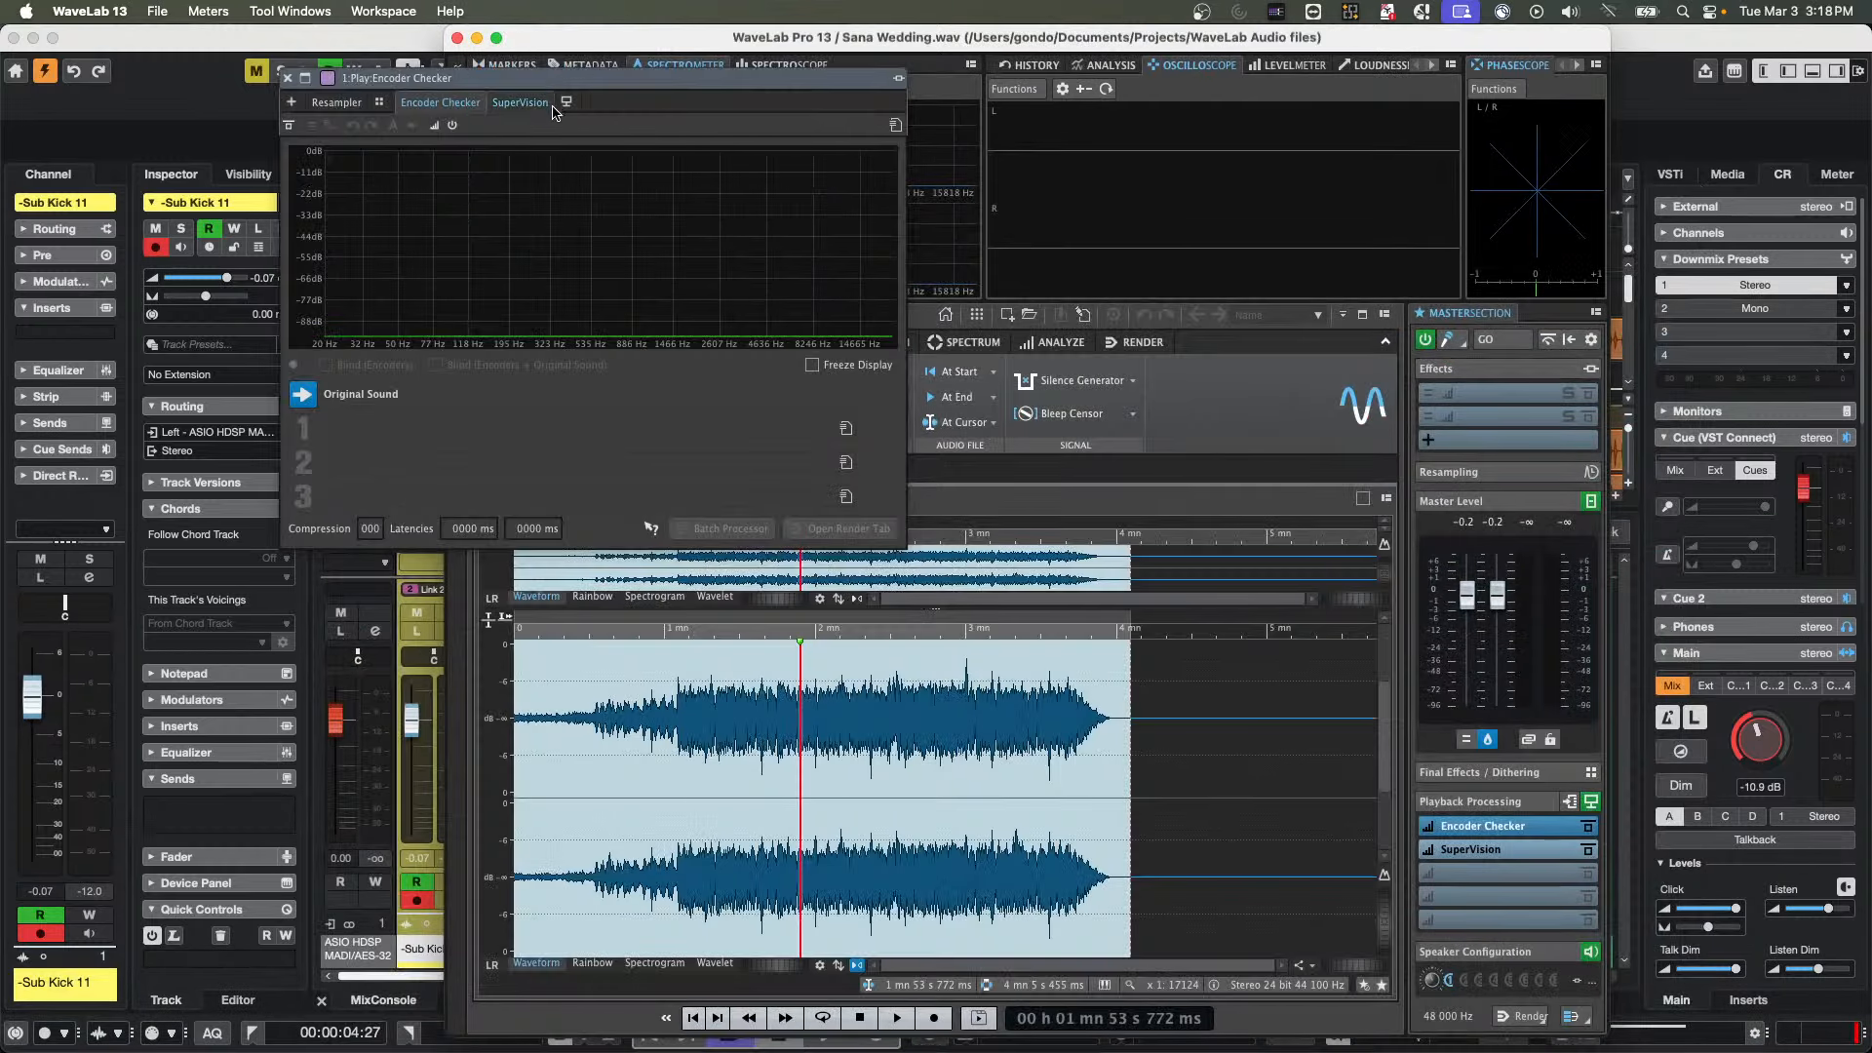
Insert Steinberg's MasterRig in the first Master Section effect slot and raise EQ A band 3 to 15 dB at about 279 Hz
left_click(1510, 393)
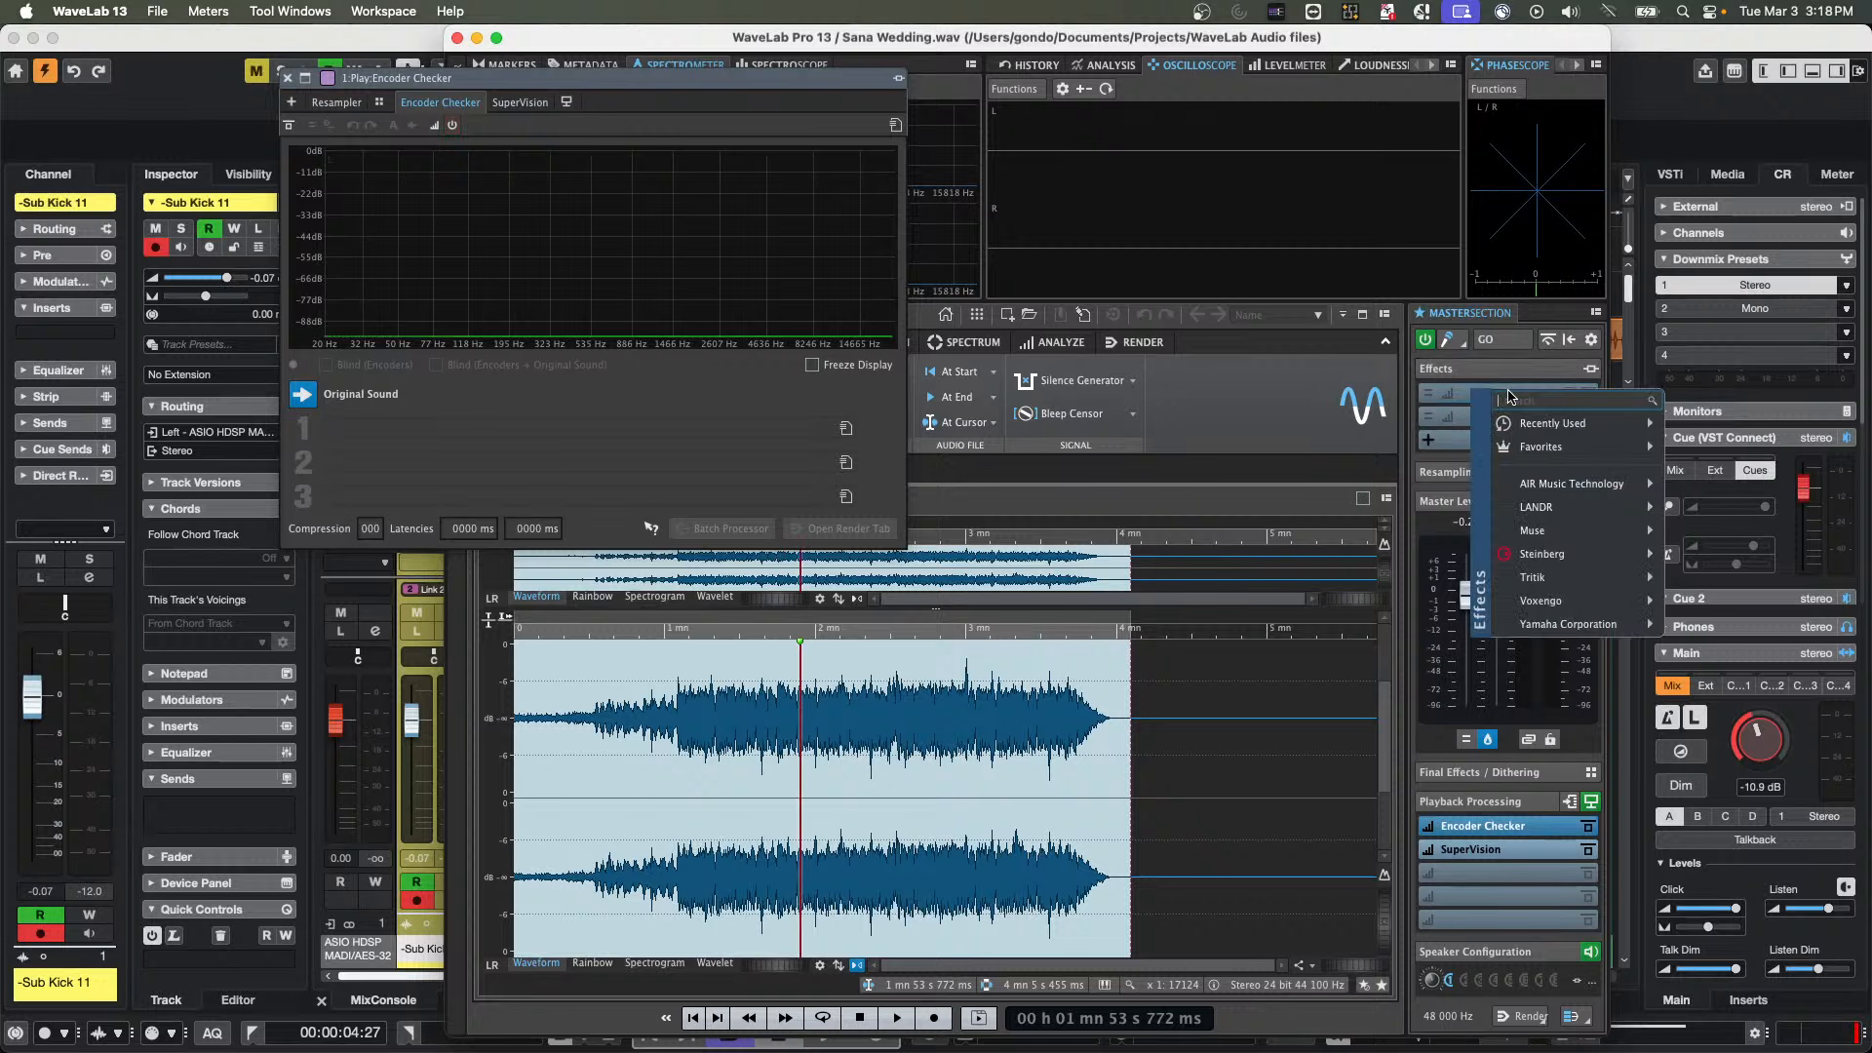
mouse_move(1577, 557)
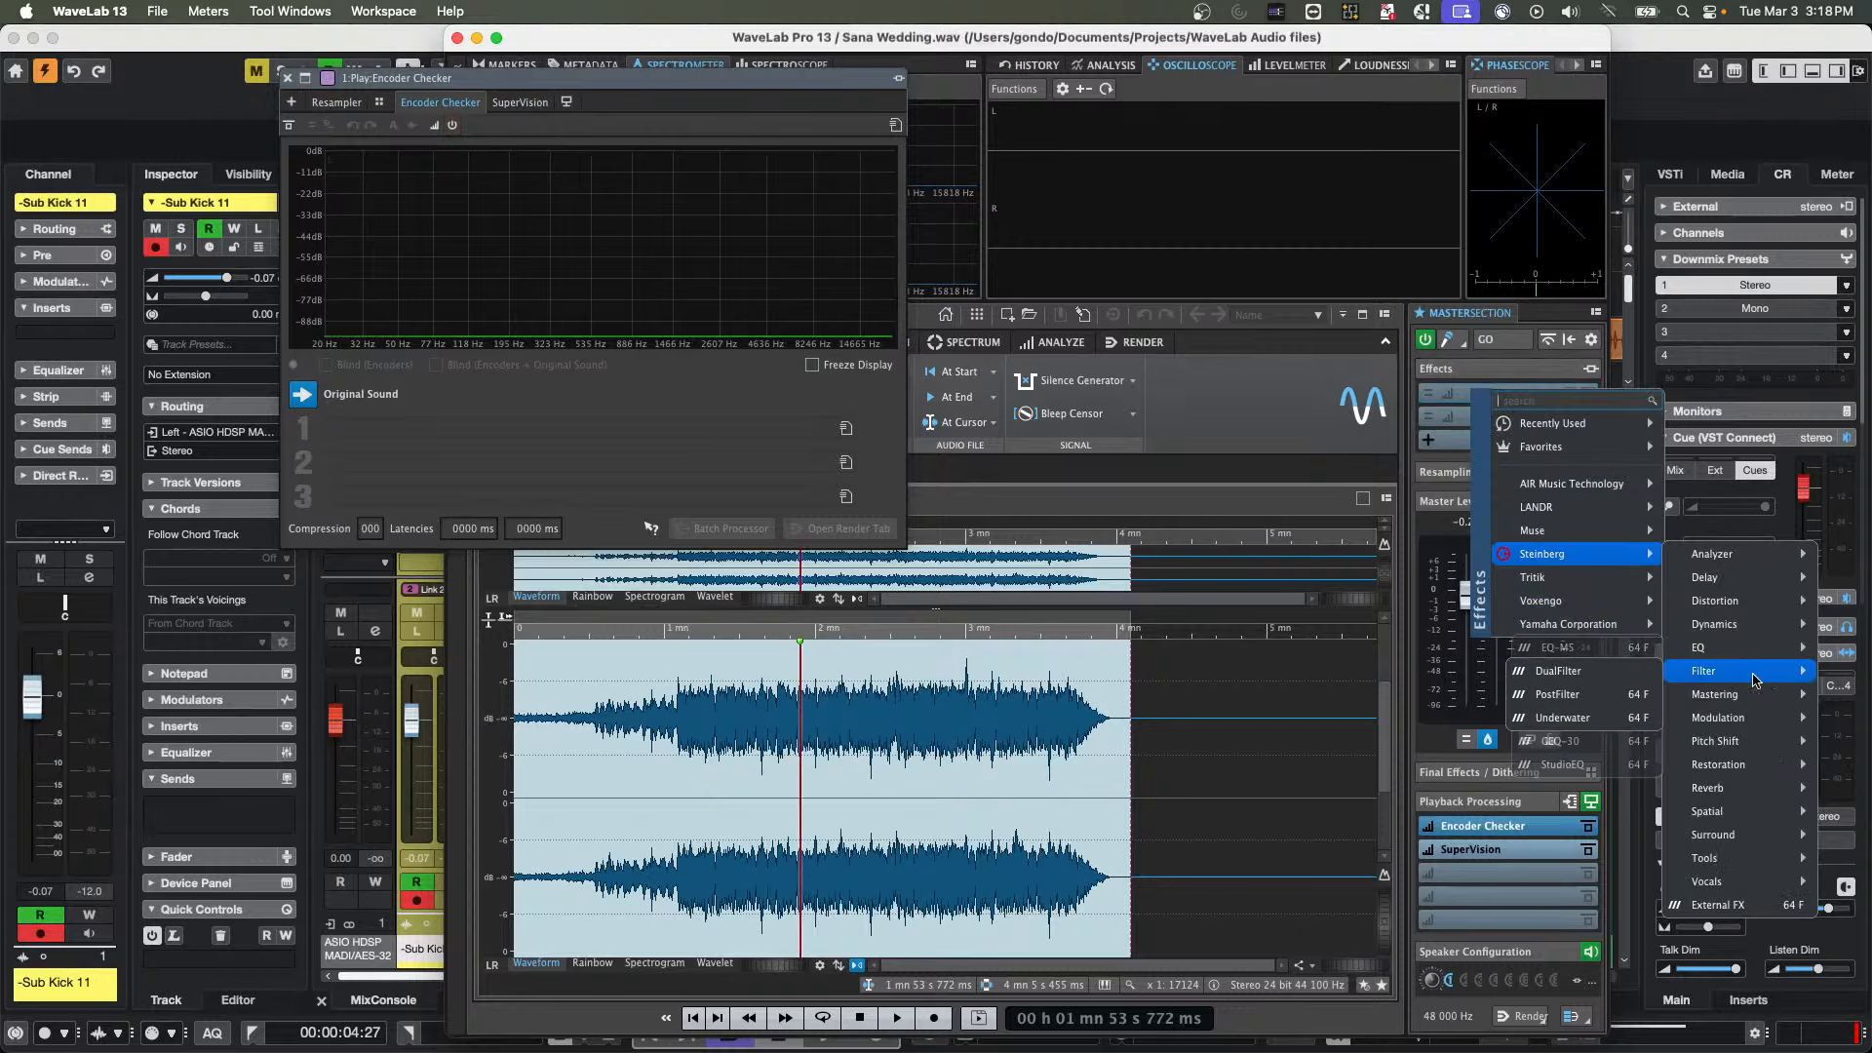
mouse_move(1719, 693)
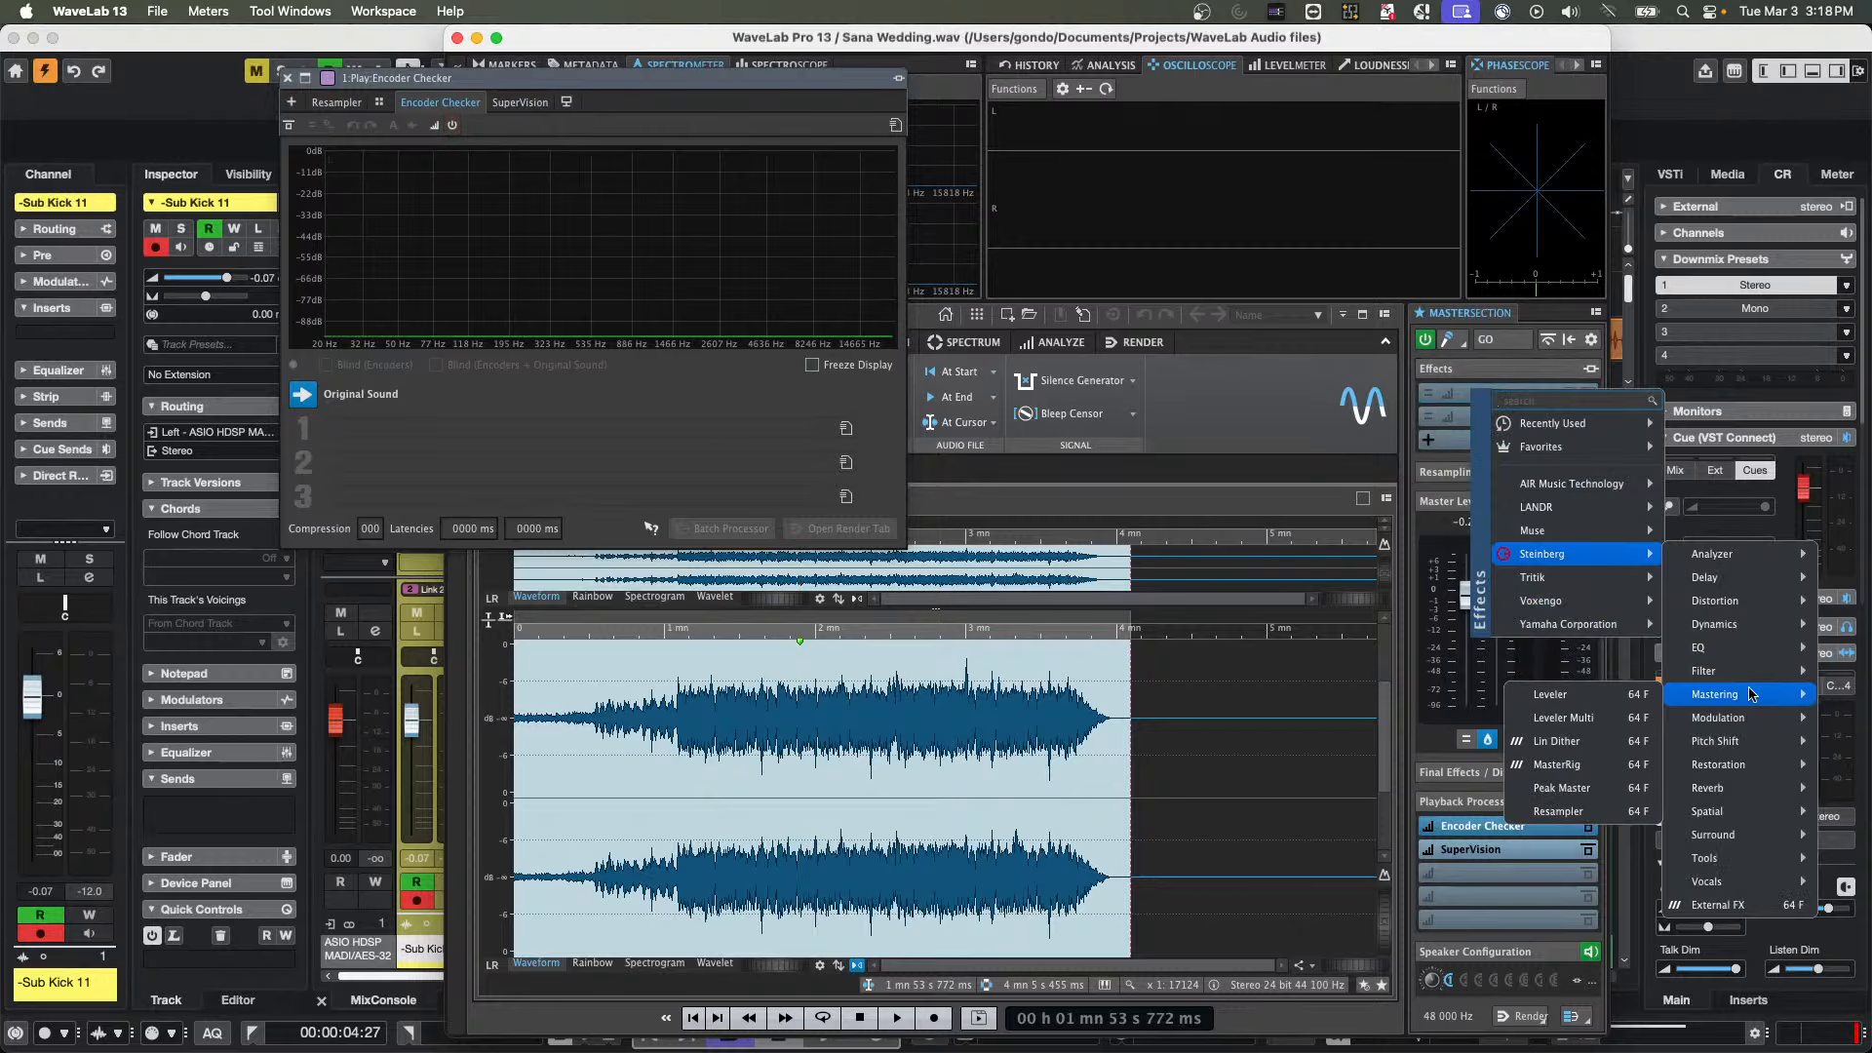
left_click(1574, 765)
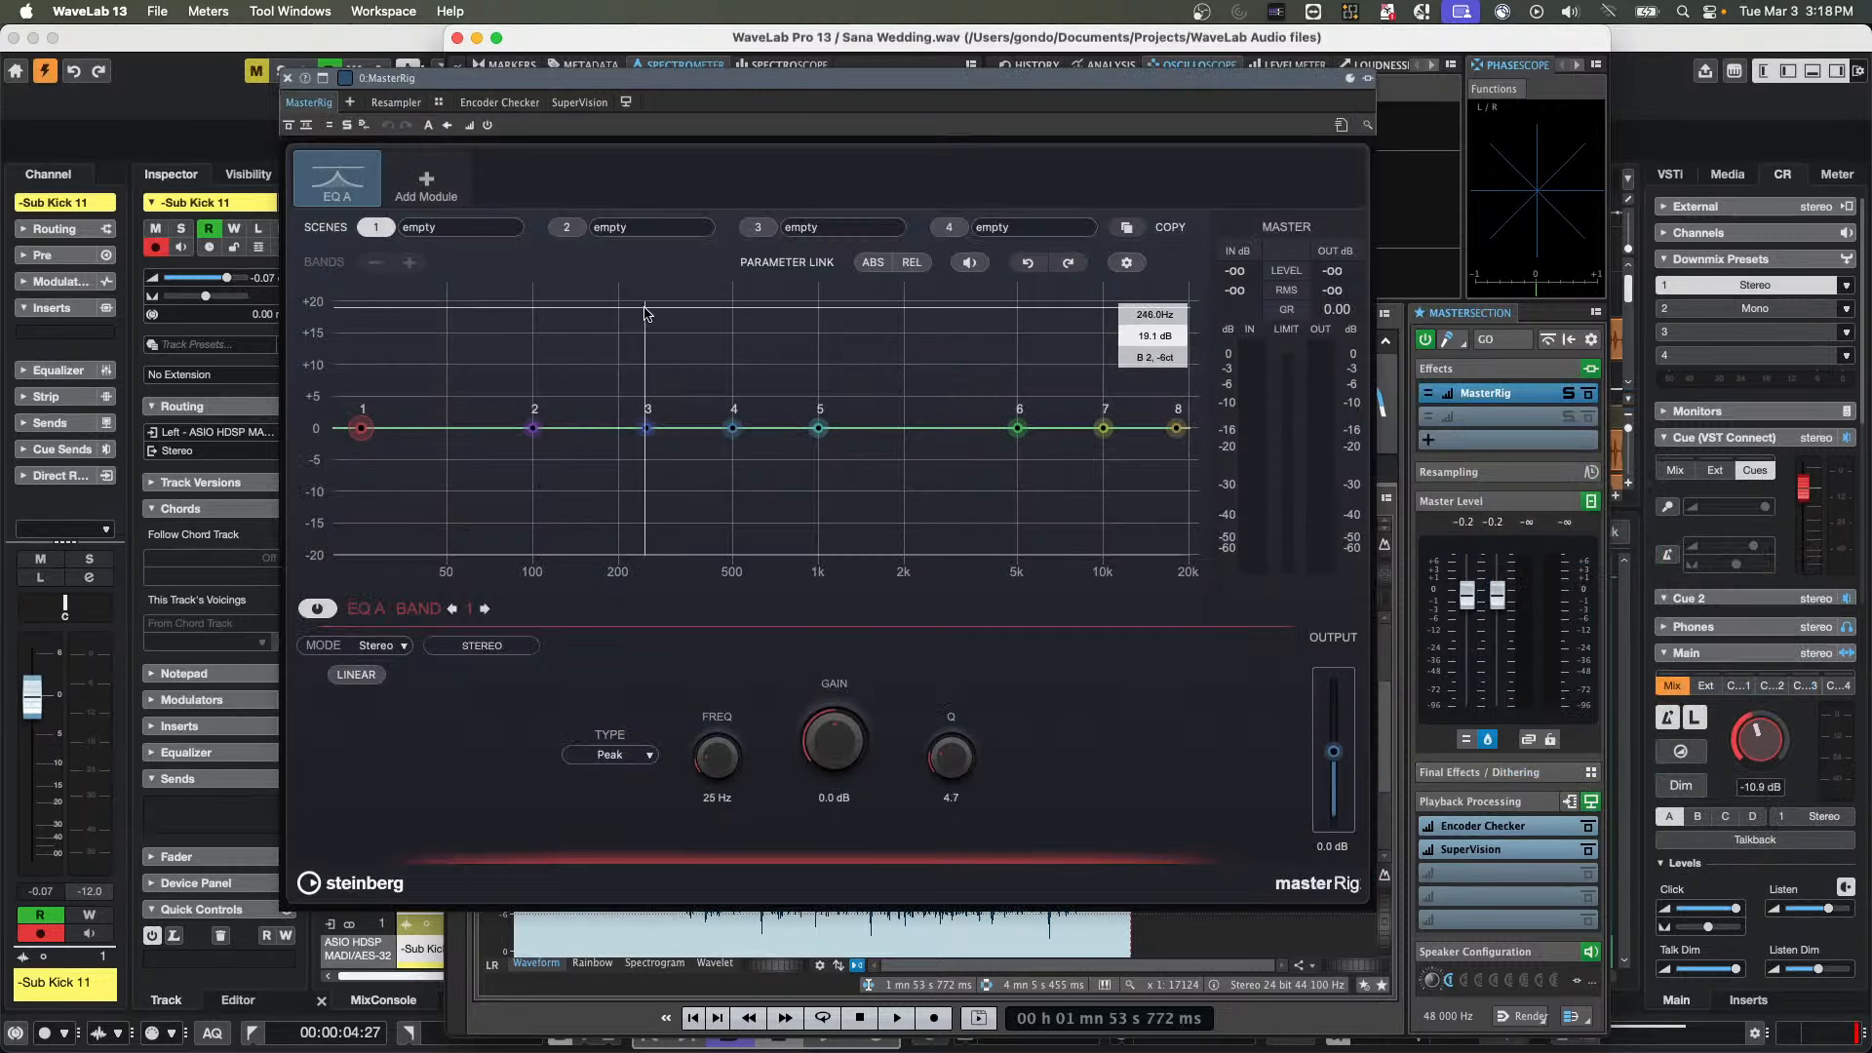
left_click_drag(650, 432, 660, 296)
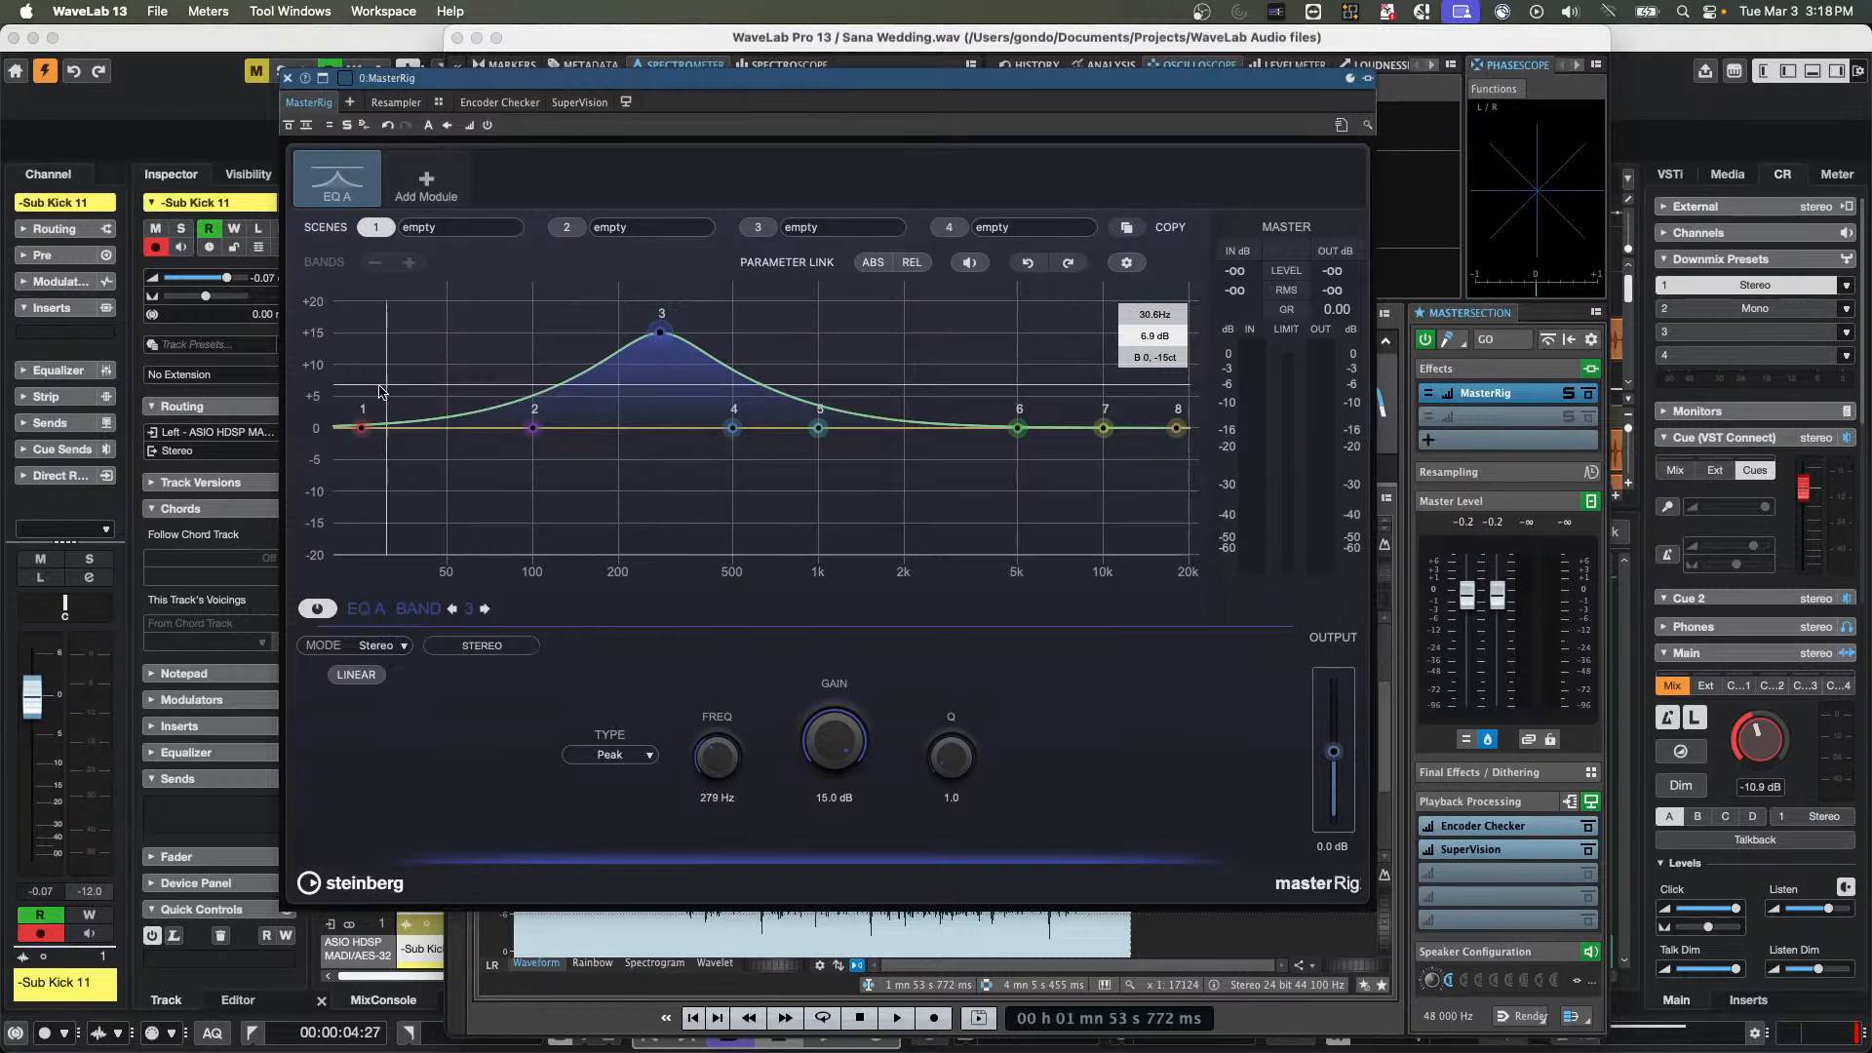
Add the Dyn EQ A module to MasterRig and raise its band 2 to 15 dB at about 788 Hz
left_click(451, 190)
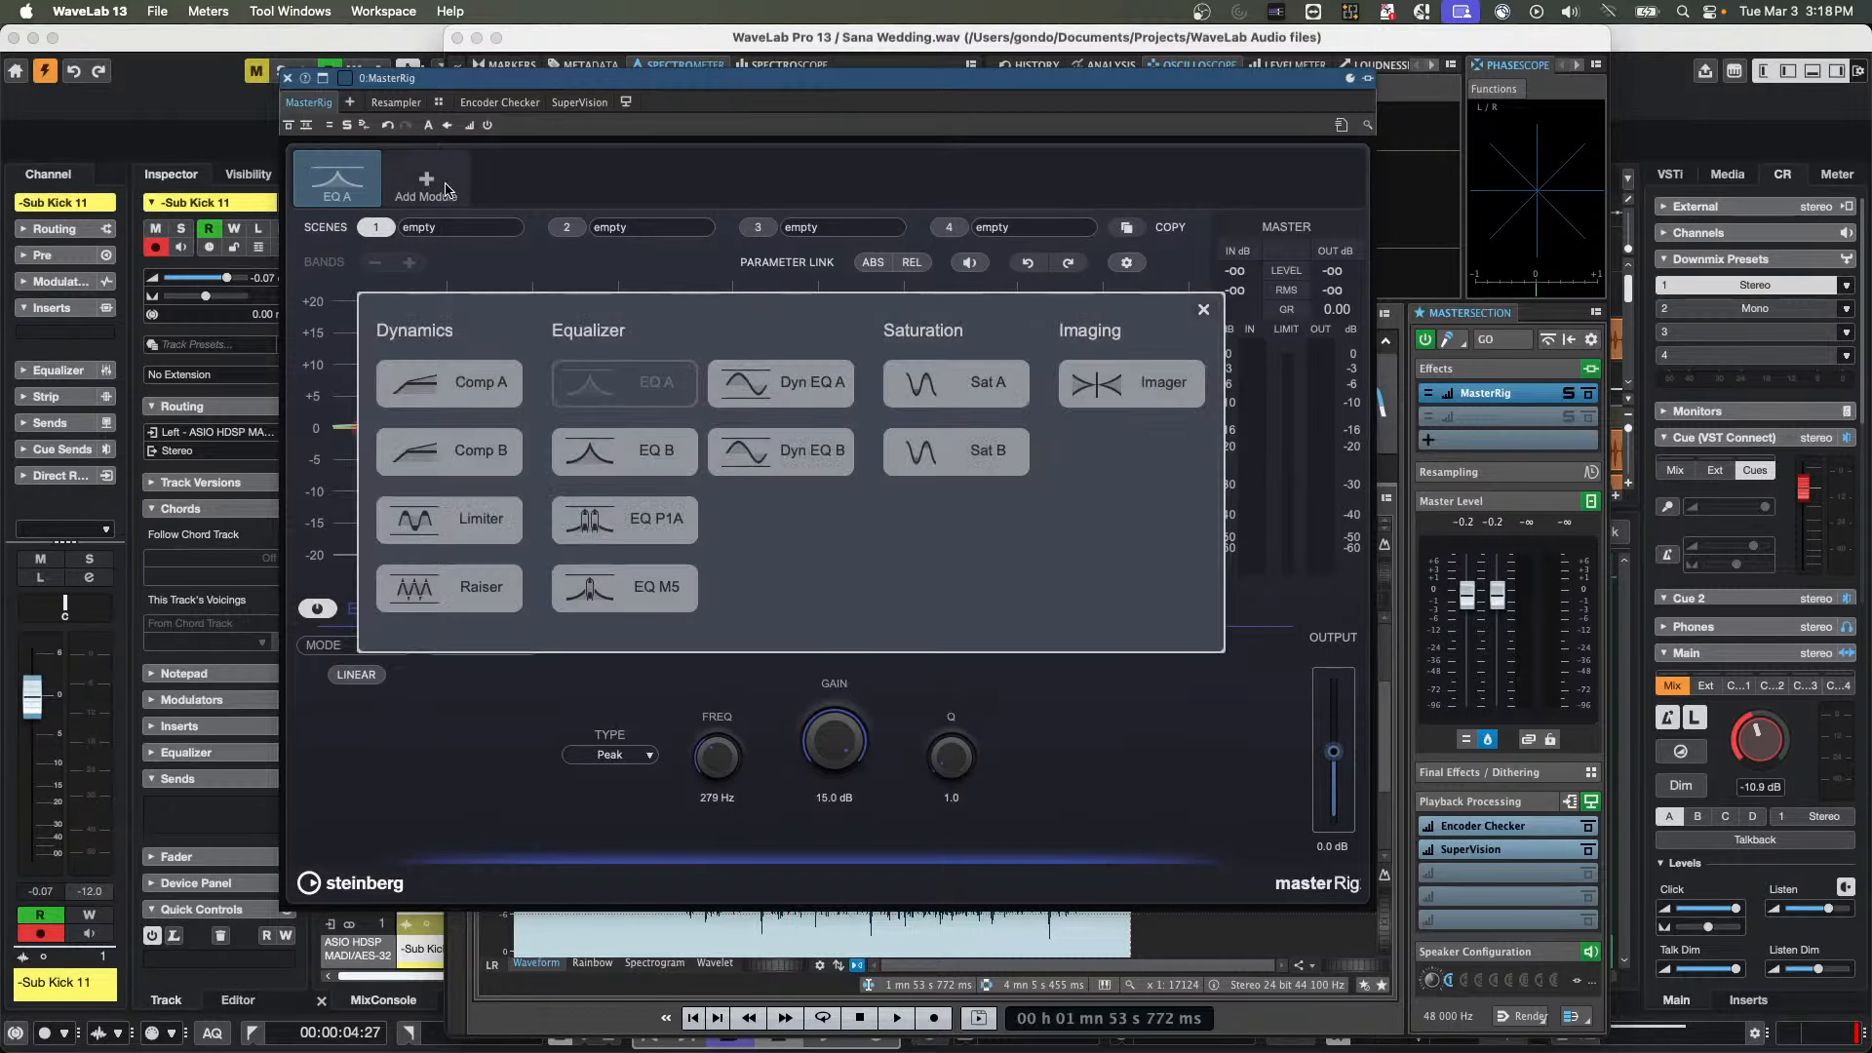
left_click(812, 382)
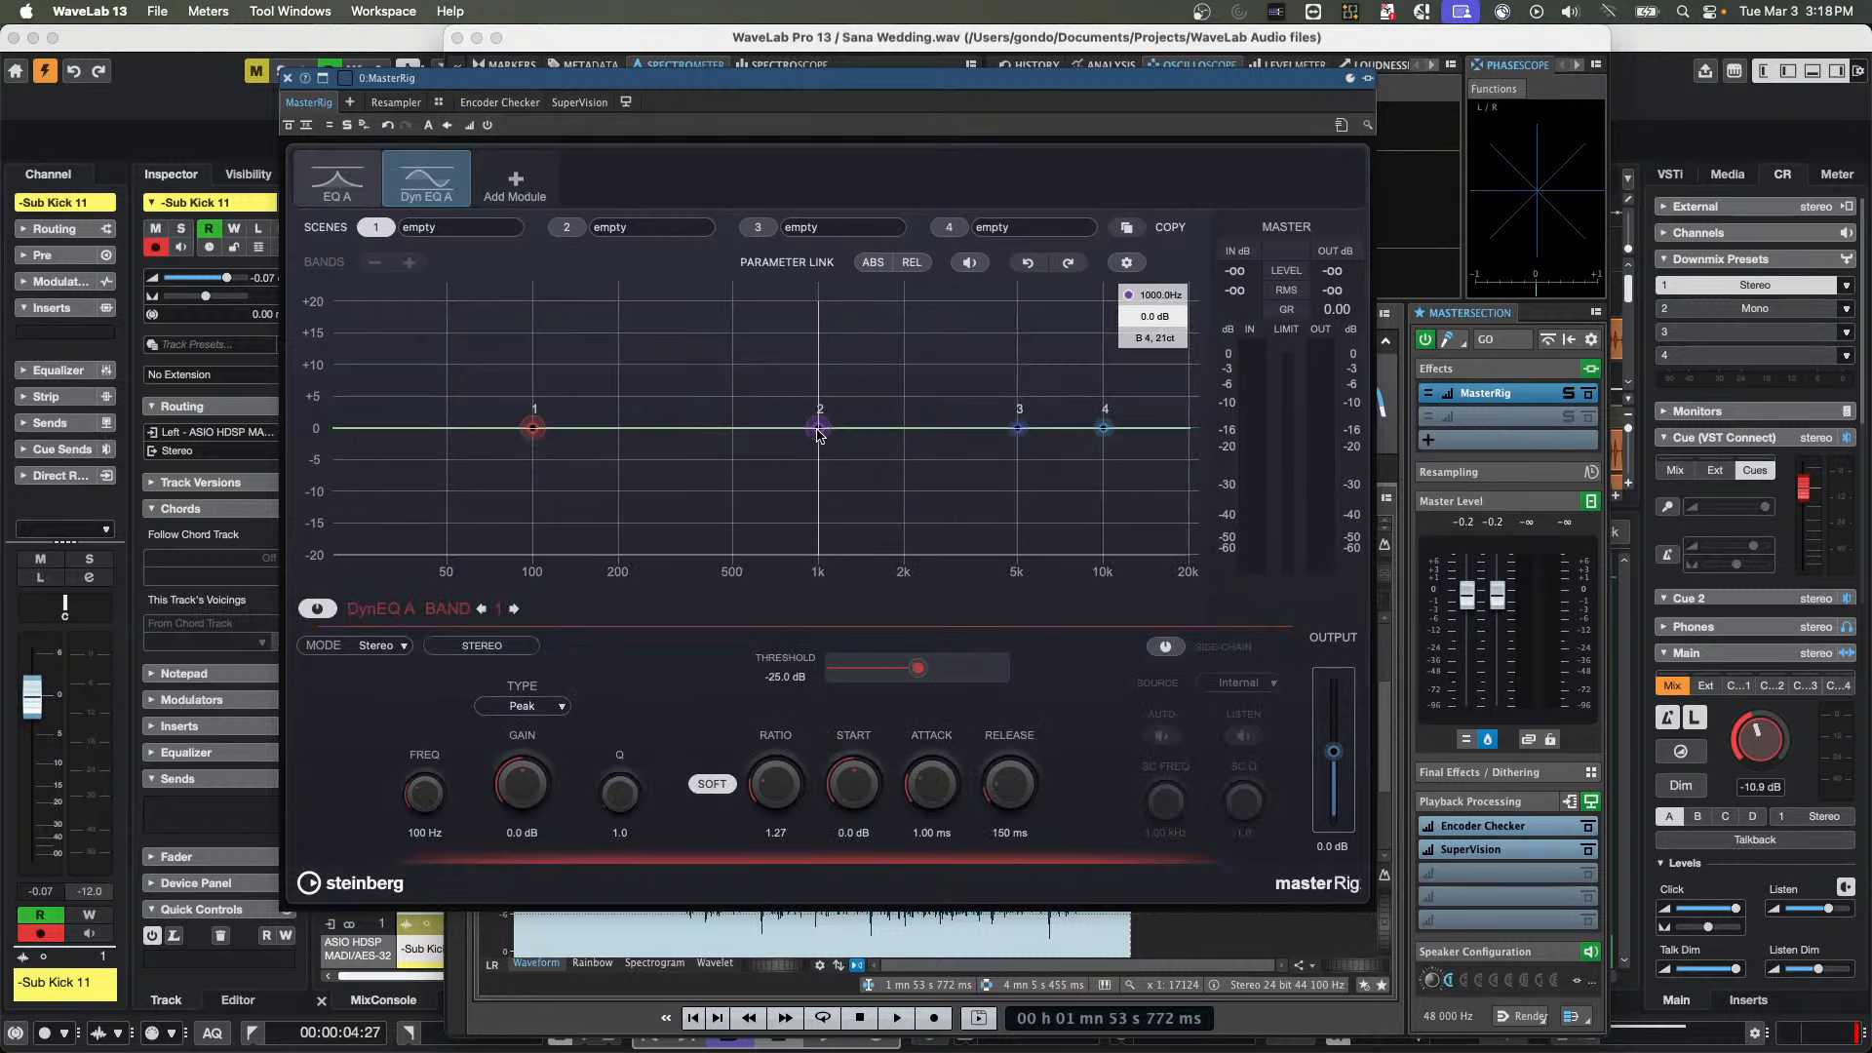
left_click_drag(819, 428, 787, 273)
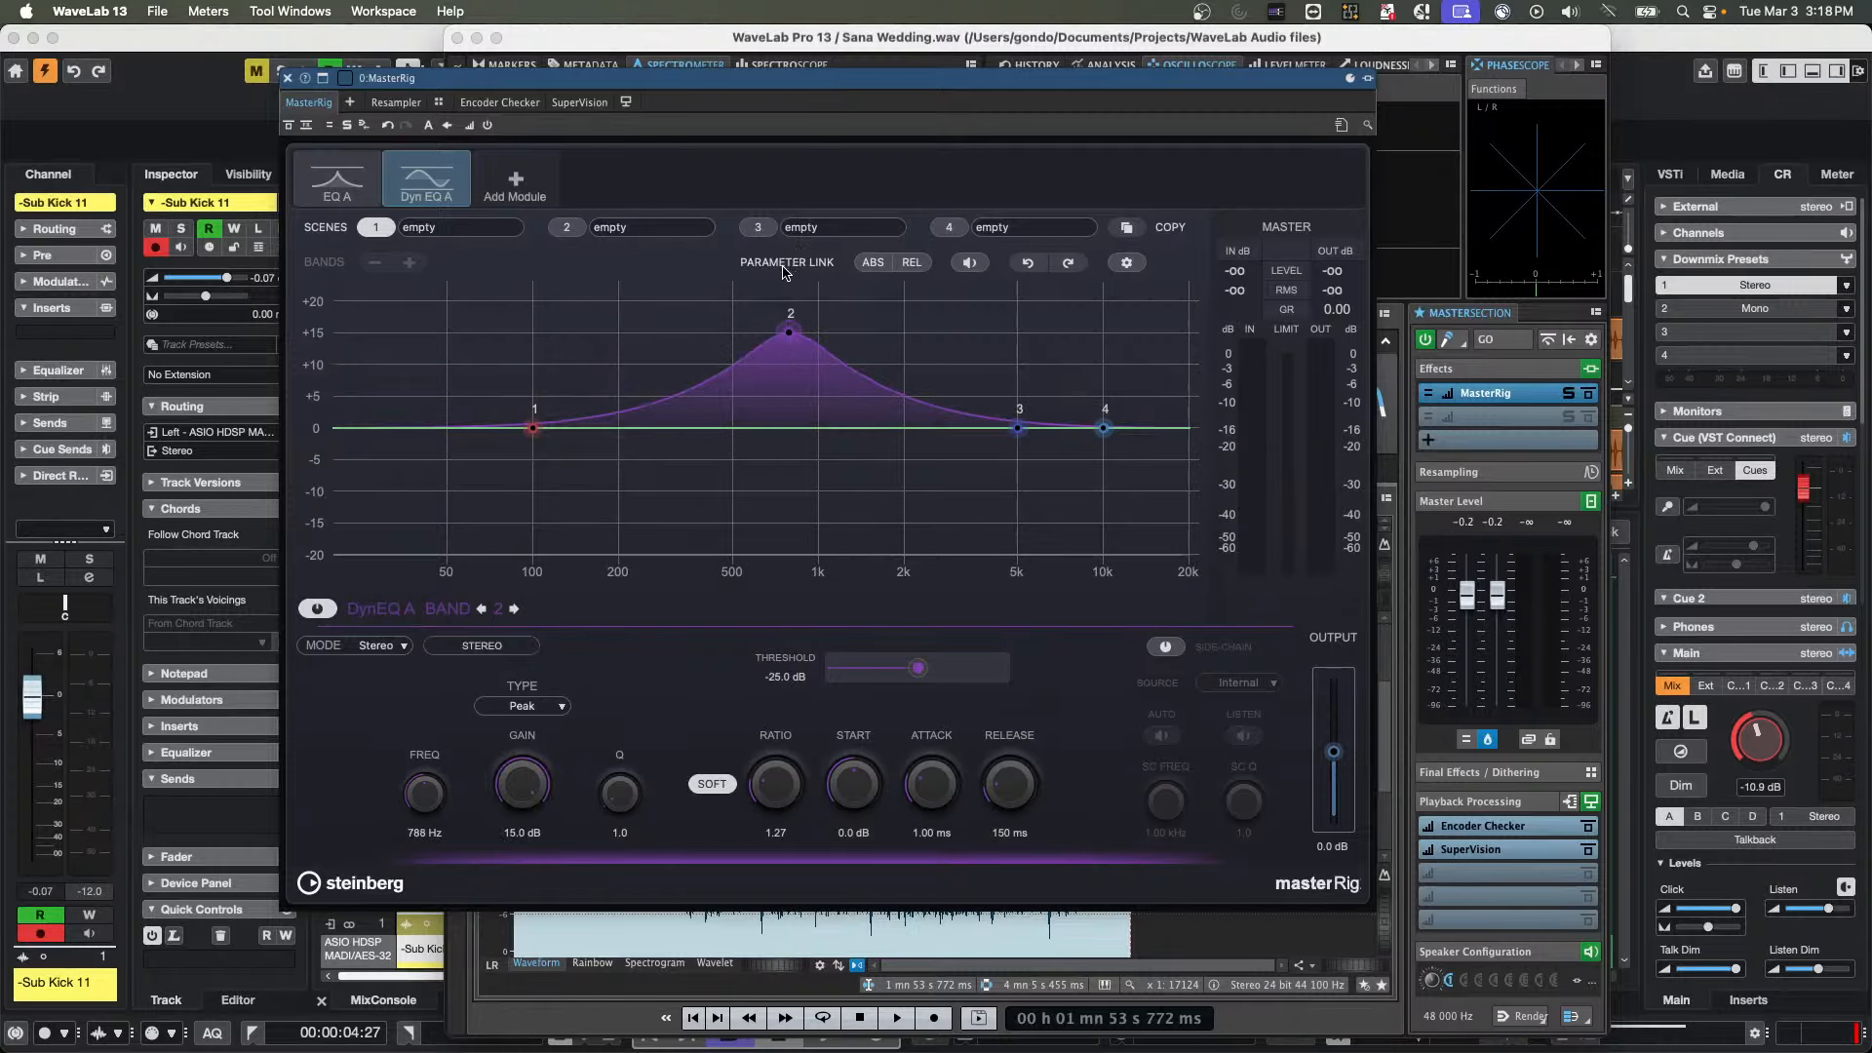
Add the EQ M5 module to MasterRig and raise its low boost and high boost to 10.0 each
left_click(539, 178)
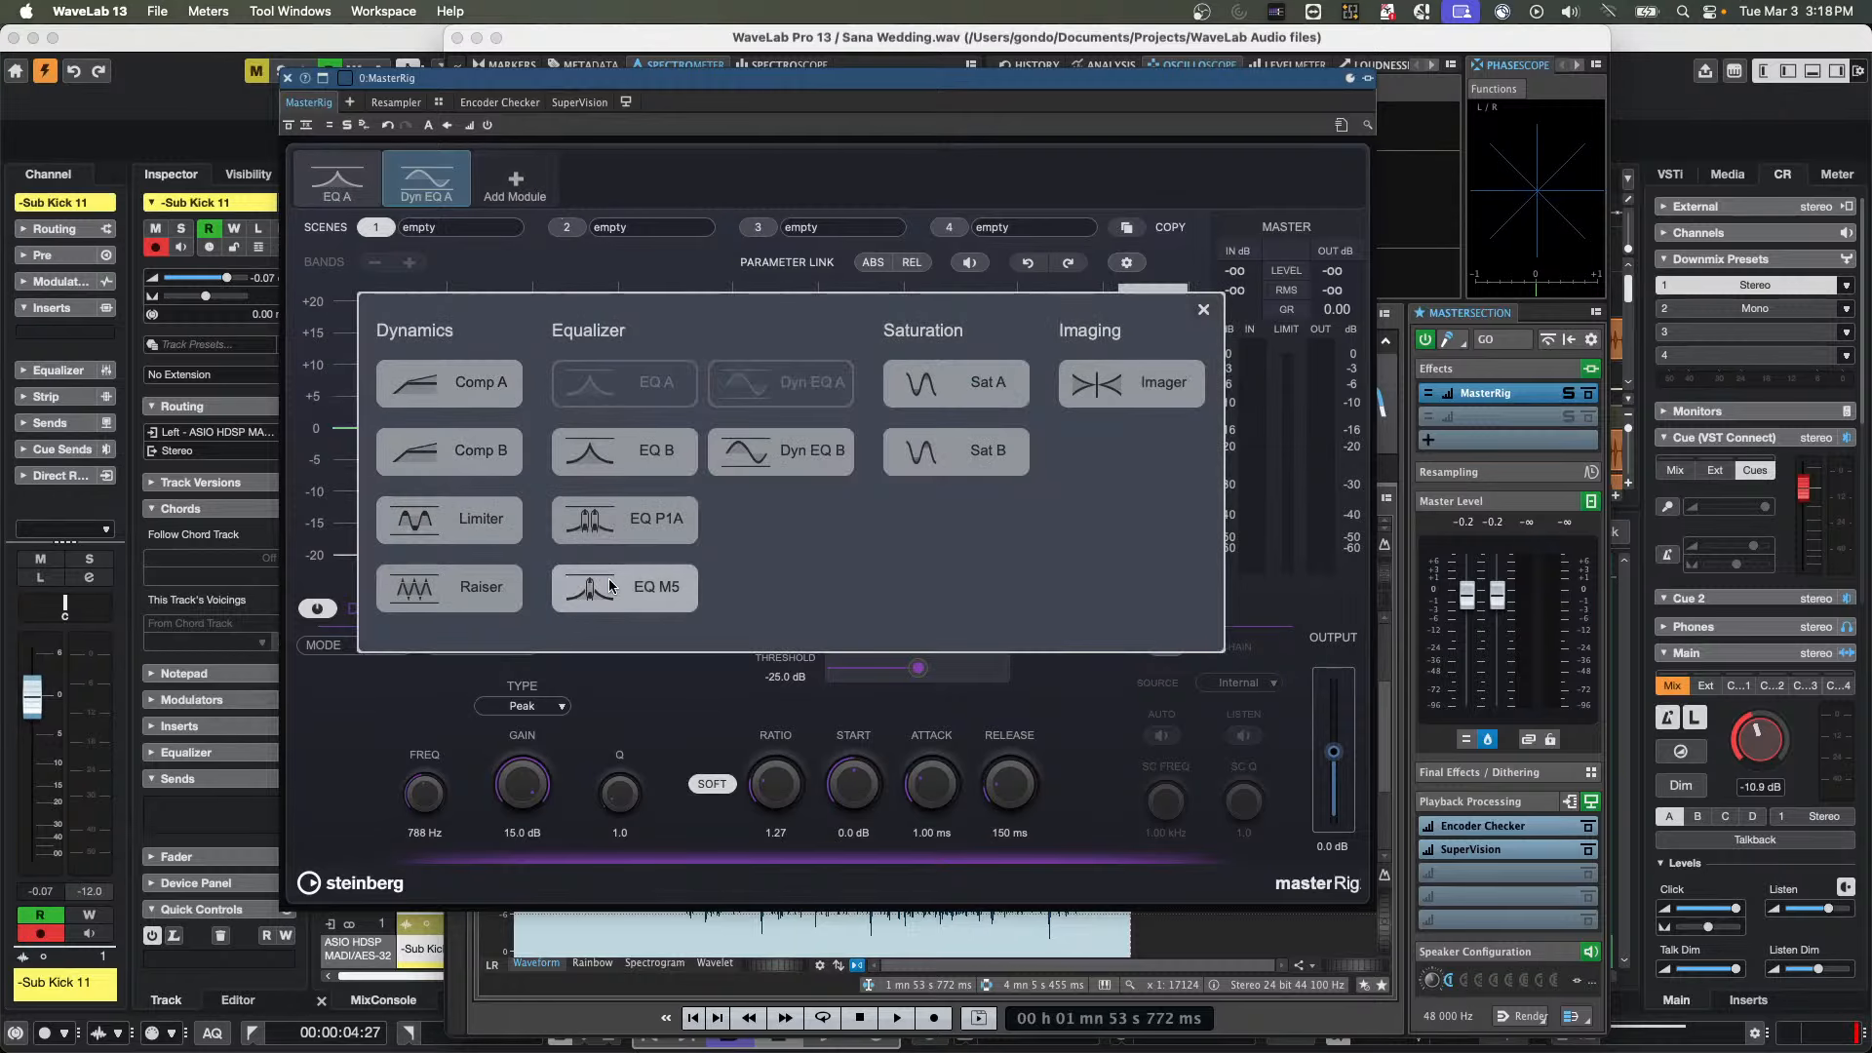
left_click(646, 584)
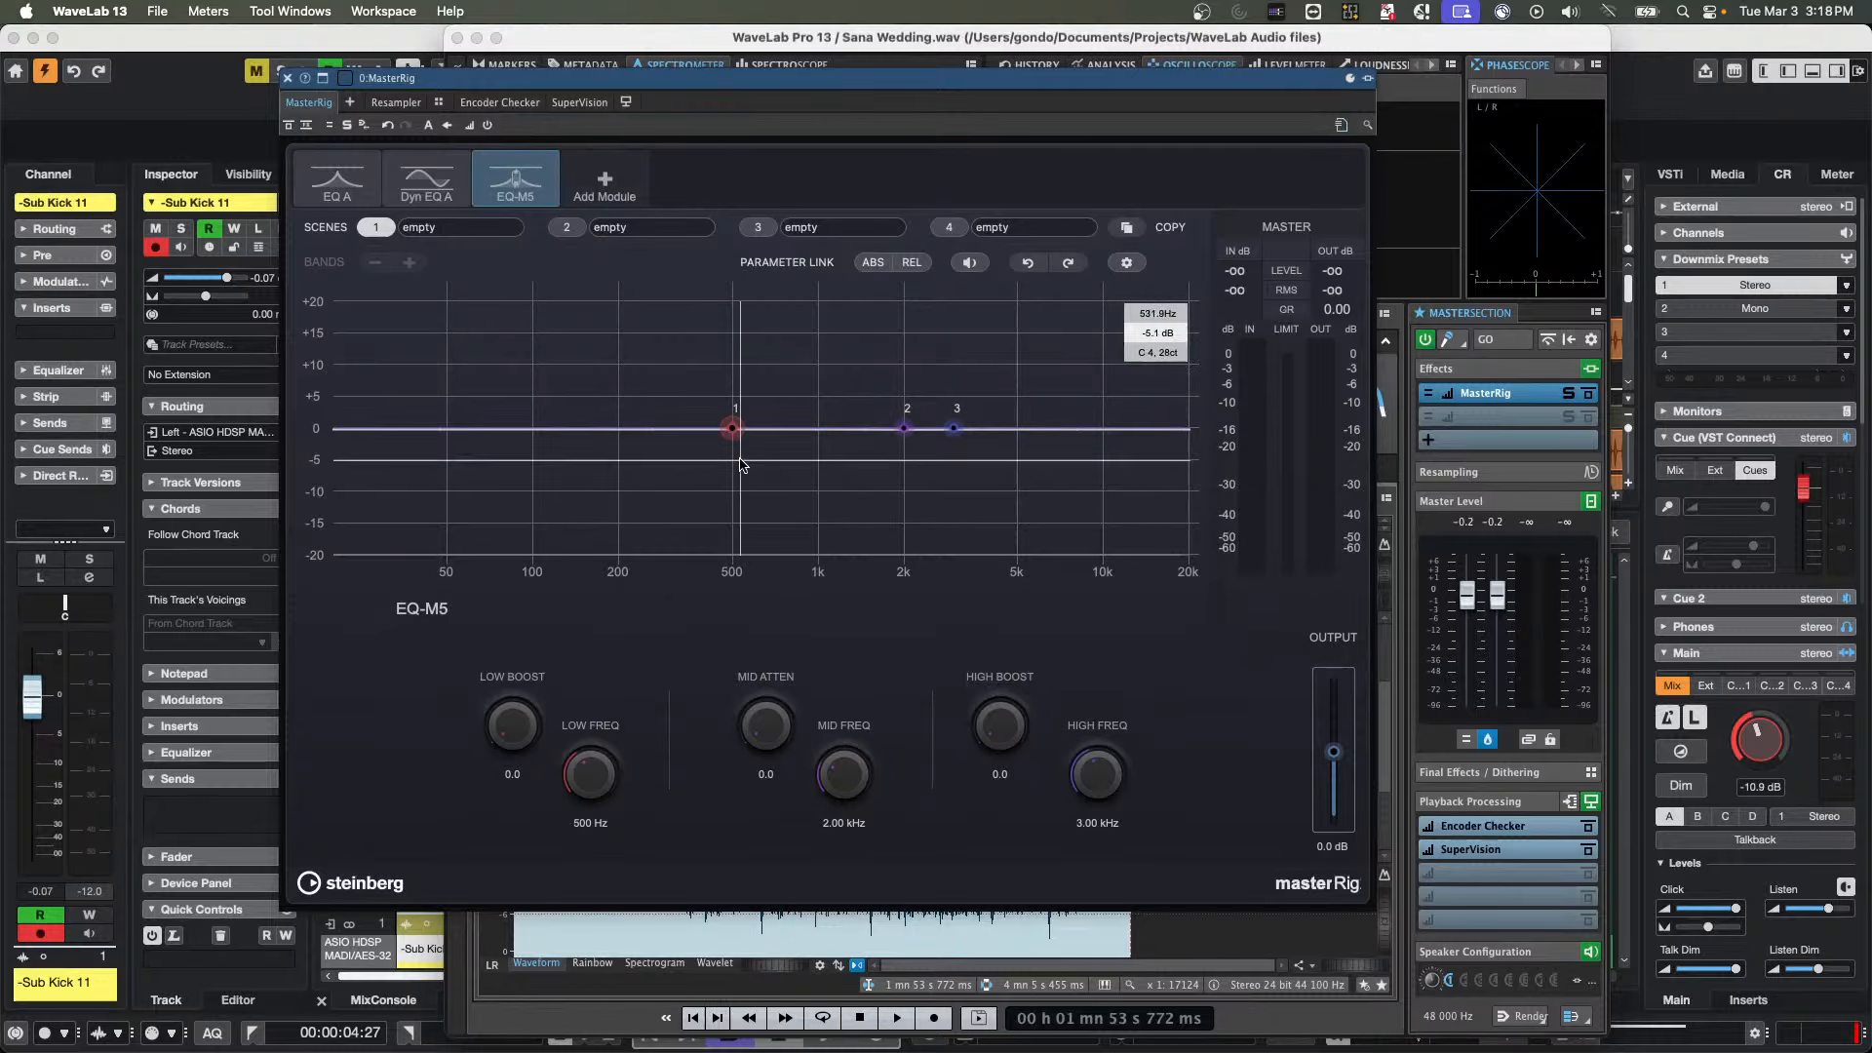
left_click_drag(734, 432, 733, 329)
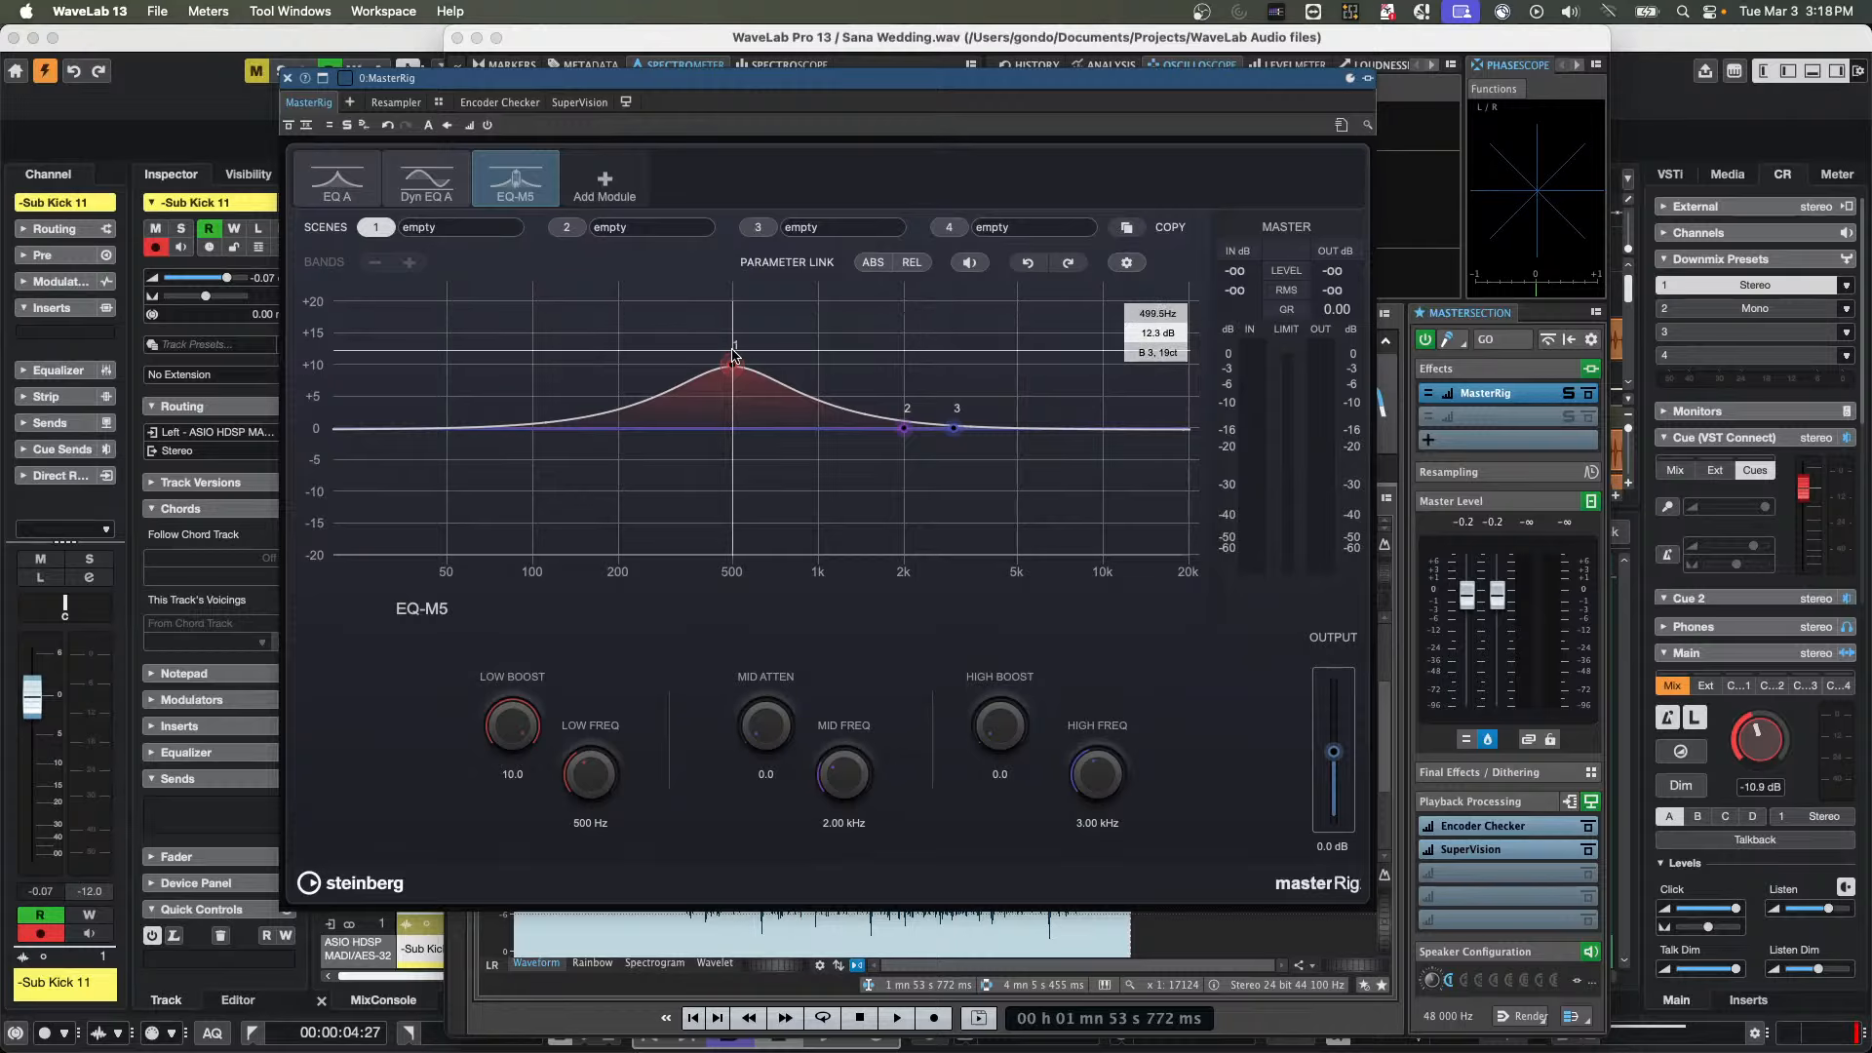
left_click_drag(736, 366, 741, 279)
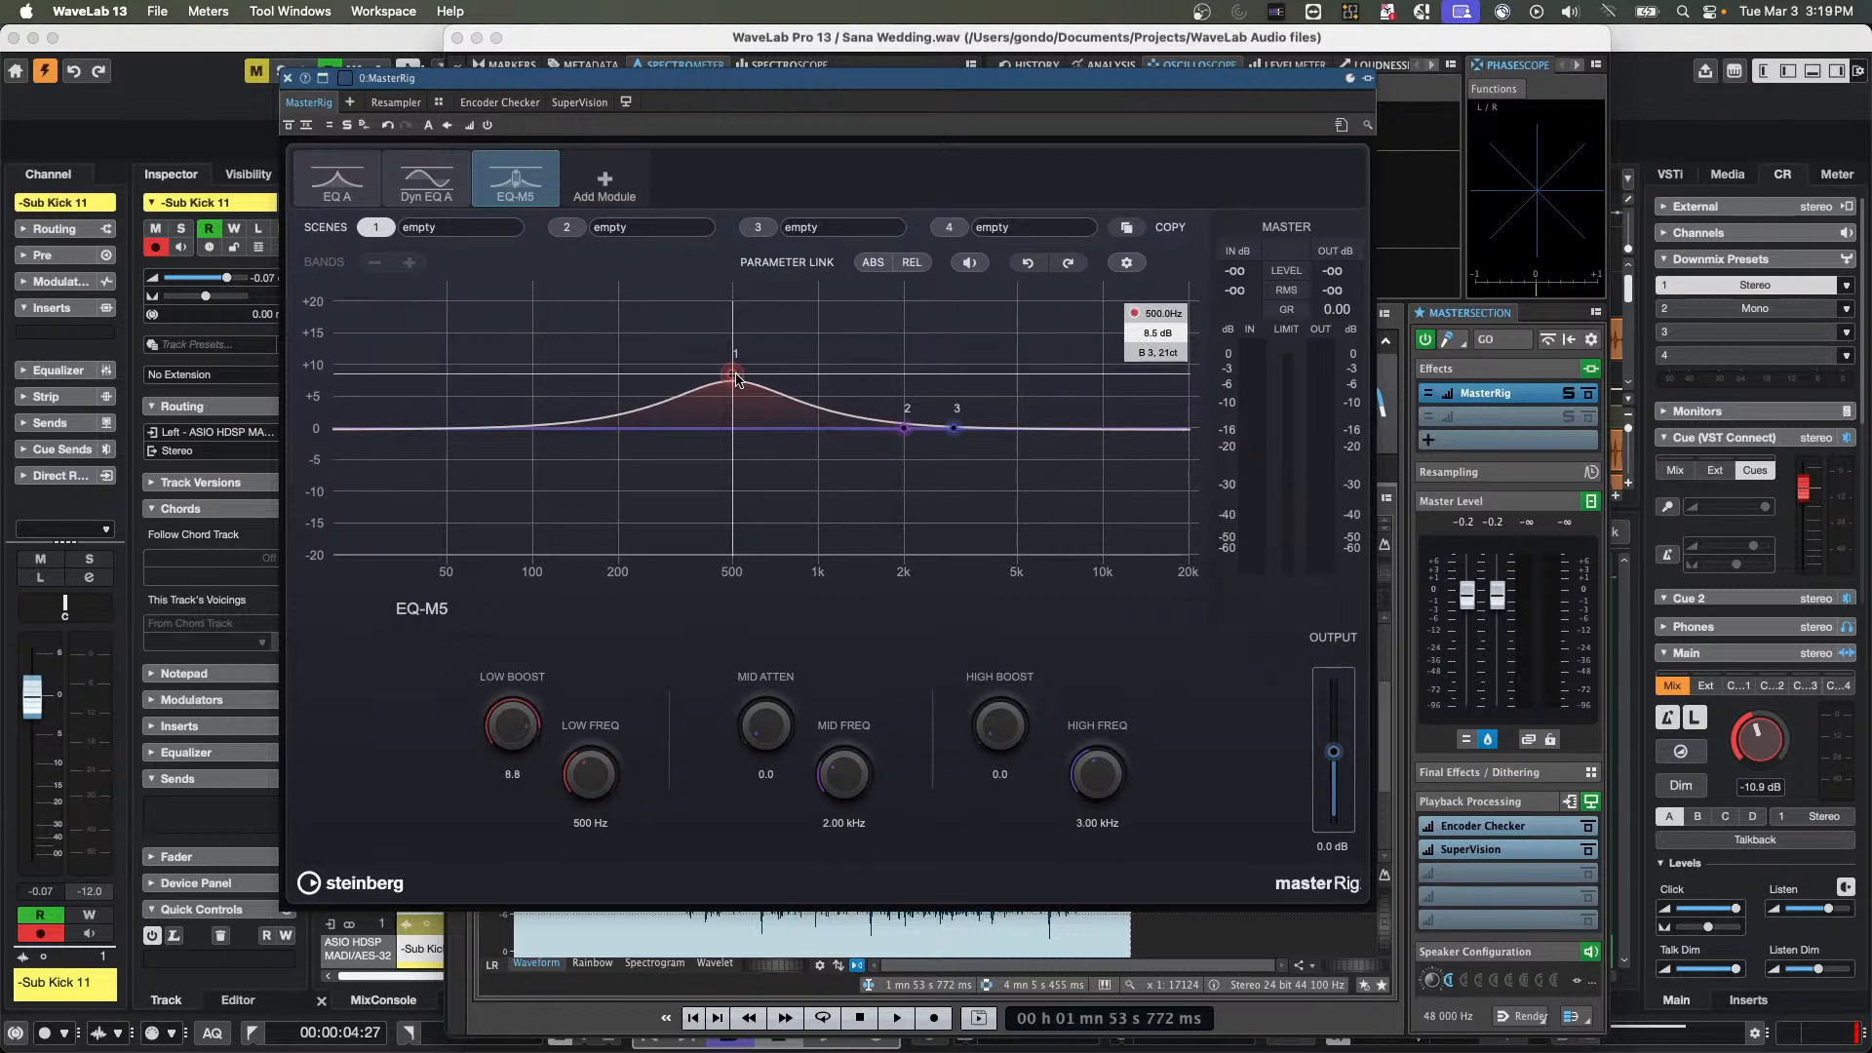
left_click_drag(739, 302, 744, 221)
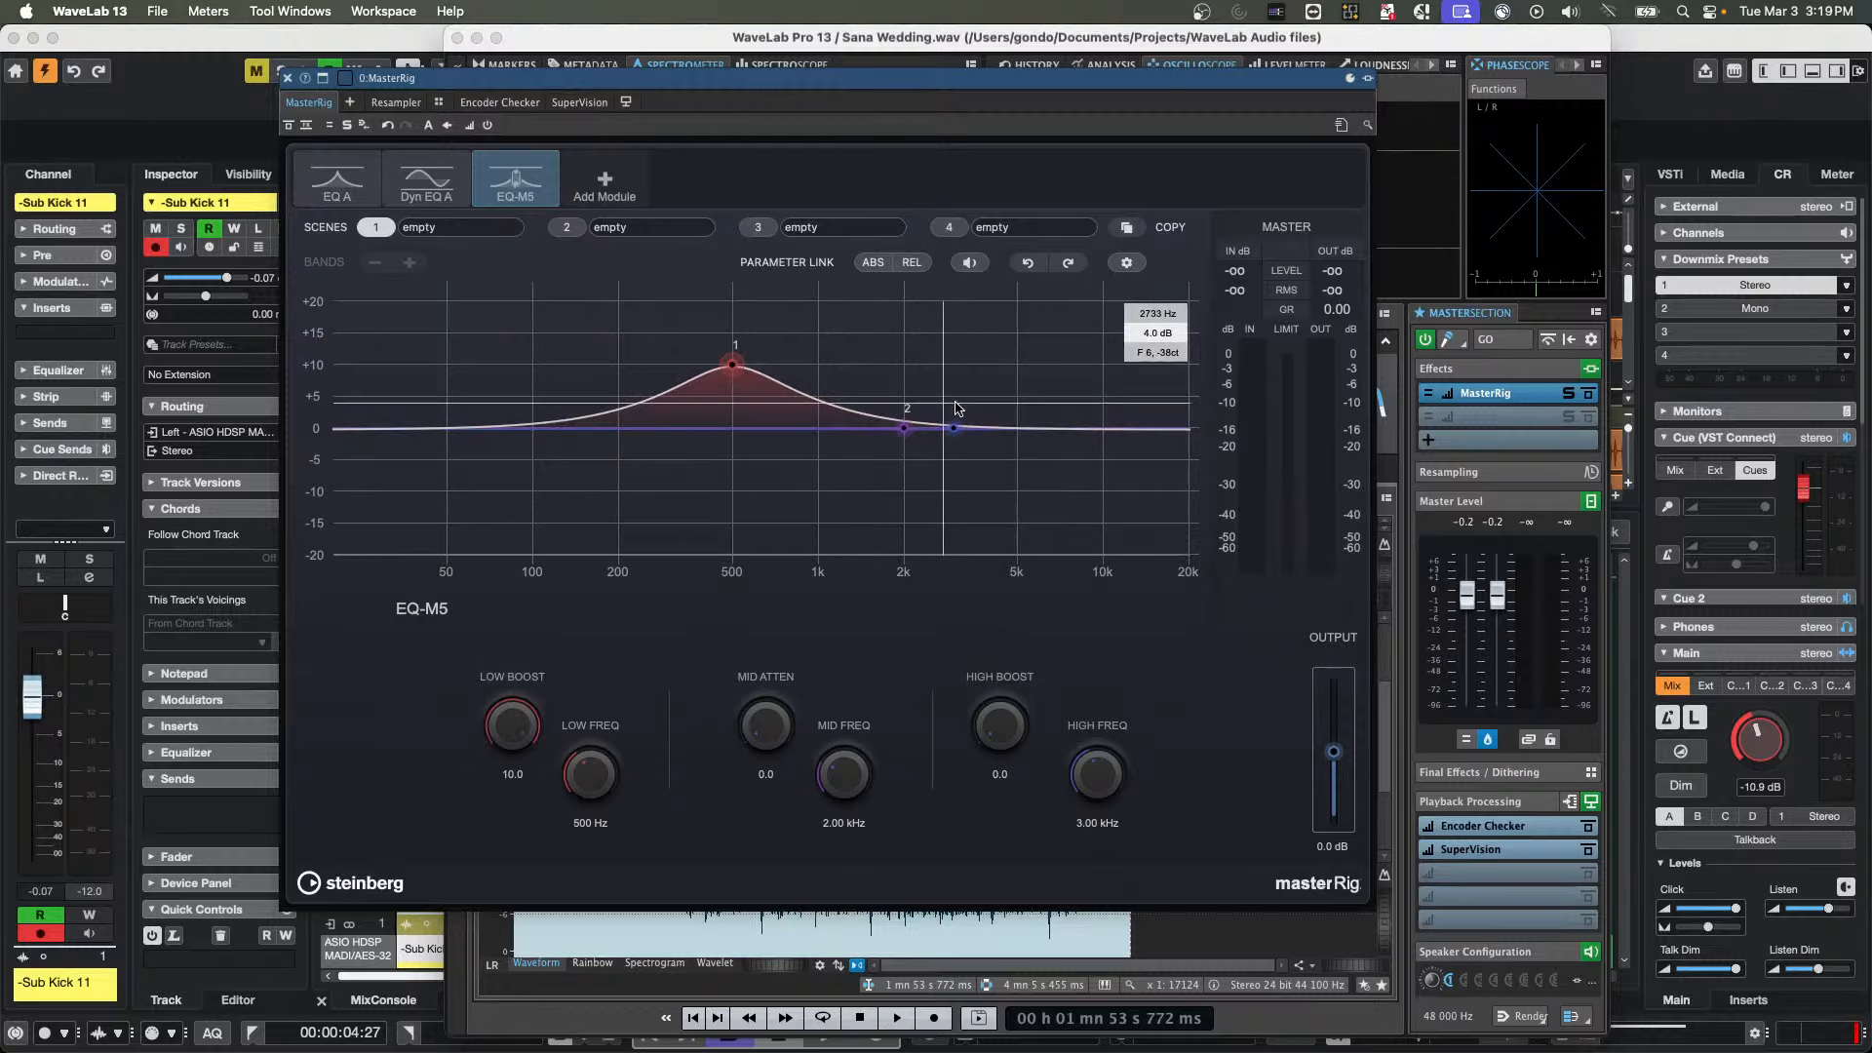
left_click_drag(954, 428, 954, 367)
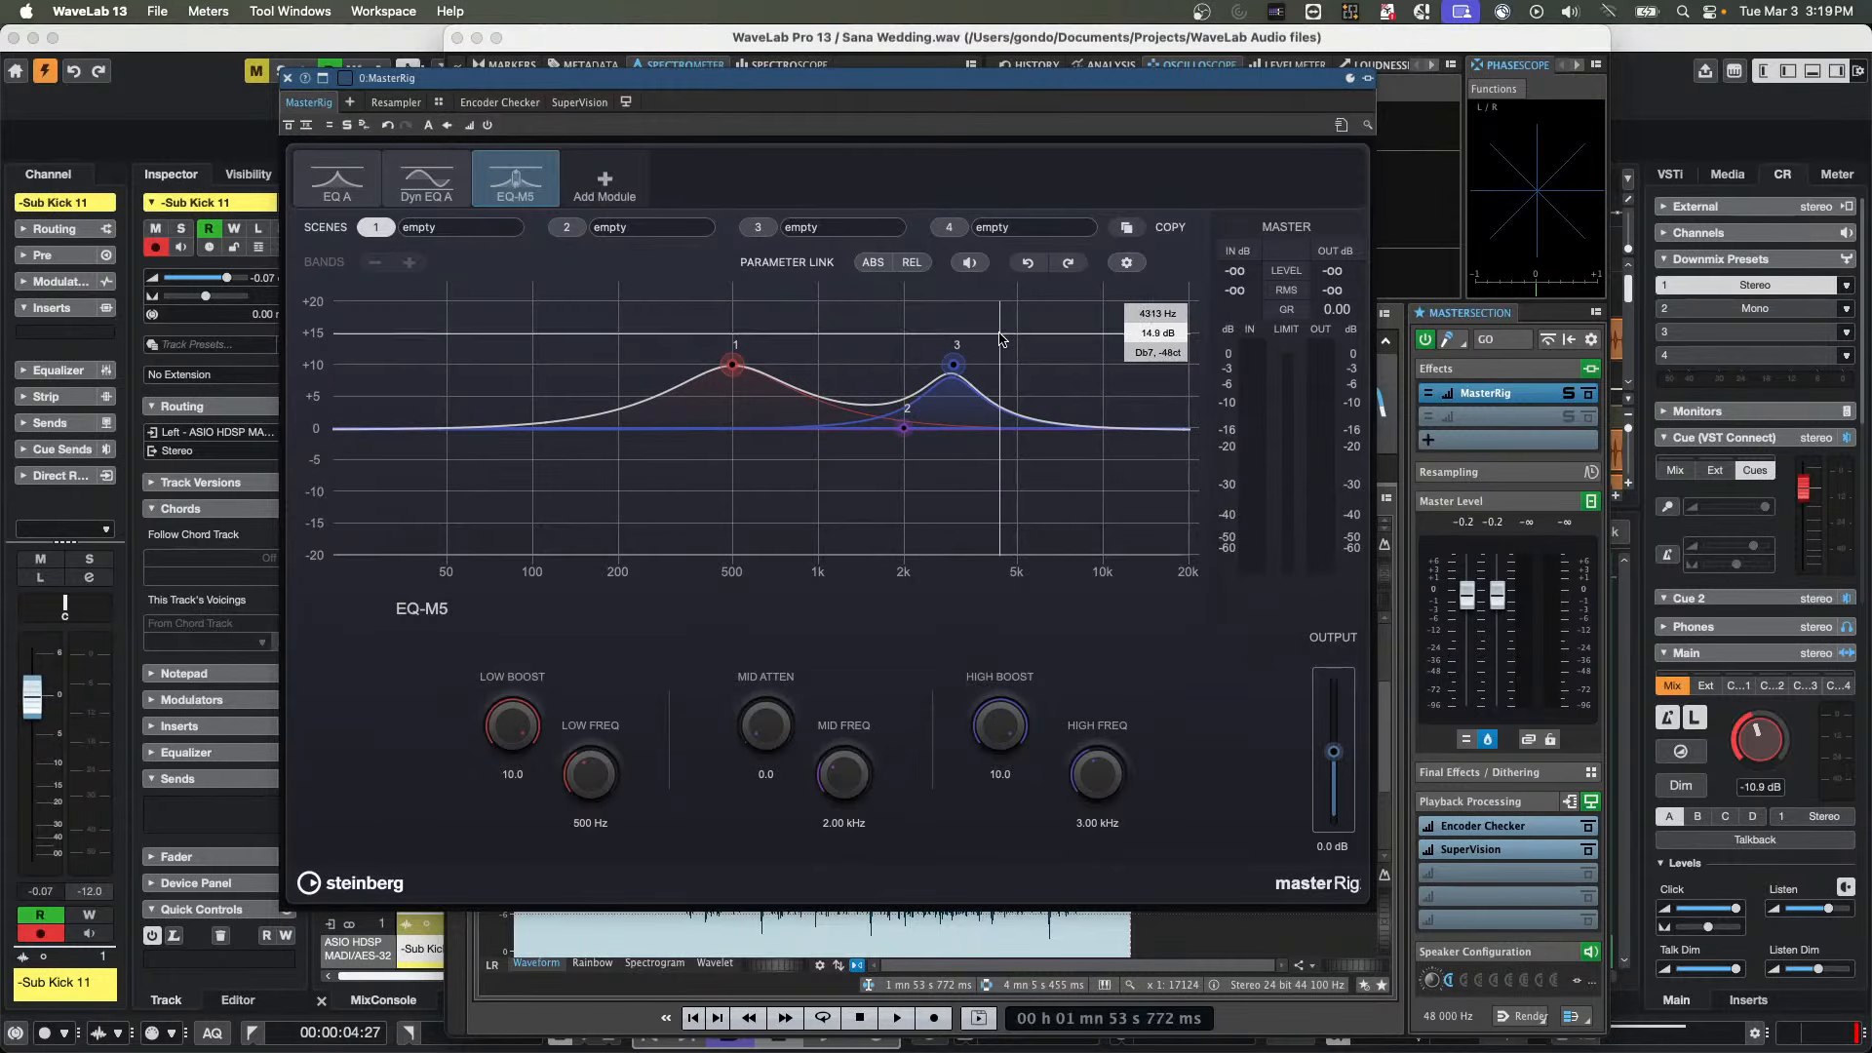
Add the EQ P1A module to MasterRig and raise its 100 Hz low boost to 10.0
left_click(599, 181)
left_click(624, 518)
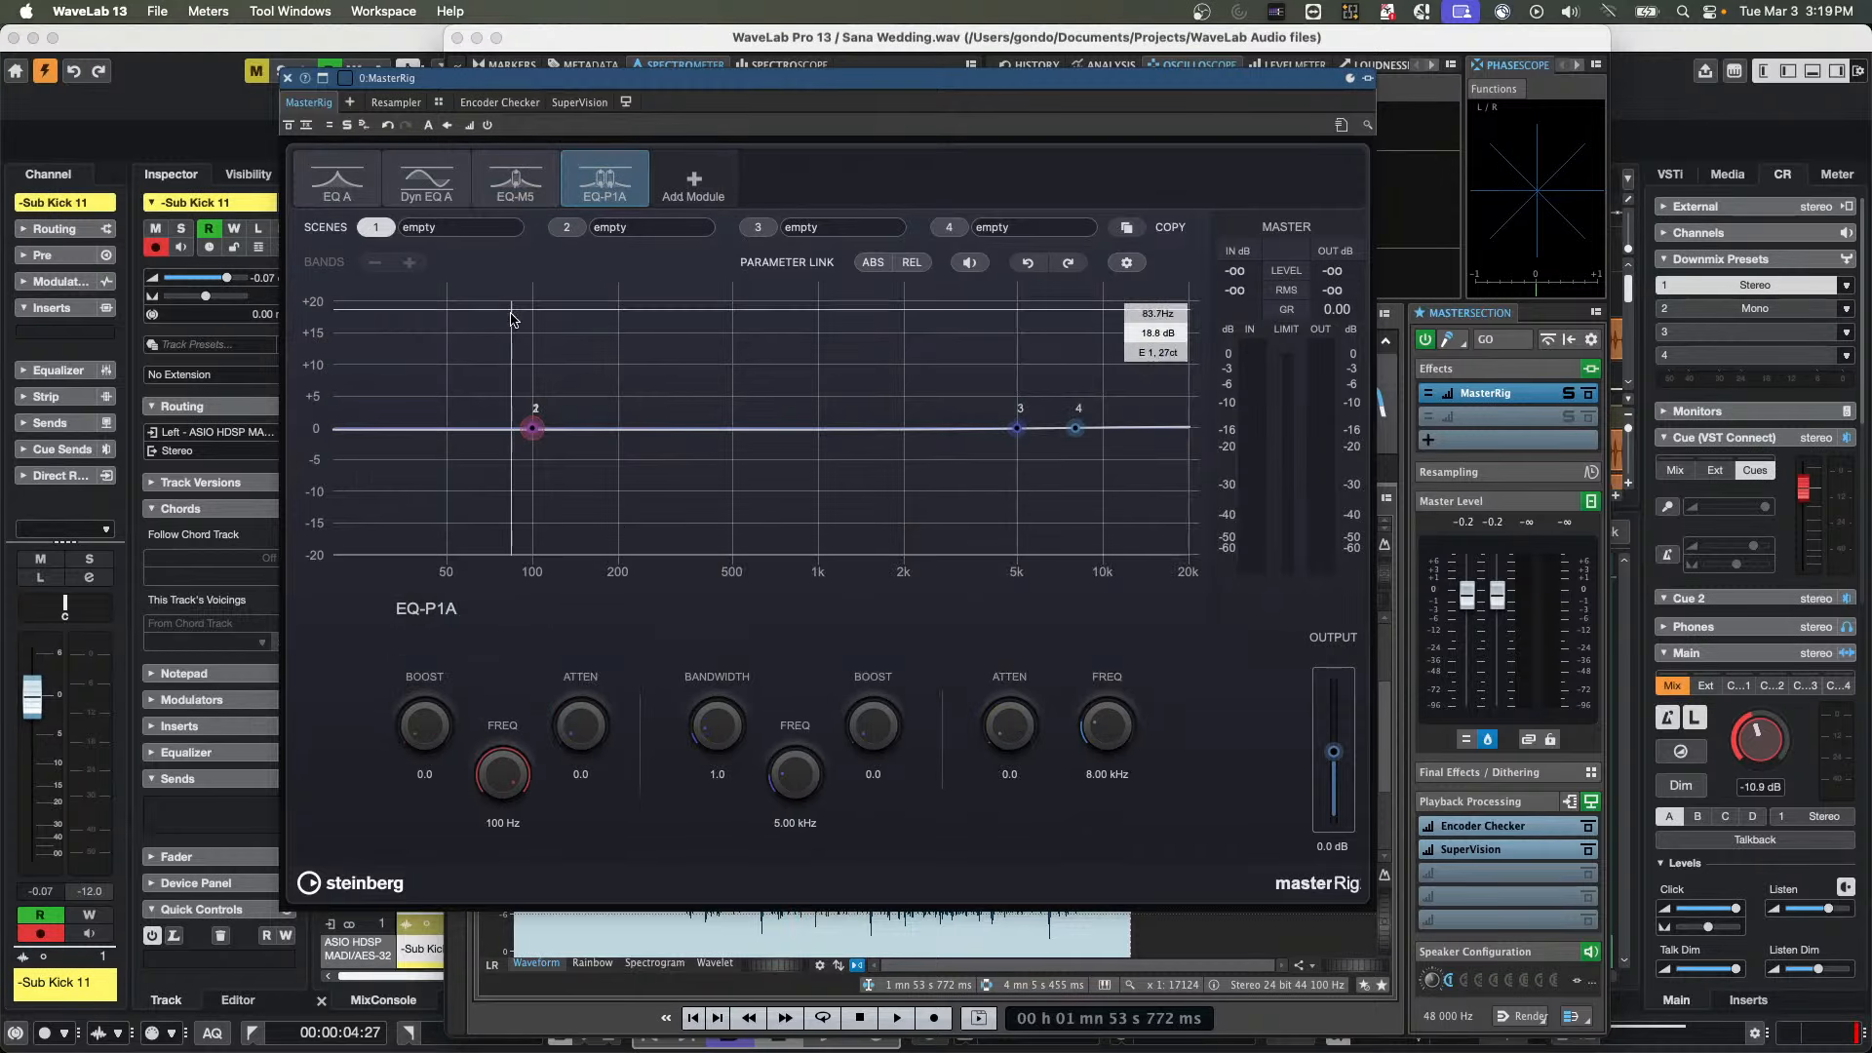
left_click_drag(532, 427, 539, 322)
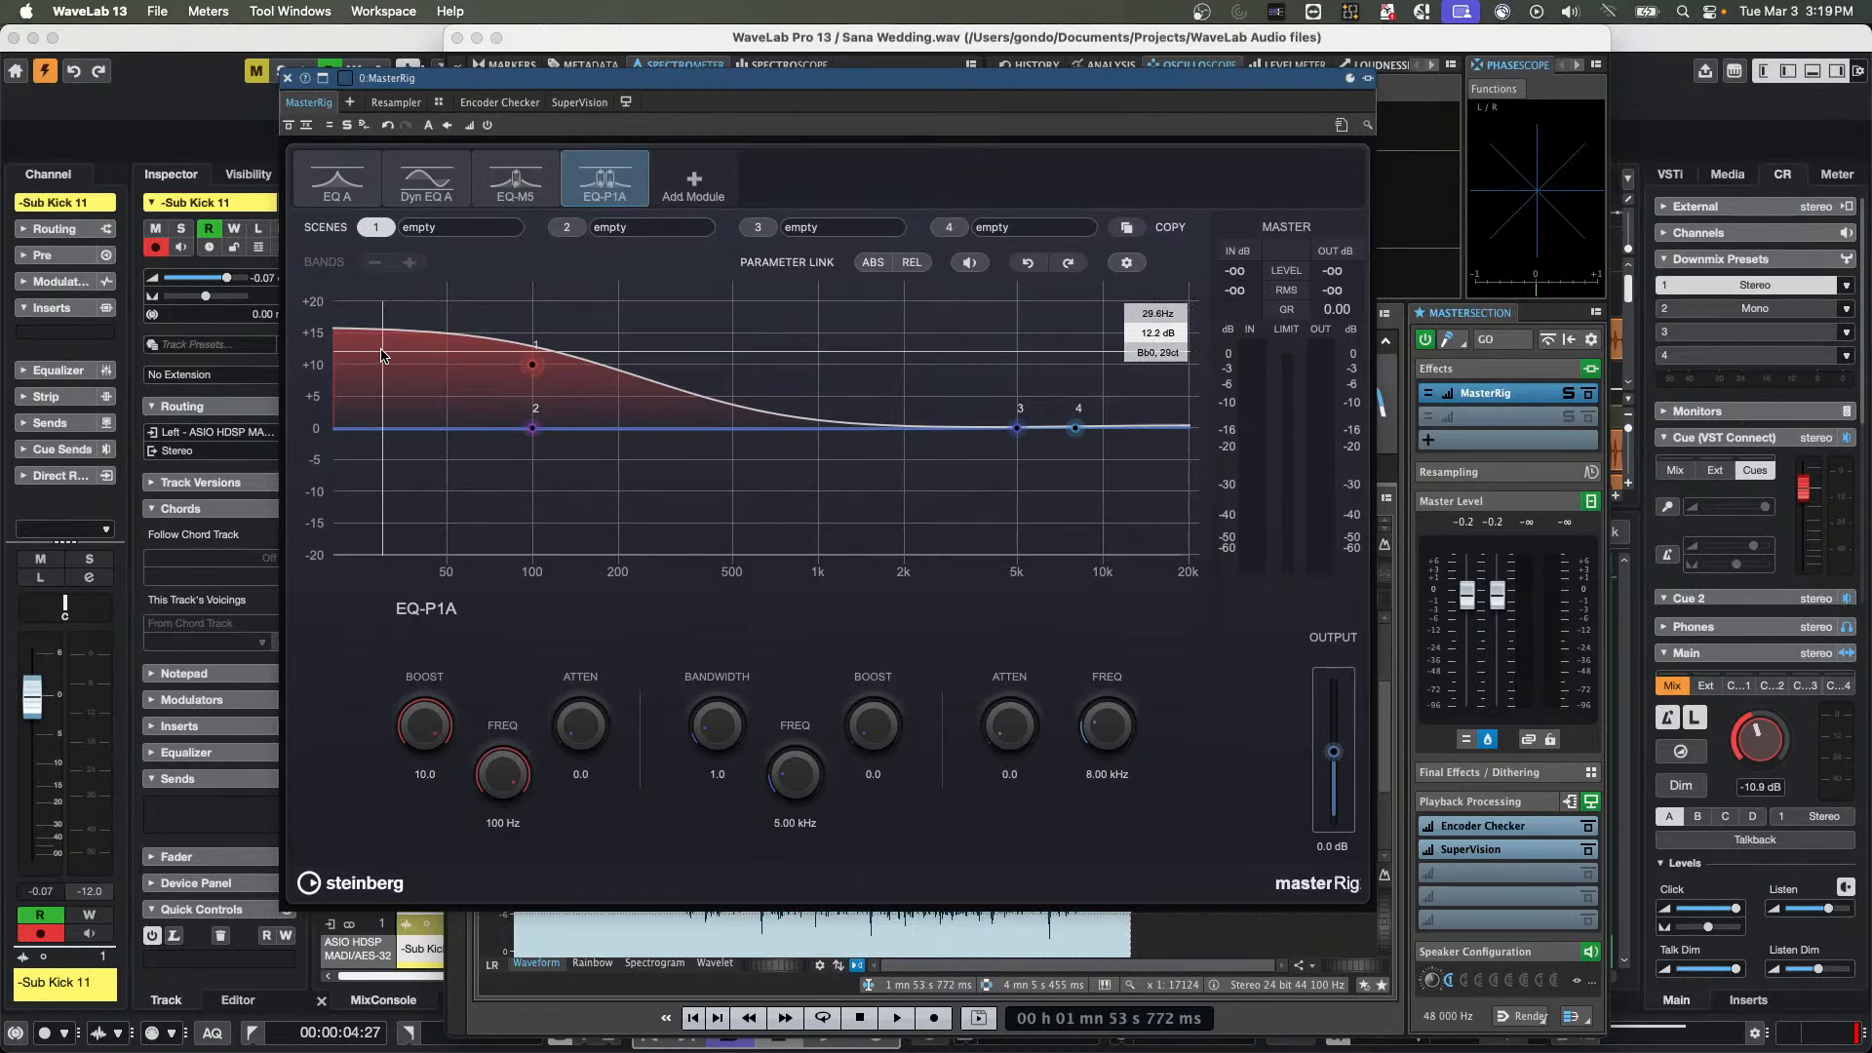
Close the MasterRig window and quit WaveLab Pro
left_click(285, 78)
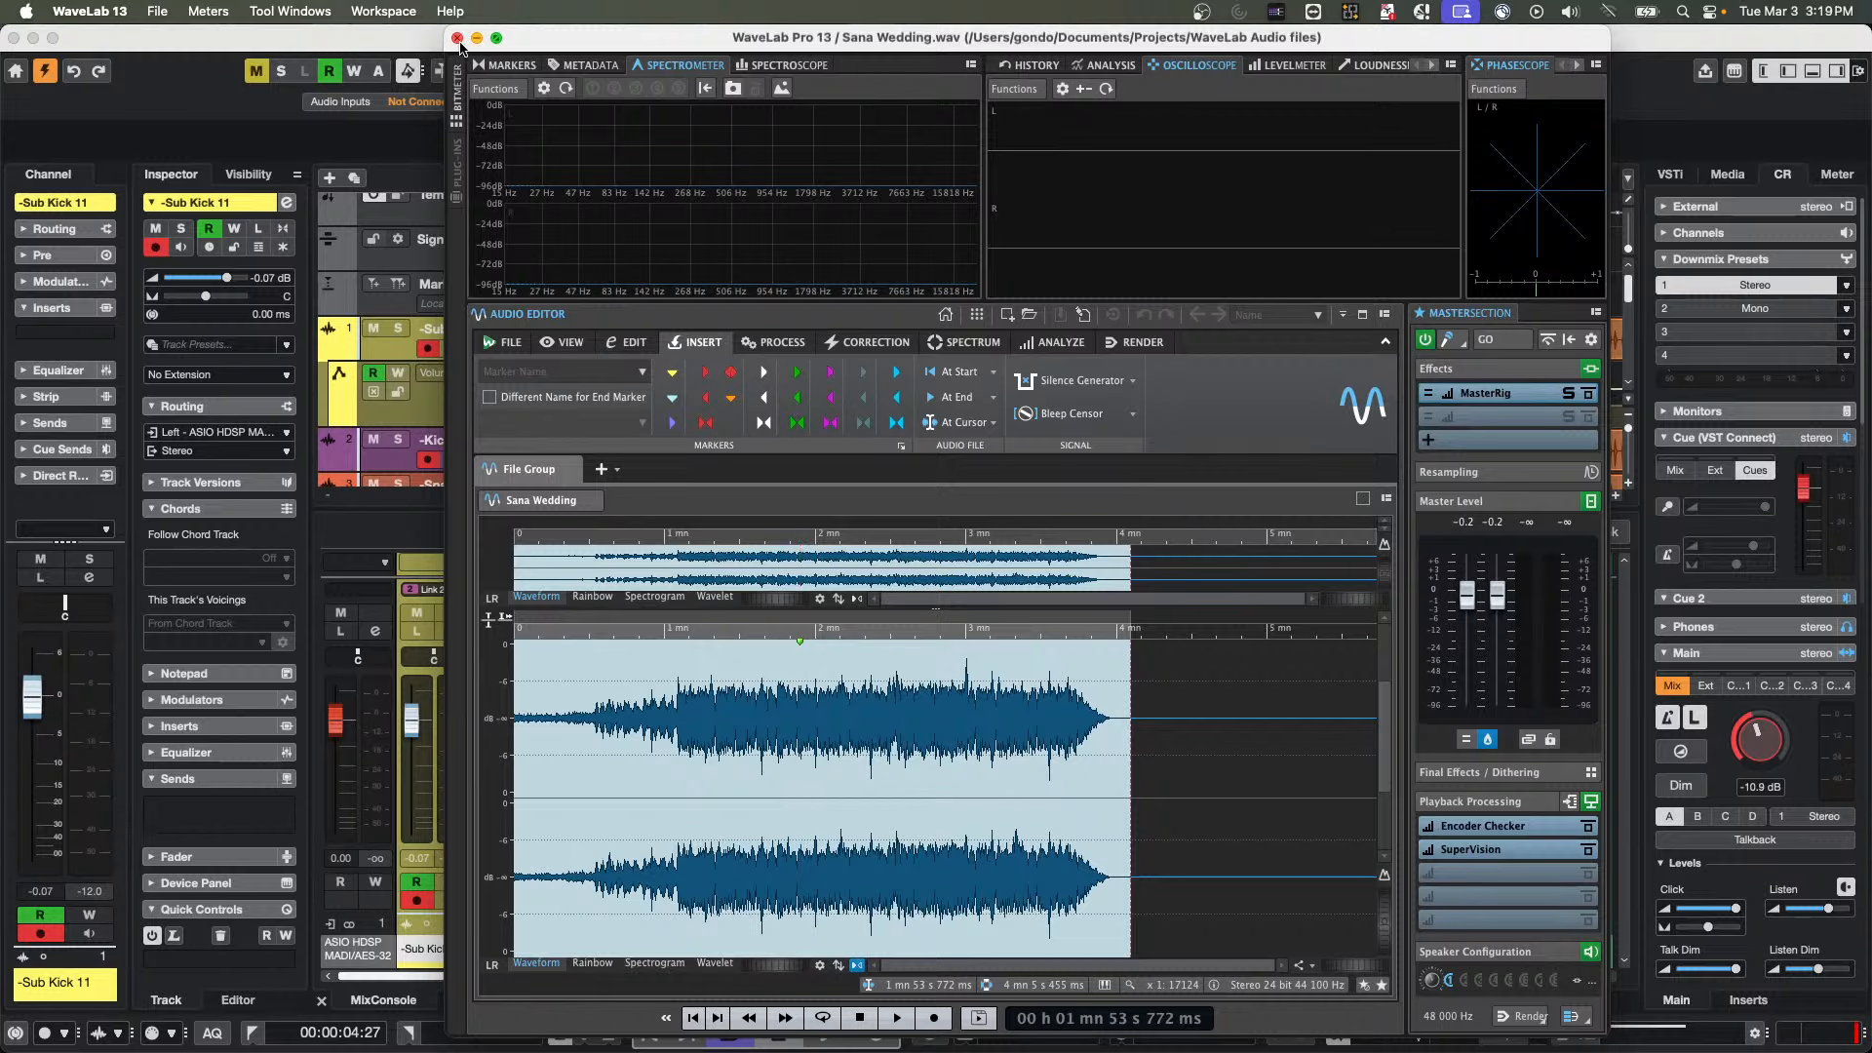
left_click(457, 38)
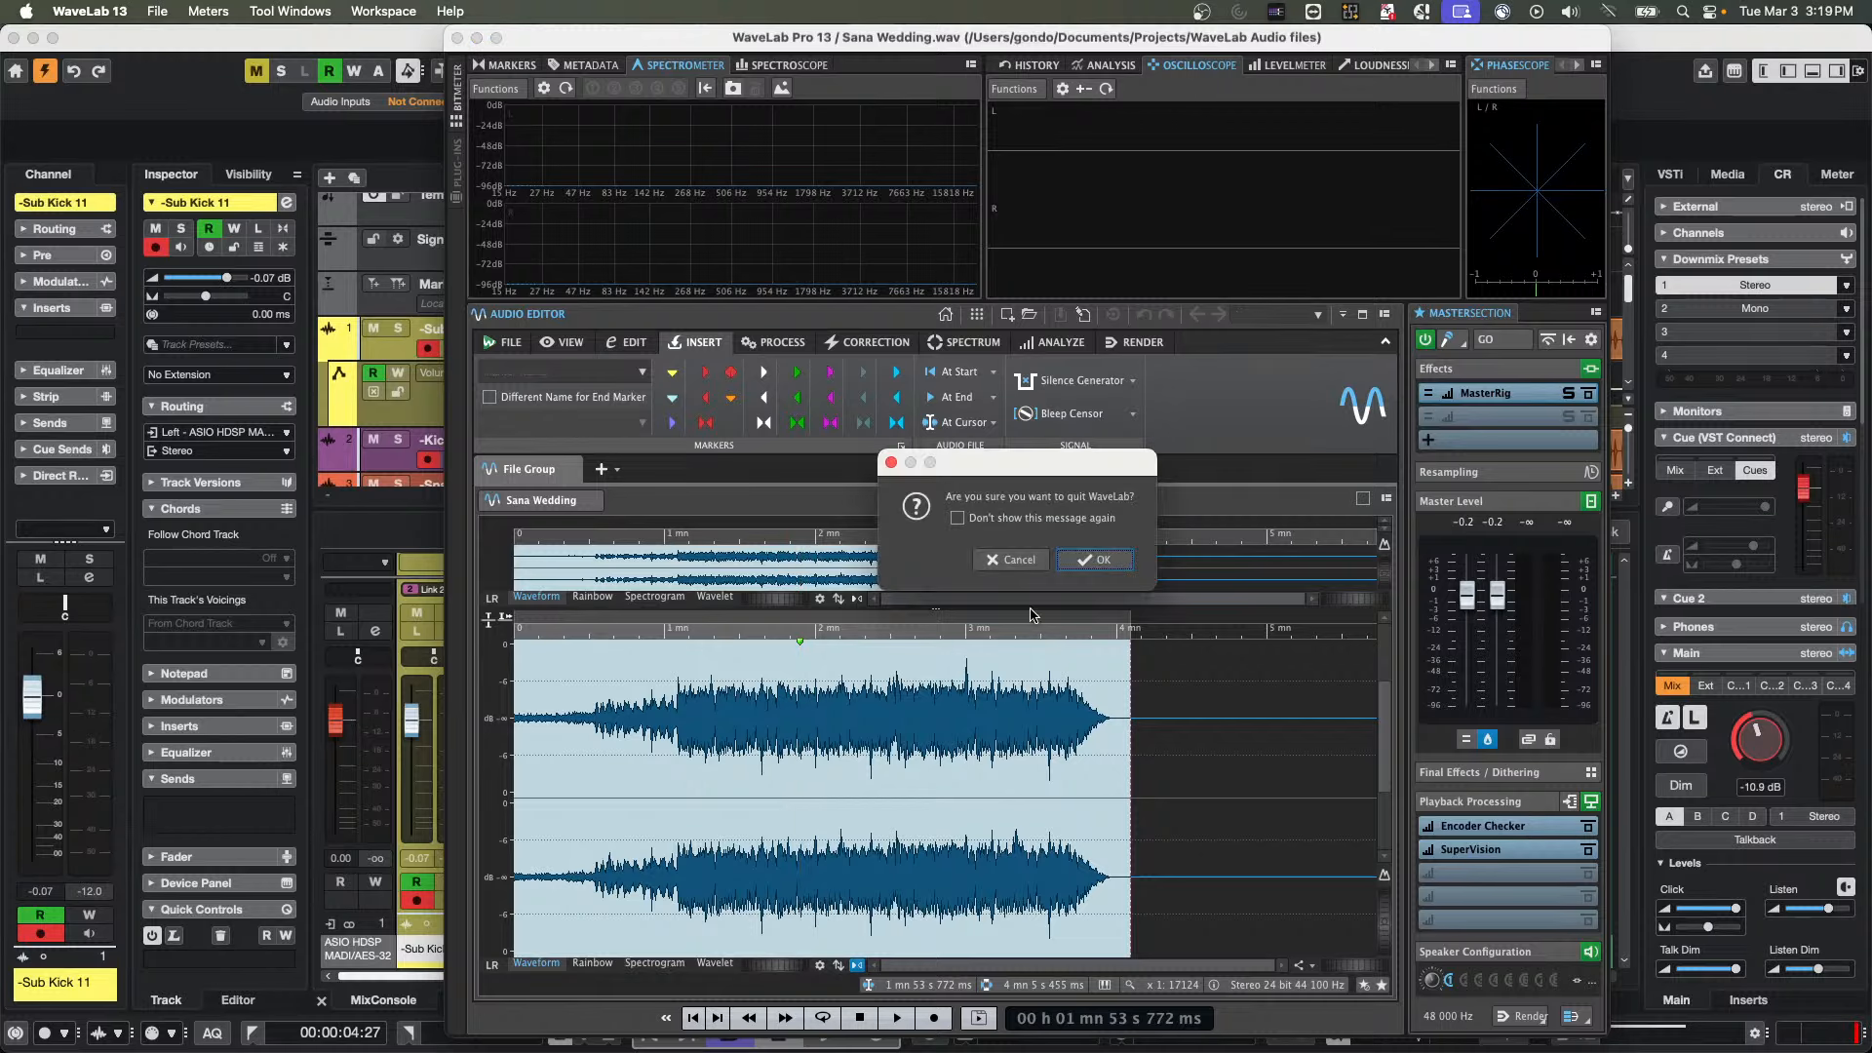
left_click(1102, 572)
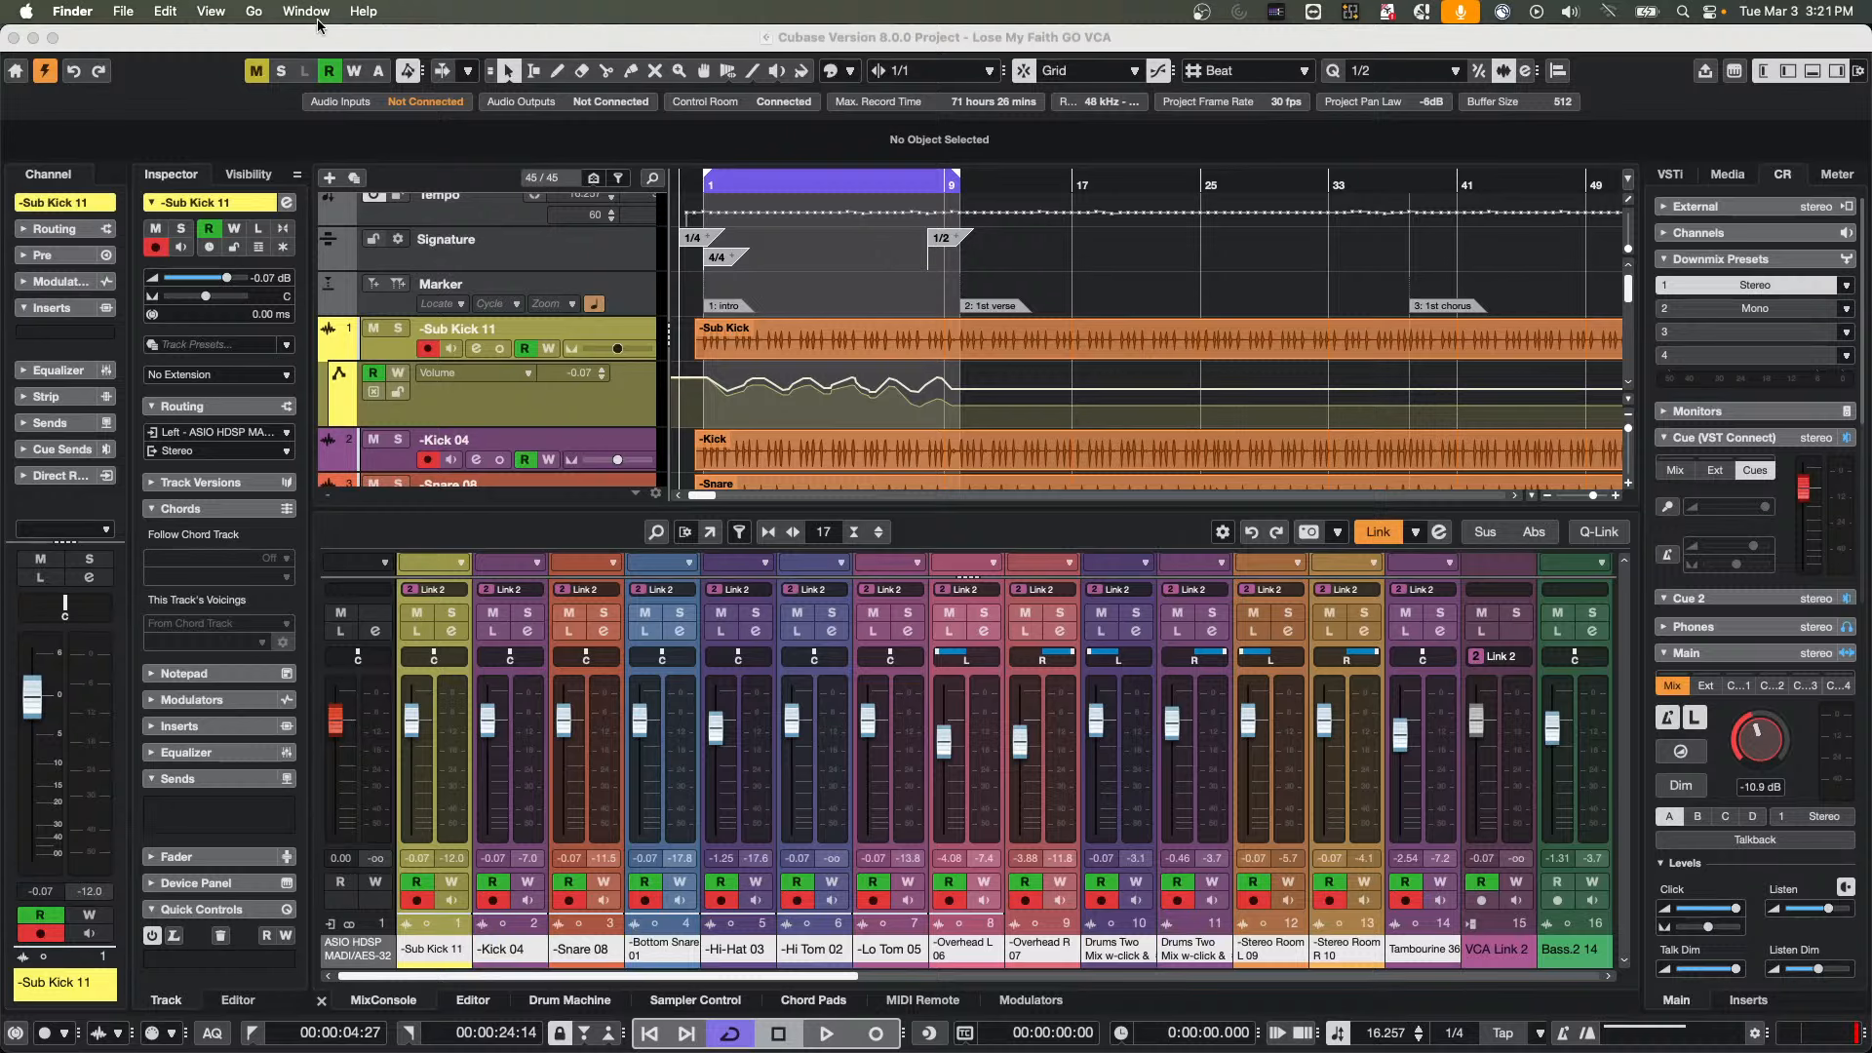
Switch back to Cubase and create an empty project in the March 3 2026 folder
left_click(287, 35)
left_click(130, 11)
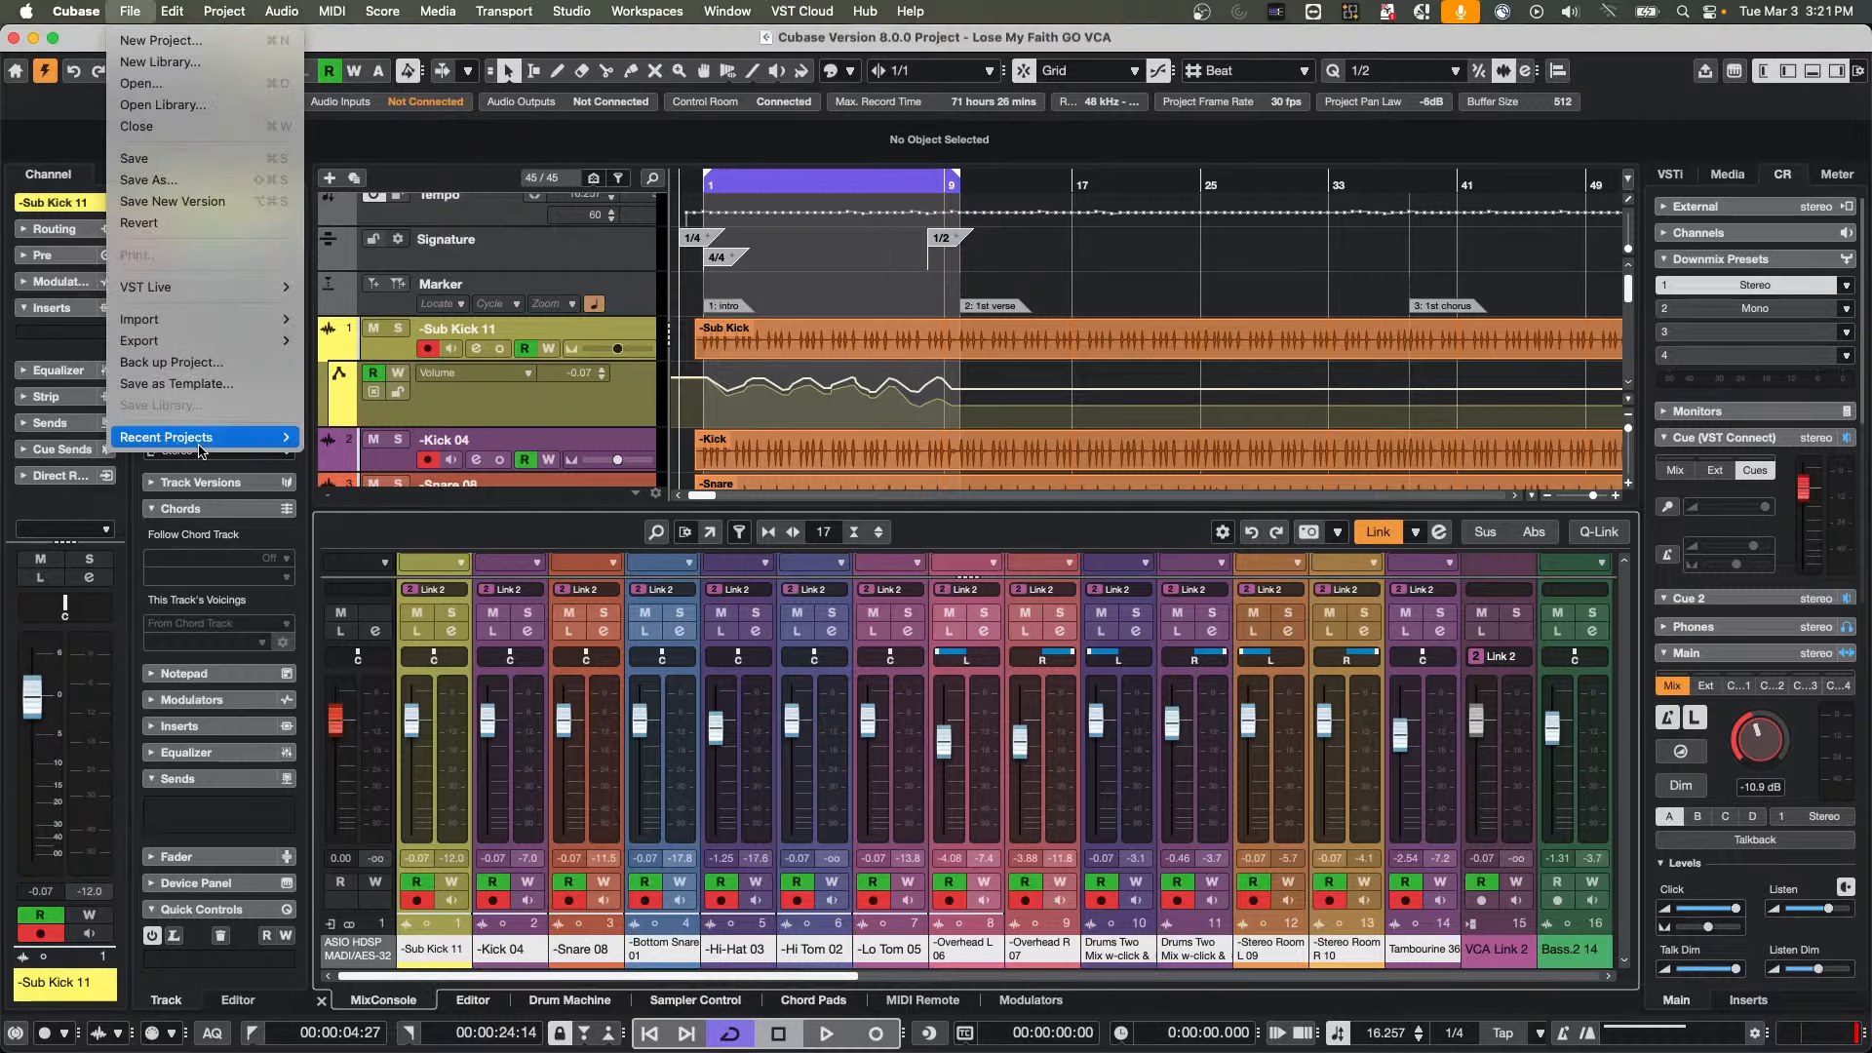
mouse_move(273, 437)
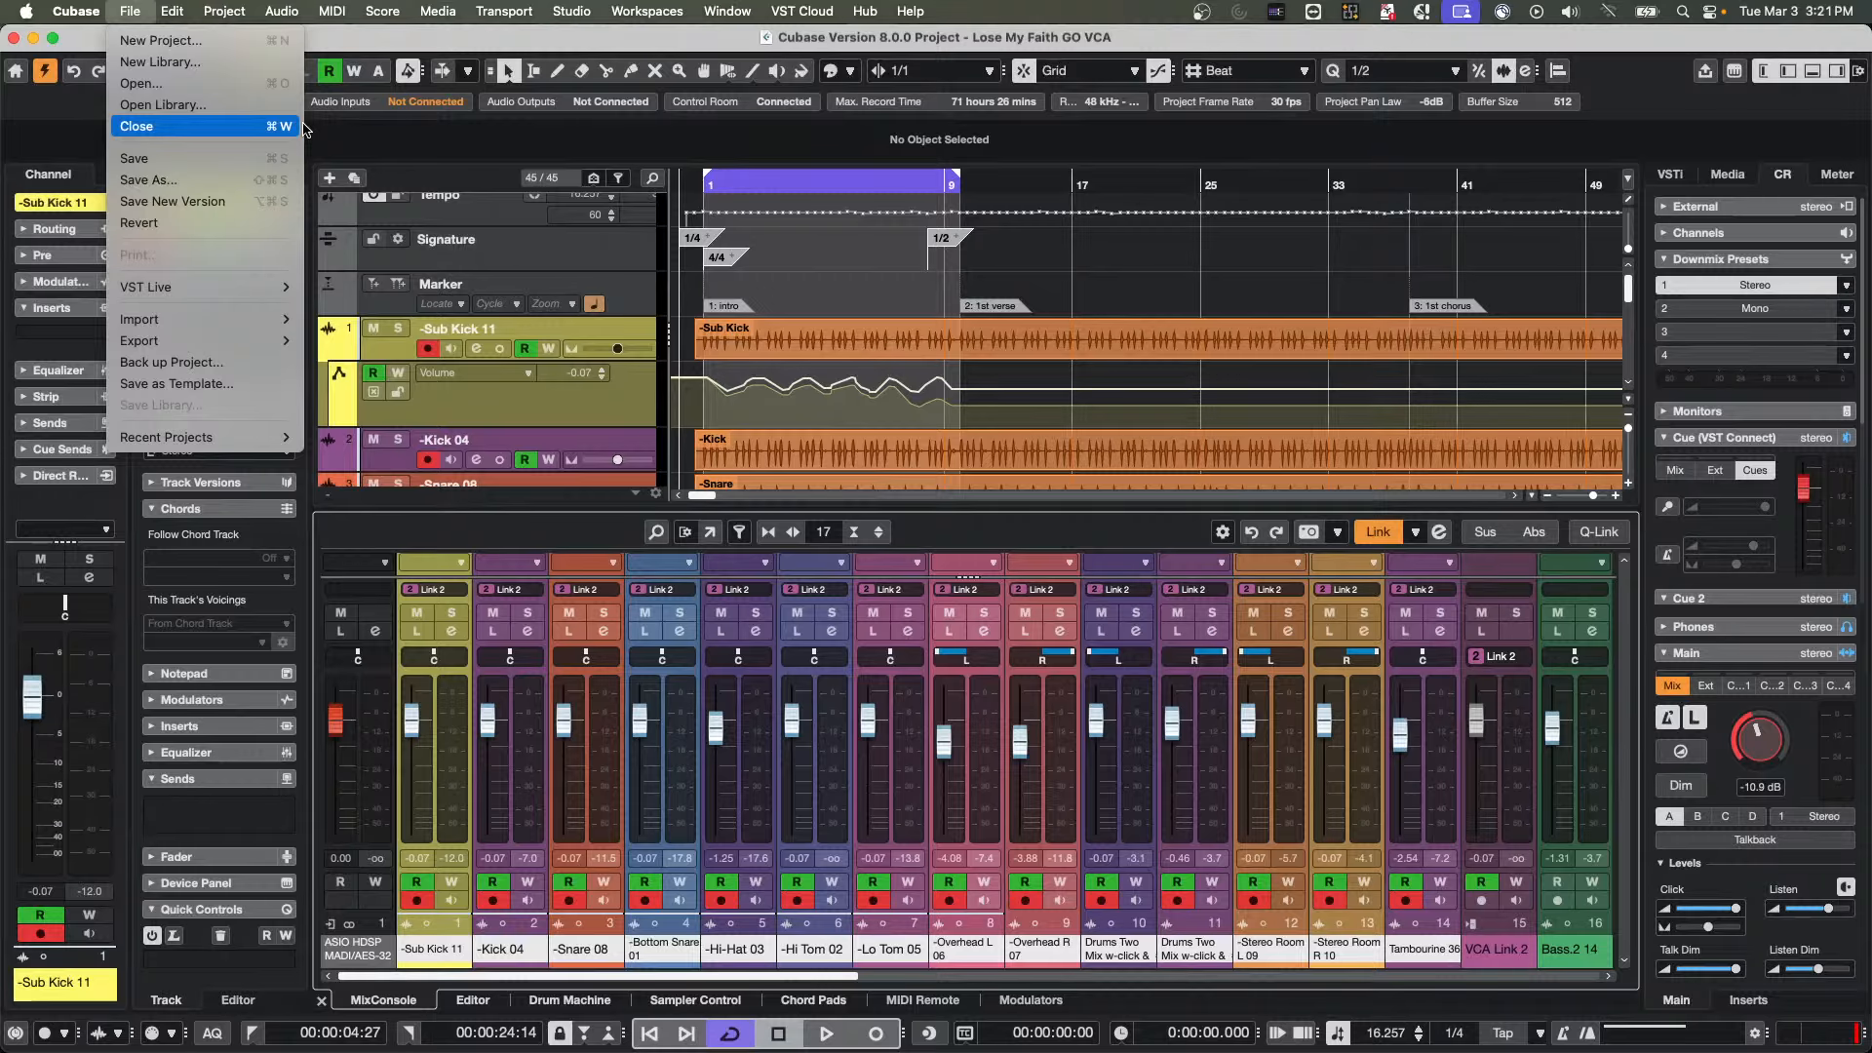
left_click(223, 42)
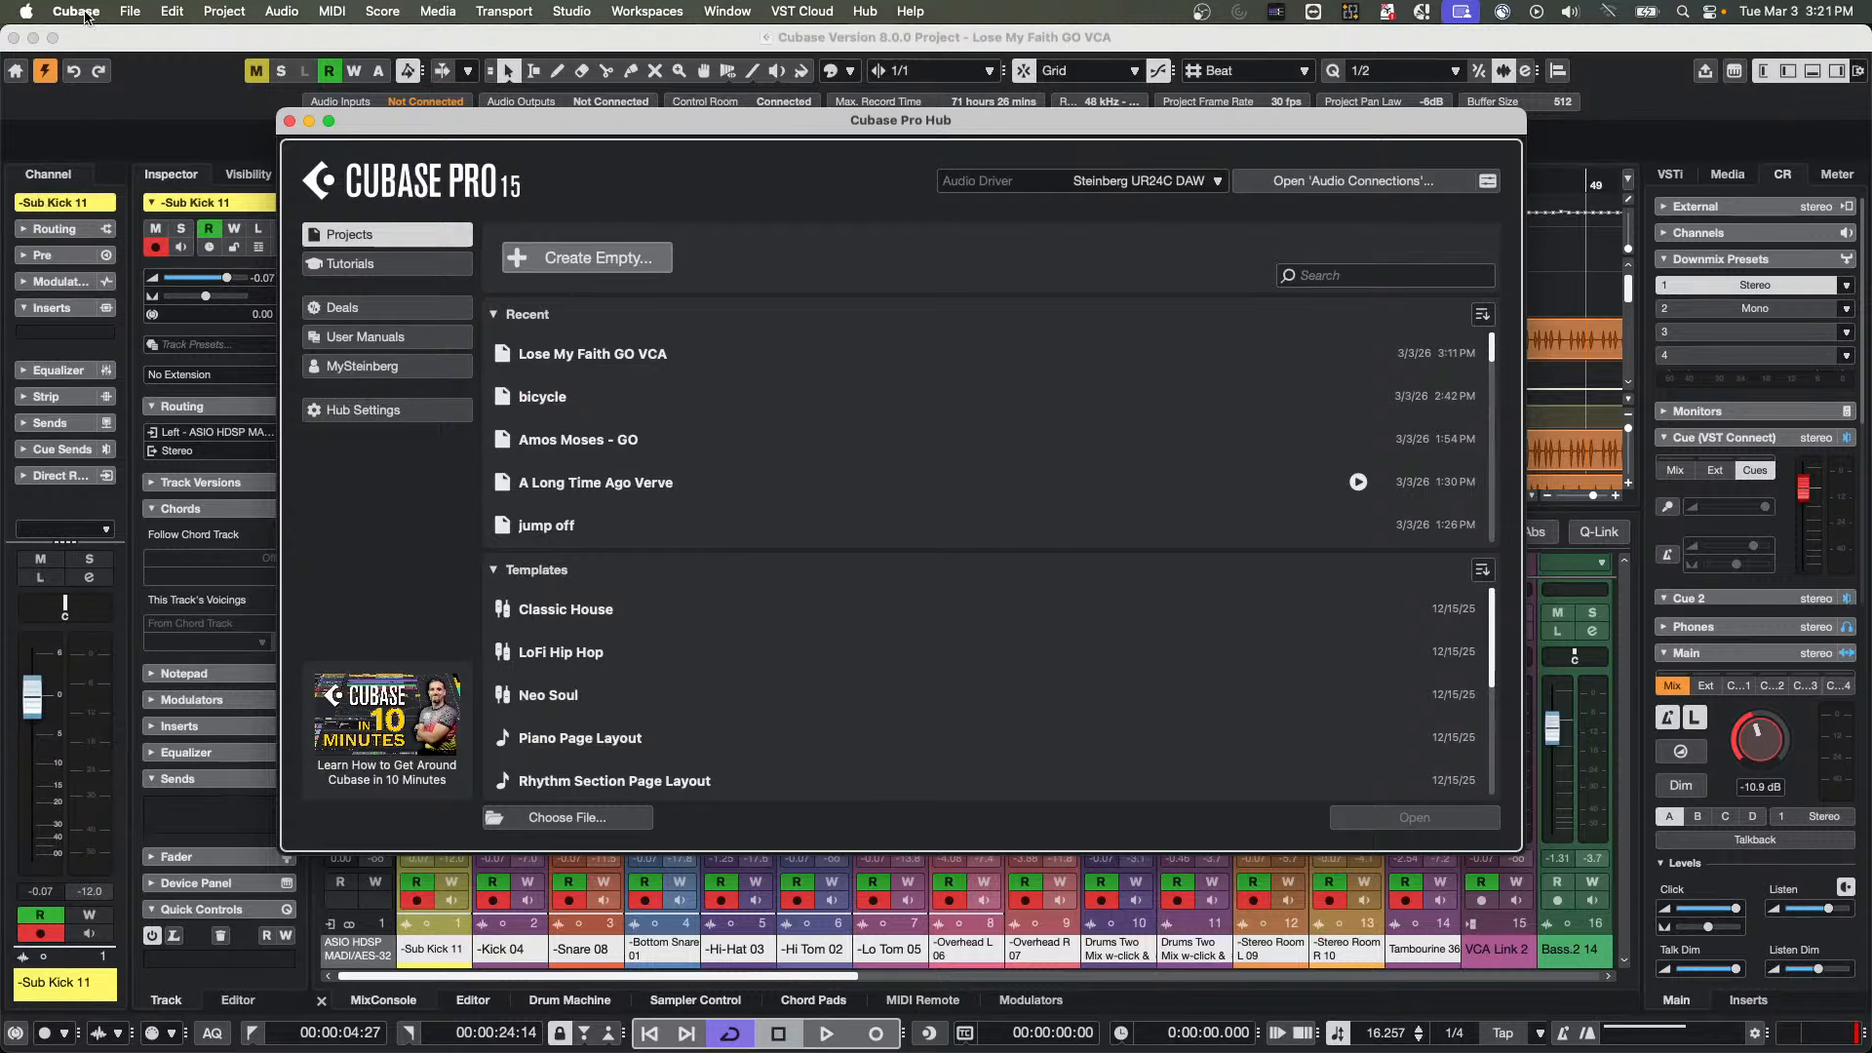
left_click(551, 257)
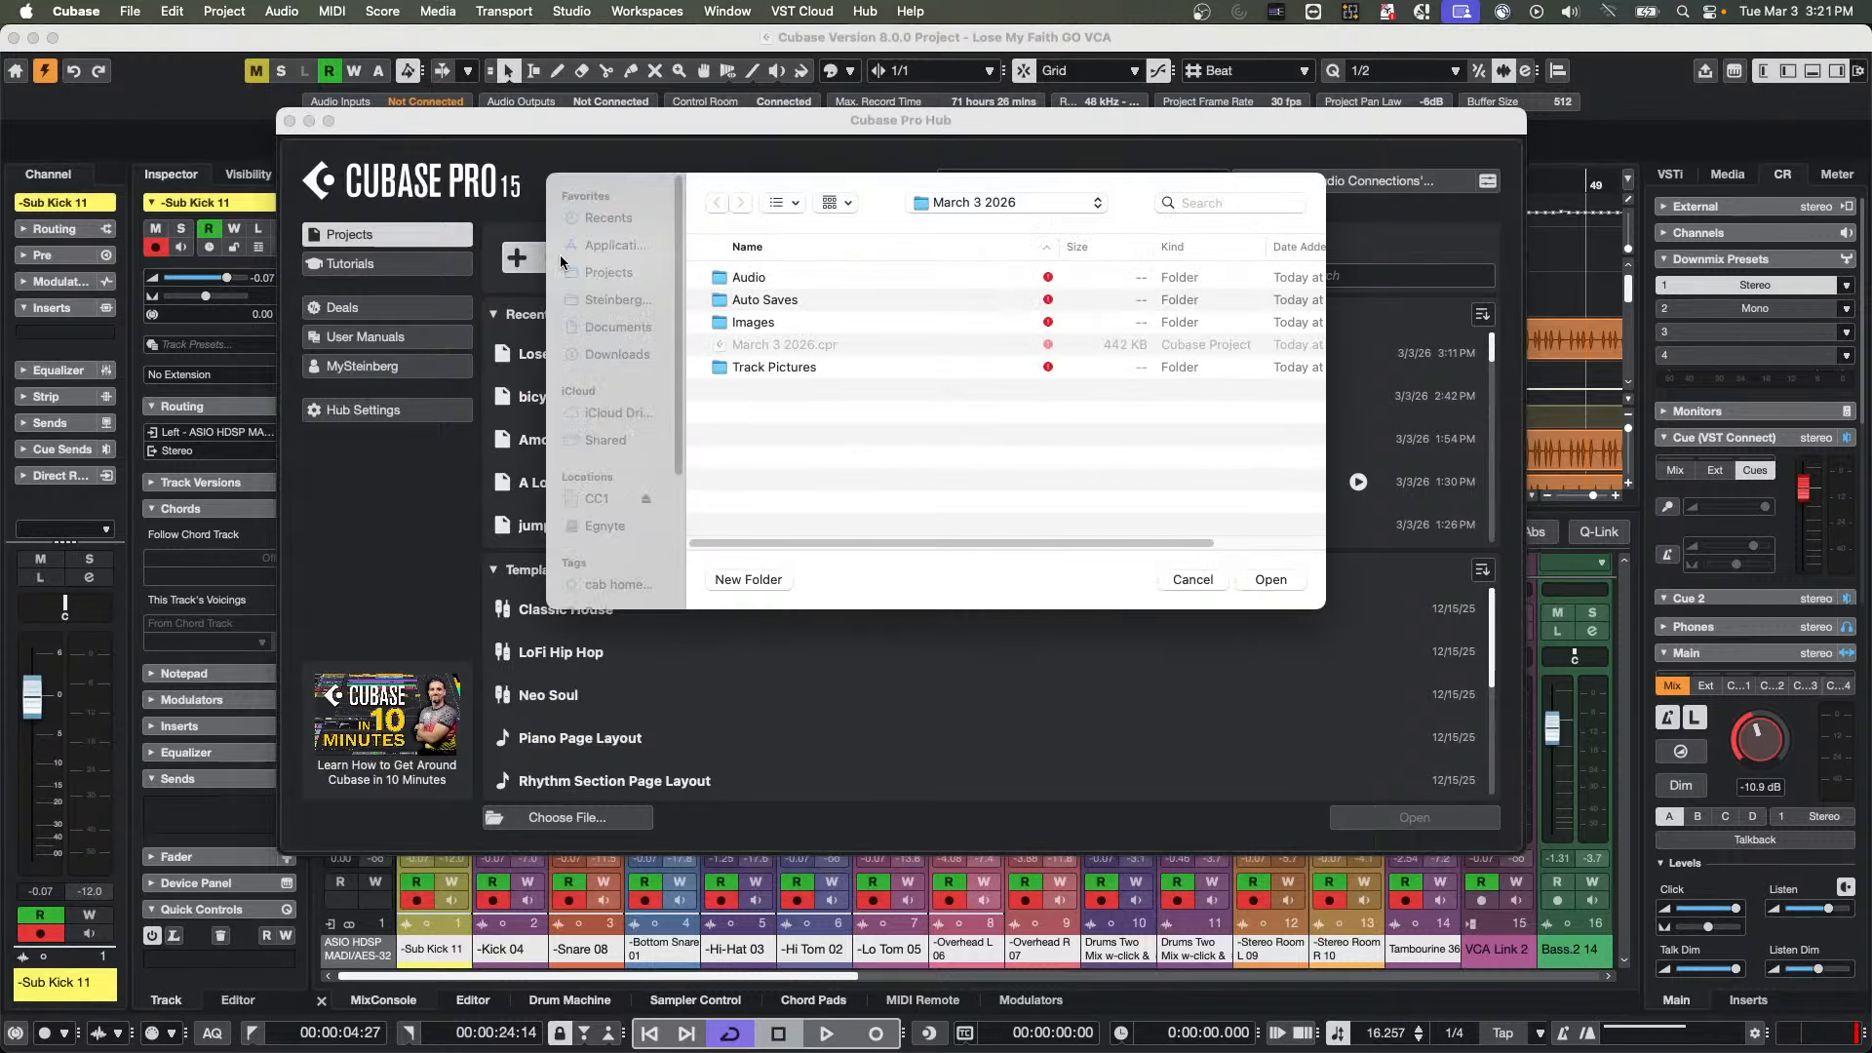
left_click(1271, 579)
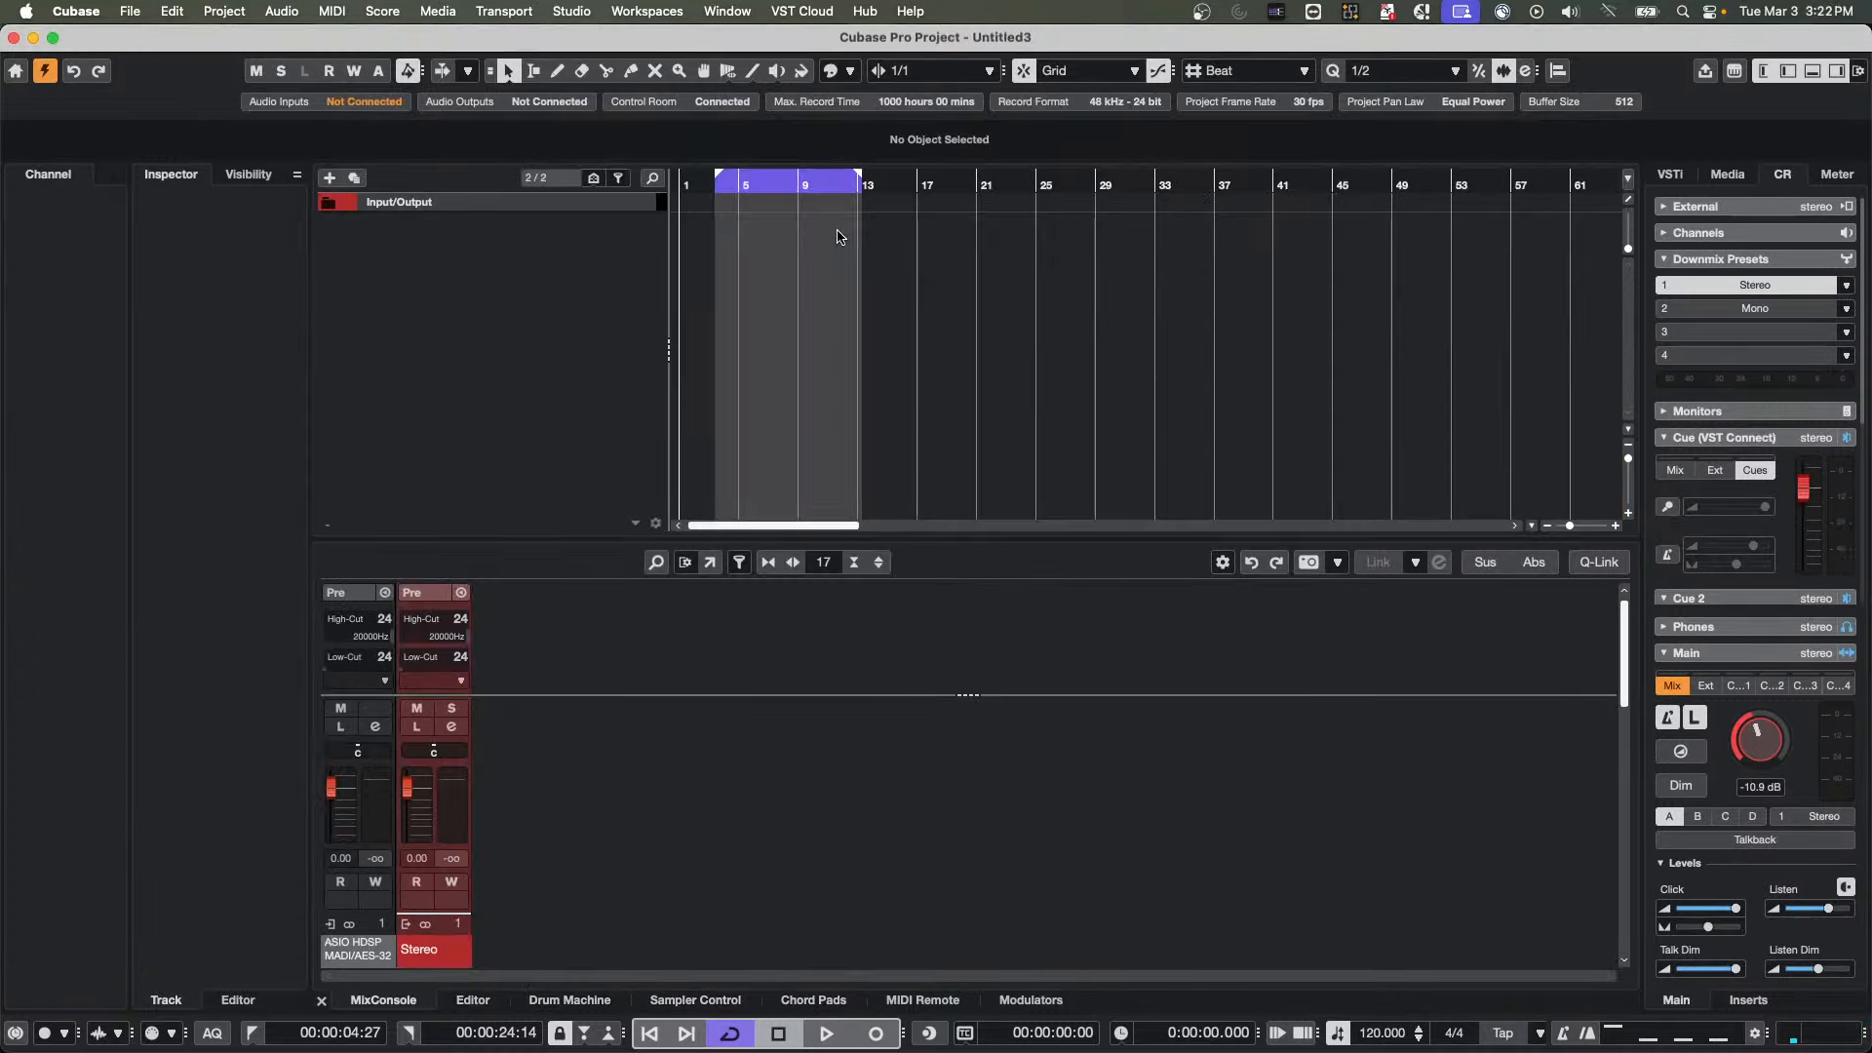
Import Track 04.wav from the brian audio folder and enlarge the new track's height
left_click(130, 11)
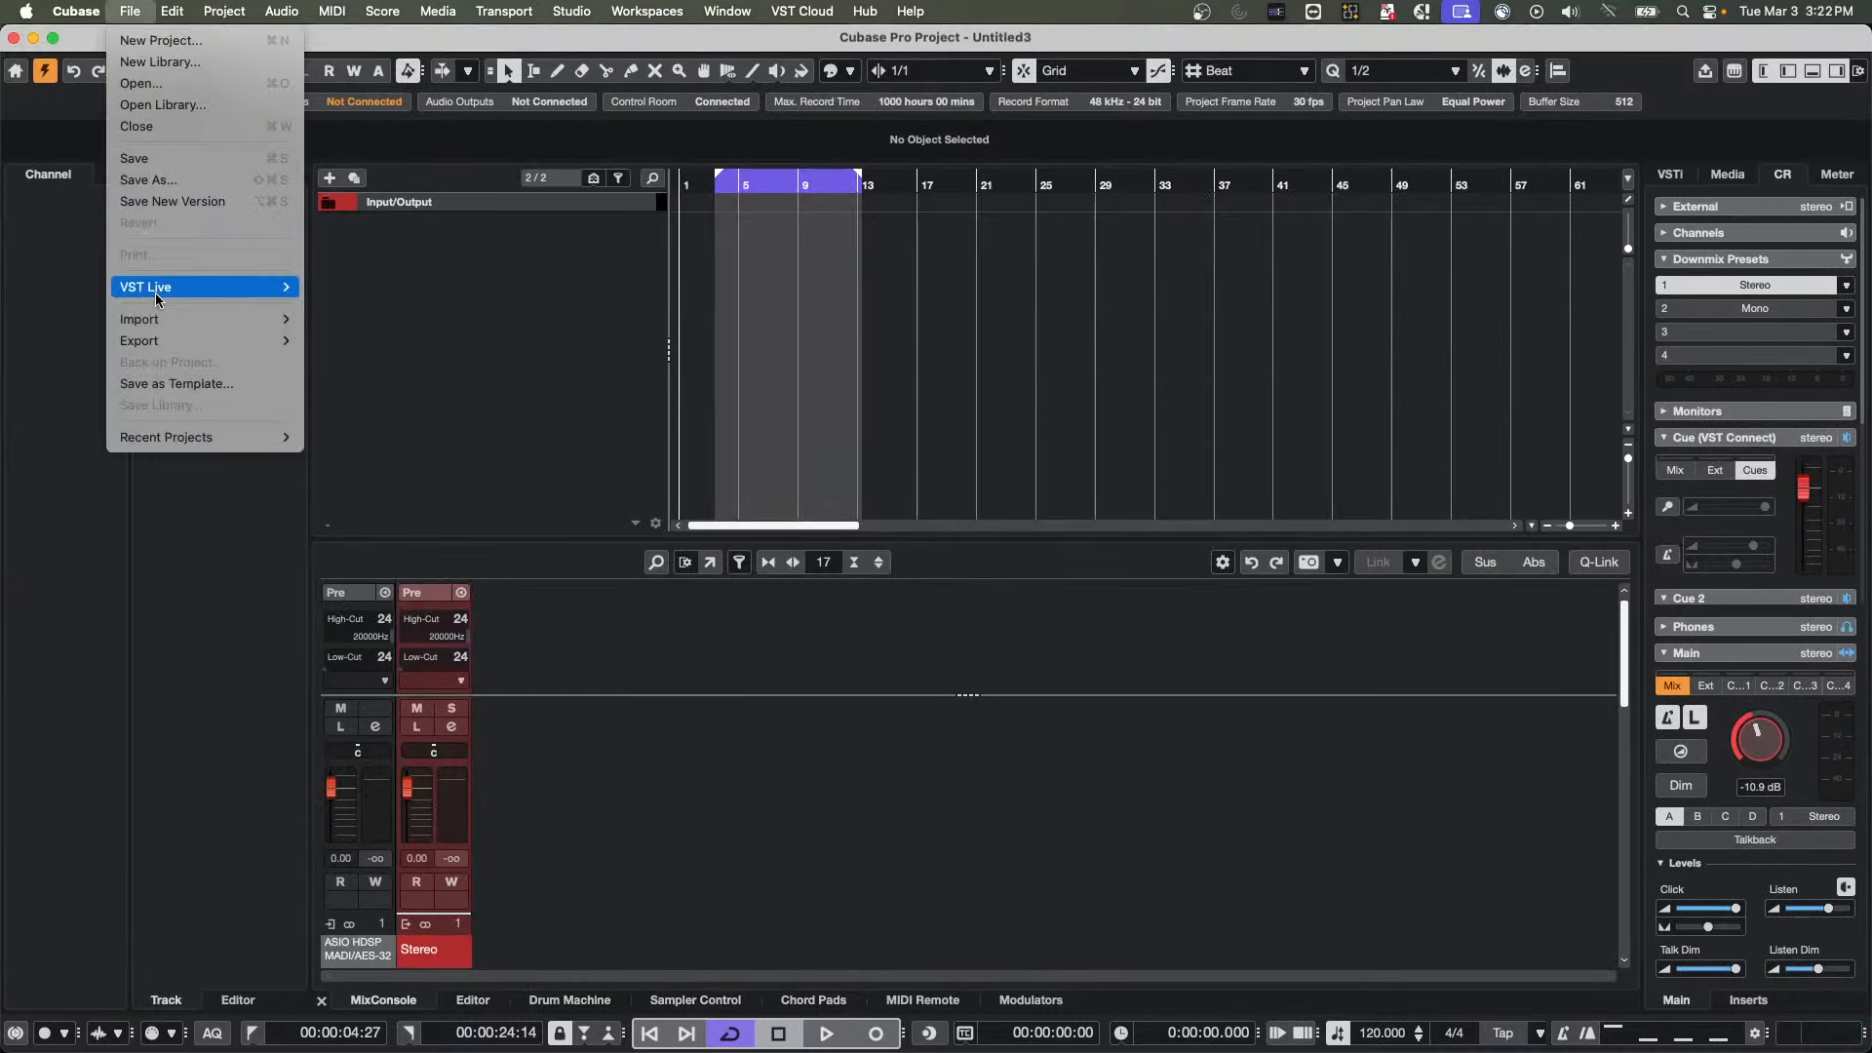
mouse_move(195, 319)
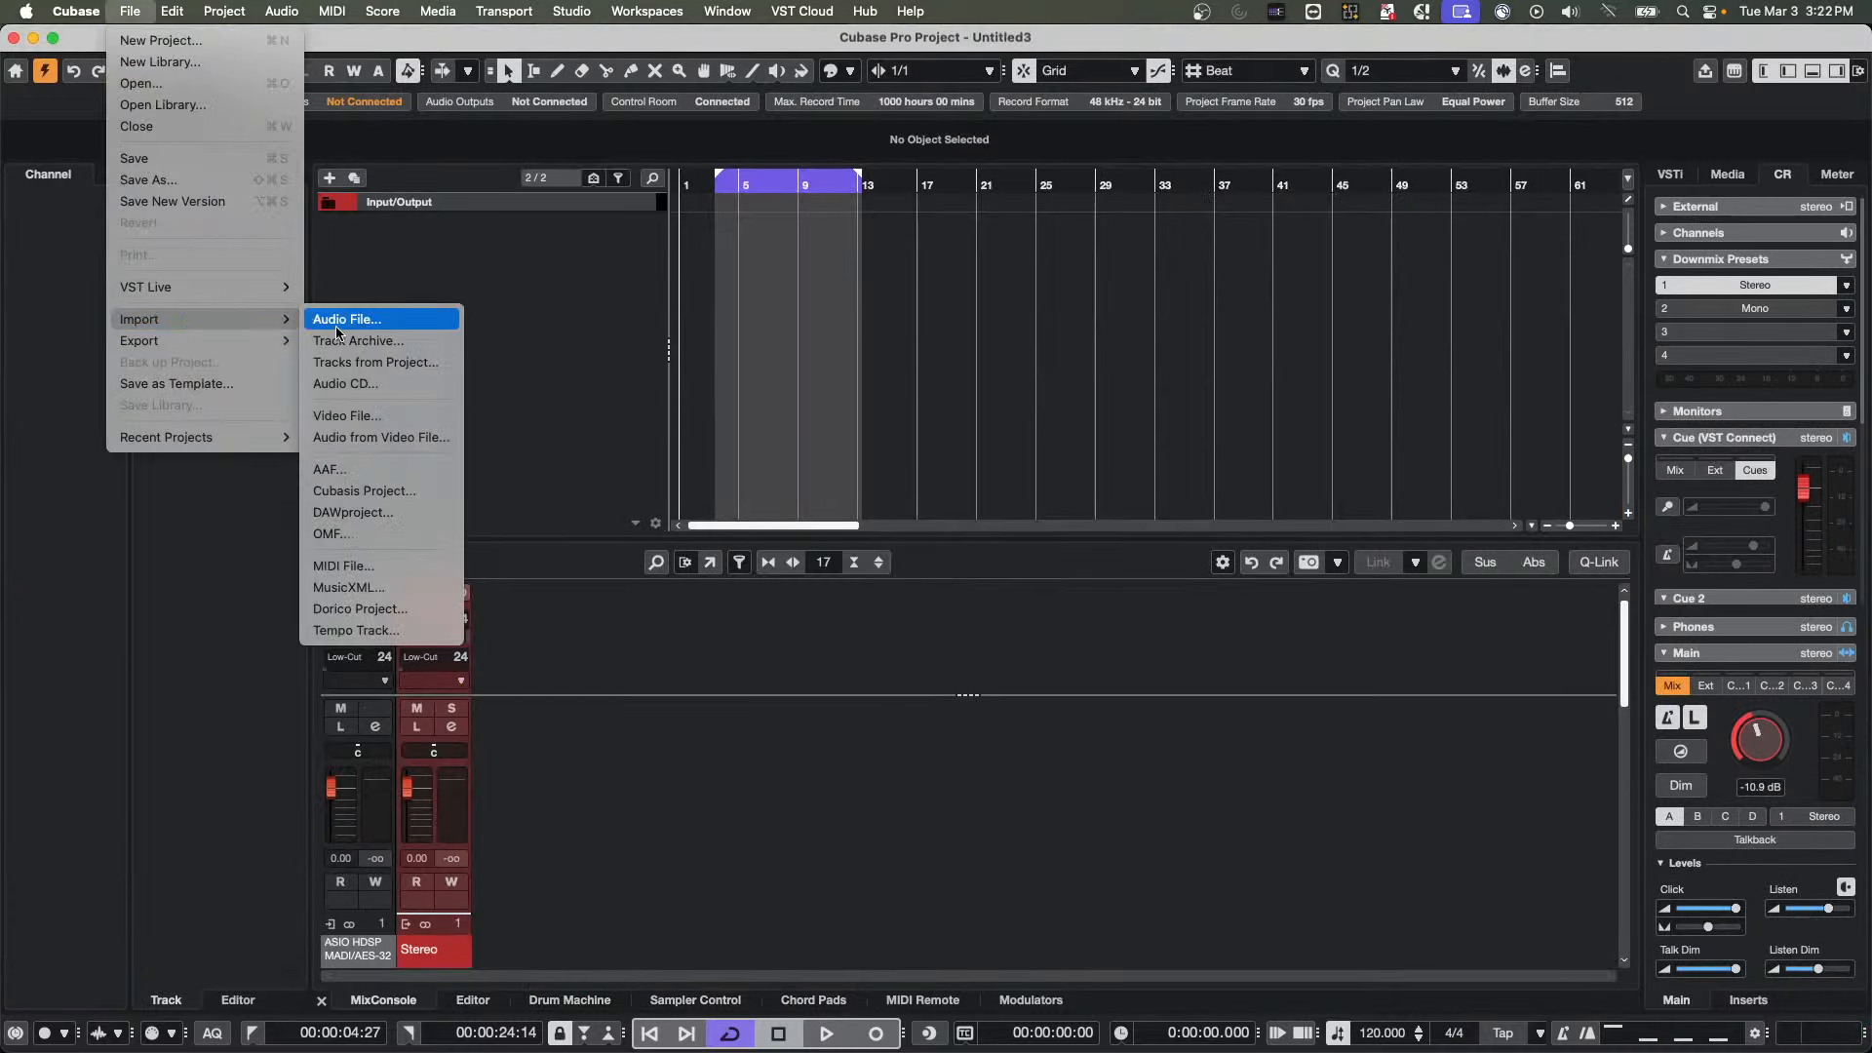
left_click(411, 320)
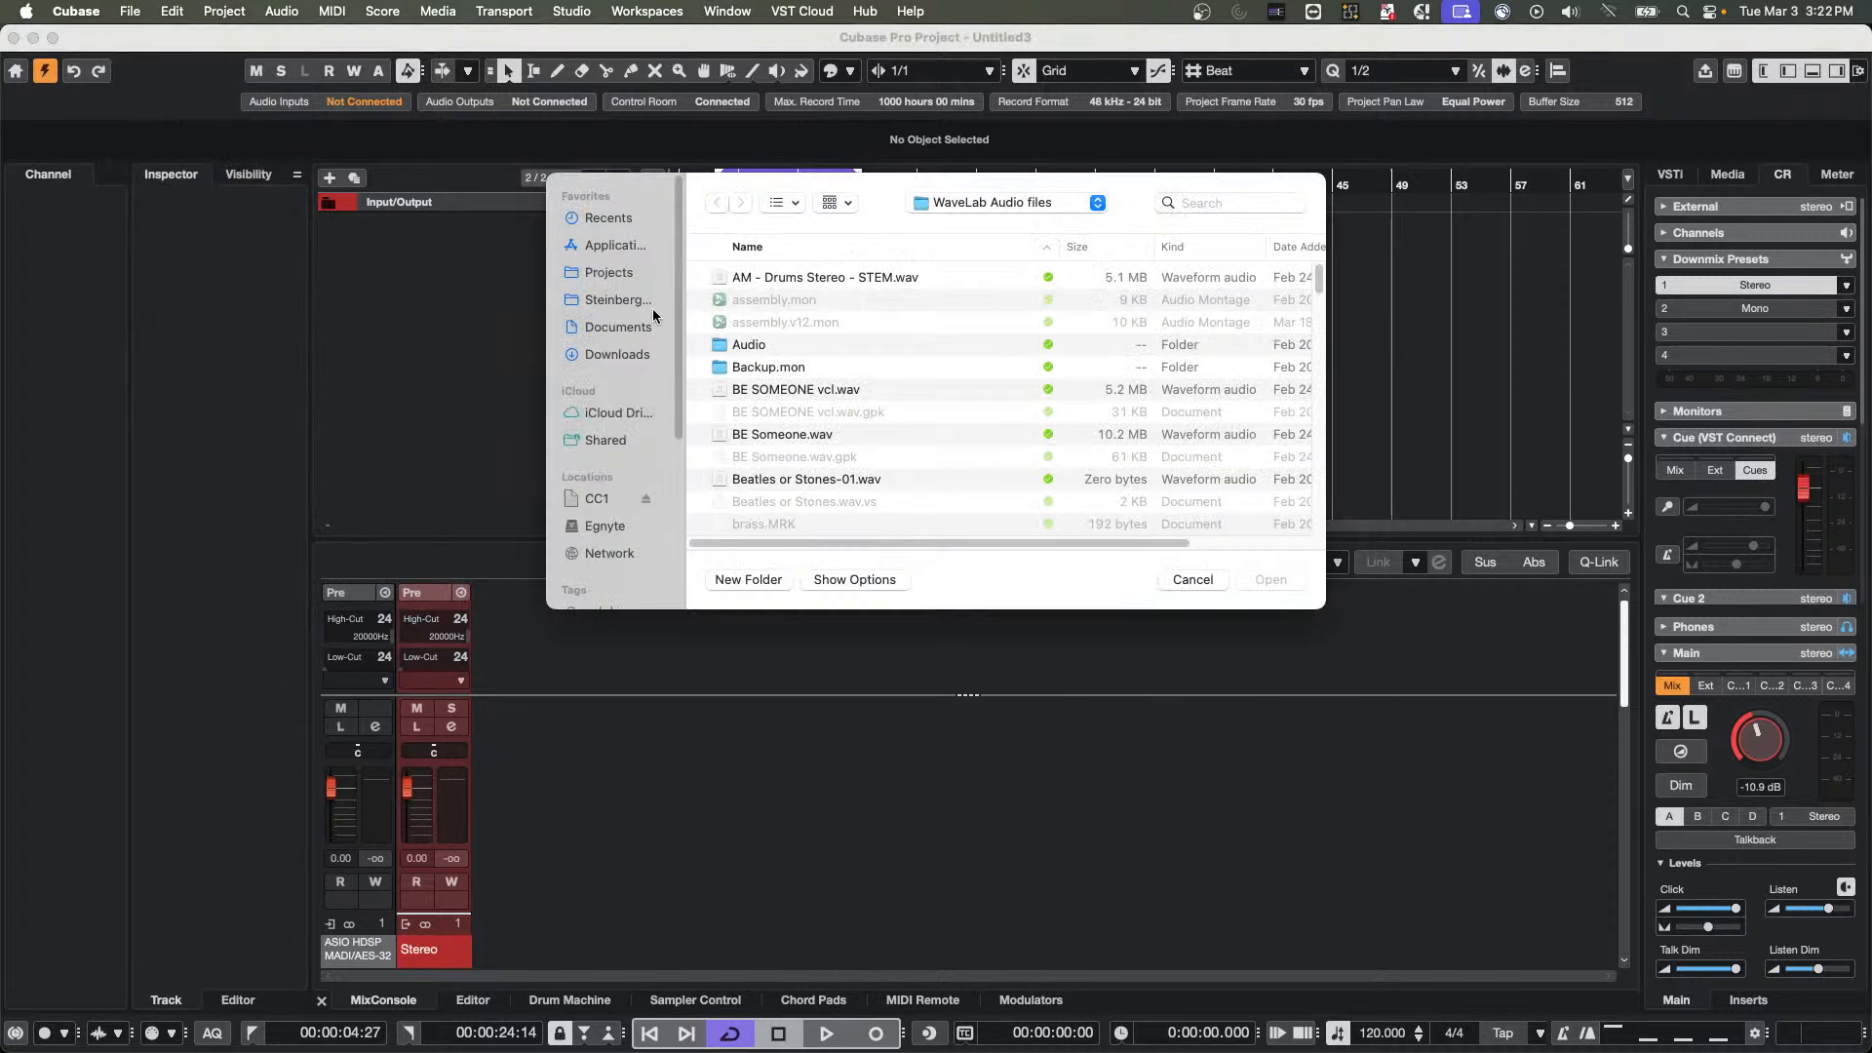
scroll(857, 392, "down", 5)
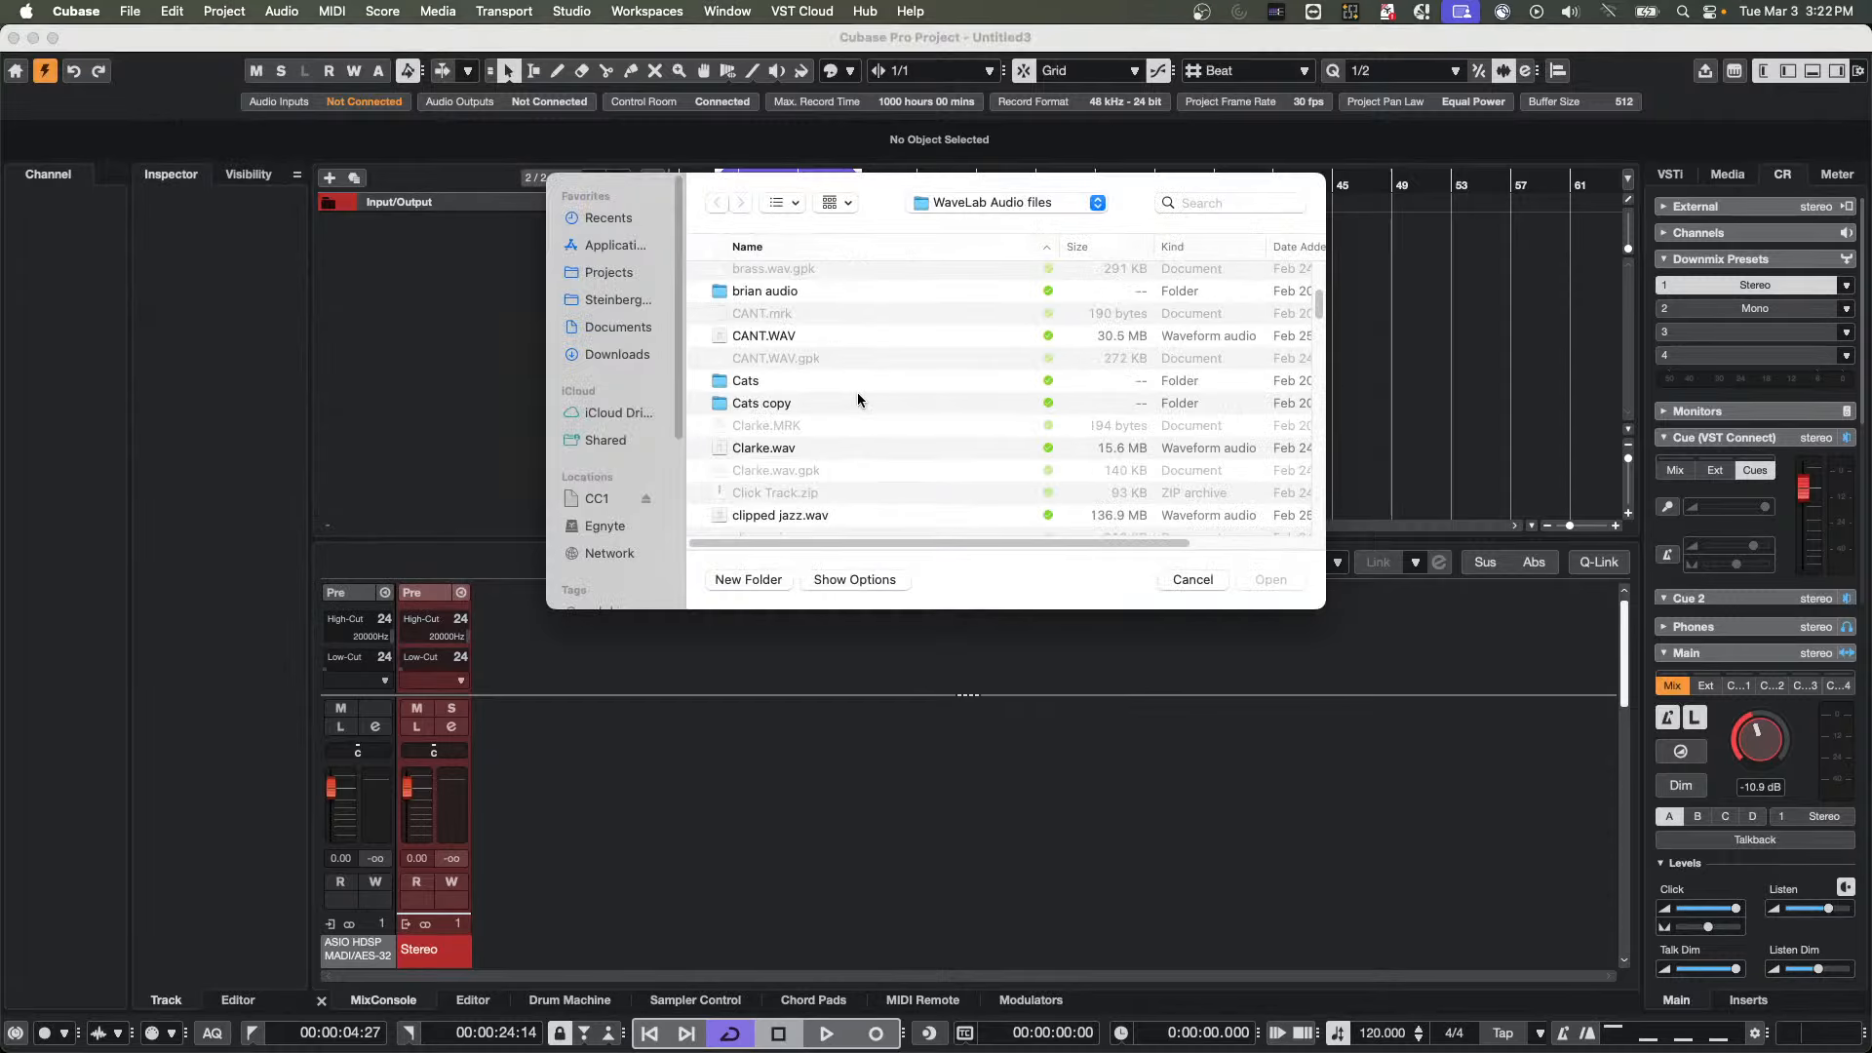
left_click(764, 297)
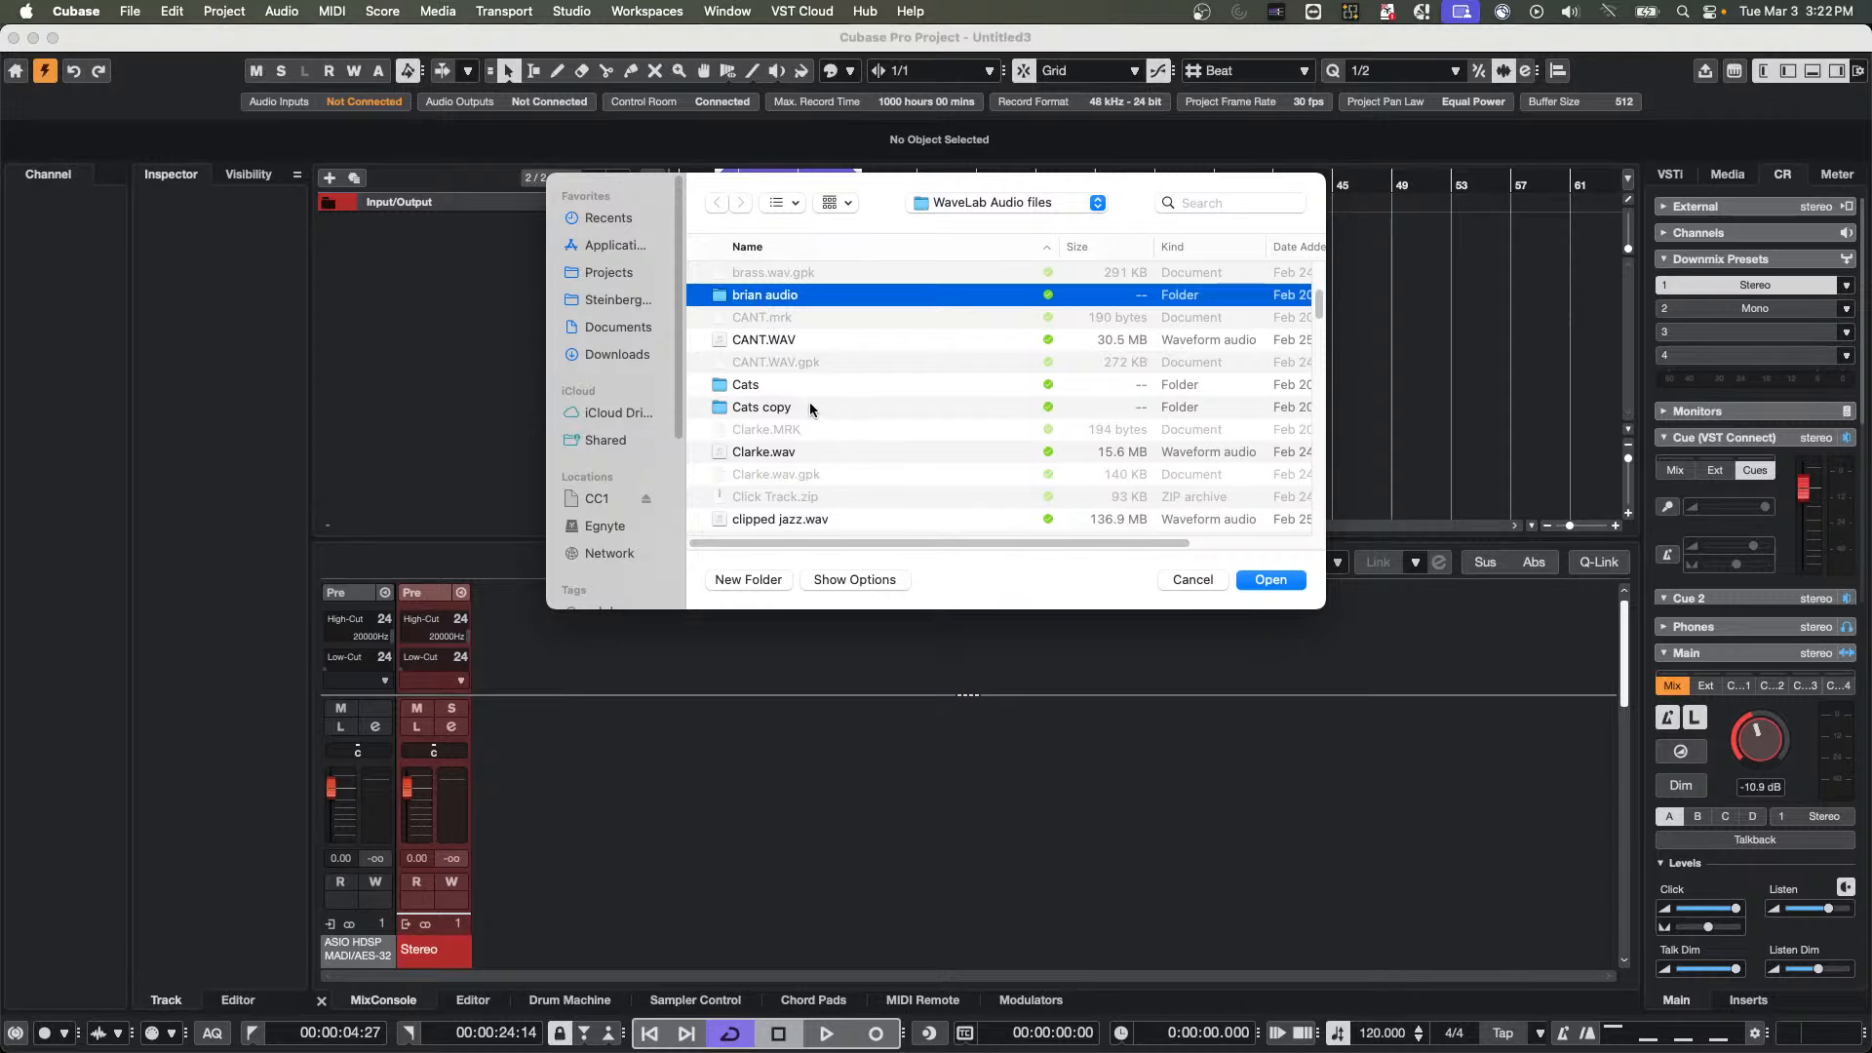
double_click(772, 296)
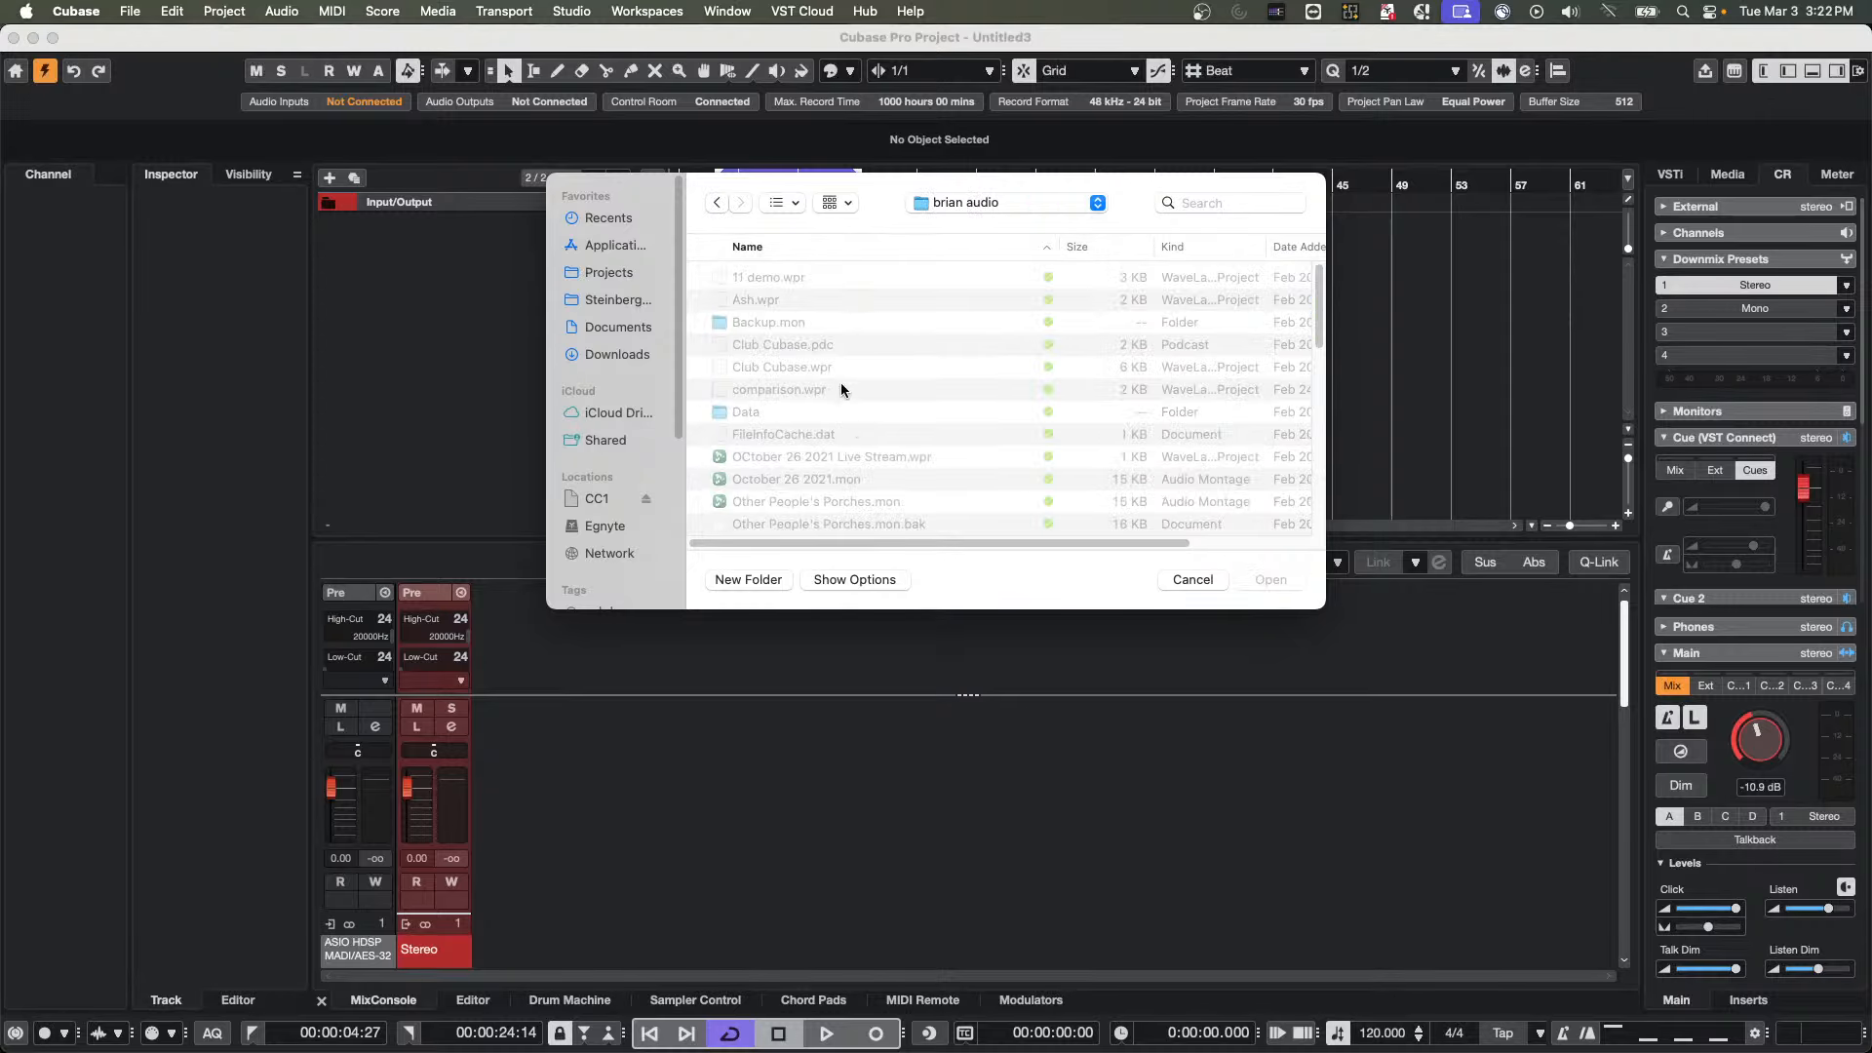
scroll(840, 396, "down", 5)
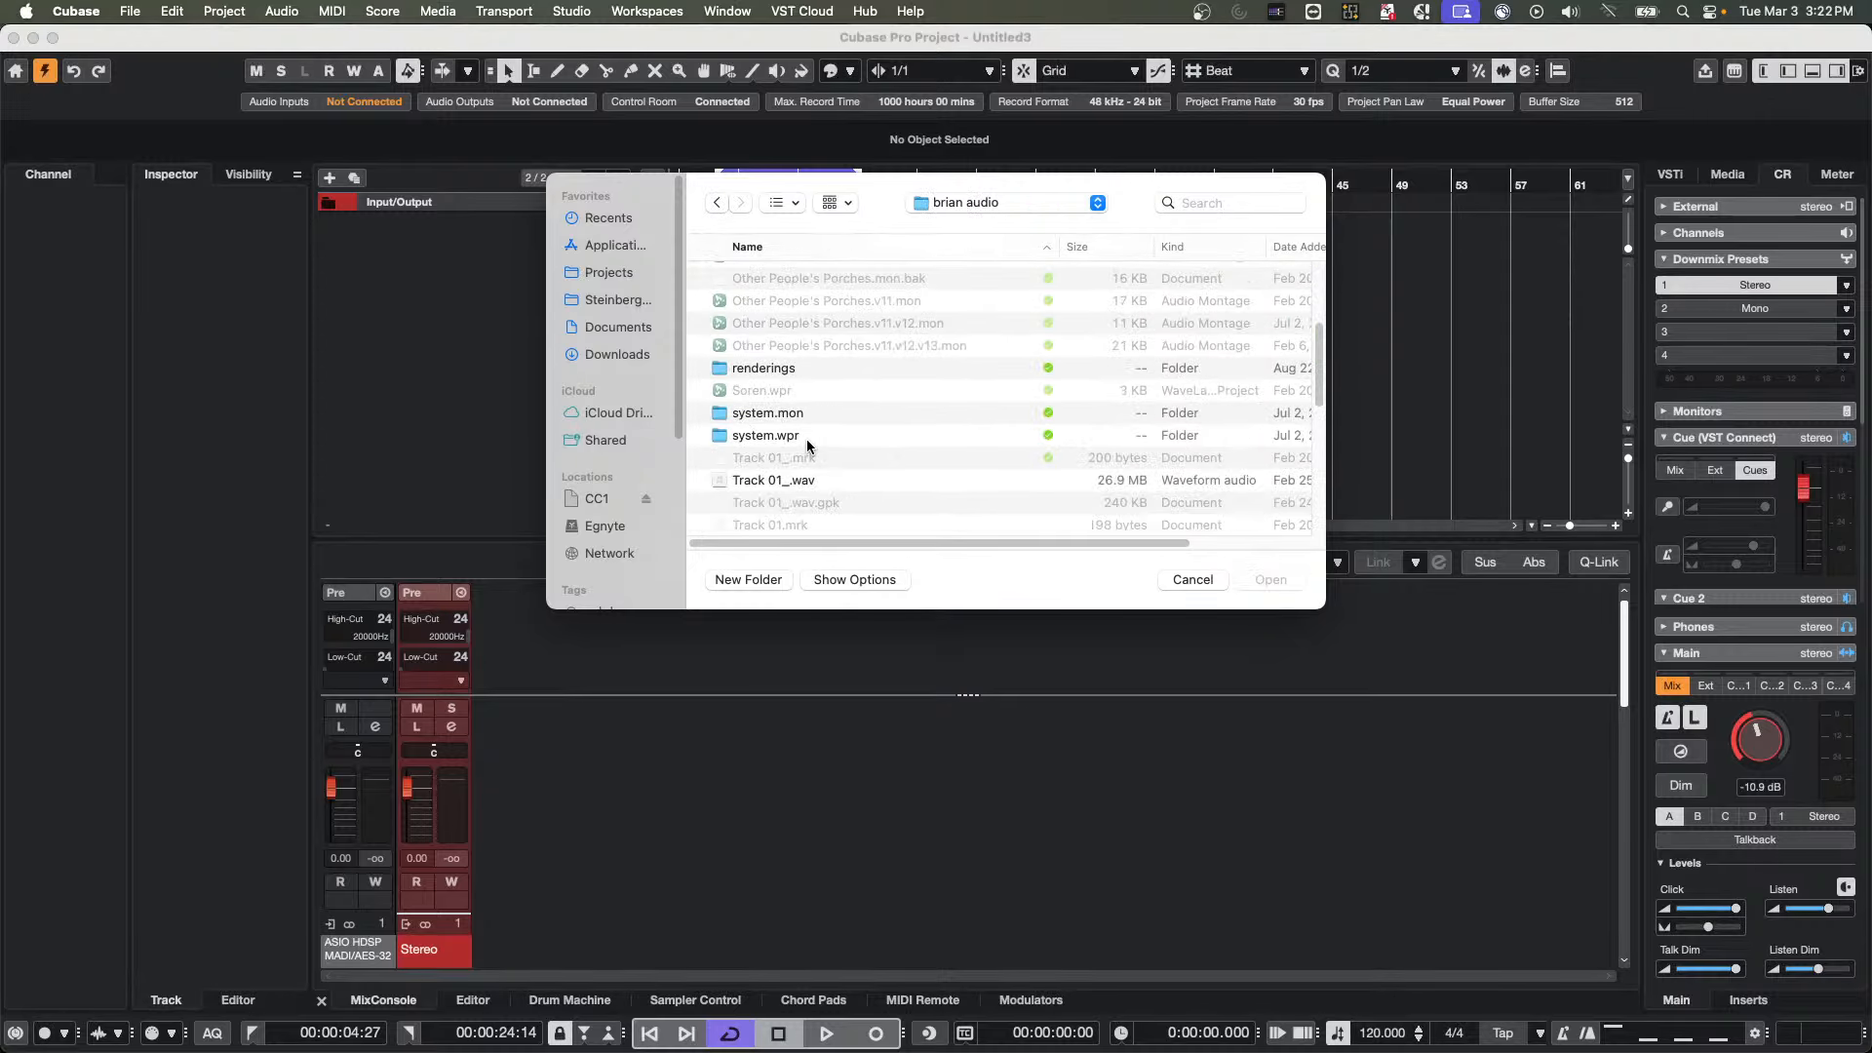
scroll(781, 511, "down", 5)
left_click(773, 527)
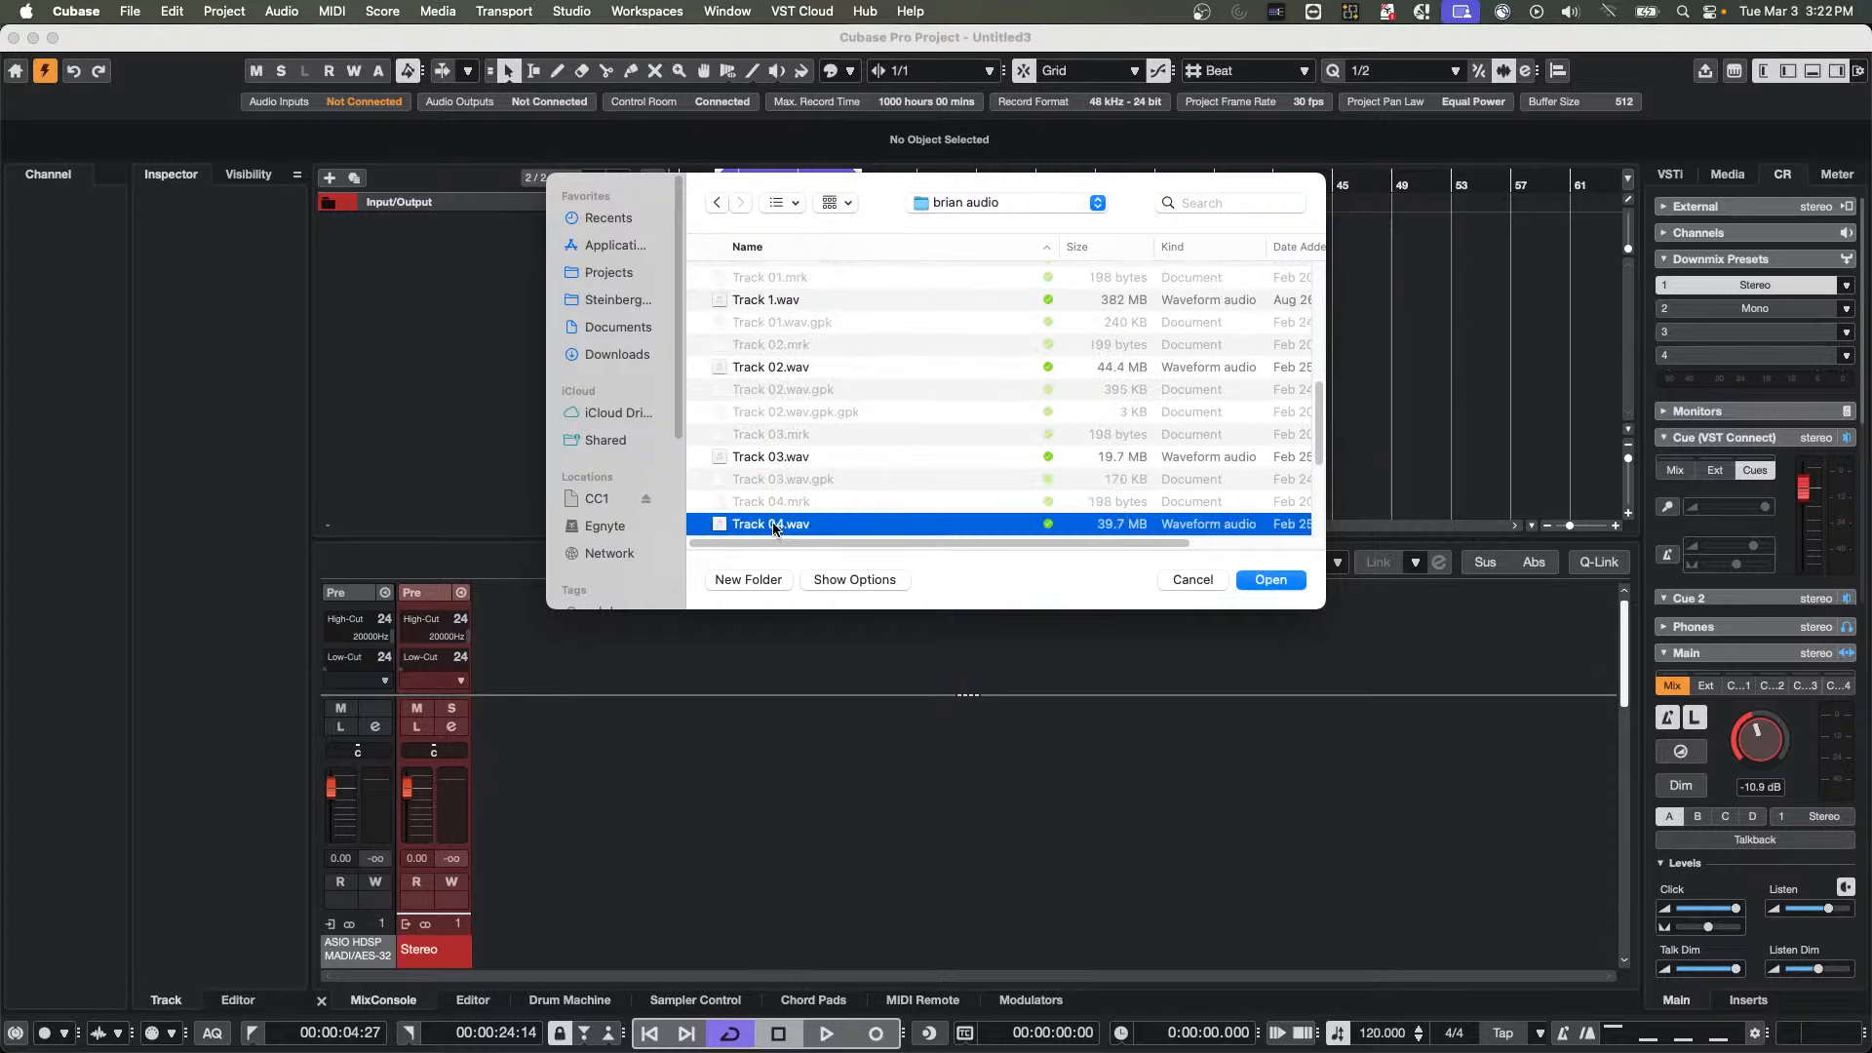
double_click(773, 527)
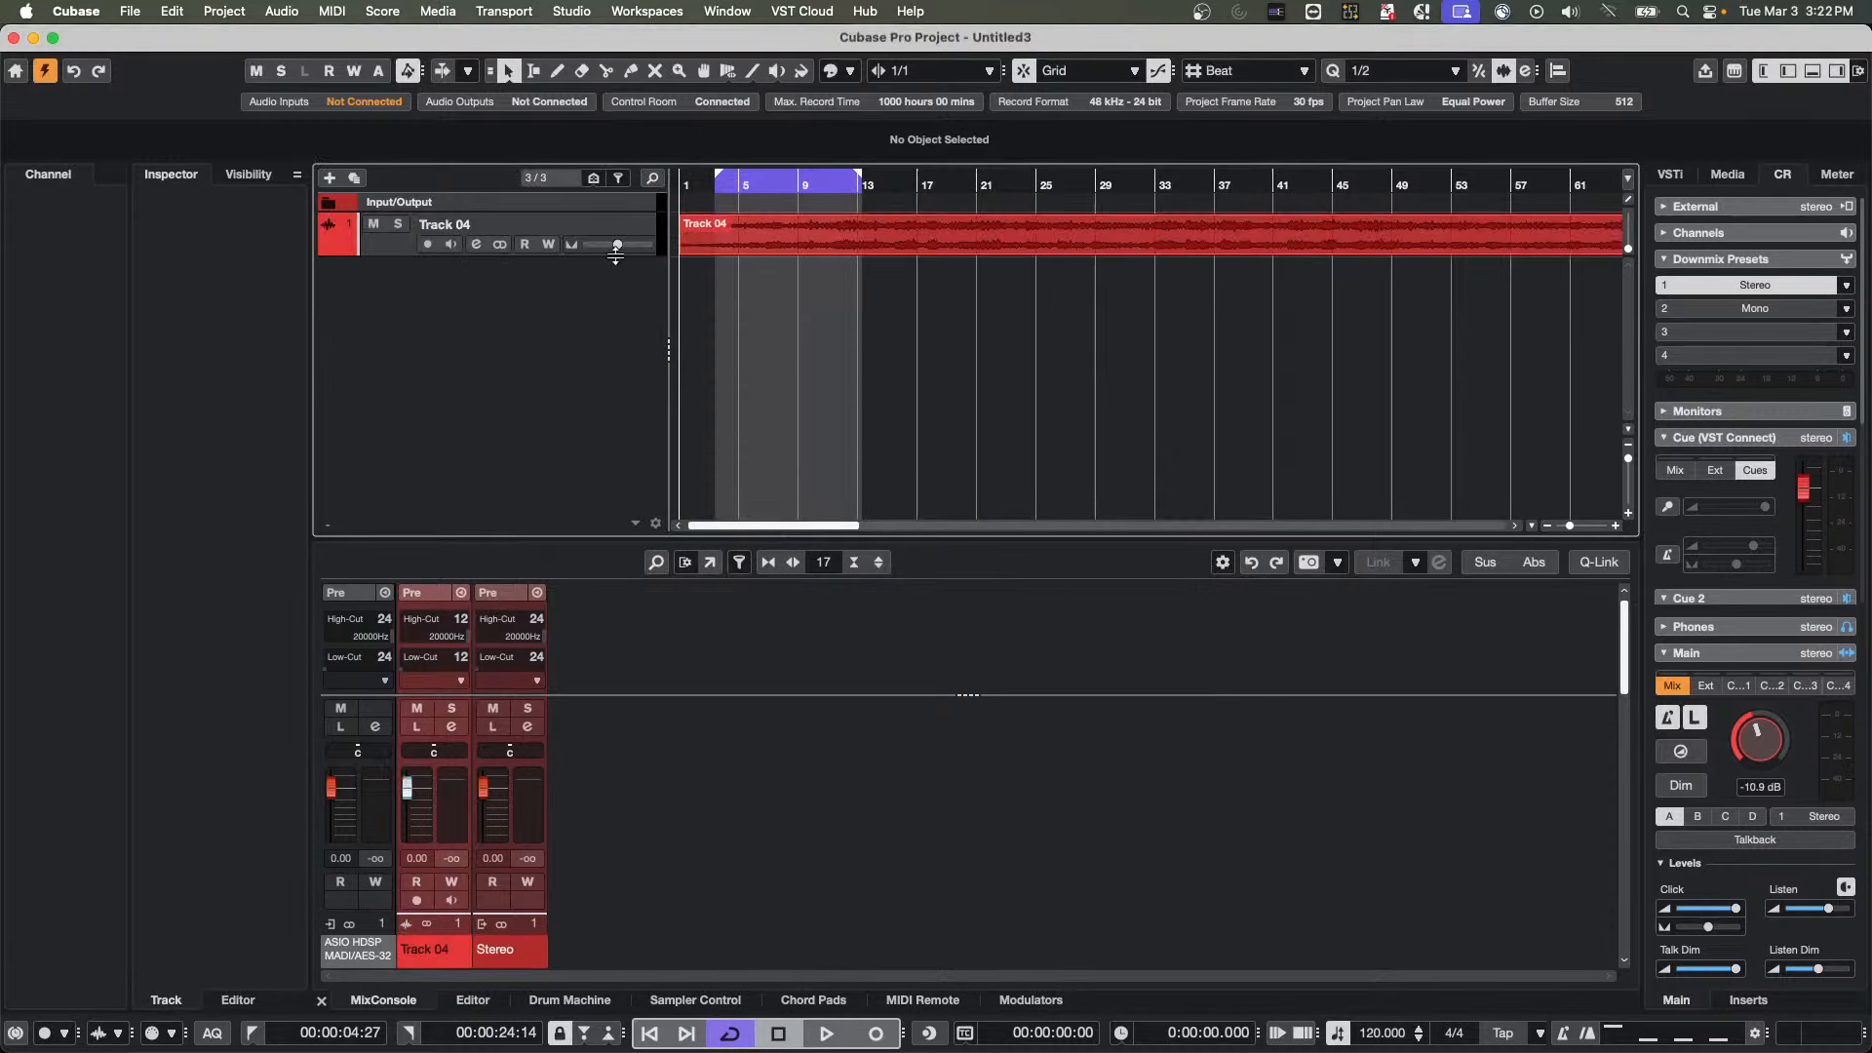
left_click_drag(616, 251, 589, 447)
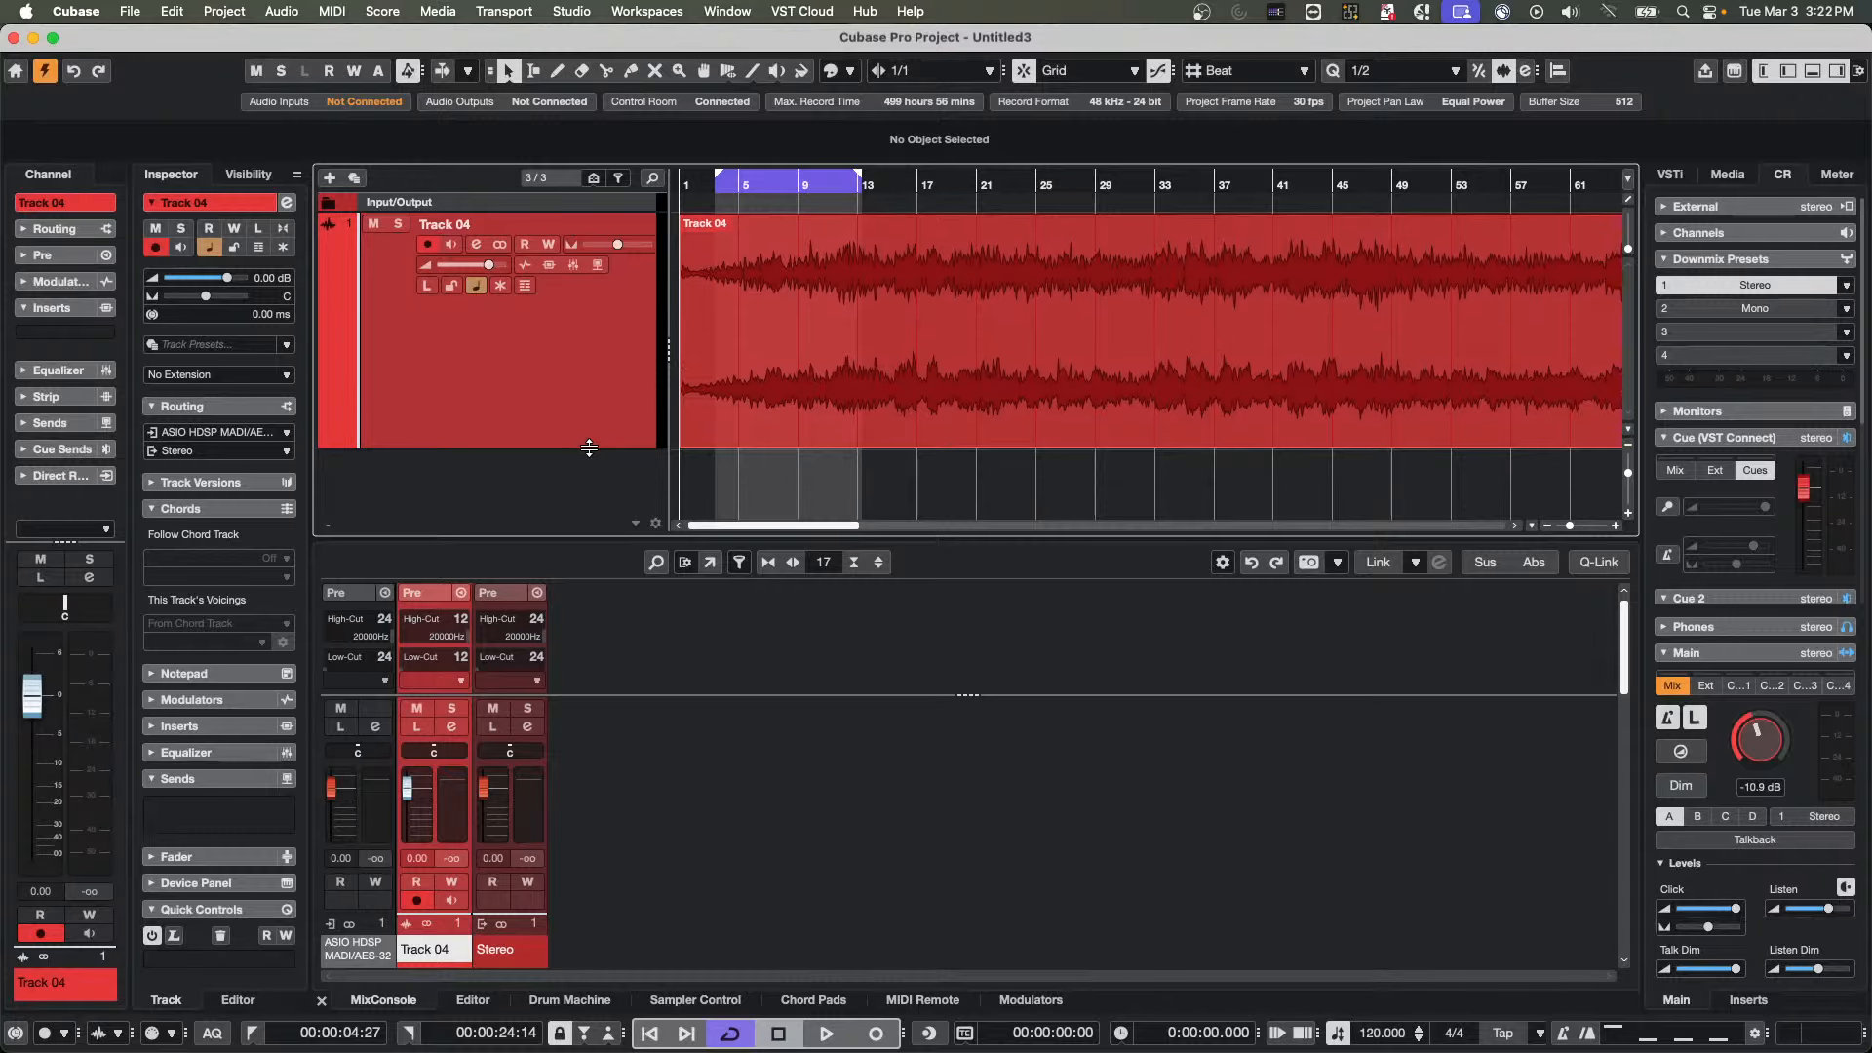
Import Track 01_.wav from the brian audio folder onto the Track 04 track and move its event past the first one, starting at 116.3.1.0
left_click_drag(836, 183, 831, 144)
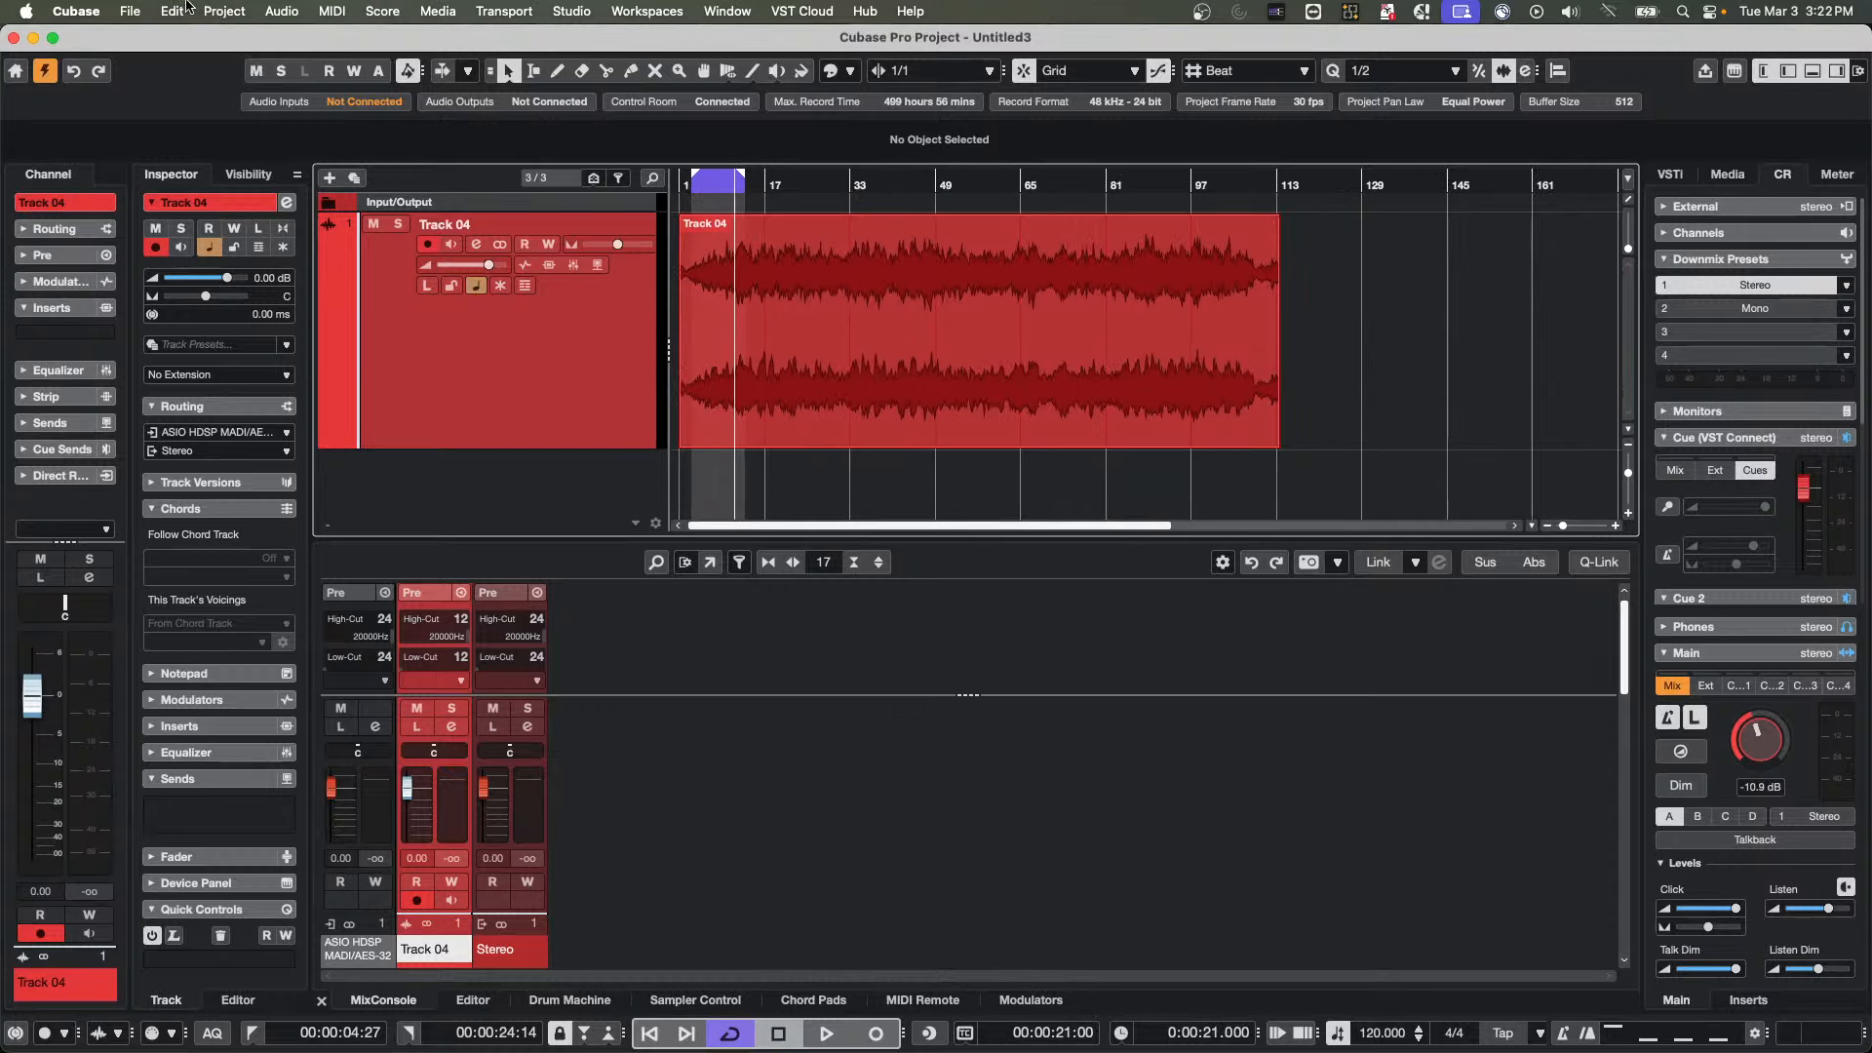
left_click(131, 9)
mouse_move(129, 322)
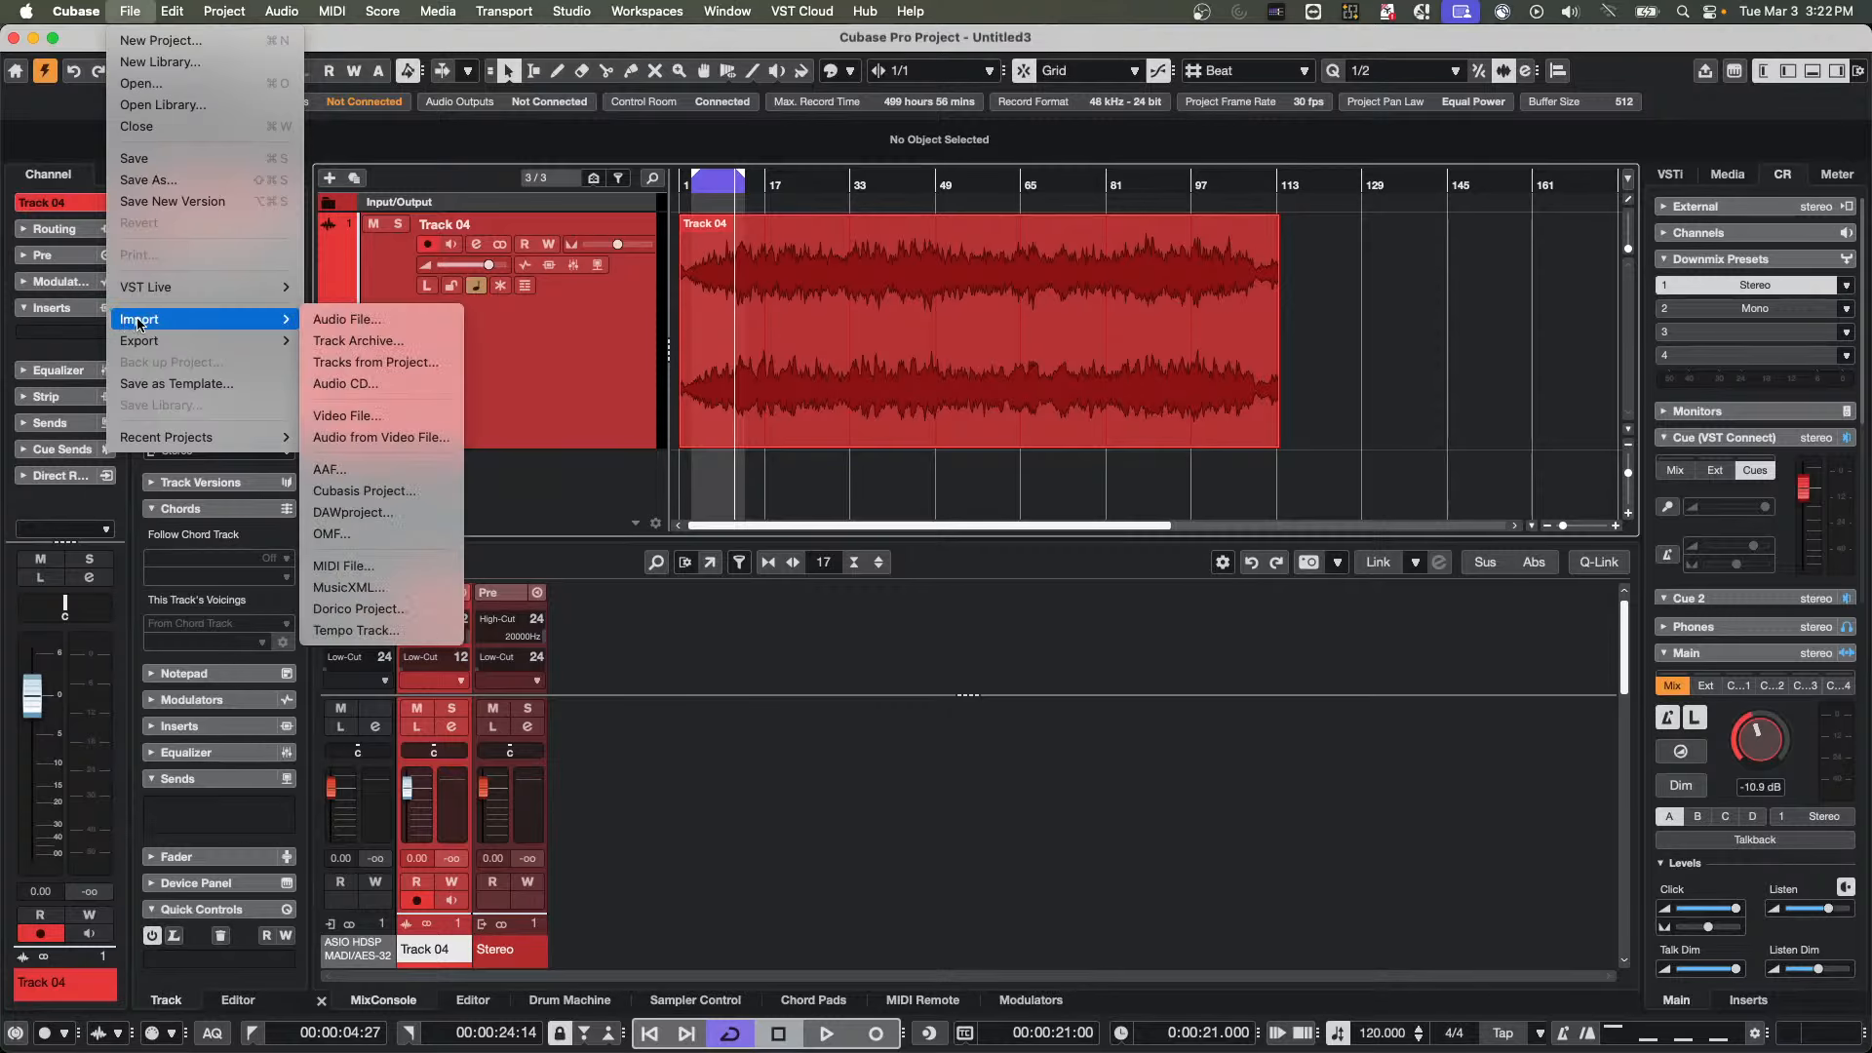
left_click(375, 322)
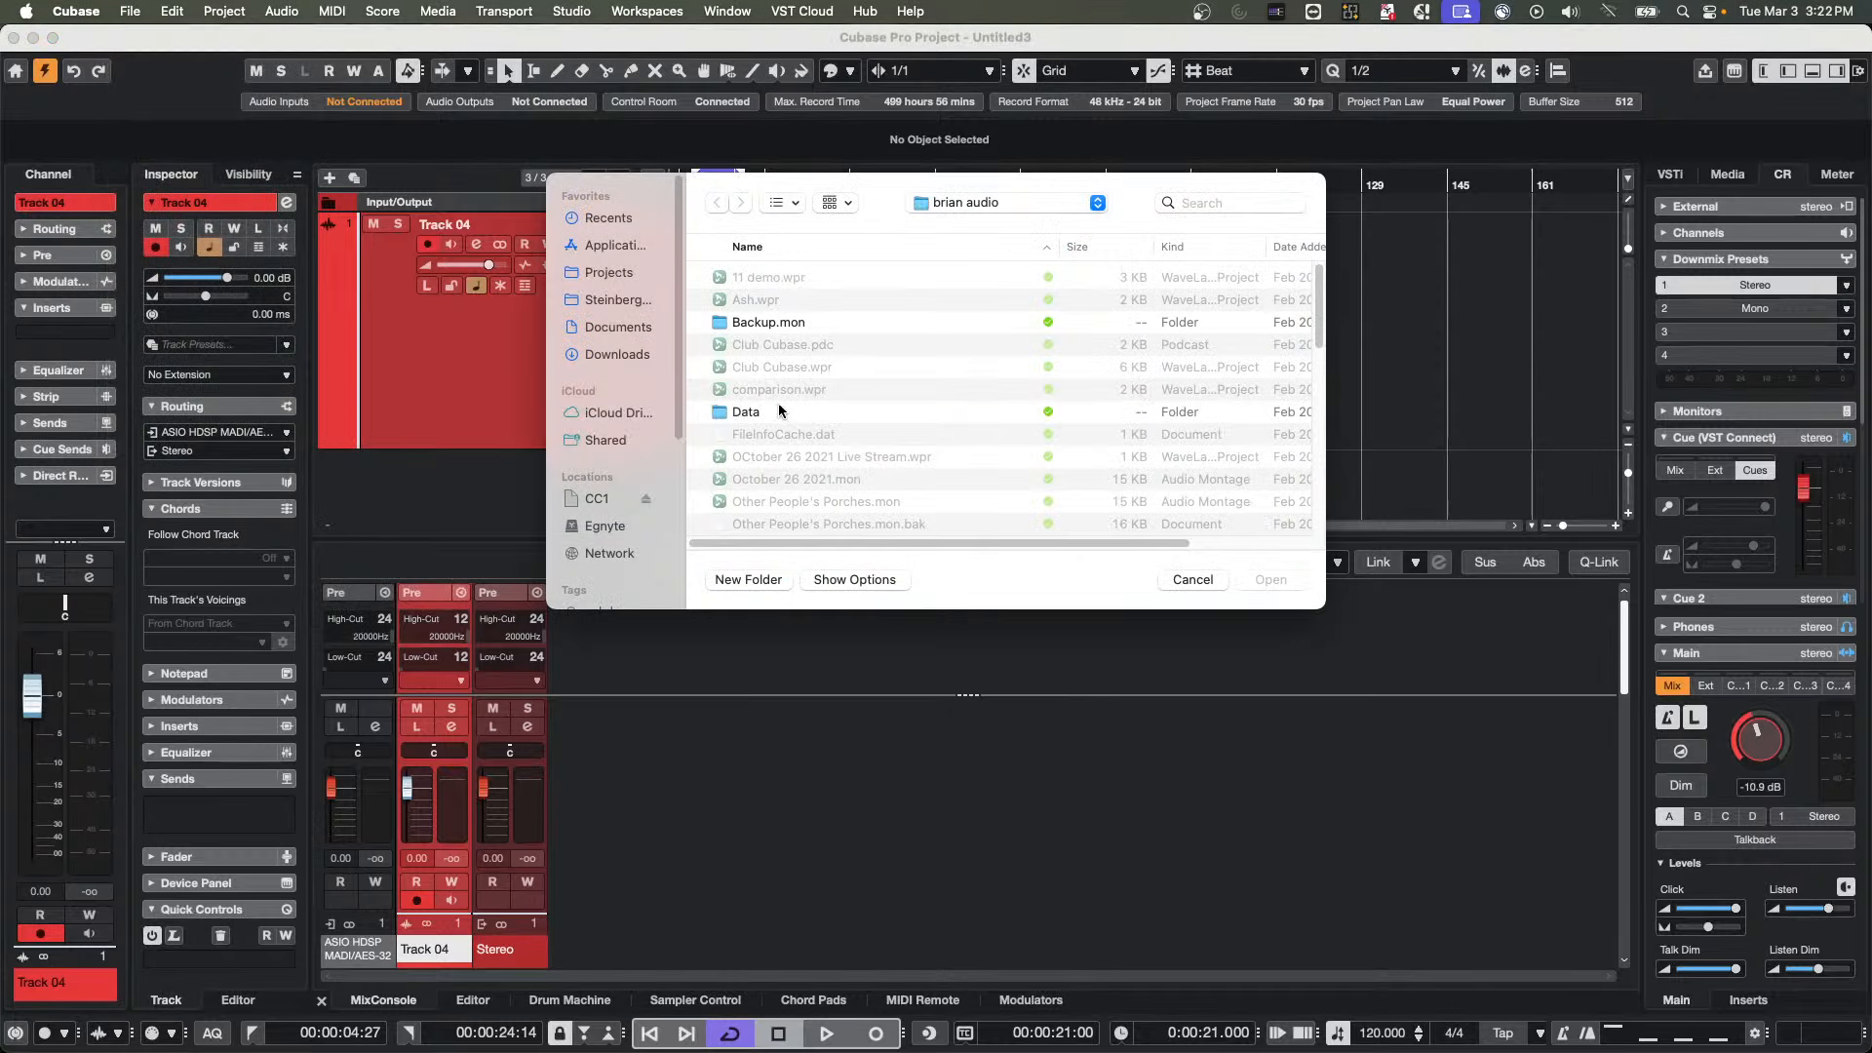
scroll(785, 400, "down", 8)
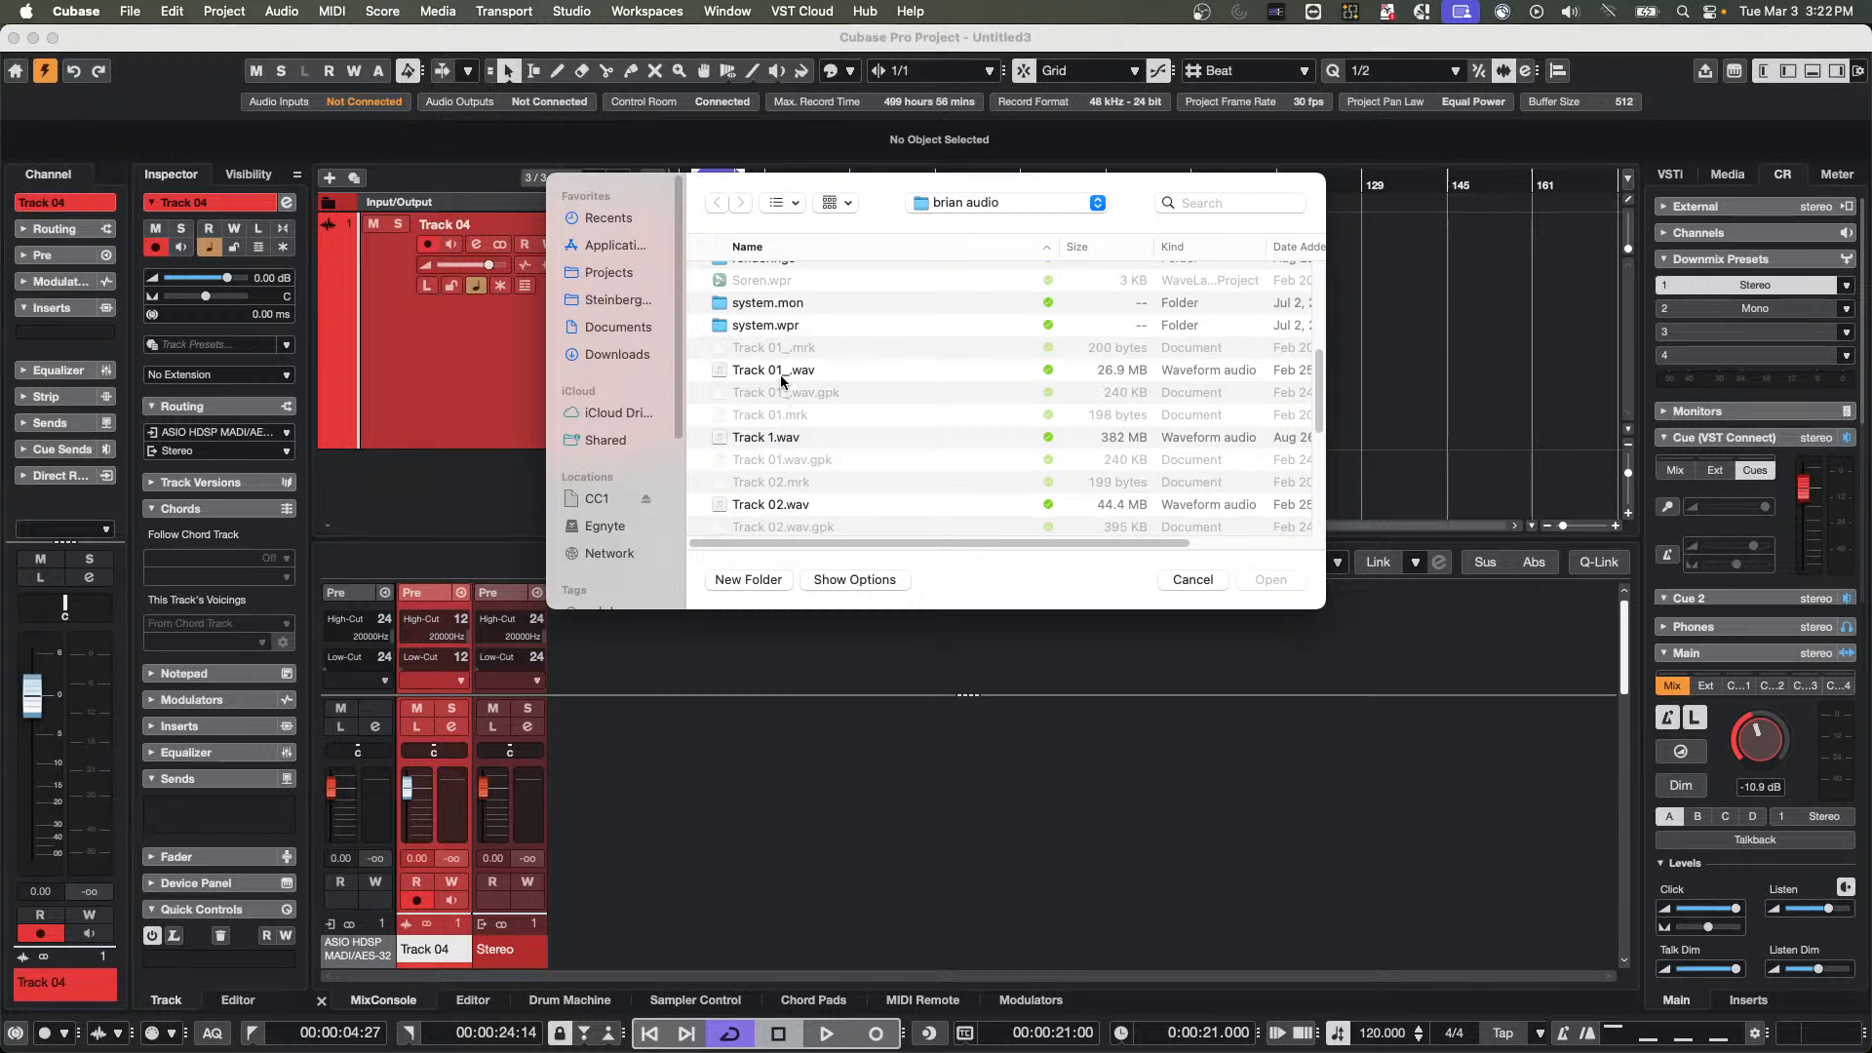
left_click(774, 371)
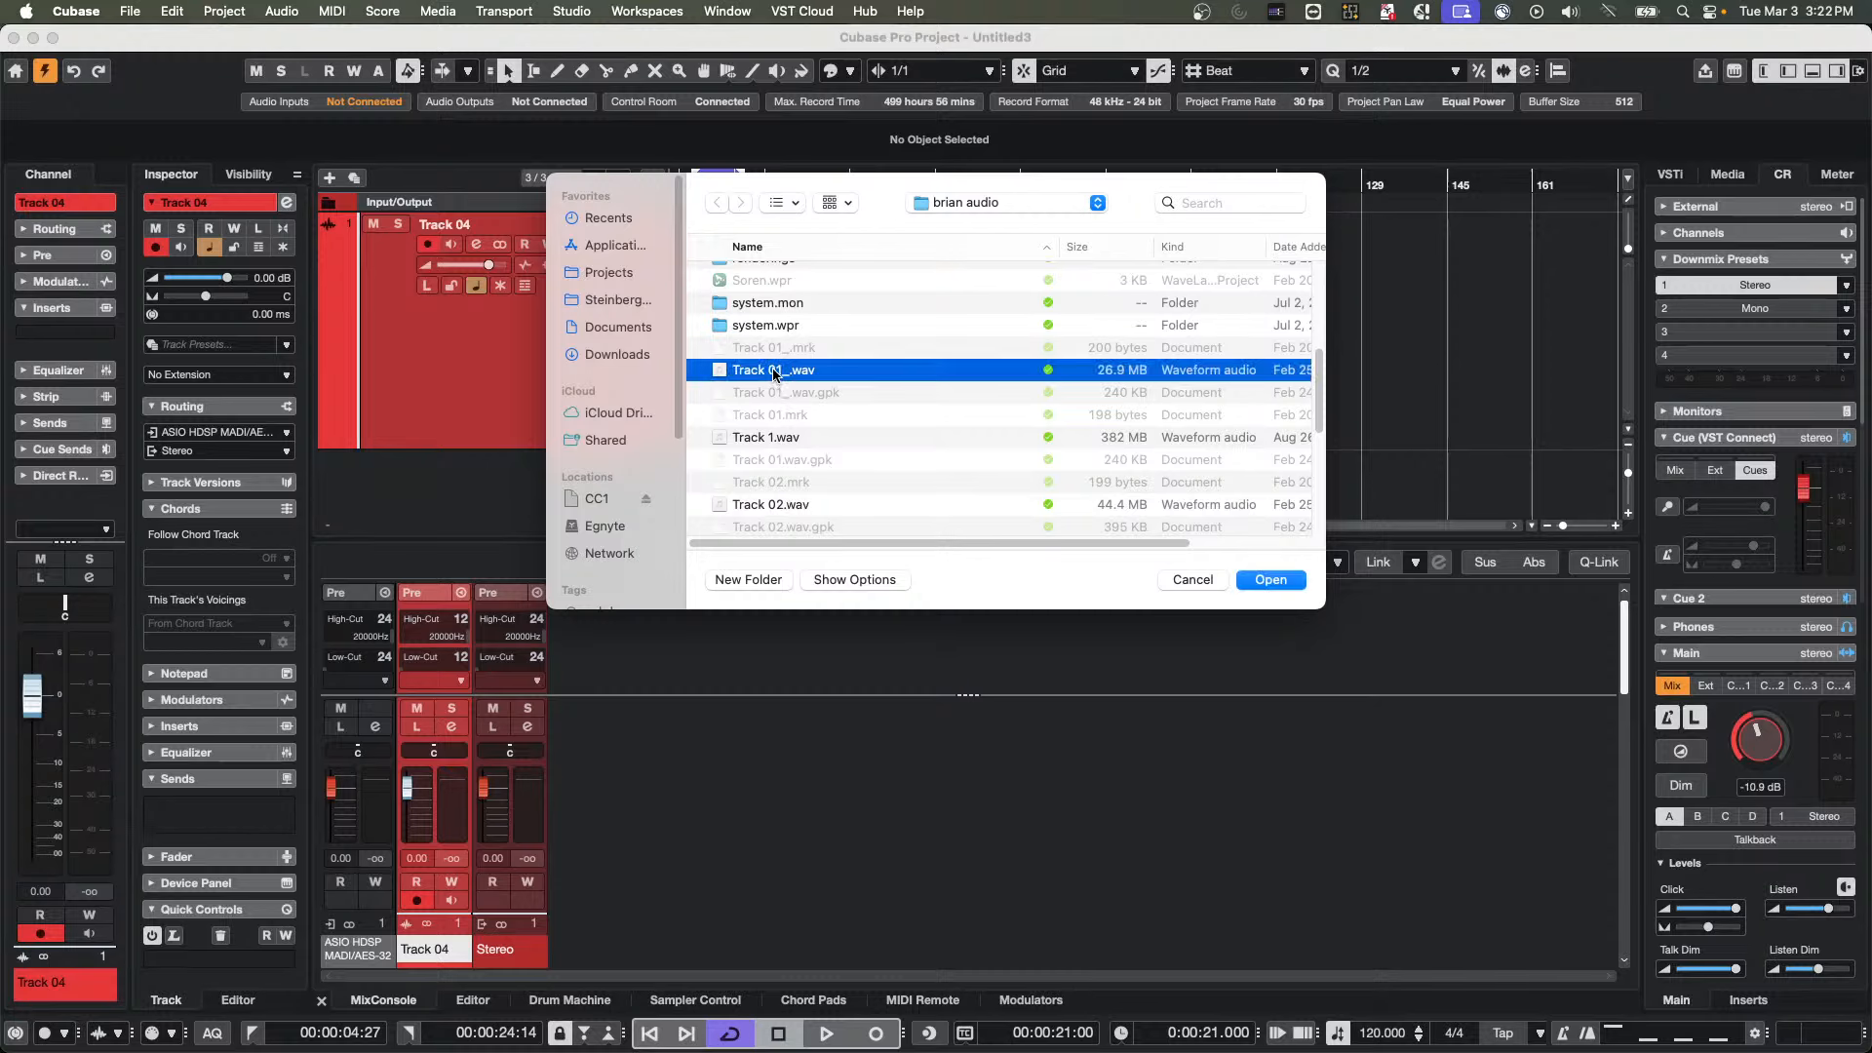
double_click(774, 371)
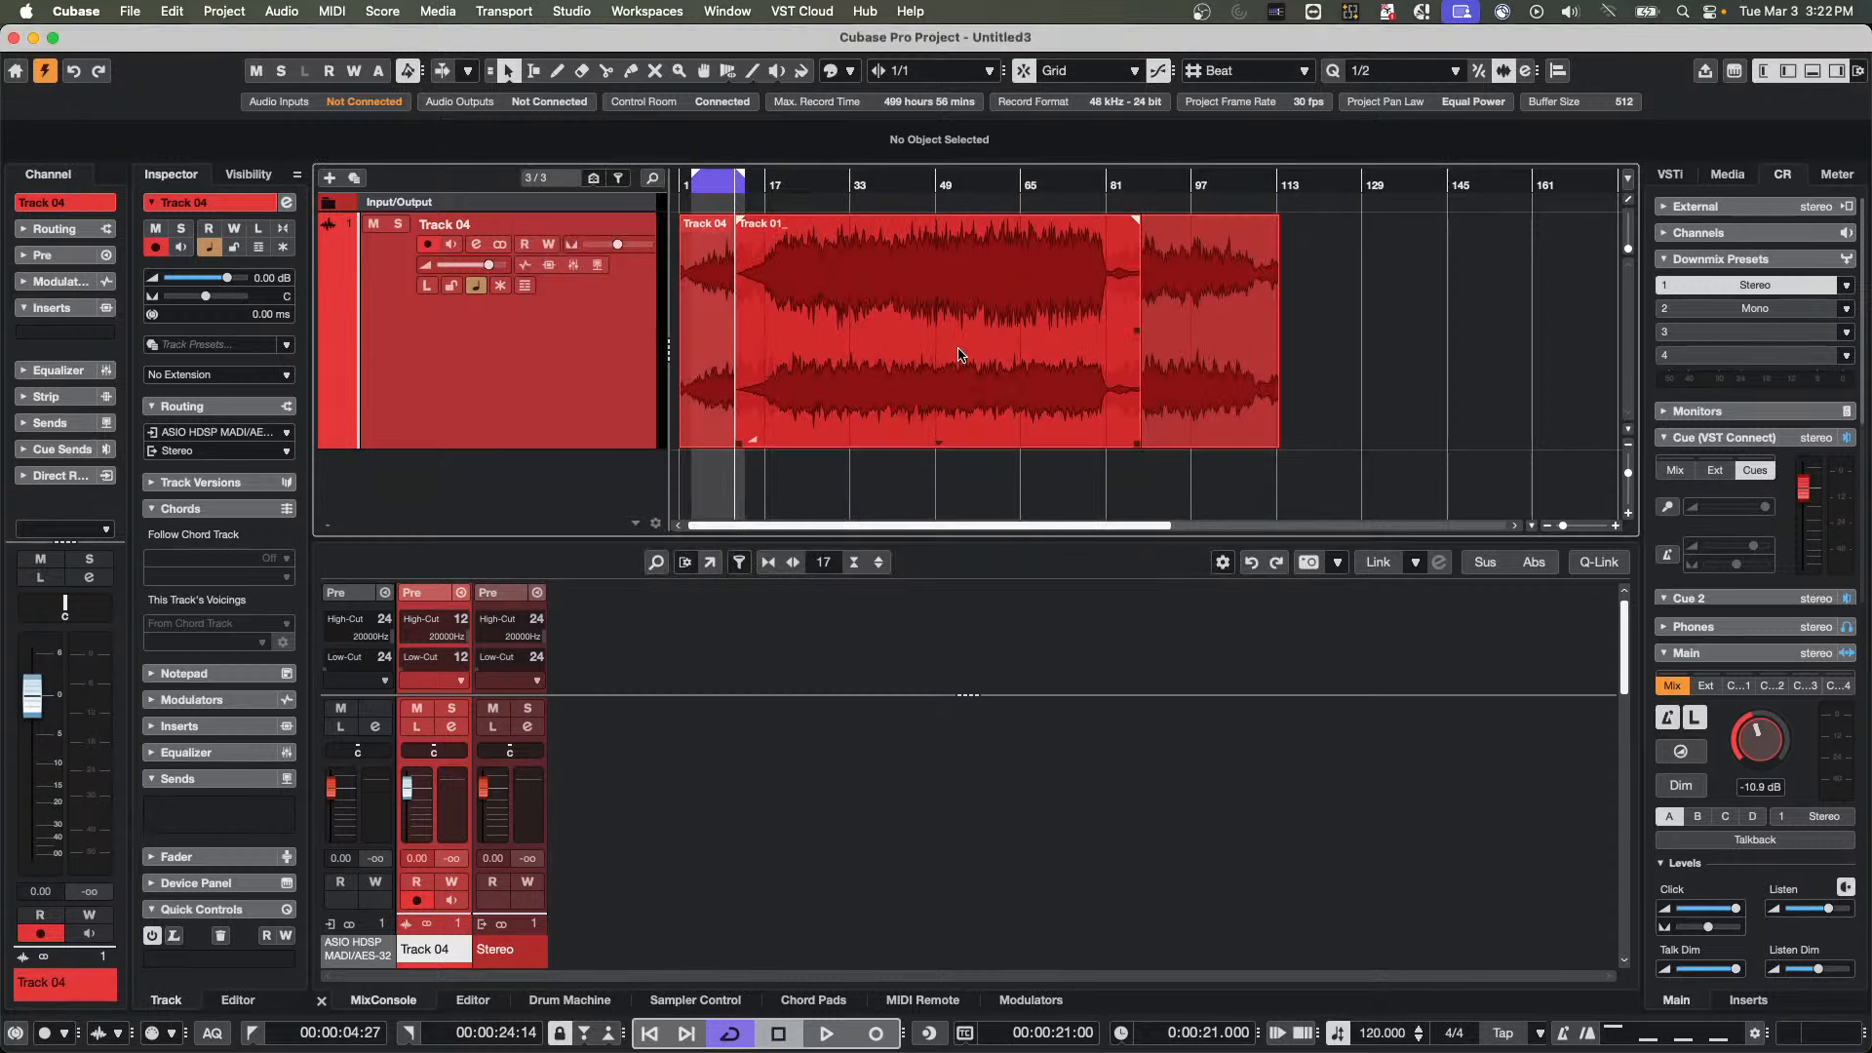
left_click_drag(961, 352, 1503, 348)
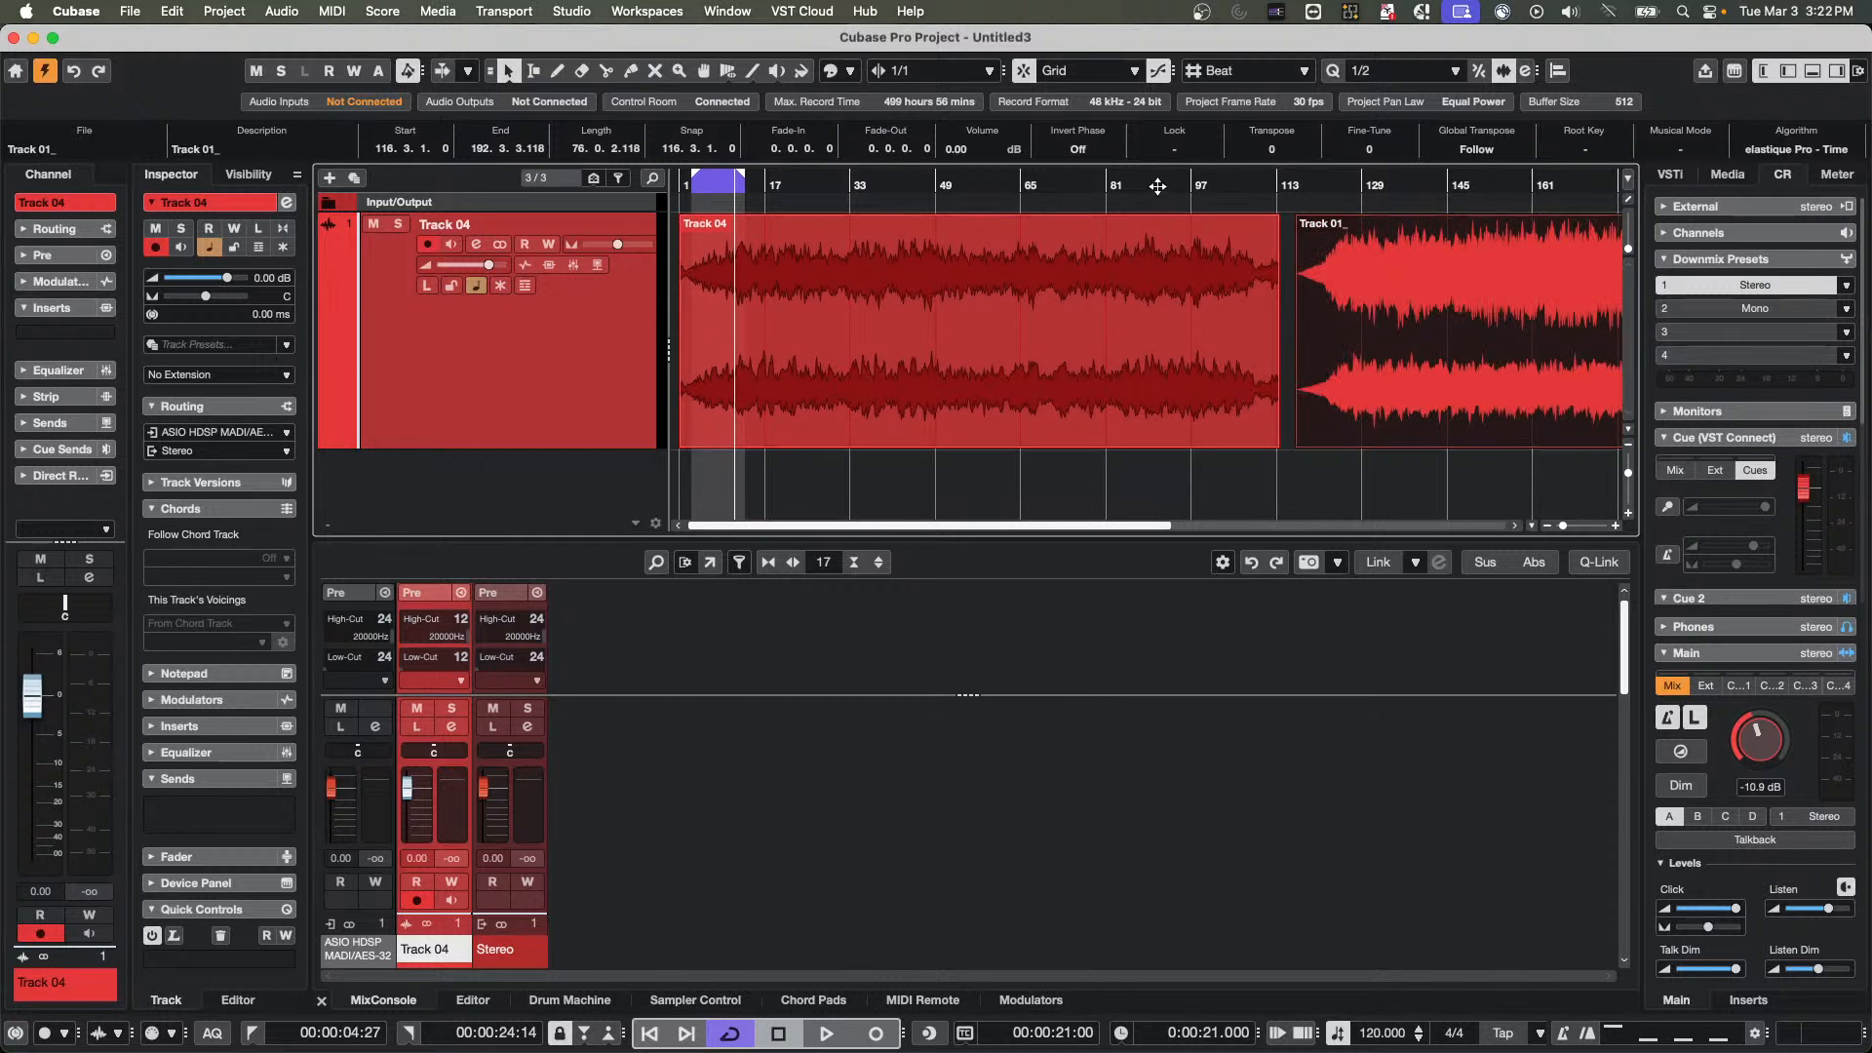
Add one audio track with Stereo configuration below Track 04
scroll(1643, 182, "right", 8)
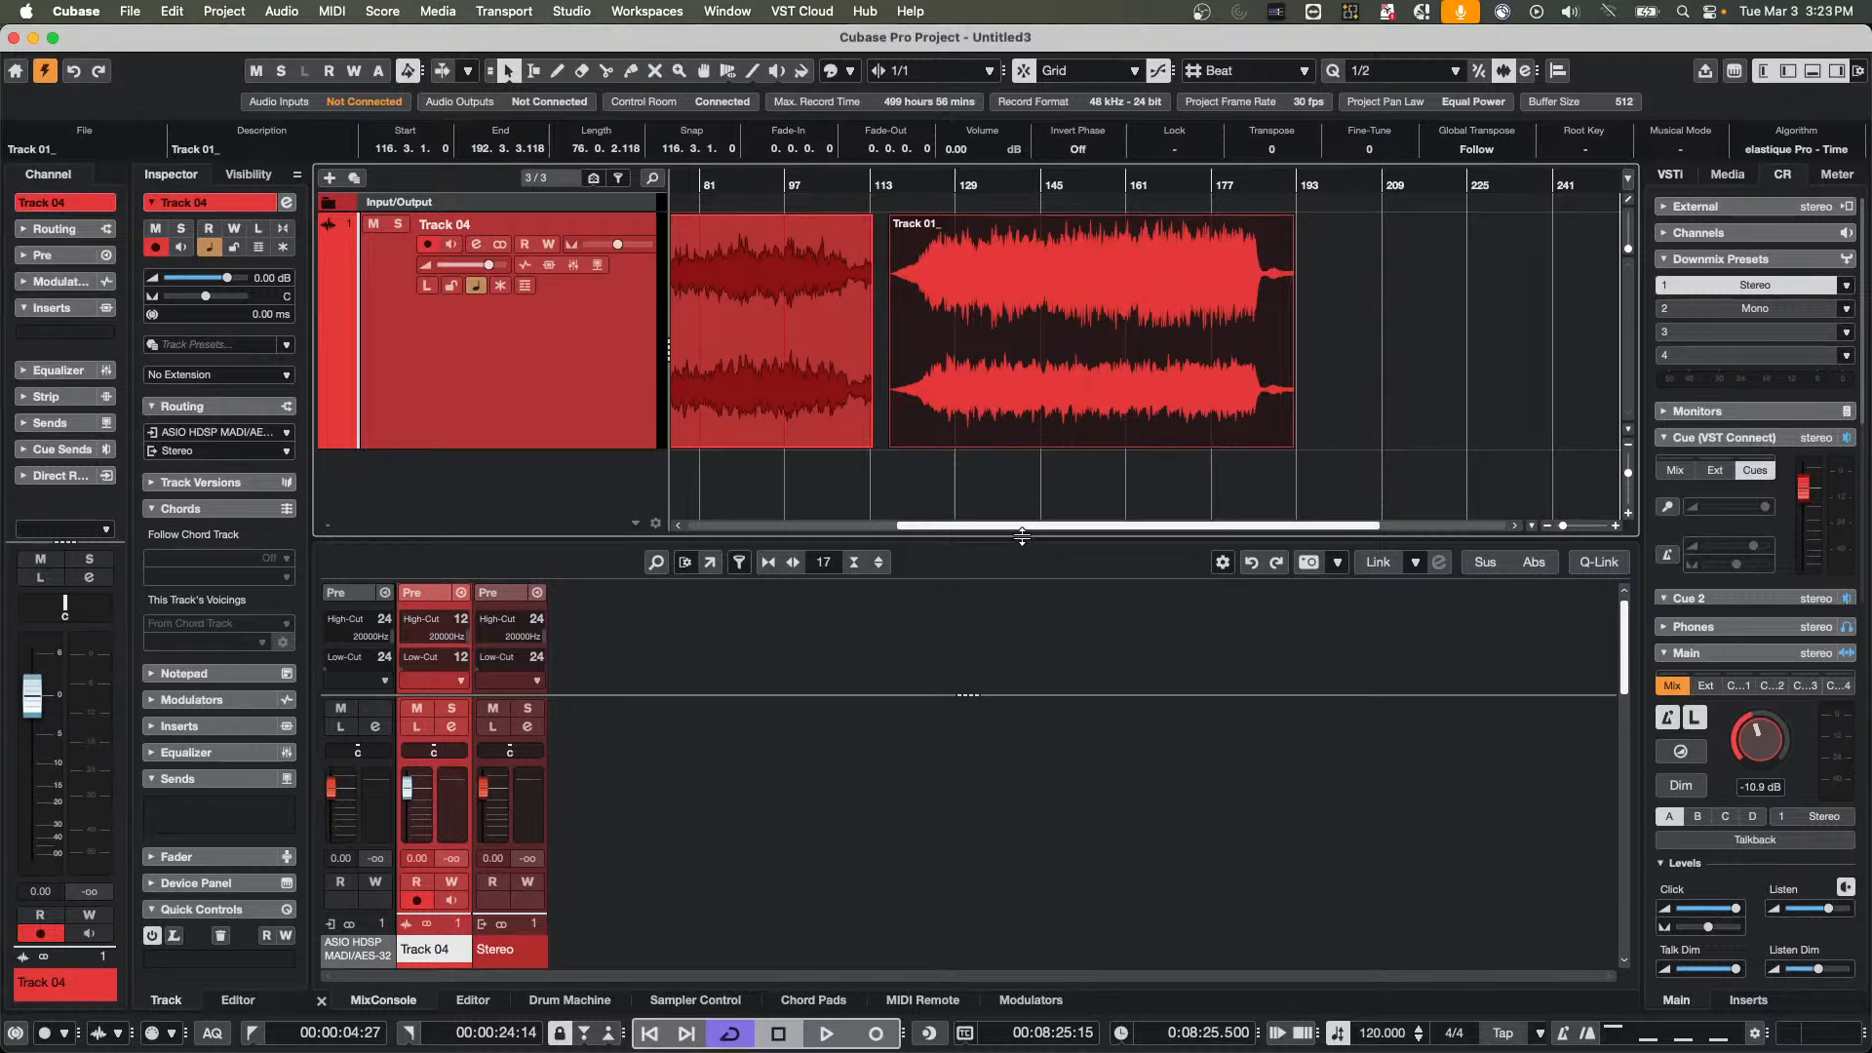
right_click(455, 371)
mouse_move(626, 388)
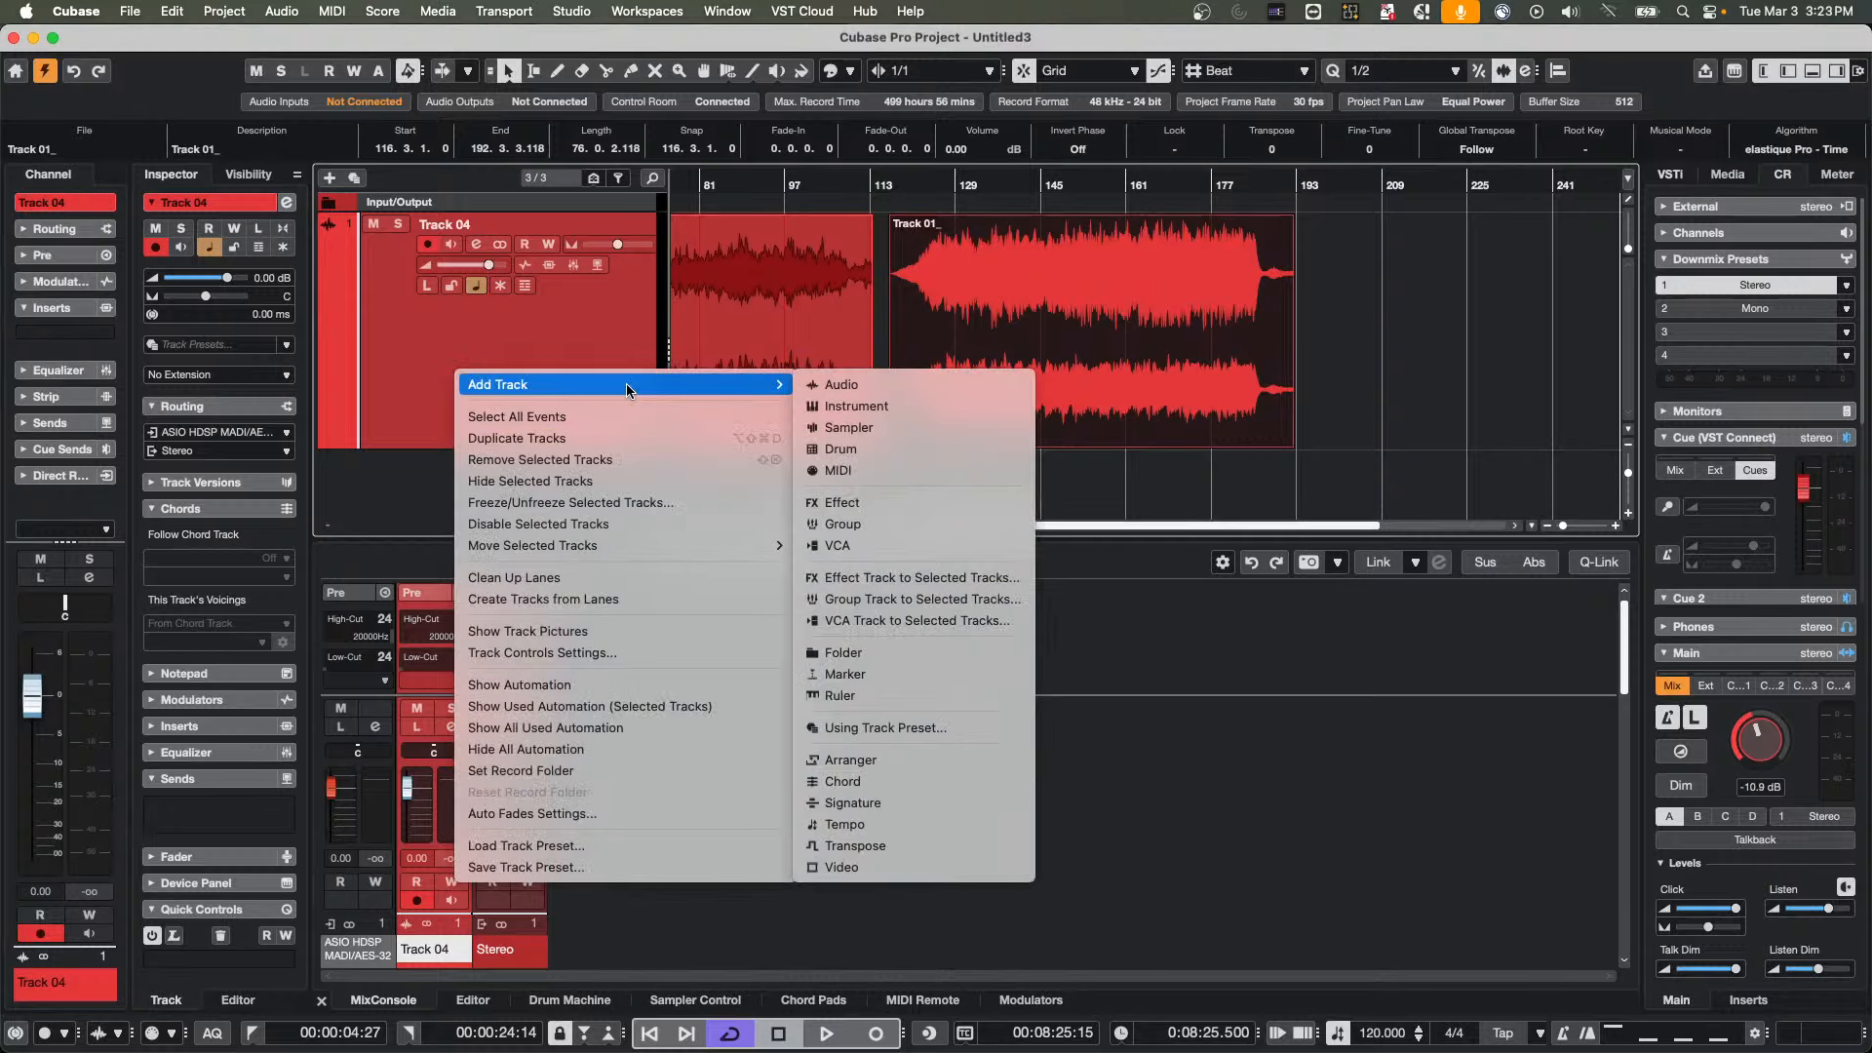
left_click(903, 384)
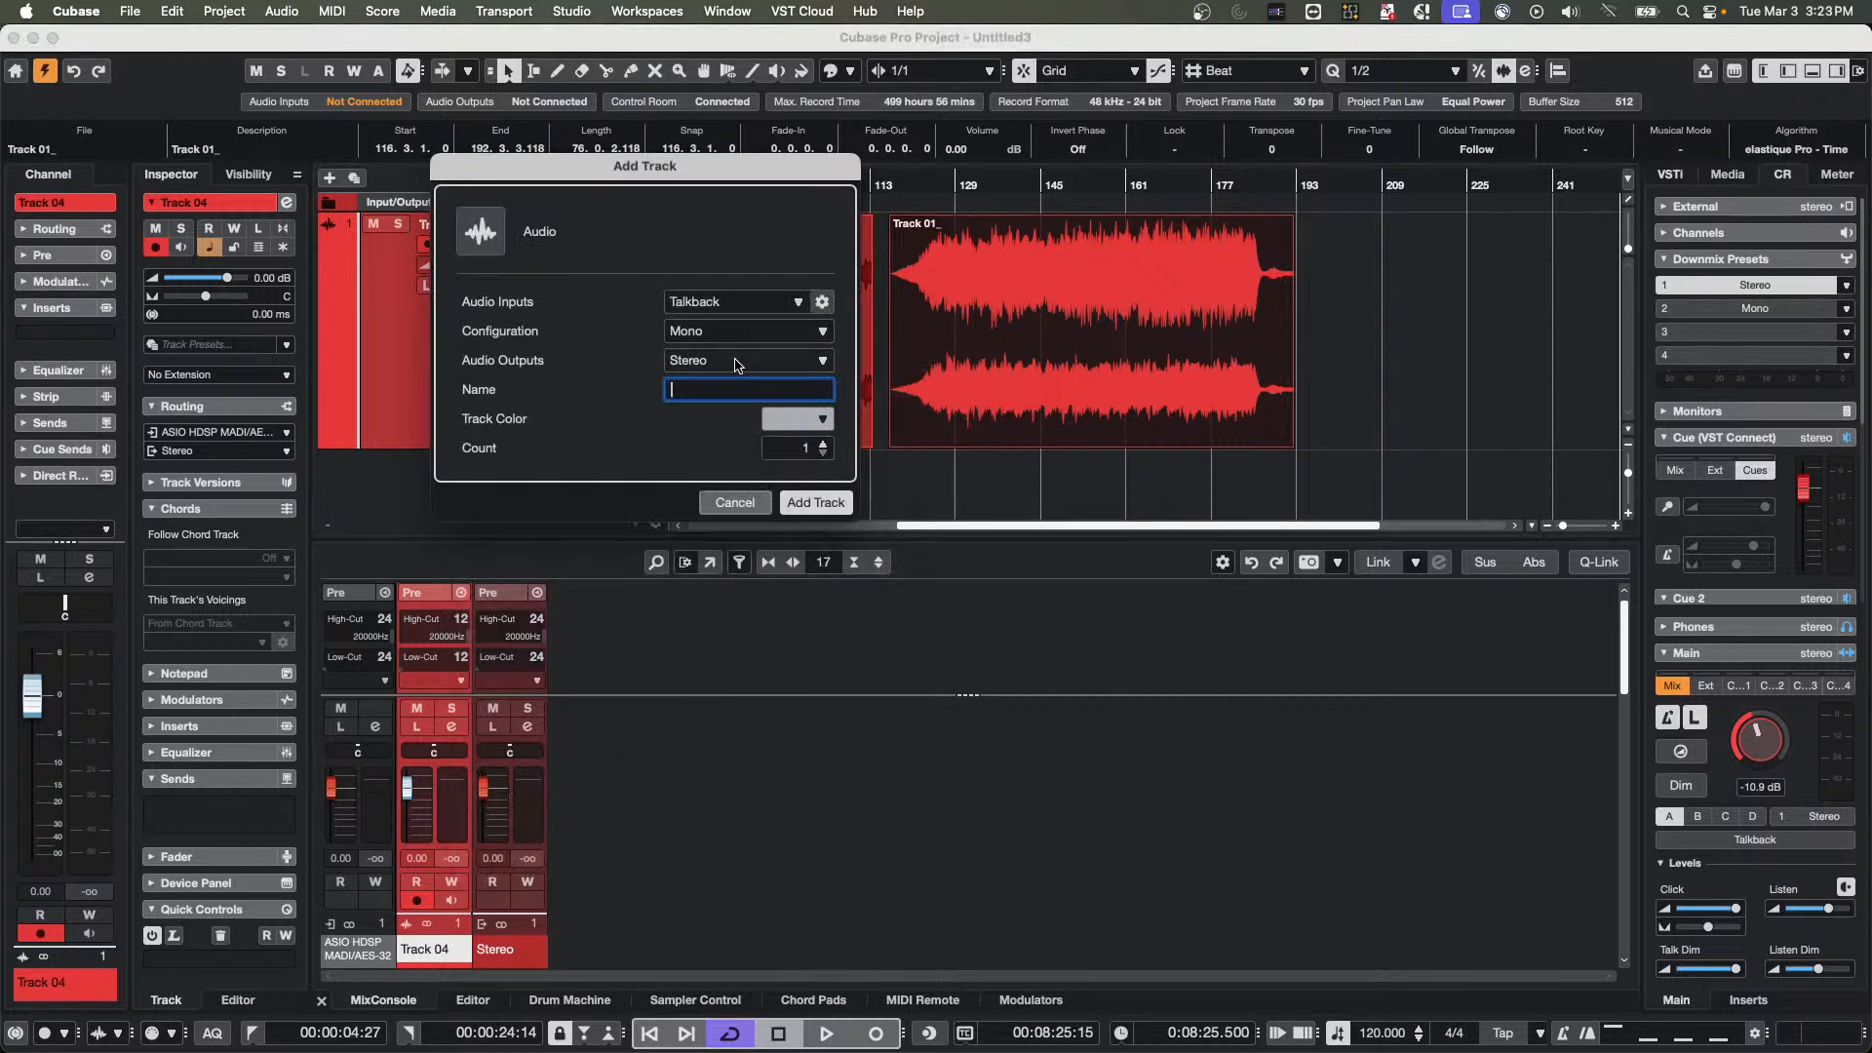
left_click(737, 361)
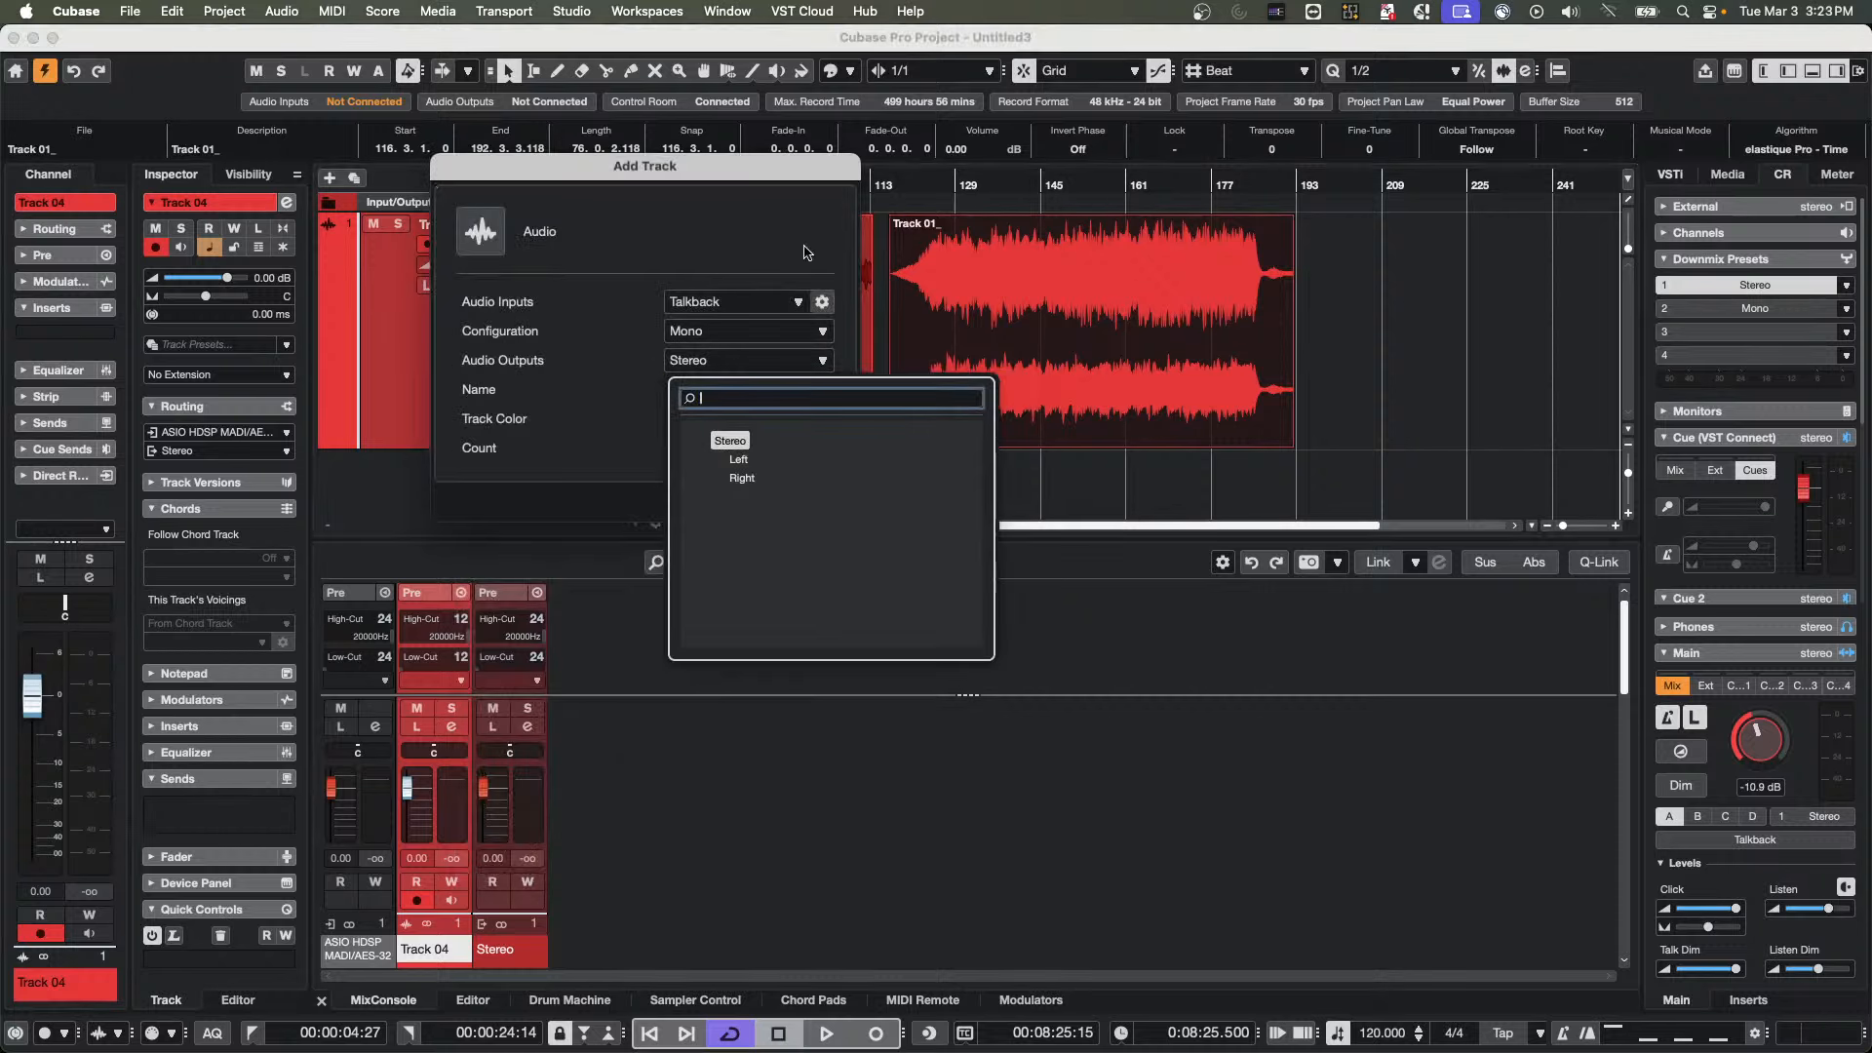
left_click(703, 208)
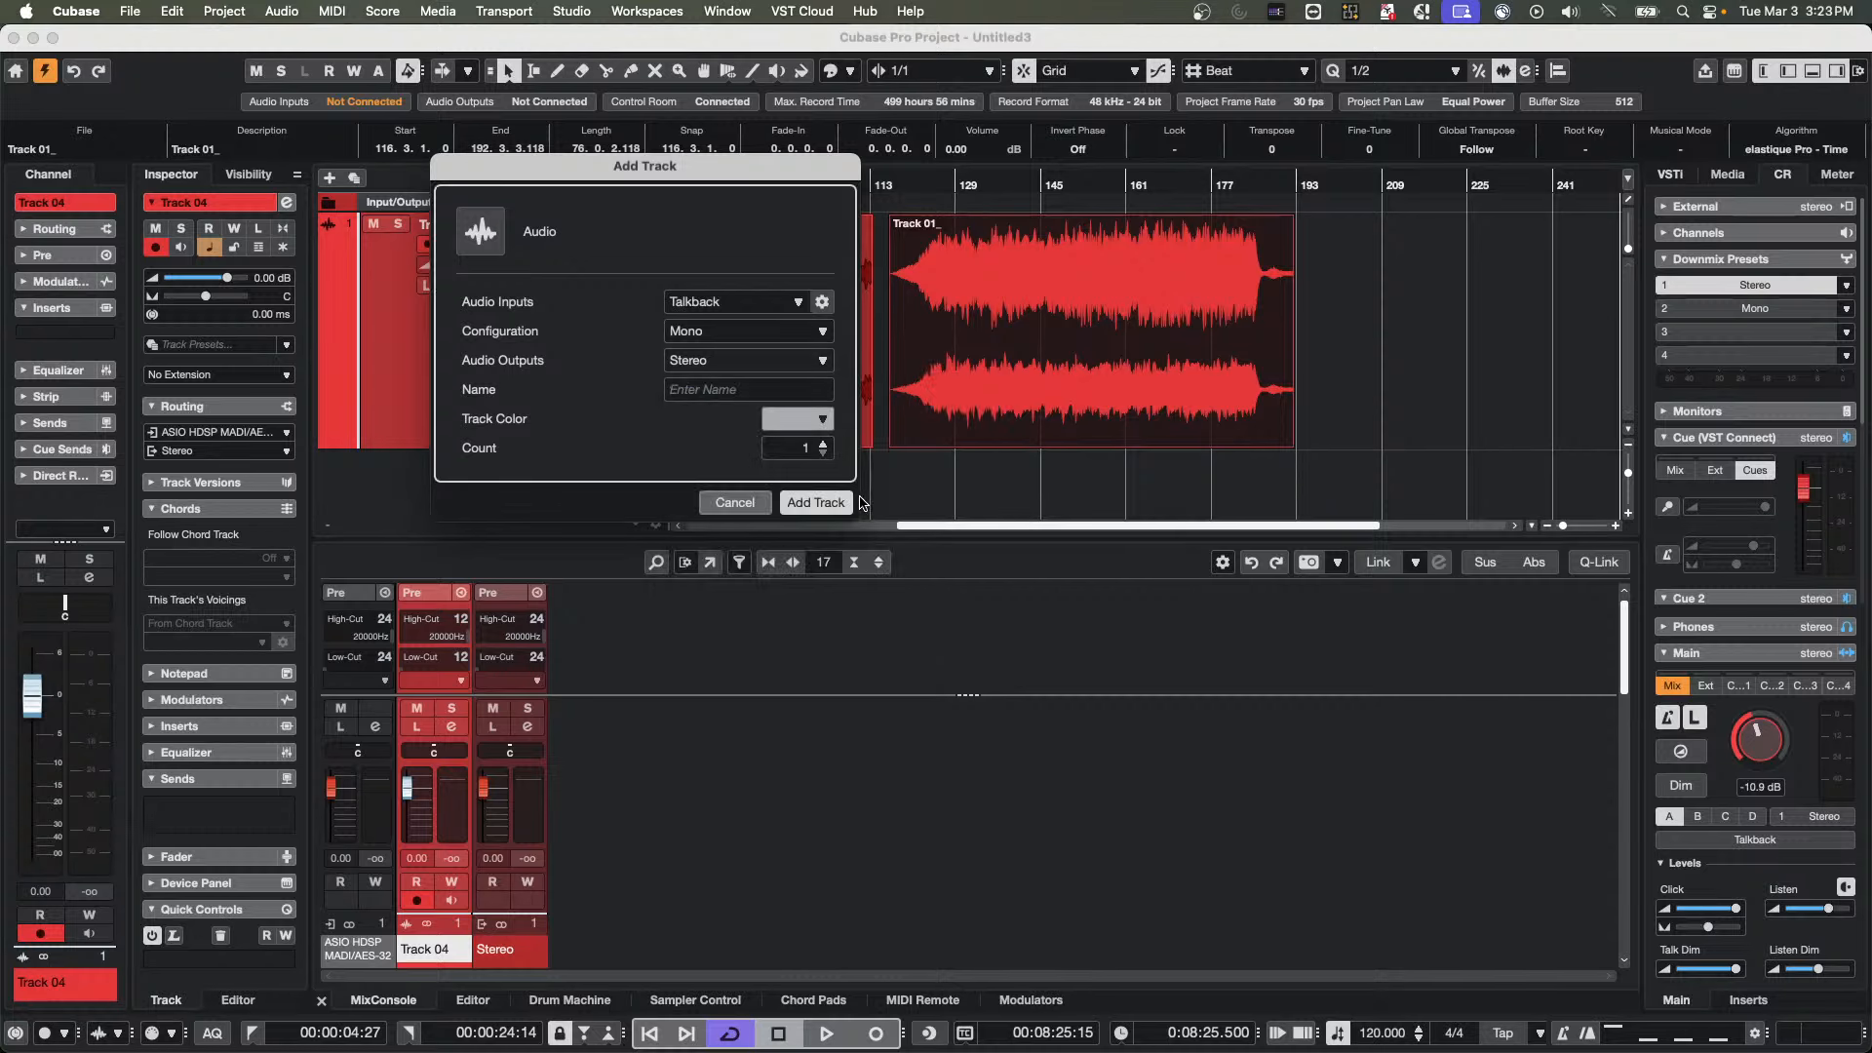
left_click(699, 339)
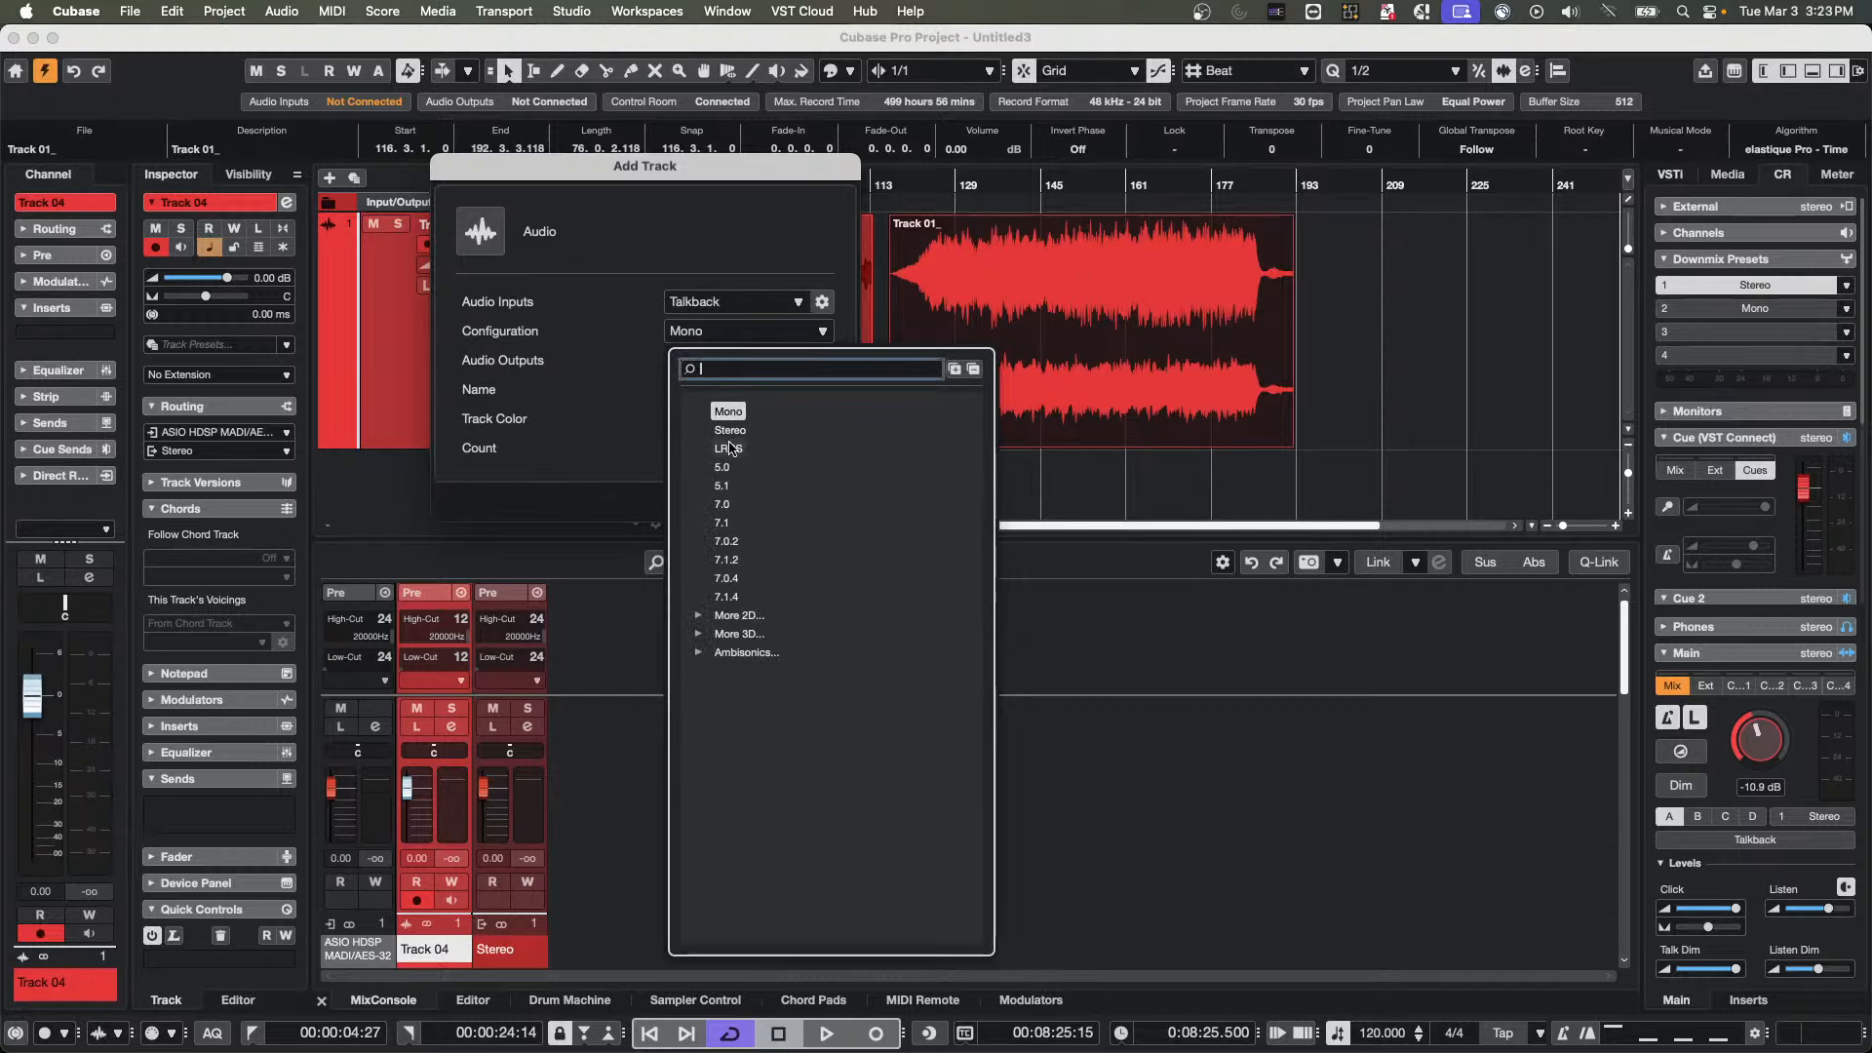
left_click(728, 430)
left_click(820, 503)
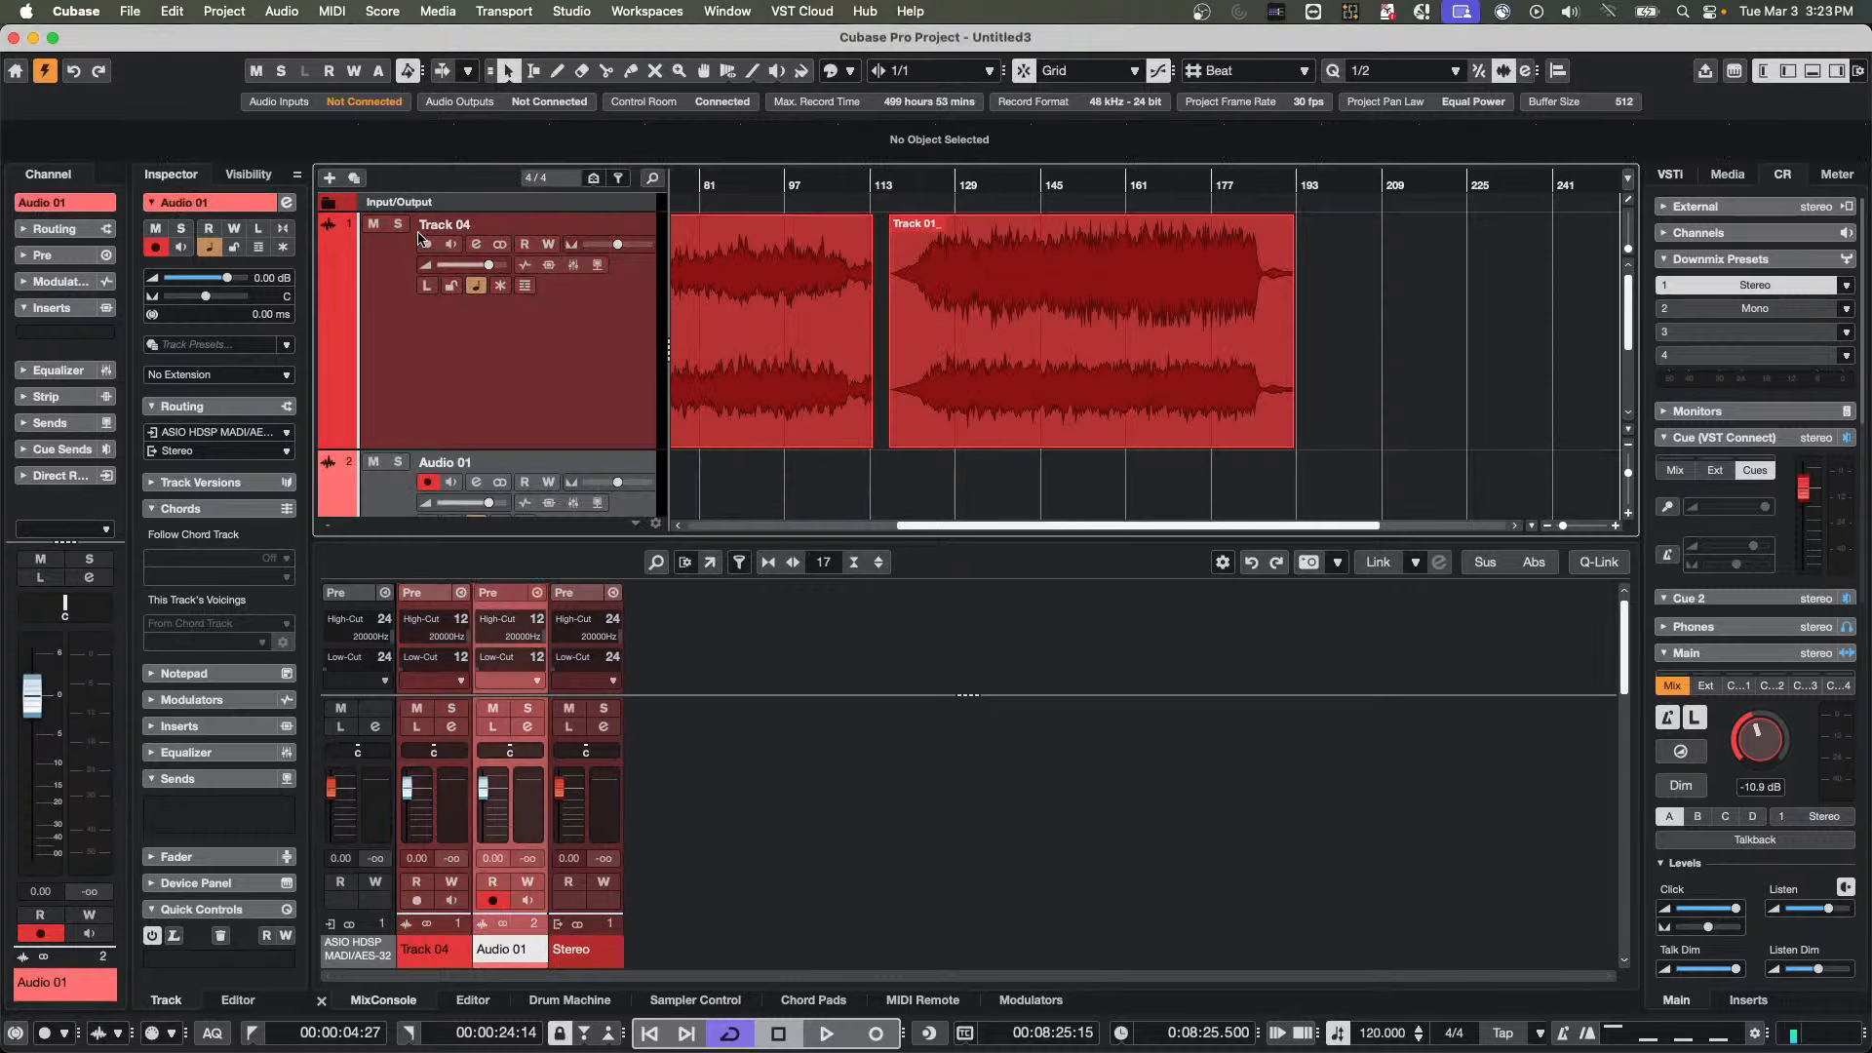
Turn the Control Room main level down to -oo dB and insert TestGenerator on the Audio 01 track
scroll(494, 343, "down", 3)
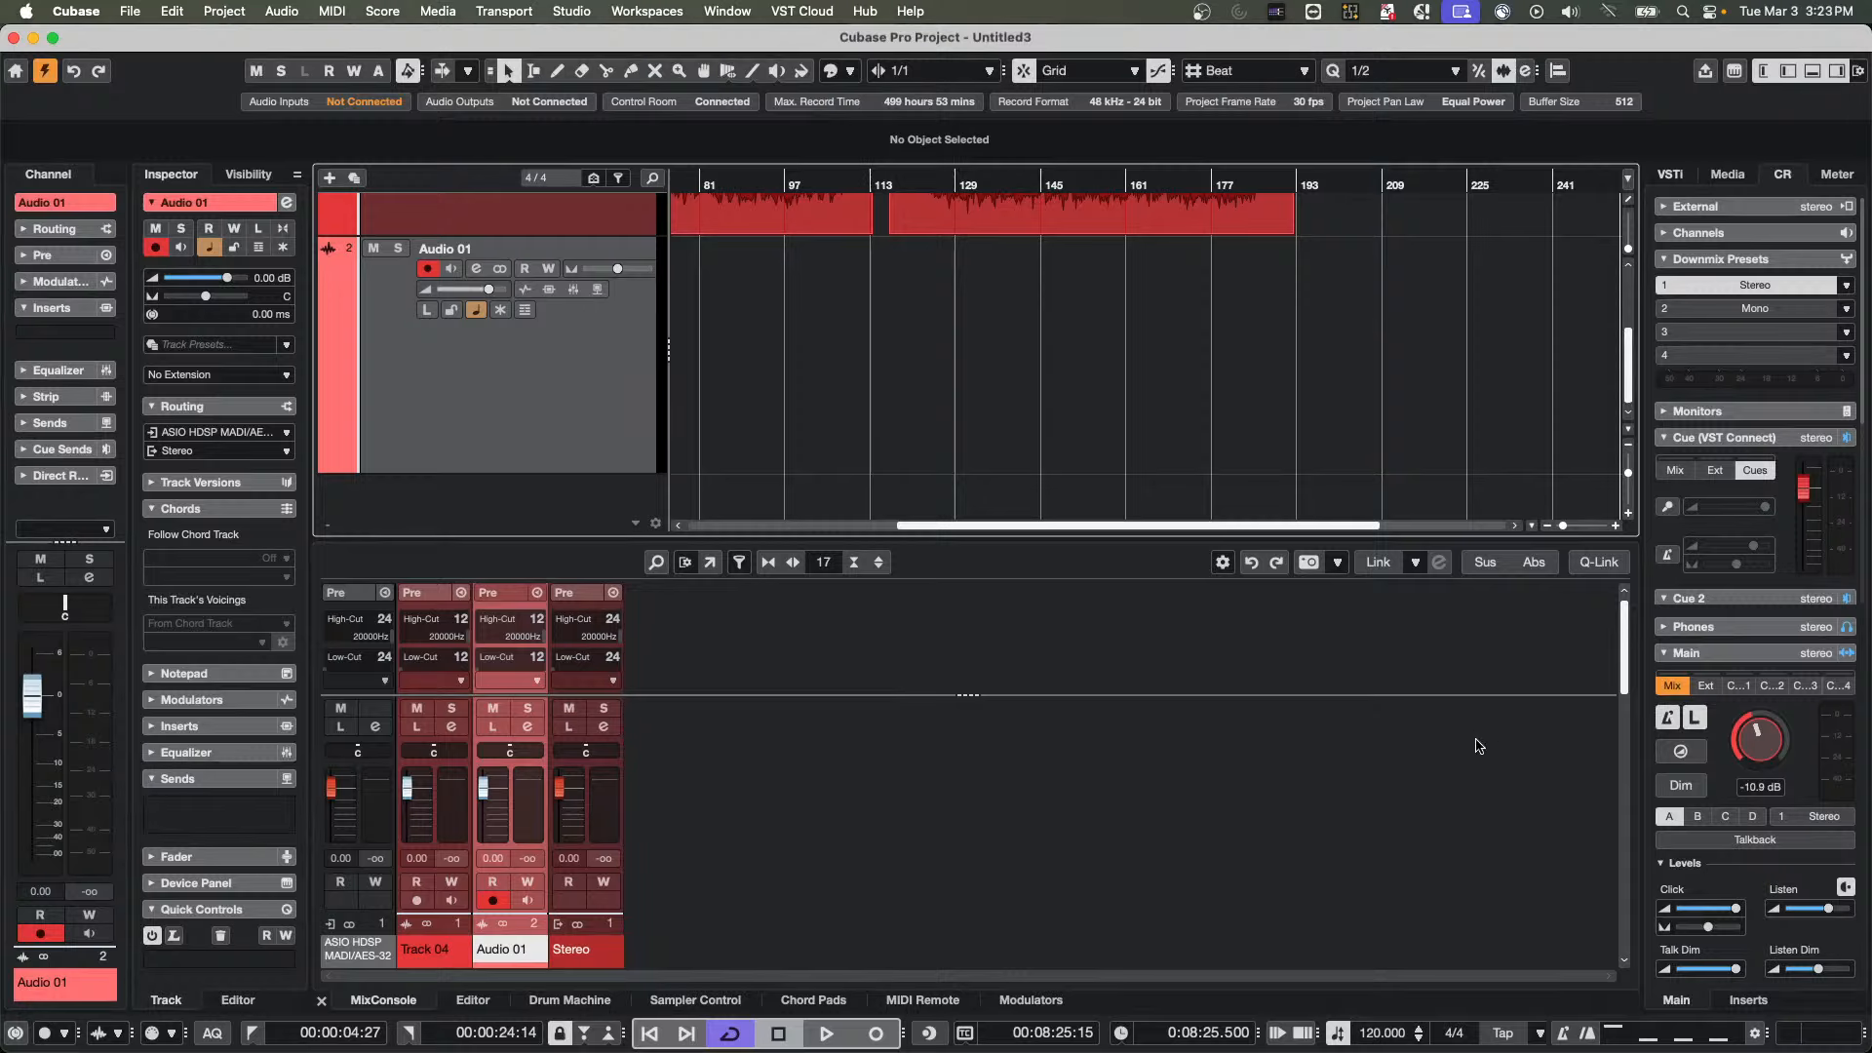
left_click_drag(1752, 740, 1679, 892)
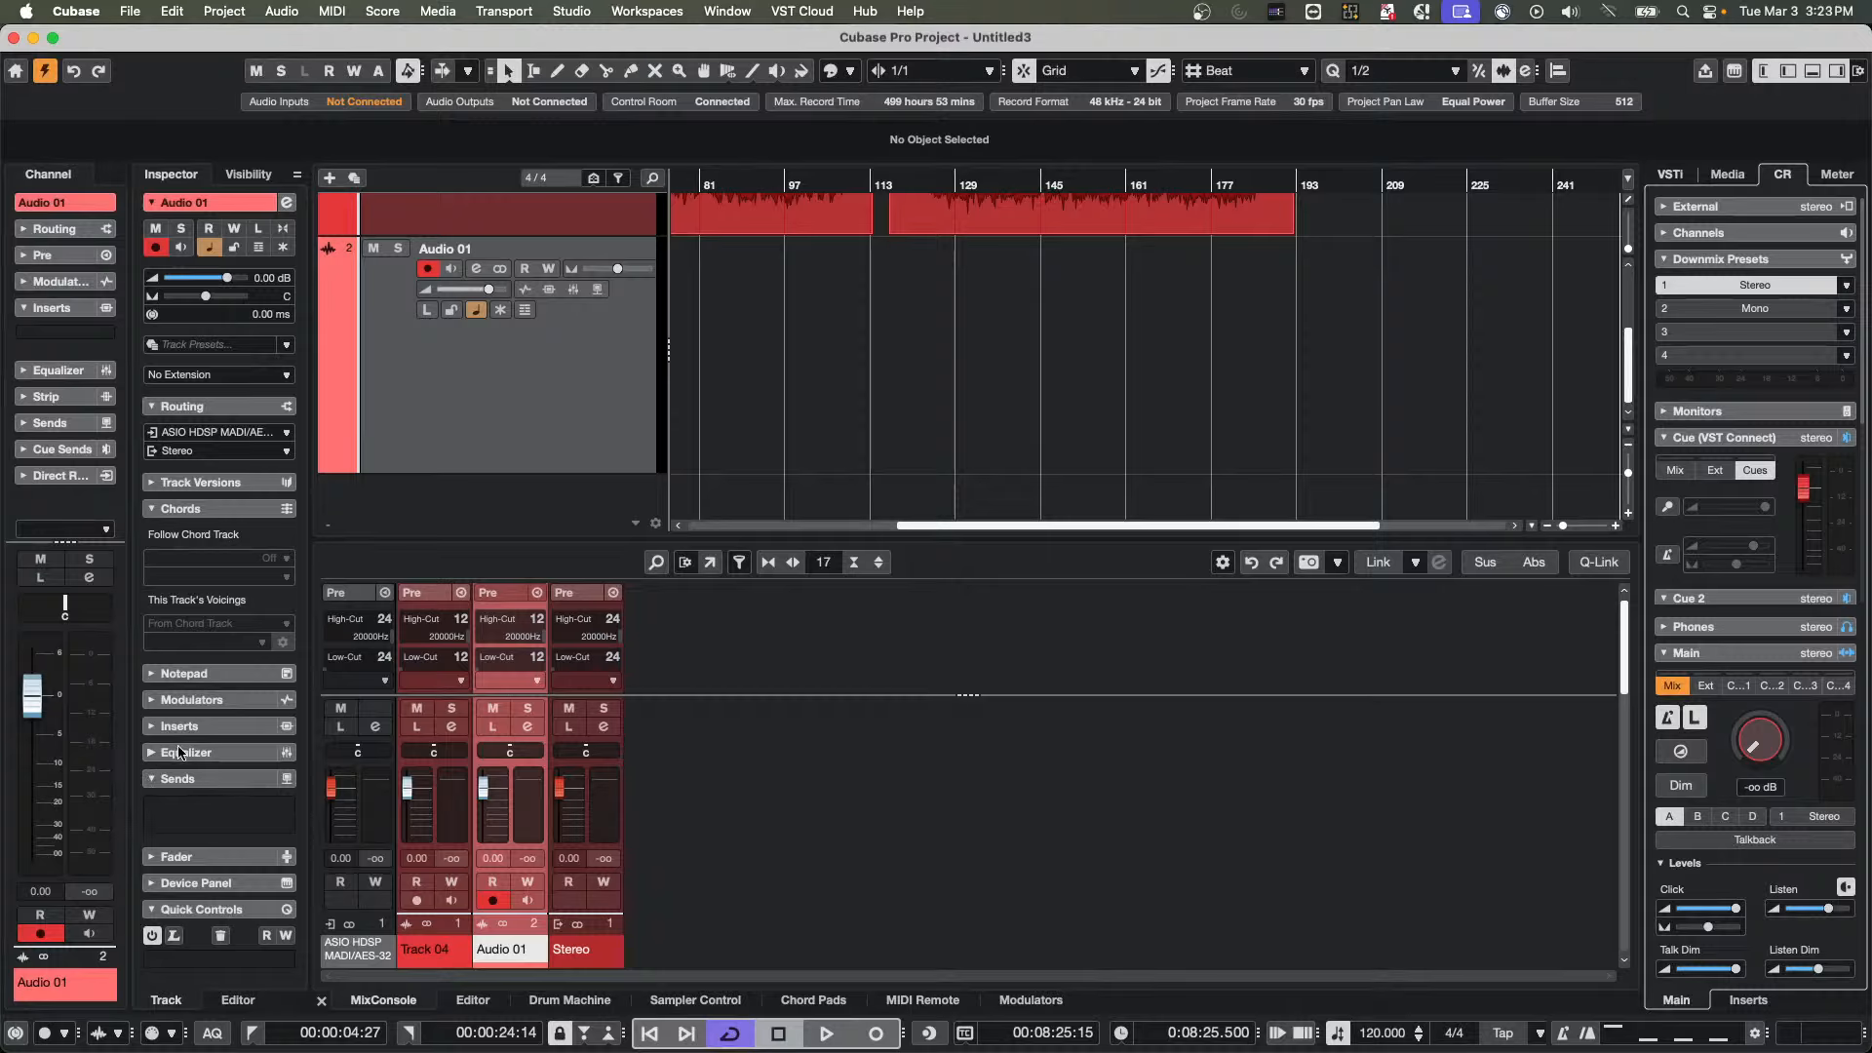
left_click(196, 726)
left_click(232, 611)
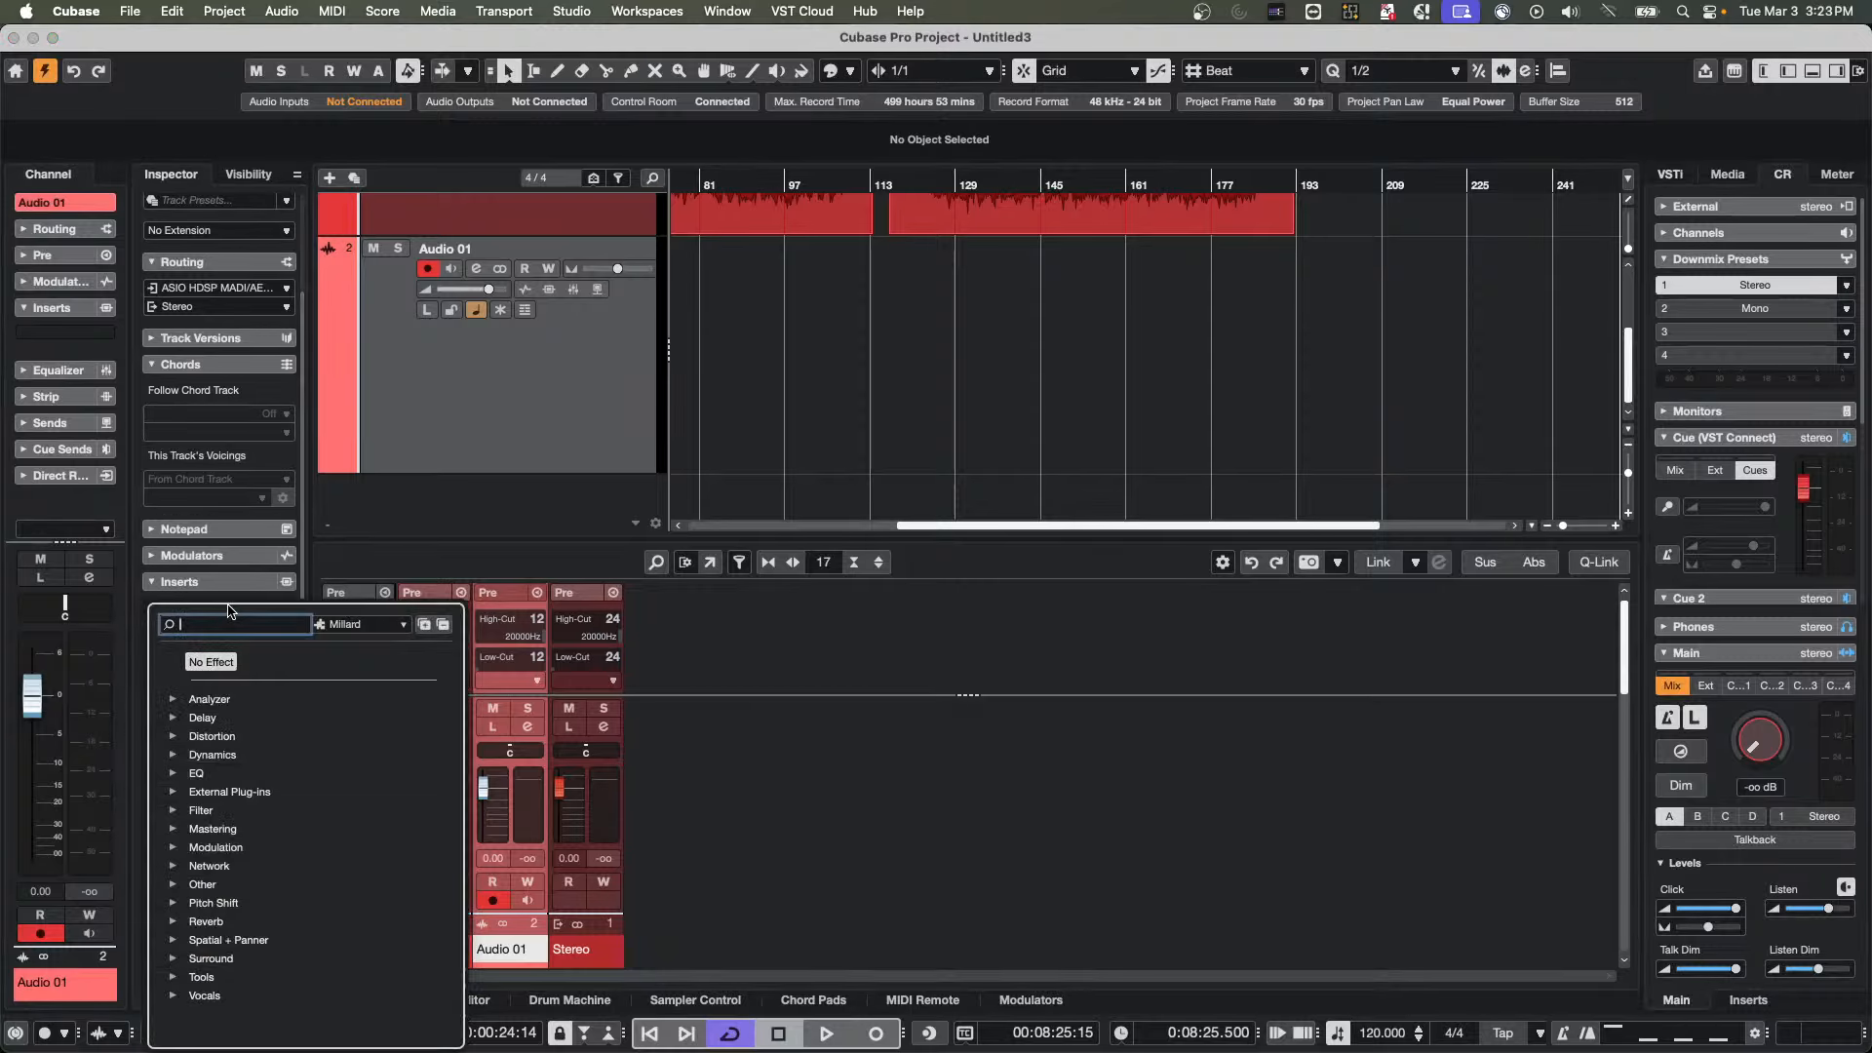
left_click(201, 977)
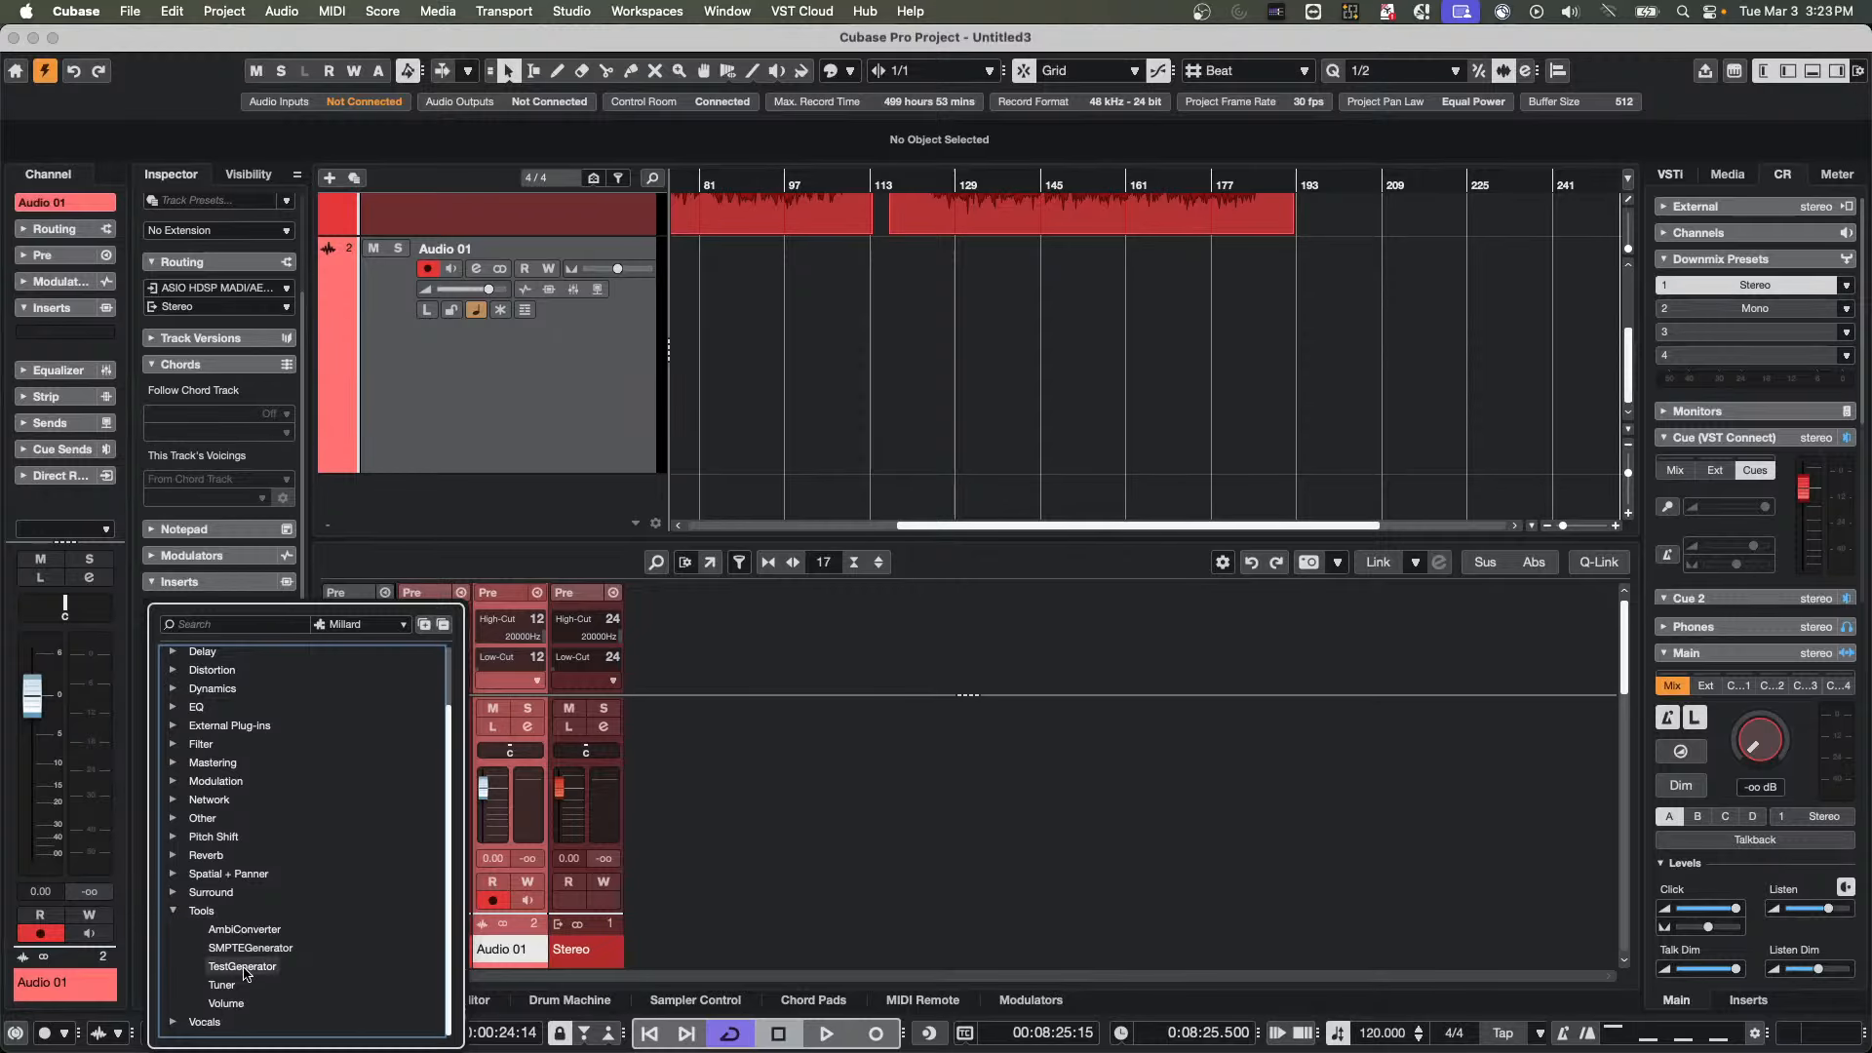
left_click(243, 967)
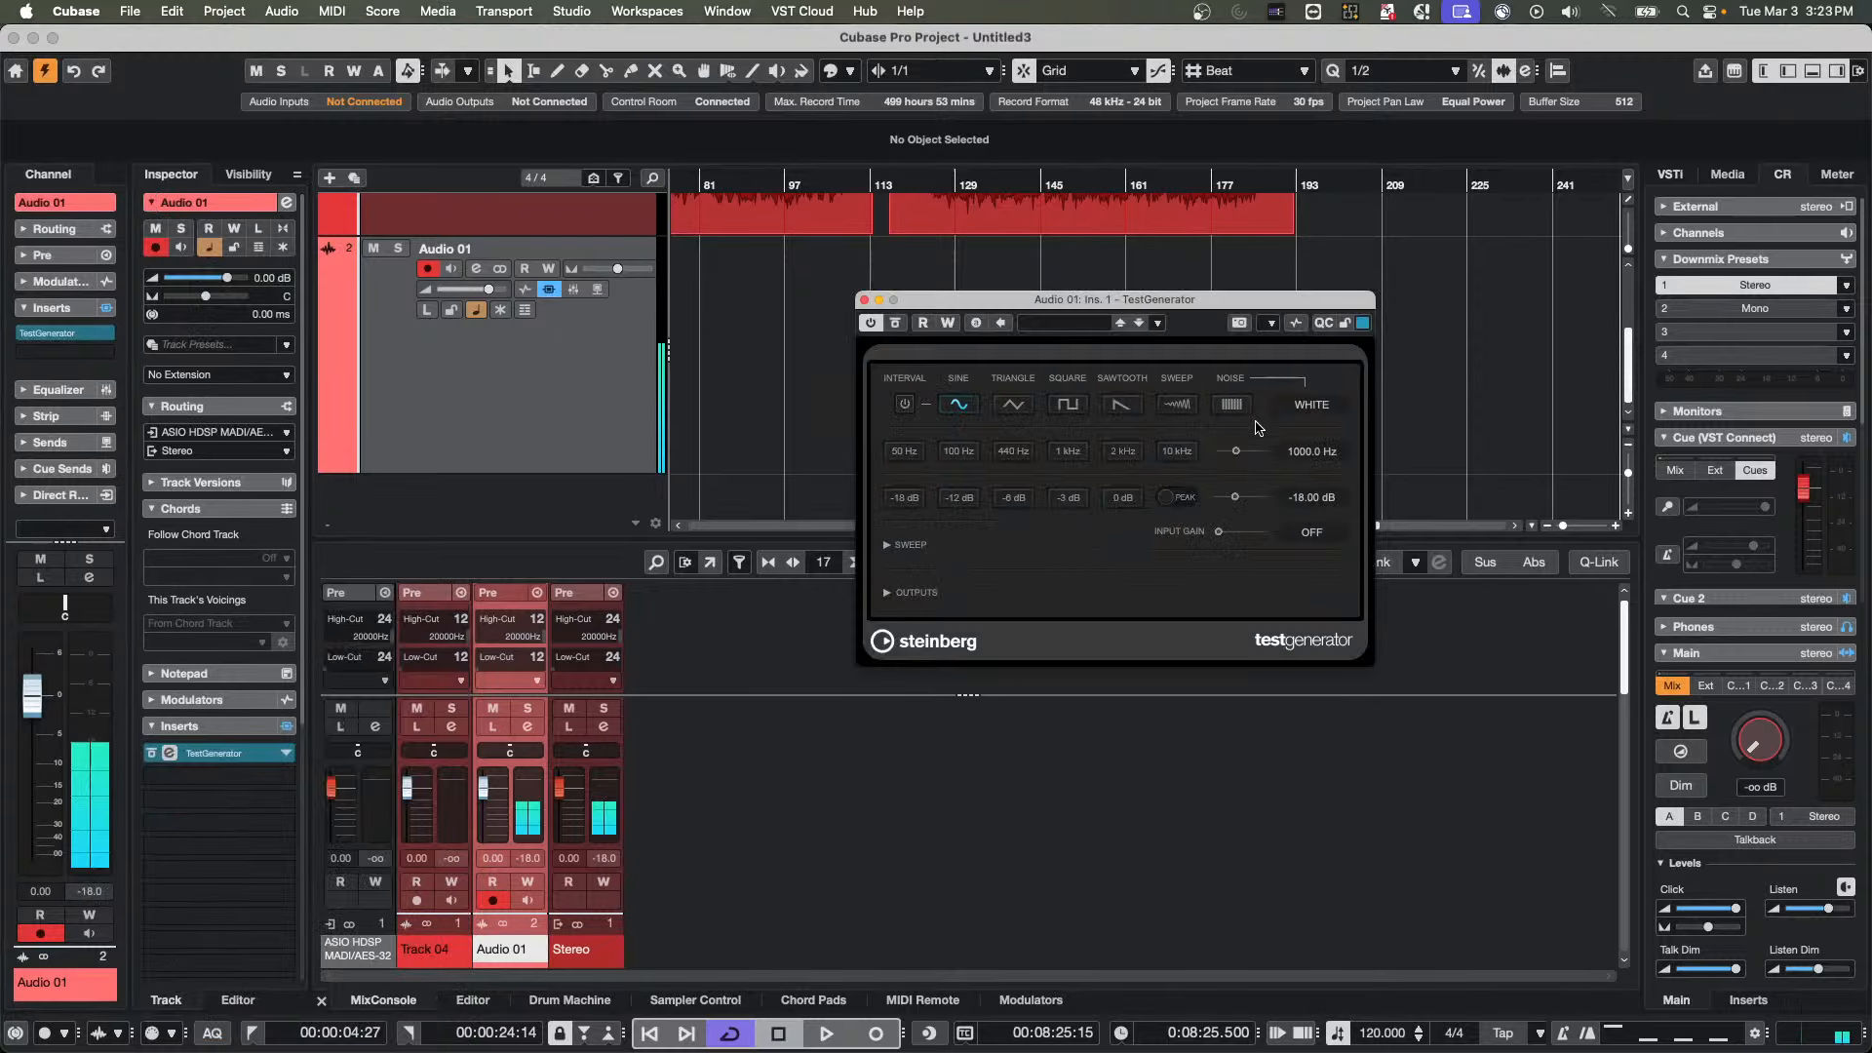
Set the TestGenerator output level to -6.00 dB and close the plug-in window
left_click(1313, 496)
key("BackSpace")
key("Return")
left_click(748, 348)
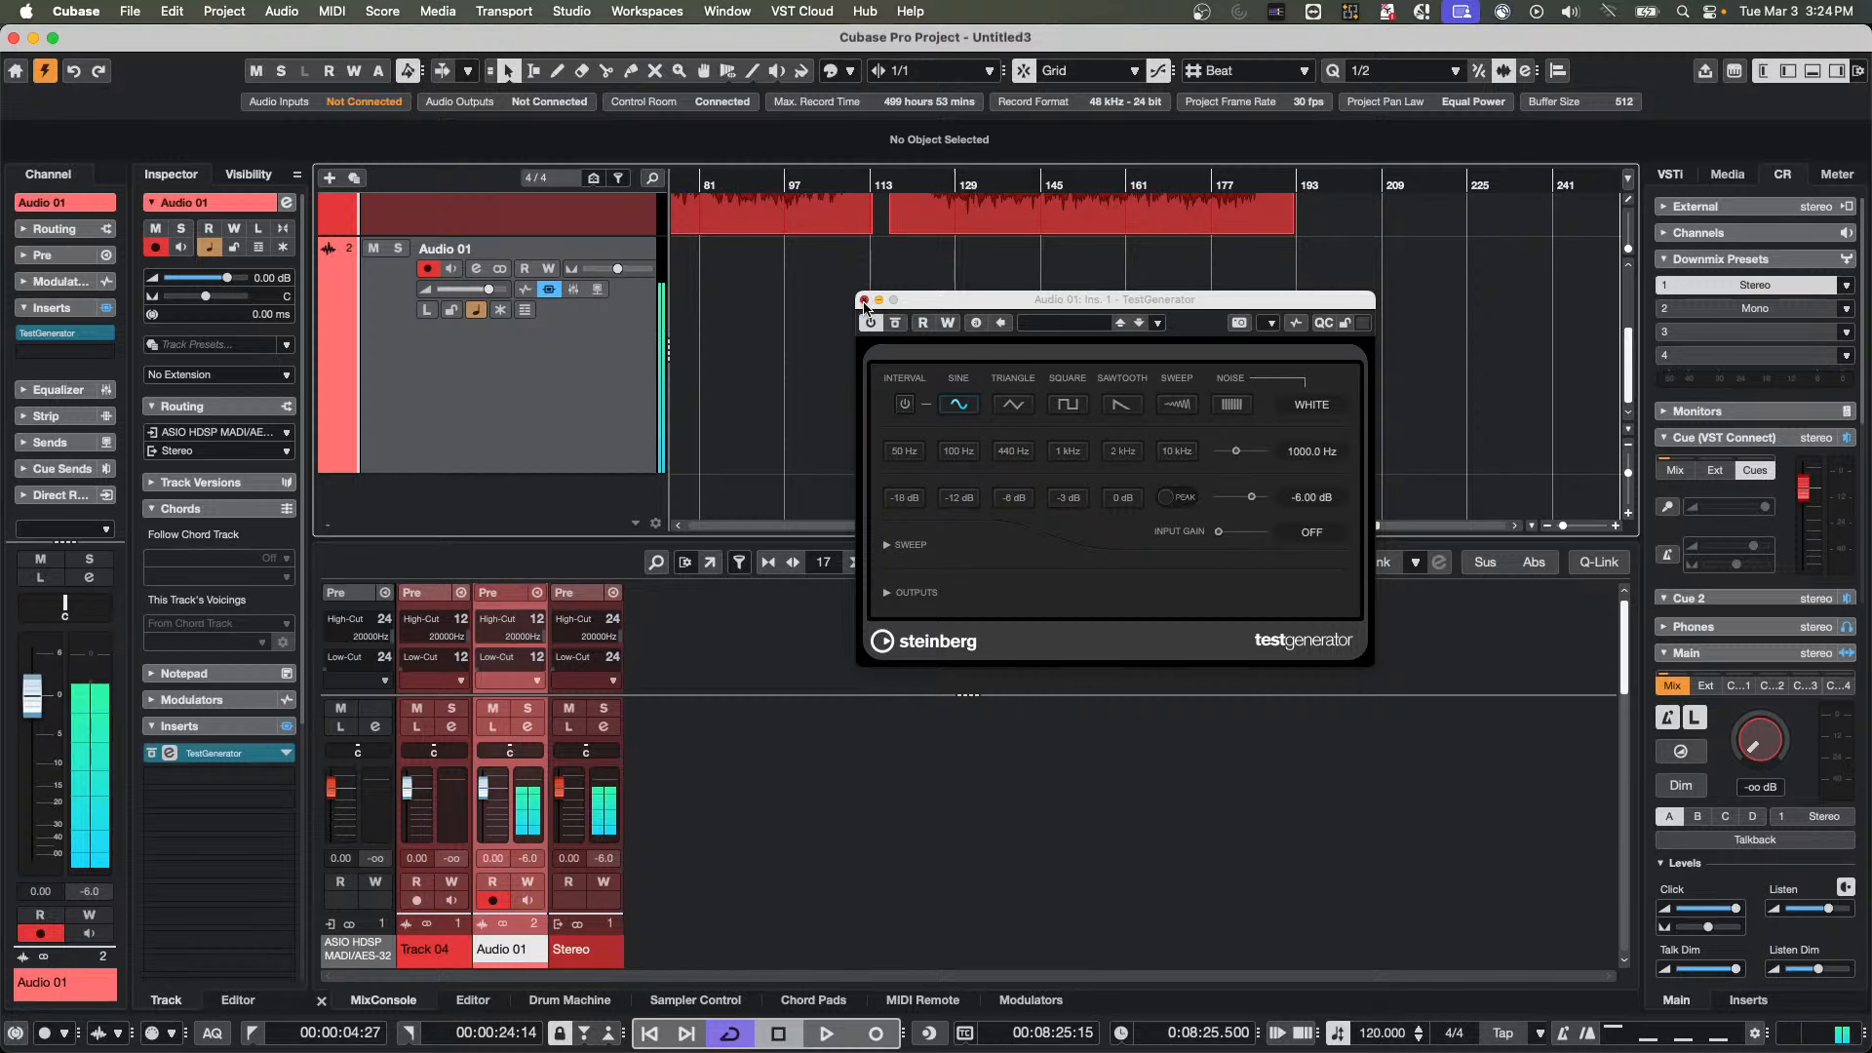
left_click(864, 303)
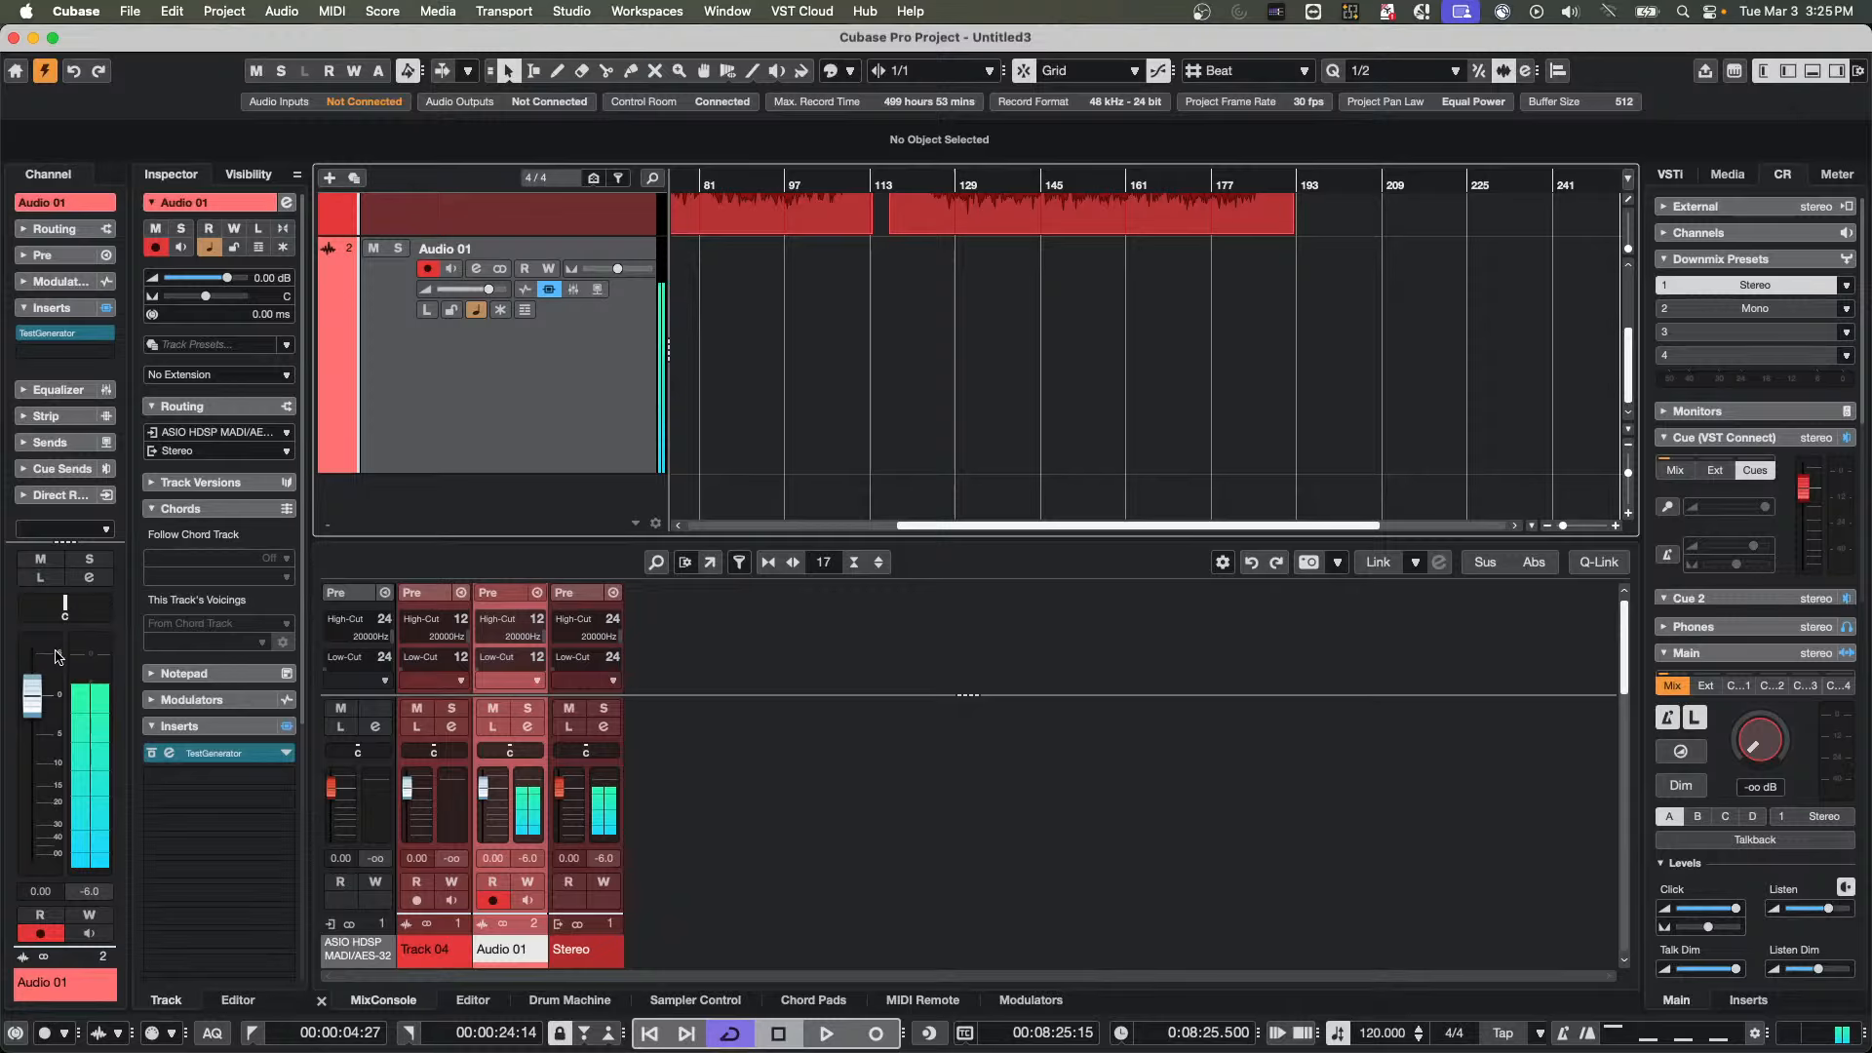
Raise the Control Room main level to about -29.2 dB and turn it back down to -oo dB
left_click(1745, 747)
left_click_drag(1745, 747, 1737, 727)
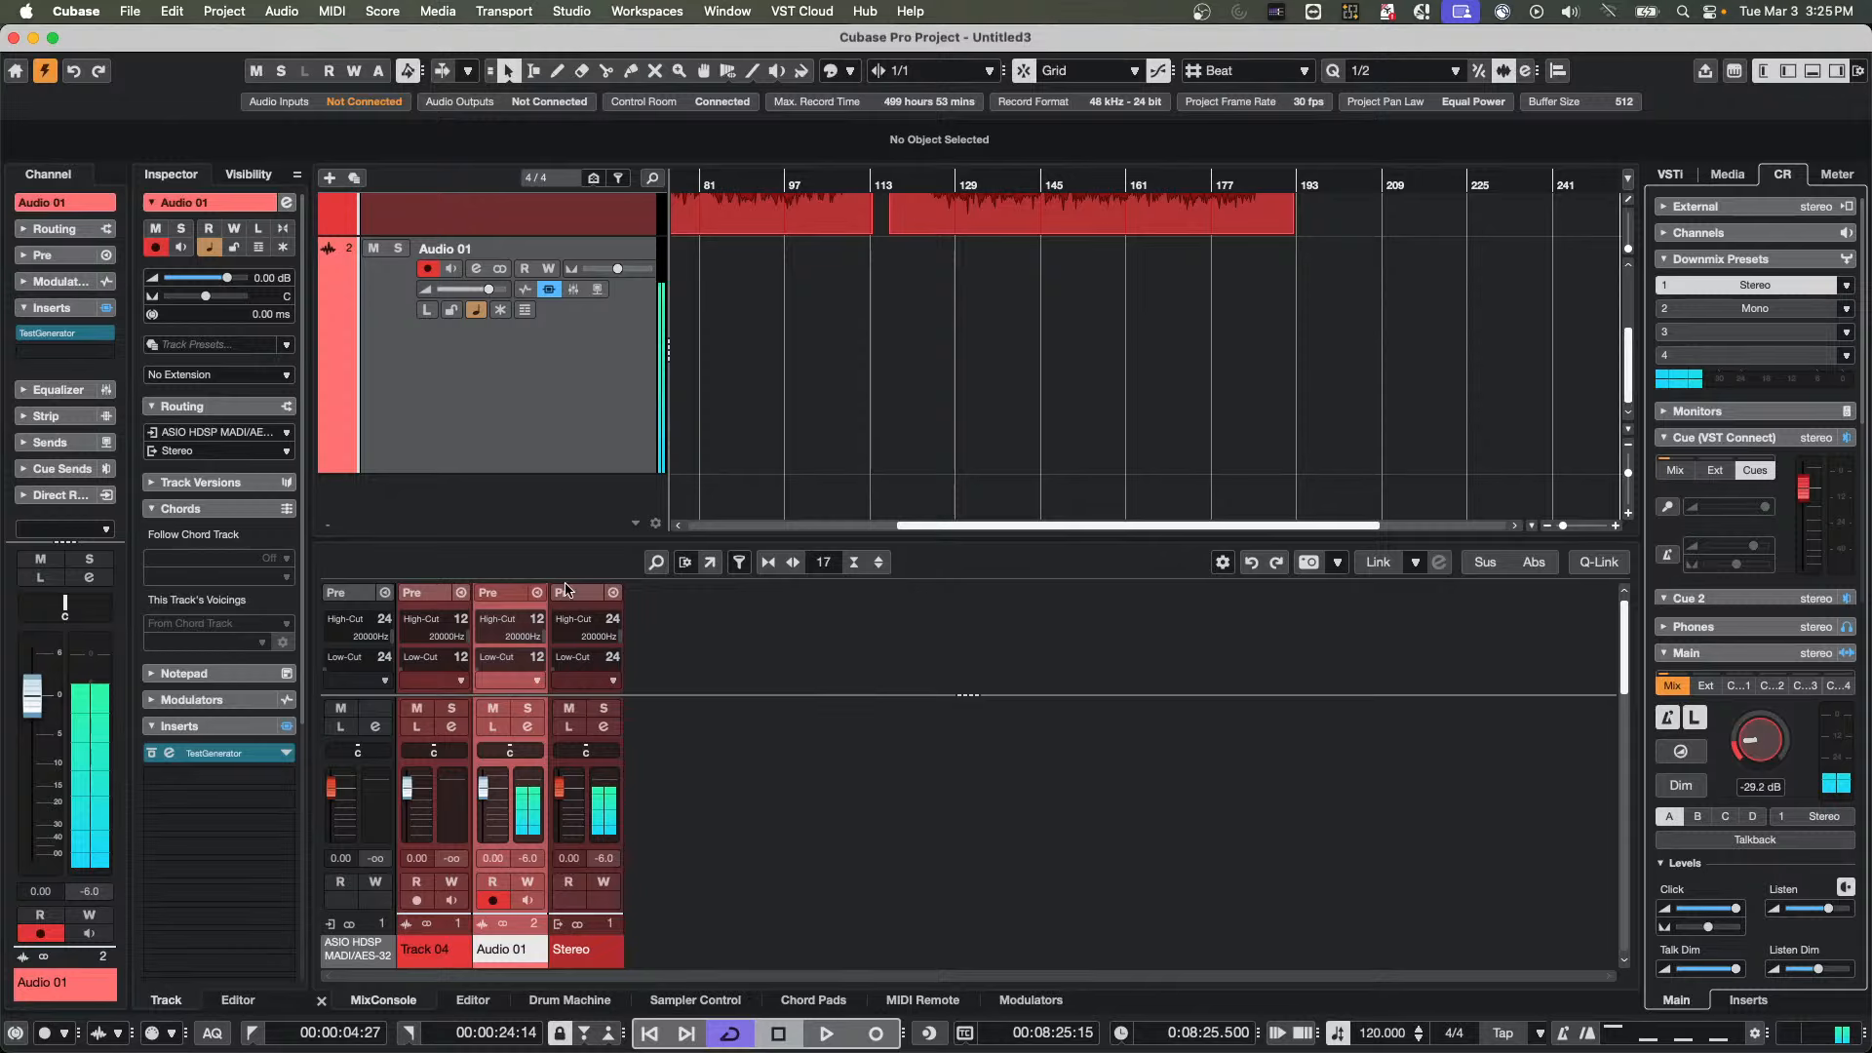
left_click_drag(1777, 740, 1753, 749)
left_click_drag(1761, 761, 1761, 785)
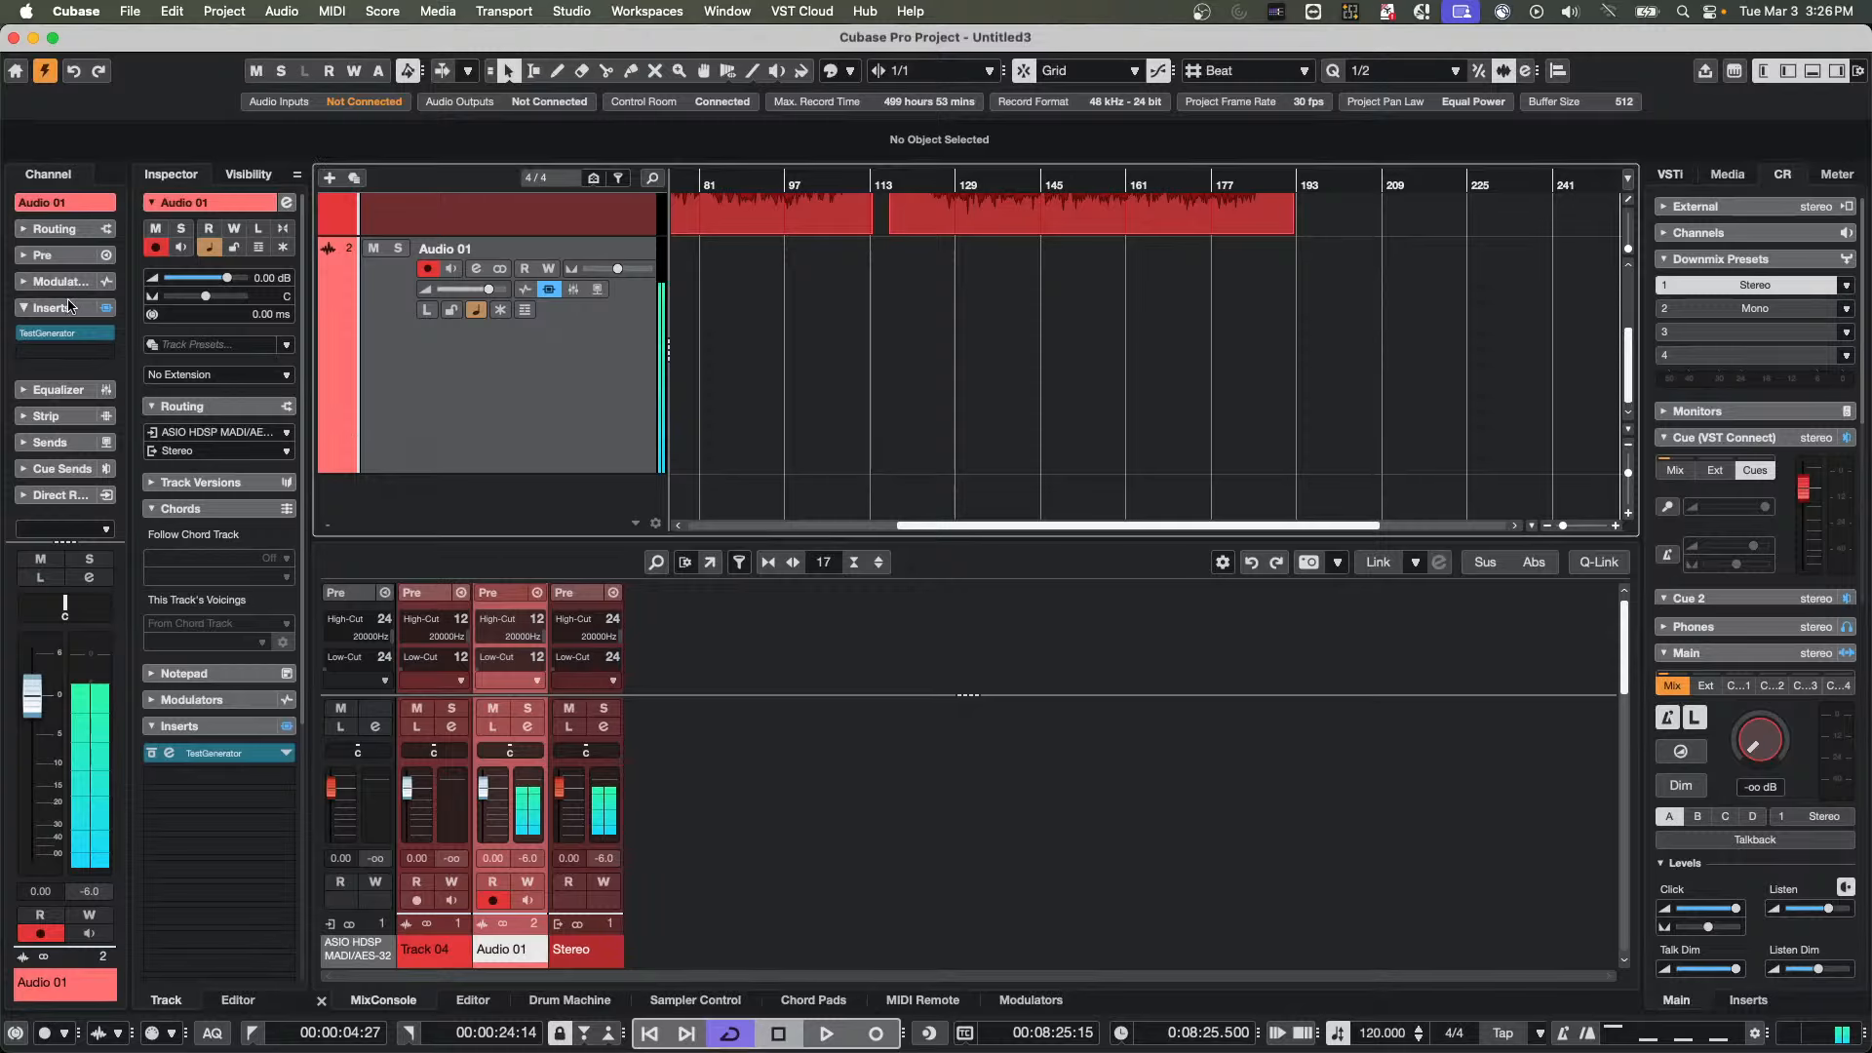
Remove TestGenerator from the Audio 01 track's inserts
left_click_drag(47, 334, 925, 339)
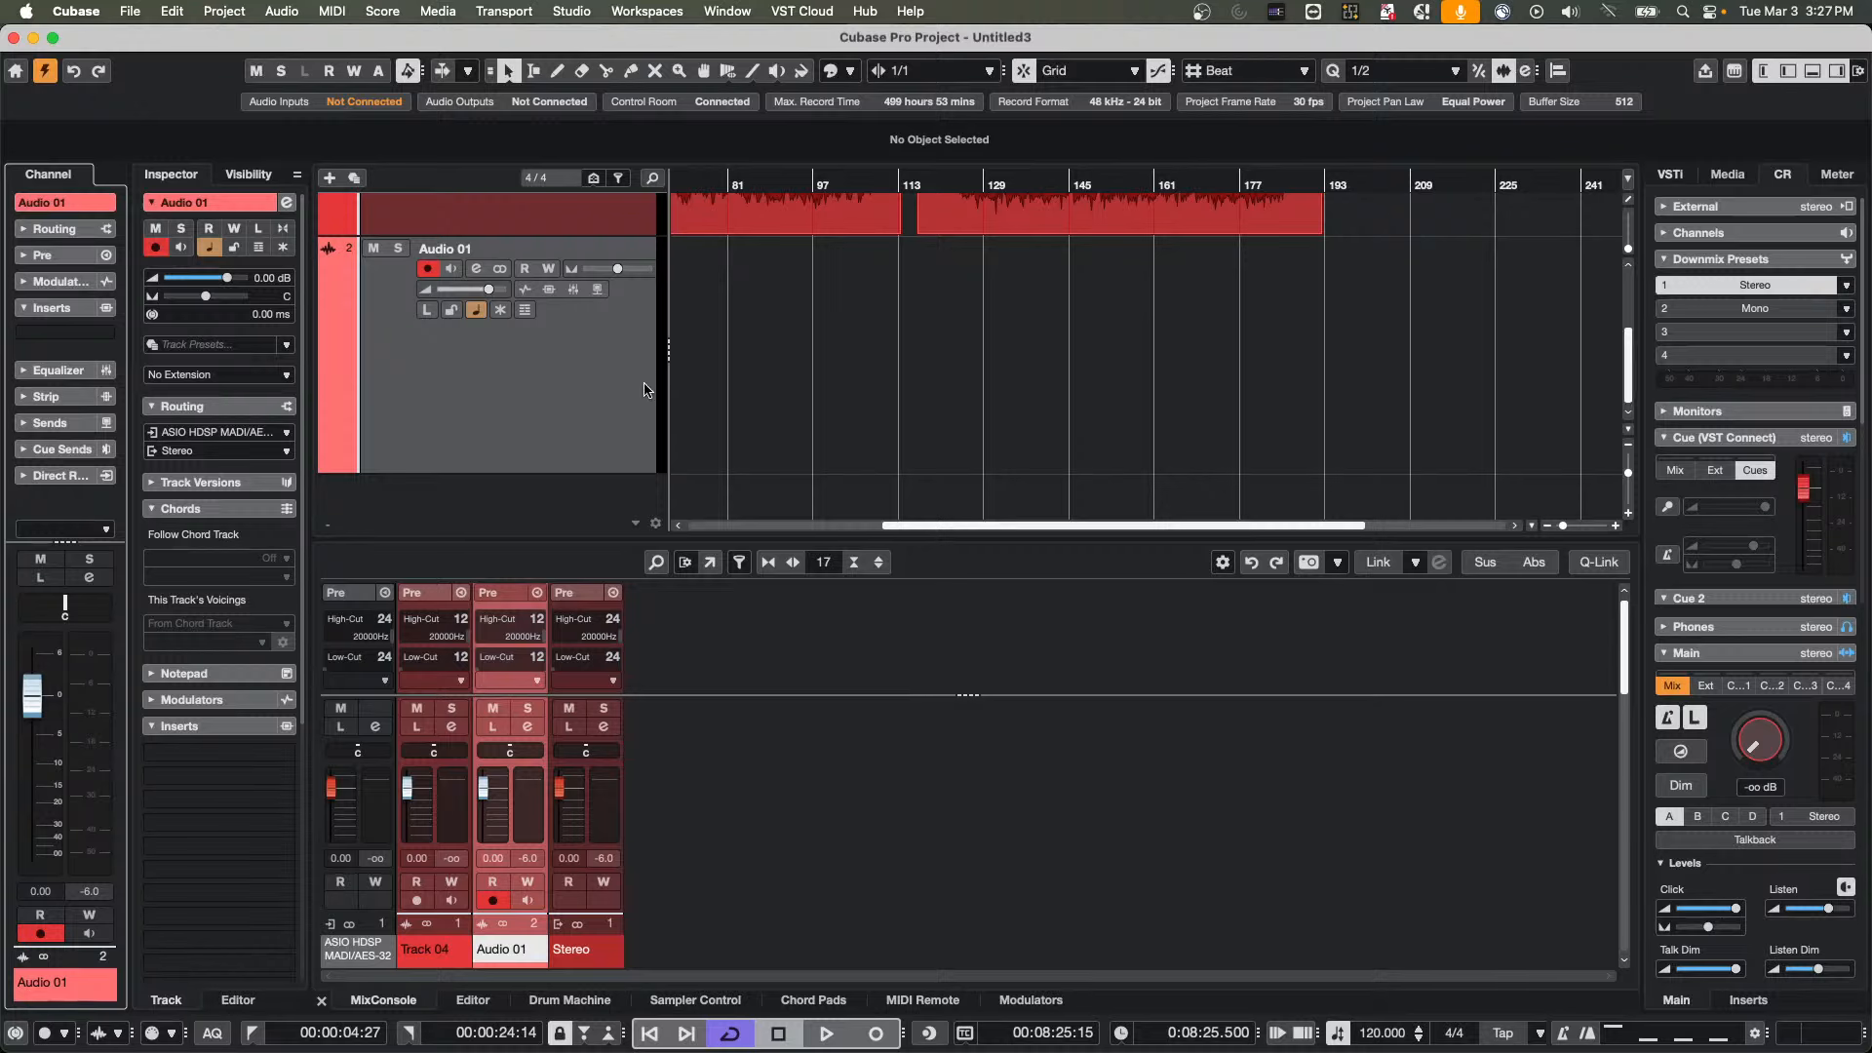
scroll(795, 322, "up", 3)
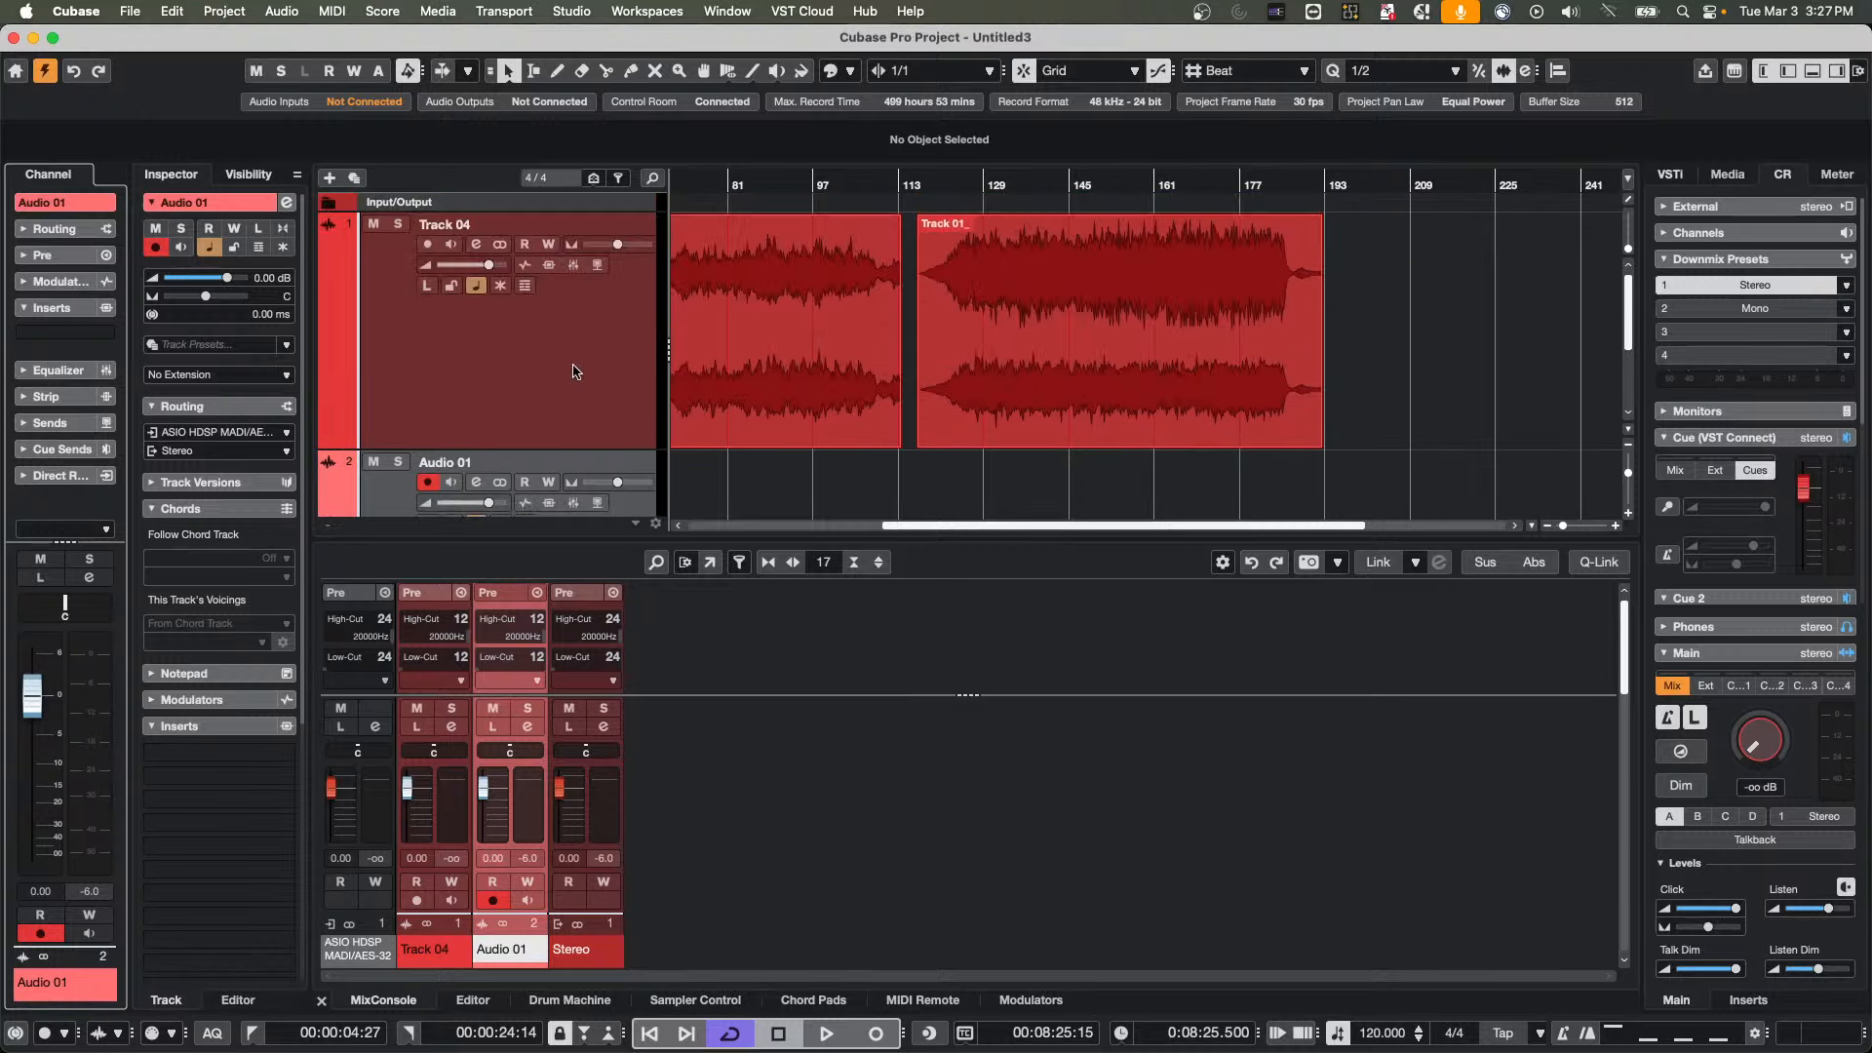
Add instrument tracks set to No VST Instrument with the Pattern Event type below Track 04
right_click(575, 370)
mouse_move(726, 377)
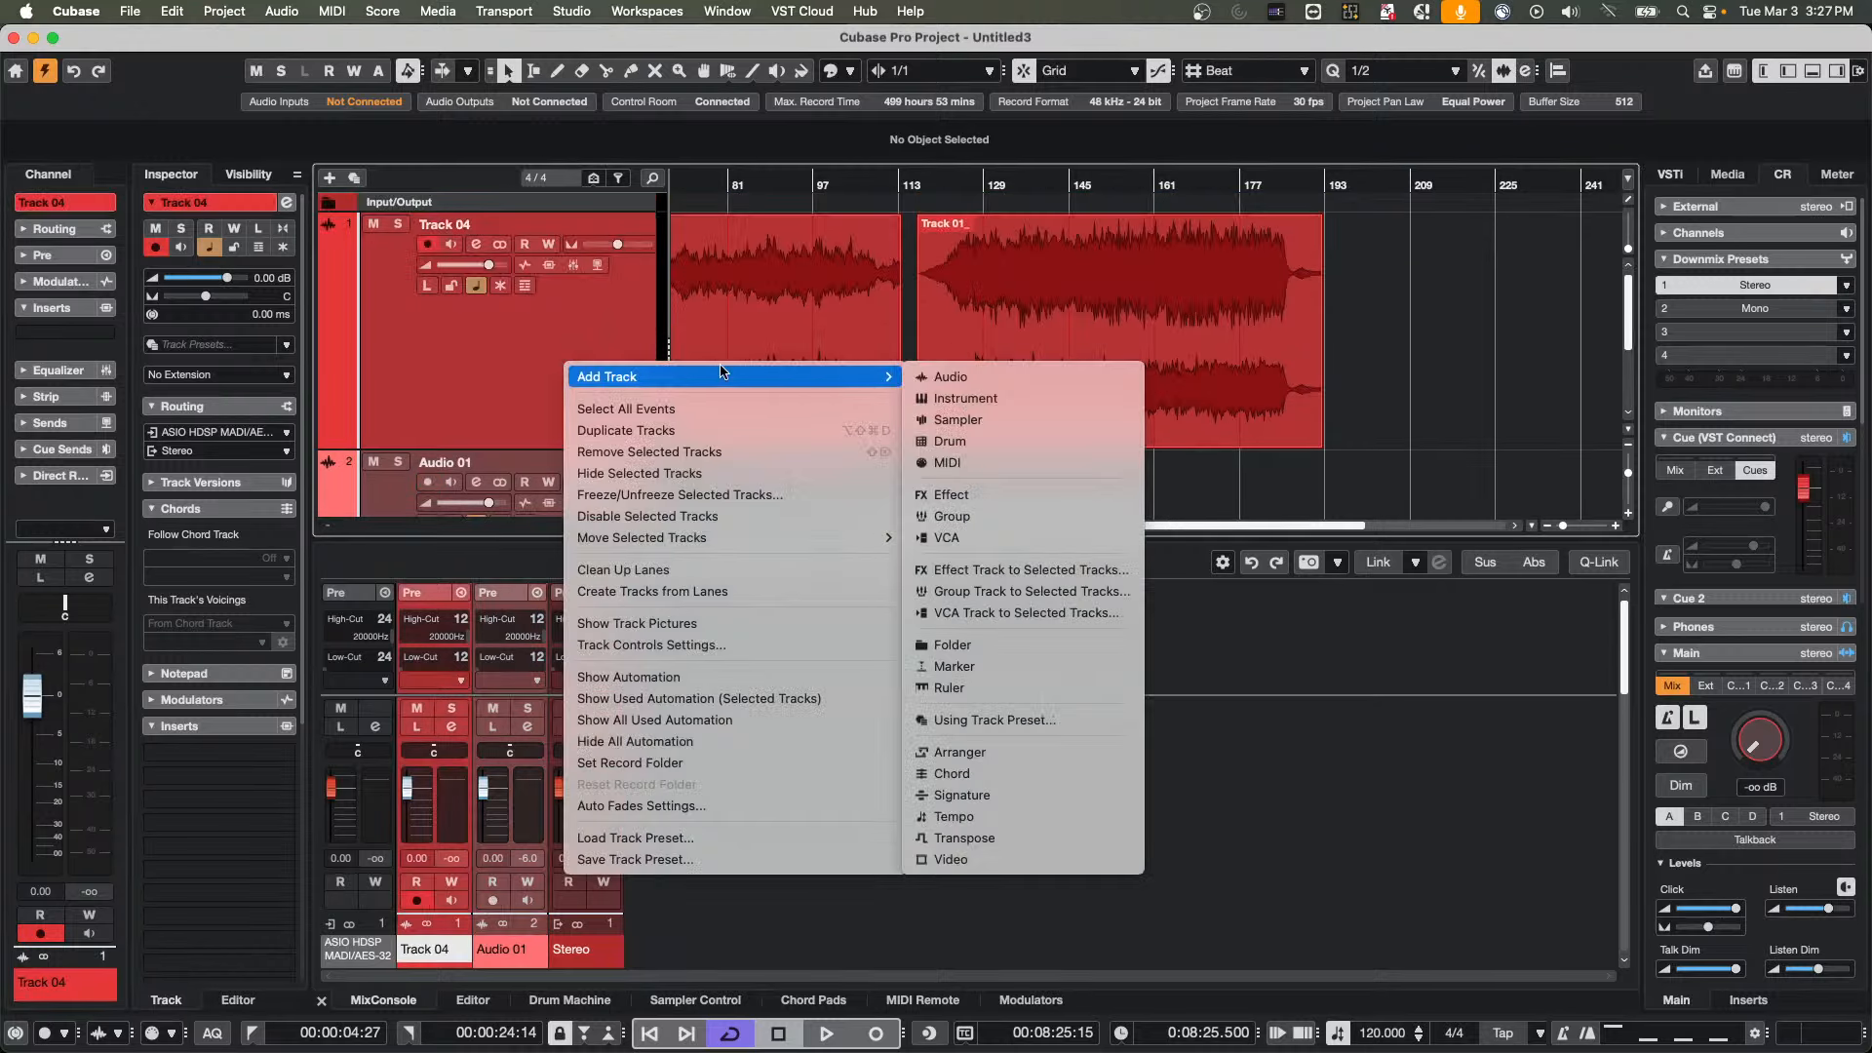
left_click(1006, 398)
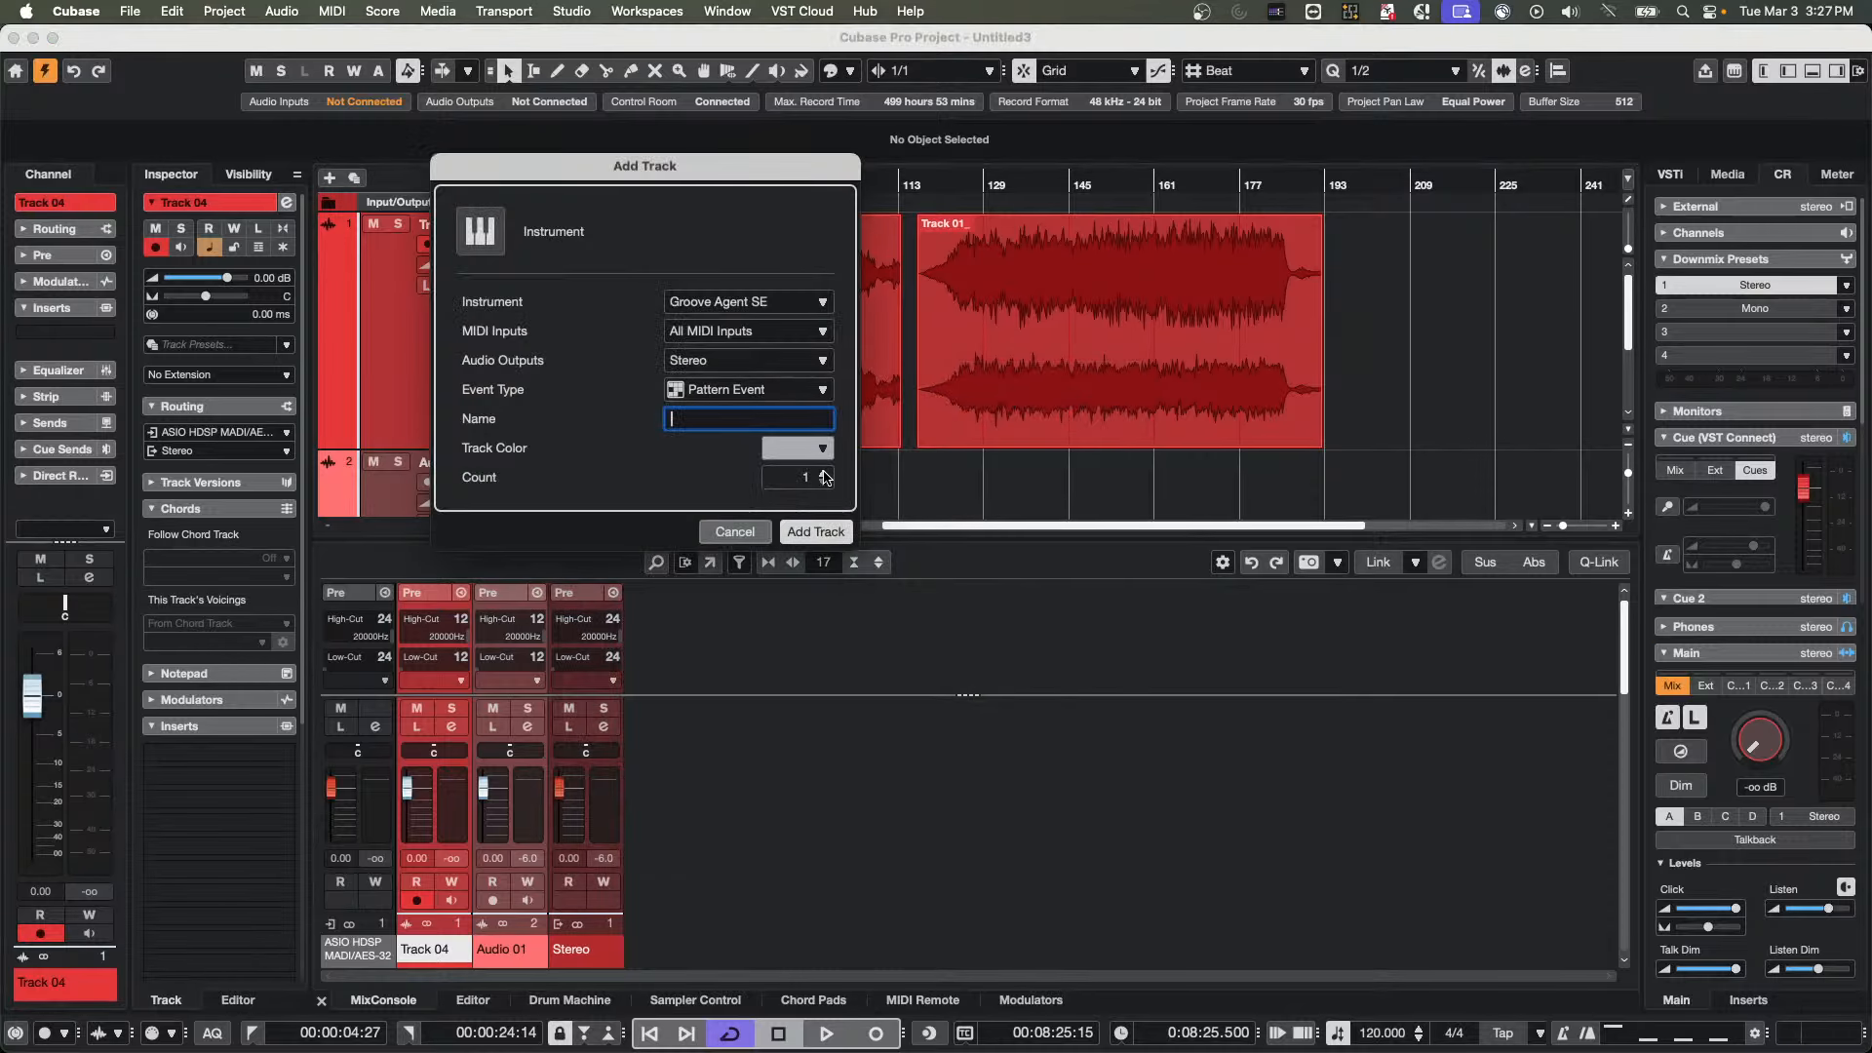
left_click(749, 304)
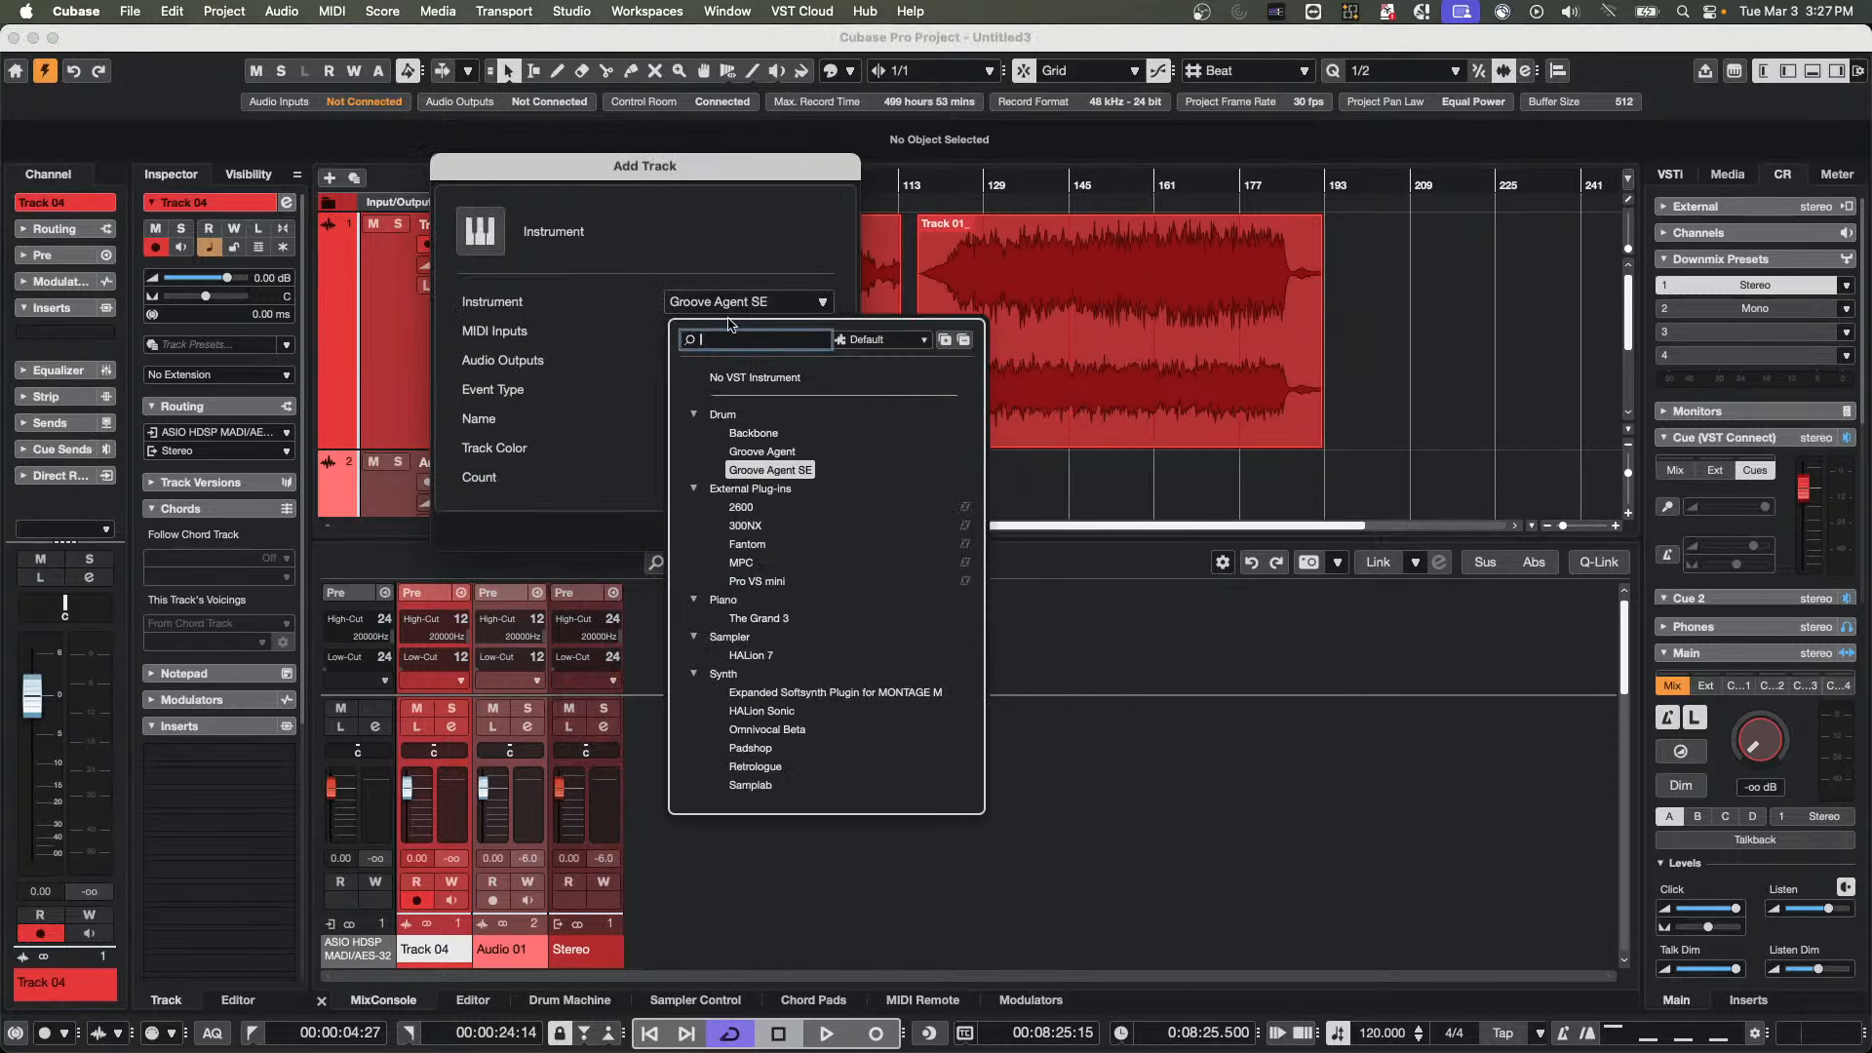
left_click(755, 378)
left_click(814, 533)
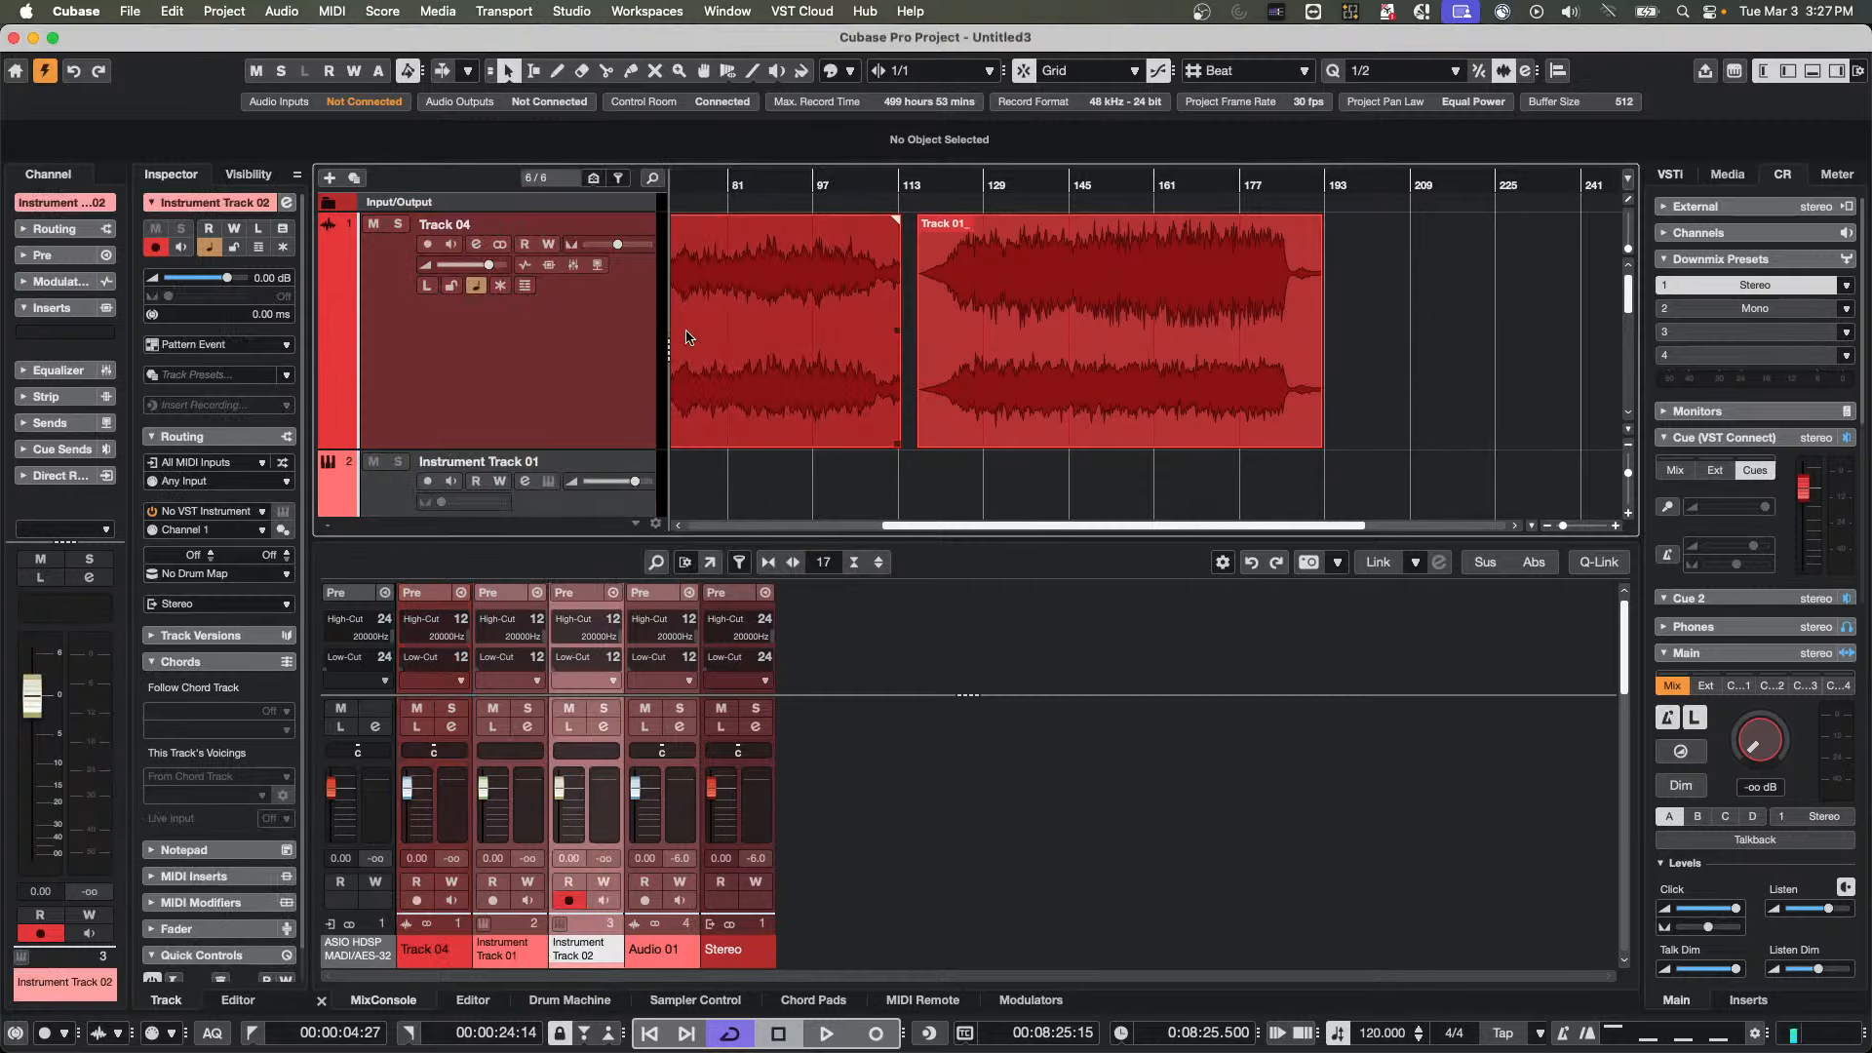
Draw a pattern event about 20 bars long from bar 83 on Instrument Track 01 and open it in the editor
scroll(531, 341, "up", 3)
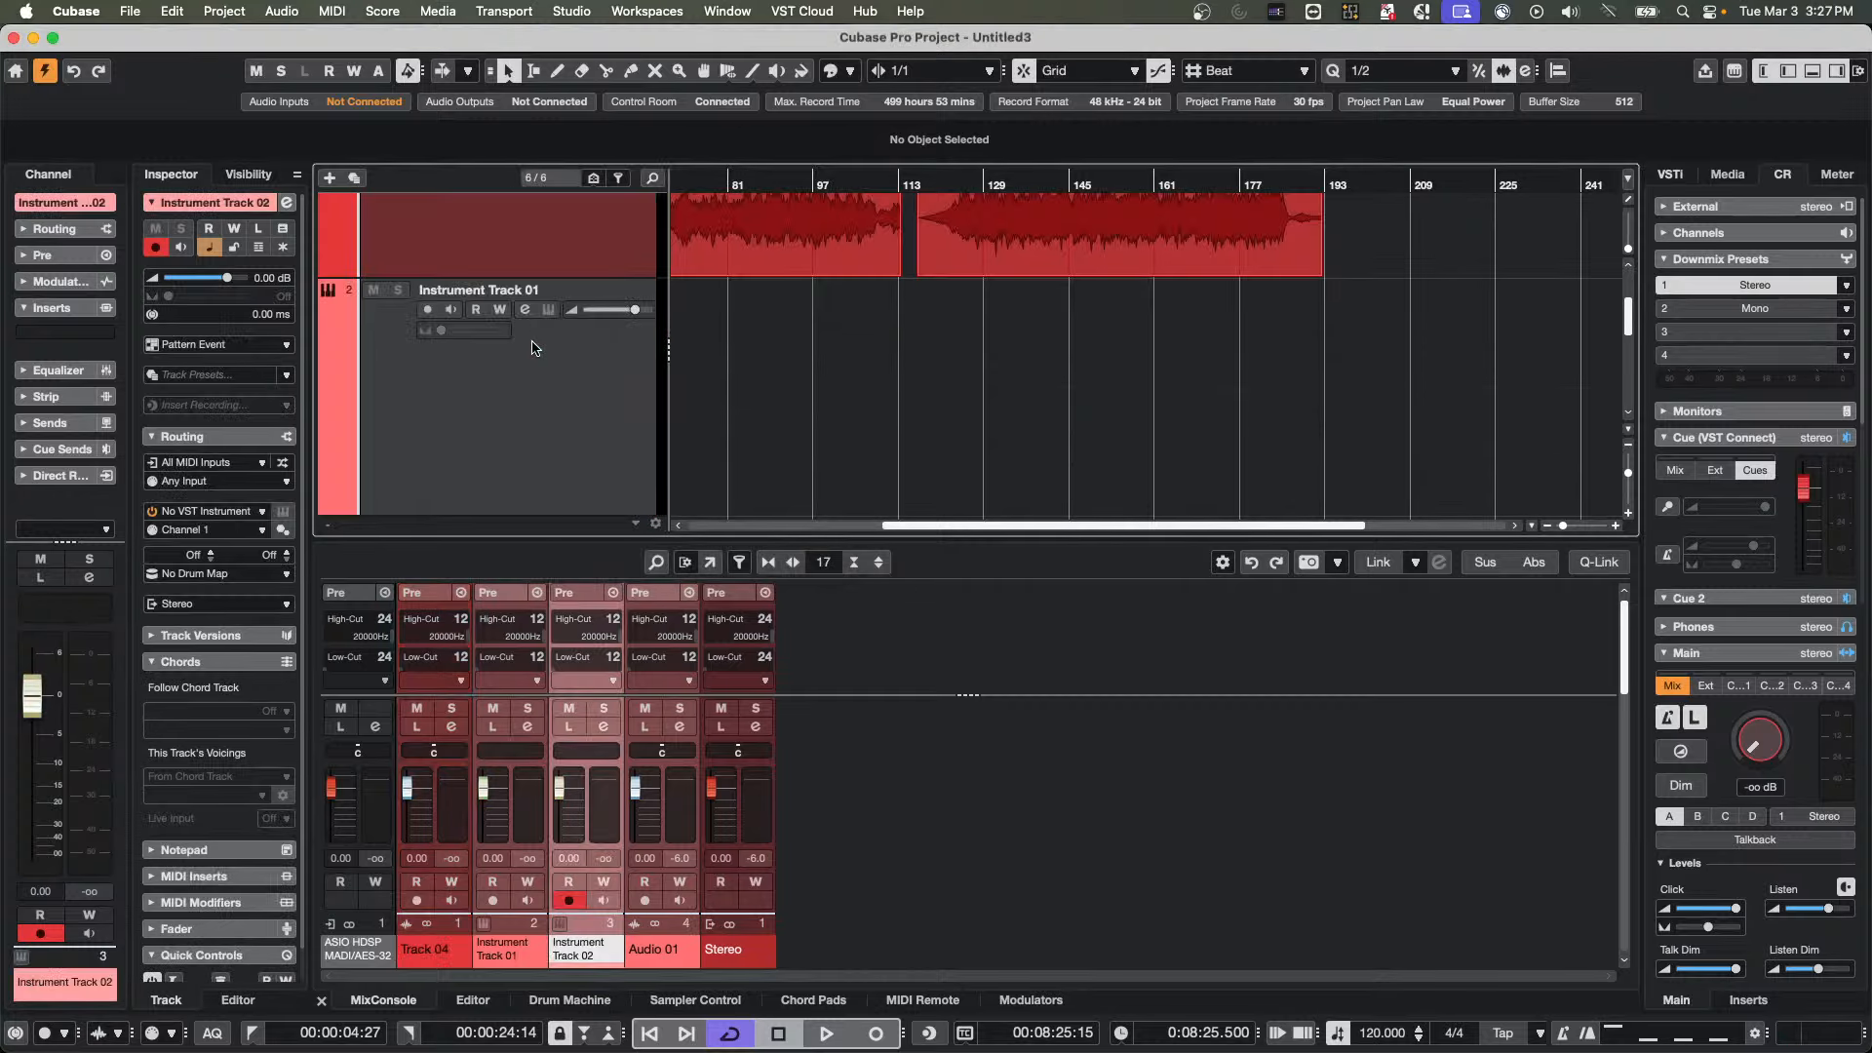
double_click(741, 384)
right_click(751, 384)
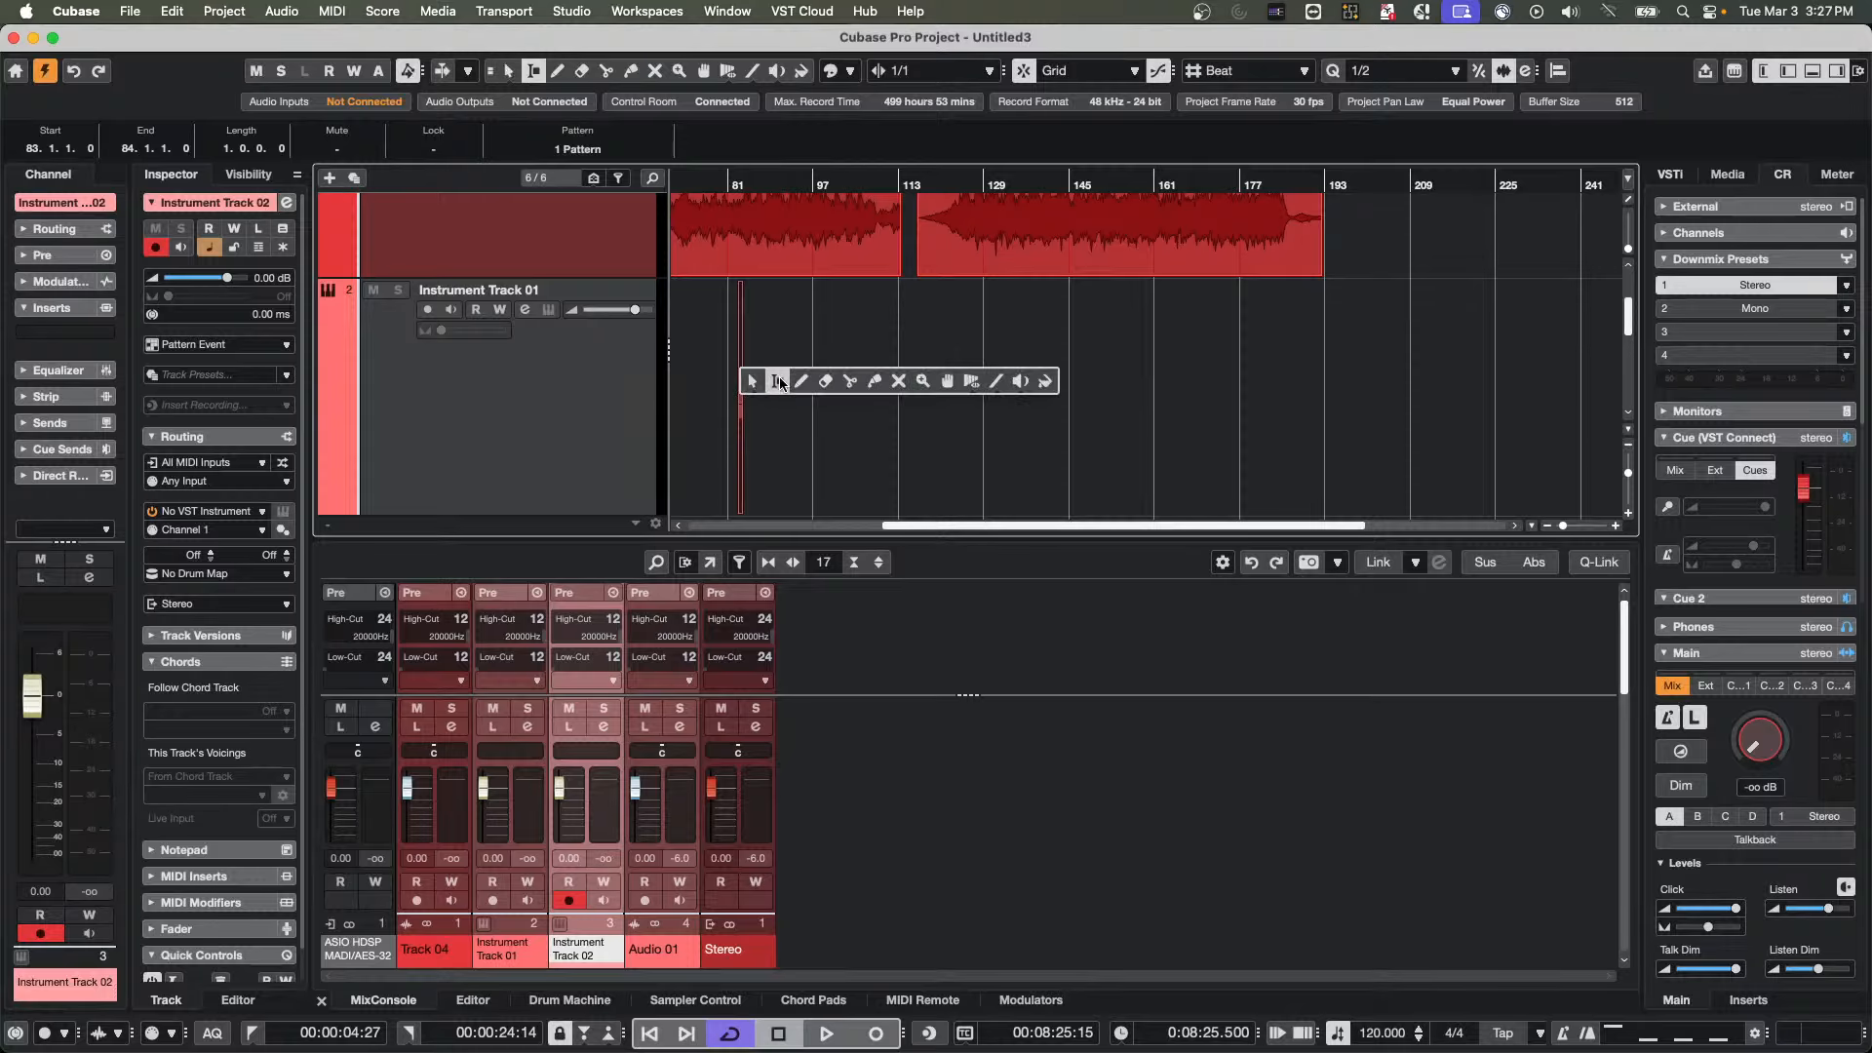
left_click(777, 380)
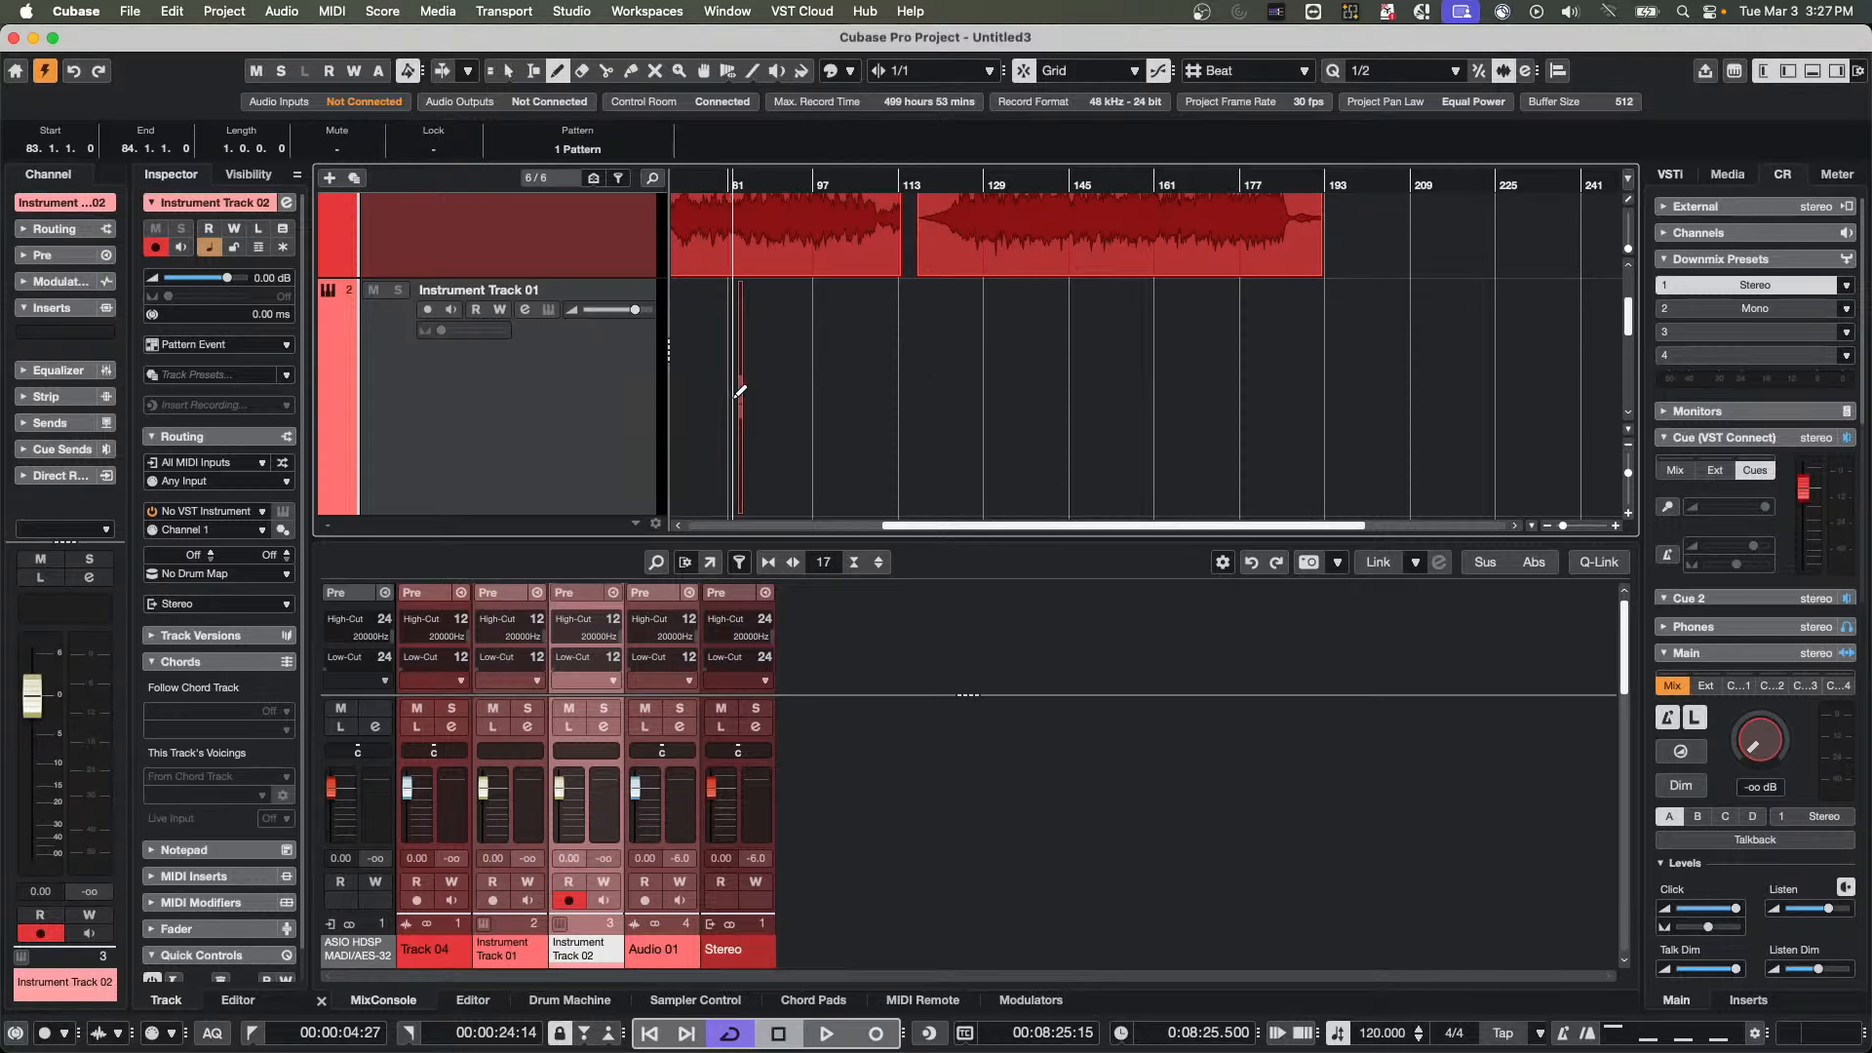
left_click_drag(741, 387, 852, 398)
key("1")
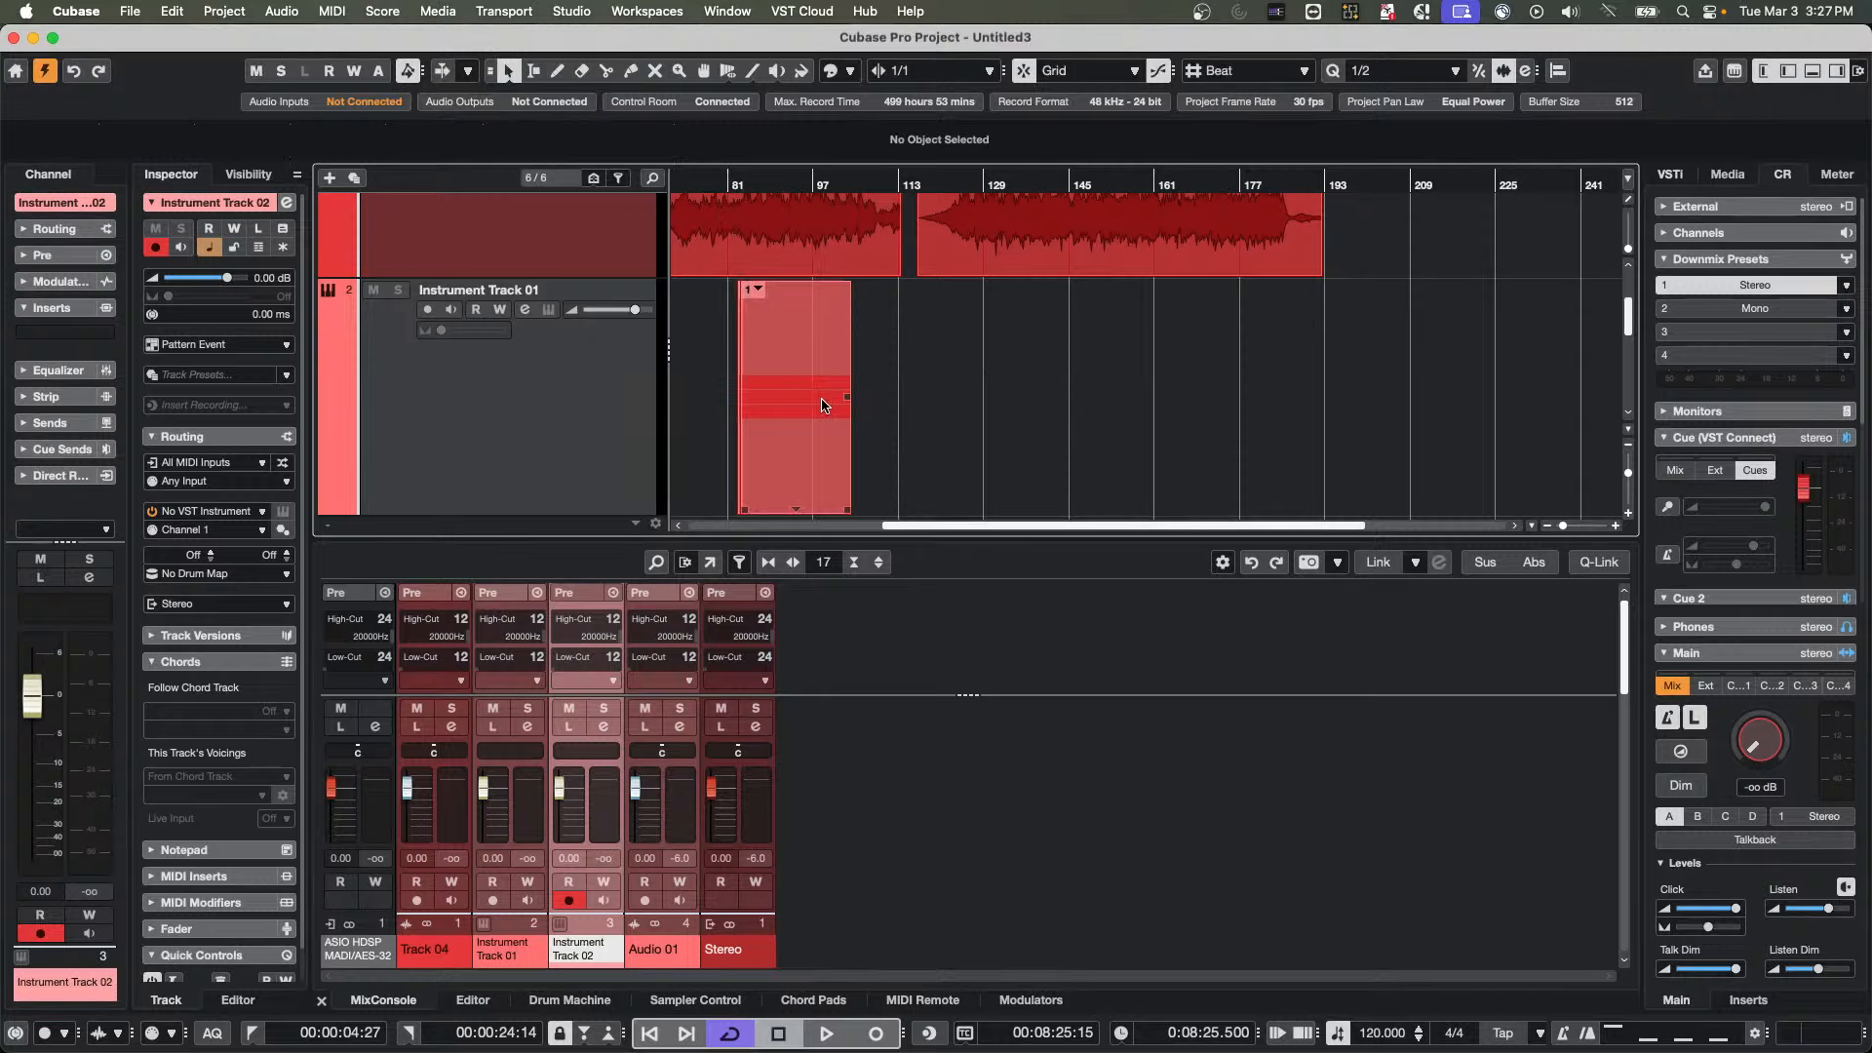
double_click(757, 400)
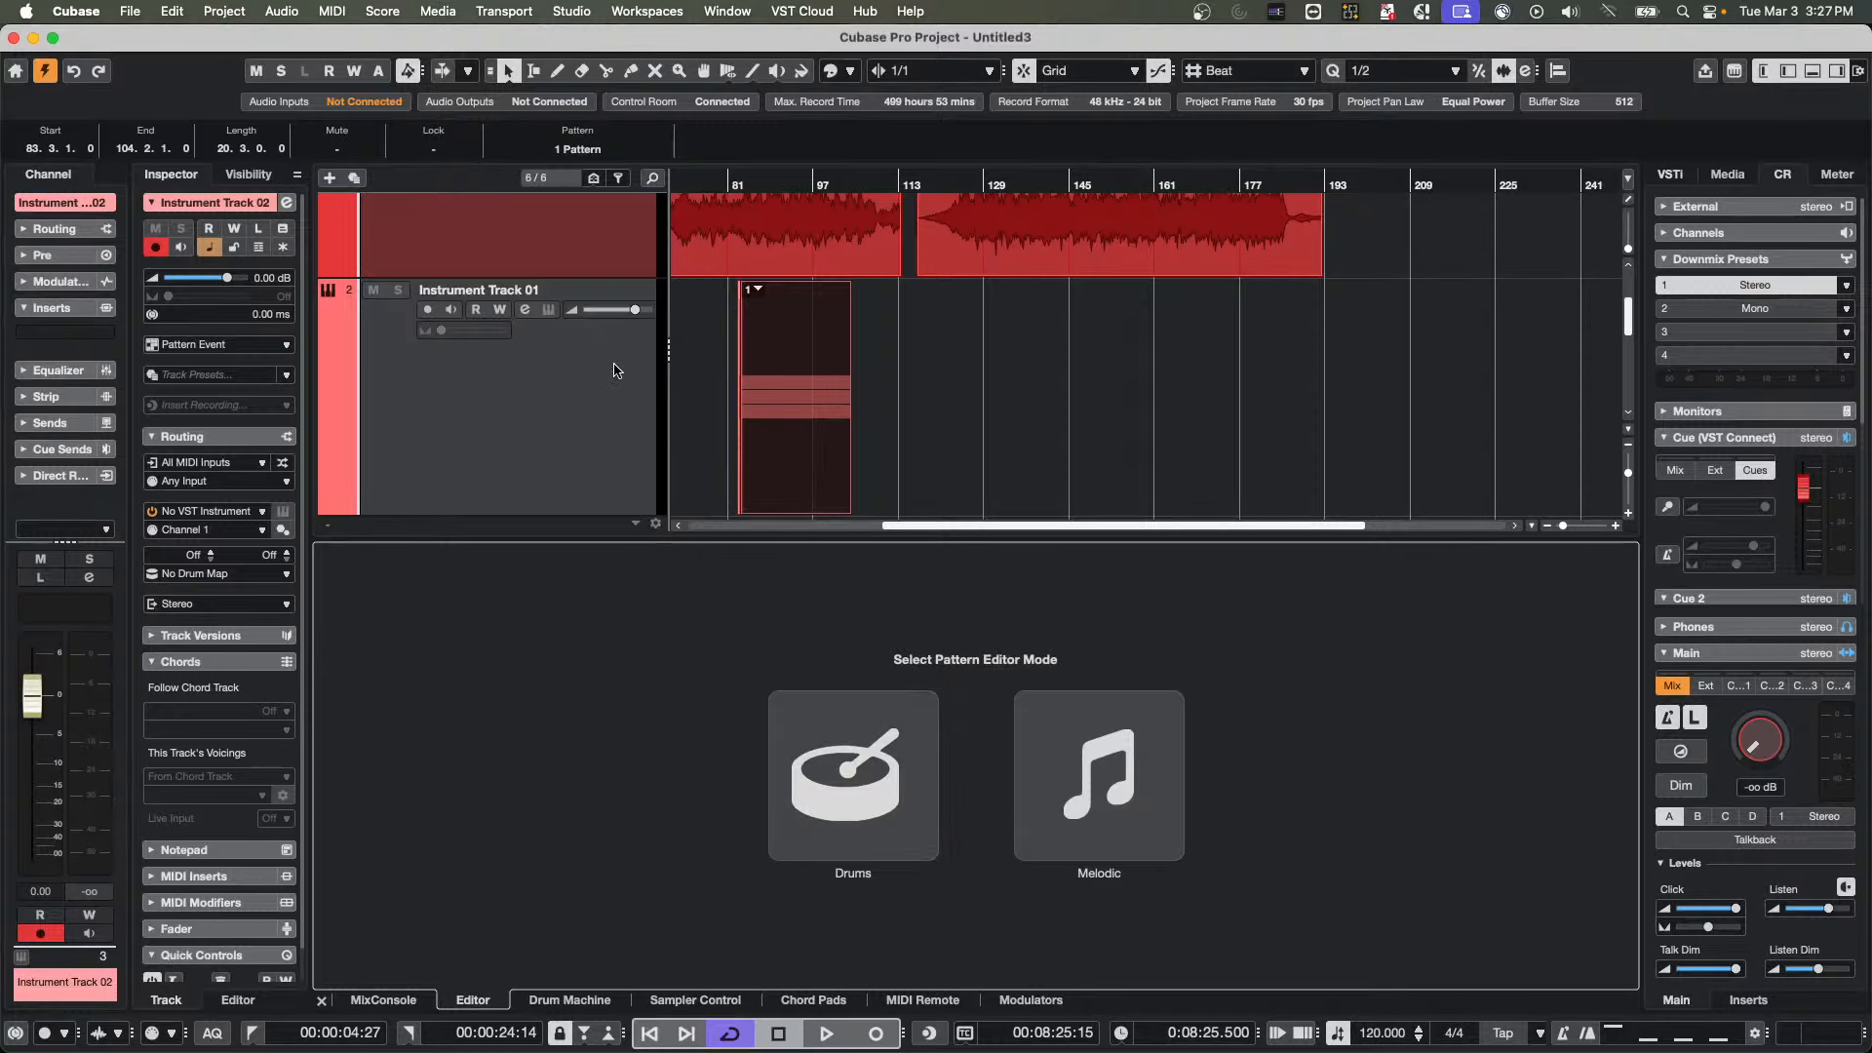
scroll(790, 454, "down", 1)
scroll(792, 453, "down", 3)
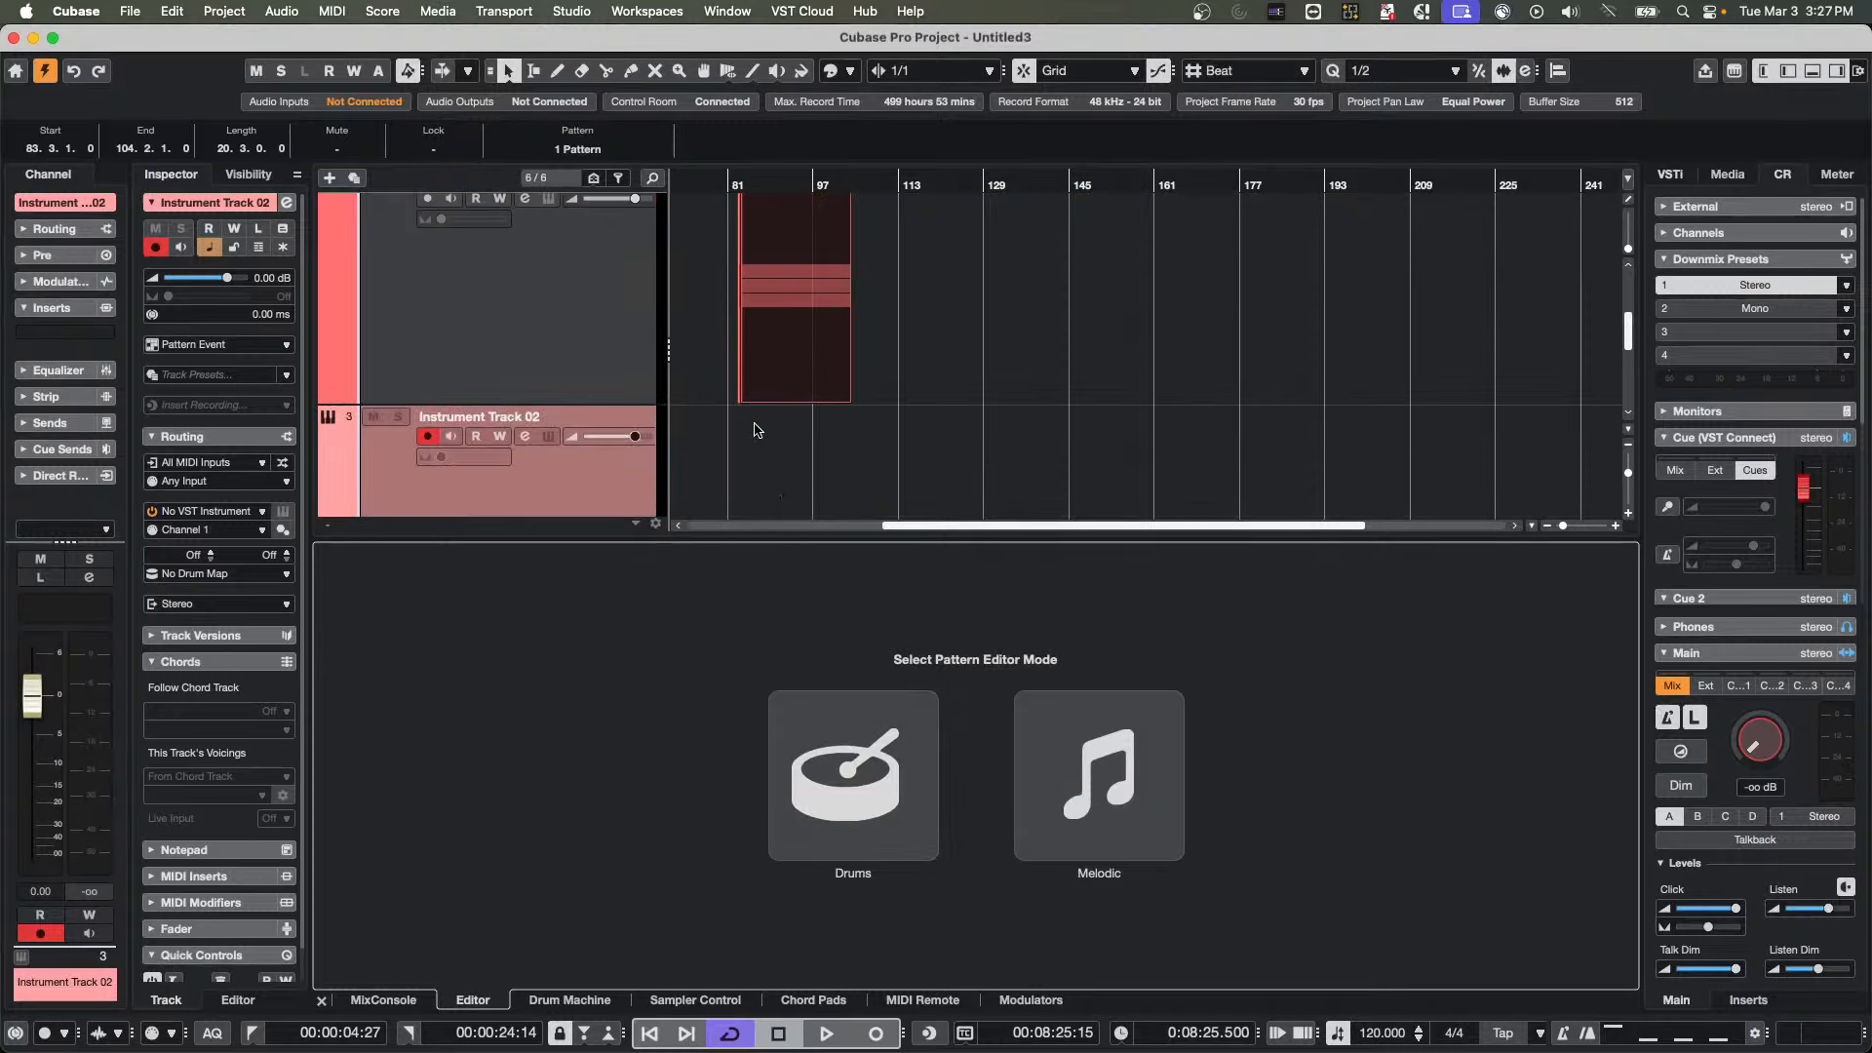
Delete the pattern event and remove the newly added instrument tracks
left_click(798, 368)
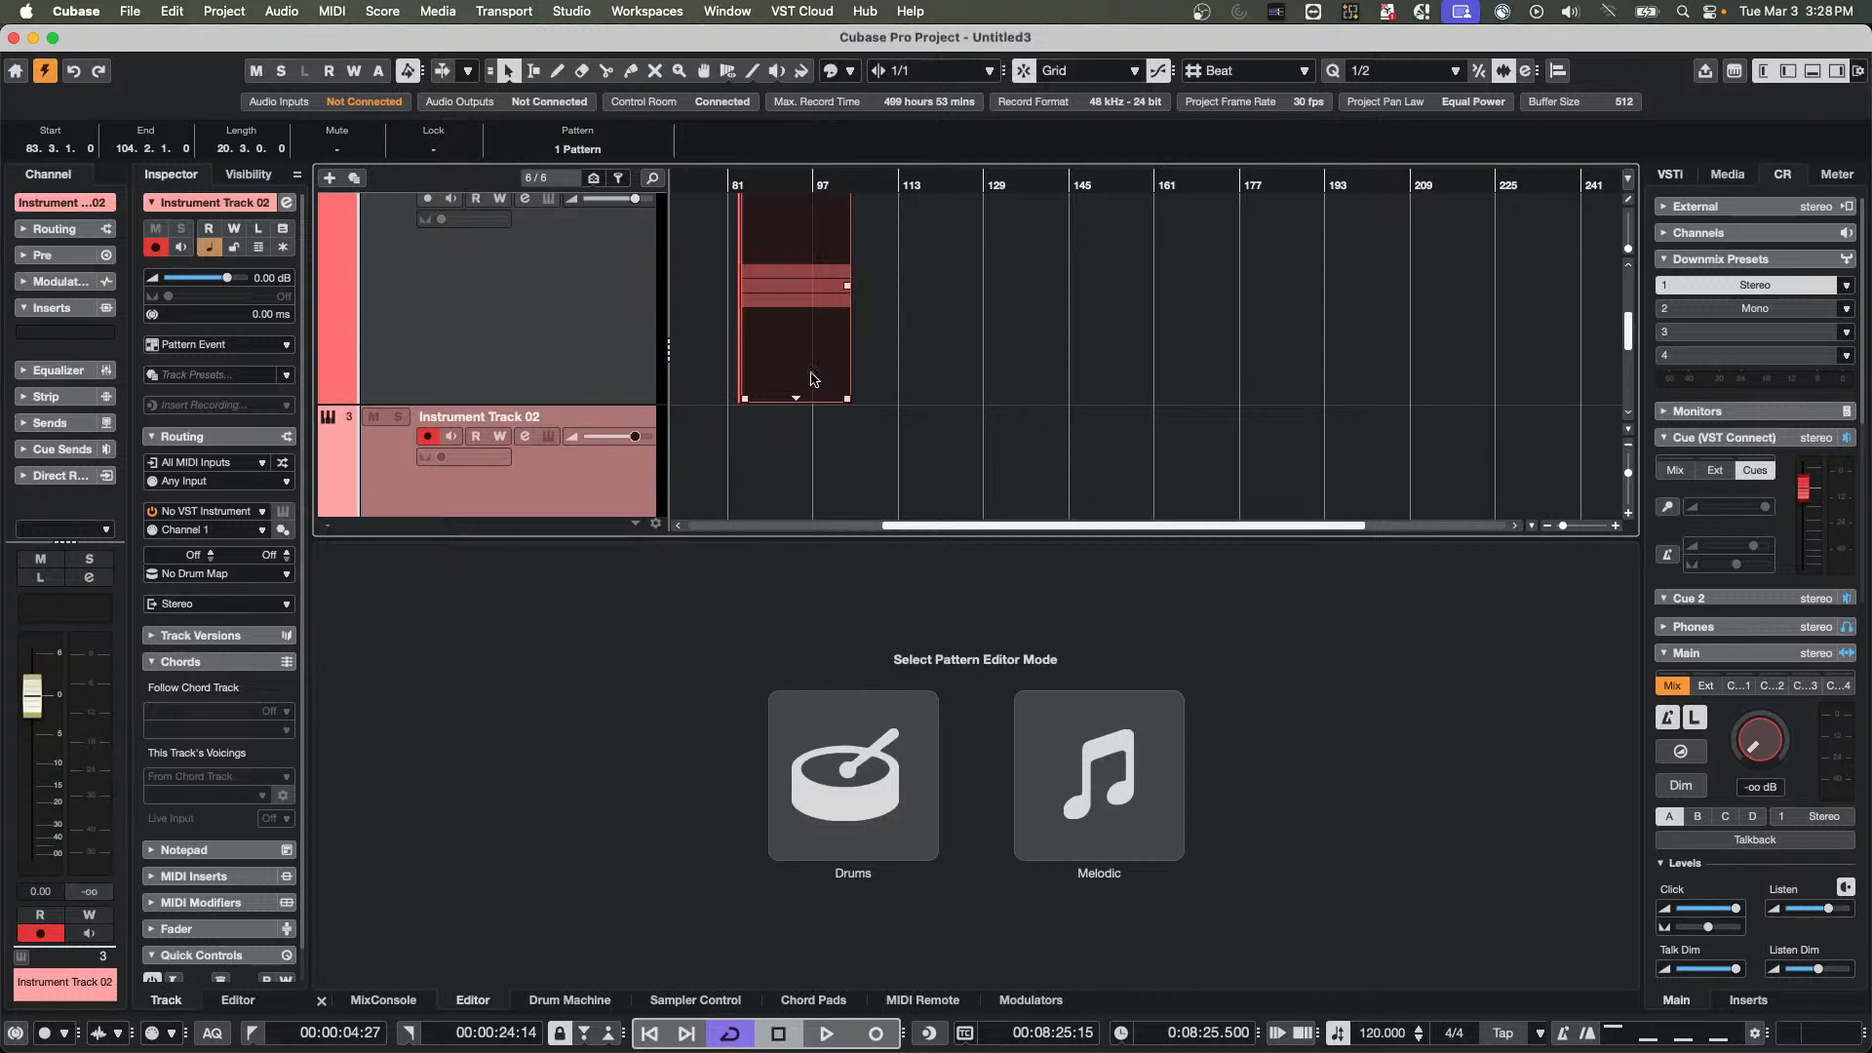
scroll(979, 374, "up", 4)
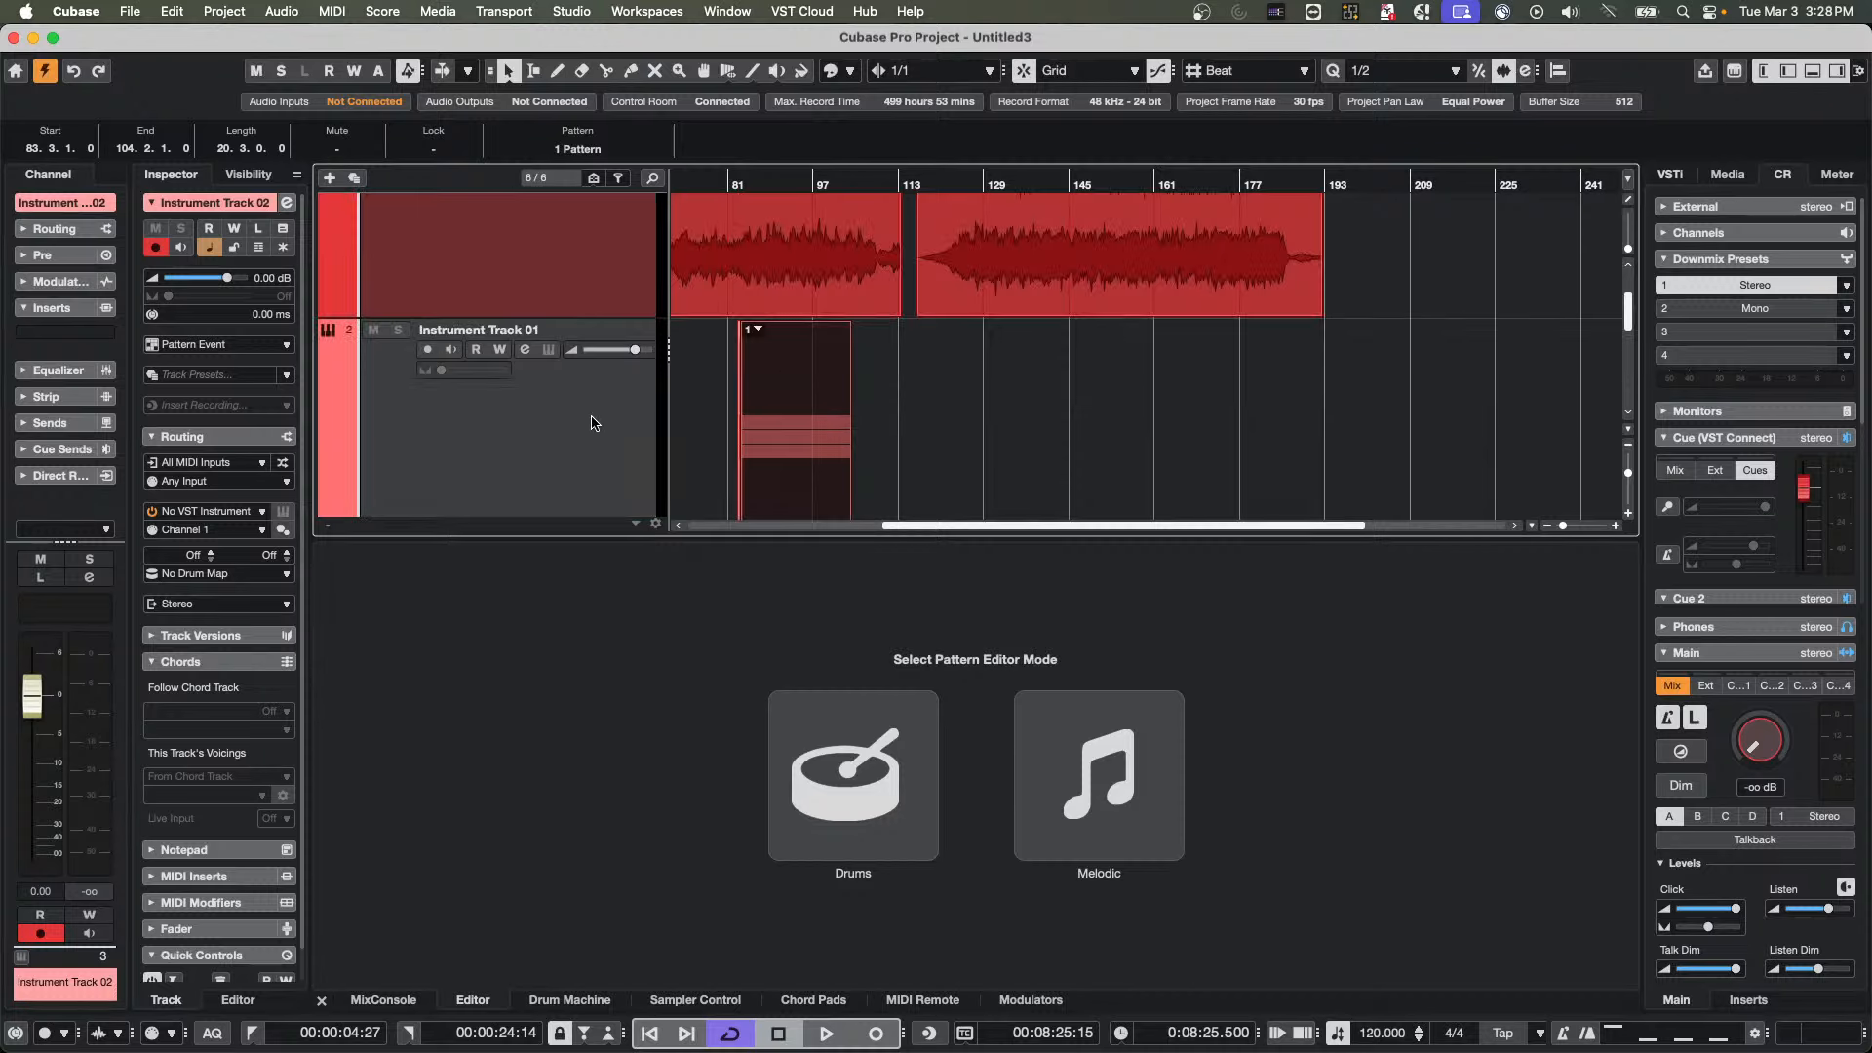
key("Delete")
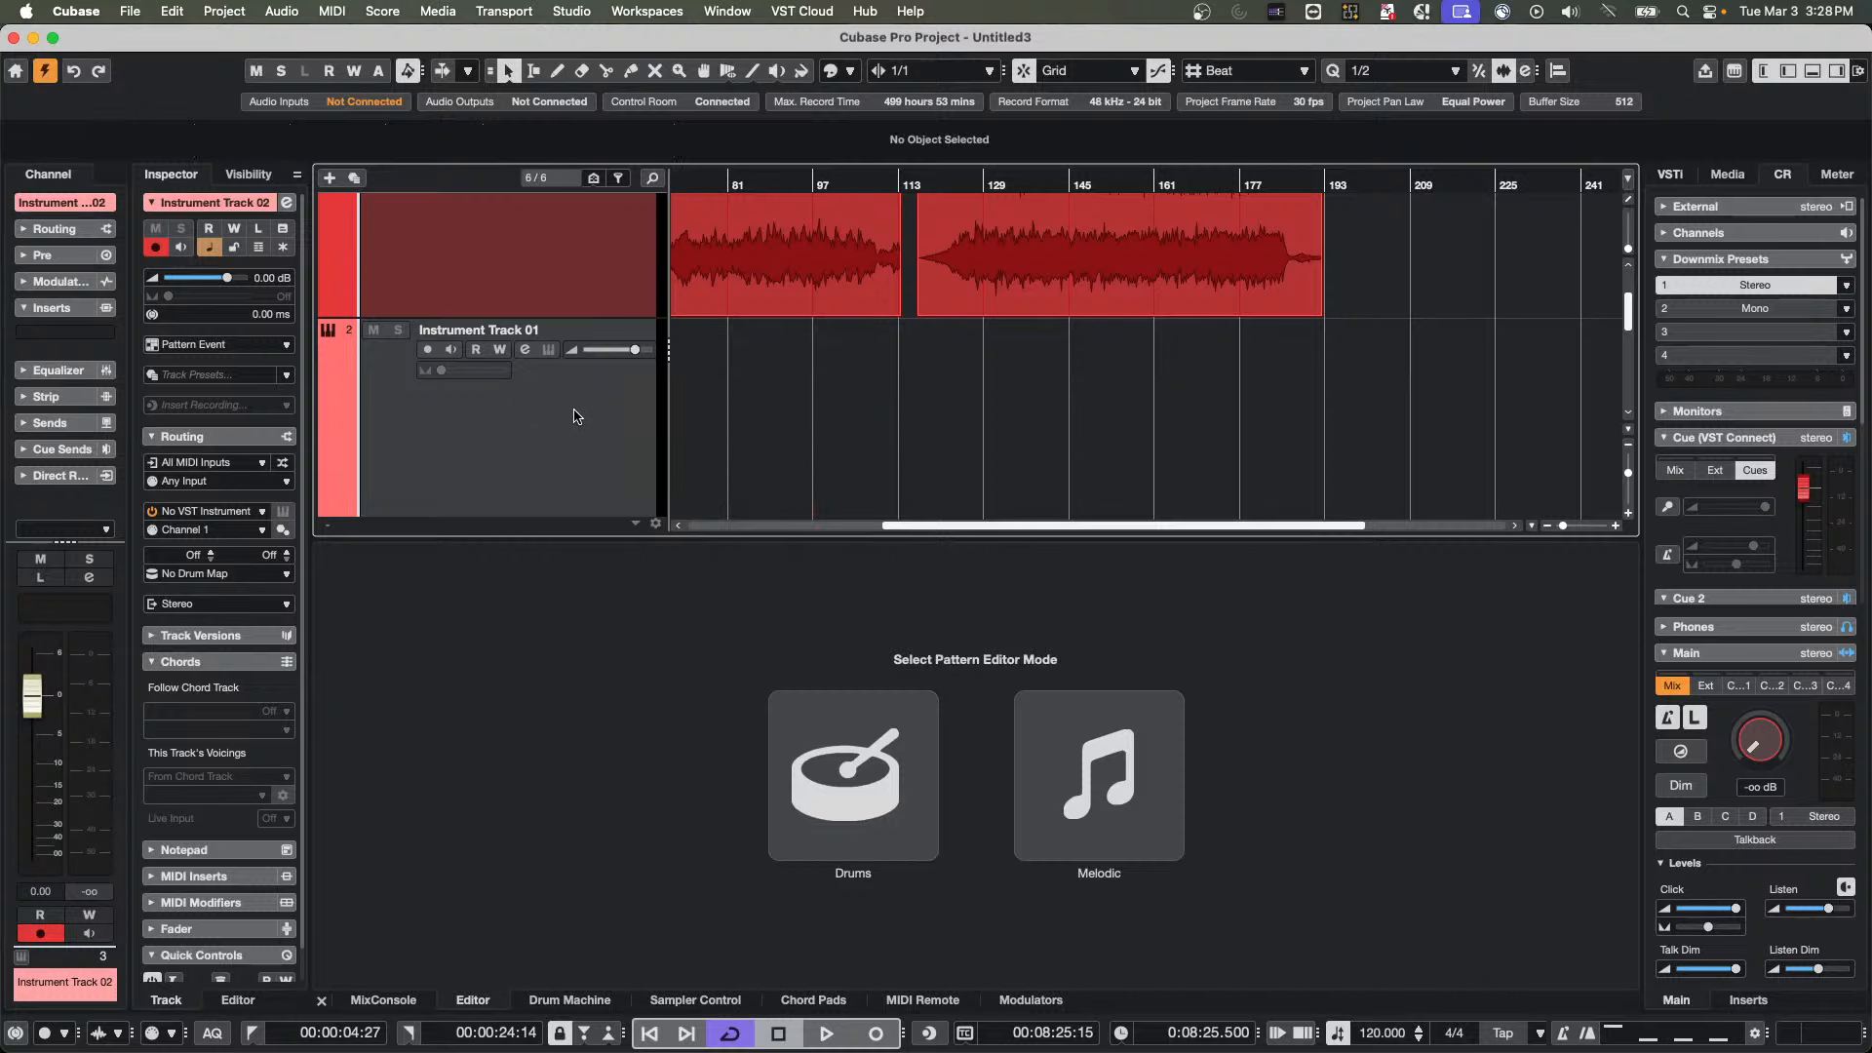
key("shift+BackSpace")
Add an instrument track with No VST Instrument and the event type set to MIDI Part
right_click(556, 434)
mouse_move(698, 440)
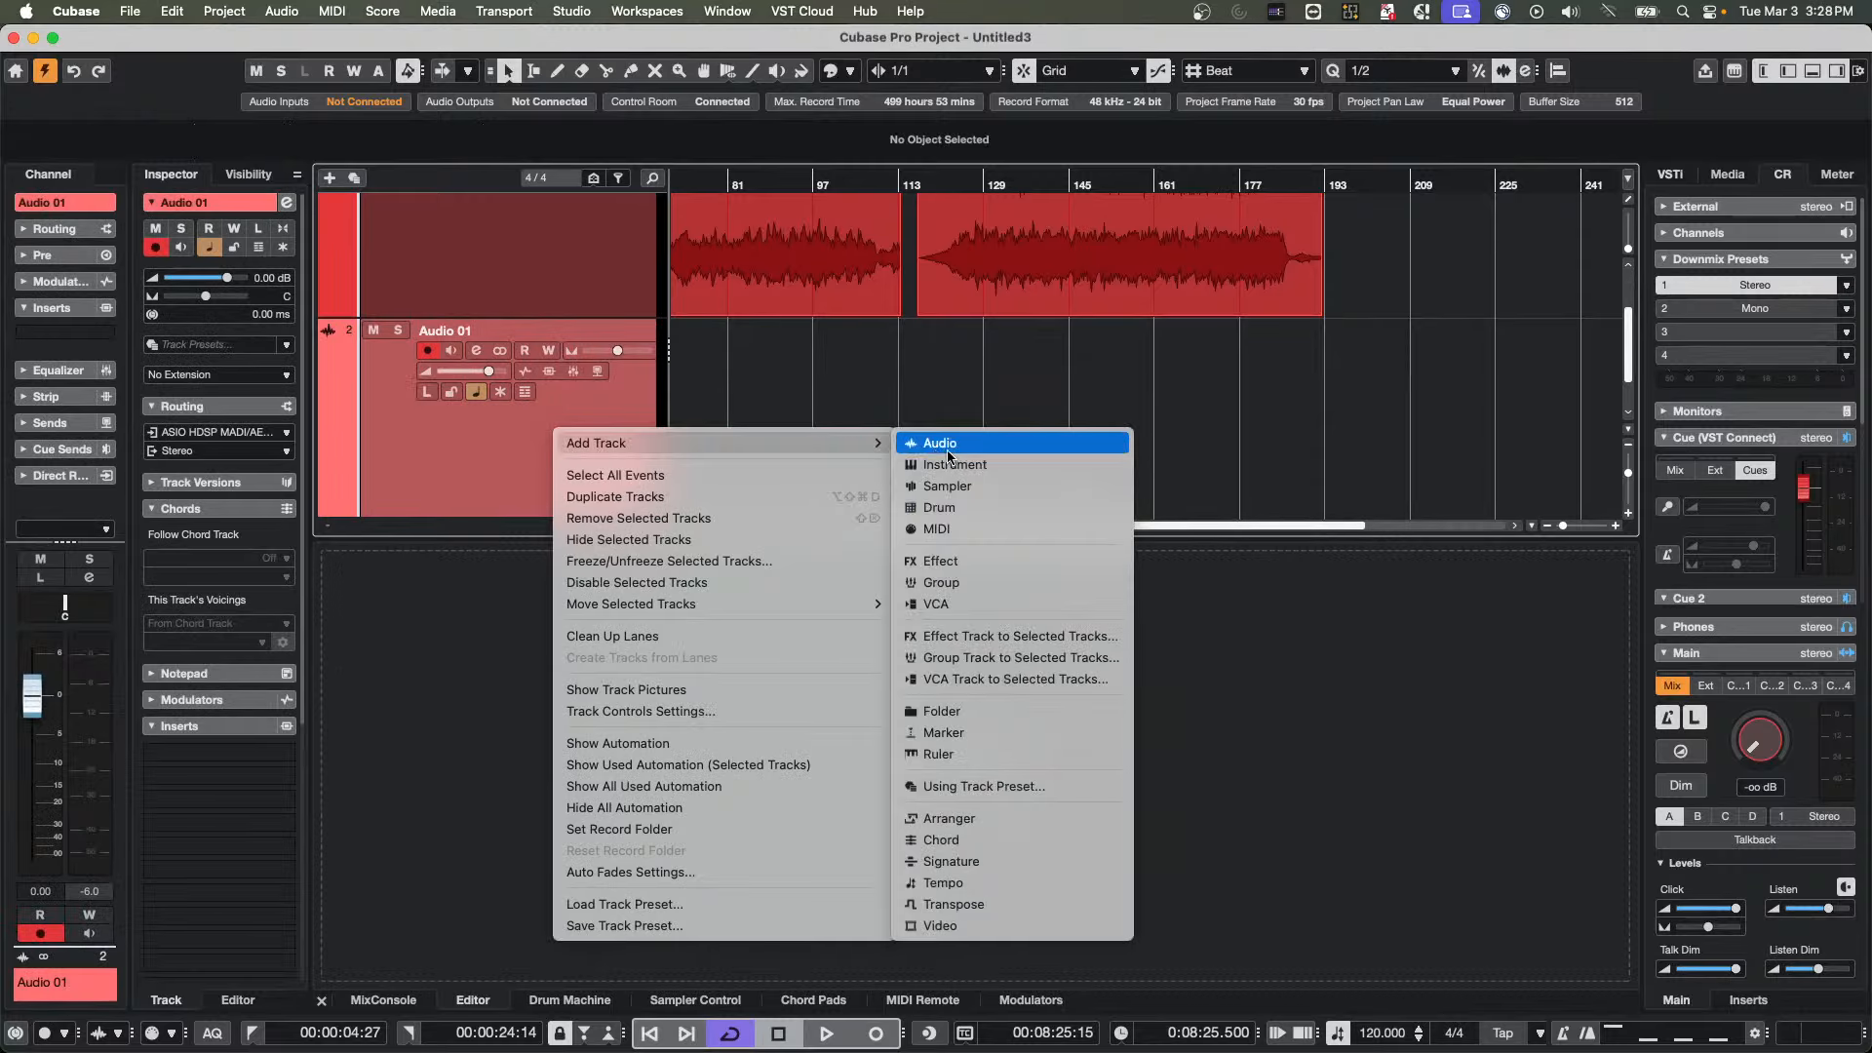
left_click(943, 470)
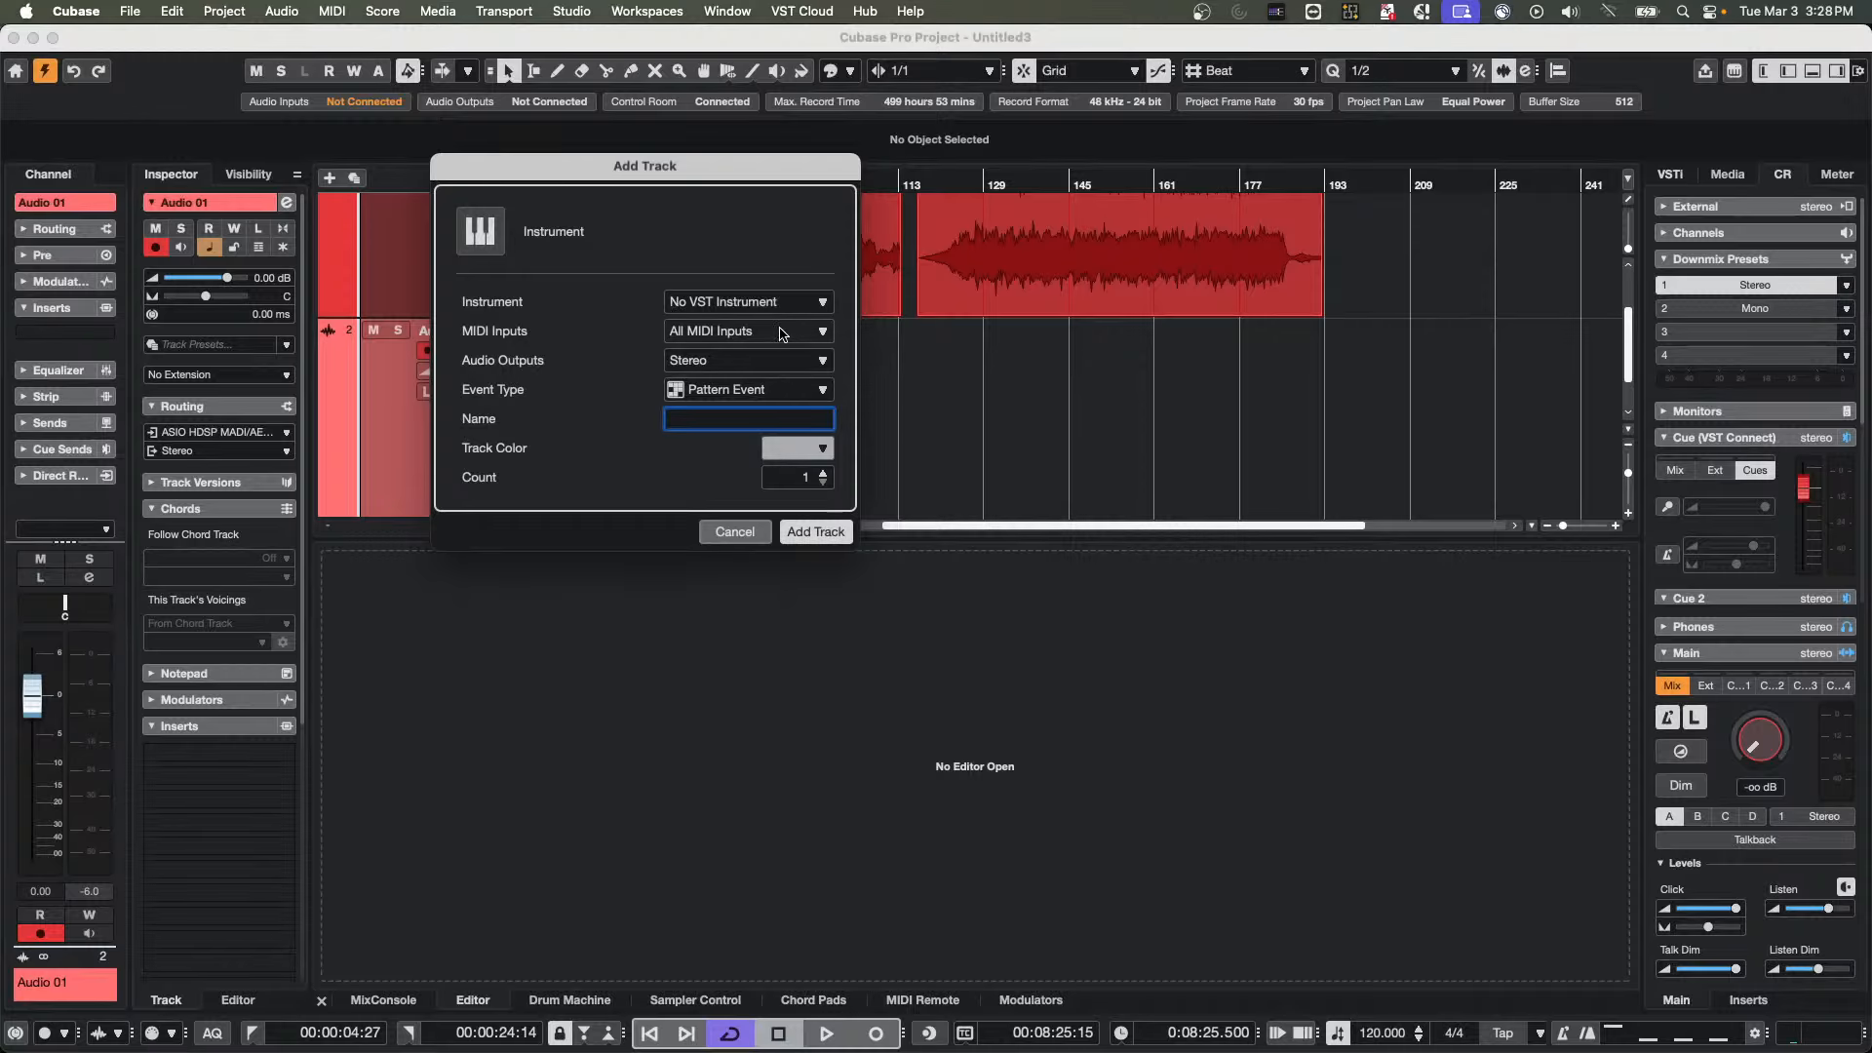
left_click(785, 304)
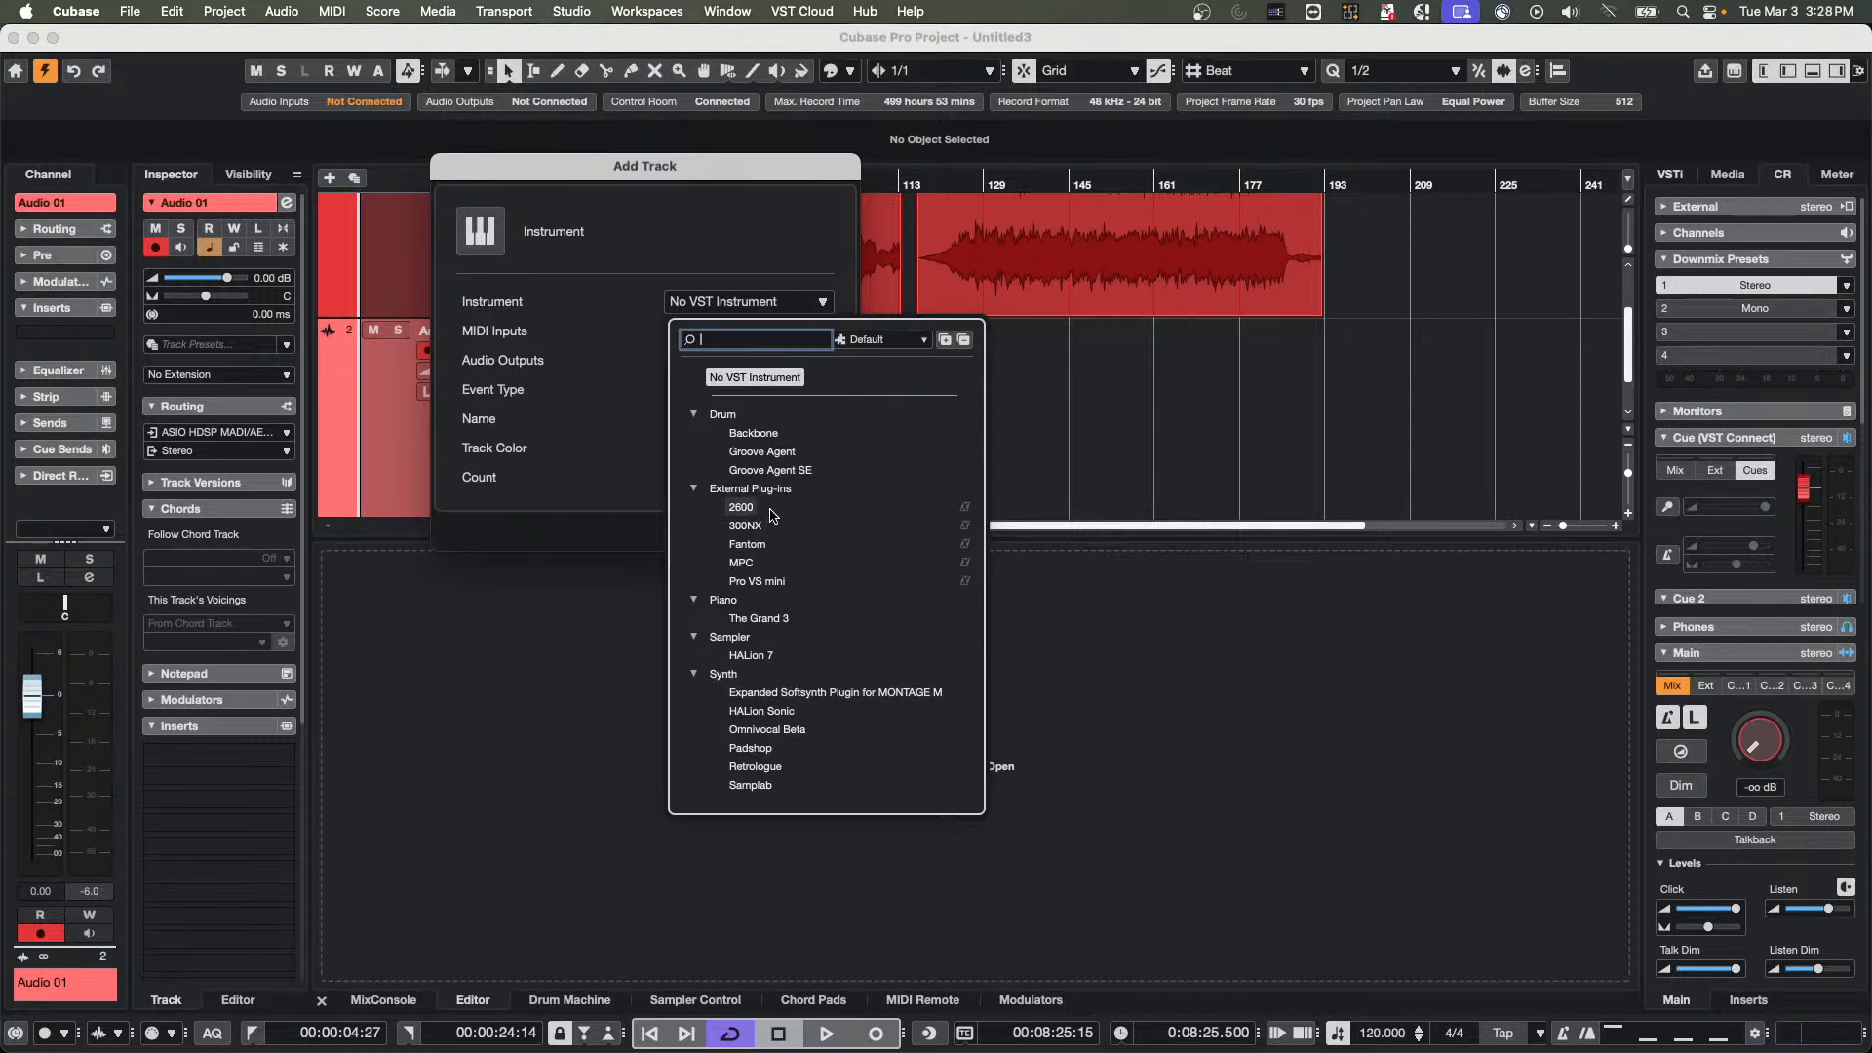
left_click(752, 387)
left_click(732, 390)
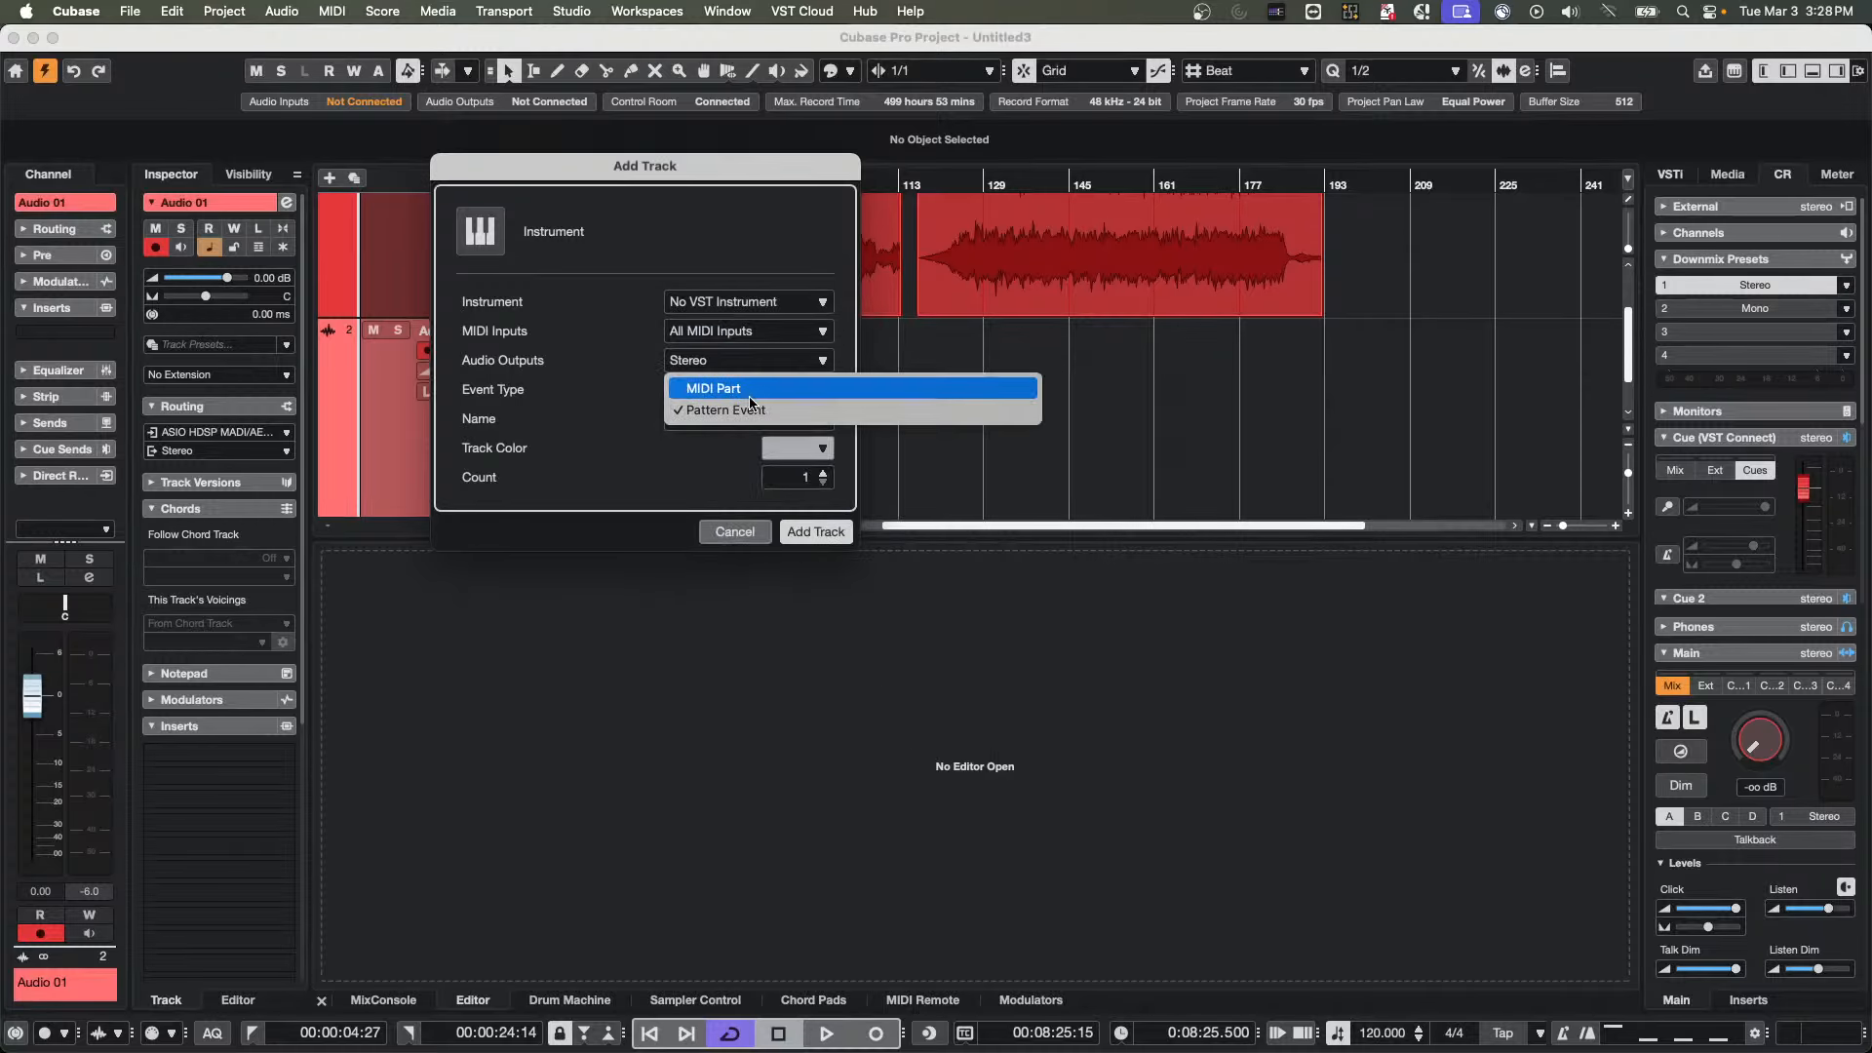
left_click(751, 390)
left_click(828, 533)
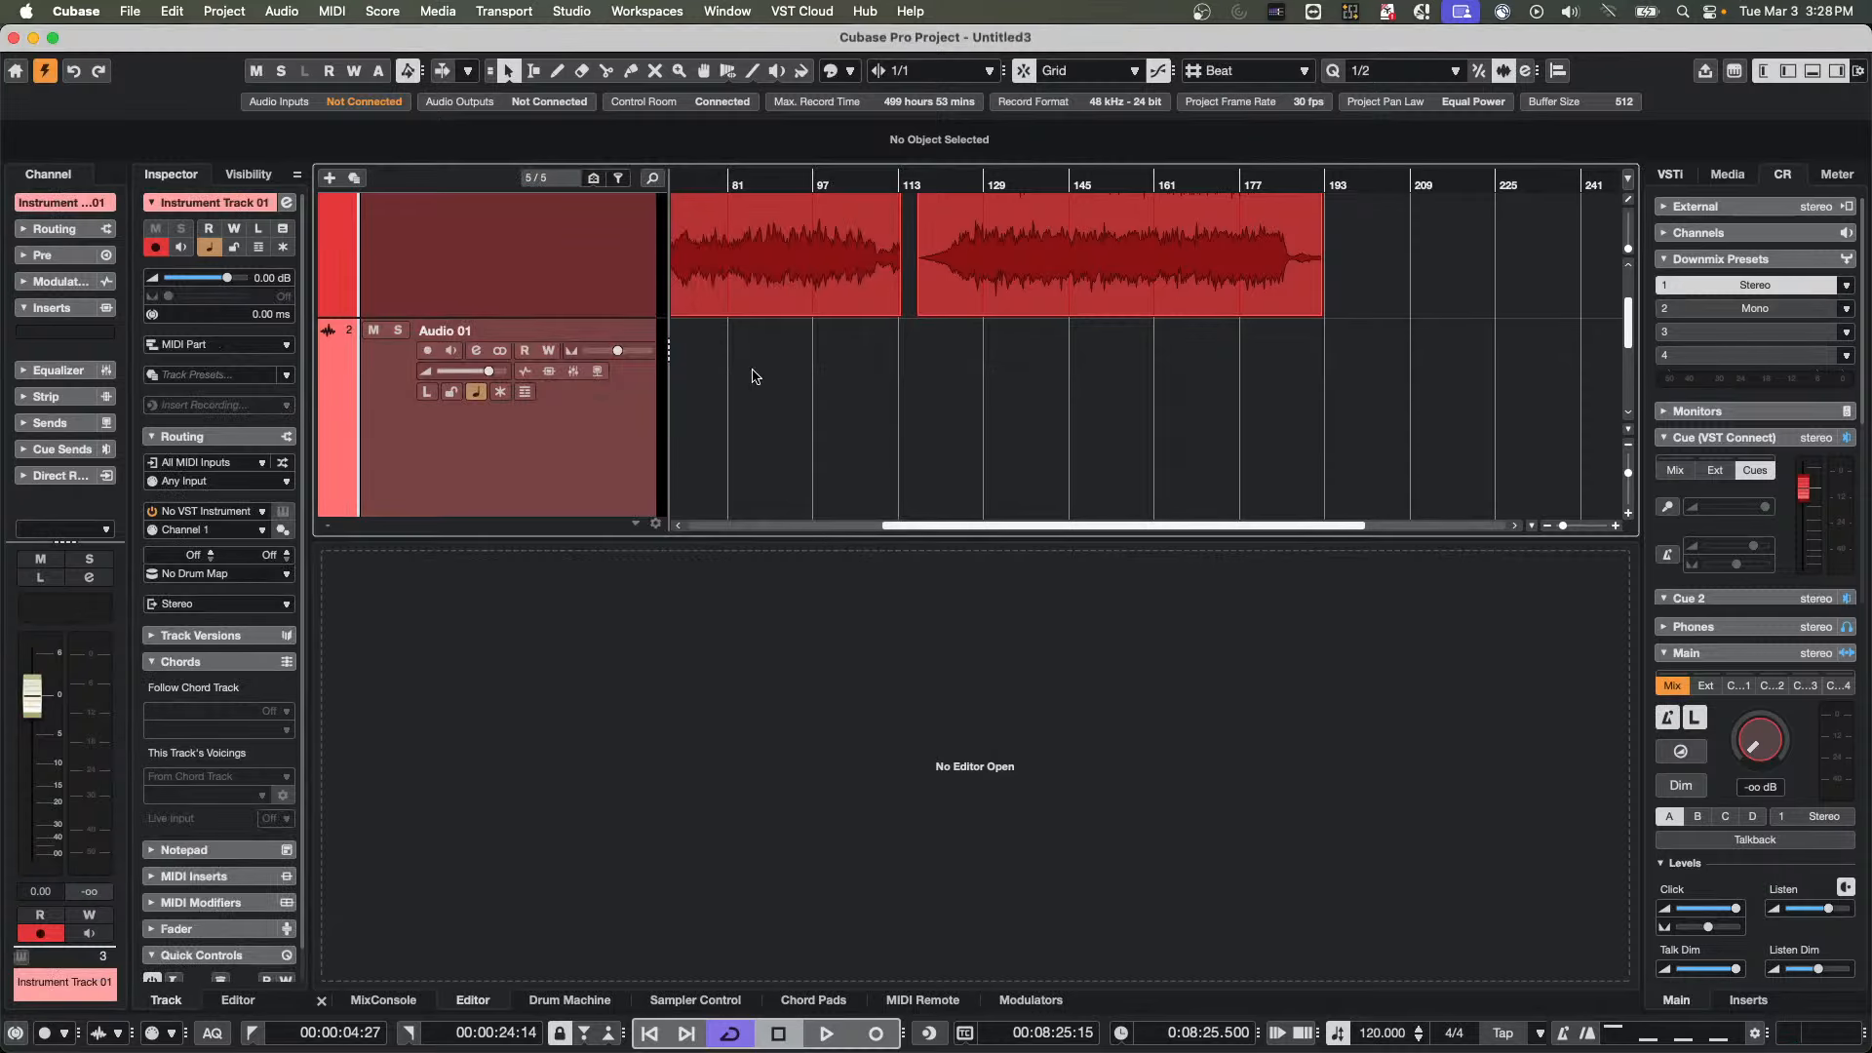
Create empty parts between the locators on Audio 01 and Instrument Track 01, with the MIDI part open for editing
left_click_drag(694, 183, 461, 171)
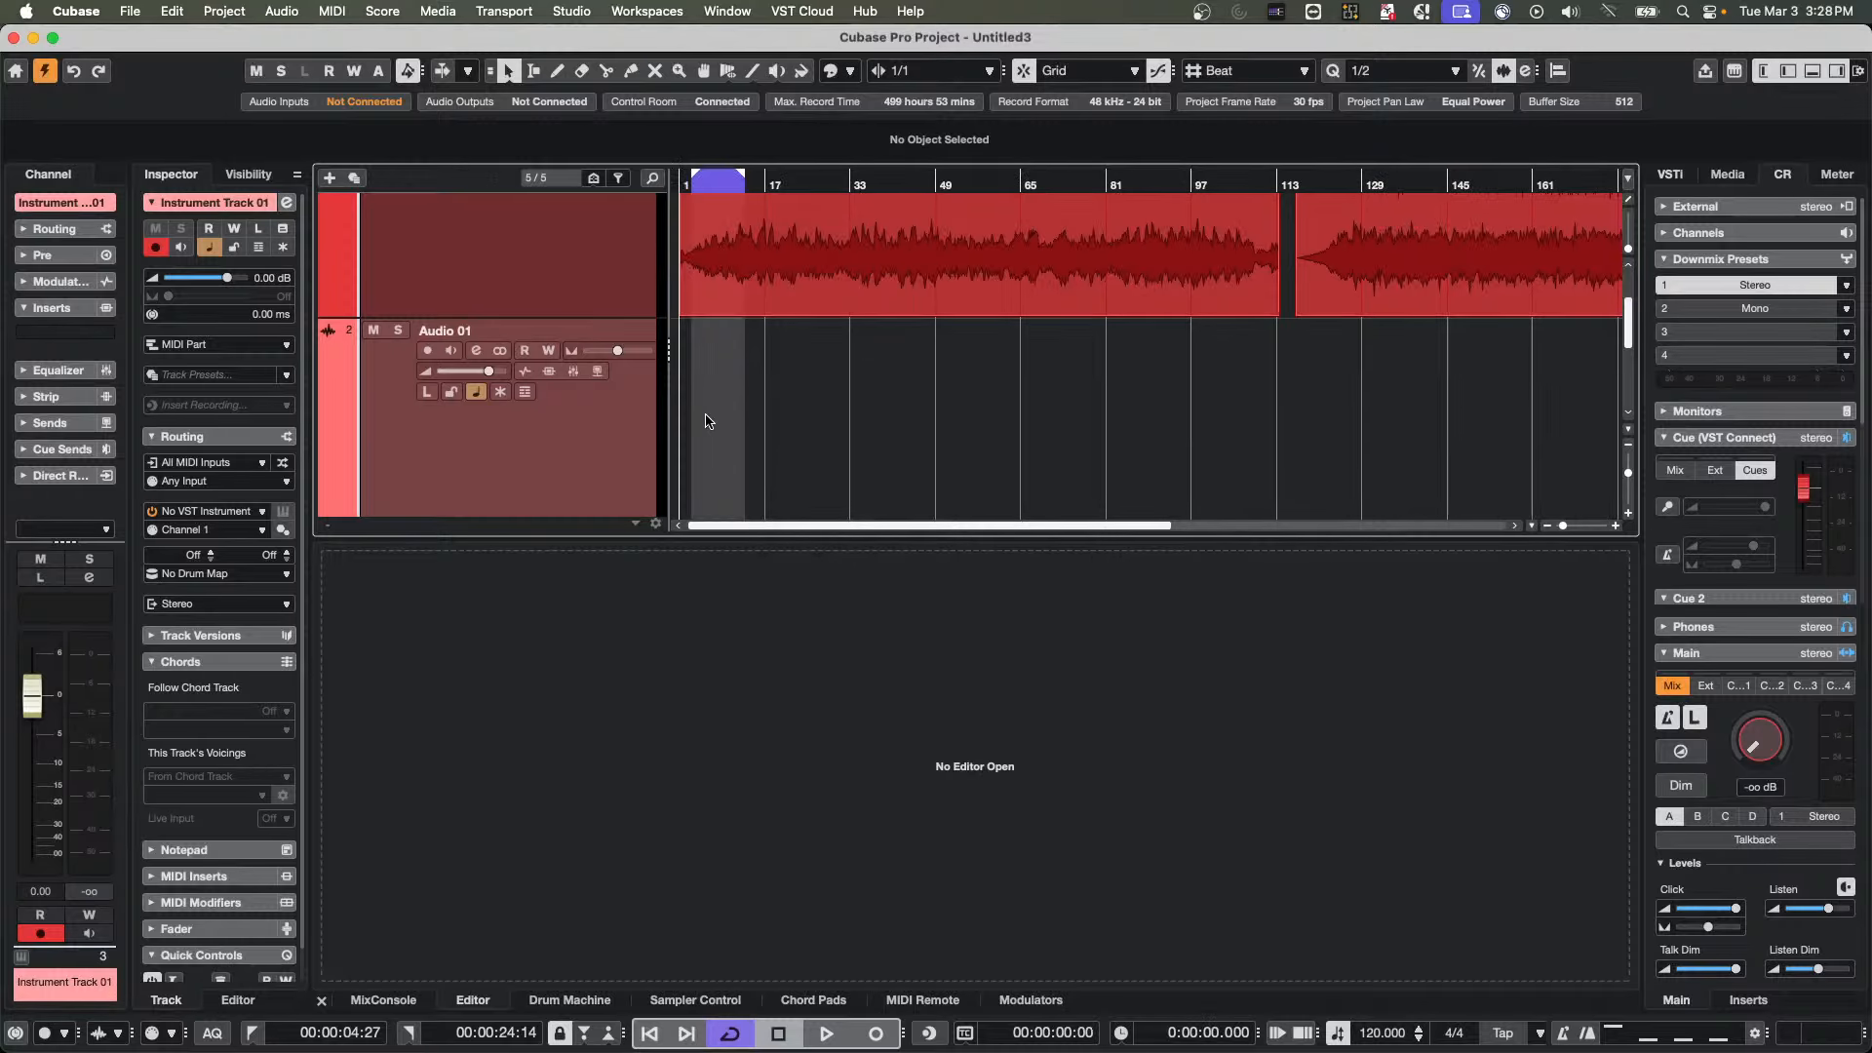
double_click(705, 419)
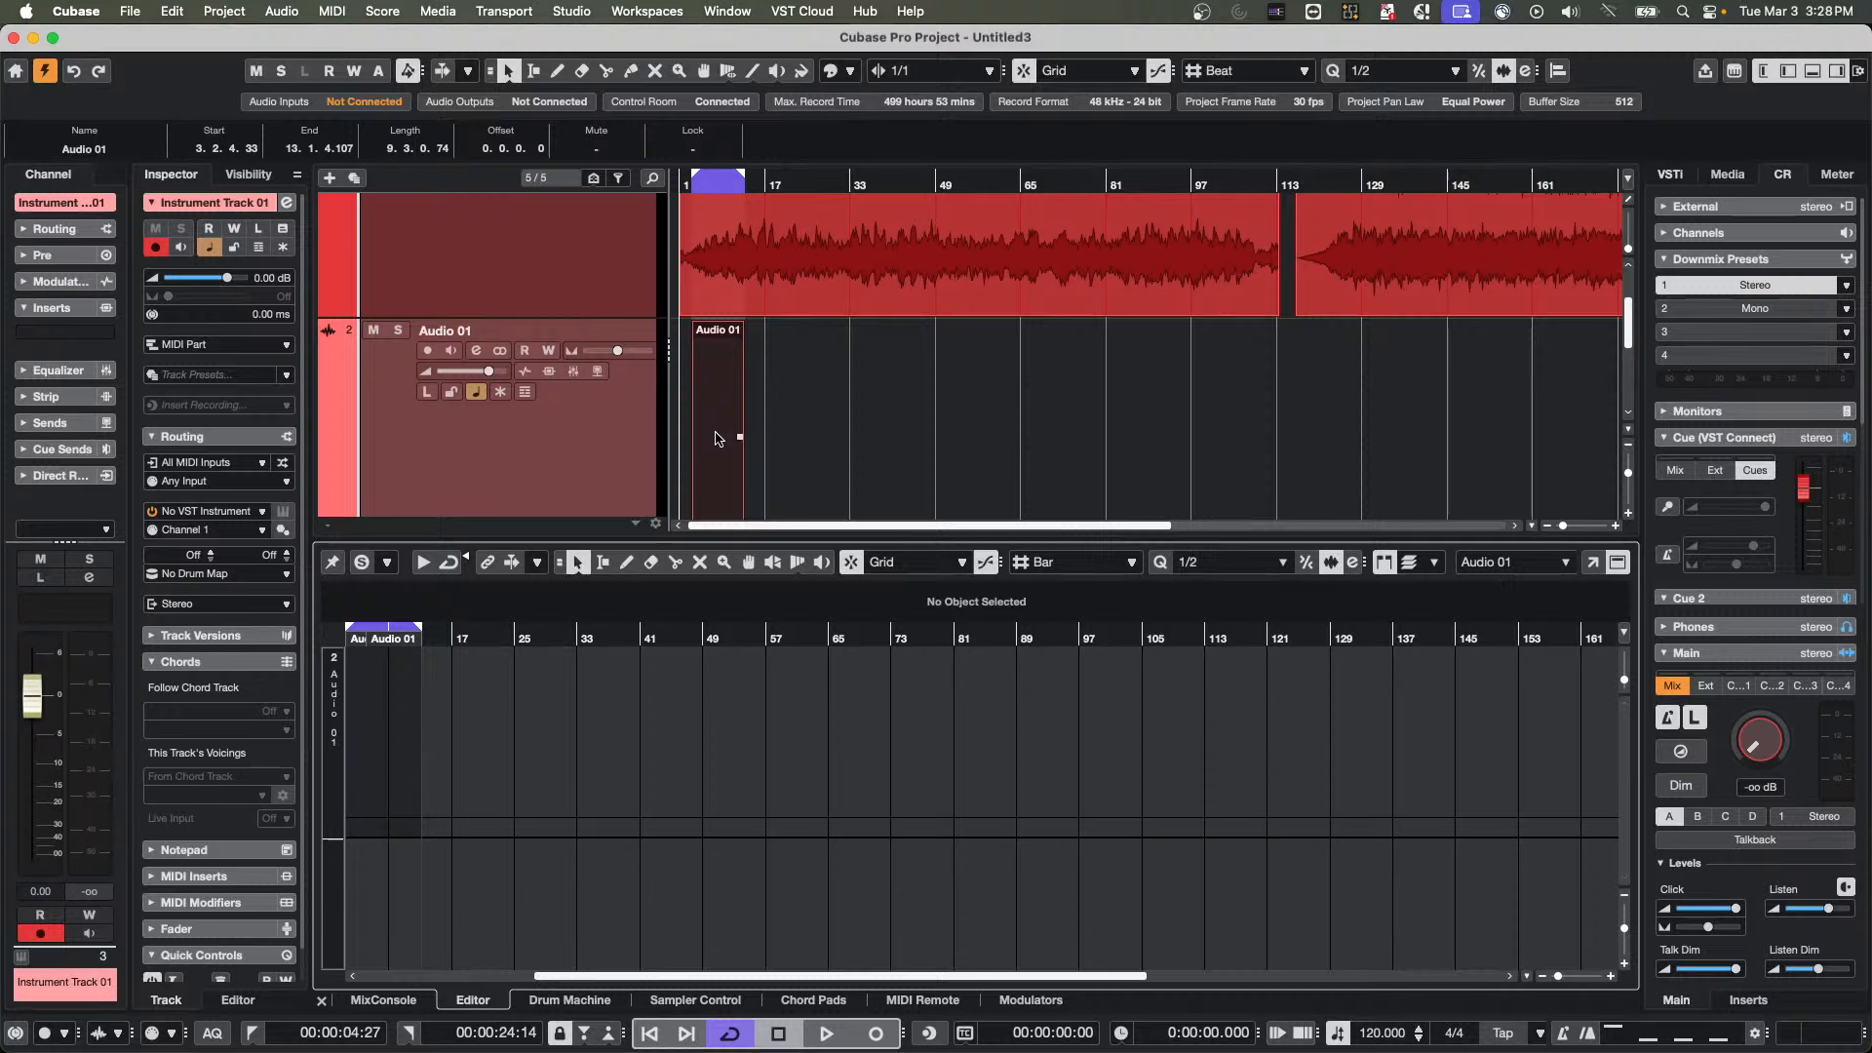
scroll(717, 441, "down", 4)
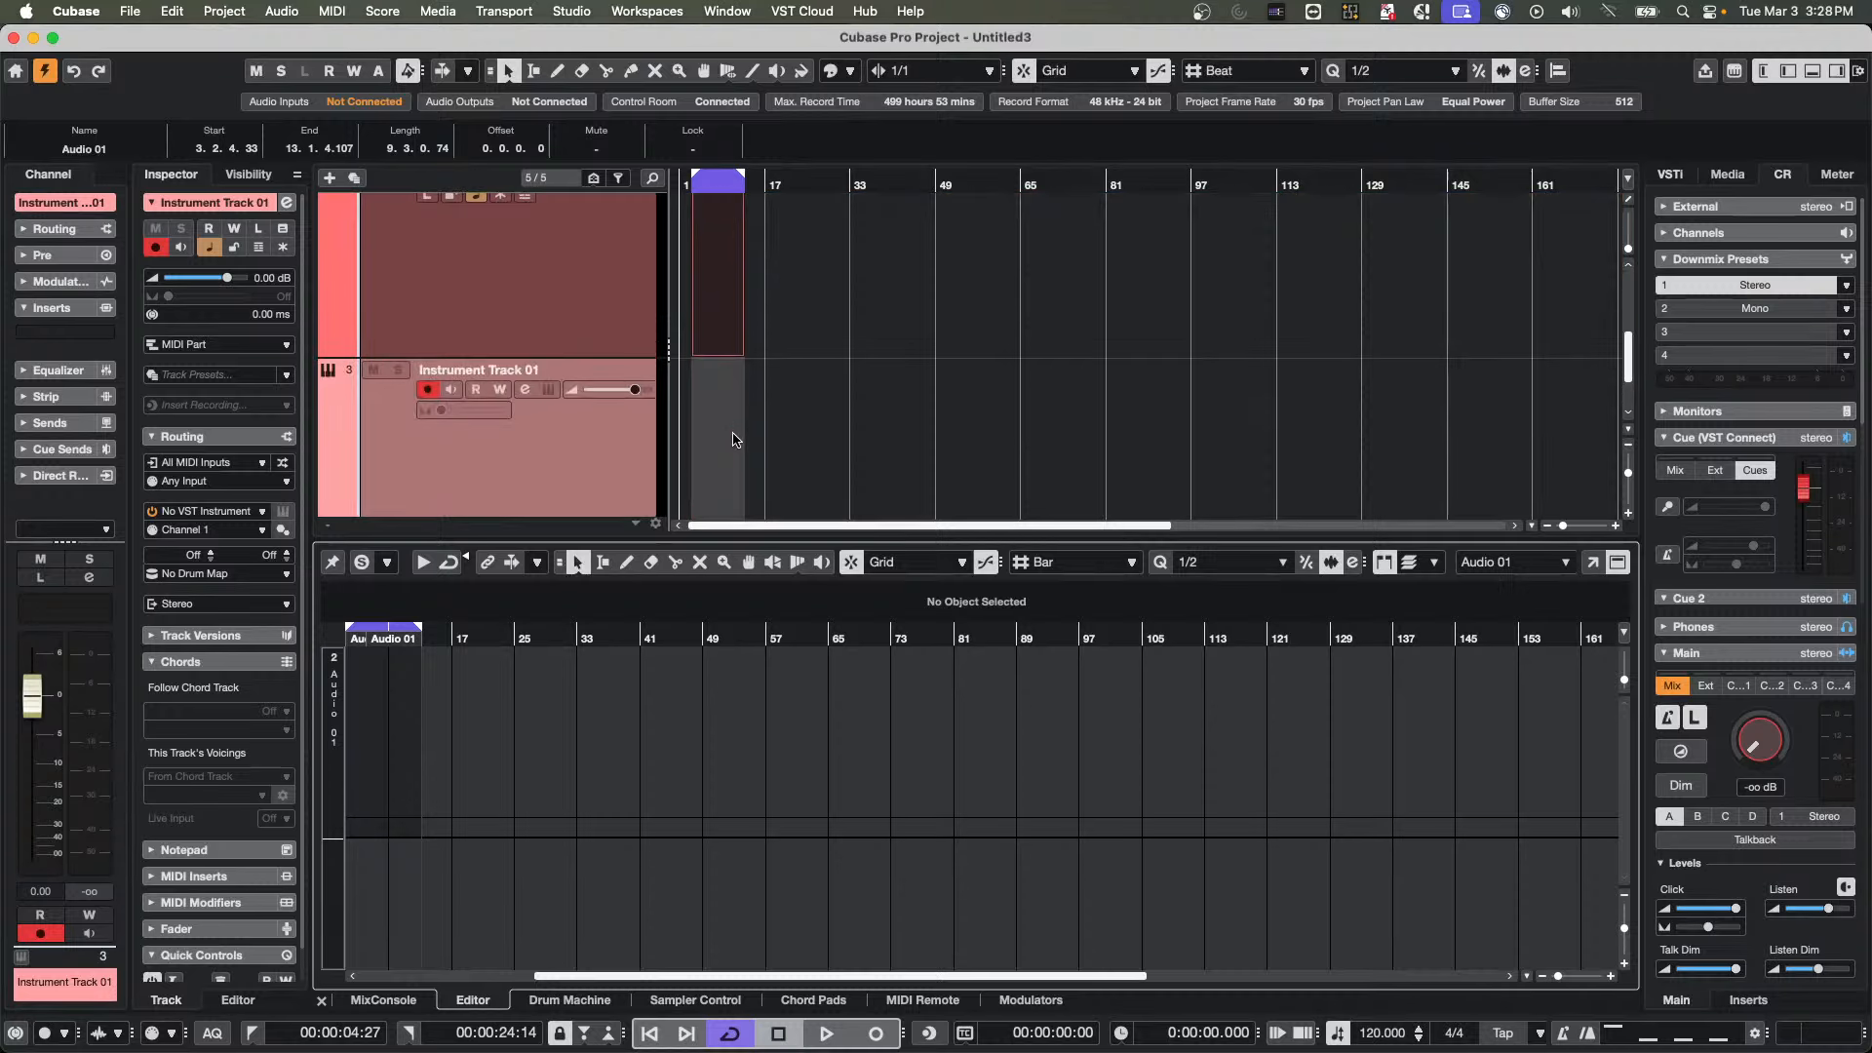
double_click(734, 439)
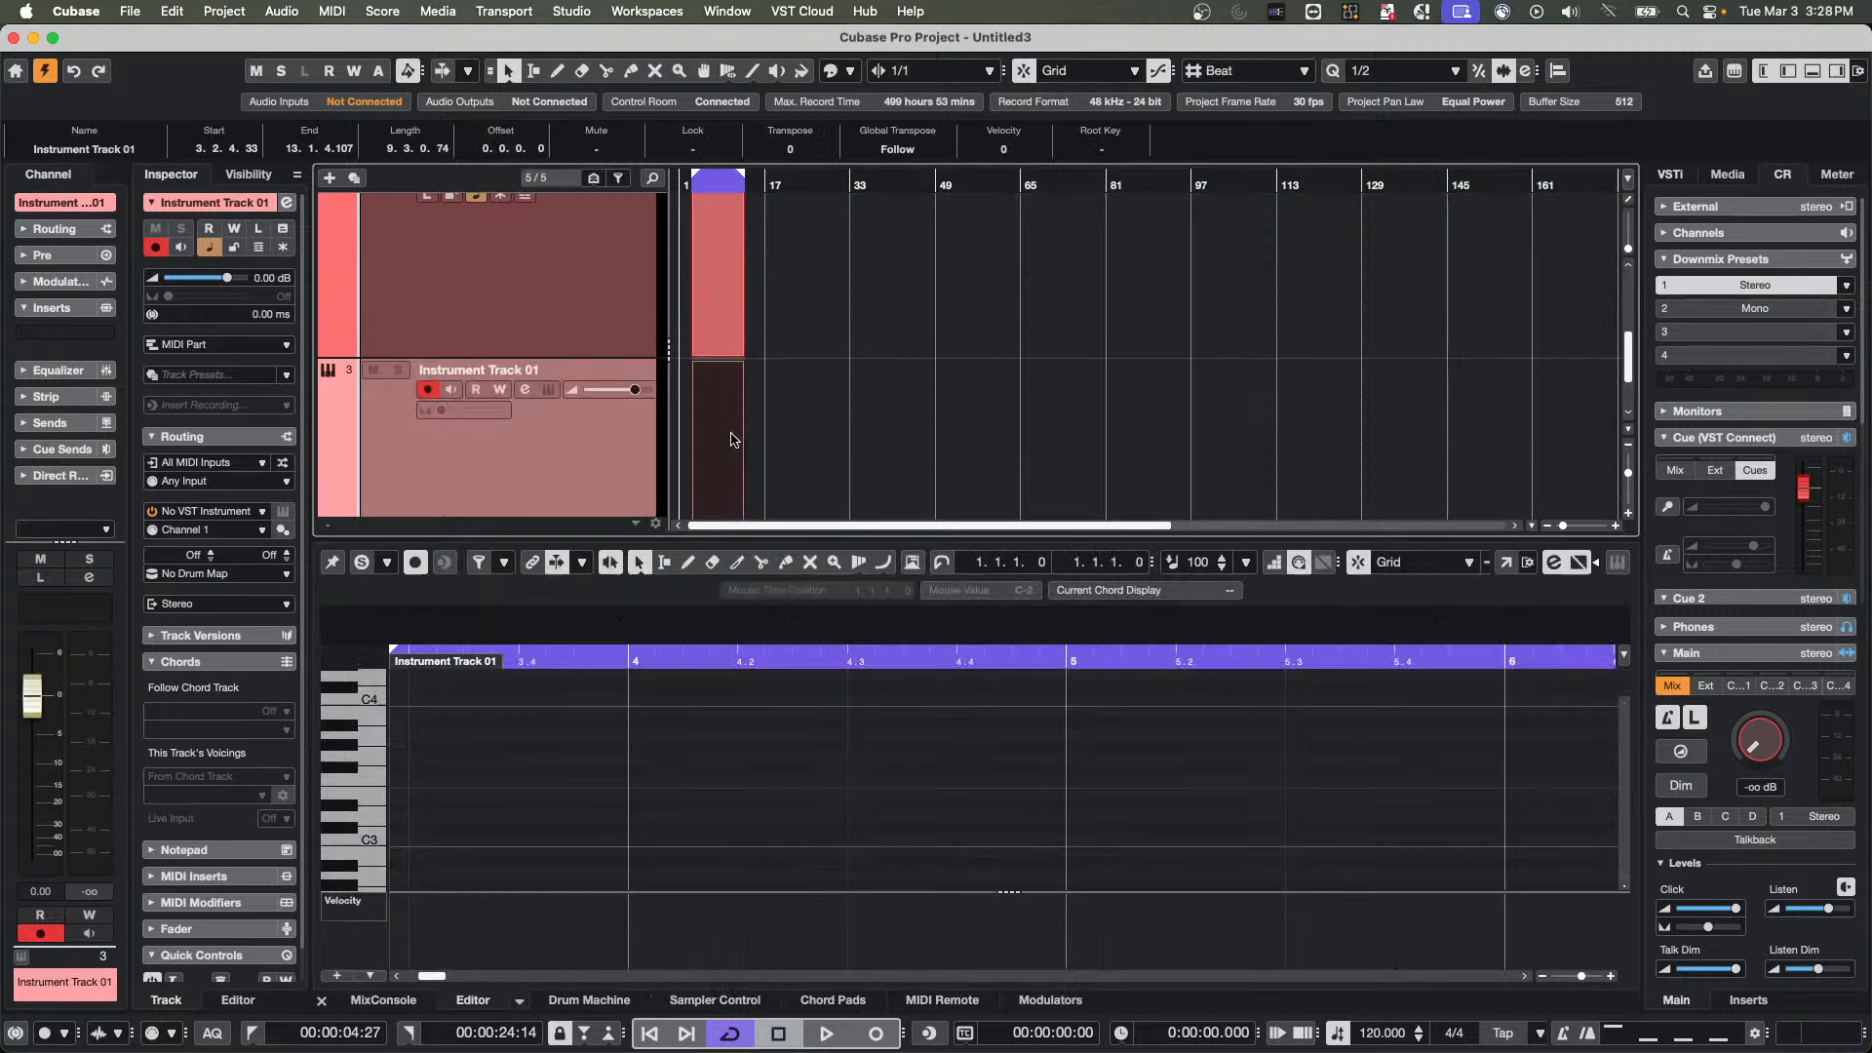
Draw half-bar note pairs in bars 4 and 5: F#3/C#3, G3/D#3, F#3/C4 and F3/C#3
right_click(677, 778)
left_click(680, 781)
left_click(634, 772)
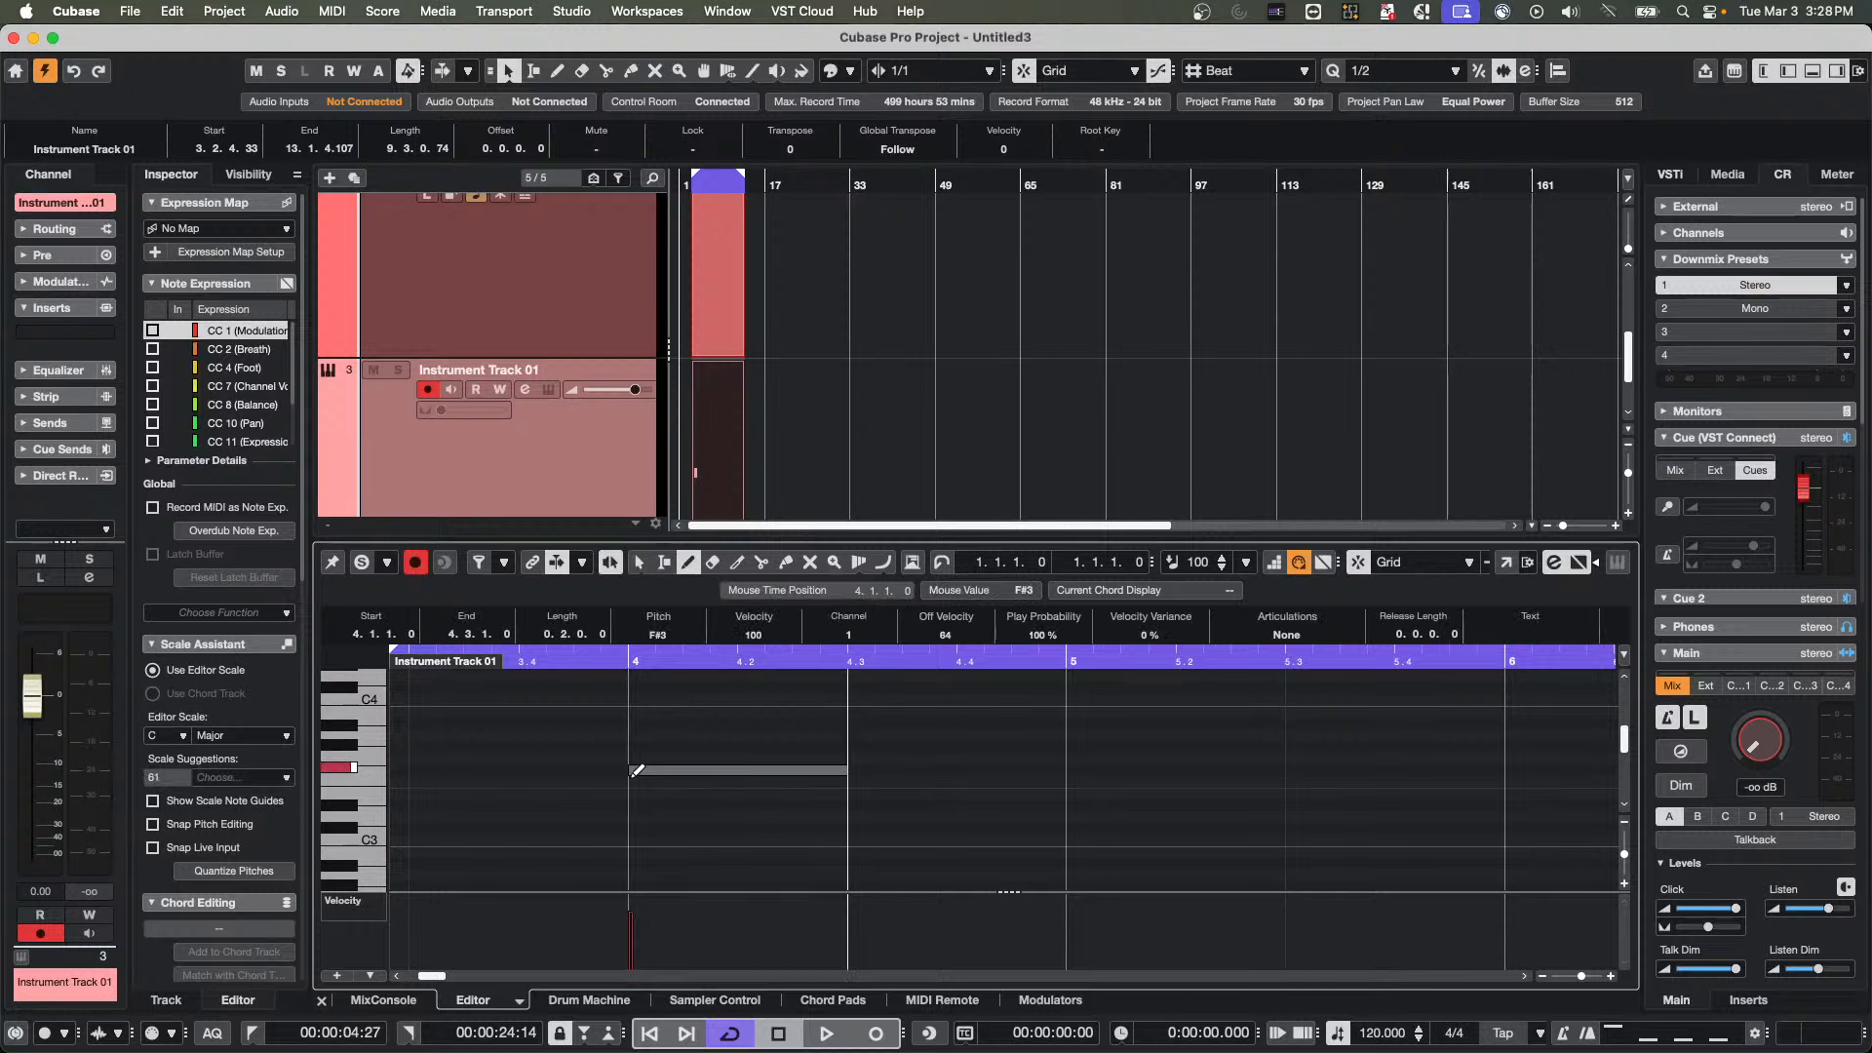
left_click(718, 828)
left_click(985, 757)
left_click(965, 805)
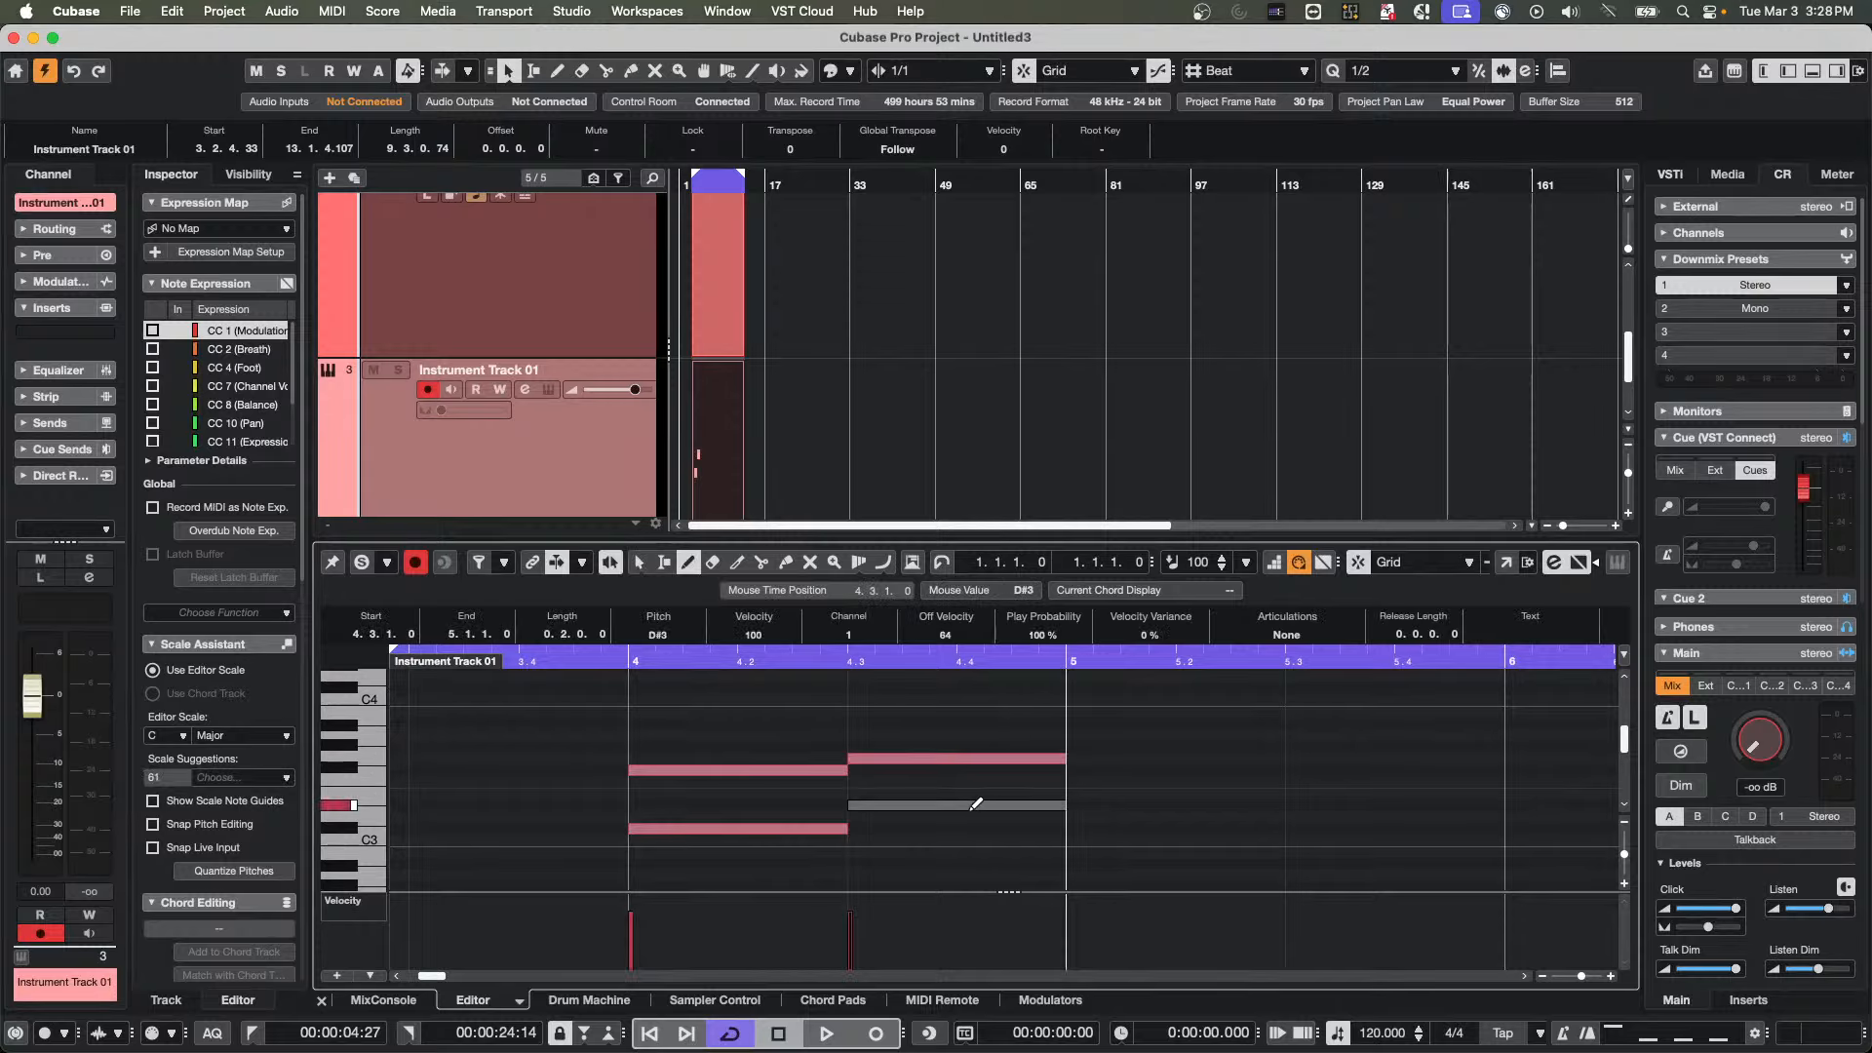
left_click(1082, 770)
left_click(1219, 699)
left_click(1307, 781)
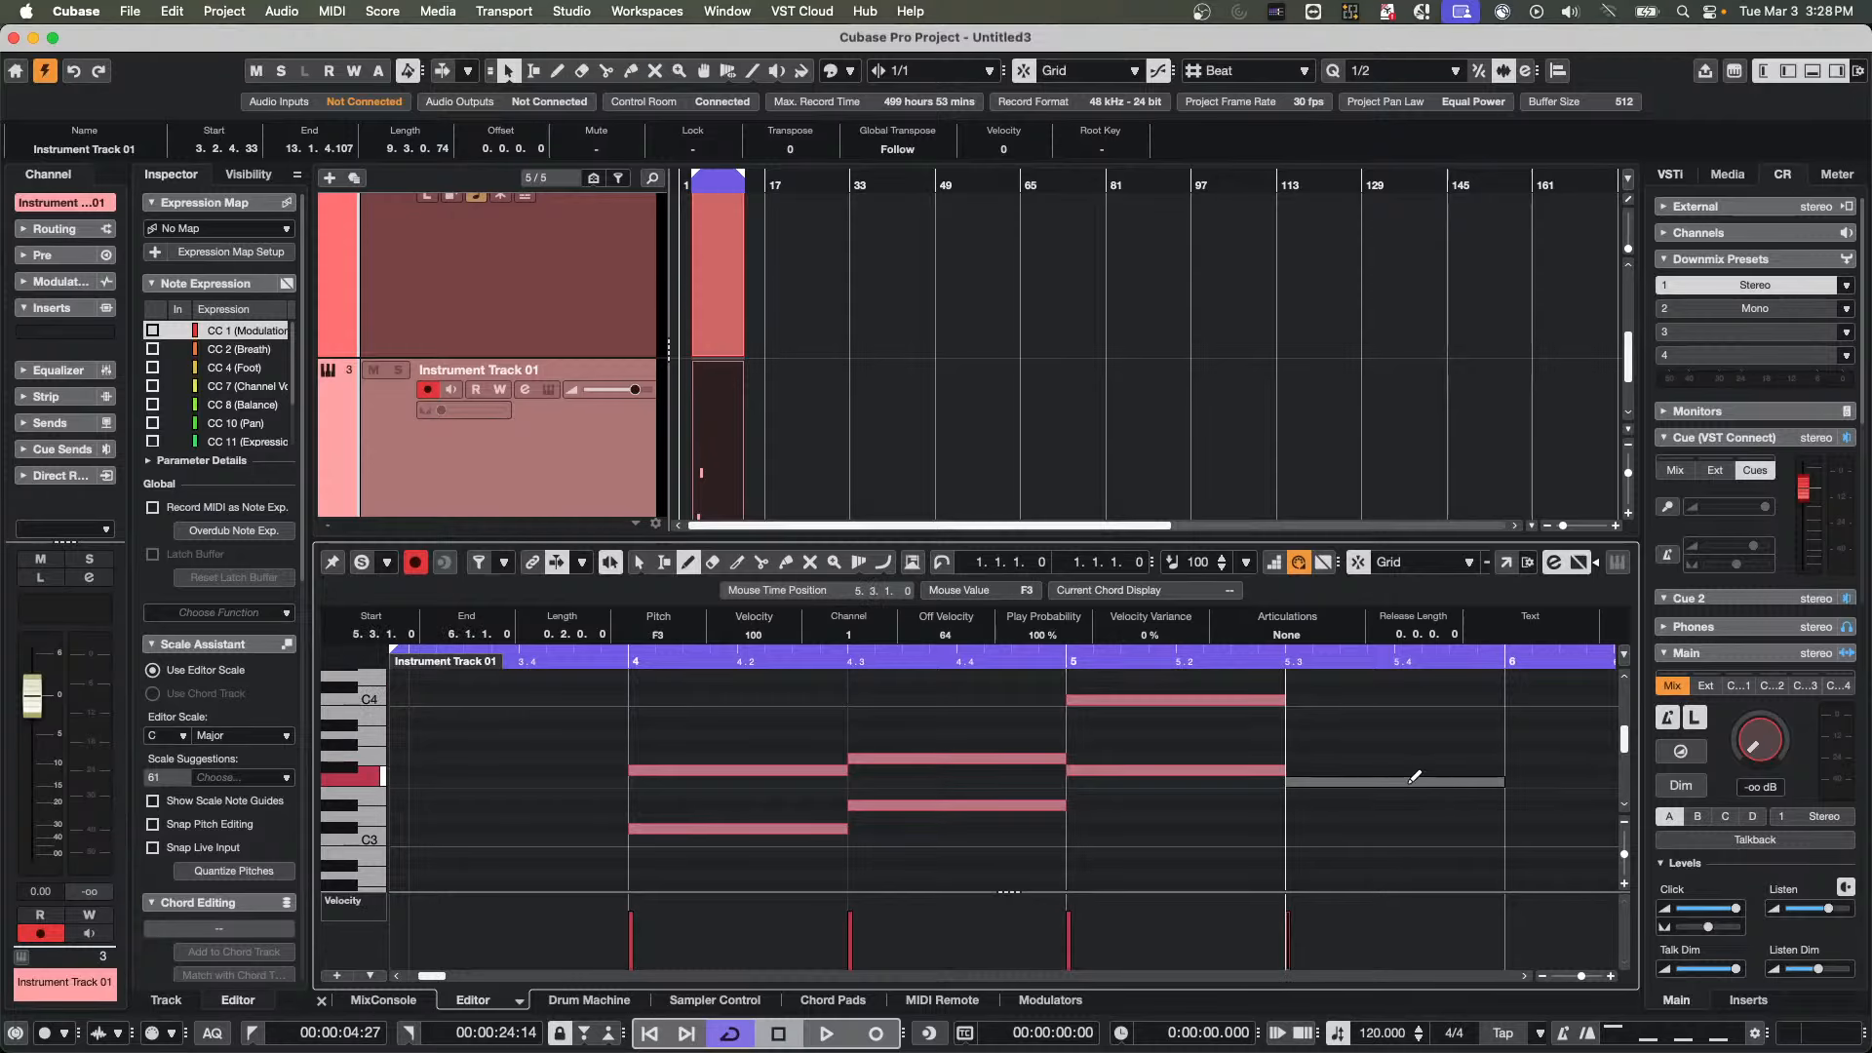
left_click(1320, 828)
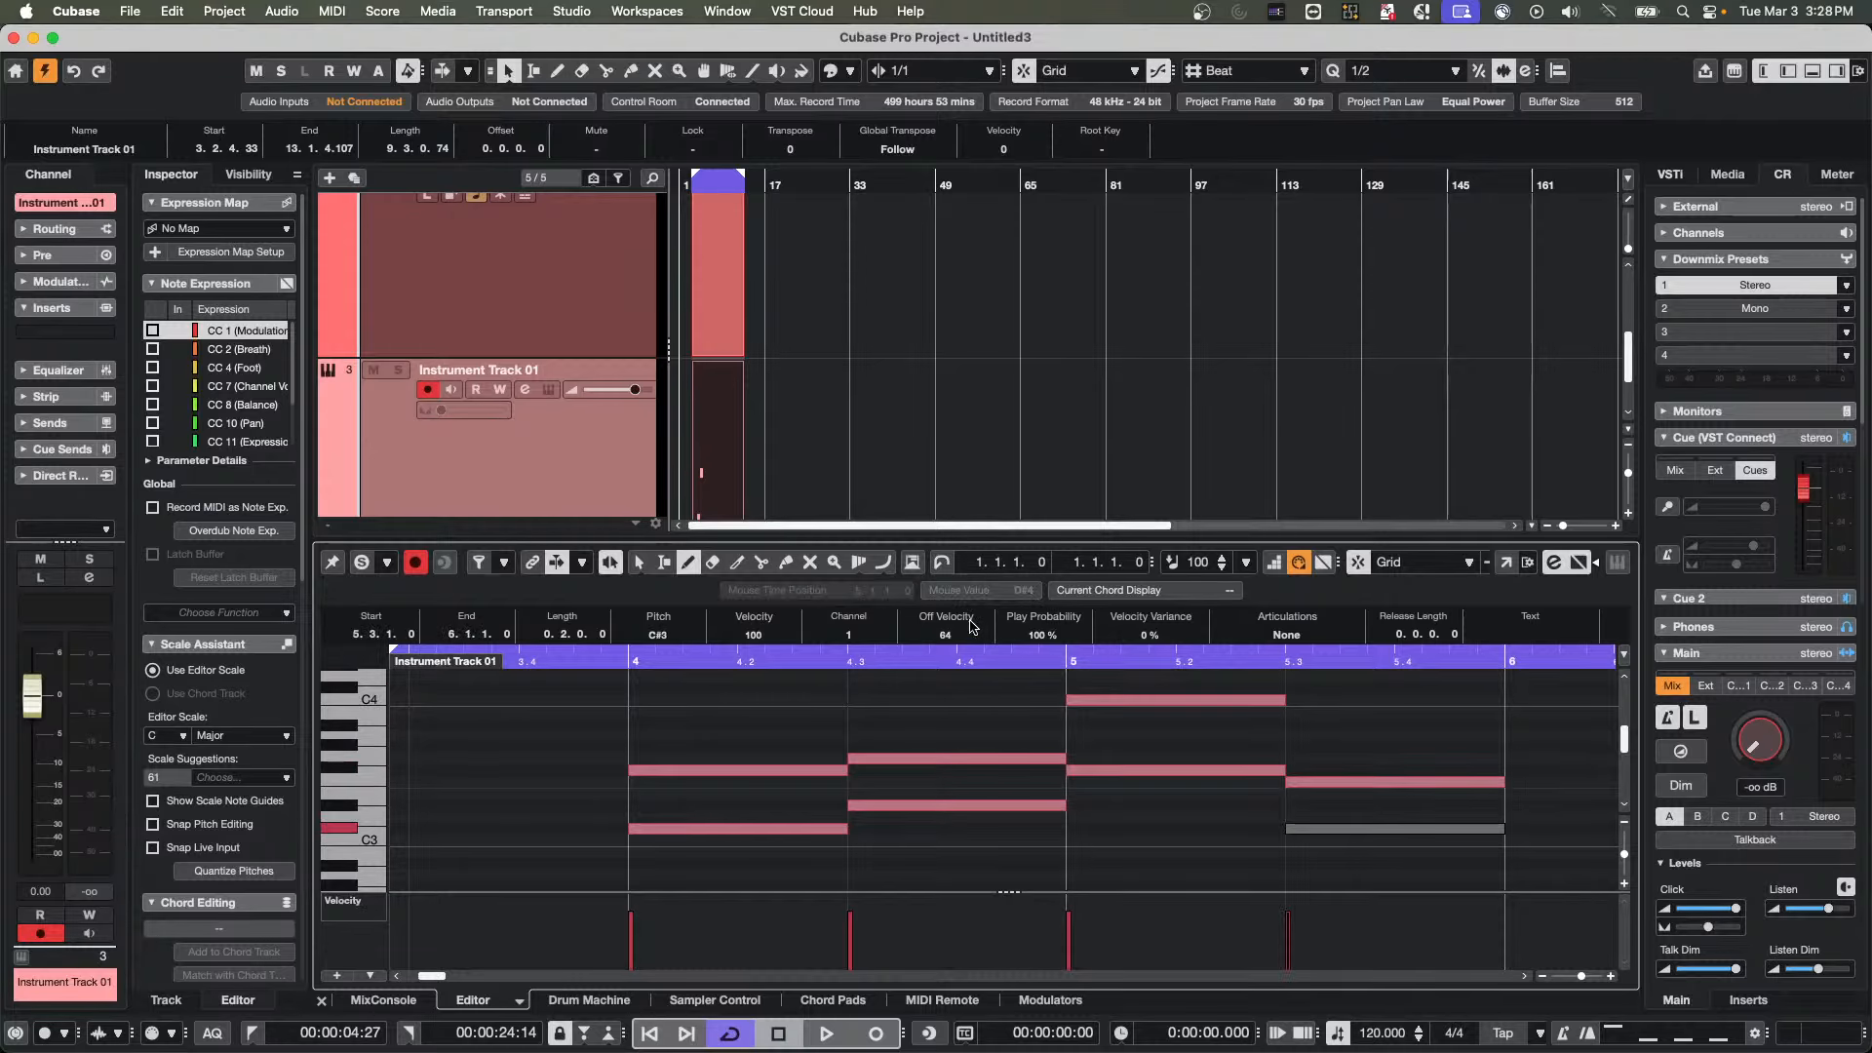
Draw note pairs G#3/C#3 and D3/G3 in bar 6, and F3/C#3 at the start of bar 7
key("g")
left_click(1227, 748)
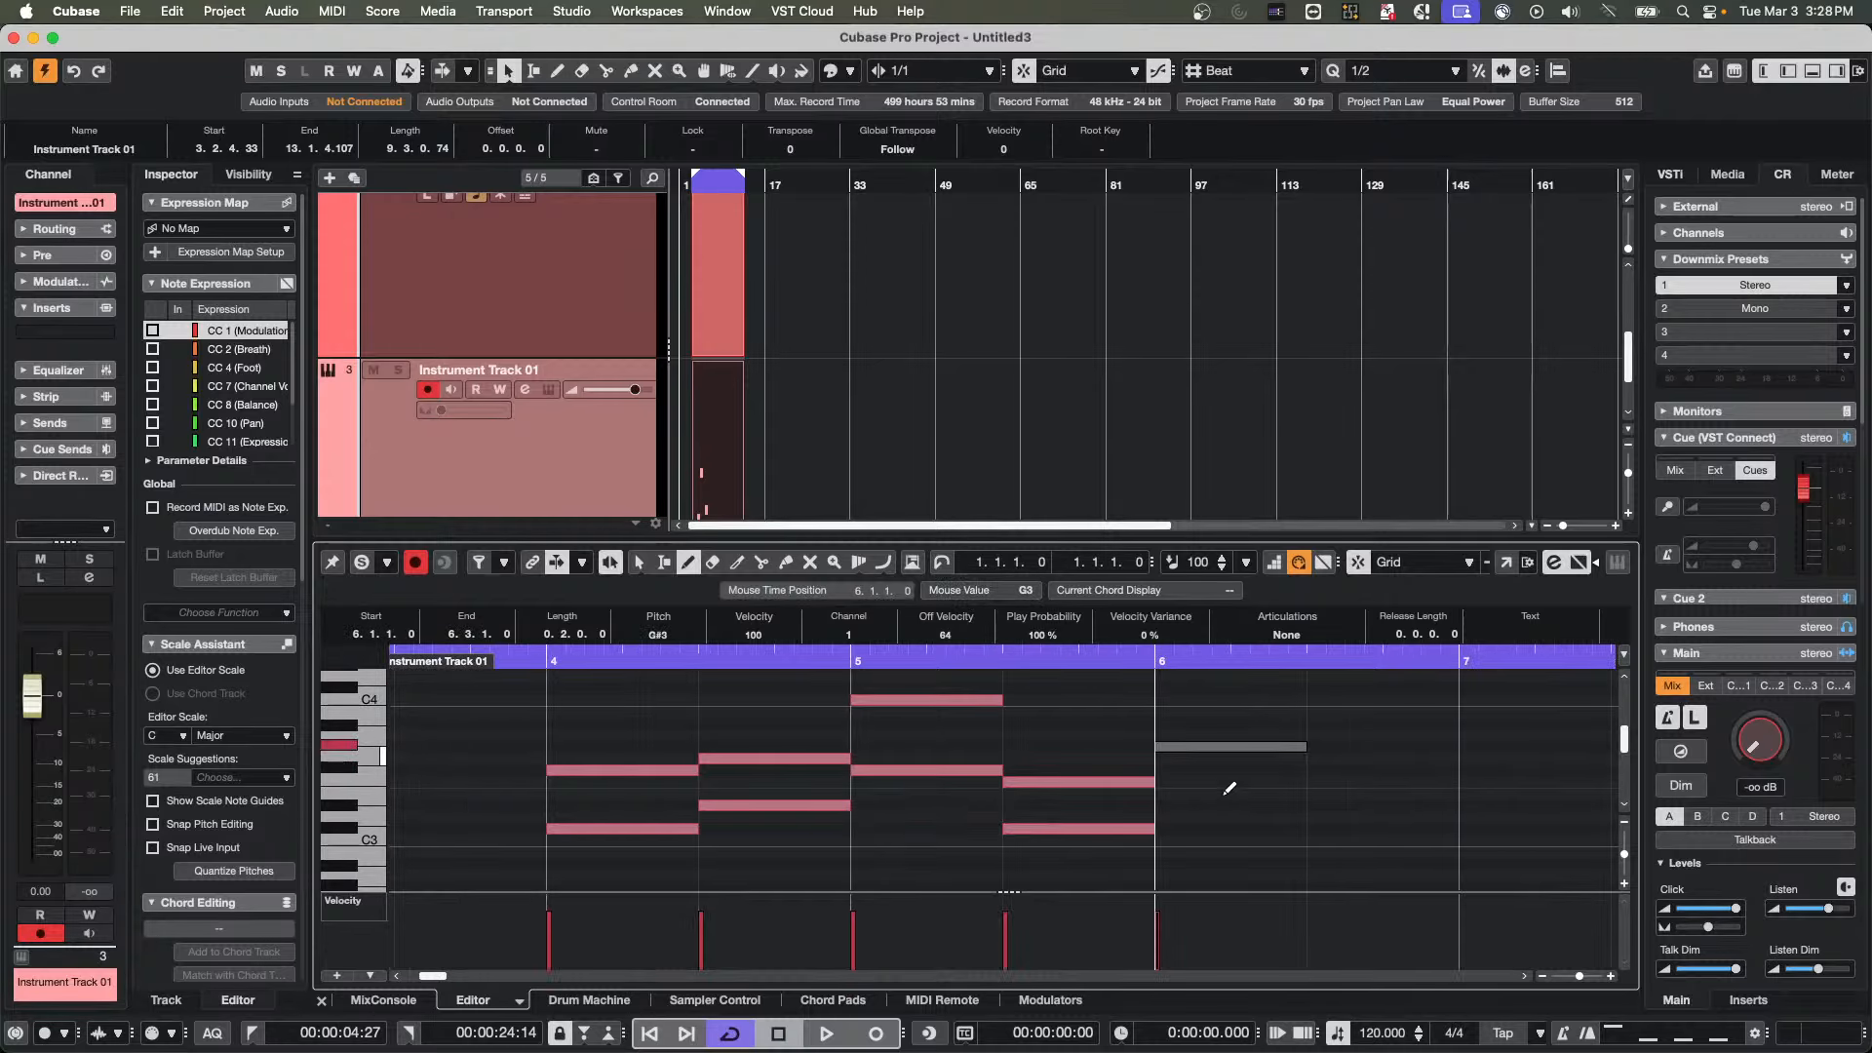
left_click(1237, 828)
left_click(1322, 816)
left_click(1365, 759)
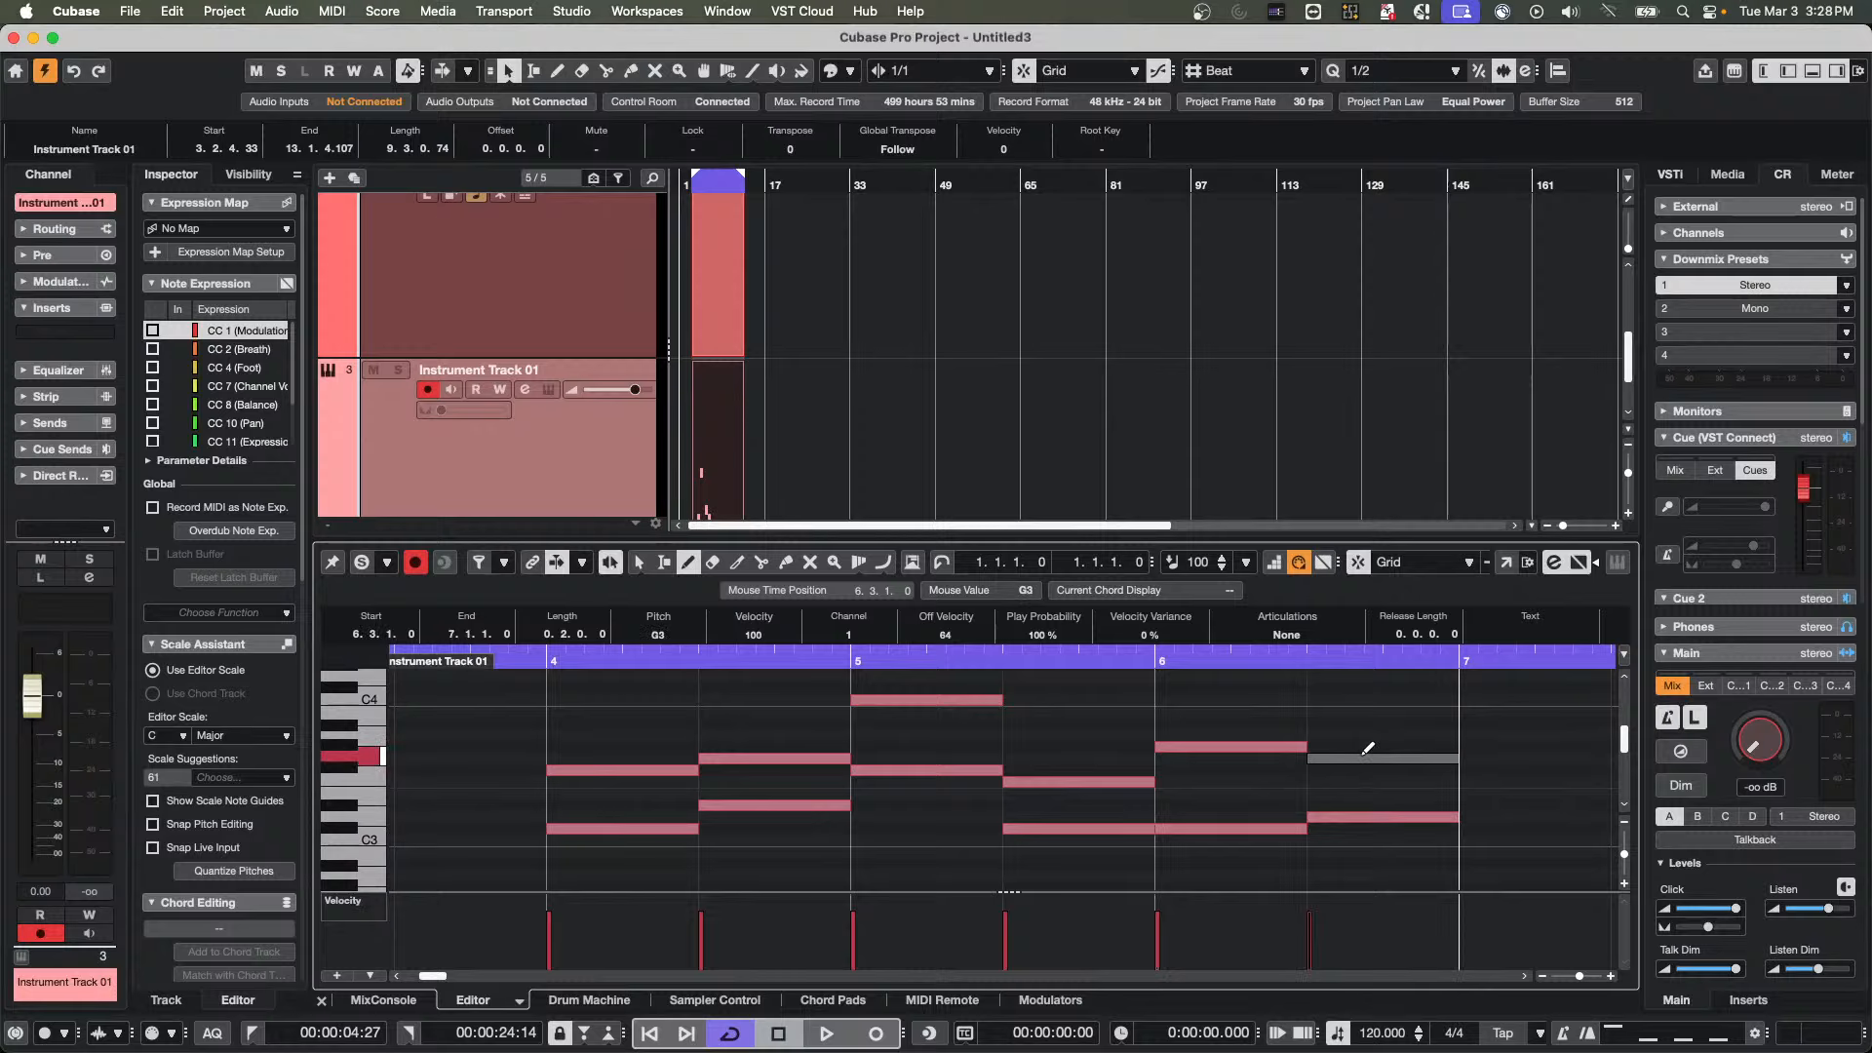
left_click(1528, 781)
left_click(1523, 827)
Duplicate Instrument Track 01 together with its MIDI part
scroll(922, 424, "down", 1)
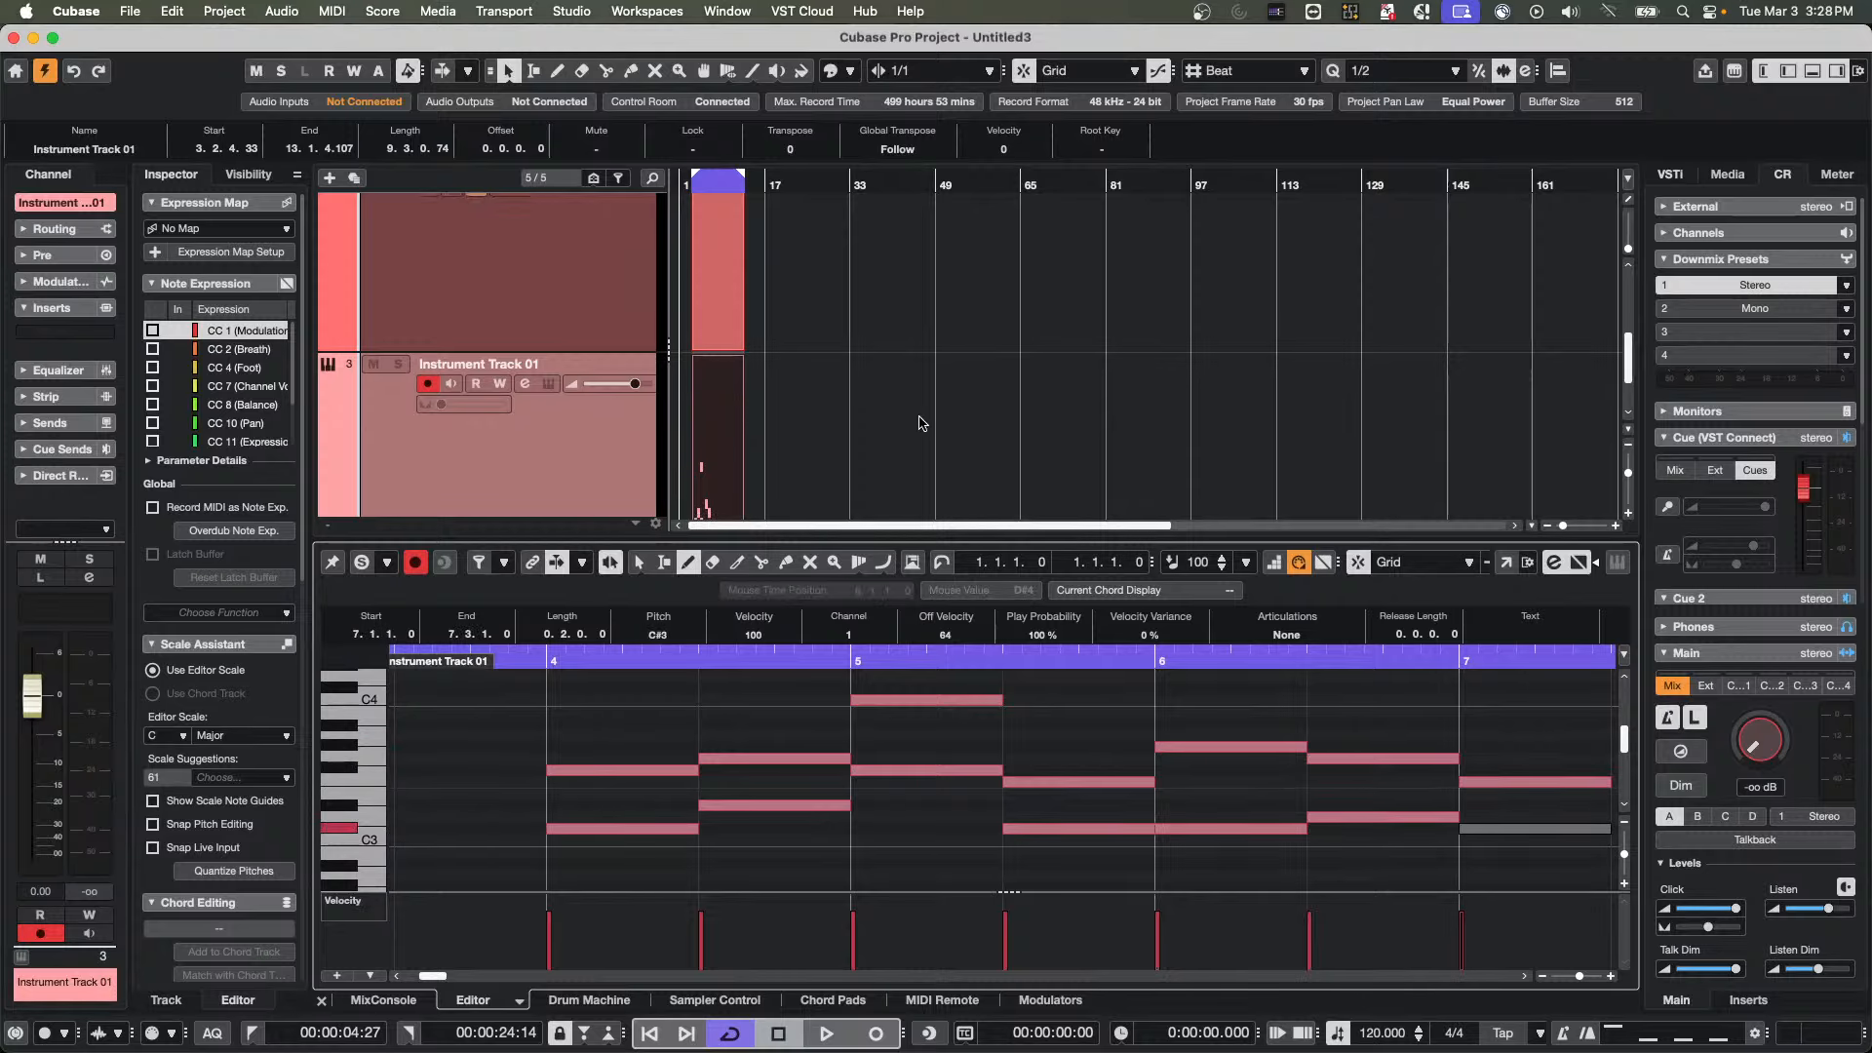
scroll(919, 423, "down", 3)
scroll(580, 375, "up", 5)
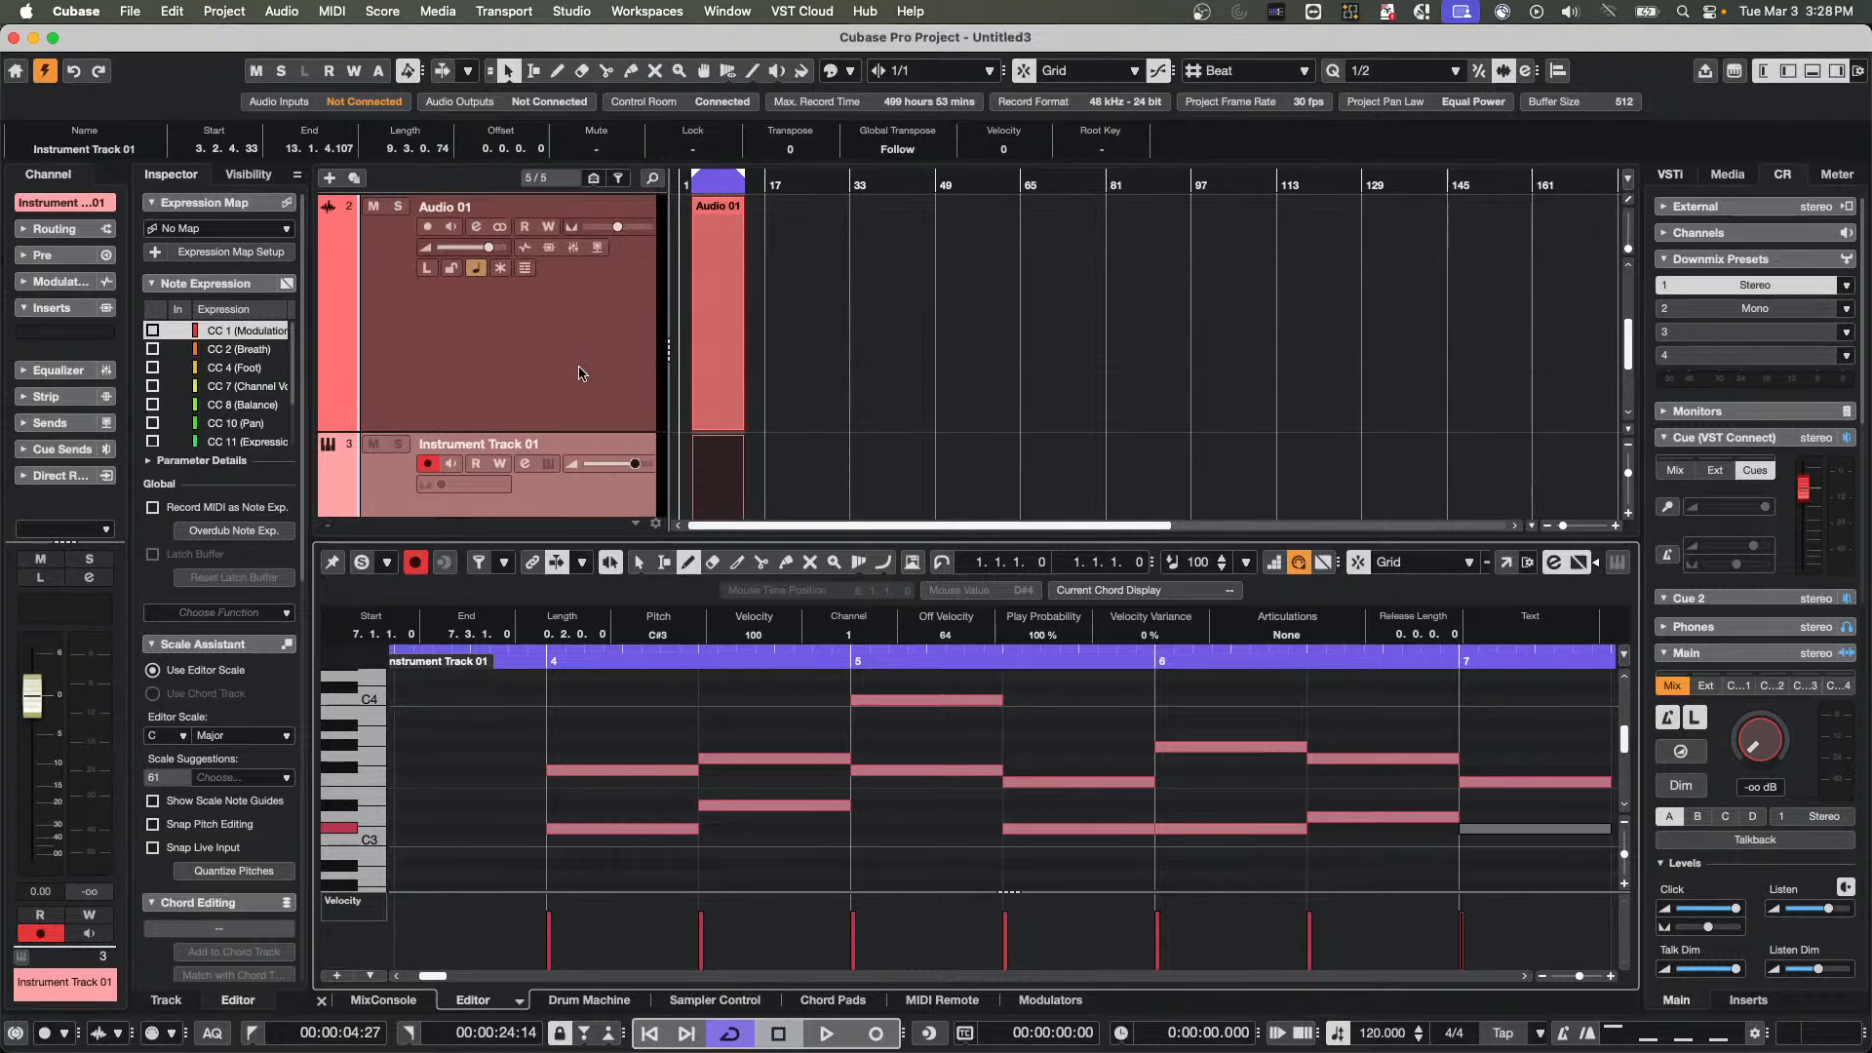
scroll(580, 376, "down", 5)
left_click(437, 436)
right_click(437, 437)
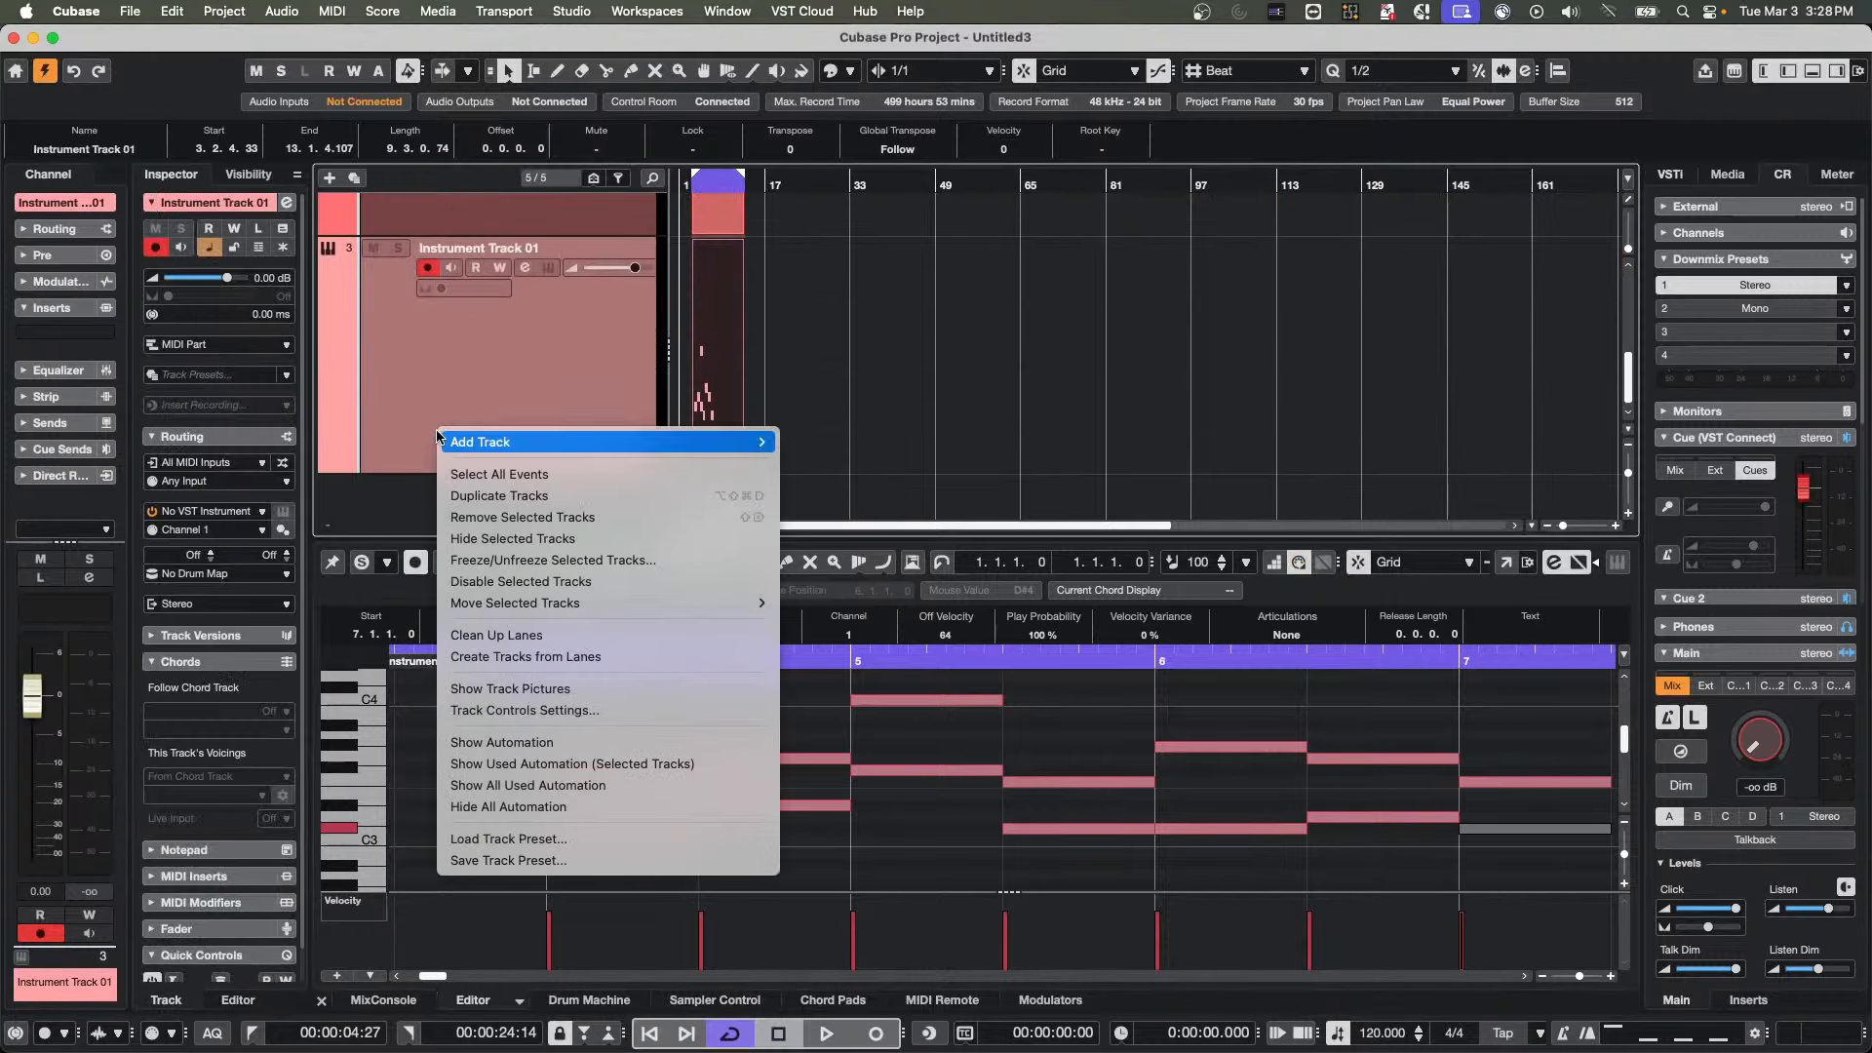
left_click(586, 497)
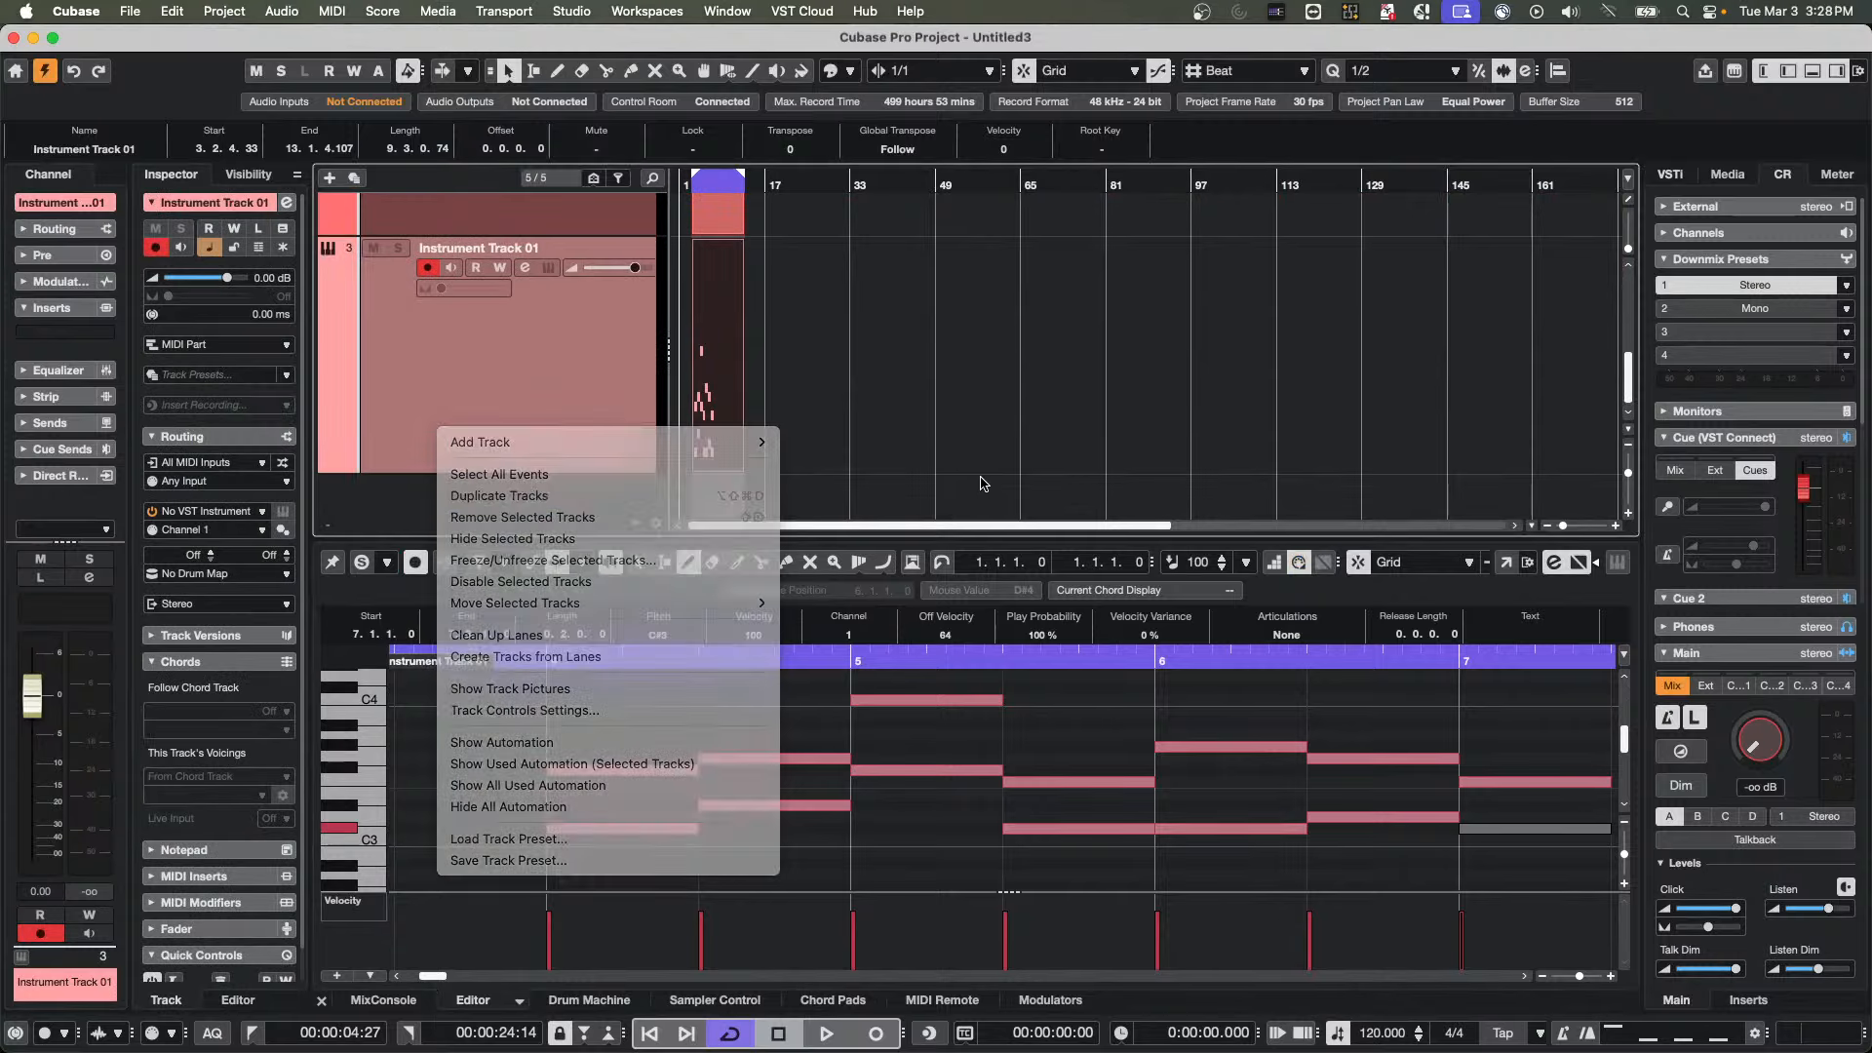
Transpose all the notes in the duplicated track's MIDI part down two semitones
scroll(806, 402, "down", 3)
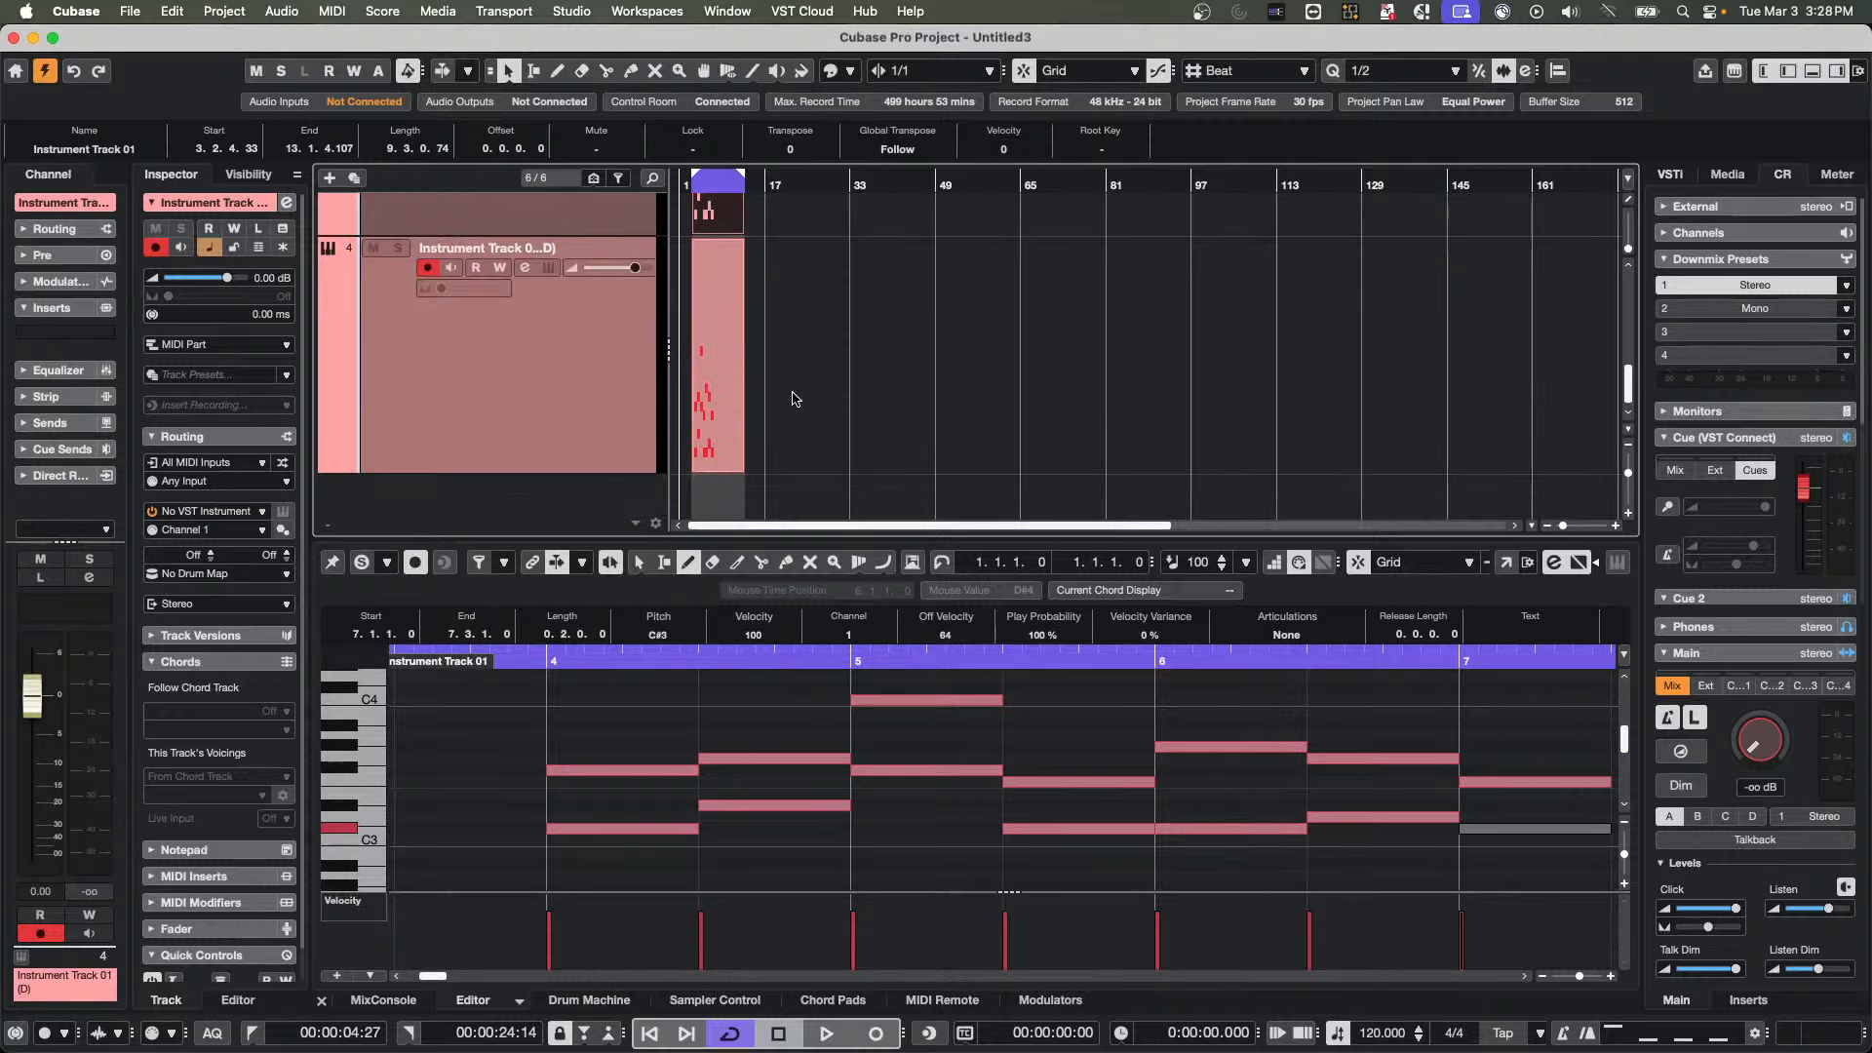
left_click(703, 439)
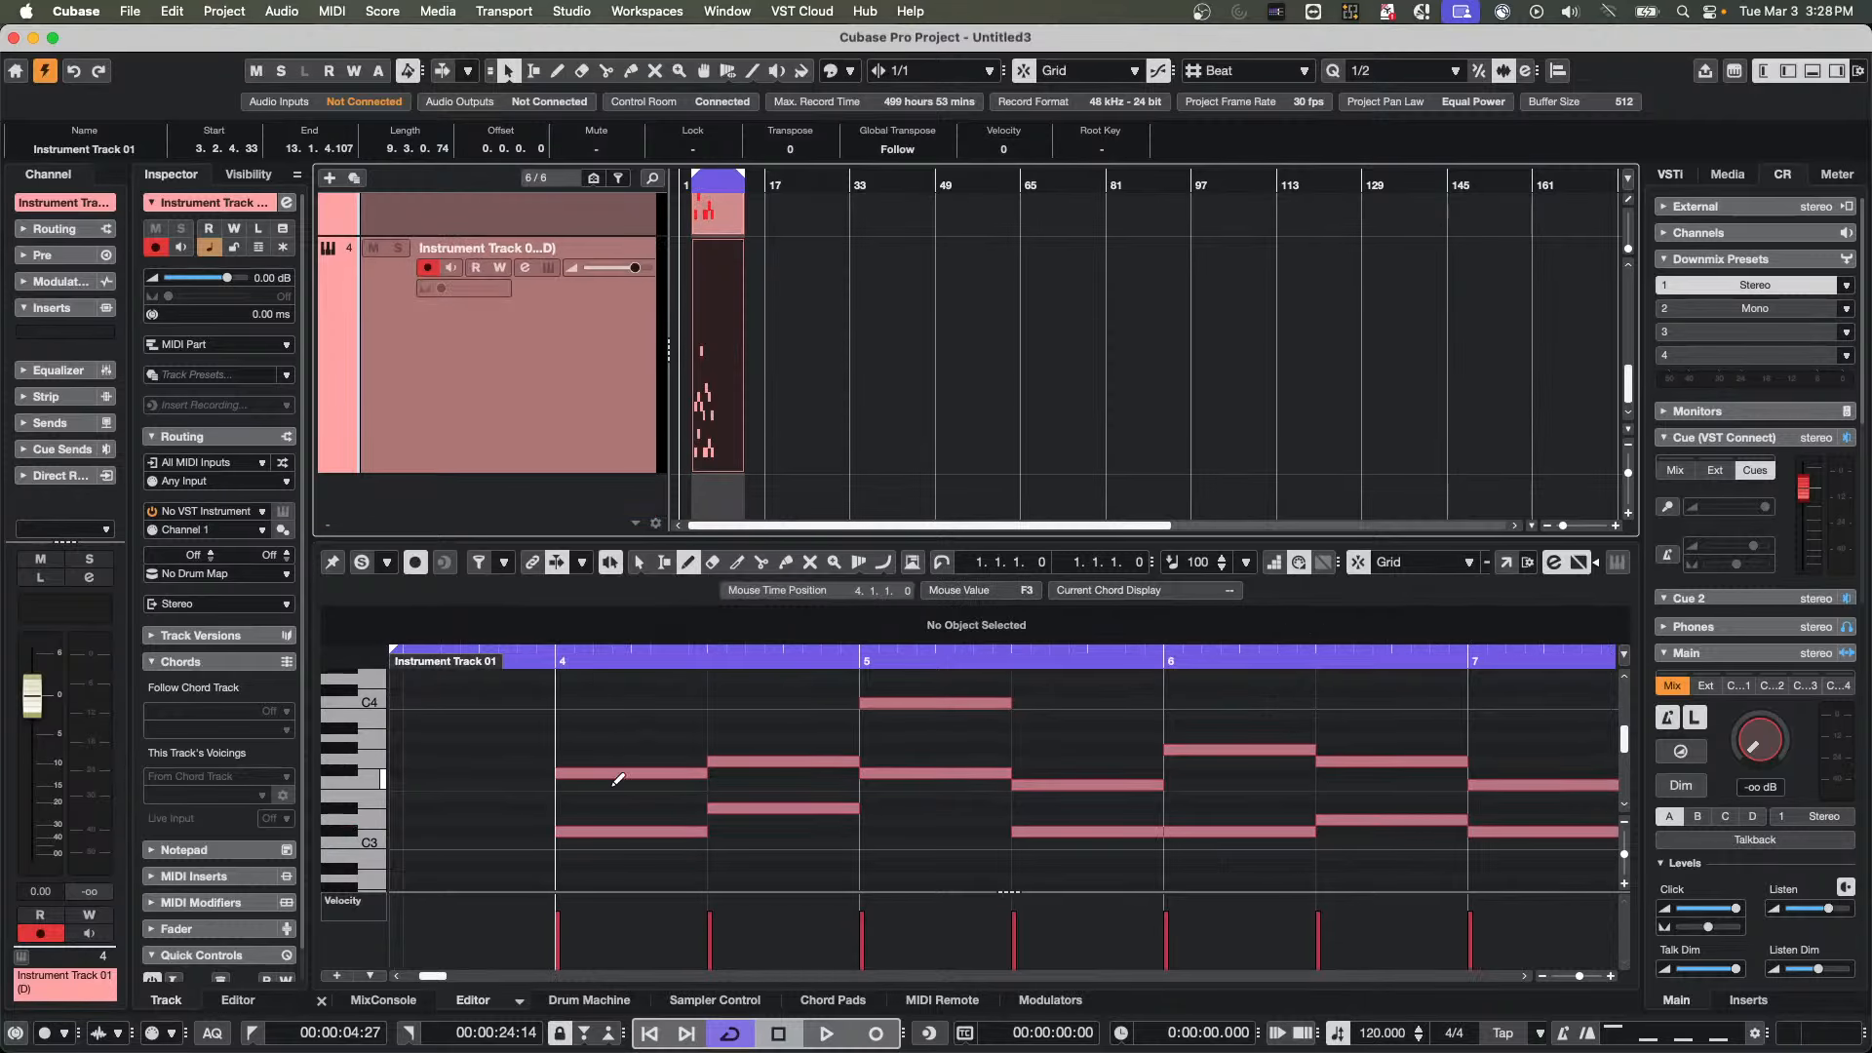
right_click(576, 738)
left_click(575, 740)
left_click_drag(556, 688, 1363, 866)
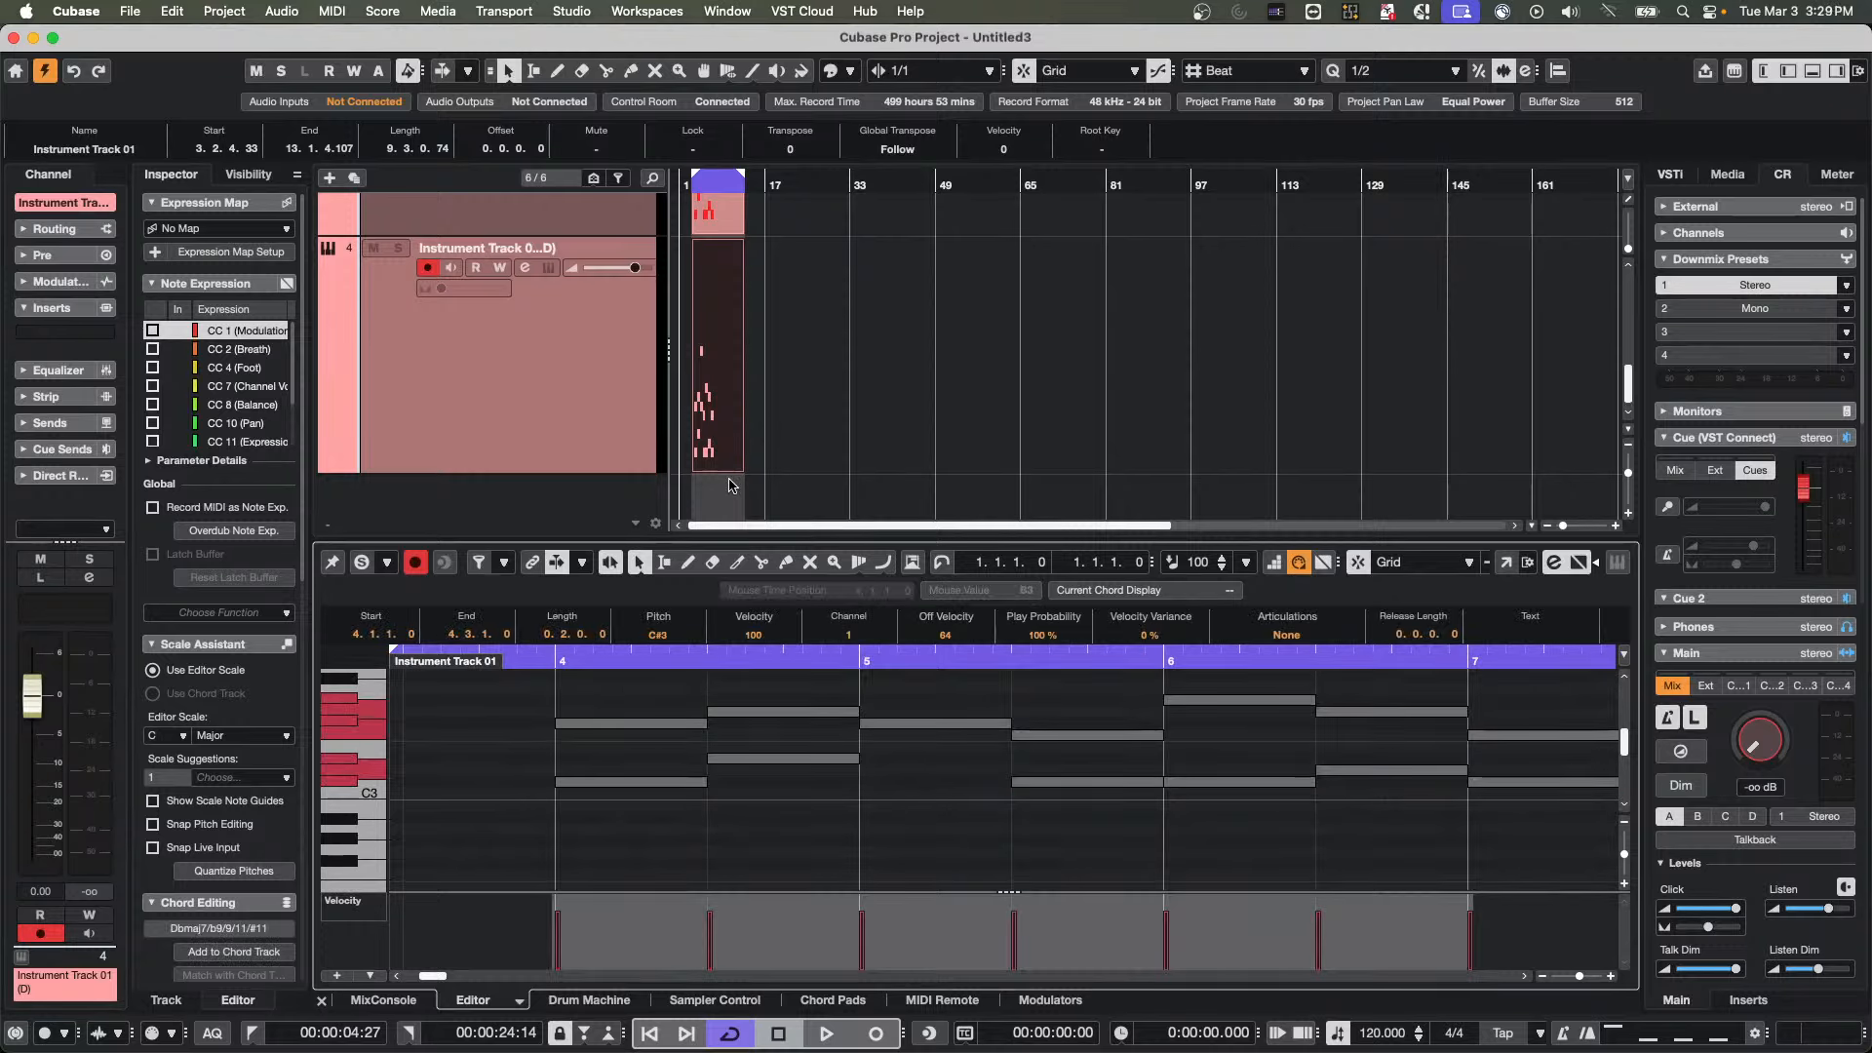
key("Down")
key("Down")
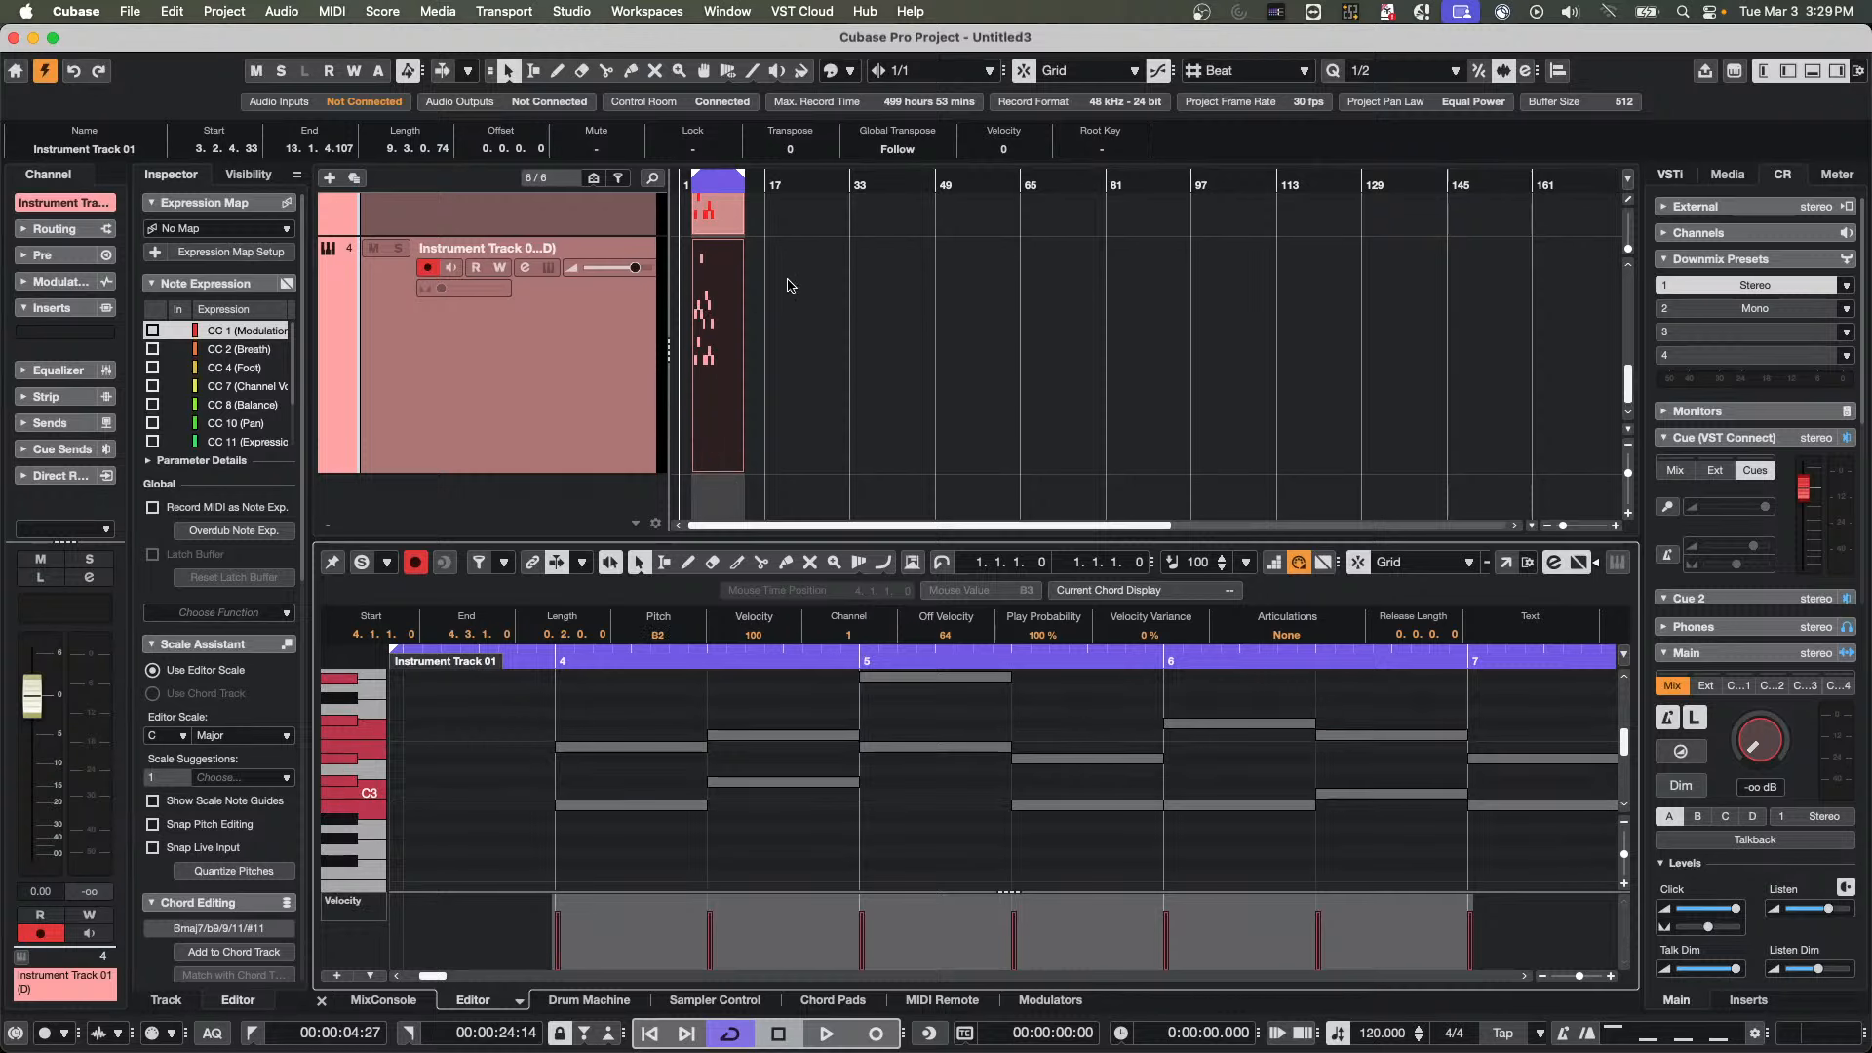
Color the duplicated instrument track red and the original Instrument Track 01 green
left_click(795, 385)
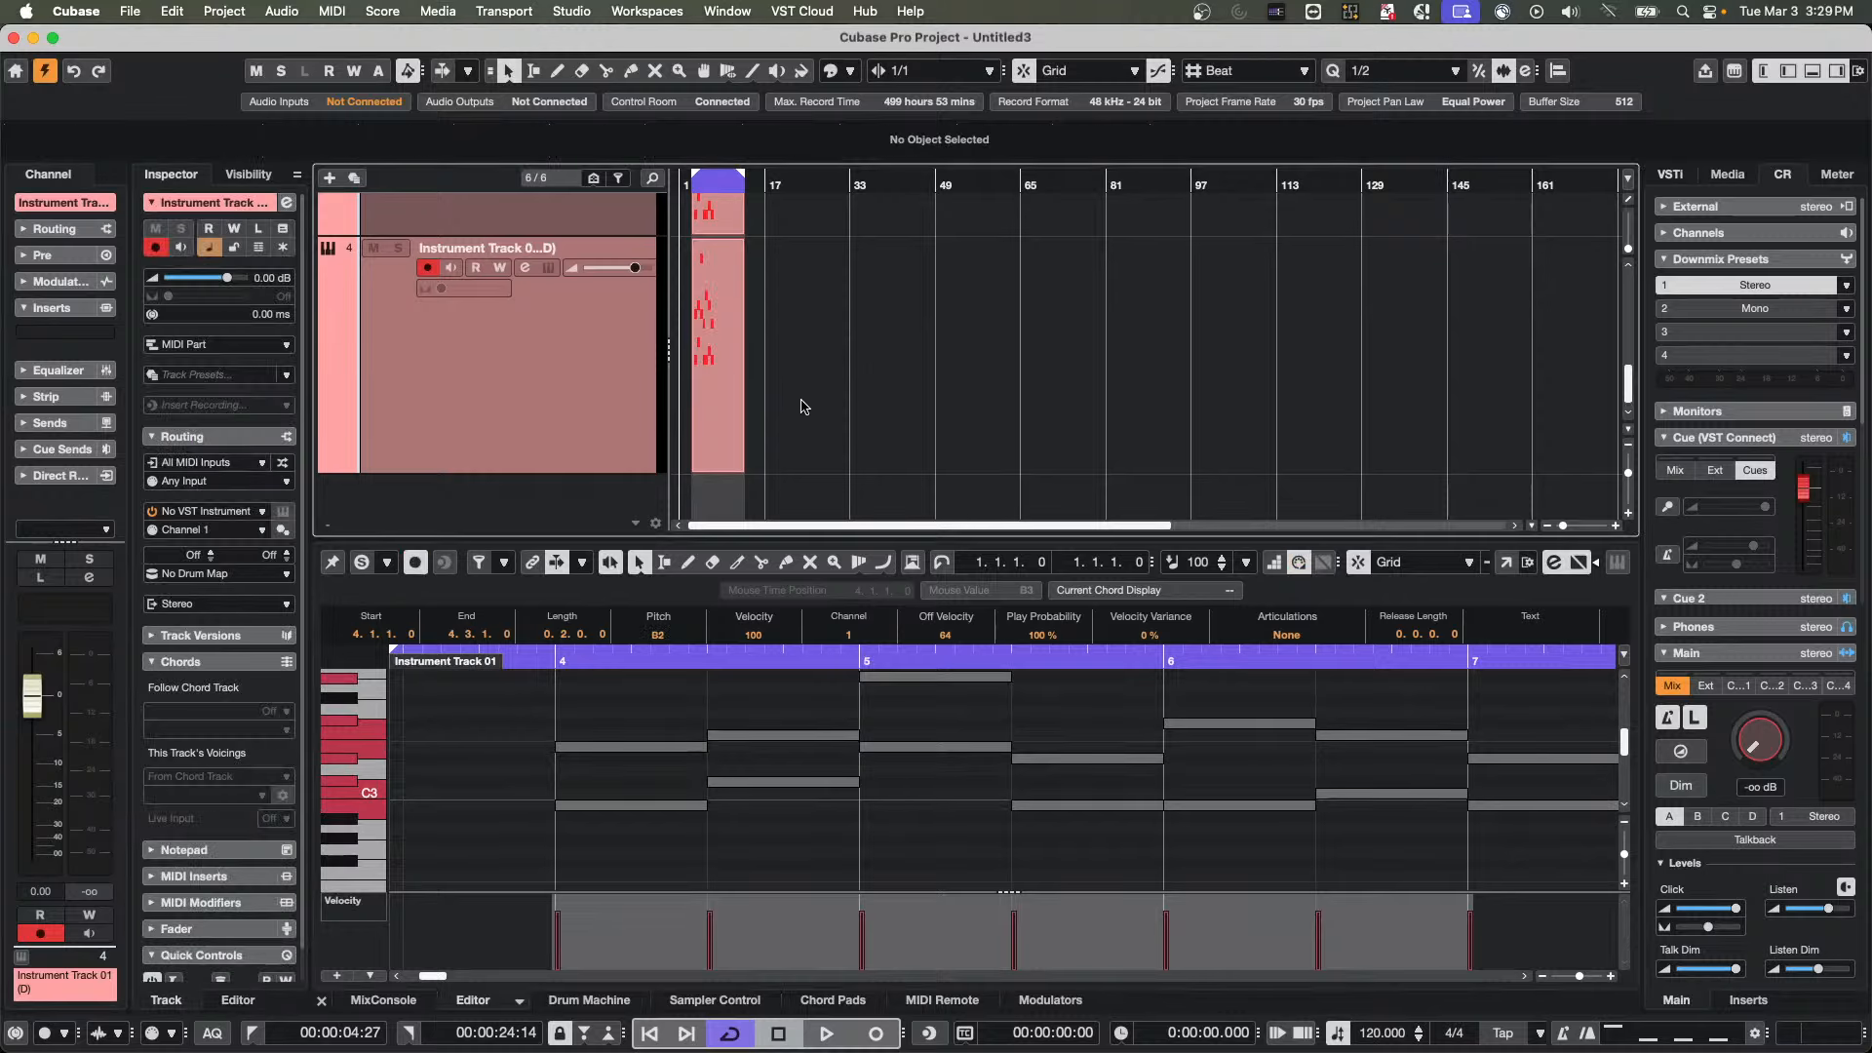
left_click_drag(801, 403, 340, 307)
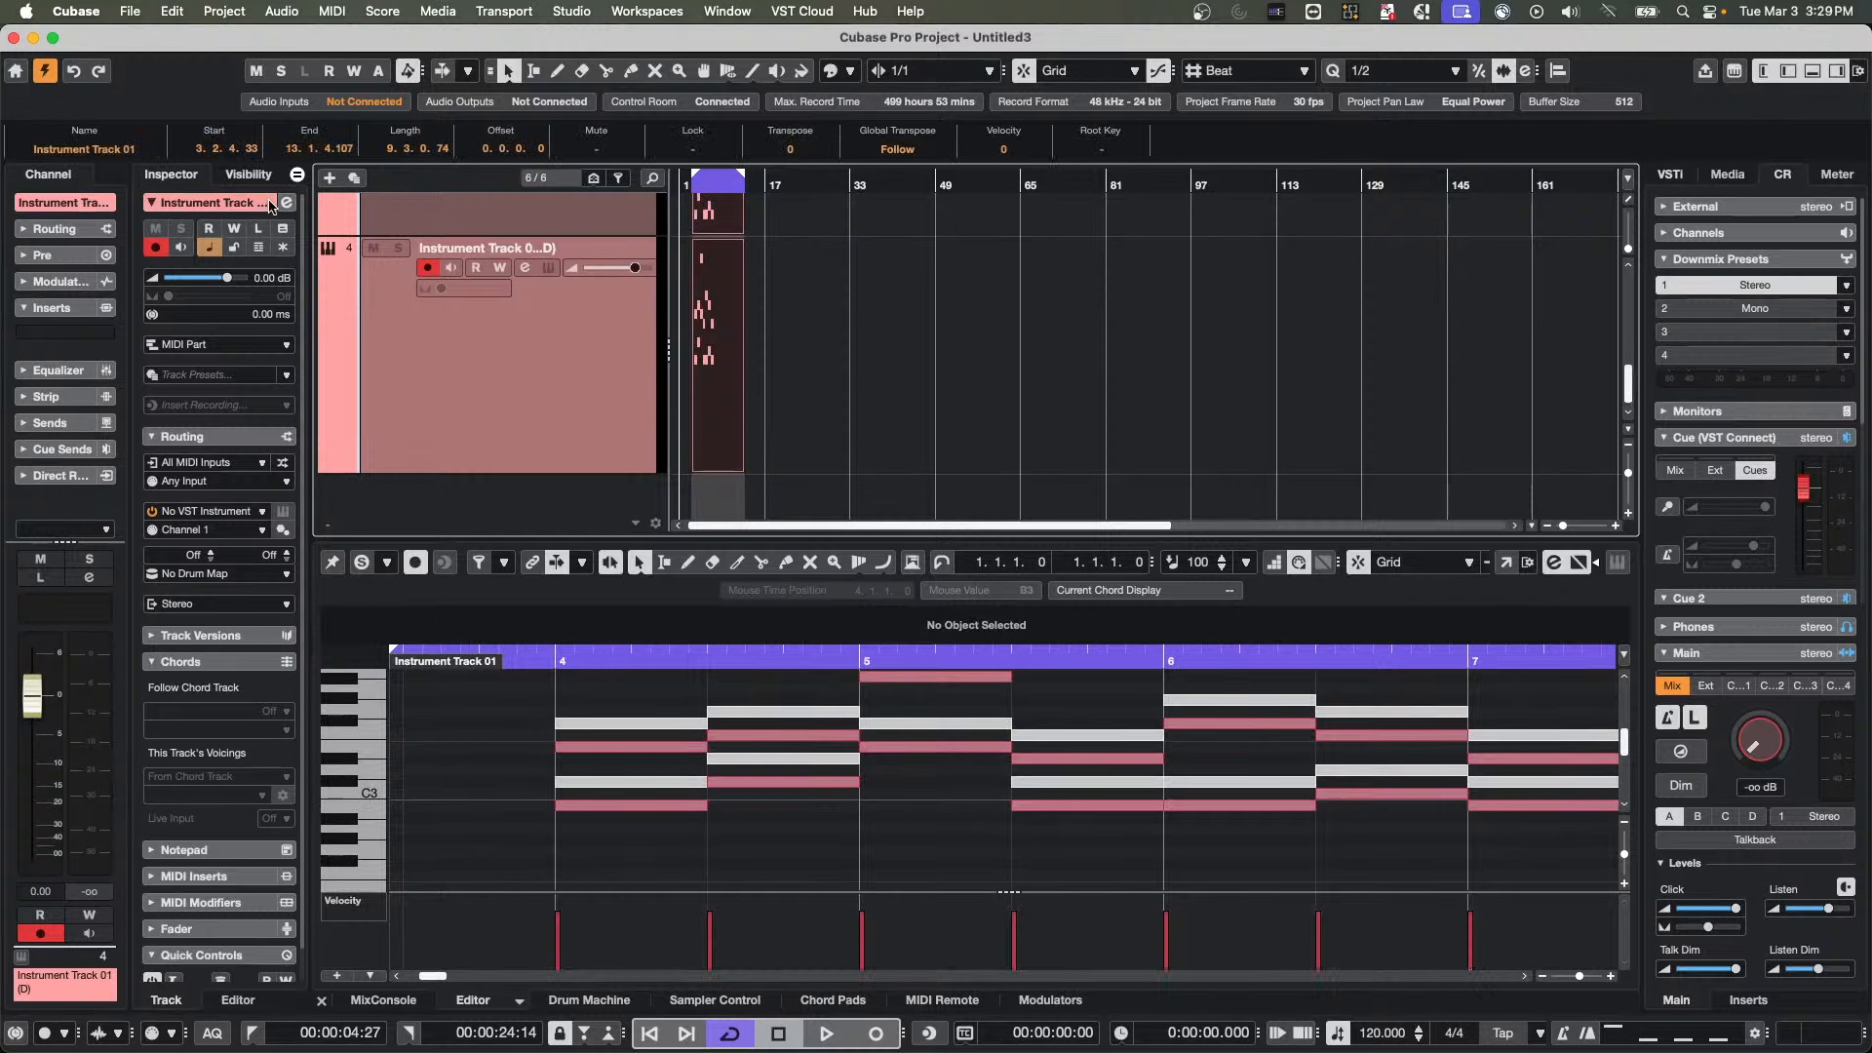
left_click(191, 205)
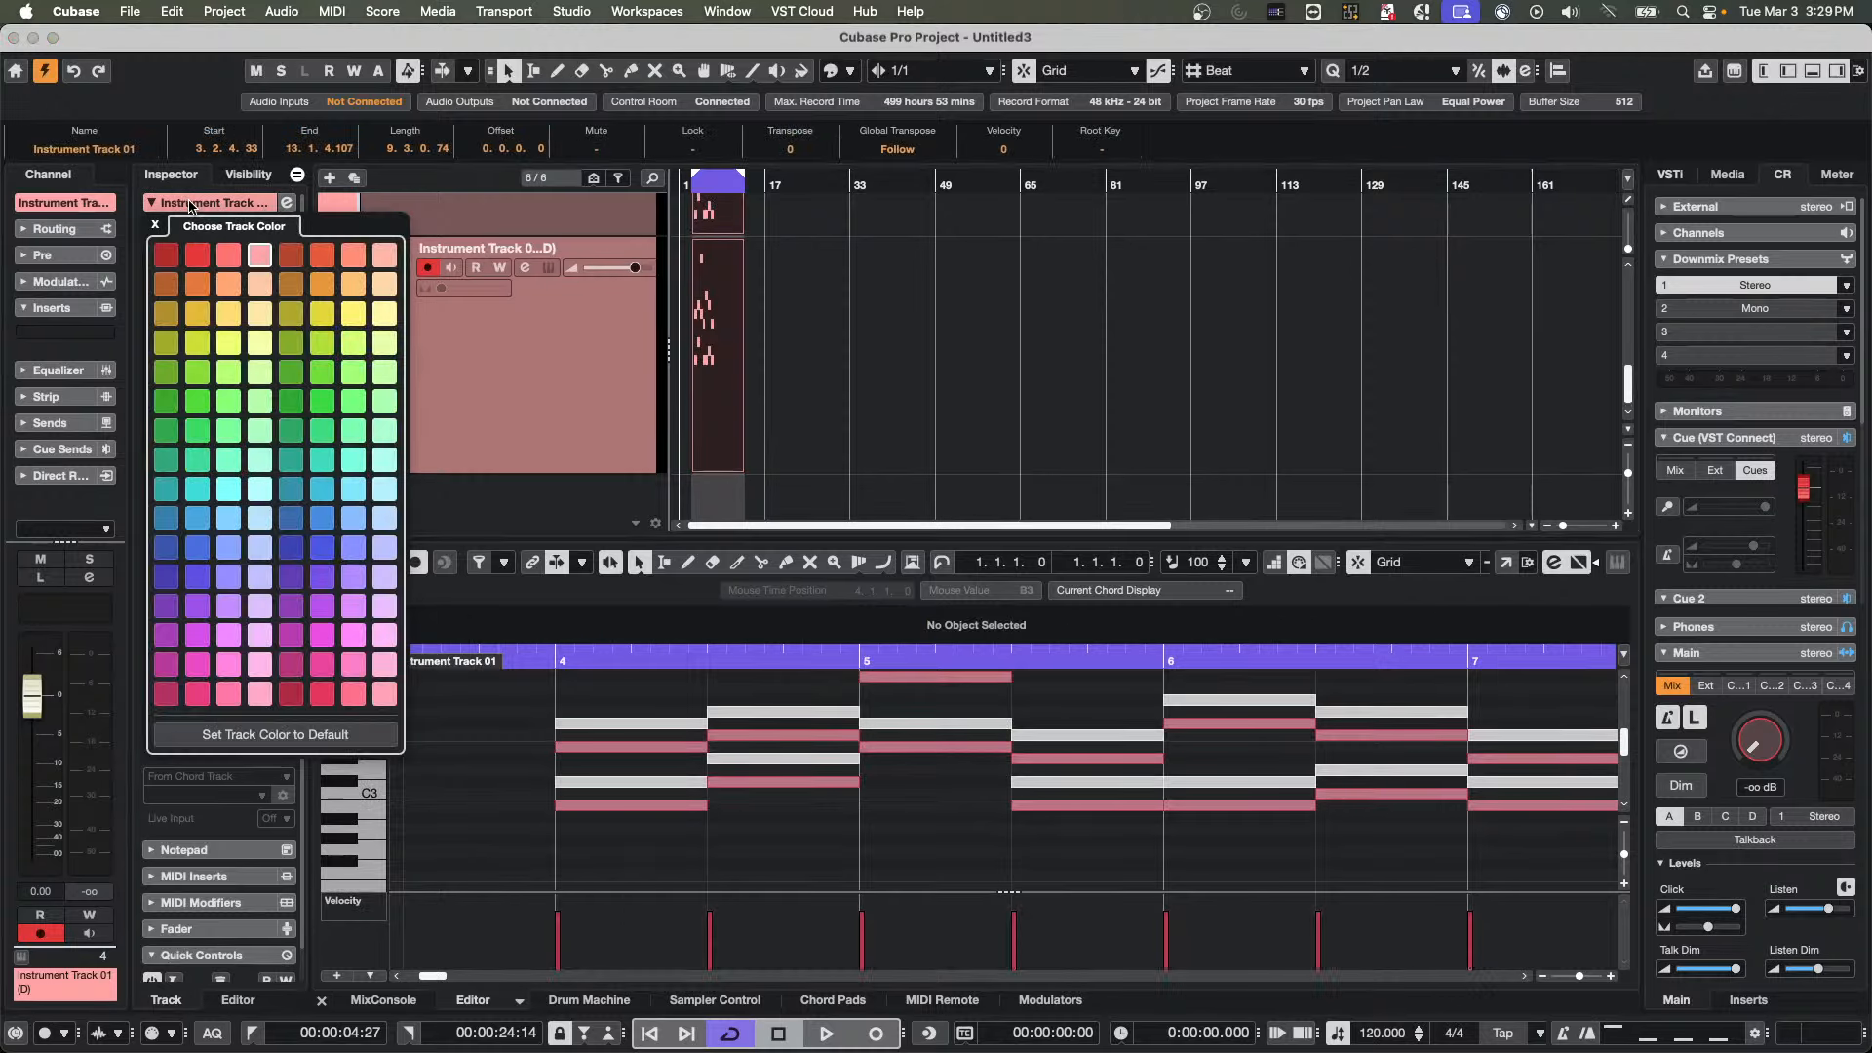
left_click(197, 255)
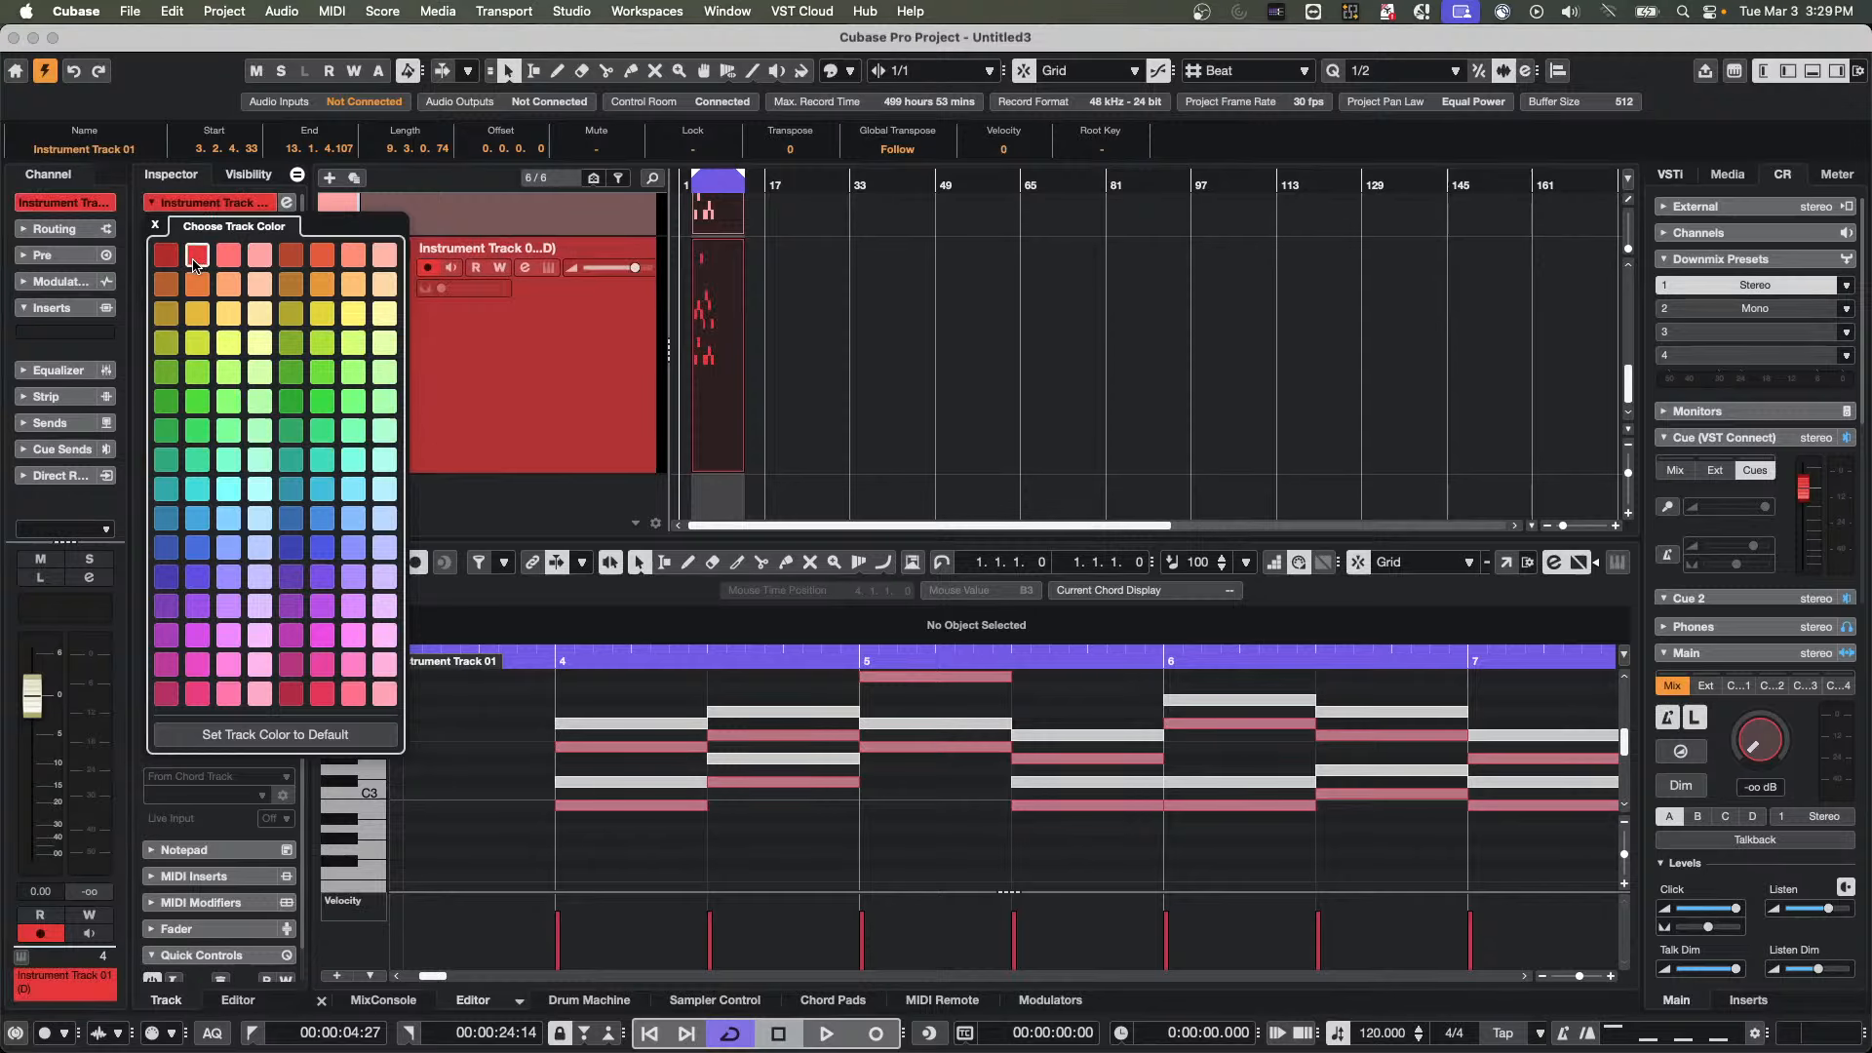
scroll(589, 380, "up", 3)
left_click(558, 348)
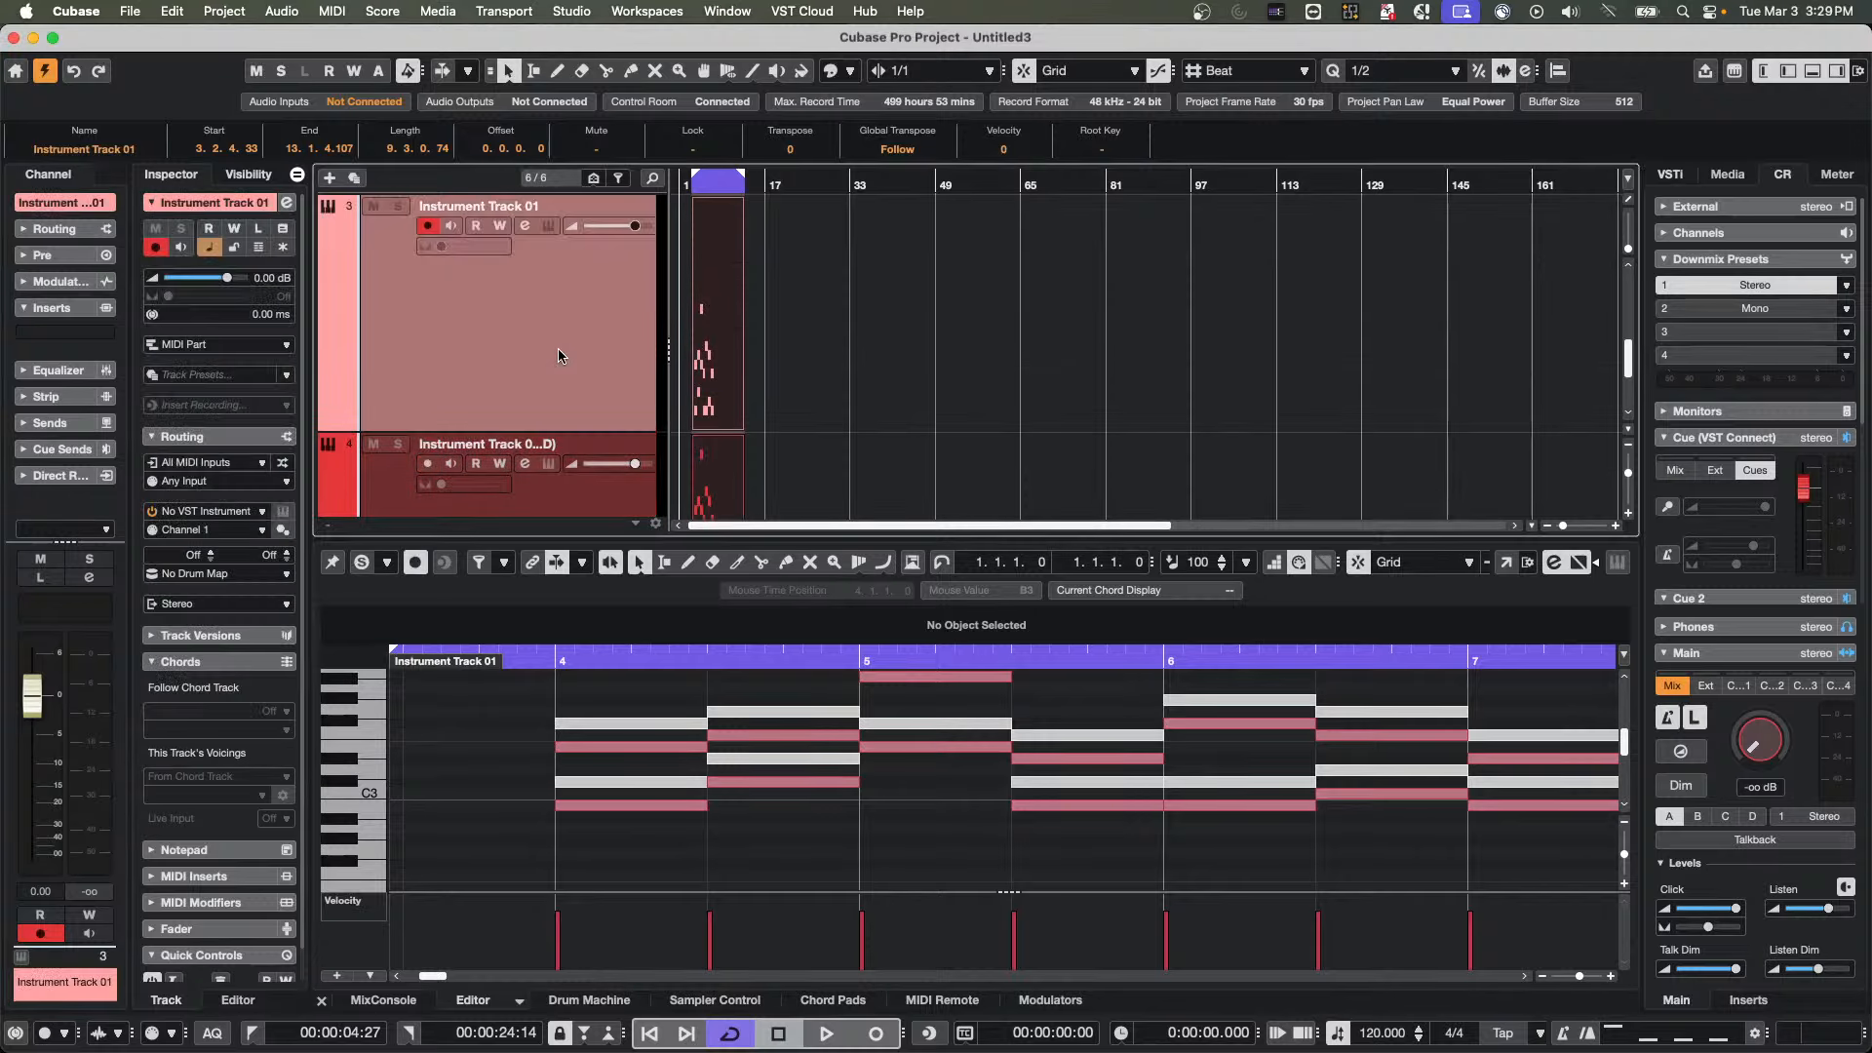
left_click(209, 207)
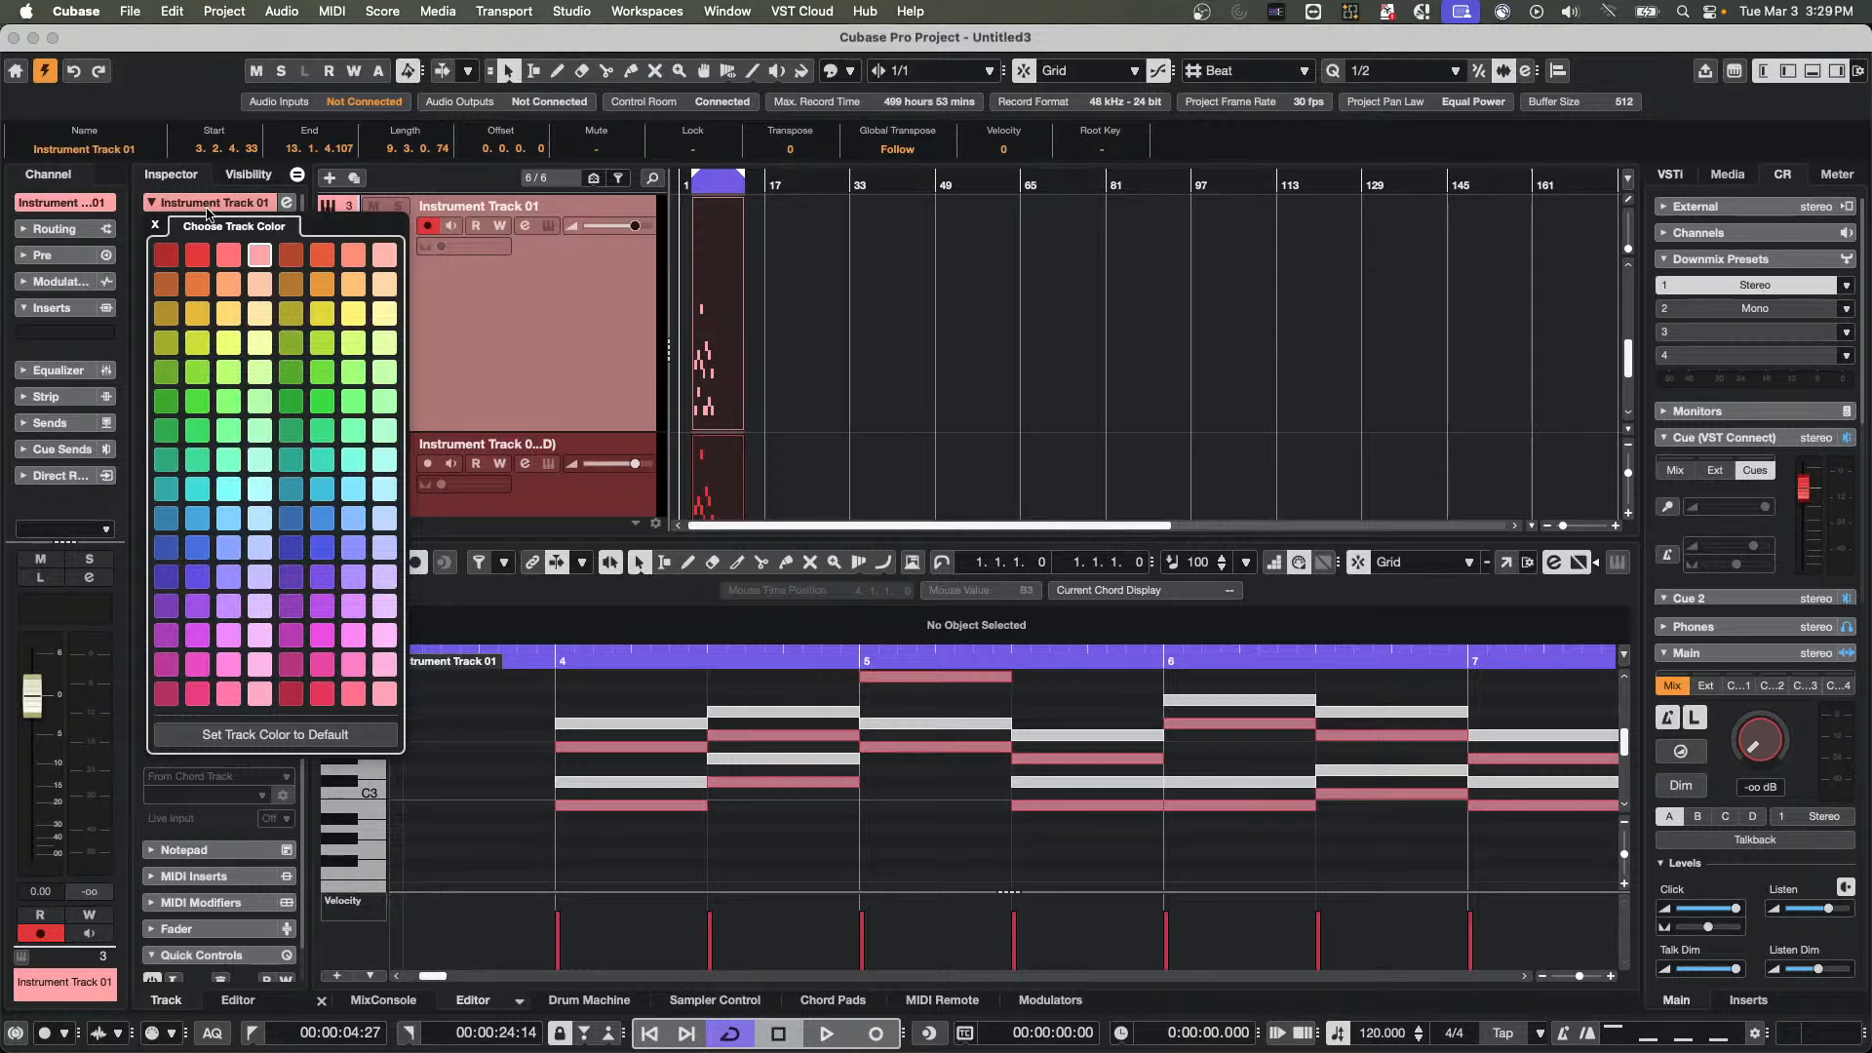
left_click(166, 372)
left_click(832, 368)
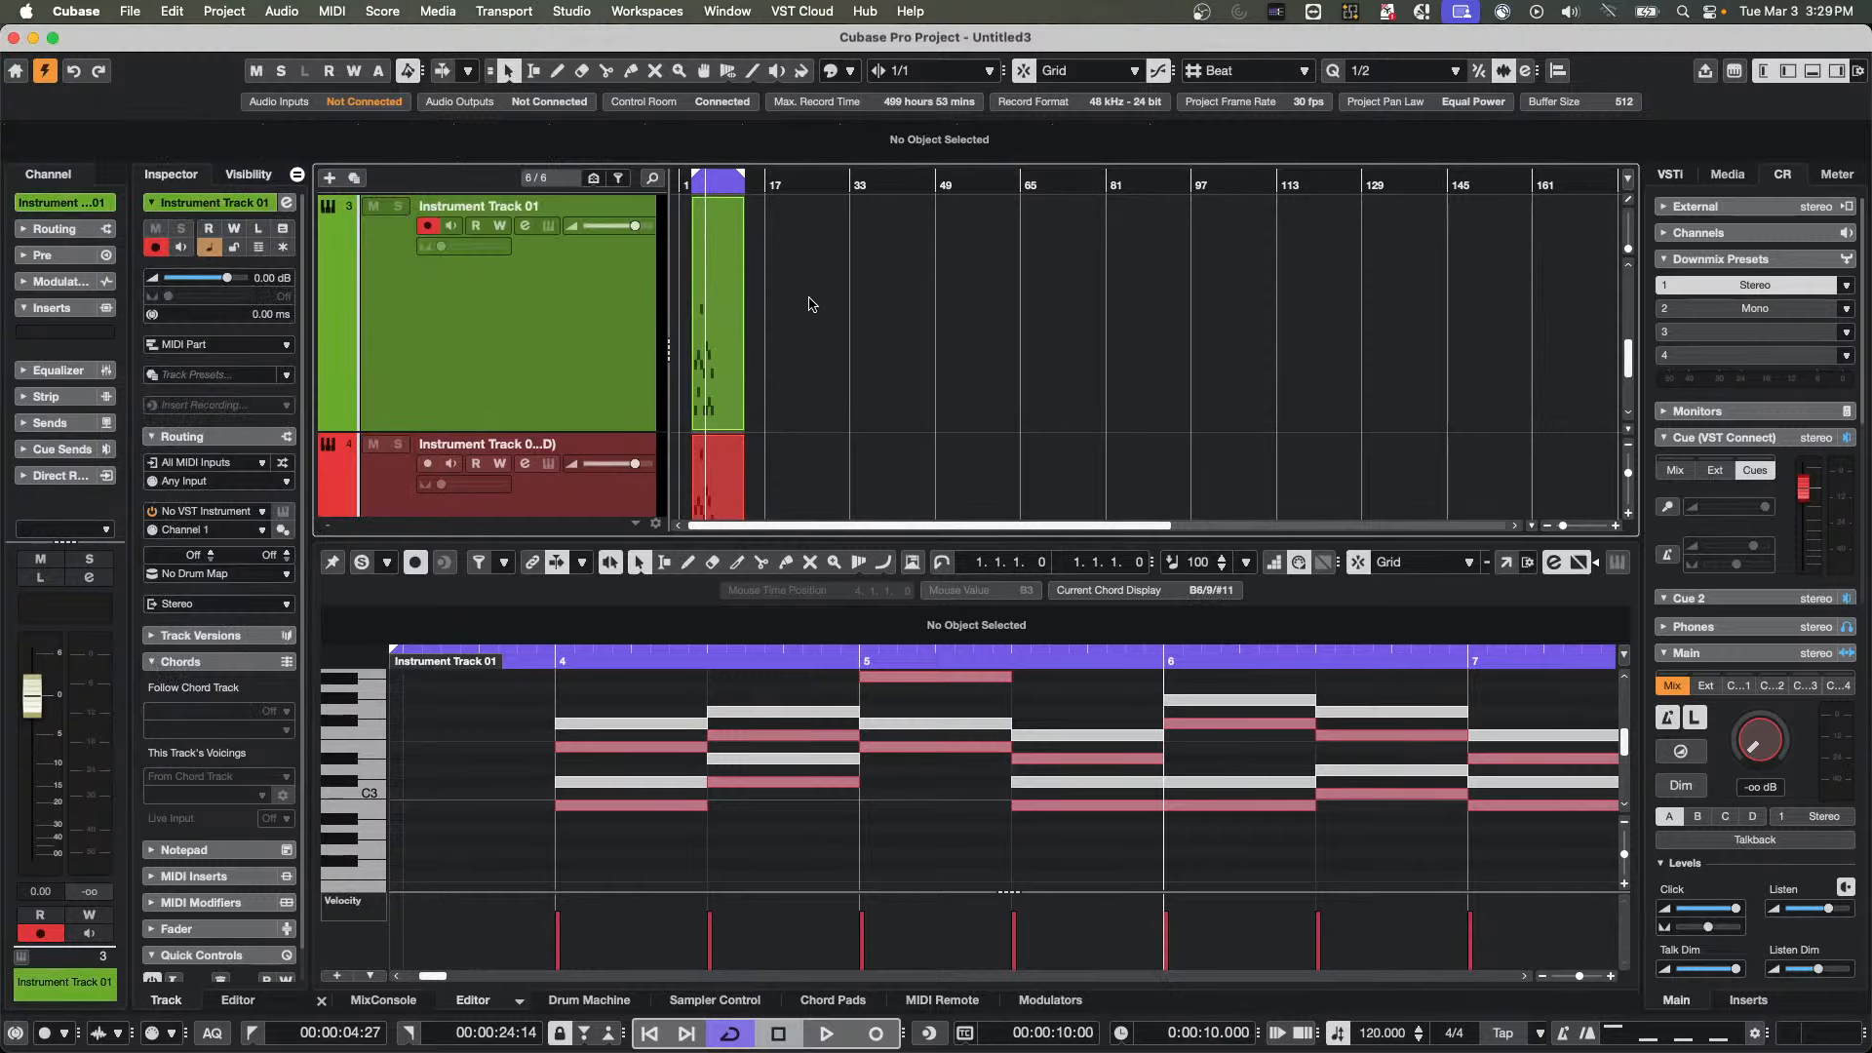
Open the MIDI parts of both instrument tracks together in a separate Key Editor window
left_click(726, 448)
double_click(726, 449)
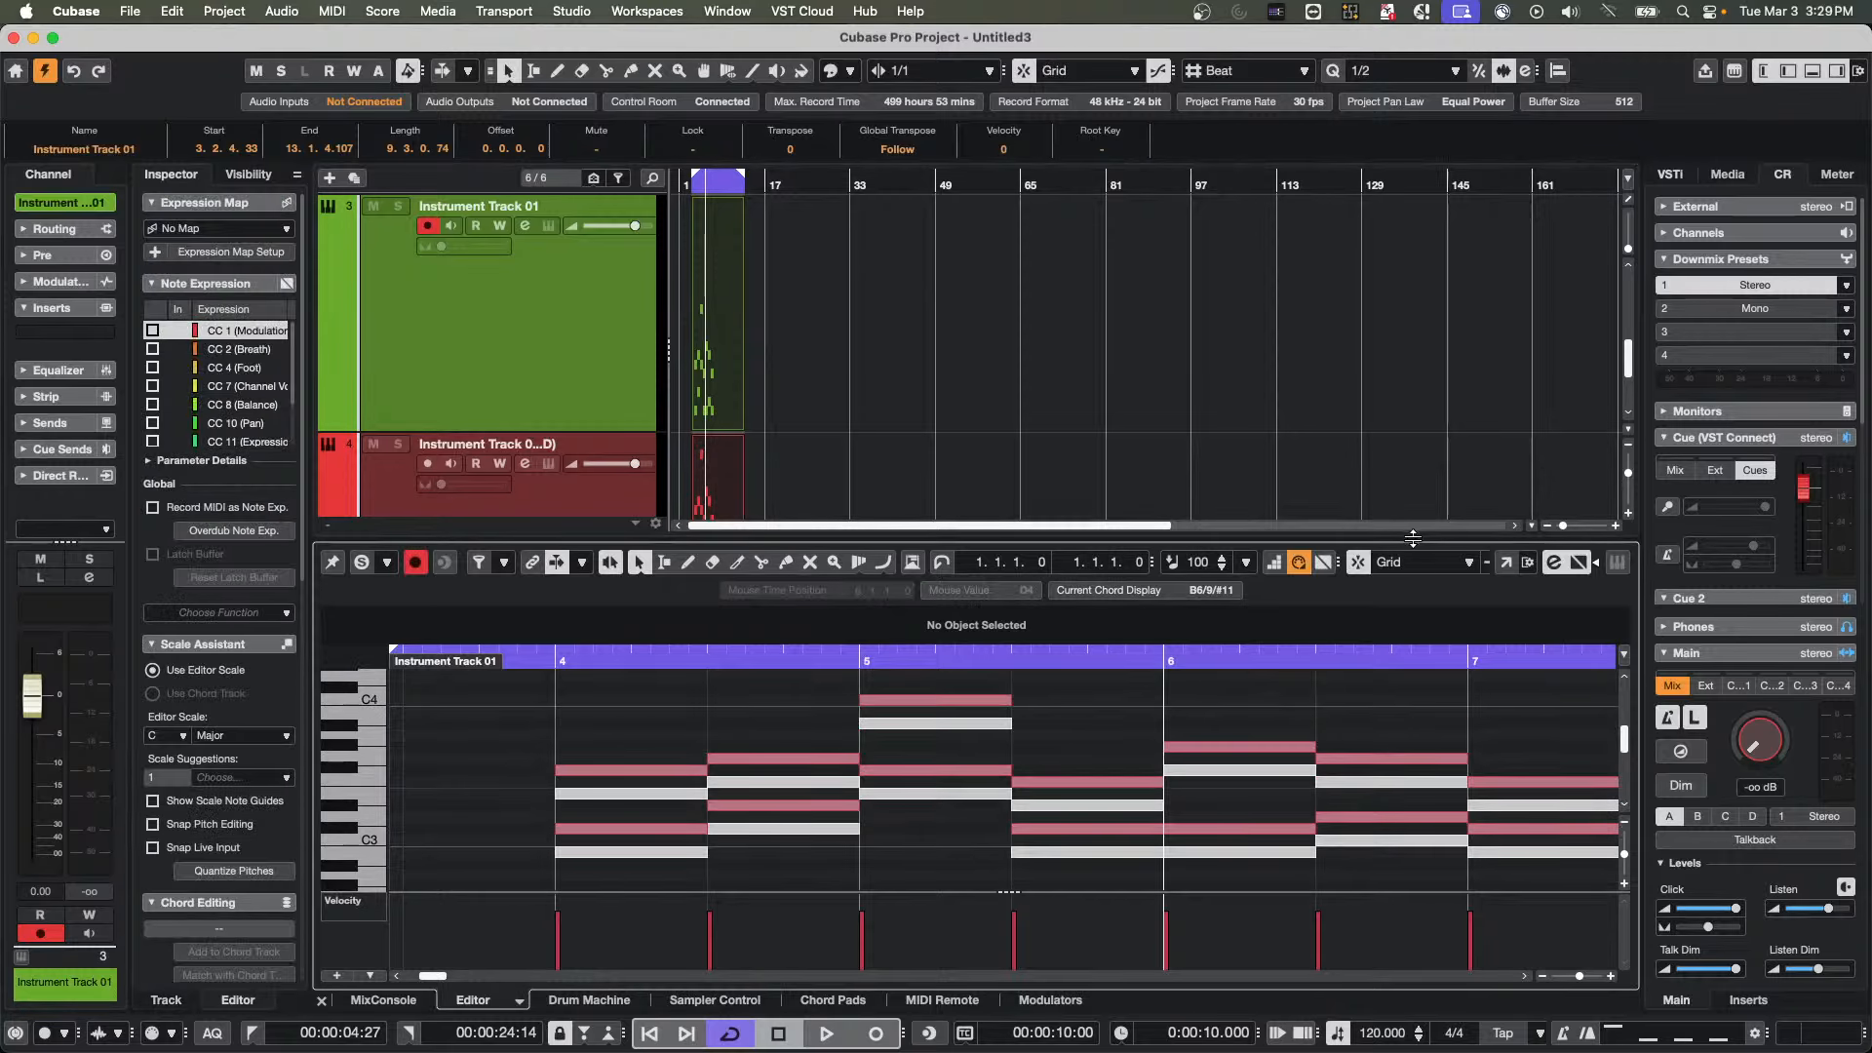
left_click(1507, 562)
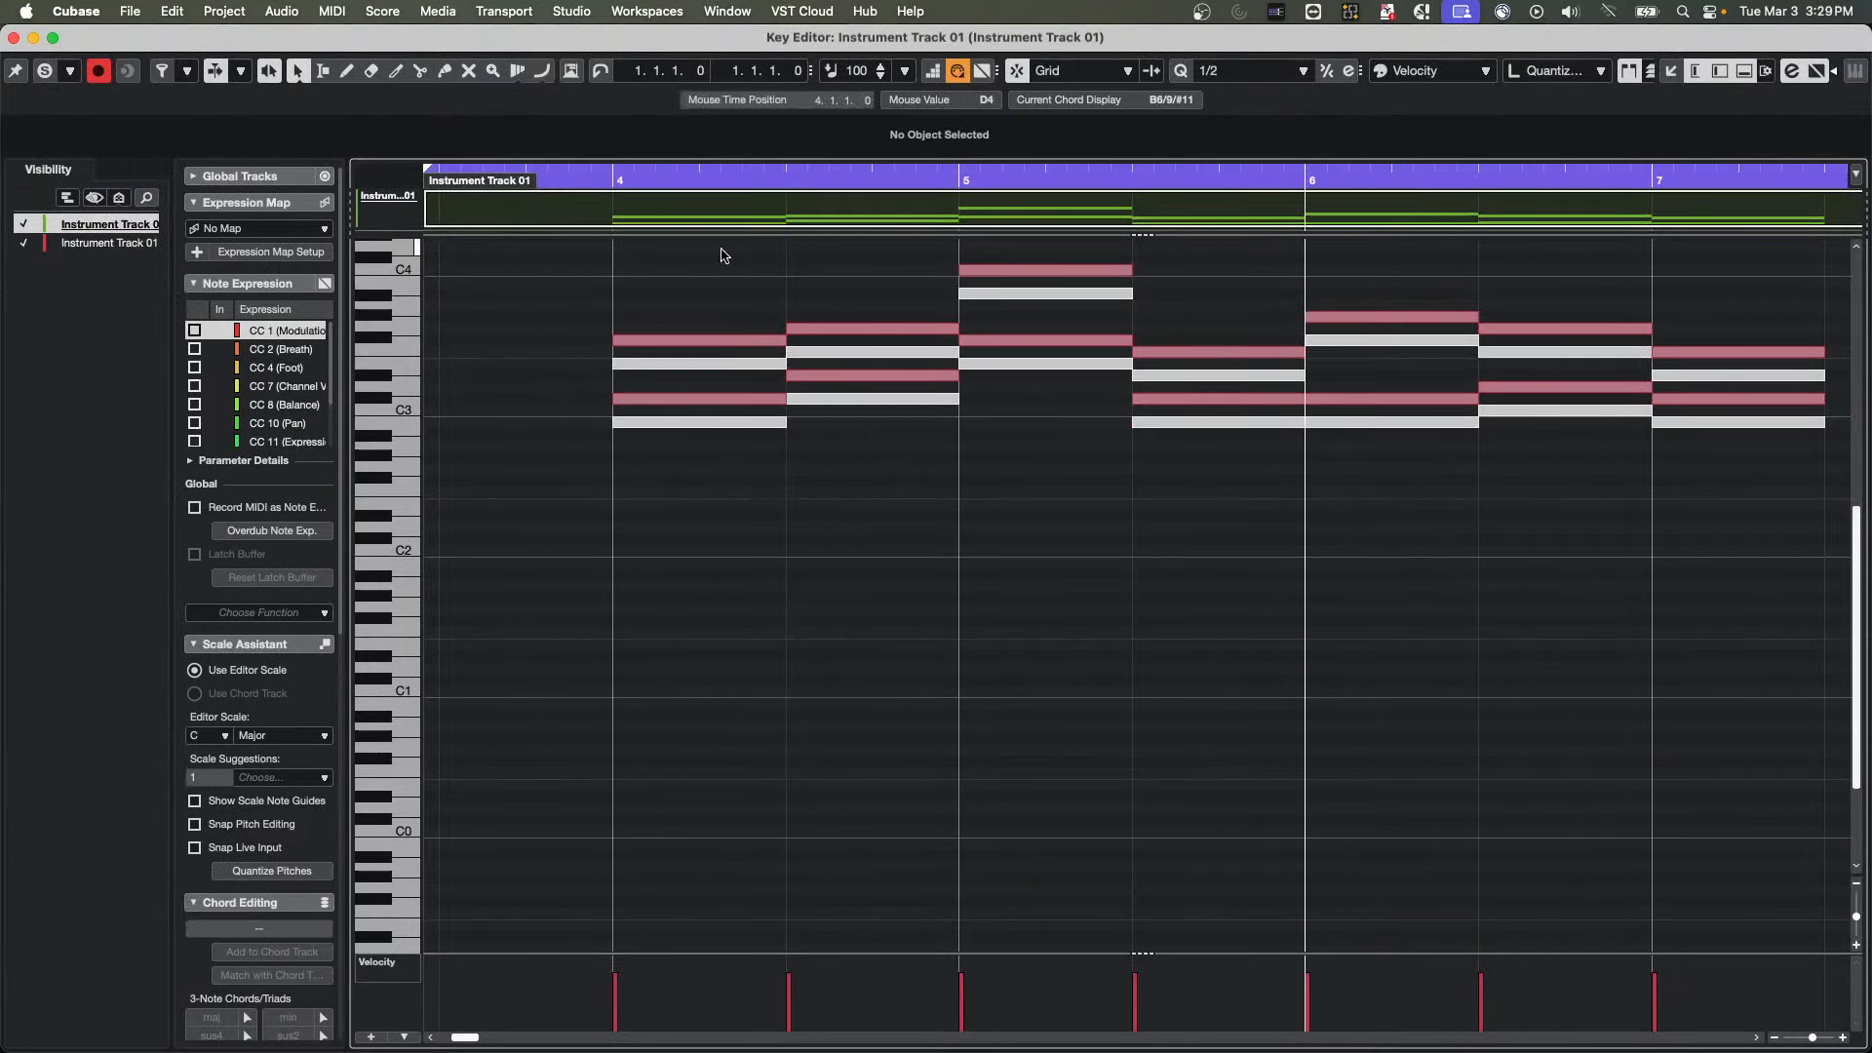
Switch the active part between the two tracks by selecting bar 4 notes belonging to each one
left_click(752, 427)
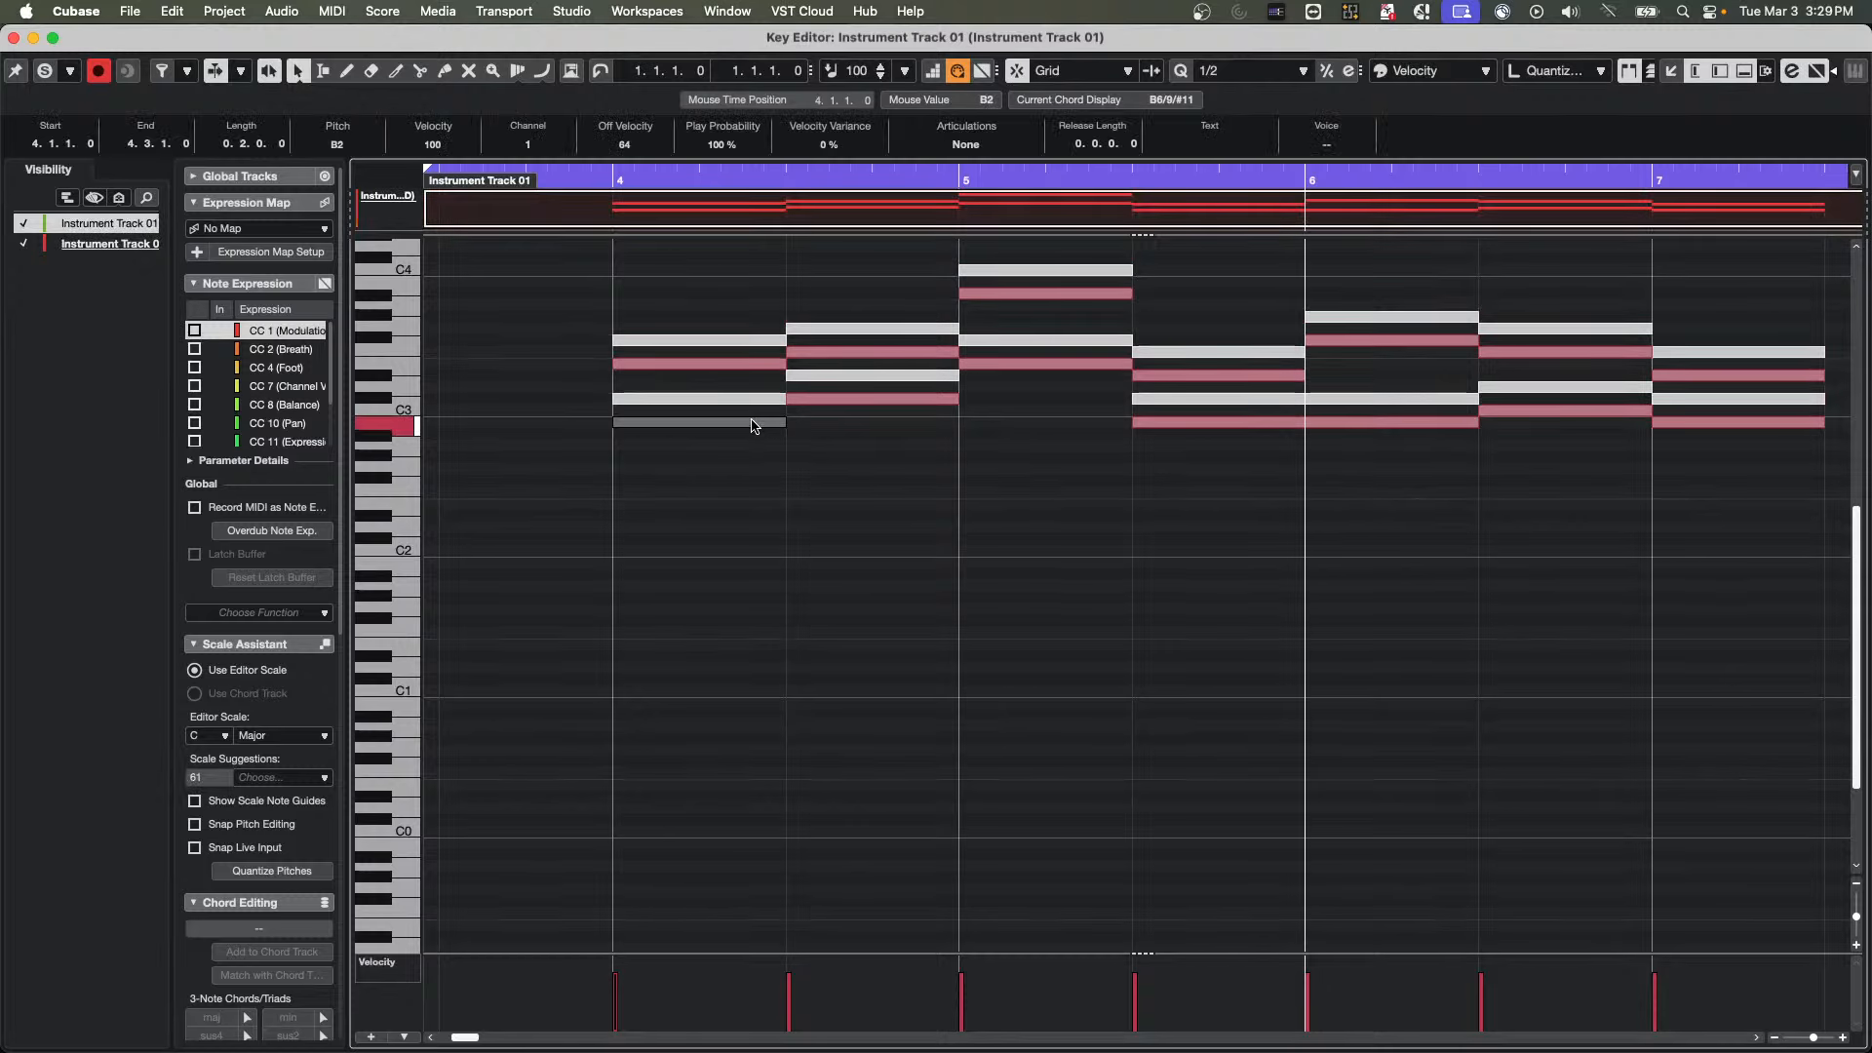
left_click(757, 342)
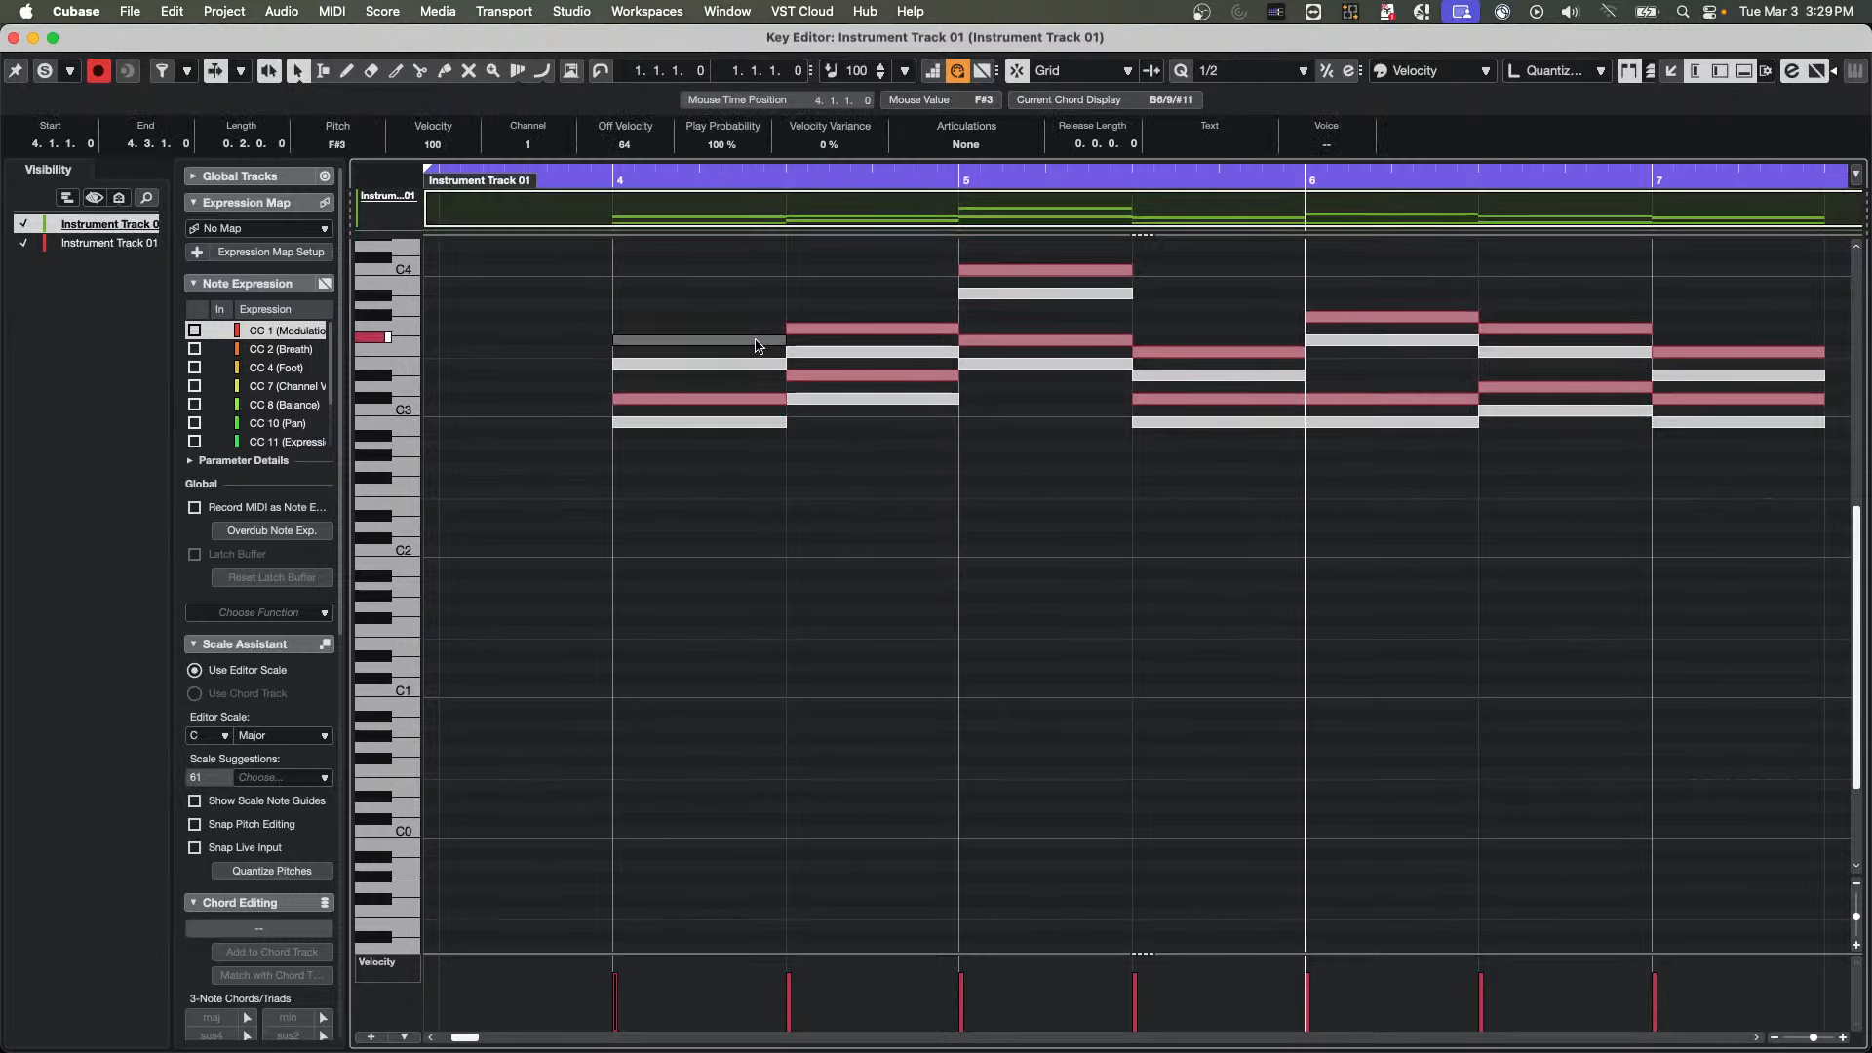
left_click(847, 352)
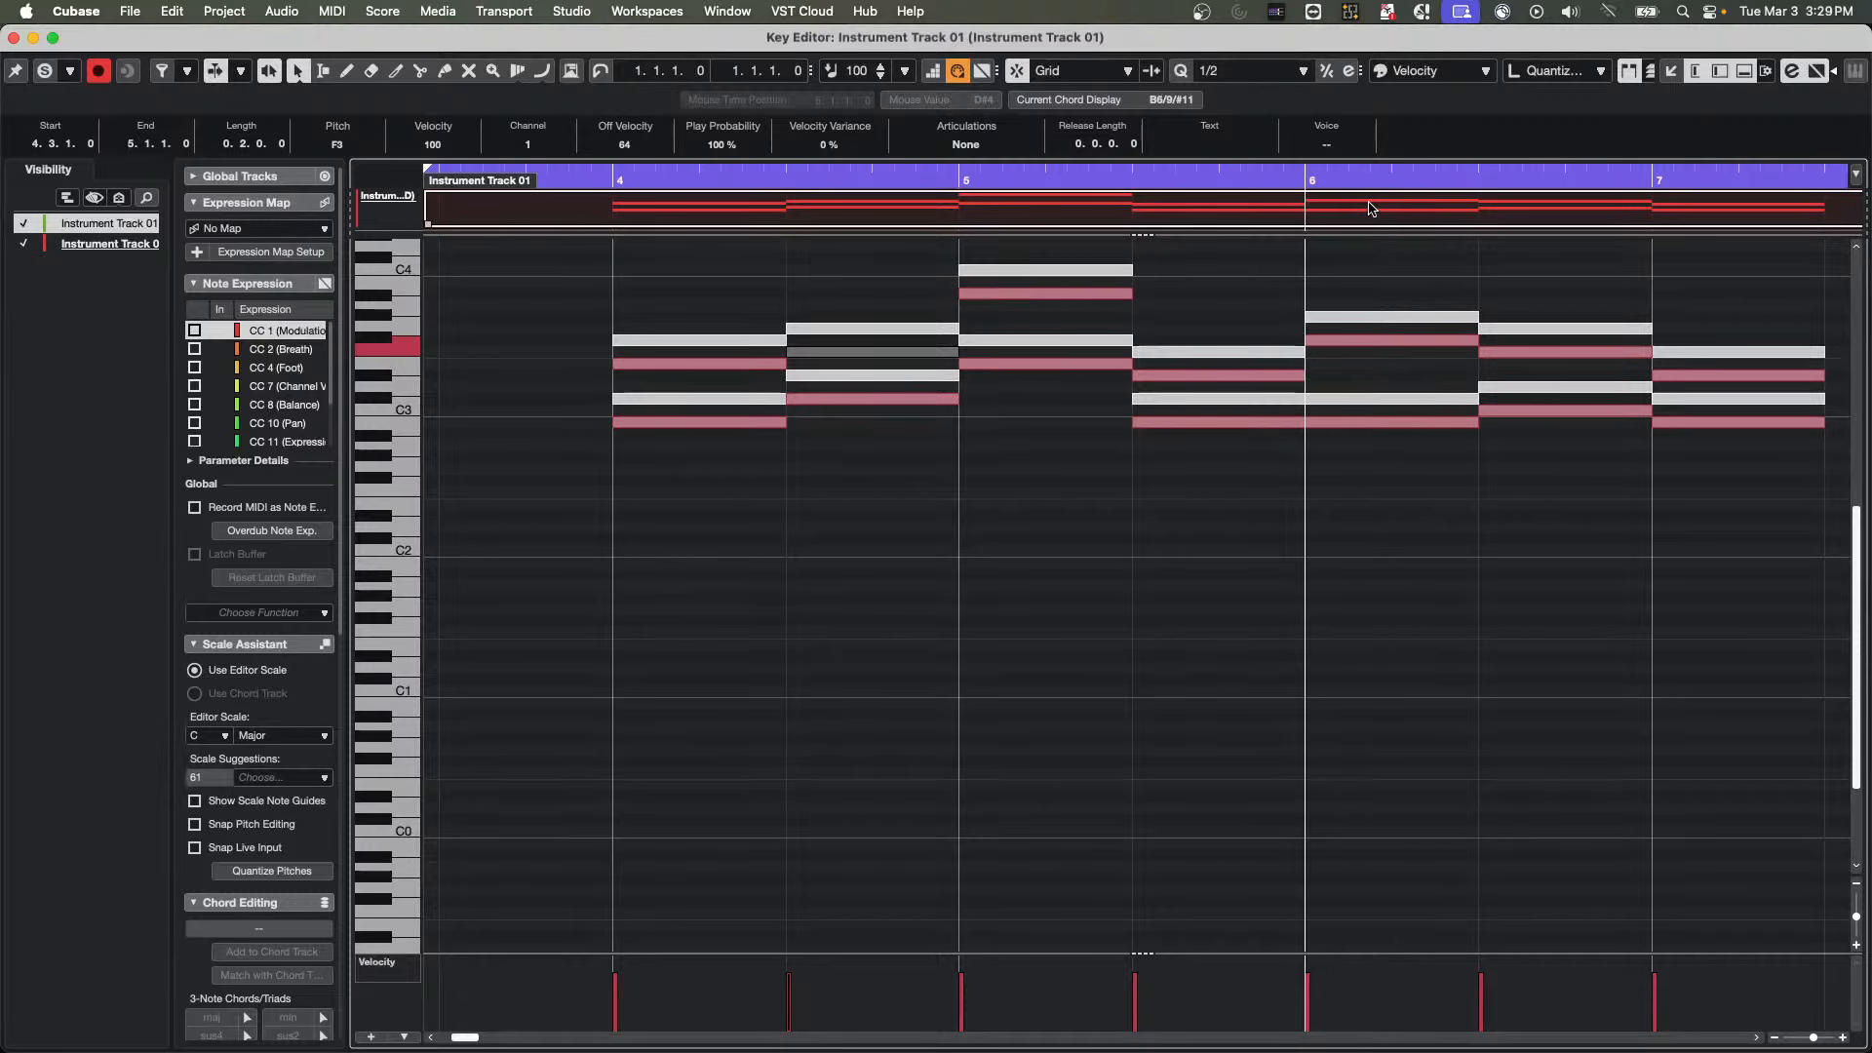
right_click(1432, 148)
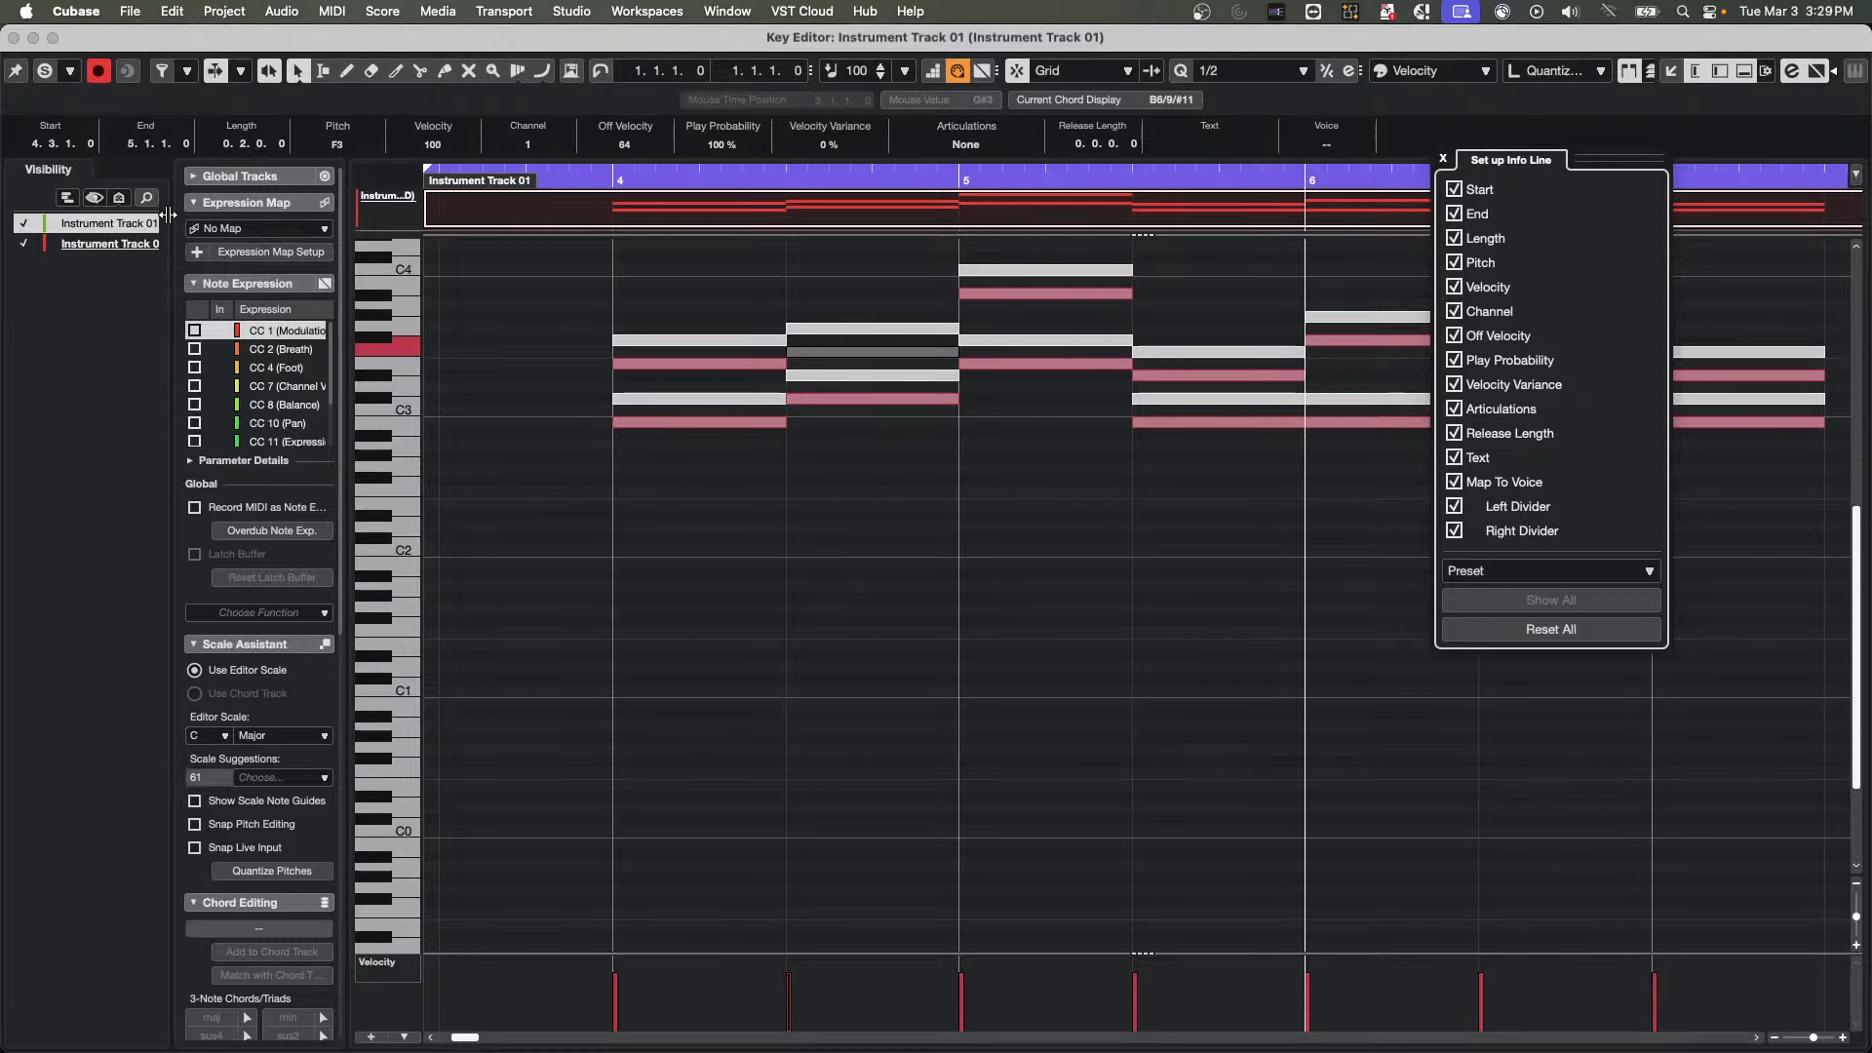
With the green track hidden, raise the duplicated track's upper note at bar 4 to F#3, and show the green track again
left_click(22, 224)
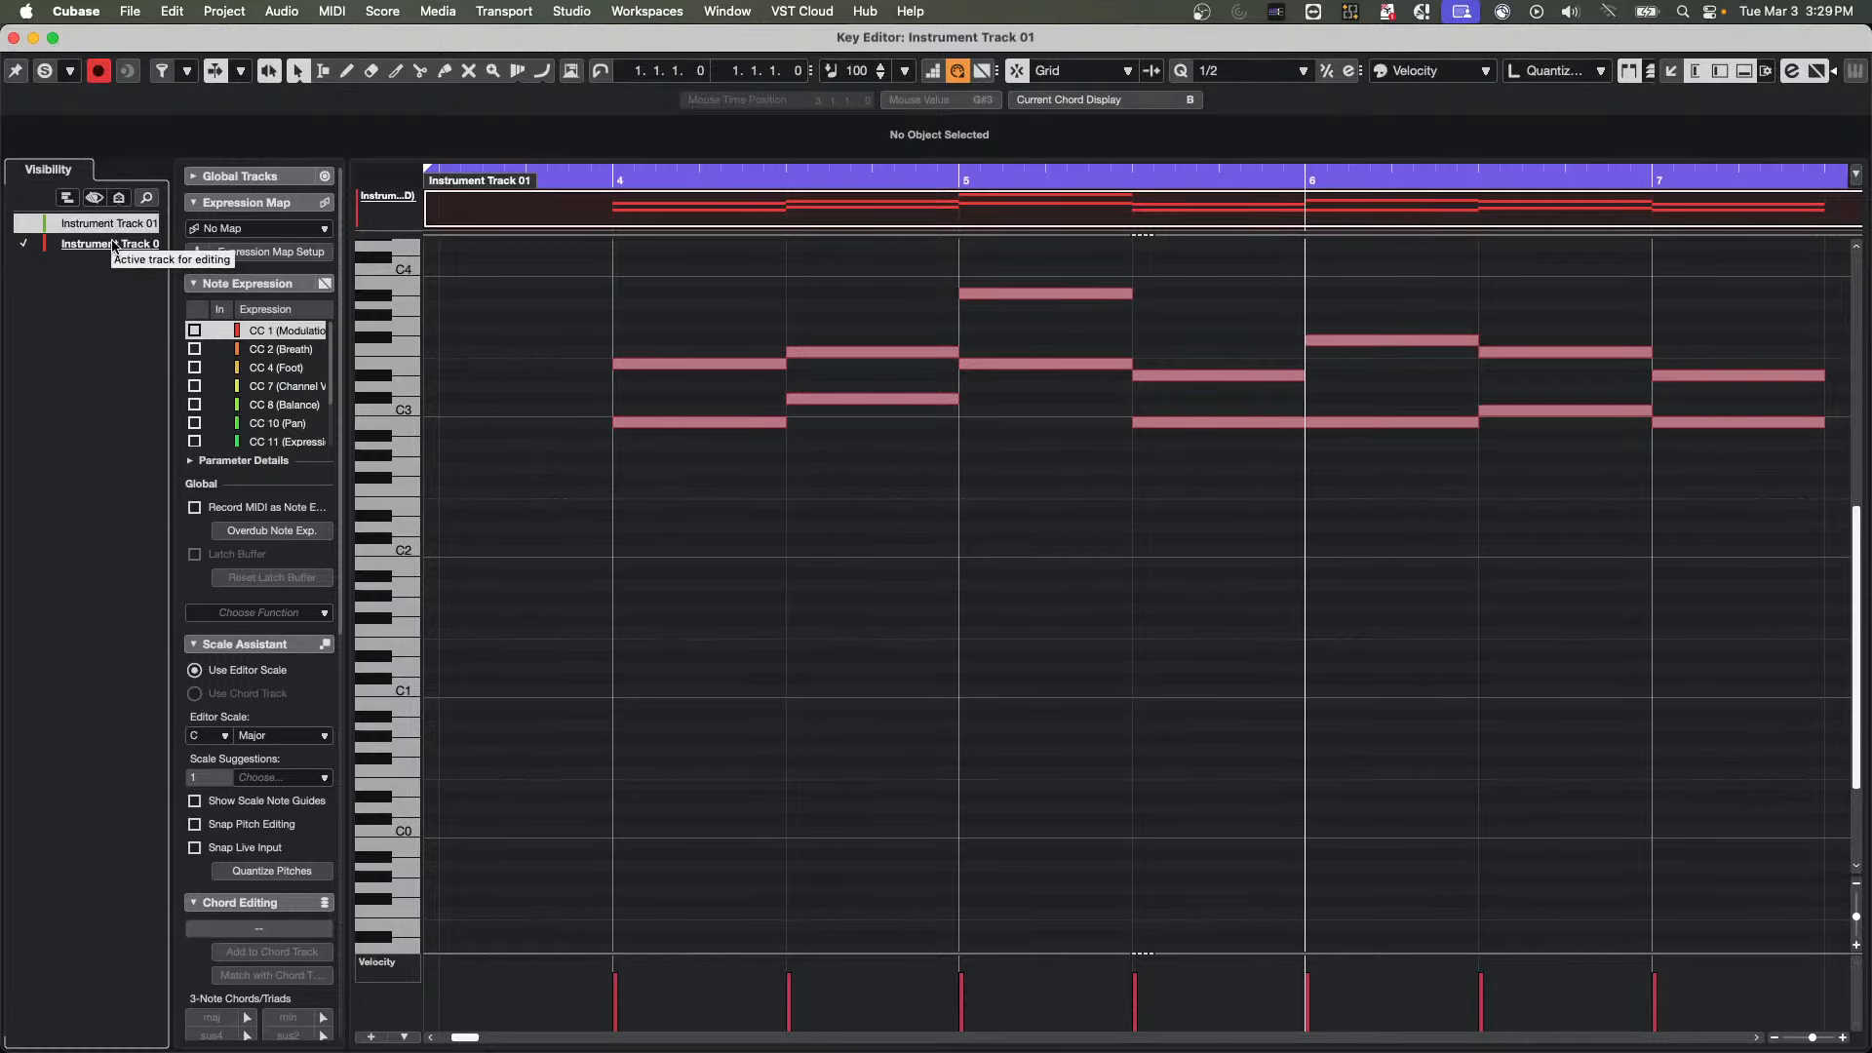
left_click(58, 243)
left_click_drag(680, 377, 681, 353)
left_click(21, 225)
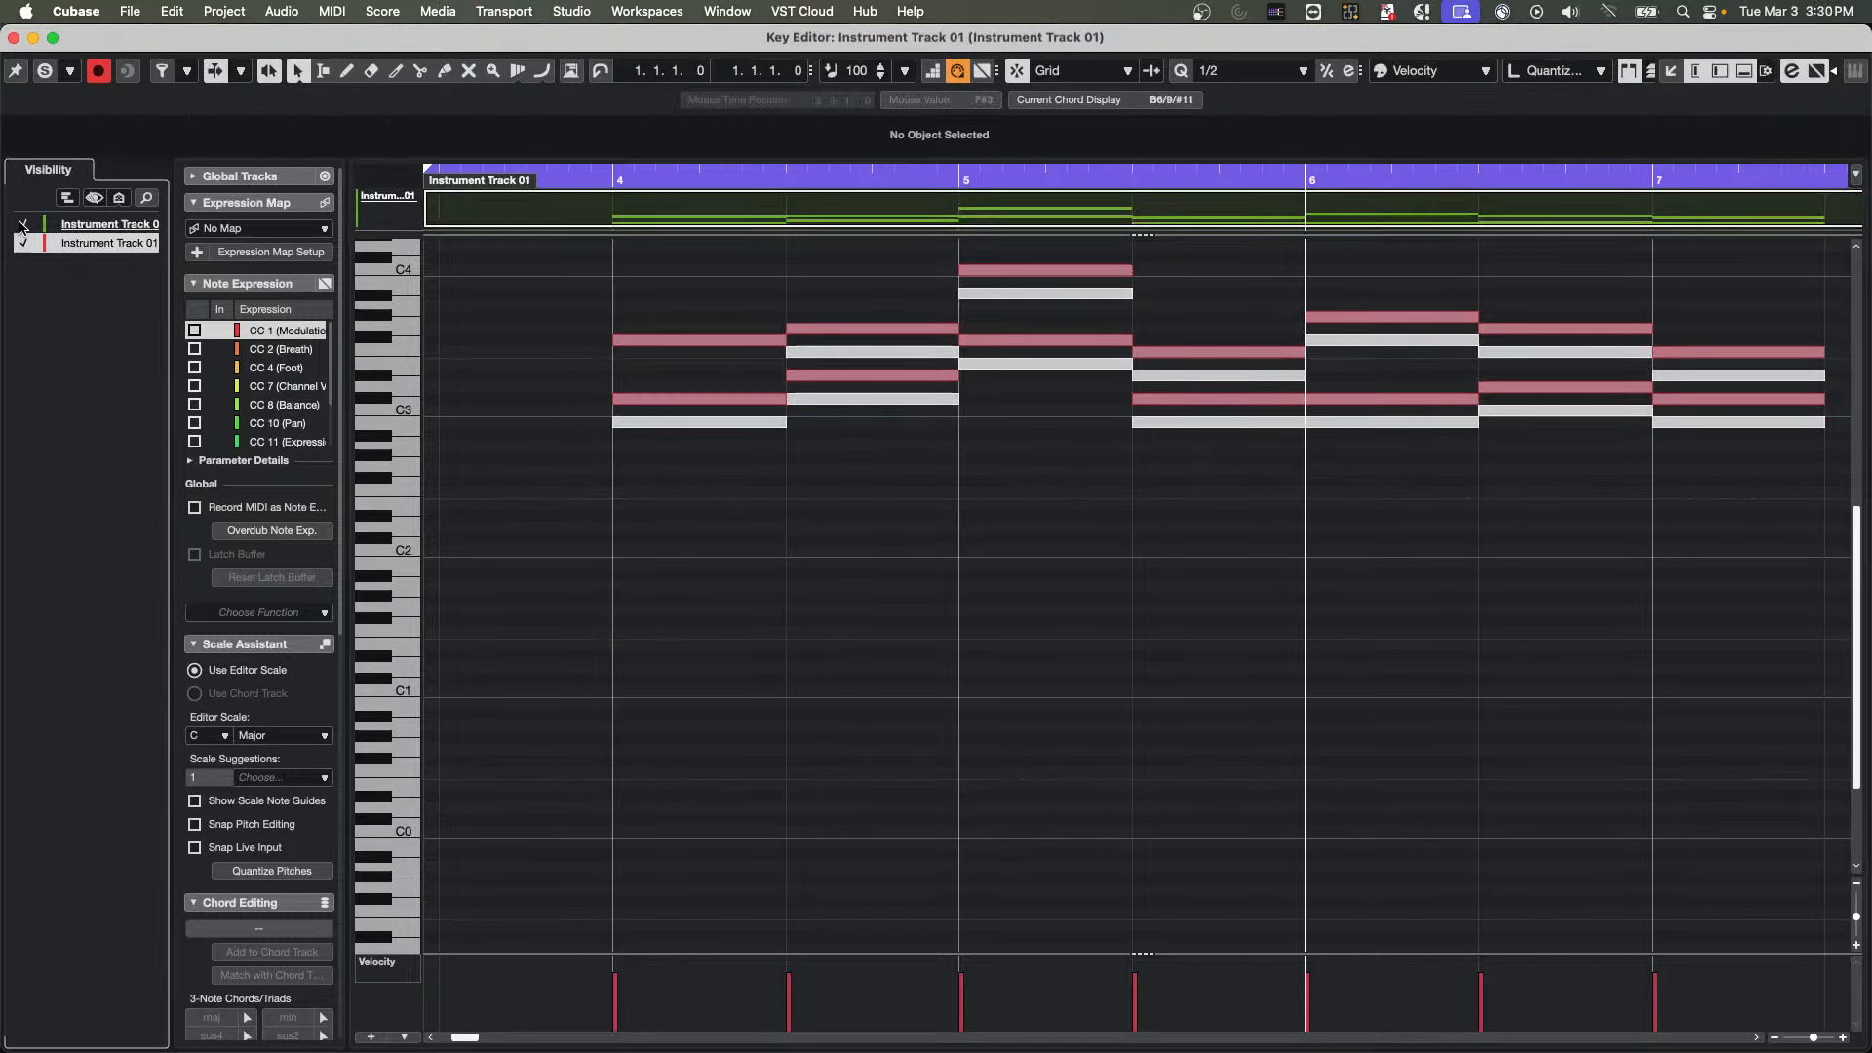
Examine the duplicated track's visibility toggle and the Track Display Settings, and close the Key Editor window
left_click(25, 244)
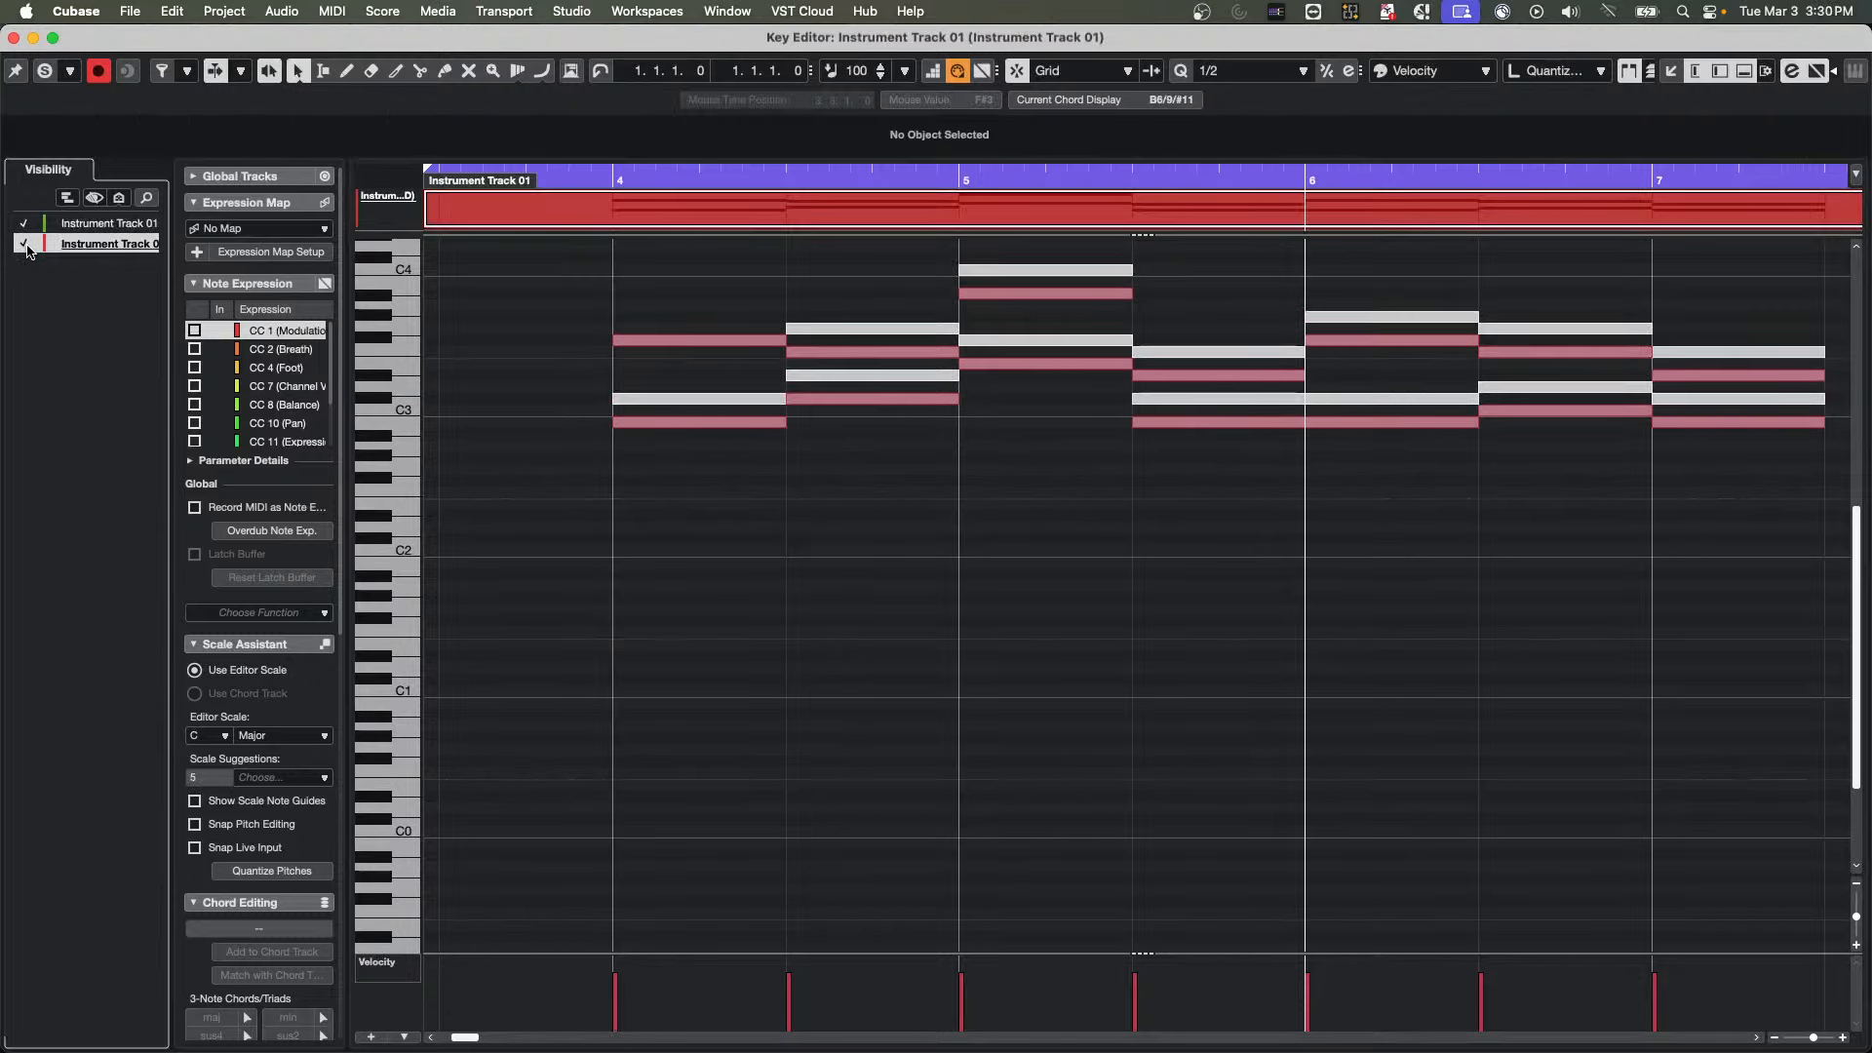
left_click(26, 244)
left_click(26, 244)
left_click(26, 244)
left_click(68, 198)
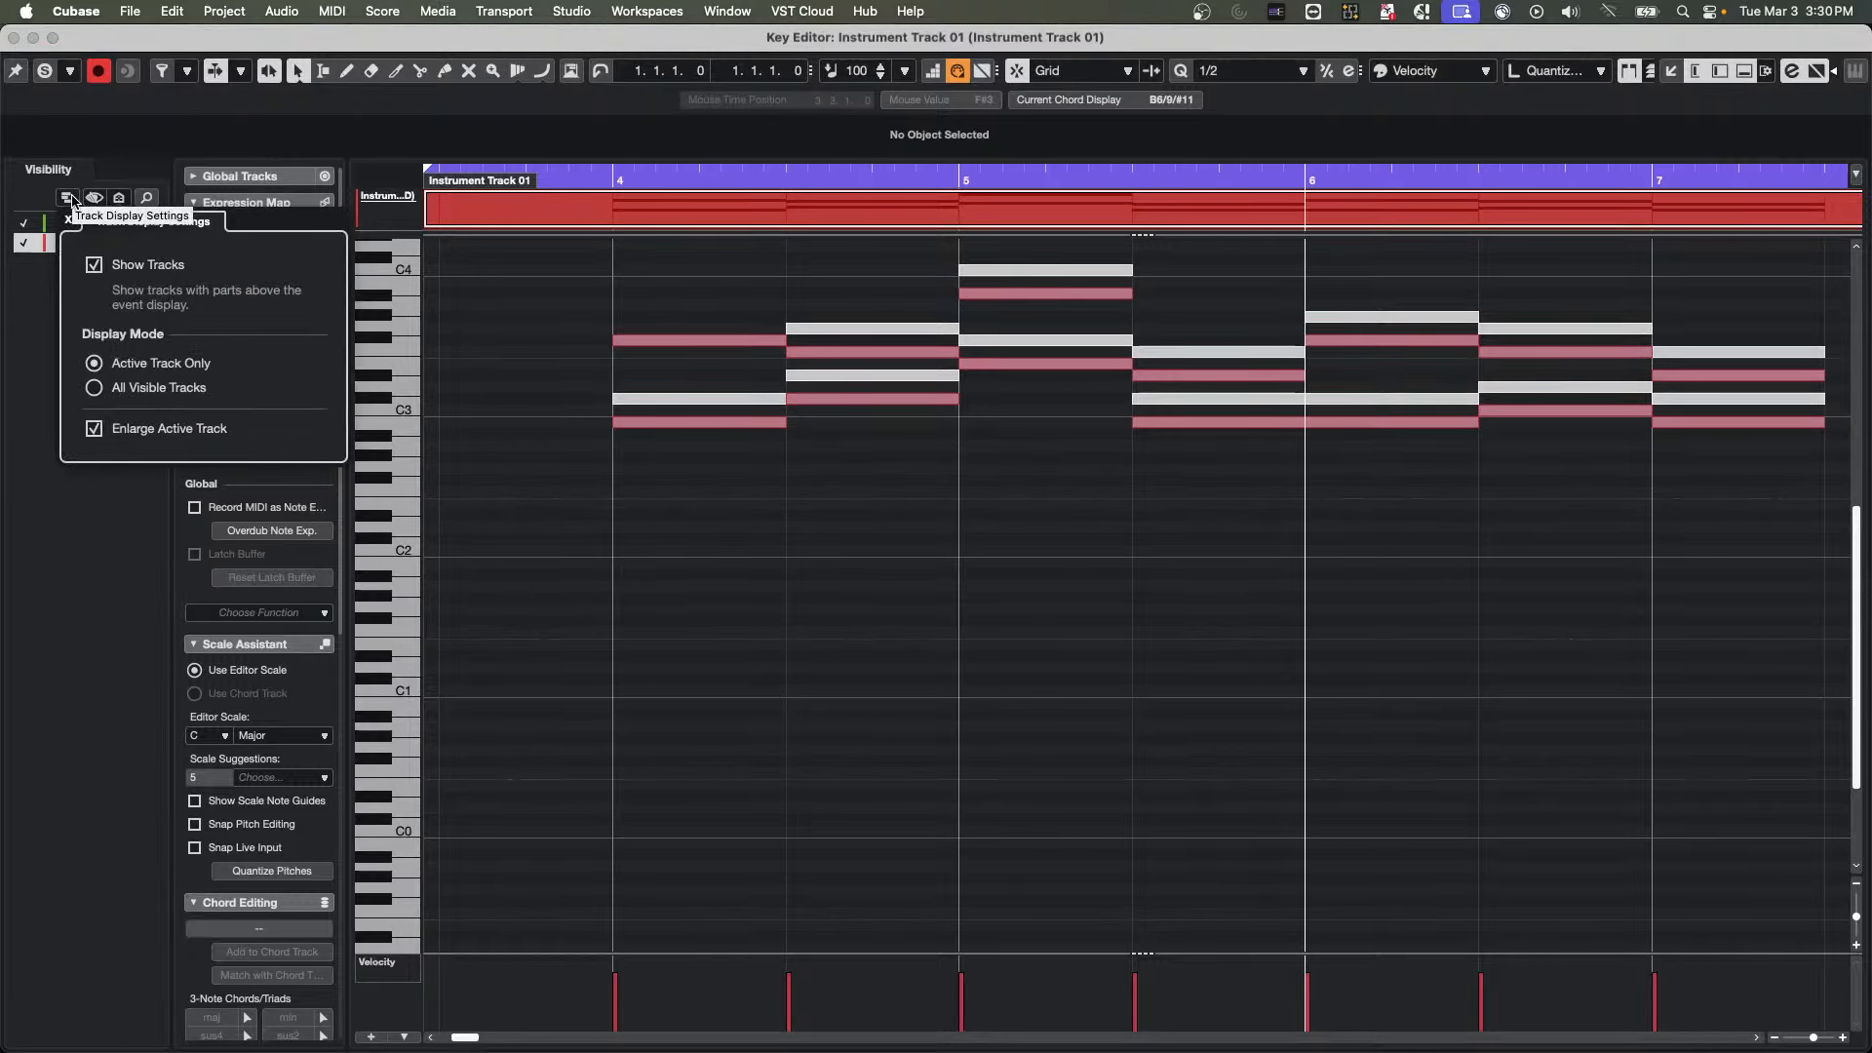
left_click(451, 306)
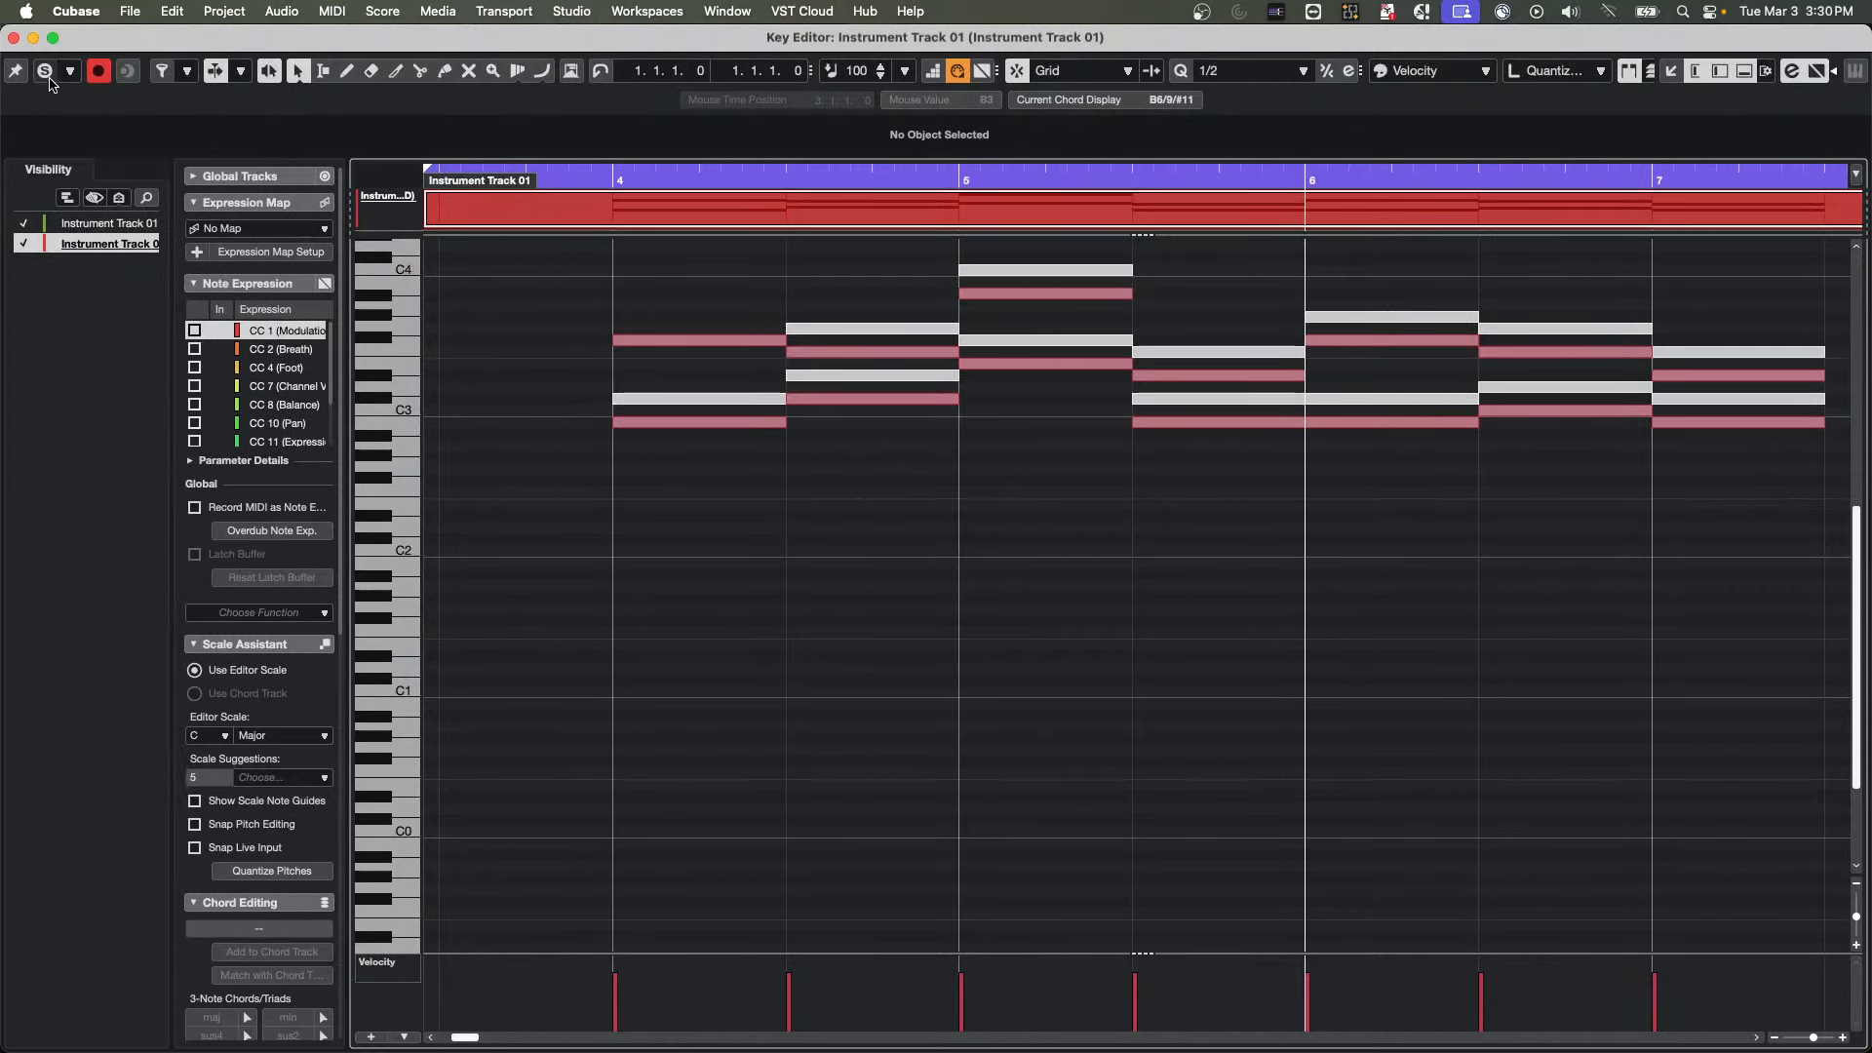
left_click(14, 38)
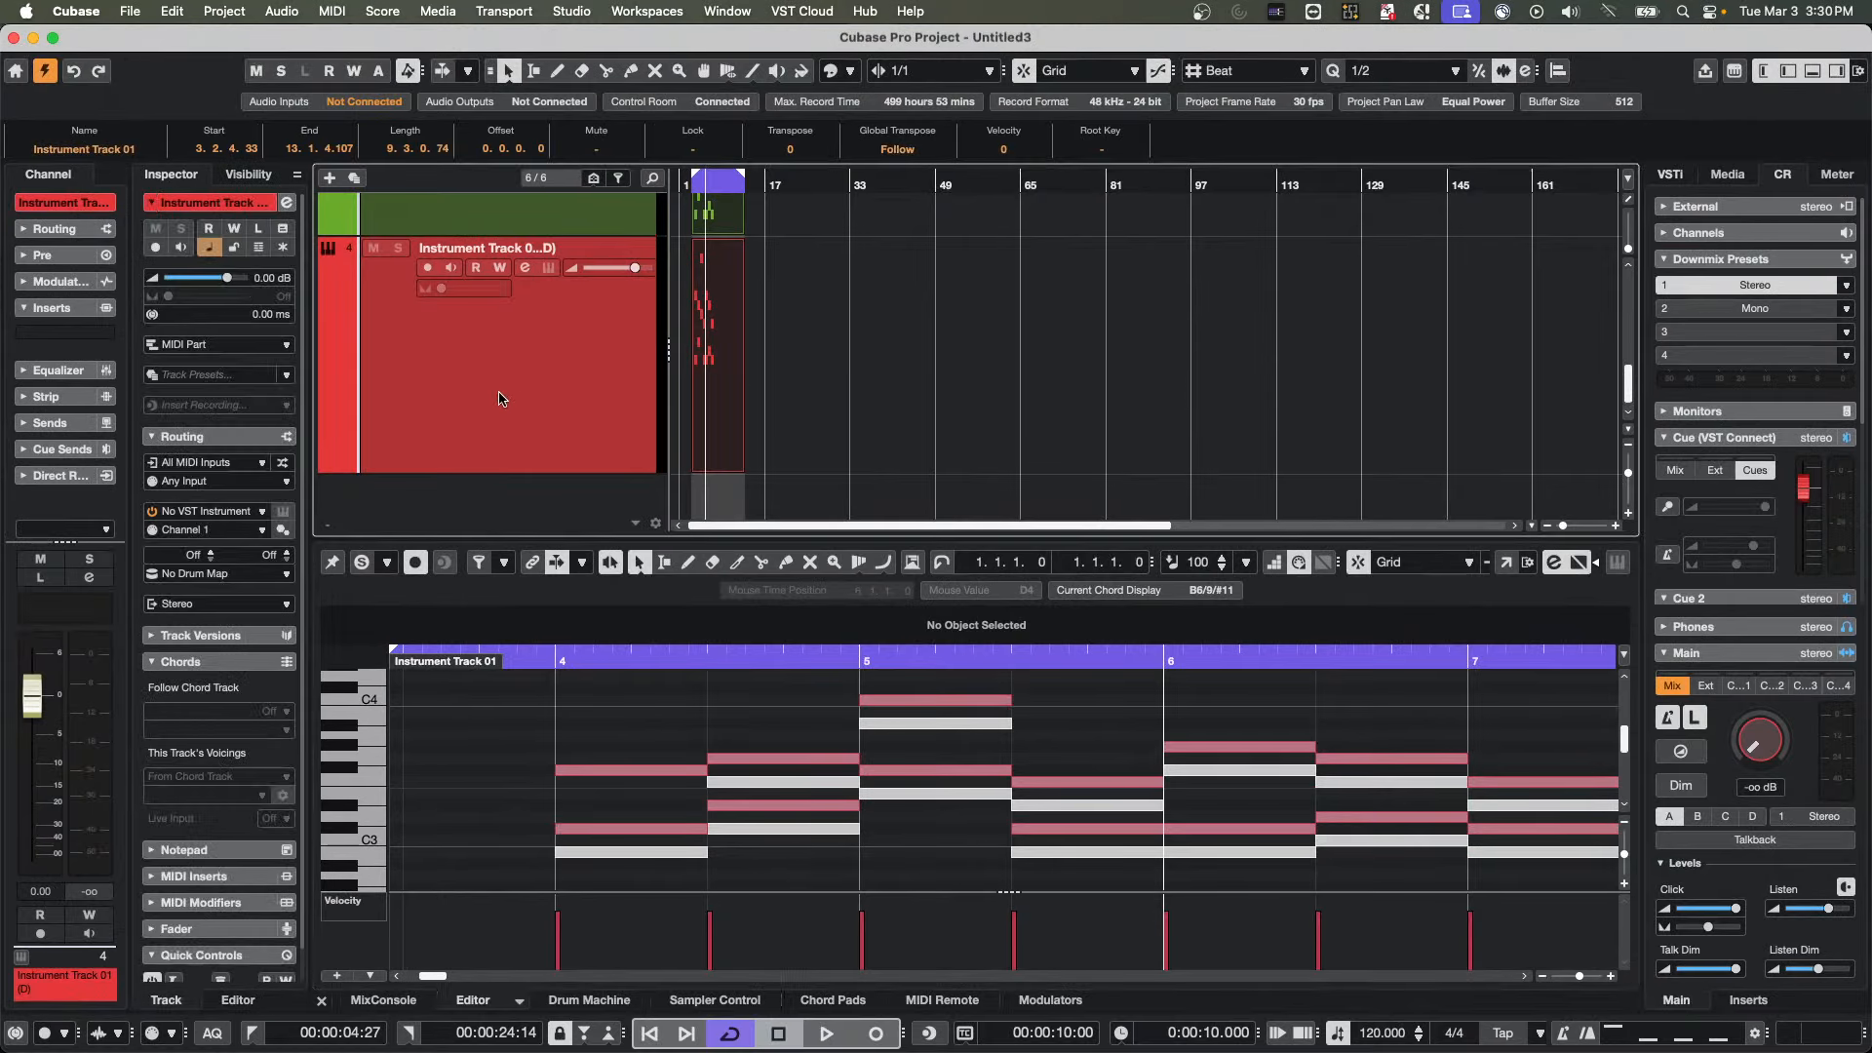
Lock the duplicated track and check both selected parts in the separate Key Editor window
left_click(234, 248)
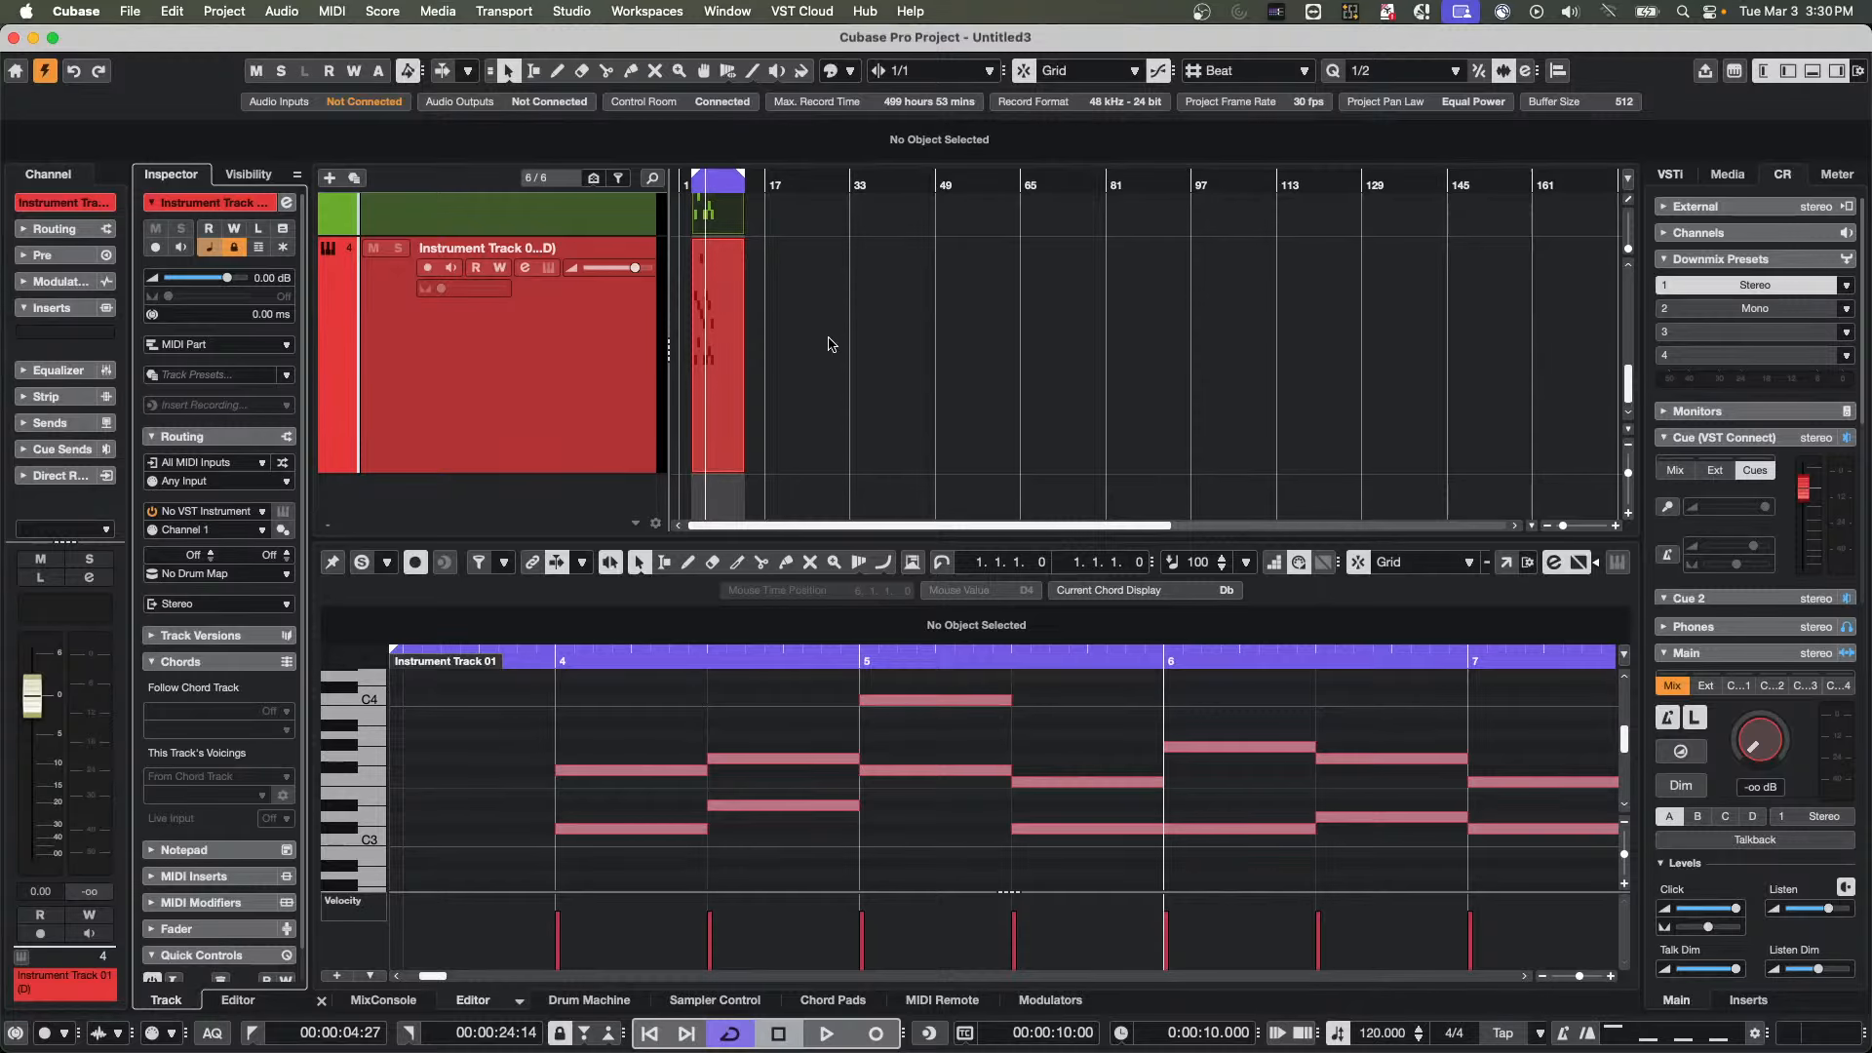
left_click_drag(815, 423, 634, 221)
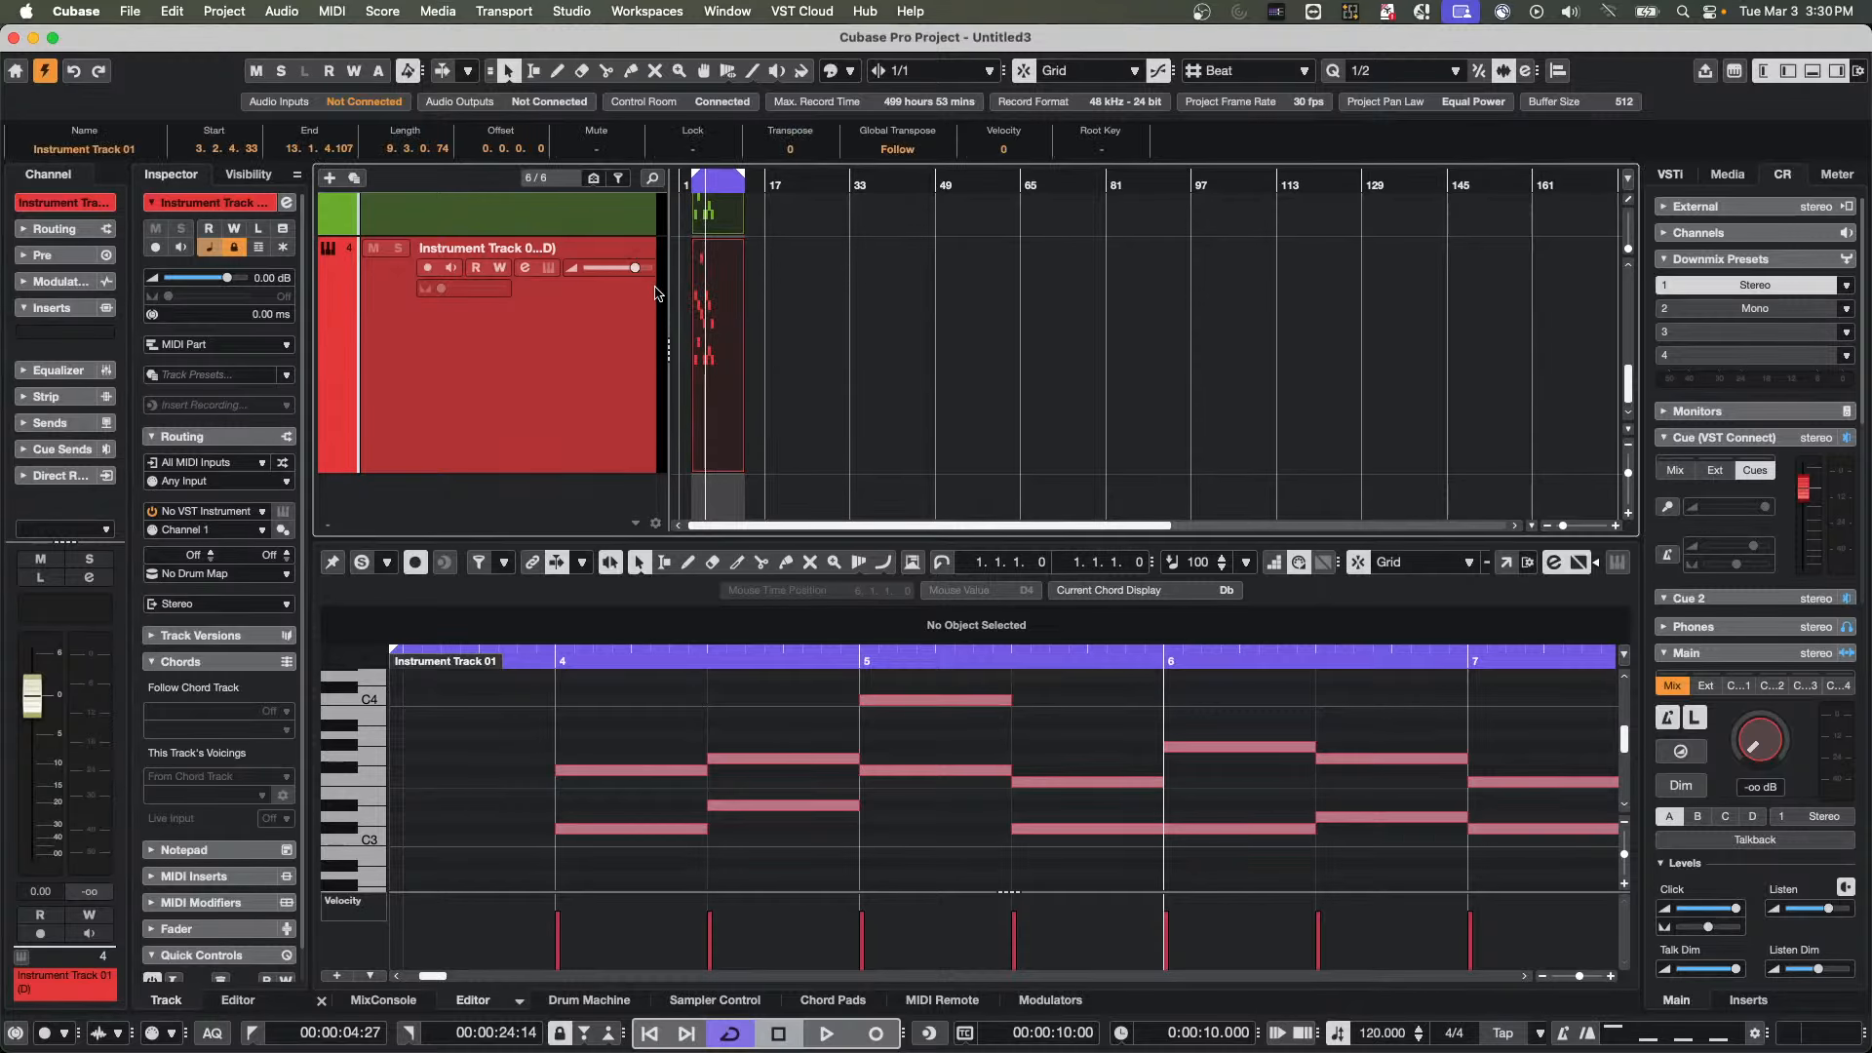
double_click(708, 357)
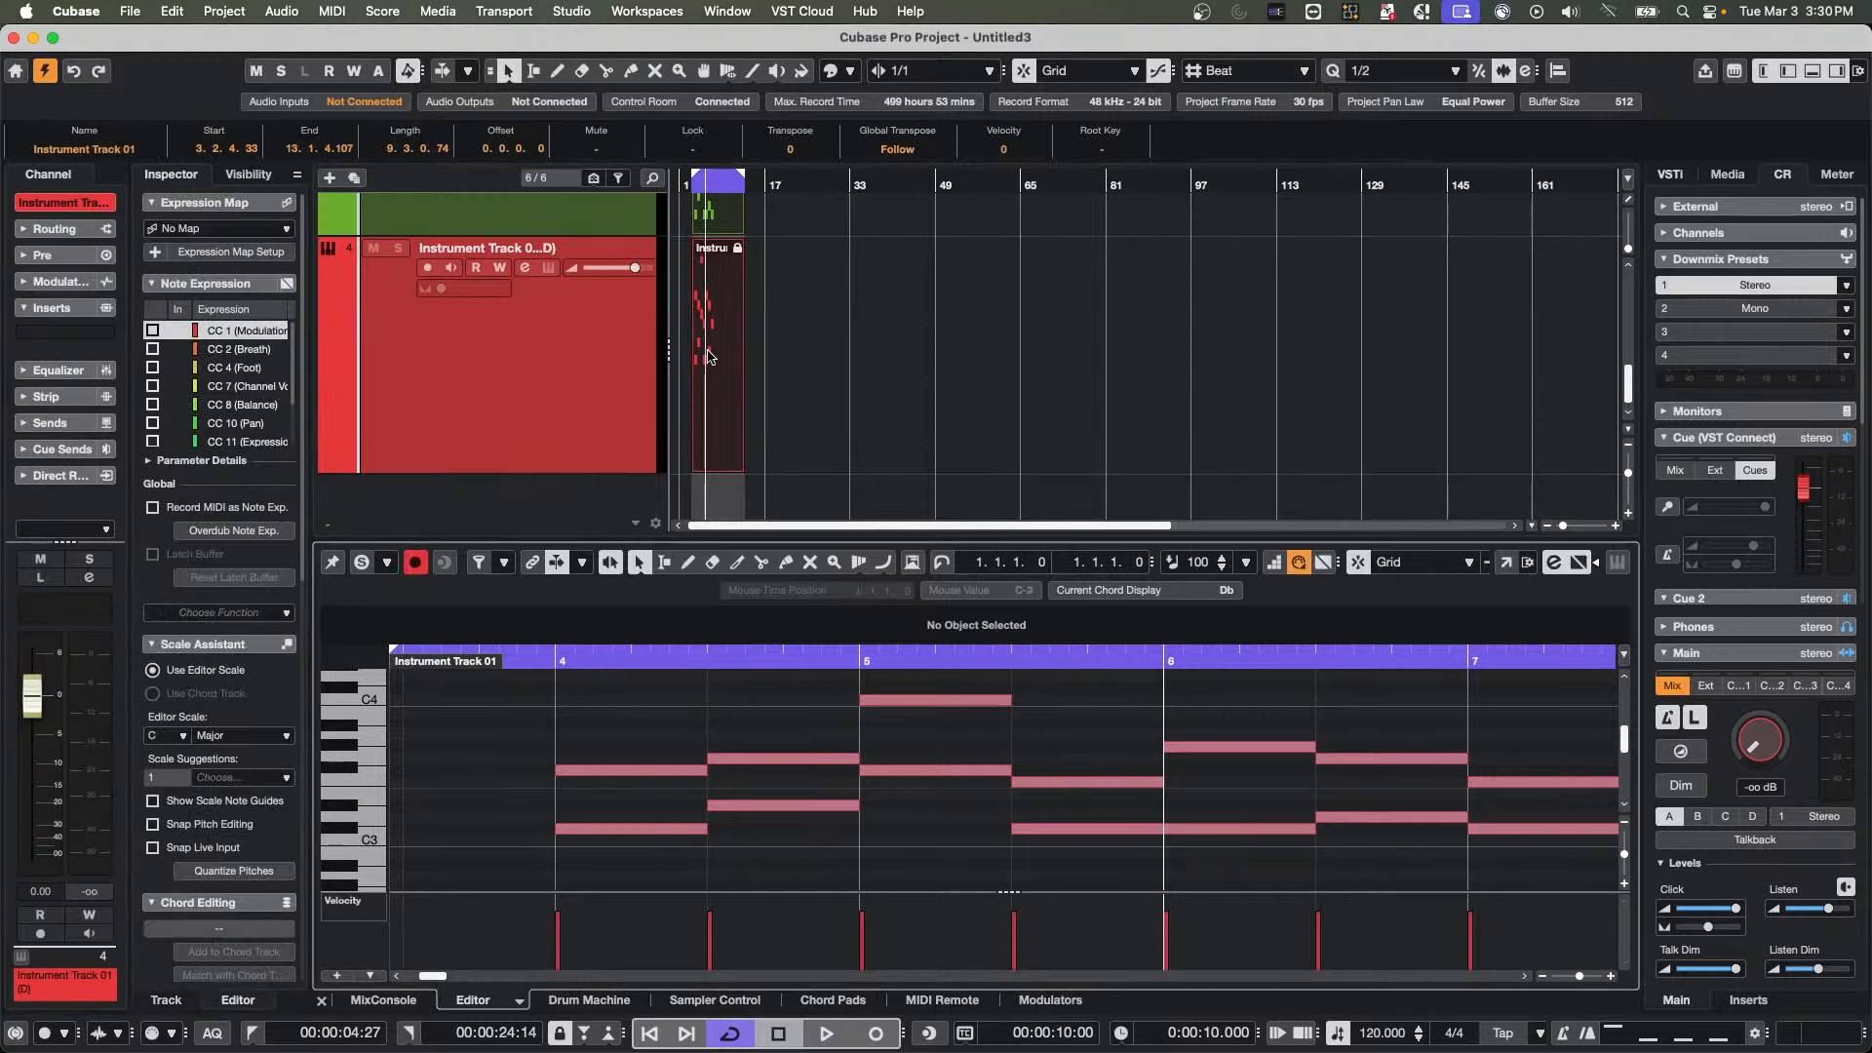
left_click(1507, 561)
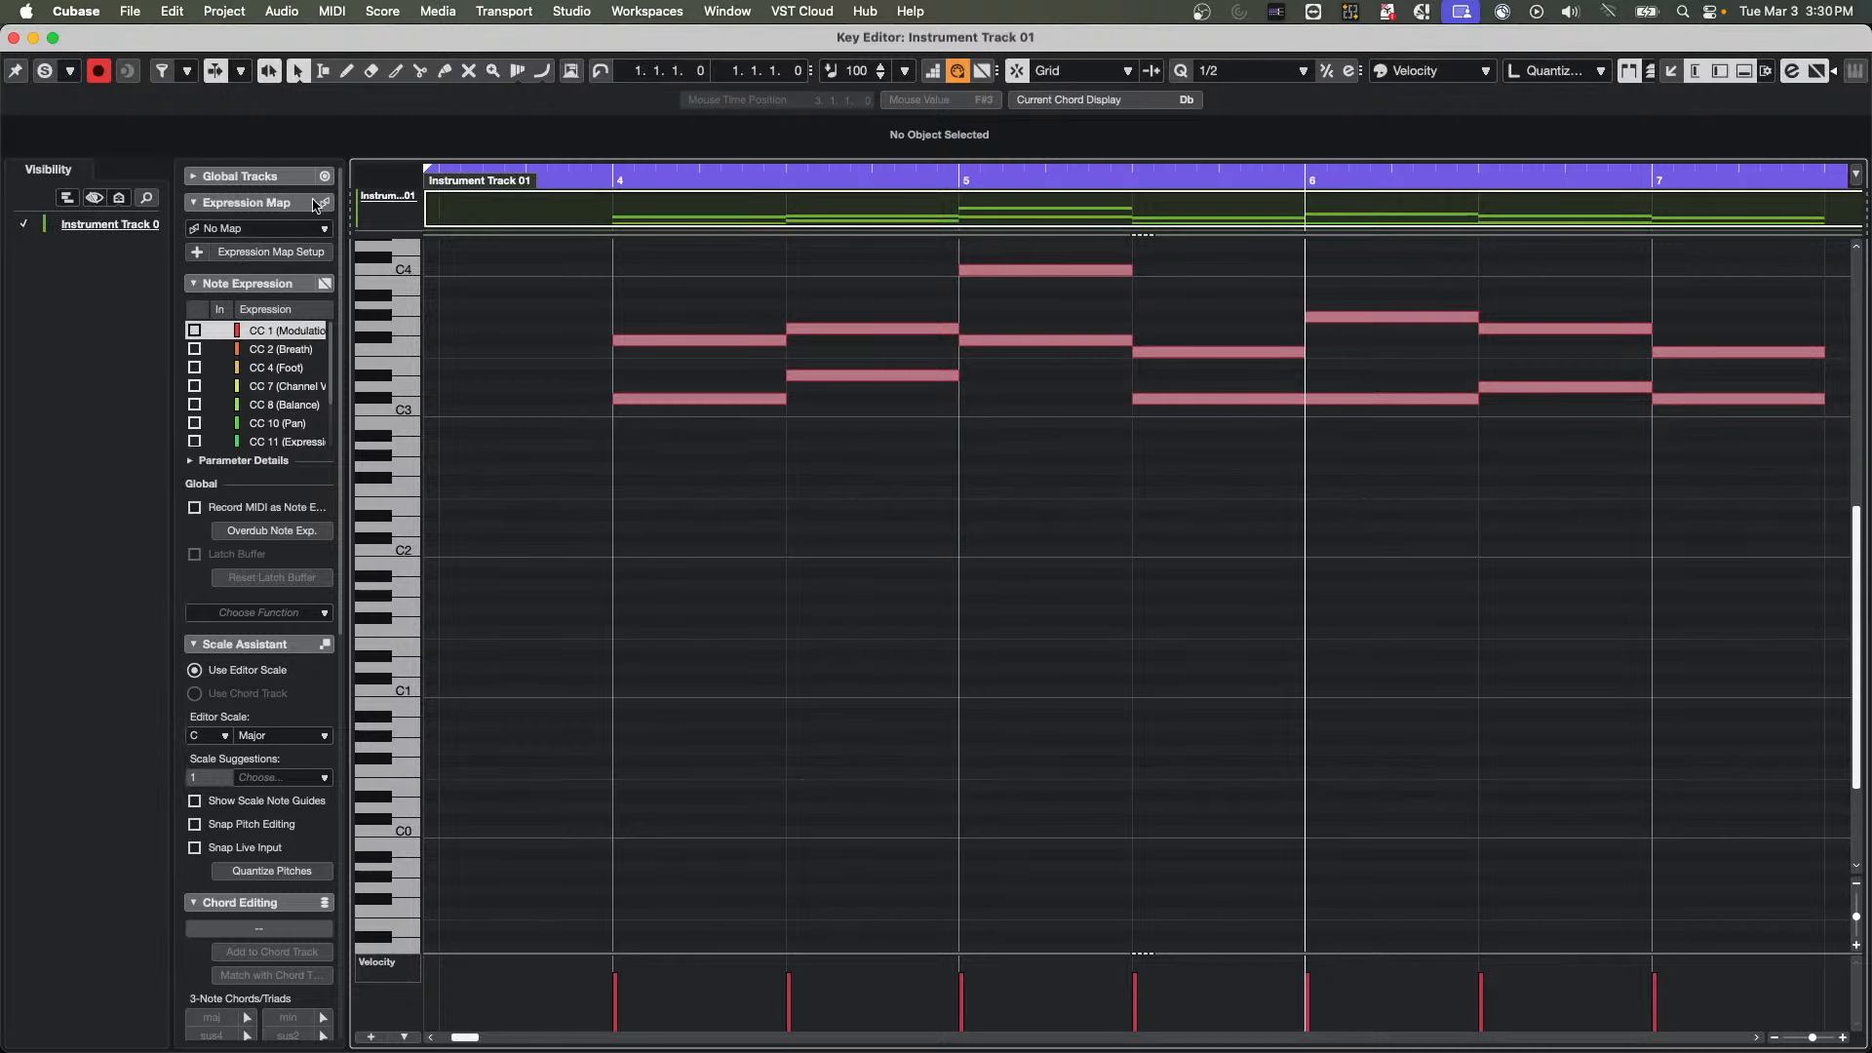
left_click(15, 39)
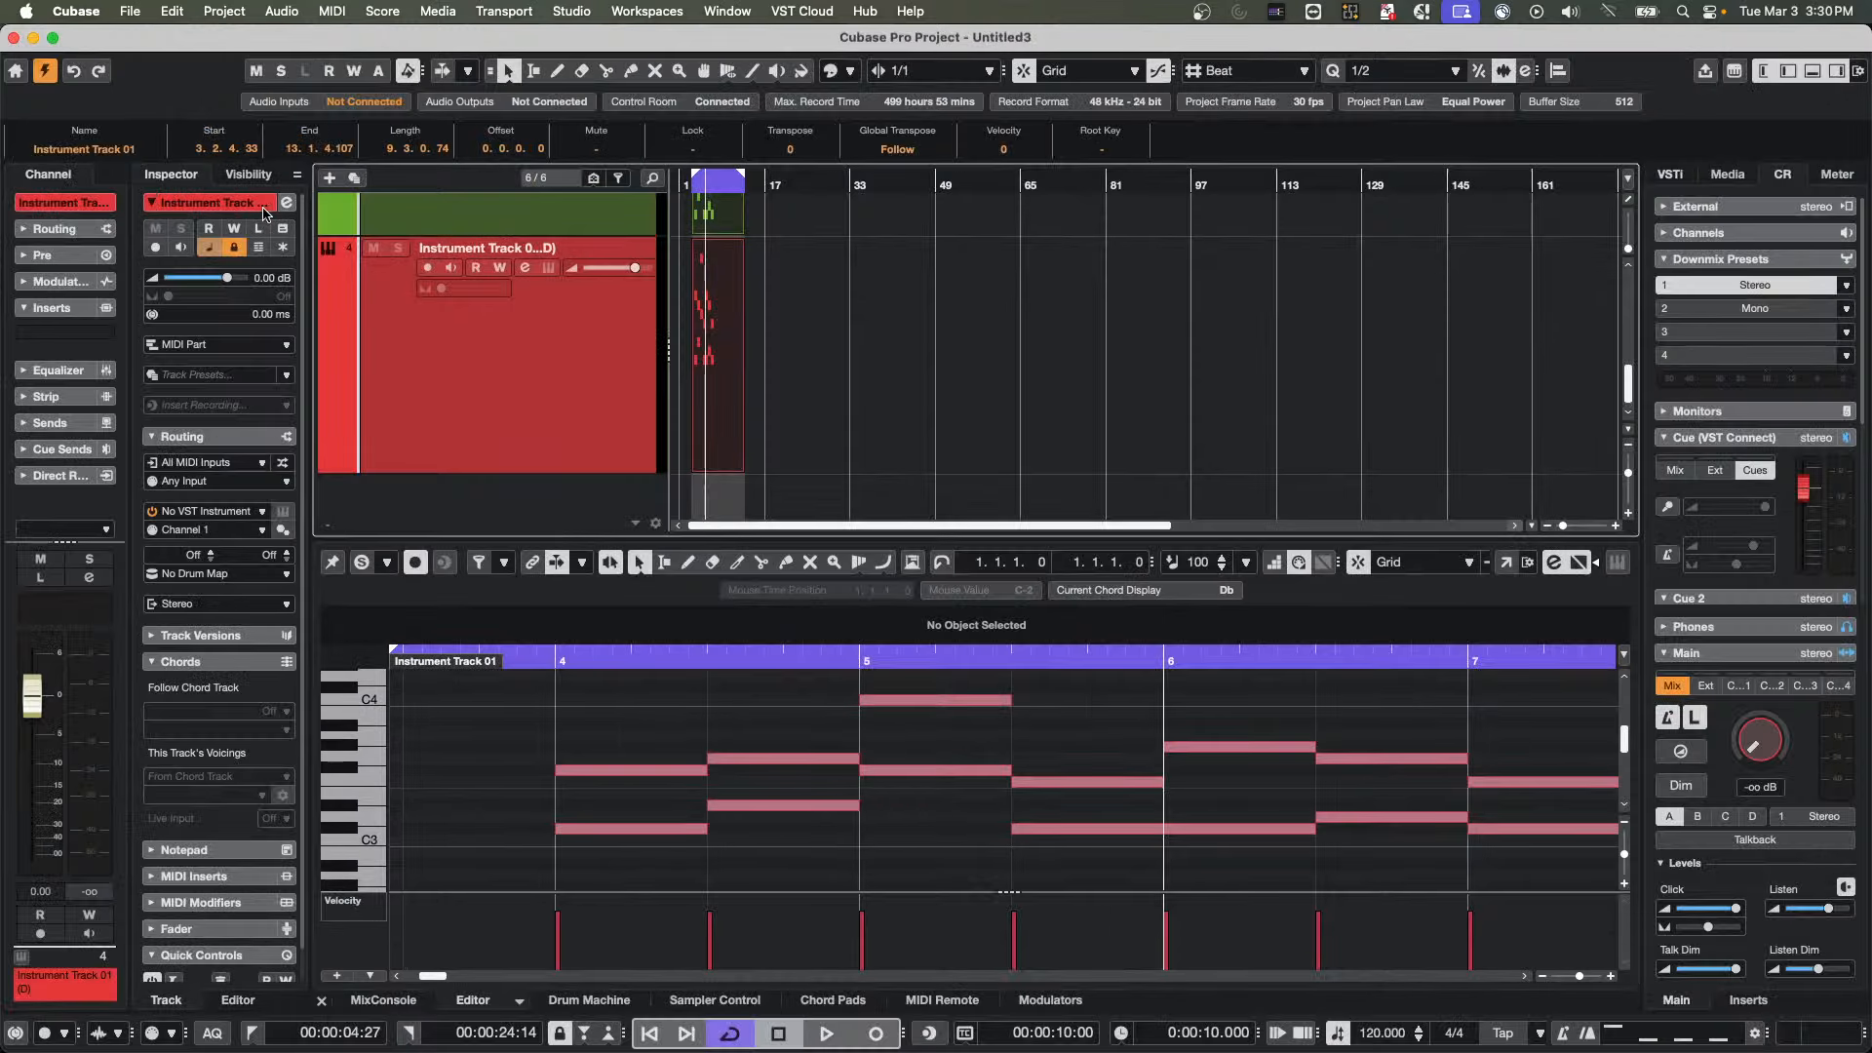
Unlock the duplicated track, toggle its lock once more for comparison, and reselect both MIDI parts
left_click(234, 247)
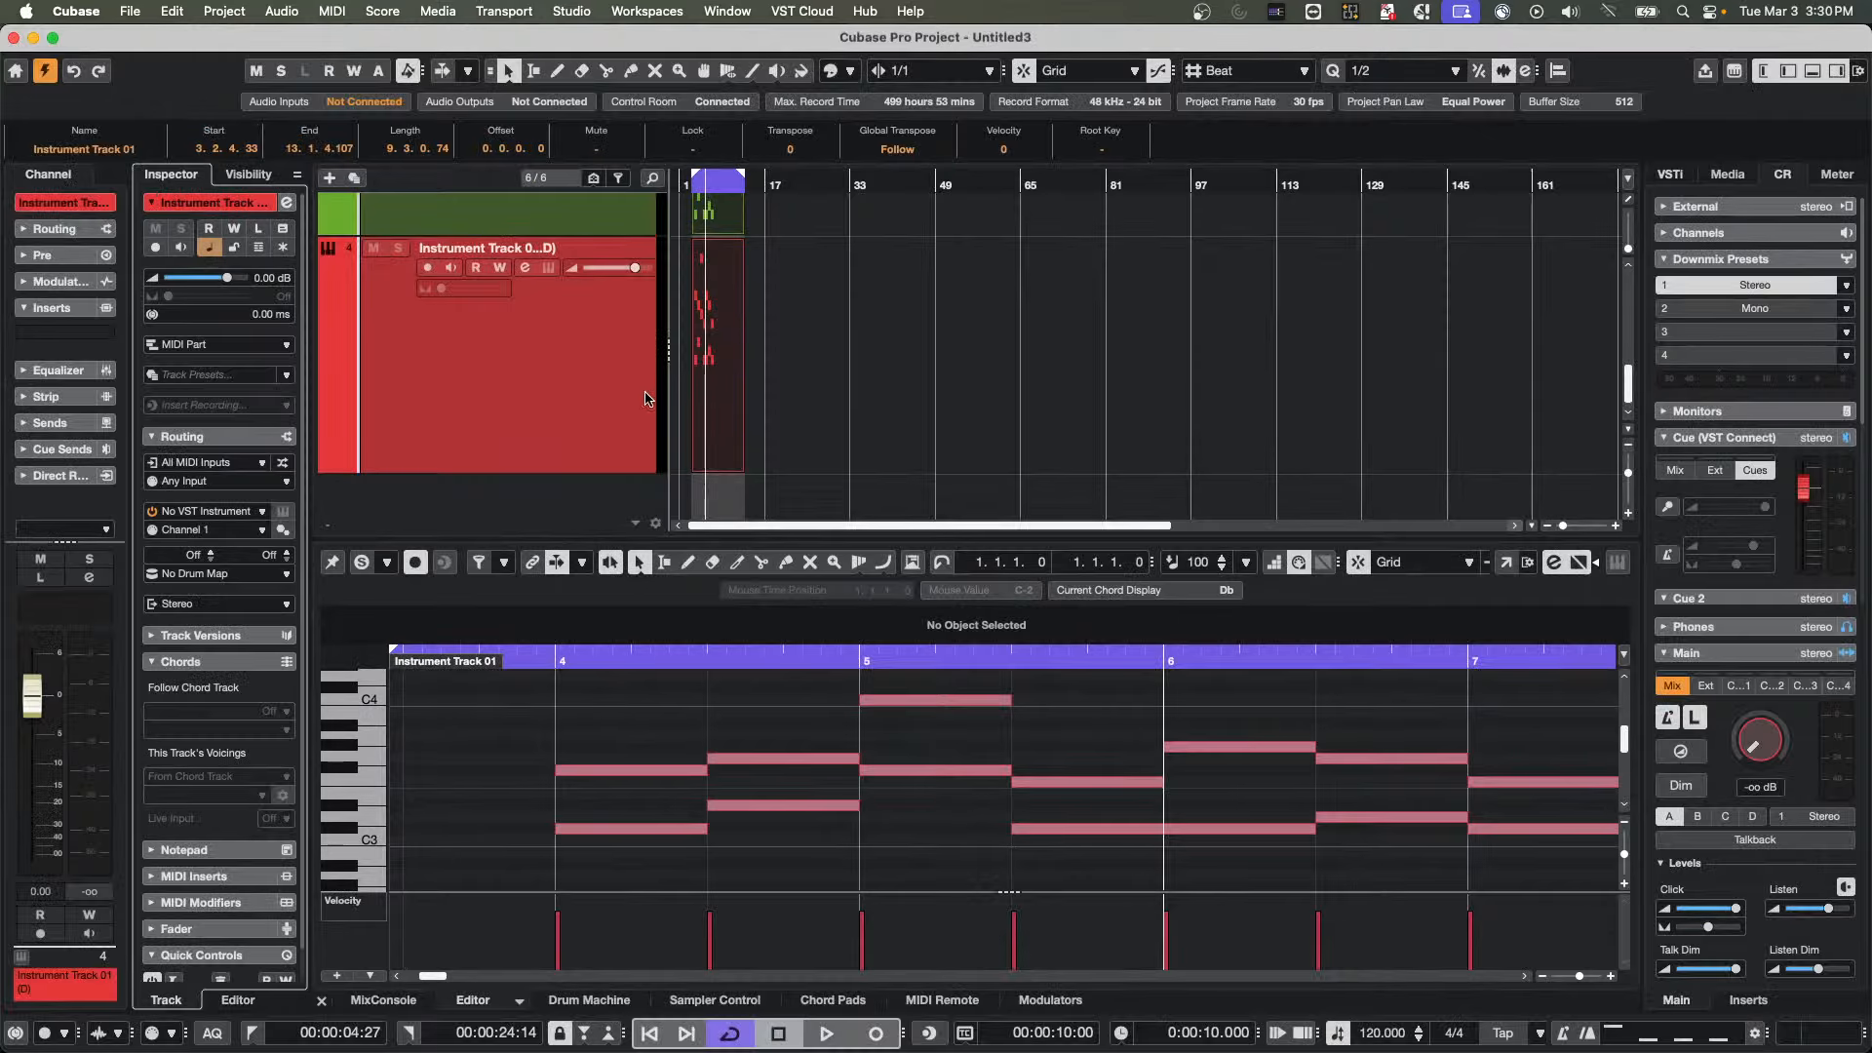
left_click(734, 400)
left_click_drag(844, 405, 635, 208)
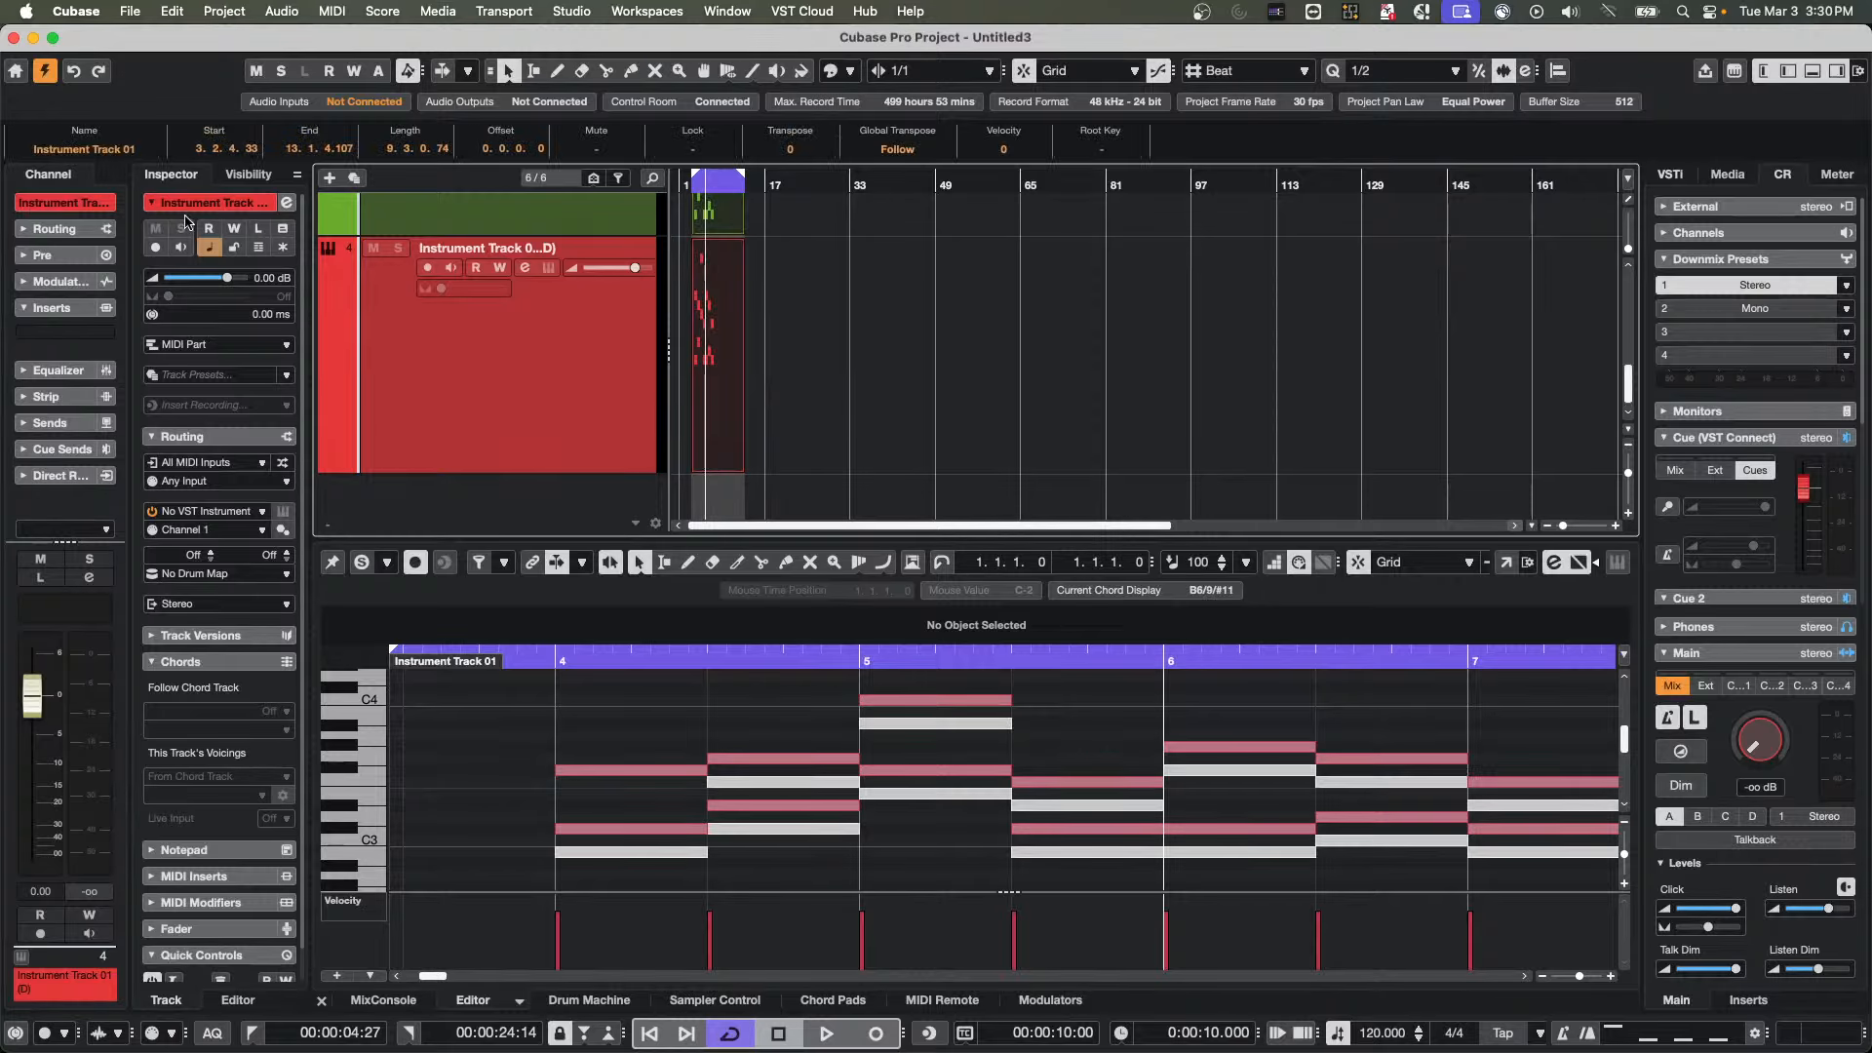
left_click(234, 247)
left_click(234, 248)
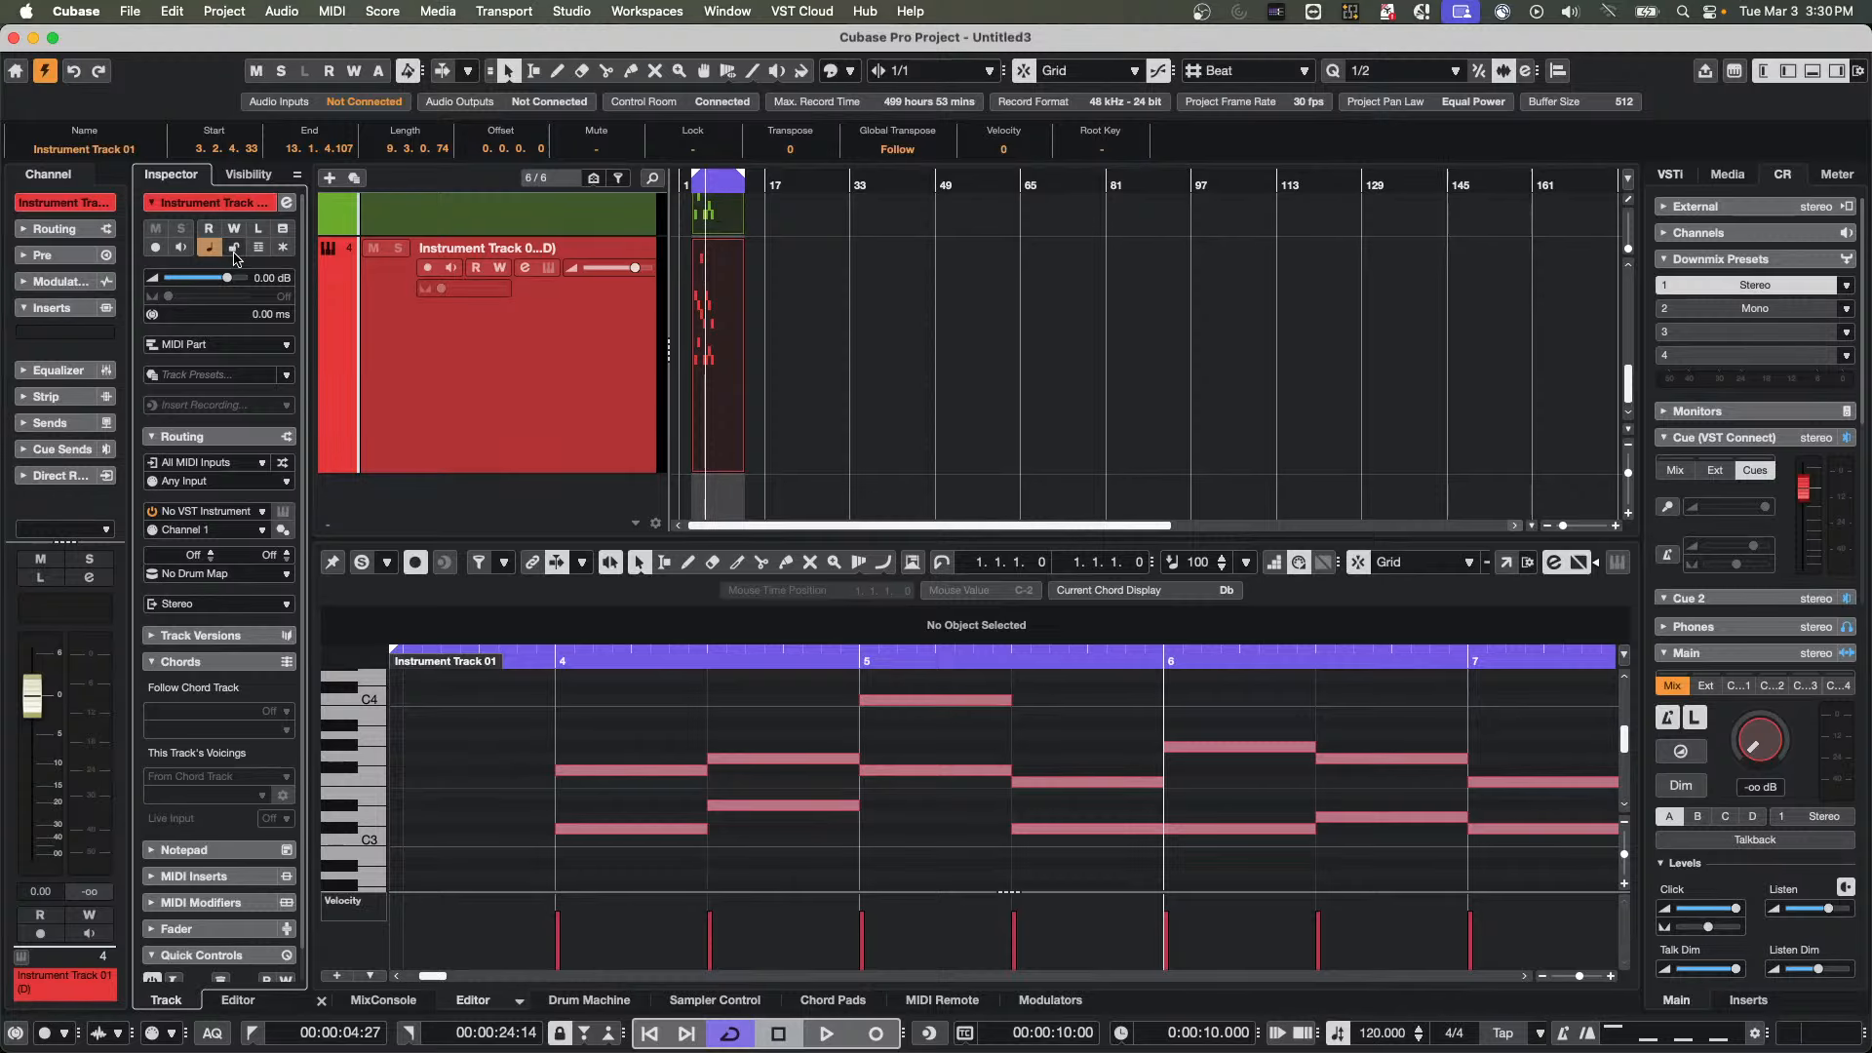
left_click_drag(807, 380, 684, 215)
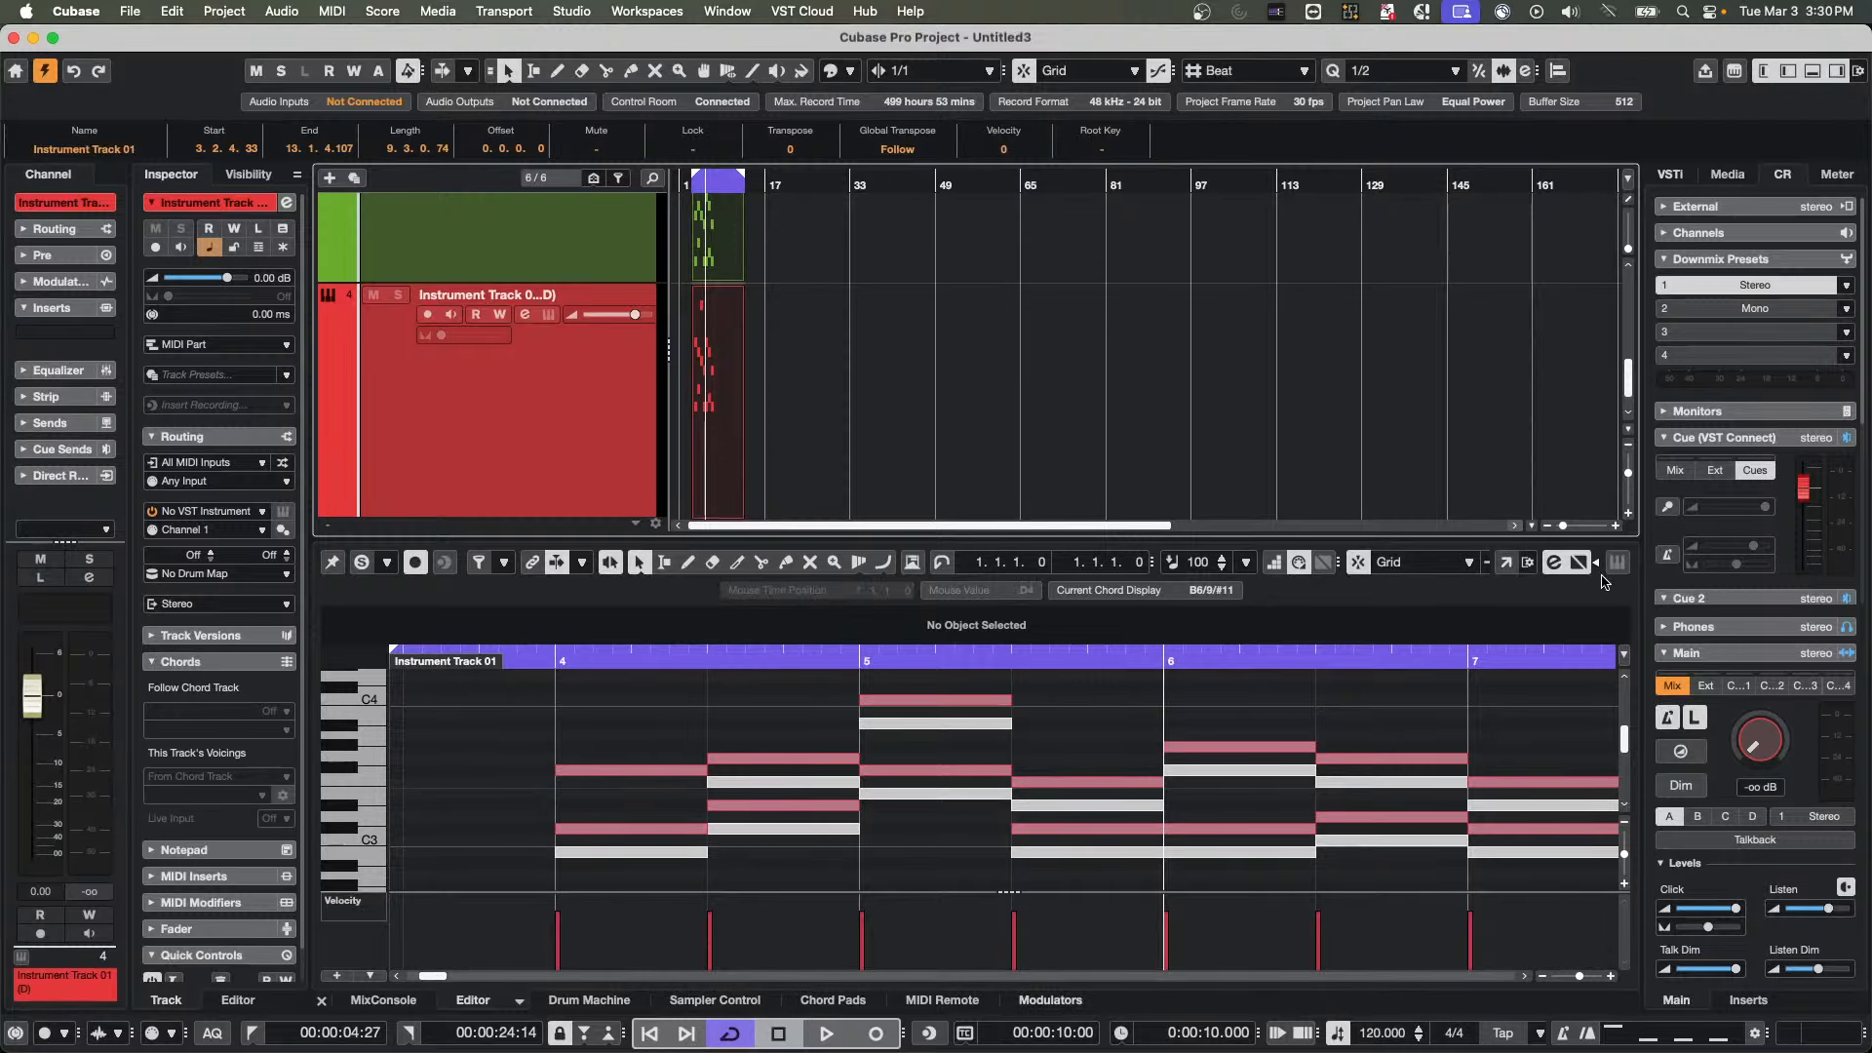
Reopen both parts in a separate Key Editor window and switch the active track to the duplicate and back to the green track
left_click(1506, 562)
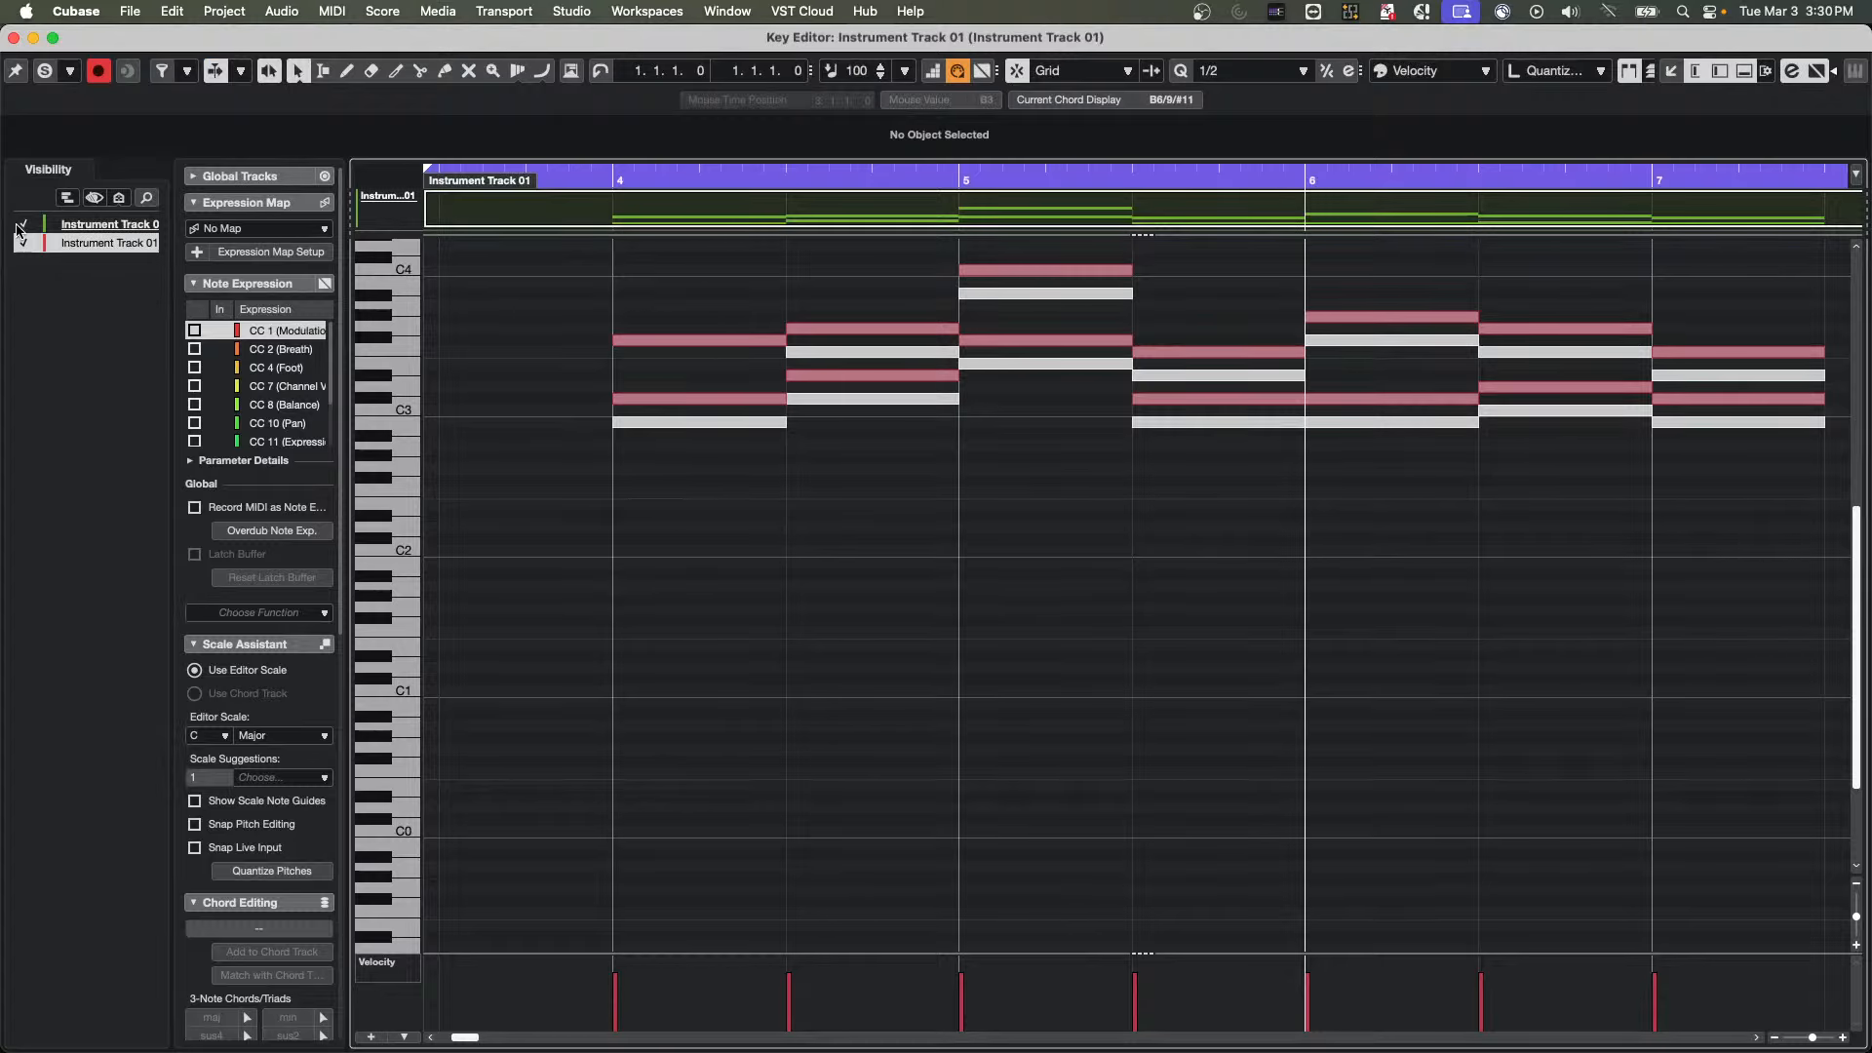
left_click(91, 244)
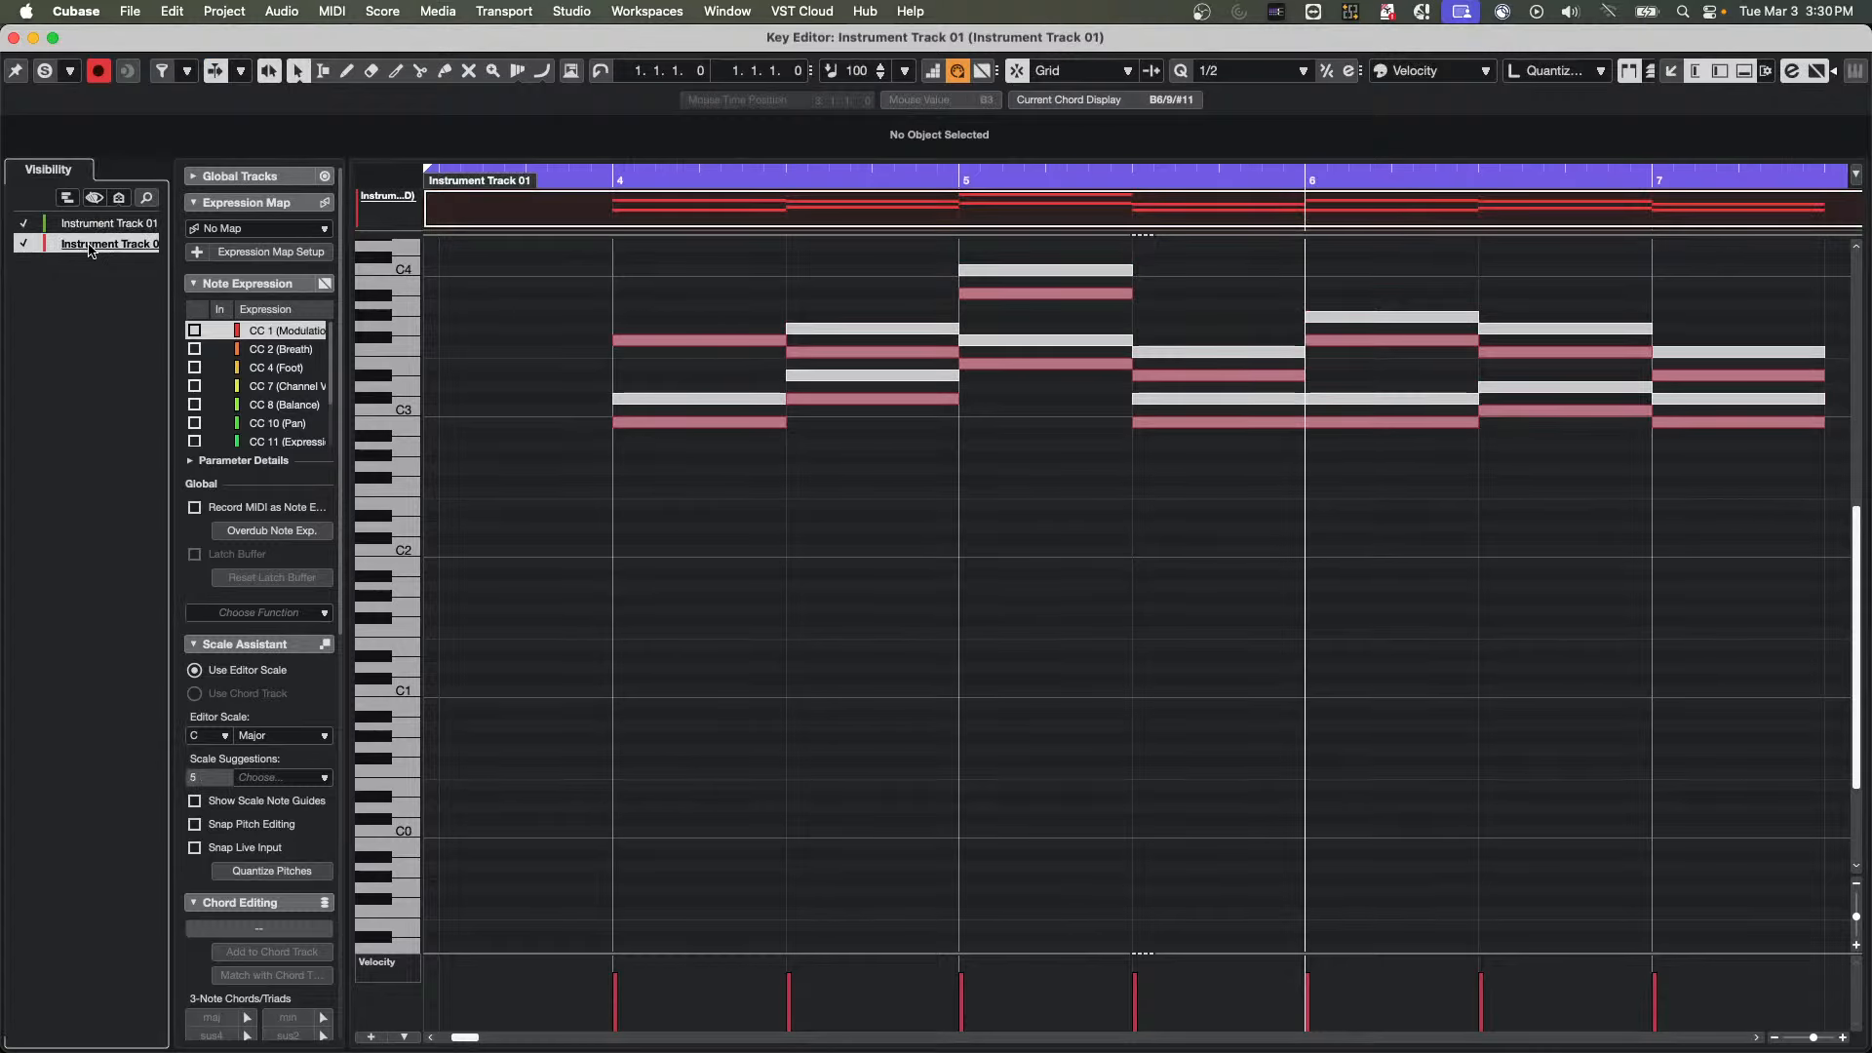
left_click(96, 222)
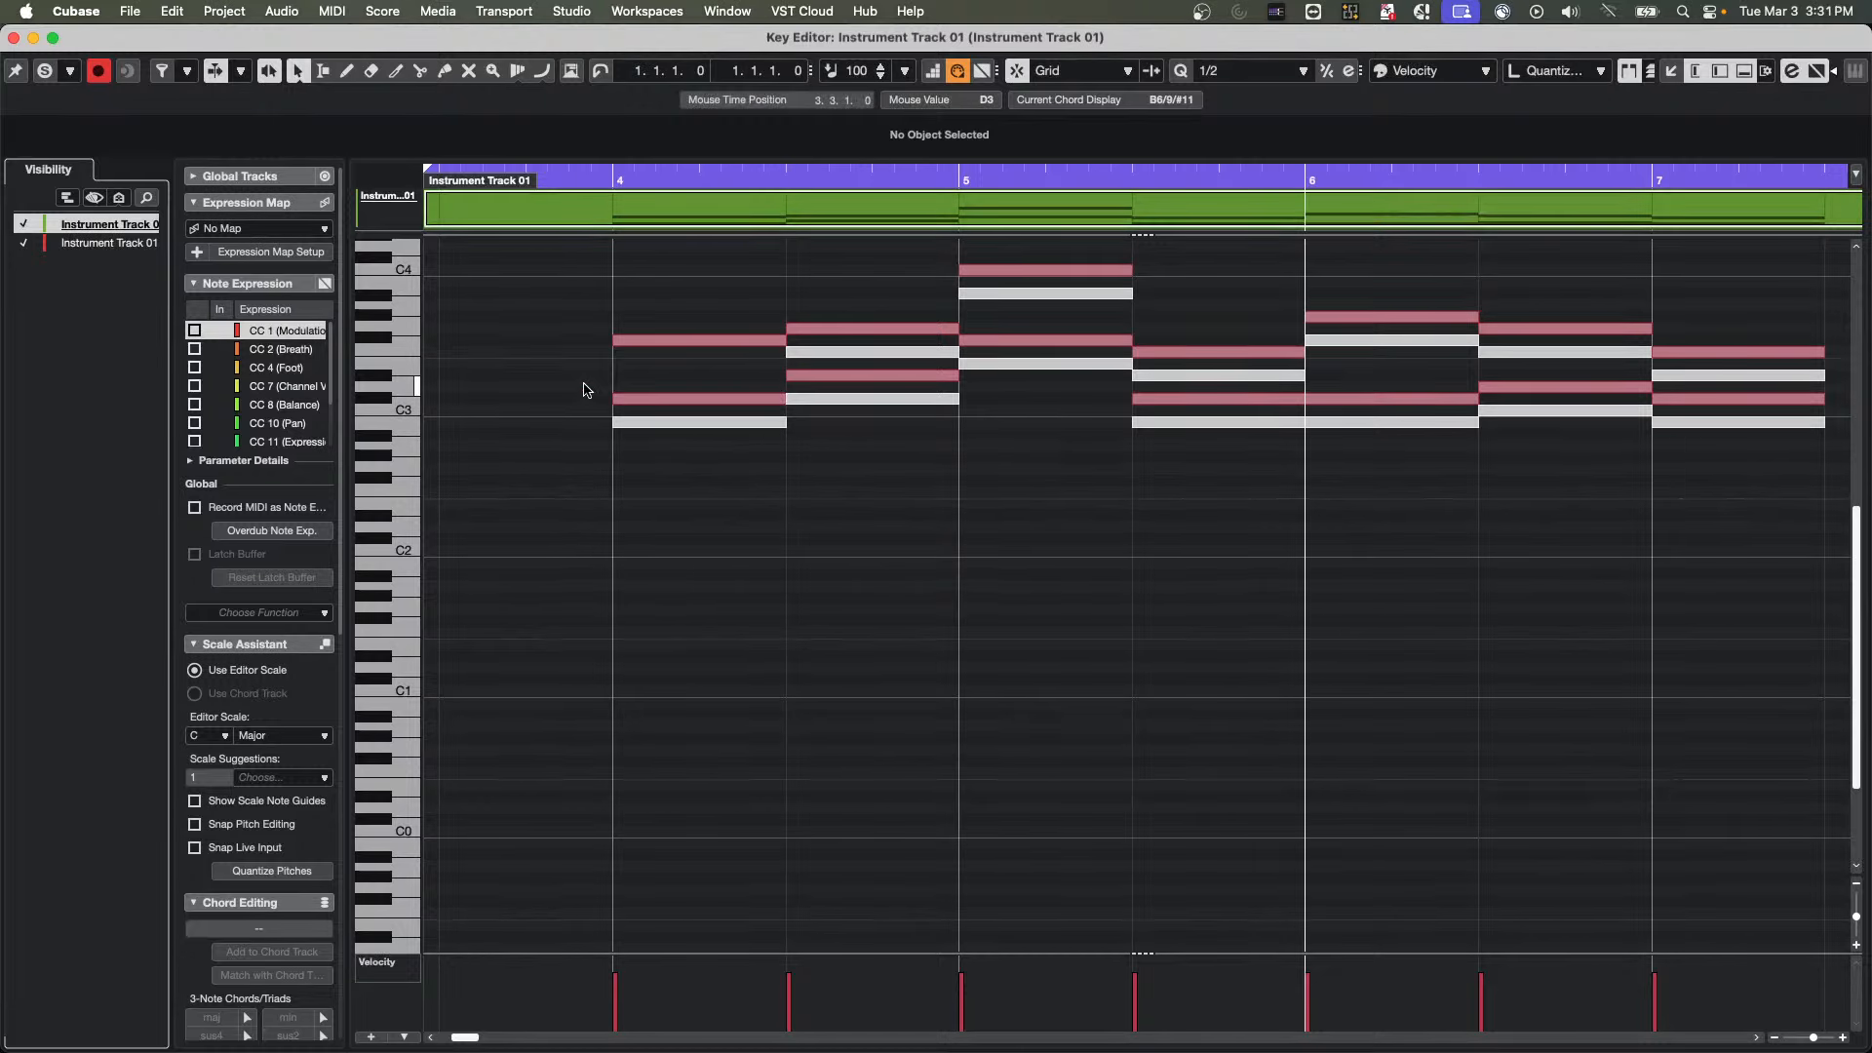
Select a note in each part to switch the active part, and set the Key Editor's event colors to Part
left_click(868, 400)
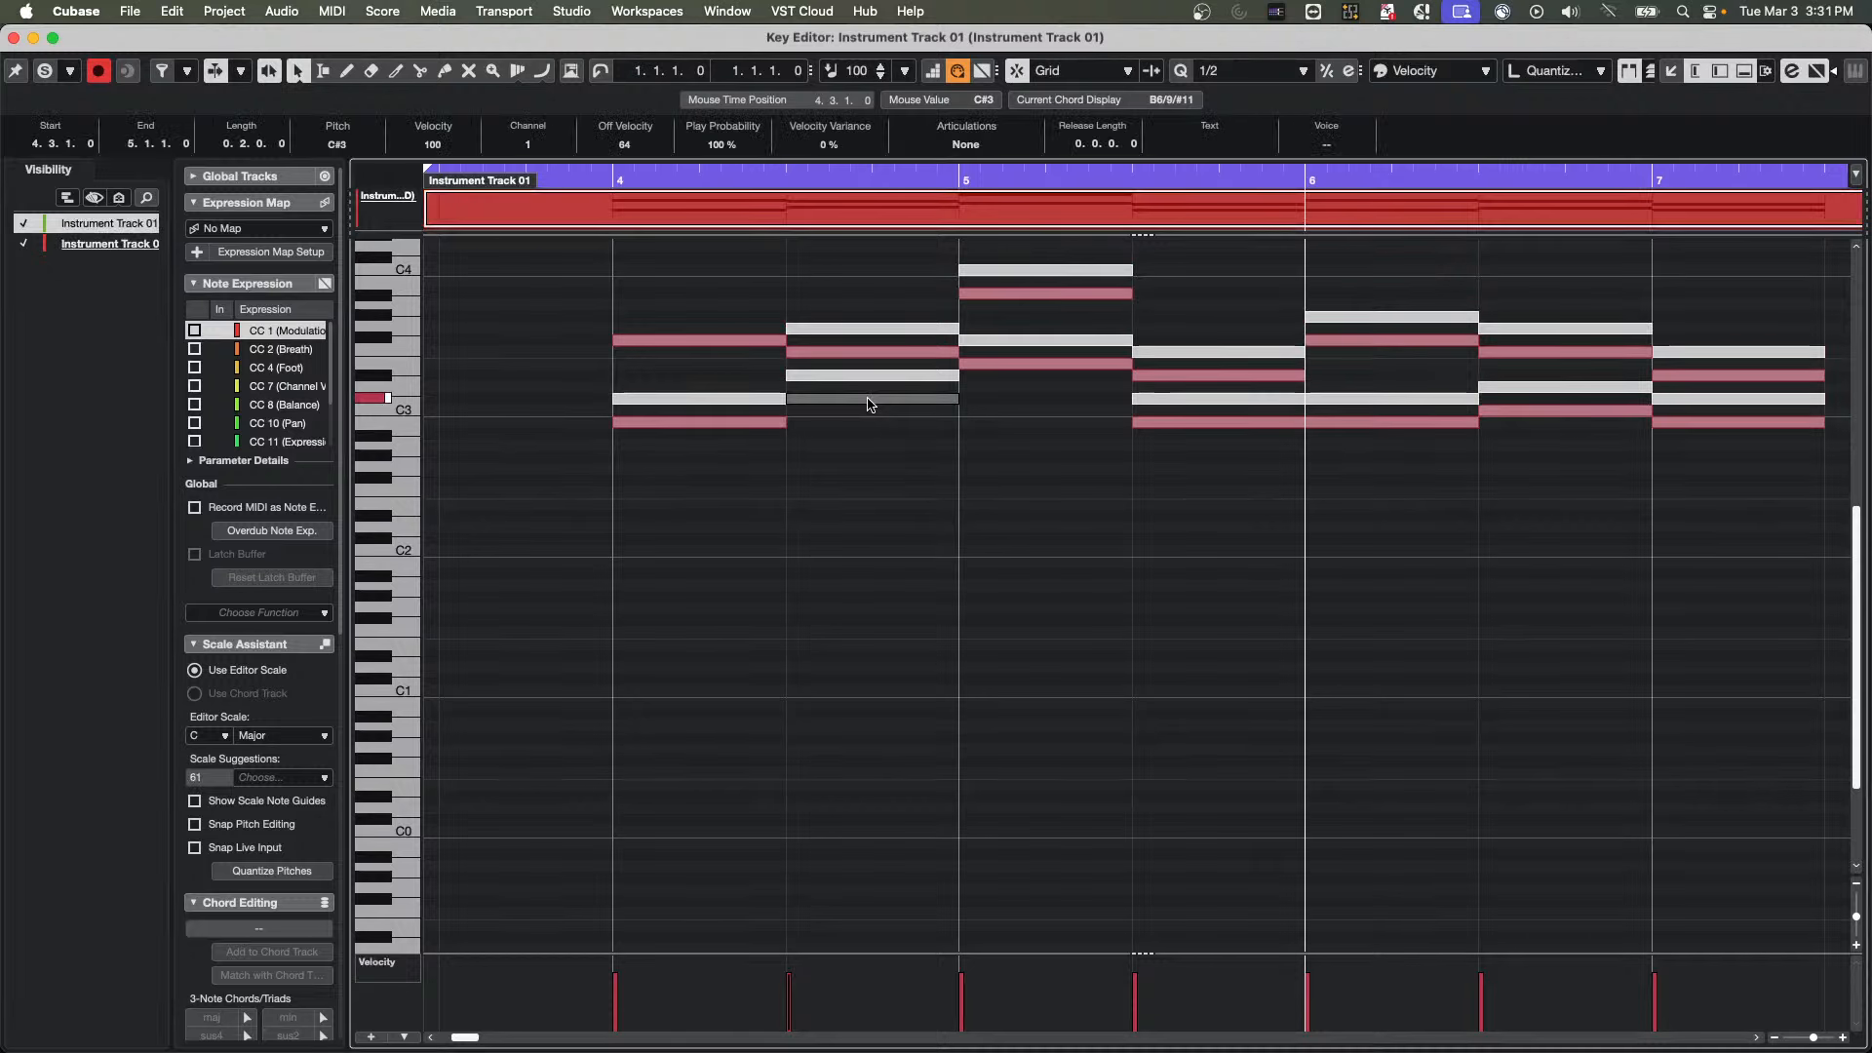
left_click(871, 330)
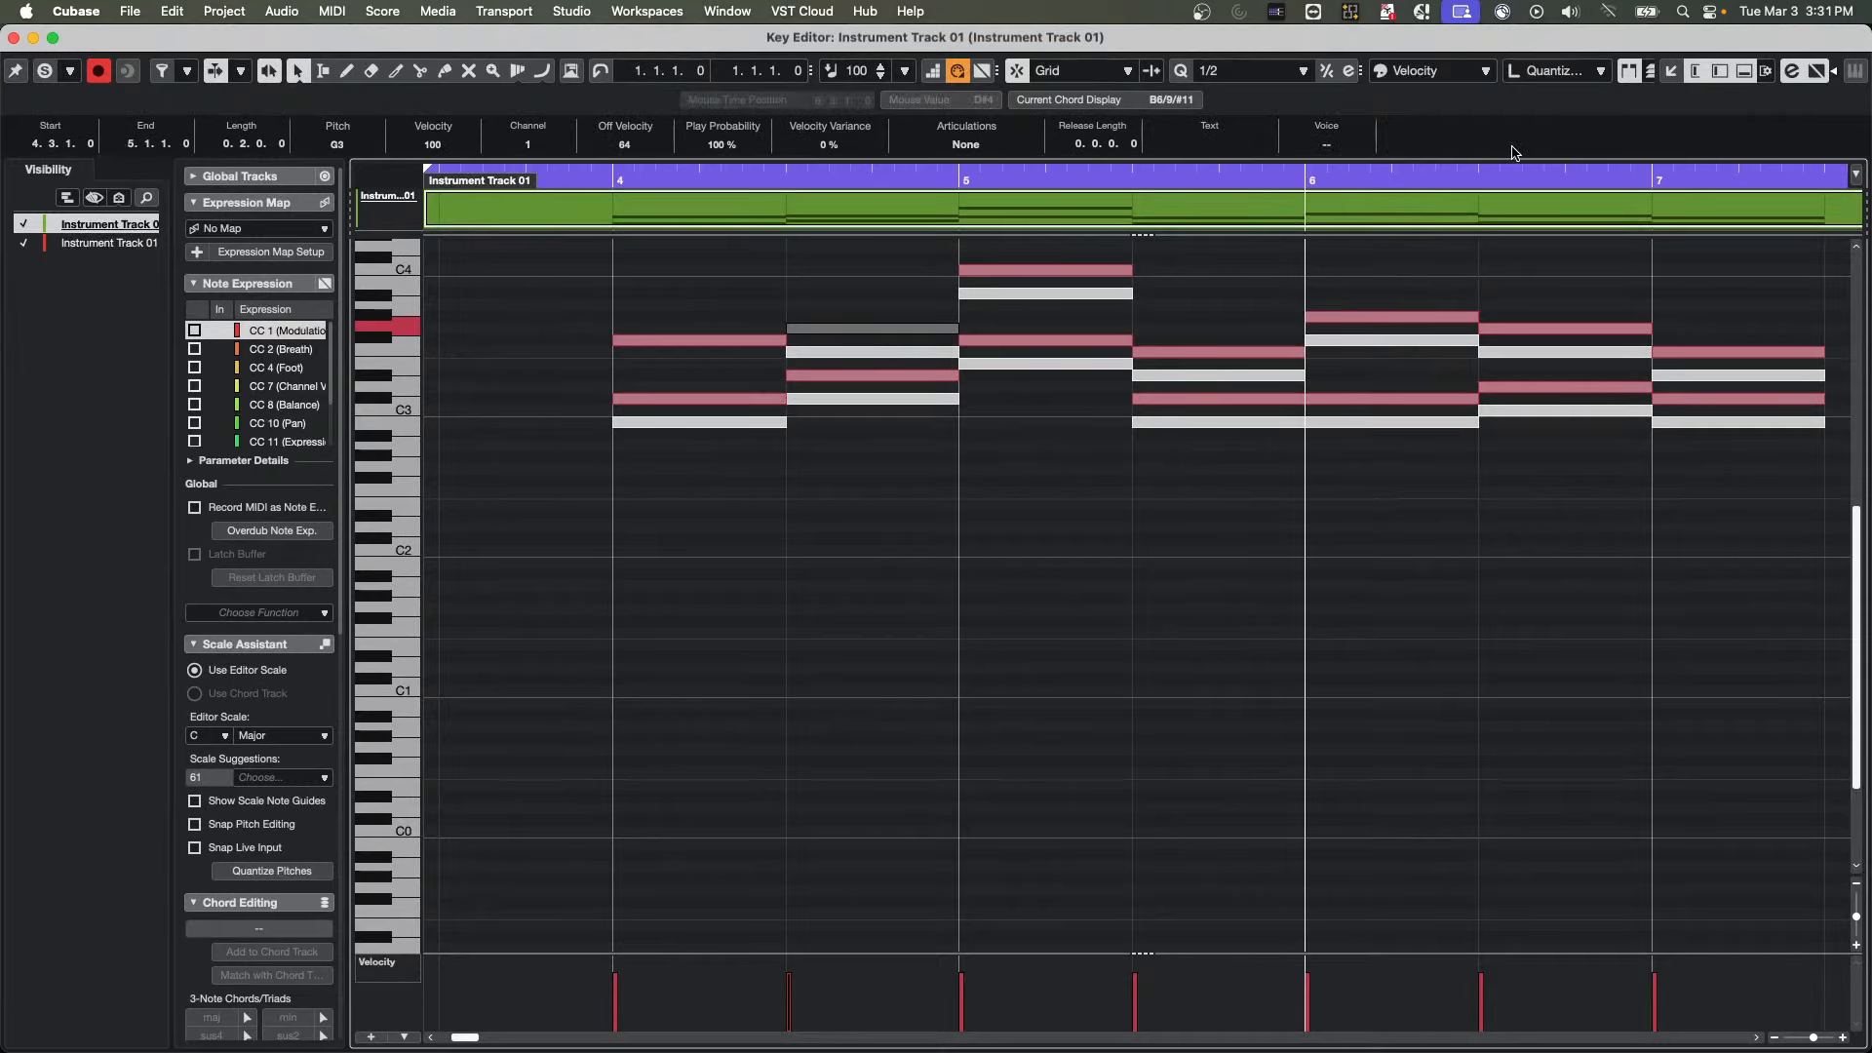
left_click(1431, 78)
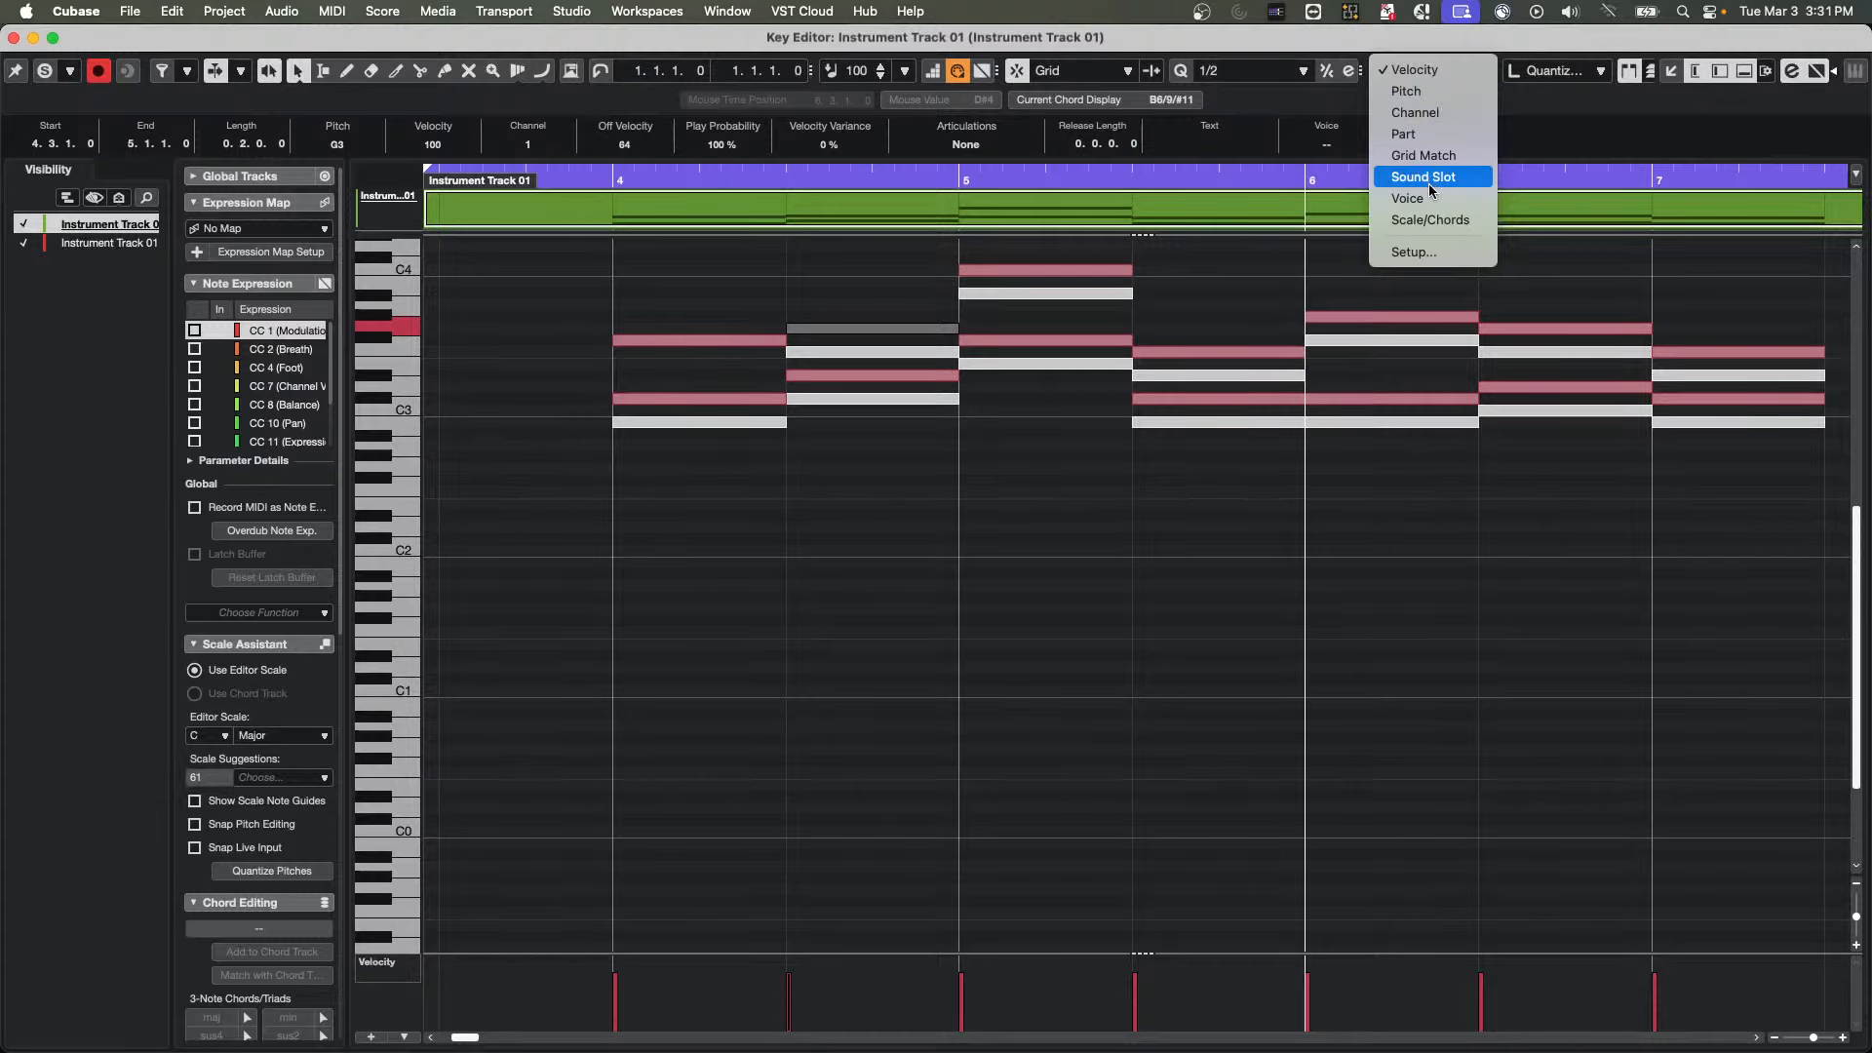
left_click(1442, 139)
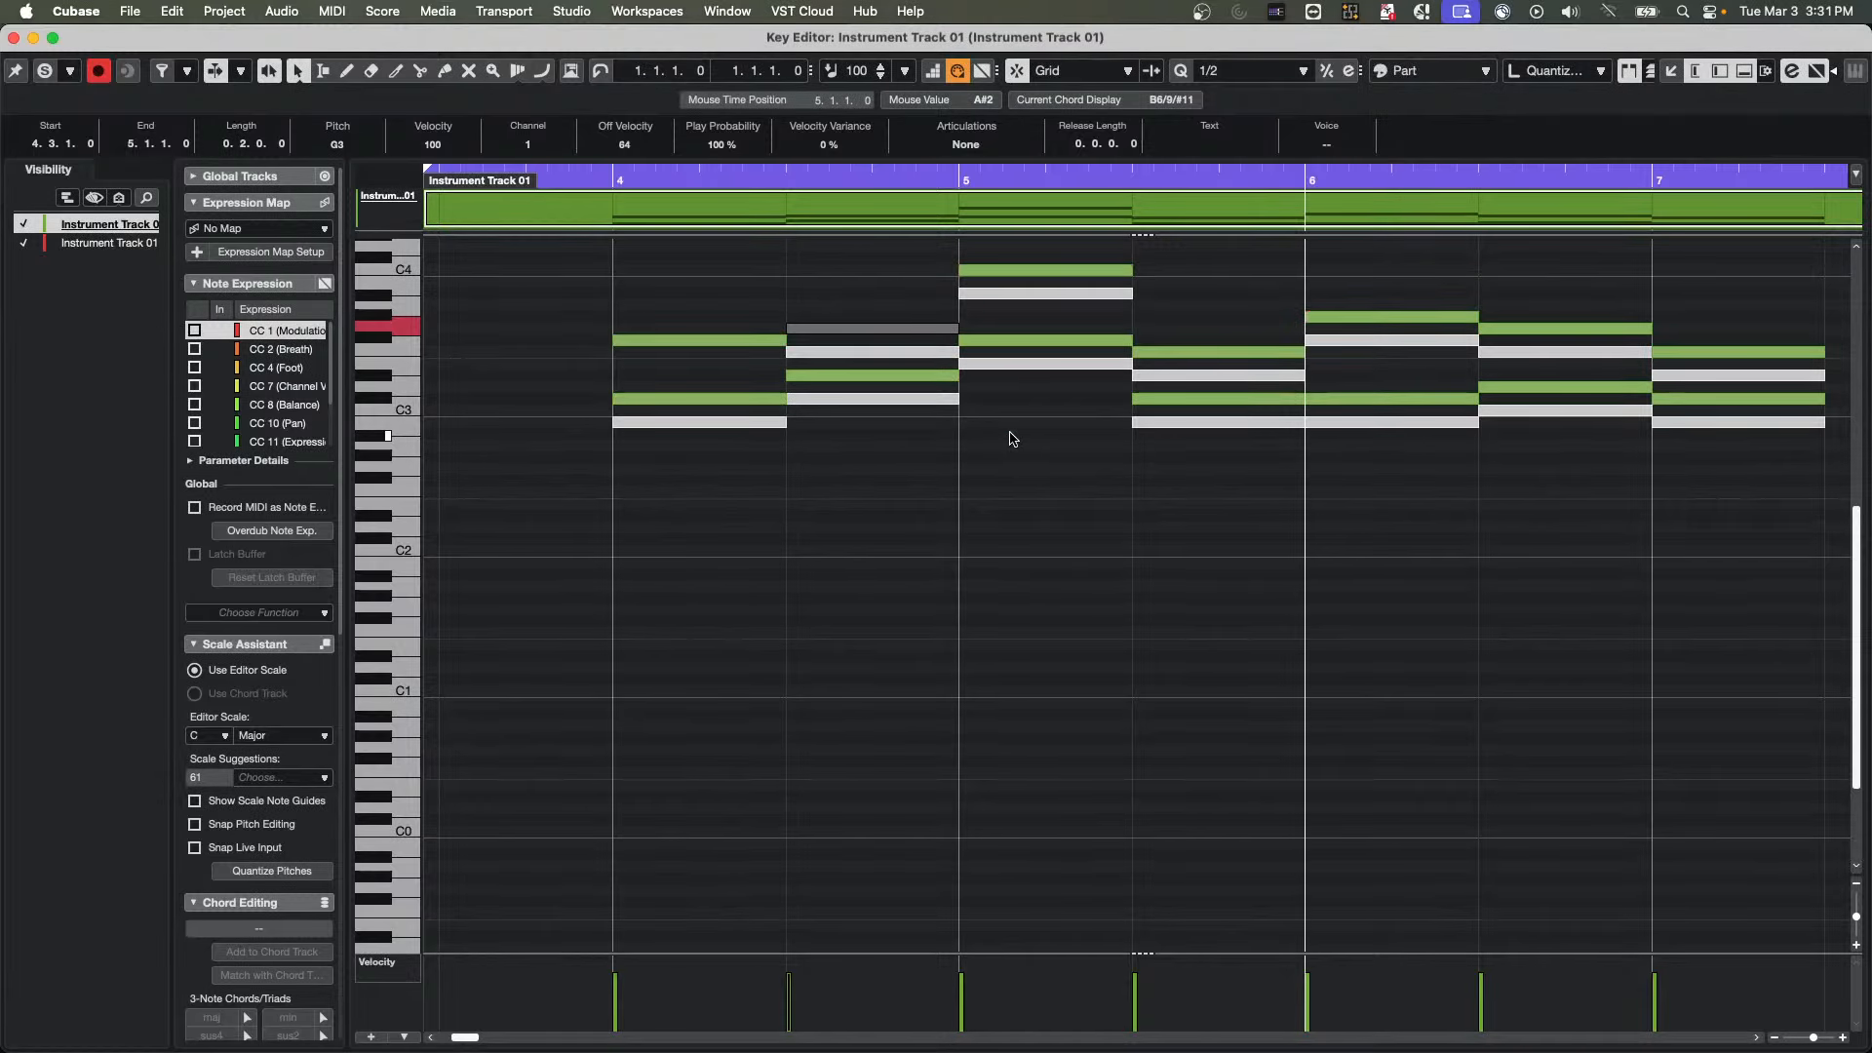
Check the part coloring by alternately selecting notes that belong to the duplicated track and to the green track
left_click(841, 400)
left_click(865, 446)
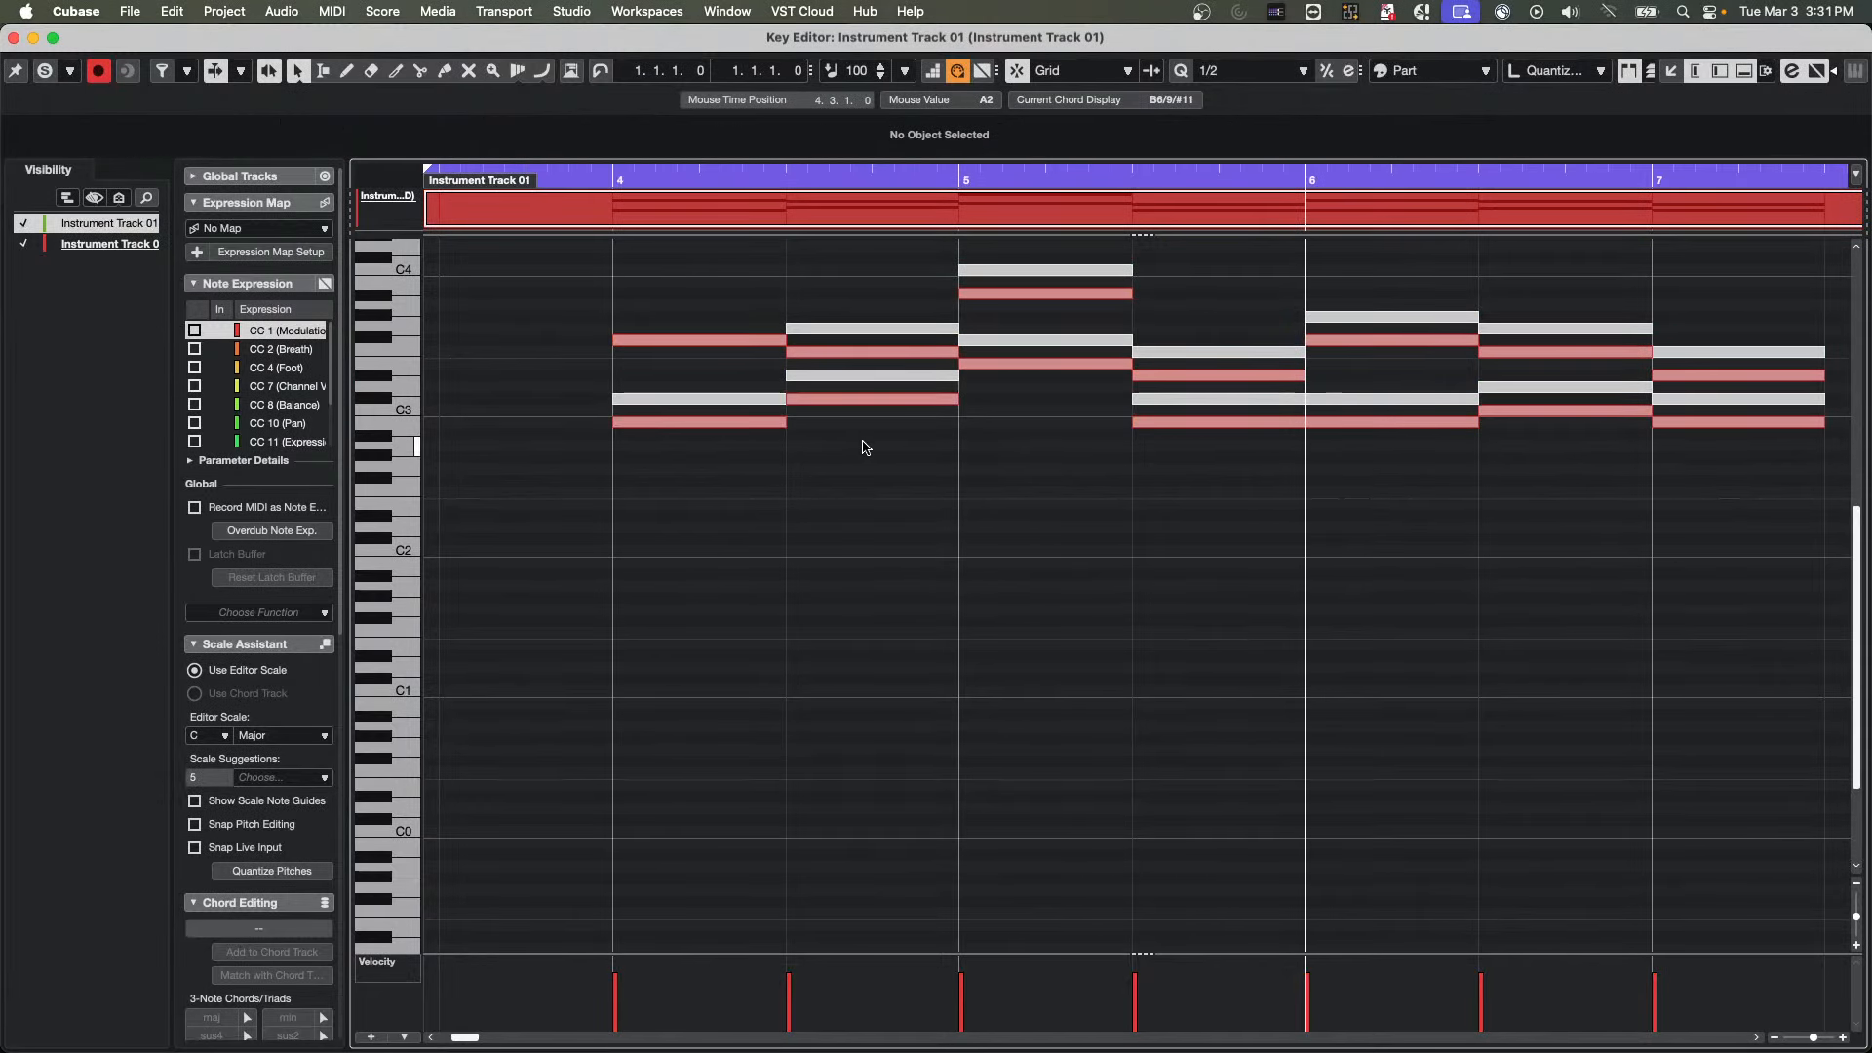
left_click(902, 333)
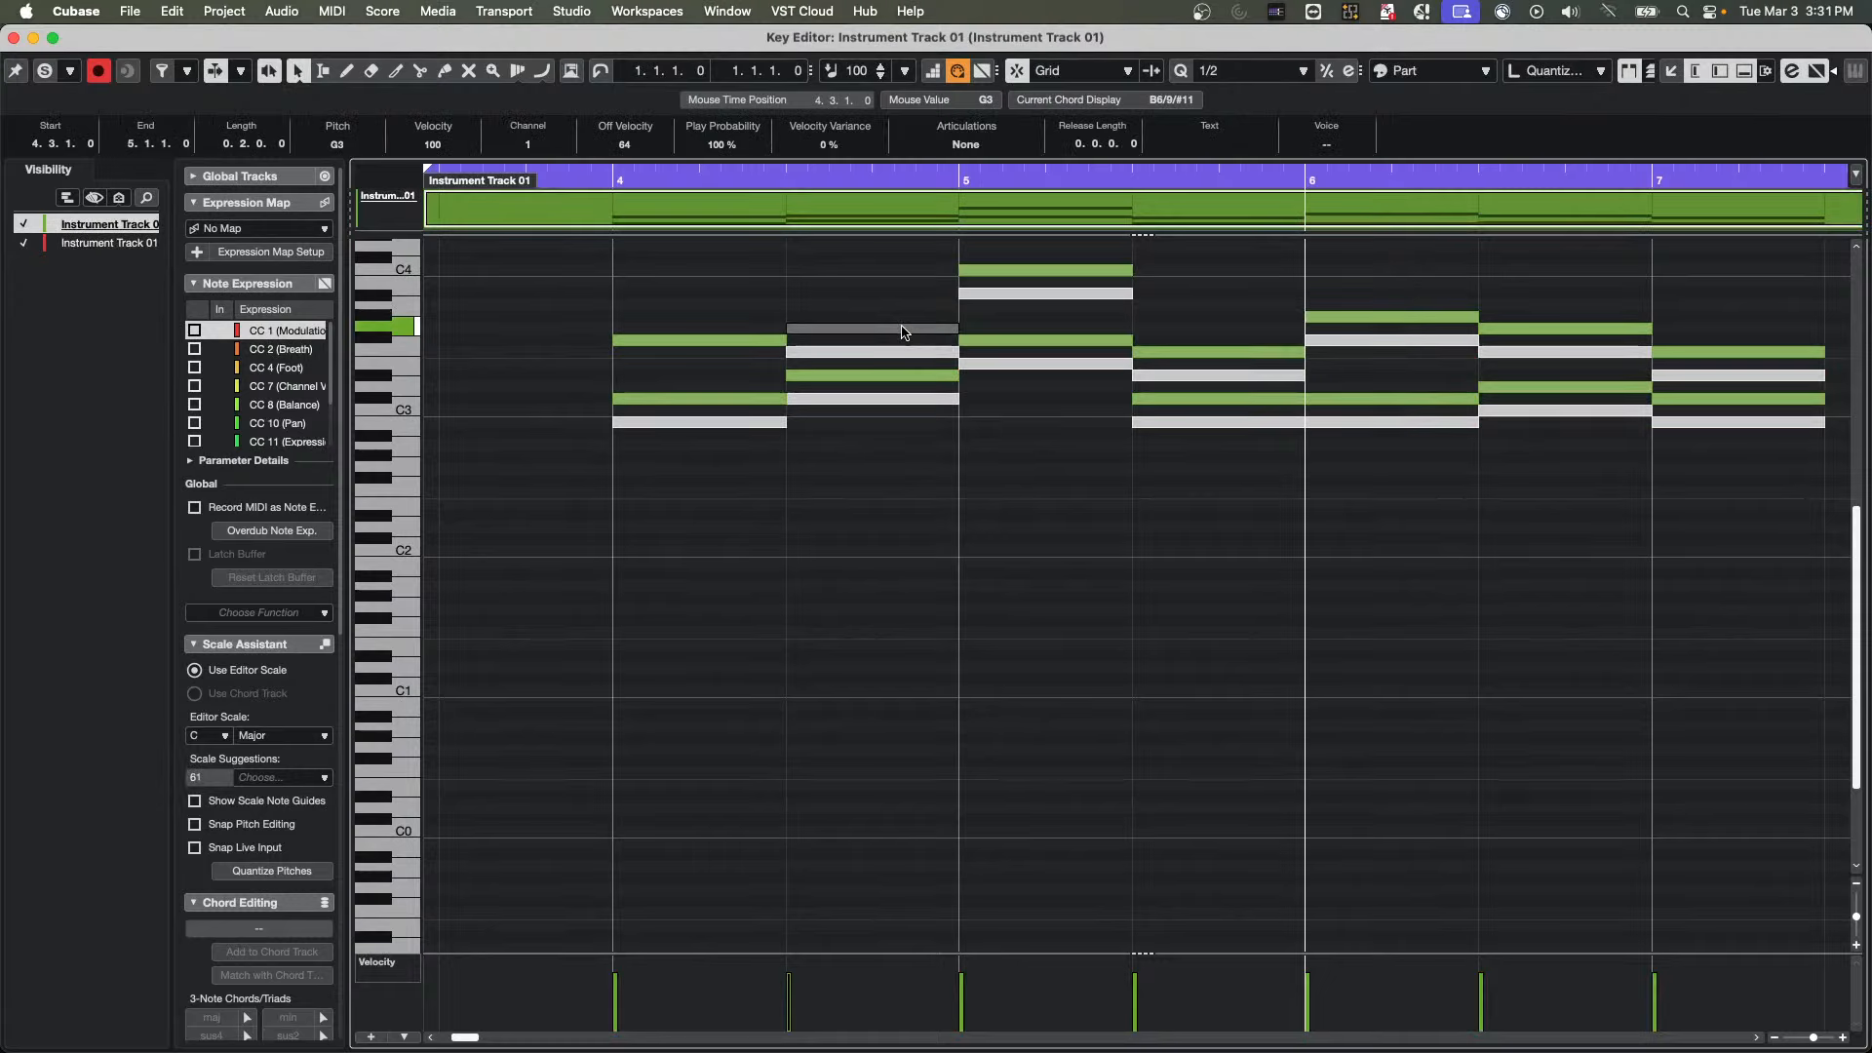
left_click(1202, 376)
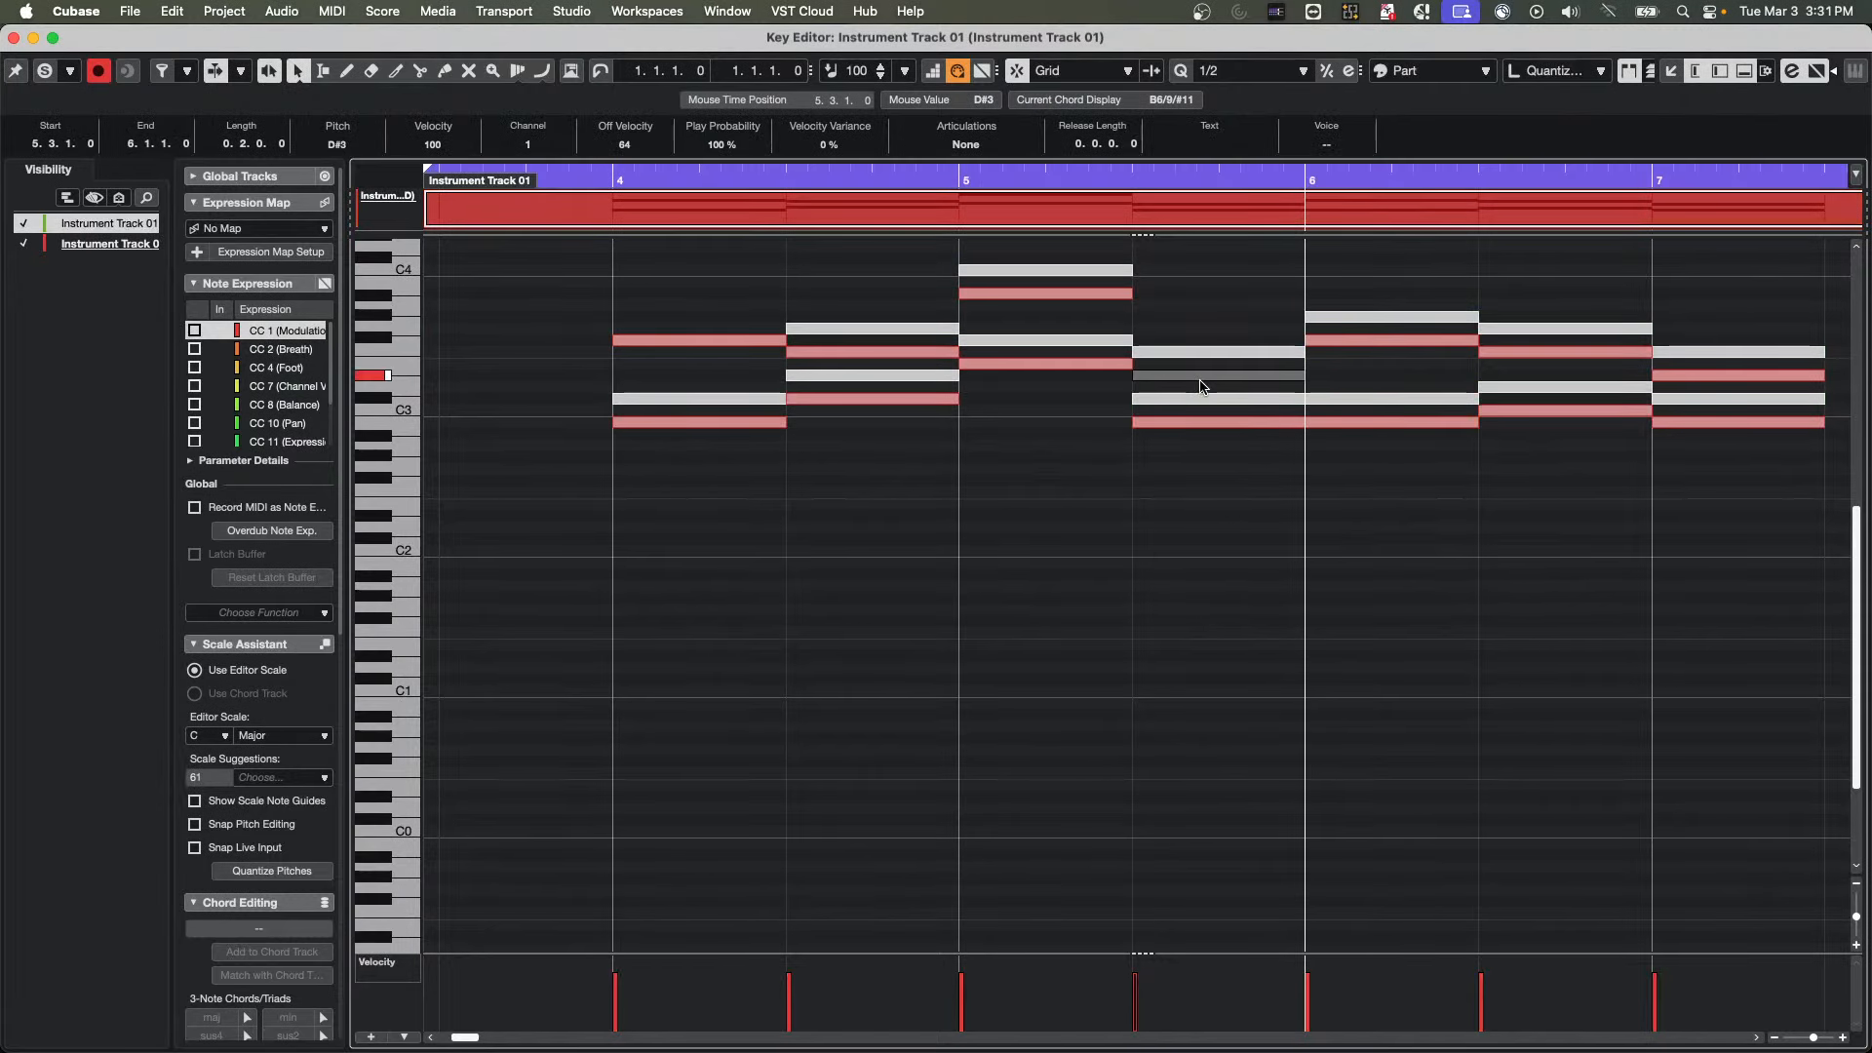
left_click(1376, 319)
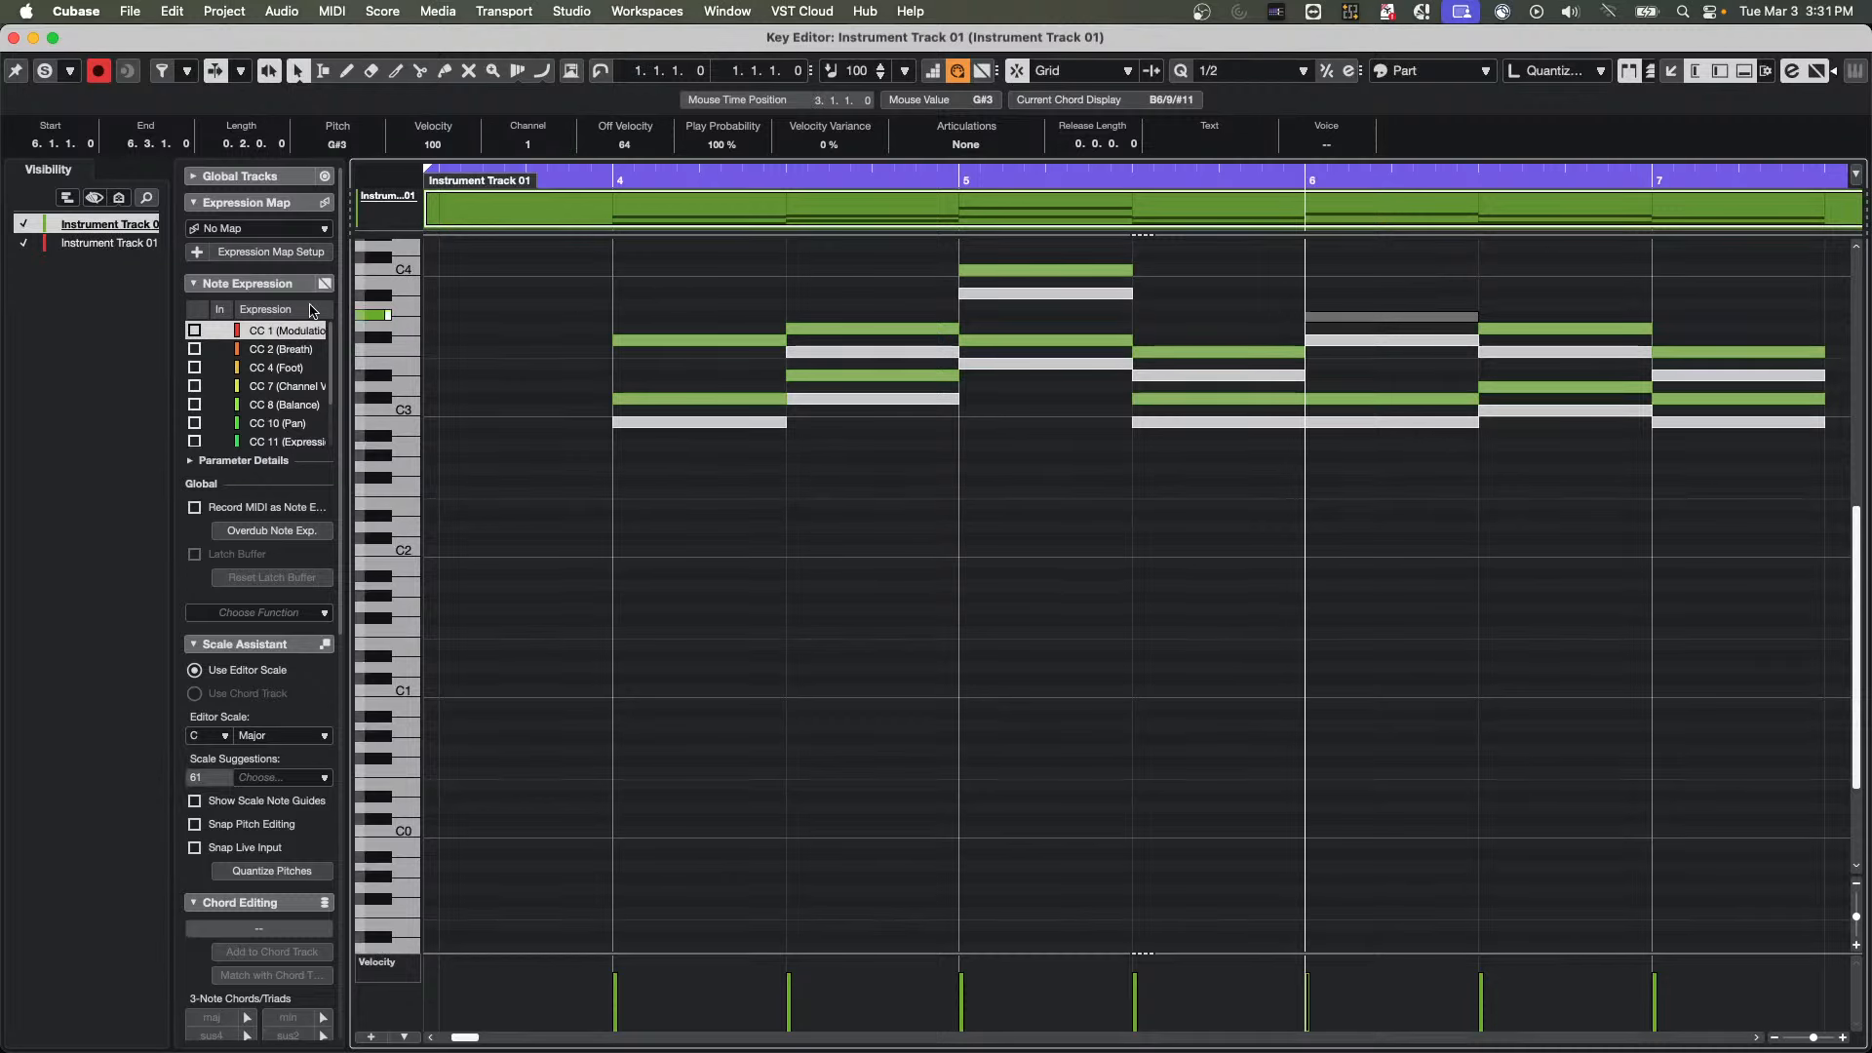
Toggle the duplicated track's visibility off and on, and select notes in both parts to compare the active part's color
left_click(23, 243)
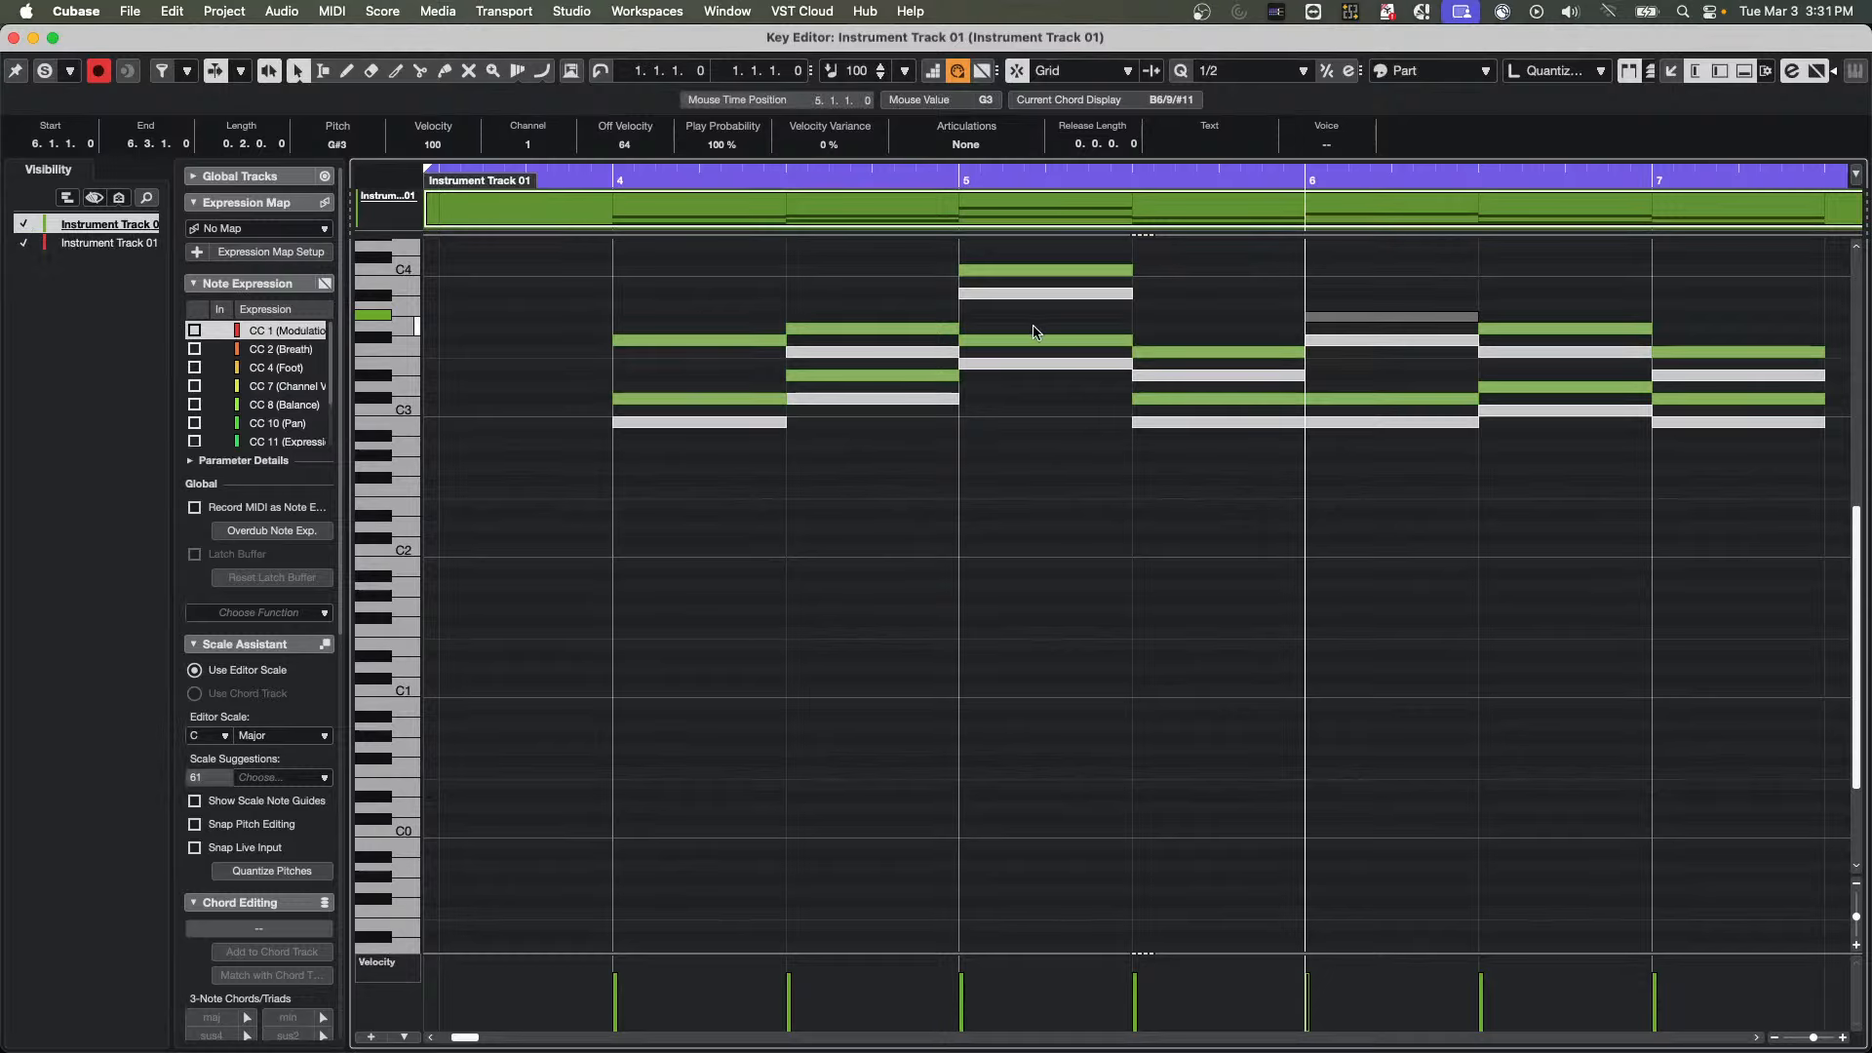
left_click(27, 245)
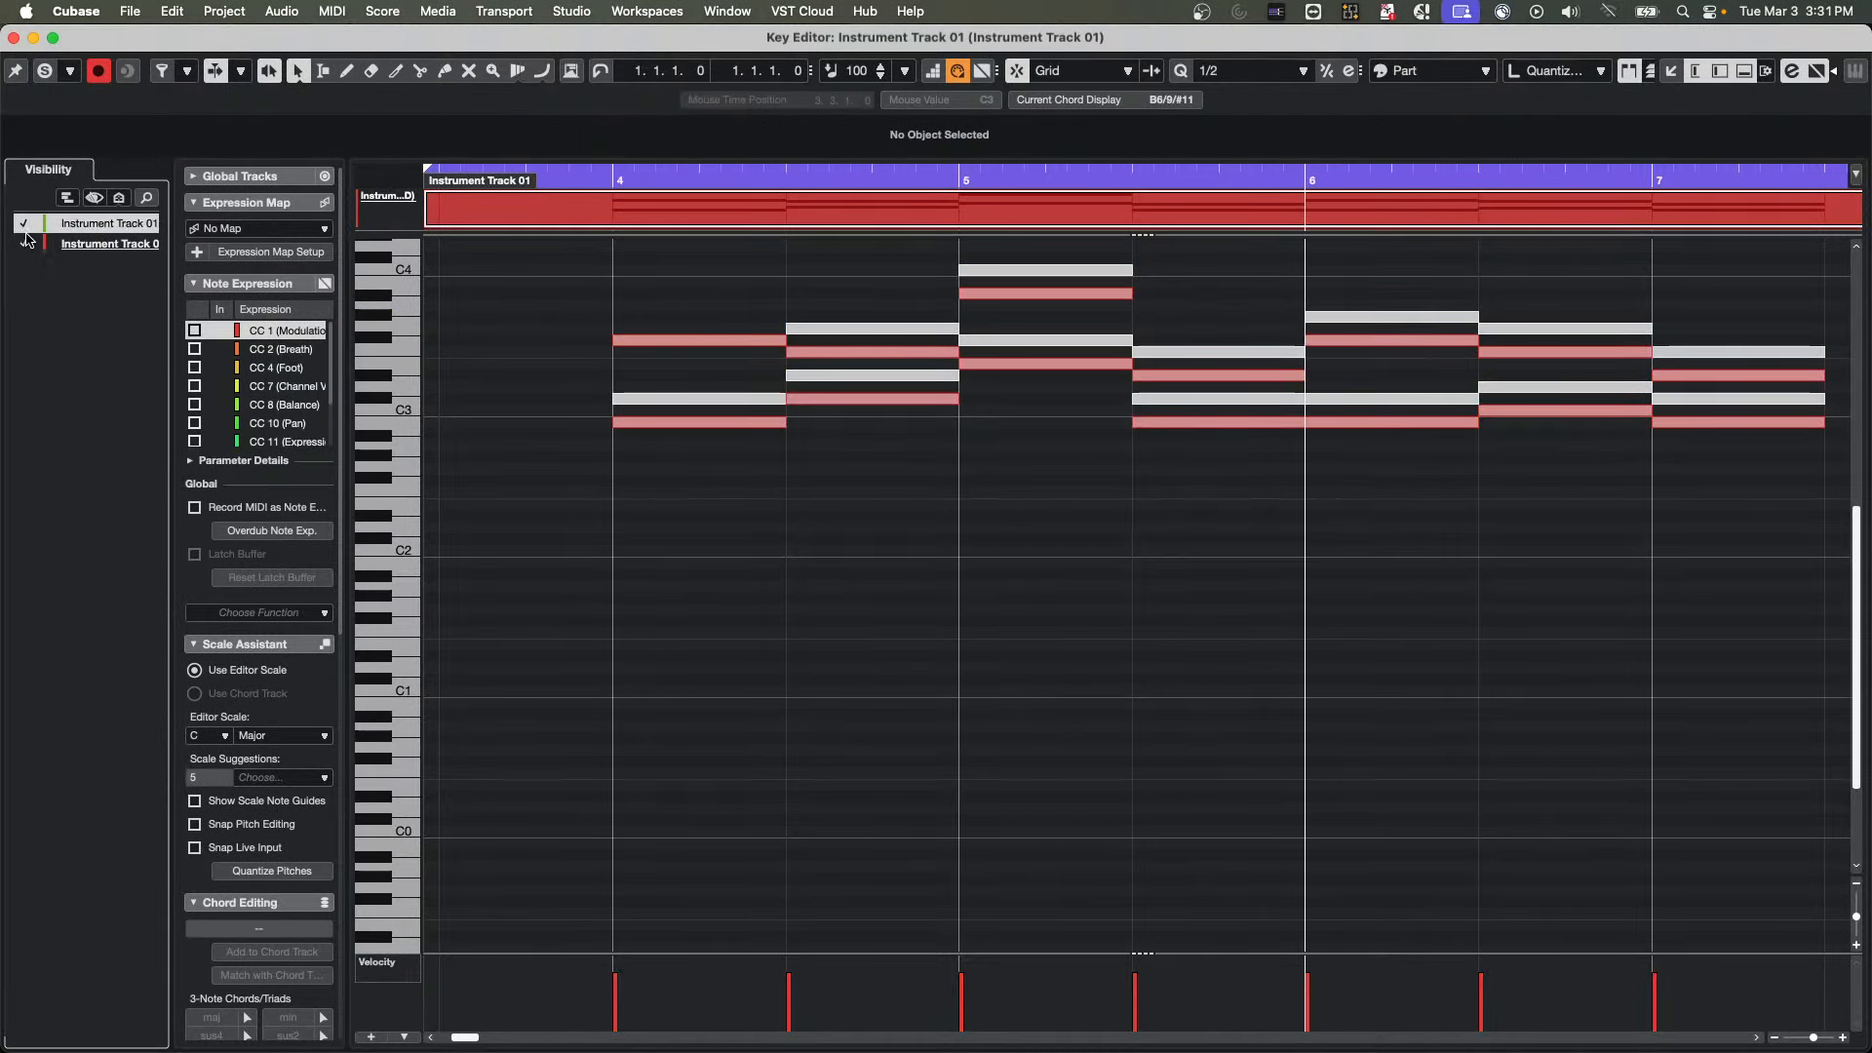
left_click(868, 330)
left_click(868, 400)
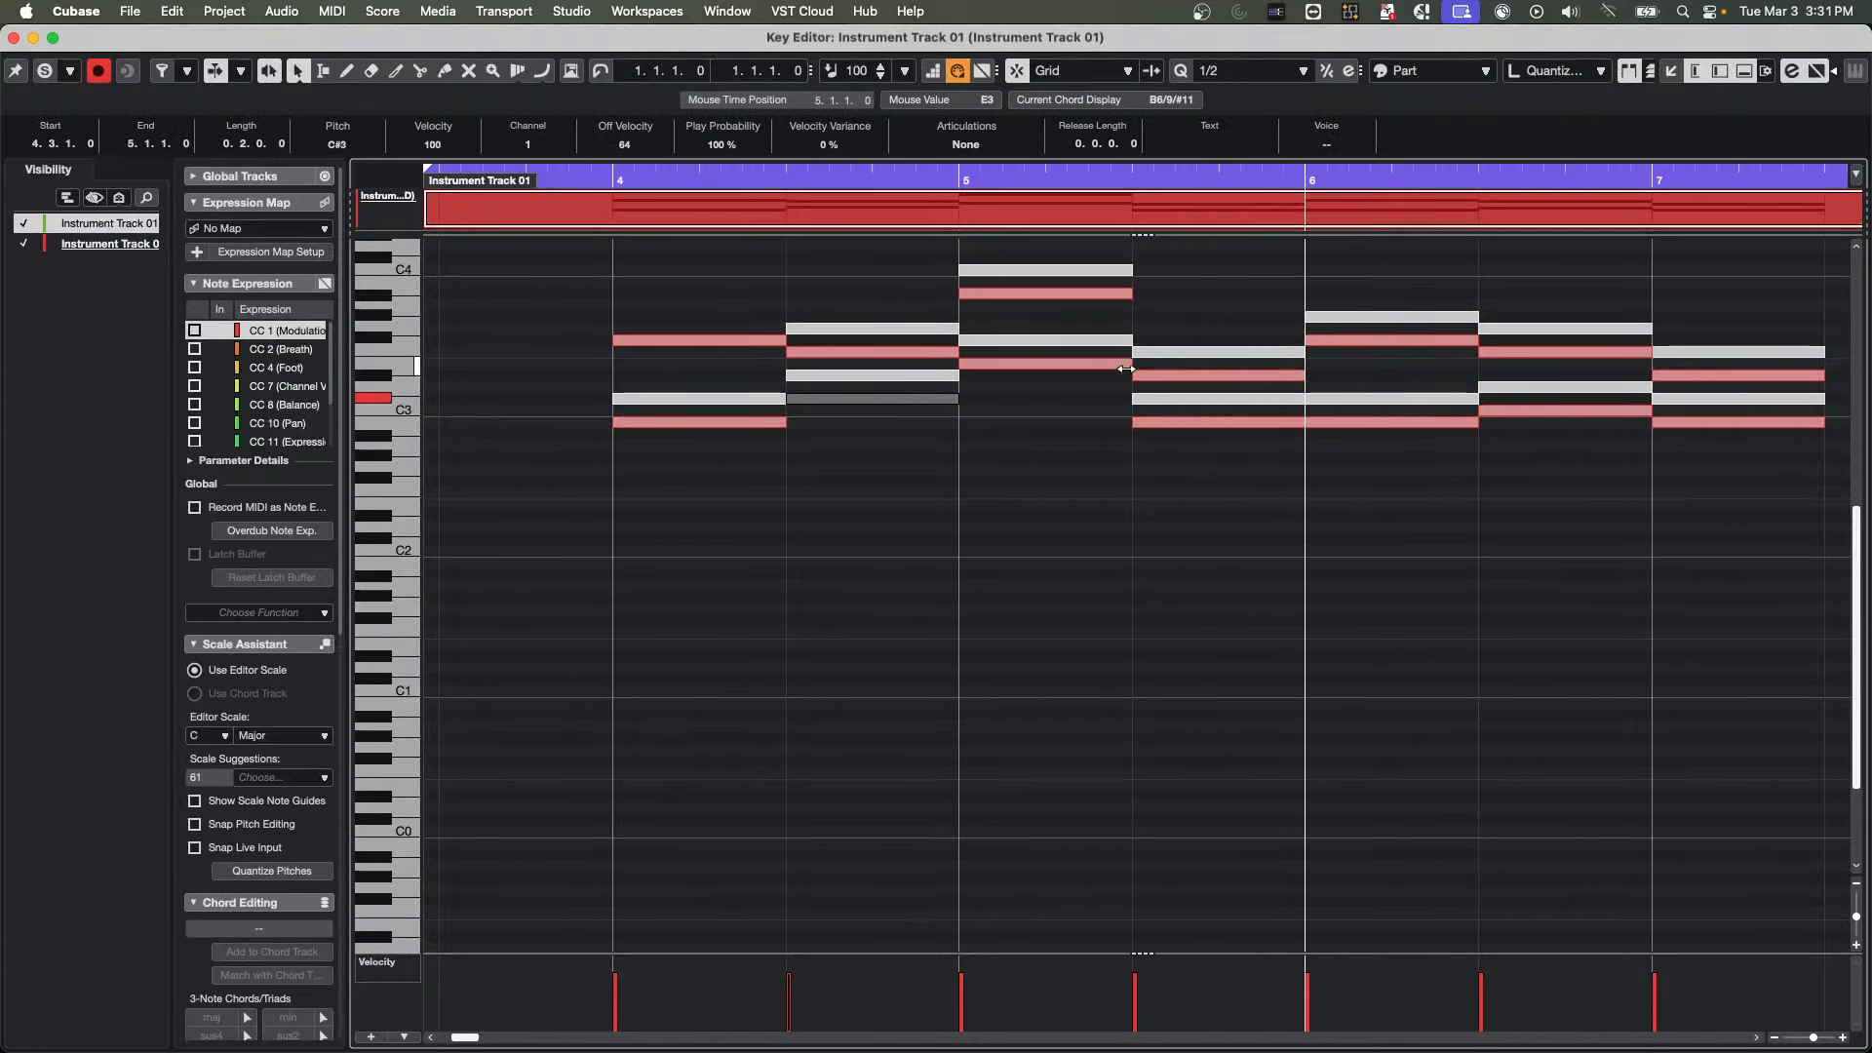
left_click(1196, 353)
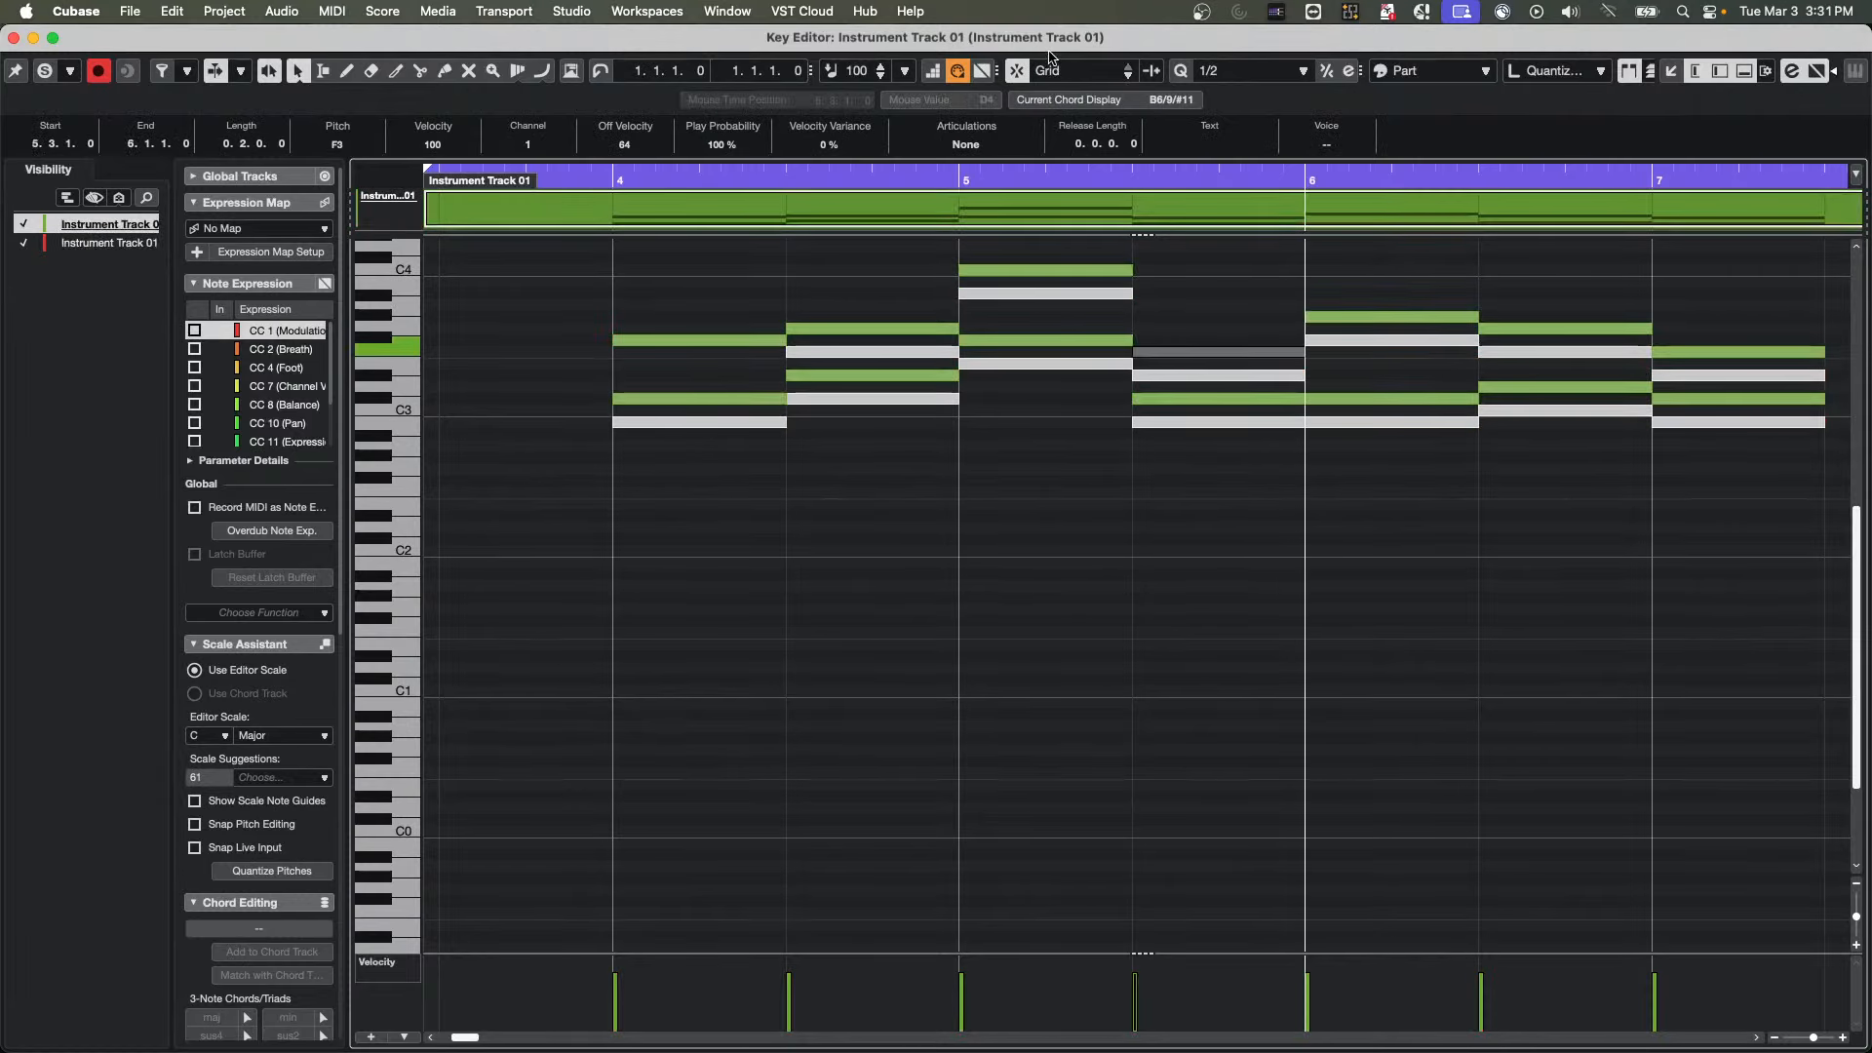
Review the event color options, keep Part selected, and close the separate Key Editor window
left_click(1423, 71)
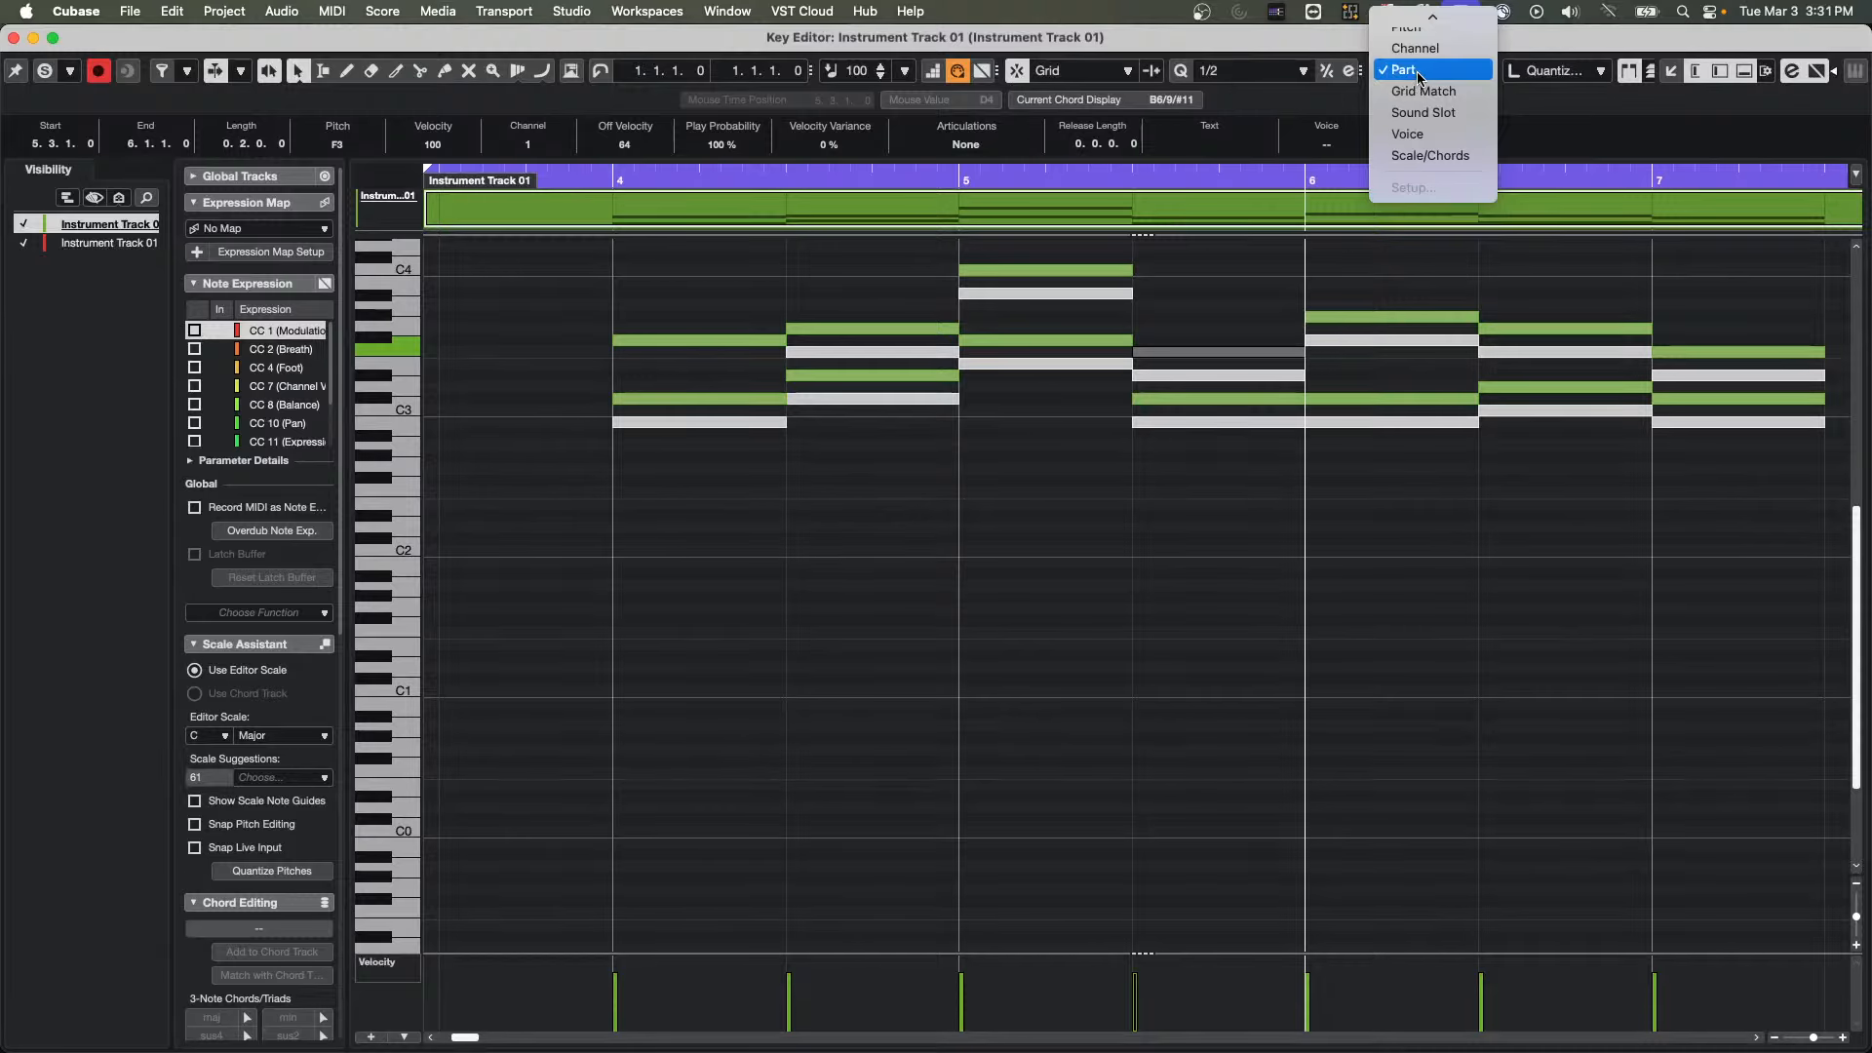
left_click(1422, 70)
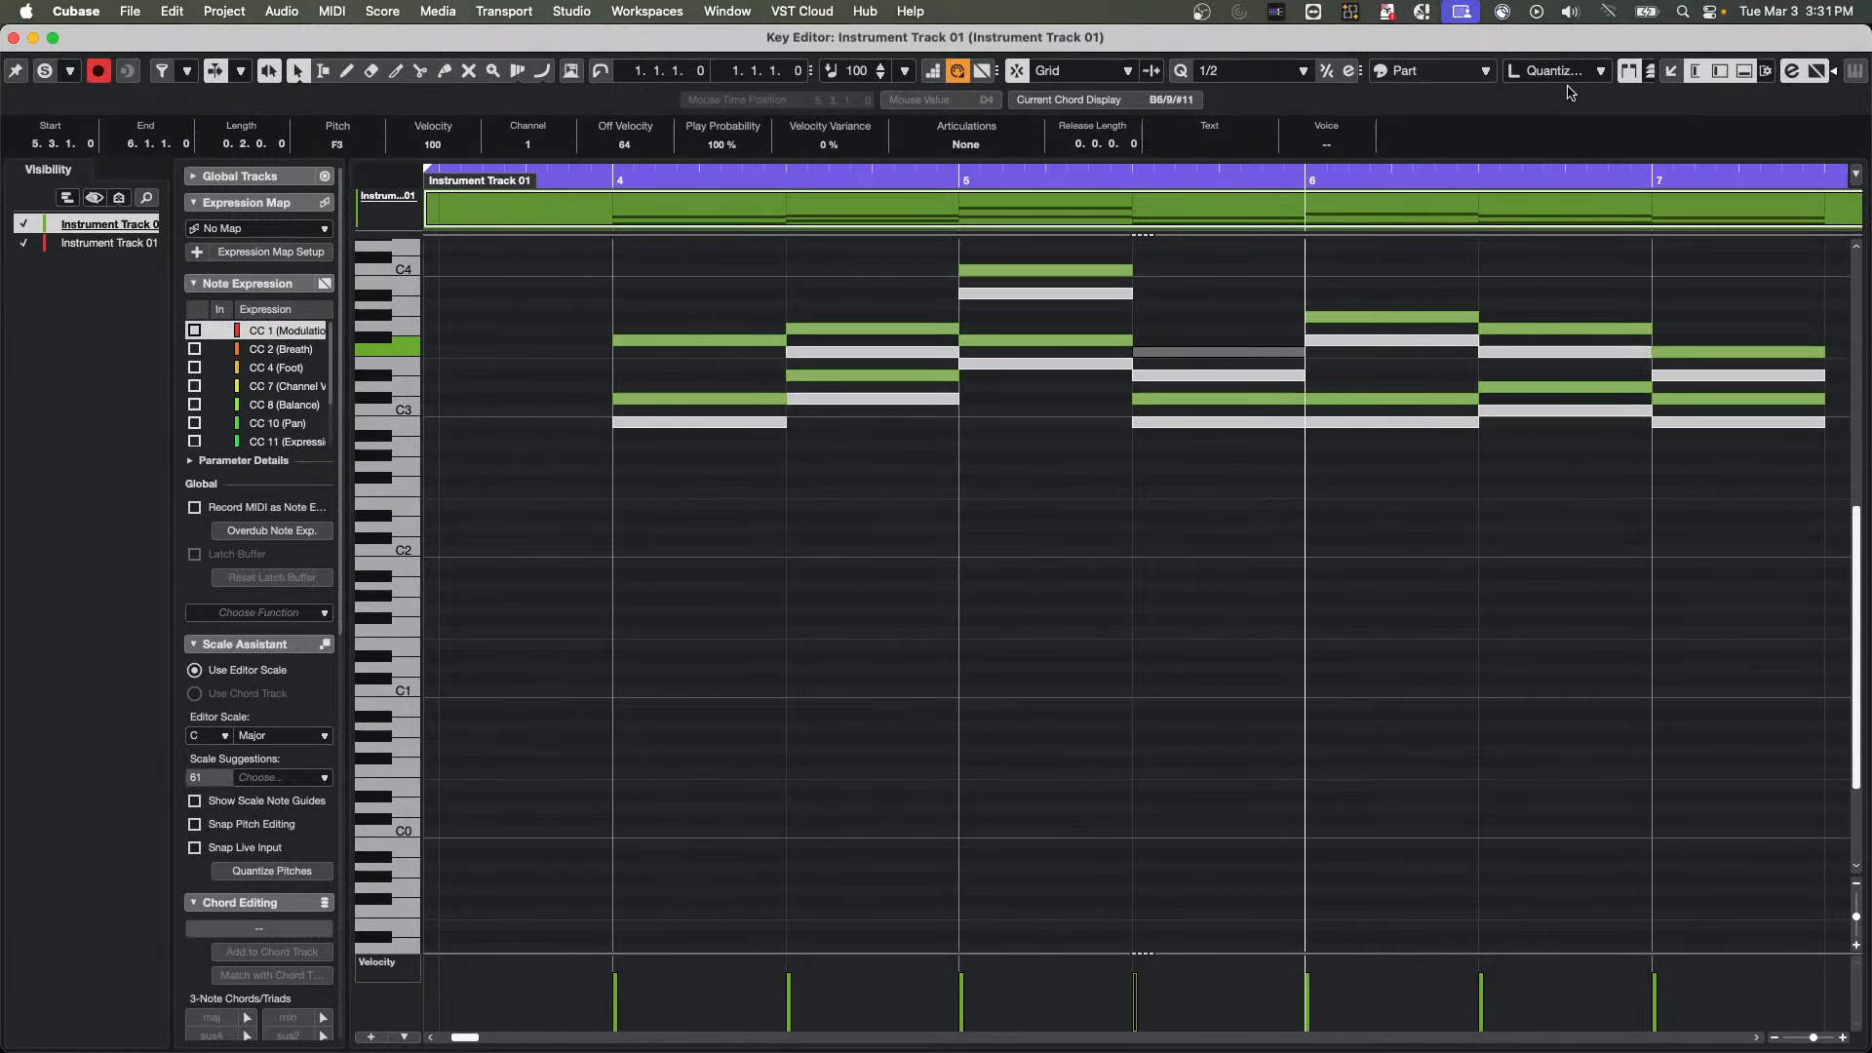
left_click(14, 37)
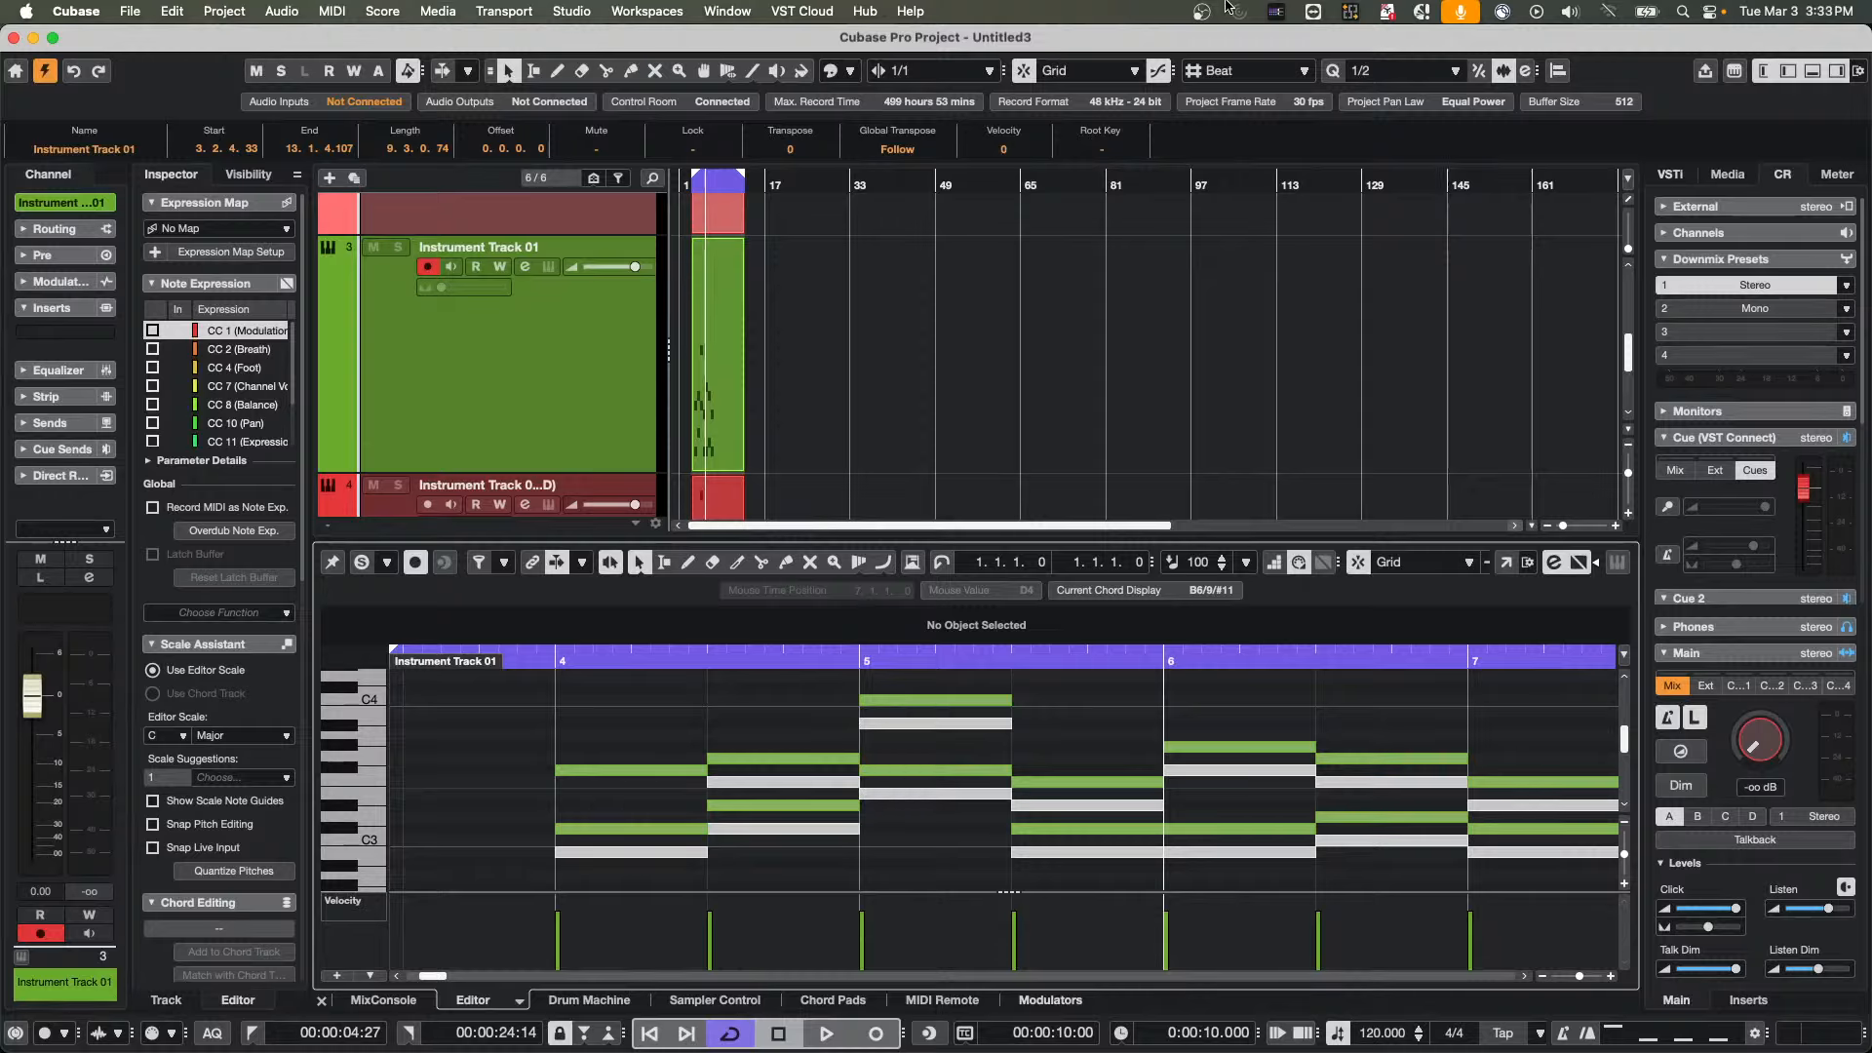
Create an empty plug-in collection named DavinciGurl in the VST Plug-in Manager
left_click(580, 11)
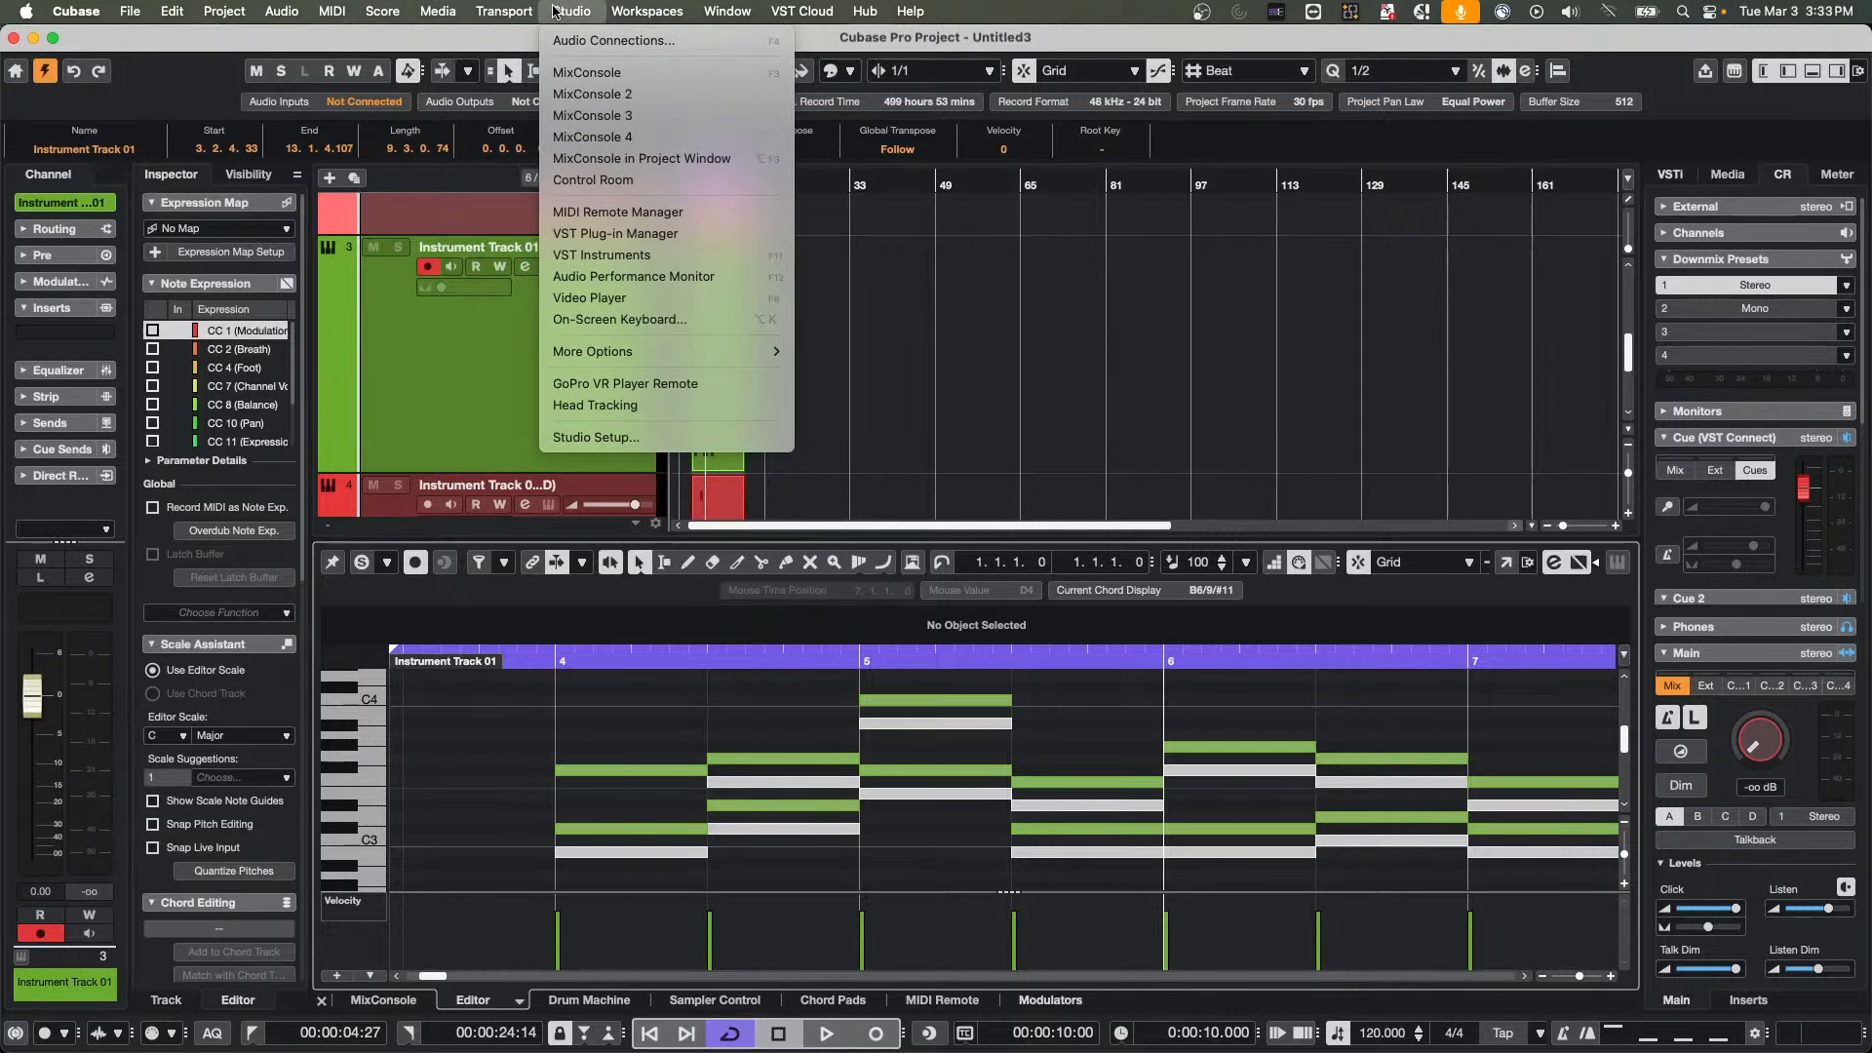
left_click(624, 234)
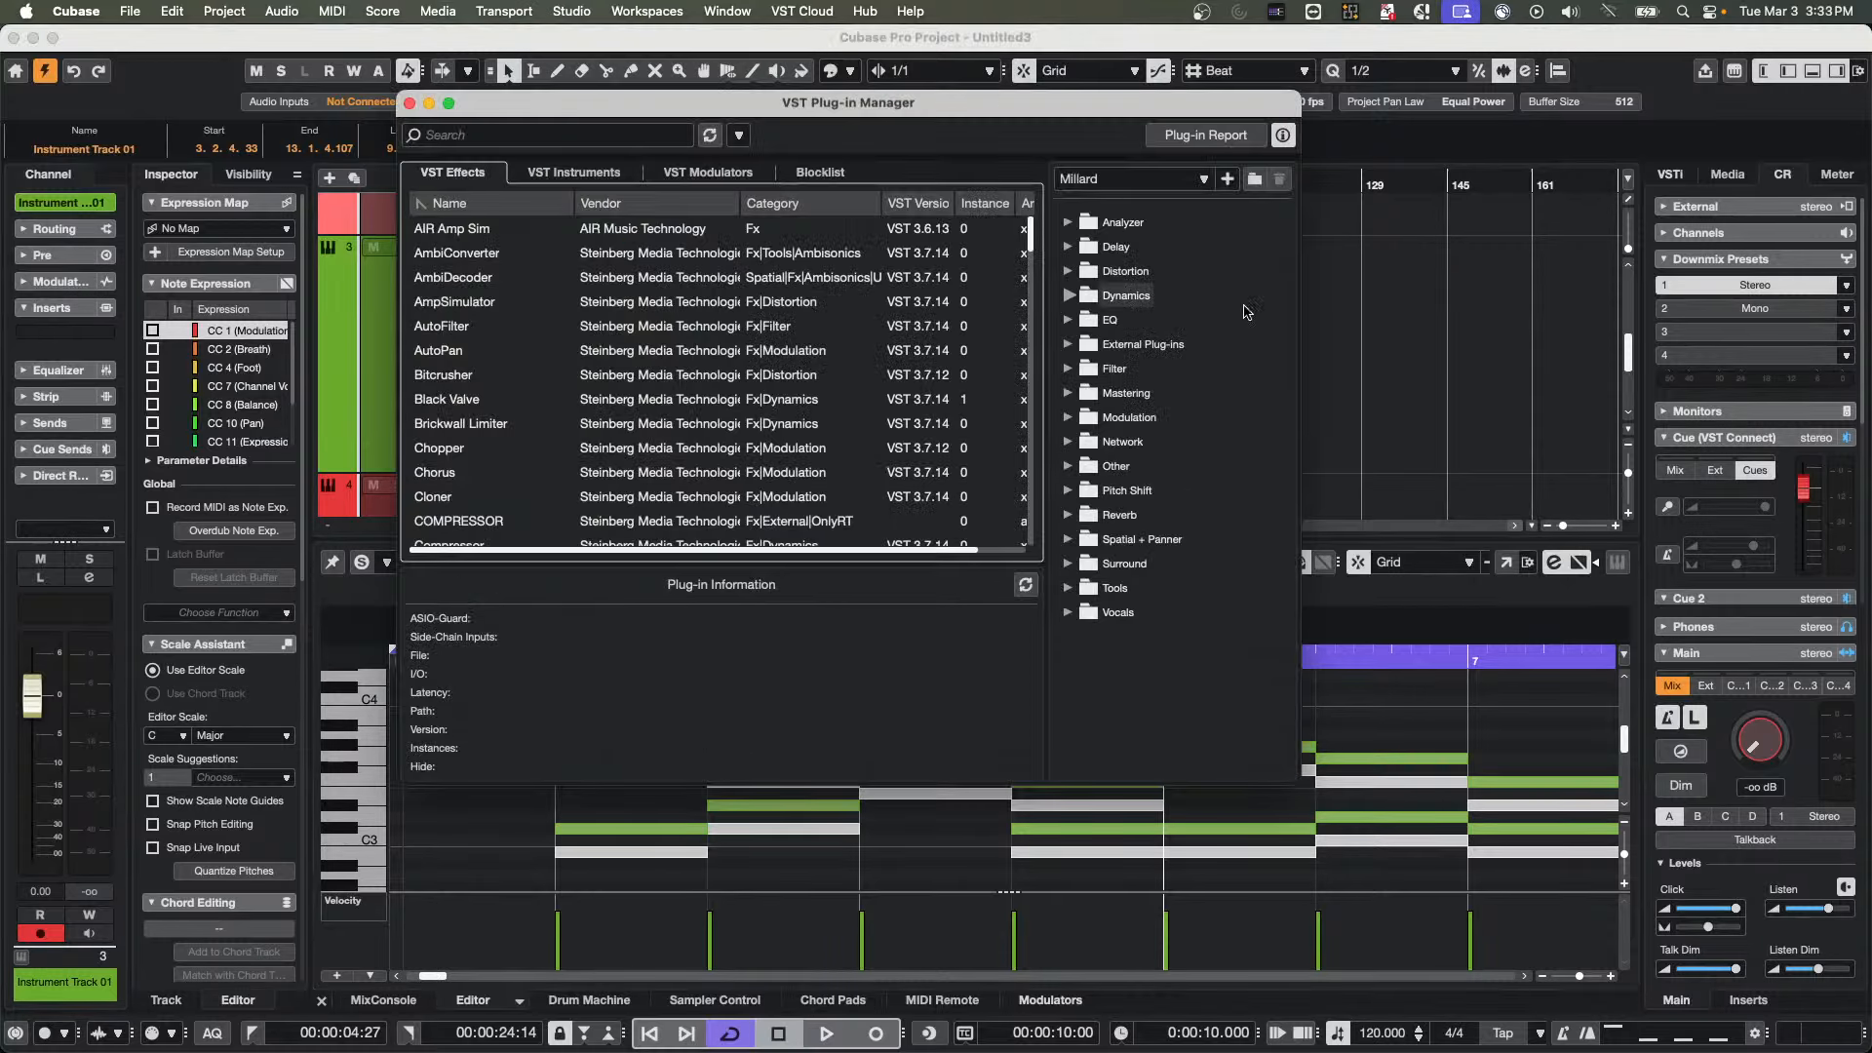
left_click(1227, 180)
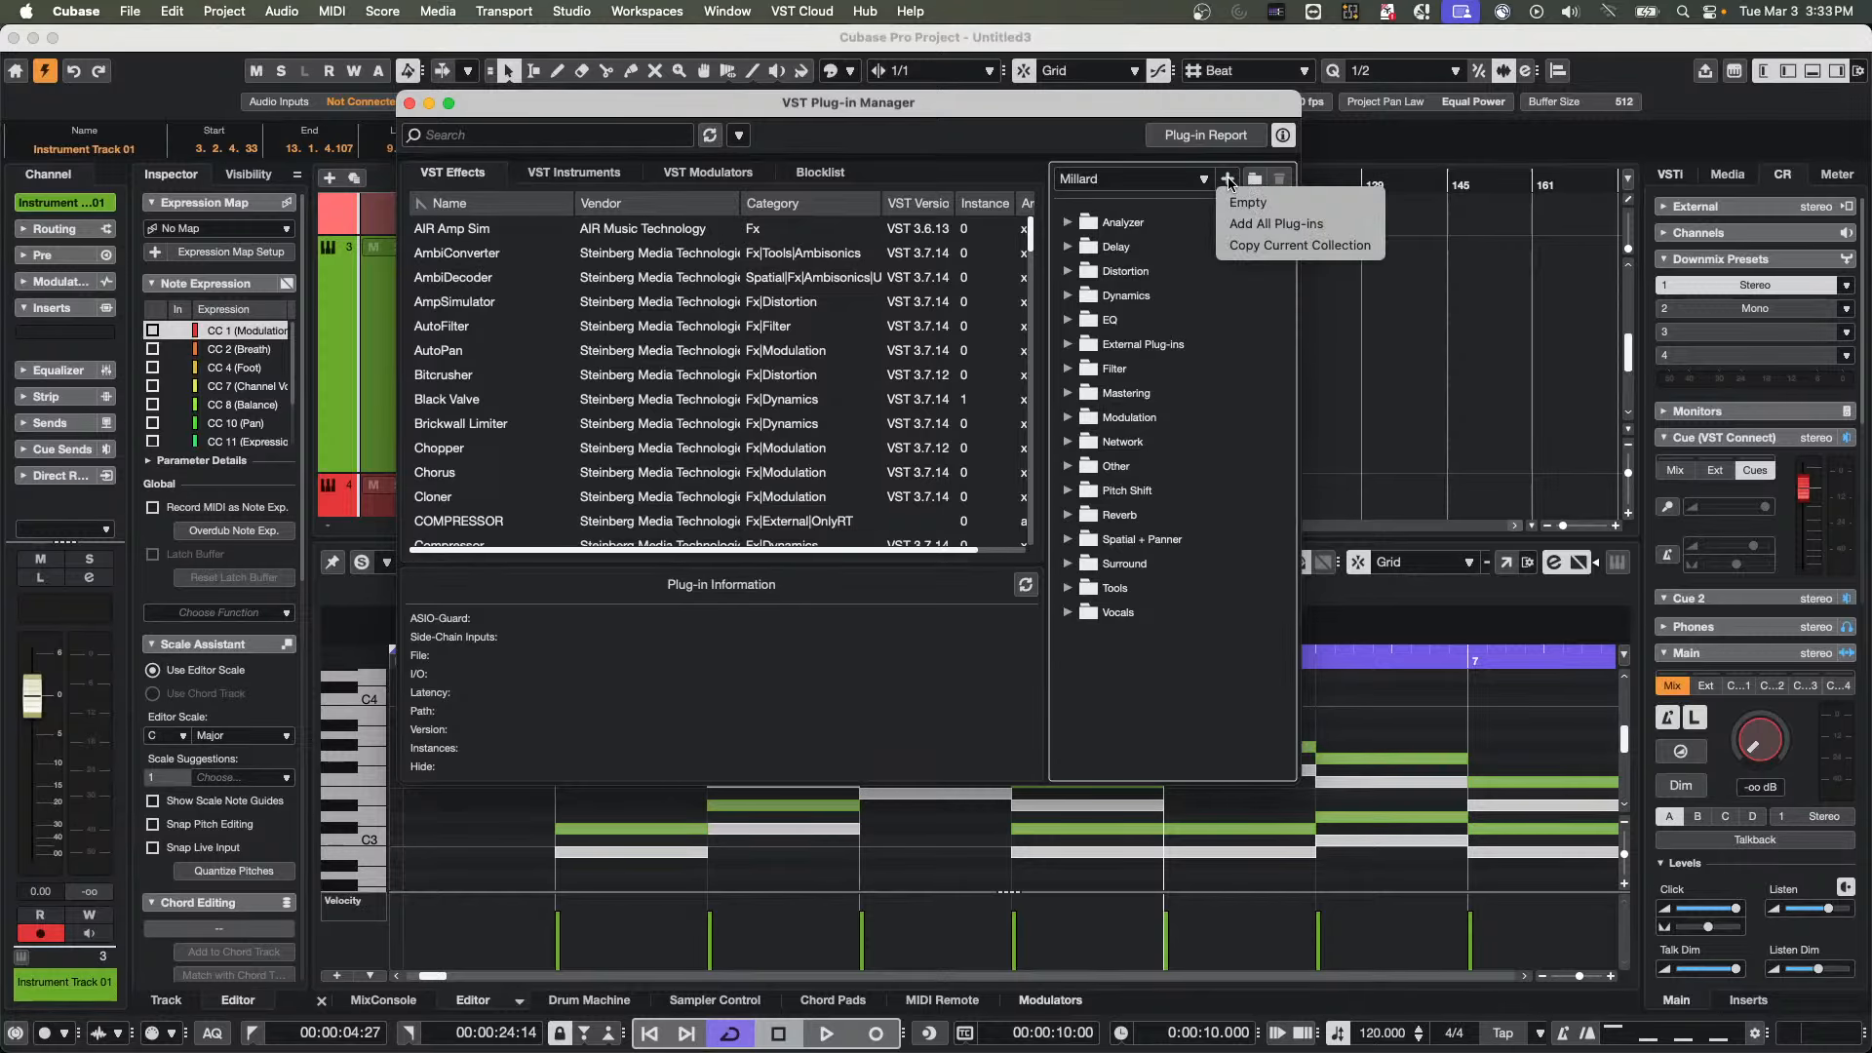
left_click(1299, 204)
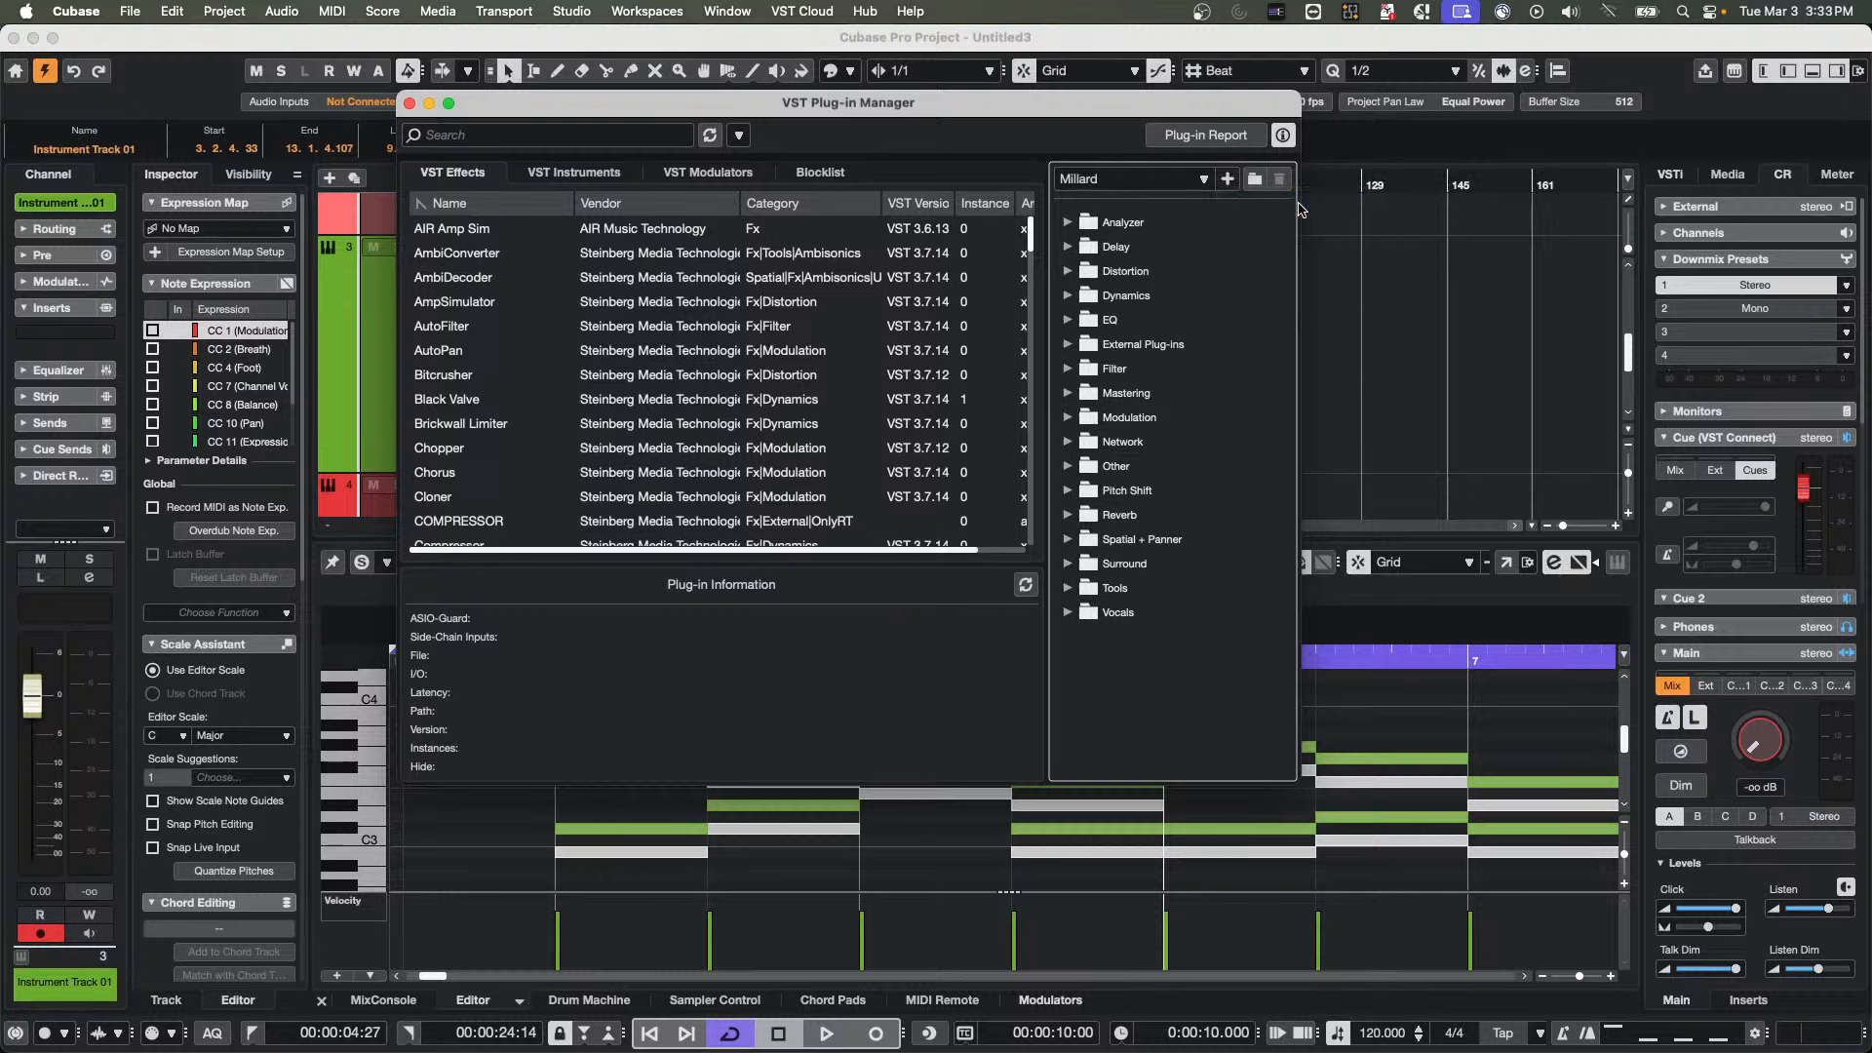
type("D")
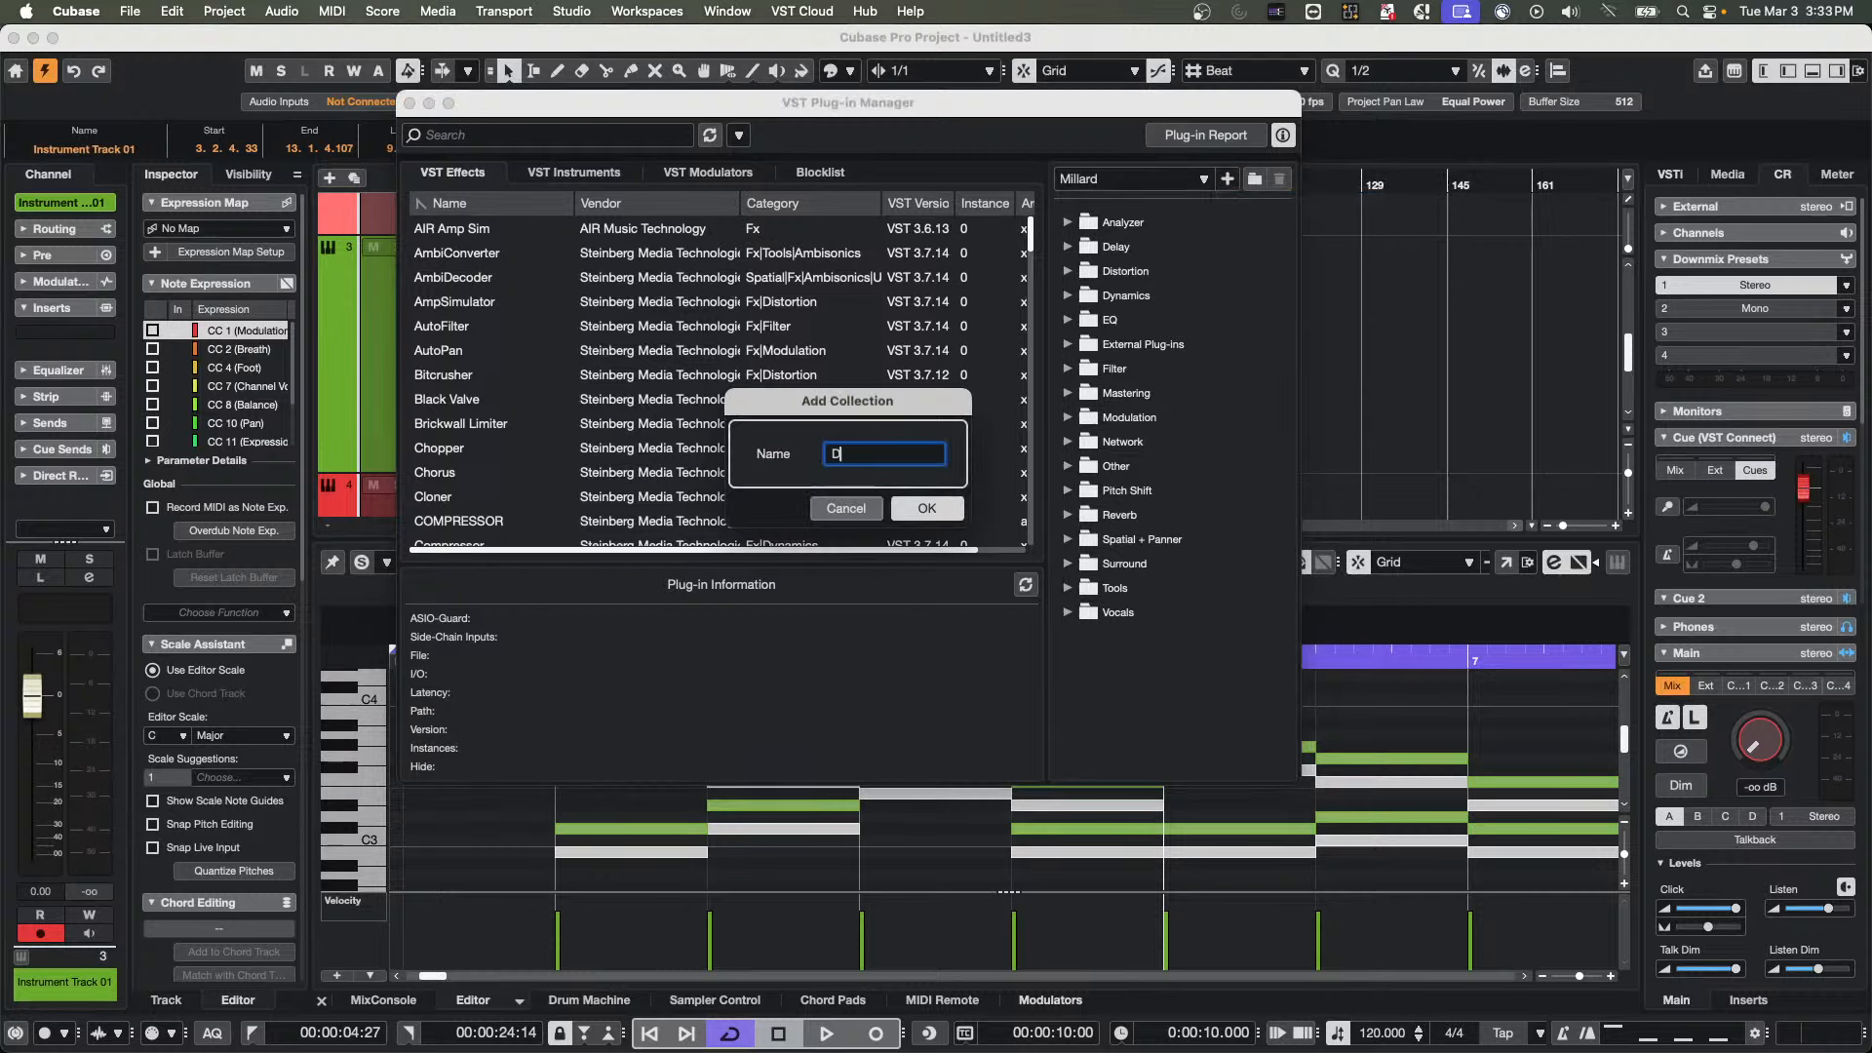
type("avinciGurl")
key("Return")
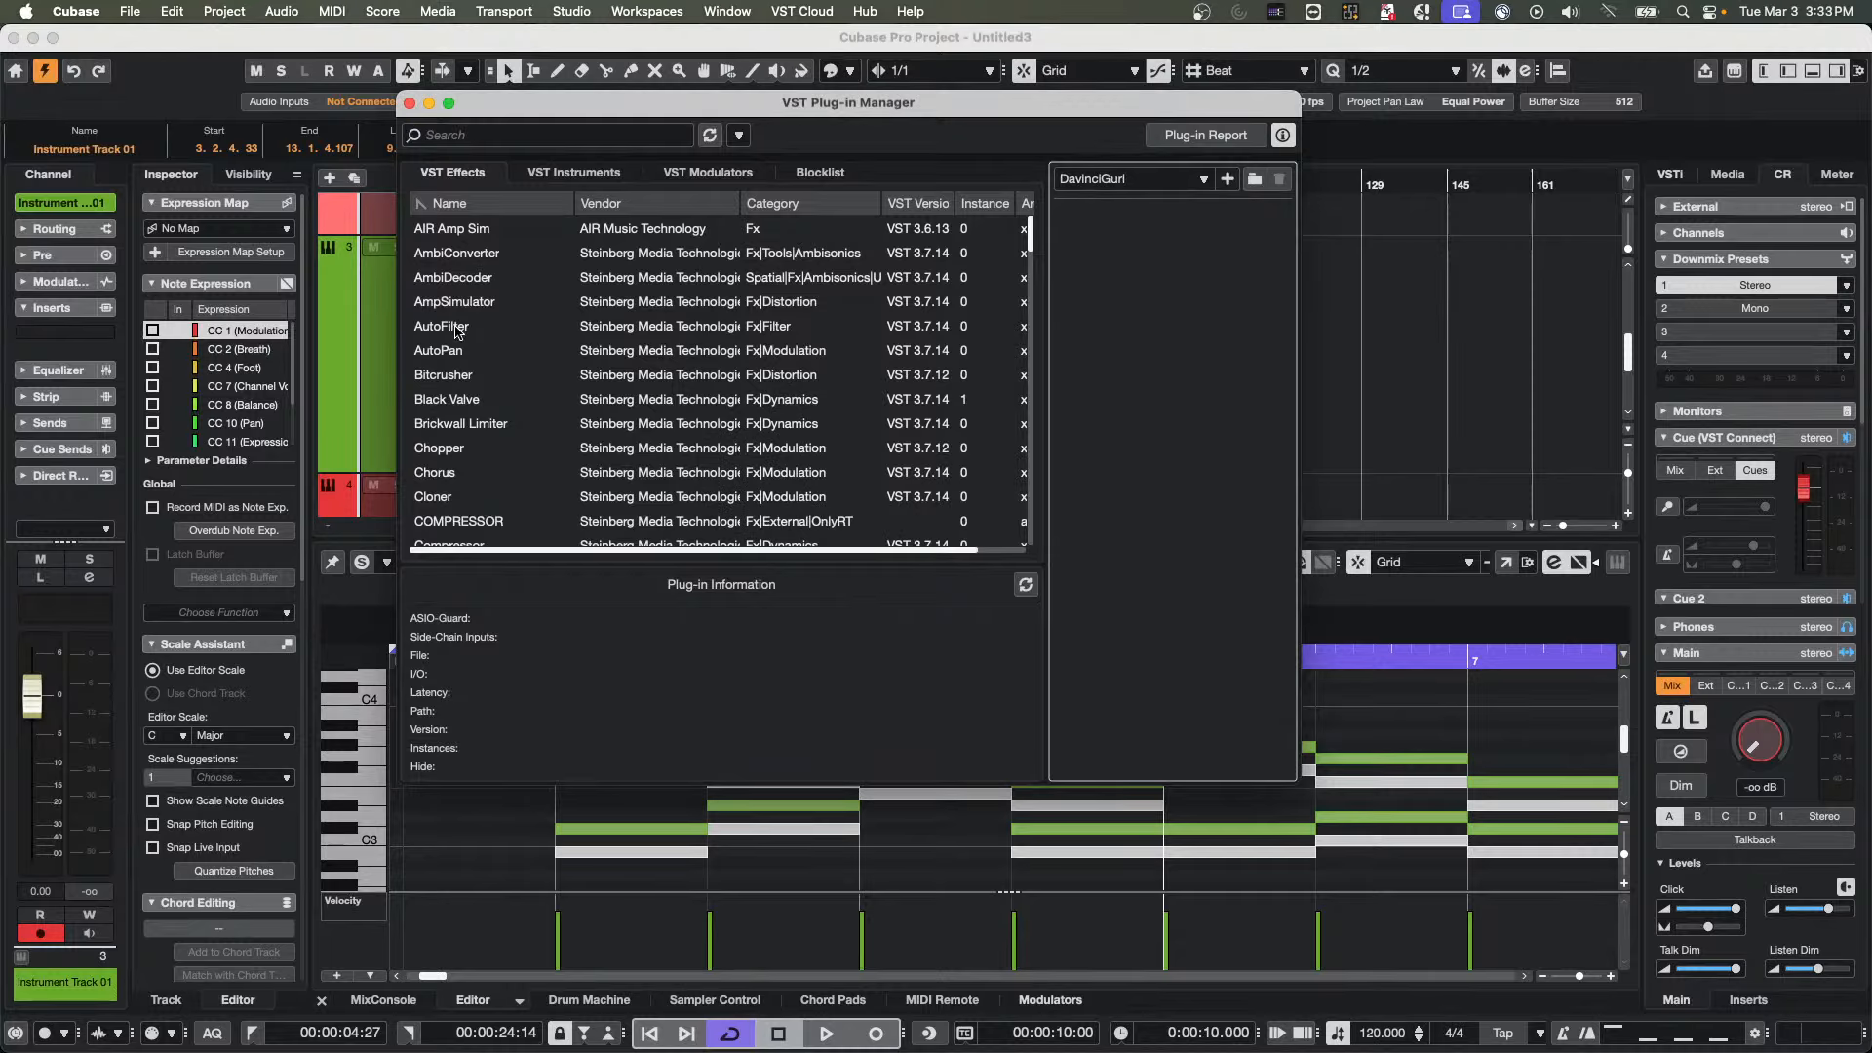
Add the Flanger effect to the DavinciGurl collection and remove it from the collection again
scroll(484, 399, "down", 10)
left_click_drag(437, 427, 1191, 308)
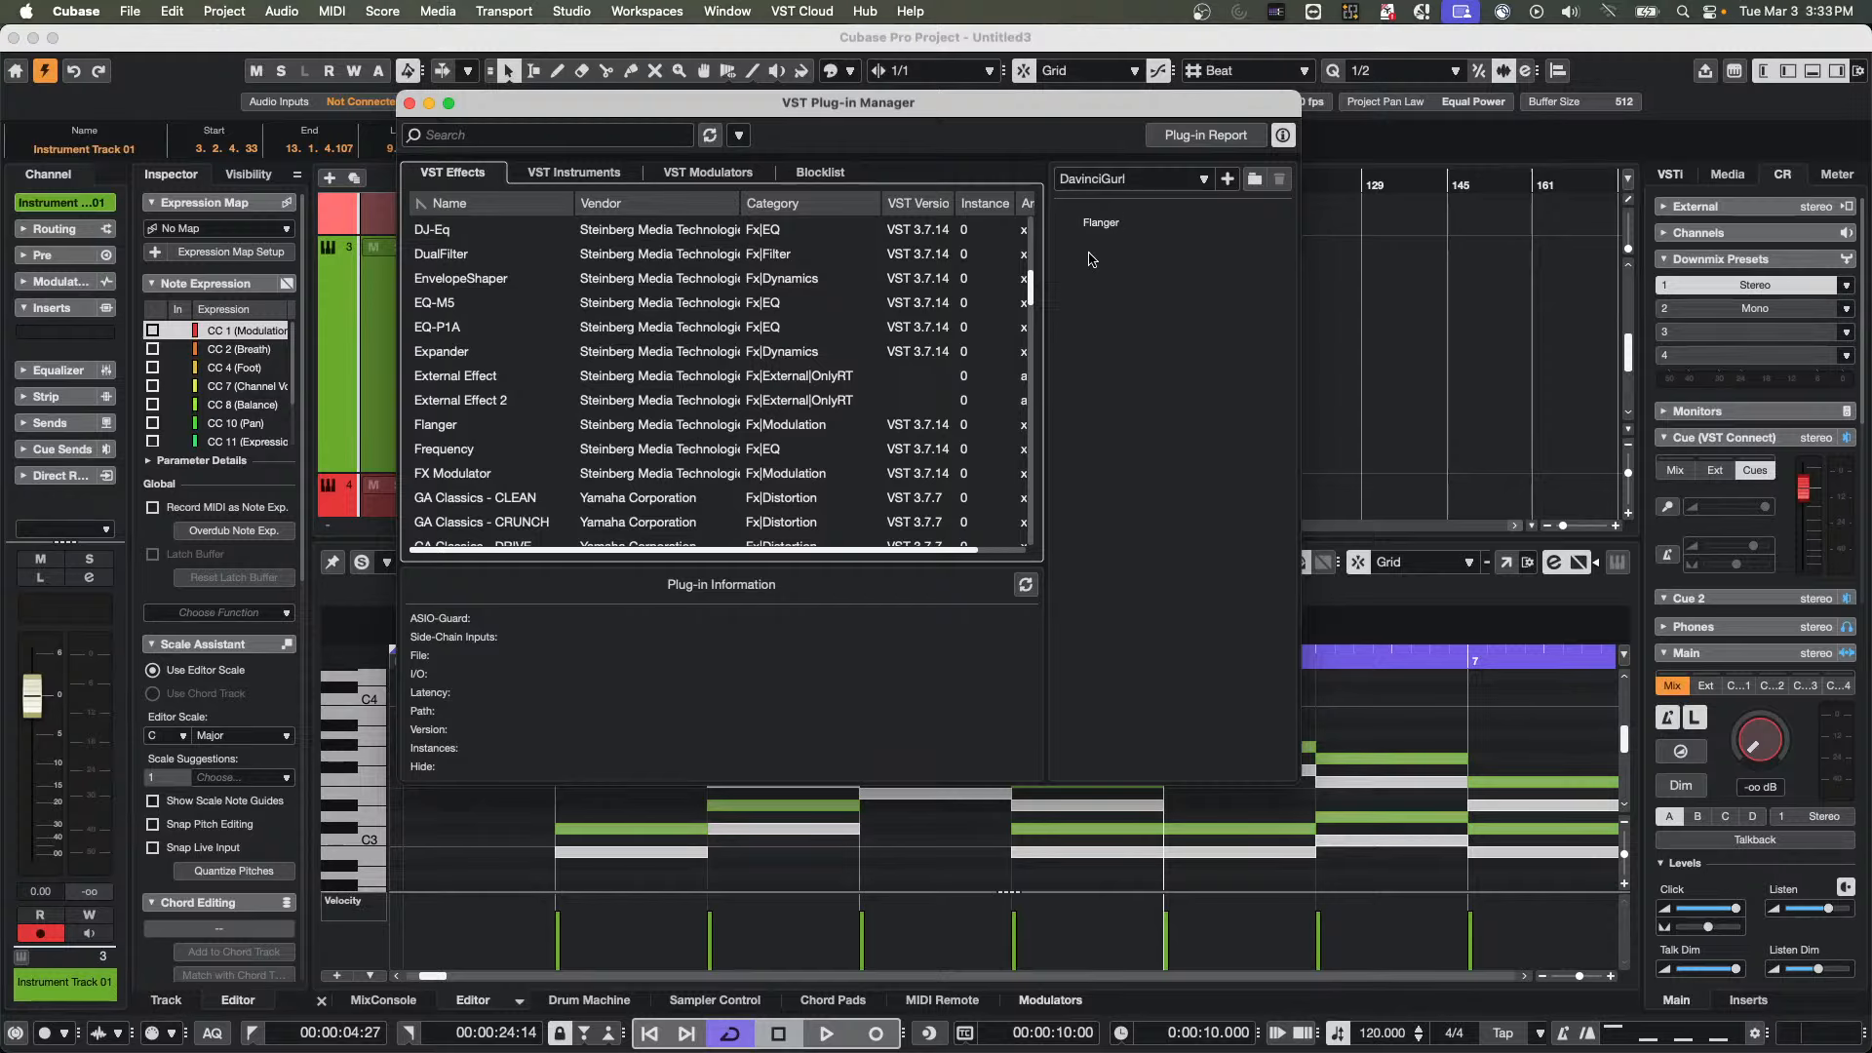
left_click(1101, 224)
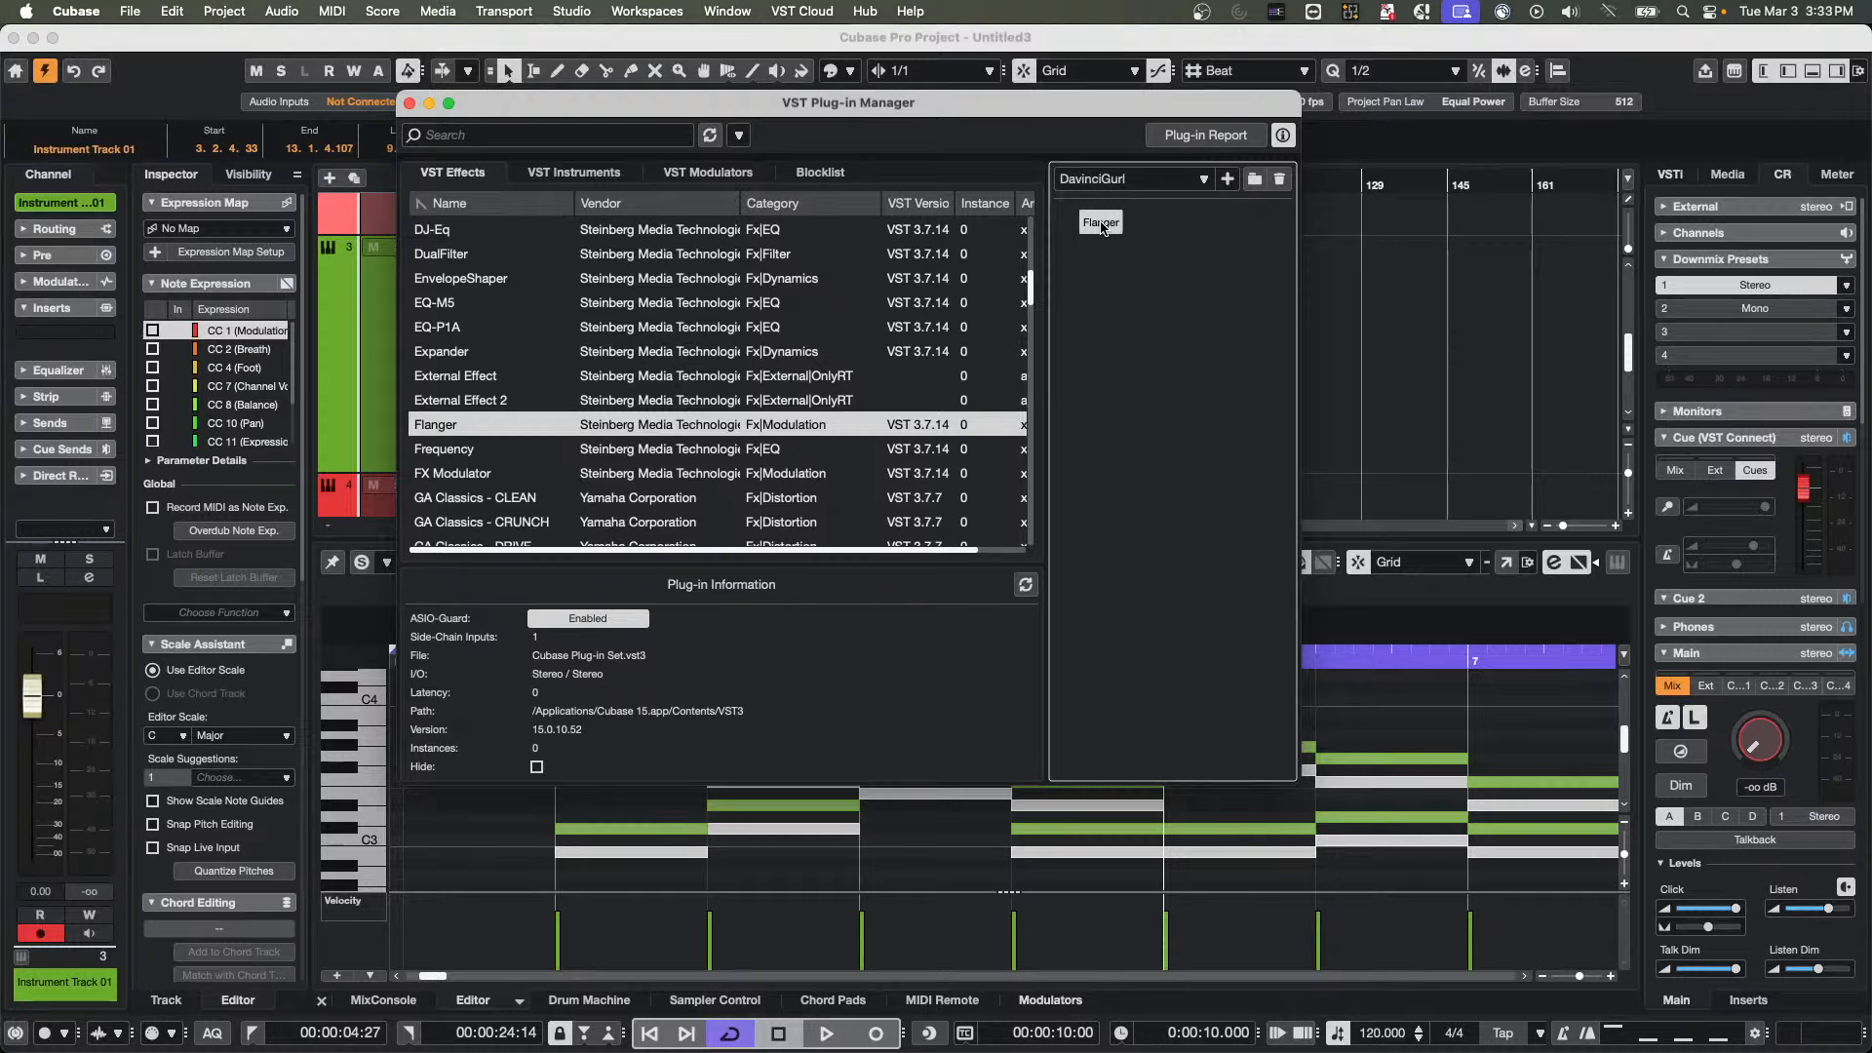
right_click(1103, 226)
left_click(1133, 234)
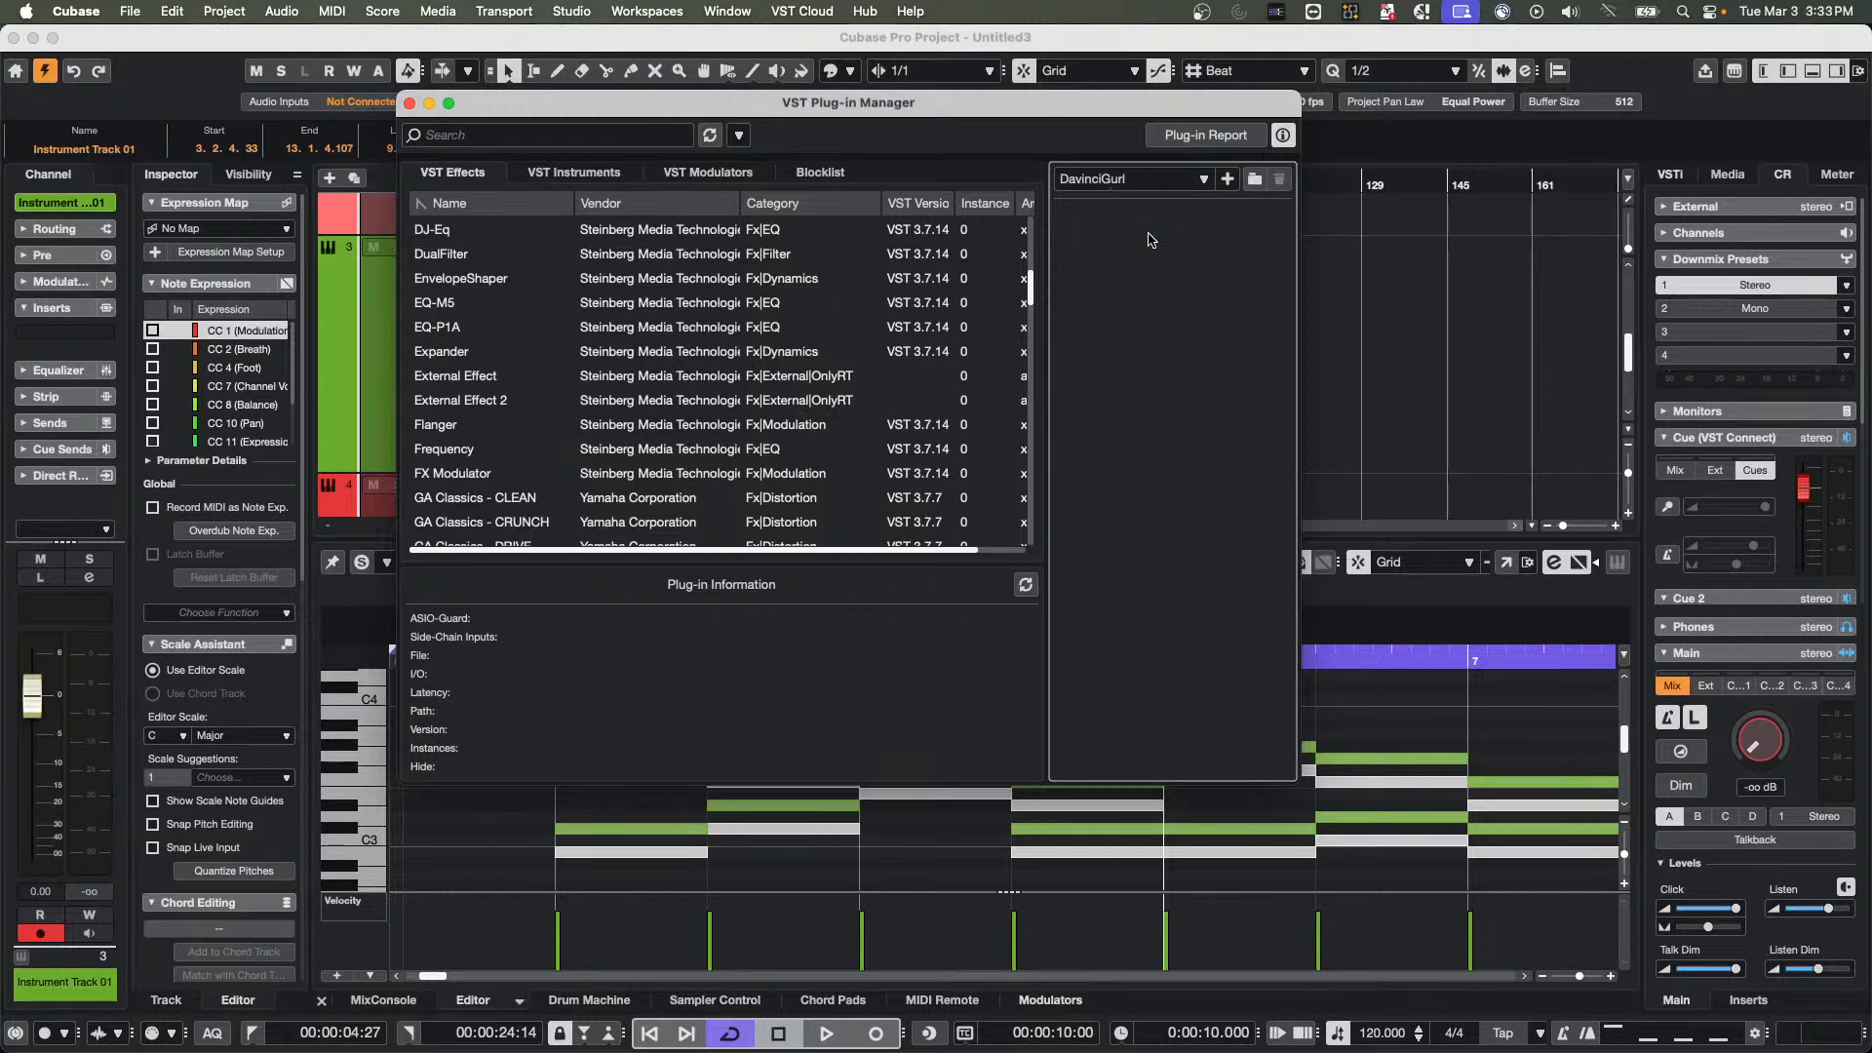
Switch the plug-in collection to Default and close the VST Plug-in Manager
left_click(1127, 181)
left_click(1126, 180)
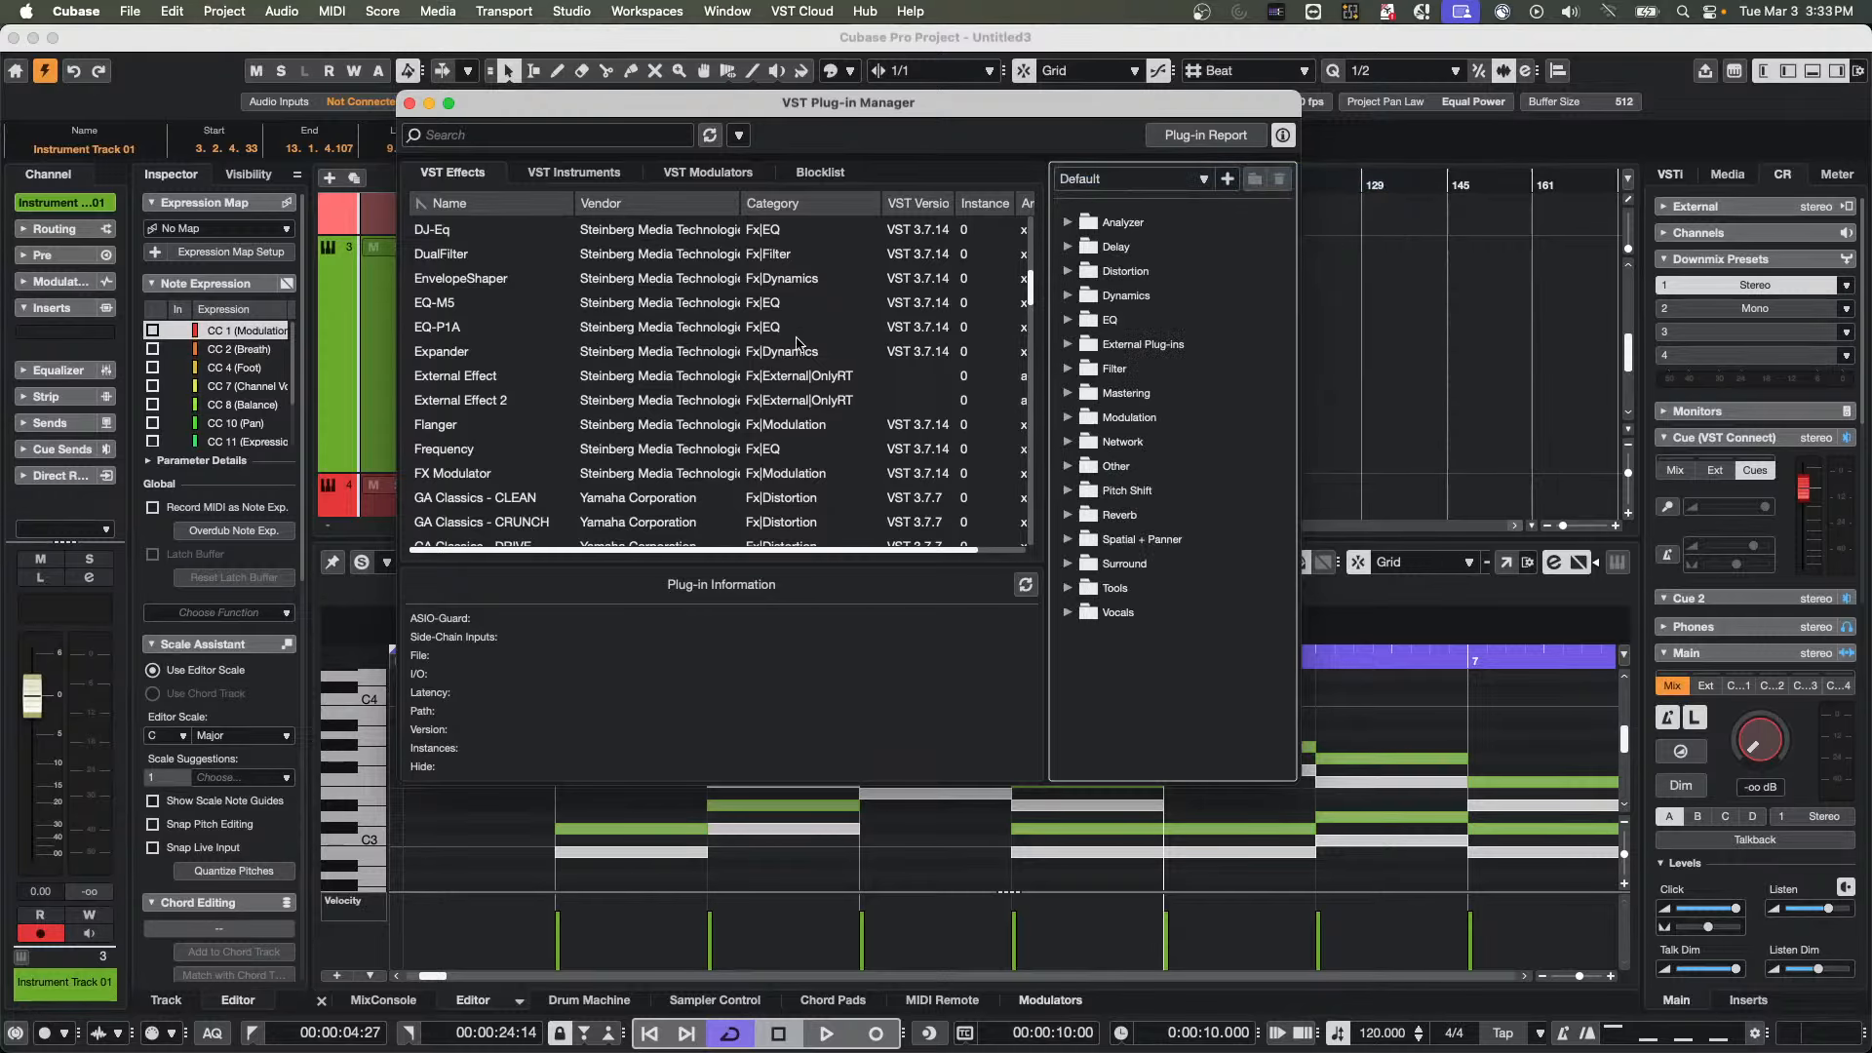
left_click(410, 104)
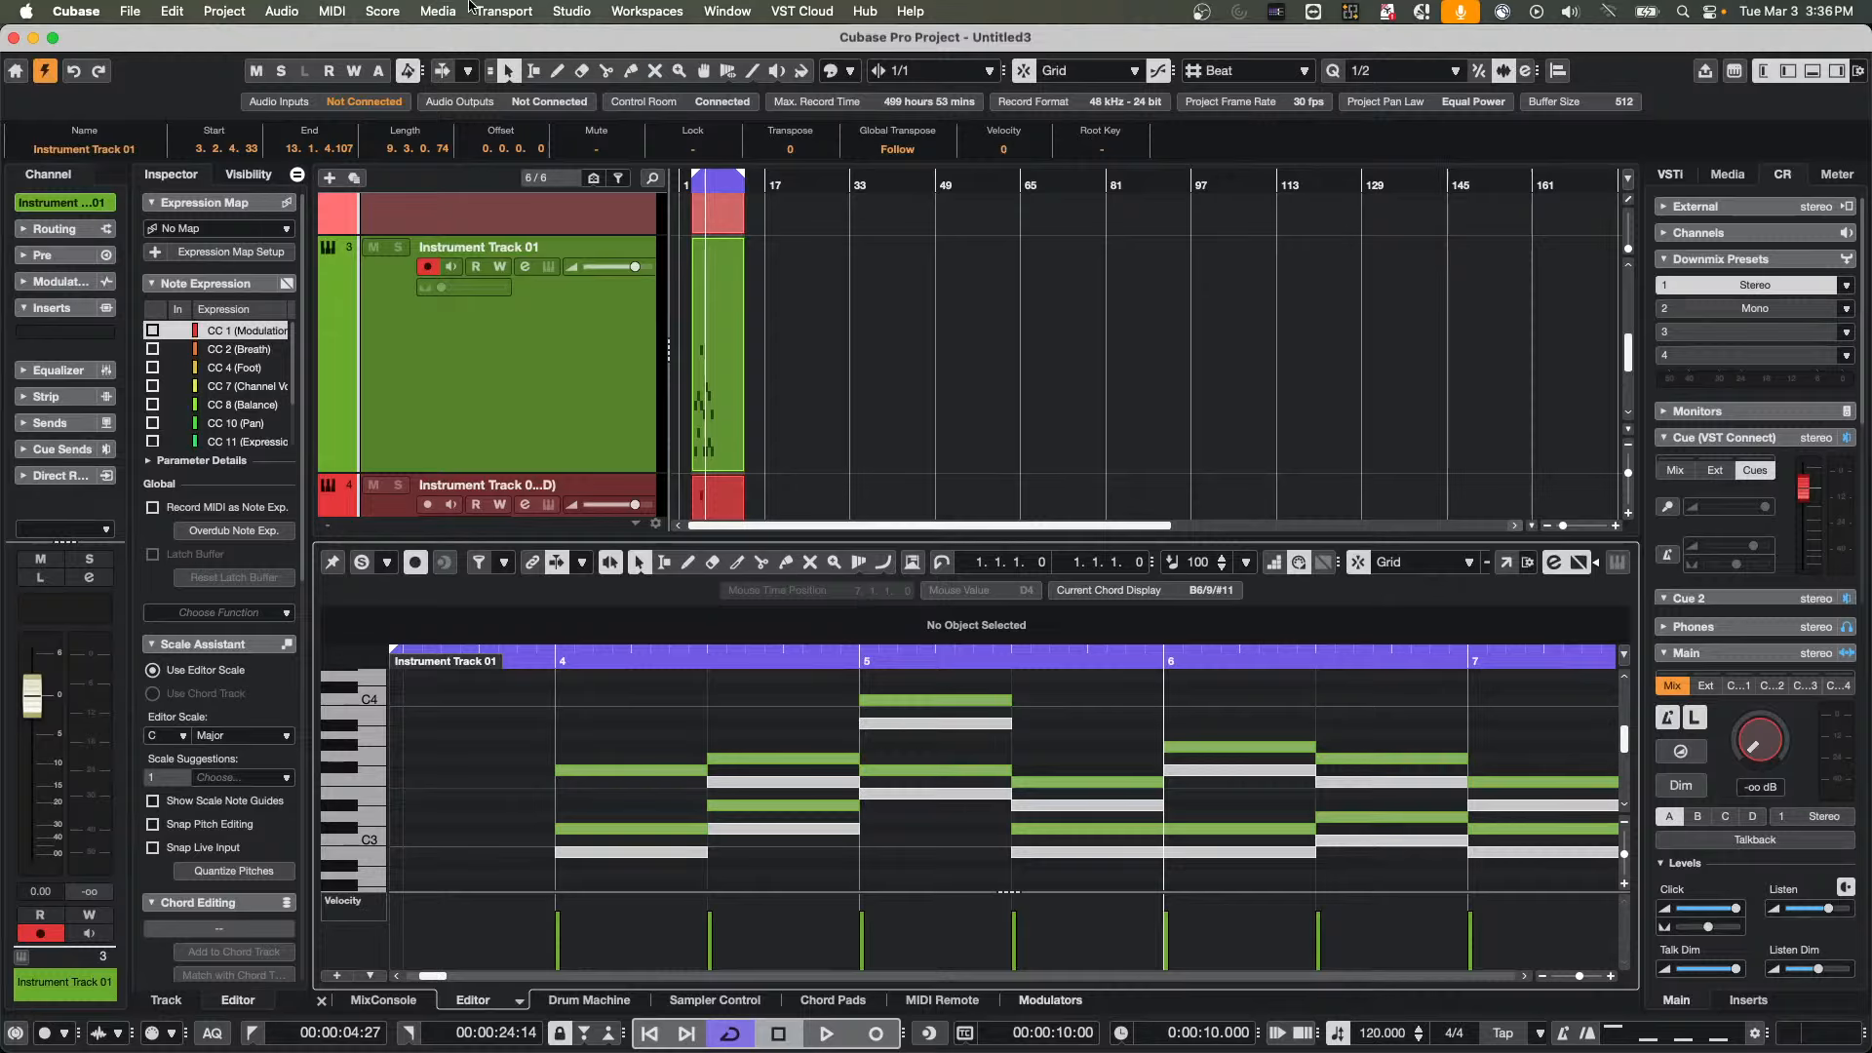
Open the recent project A Long Time Ago Verve.cpr and activate it
left_click(130, 10)
mouse_move(210, 439)
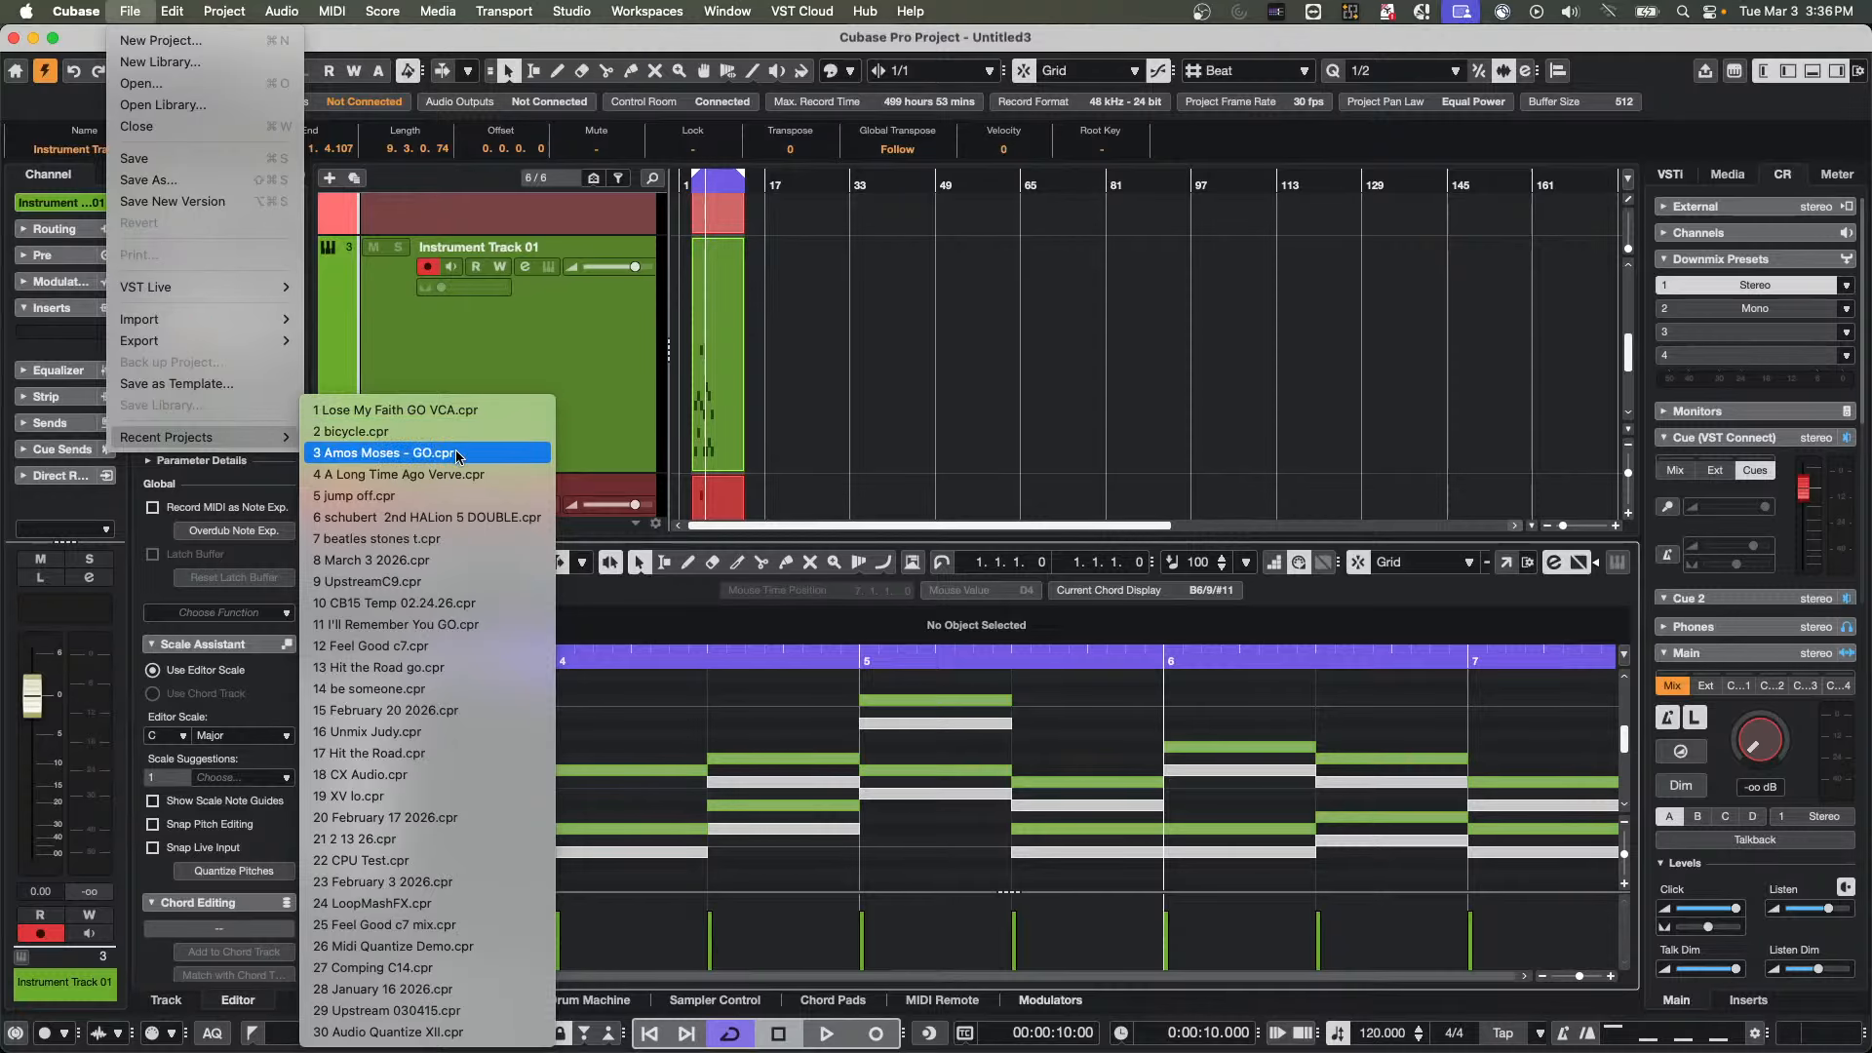
left_click(458, 474)
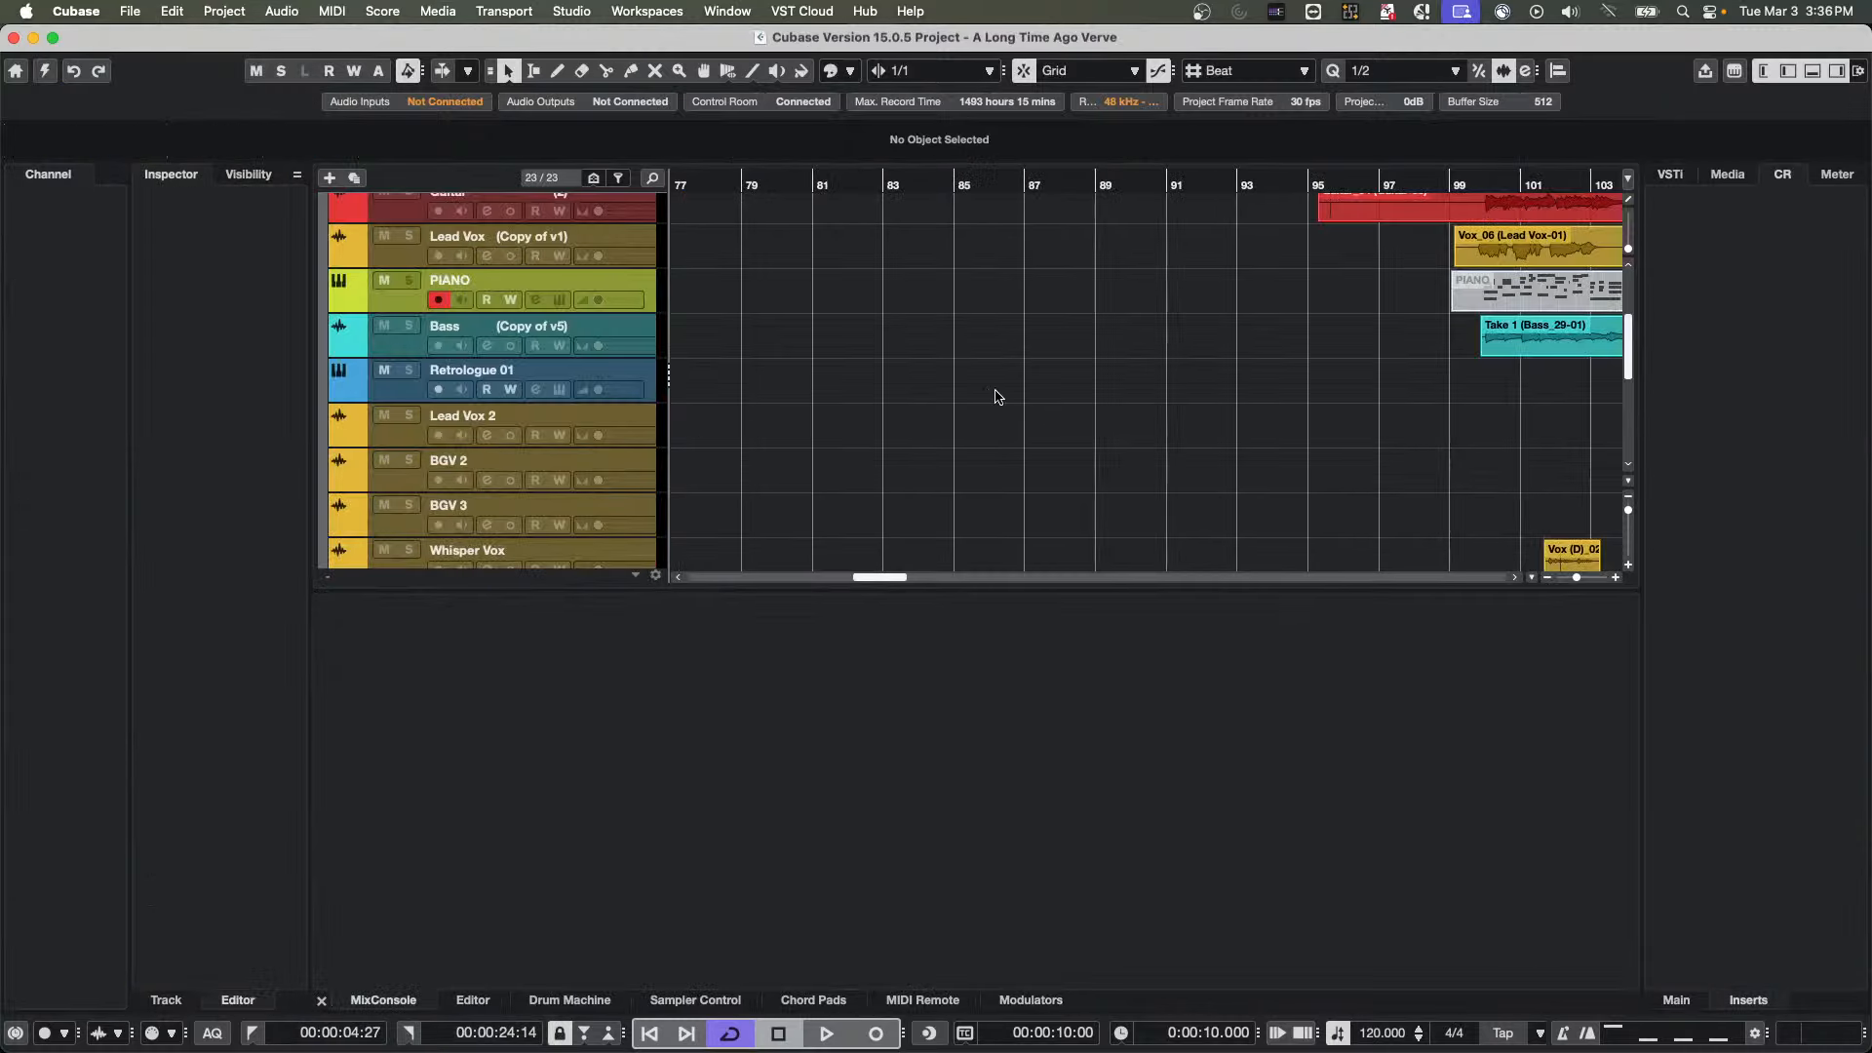
scroll(942, 383, "up", 5)
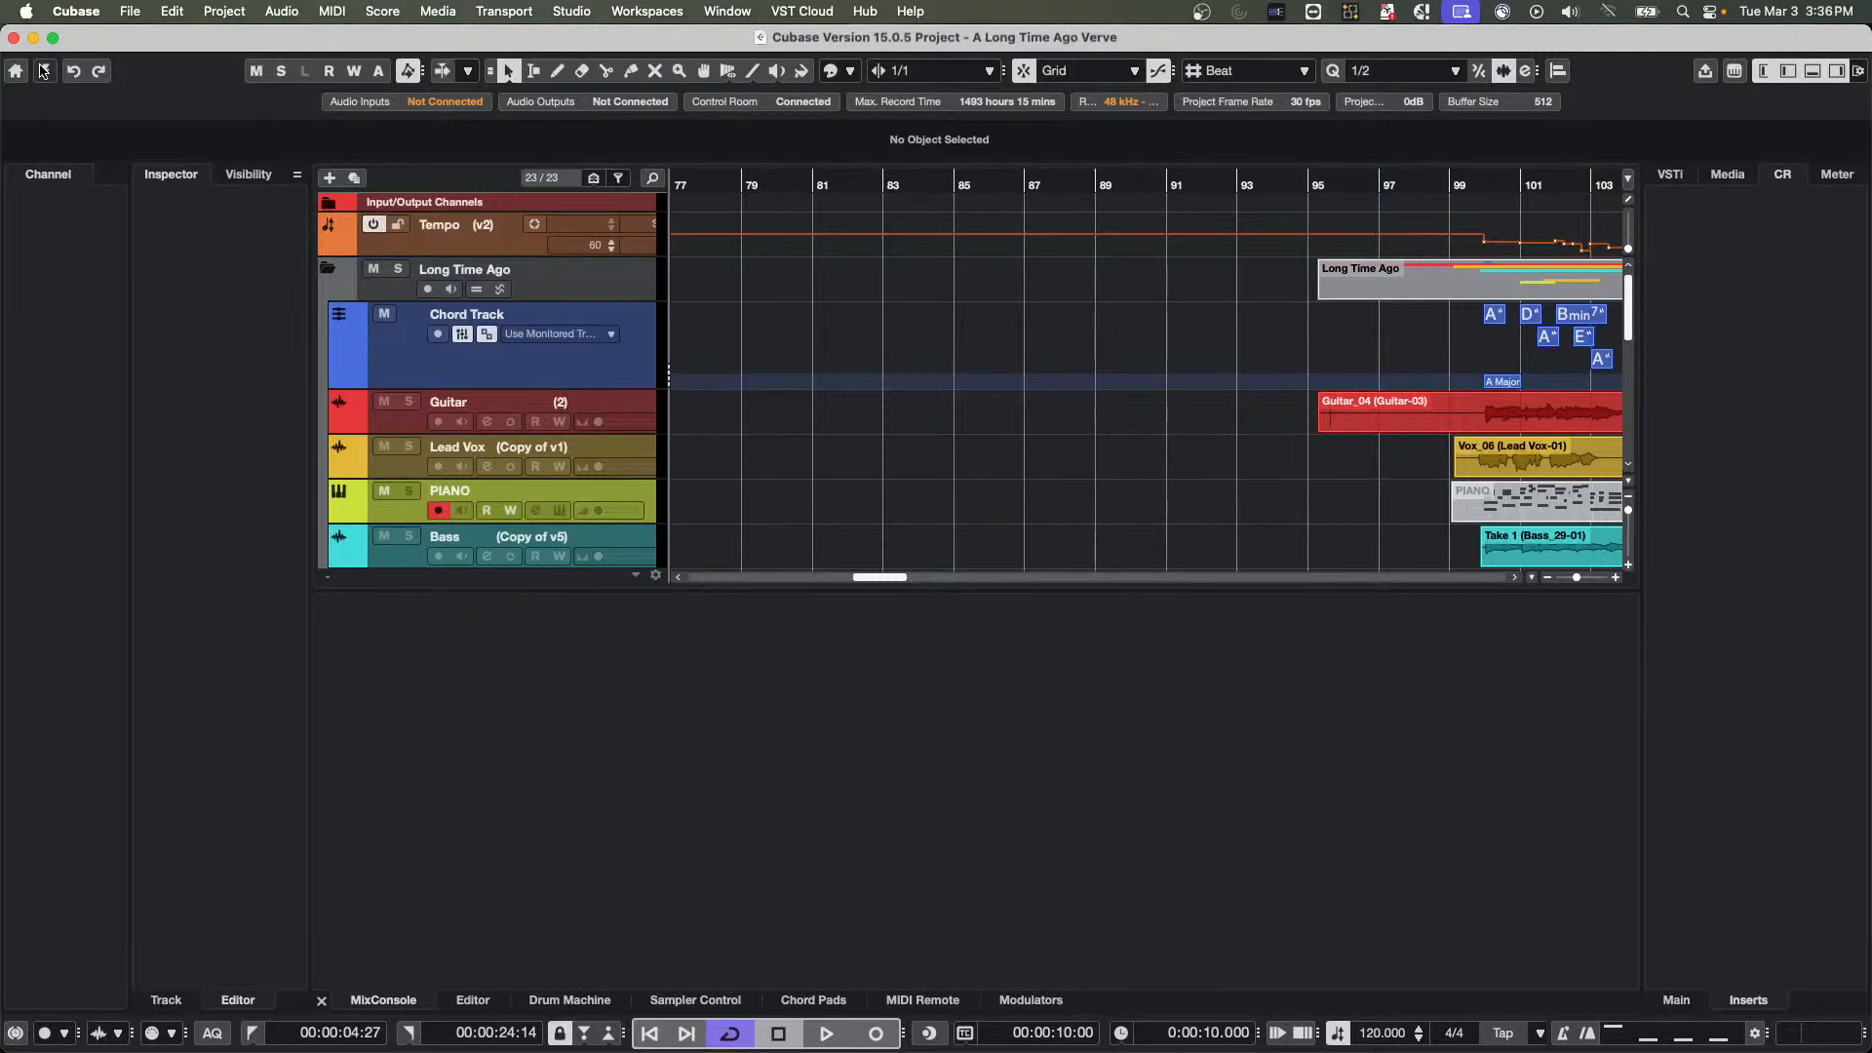
left_click(43, 70)
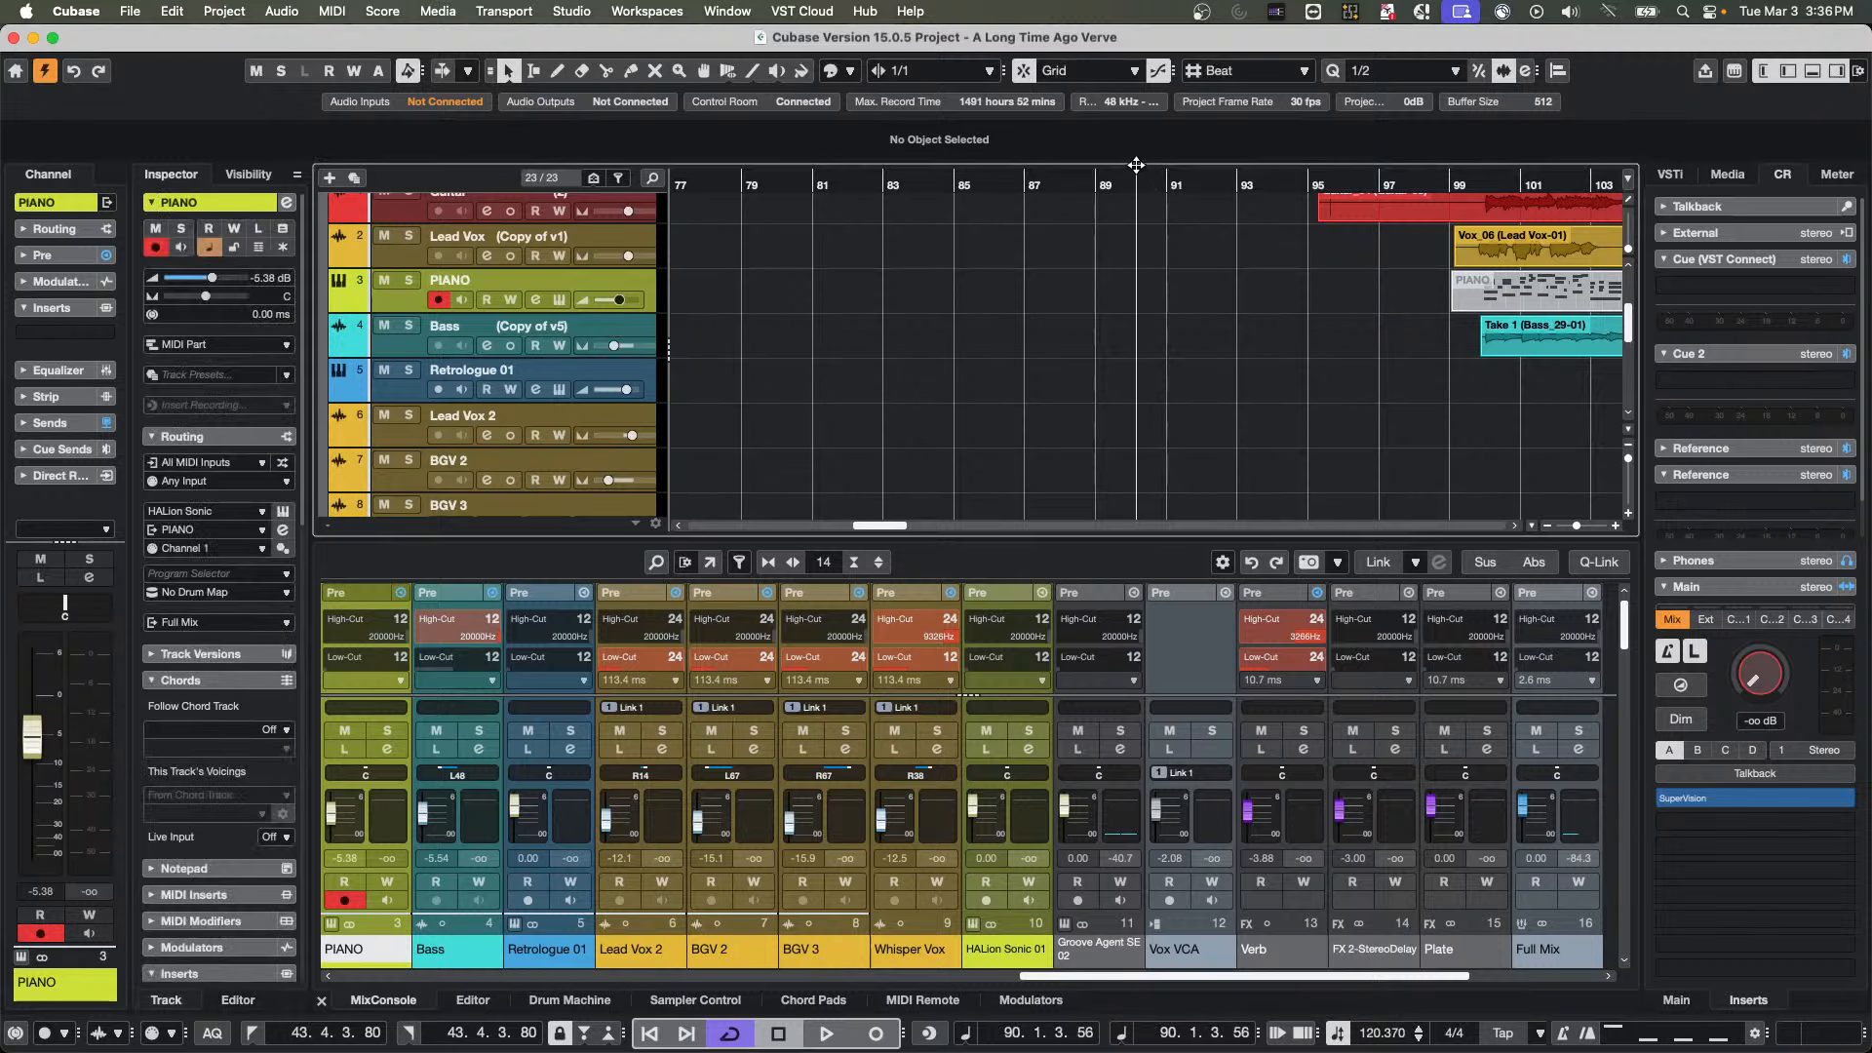
Select the Guitar track and bypass its StereoEnhancer and Tube Compressor inserts, then reactivate both
left_click_drag(1115, 139, 1127, 104)
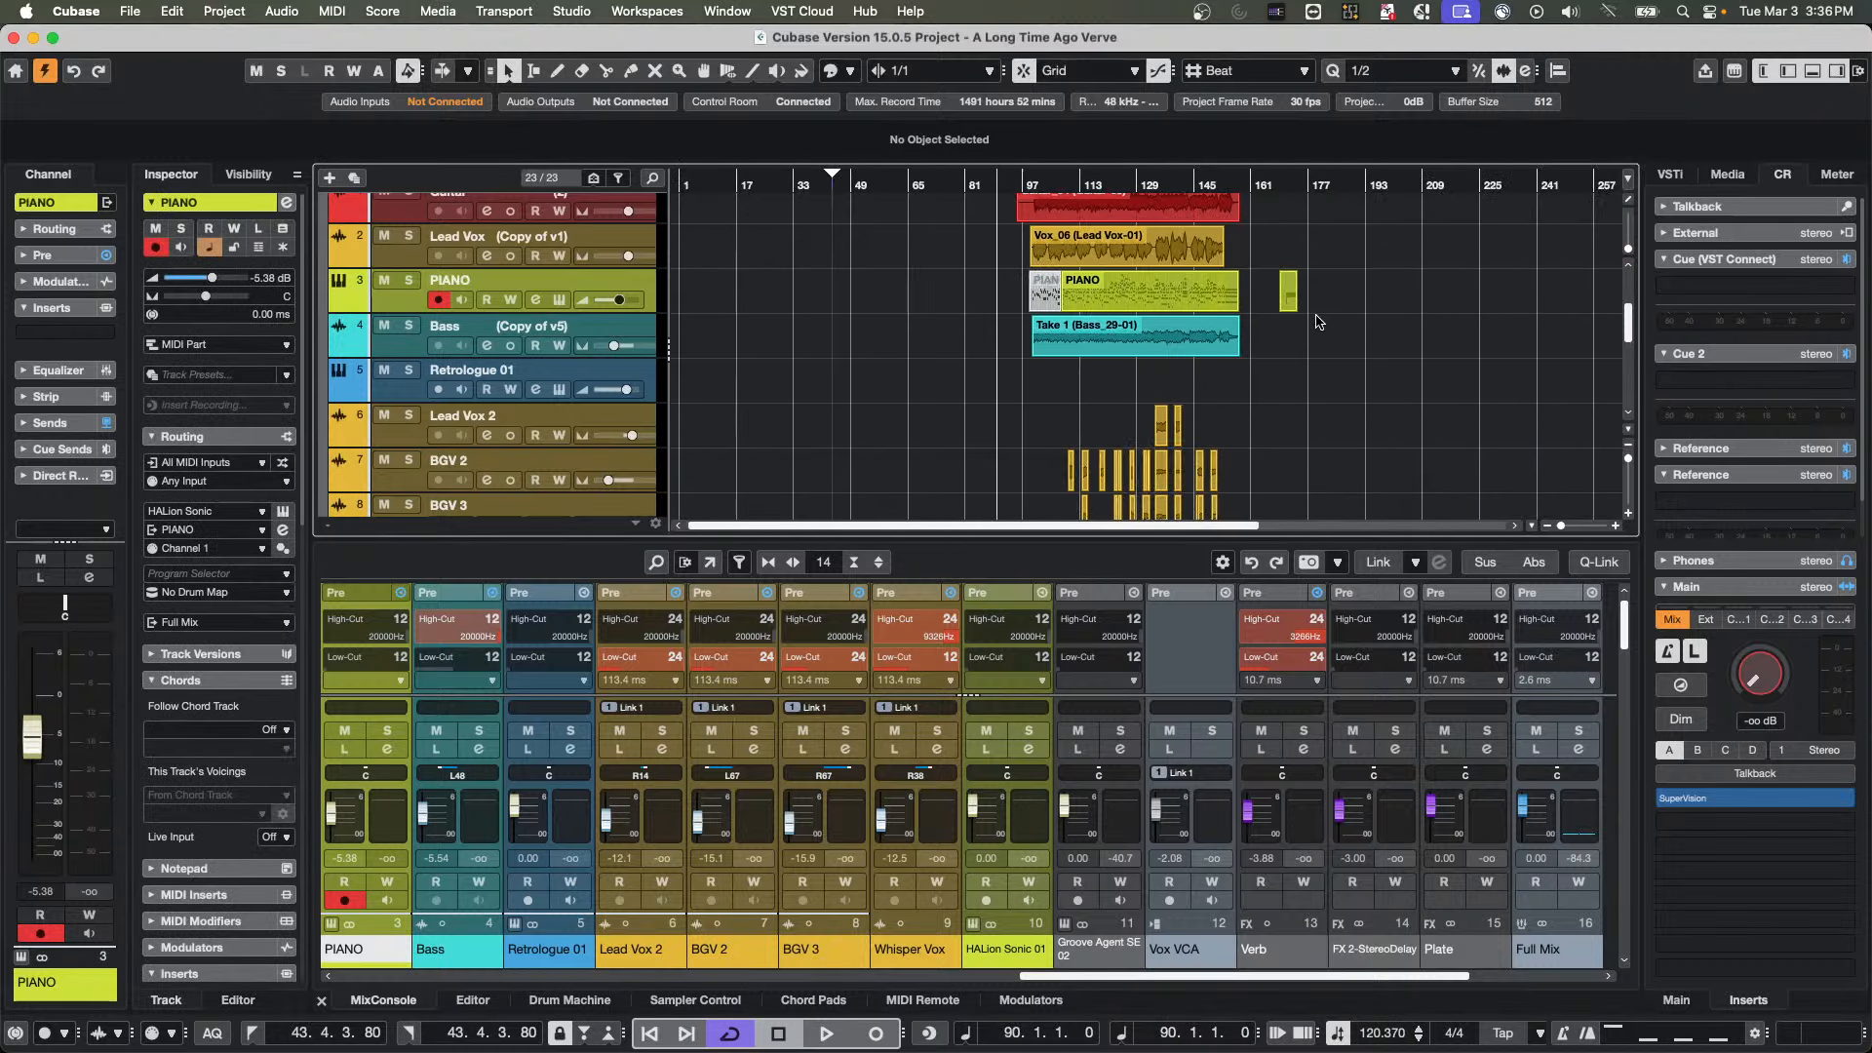
scroll(1315, 321, "up", 3)
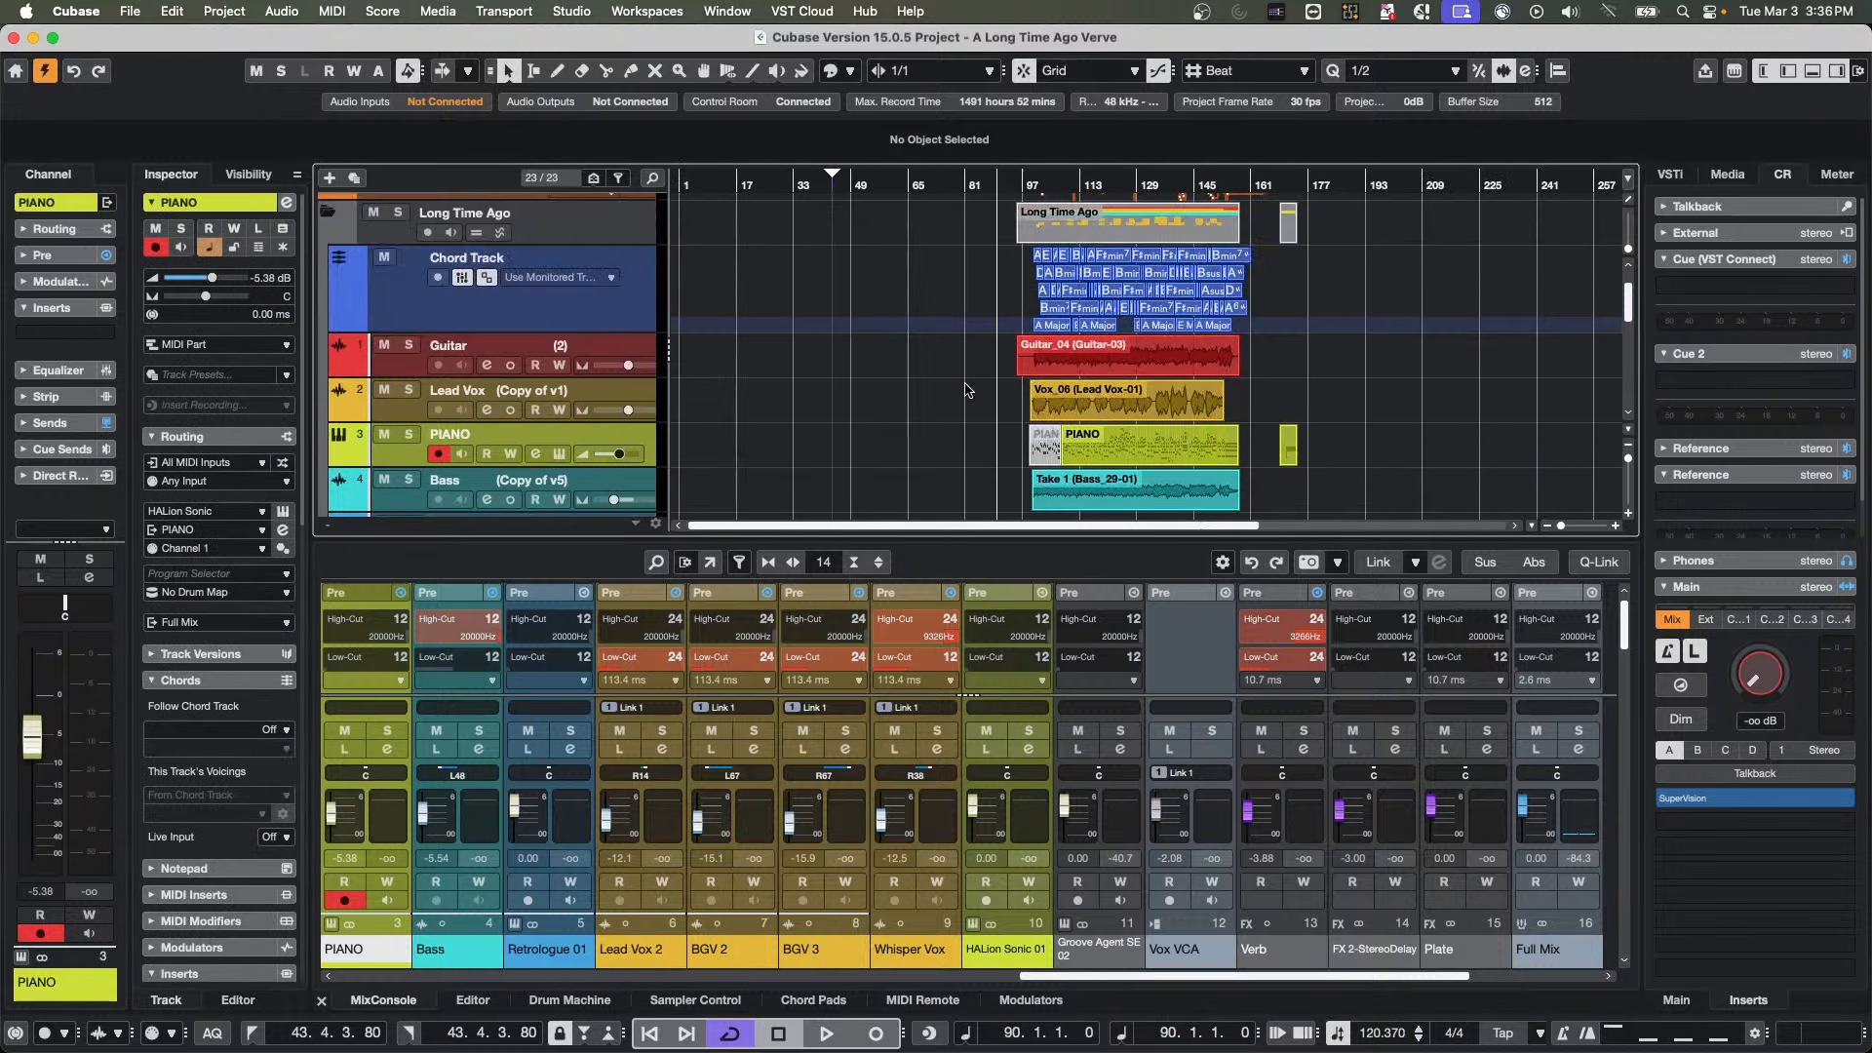
left_click(408, 371)
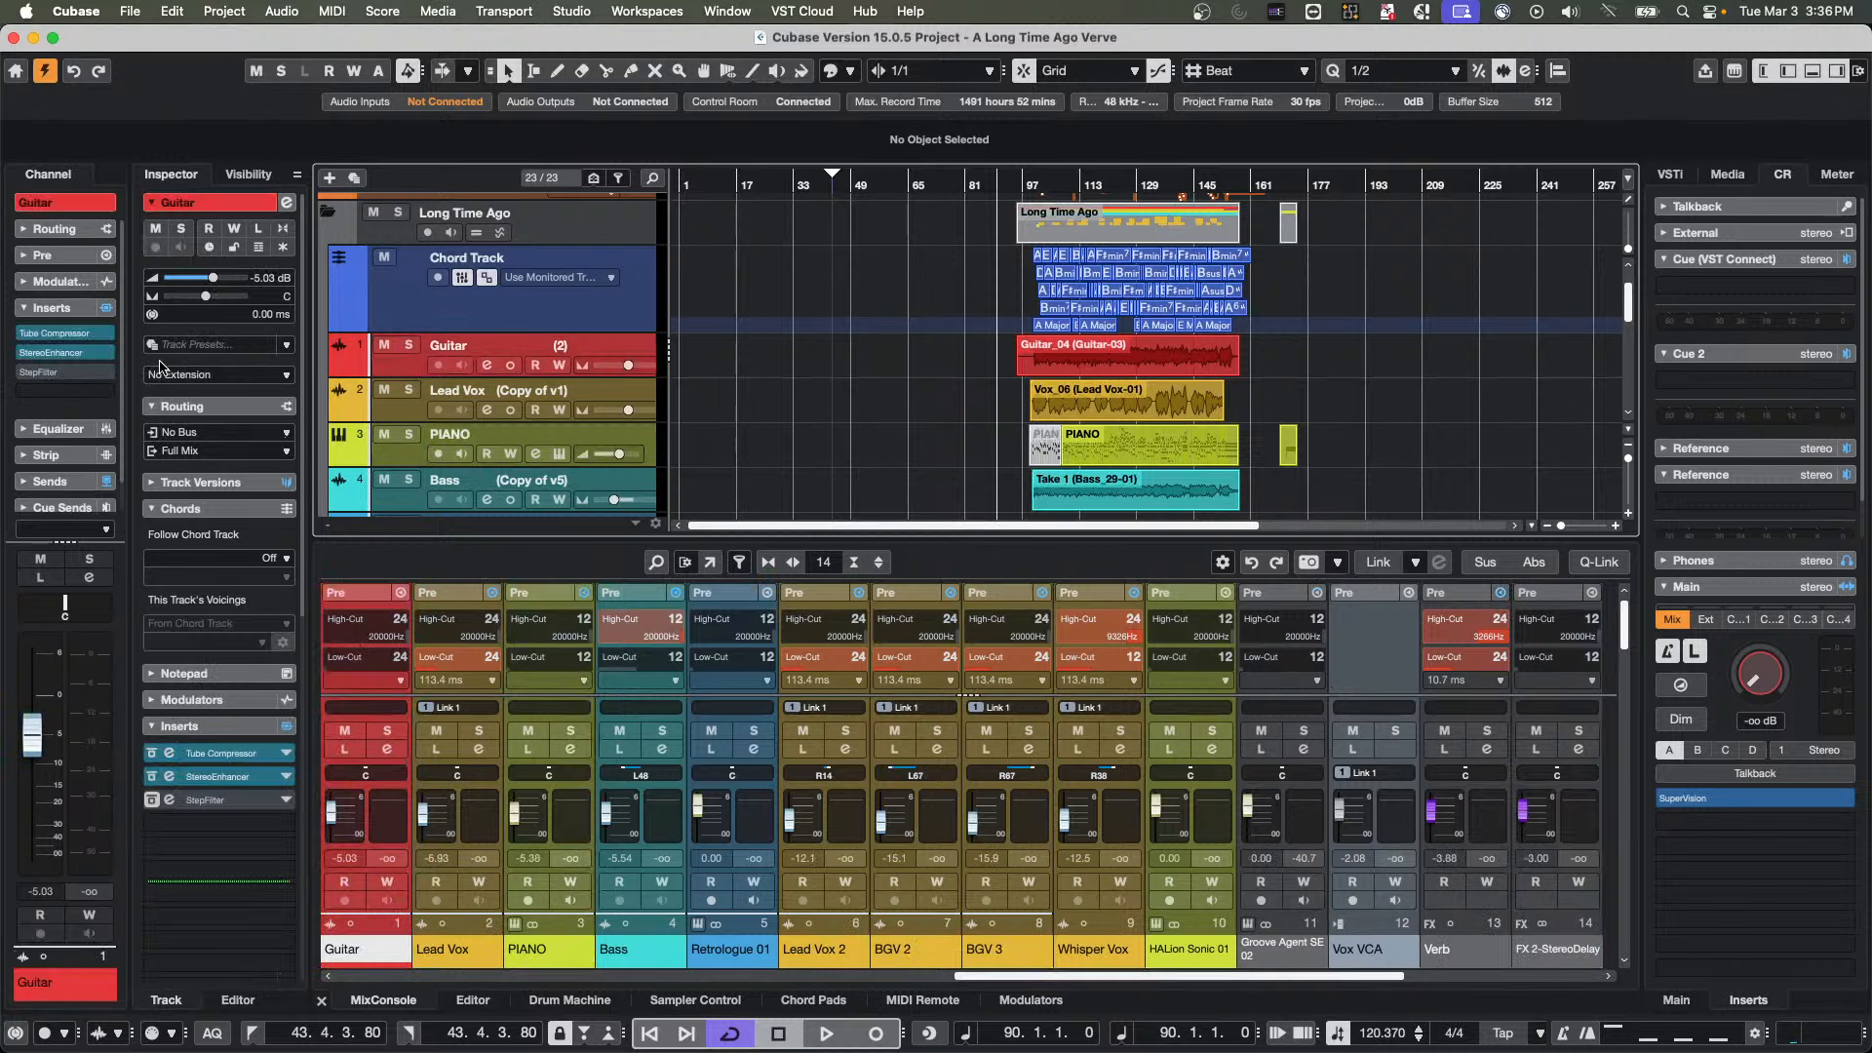
left_click(24, 354)
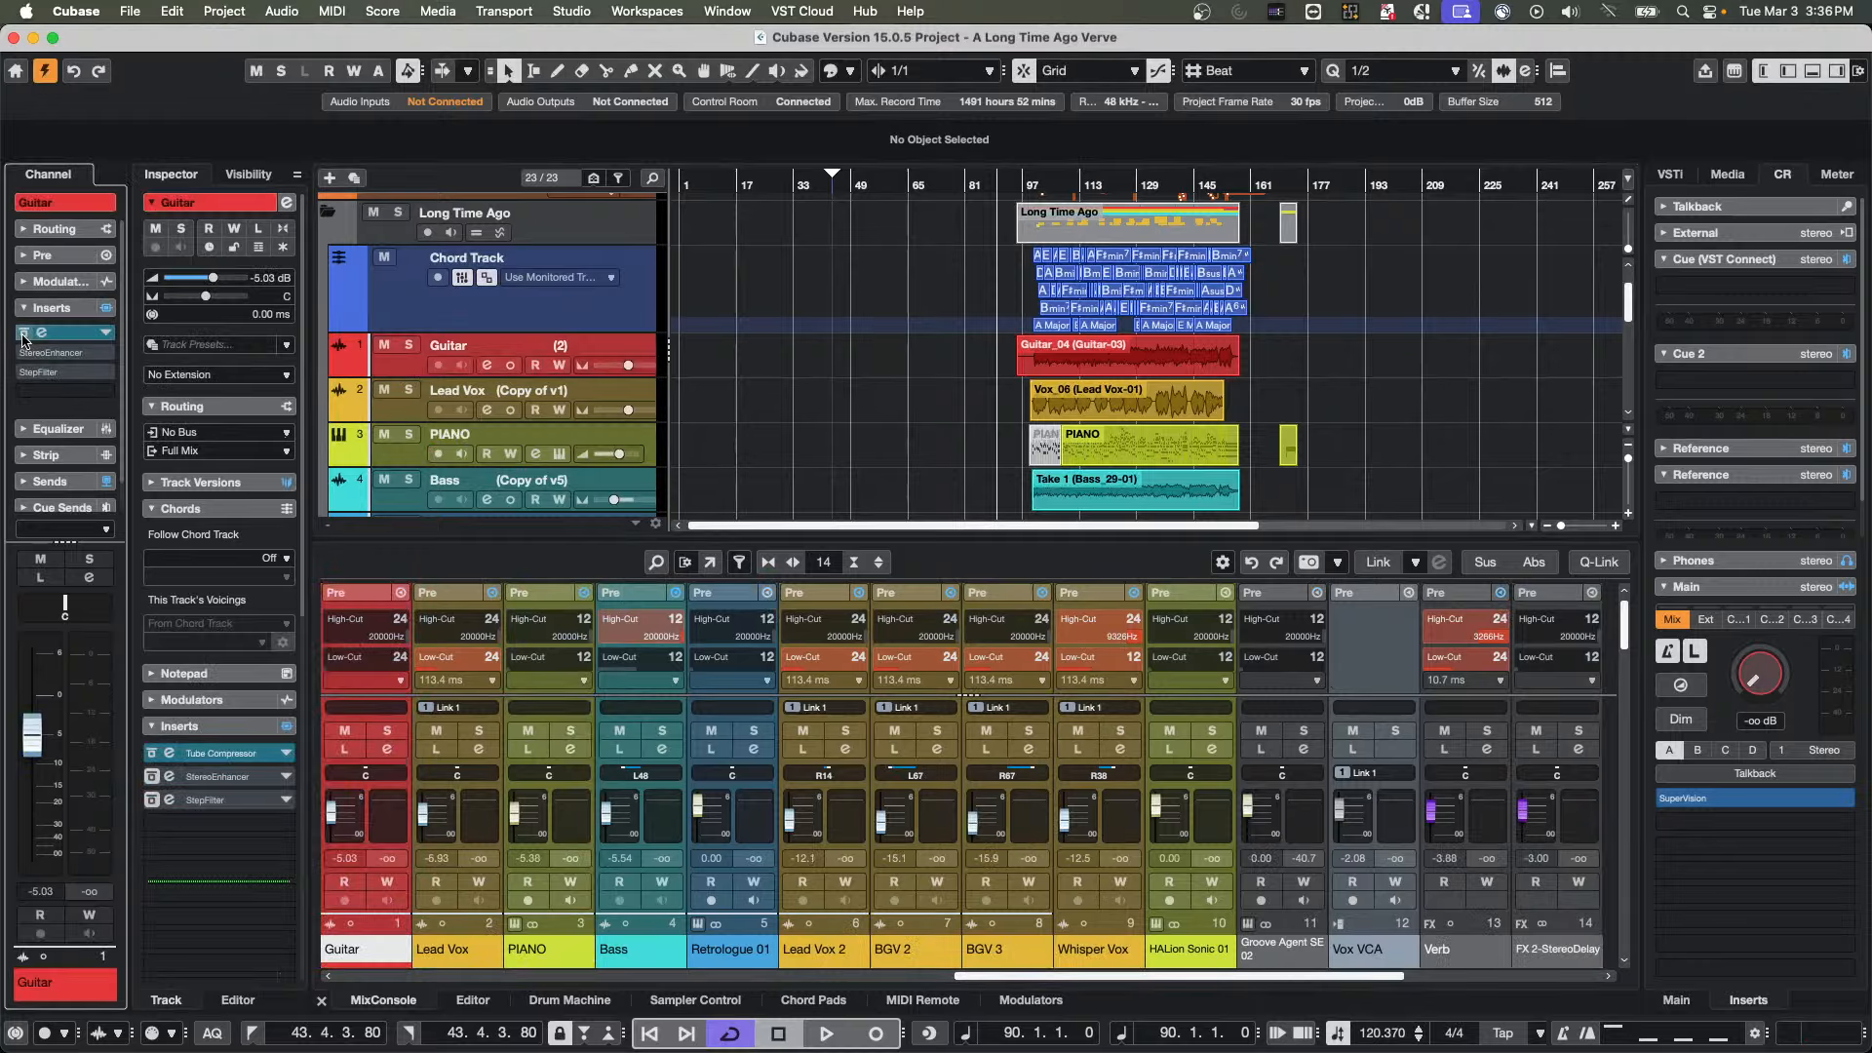
left_click(23, 335)
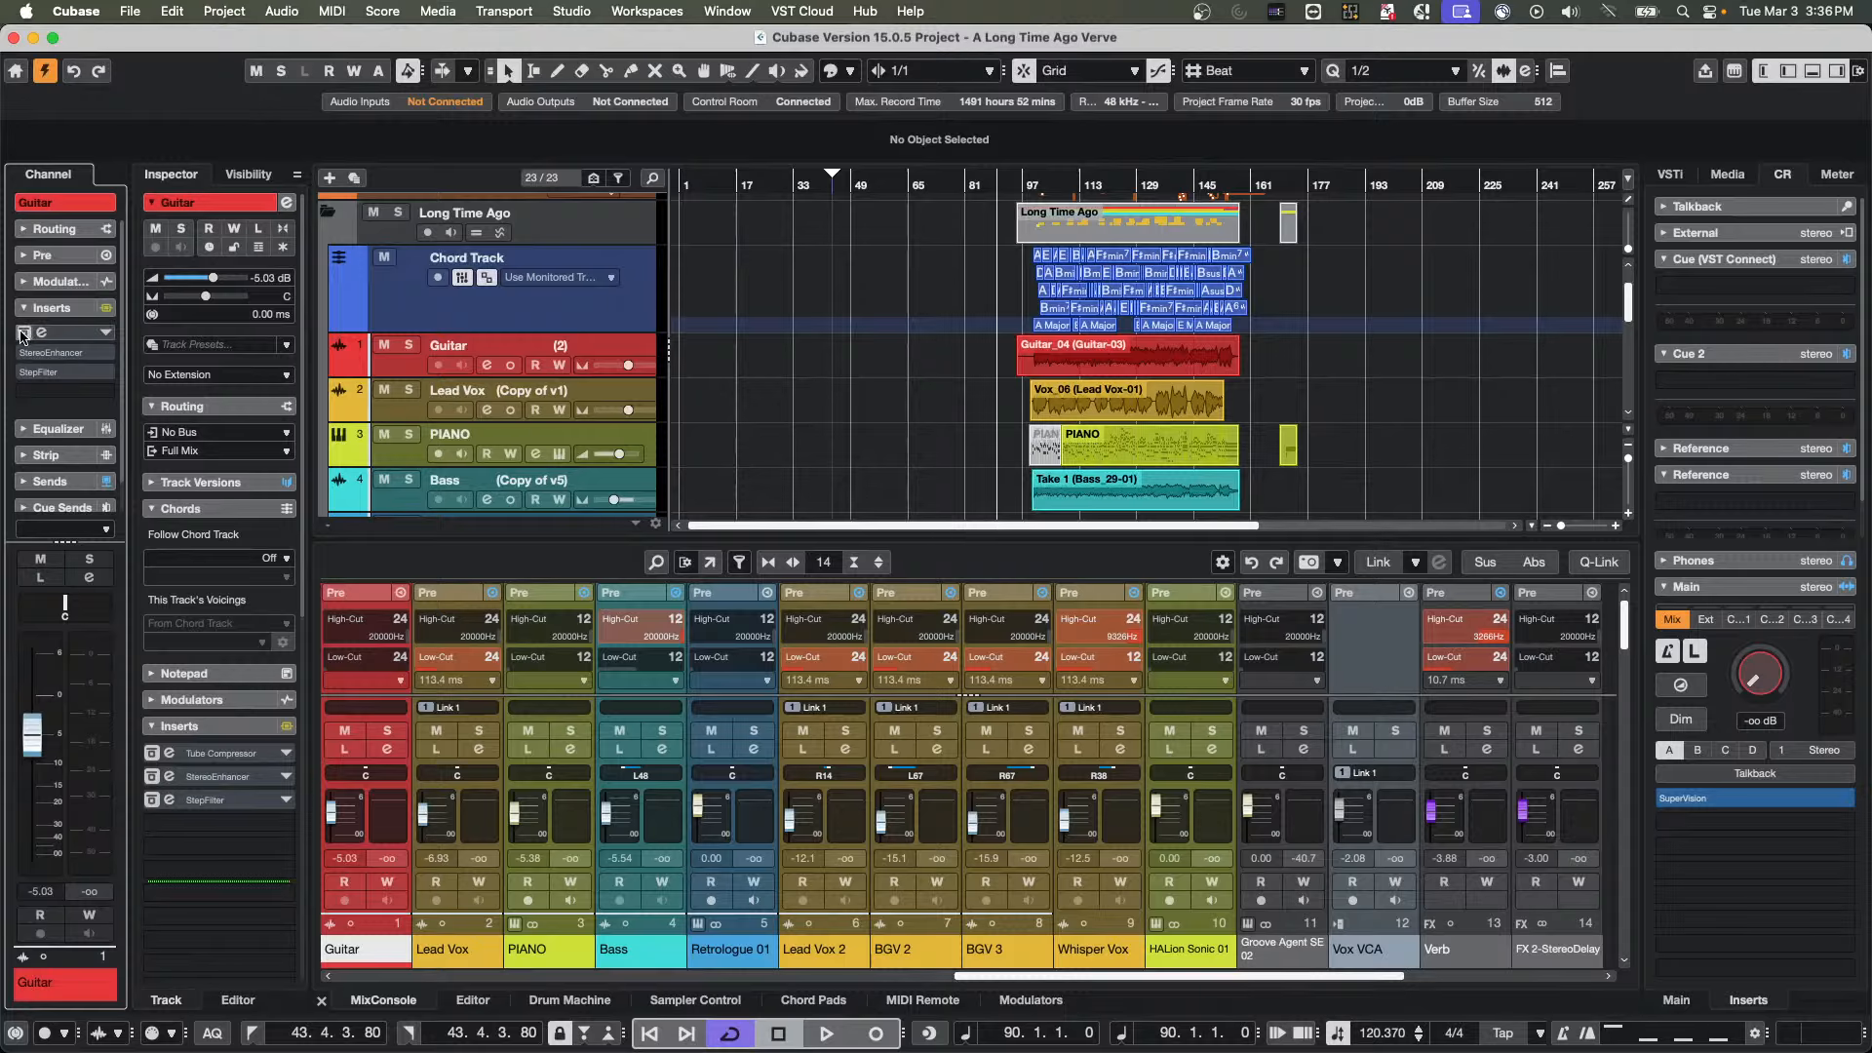
left_click(24, 334)
left_click(24, 354)
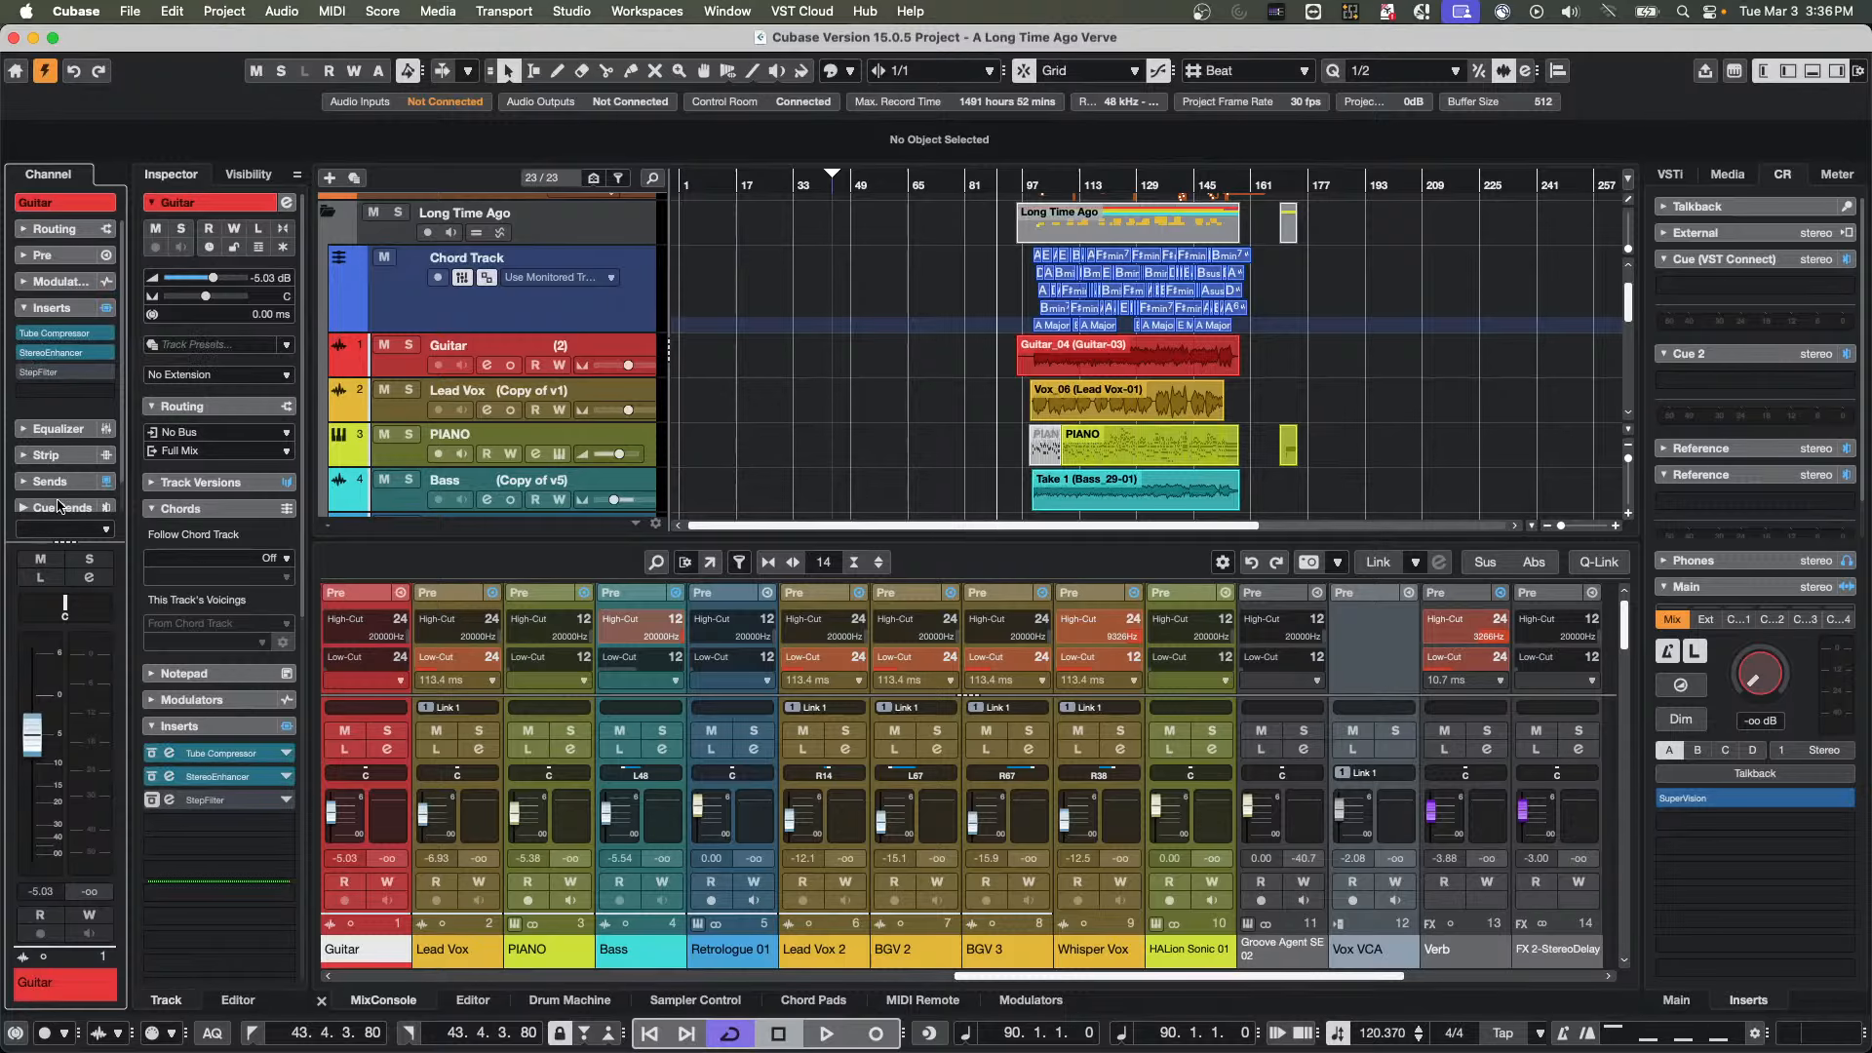
Expand the Guitar channel's sends and switch off its Left - MR816 and Plate sends
left_click(55, 481)
scroll(54, 481, "down", 4)
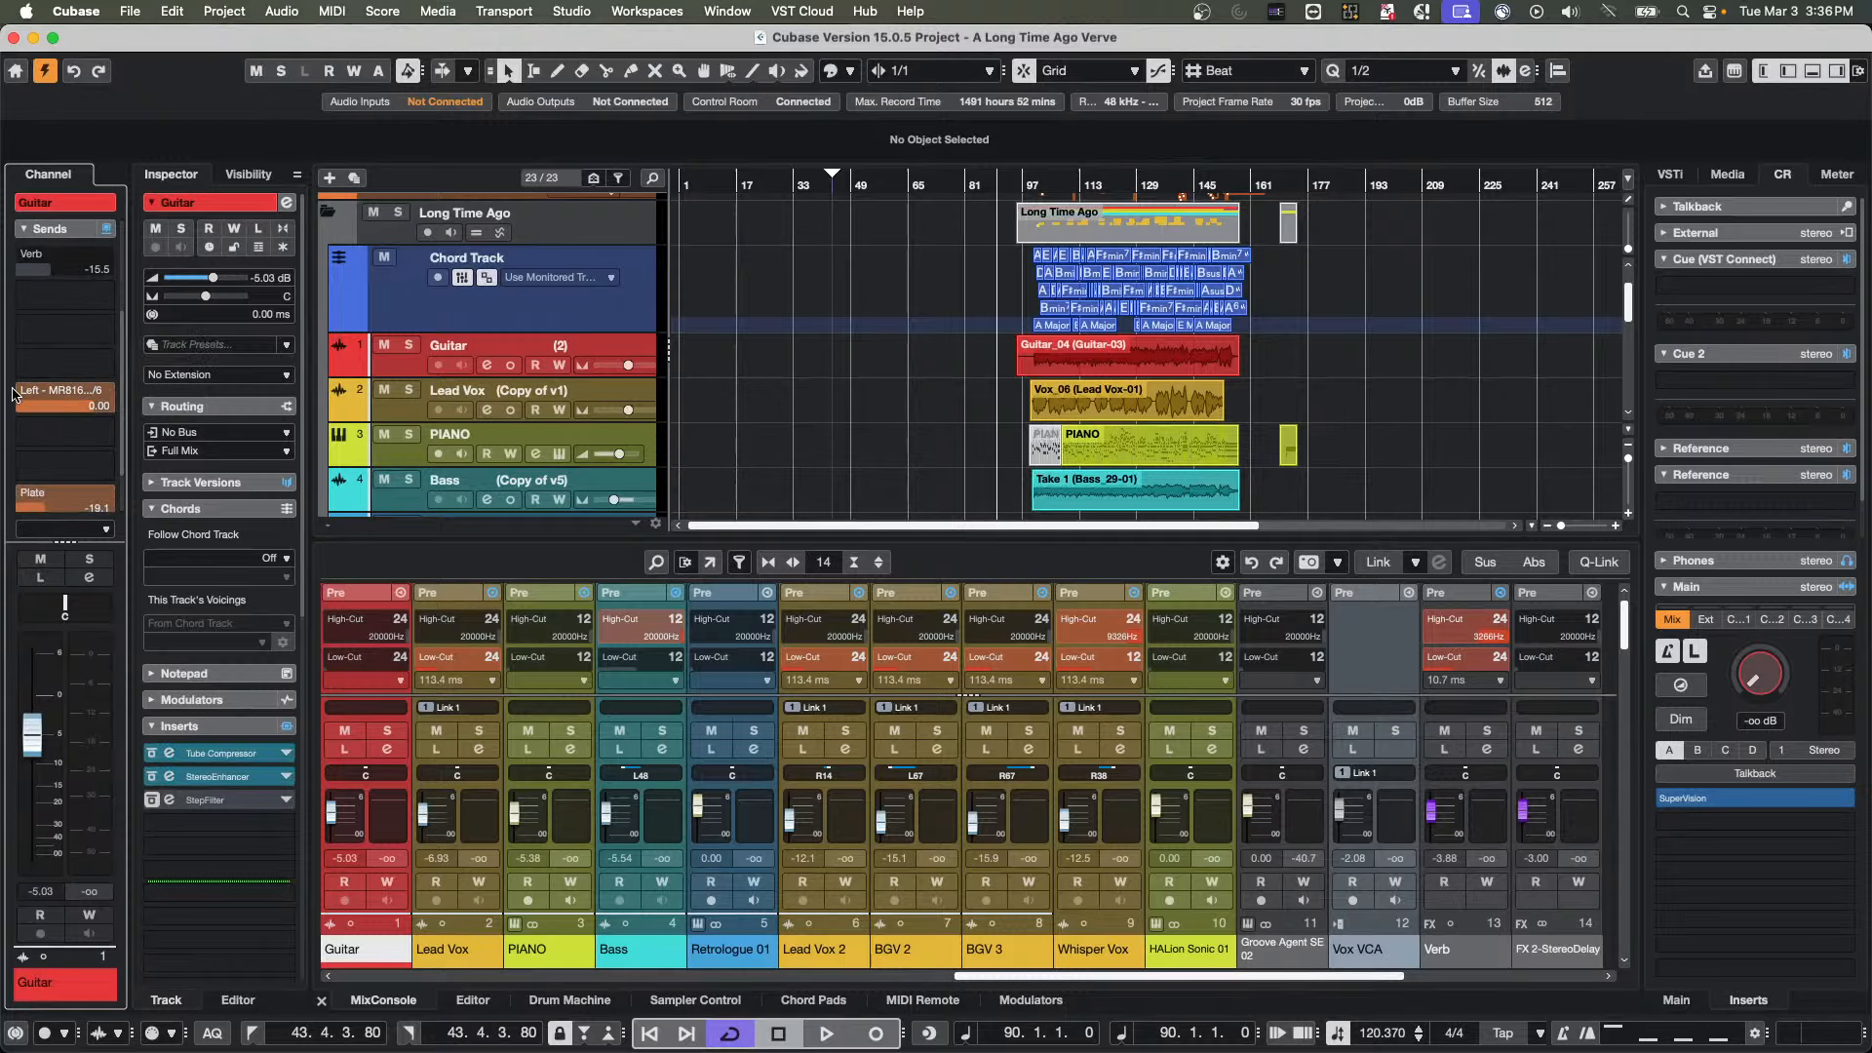
left_click(23, 391)
left_click(23, 391)
left_click(23, 494)
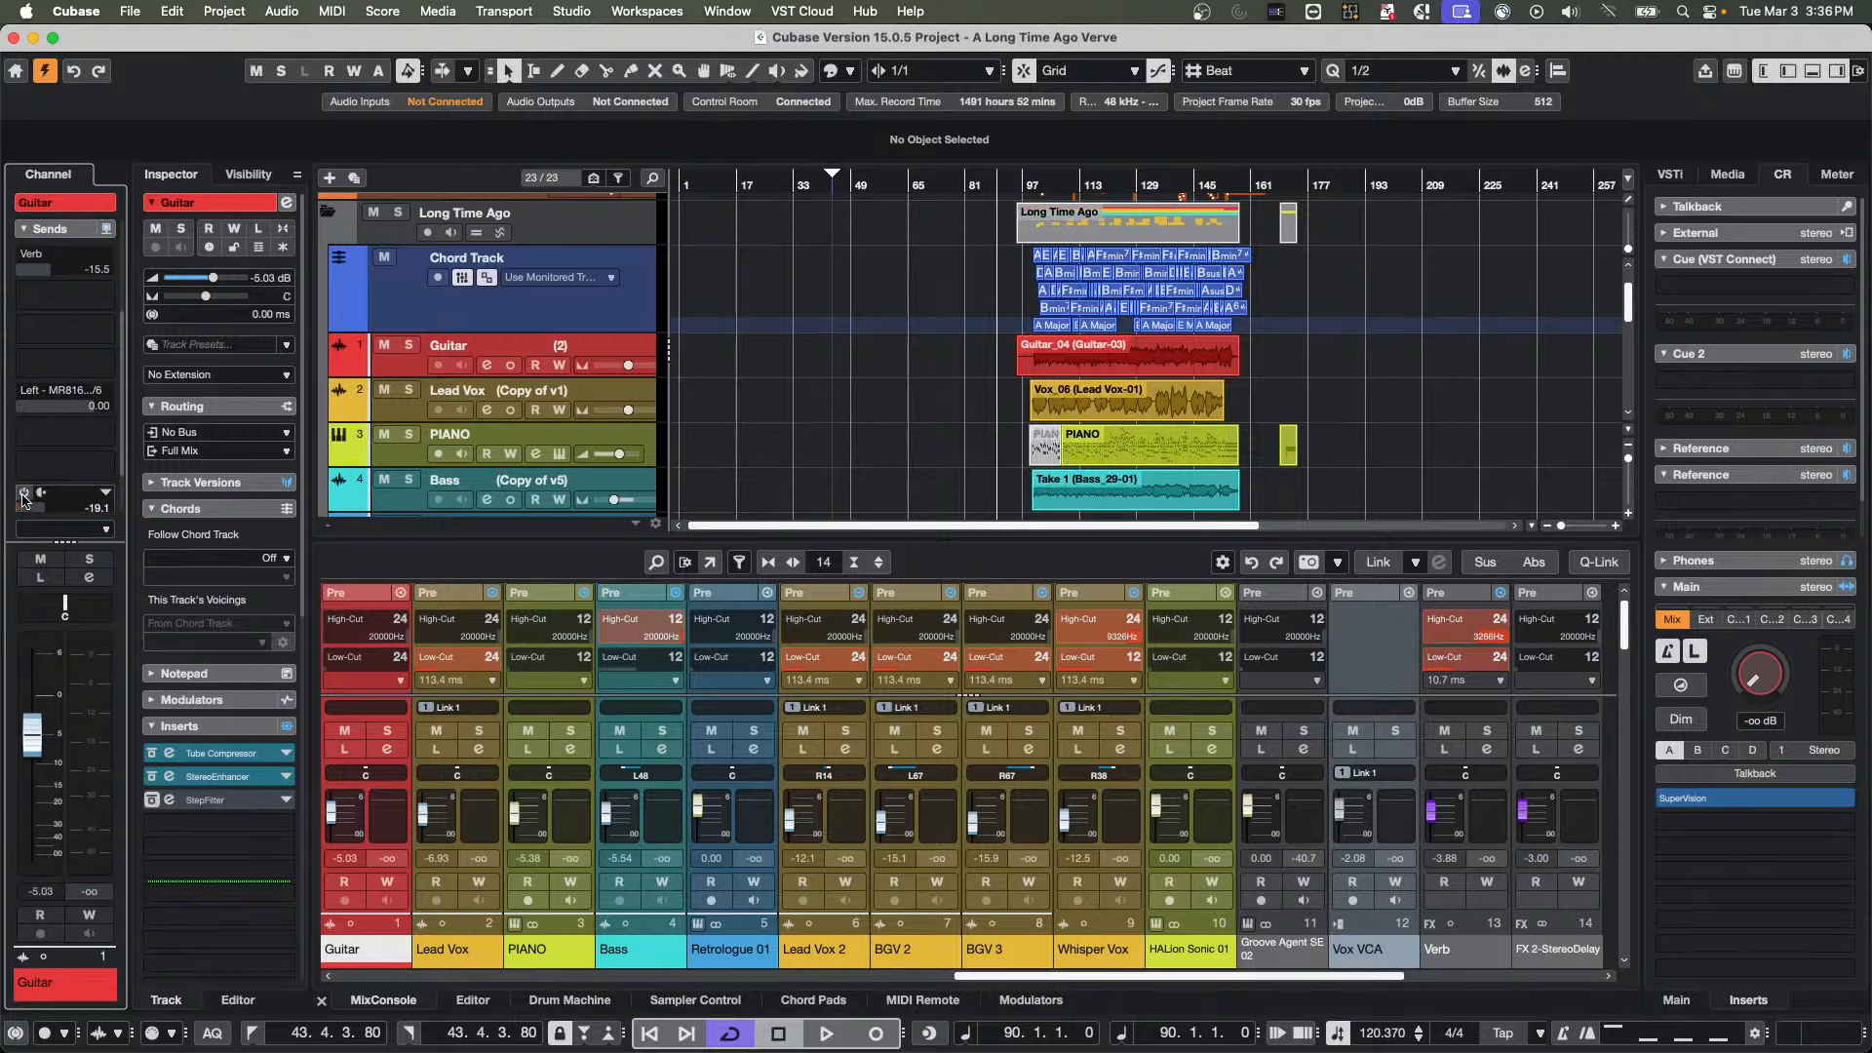
scroll(966, 322, "up", 2)
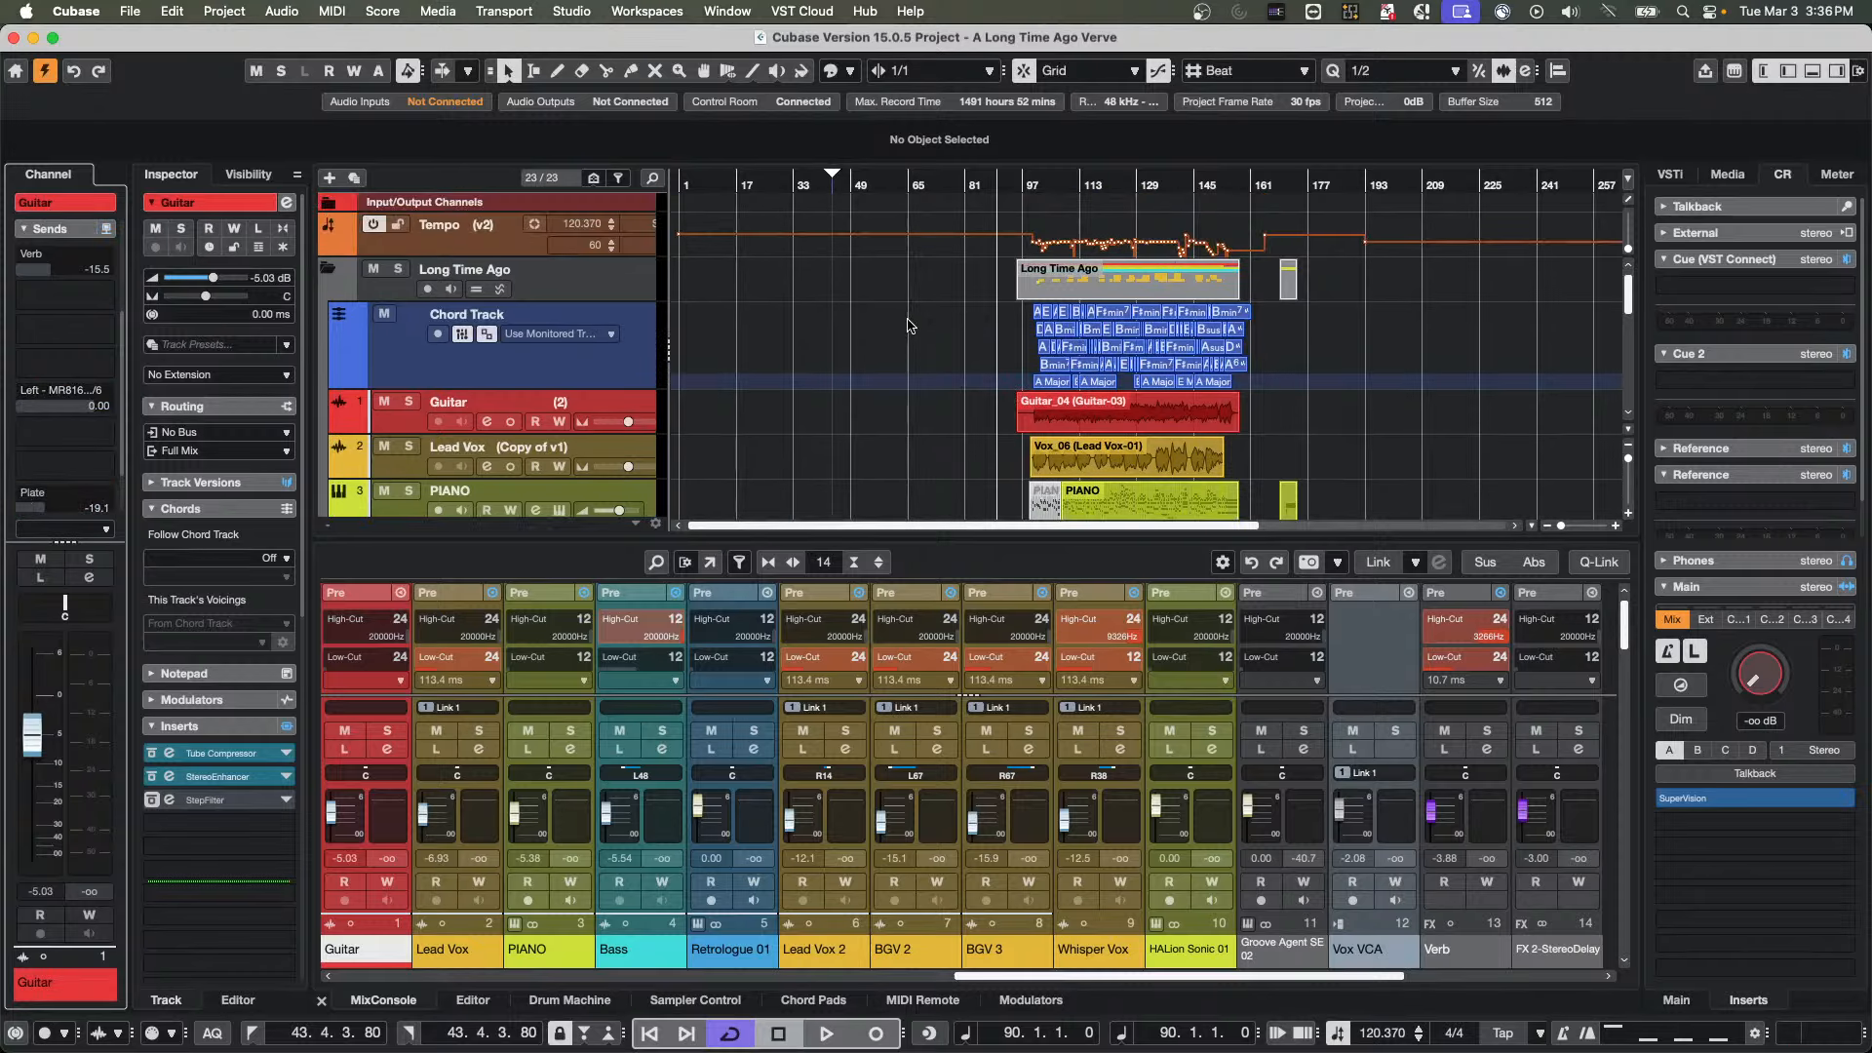
Solo the Guitar track, play it from near the event's start, and raise the Control Room level to -9.02 dB
left_click(409, 402)
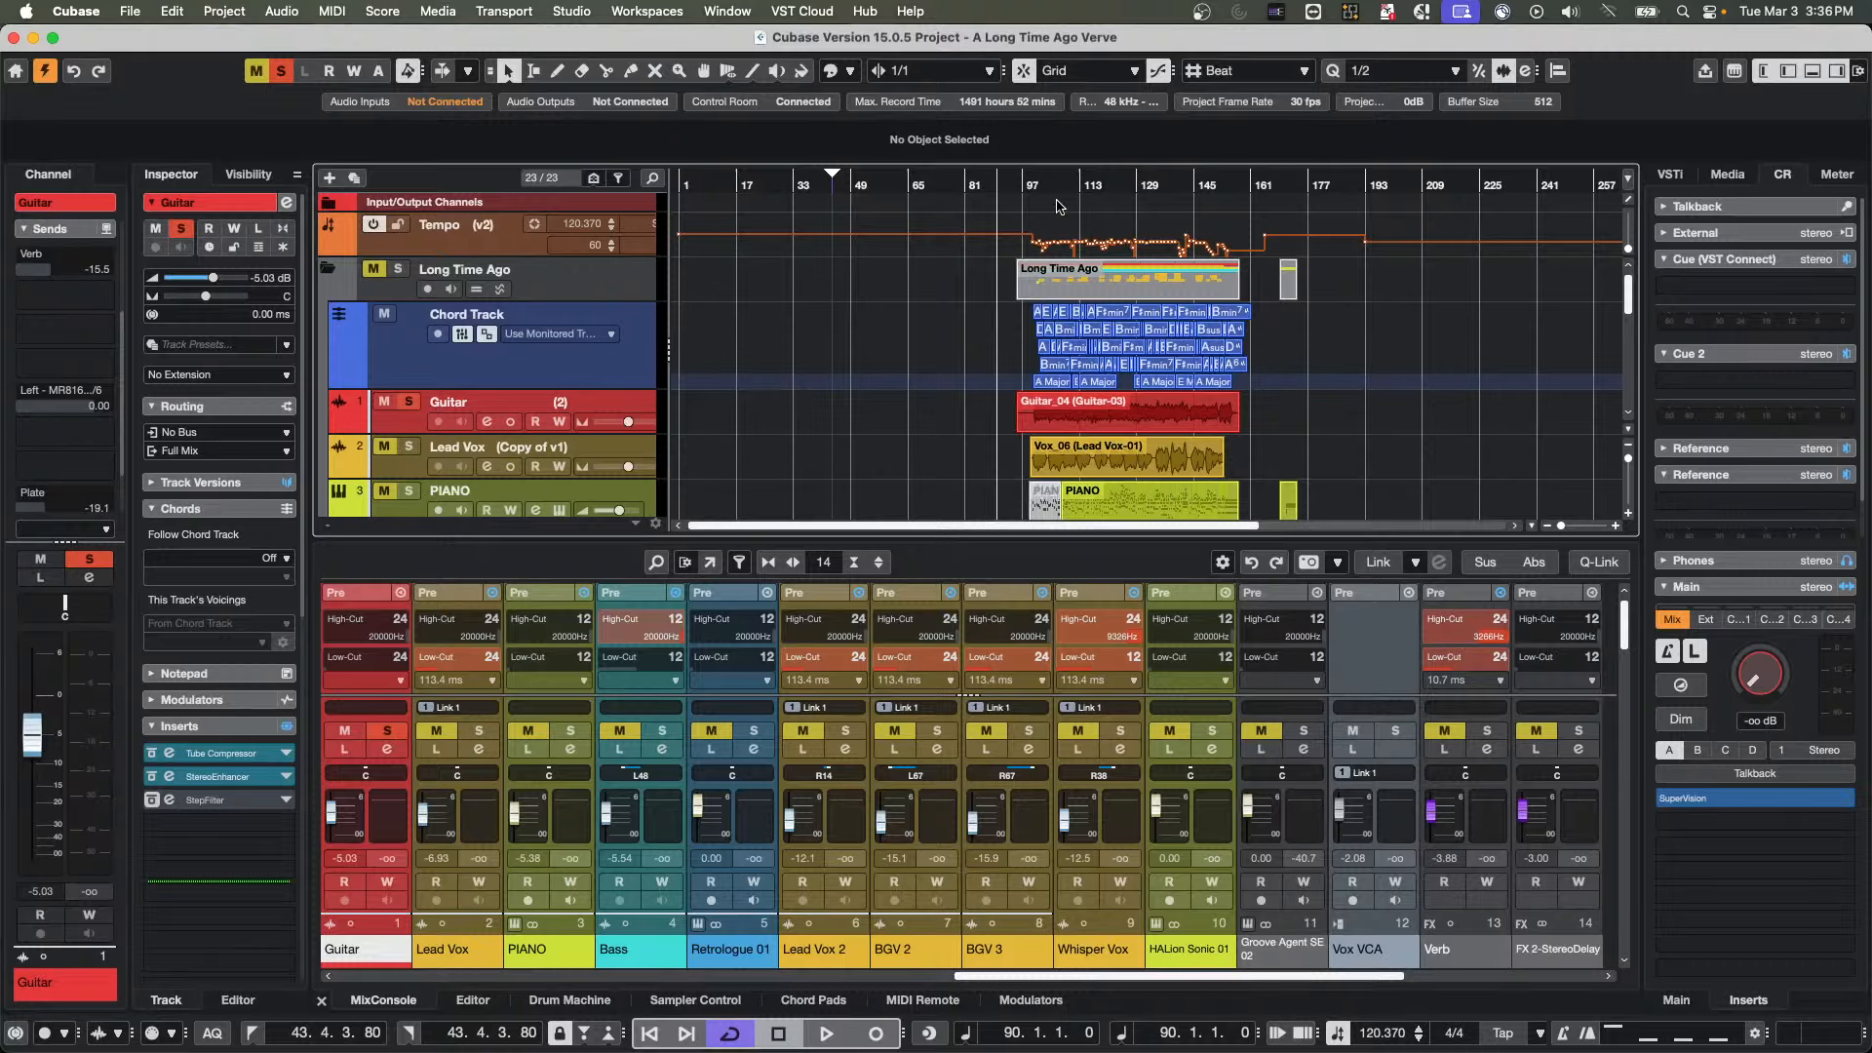
left_click(1045, 188)
key("space")
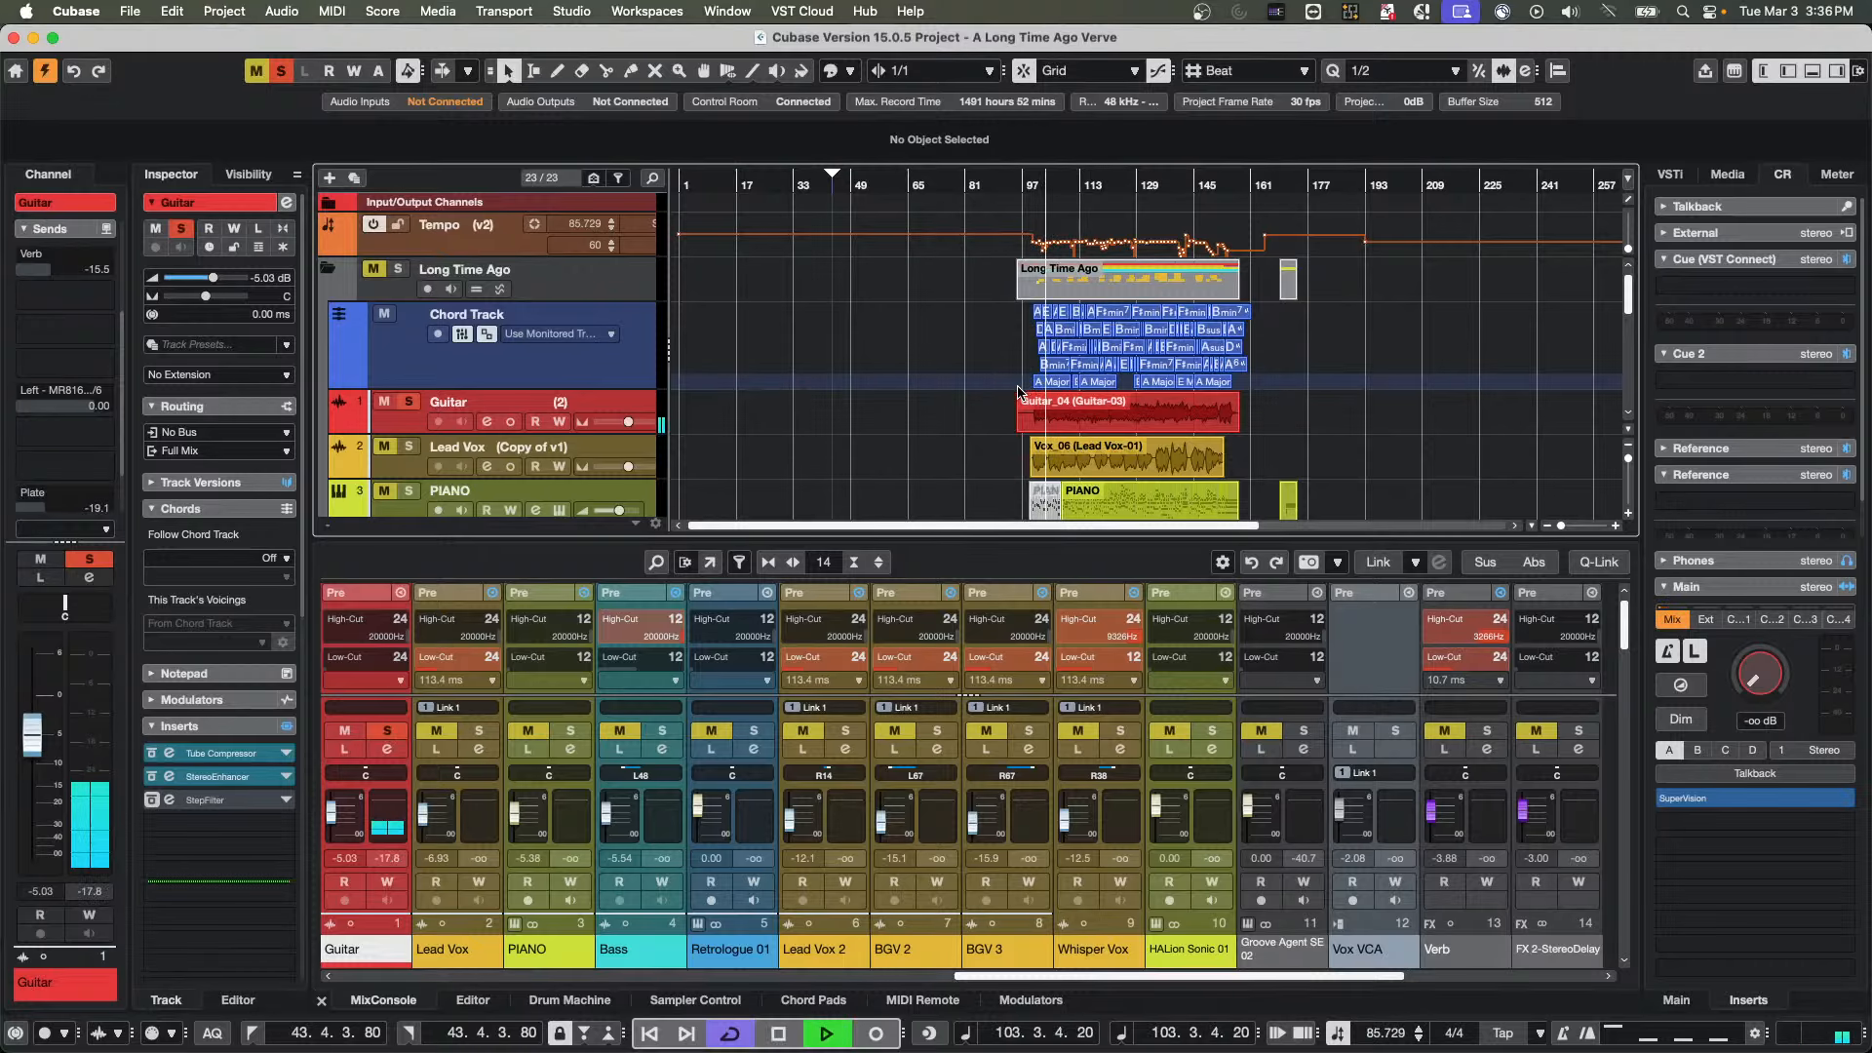
left_click_drag(1759, 683, 1750, 622)
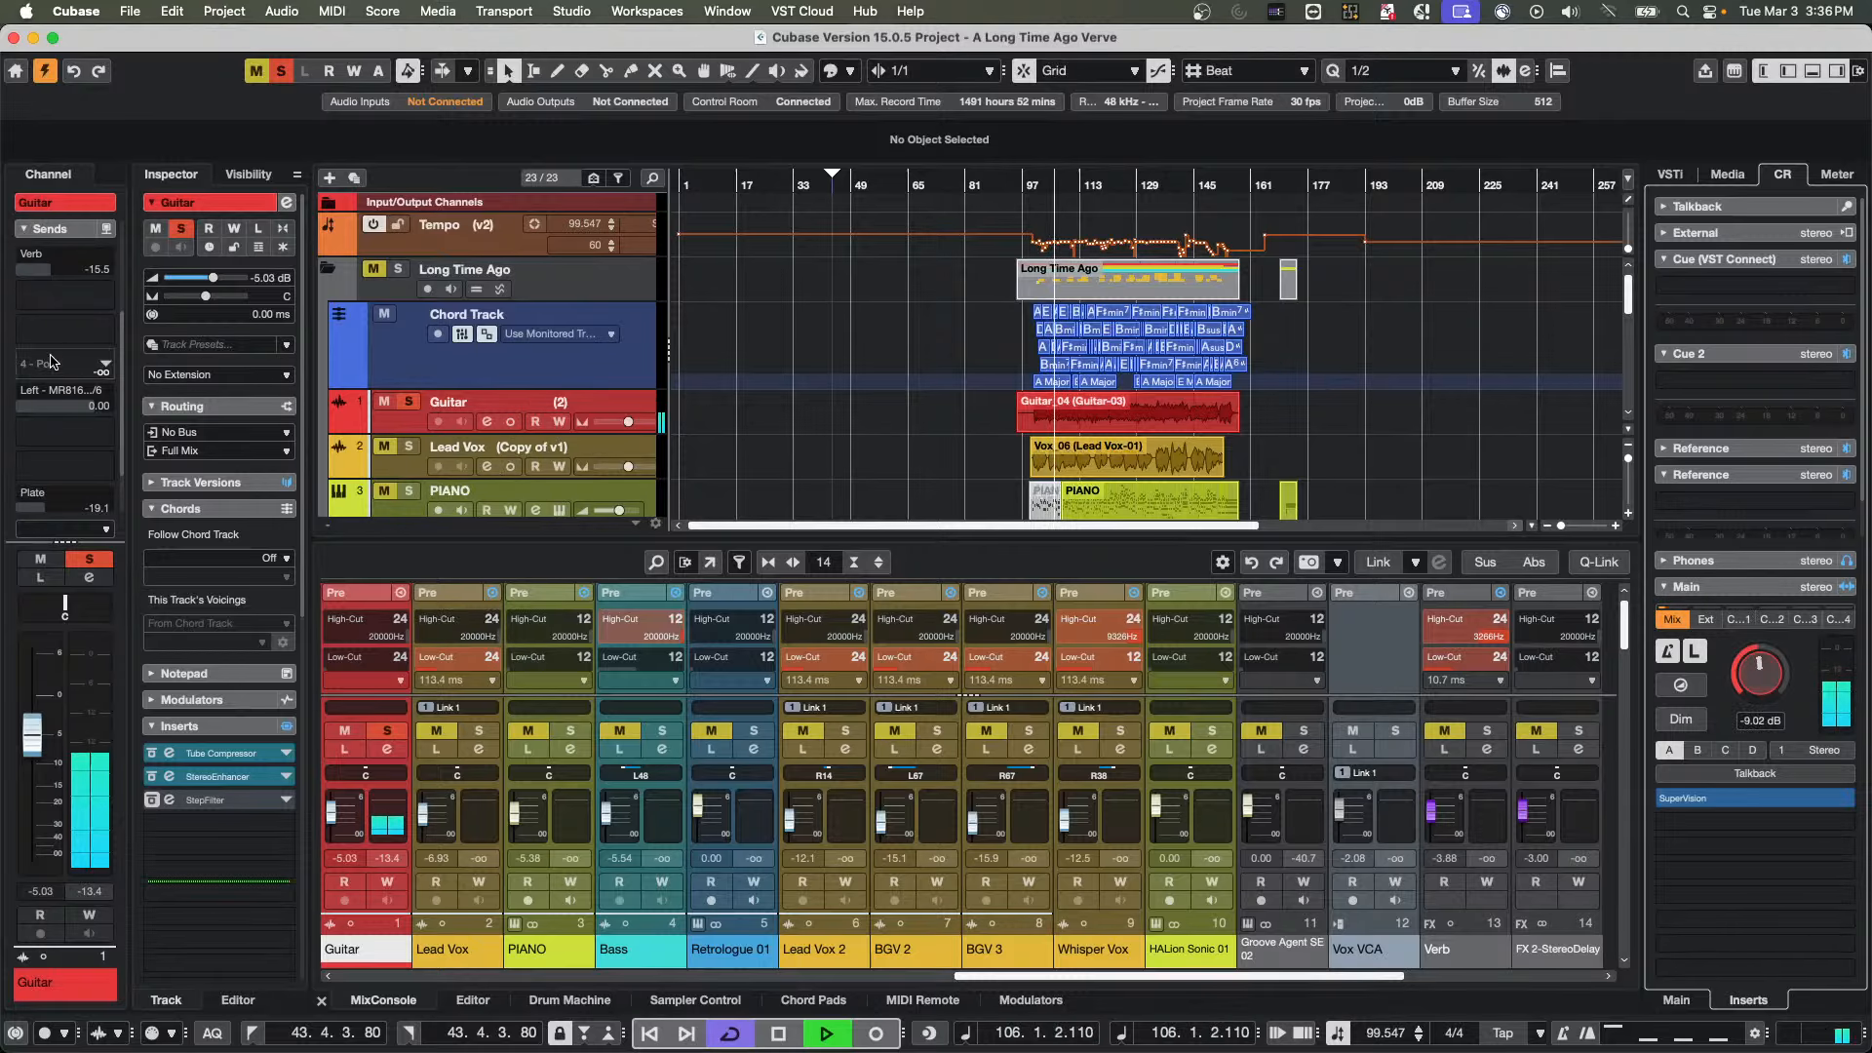
Set the Guitar channel's Plate send to -20.9 dB and its Left - MR816 send to 4.04 dB
scroll(68, 492, "down", 2)
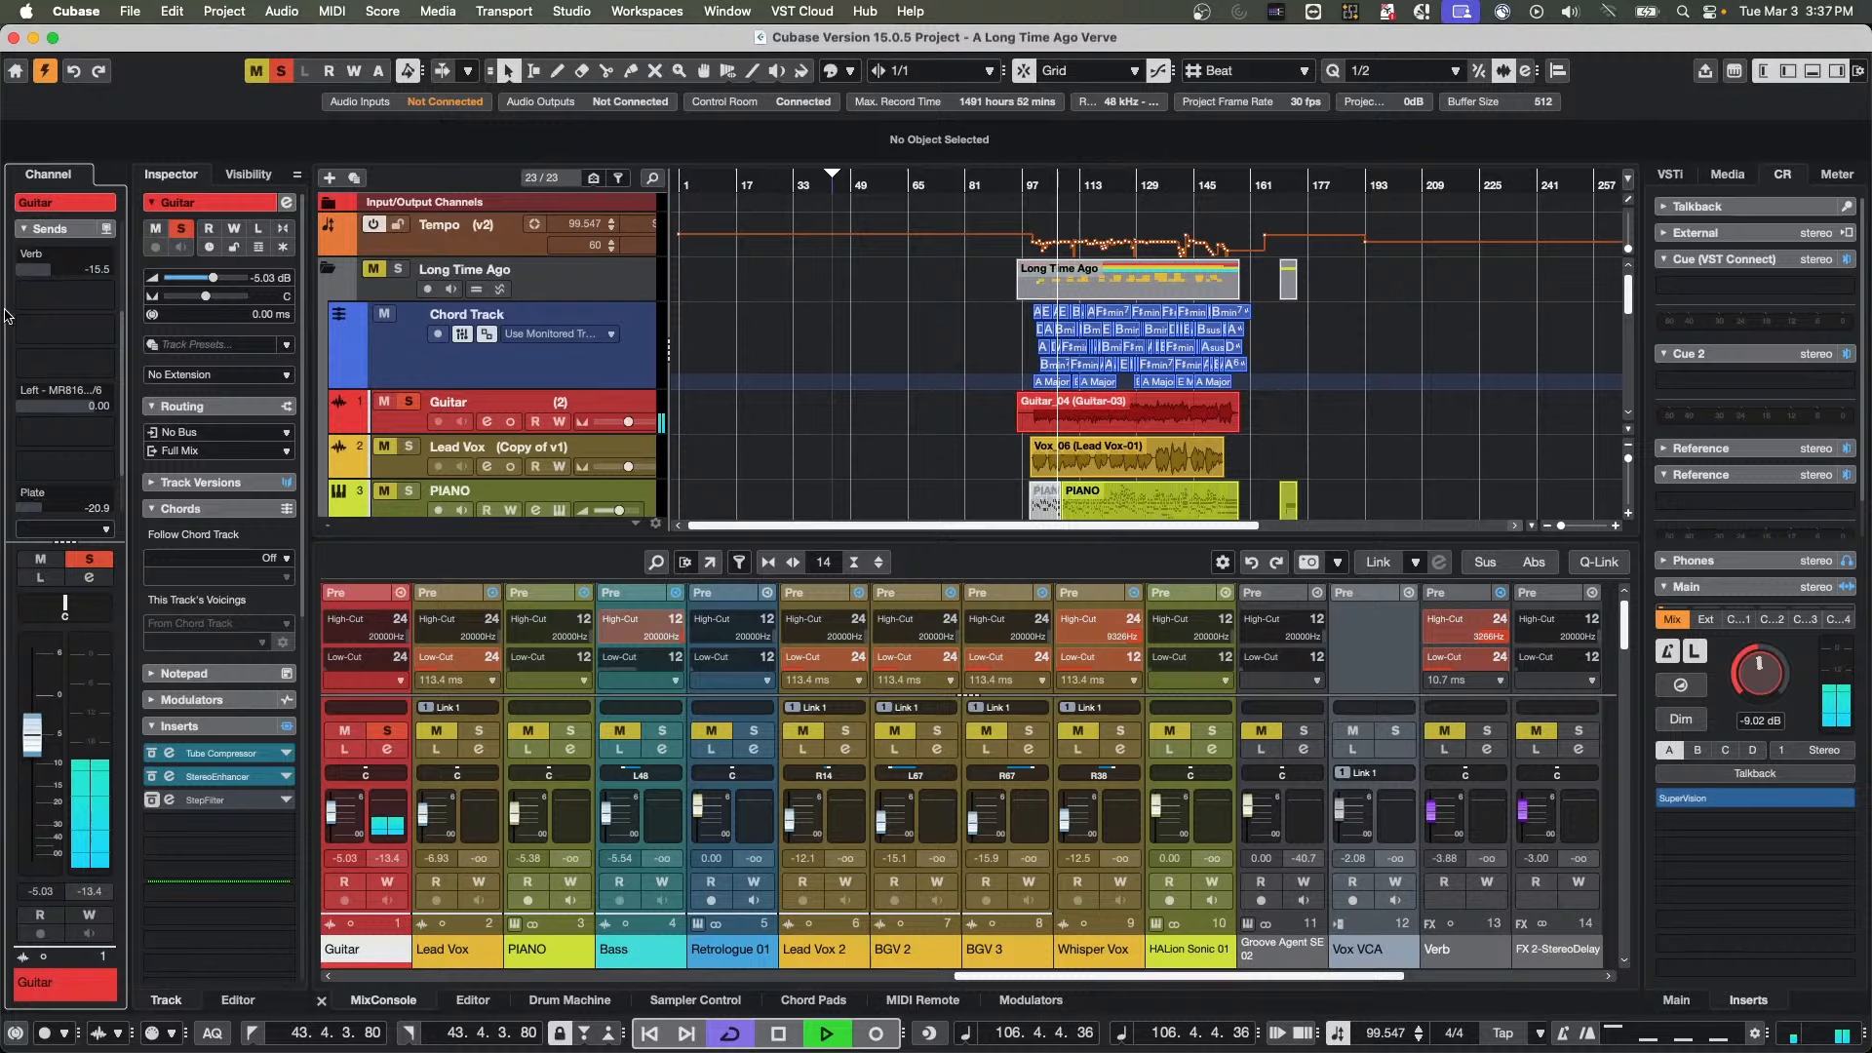
scroll(60, 405, "up", 1)
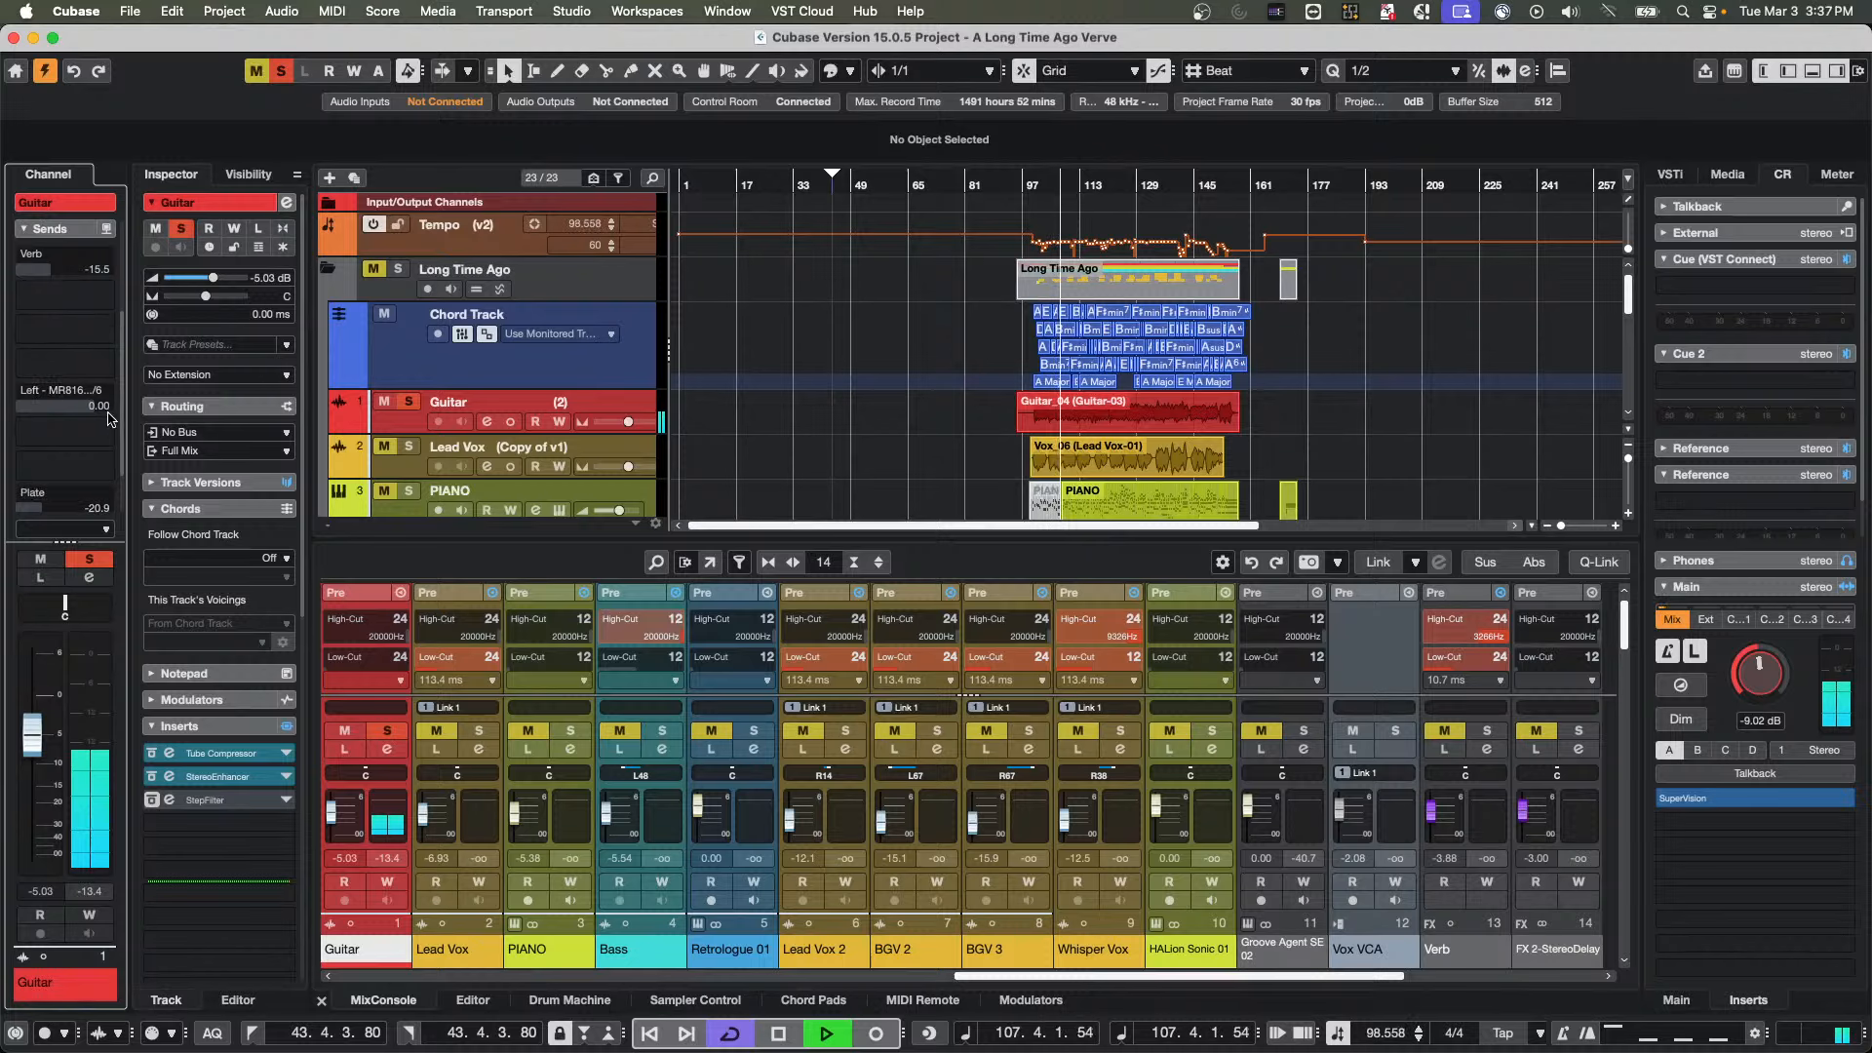
scroll(20, 403, "up", 4)
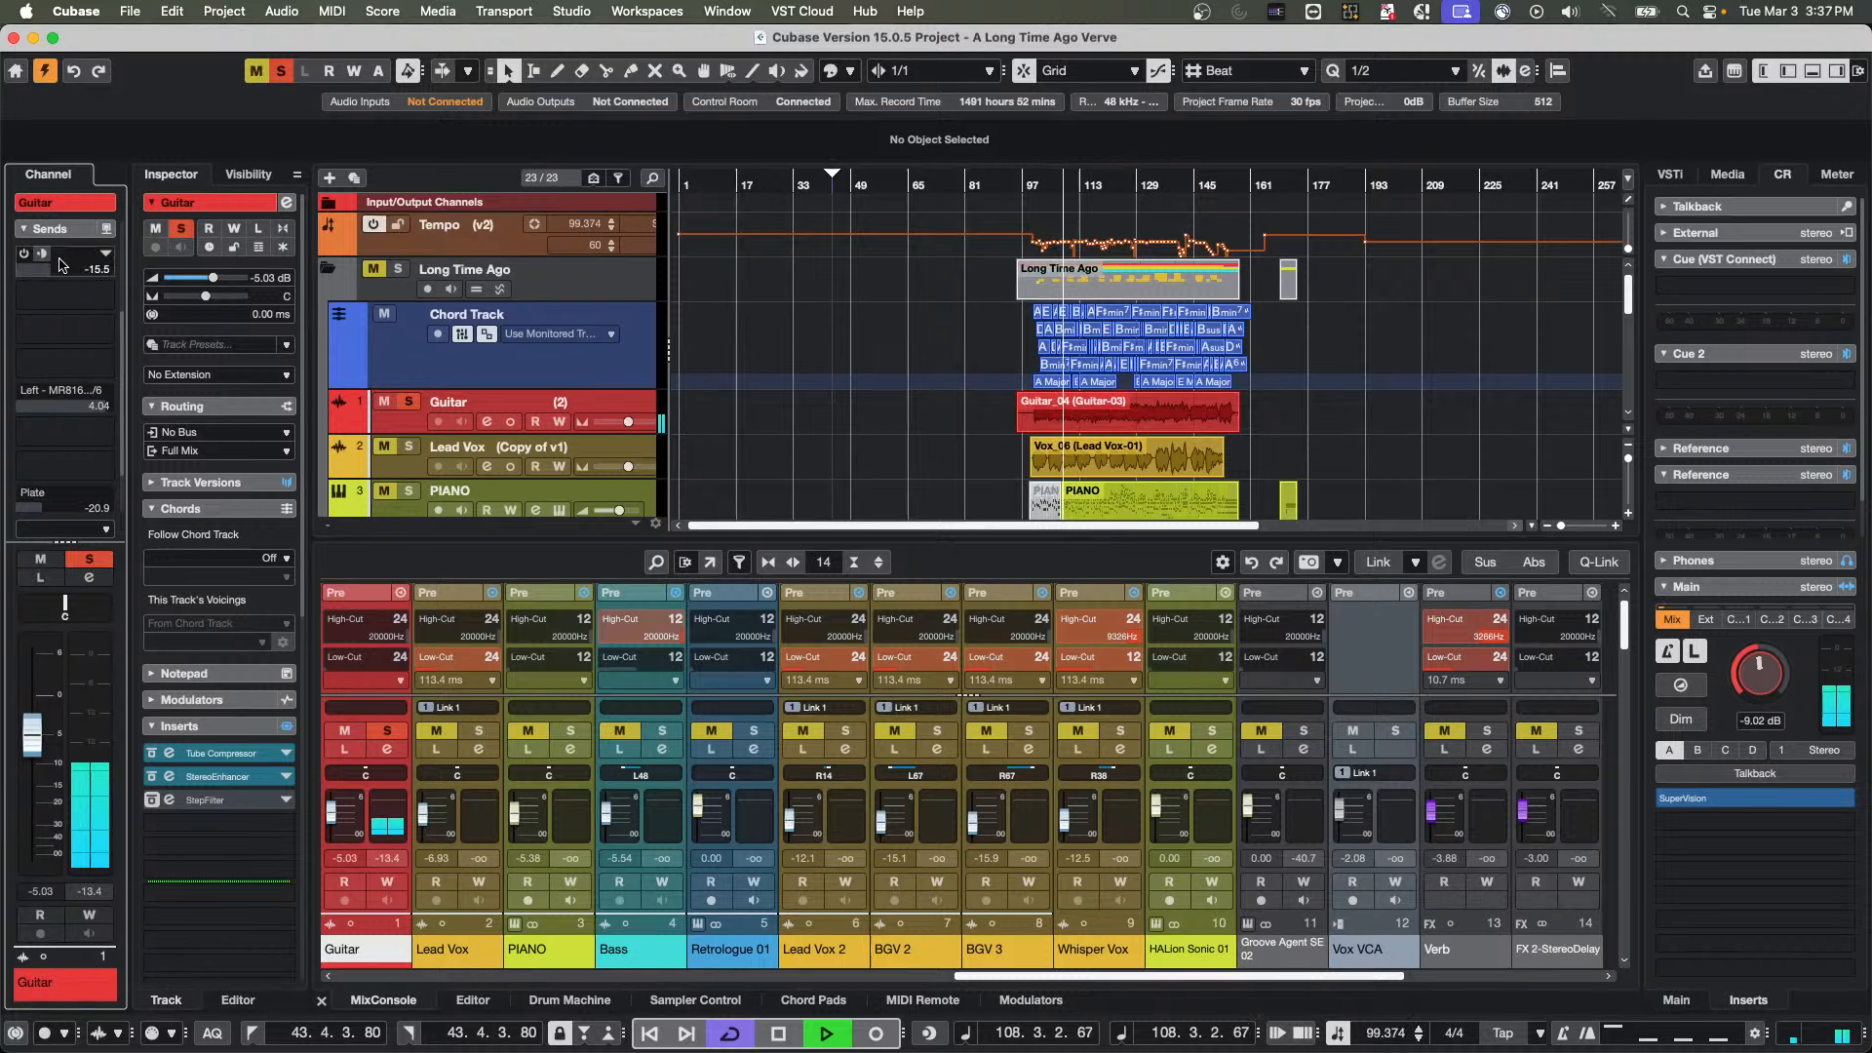
left_click(57, 233)
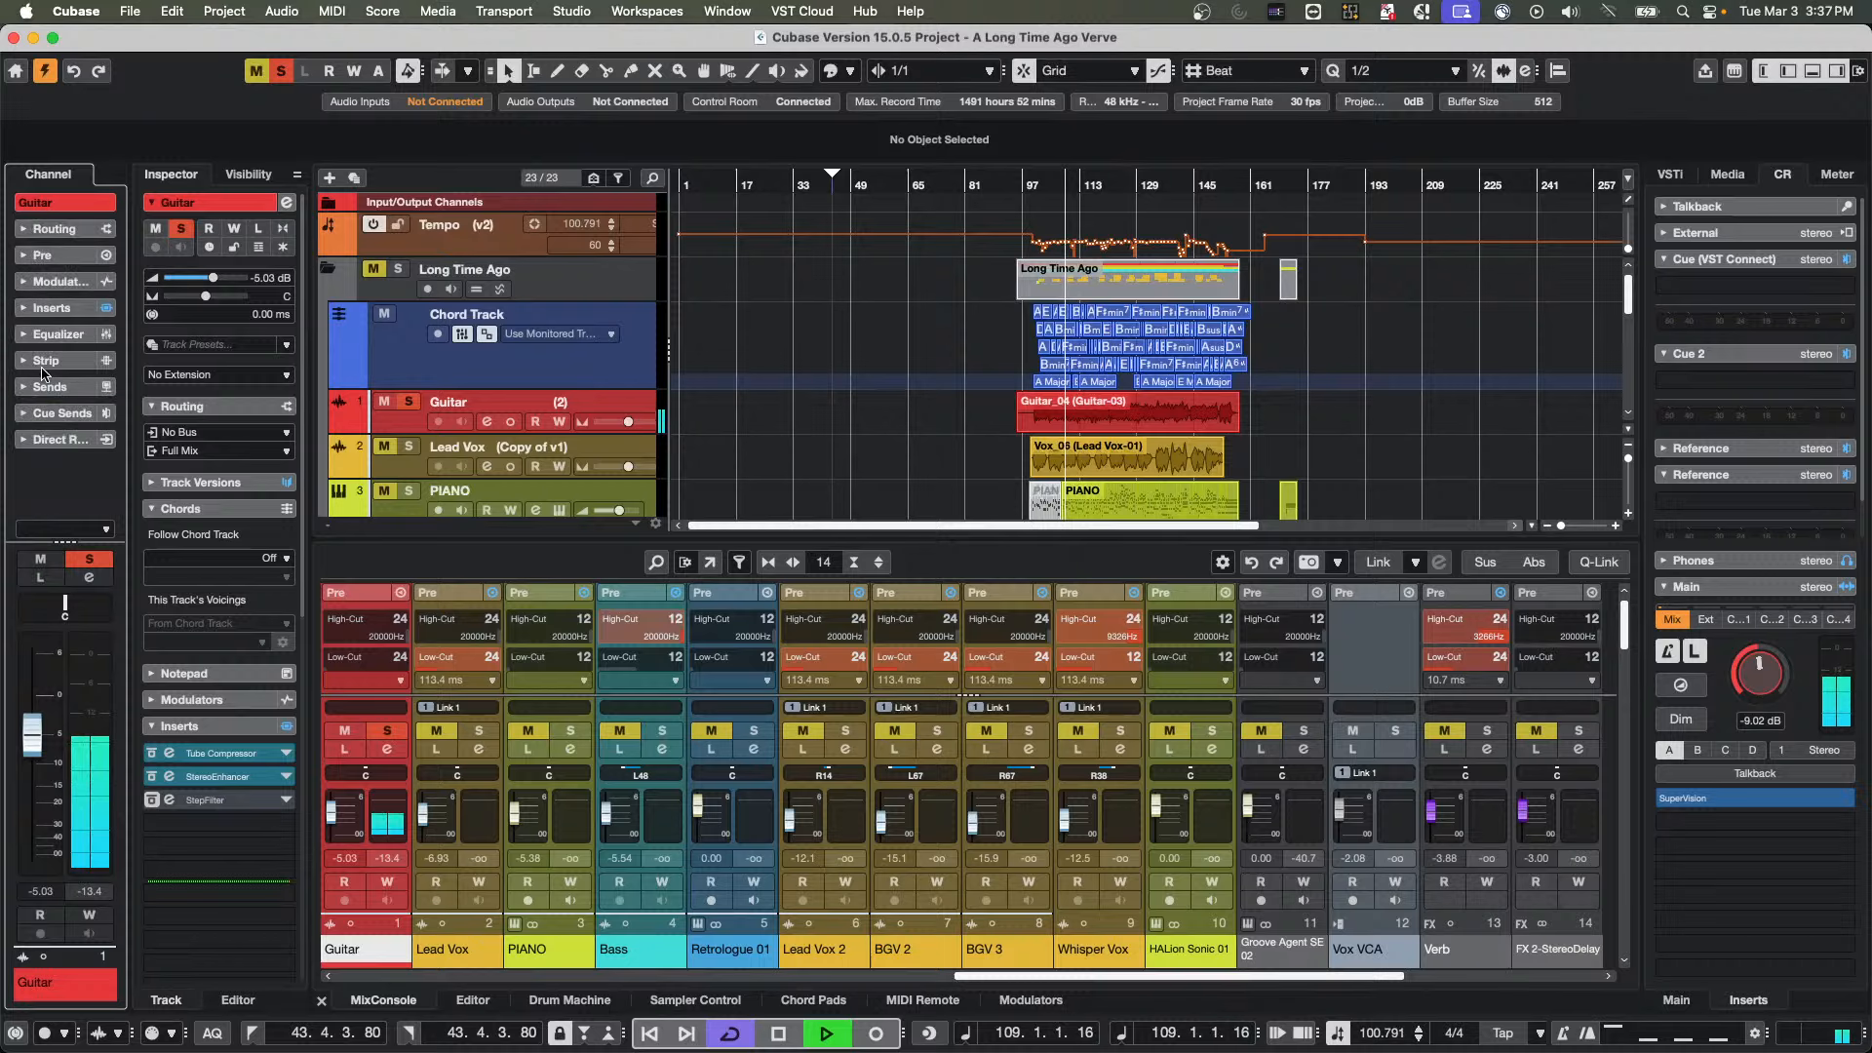
Add the RoomWorks reverb to the Guitar channel's fourth insert slot and raise the Control Room level to -3.32 dB
left_click(69, 308)
left_click(97, 392)
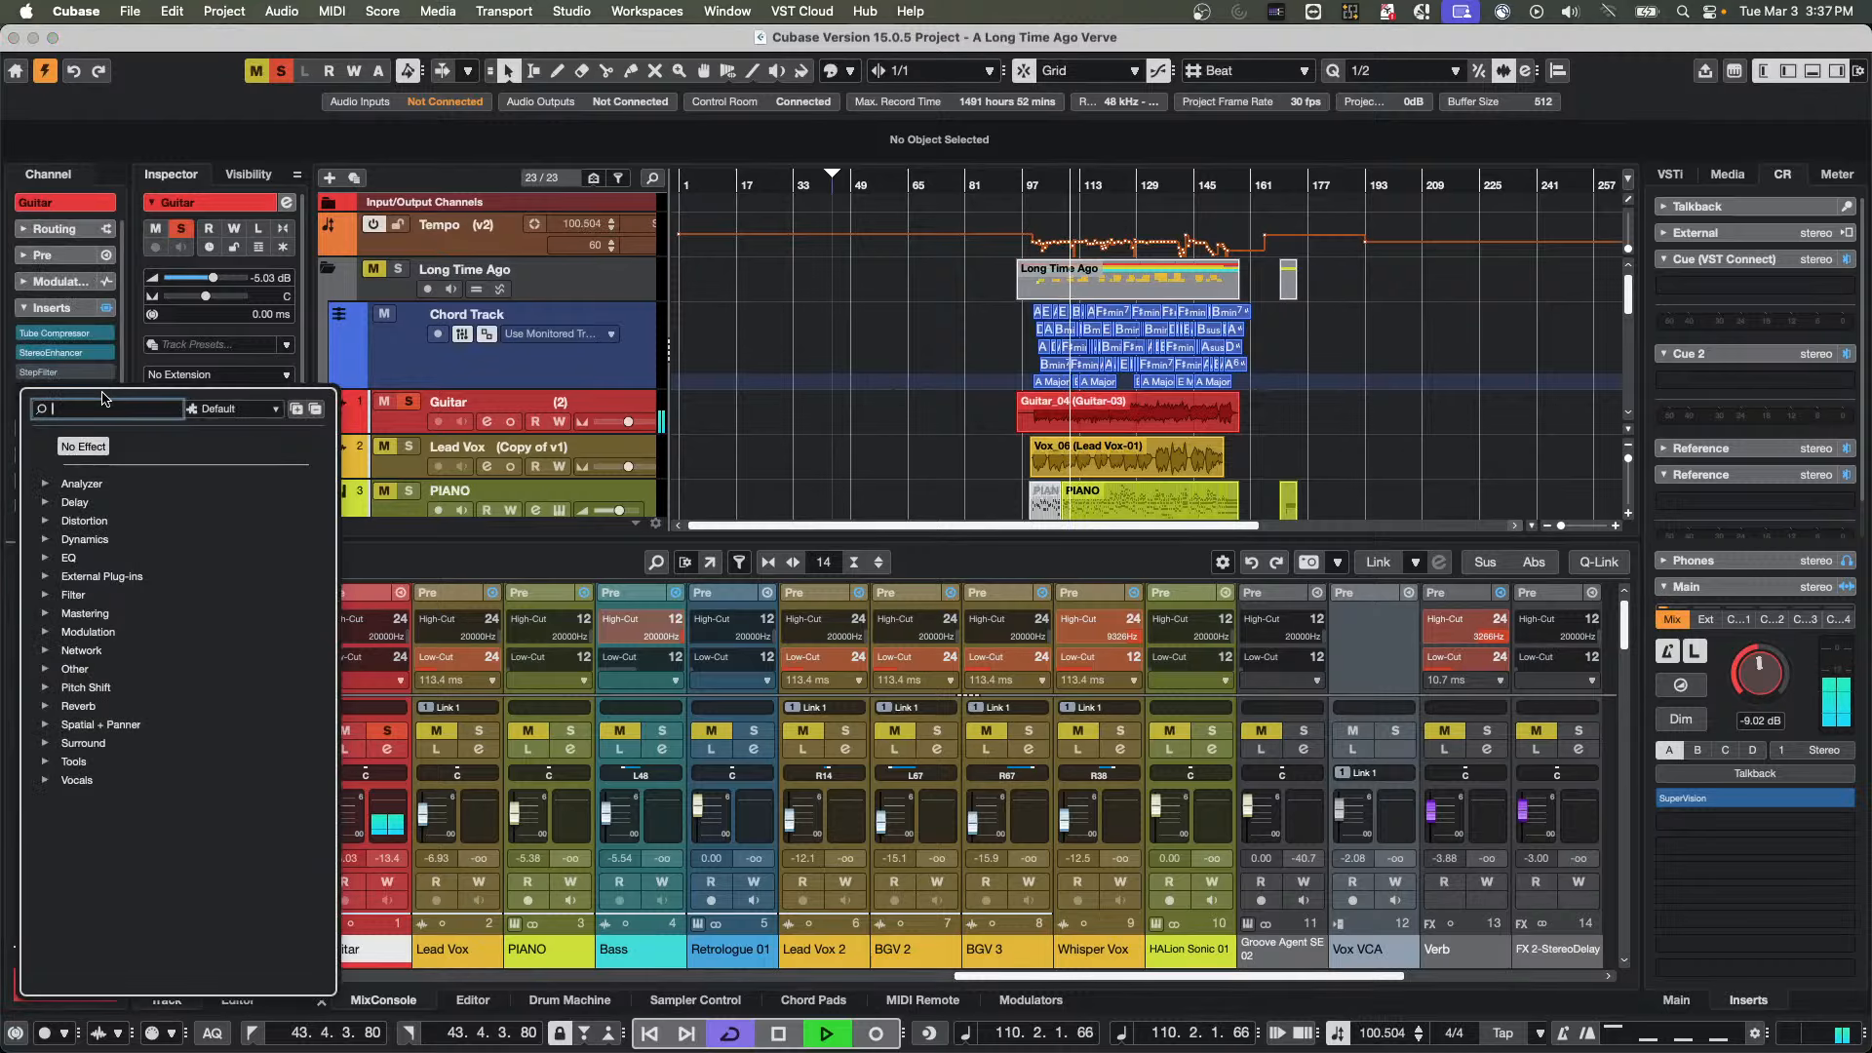
left_click(46, 706)
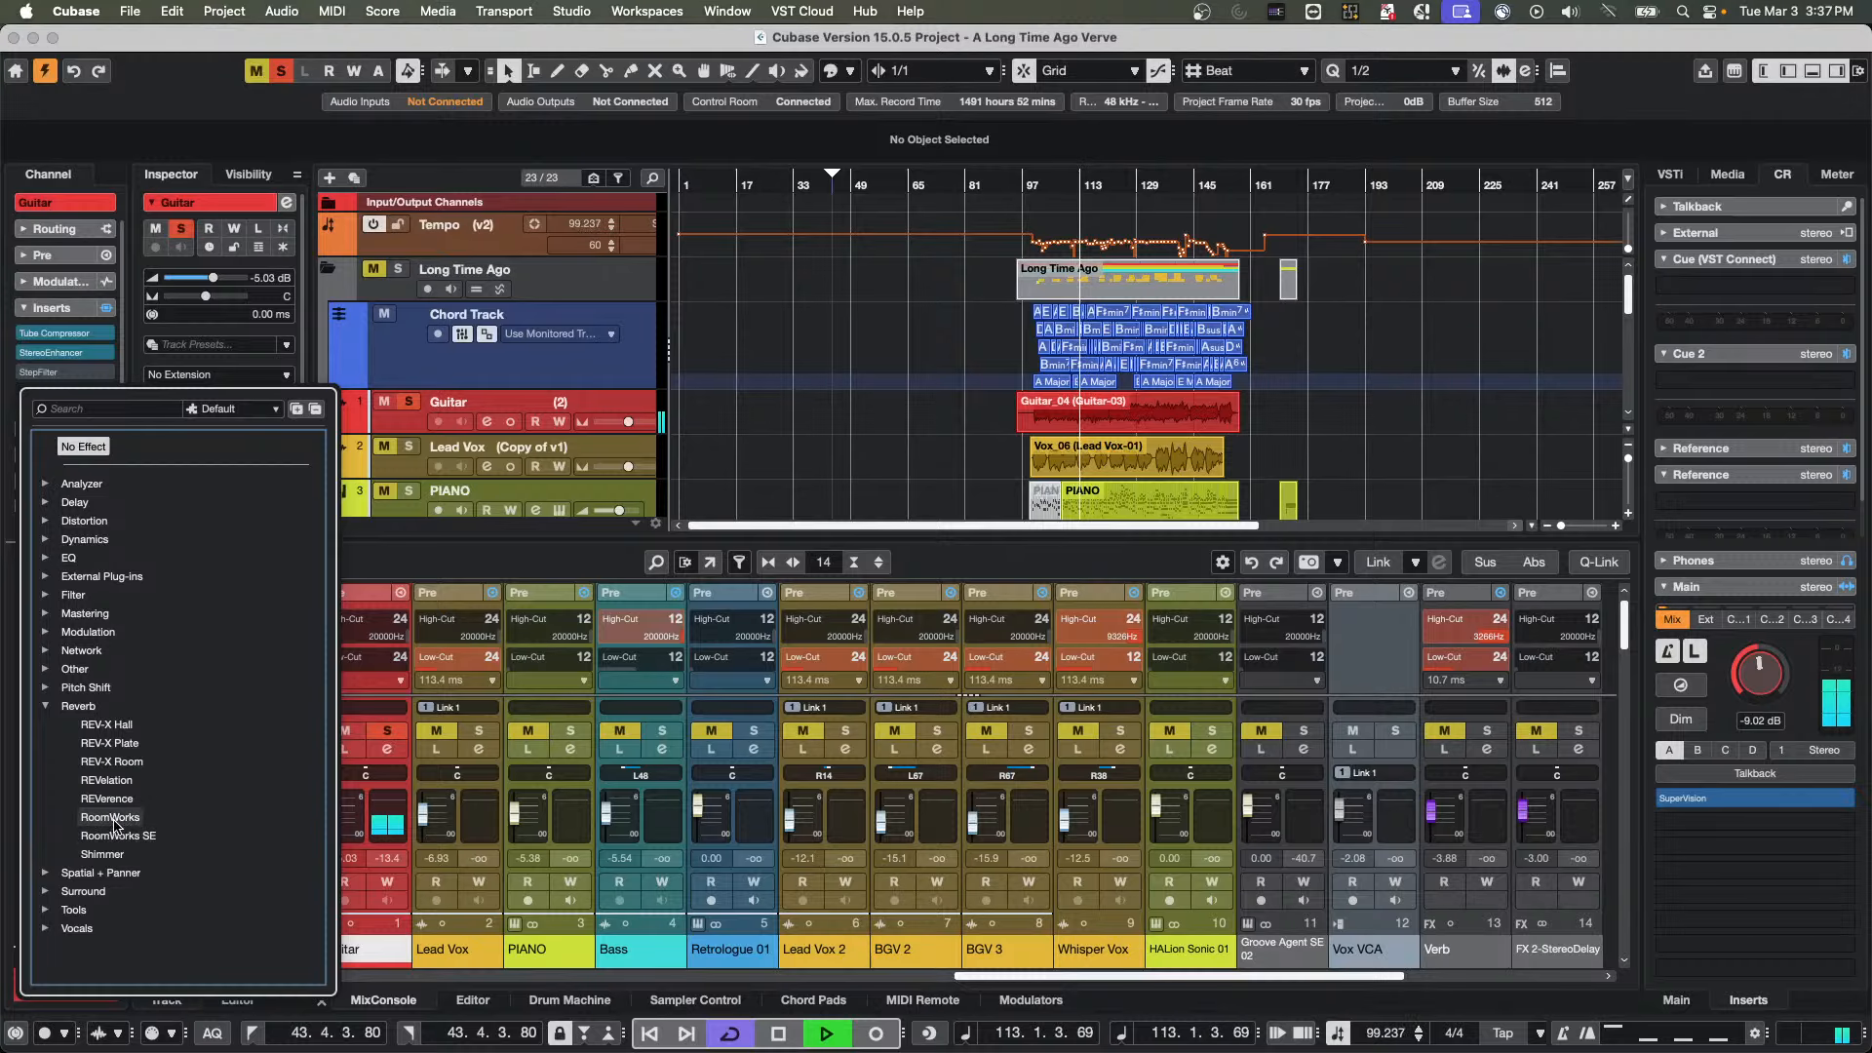
left_click(116, 818)
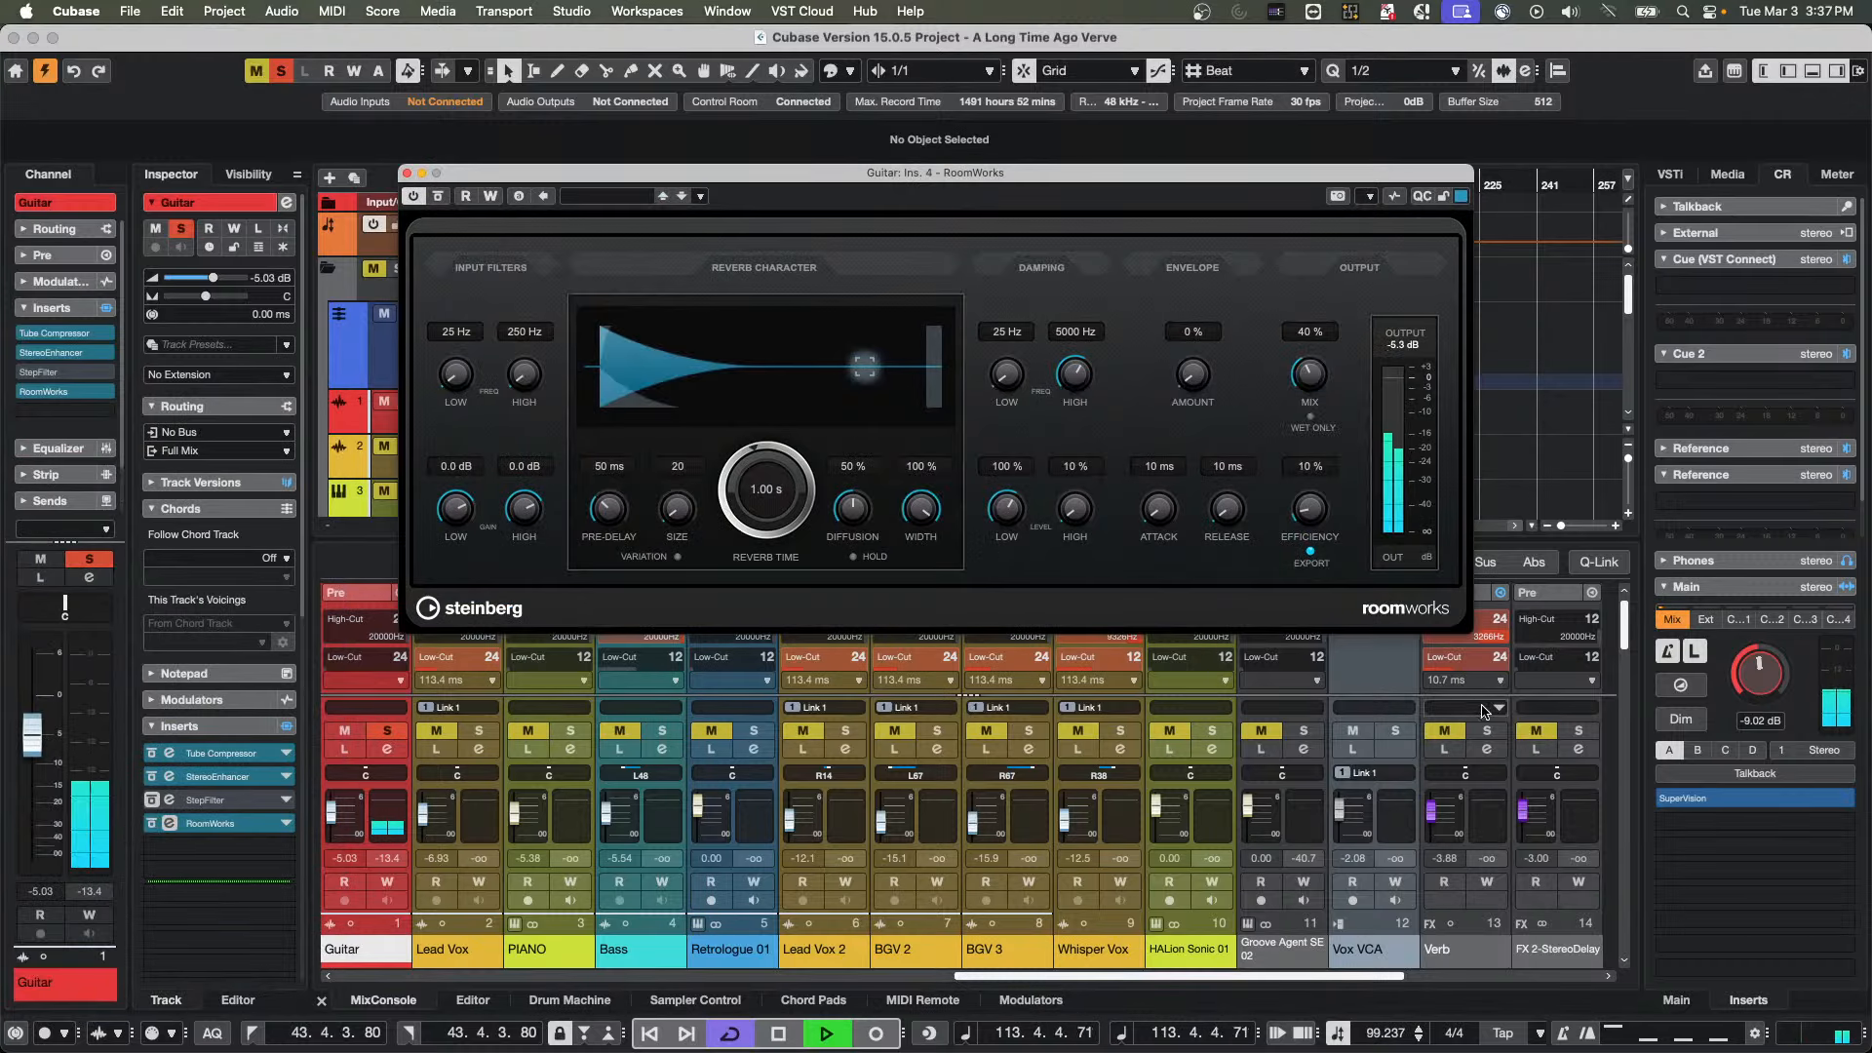
left_click_drag(1749, 672, 1753, 651)
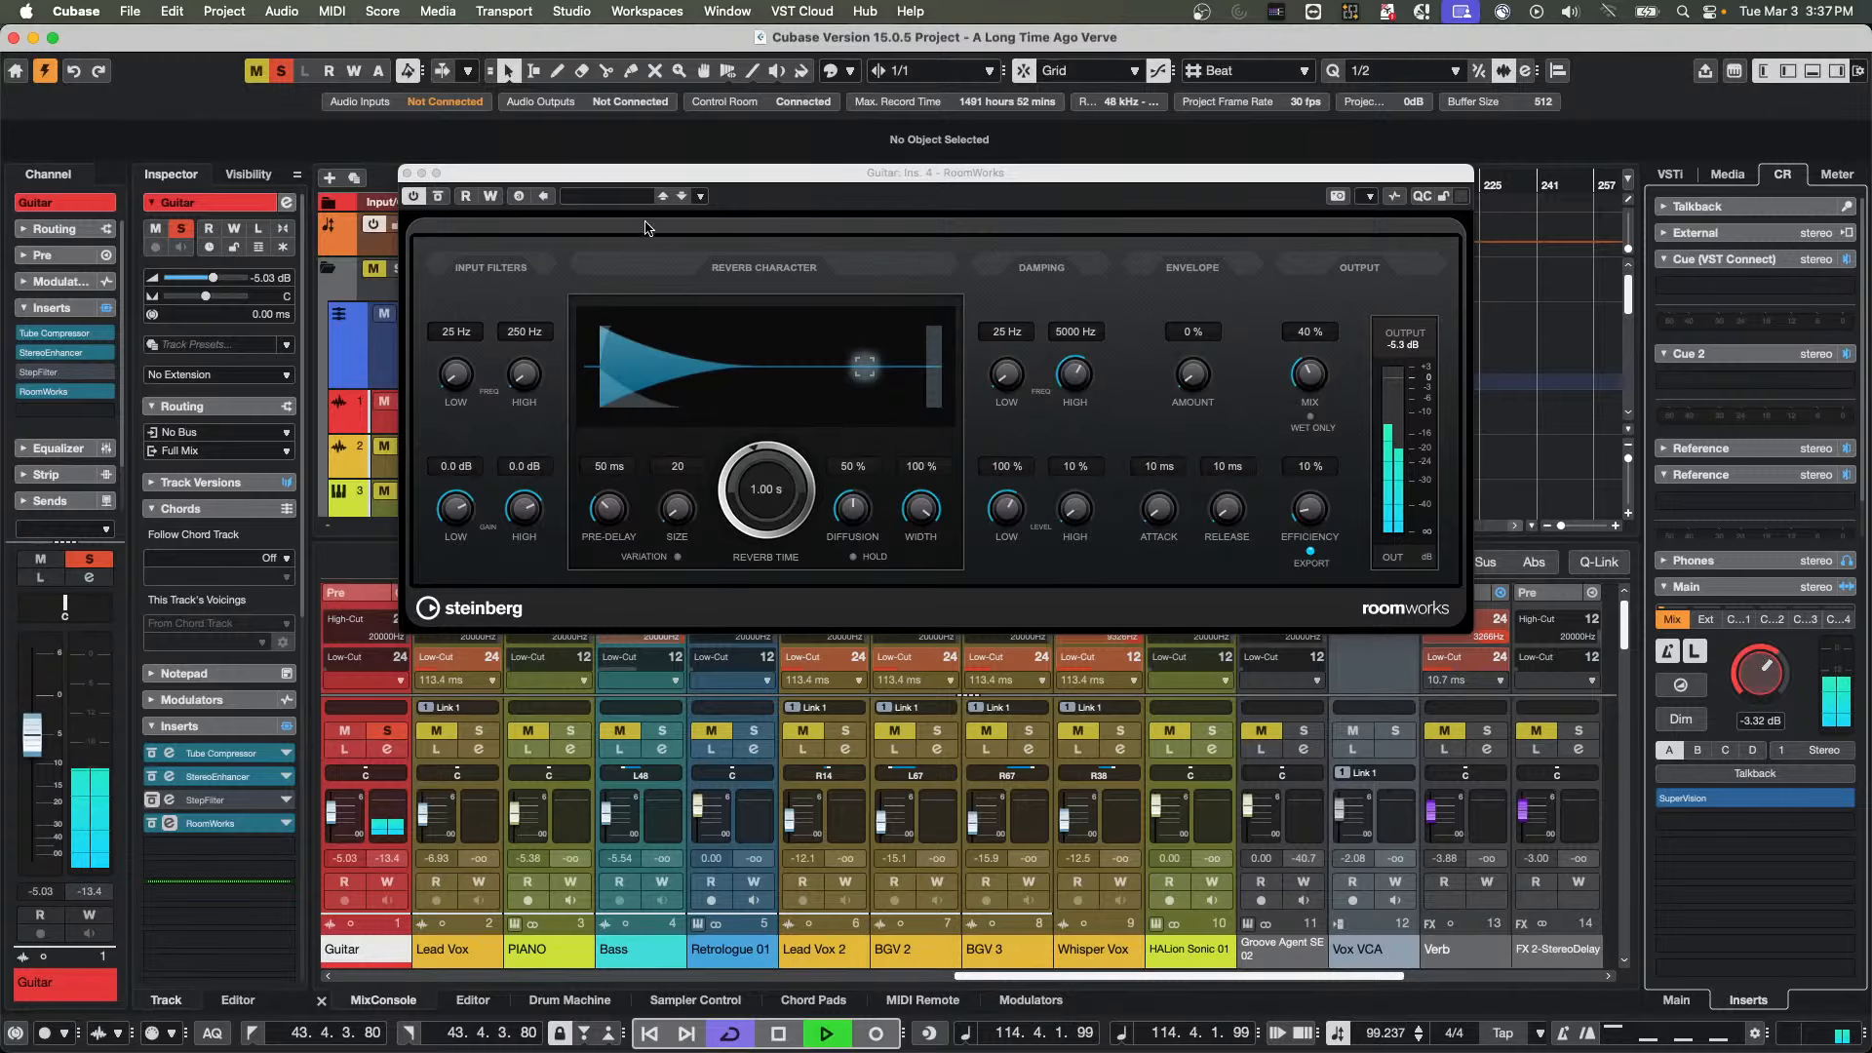
Switch the Guitar track's channel configuration to stereo during playback, and close the RoomWorks window once playback is stopped
left_click_drag(536, 174, 817, 178)
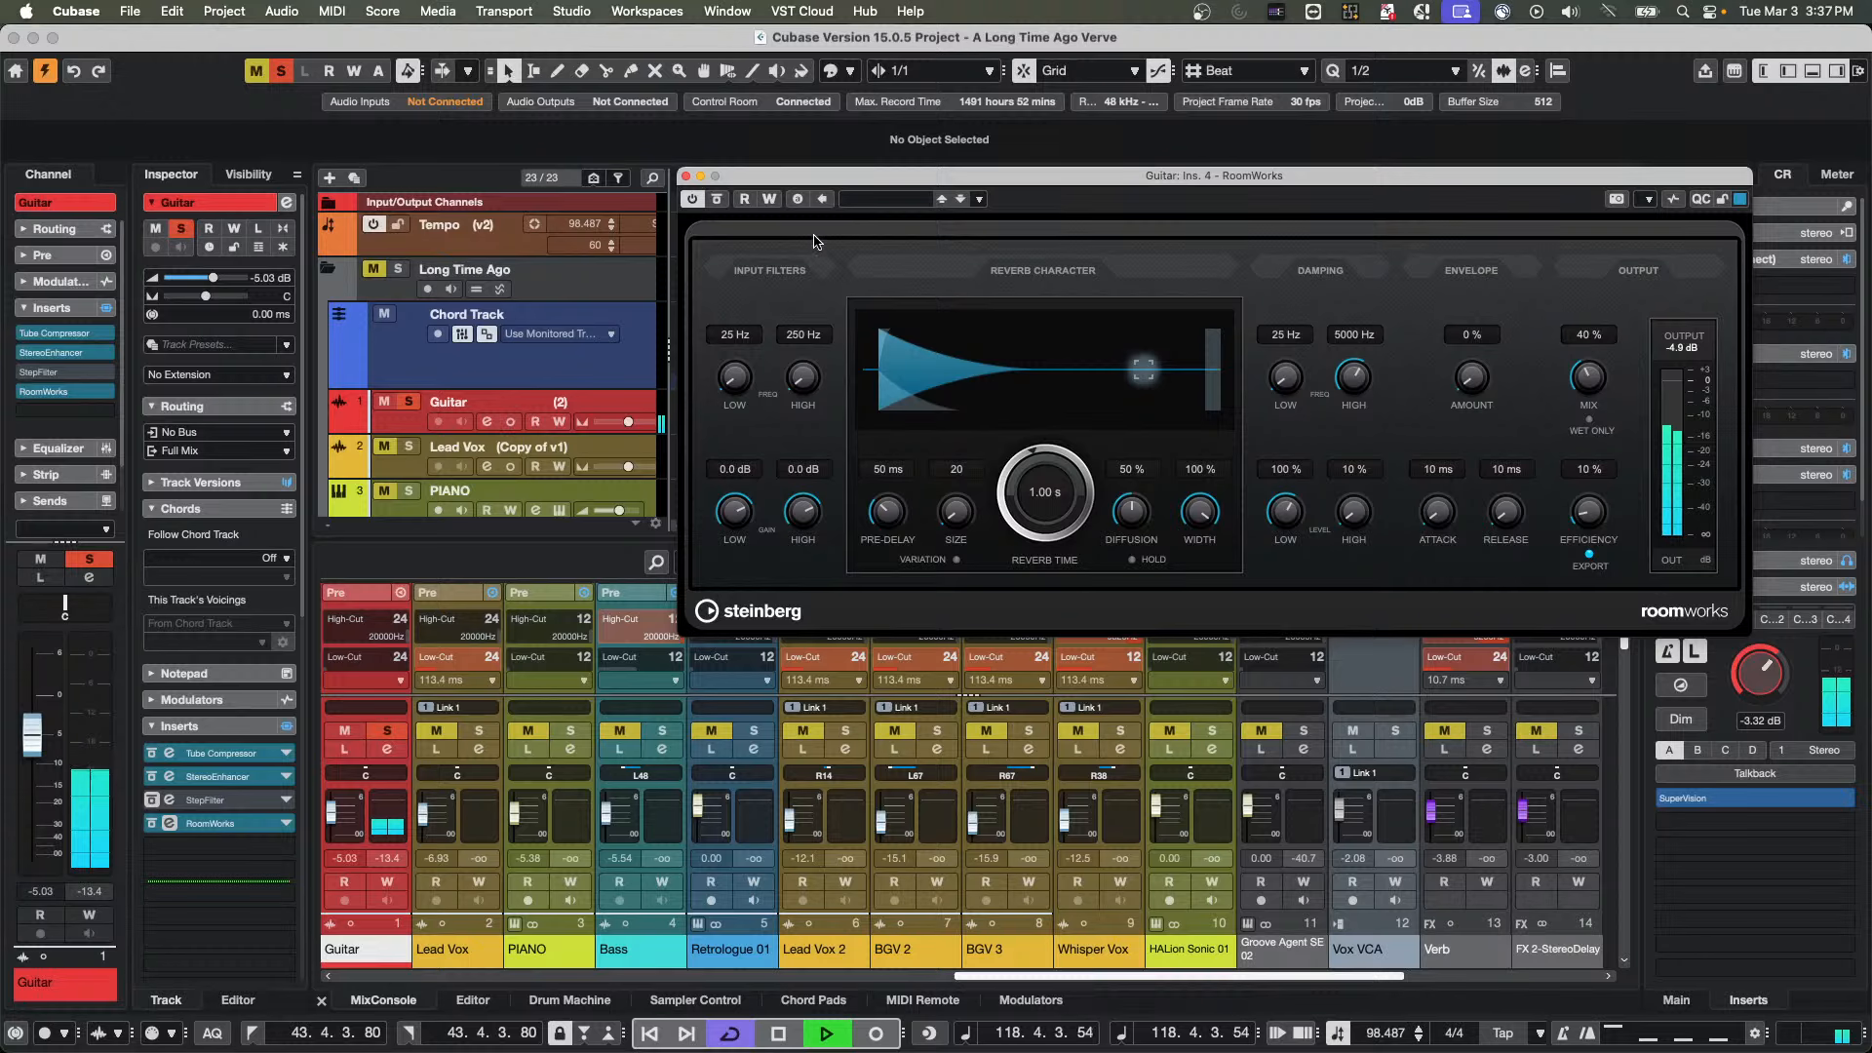
left_click_drag(799, 177, 895, 322)
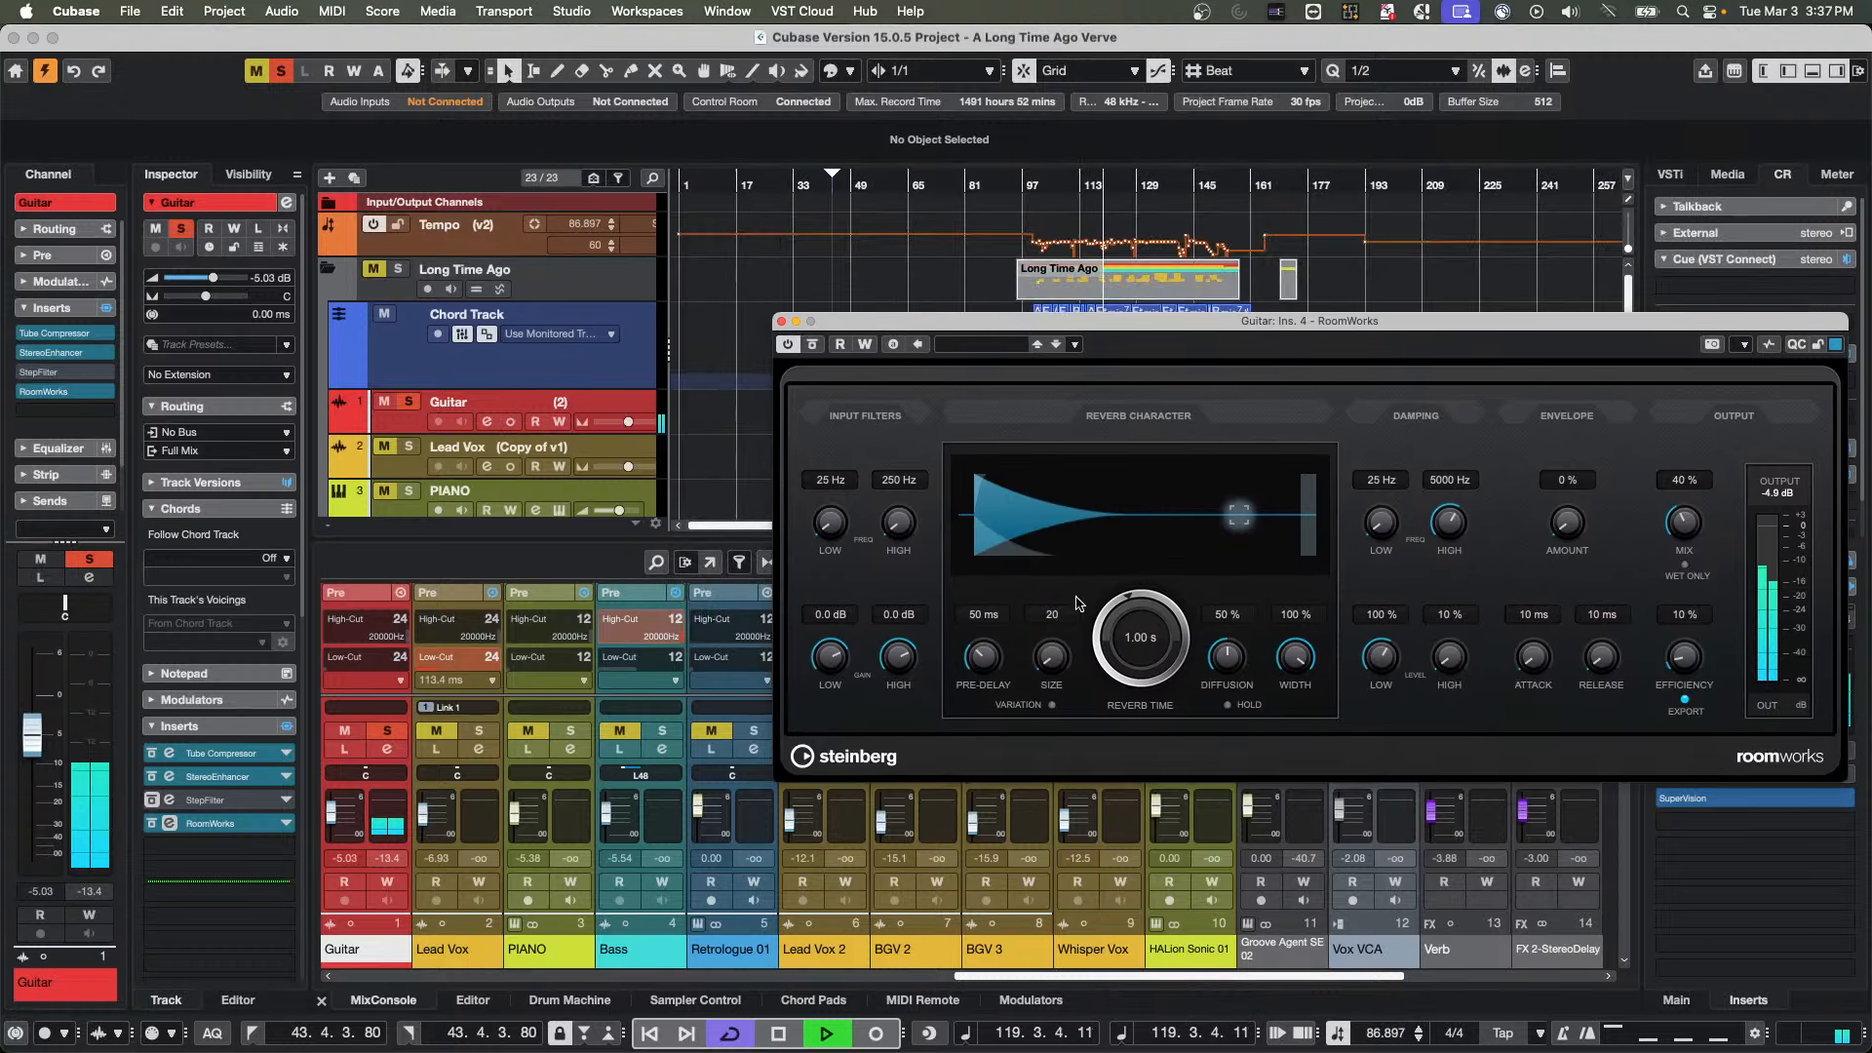
left_click(513, 429)
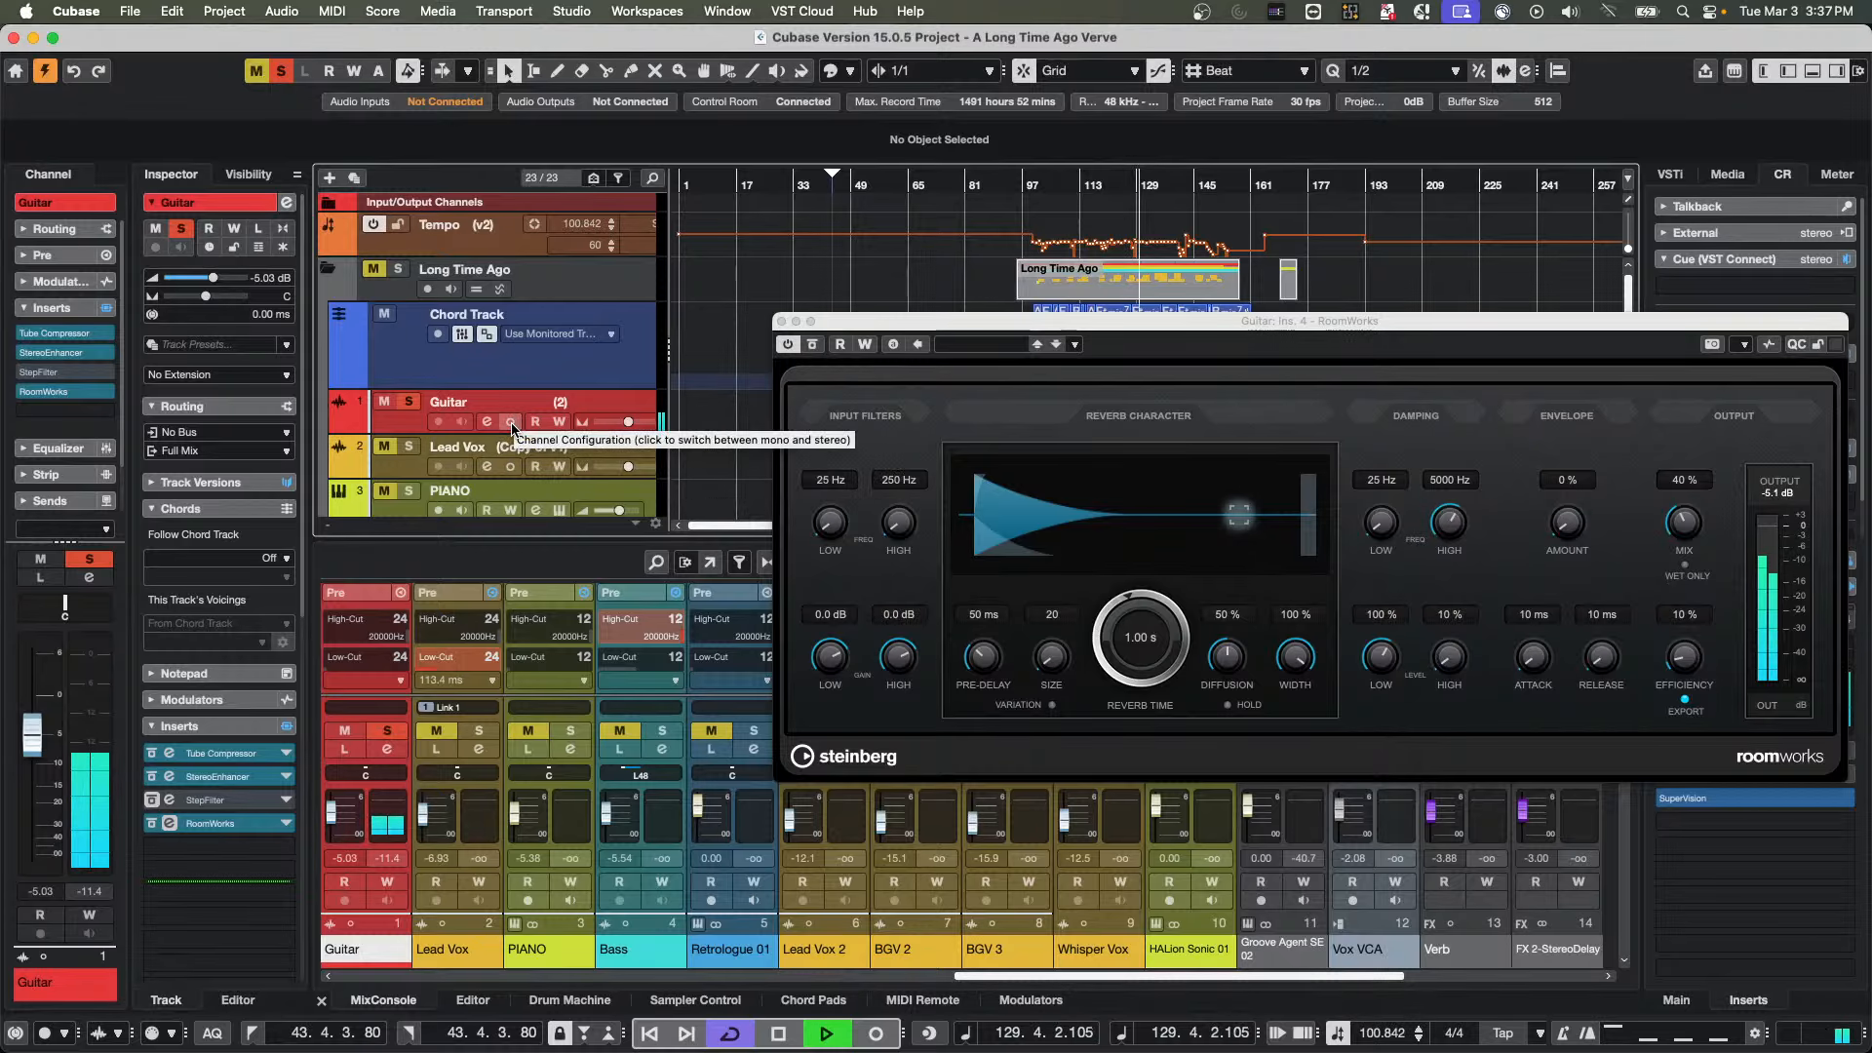
left_click(511, 423)
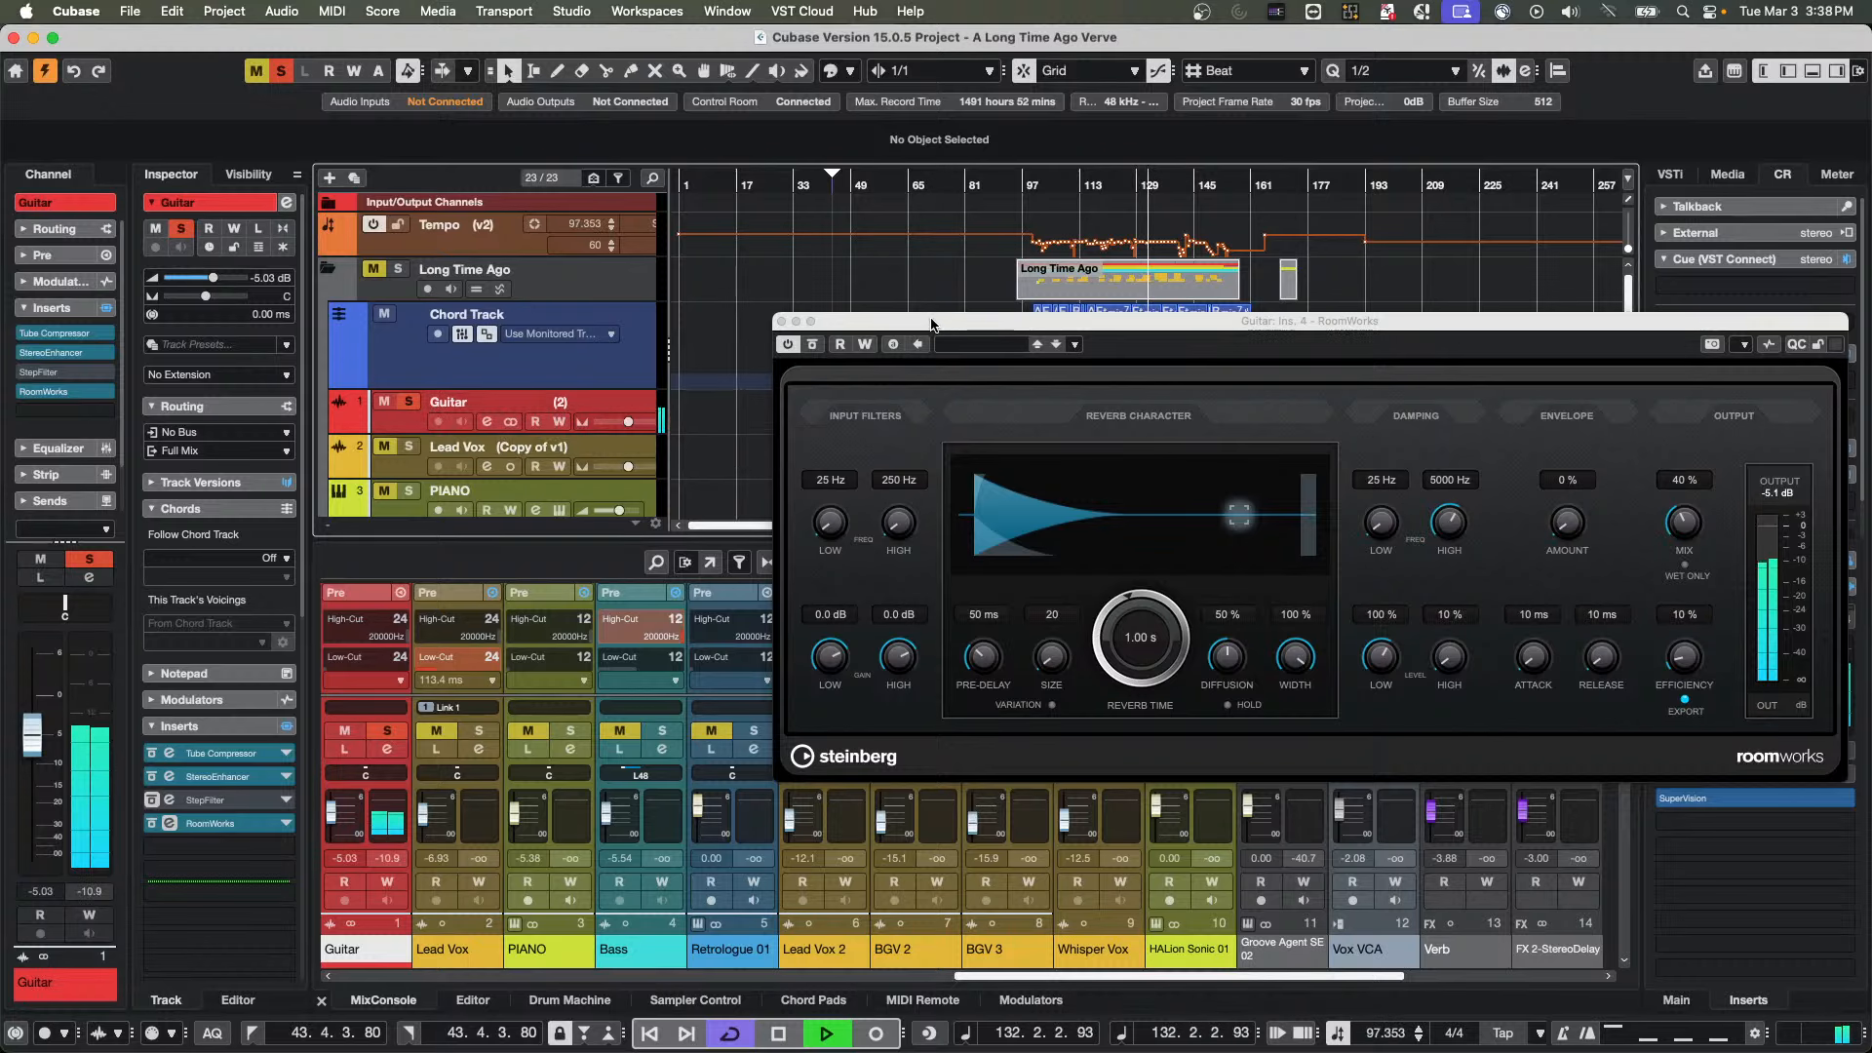
left_click_drag(932, 322, 949, 511)
key("space")
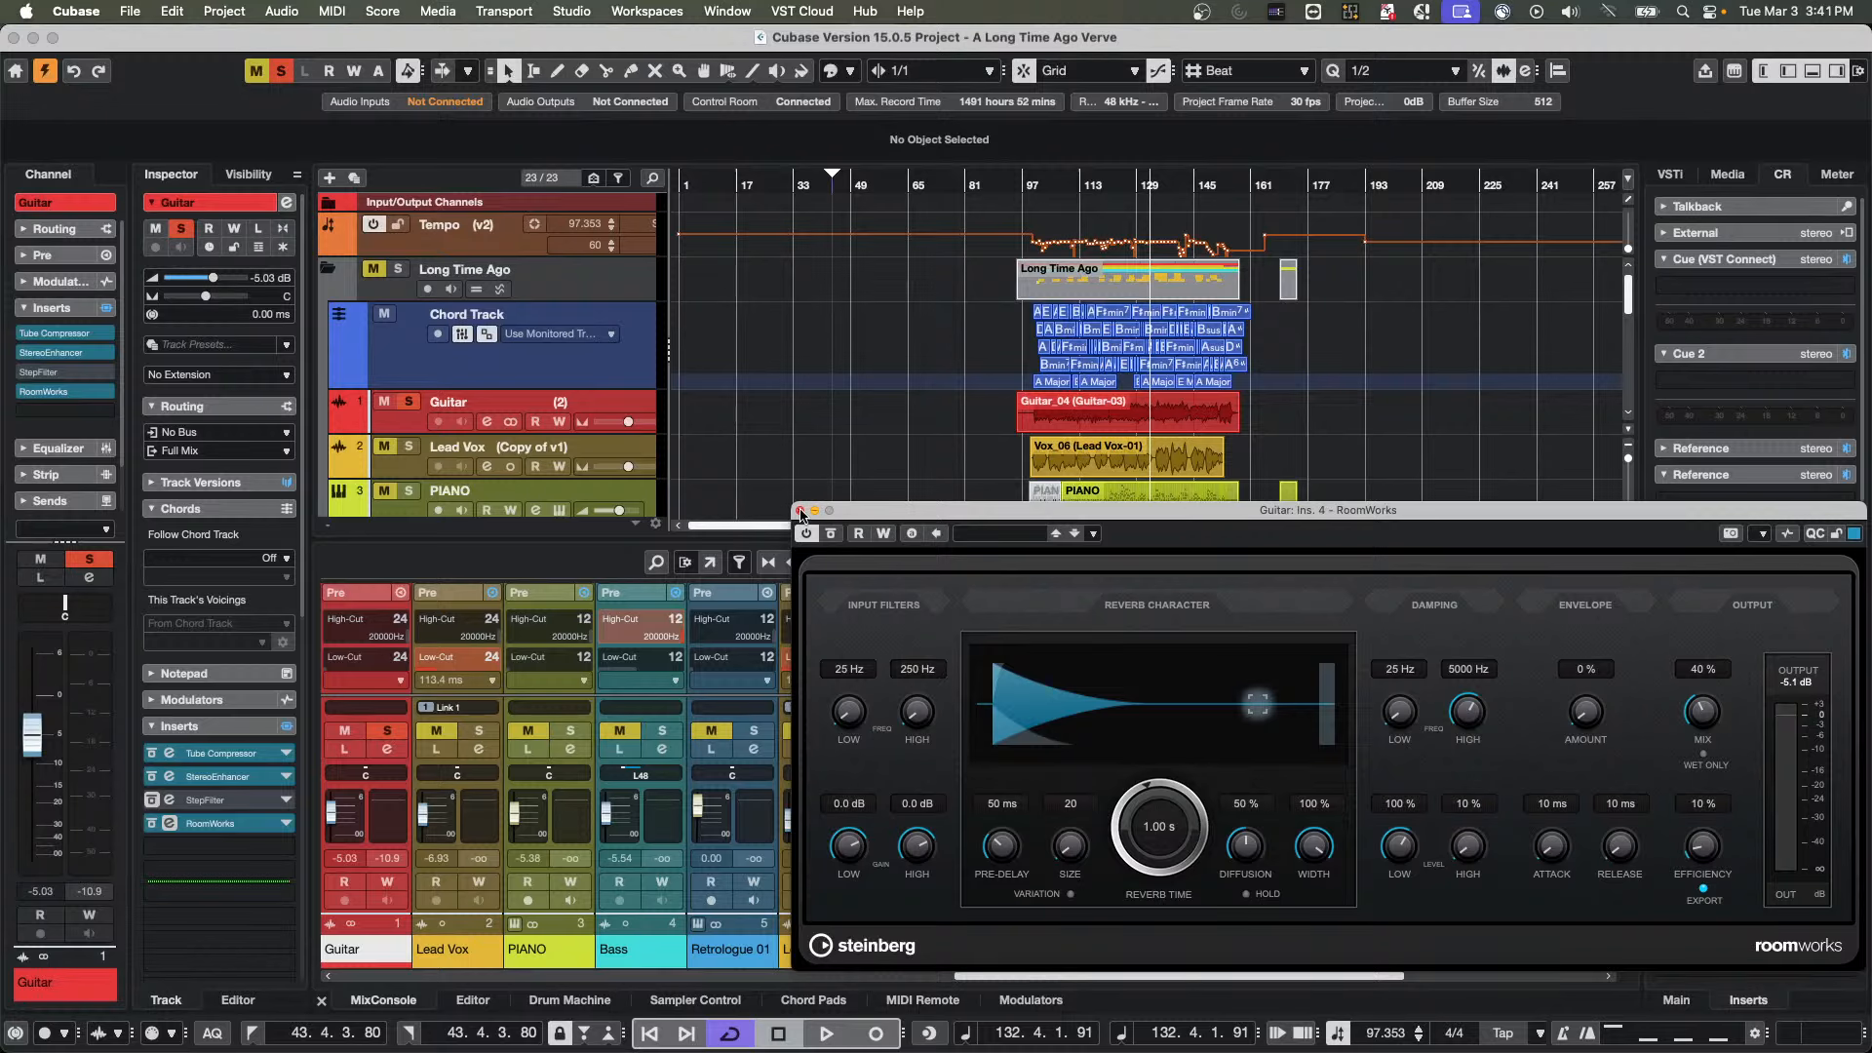
left_click(799, 510)
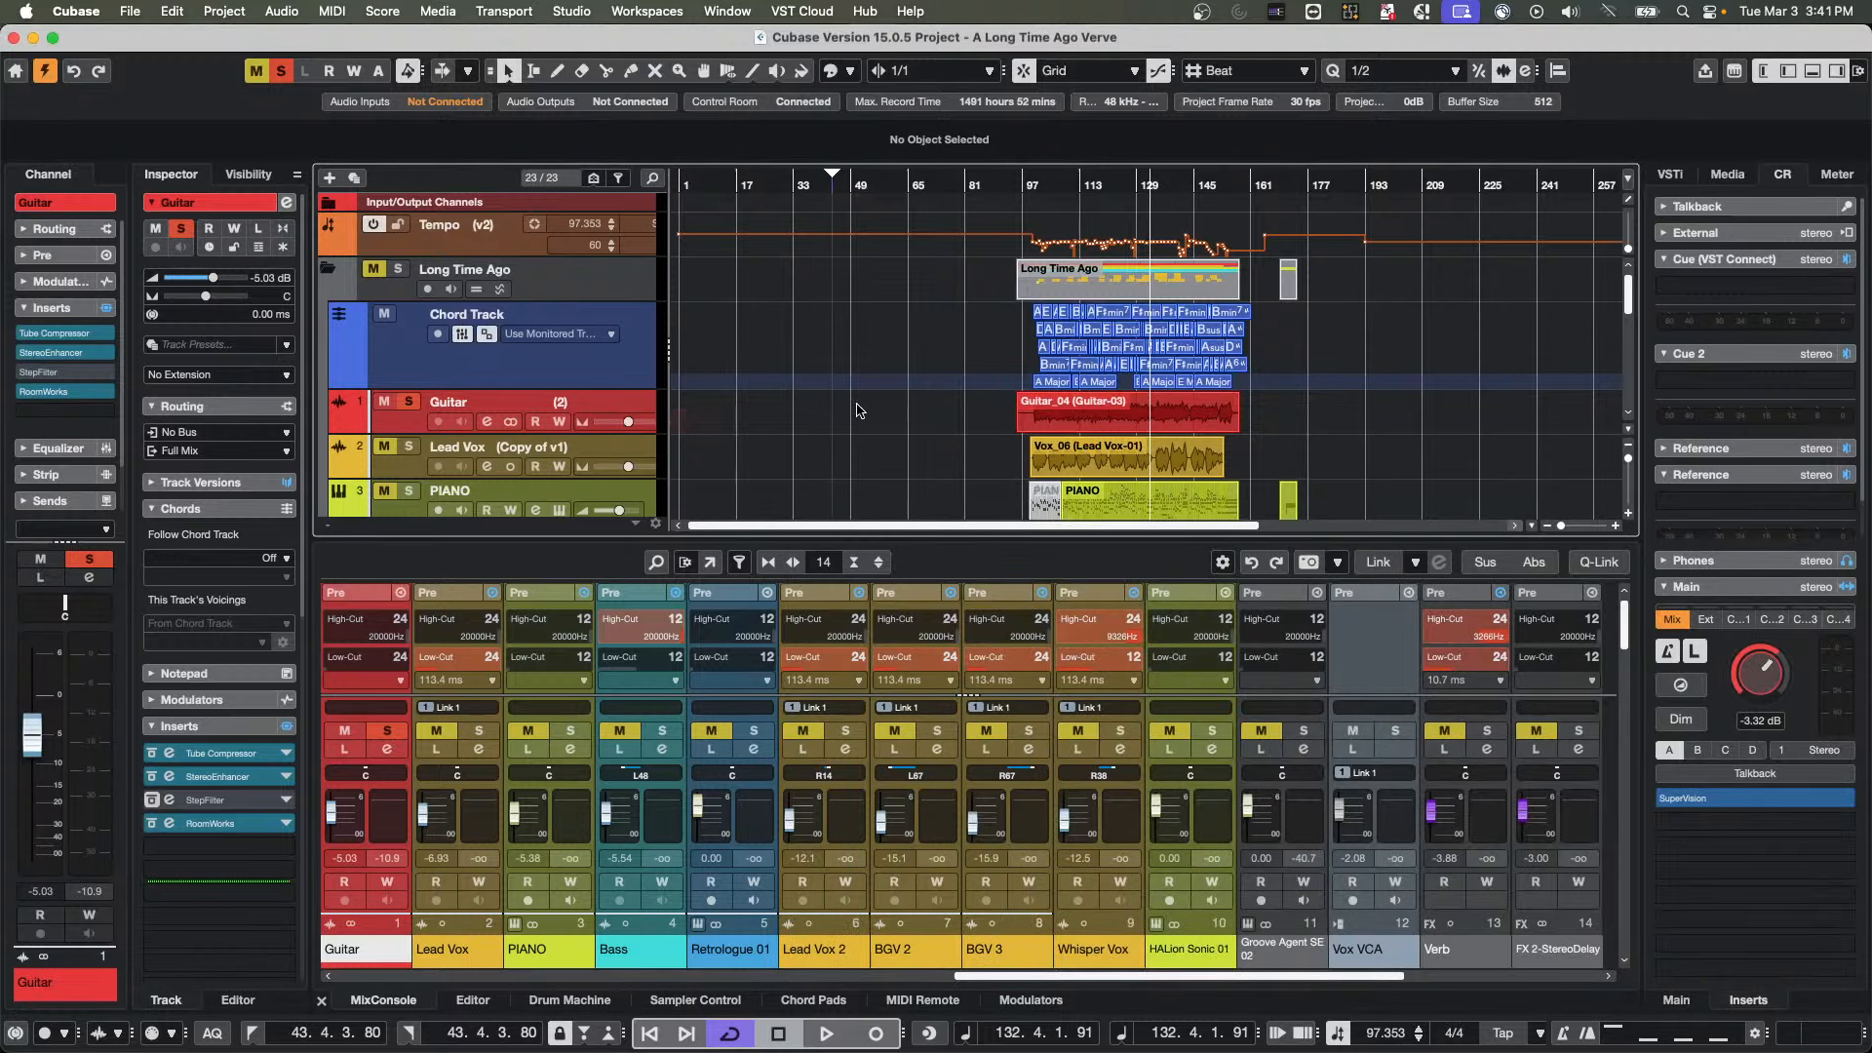
Enlarge the Guitar track's height and set the Guitar_04 event's volume to 3.48 dB
scroll(863, 411, "down", 1)
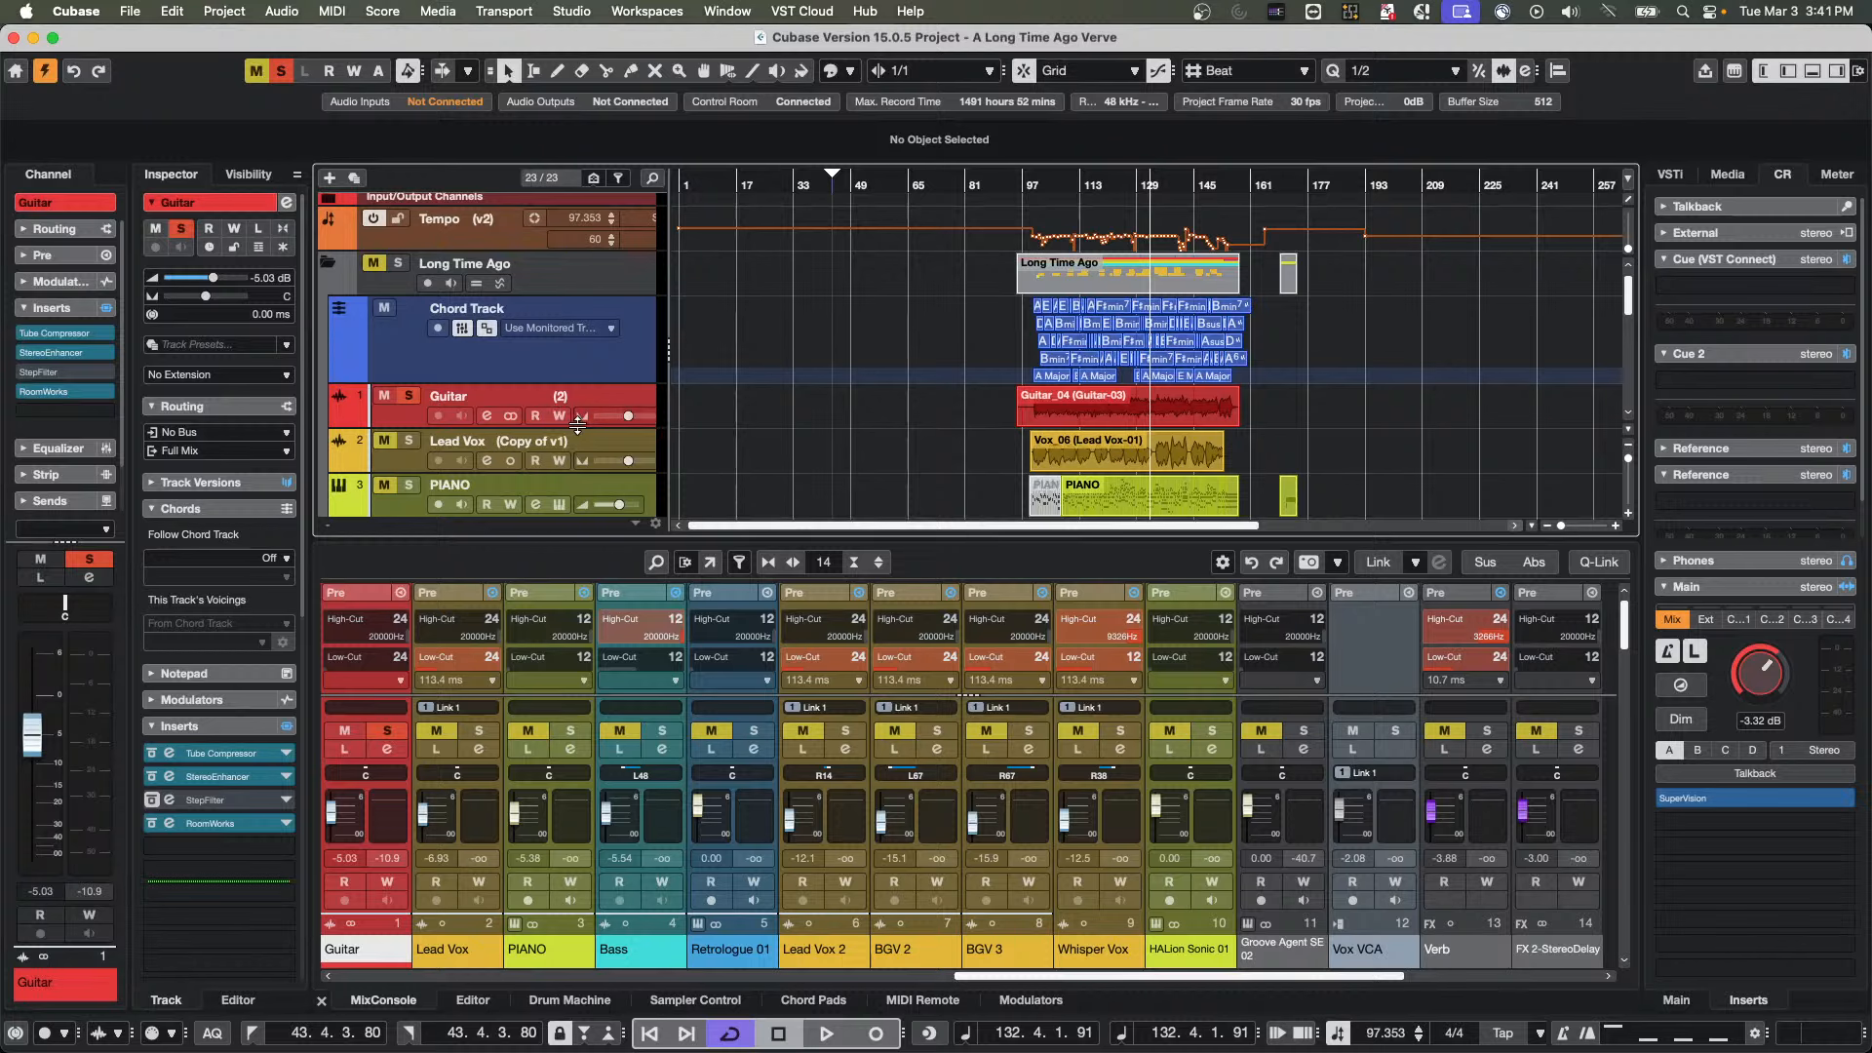
left_click_drag(574, 427, 575, 451)
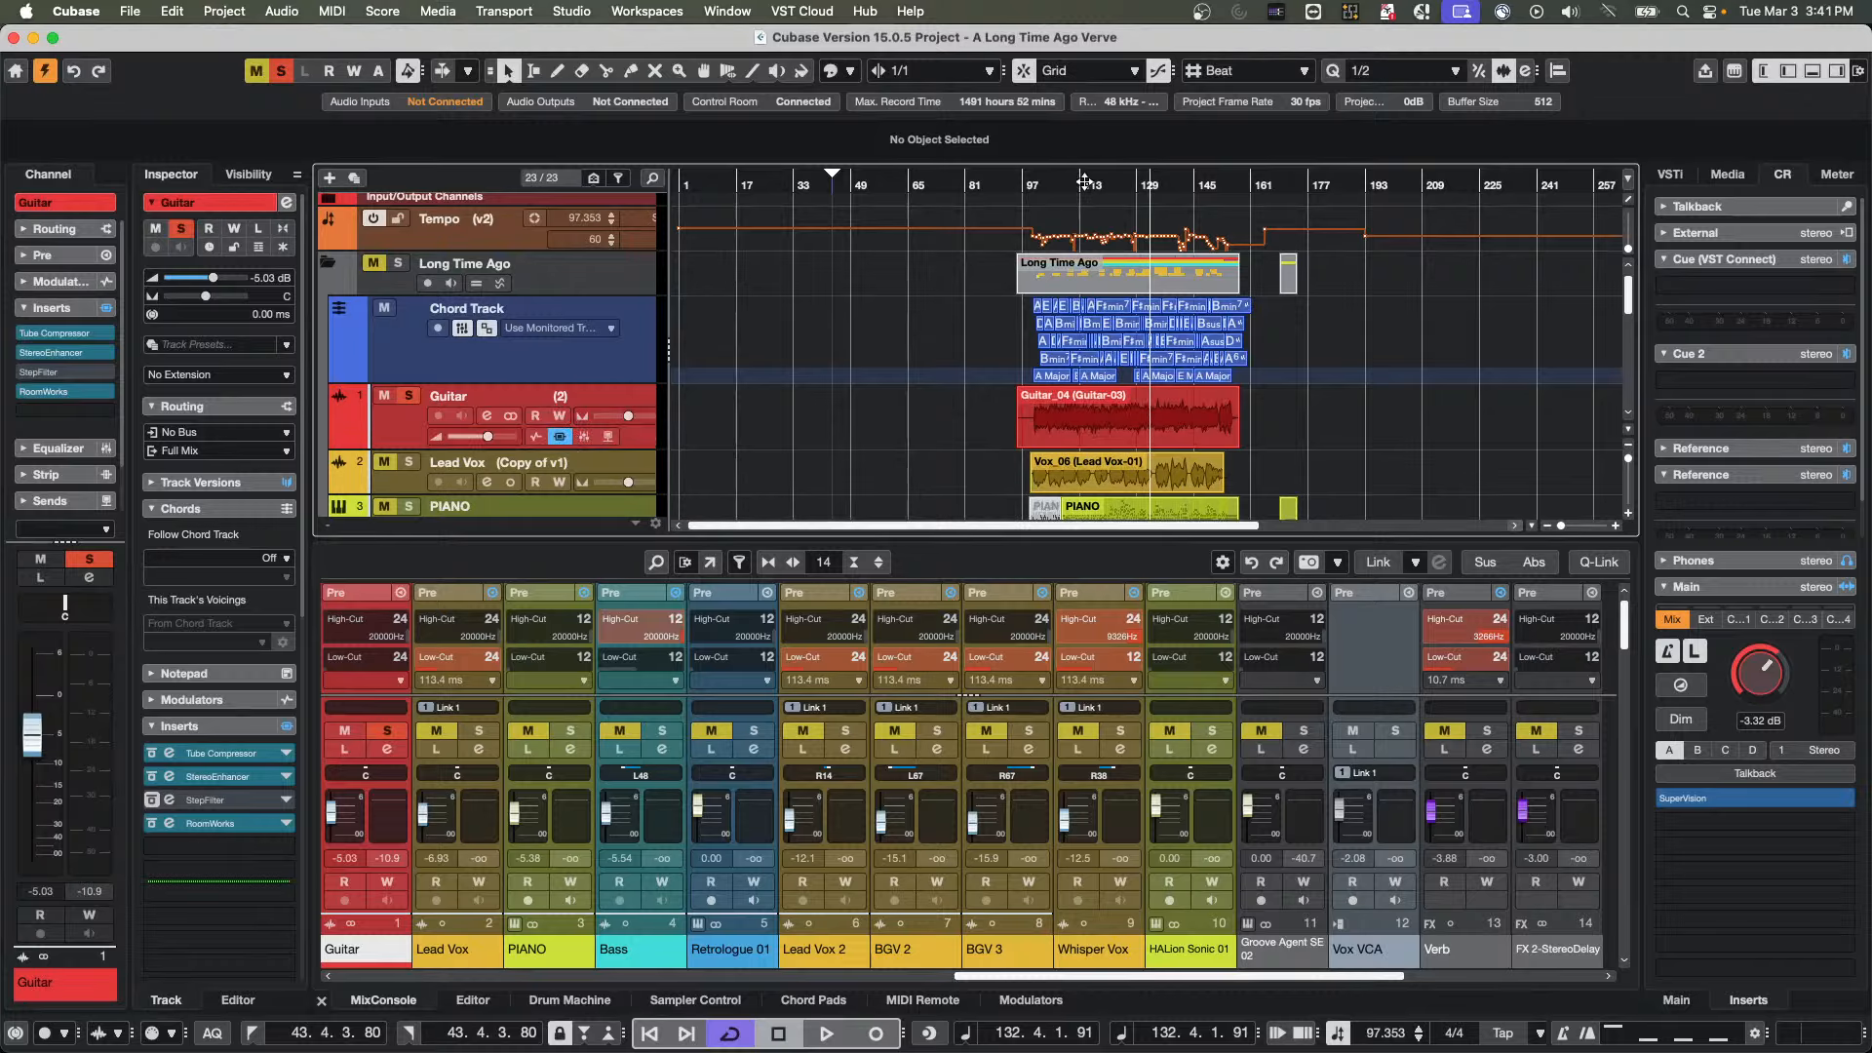
left_click_drag(1082, 184, 1080, 220)
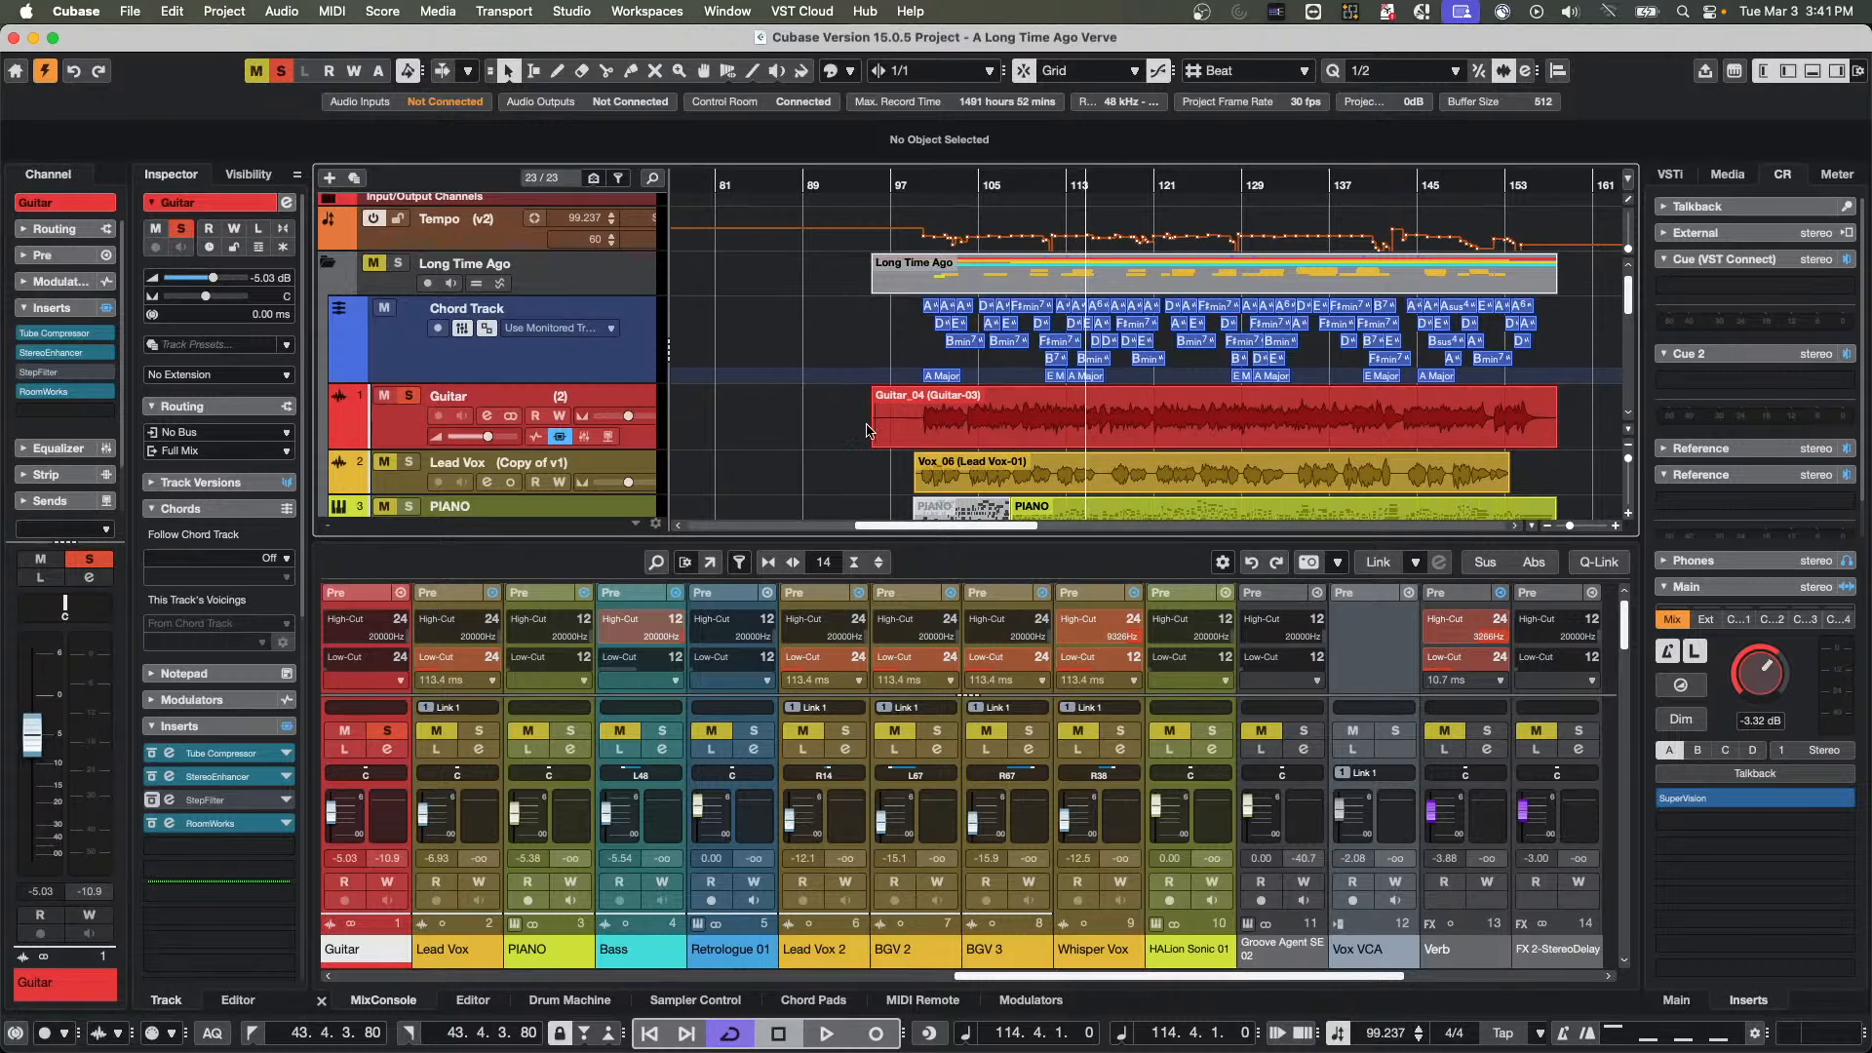
mouse_move(889, 448)
left_mouse_down()
mouse_move(882, 395)
mouse_move(881, 413)
left_mouse_up()
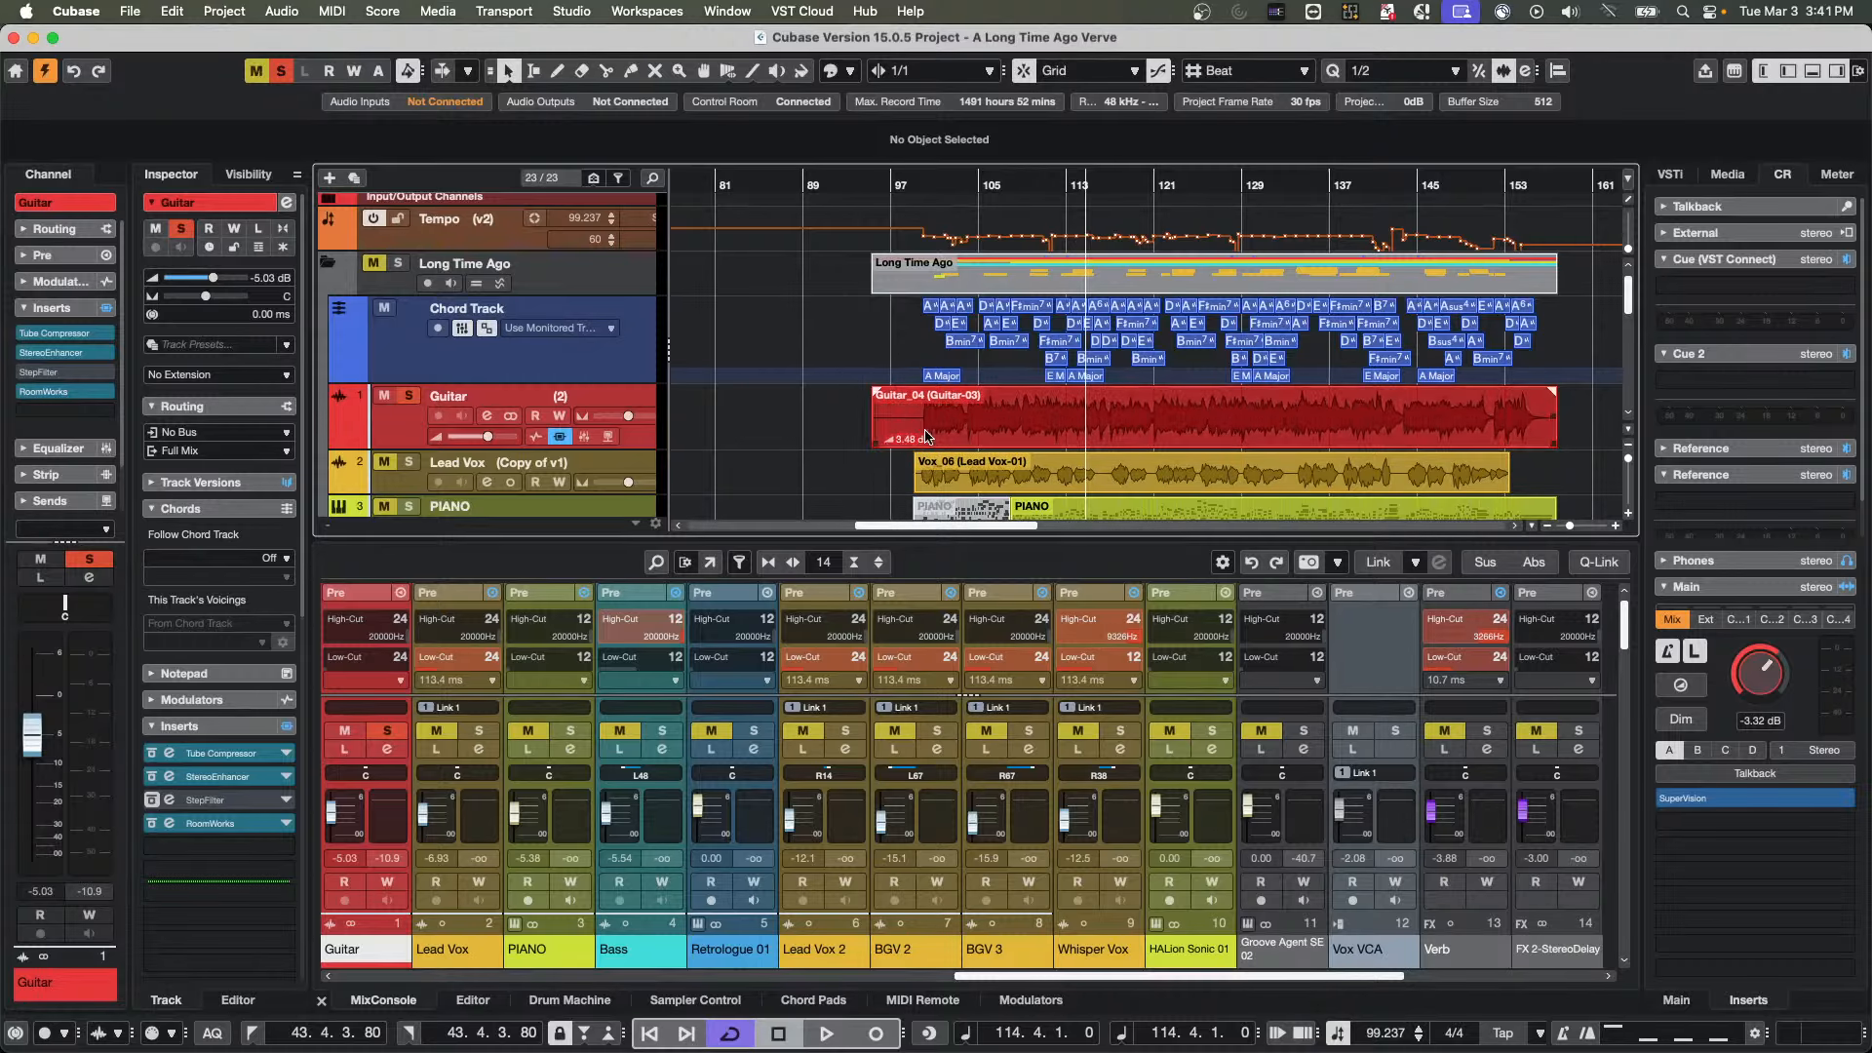
Range-select the Guitar event from 103.3.1.1 to 109.2.1.0 and lower the volume of that section
right_click(972, 421)
left_click(999, 421)
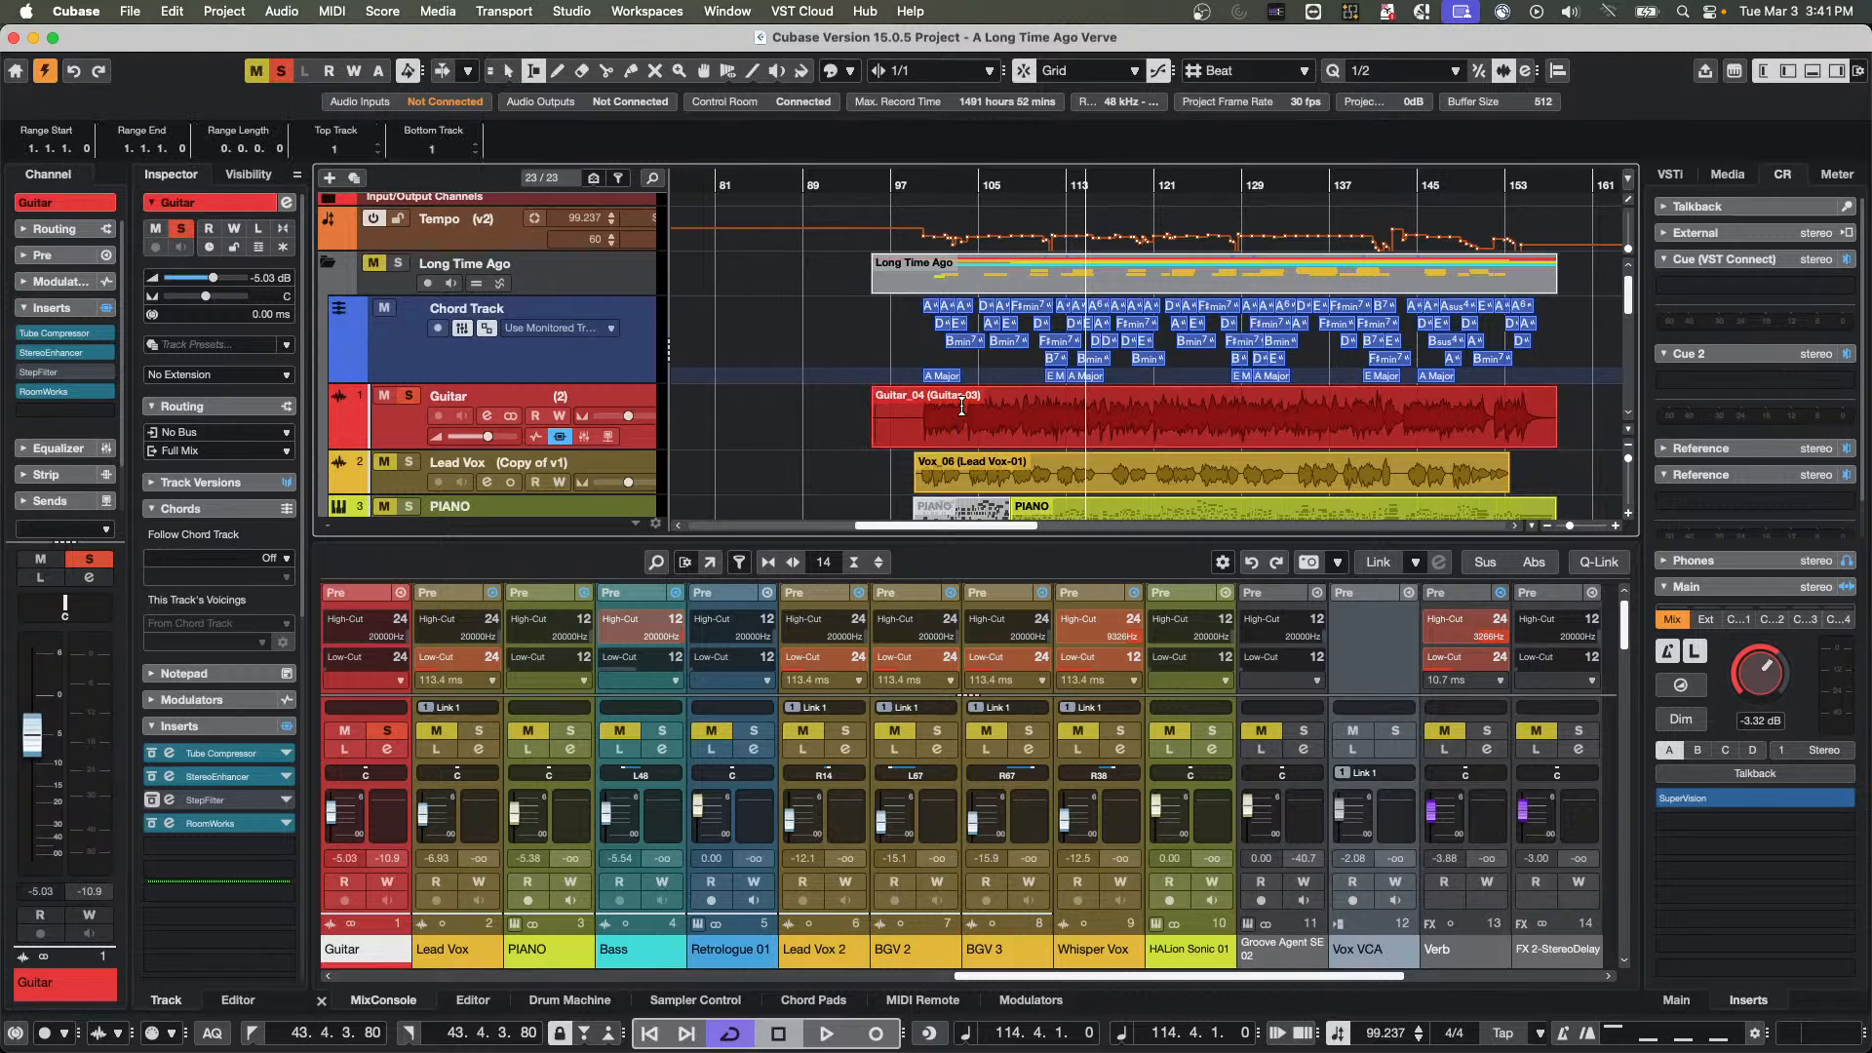
left_click_drag(963, 419, 1024, 414)
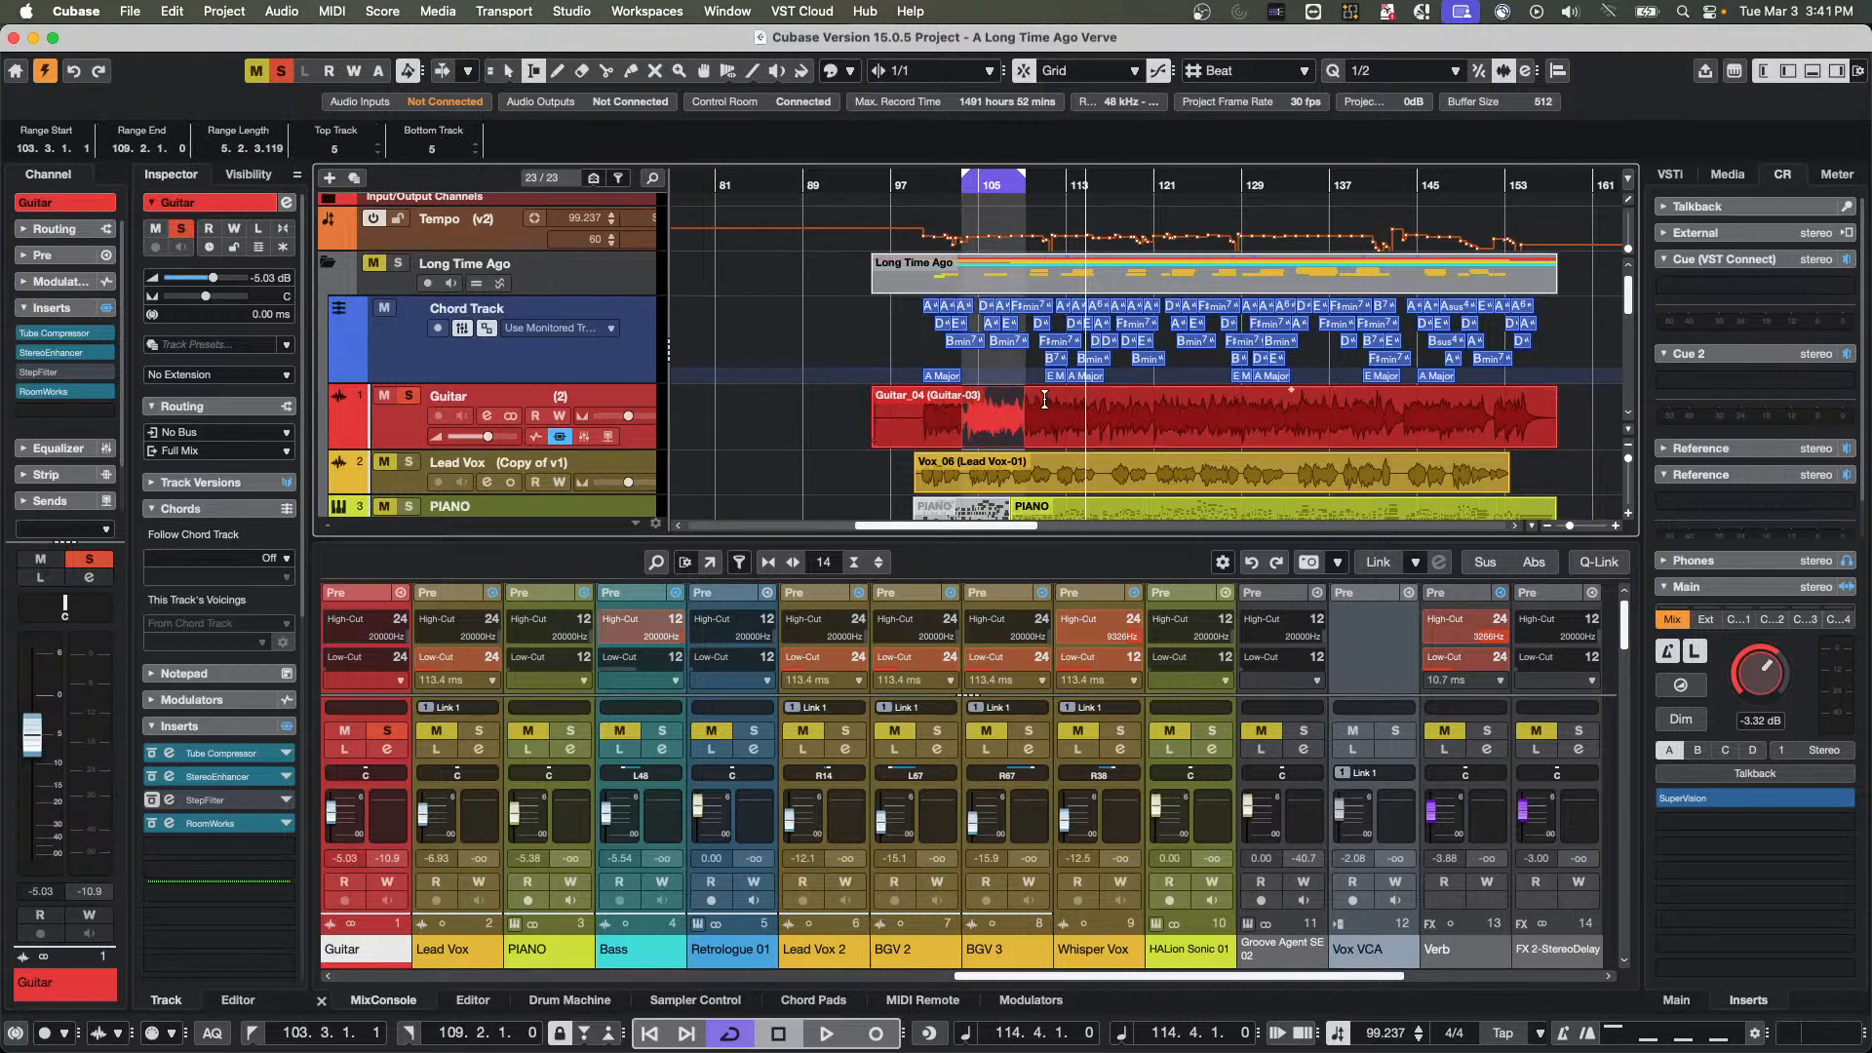
left_click_drag(994, 390, 976, 448)
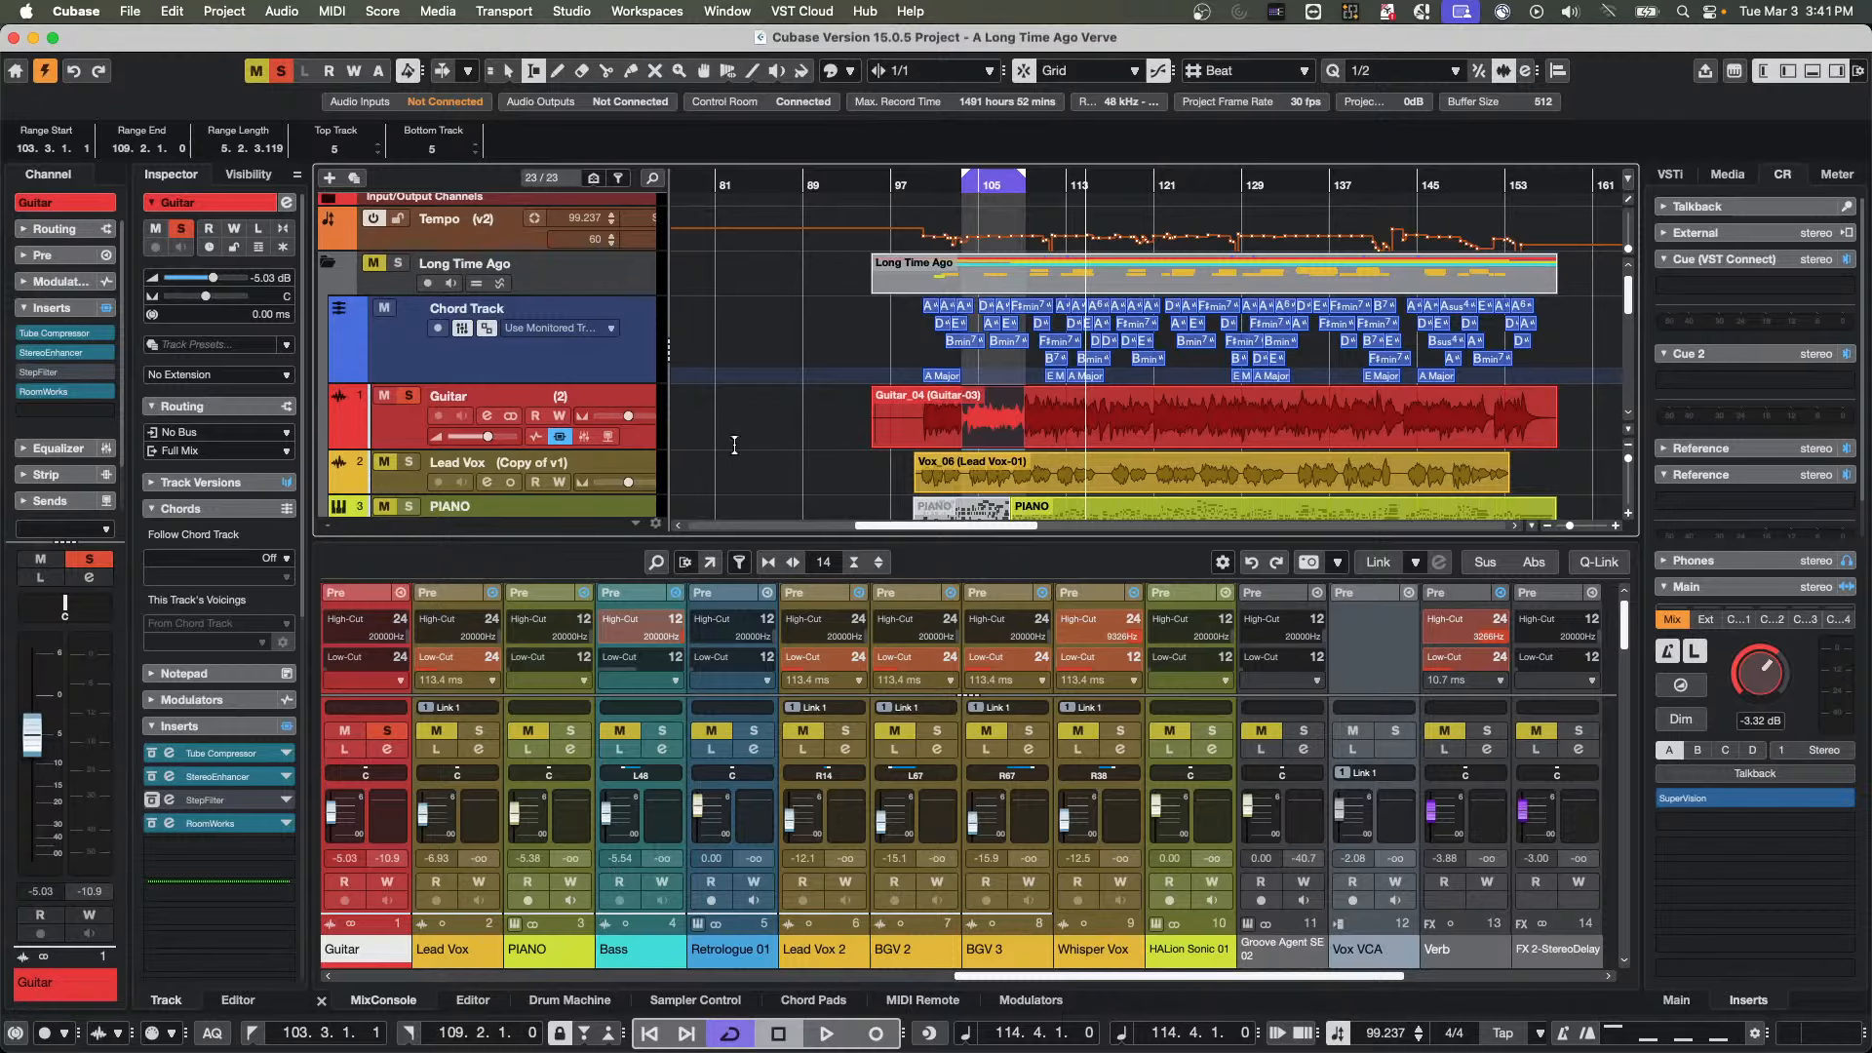
Open the Guitar track's Channel Settings and move the window clear of the track list to examine the Pre Gain control
left_click(286, 202)
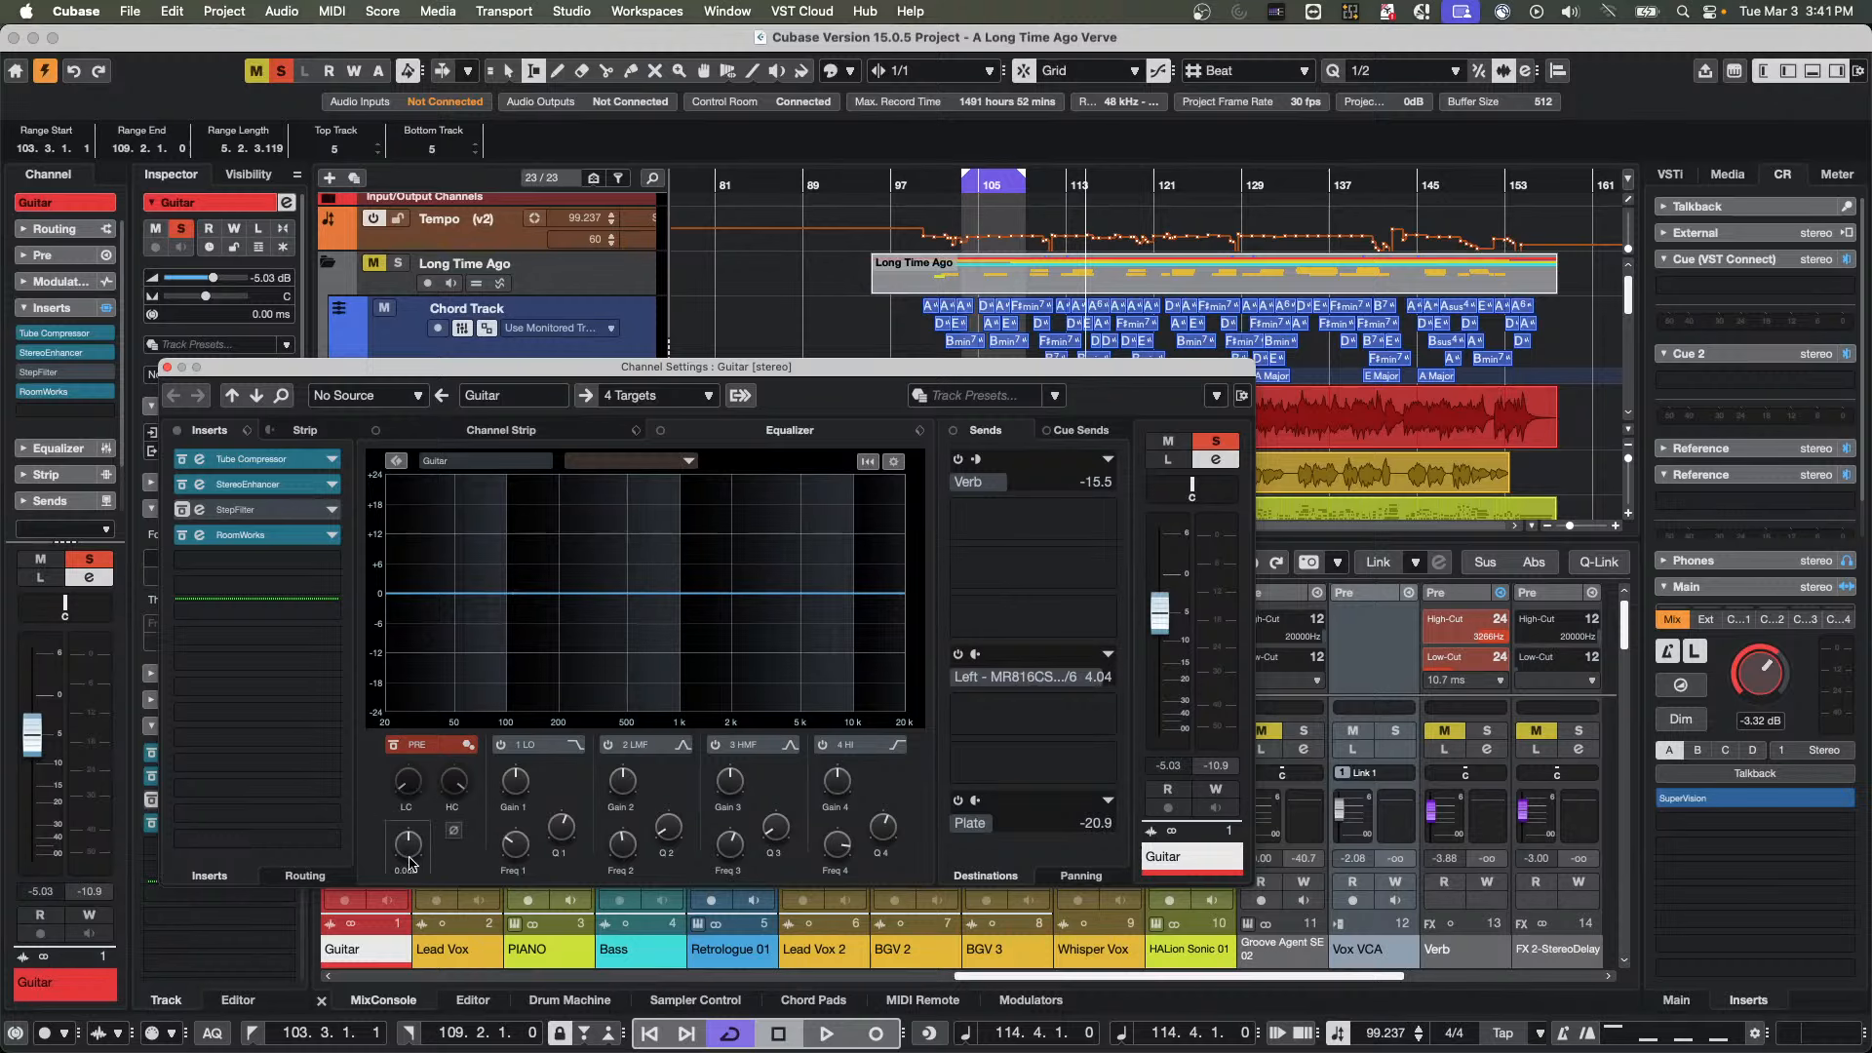
left_click_drag(522, 380, 1399, 433)
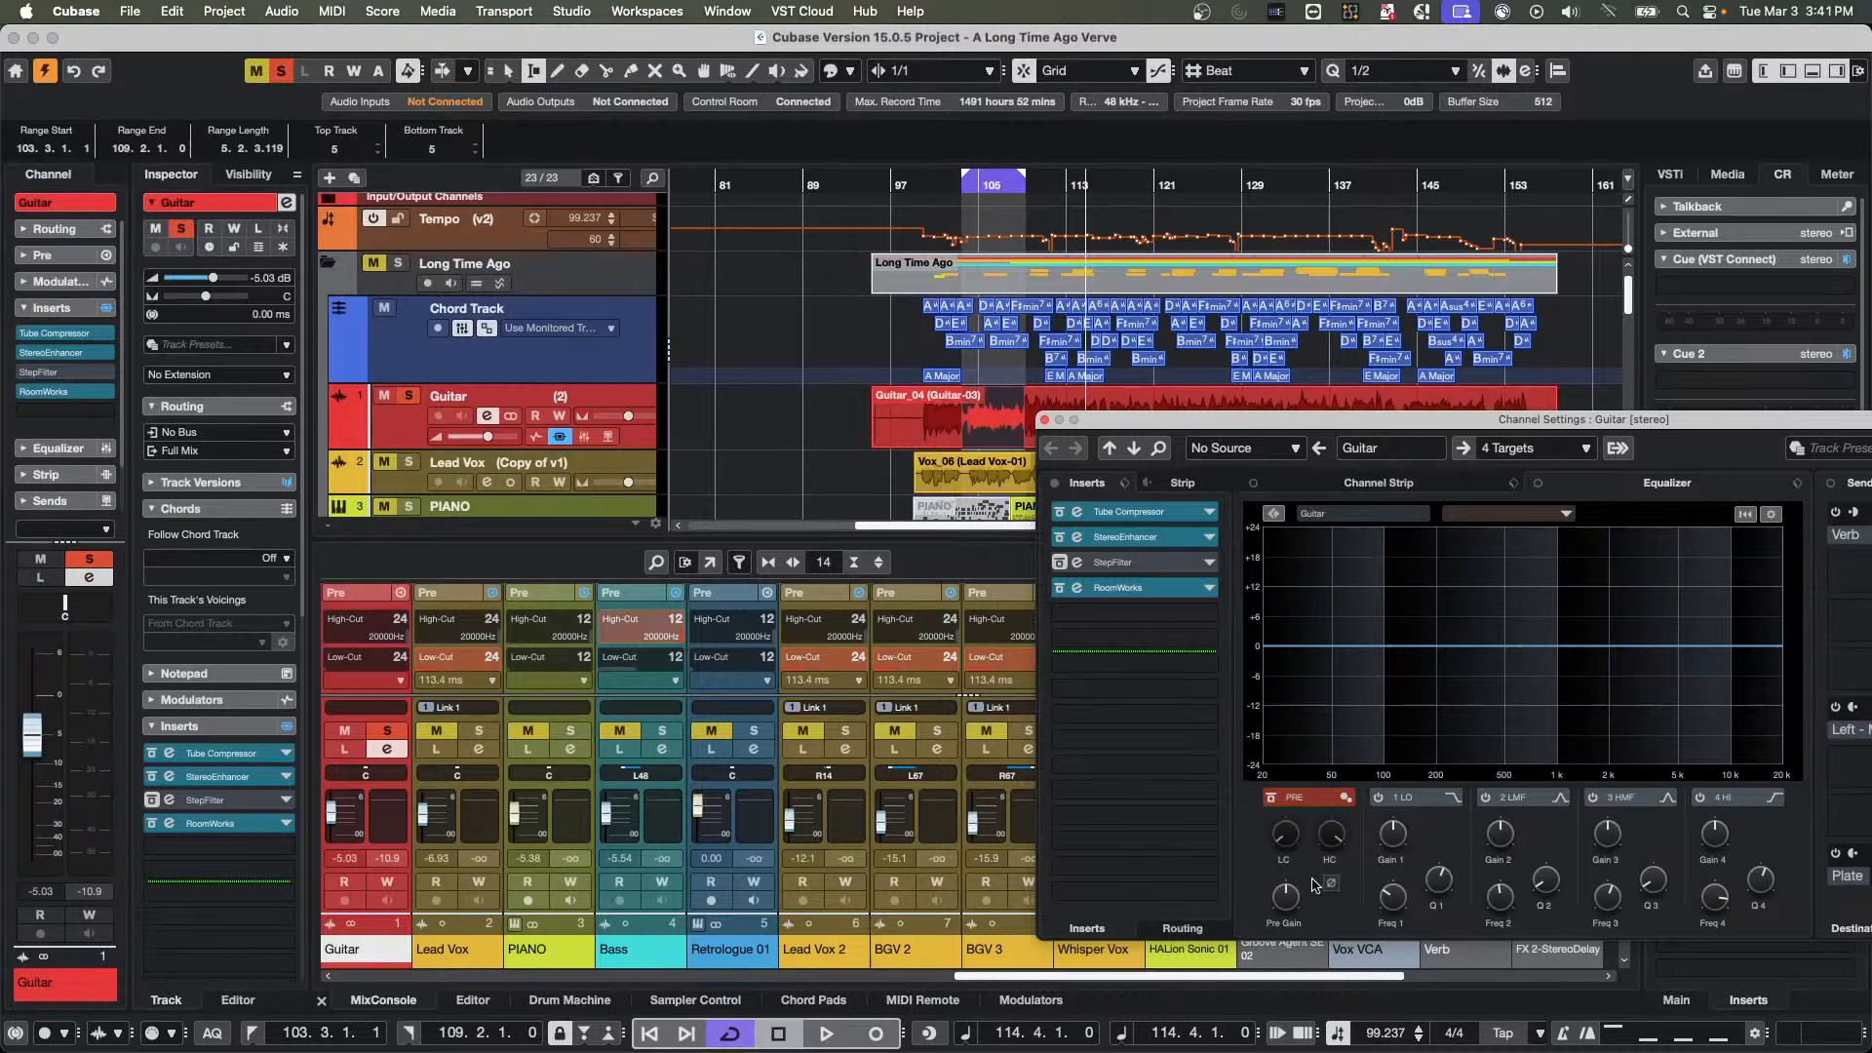
left_click(968, 441)
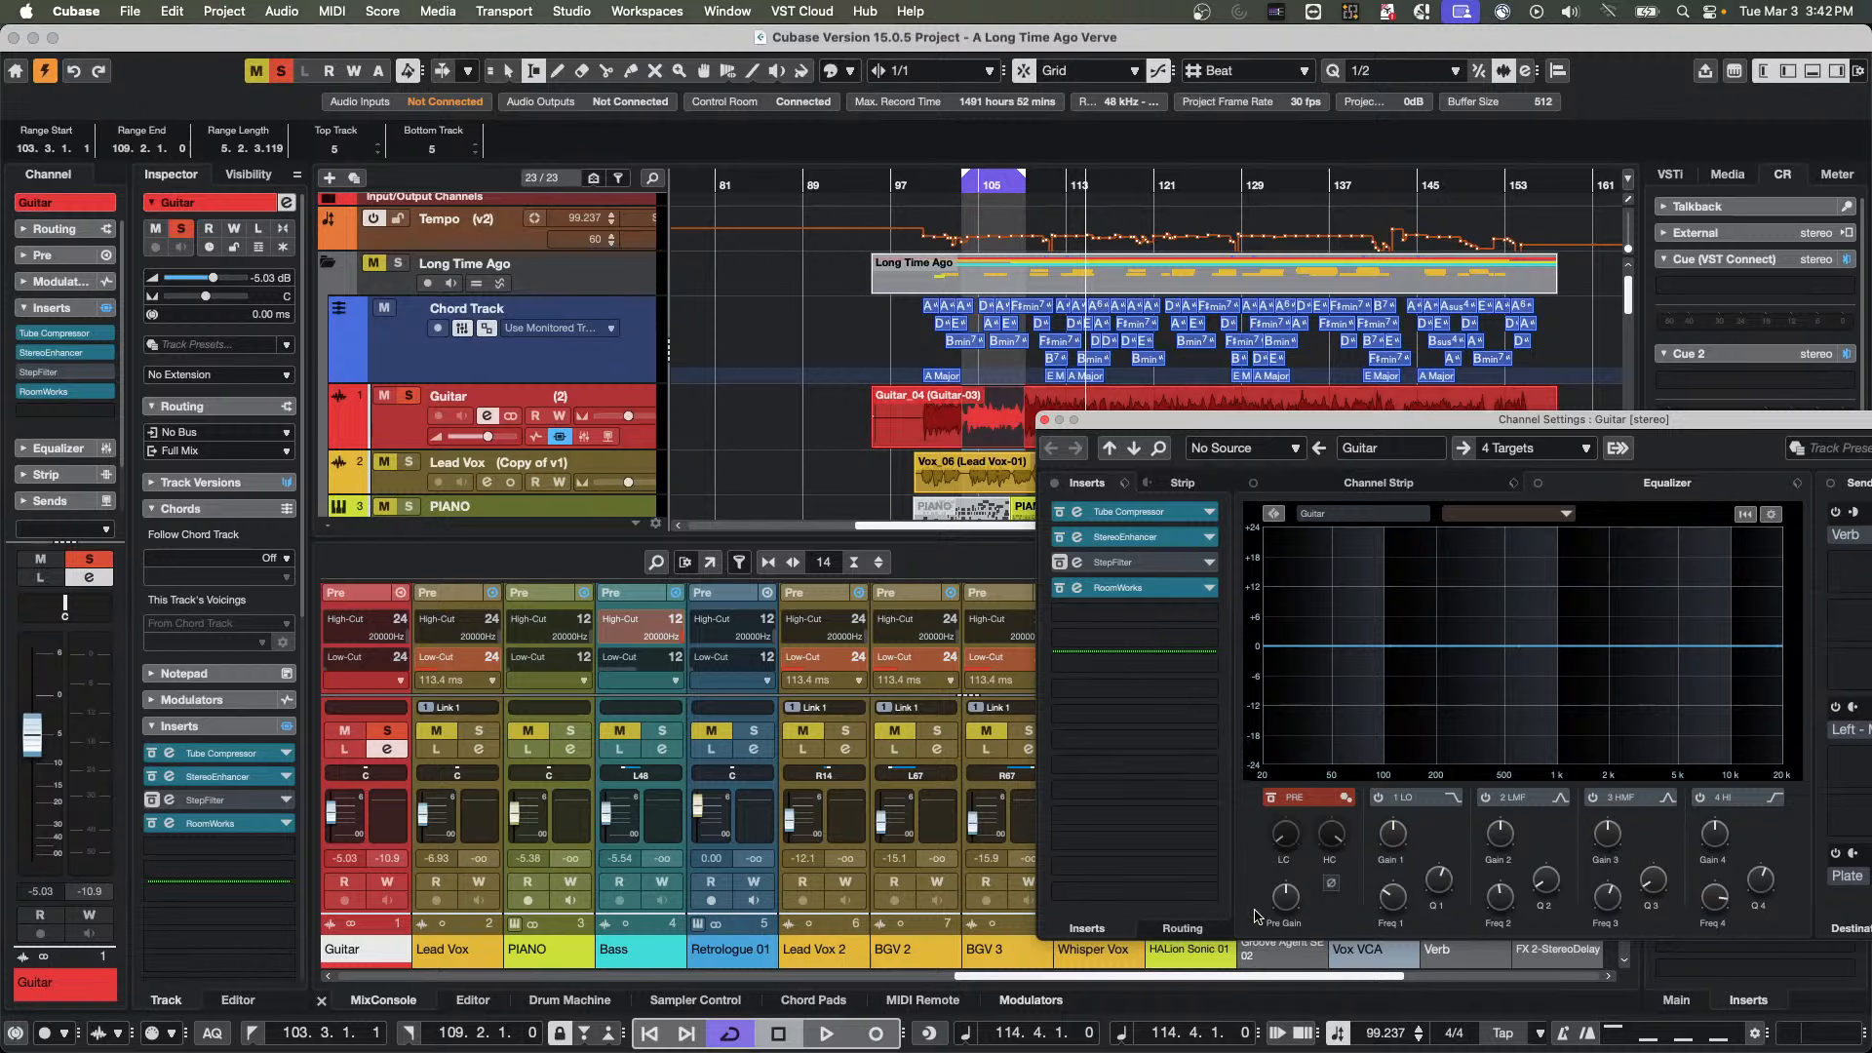
Open the input buses in Audio Connections, enlarge the window, and check the audio device choices for MR18 - 1
mouse_move(1286, 899)
left_click(573, 11)
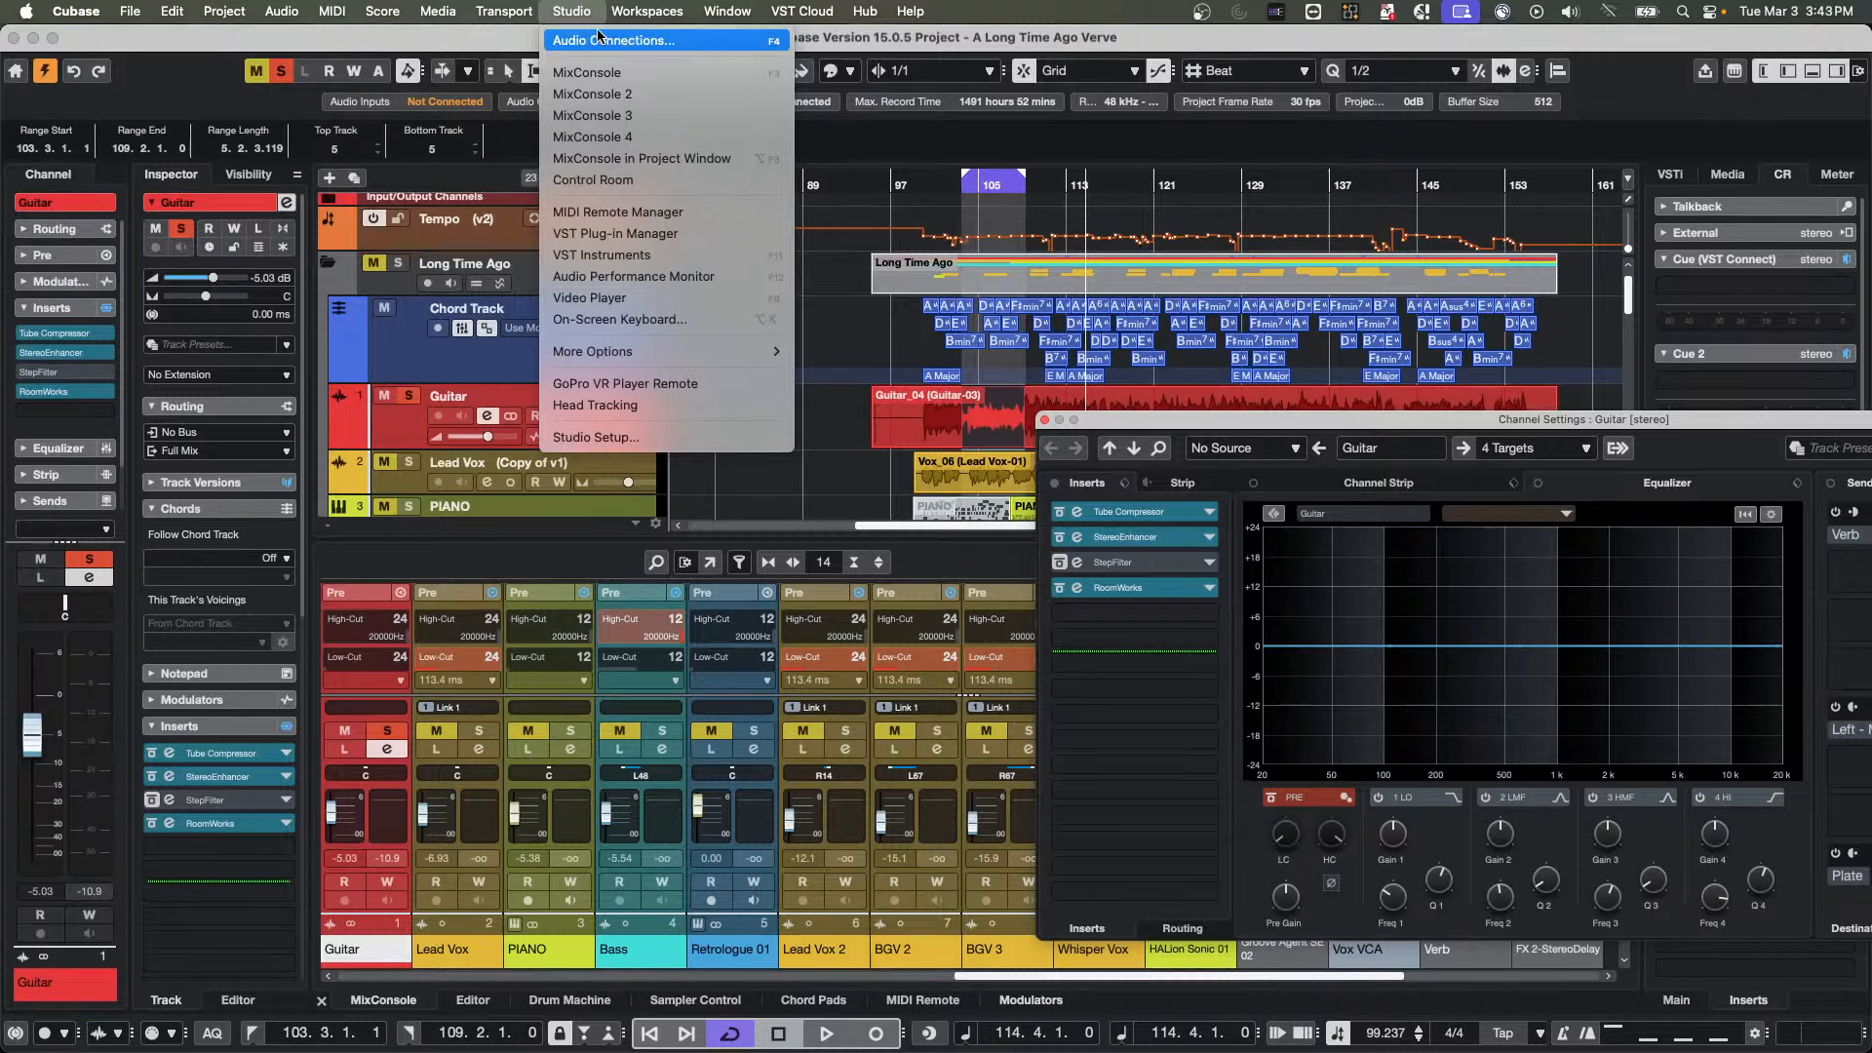
left_click(599, 39)
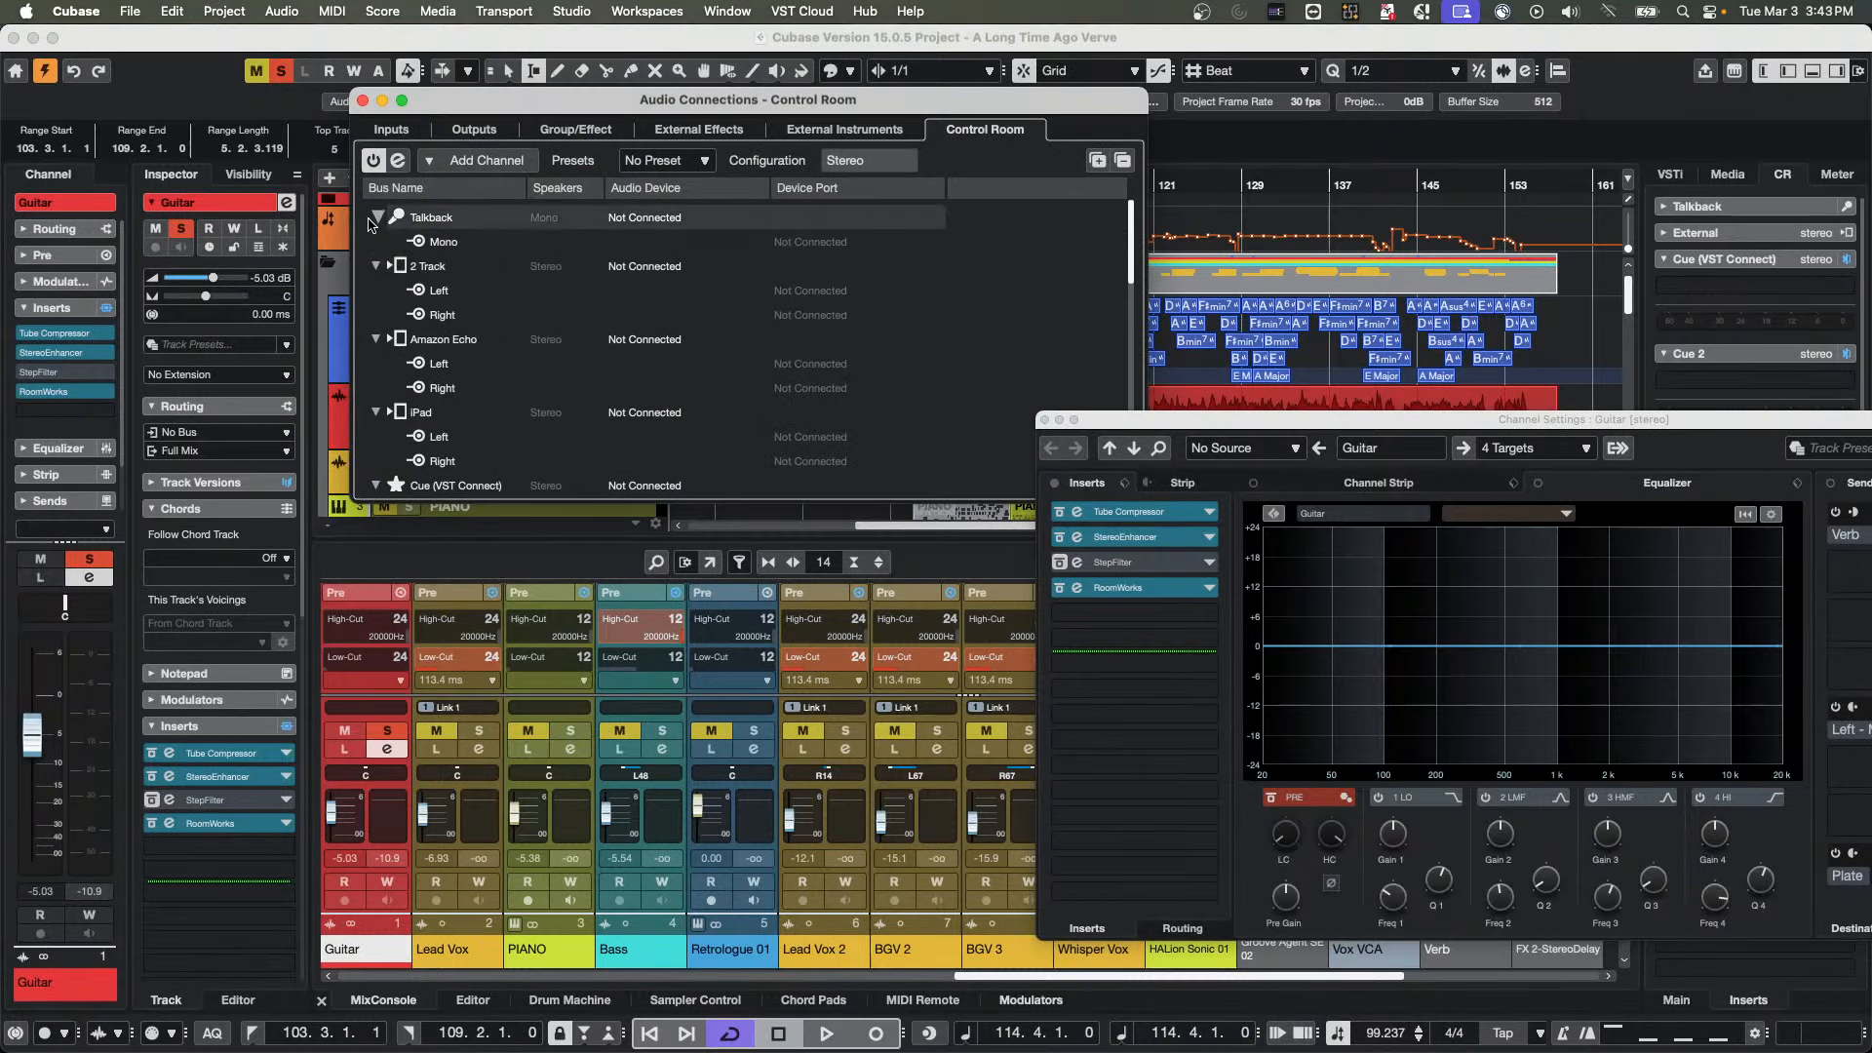
left_click(391, 130)
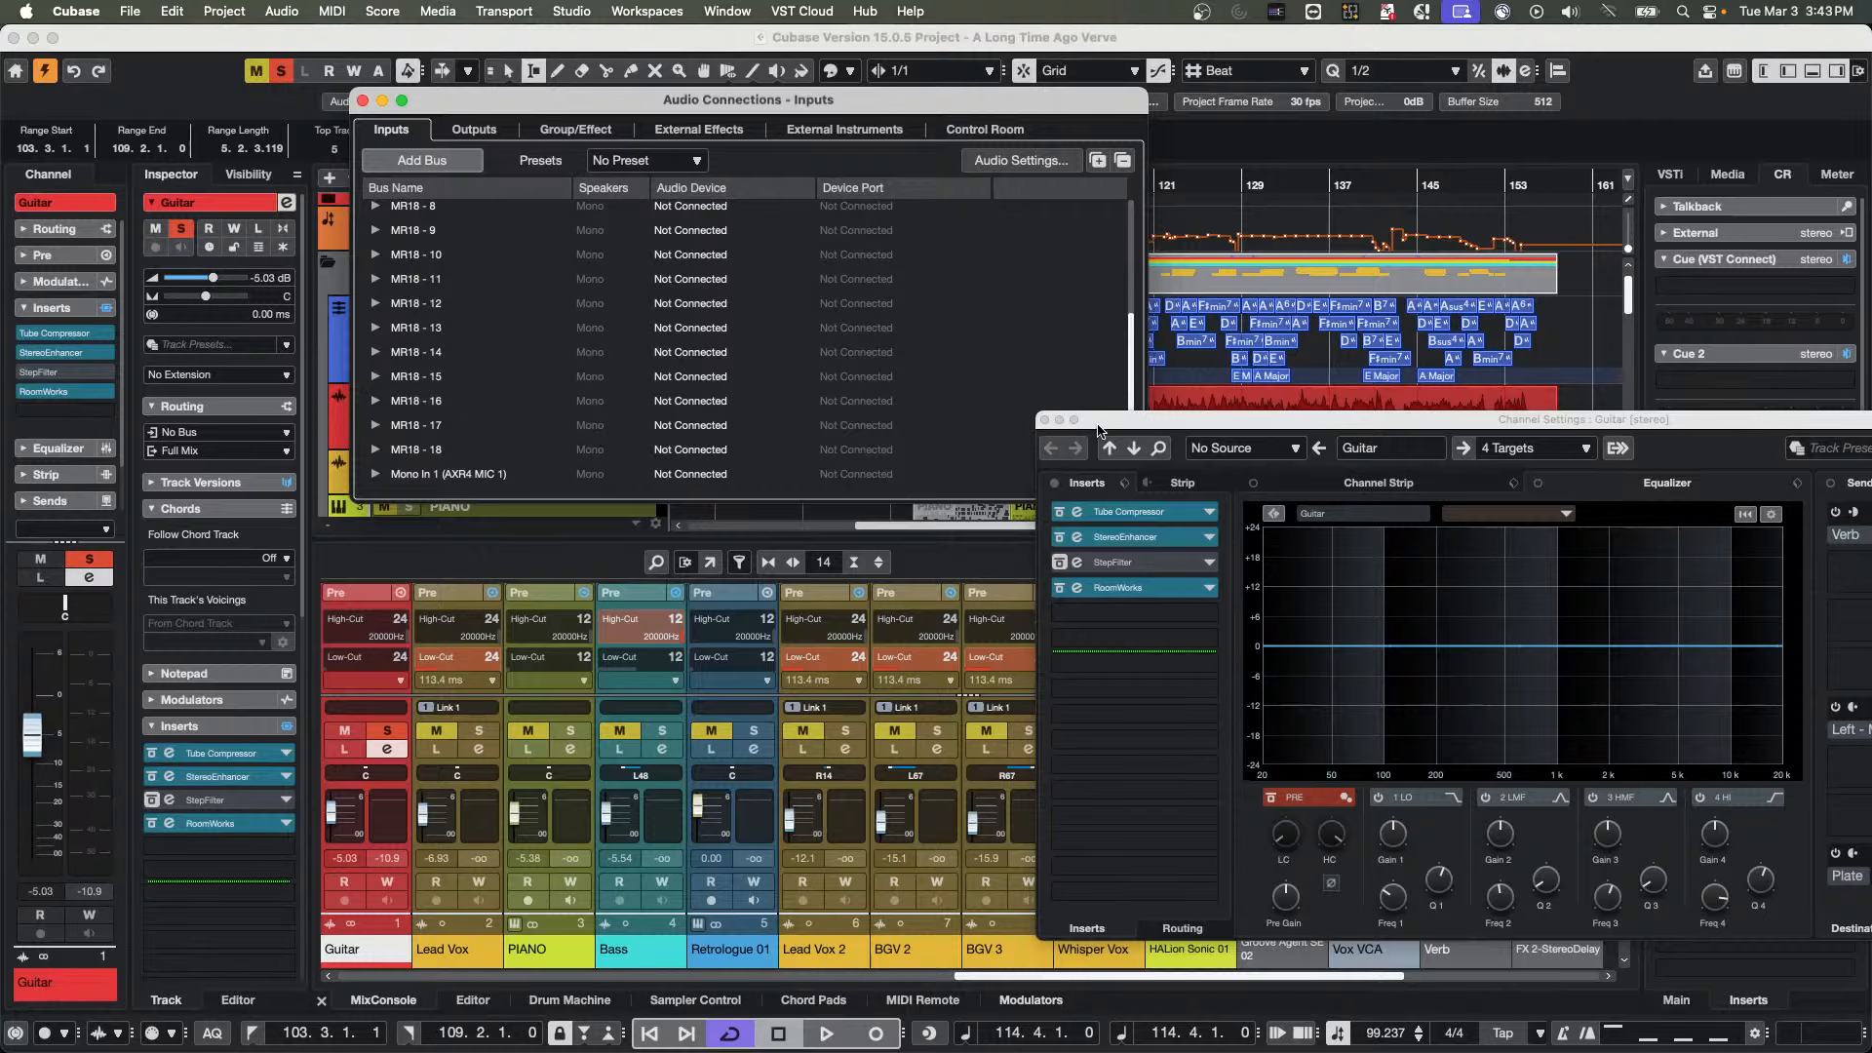
left_click_drag(1095, 423, 1502, 408)
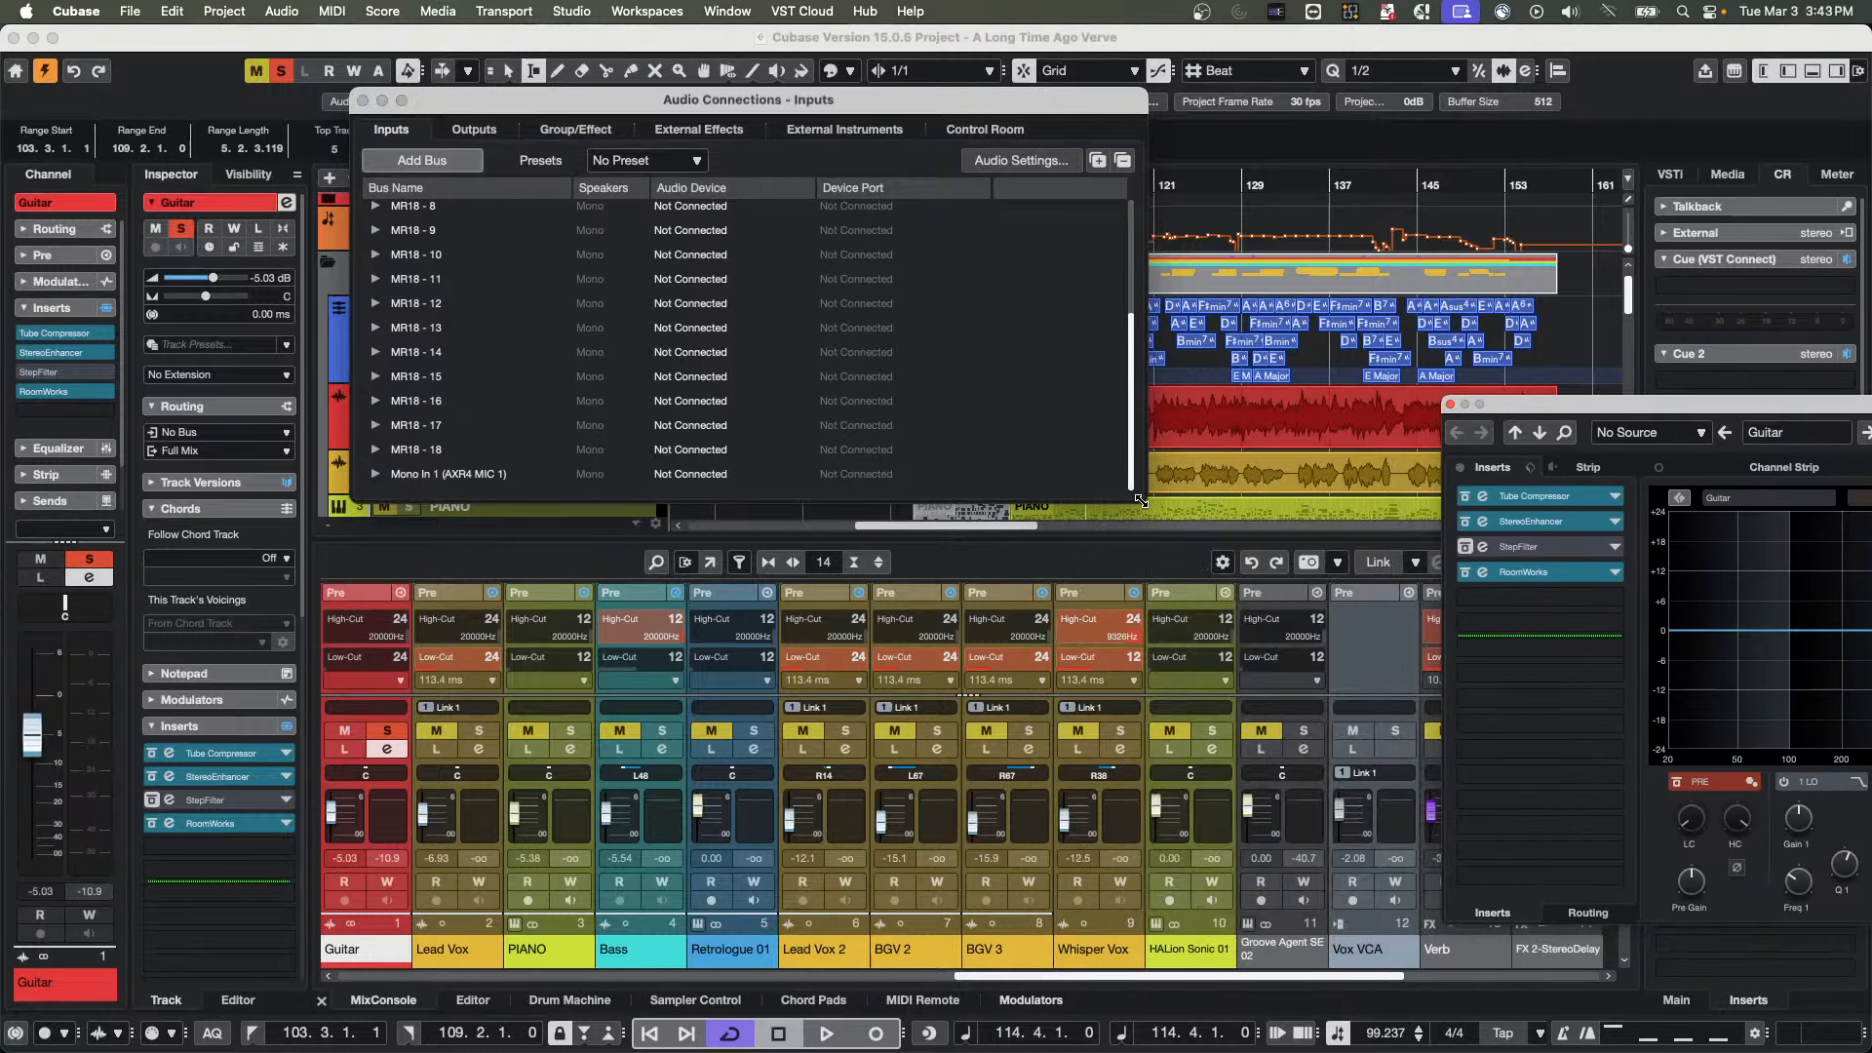
left_click_drag(1143, 509, 1146, 759)
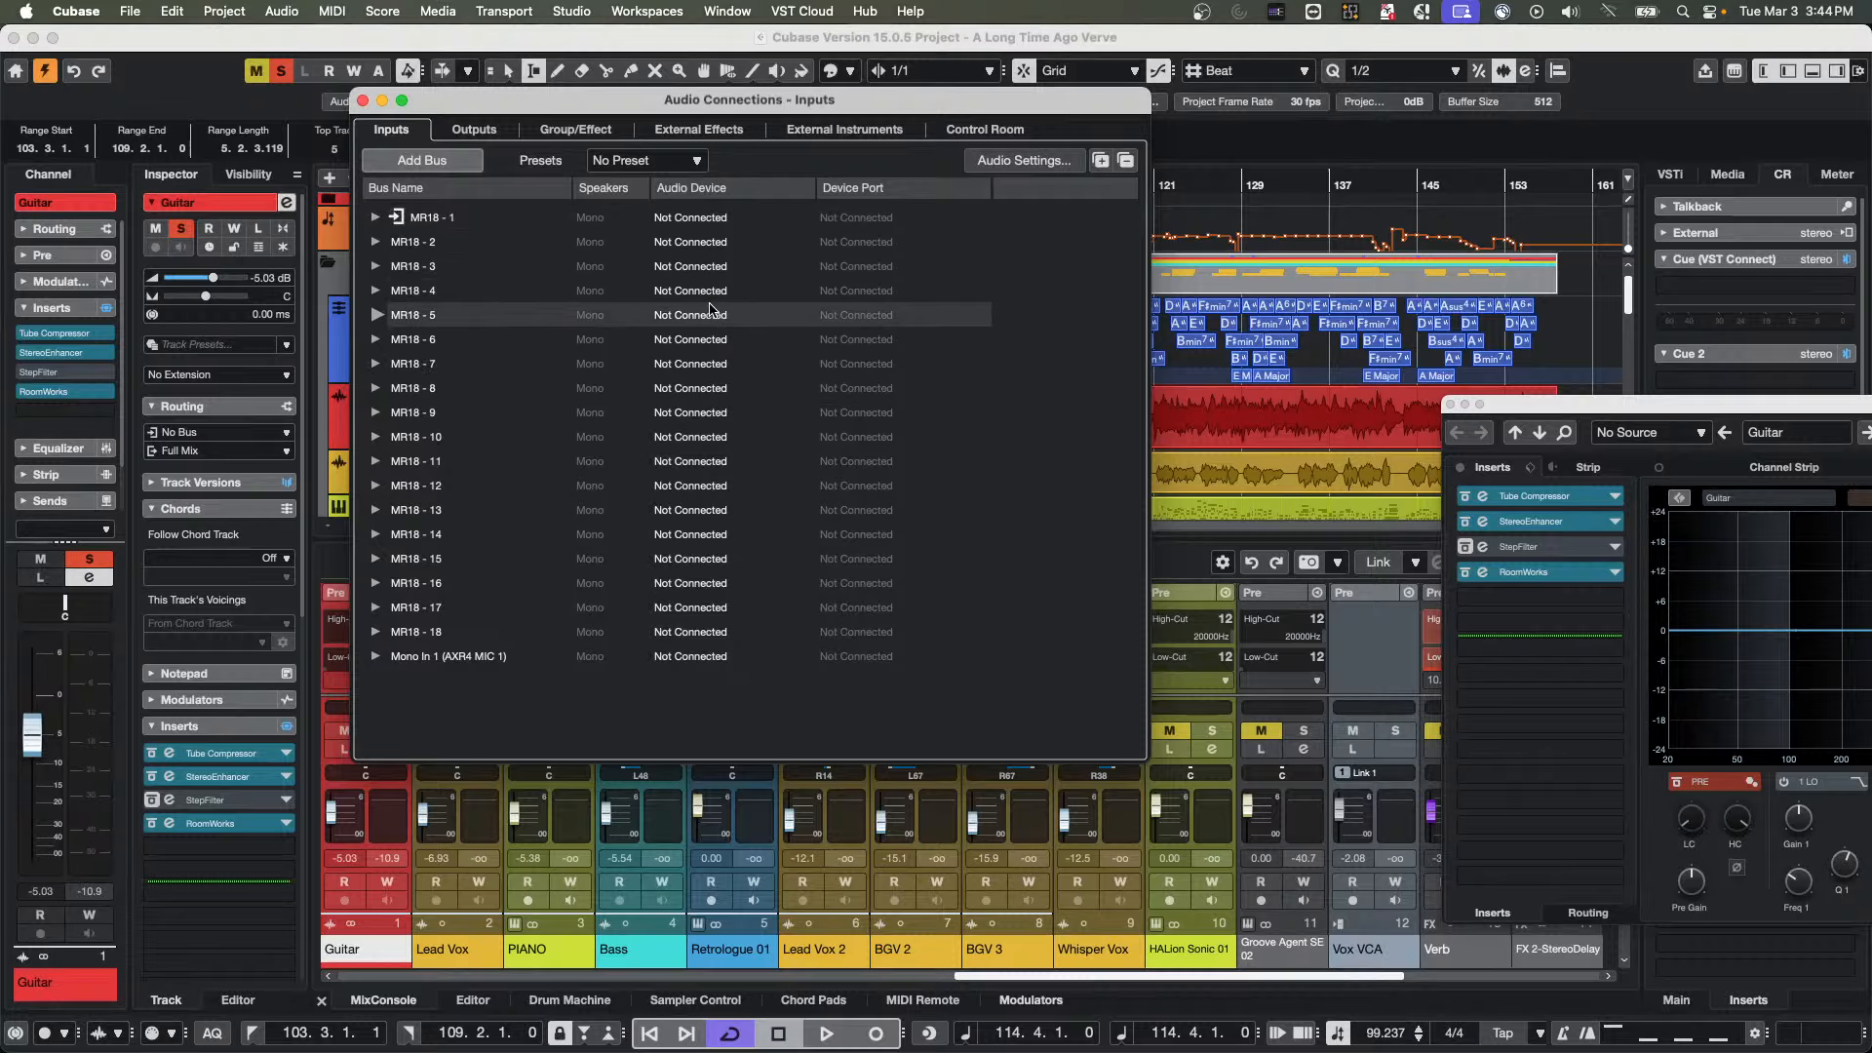
left_click(695, 217)
left_click(700, 217)
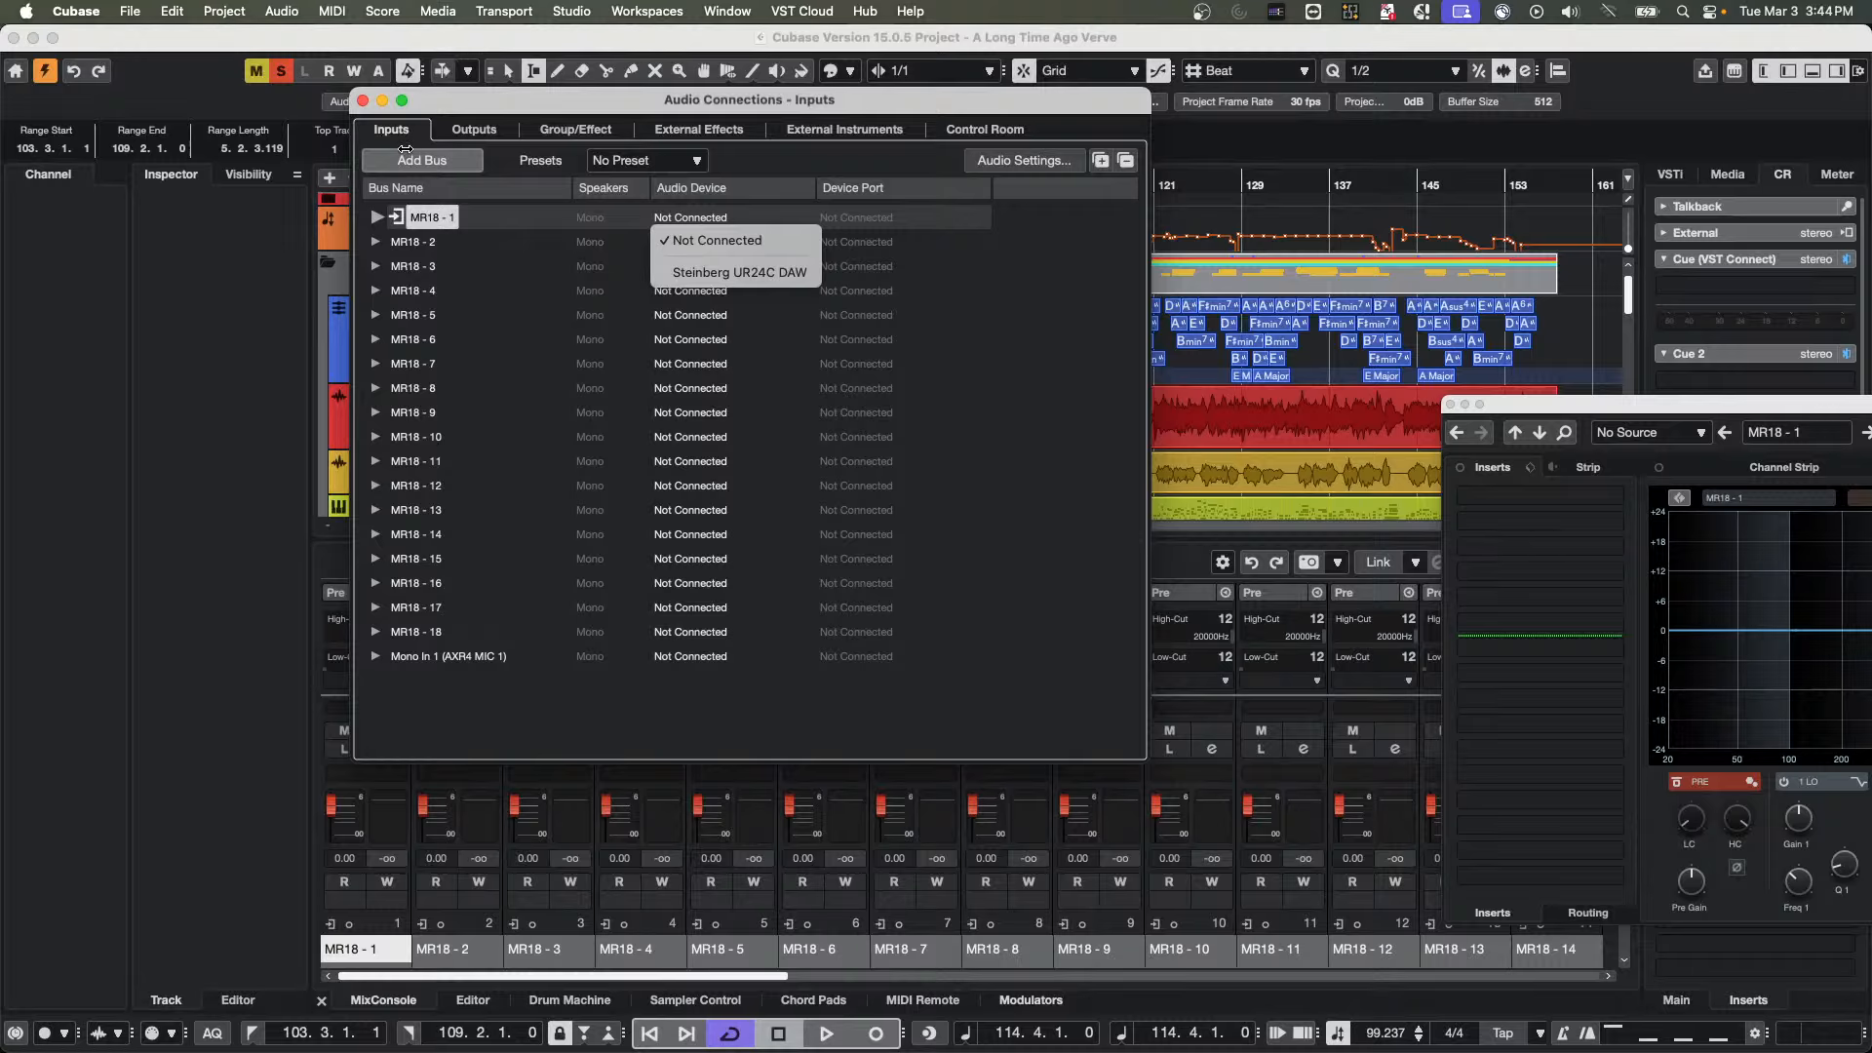
left_click(412, 251)
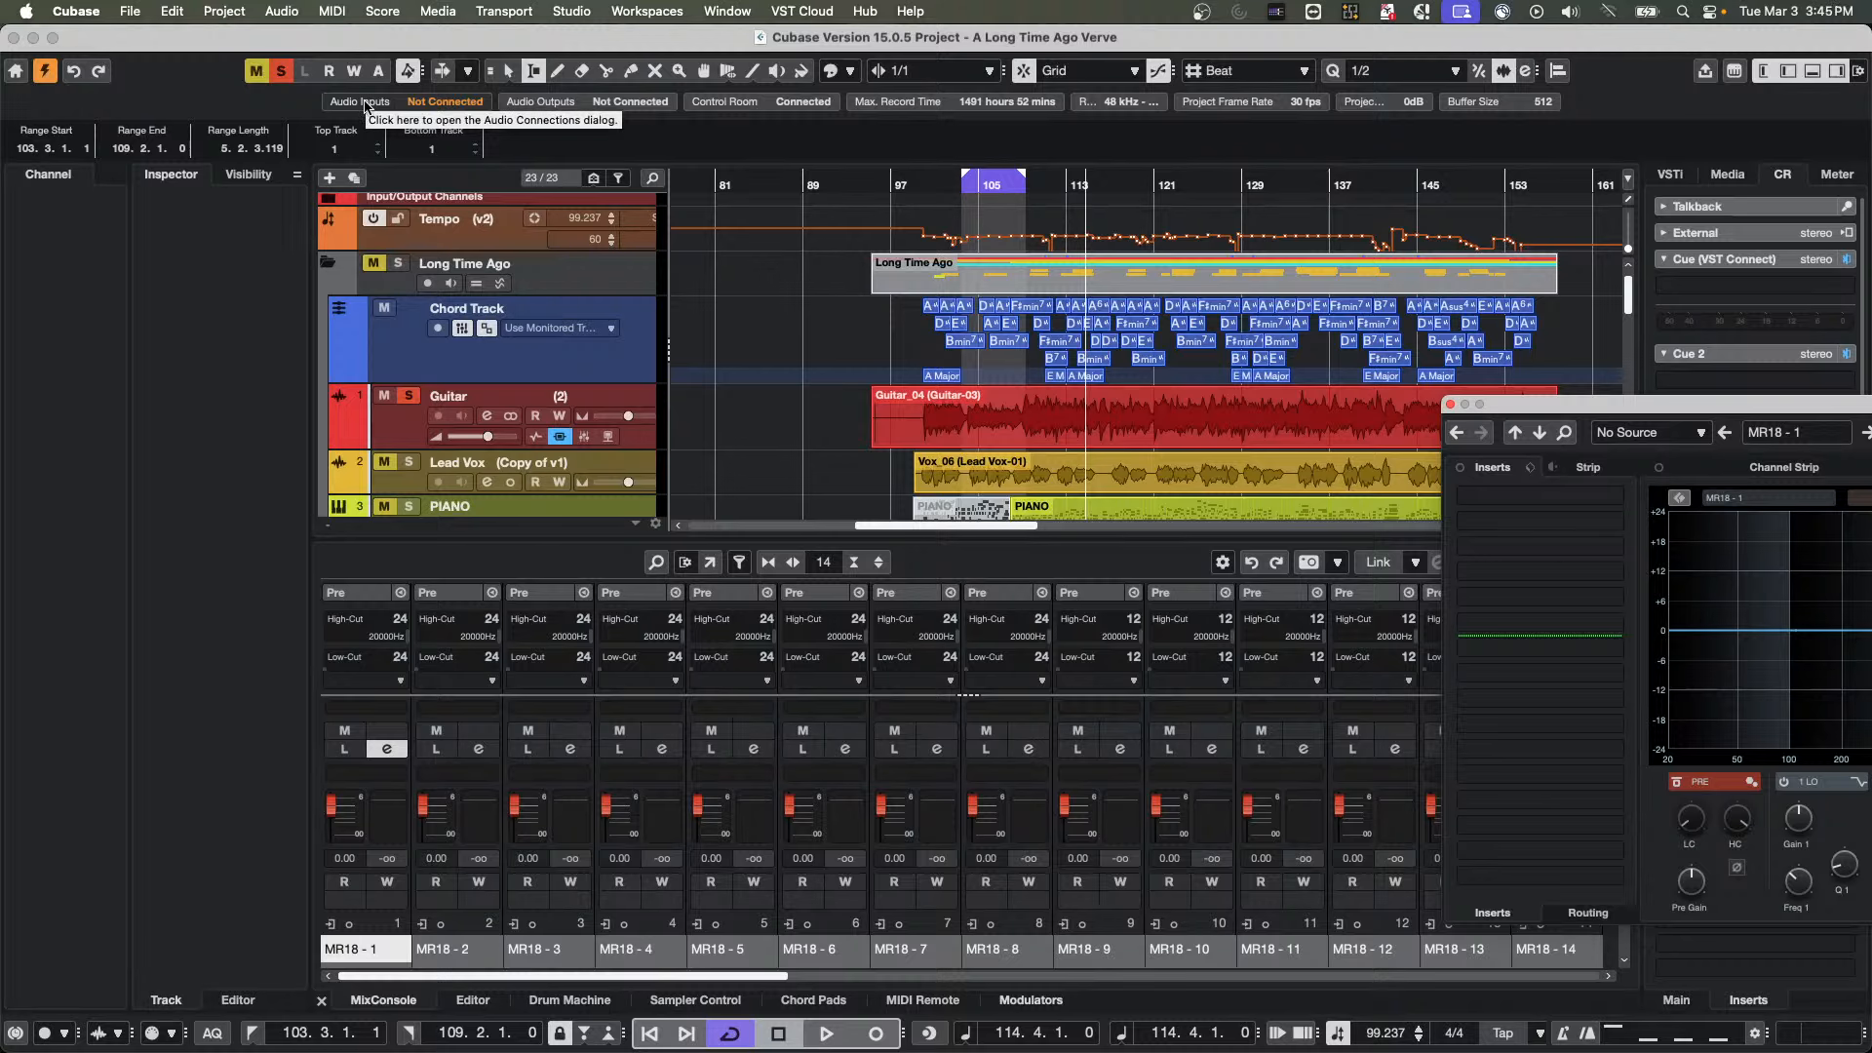
Reopen the Audio Connections input list, close it again, and select the Chord Track
left_click(504, 11)
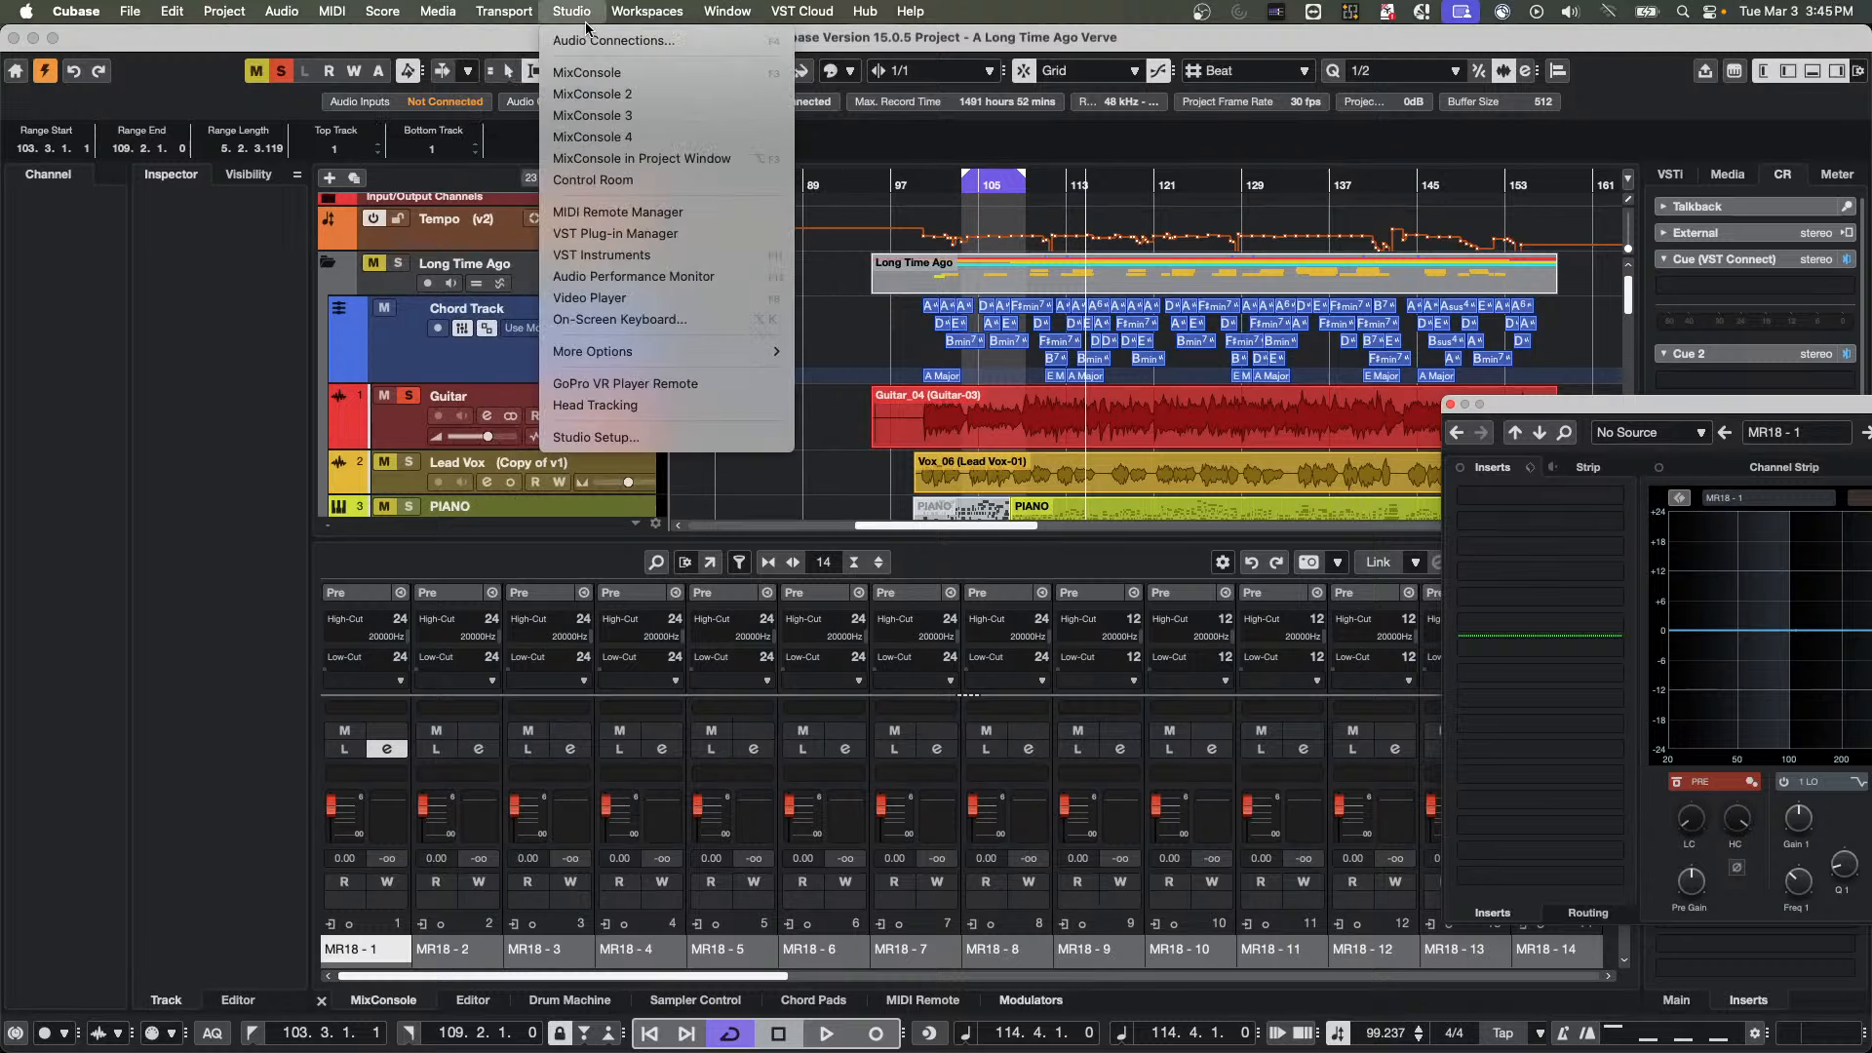
left_click(586, 40)
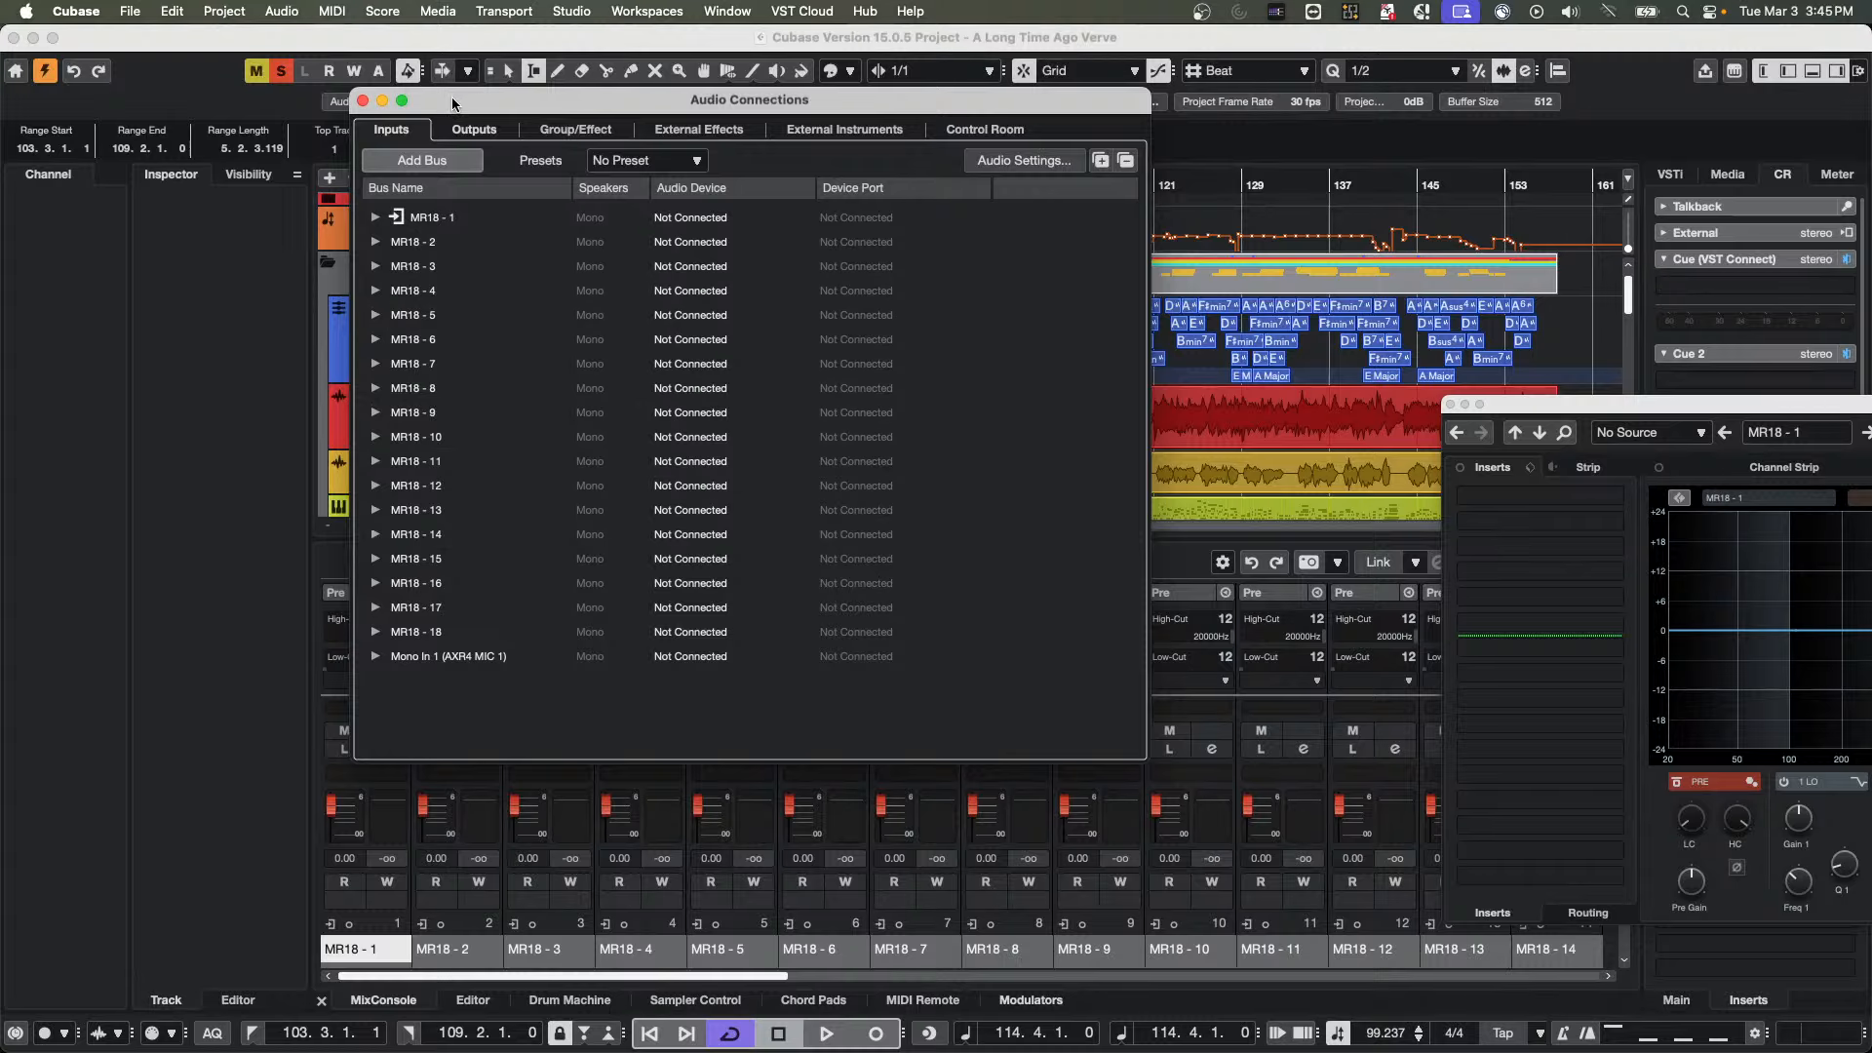
left_click(361, 101)
left_click(557, 359)
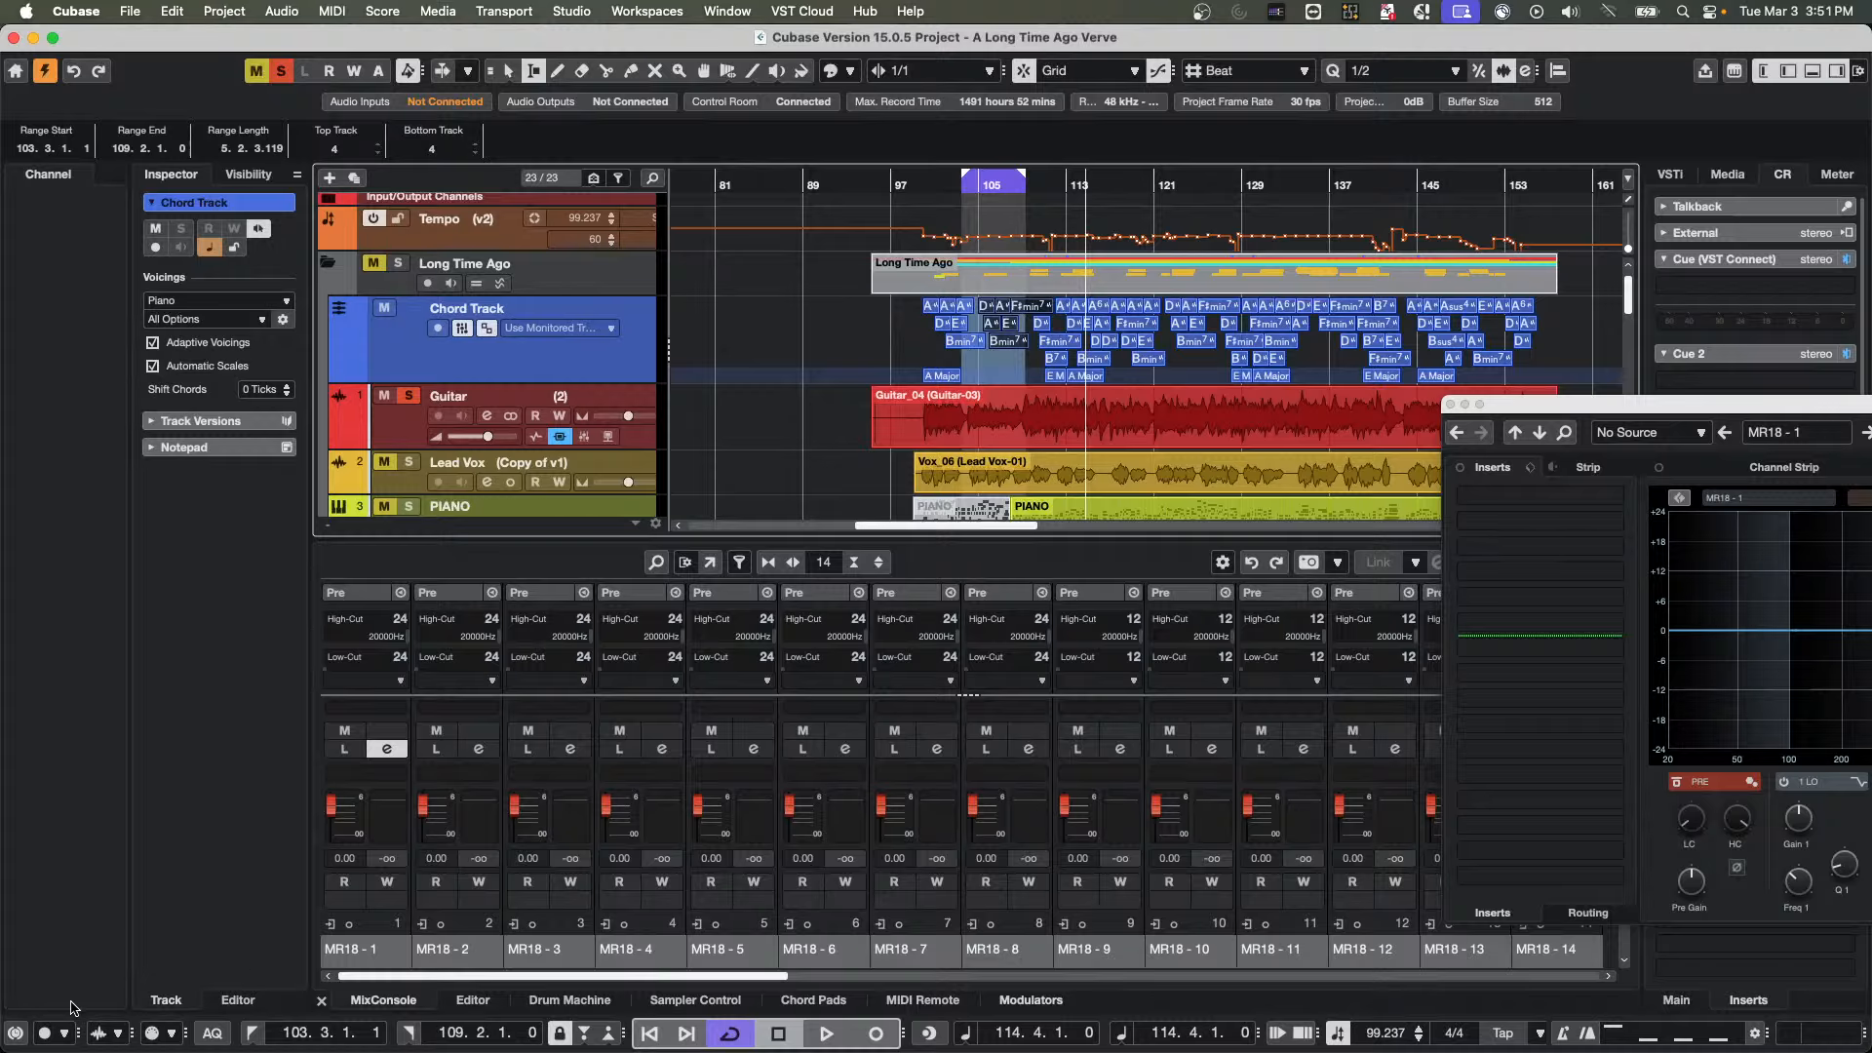
Toggle Constrain Delay Compensation on and off a few times, leaving it switched on
left_click(18, 1033)
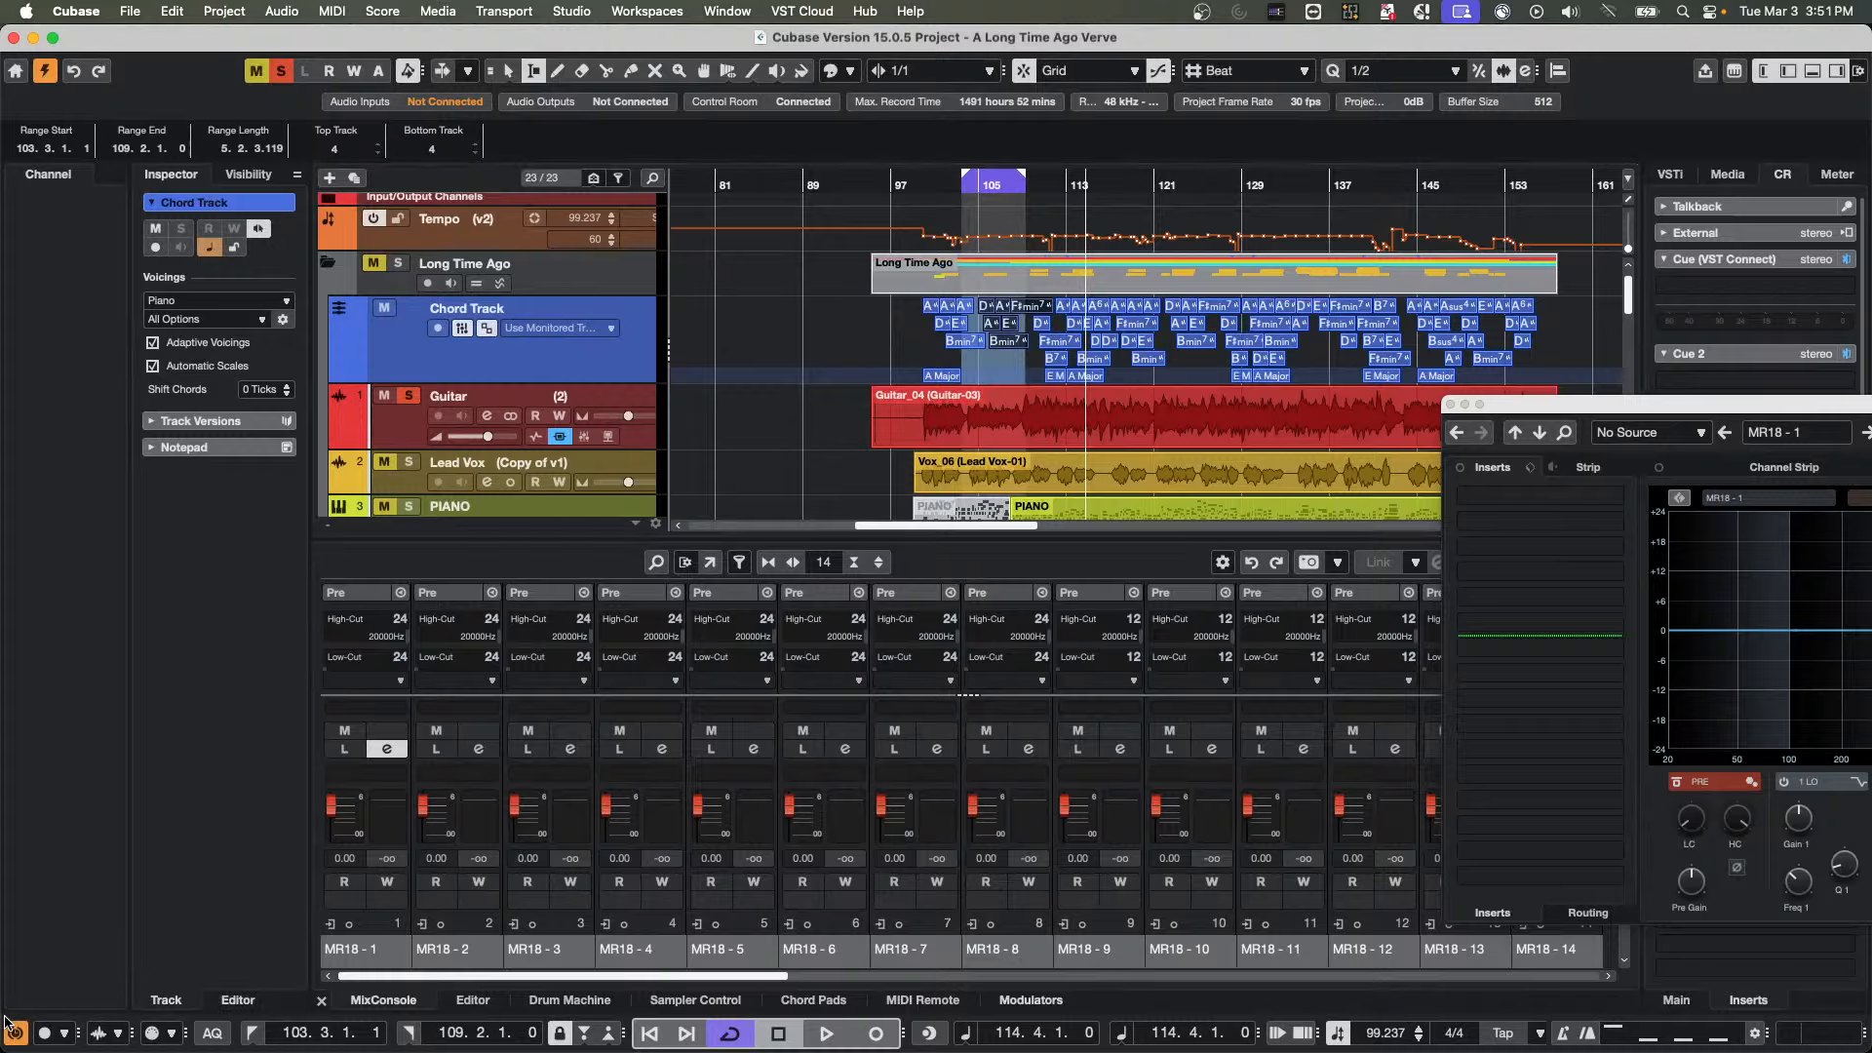
left_click(16, 1032)
left_click(15, 1034)
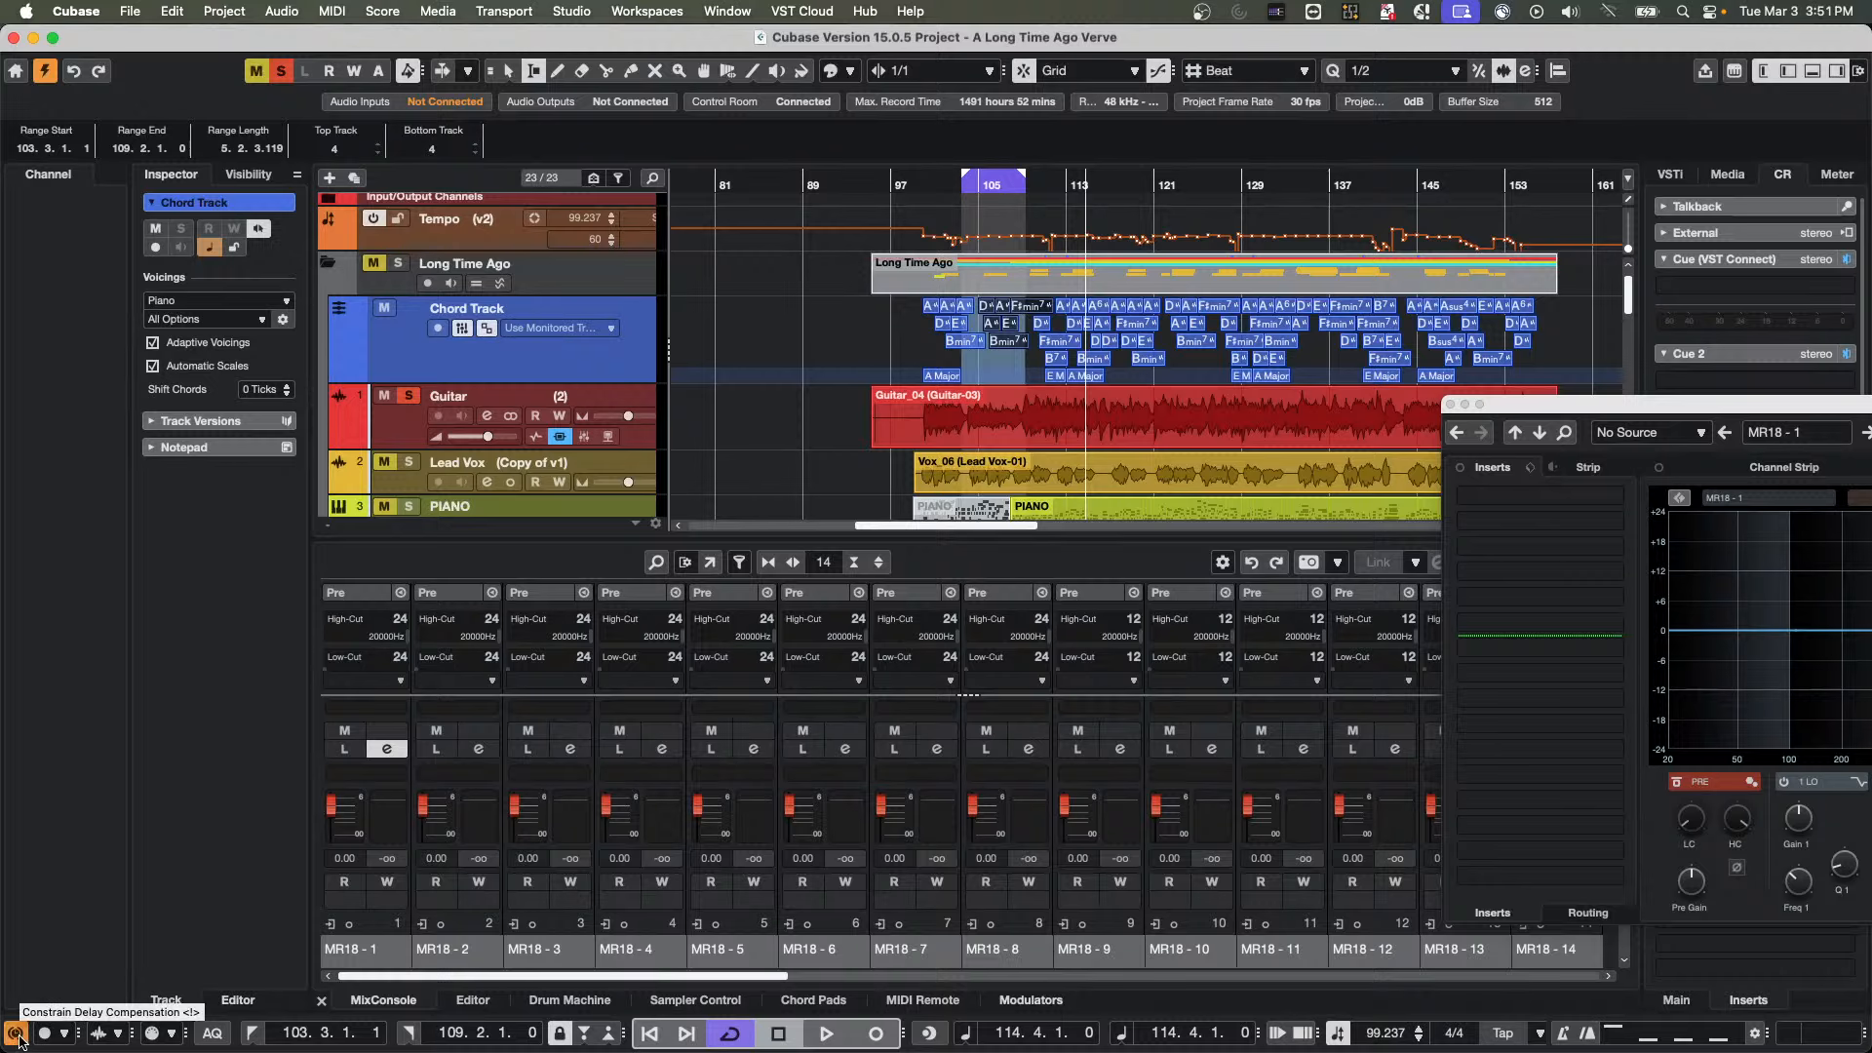
left_click(17, 1036)
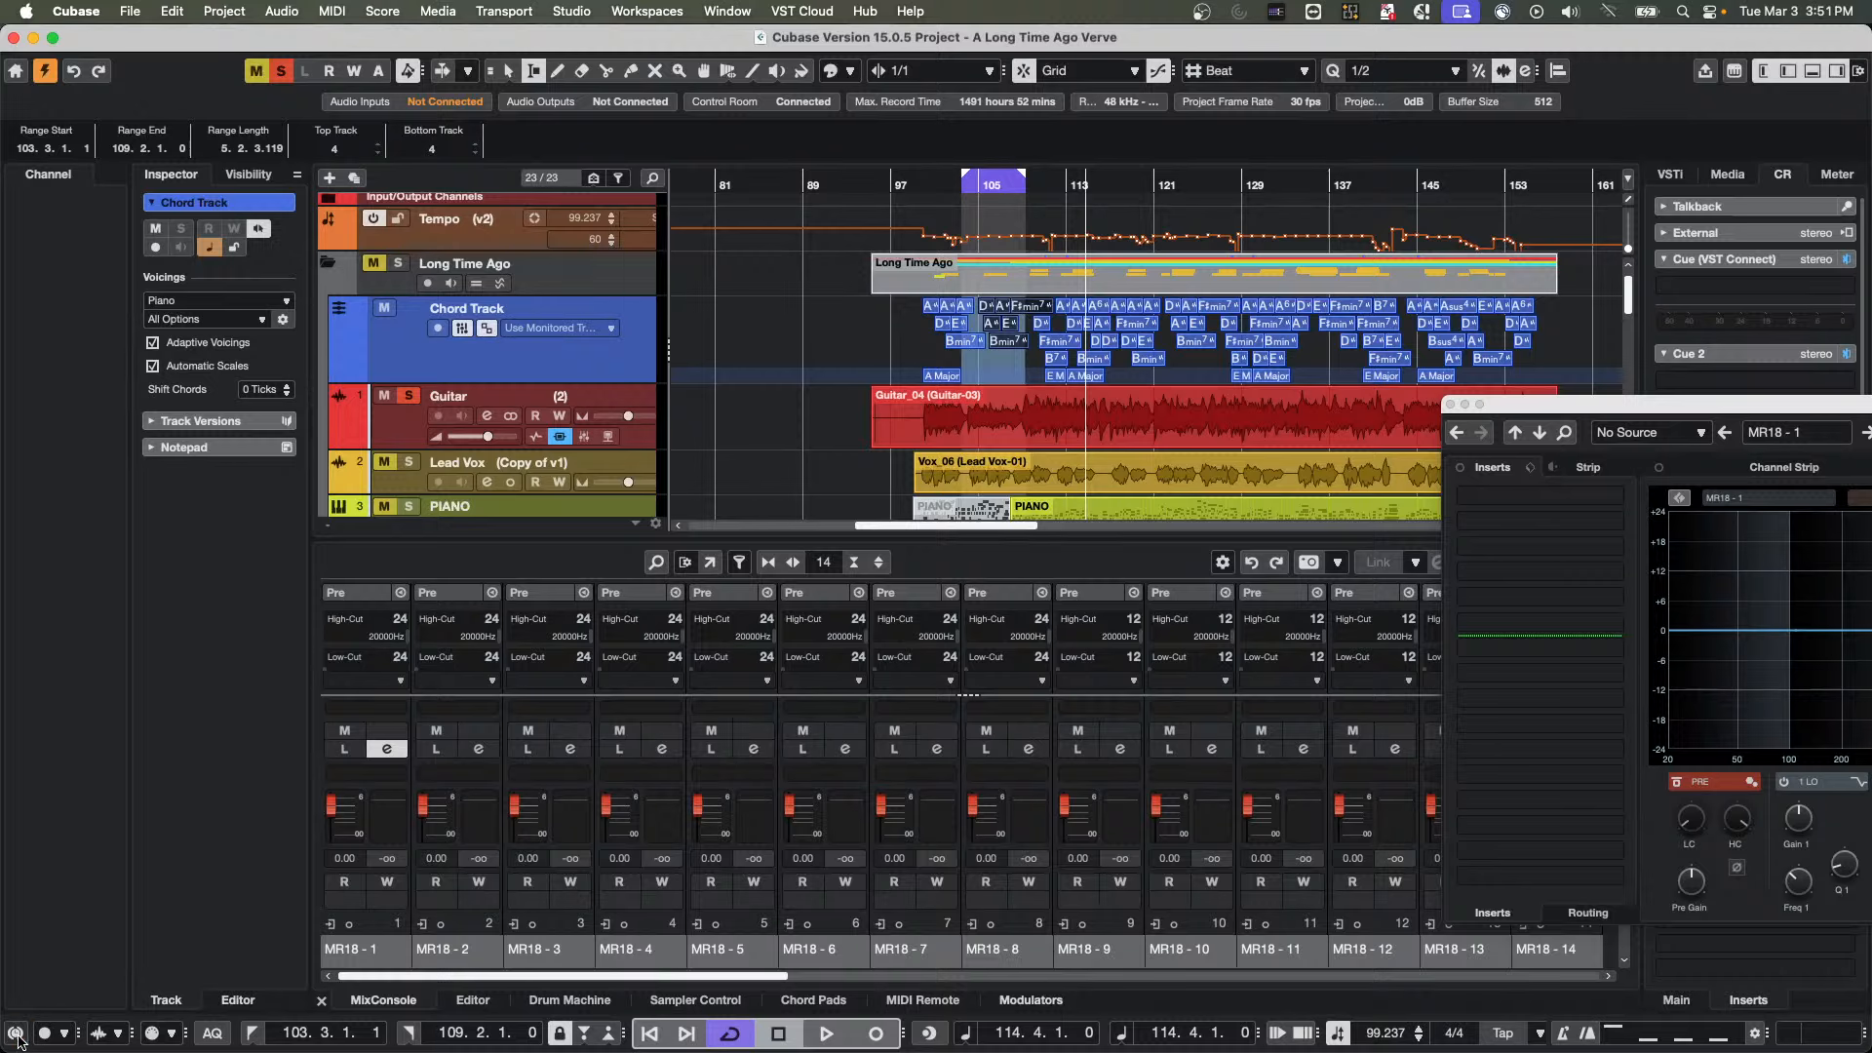
left_click(14, 1035)
Open the MixConsole window at full size and filter the Input Channels out of the view
key("F3")
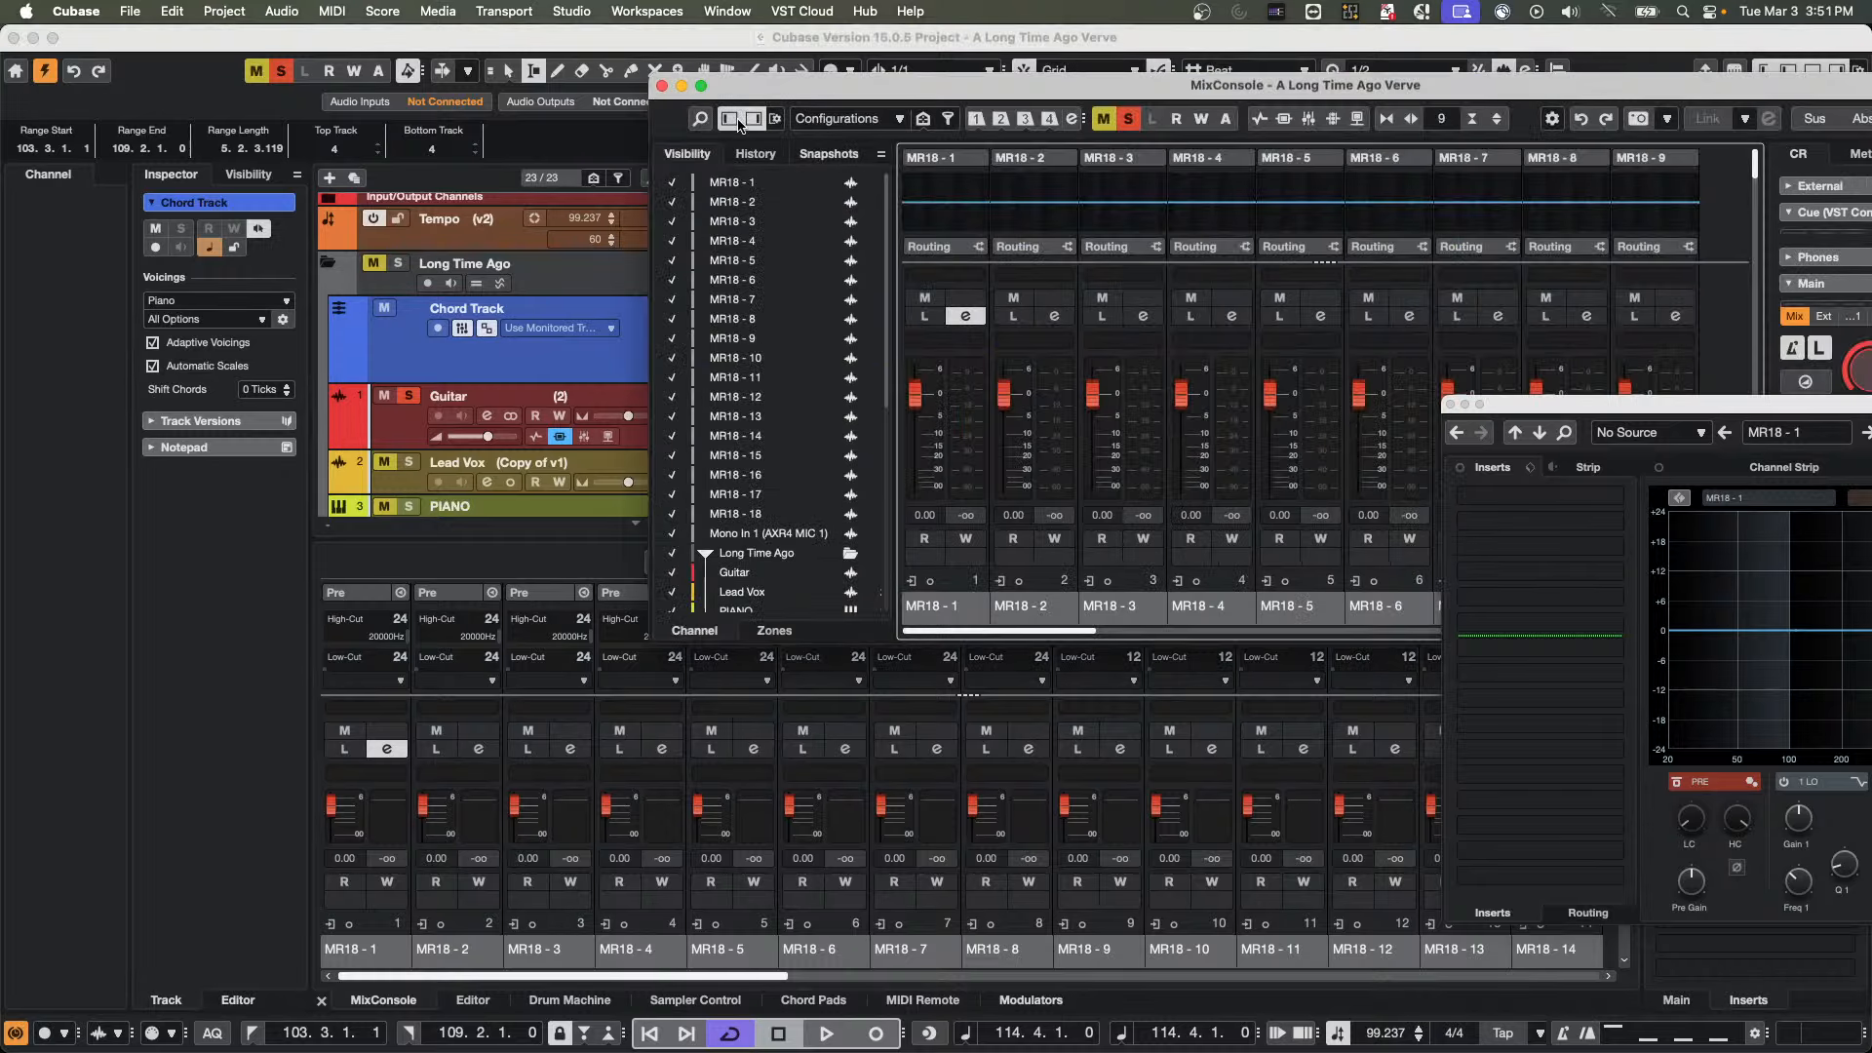
left_click(704, 87)
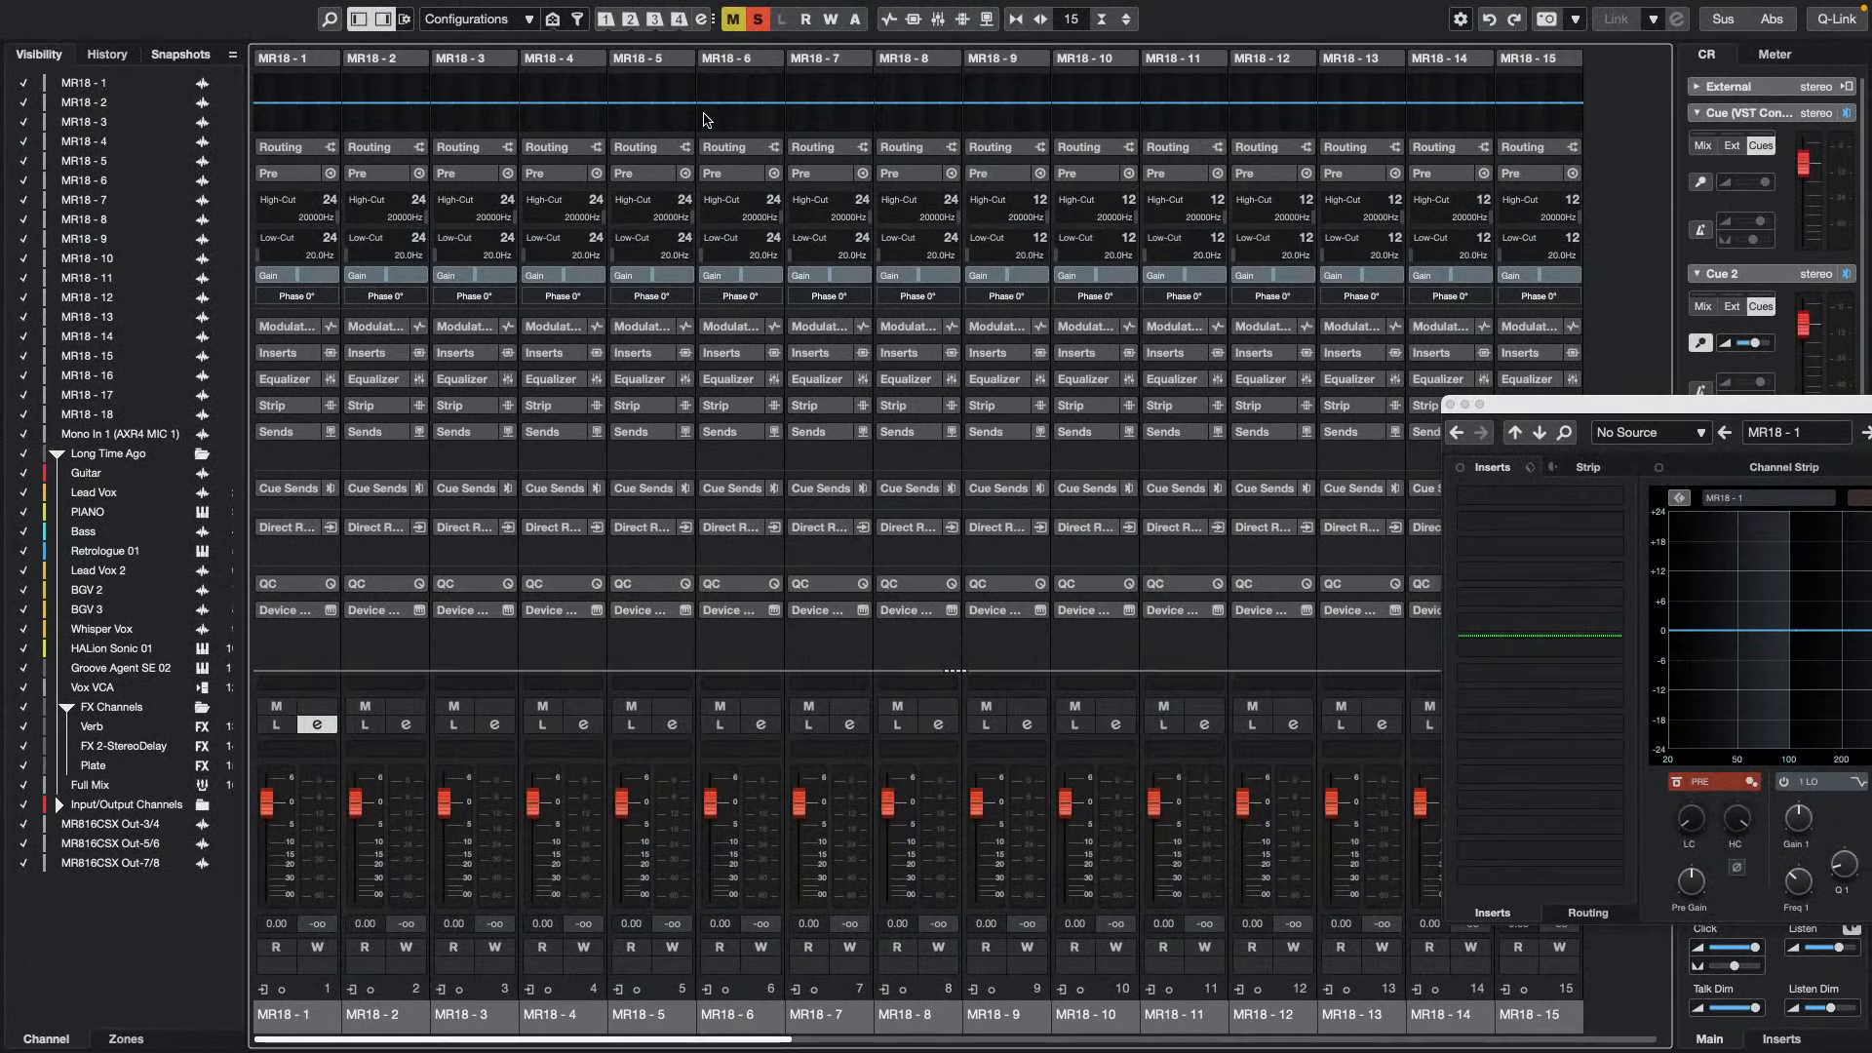
left_click(577, 20)
left_click(593, 96)
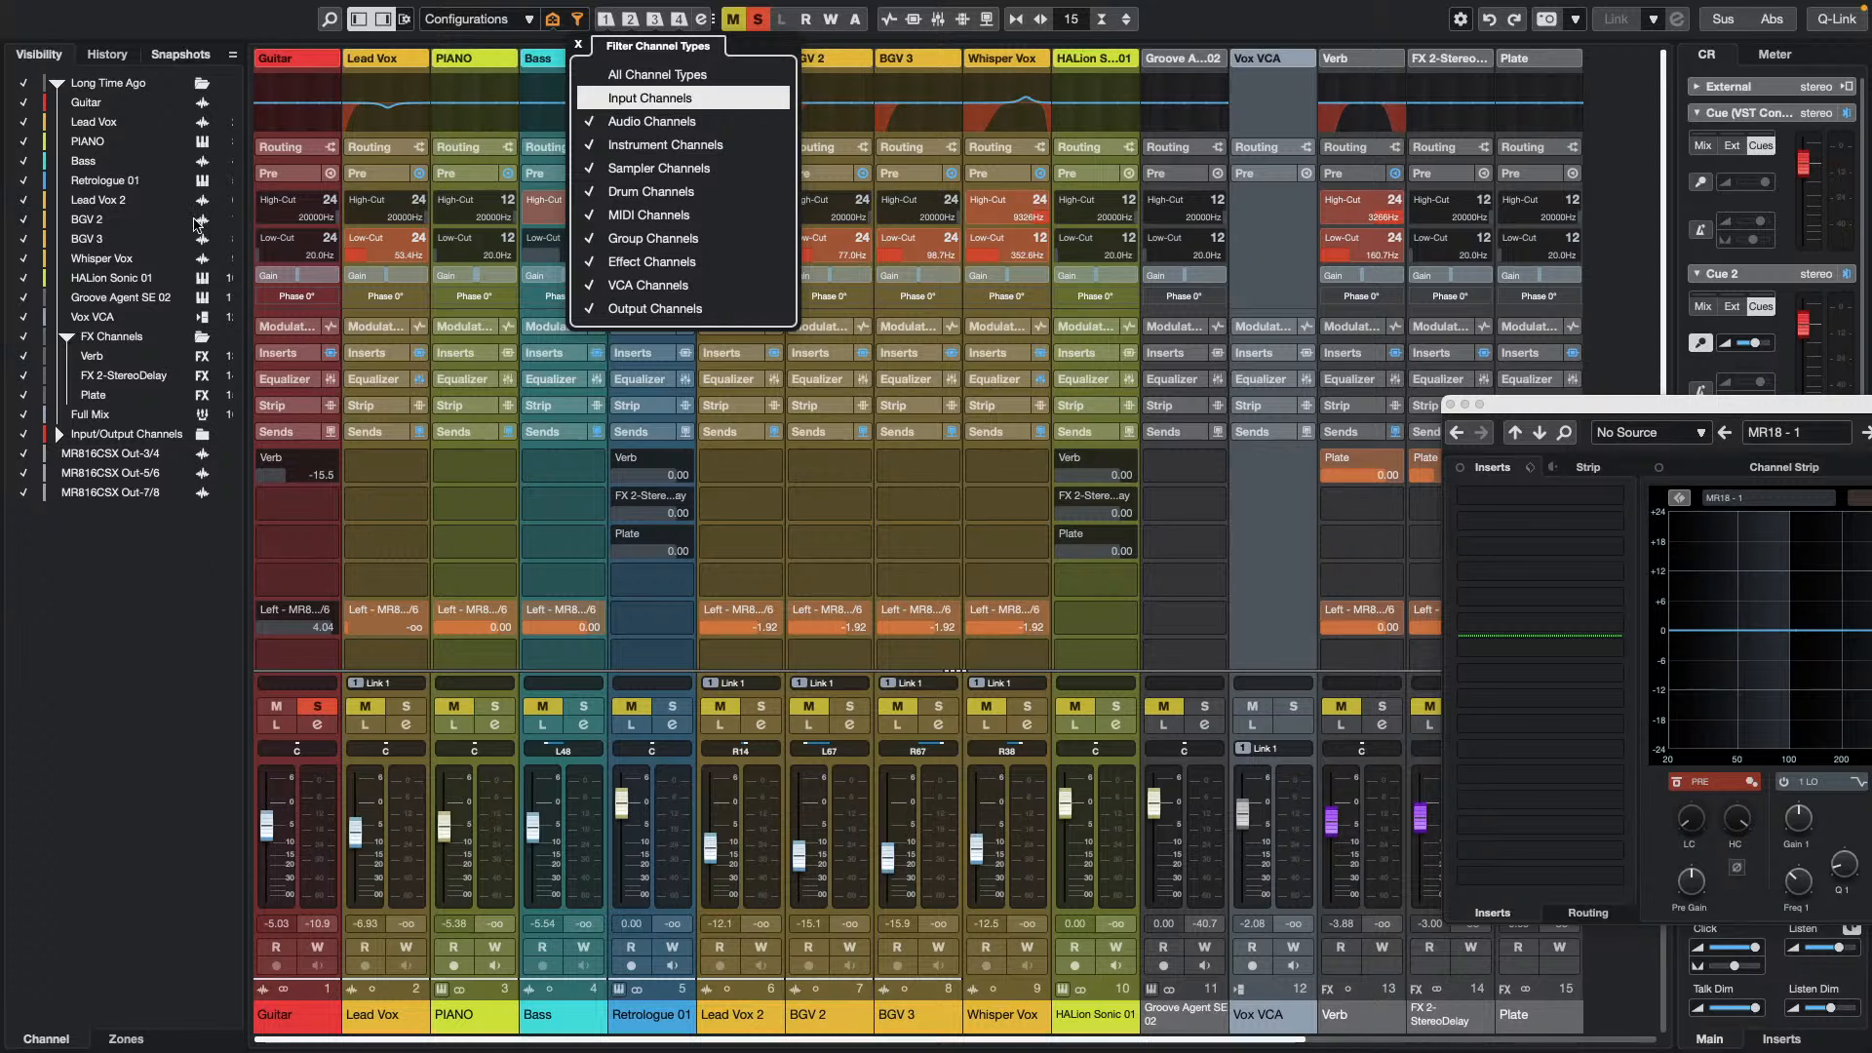
Open and activate the recent project UpstreamC9.cpr, then dismiss the missing files list and the leftover channel settings window
mouse_move(223, 6)
left_click(135, 11)
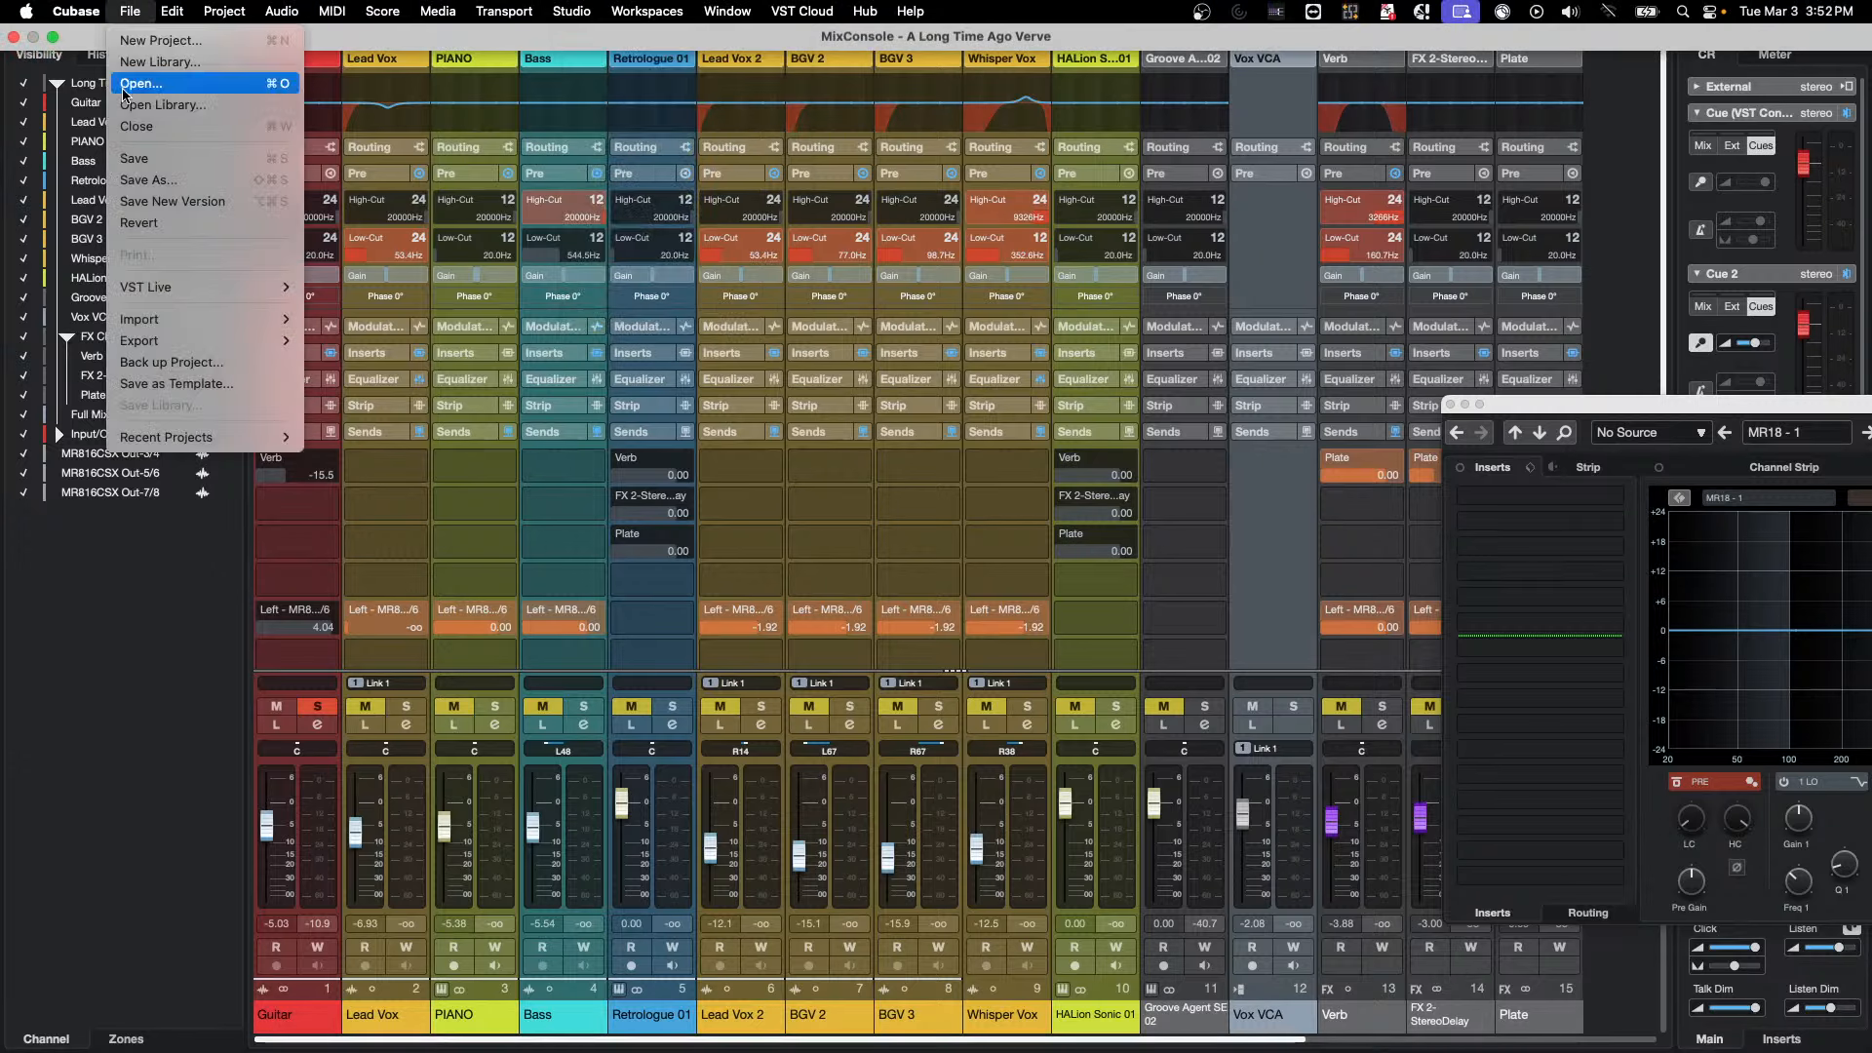
mouse_move(112, 449)
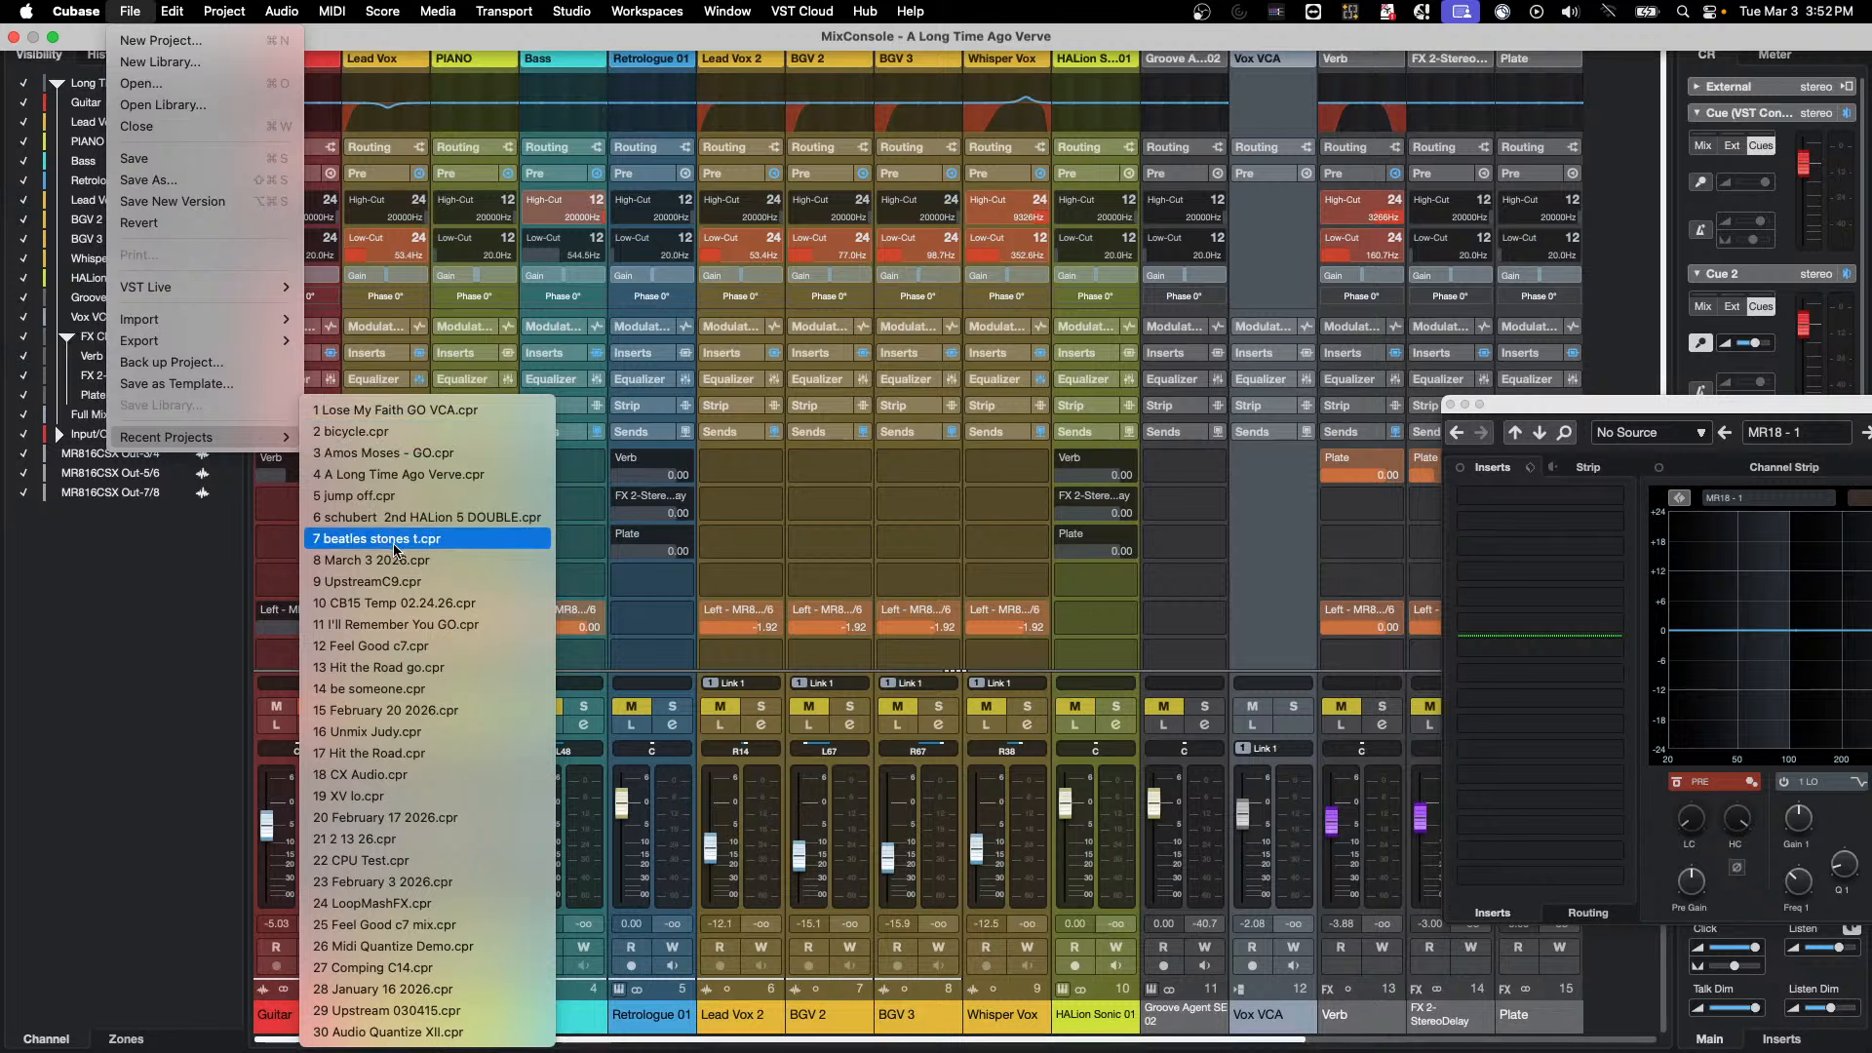
left_click(427, 582)
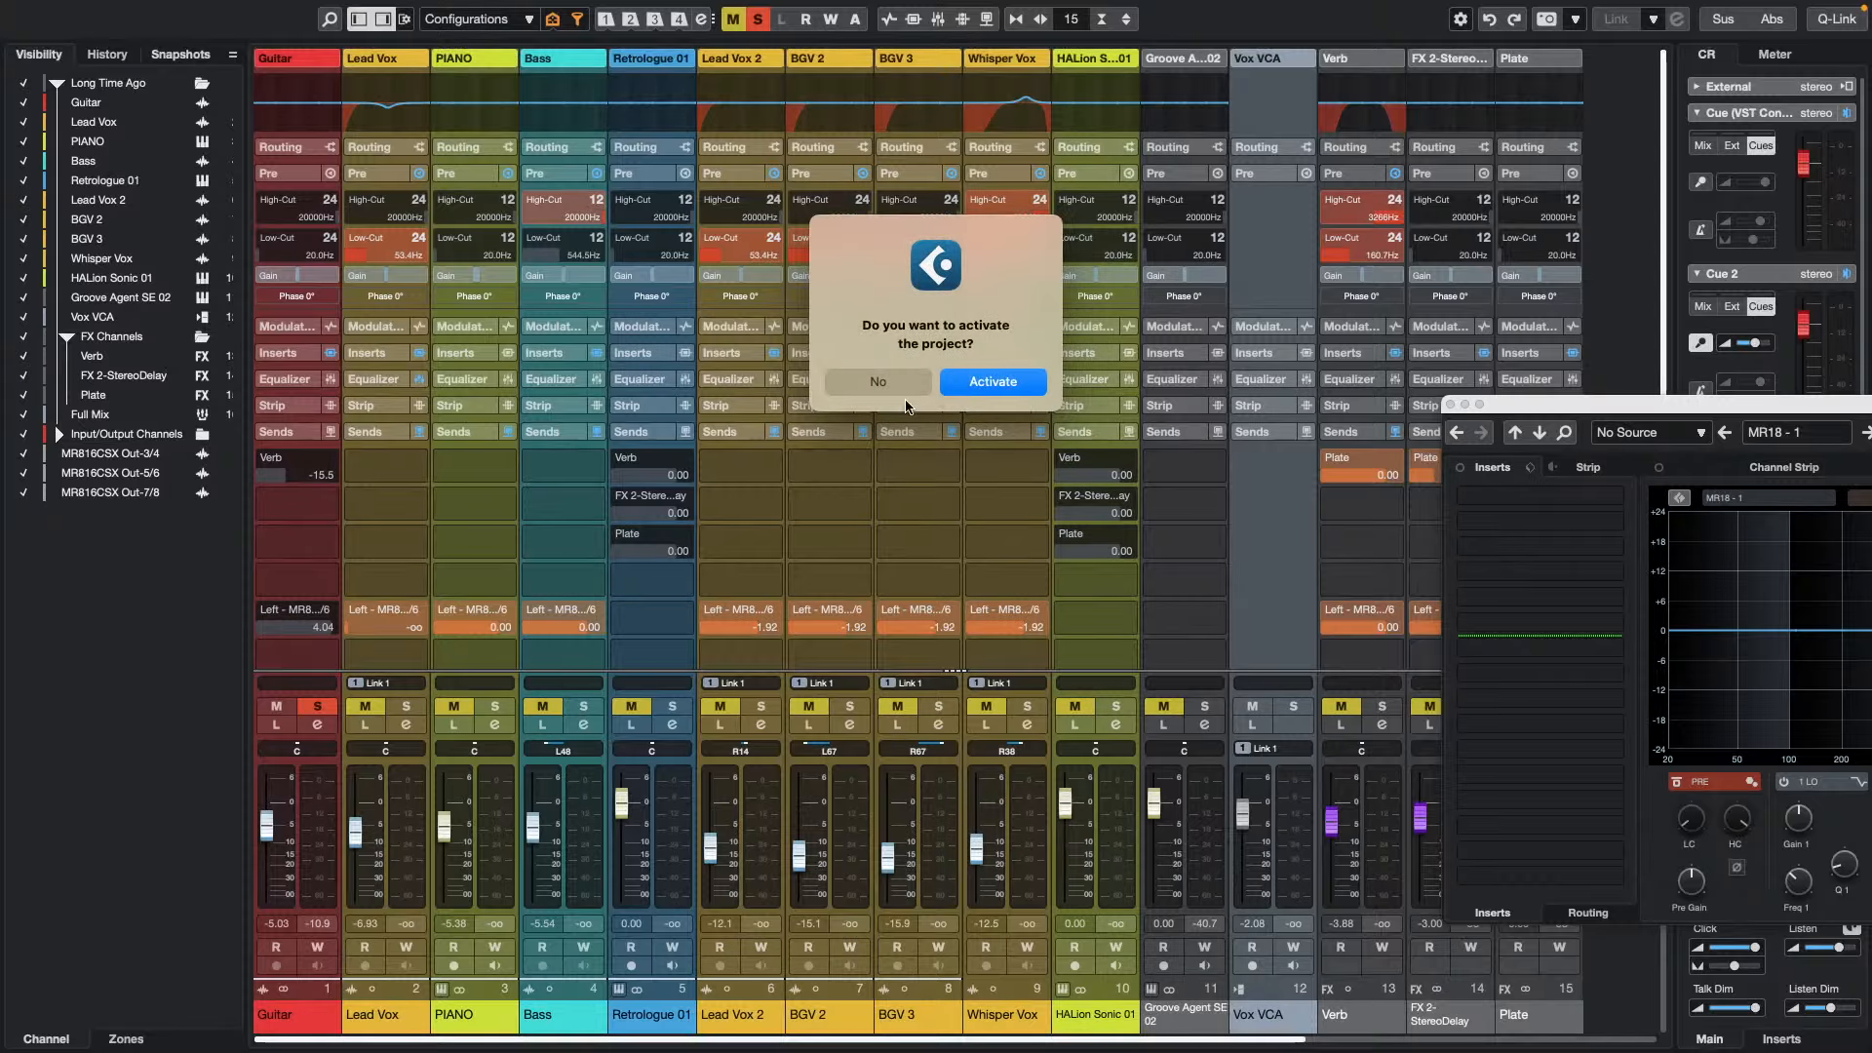
left_click(1008, 385)
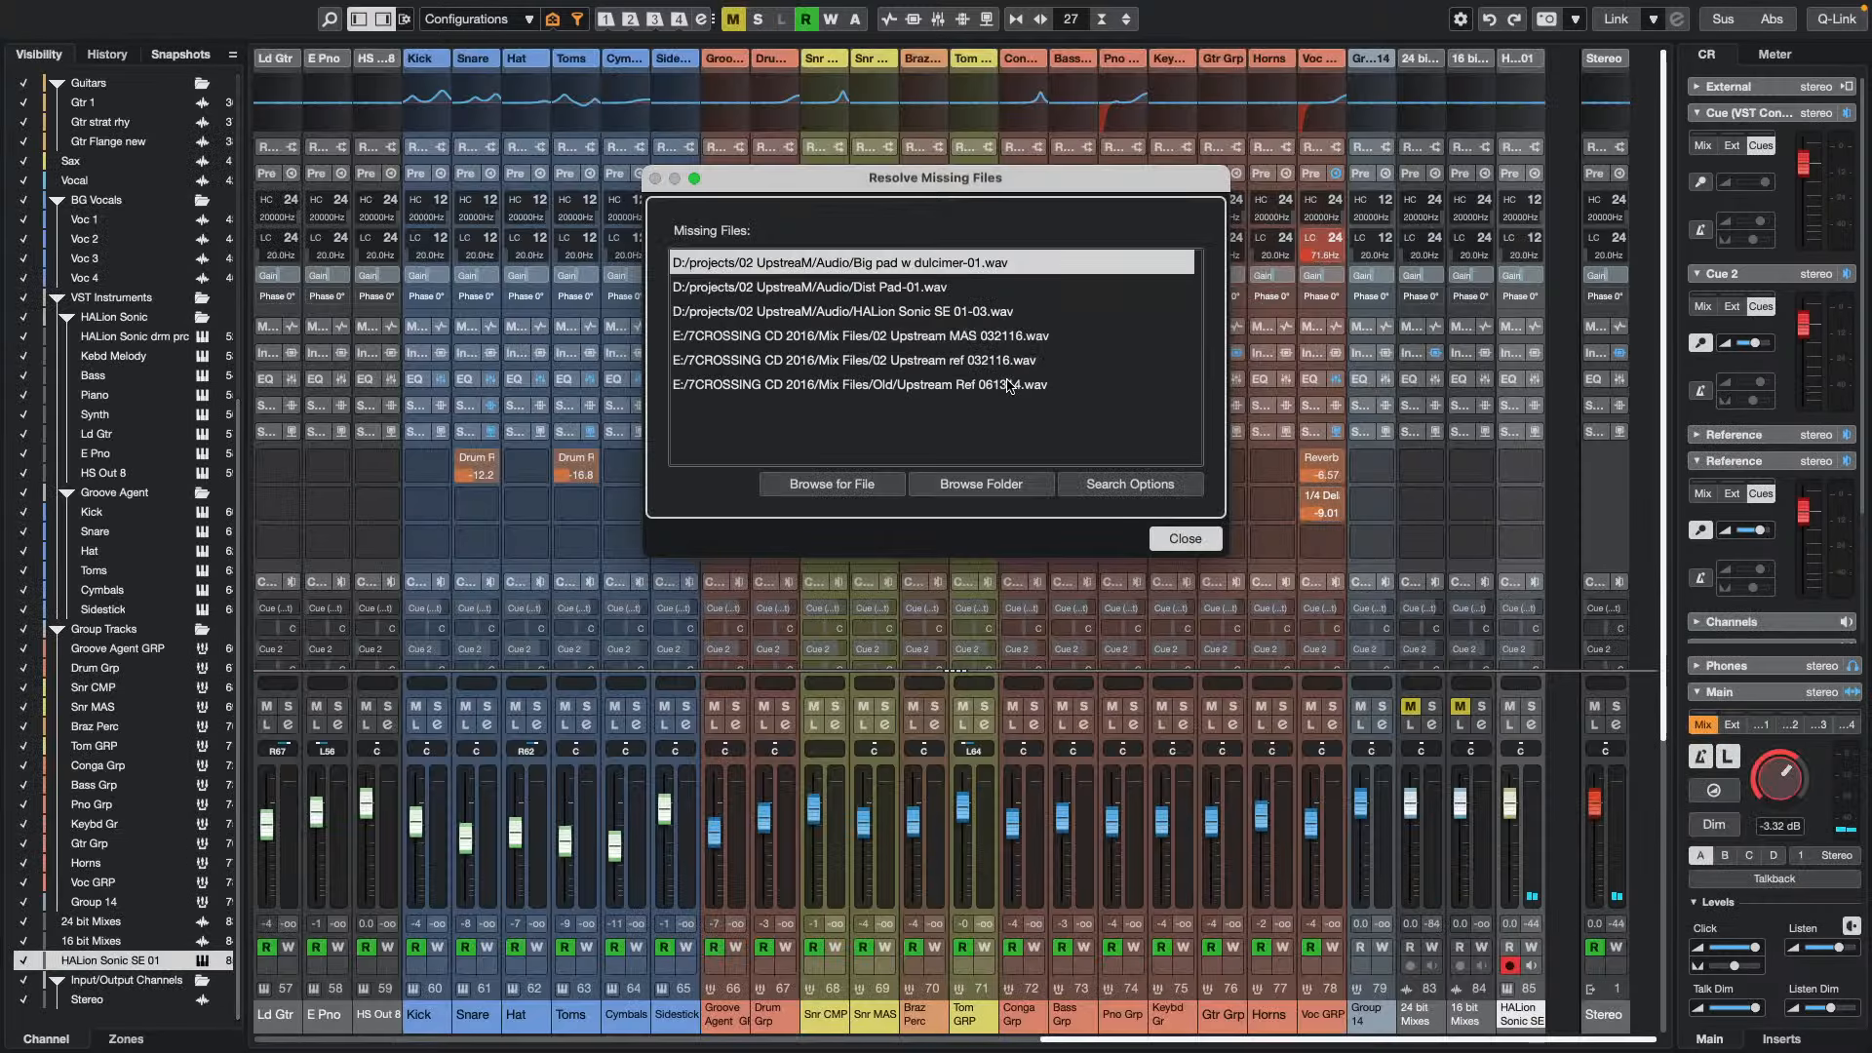
left_click(1202, 542)
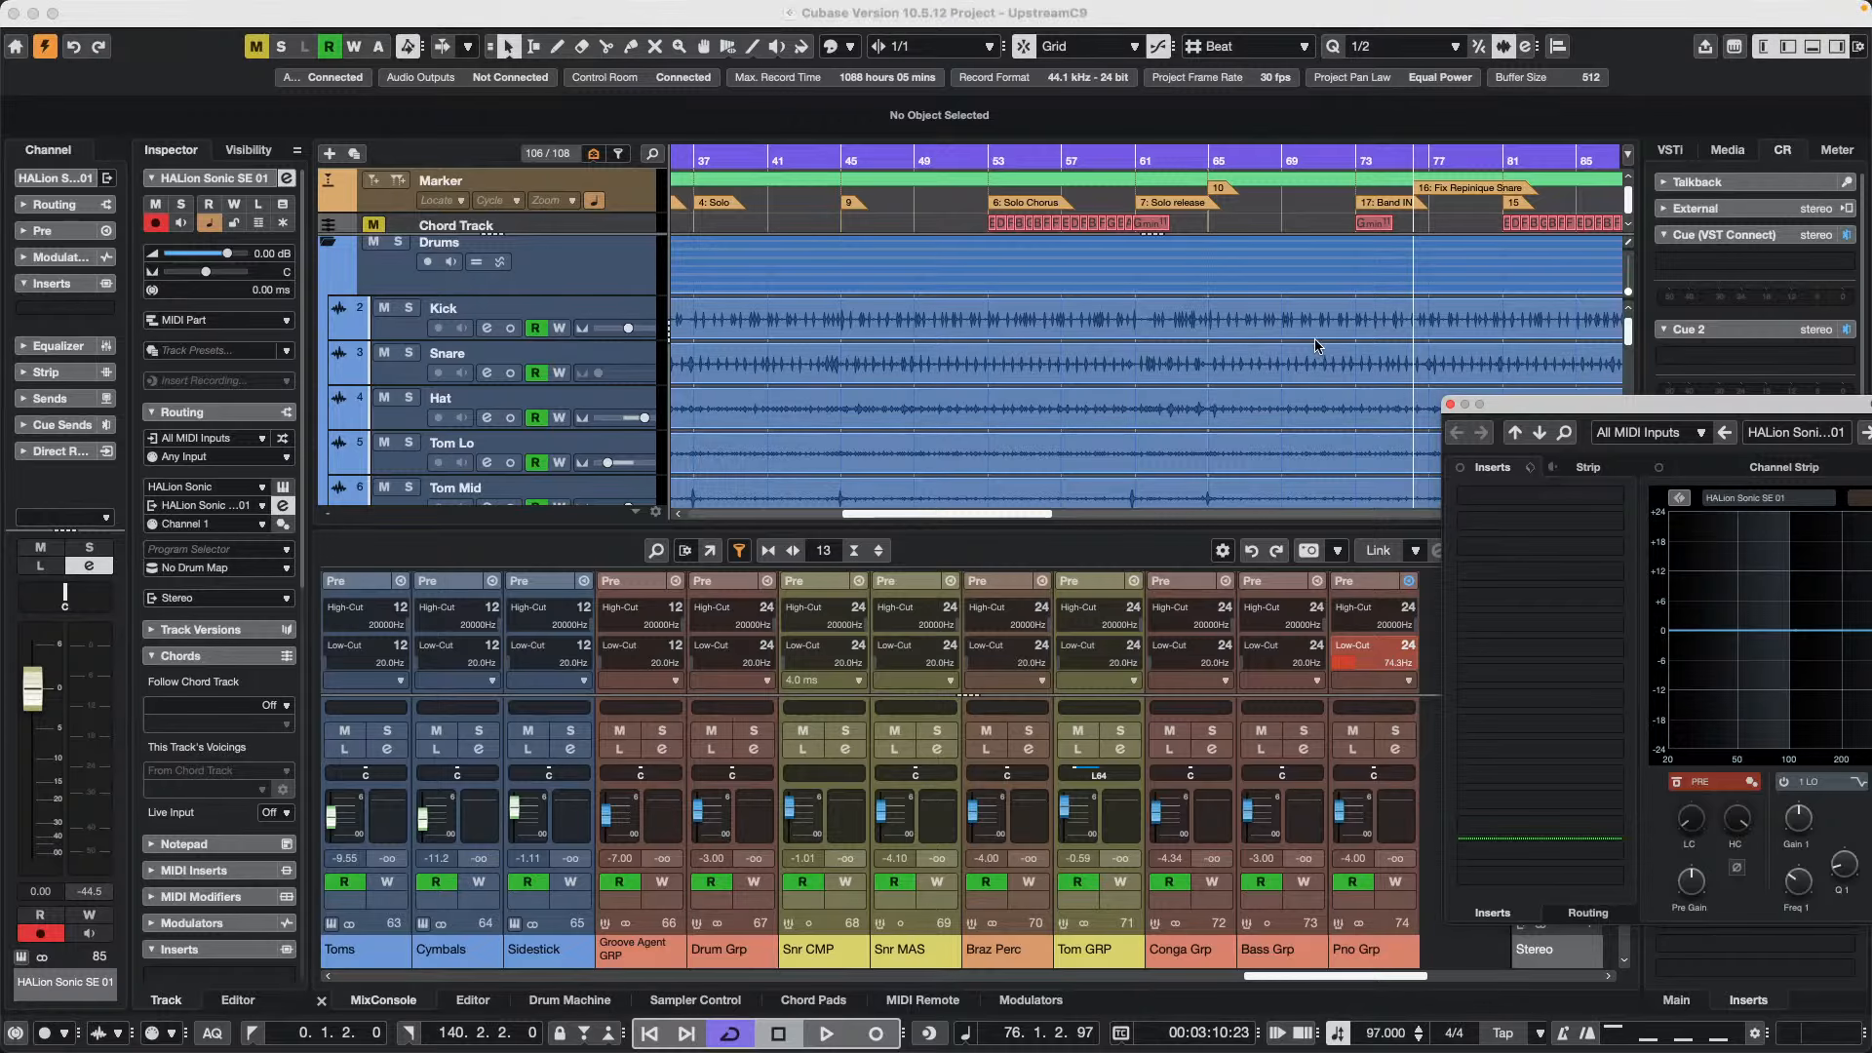
left_click(1450, 406)
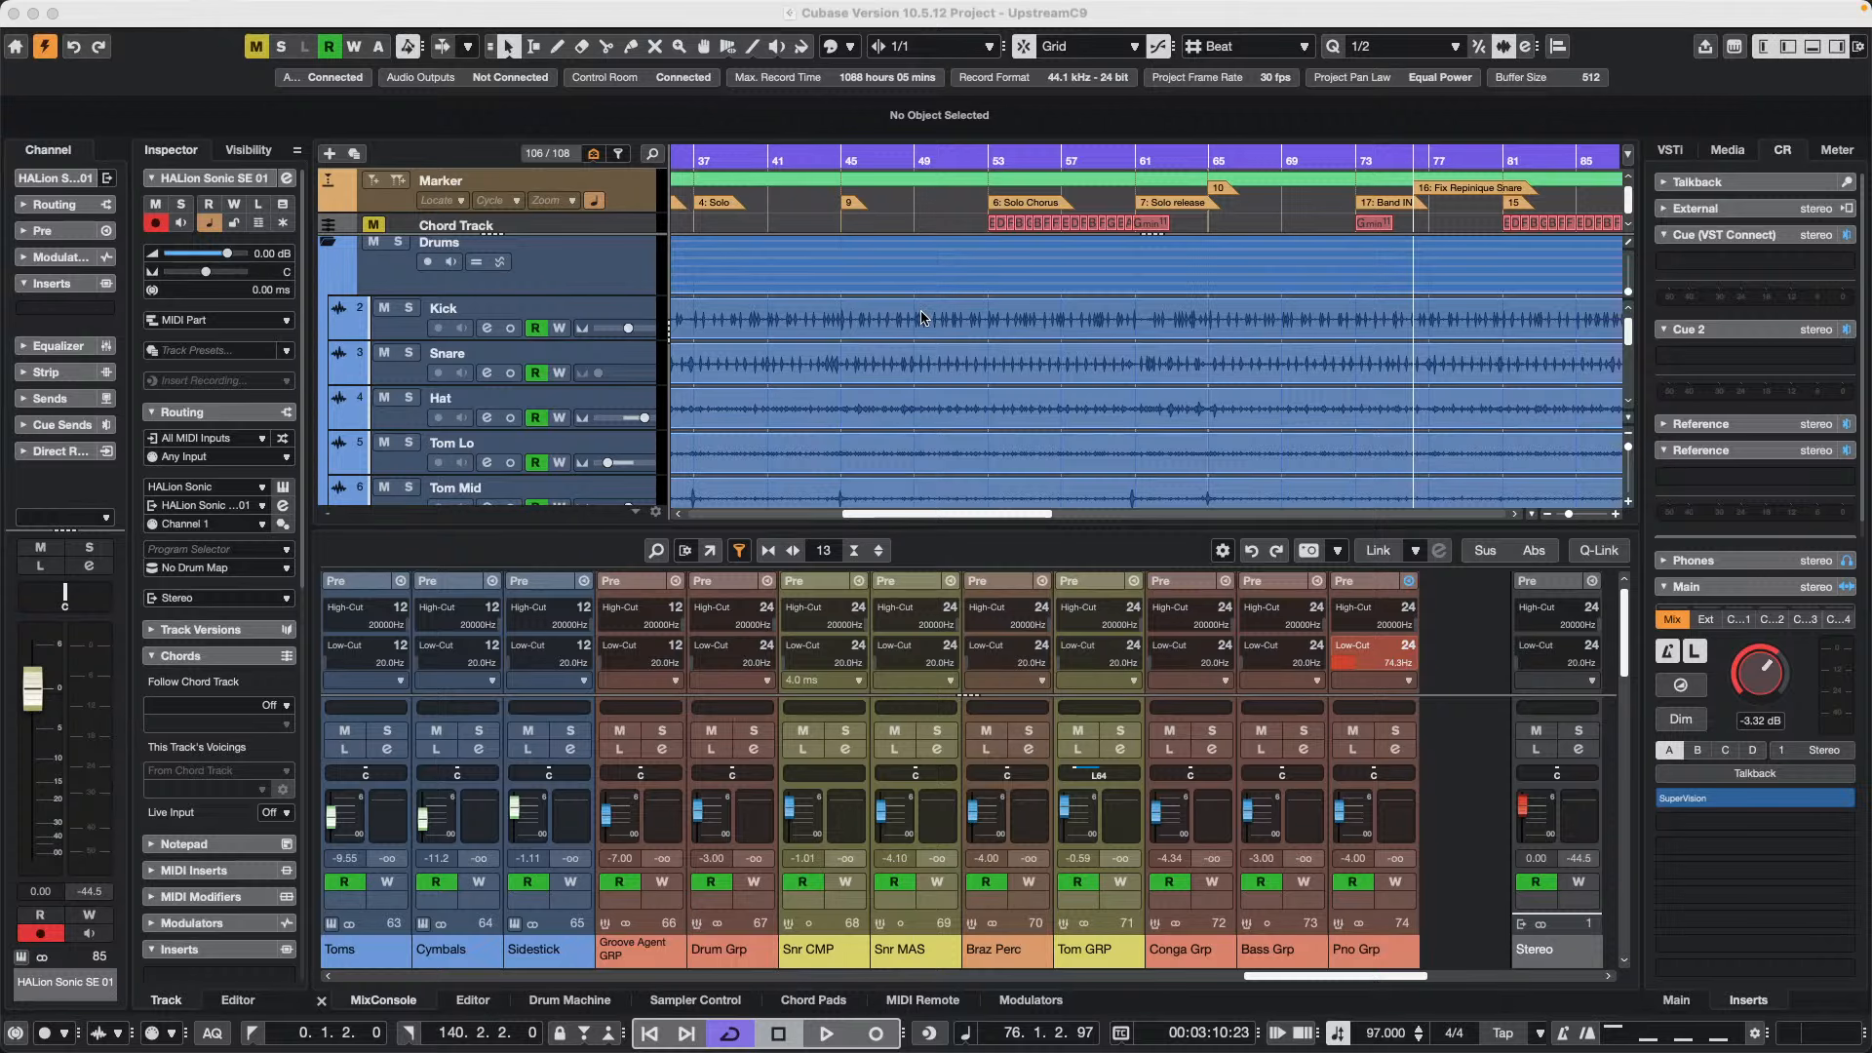
Open the MixConsole, collapse the Pre, Cue Sends and Sends racks, and widen the channel strips
key("F3")
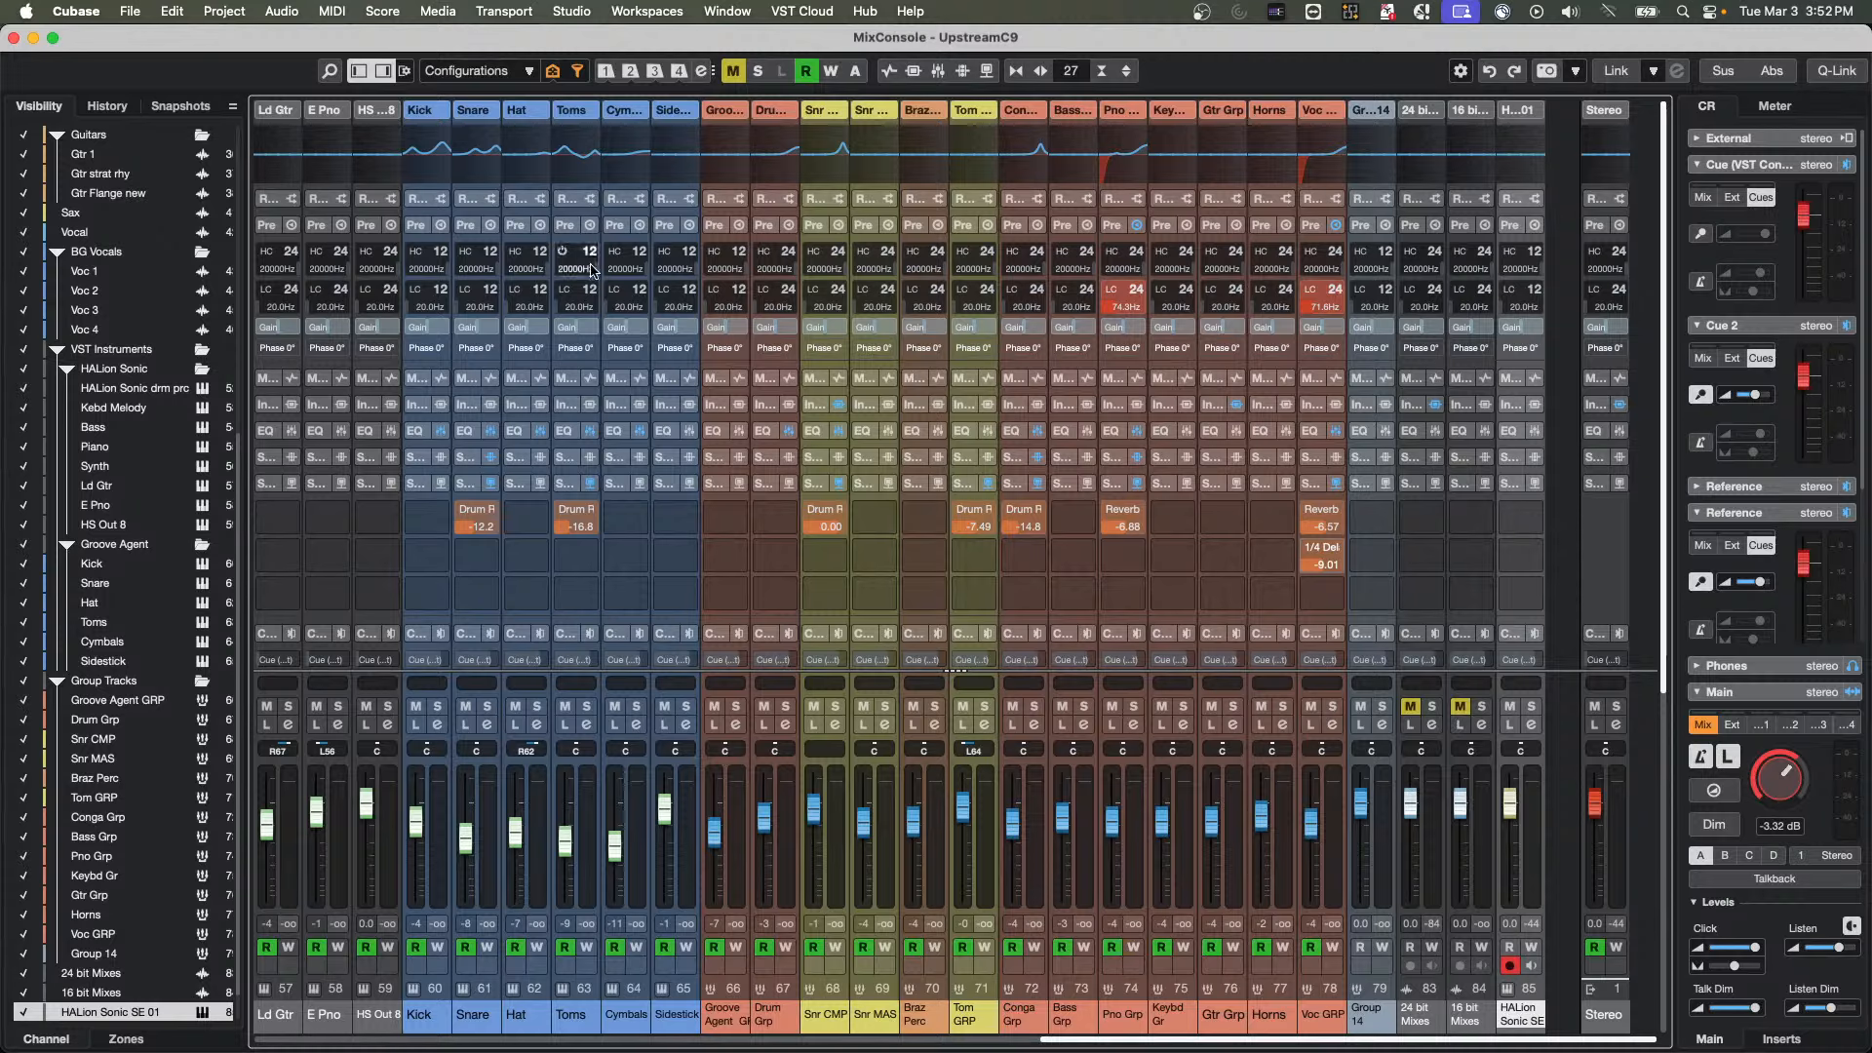
left_click(501, 223)
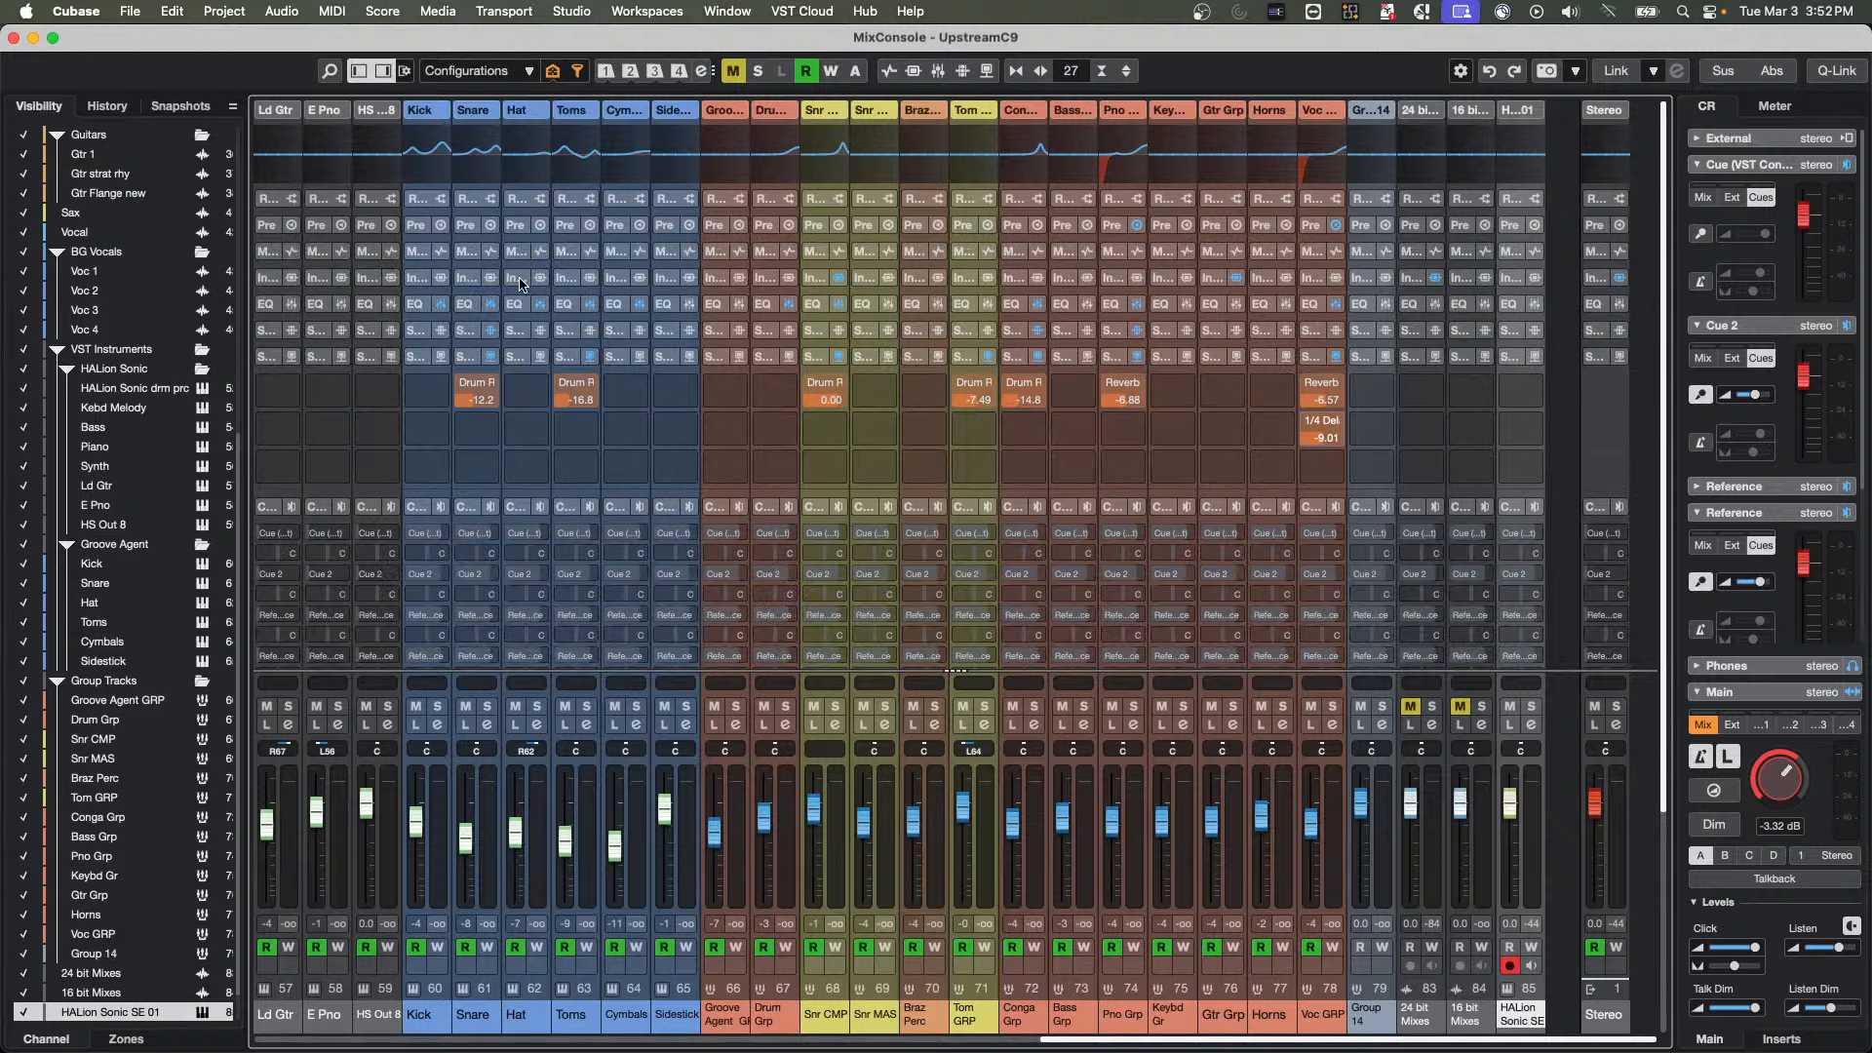
left_click(516, 509)
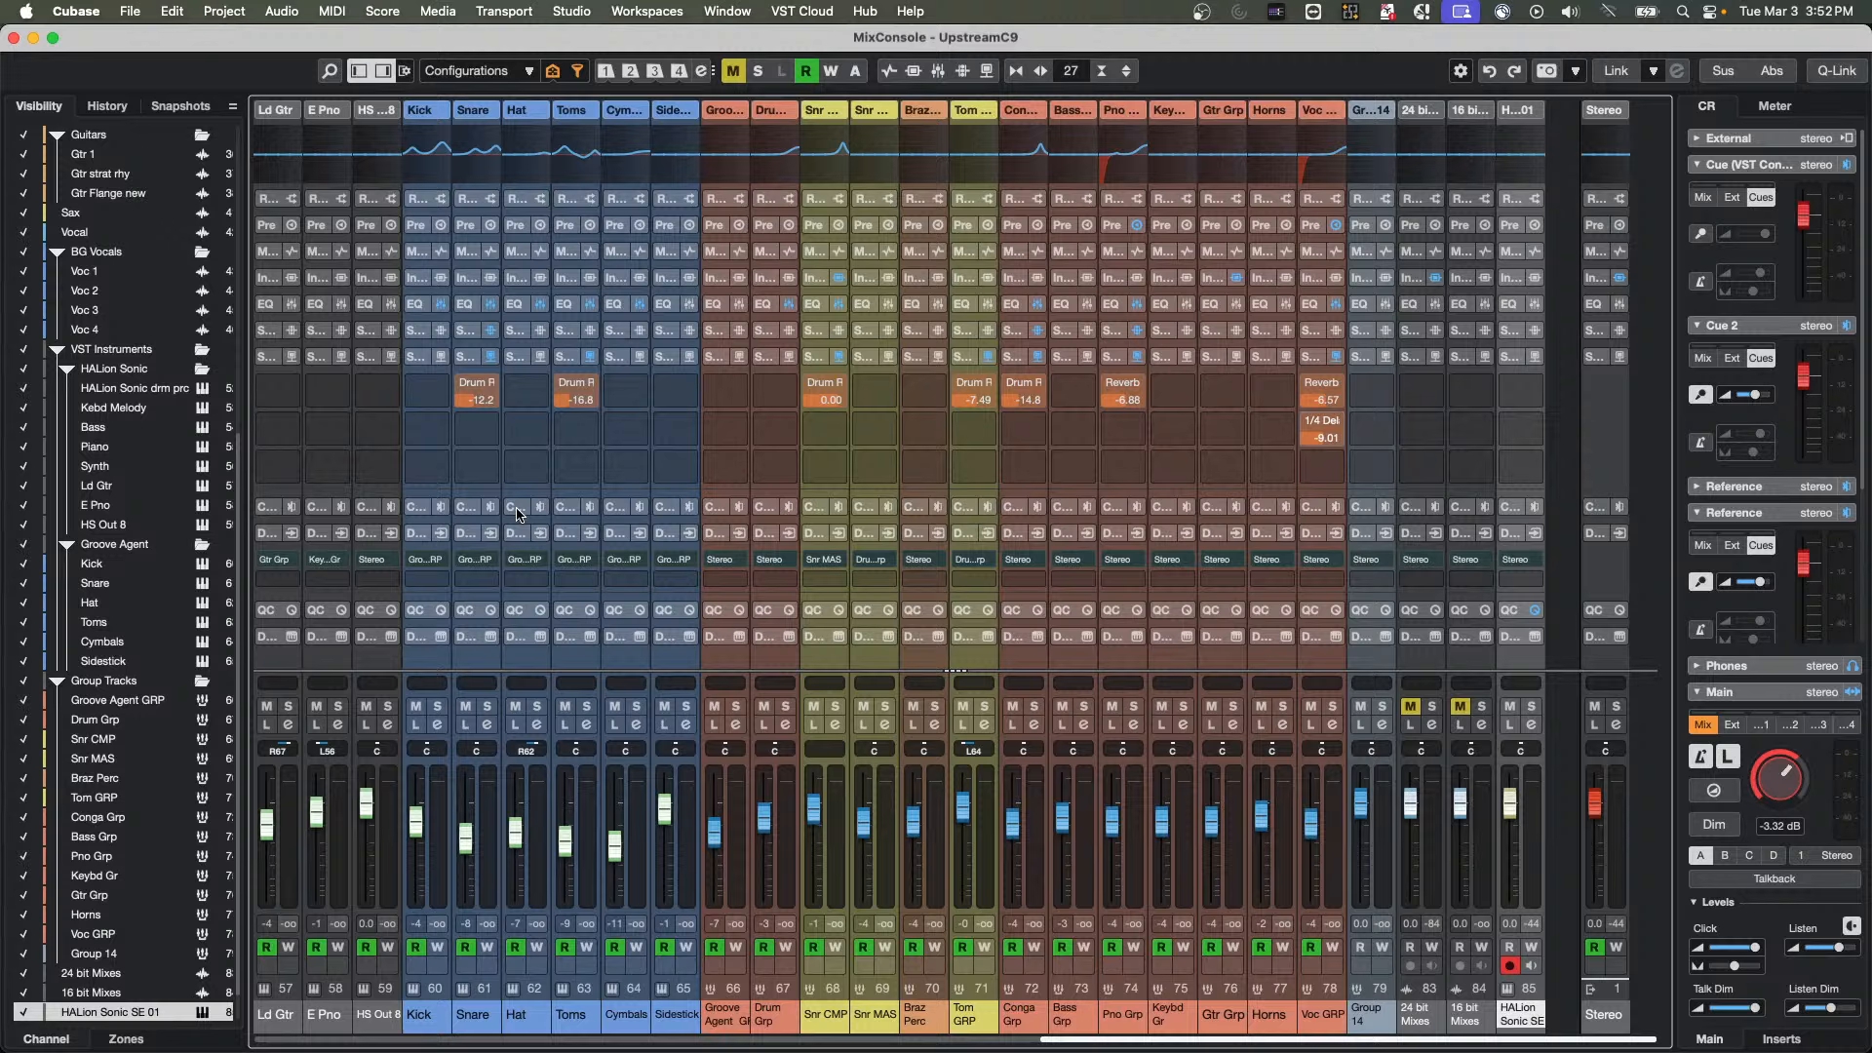
right_click(518, 613)
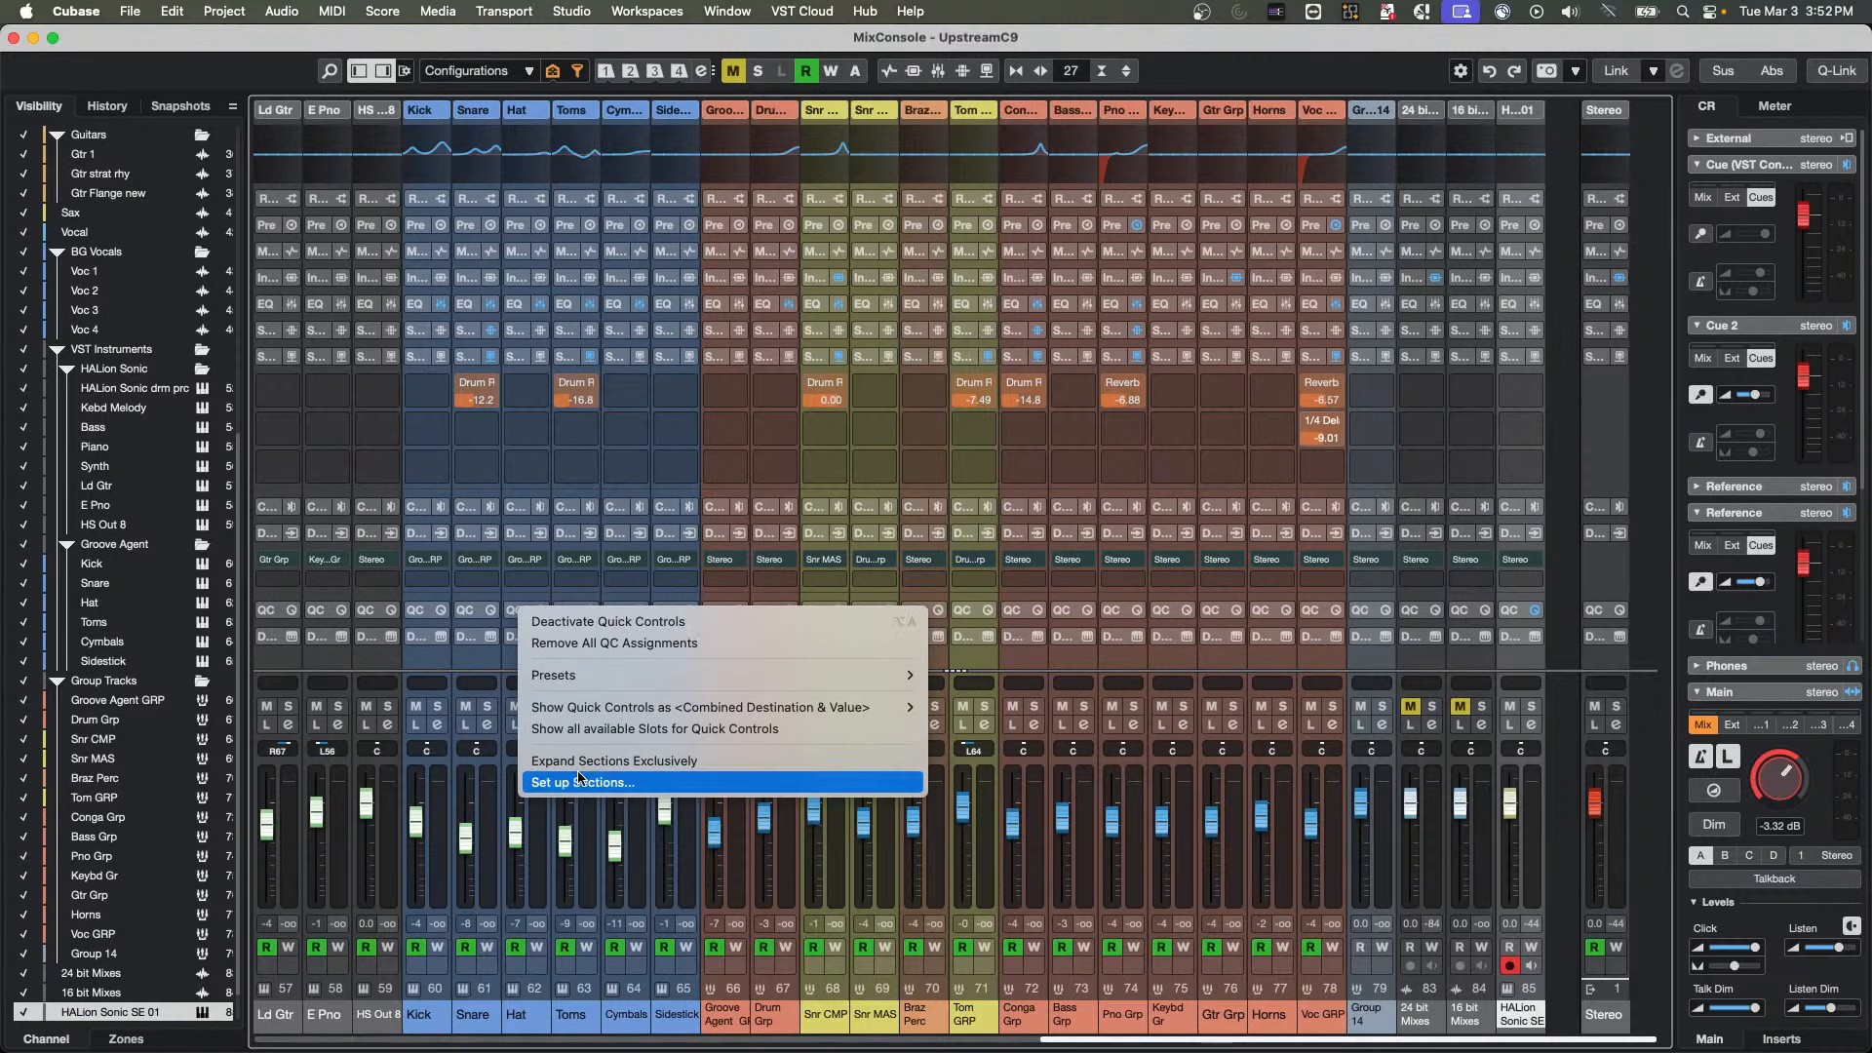
left_click(516, 362)
left_click(517, 359)
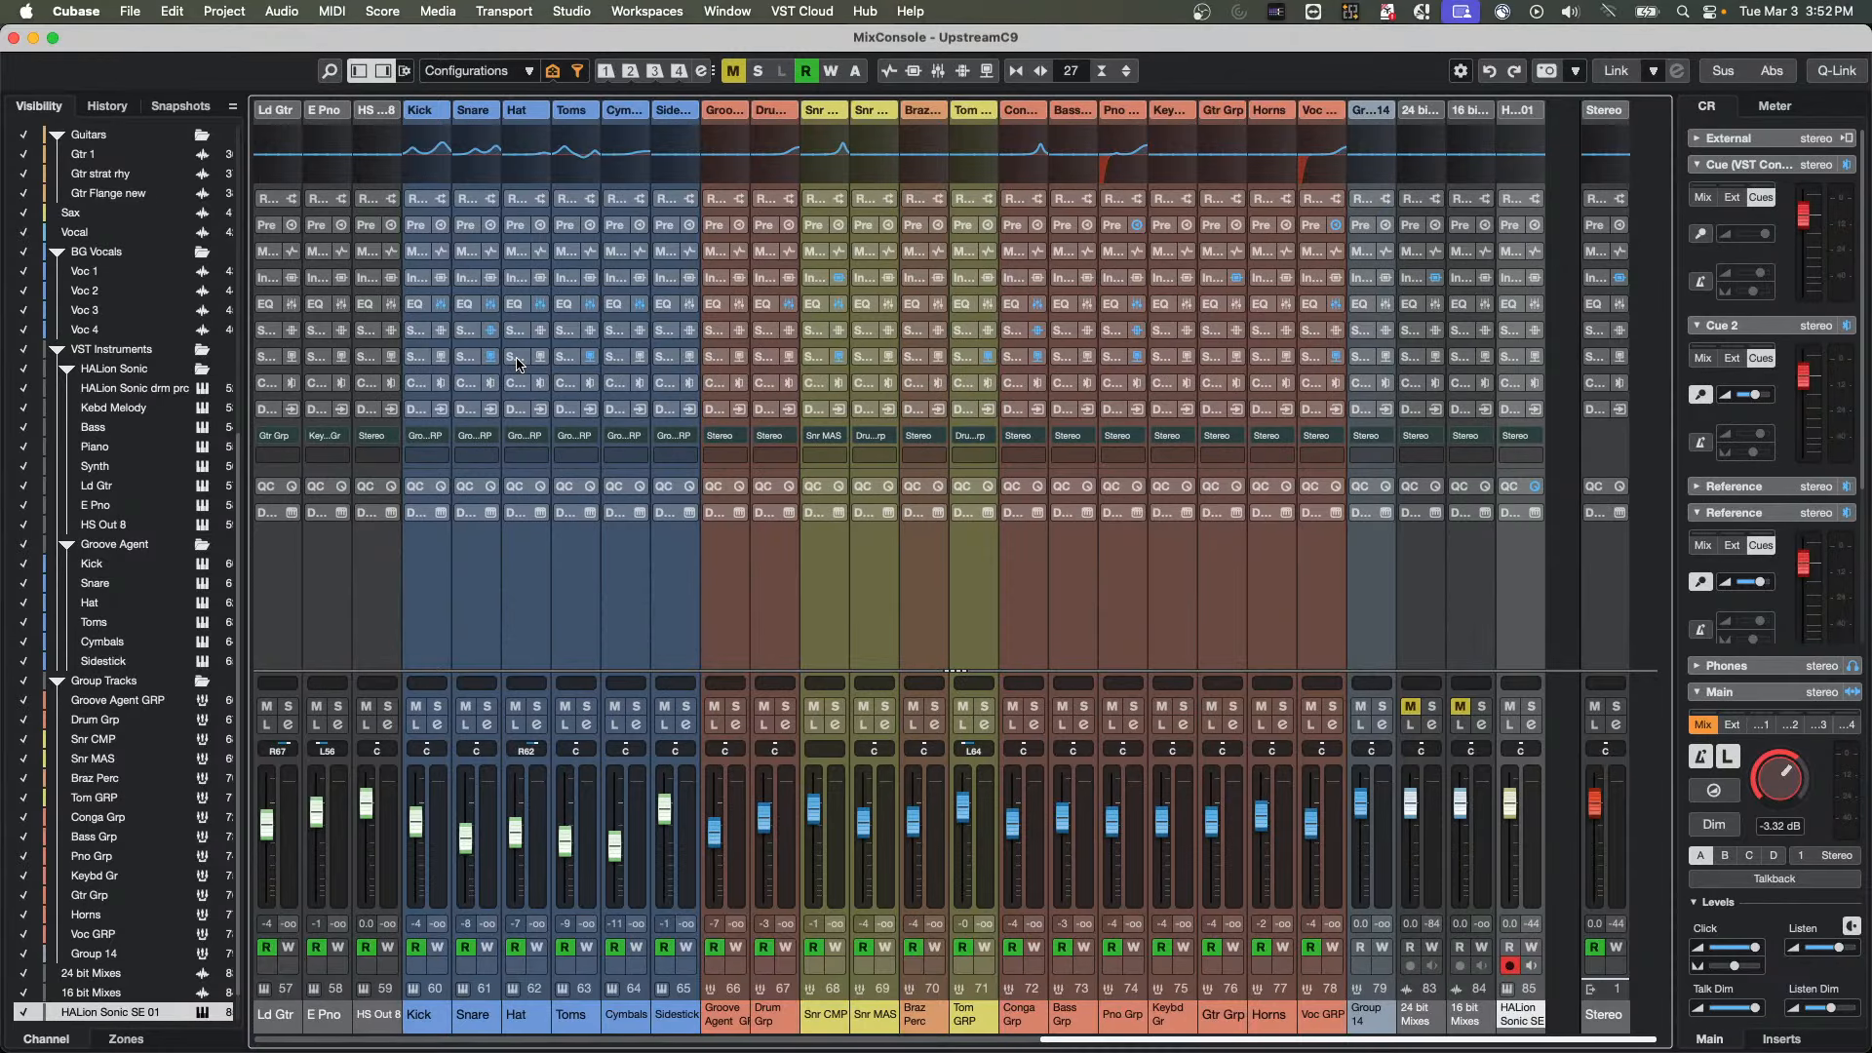
key("h")
key("h")
key("h")
key("h")
key("h")
key("h")
key("h")
key("h")
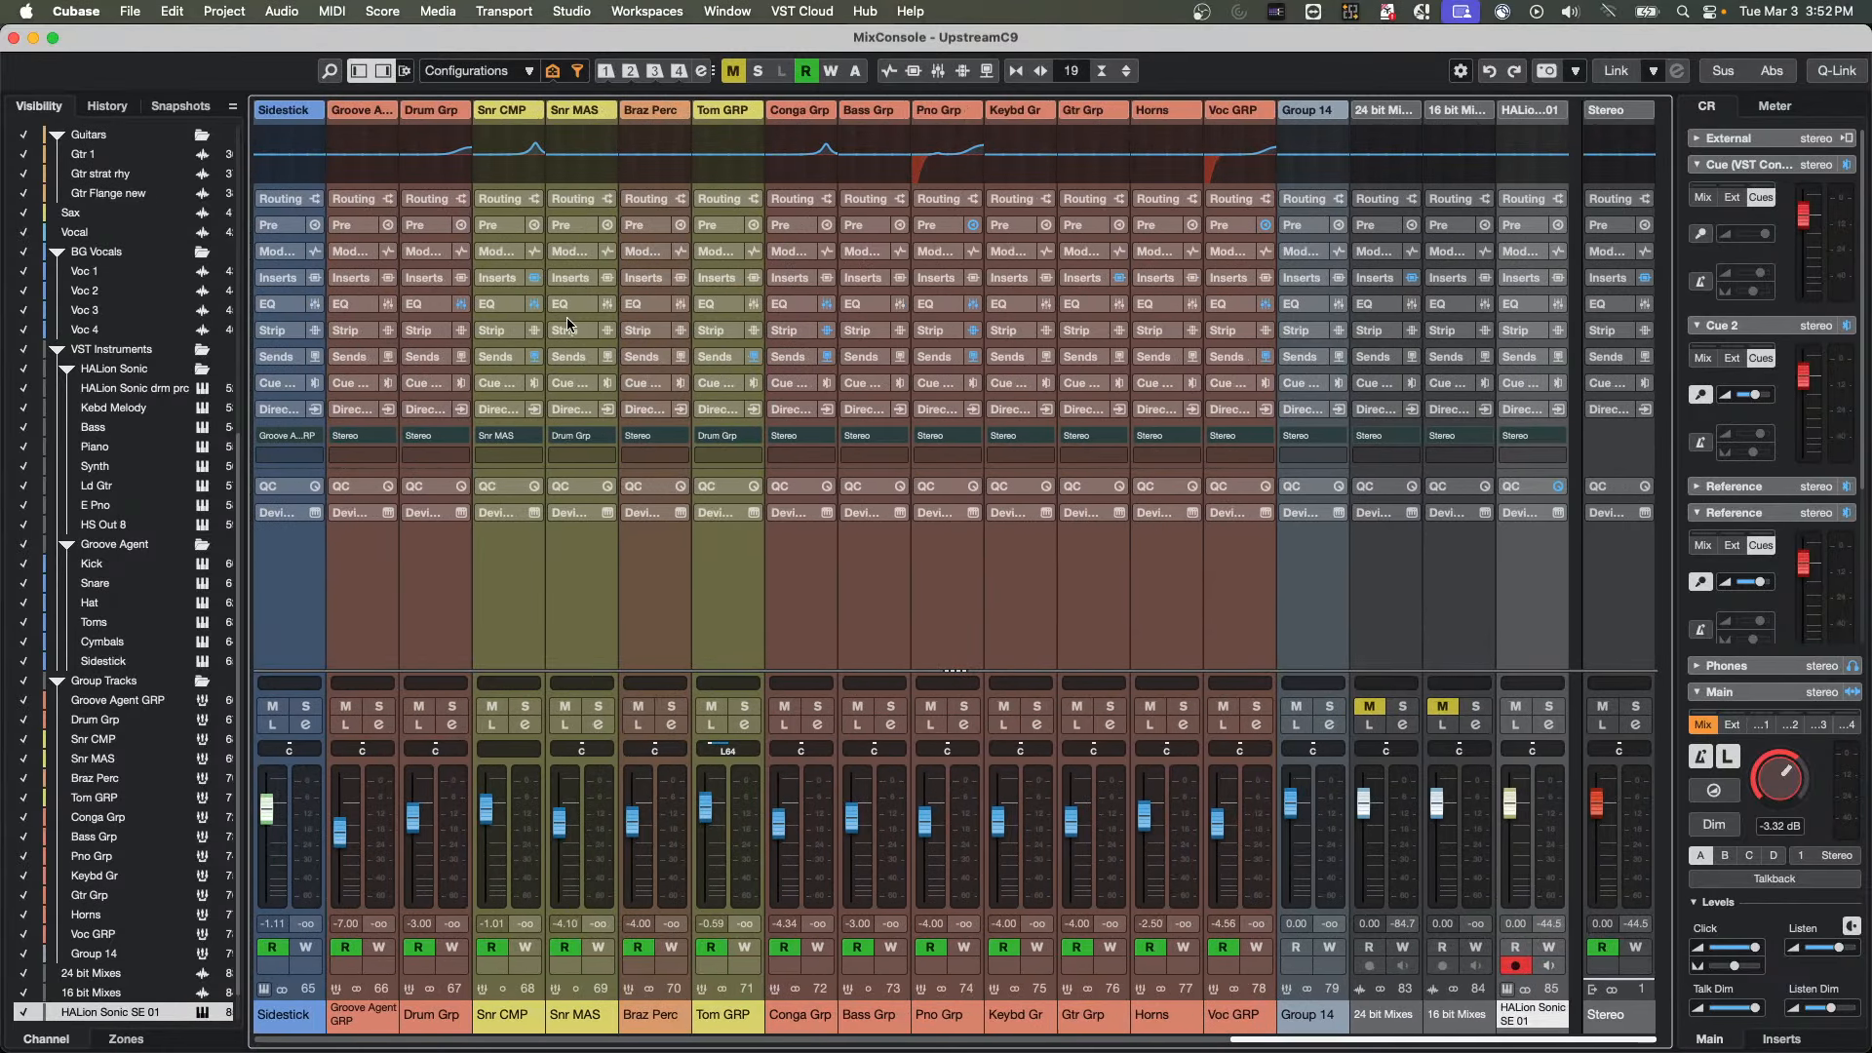
Expand the Strip rack and enable the Channel Latency section in the MixConsole's section setup
left_click(570, 338)
right_click(571, 338)
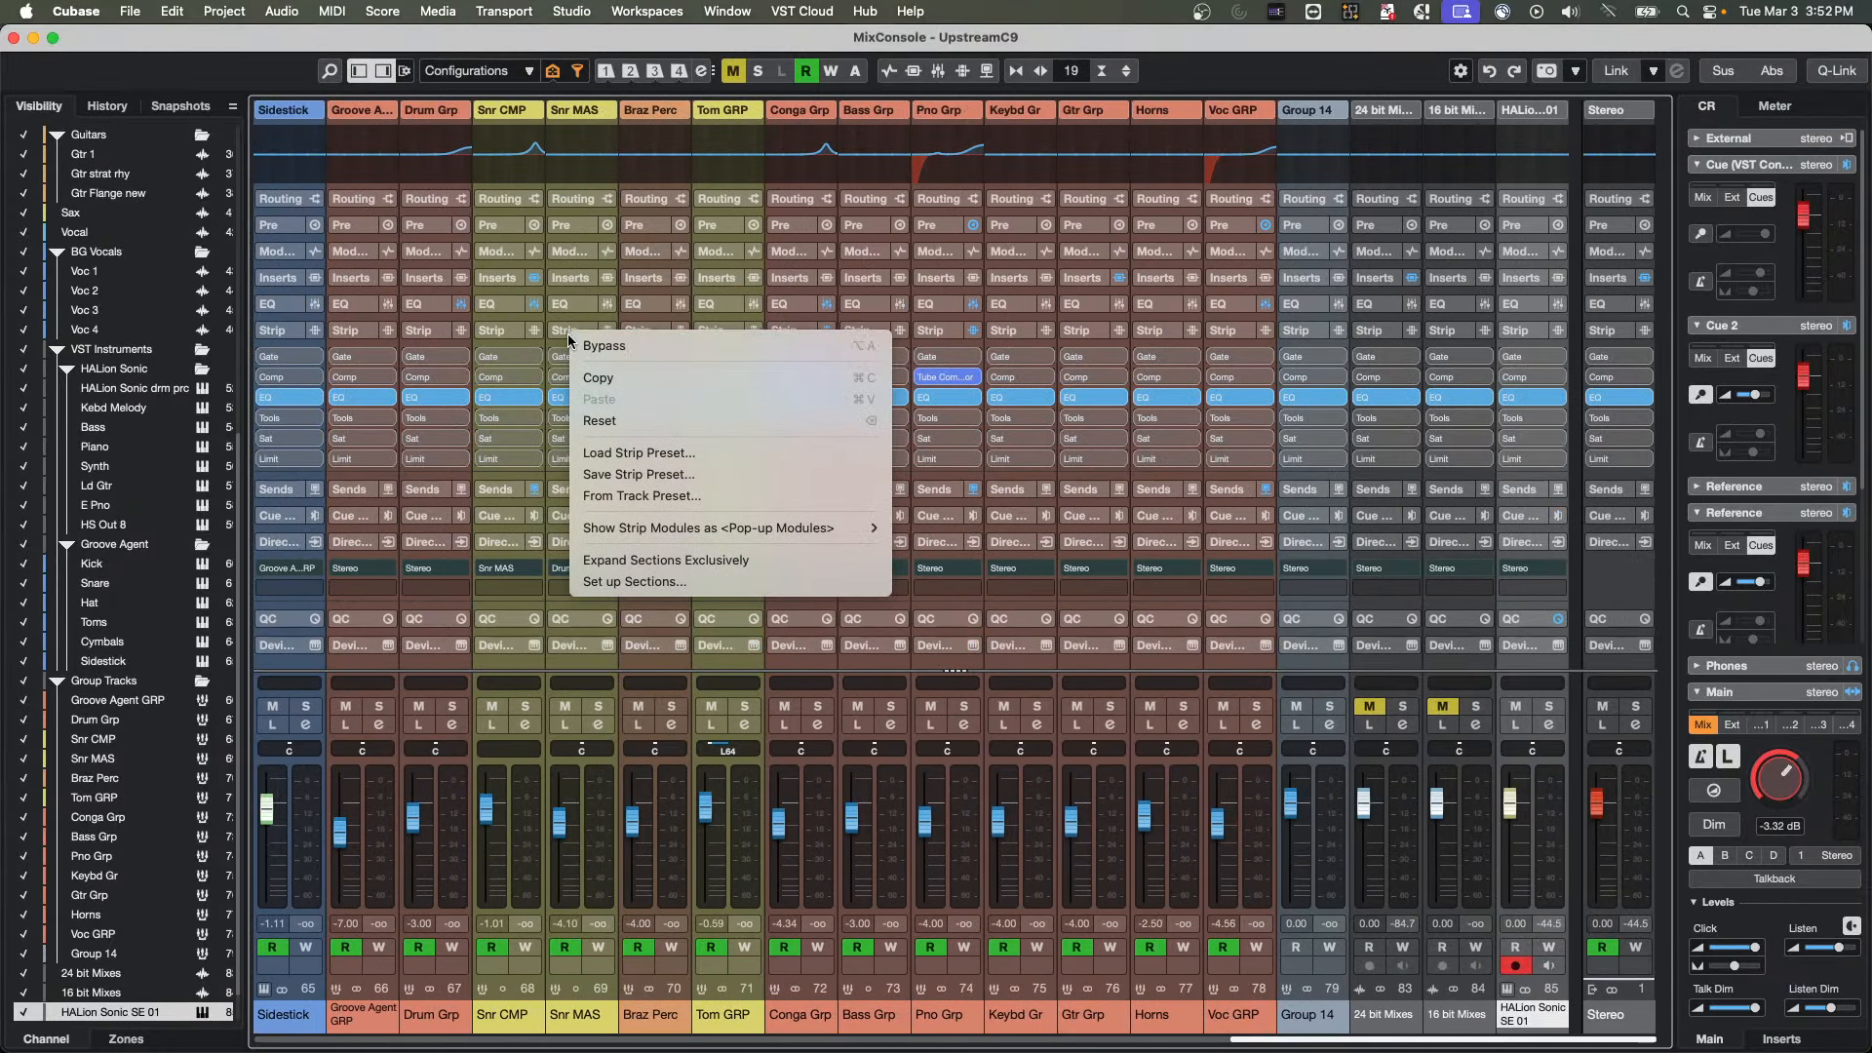
left_click(624, 582)
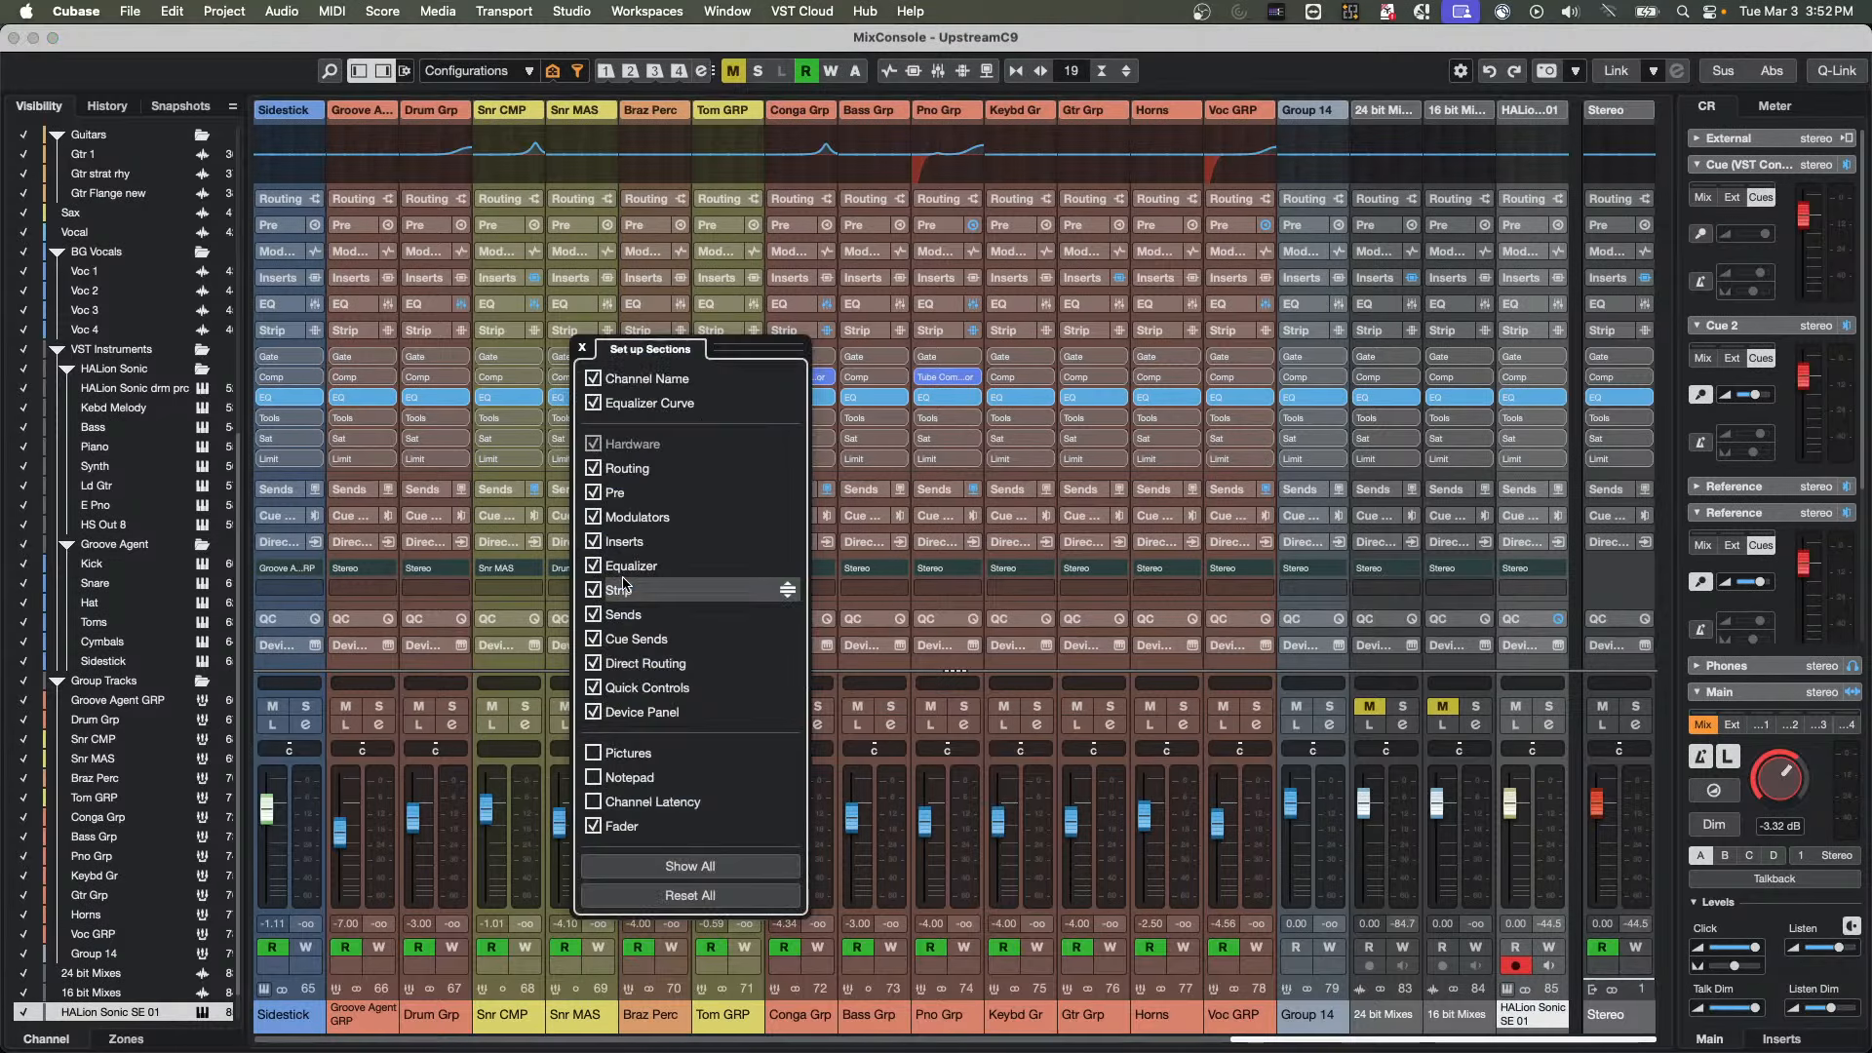
left_click(594, 802)
left_click(582, 347)
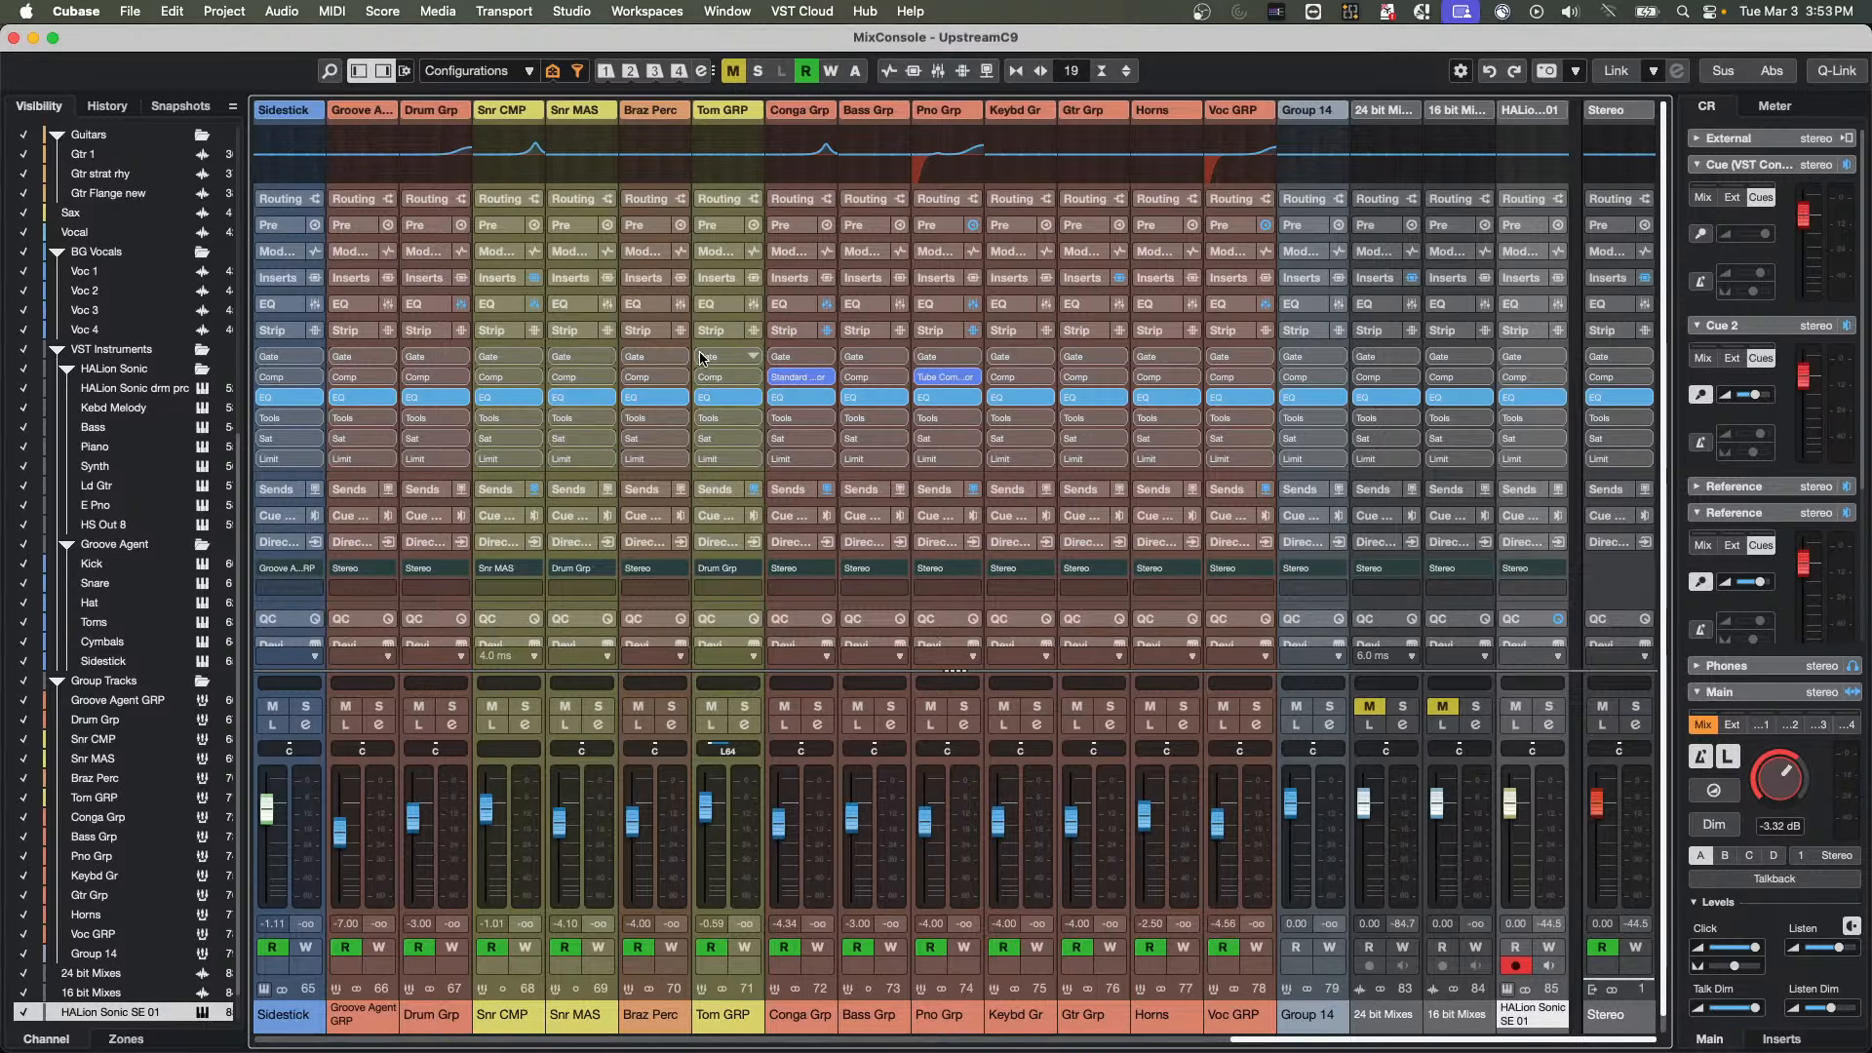
Expand the Inserts rack and load VocalChain into the first insert slot of Tom GRP, closing its window
left_click(720, 278)
left_click(727, 304)
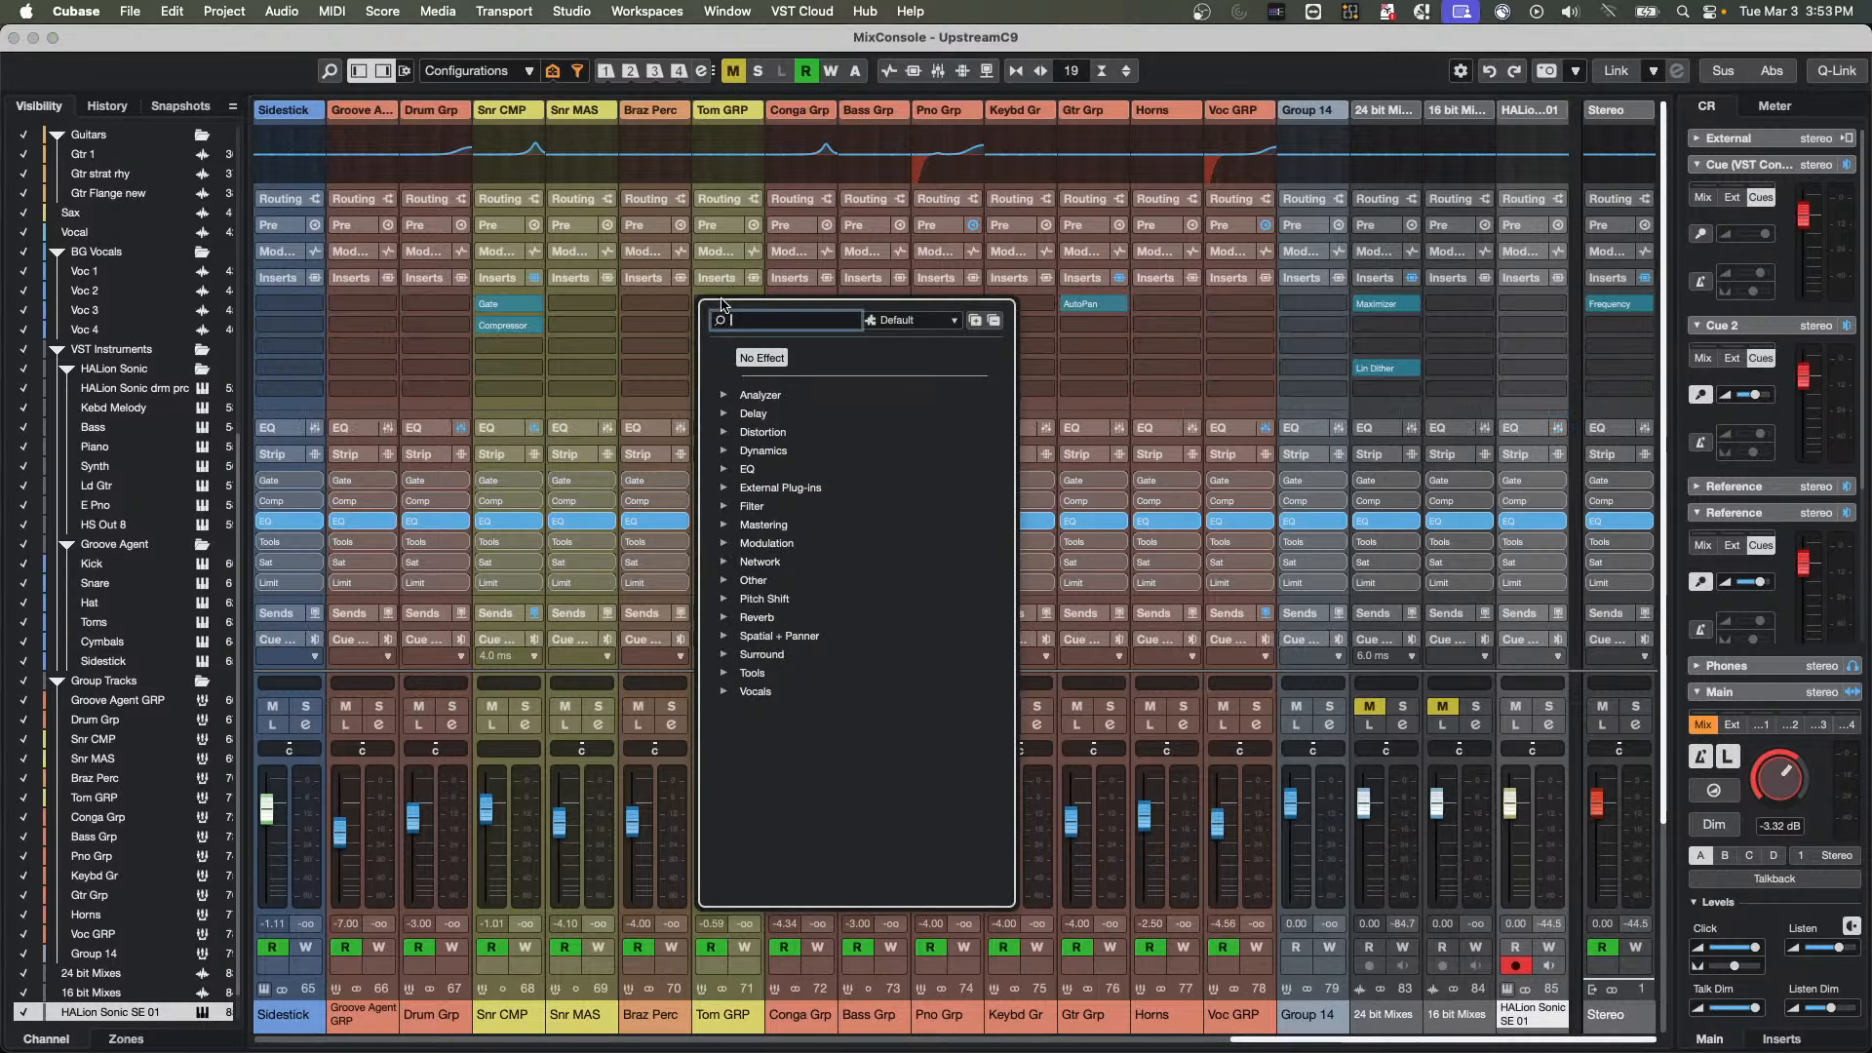
left_click(726, 691)
key("Return")
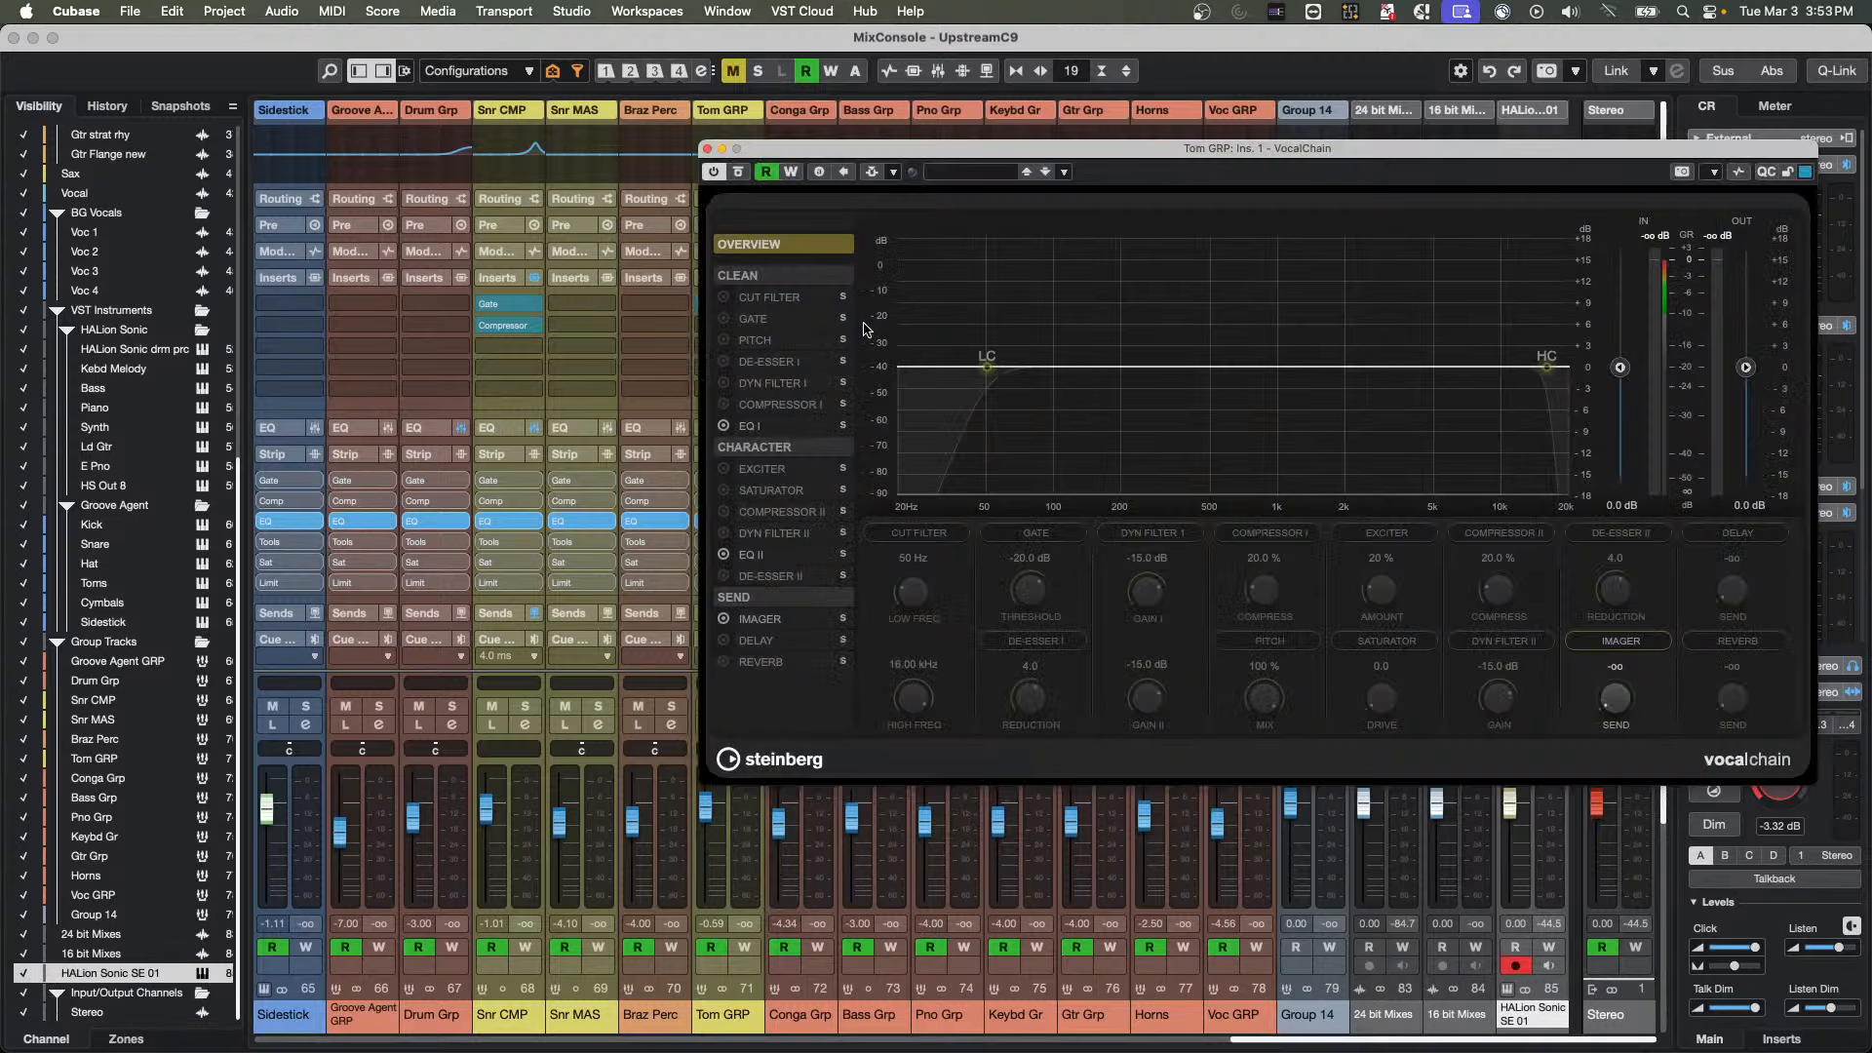
left_click(718, 149)
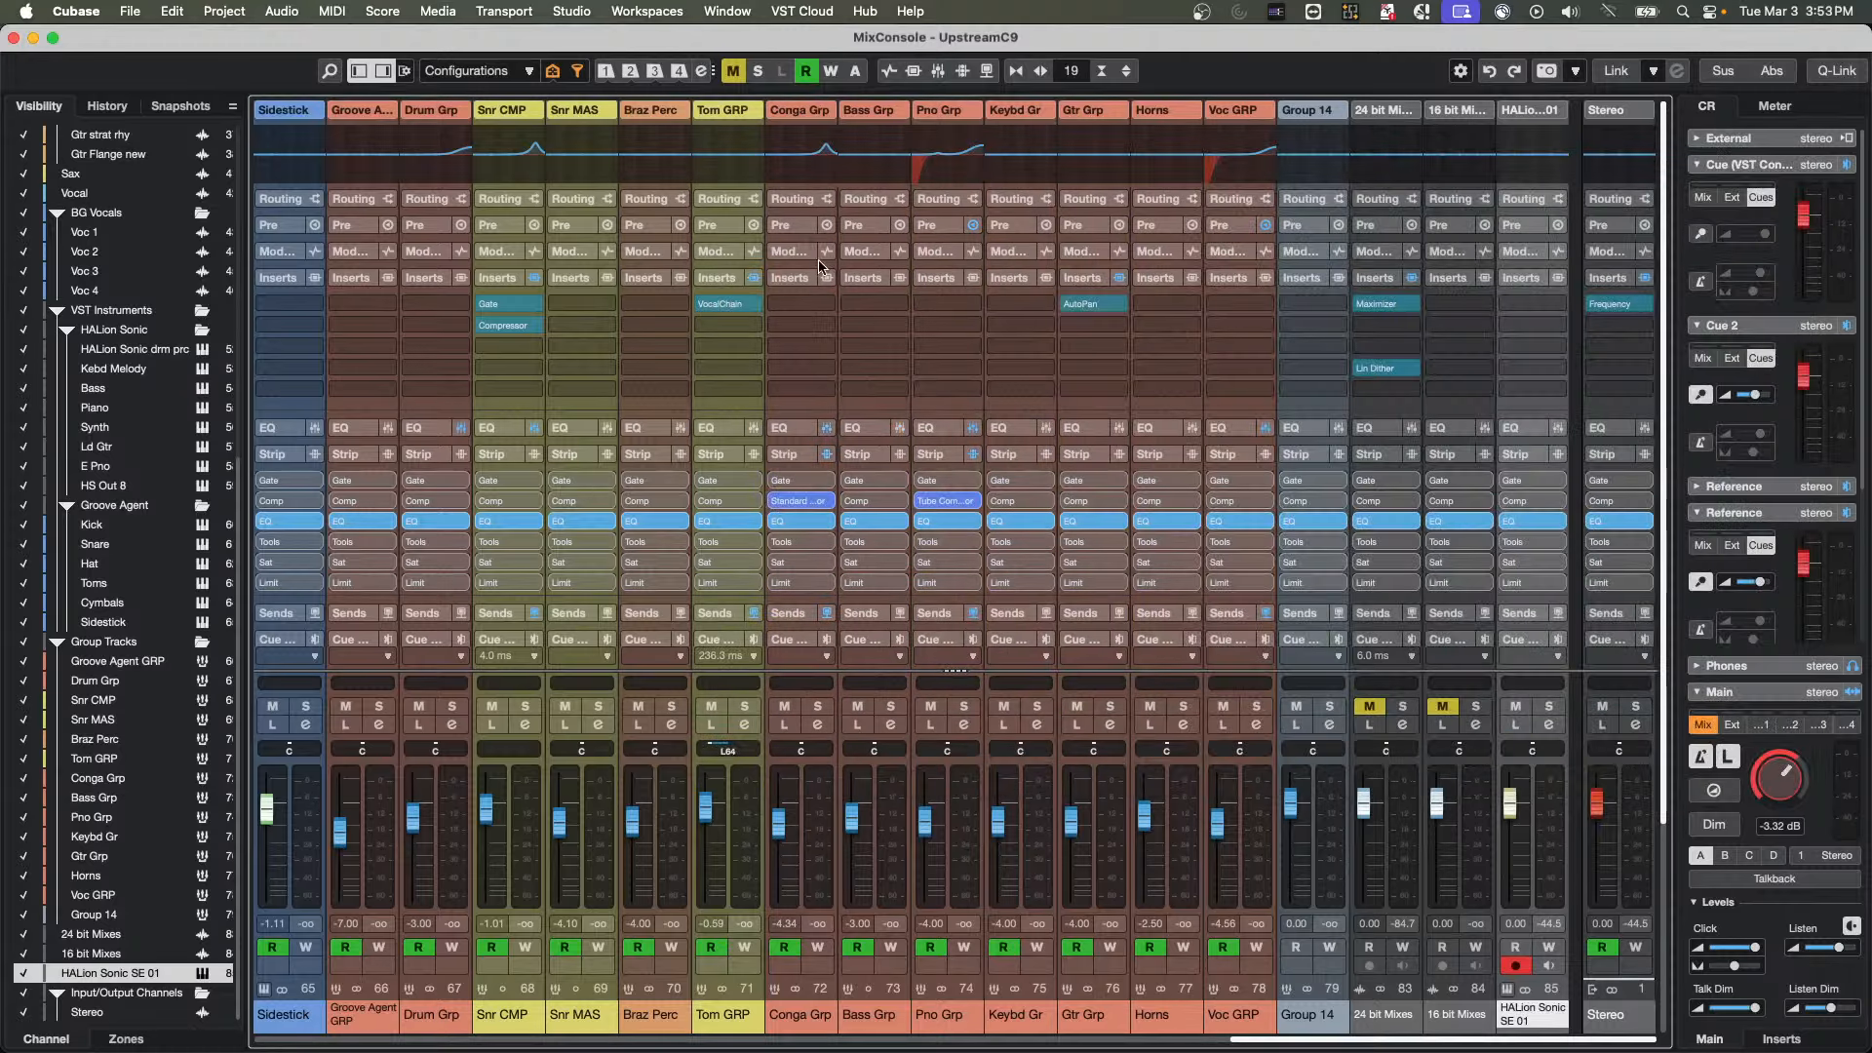
Load VocalChain into the first insert slot of Conga Grp and close the plug-in window
left_click(824, 306)
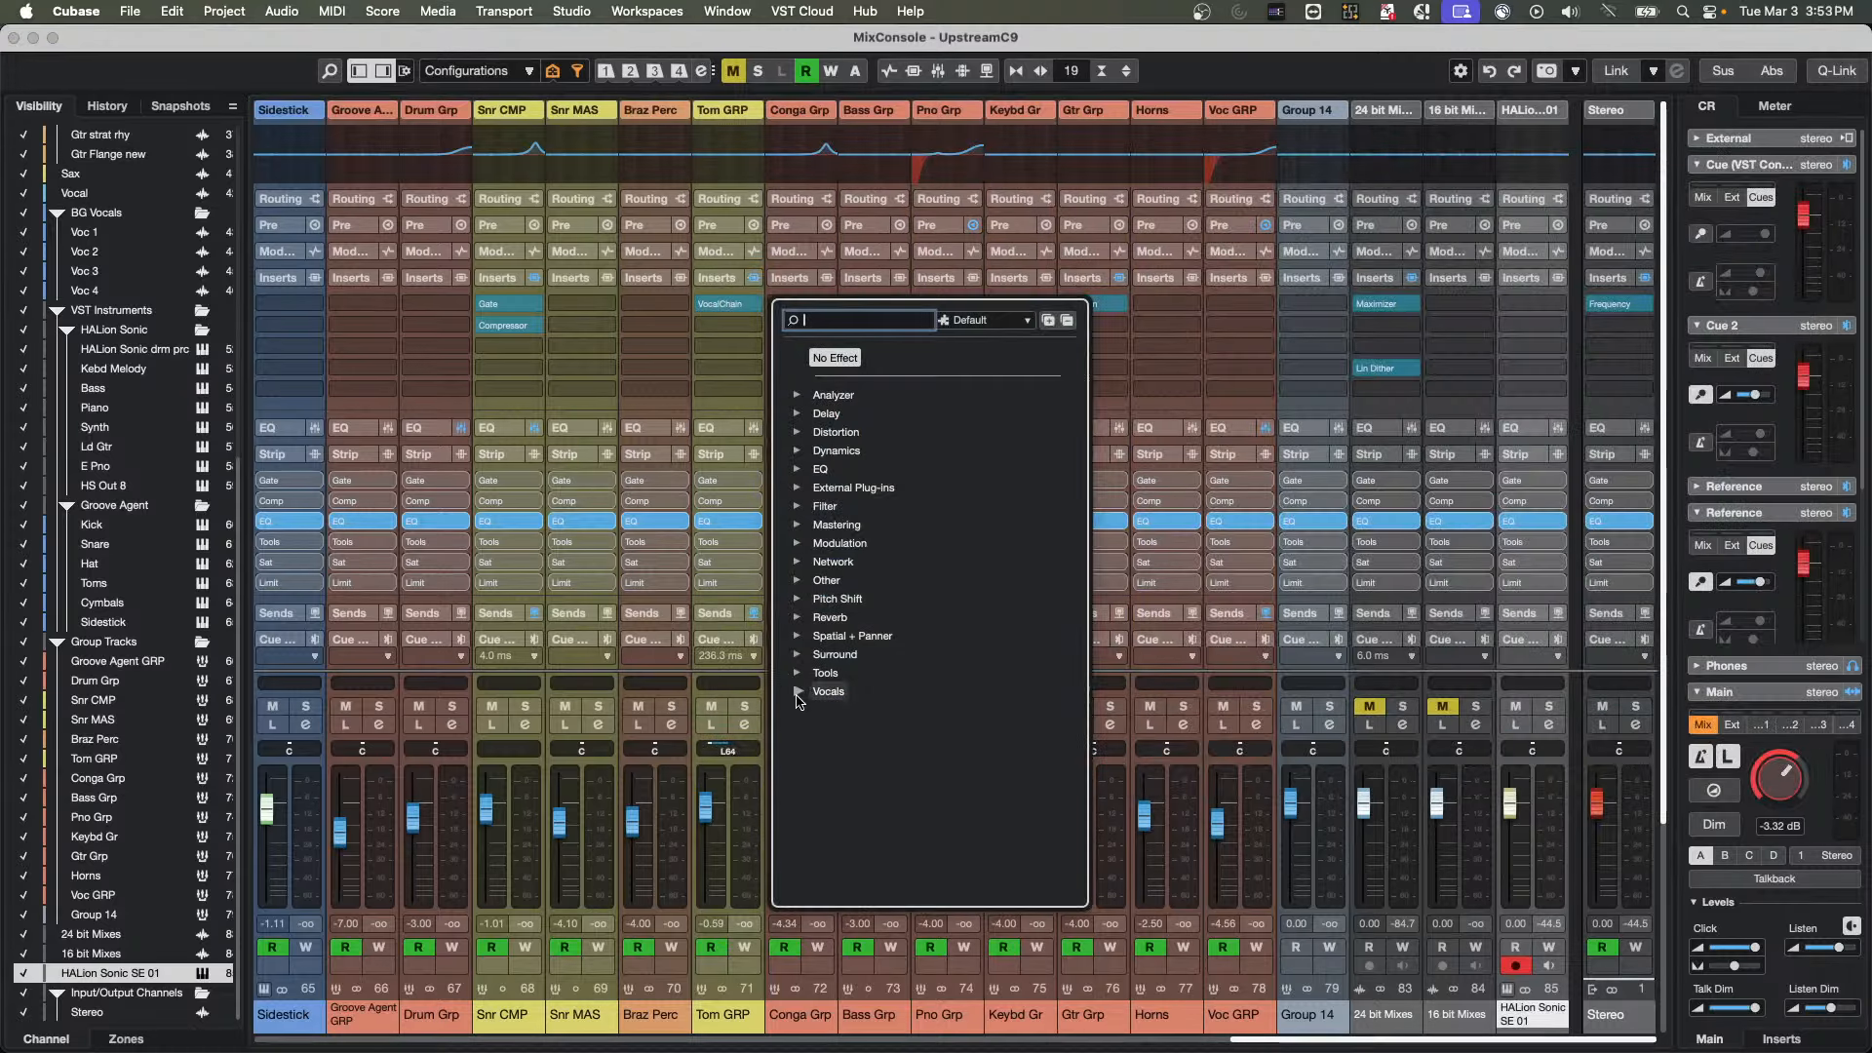
left_click(828, 692)
left_click(850, 715)
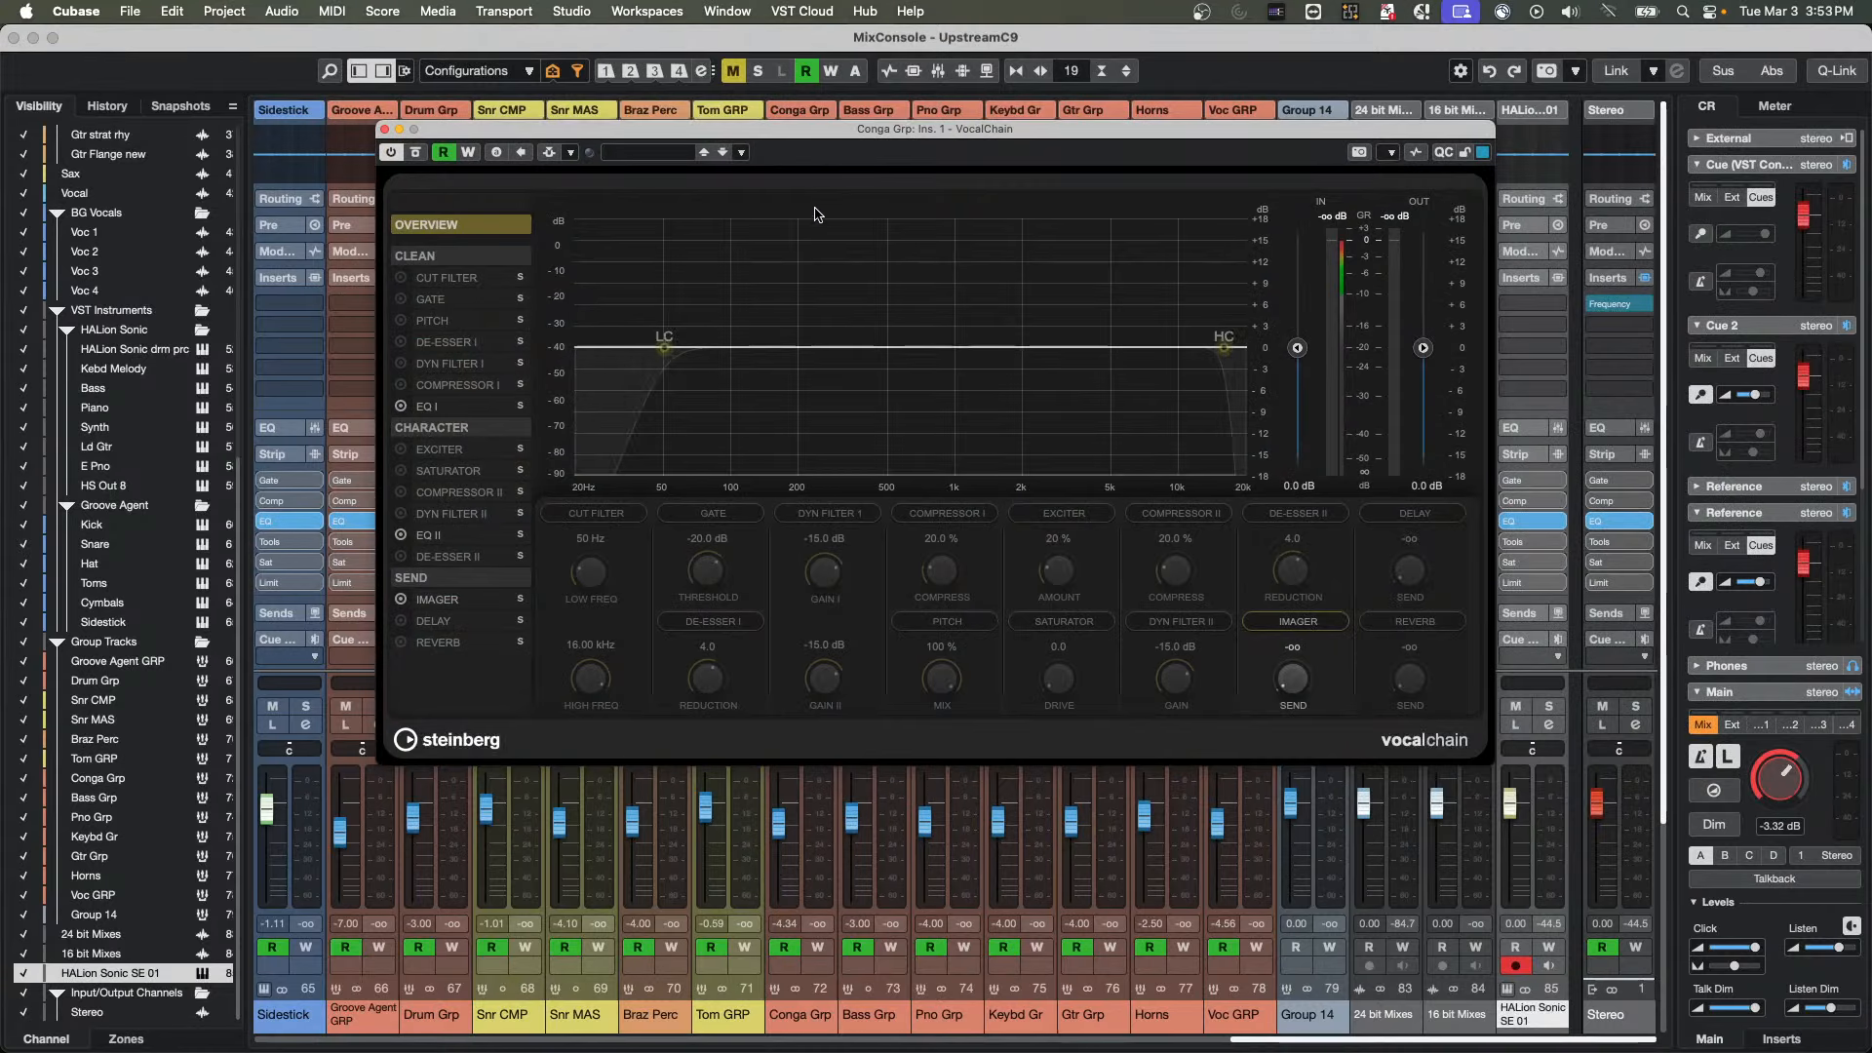
left_click(382, 127)
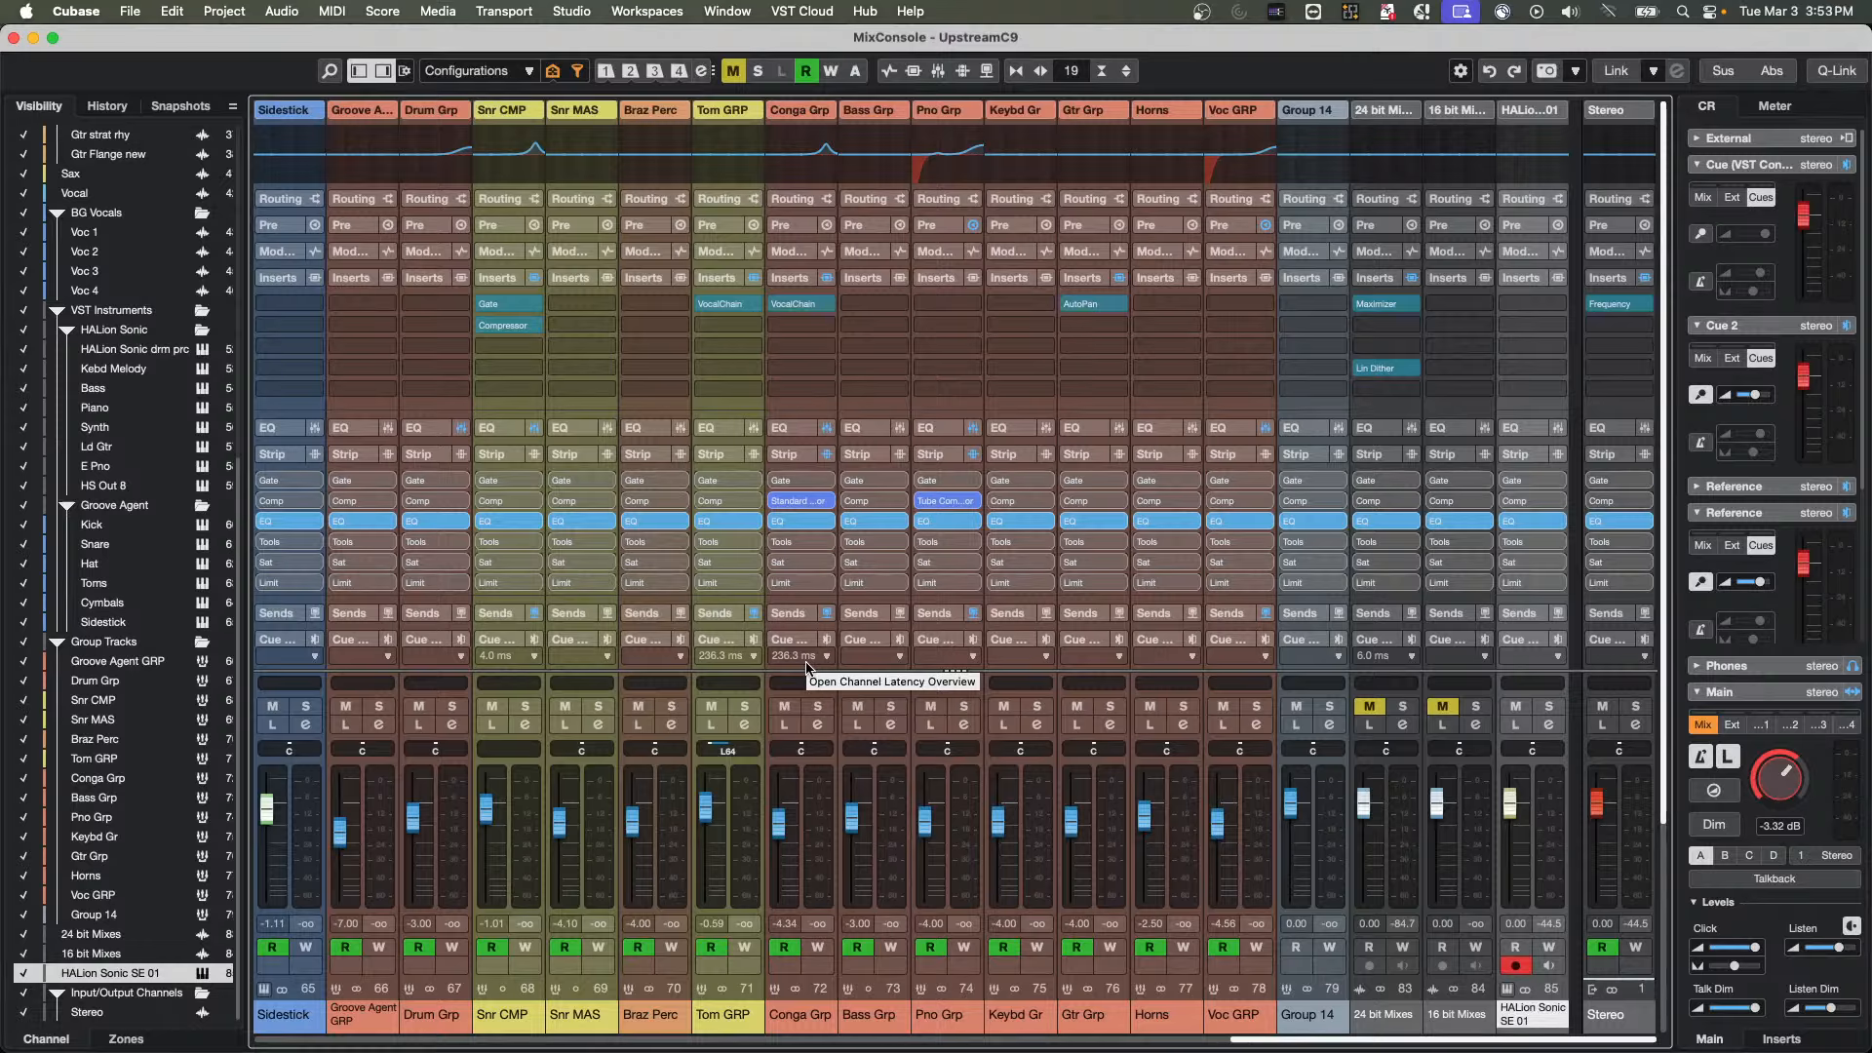
Reopen the MixConsole section setup to check the Channel Latency option, and close it again
right_click(792, 455)
left_click(852, 699)
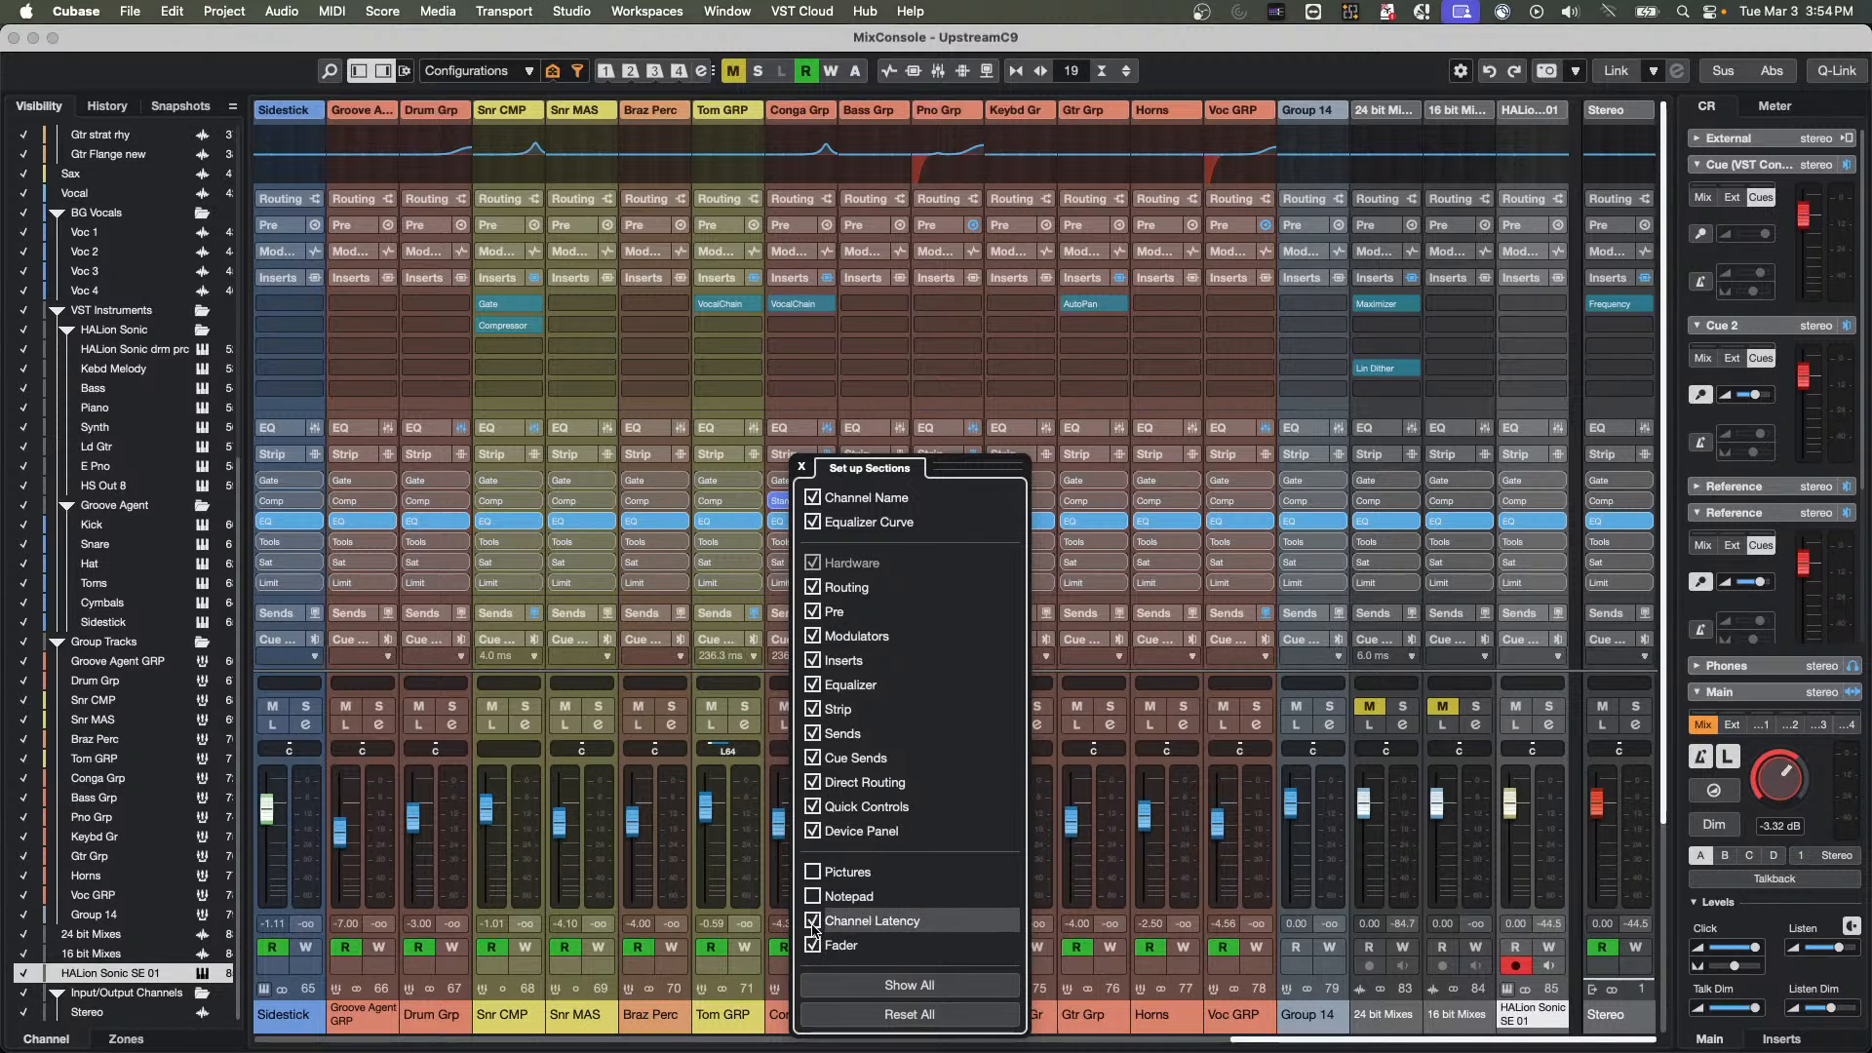
left_click(801, 466)
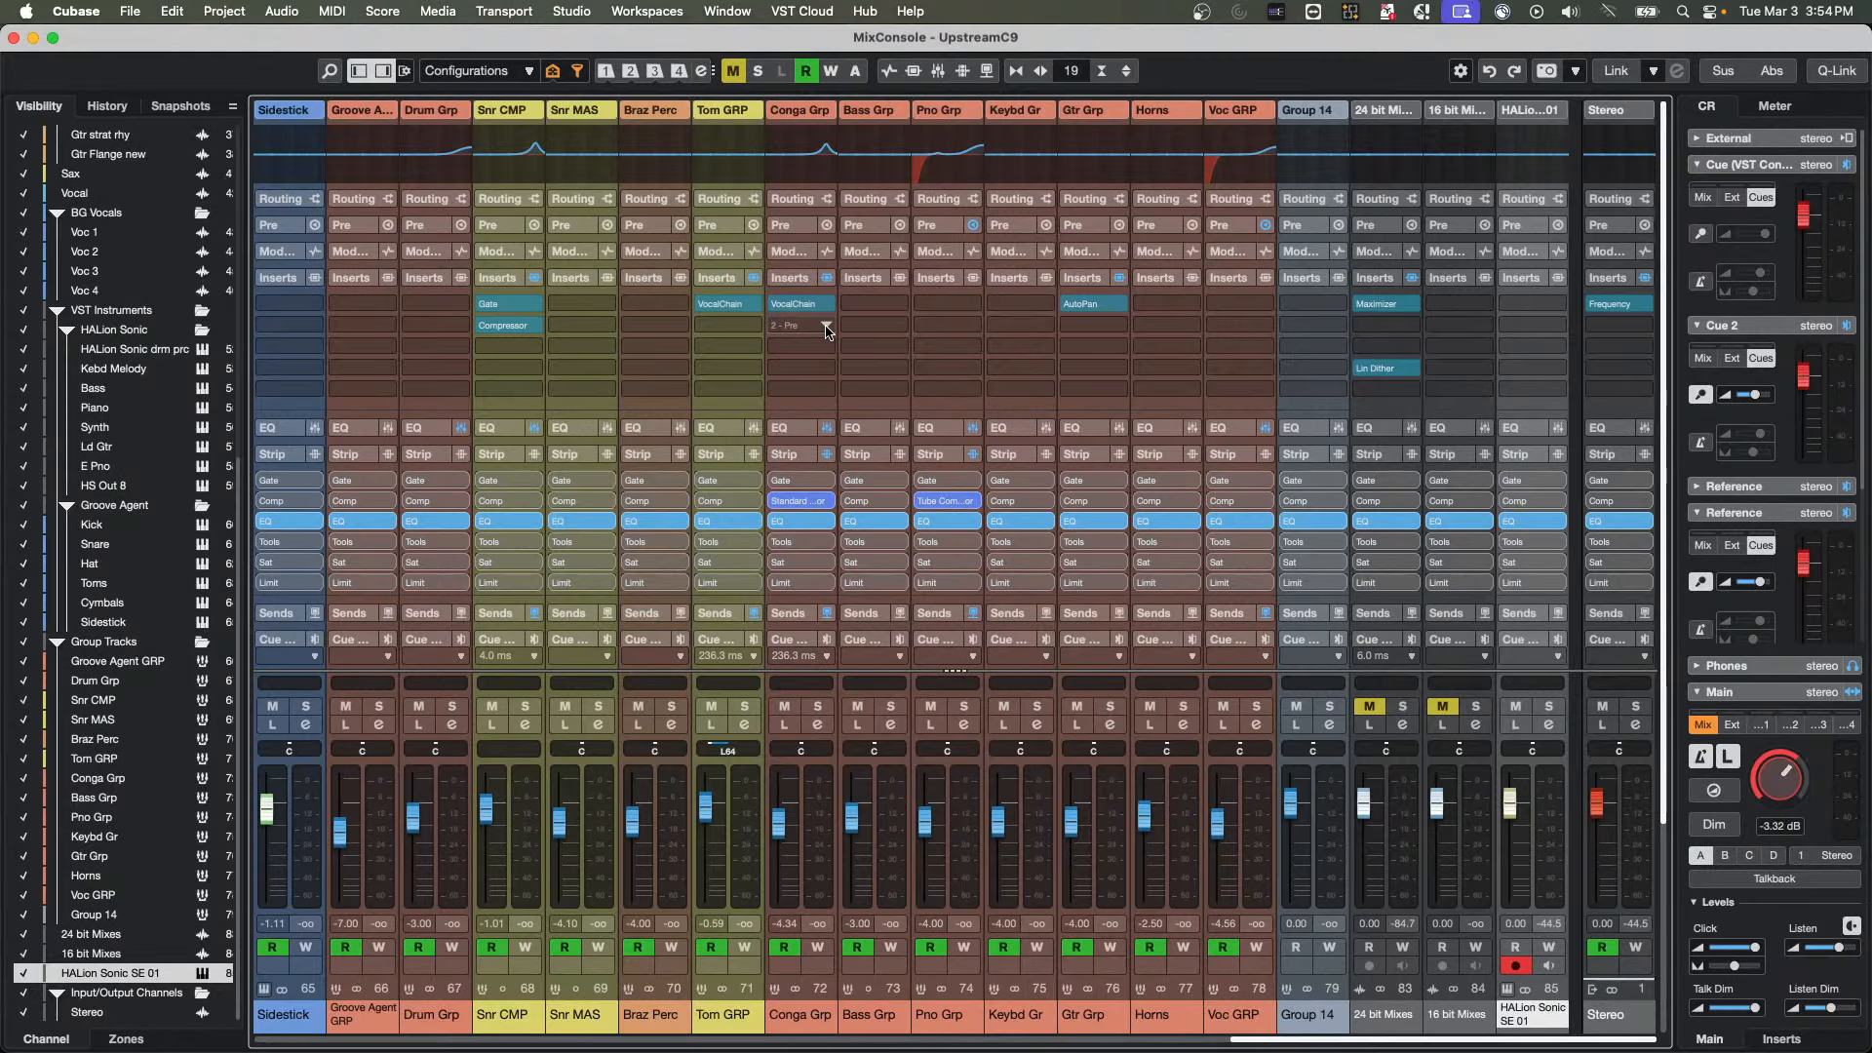
Load MultibandCompressor into the second insert slot of Conga Grp and view that channel's latency overview
left_click(826, 331)
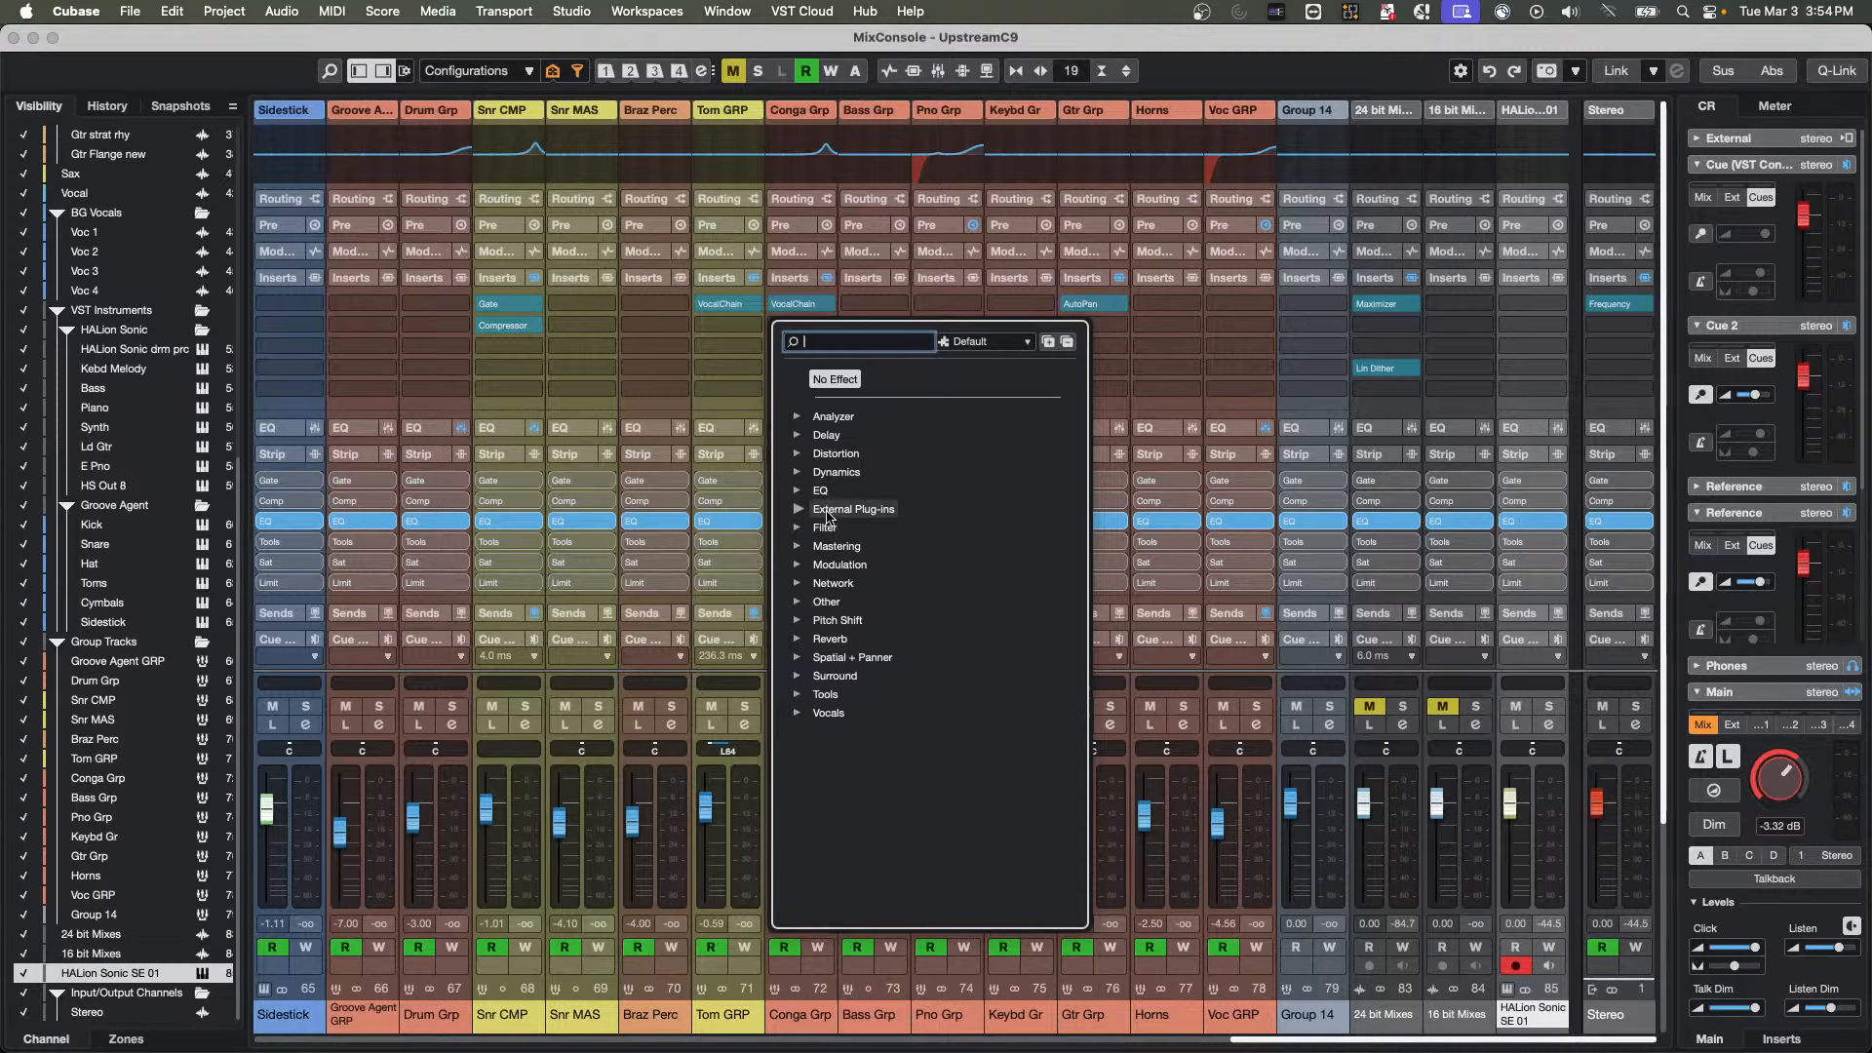
left_click(806, 473)
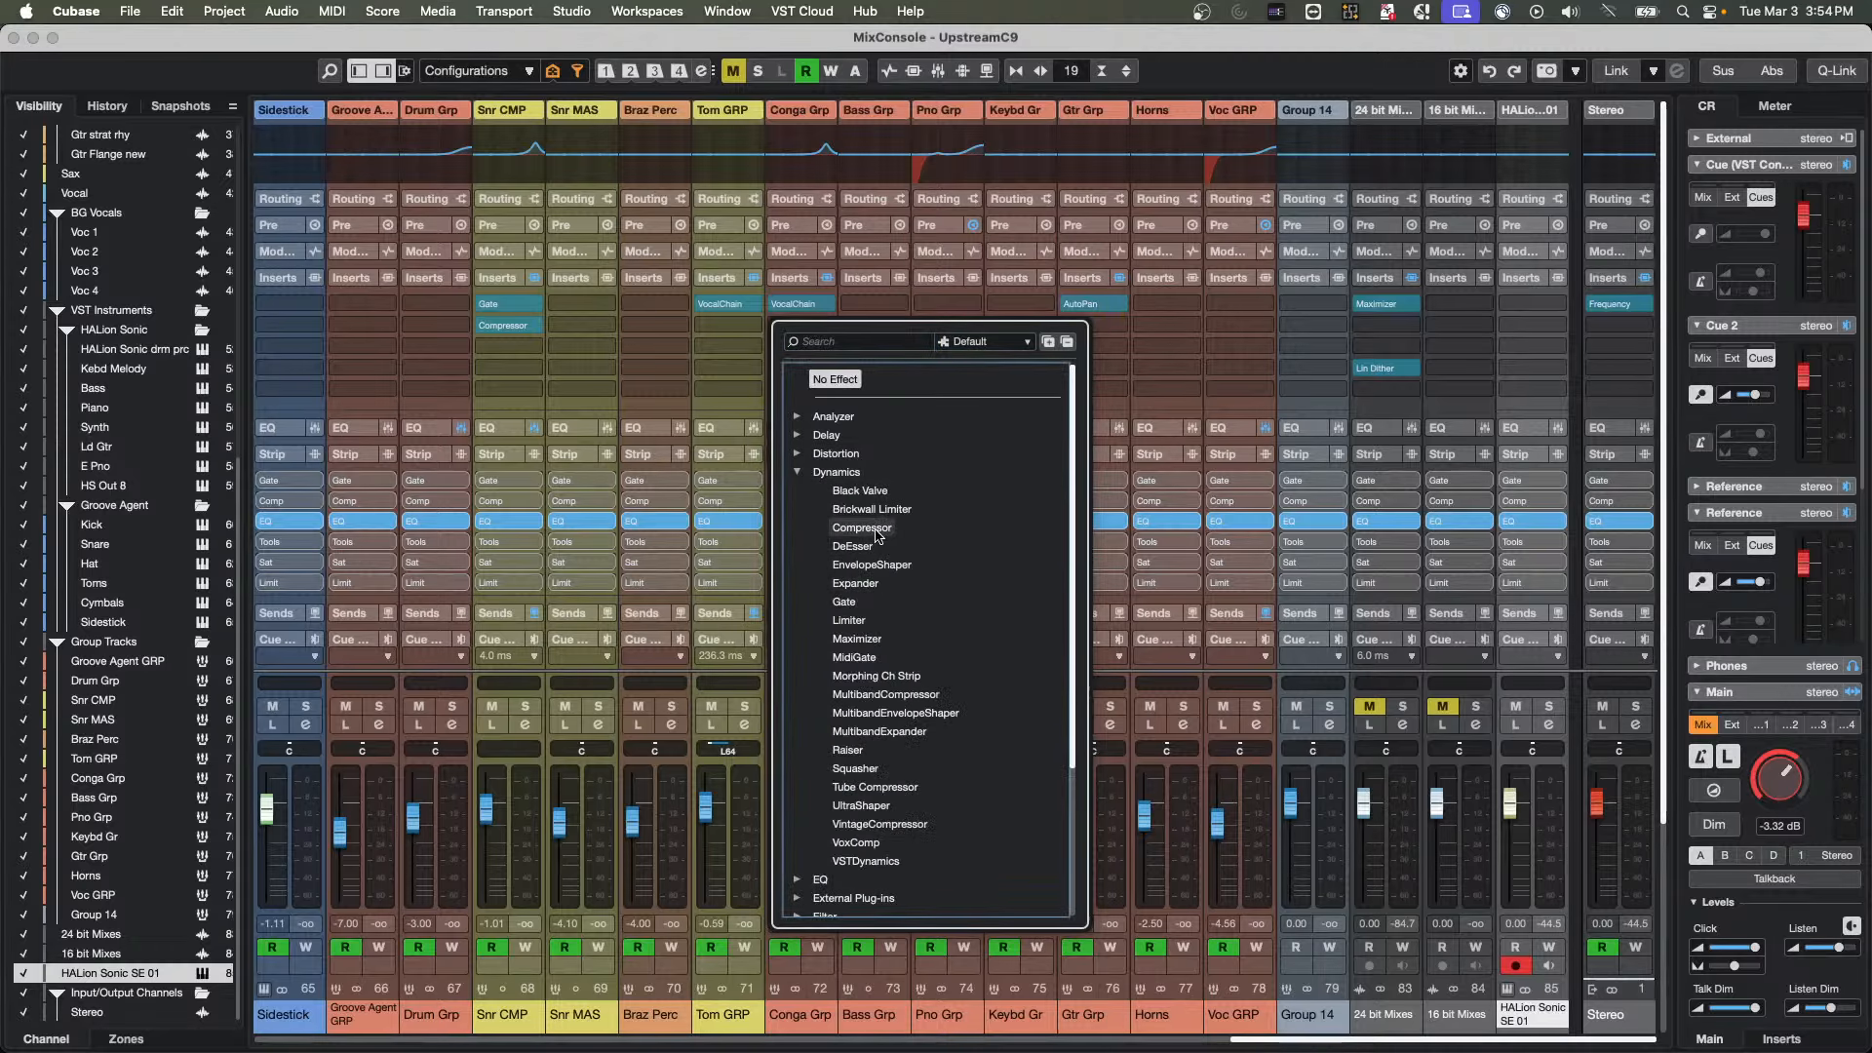
left_click(875, 695)
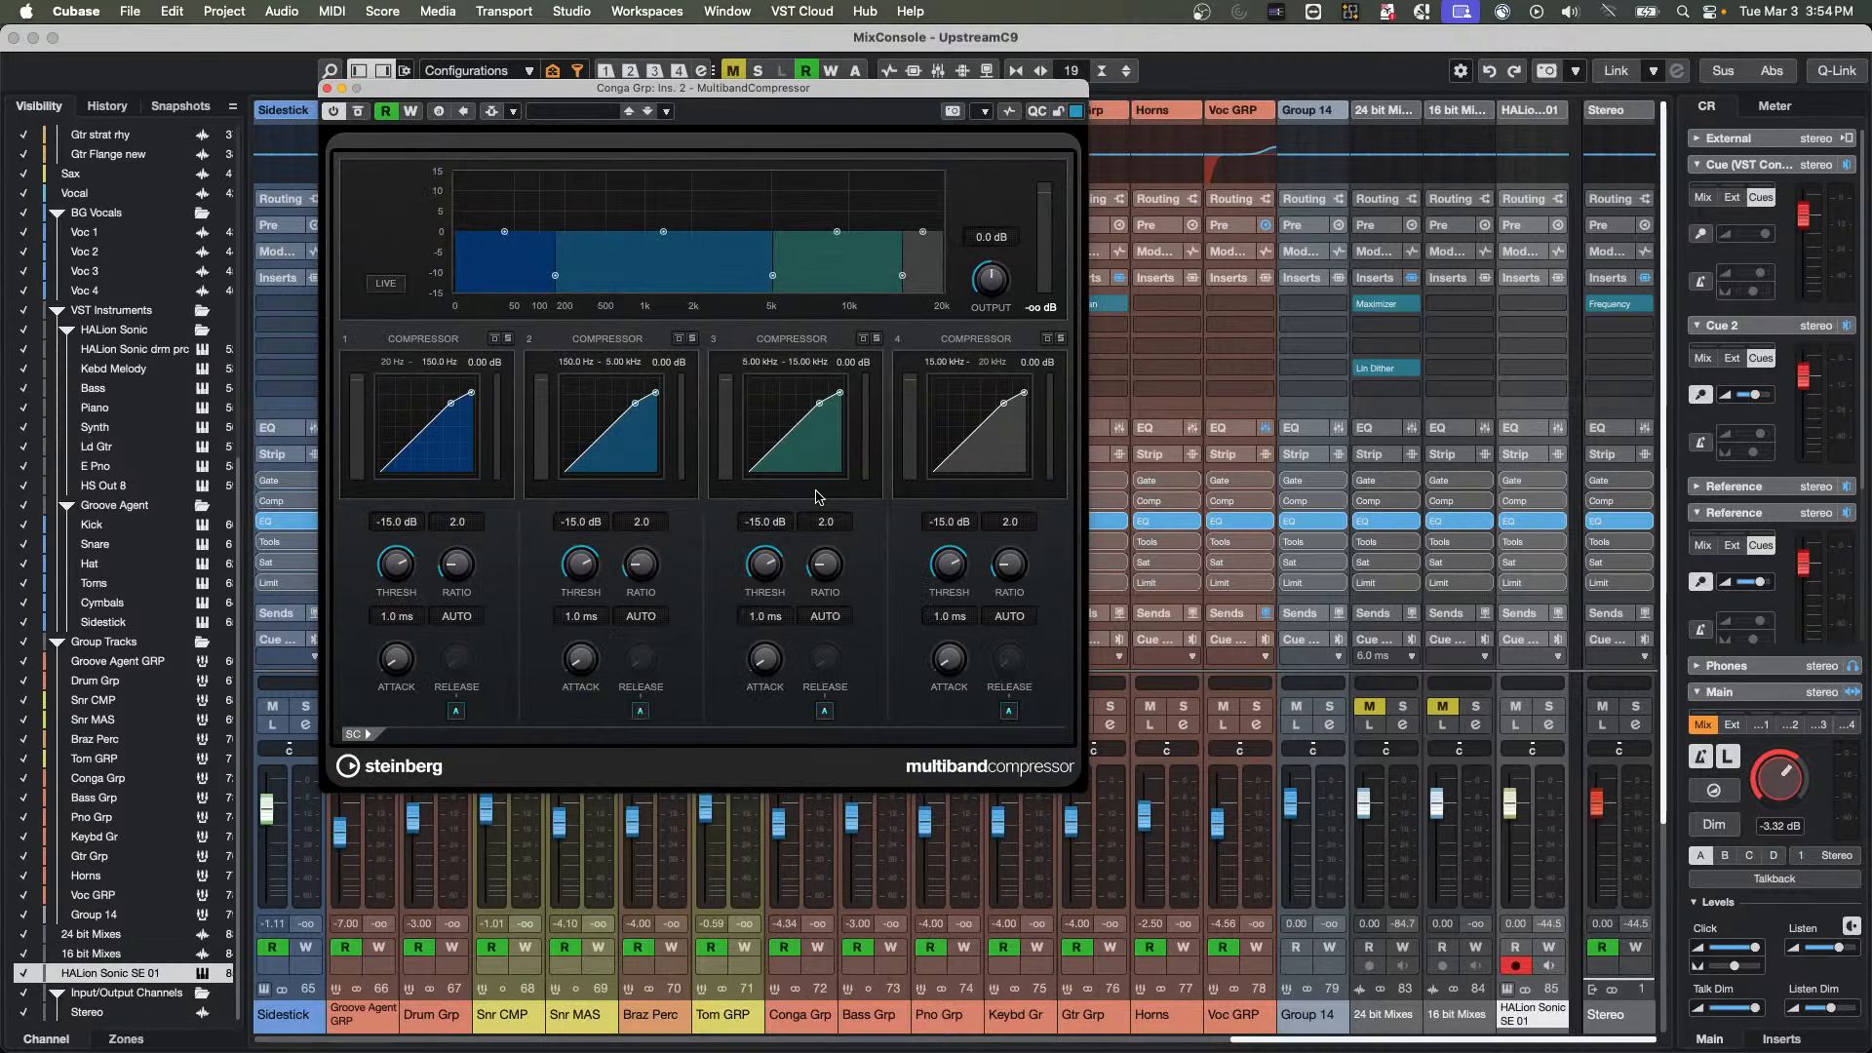
left_click(328, 89)
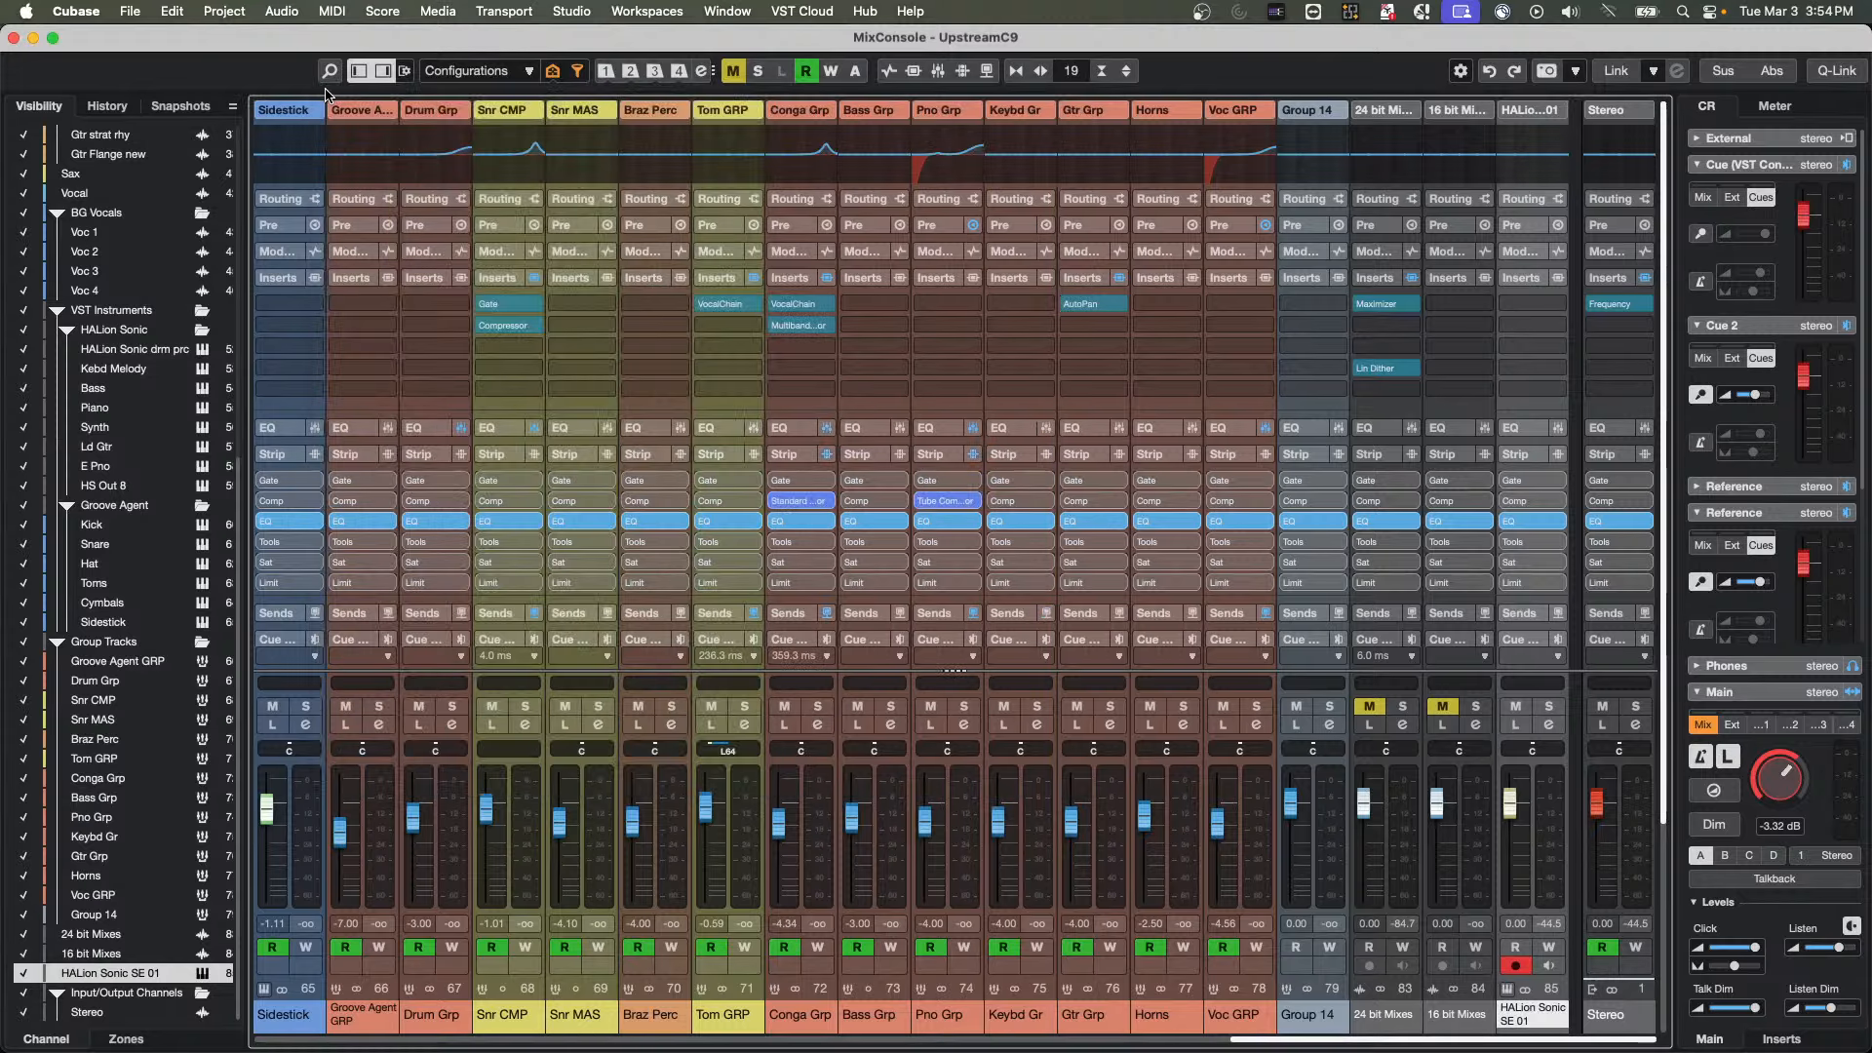
left_click(827, 658)
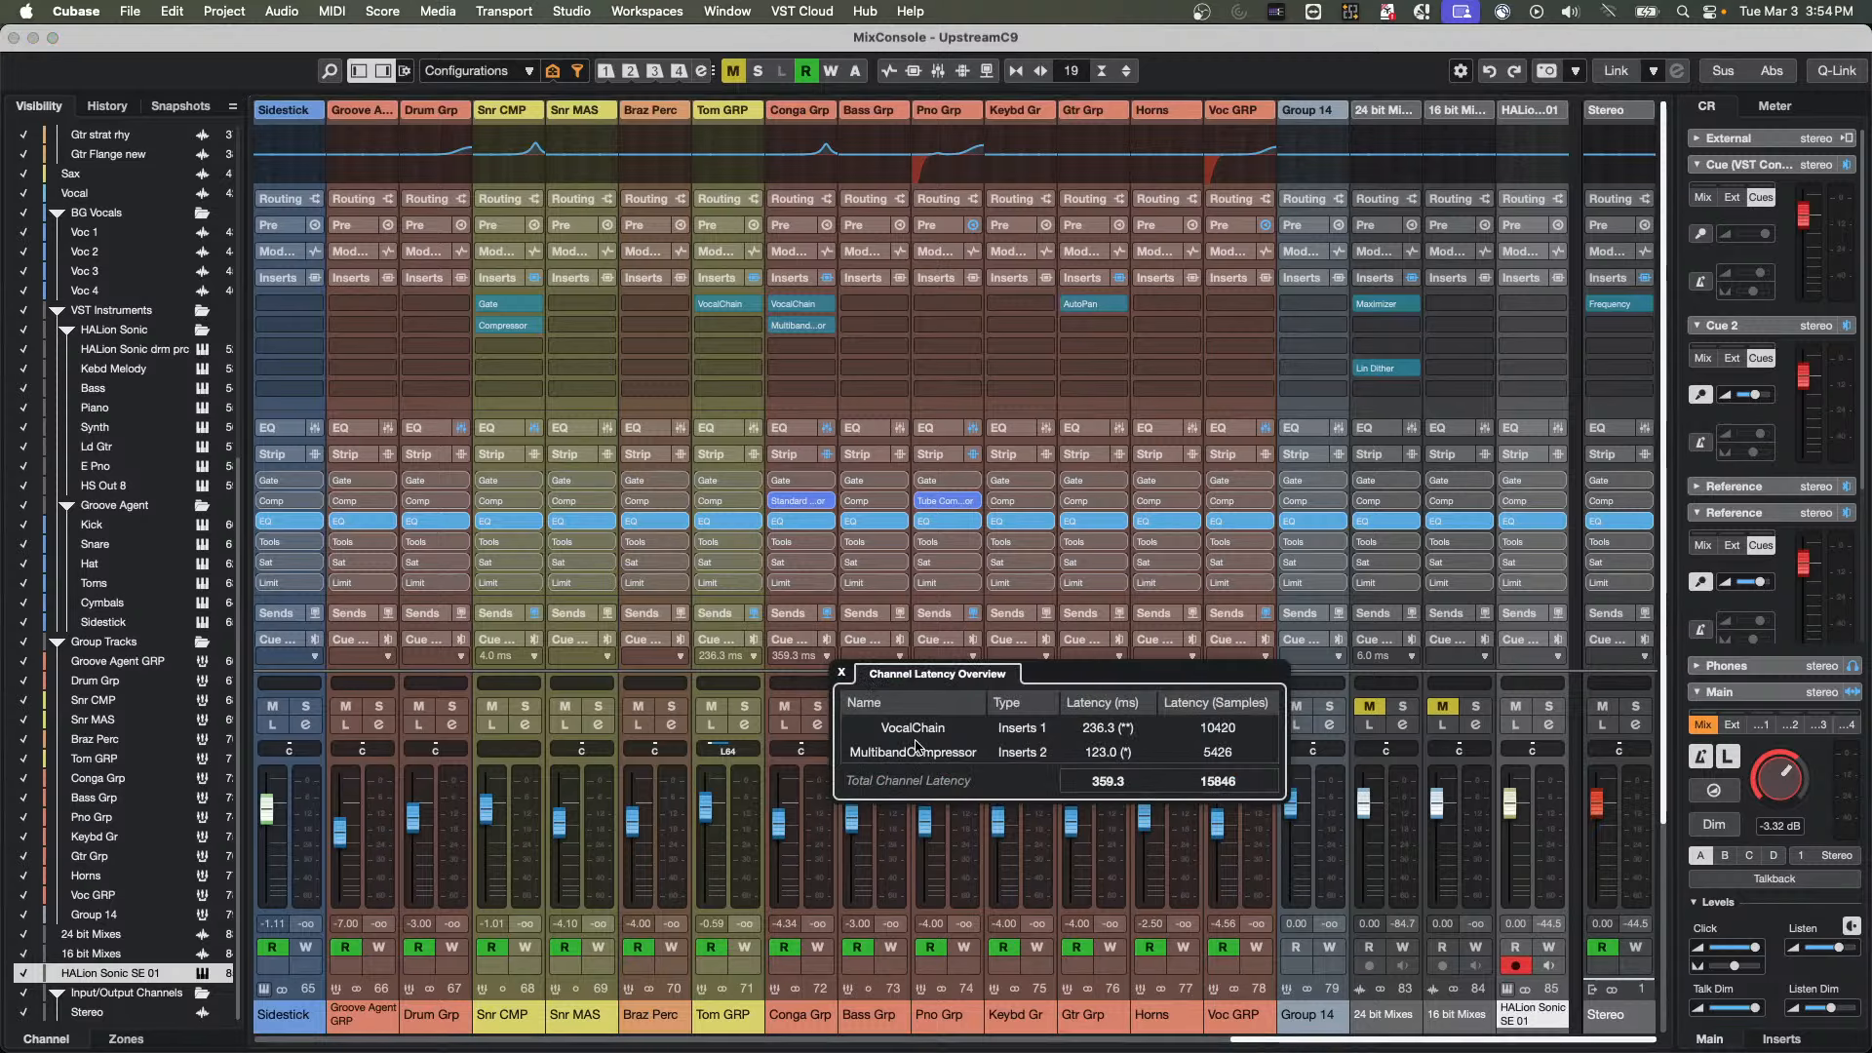
left_click(843, 675)
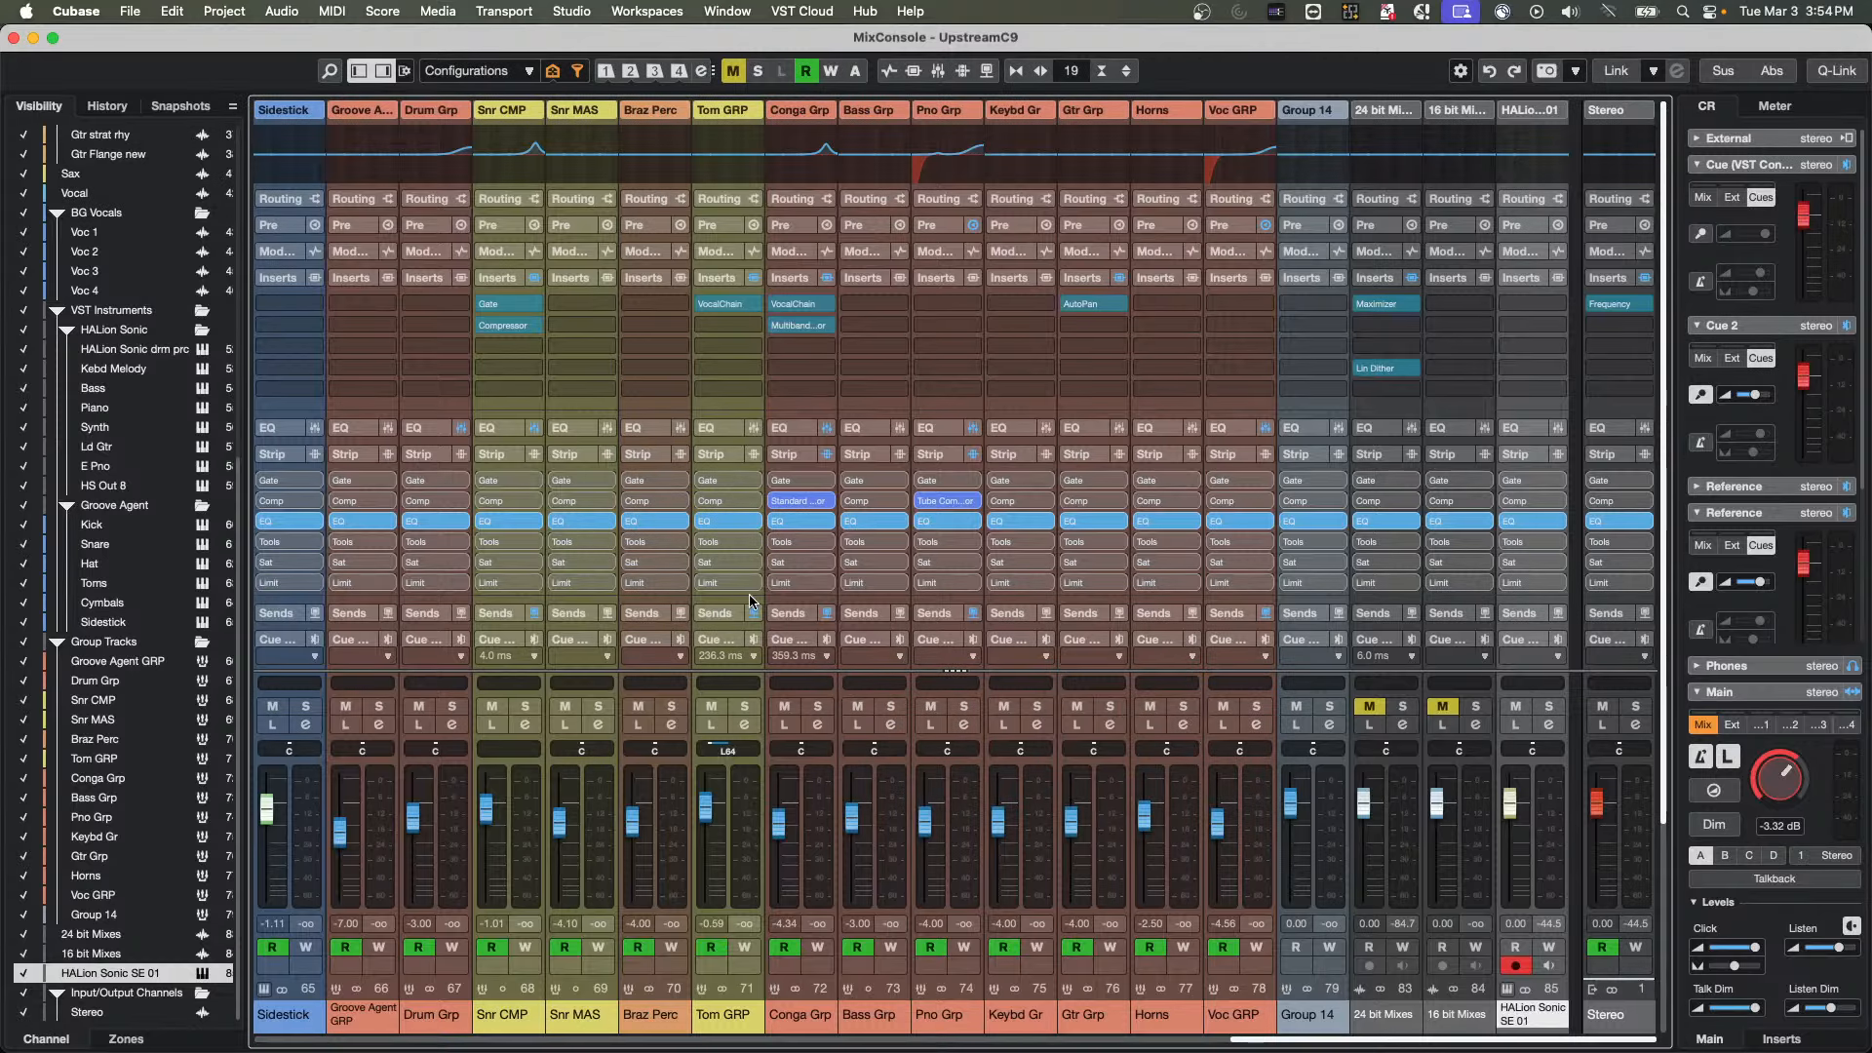
Check the Channel Latency option in the MixConsole section setup once more, and close the MixConsole window
right_click(799, 615)
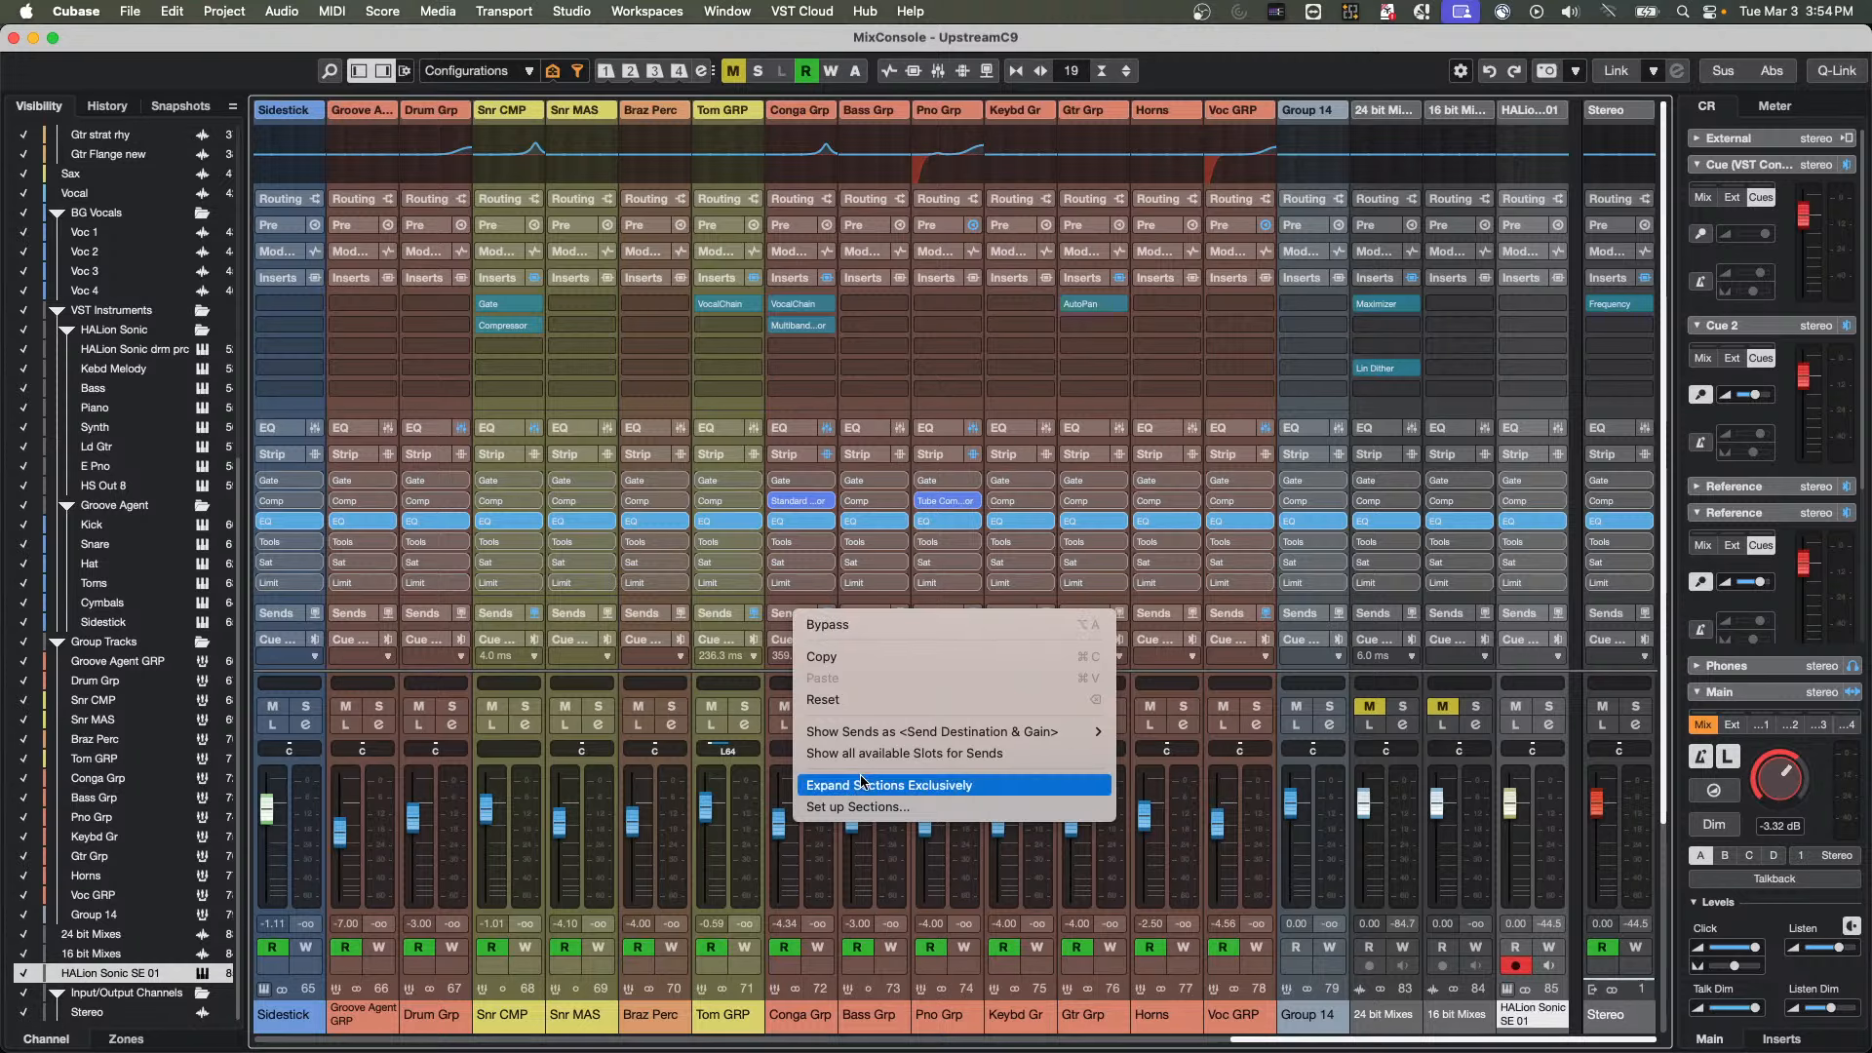
left_click(862, 807)
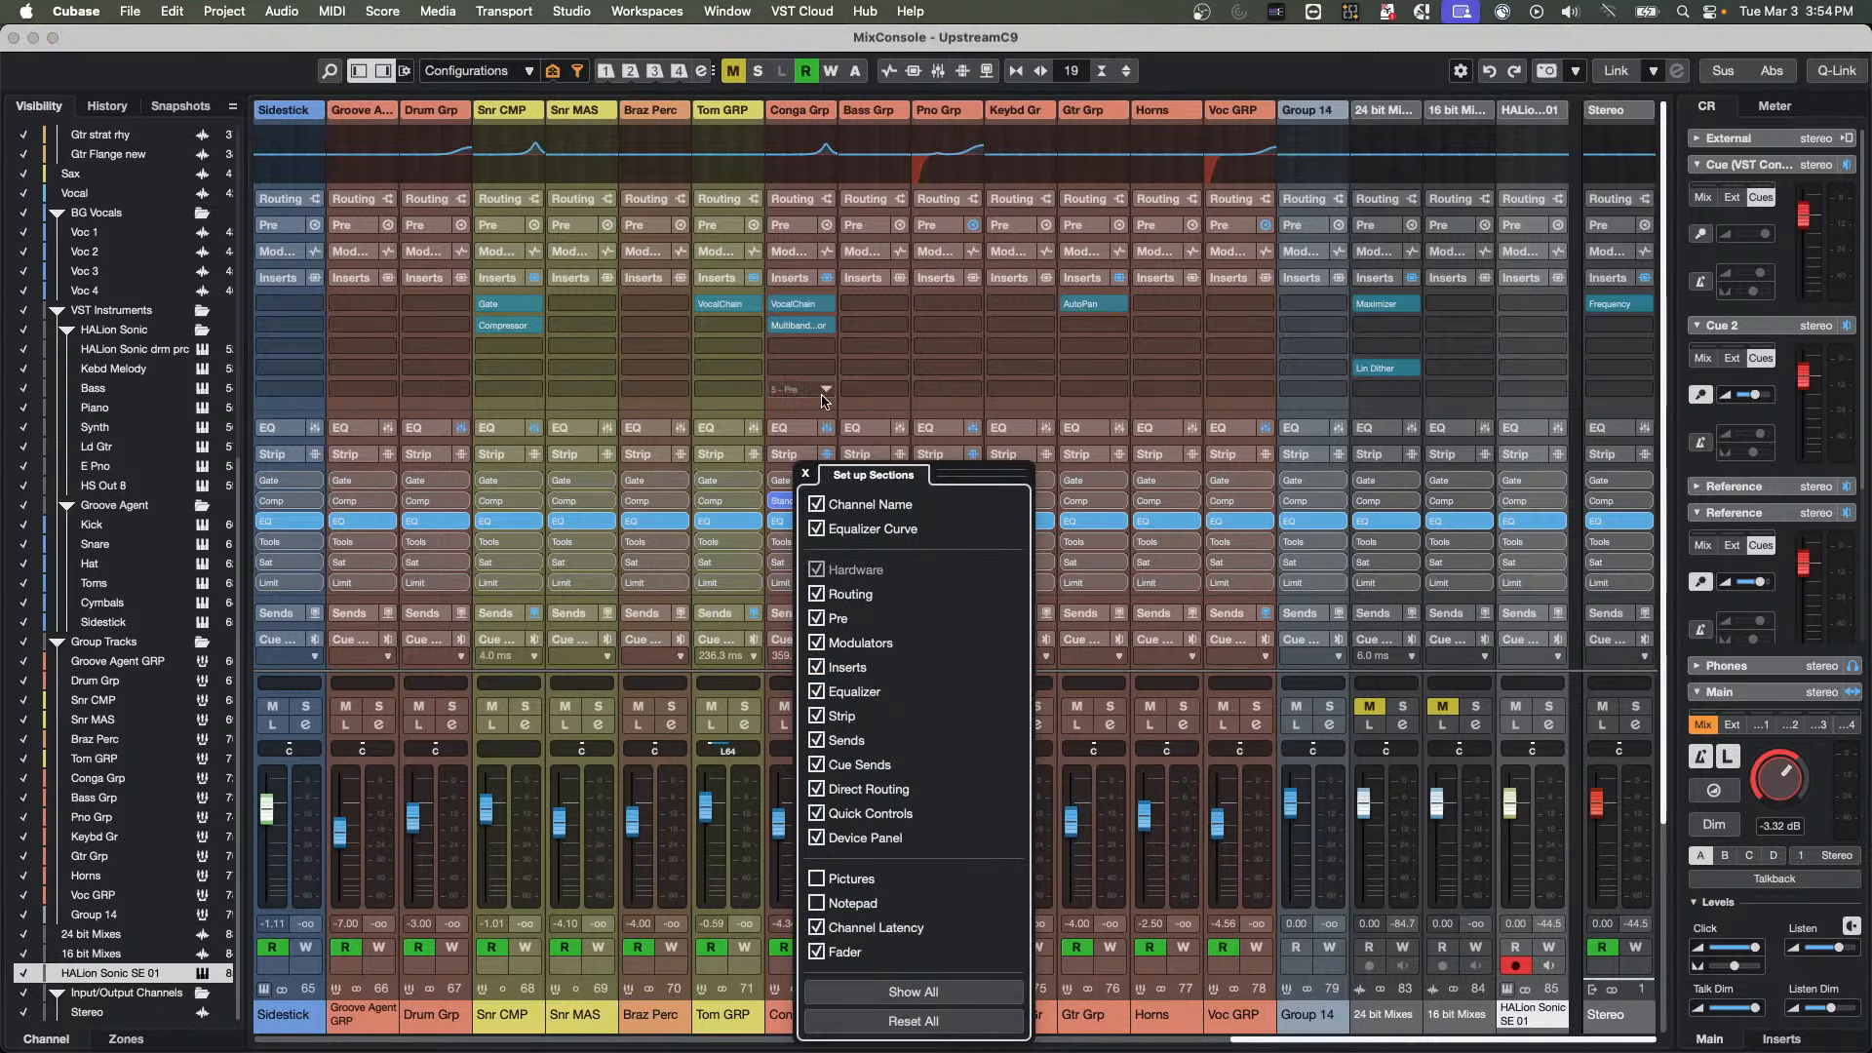
left_click(807, 475)
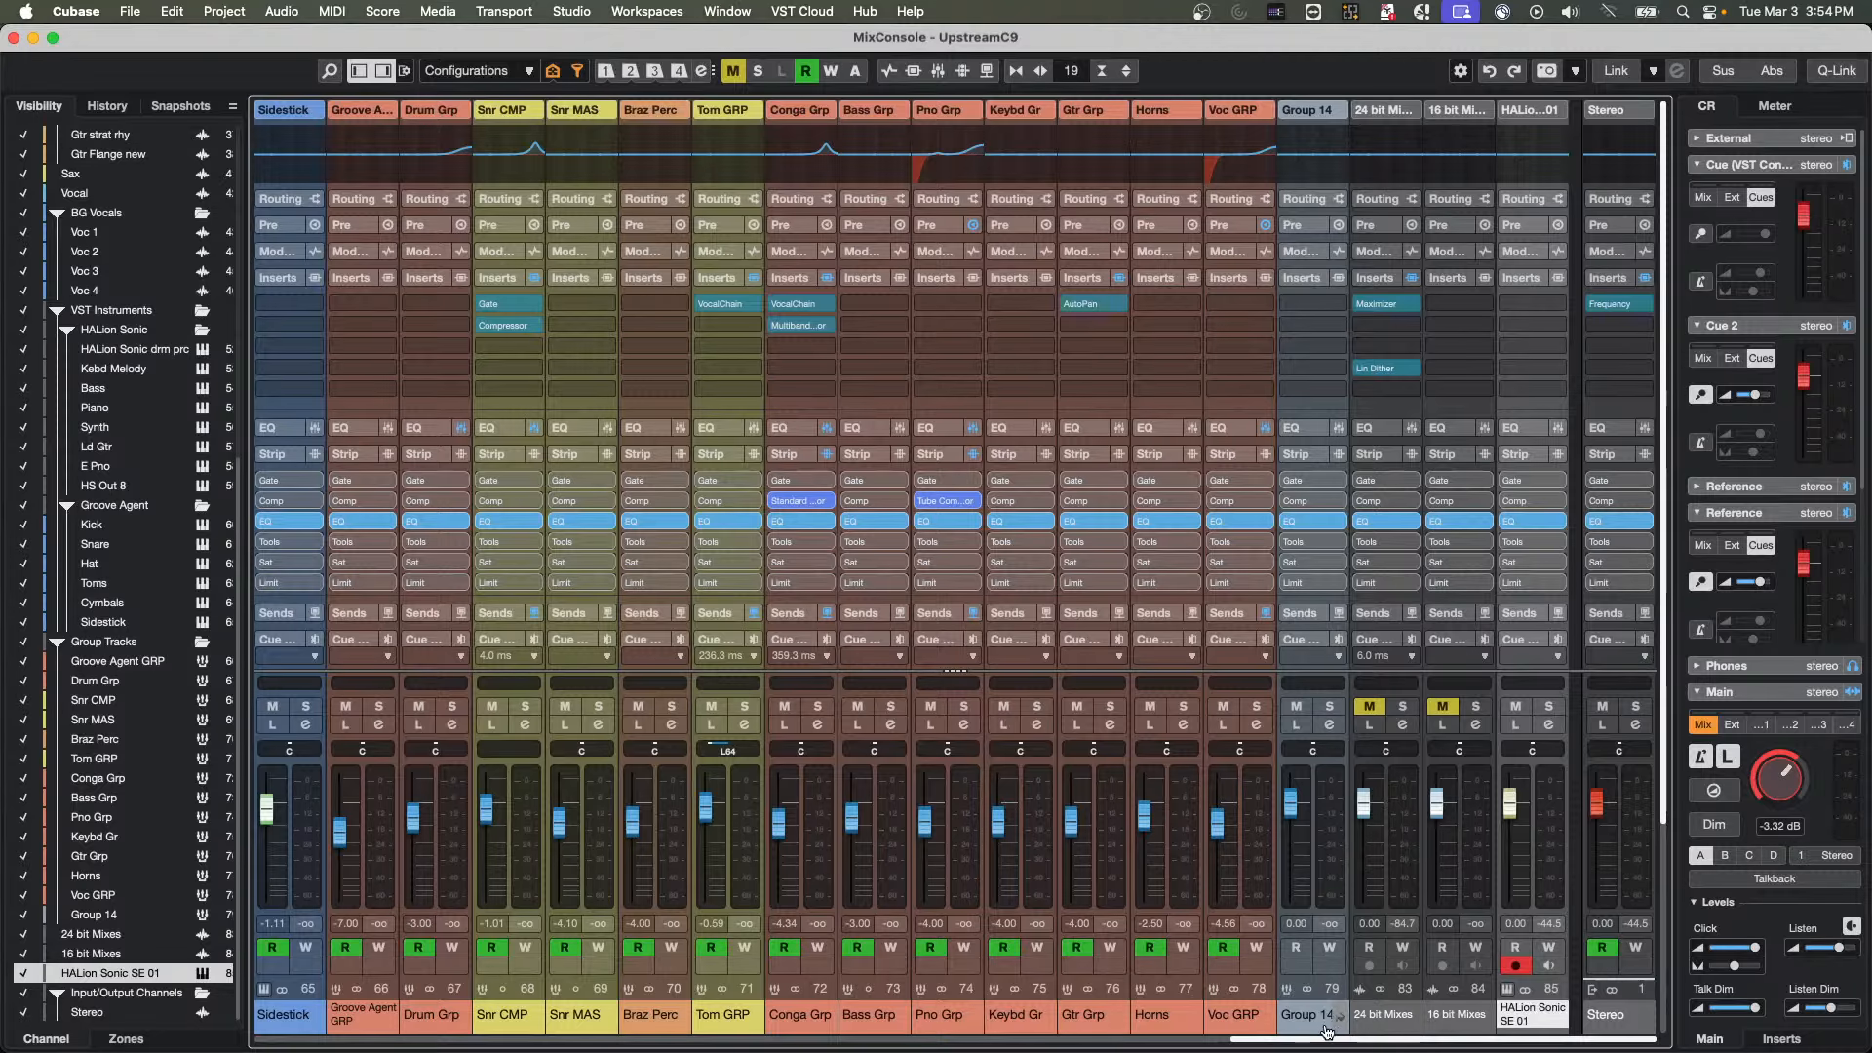
left_click_drag(1312, 1041, 1087, 1028)
scroll(1112, 1029, "right", 1)
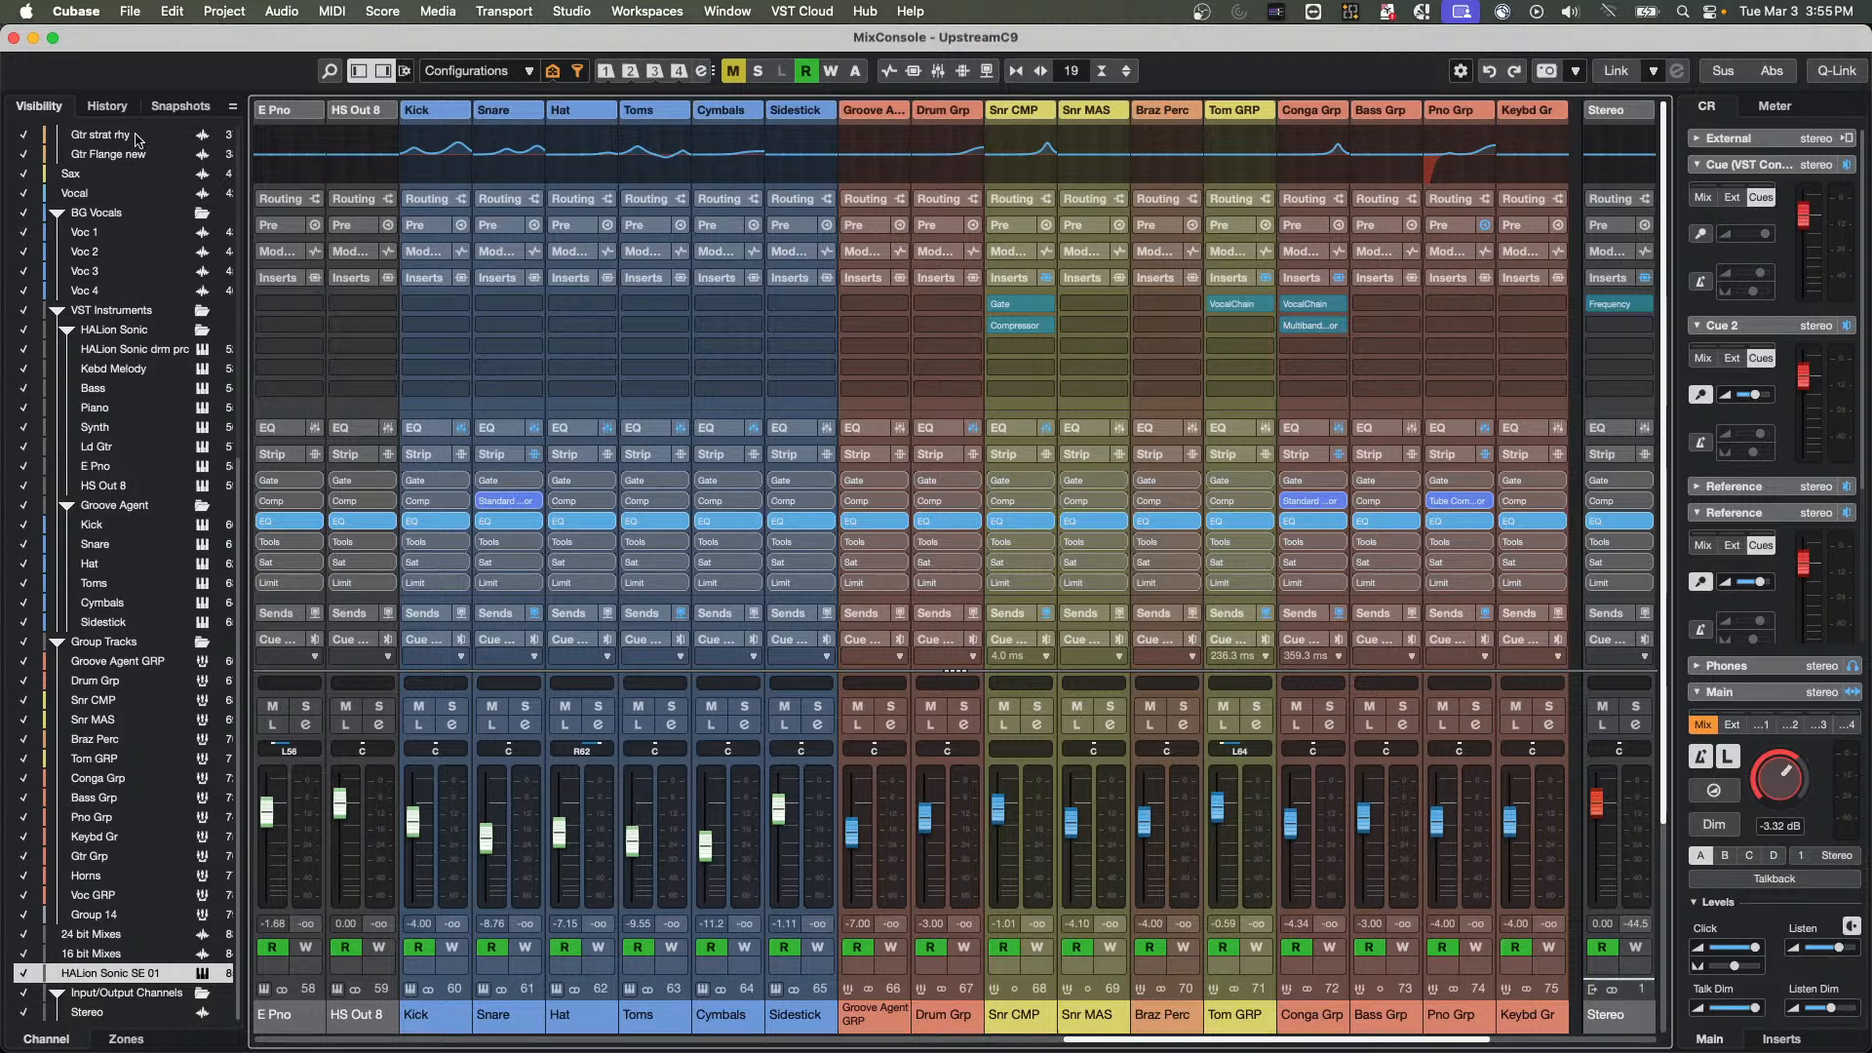
left_click(14, 38)
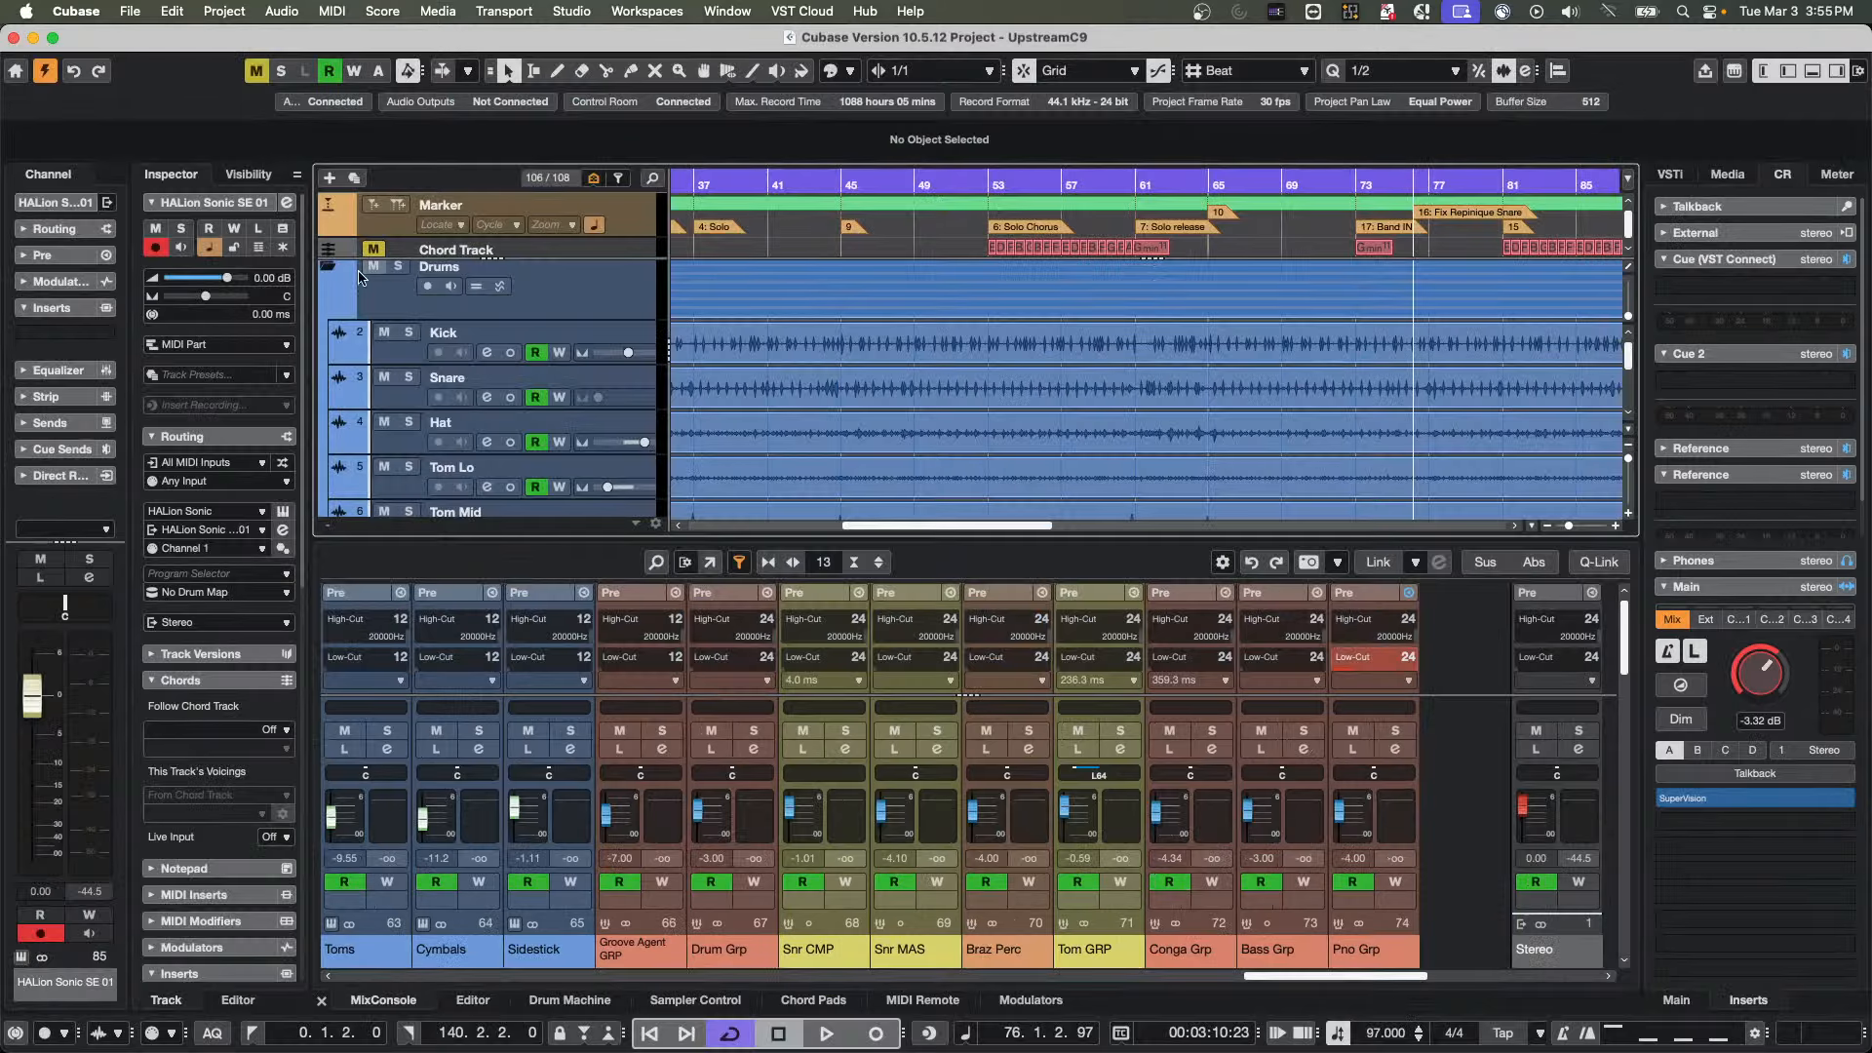
Open the section setup for the channel strip beside the Inspector and check its Latency option
scroll(497, 337, "down", 1)
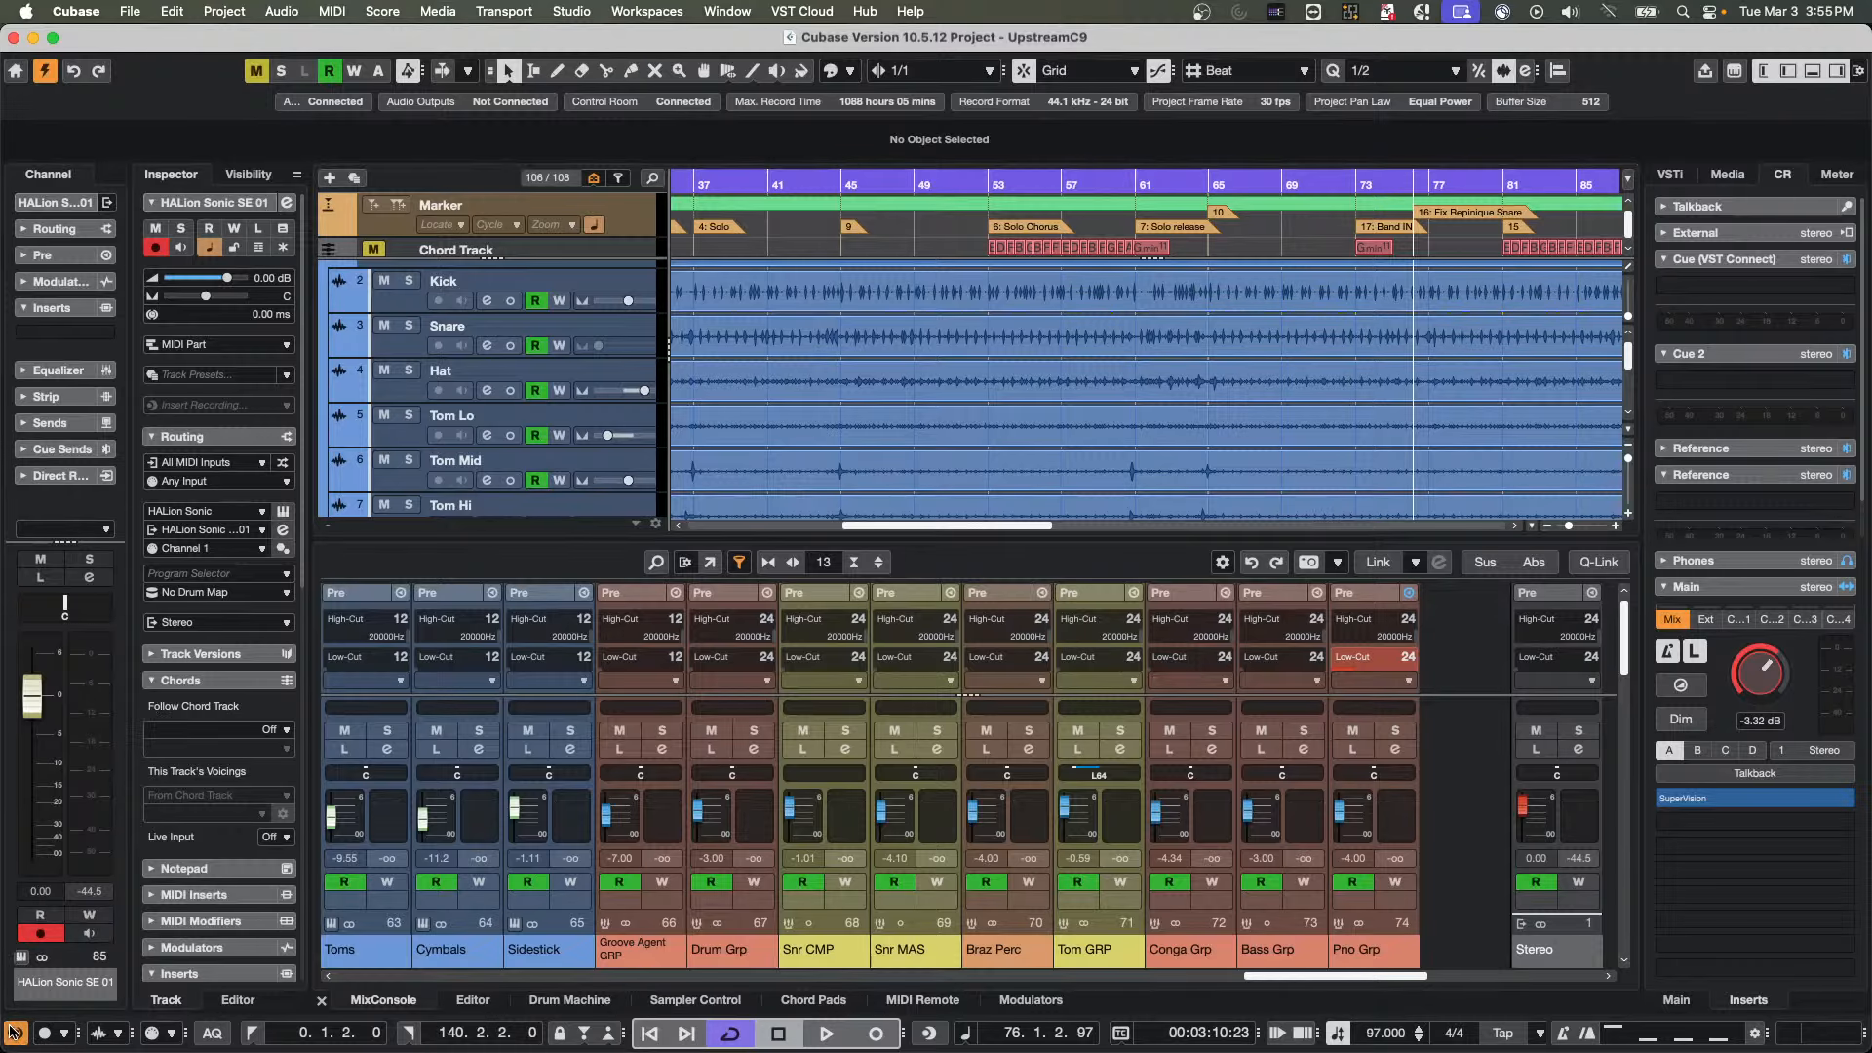
left_click(14, 1034)
left_click(56, 475)
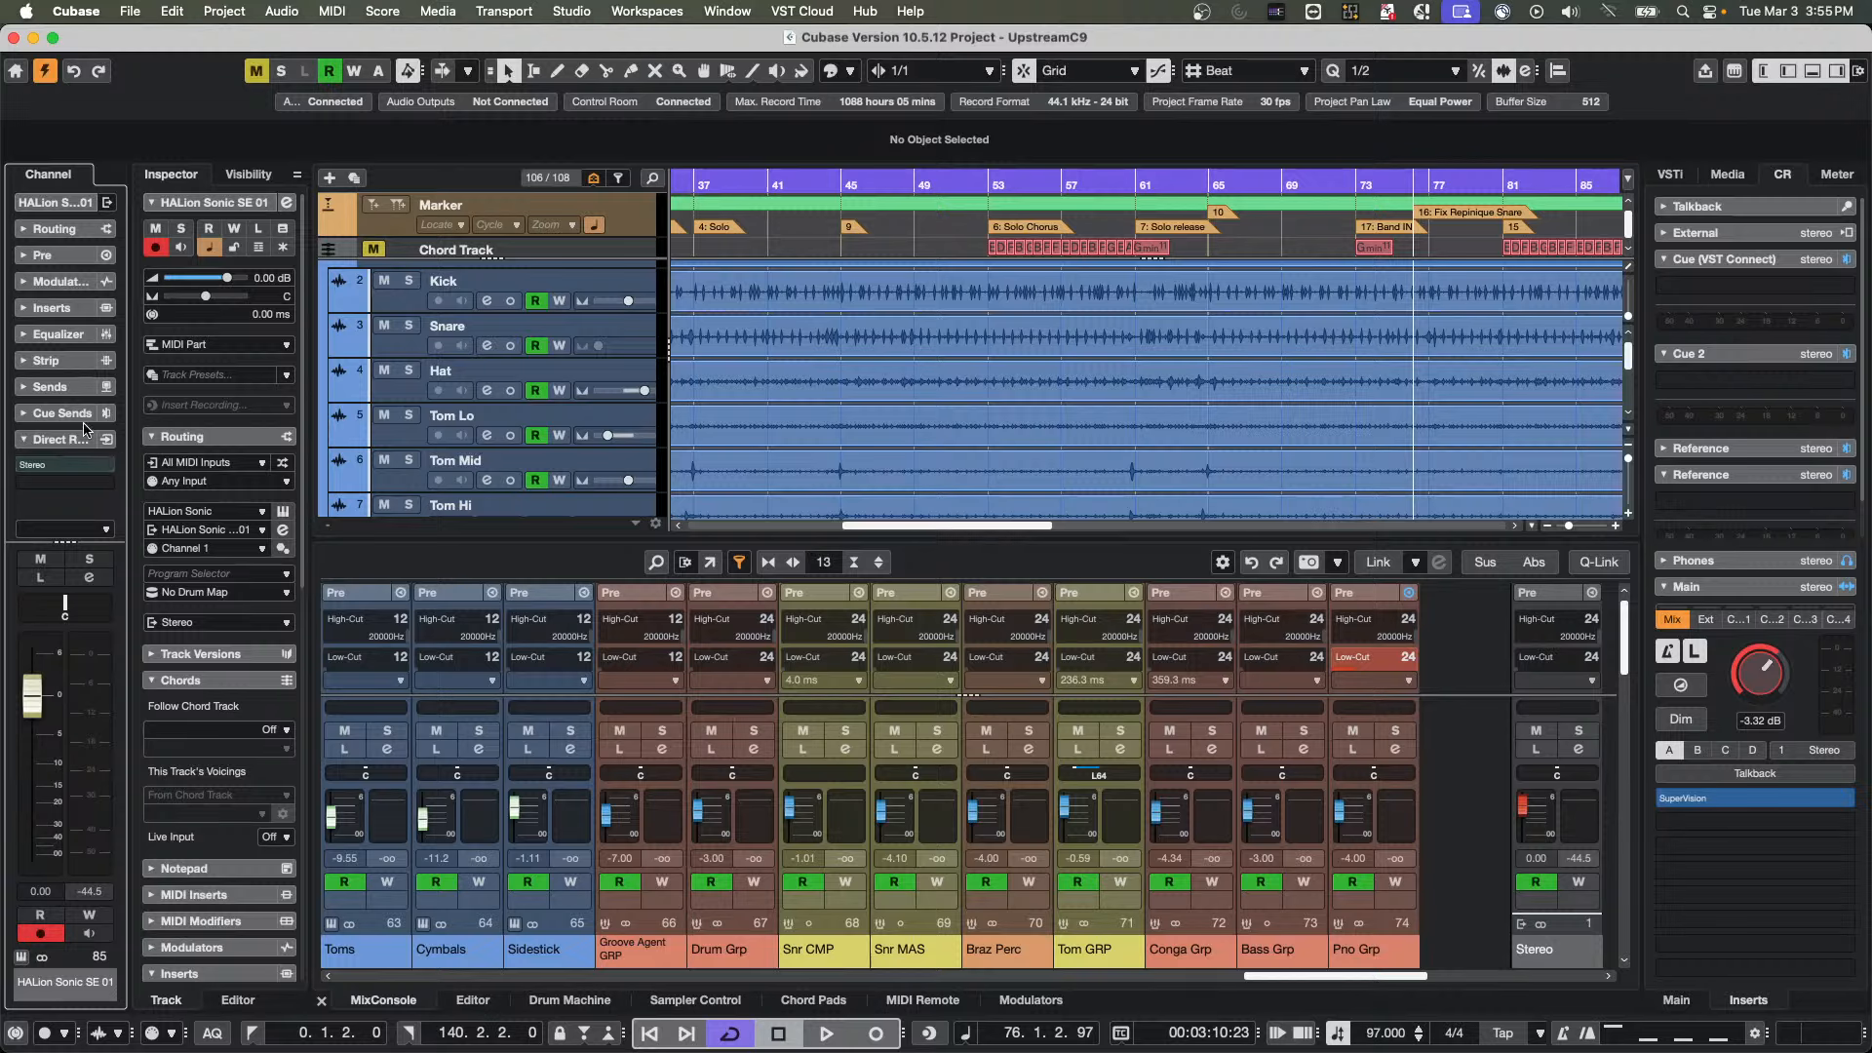
right_click(53, 439)
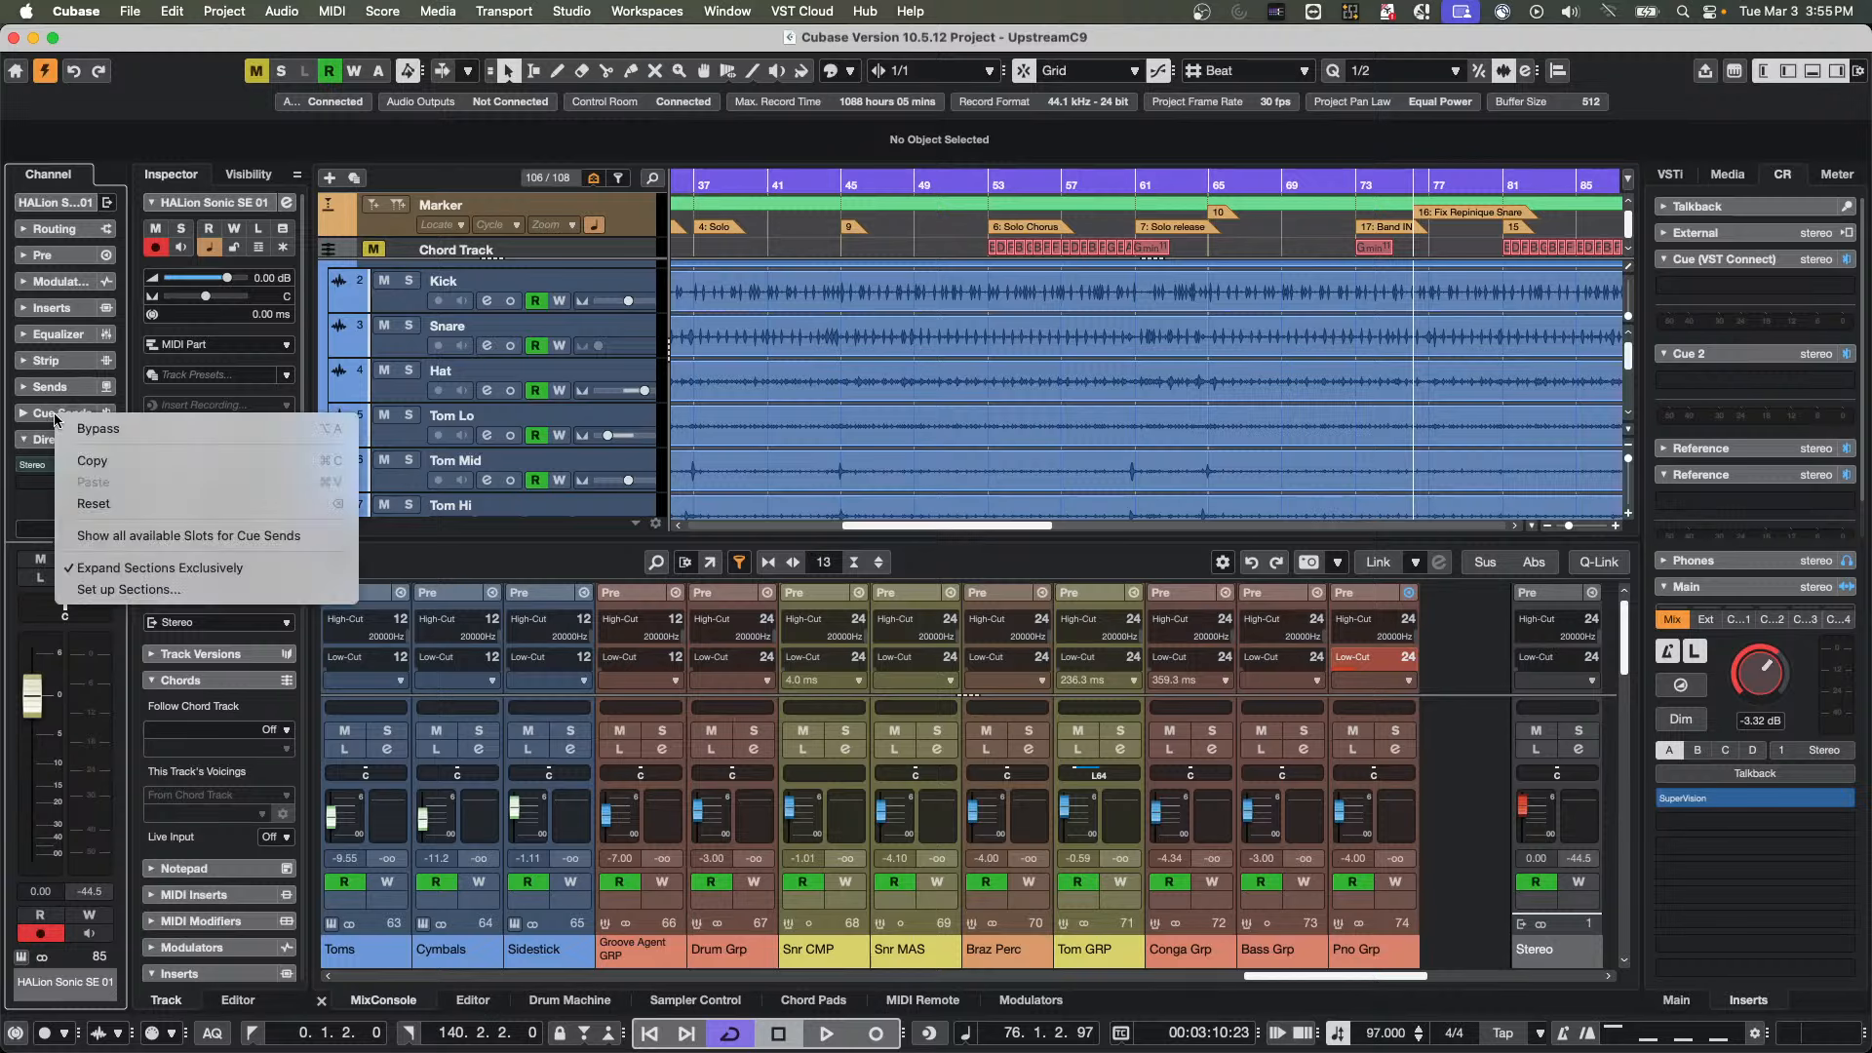
left_click(133, 591)
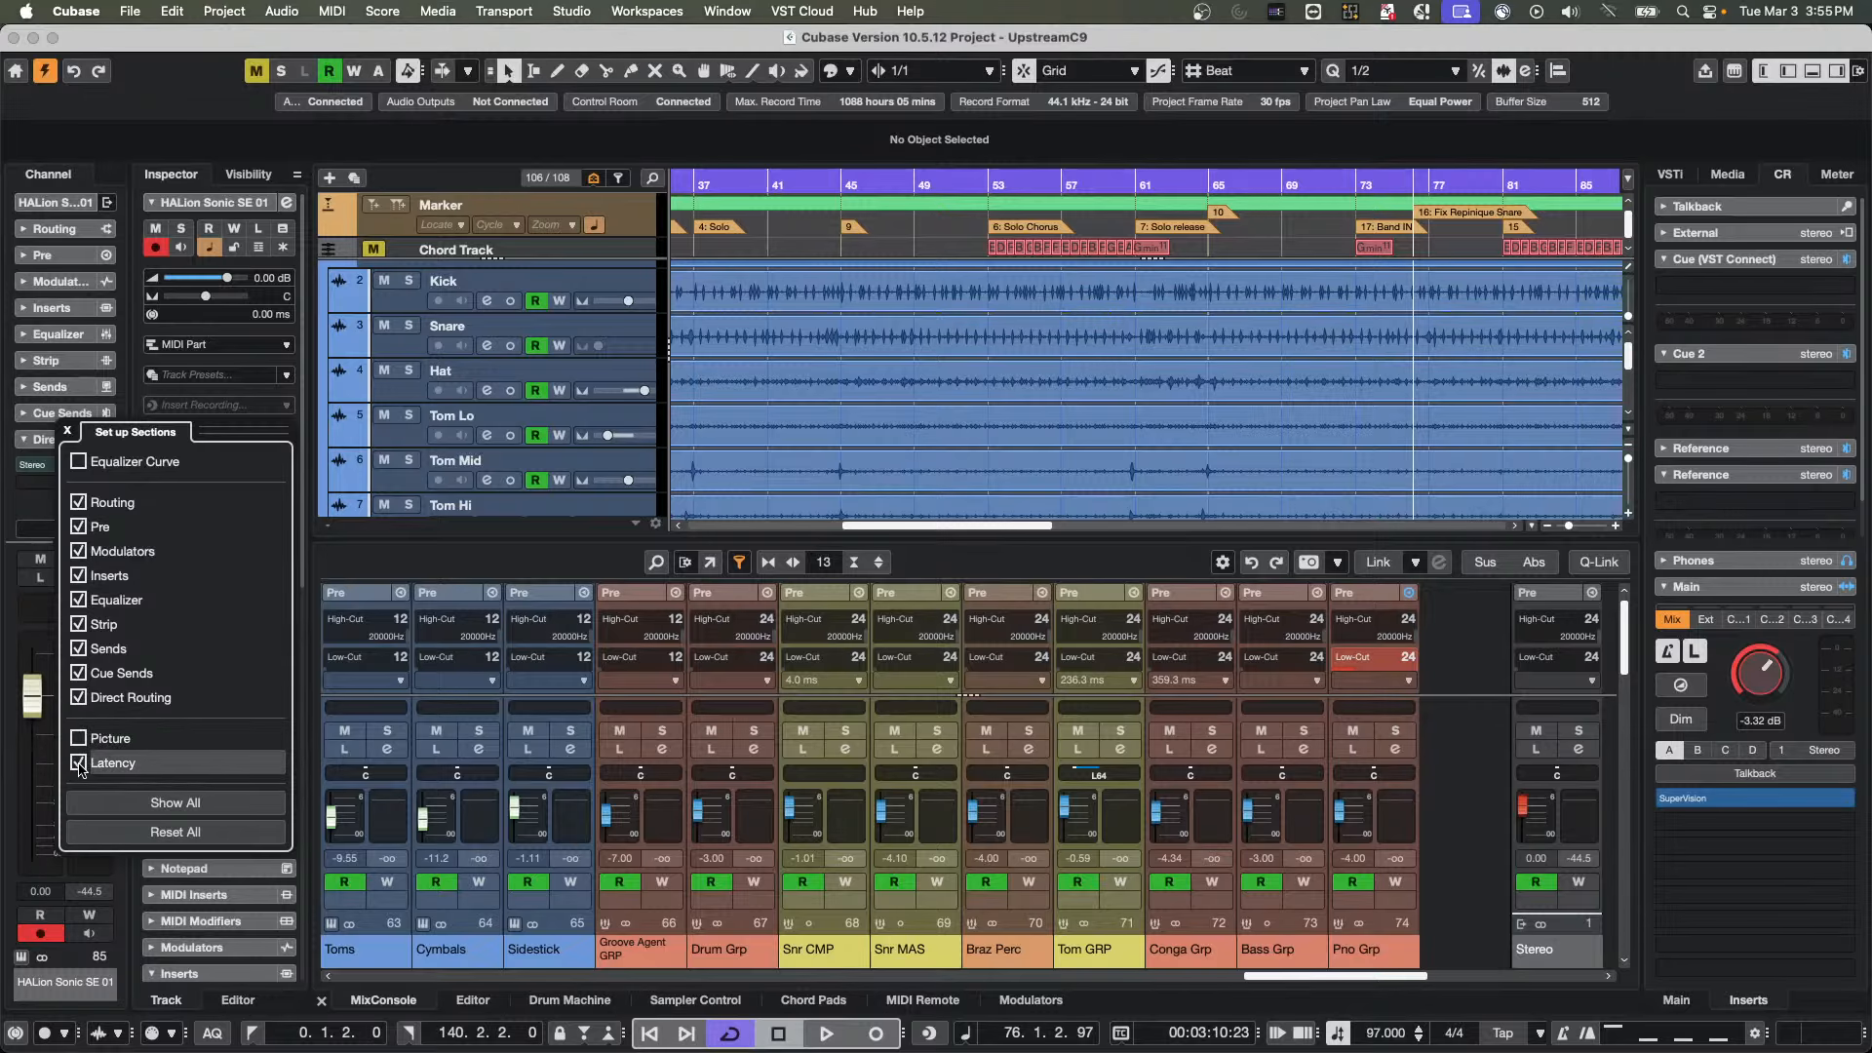
scroll(635, 312, "down", 2)
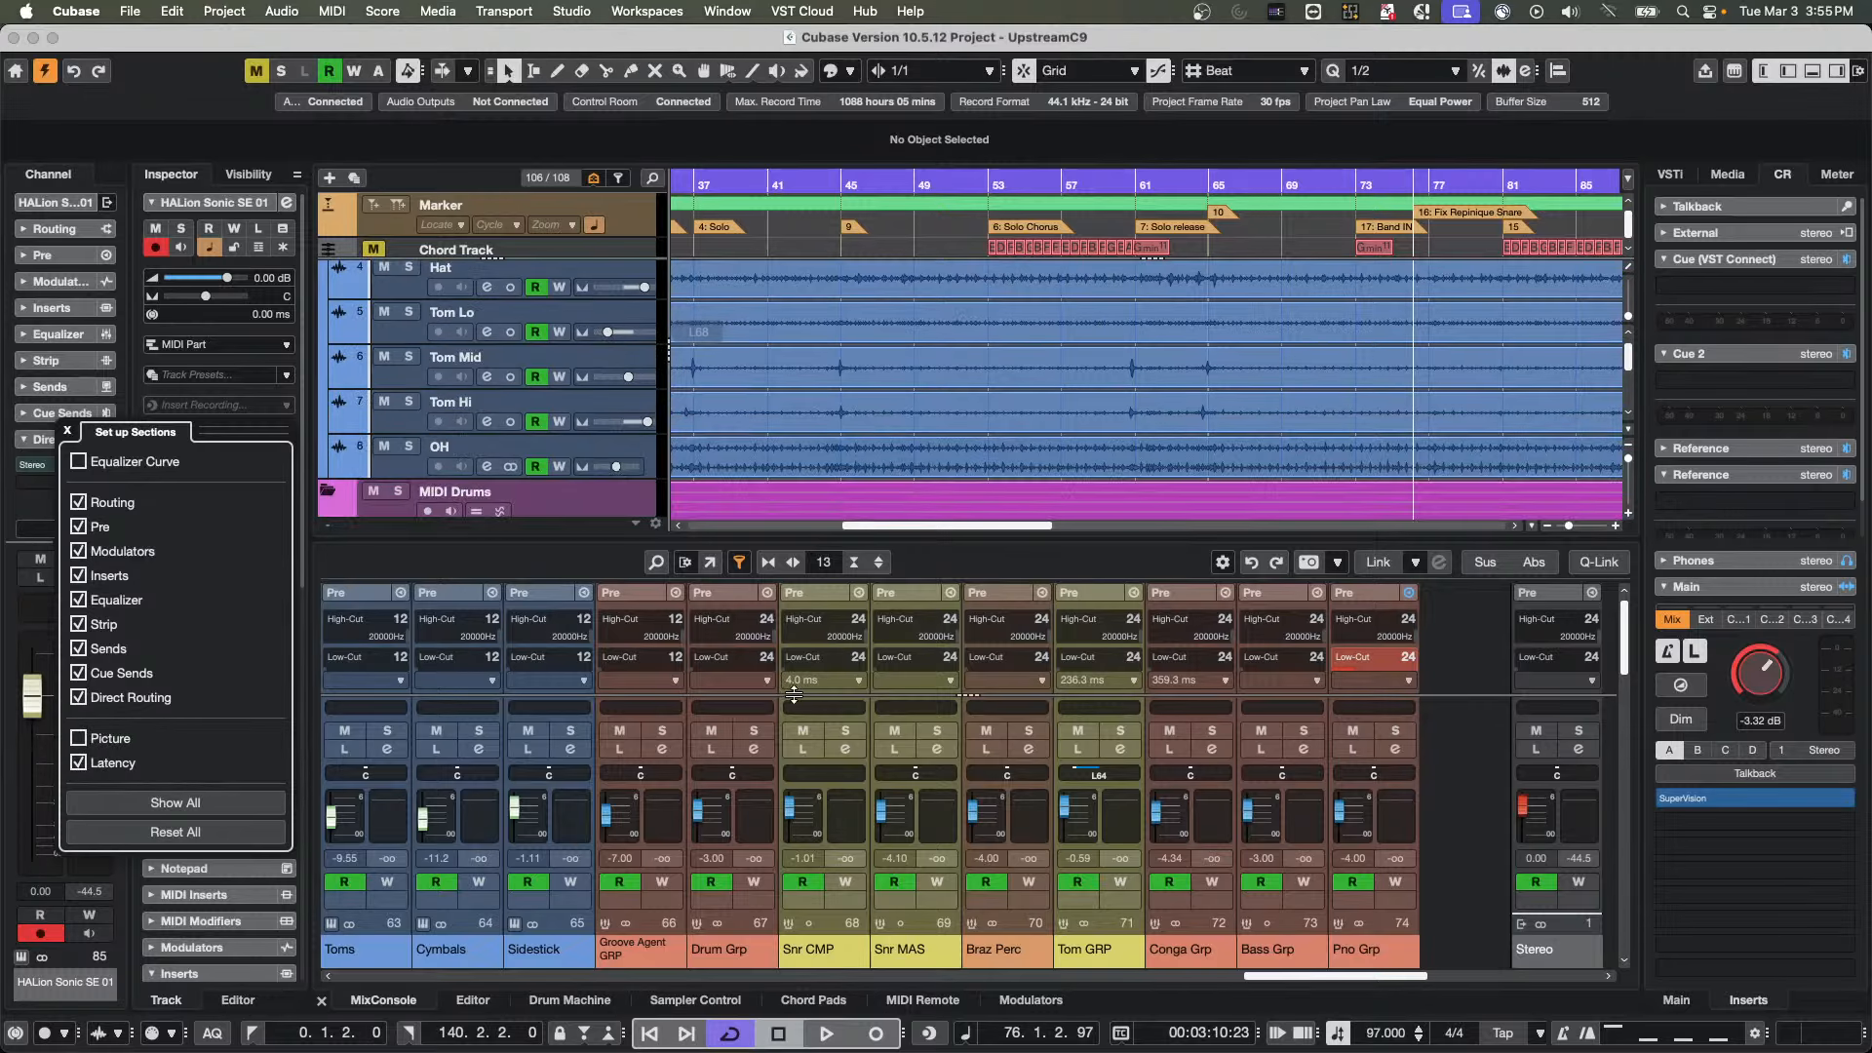
Select the Snr CMP channel and step down to Tom GRP to view the latency in the channel strip
left_click(862, 808)
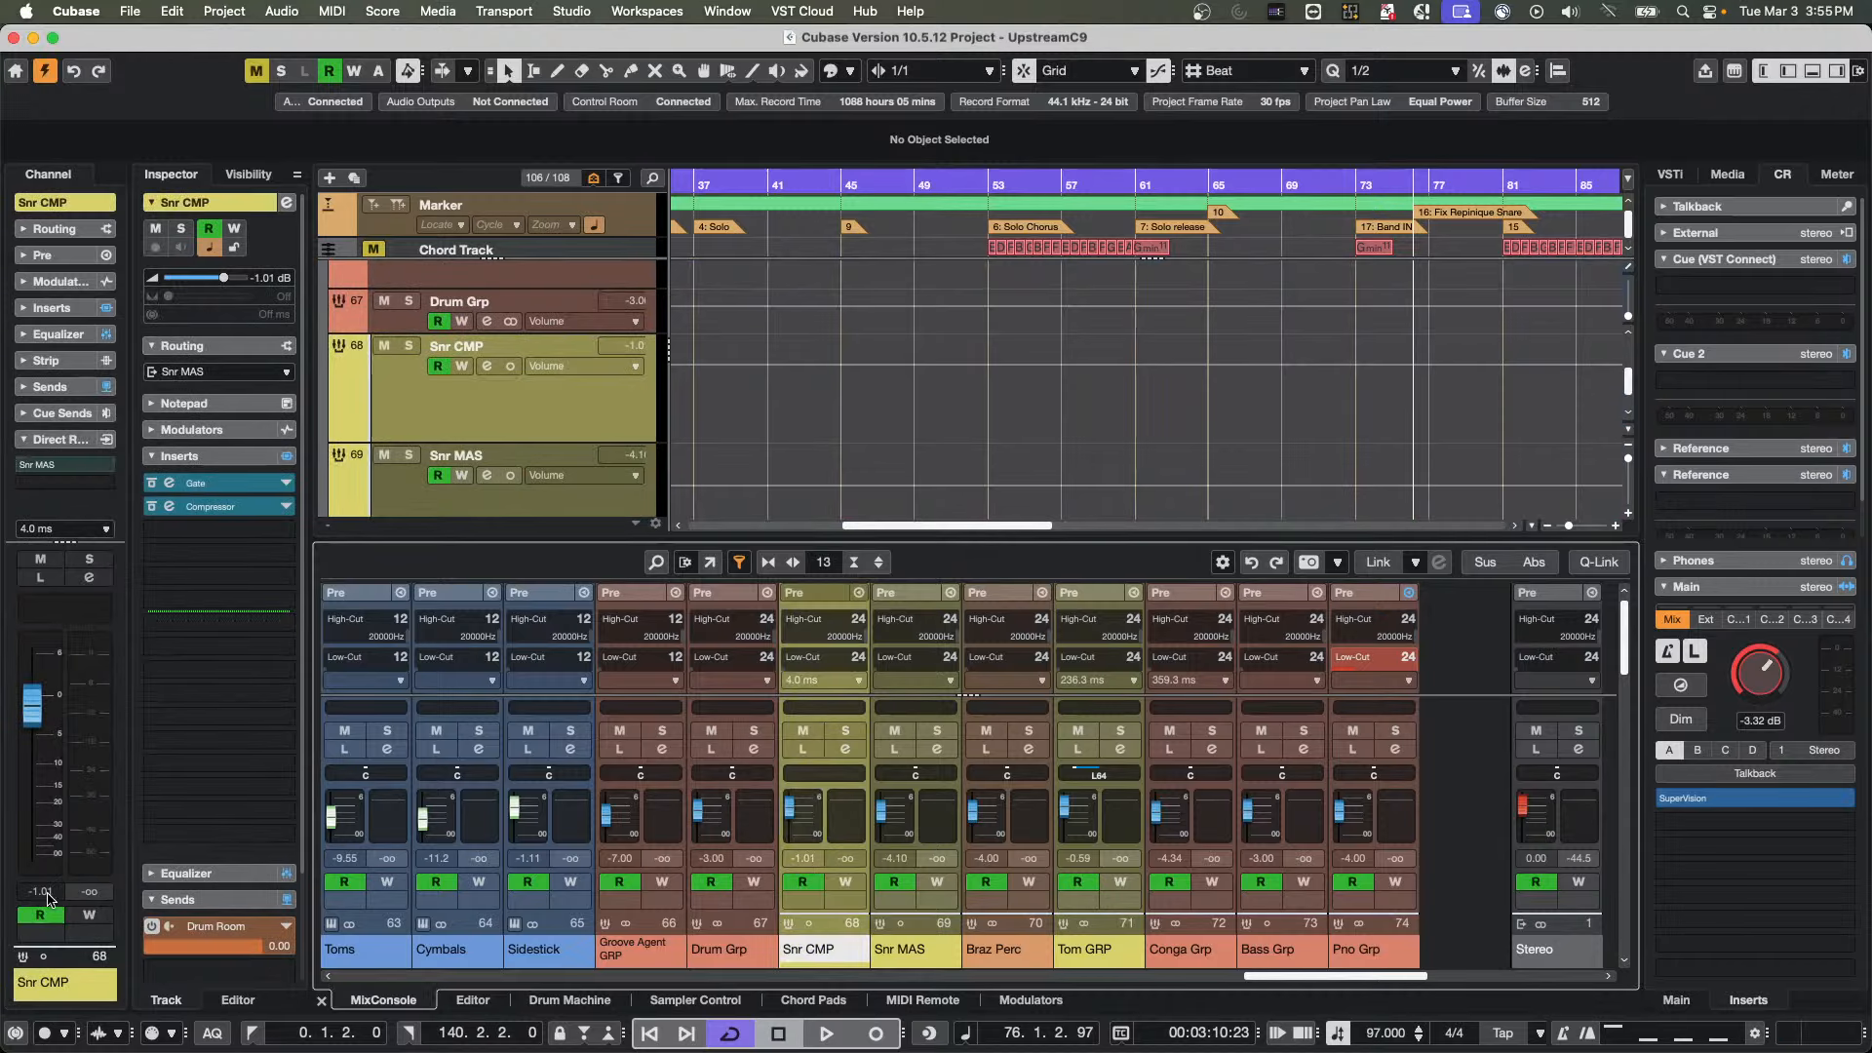
left_click(16, 1033)
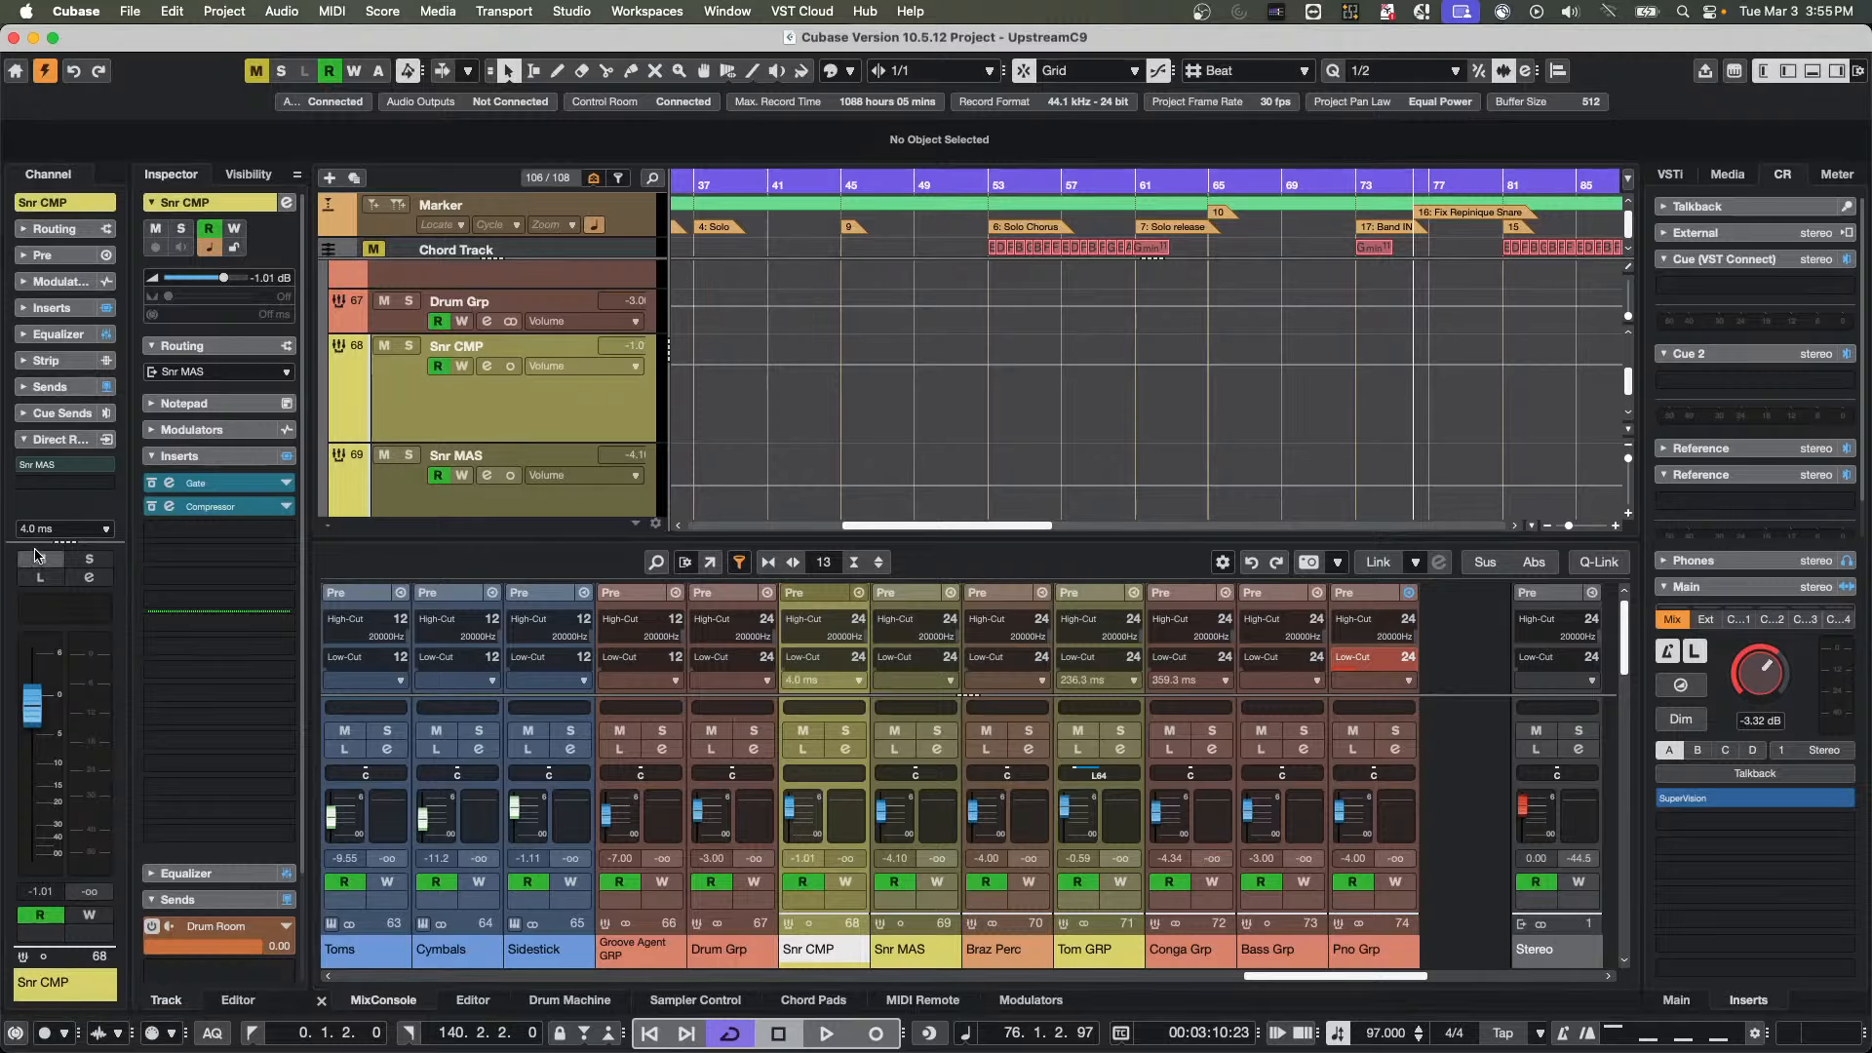
key("Down")
key("Down")
key("Down")
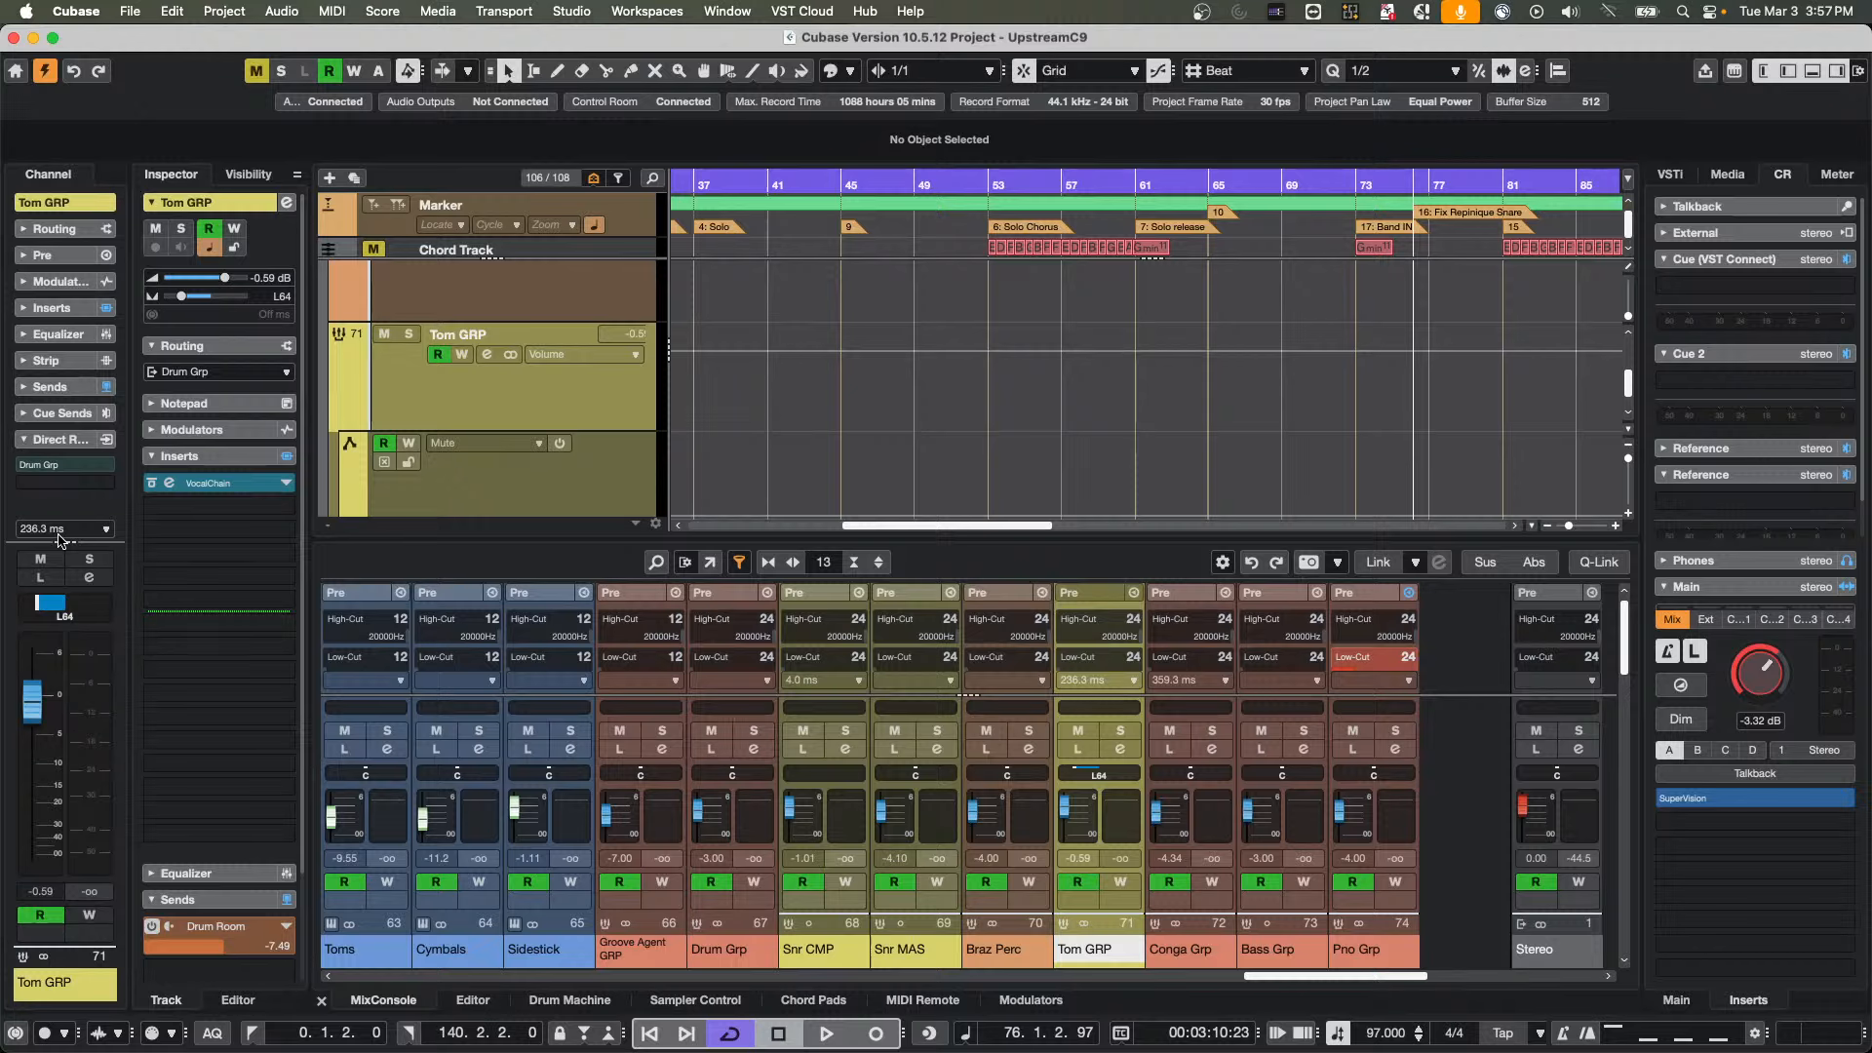
Show the main Control Room view, review the Control Room bus assignments in Audio Connections, and close that window
mouse_move(1075, 1036)
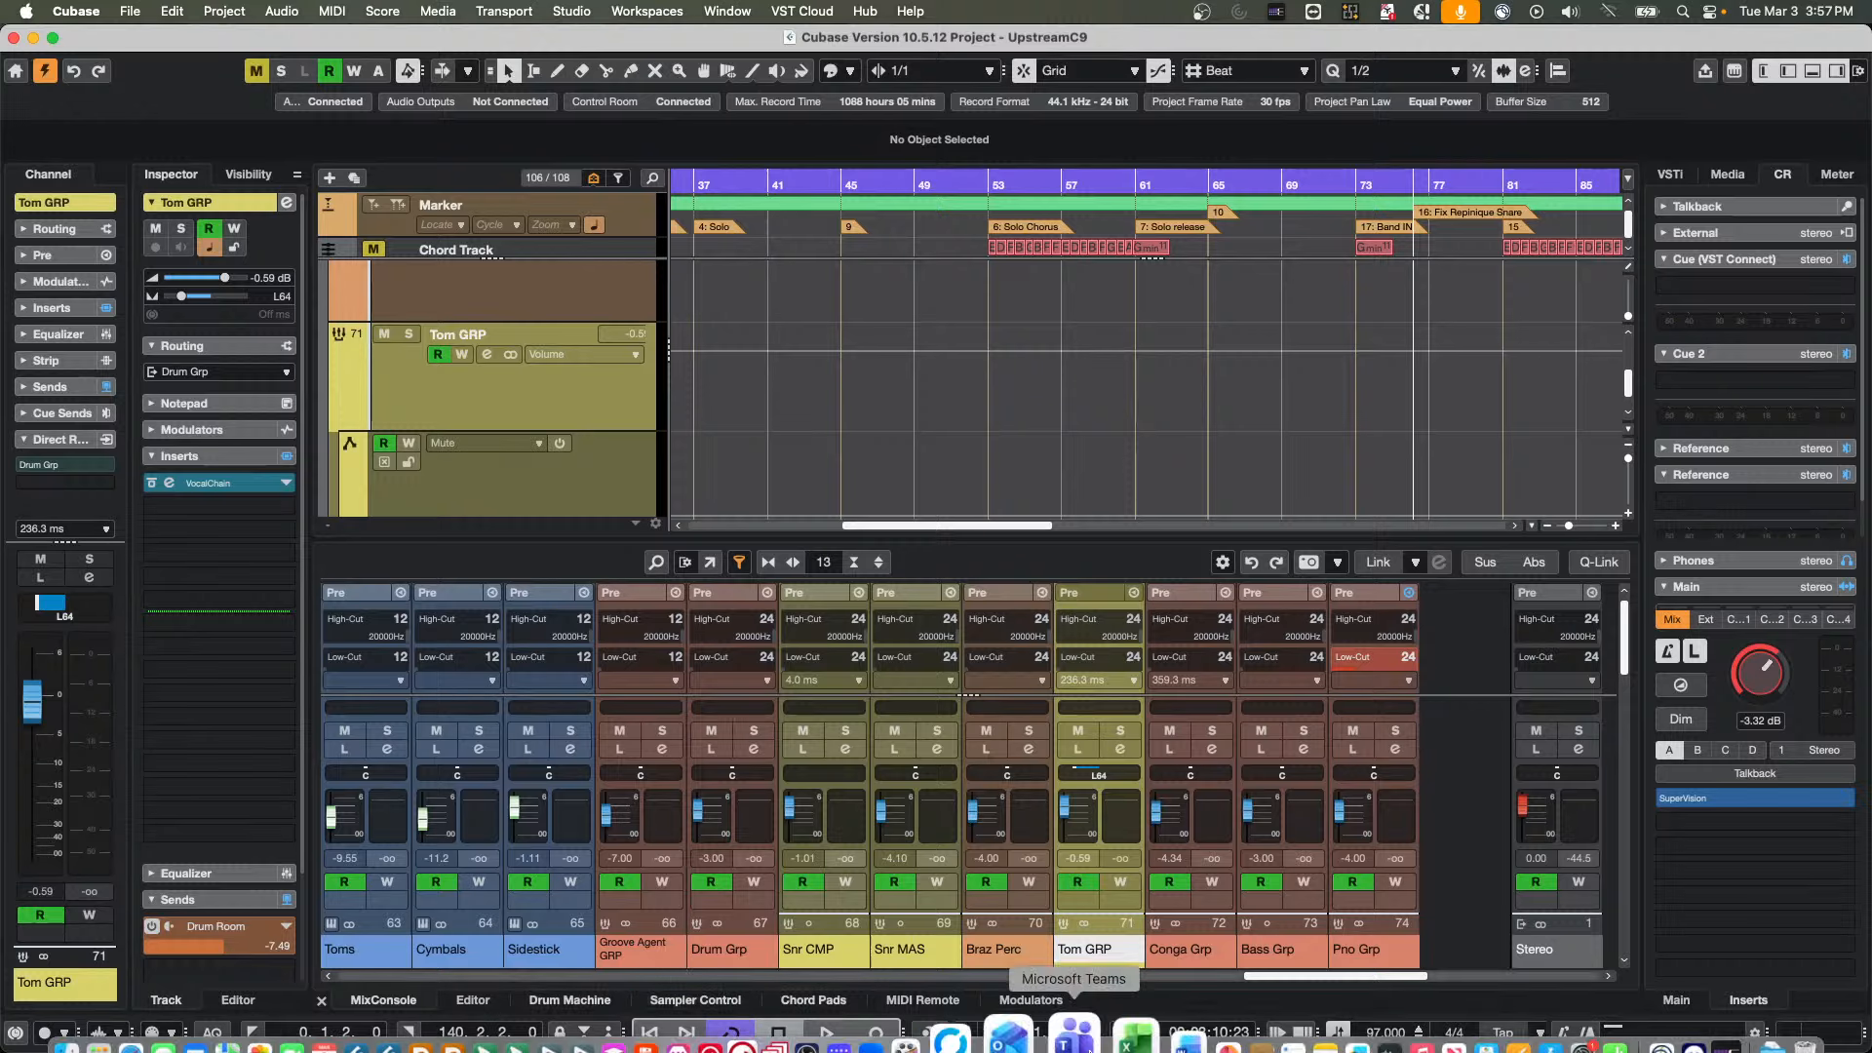
left_click(1678, 1000)
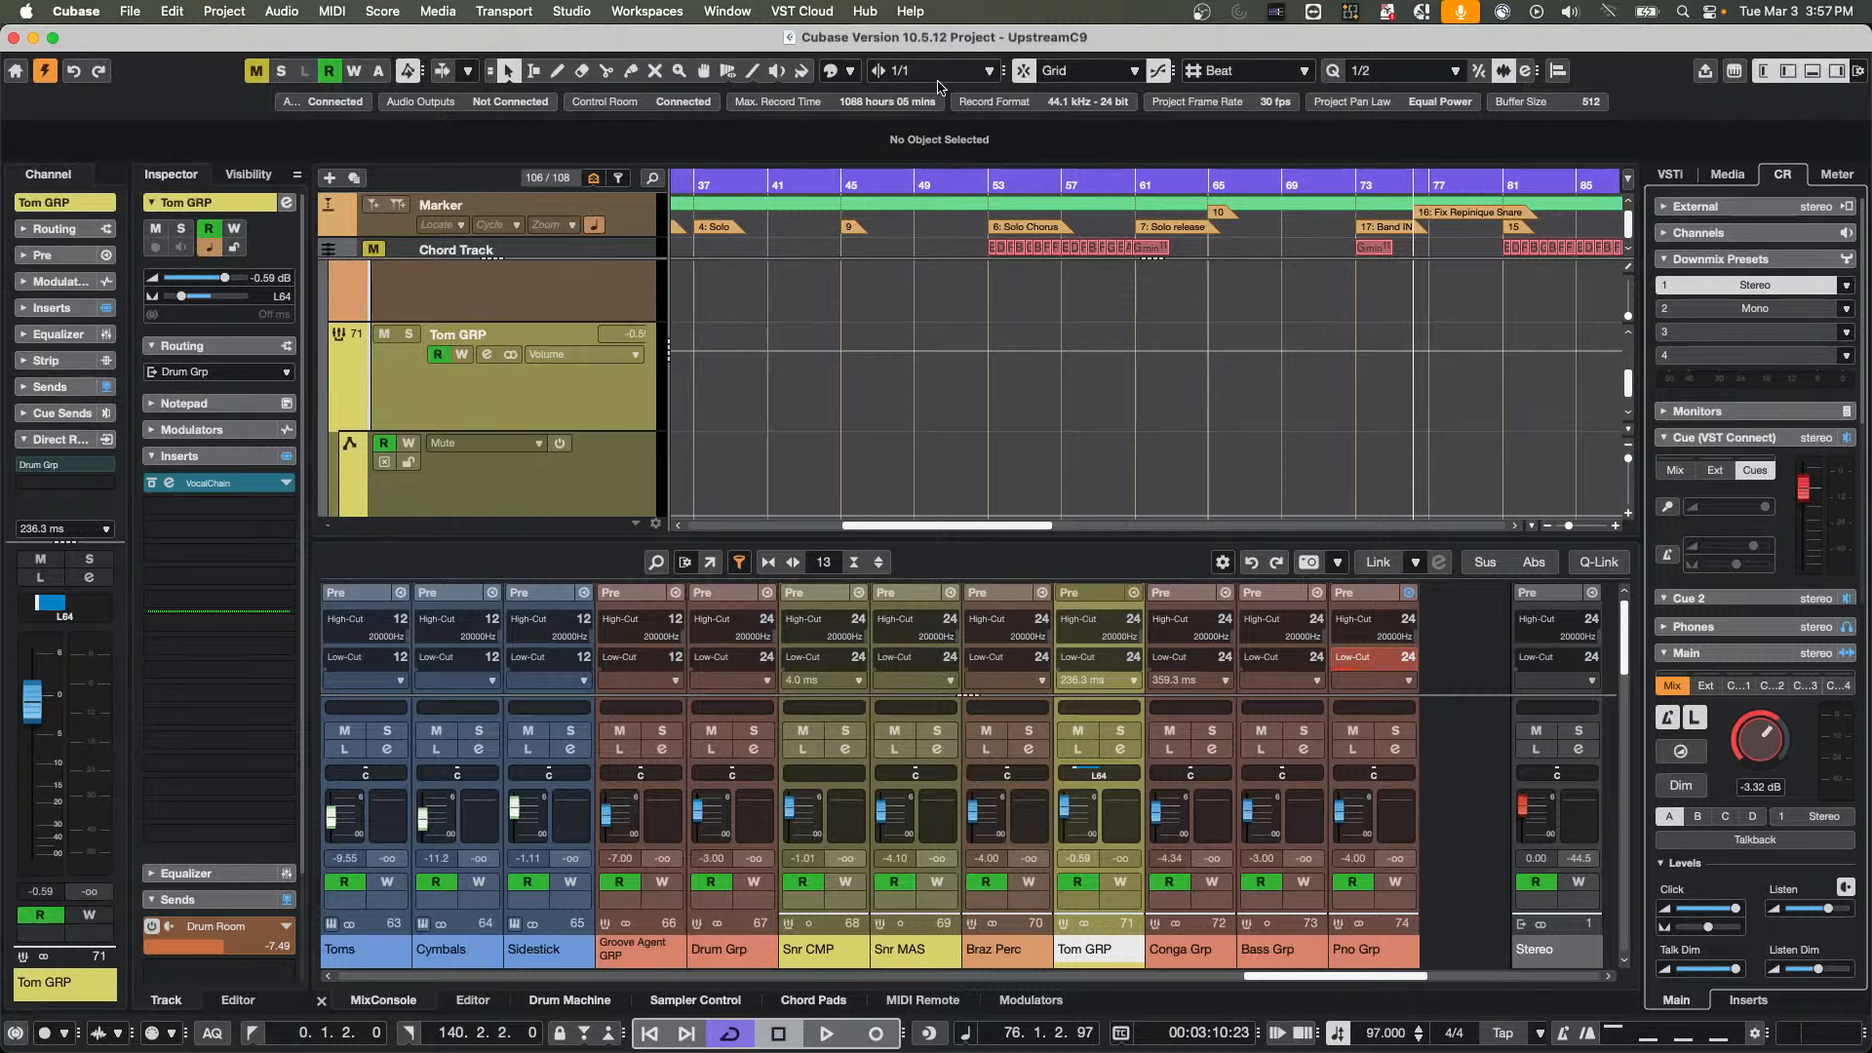
left_click(525, 6)
mouse_move(555, 10)
left_click(606, 41)
left_click(1005, 131)
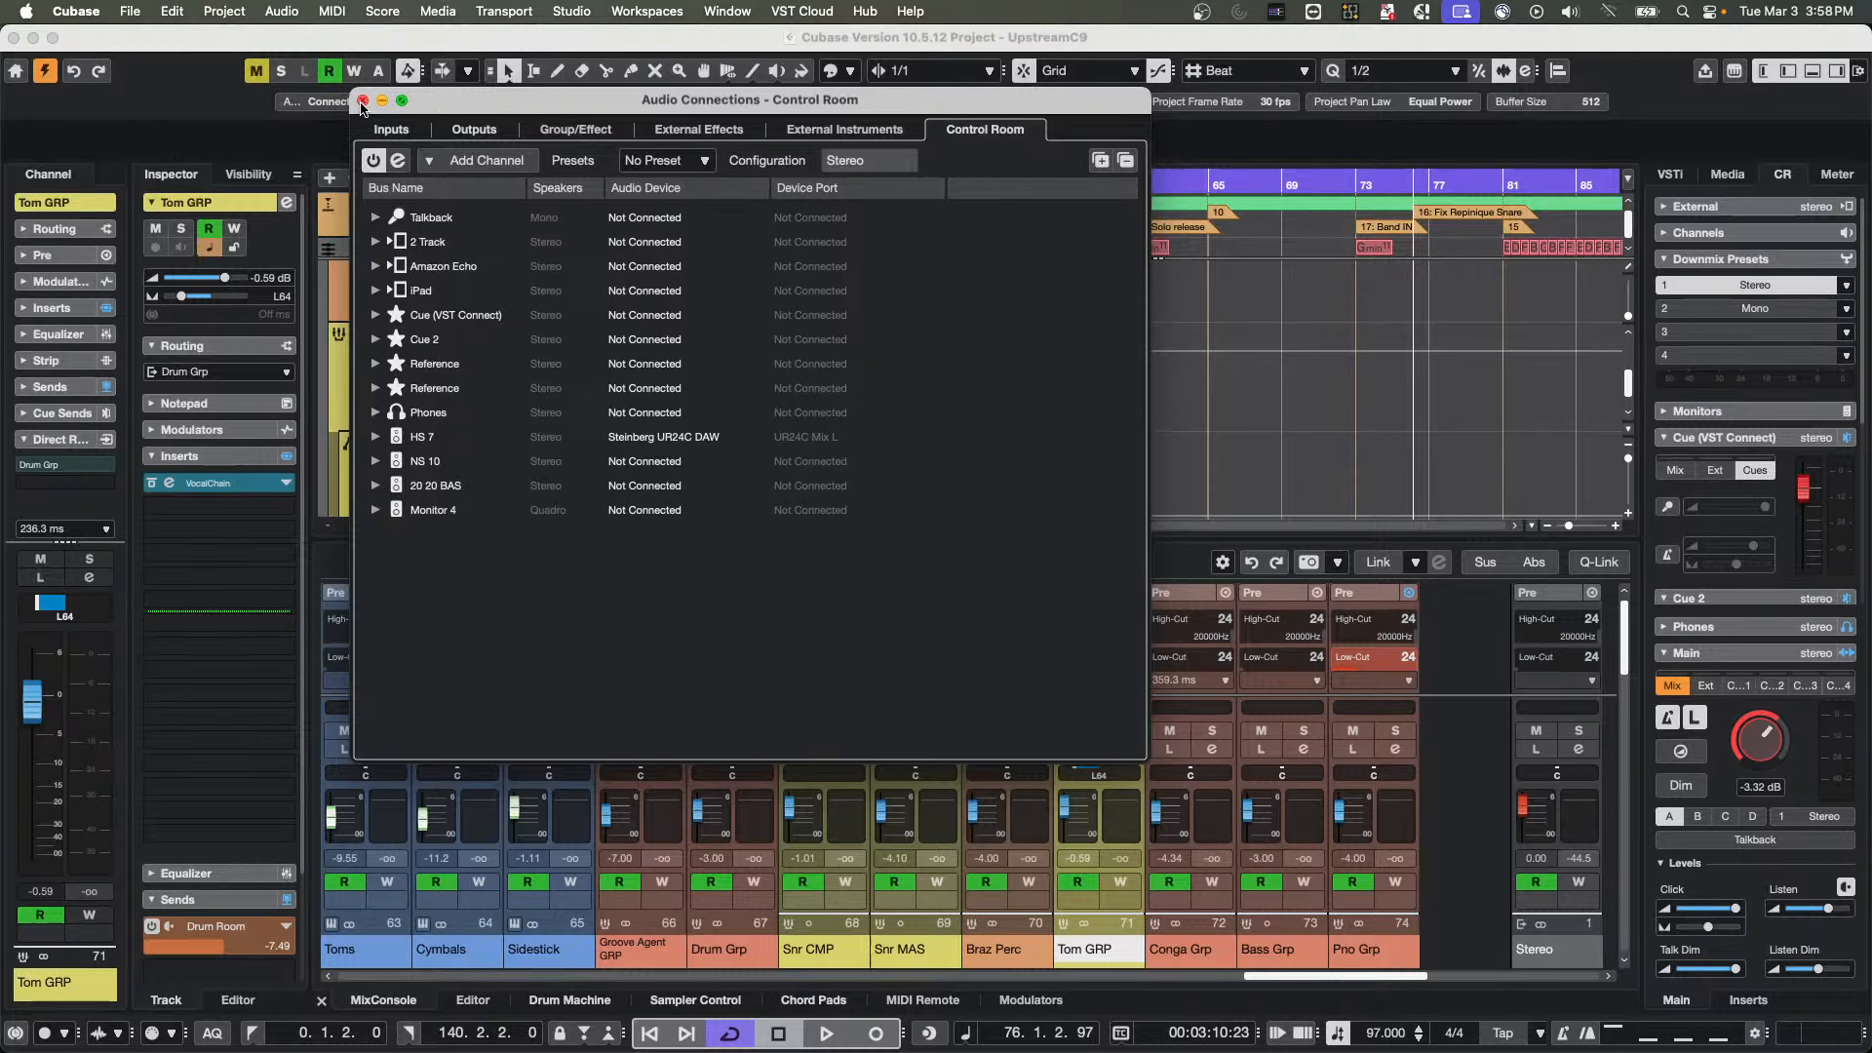
left_click(362, 100)
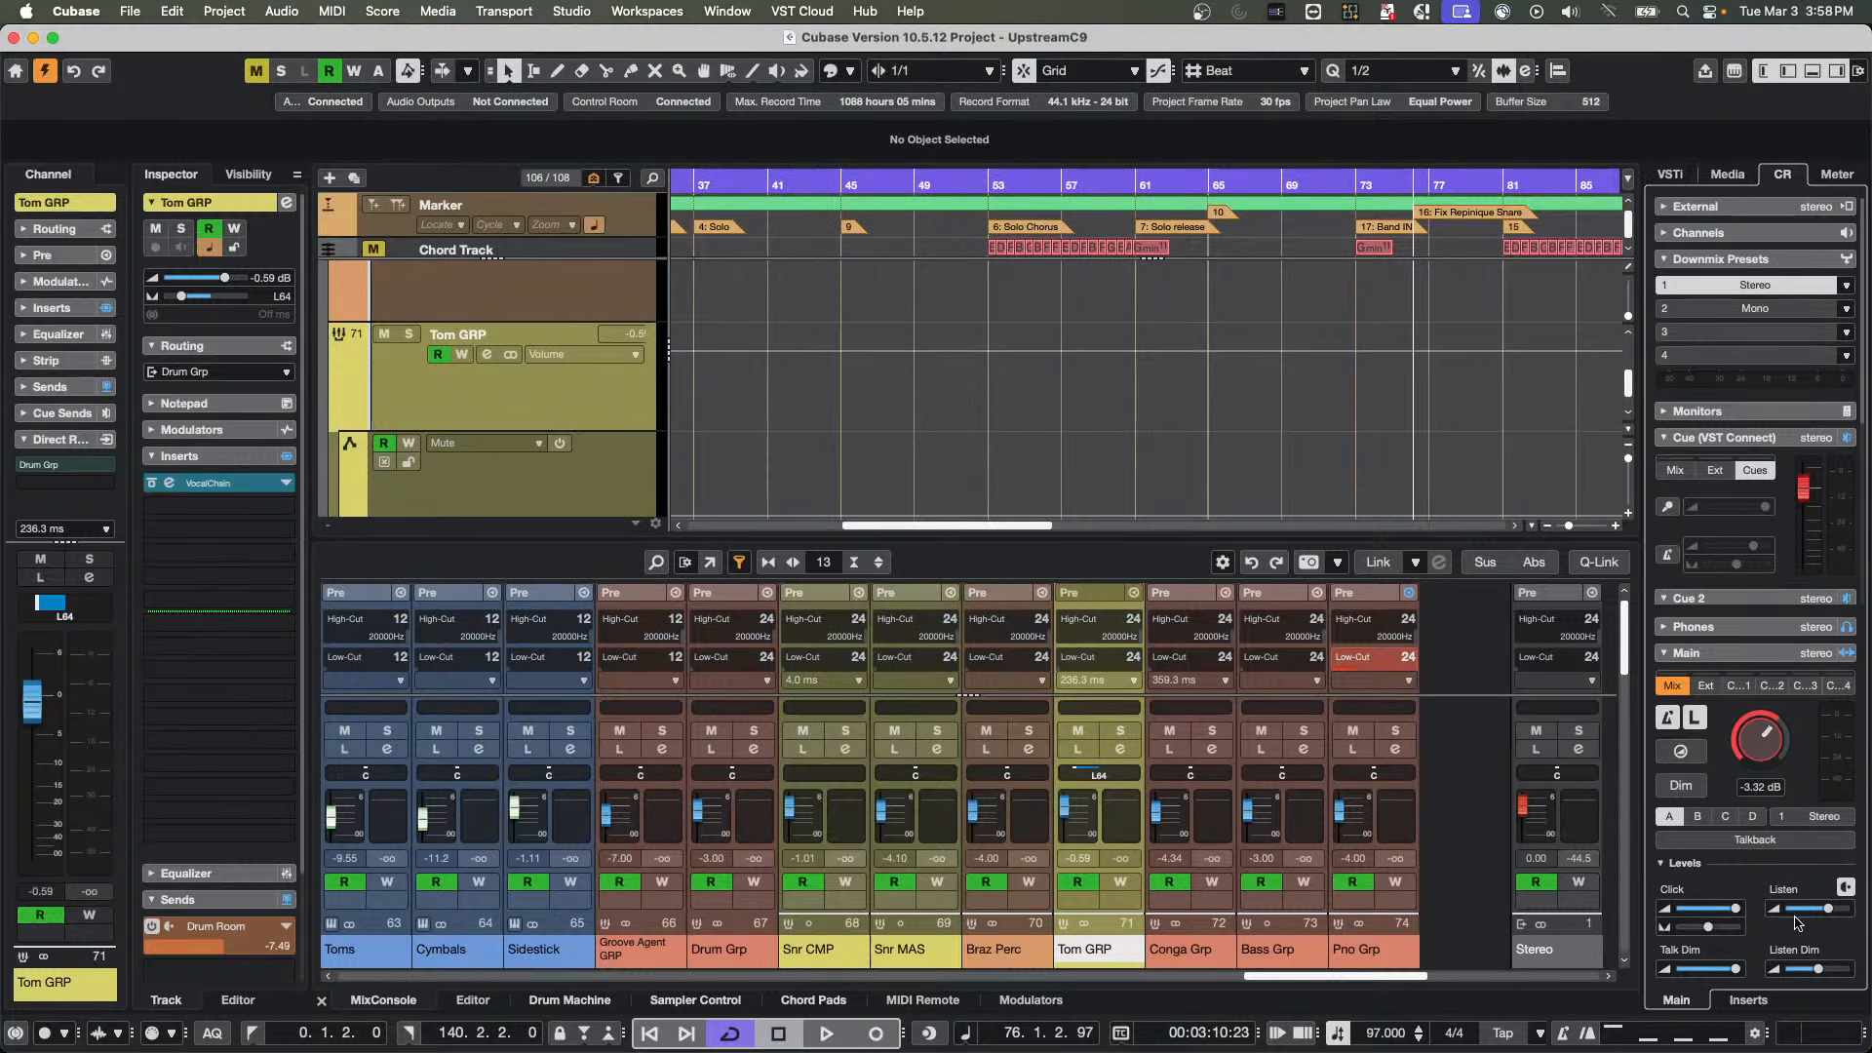
Show the Control Room inserts, expand the HS 7 monitor section and remove Black Valve from its first slot
left_click(1748, 999)
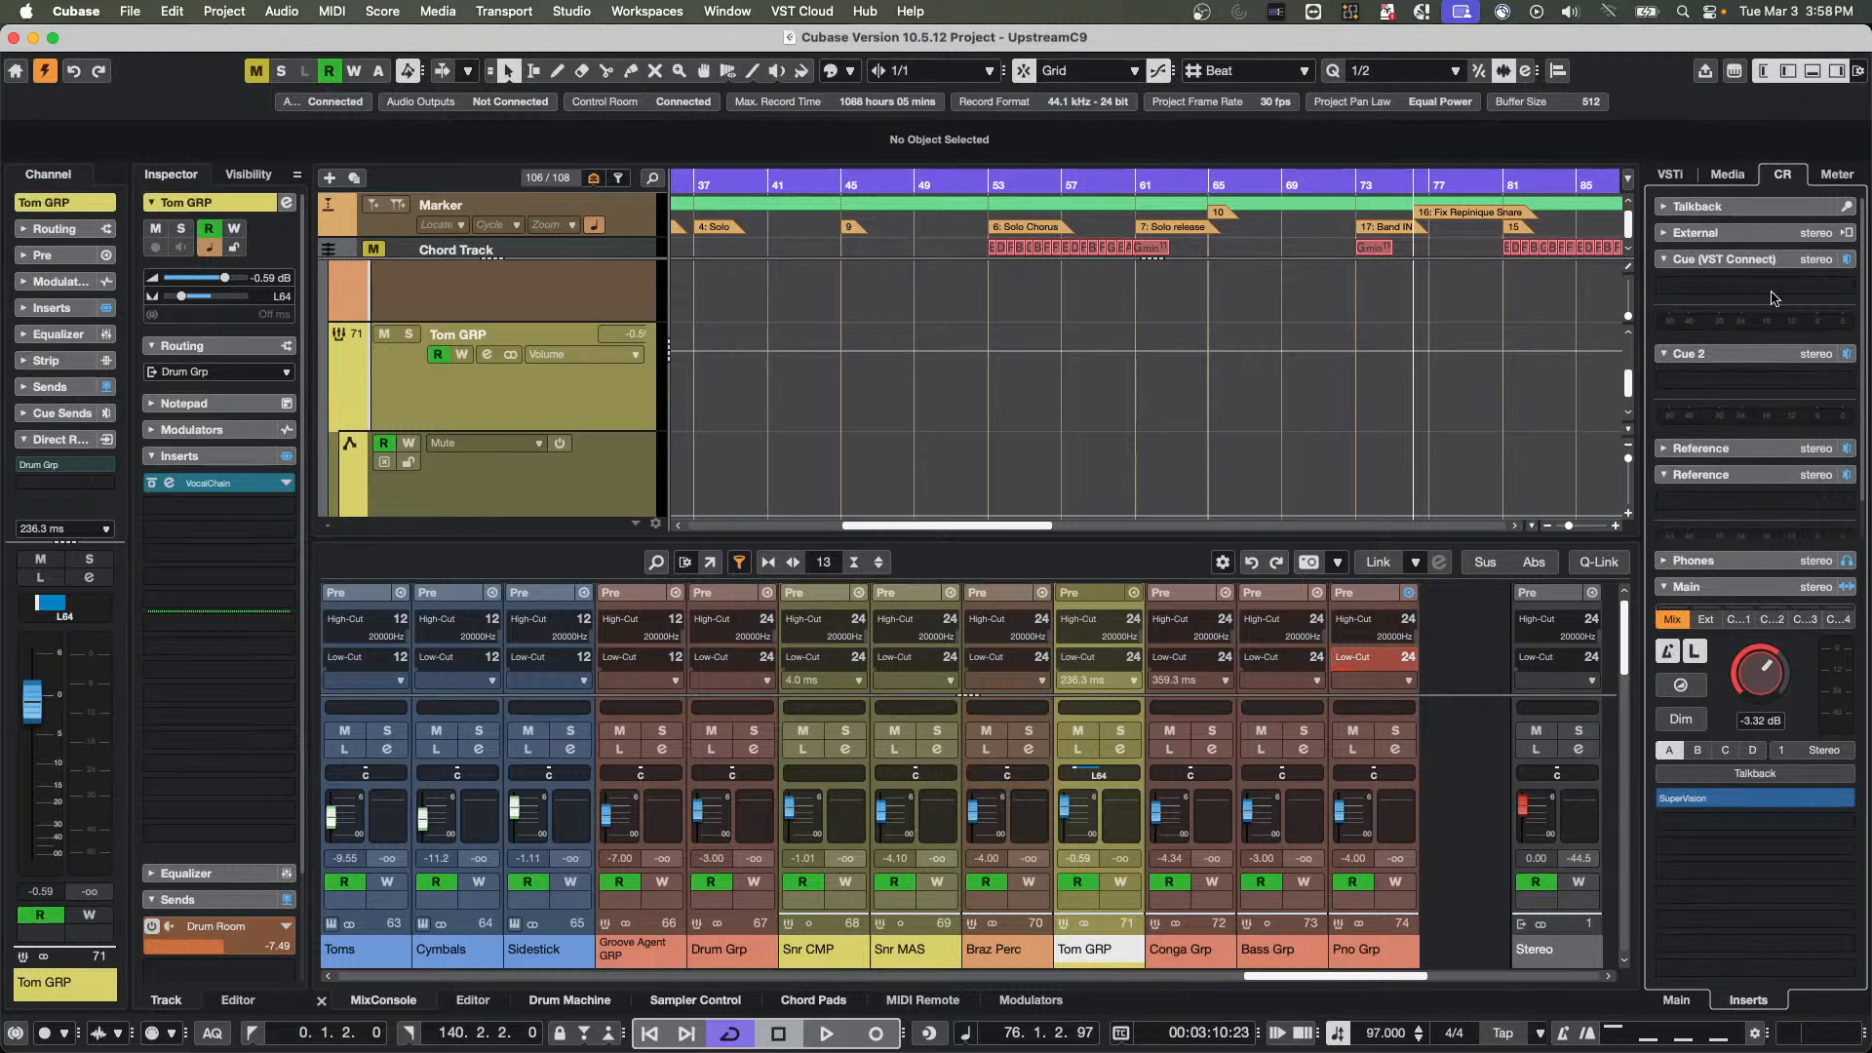
left_click(1754, 261)
left_click(1746, 285)
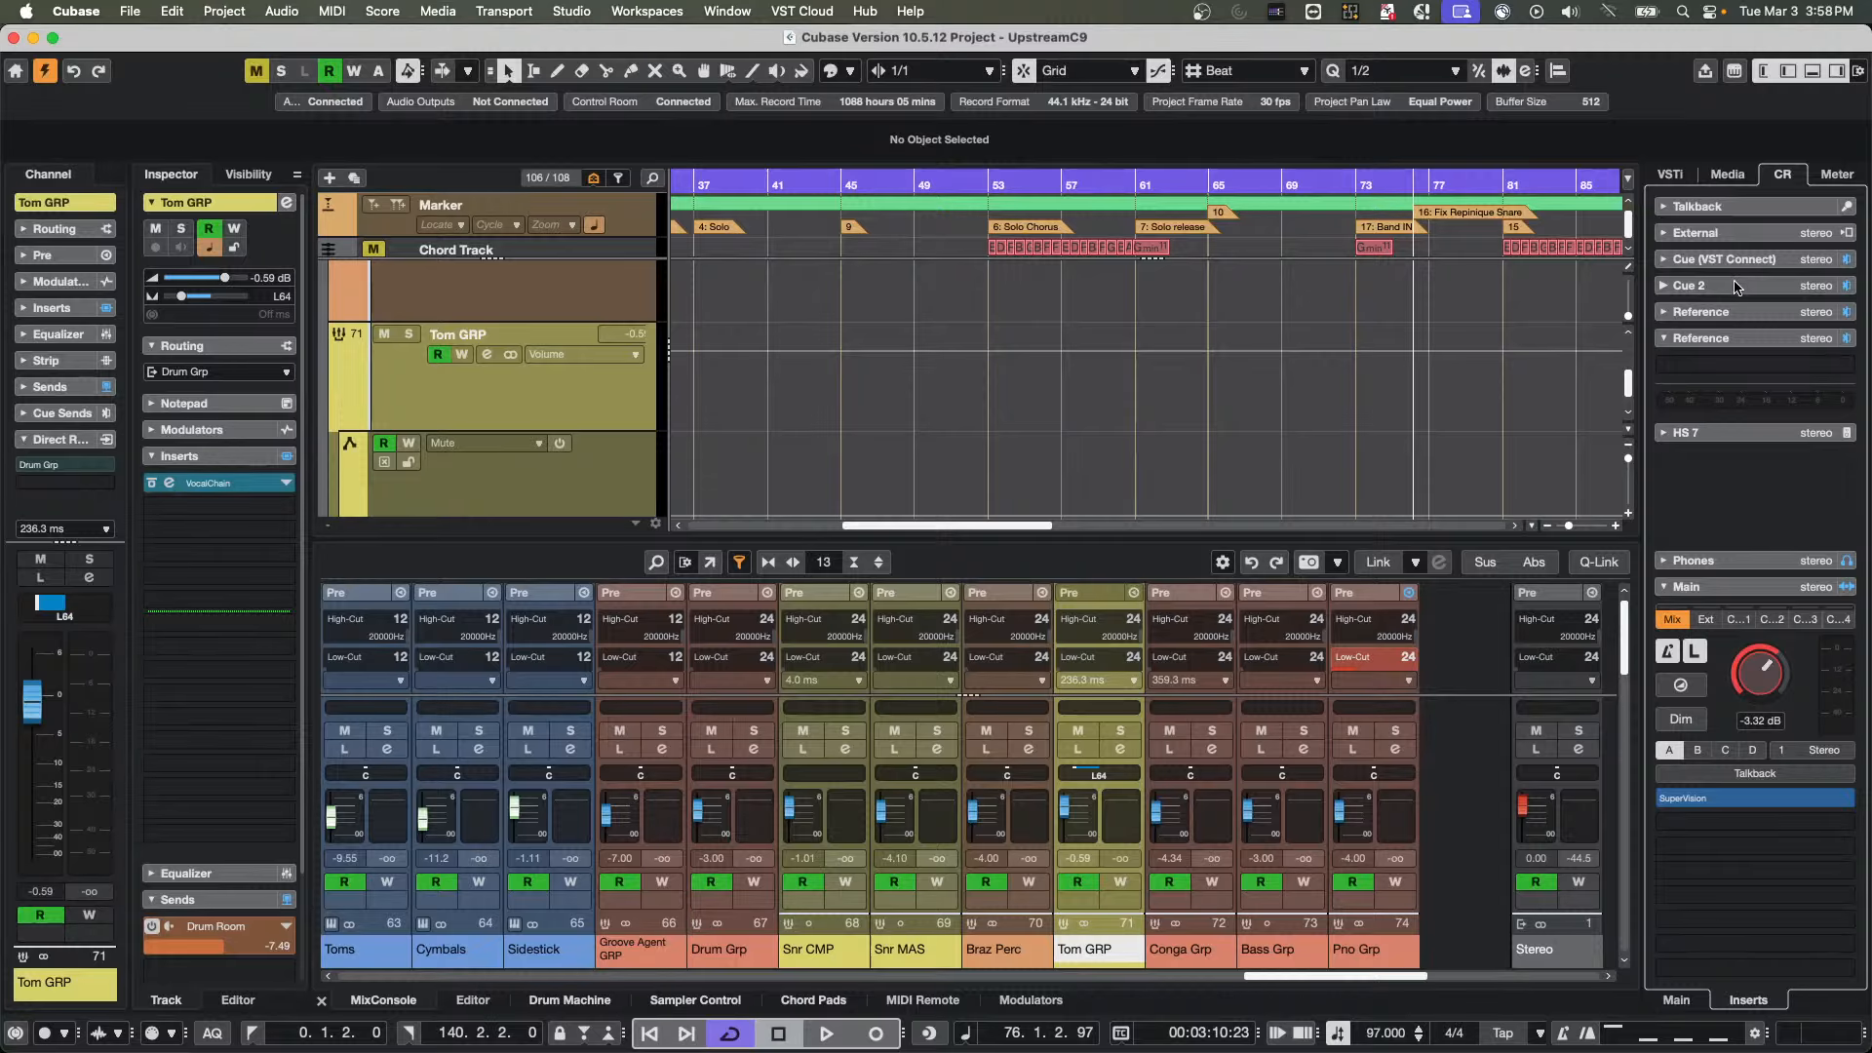
left_click(1732, 433)
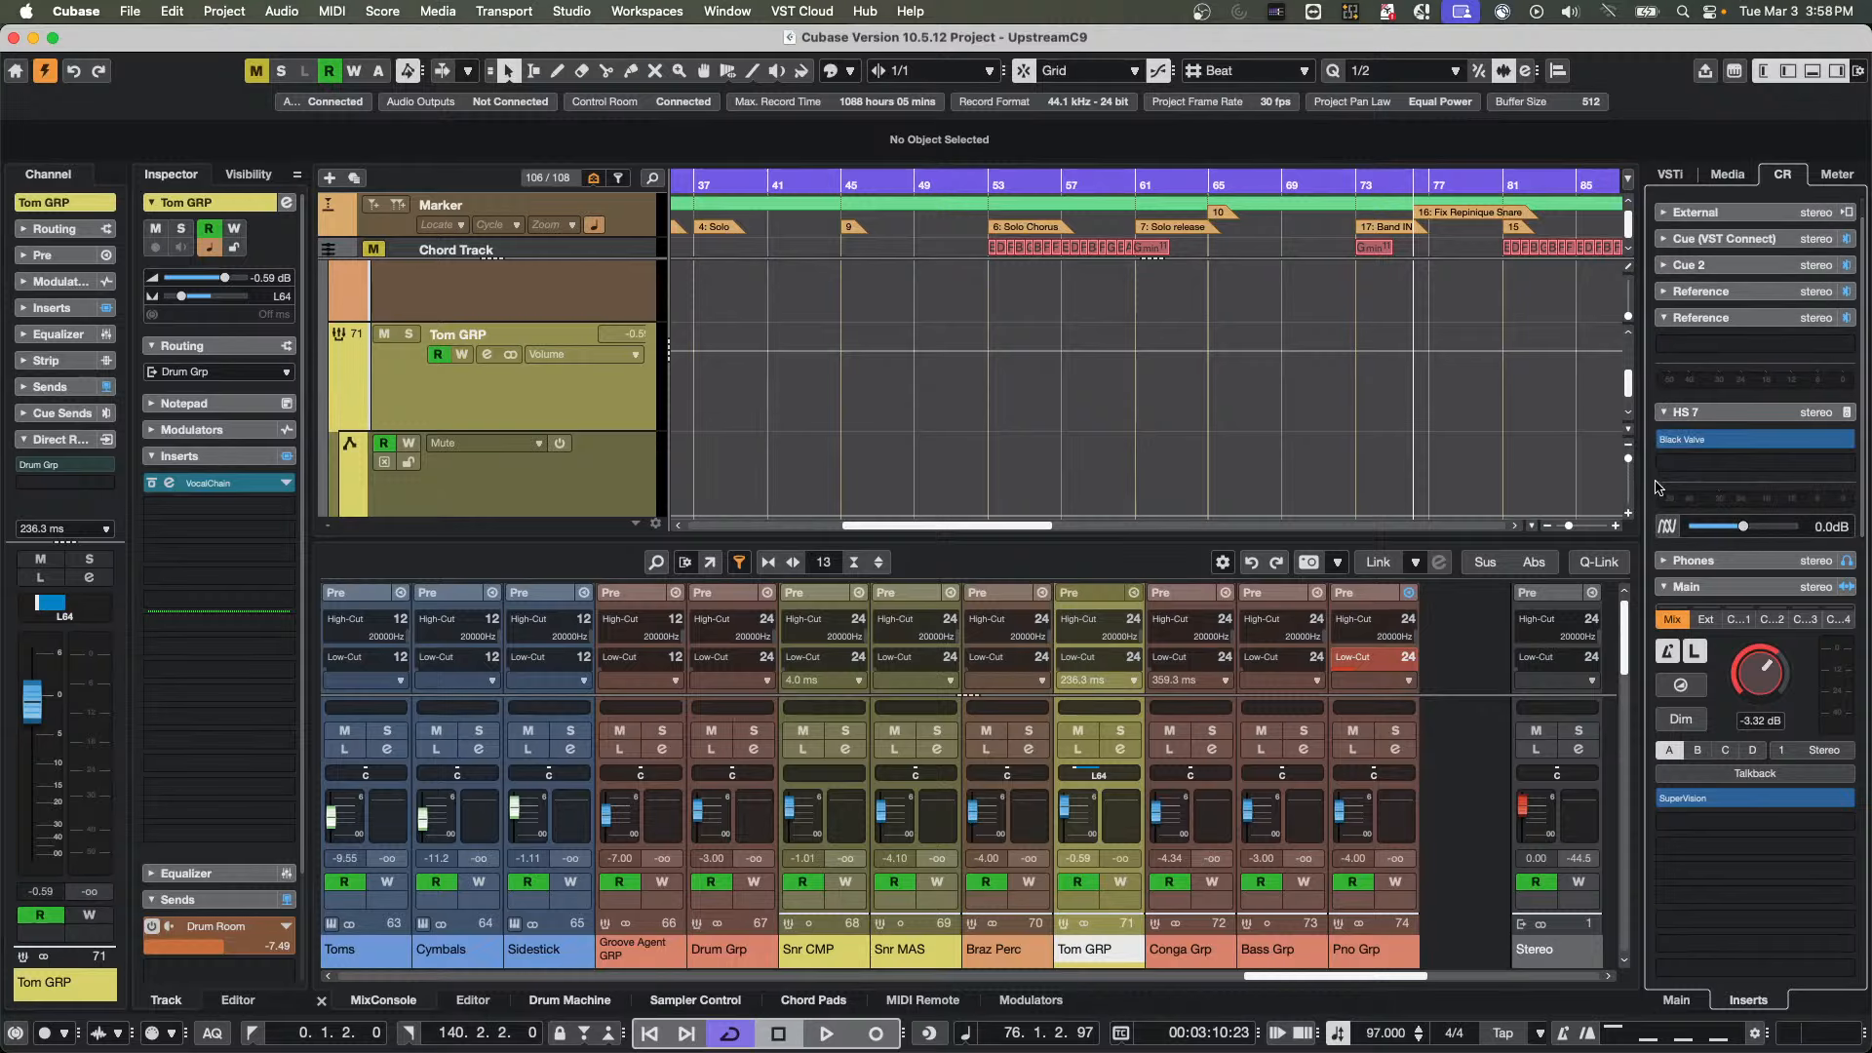
left_click_drag(1718, 441, 1419, 400)
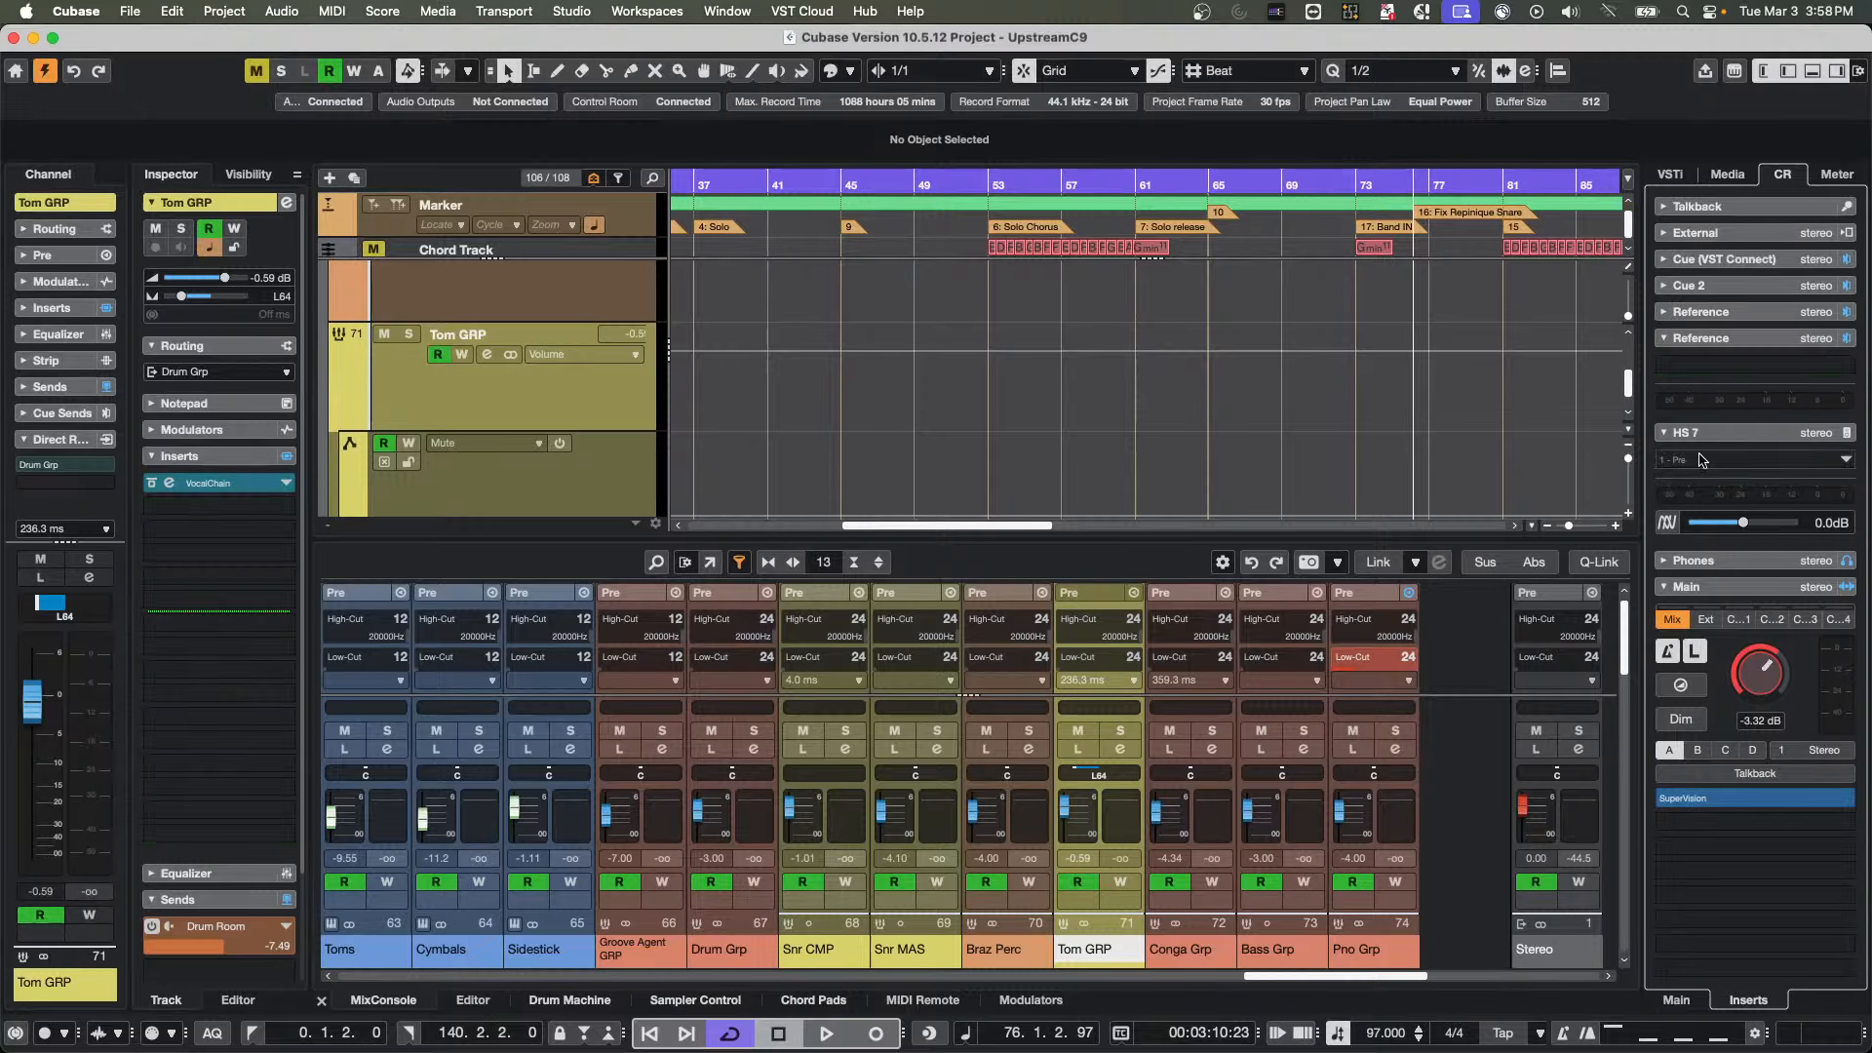
Load Frequency into HS 7's first insert, with band 4 at -3.5 dB, 477 Hz and band 6 at 6.6 dB, 5.42 kHz
left_click(1780, 460)
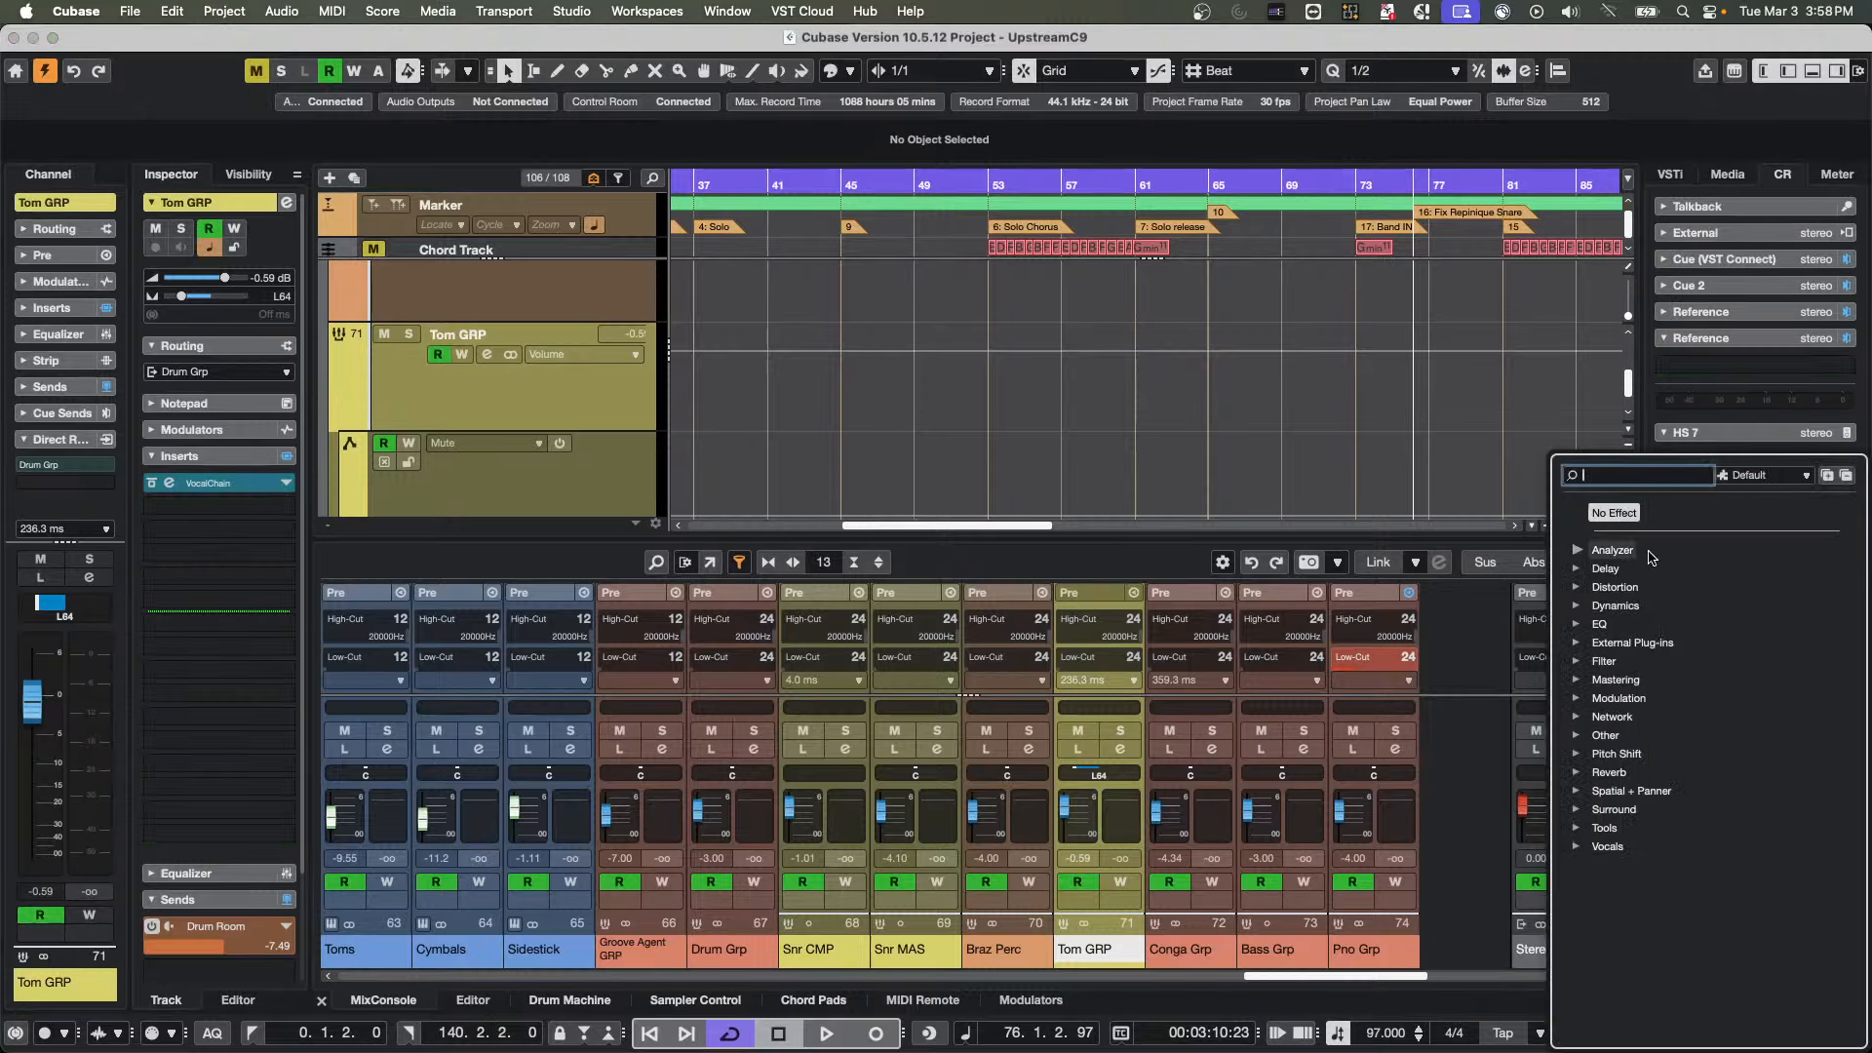
left_click(1579, 624)
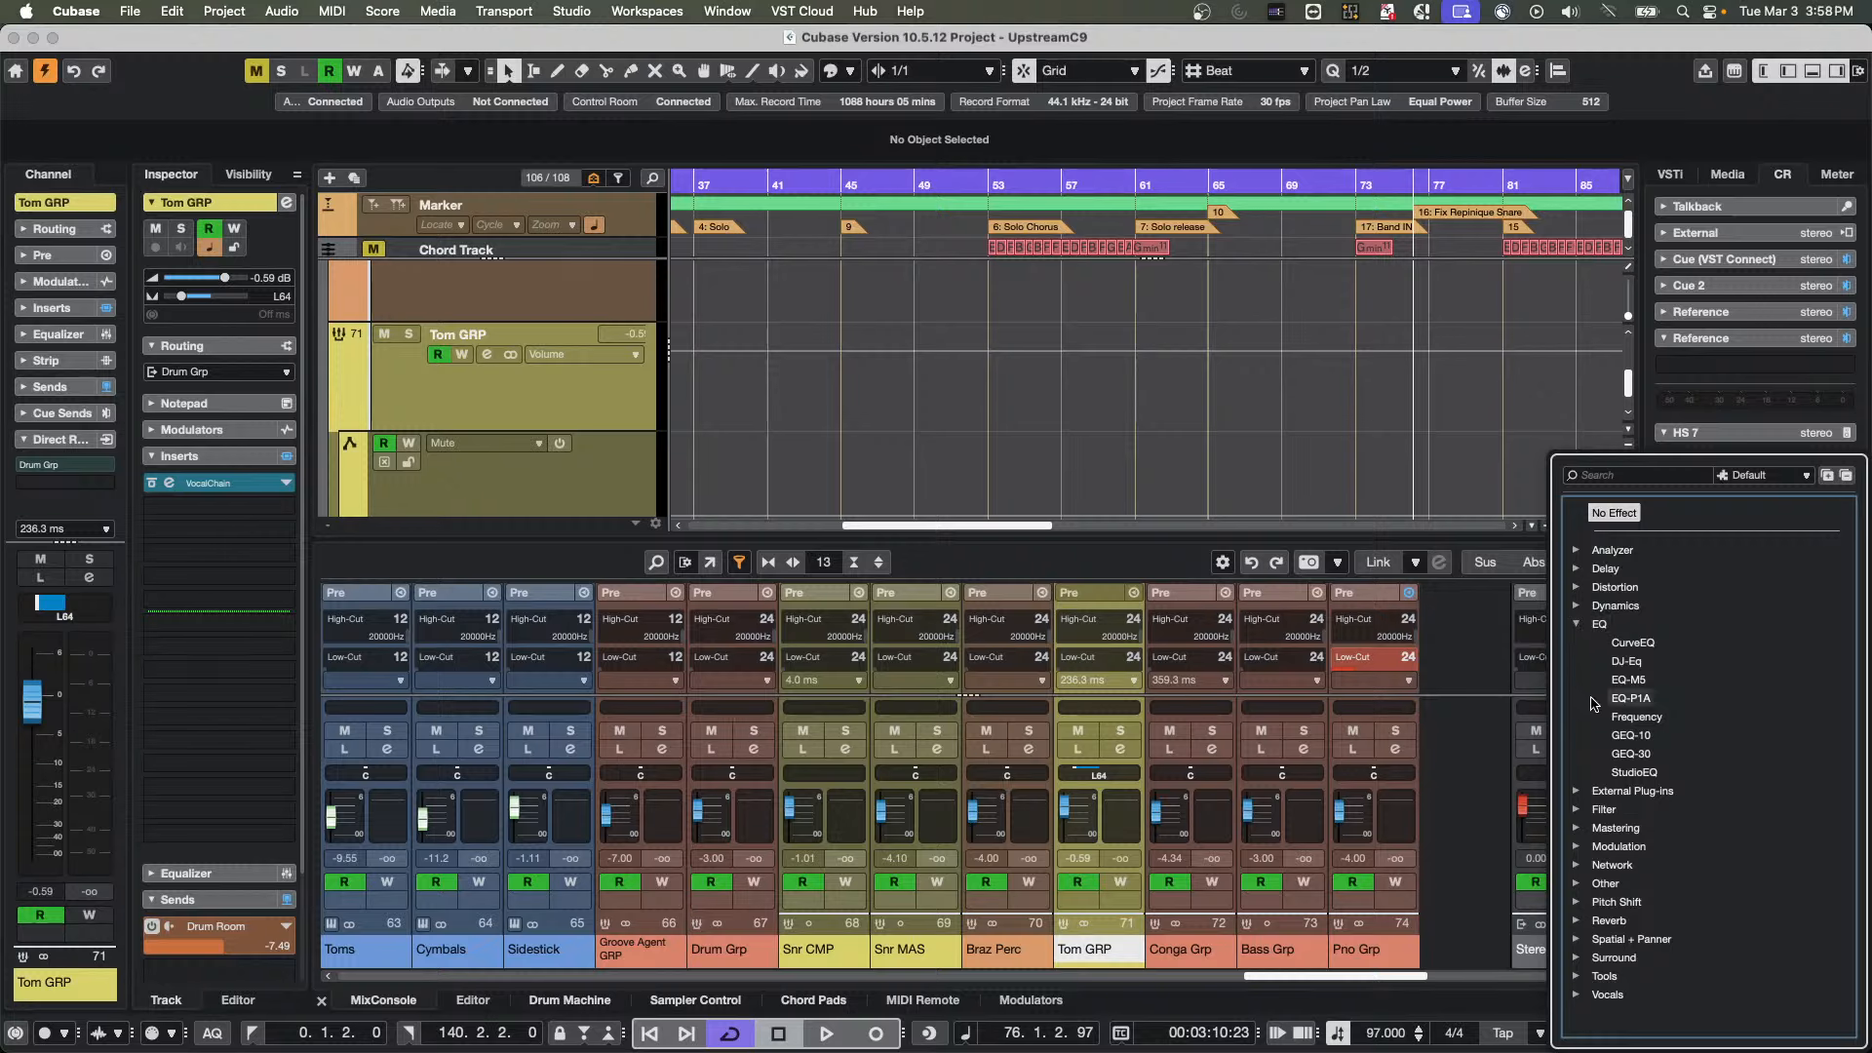
left_click(1630, 718)
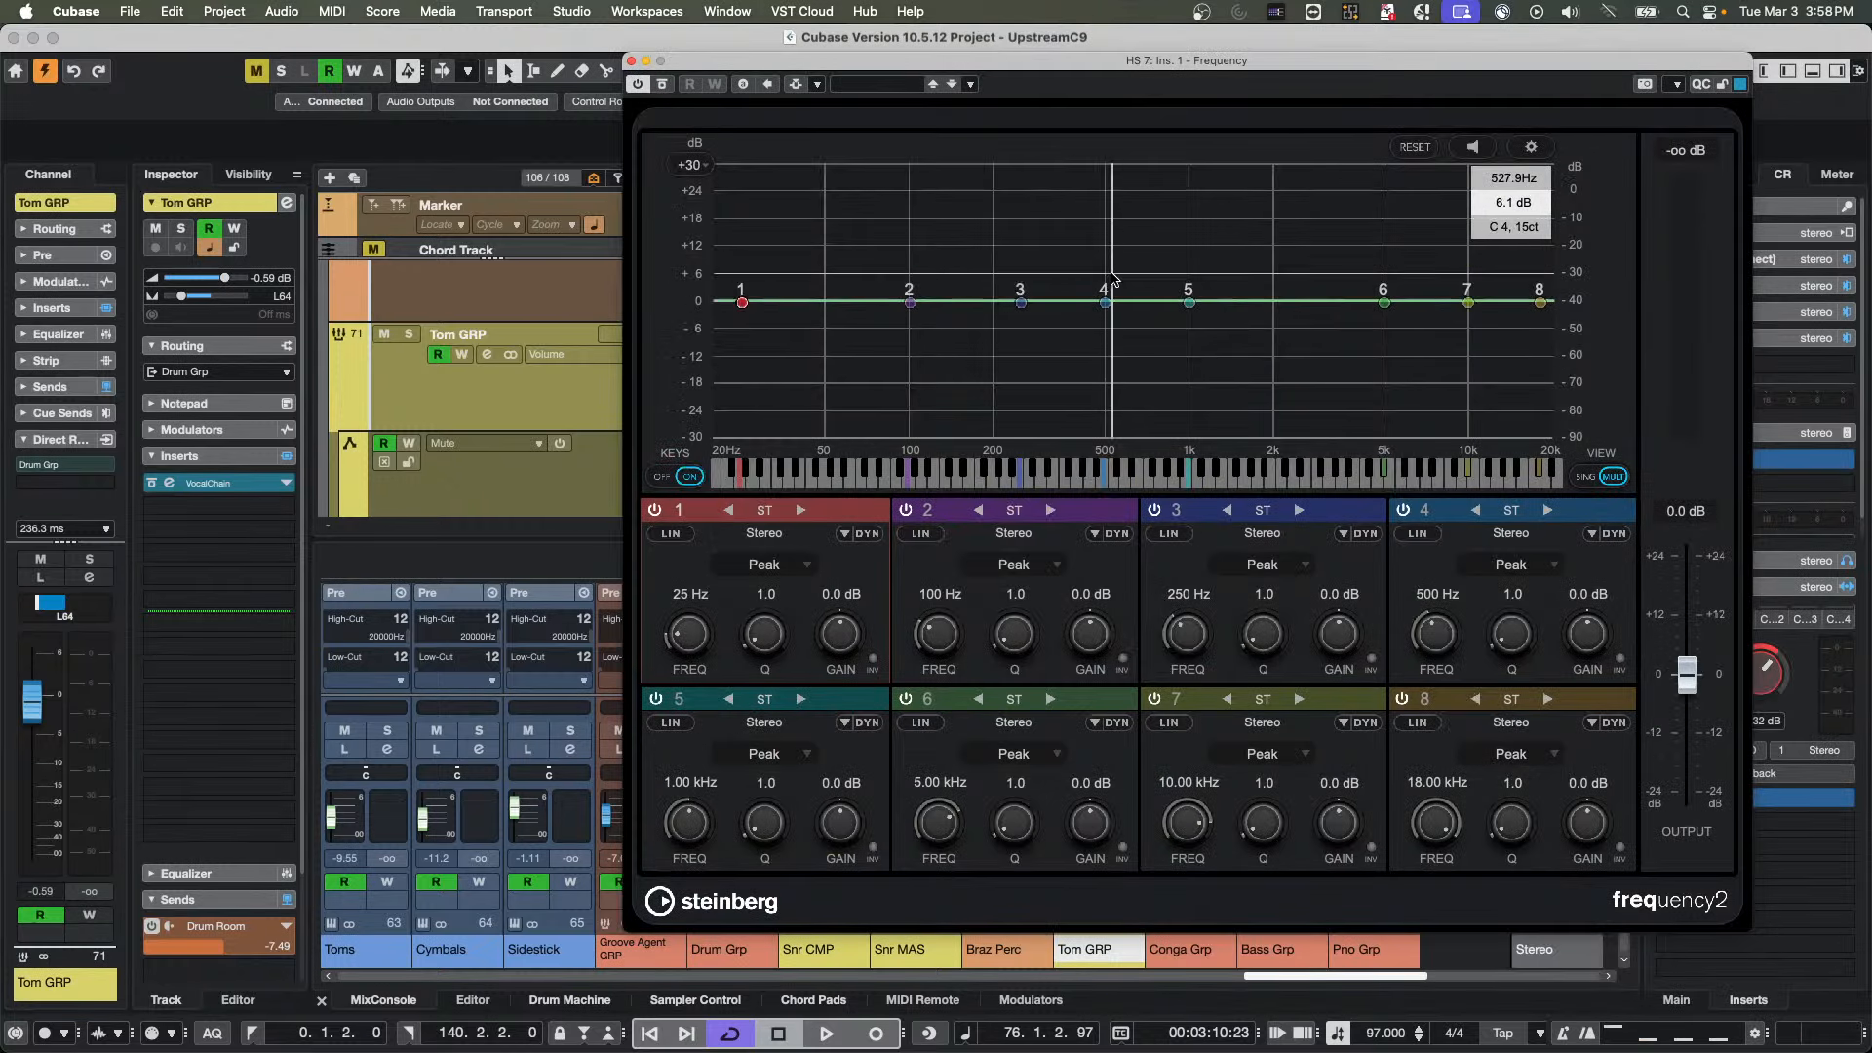
left_click_drag(1104, 303, 1100, 319)
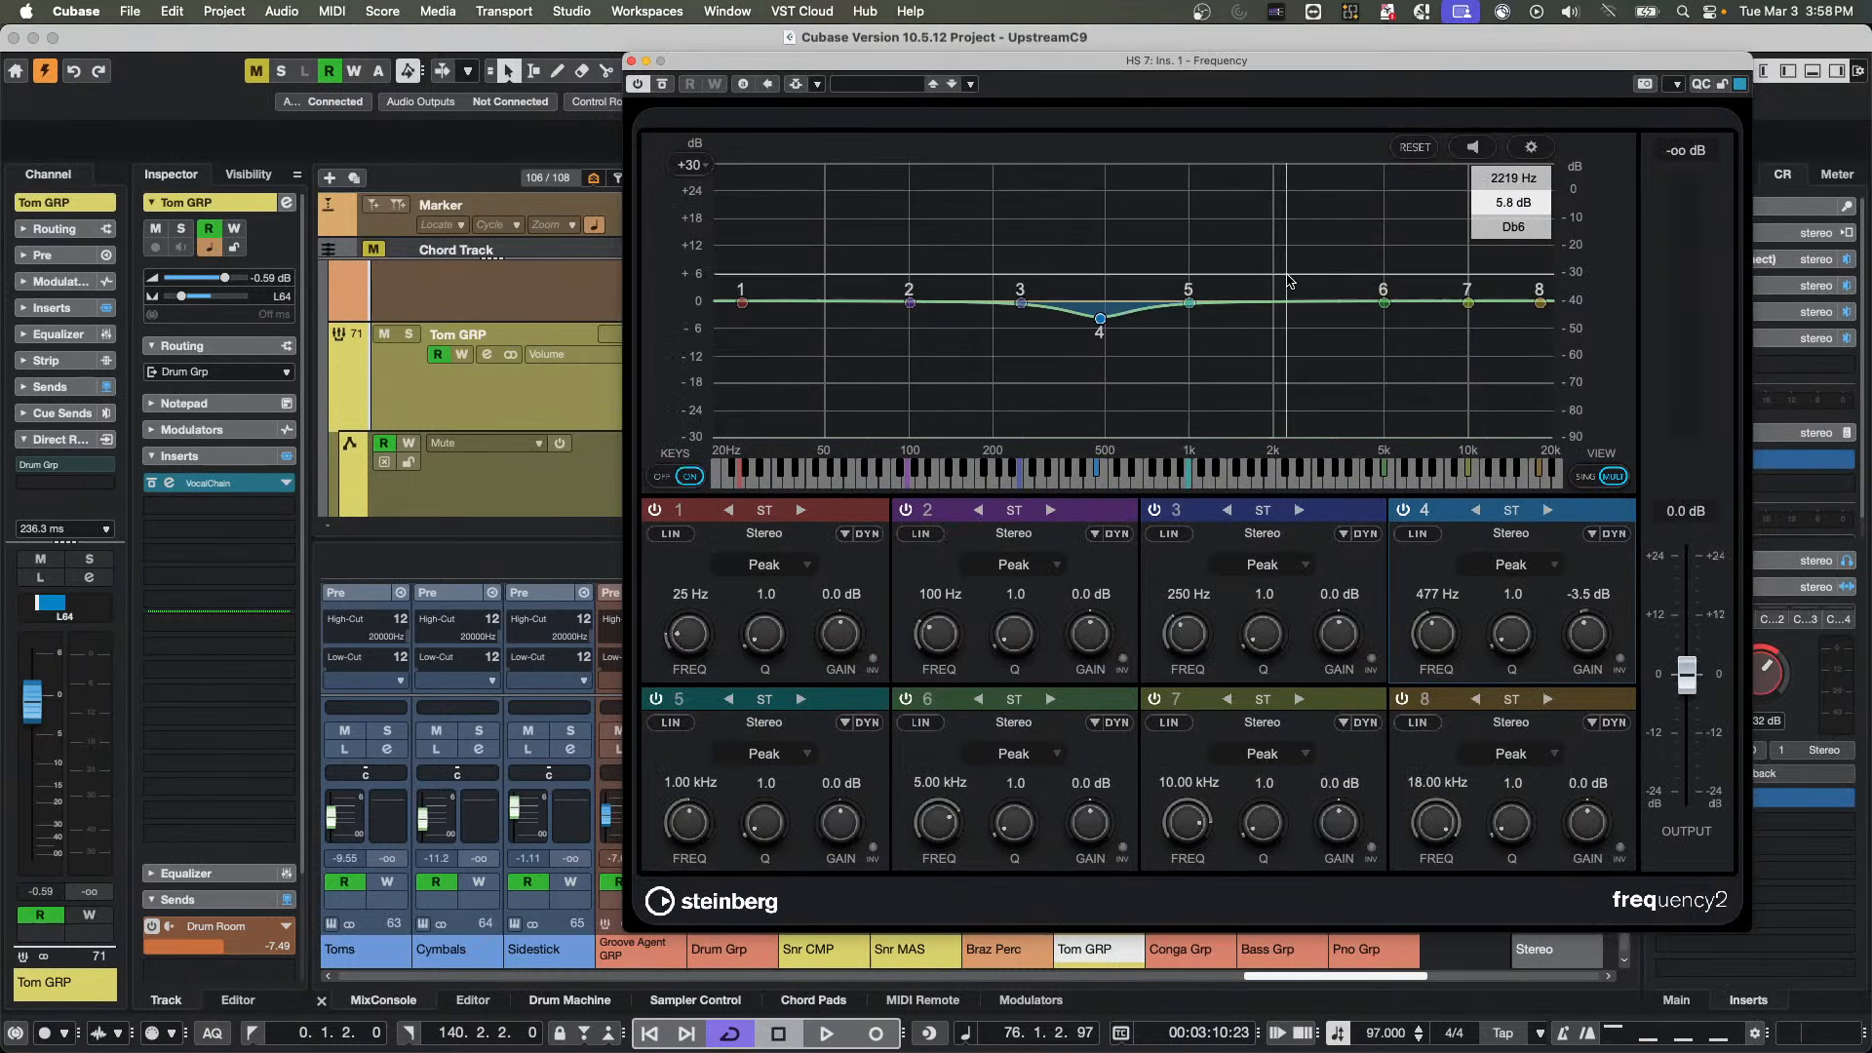
left_click_drag(1397, 303, 1397, 273)
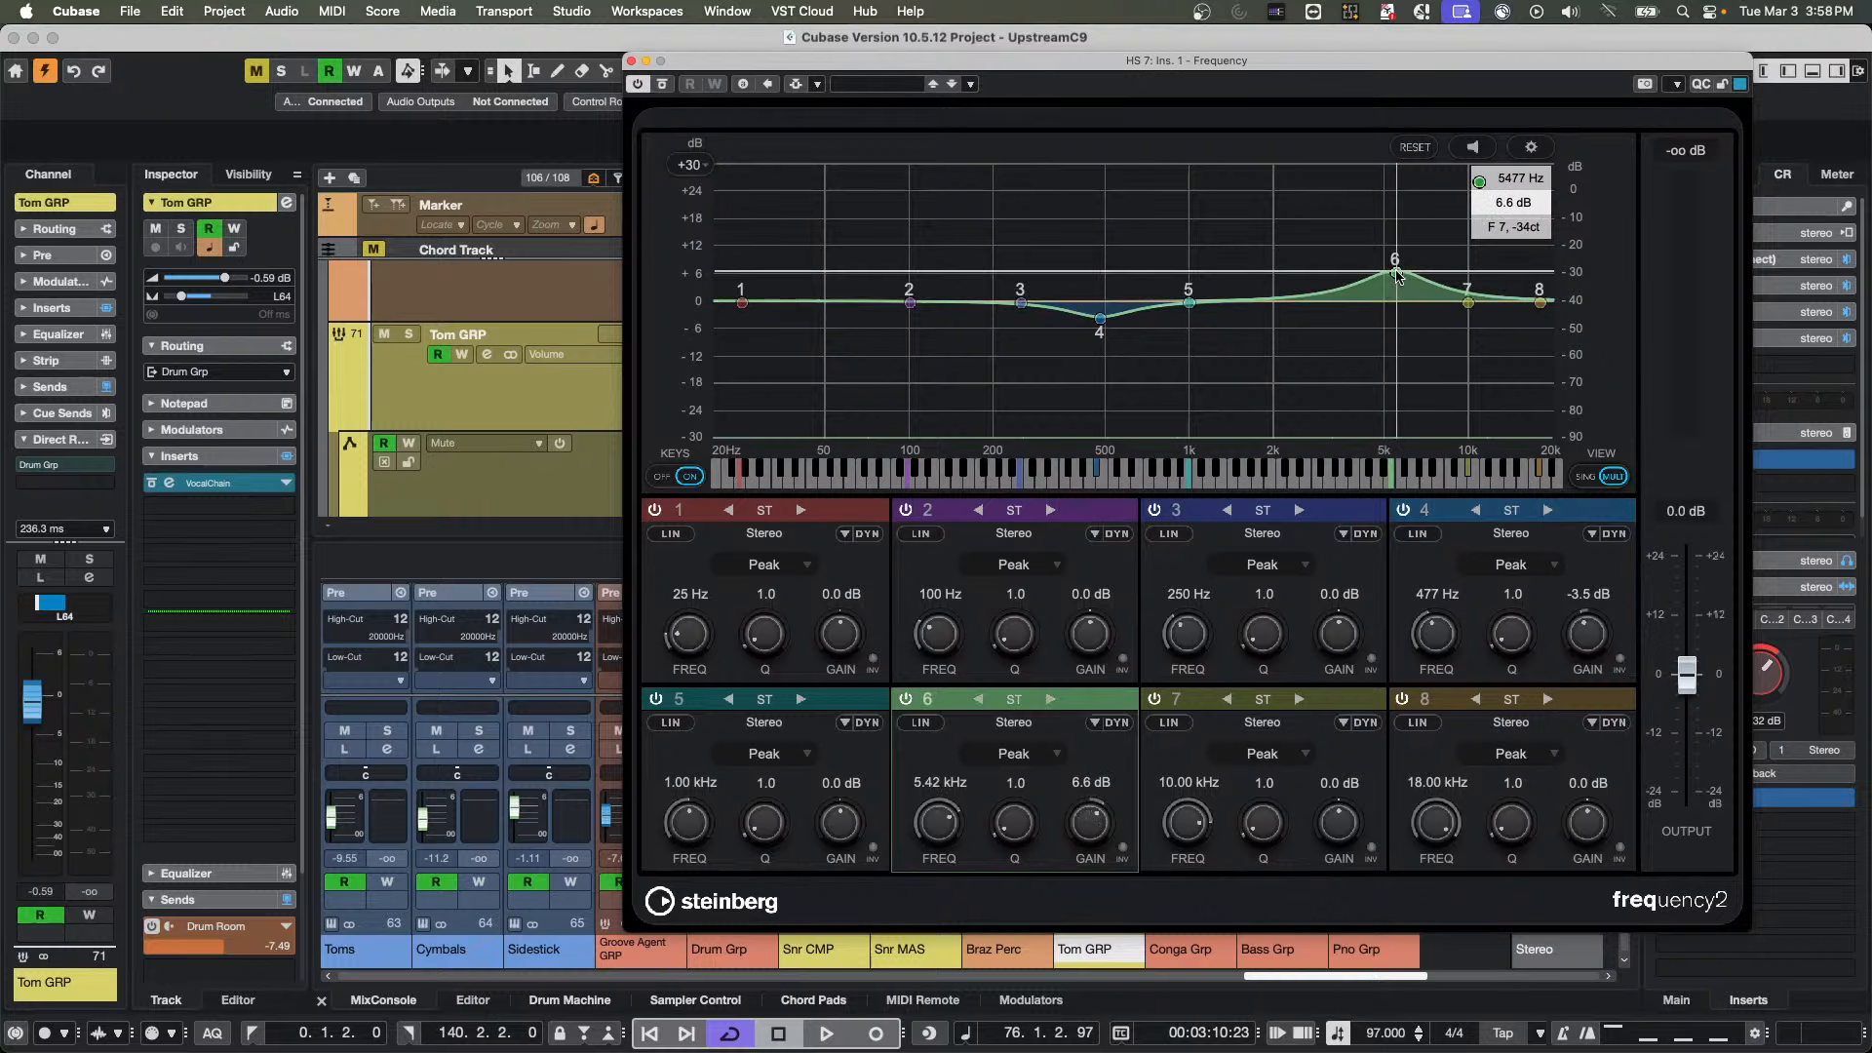
left_click(631, 60)
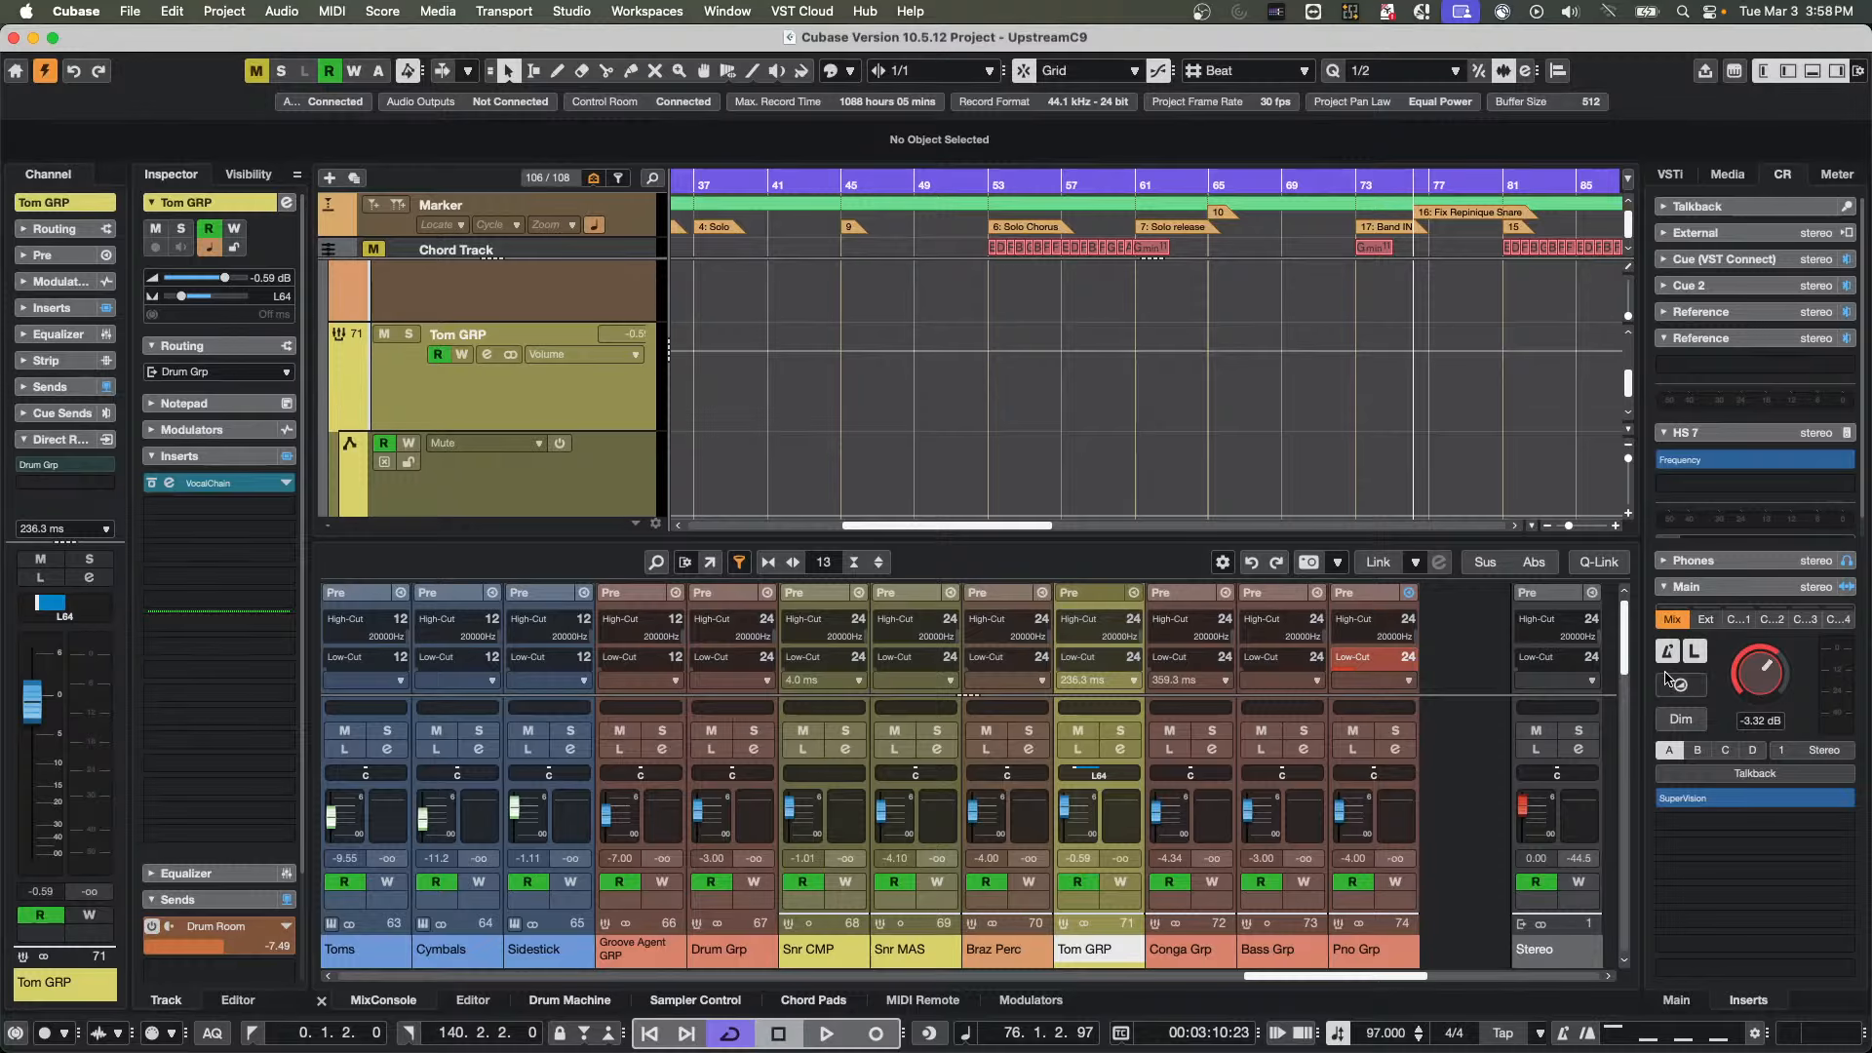
Switch to monitor B (NS 10) and load the Frequency EQ into its first insert slot
left_click(1697, 750)
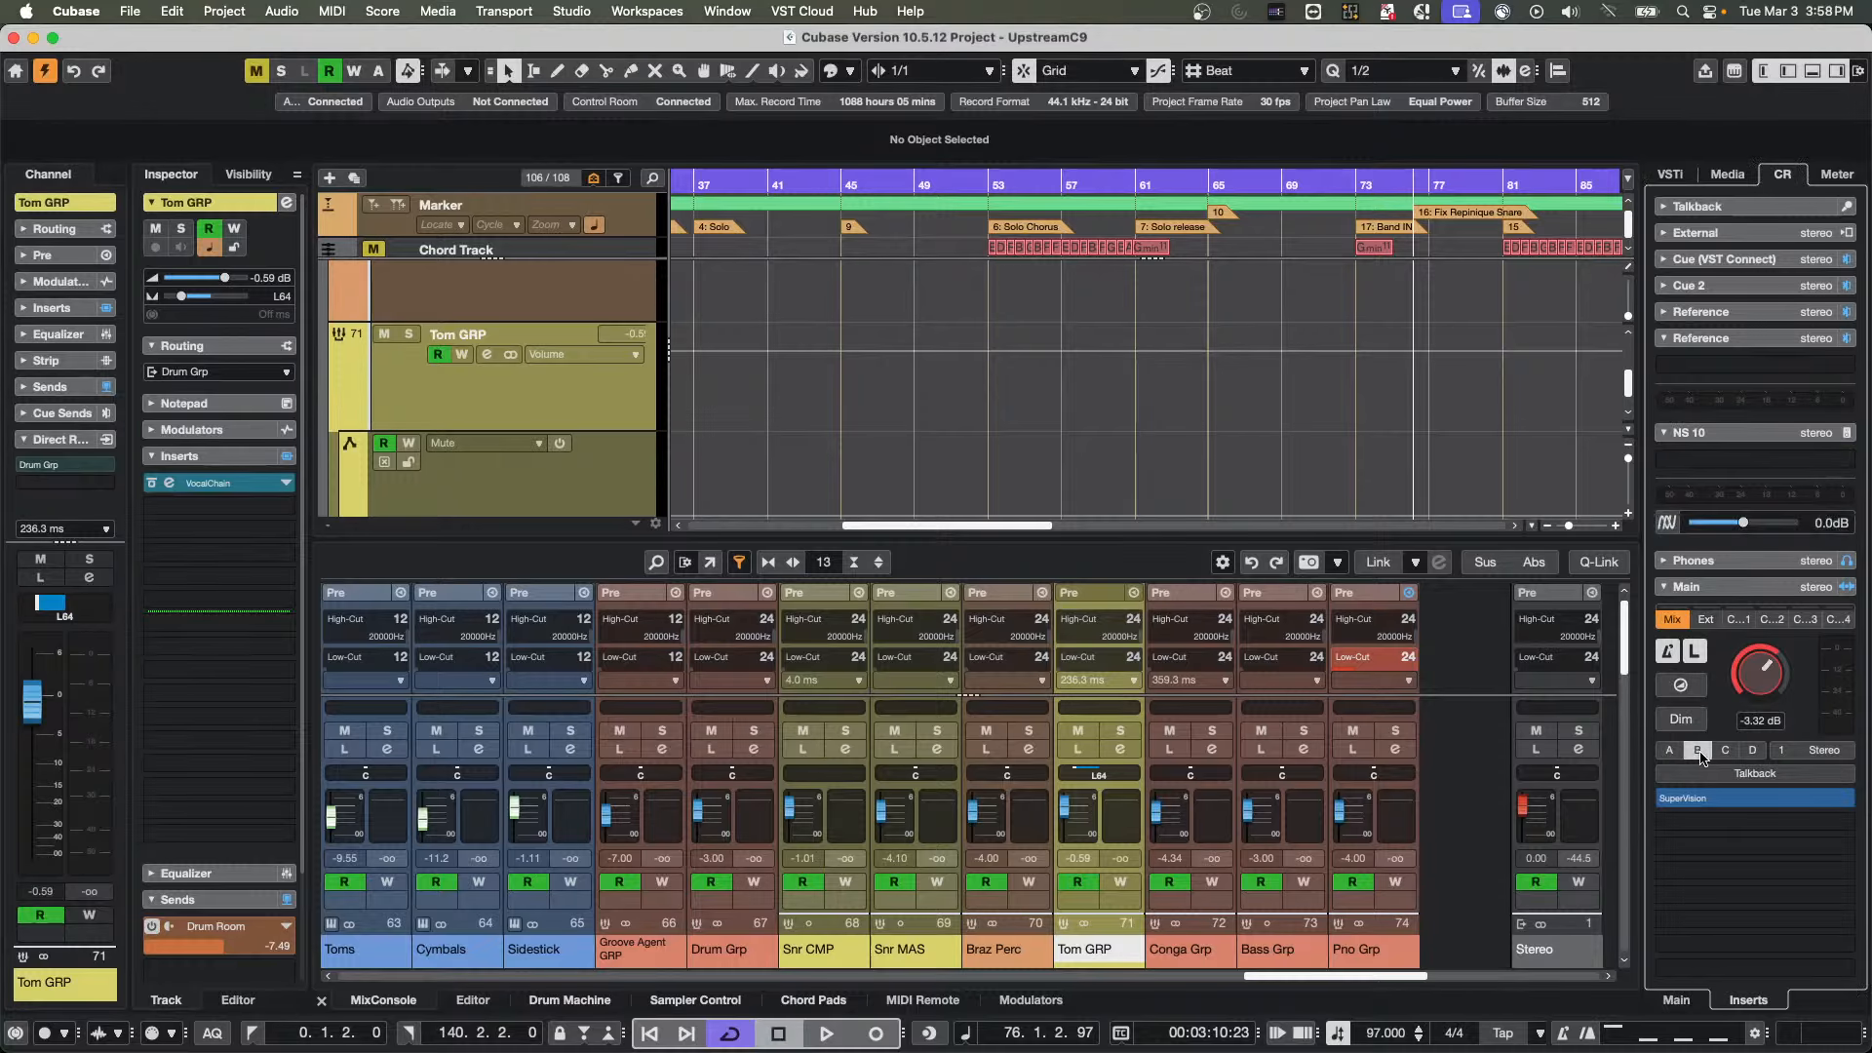
left_click(1775, 462)
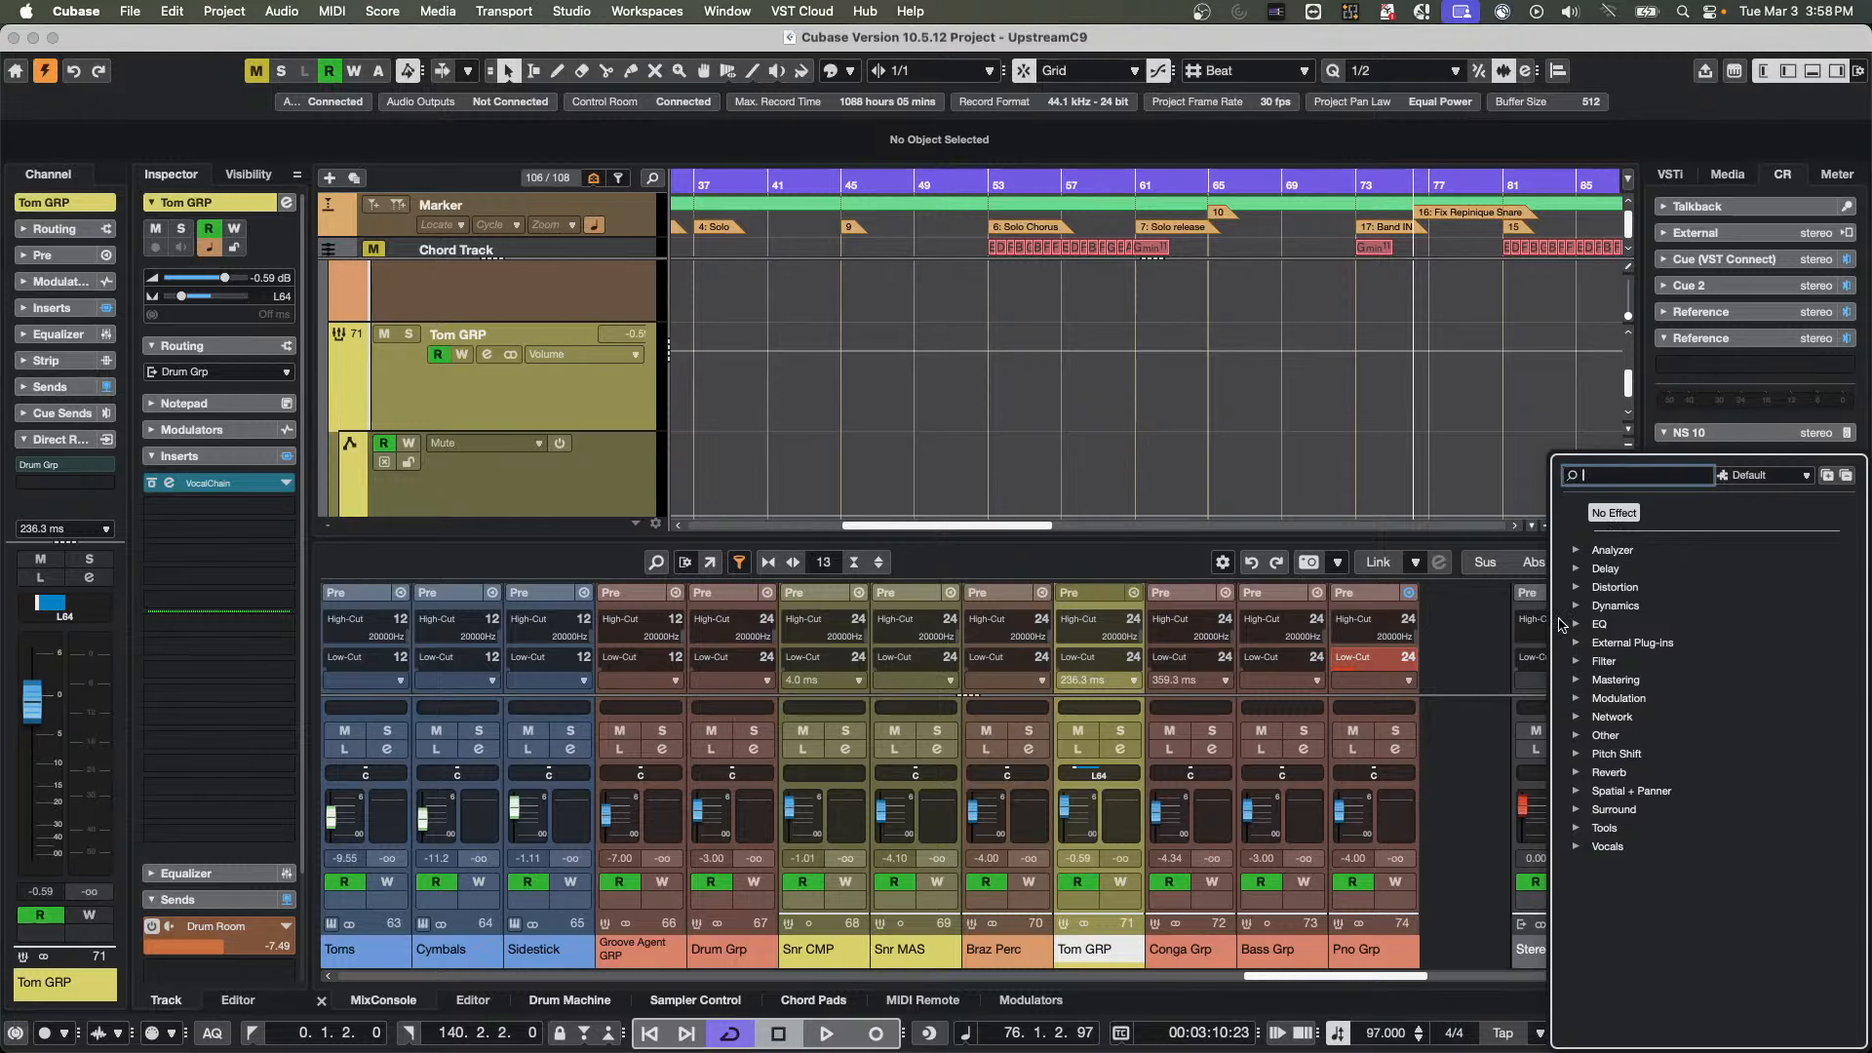
left_click(1580, 624)
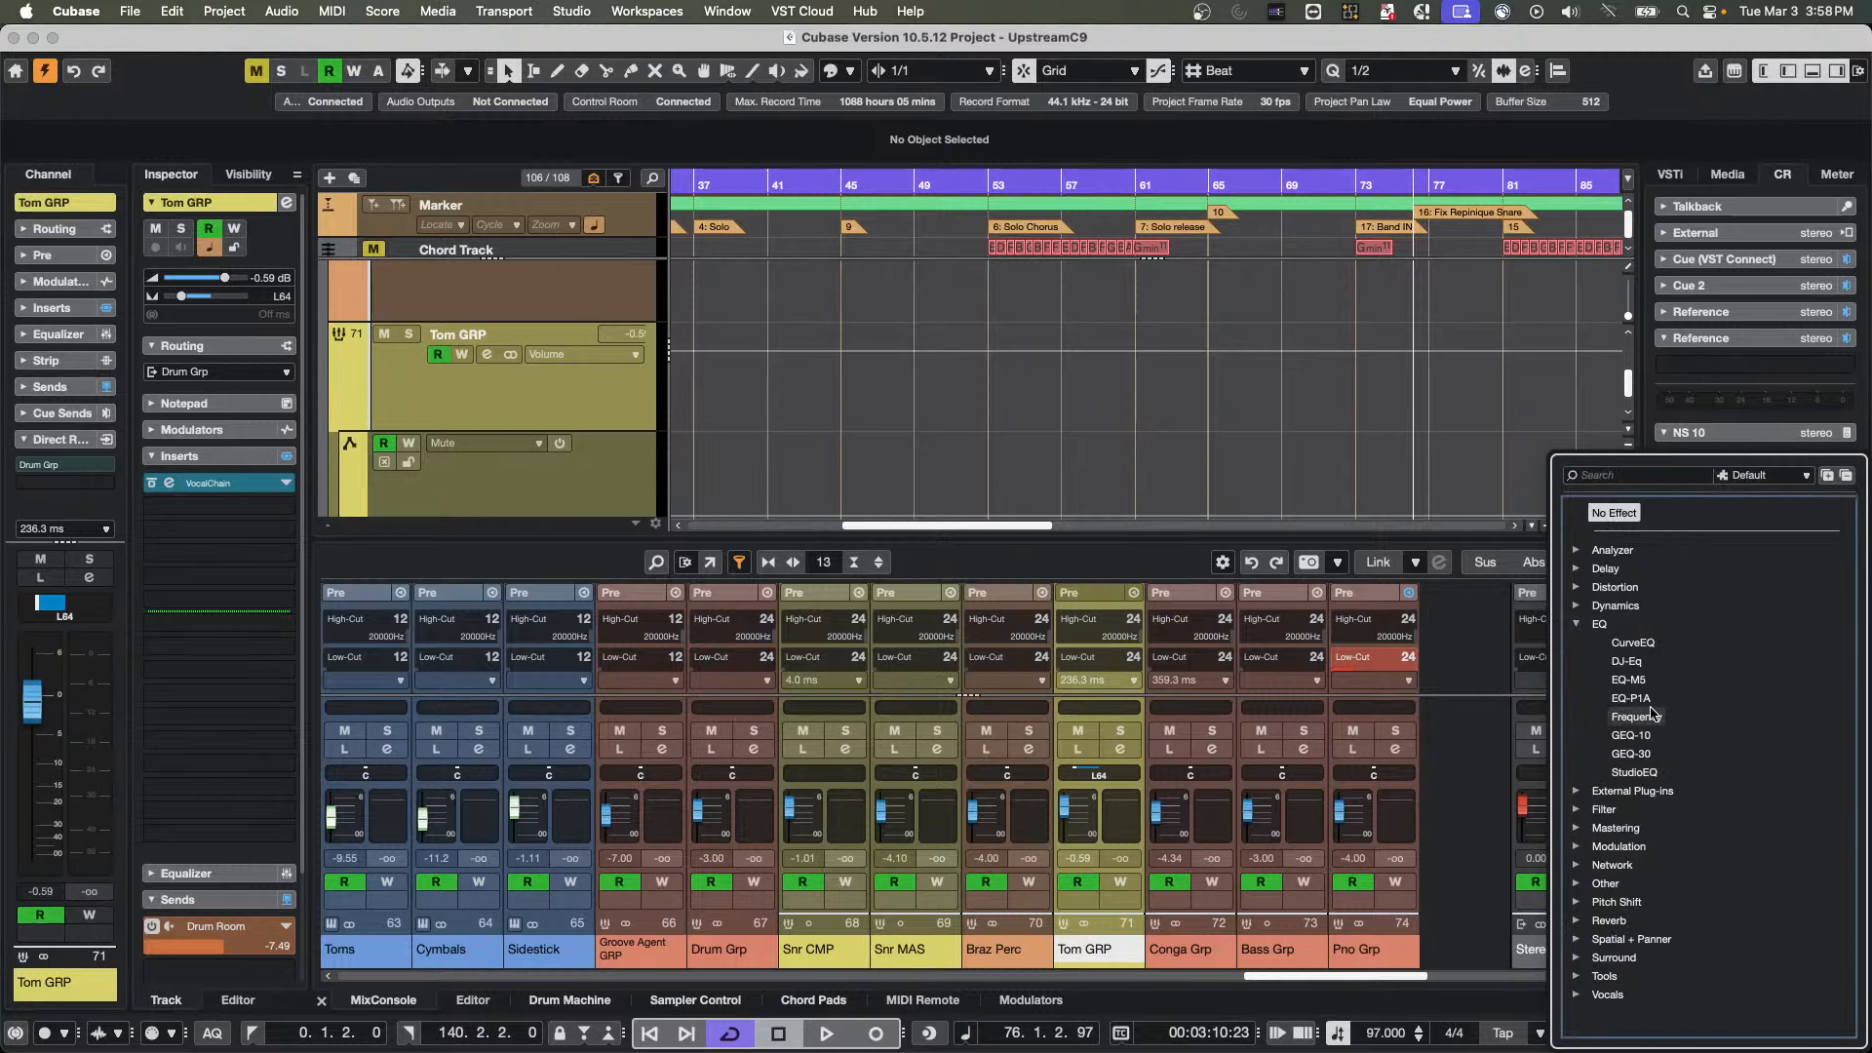
left_click(1638, 716)
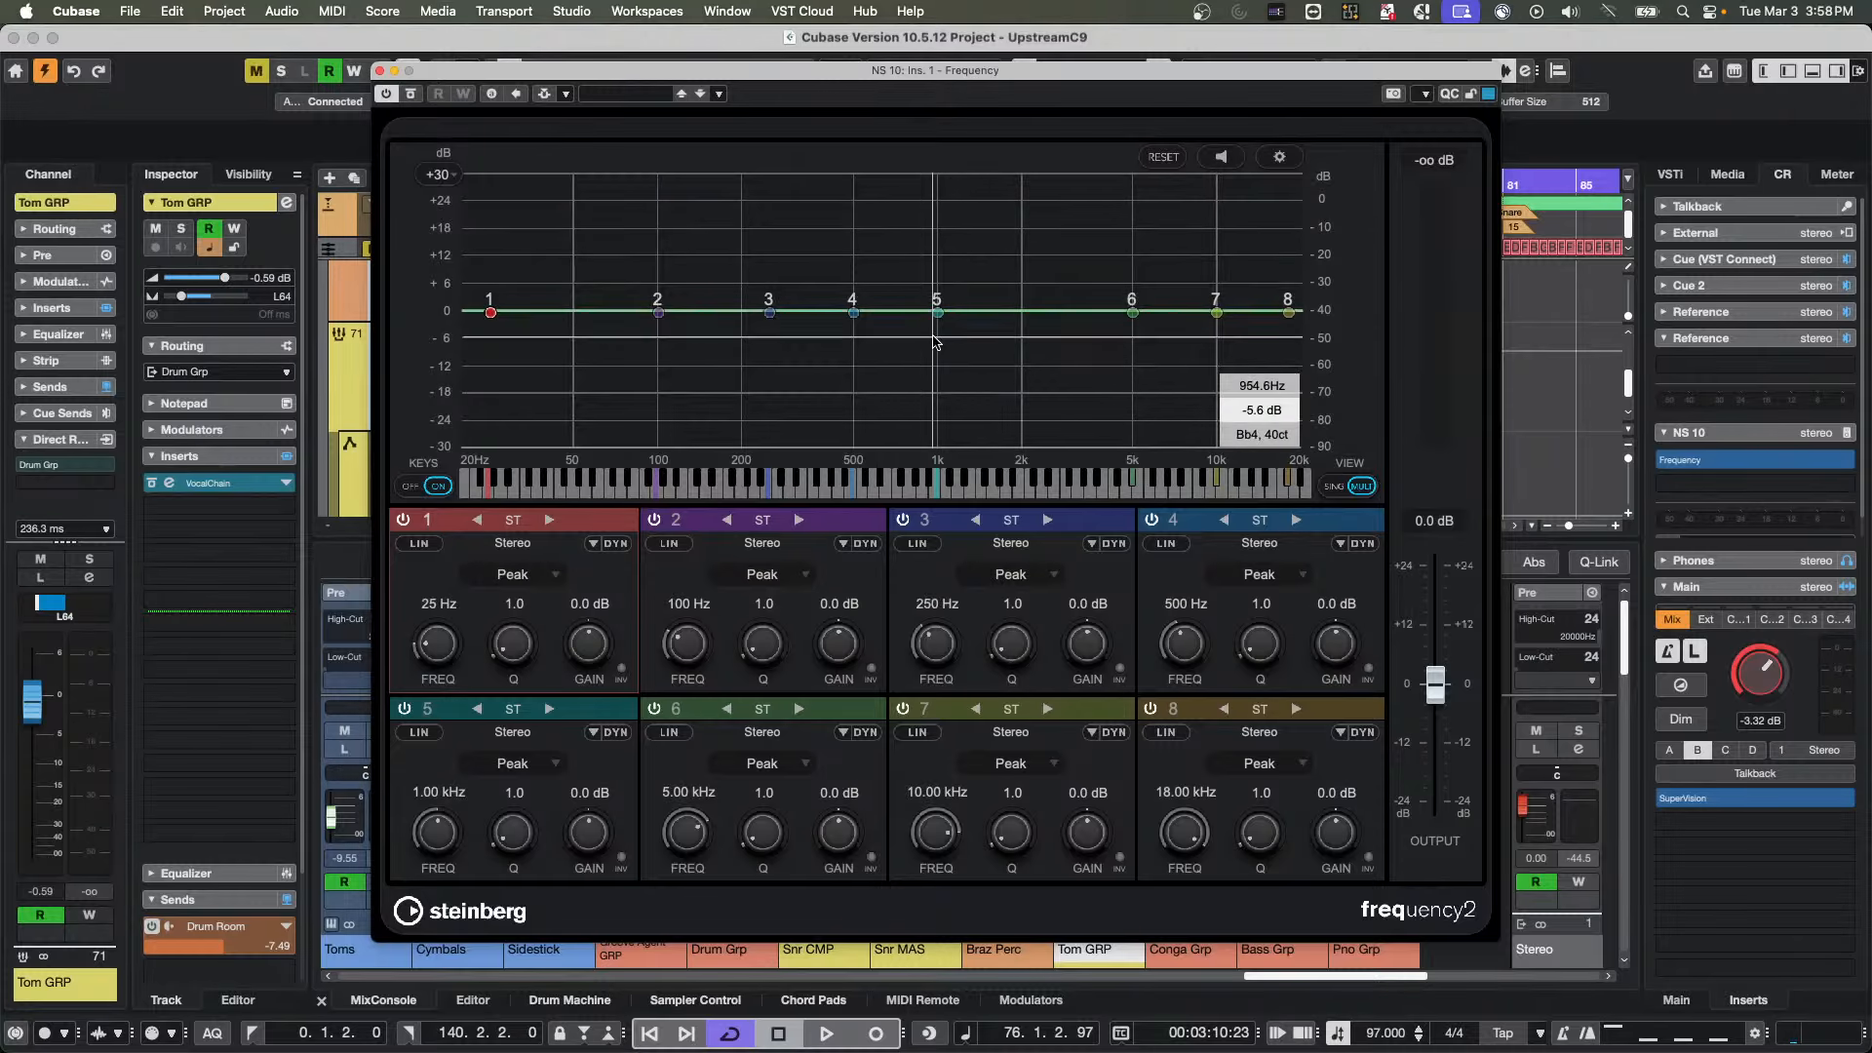
Set NS 10 bands 4, 6 and 2 to -4.5 dB at 507 Hz, -2.4 dB at 6.24 kHz and 9.8 dB at 101 Hz, and reselect monitor A
left_click_drag(854, 312, 855, 333)
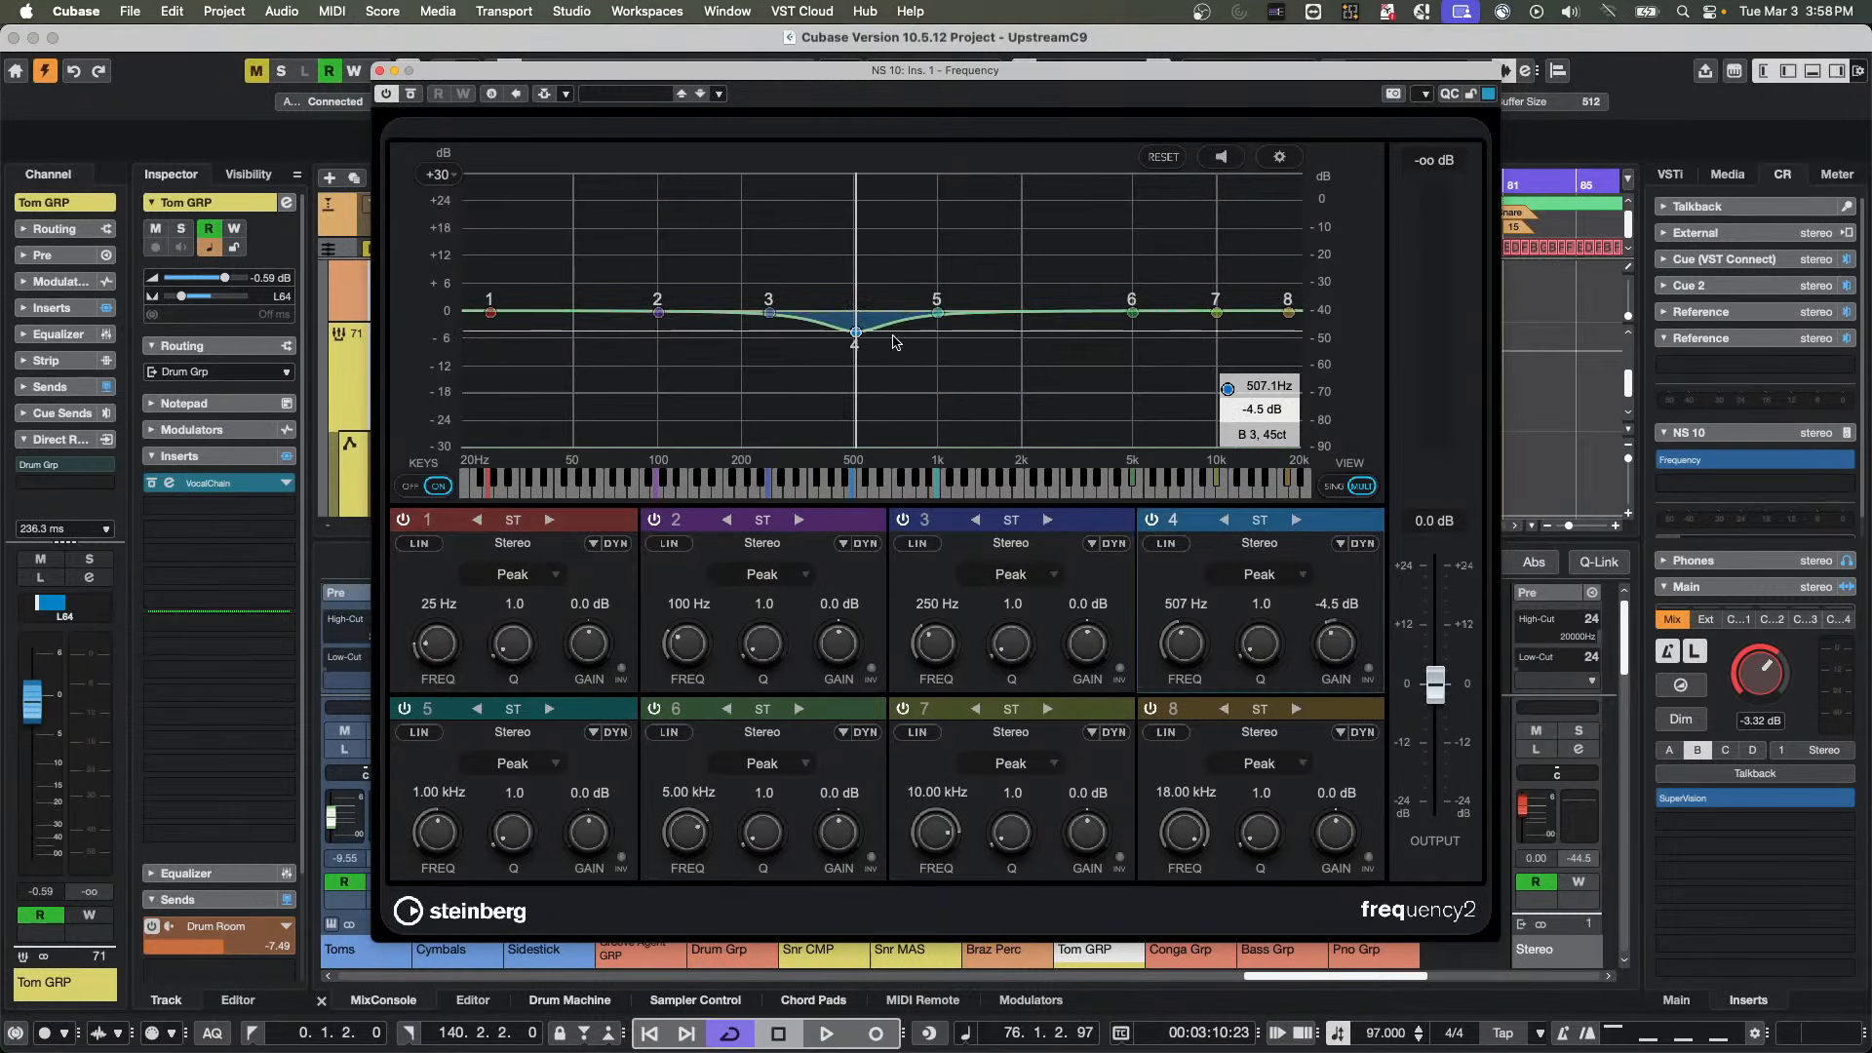
left_click_drag(1132, 312, 1160, 327)
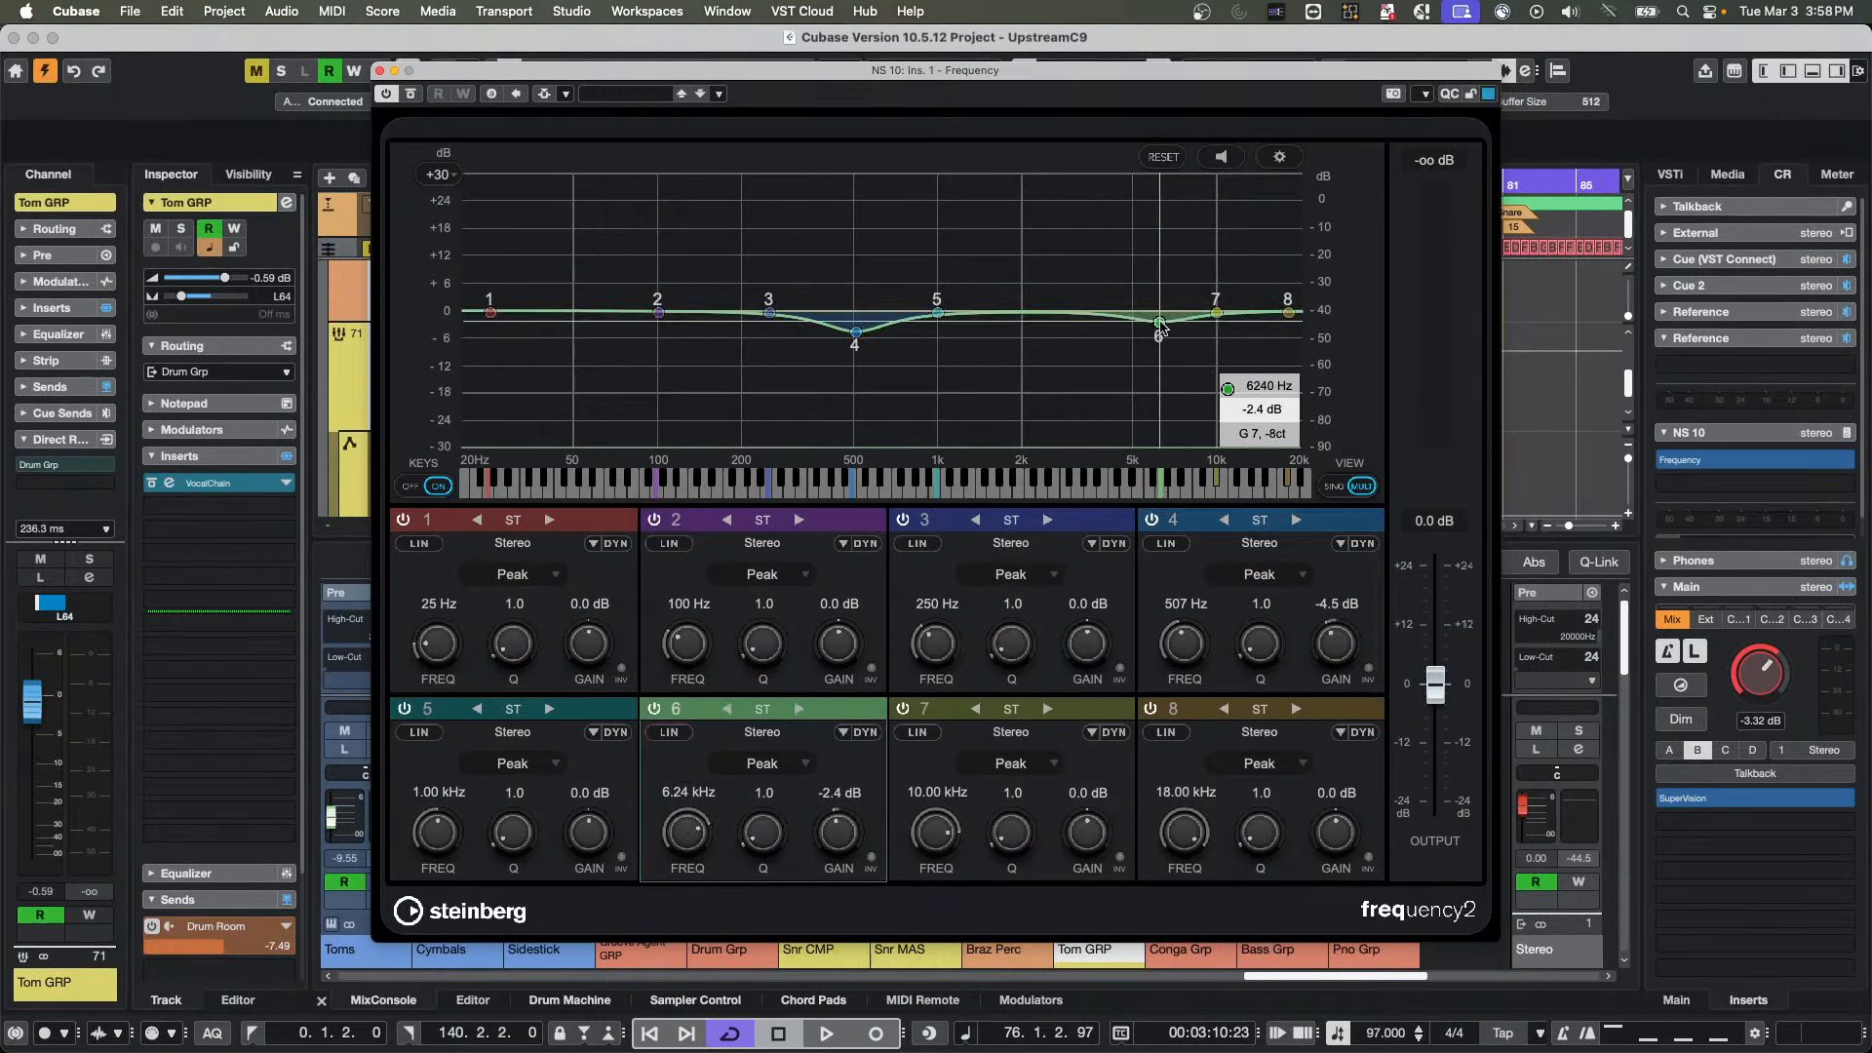
left_click_drag(658, 312, 659, 269)
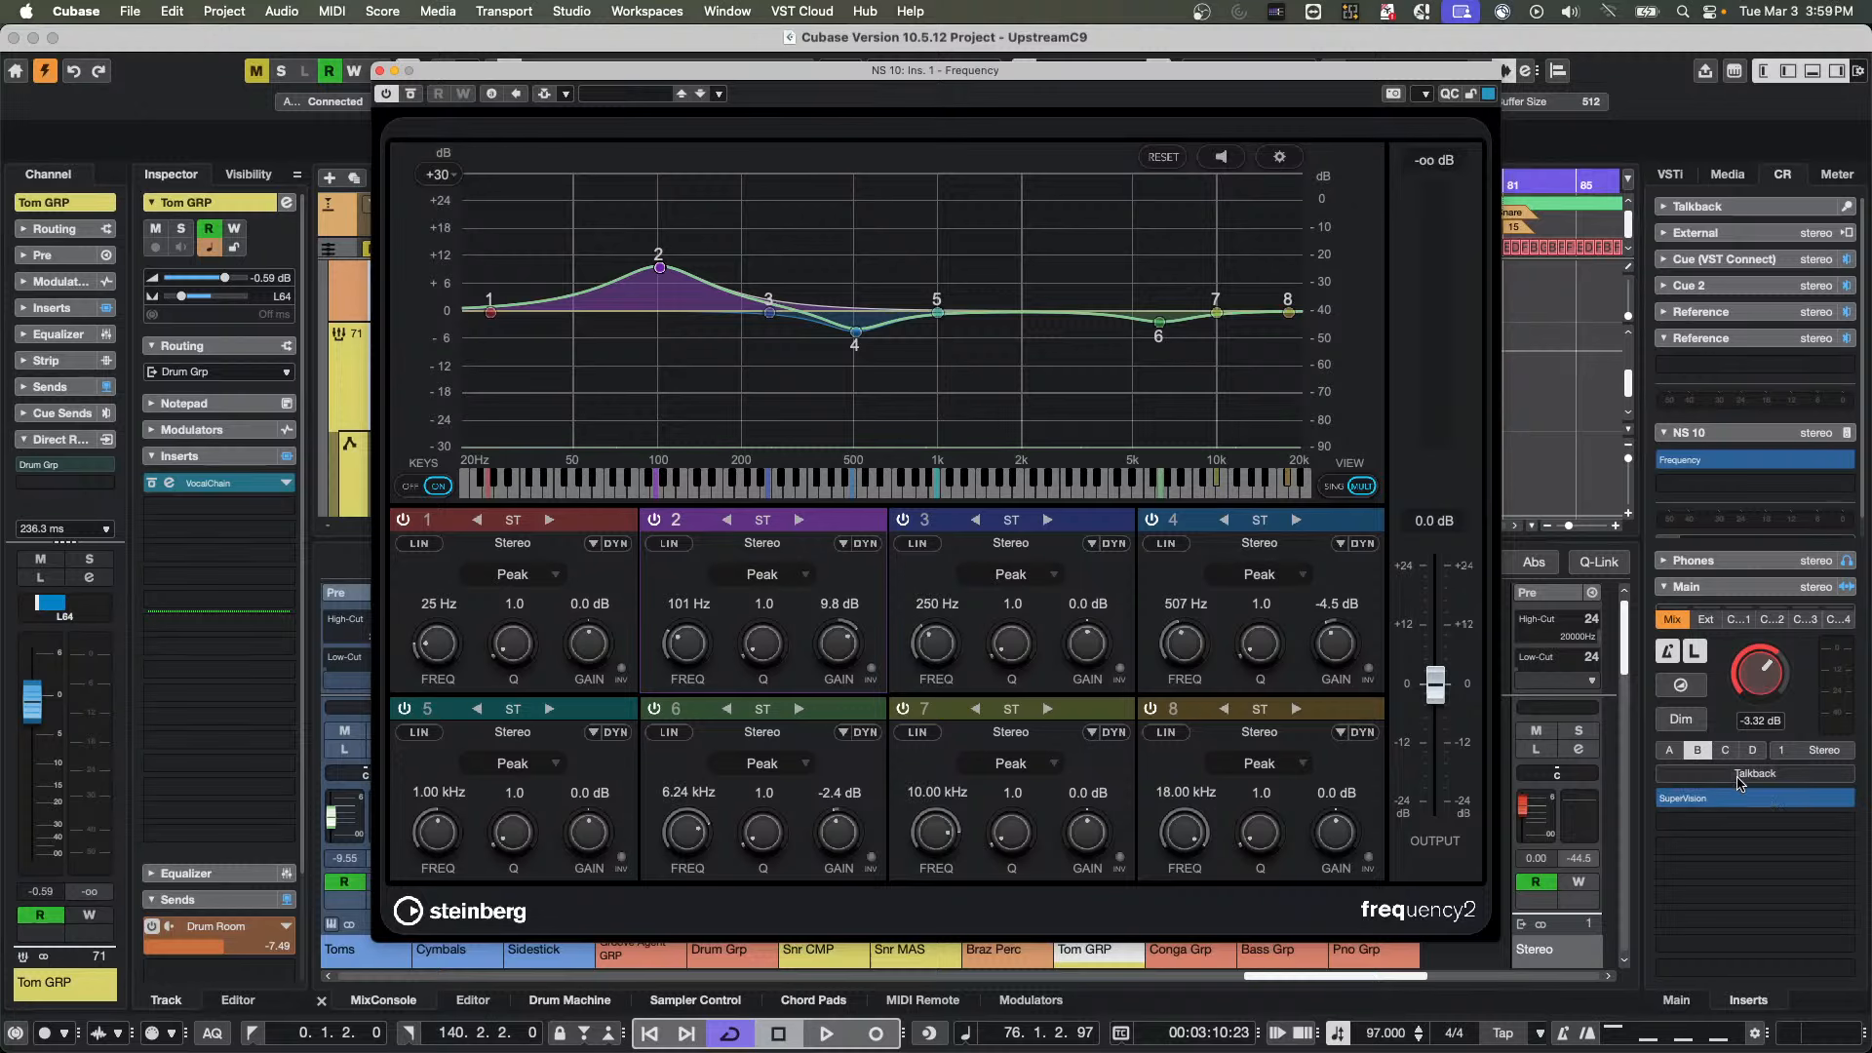
left_click(1670, 751)
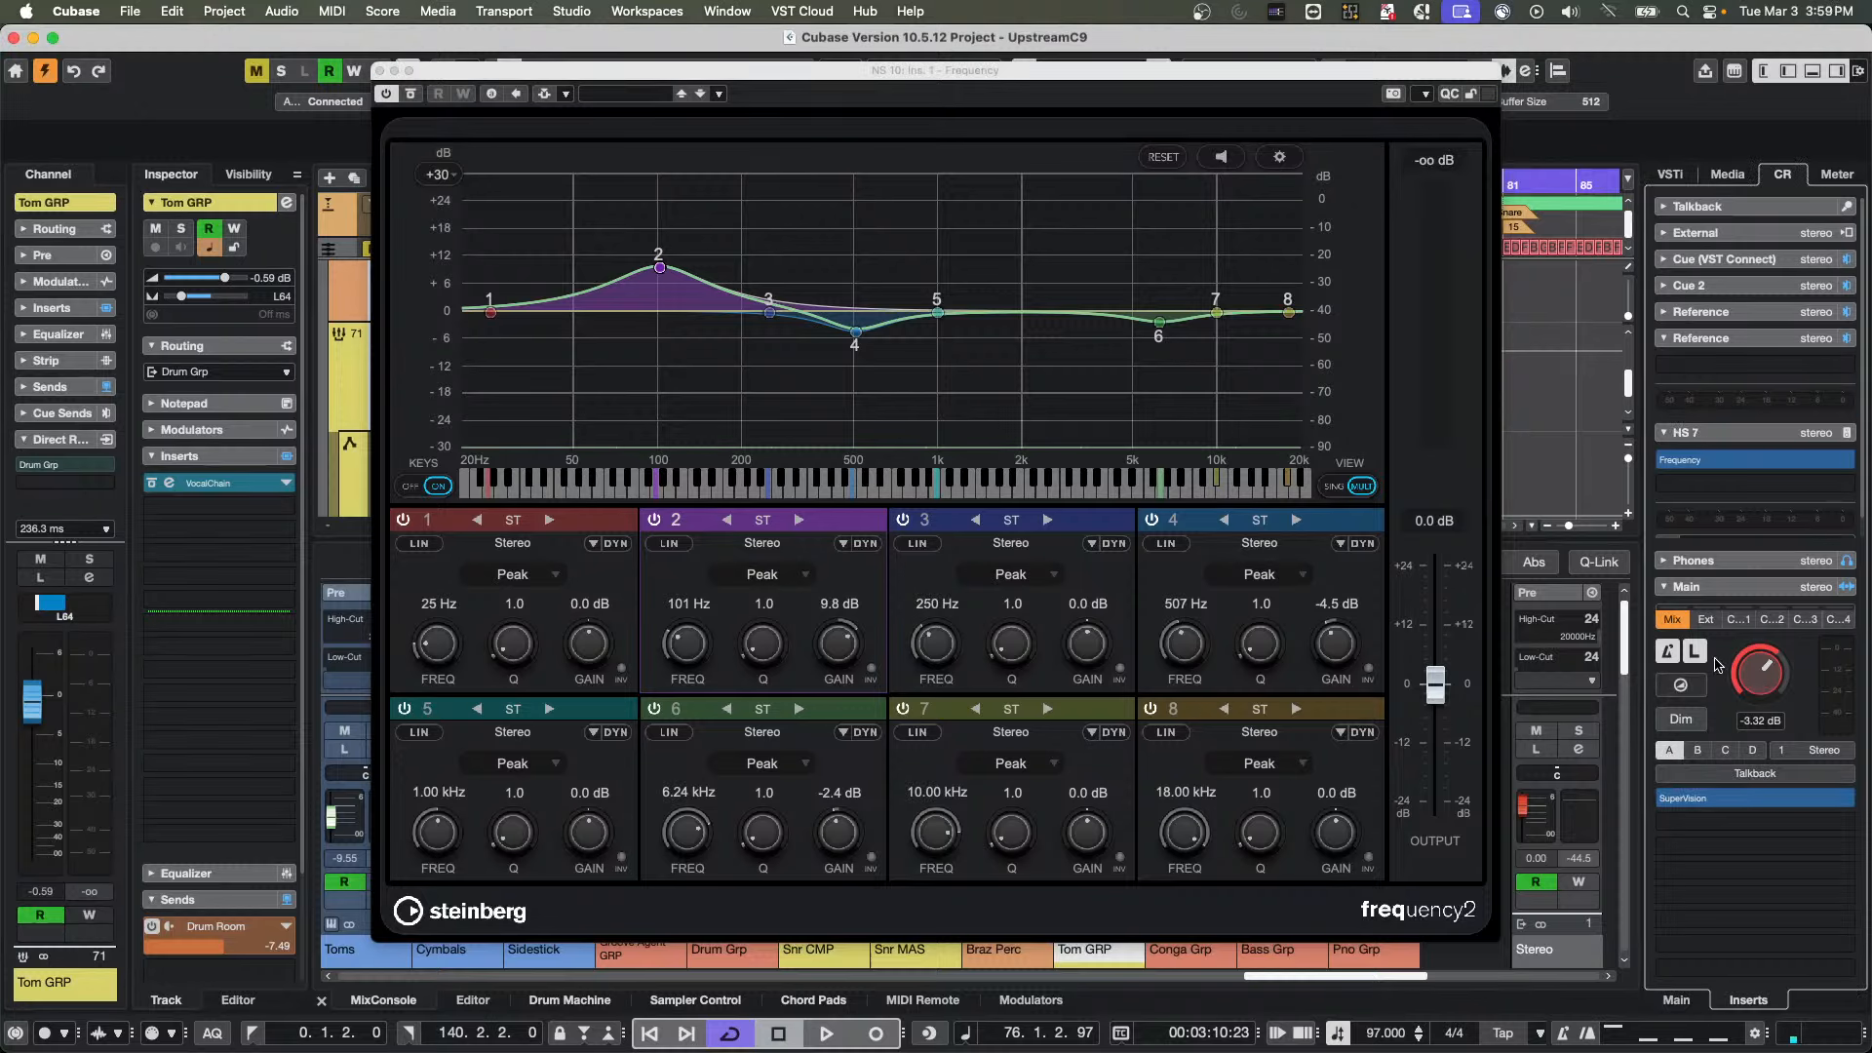
Open HS 7's Frequency editor, place it beside NS 10's, and switch the monitor selection through B and C, finishing on B
left_click(1751, 460)
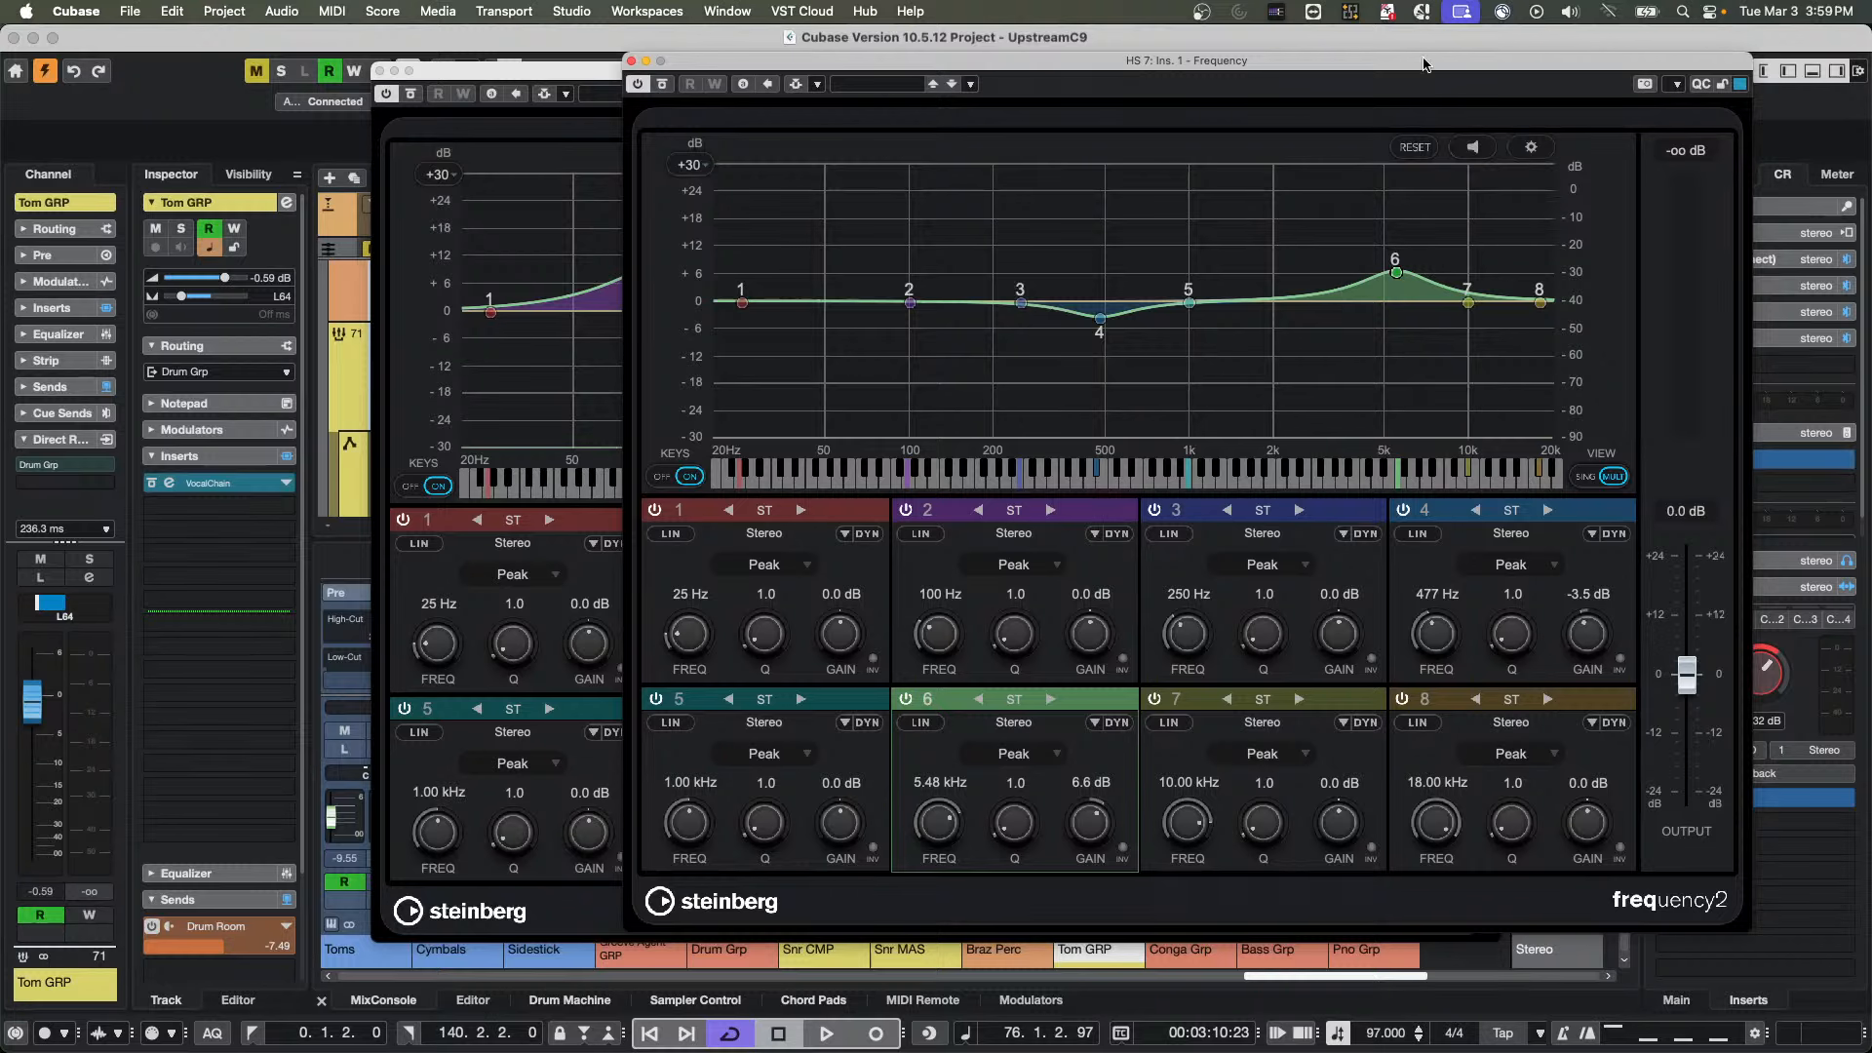
left_click_drag(1396, 66, 972, 101)
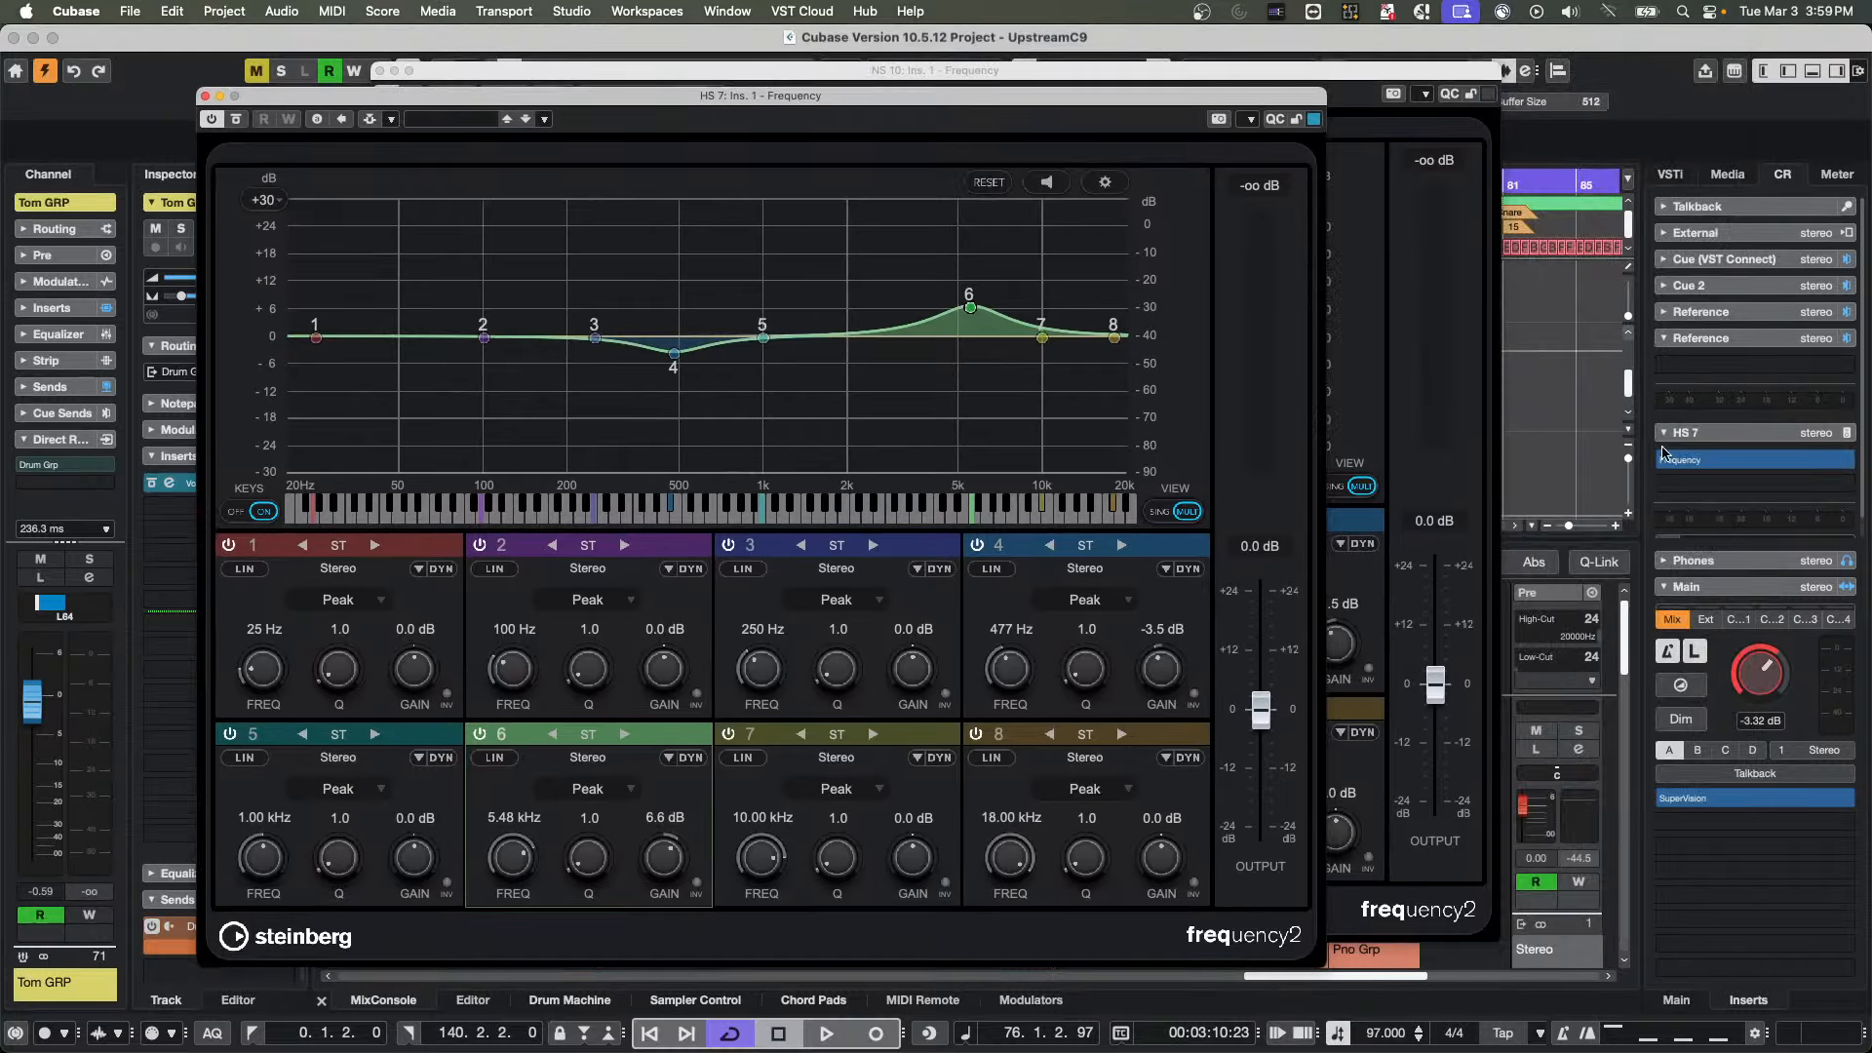
left_click(1707, 758)
left_click(1725, 750)
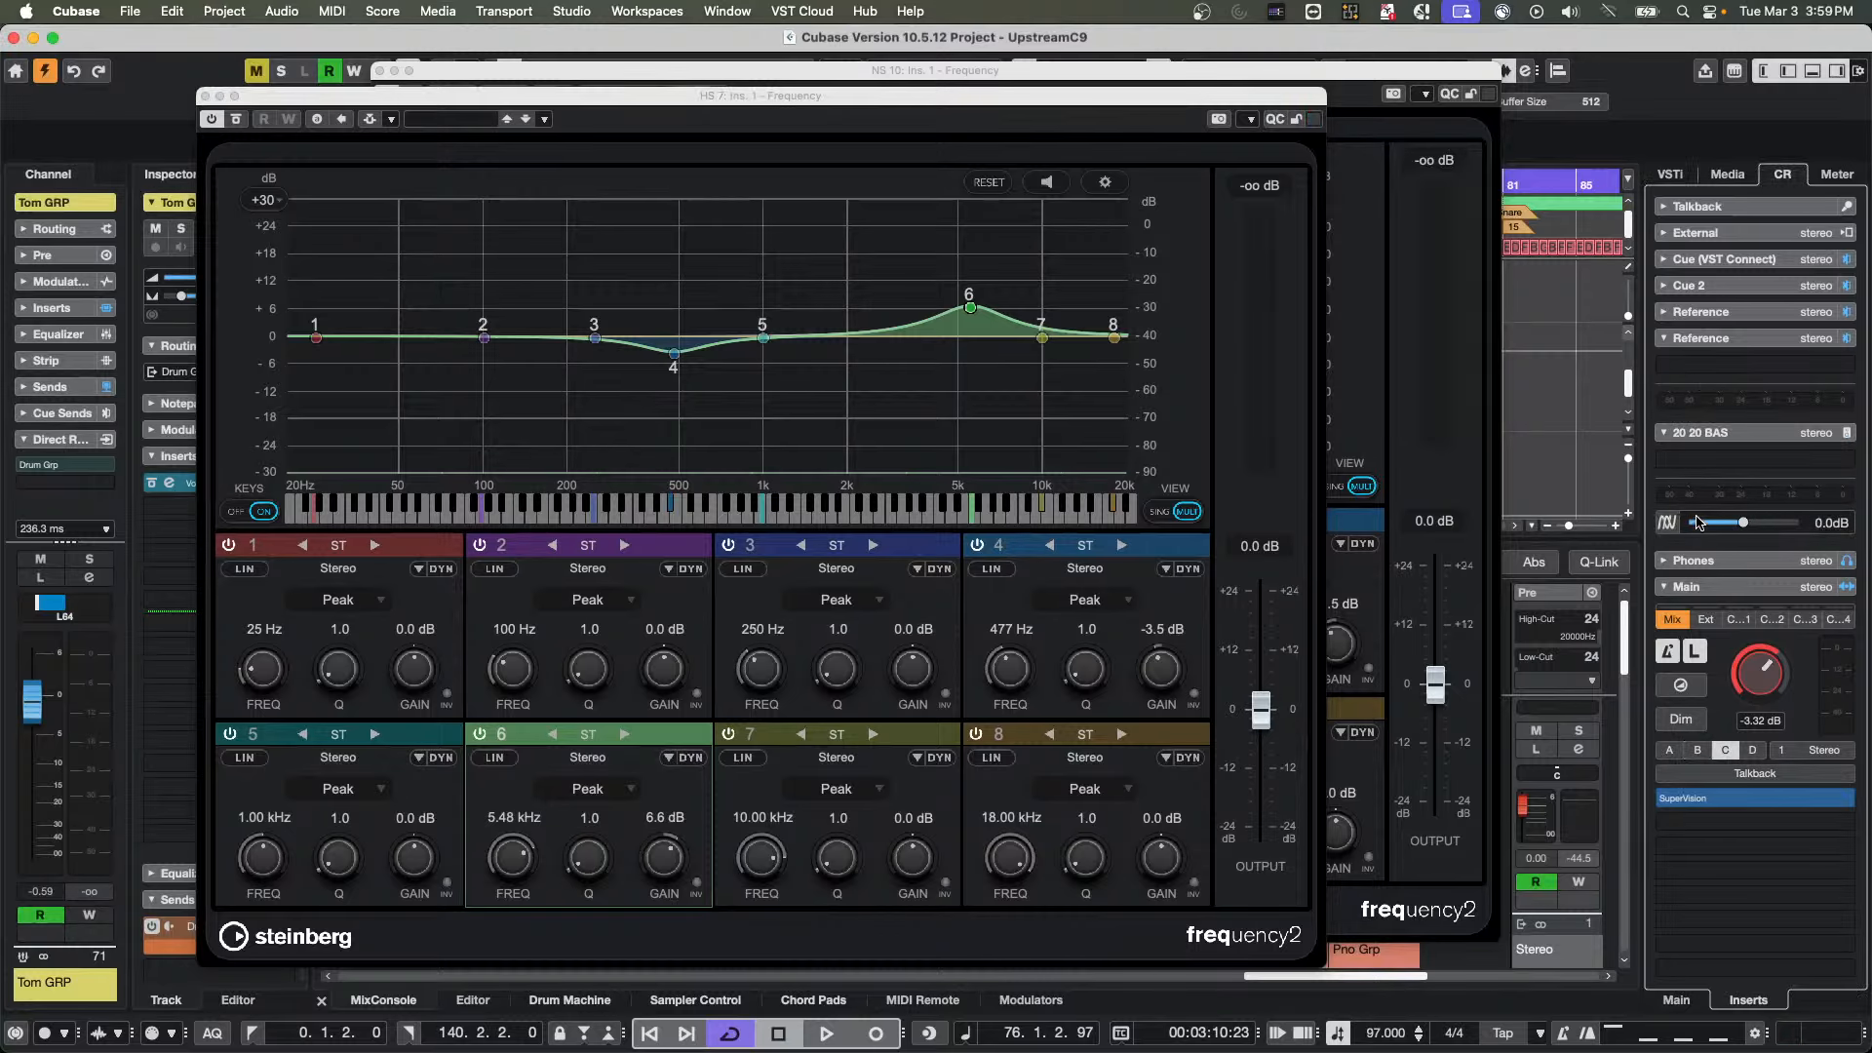
left_click(1698, 750)
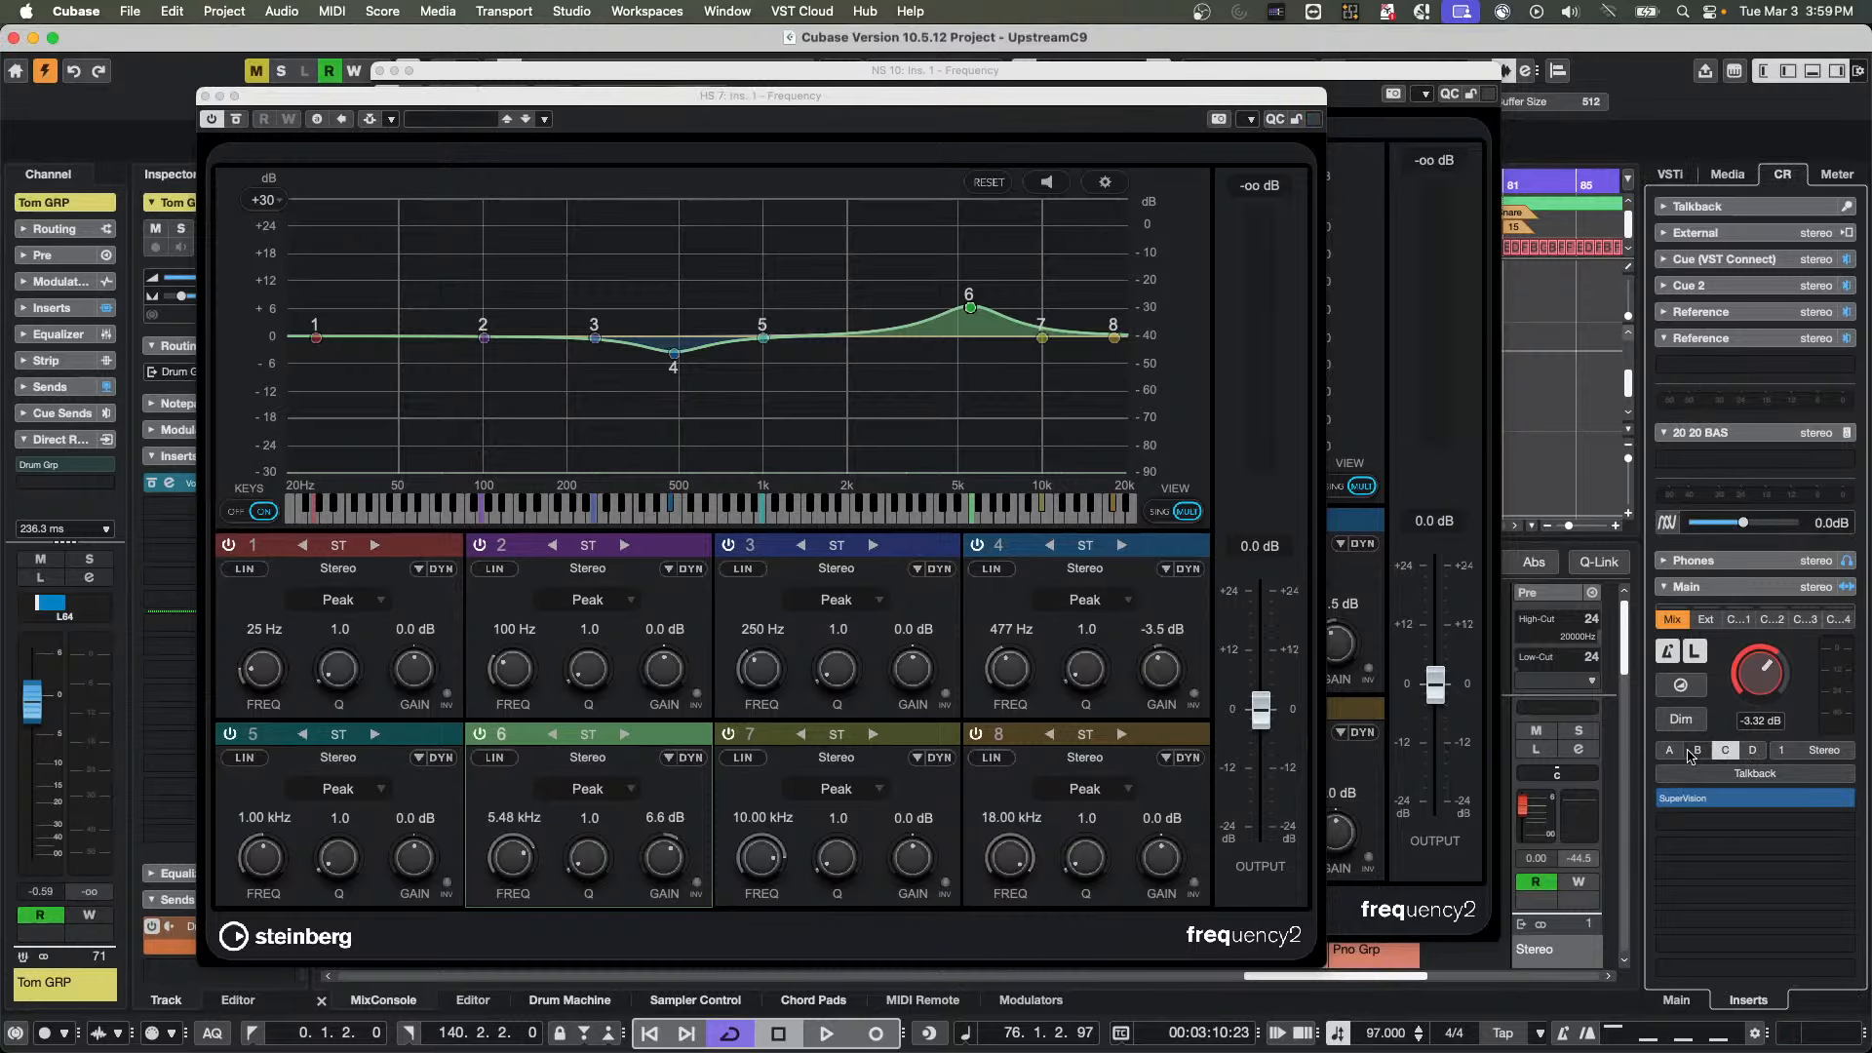
Toggle the NS 10 section and leave it collapsed, then select monitor A and expand the HS 7 section
left_click(1720, 441)
left_click(1719, 441)
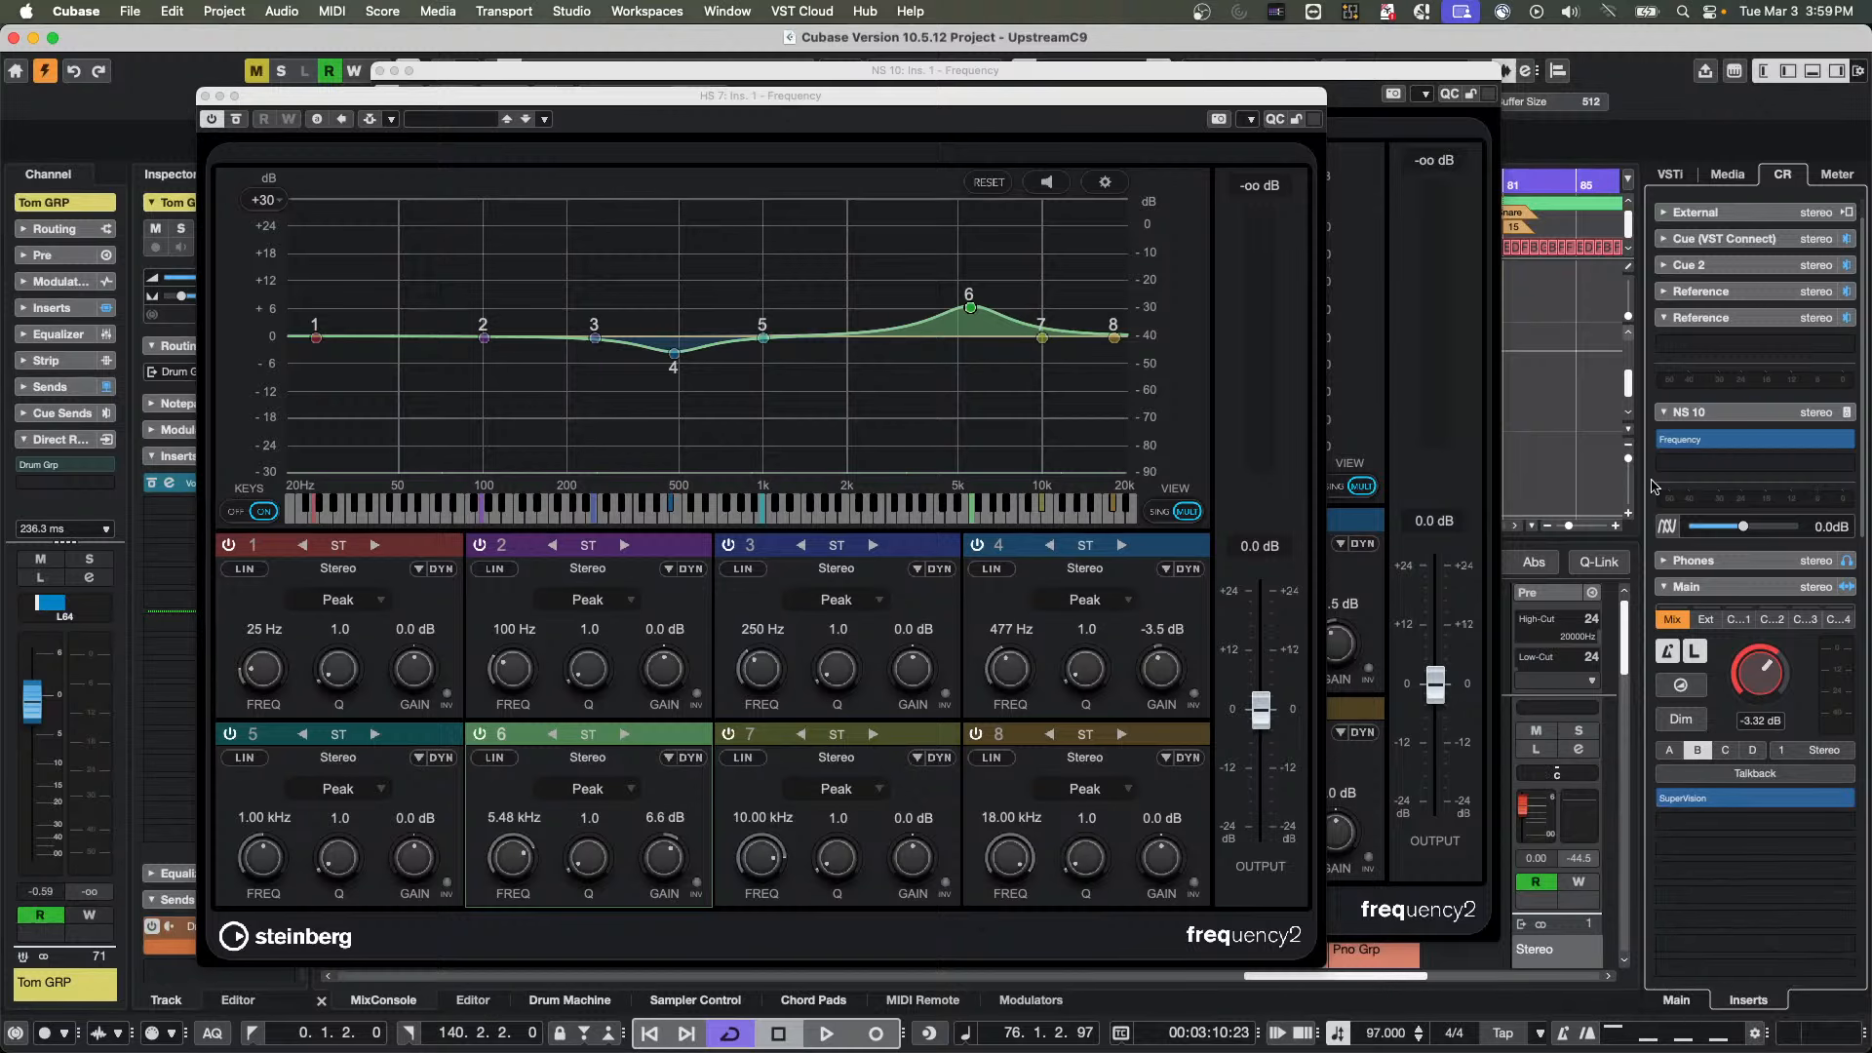
left_click(1739, 411)
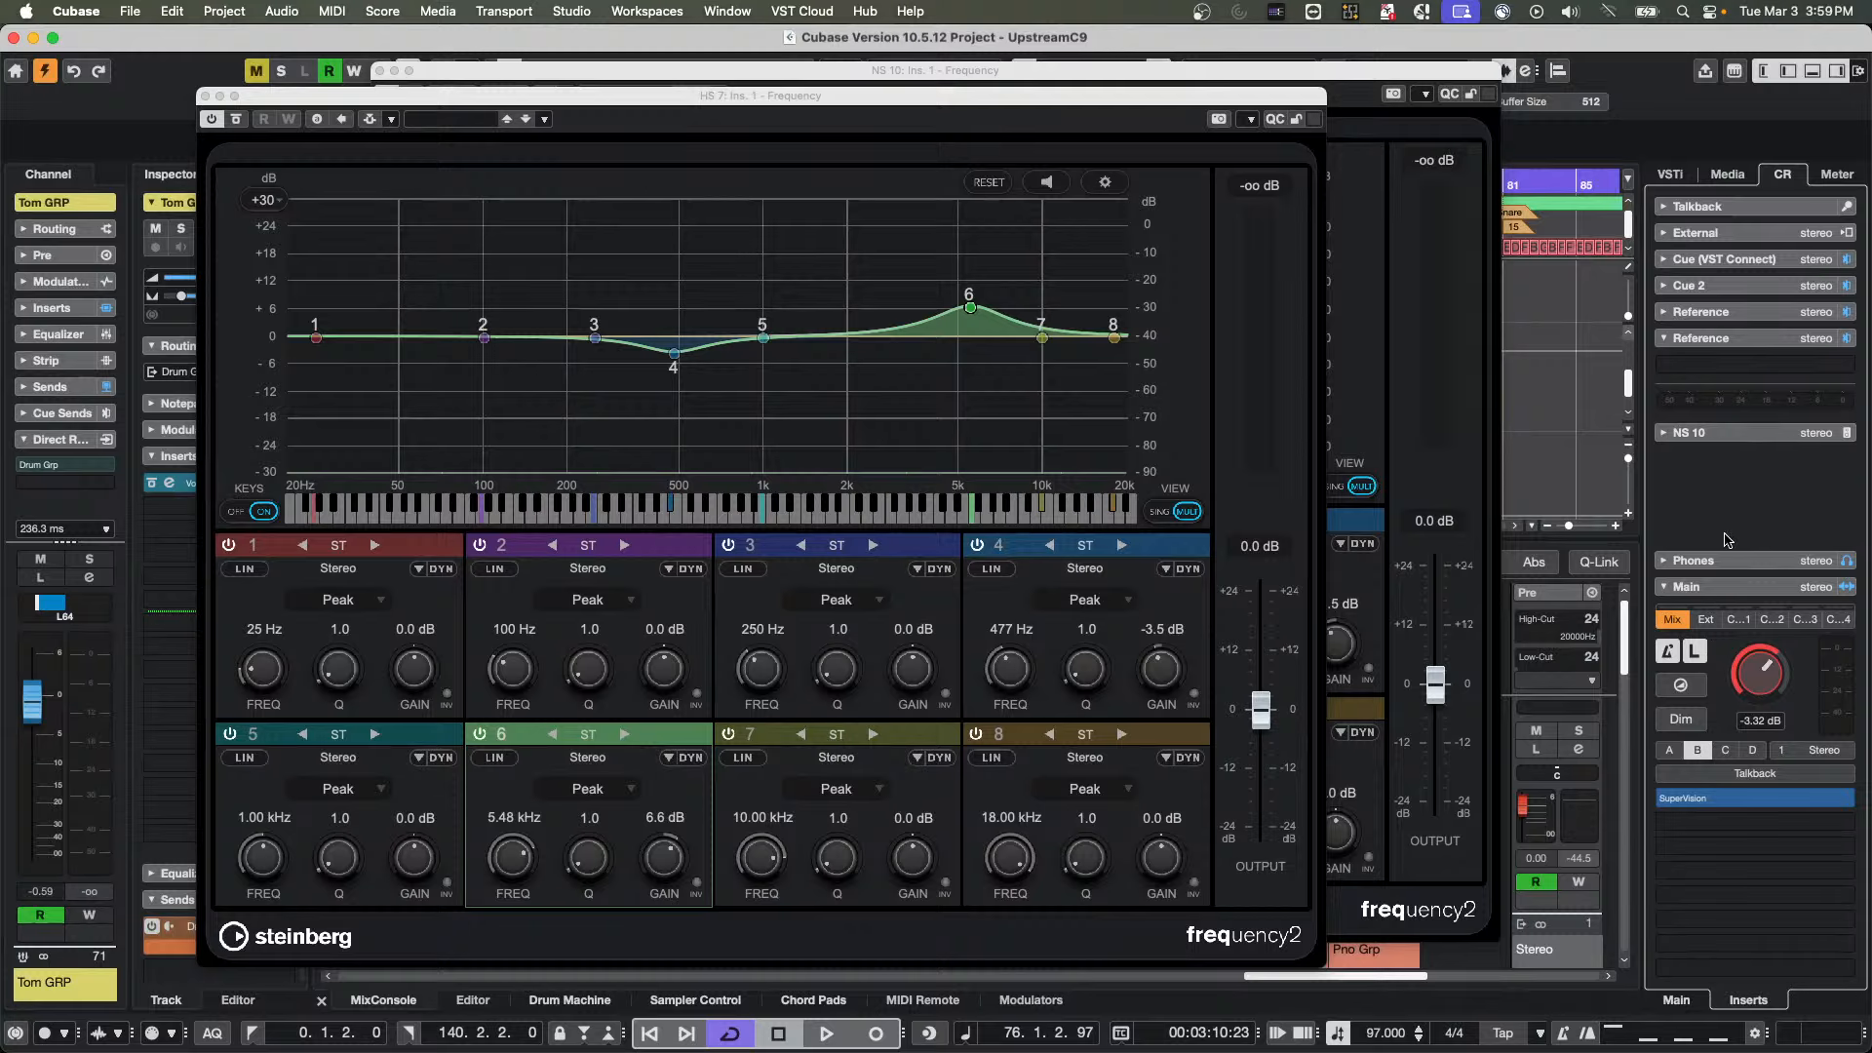
left_click(1667, 751)
left_click(1729, 433)
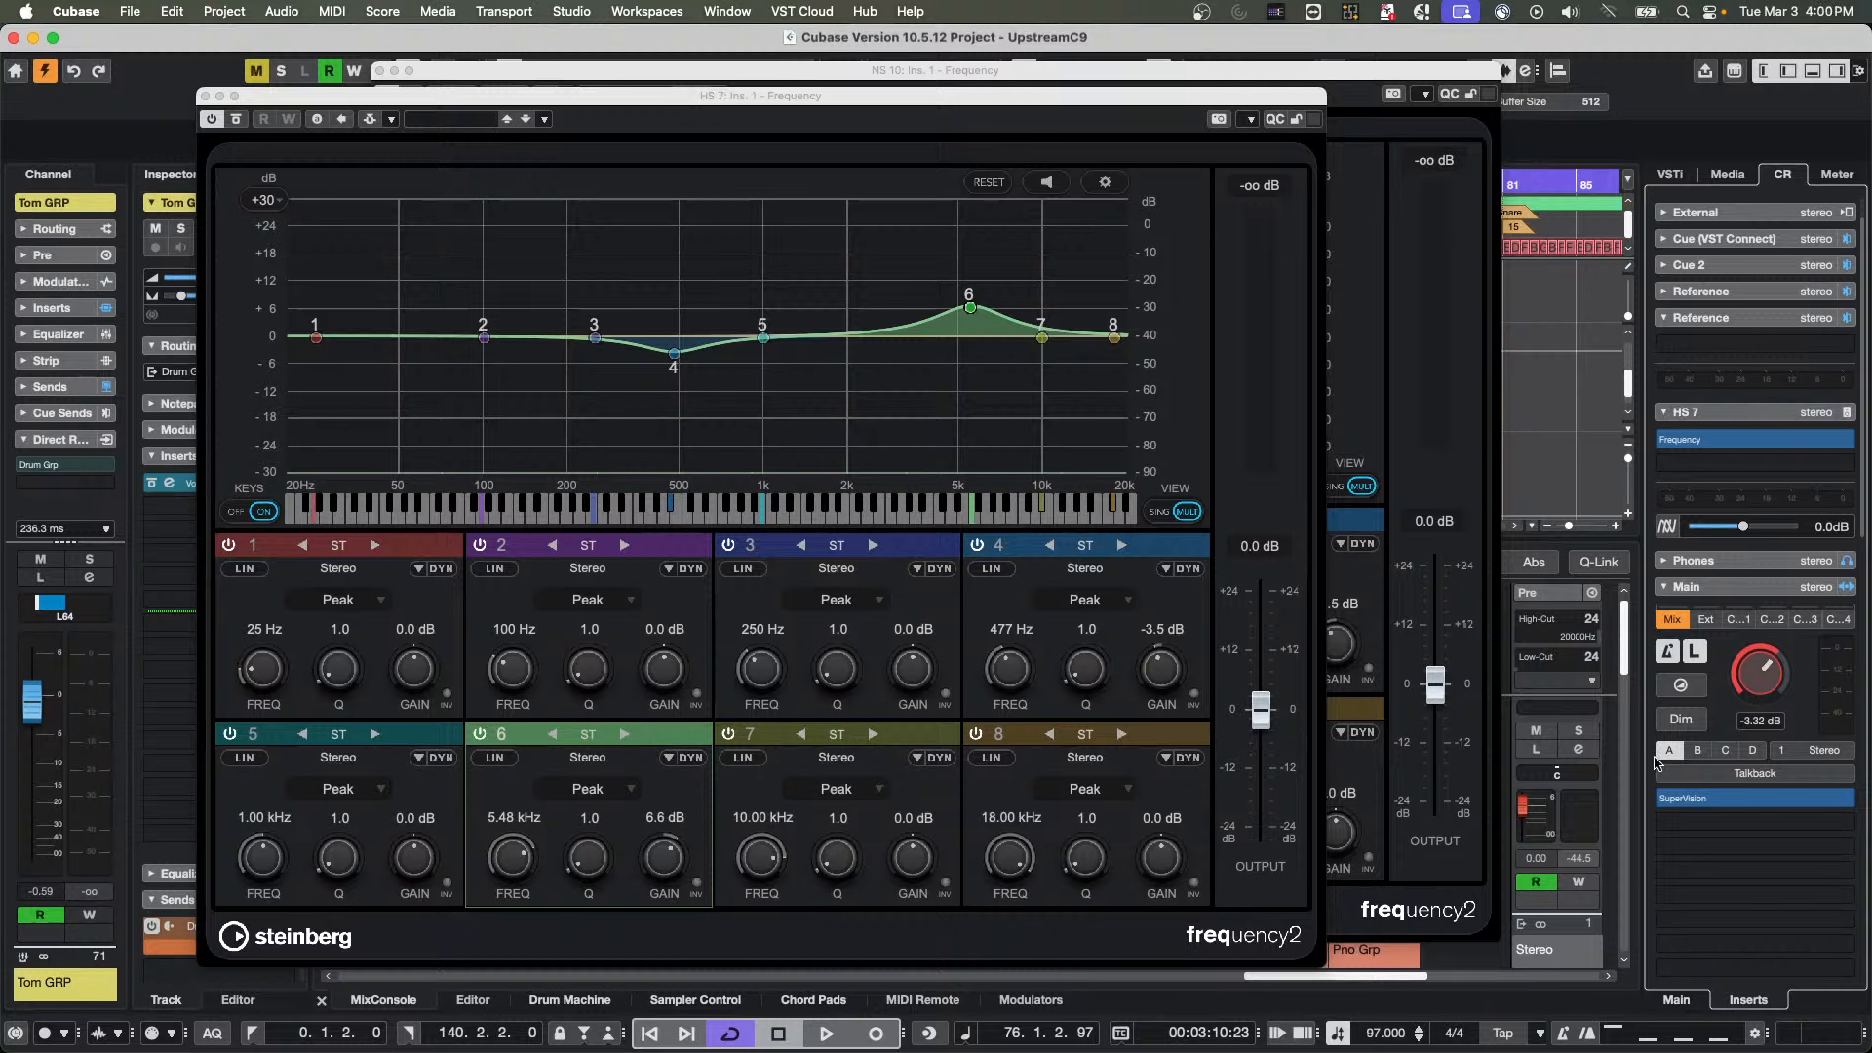
Compare the inserts of each monitor set by switching through C, D and B and returning to monitor A
left_click(1725, 750)
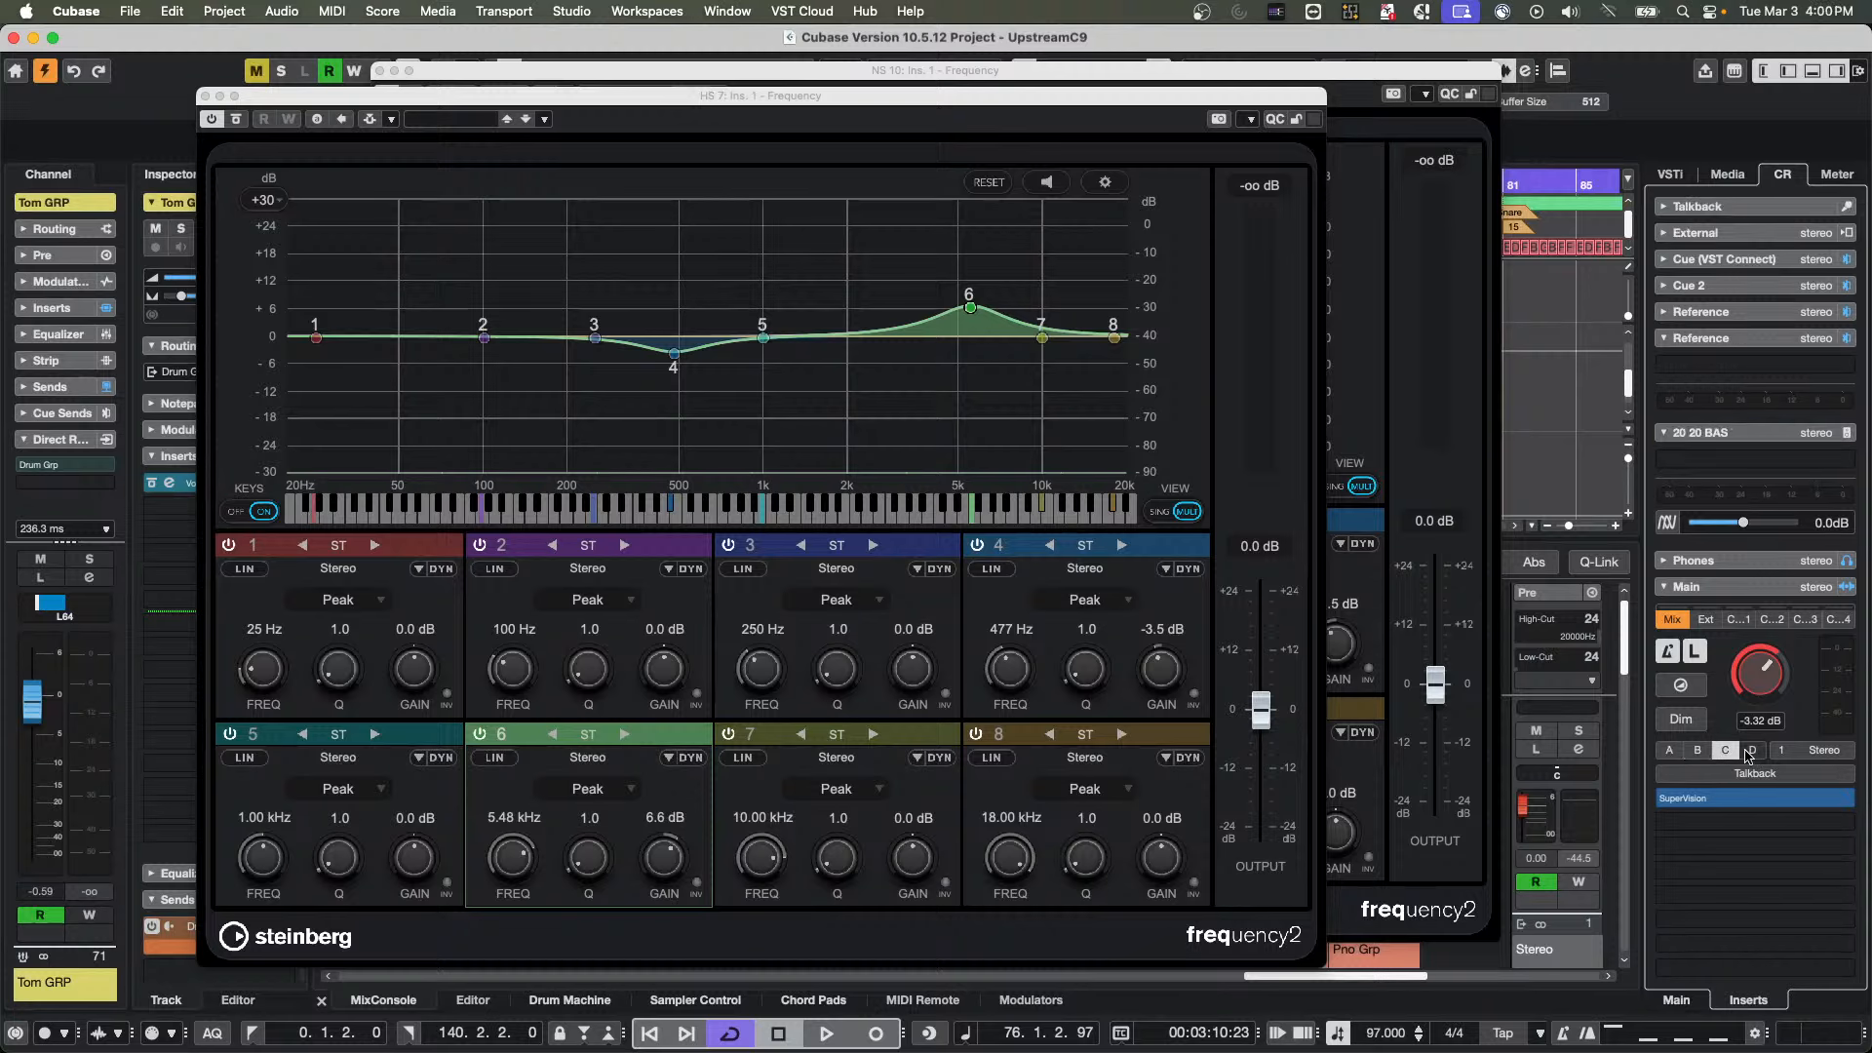
left_click(1752, 751)
left_click(1725, 751)
left_click(1698, 752)
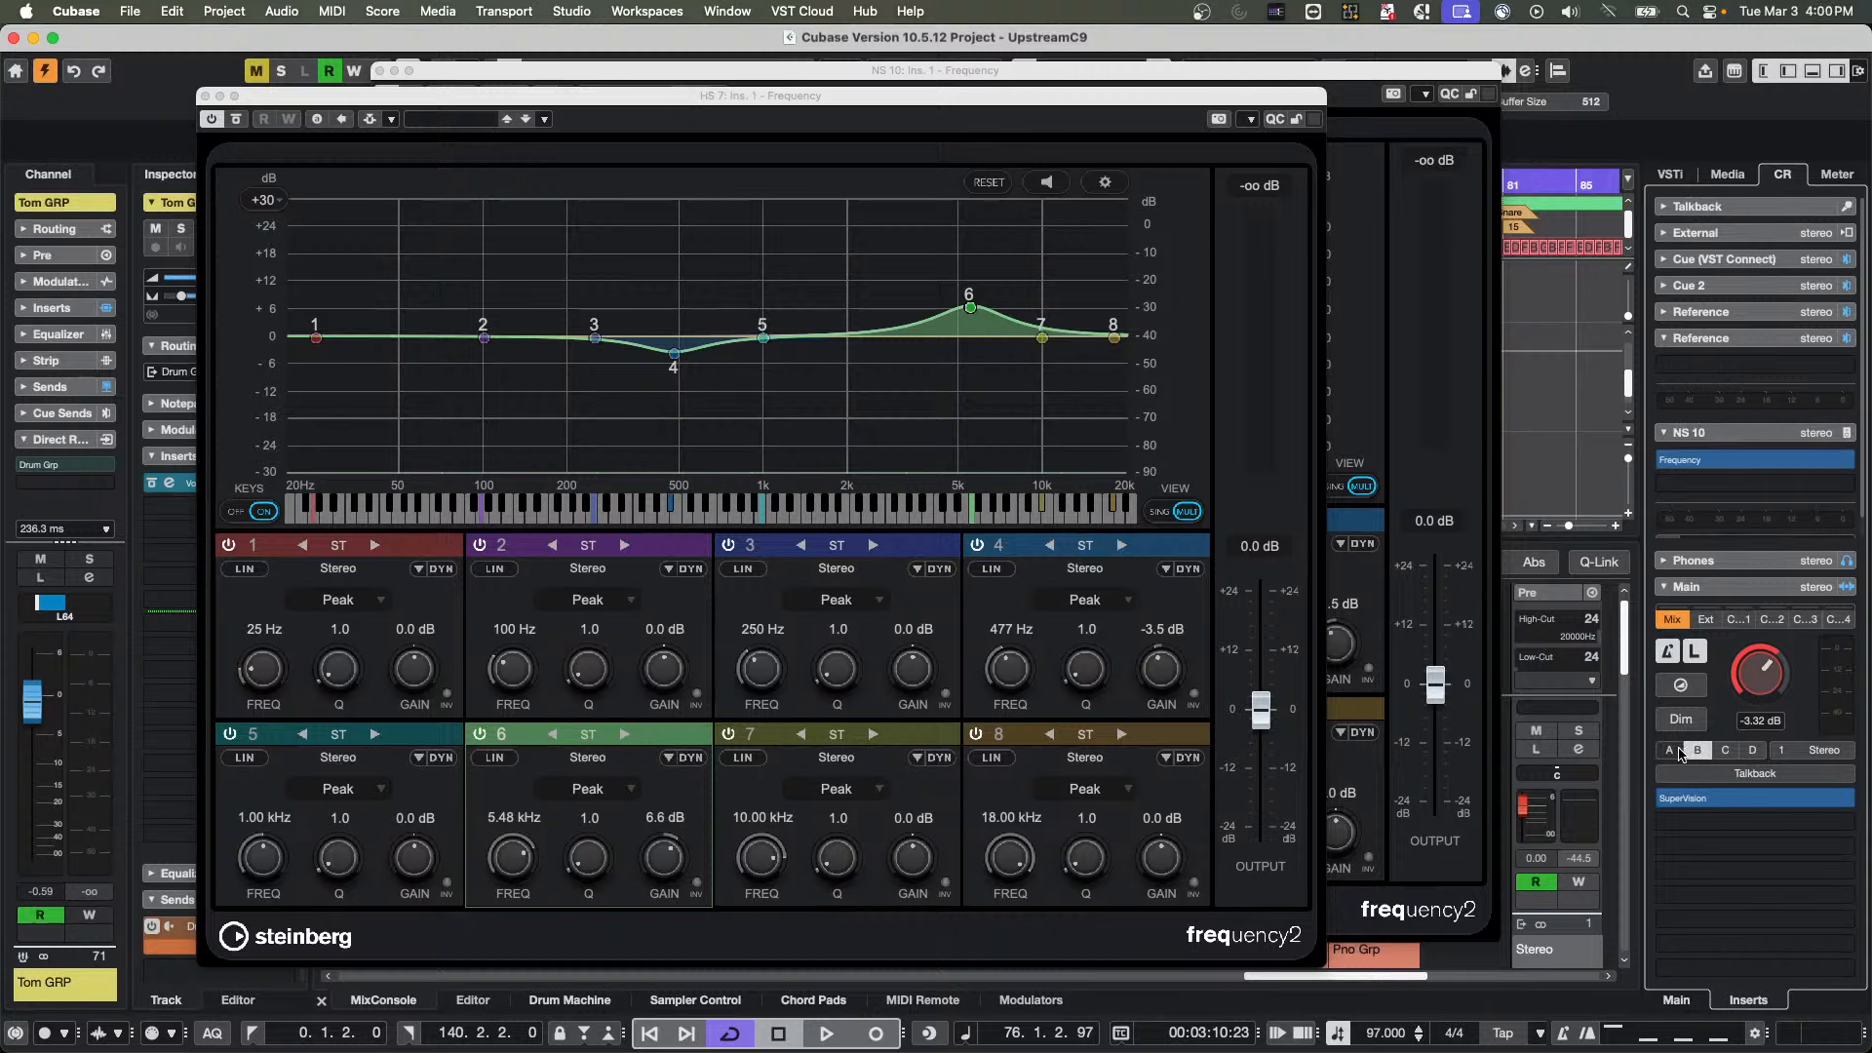
left_click(1675, 751)
Close both Frequency editors and remove the Frequency inserts from monitor A (HS 7) and monitor B (NS 10)
left_click(205, 96)
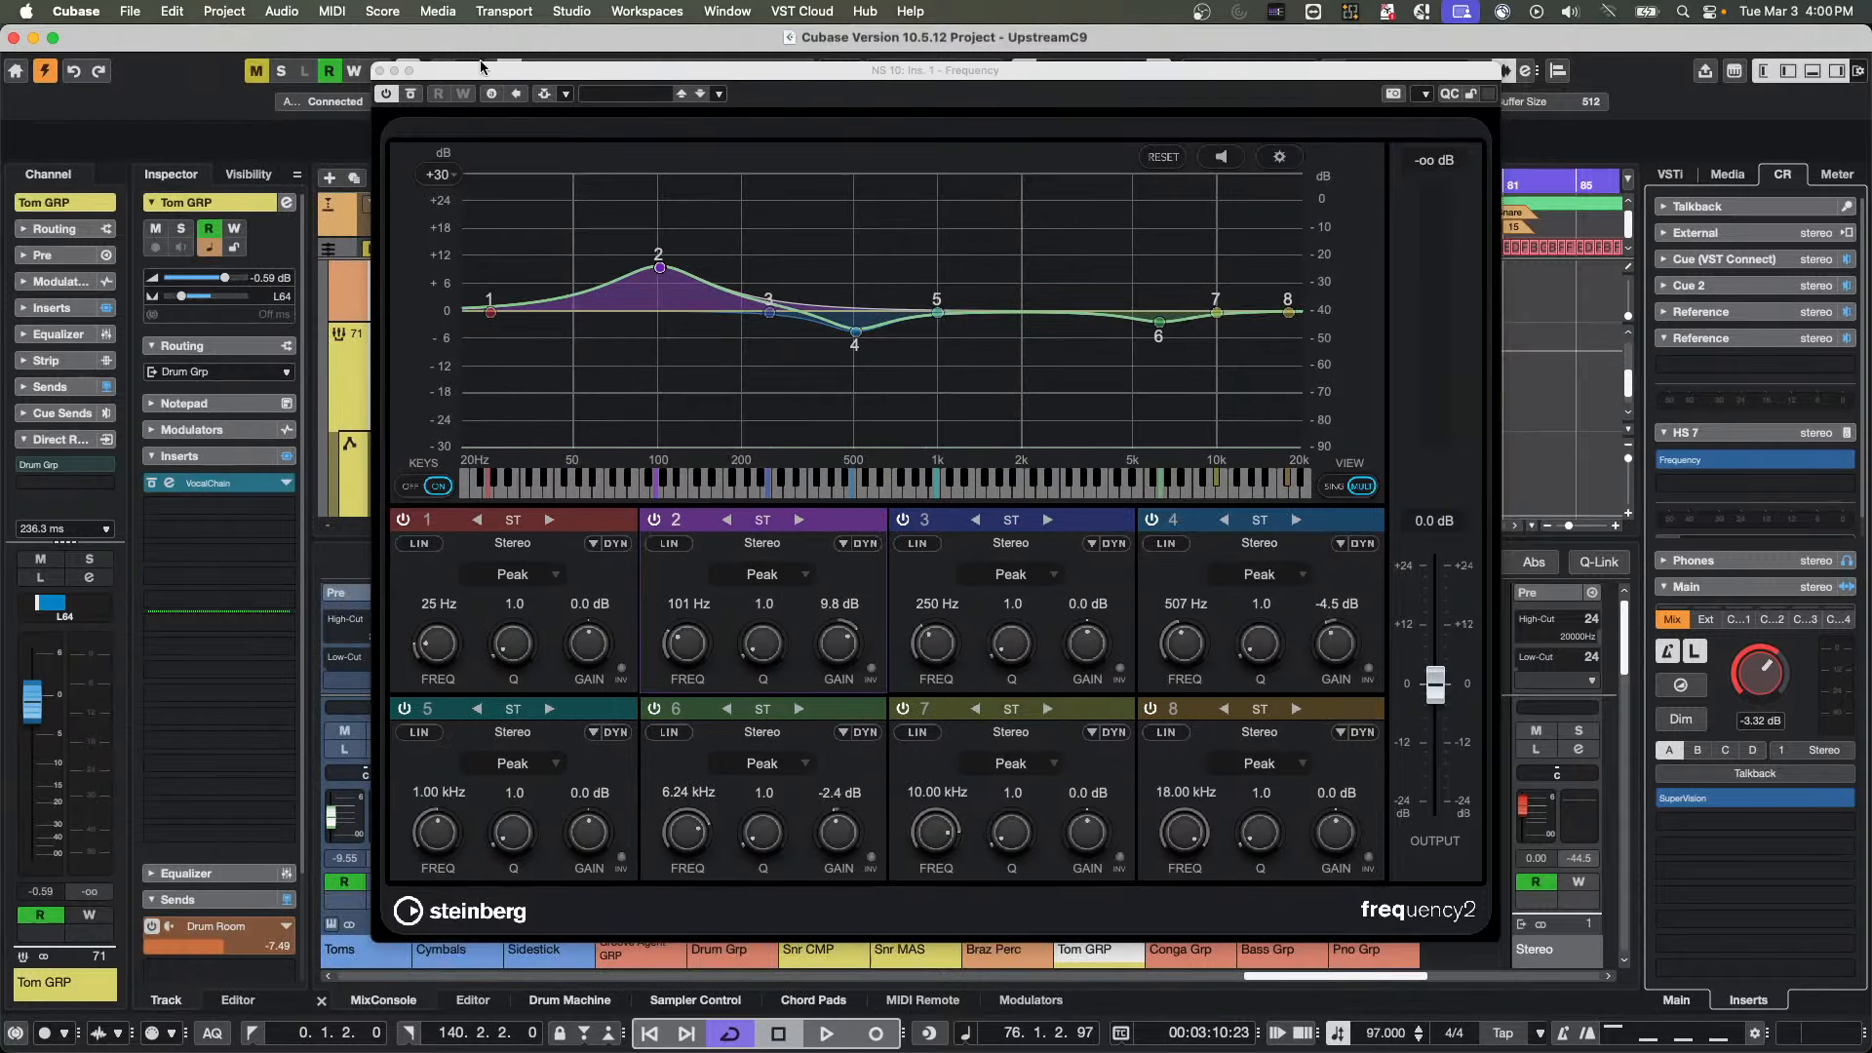
left_click(380, 71)
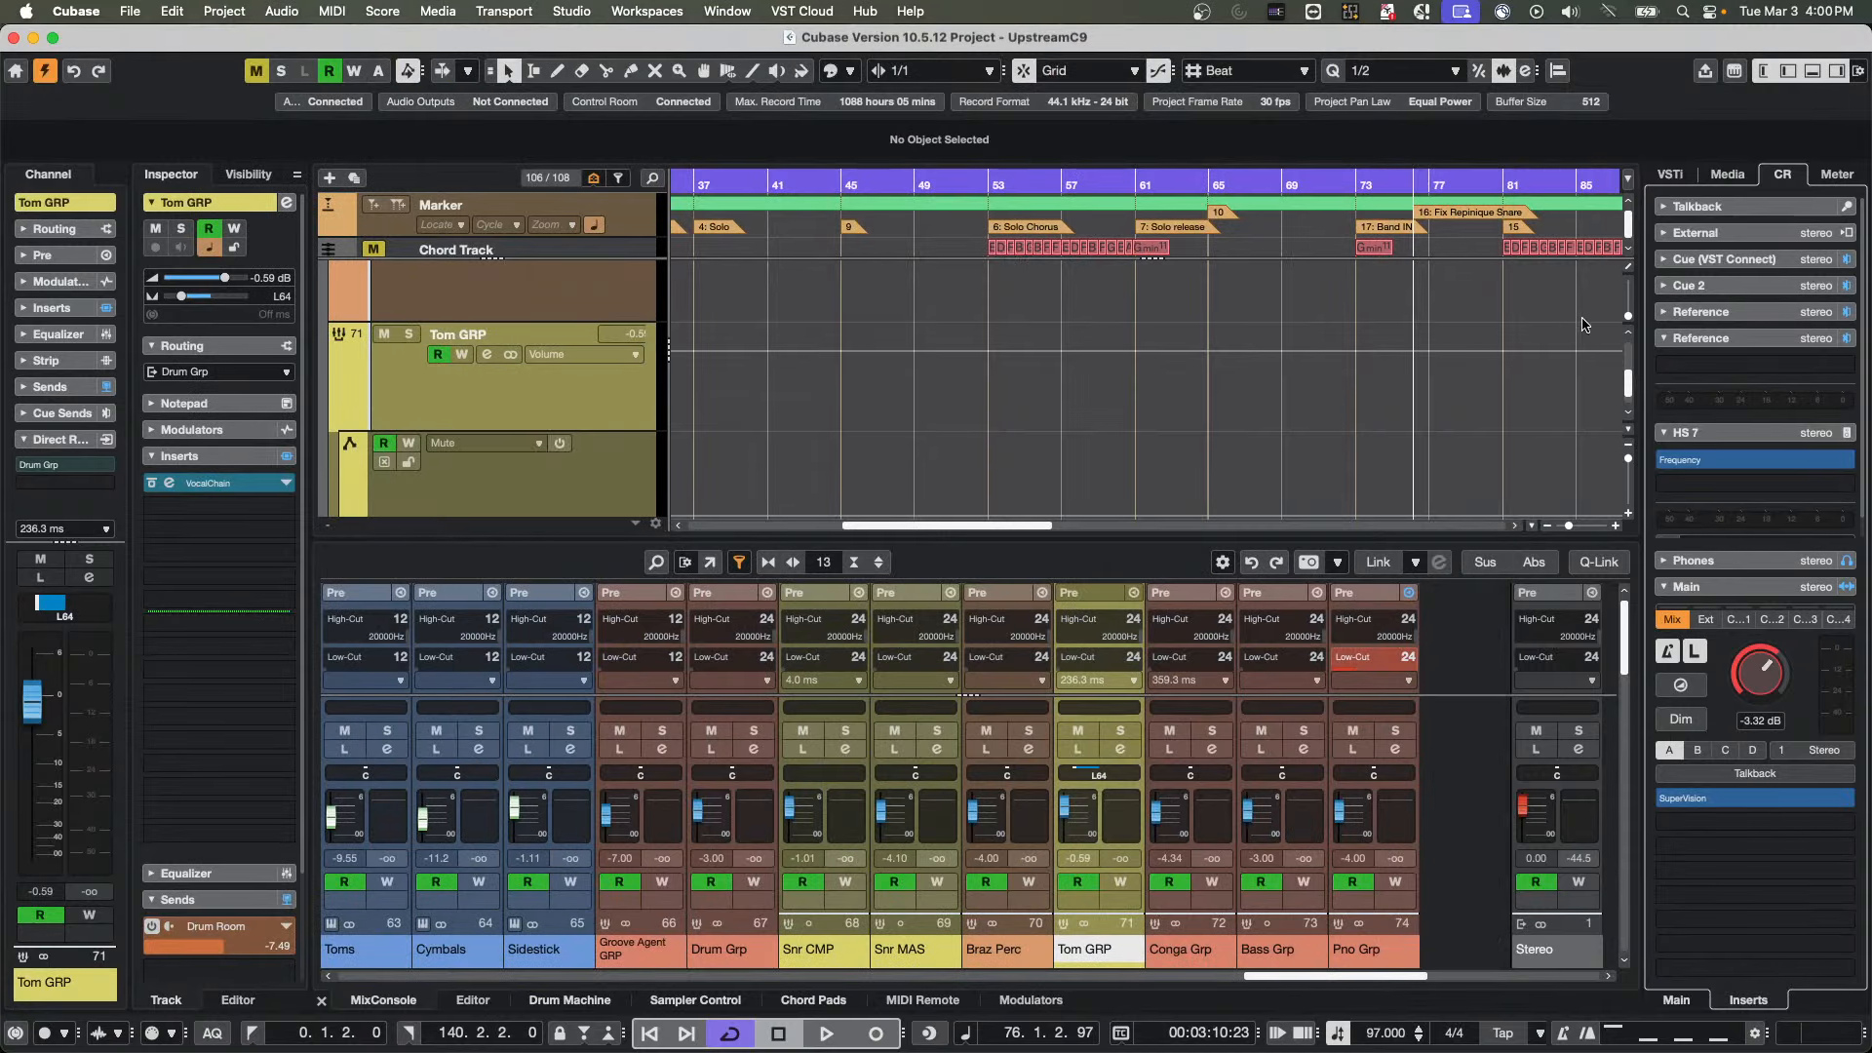
left_click_drag(1750, 459, 1410, 412)
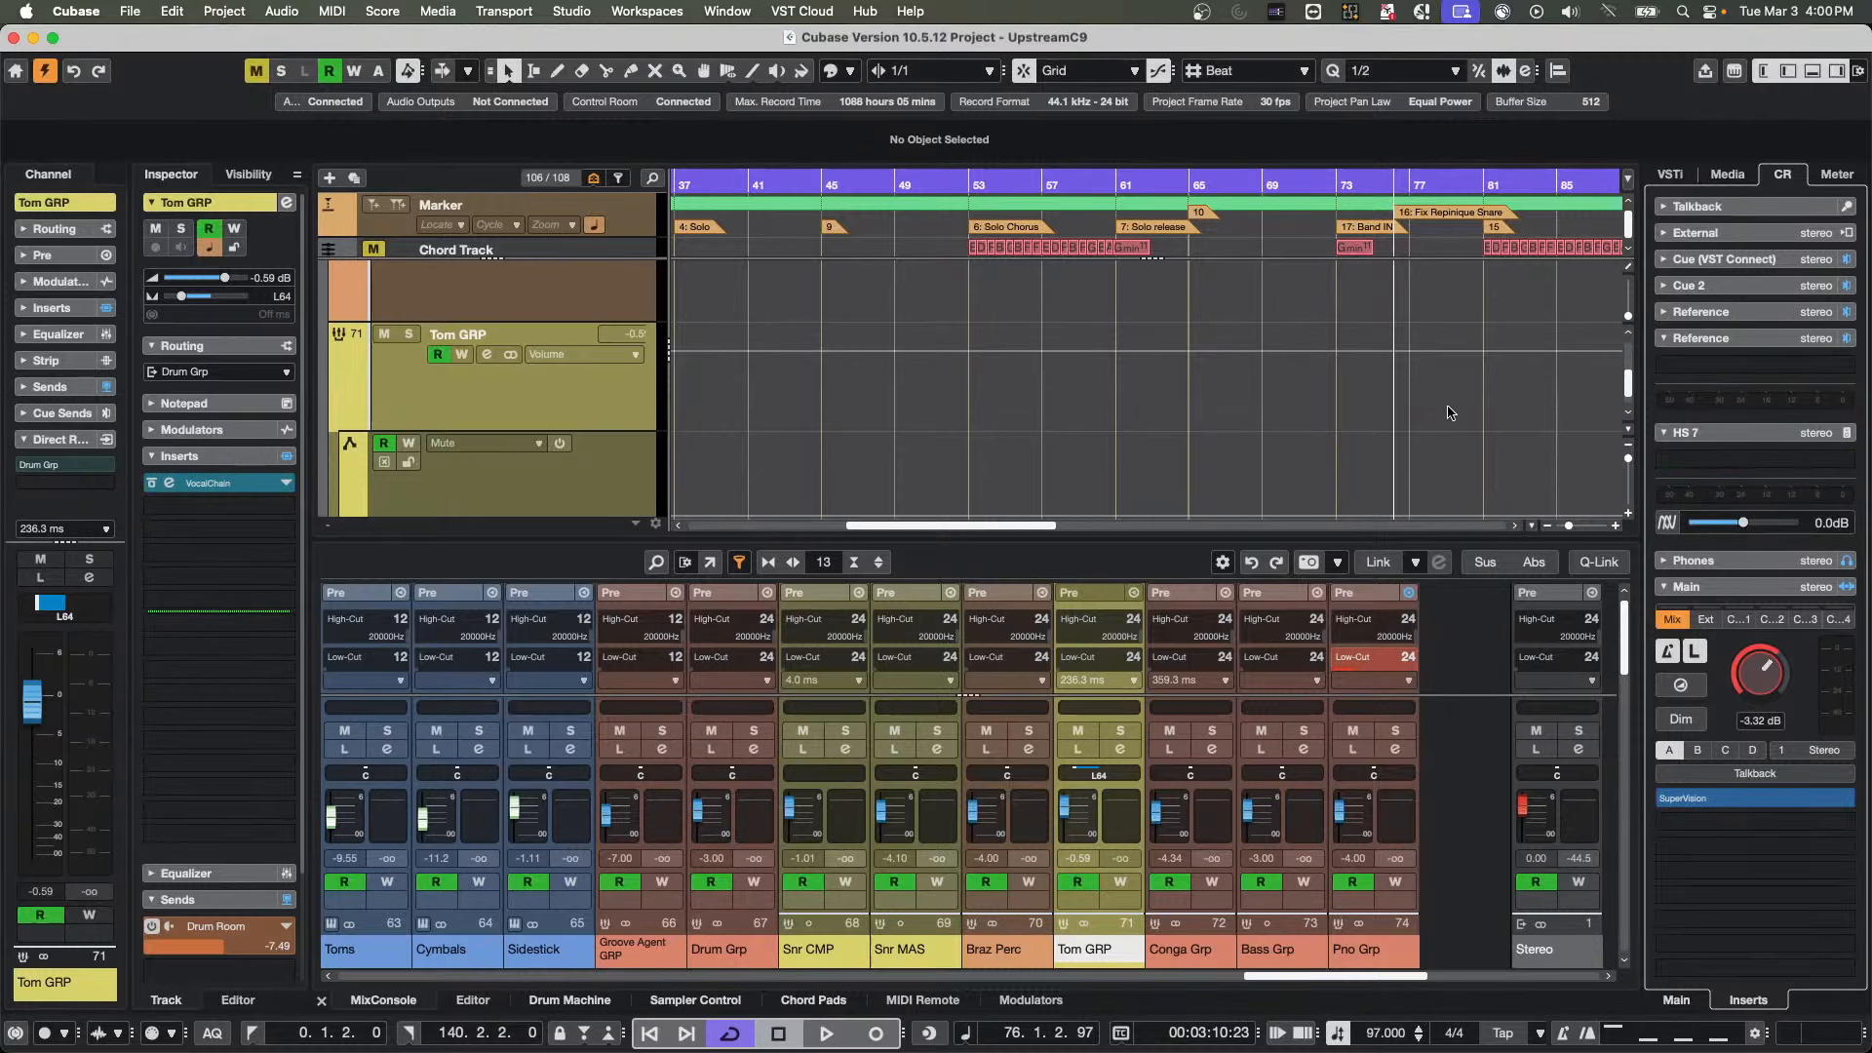
left_click(1698, 750)
left_click_drag(1714, 465, 1295, 448)
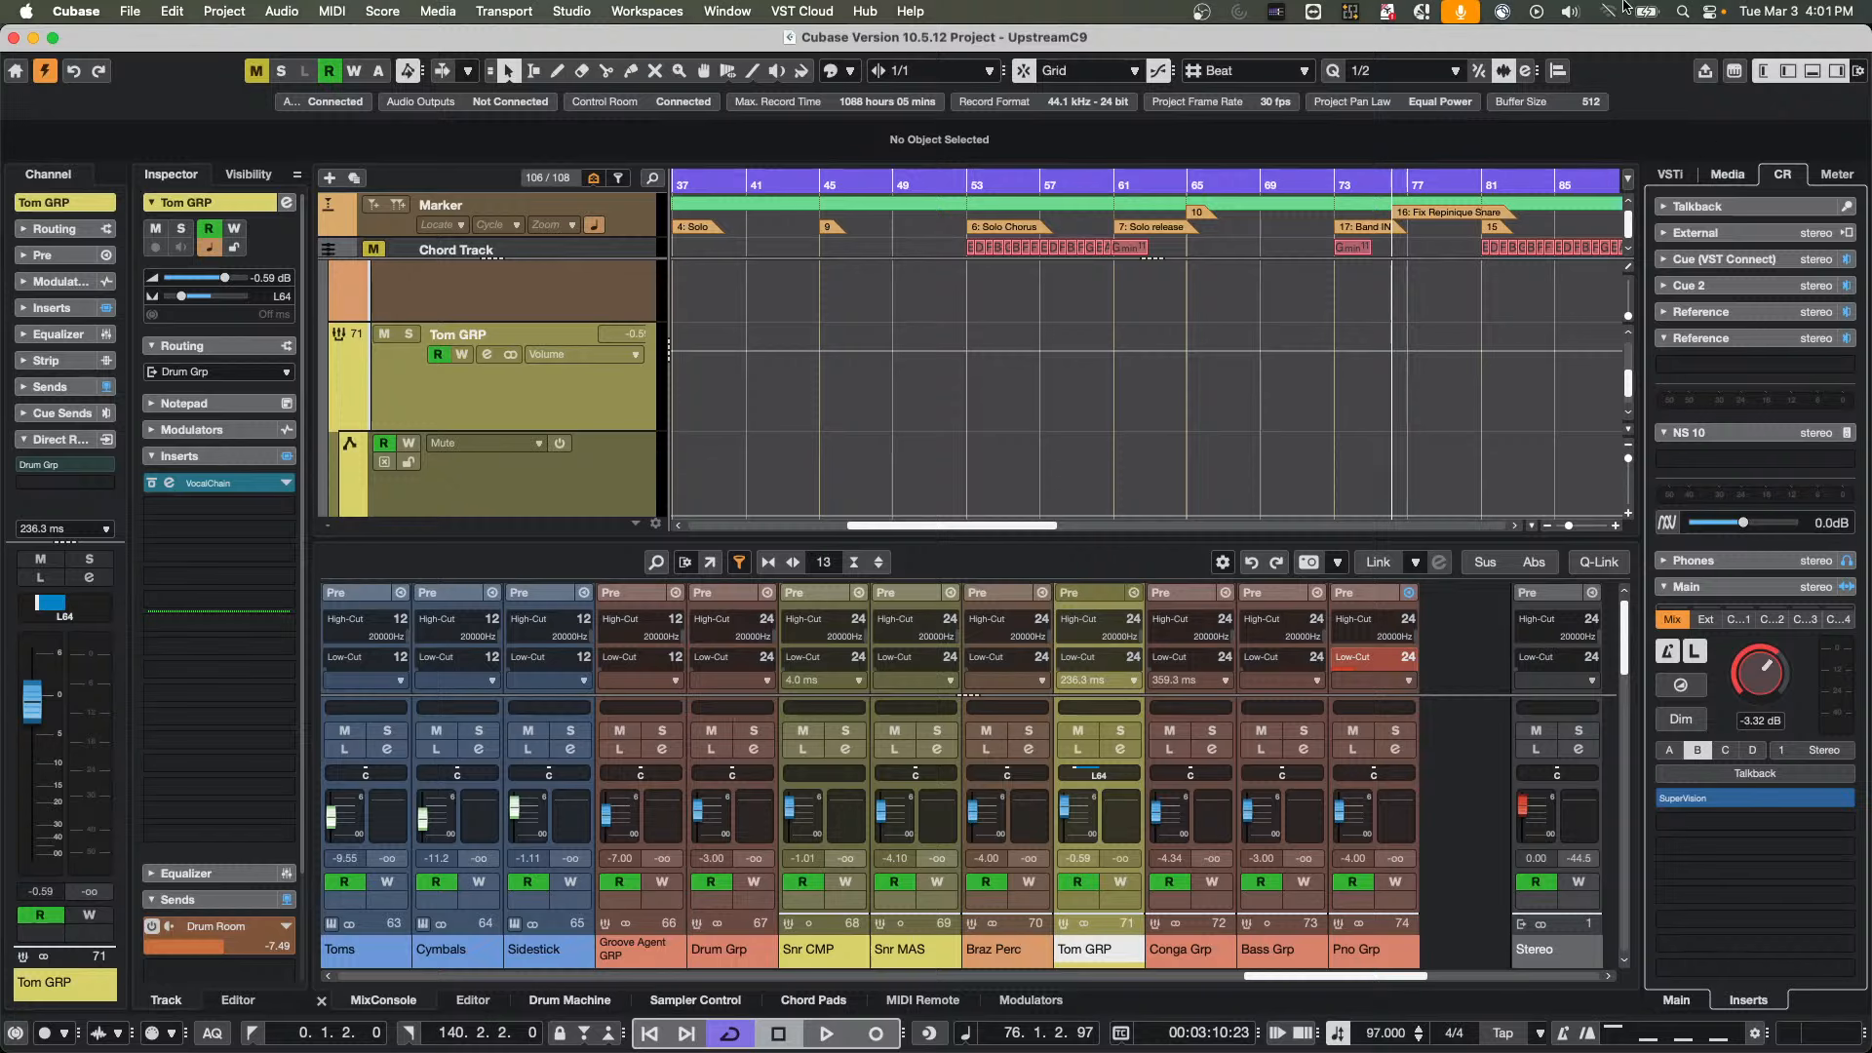
Open the recent project March 3 2026.cpr and activate it
left_click(130, 11)
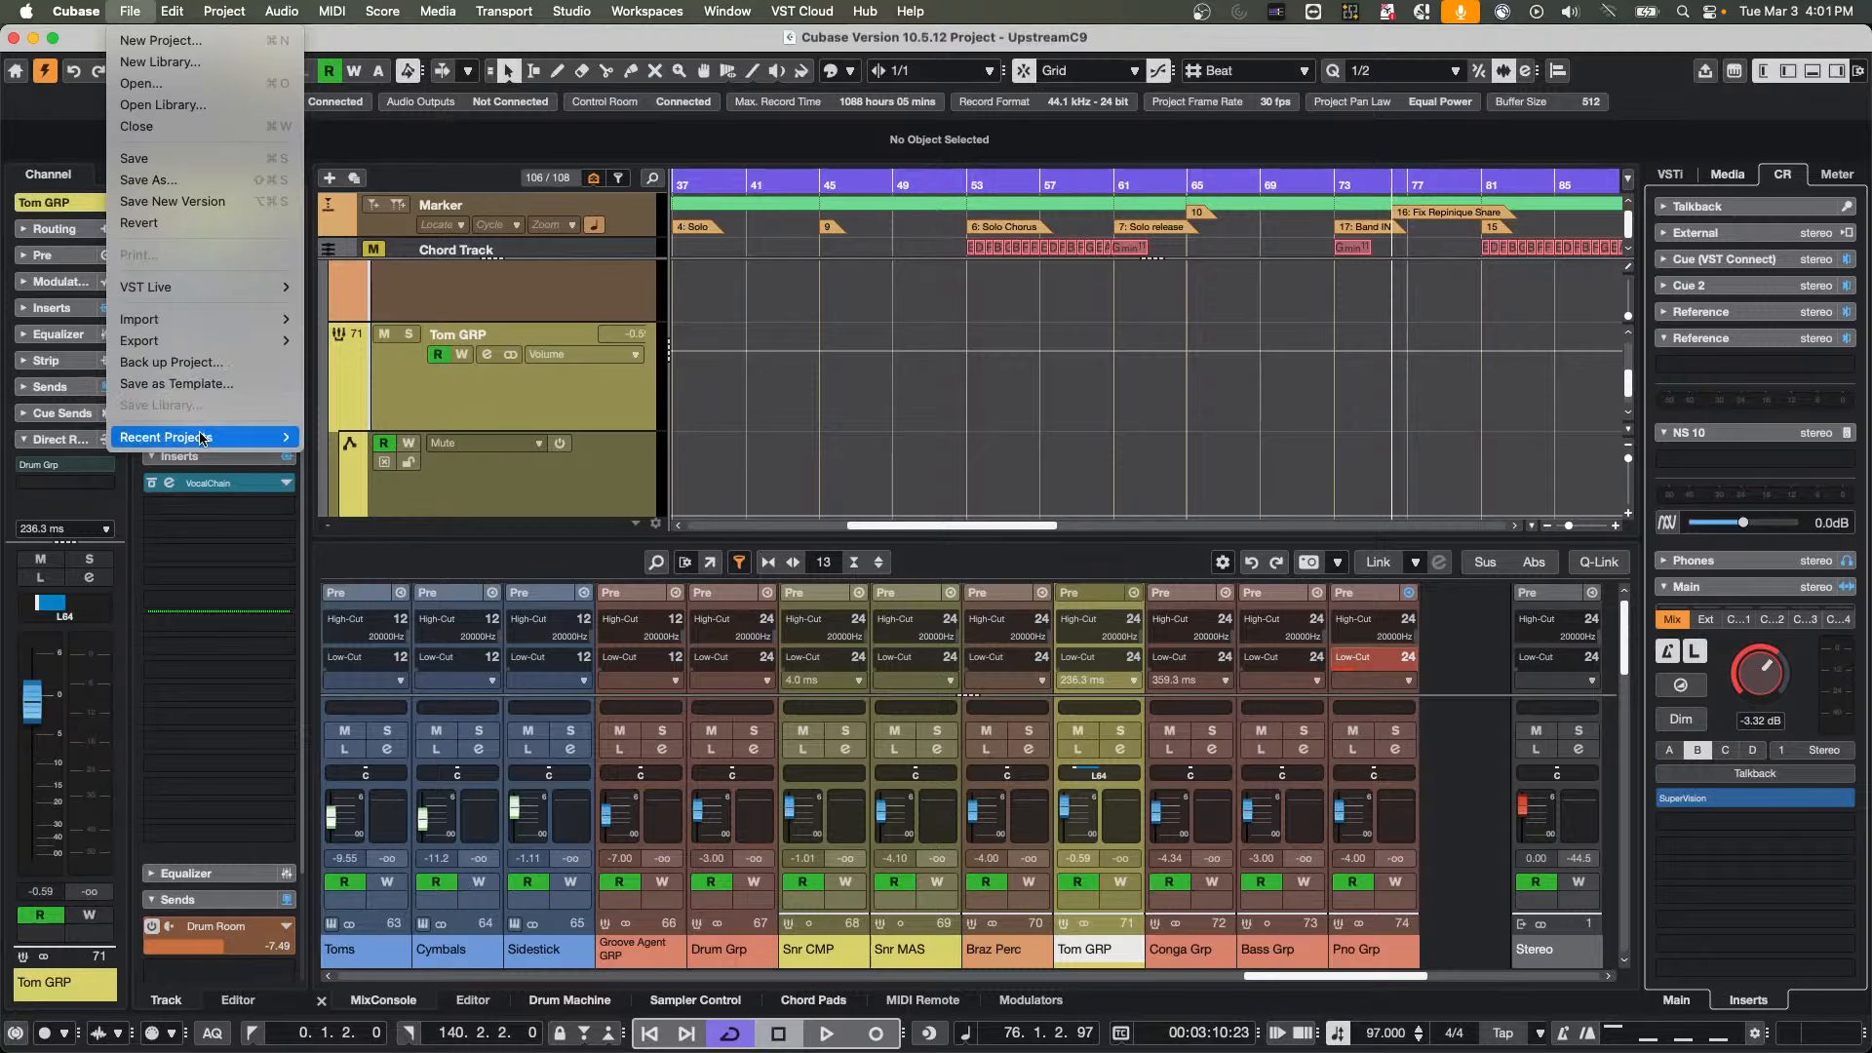
mouse_move(200, 439)
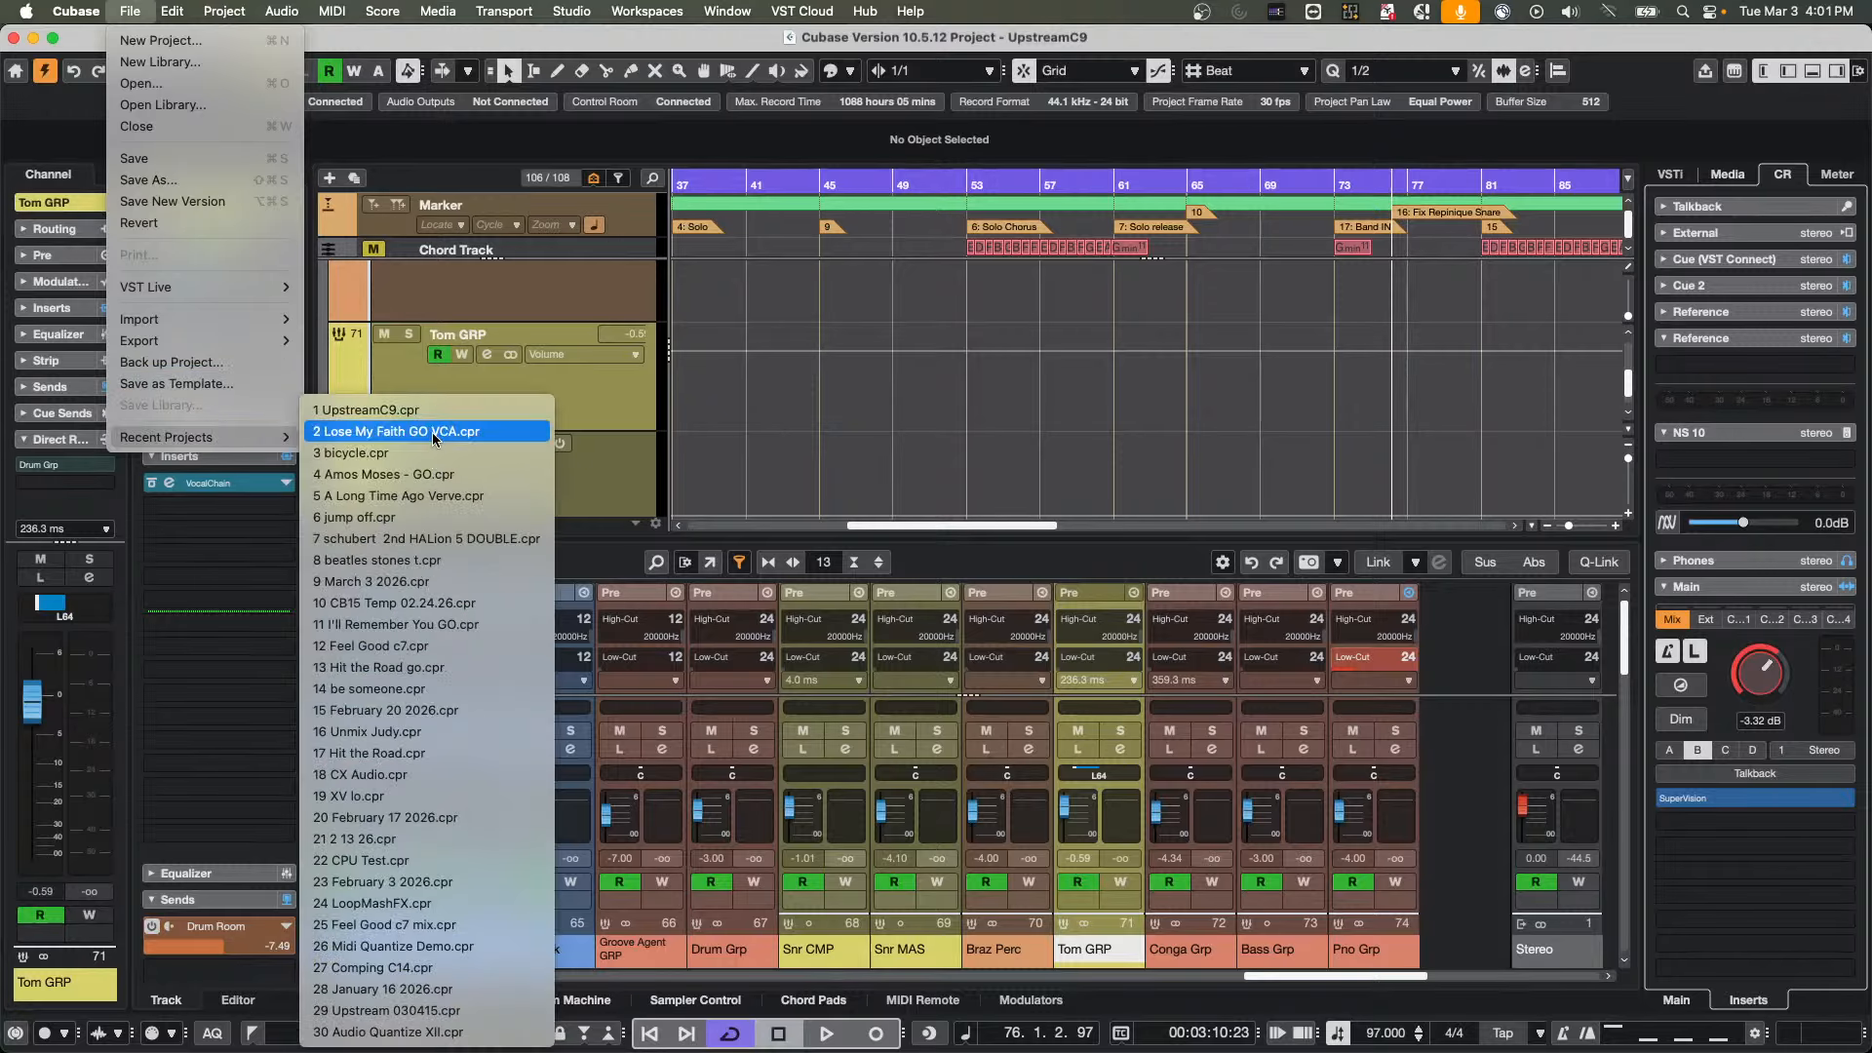
left_click(419, 582)
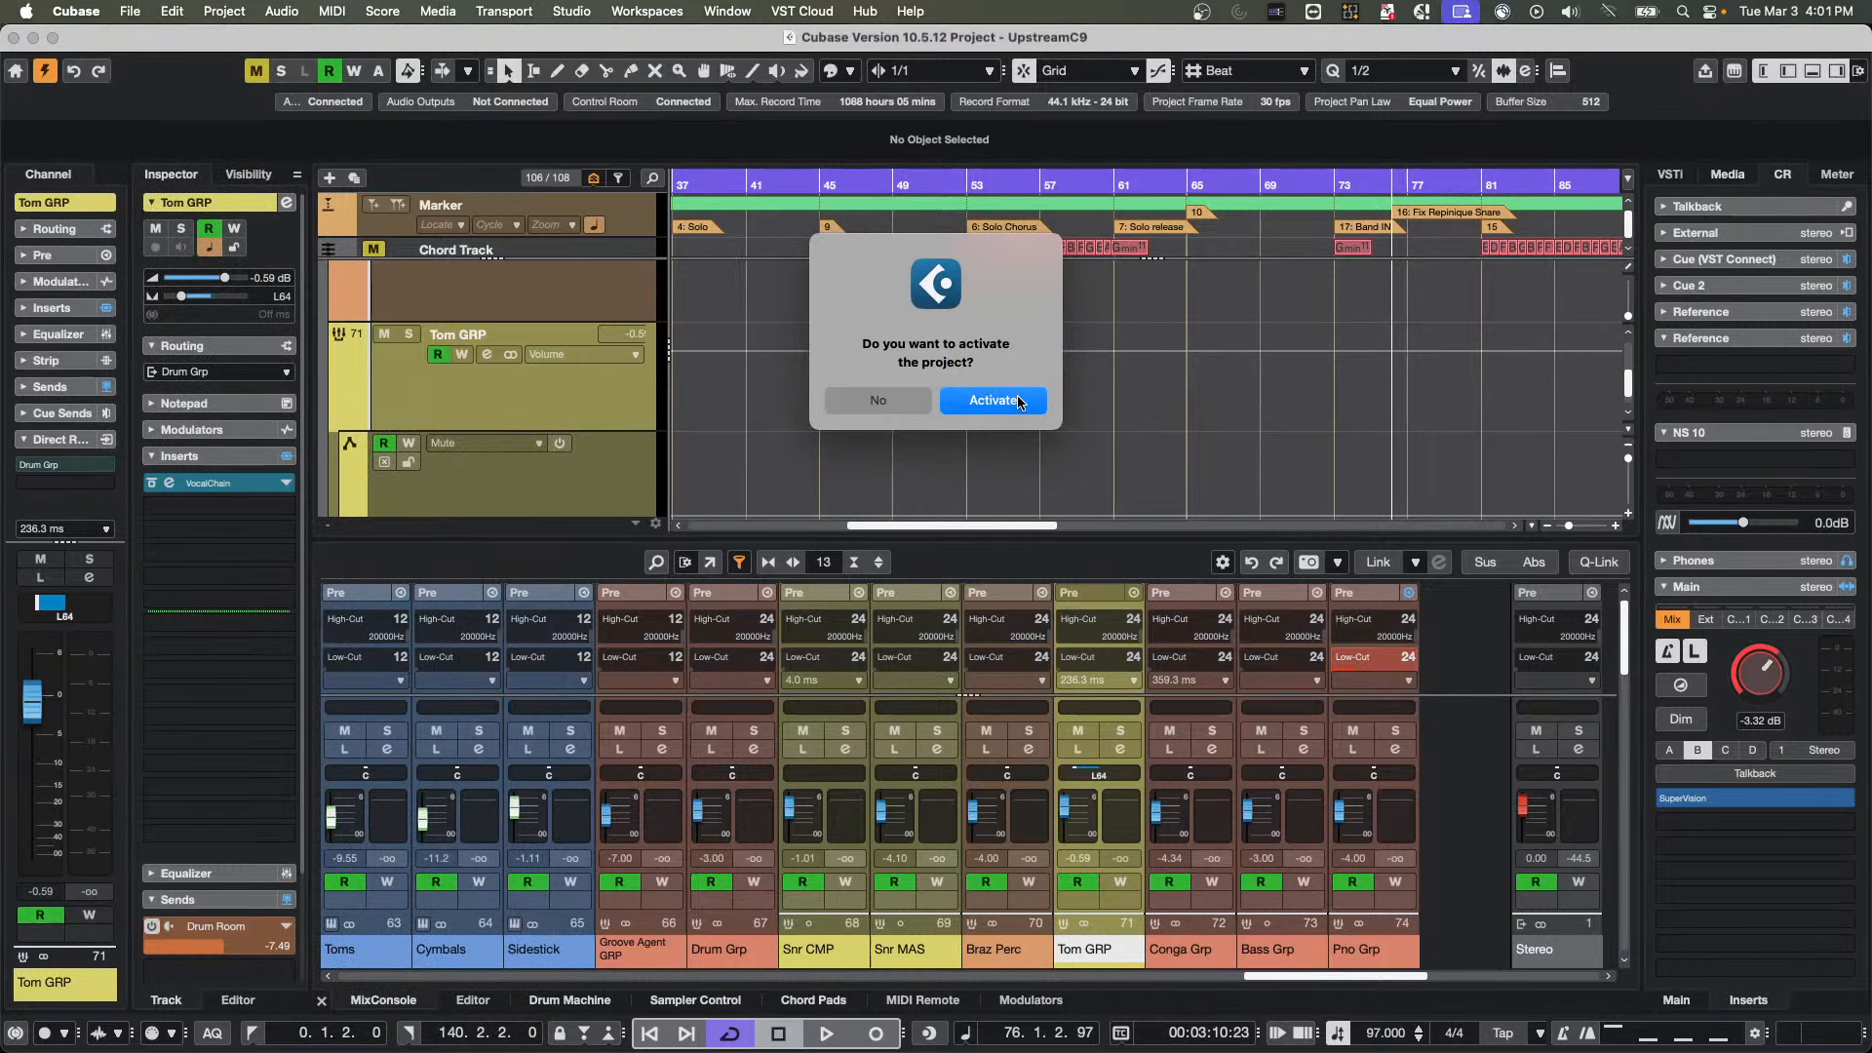
left_click(1009, 407)
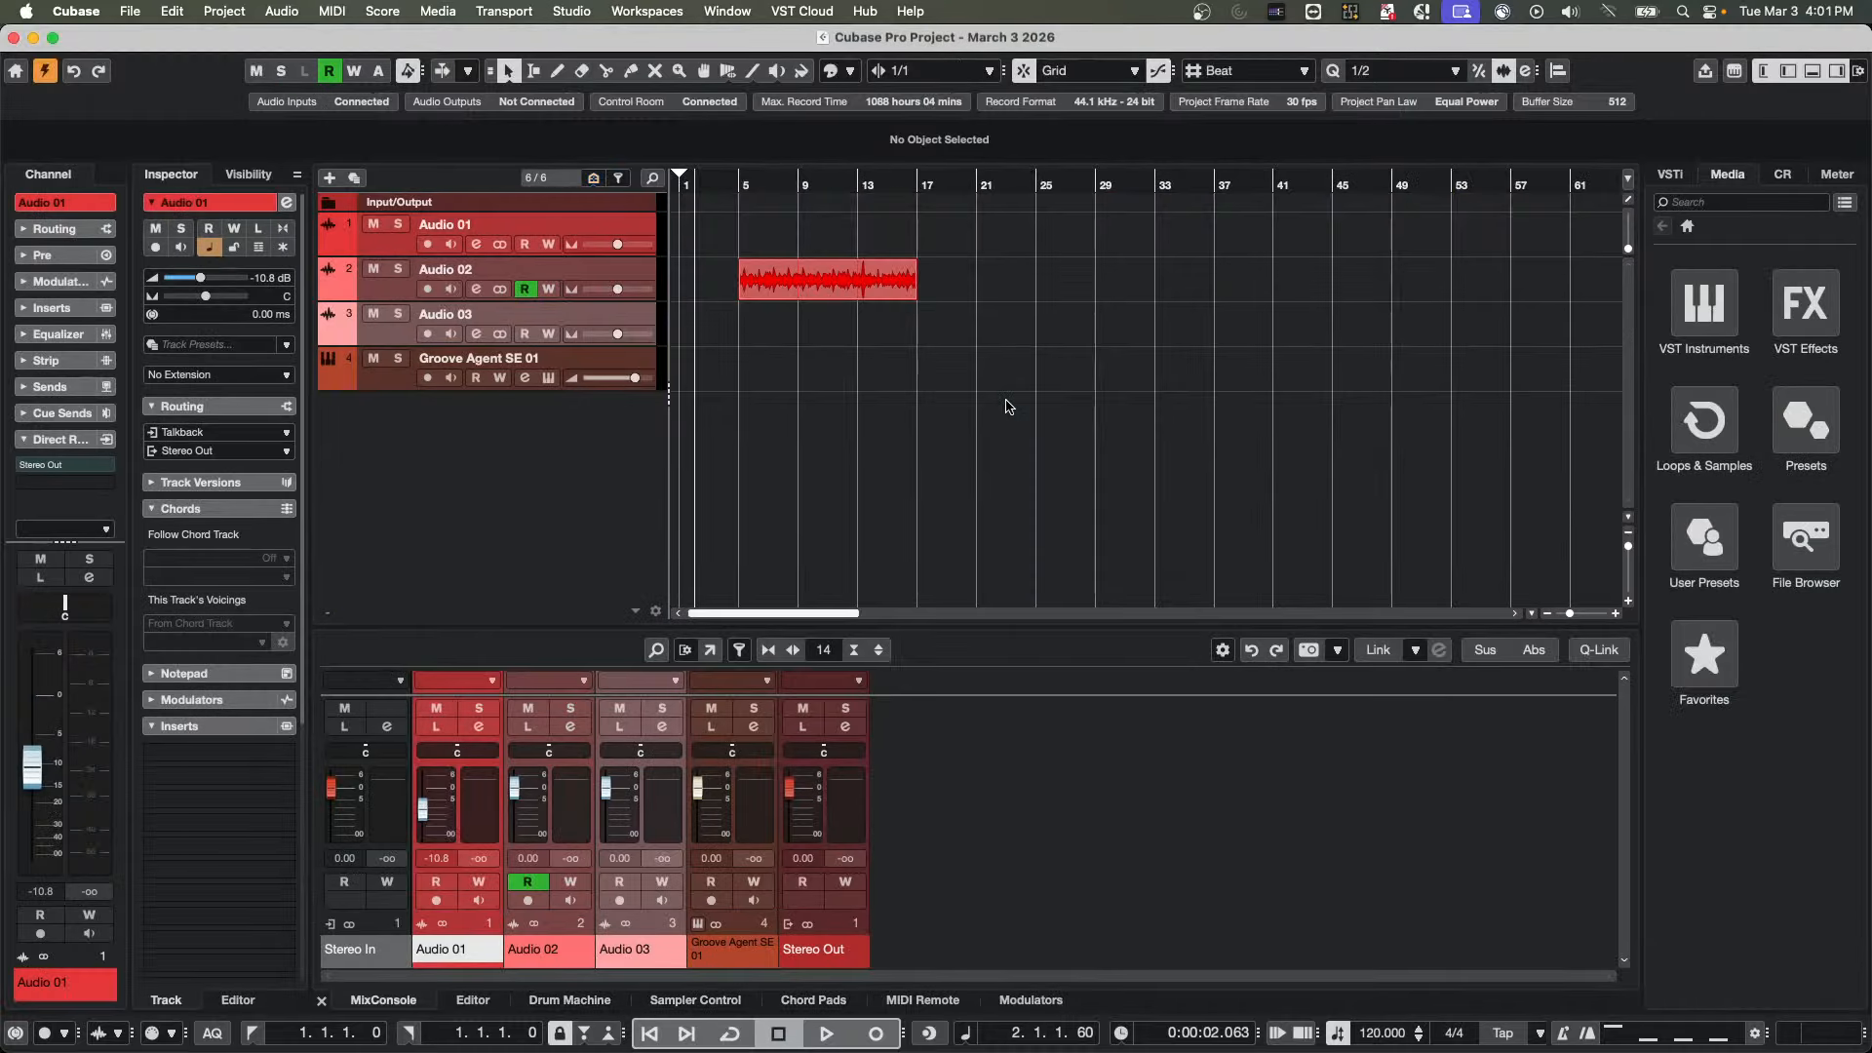
Copy the acoustic guitar event from Audio 02 onto Audio 03 at 6.3.1.0 and delete the copy
left_click_drag(817, 285, 817, 246)
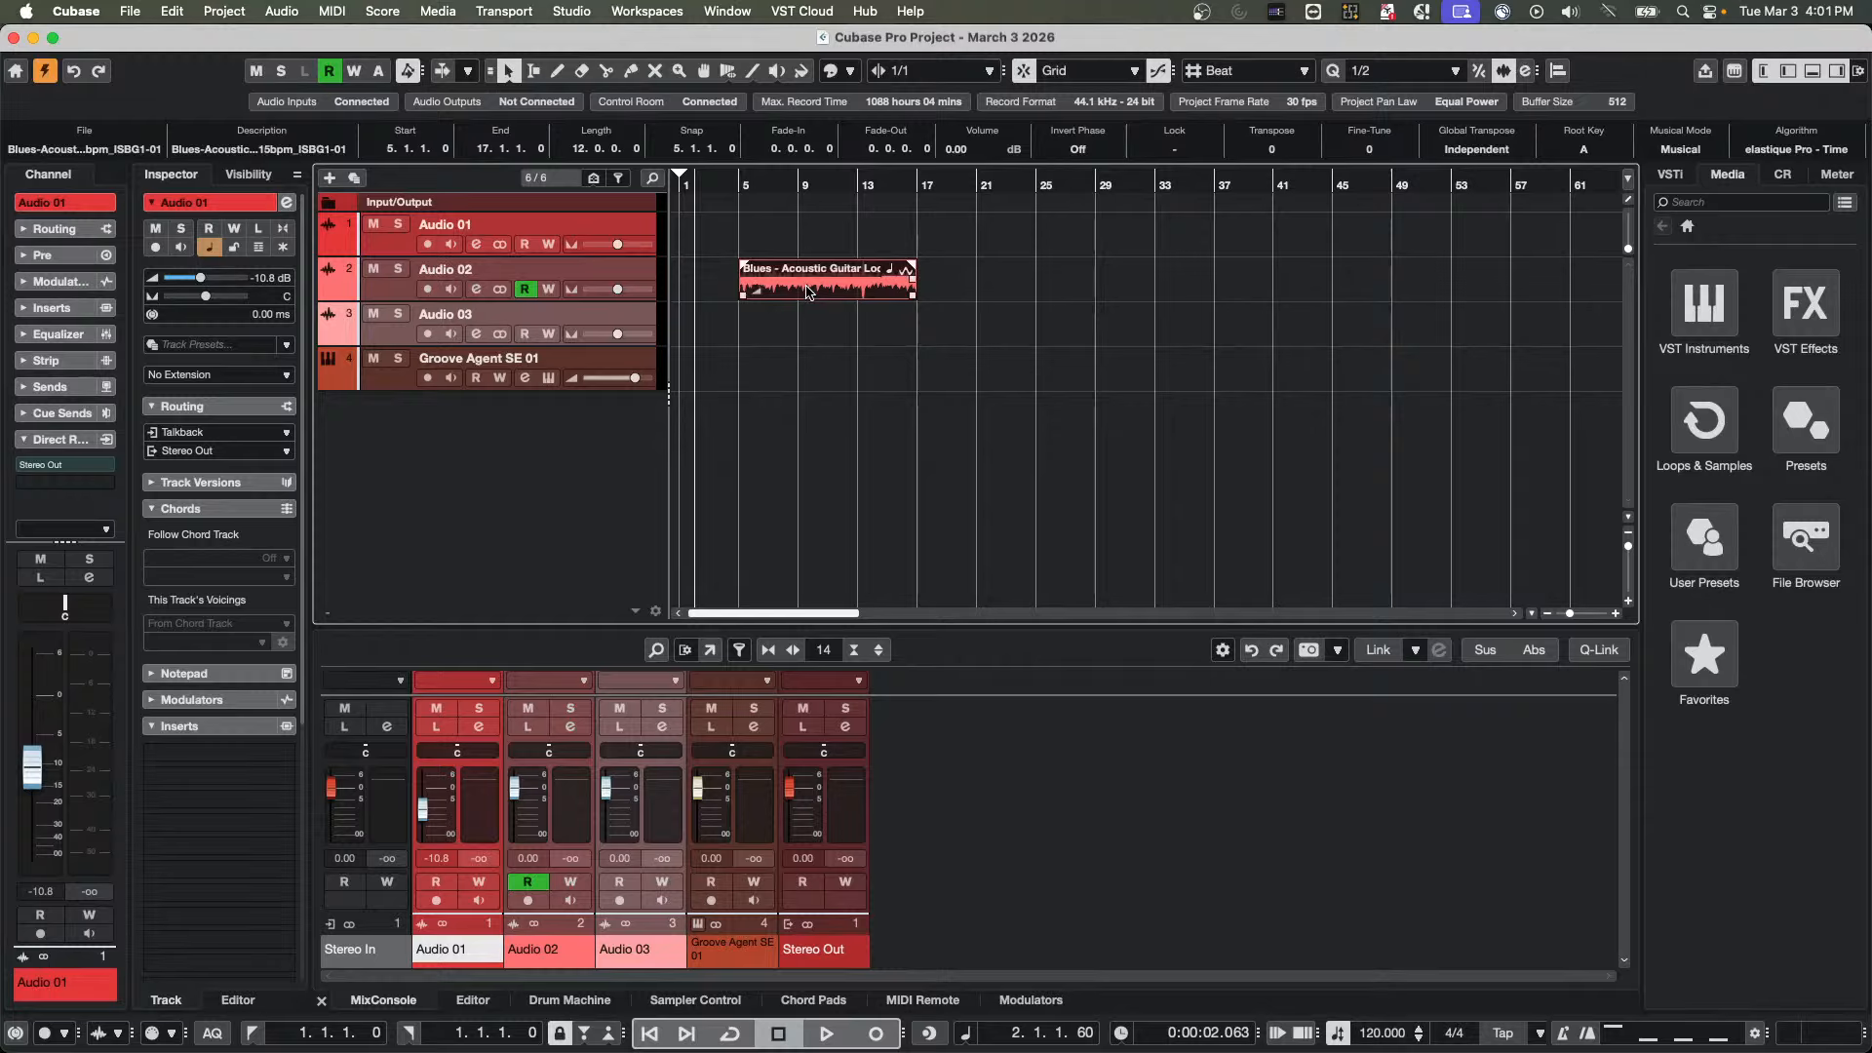
mouse_move(808, 290)
left_mouse_down()
mouse_move(897, 298)
mouse_move(817, 318)
mouse_move(810, 252)
mouse_move(805, 315)
mouse_move(809, 201)
mouse_move(805, 325)
left_mouse_up()
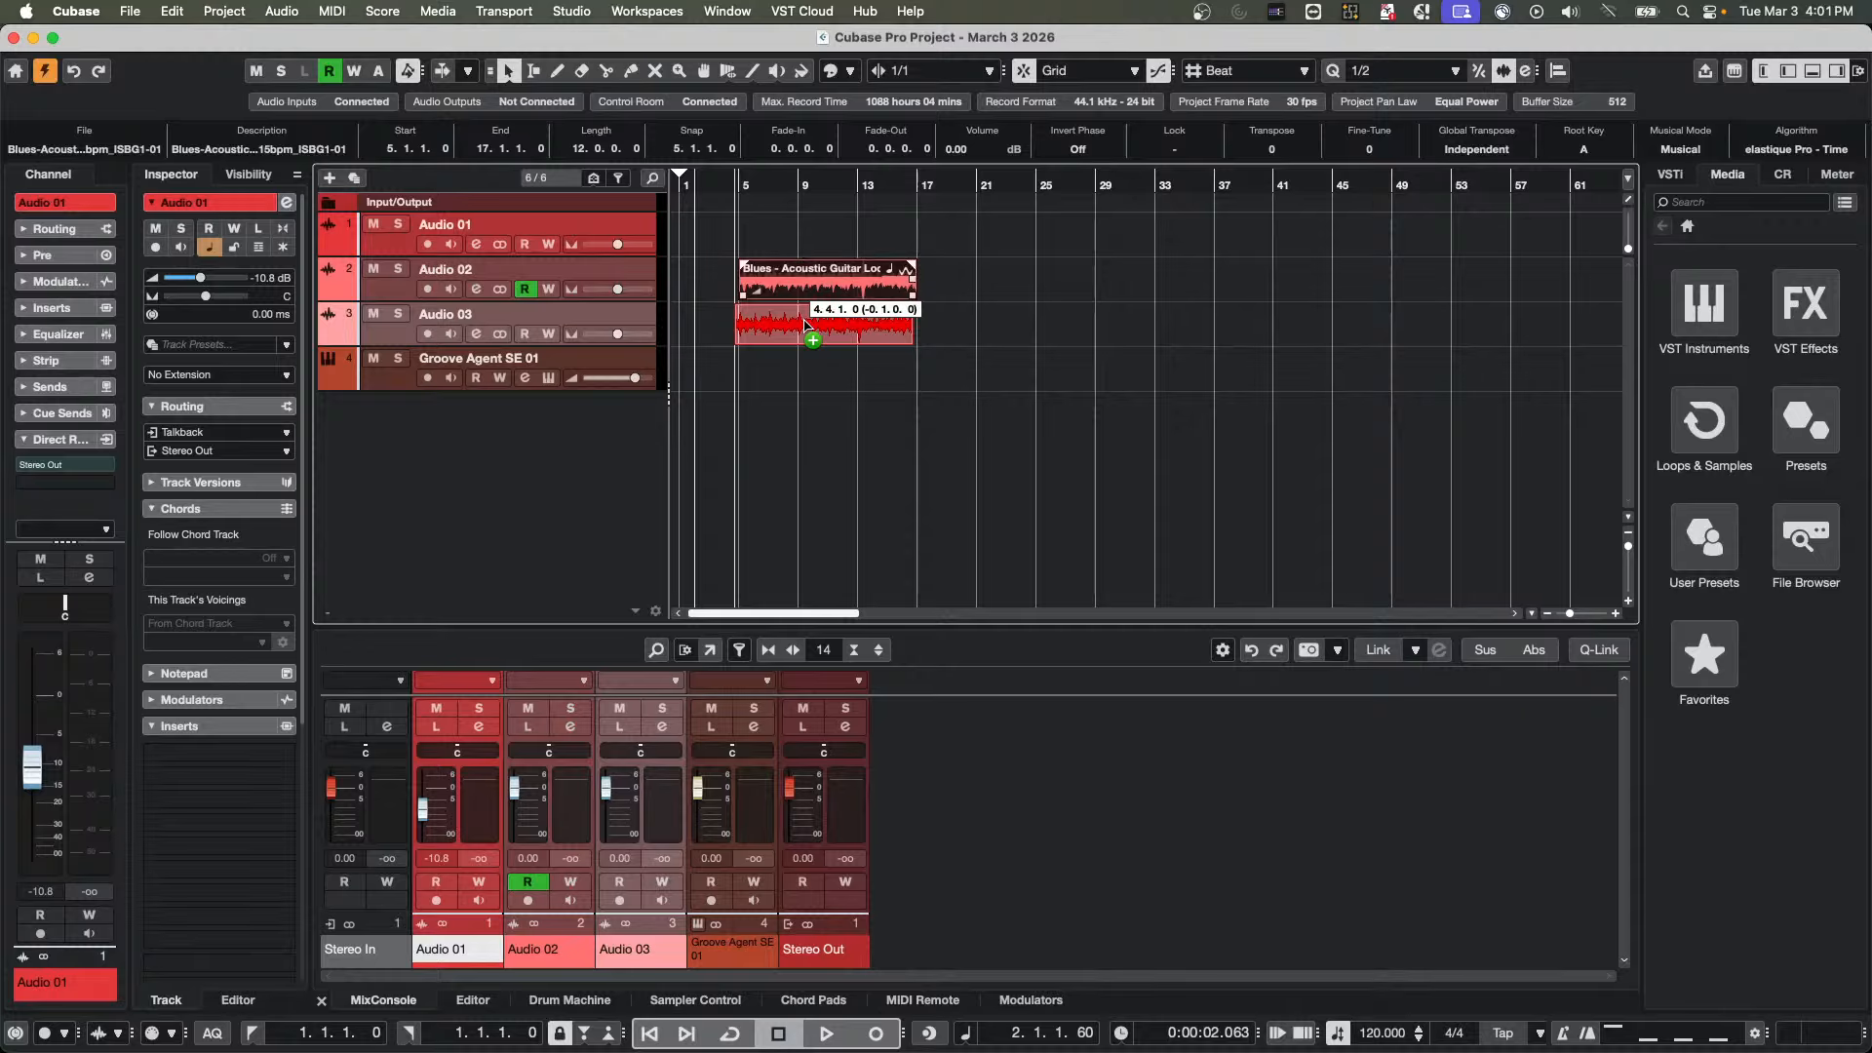
left_click_drag(806, 325, 832, 326)
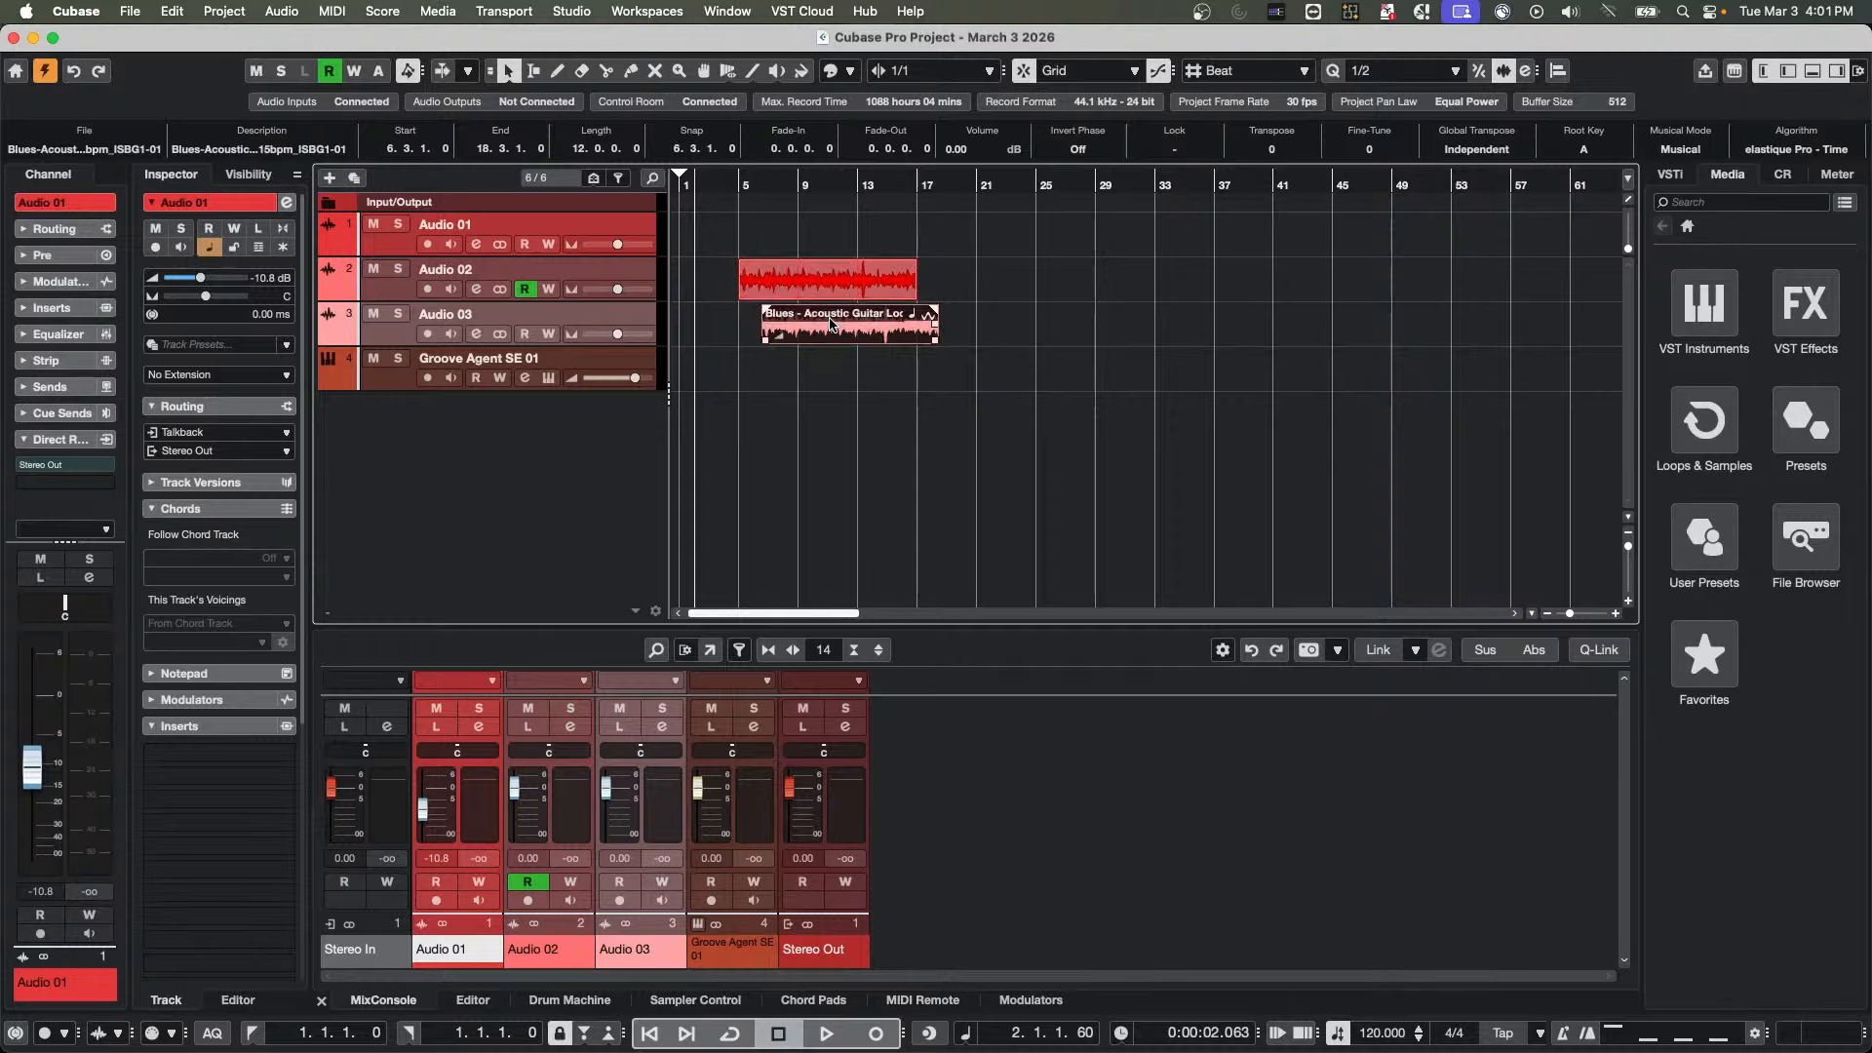
key("Delete")
Move the acoustic guitar event from Audio 02 to Audio 03 at 8.3.1.0 and undo the move
left_click(806, 284)
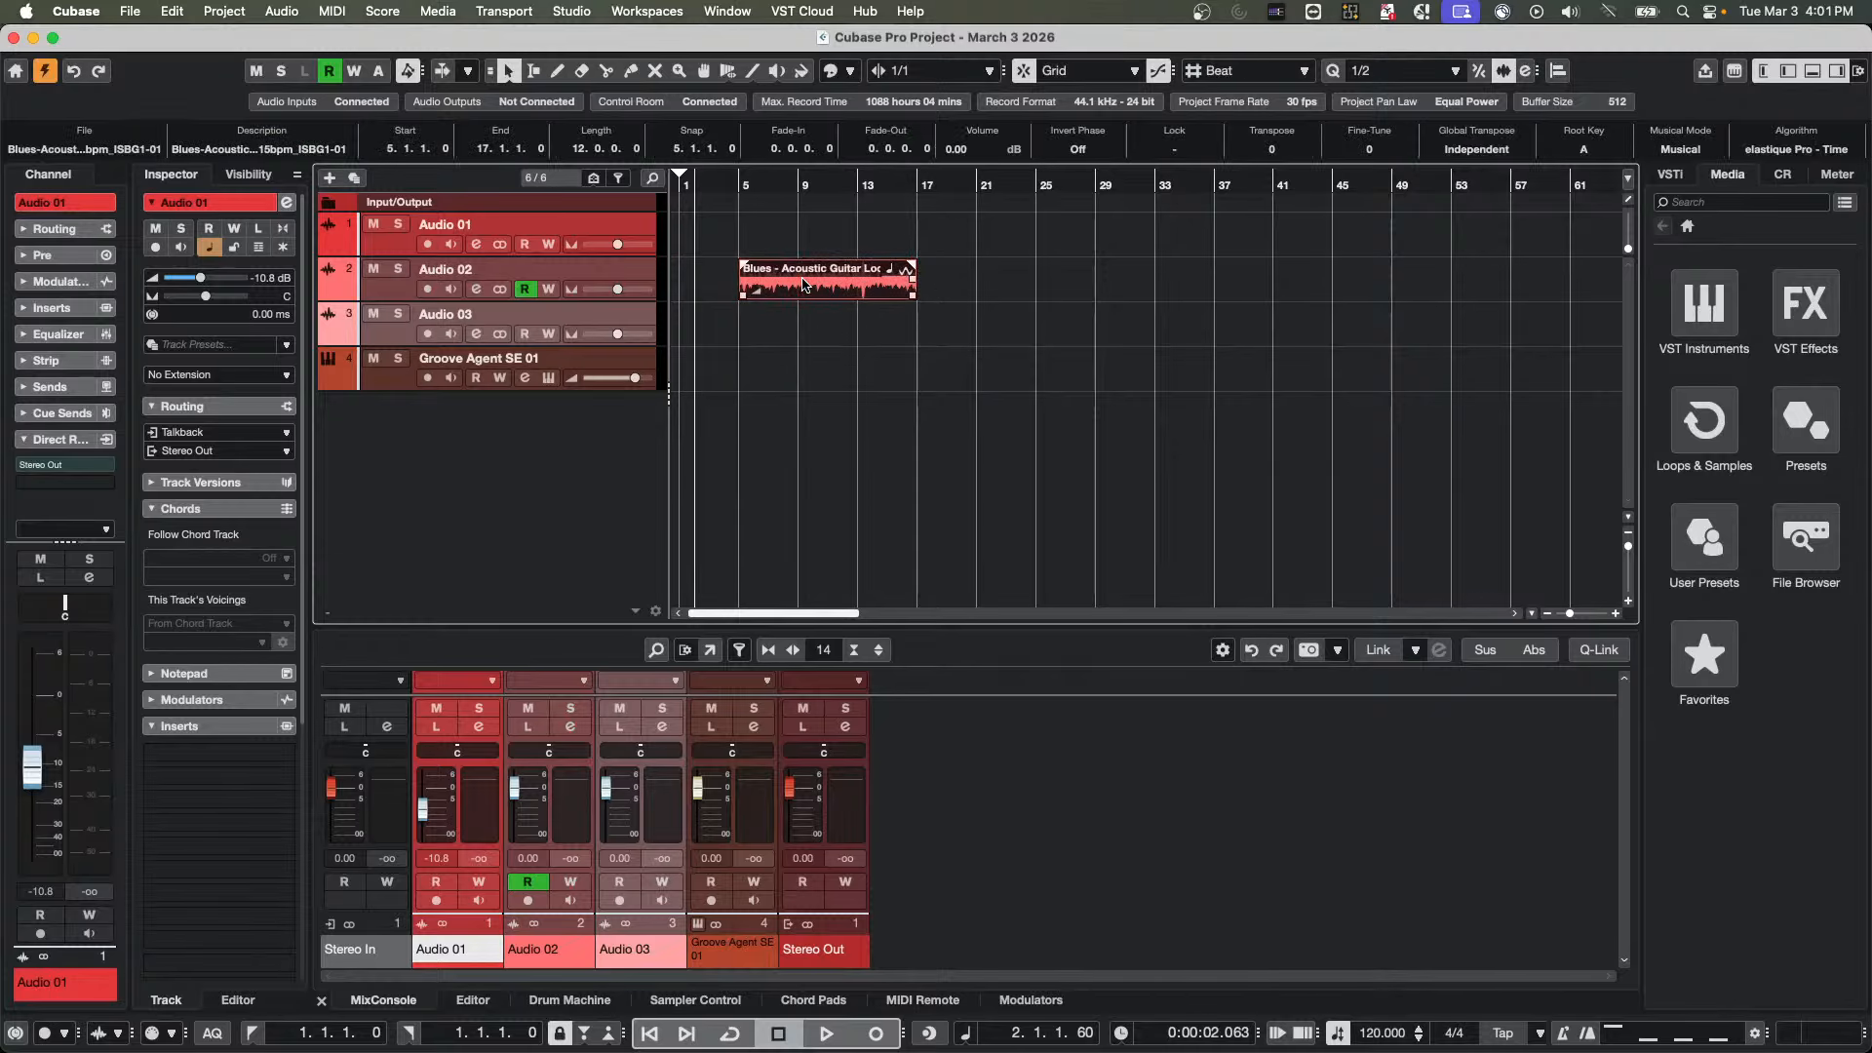
left_click_drag(806, 284, 802, 310)
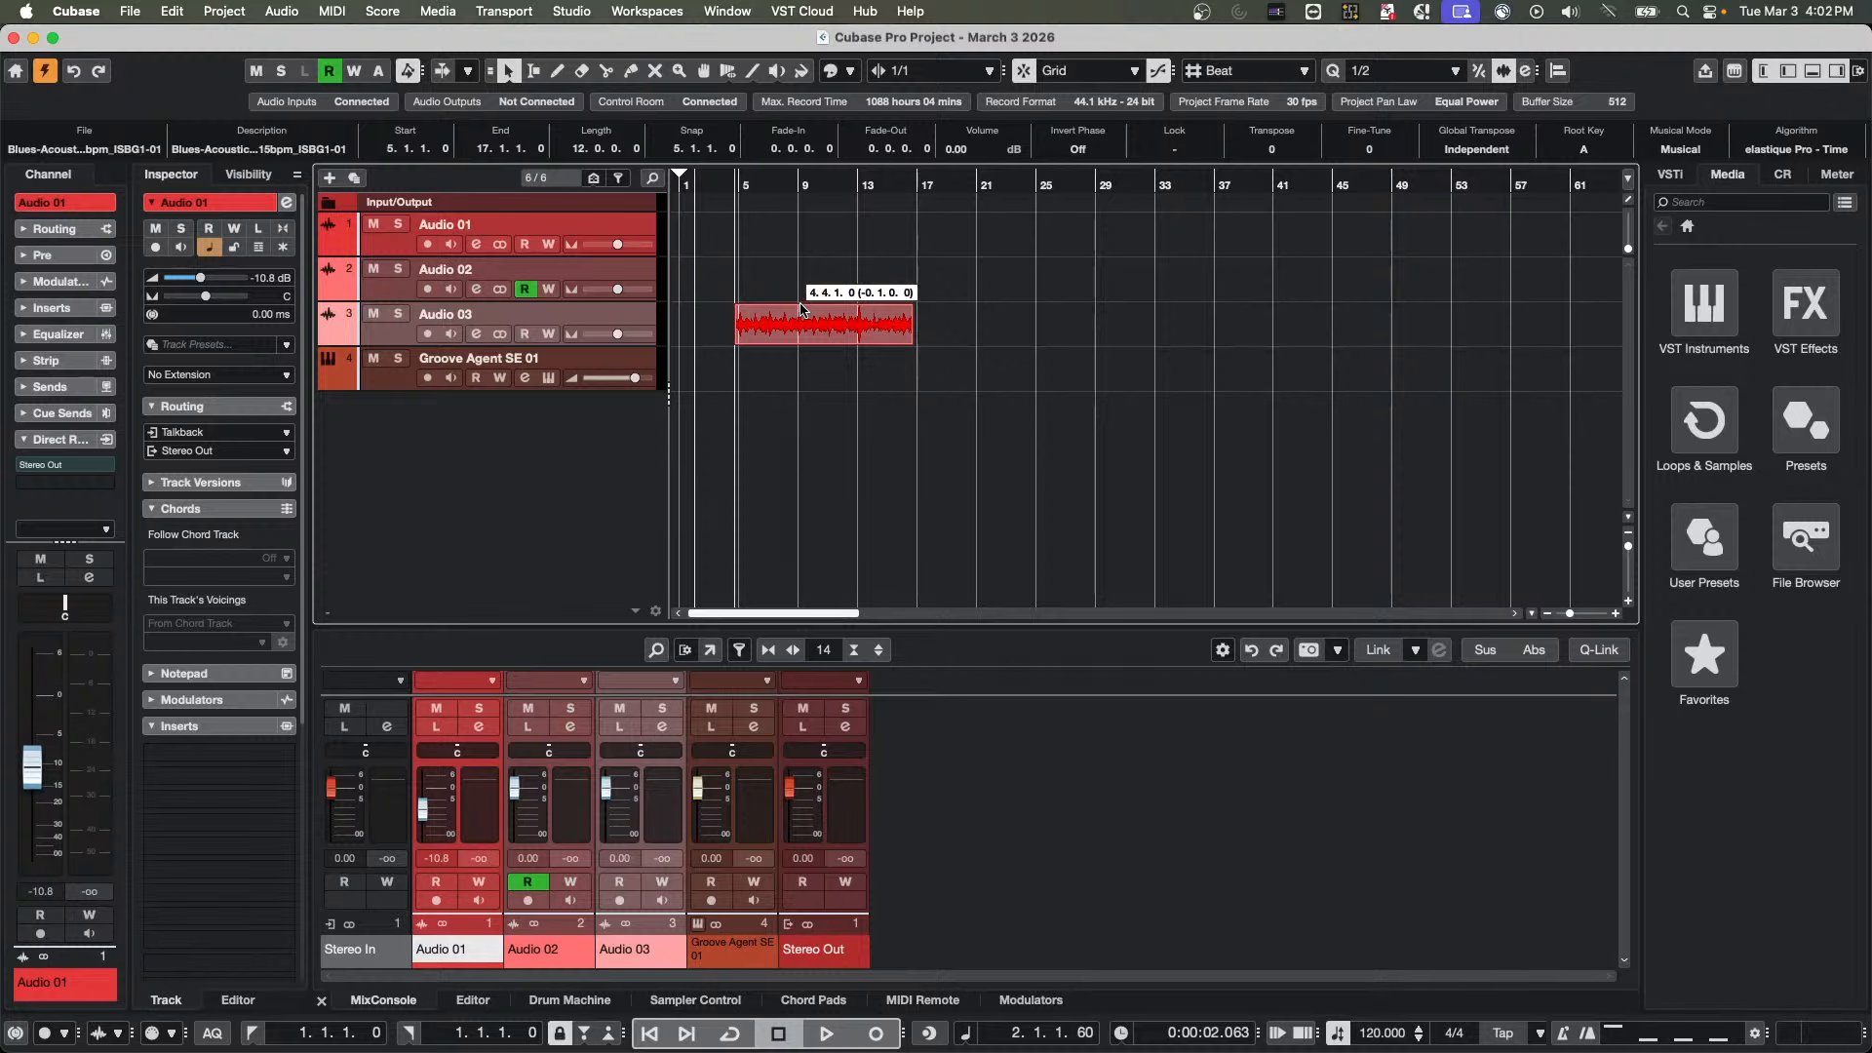
left_click_drag(801, 310, 860, 315)
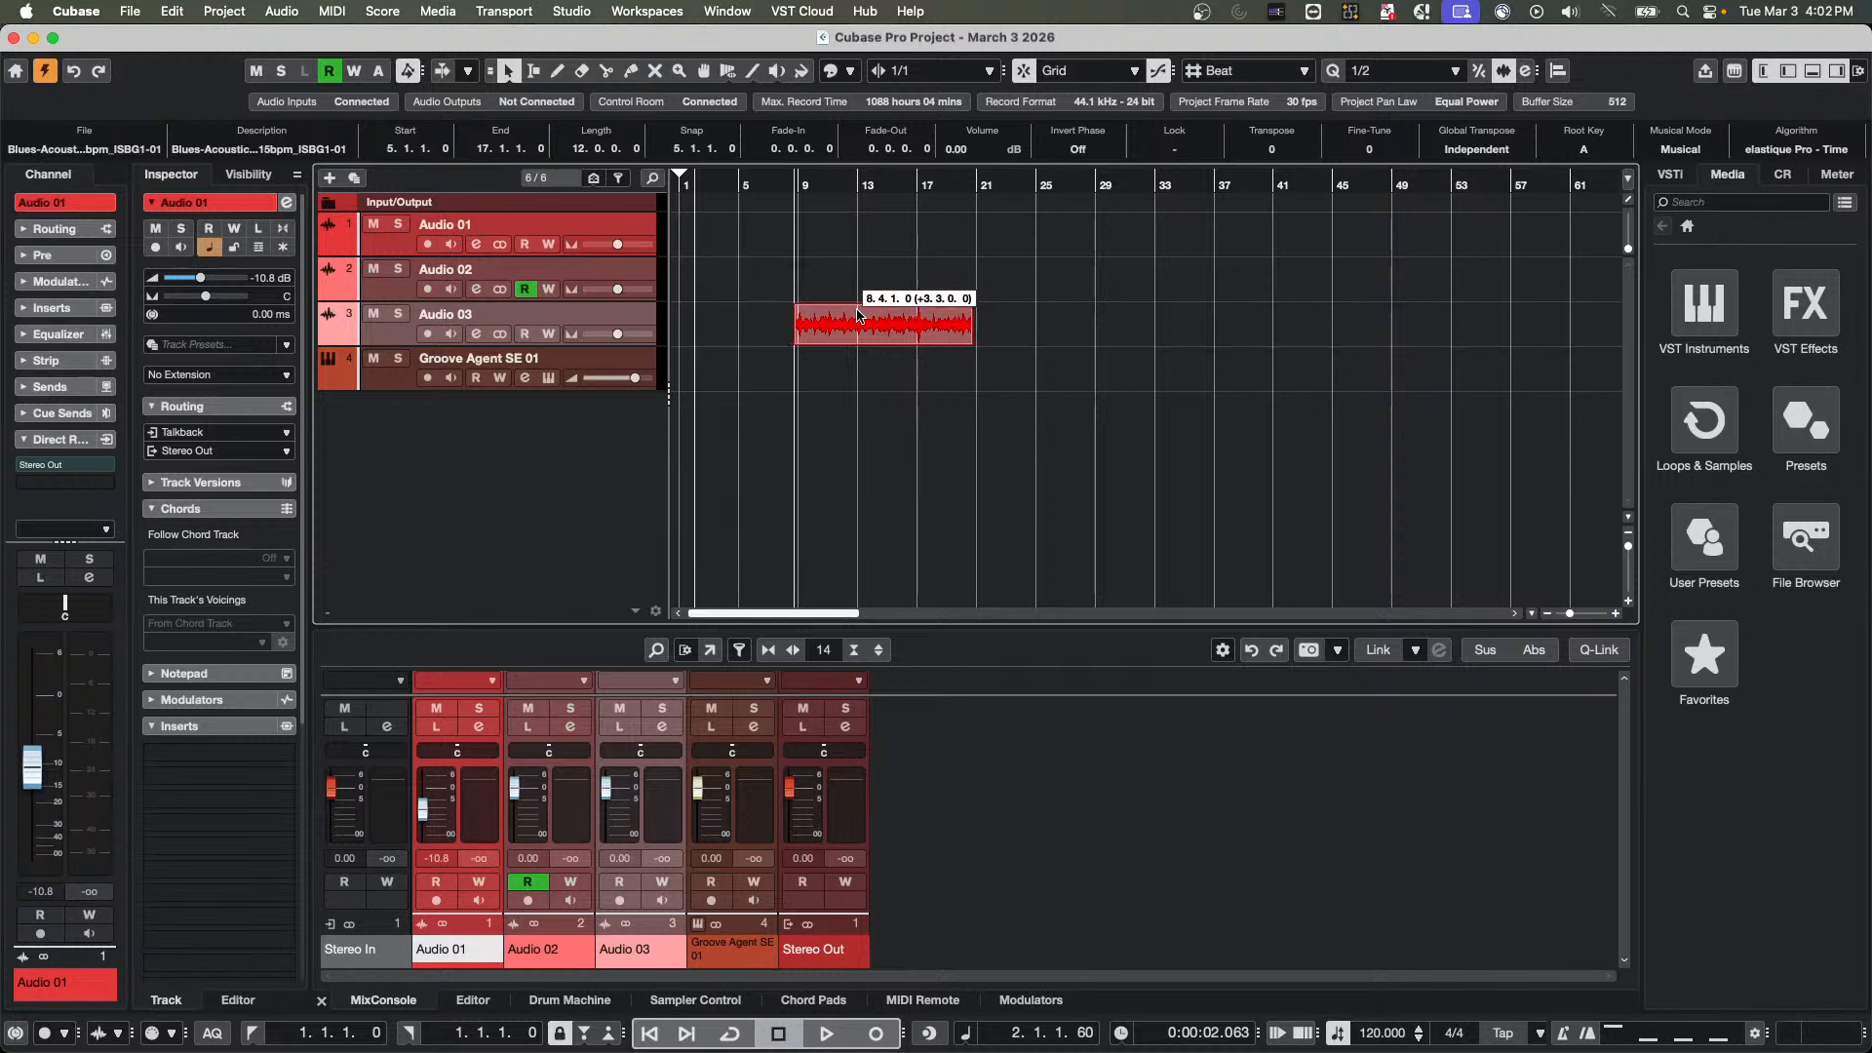
key("alt")
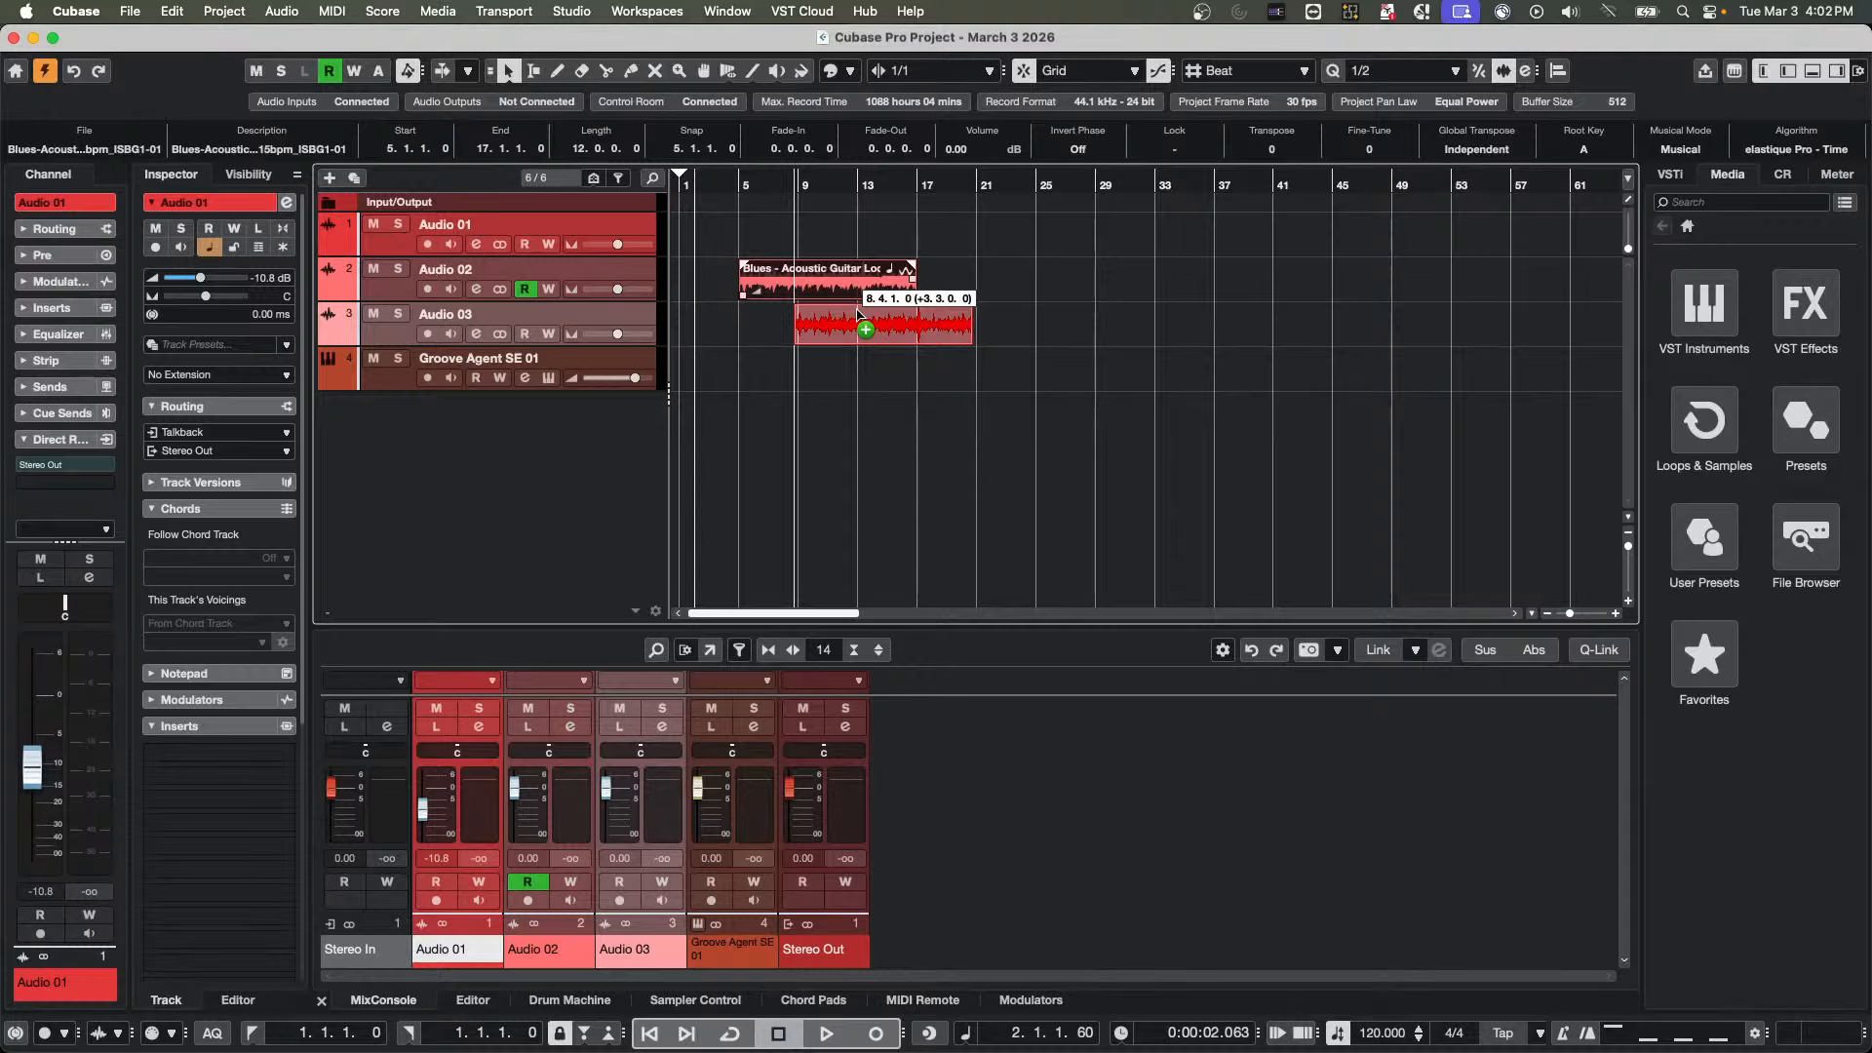
mouse_move(859, 310)
left_mouse_down()
mouse_move(878, 284)
mouse_move(845, 302)
mouse_move(855, 318)
left_mouse_up()
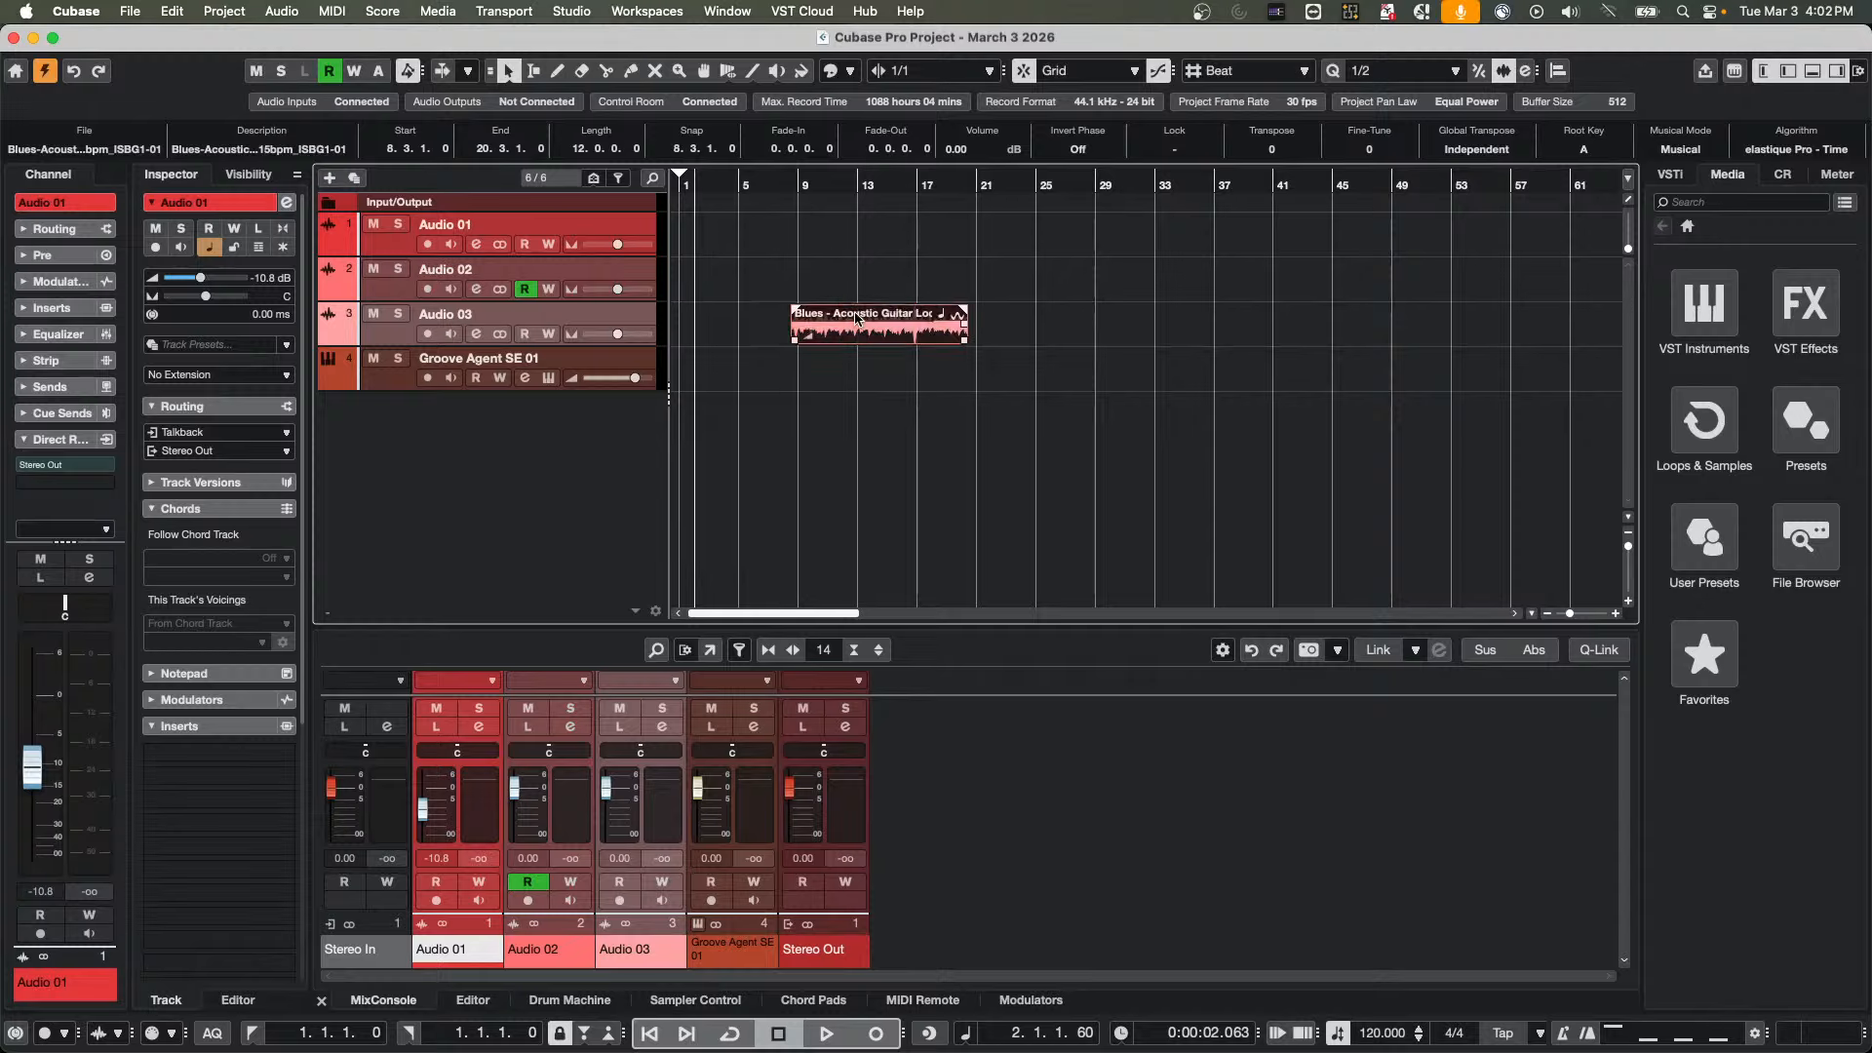
key("super+z")
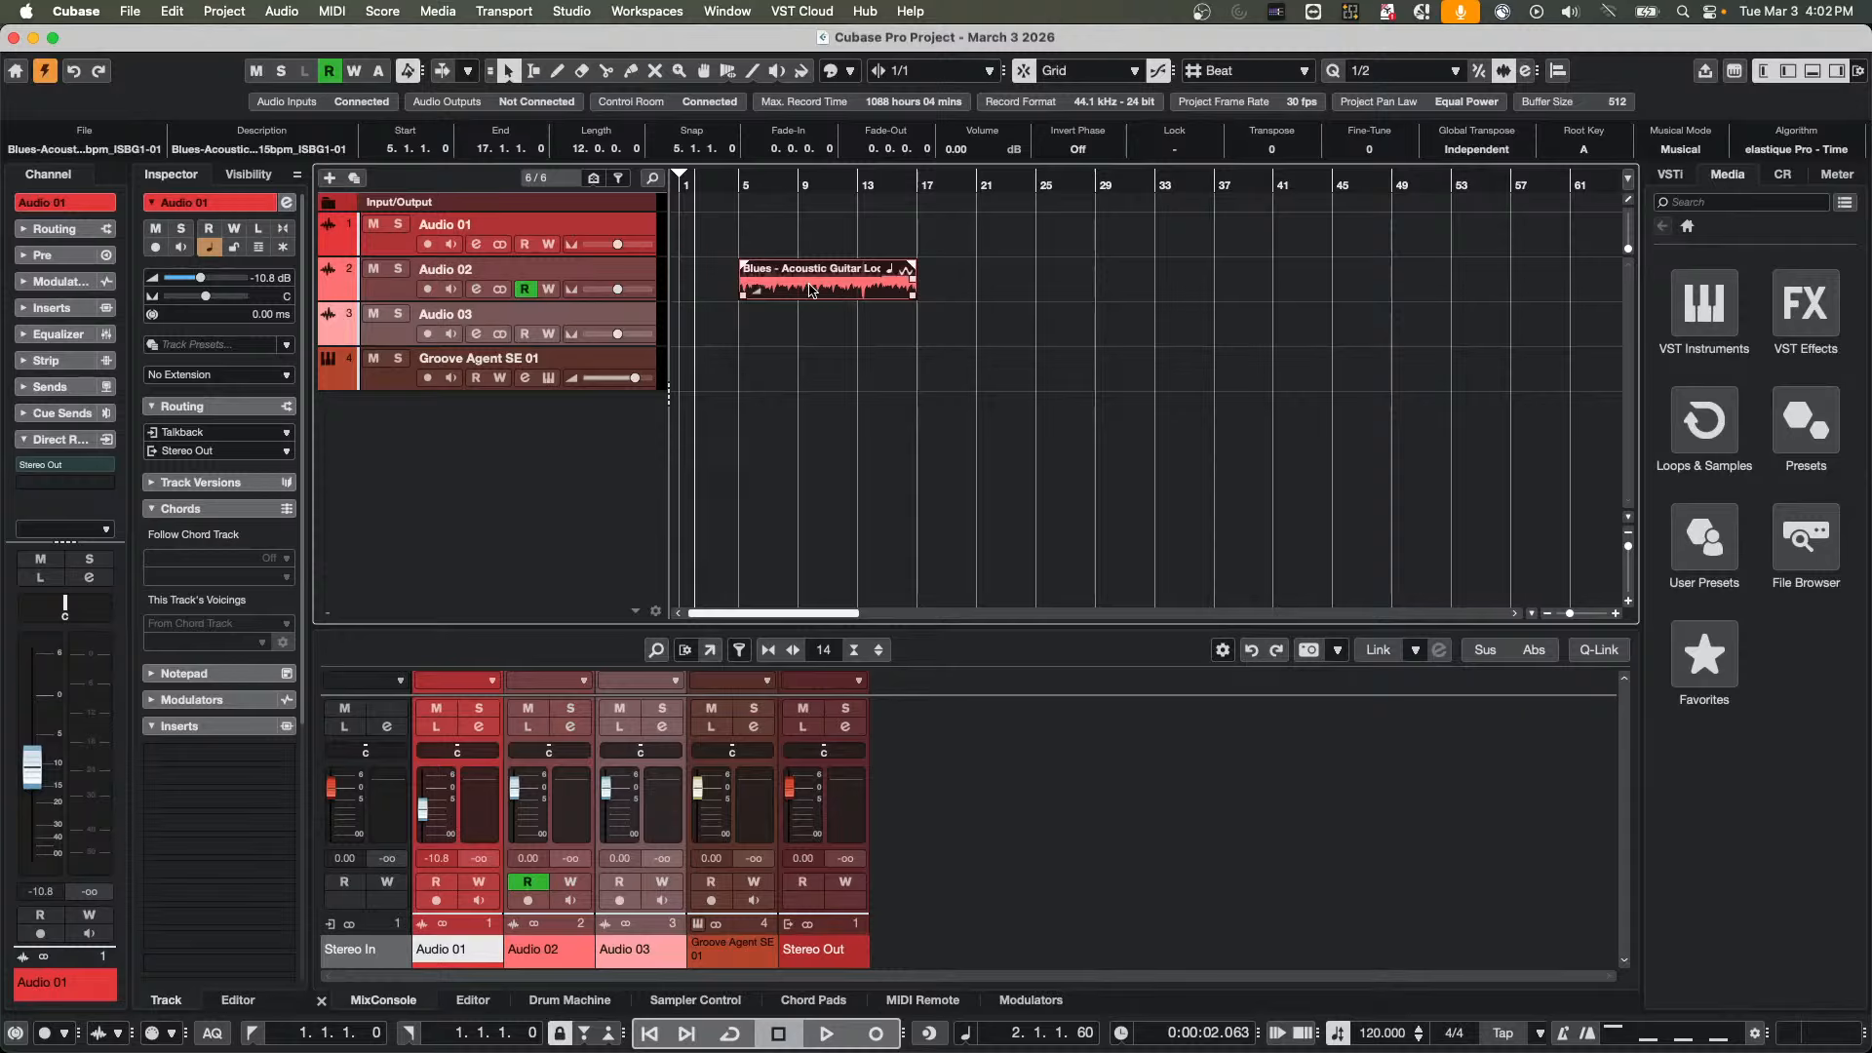
Copy the Audio 02 guitar event onto Audio 03 at 5.1.1.0, and place a further copy on Audio 03 at 19.4.1.39
left_click_drag(810, 295, 828, 334)
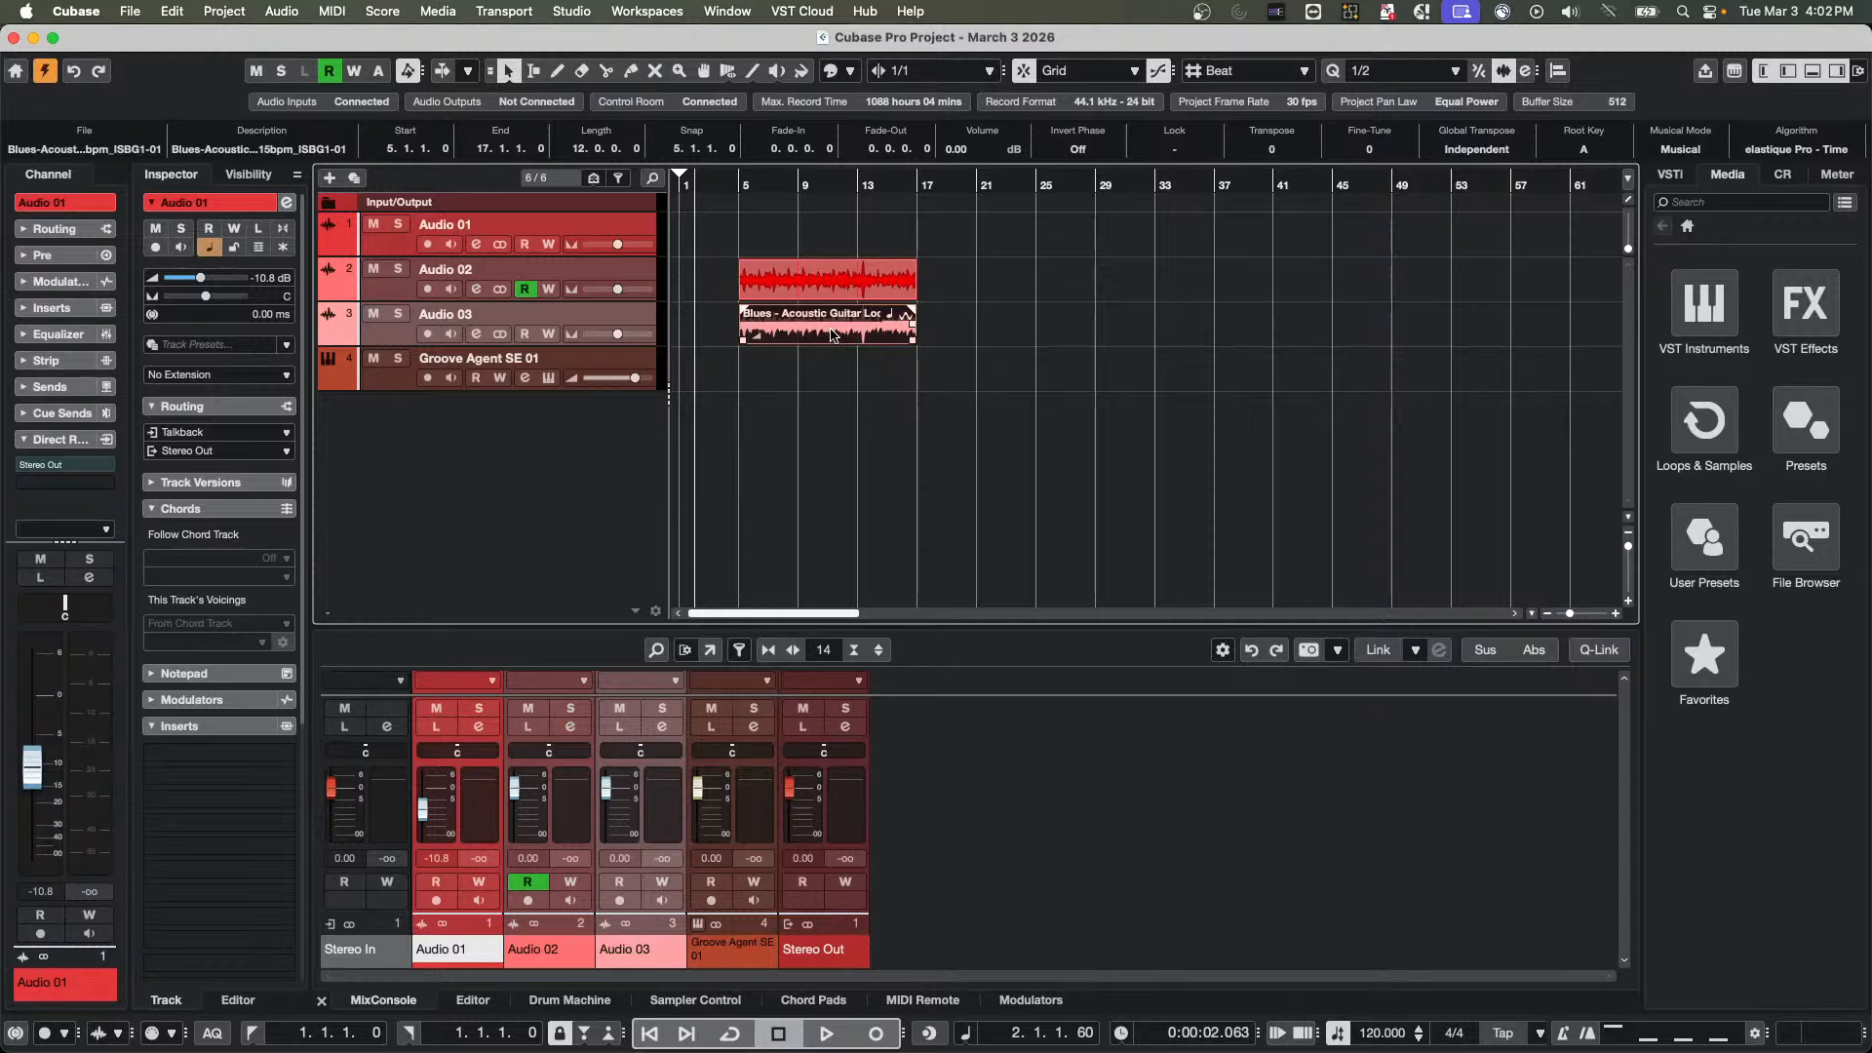
left_click_drag(834, 334, 1040, 283)
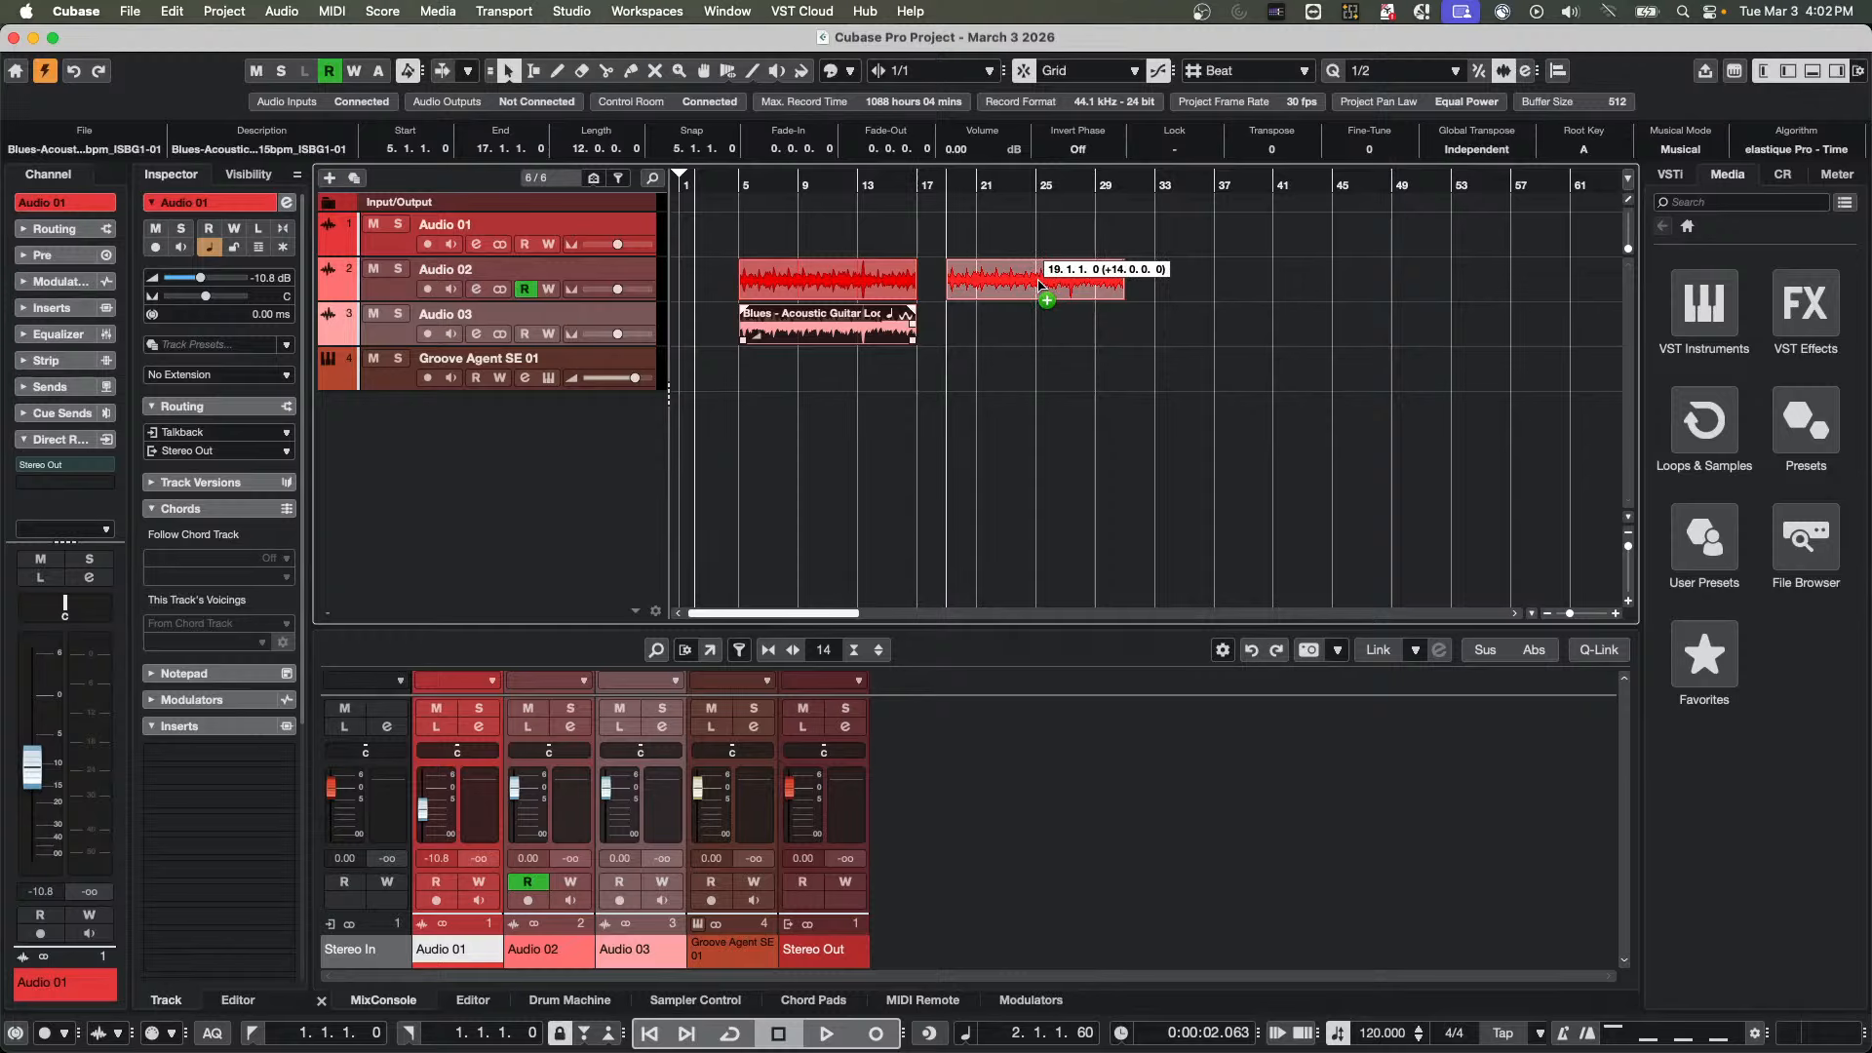
left_click_drag(1040, 284, 1039, 284)
left_click_drag(1039, 284, 1048, 328)
key("Escape")
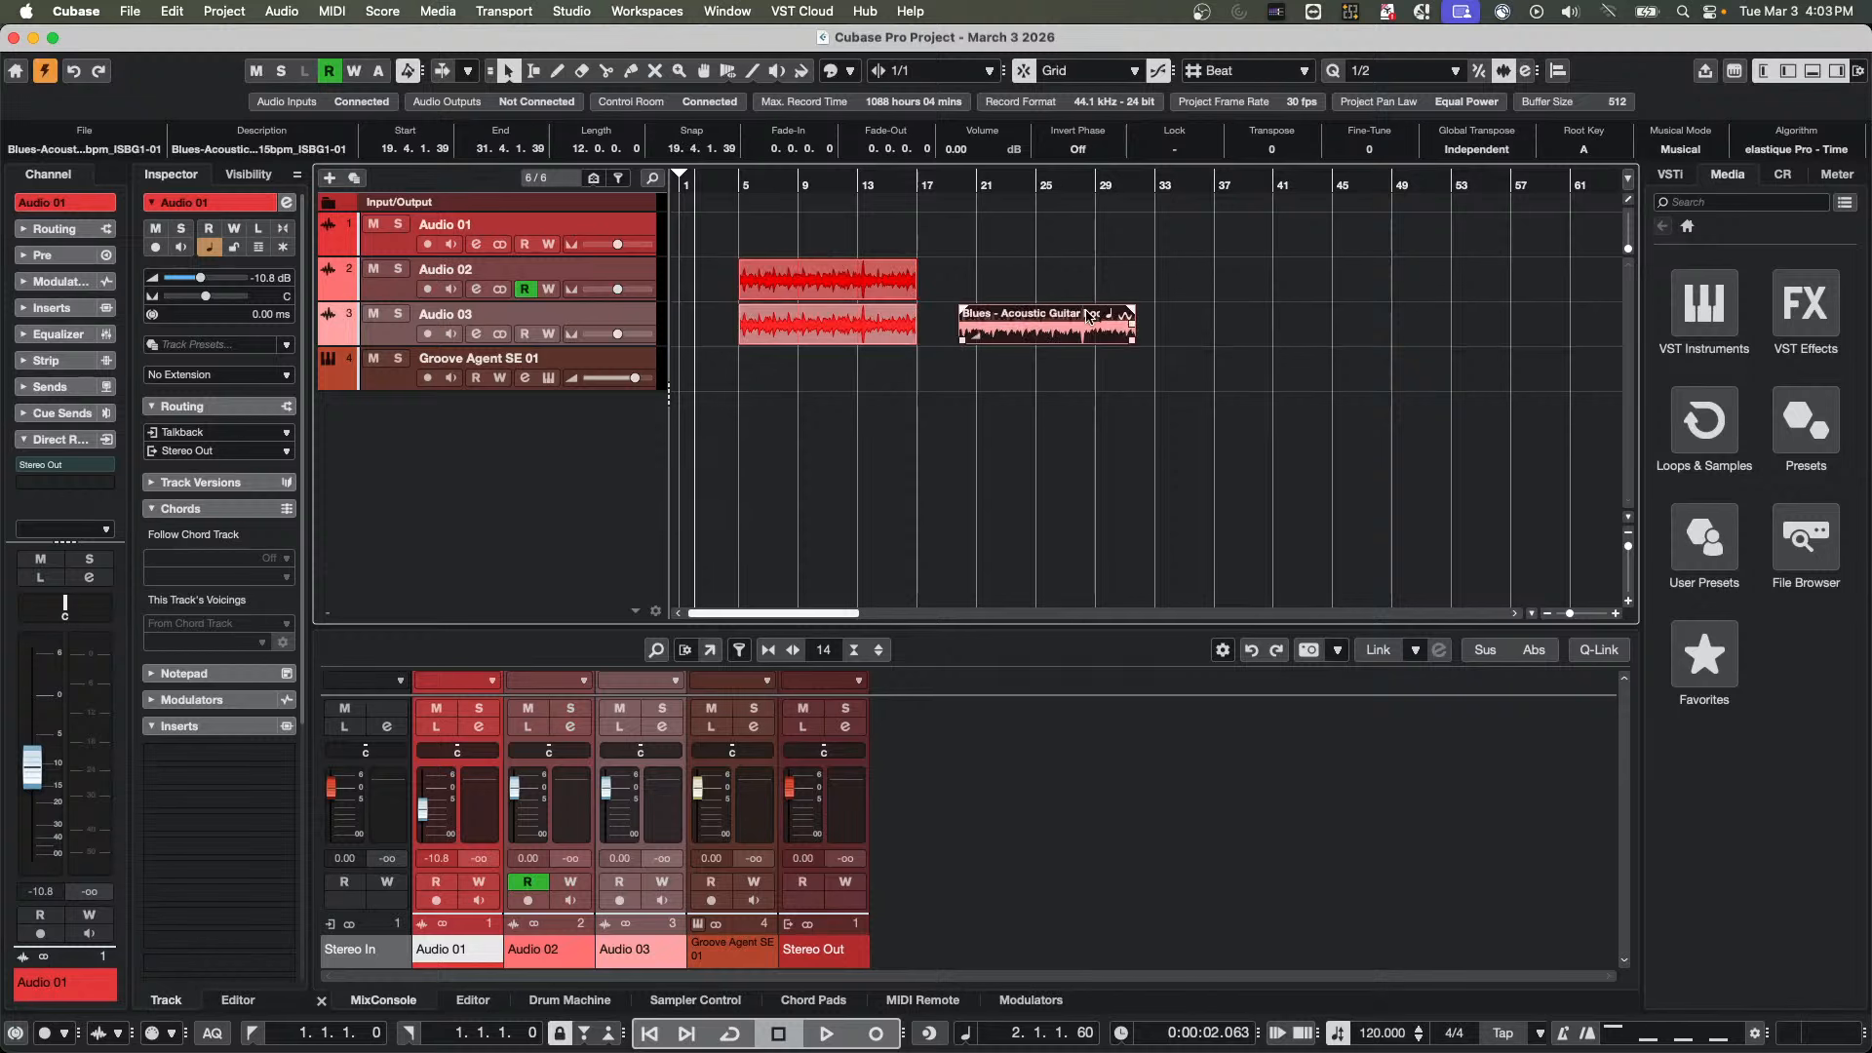
Move the rightmost guitar event to Audio 01 at 25.4.1.0 and copy it onto Audio 02 at 28.2.1.0
left_click_drag(1041, 331, 1167, 278)
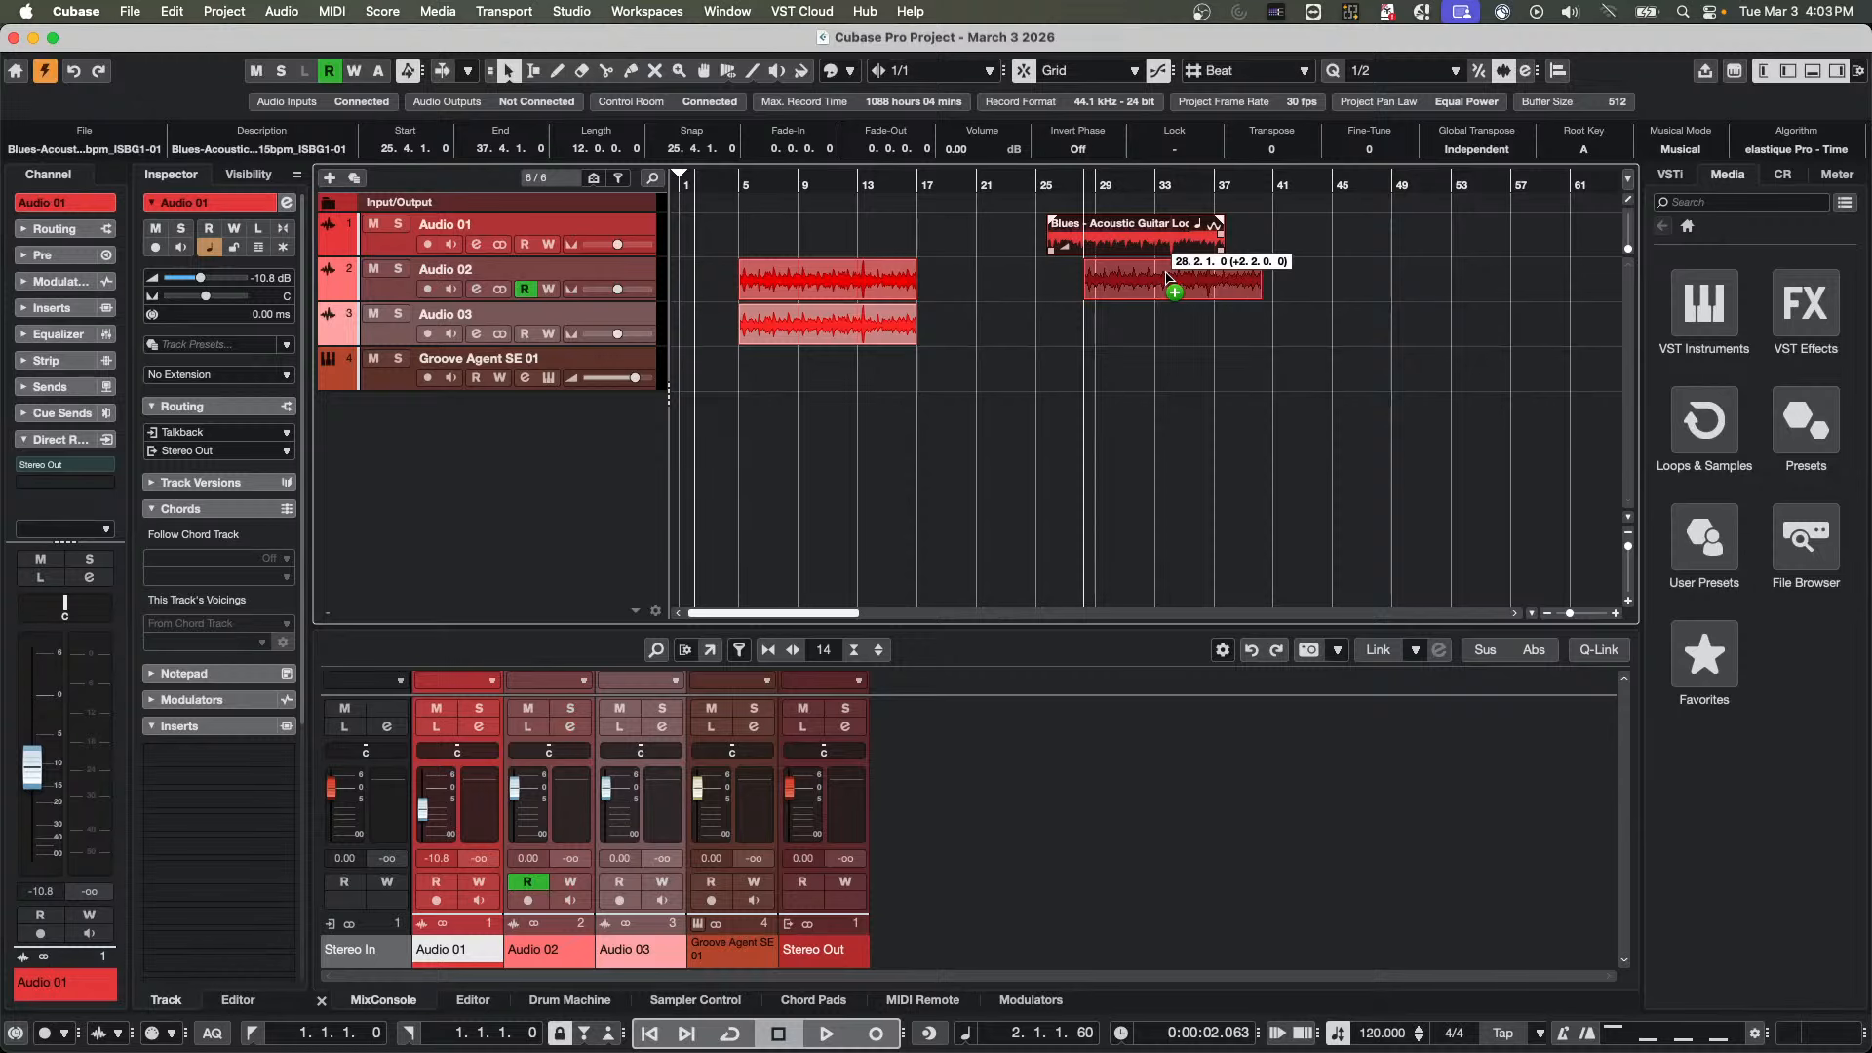
key("super")
key("super")
key("super")
key("super")
left_click_drag(1169, 278, 1169, 278)
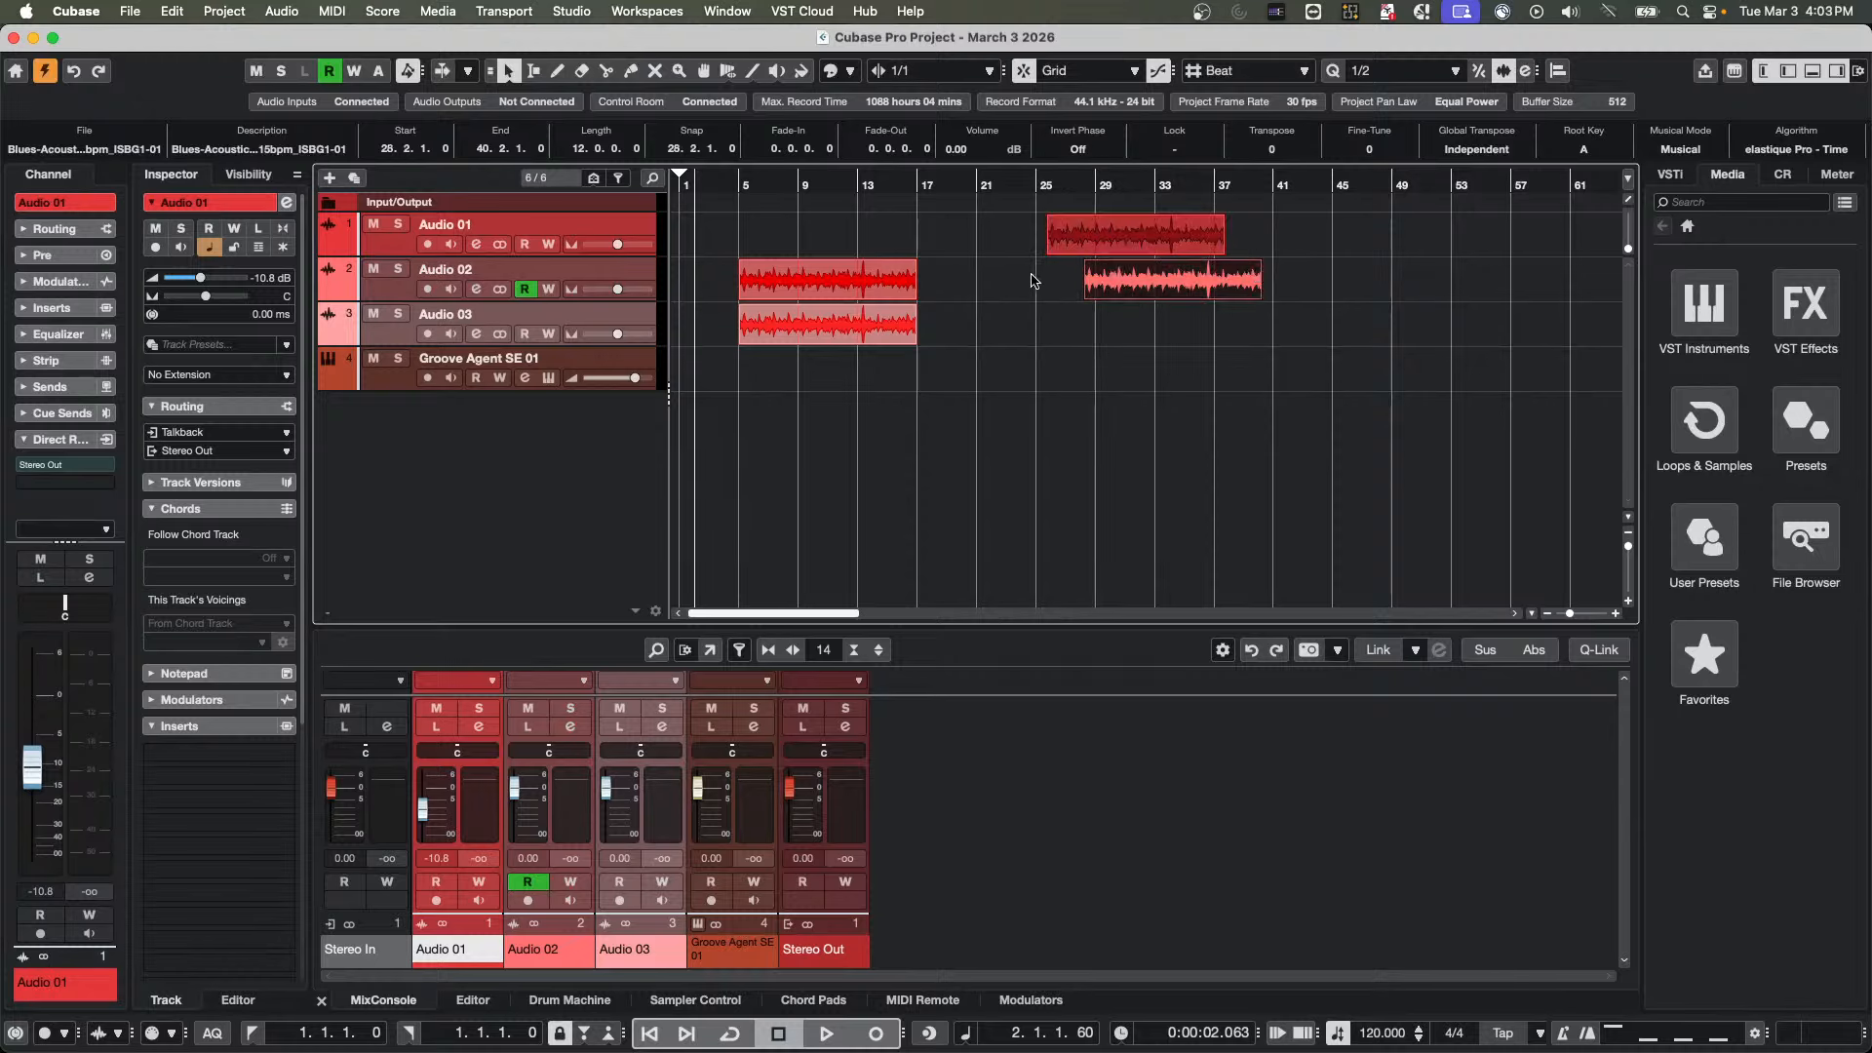
Marquee-select all the guitar events, clear the selection, and select only the two rightmost events on Audio 01 and Audio 02
left_click_drag(832, 227, 1243, 359)
left_click(1106, 280)
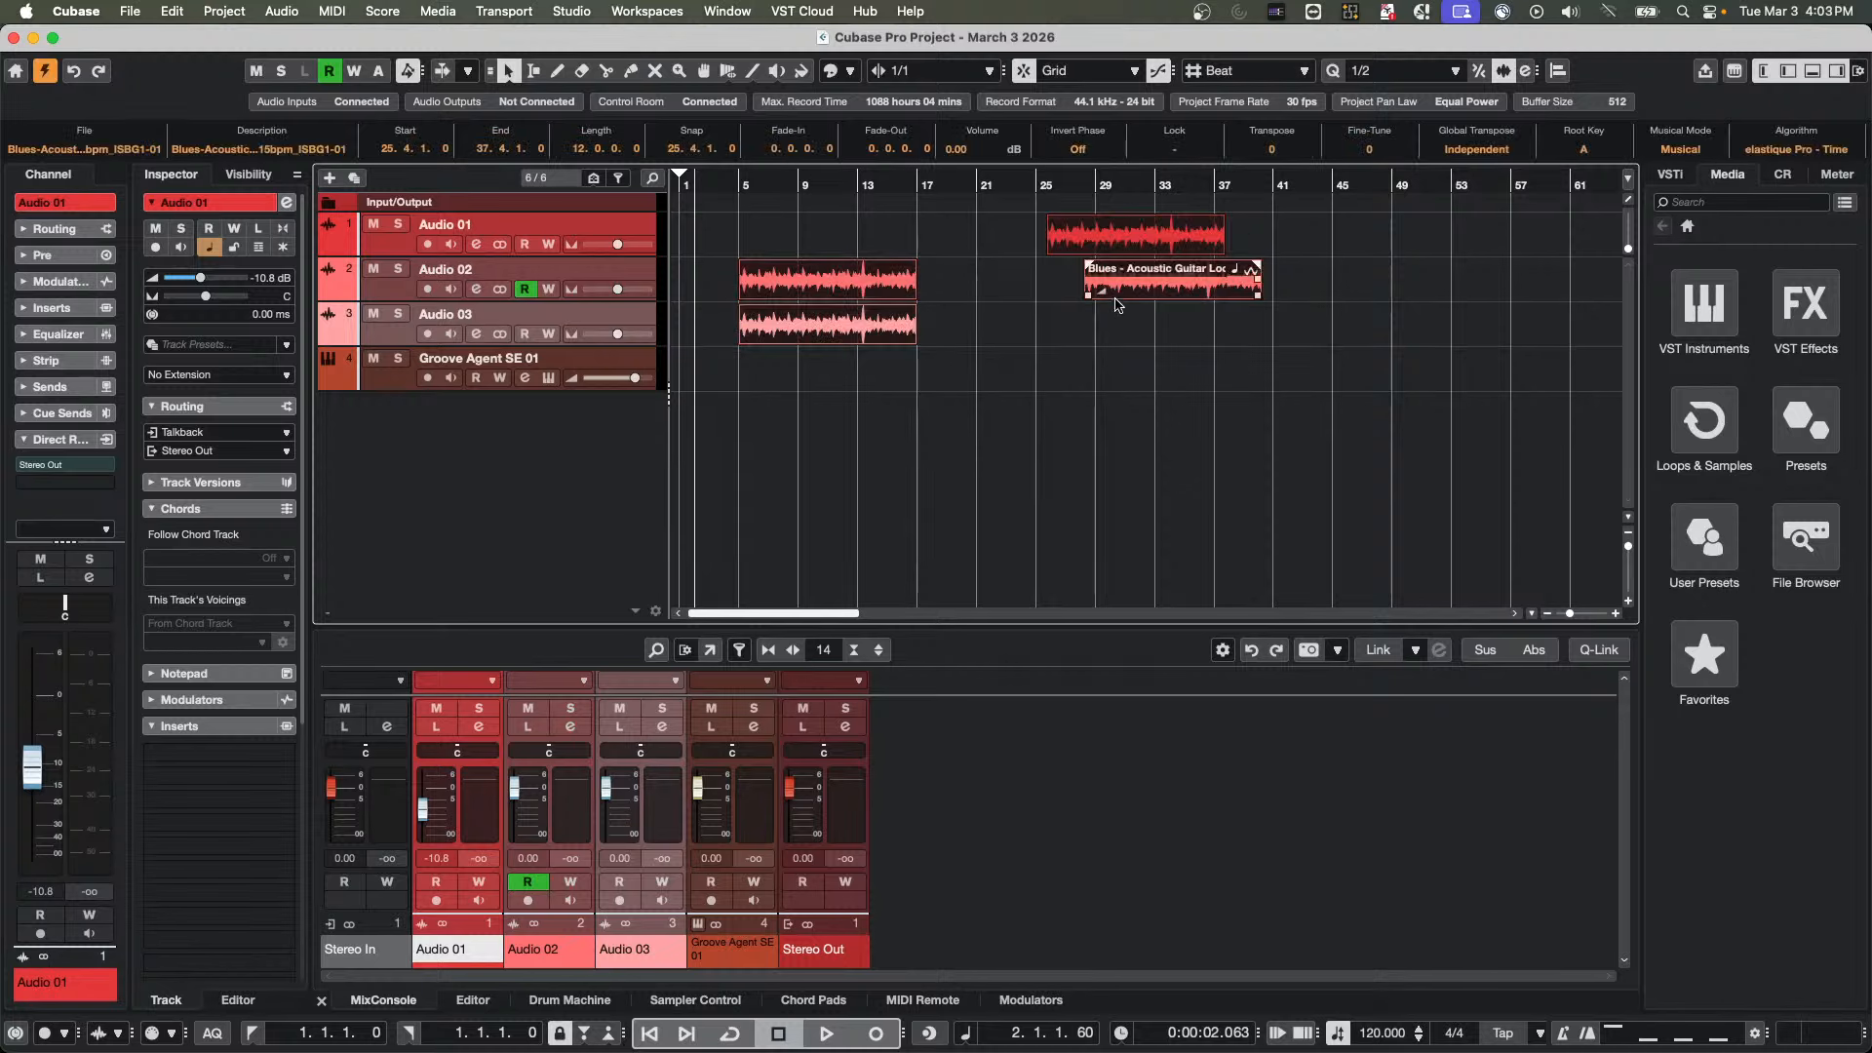
left_click(858, 291)
left_click(1035, 263)
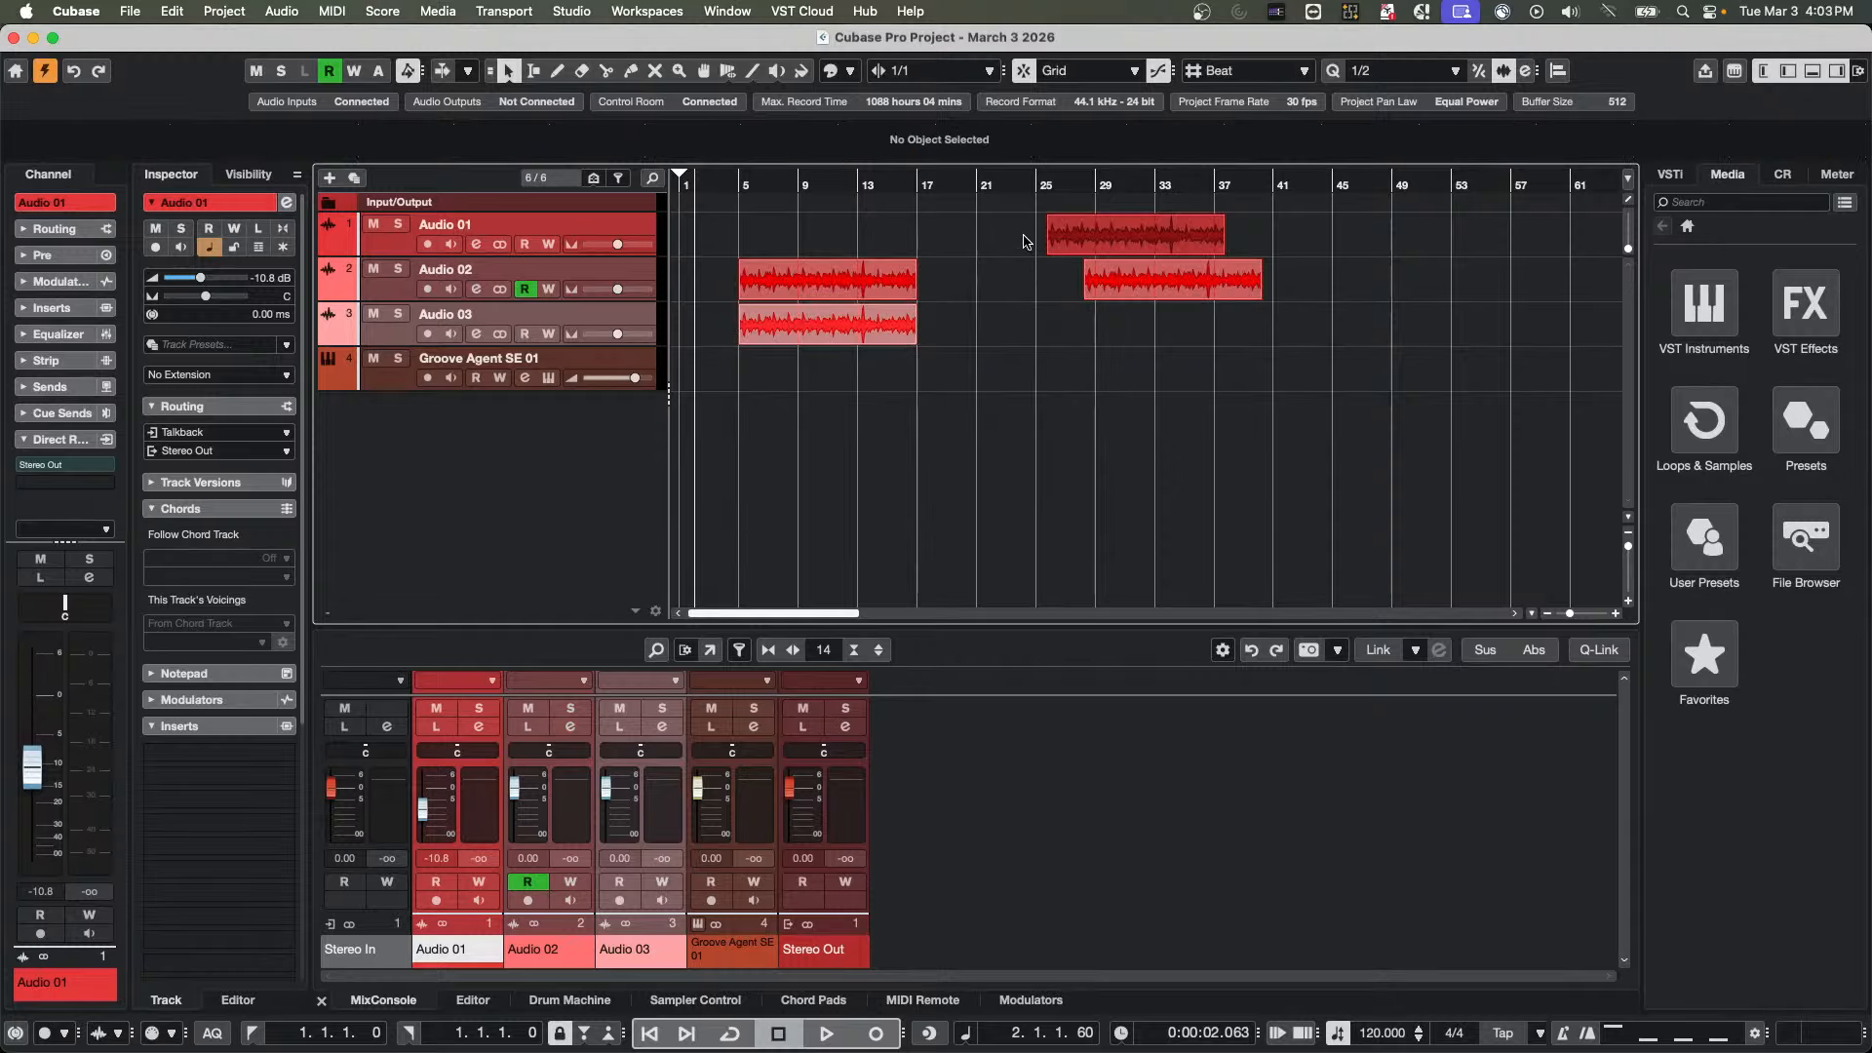
left_click_drag(1025, 235, 1263, 289)
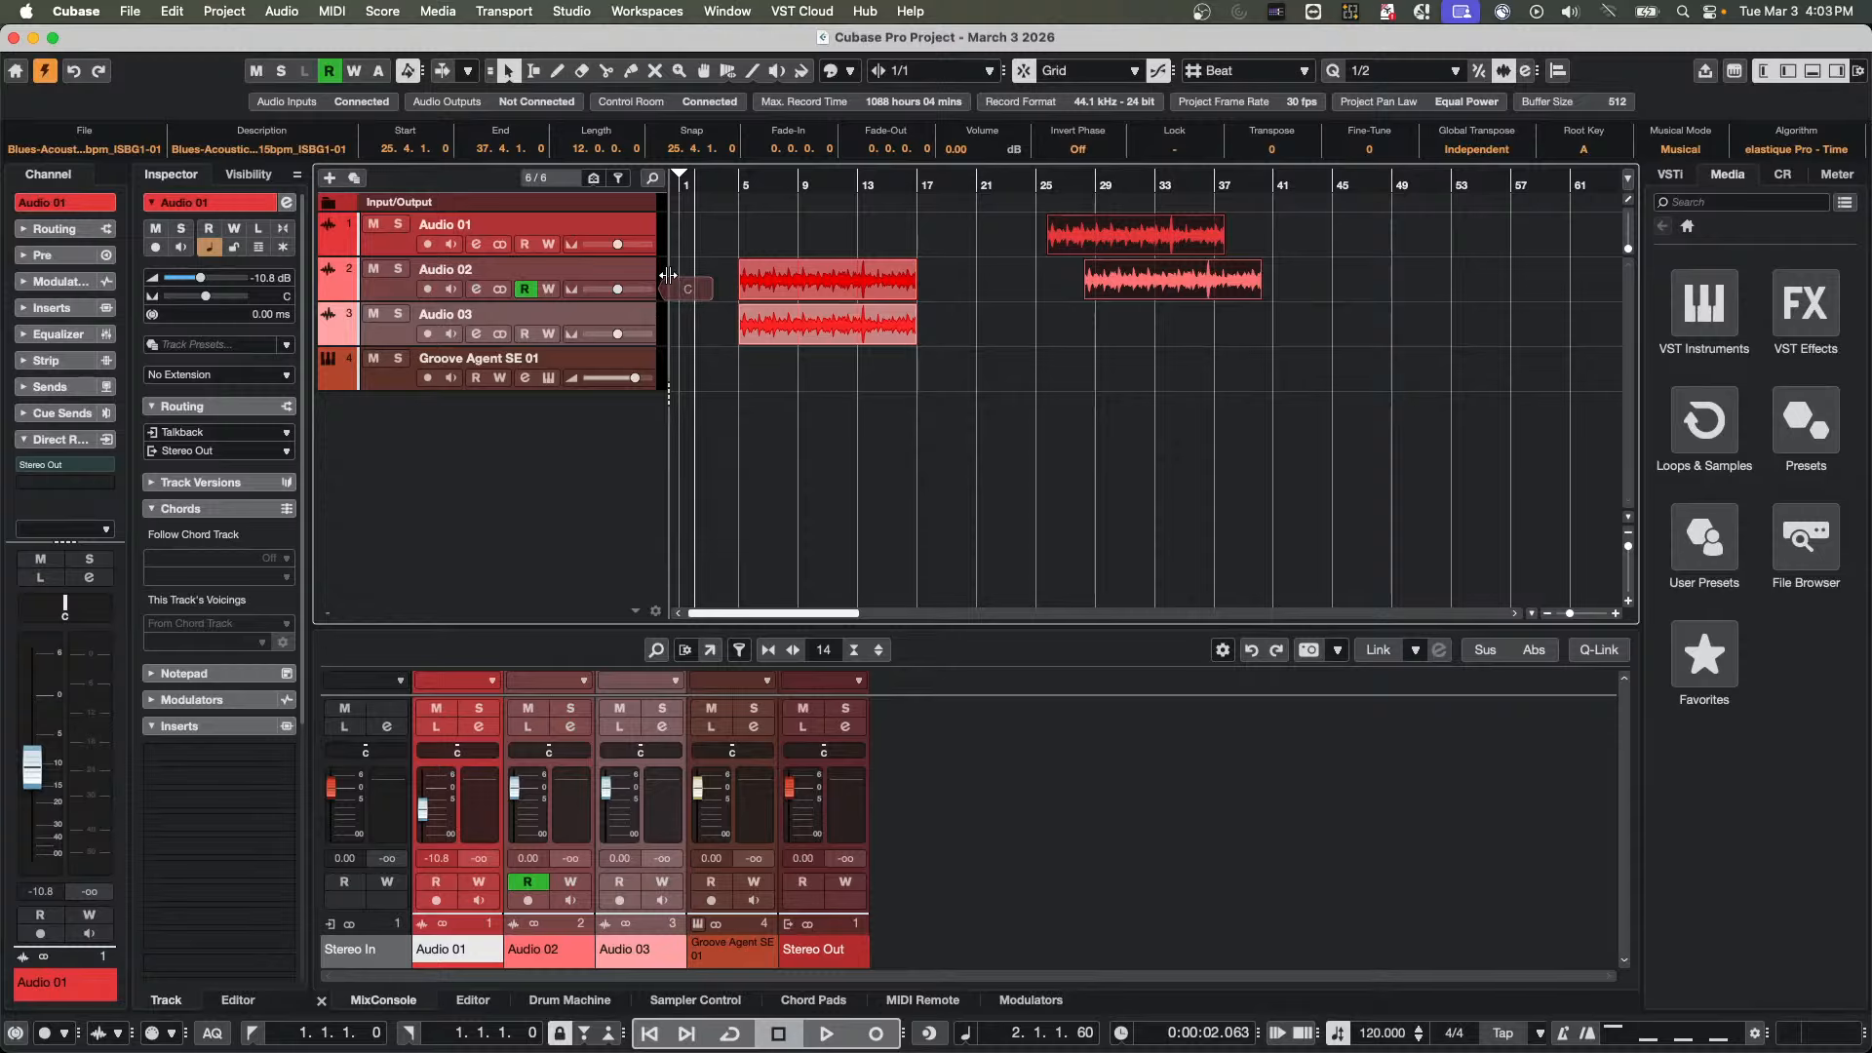
Add a single stereo audio track directly below Audio 03, routed from Stereo In to Stereo Out
right_click(640, 269)
mouse_move(747, 281)
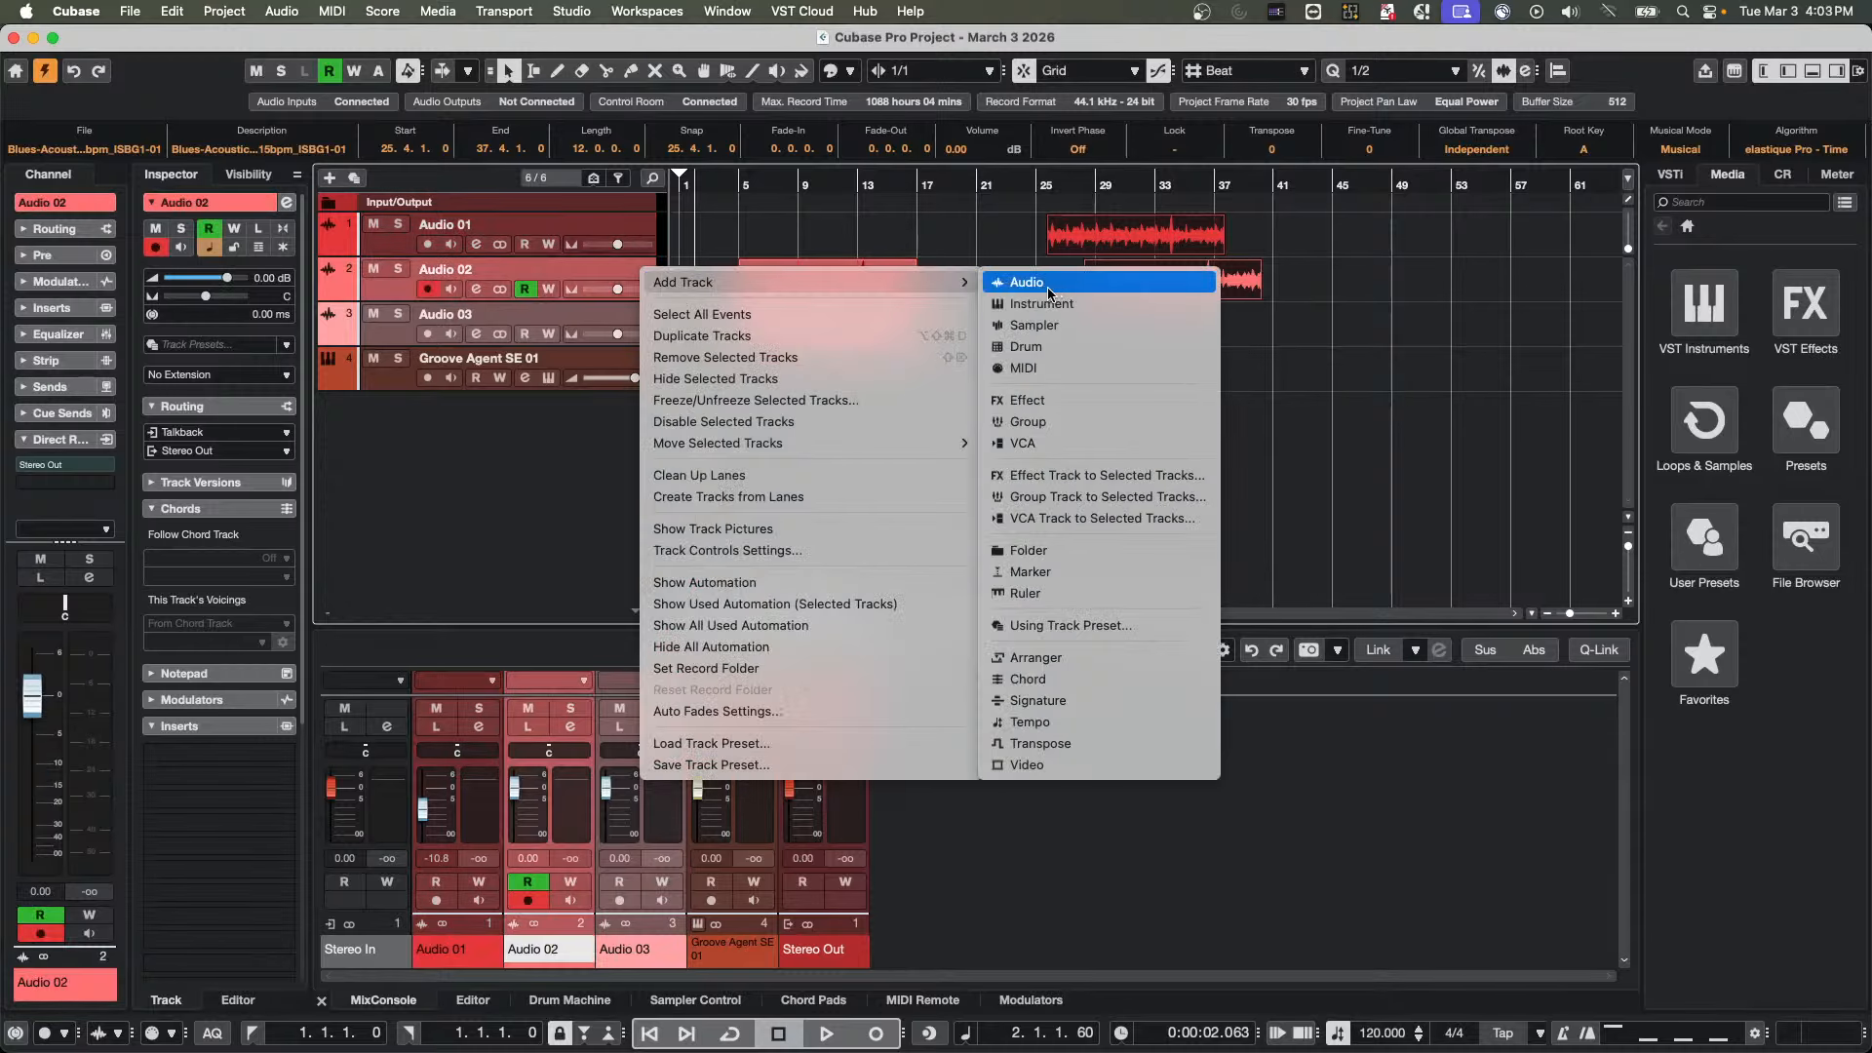
left_click(546, 327)
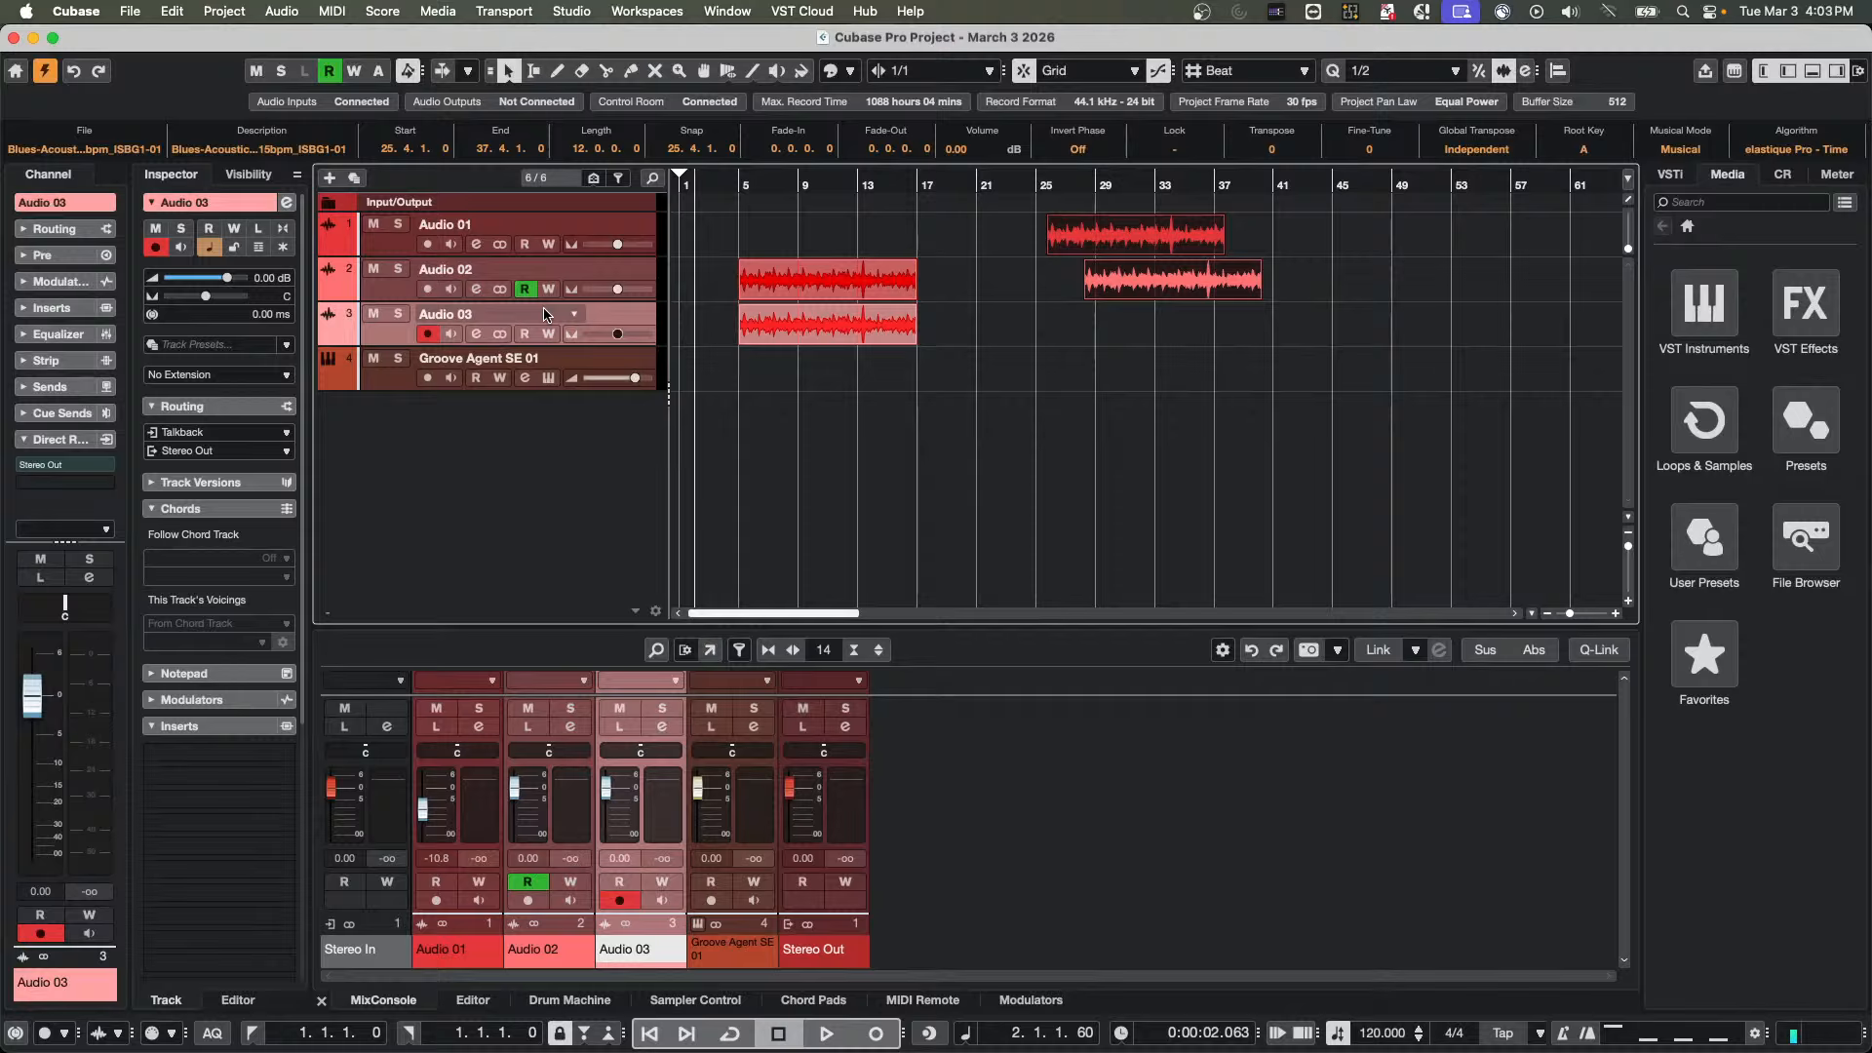
right_click(612, 318)
mouse_move(741, 326)
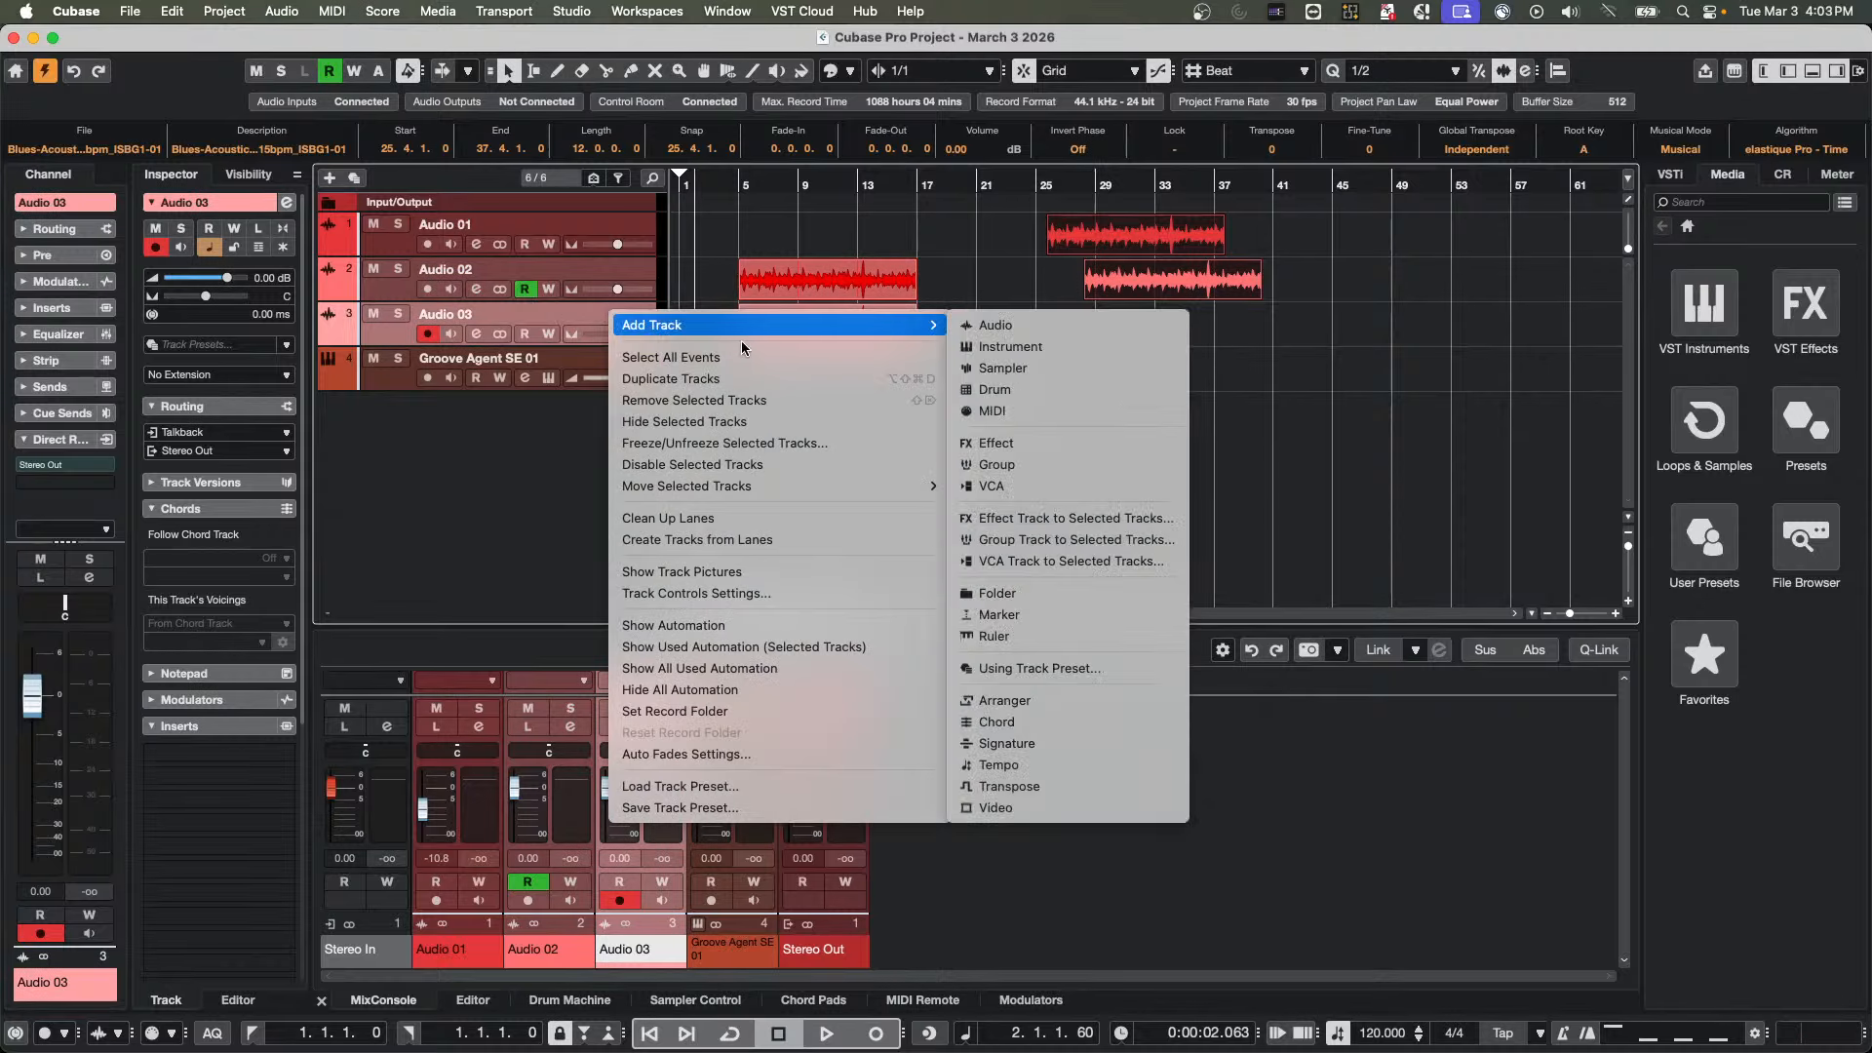
left_click(1029, 328)
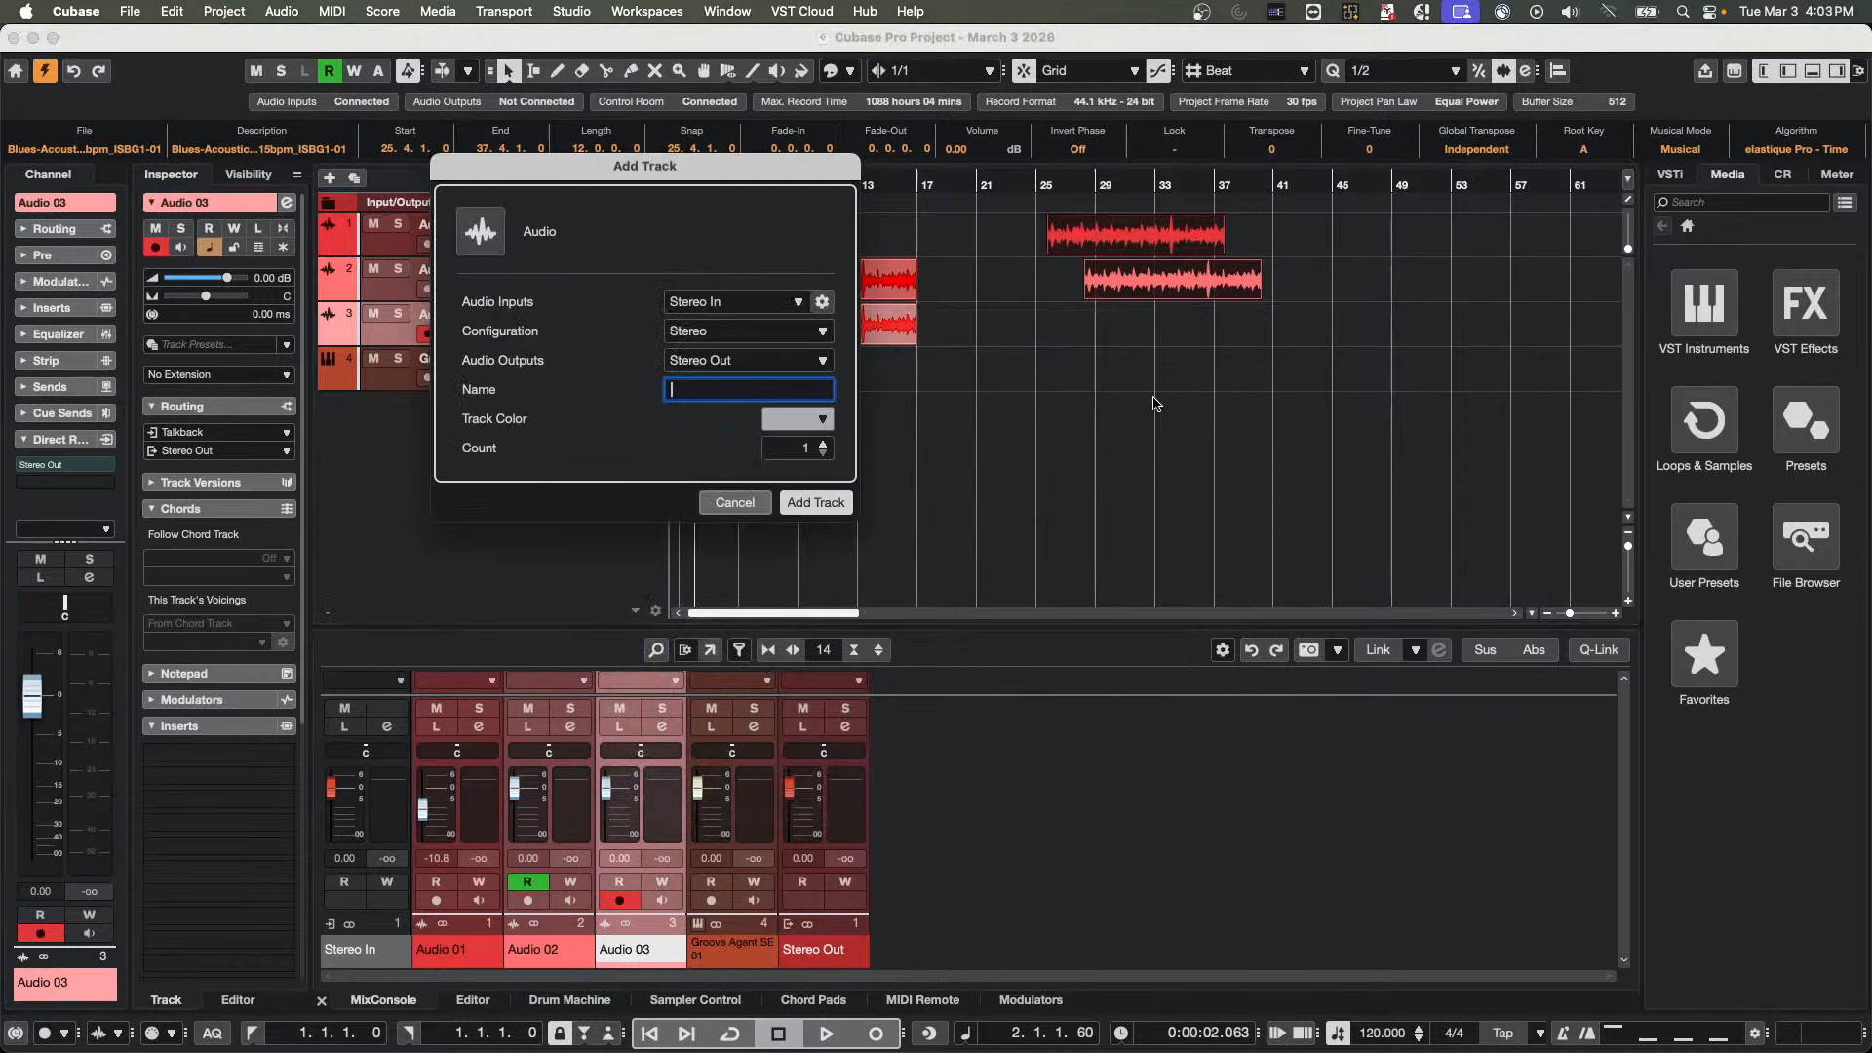
left_click(834, 504)
Copy the two rightmost guitar events from Audio 01 and Audio 02 onto Audio 03 and Audio 04 at 25.4.1.0, then clear the selection
left_click(1053, 250)
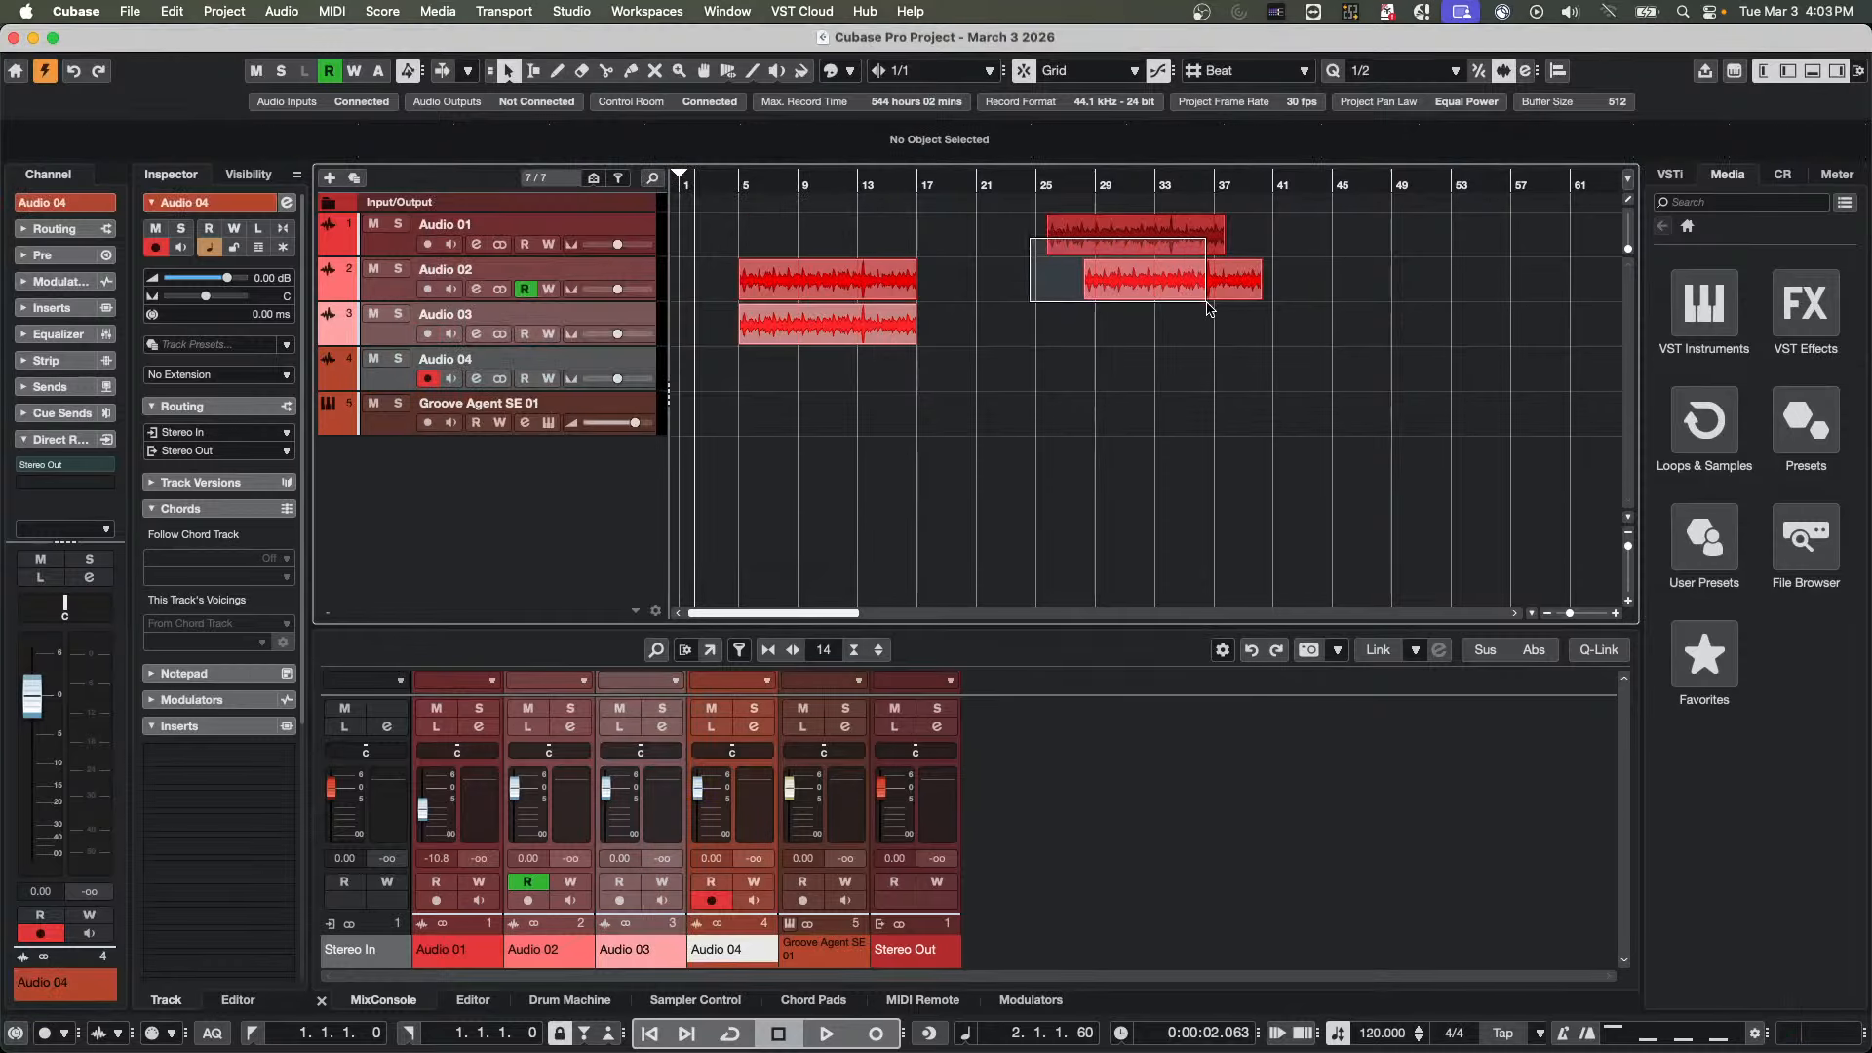
left_click_drag(1174, 295, 1226, 381)
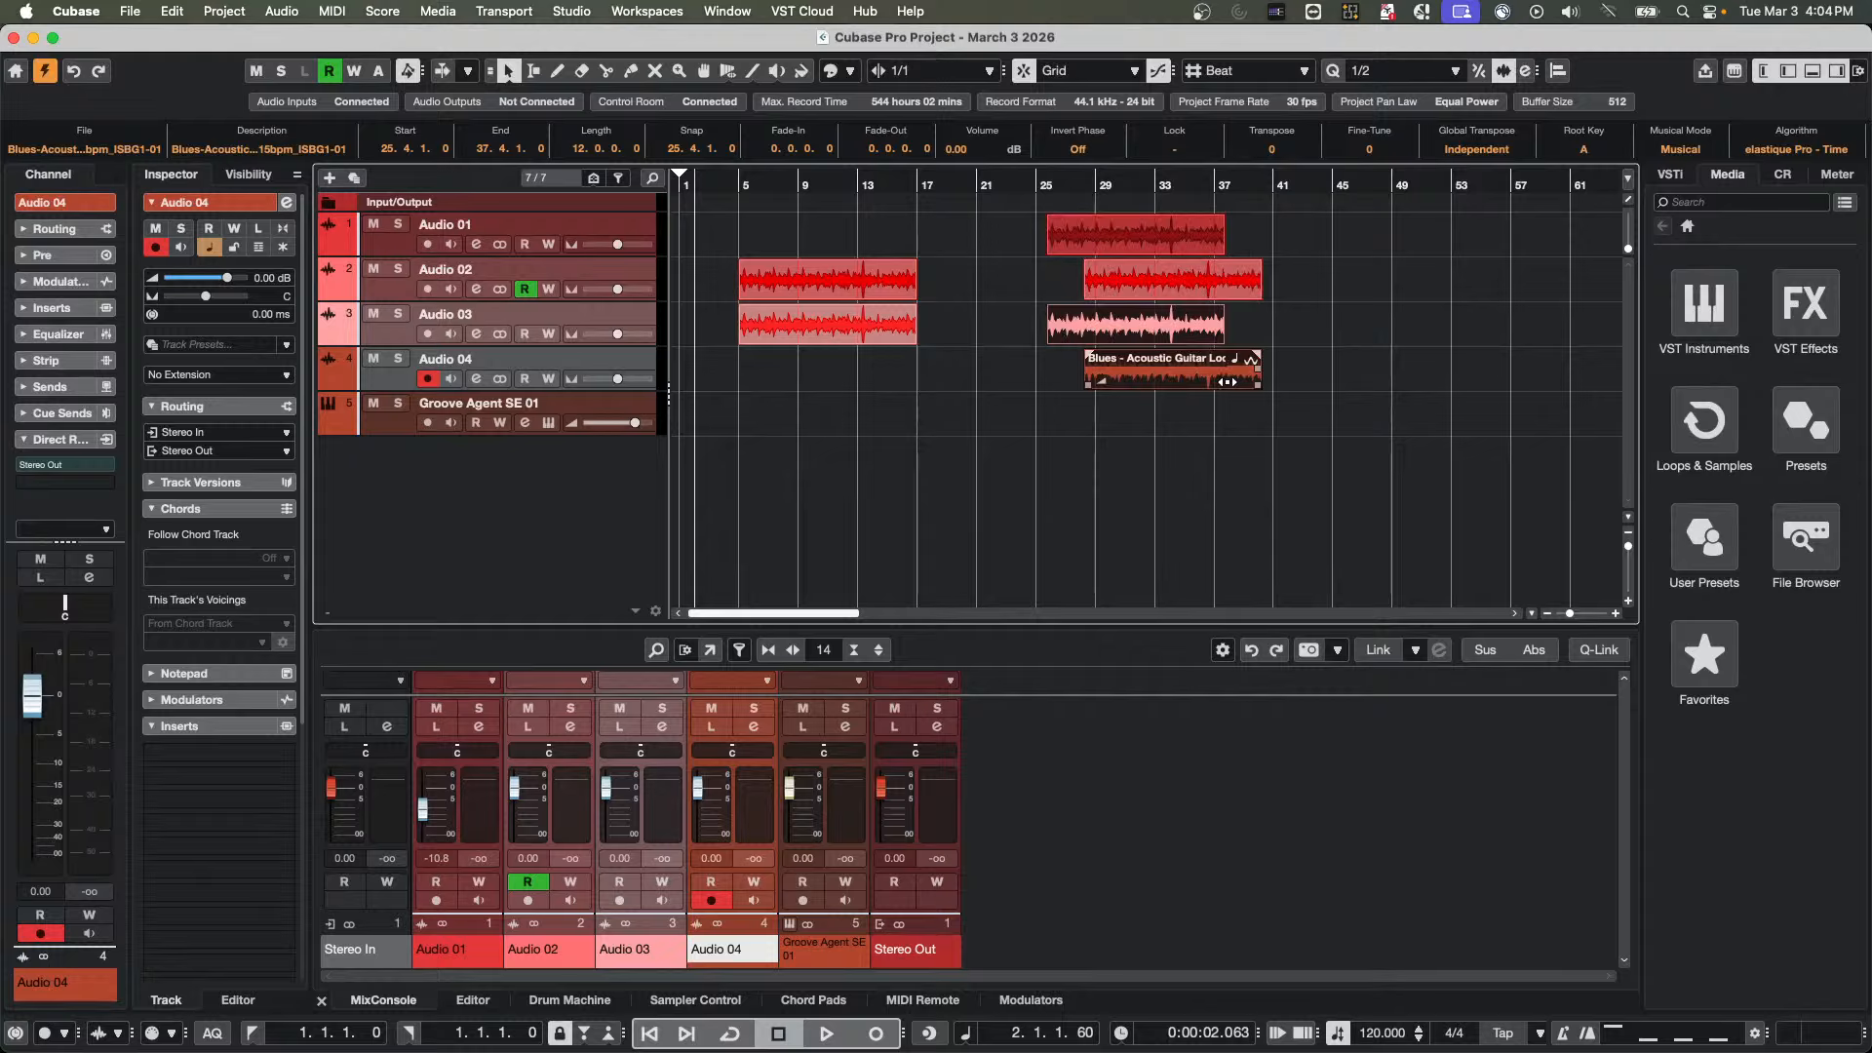
mouse_move(1310, 229)
left_mouse_down()
mouse_move(1219, 239)
mouse_move(1089, 371)
left_mouse_up()
left_click(1297, 343)
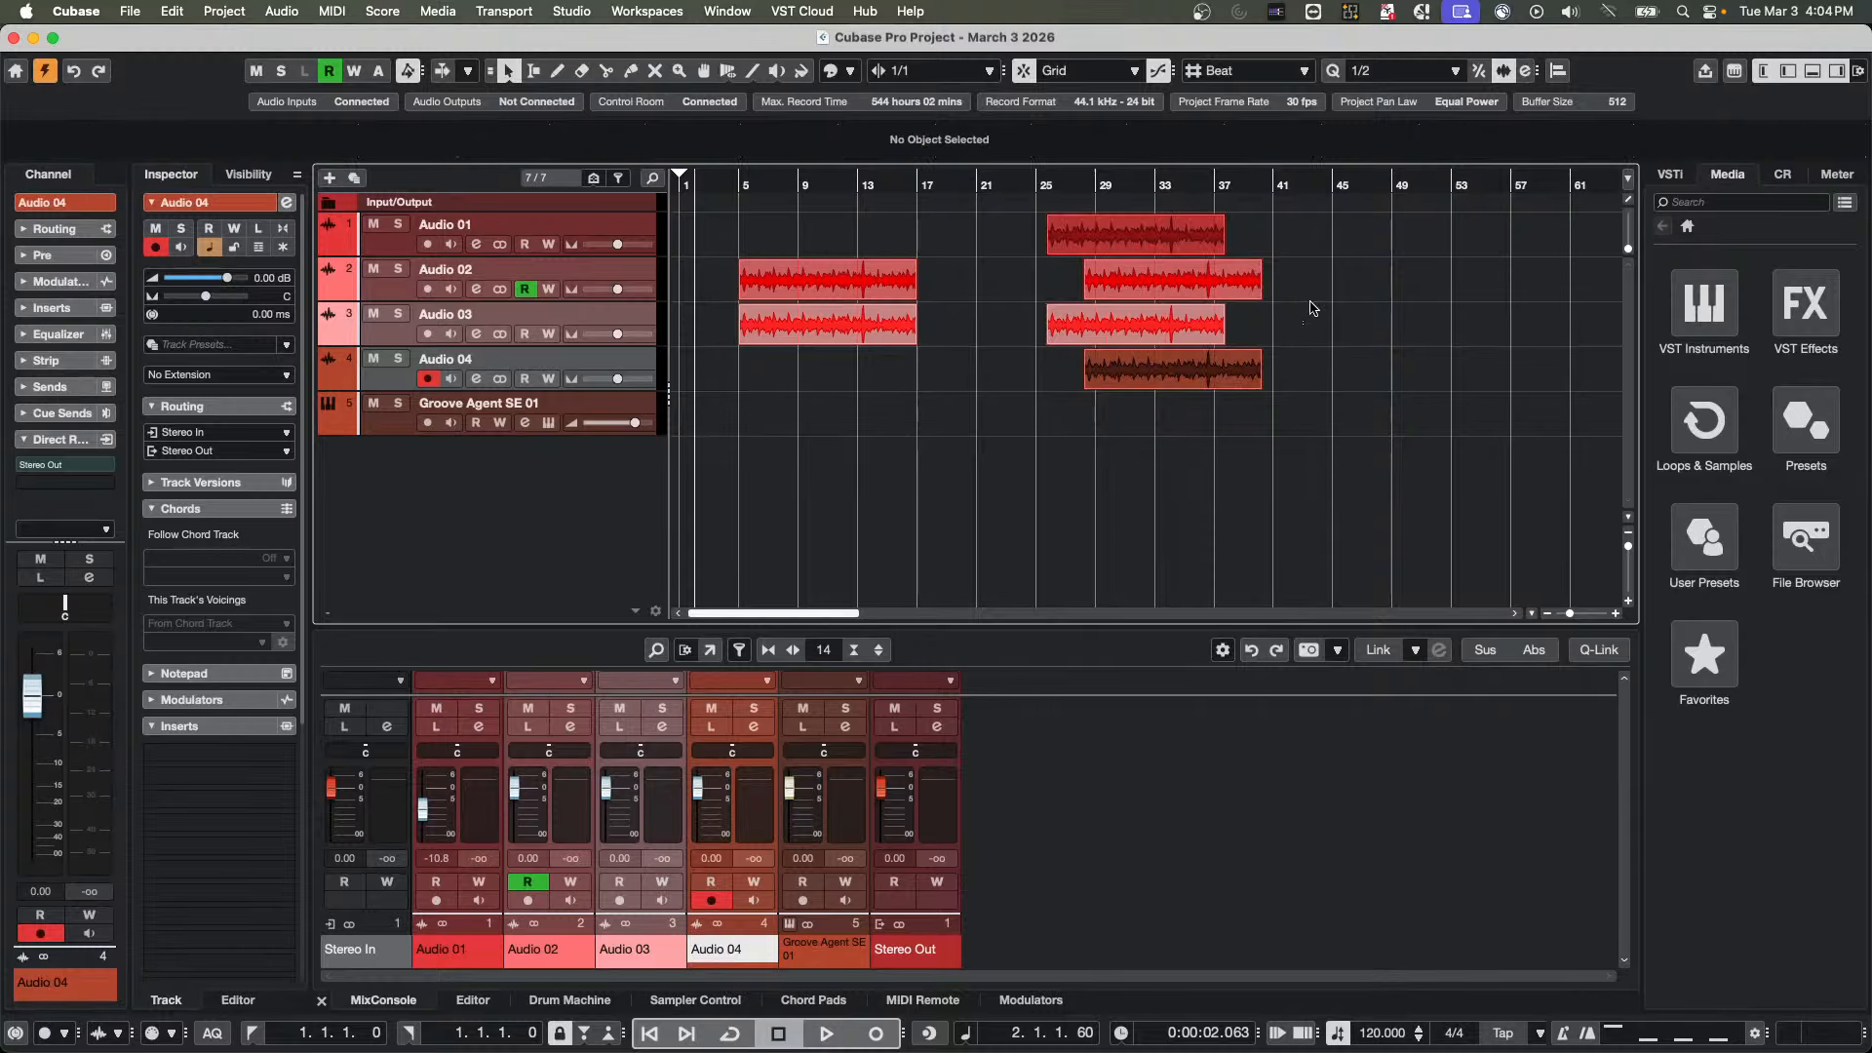
Copy the staggered guitar events to around bars 44 and 46 across Audio 01, Audio 02 and Audio 03
left_click_drag(1308, 266, 1418, 234)
left_click(1146, 331)
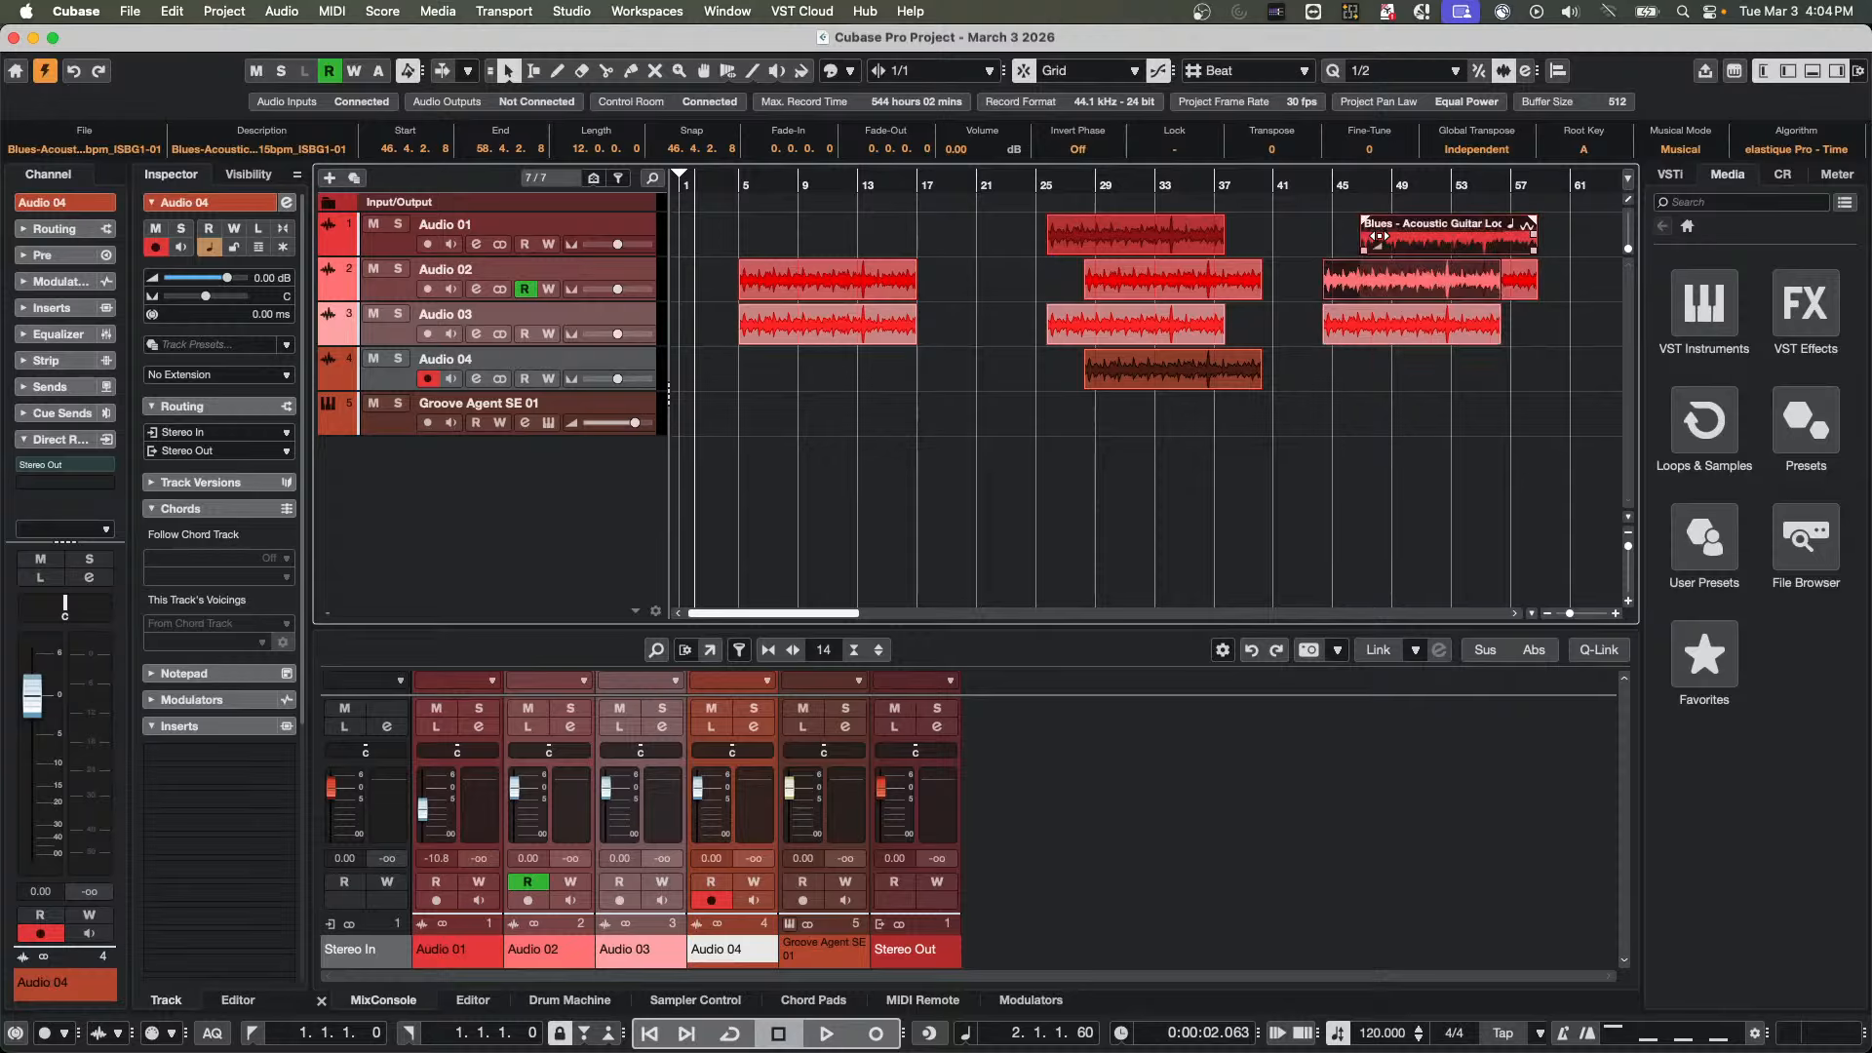
left_click(1418, 284)
left_click(1215, 379)
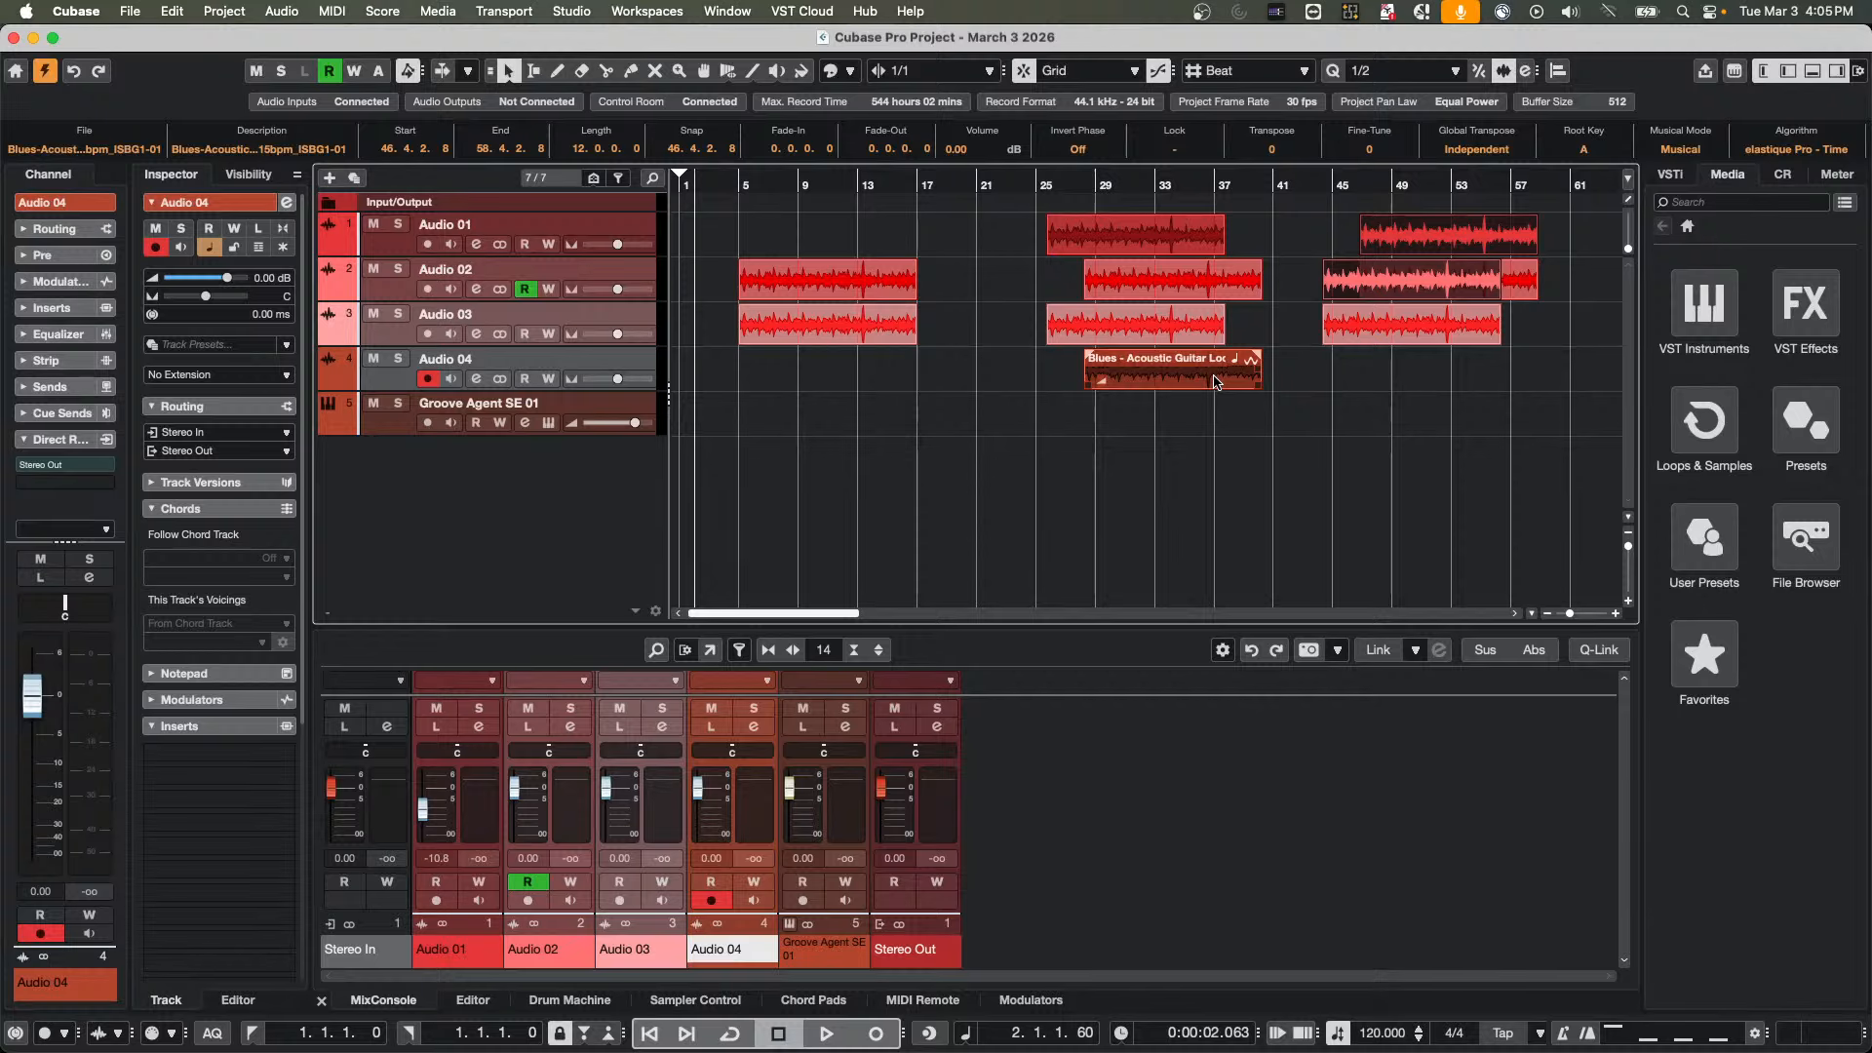
Open the Groove Agent SE 01 instrument above the mixer and select the Snare_TM_04 sample on pad C1
left_click(549, 423)
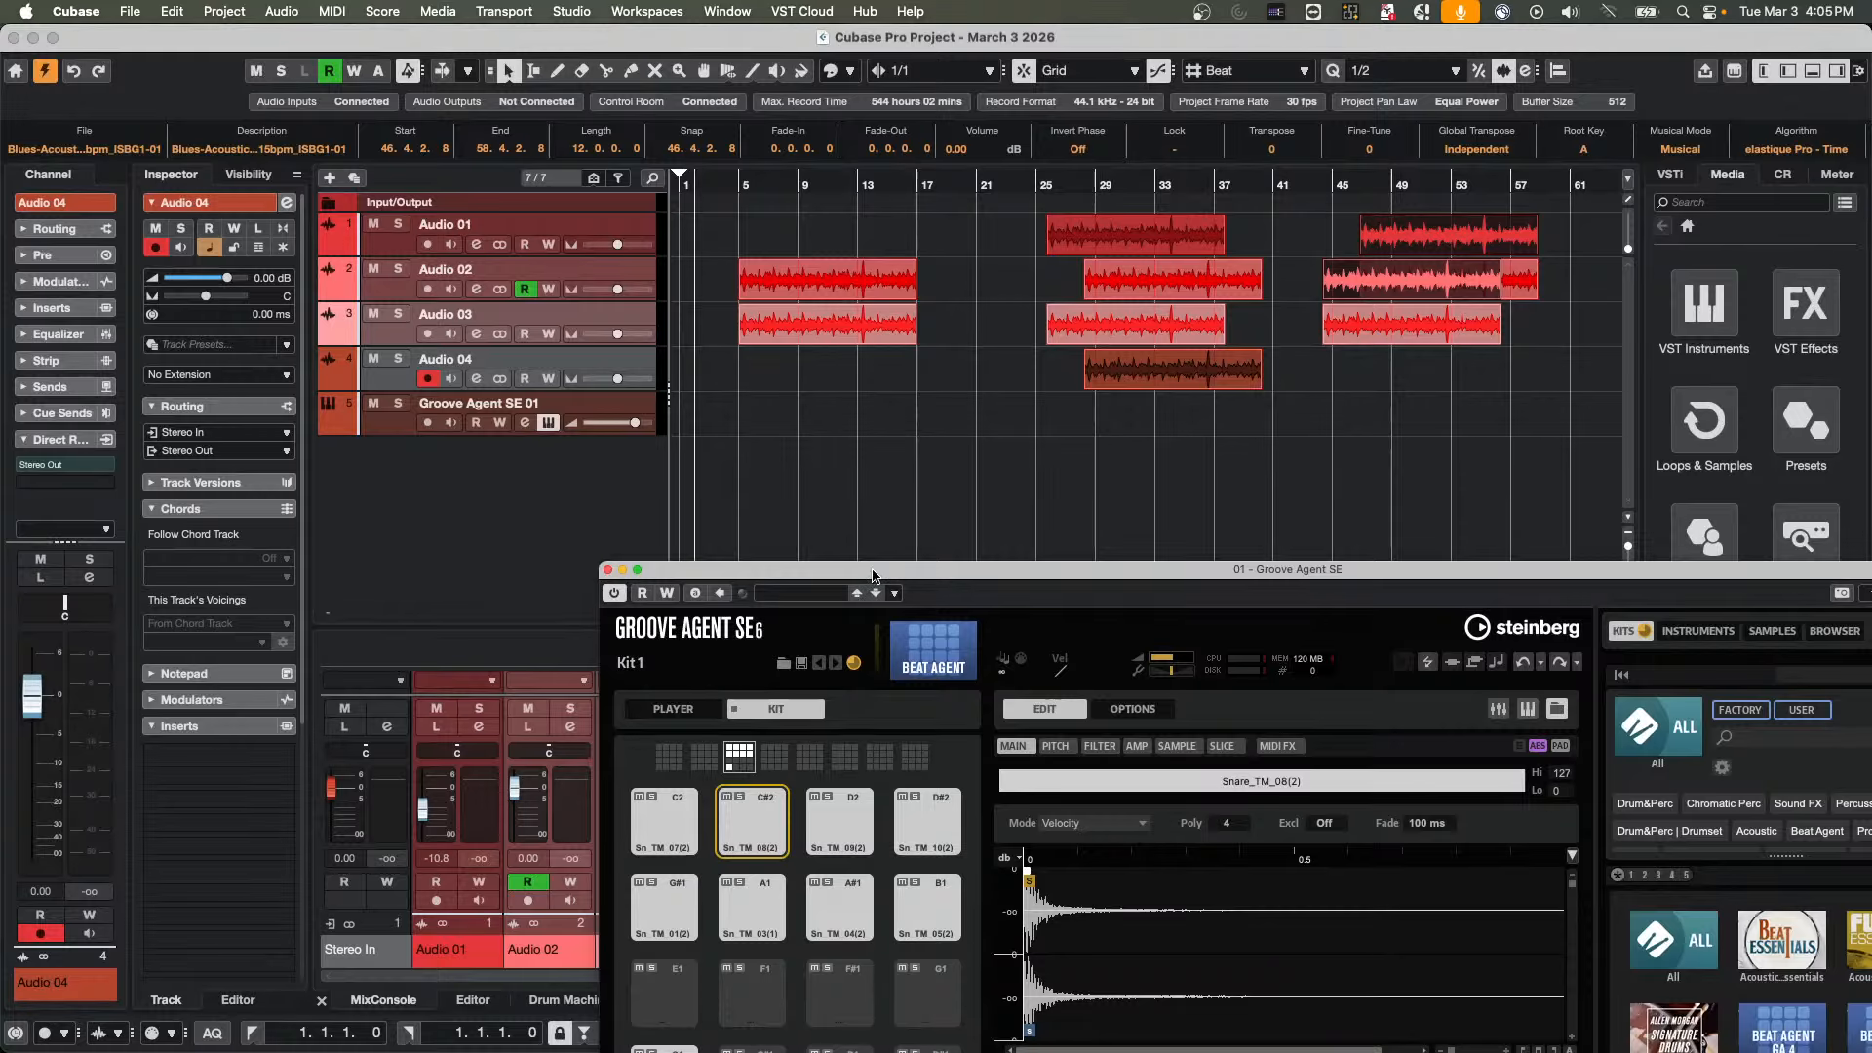
left_click_drag(872, 576, 760, 100)
left_click(552, 604)
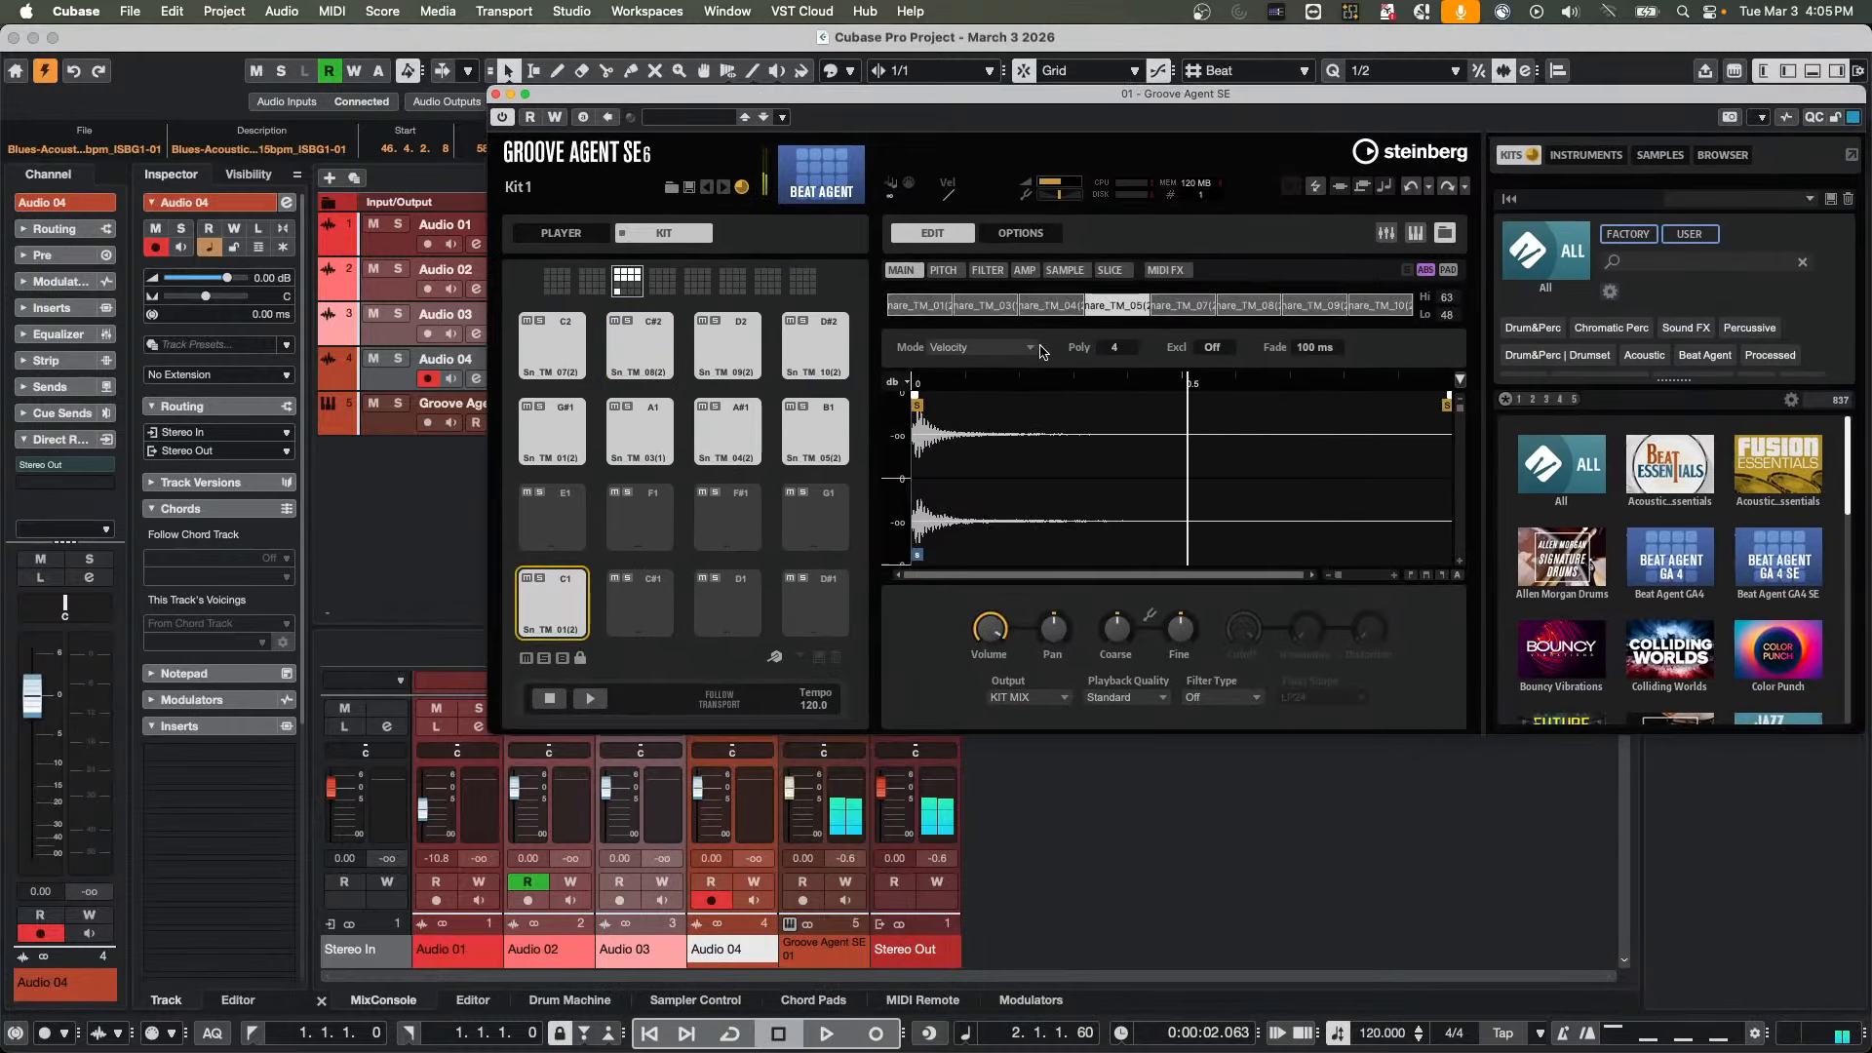
left_click(990, 305)
left_click(1051, 306)
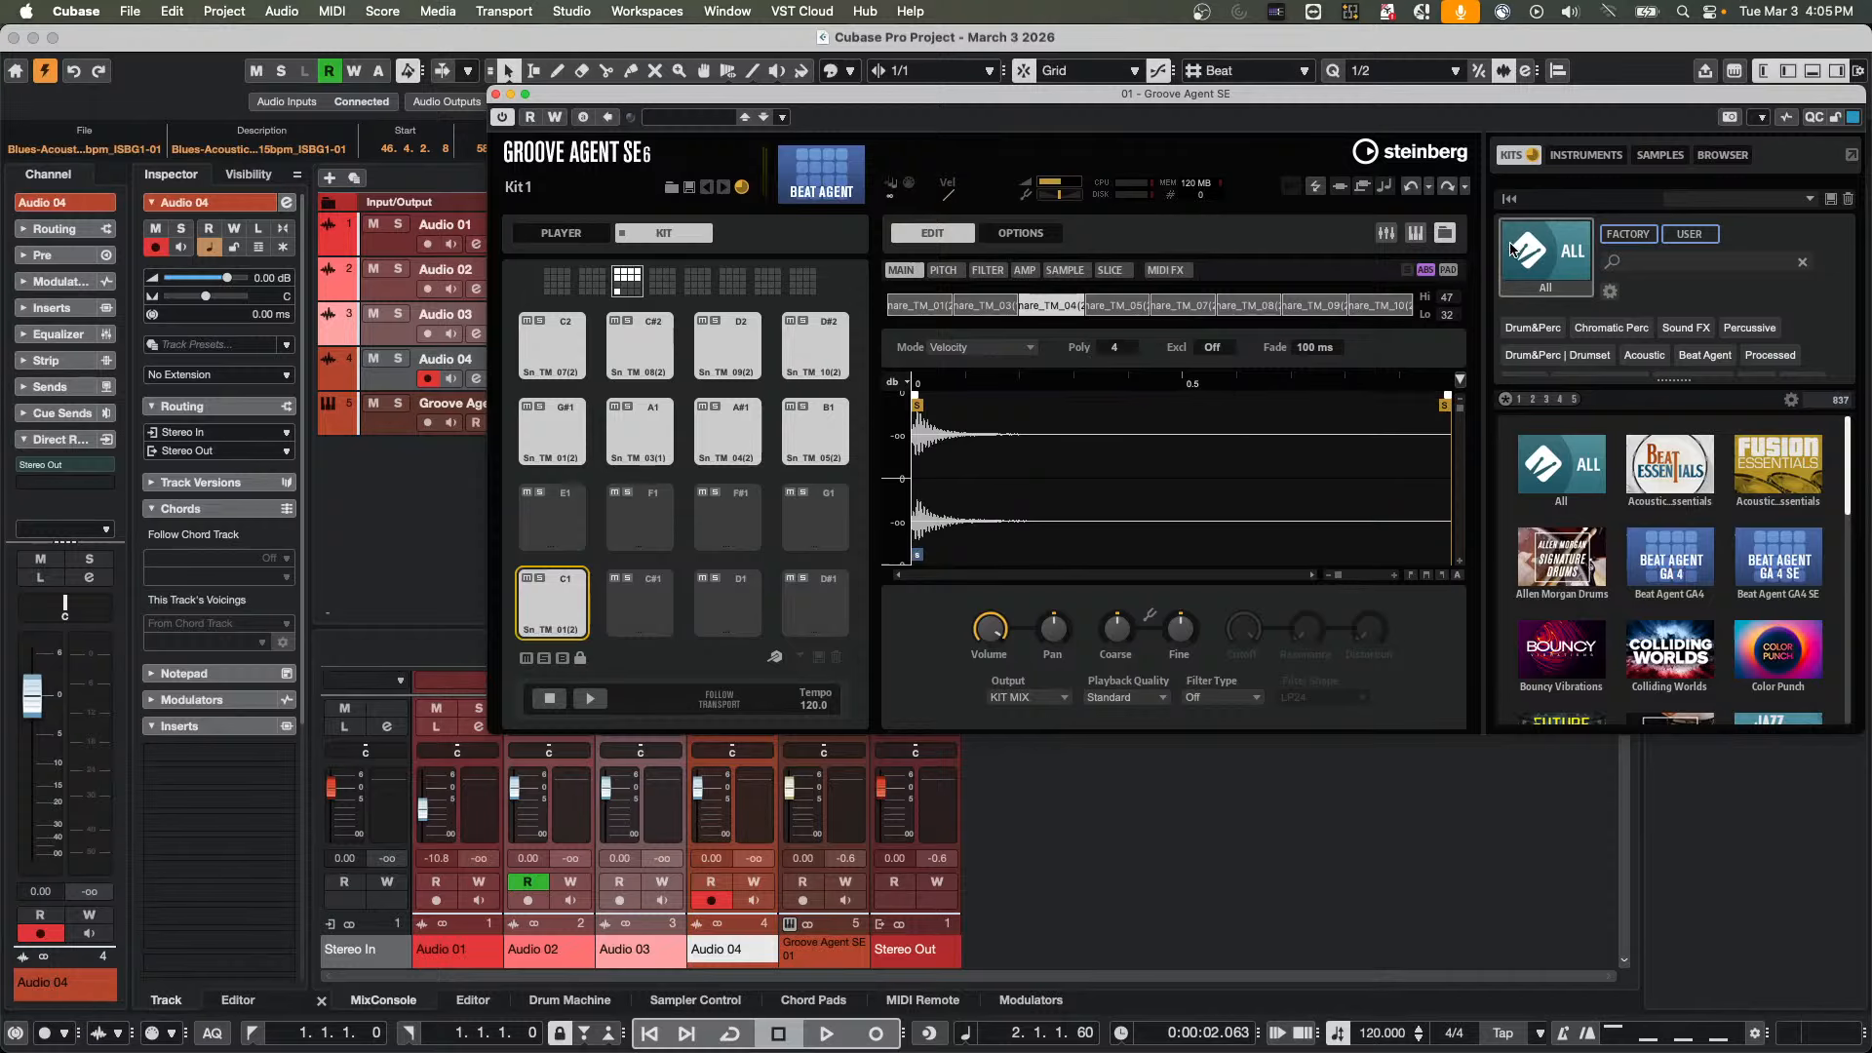
Toggle the sample editing scope between SEL and PAD, finishing in PAD mode
left_click(1453, 273)
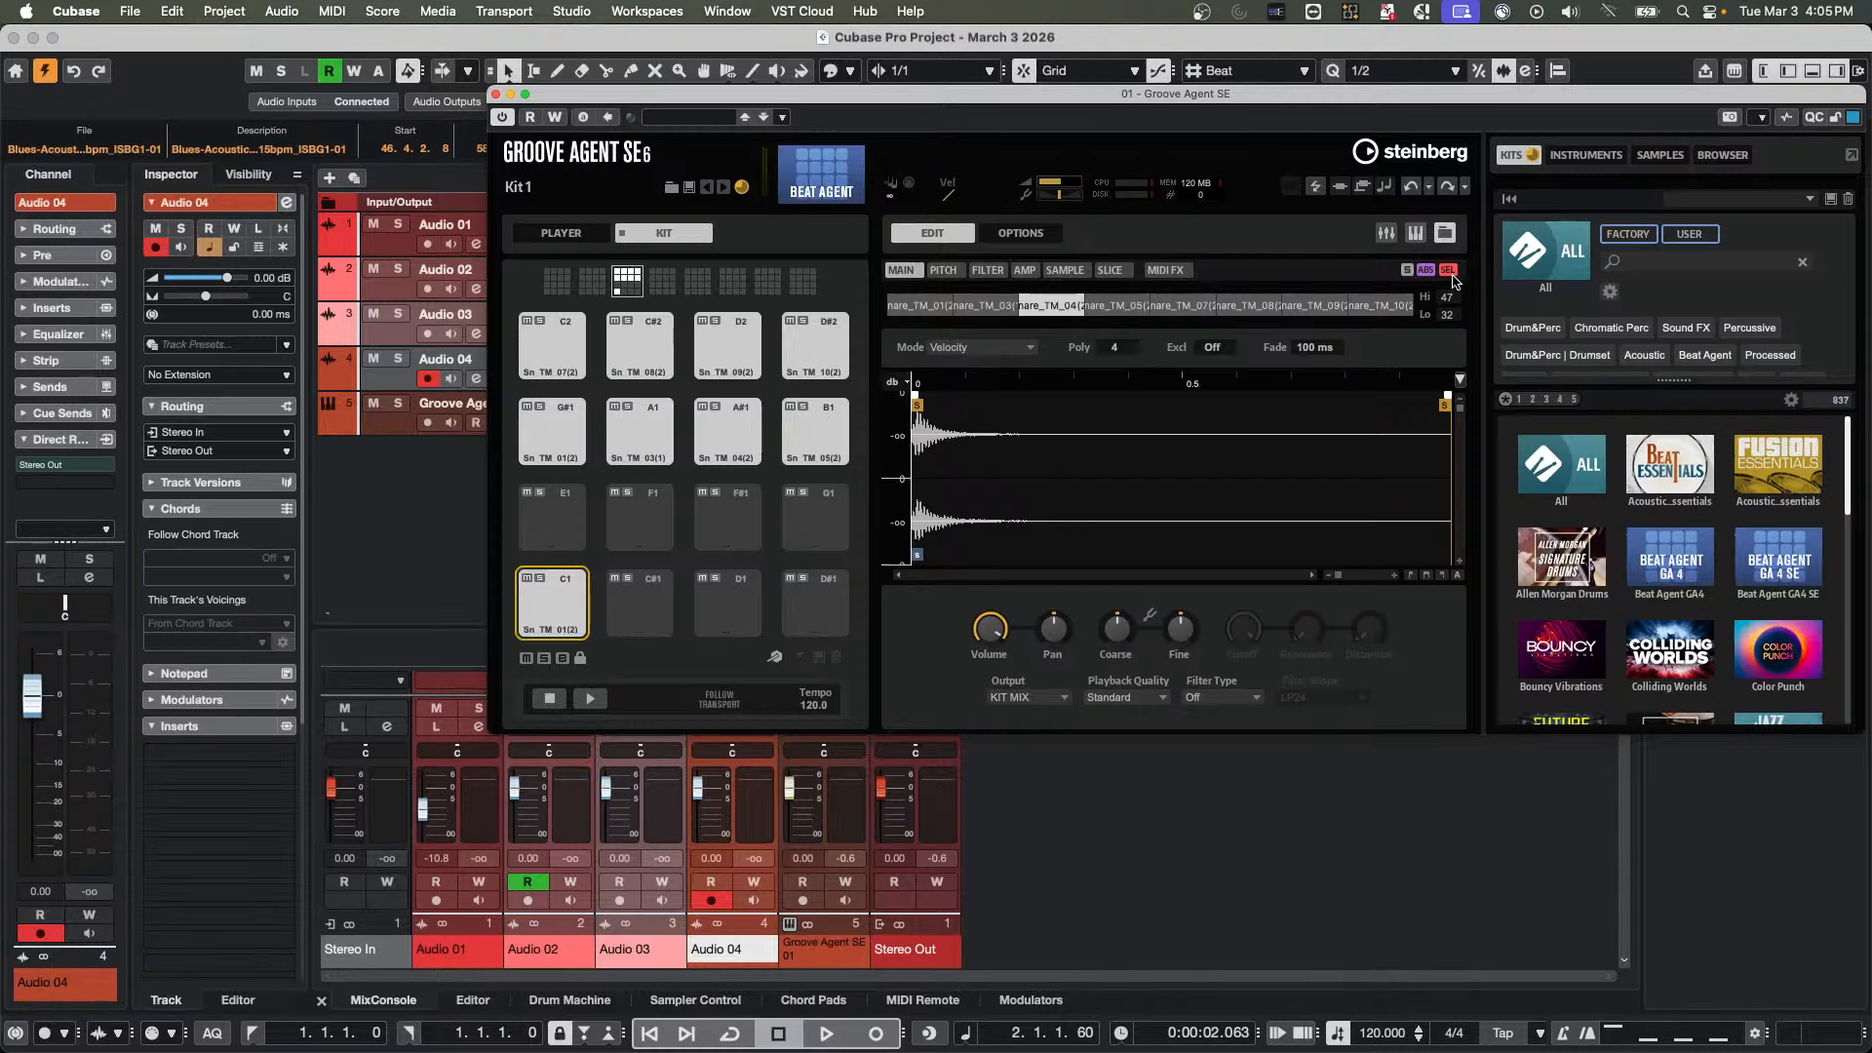
left_click(1453, 275)
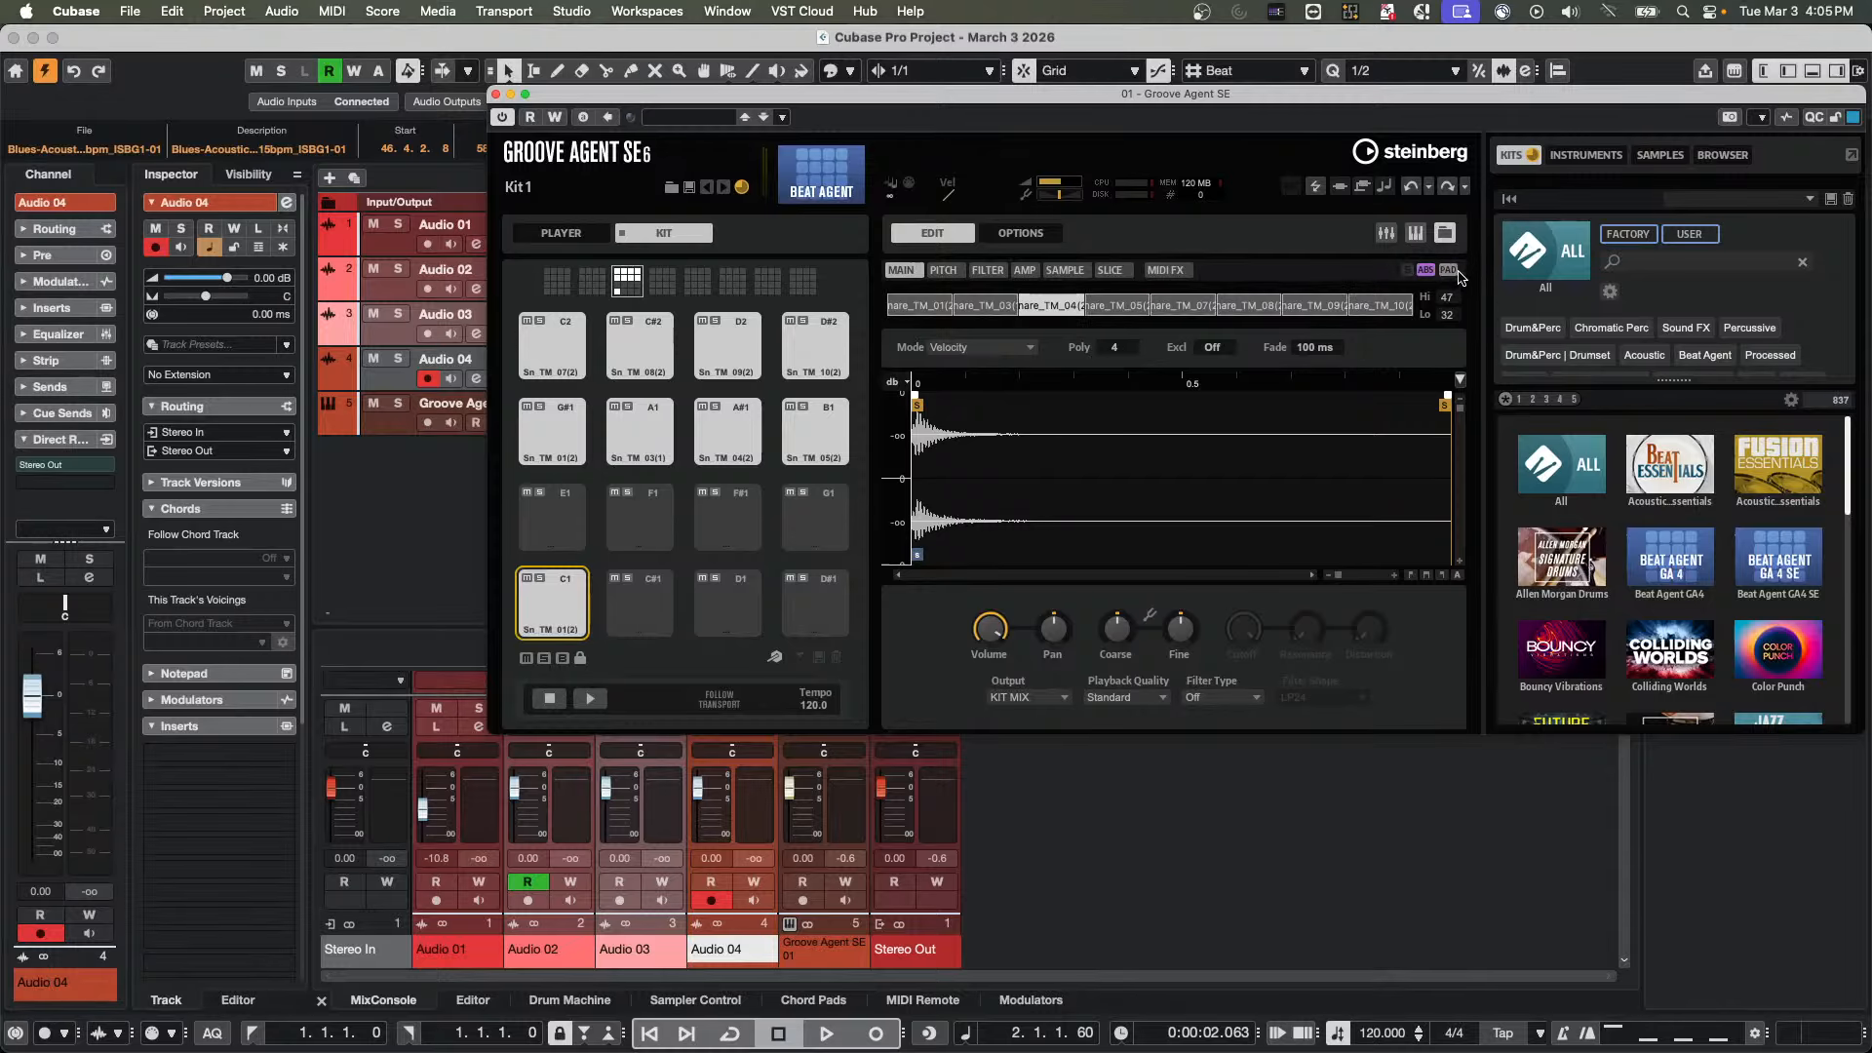
left_click(1457, 272)
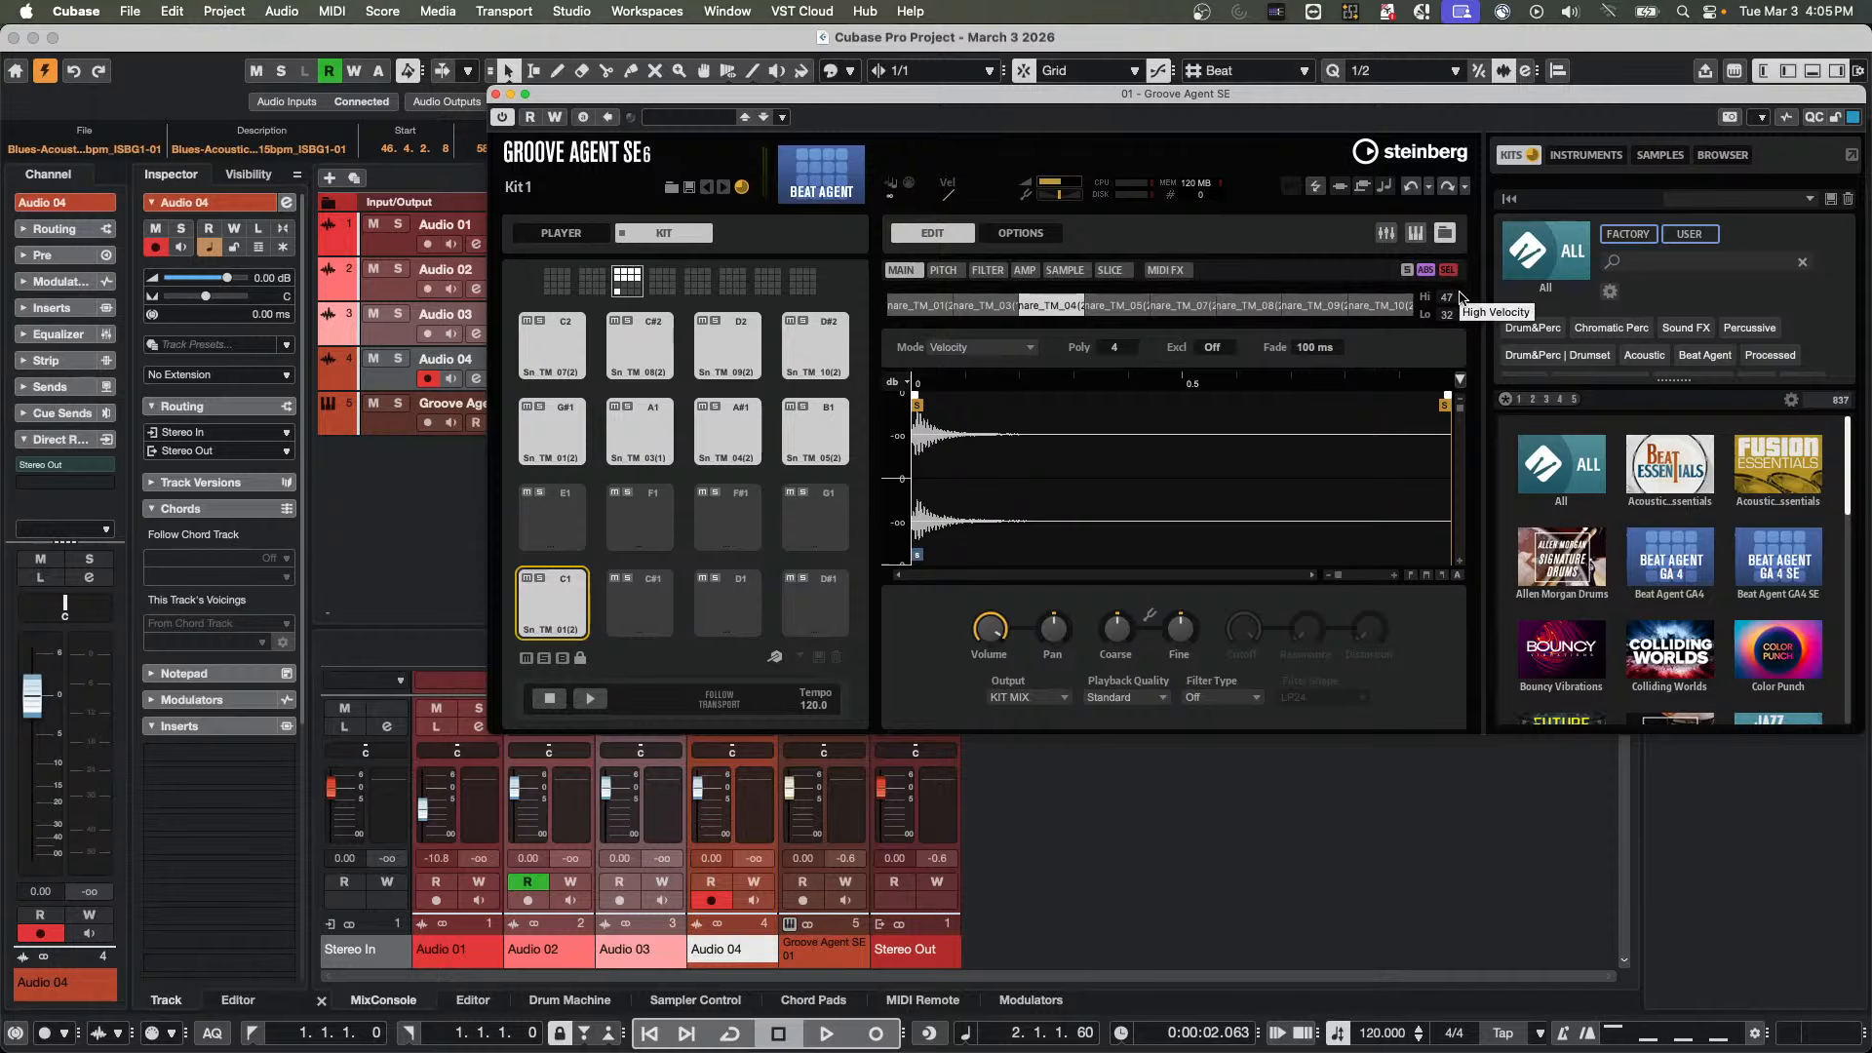
left_click(1451, 271)
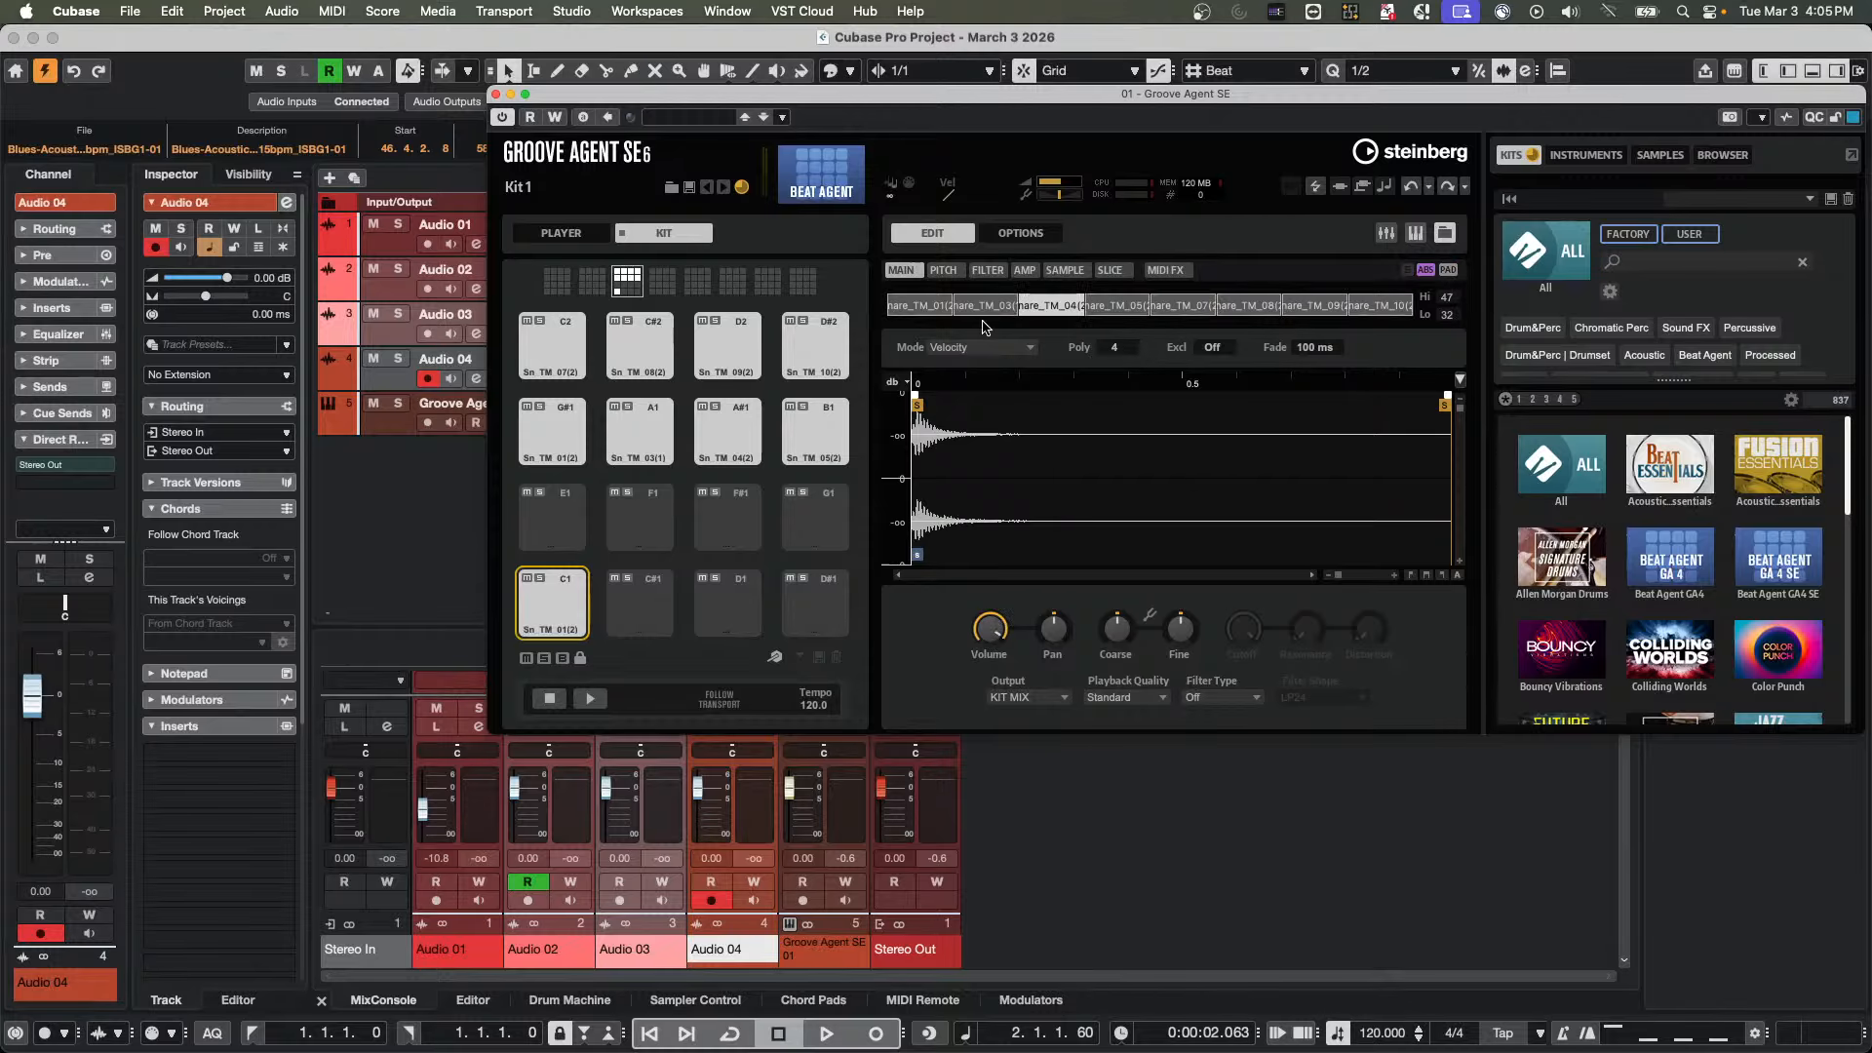
Set pad C1's volume to about 8.5 dB in PAD mode and compare it across Snare_TM_01, Snare_TM_03 and Snare_TM_04
left_click(941, 305)
mouse_move(998, 655)
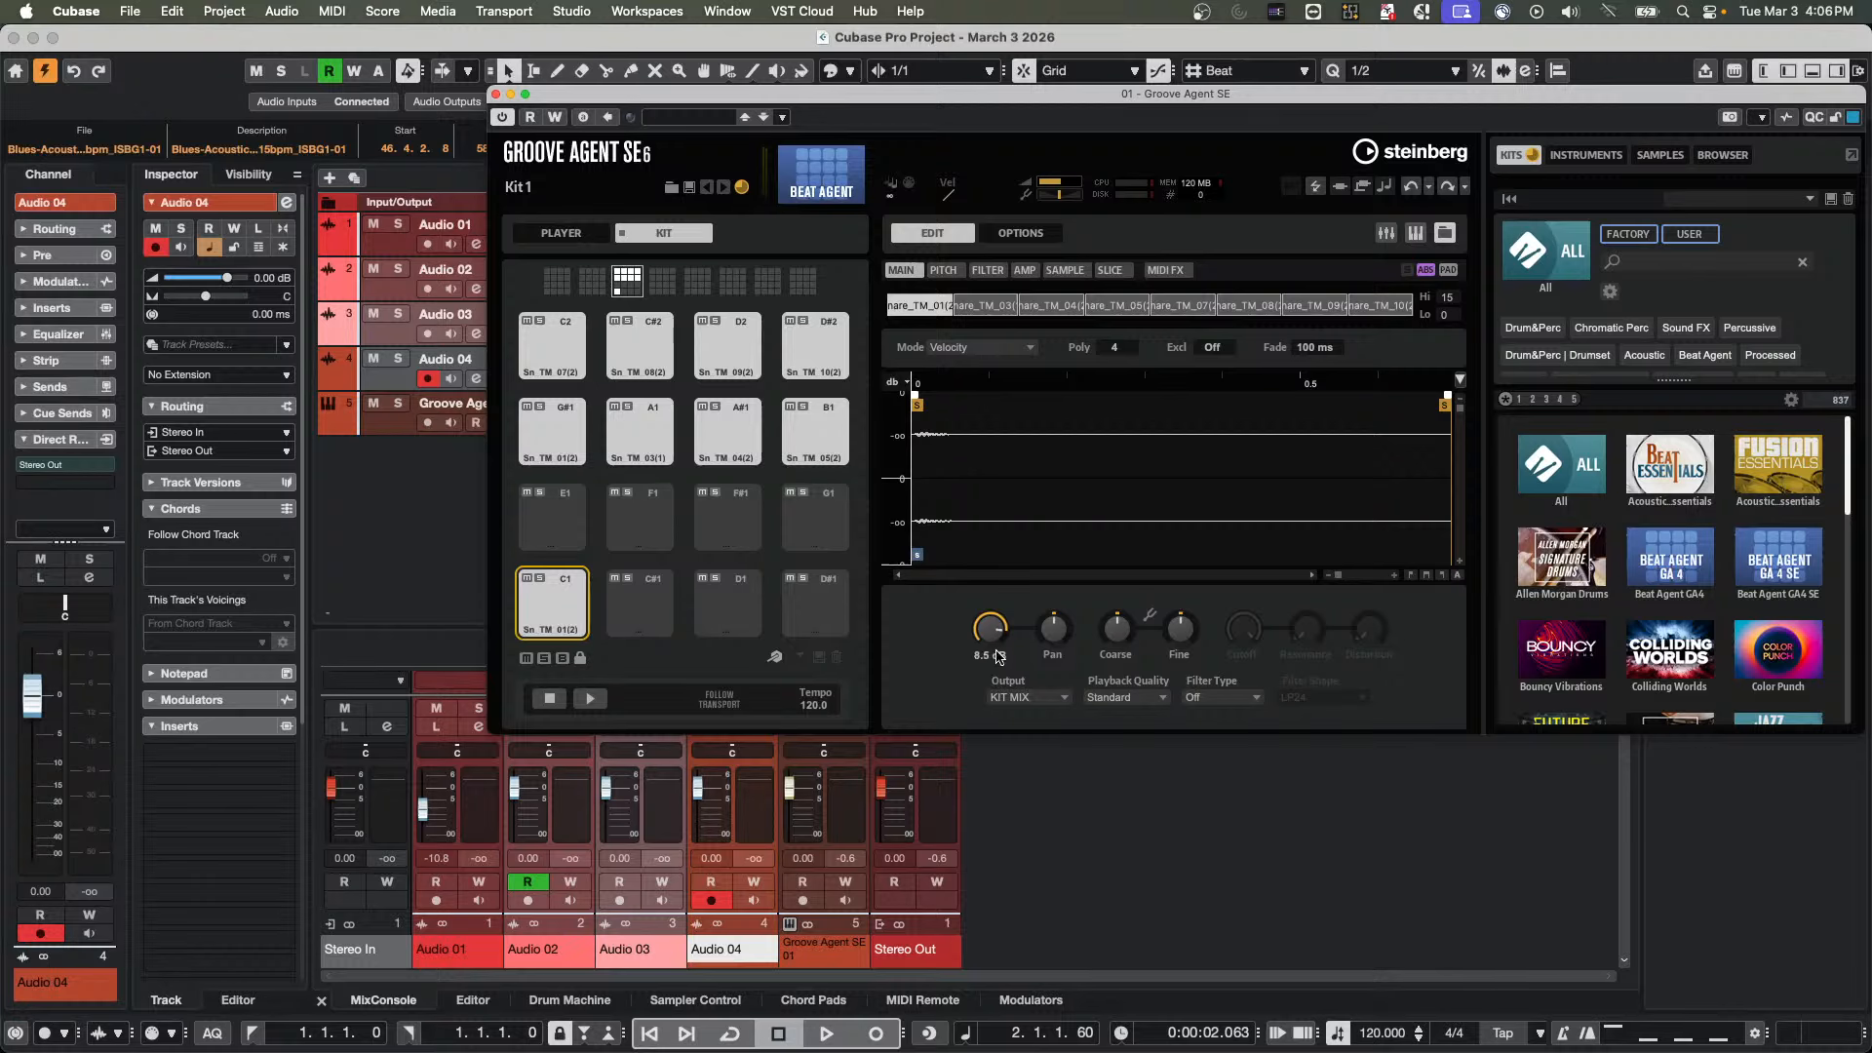
left_click(995, 310)
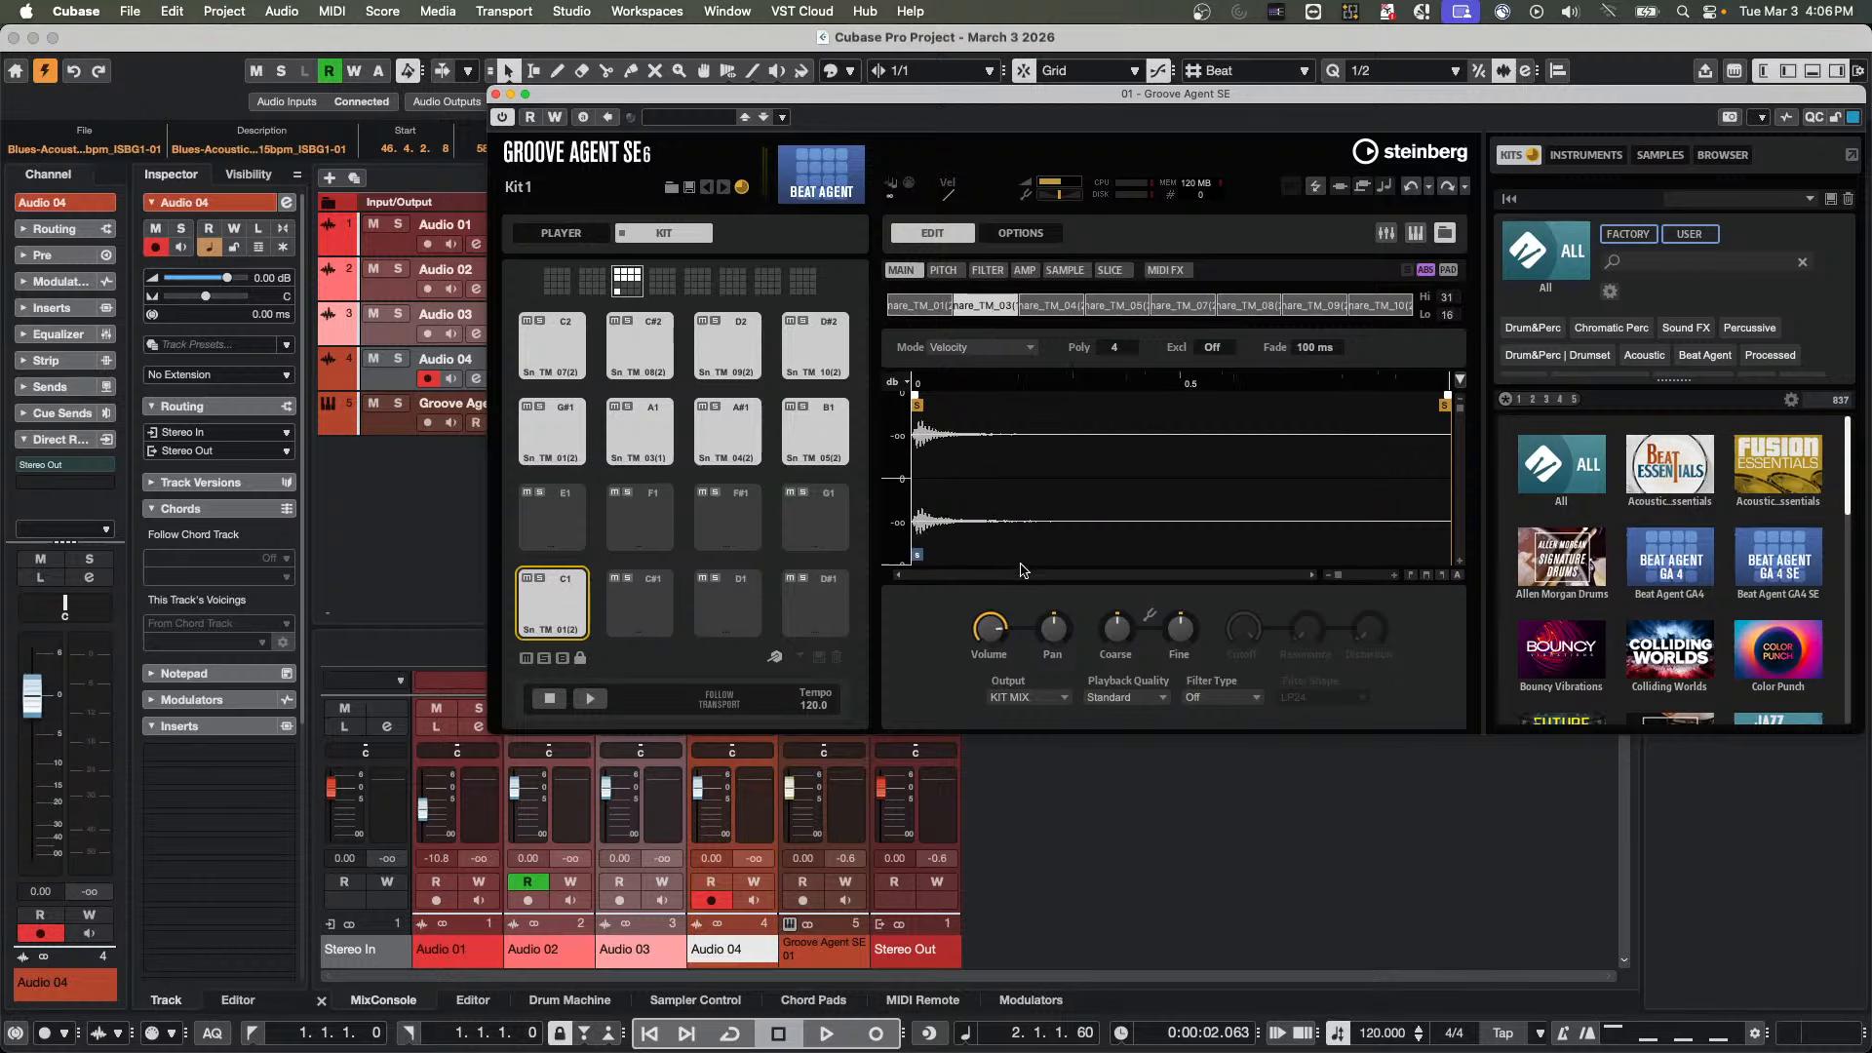
left_click(1048, 308)
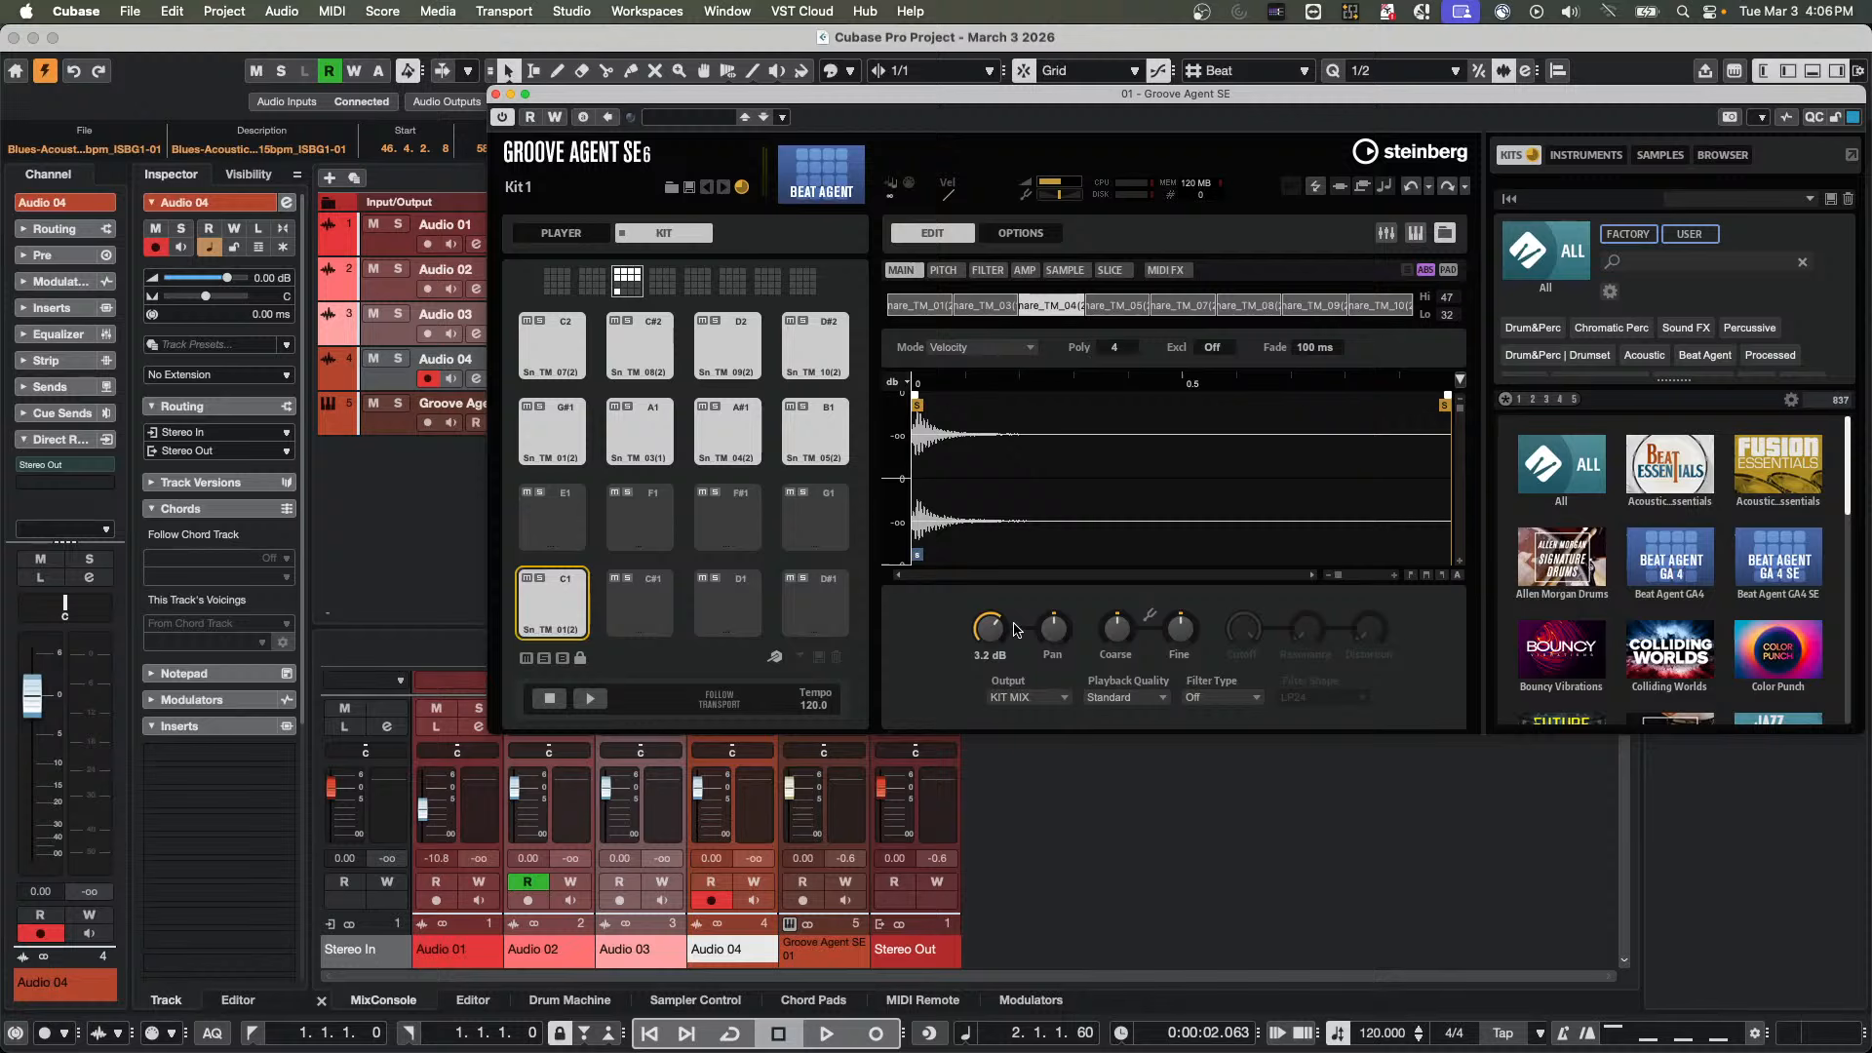
left_click(987, 308)
left_click(946, 308)
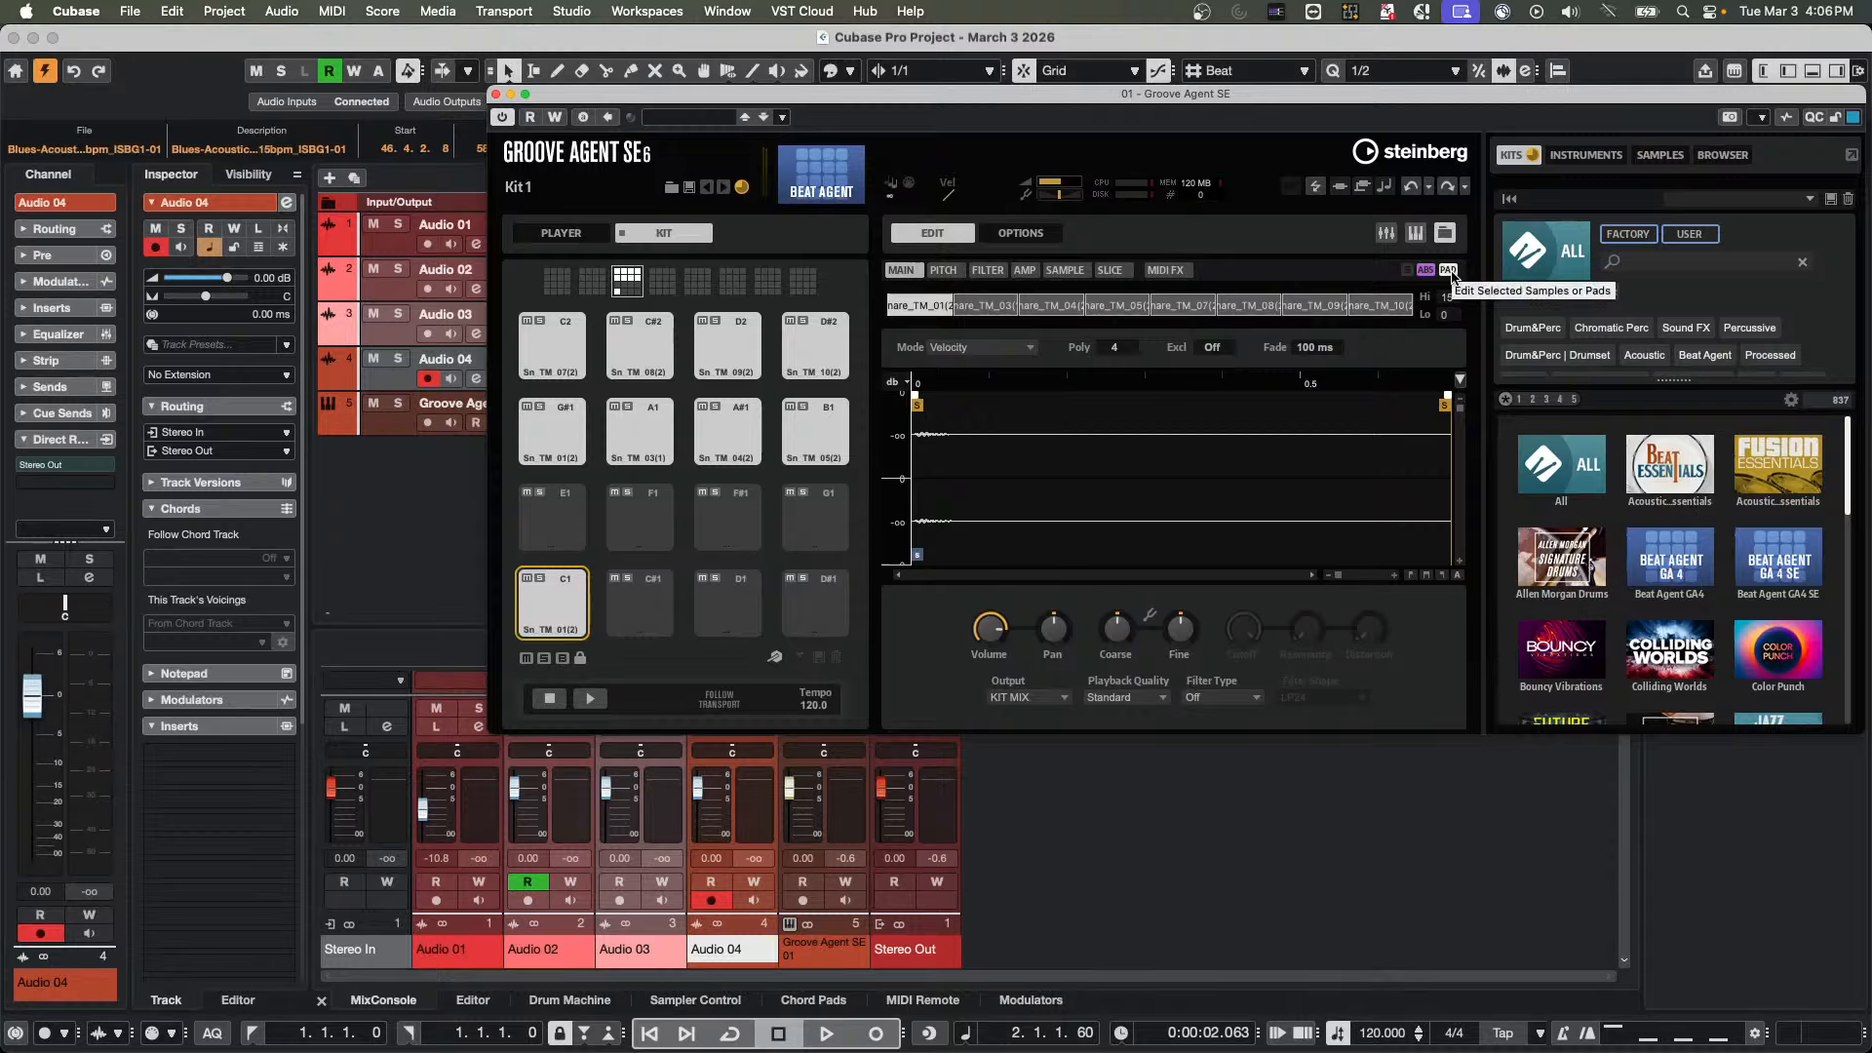
Change pad C1's volume to about 3.2 dB and to about -8.6 dB, checking it on Snare_TM_01, Snare_TM_03 and Snare_TM_04
left_click_drag(979, 622, 979, 669)
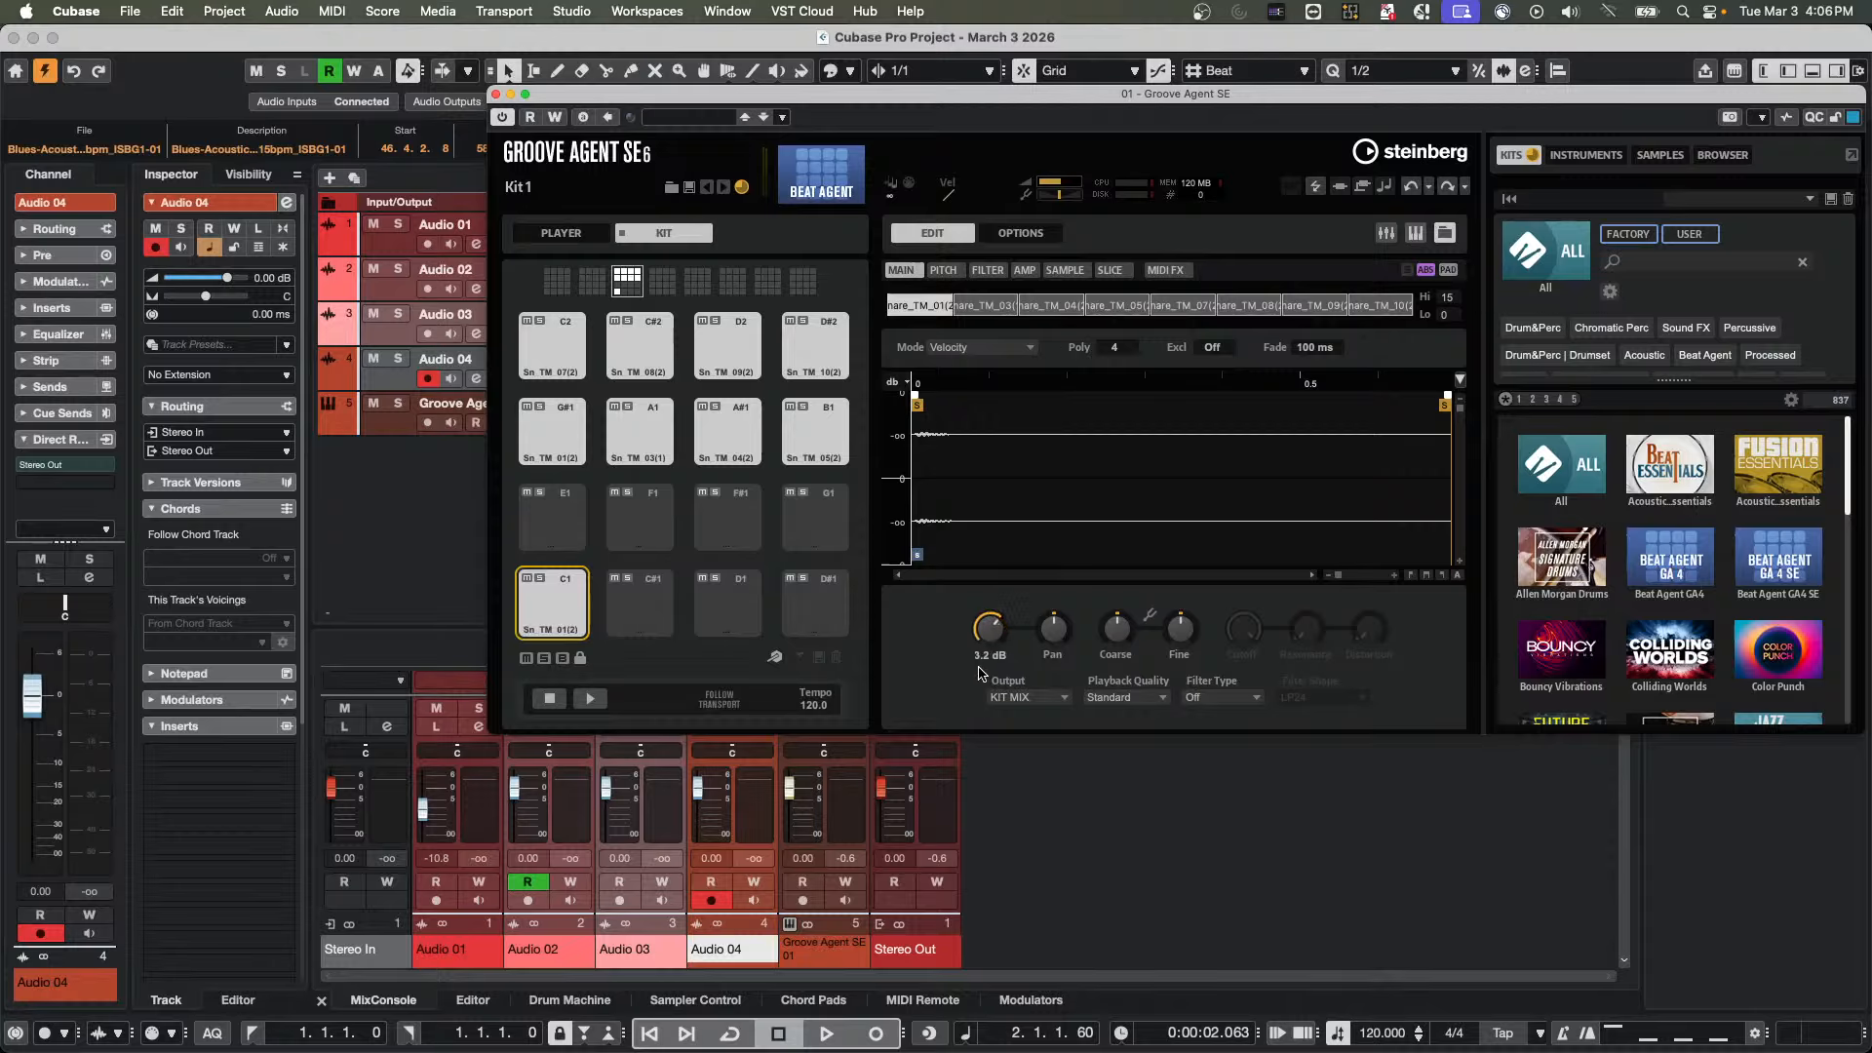
left_click(980, 308)
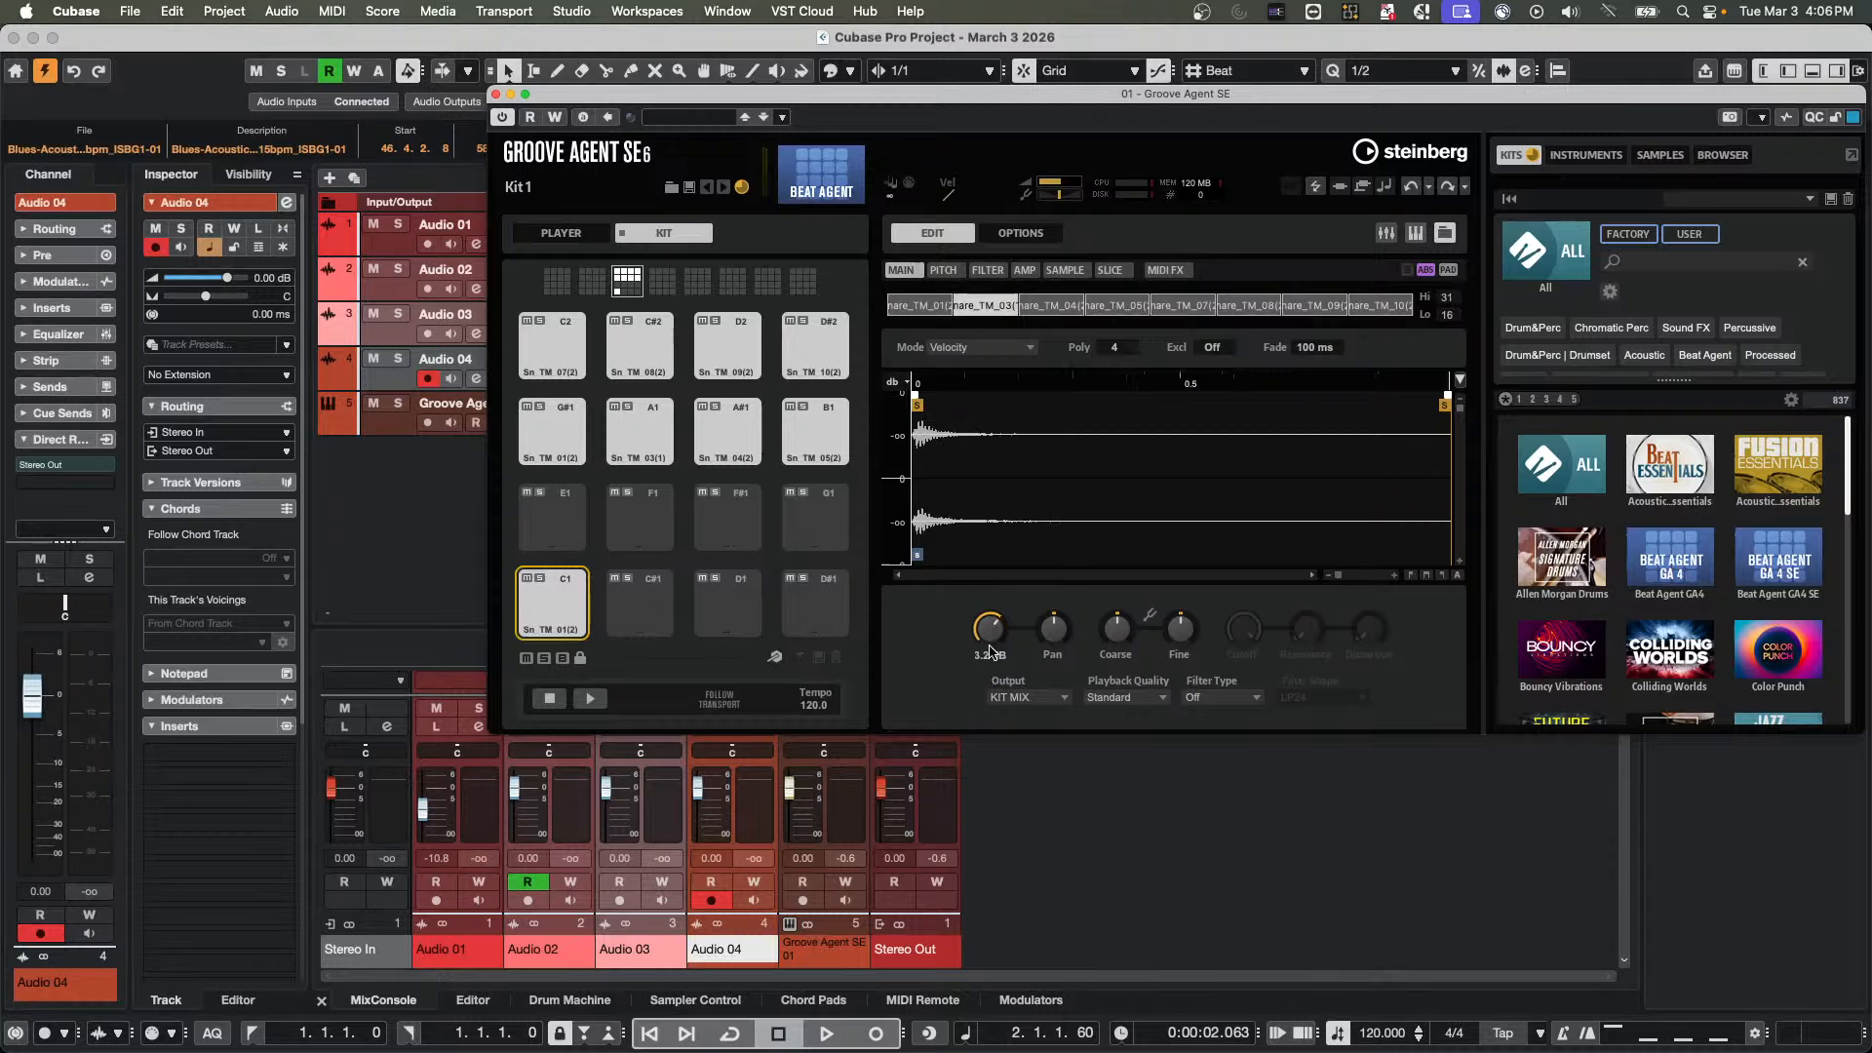
left_click(1049, 307)
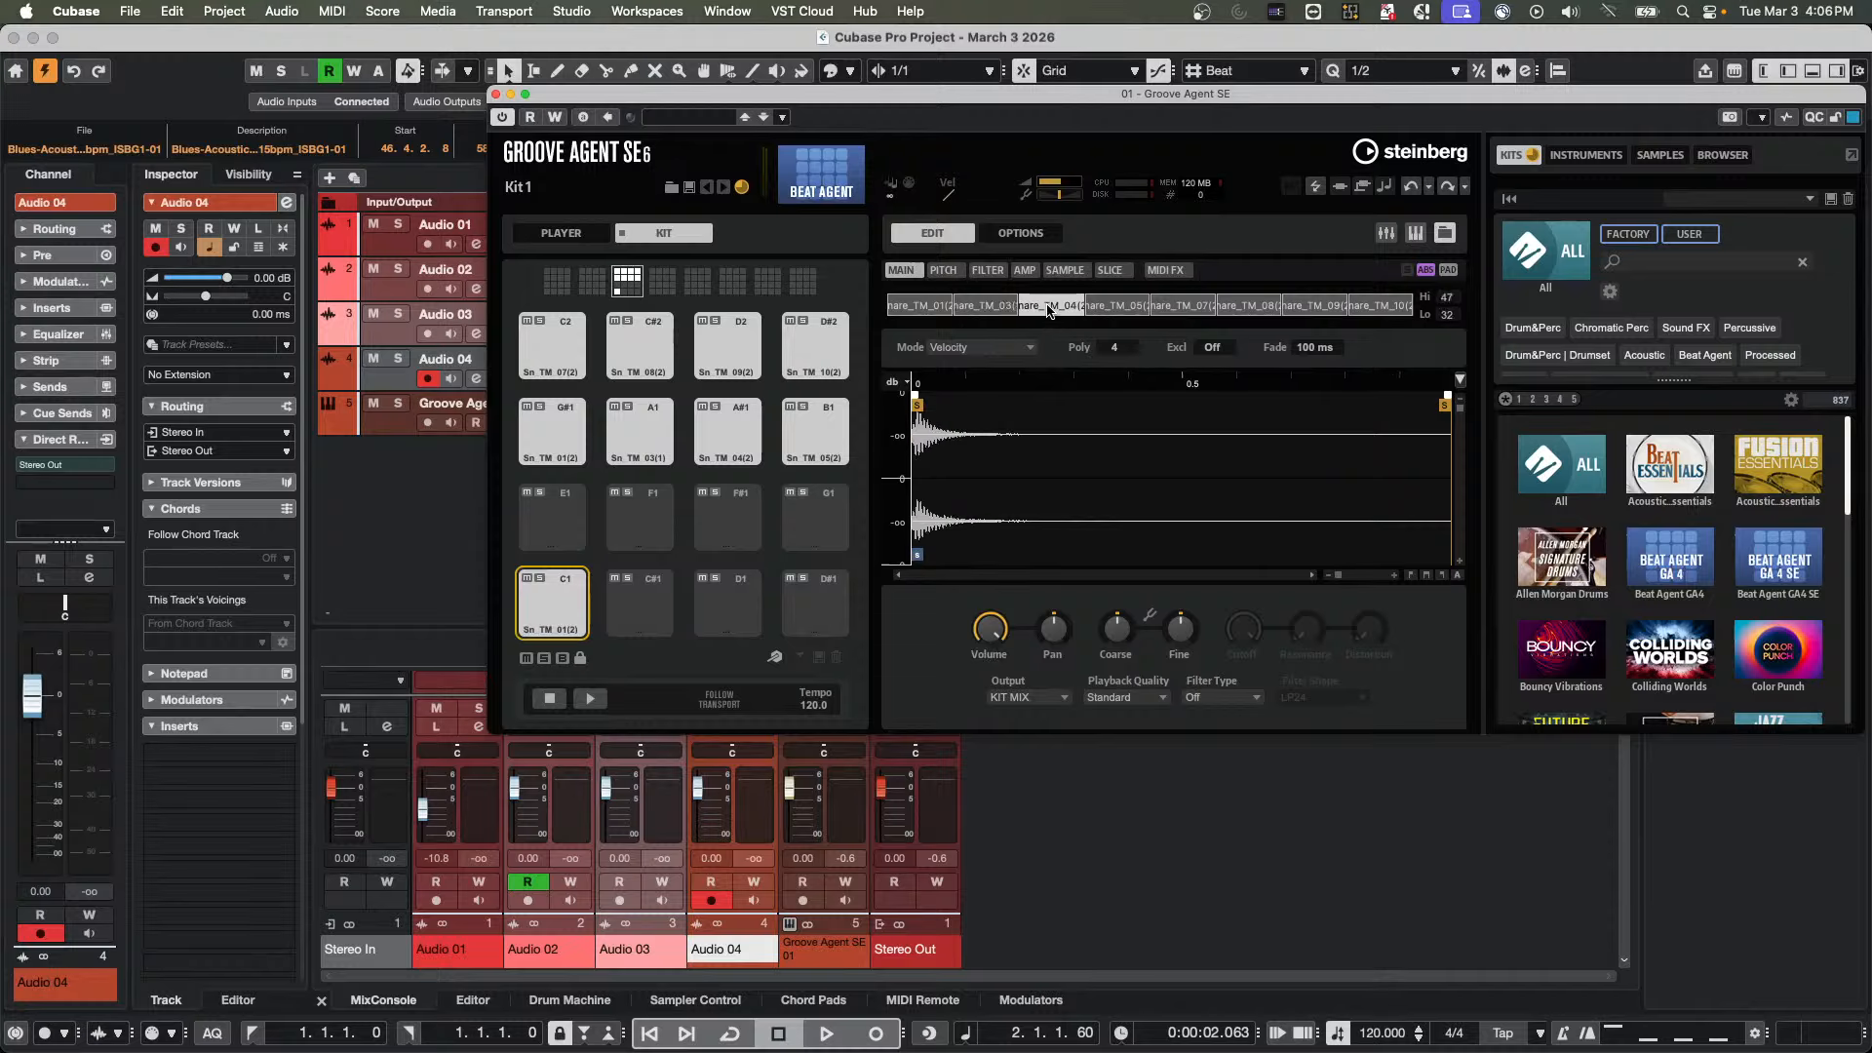
left_click_drag(979, 627, 998, 763)
left_click(986, 306)
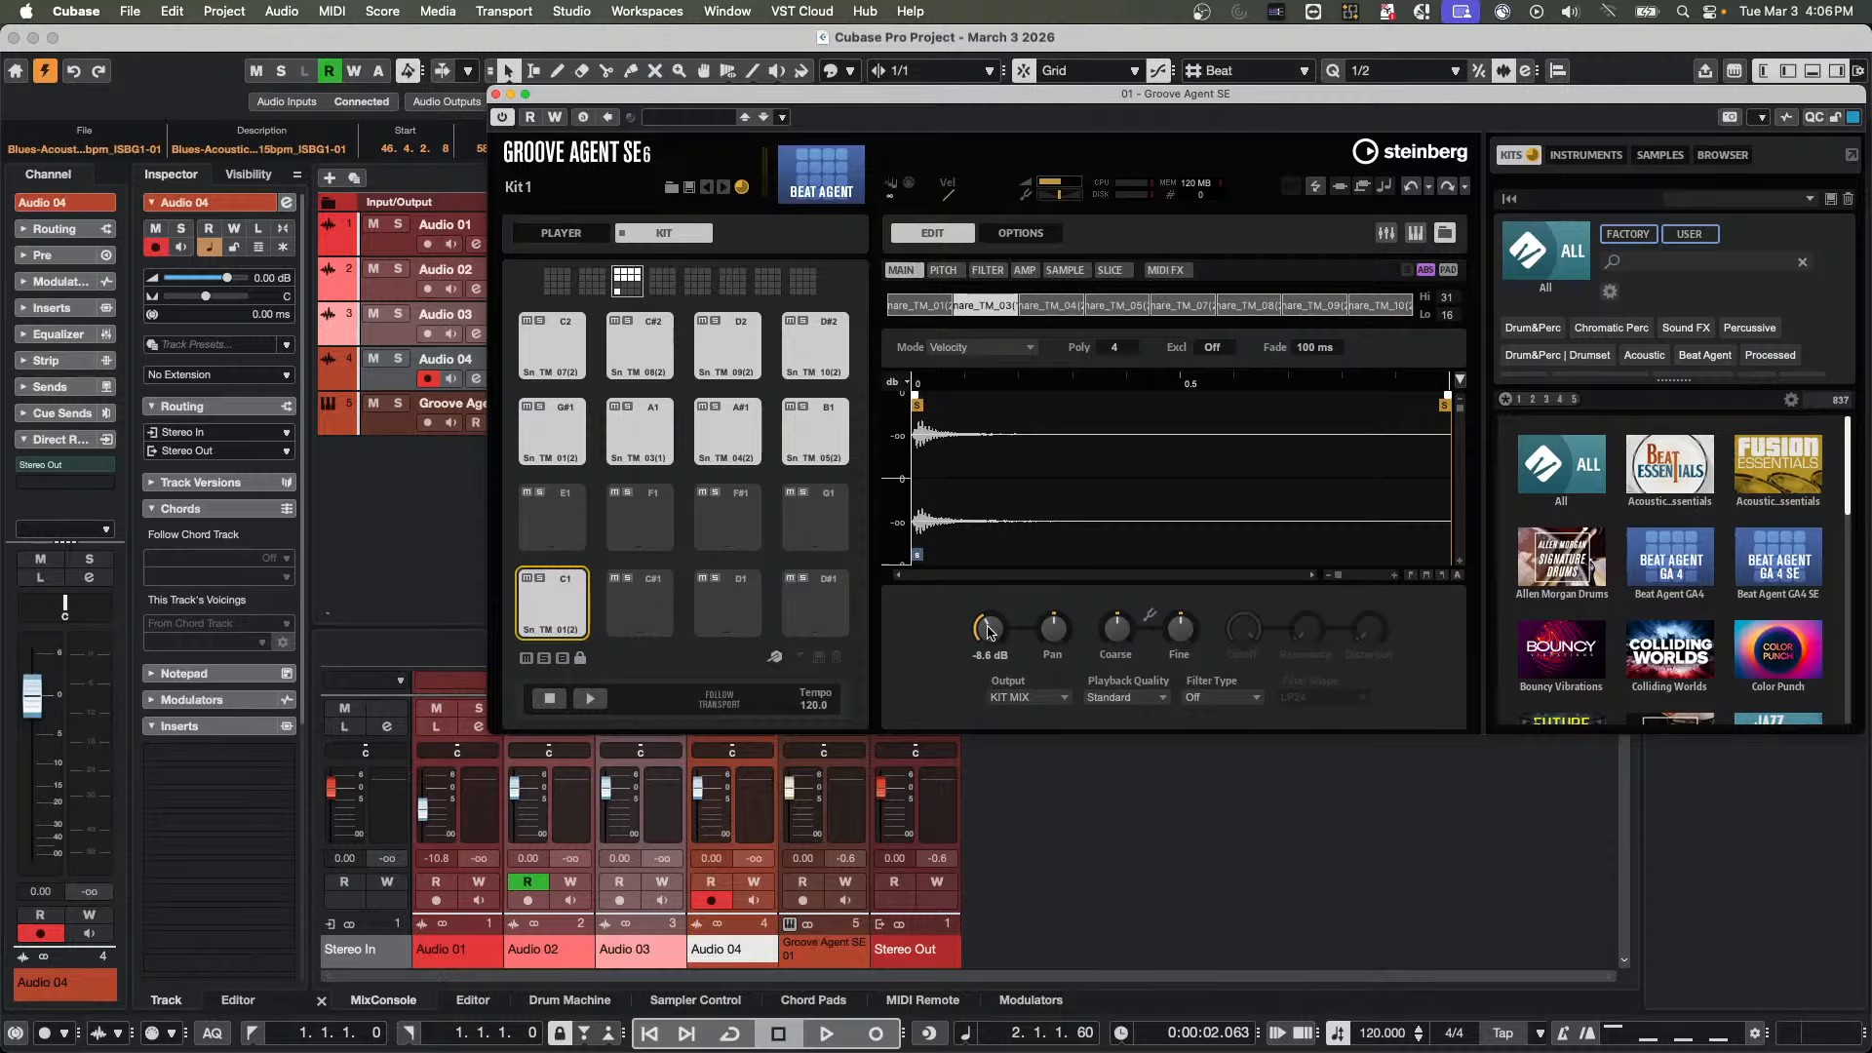
left_click(925, 305)
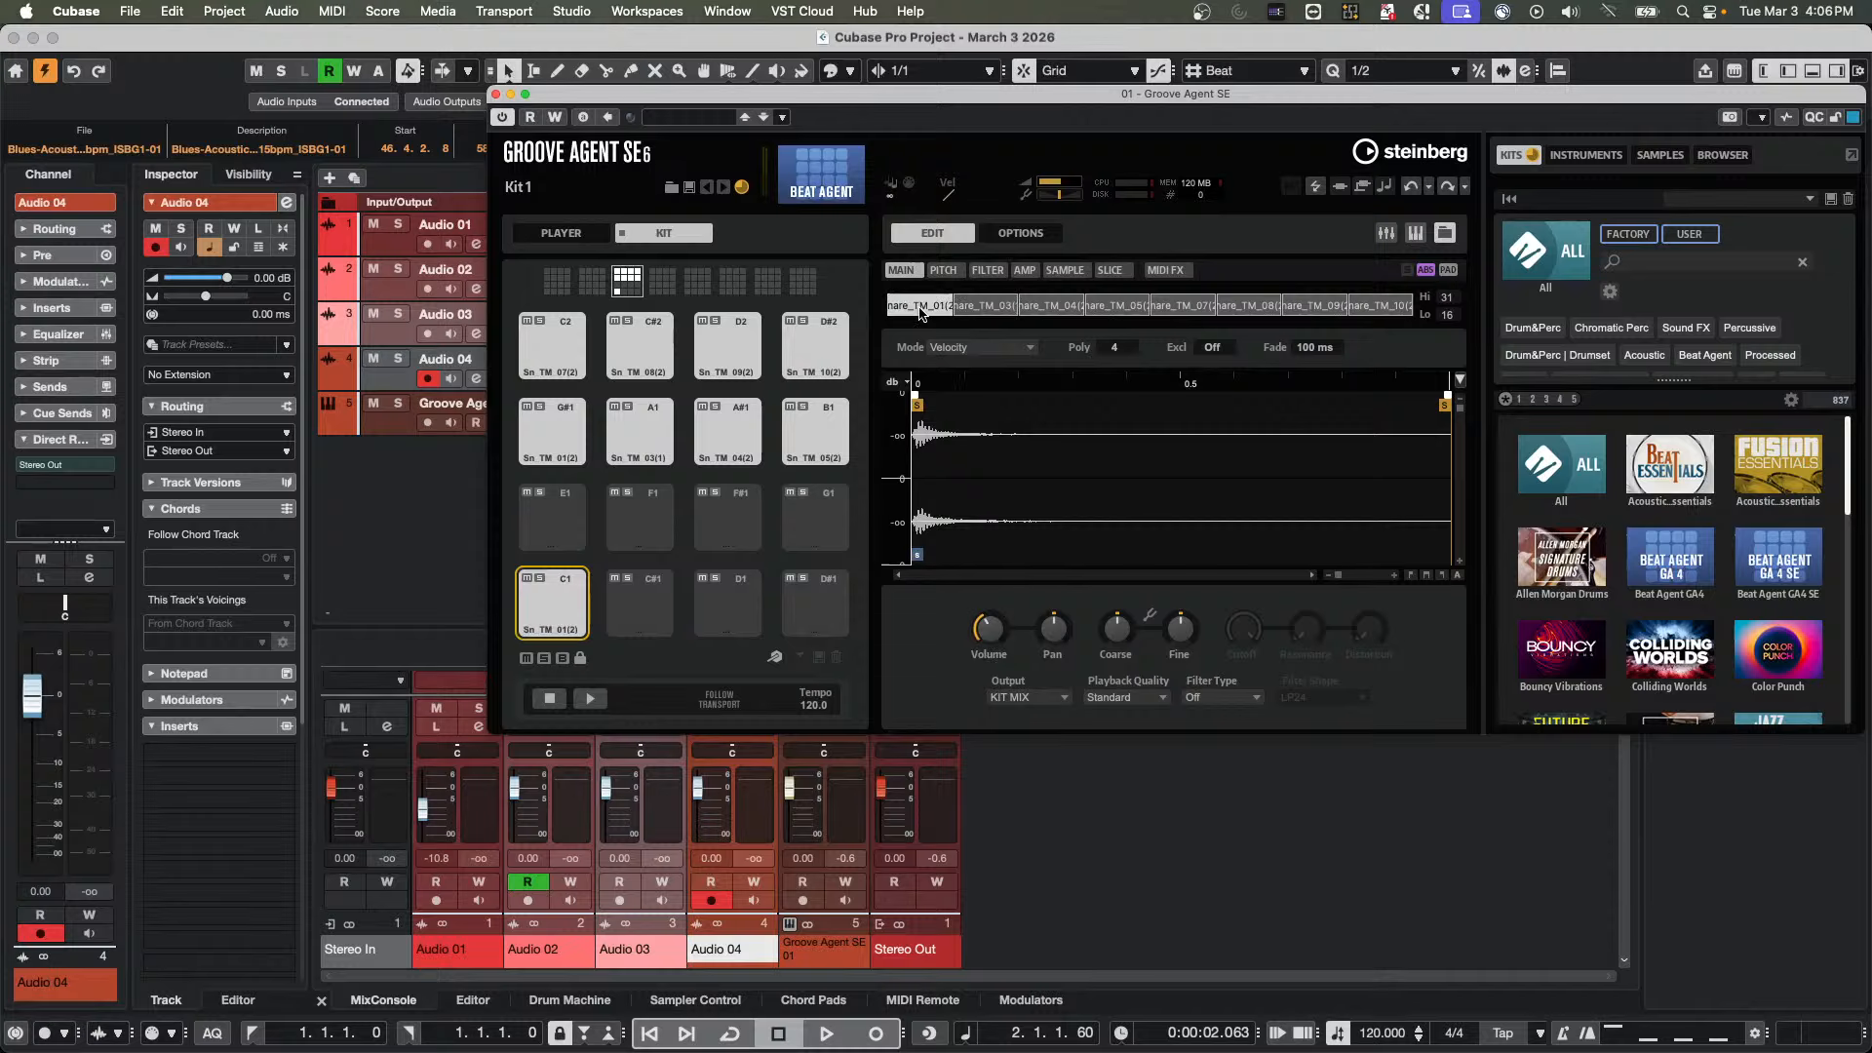
left_click(1041, 306)
Switch the editing scope to SEL and adjust volume on Snare_TM_01 to about 3.8 dB, on Snare_TM_03, and on Snare_TM_04 to about -0.7 dB
left_click(1449, 272)
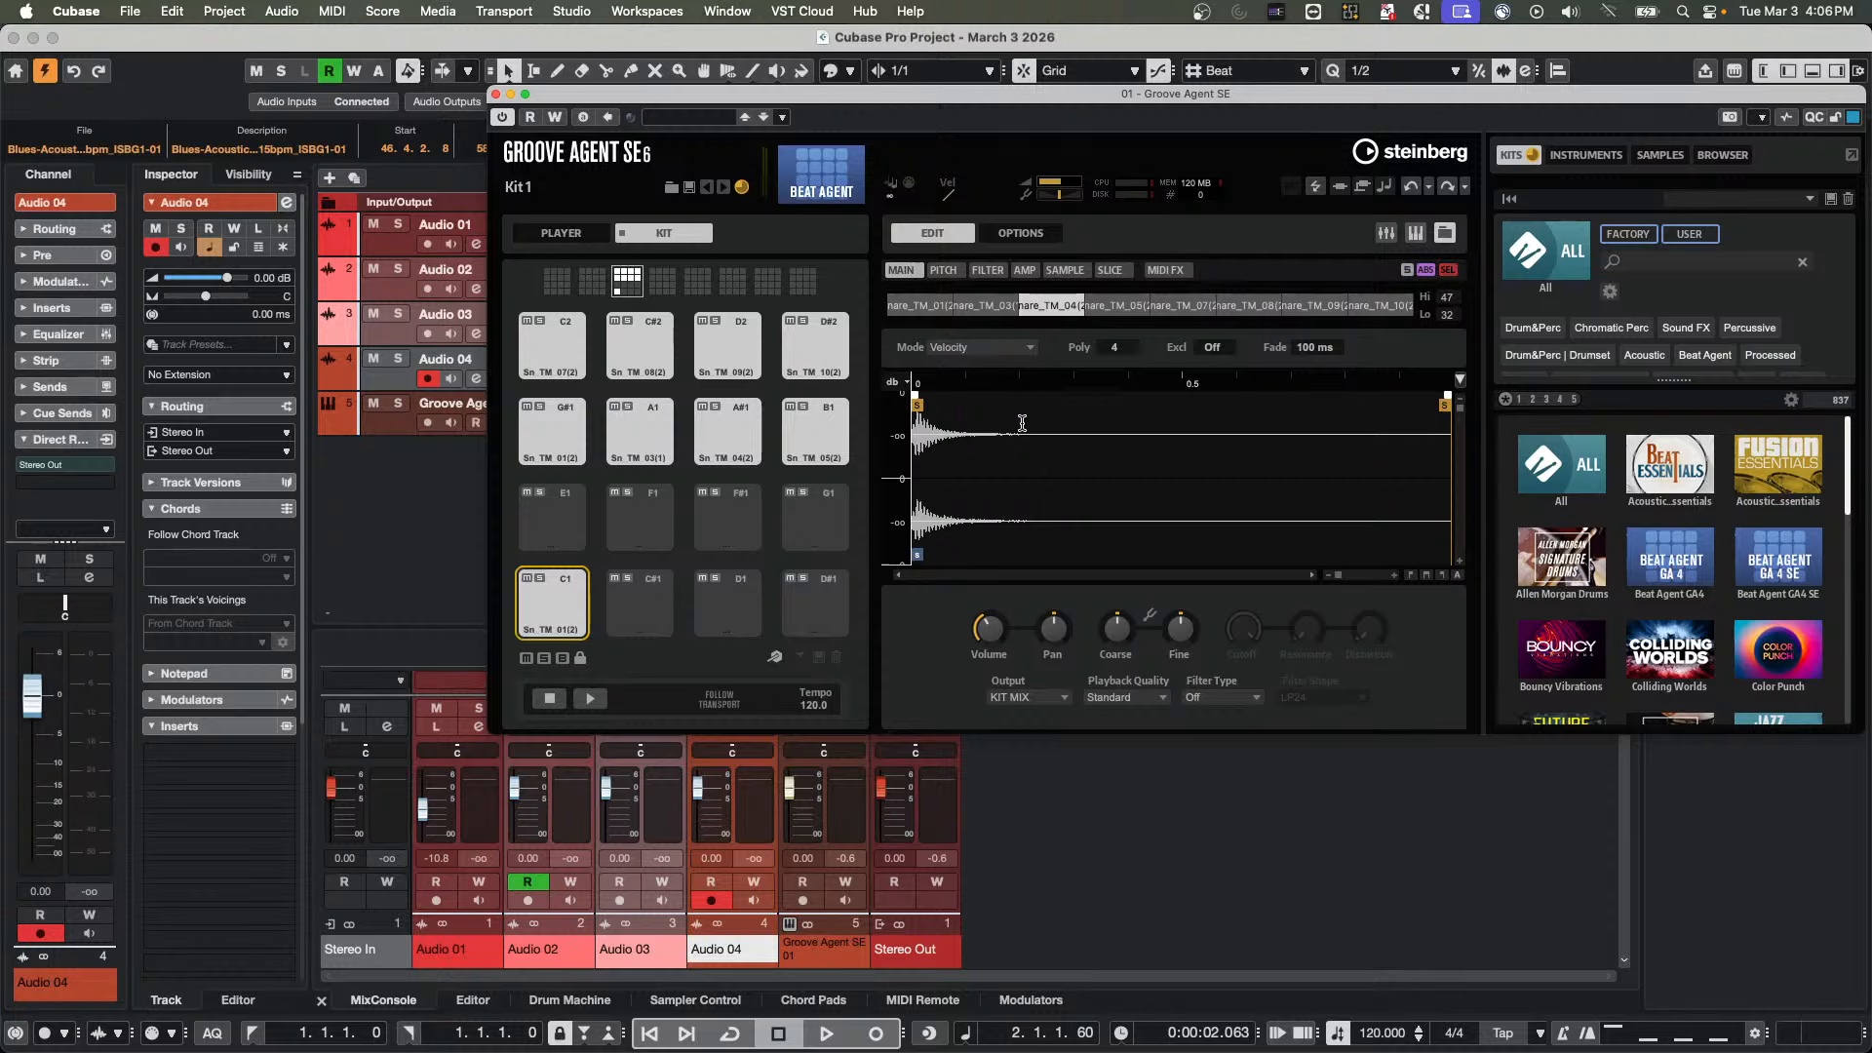
left_click(938, 308)
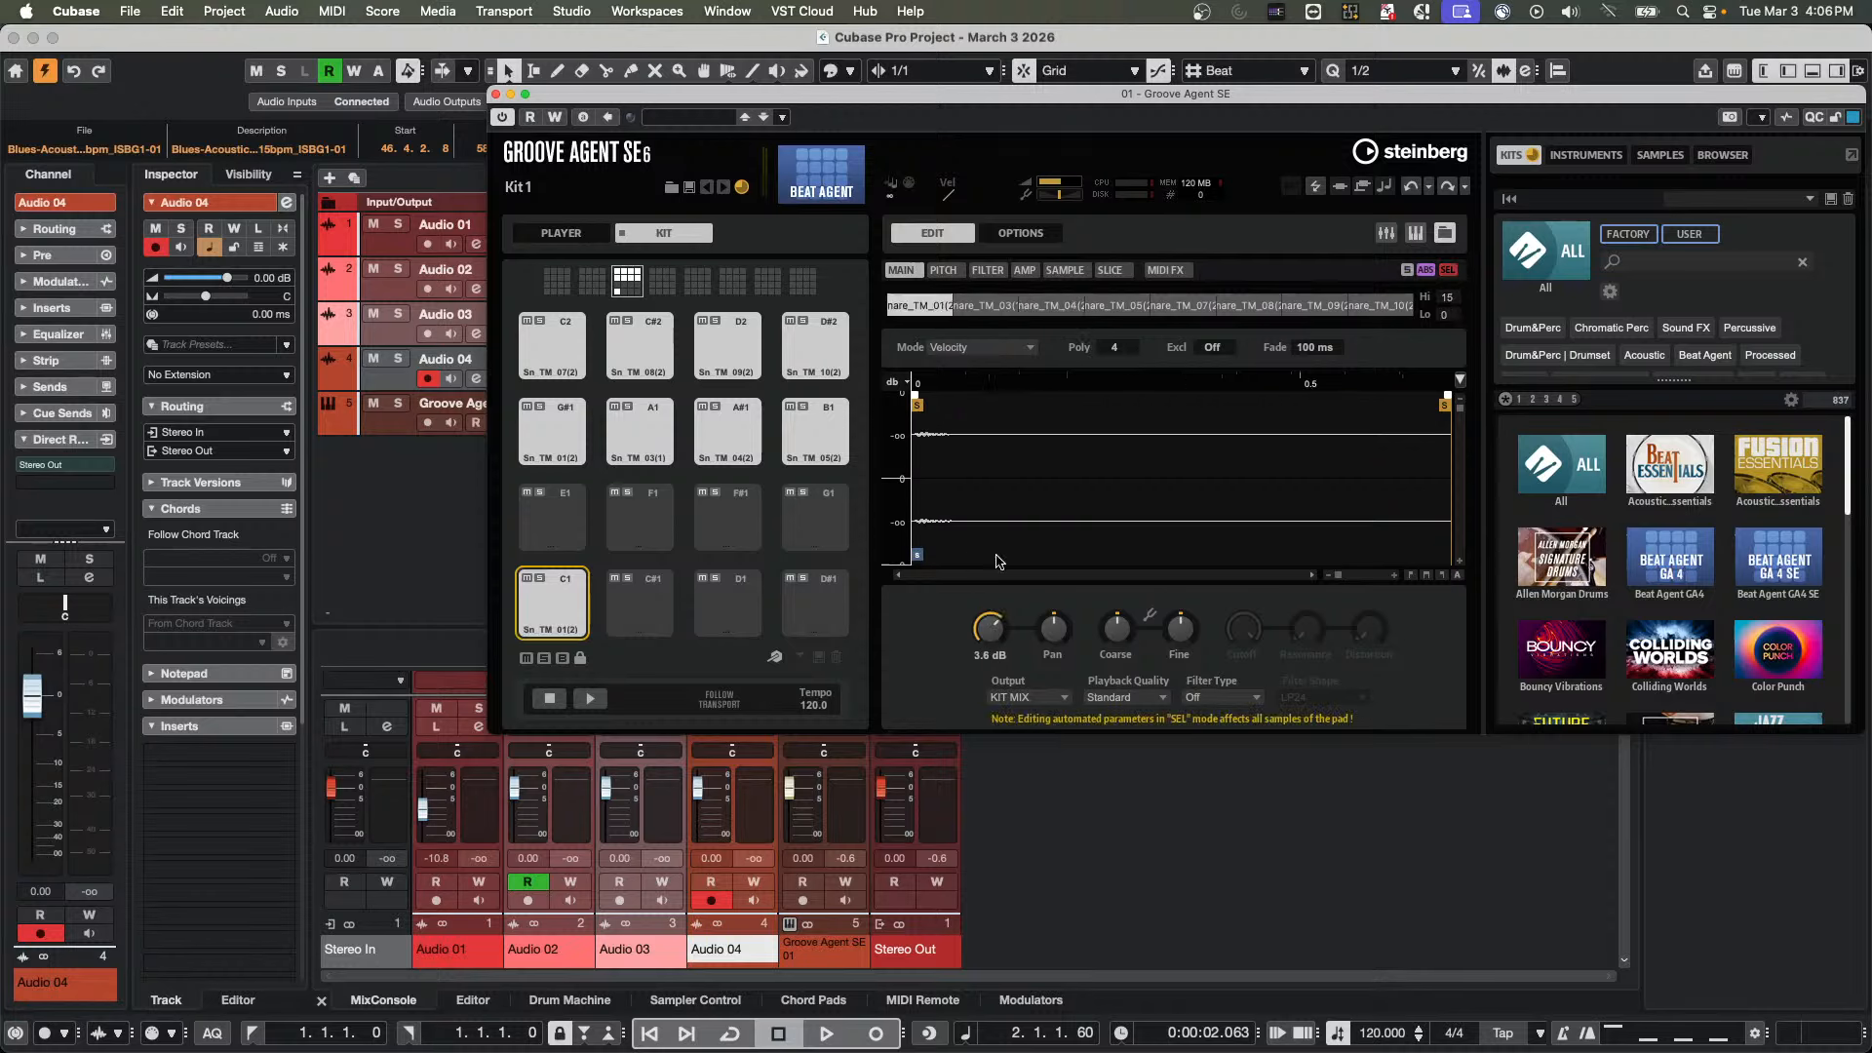
left_click(988, 306)
mouse_move(979, 644)
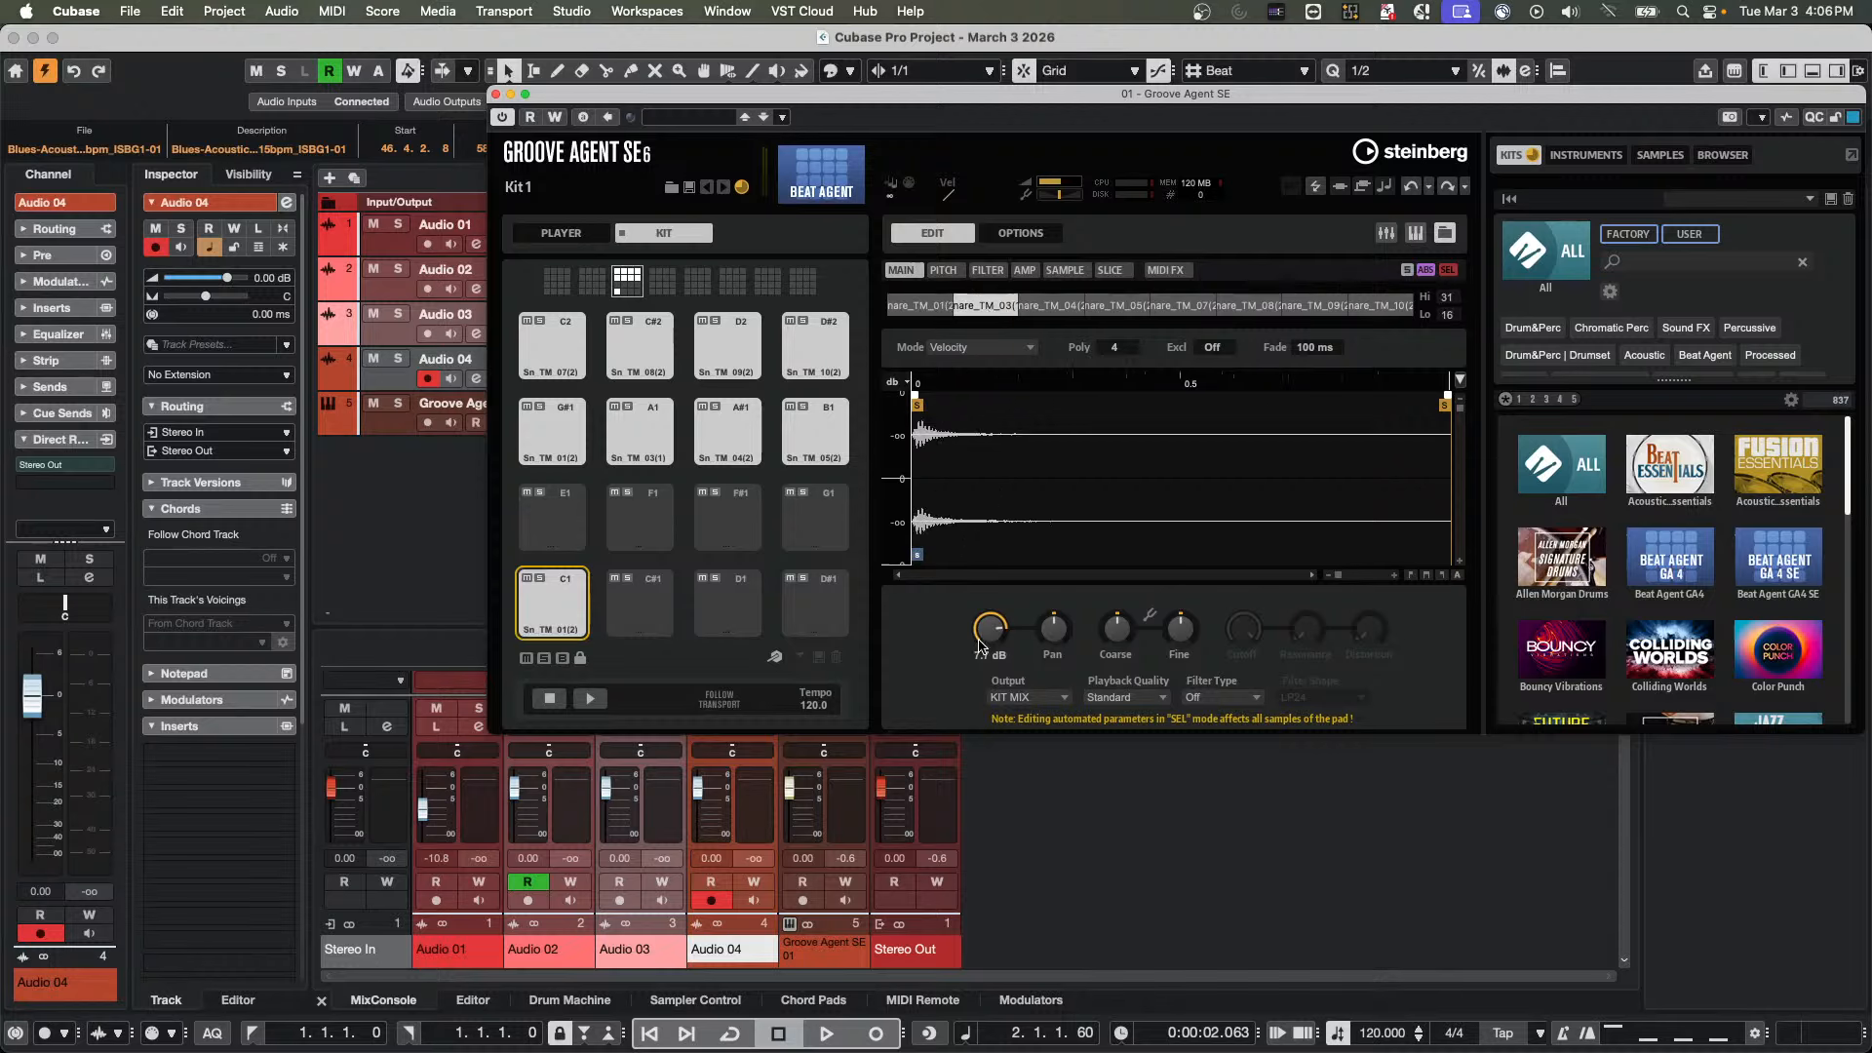
left_click_drag(979, 643, 984, 697)
left_click(1064, 307)
mouse_move(987, 629)
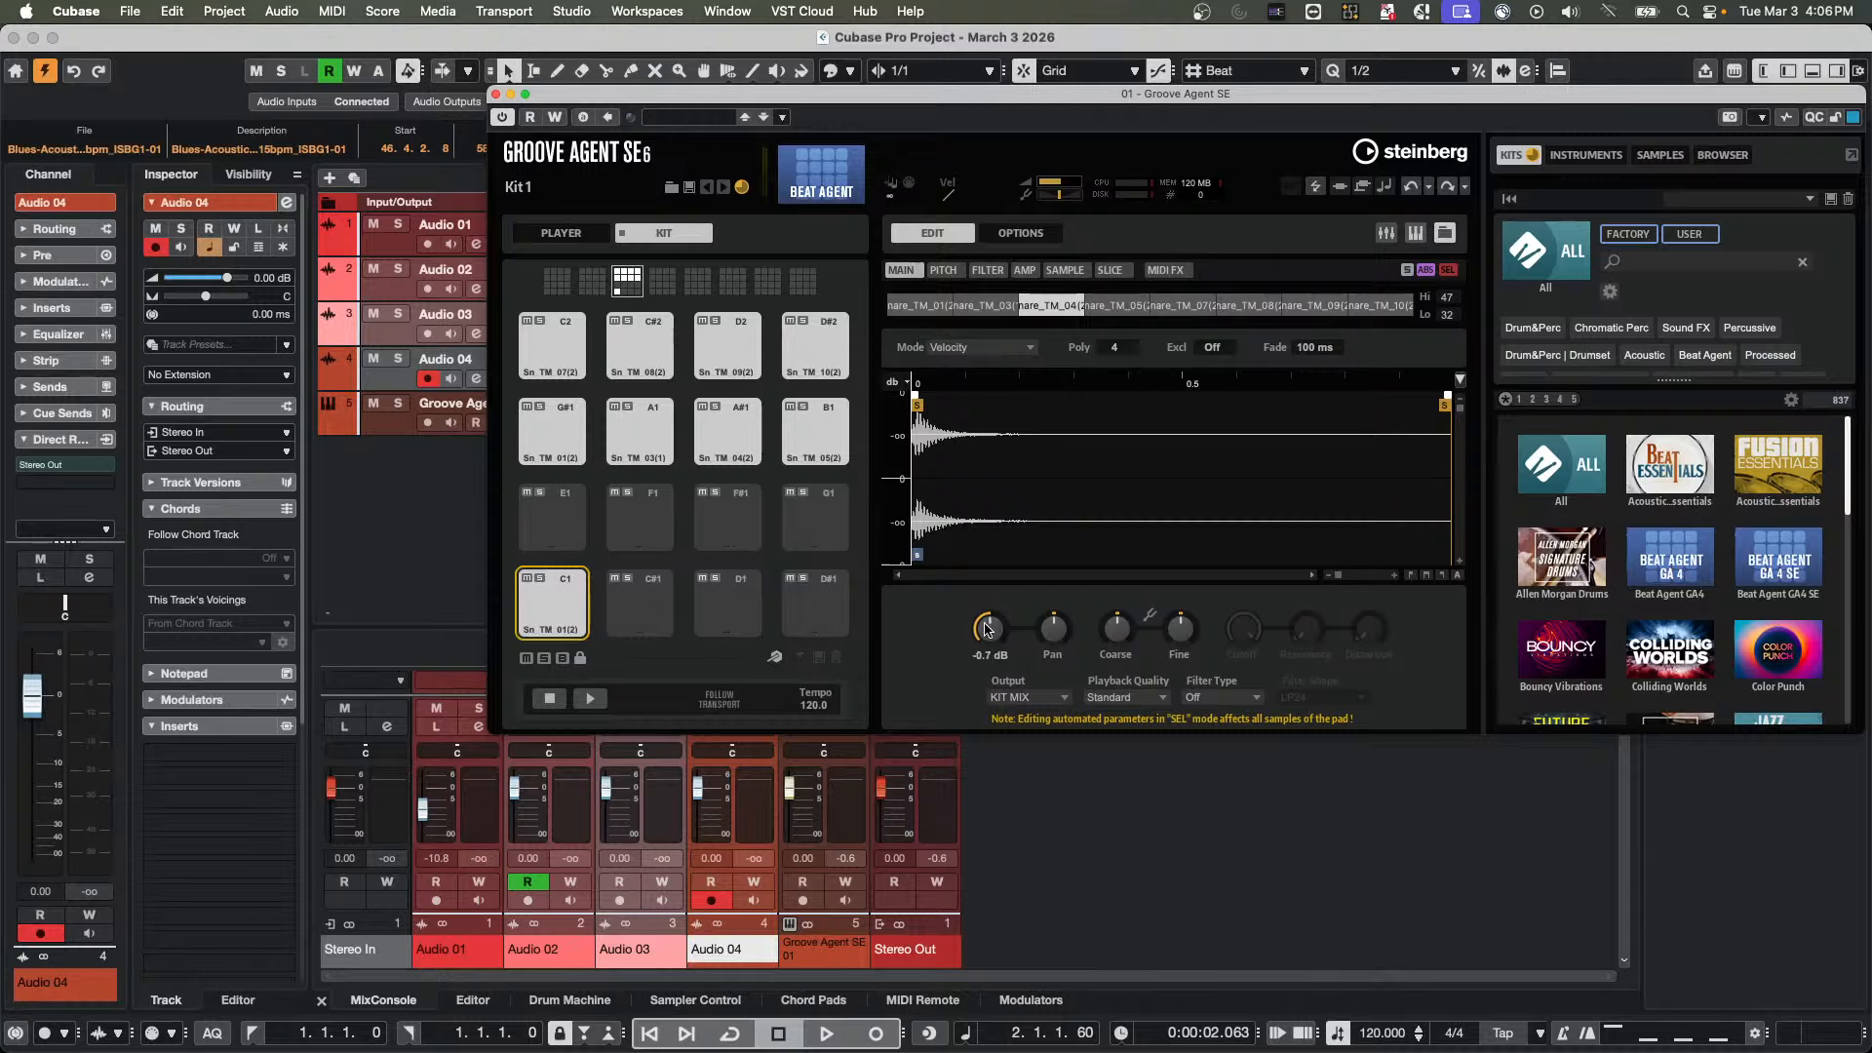
Compare the volume settings of Snare_TM_03, Snare_TM_01 and Snare_TM_04 in SEL mode
left_click(988, 308)
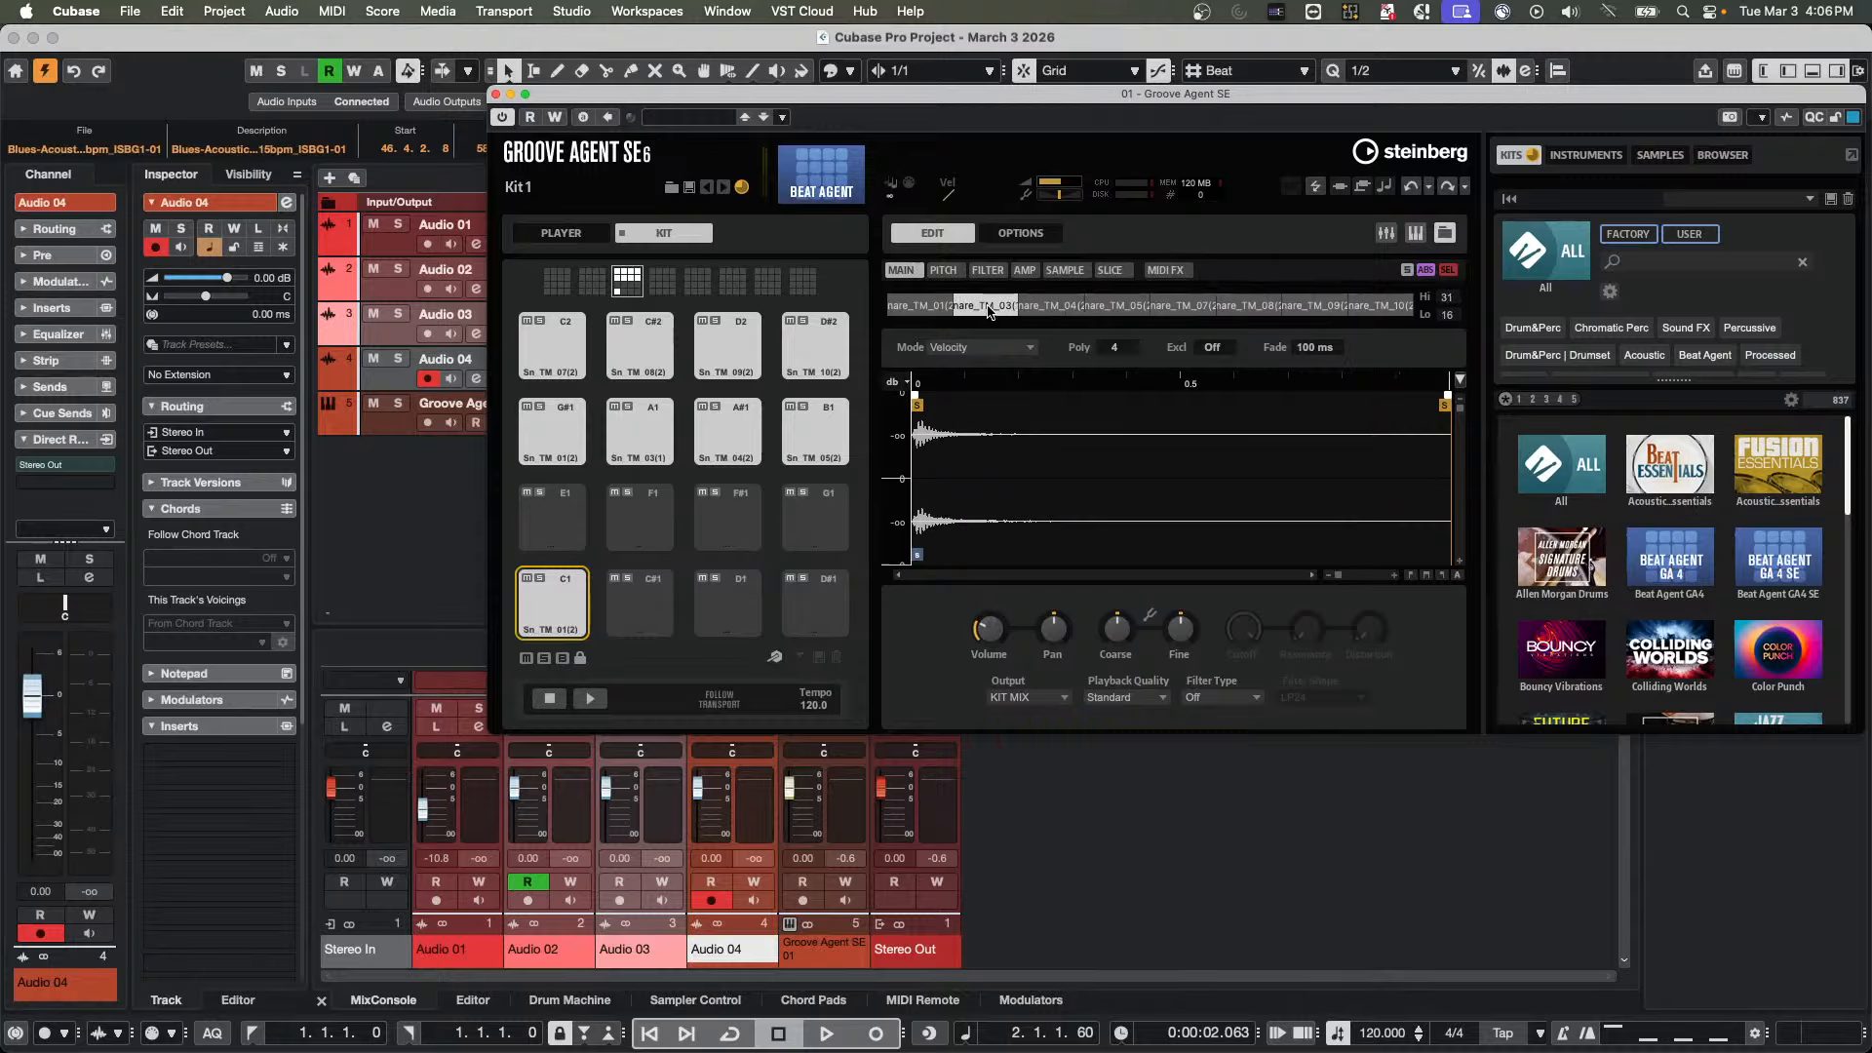
left_click(943, 307)
left_click_drag(1013, 307, 1006, 307)
left_click(1073, 307)
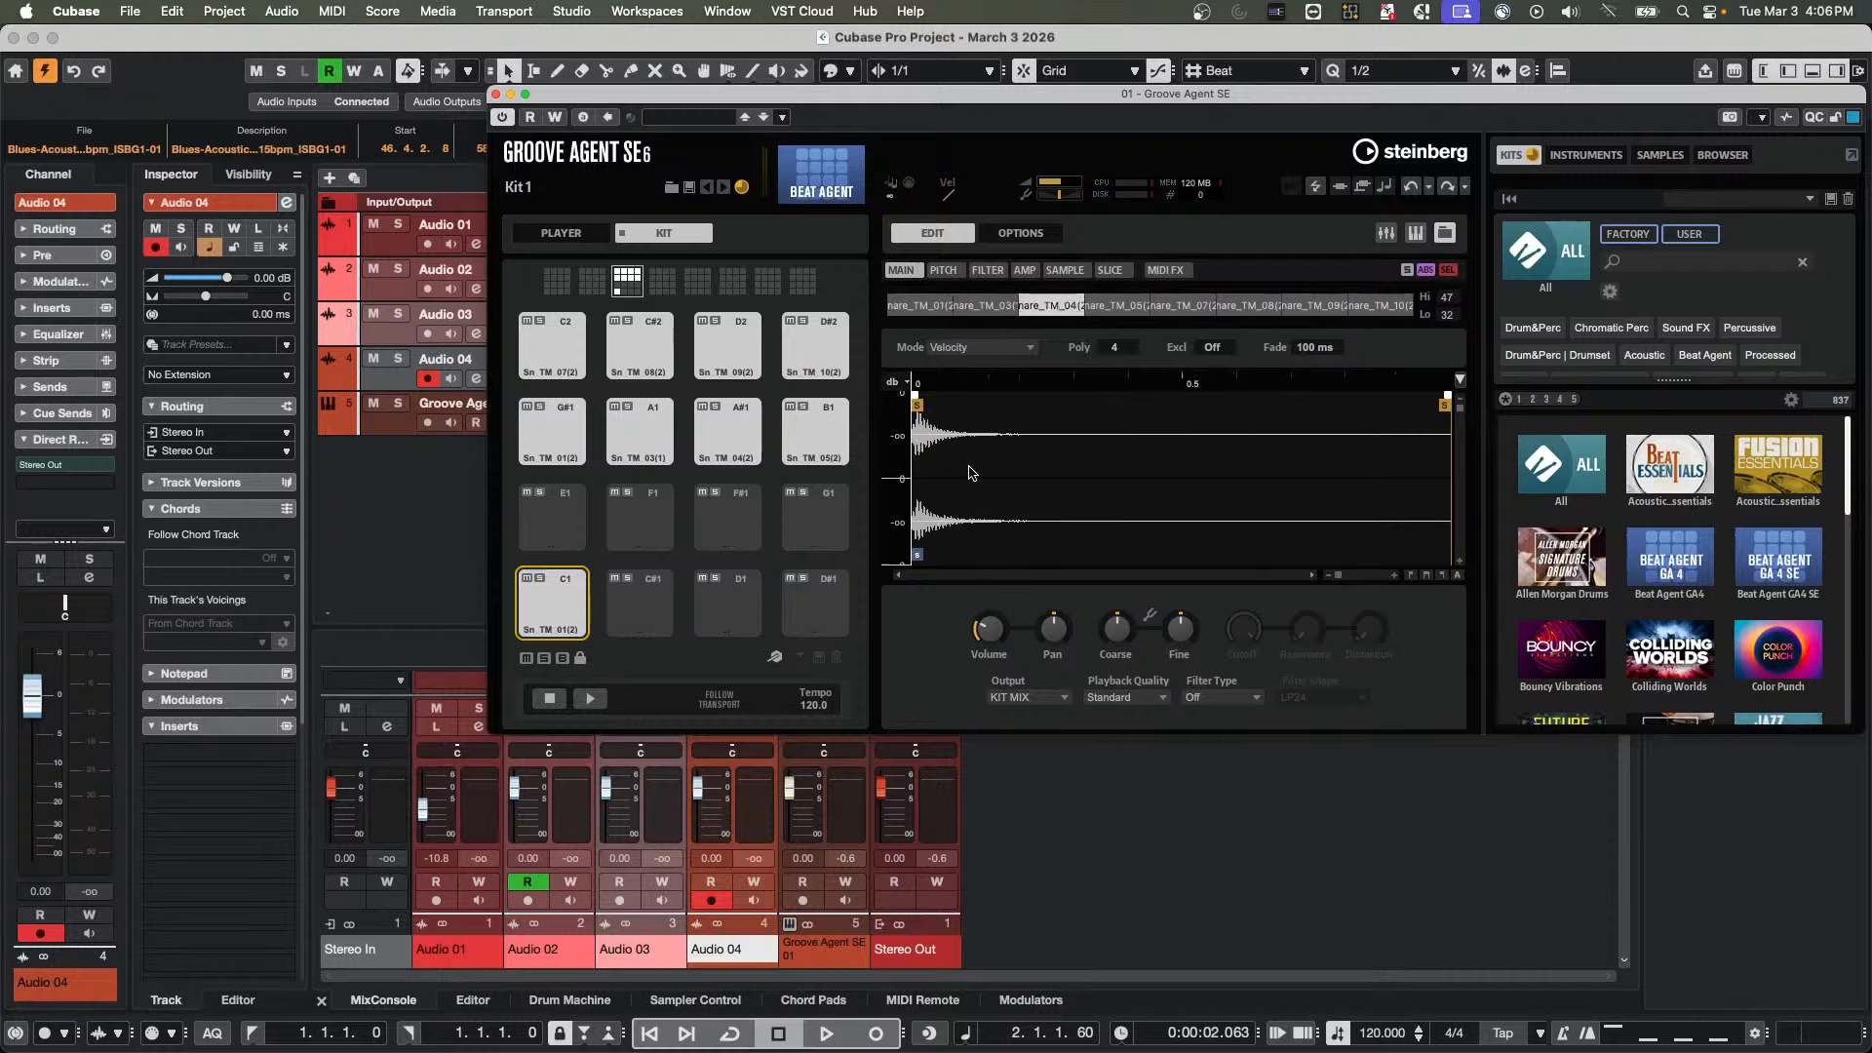
Switch editing from ABS to REL, set volume to about 2.3 dB on Snare_TM_04 and -31.7 dB on Snare_TM_01, and compare the samples
left_click(1426, 270)
left_click_drag(986, 642, 993, 582)
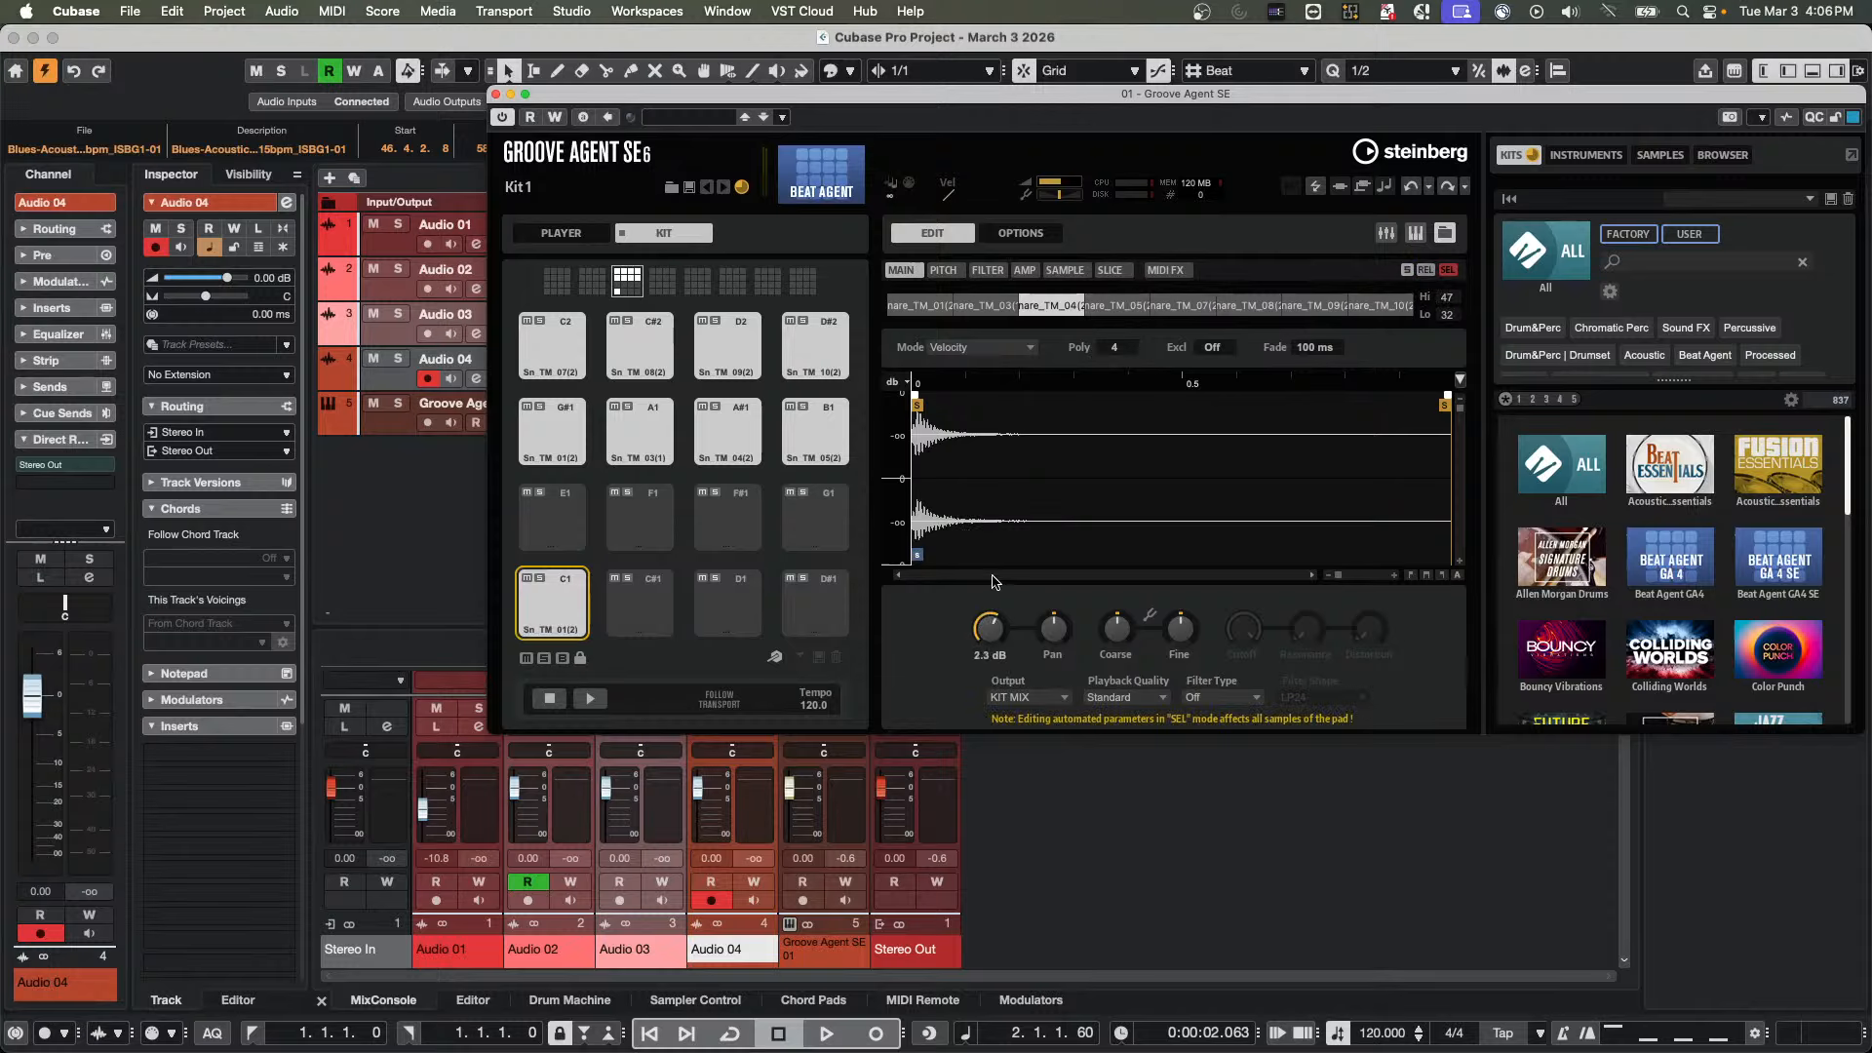
left_click(980, 307)
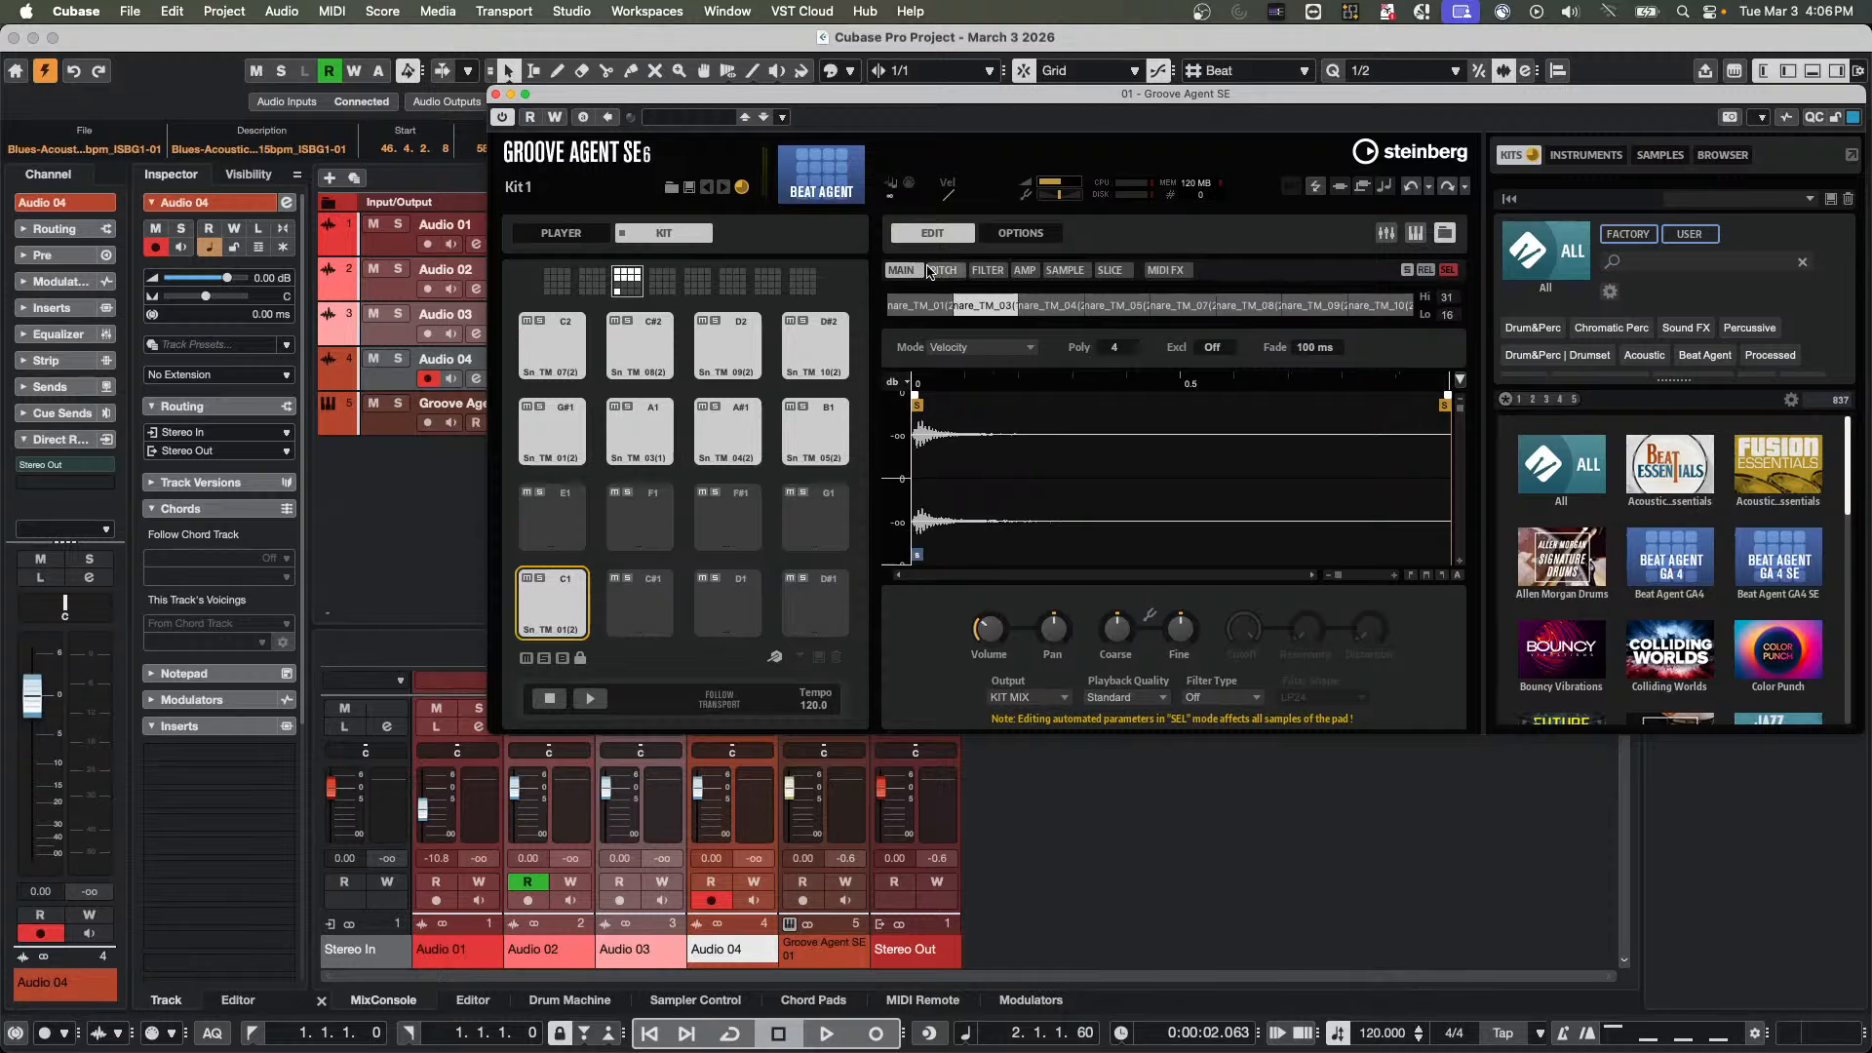
left_click(921, 306)
left_click_drag(987, 627, 981, 639)
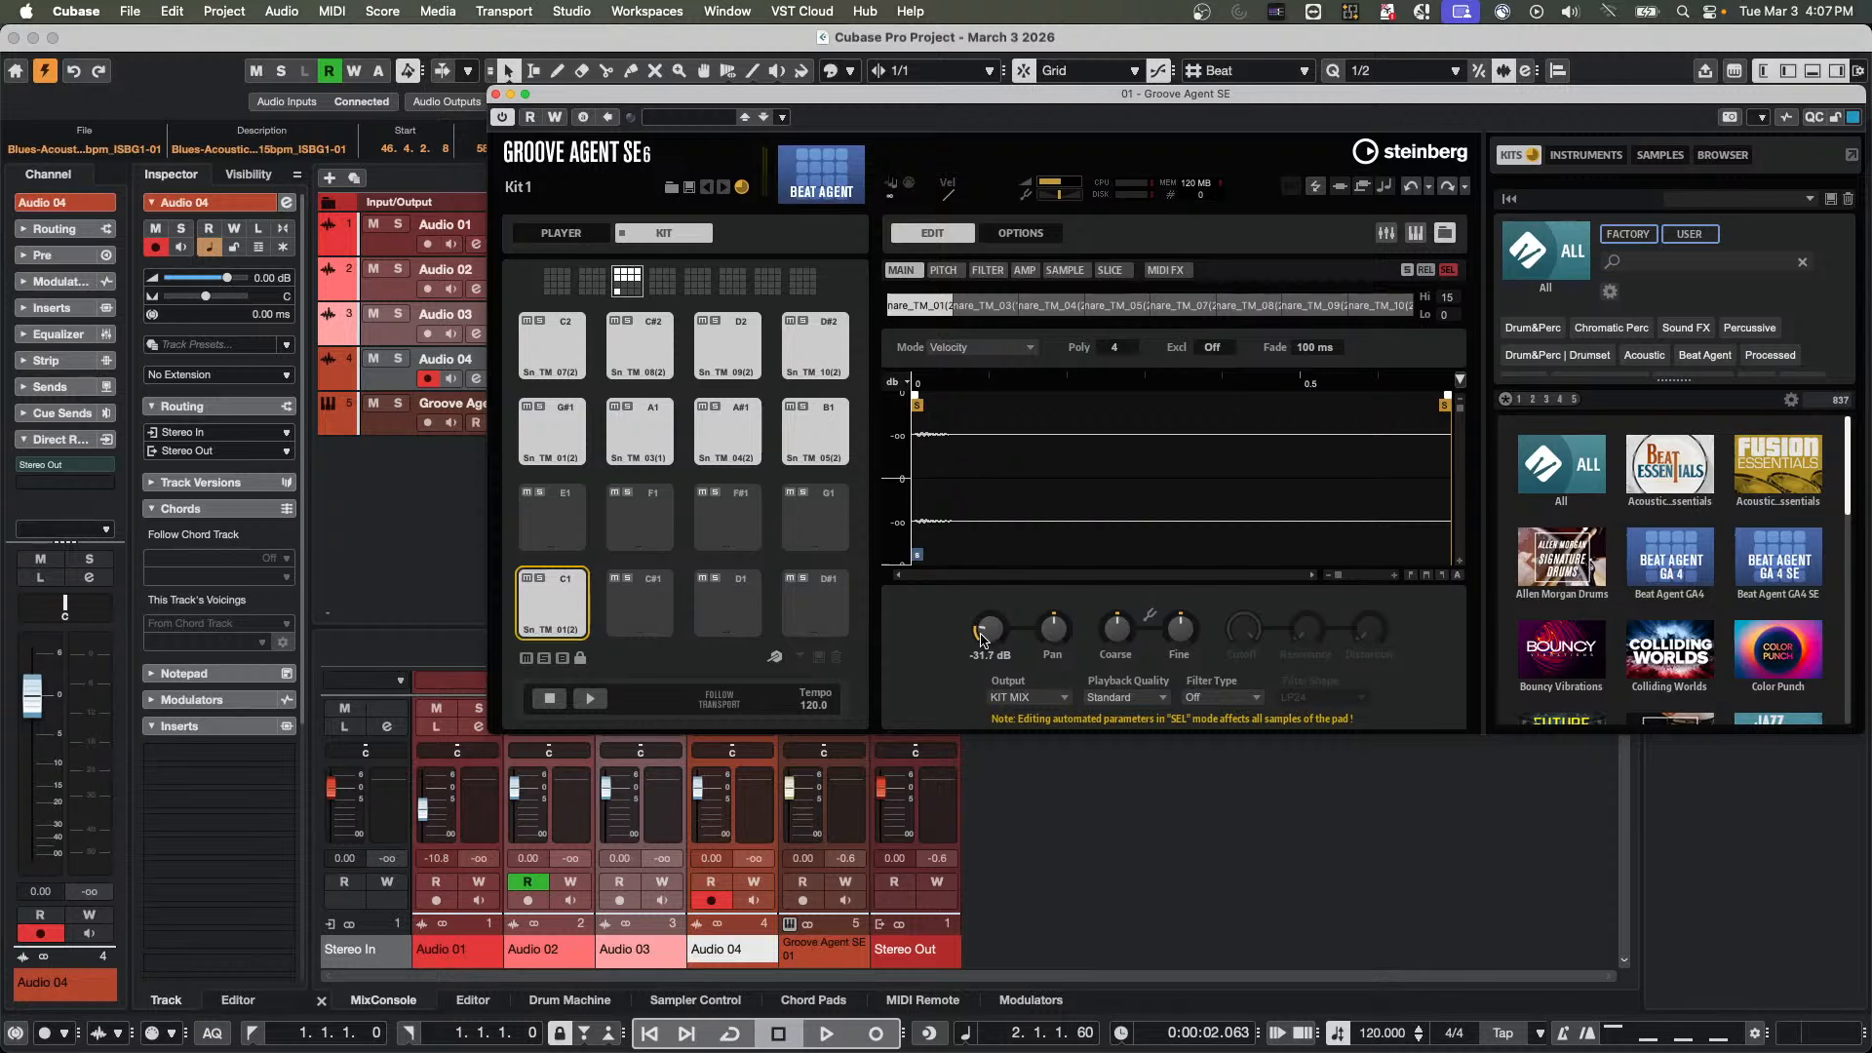
left_click(985, 306)
left_click(1033, 306)
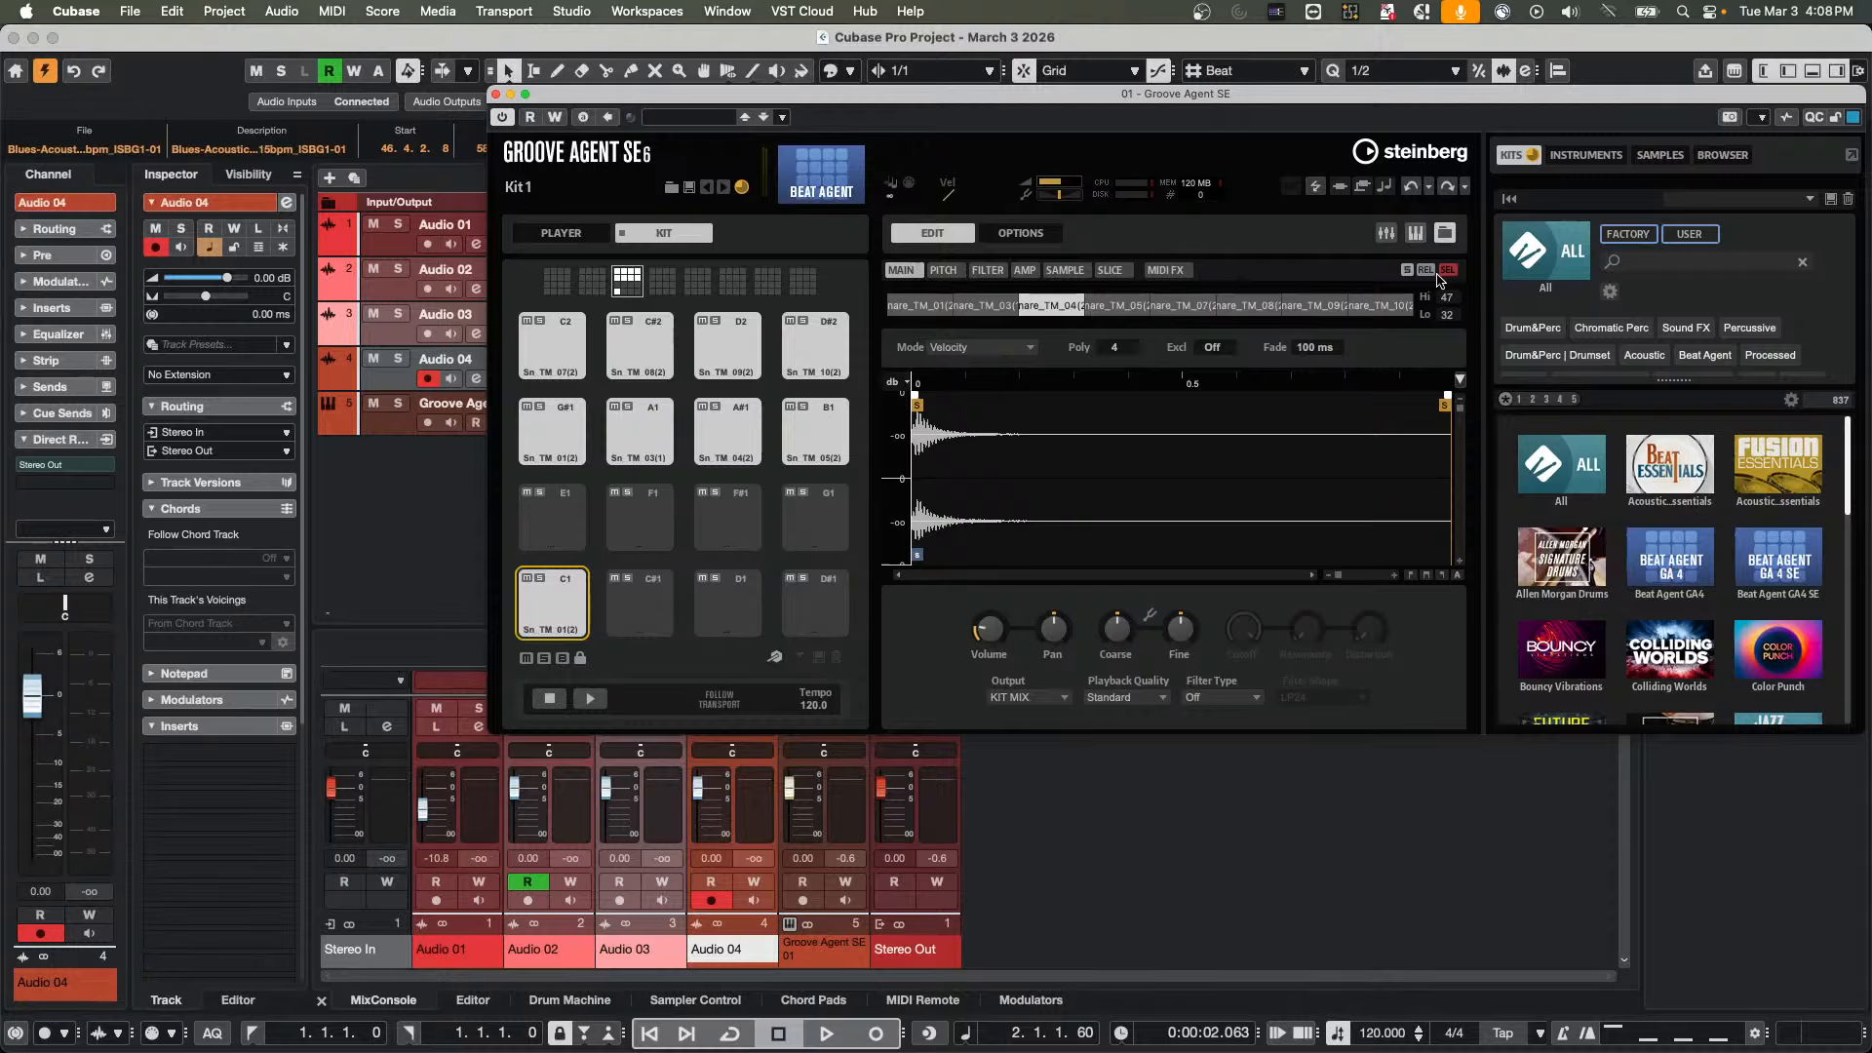
Close the Groove Agent SE window and reposition the overlapping guitar loop events, placing the one on Audio 01 at bar 25
left_click(495, 94)
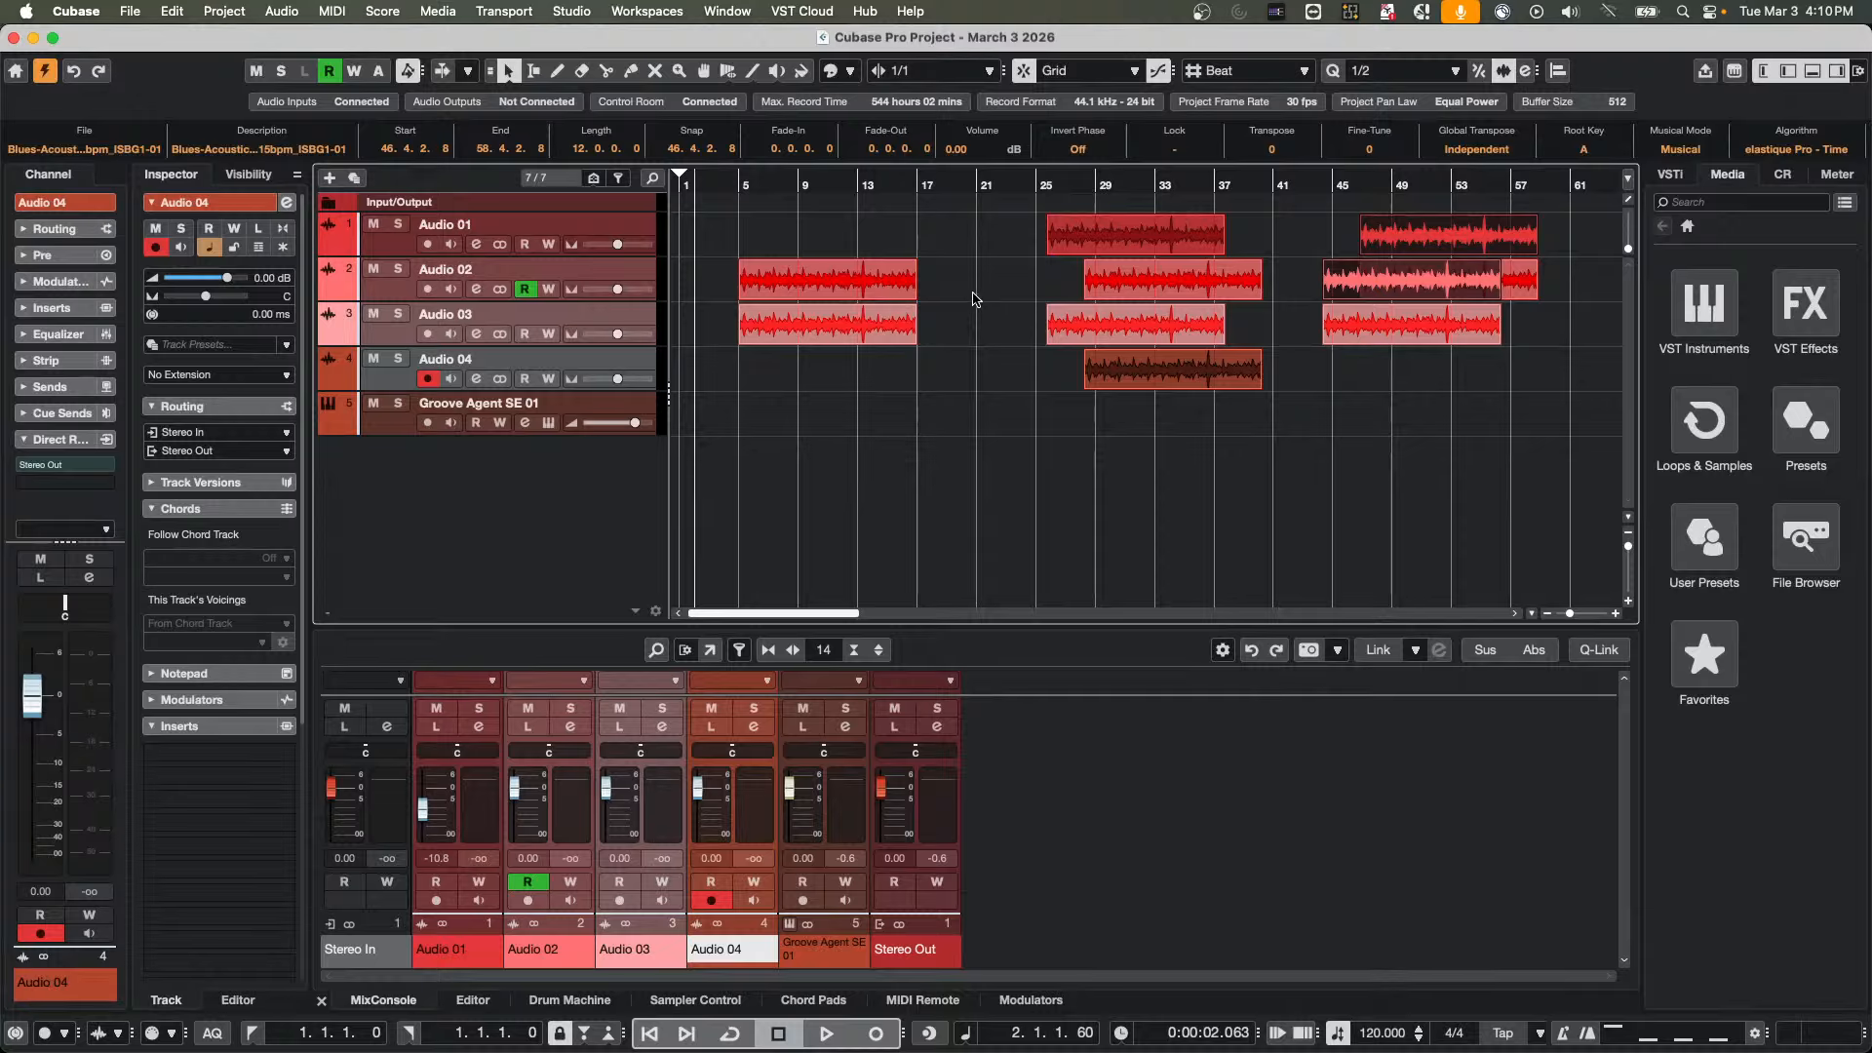
left_click(1096, 363)
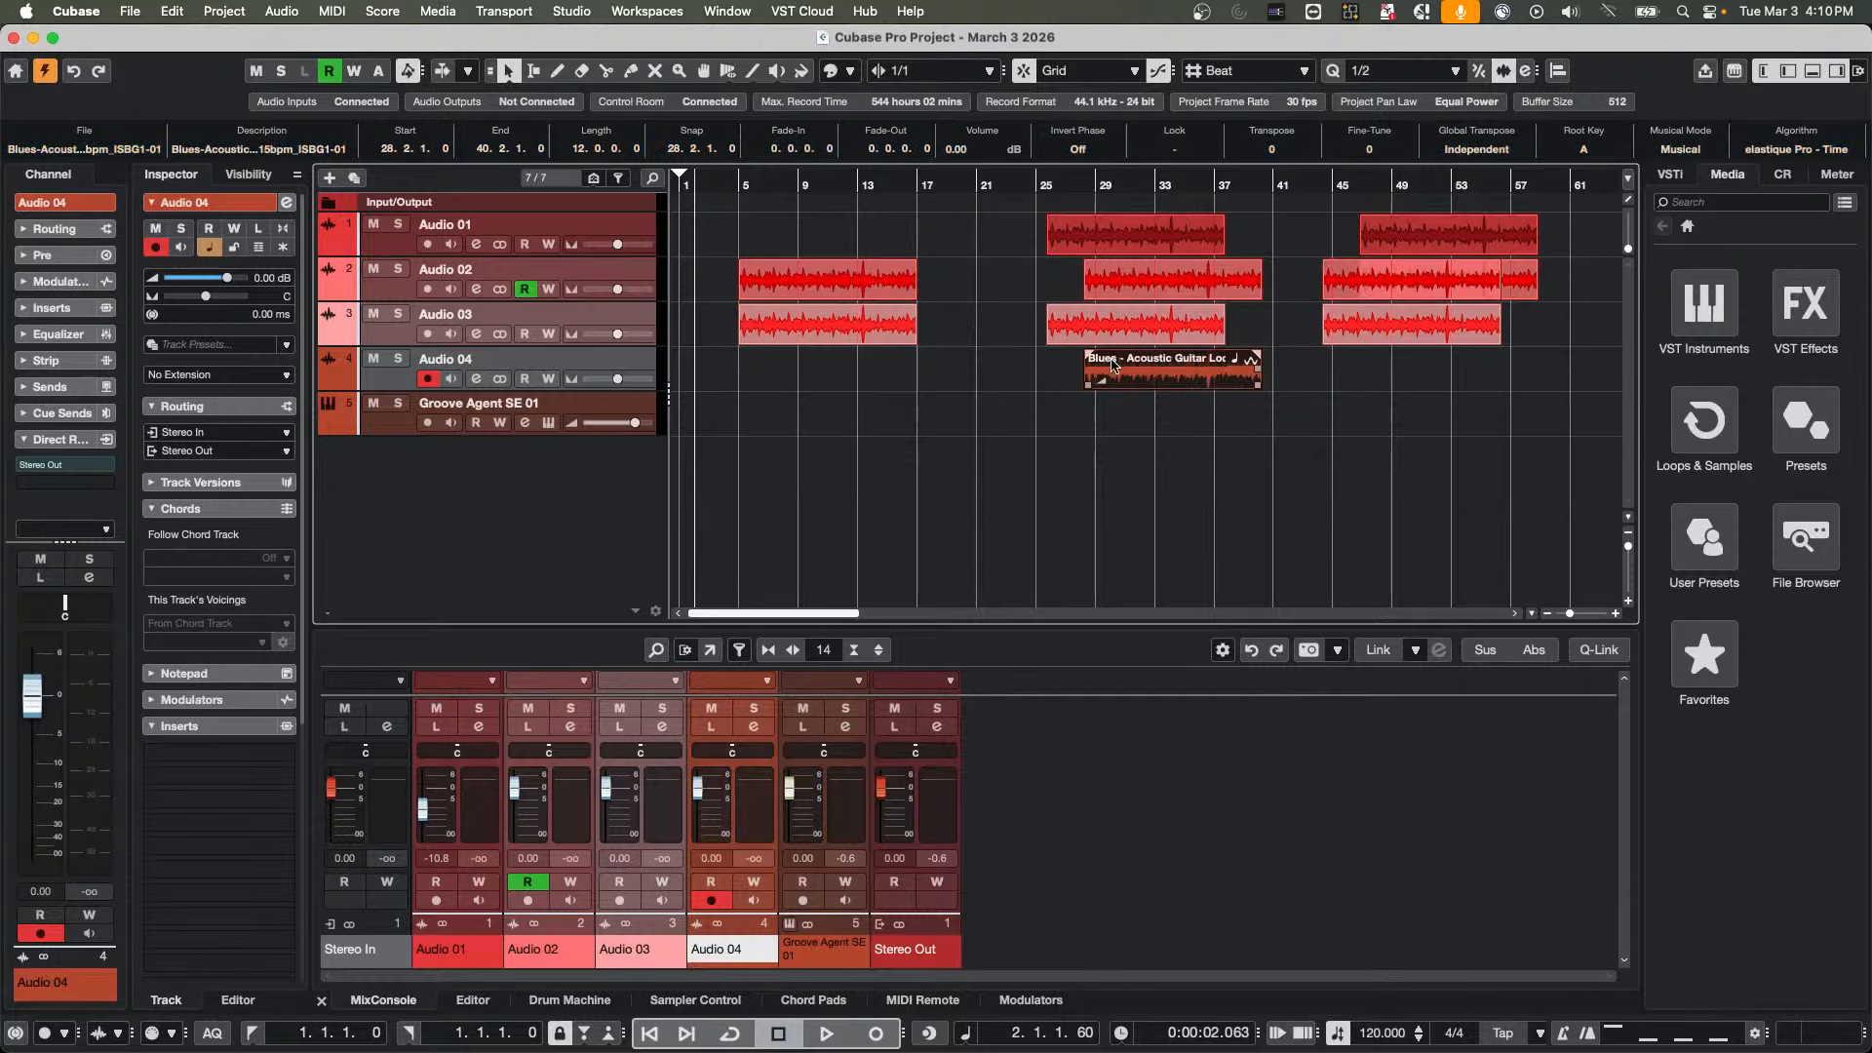
left_click_drag(1134, 372, 1071, 239)
left_click(1083, 239)
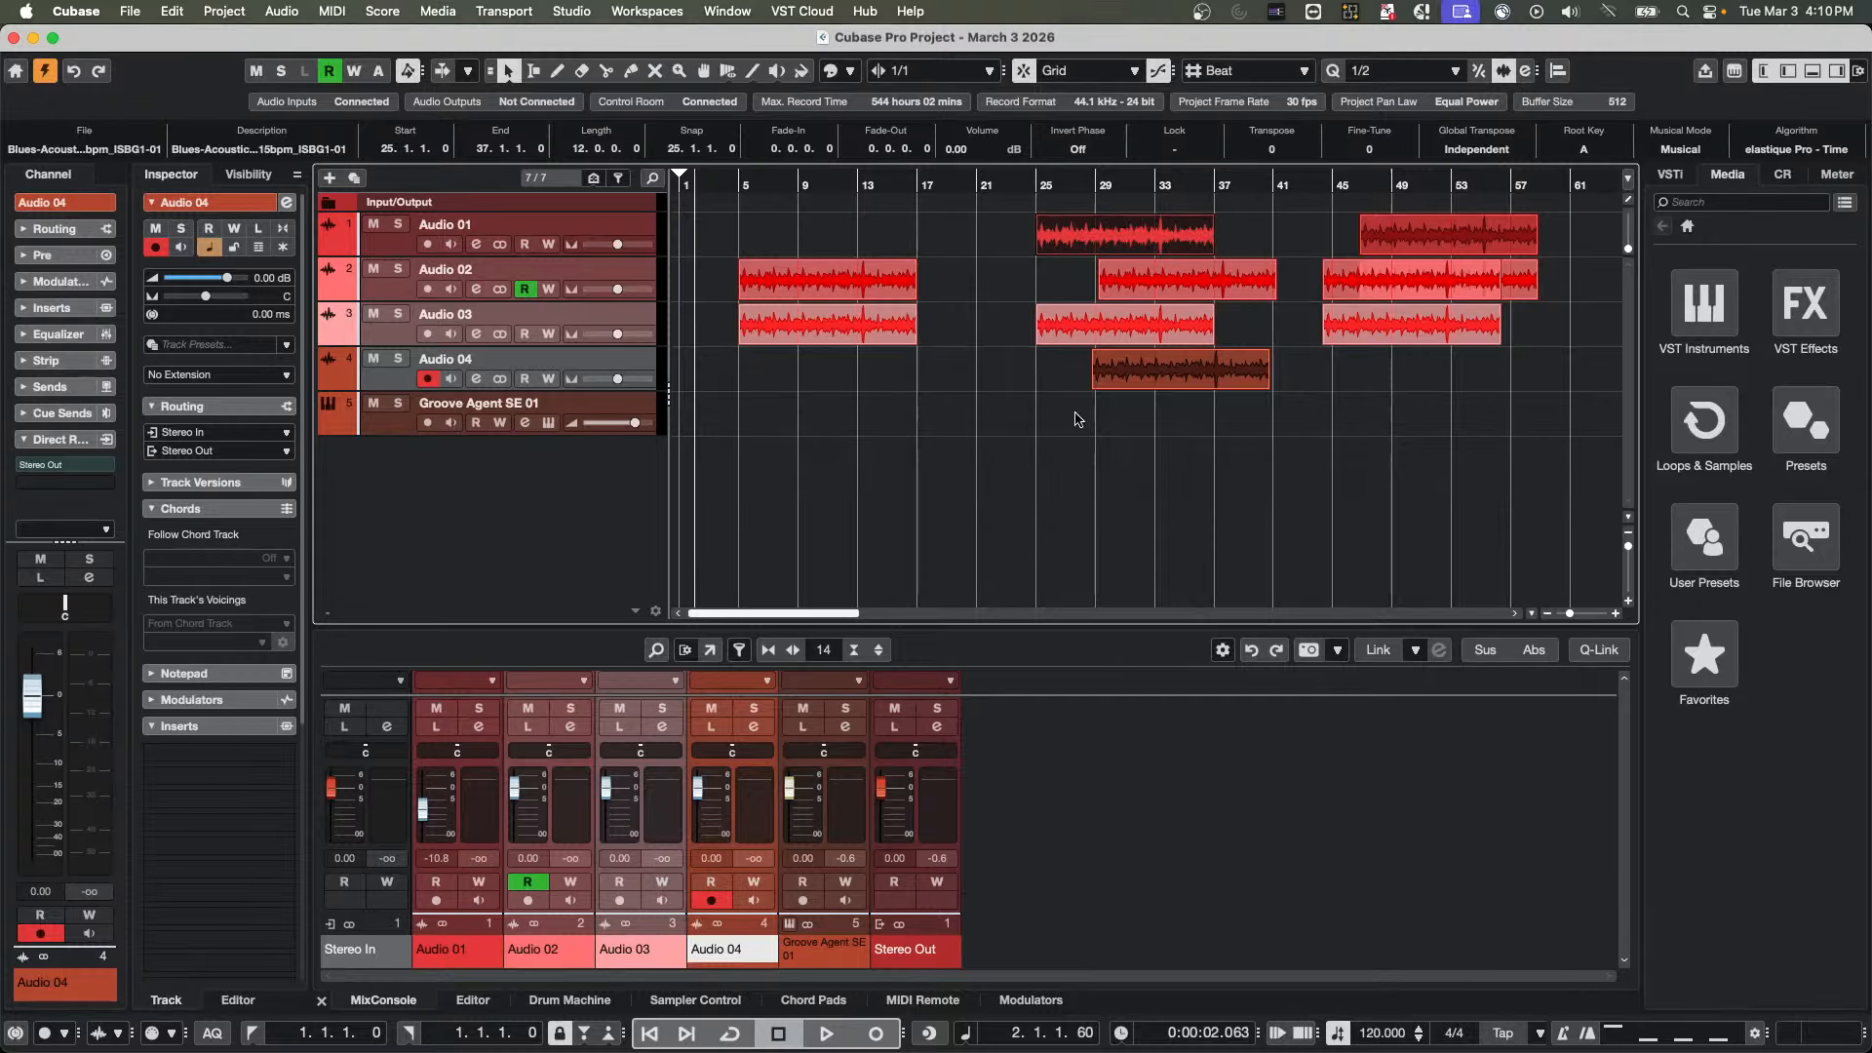
Delete the range from 29.1.4.119 to 32.4.4.119 across Audio 01 to Audio 04, and undo the deletion
right_click(1100, 250)
left_click(1127, 254)
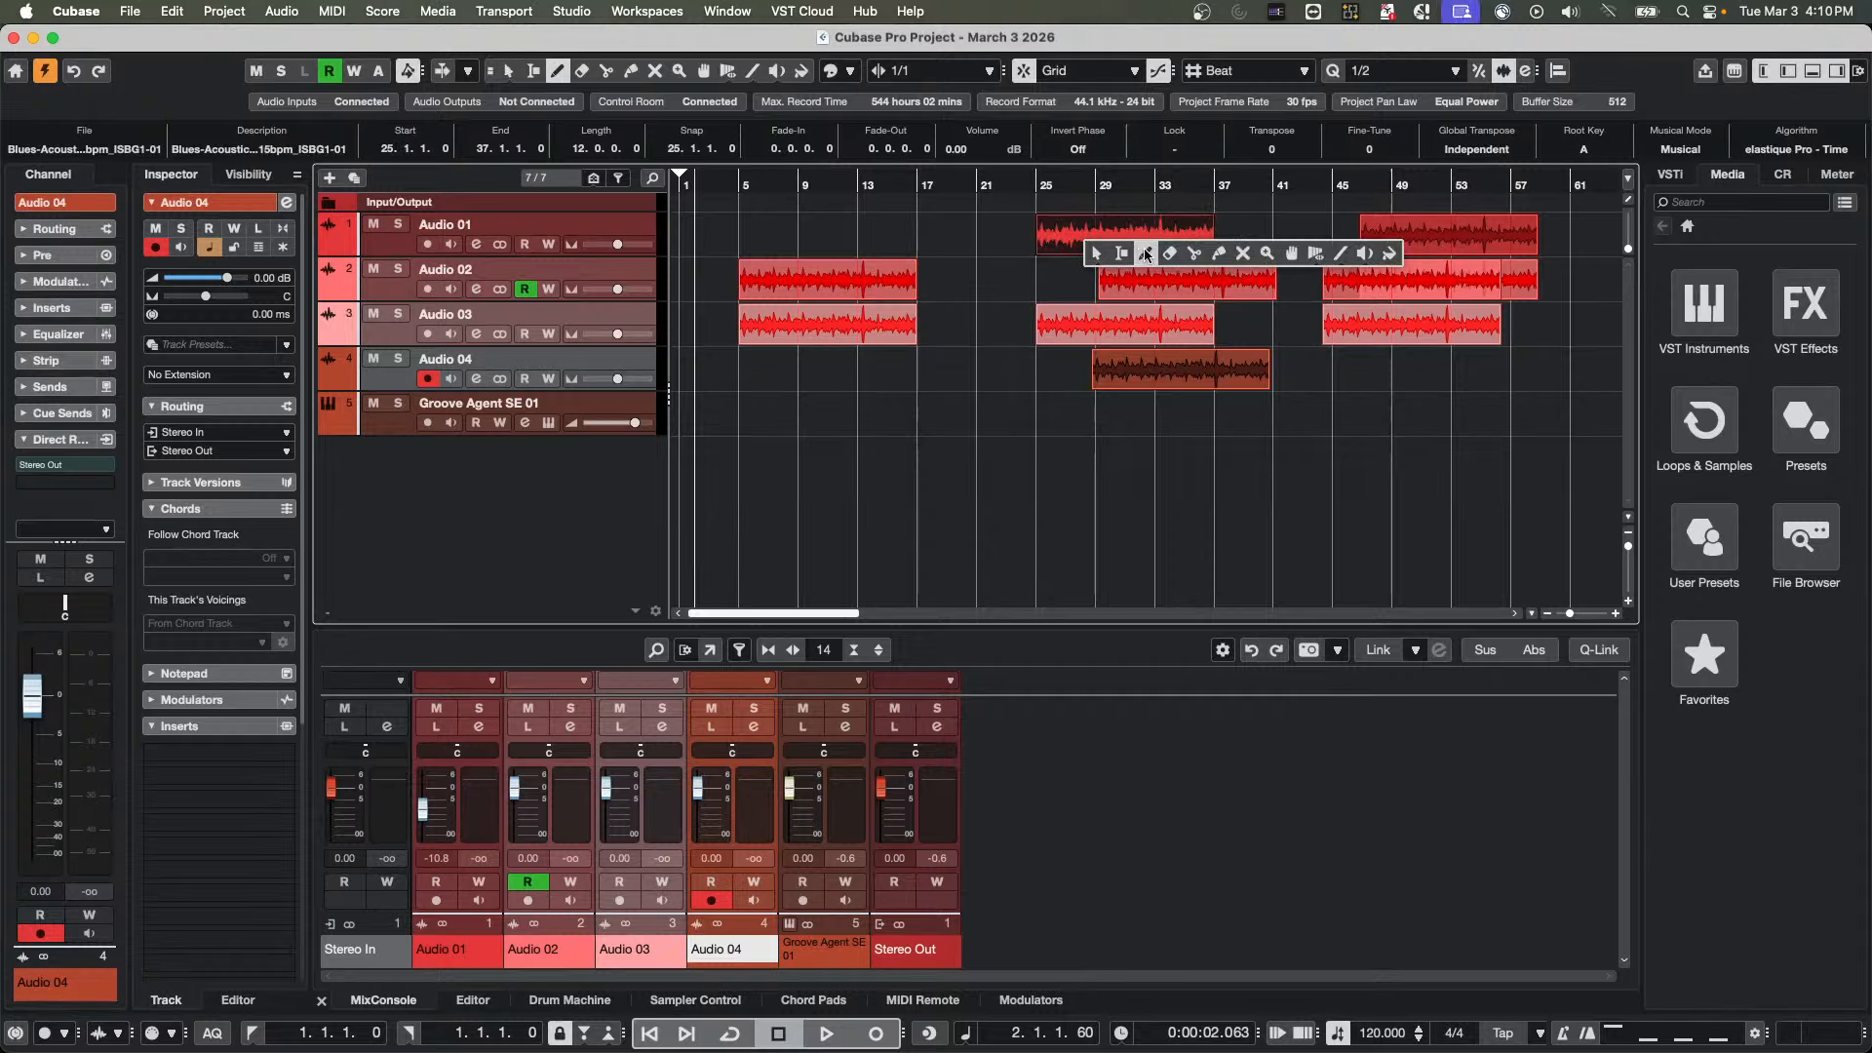
left_click(1124, 255)
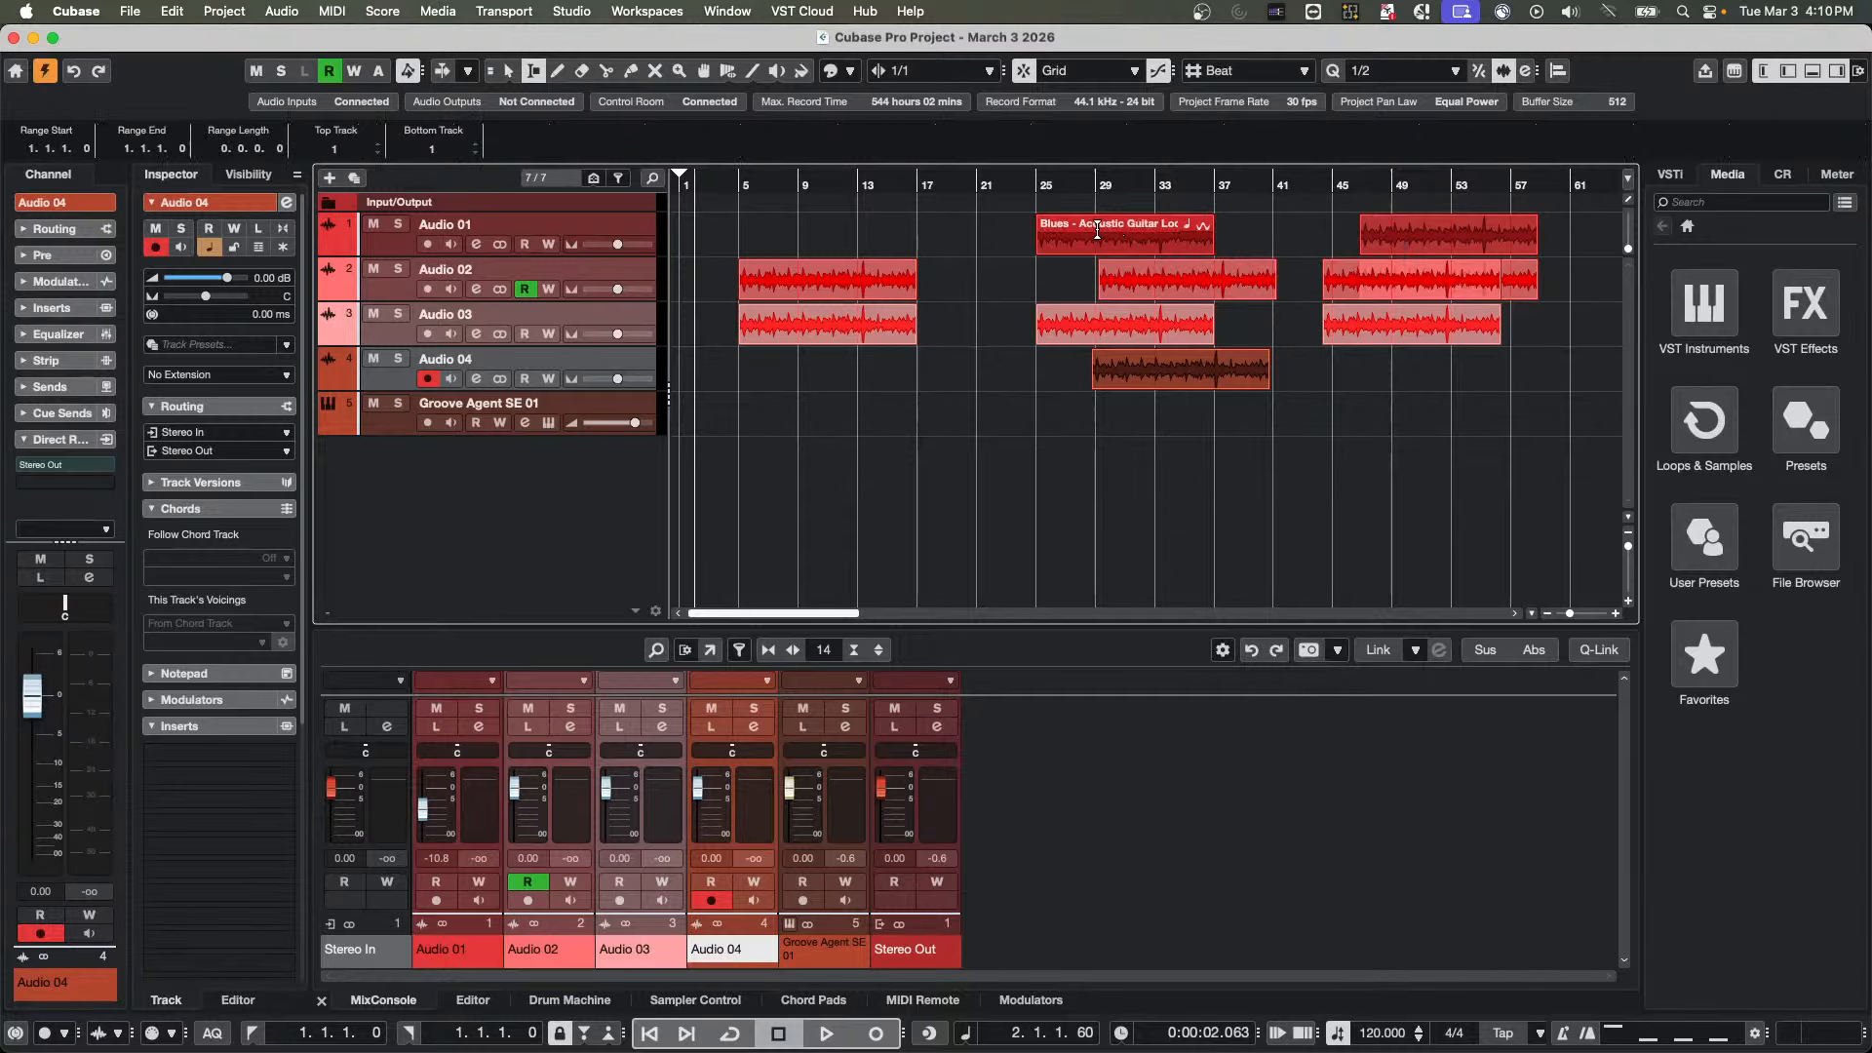
left_click_drag(1097, 231, 1153, 367)
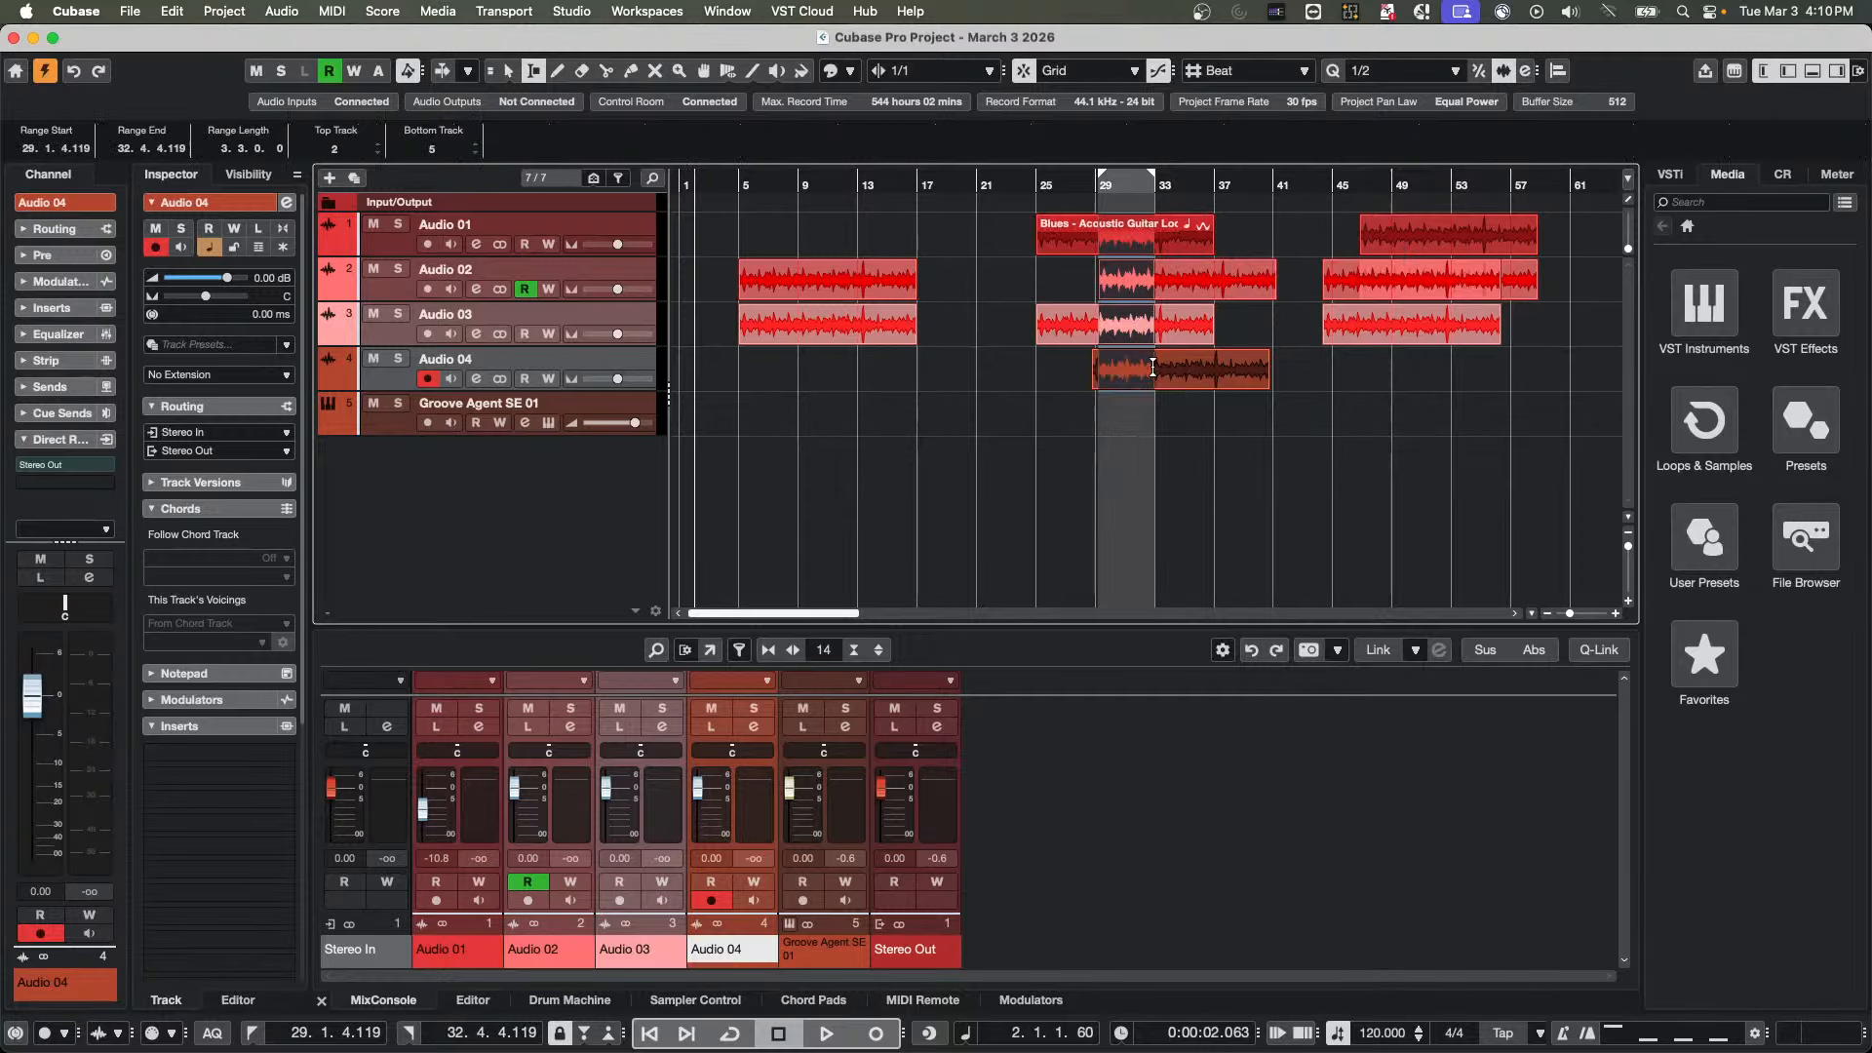
key("Delete")
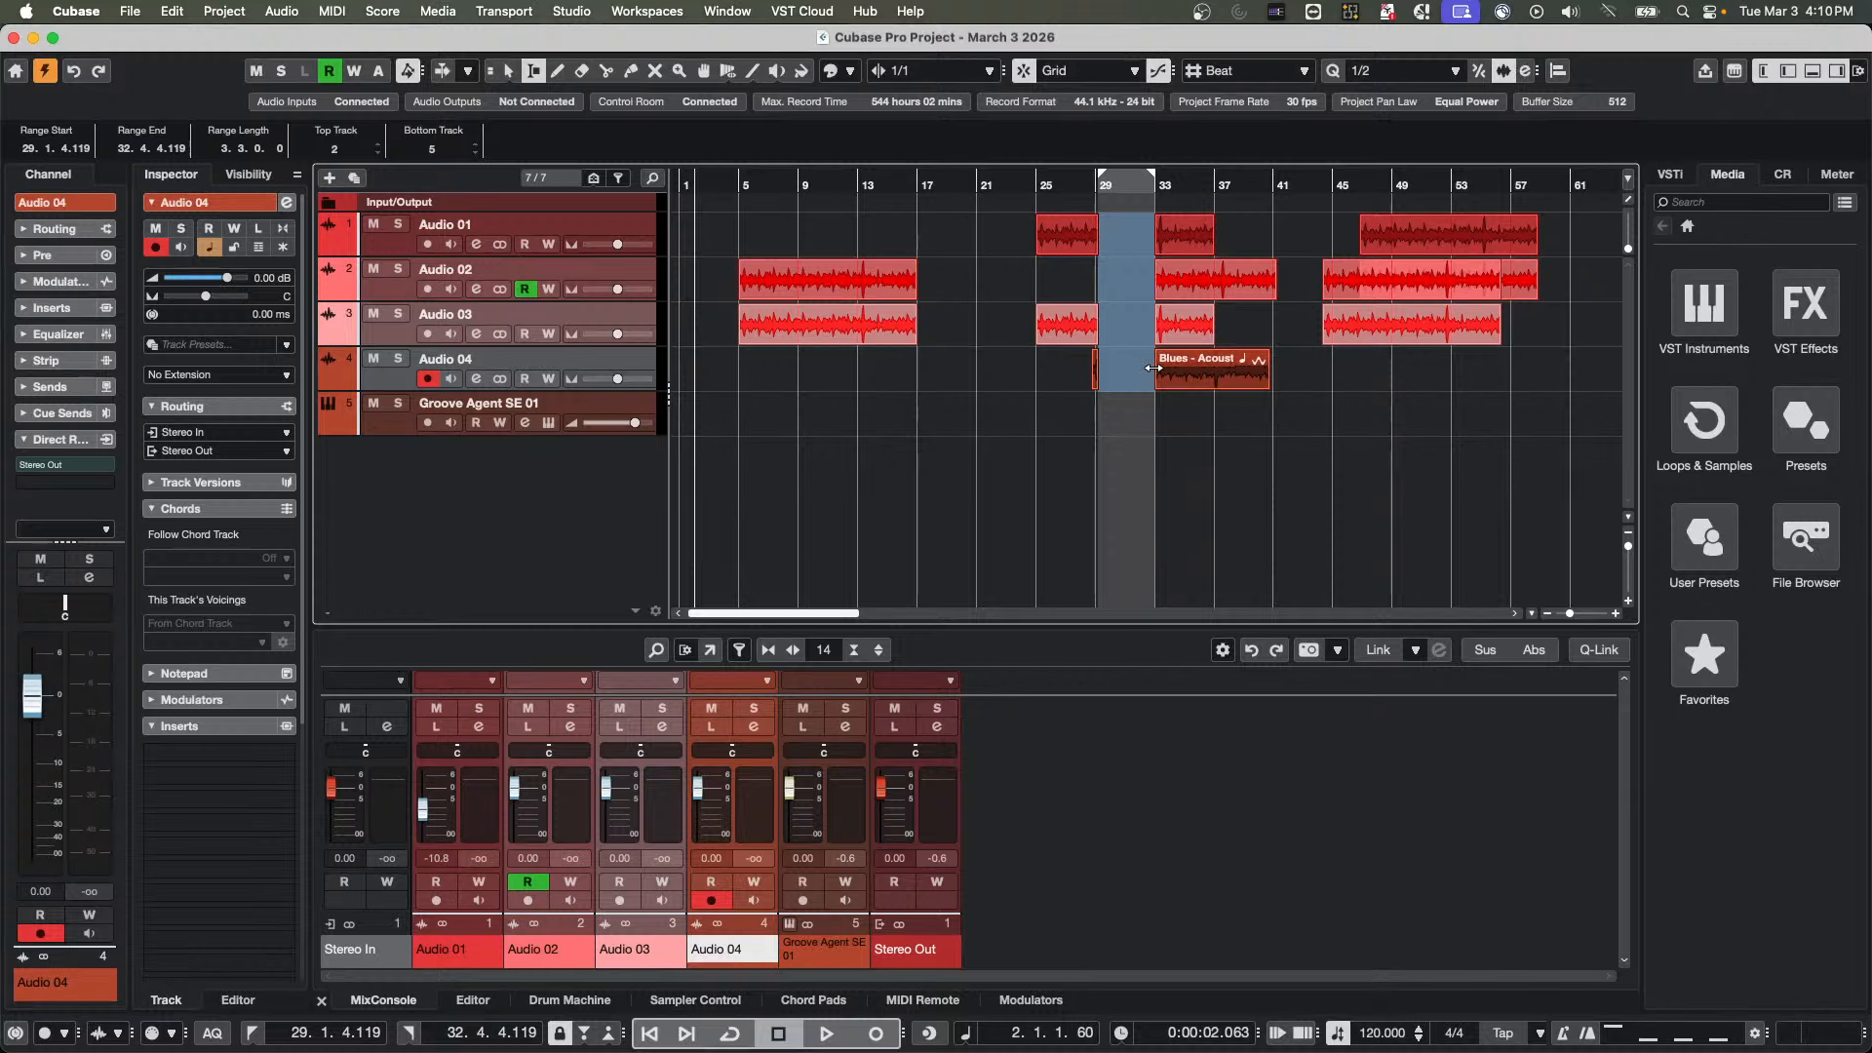
key("super+z")
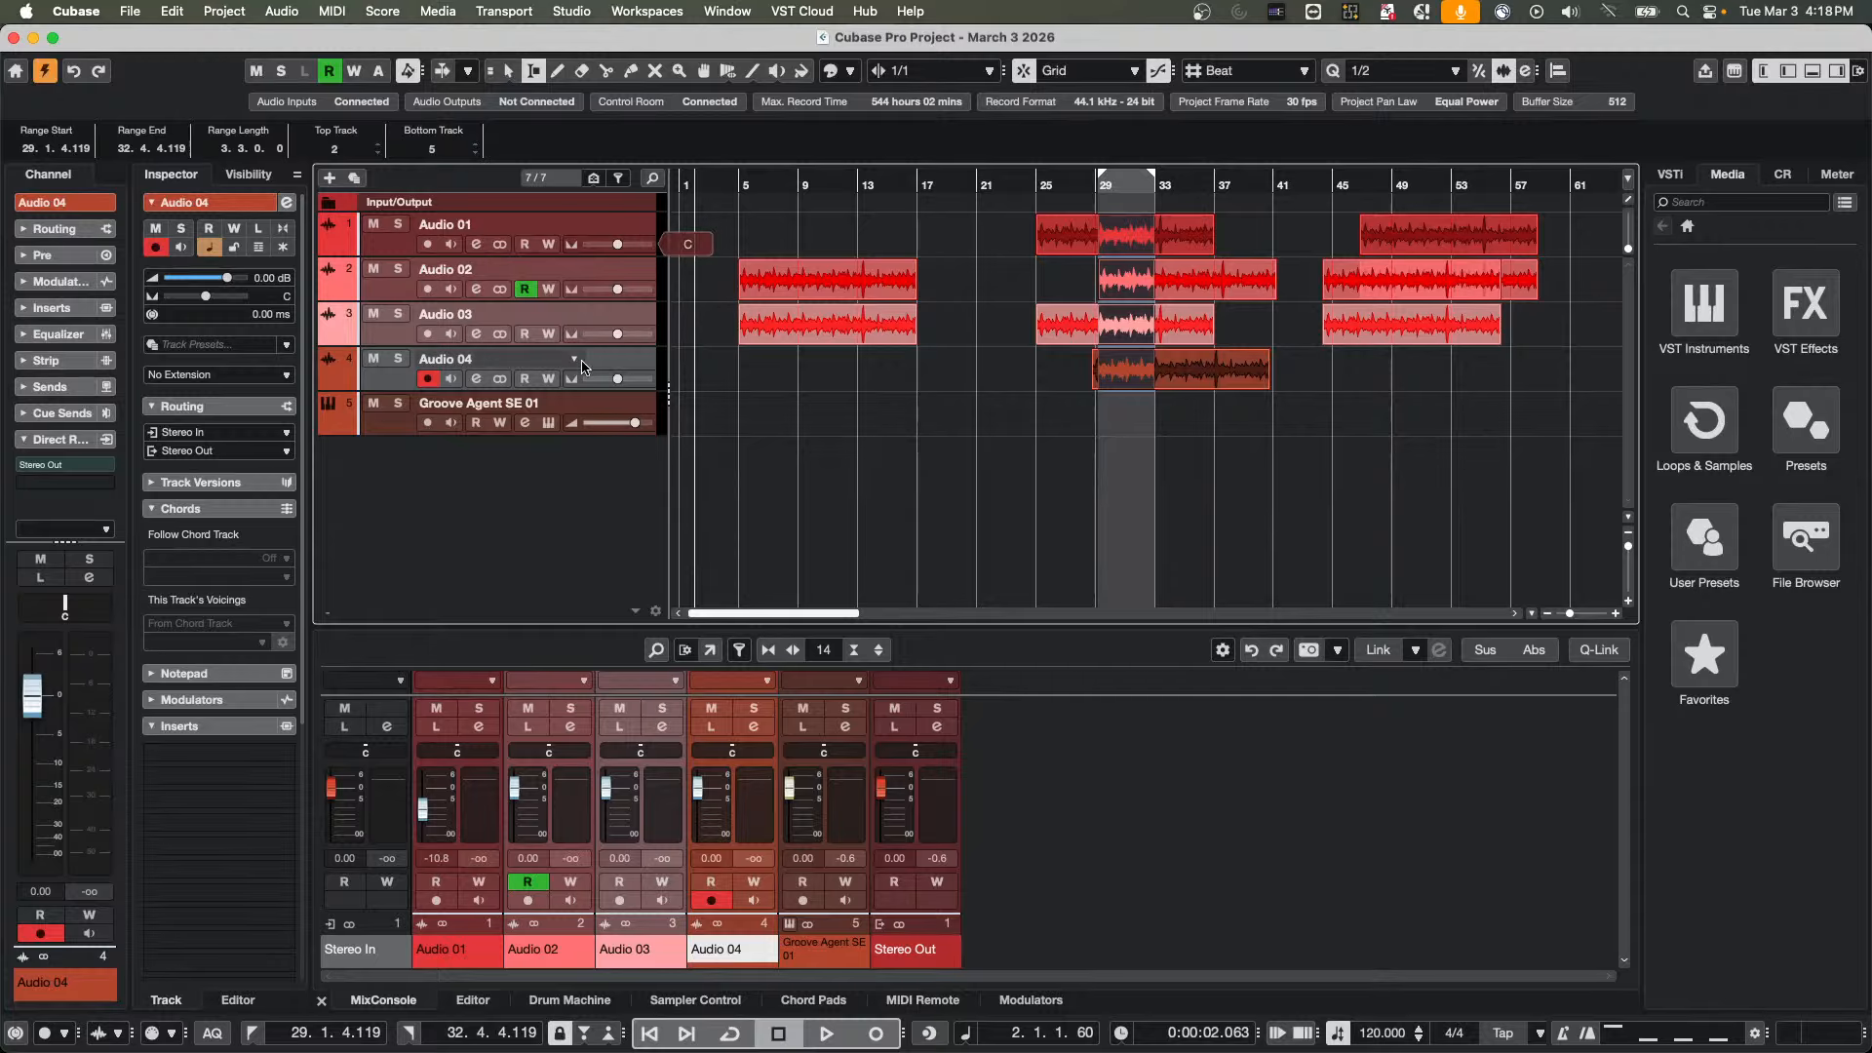
Enlarge the MixConsole, select the Audio 01 to Audio 04 channels, and load ModMachine in Audio 01's first insert slot
left_click_drag(520, 626, 520, 398)
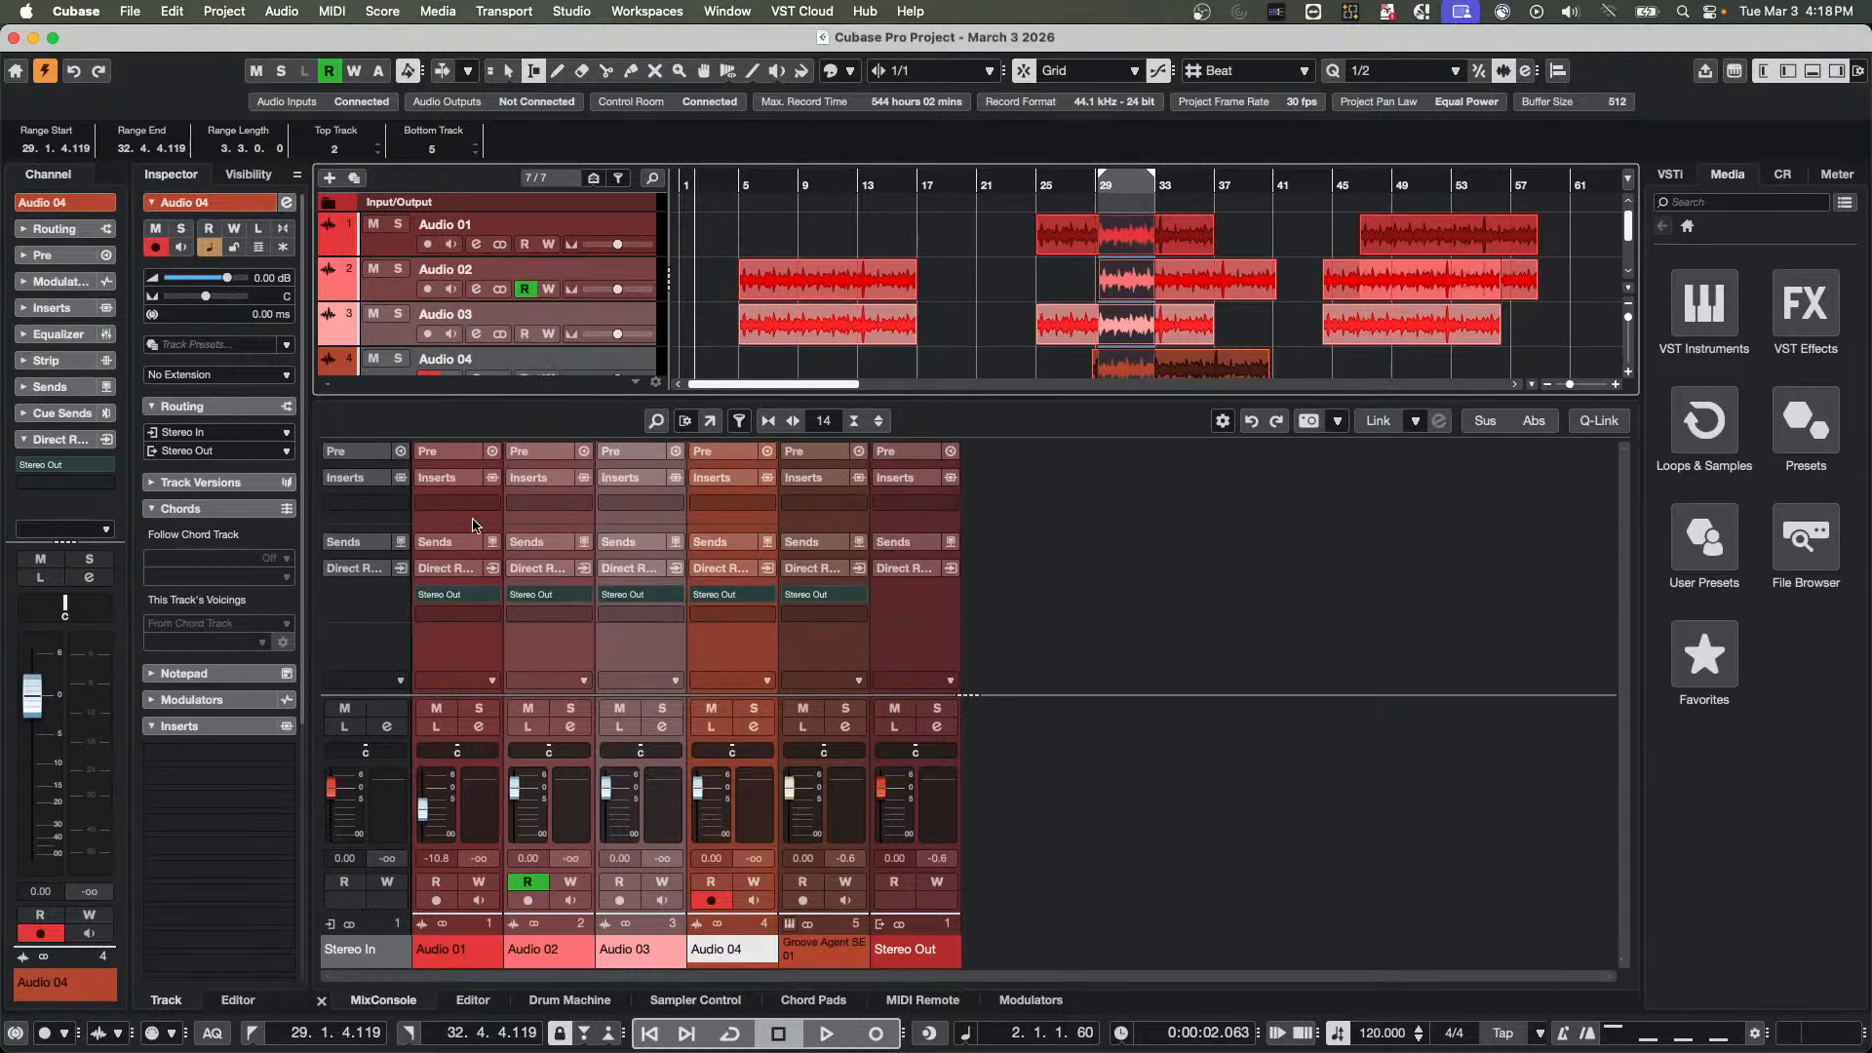
left_click(468, 801)
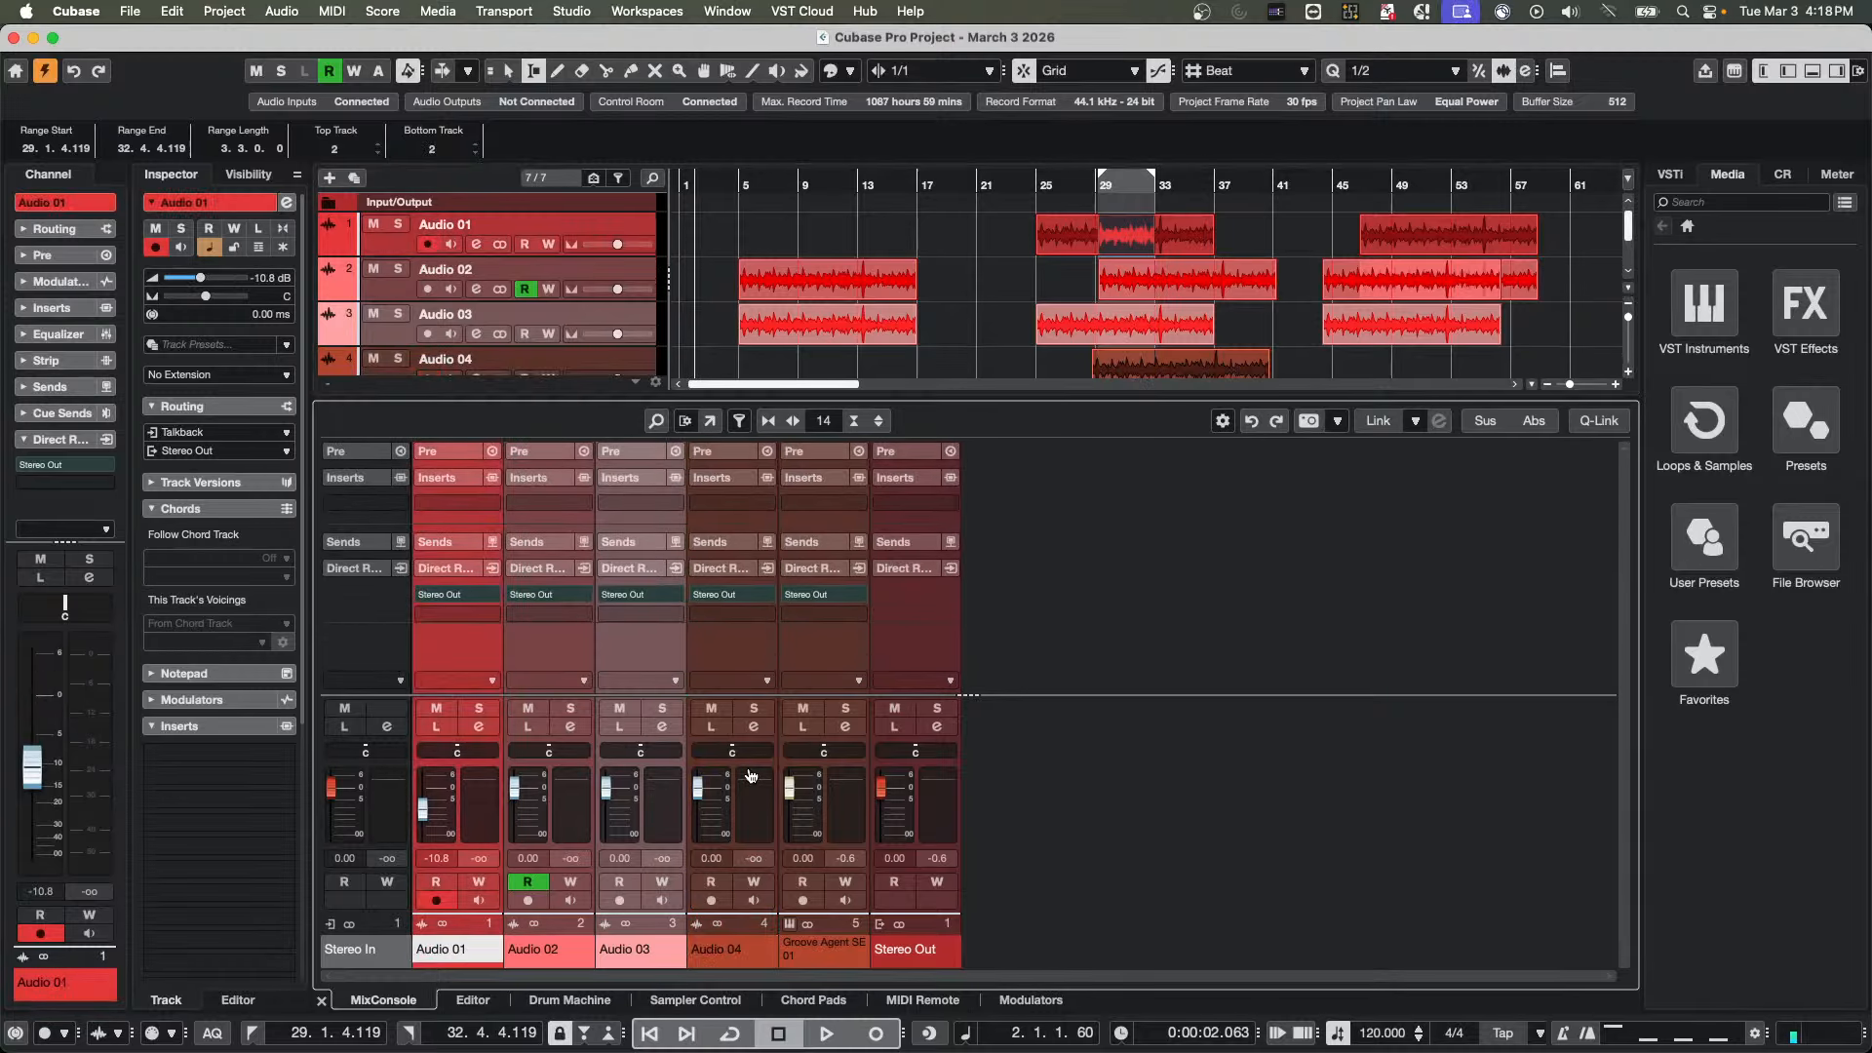
left_click(749, 788, "shift")
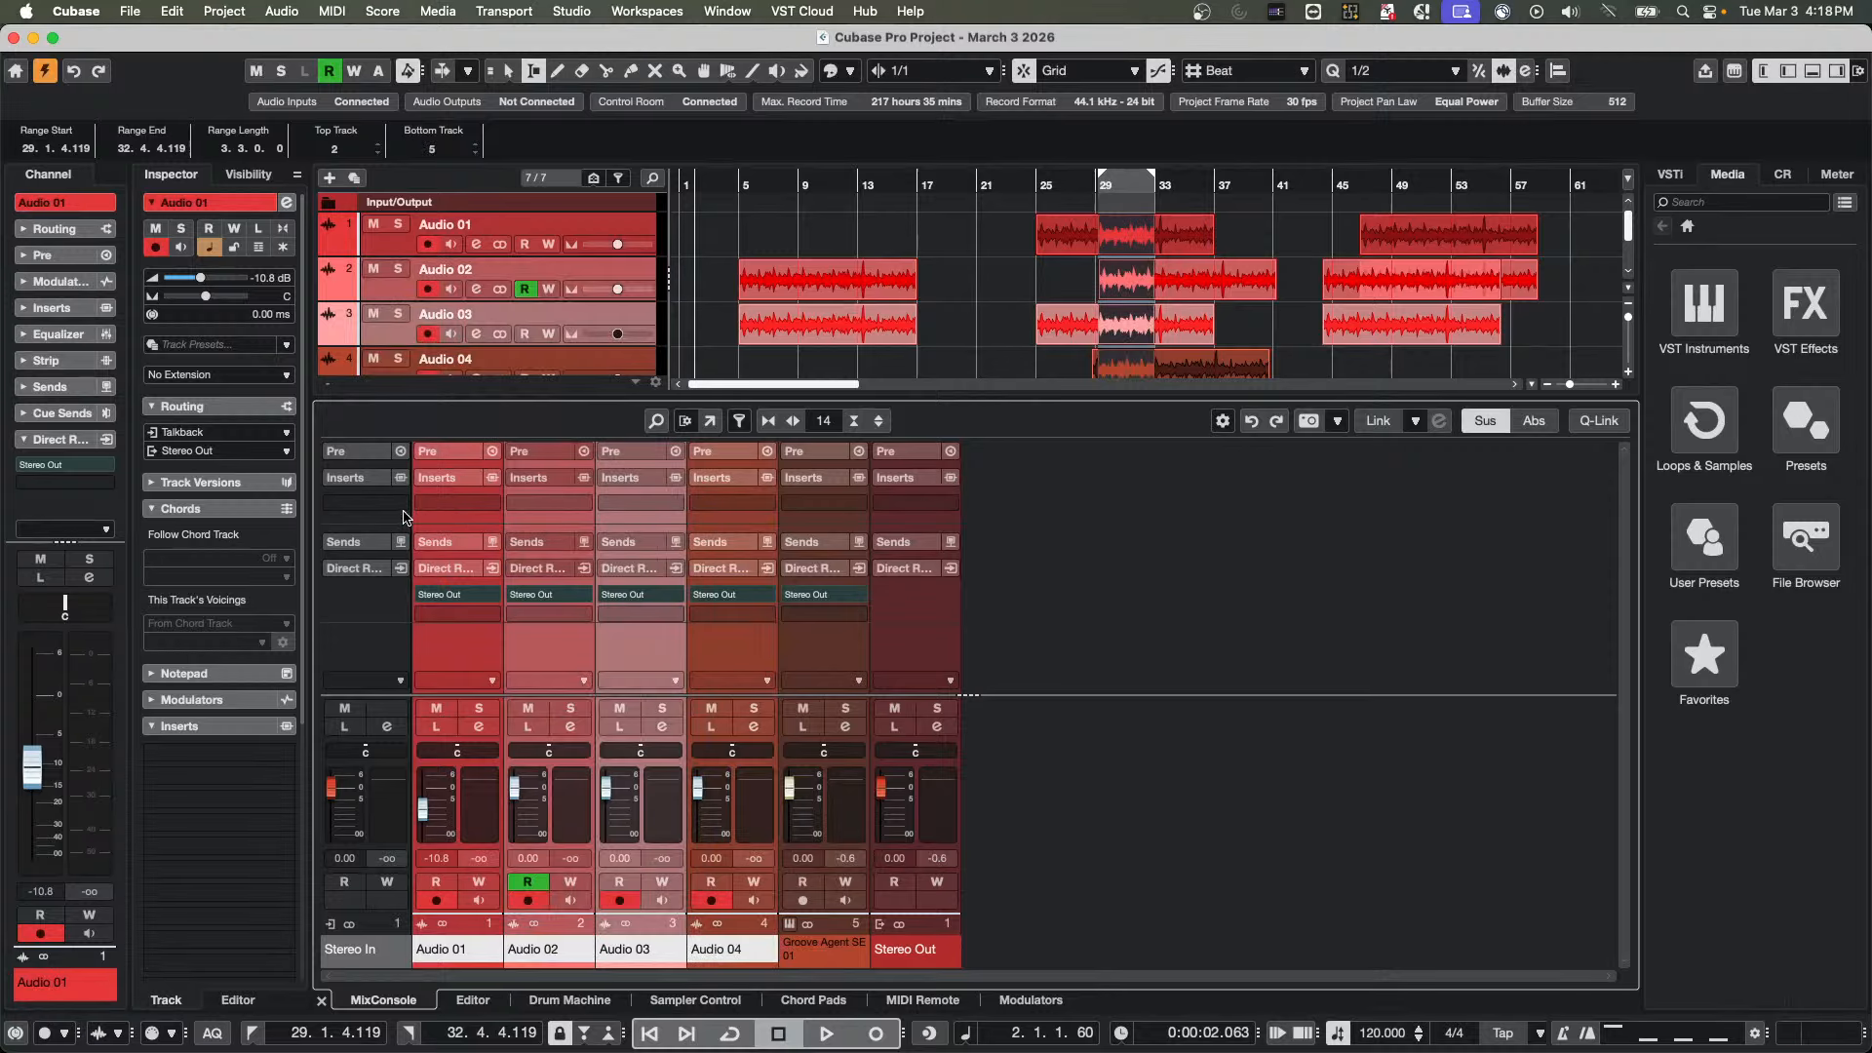
left_click(490, 505)
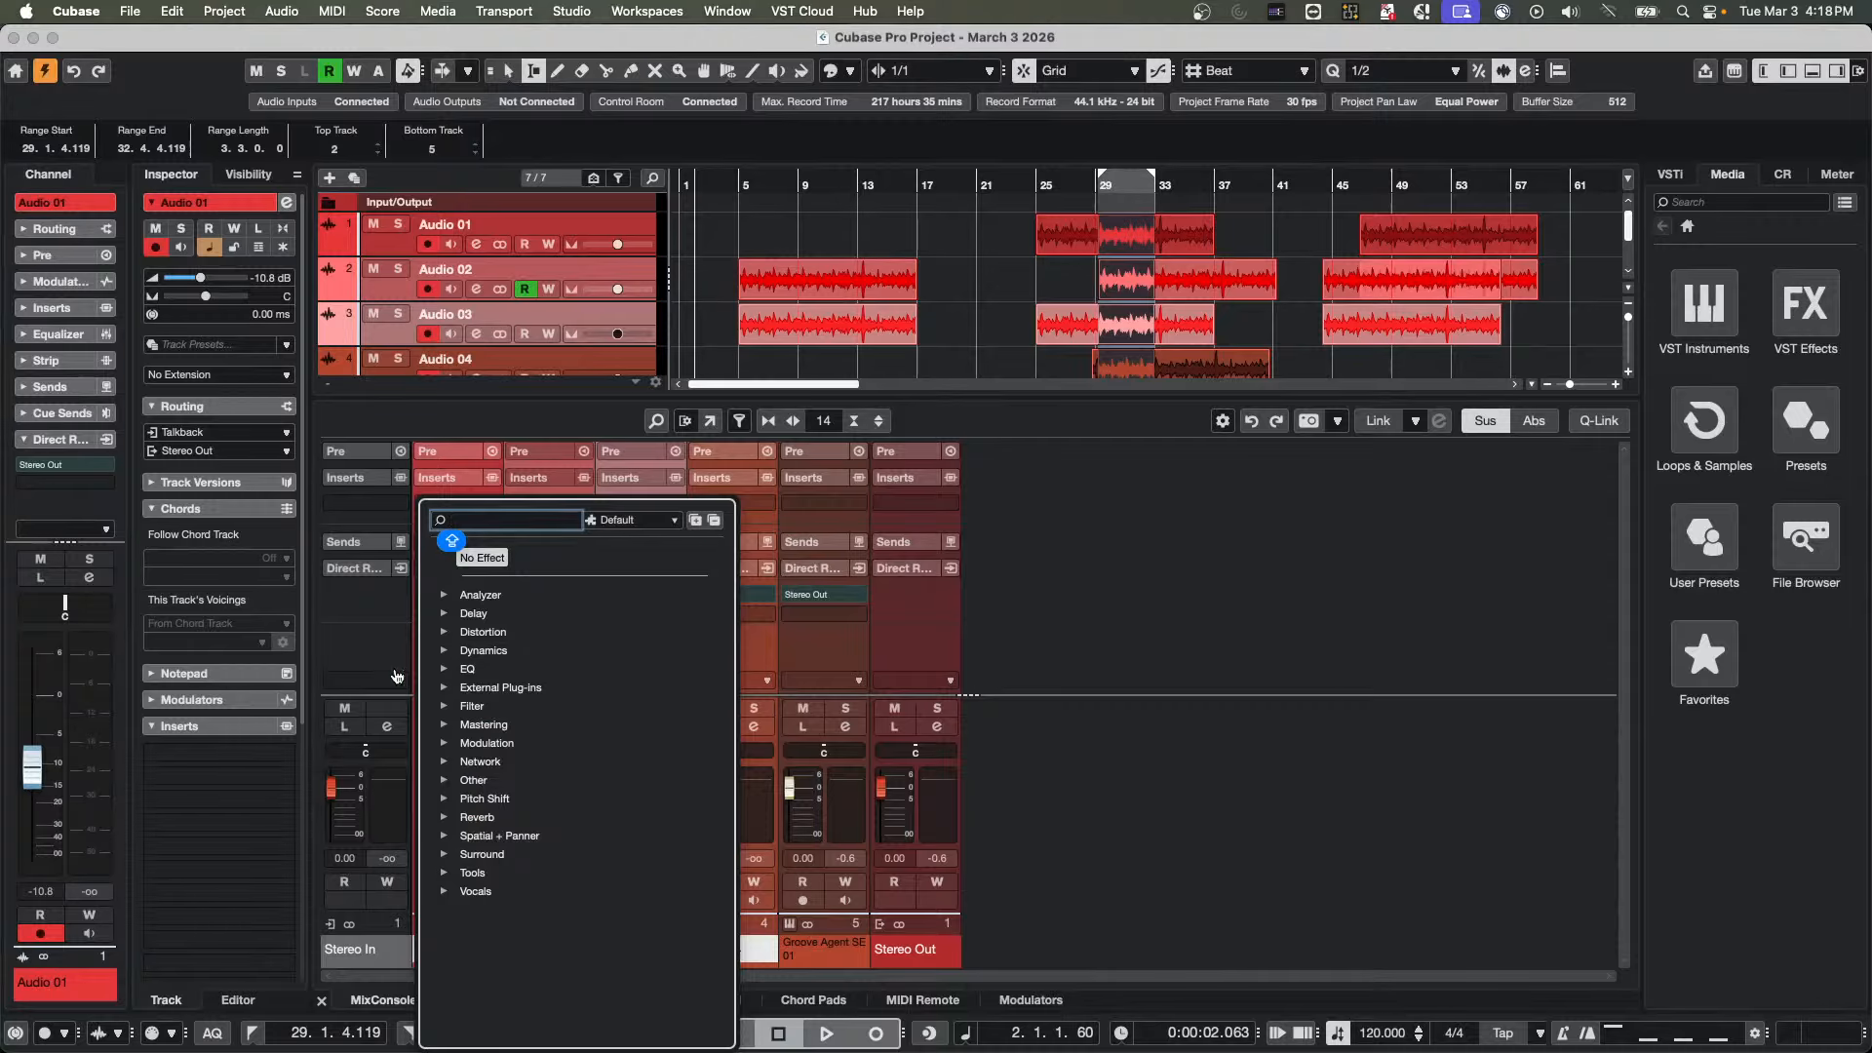
left_click(445, 614)
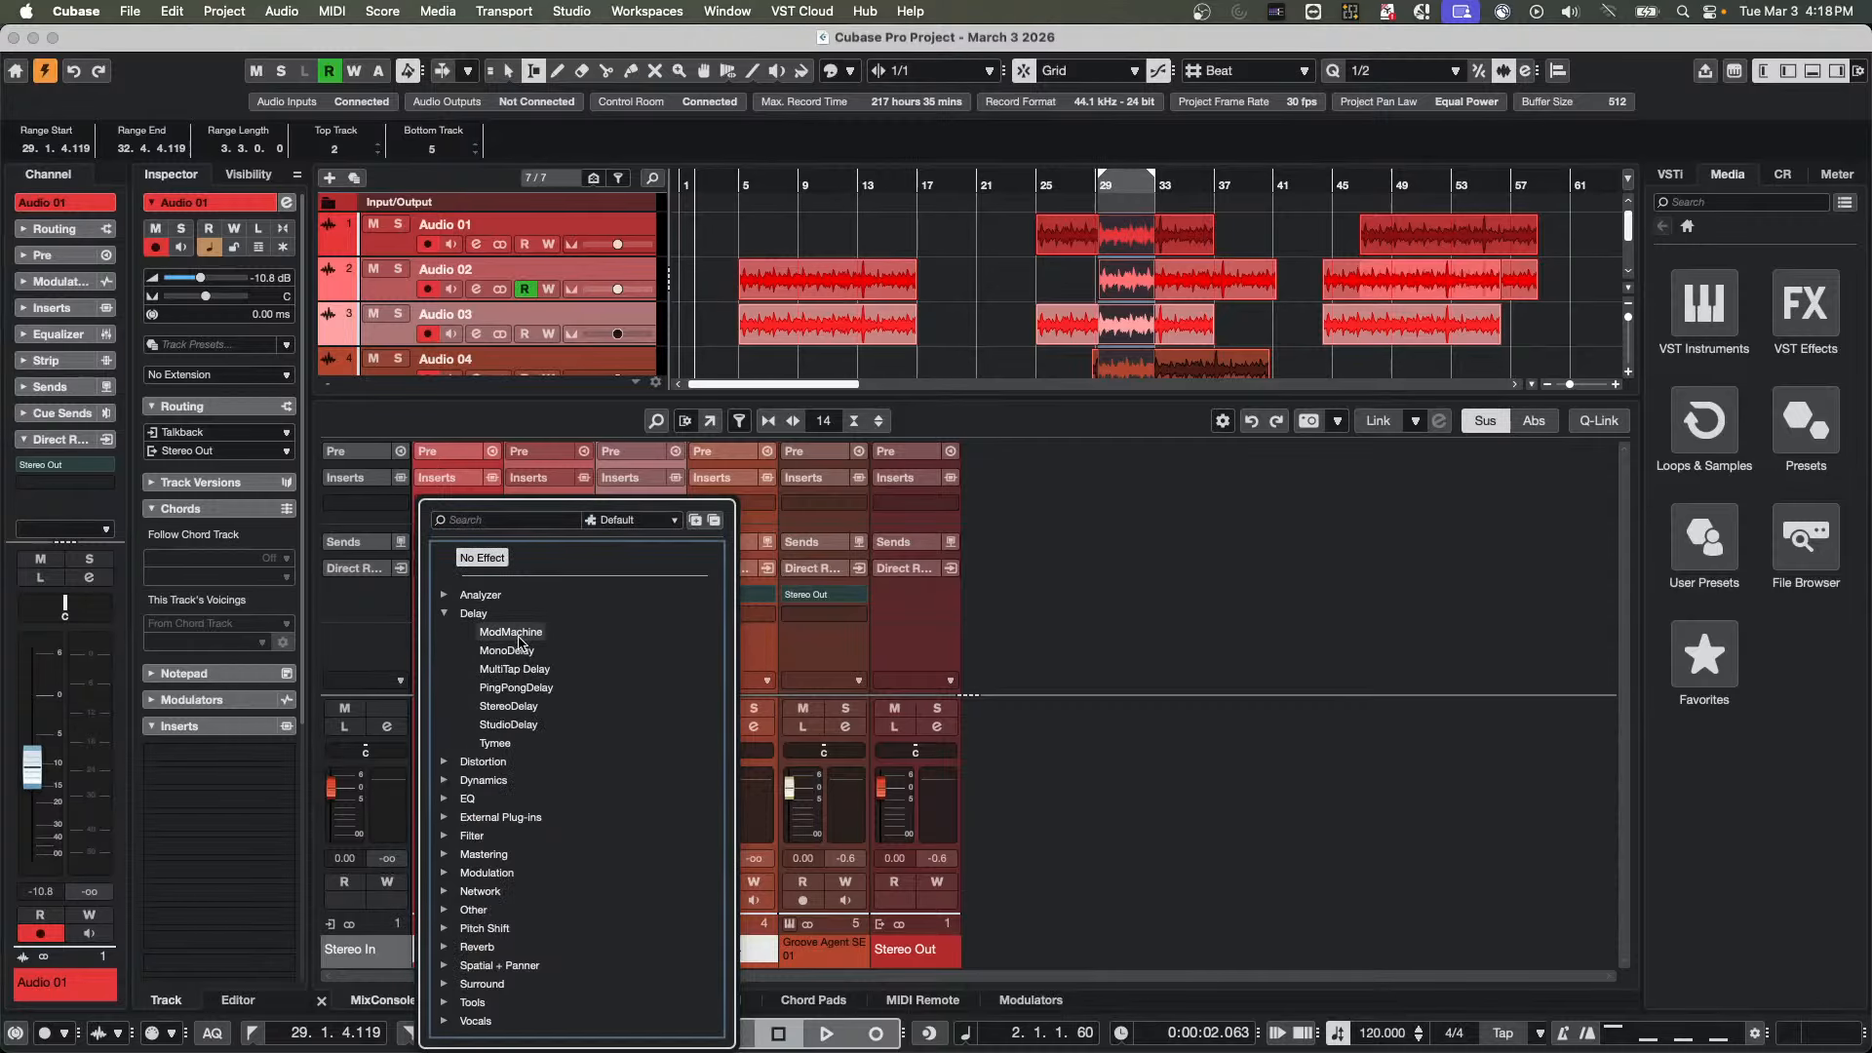
left_click(502, 632)
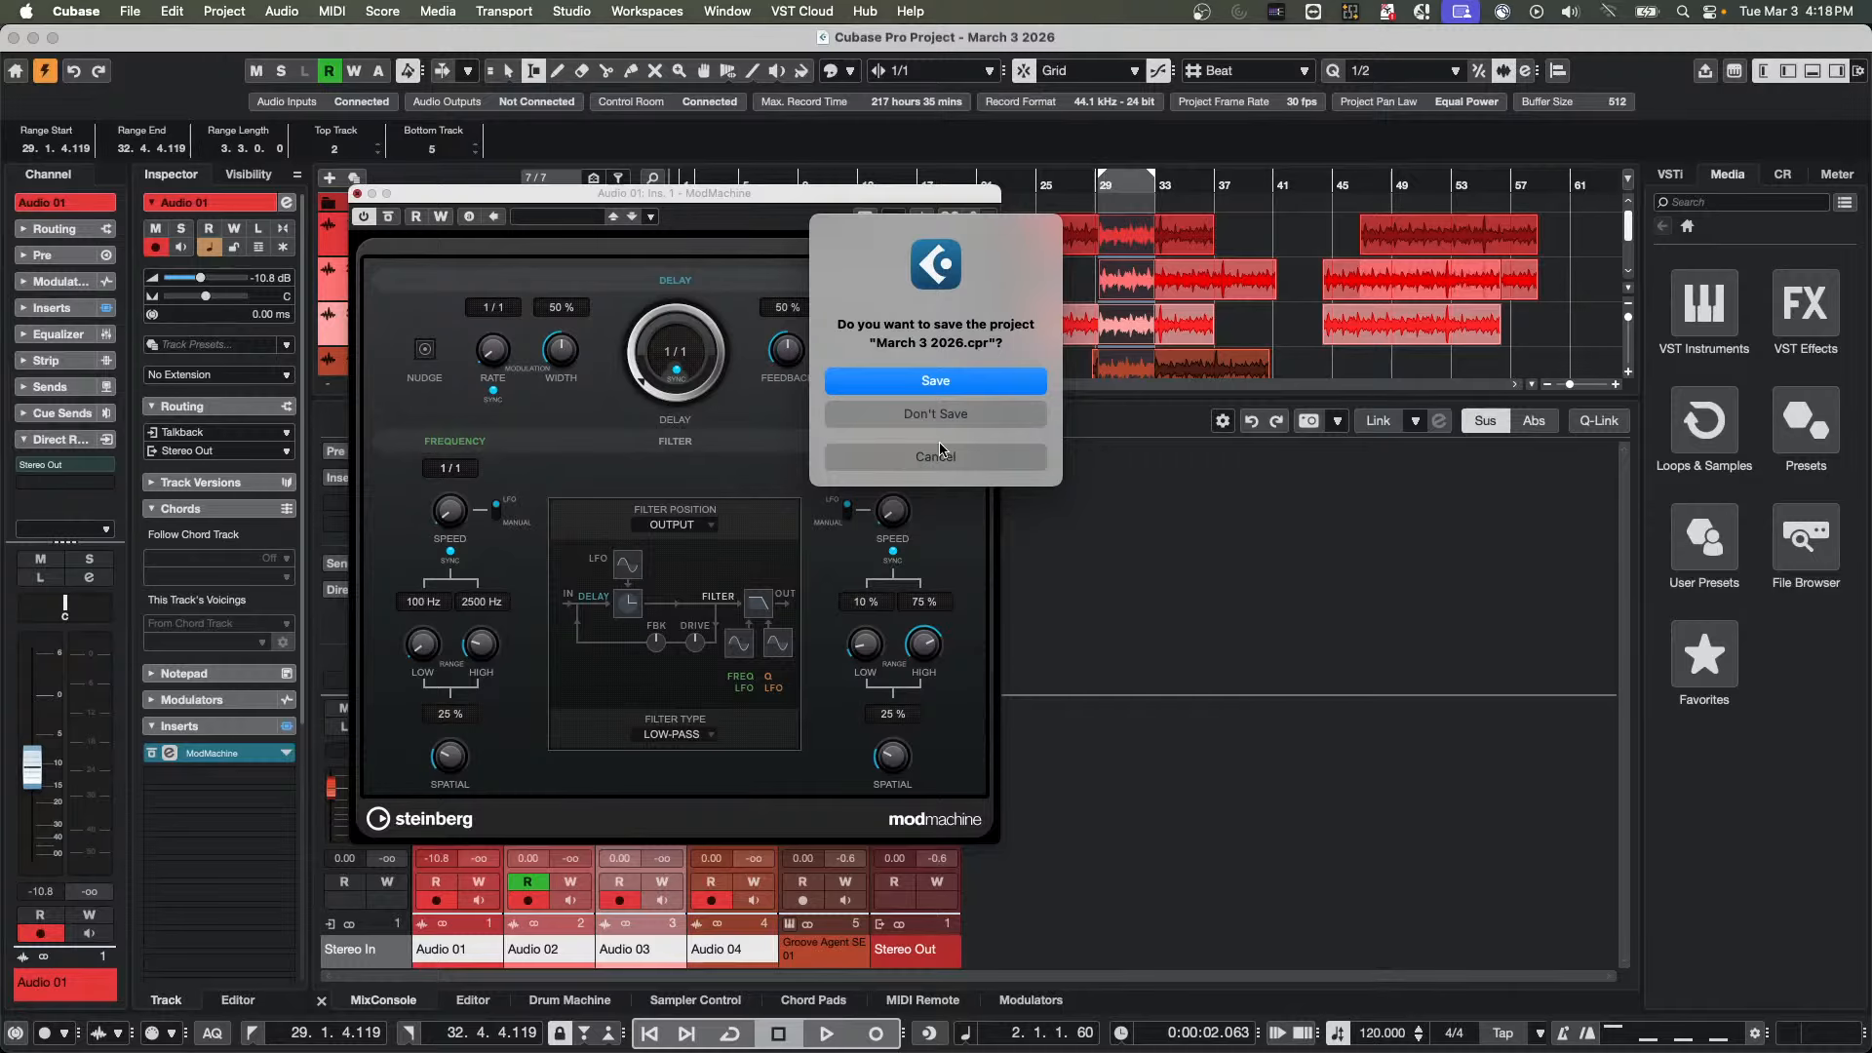
Close the March 3 2026 project without saving and create an empty project in the March 3 2026 folder
left_click(942, 417)
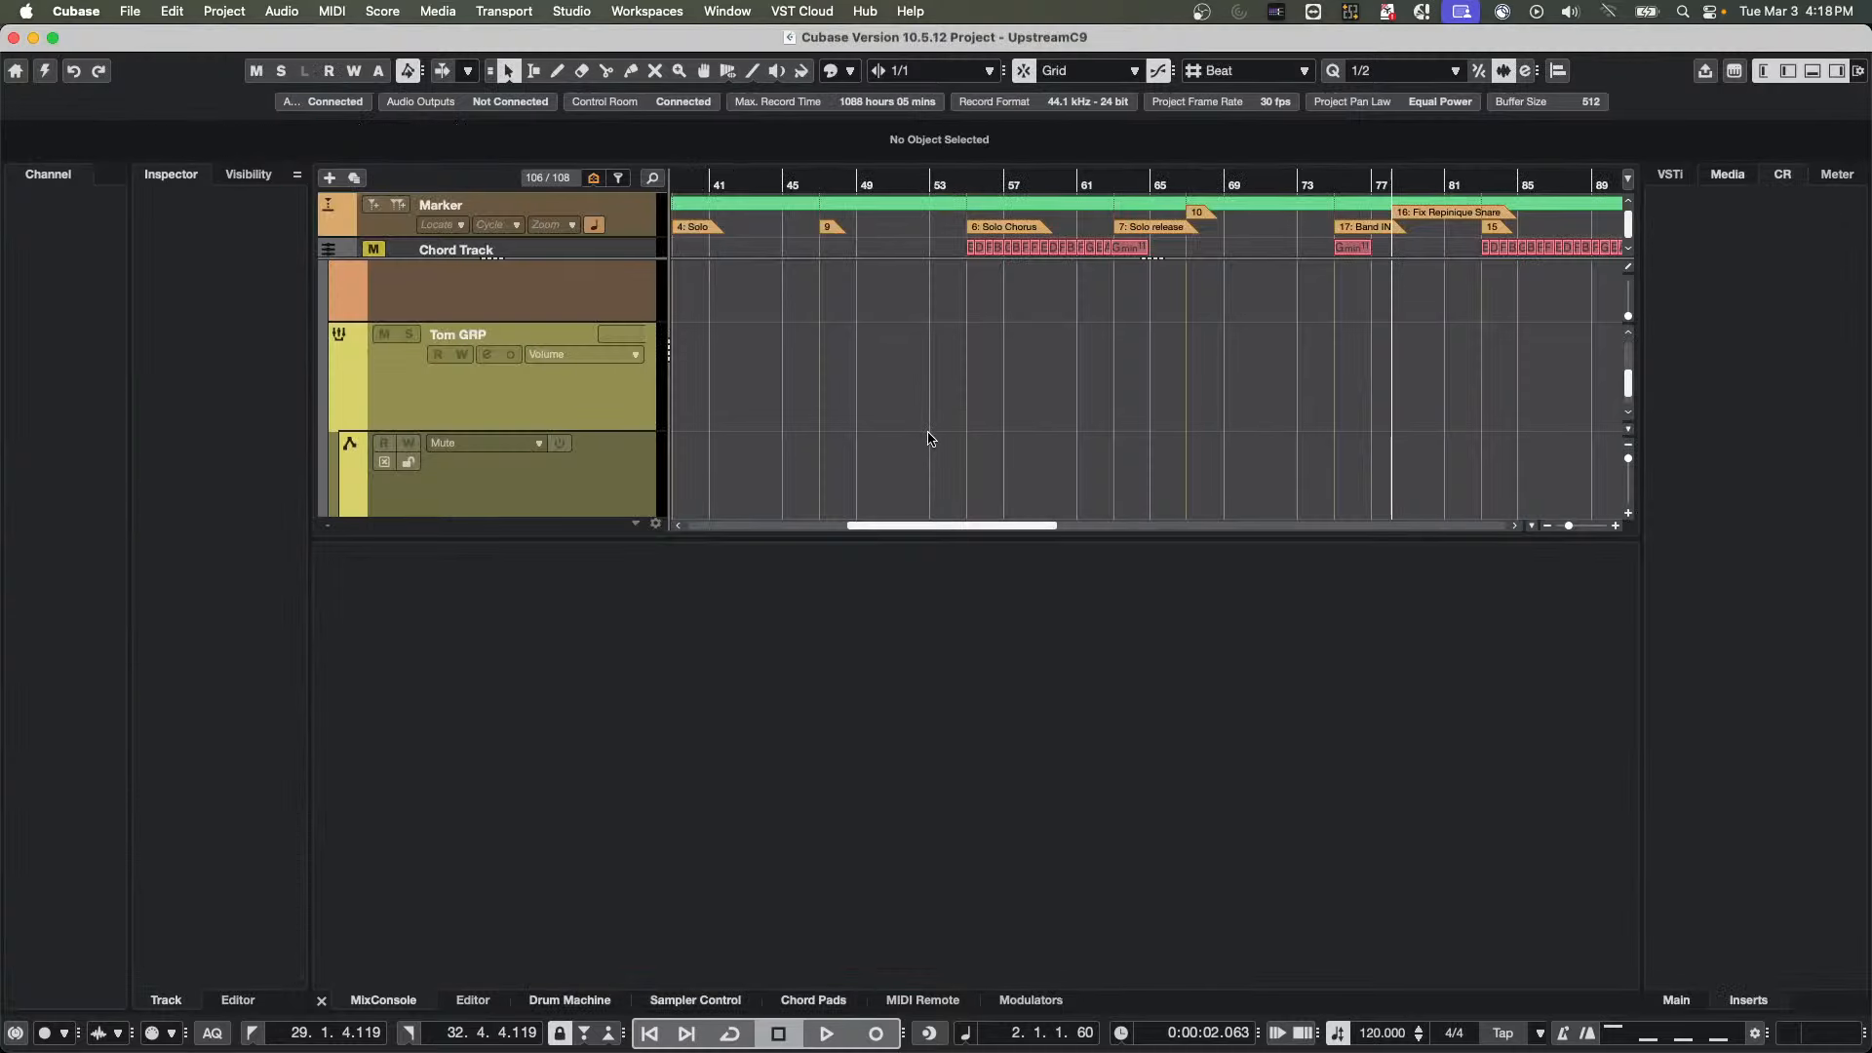
left_click(130, 11)
left_click(146, 41)
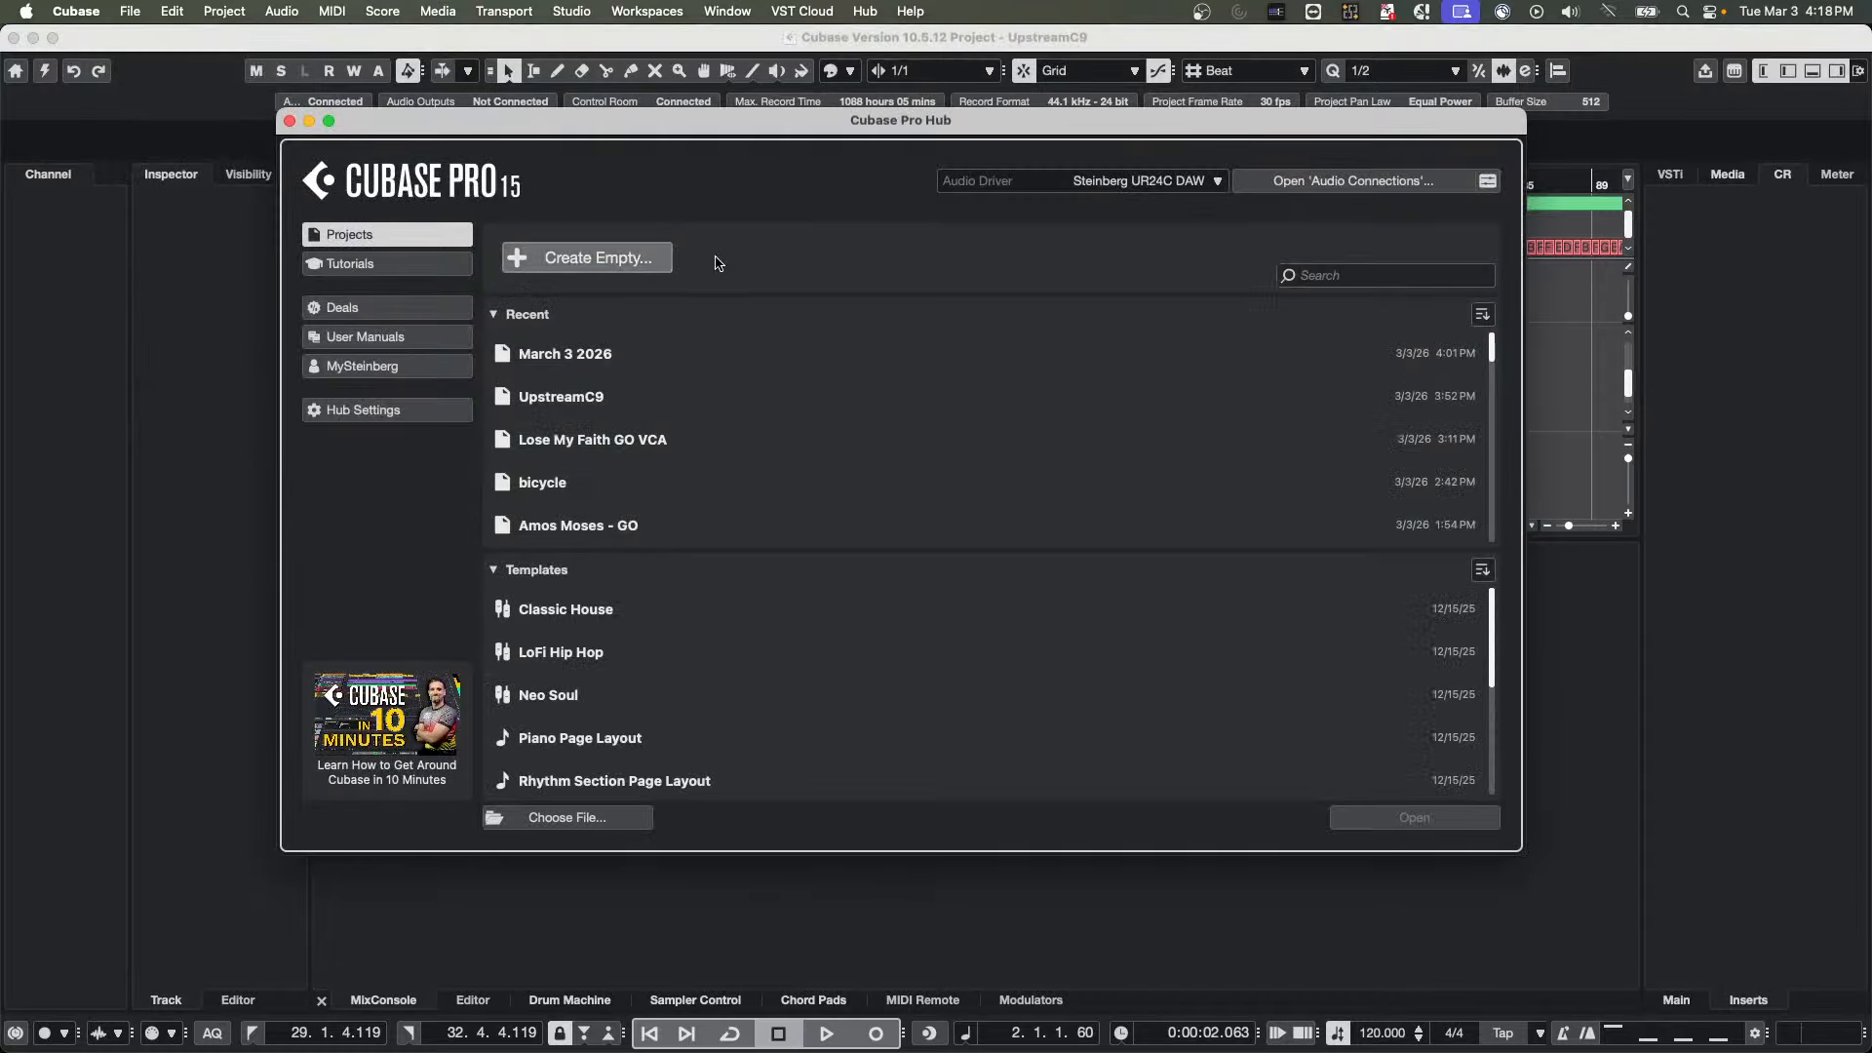
left_click(644, 258)
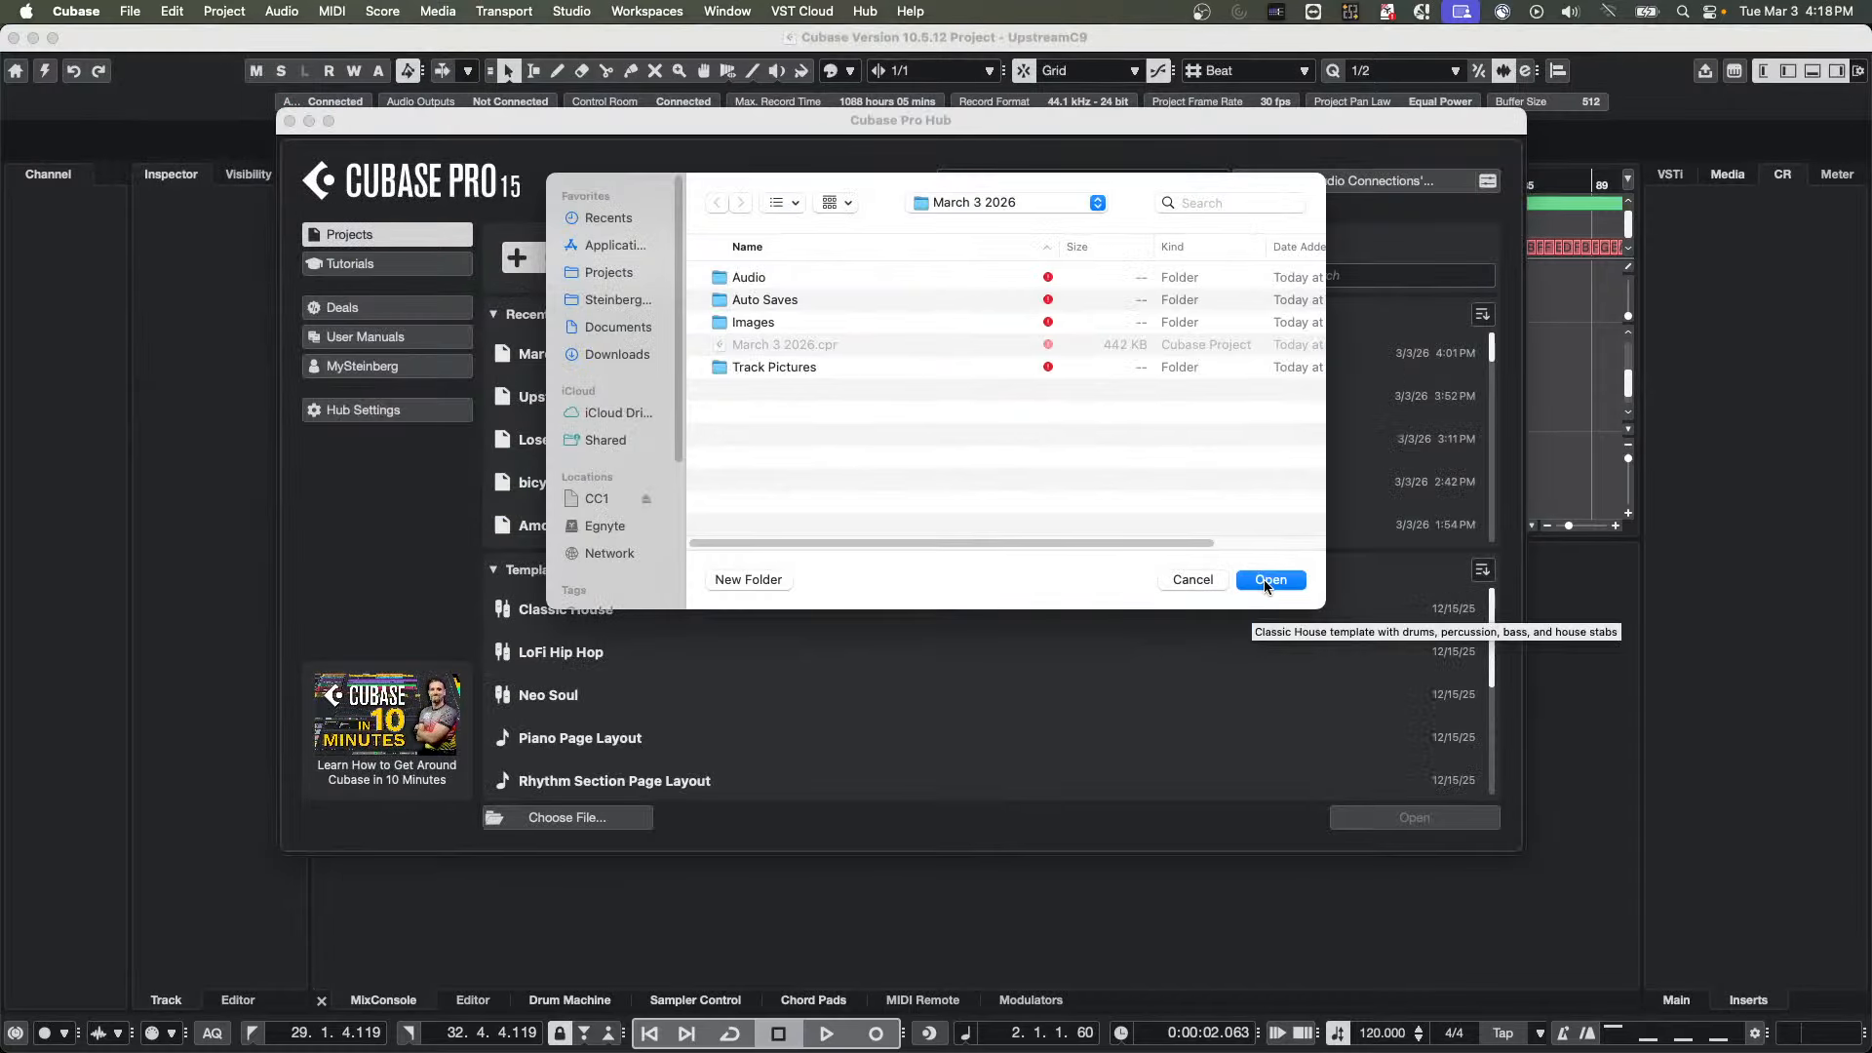
left_click(1265, 581)
Add five stereo audio tracks with Stereo In as input and Stereo Out as output
right_click(518, 277)
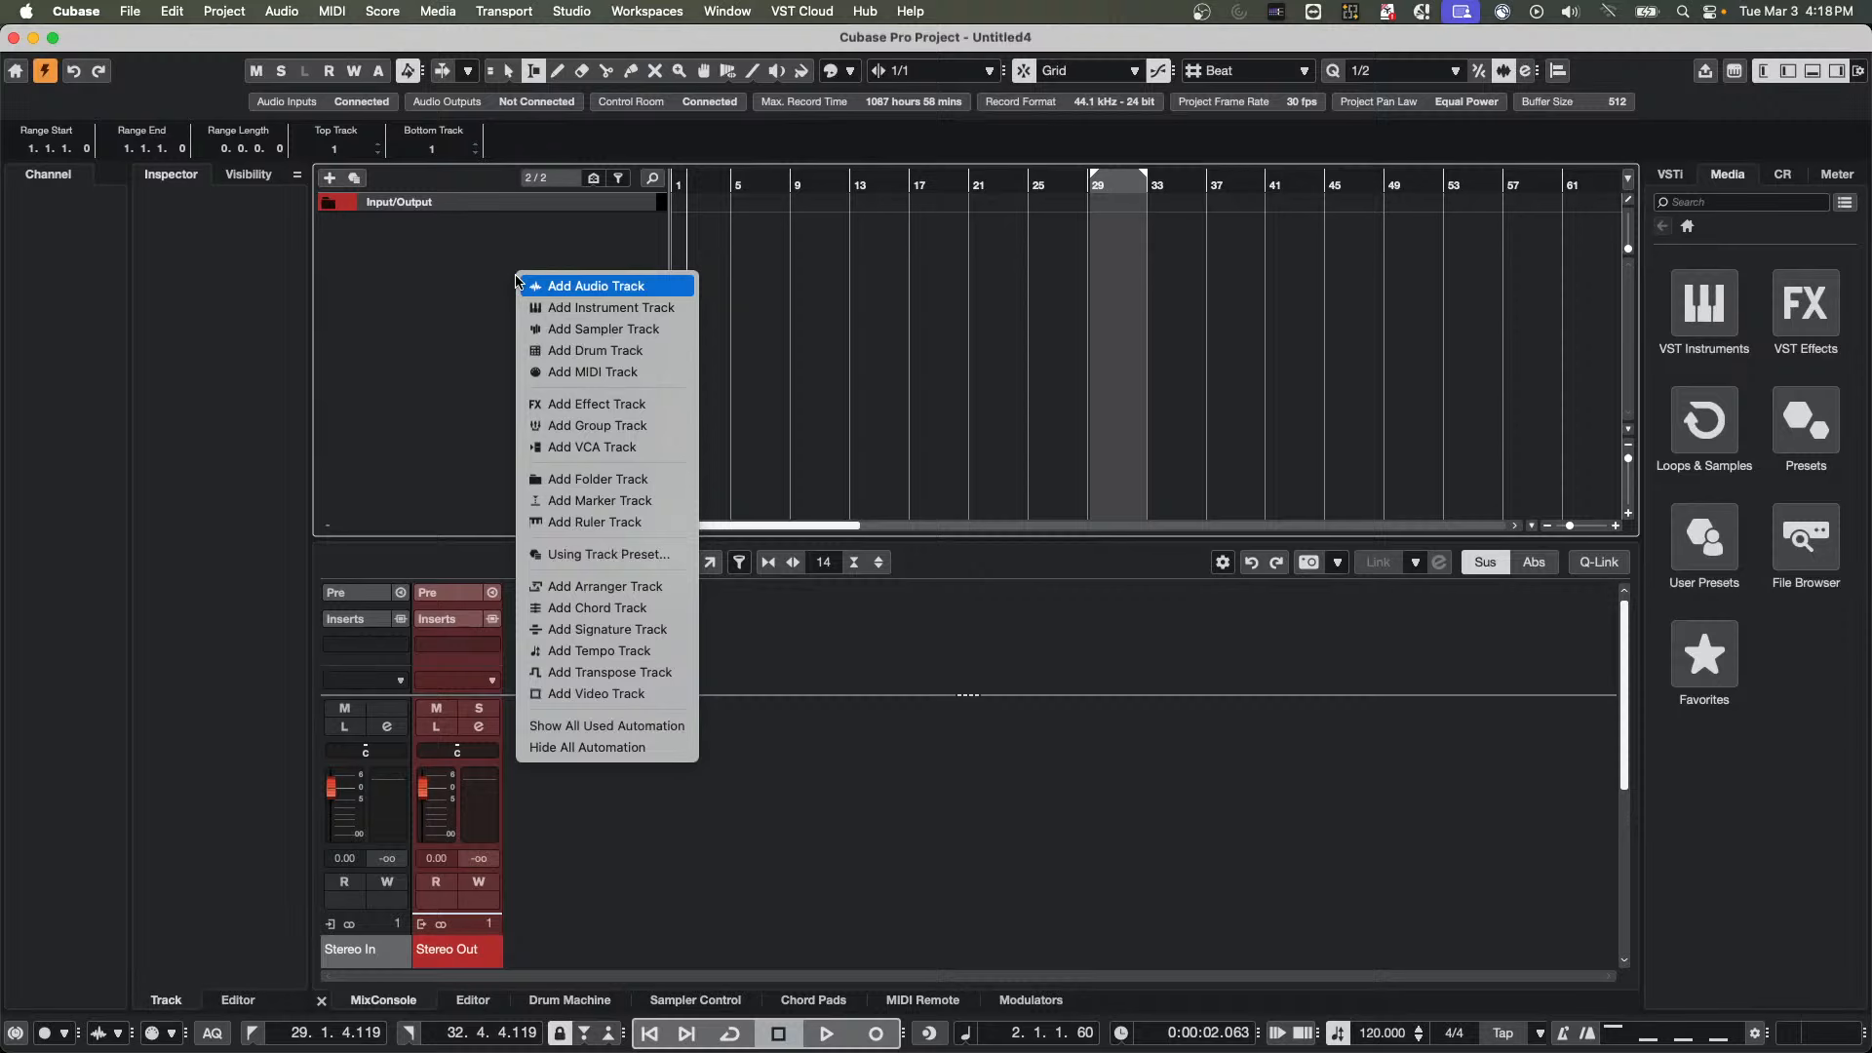
left_click(606, 293)
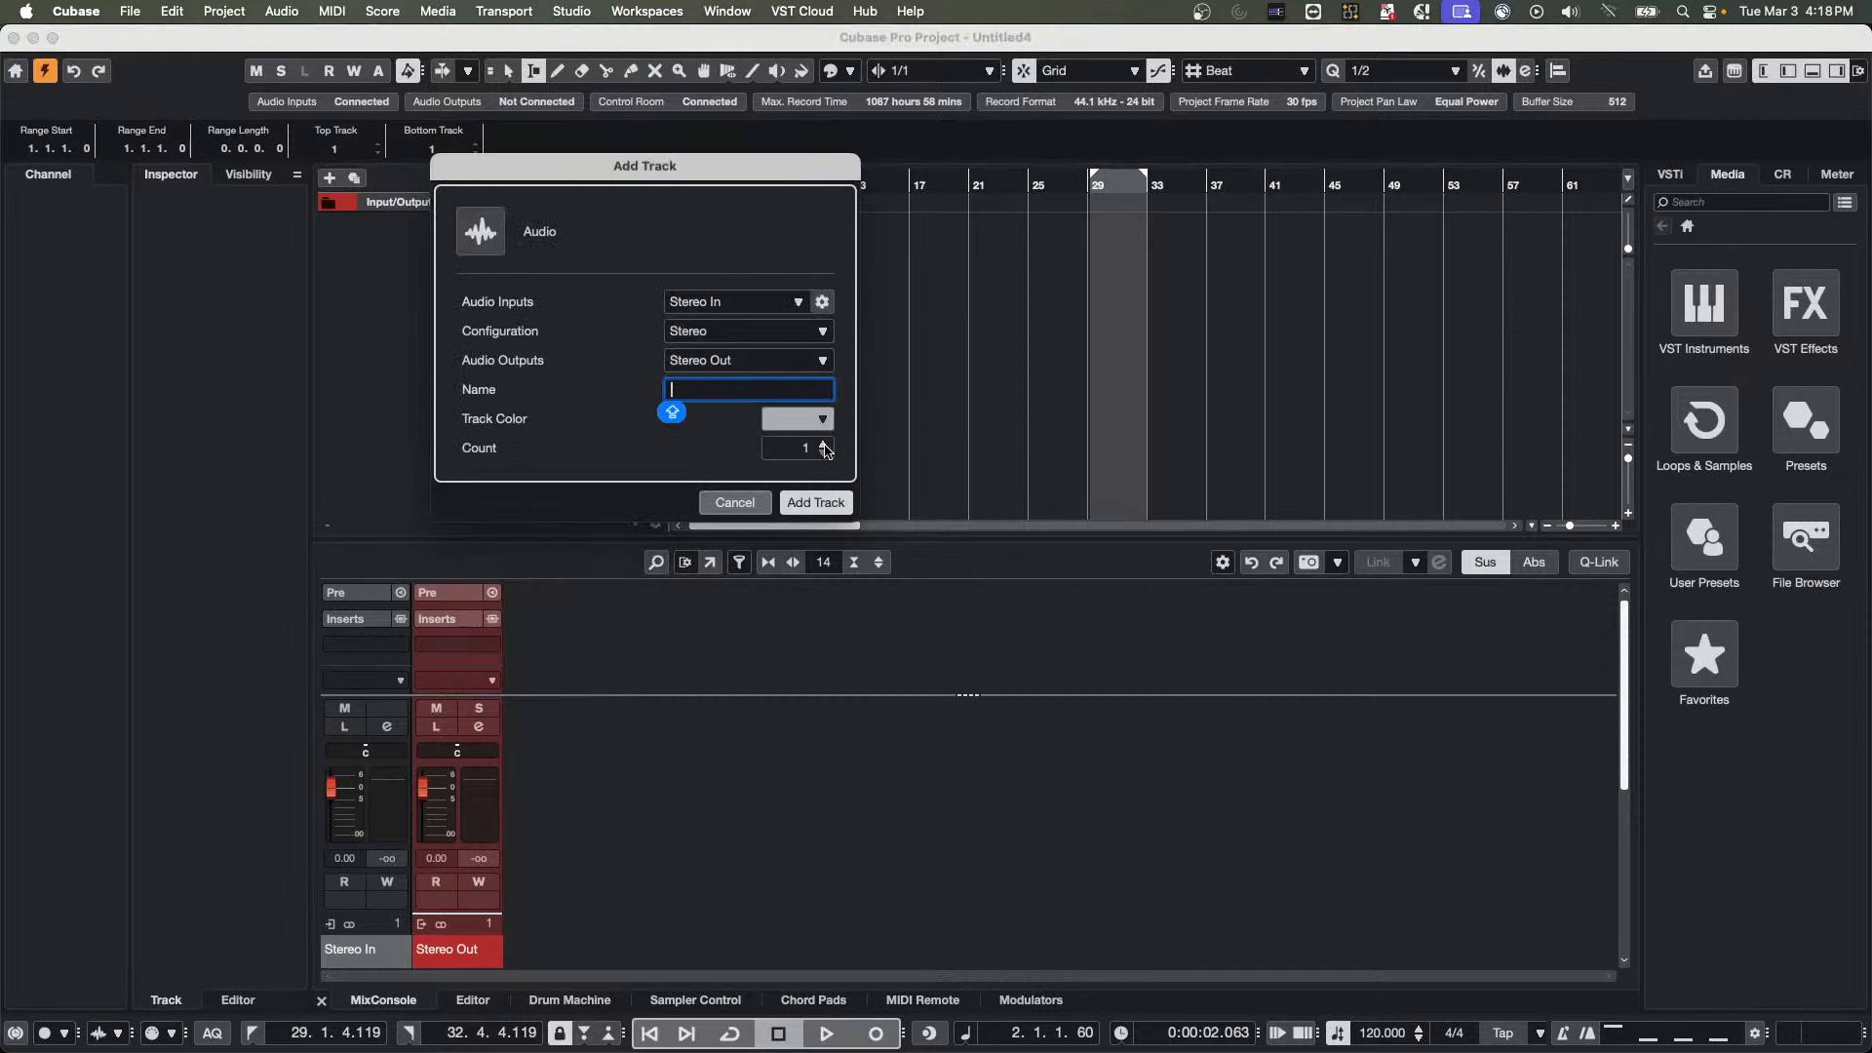
left_click(824, 443)
left_click(824, 444)
left_click(815, 502)
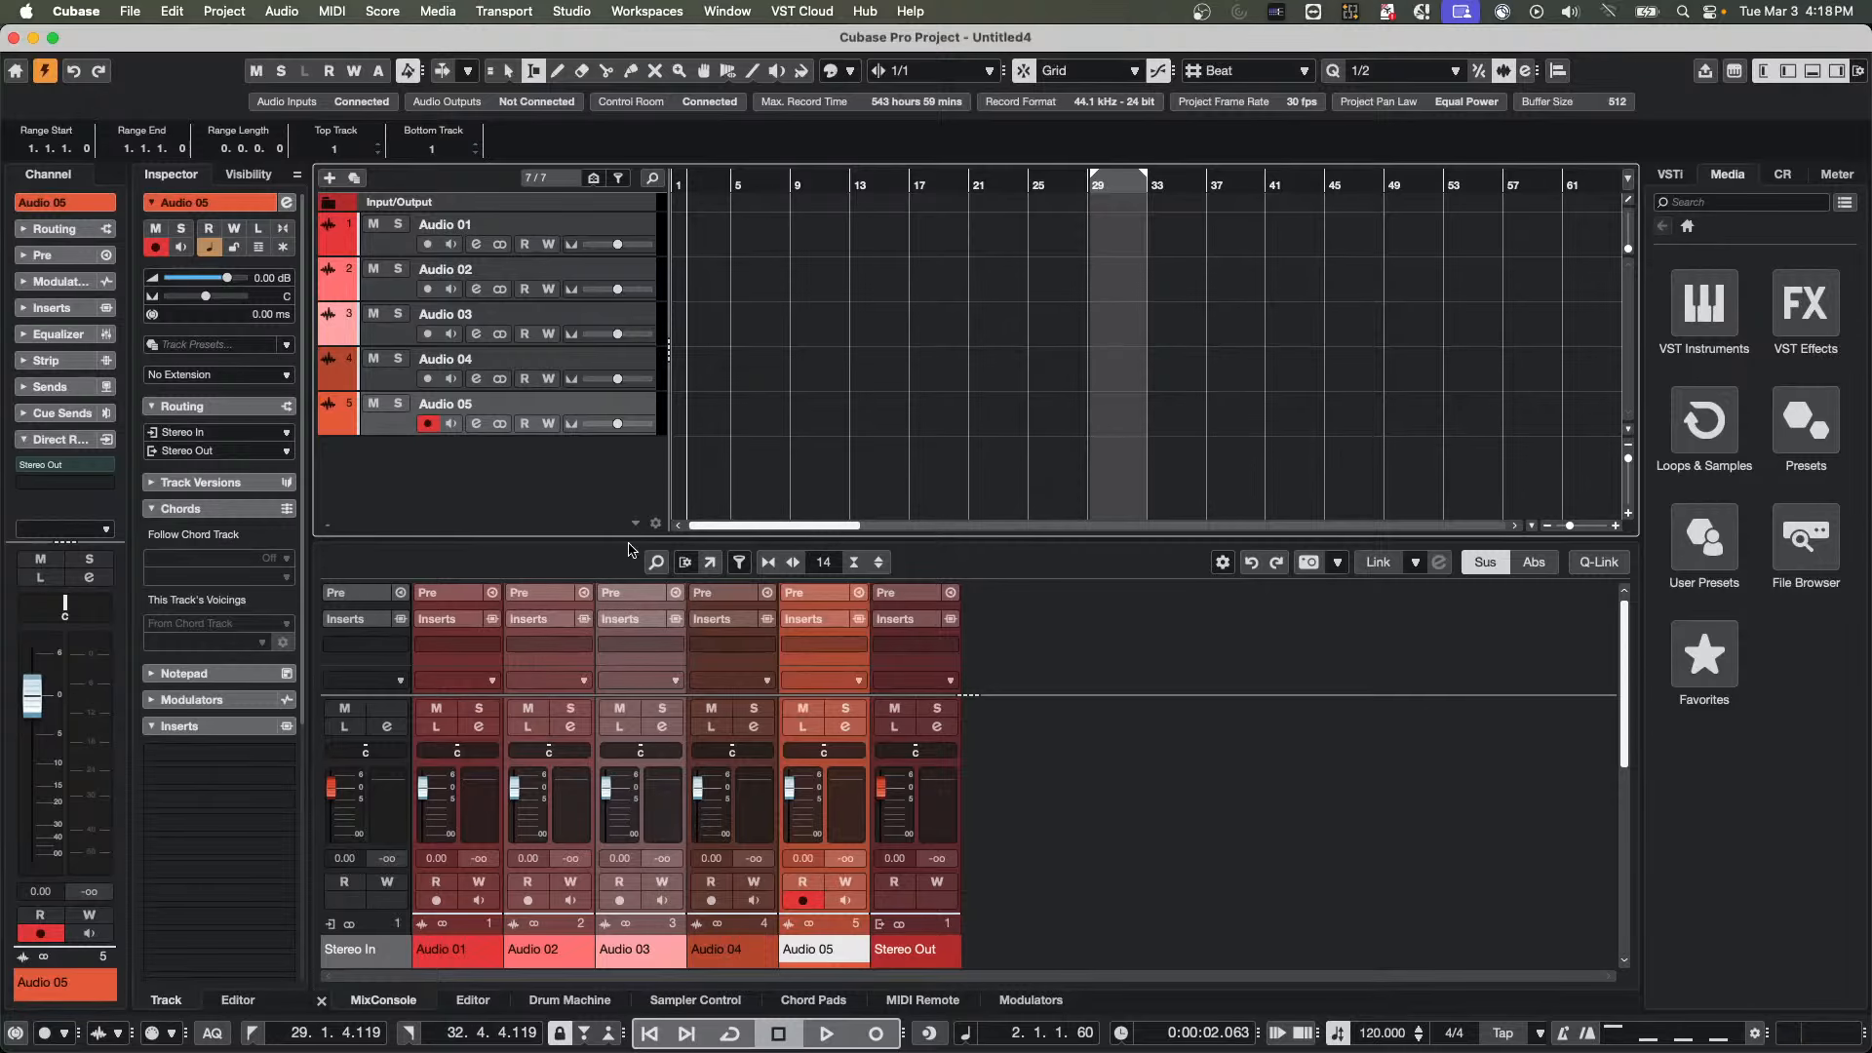
Select the Audio 01 to Audio 05 channels, engage temporary Q-Link, and load AmpSimulator in their first insert slots
left_click_drag(632, 538, 635, 478)
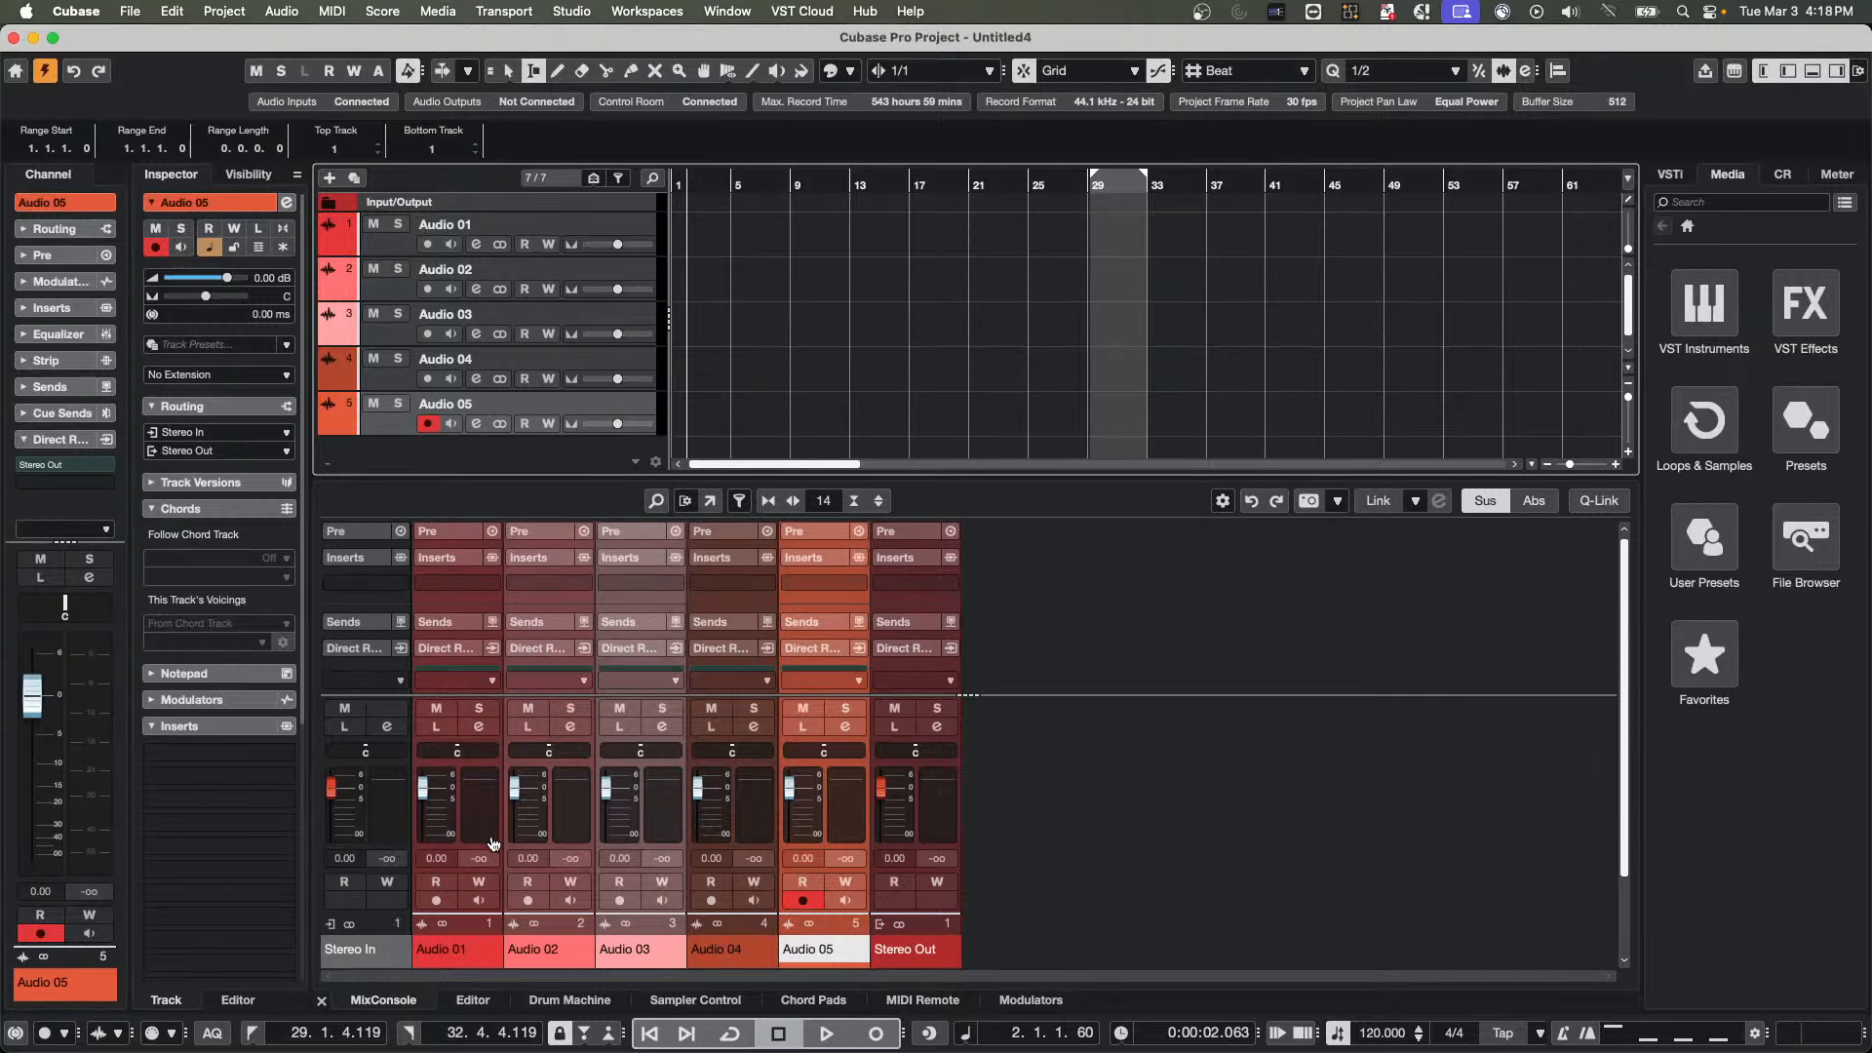
left_click(478, 819)
left_click(844, 802, "shift")
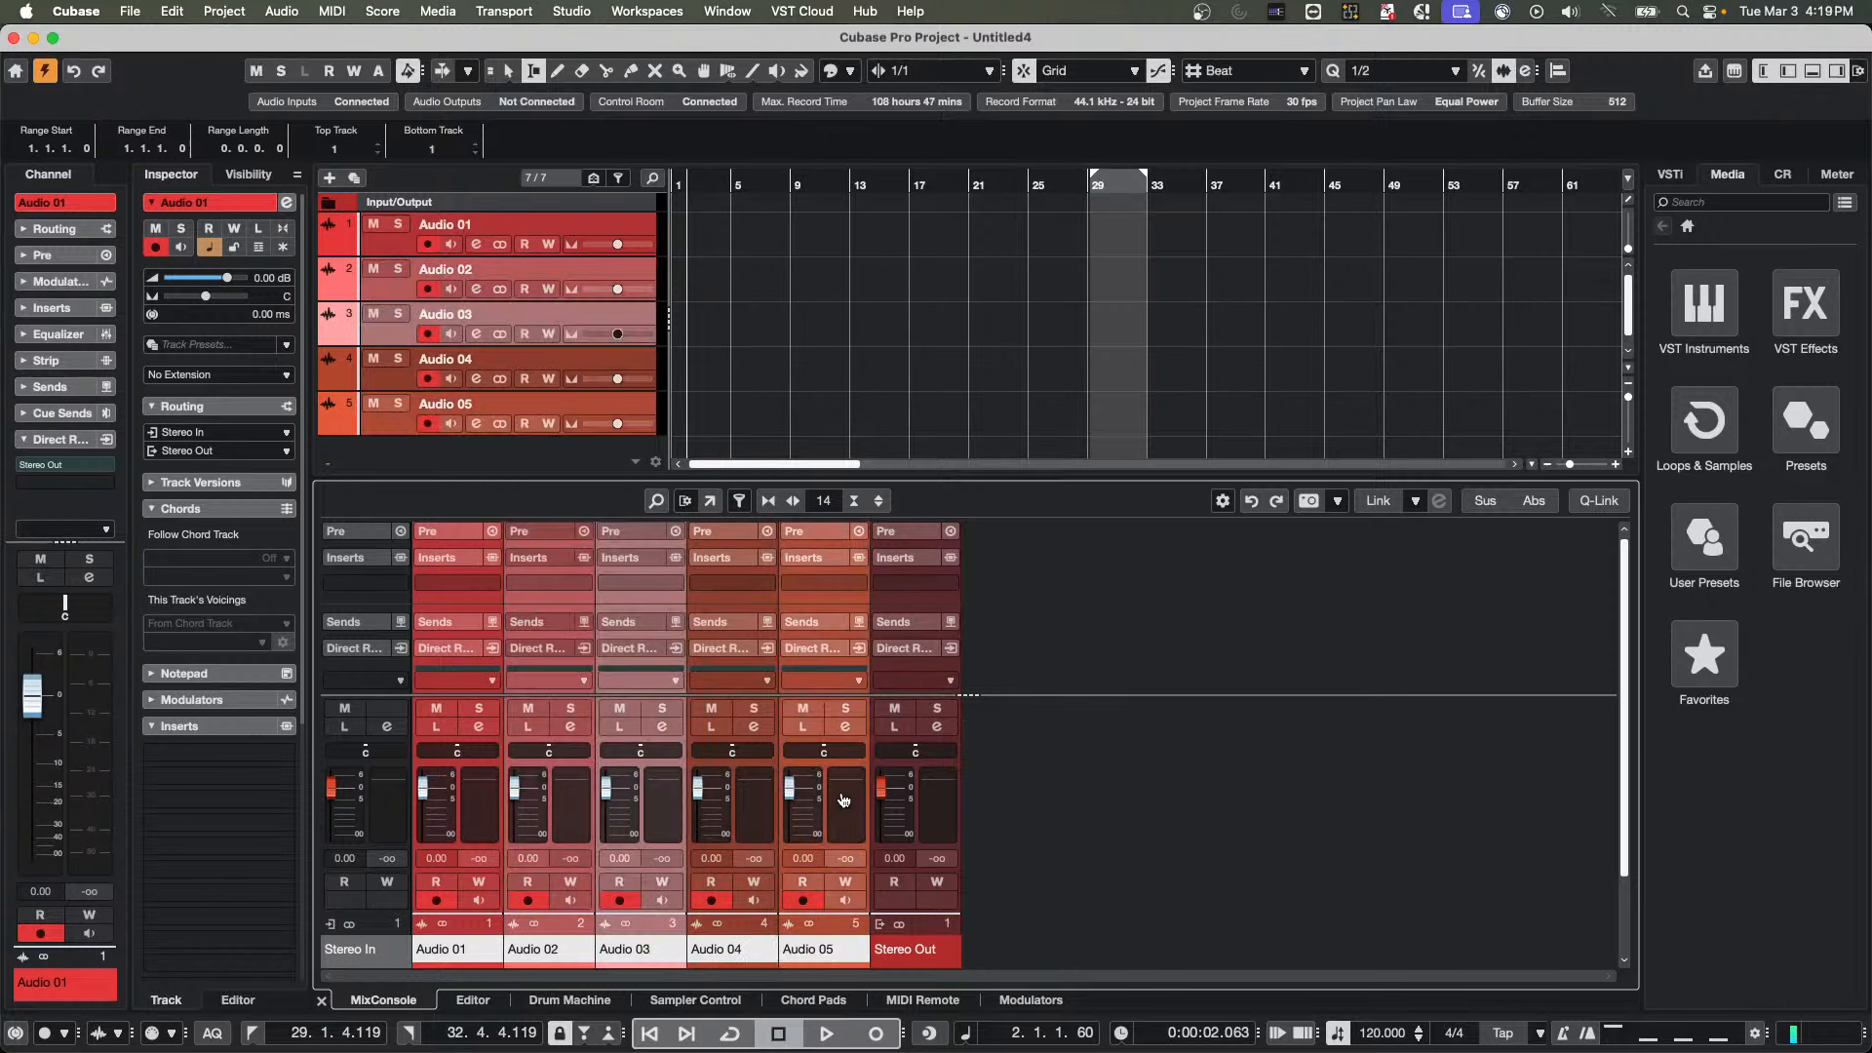
key("alt+shift")
left_click(493, 583)
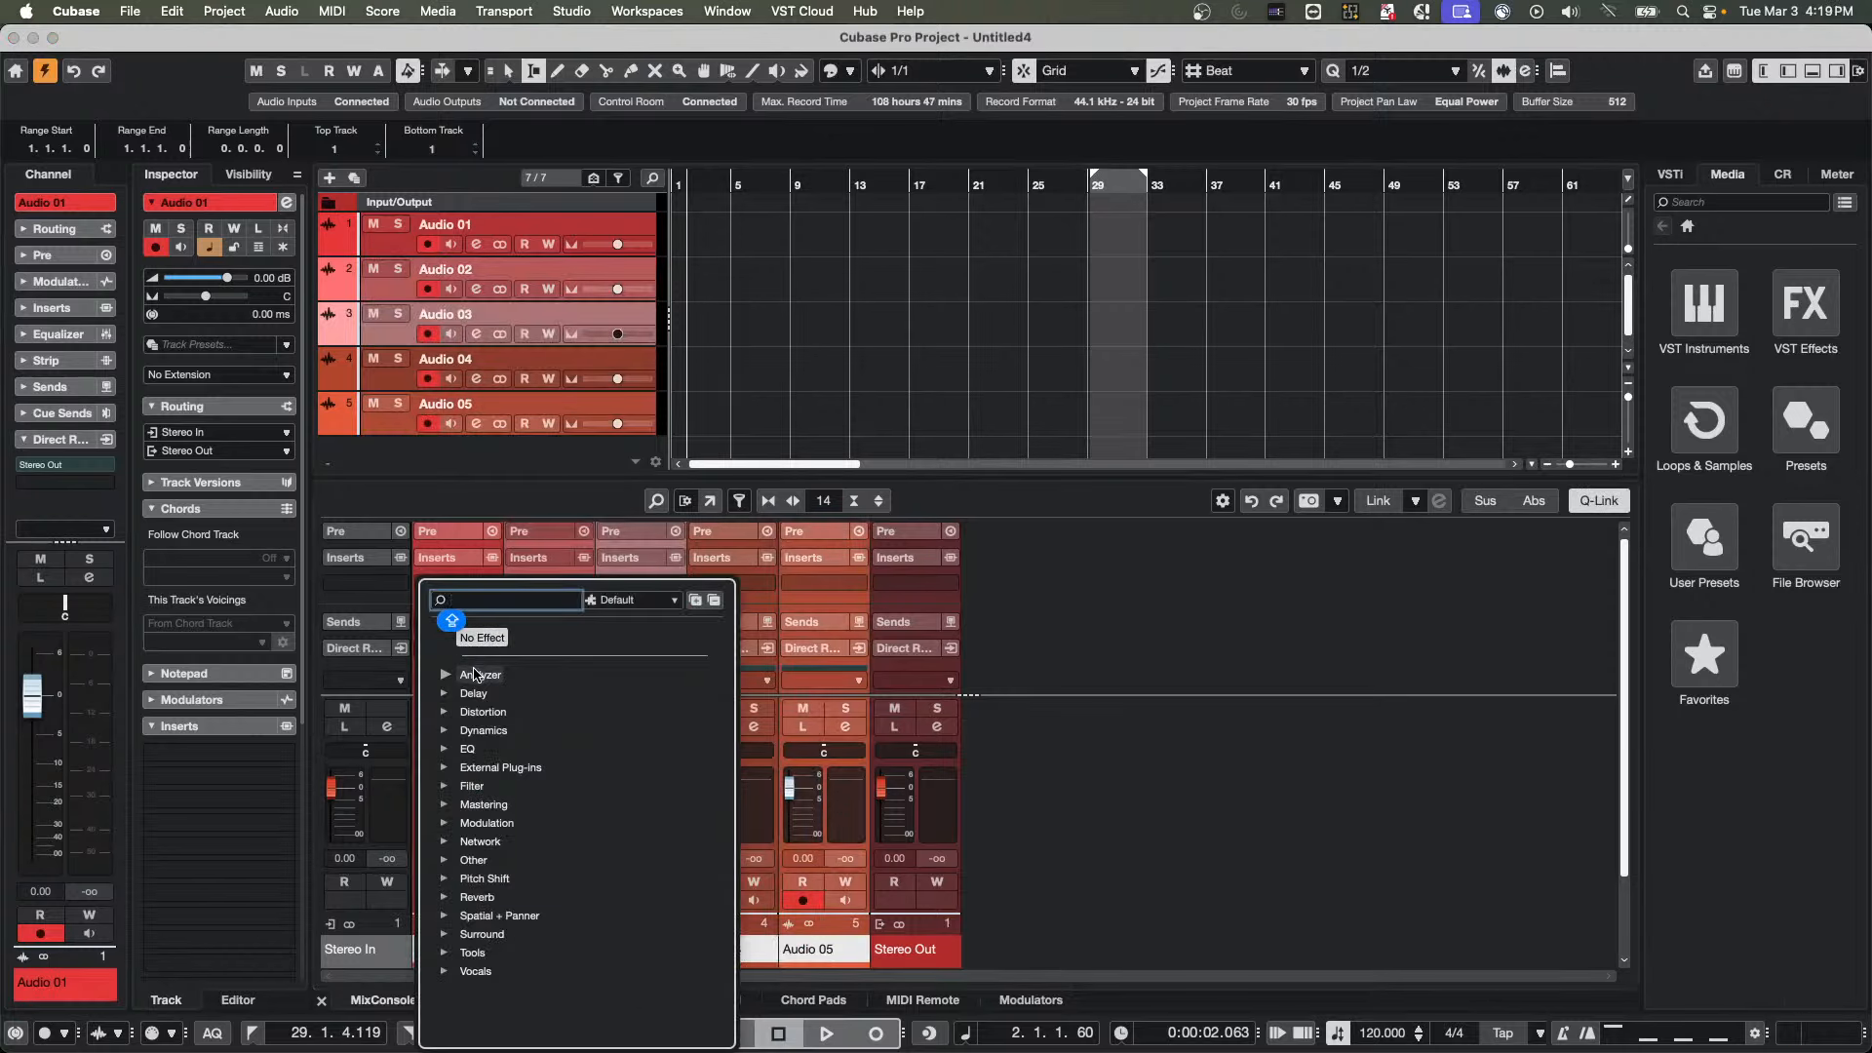
left_click(446, 714)
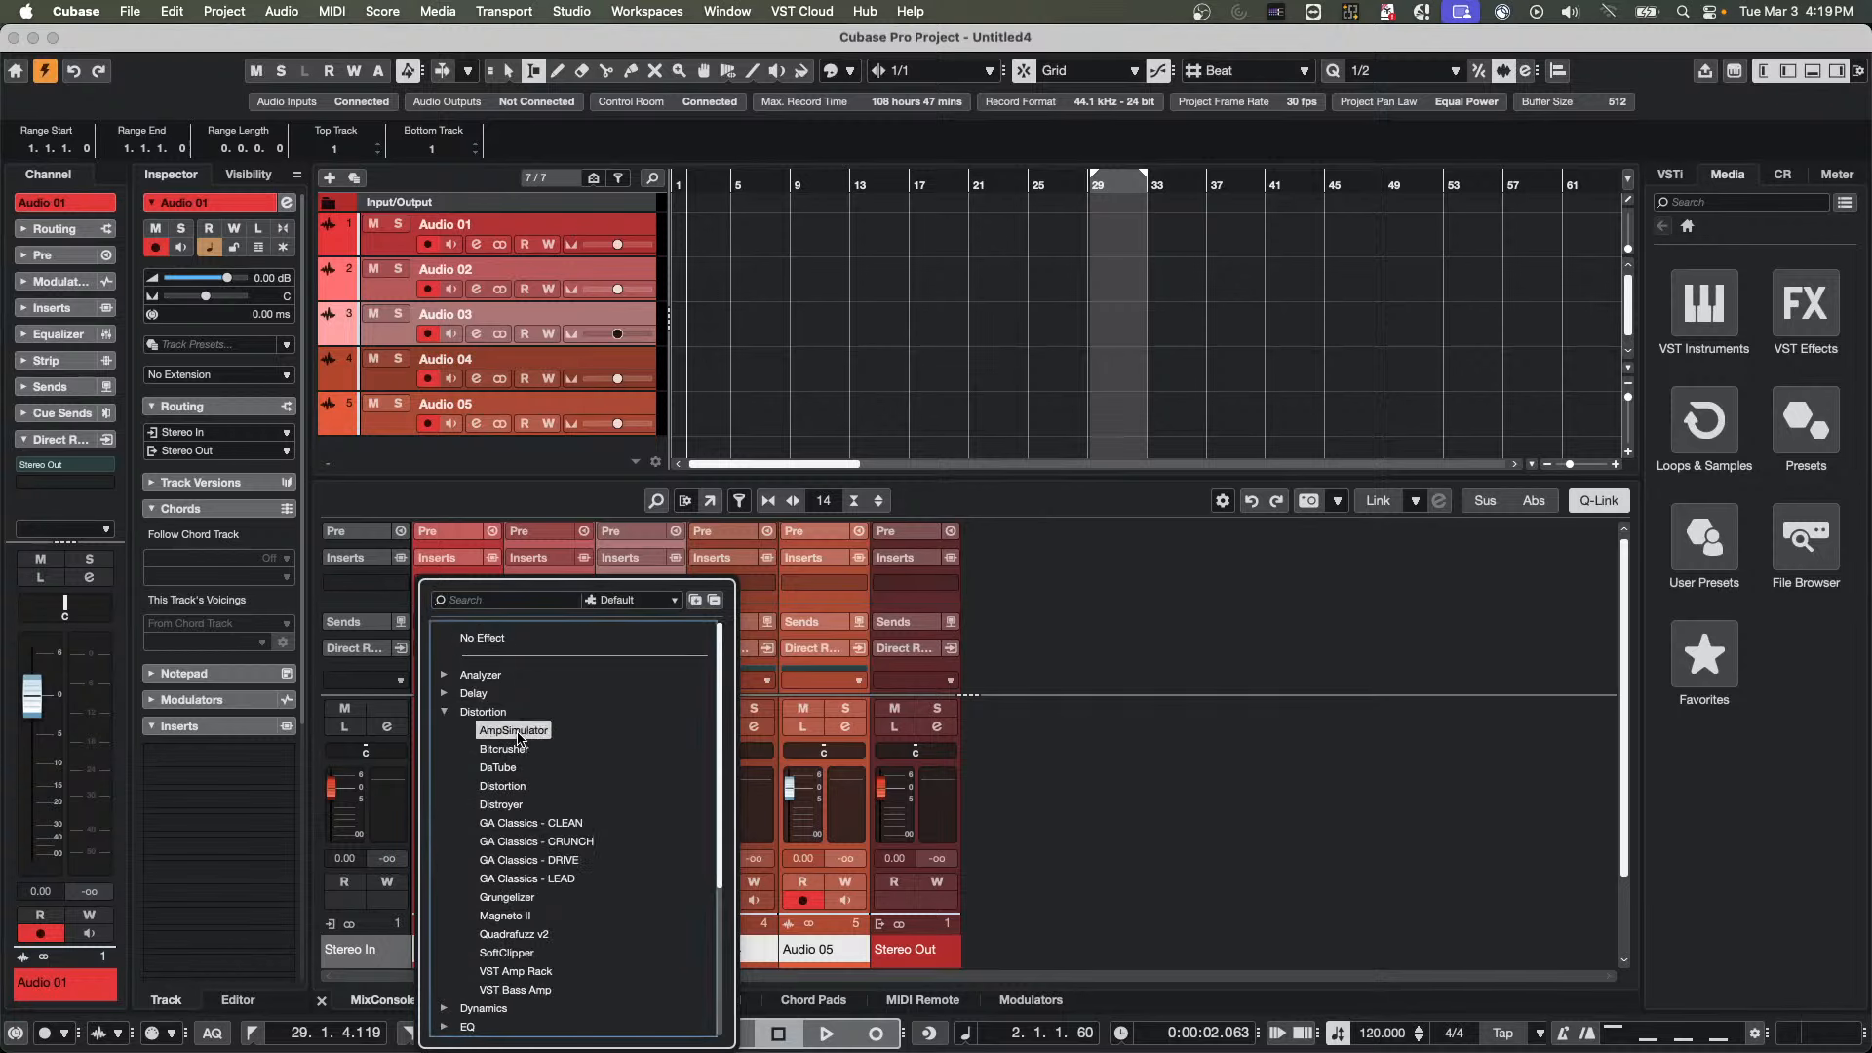
left_click(473, 616)
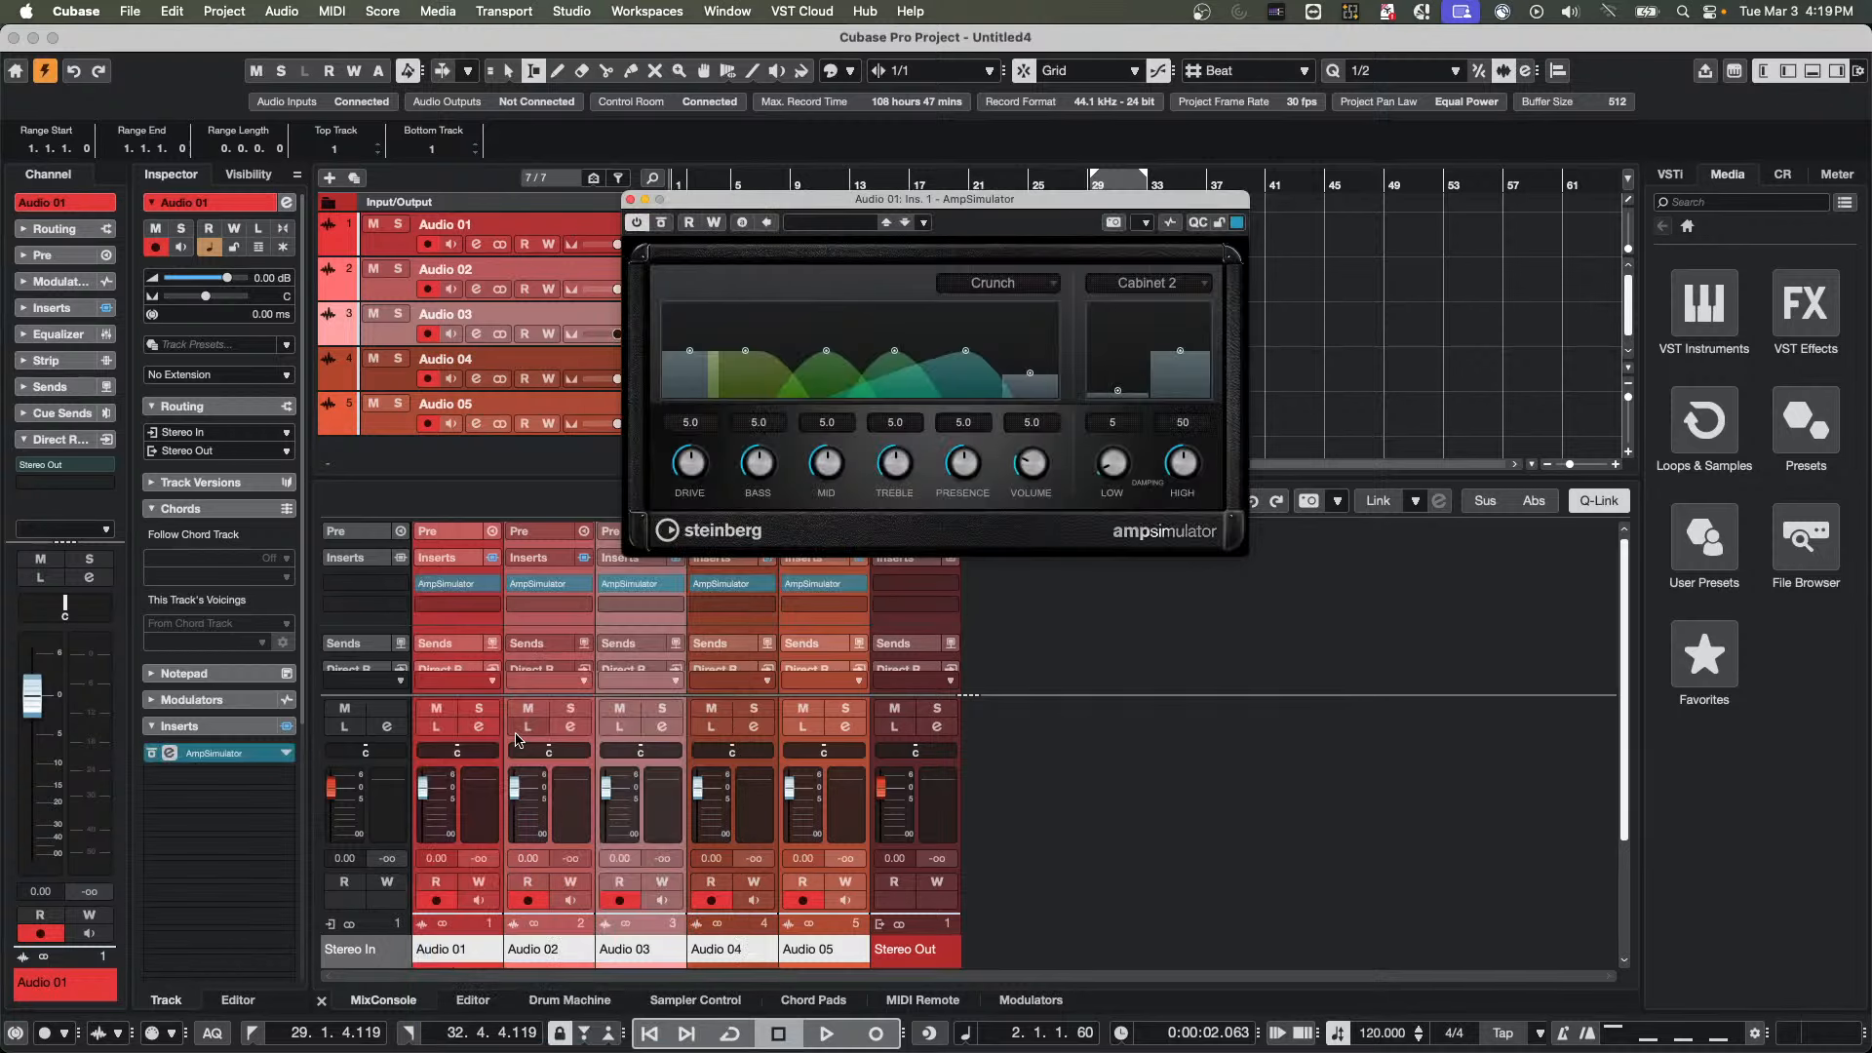
Load StudioDelay in the second and AmpSimulator in the third insert slot of the Q-Linked audio channels
left_click(493, 607)
left_click(445, 718)
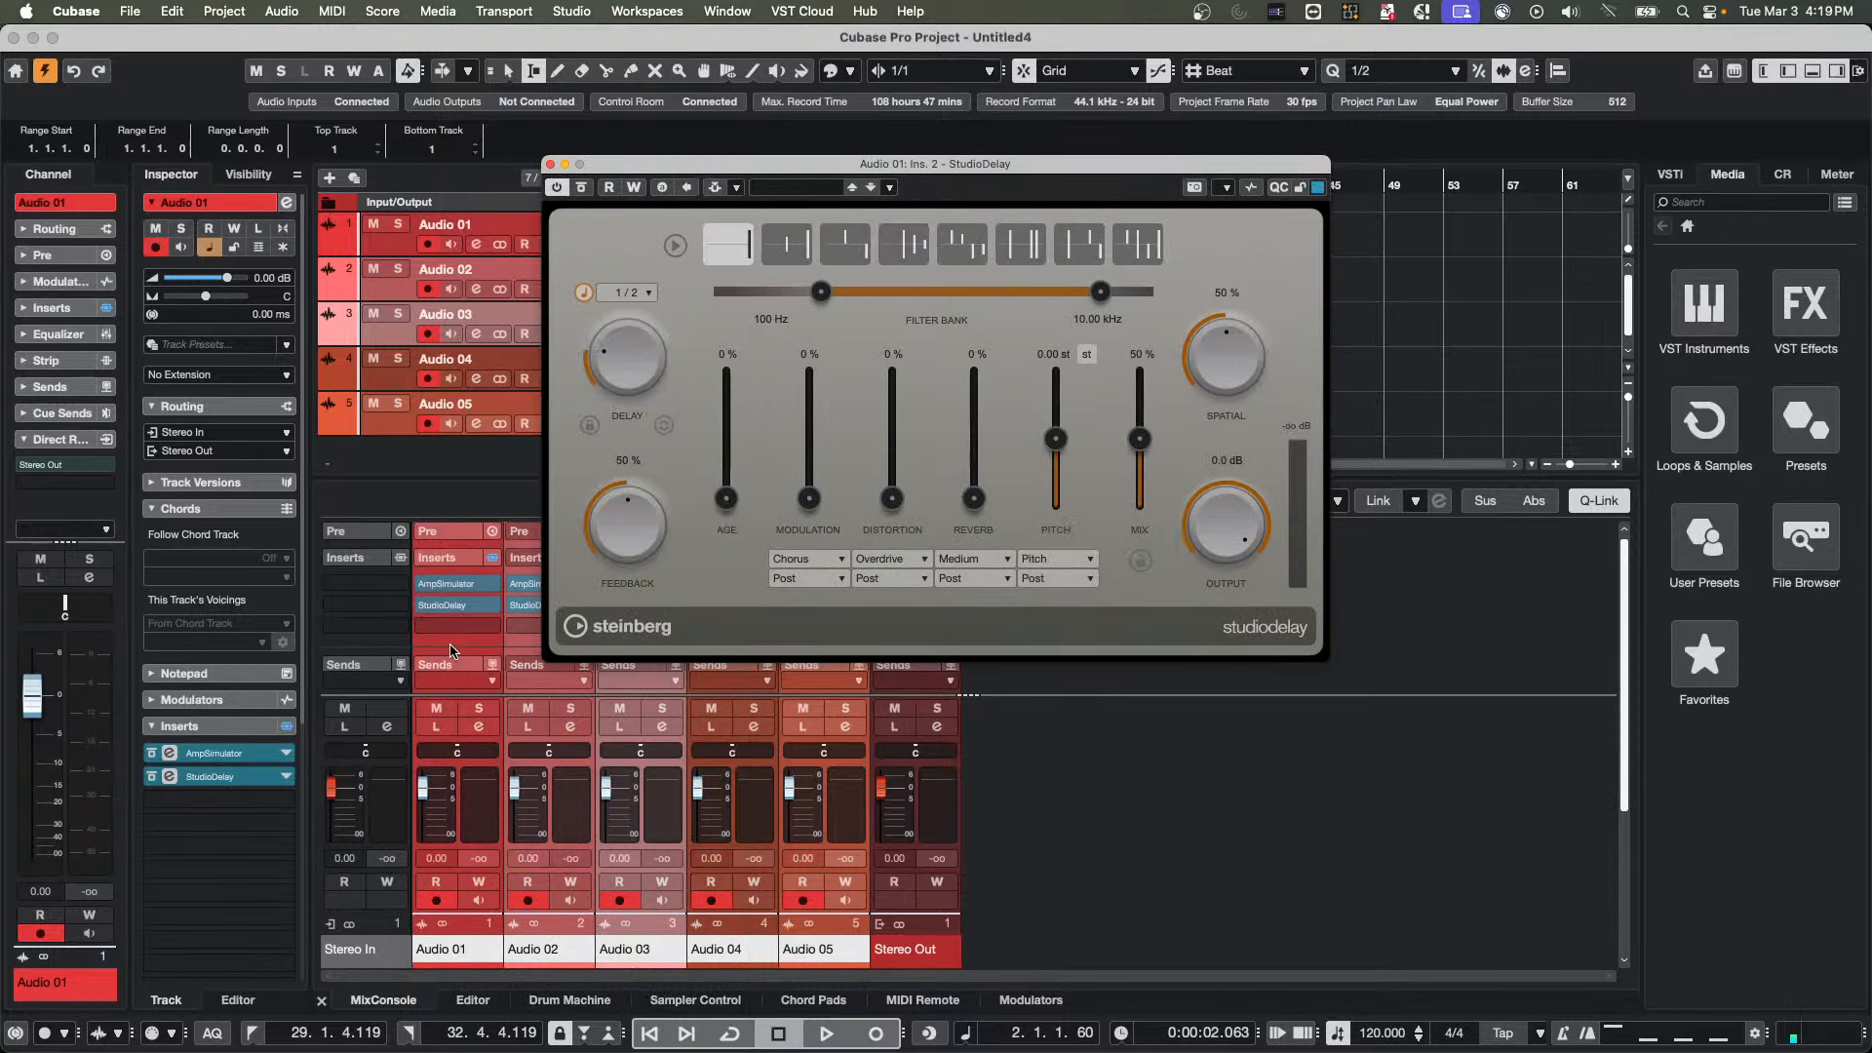
left_click(493, 626)
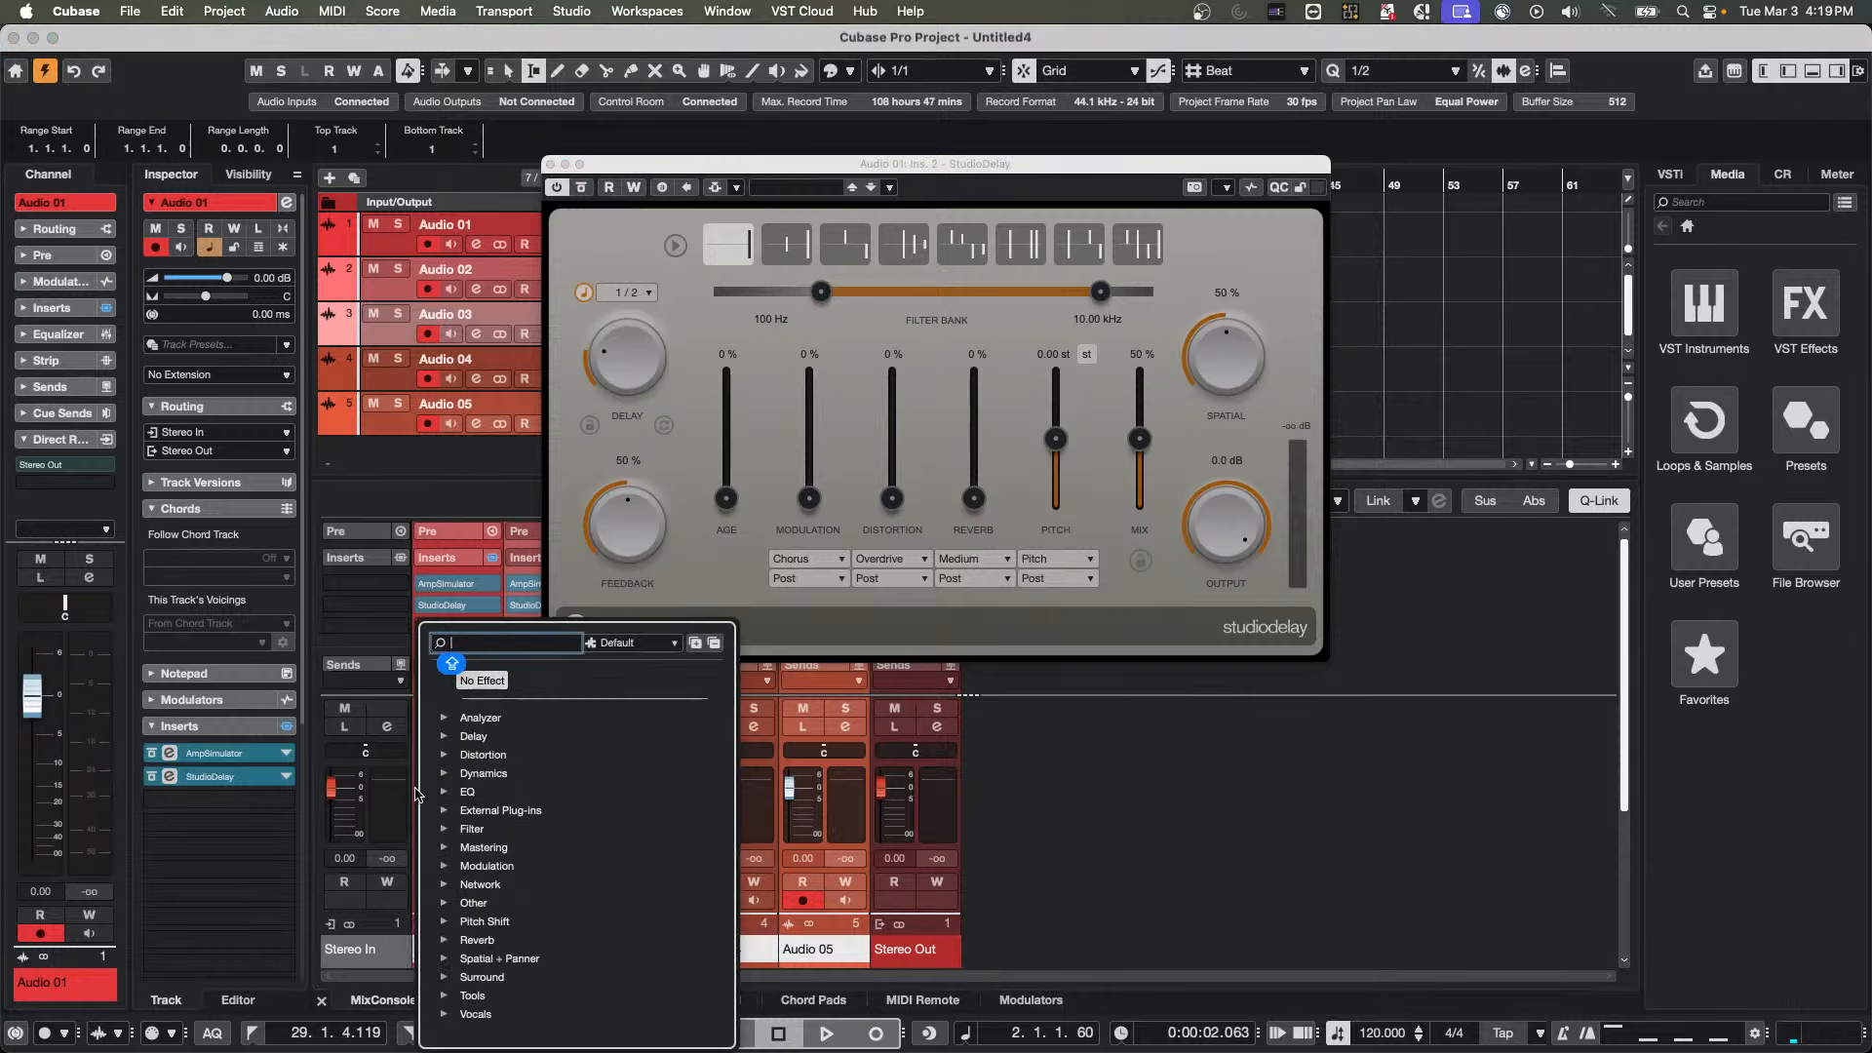
left_click(443, 755)
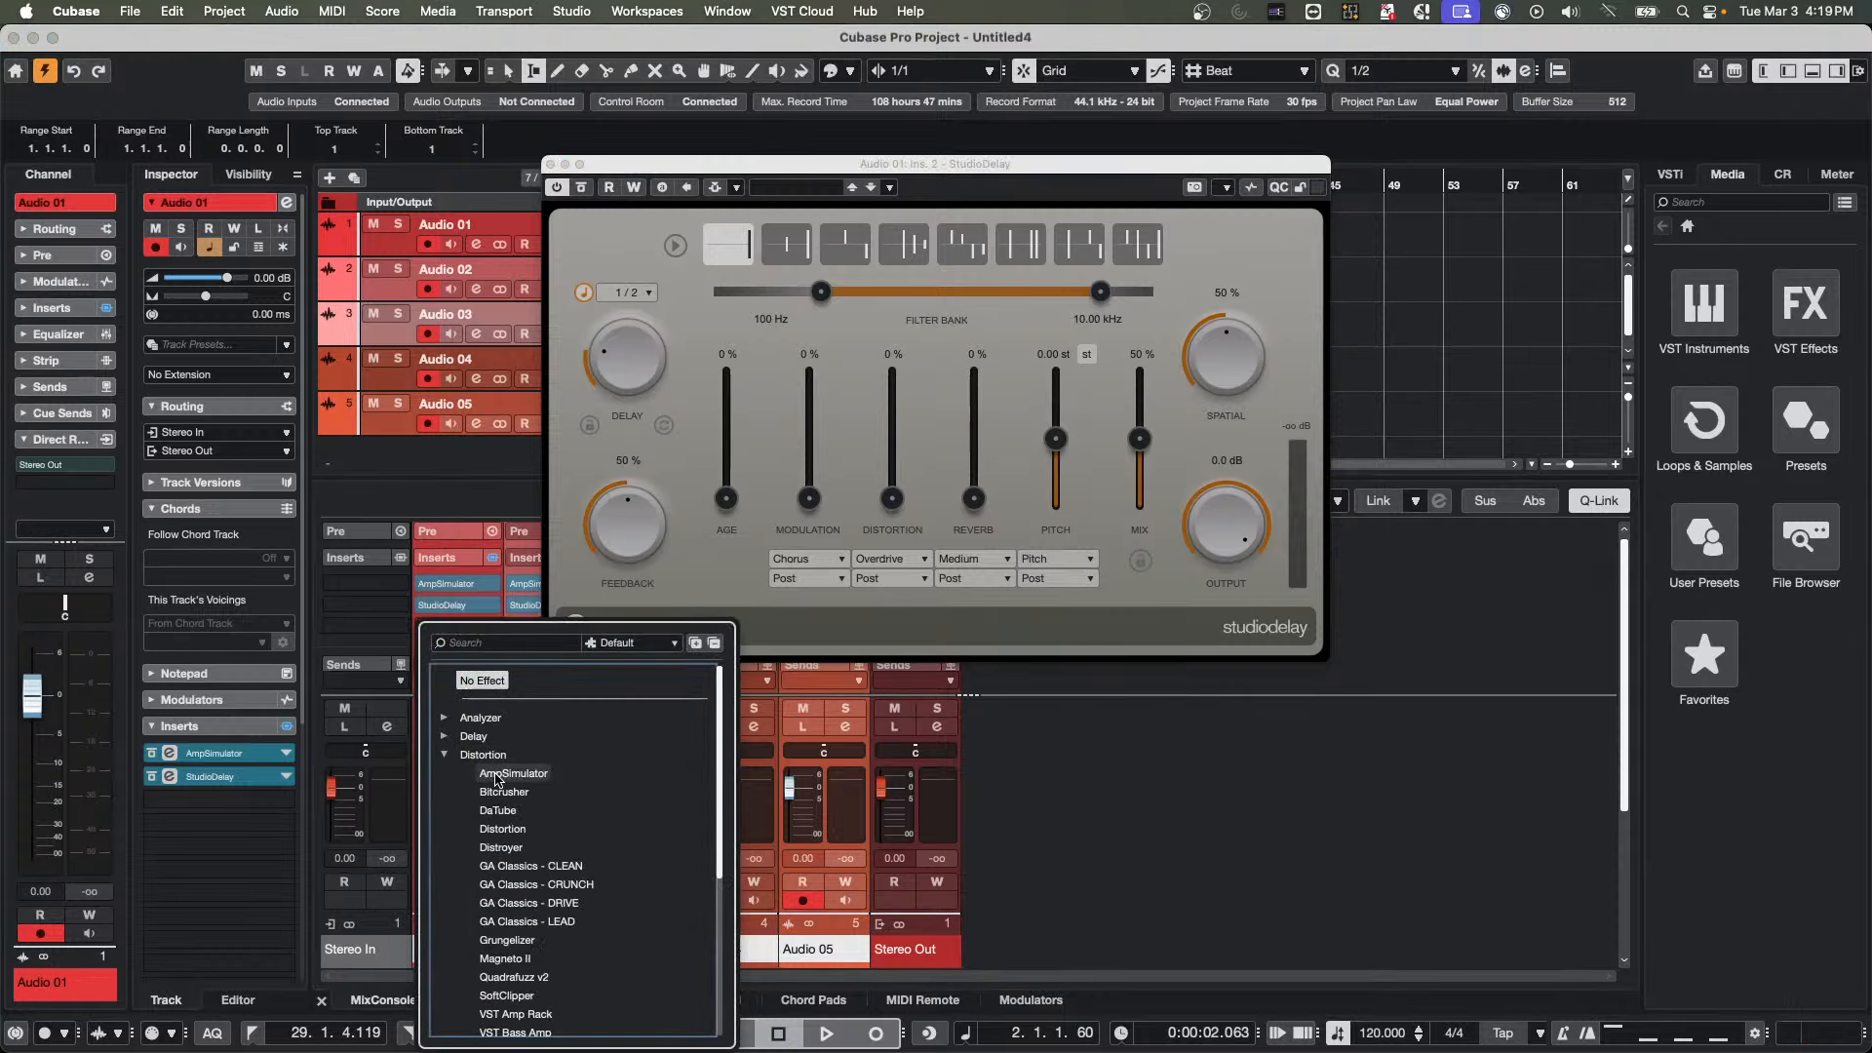
left_click(511, 774)
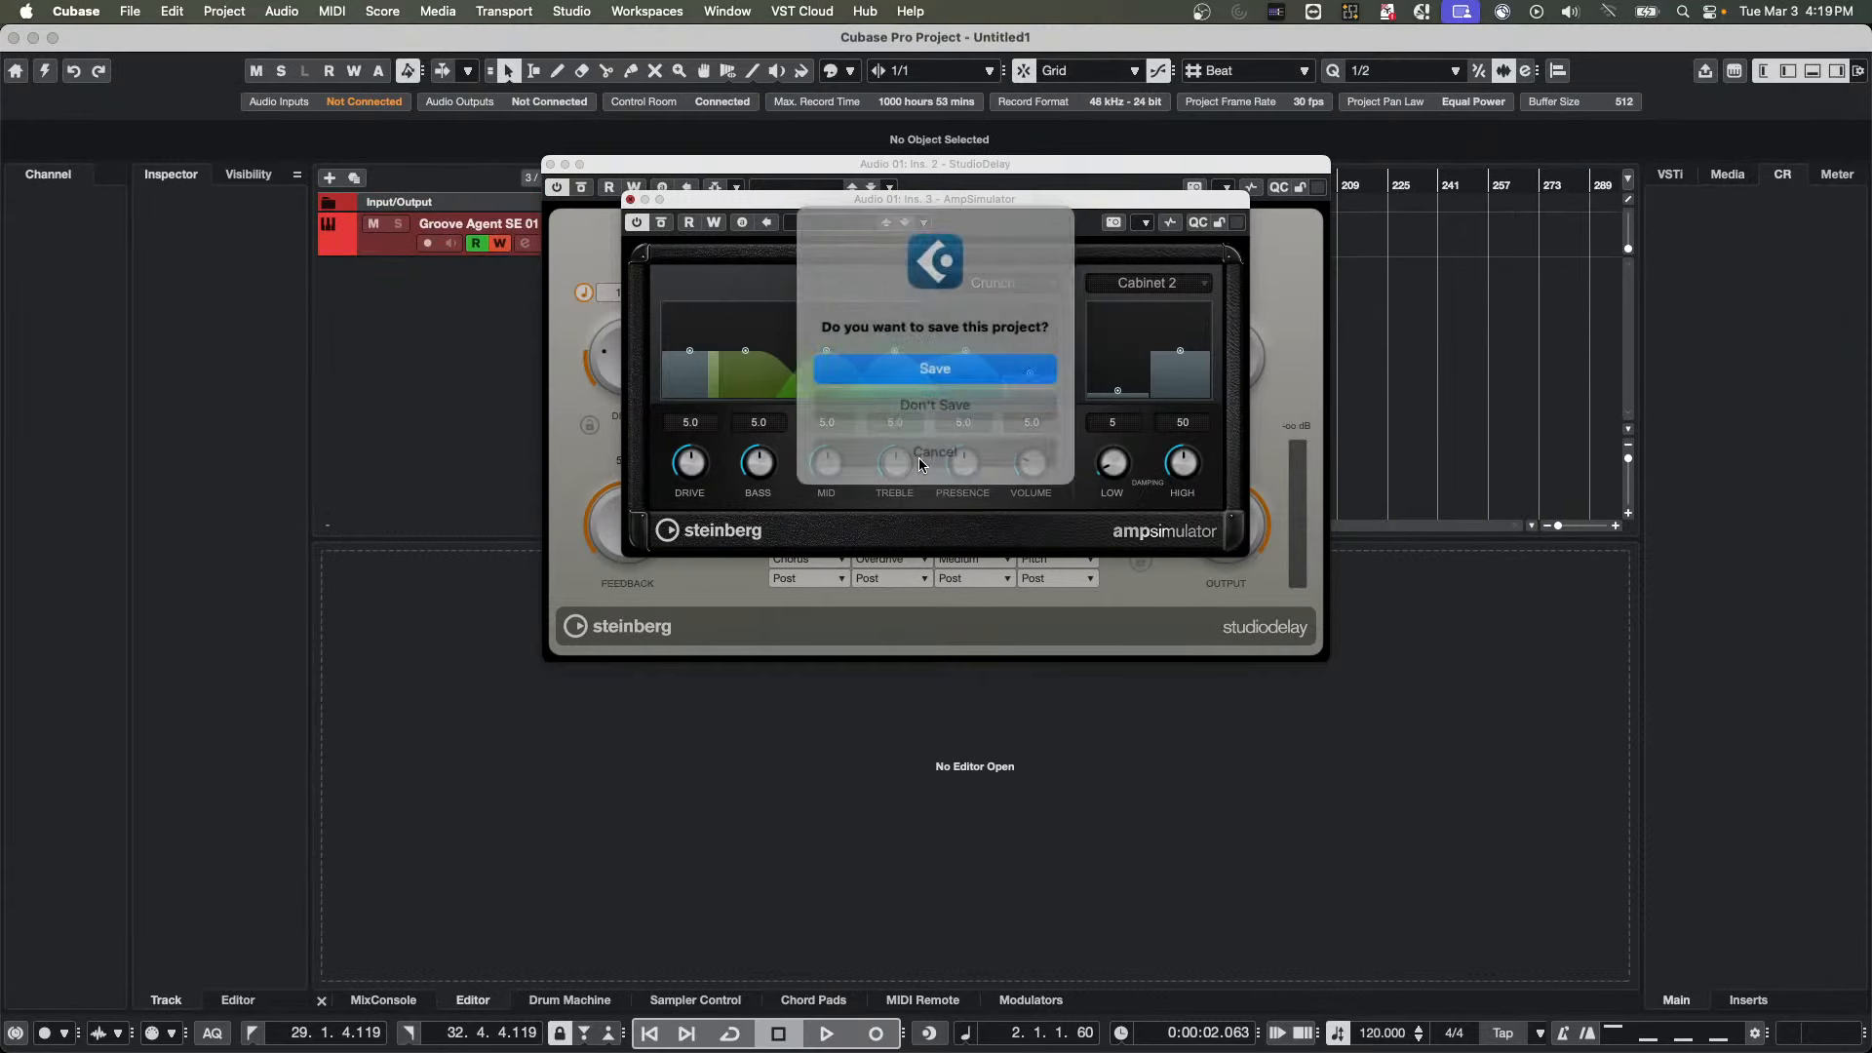
Close the other open projects, from Untitled1 to UpstreamC9, without saving them, and delete the new files created in Untitled3
left_click(946, 401)
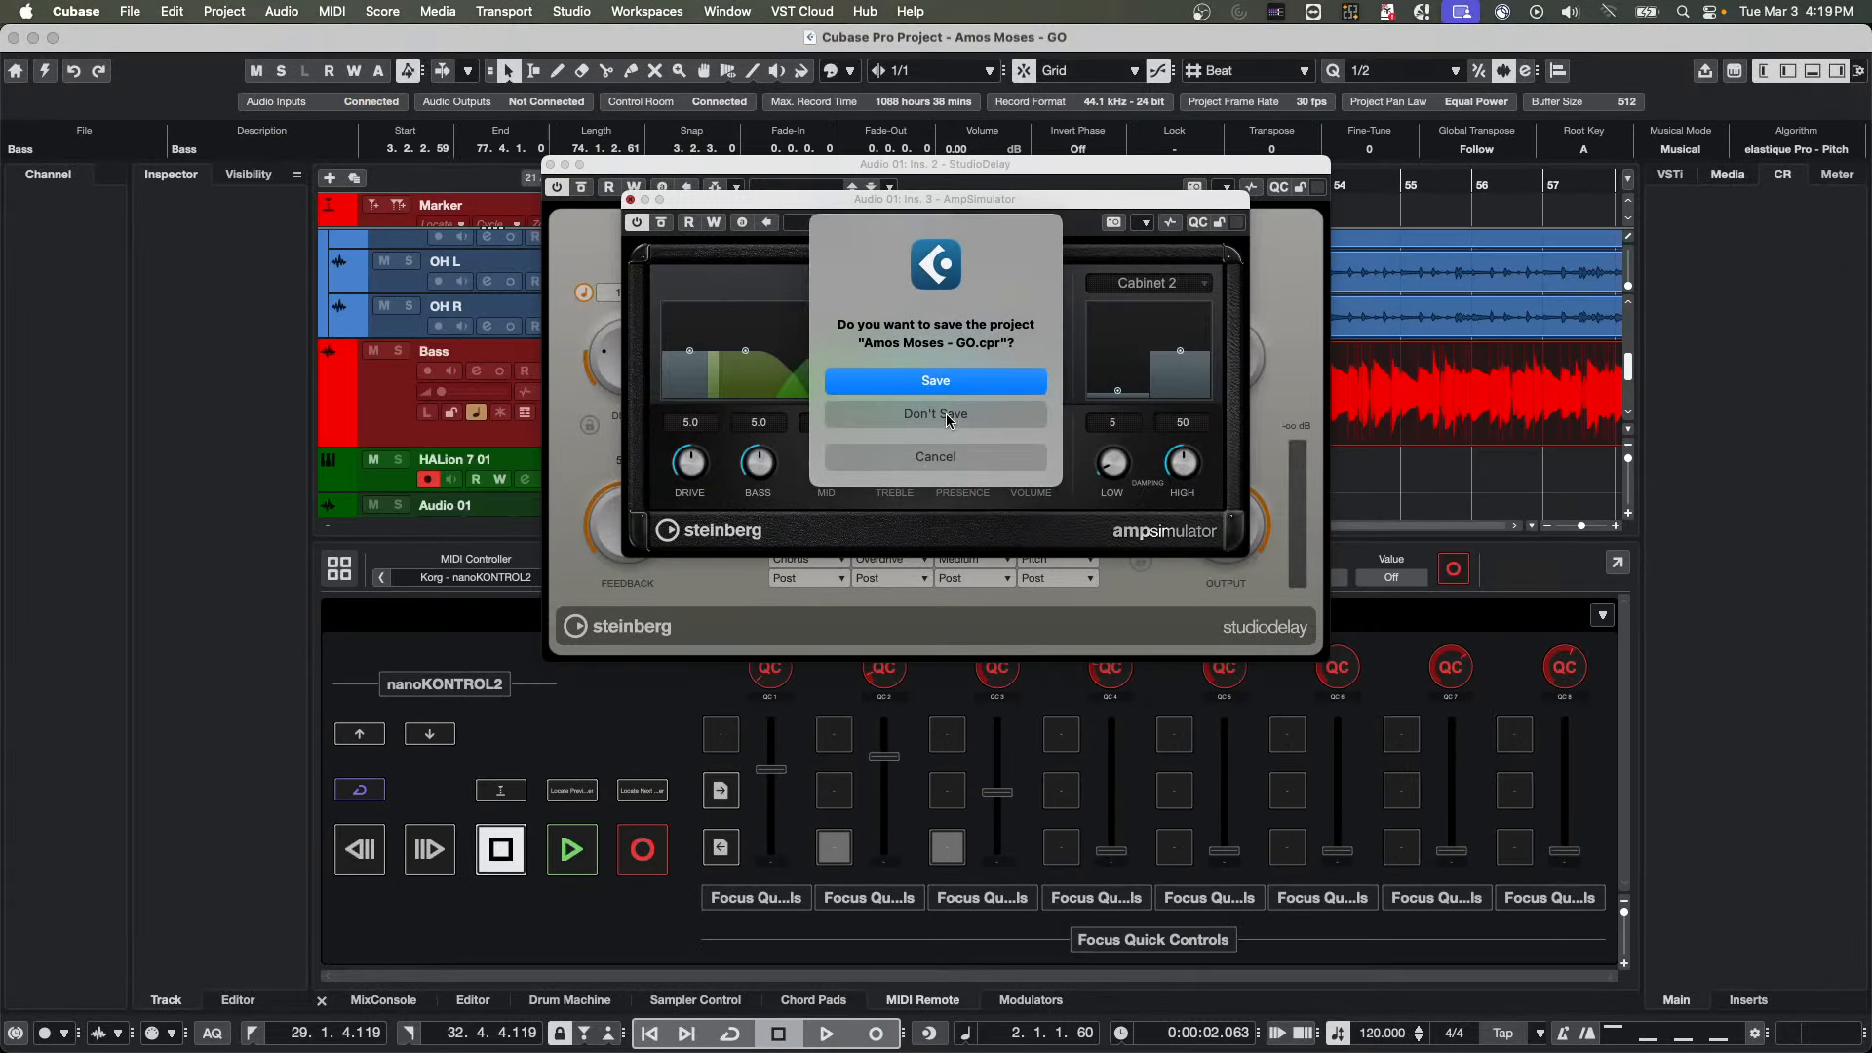
left_click(946, 415)
left_click(944, 415)
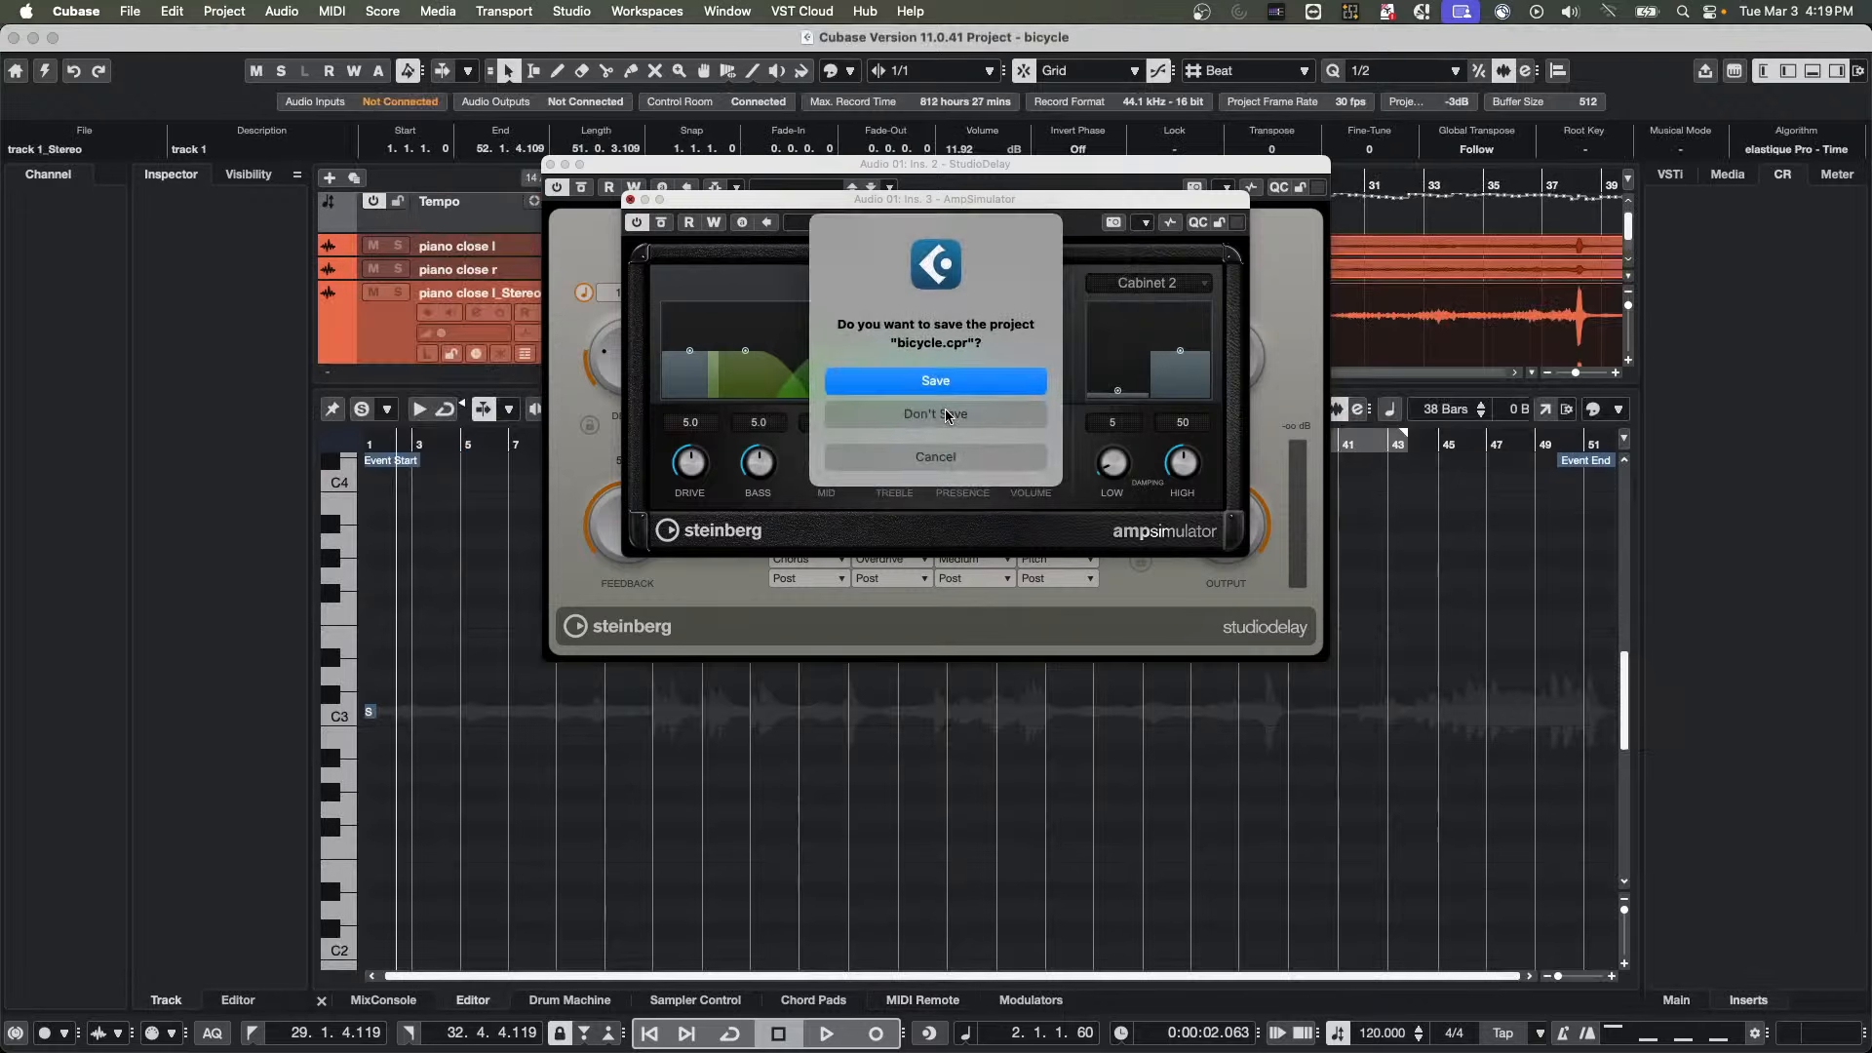
left_click(945, 414)
left_click(1017, 429)
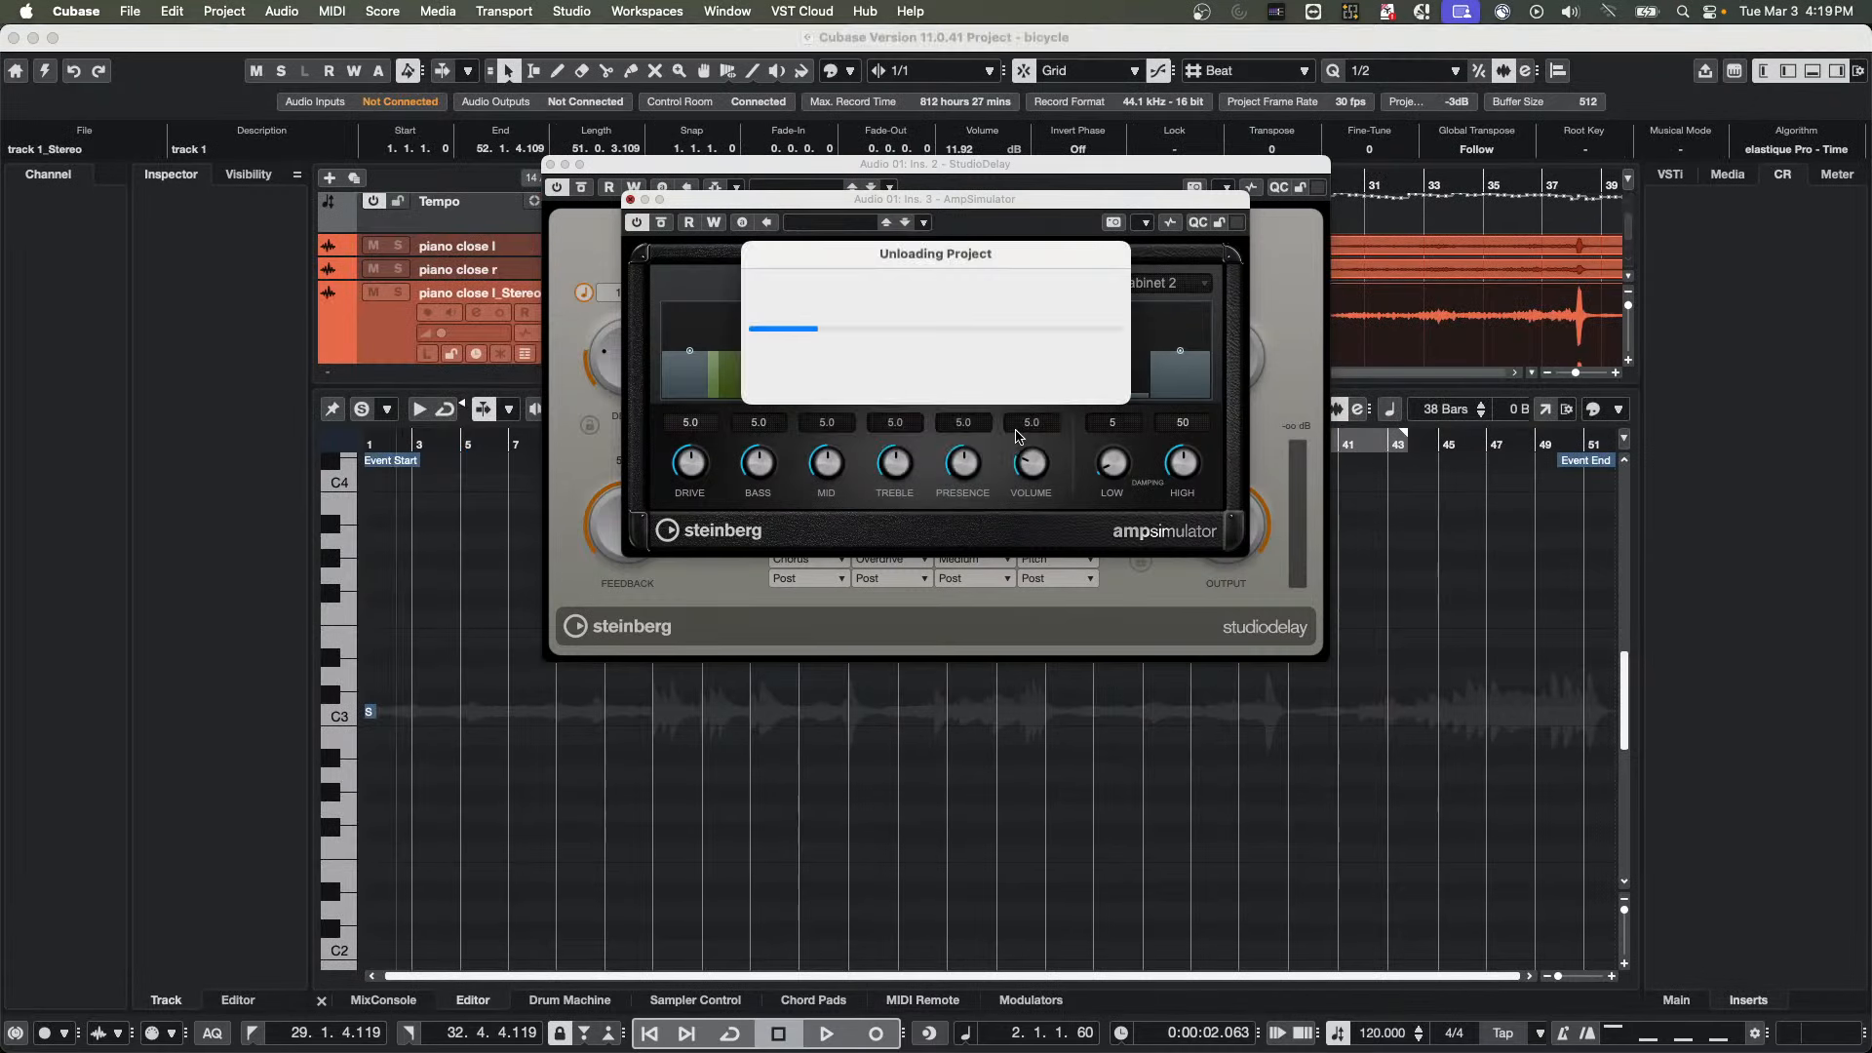
left_click(969, 413)
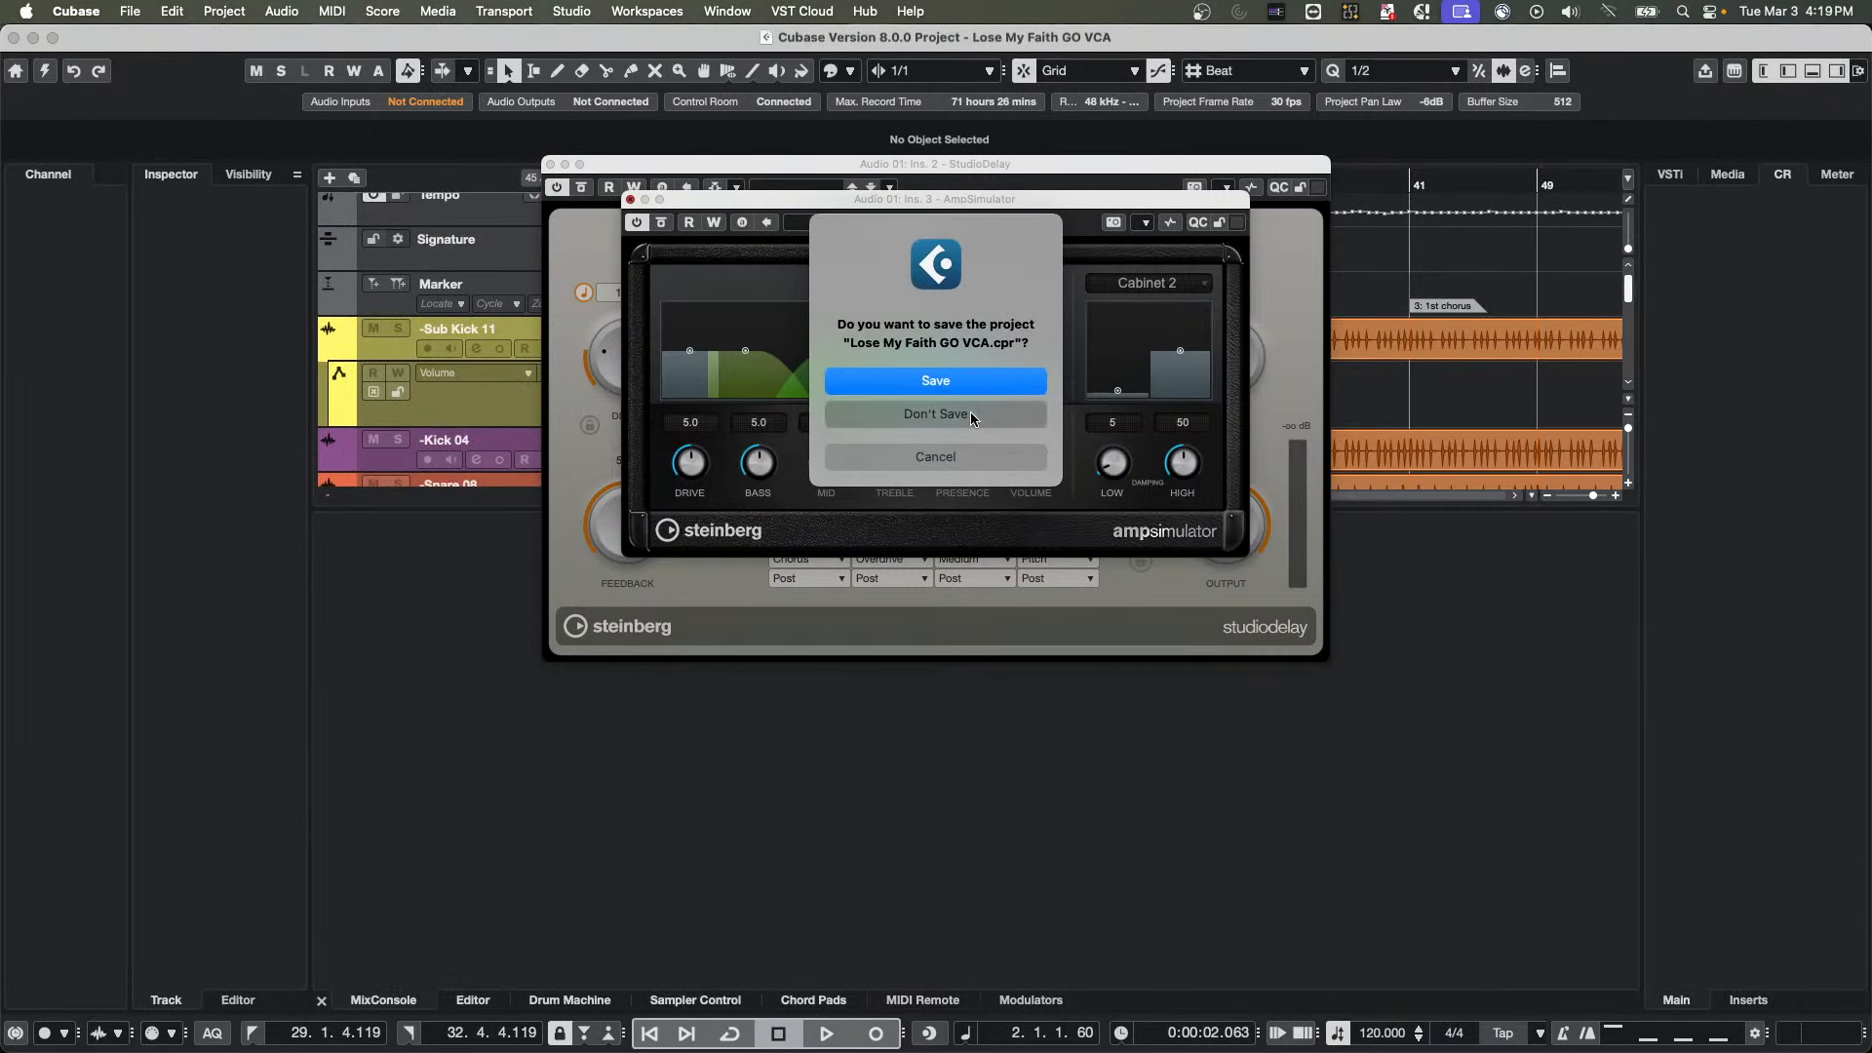
left_click(968, 401)
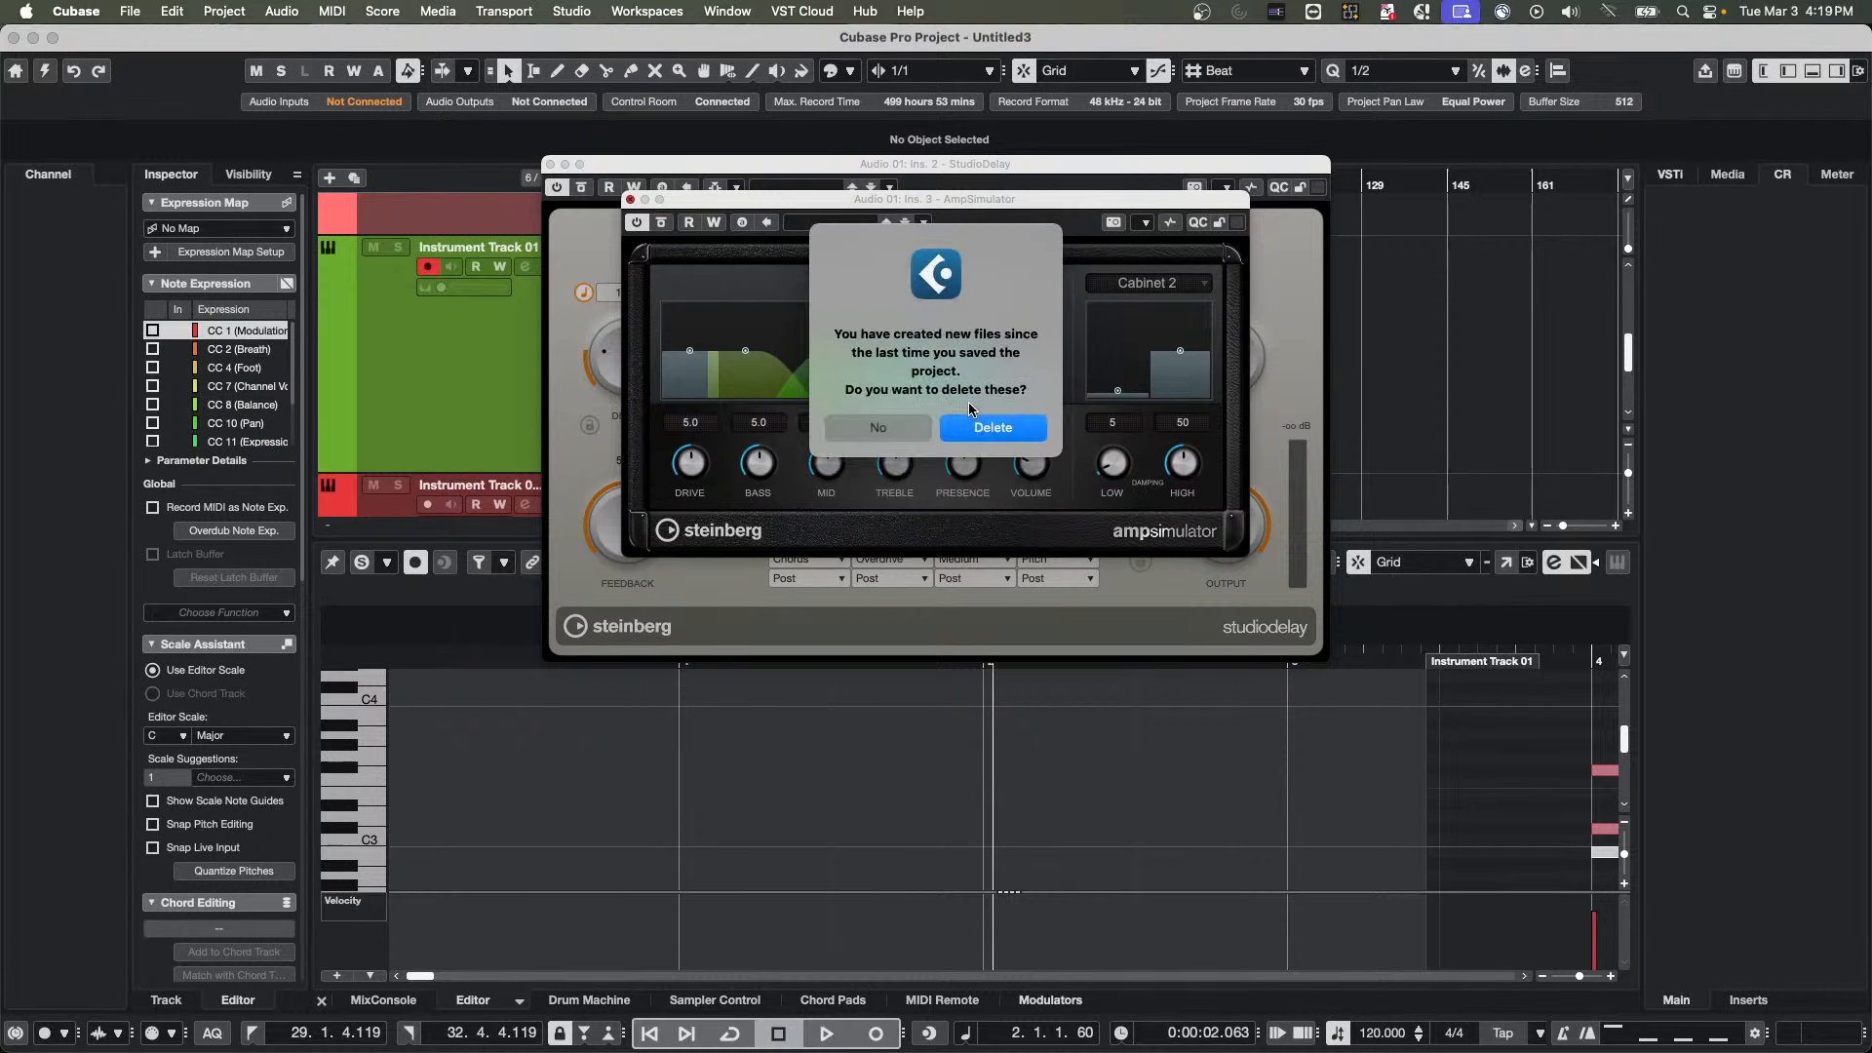
left_click(987, 430)
left_click(969, 418)
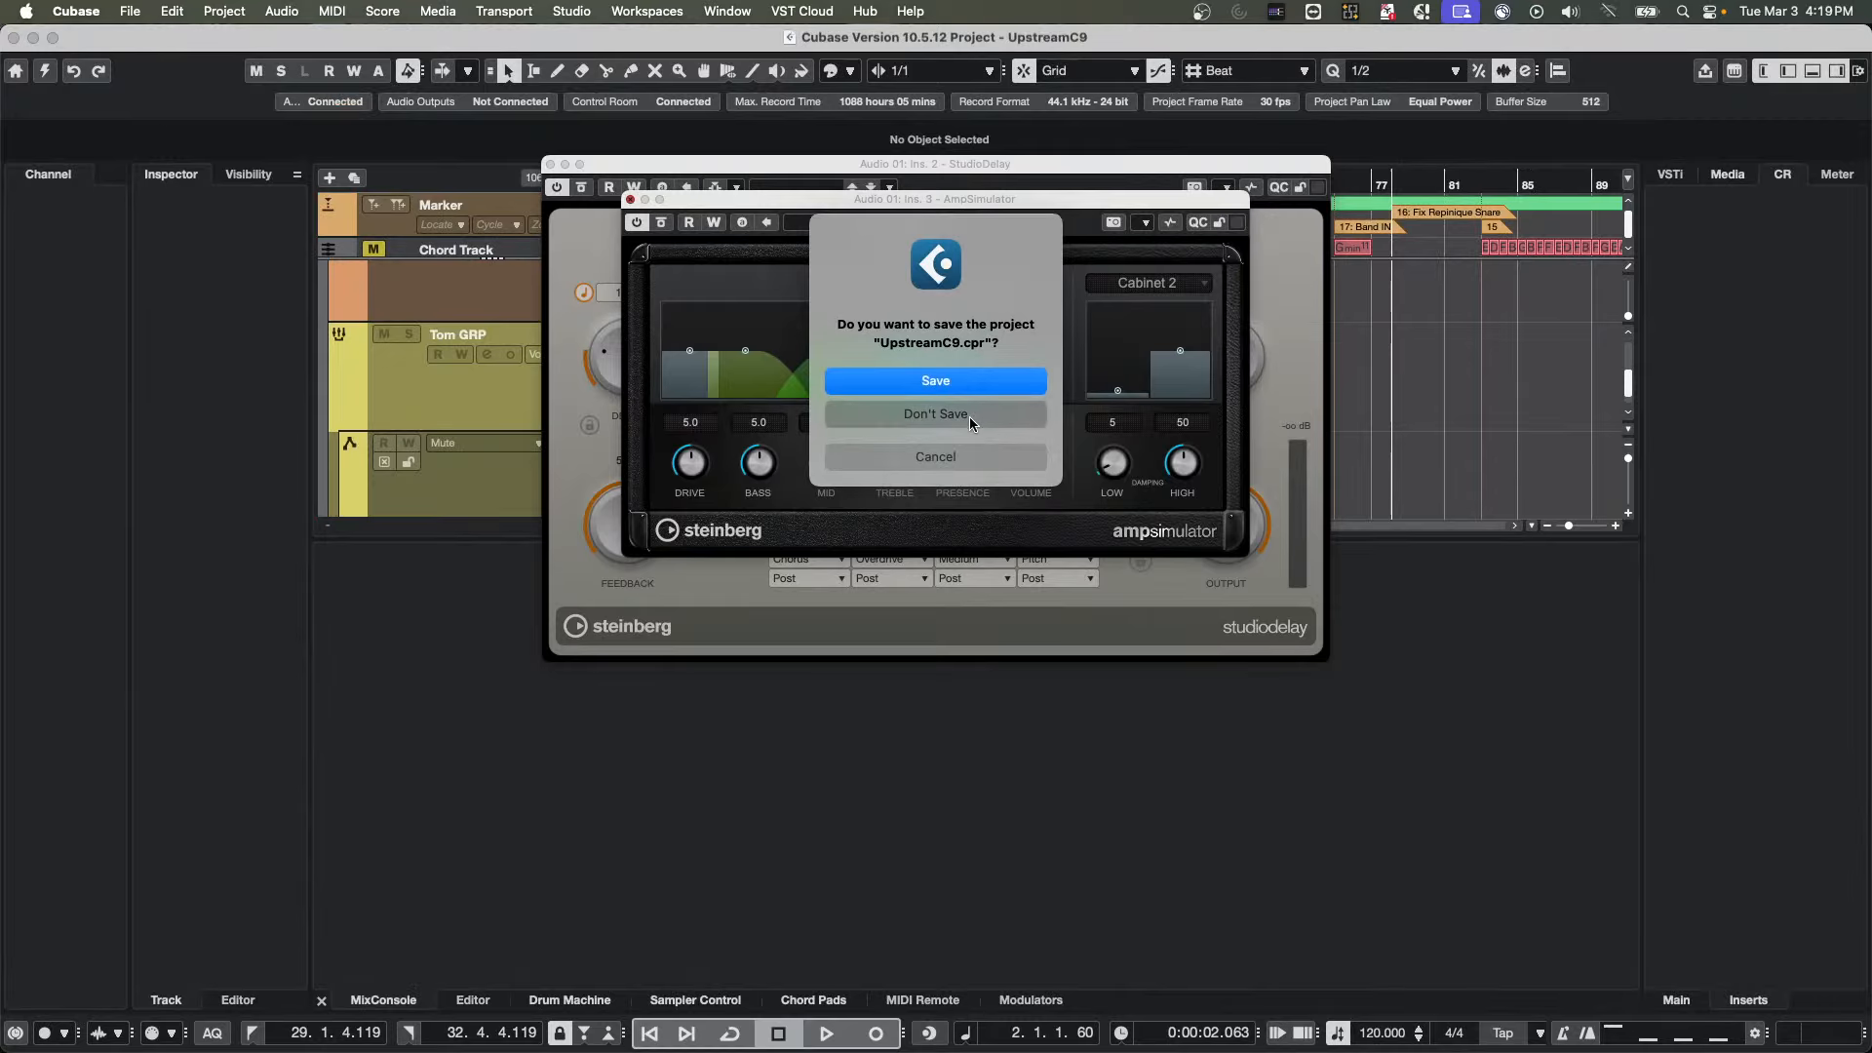
left_click(964, 407)
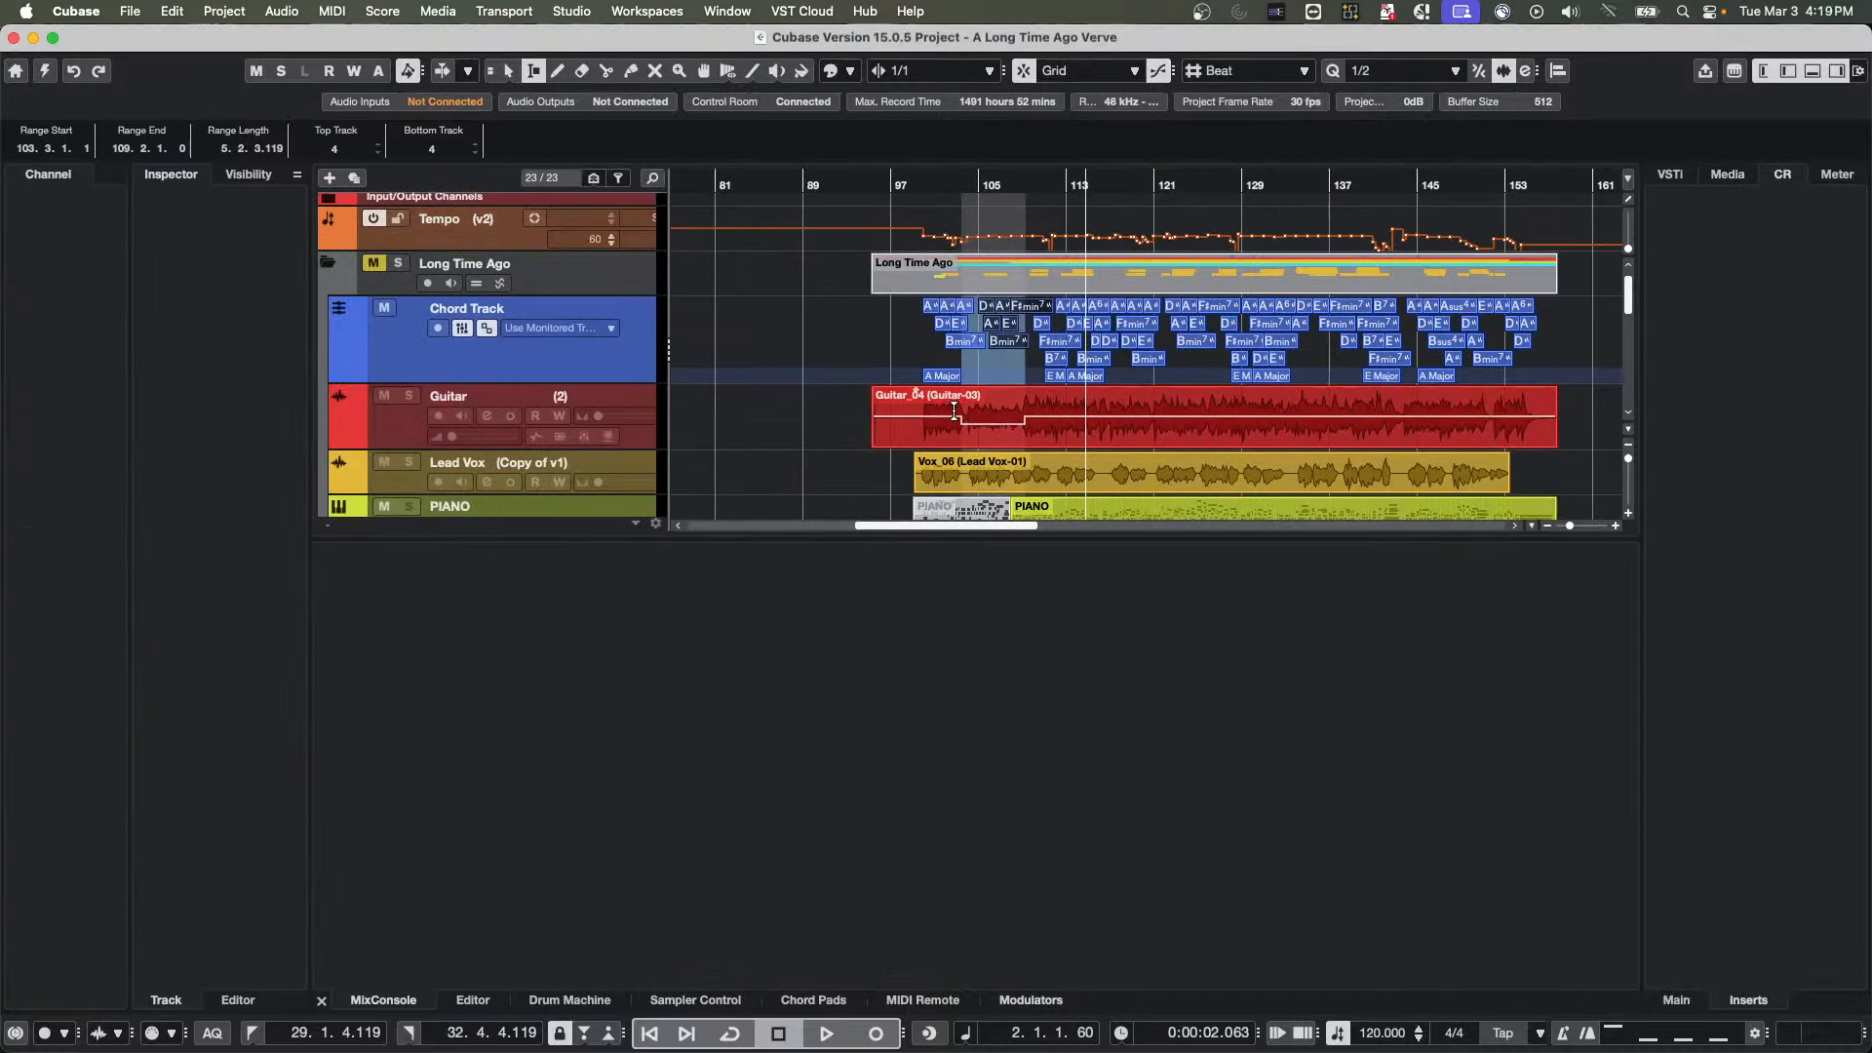
Create a new empty project in the March 3 2026 folder
left_click(119, 11)
left_click(156, 40)
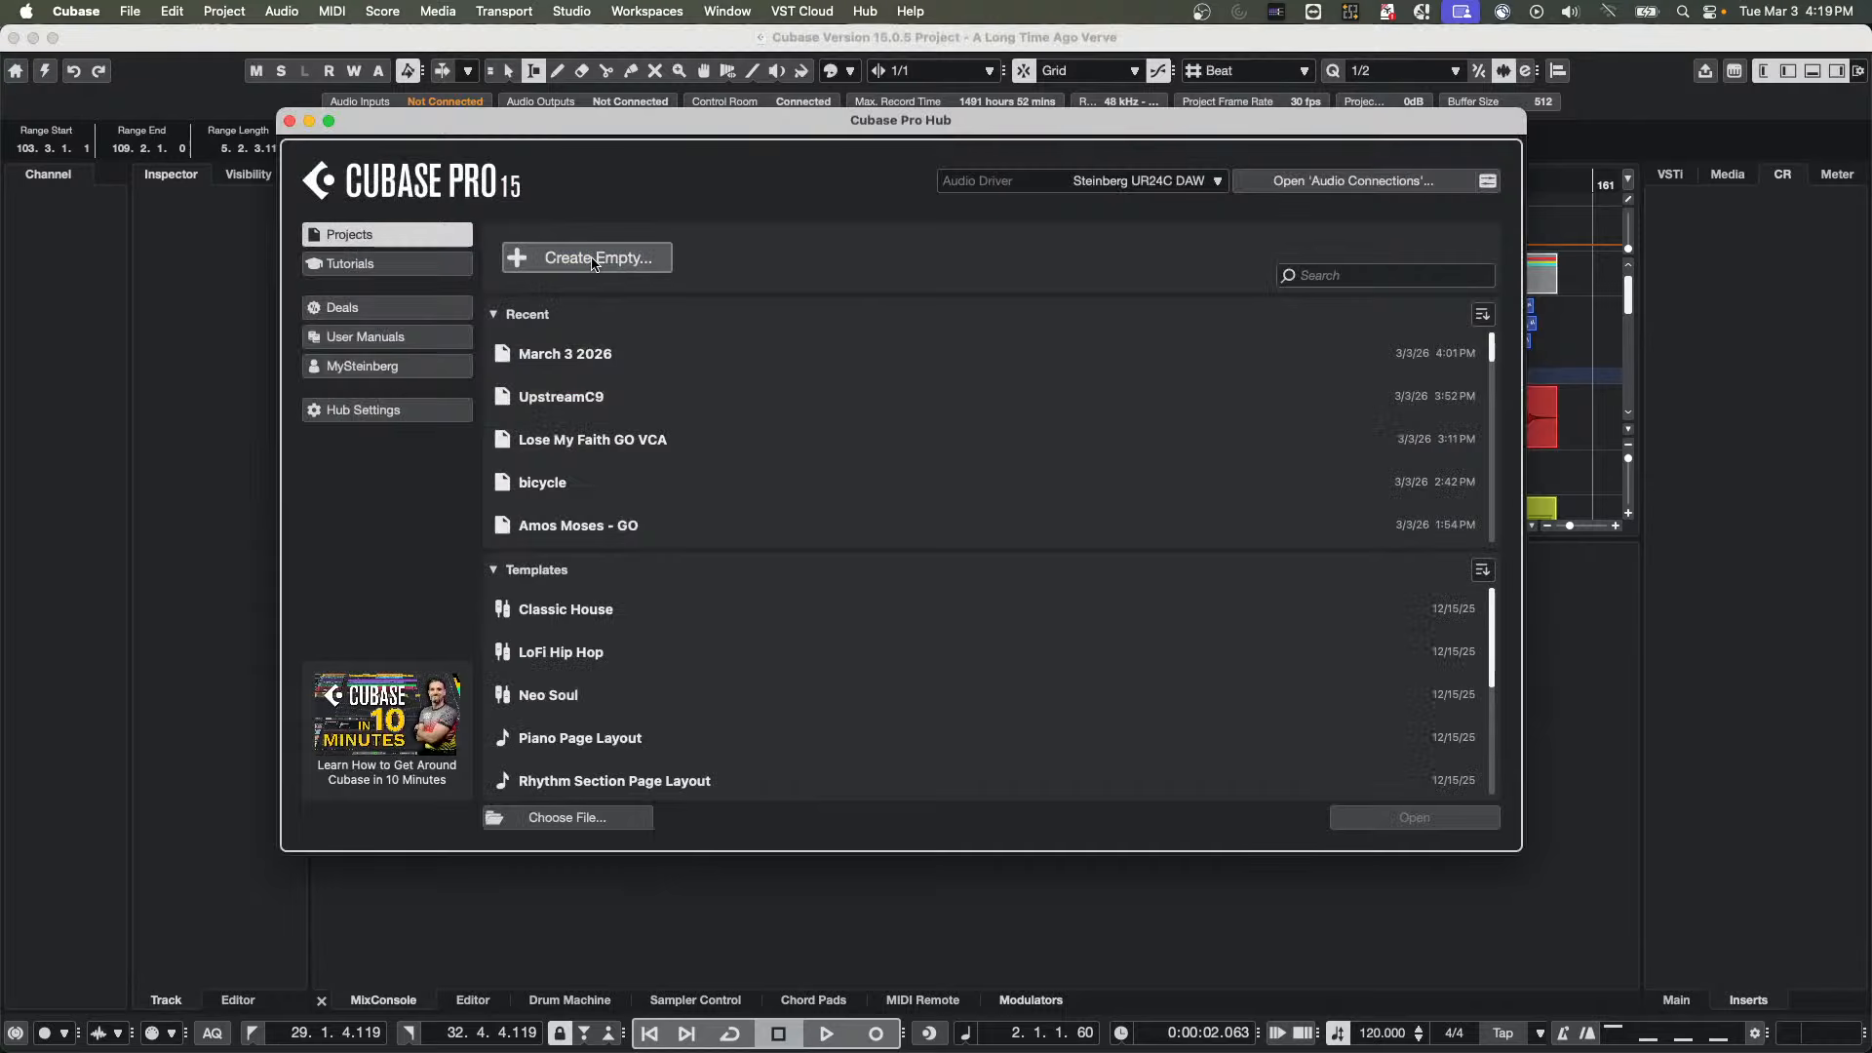
left_click(593, 259)
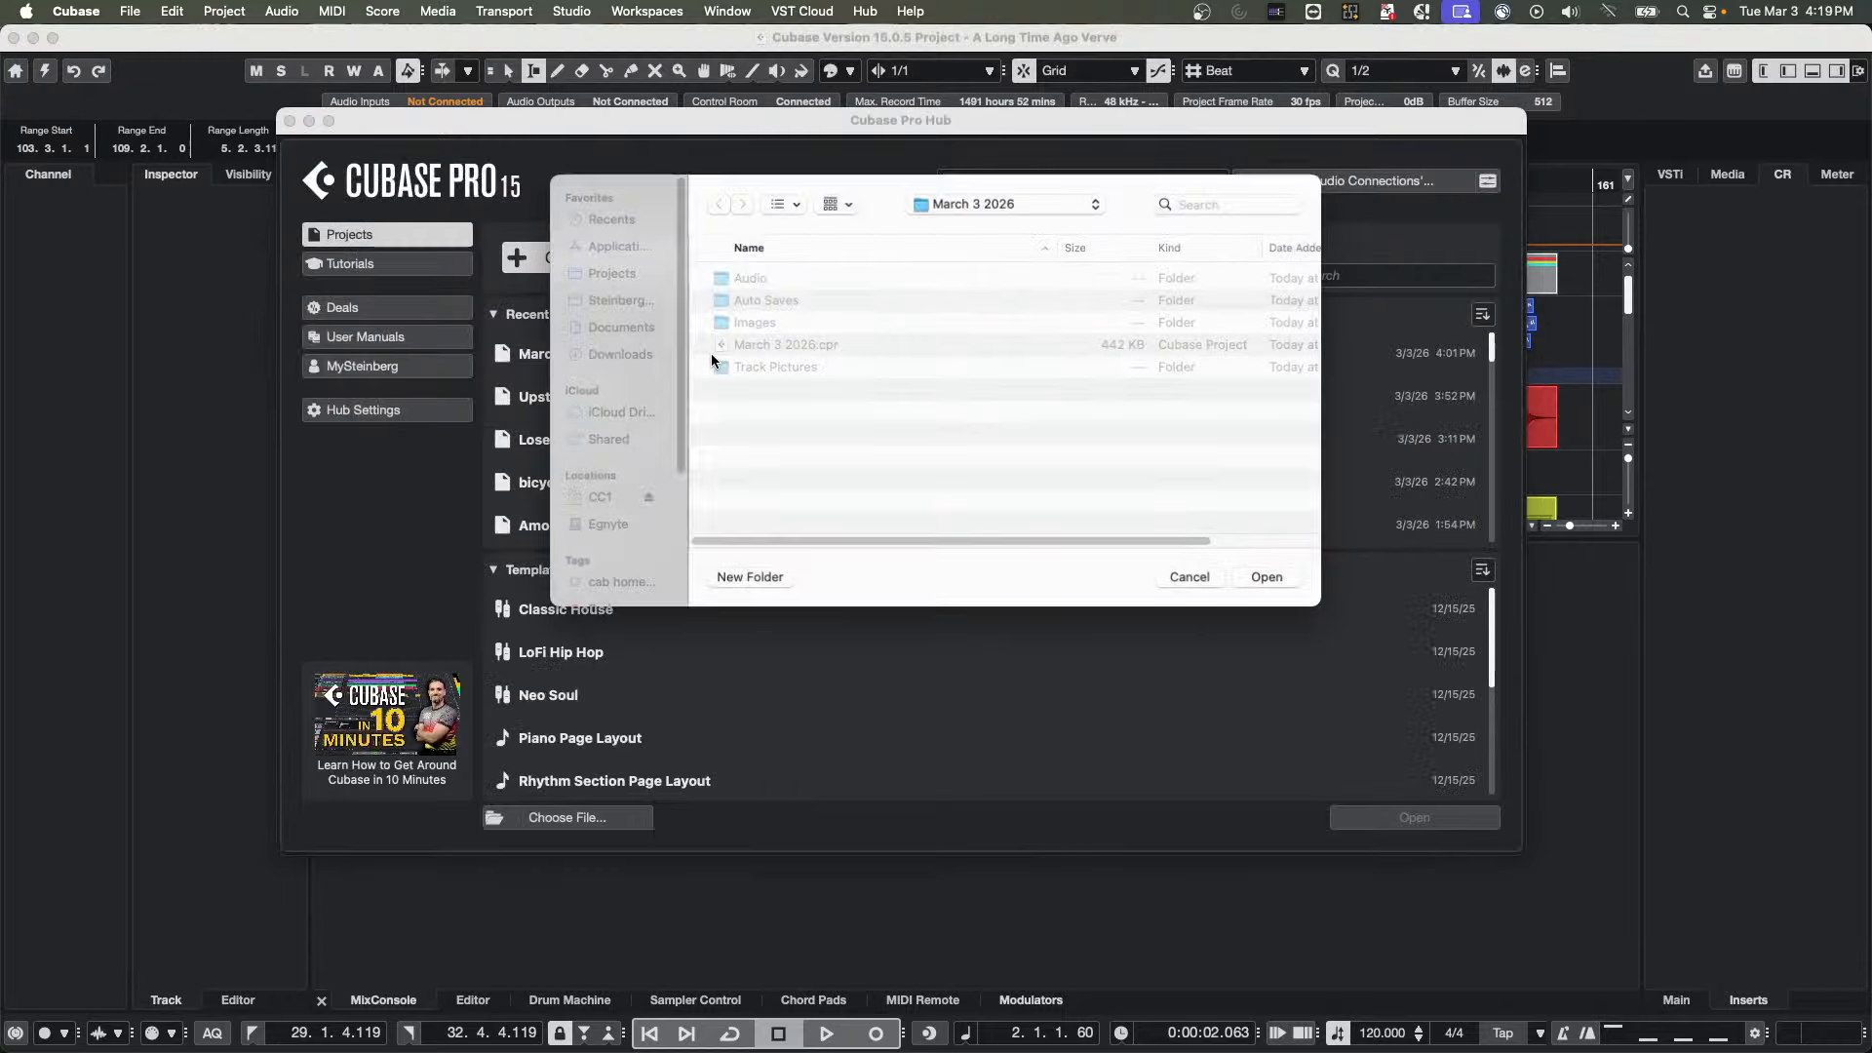
left_click(1290, 583)
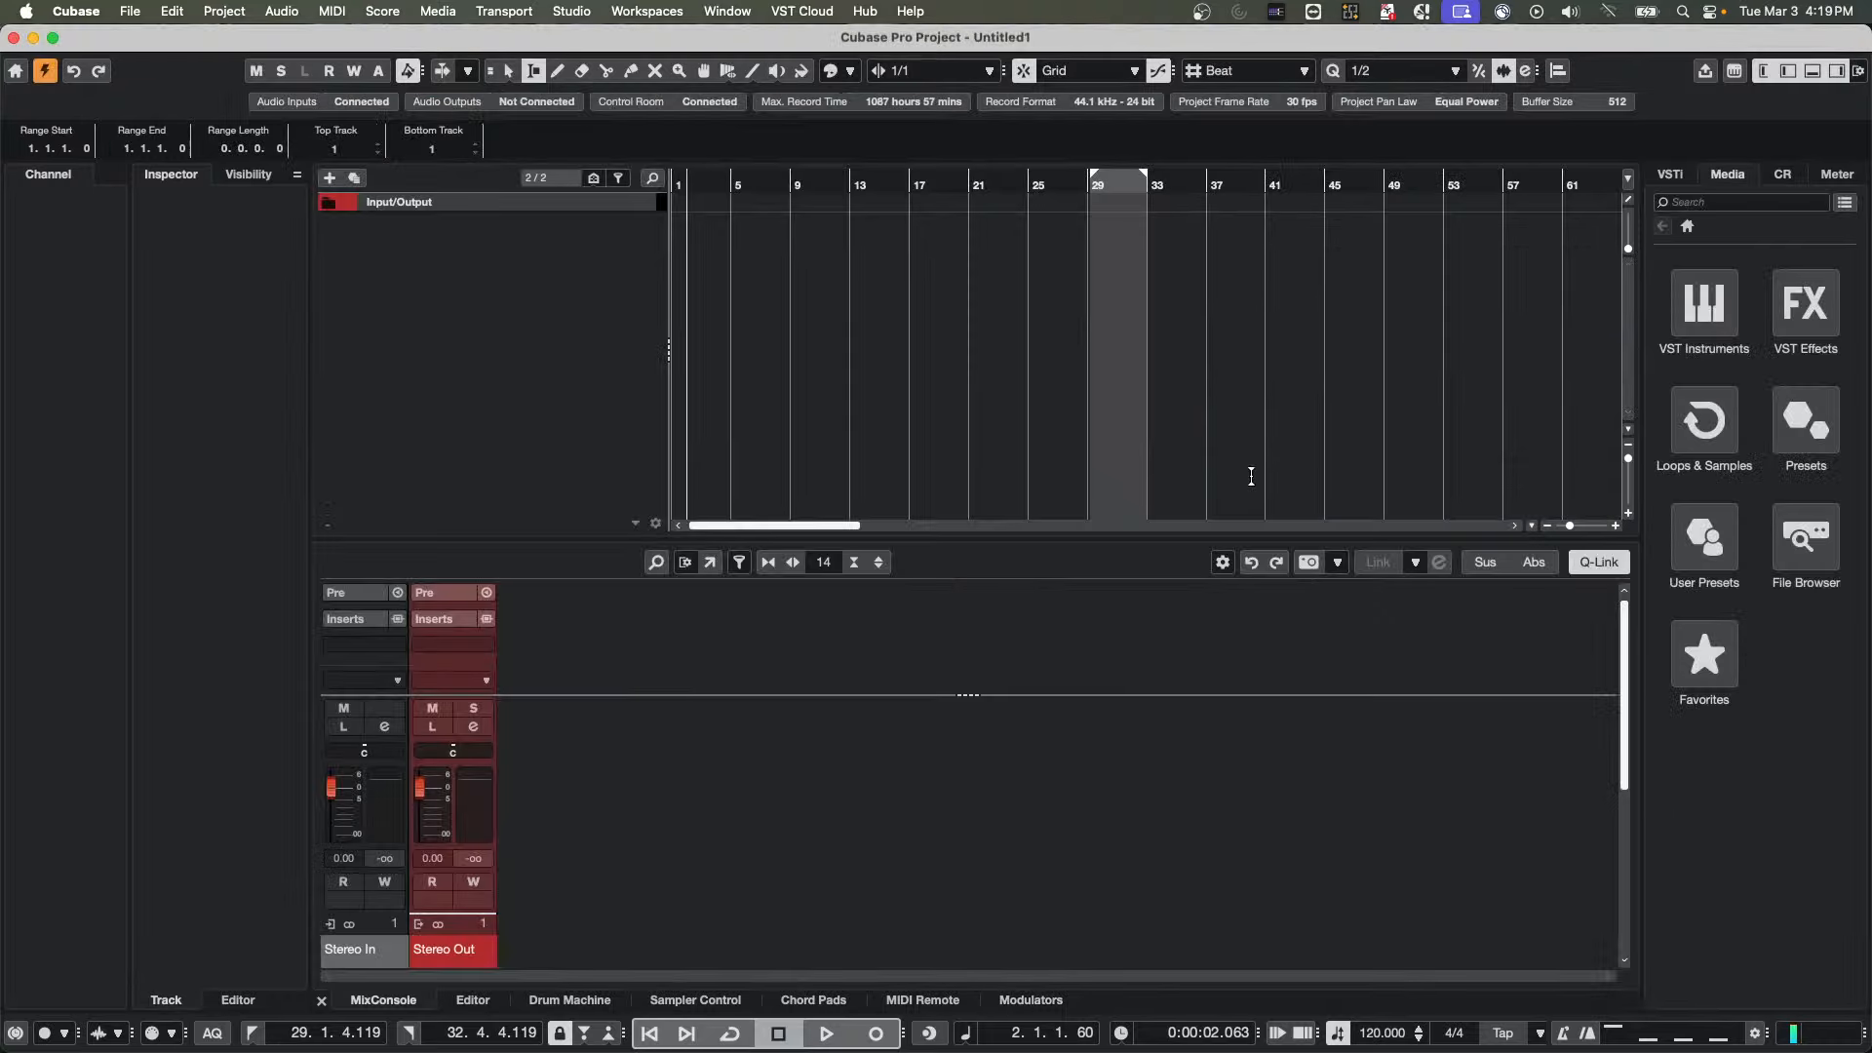
right_click(500, 269)
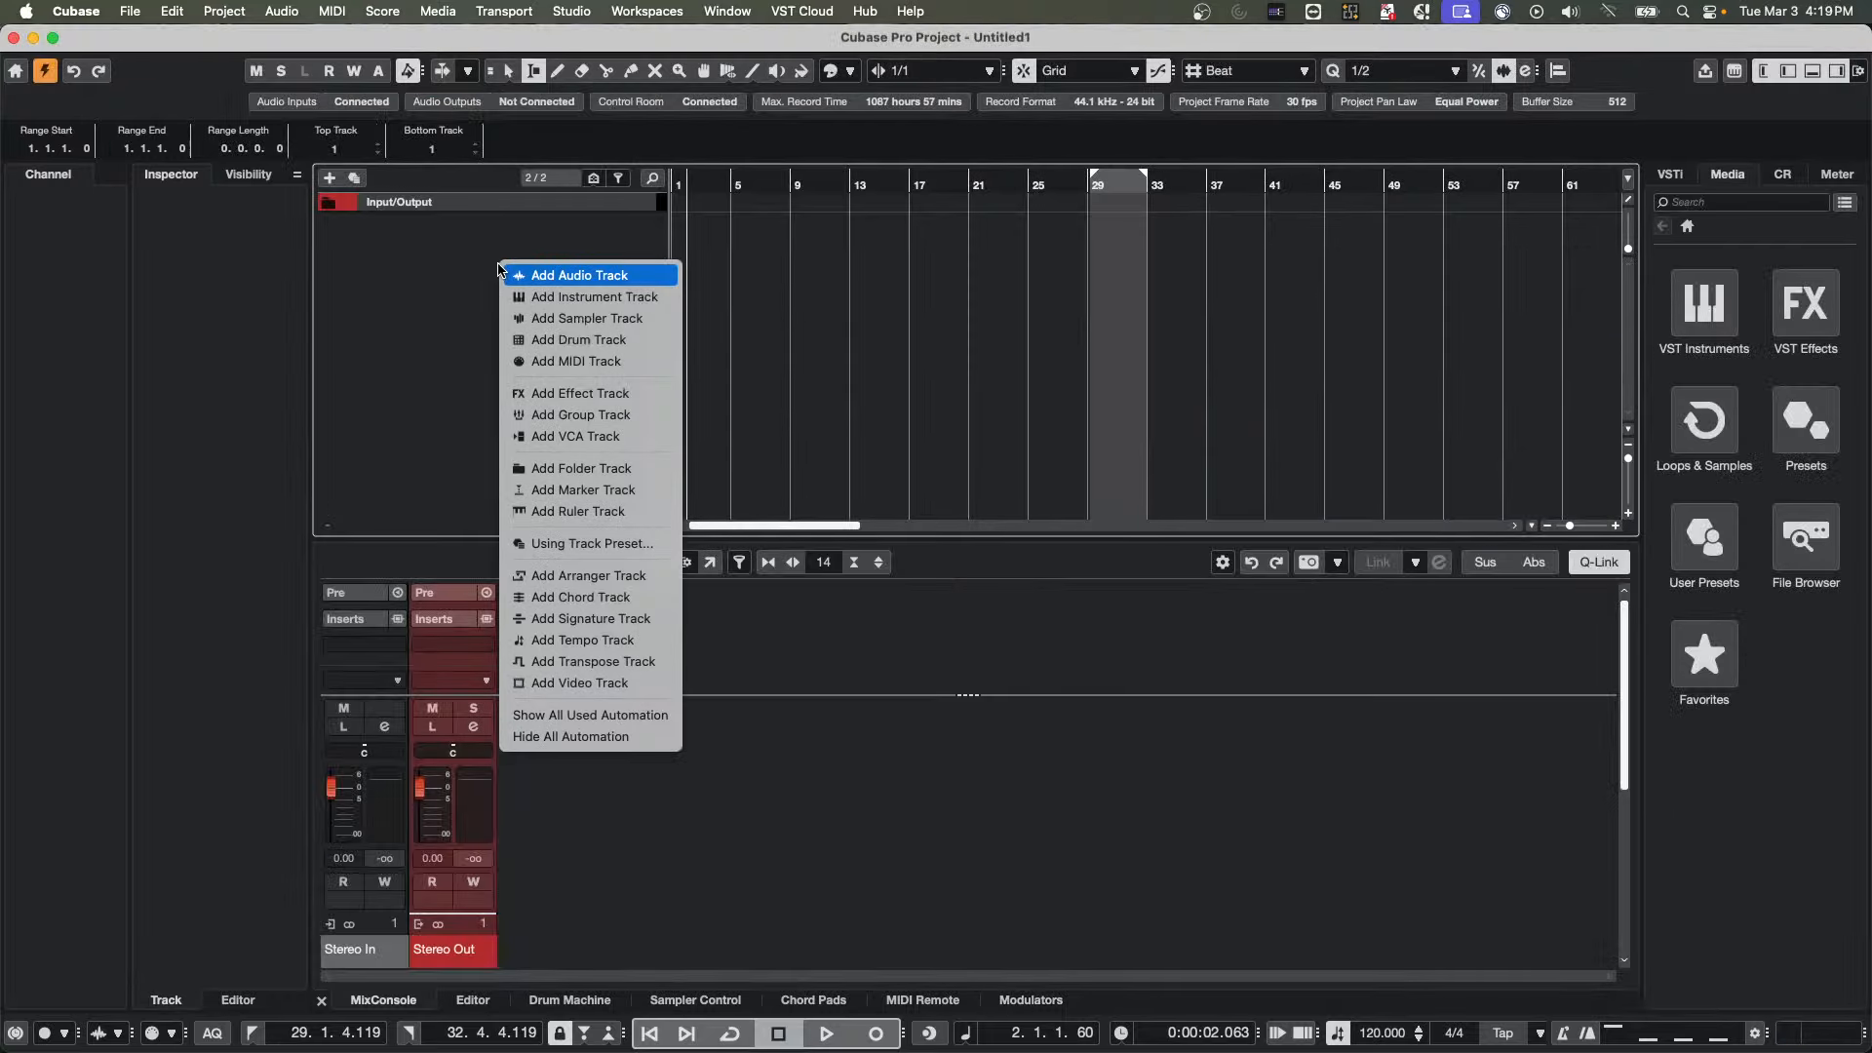
left_click(546, 297)
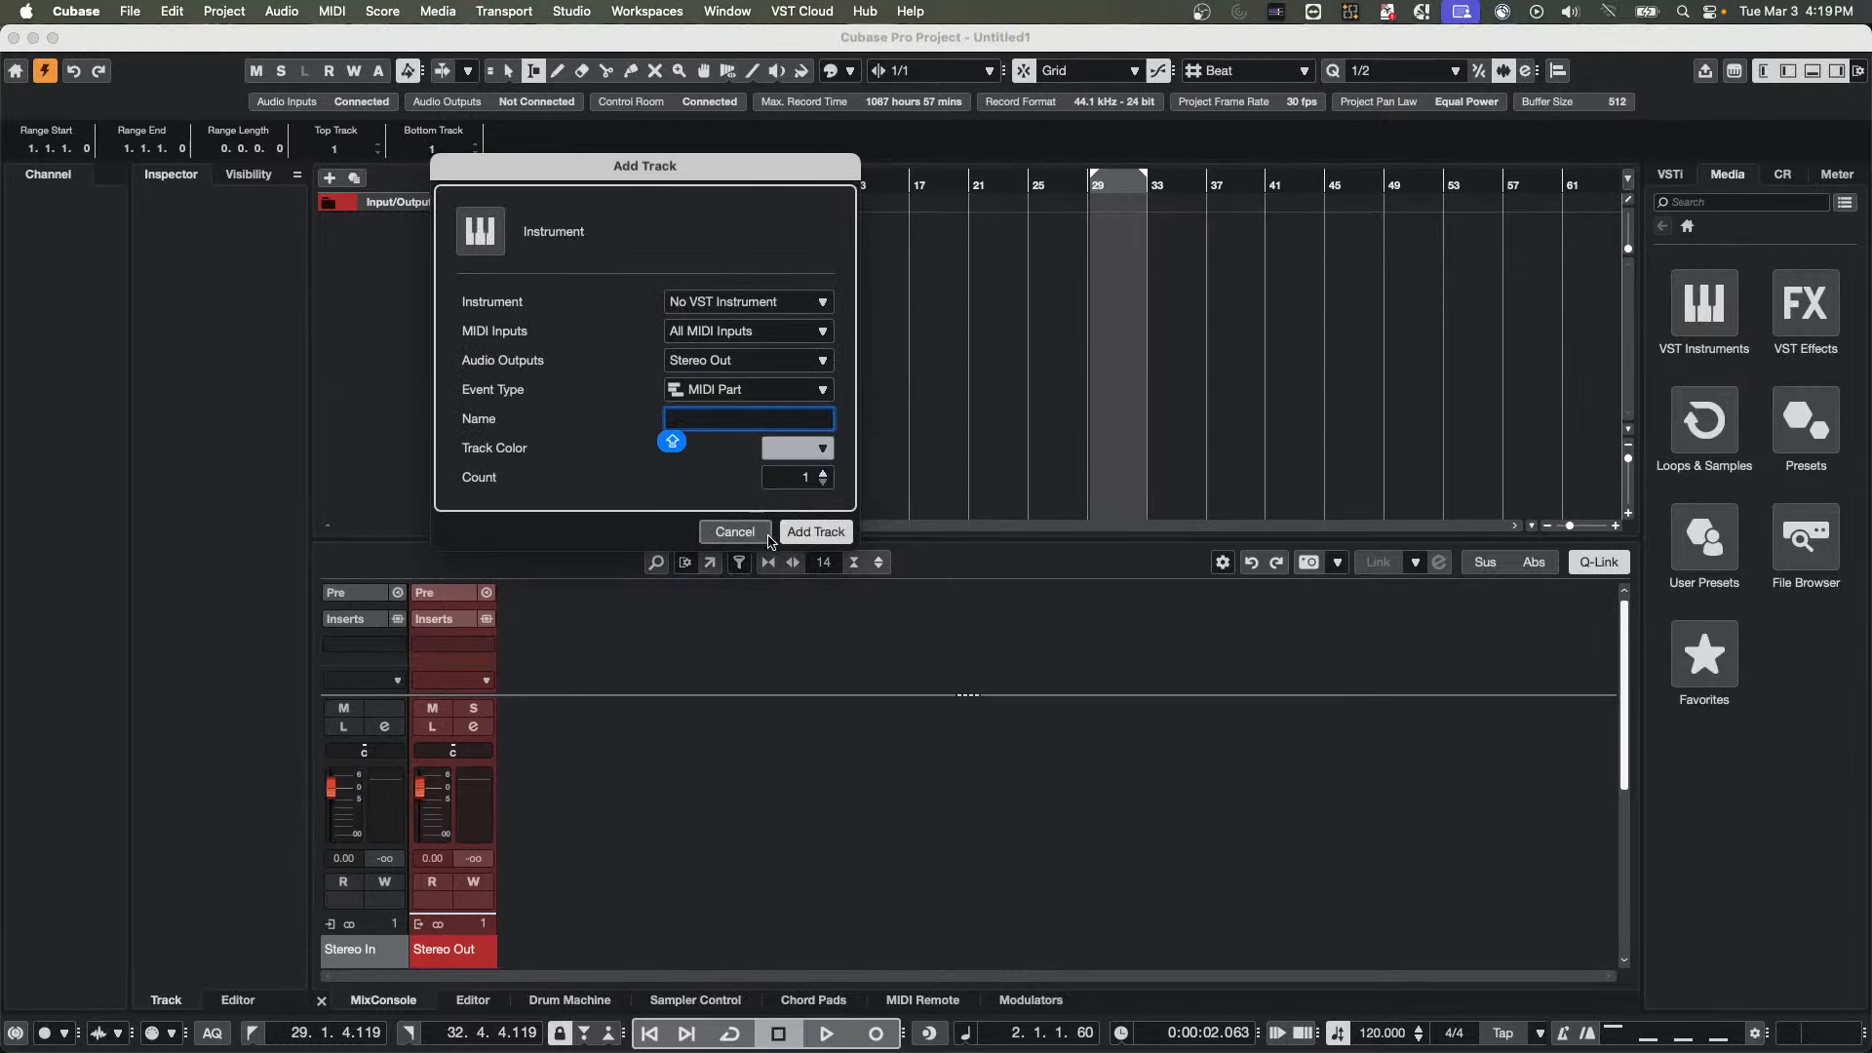
key("Escape")
Add four stereo audio tracks with Stereo In as input and Stereo Out as output
right_click(525, 300)
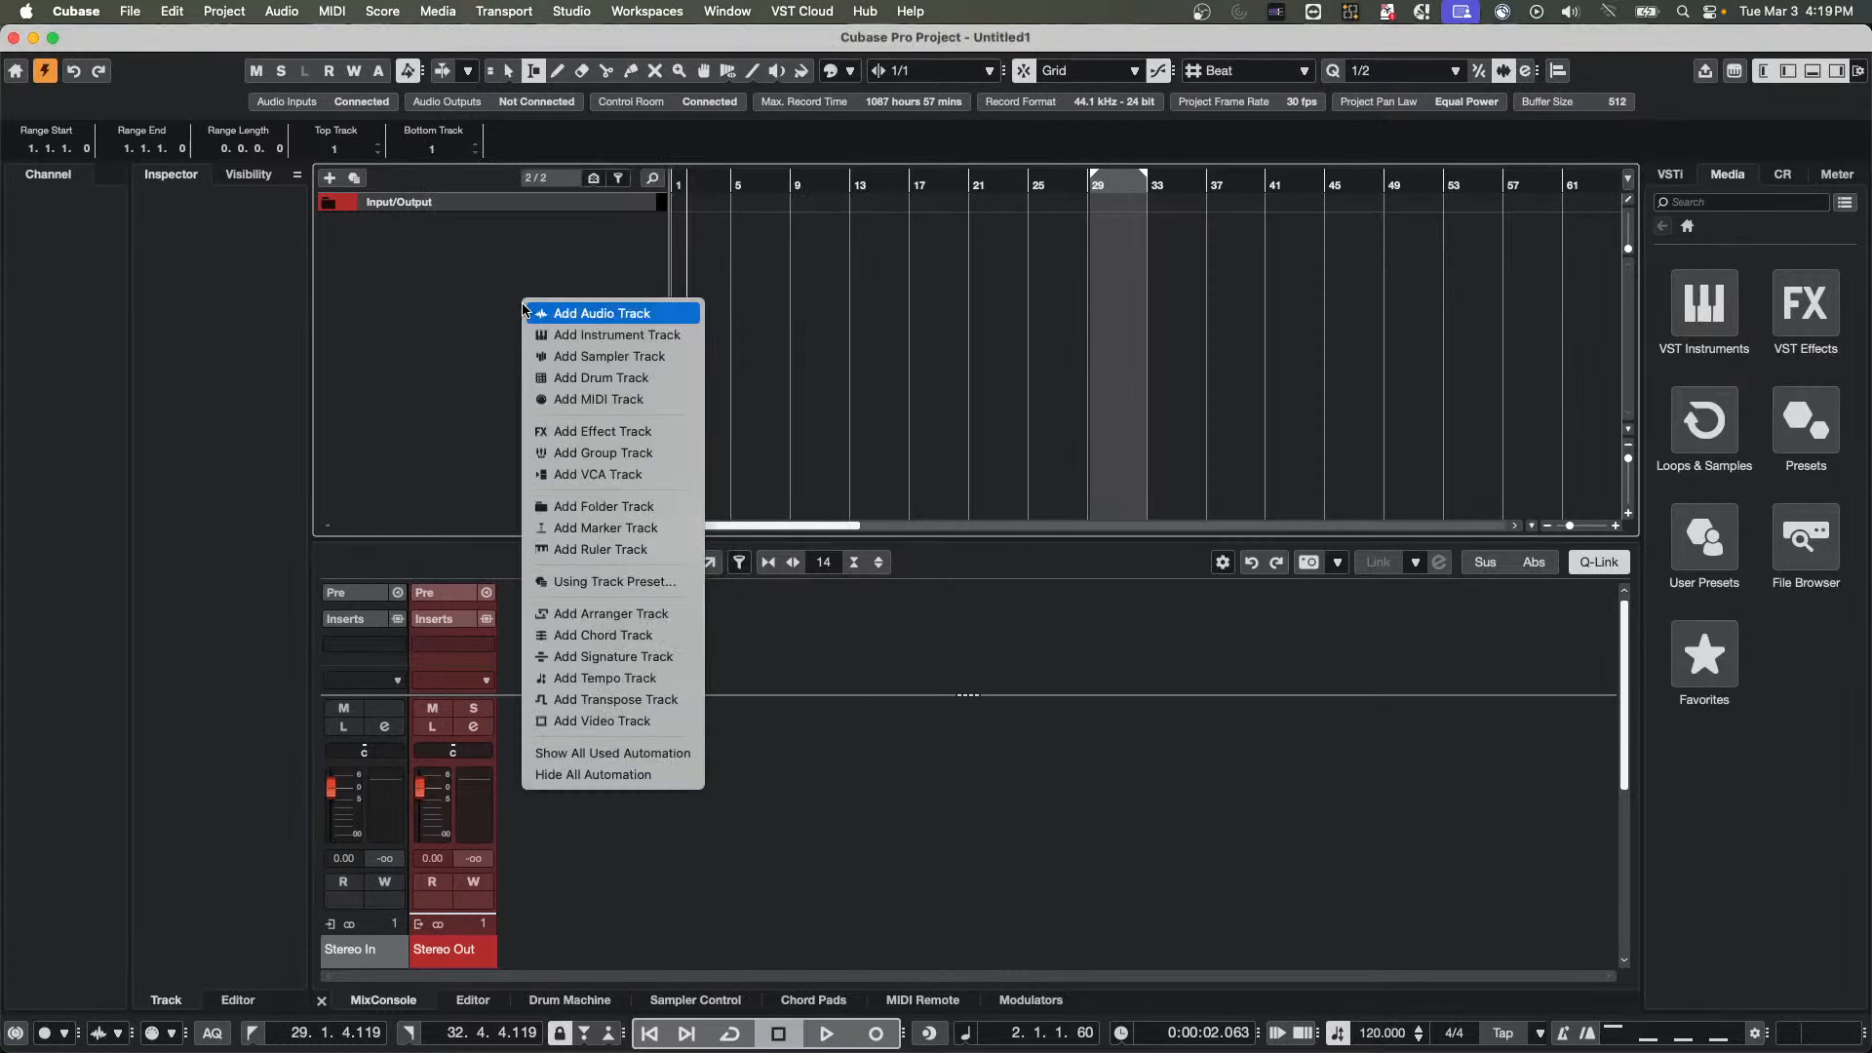
left_click(605, 314)
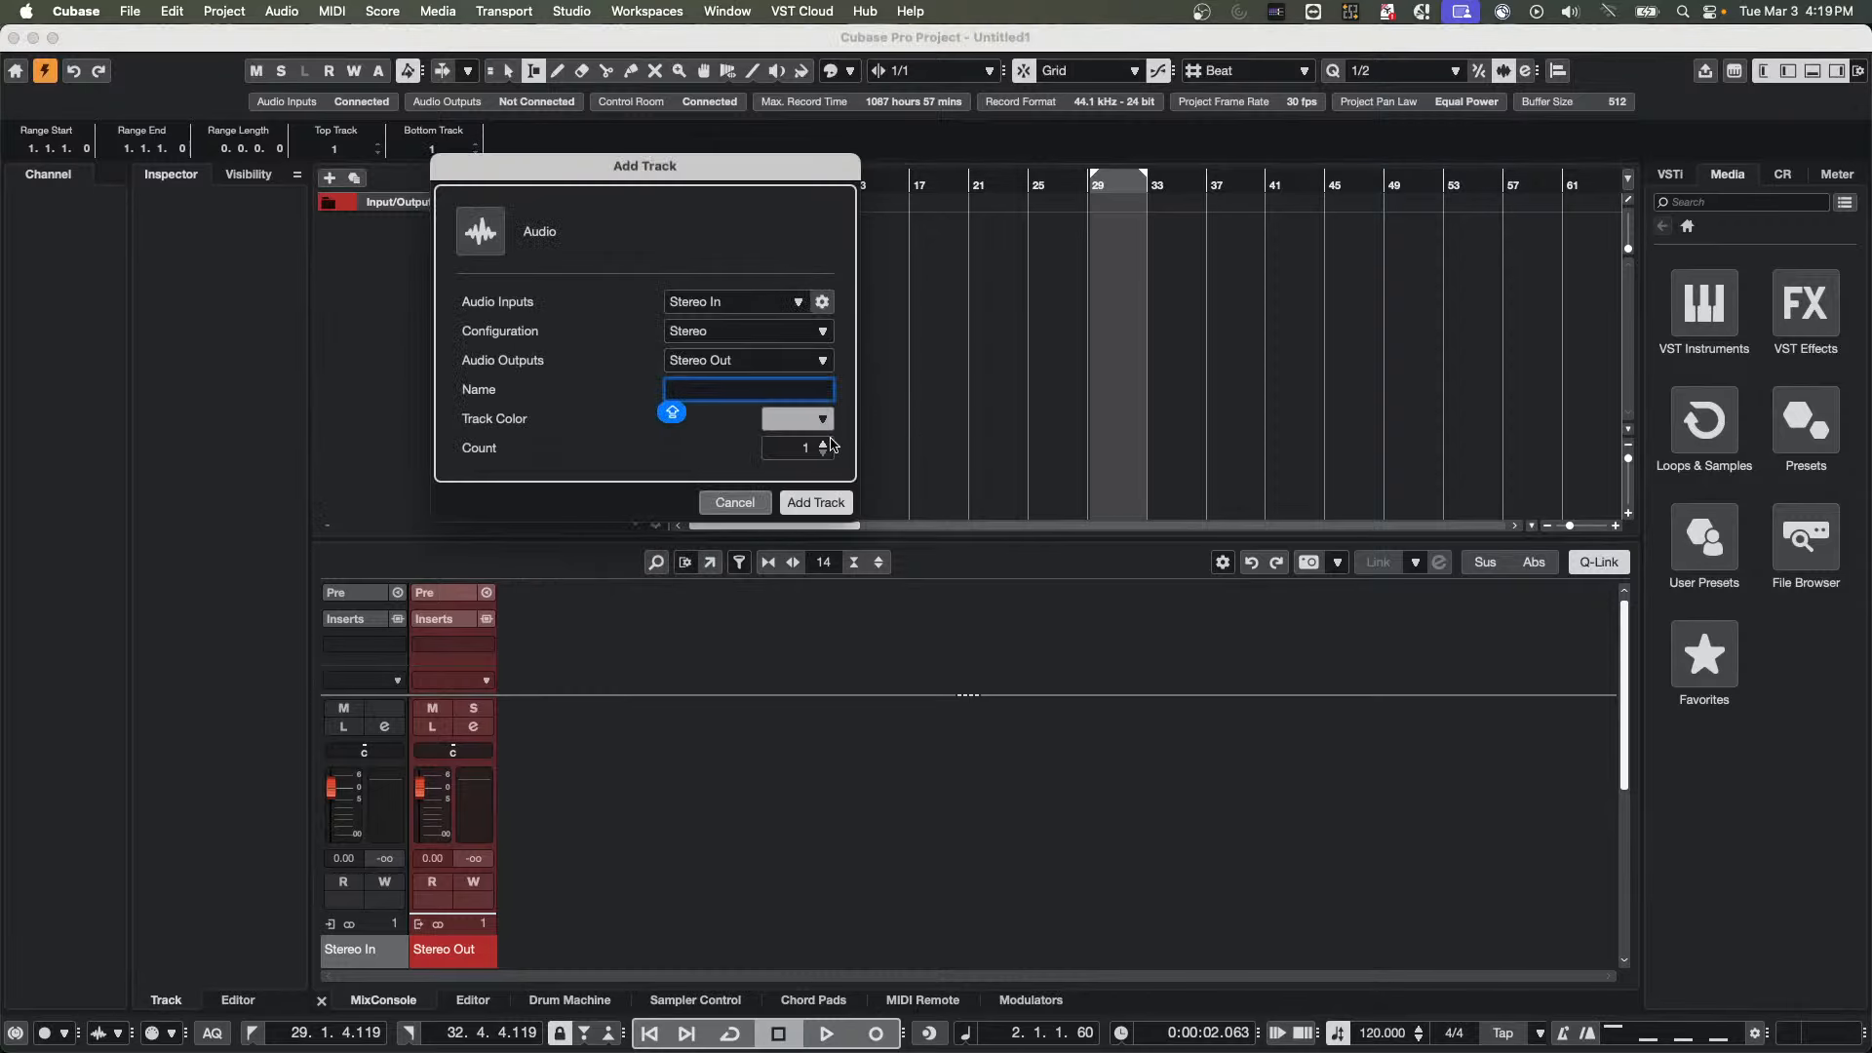
left_click(825, 443)
left_click(825, 444)
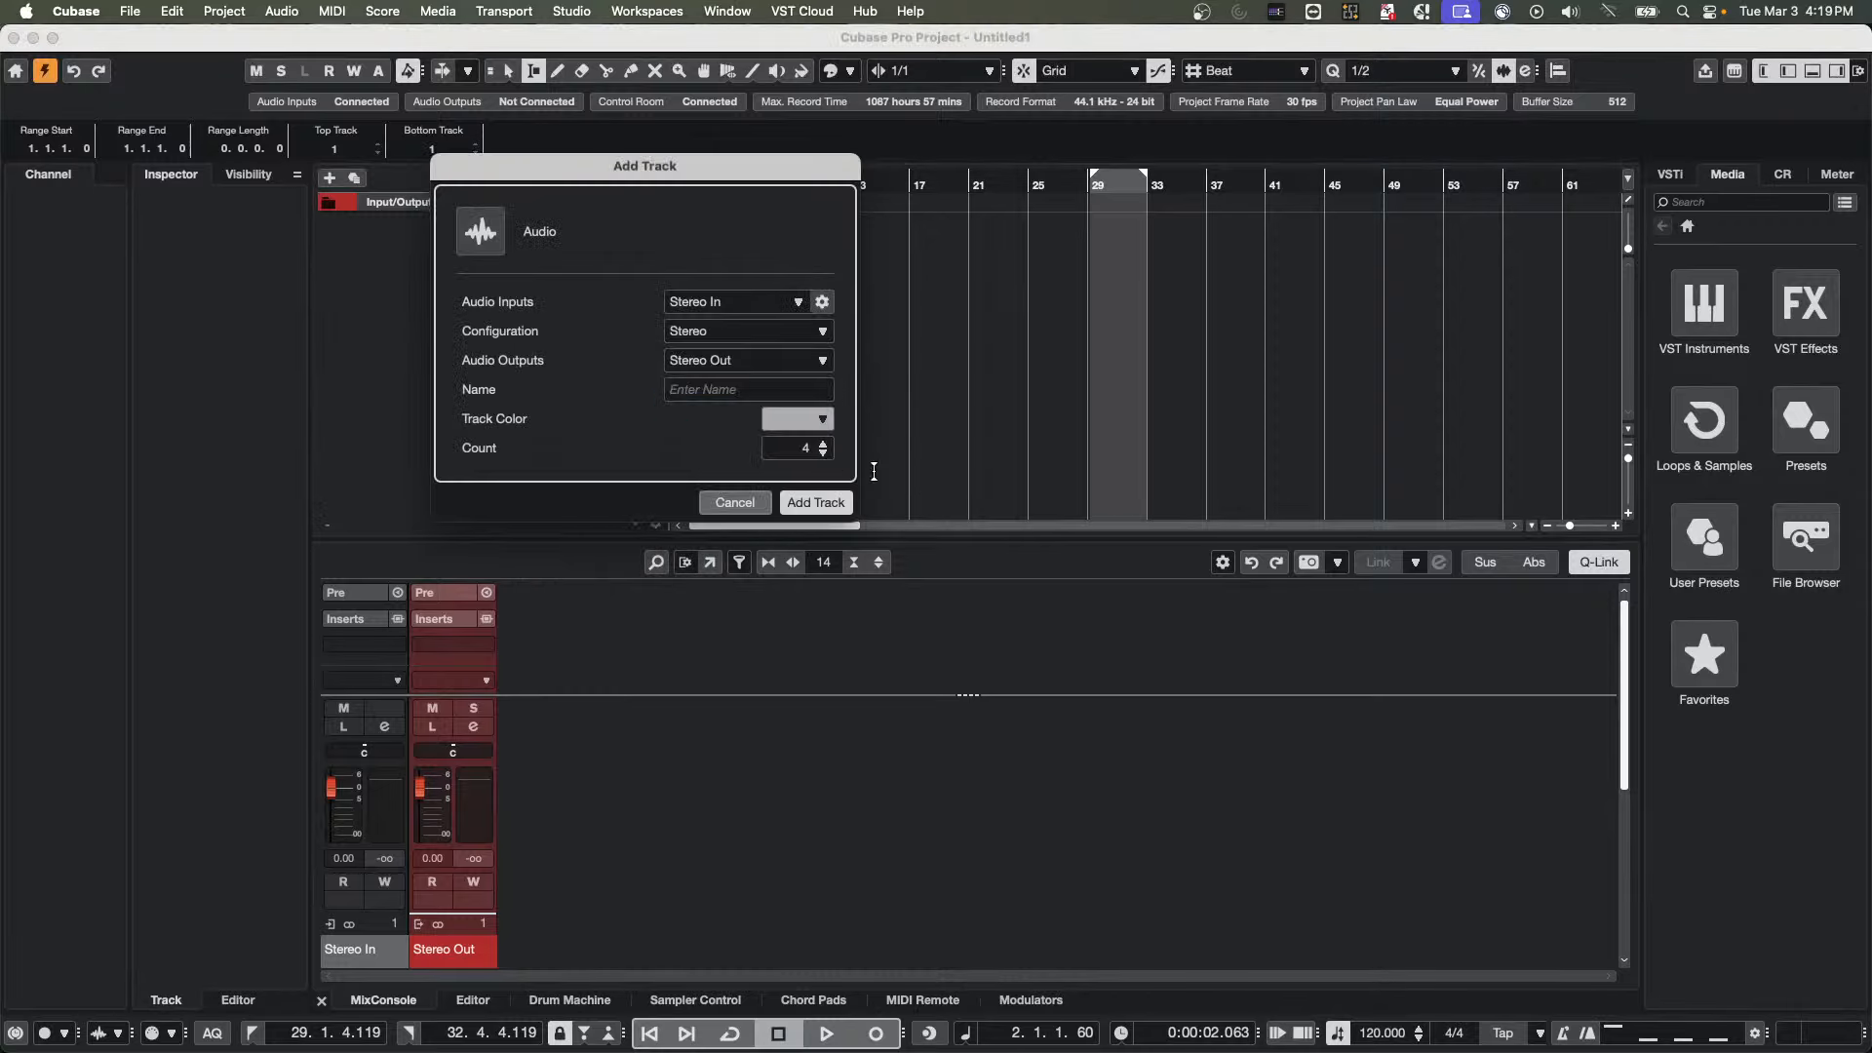
left_click(815, 502)
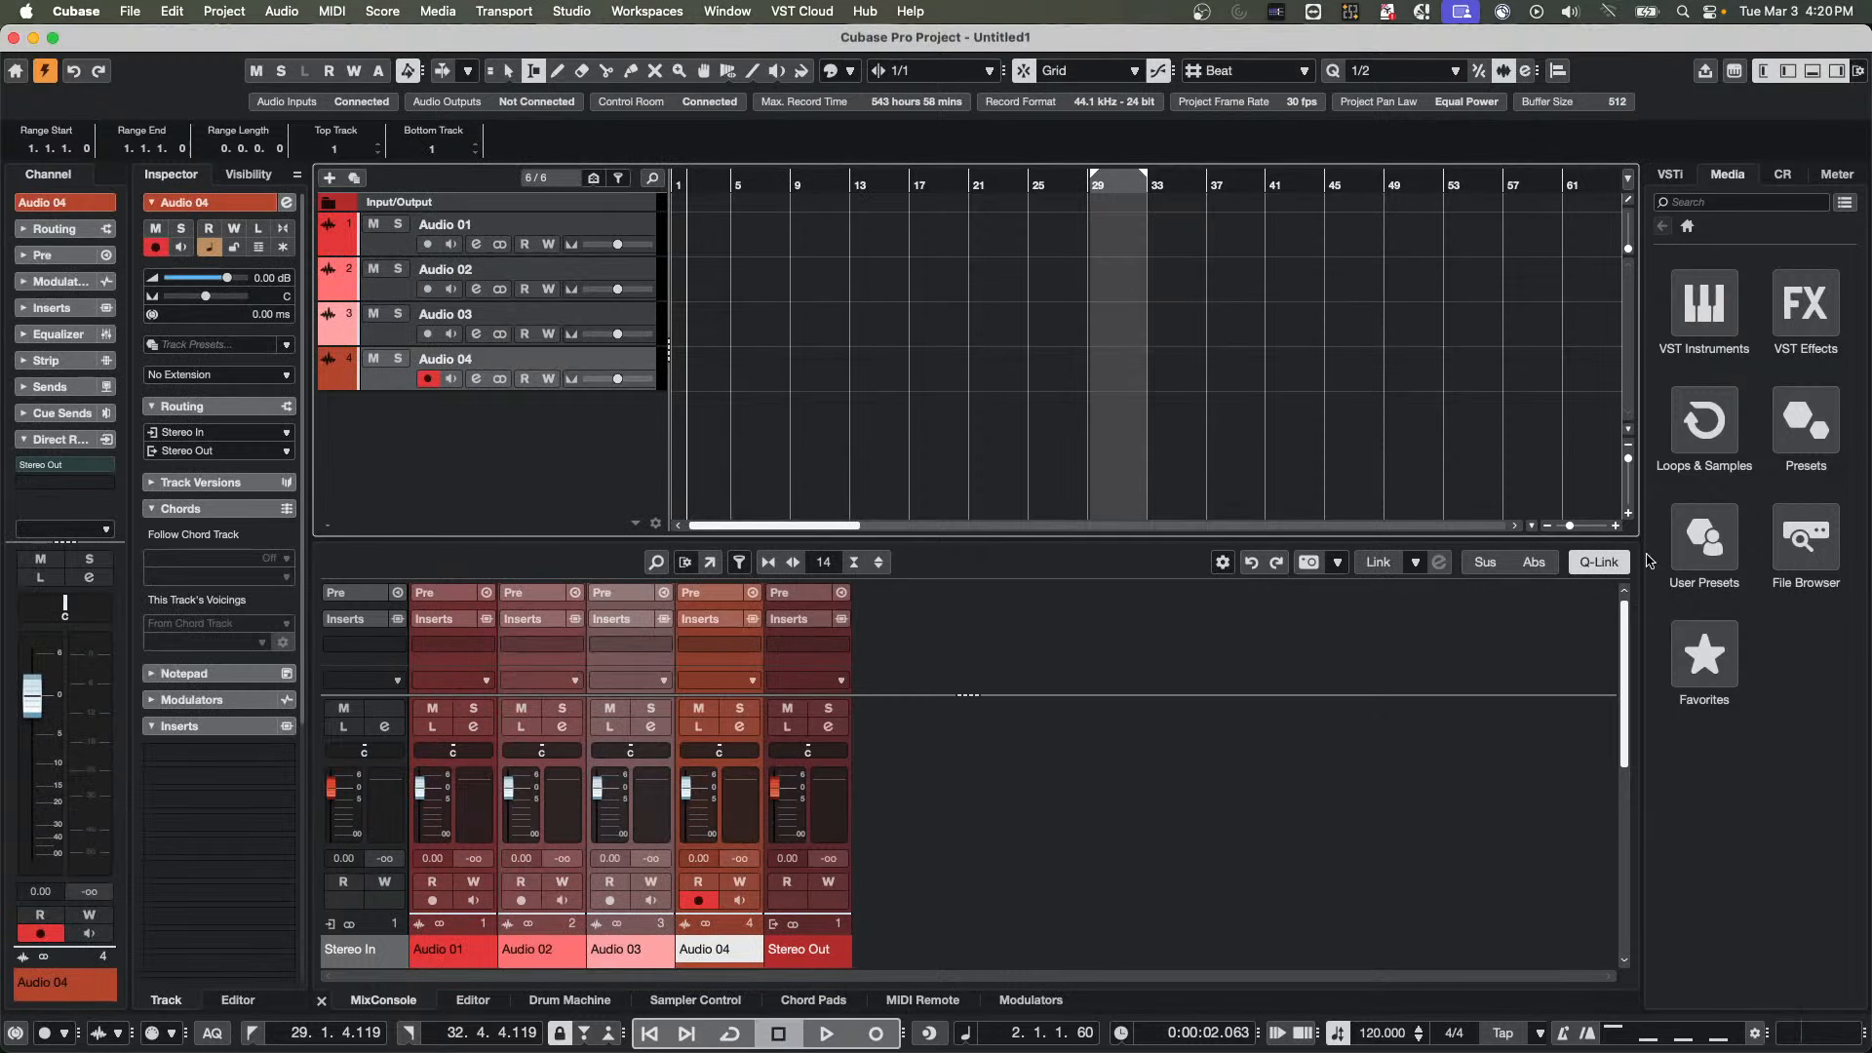
Select the Audio 01 to Audio 04 channels, load Black Valve in Audio 01's first insert slot, and close the plug-in window
left_click(487, 815)
left_click(738, 812, "shift")
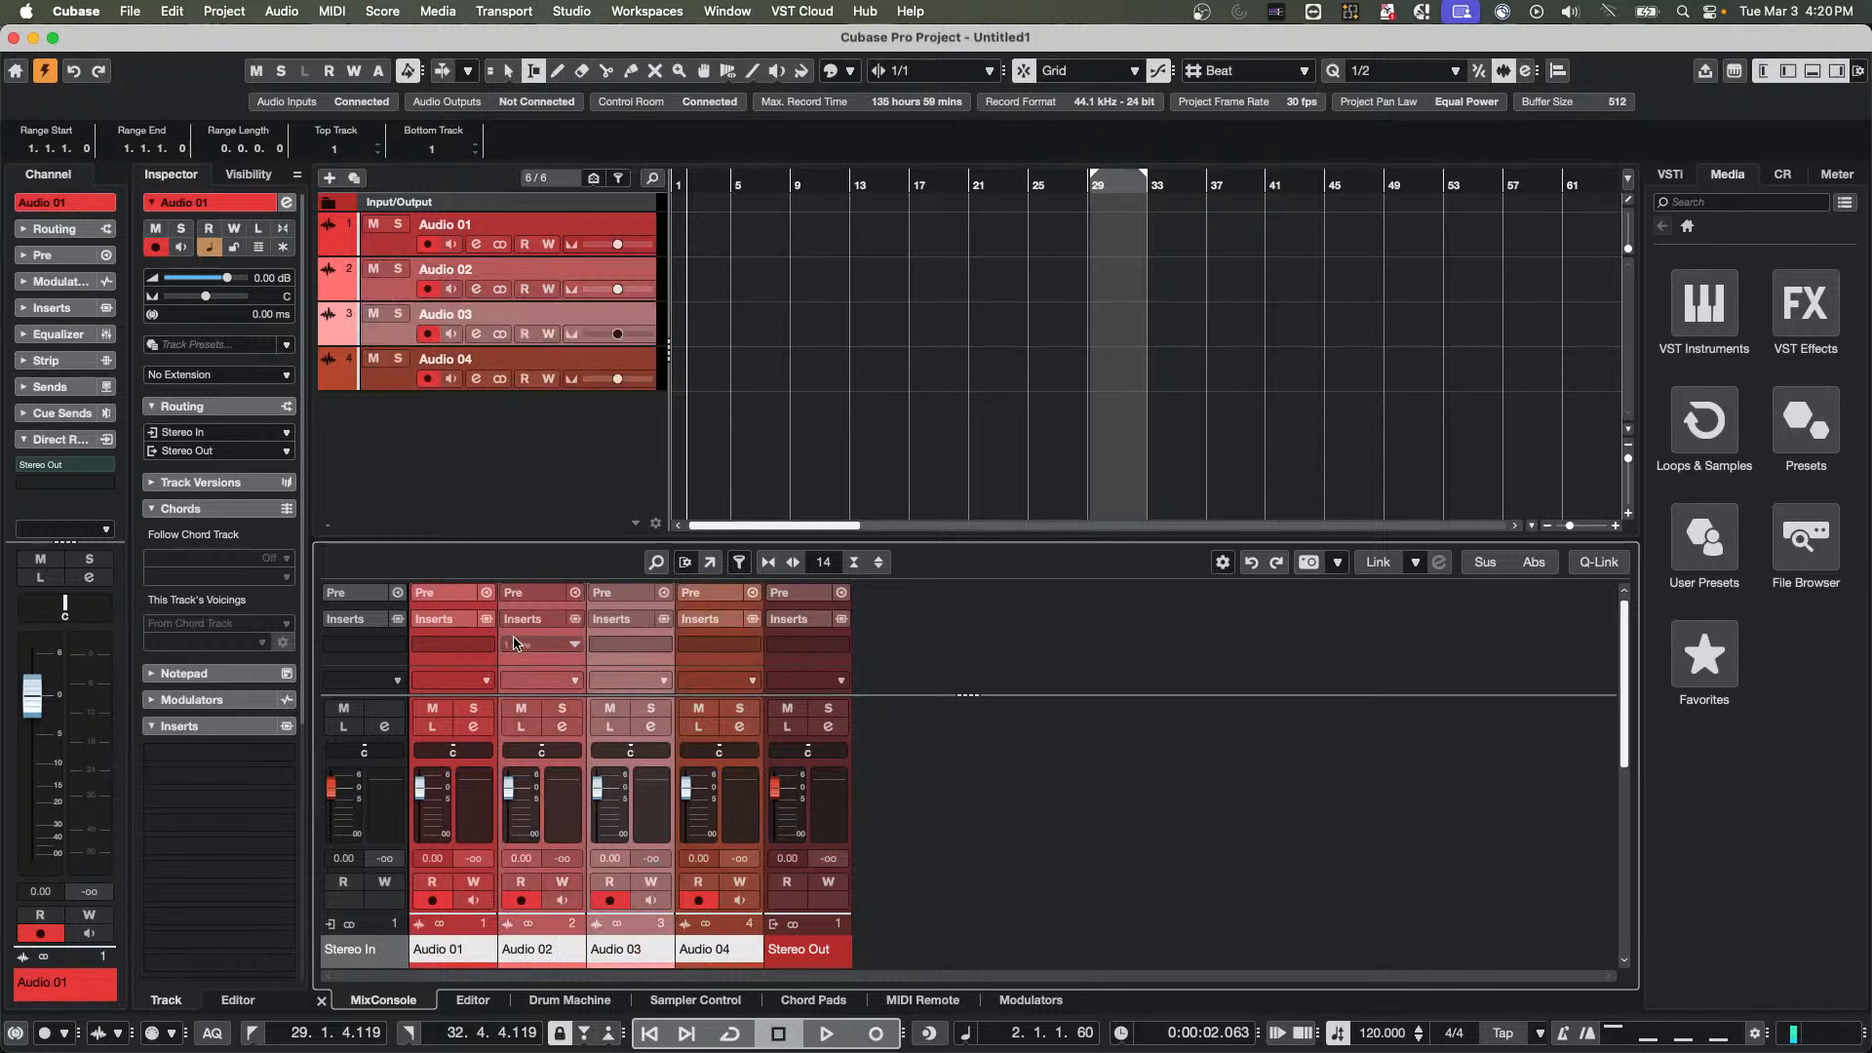
left_click(491, 645)
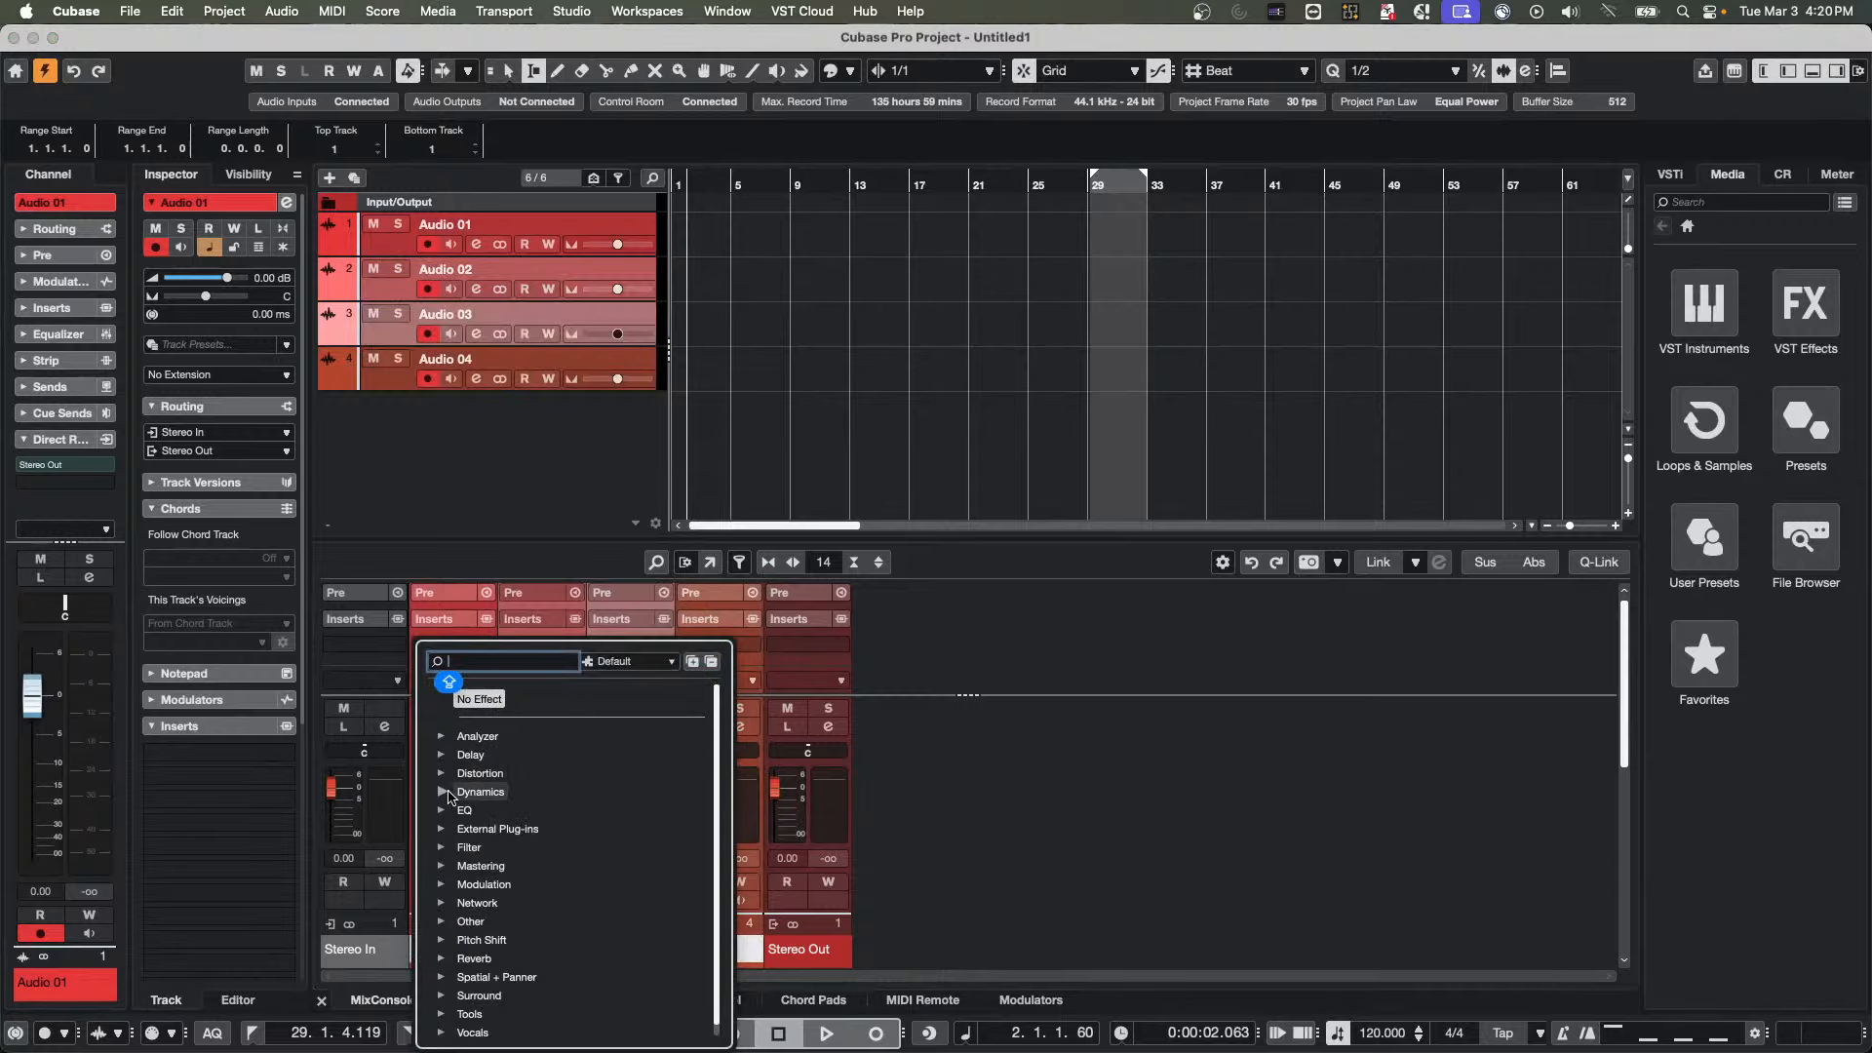
left_click(448, 794)
left_click(487, 810)
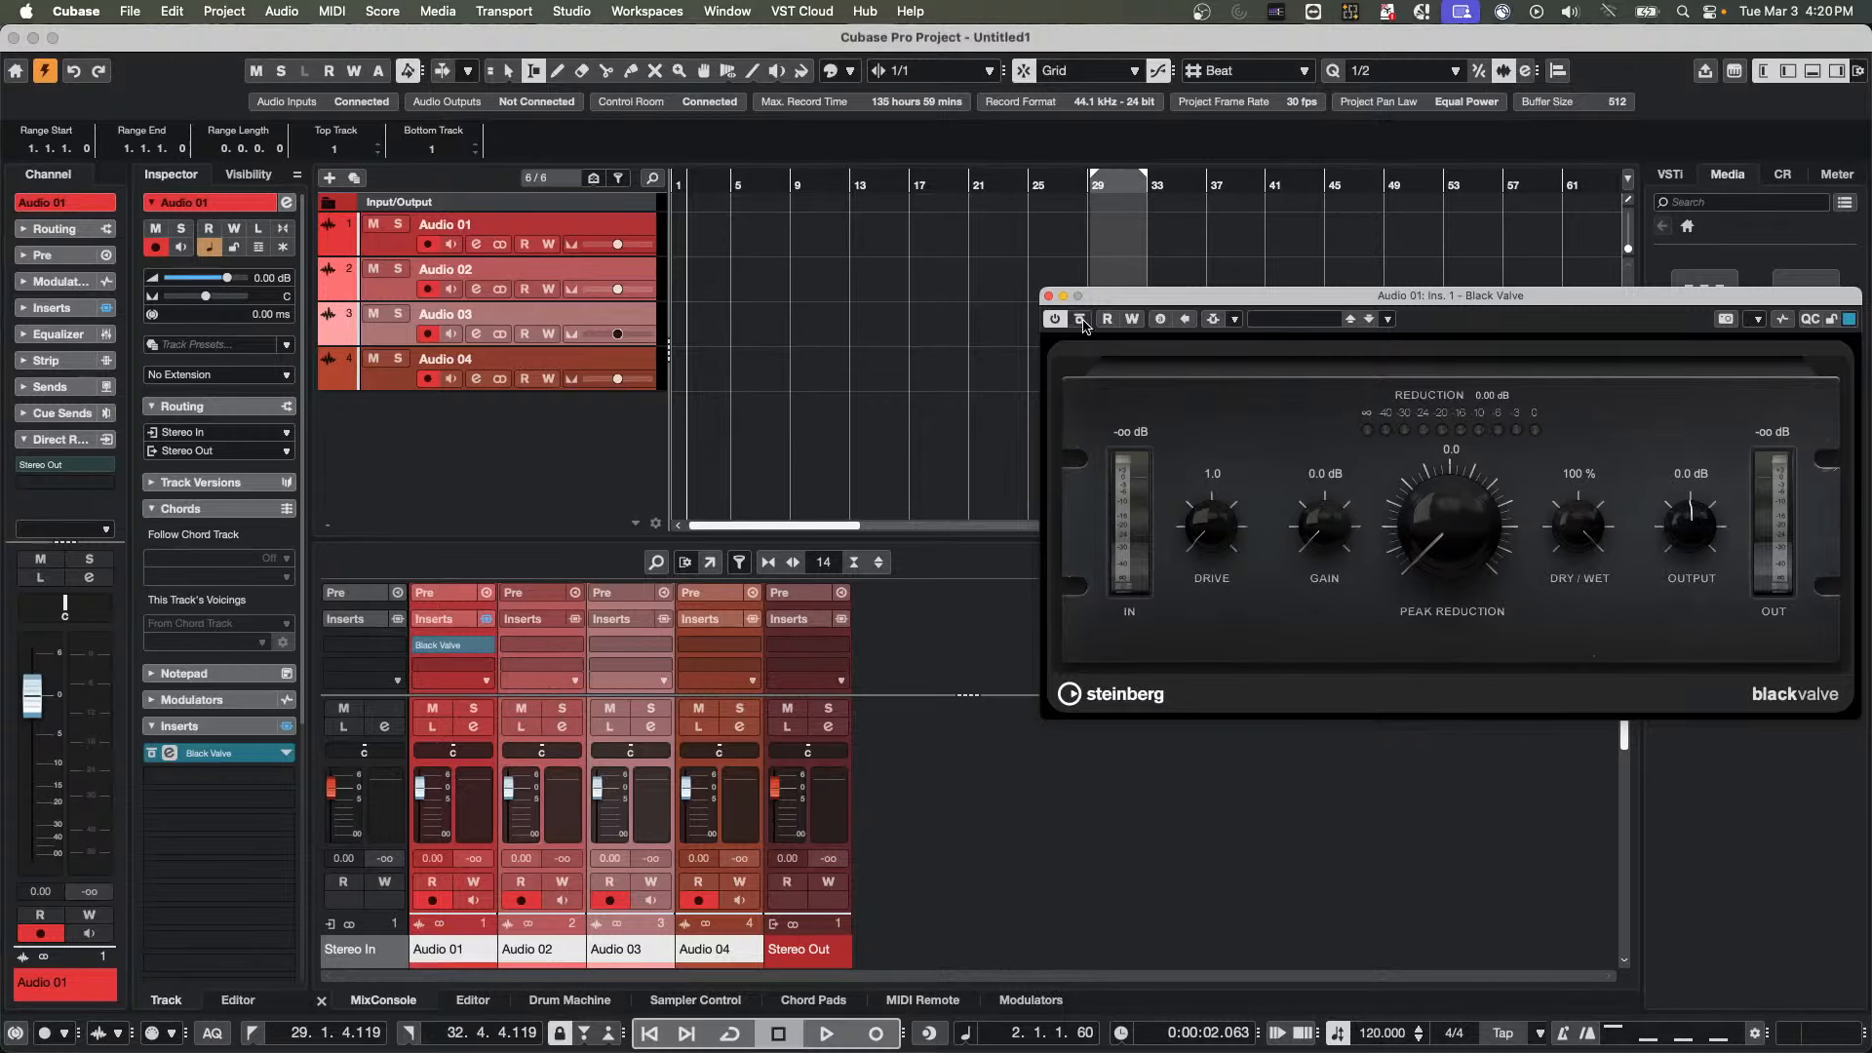
left_click(1050, 296)
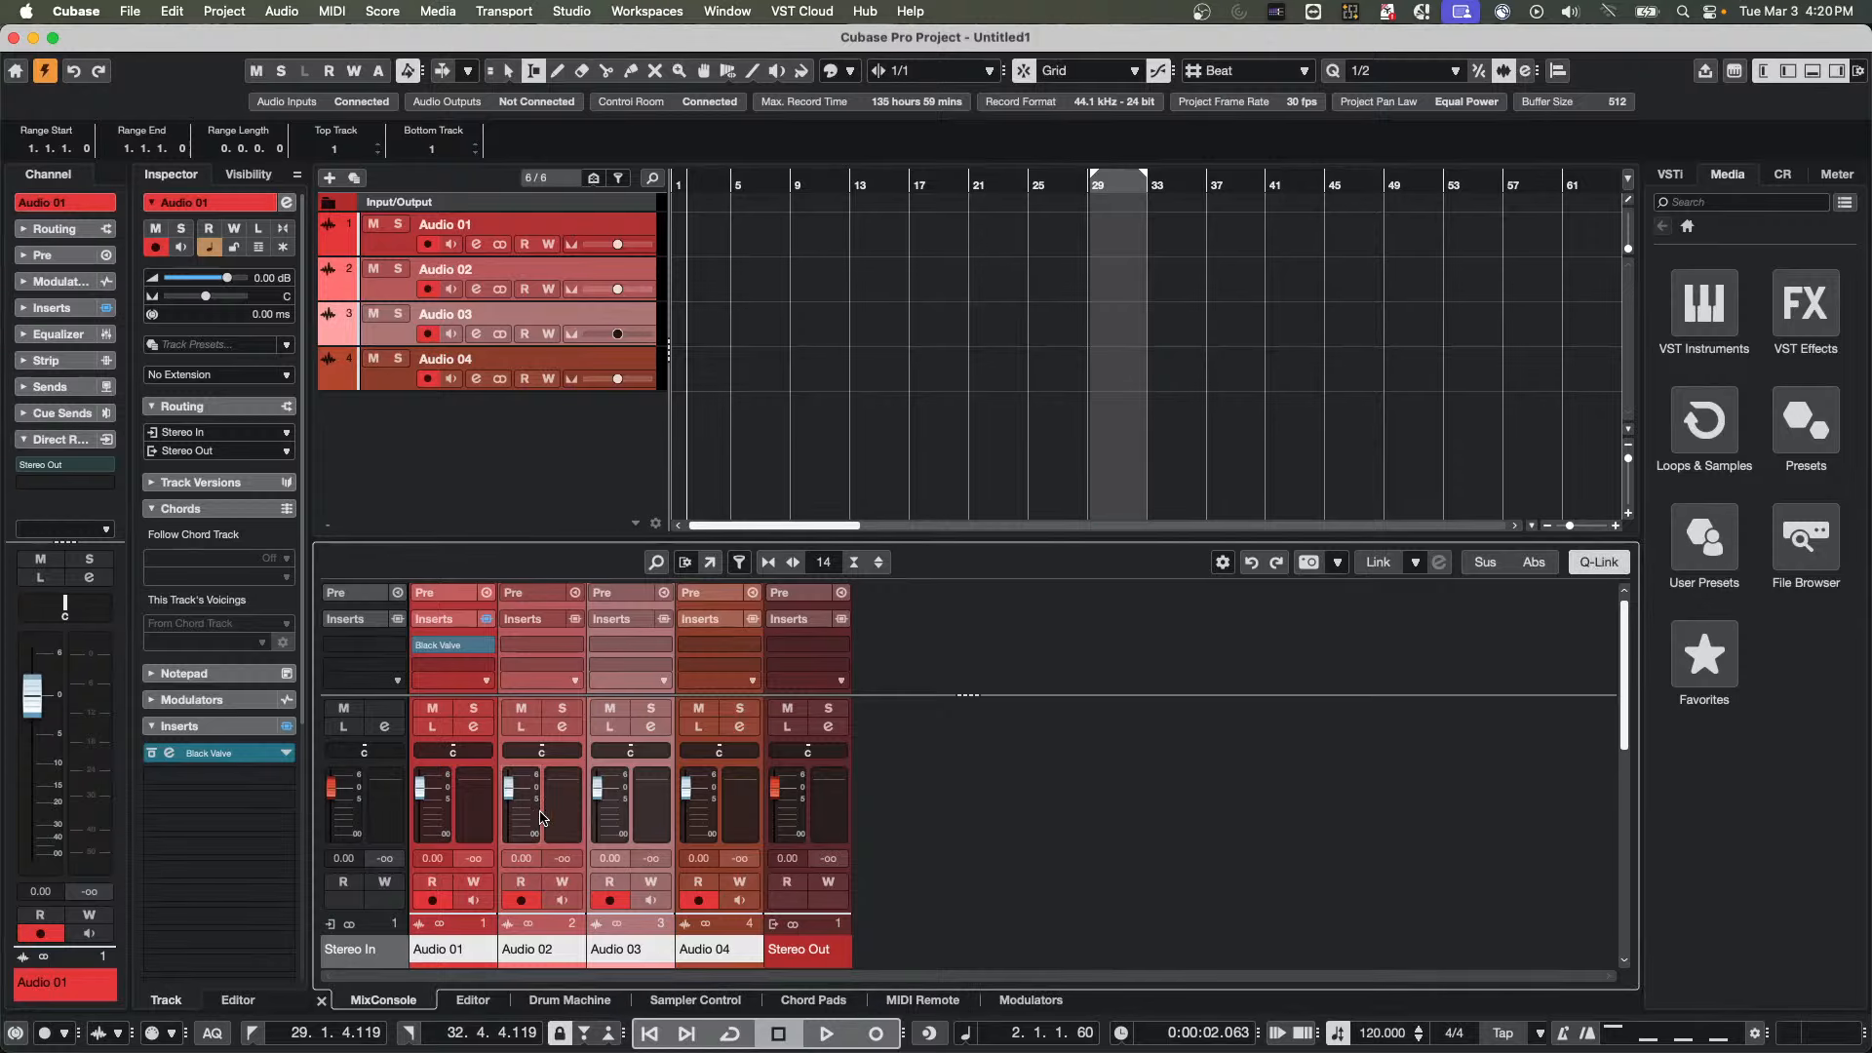
Select the Audio 02 to Audio 04 channels with Q-Link engaged and load Black Valve in their first insert slots
left_click(544, 817)
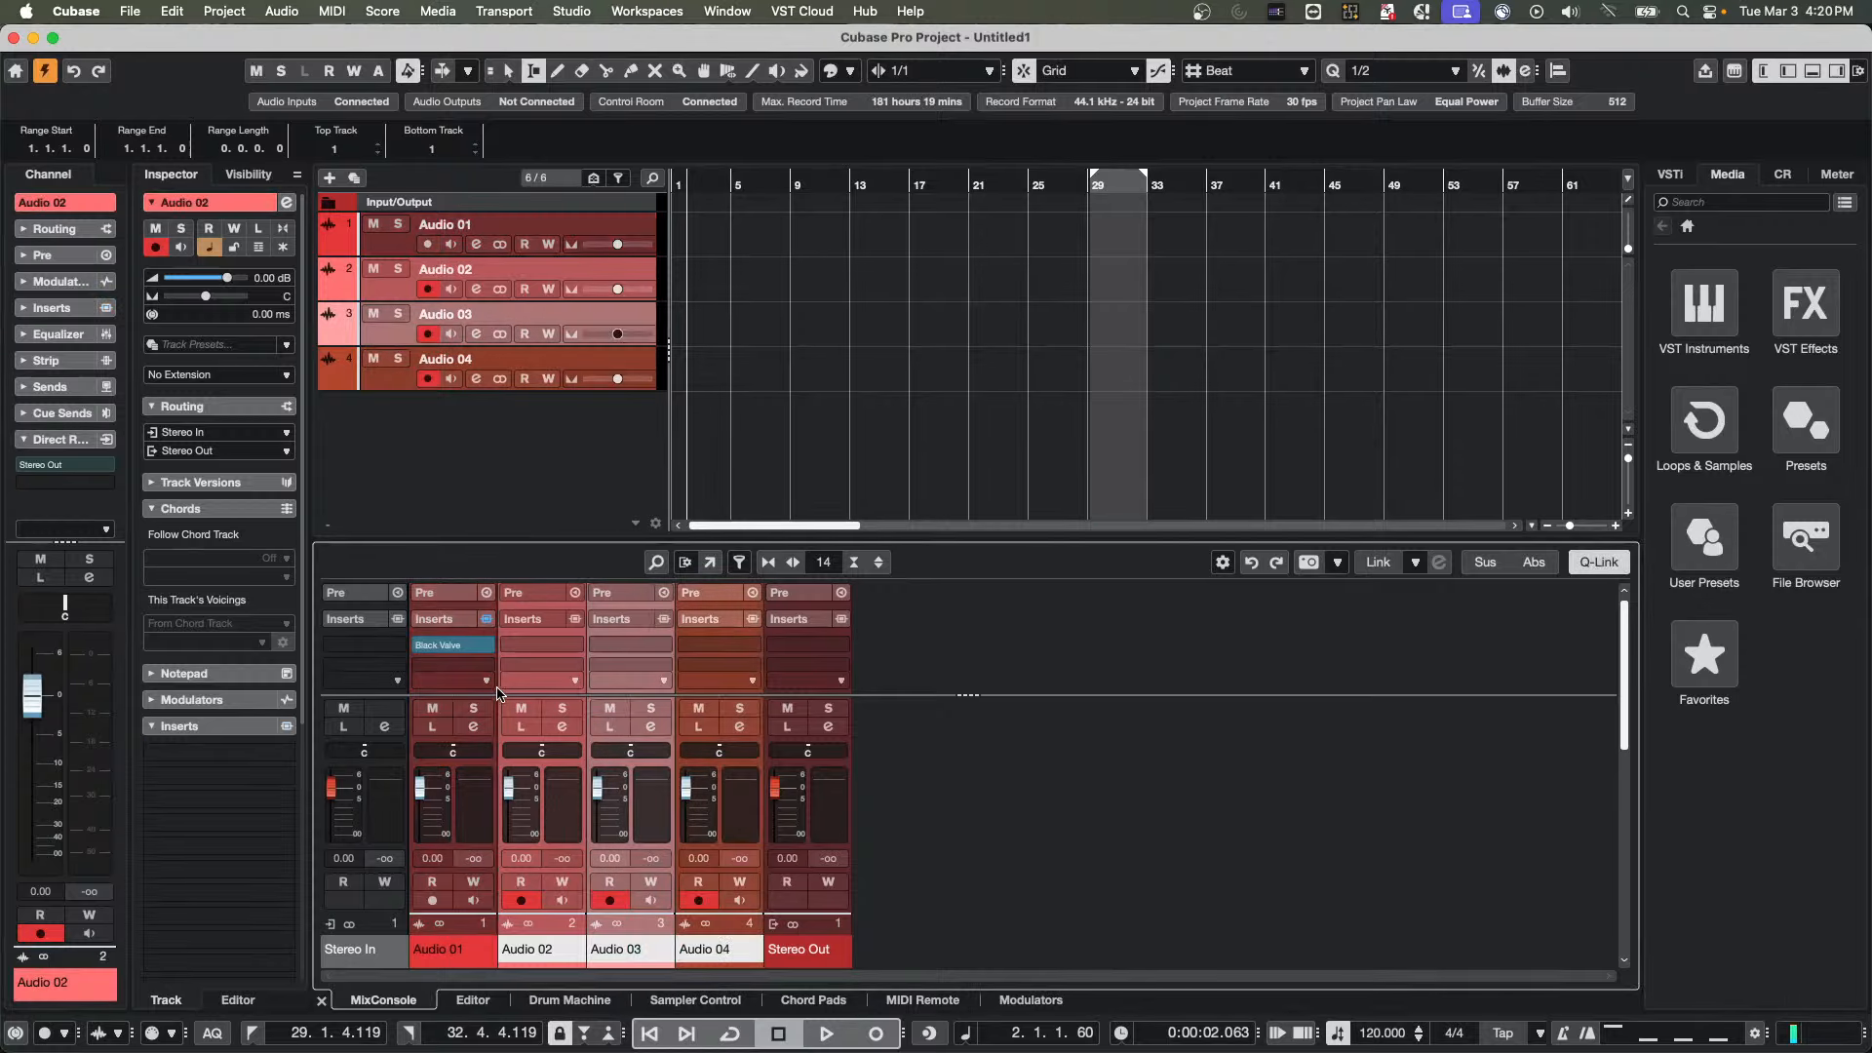
left_click(574, 648)
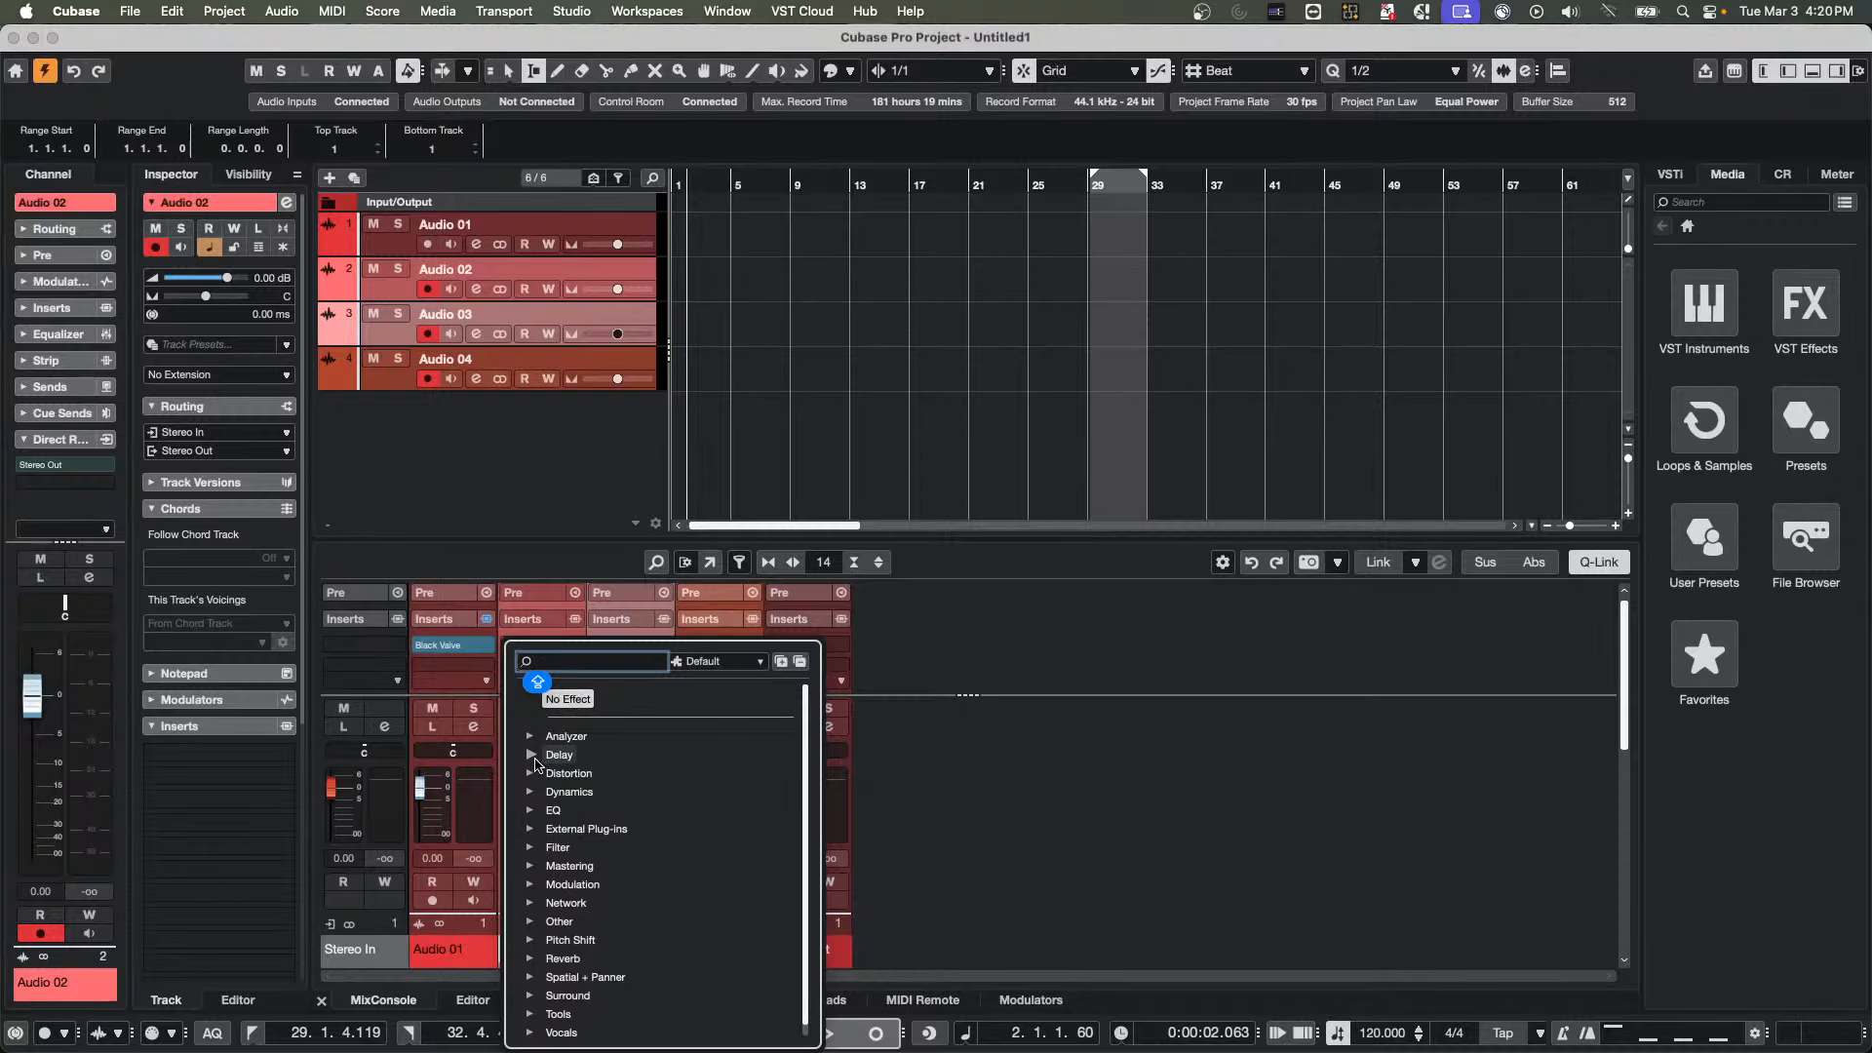
left_click(532, 792)
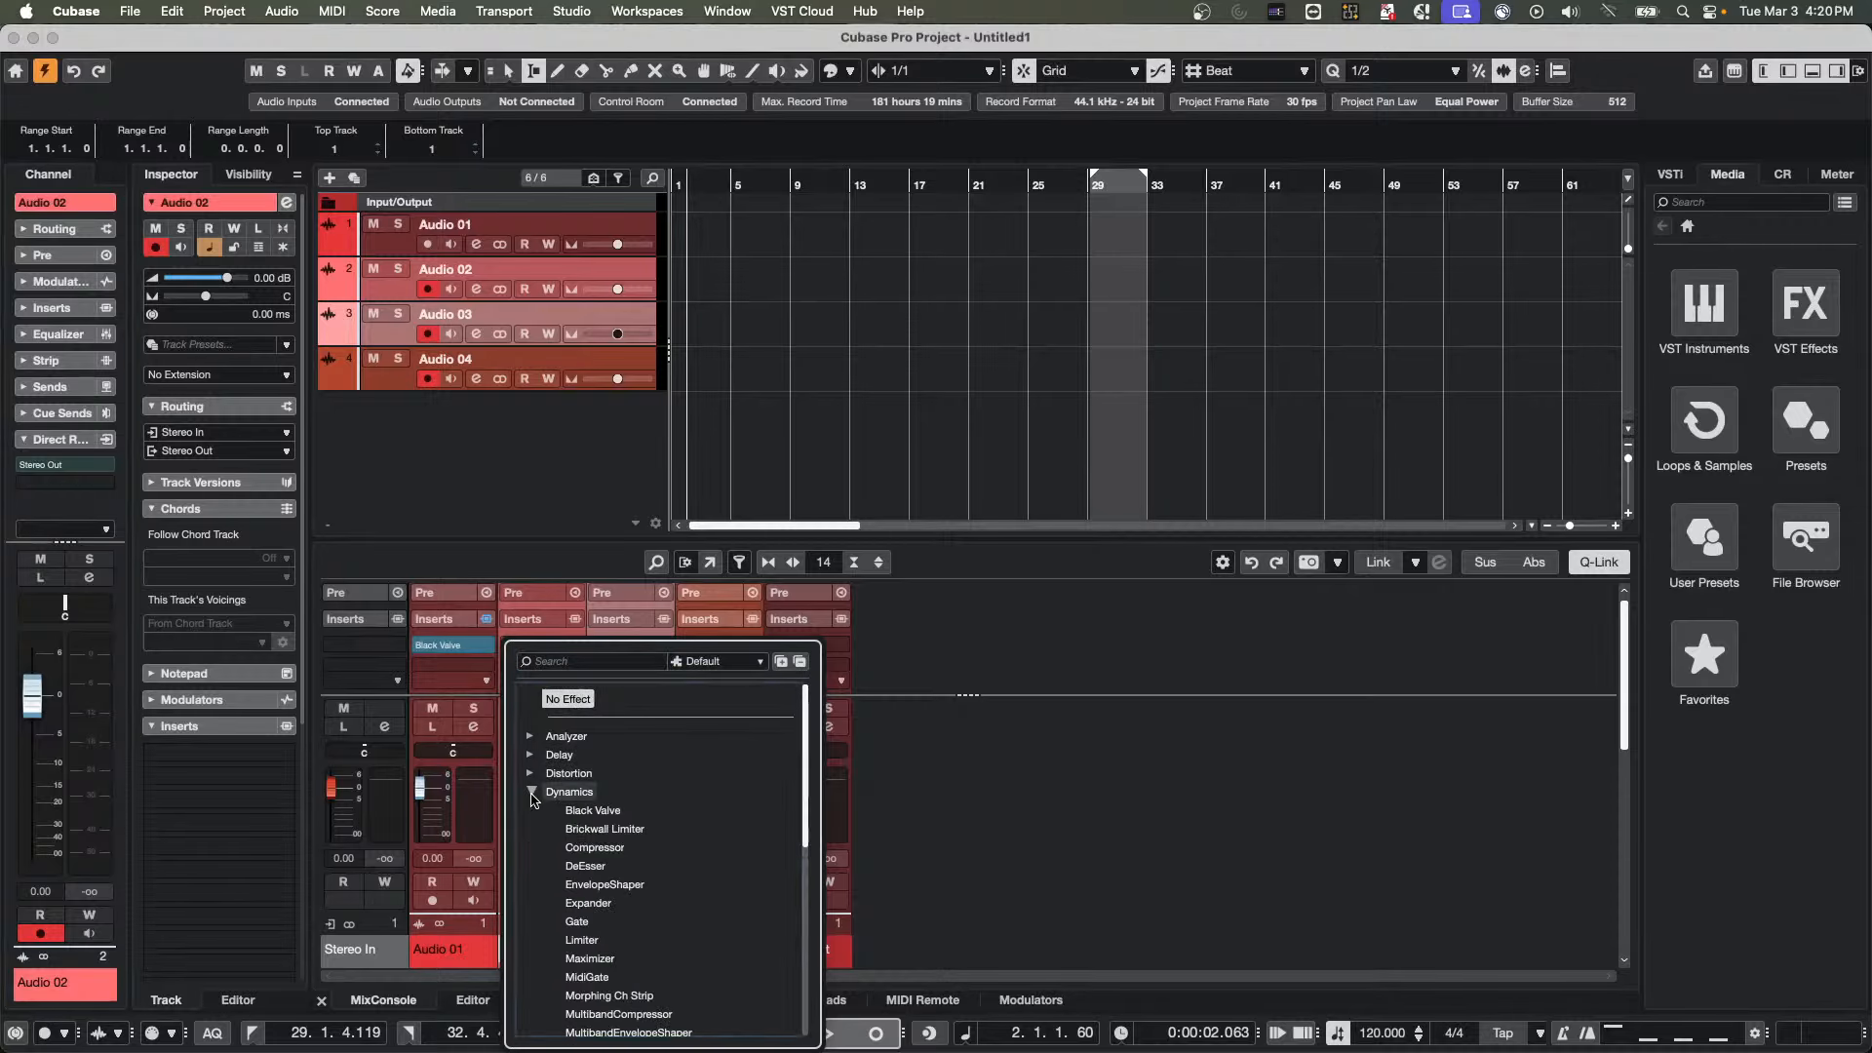
left_click(609, 815)
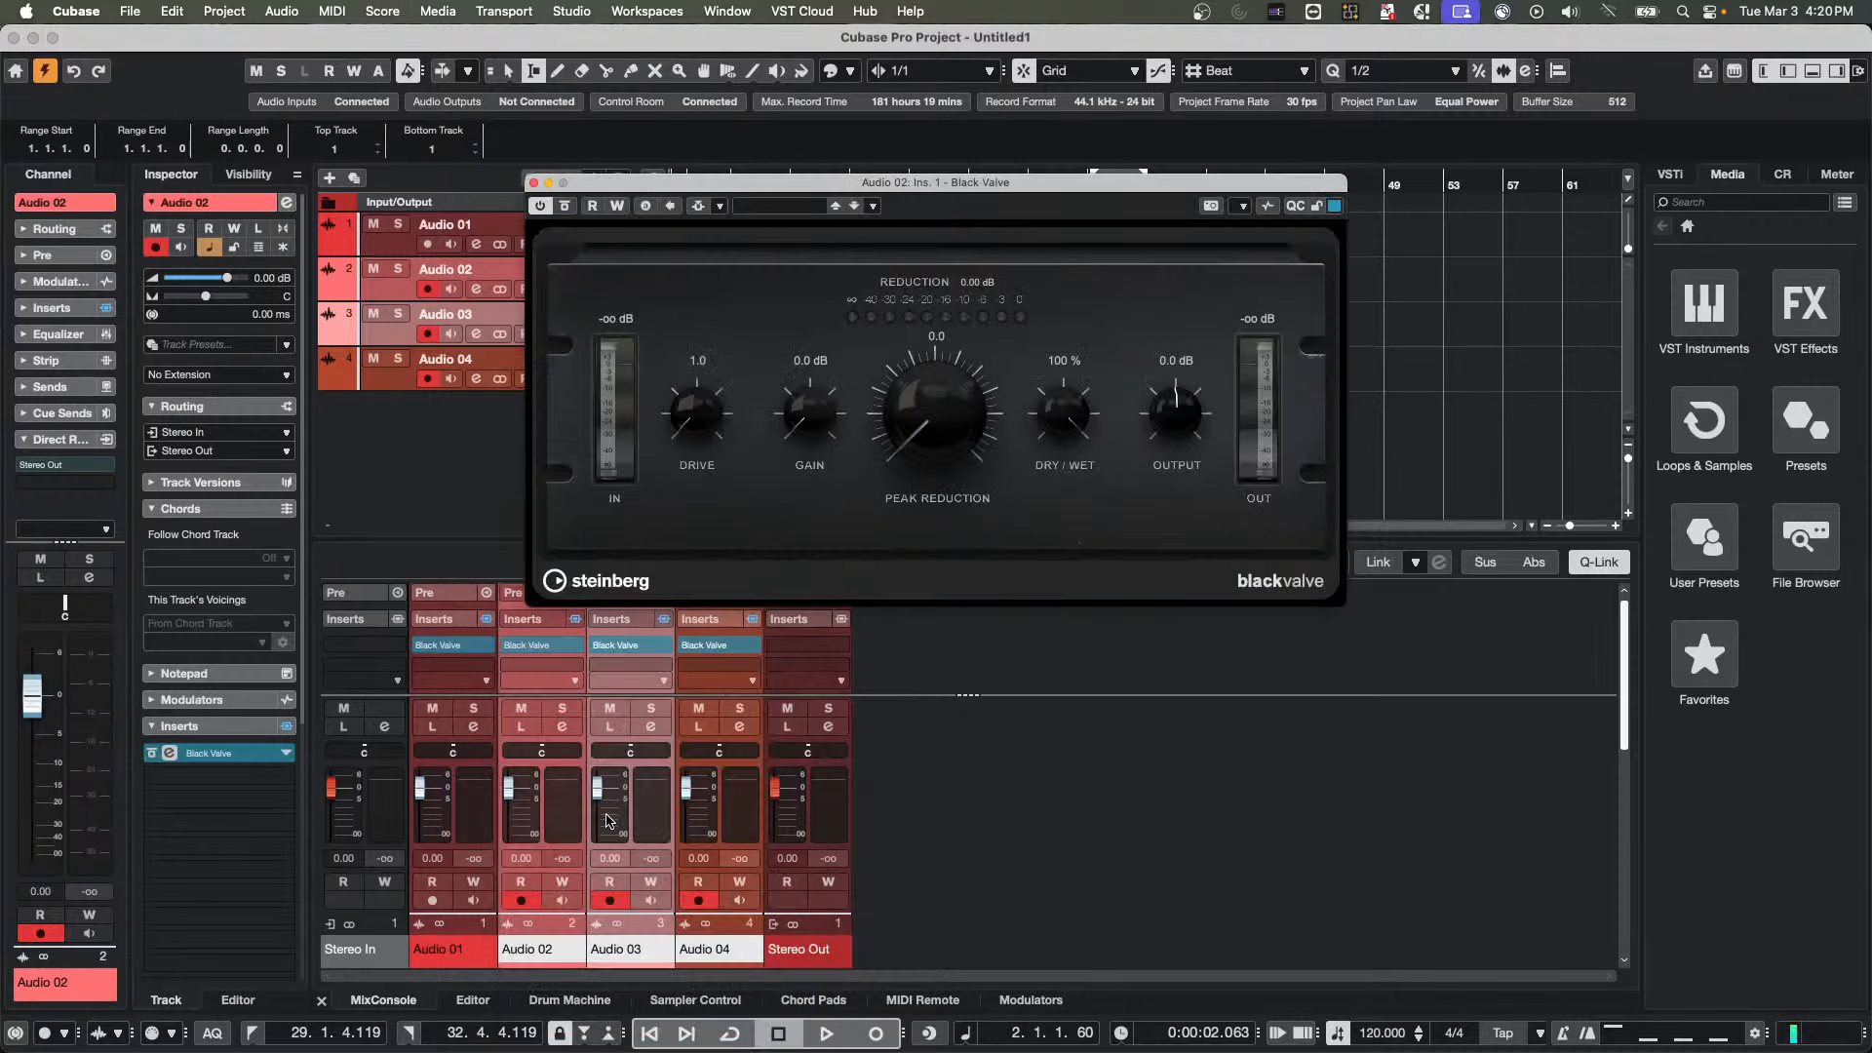
left_click(1077, 764)
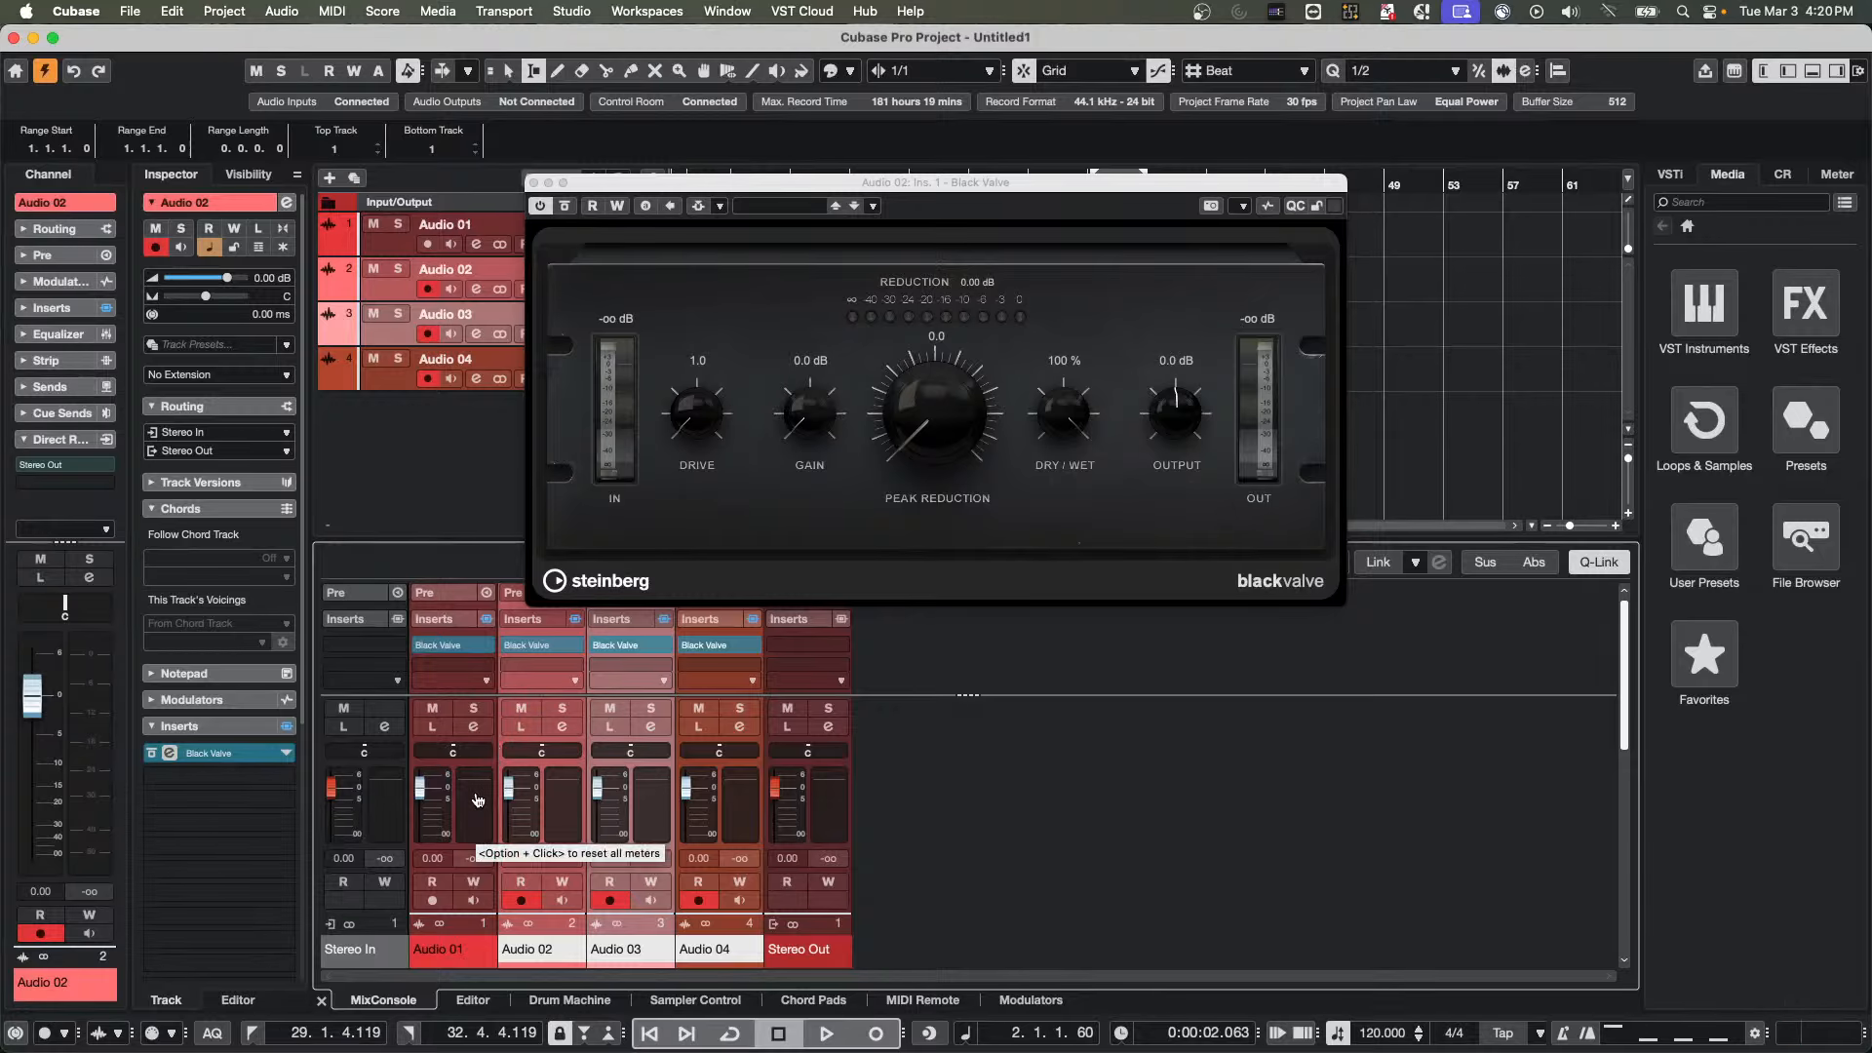
Load DJ-Eq in the second insert slot of the Q-Linked Audio 01 to Audio 04 channels and close the plug-in windows
left_click(476, 799)
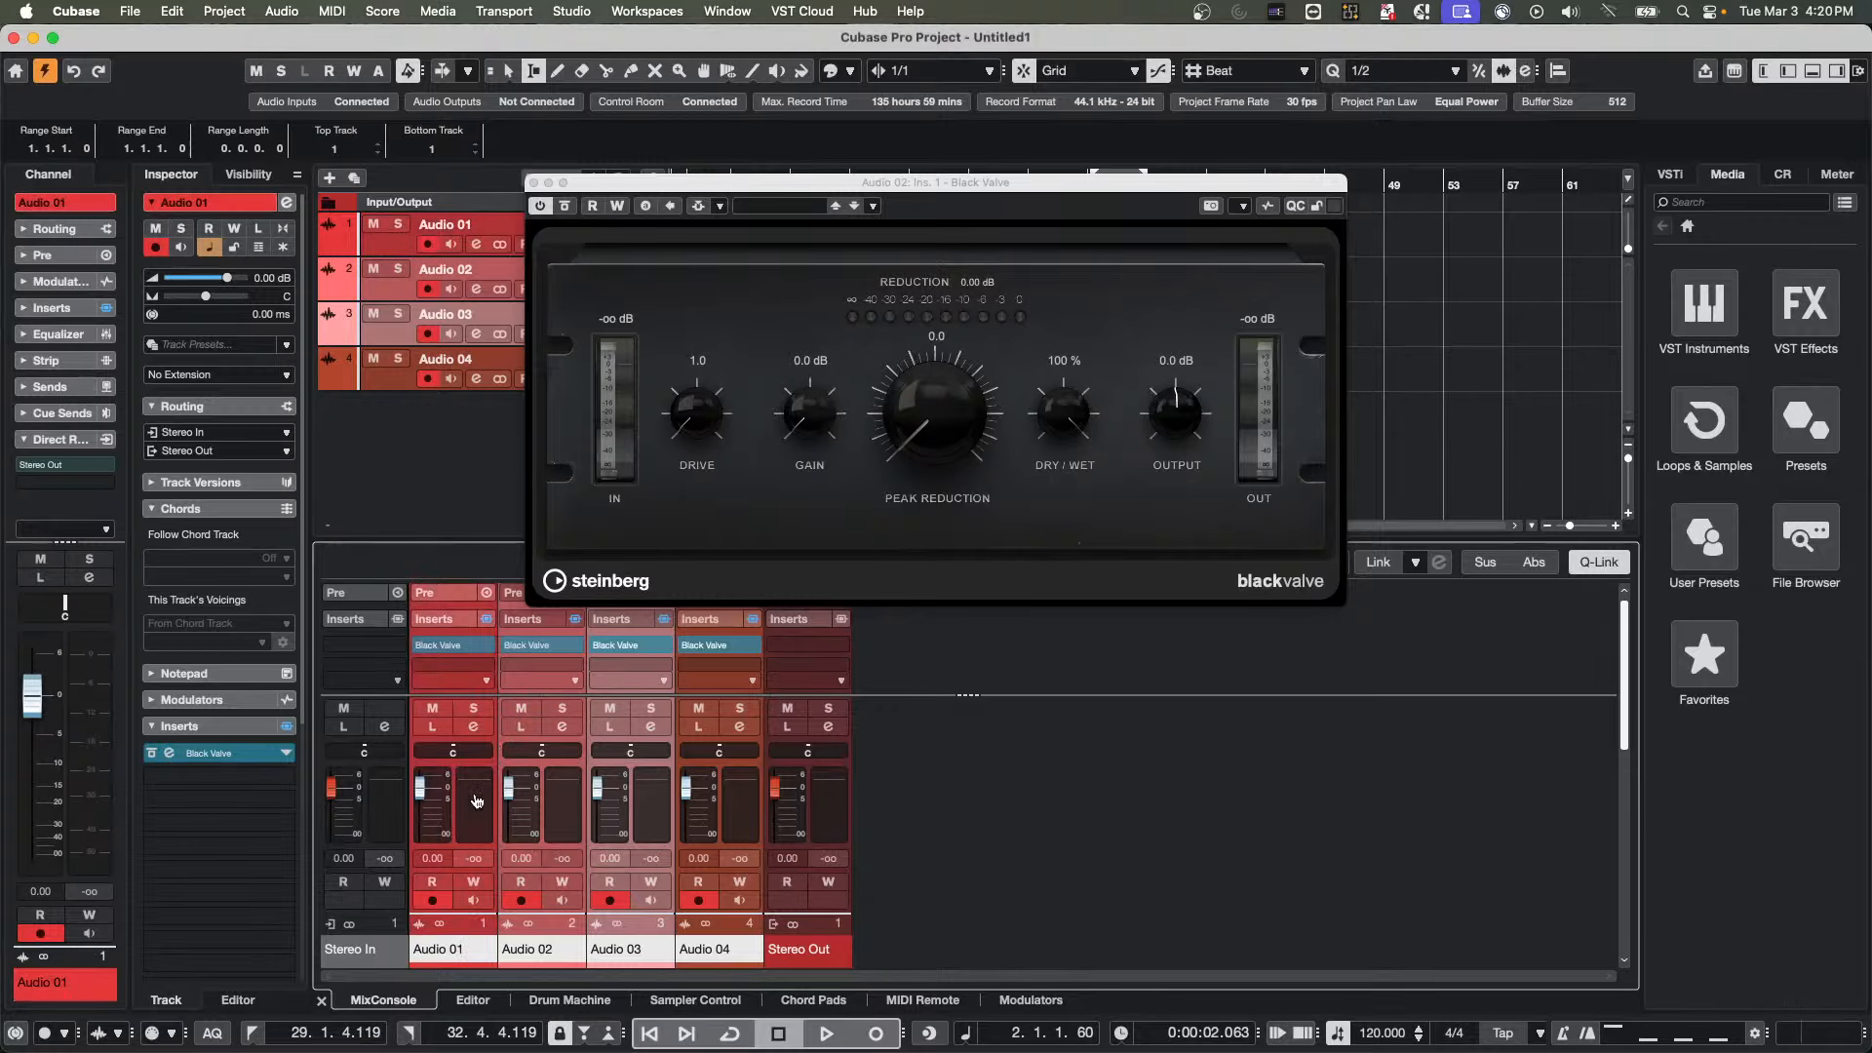
left_click(486, 672)
left_click(445, 836)
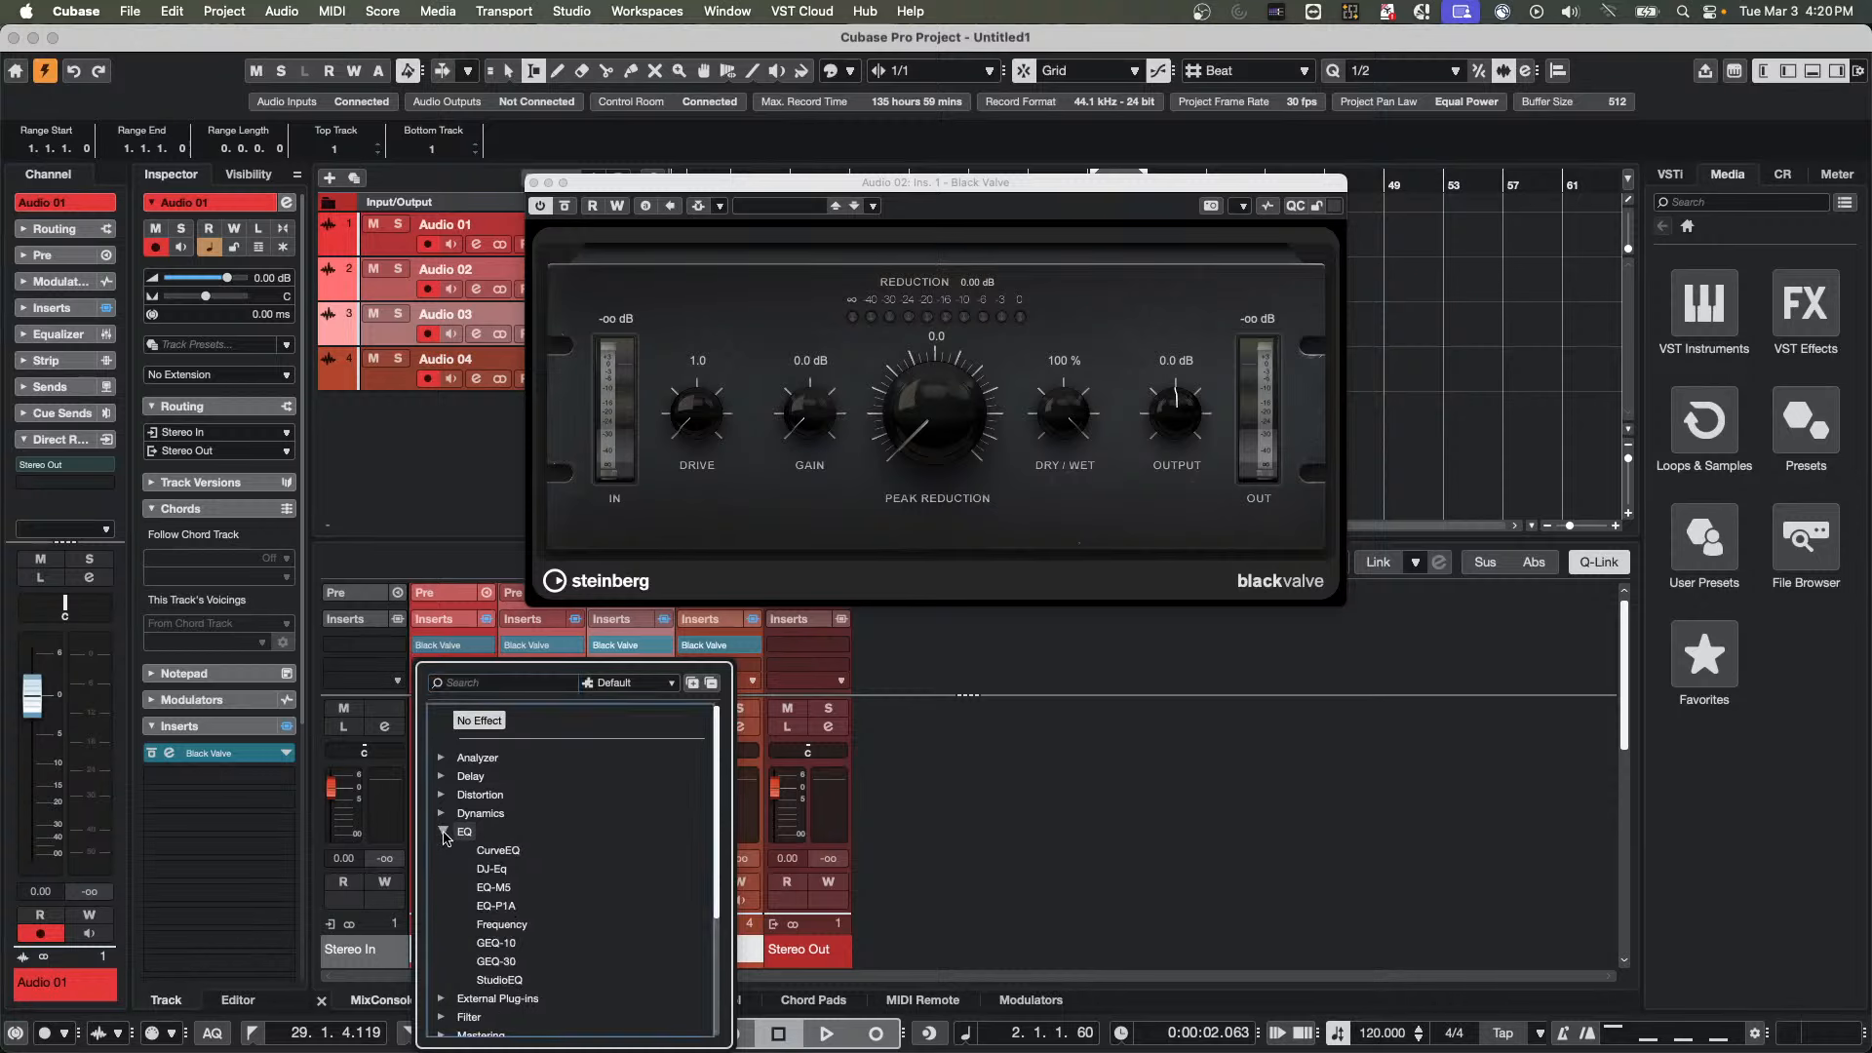
left_click(502, 871)
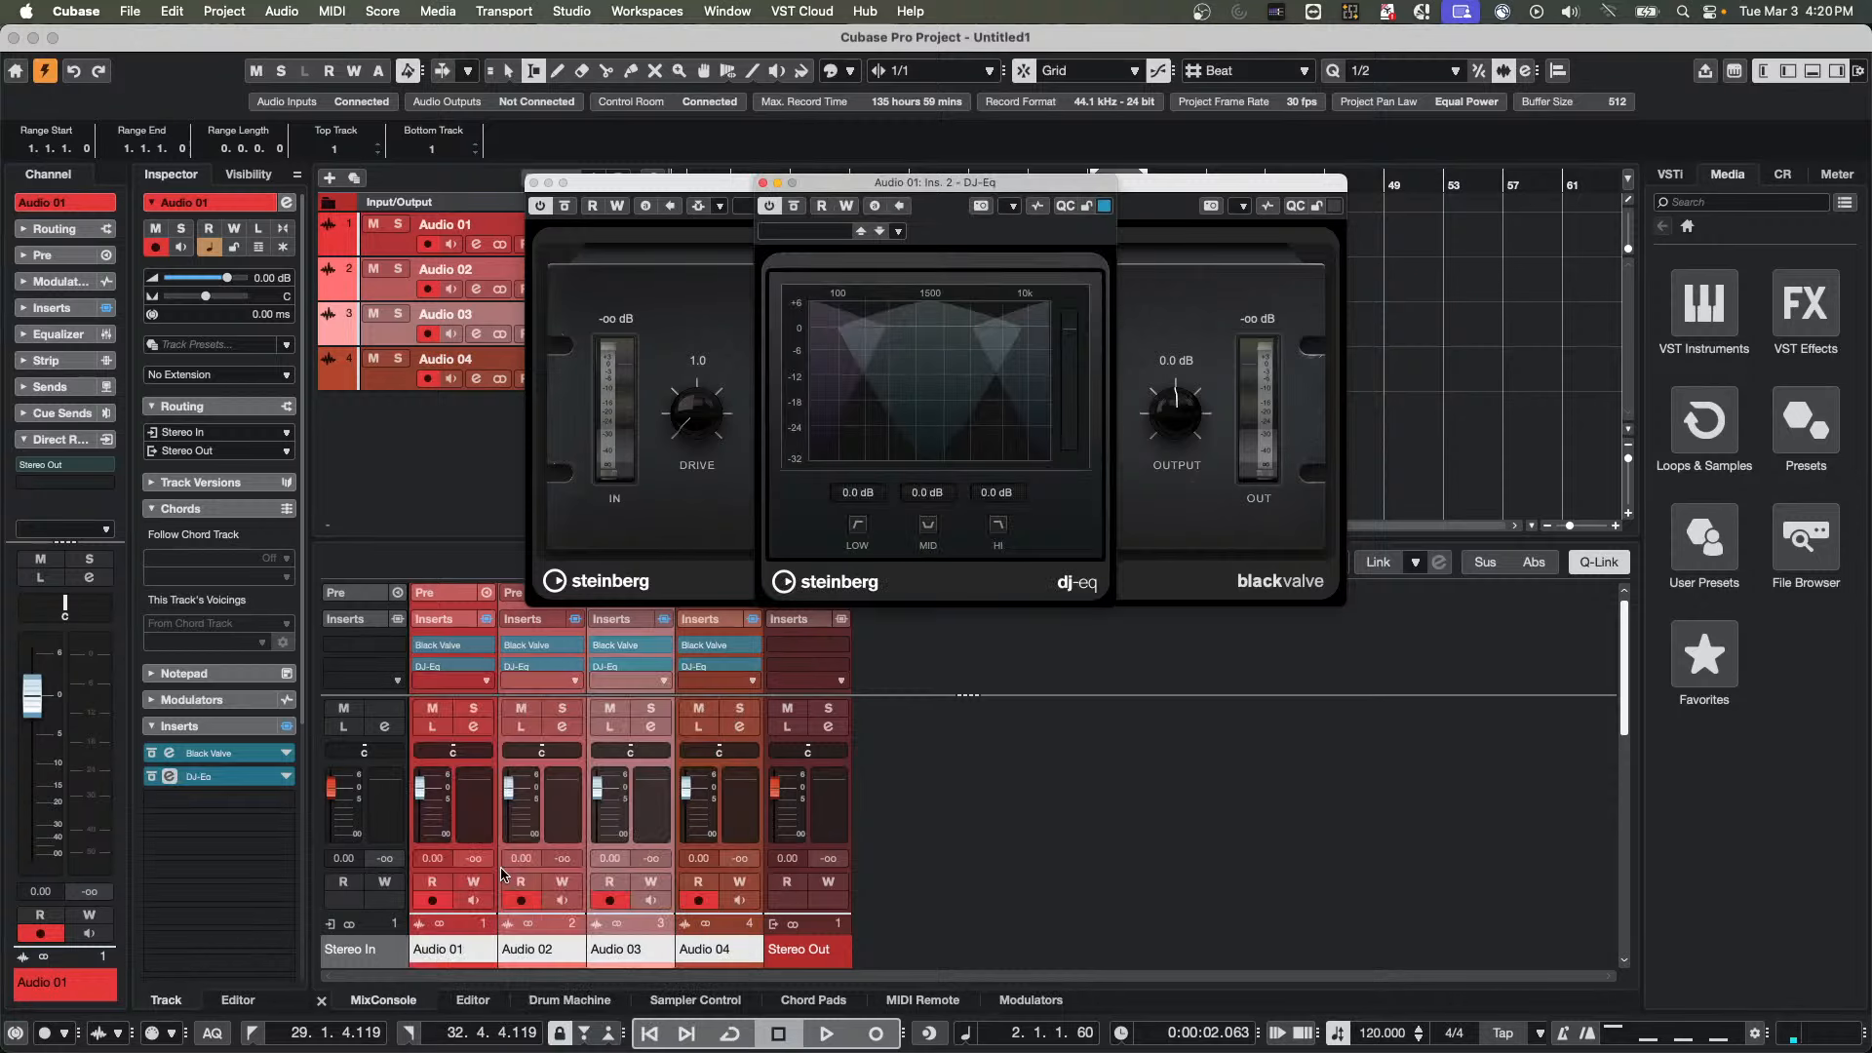
left_click(533, 183)
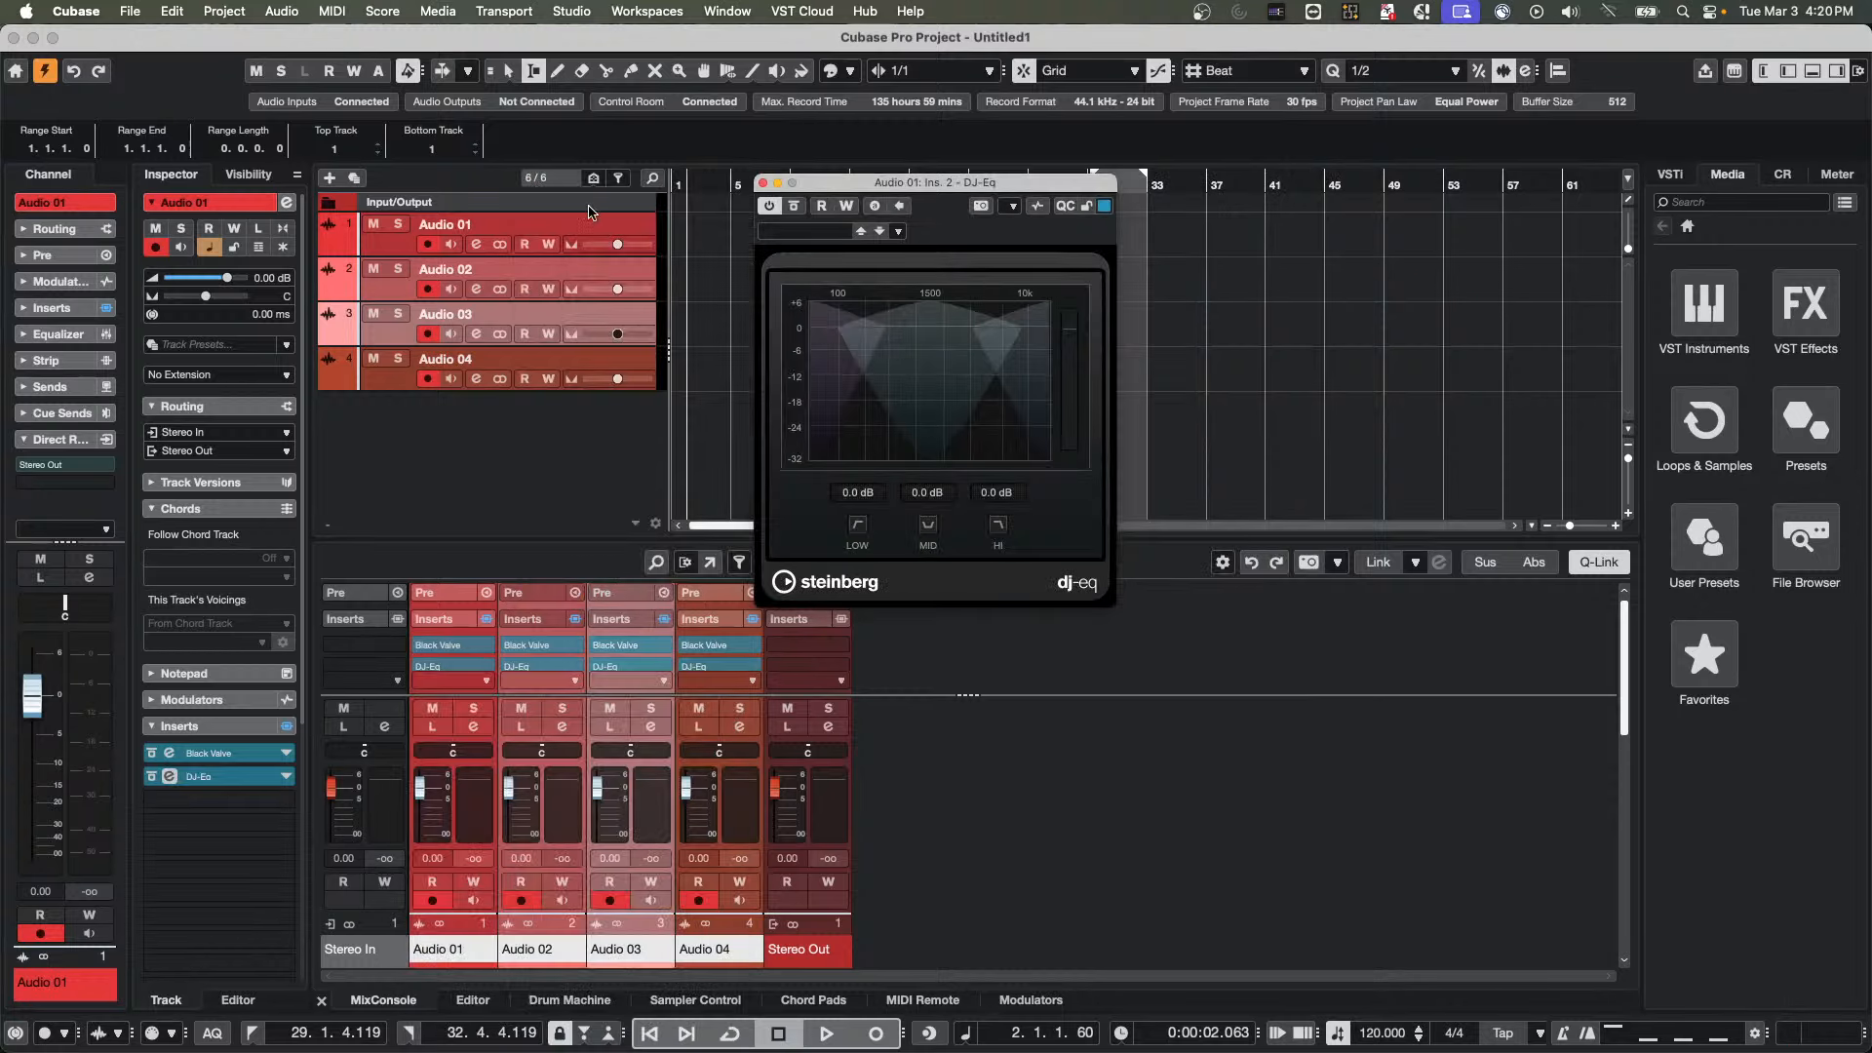
left_click(763, 183)
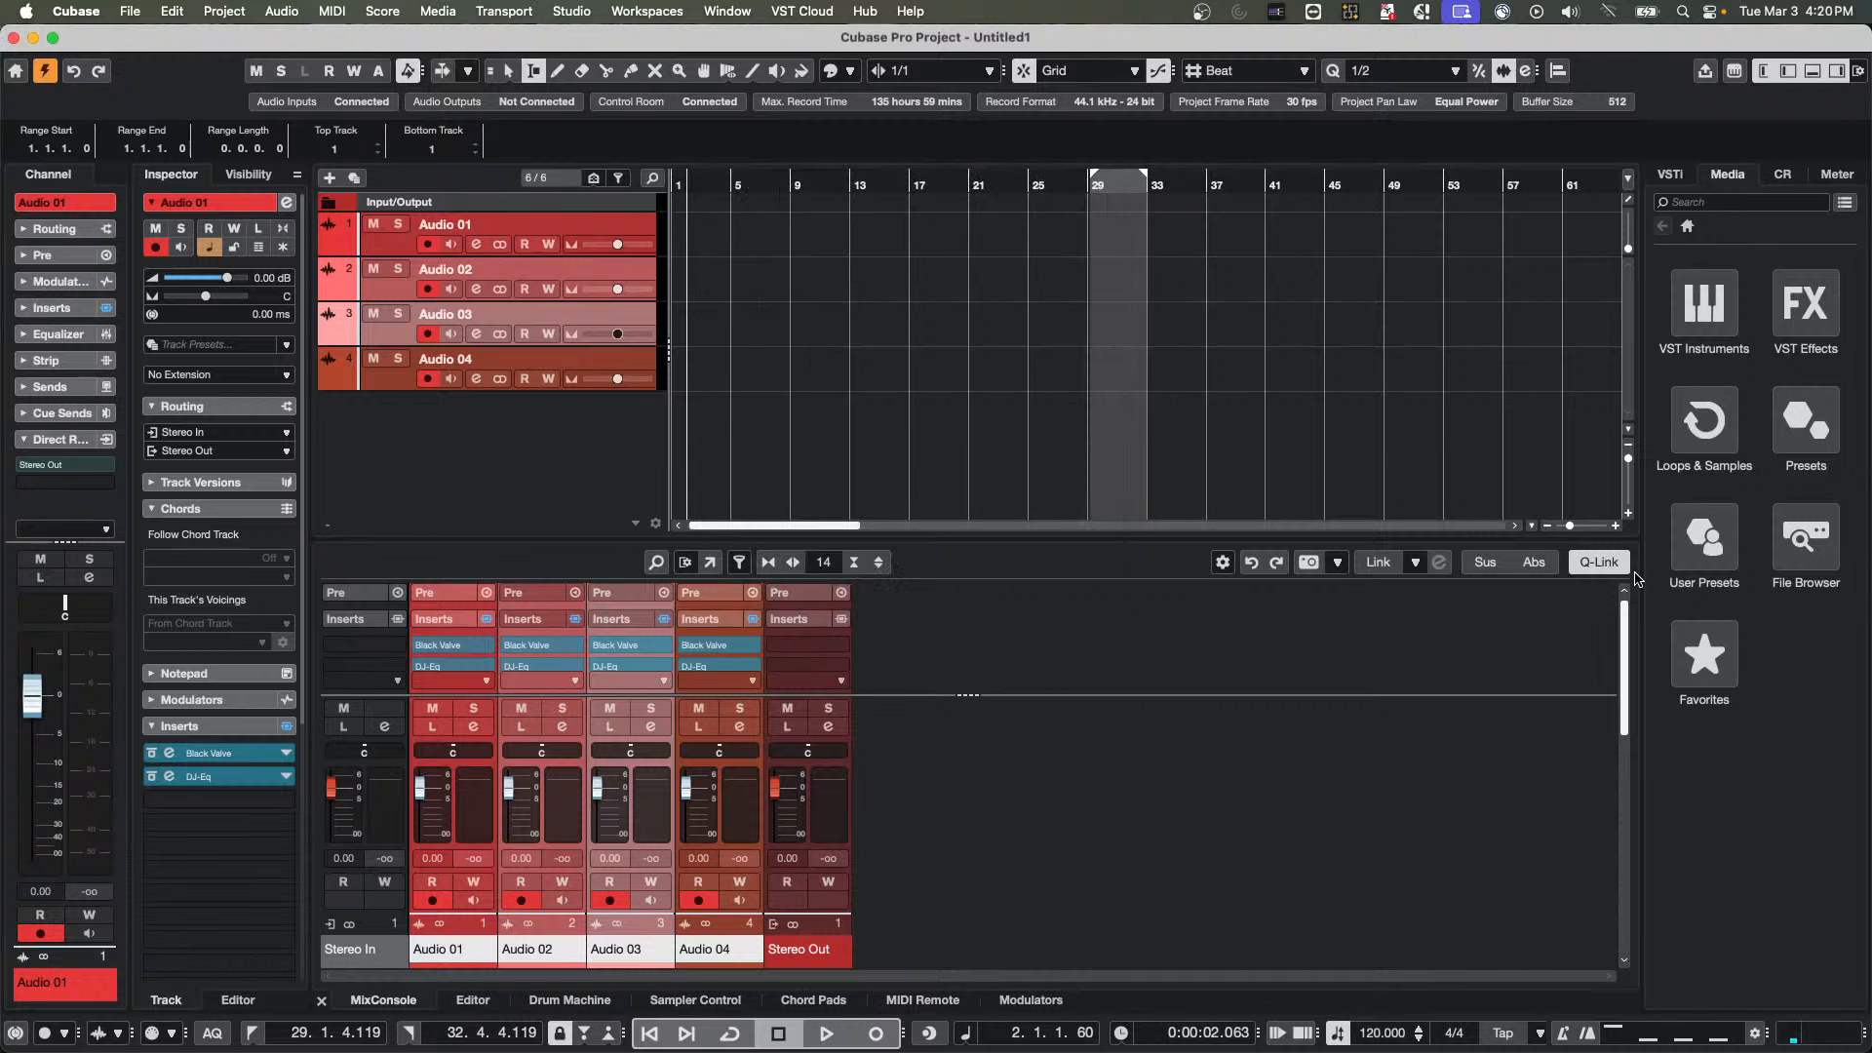
Reselect the Audio 01 to Audio 04 channels with Q-Link engaged and remove Black Valve from their first insert slots
left_click(1603, 564)
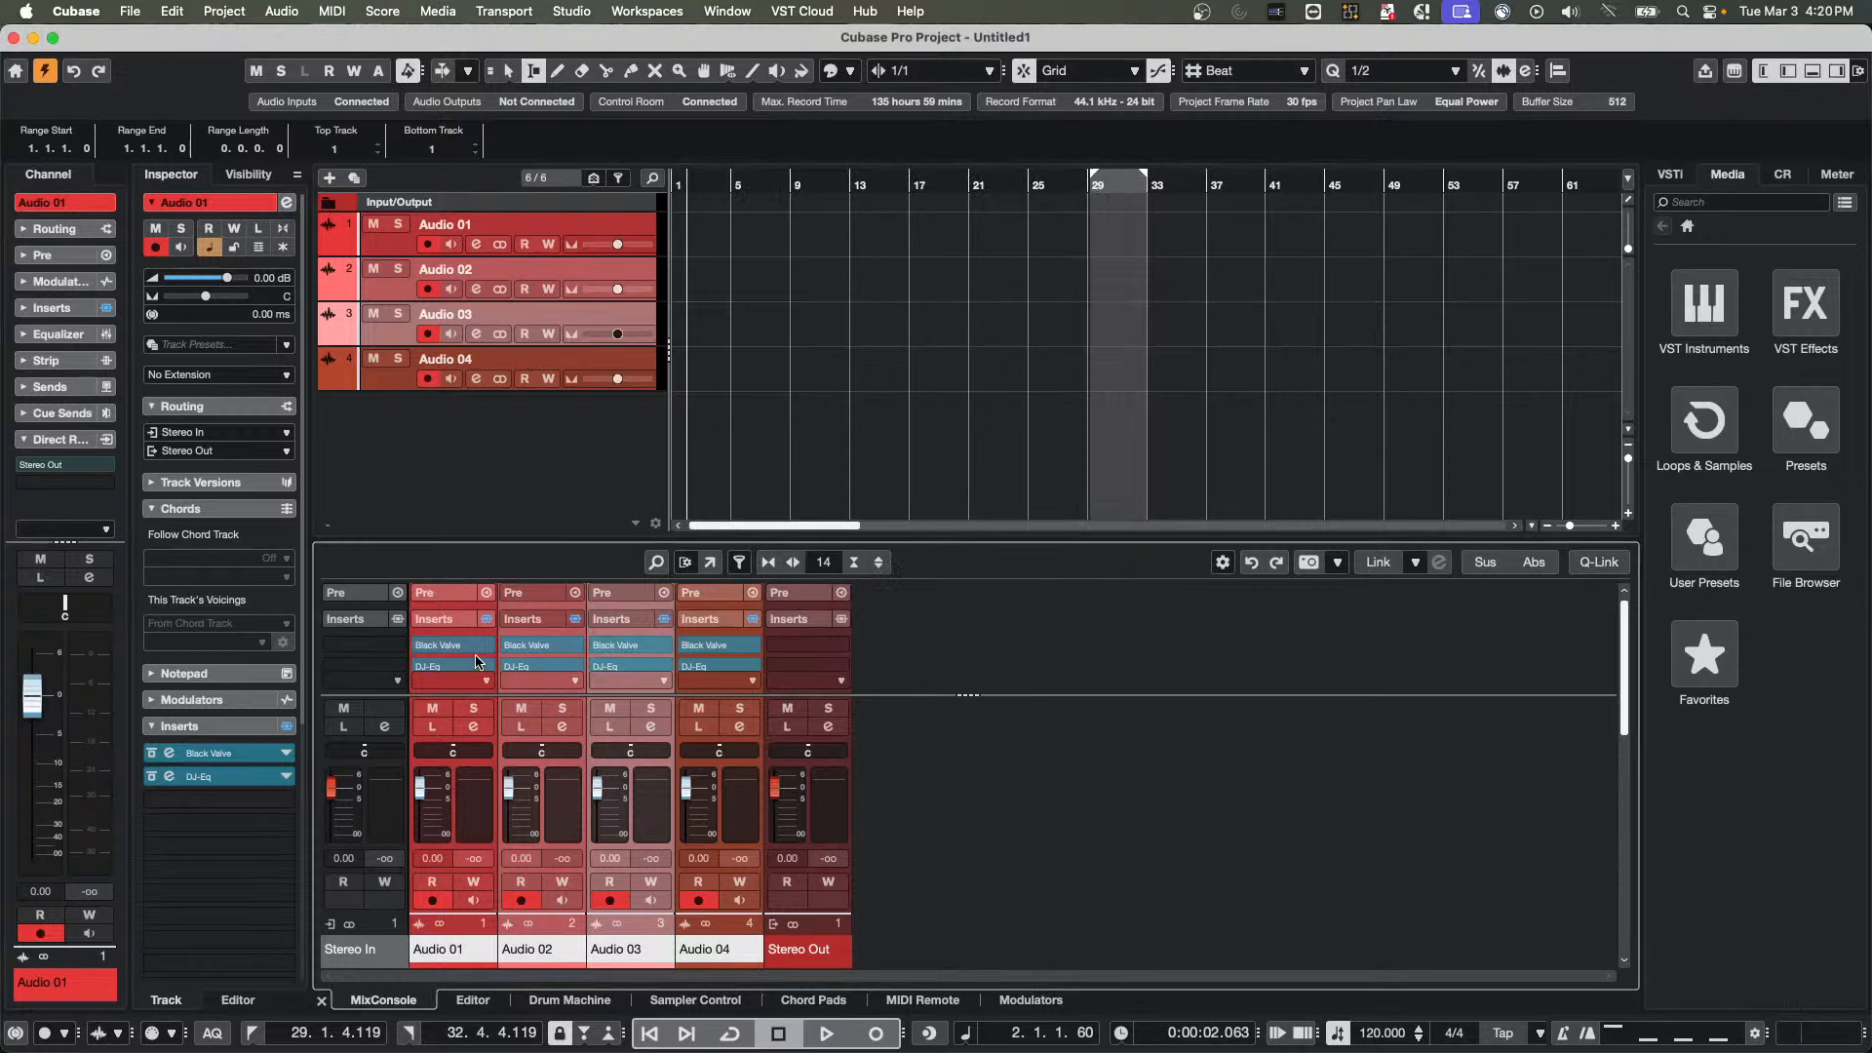
left_click(459, 810)
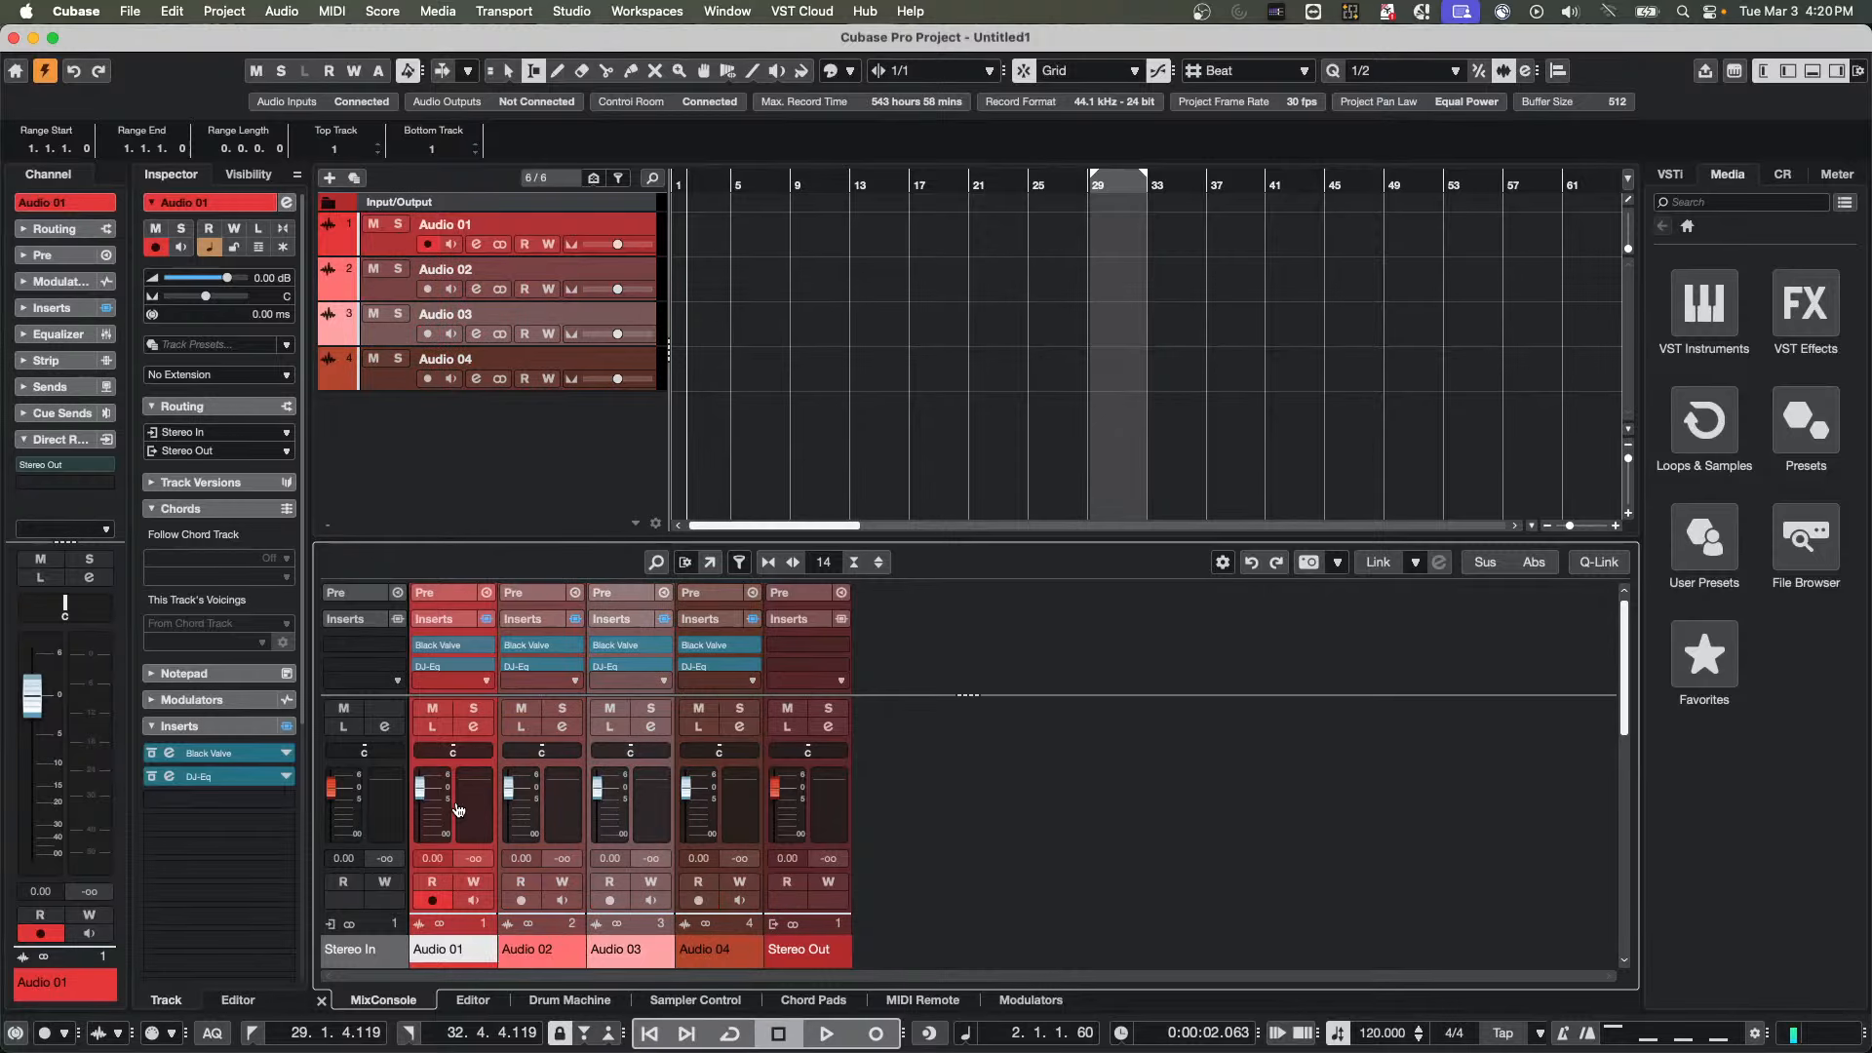
left_click(743, 805, "shift")
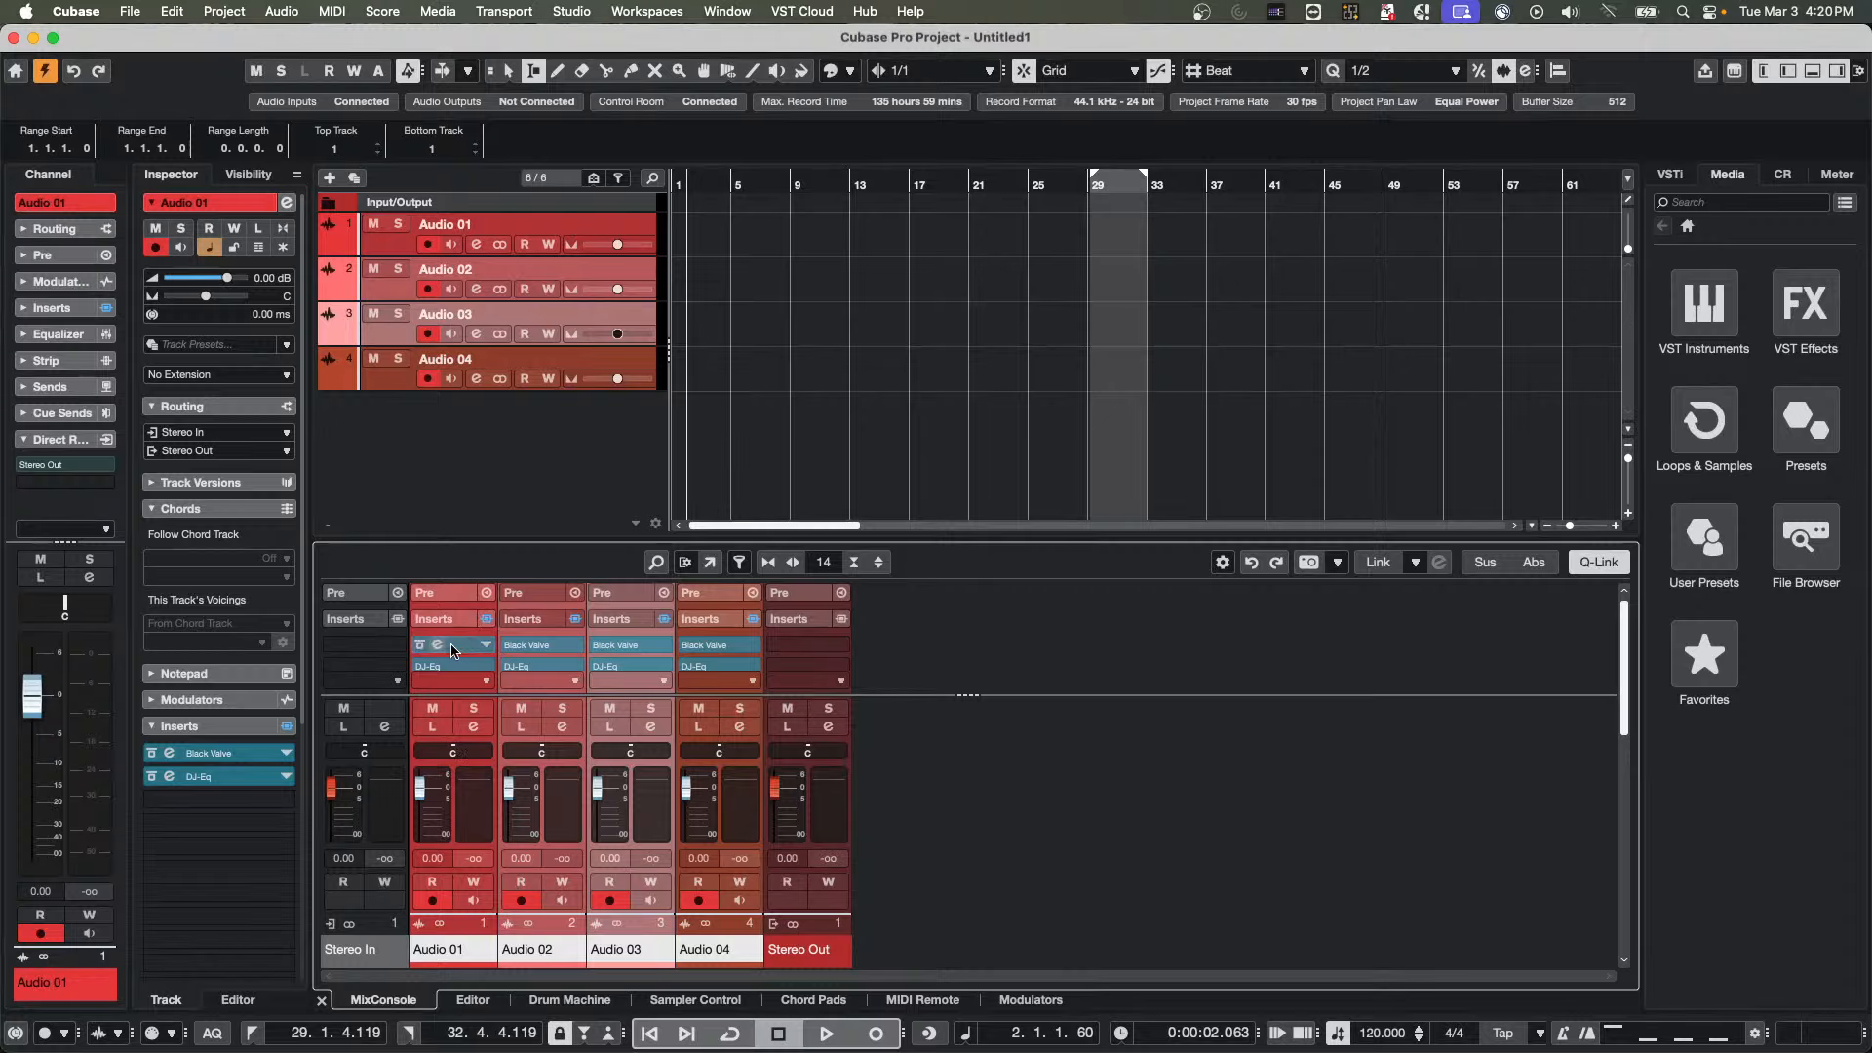
left_click(420, 645)
left_click_drag(420, 652, 396, 663)
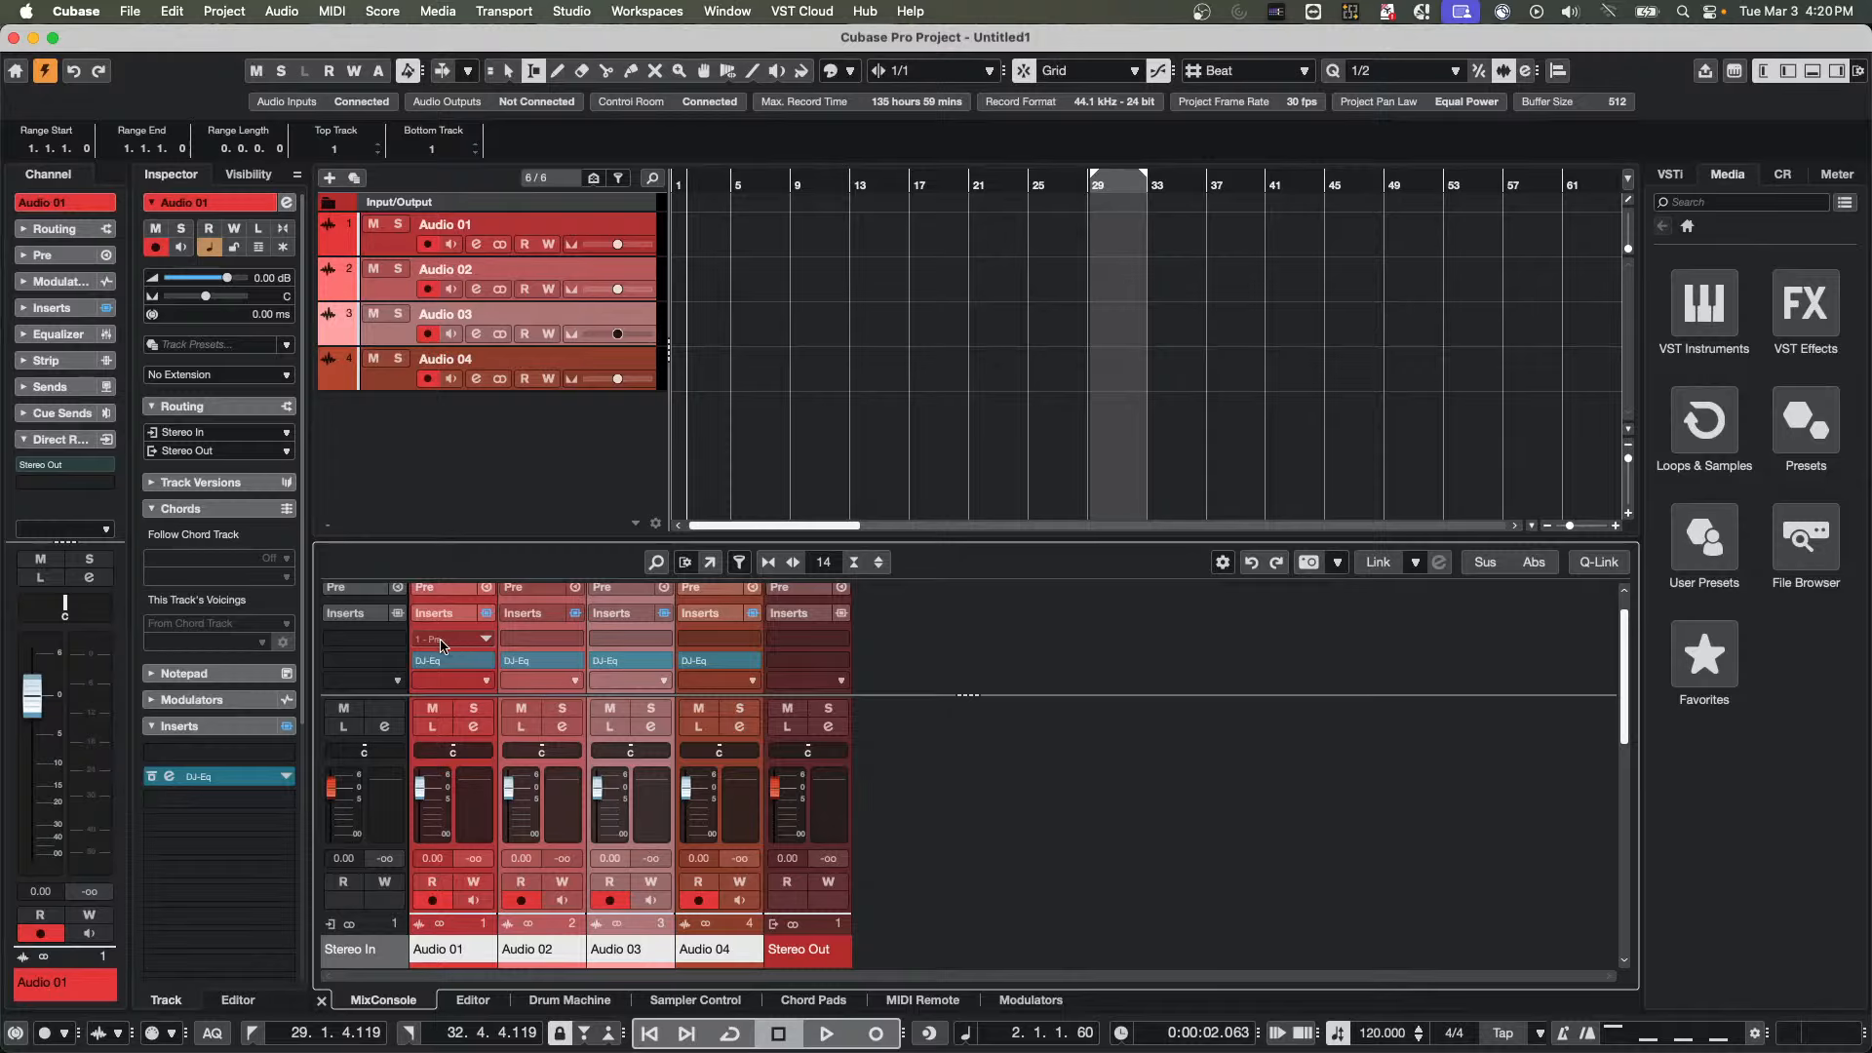
Load Black Valve back into the first insert slot of the Q-Linked audio channels and close its window
left_click(442, 645)
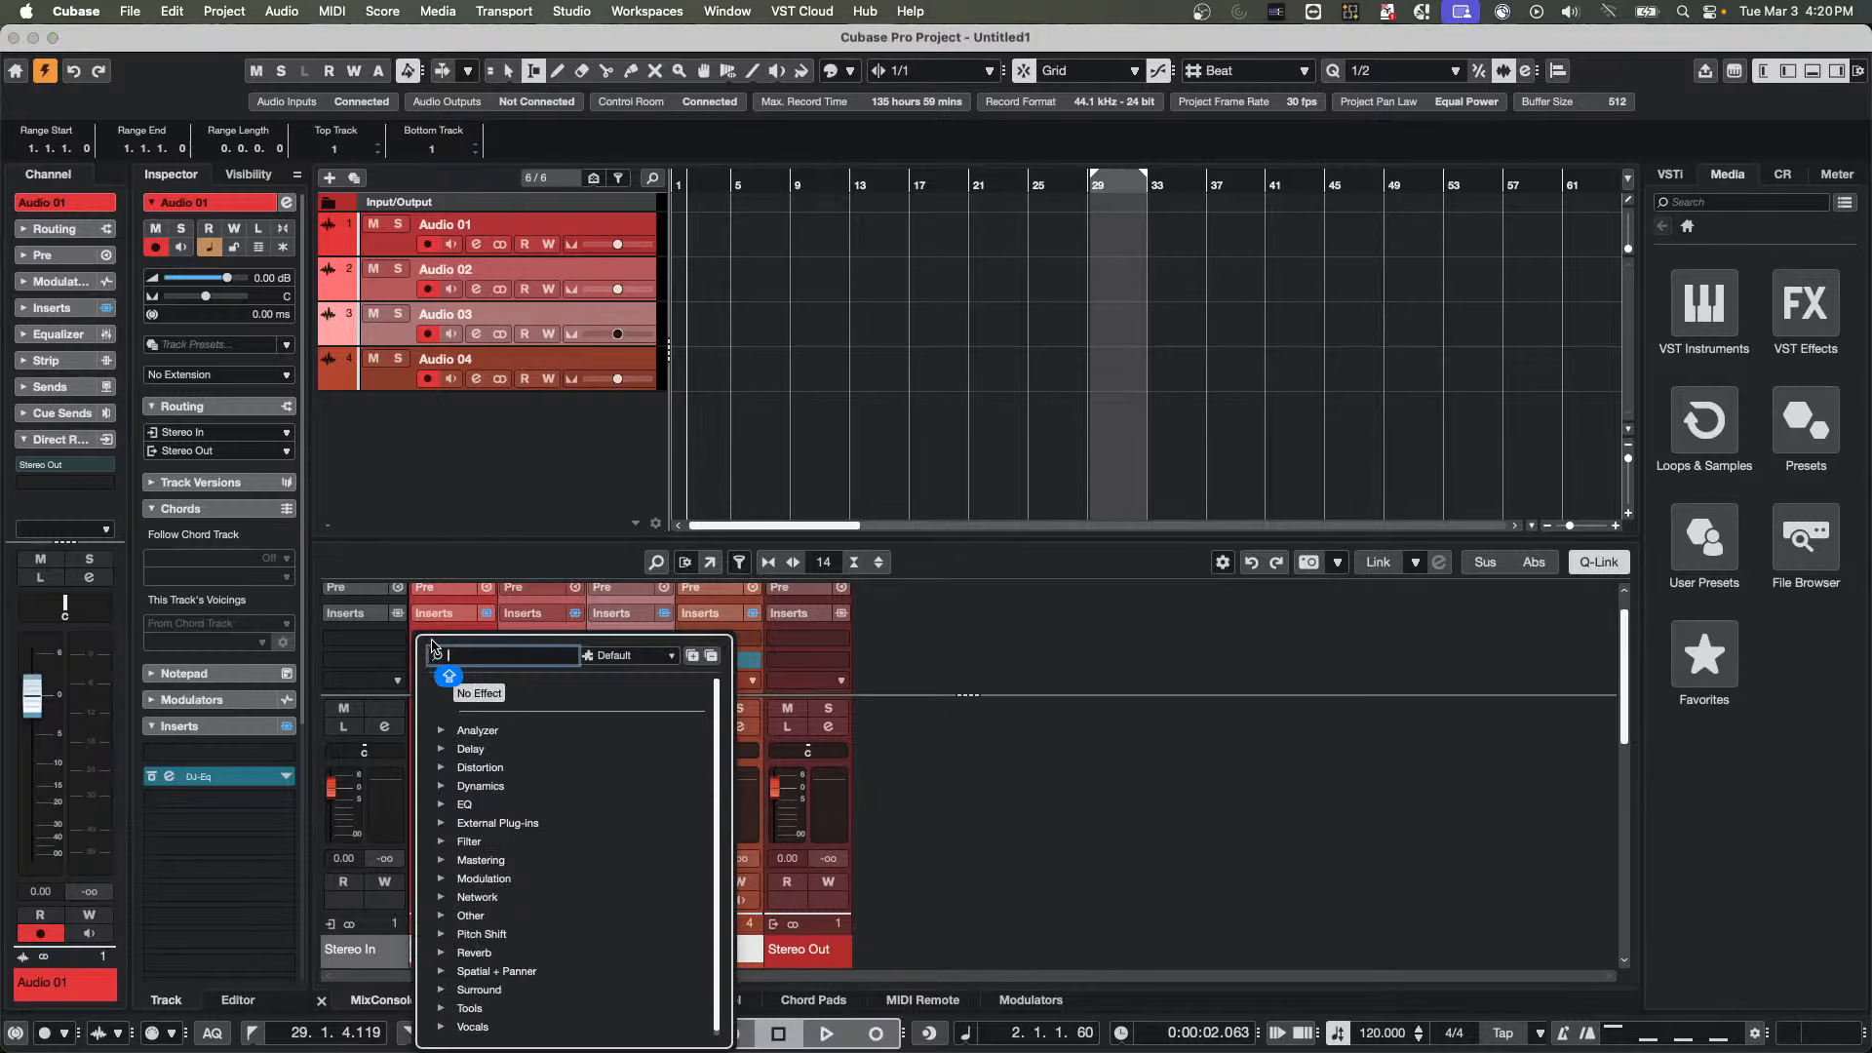
left_click(449, 790)
left_click(504, 806)
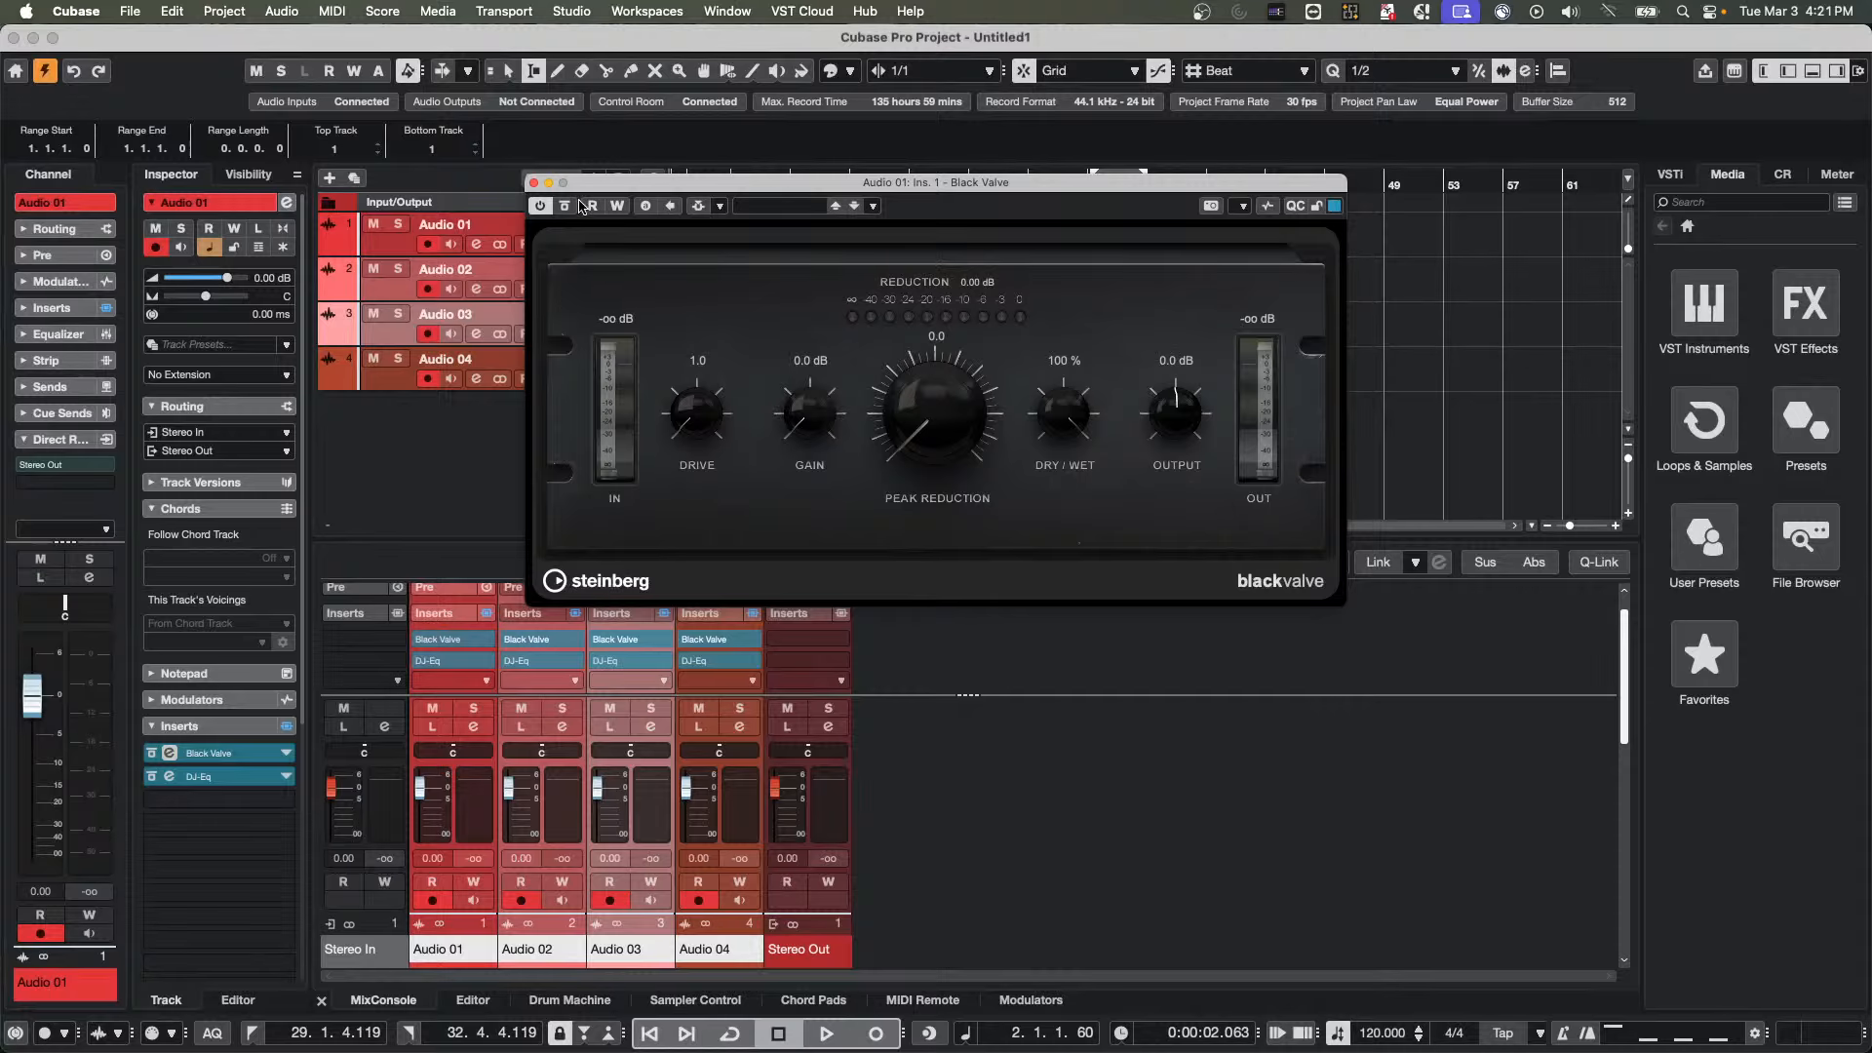
left_click(533, 182)
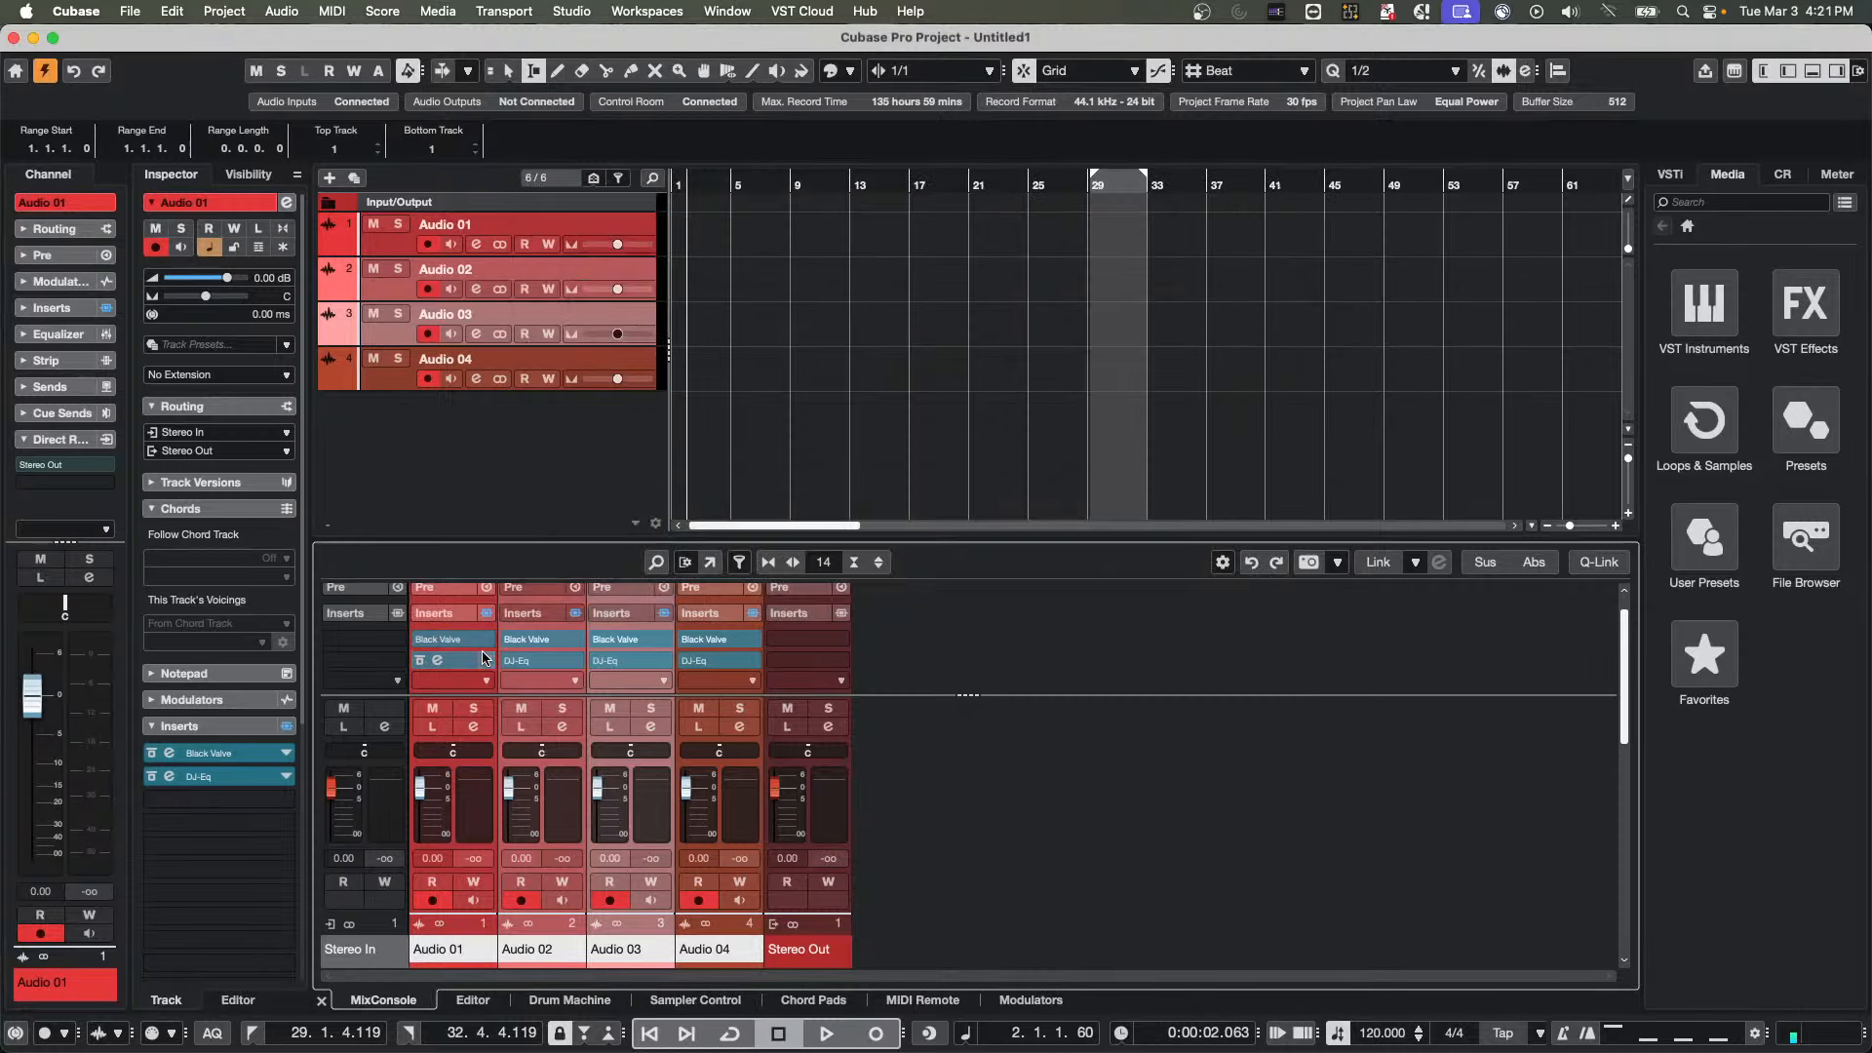
Bypass and reactivate the Black Valve insert from the Audio 01 channel, trying the Q-Link switch and temporary Q-Link
mouse_move(425, 642)
left_click(1601, 563)
mouse_move(422, 645)
left_click(423, 642)
left_click(422, 641)
key("shift+alt")
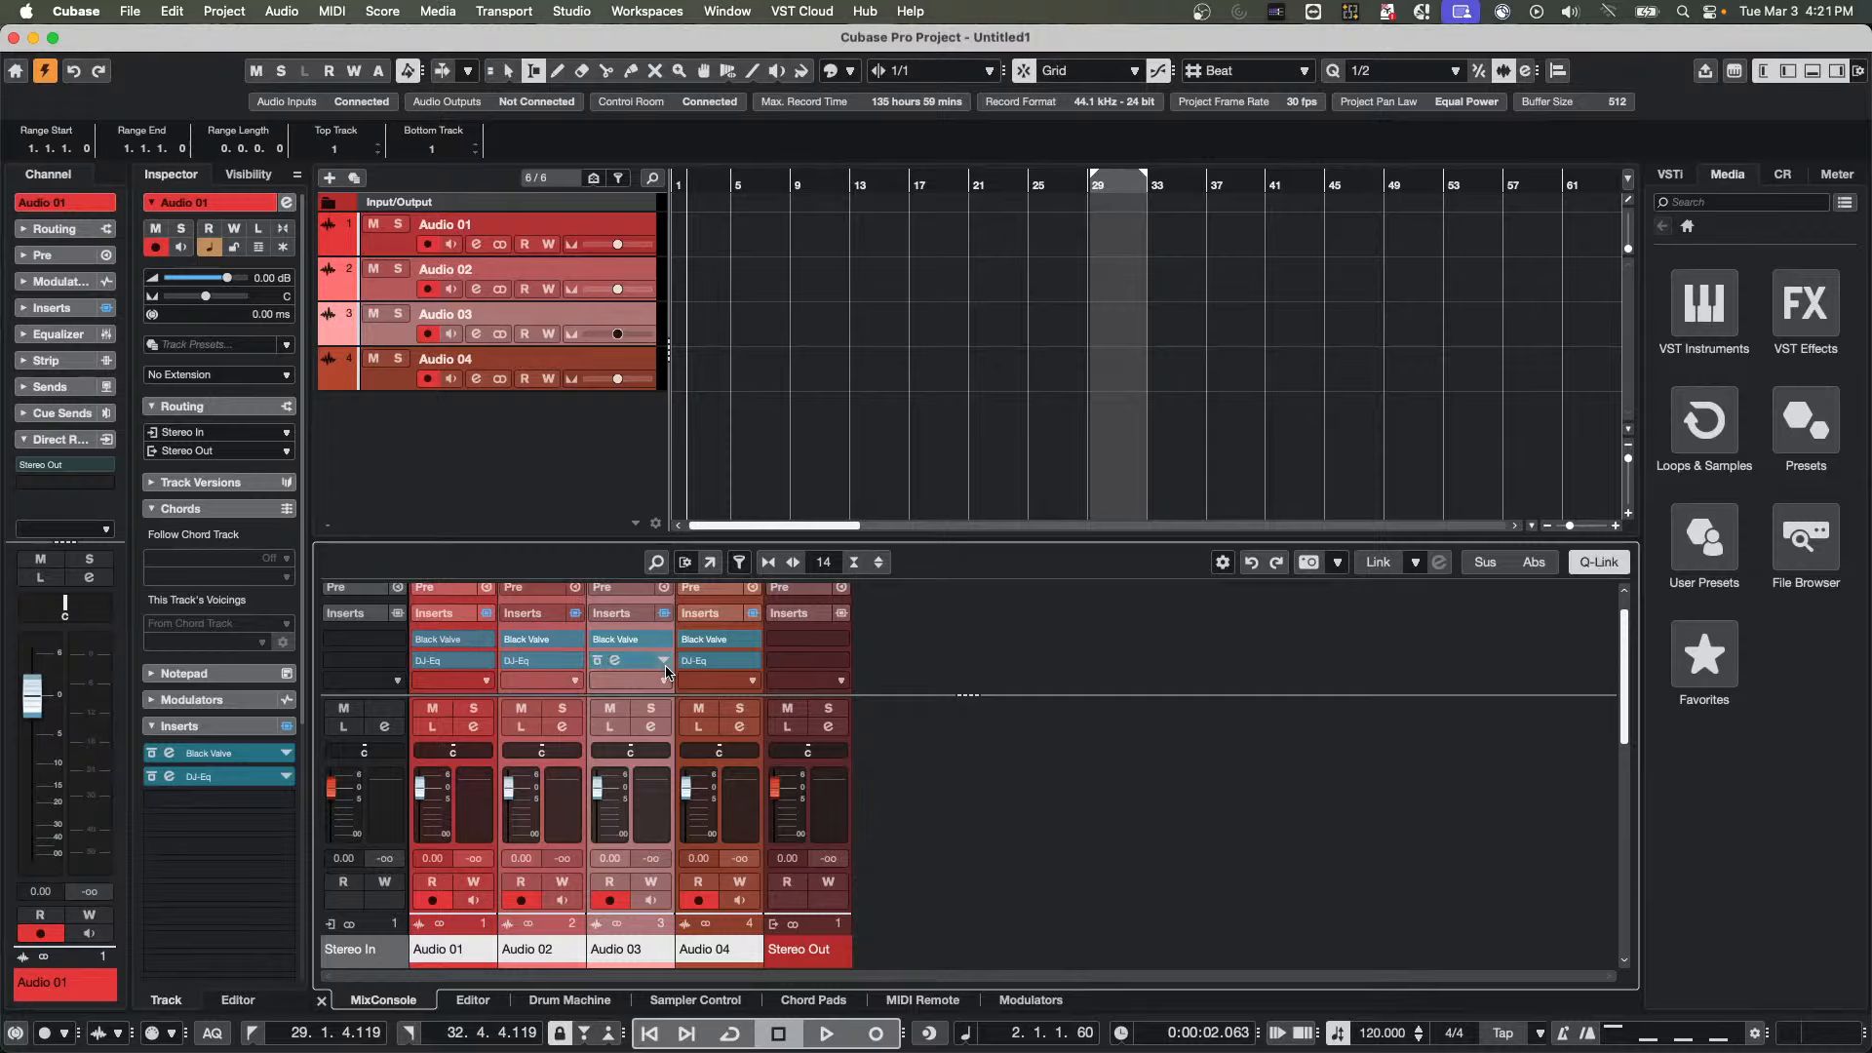
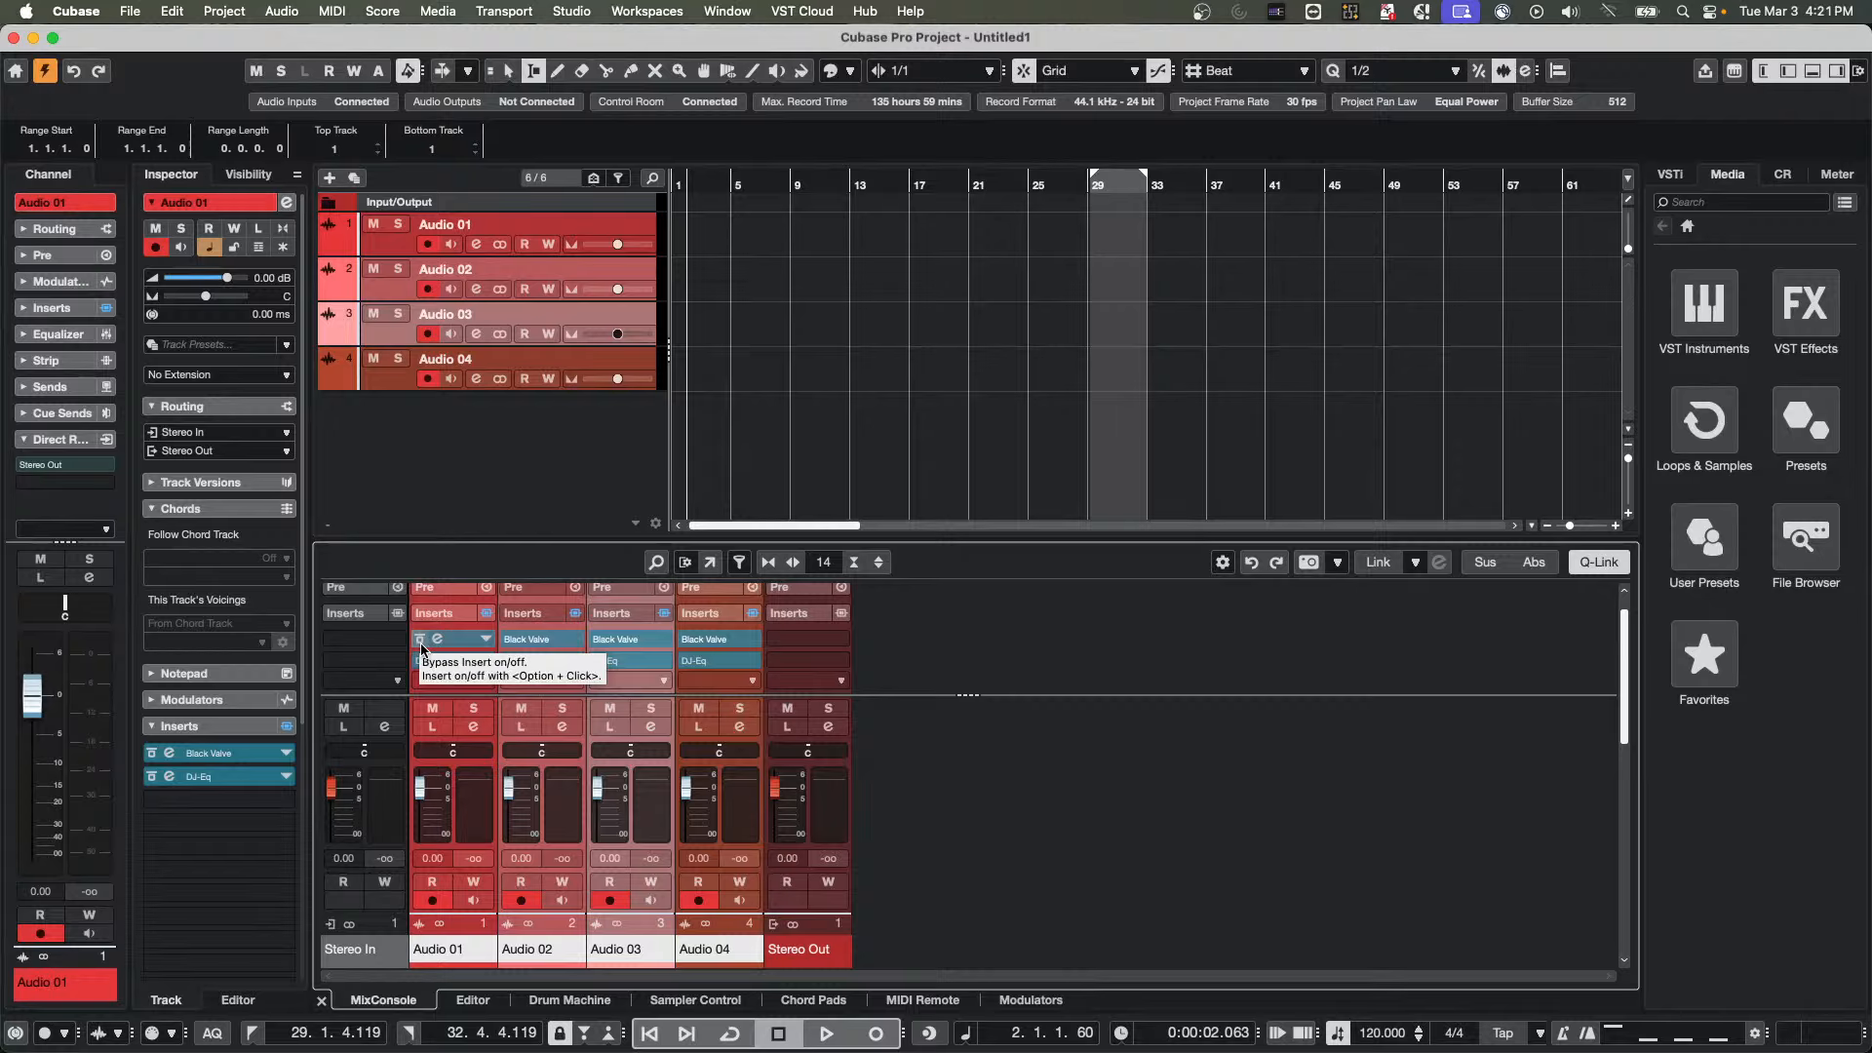
Bypass and reactivate Black Valve across the selected audio channels from Audio 01 using temporary Q-Link
key("alt")
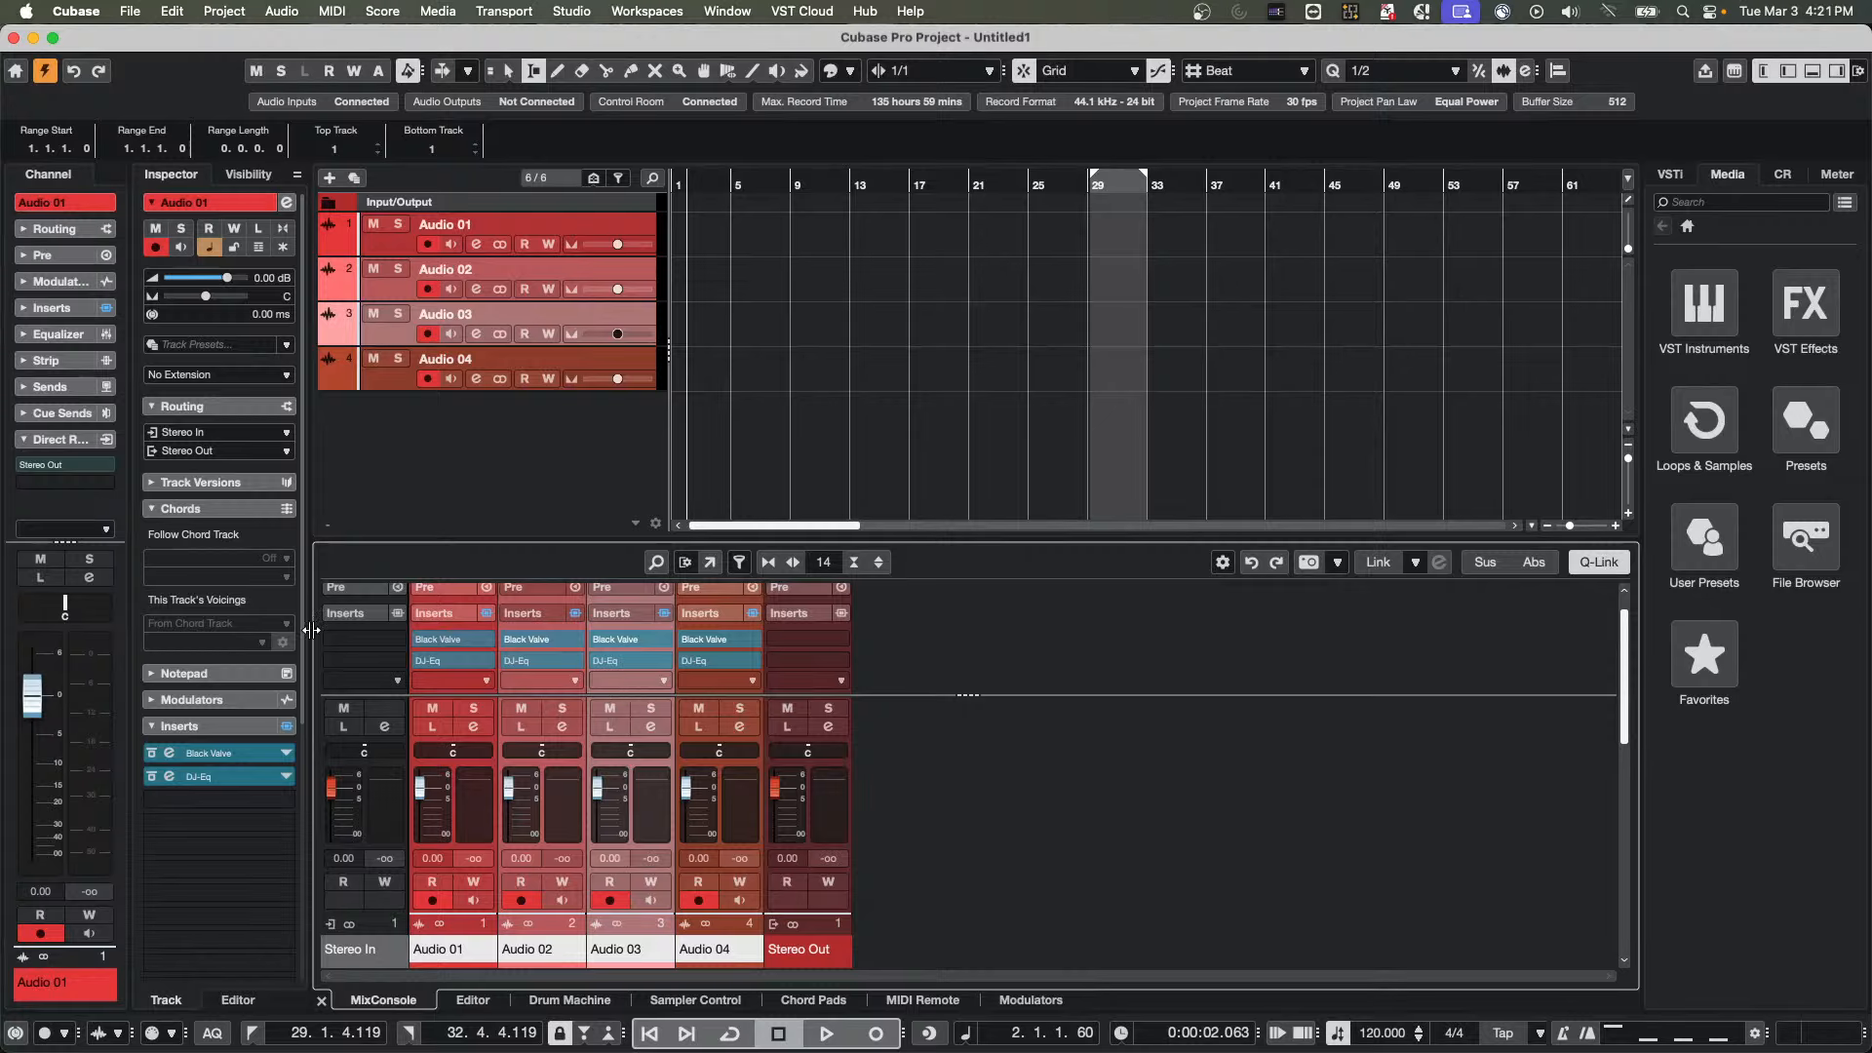
mouse_move(422, 644)
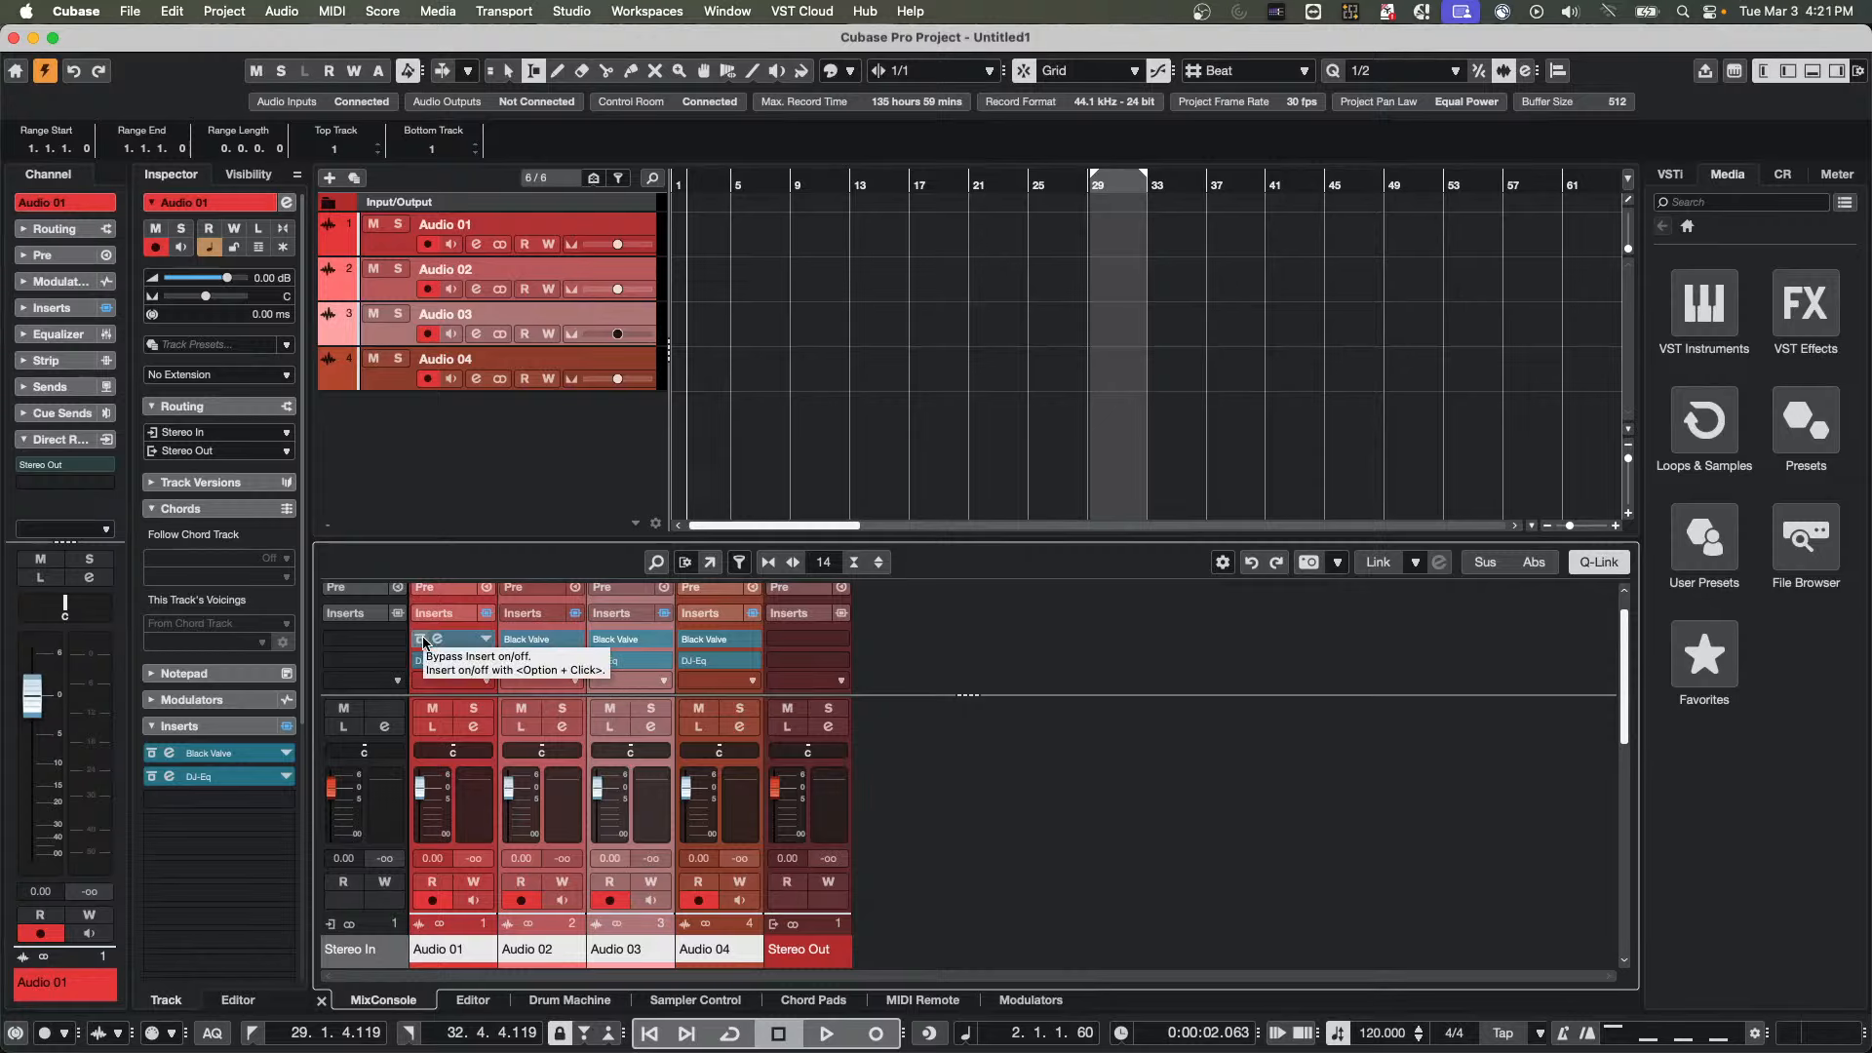
key("alt")
left_click(422, 640, "alt")
left_click(422, 640, "alt")
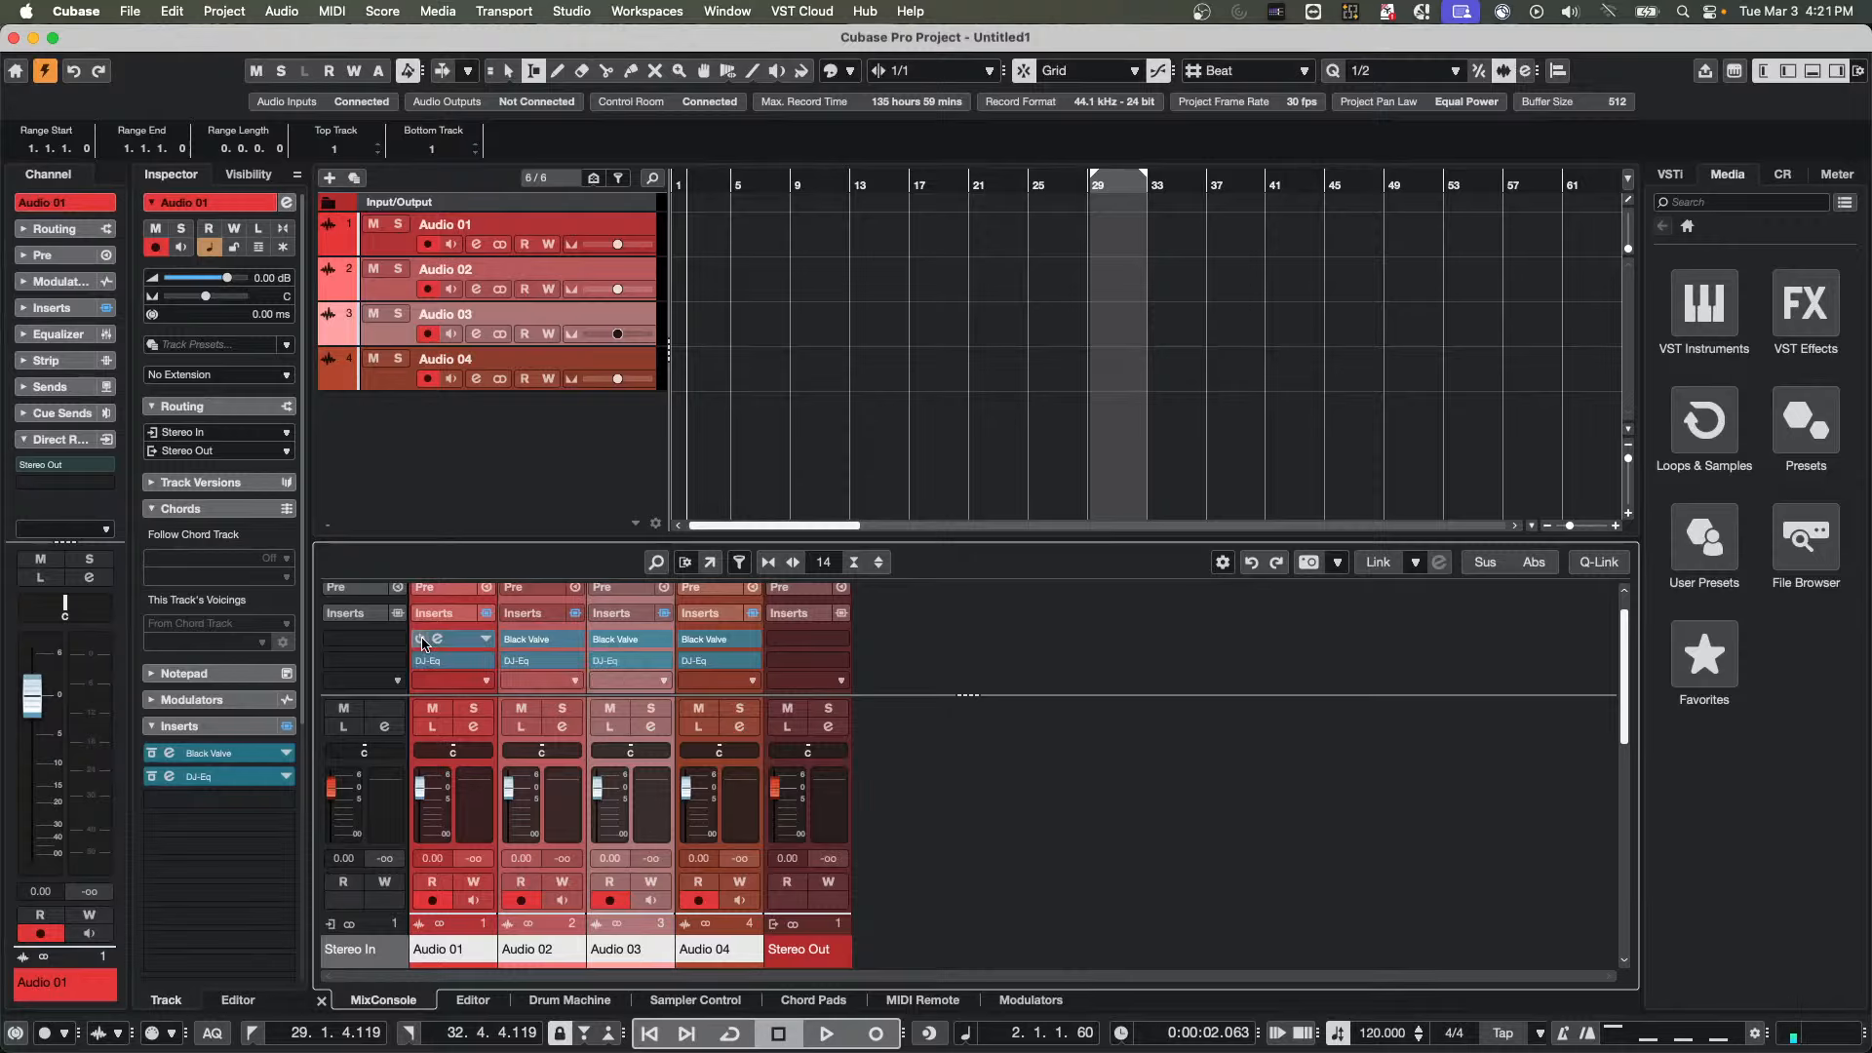
key("alt+shift")
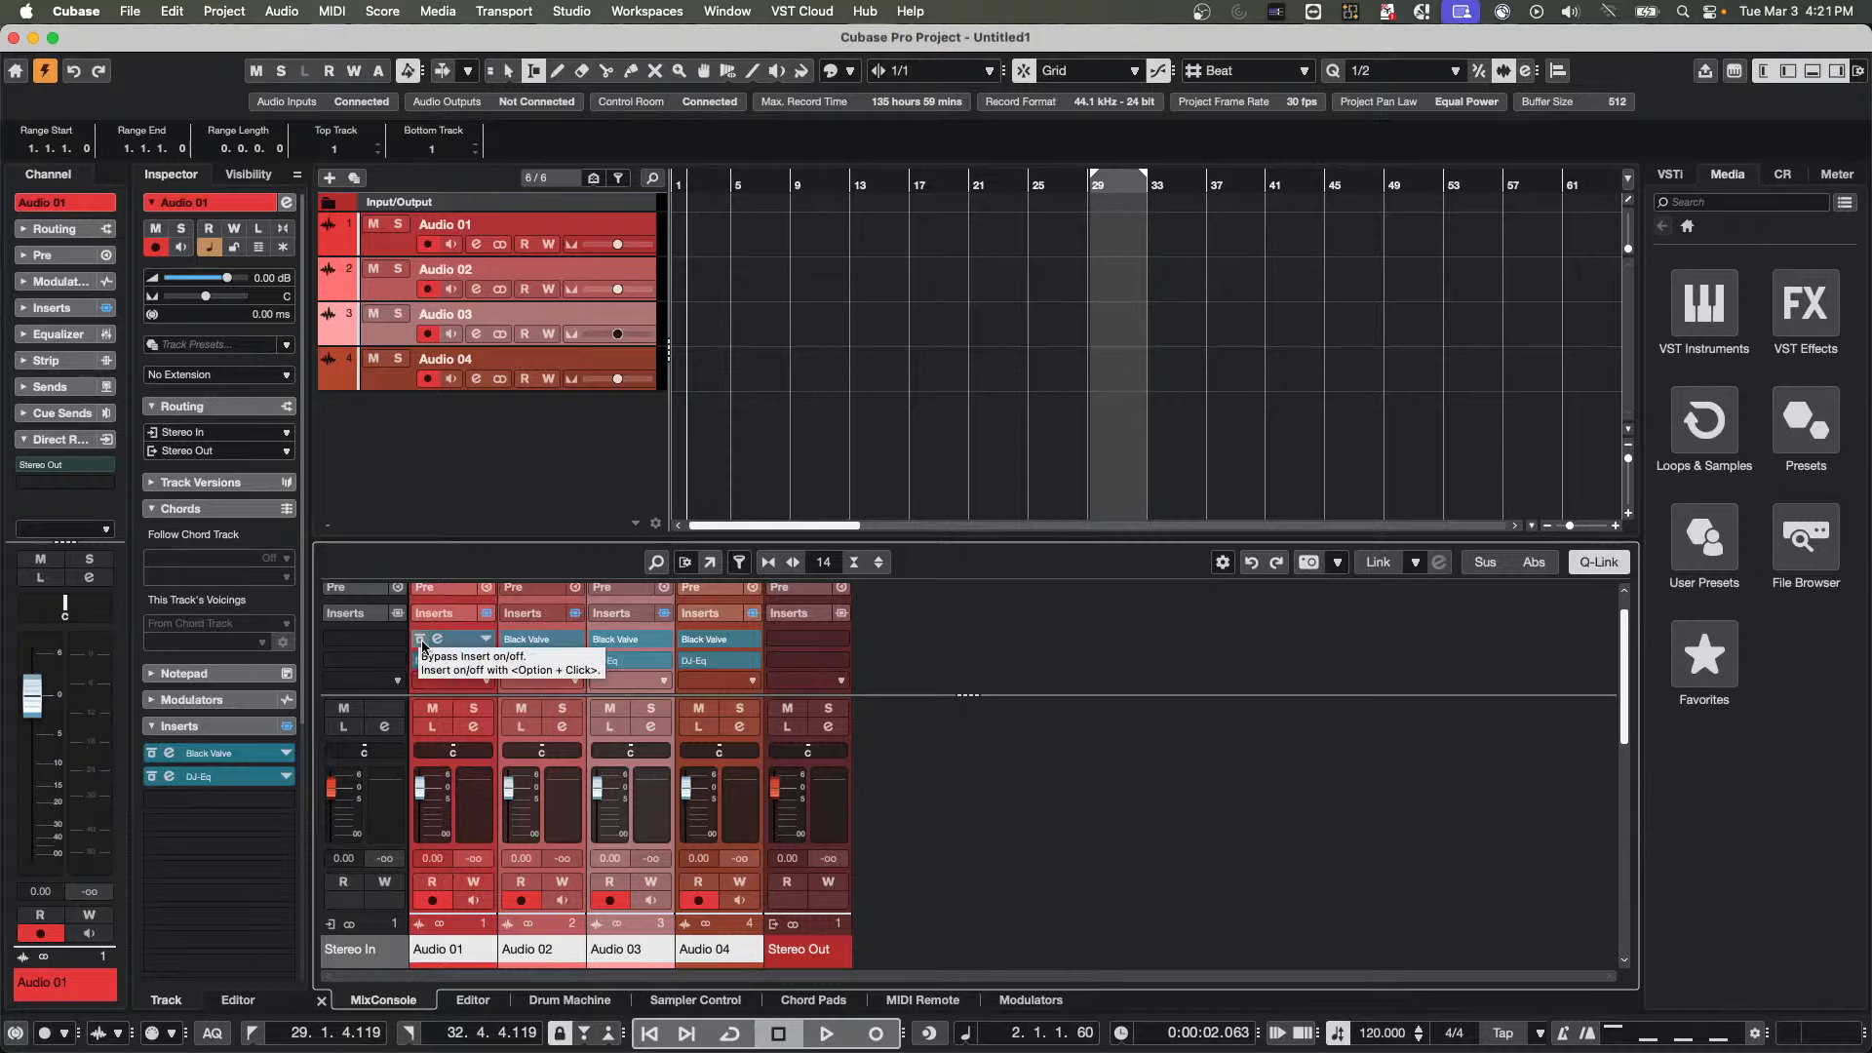
left_click(422, 642, "alt+shift")
left_click(423, 643, "alt+shift")
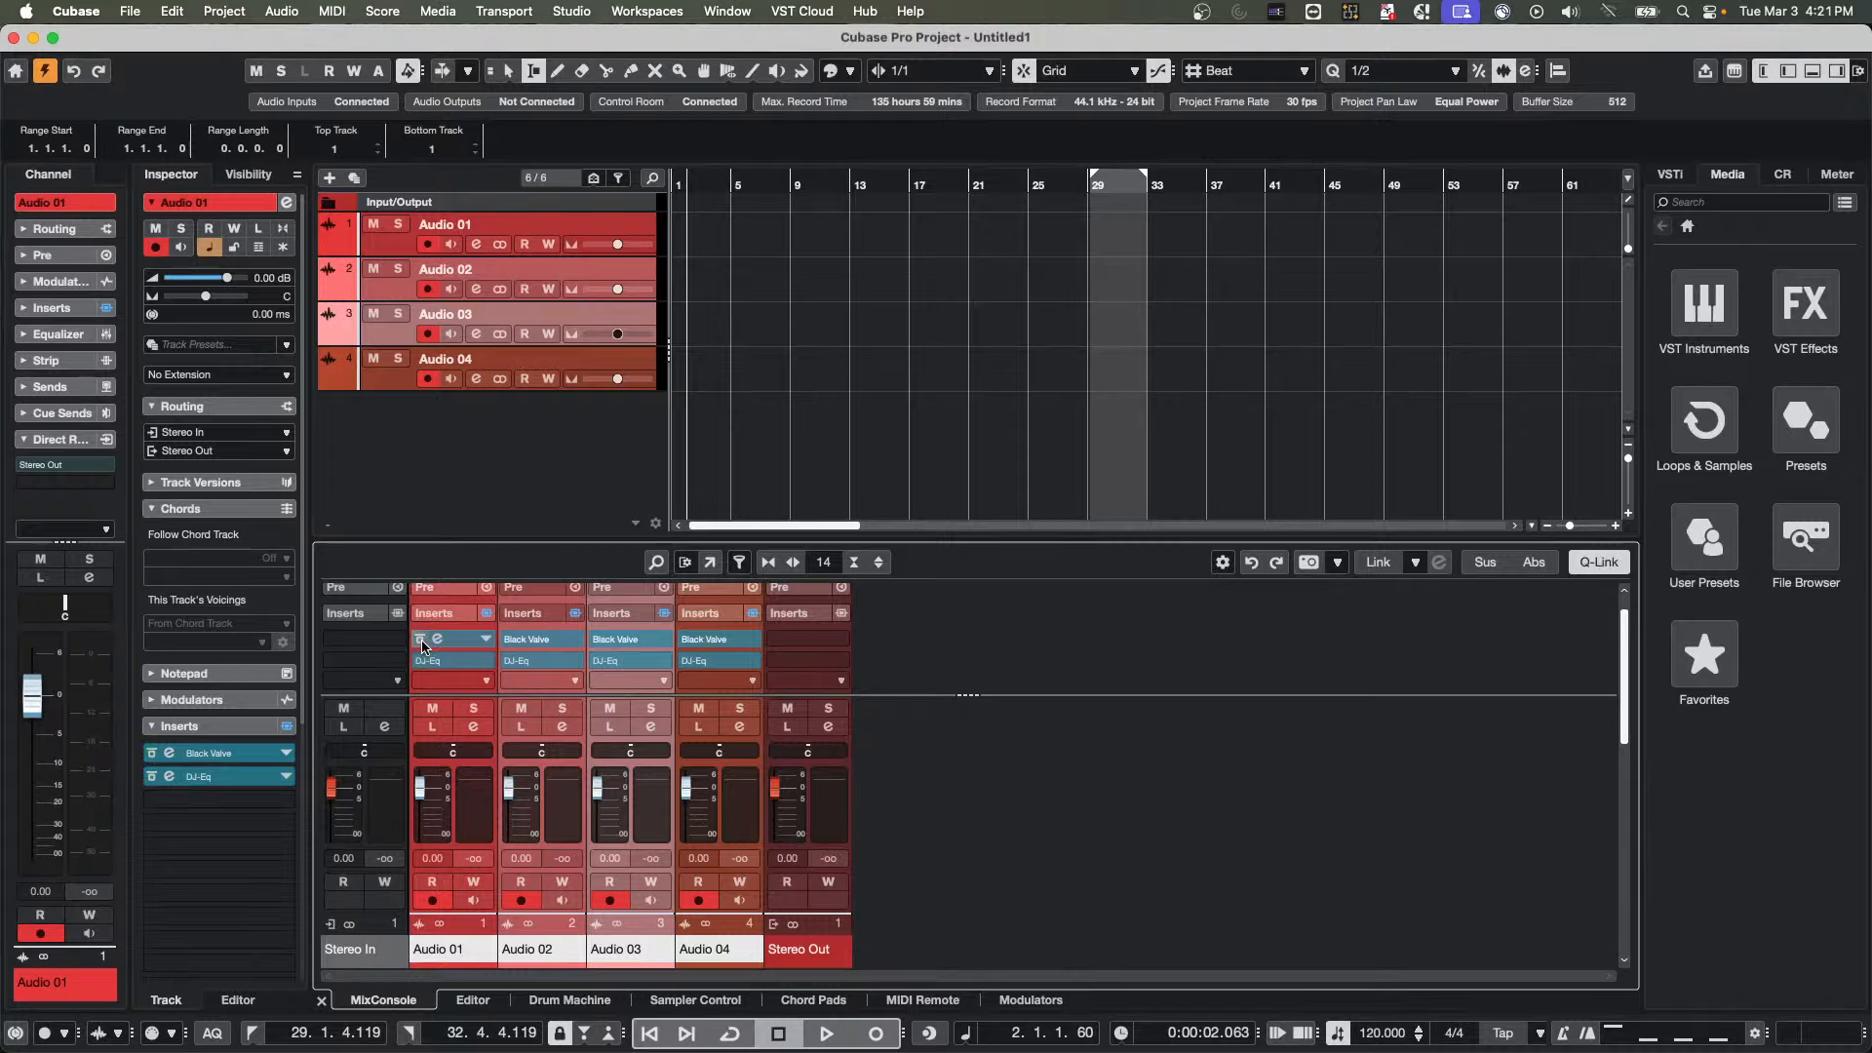
left_click(422, 643, "alt+shift")
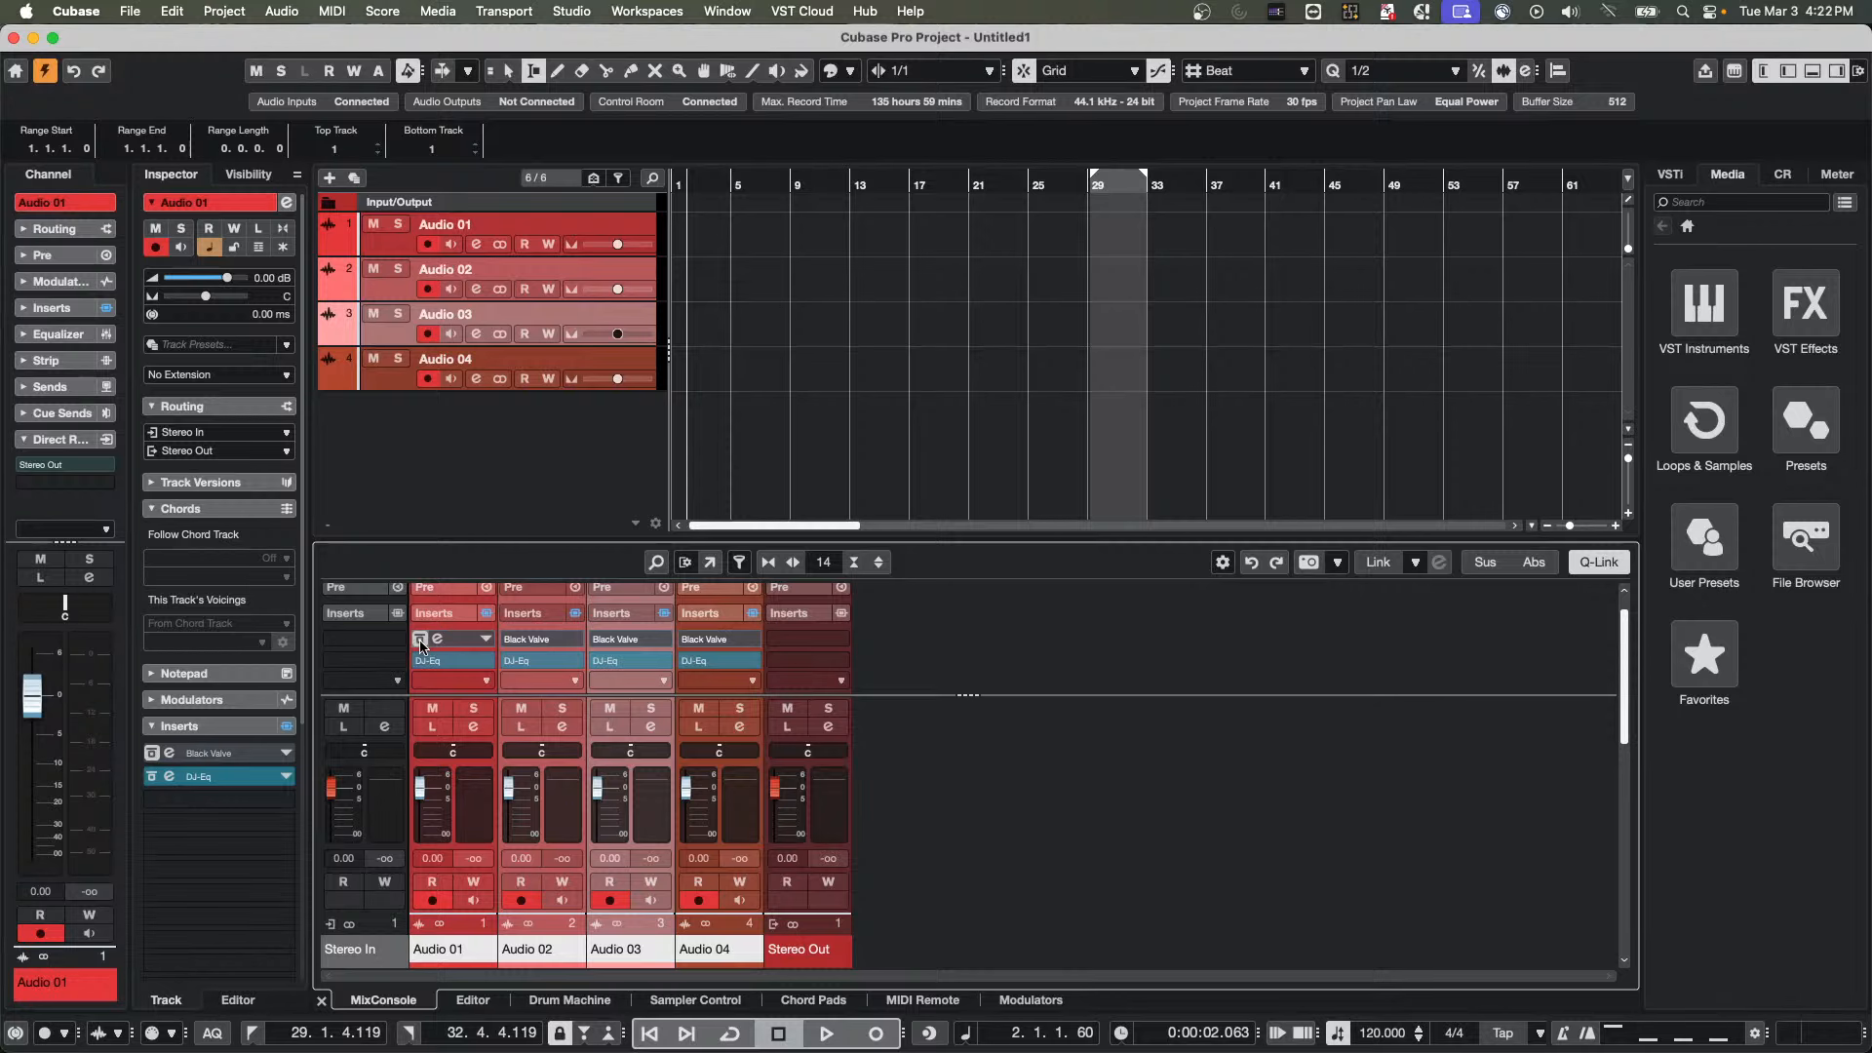
left_click(422, 642, "alt+shift")
left_click(422, 643)
left_click(422, 642)
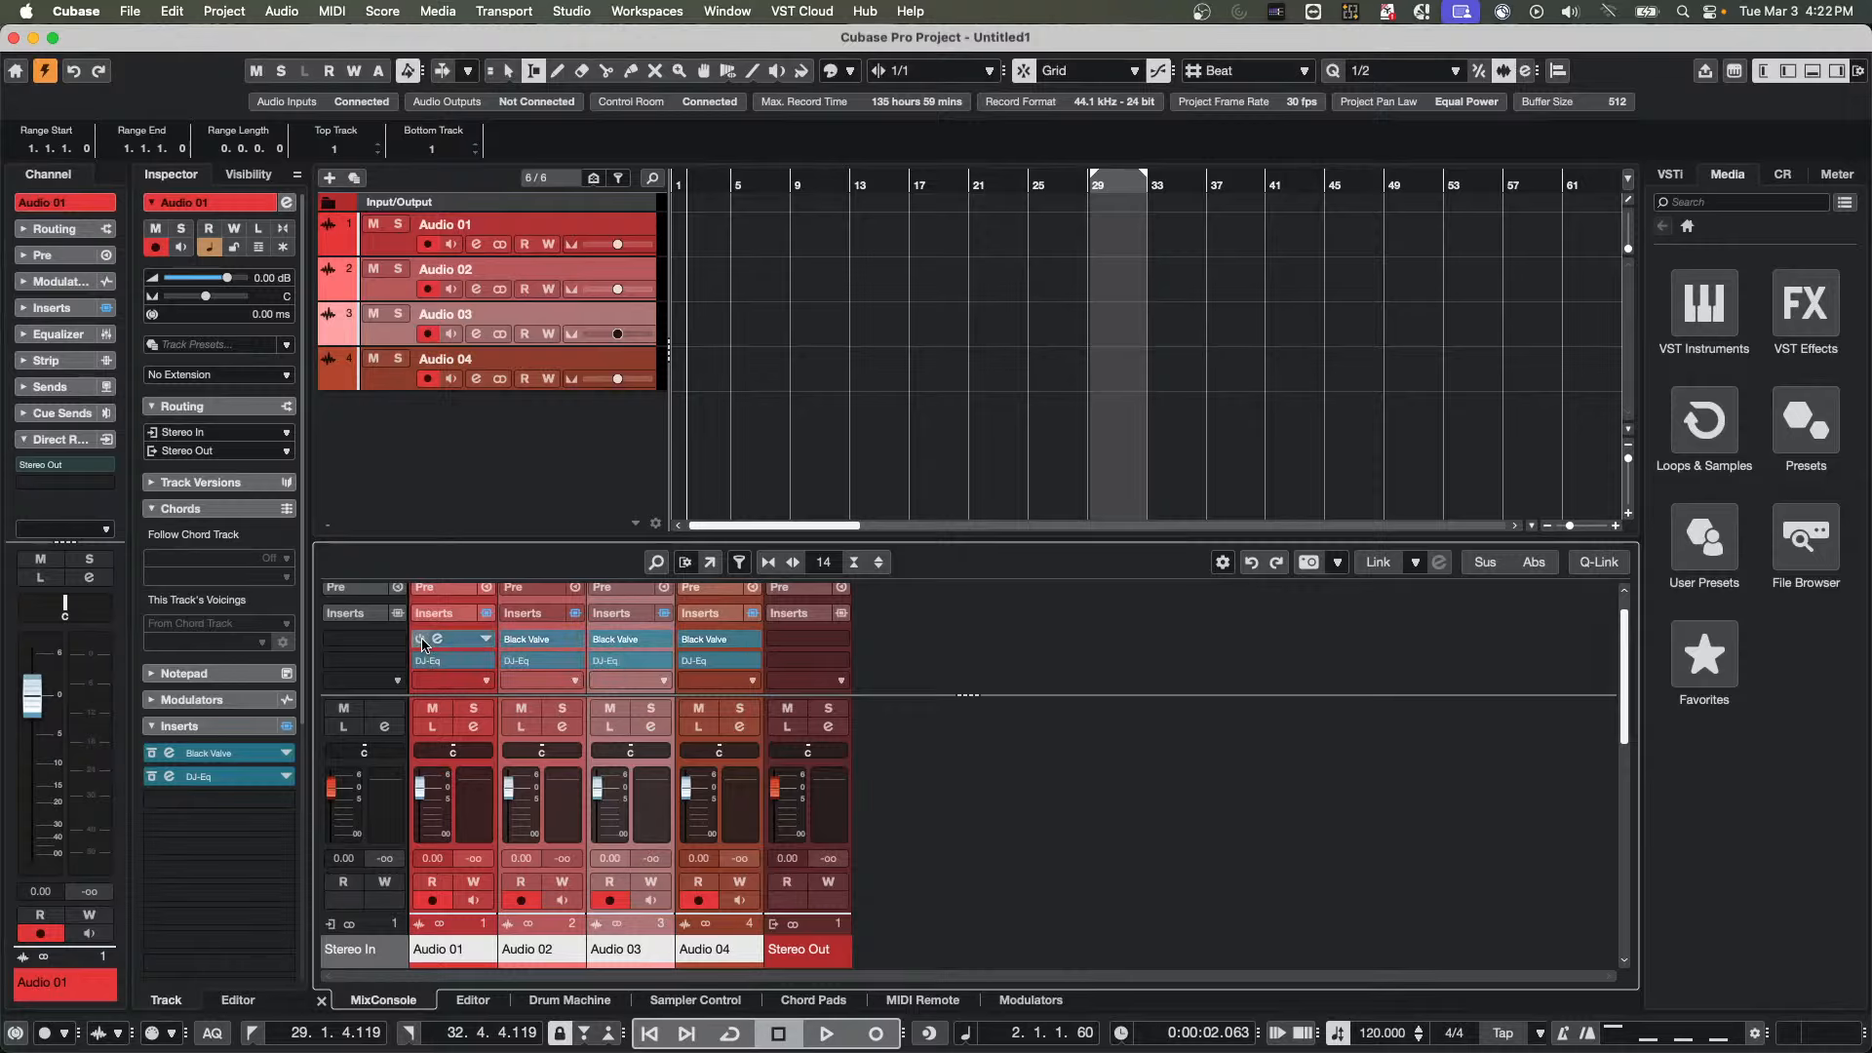
Bypass Black Valve on all four selected audio channels from Audio 01 with temporary Q-Link
key("shift+alt")
left_click(423, 640)
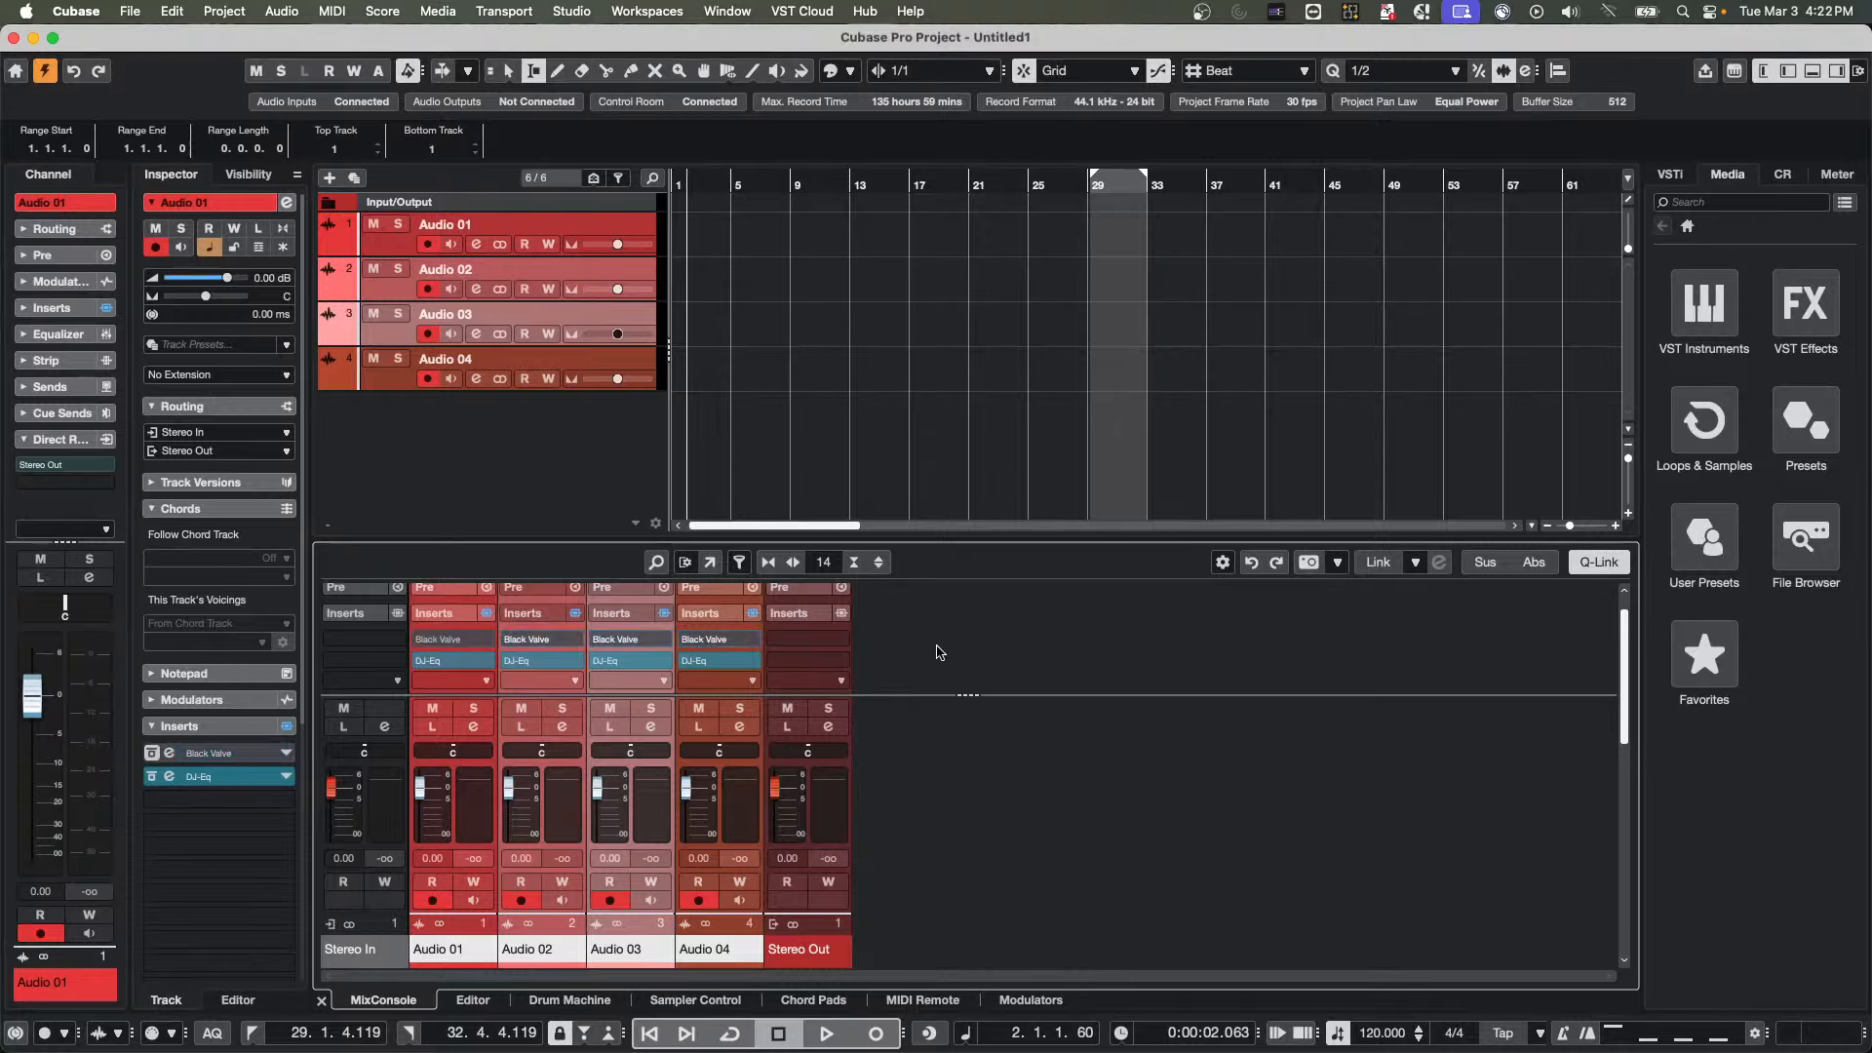
With Q-Link disengaged, switch Black Valve off and bypass DJ-Eq on the Audio 01 channel only
key("shift+alt")
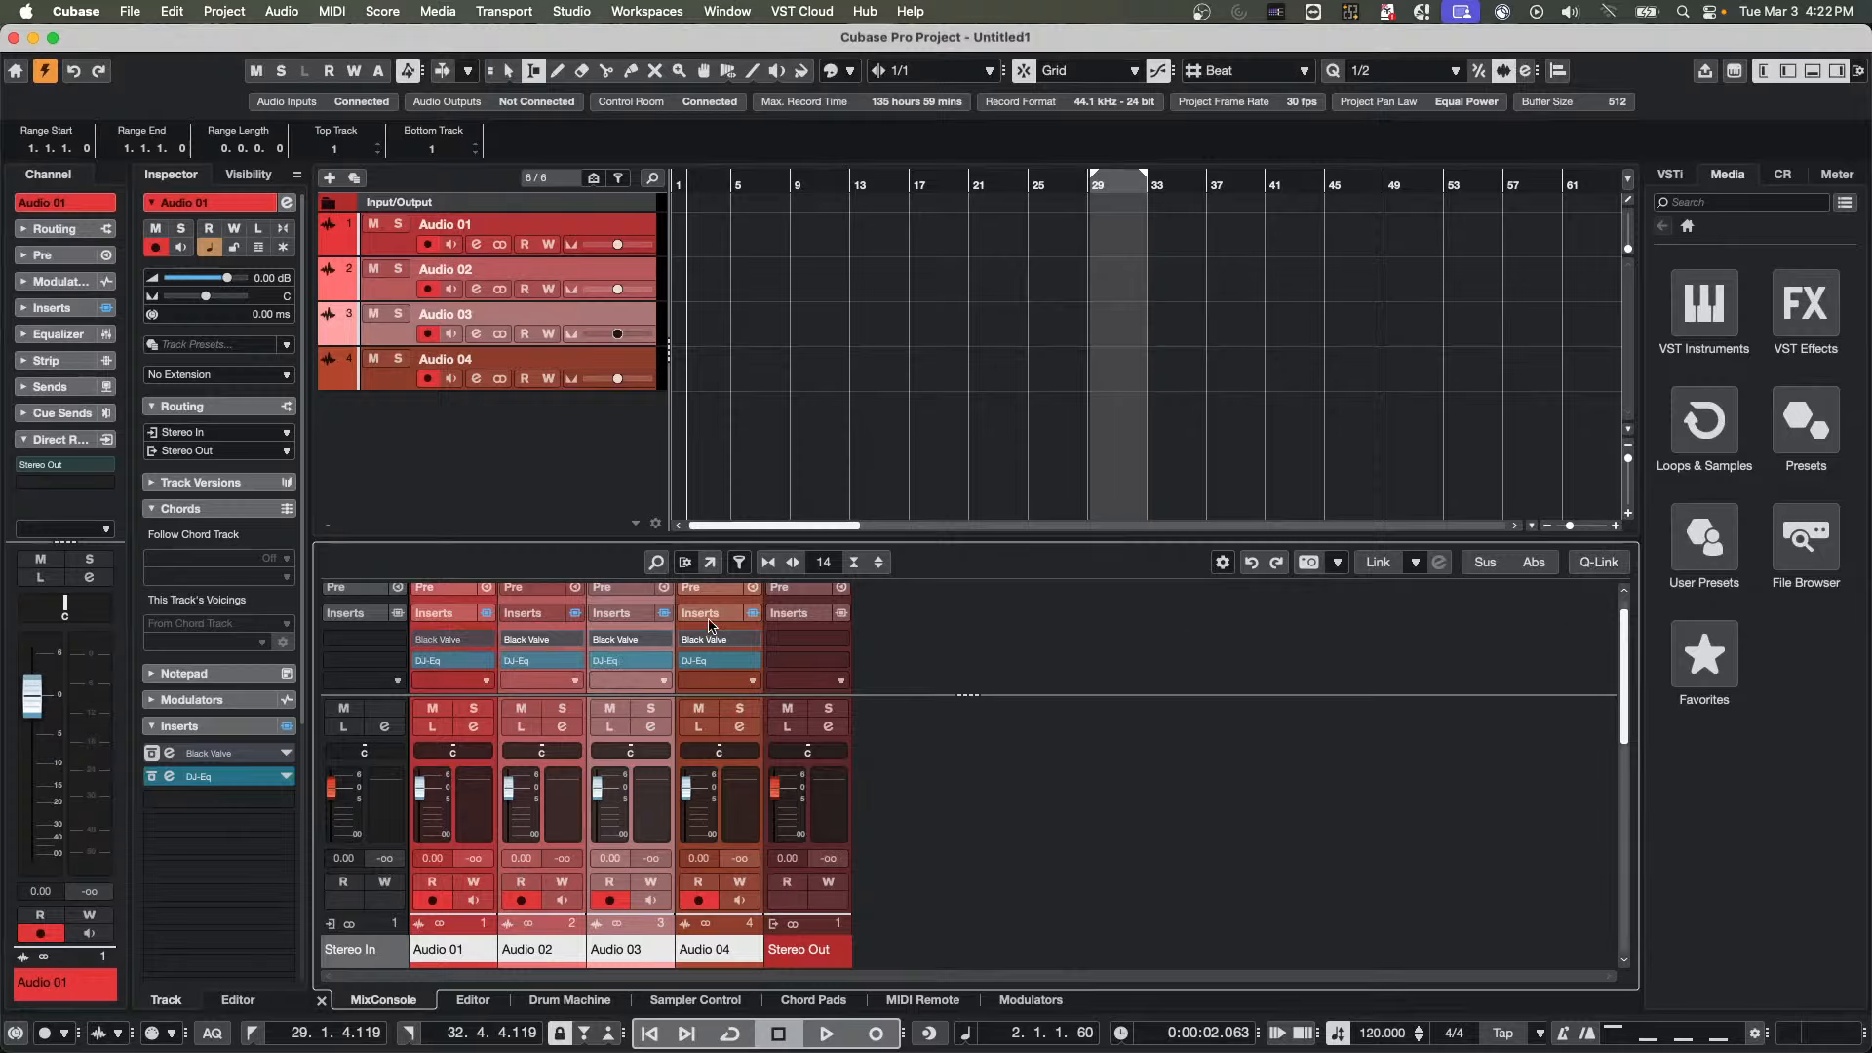
left_click(419, 639, "alt")
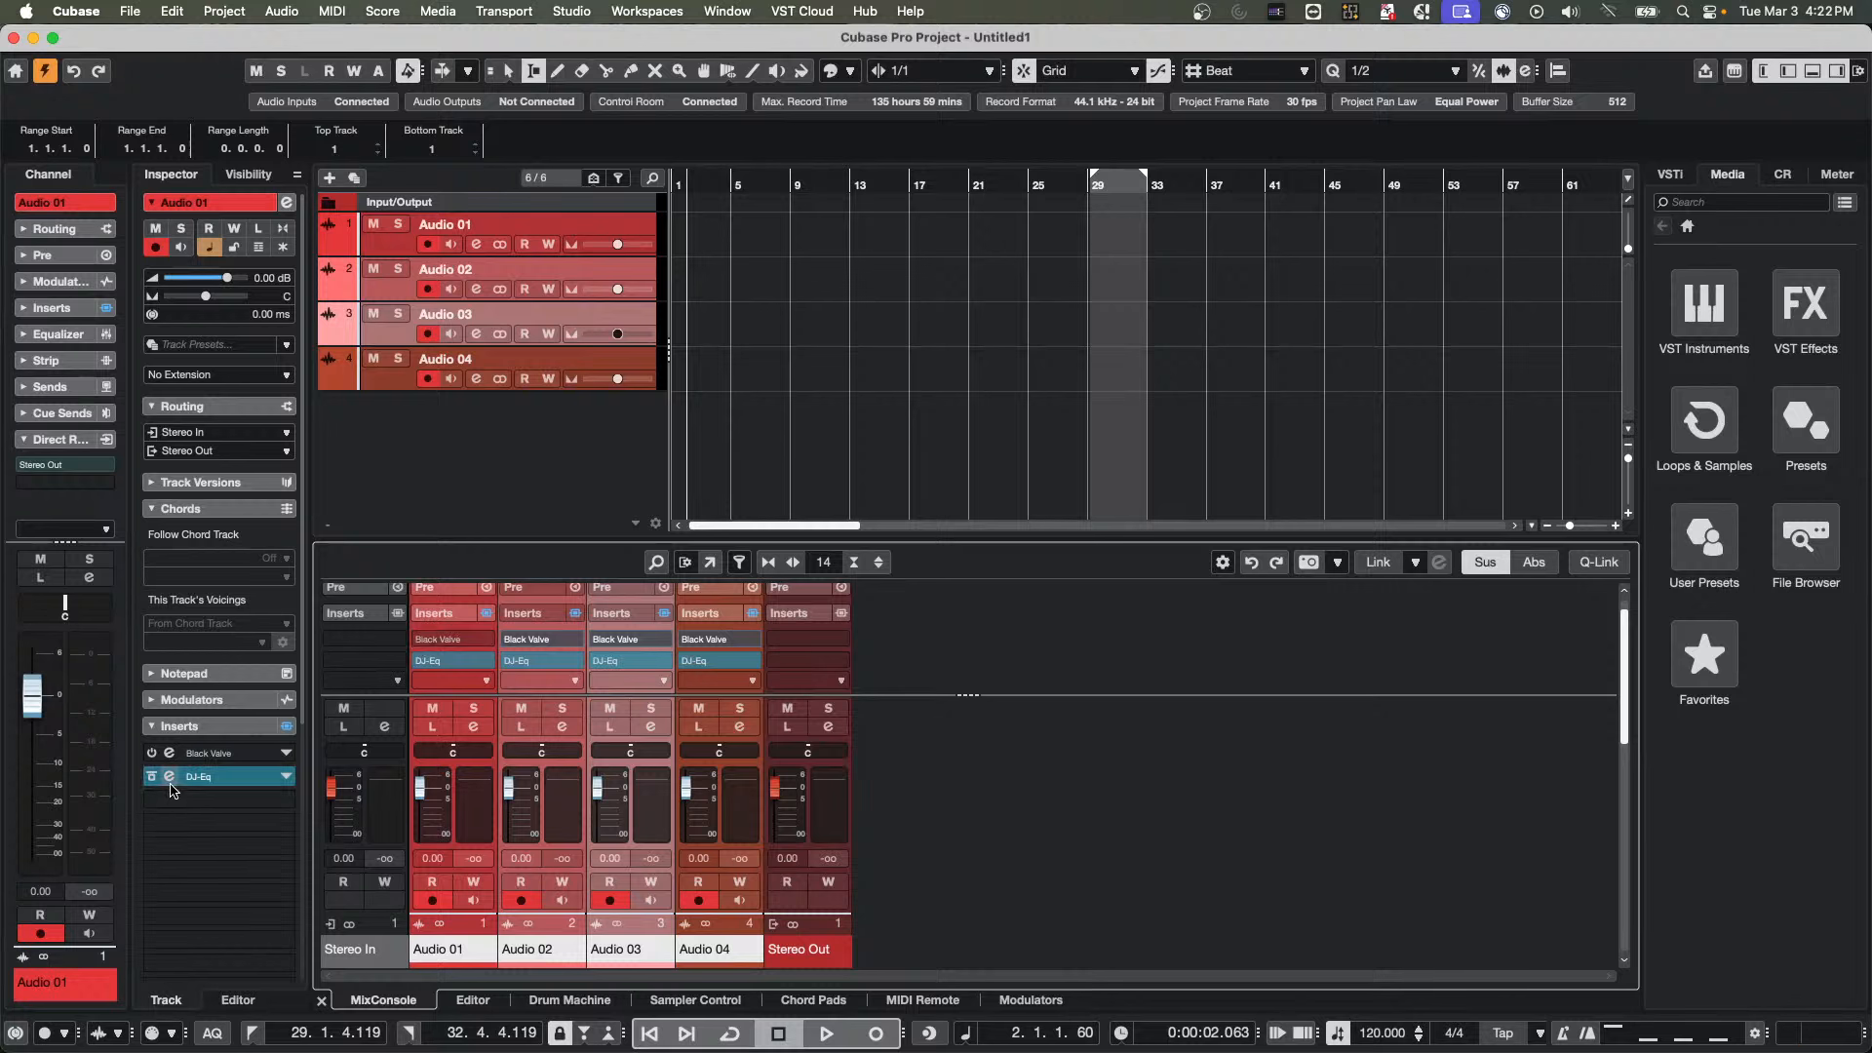
left_click(420, 661)
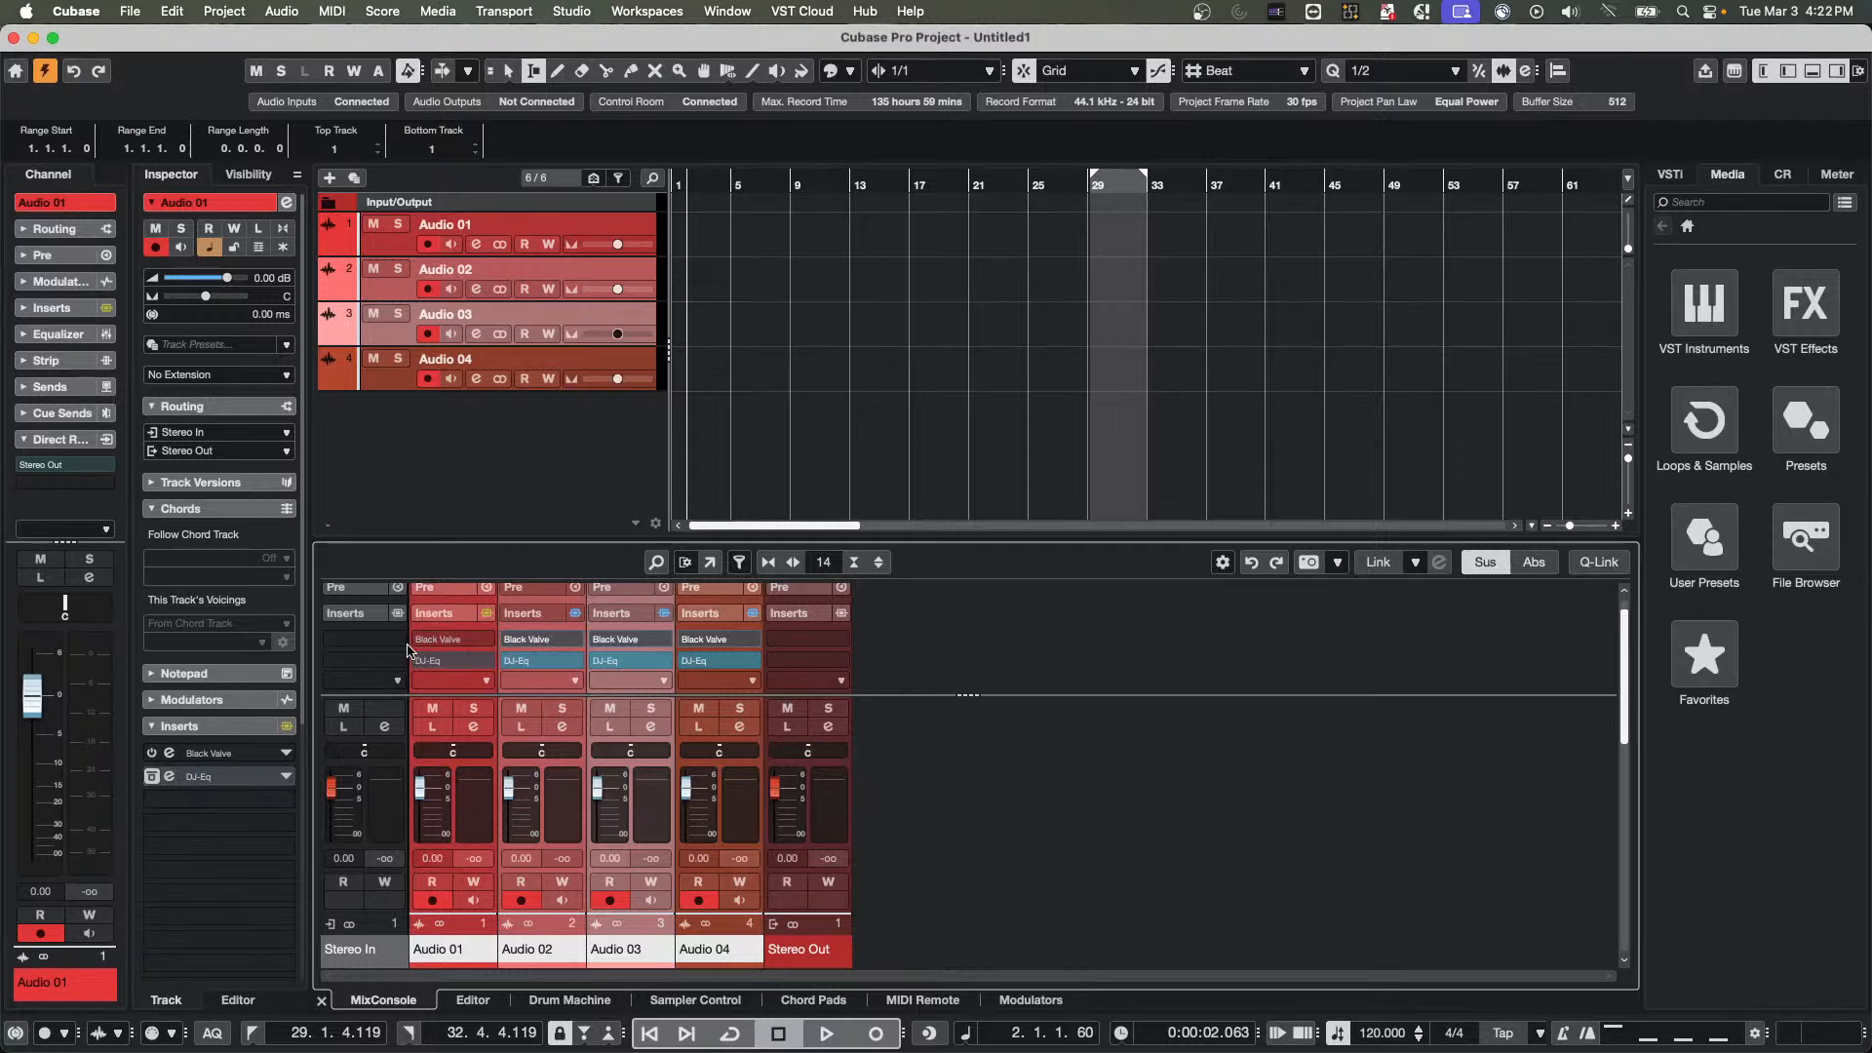
Toggle Black Valve's bypass repeatedly from Audio 01 with temporary Q-Link, comparing its state with the other selected channels
key("alt+shift")
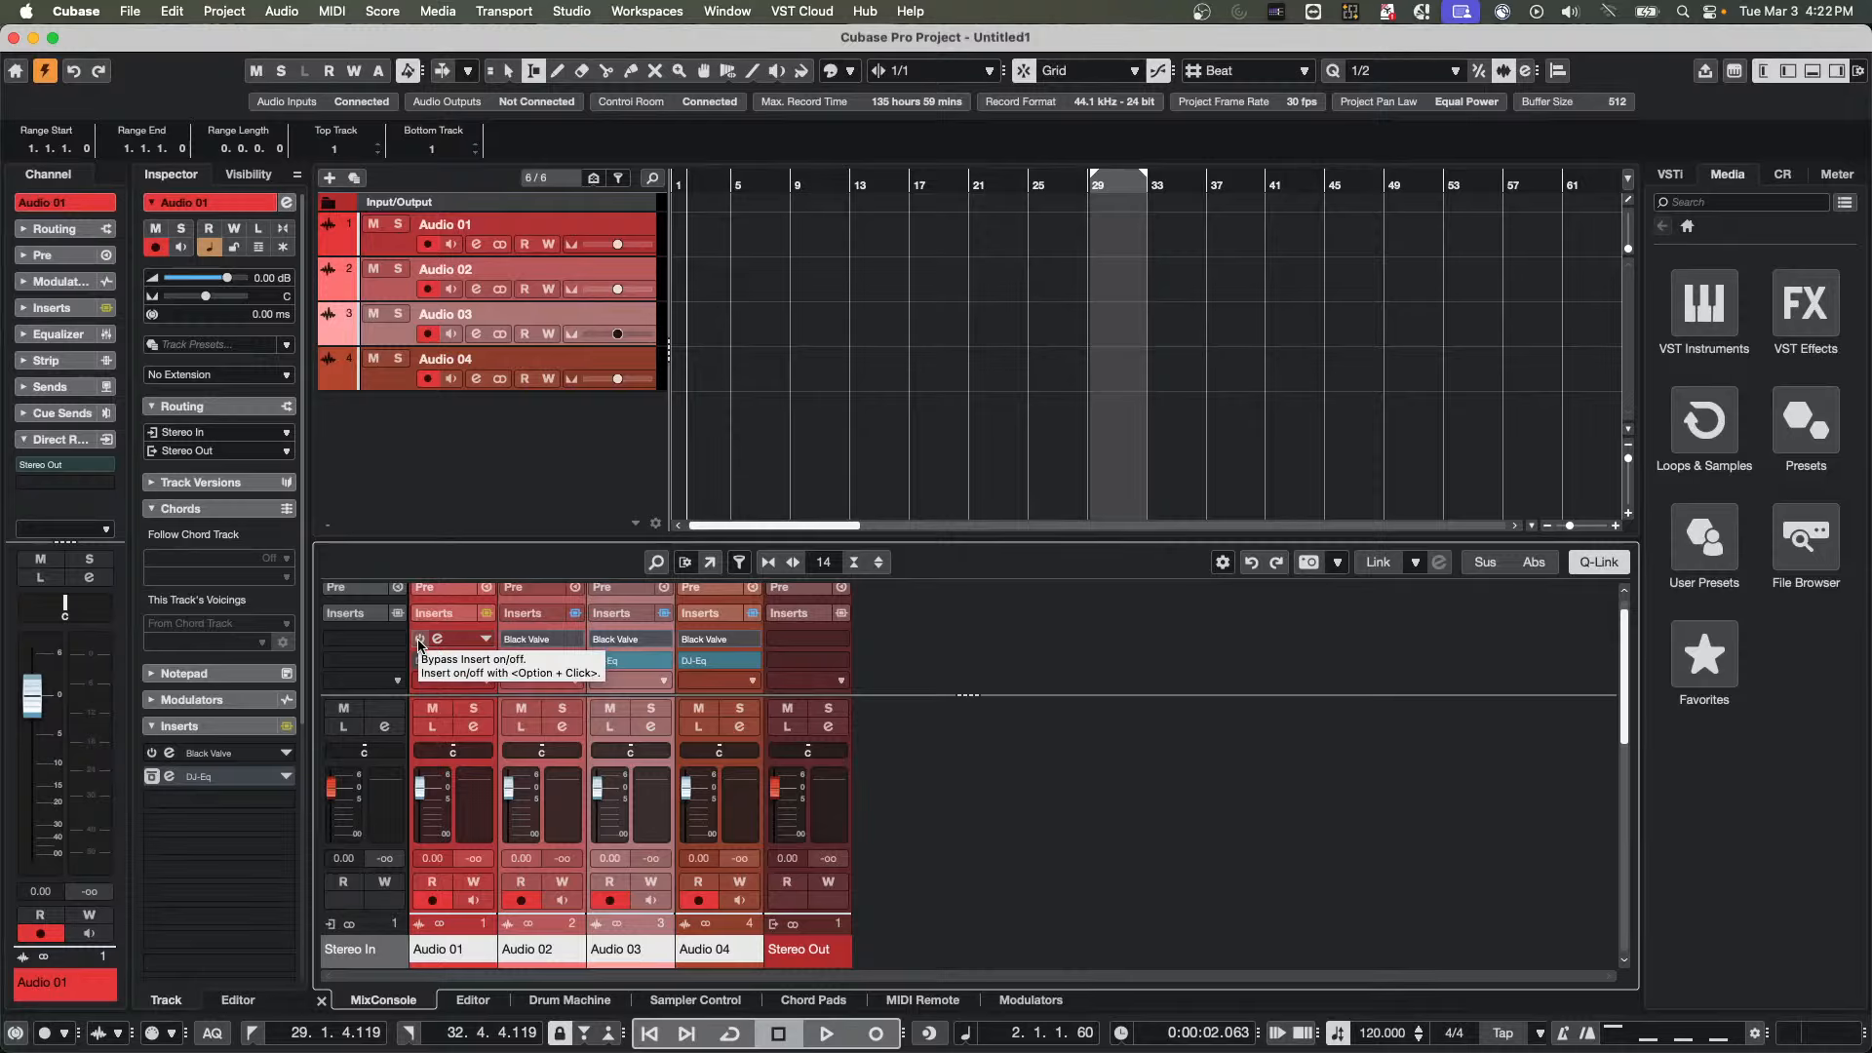
left_click(419, 642)
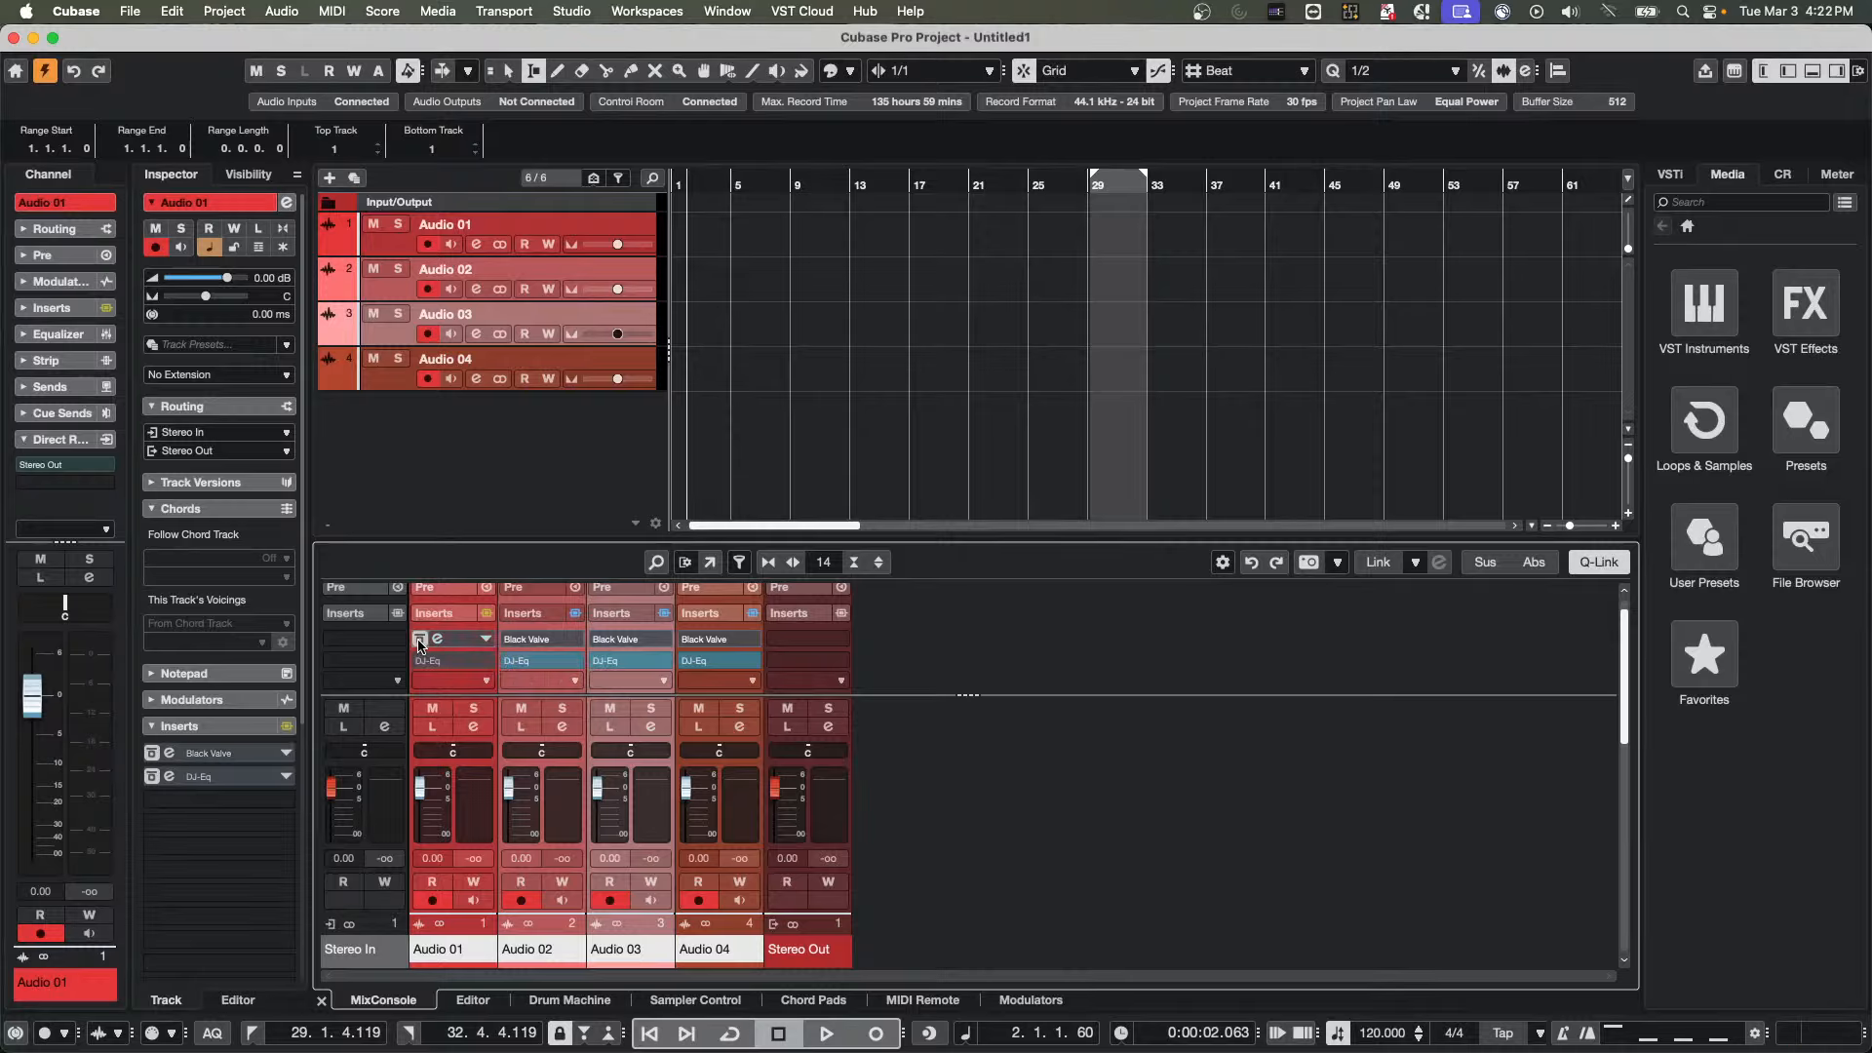
left_click(419, 642)
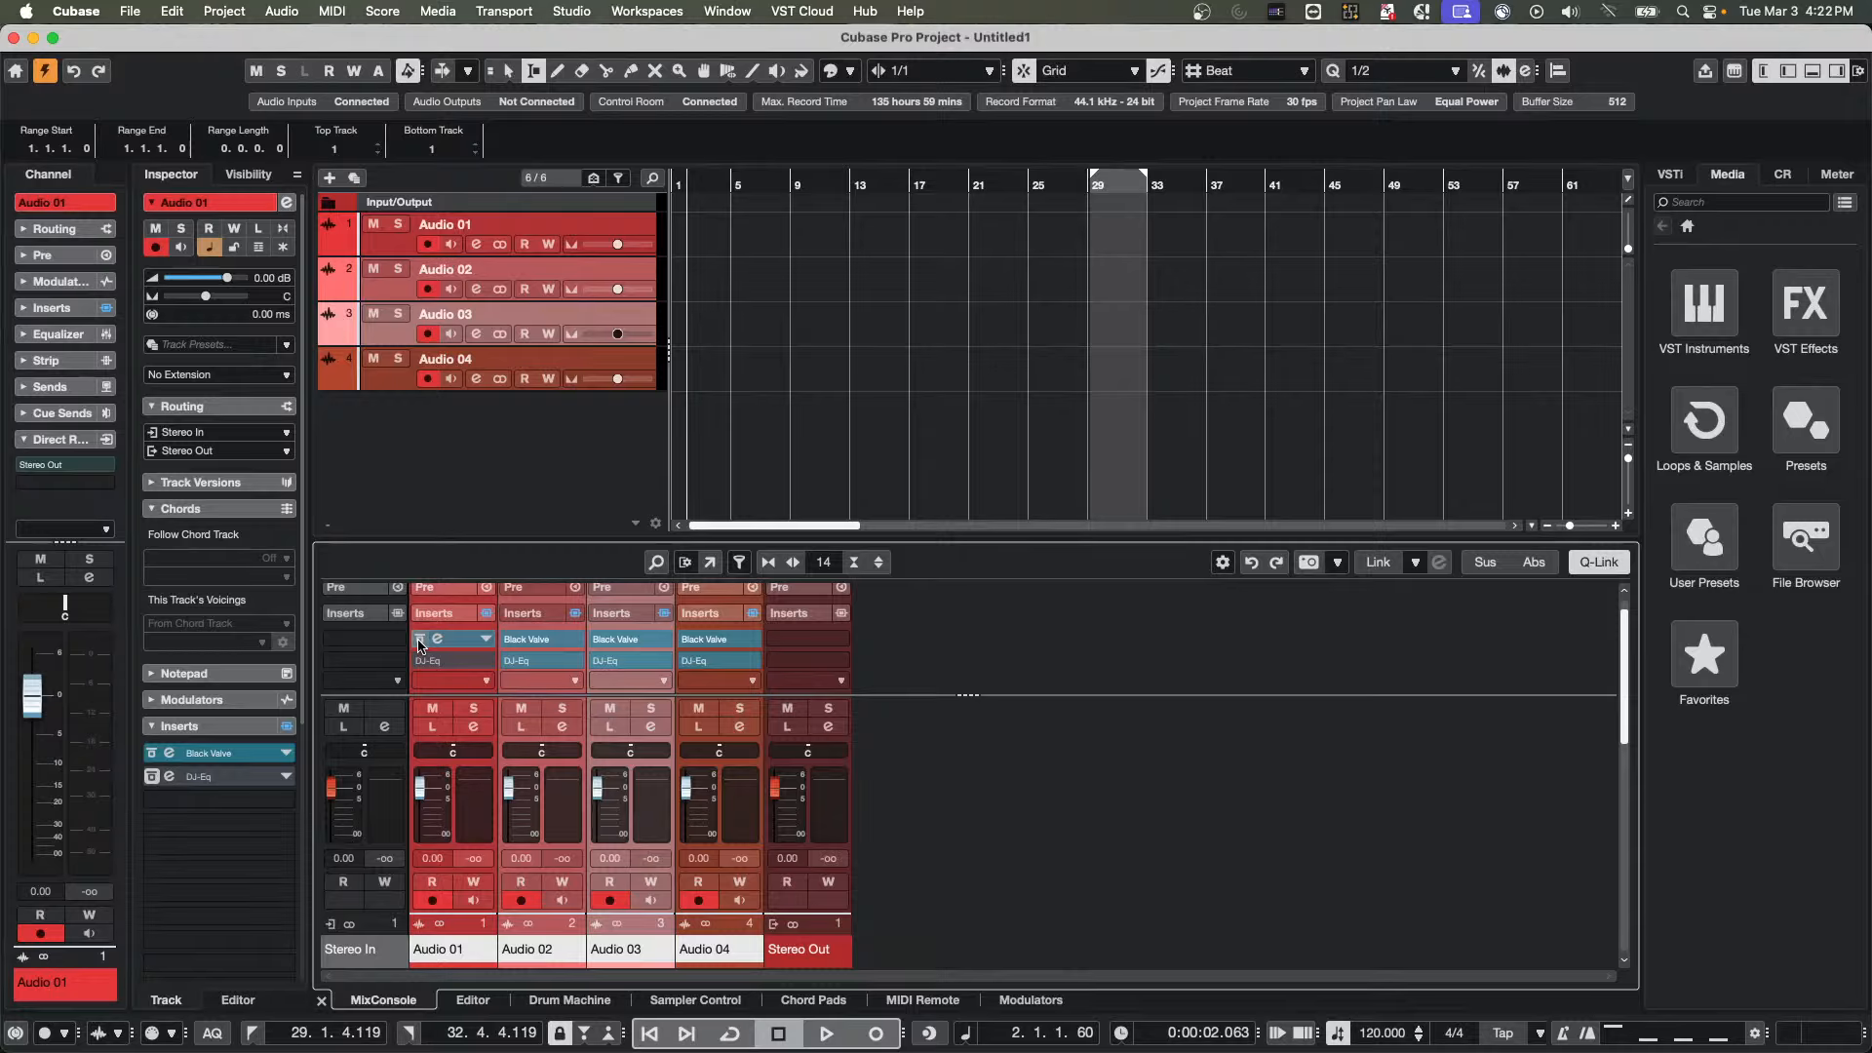
left_click(419, 642)
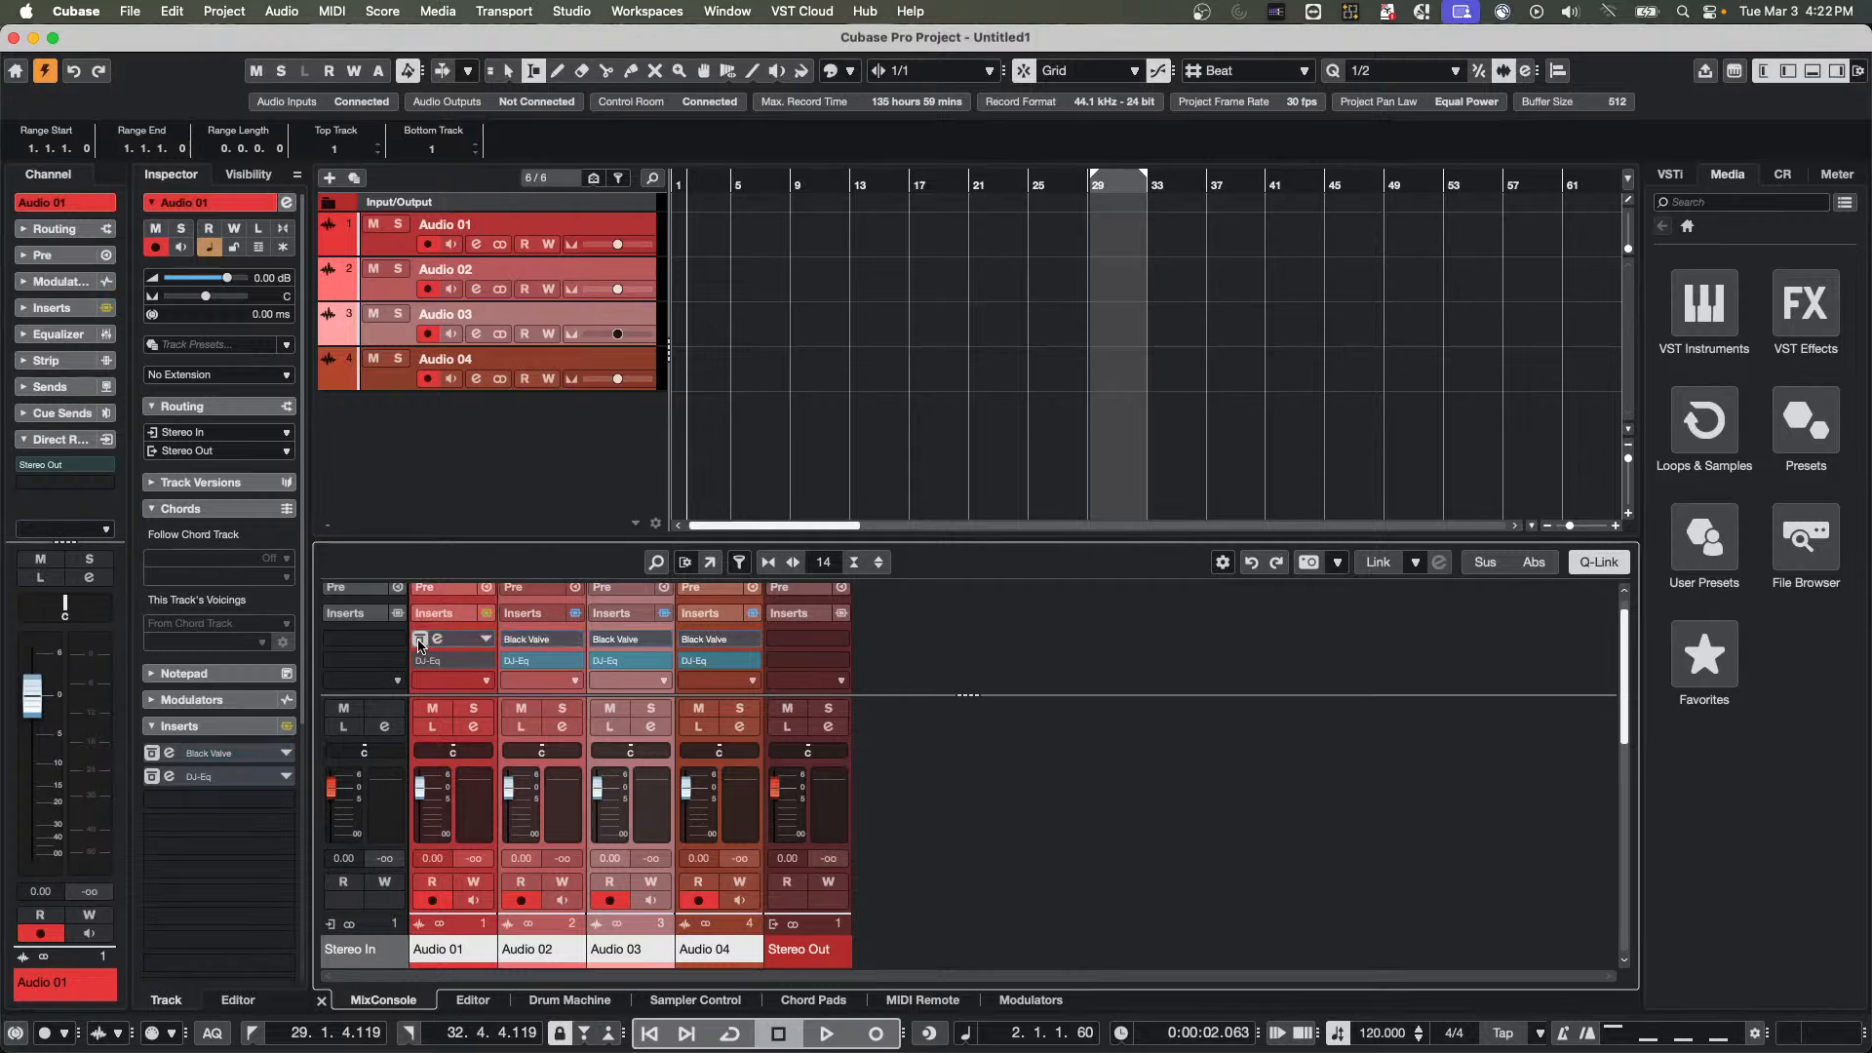
left_click(419, 642)
left_click(420, 642)
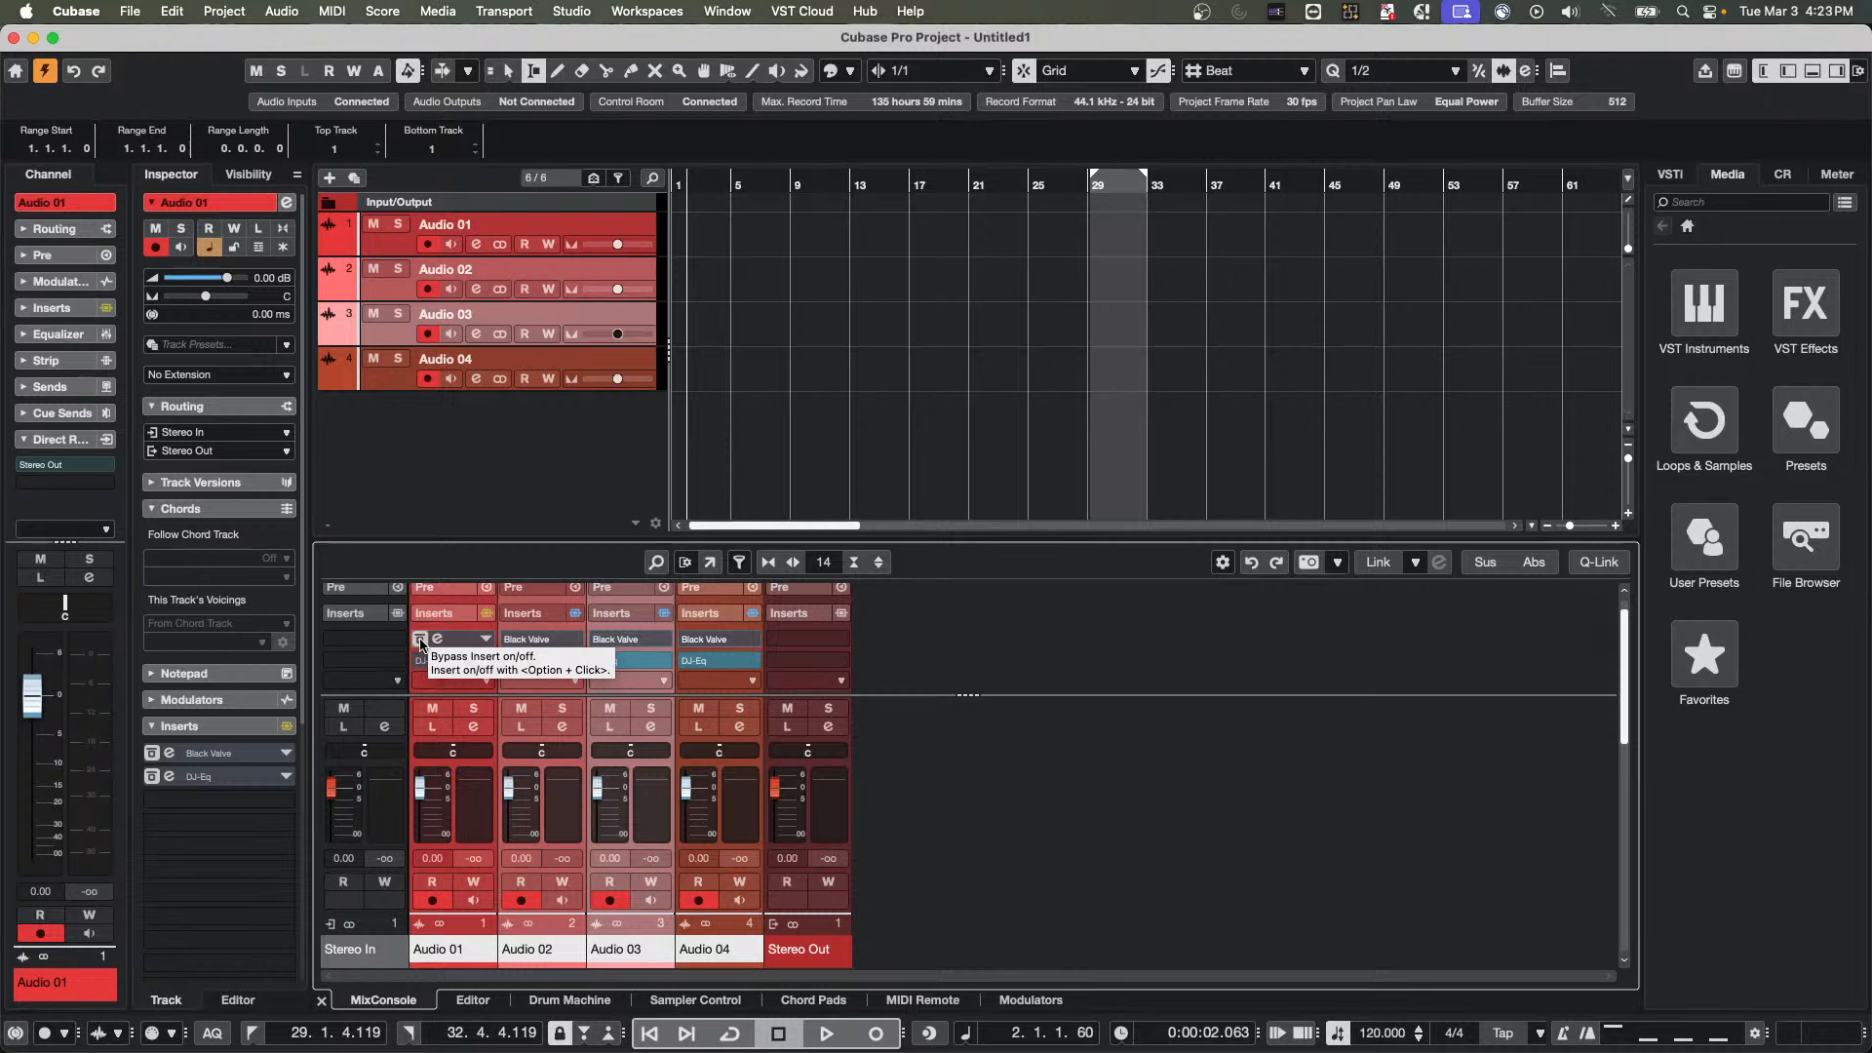
key("alt+shift")
left_click(421, 640, "alt+shift")
left_click_drag(419, 641, 419, 642)
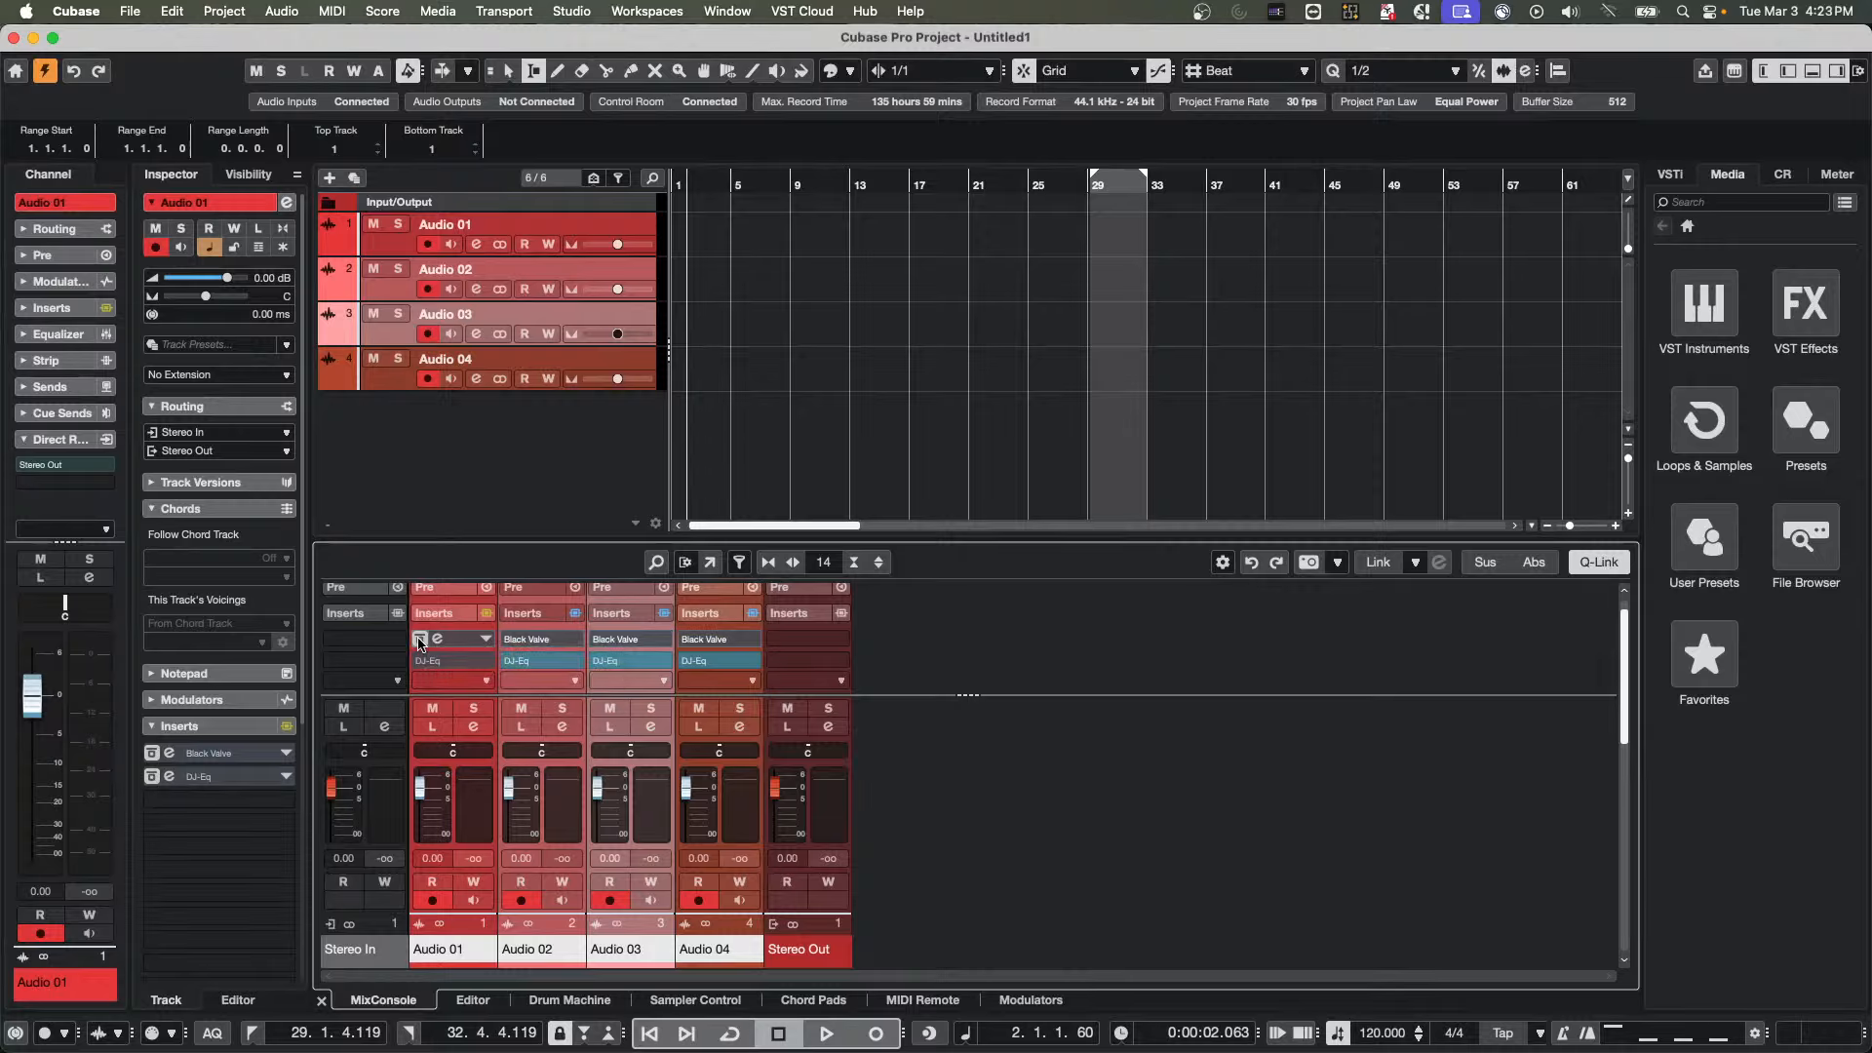
left_click(419, 642, "alt+shift")
left_click(421, 639, "alt+shift")
key("alt+shift")
left_click(421, 641, "alt+shift")
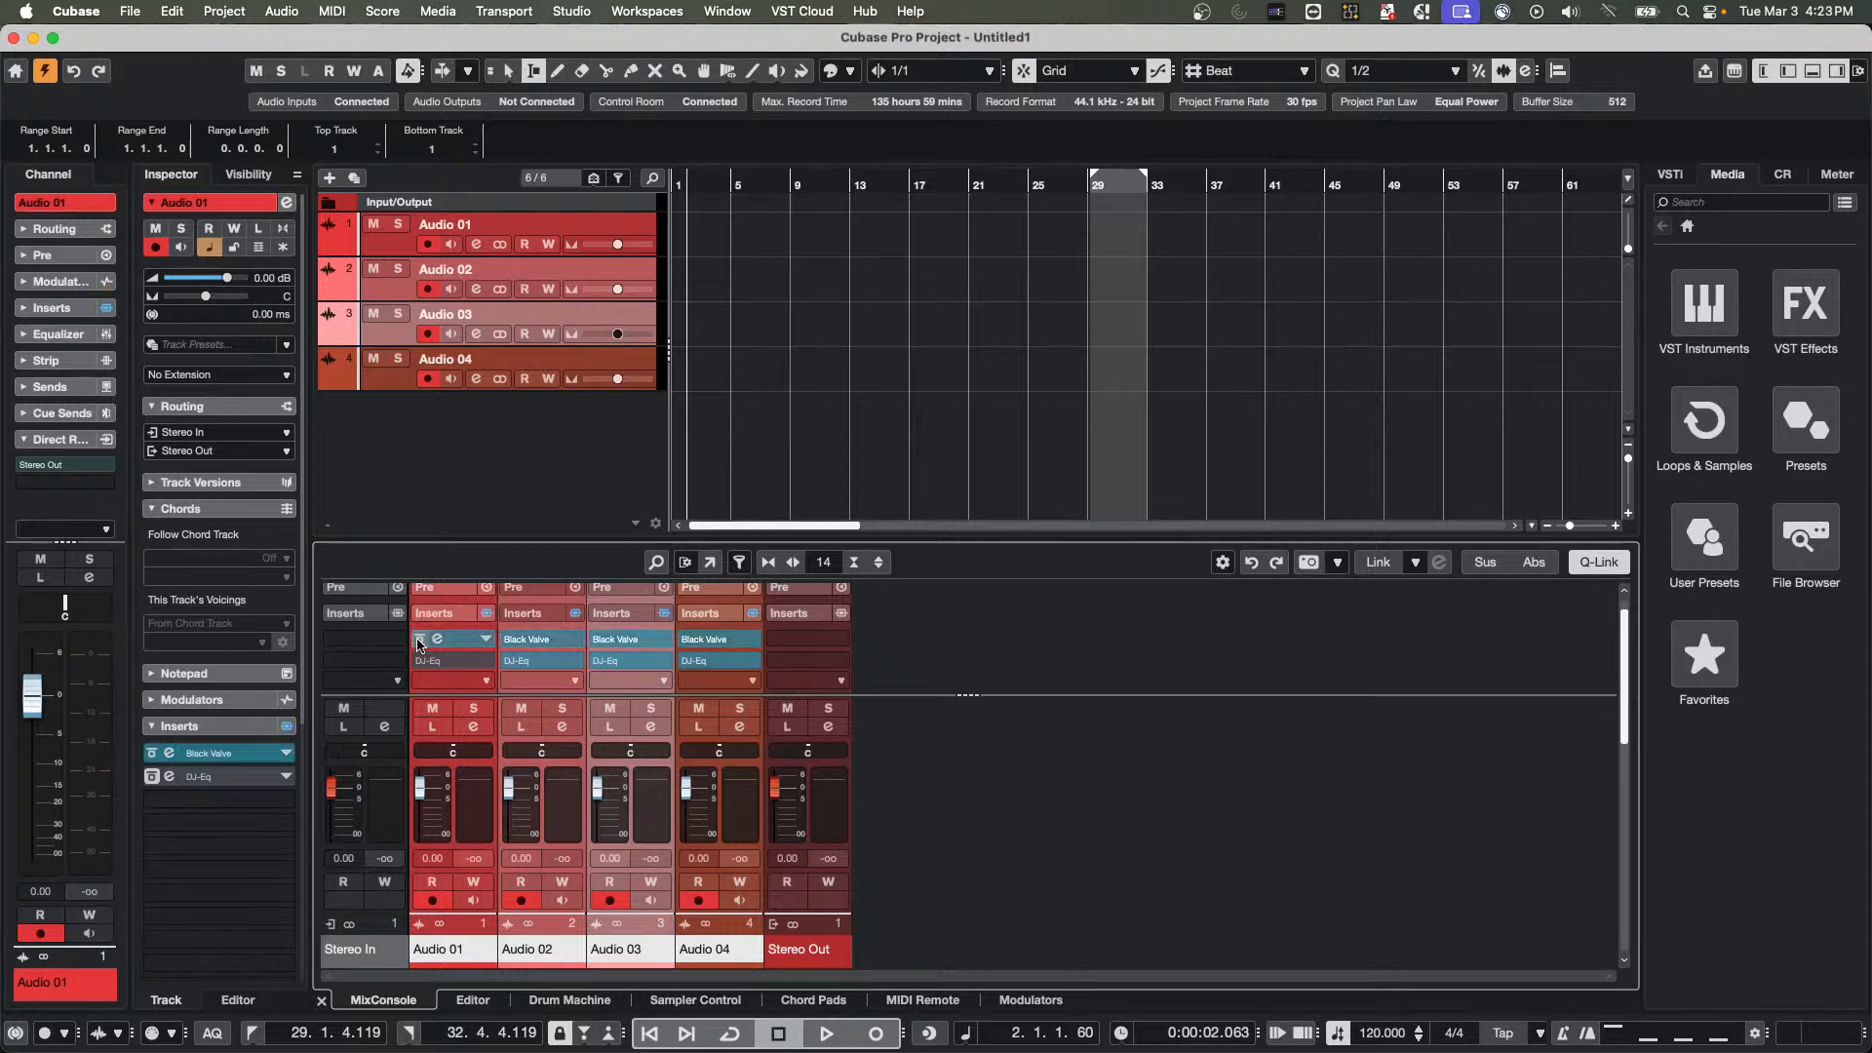
left_click(419, 640, "alt+shift")
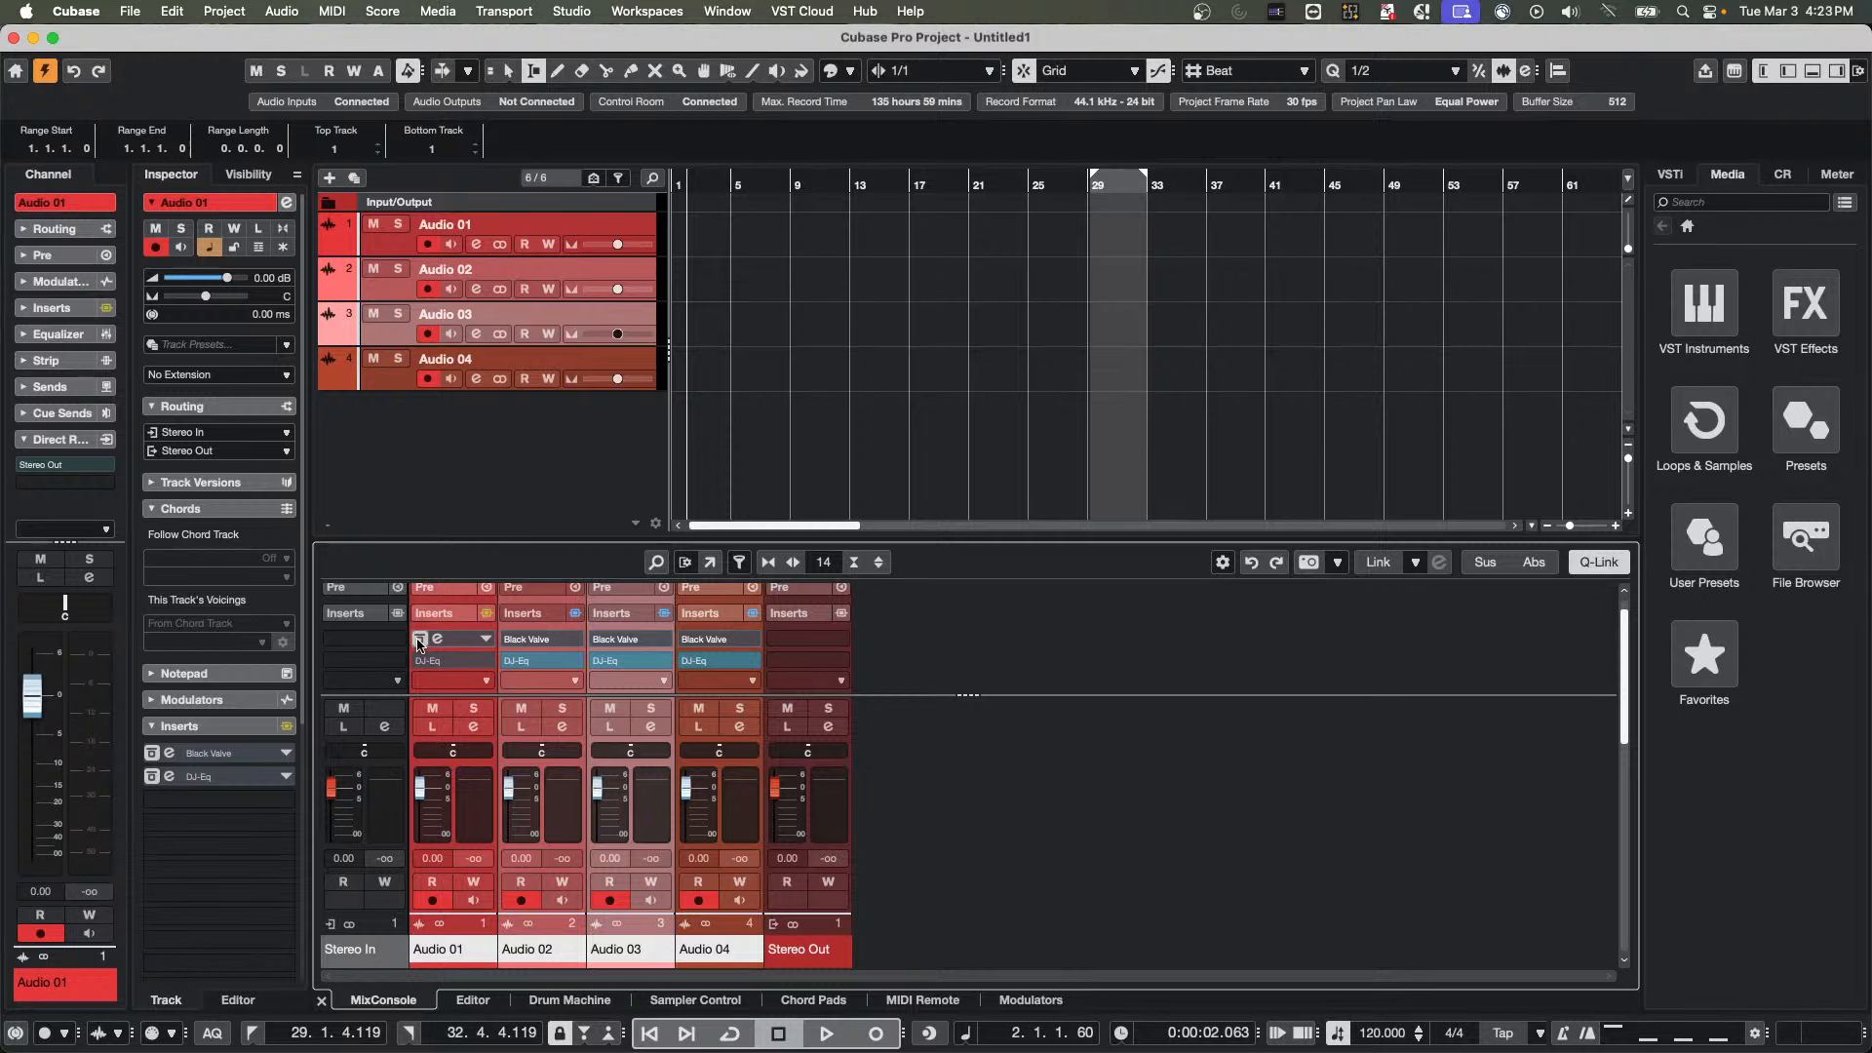
left_click_drag(420, 644, 419, 643)
left_click(419, 641)
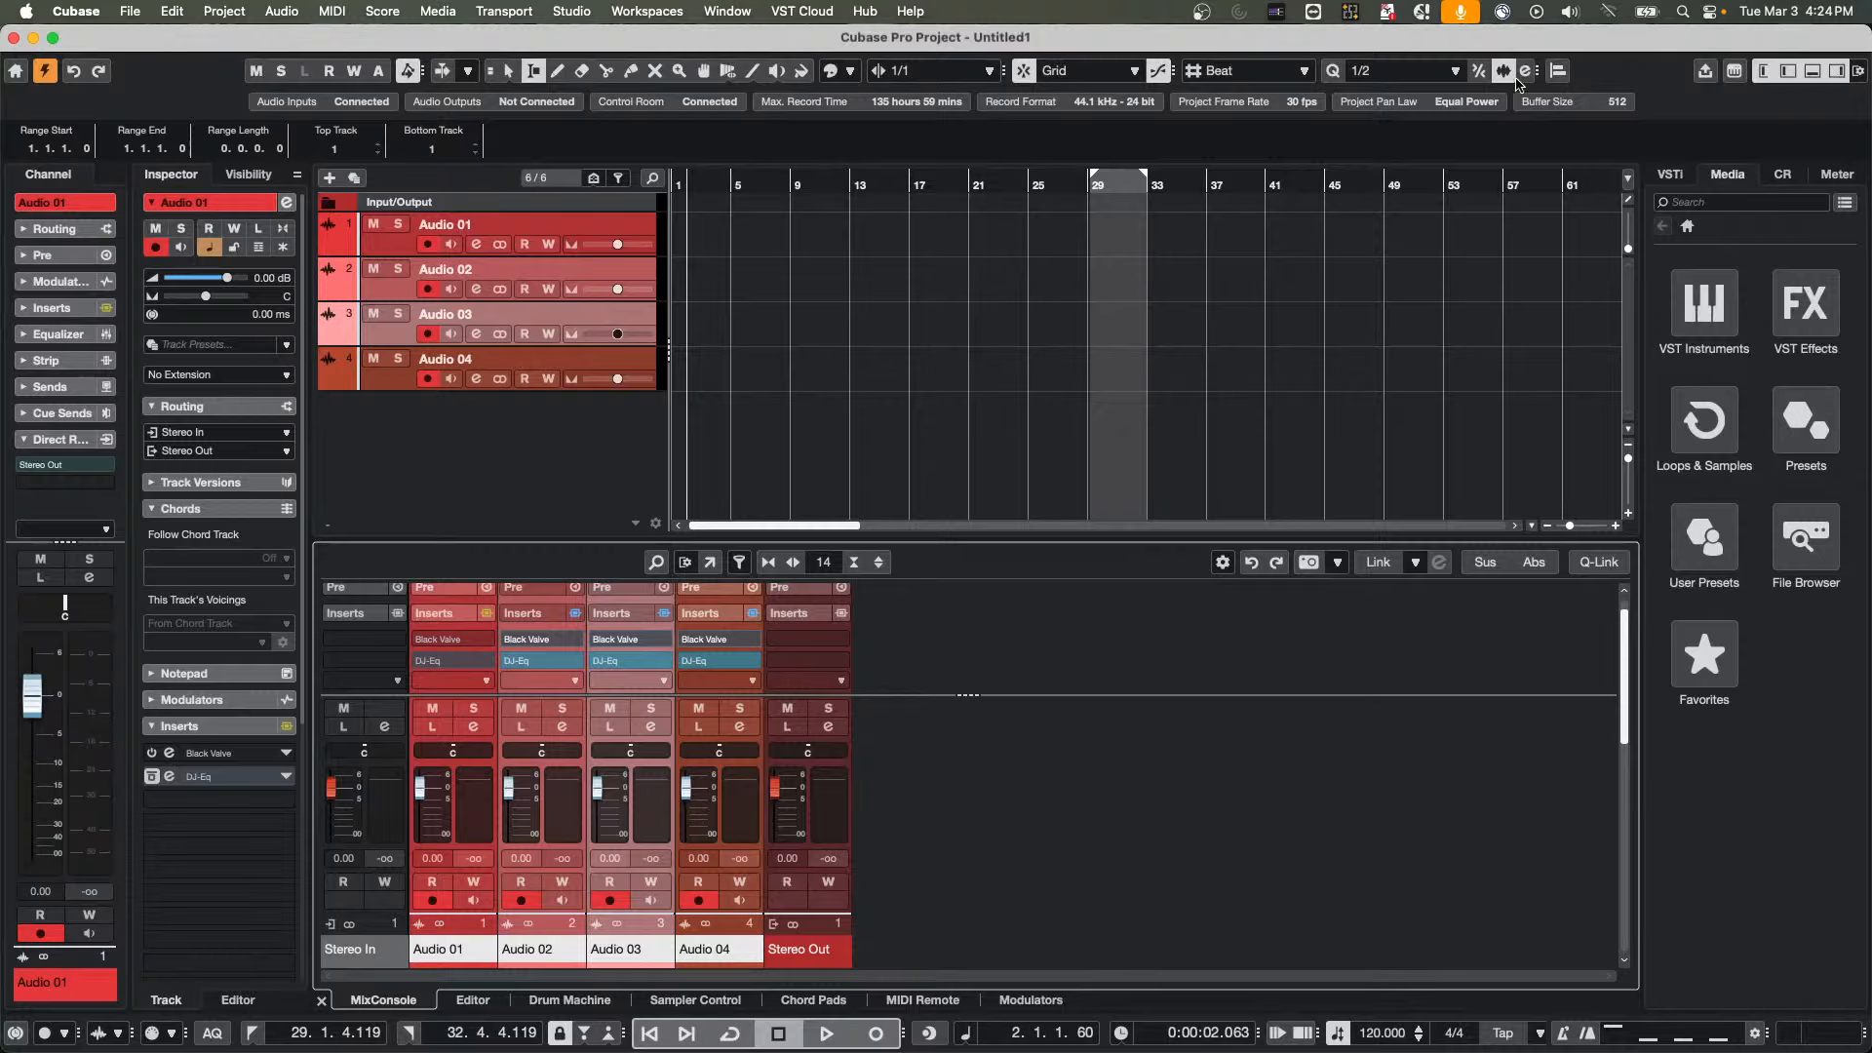
Add an instrument track that uses HALion 7 as its instrument
right_click(484, 425)
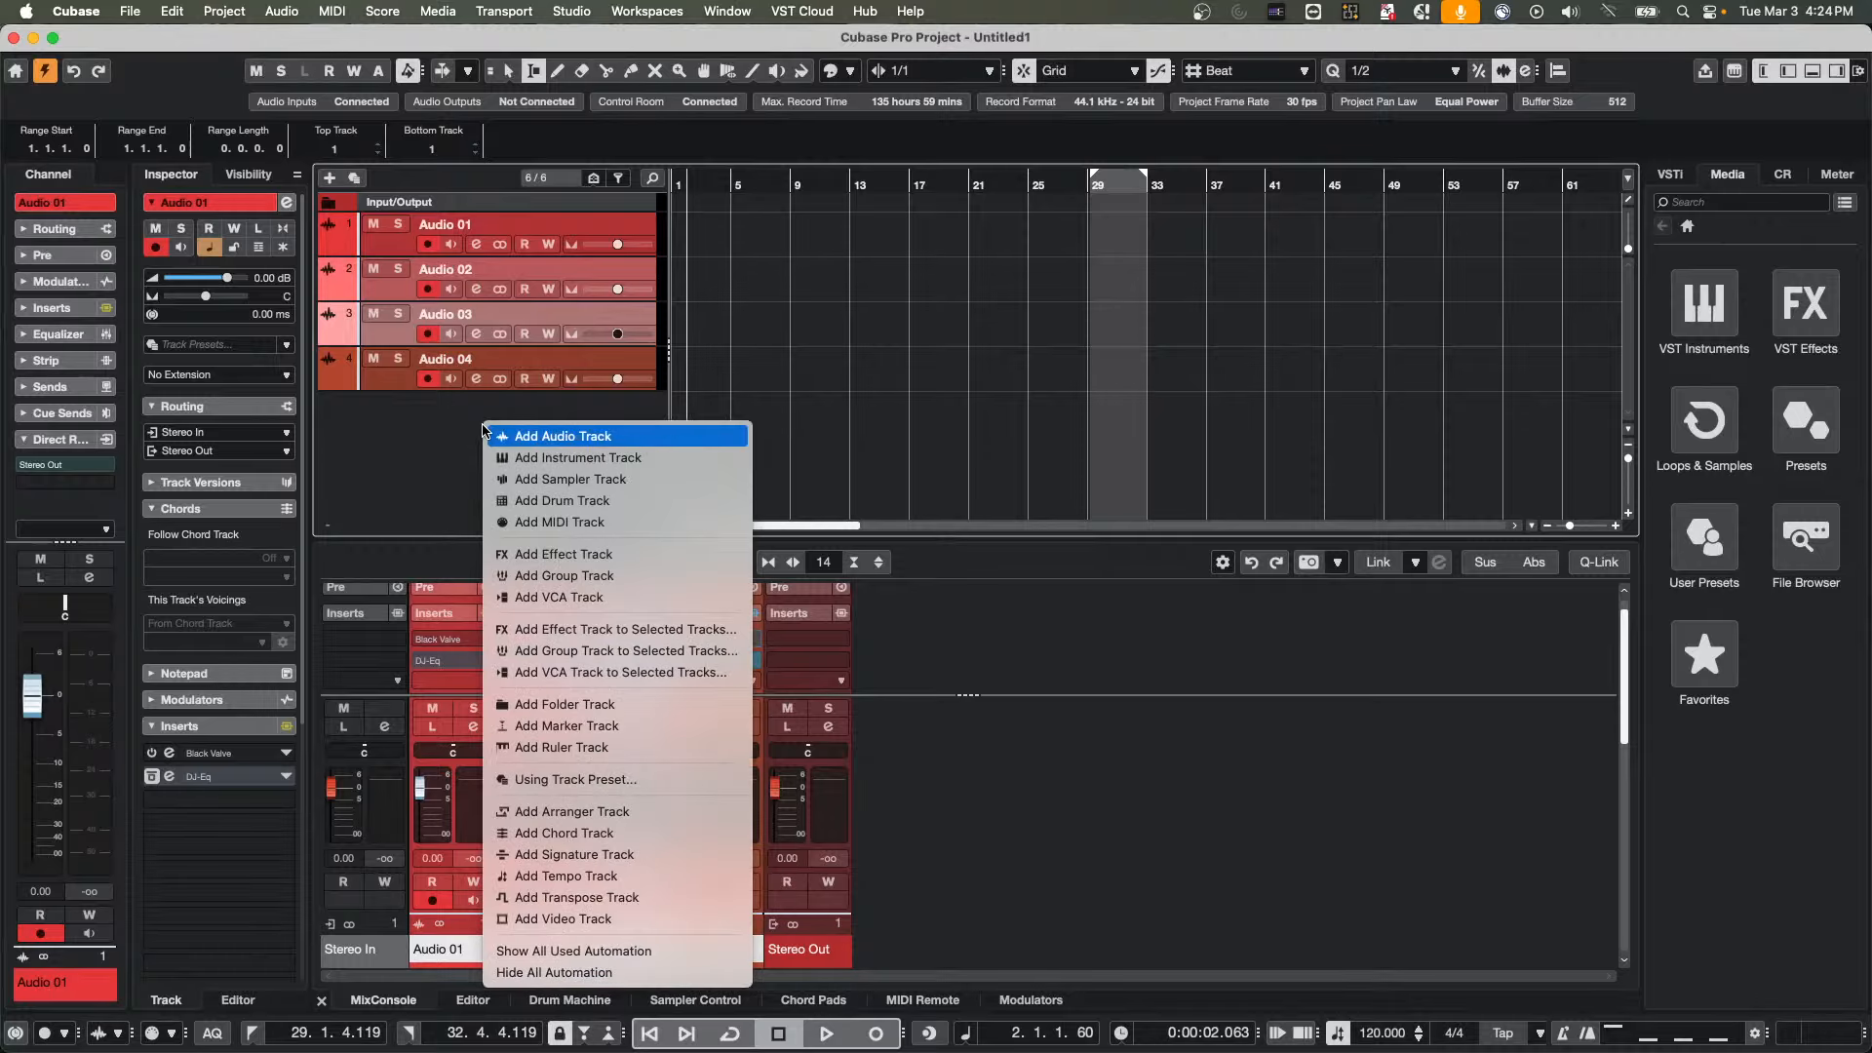
left_click(676, 459)
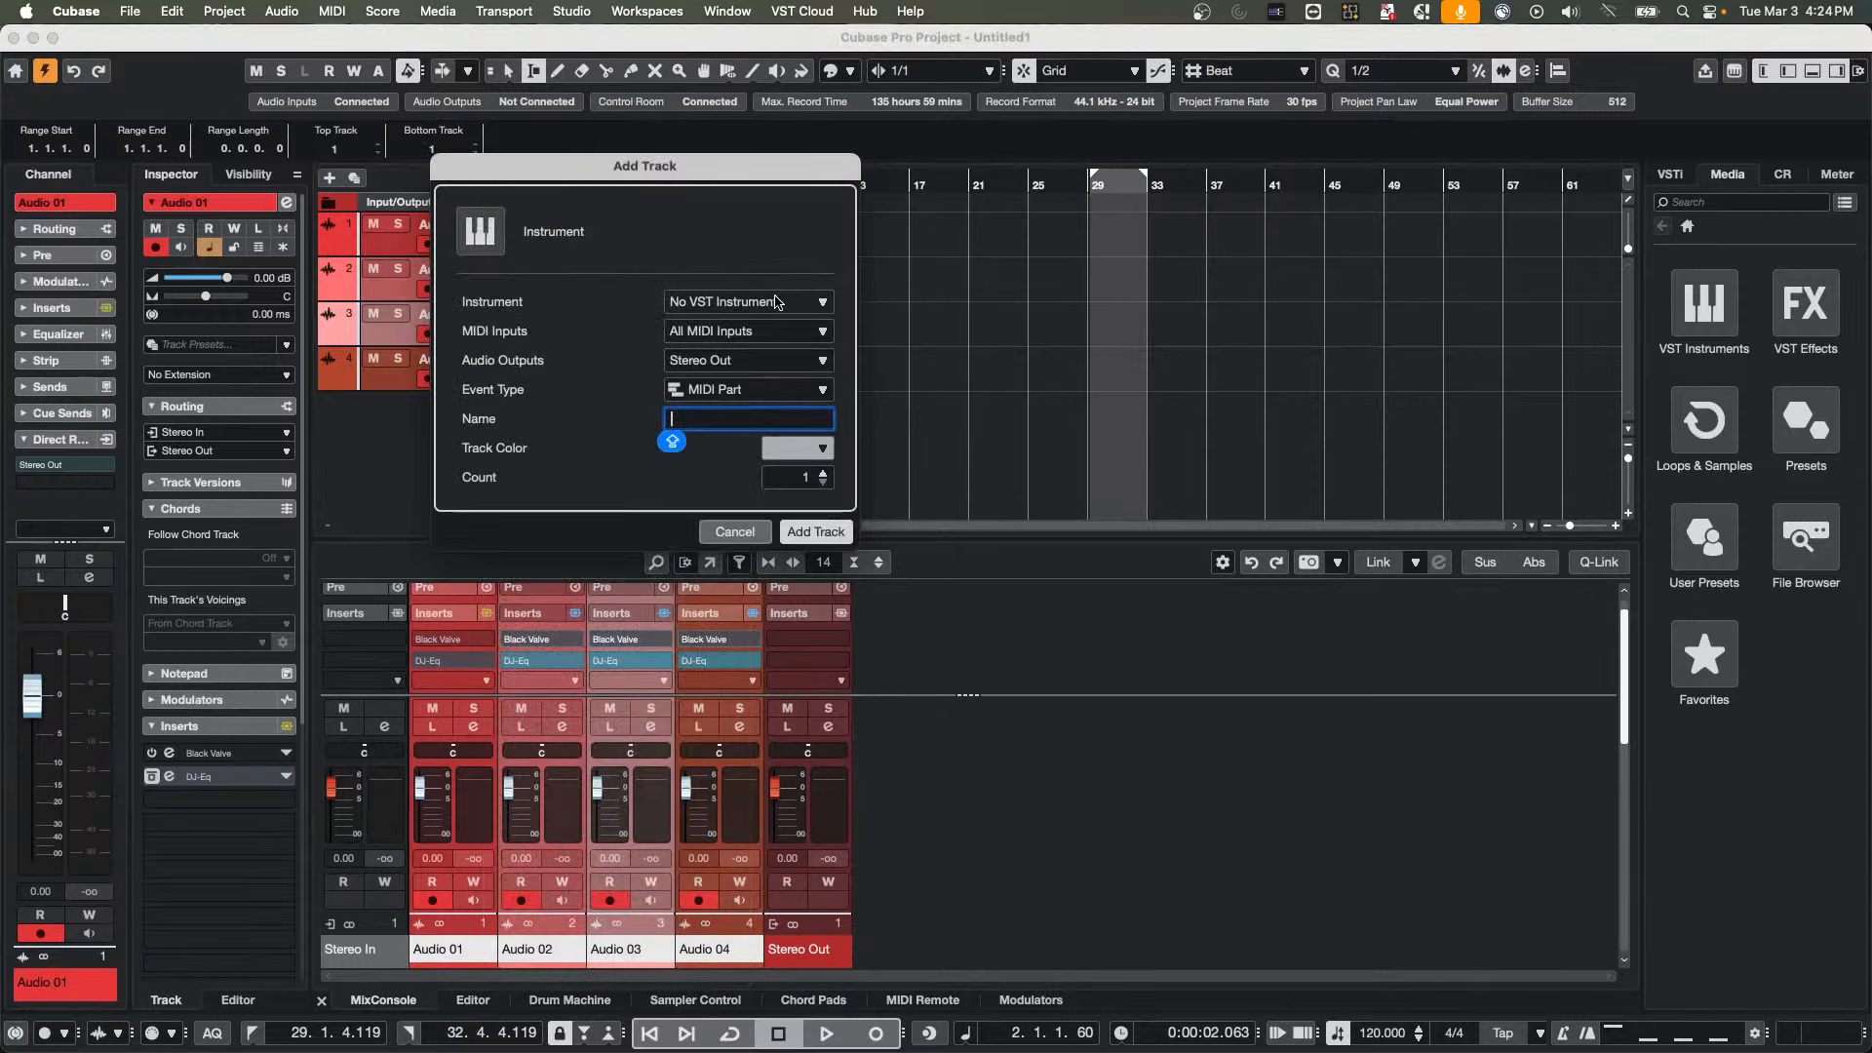
left_click(769, 306)
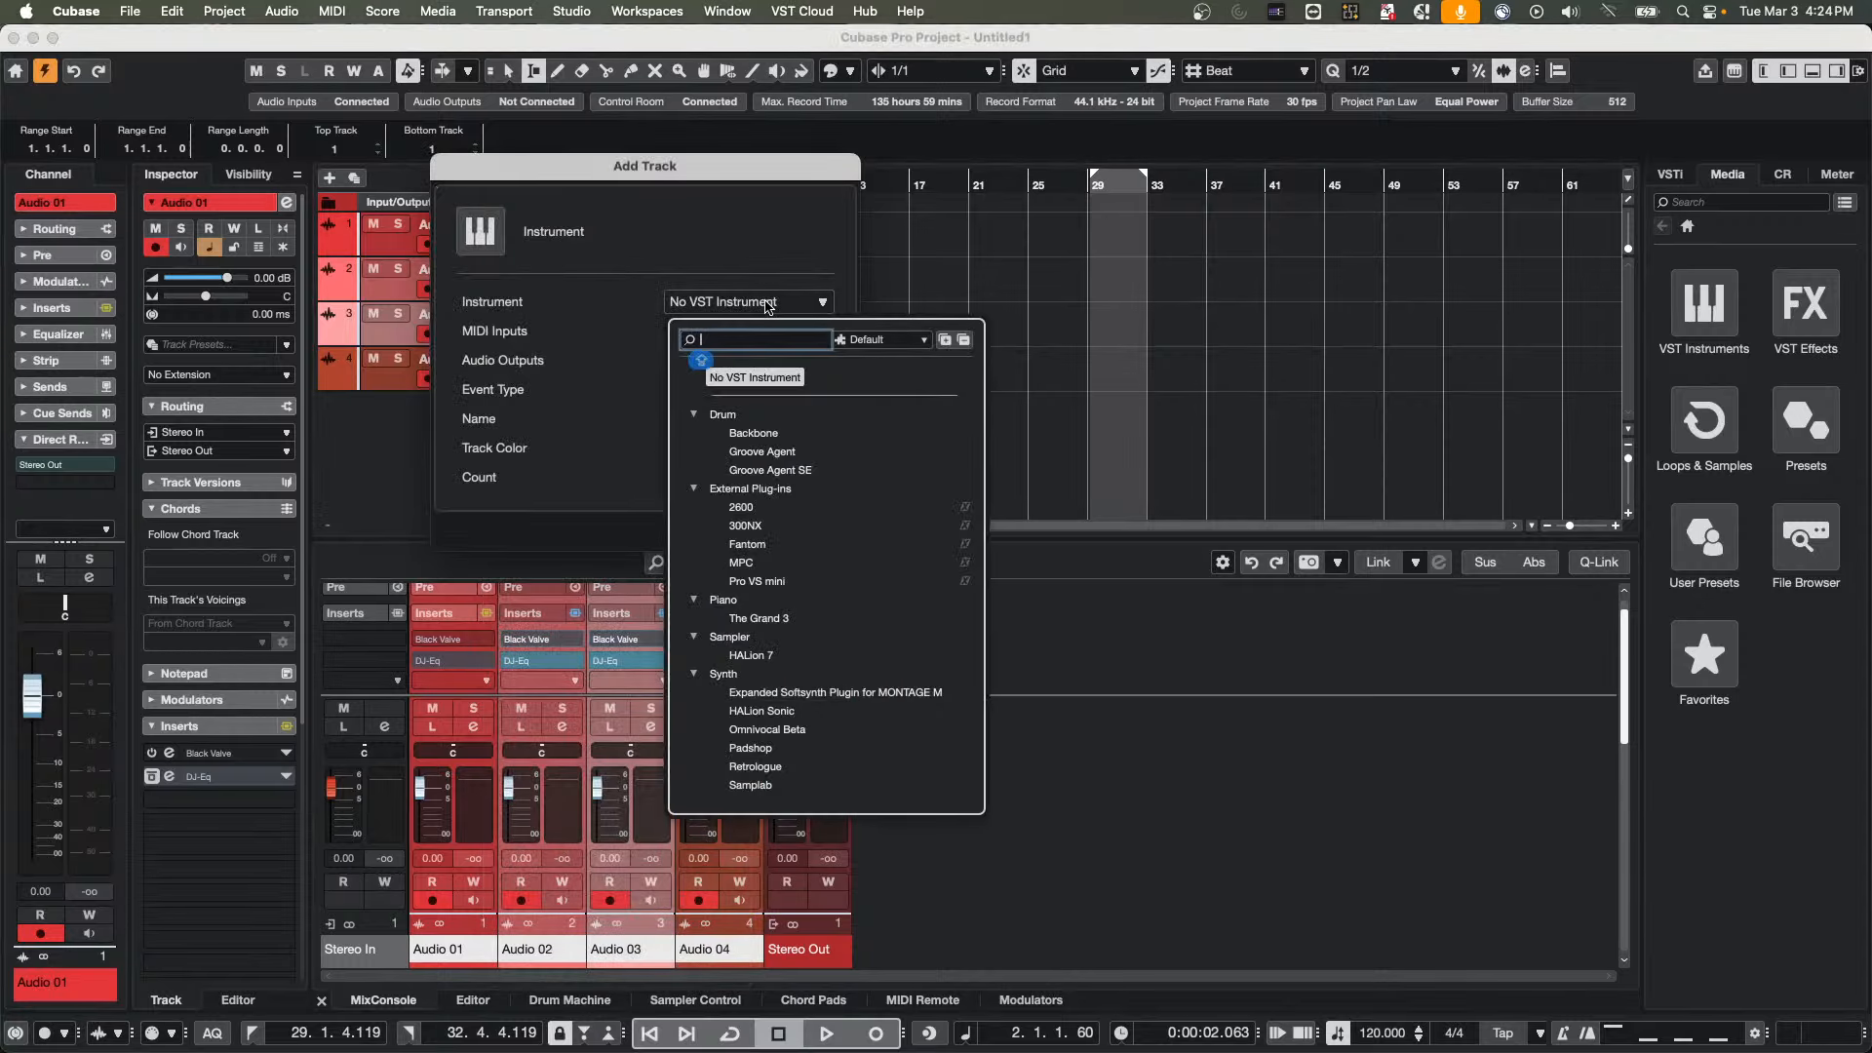
left_click(751, 655)
left_click(816, 532)
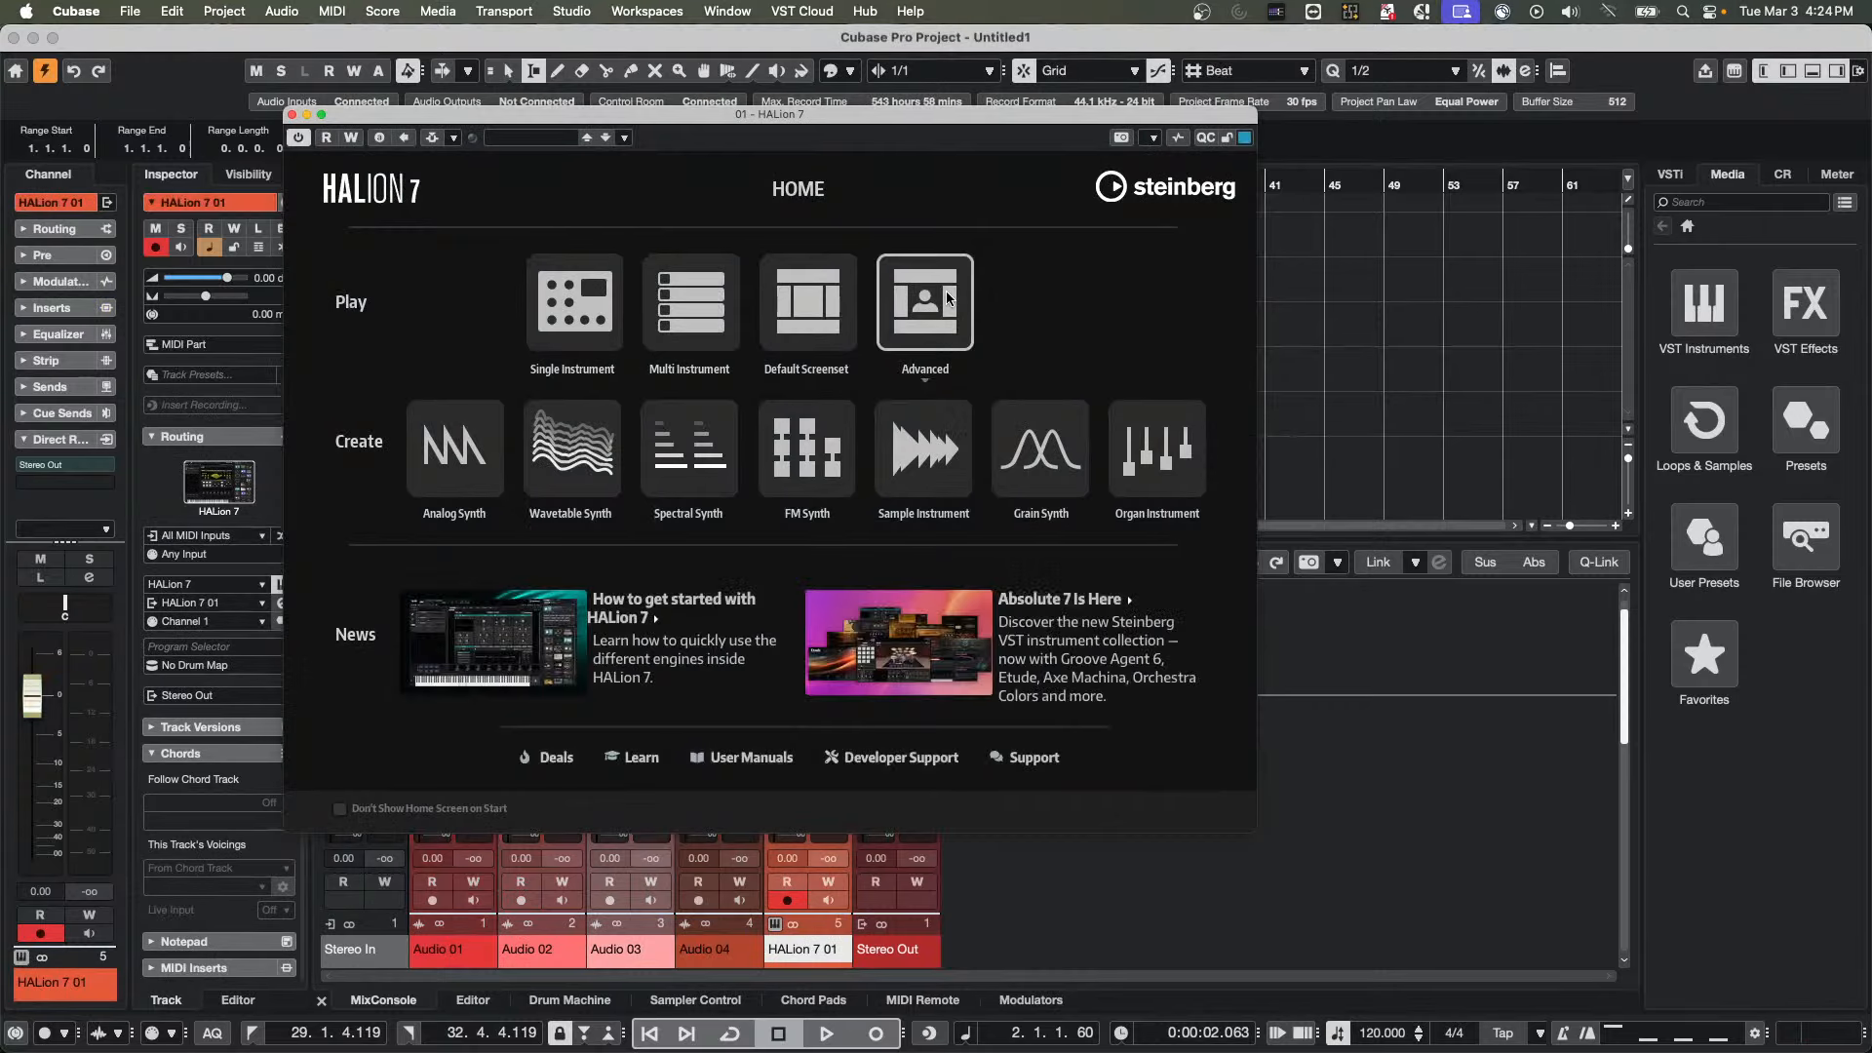
Open HALion 7's Advanced view and load the Arp United program from the Carrier8 library
left_click(947, 298)
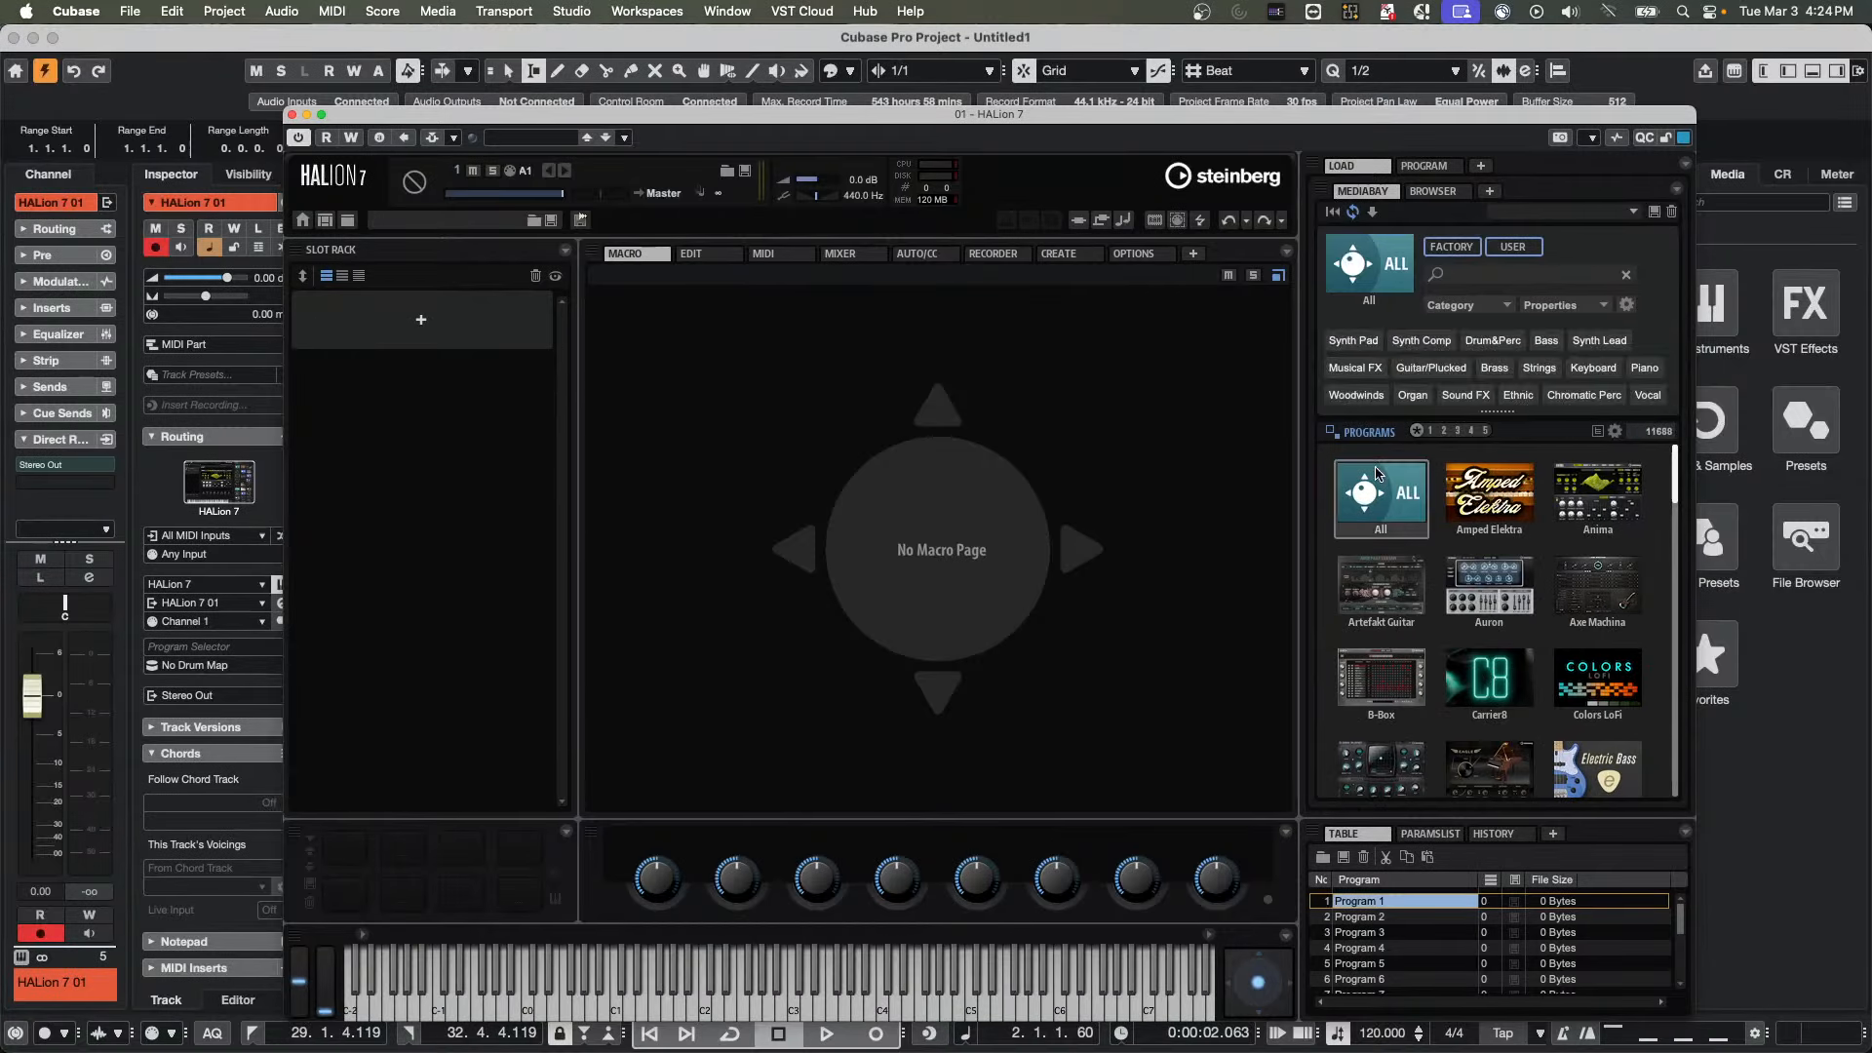
scroll(1401, 658, "down", 2)
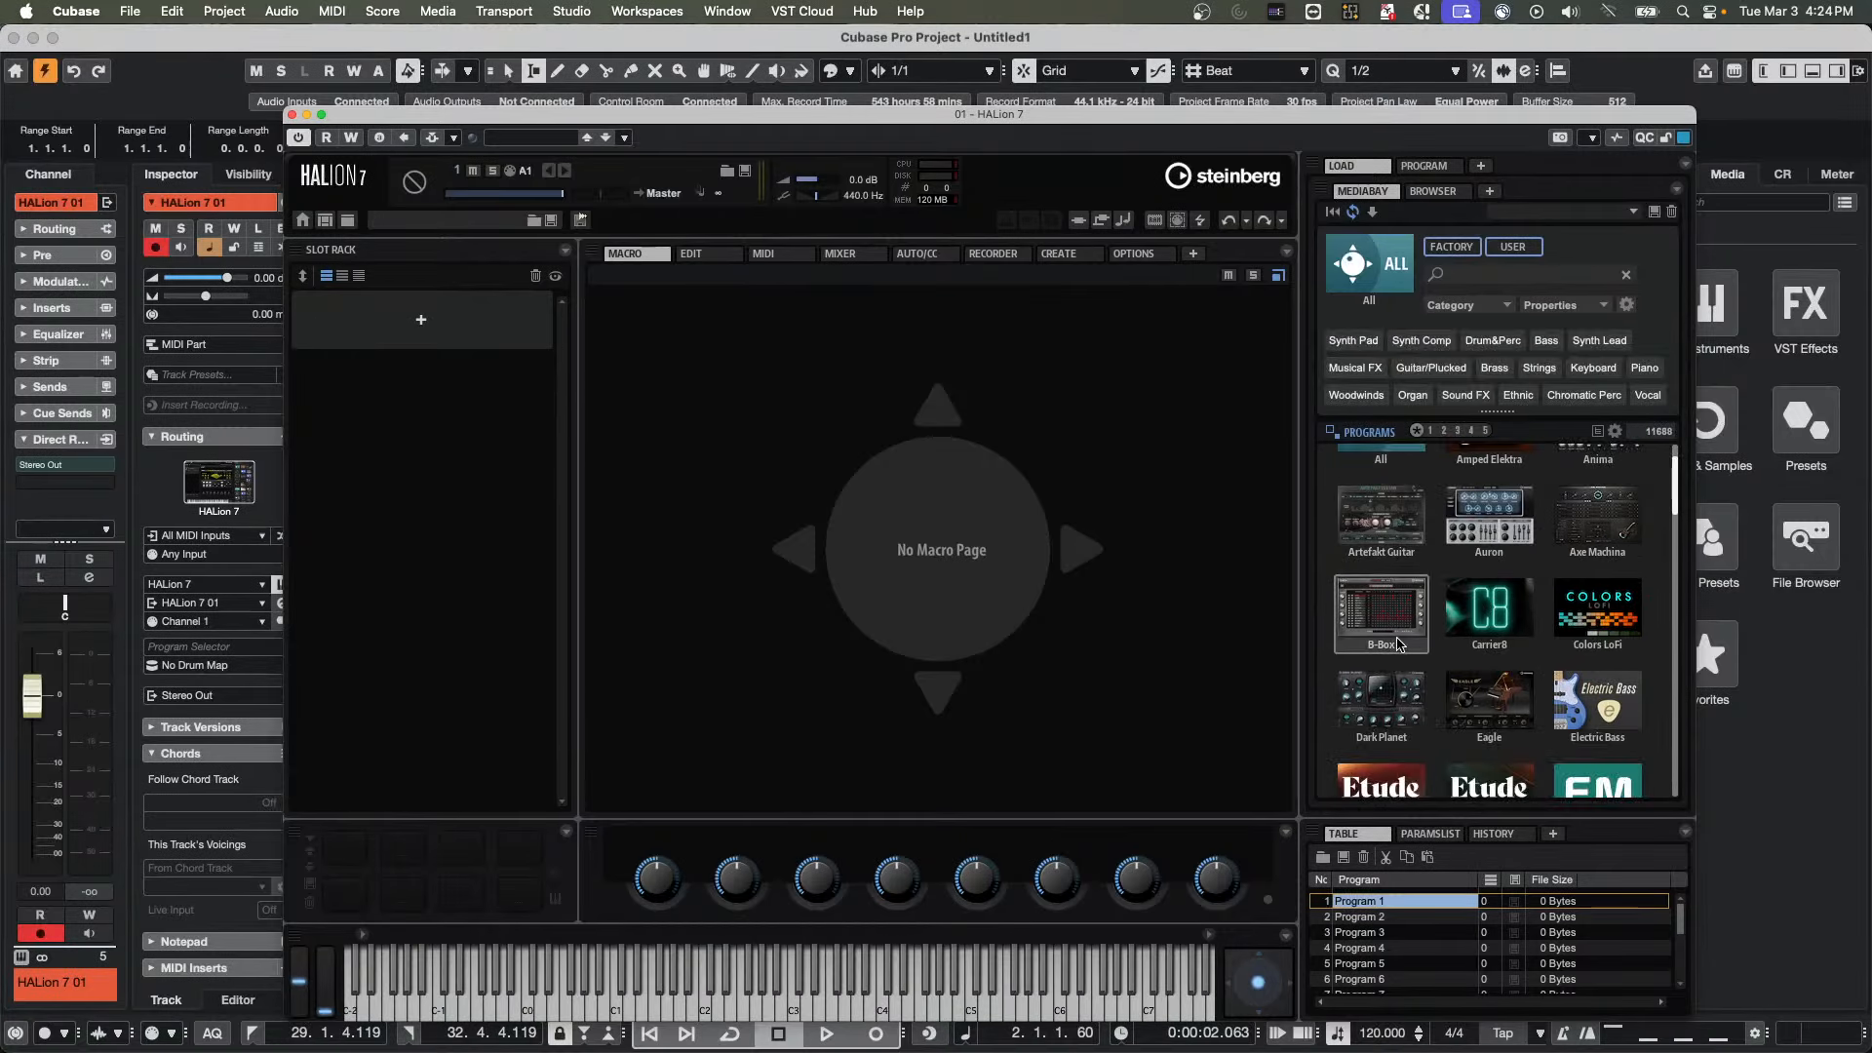
left_click(1498, 616)
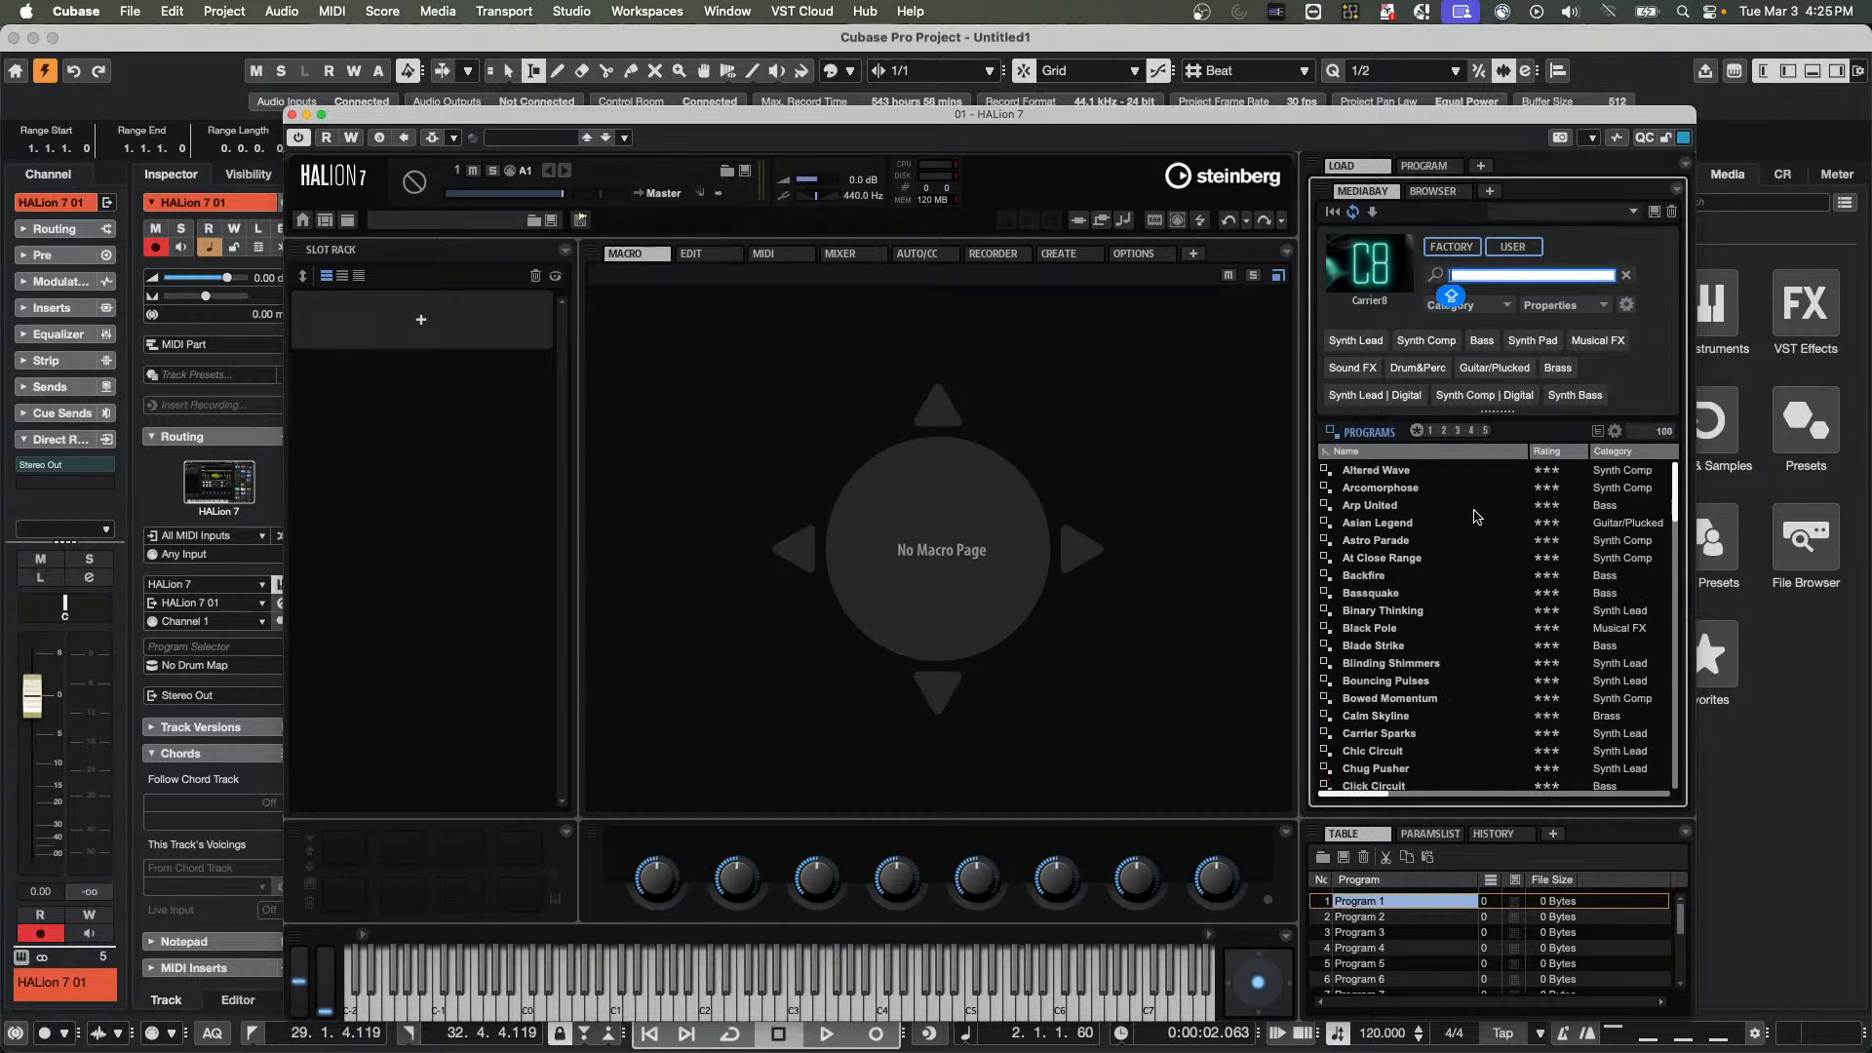
left_click(1376, 507)
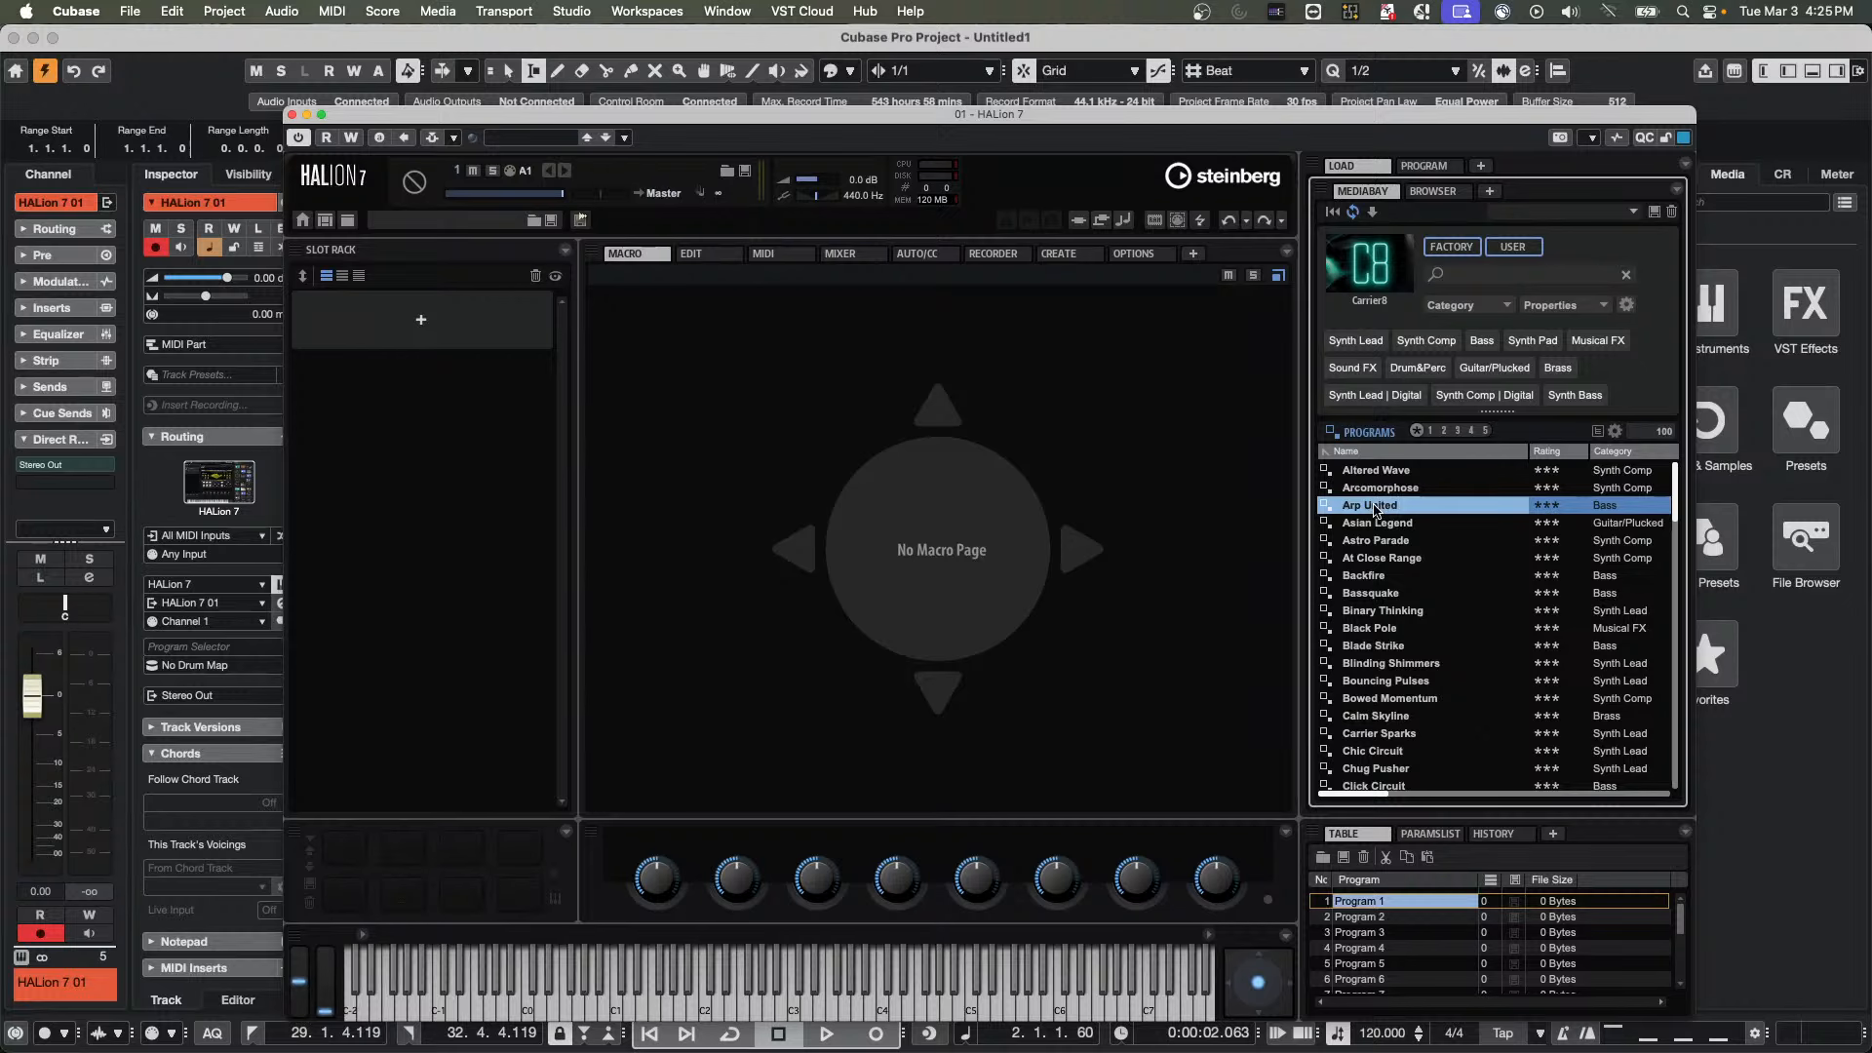
double_click(1376, 507)
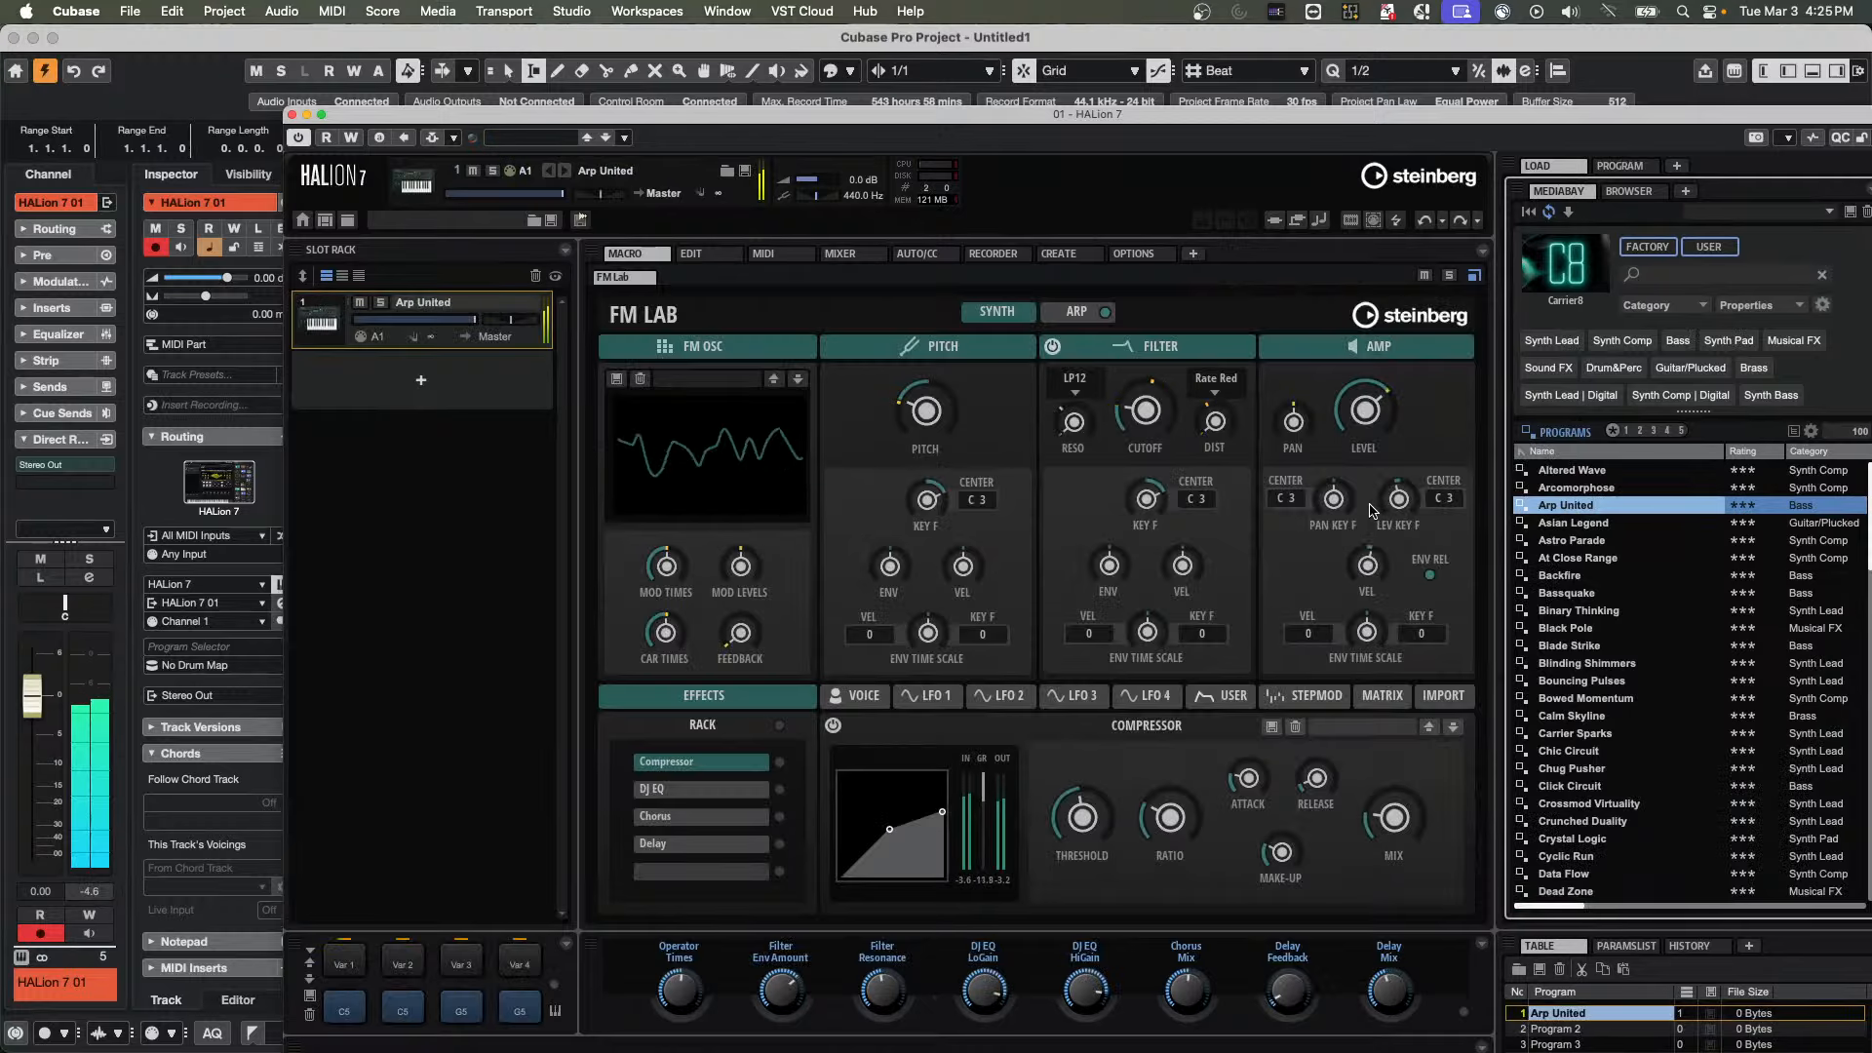
Move the HALion window clear of the Control Room, select monitor A (HS 7) and set the main level to -2.23 dB
left_click_drag(518, 130, 230, 135)
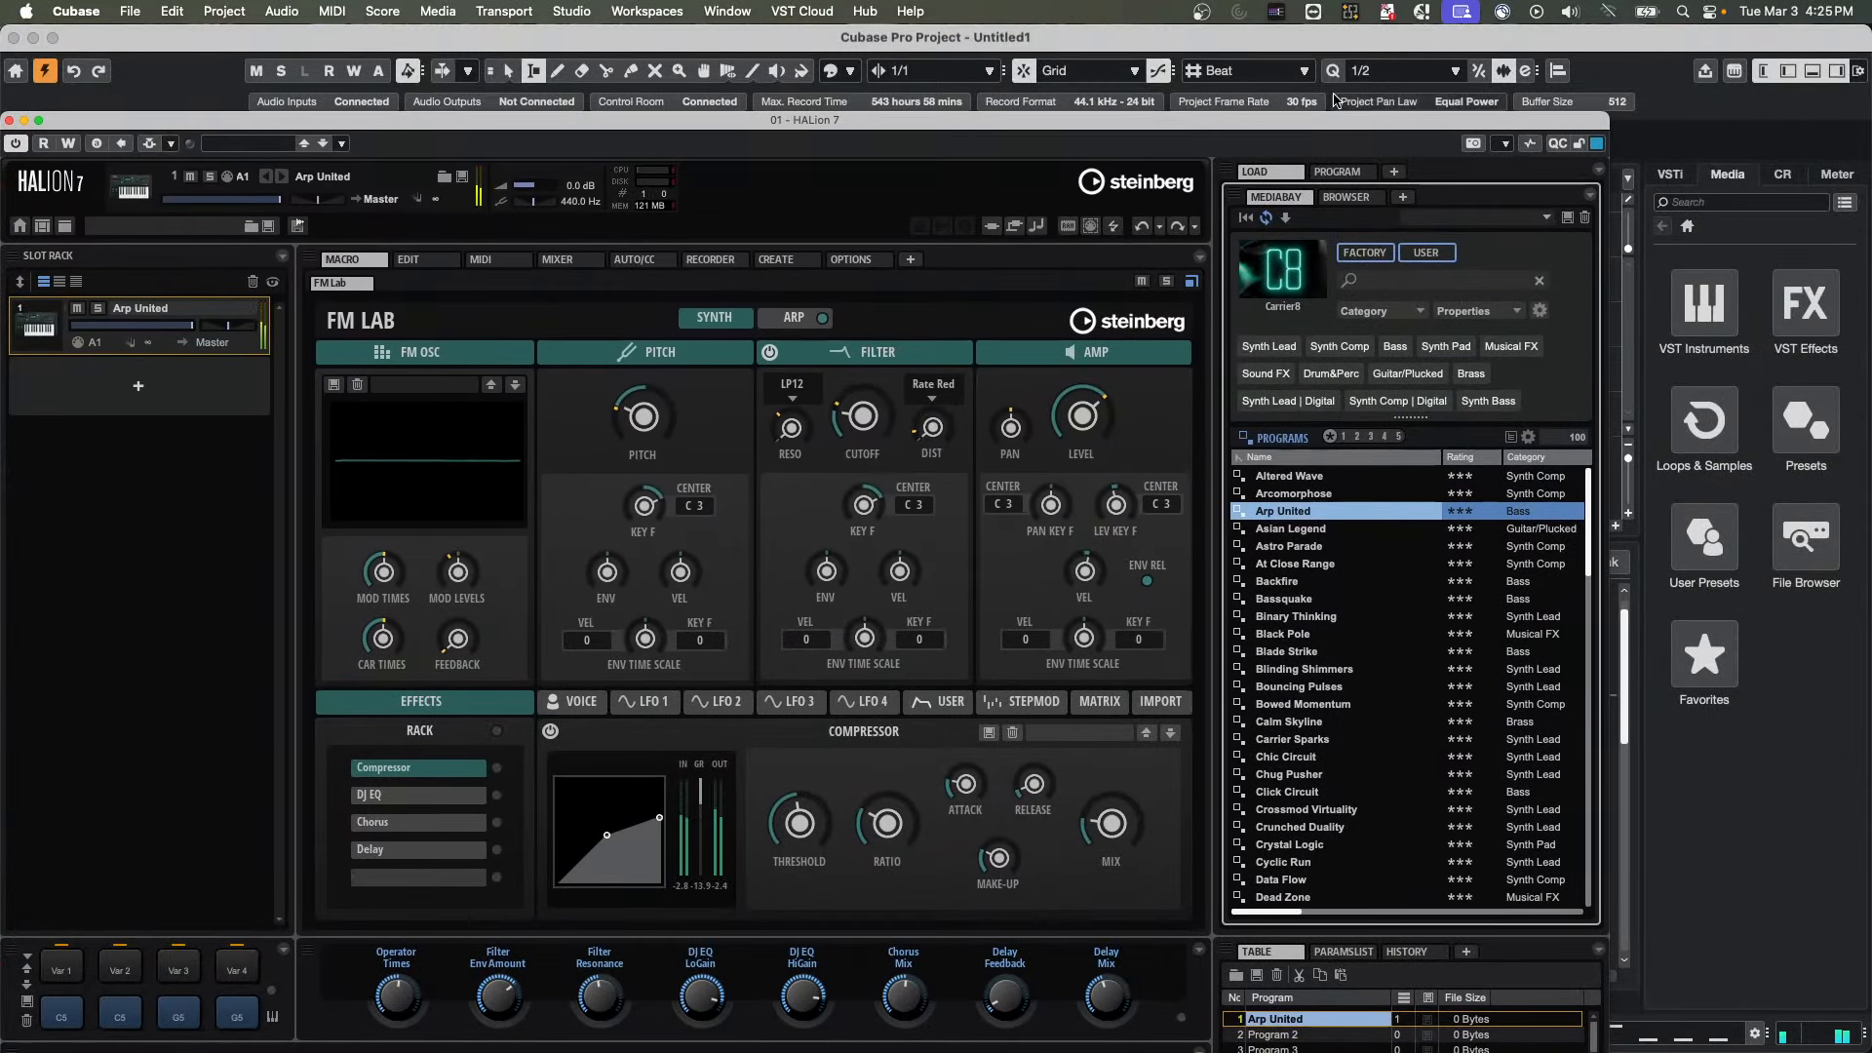
left_click(1784, 173)
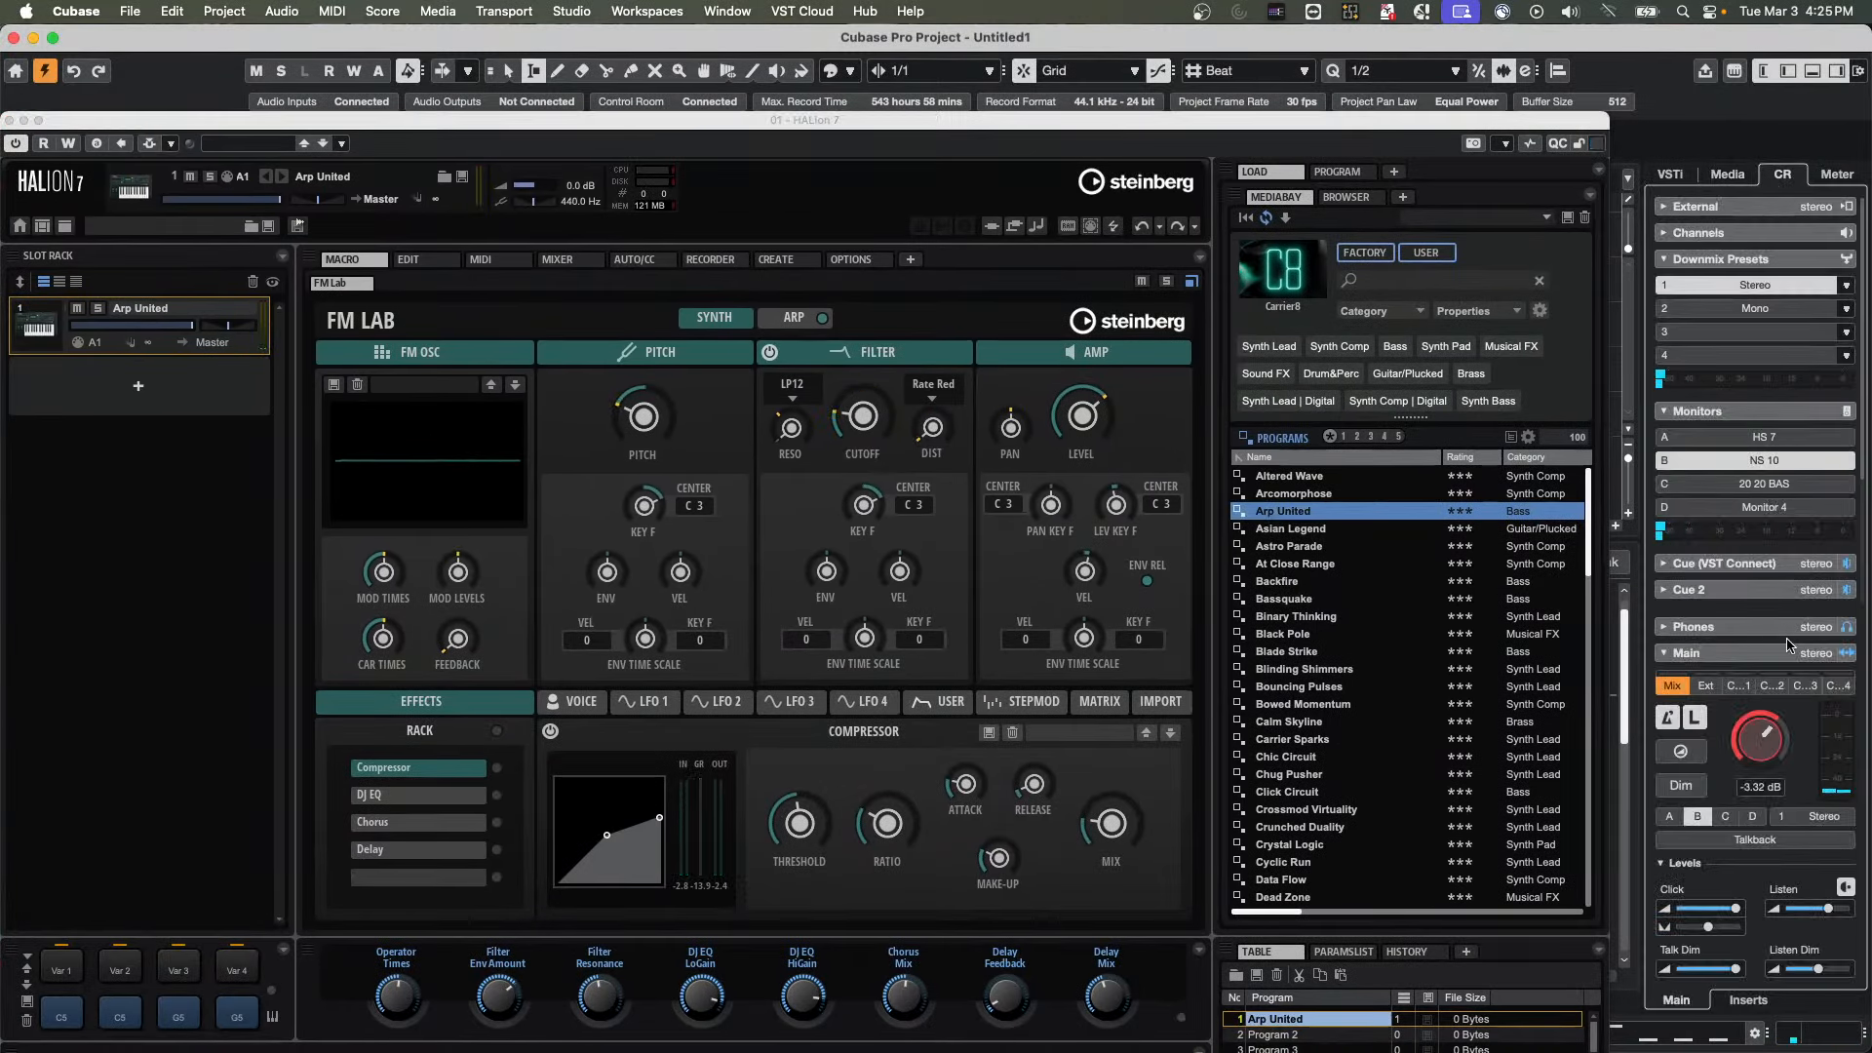
left_click(1669, 818)
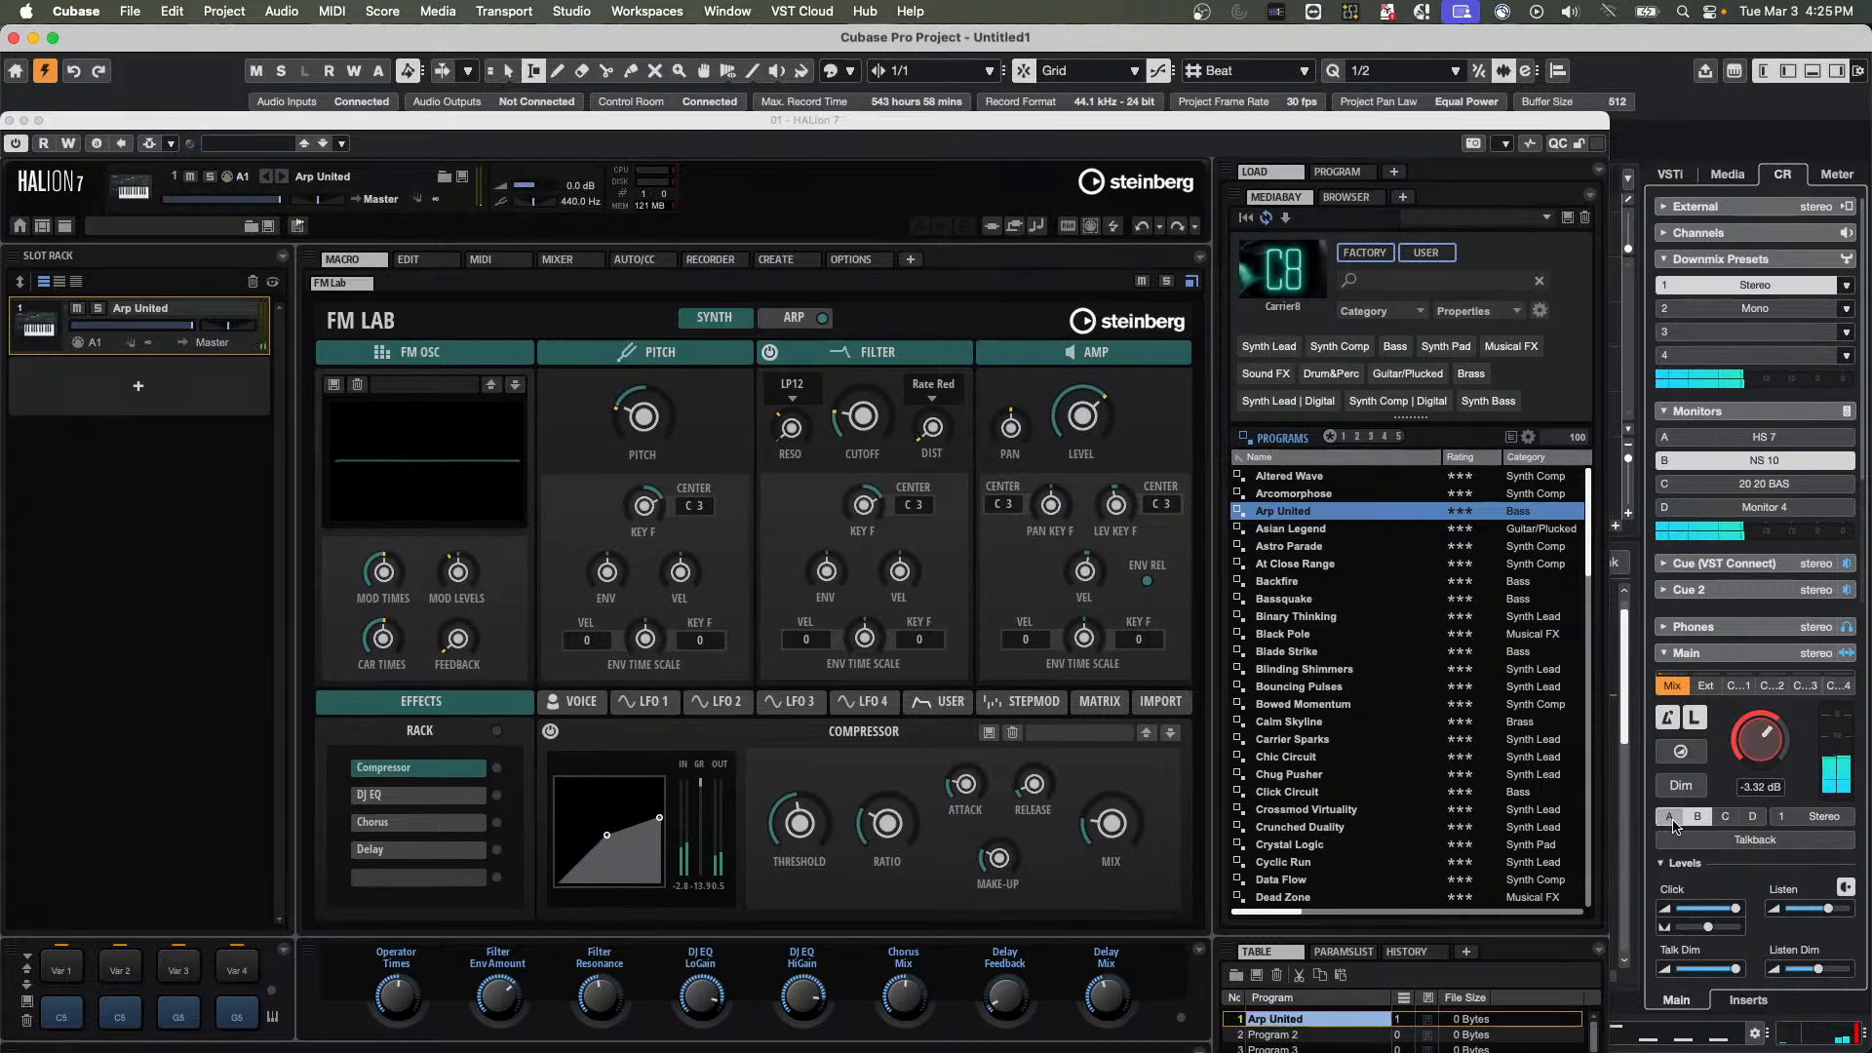
left_click_drag(1781, 760, 1768, 732)
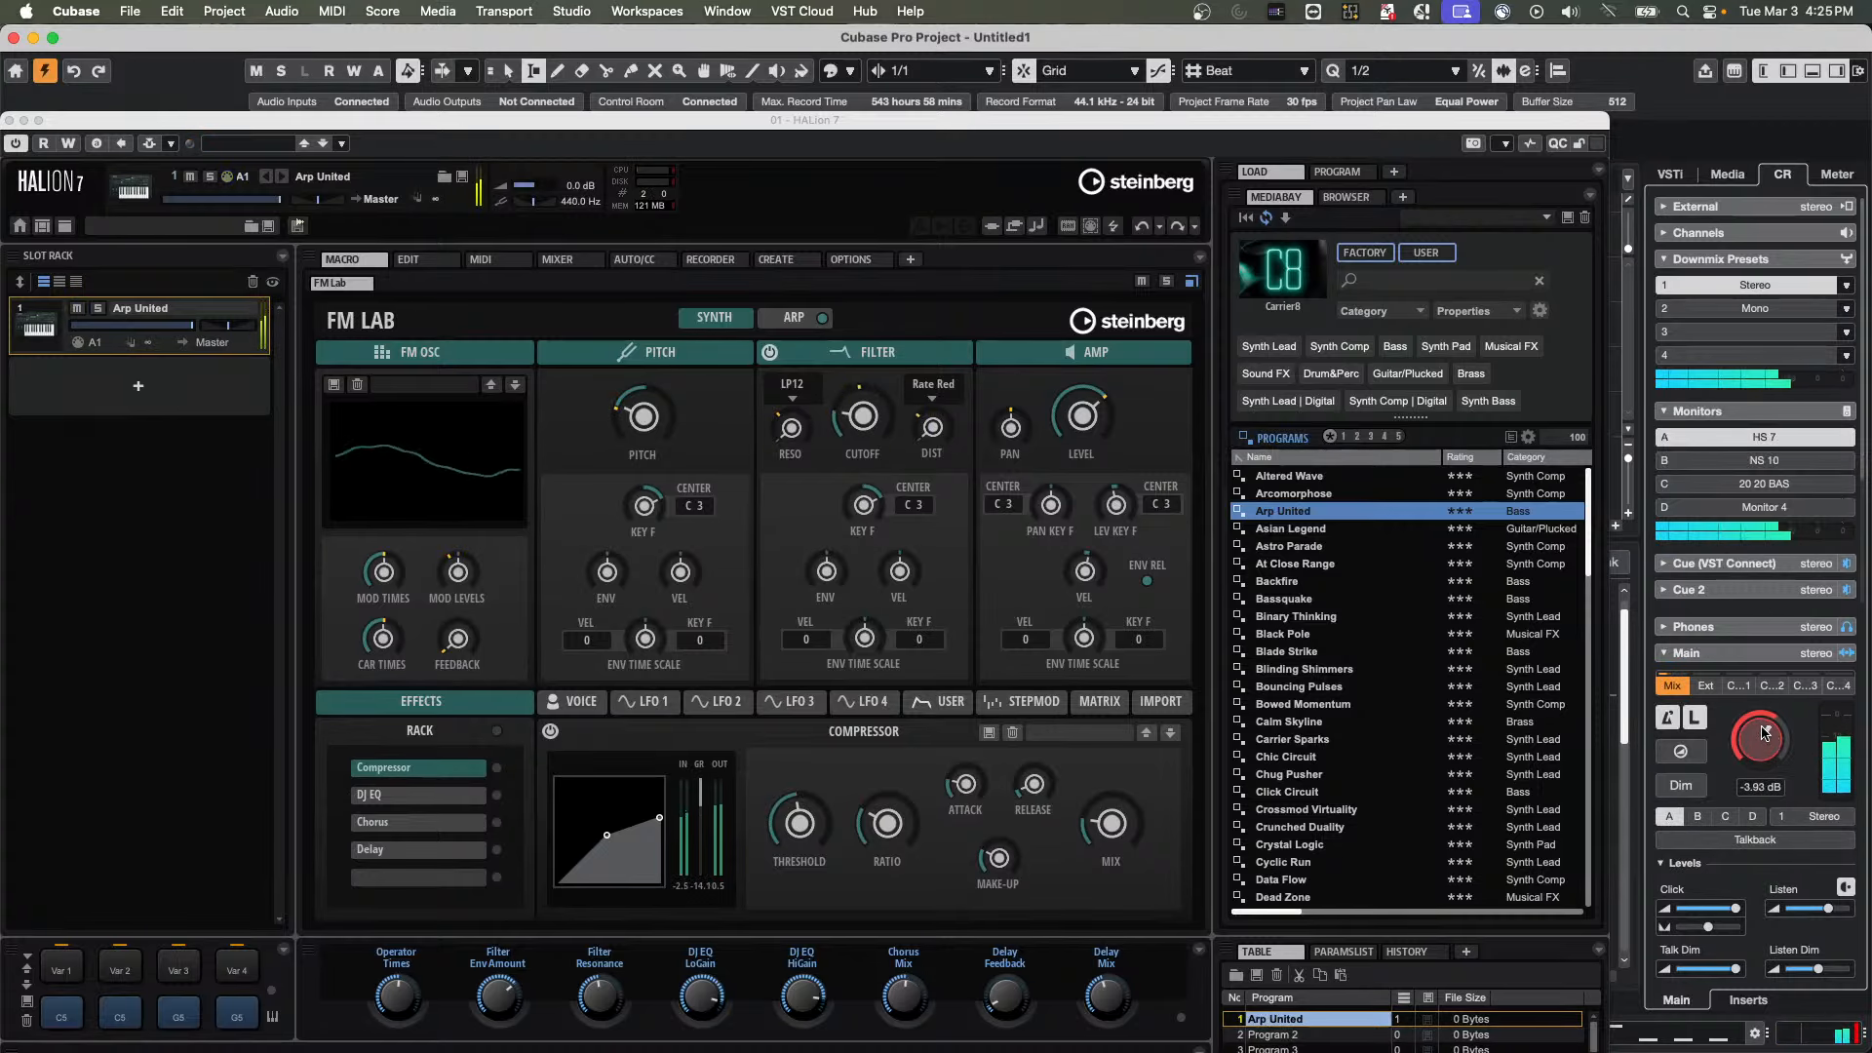
Show the FM Lab arpeggiator settings of Arp United and turn off its tempo Sync
left_click(786, 331)
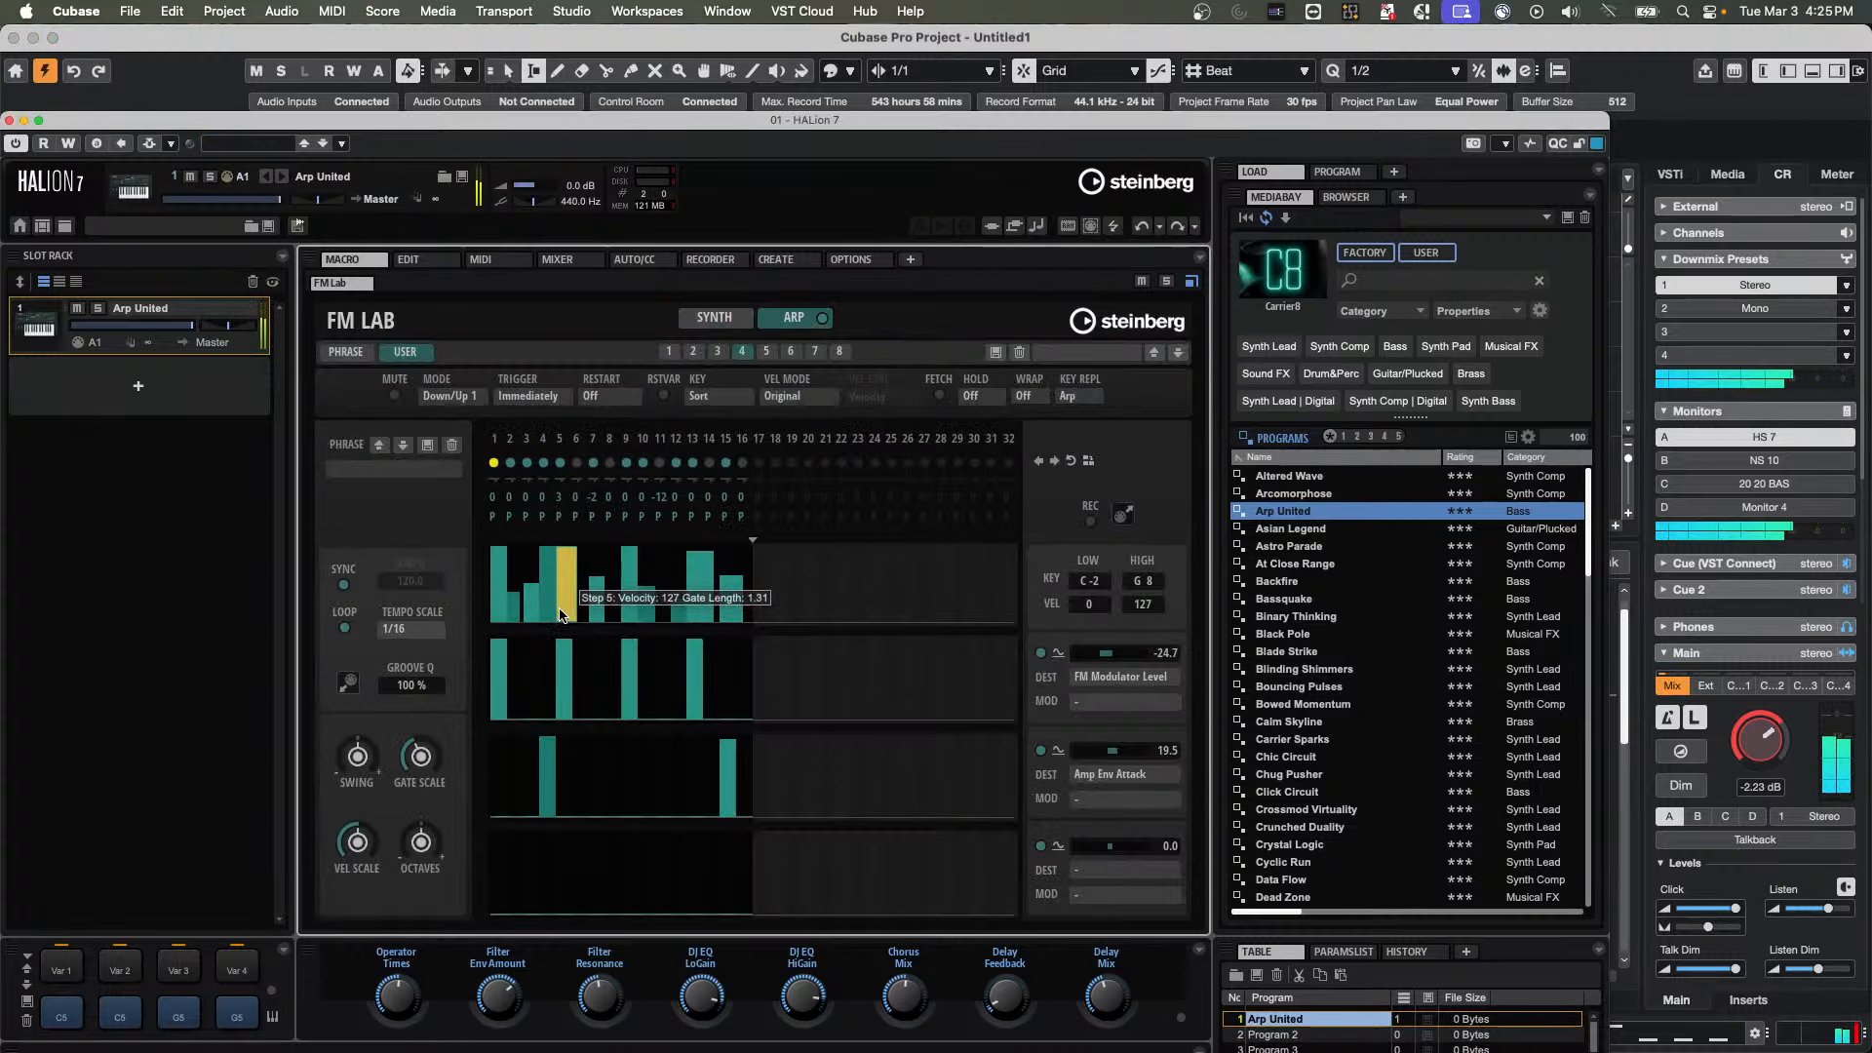
left_click(345, 587)
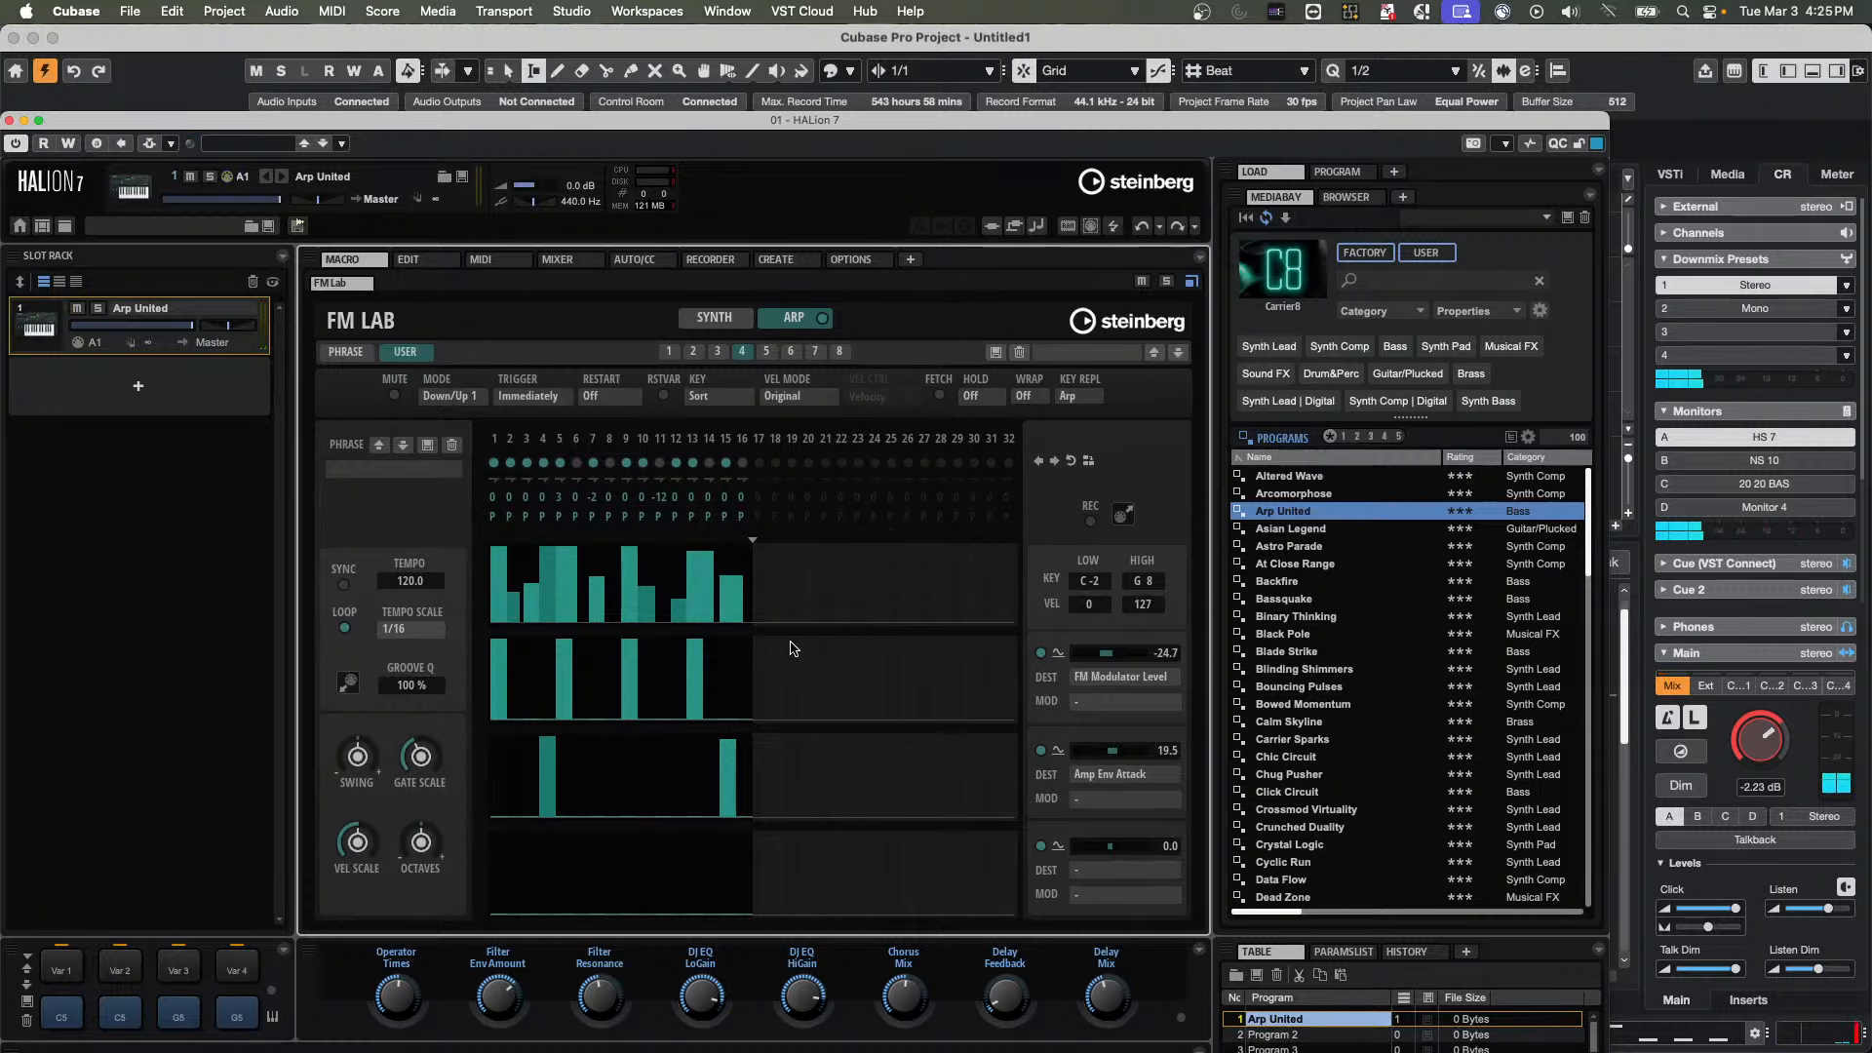
Move the HALion window down to uncover the project's tracks and timeline, and bring it back over the project
left_click_drag(913, 109, 800, 476)
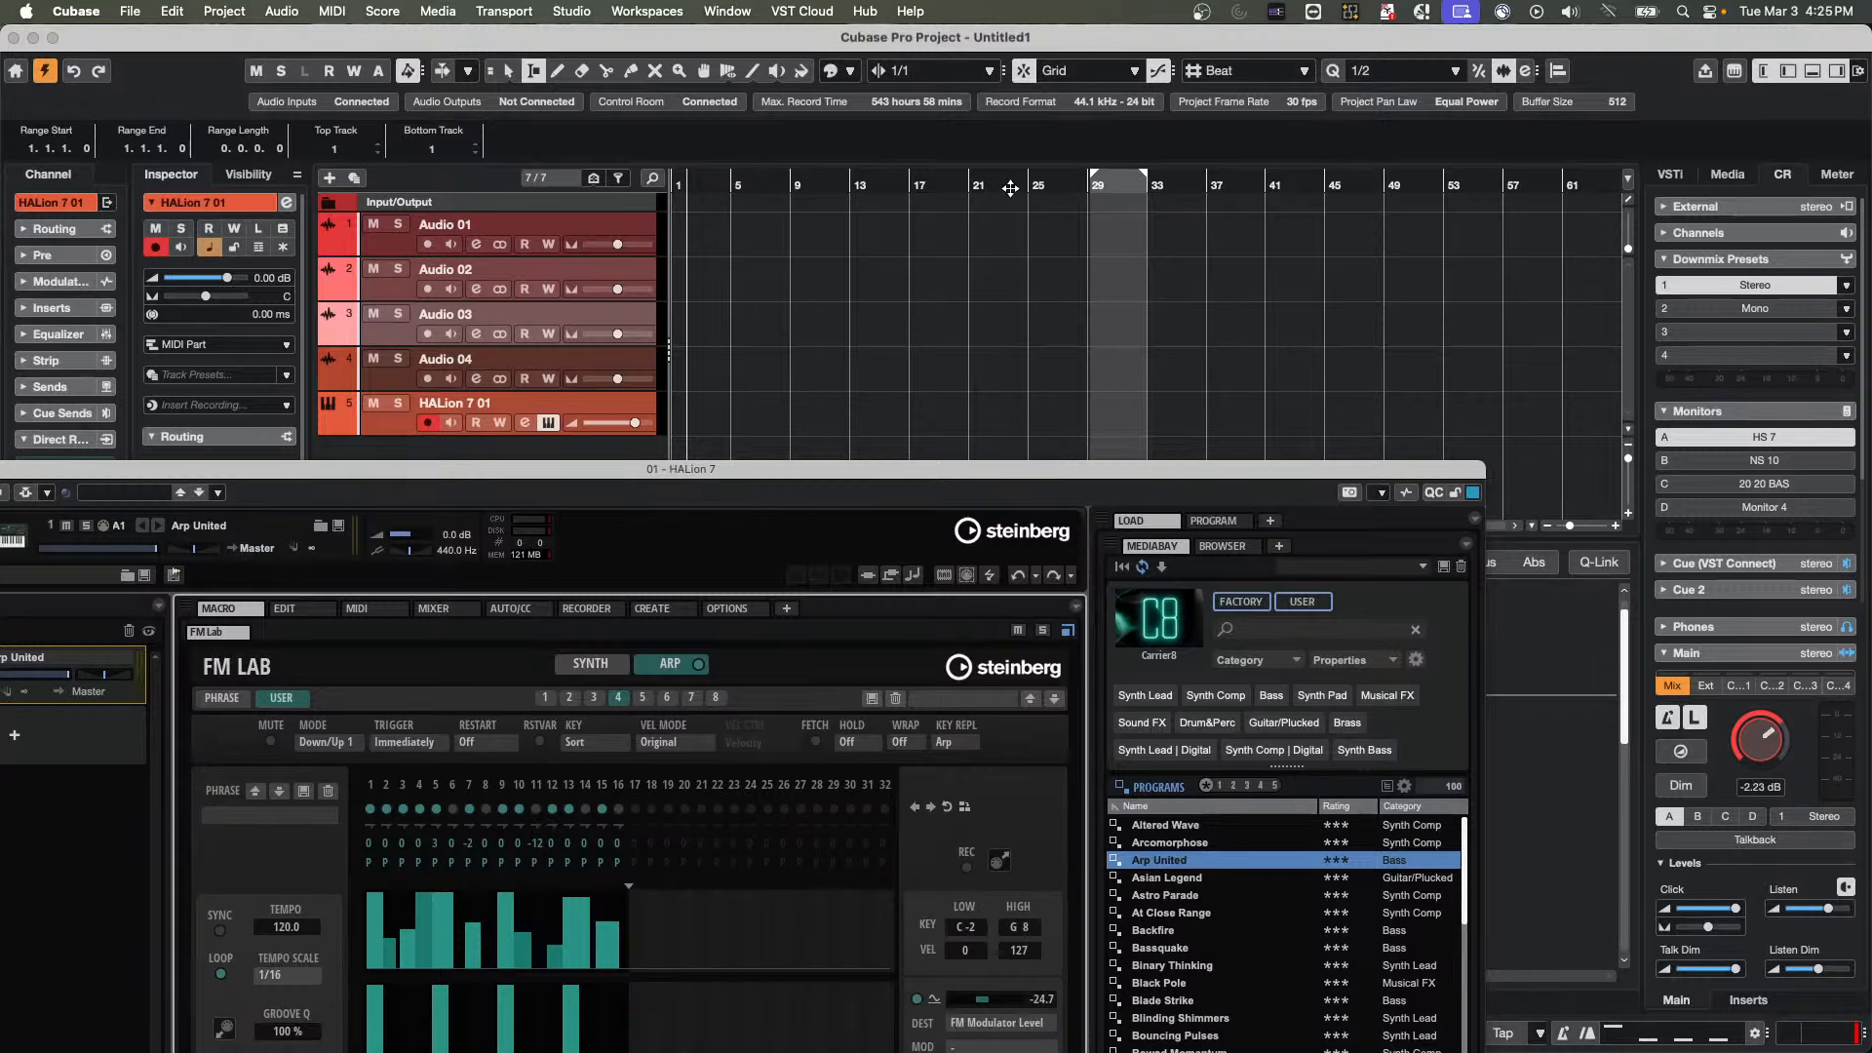
left_click(1011, 187)
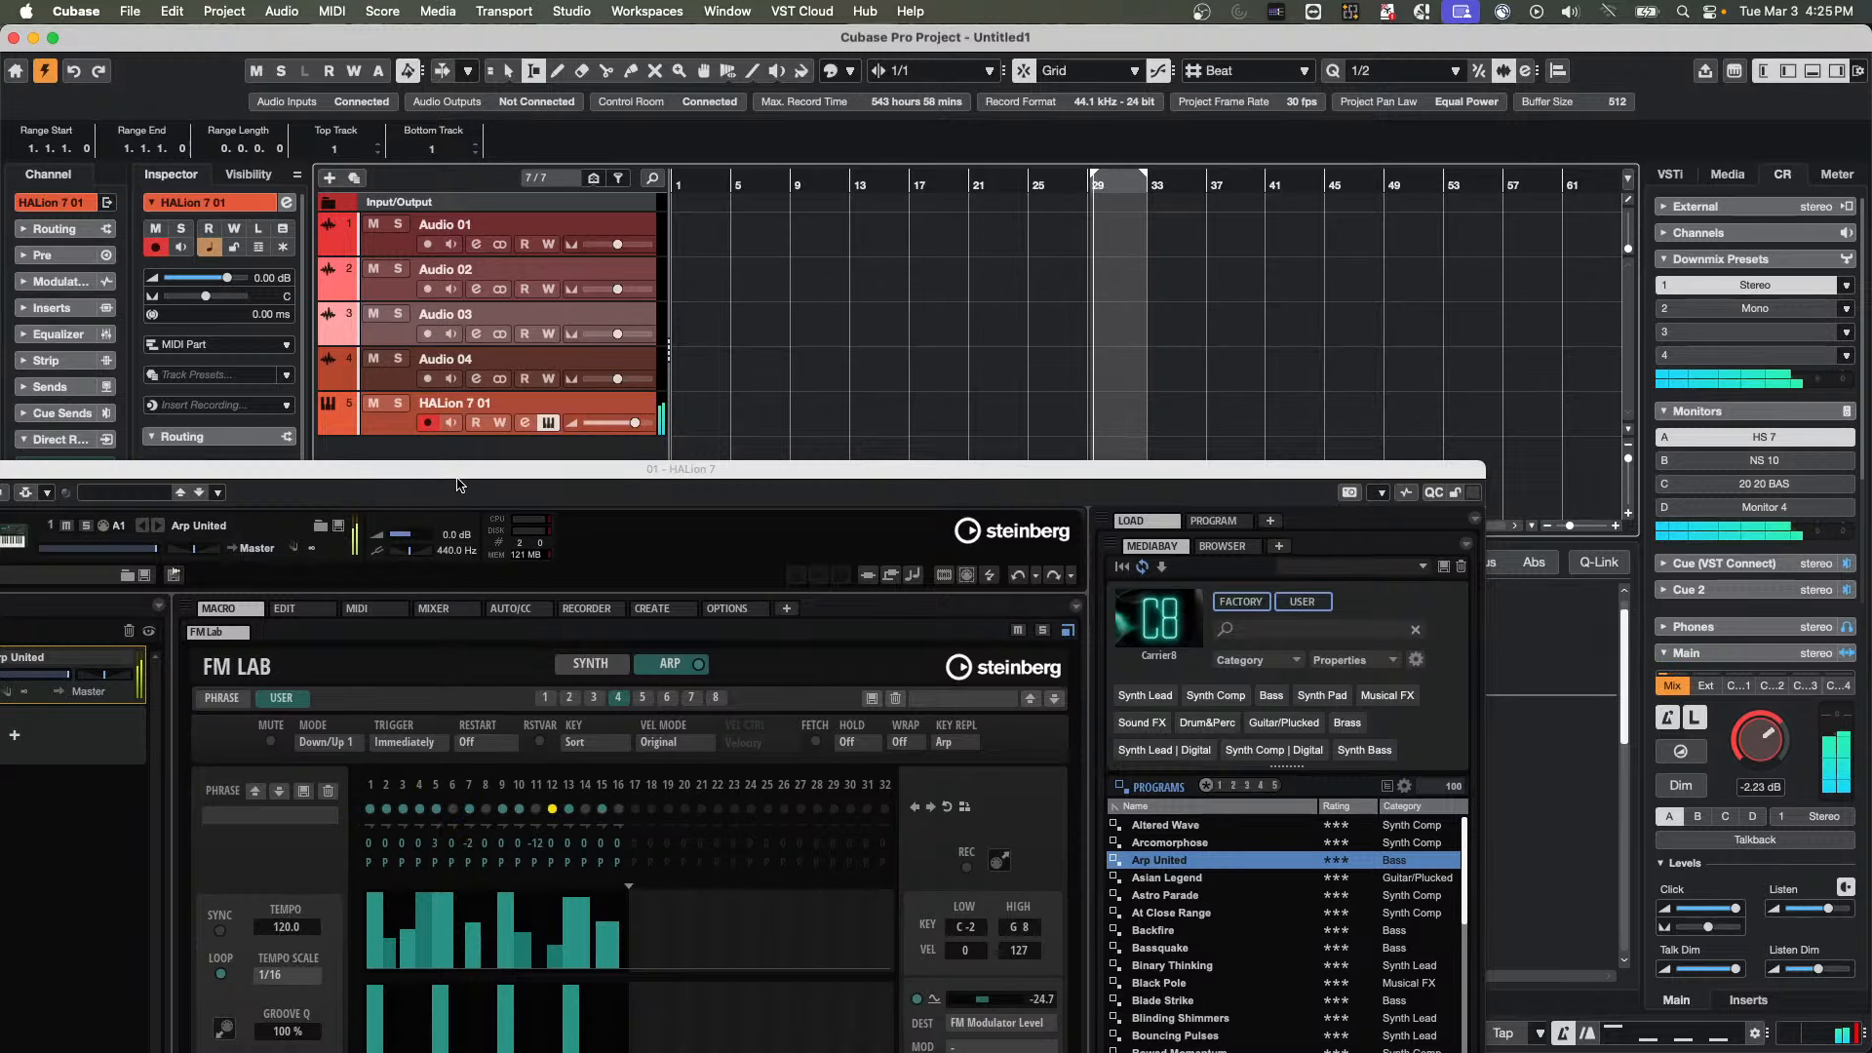
left_click_drag(461, 476, 750, 200)
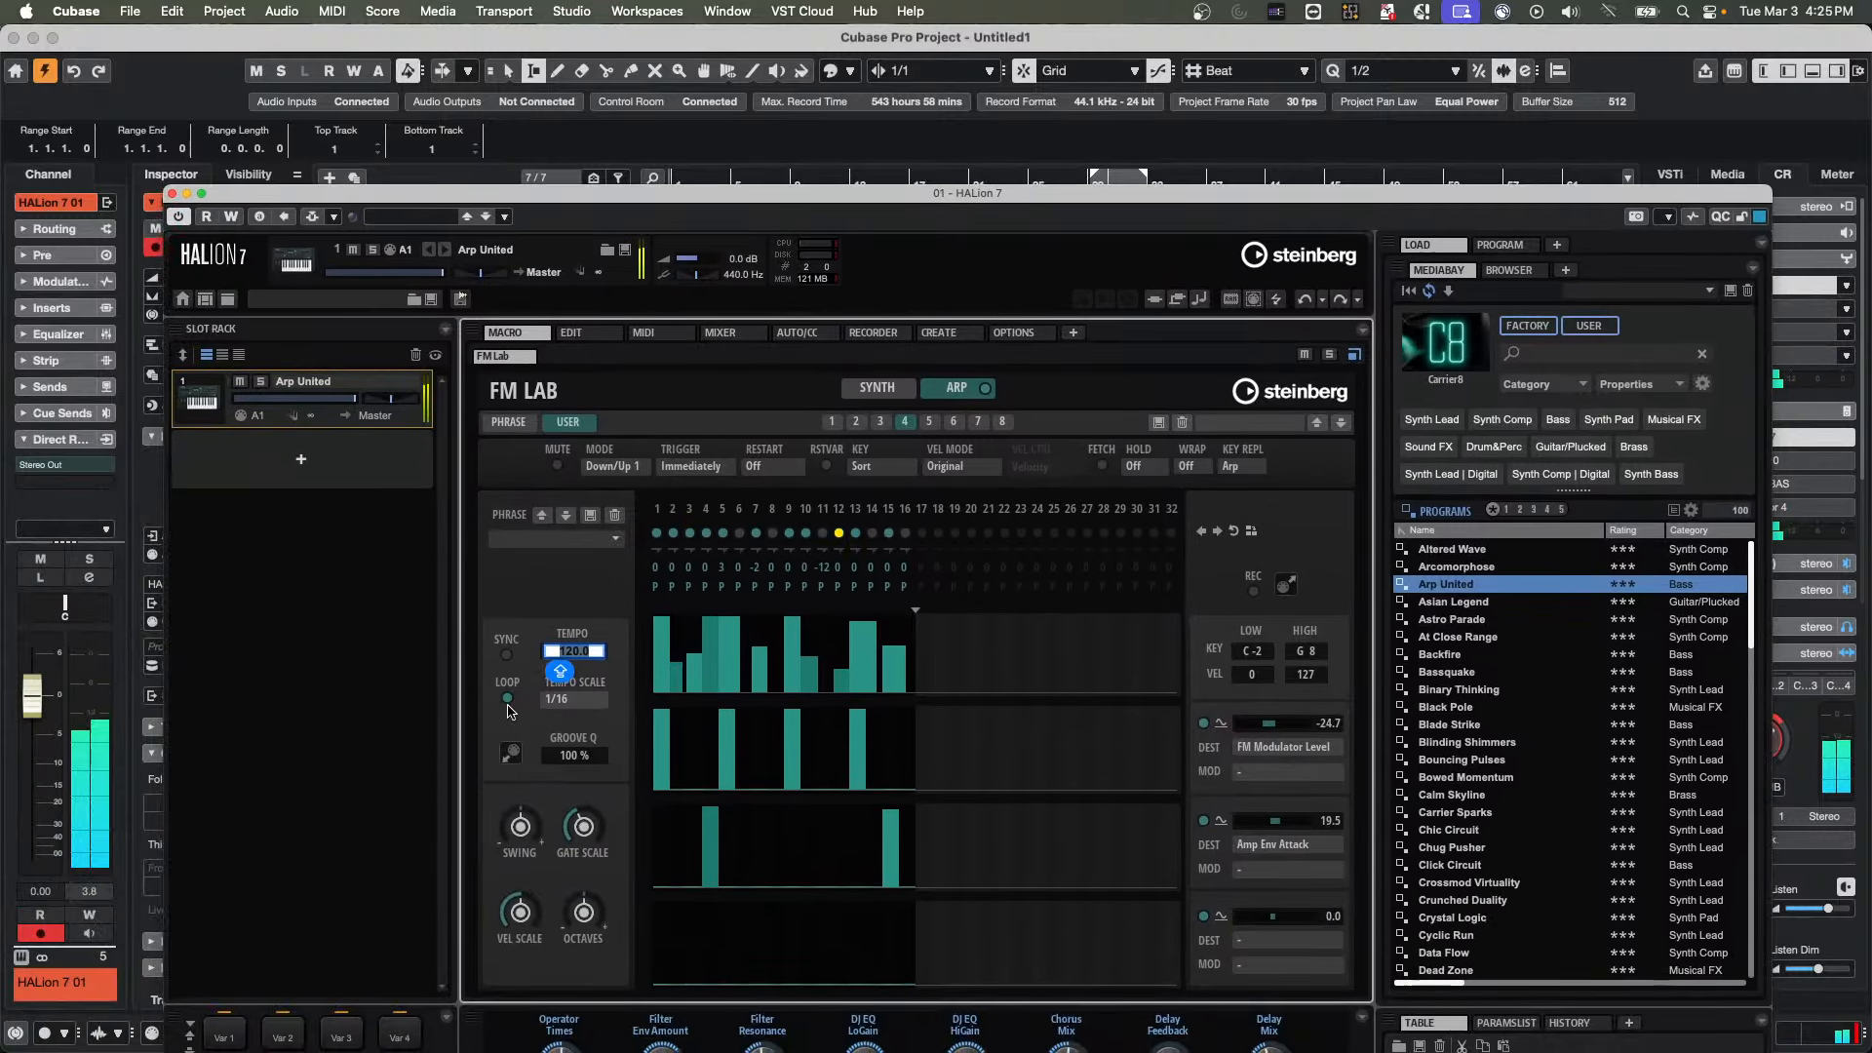
Switch the arpeggiator's tempo Sync on and off several times for comparison, leaving it off
left_click(507, 660)
left_click(507, 657)
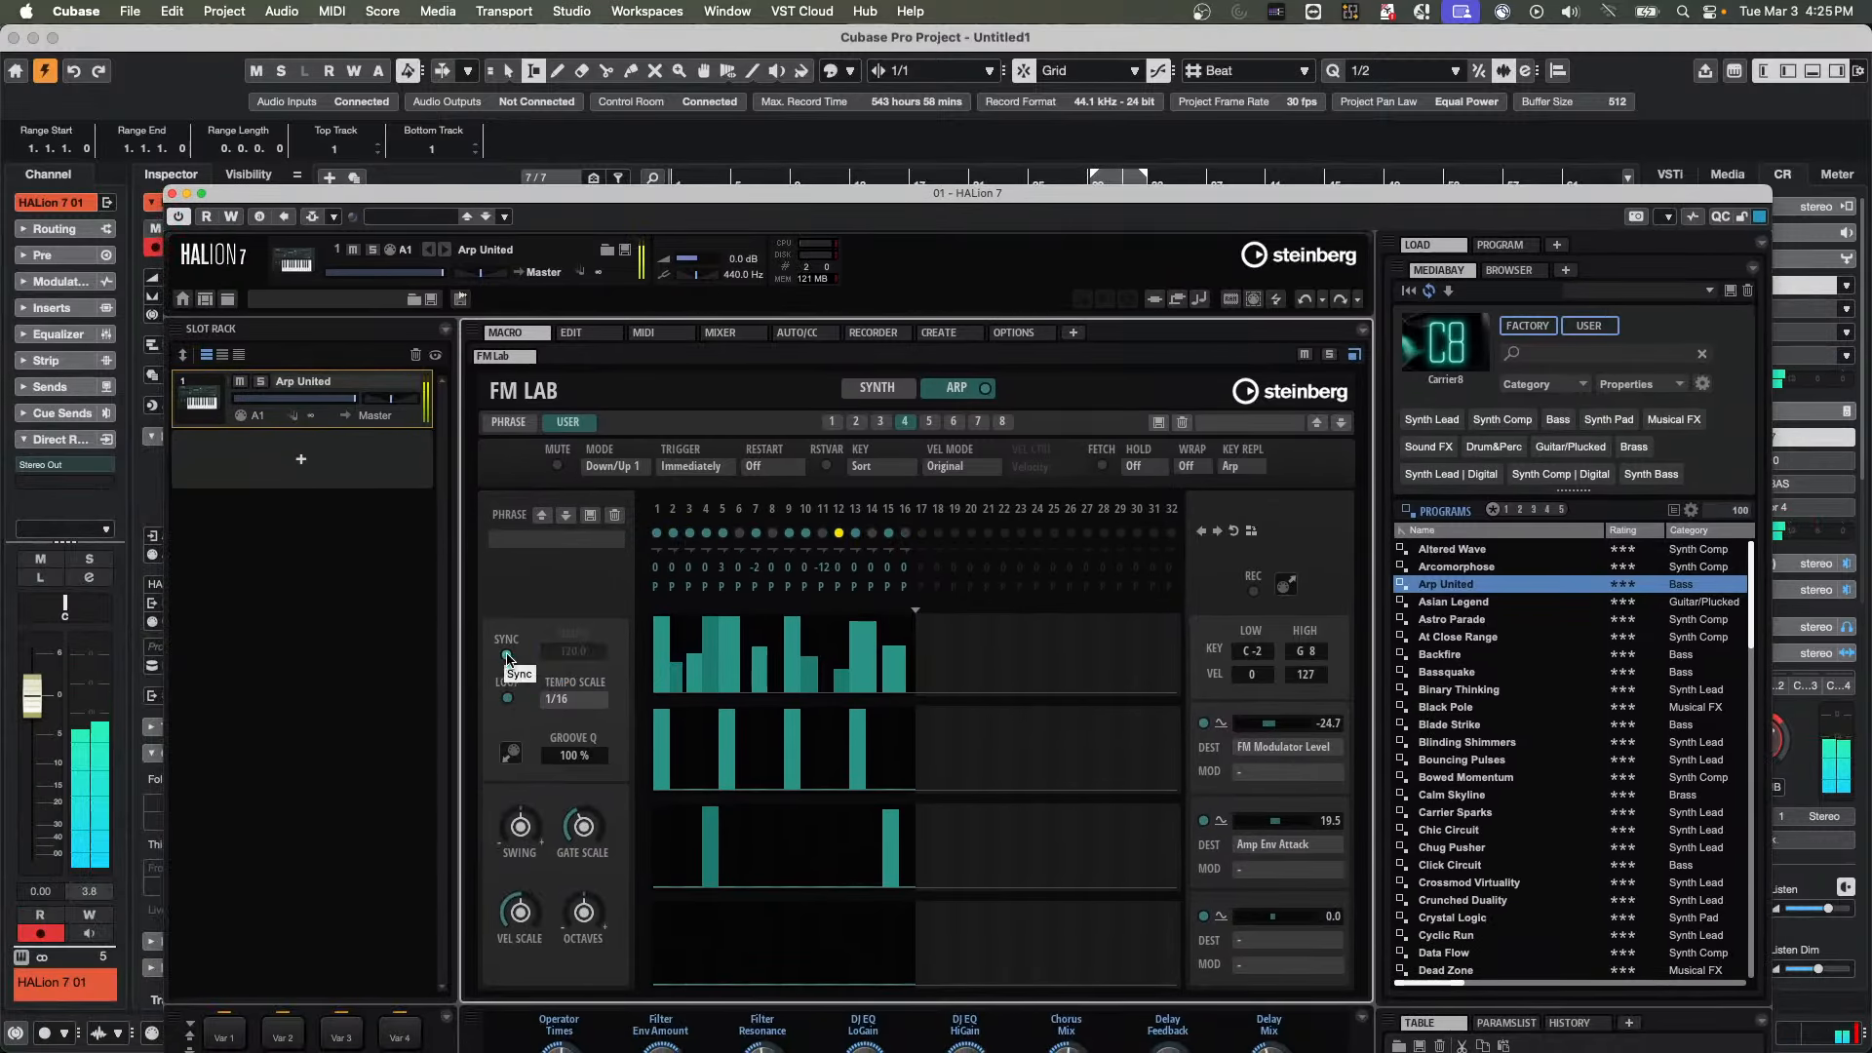
left_click(506, 656)
left_click(507, 657)
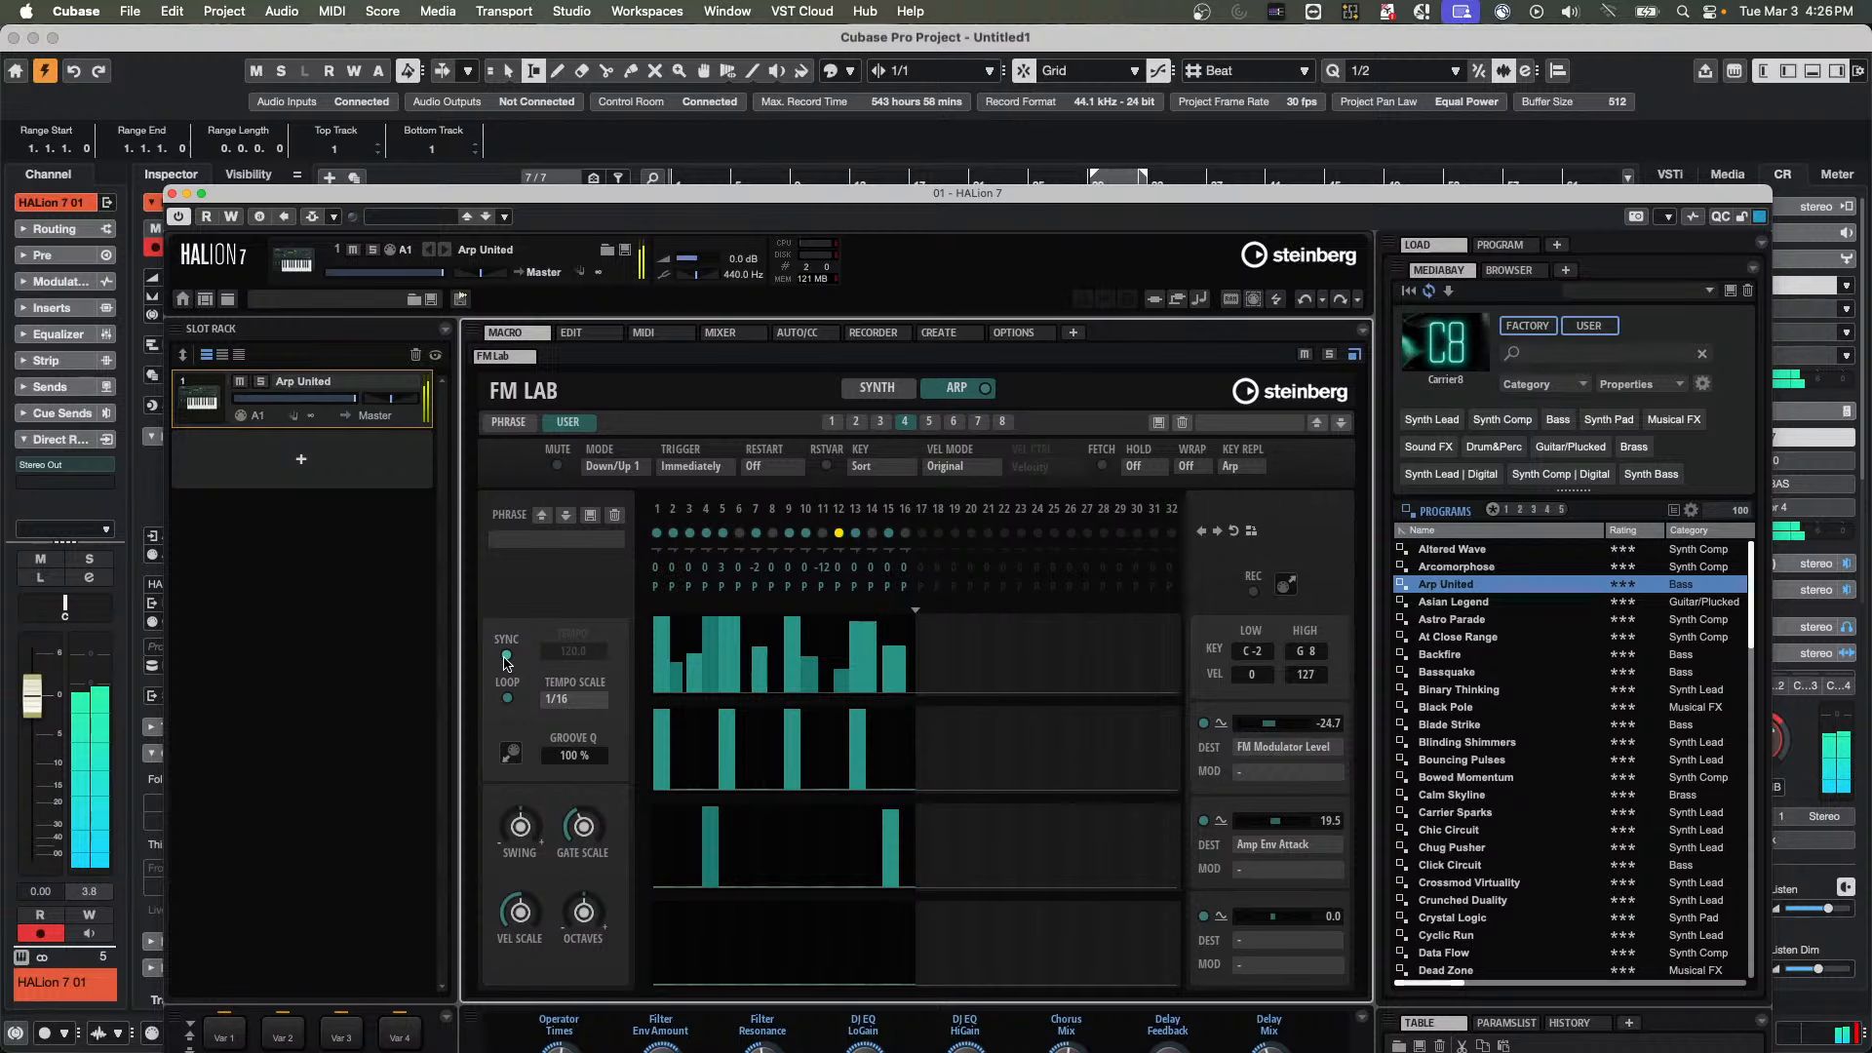
left_click(507, 657)
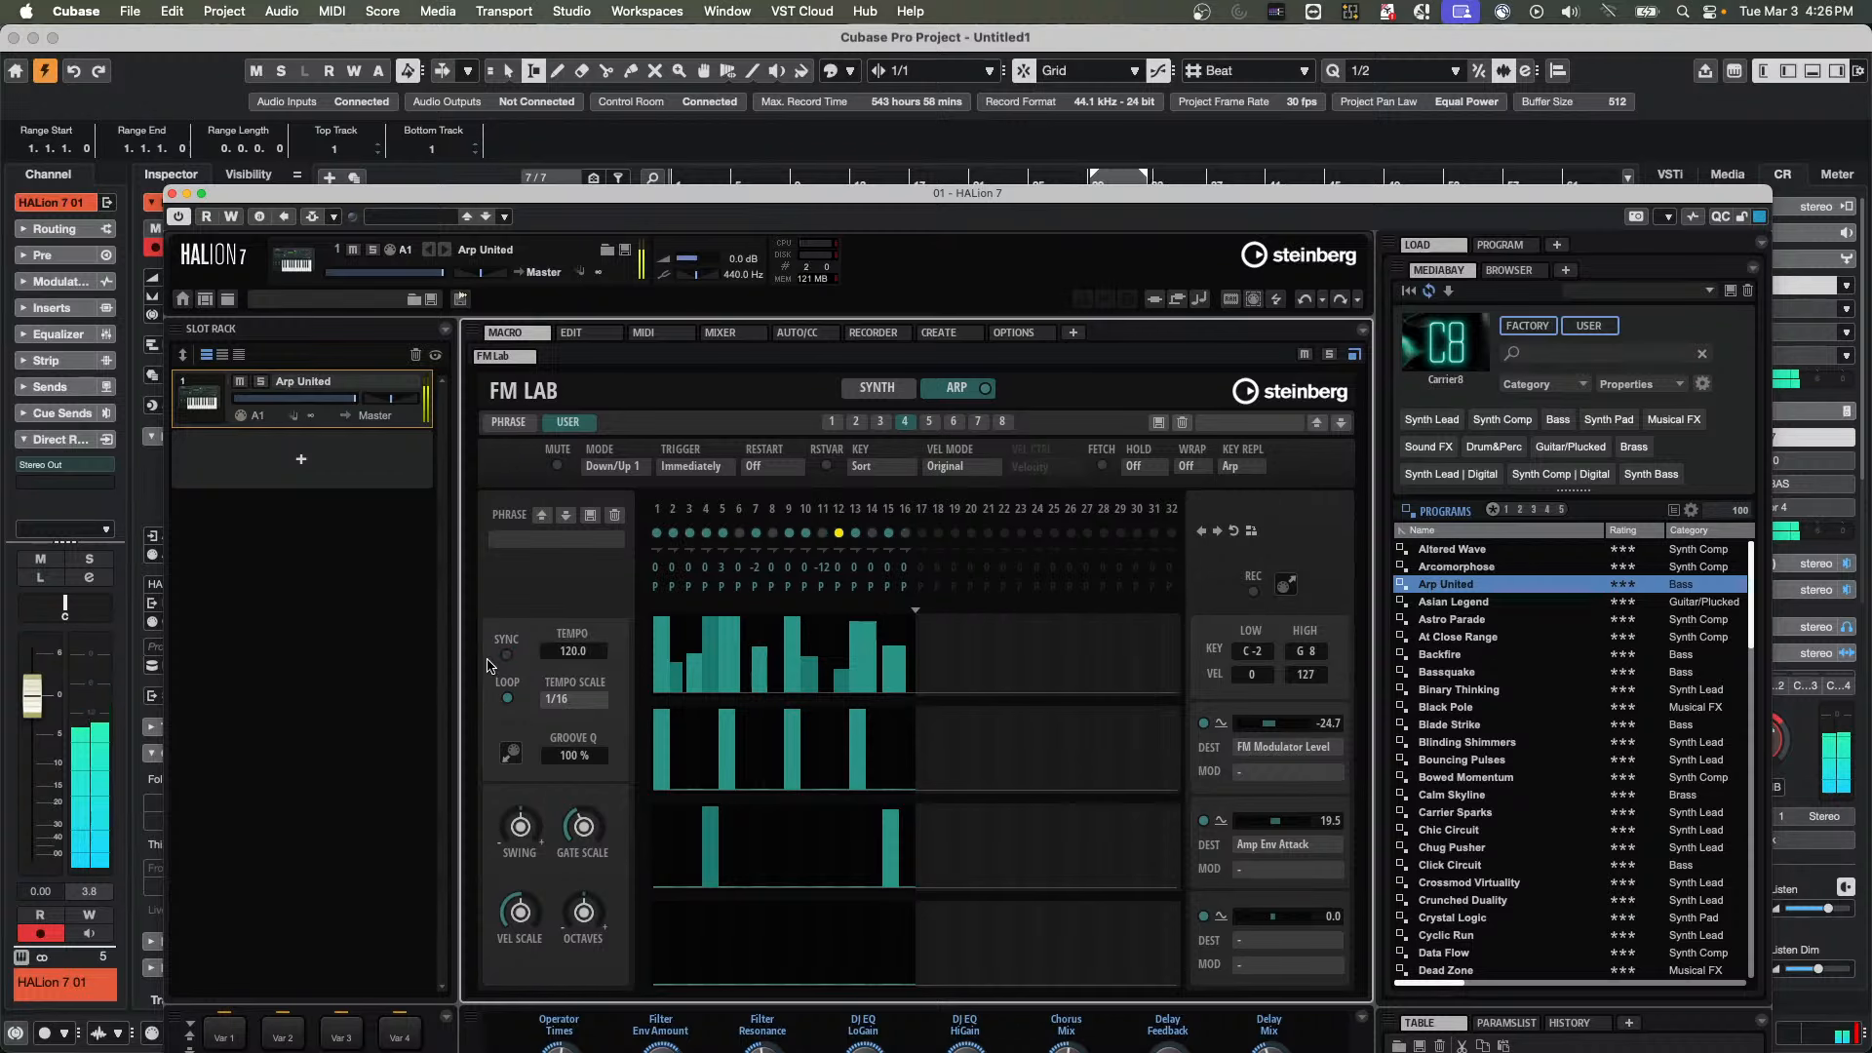
Enter 120 as the arpeggiator's own tempo and try to replace it with a different value
double_click(576, 653)
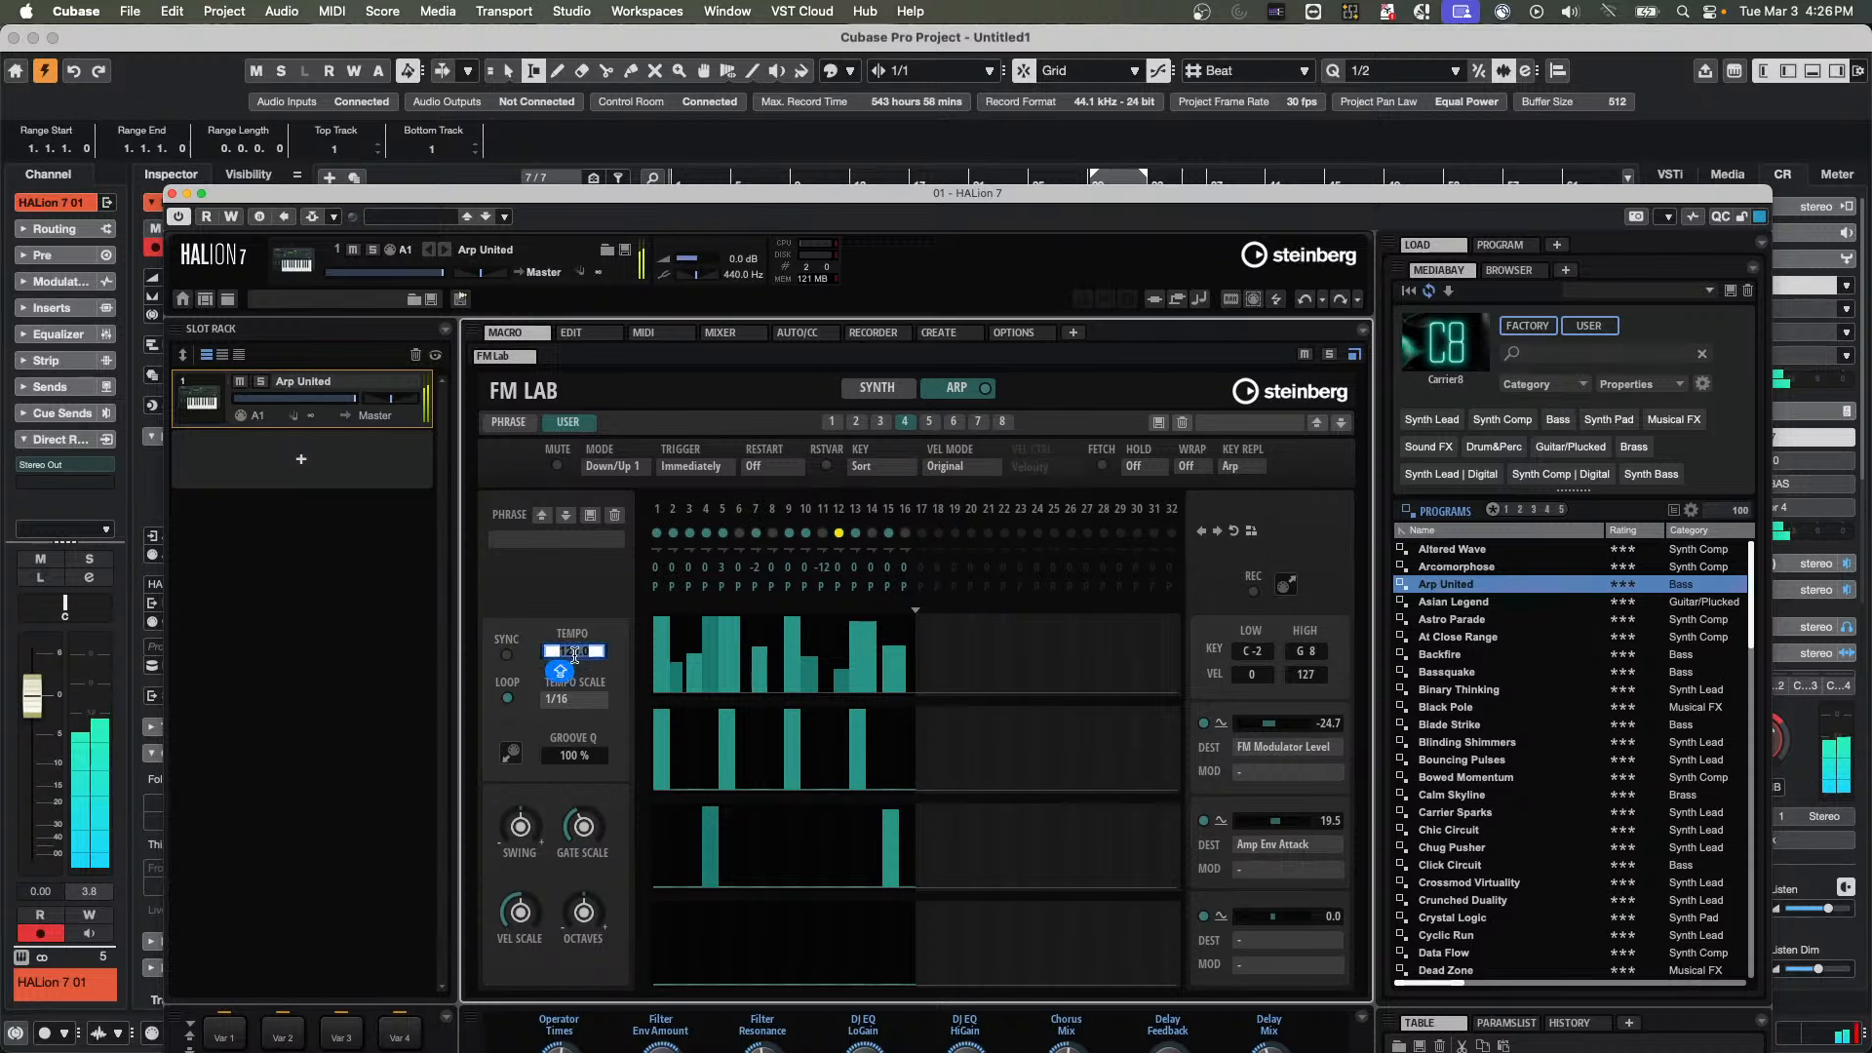
type("120")
key("Return")
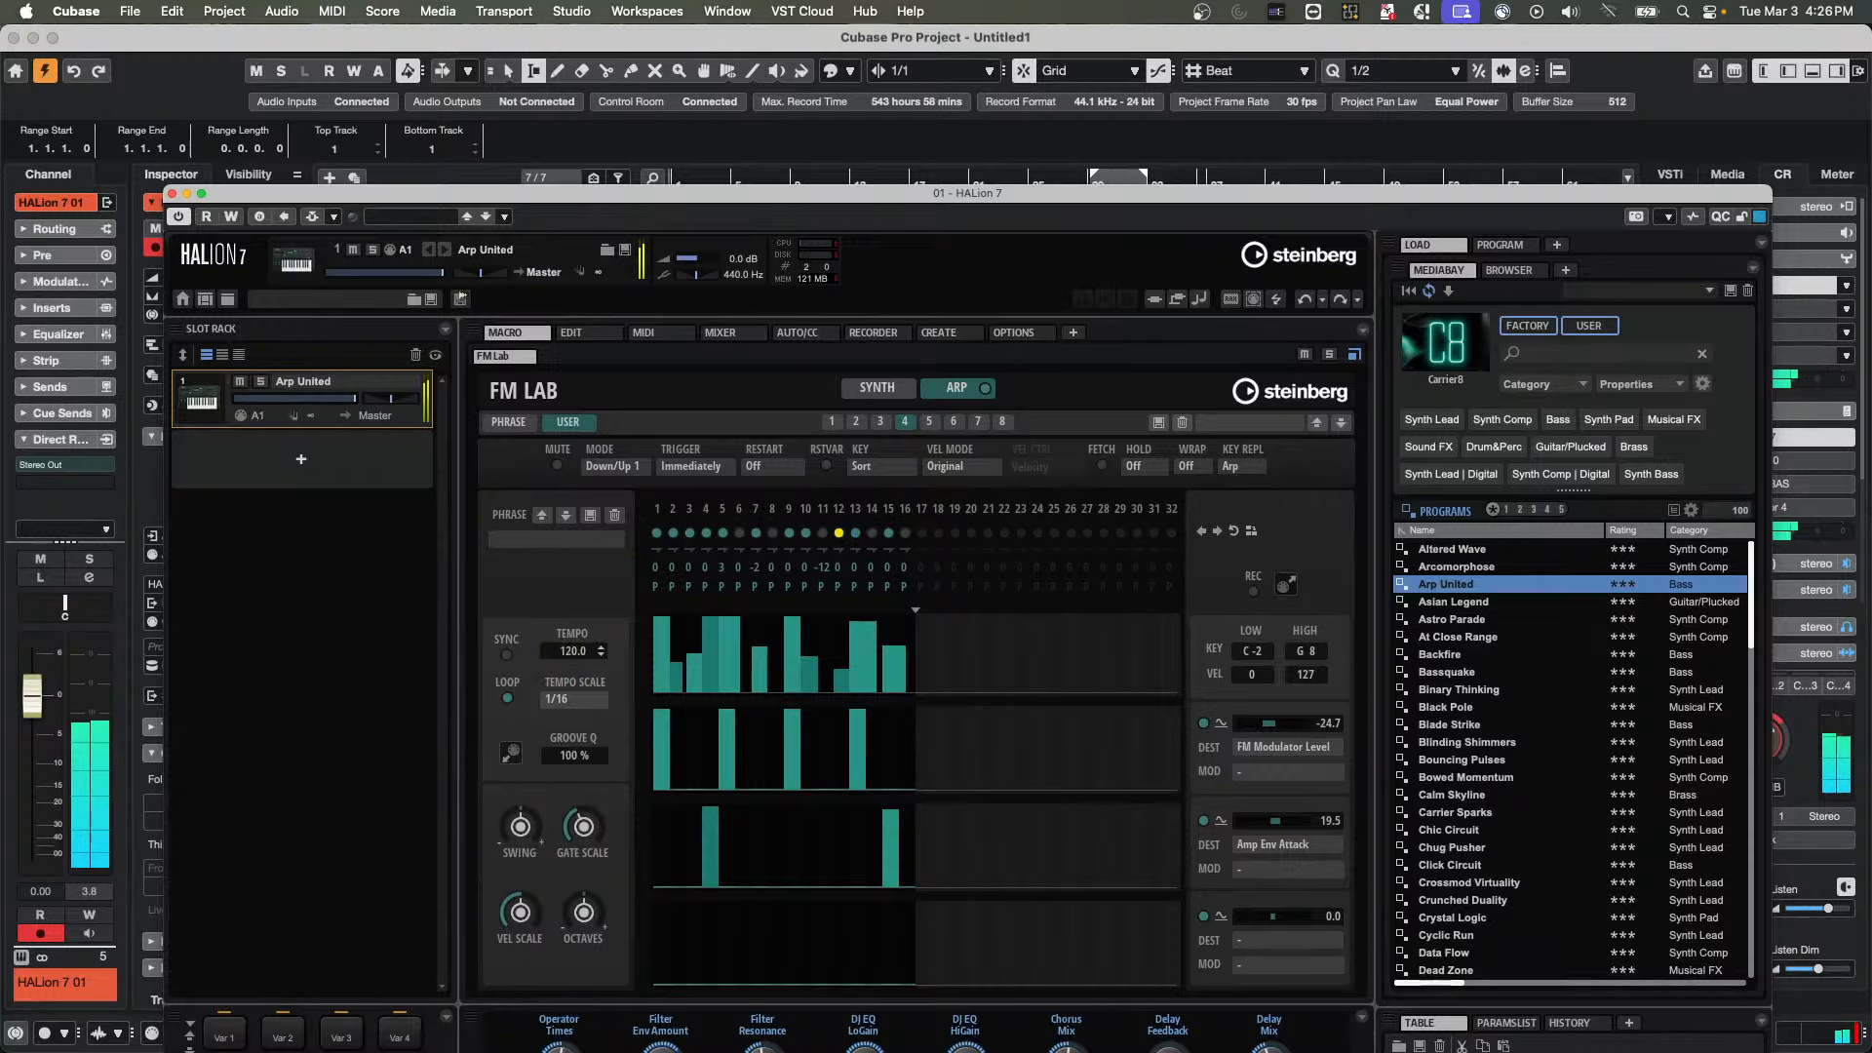
left_click(600, 650)
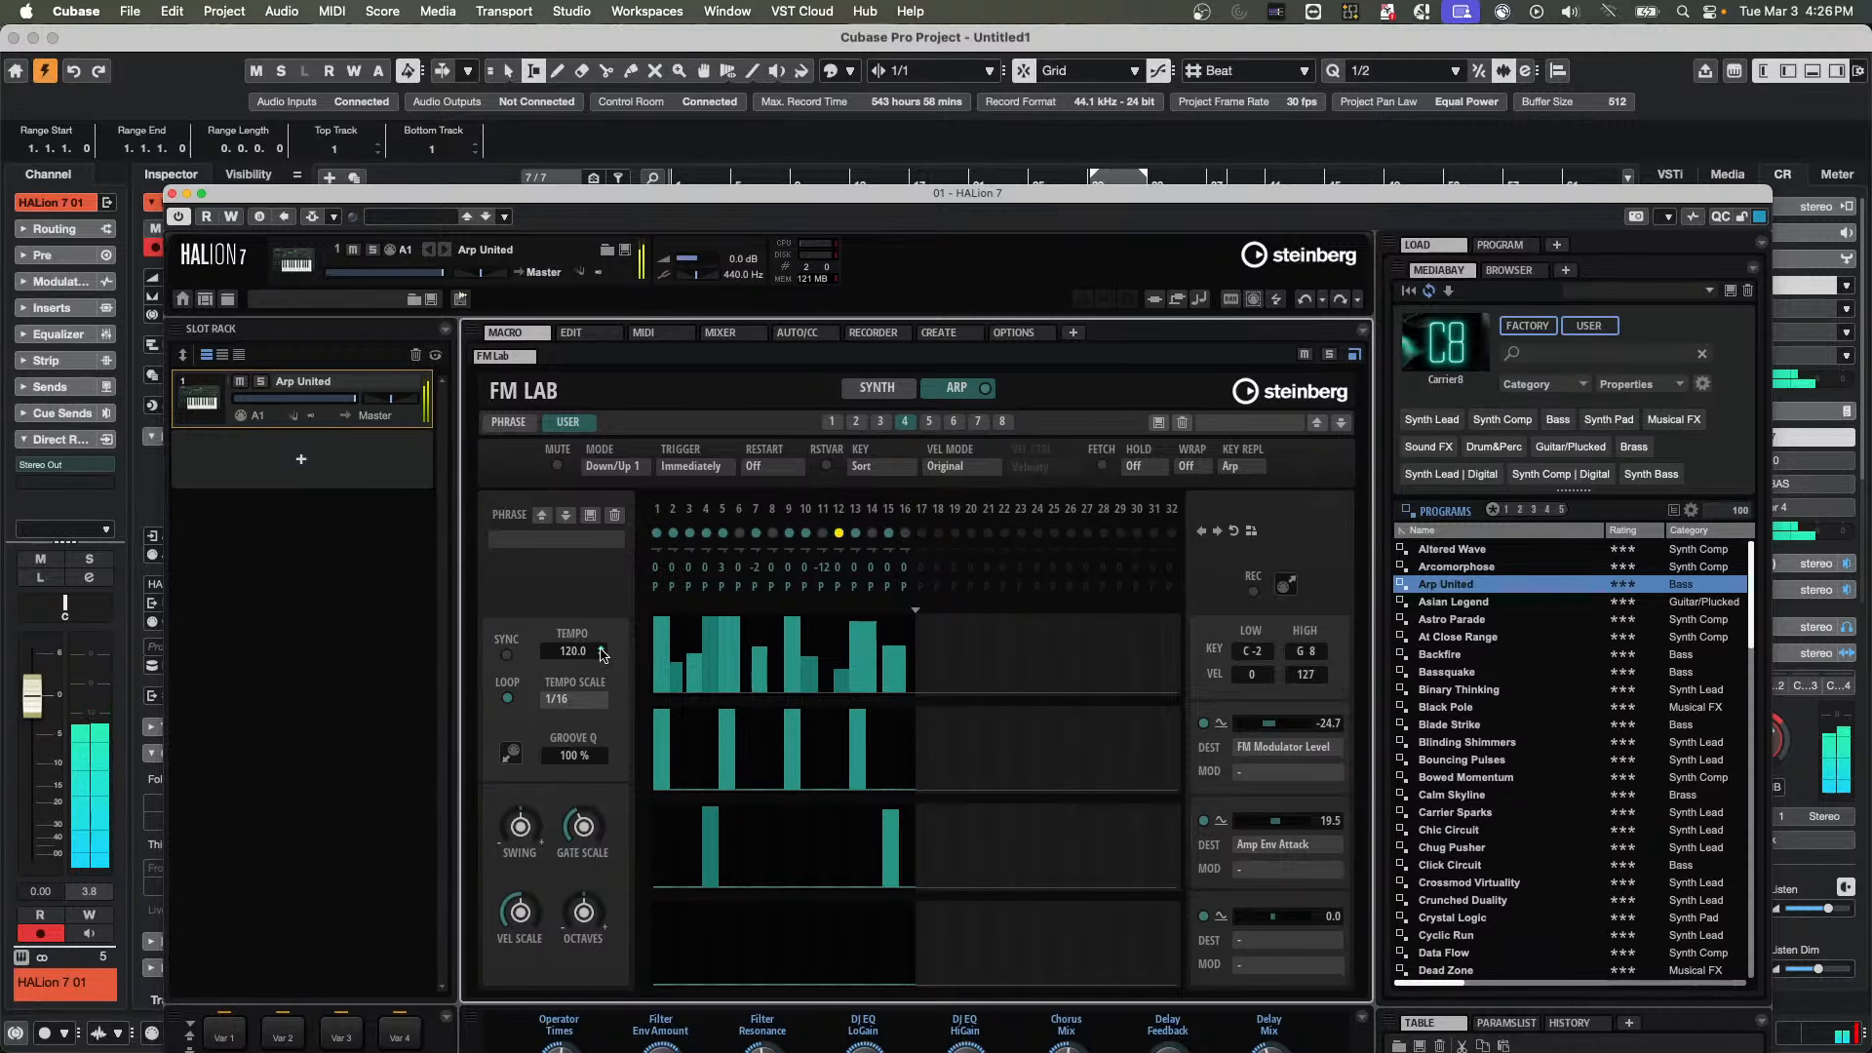
double_click(565, 652)
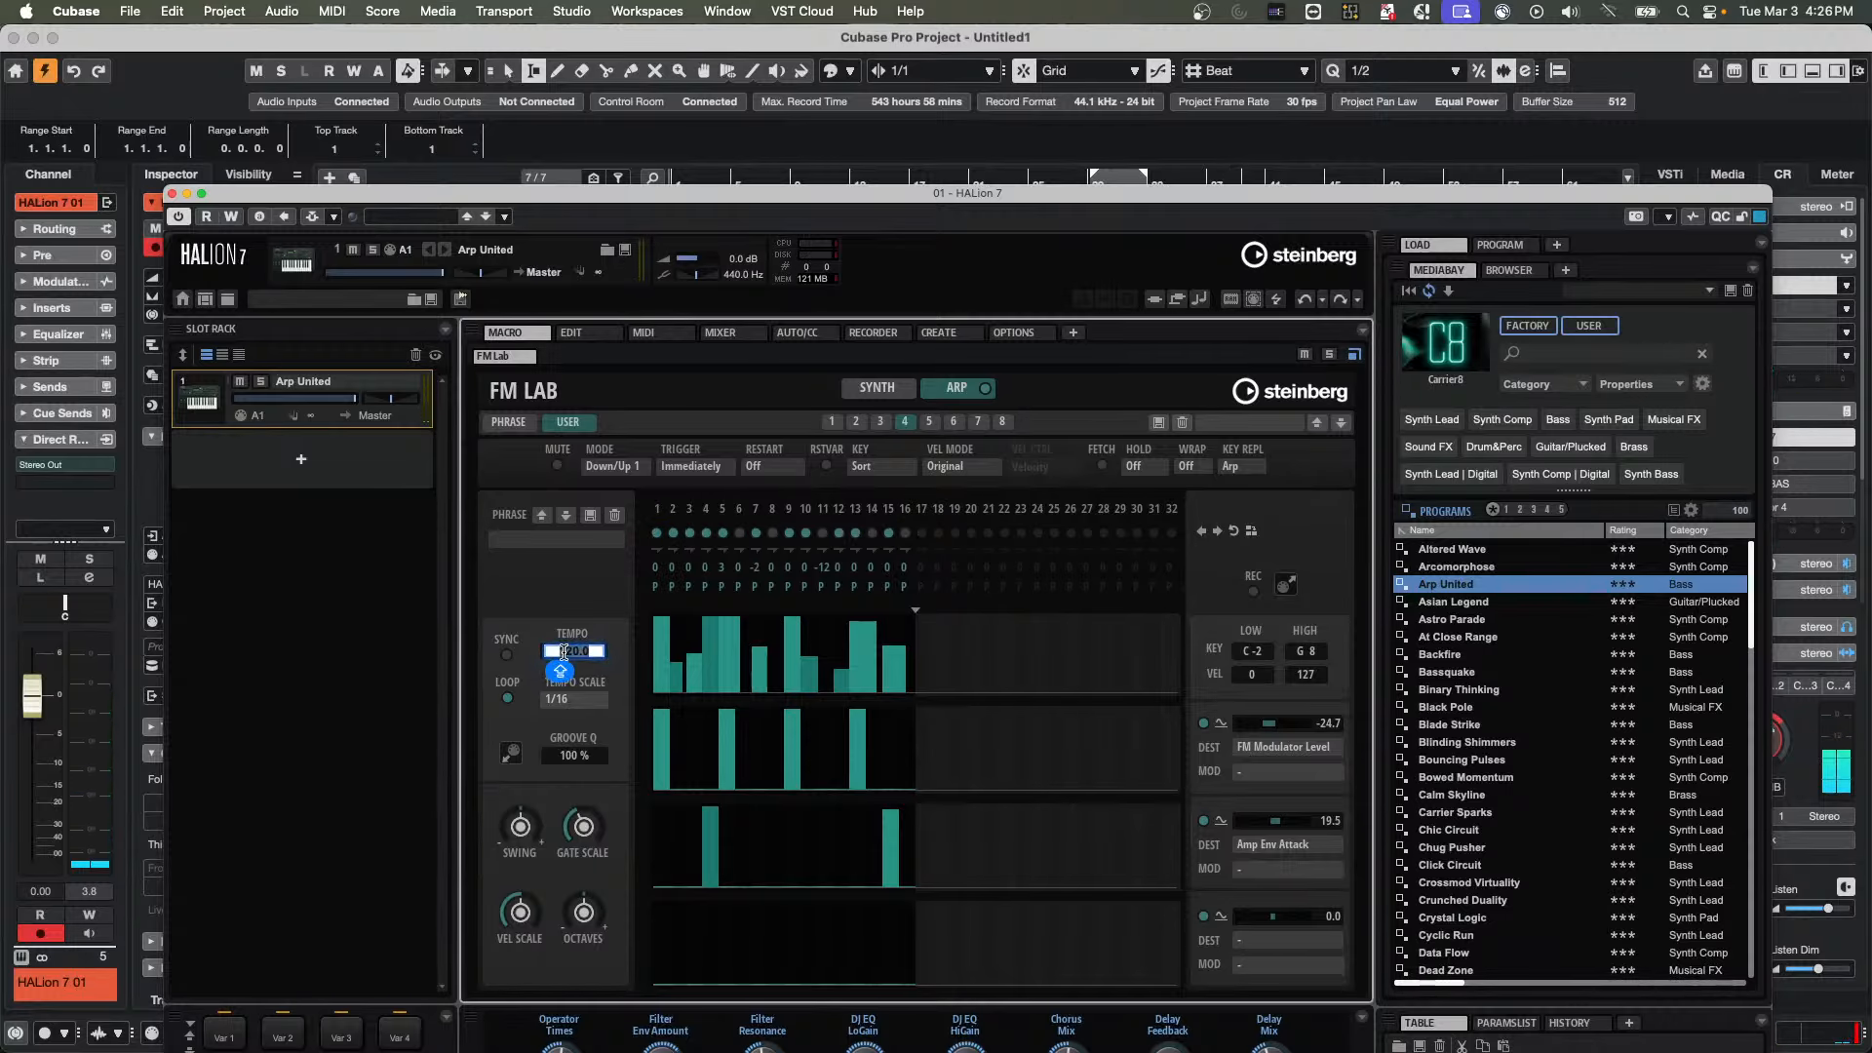
type("130")
key("Caps_Lock")
key("BackSpace")
key("Escape")
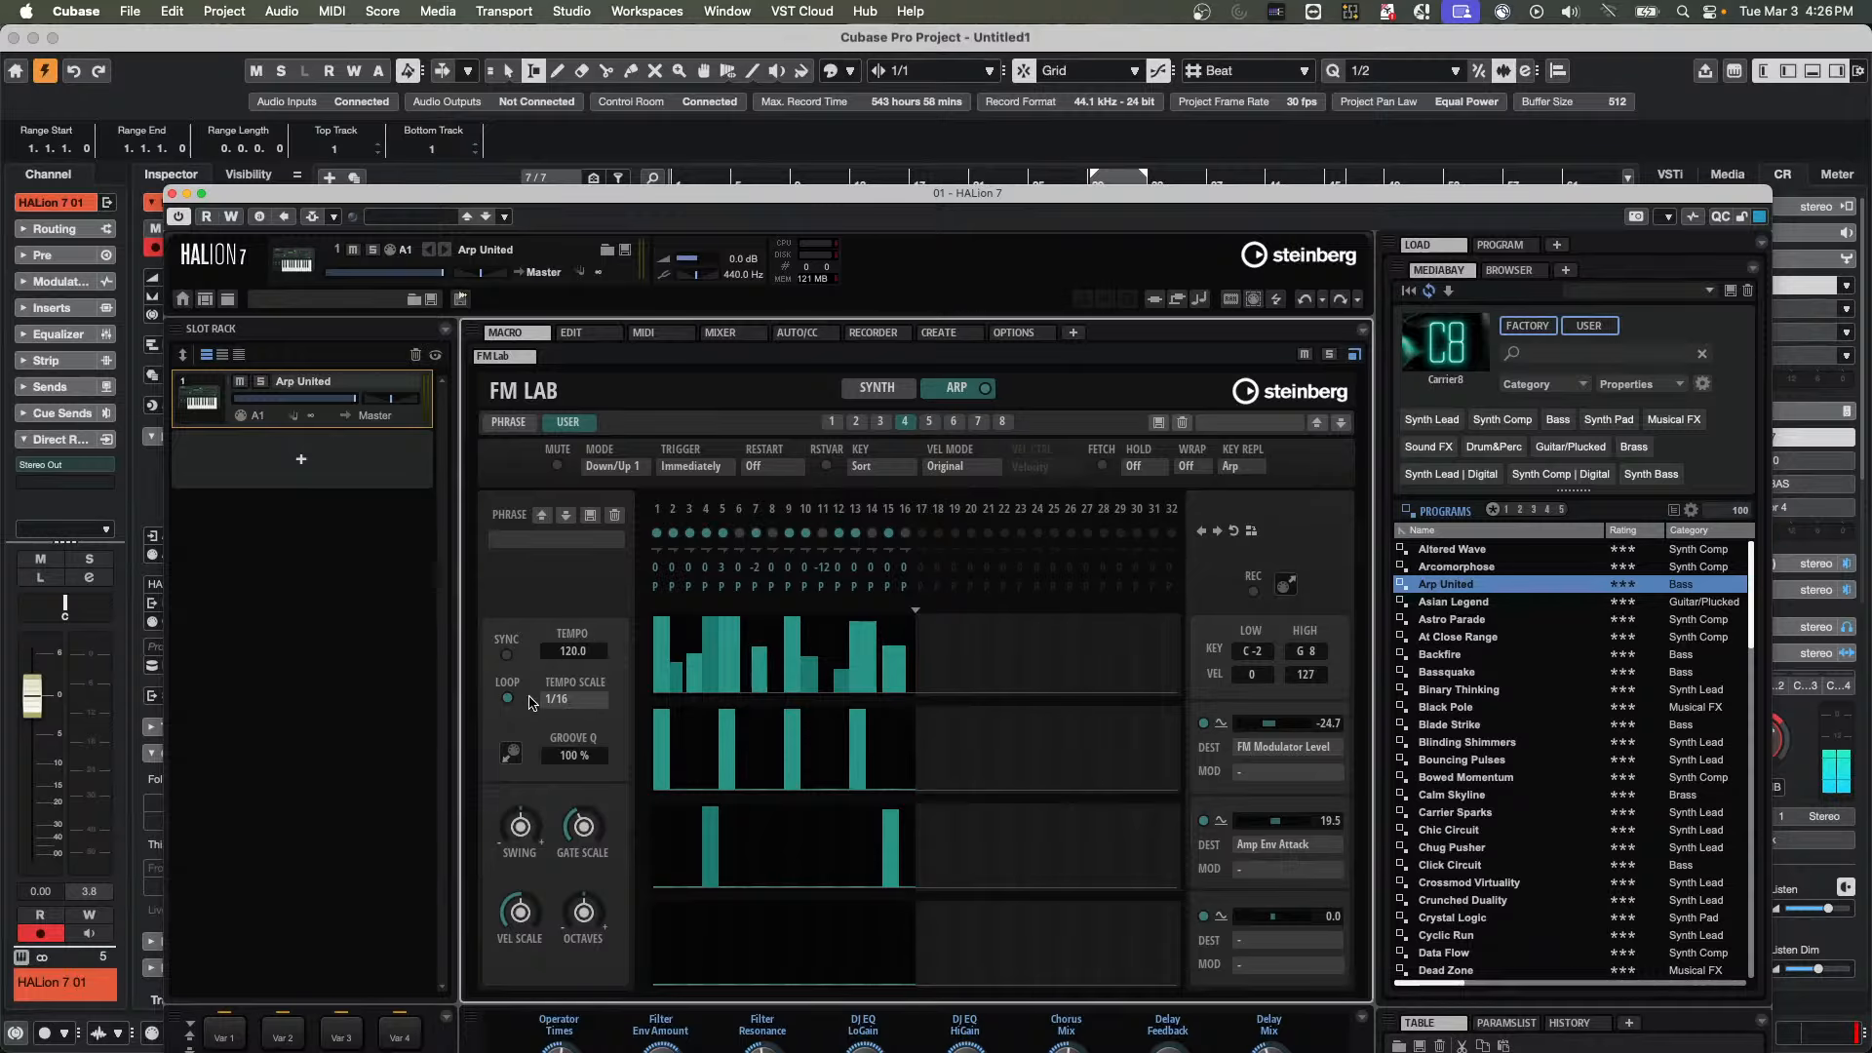
Turn on the arpeggiator's tempo Sync and set its tempo scale to dotted 1/32
left_click(558, 701)
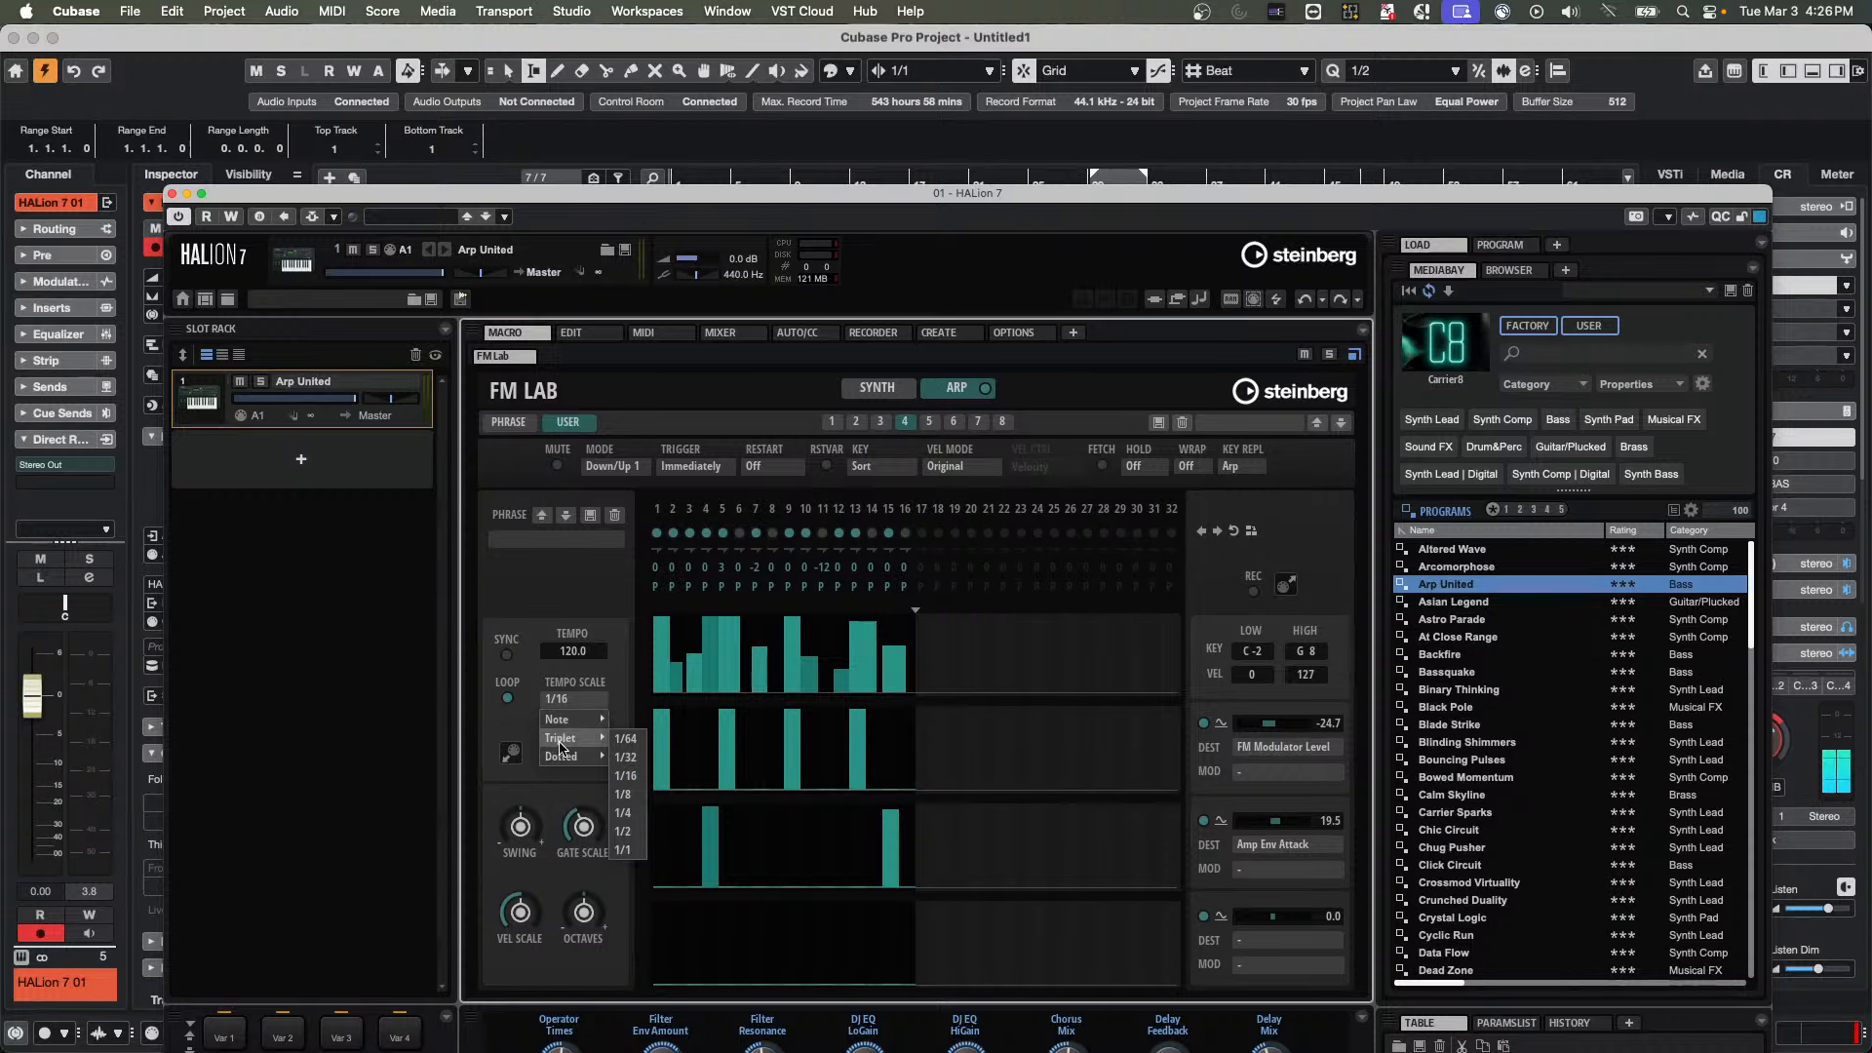
left_click(572, 692)
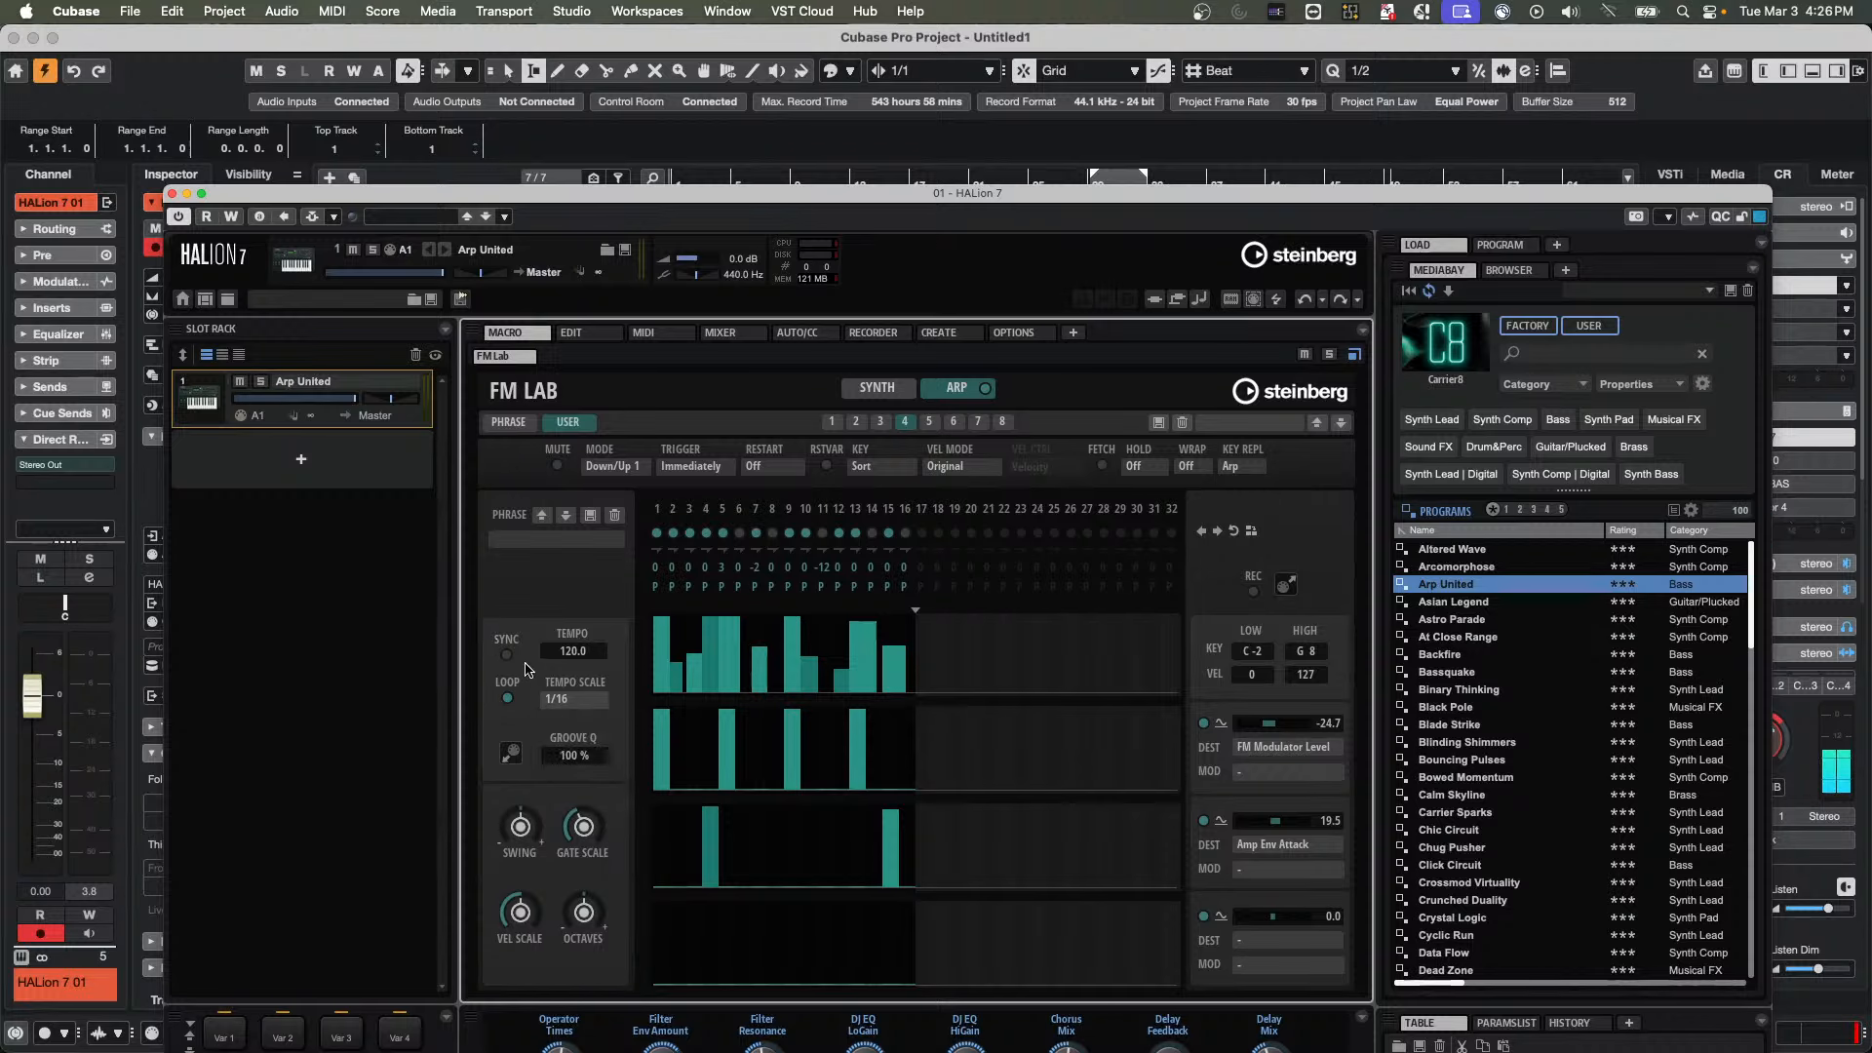
left_click(509, 655)
left_click(722, 731)
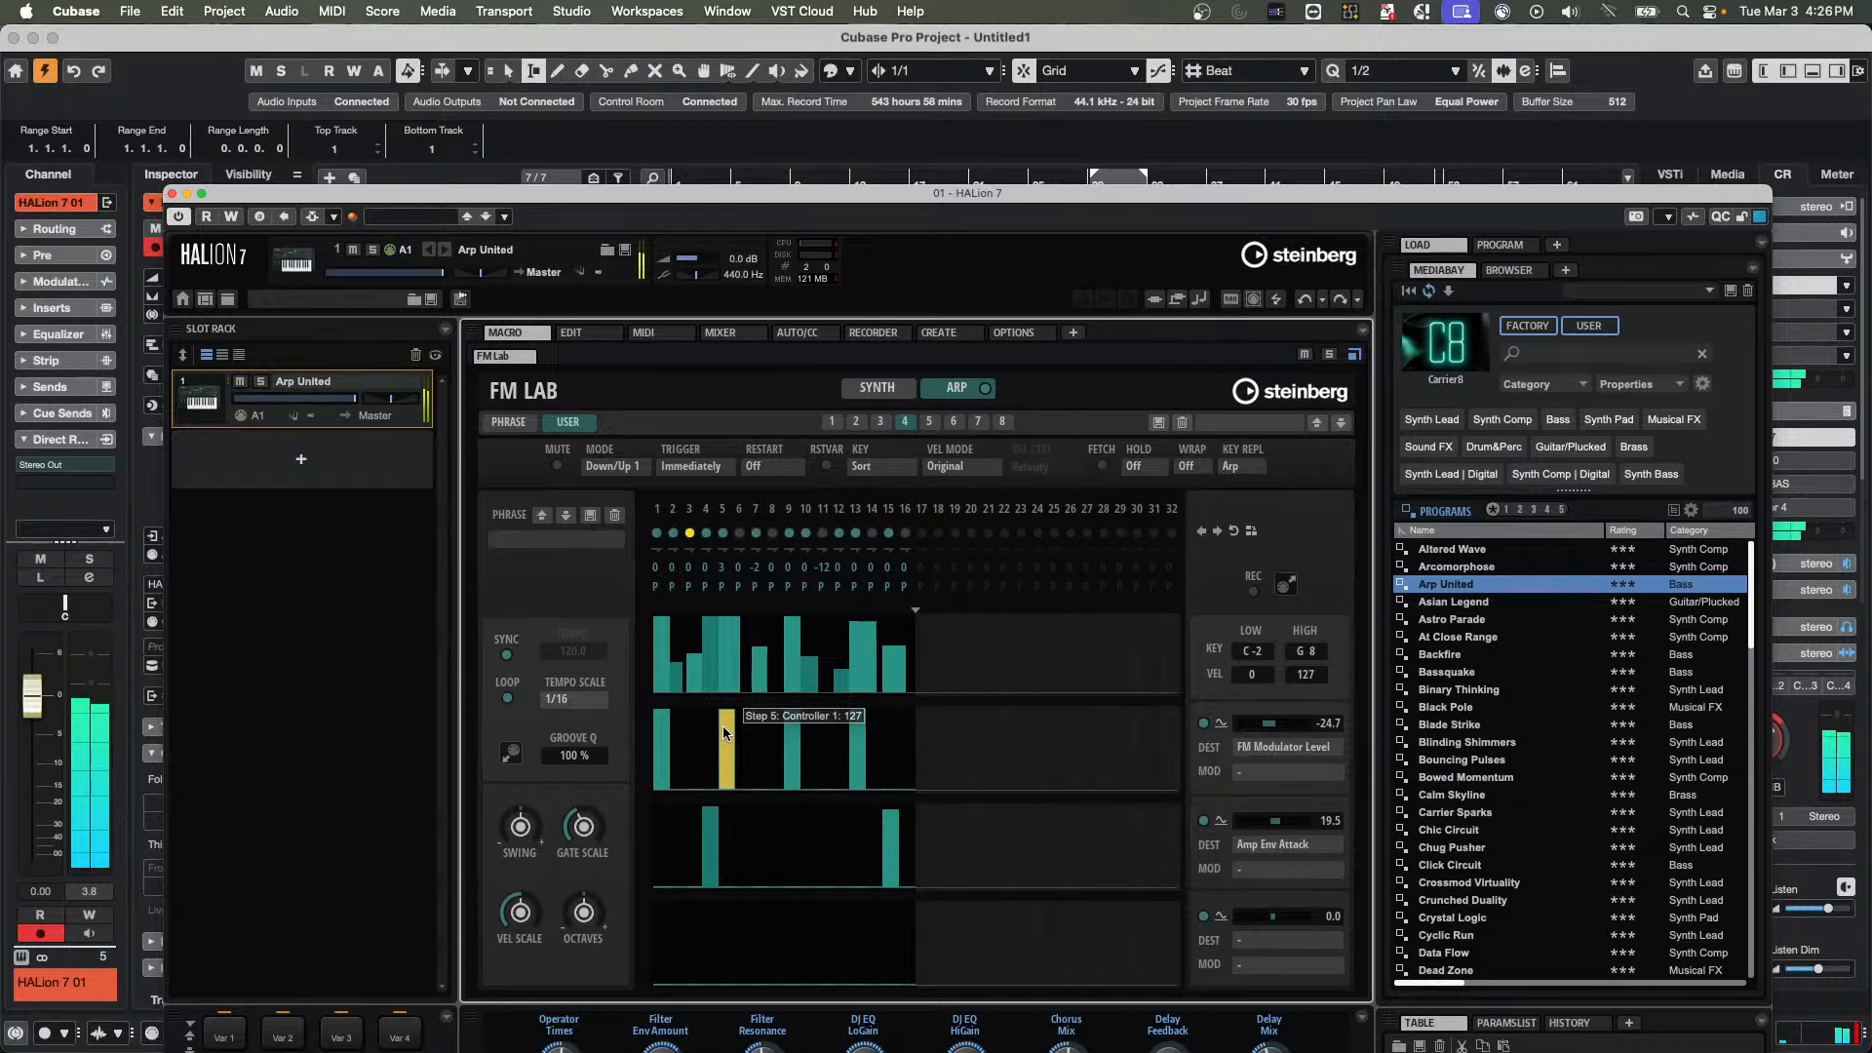
left_click(588, 708)
mouse_move(583, 760)
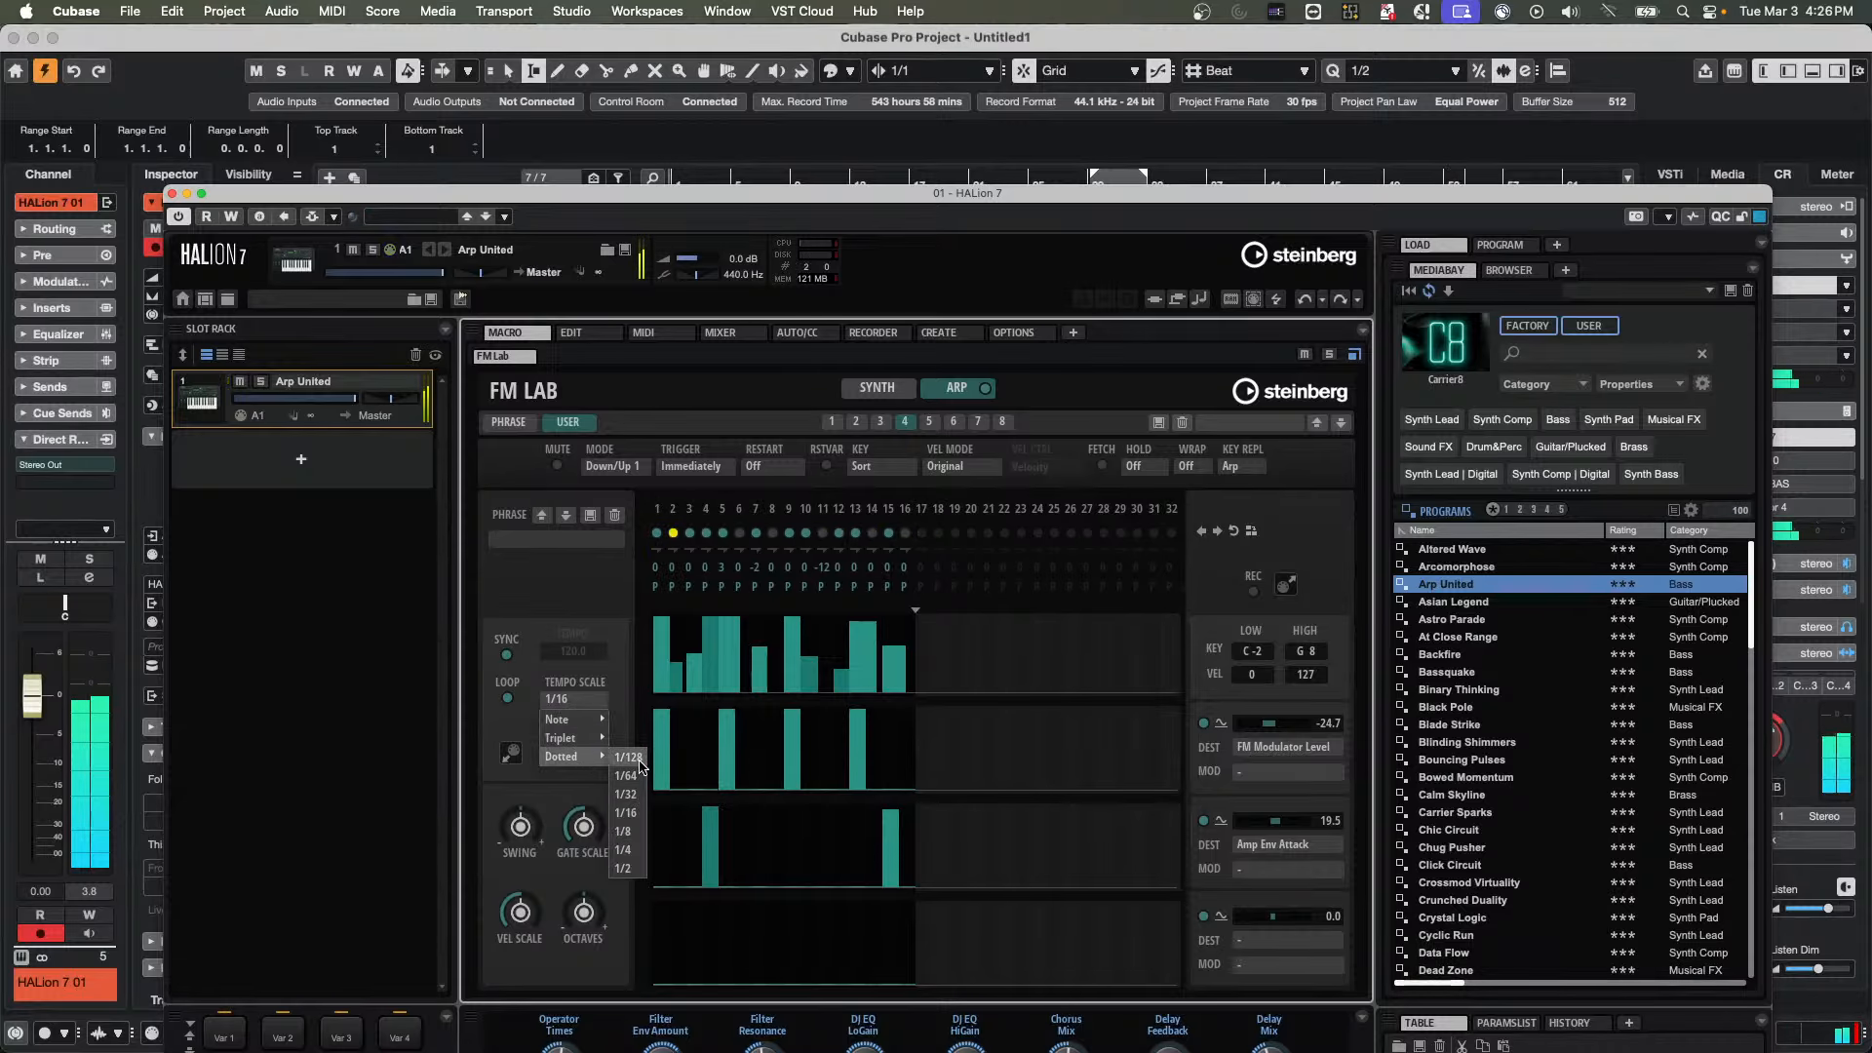
left_click(627, 794)
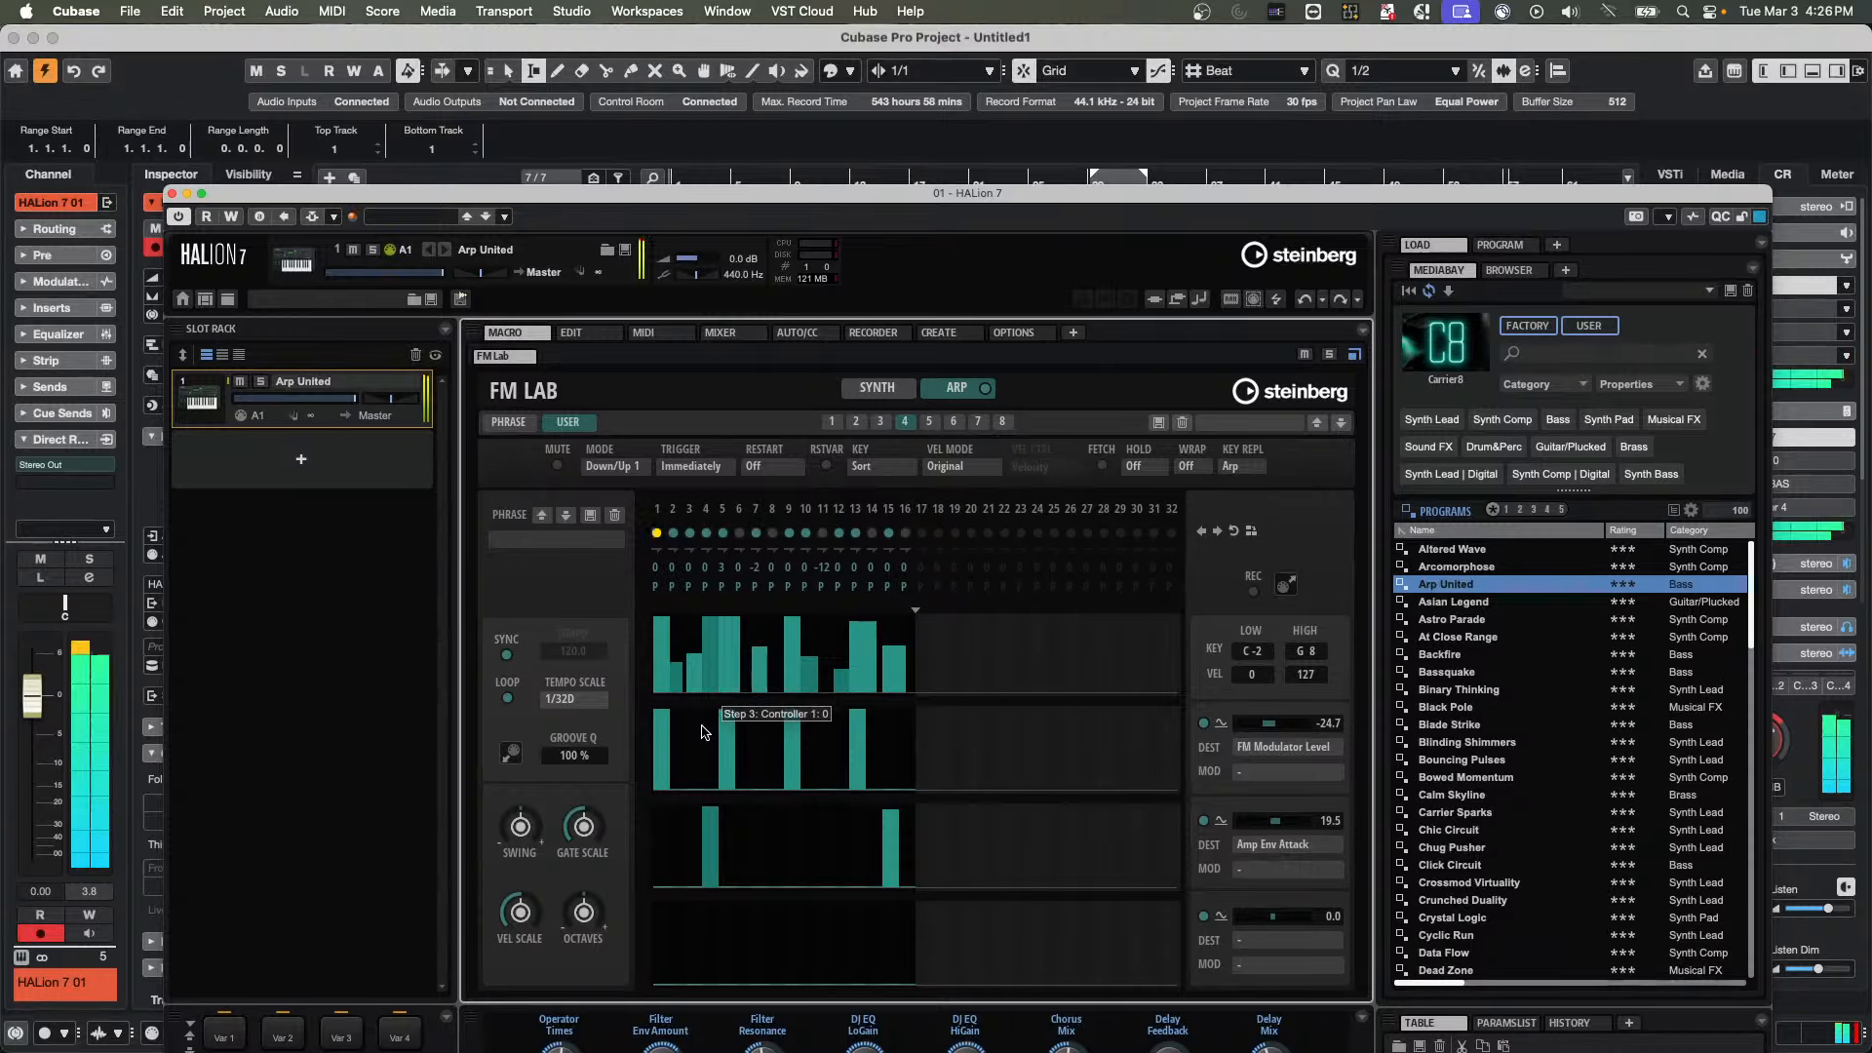
Set the arpeggiator's tempo scale back to a 1/16 note
left_click(561, 698)
mouse_move(585, 739)
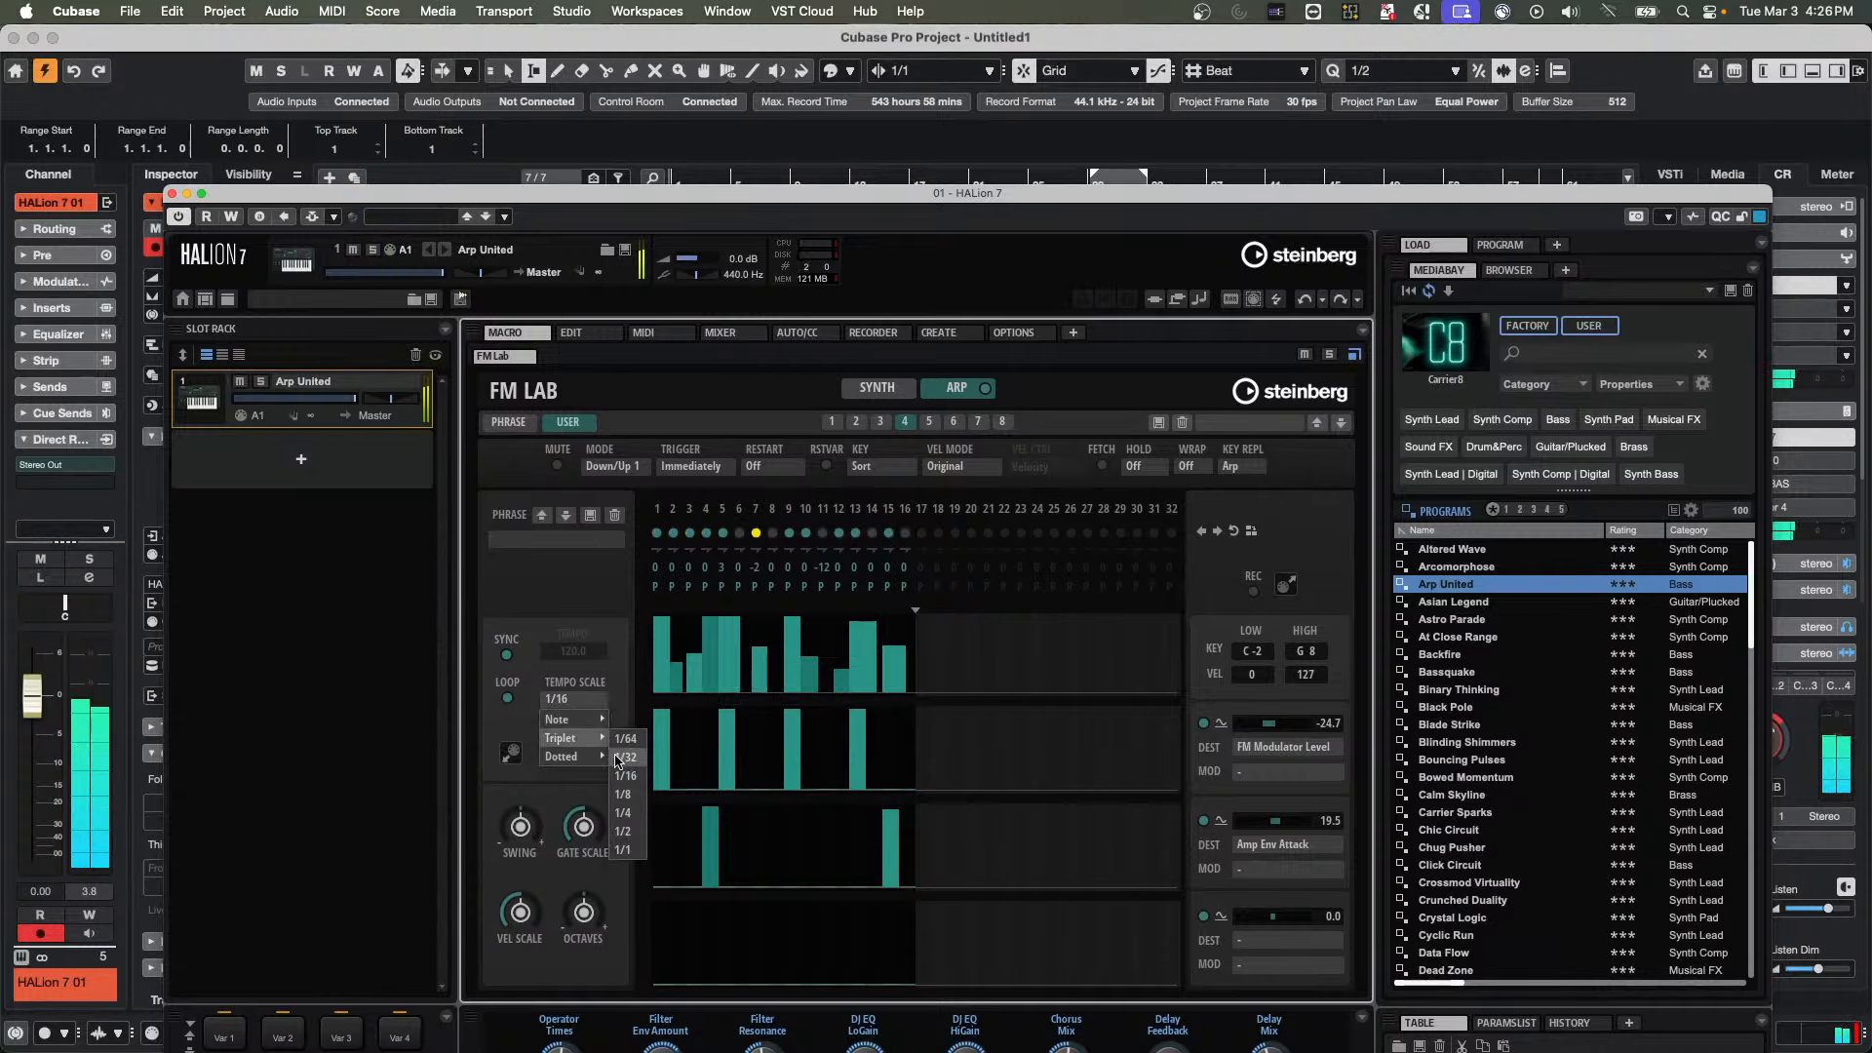
left_click(622, 812)
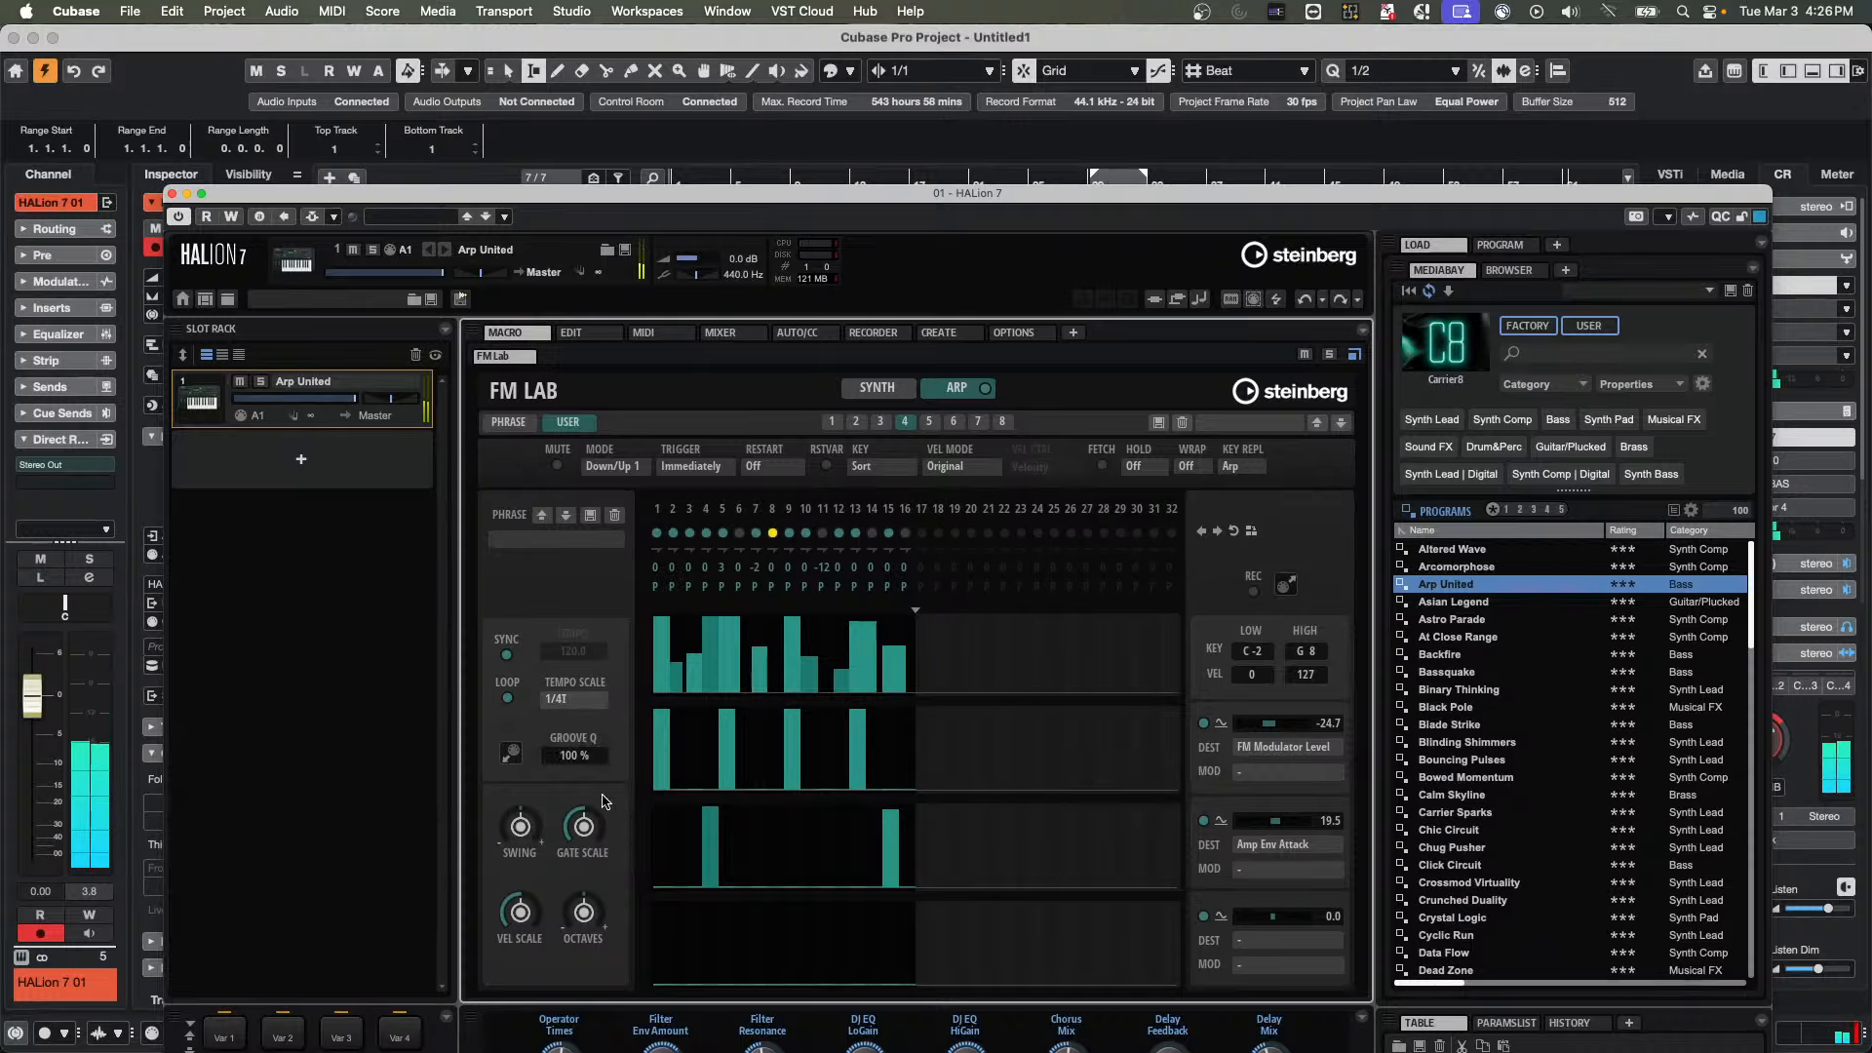
Compare the arpeggiator with Sync off and on, set the FM Modulator Level depth to 24.7, and leave Sync off
left_click(507, 655)
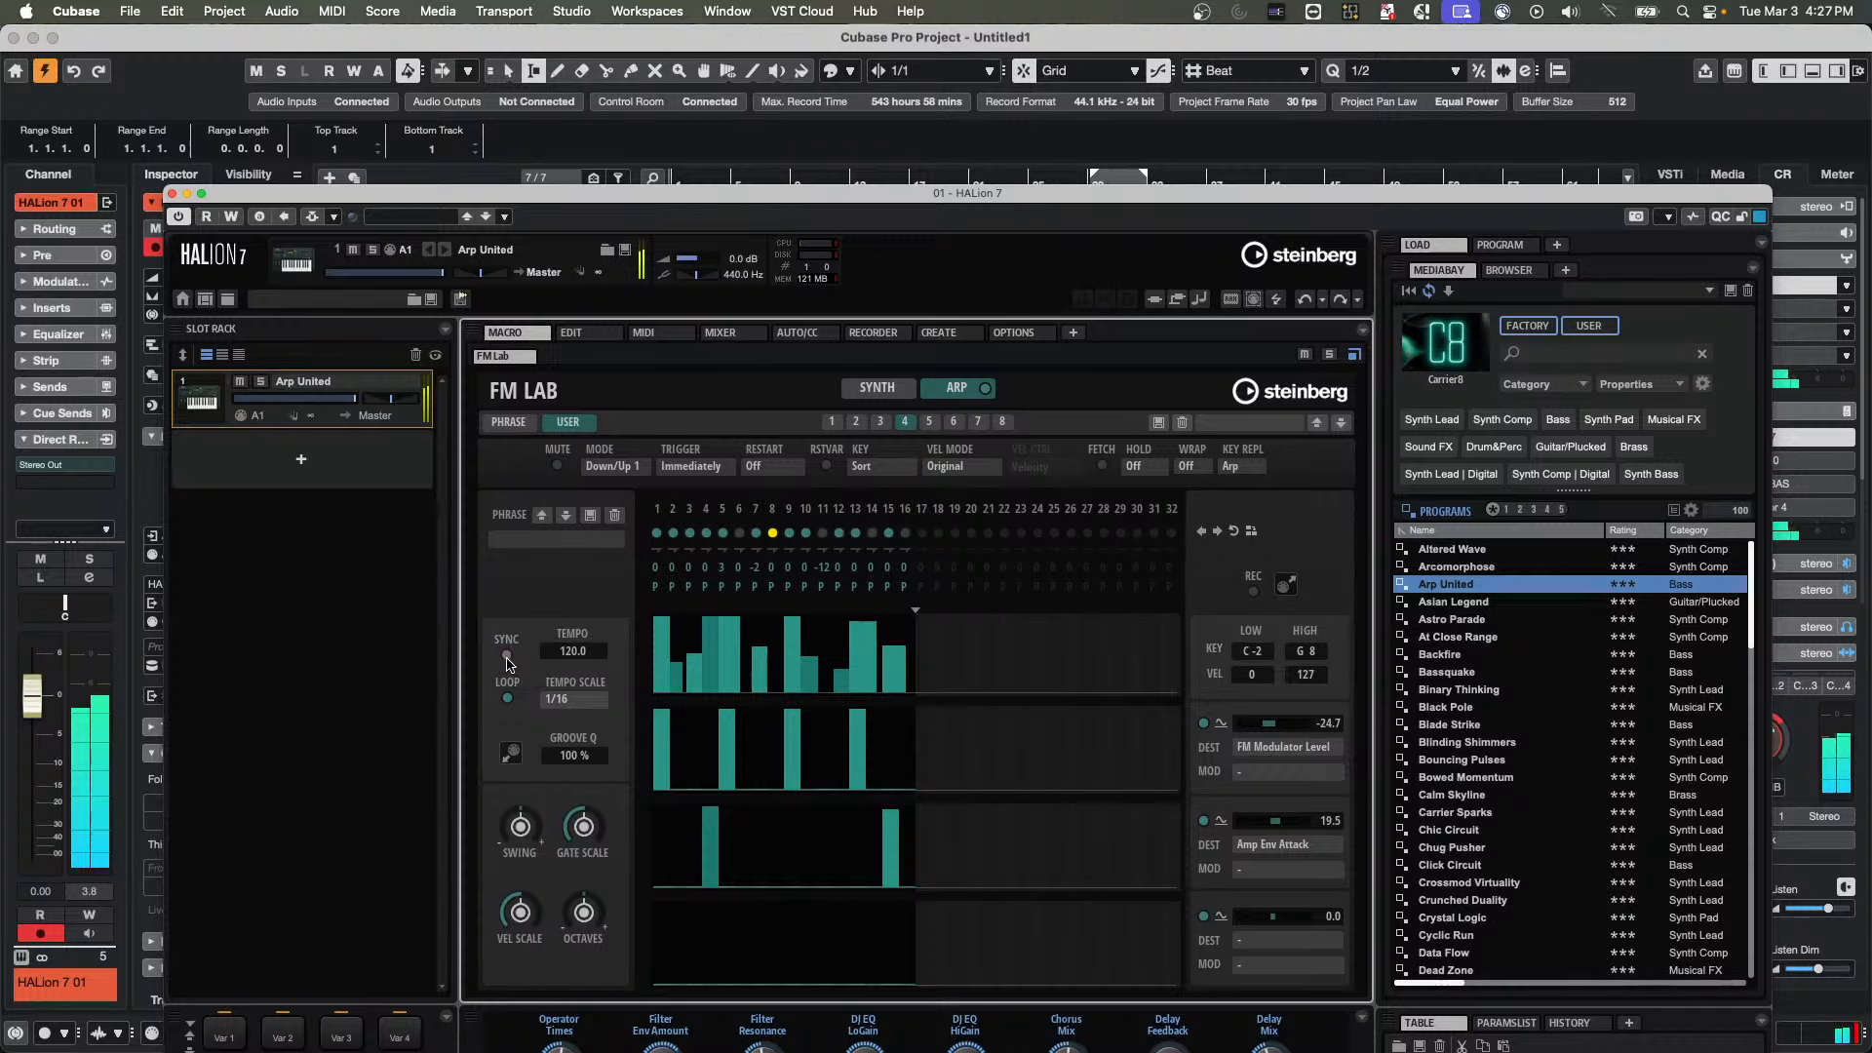
left_click(508, 655)
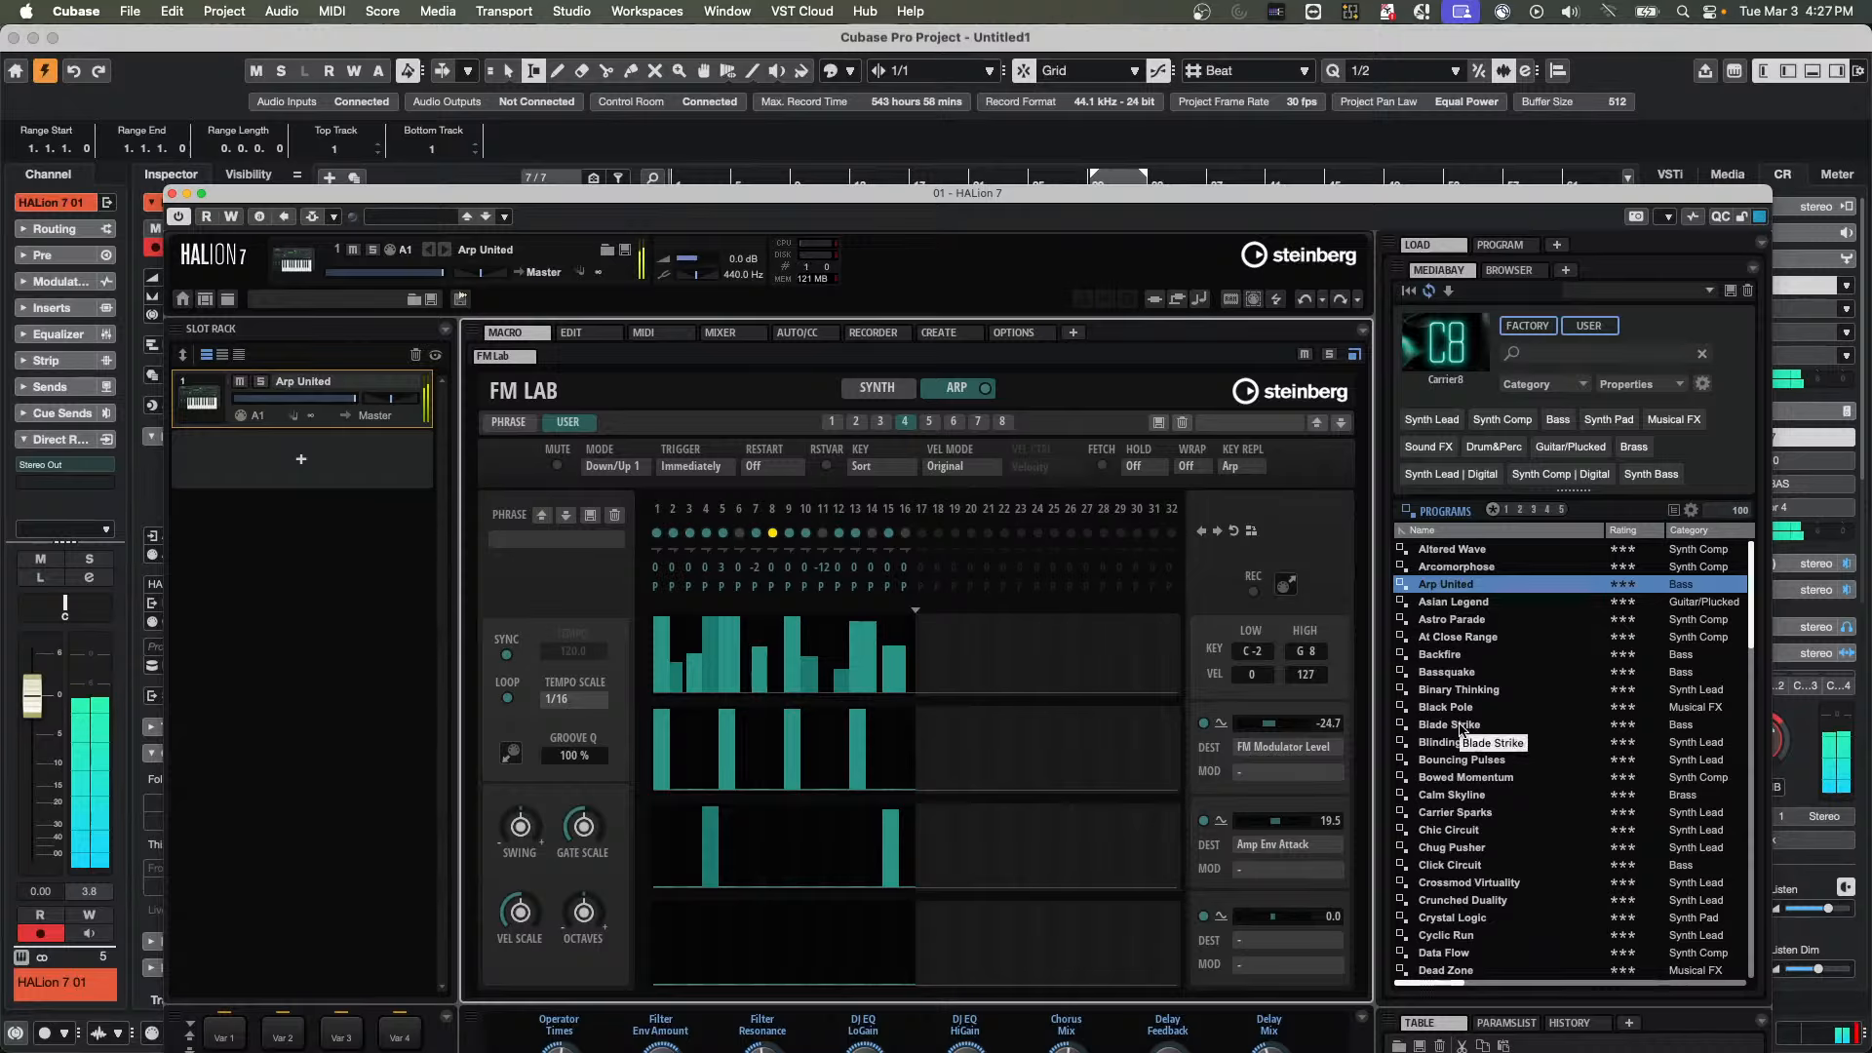
left_click_drag(1273, 733, 1286, 730)
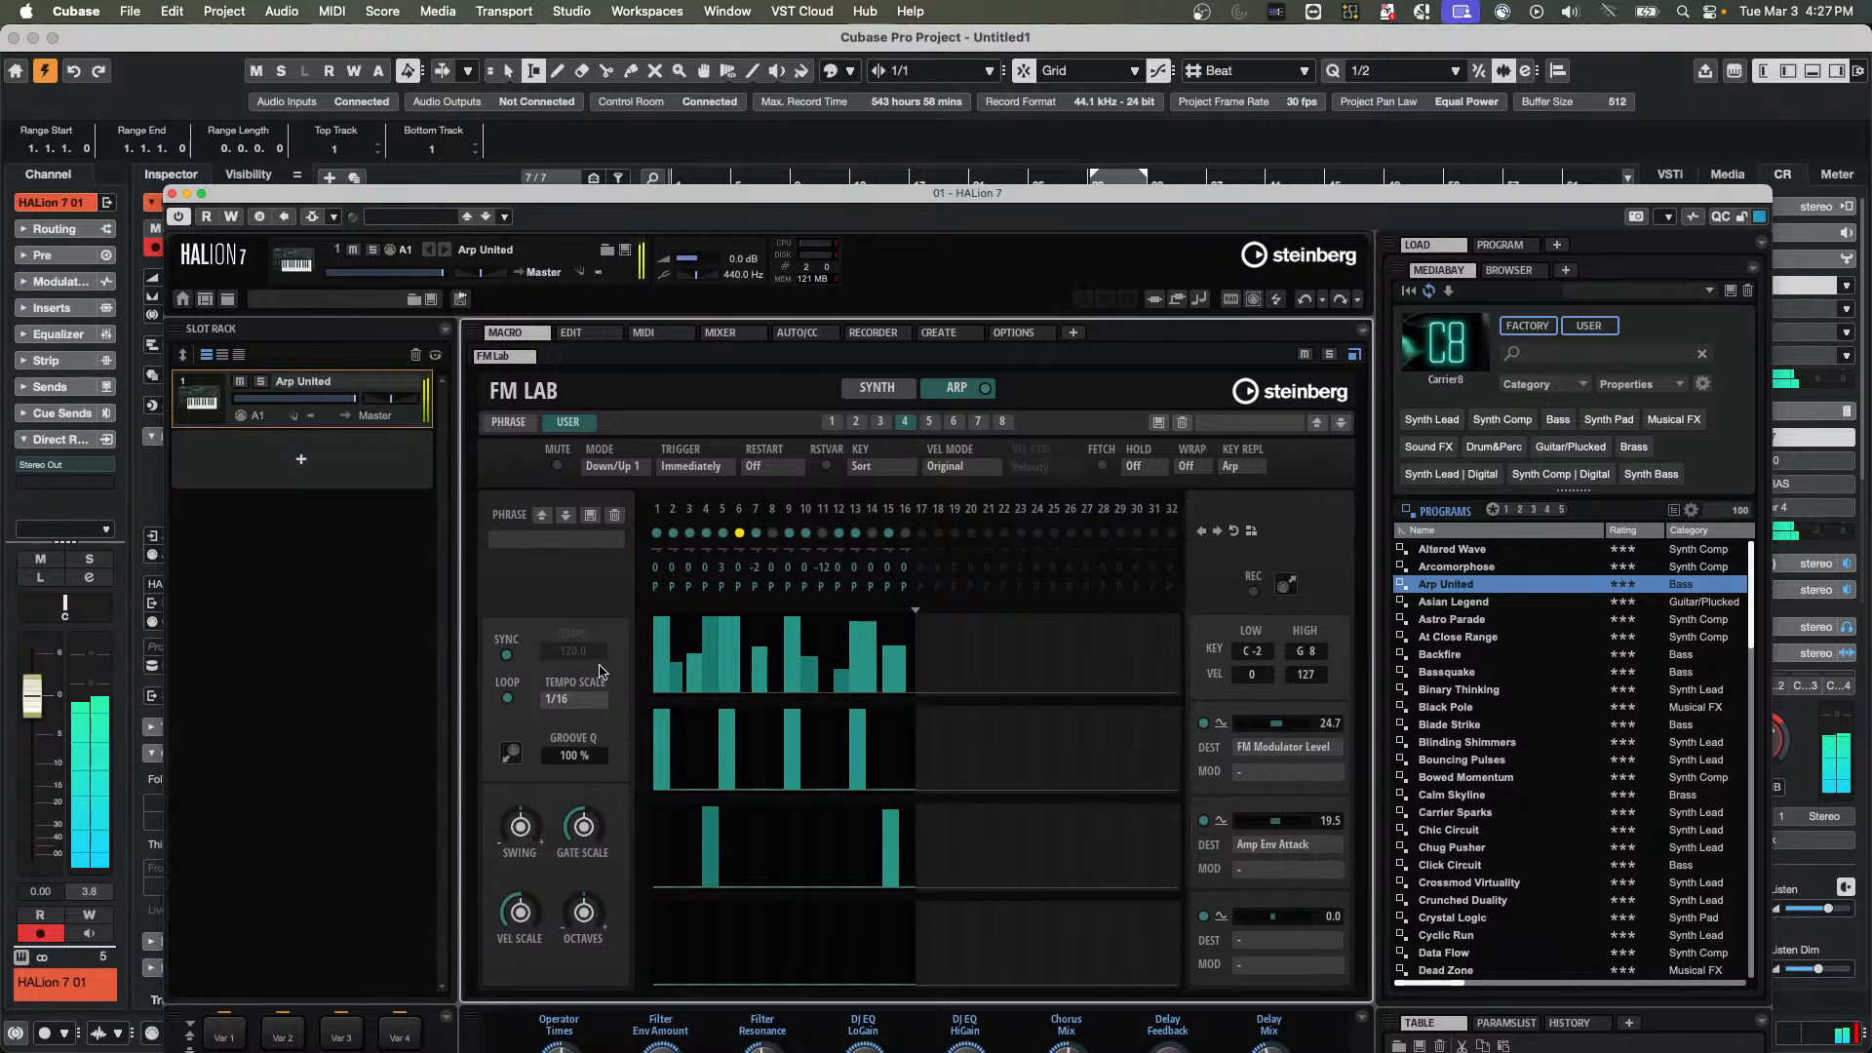
left_click(513, 659)
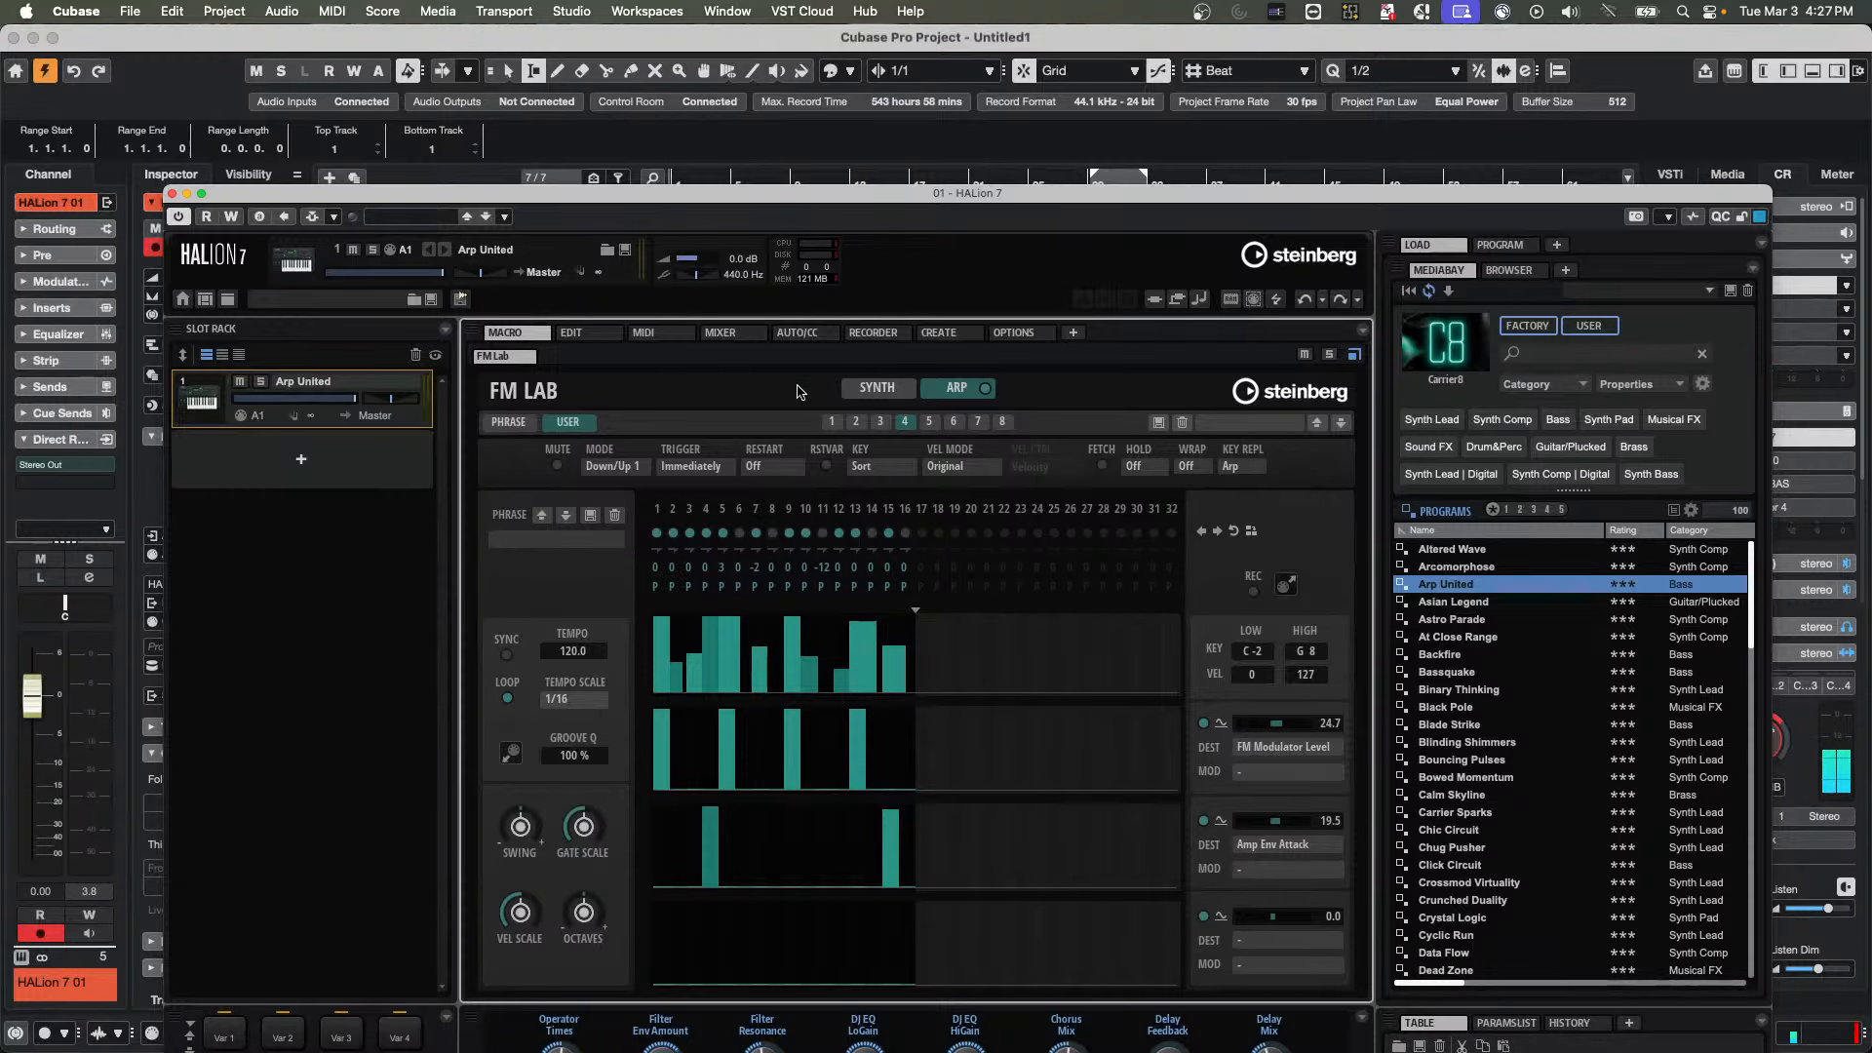
Move the HALion window clear of the project tempo display and set the project tempo to 160
left_click_drag(803, 204, 344, 232)
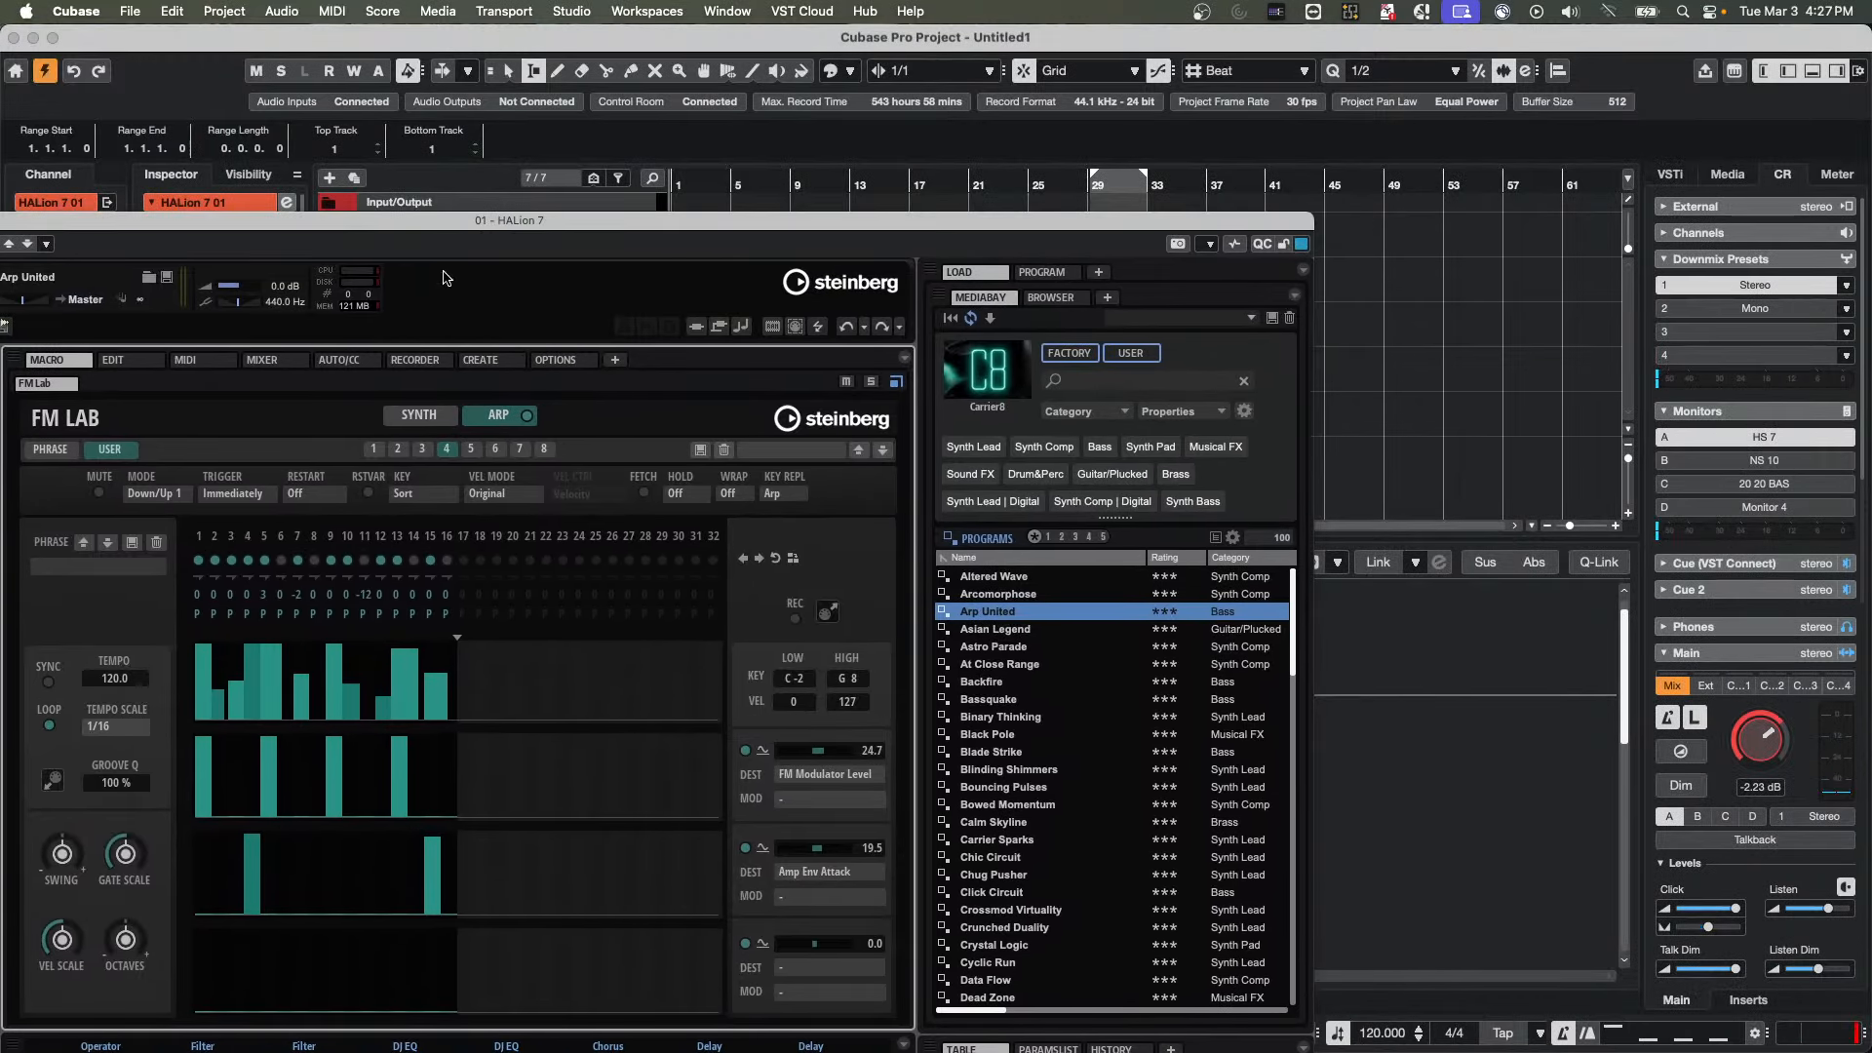
left_click(1377, 1043)
double_click(1377, 1042)
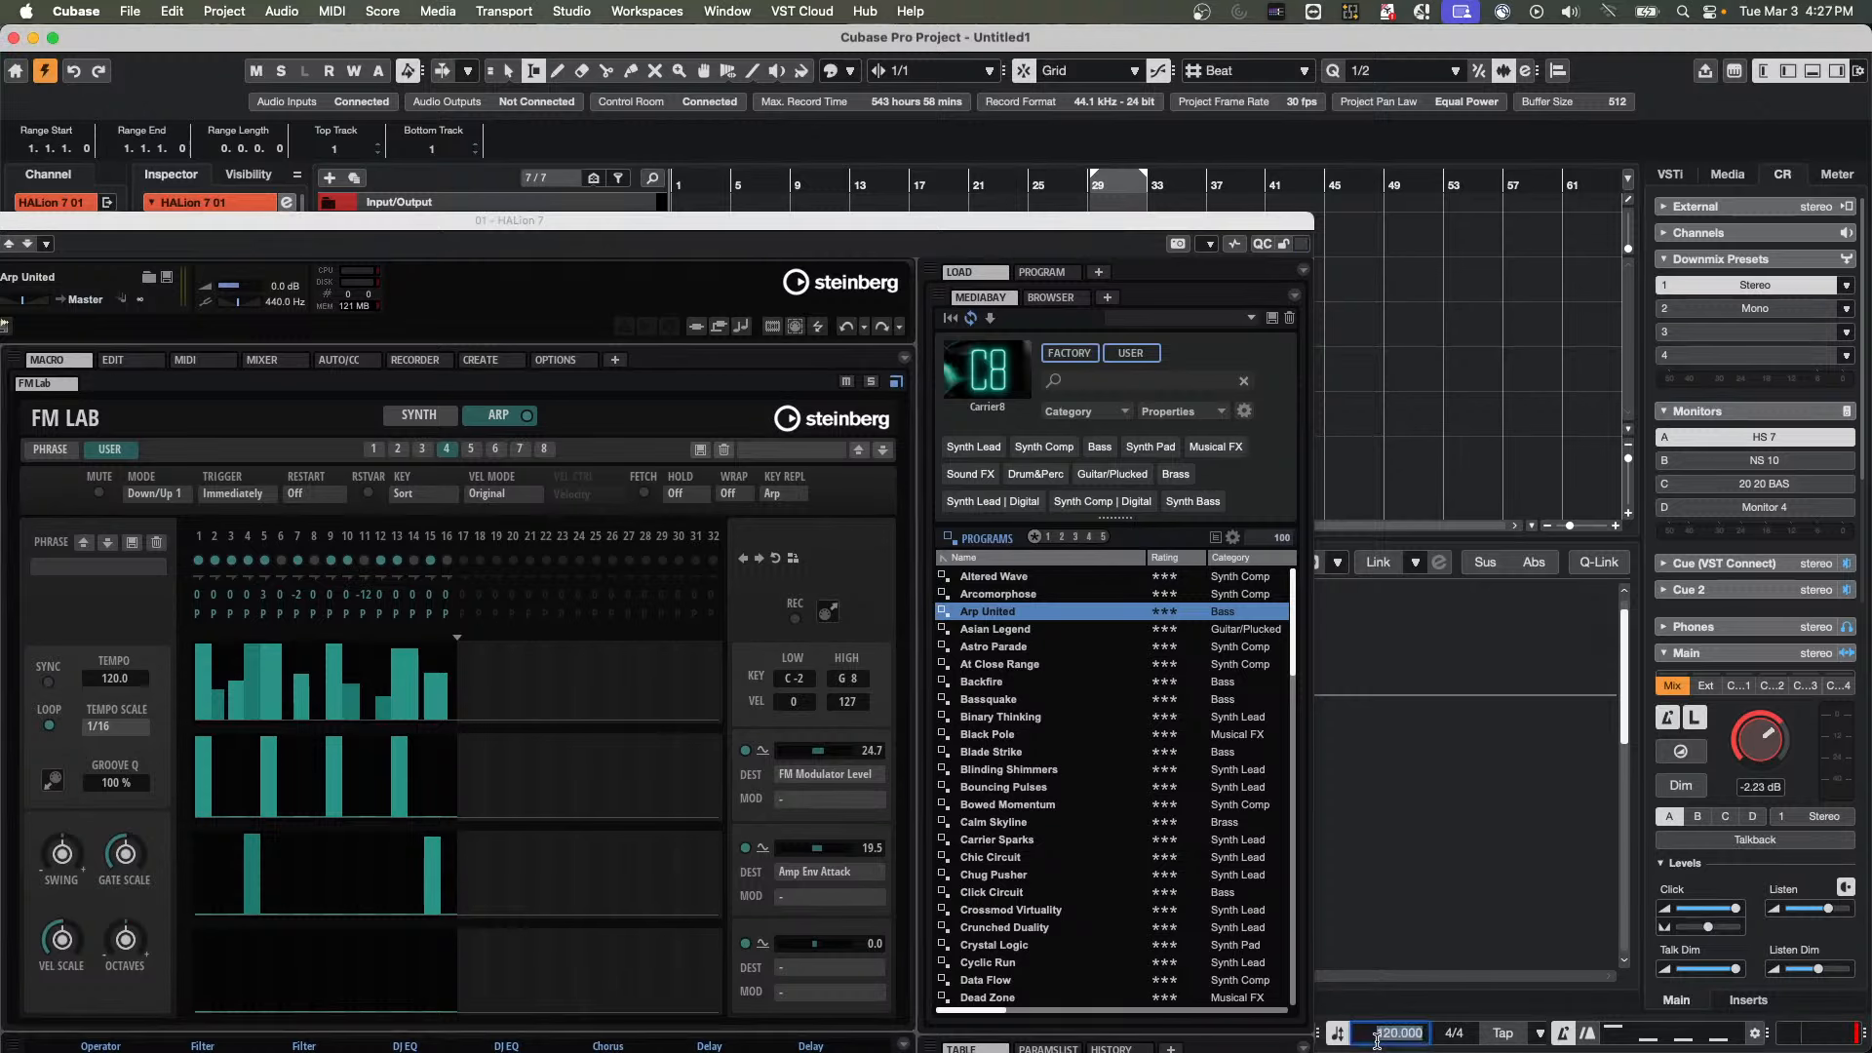
type("160")
key("Return")
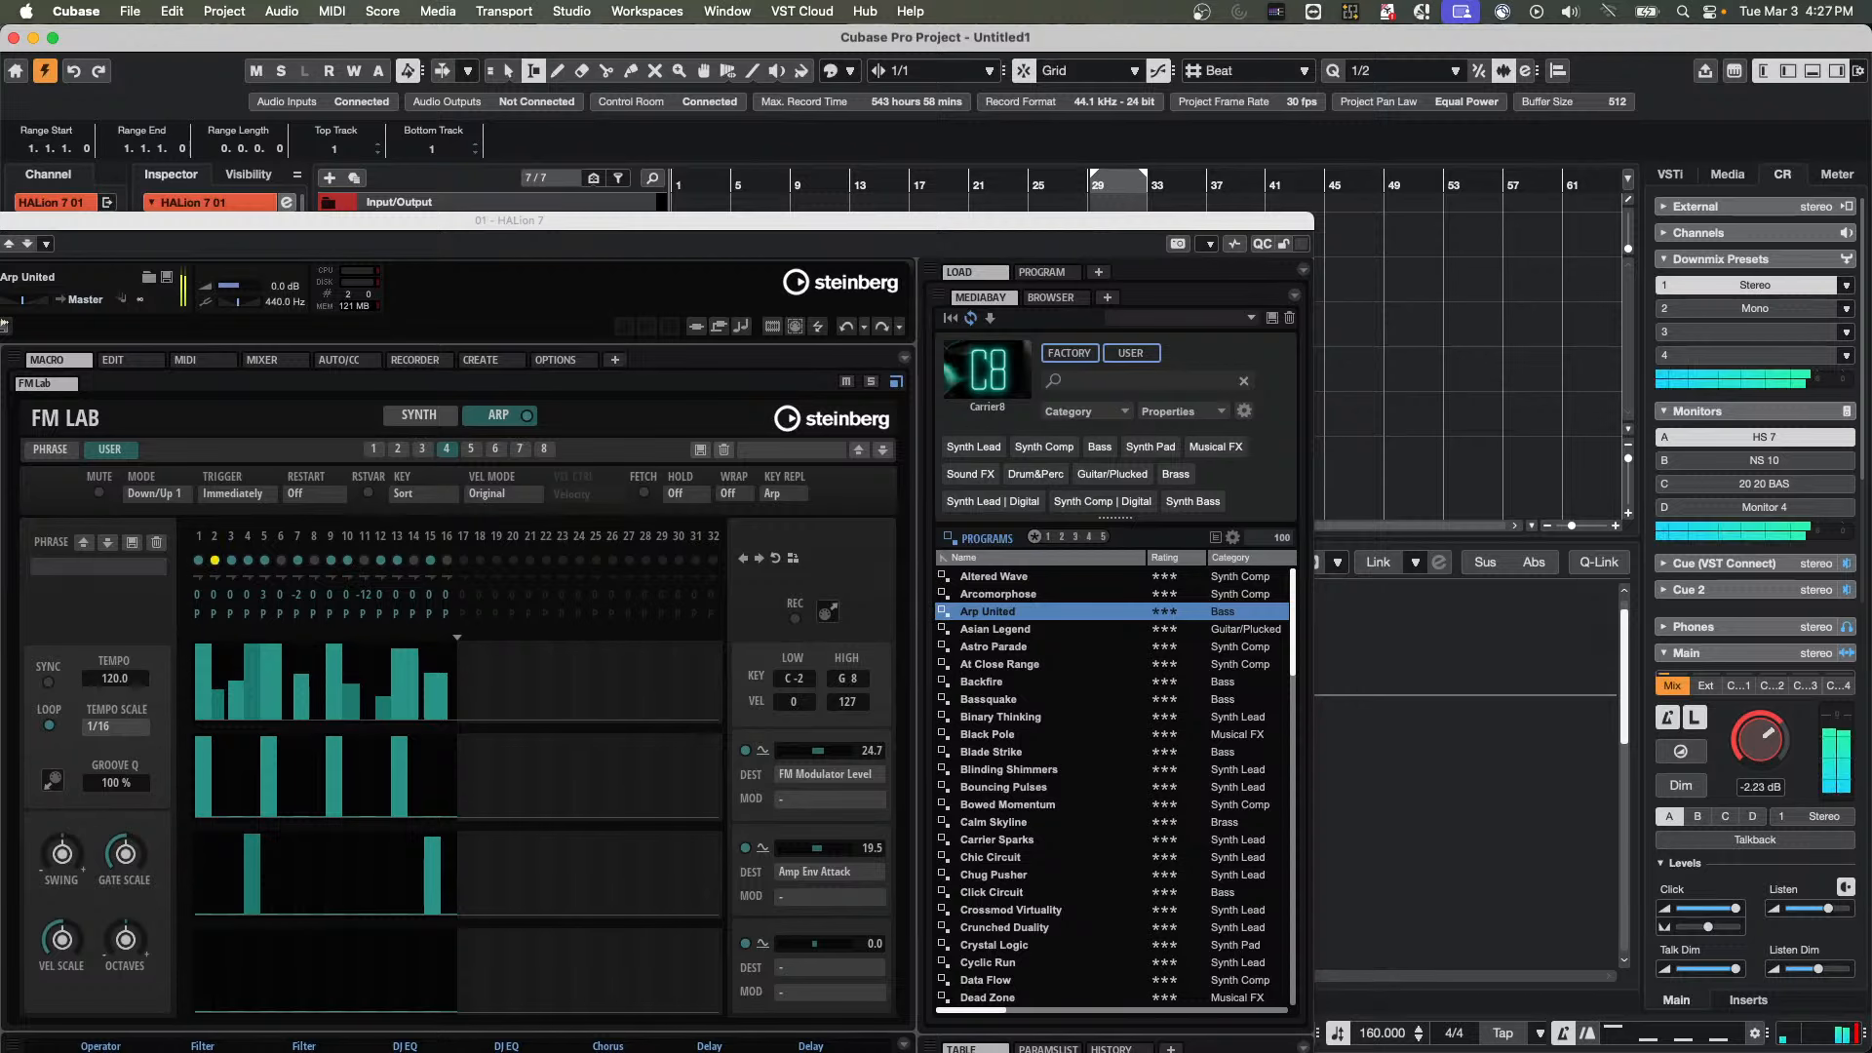
Switch off arpeggiator steps 15 and 16, and compare the pattern with tempo Sync on and off, leaving Sync off
left_click(48, 683)
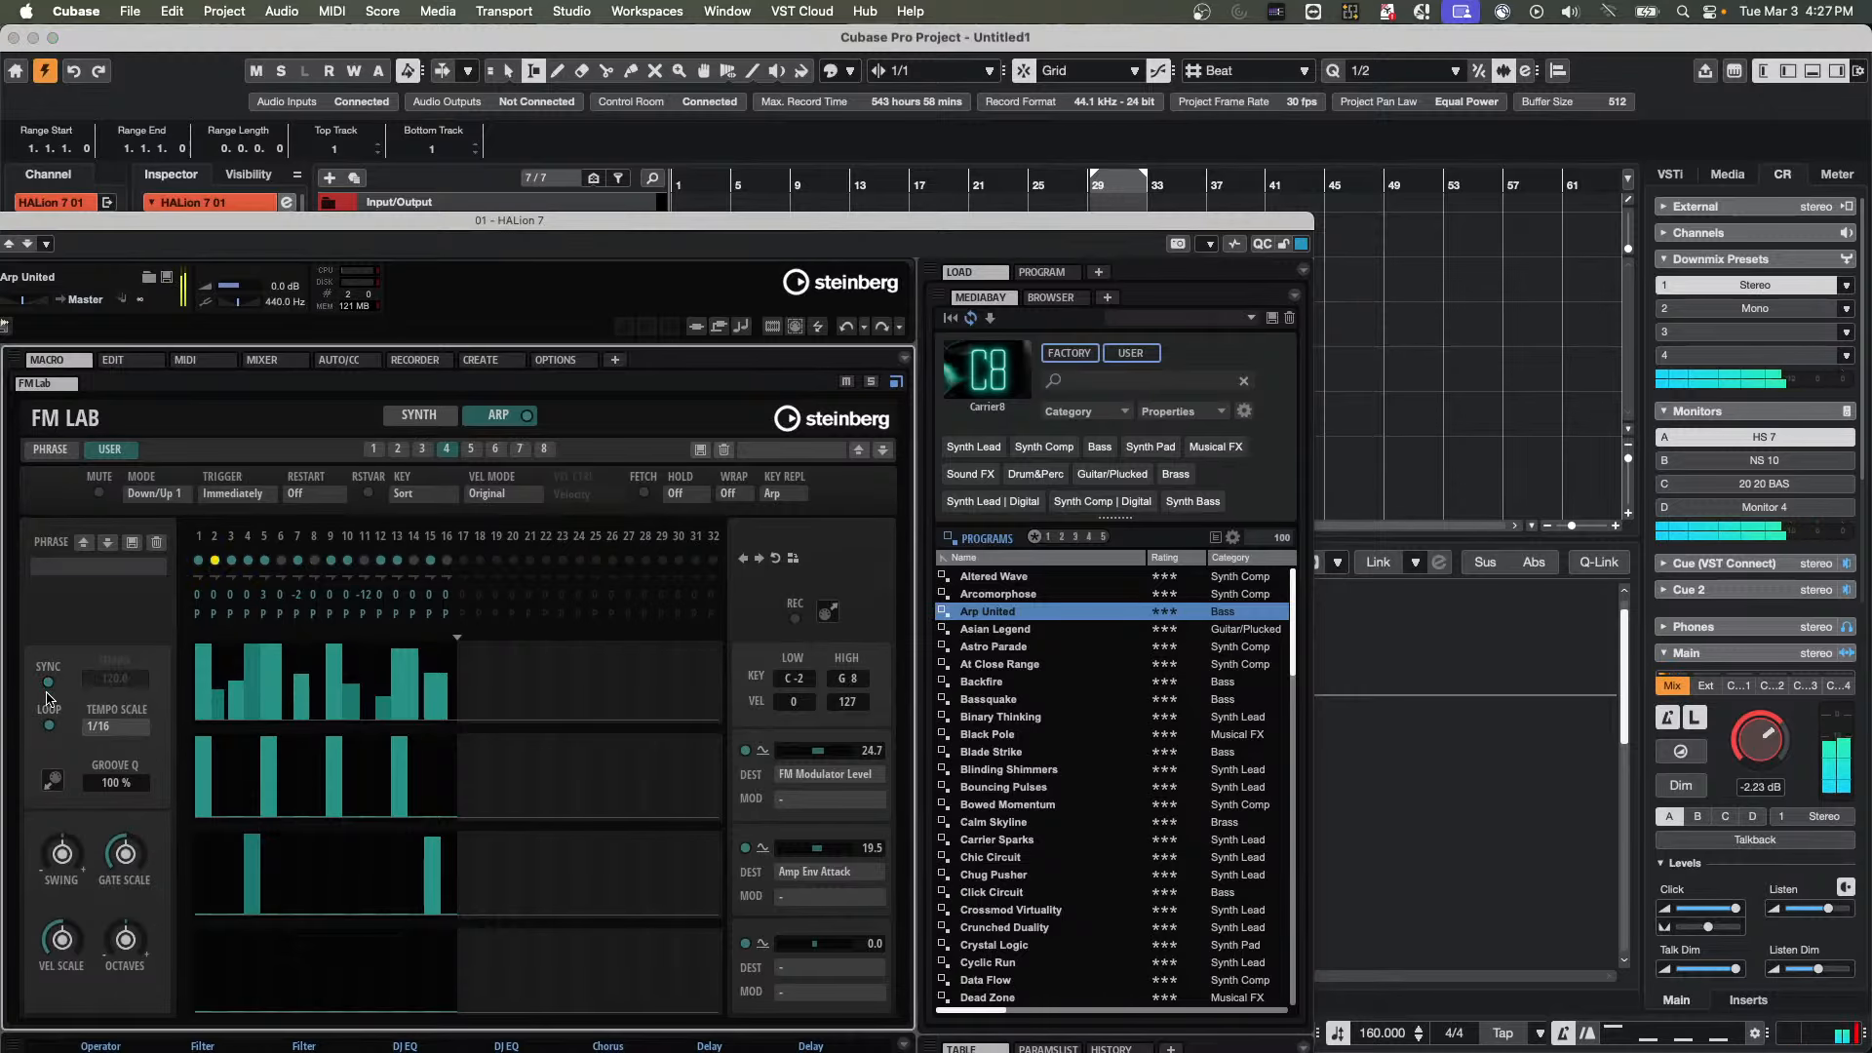
left_click(47, 690)
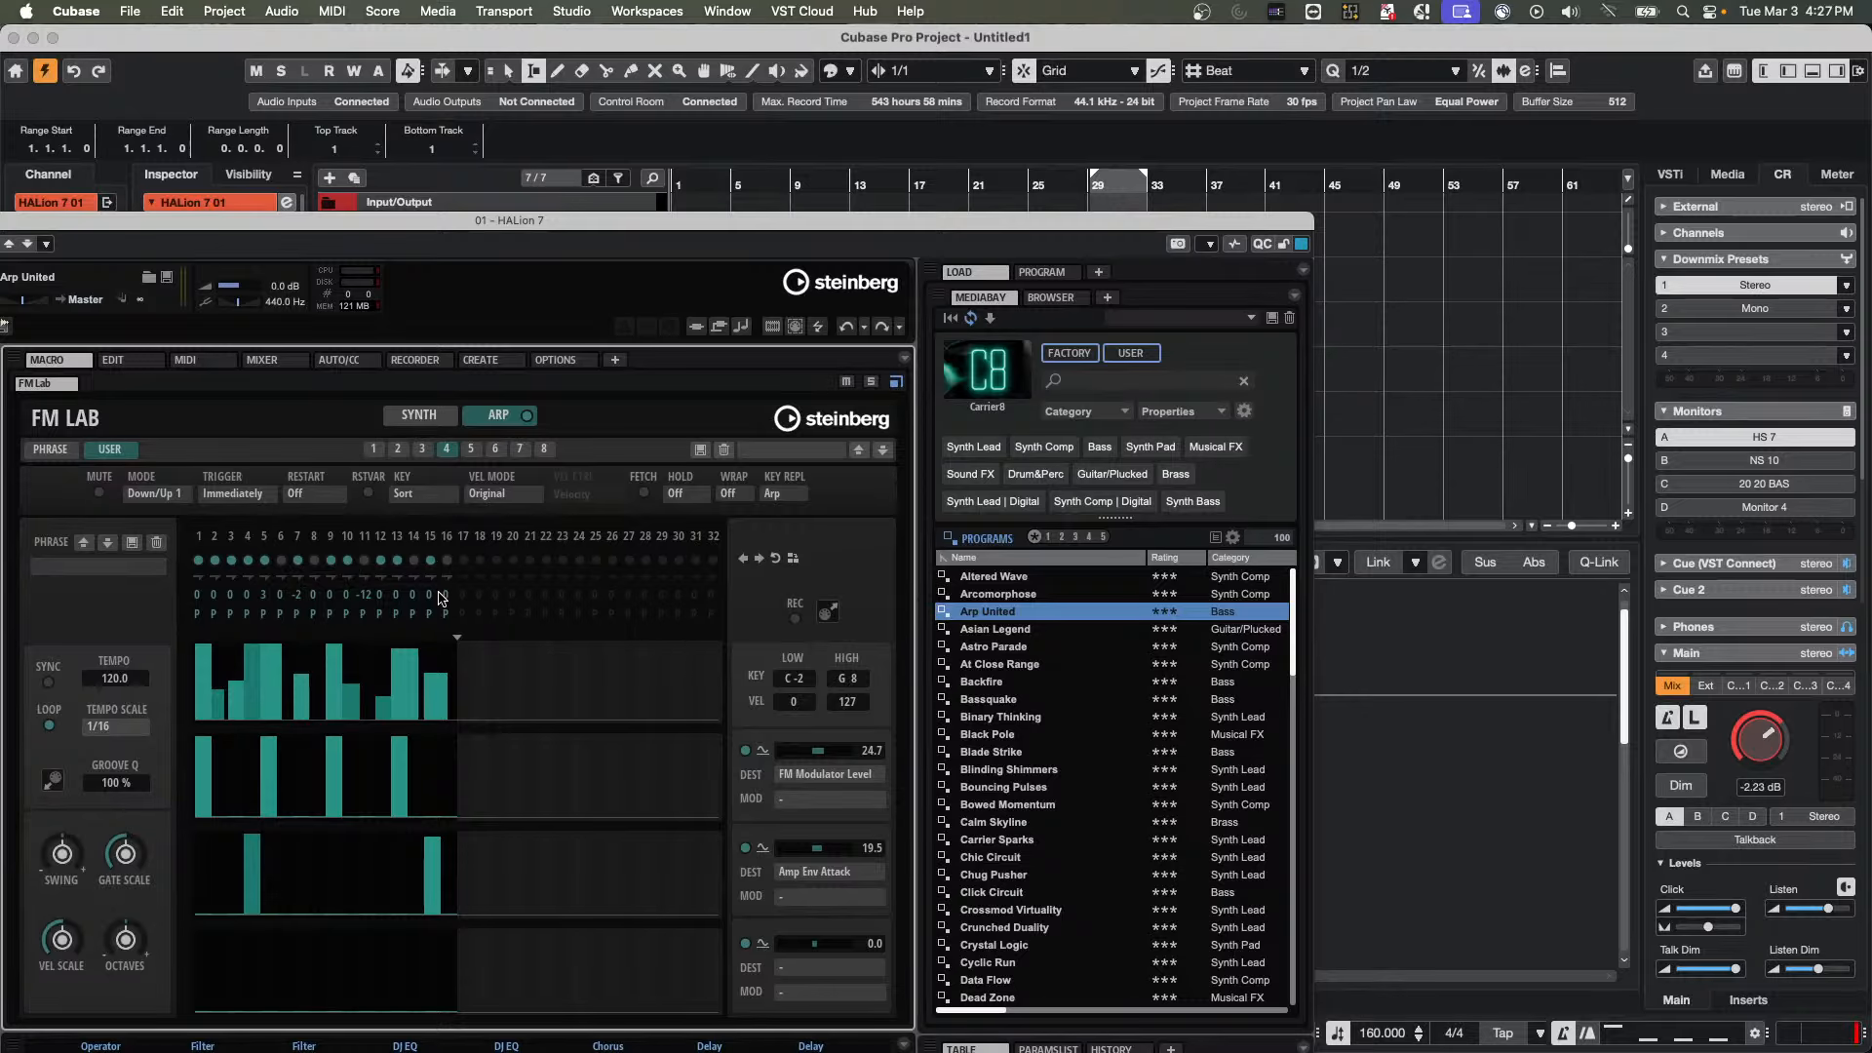
left_click(447, 562)
left_click(449, 562)
left_click(431, 564)
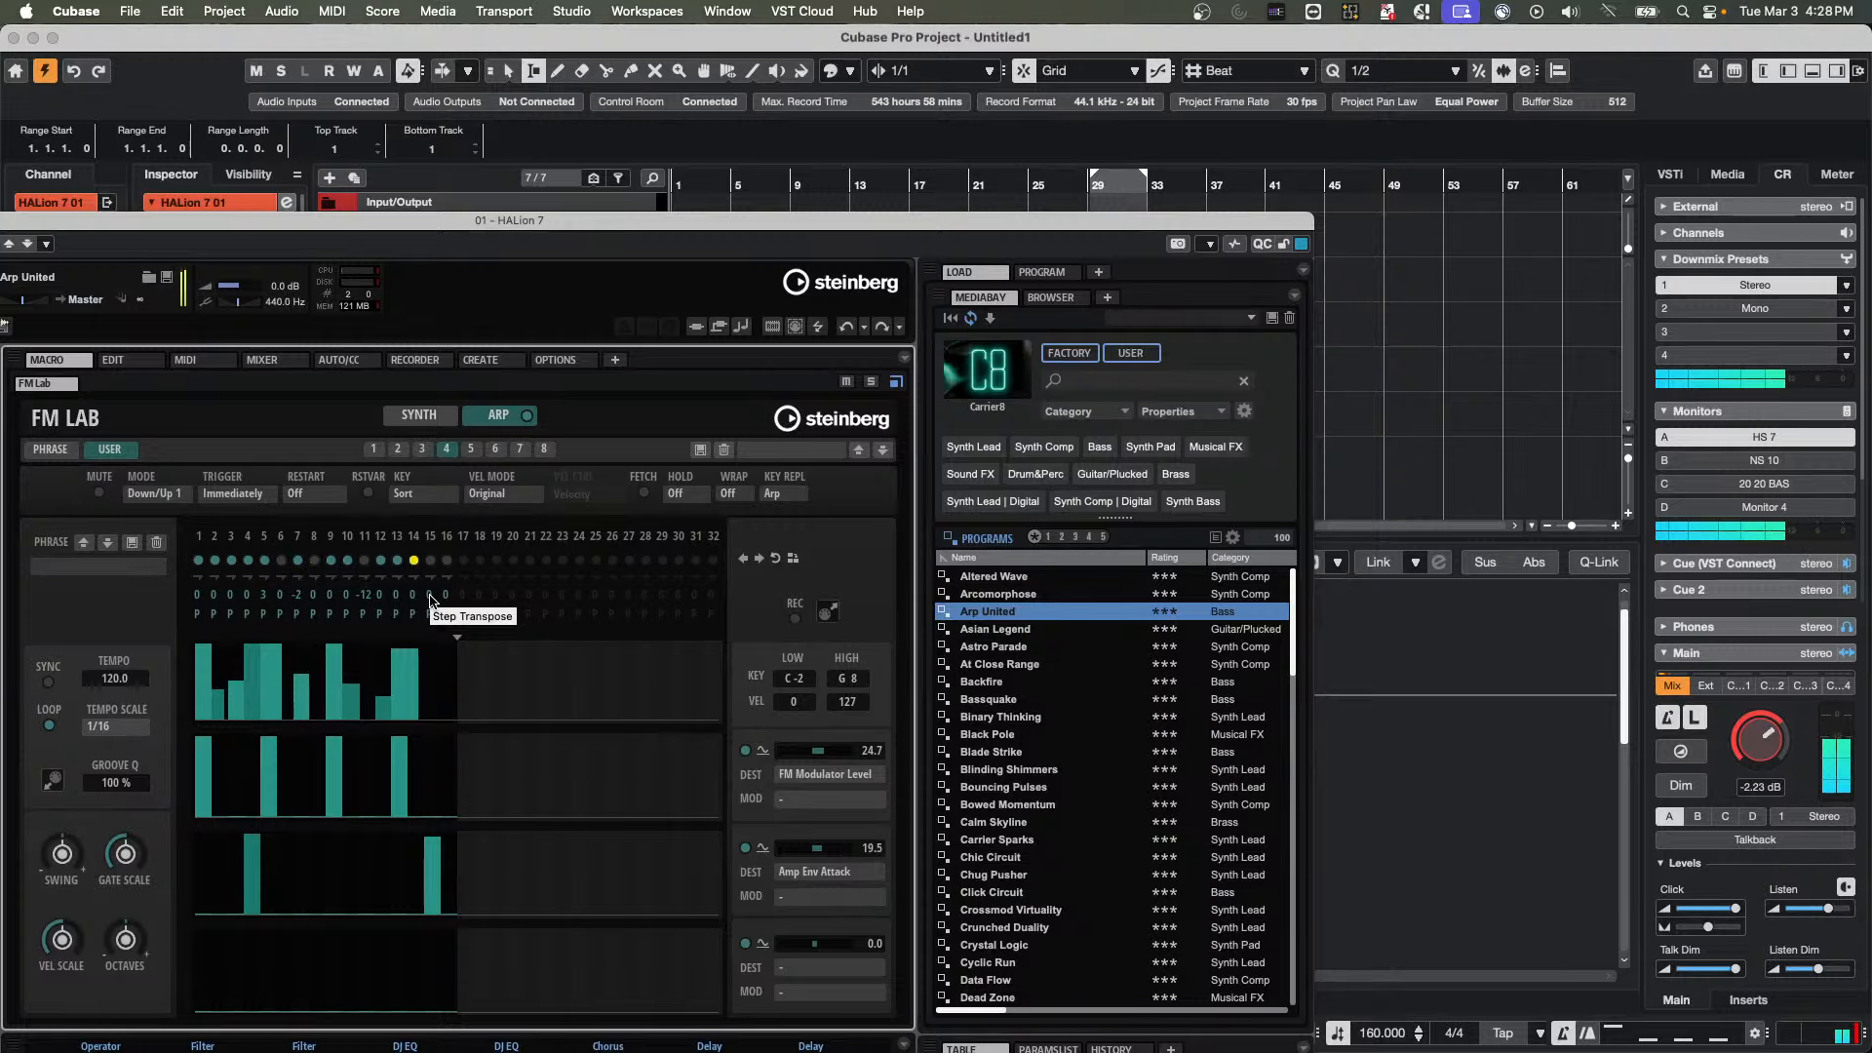
left_click(52, 685)
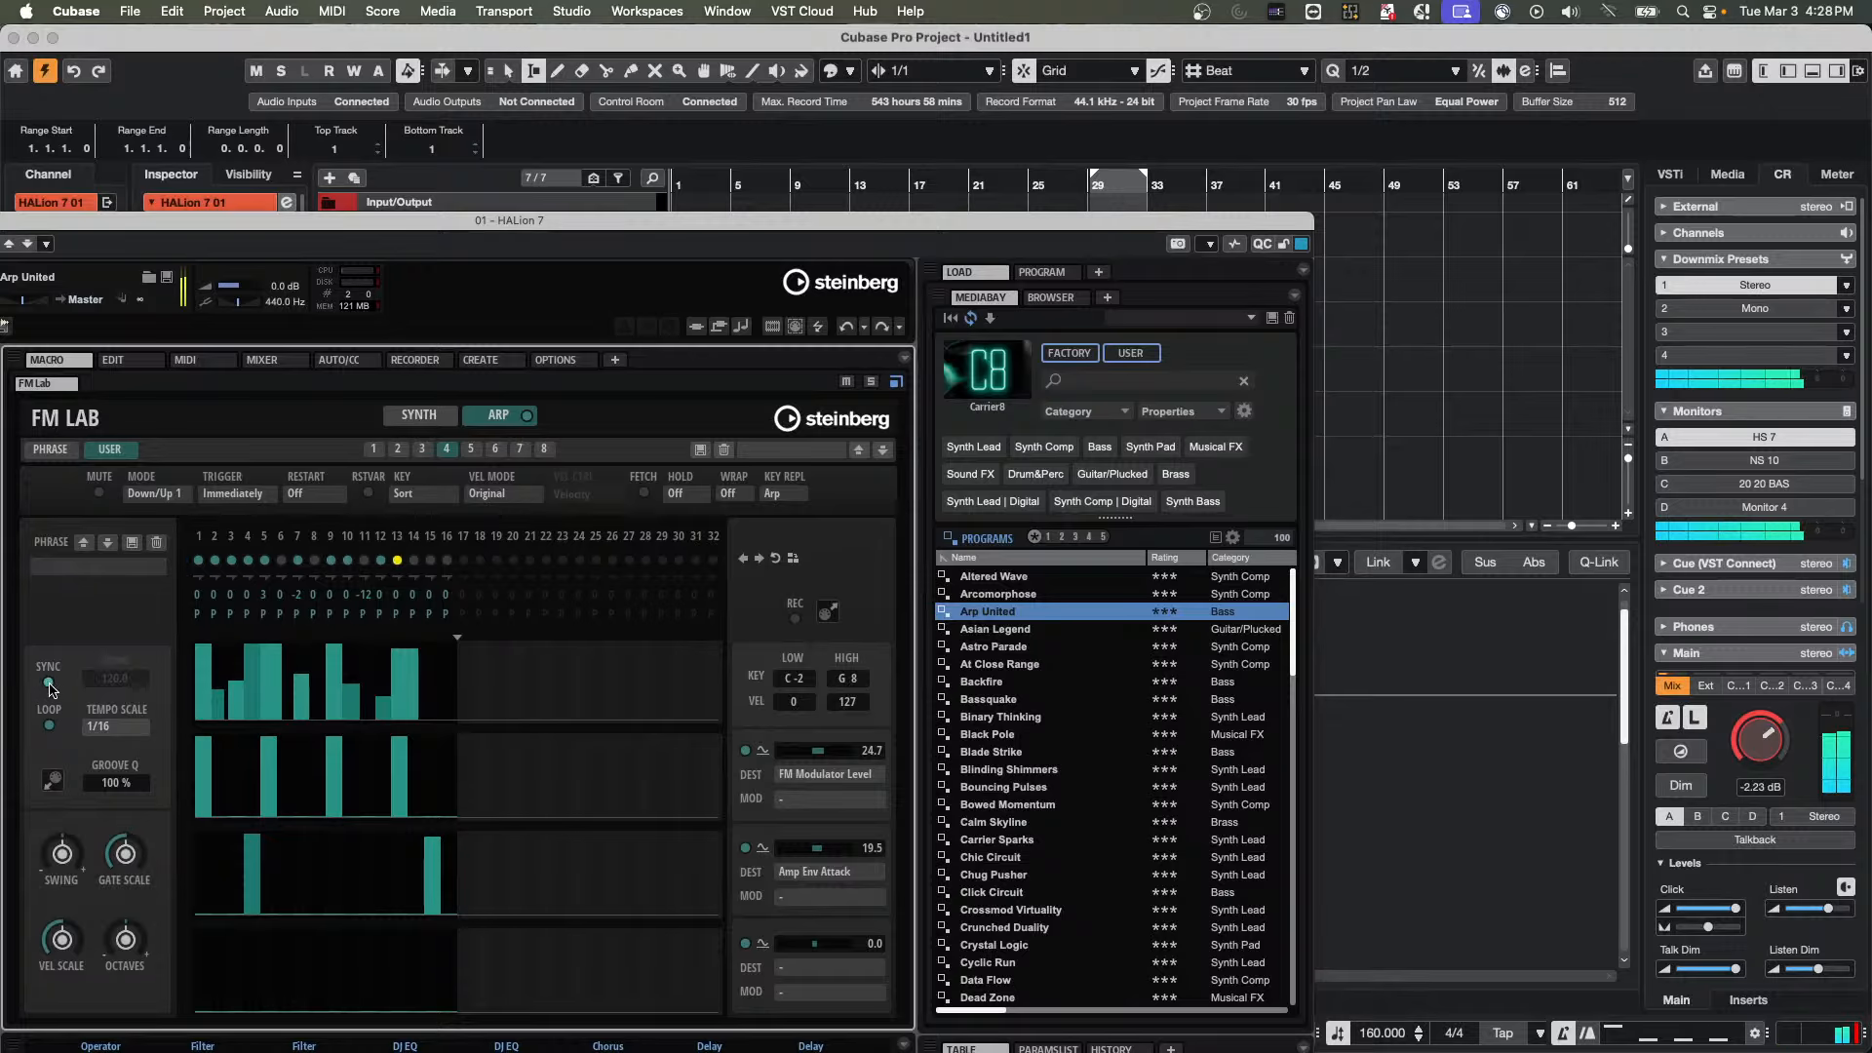
left_click(51, 686)
Load the Contemp Arp 04 phrase after trying Contemp Arp 01, and show the Synth page before returning to the arpeggiator page
left_click(97, 568)
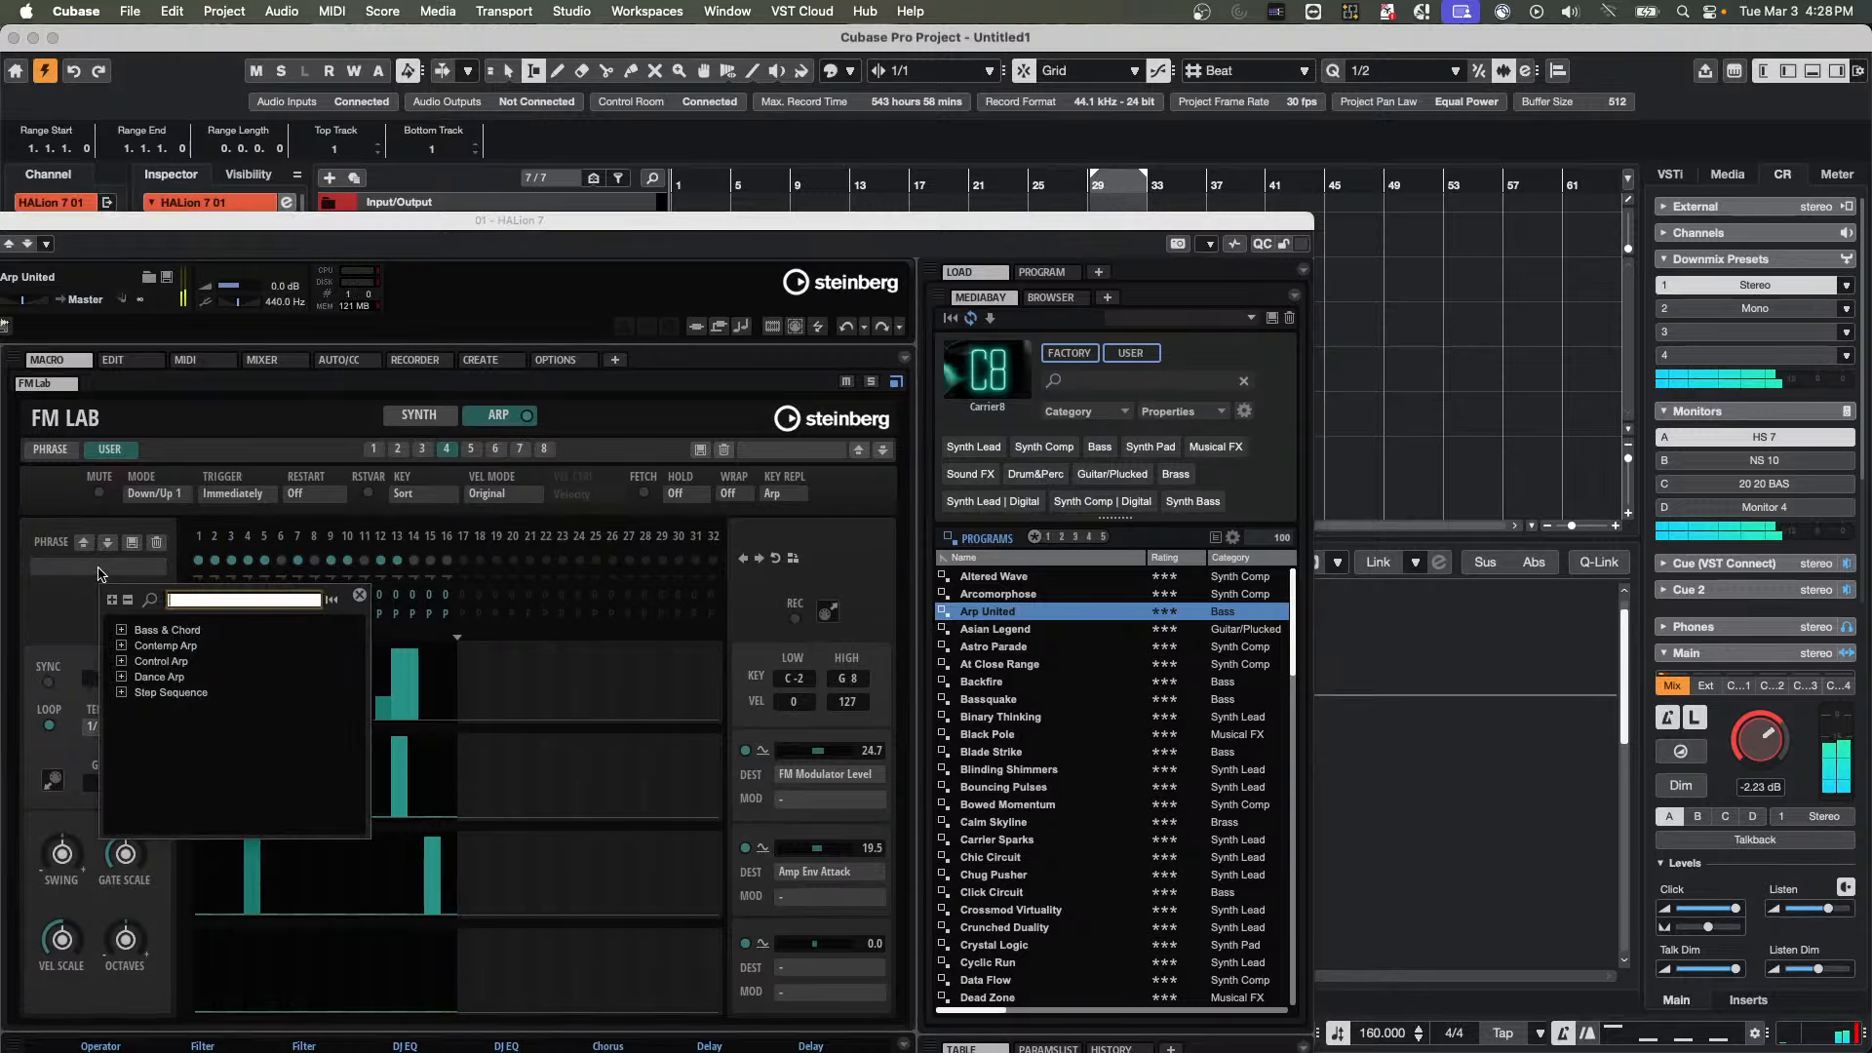
left_click(121, 647)
left_click(222, 663)
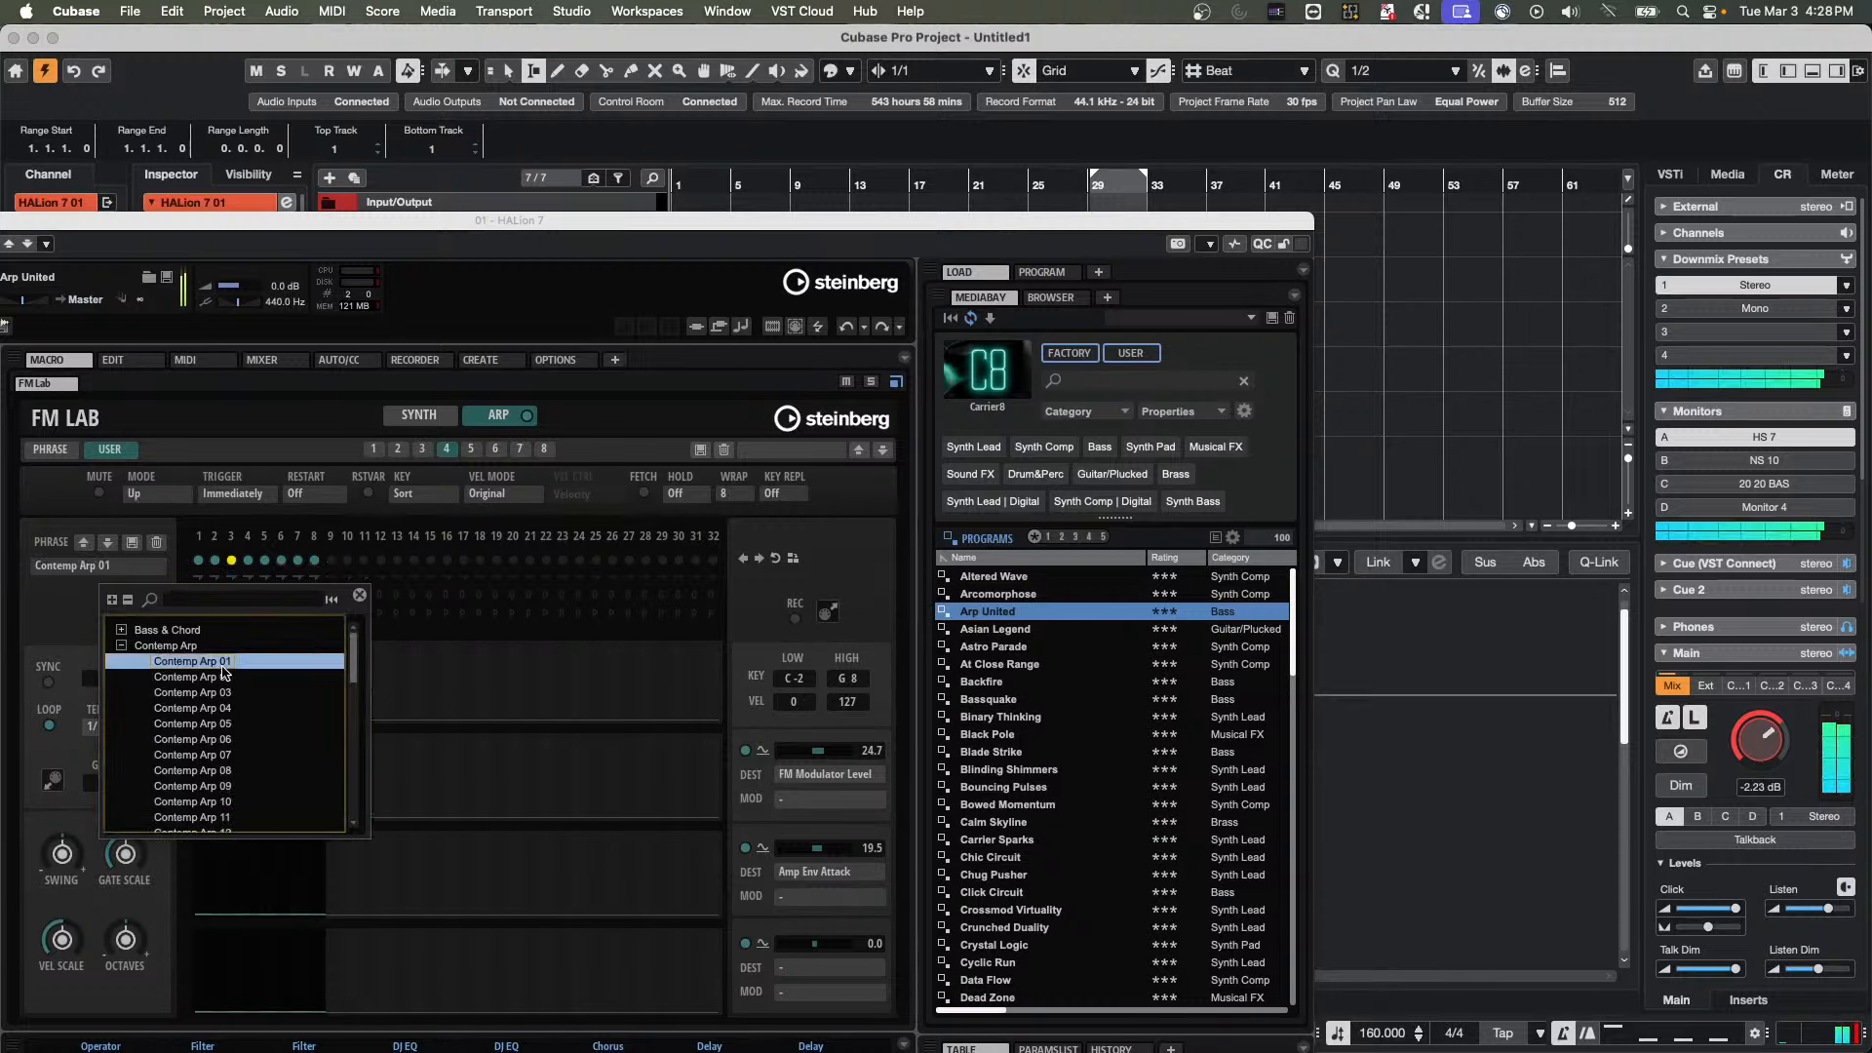
left_click(216, 707)
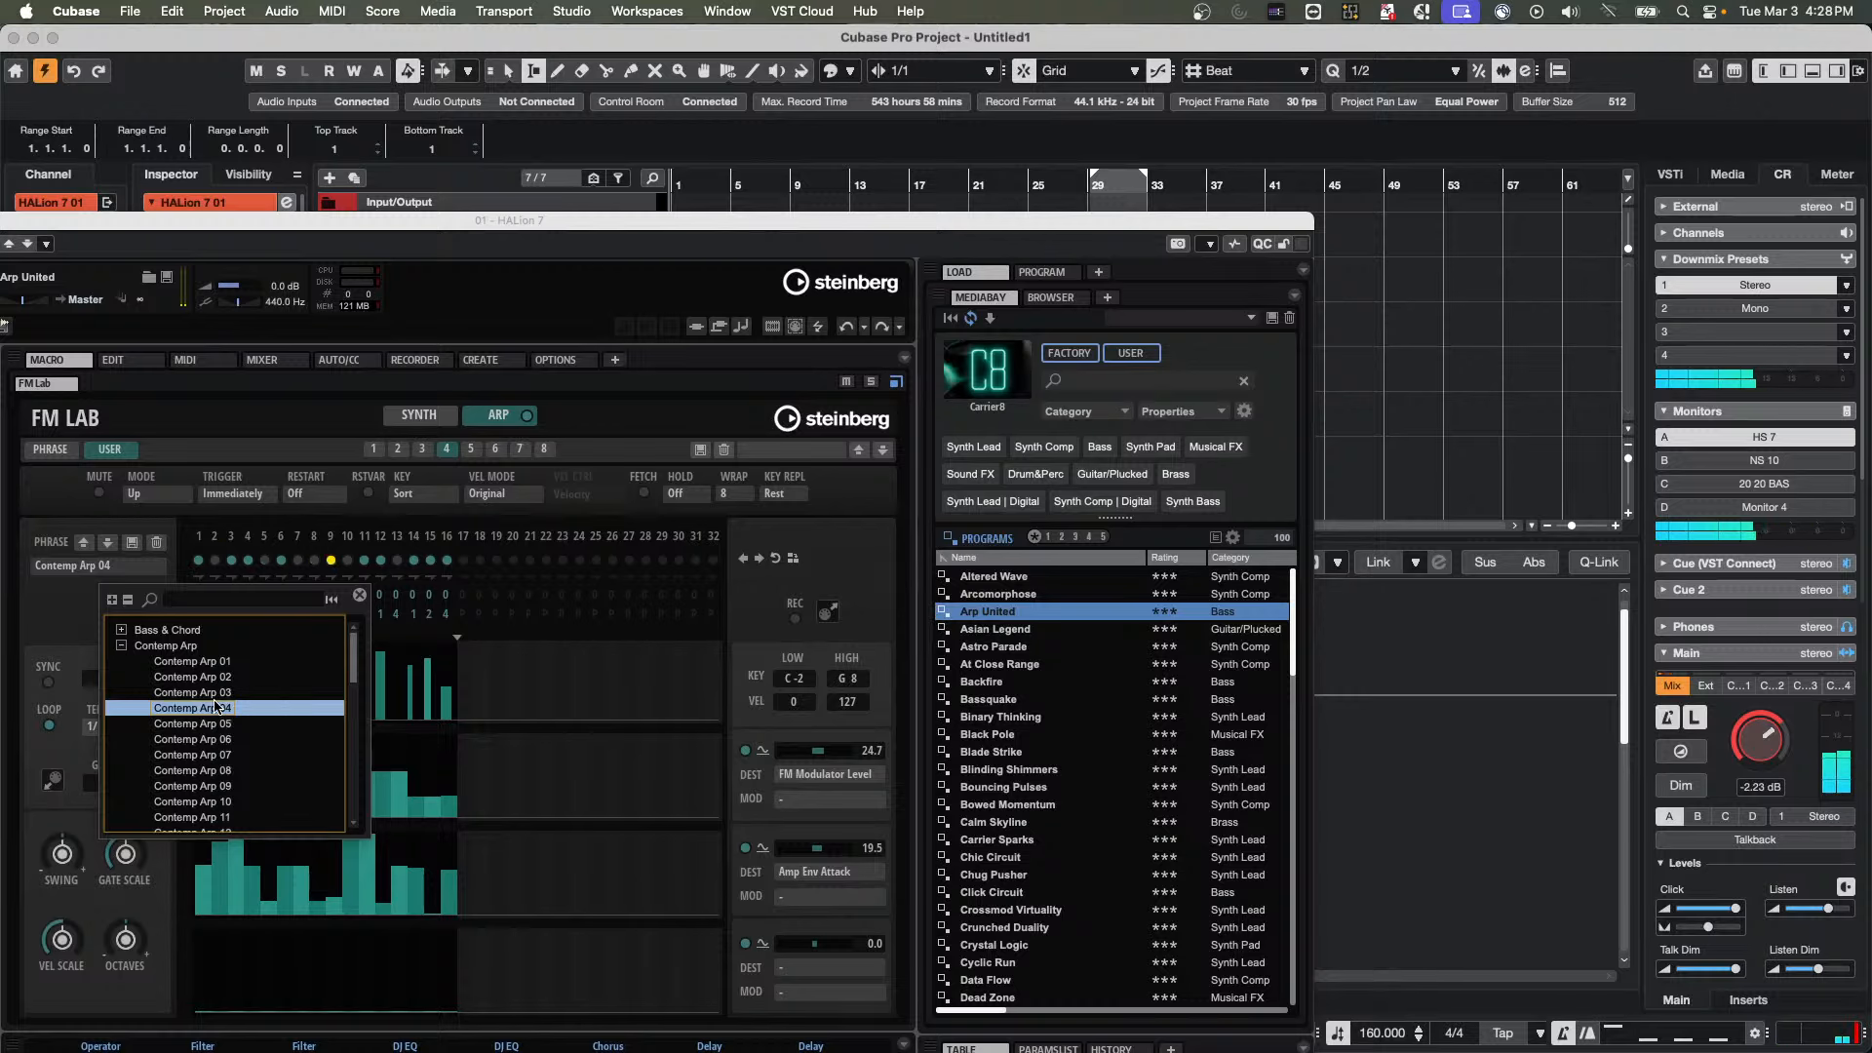
left_click(61, 644)
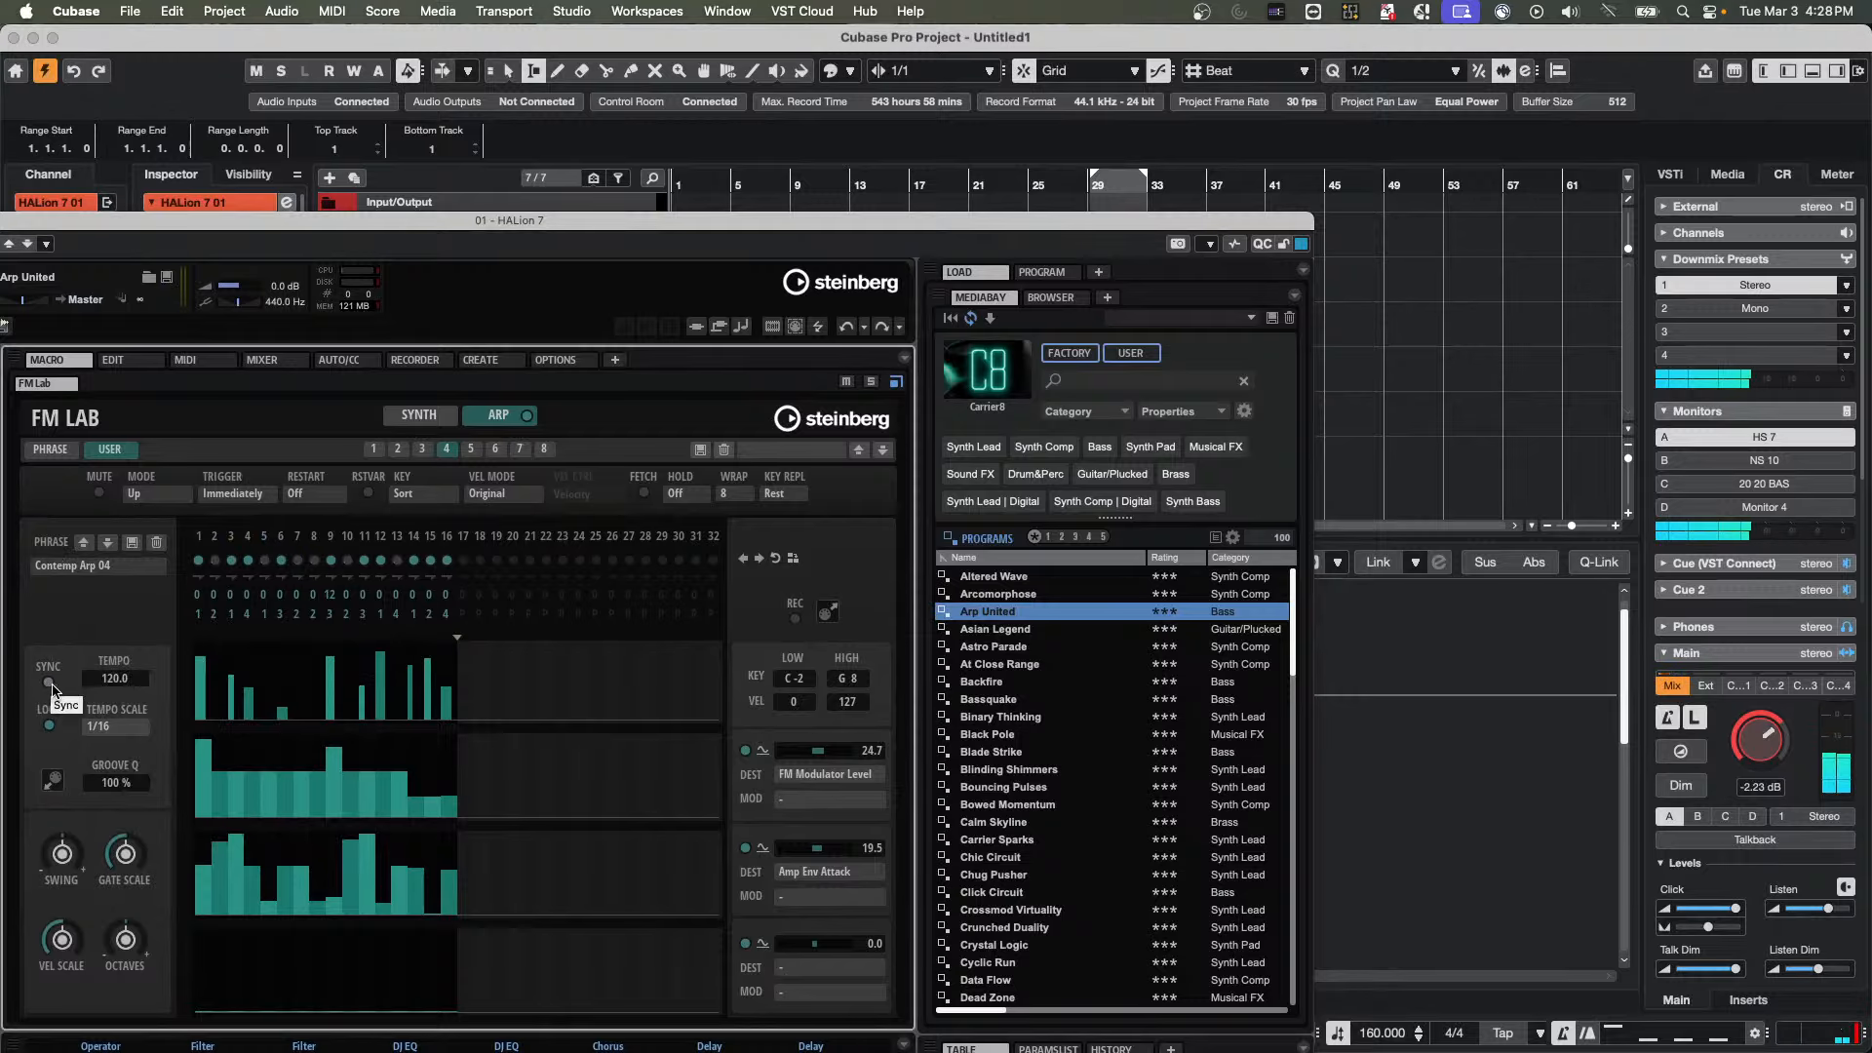
left_click(429, 417)
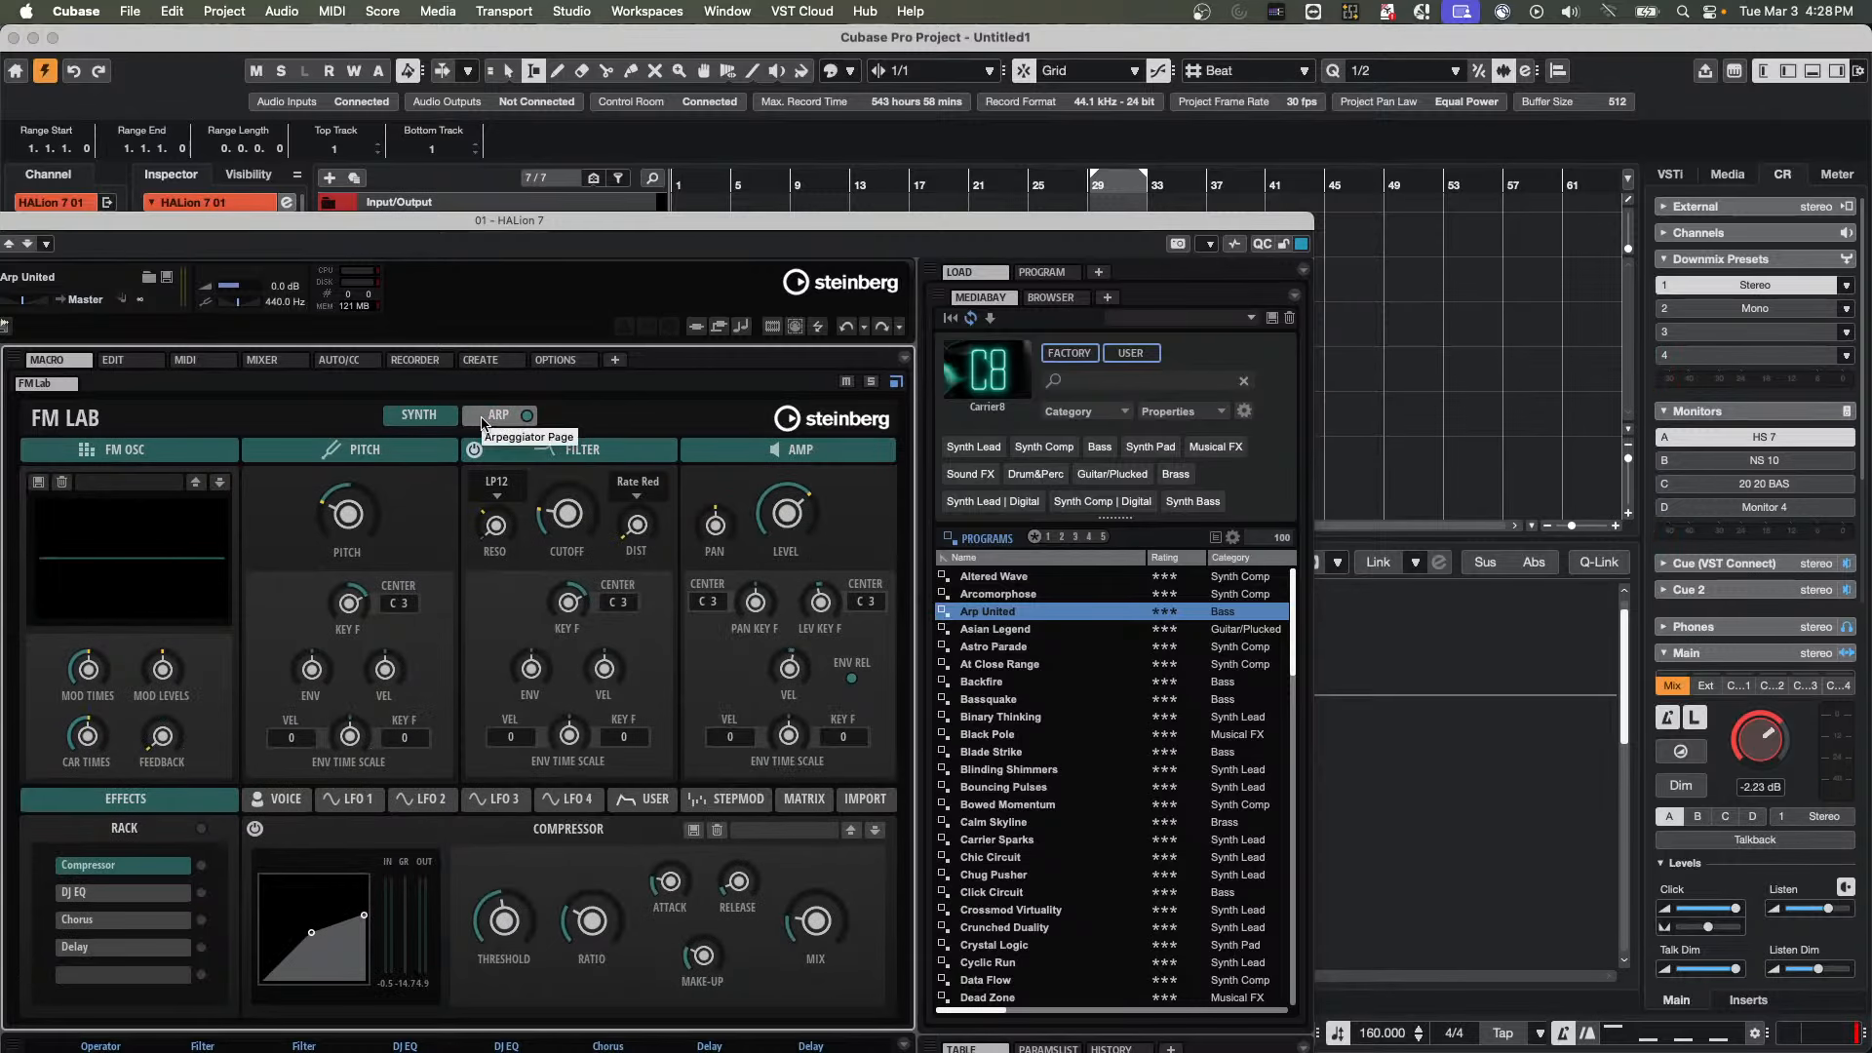
left_click(484, 419)
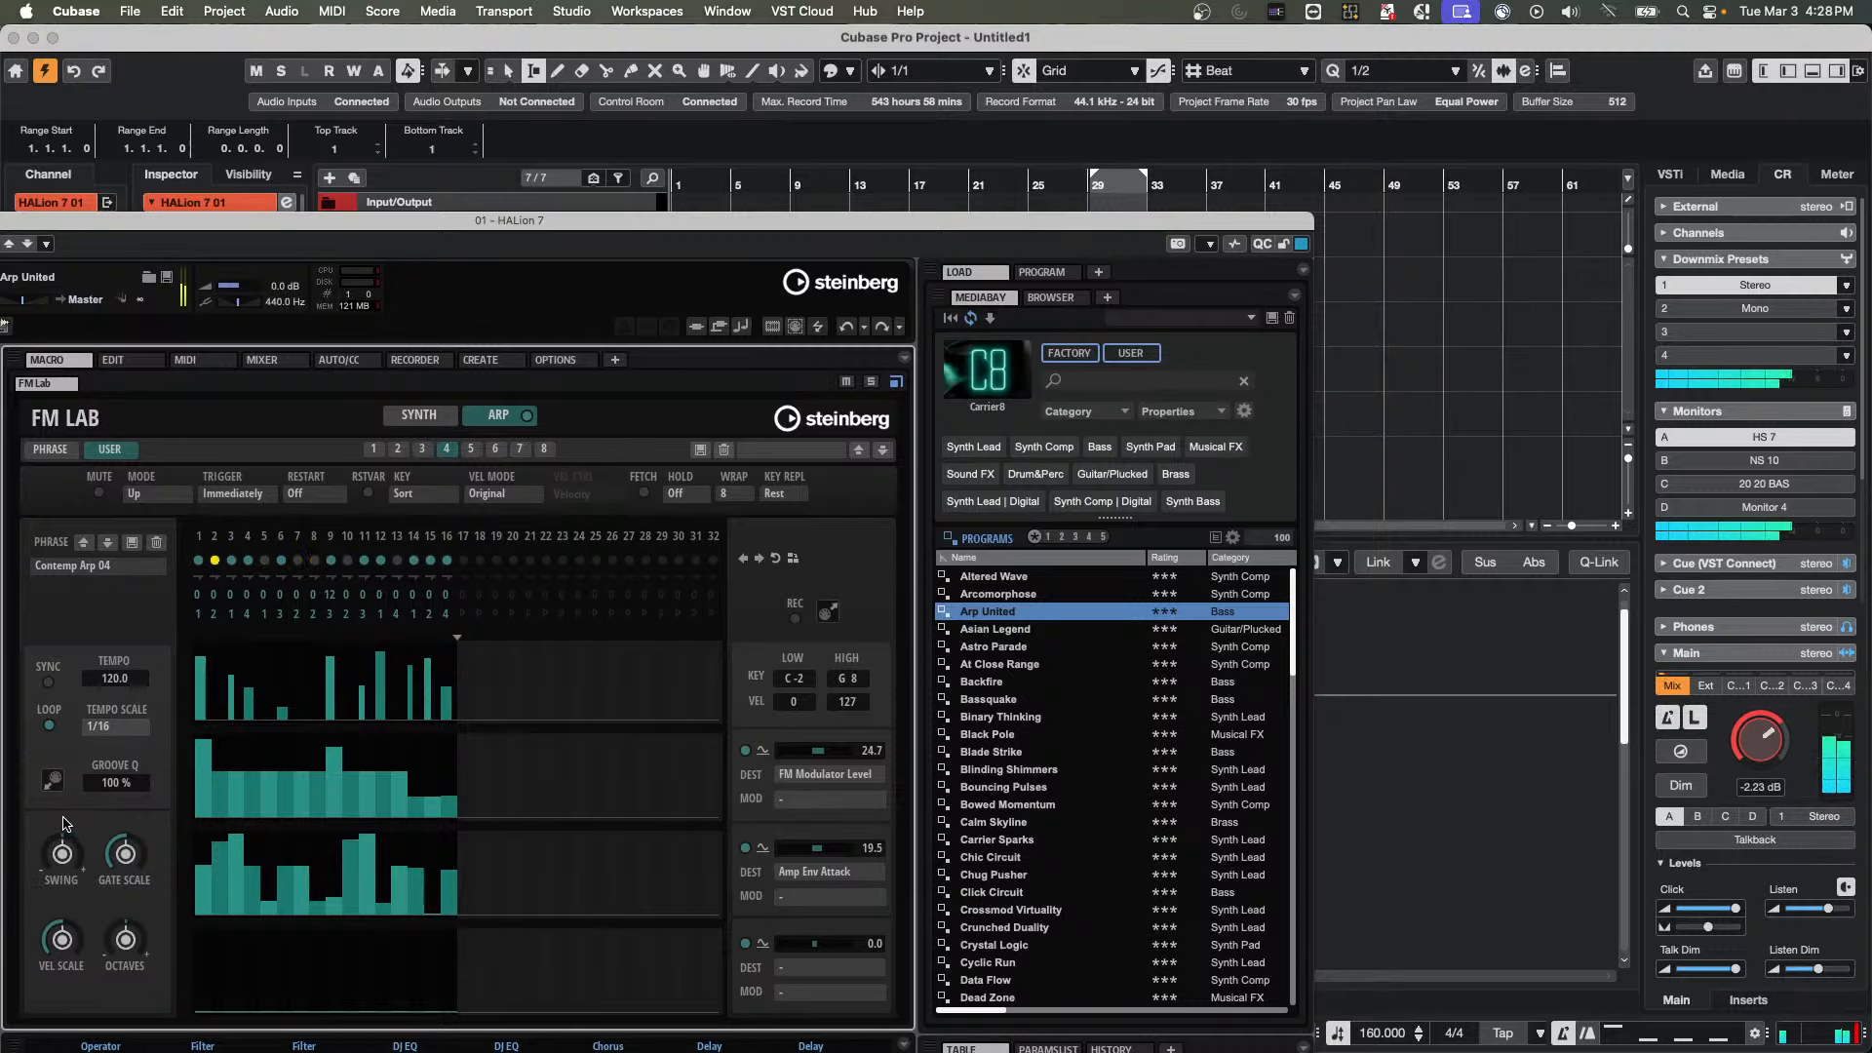
Compare the Contemp Arp 04 phrase with tempo Sync switched on and off, leaving Sync off
left_click(49, 684)
left_click(49, 686)
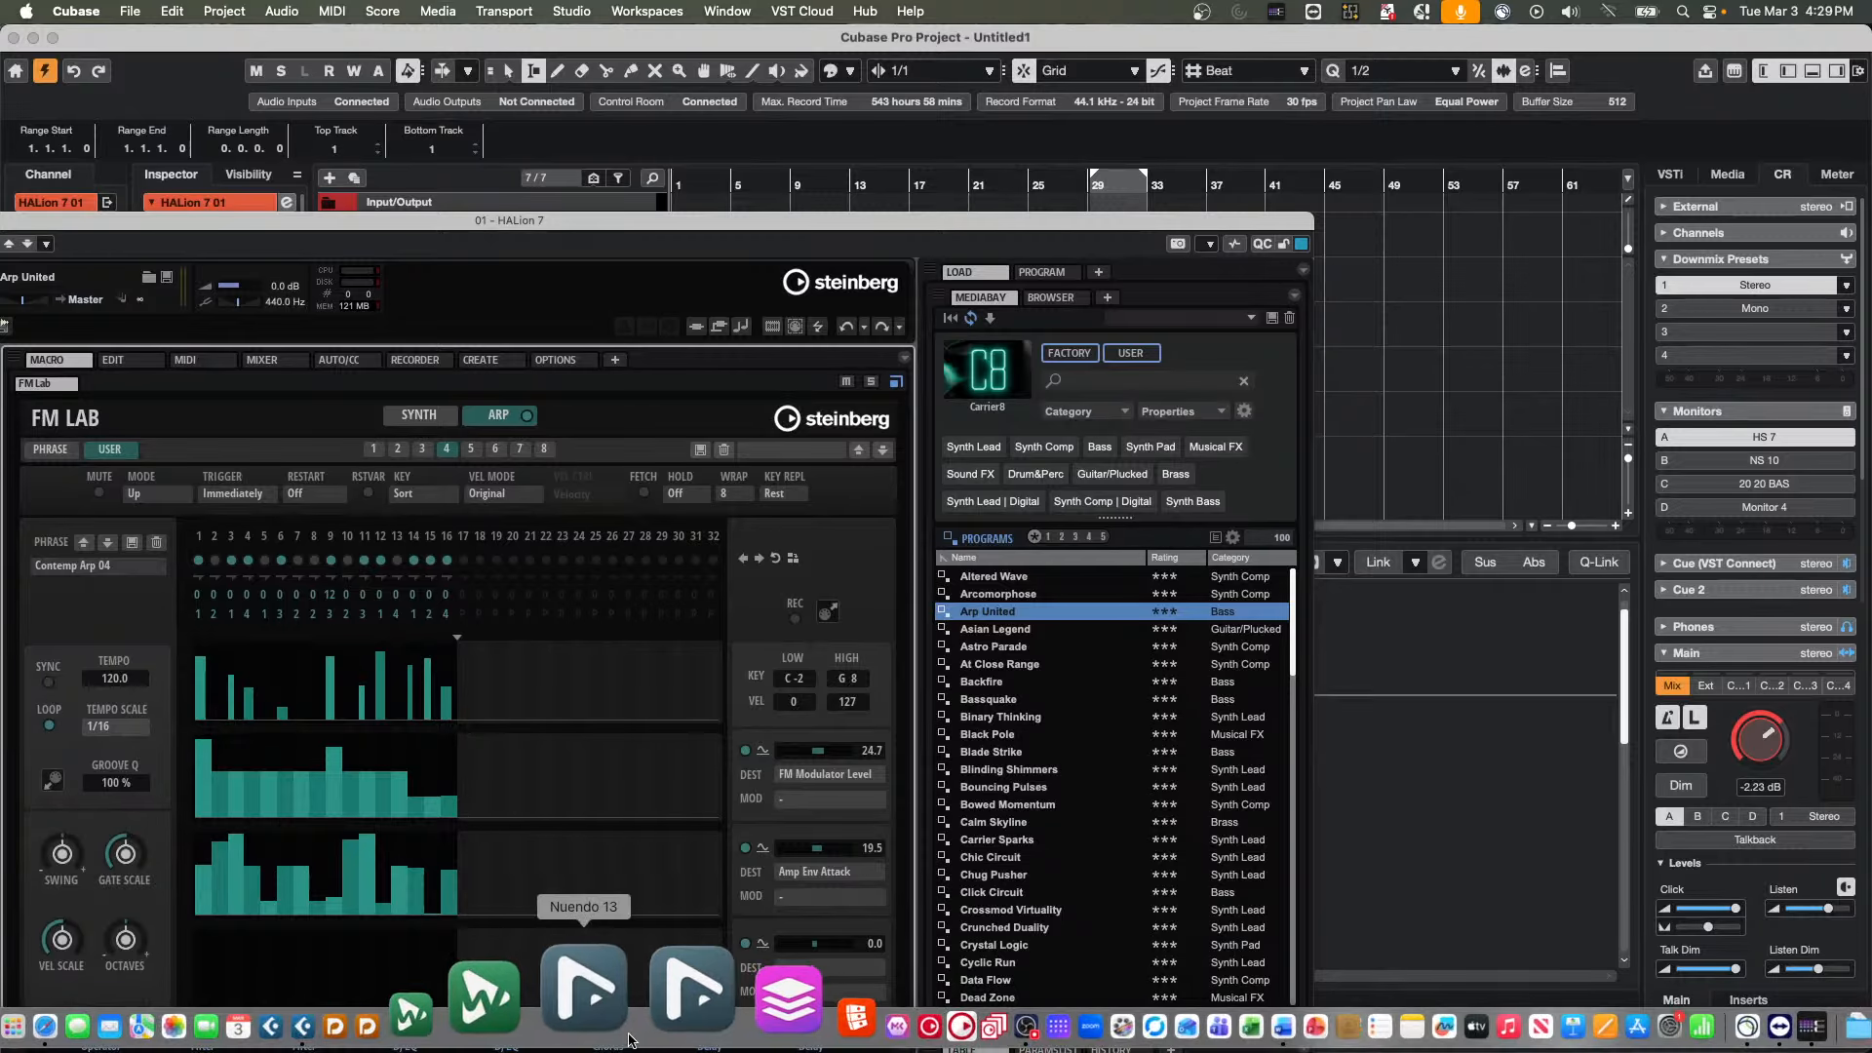
Switch to WaveLab Pro 13, open the recent file Other People's Porches.v11.v12 from the Tin CD 2 folder, and make the window full screen
left_click(588, 997)
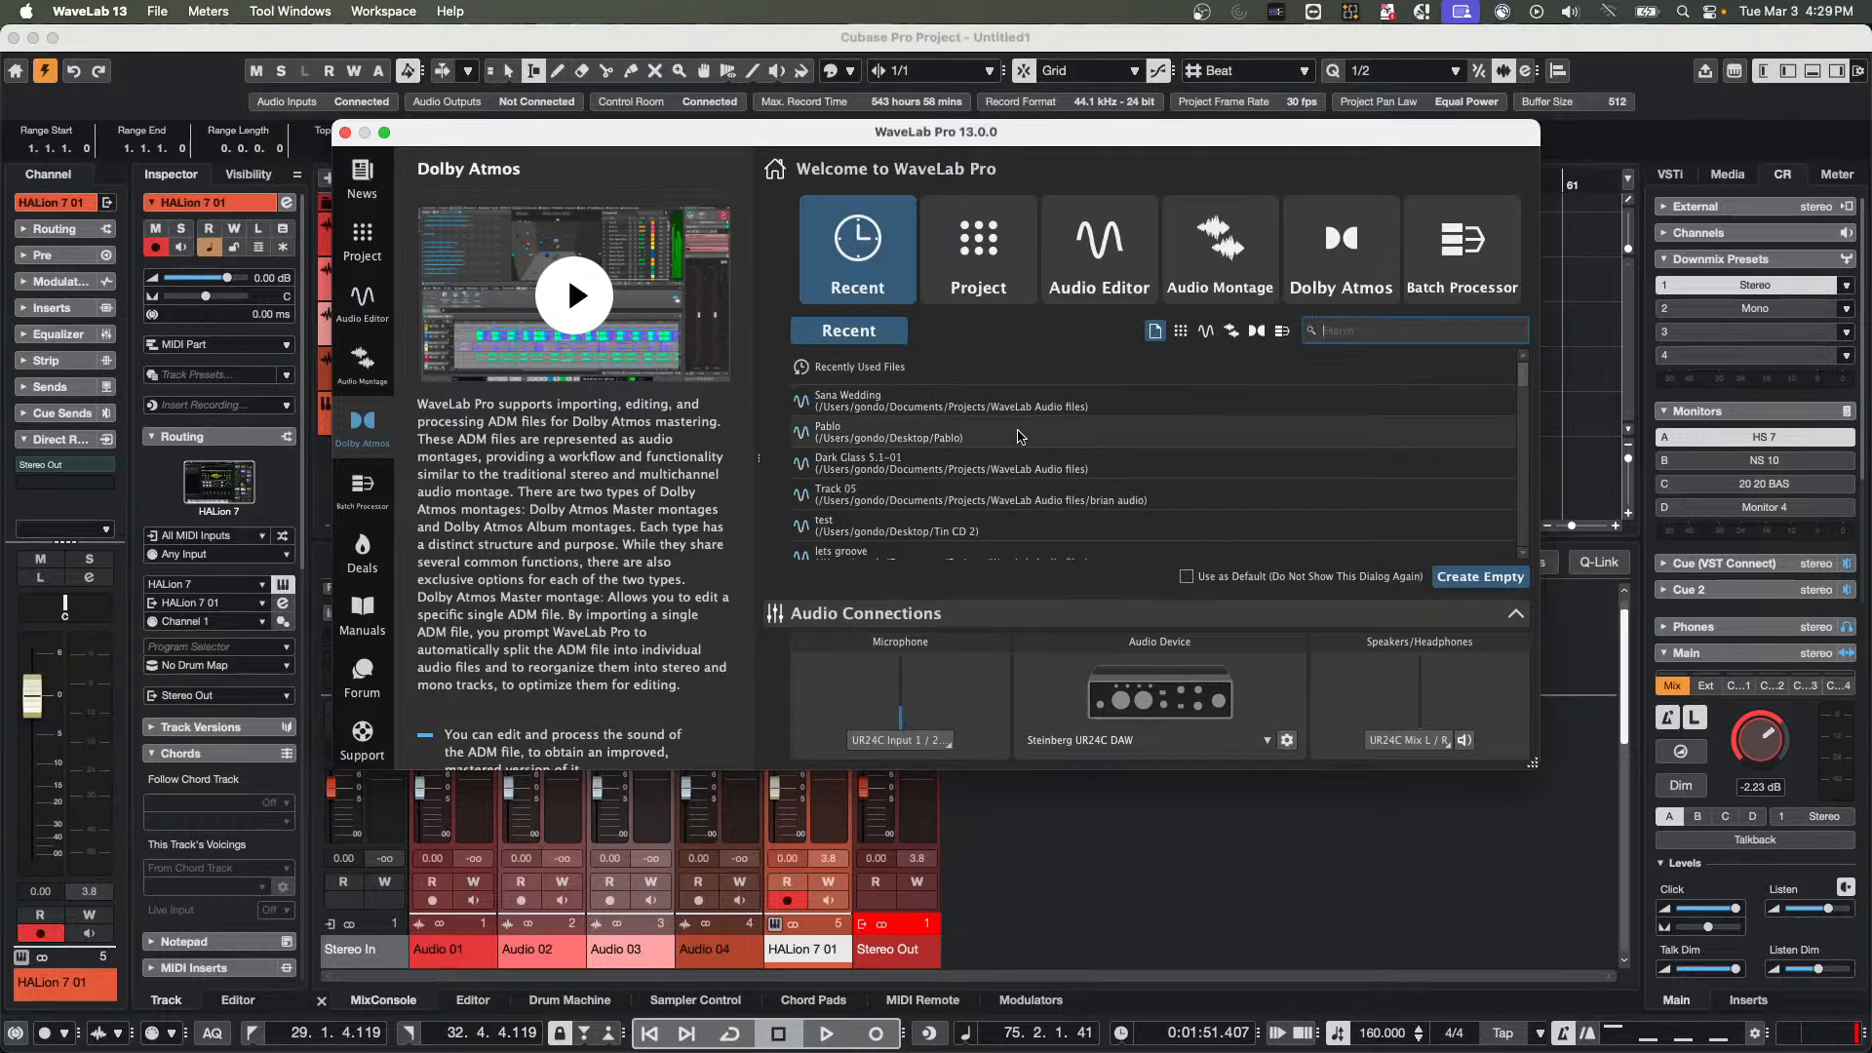
scroll(954, 432, "down", 5)
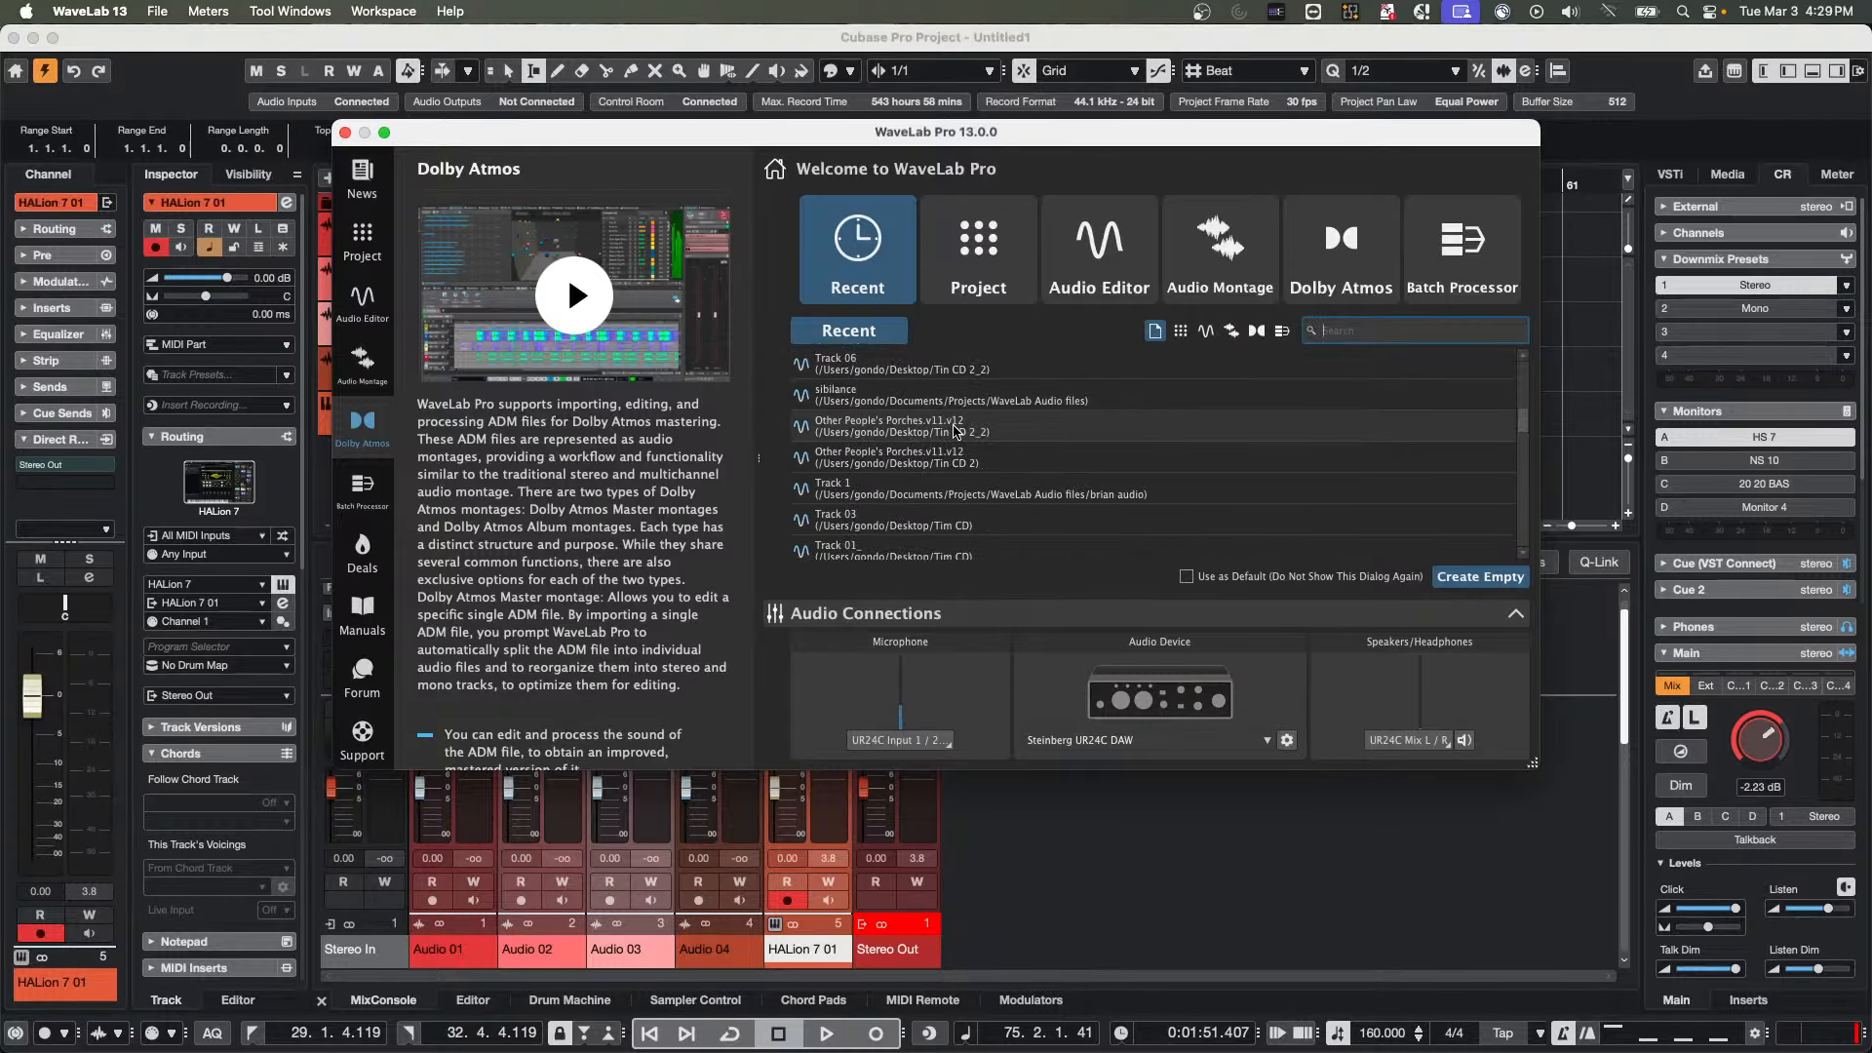
double_click(882, 462)
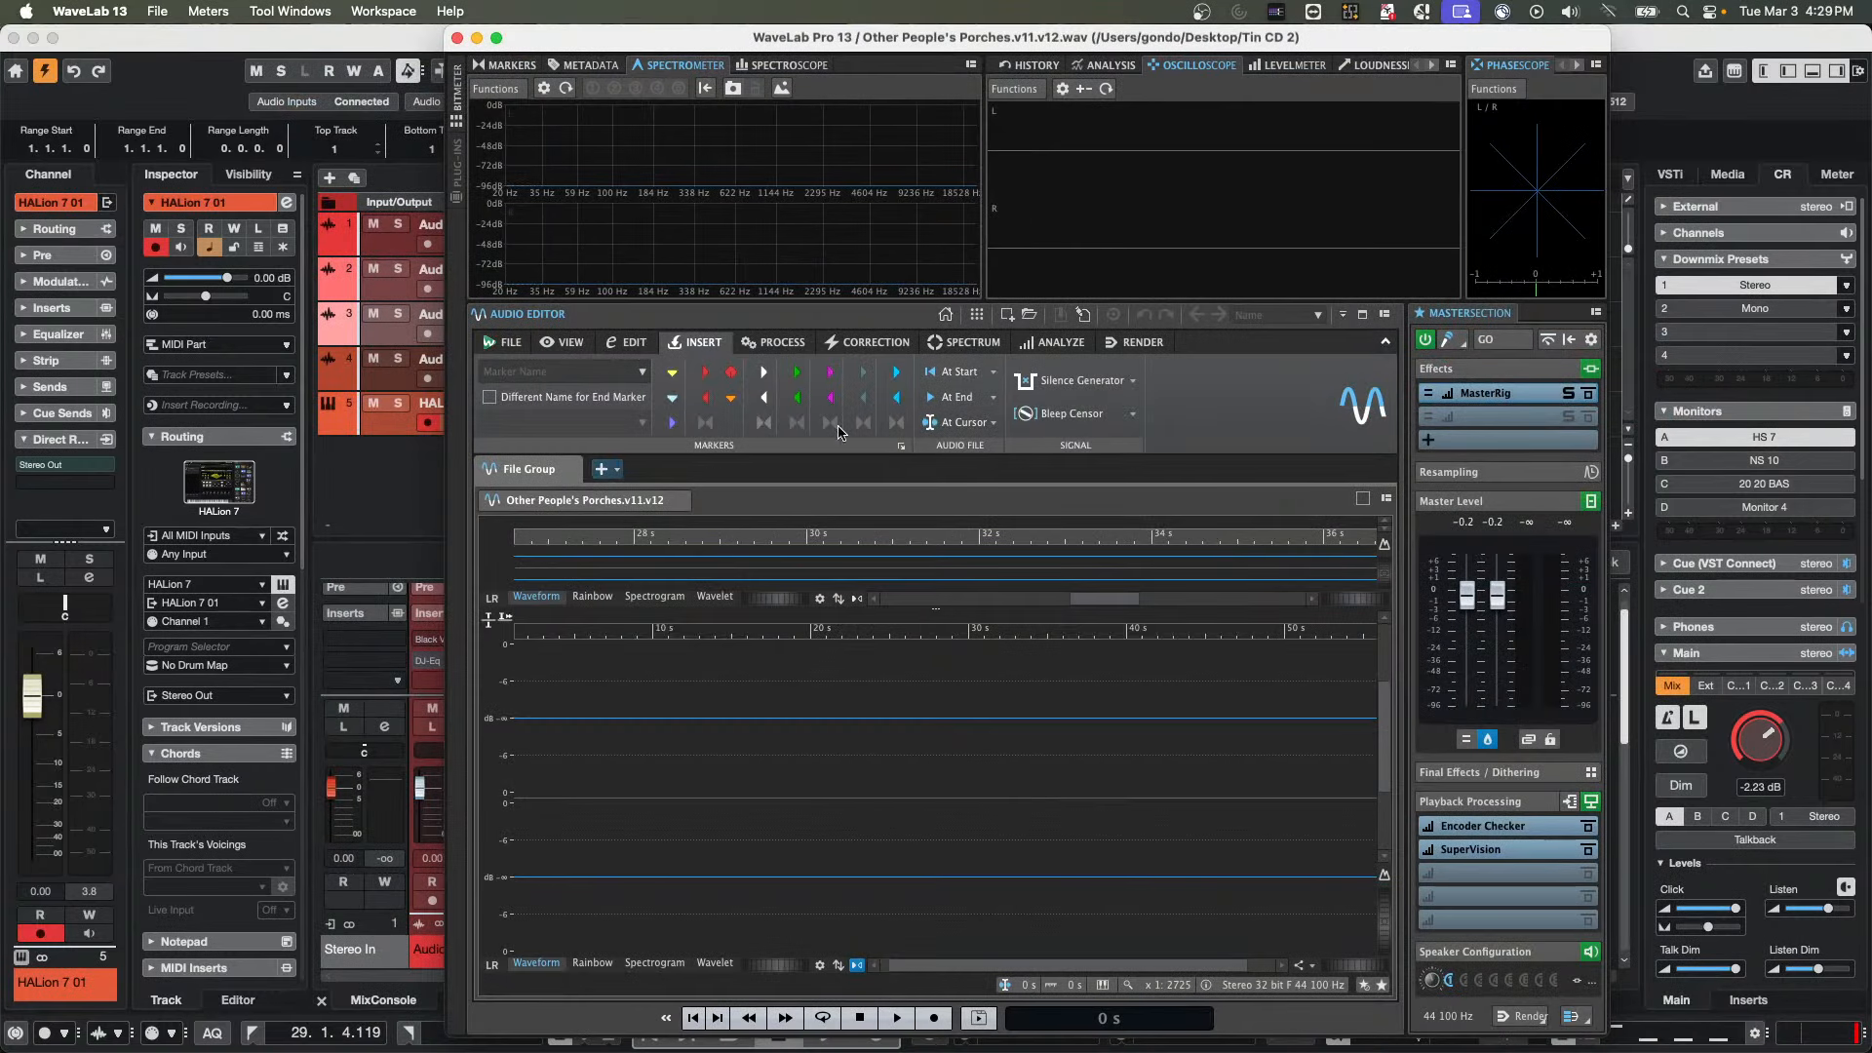
left_click(496, 37)
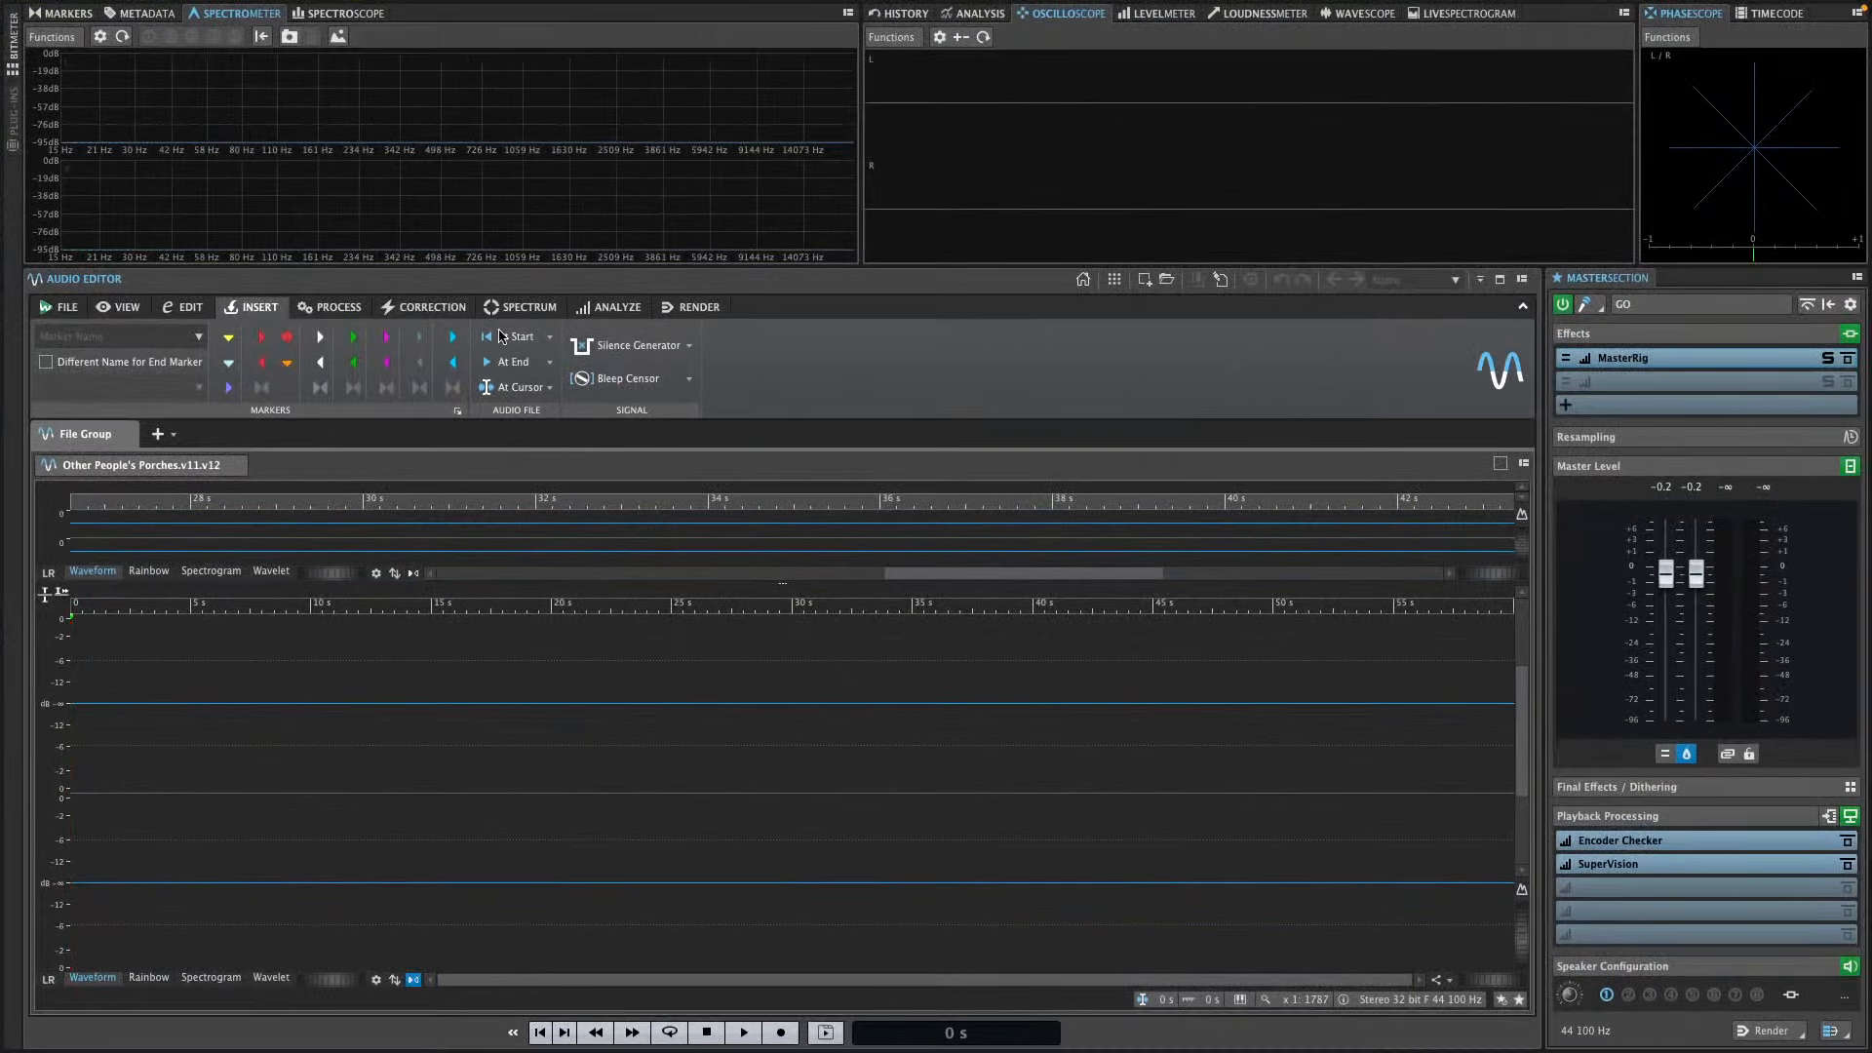
left_click_drag(640, 605, 660, 425)
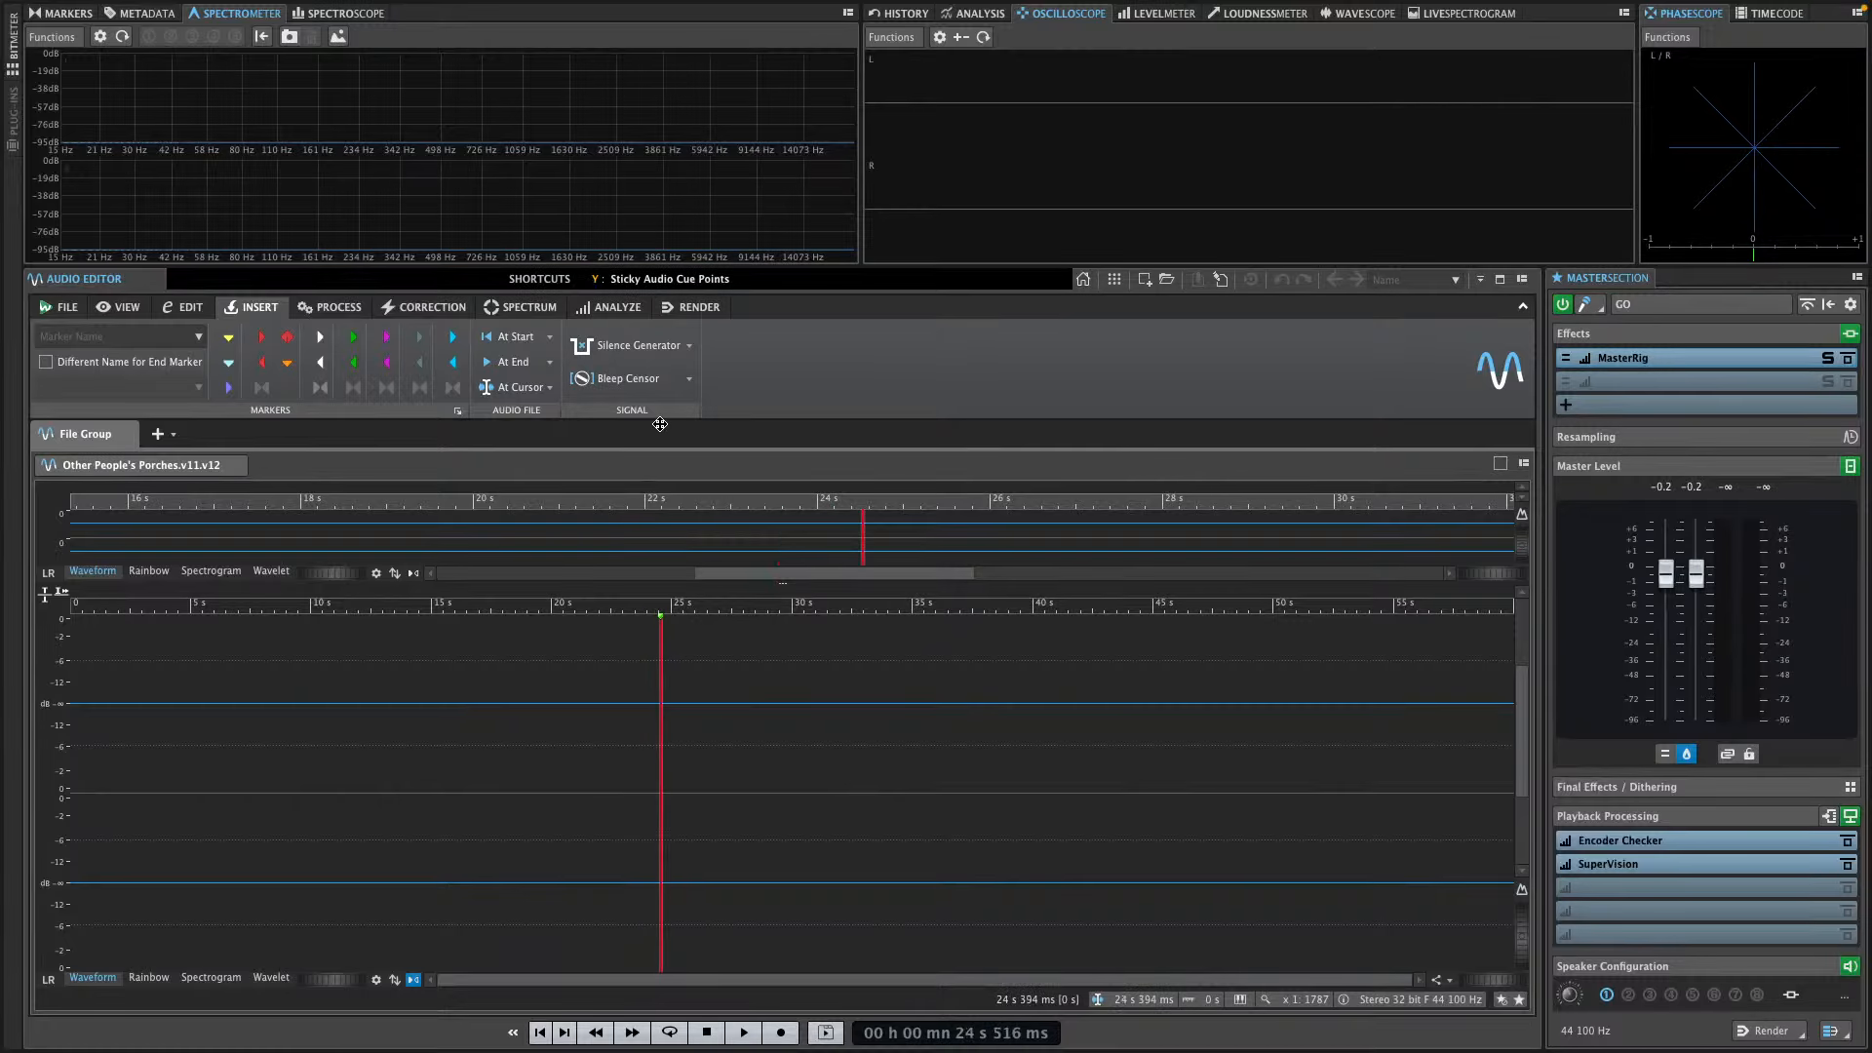
Open the recently used project WaveLab 12 demo.wpr
left_click(68, 308)
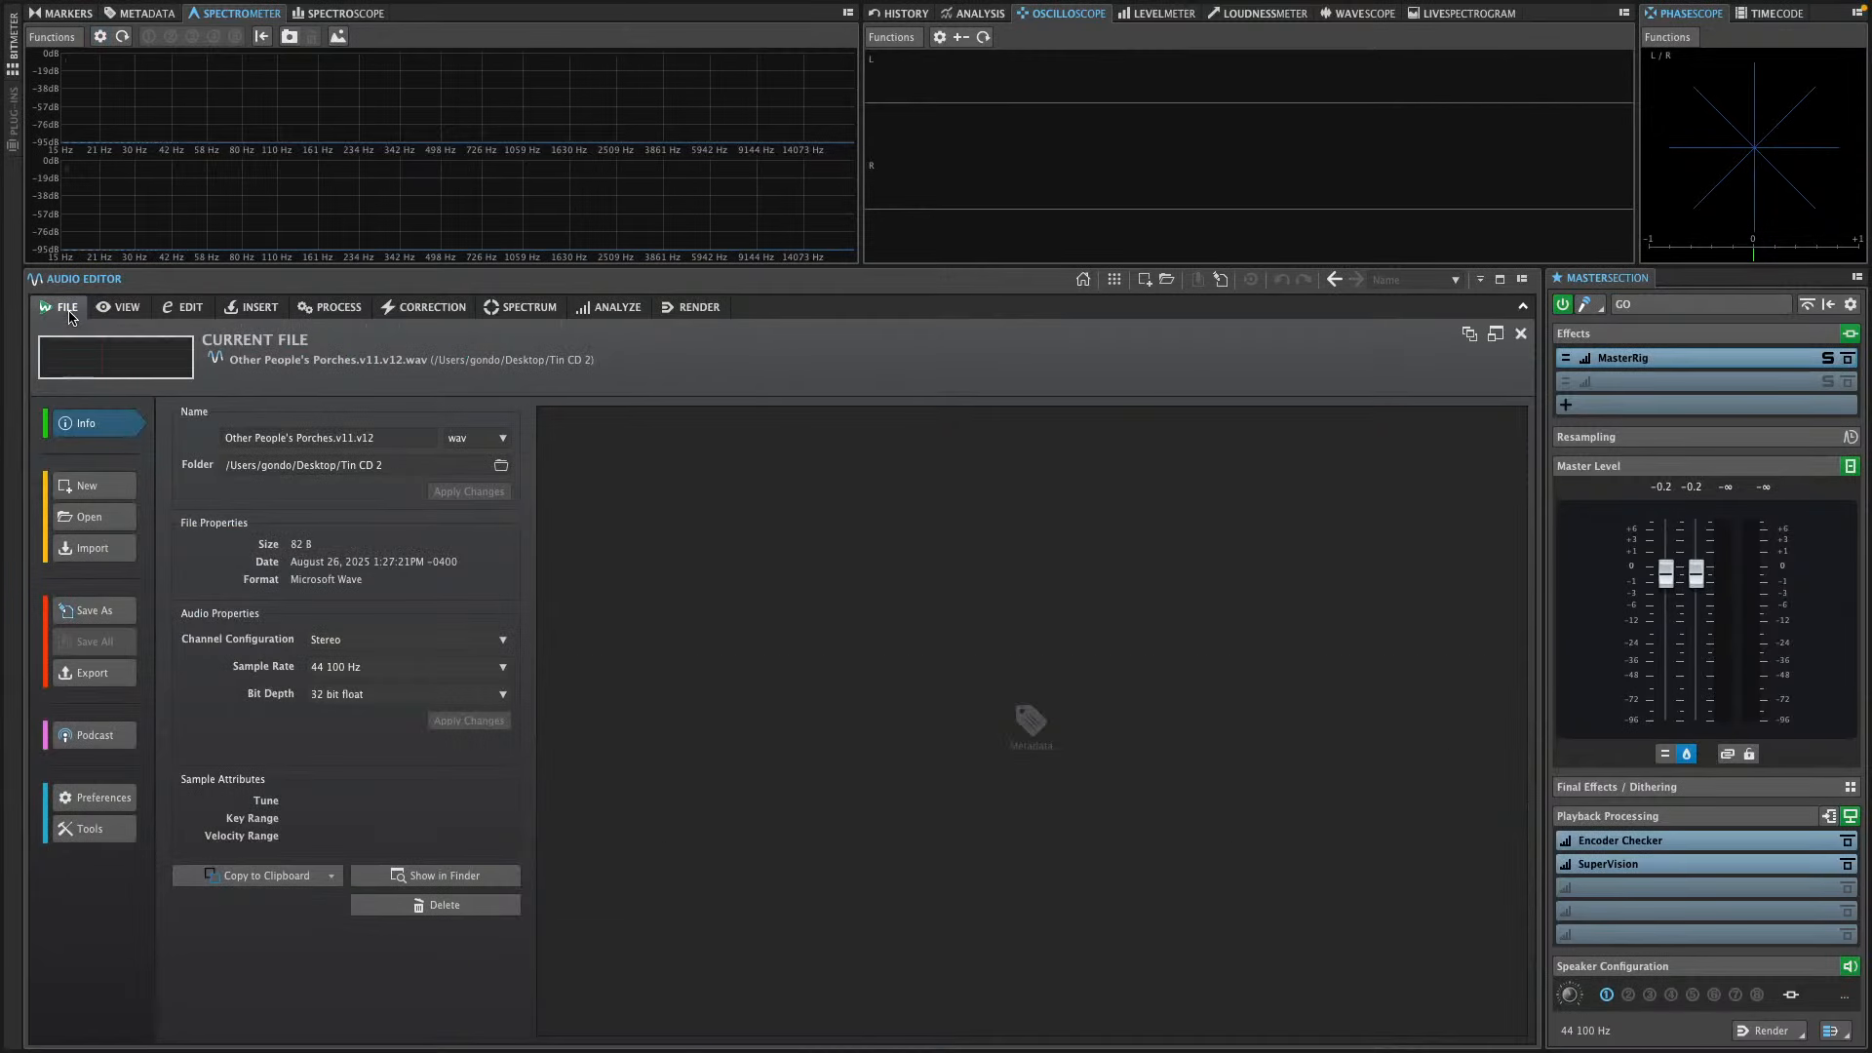
left_click(115, 527)
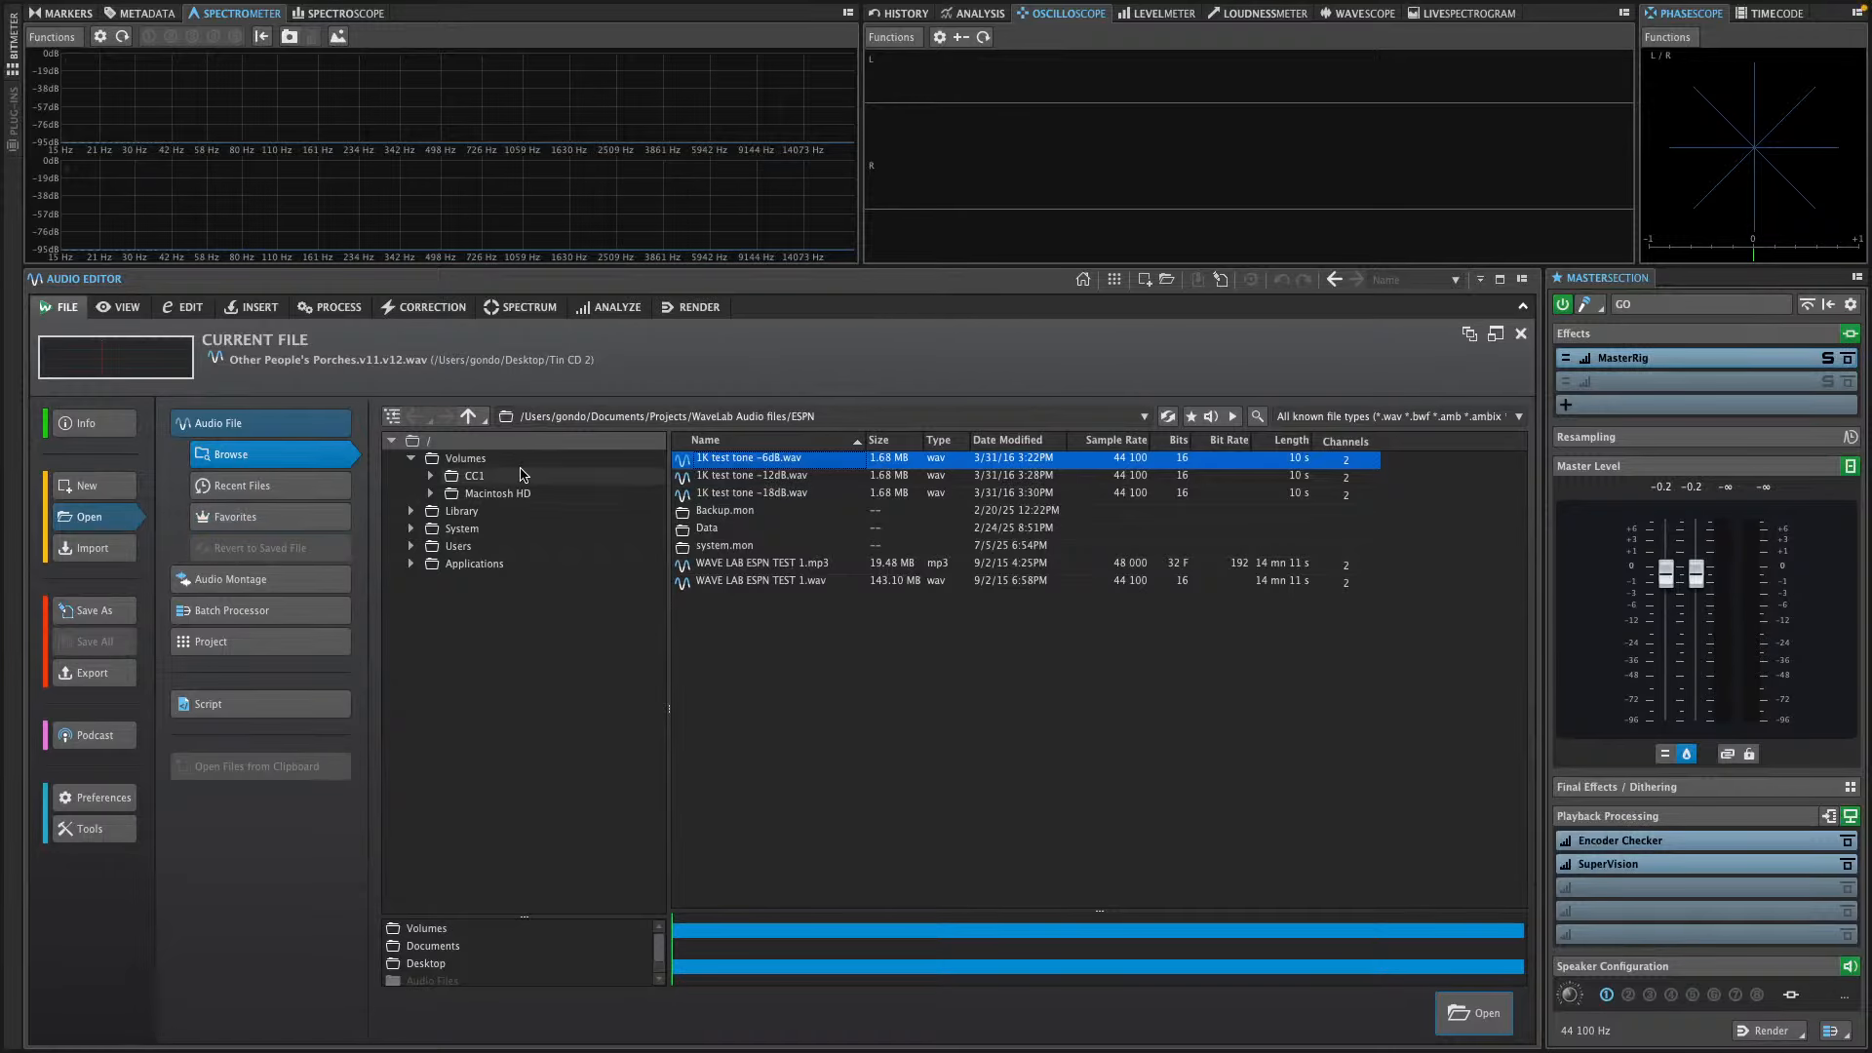
left_click(261, 641)
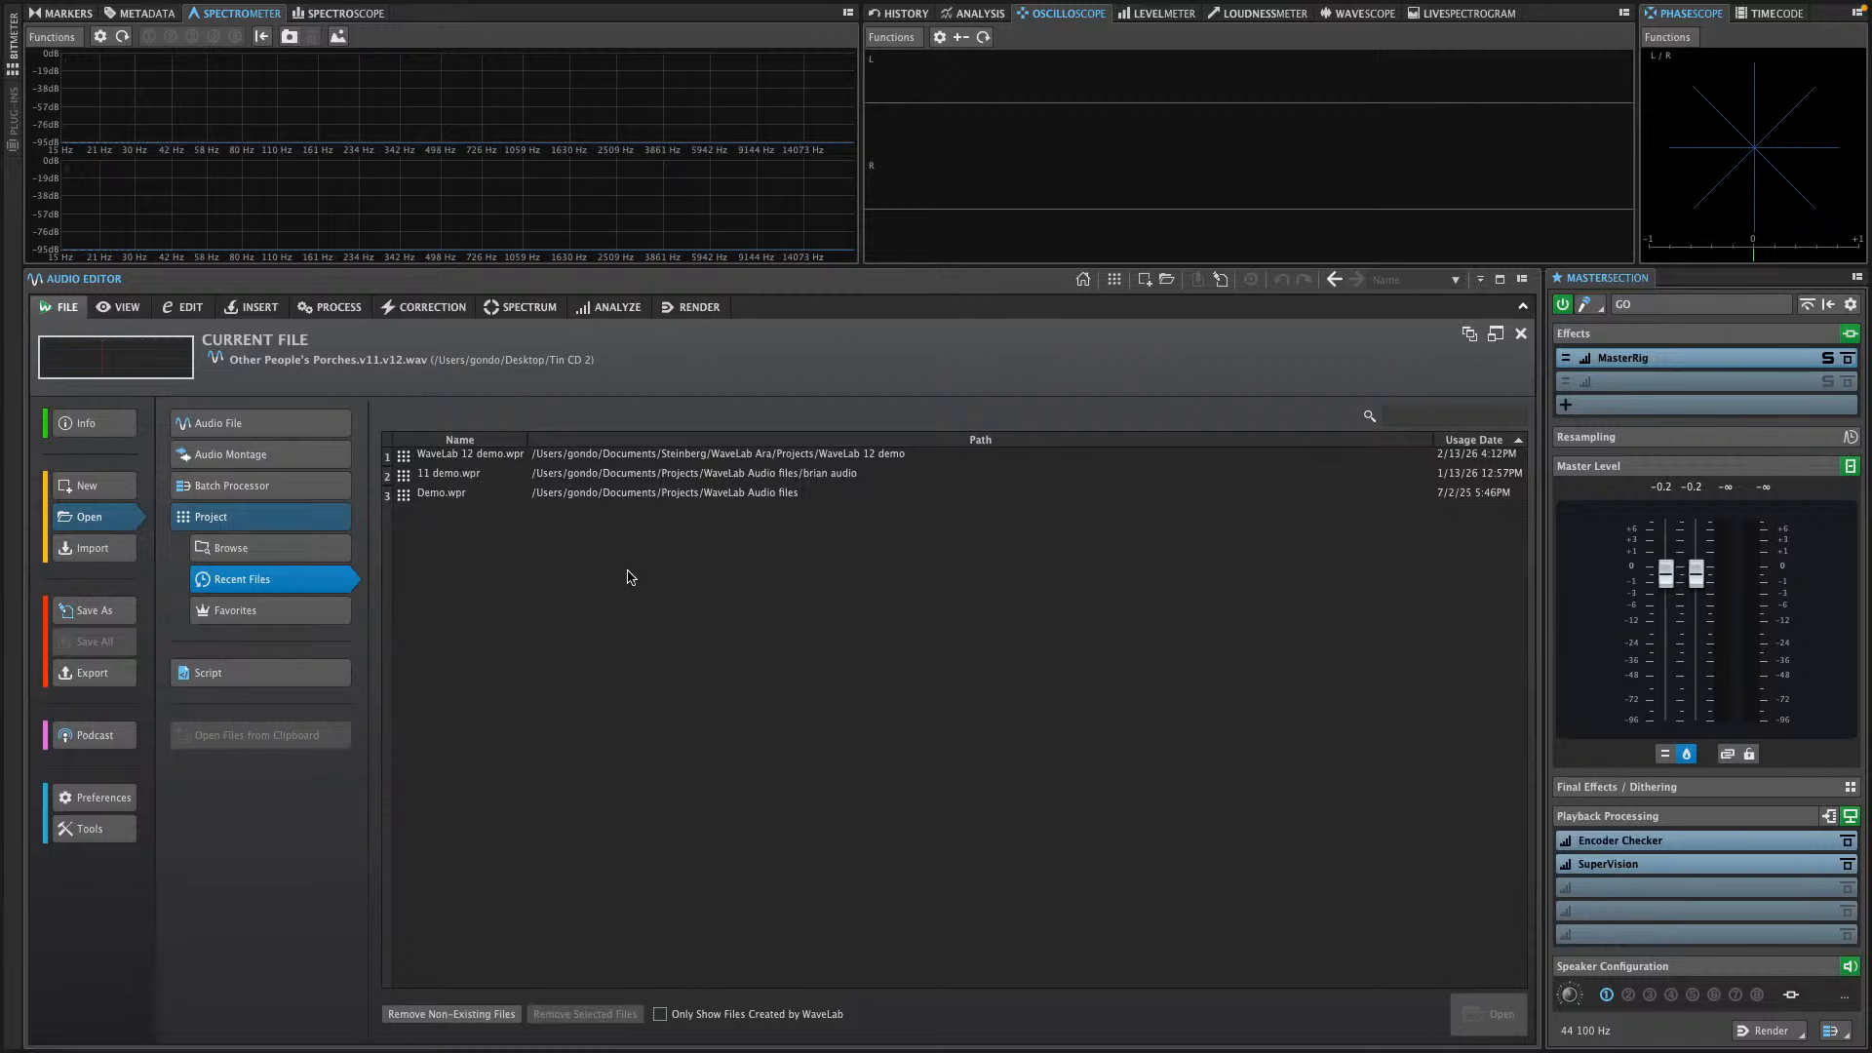
double_click(488, 454)
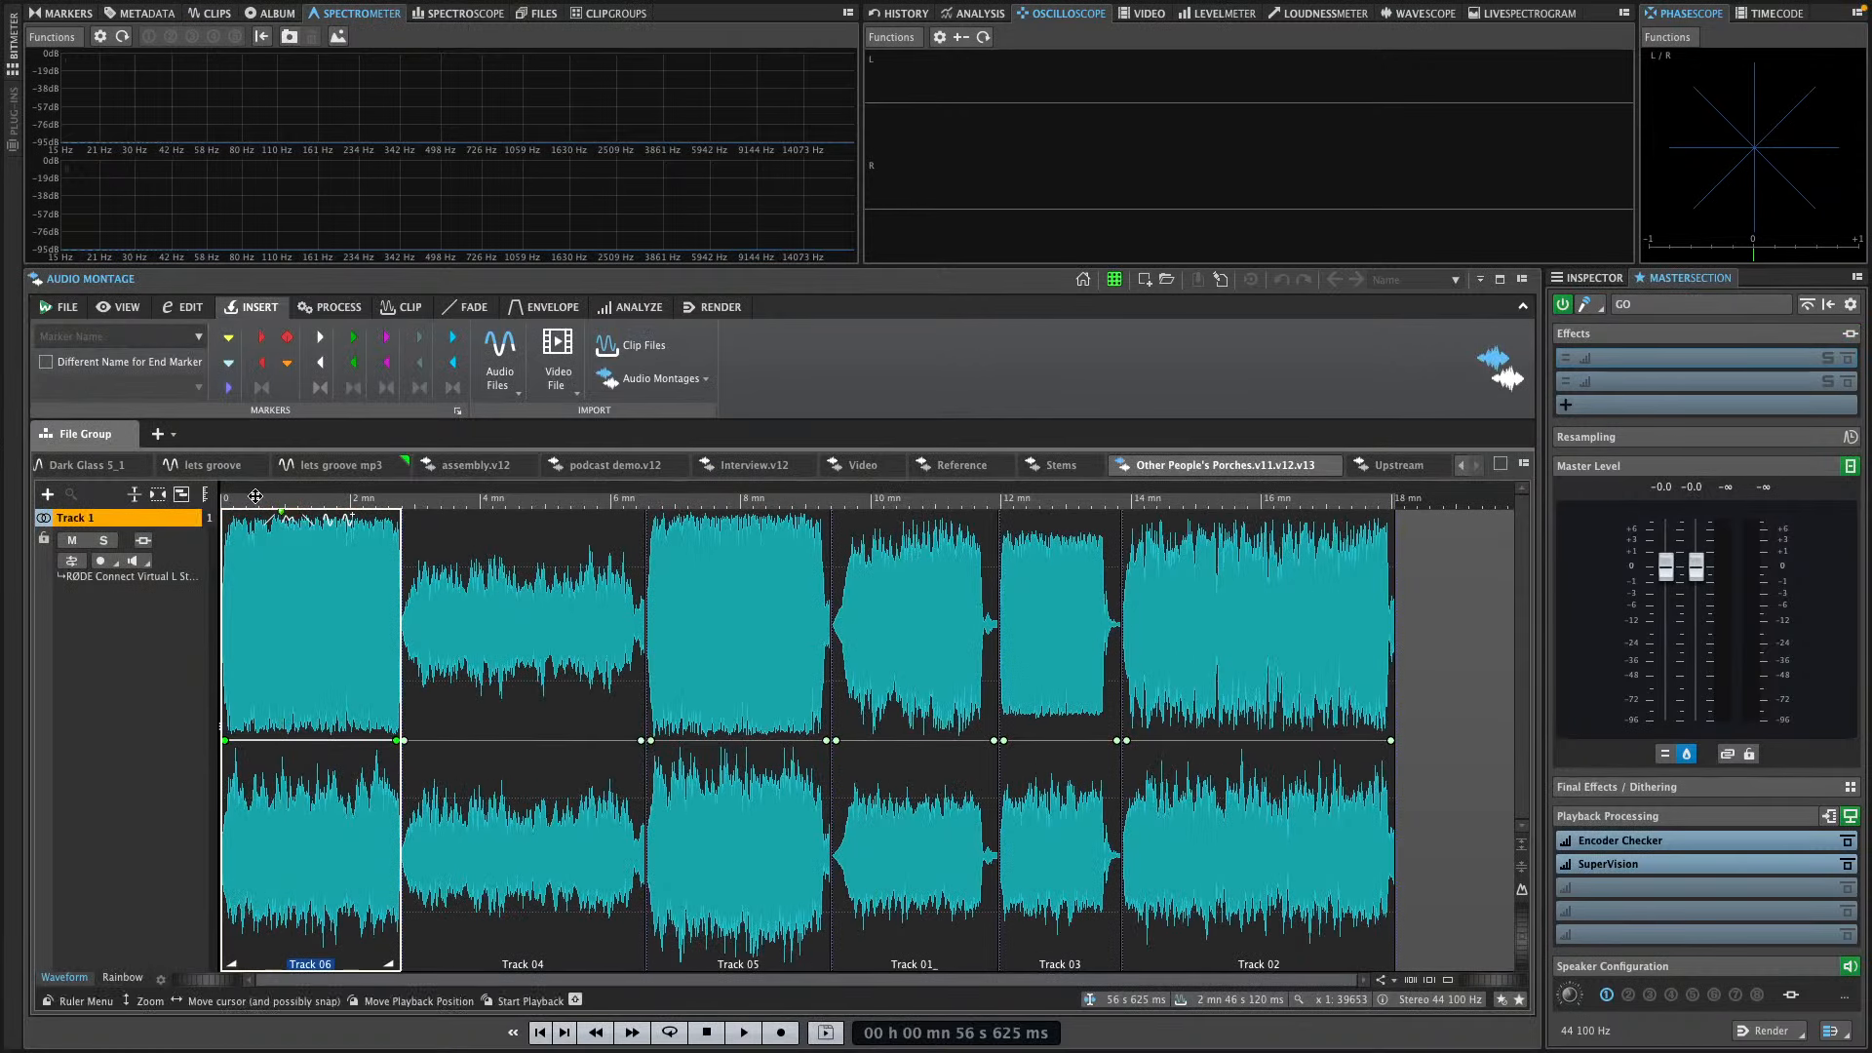
Lower the master level to about -4.7 dB and briefly play the montage from about 3 min 37 s, within Track 04
left_click(458, 499)
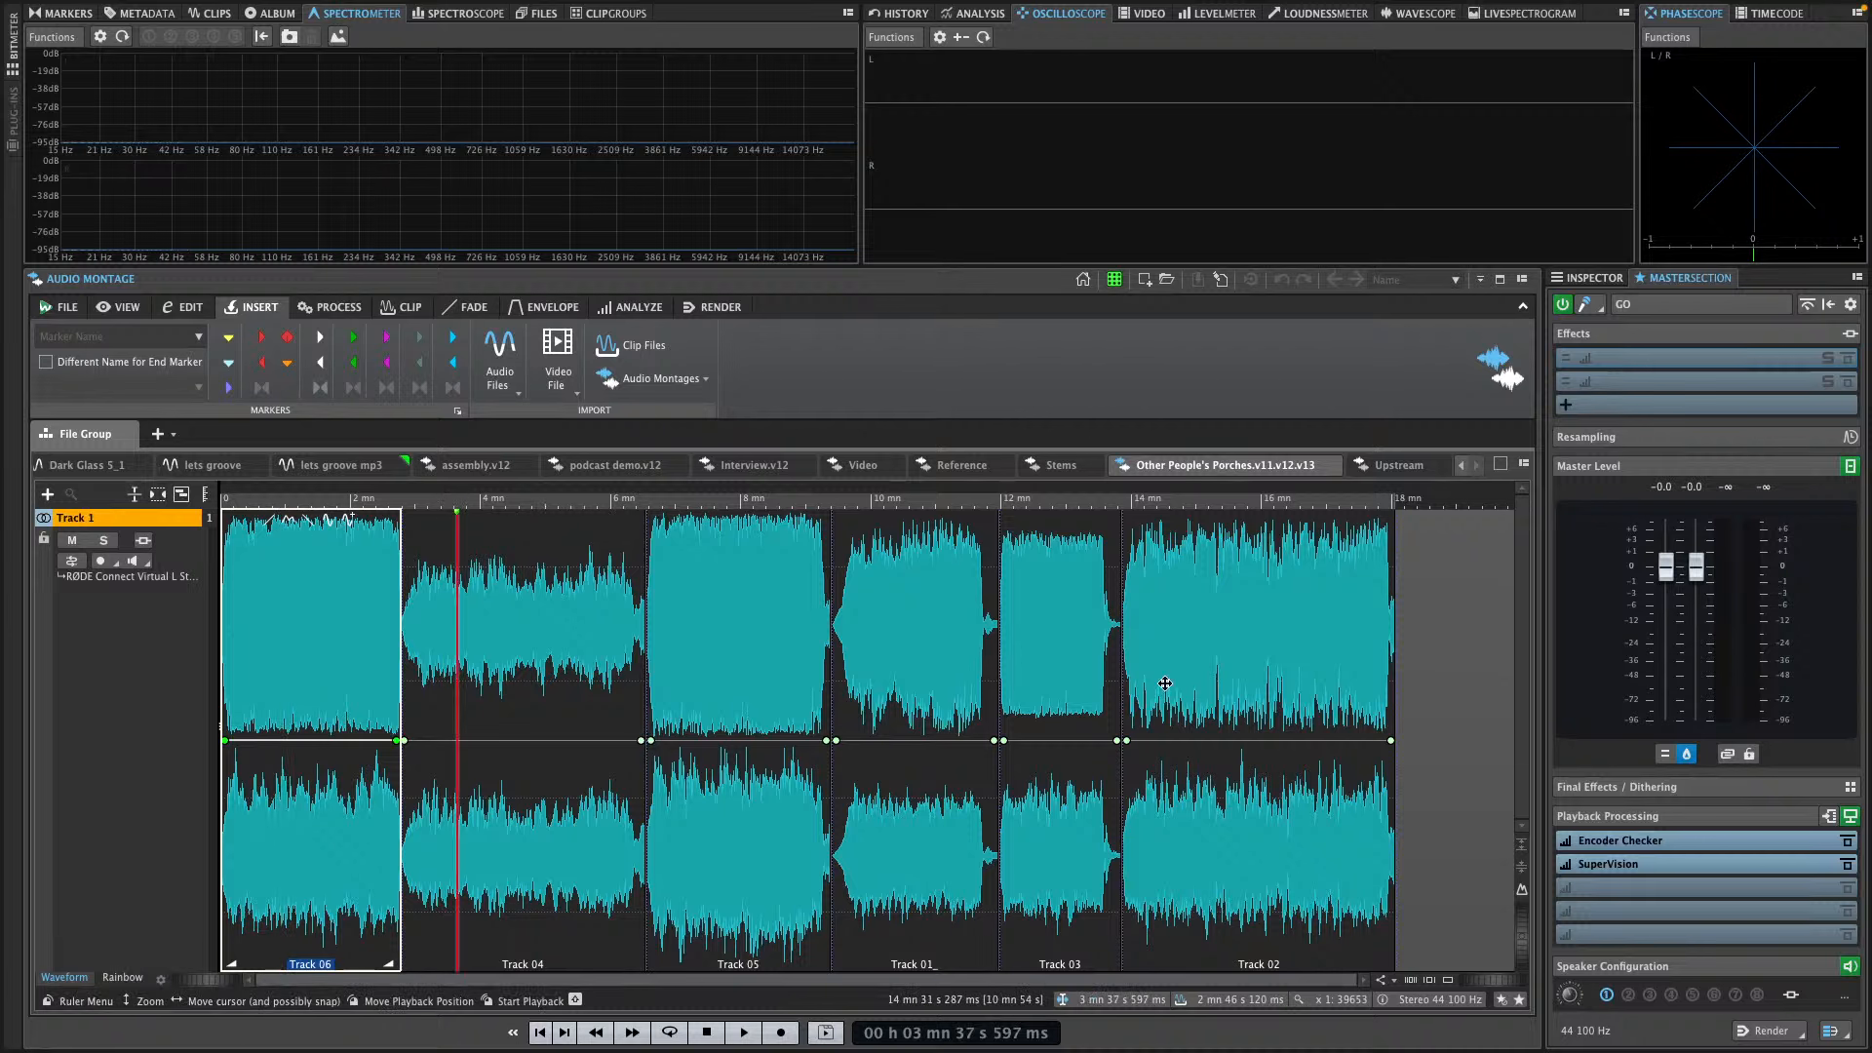
left_click_drag(1697, 568, 1697, 611)
key("space")
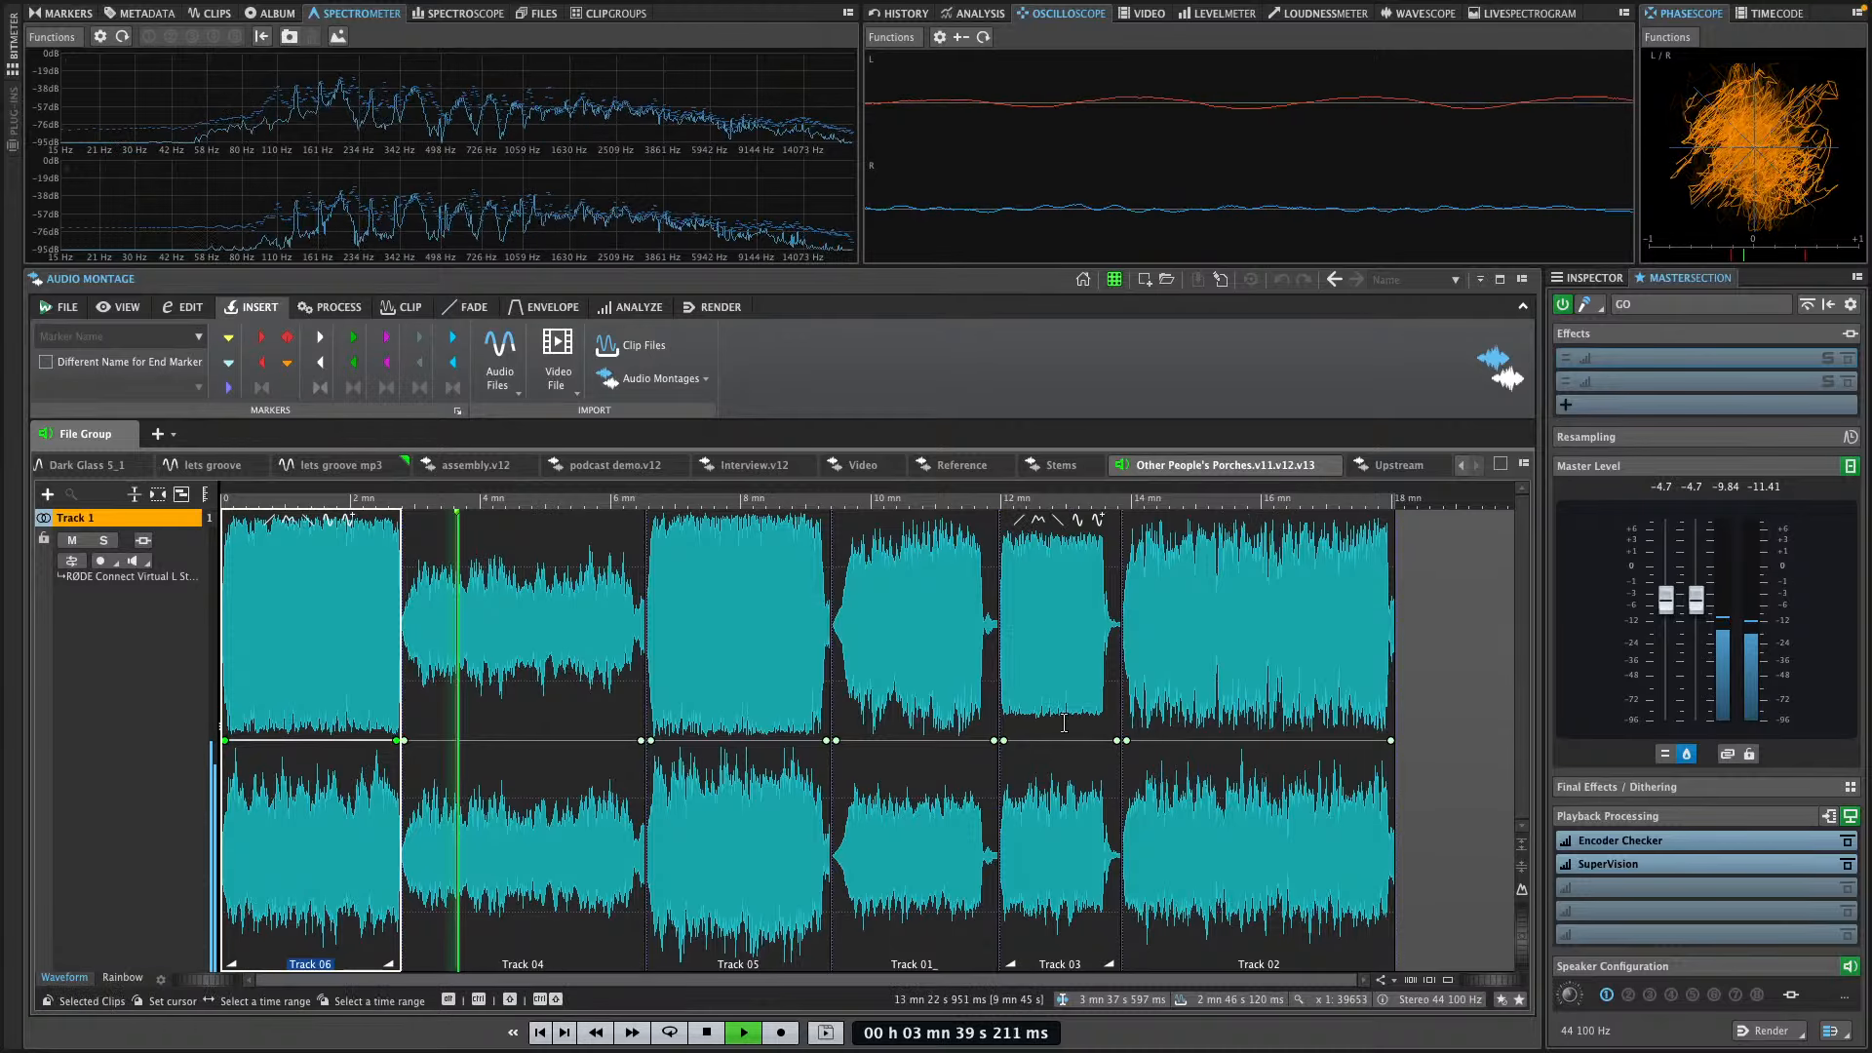
key("space")
Open the multi-file render settings, inspect the audio files in the file group, and limit rendering to audio montages in the active file group
mouse_move(1658, 871)
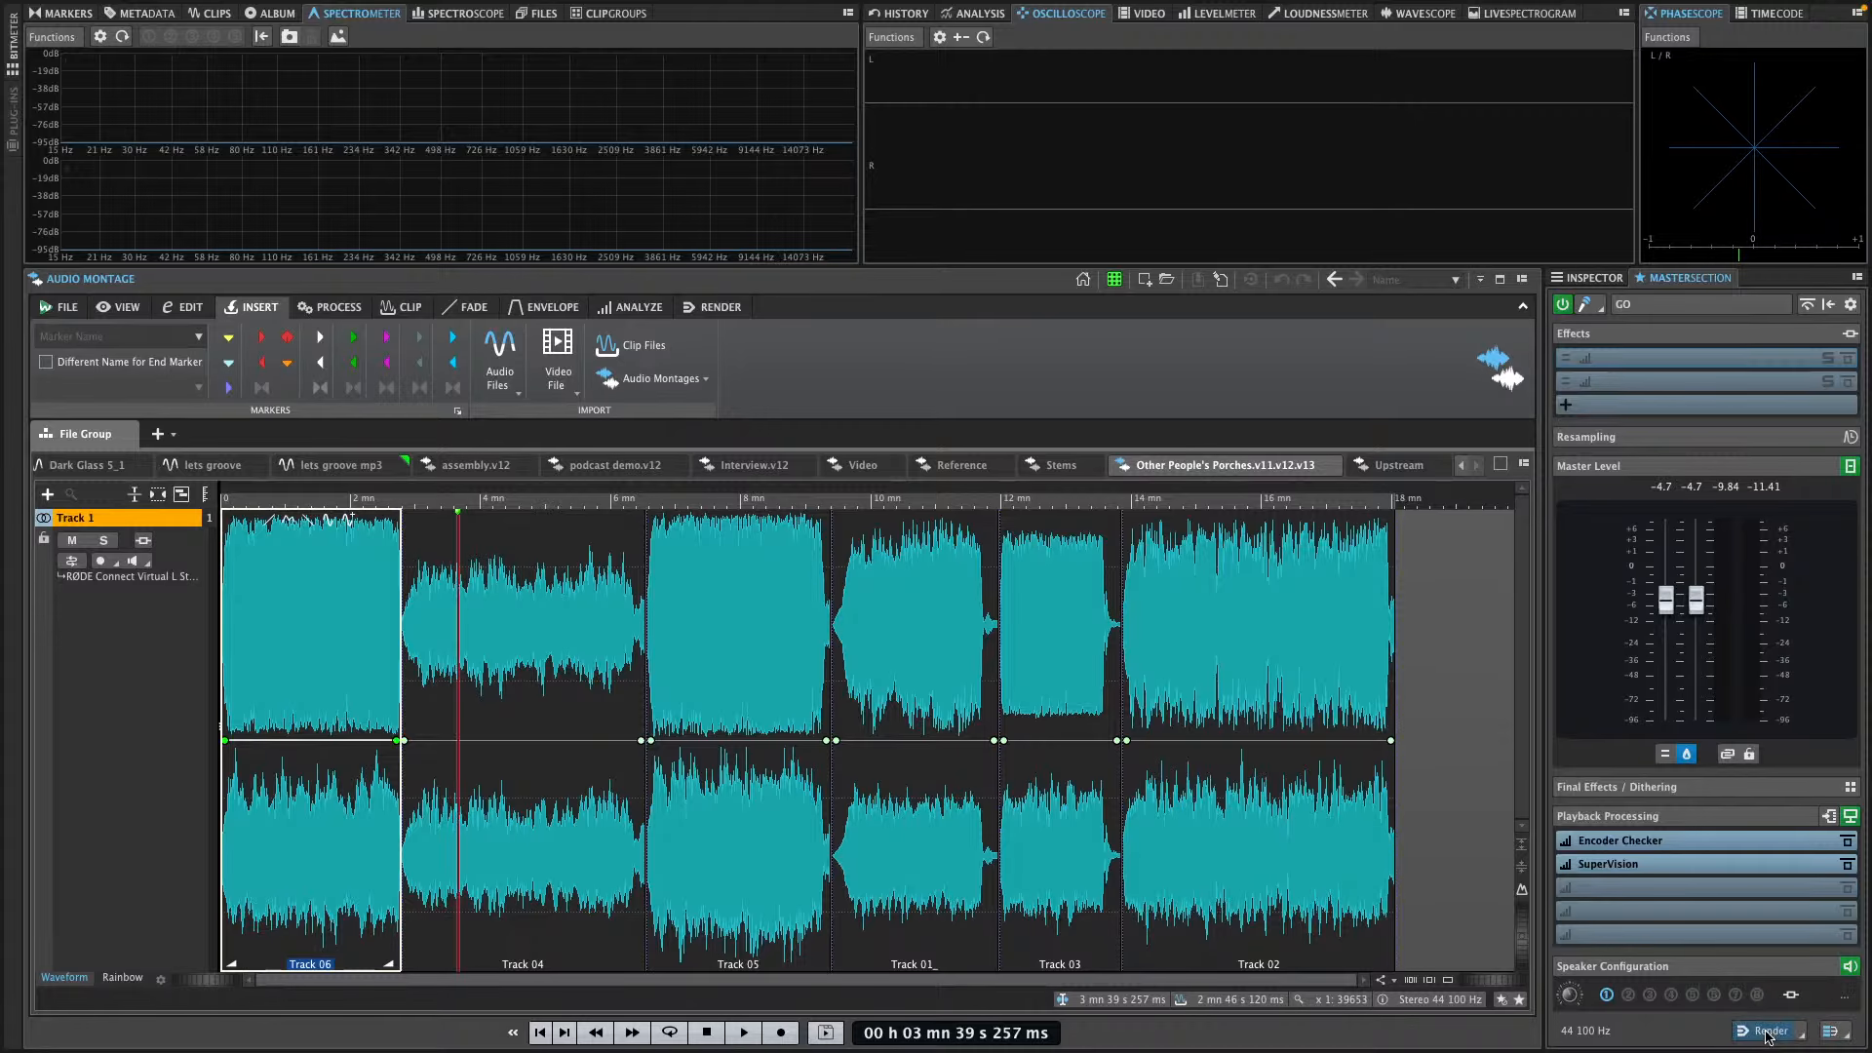
left_click(1770, 1031)
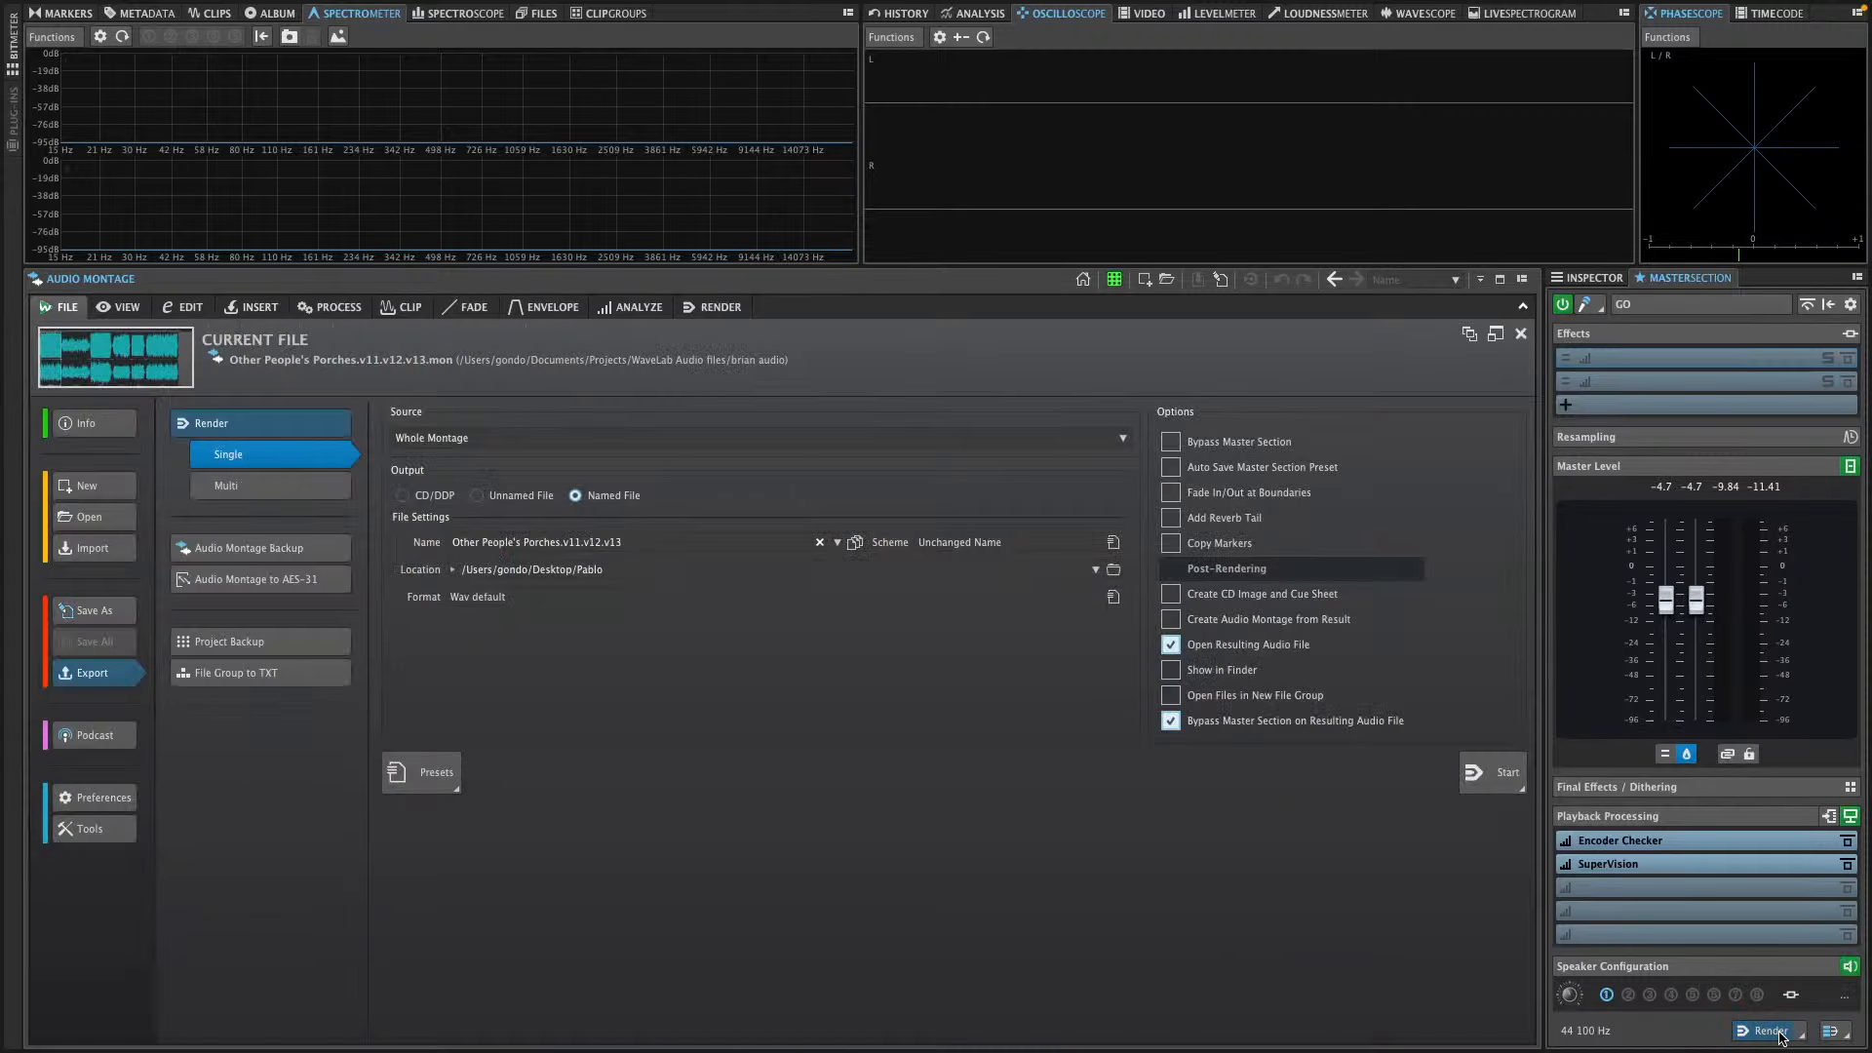
left_click(247, 492)
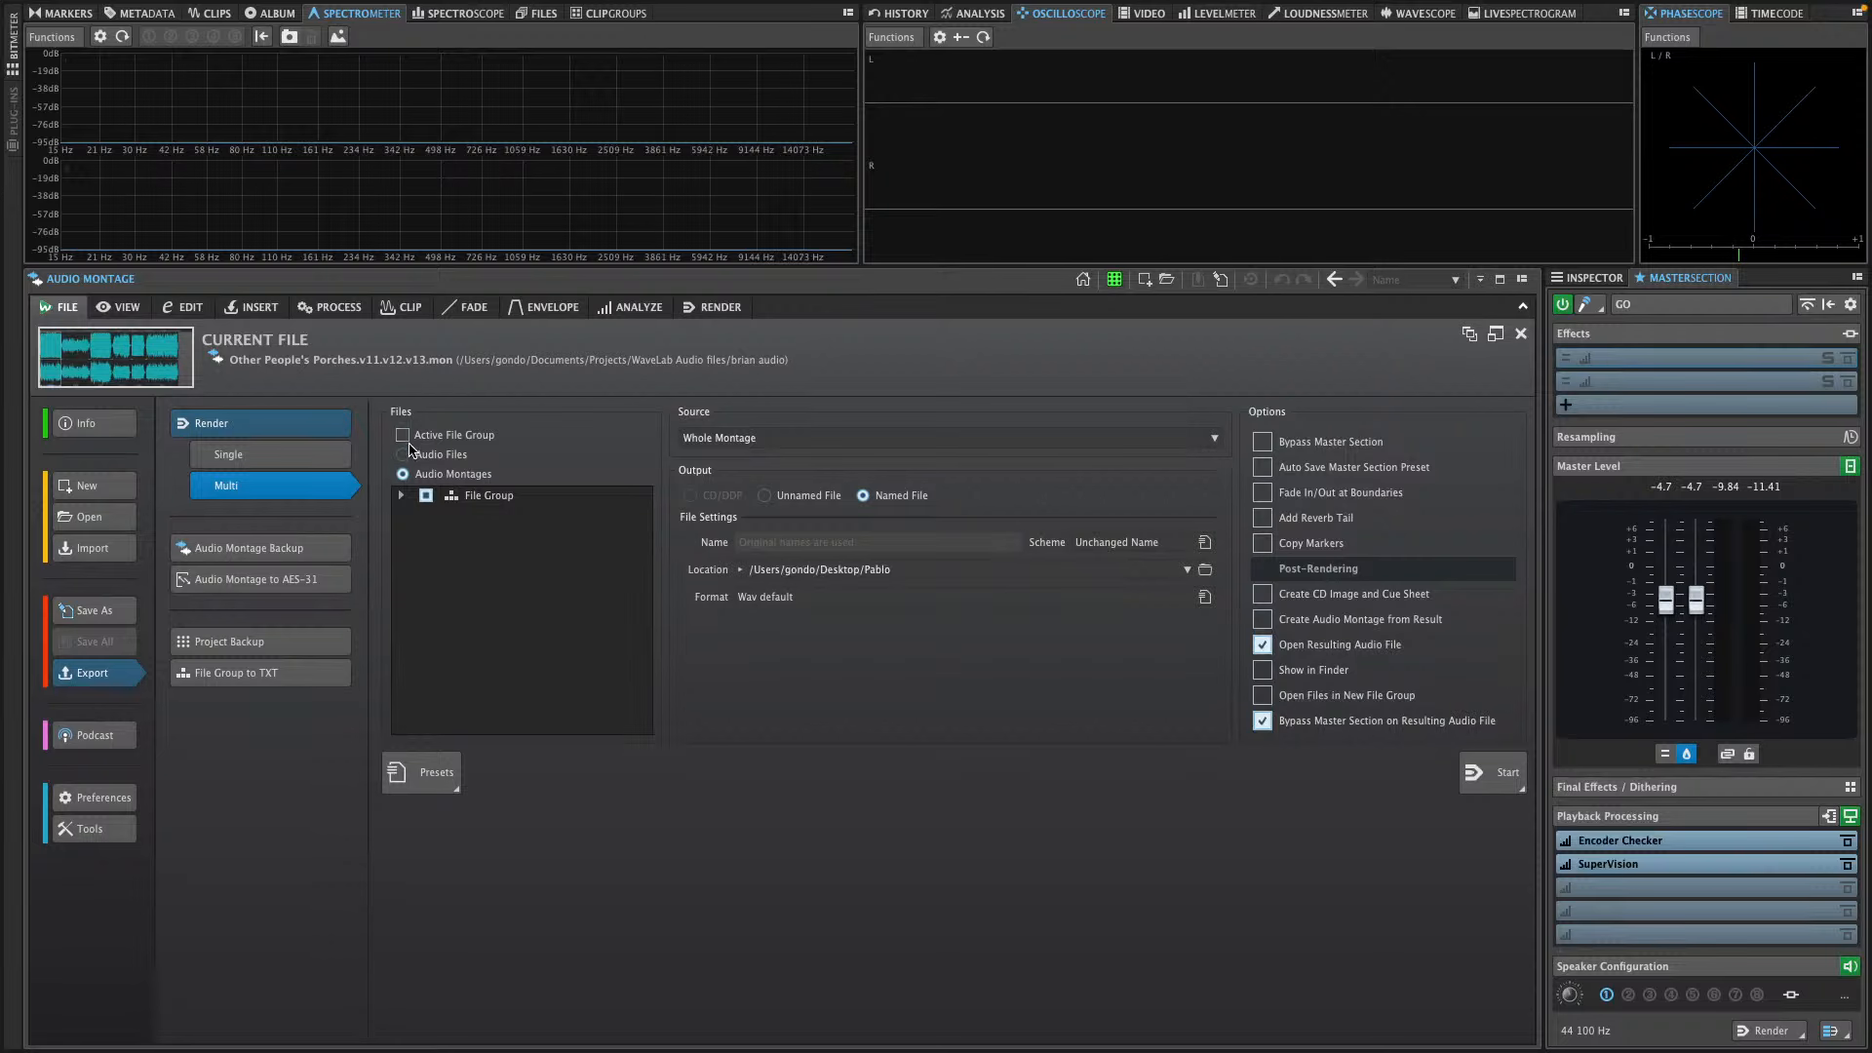
left_click(410, 454)
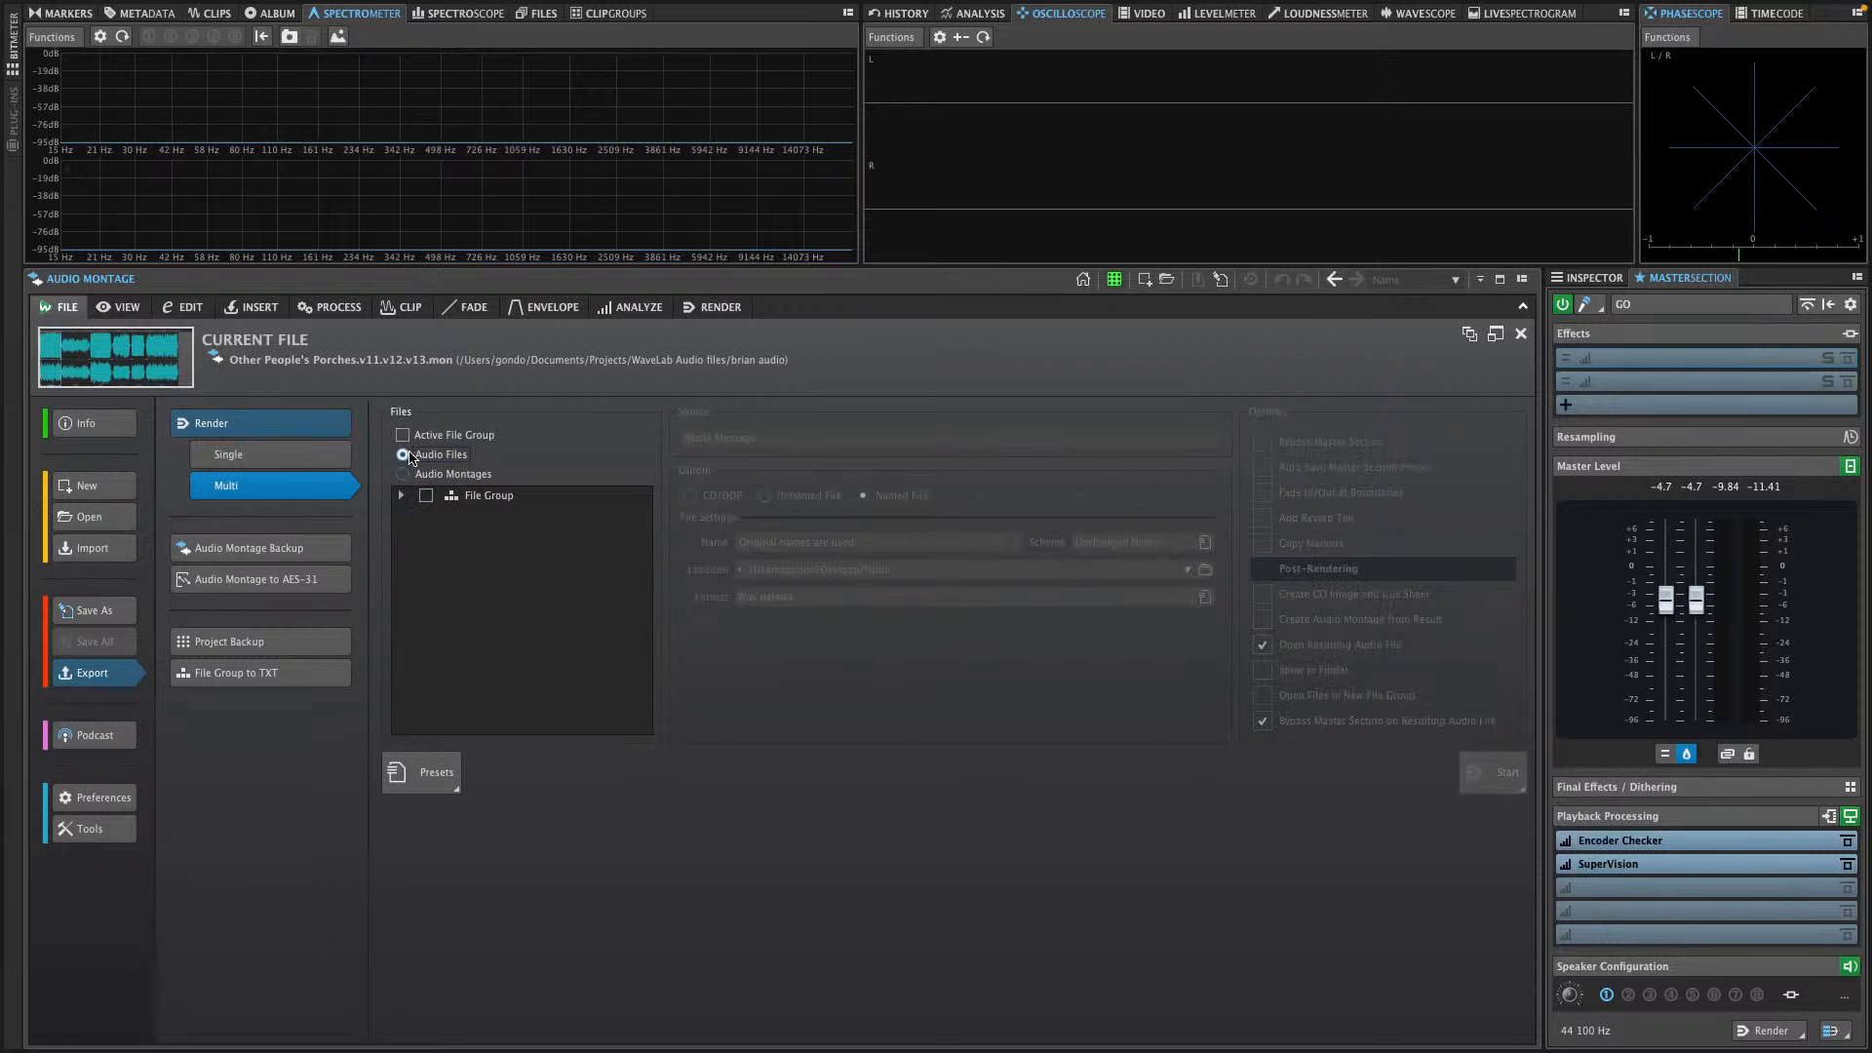
left_click(400, 495)
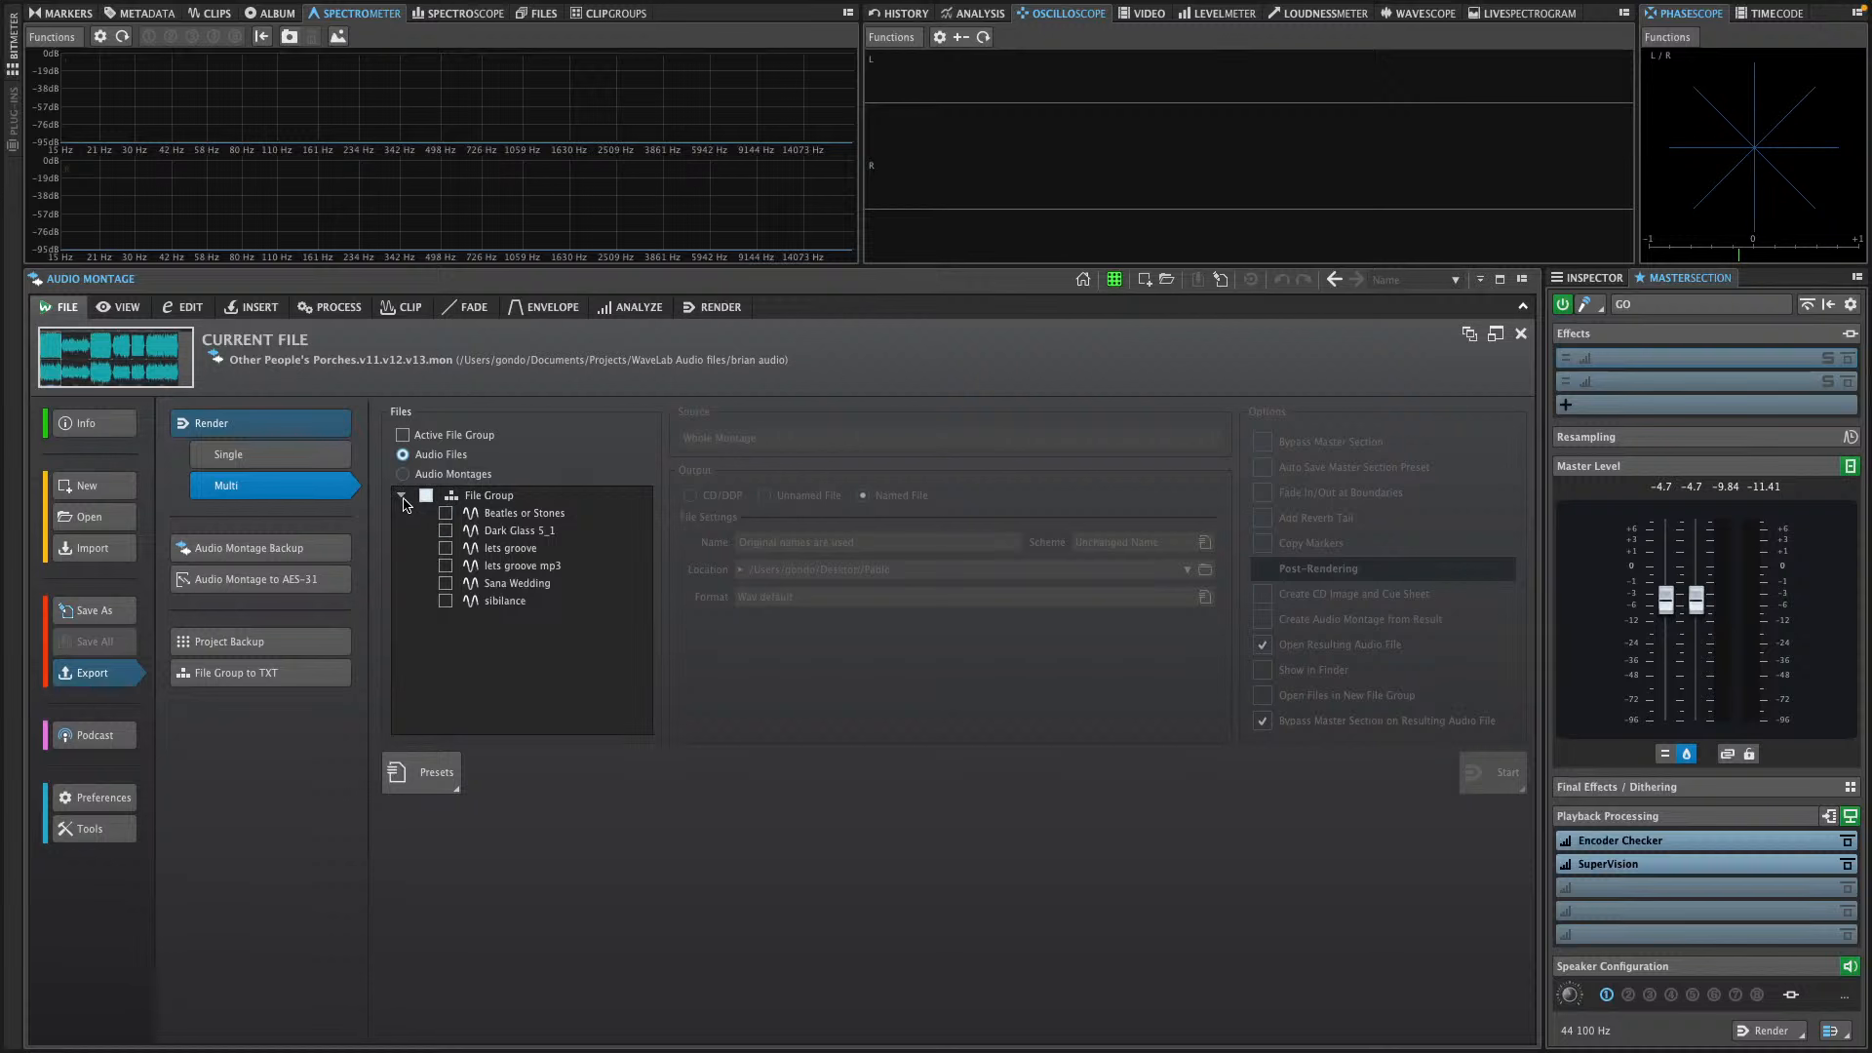
left_click(401, 496)
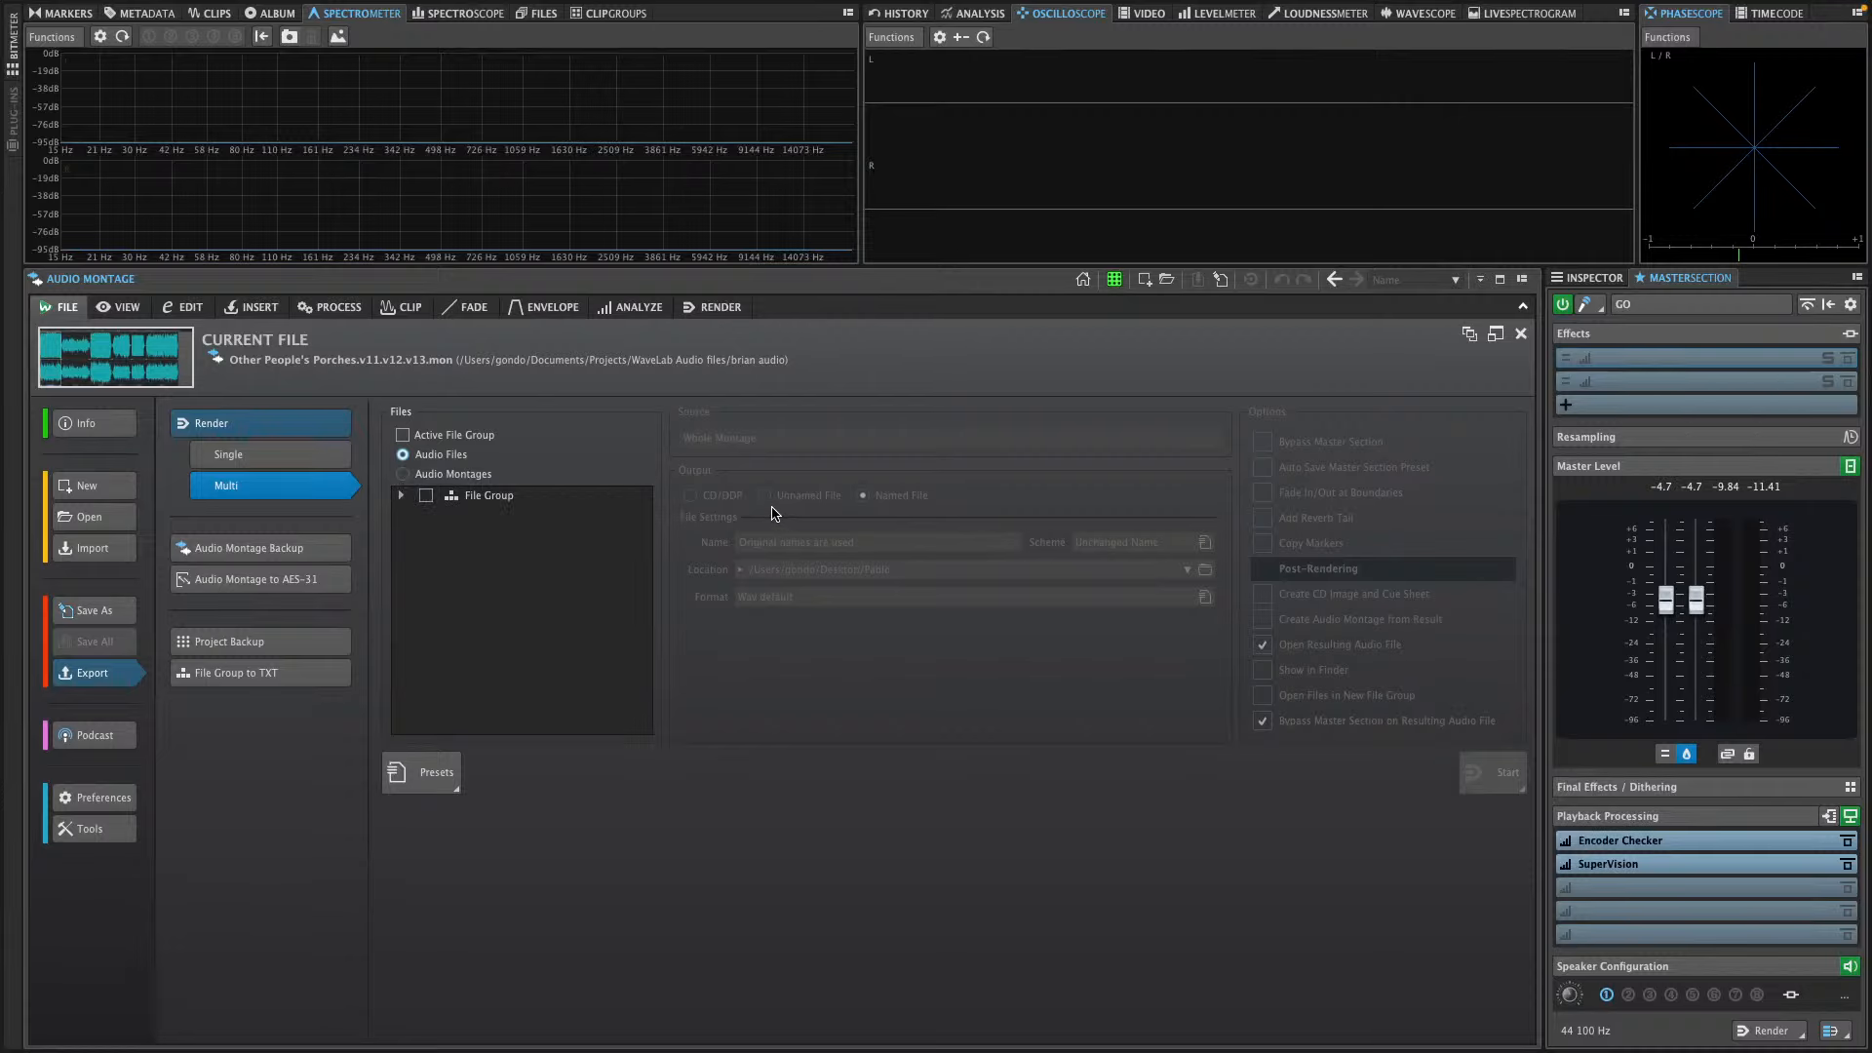
left_click(402, 436)
left_click(403, 474)
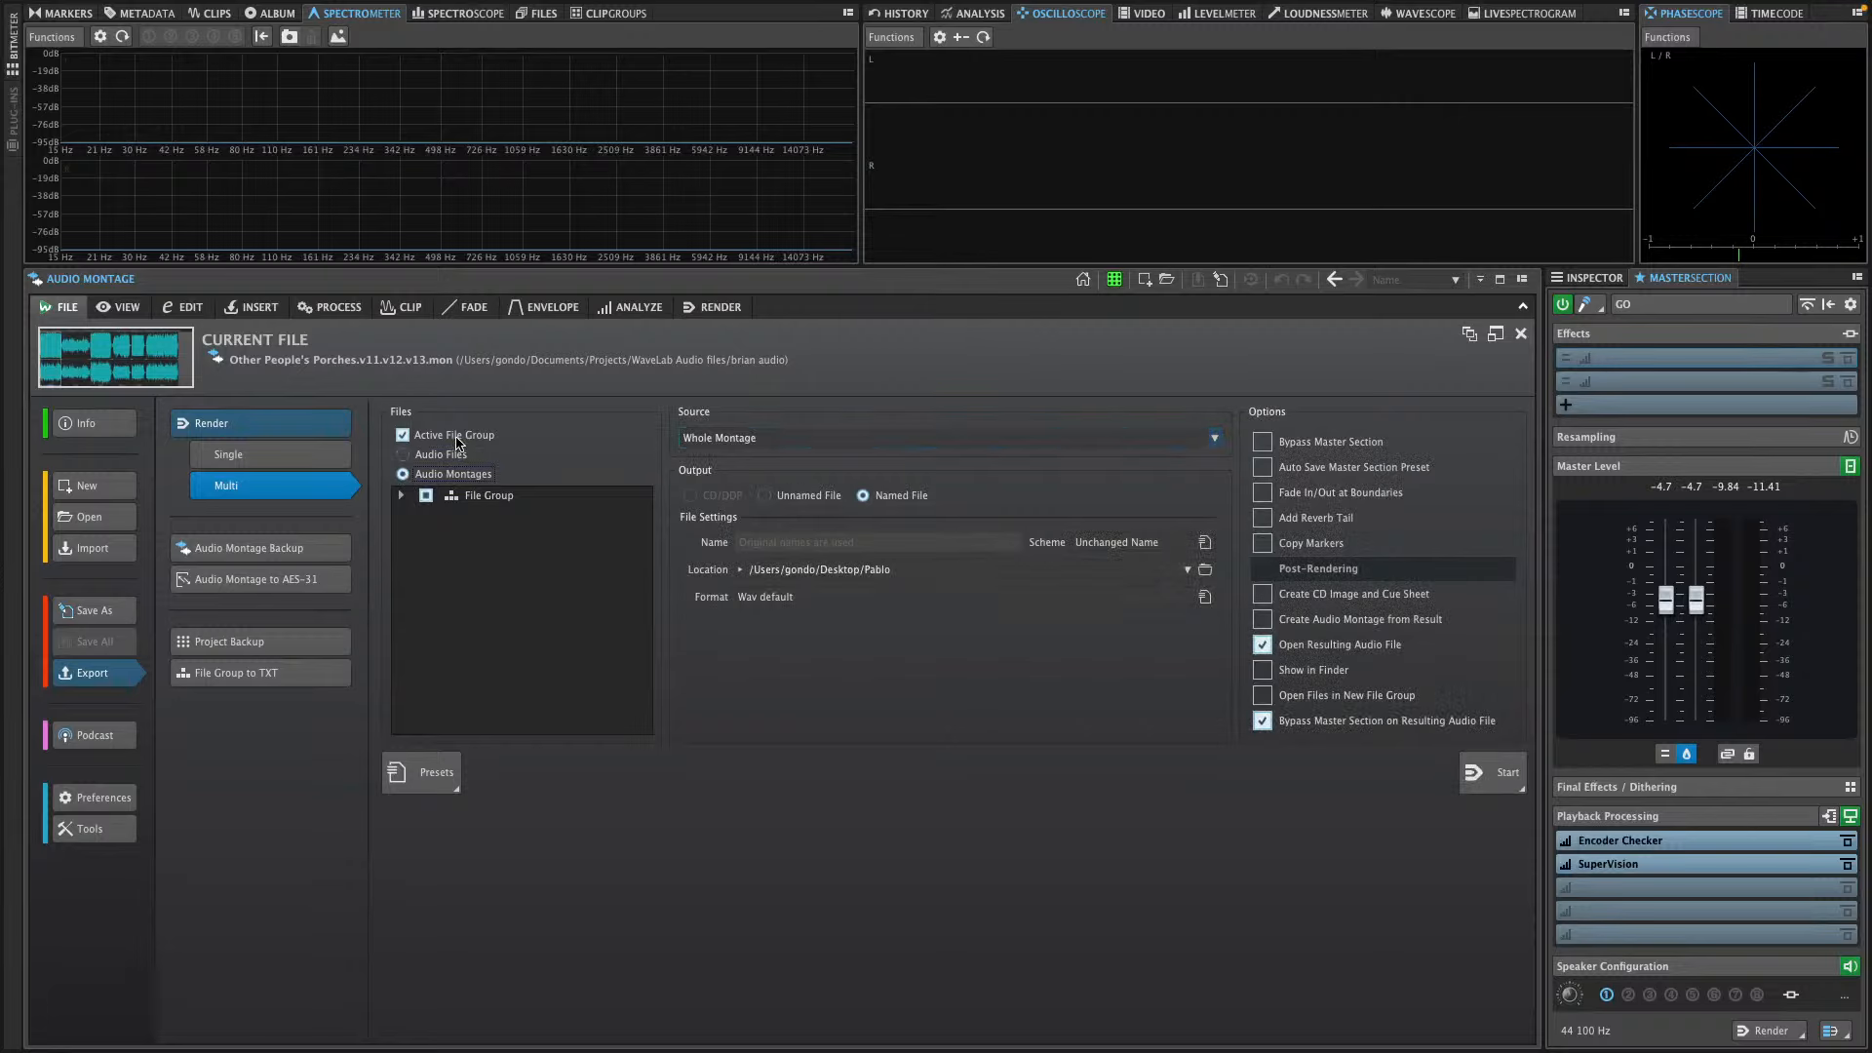
Set the render source to All Selected Tracks after trying All Titles
left_click(792, 441)
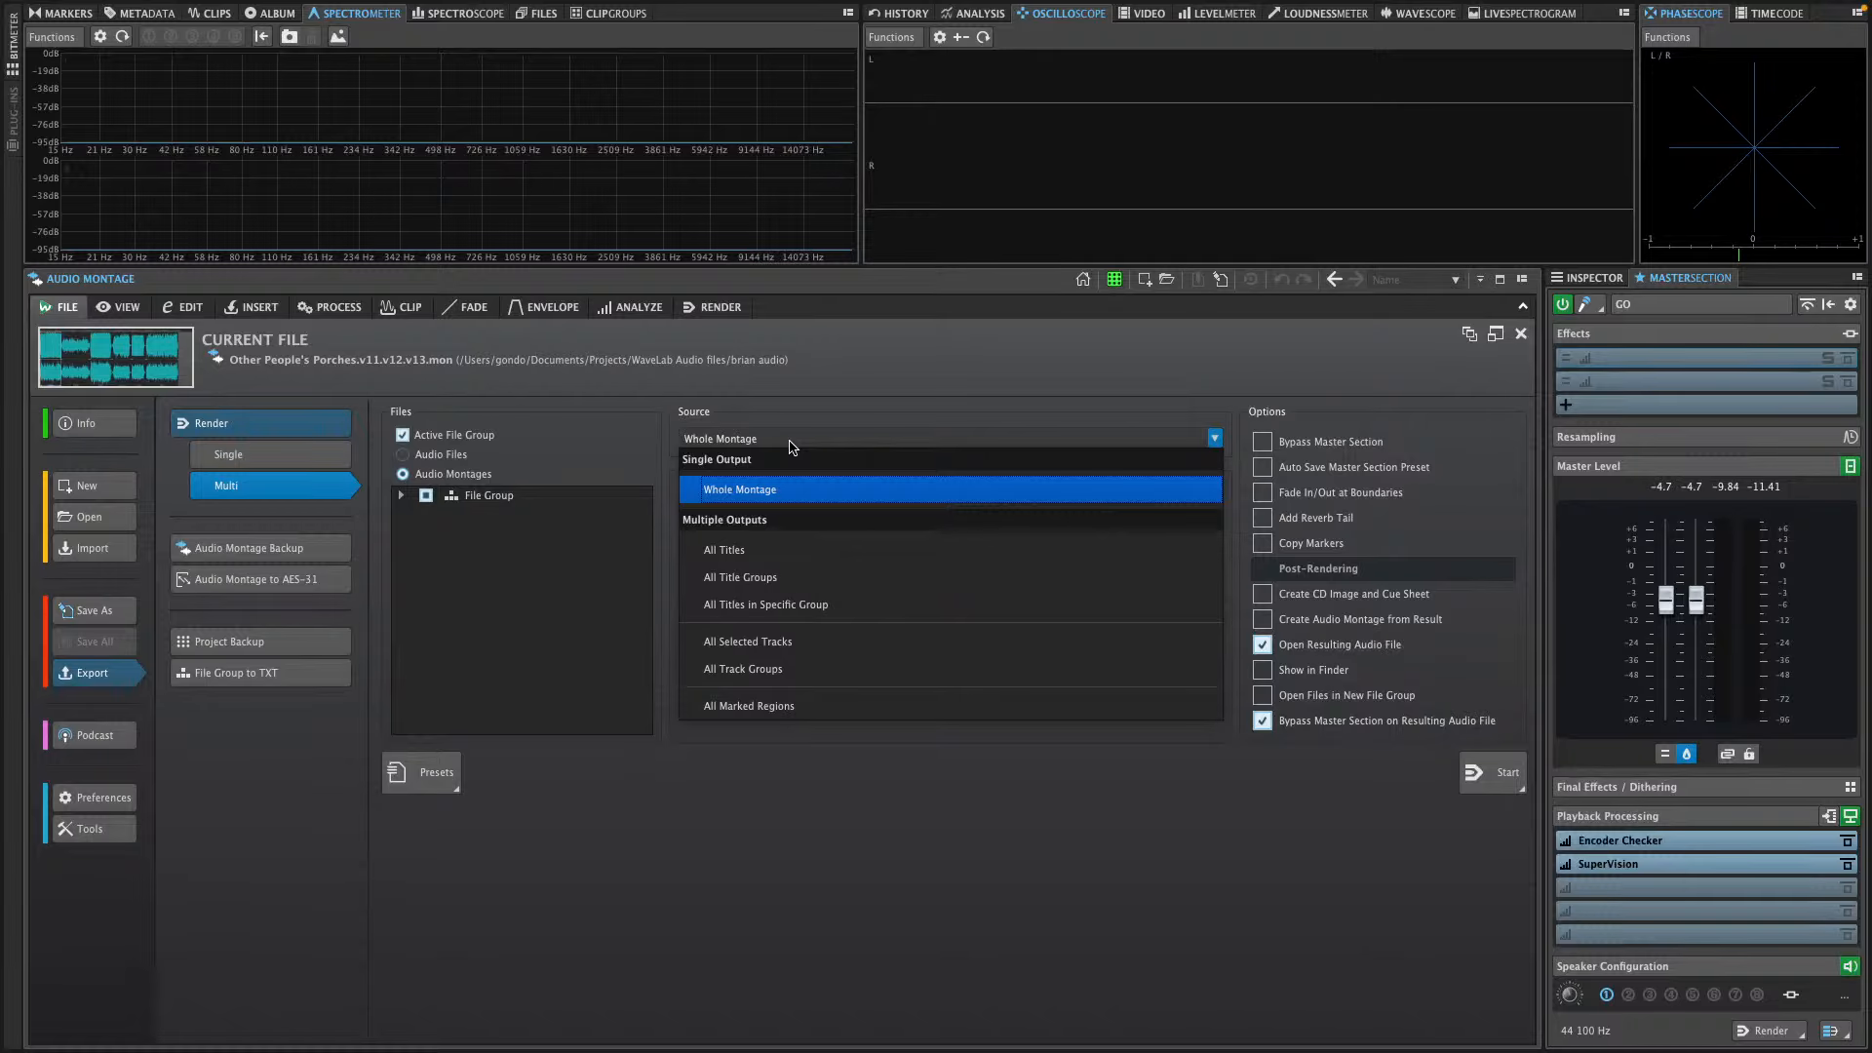
left_click(770, 564)
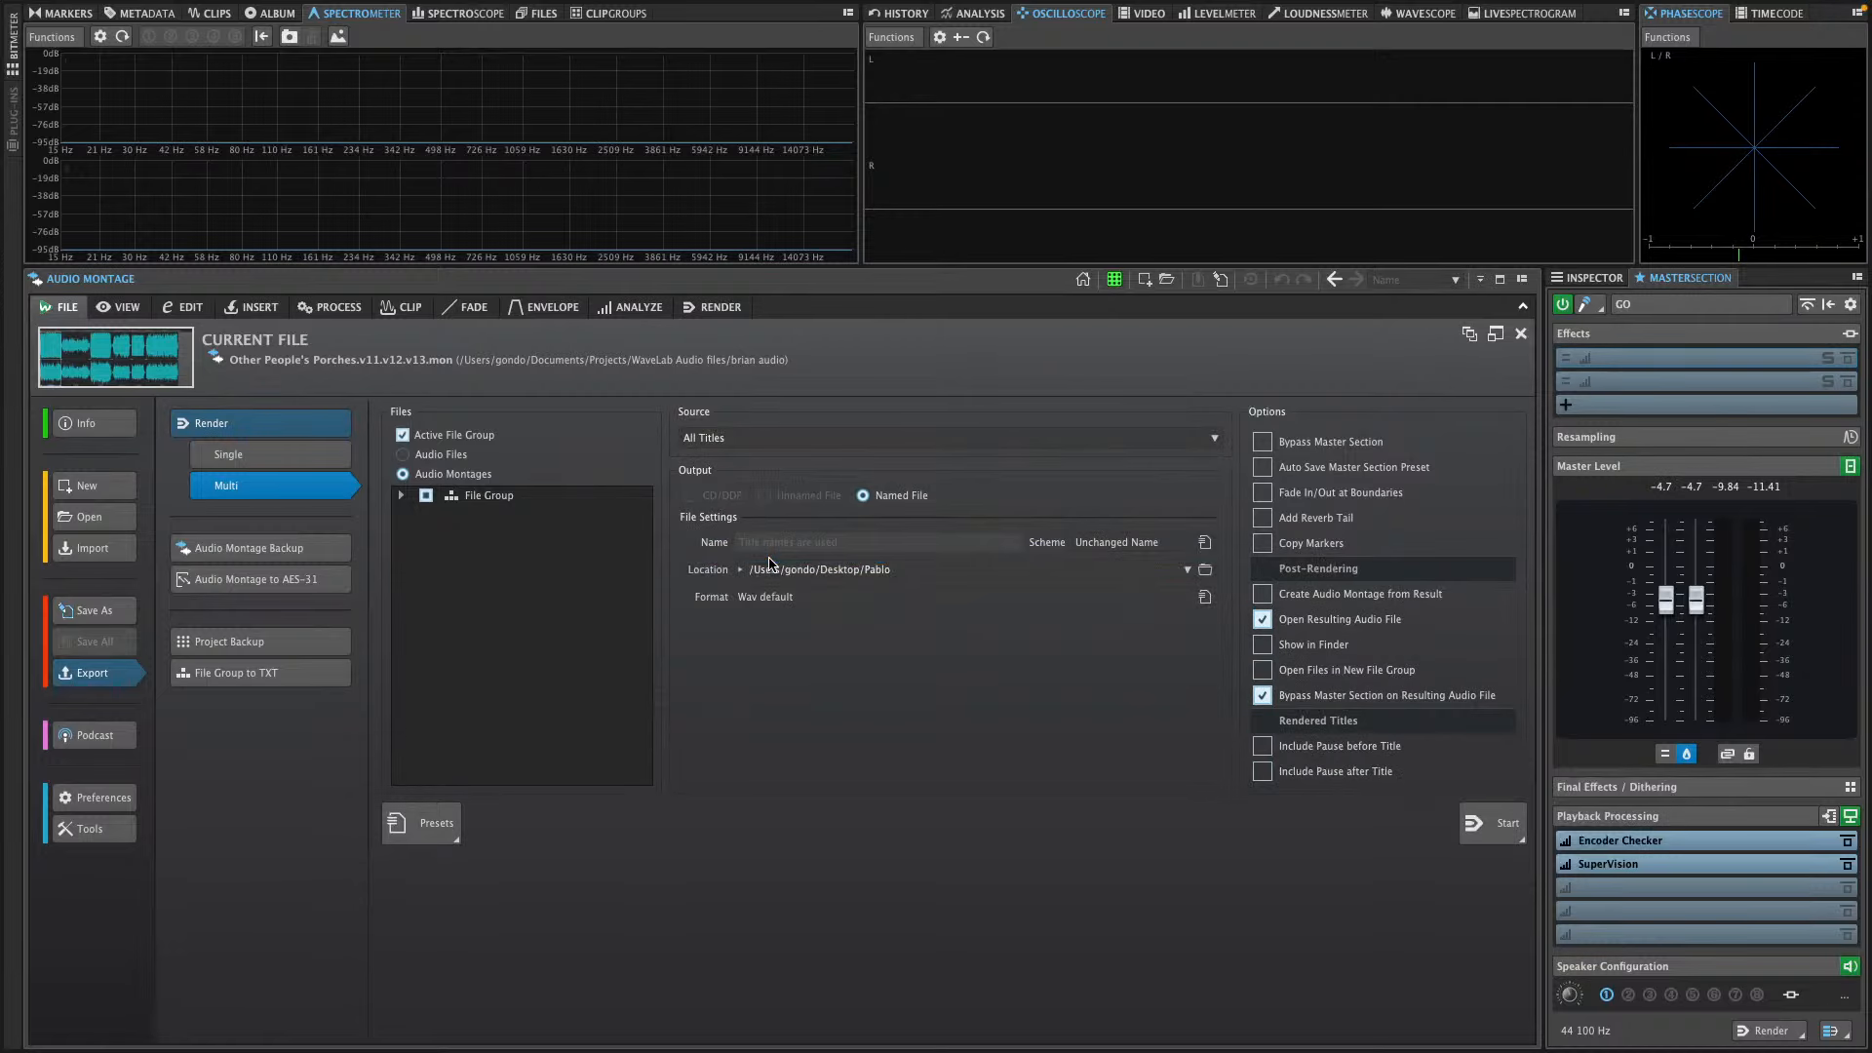
left_click(773, 435)
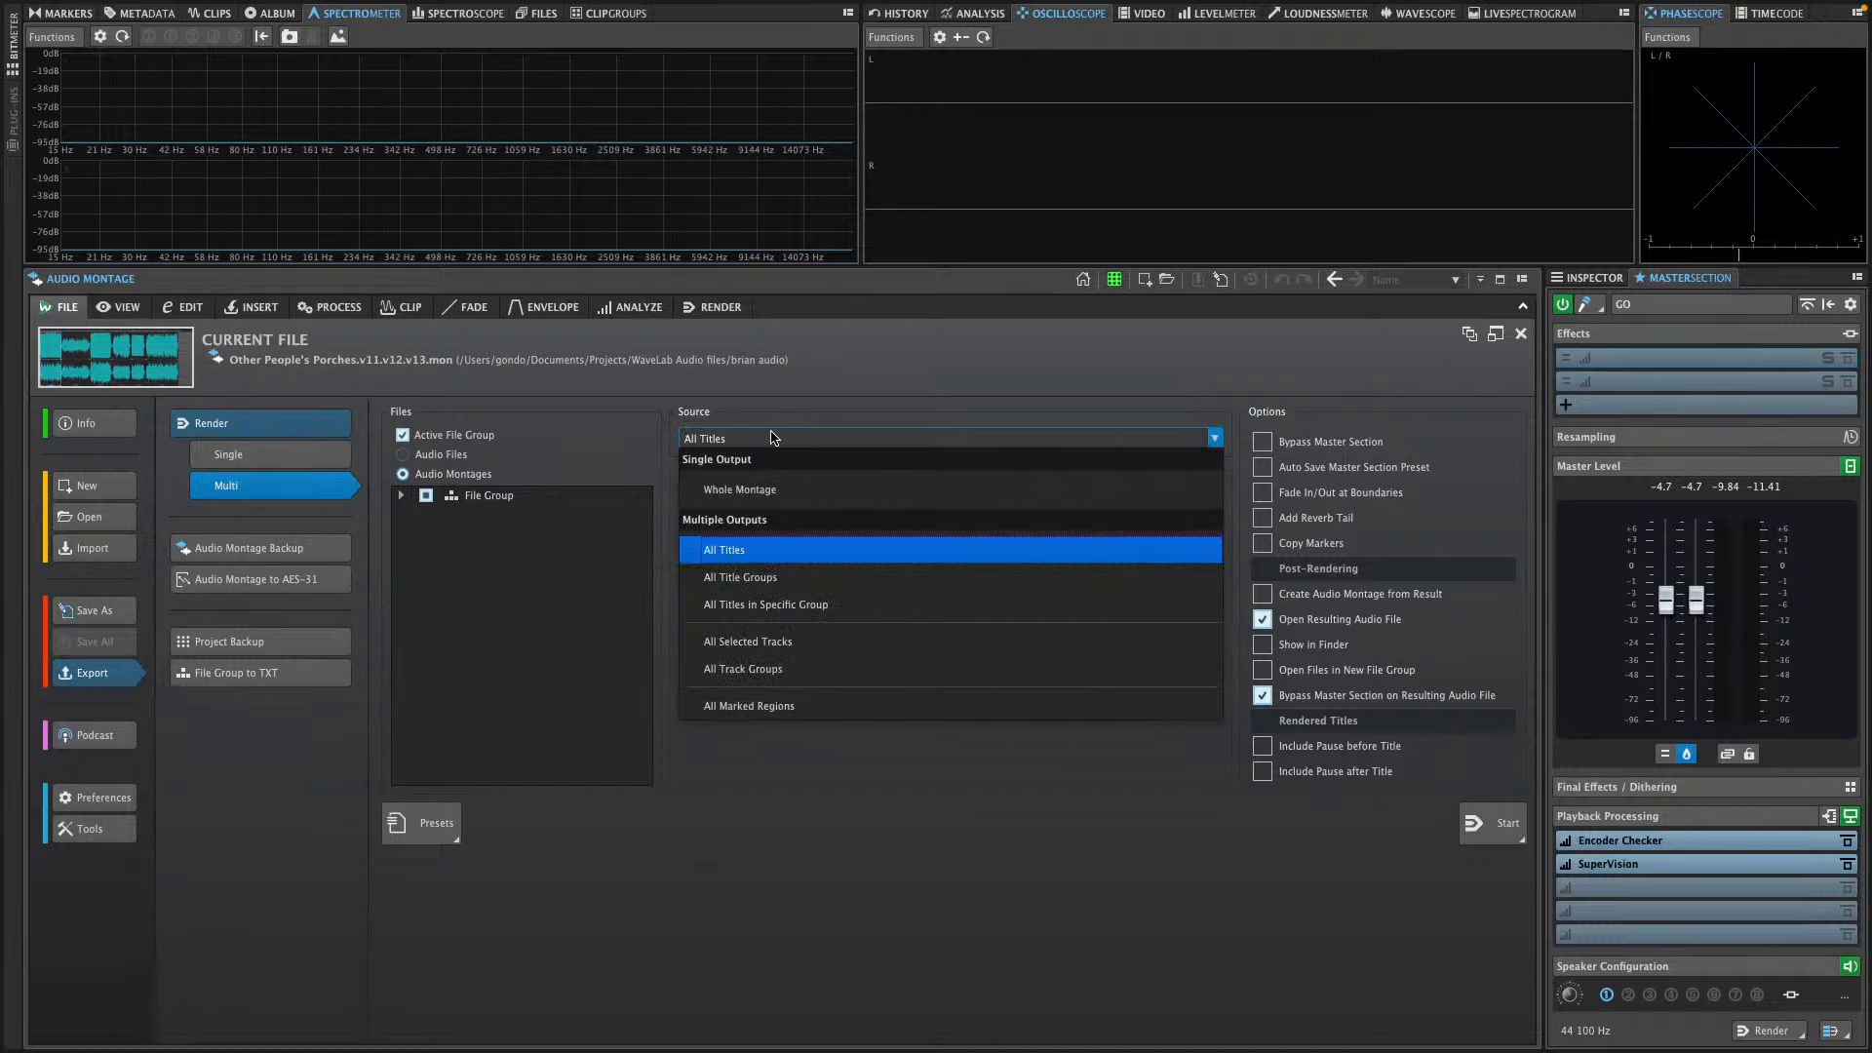
left_click(807, 647)
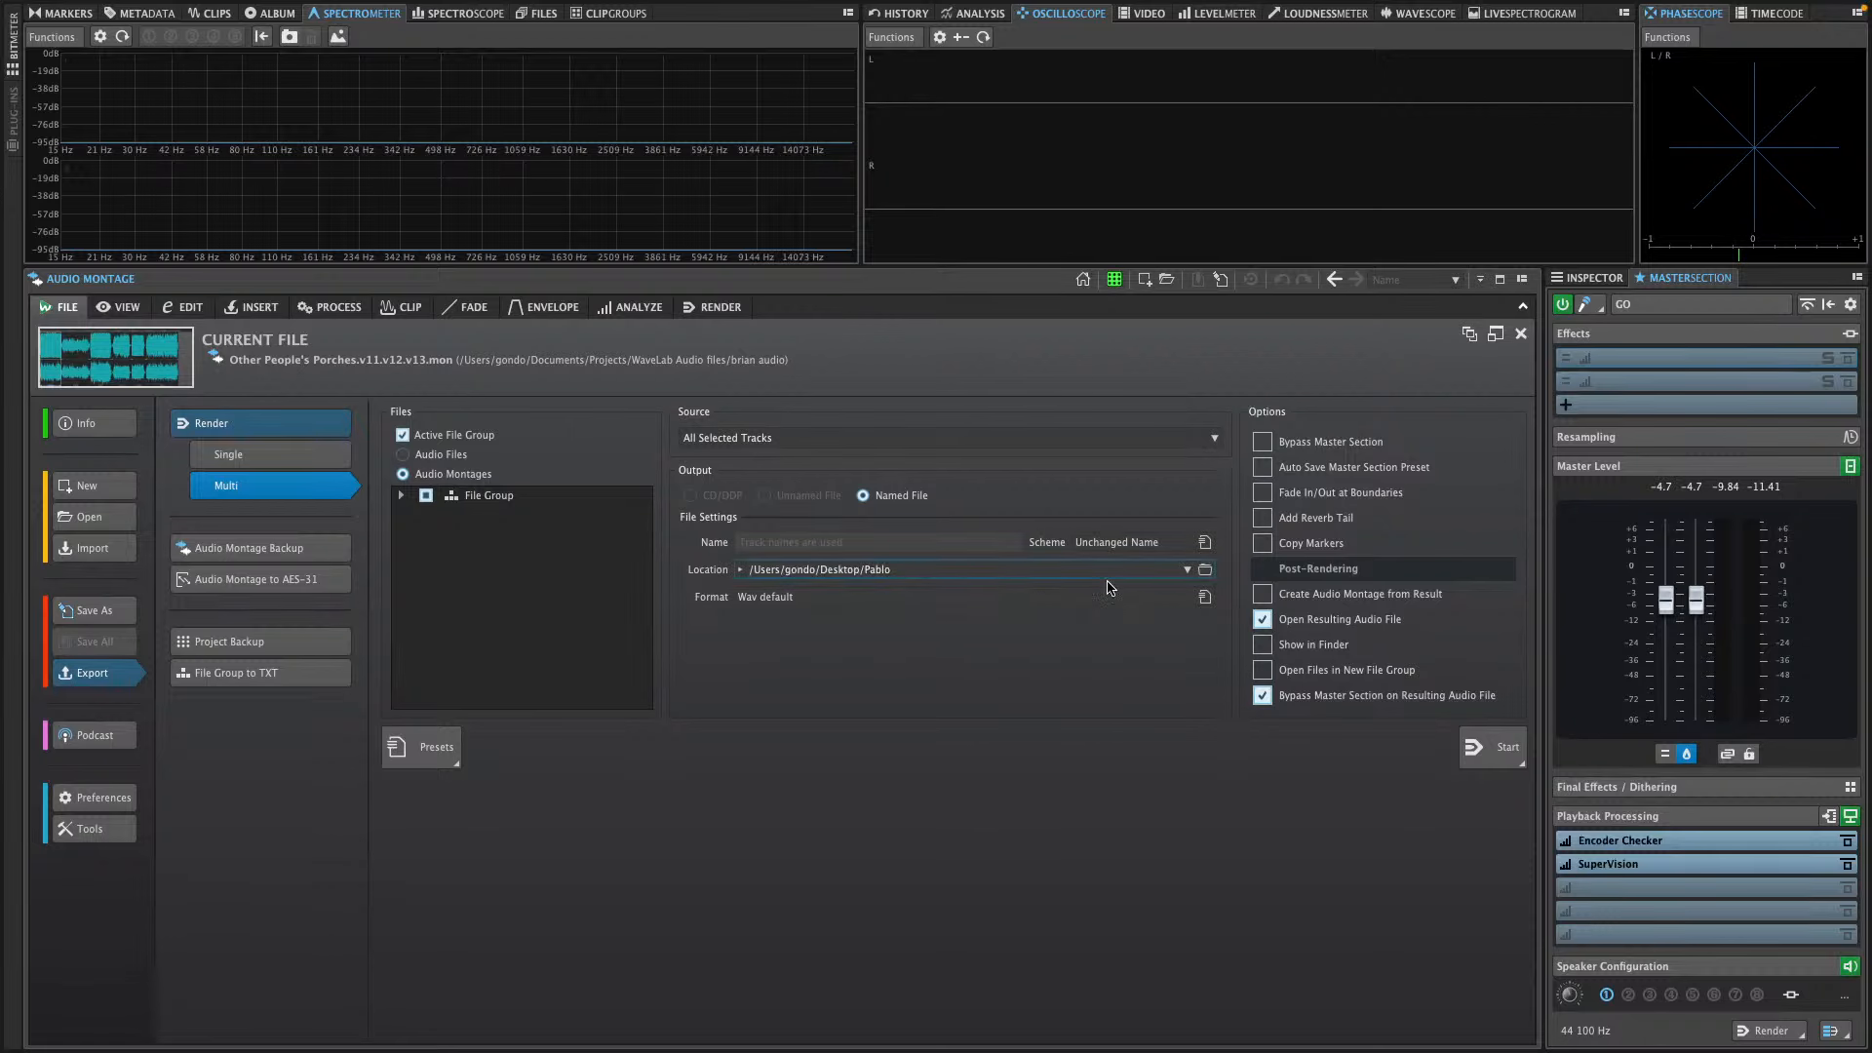
Create a folder named pablo March 3 inside the Pablo folder and use it as the render location
left_click(1207, 572)
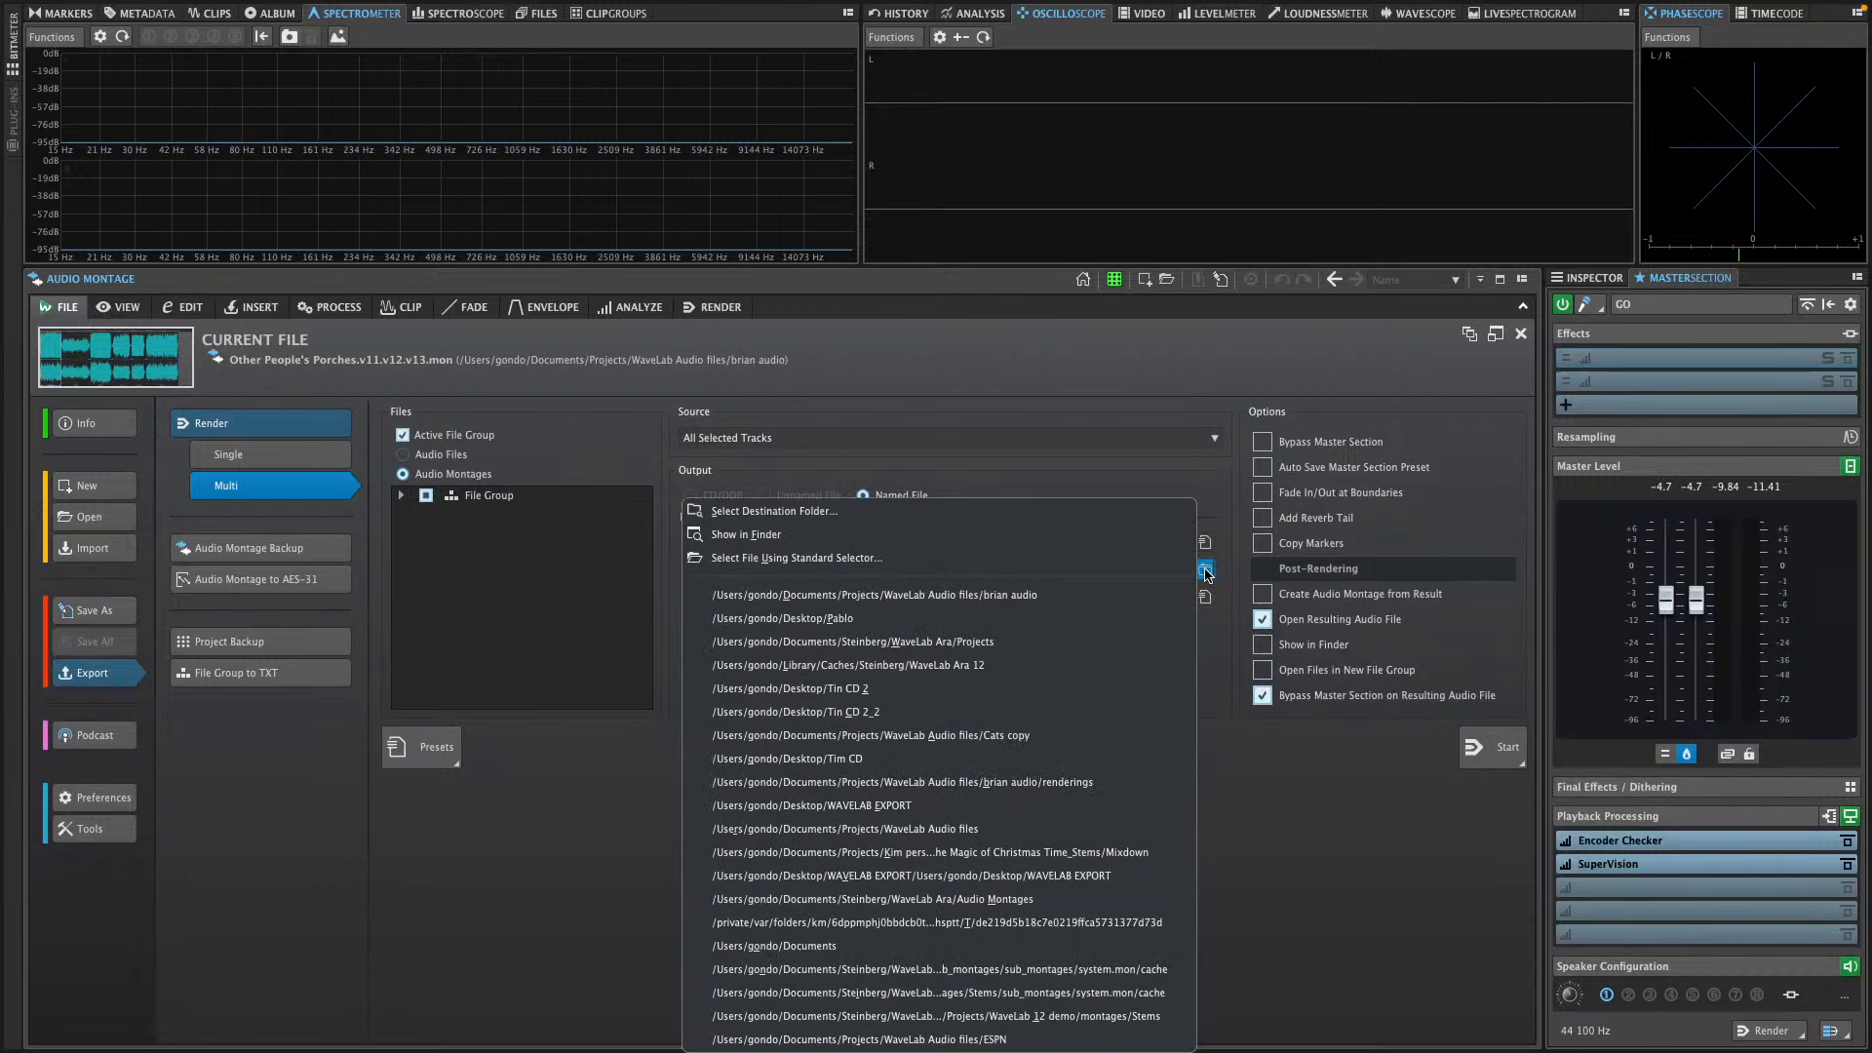
left_click(985, 514)
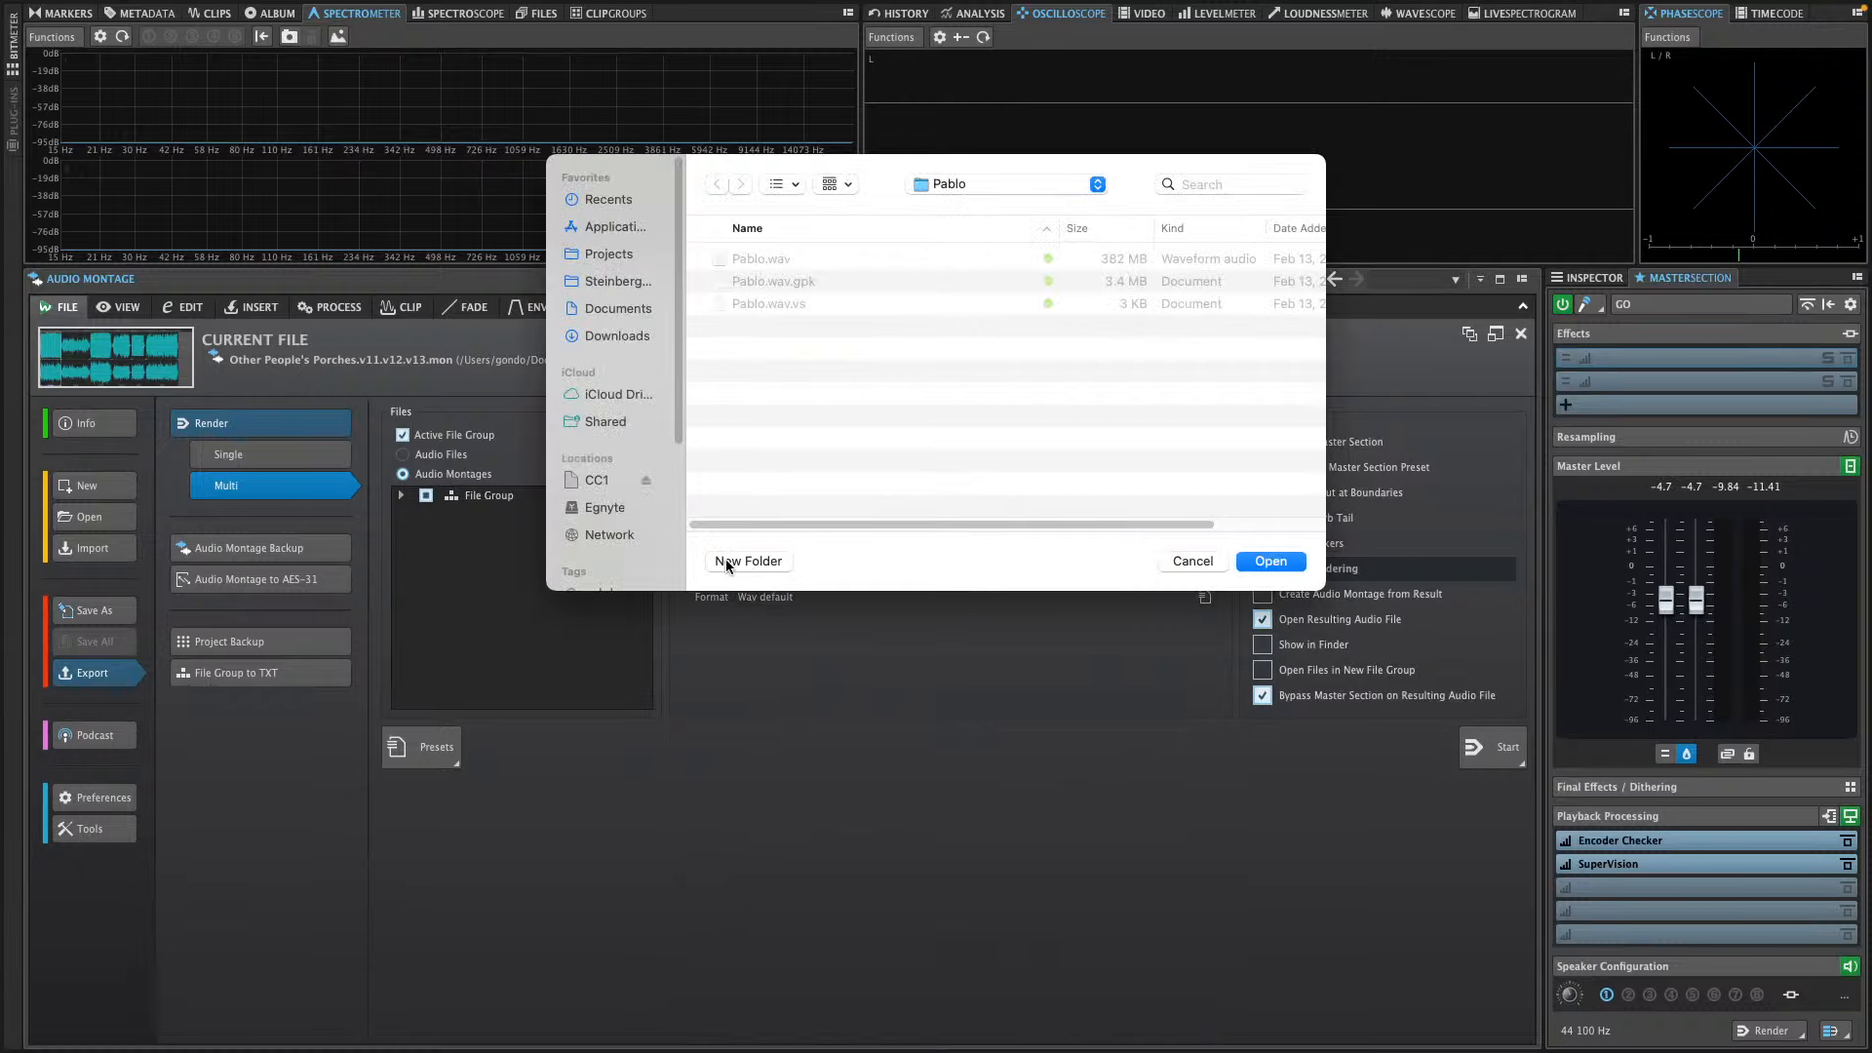
left_click(973, 184)
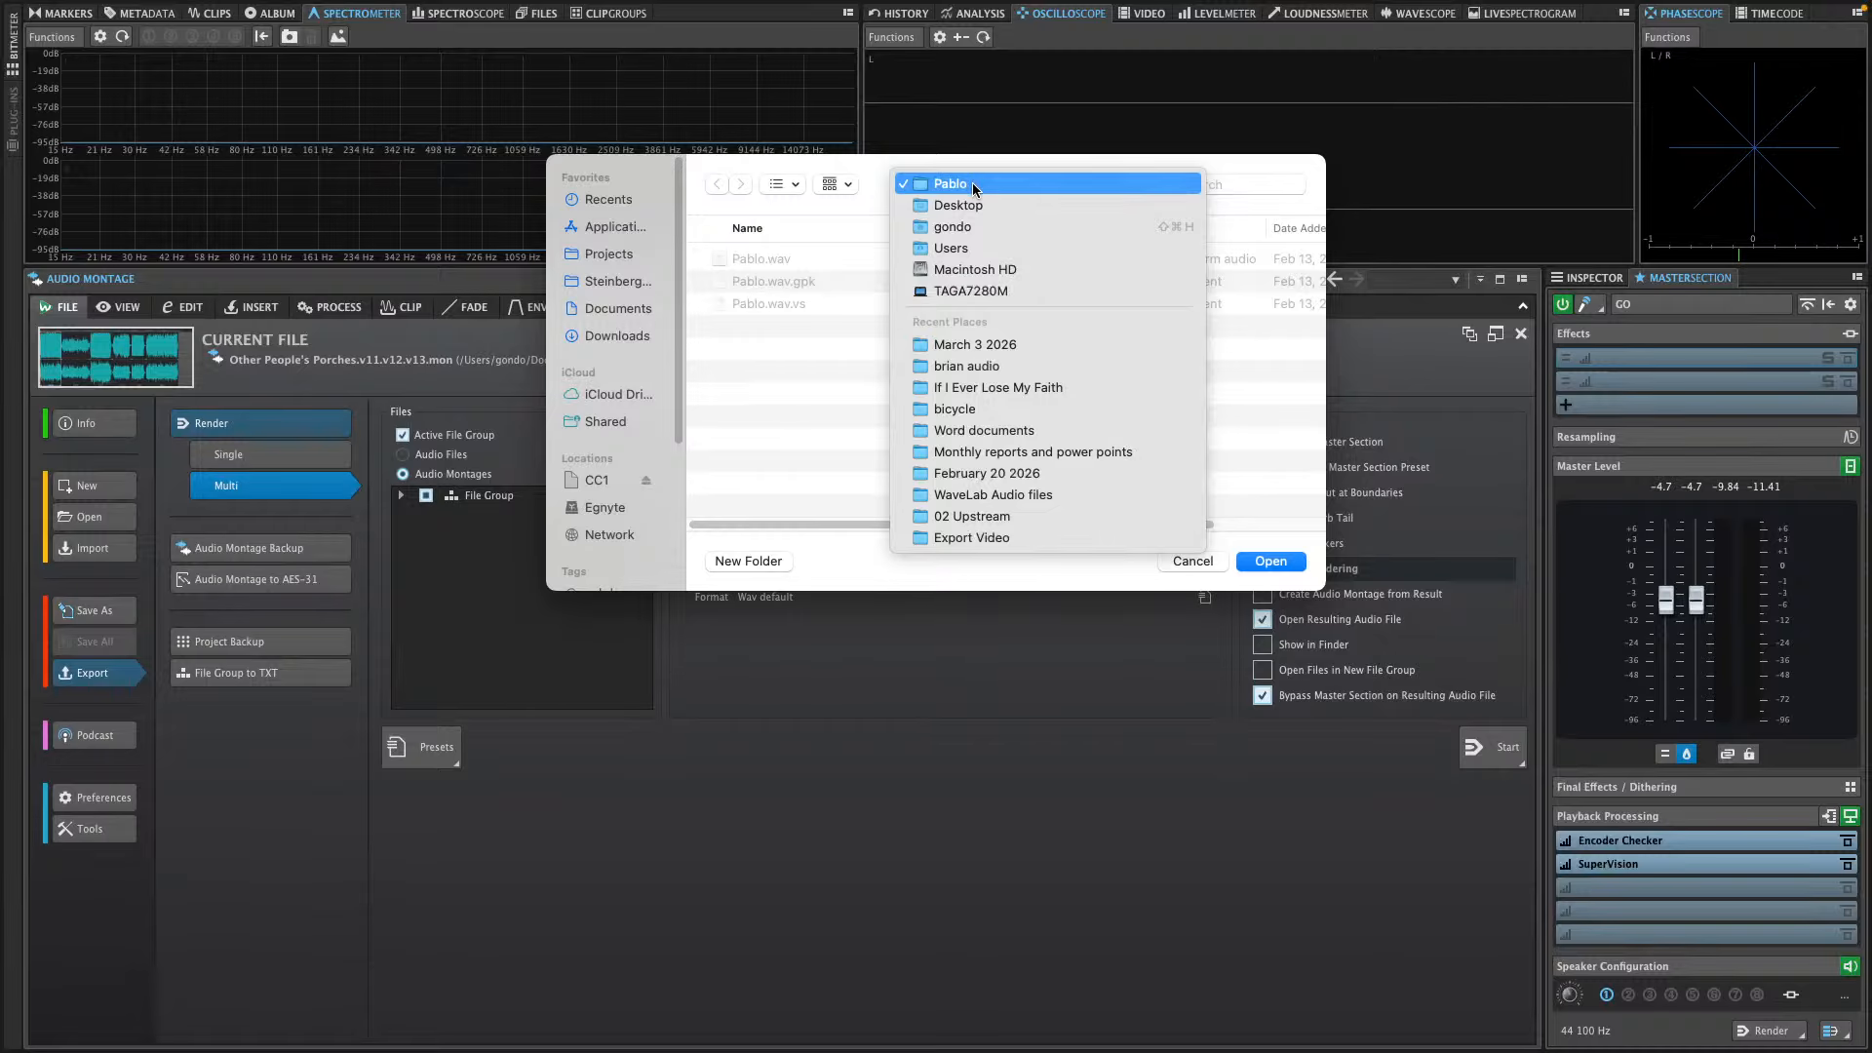
left_click(752, 559)
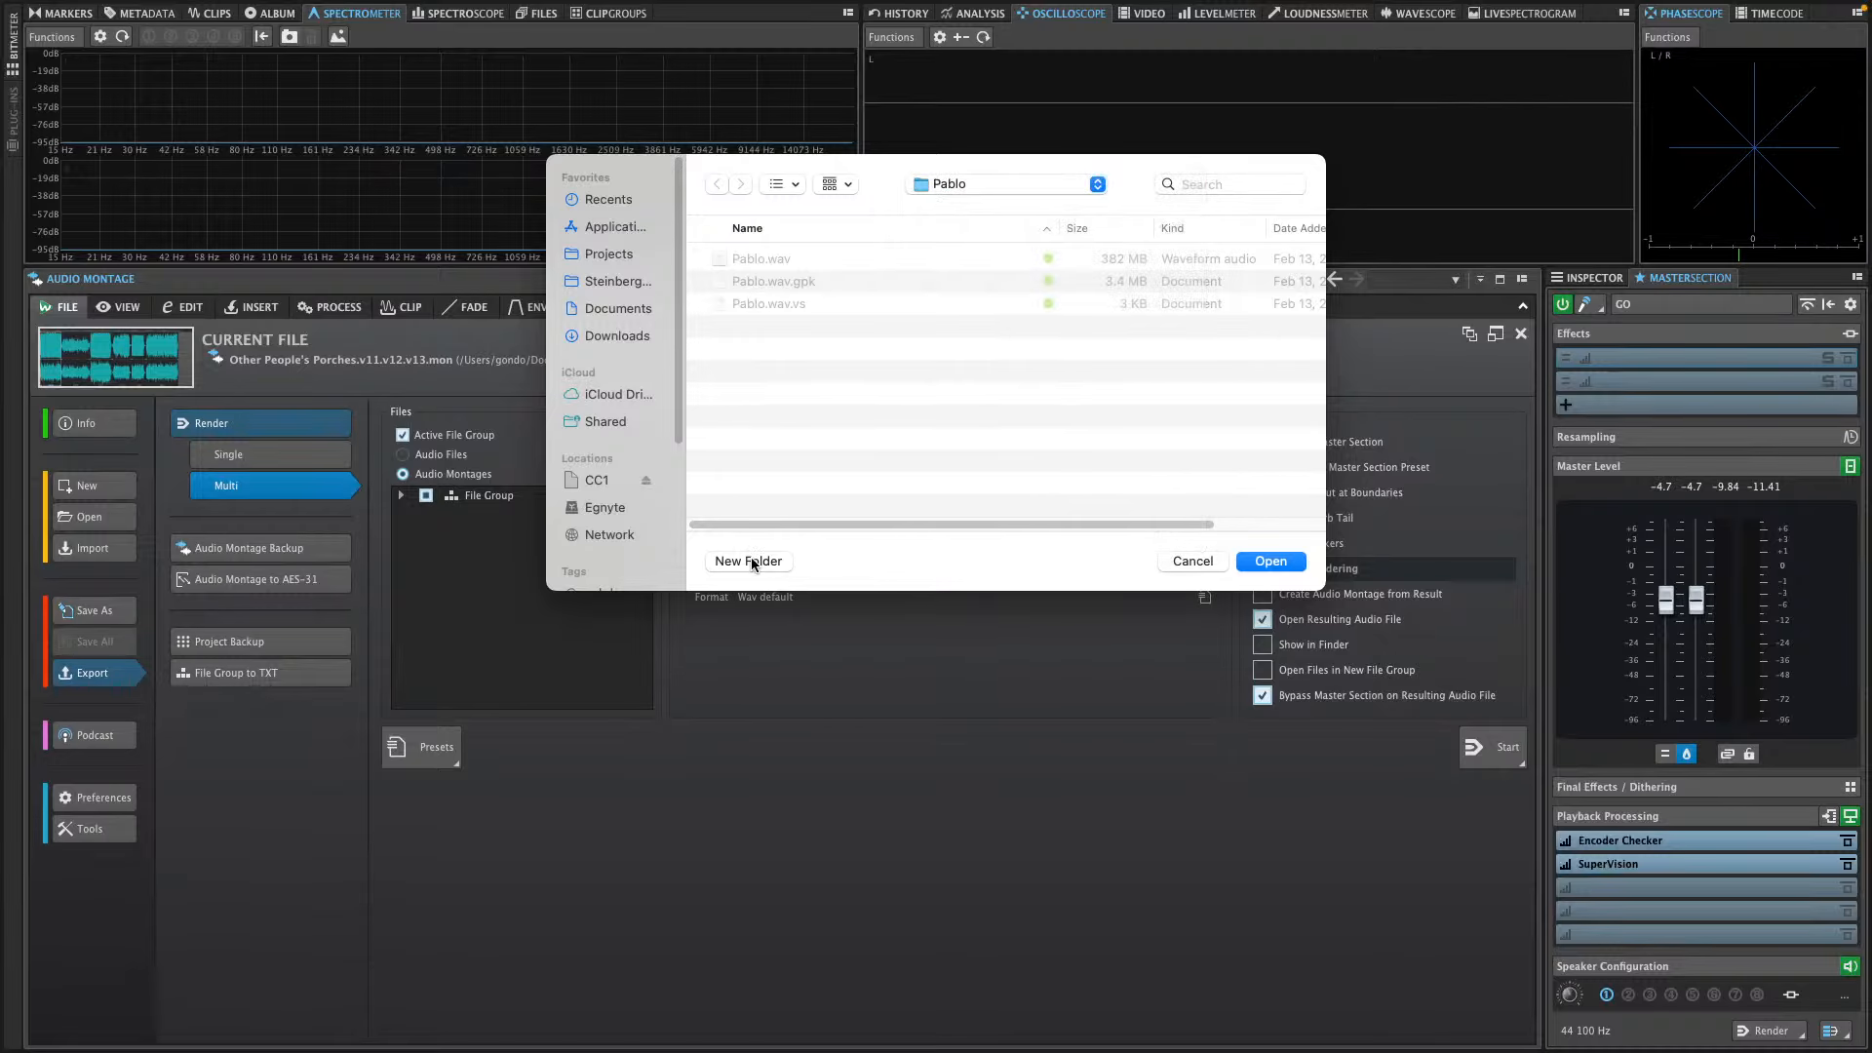
left_click(752, 561)
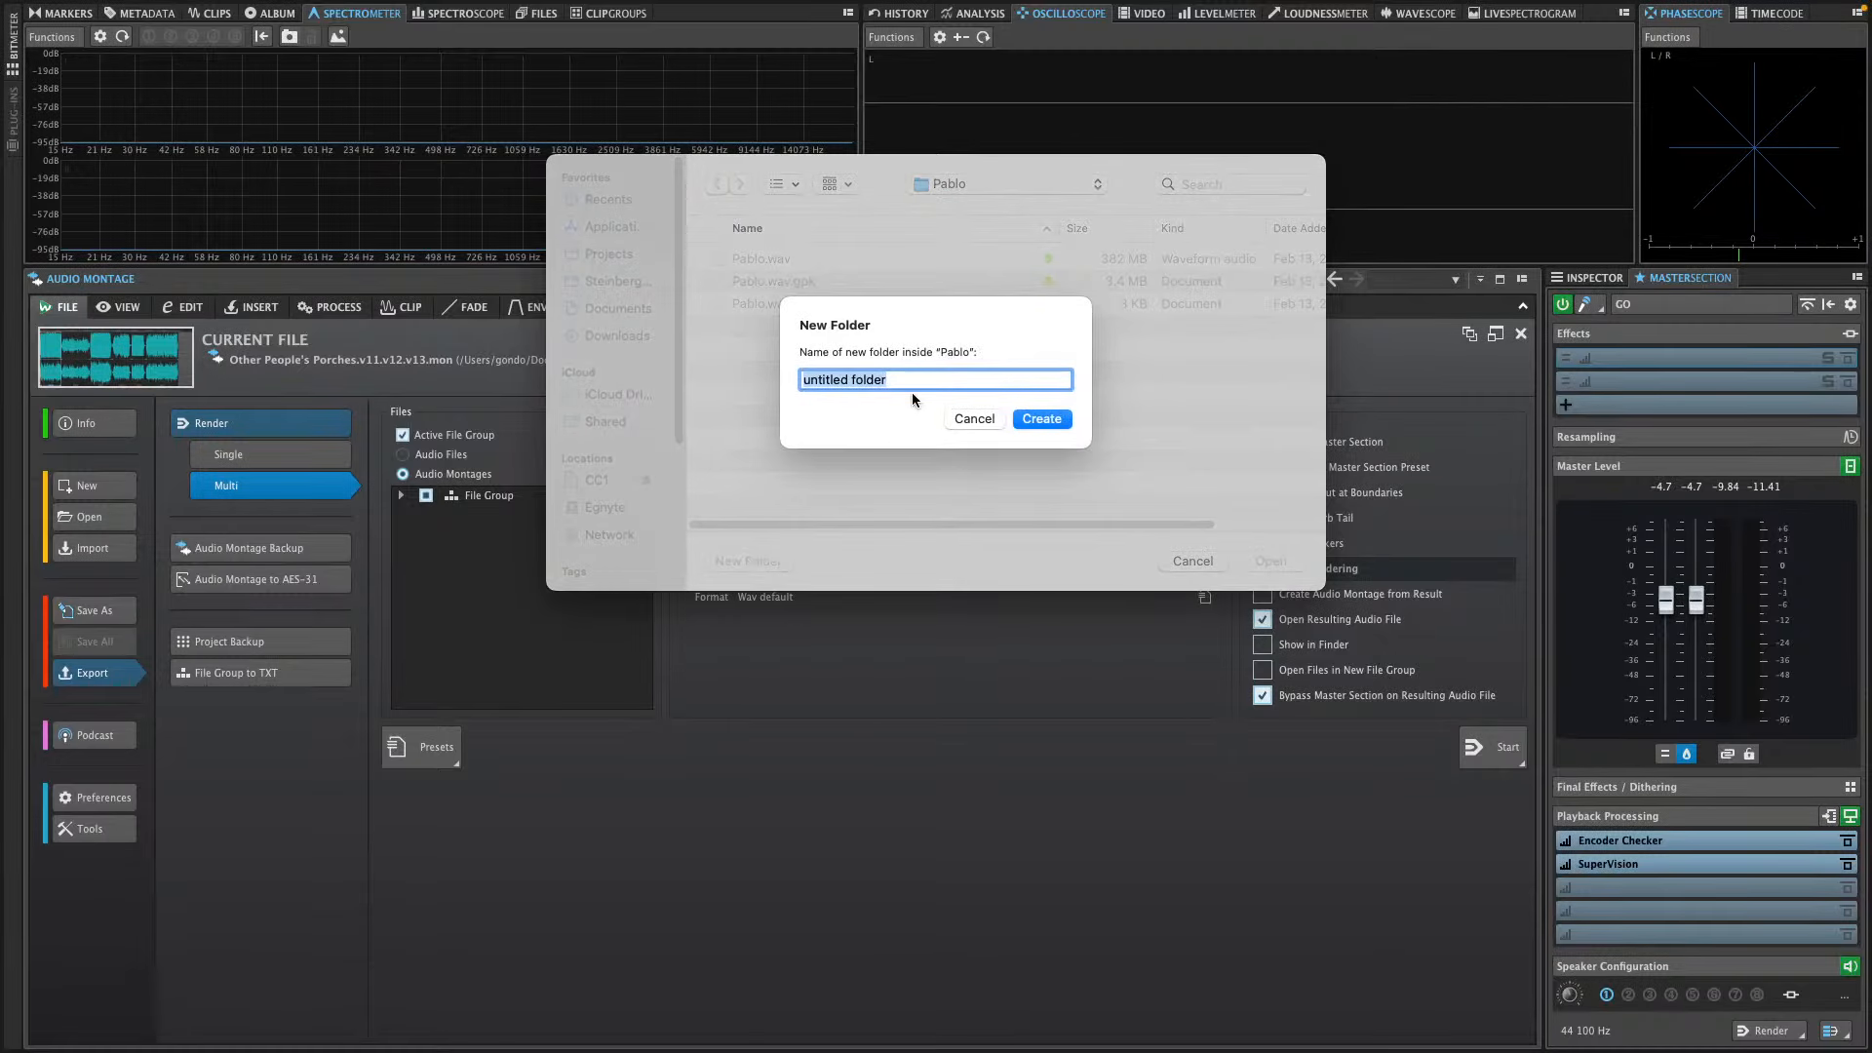
type("pablo March 3")
key("Return")
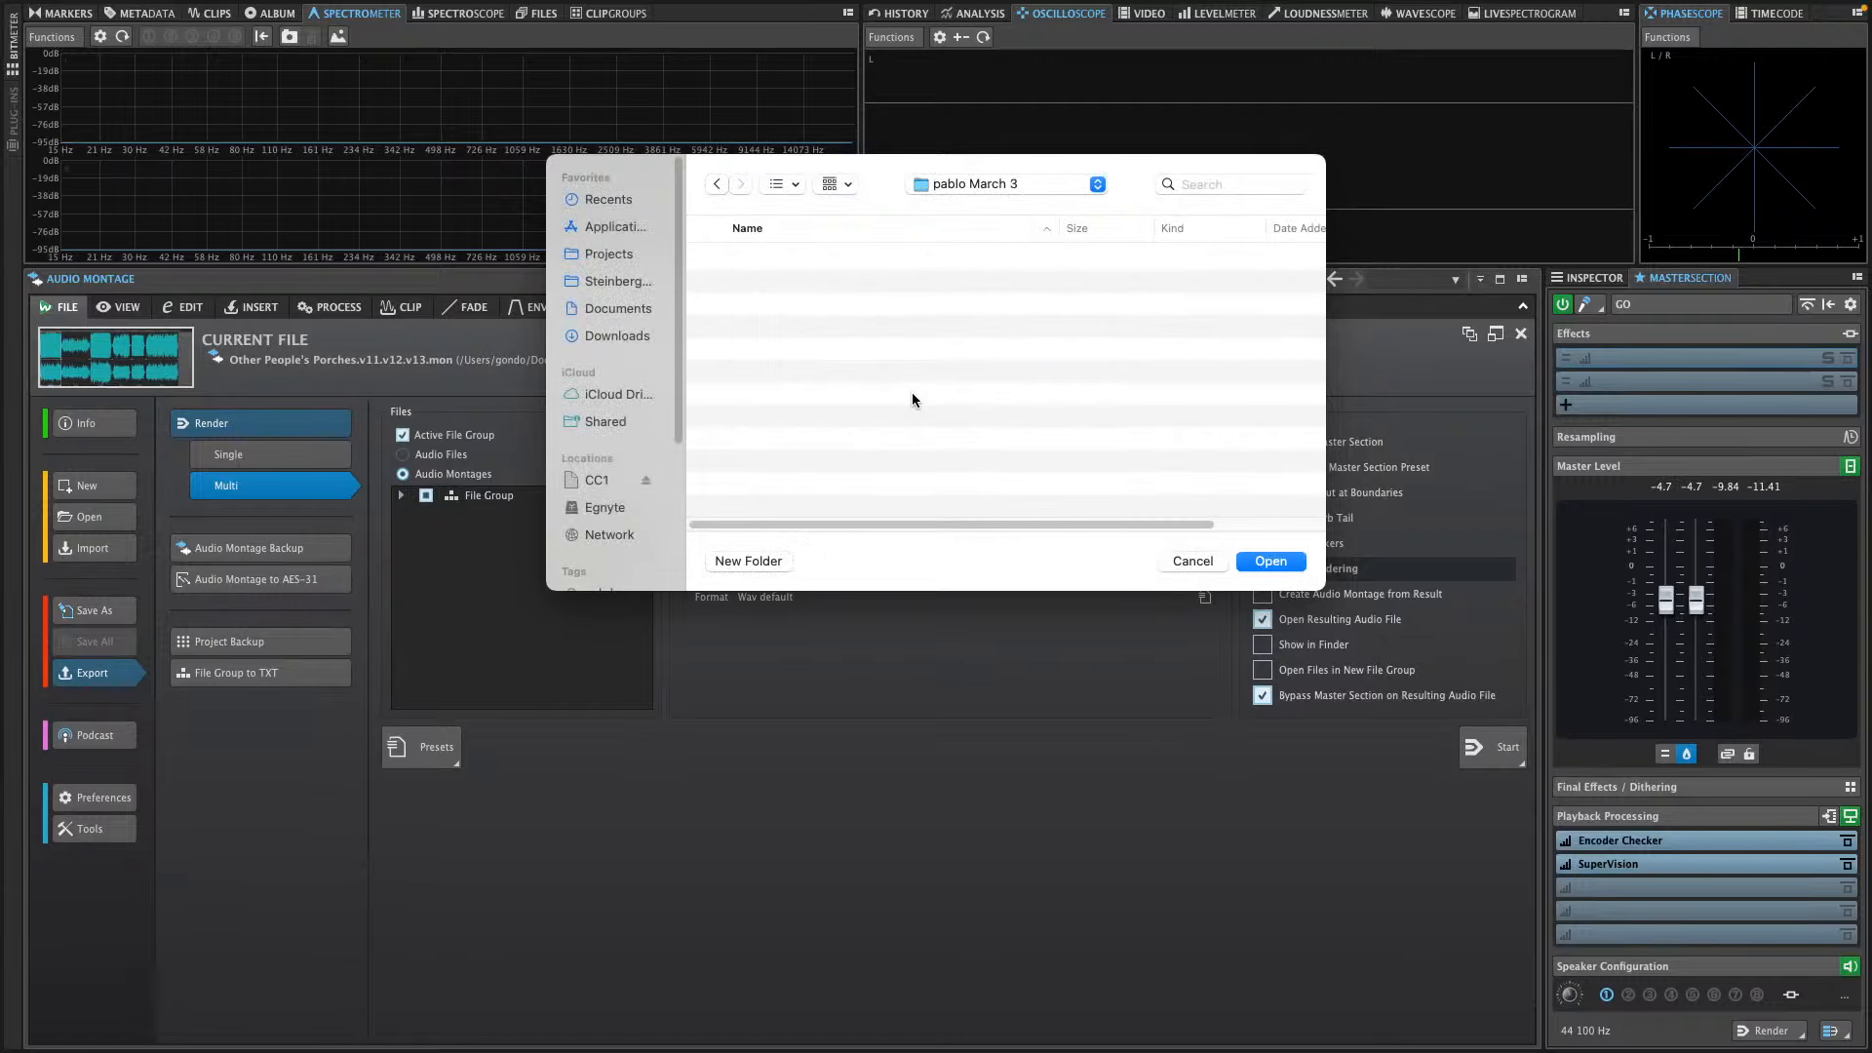
left_click(1271, 562)
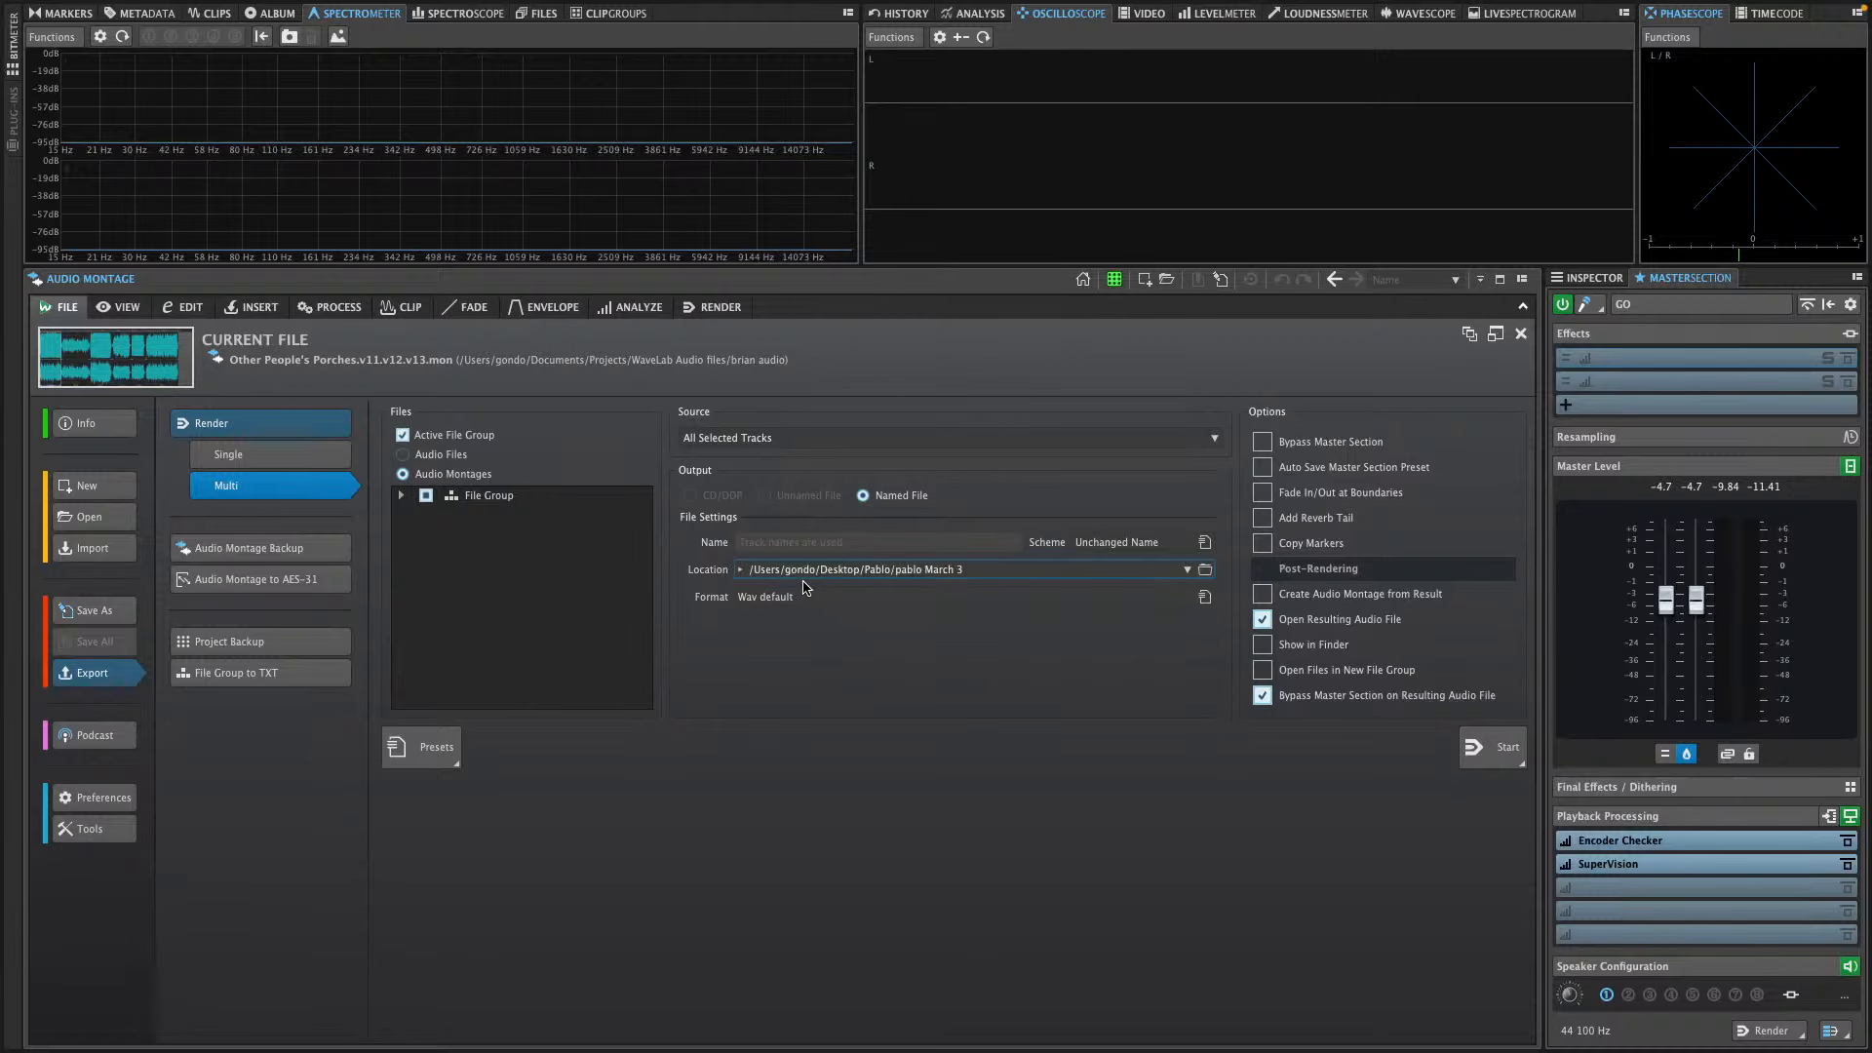
Run the batch render of the montage and close the Parallel Batch Rendering window when it finishes
left_click(1498, 752)
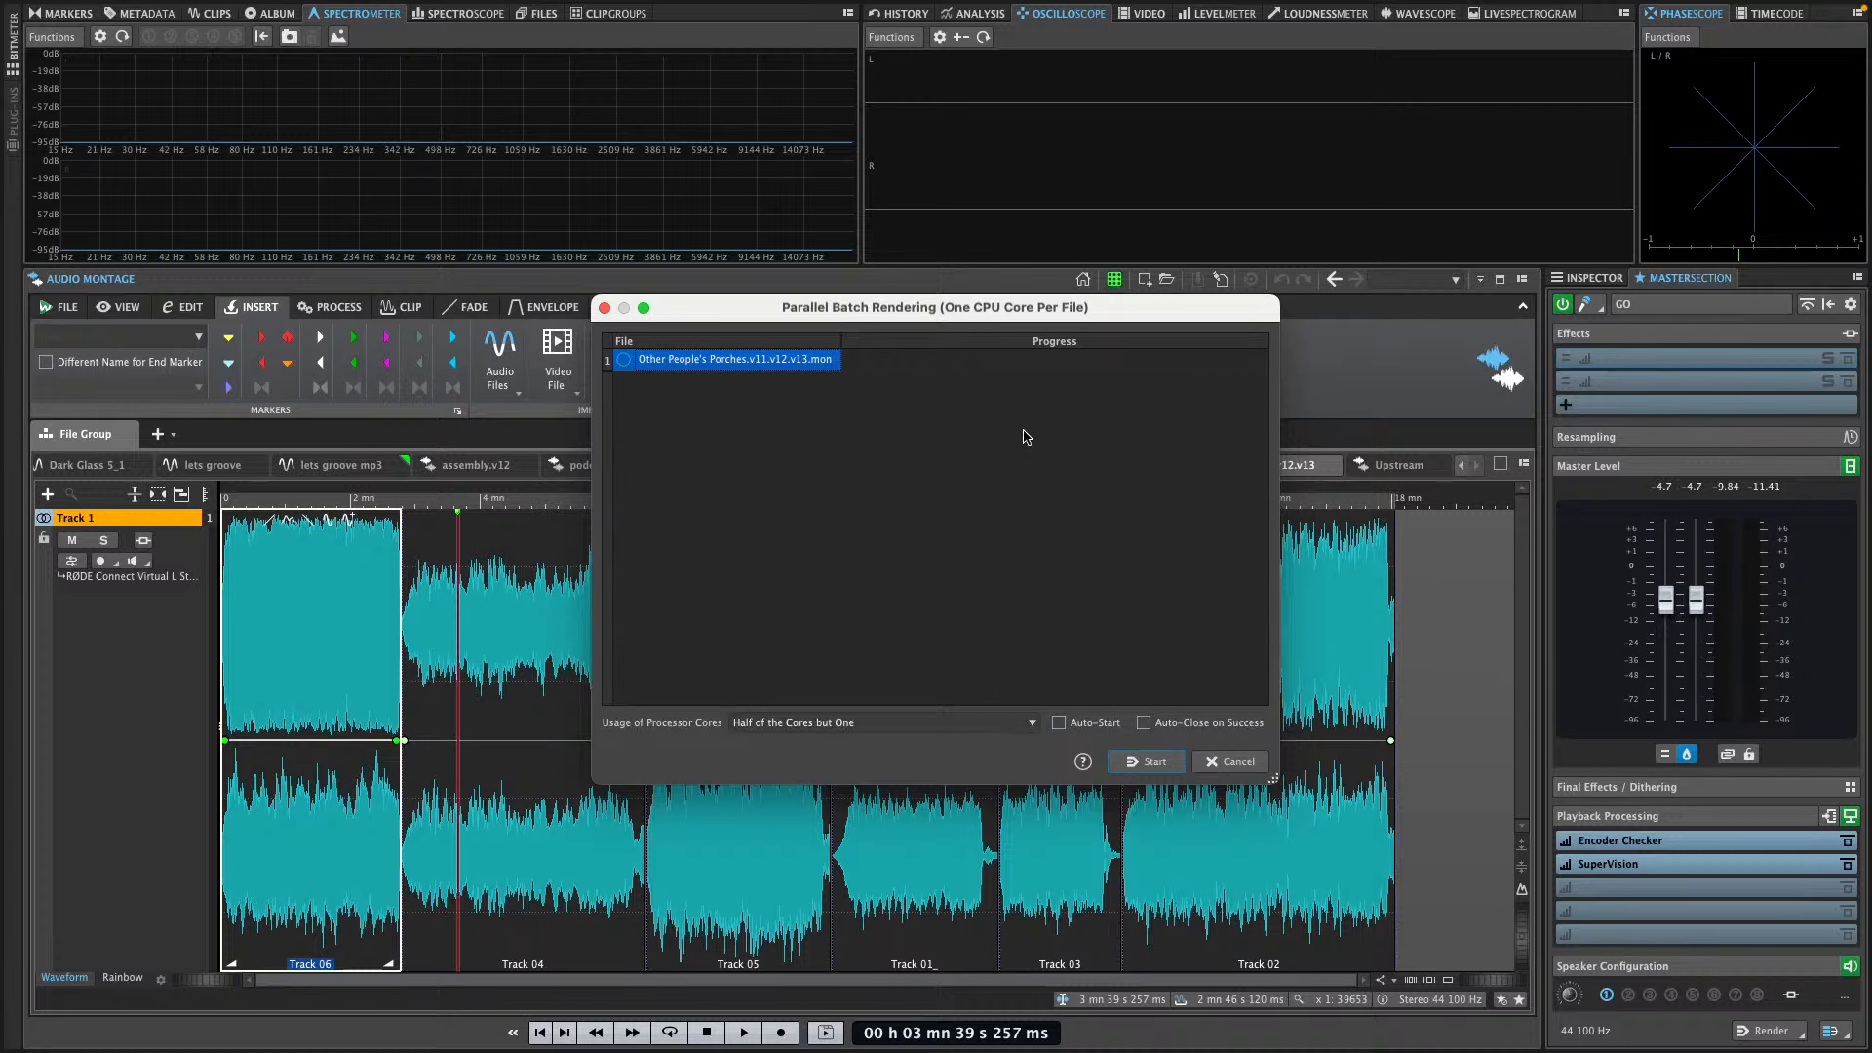
left_click(1149, 764)
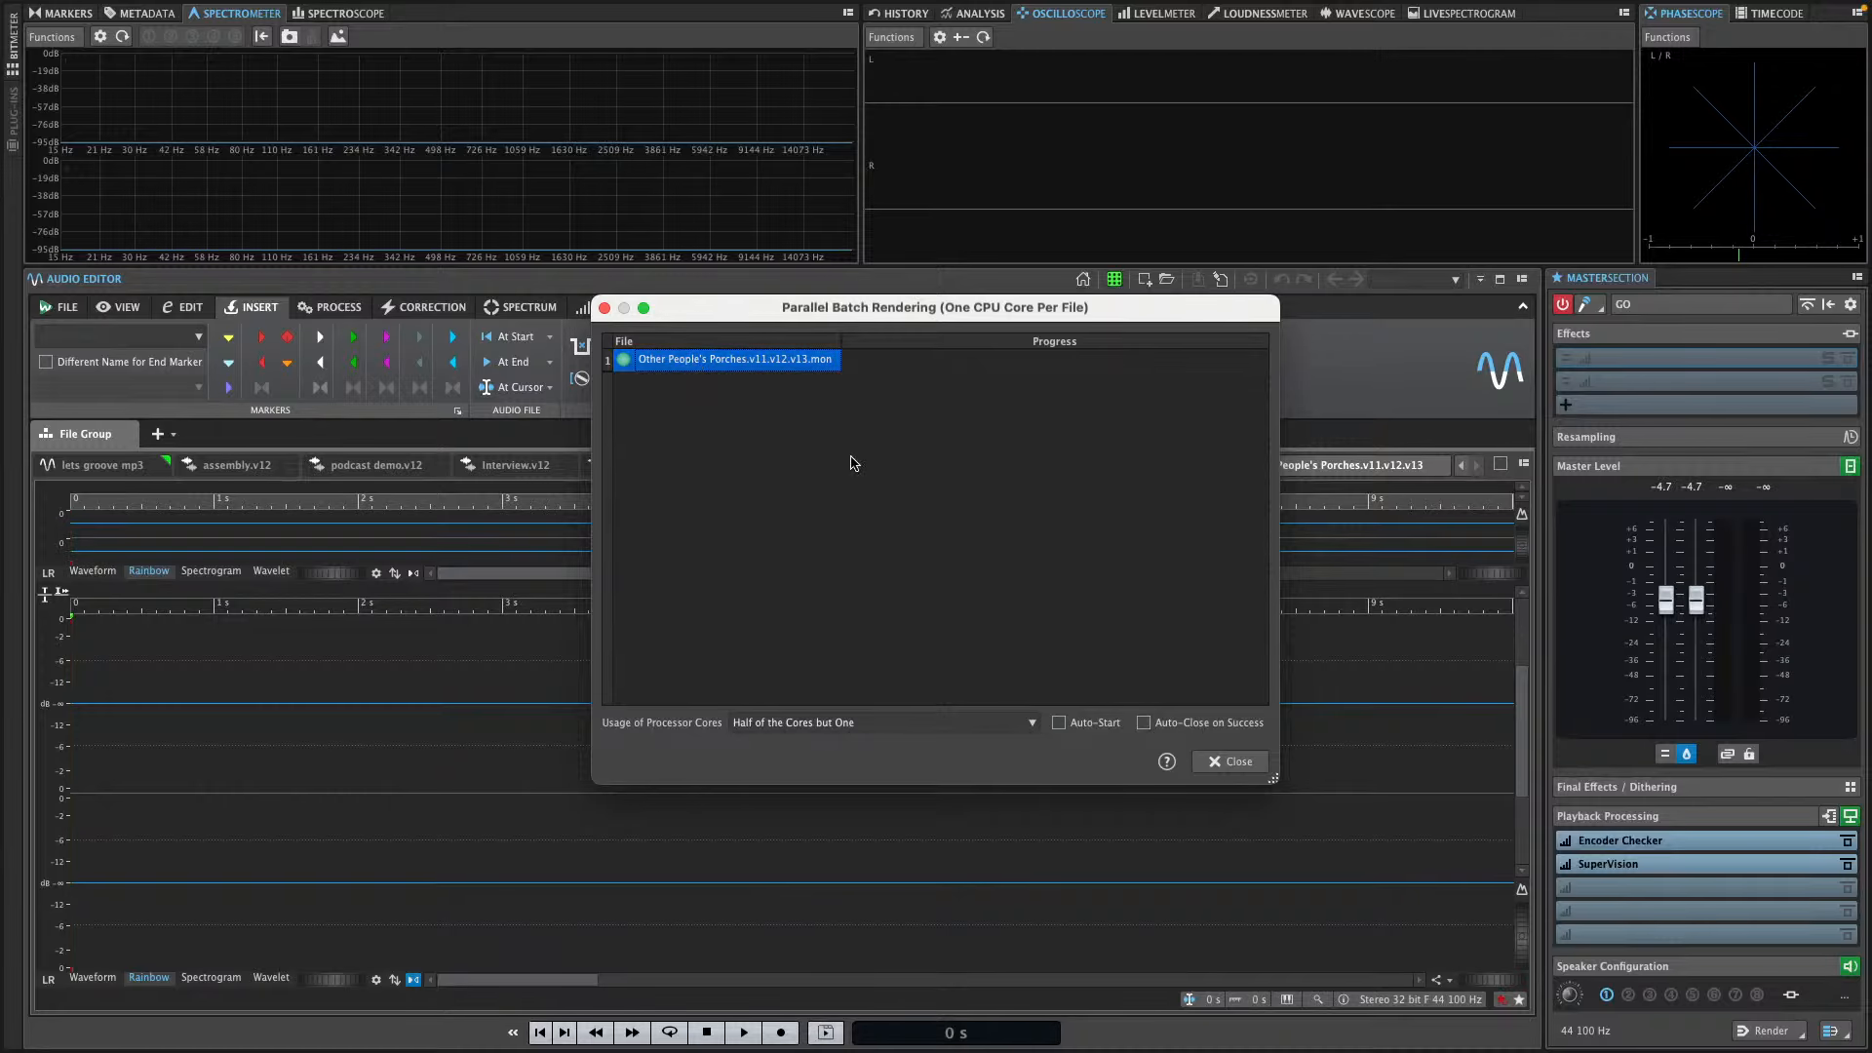
left_click(1226, 762)
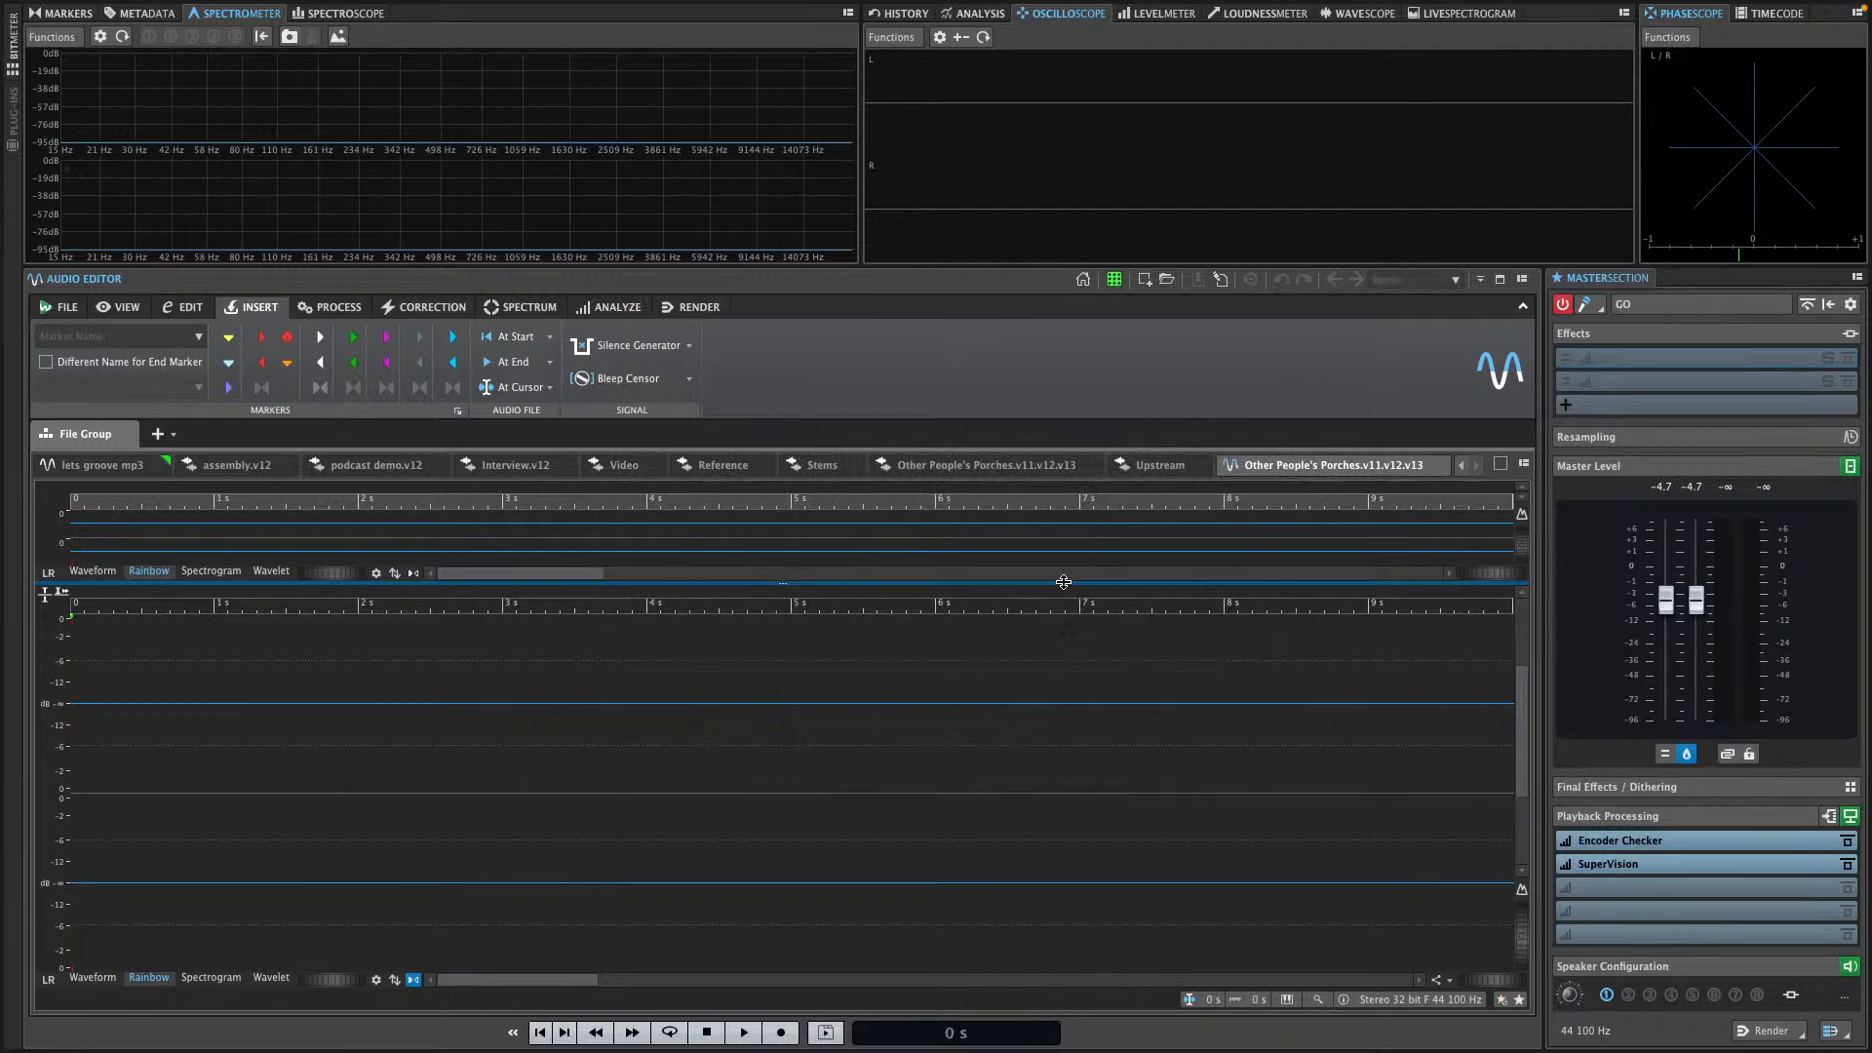
Switch to Finder, create a new folder, and open a new Finder window
key("super+Tab")
key("super+Tab")
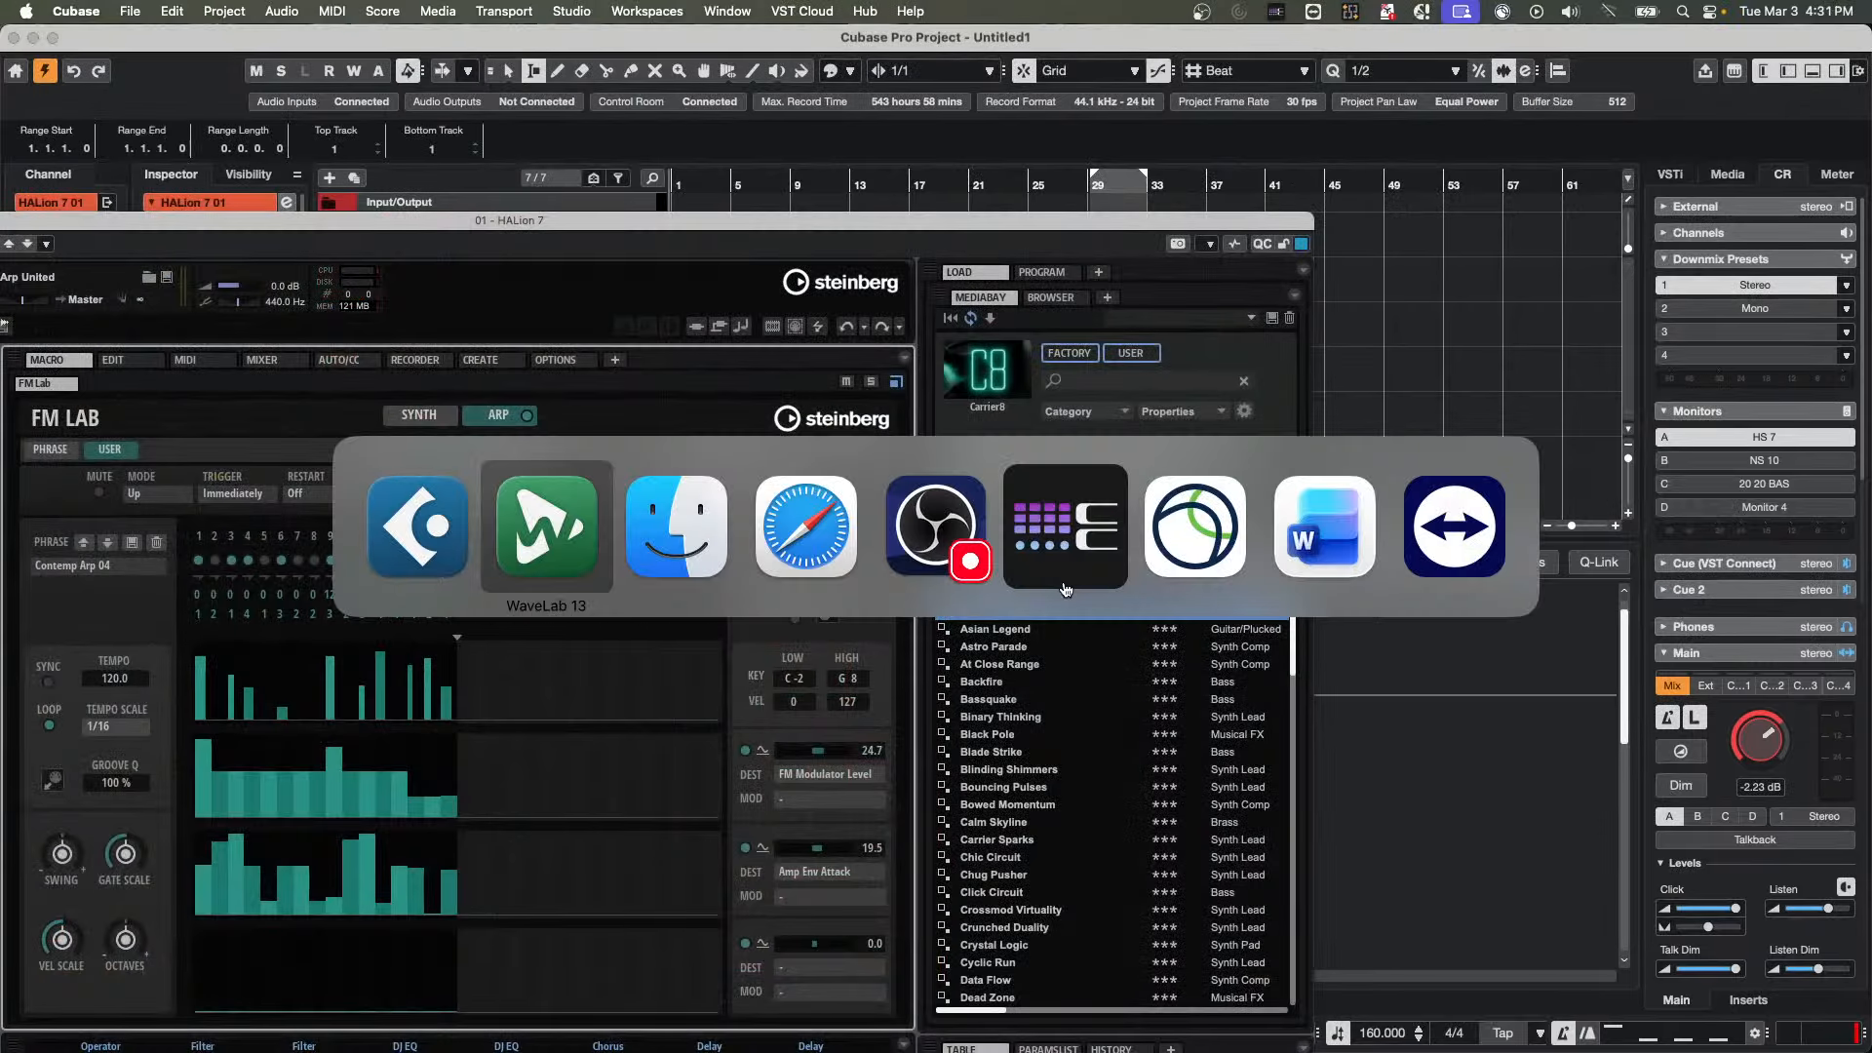
key("super+Tab")
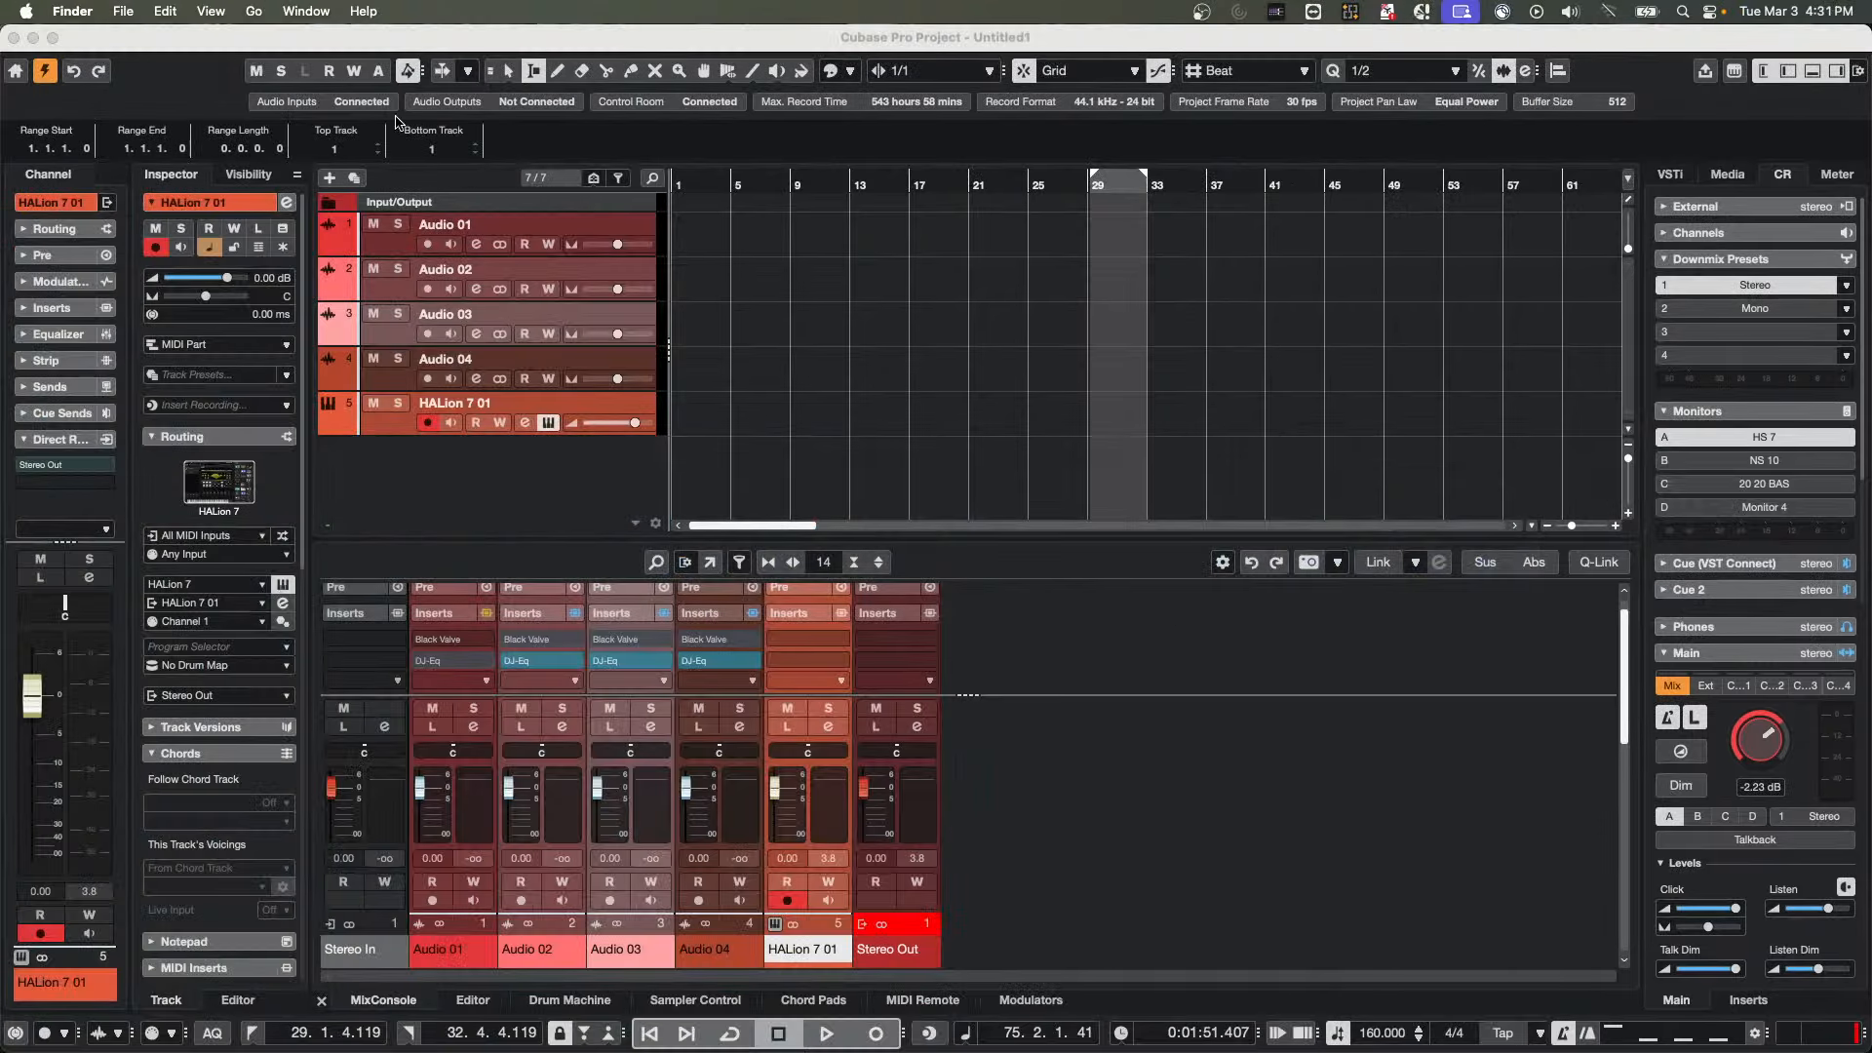
left_click(123, 10)
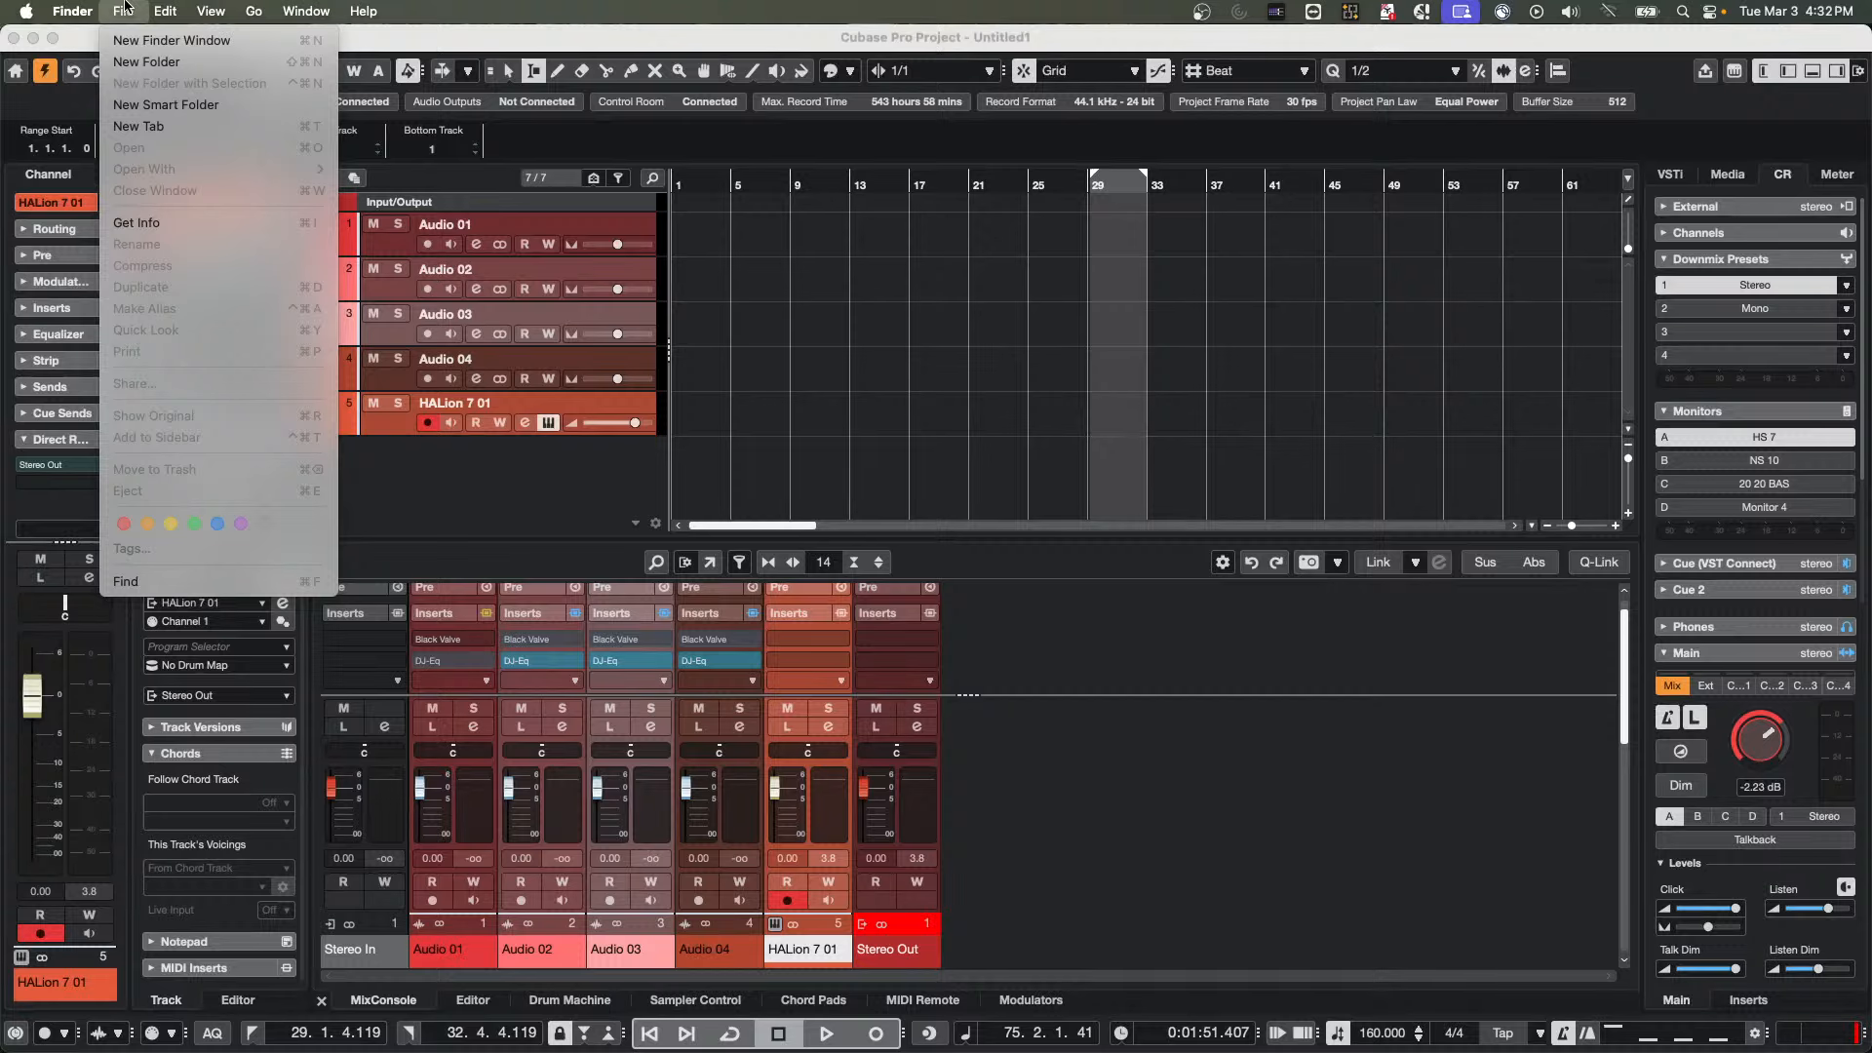
left_click(134, 60)
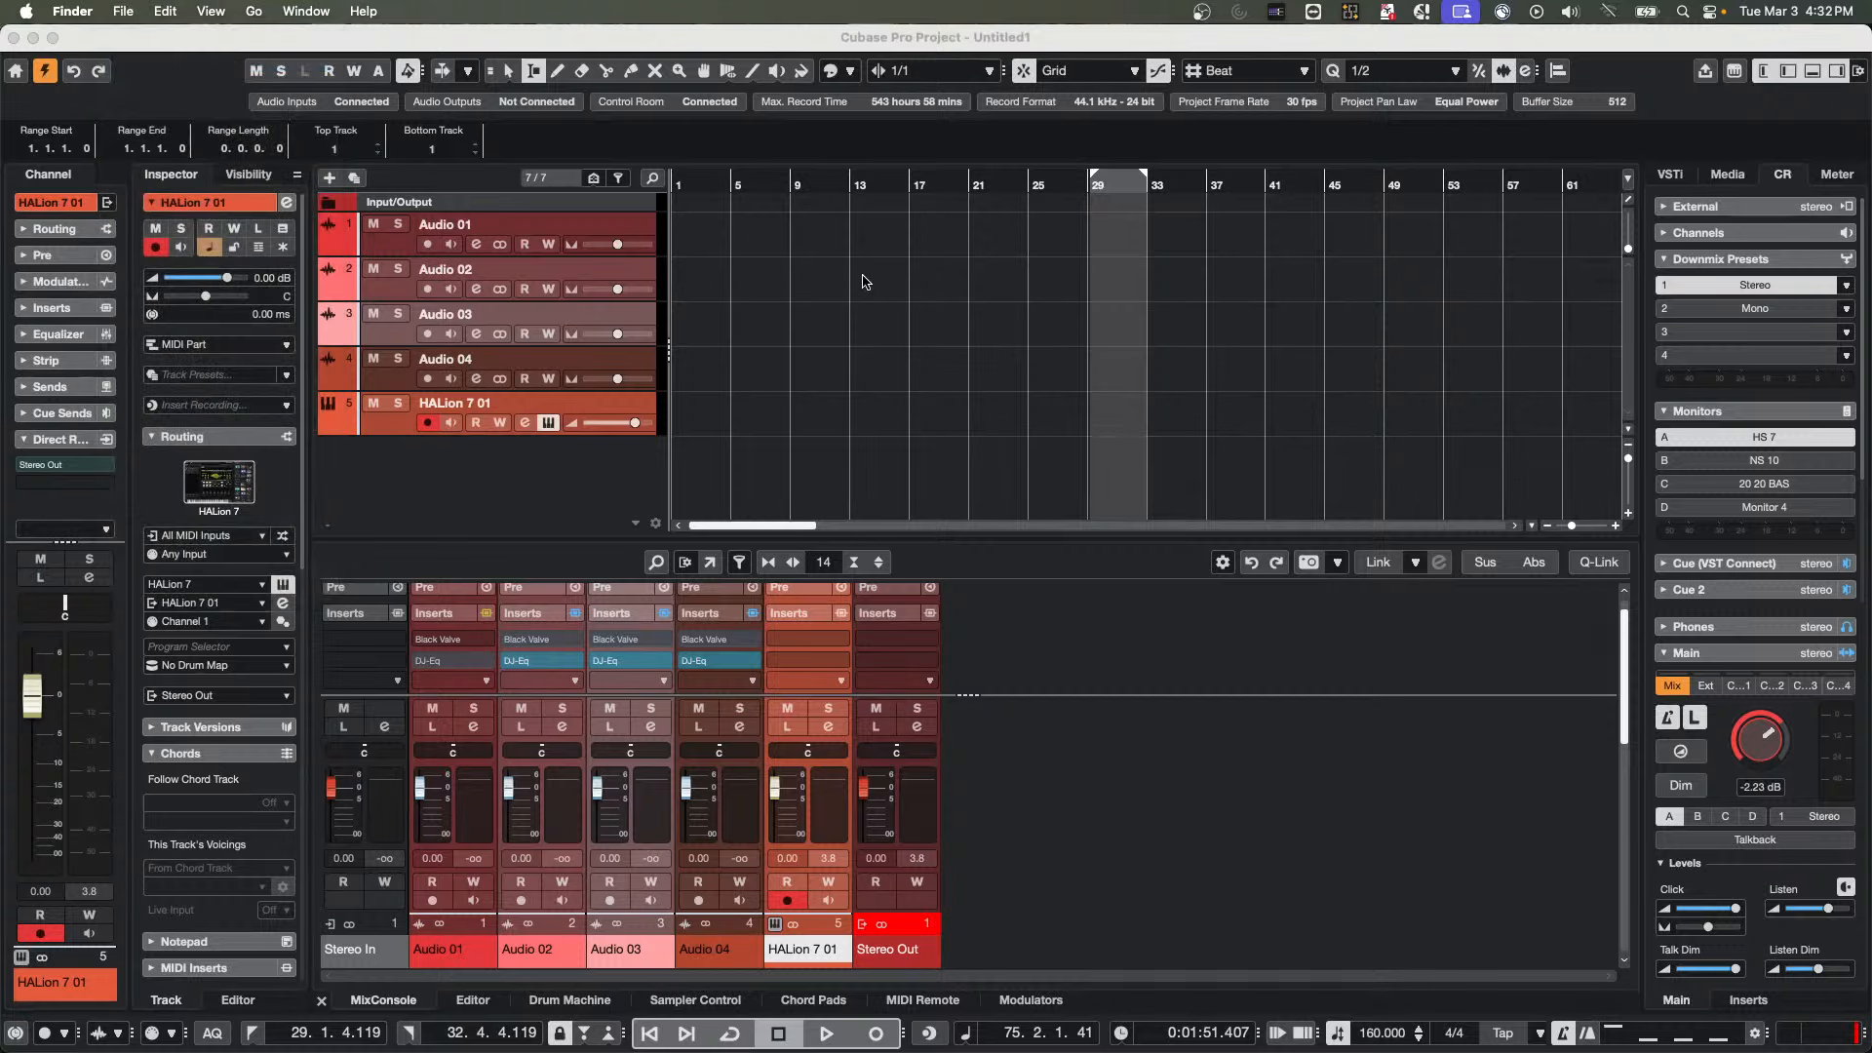
left_click(27, 10)
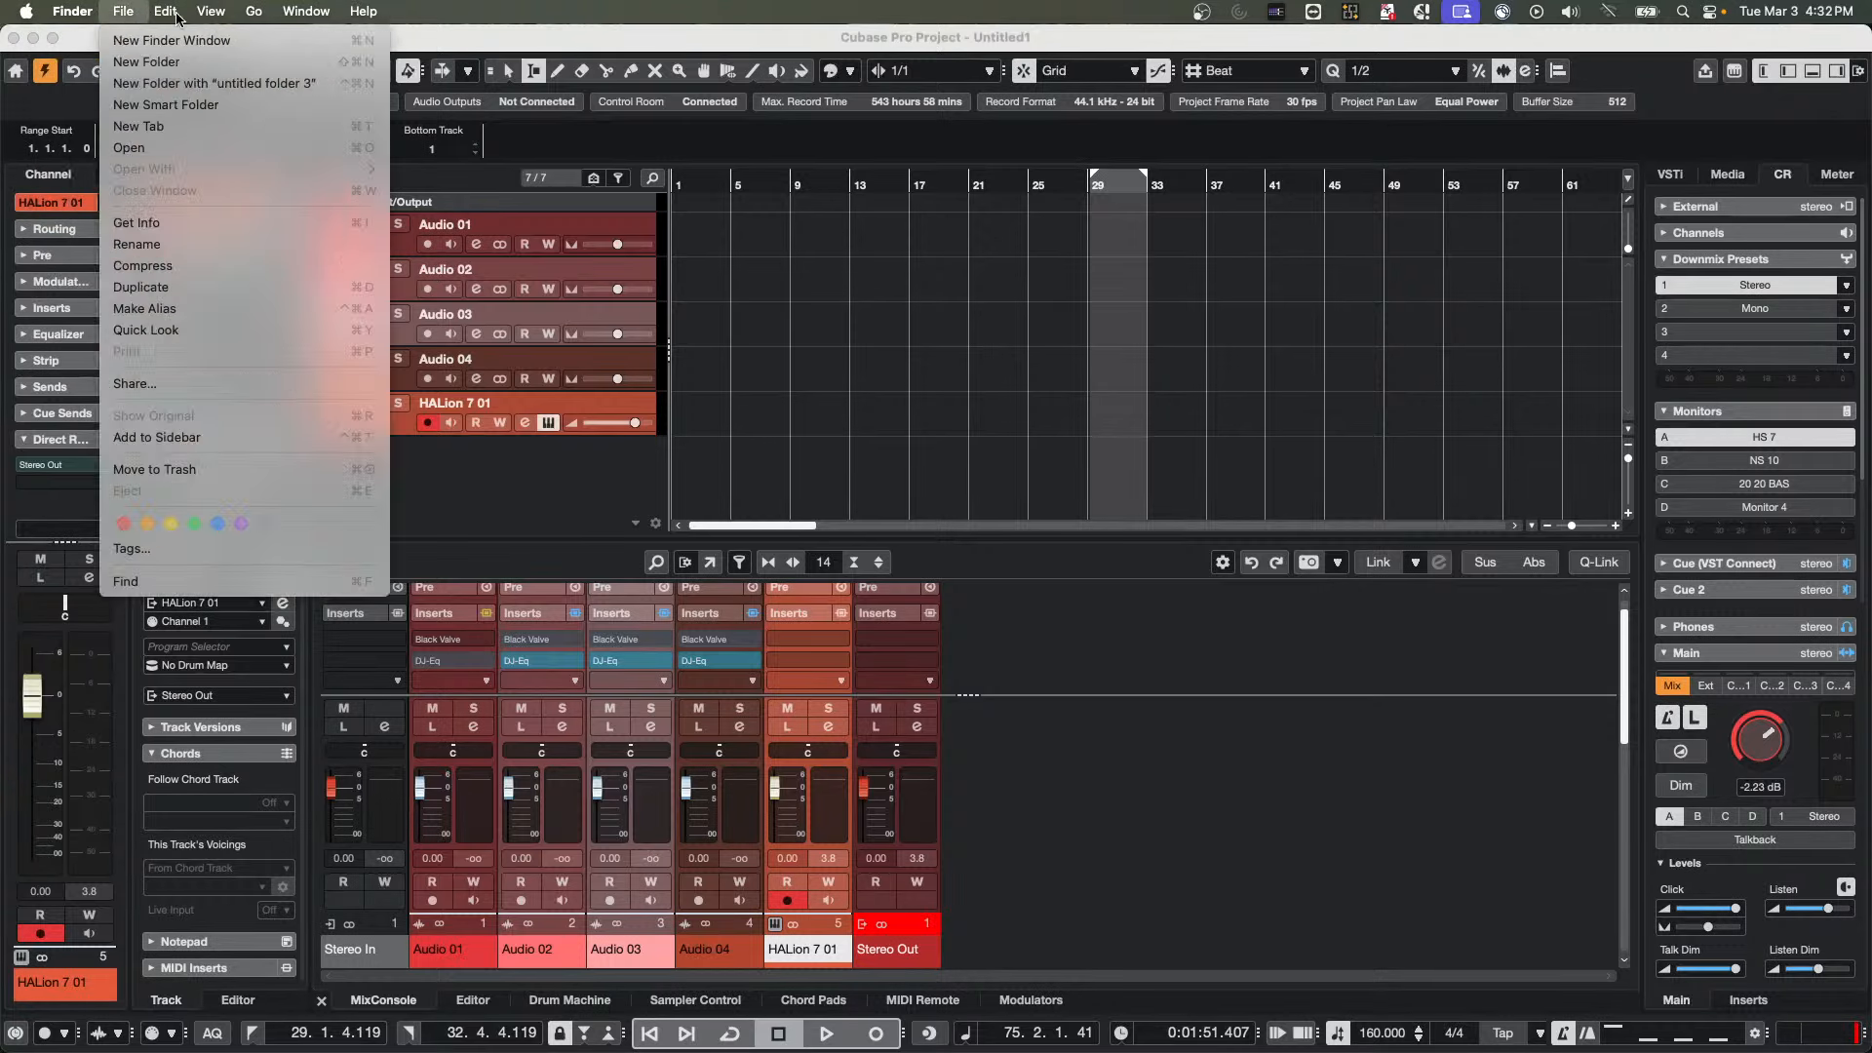
left_click(161, 40)
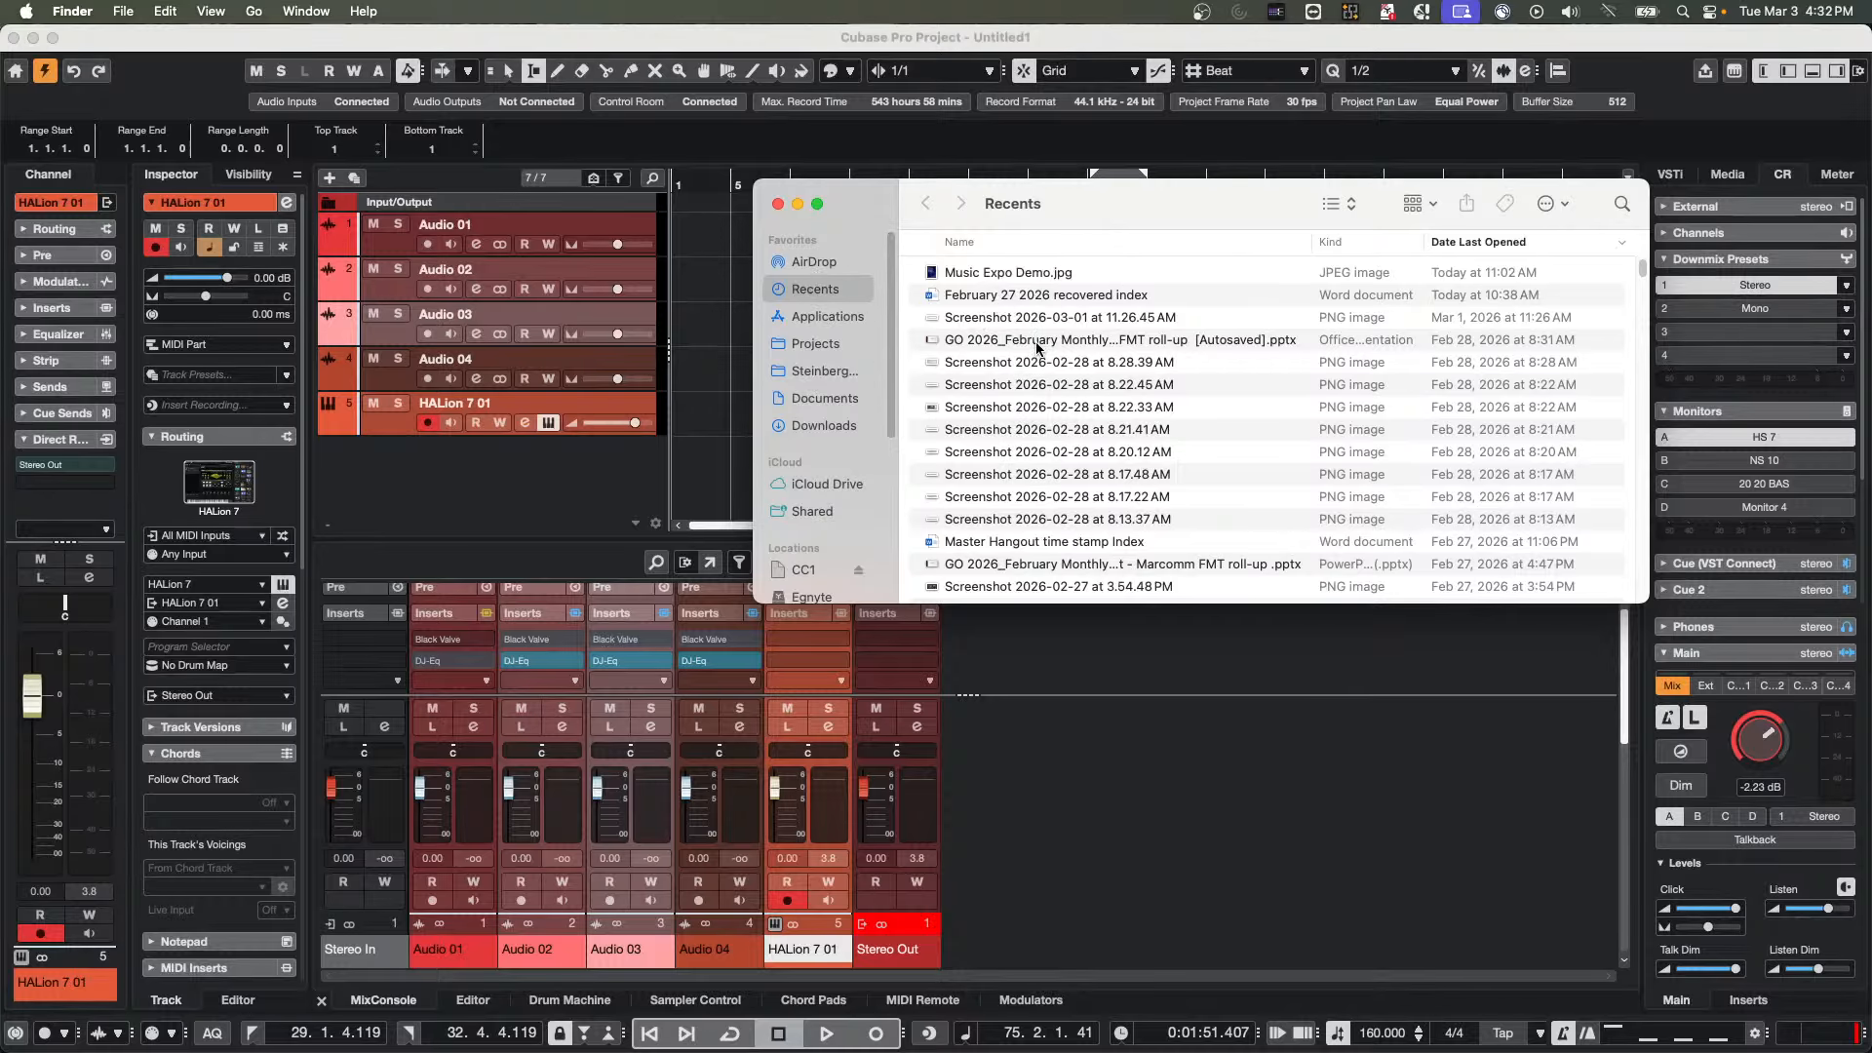
Switch back to WaveLab and try to render the active file group's audio files with All Marked Regions as the source
key("super+Tab")
key("super+Tab")
key("super+Tab")
key("super+Tab")
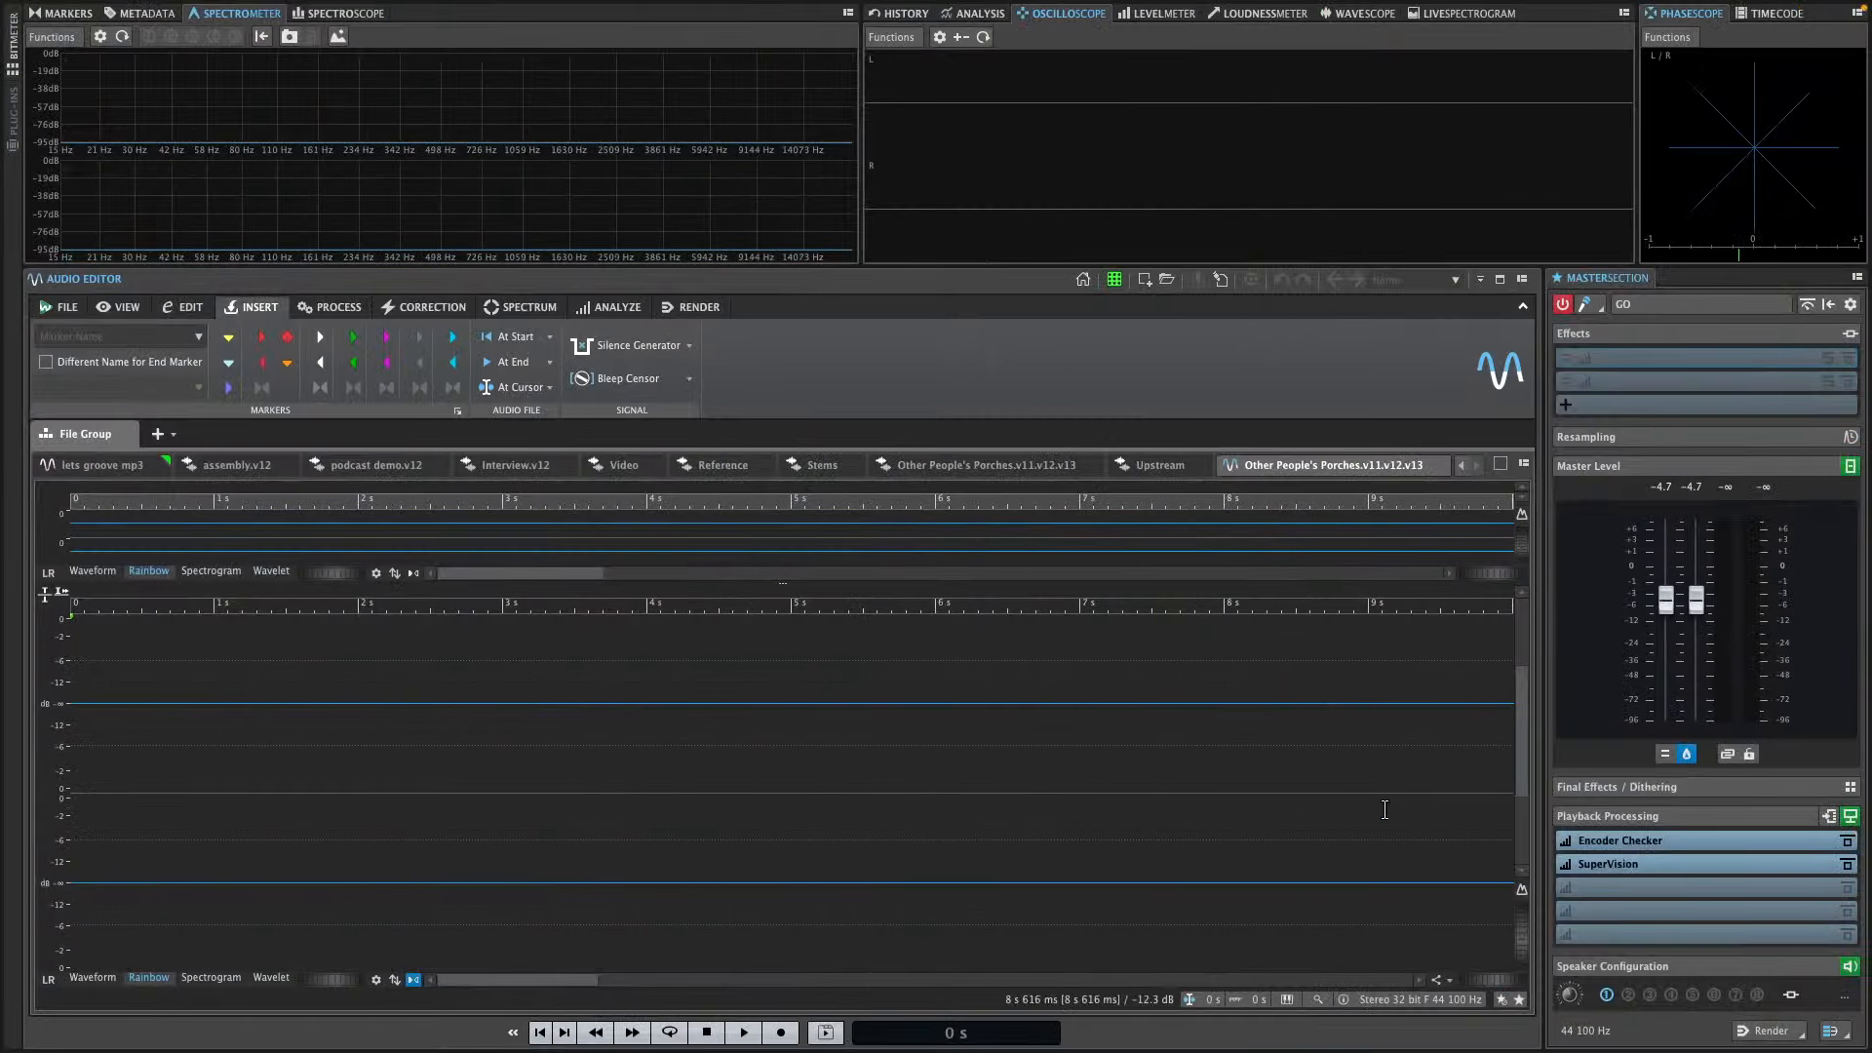
left_click(1770, 1031)
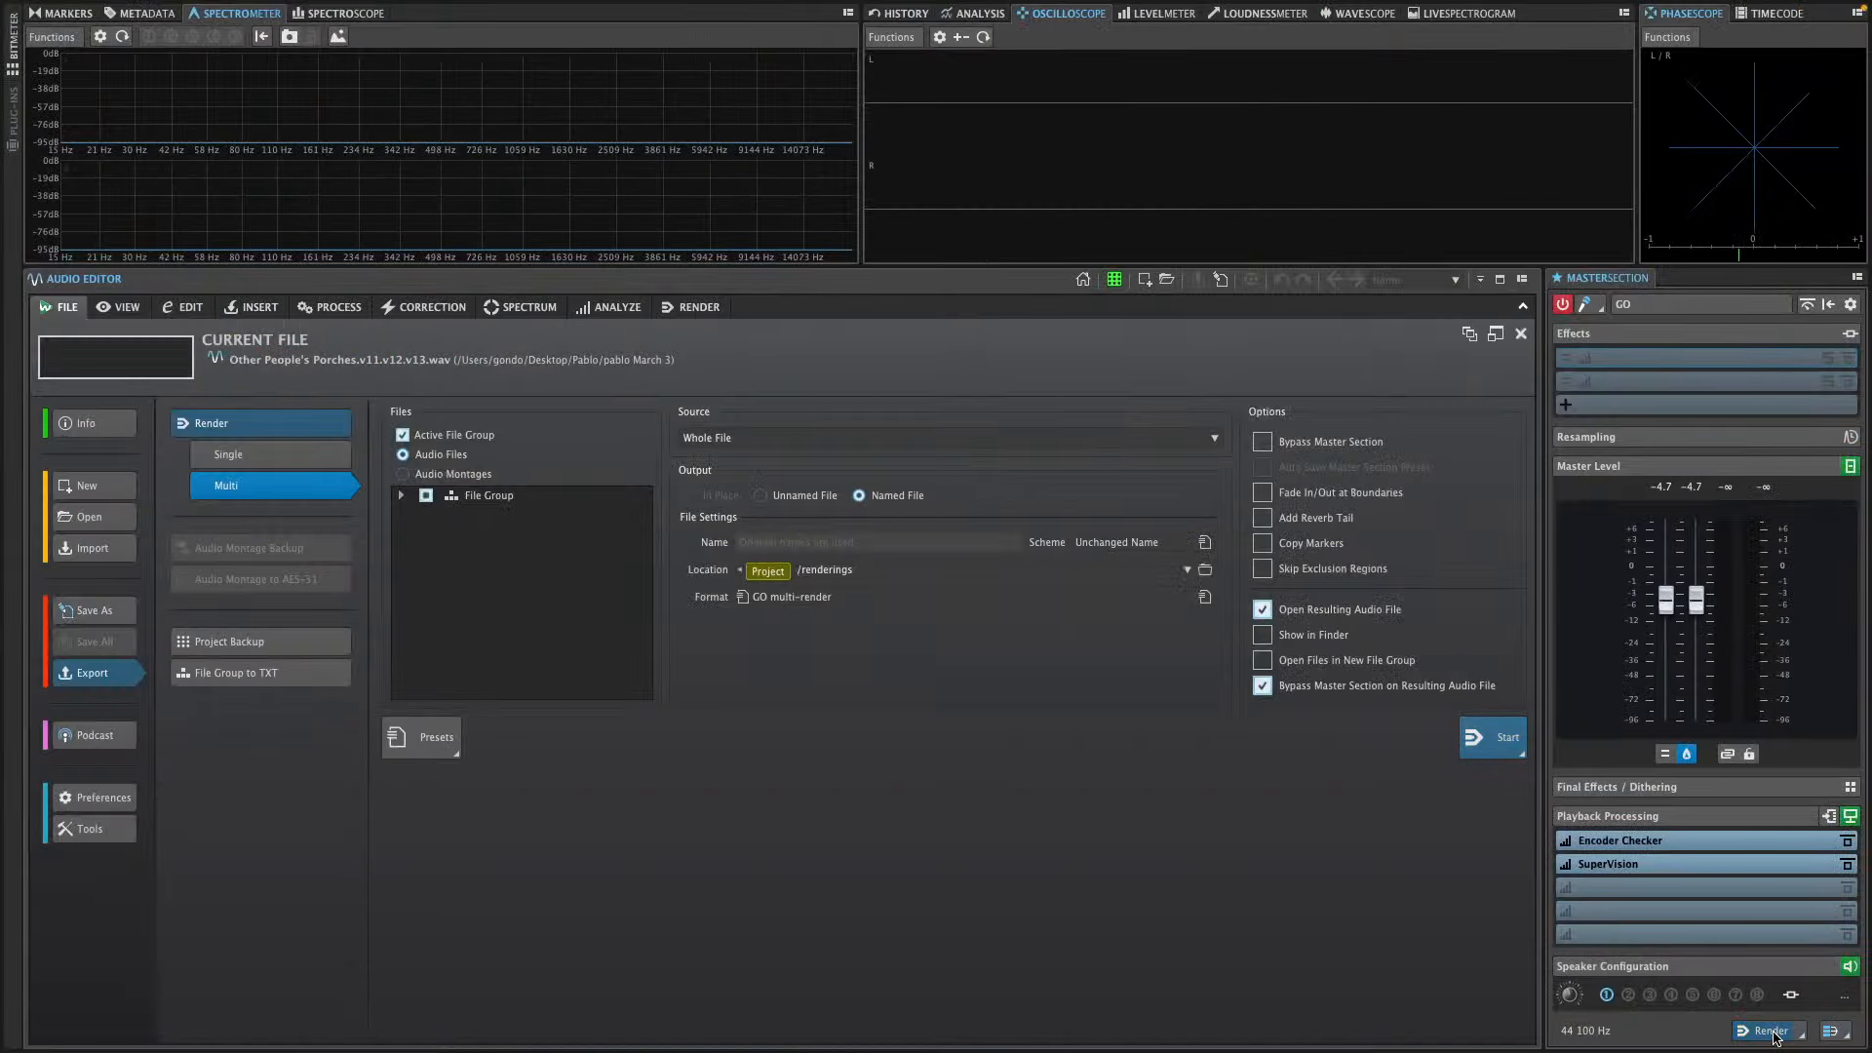
left_click(732, 446)
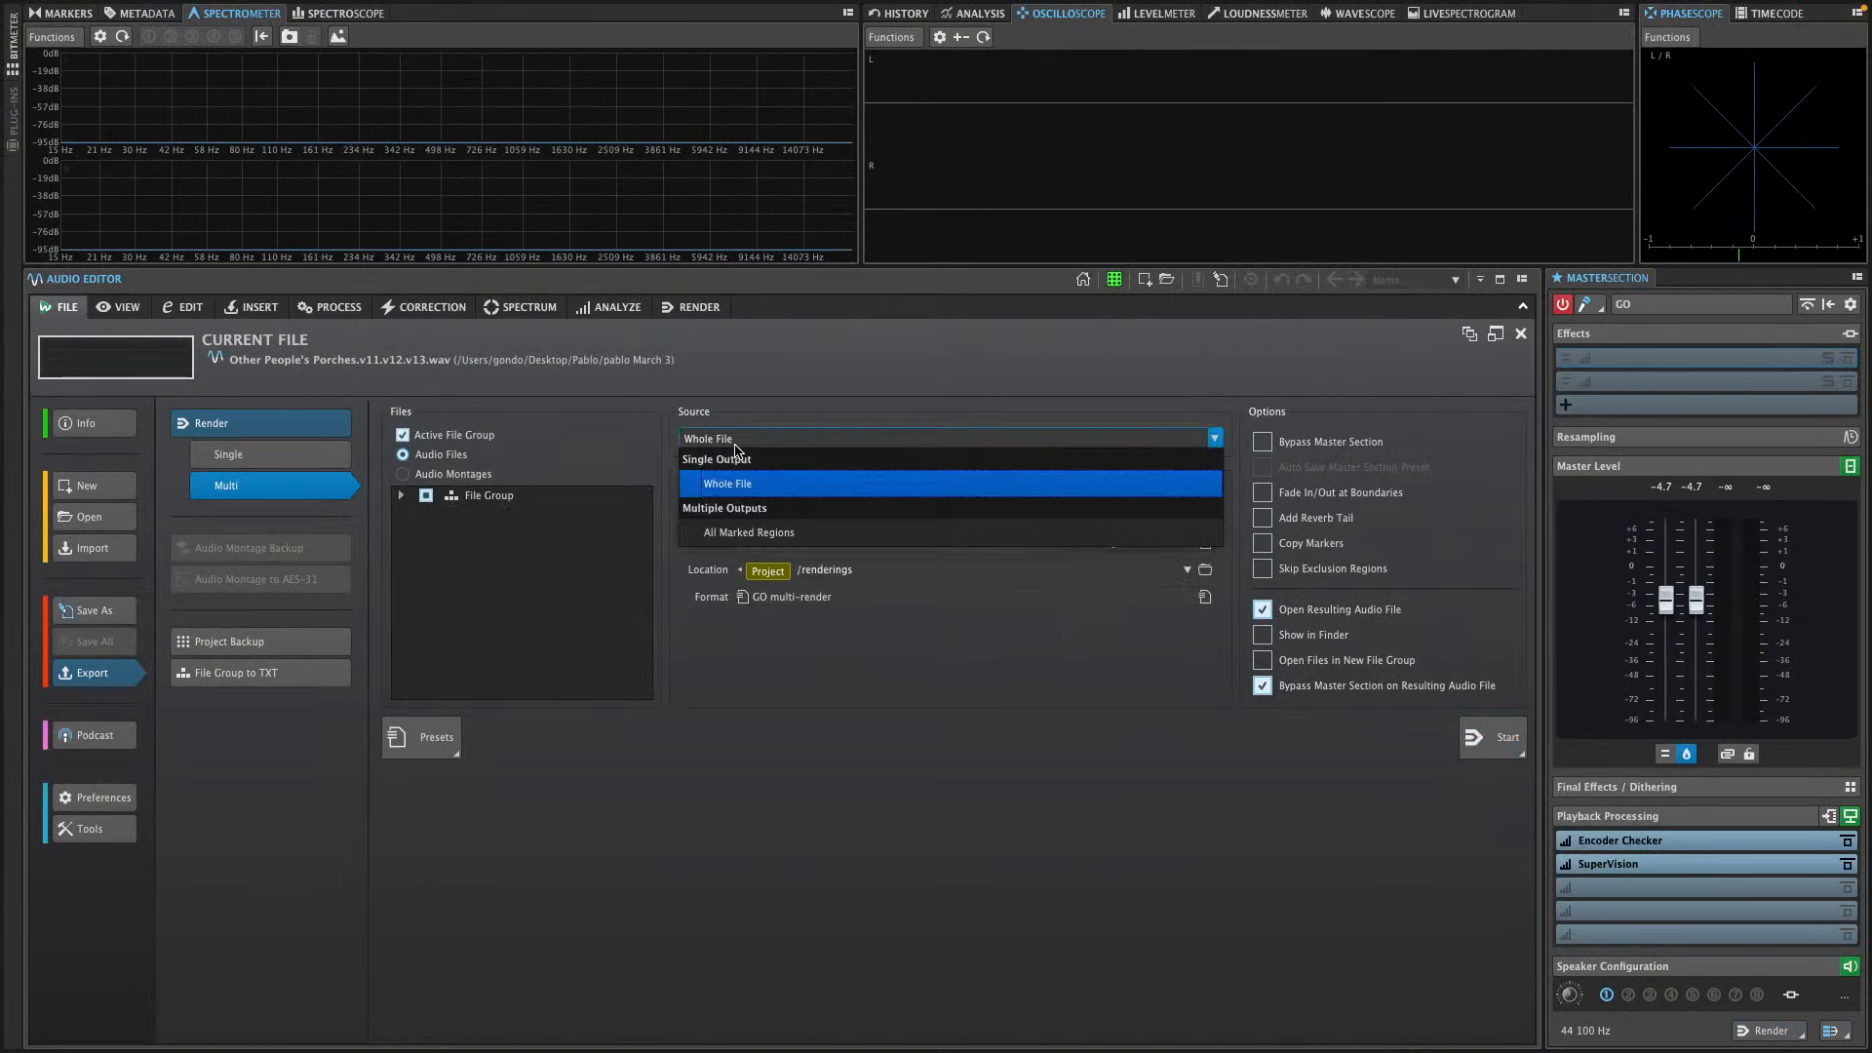
left_click(743, 533)
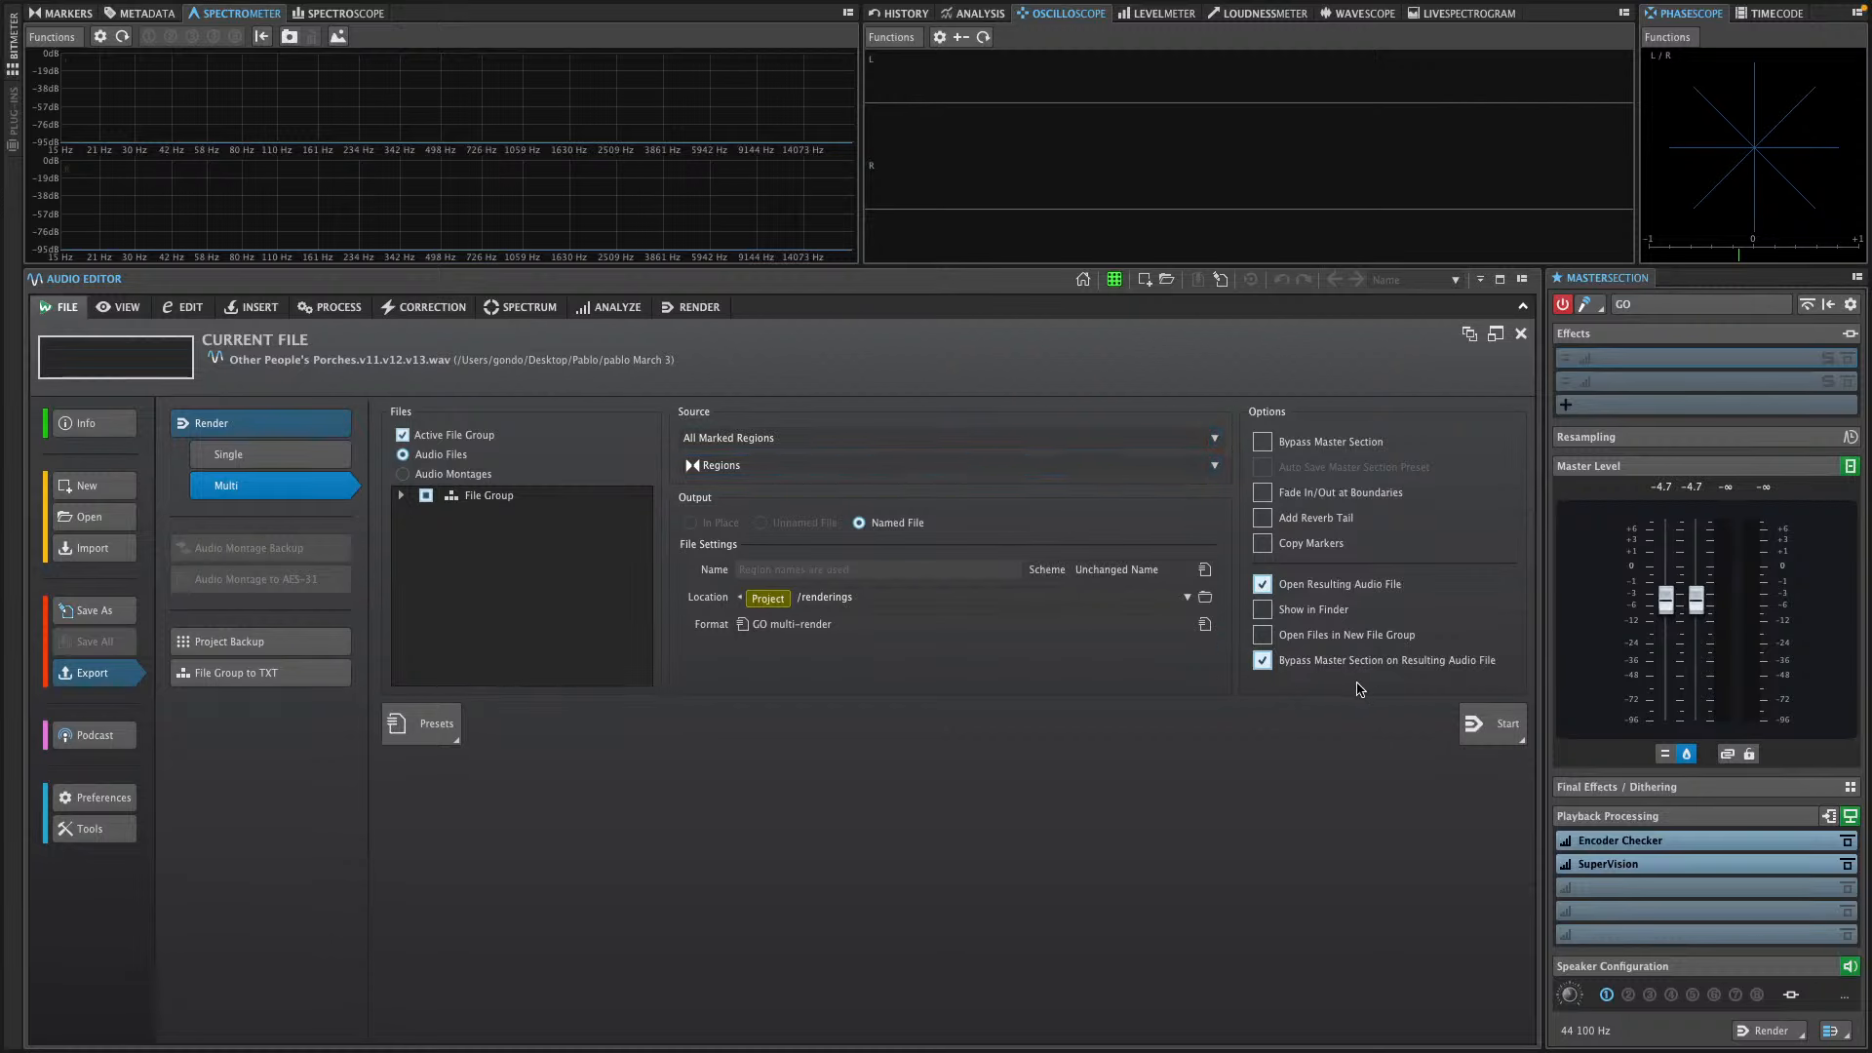
left_click(1509, 736)
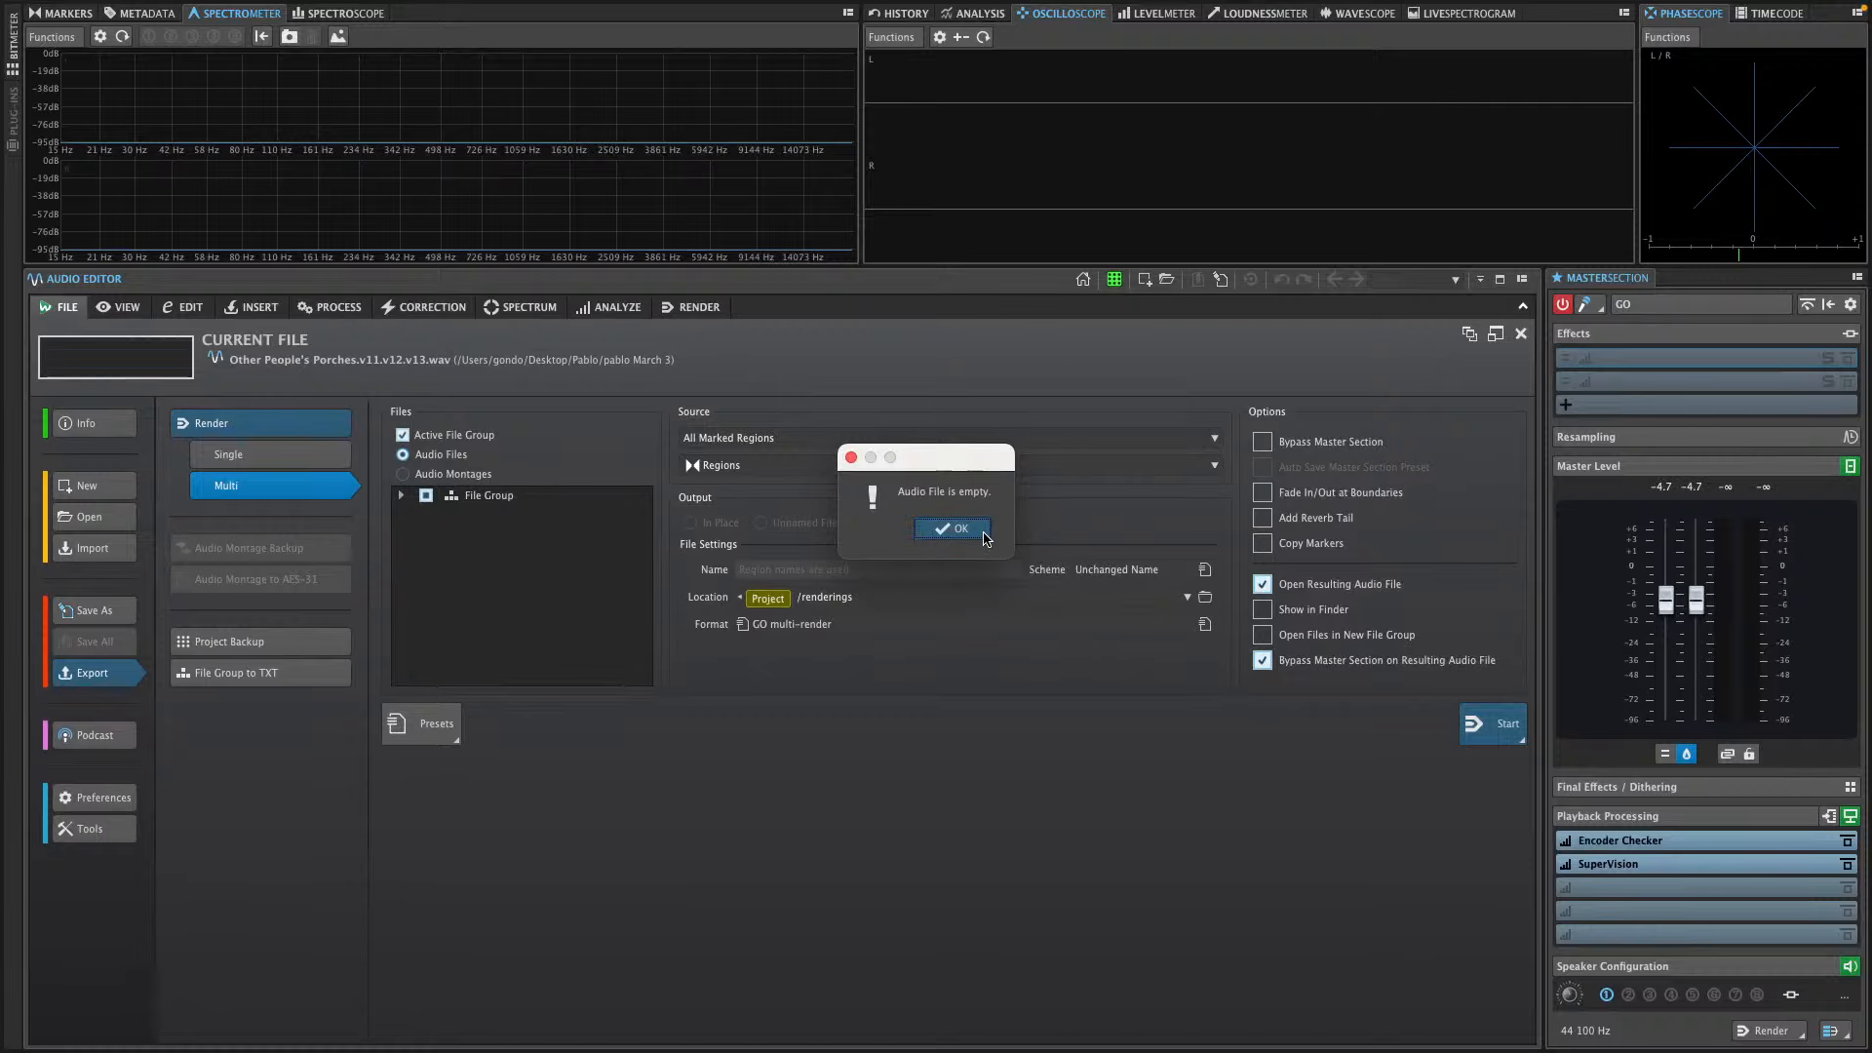
left_click(953, 528)
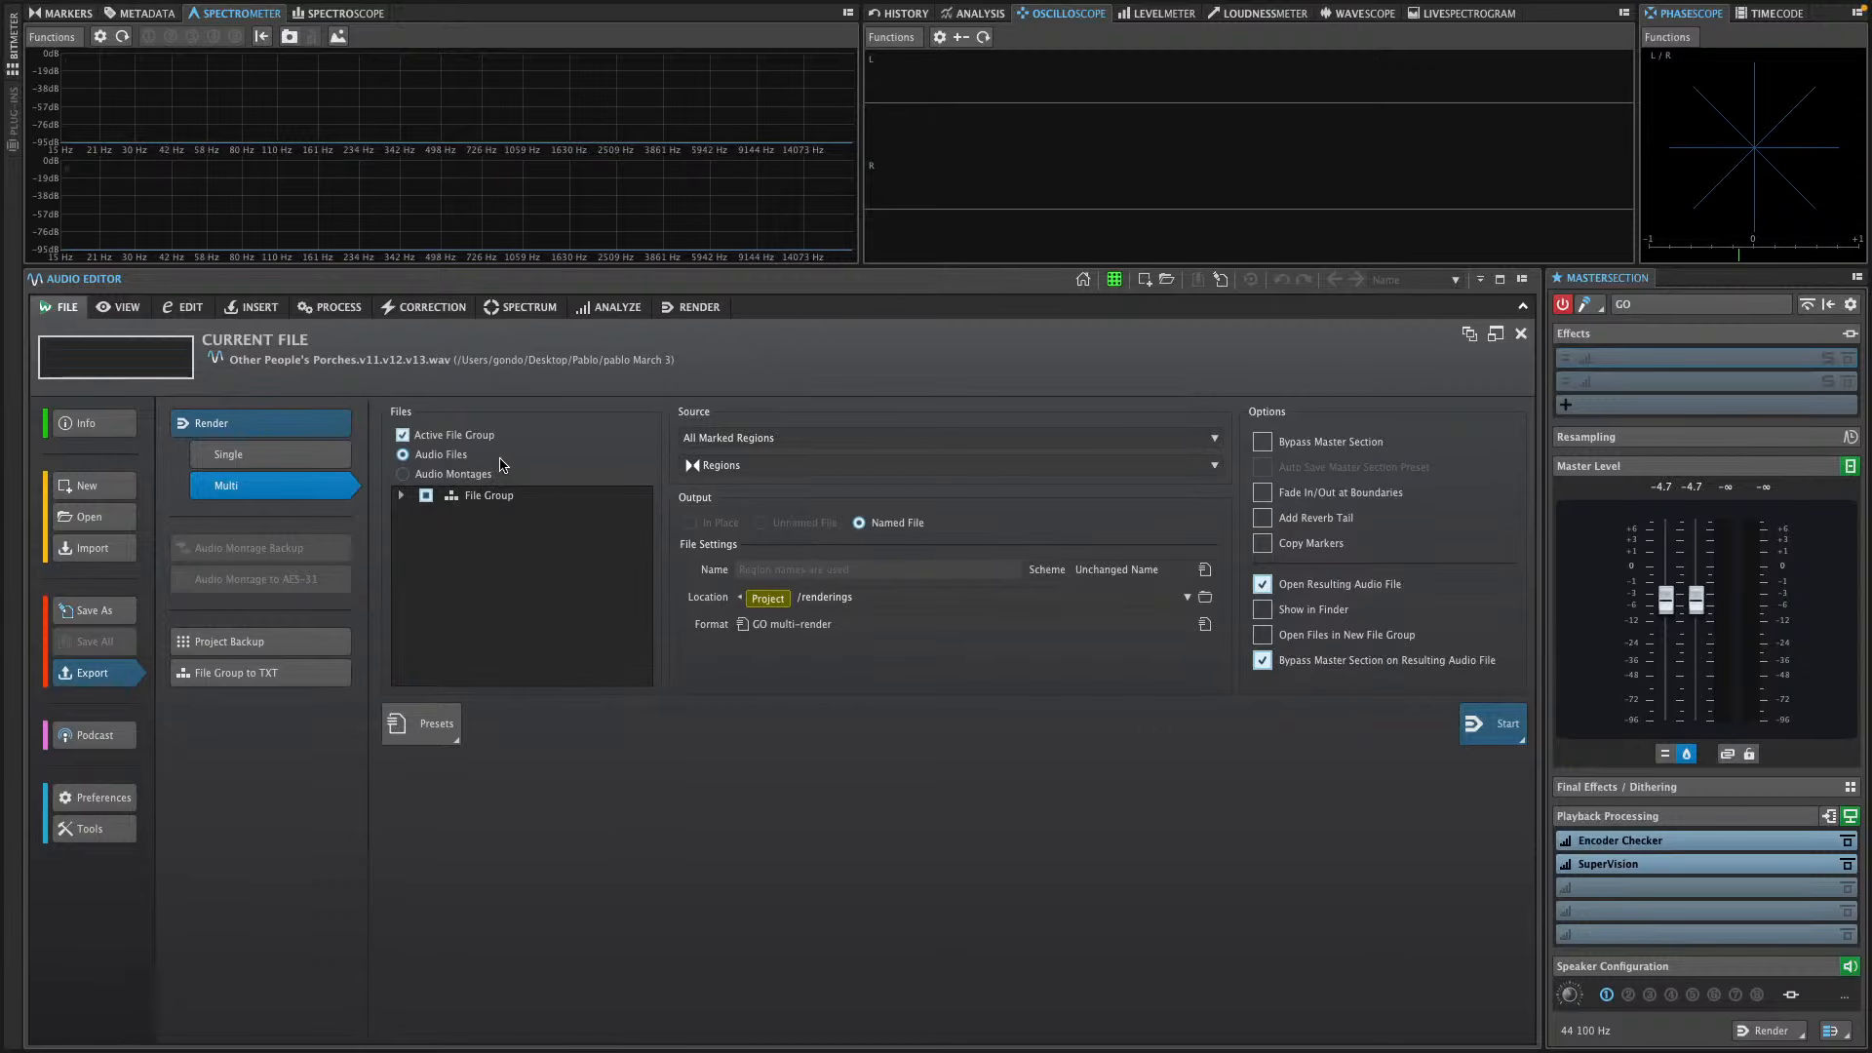
key("super+Tab")
key("super+Tab")
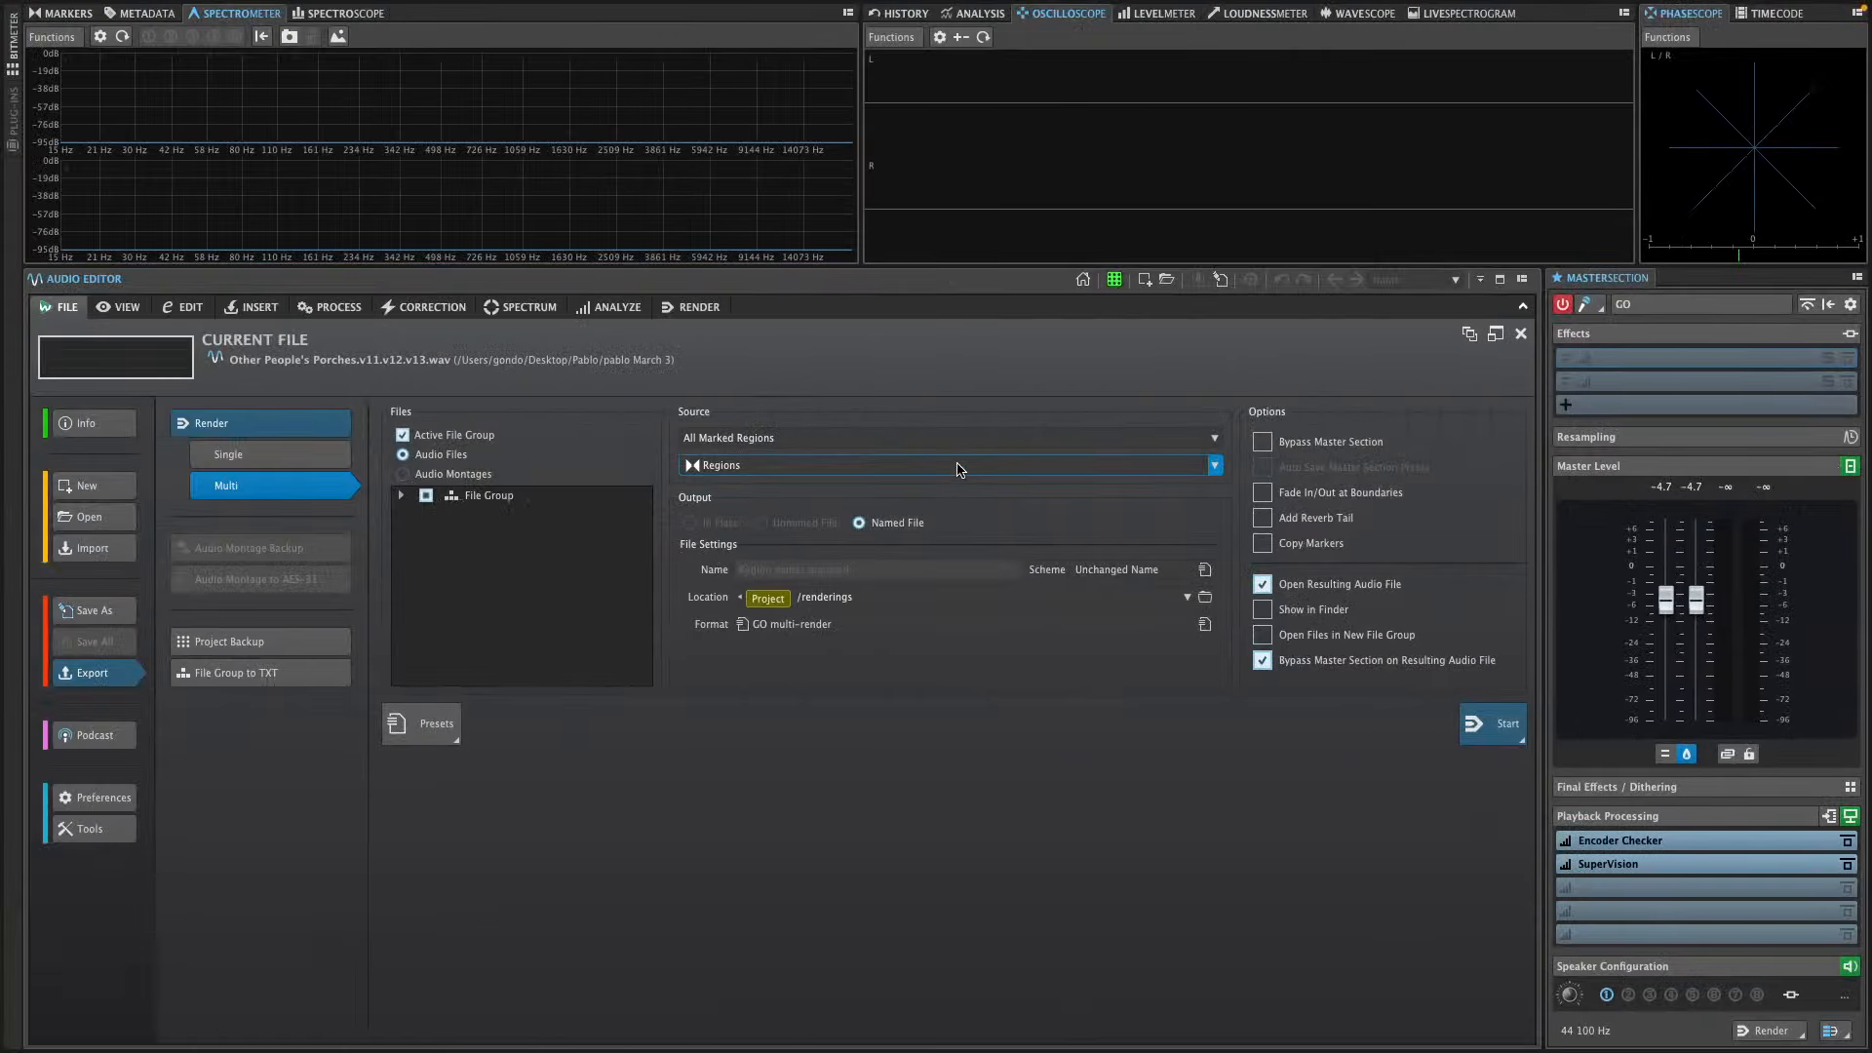
key("super+Tab")
key("super+Tab")
key("super+Tab")
key("super+Tab")
key("super+Tab")
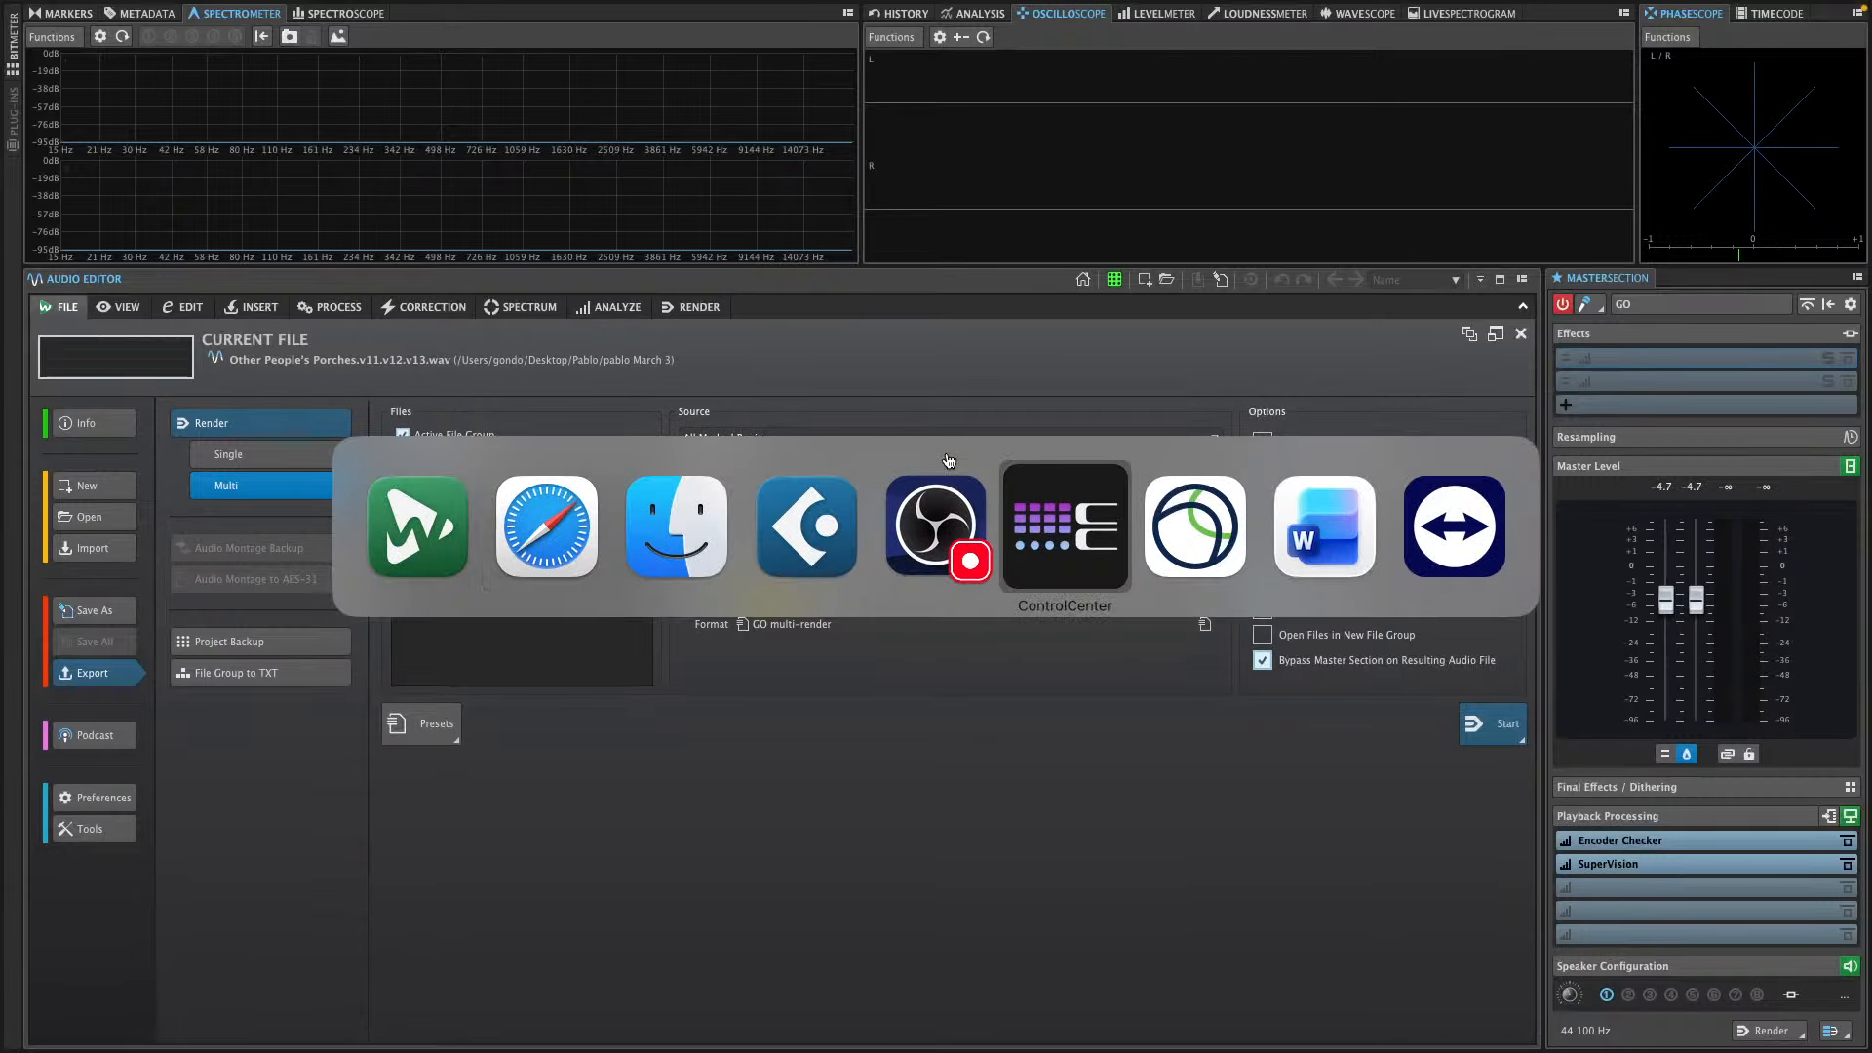
key("super+Tab")
key("super+Tab")
key("super+Tab")
key("super+Tab")
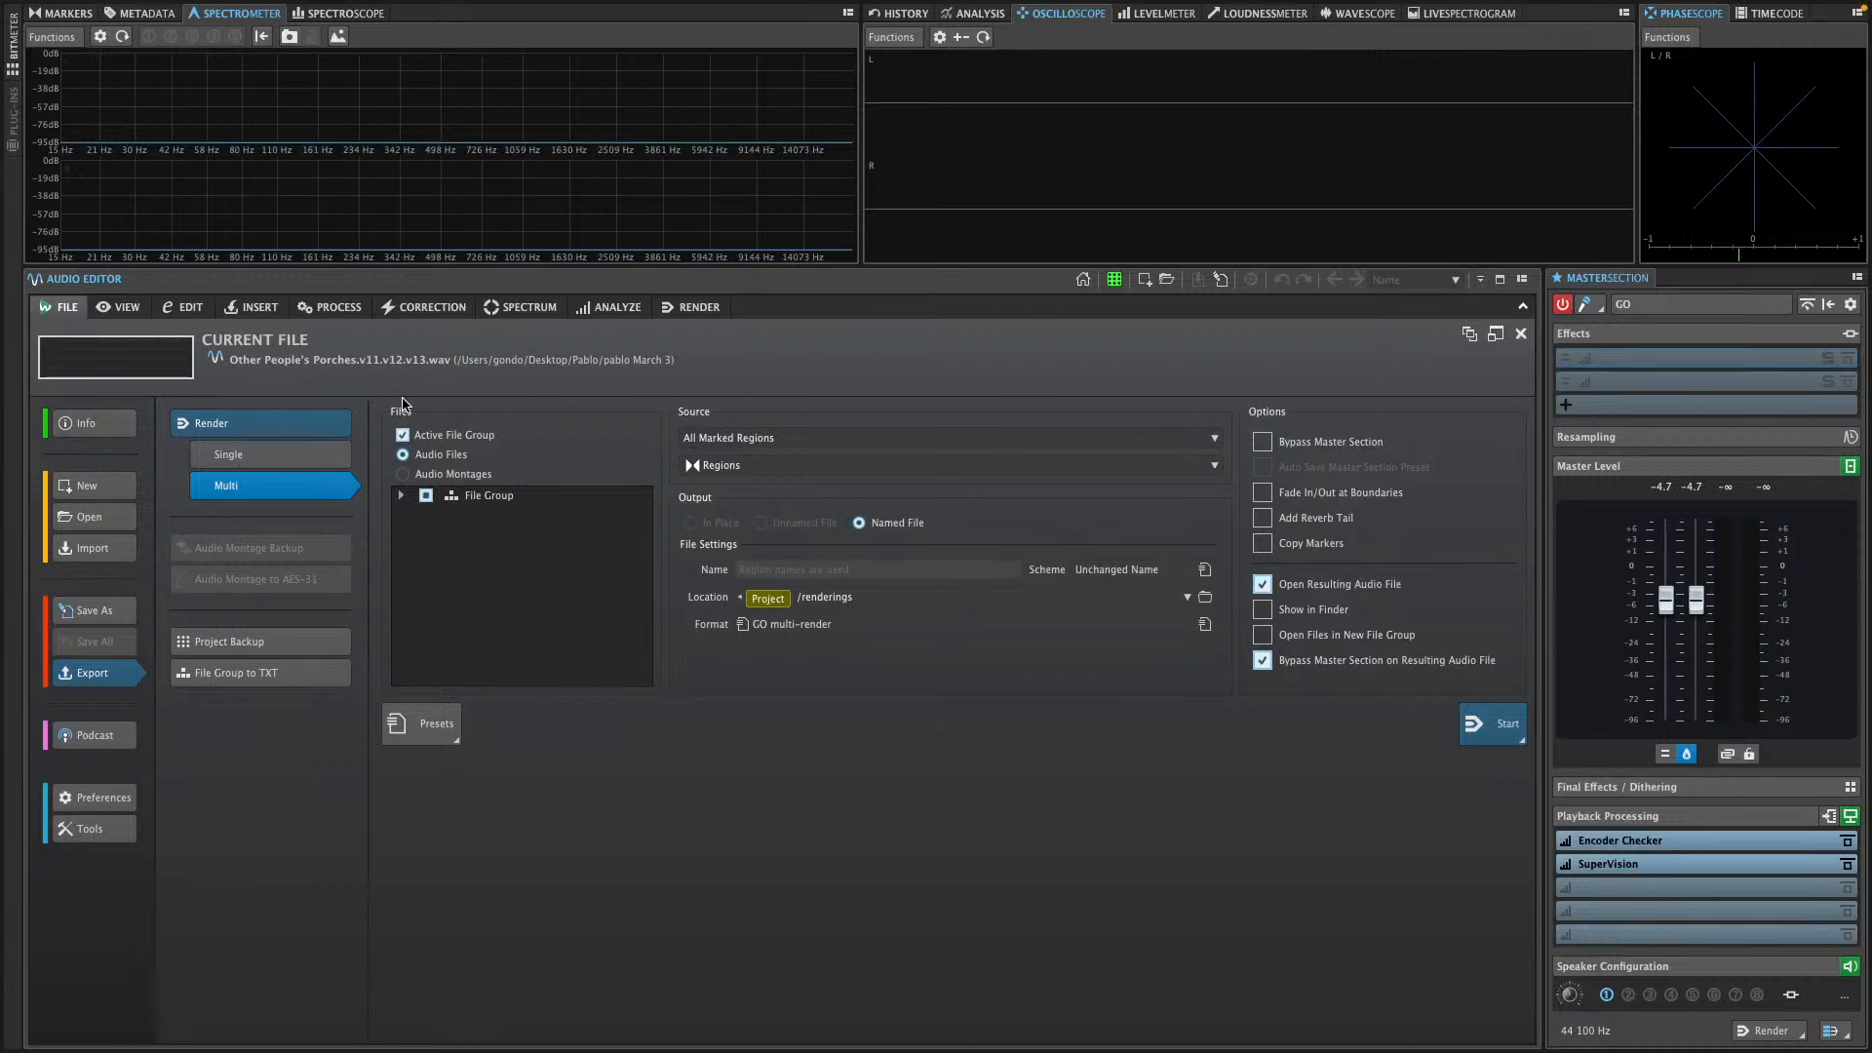
Bring up the Other People's Porches.v11.v12.v13 montage and open its multi-file render settings
left_click(192, 308)
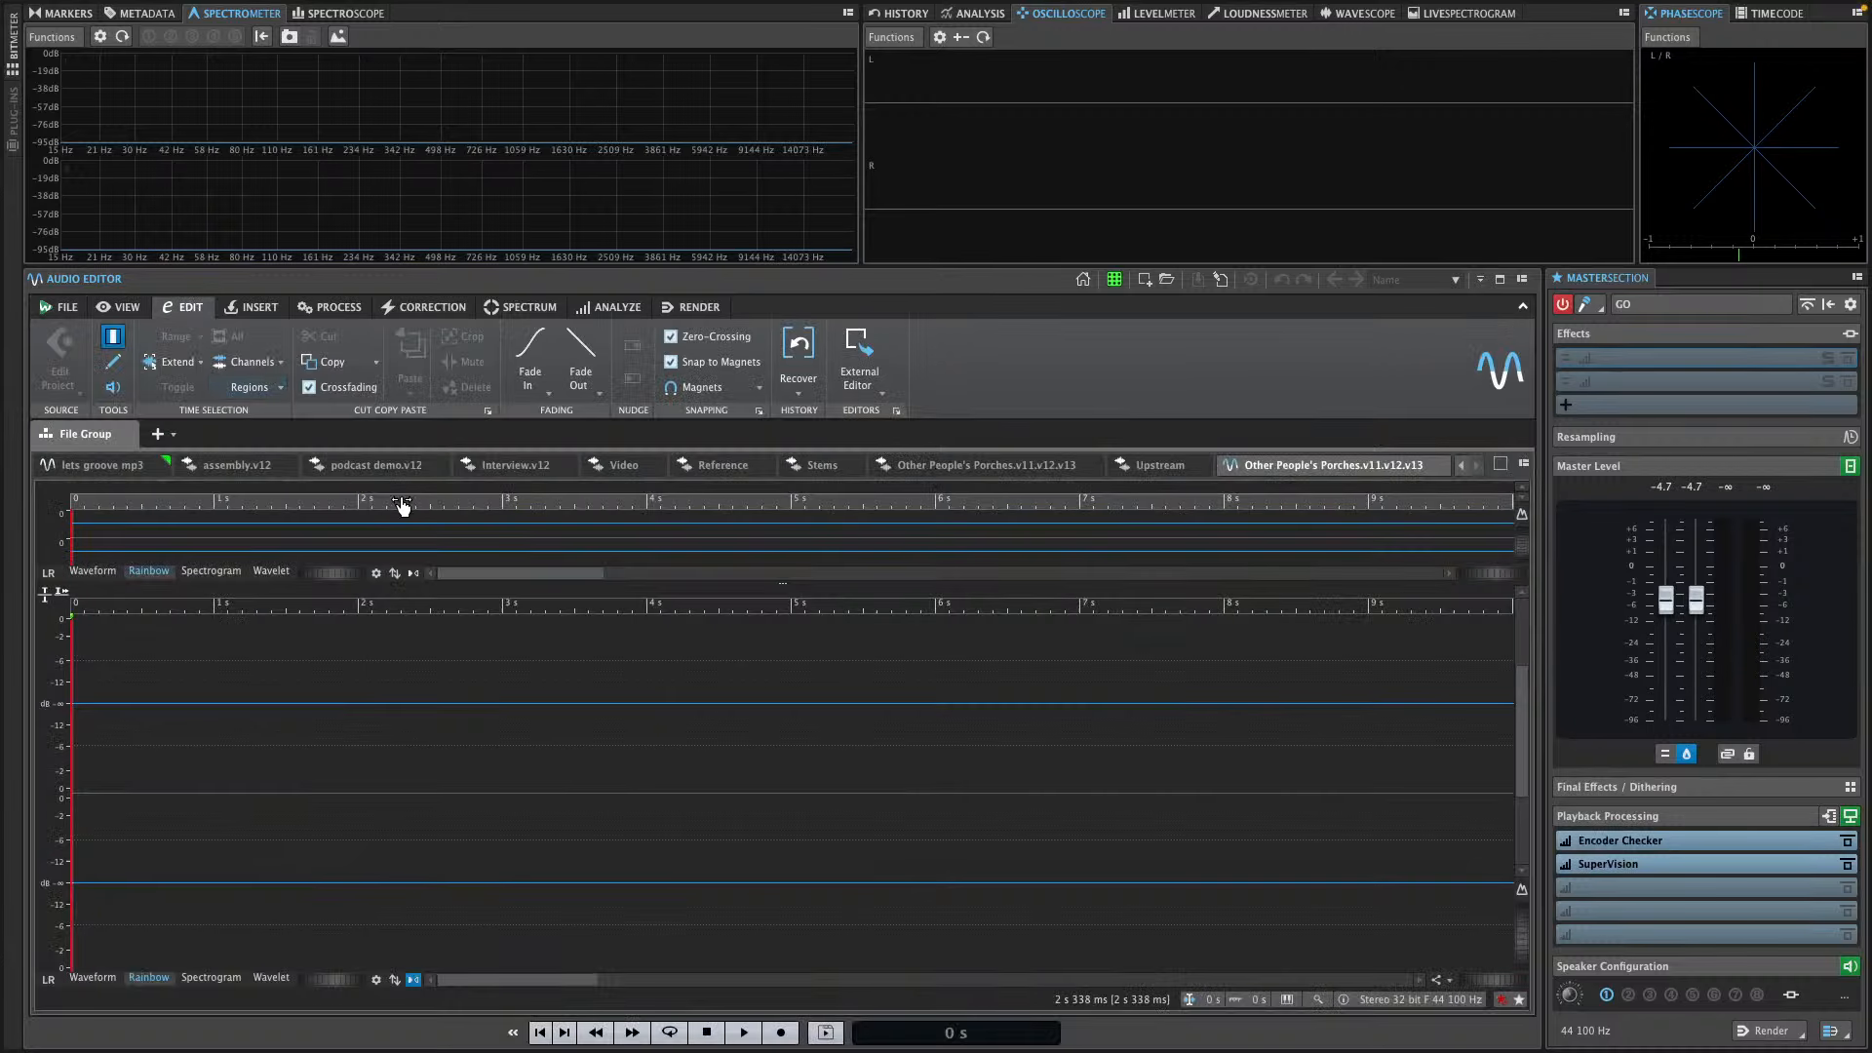
left_click(961, 467)
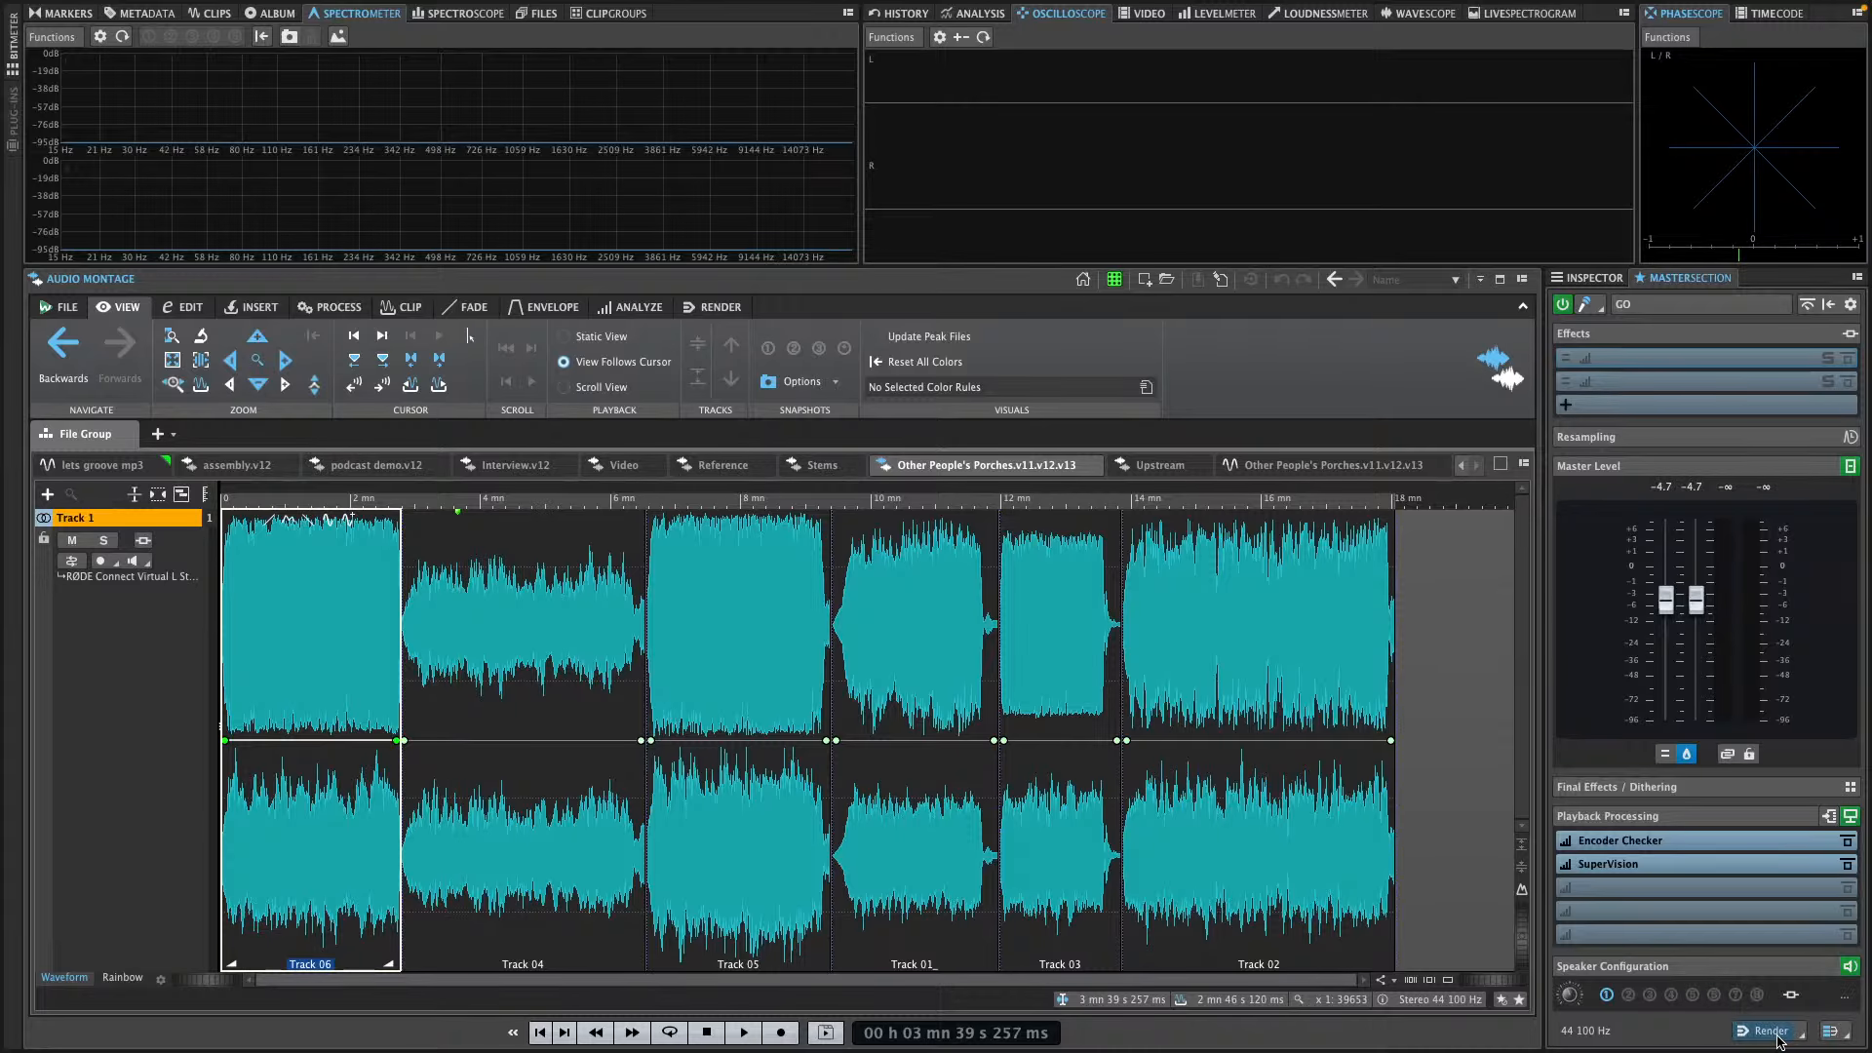
left_click(1772, 1032)
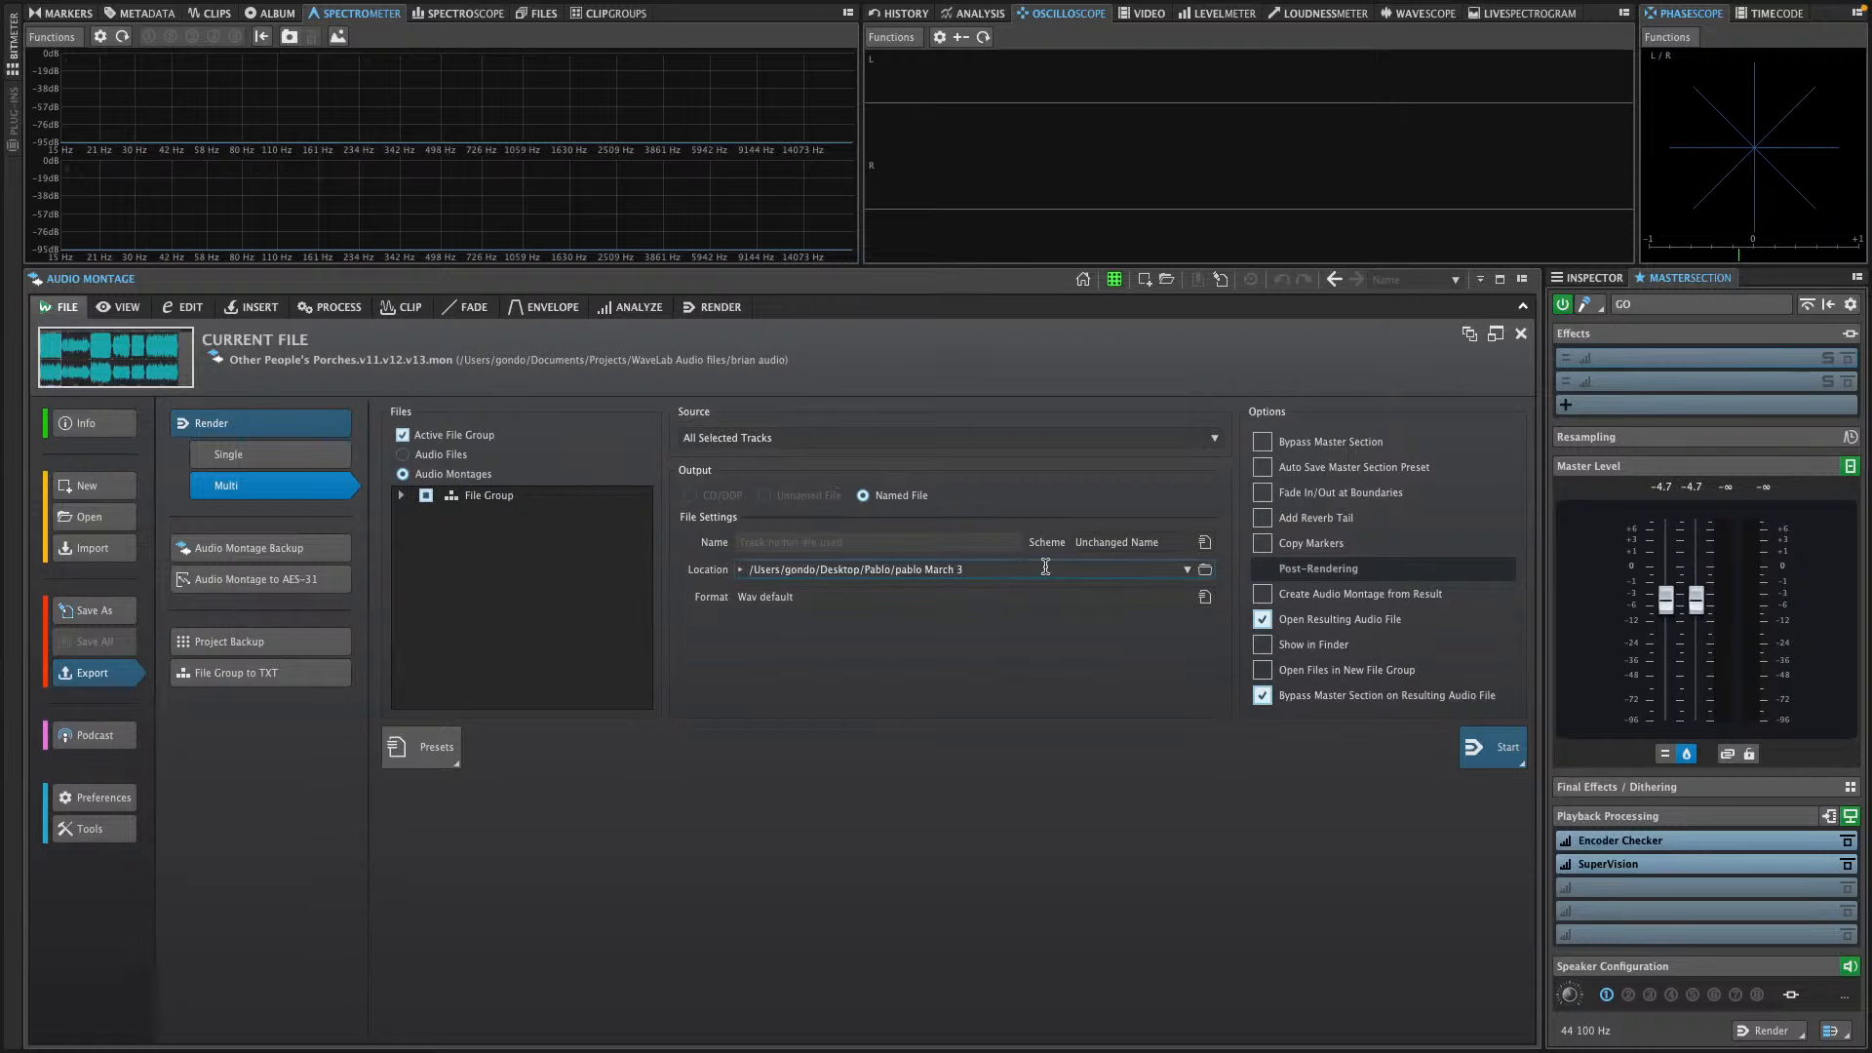
Create a folder named pablo inside the Documents folder and use it as the render location
left_click(1189, 571)
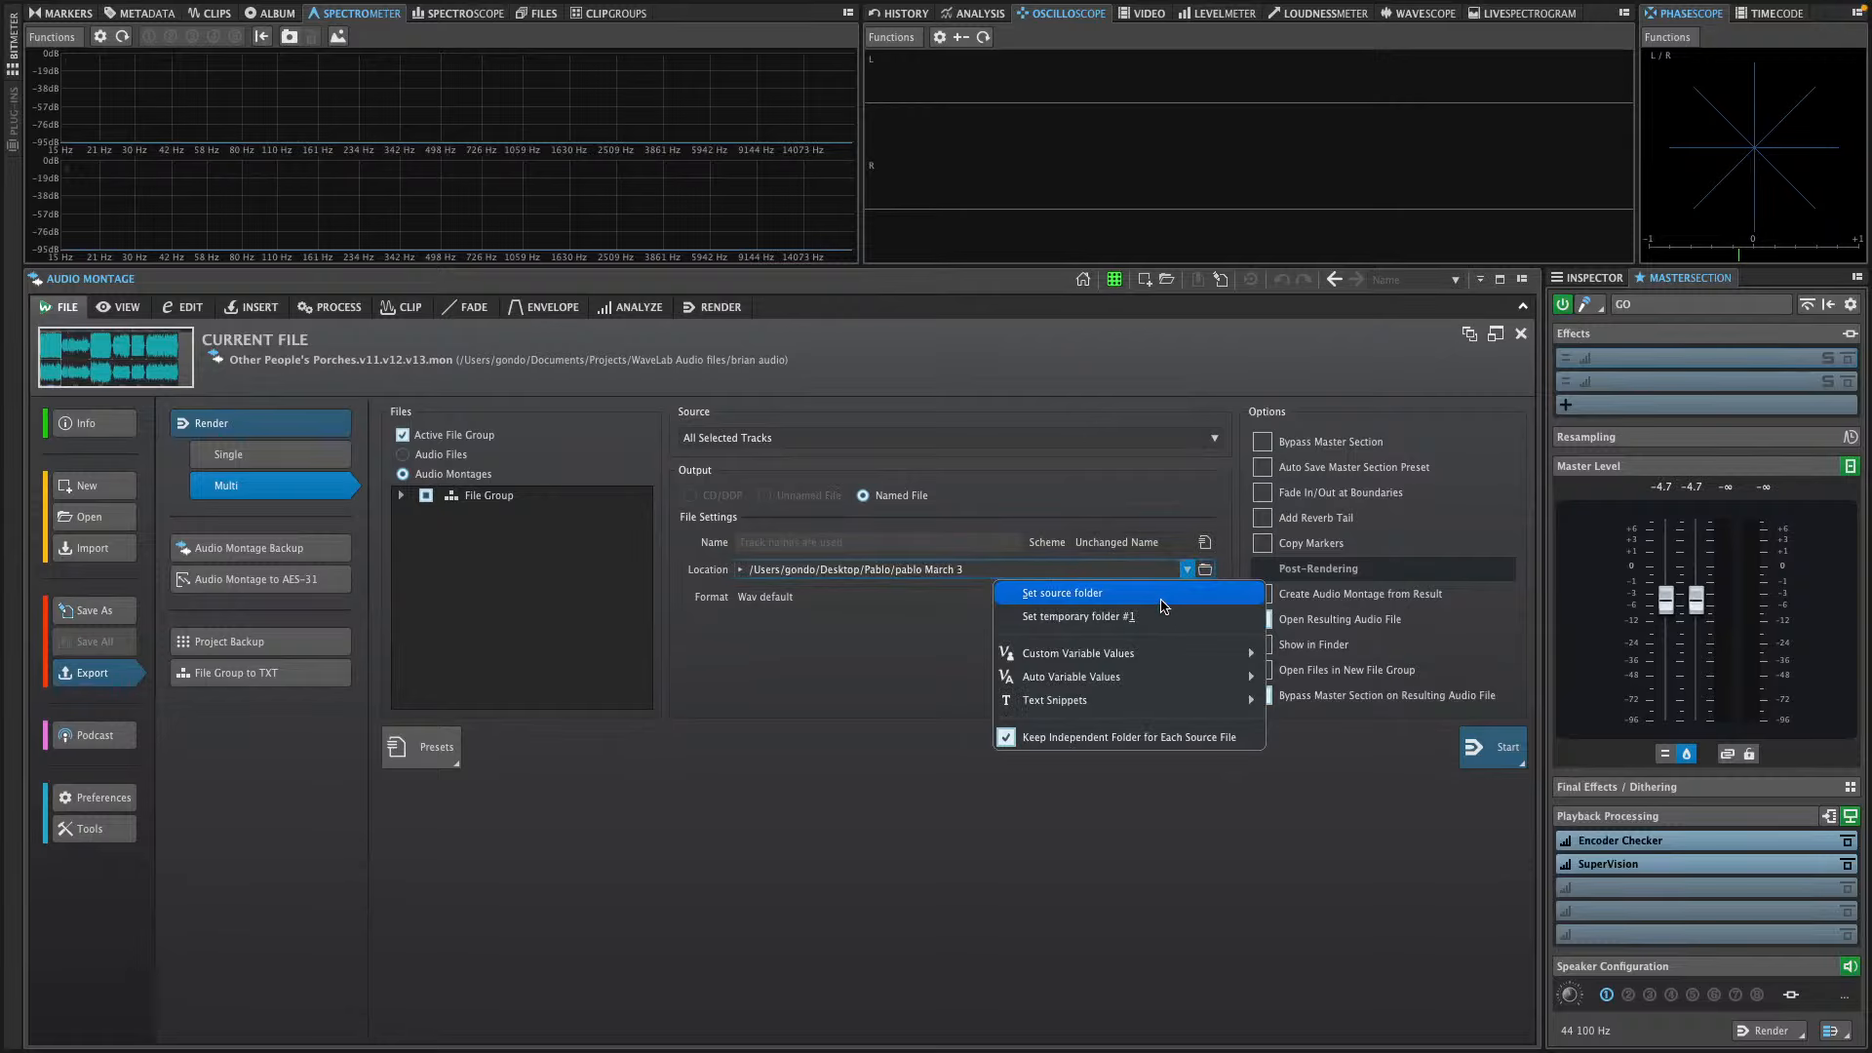
mouse_move(1137, 680)
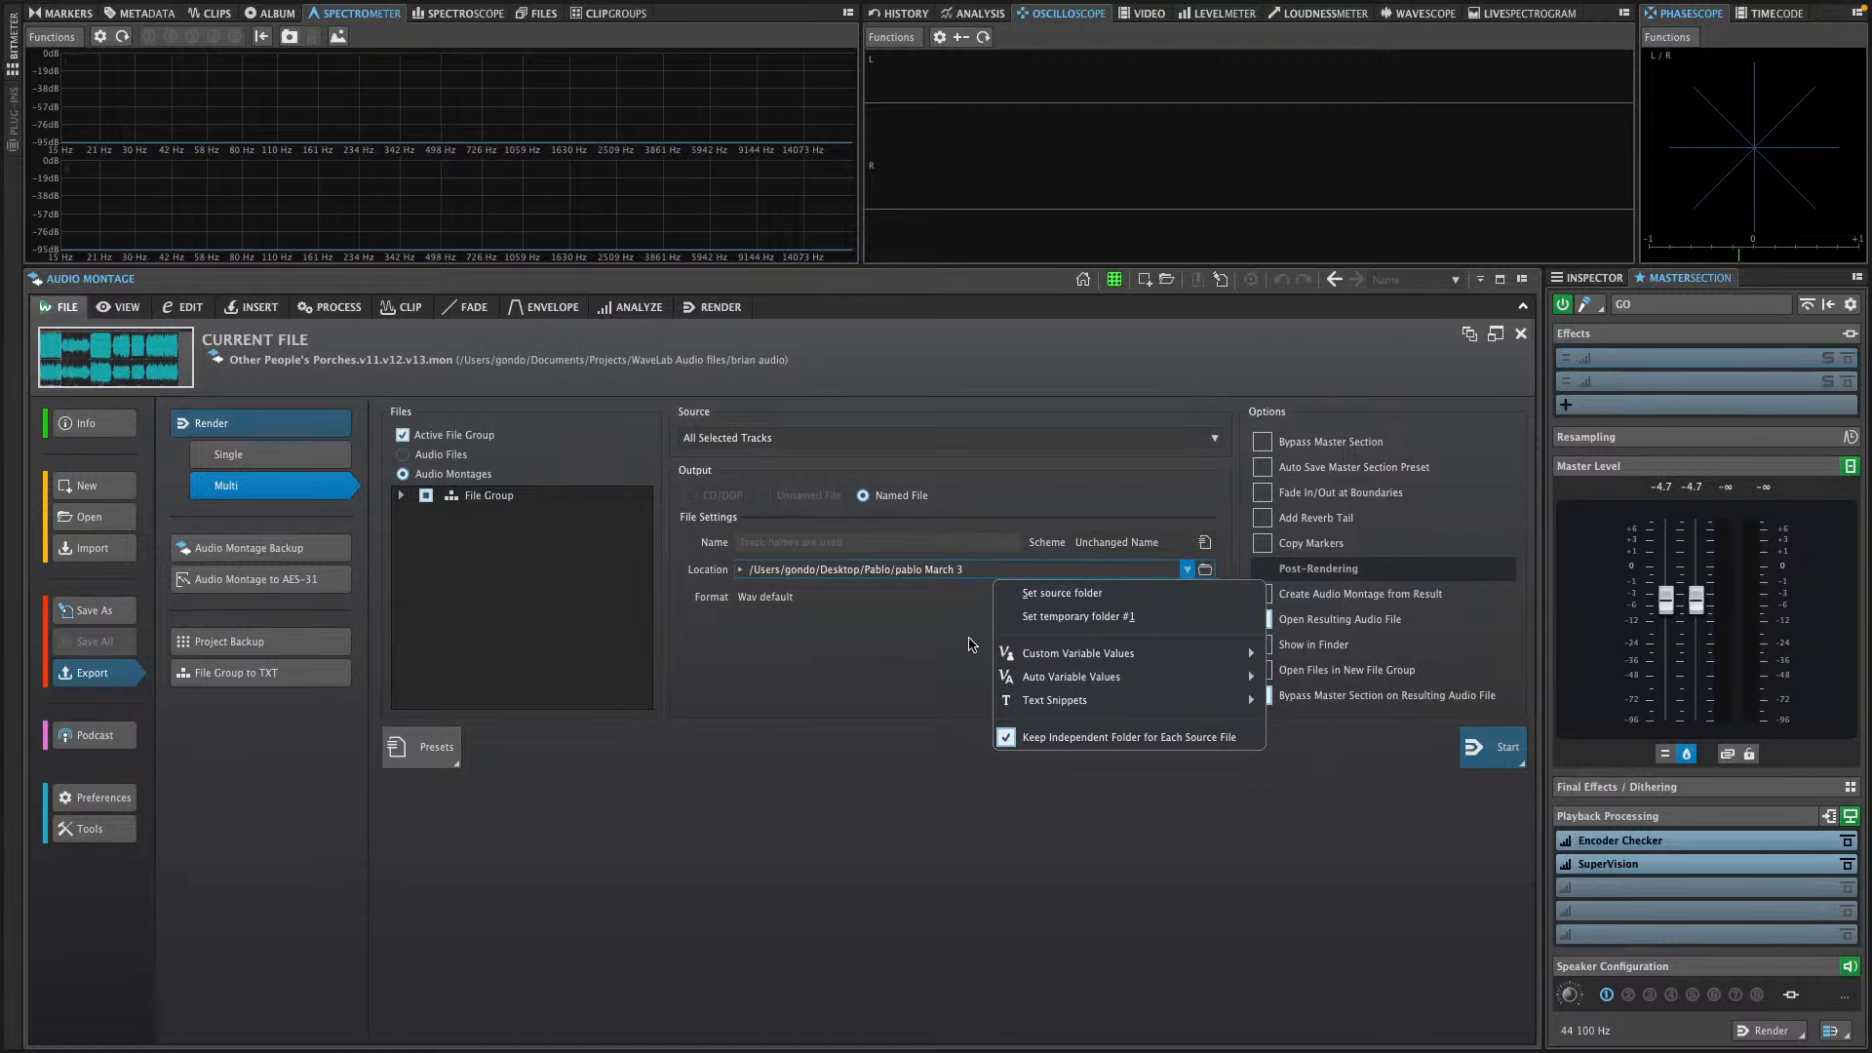
left_click(858, 626)
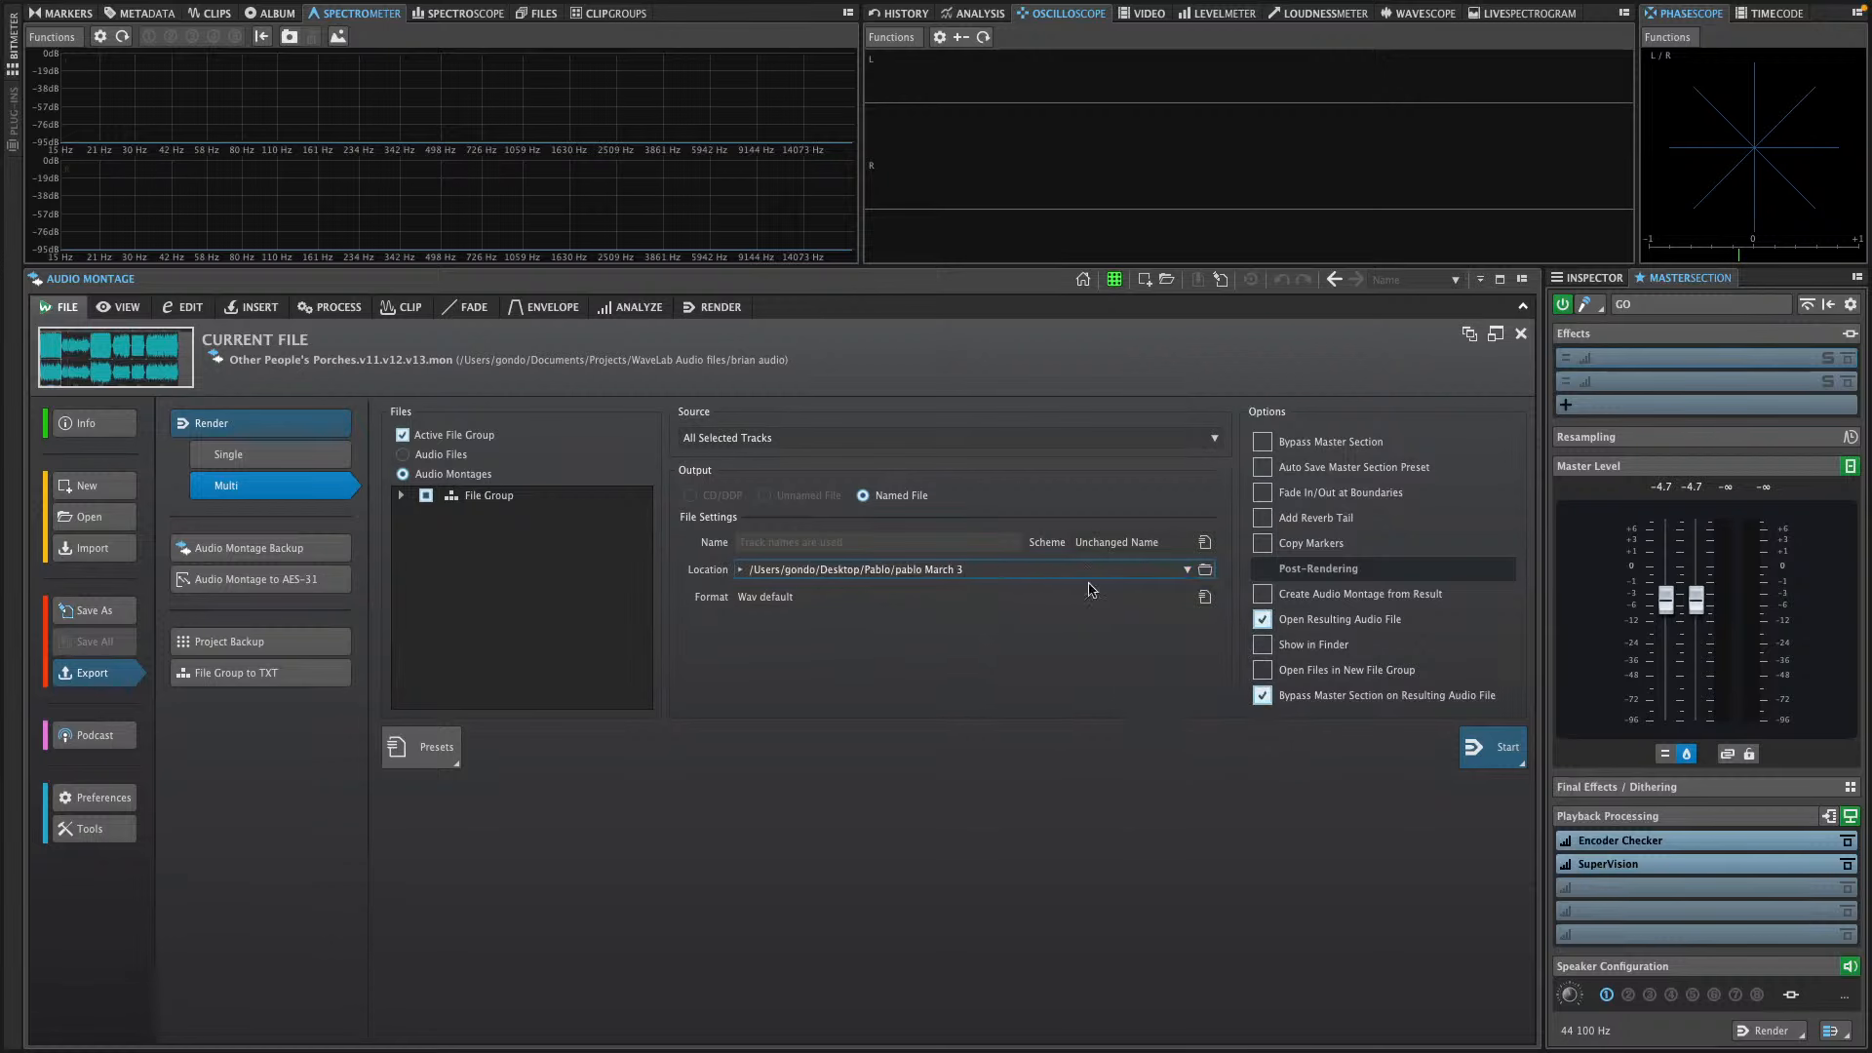
left_click(1205, 572)
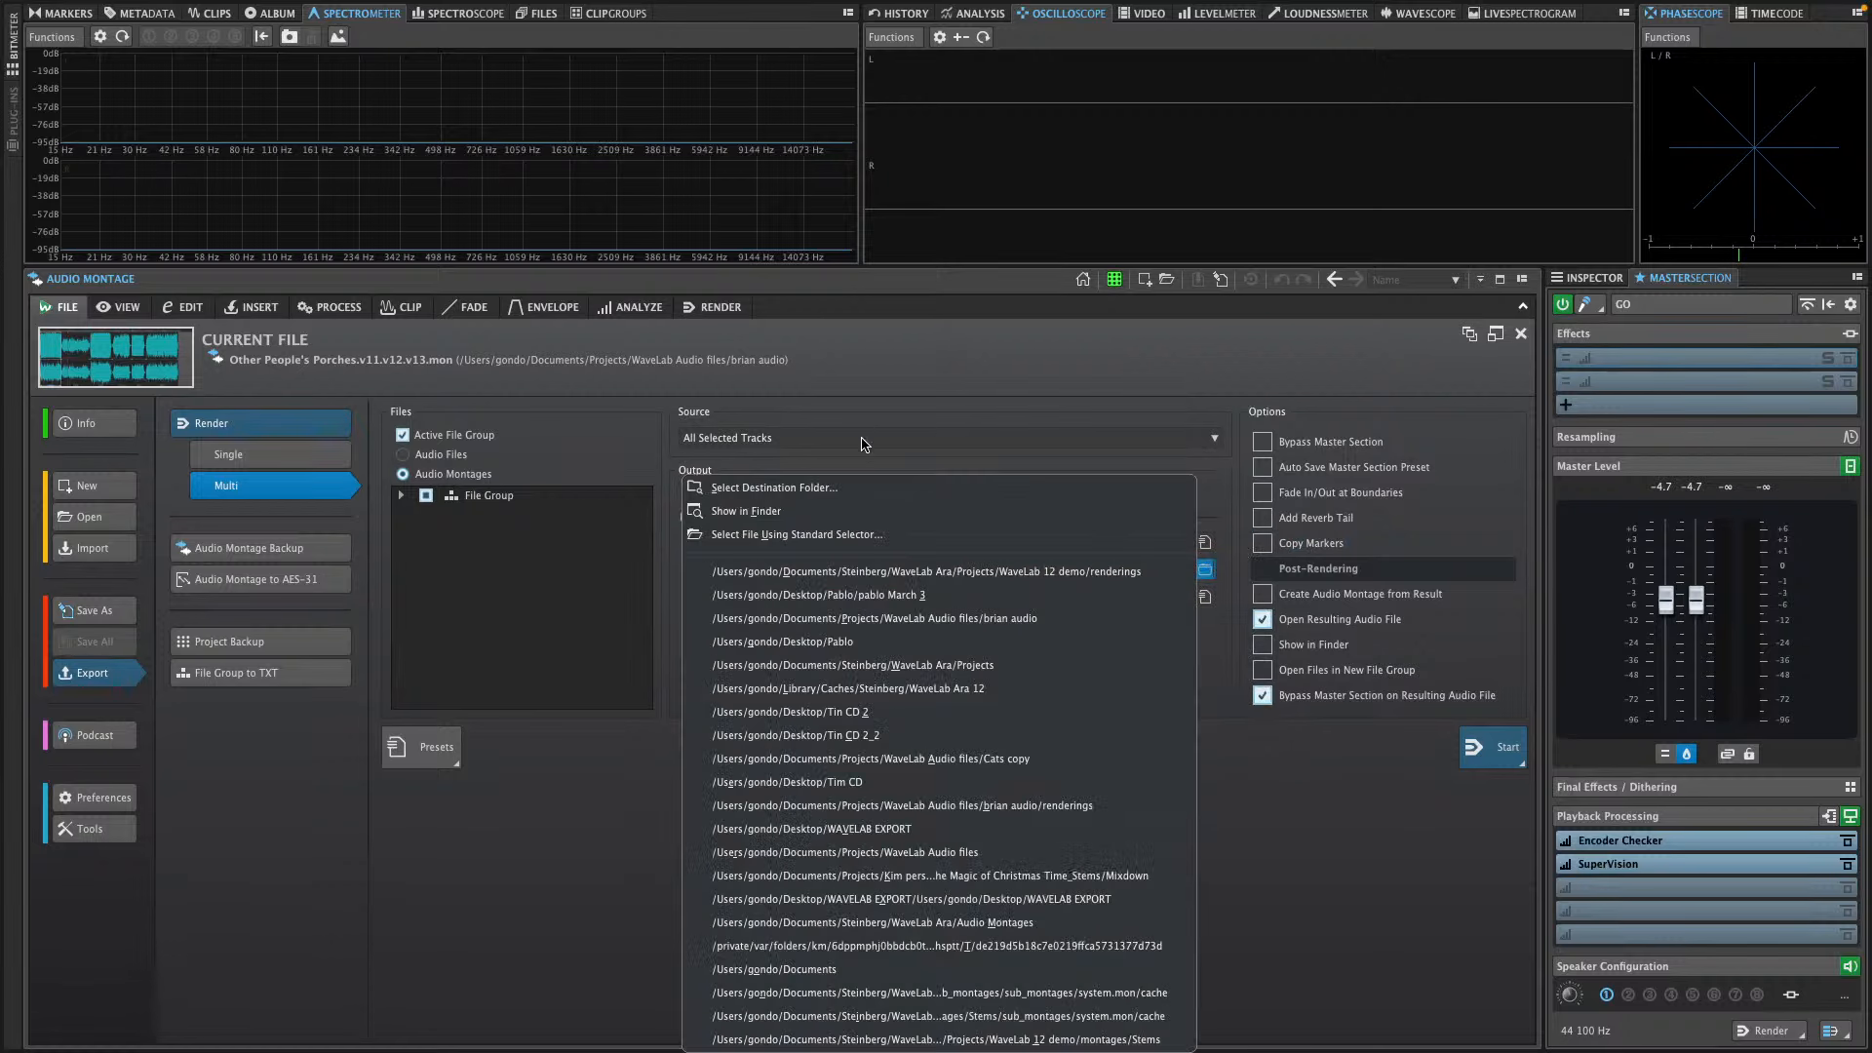
left_click(832, 489)
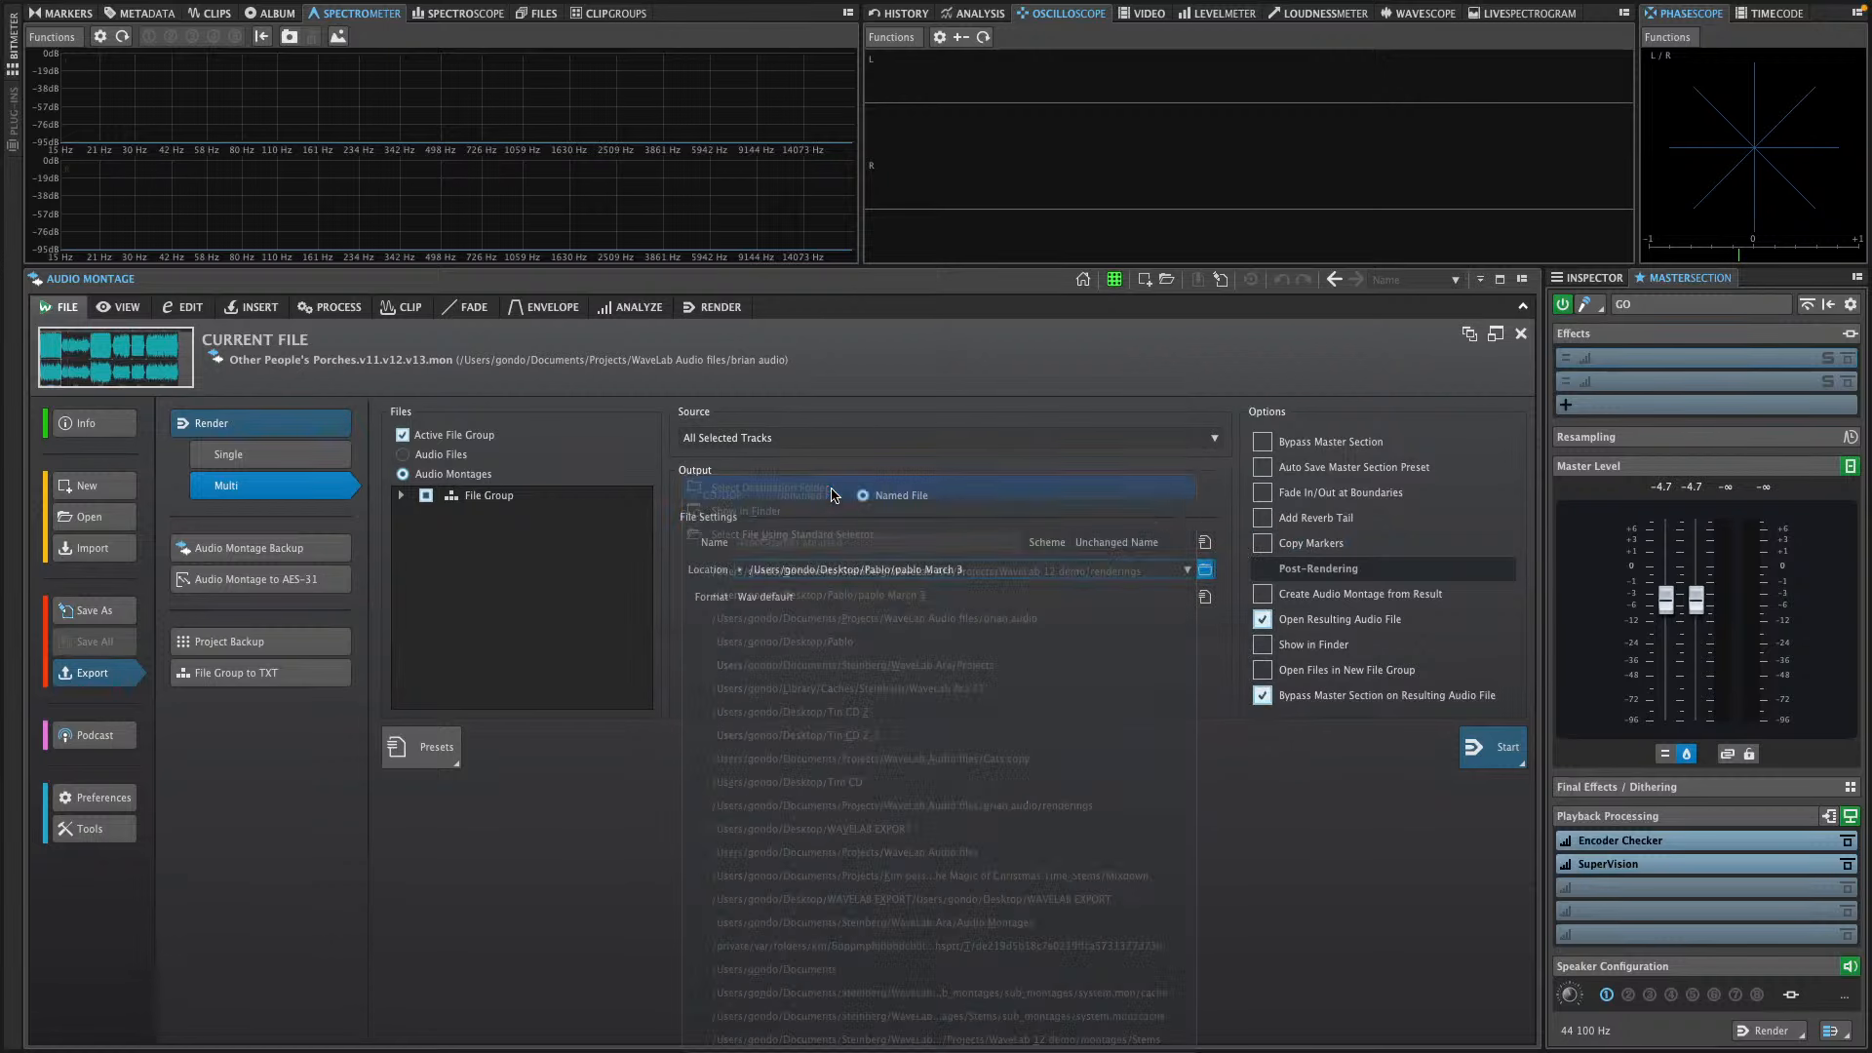
left_click(618, 304)
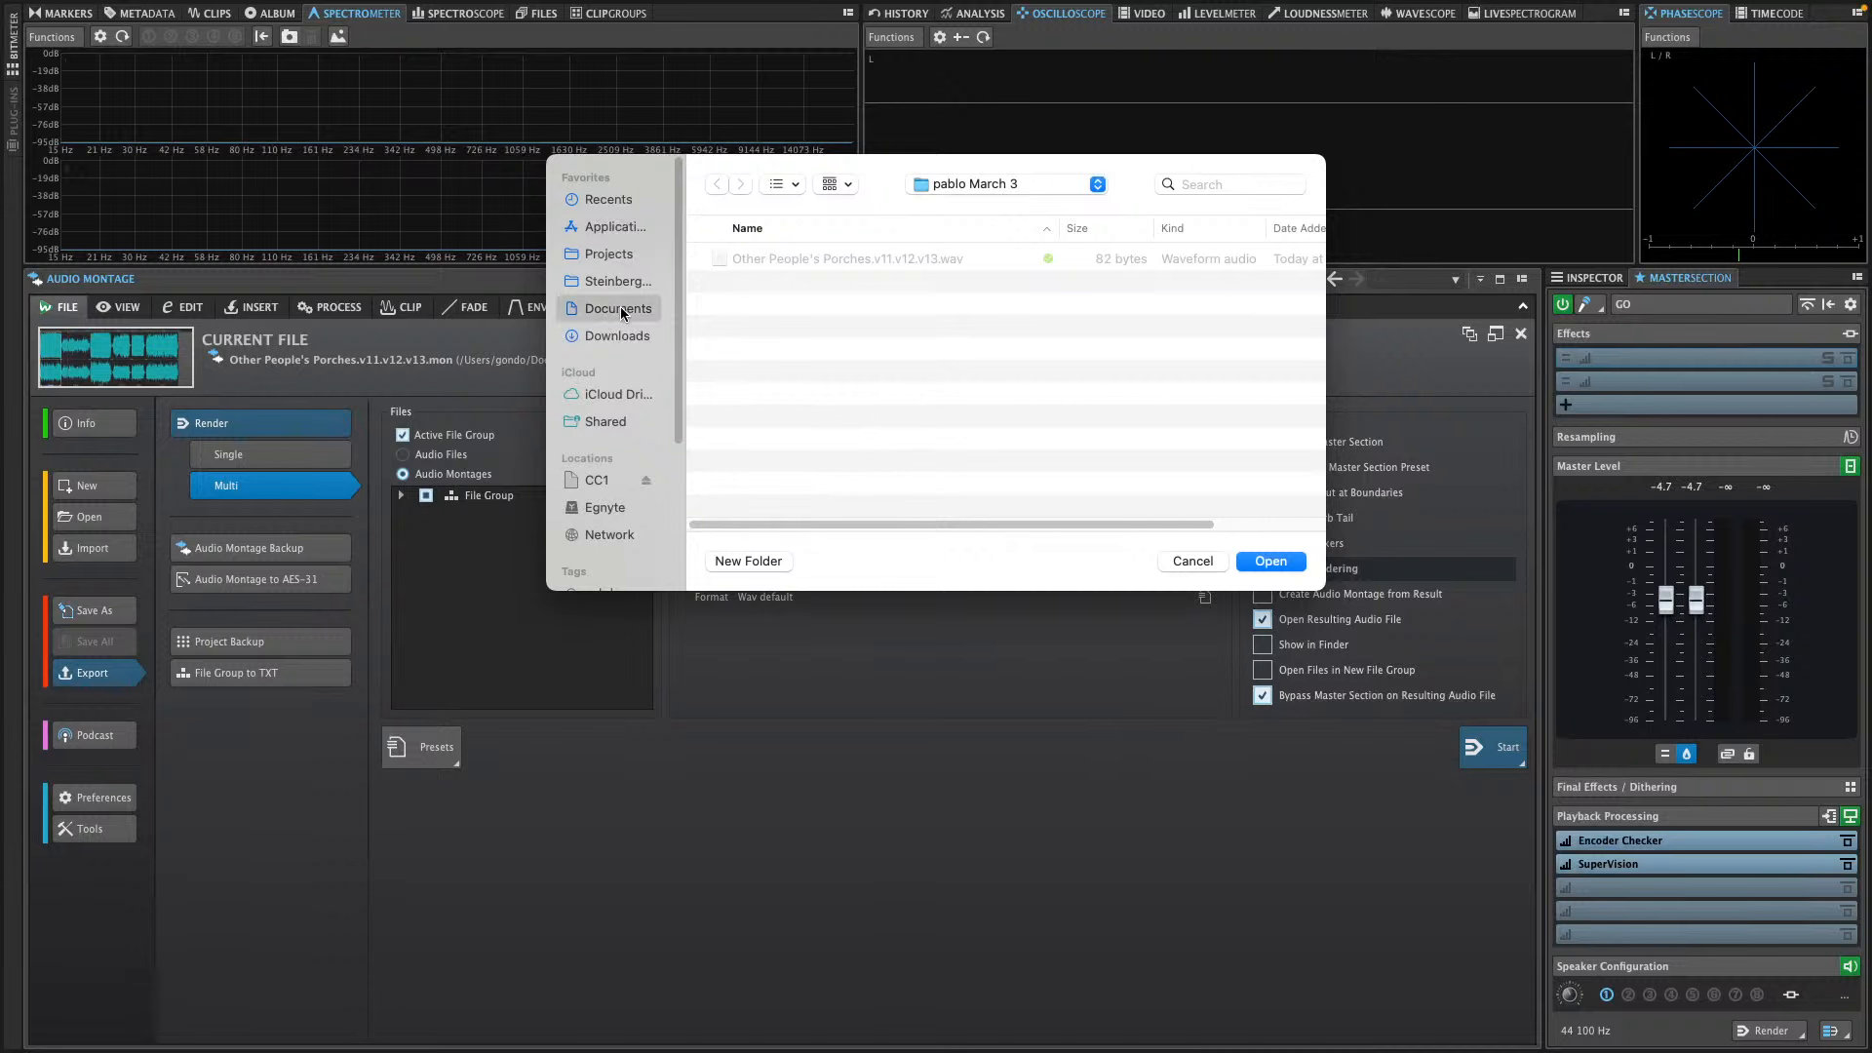
left_click(747, 562)
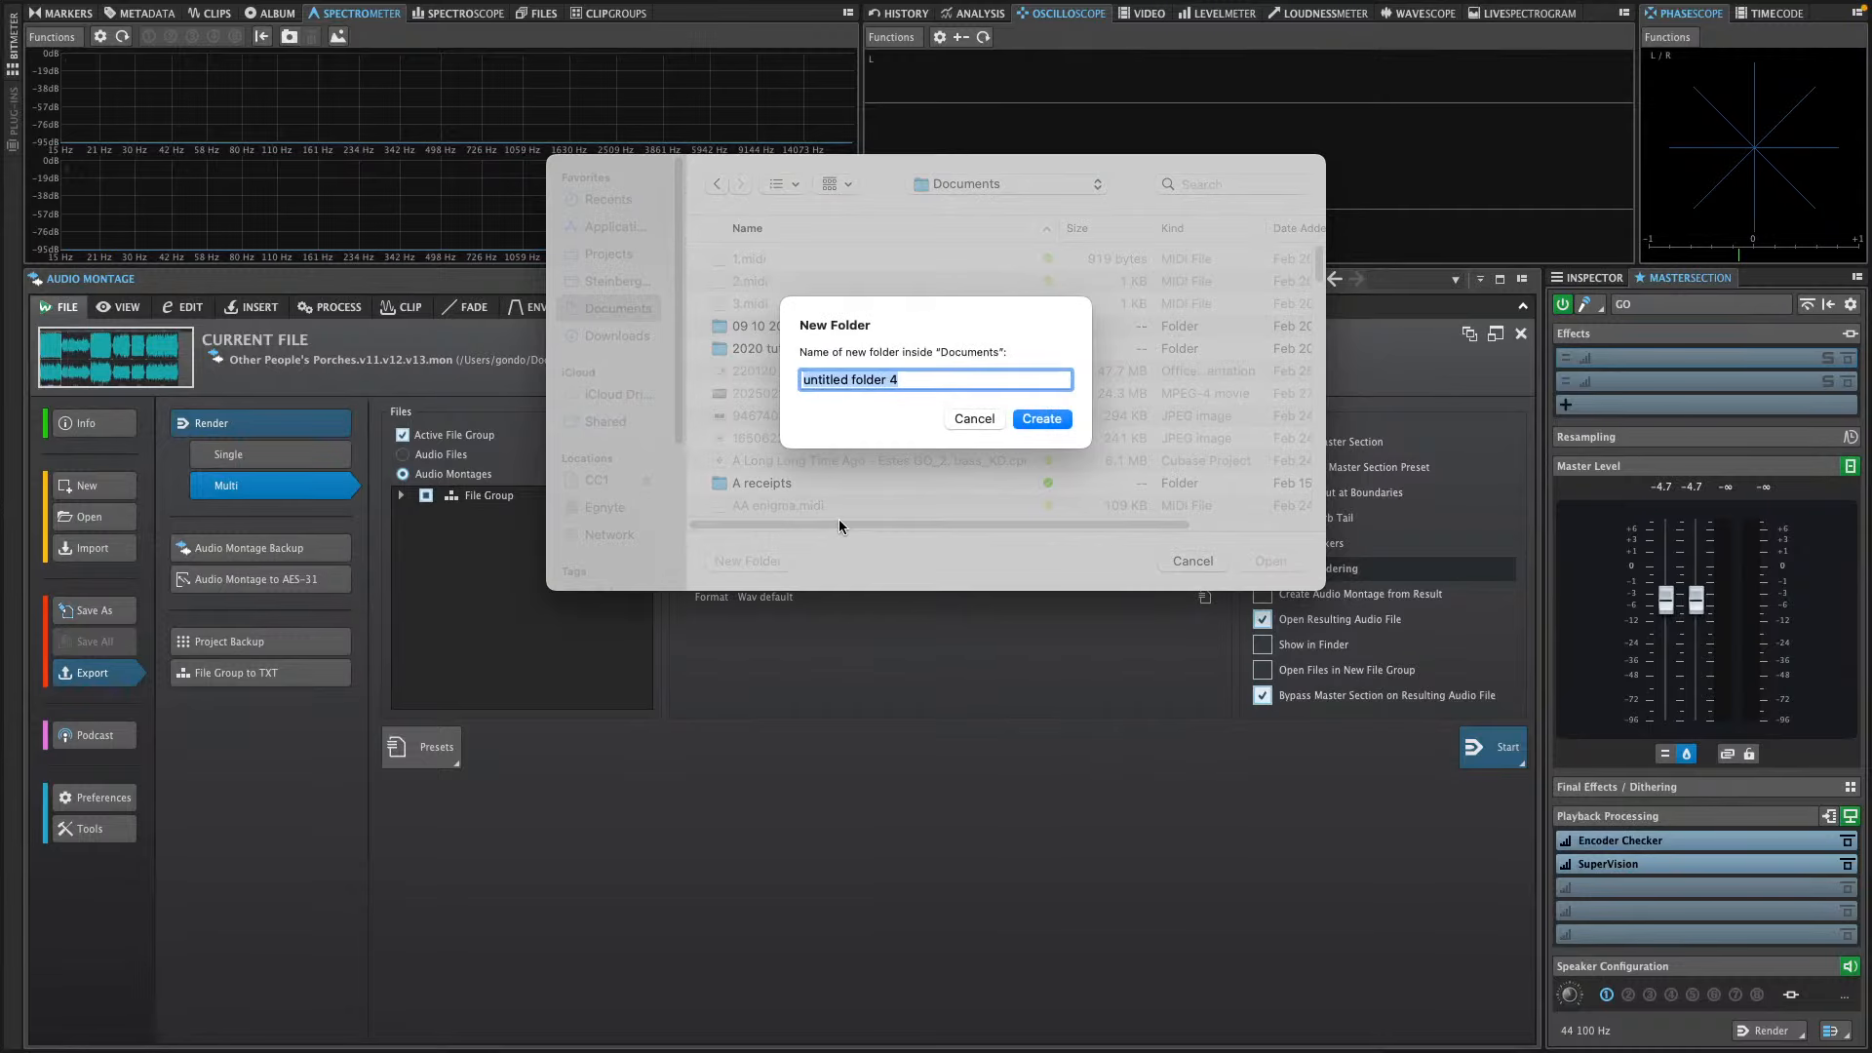
type("pablo")
left_click(1041, 419)
left_click(1271, 562)
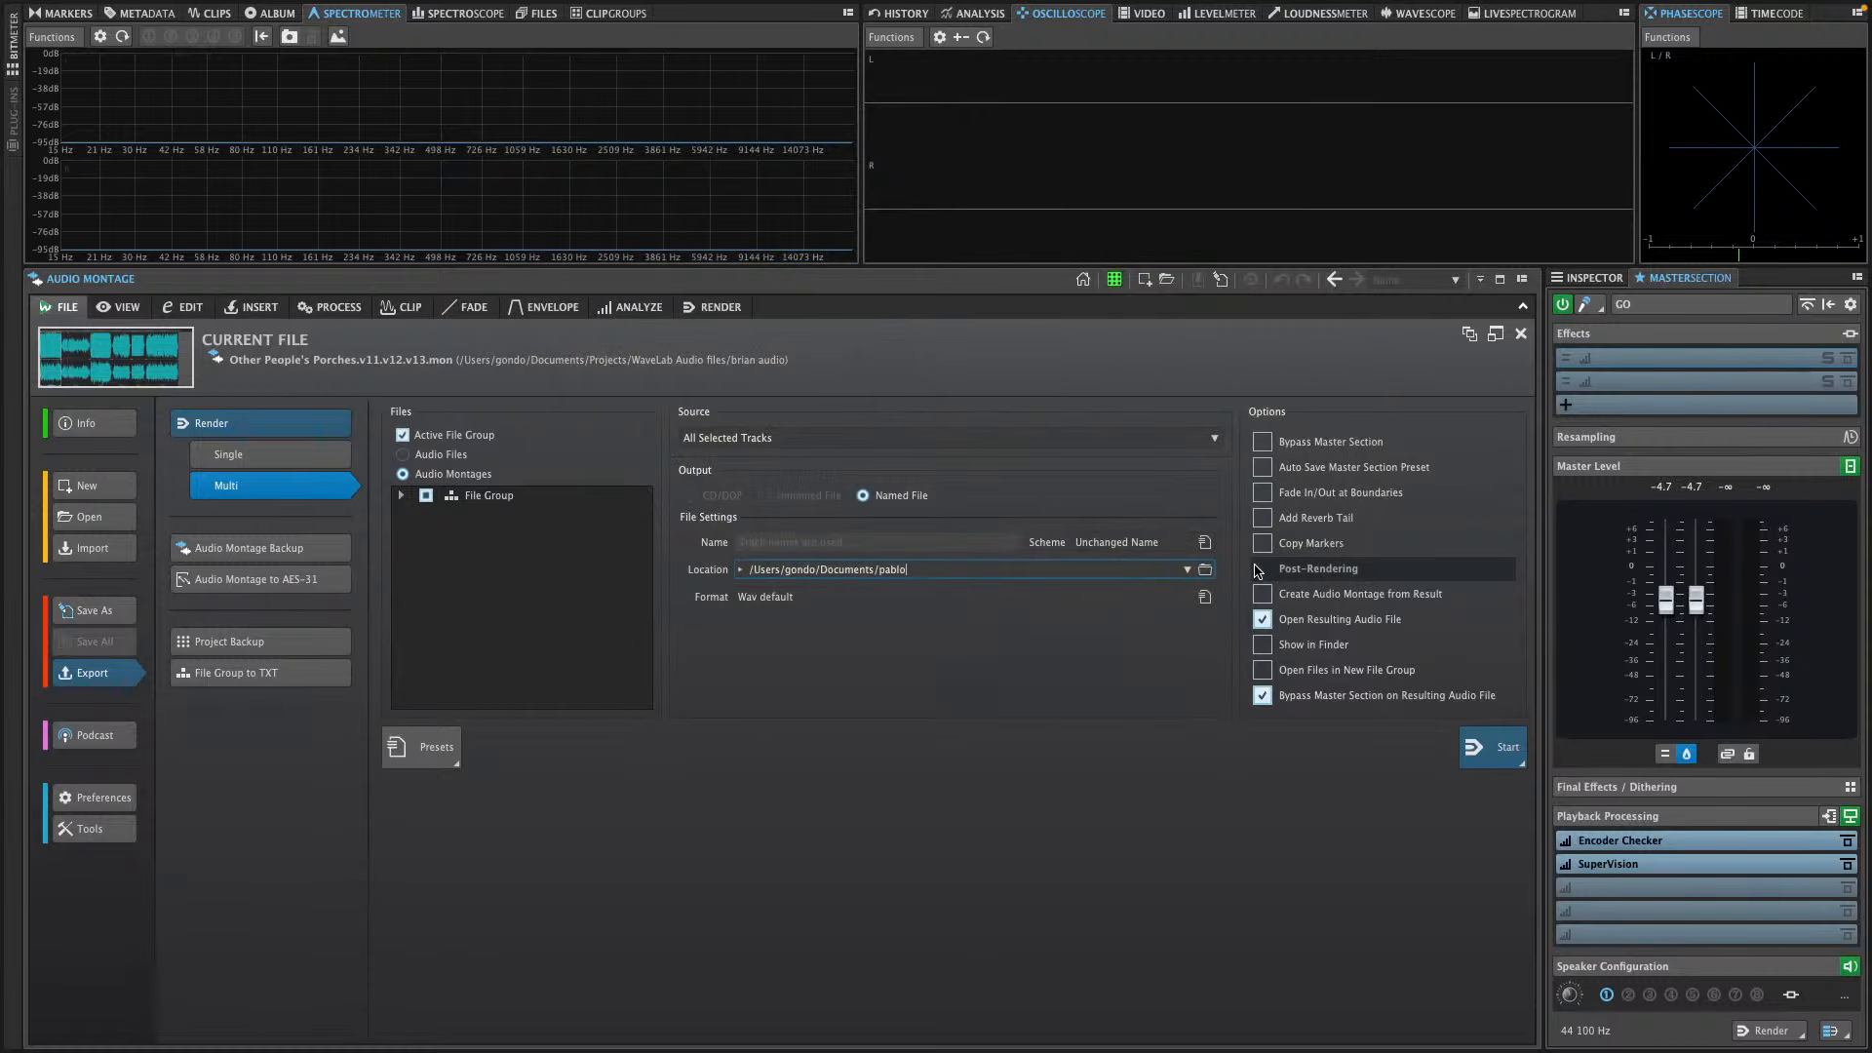
Run the parallel batch render of the montage's selected tracks
left_click(1487, 749)
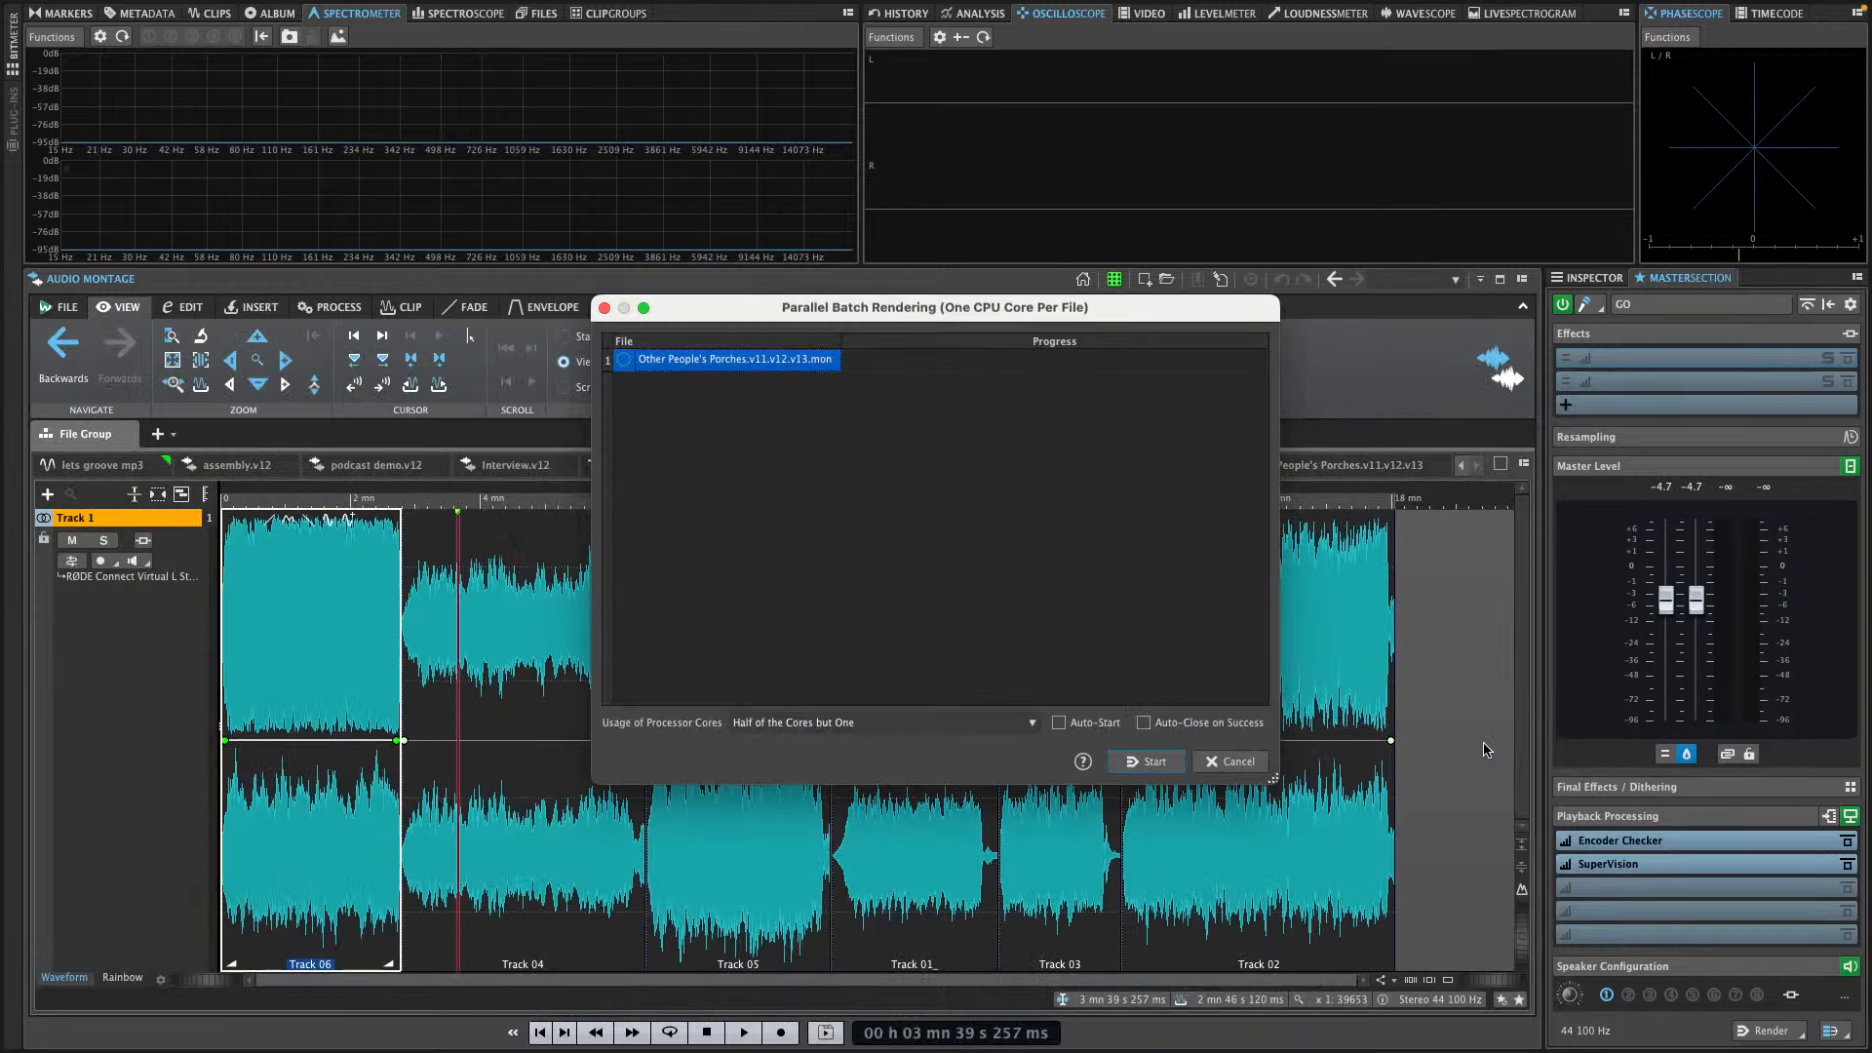
left_click(1160, 762)
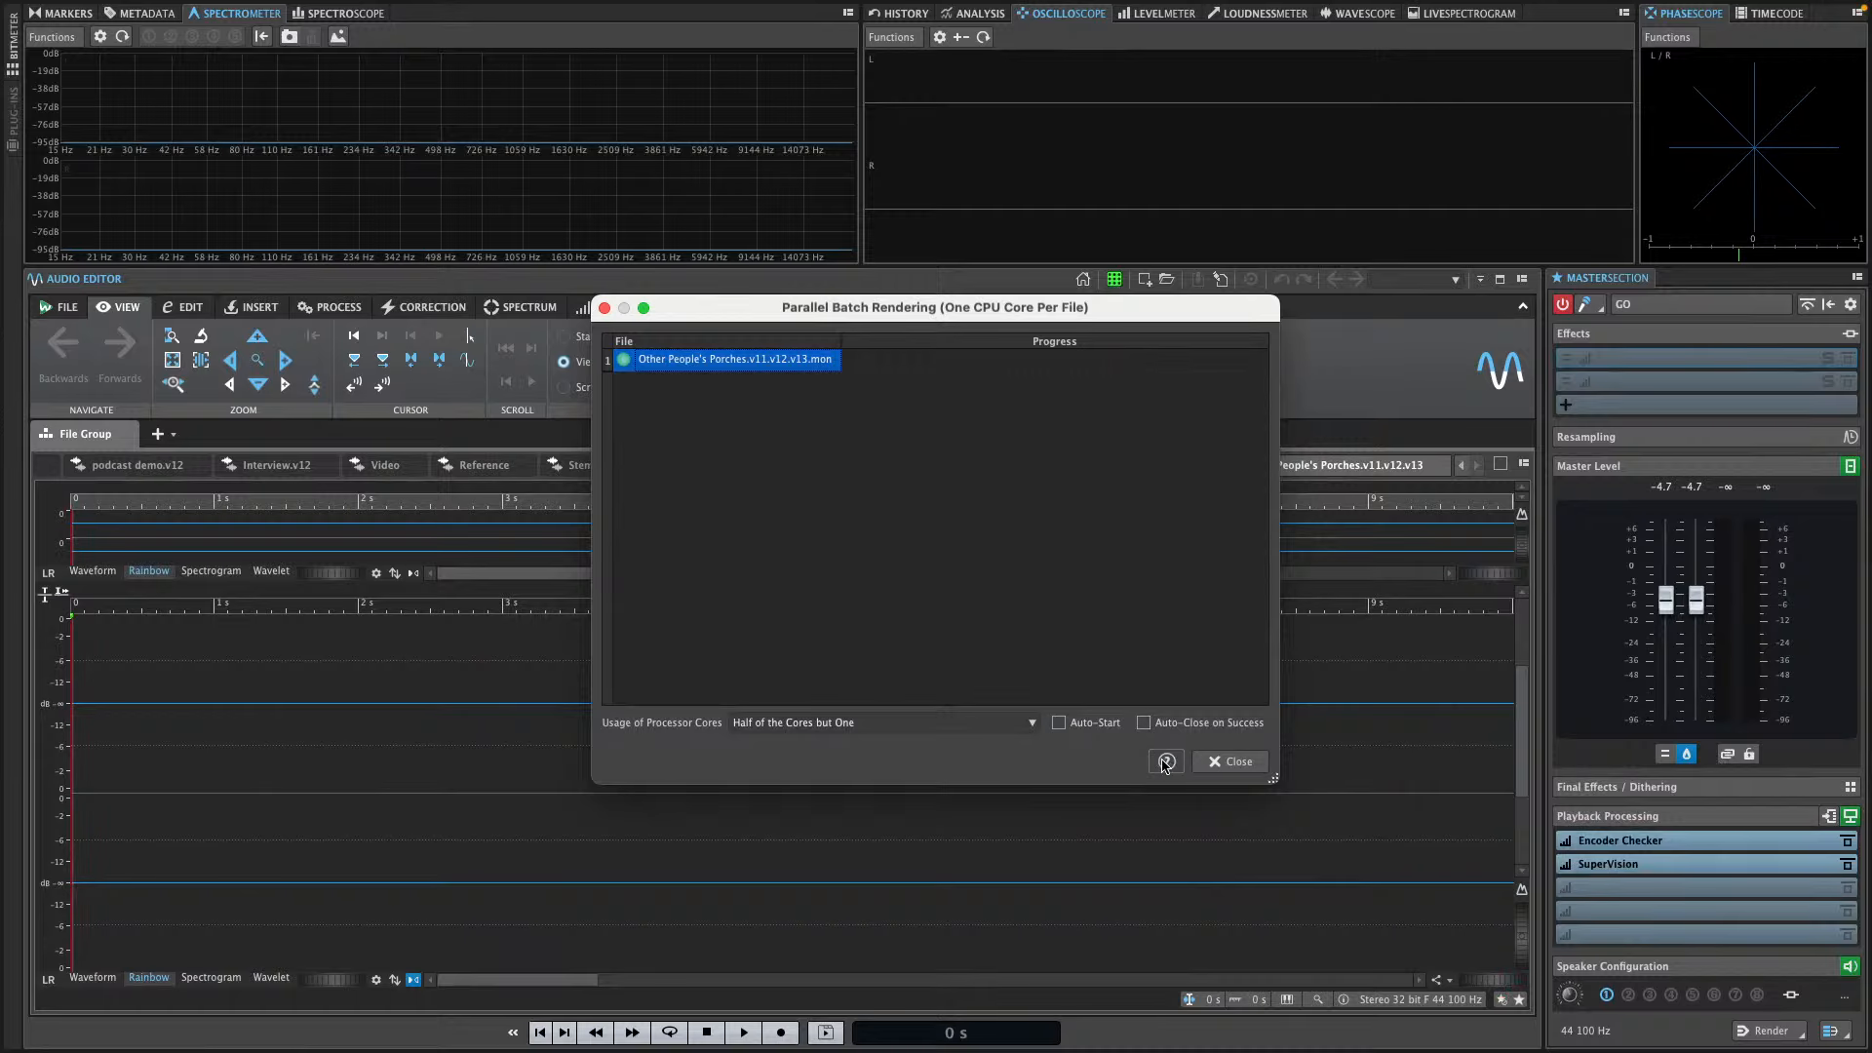
Enable Auto-Start and Auto-Close on Success for parallel batch rendering and close the window
left_click(1061, 724)
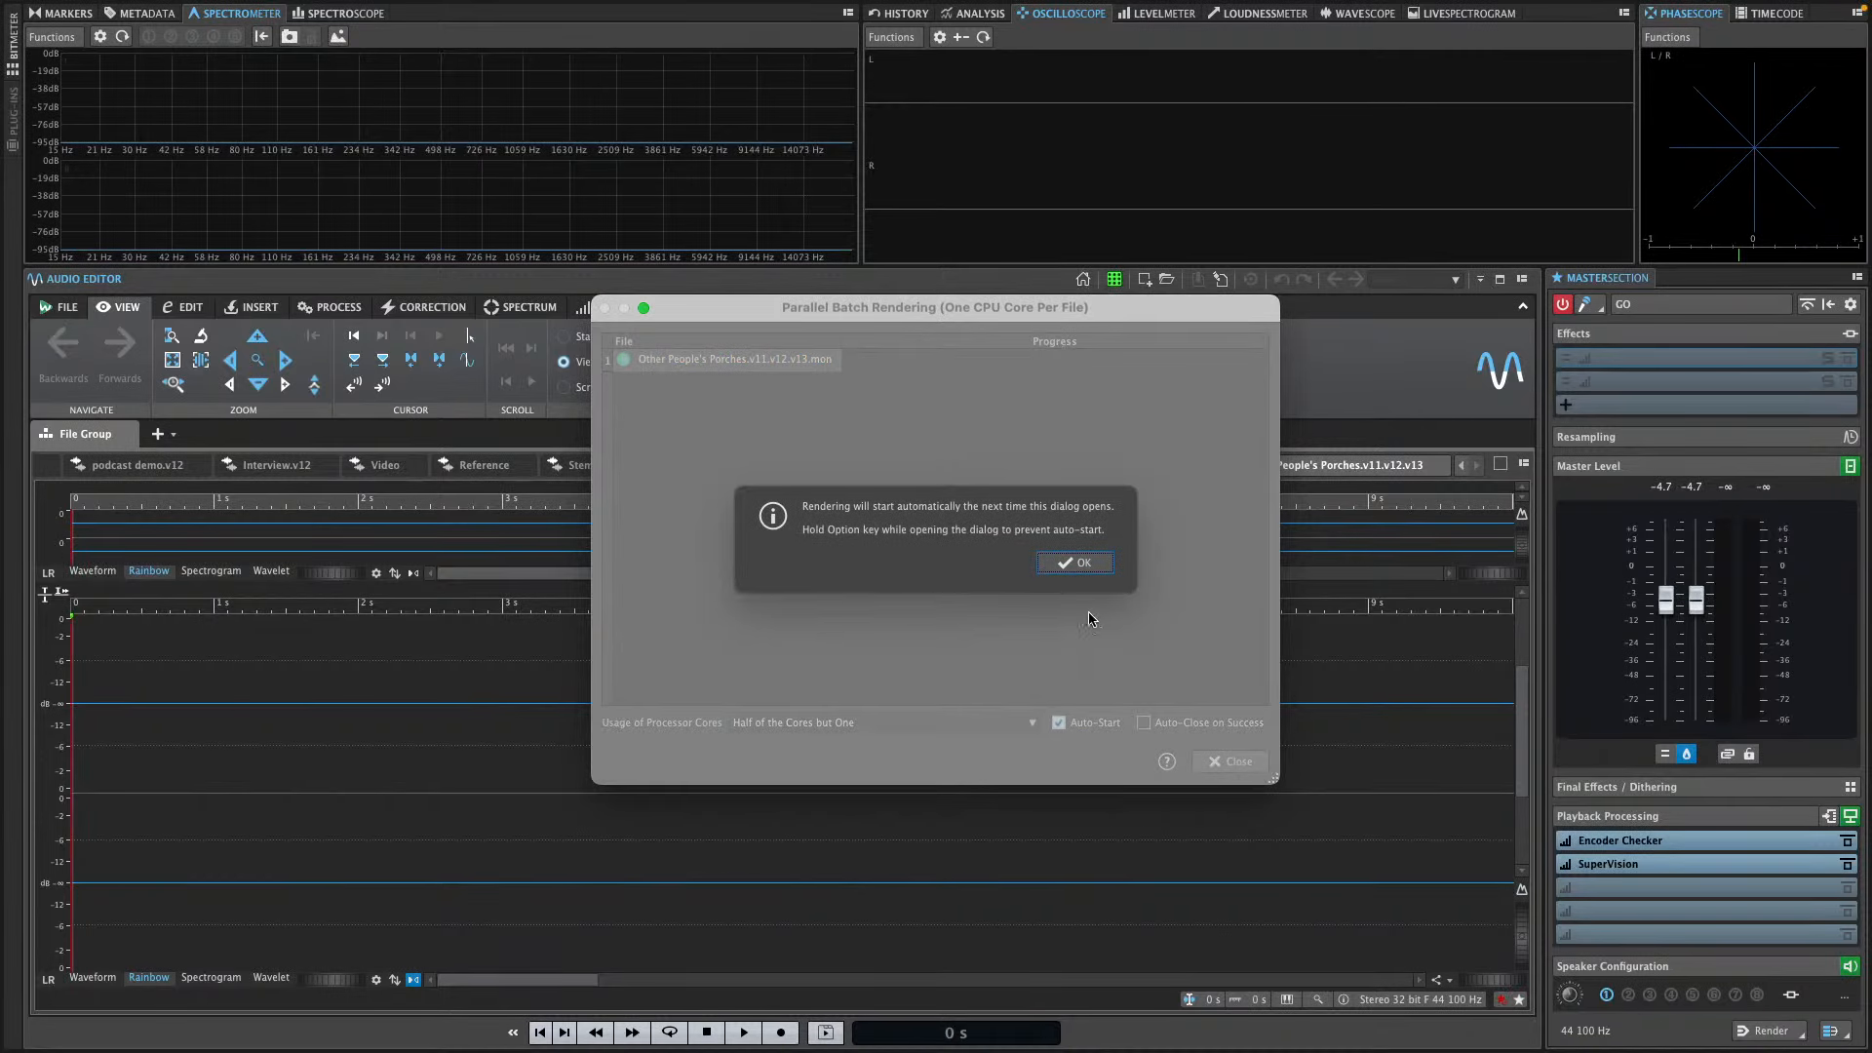
left_click(1078, 563)
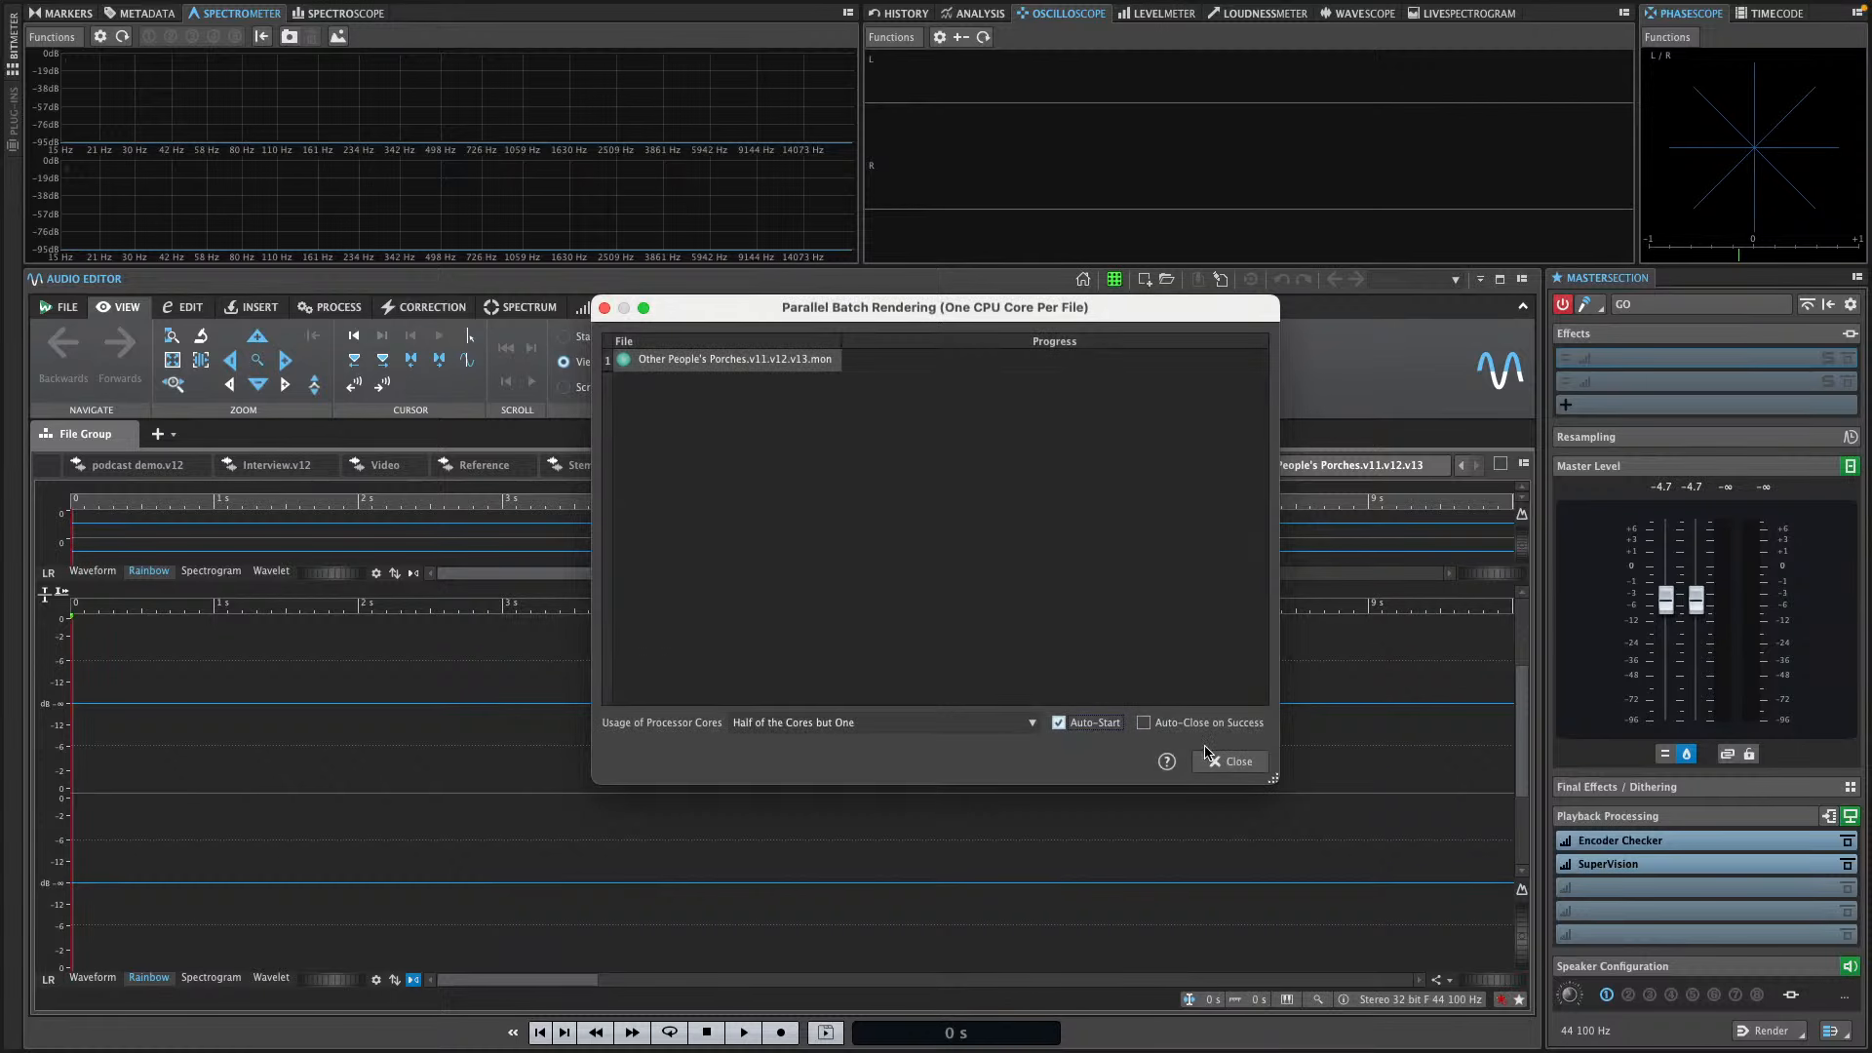
left_click(1144, 723)
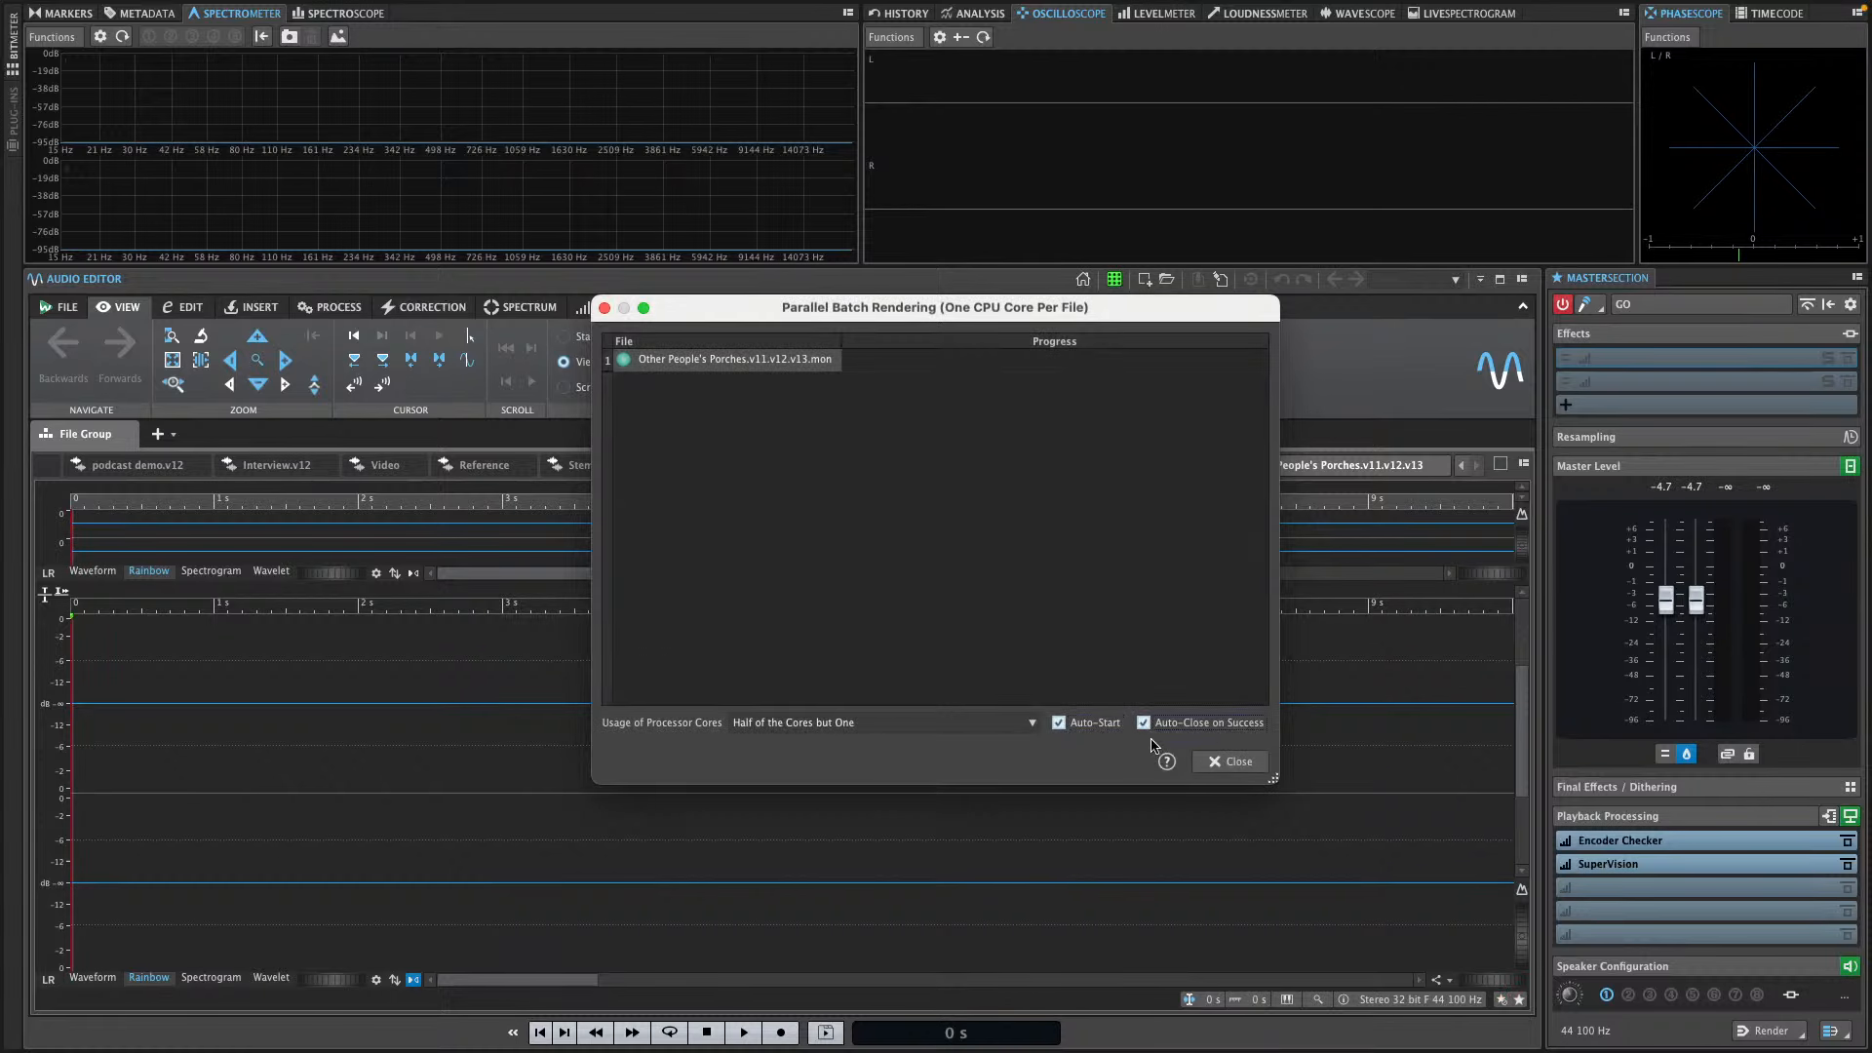
left_click(1232, 763)
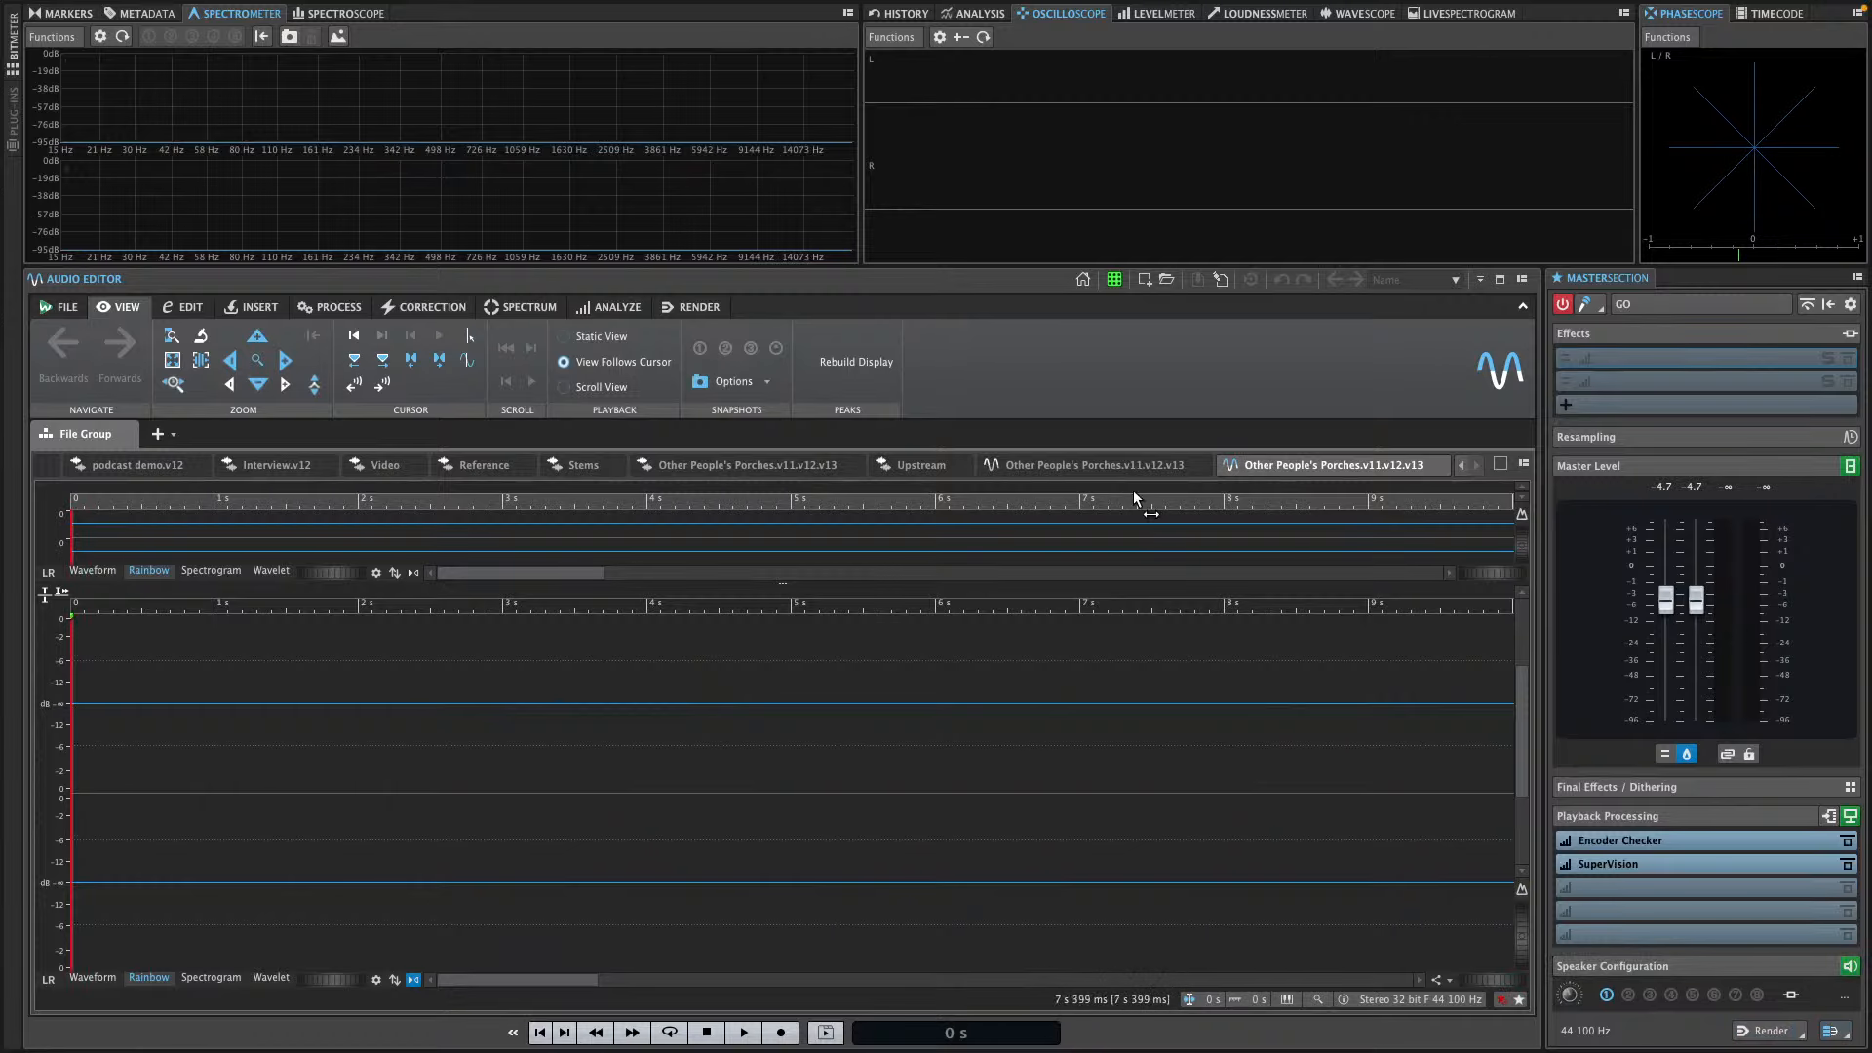
Return to the Other People's Porches.v11.v12.v13 montage and view the backup types offered by Audio Montage Backup
left_click(1104, 468)
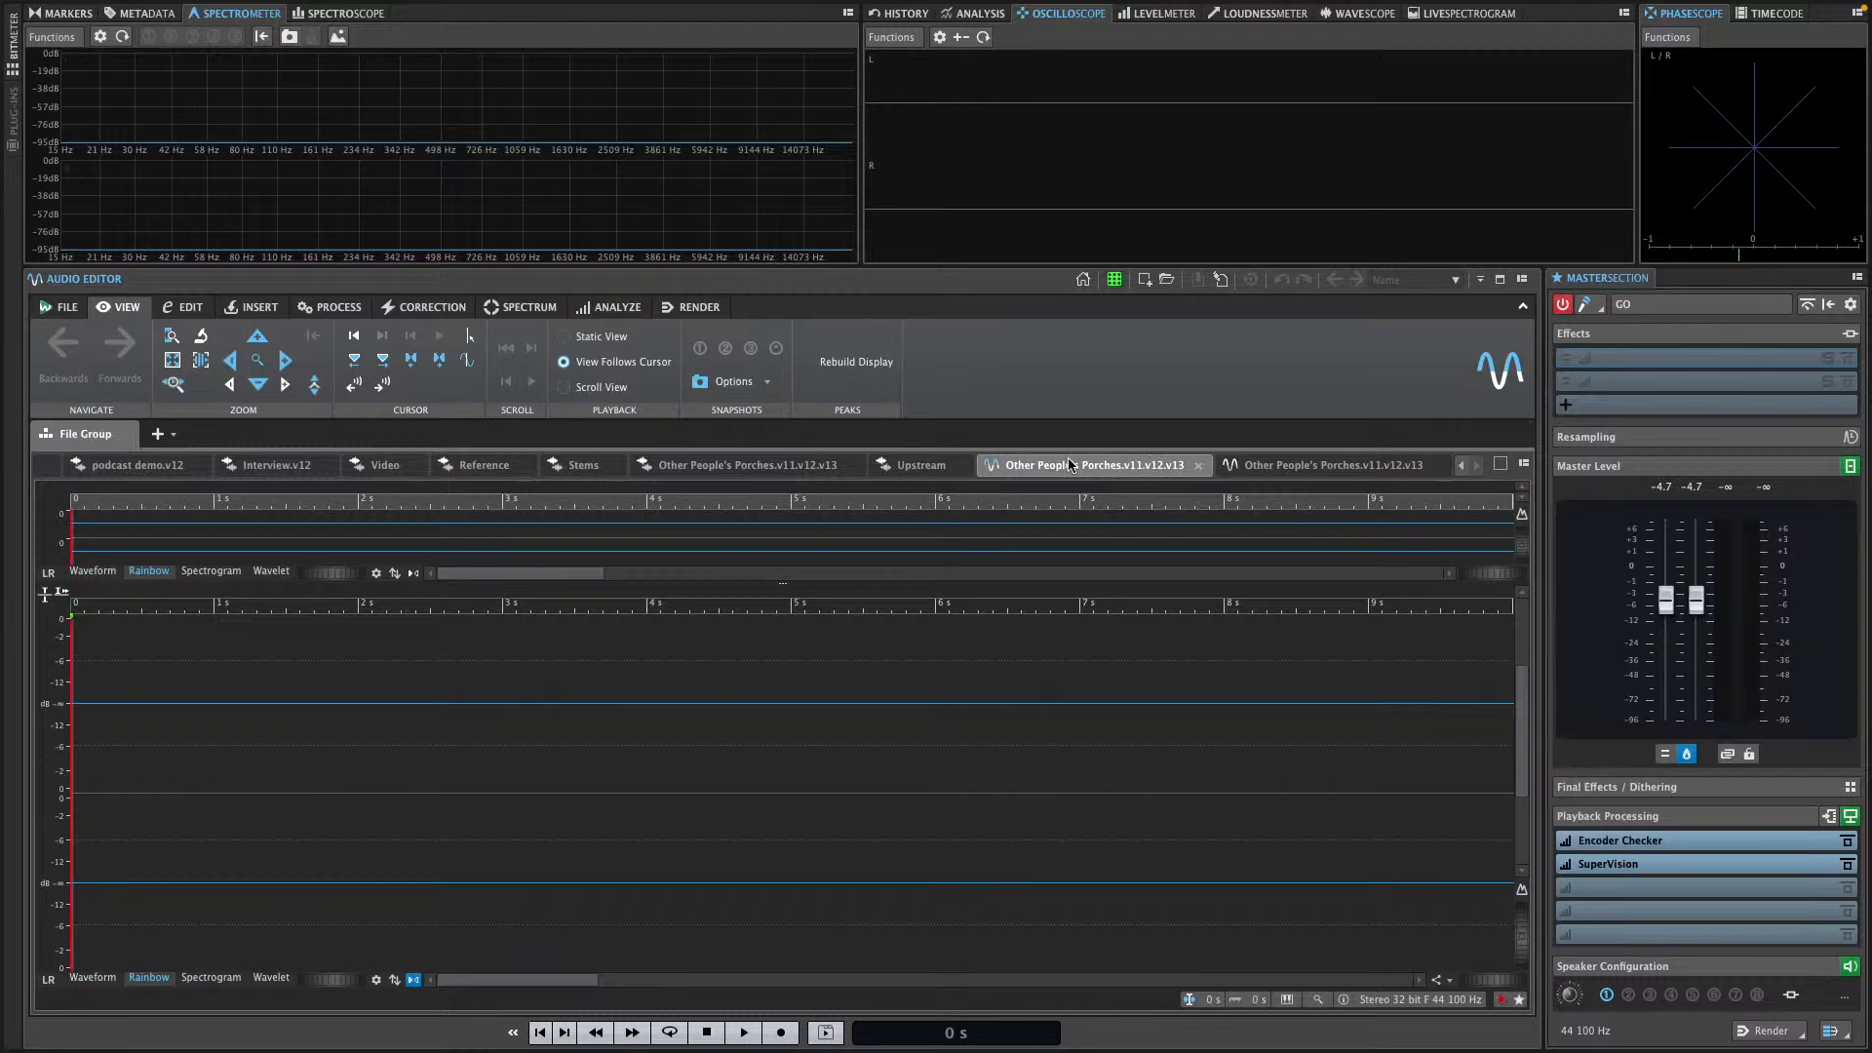
left_click(805, 466)
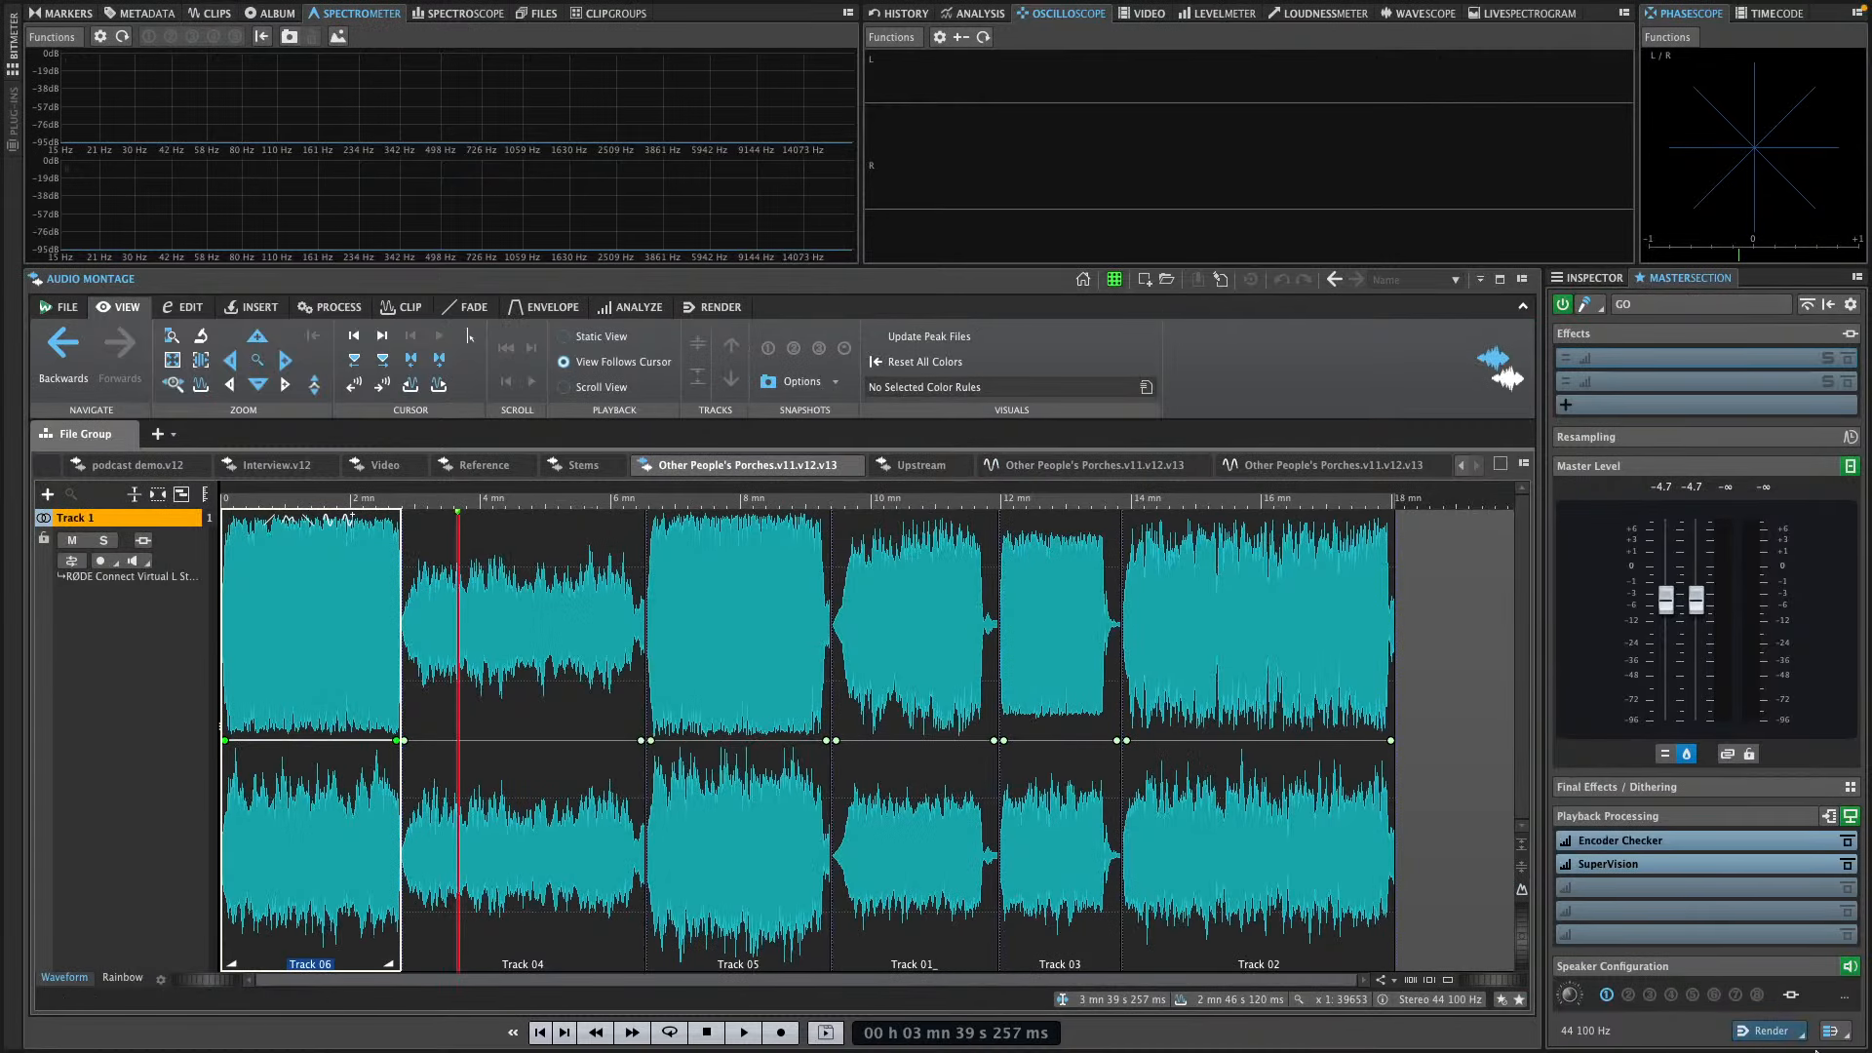
left_click(1770, 1031)
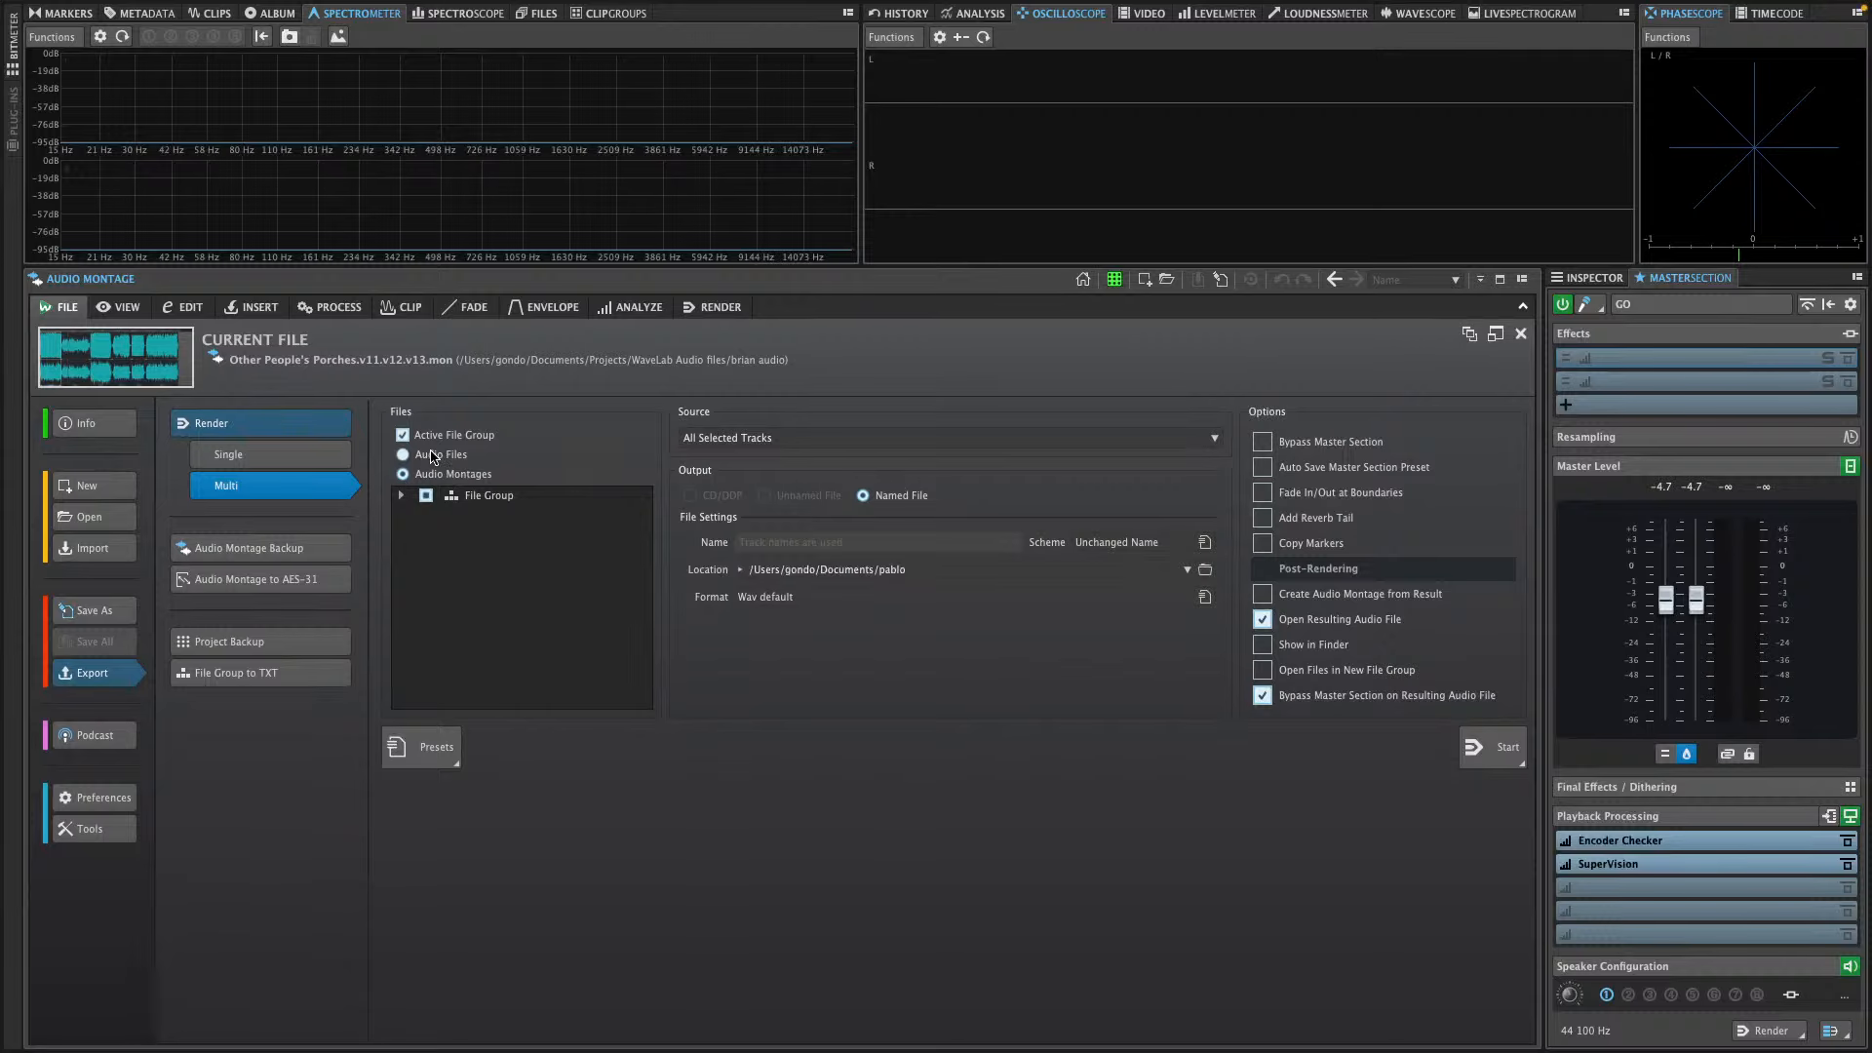
left_click(252, 546)
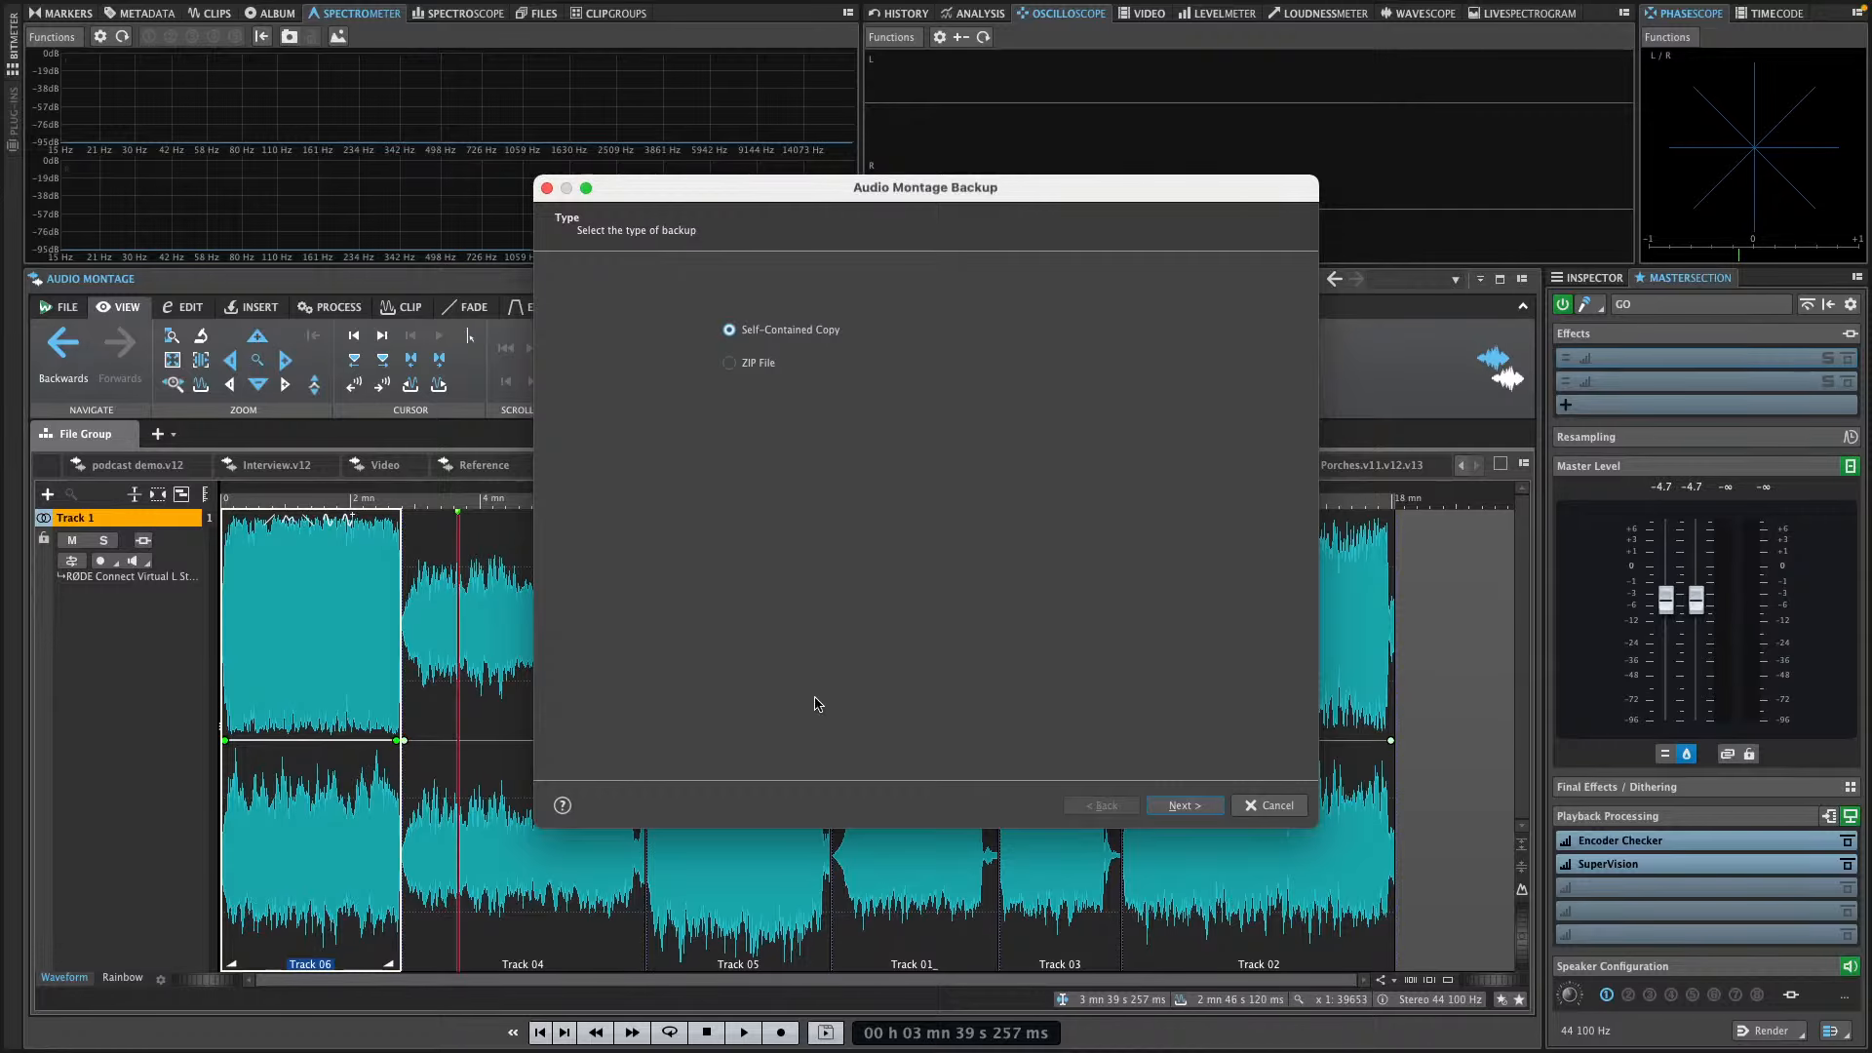
left_click(1270, 805)
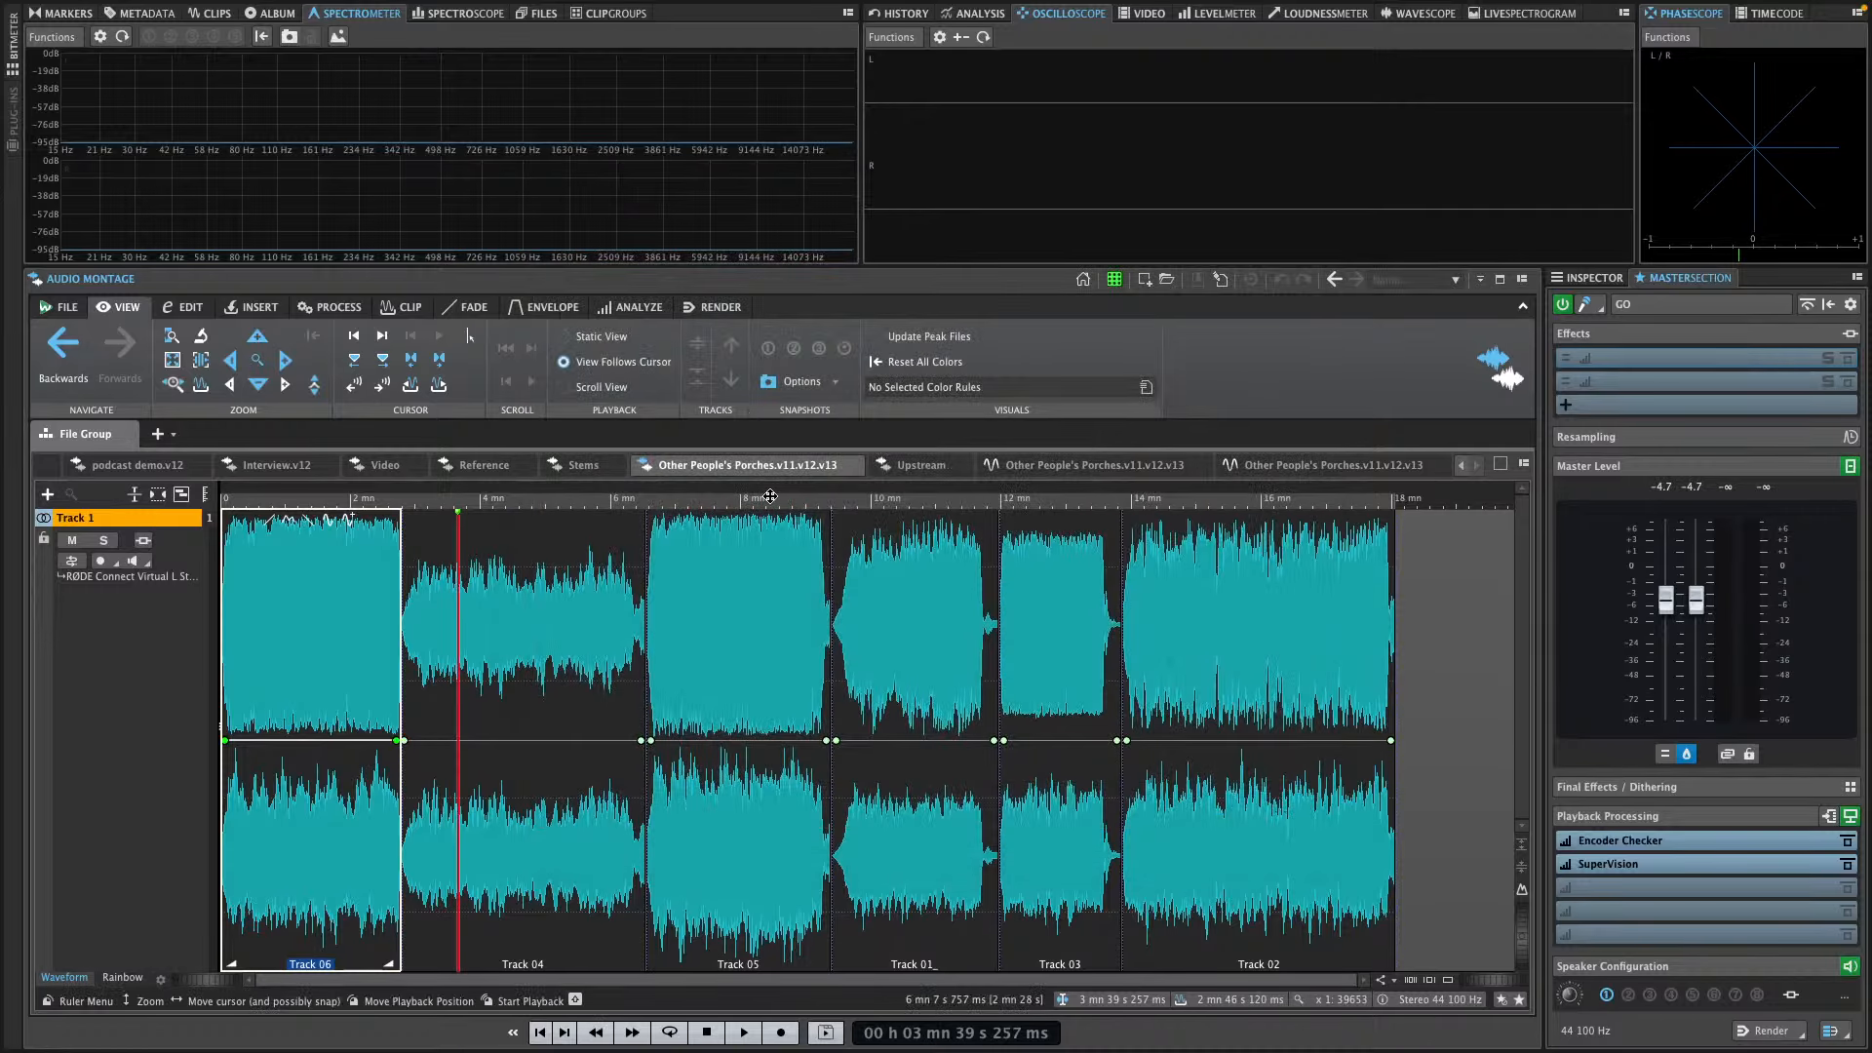
Open the montage's multi-file render settings and choose All Selected Tracks as the source
left_click(1778, 1038)
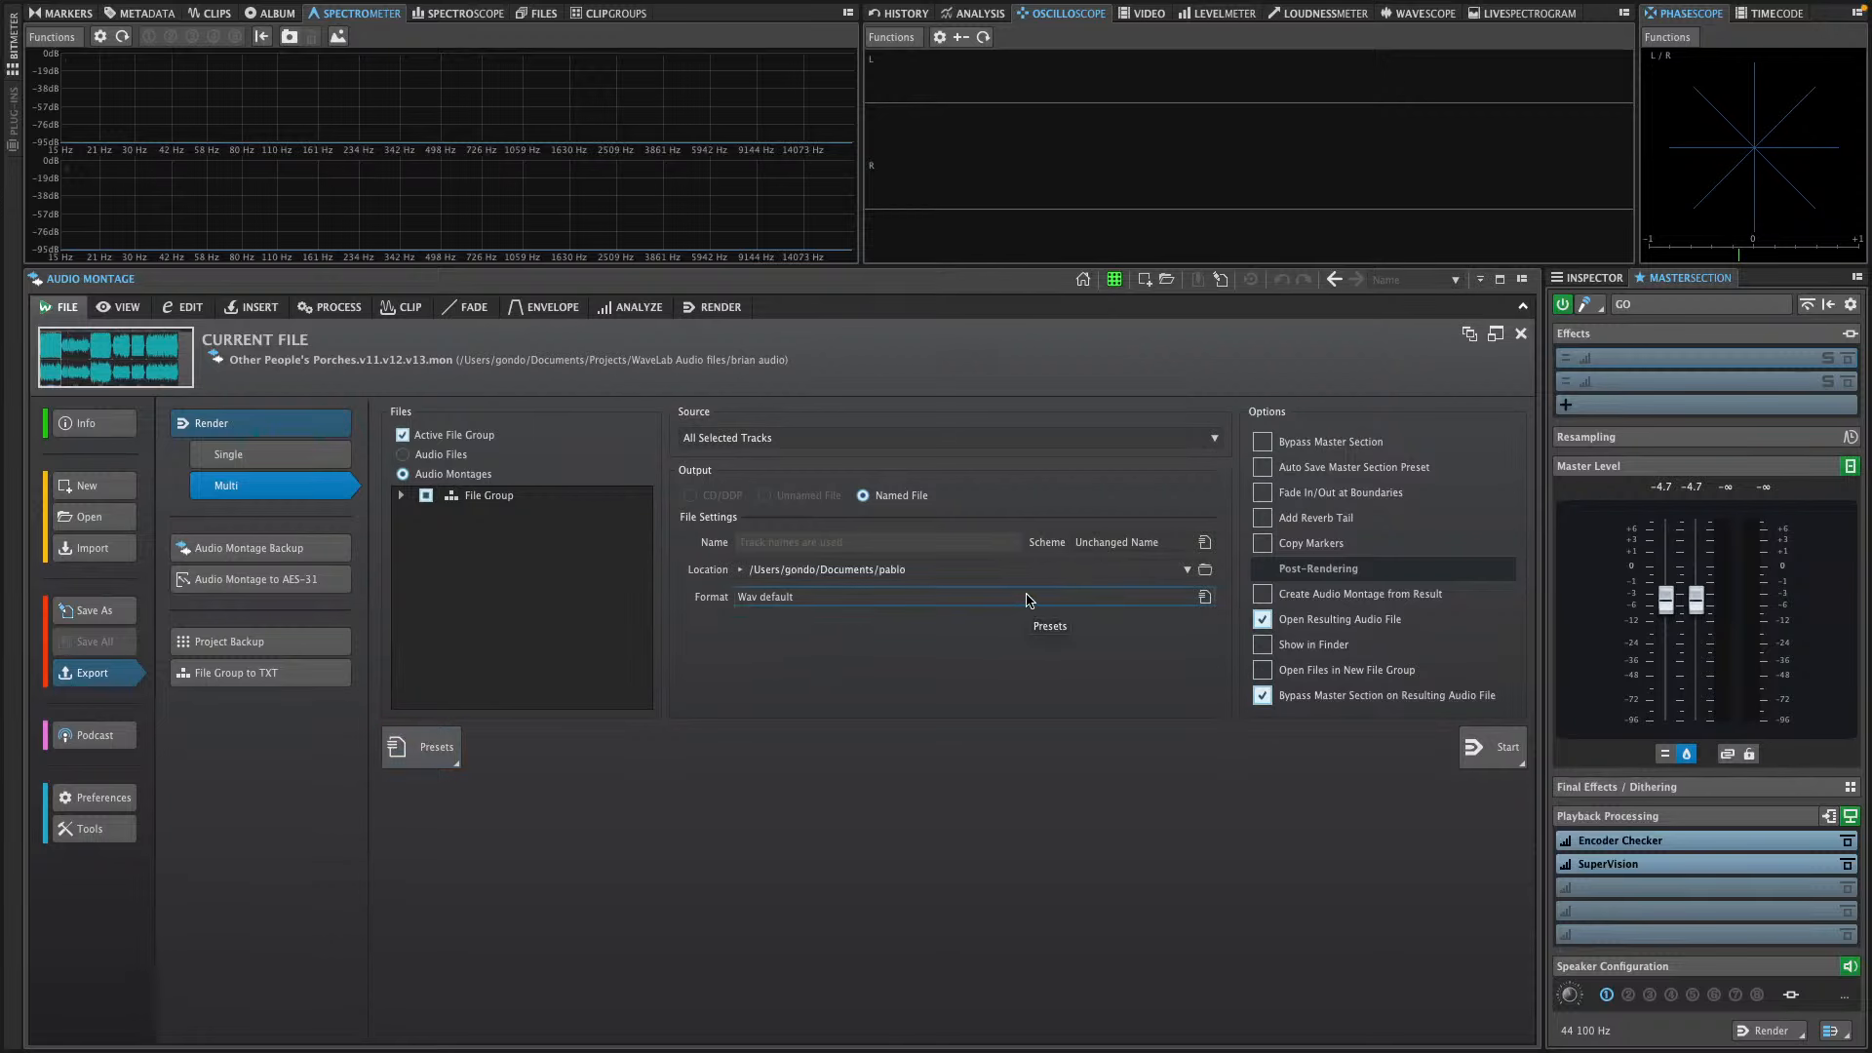
left_click(774, 439)
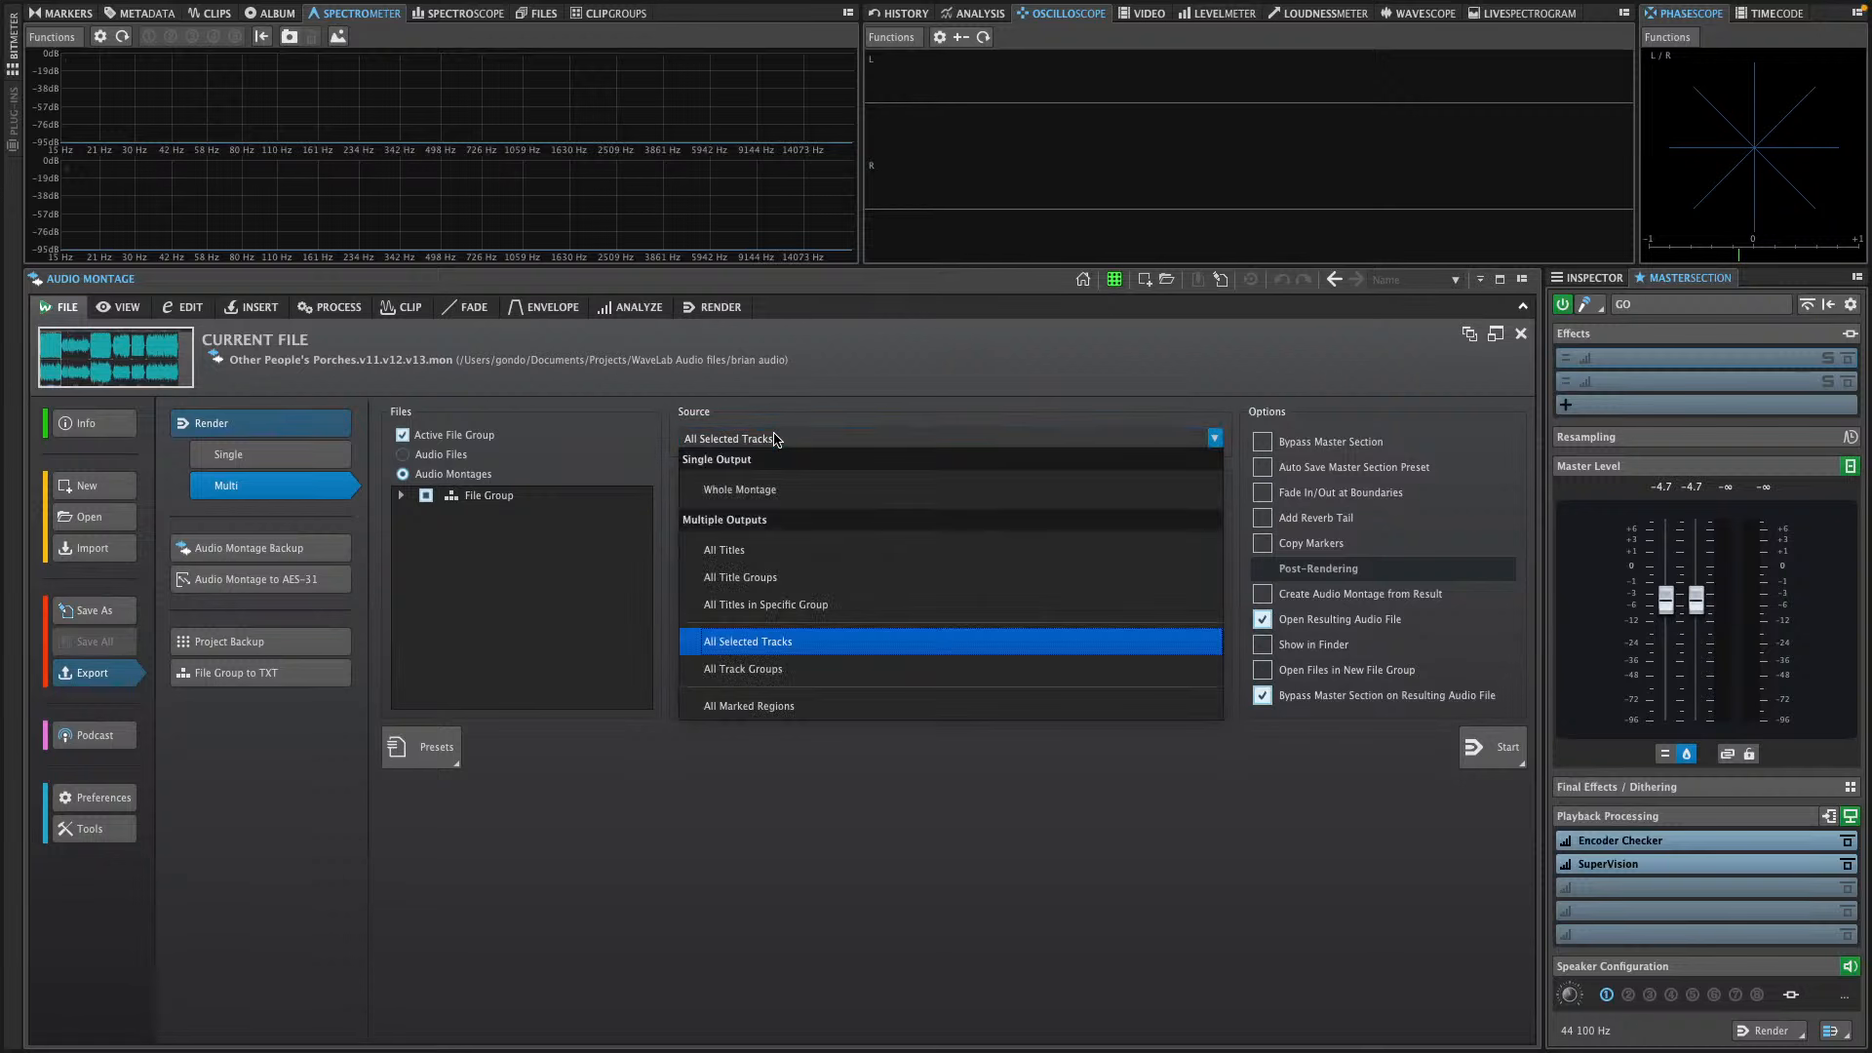
left_click(752, 641)
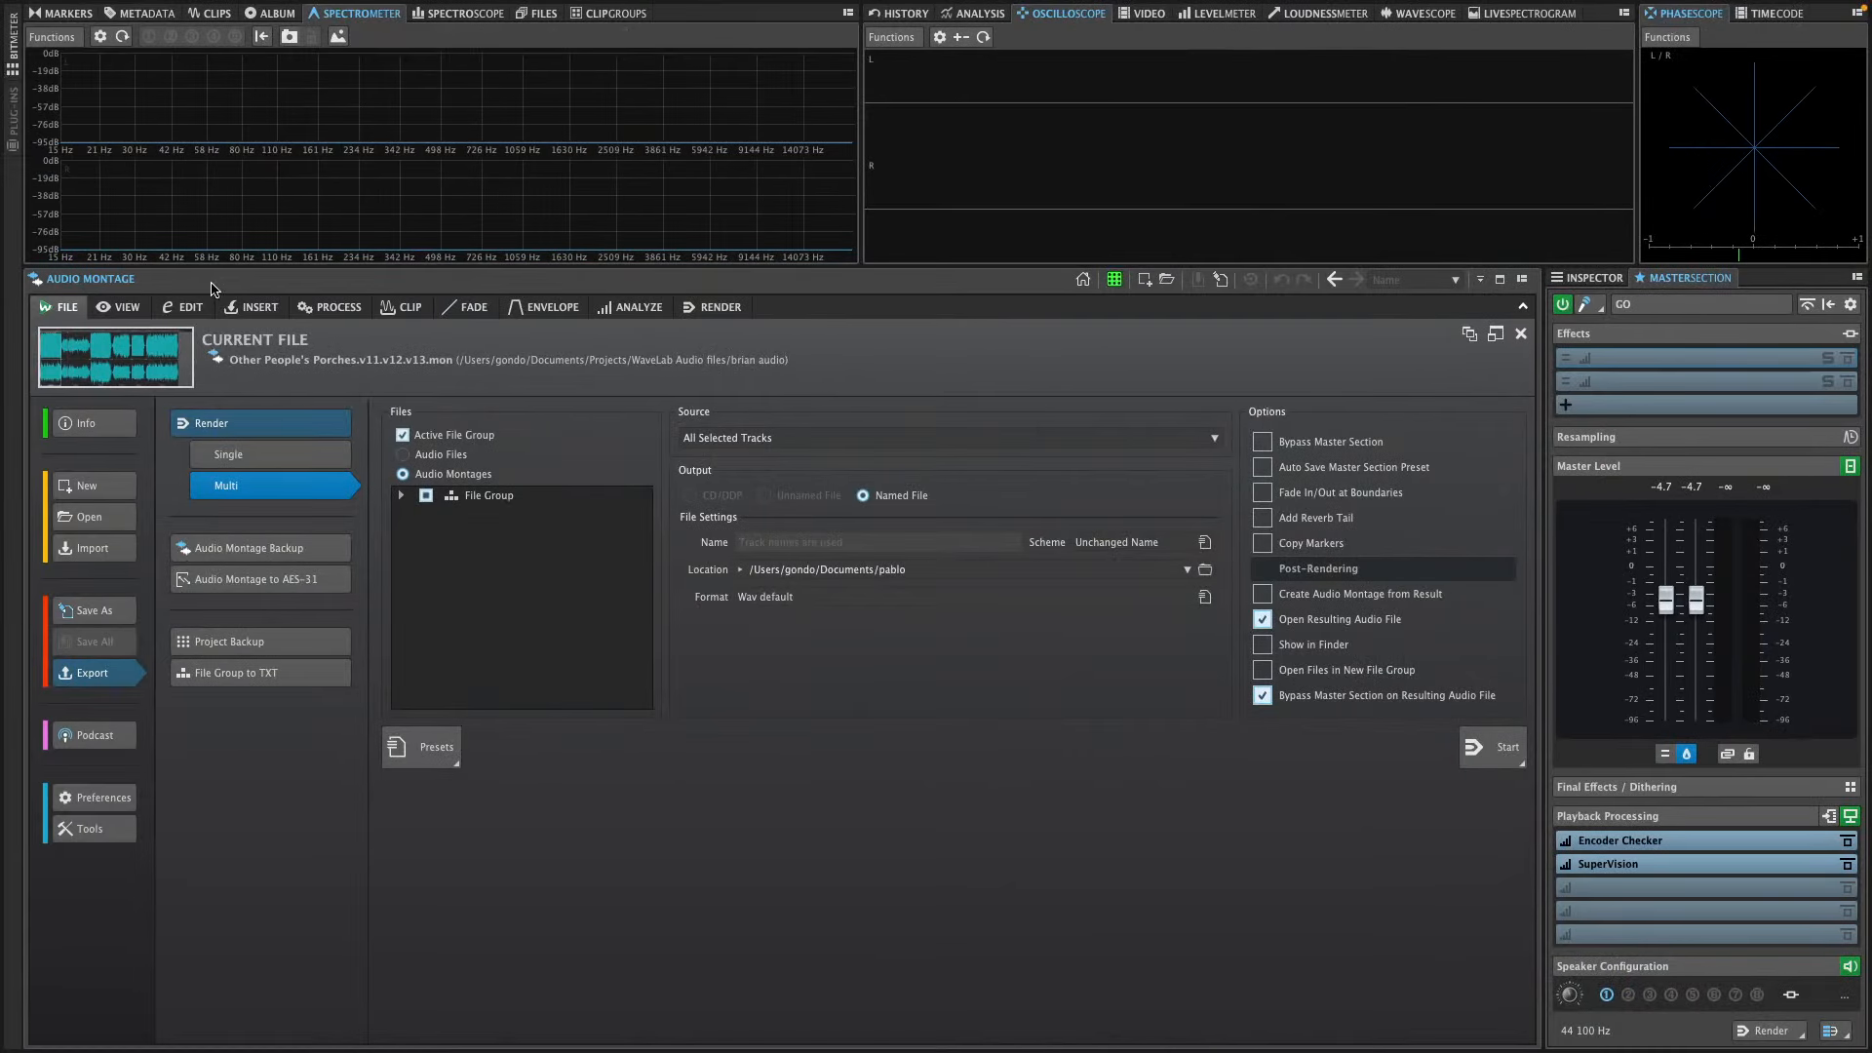
Return to the montage's editing view and select all its clips, from Track 06 through Track 02
left_click(191, 306)
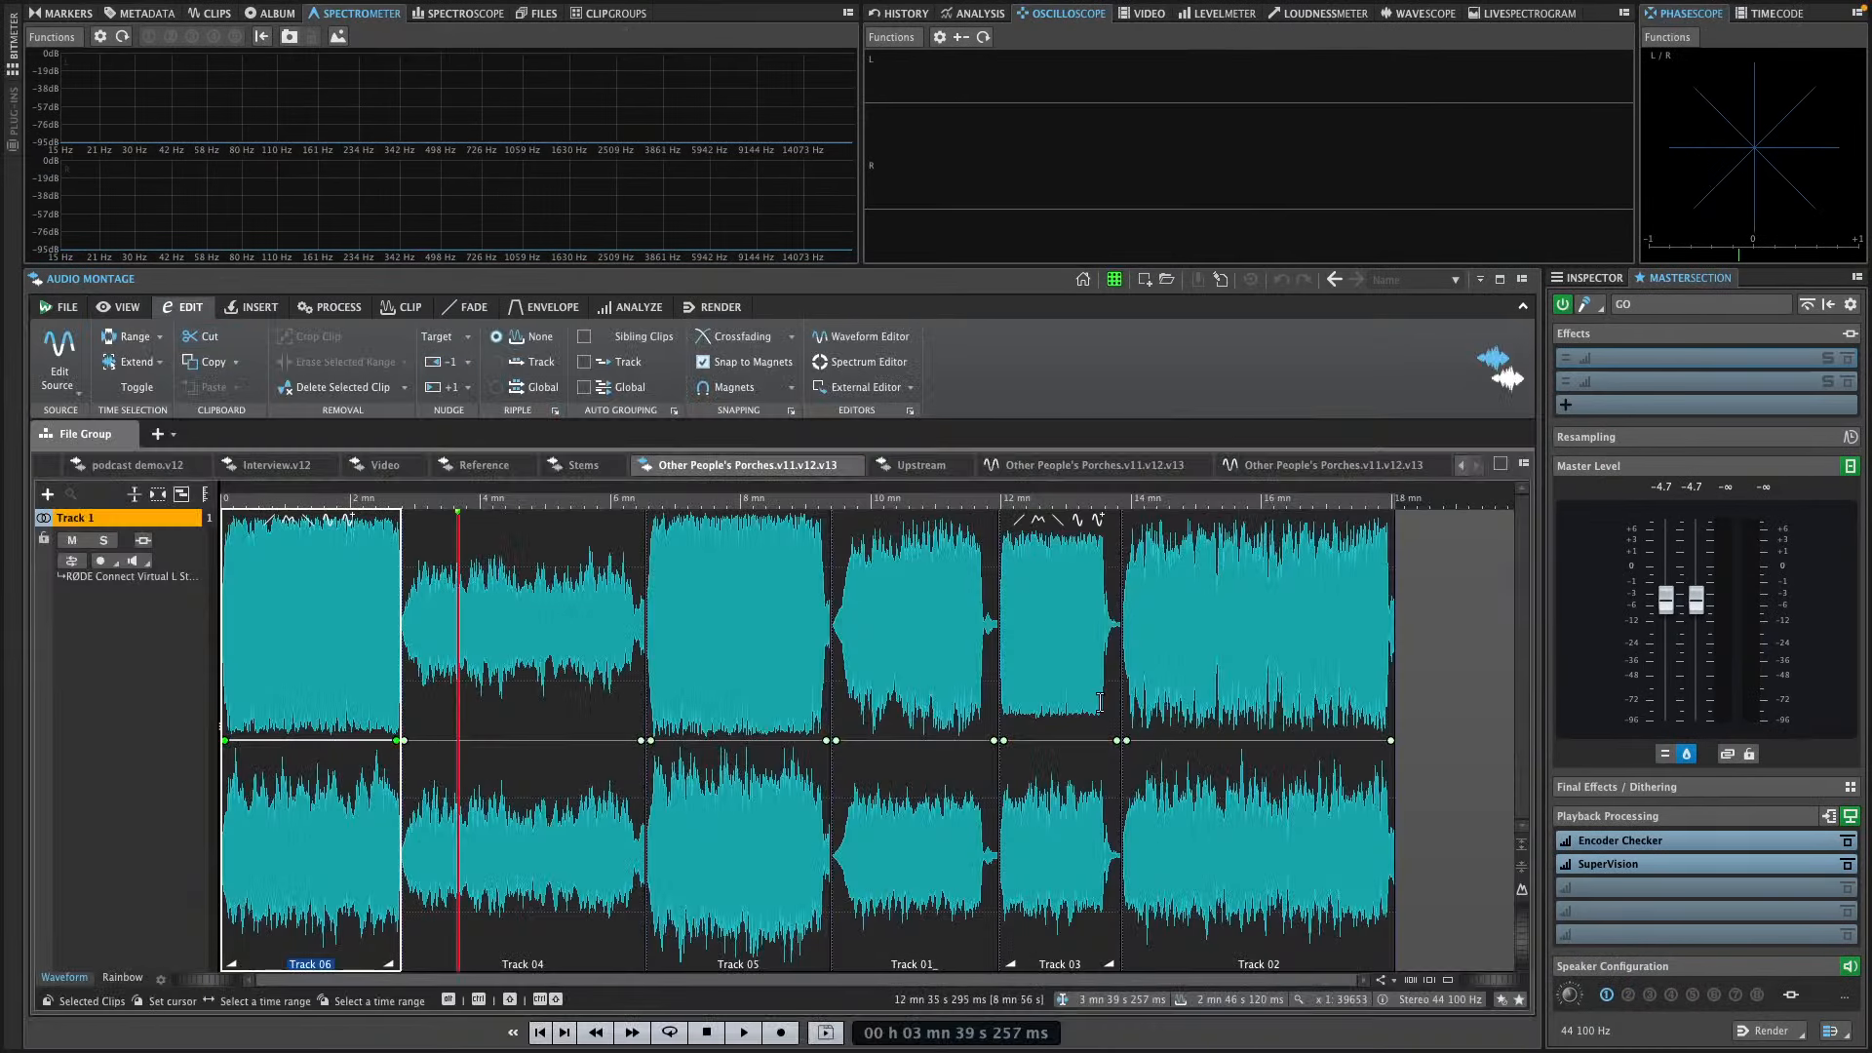
left_click(1287, 890)
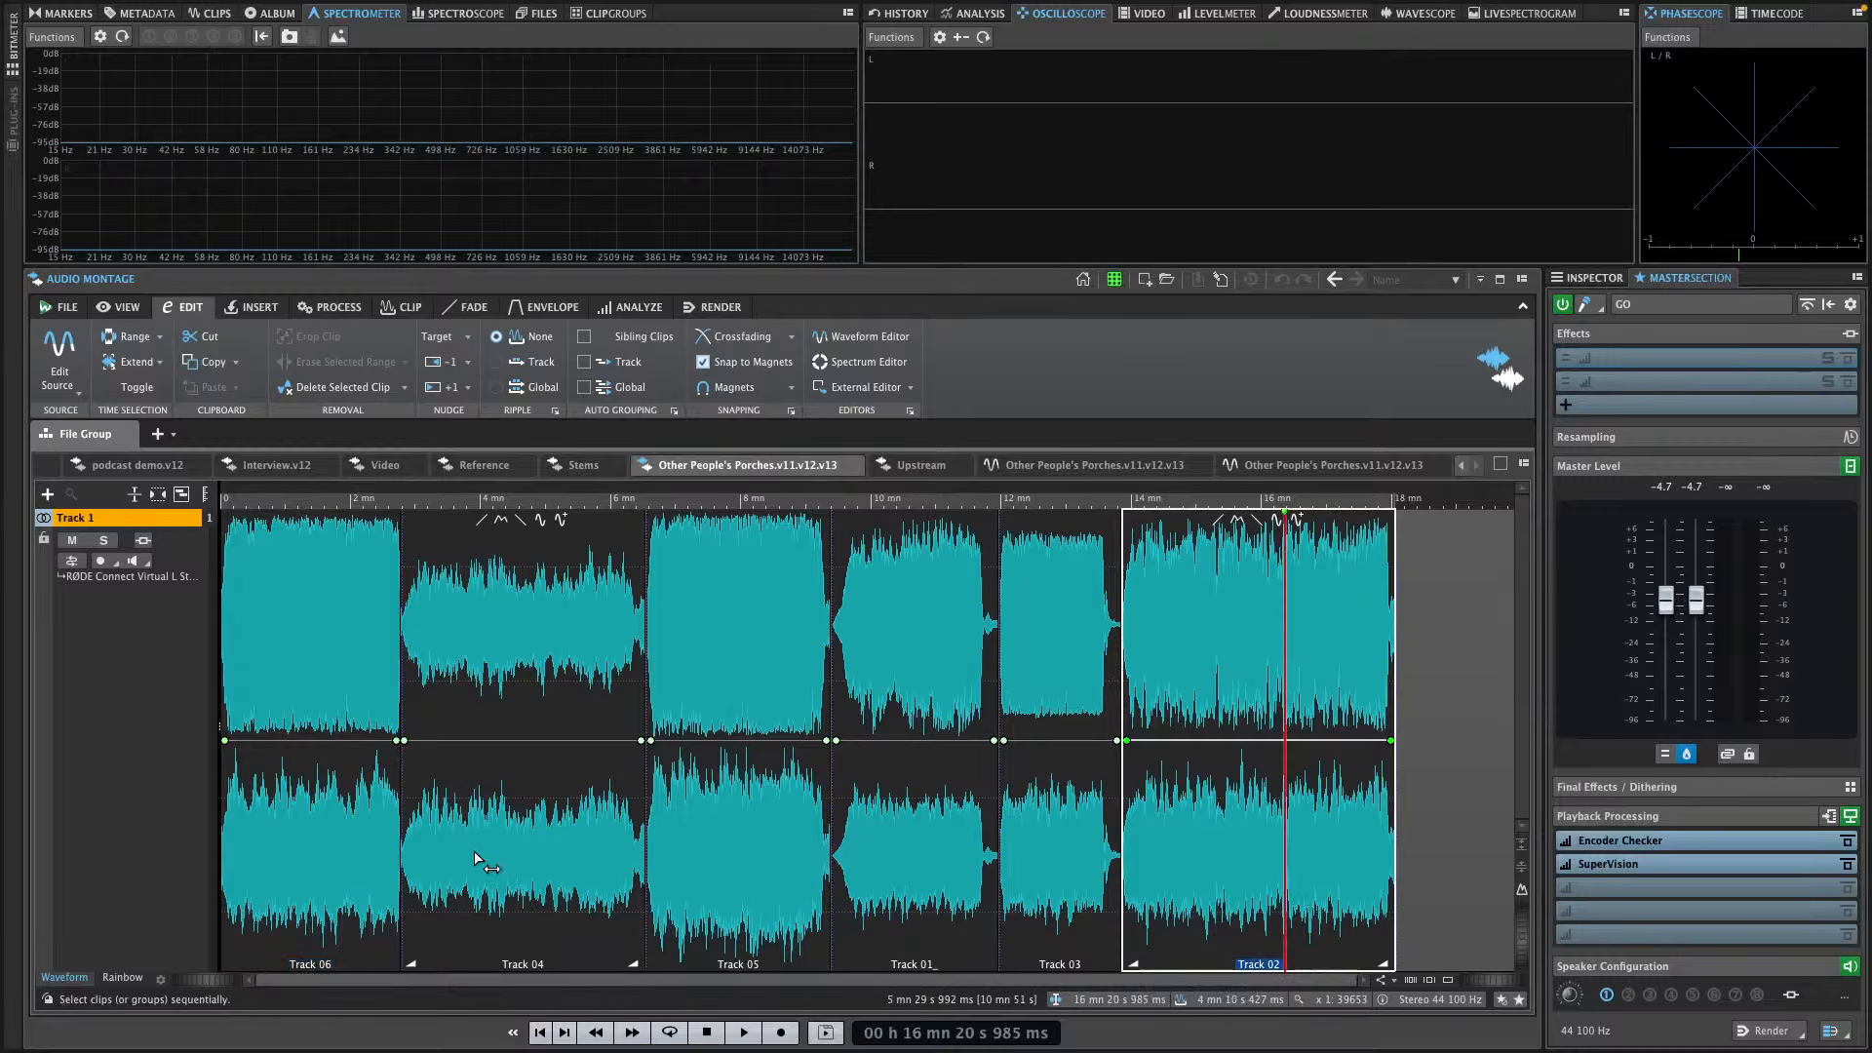
left_click(267, 812)
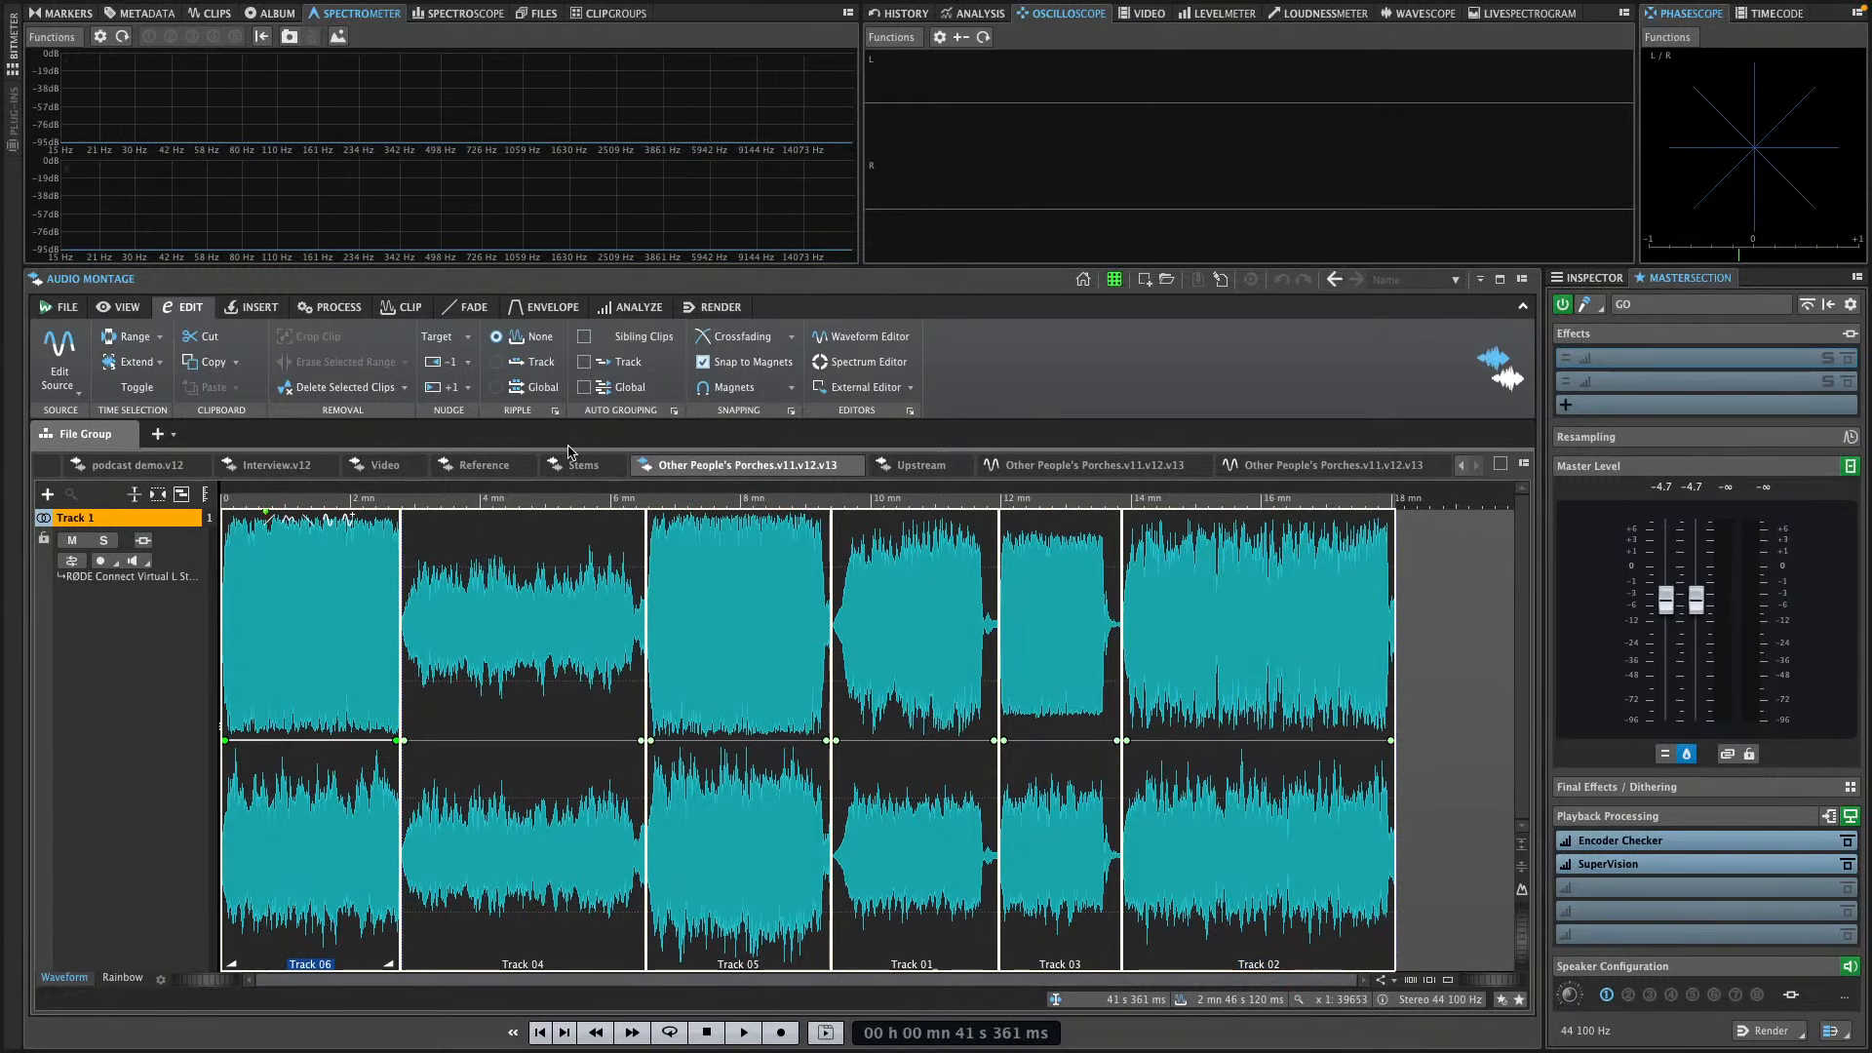
Try to render all selected tracks of the montage as named files into the pablo folder
left_click(1775, 1039)
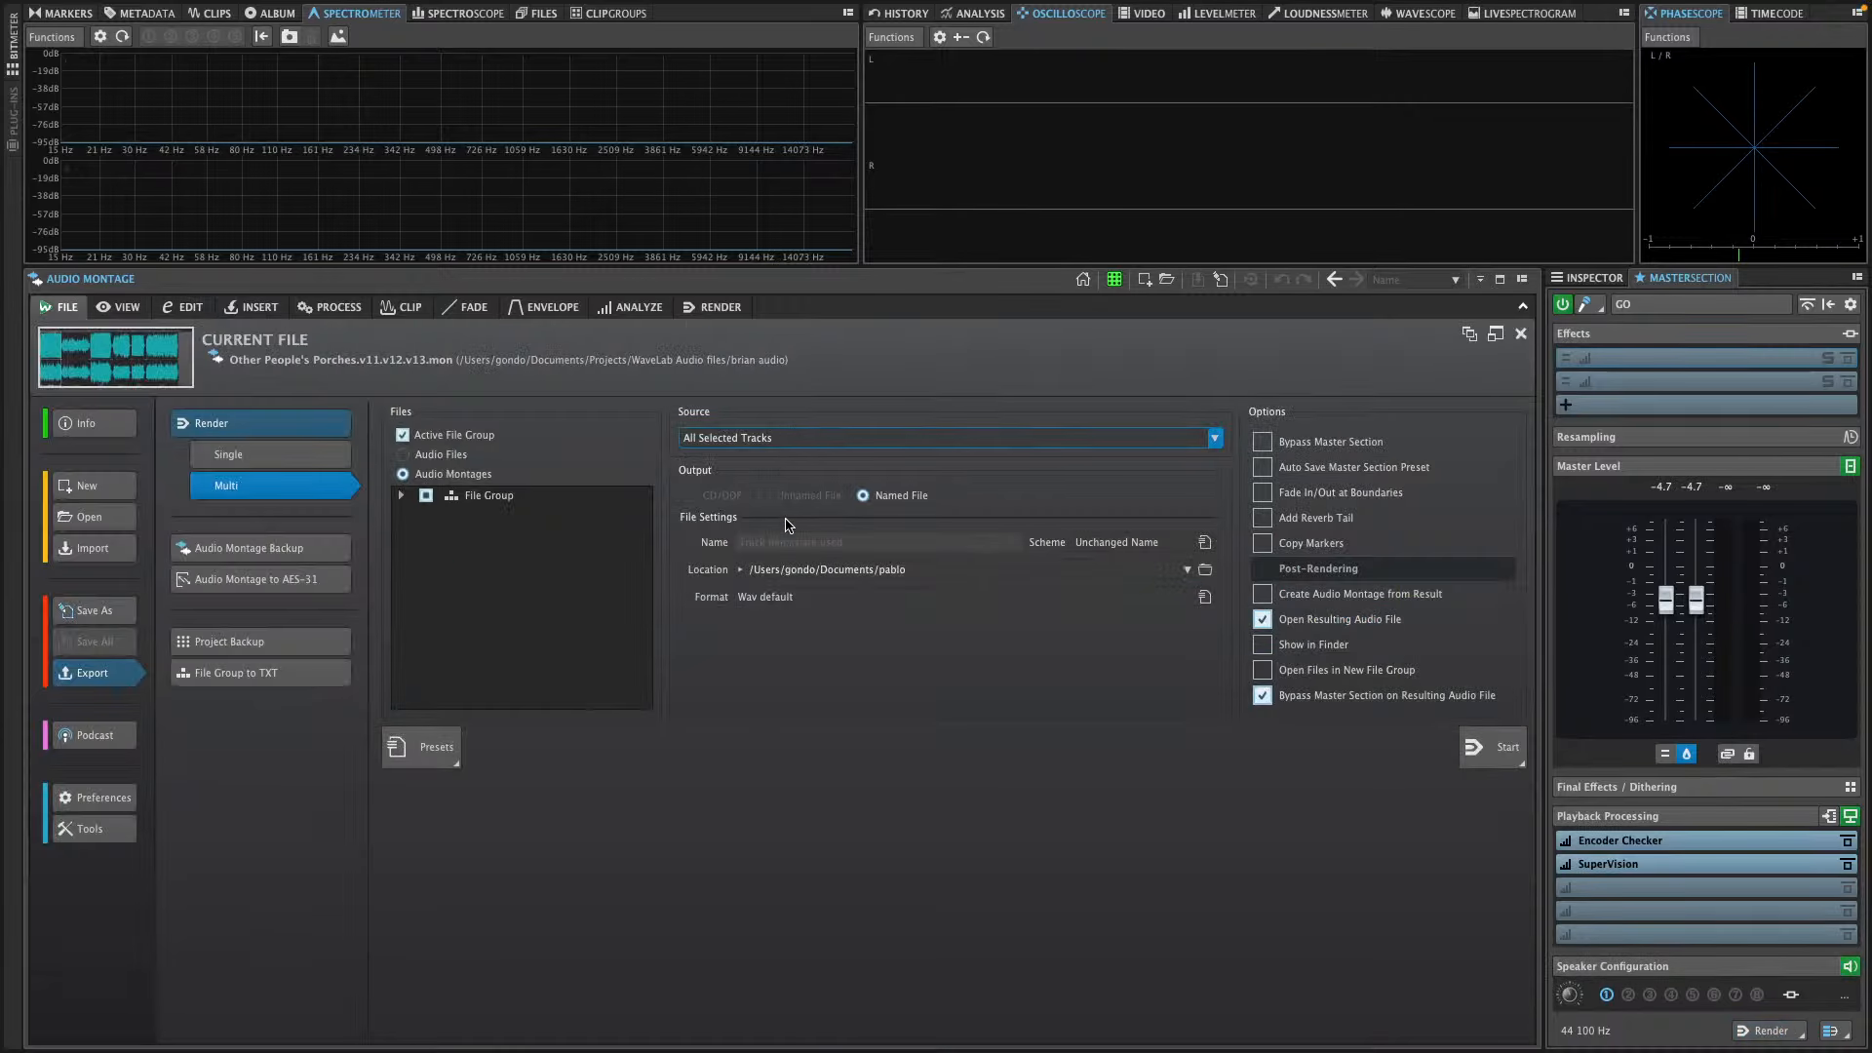
left_click(1510, 752)
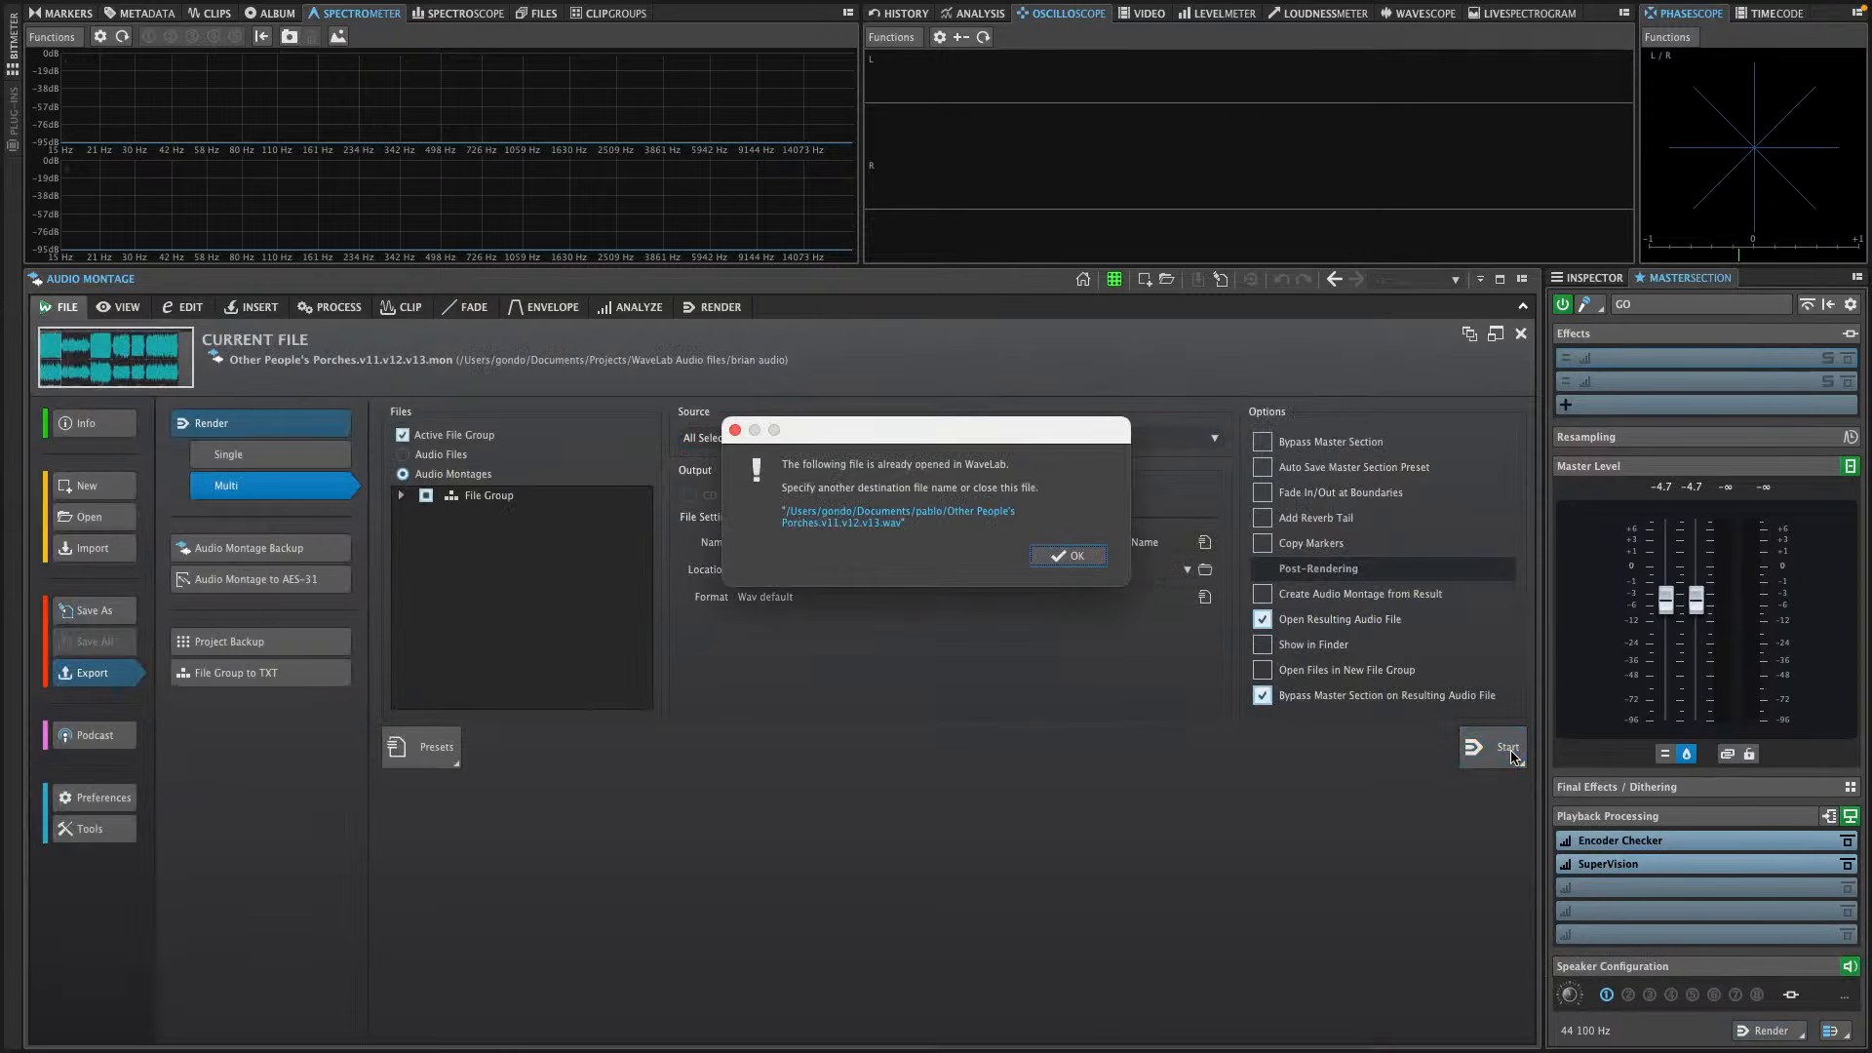
left_click(1073, 563)
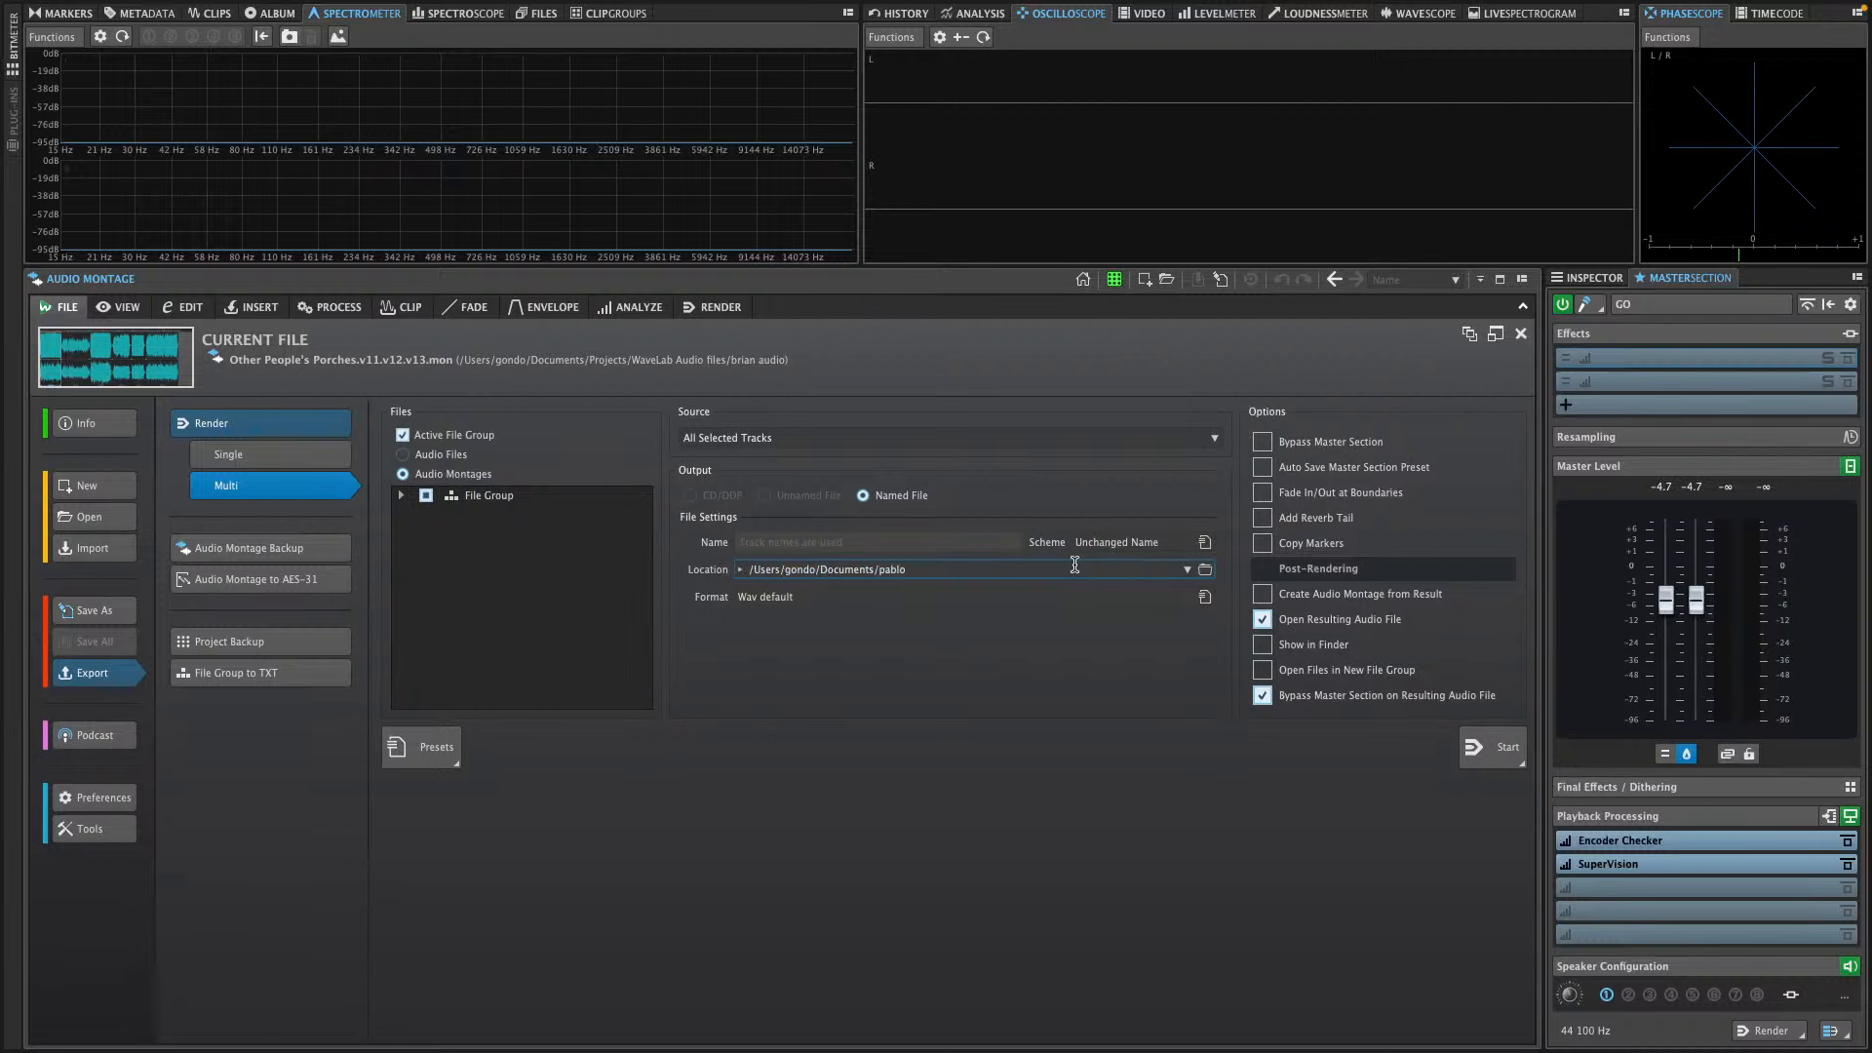
Edit the render naming scheme, save it with only the Name attribute as preset hjgkhi, and apply it
left_click(817, 595)
left_click(916, 572)
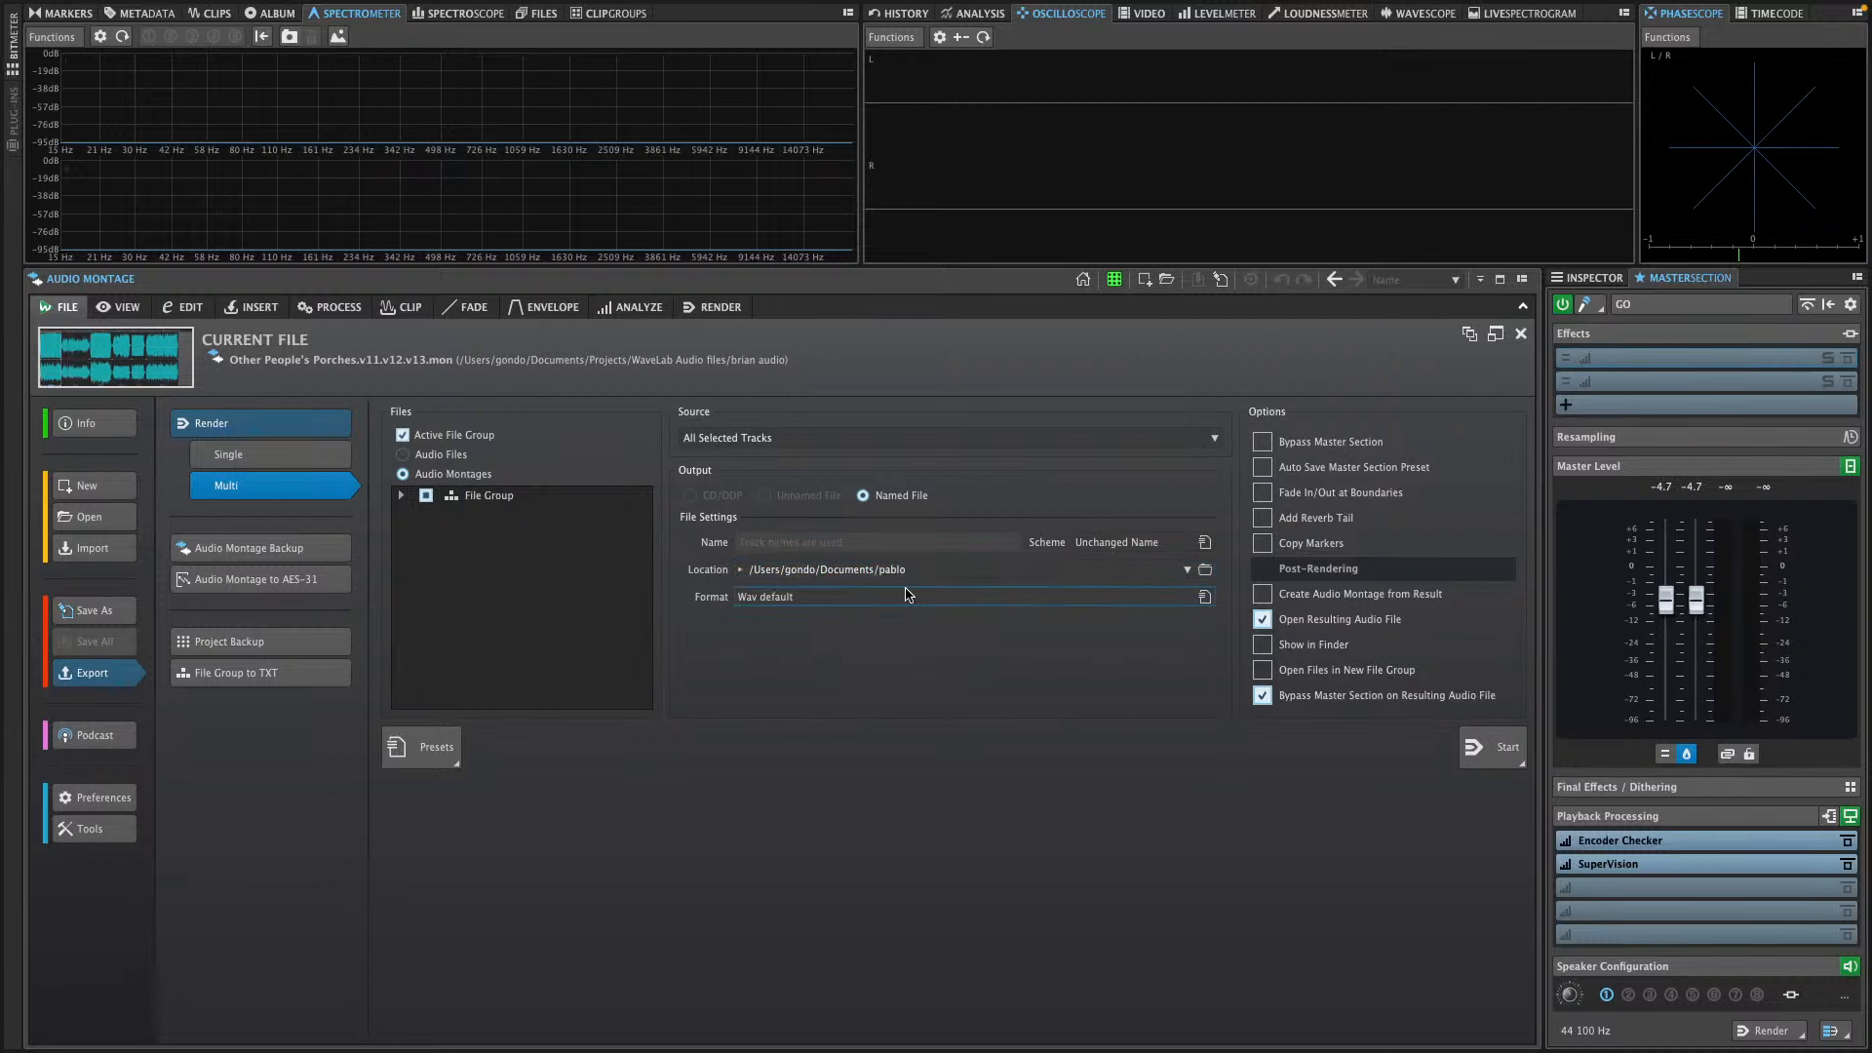
left_click(1206, 542)
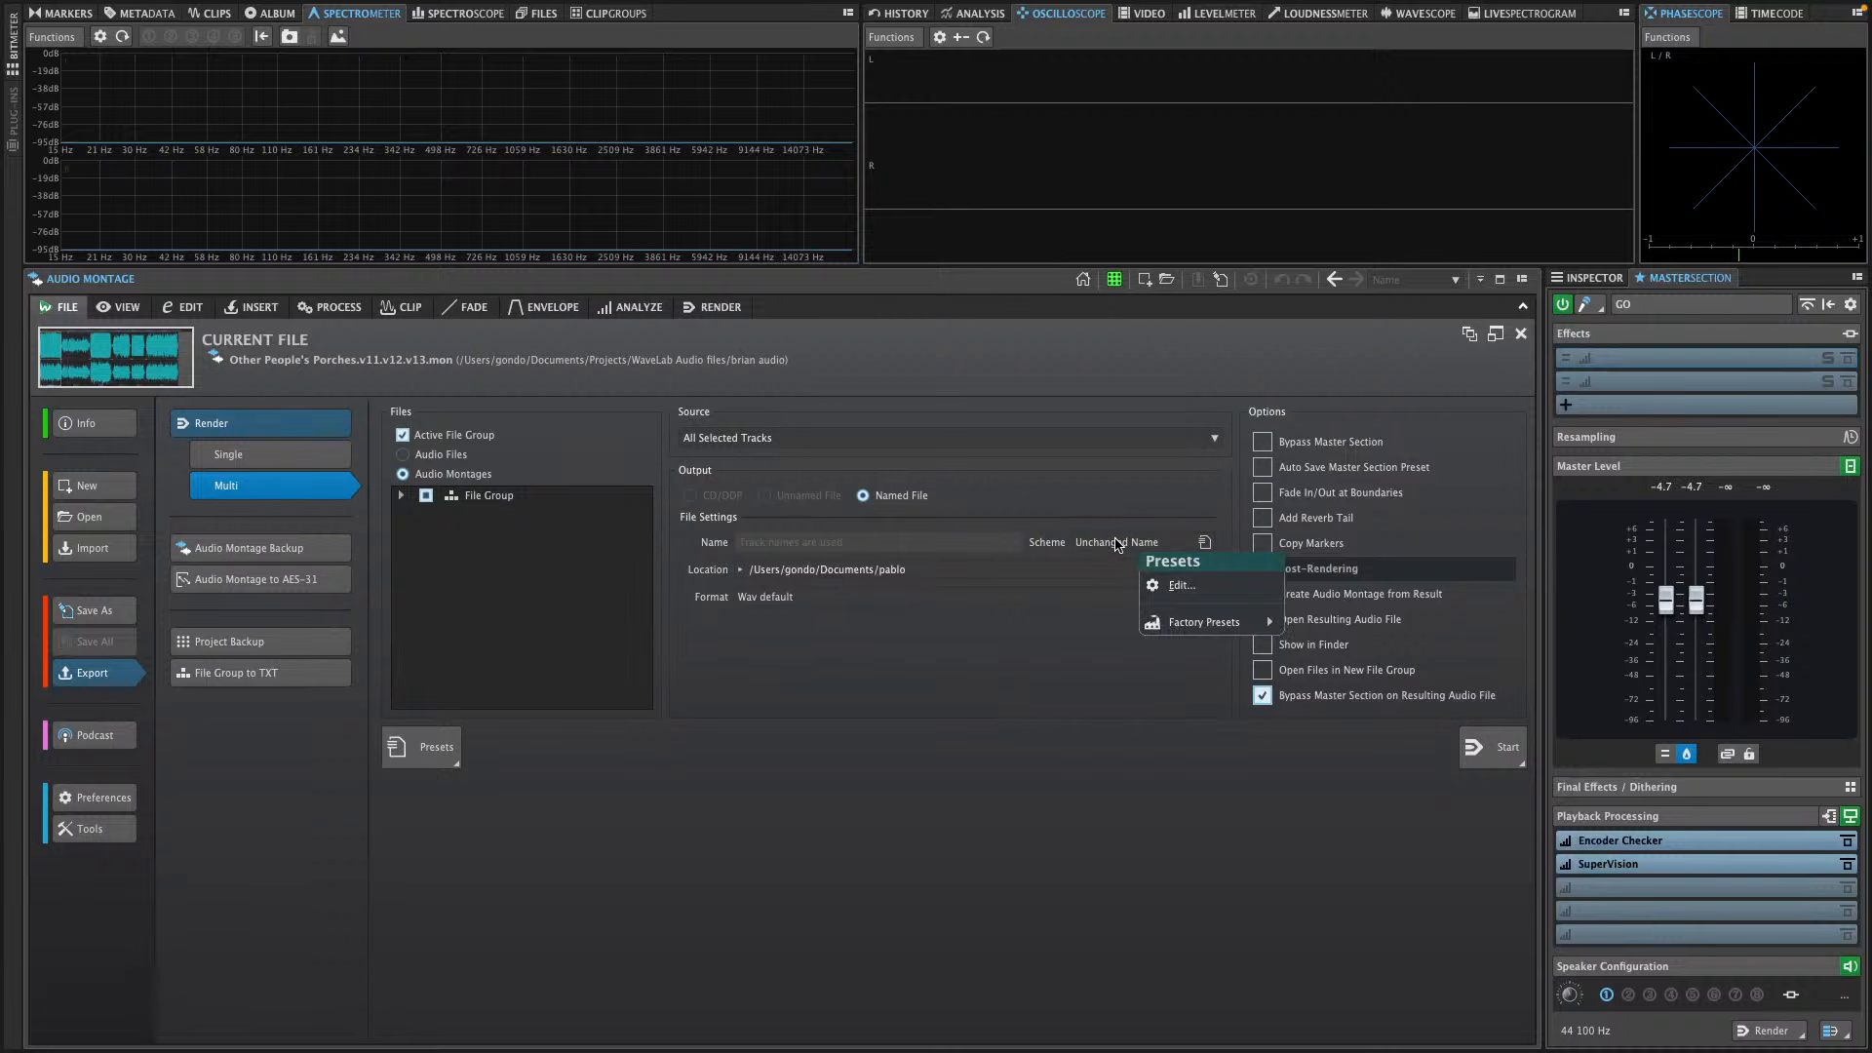
left_click(1208, 589)
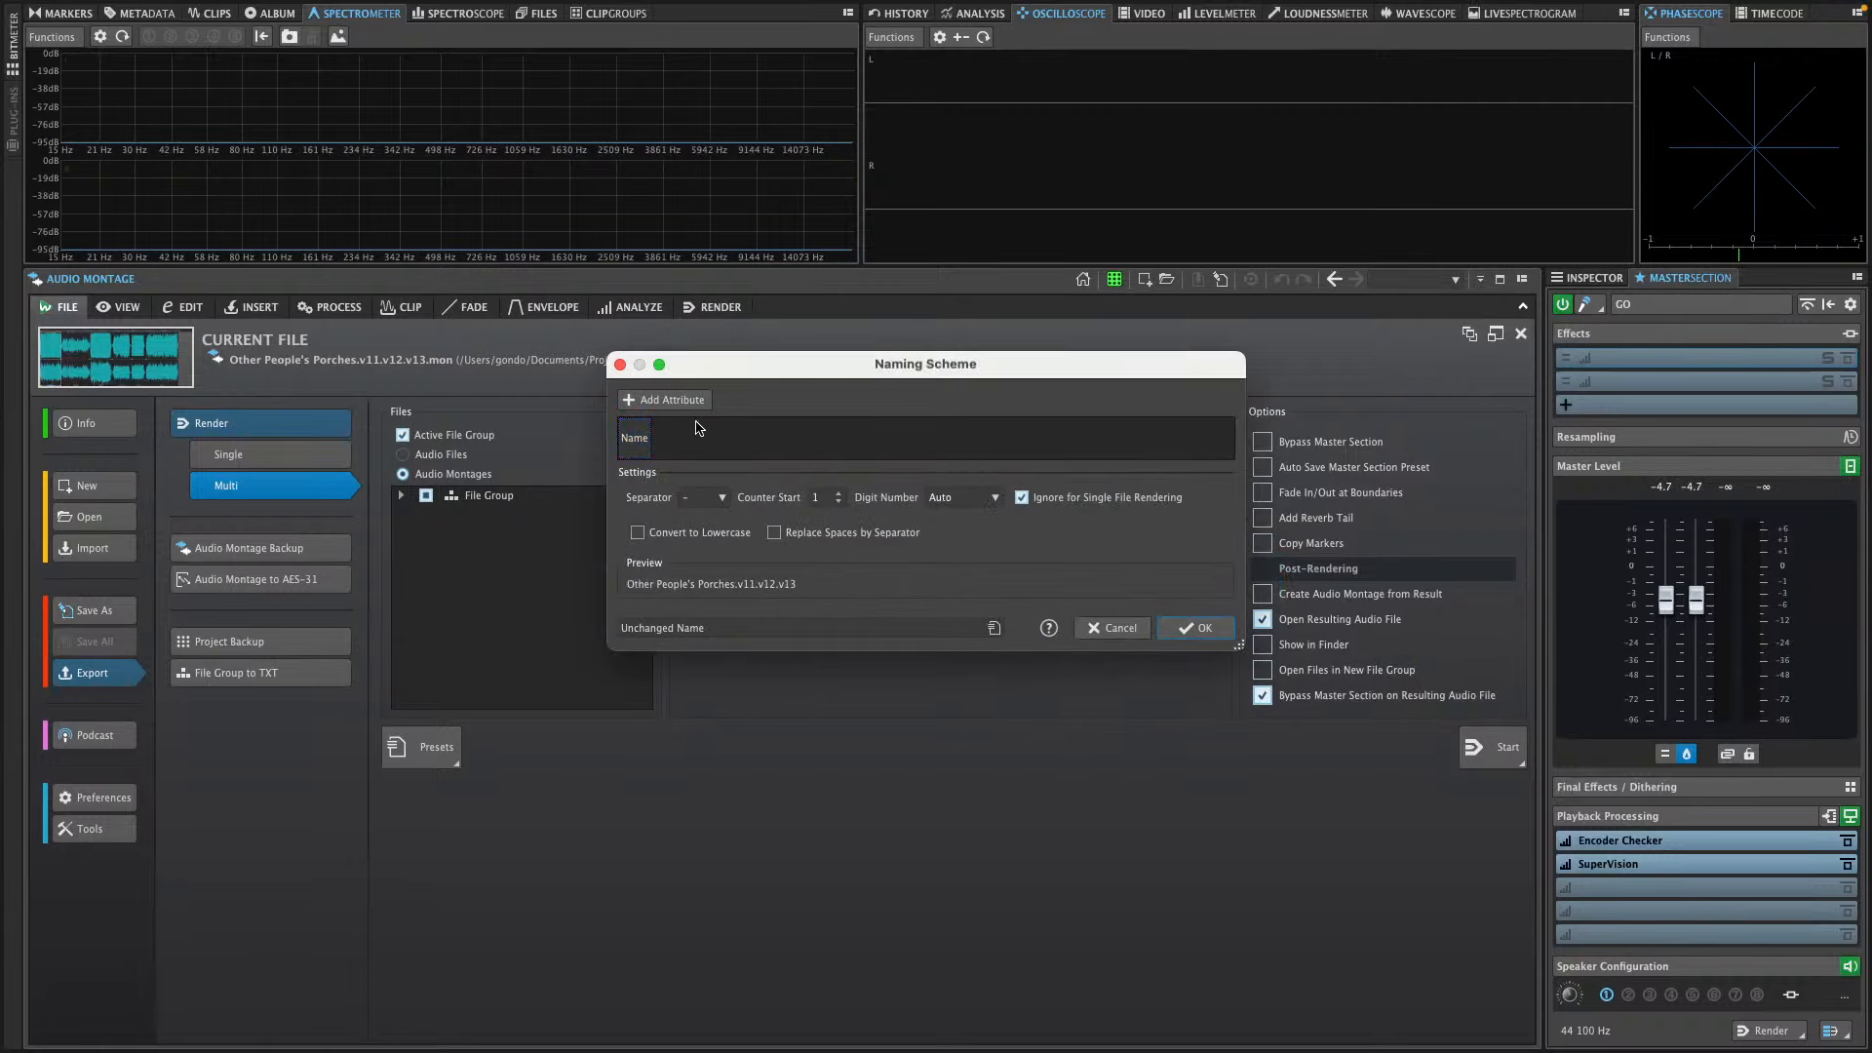
left_click(636, 438)
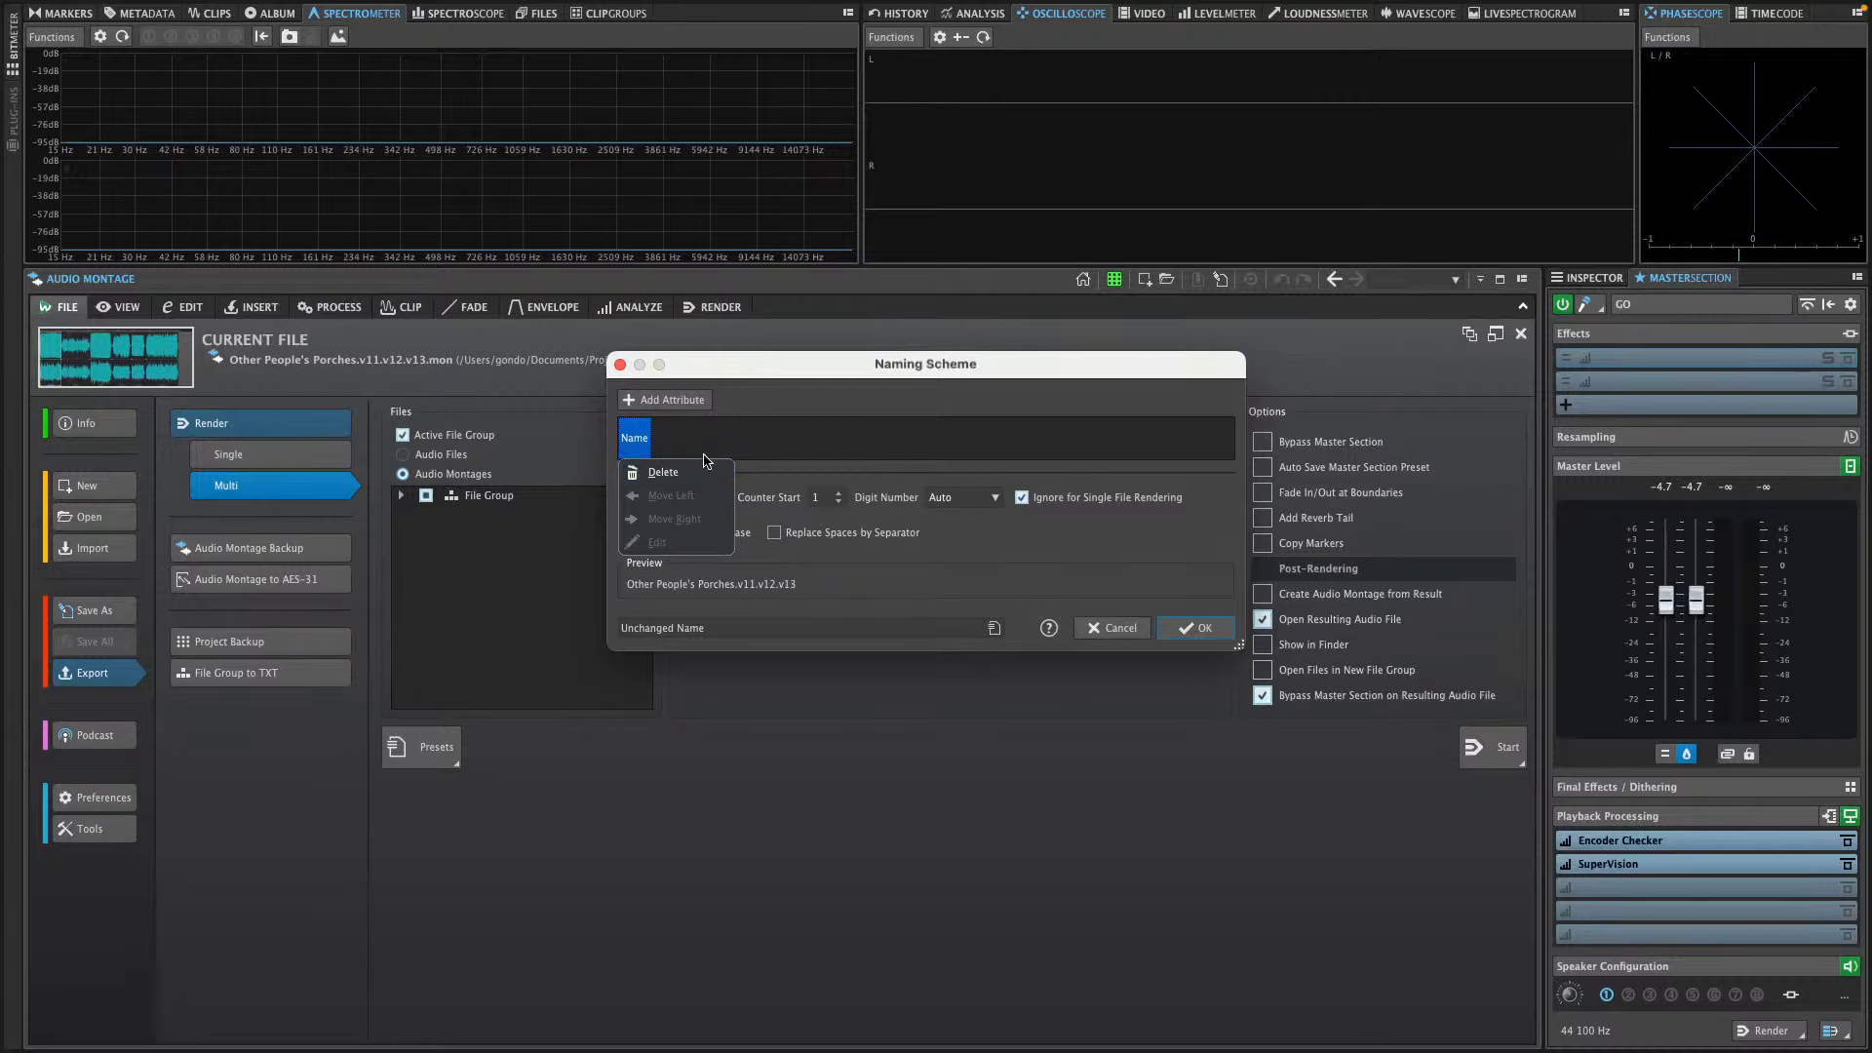
left_click(721, 447)
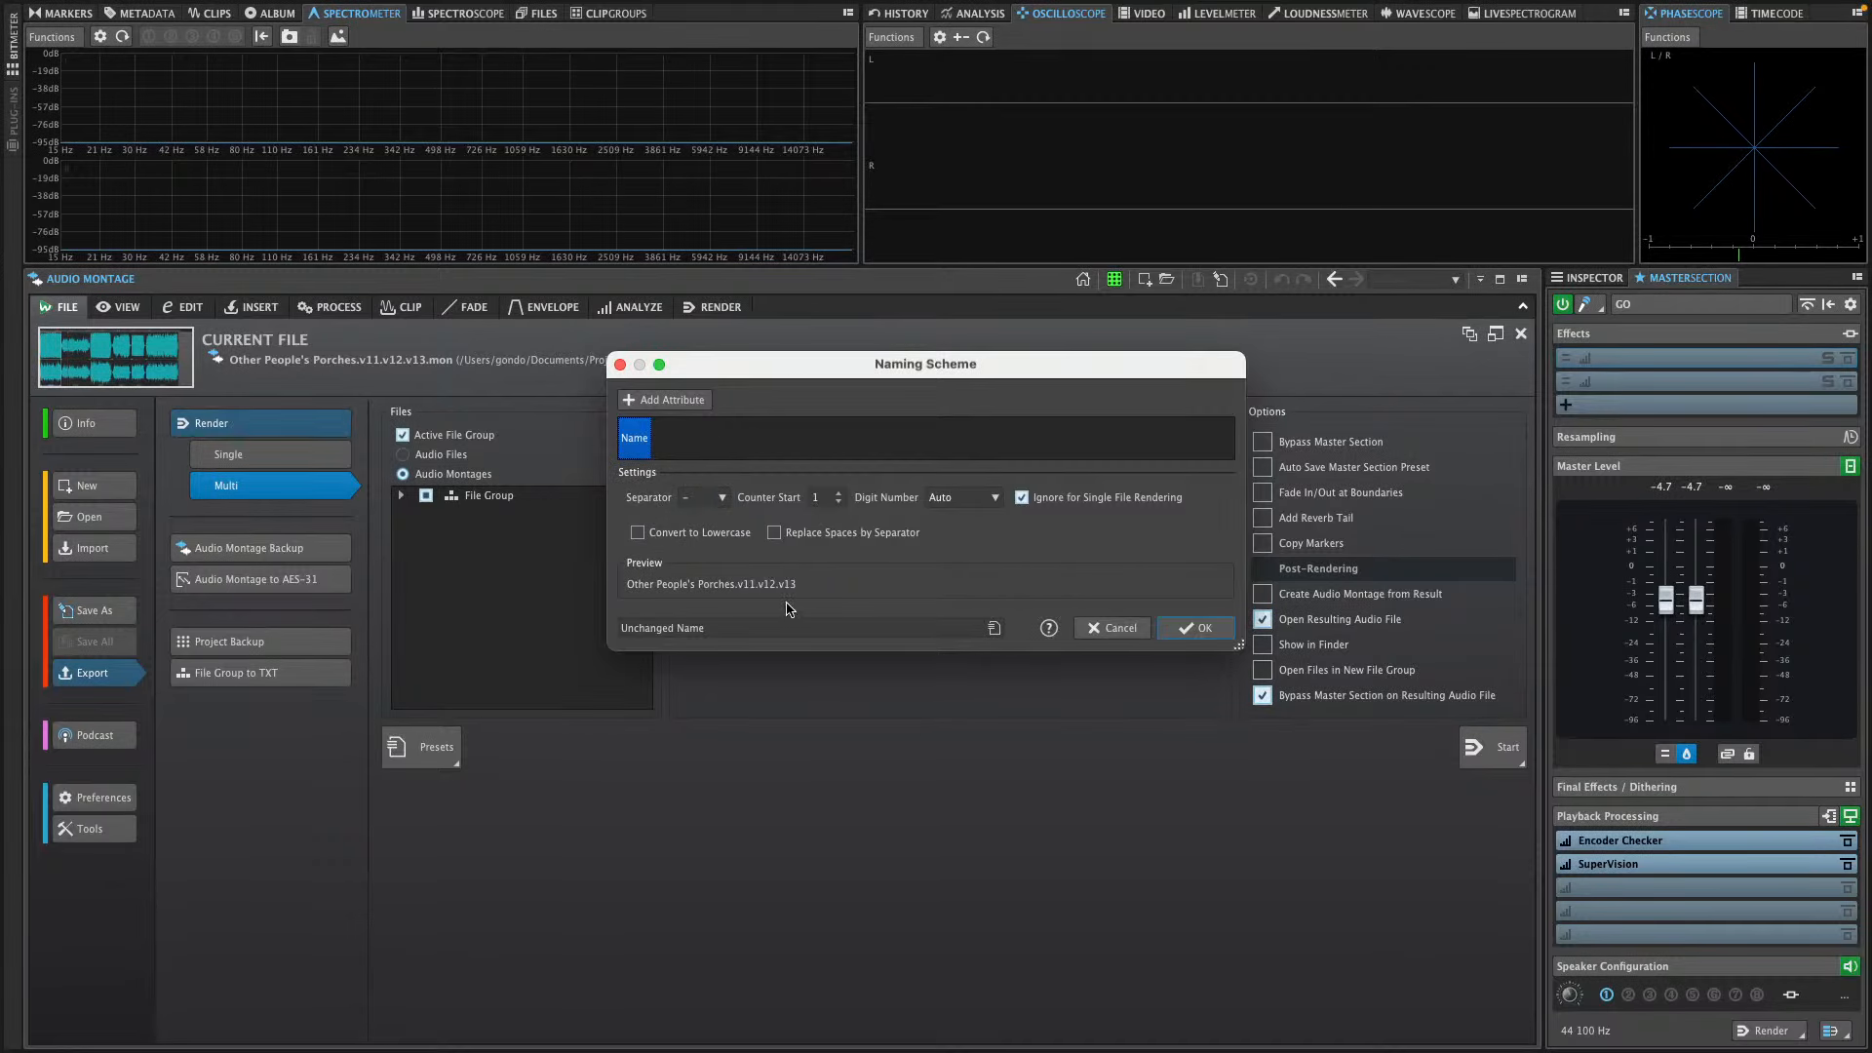
left_click(717, 629)
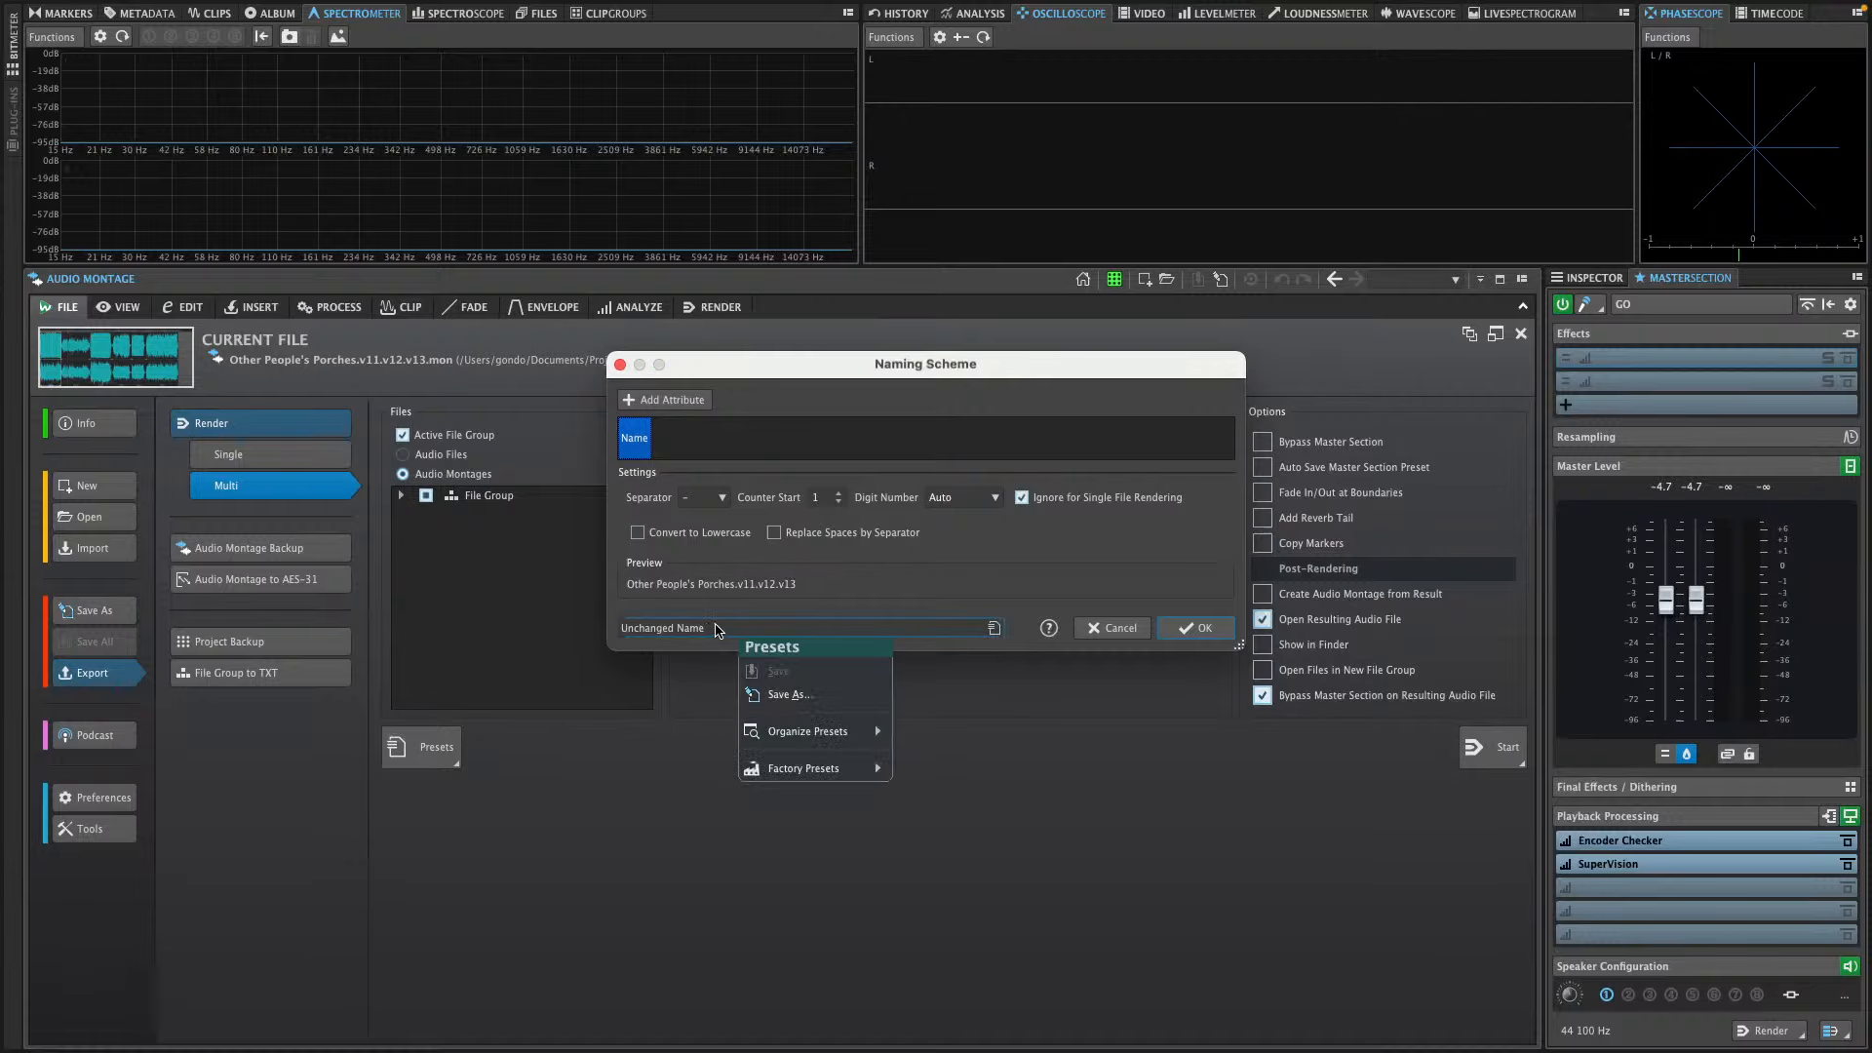
left_click(805, 696)
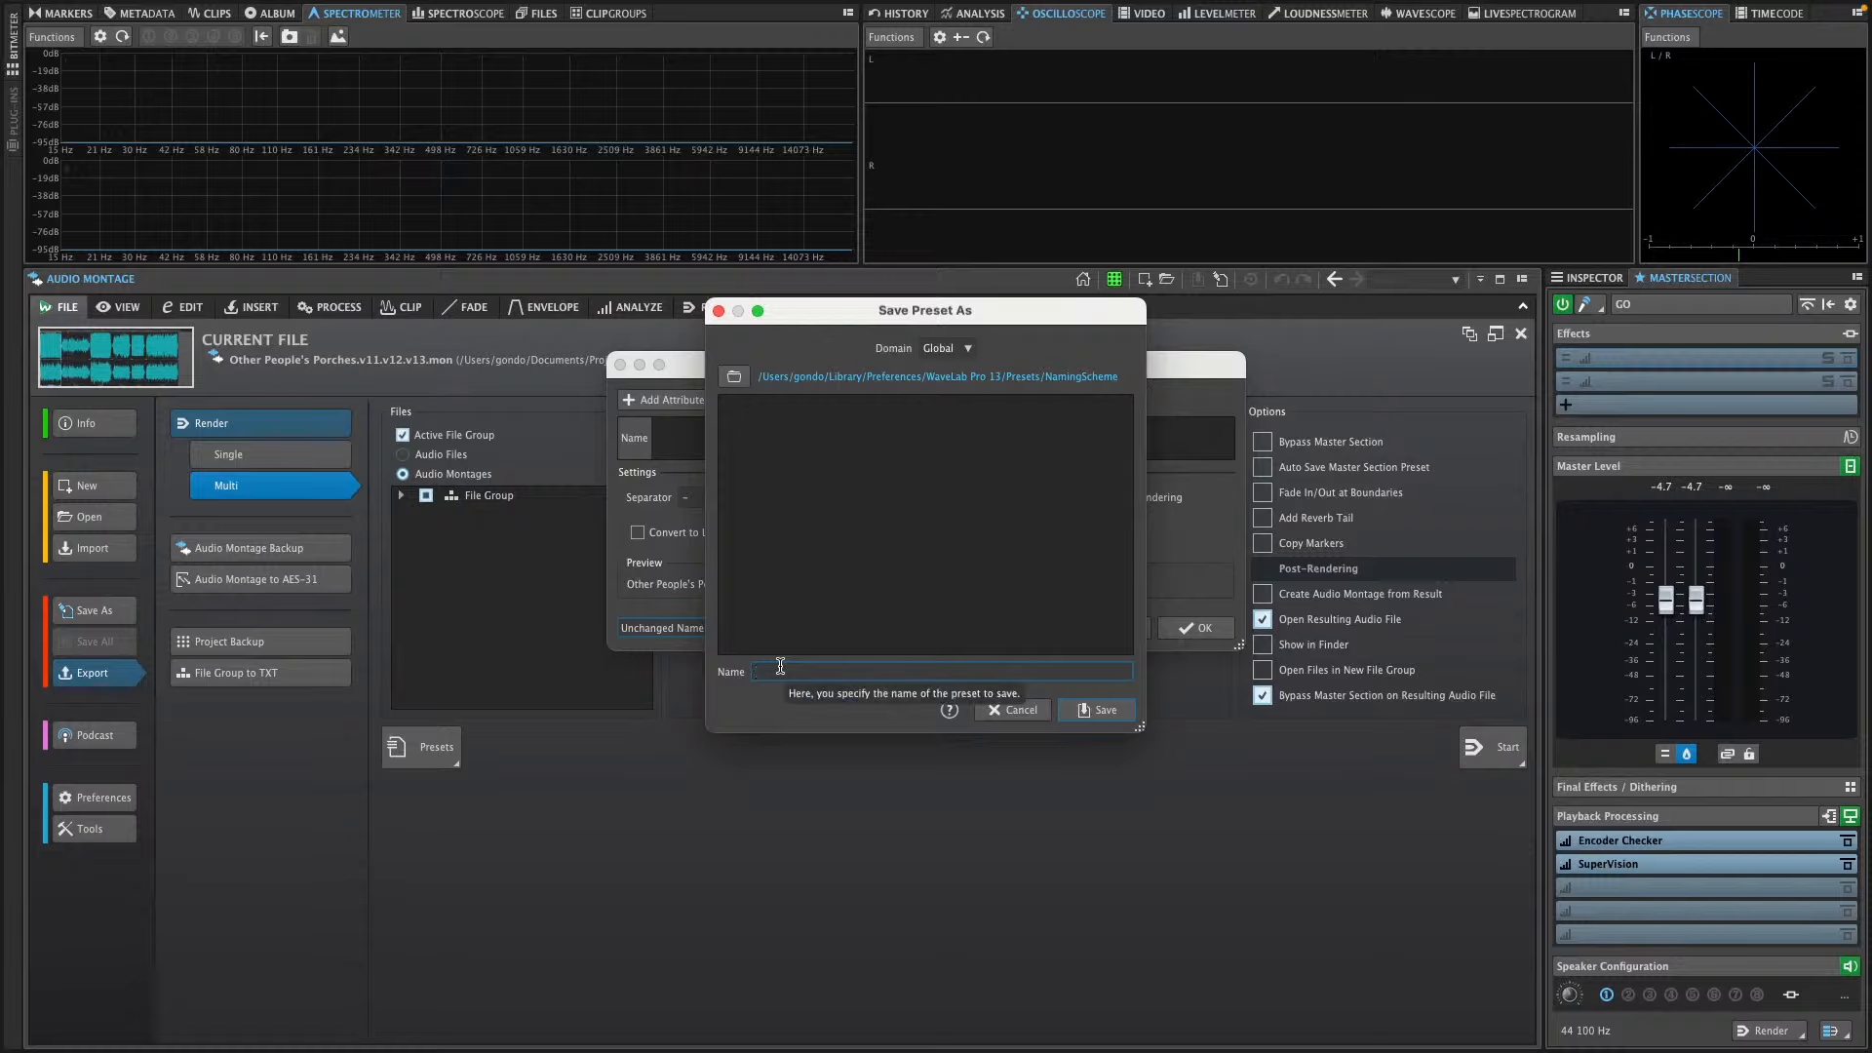
type("hjgkhi")
left_click(1099, 714)
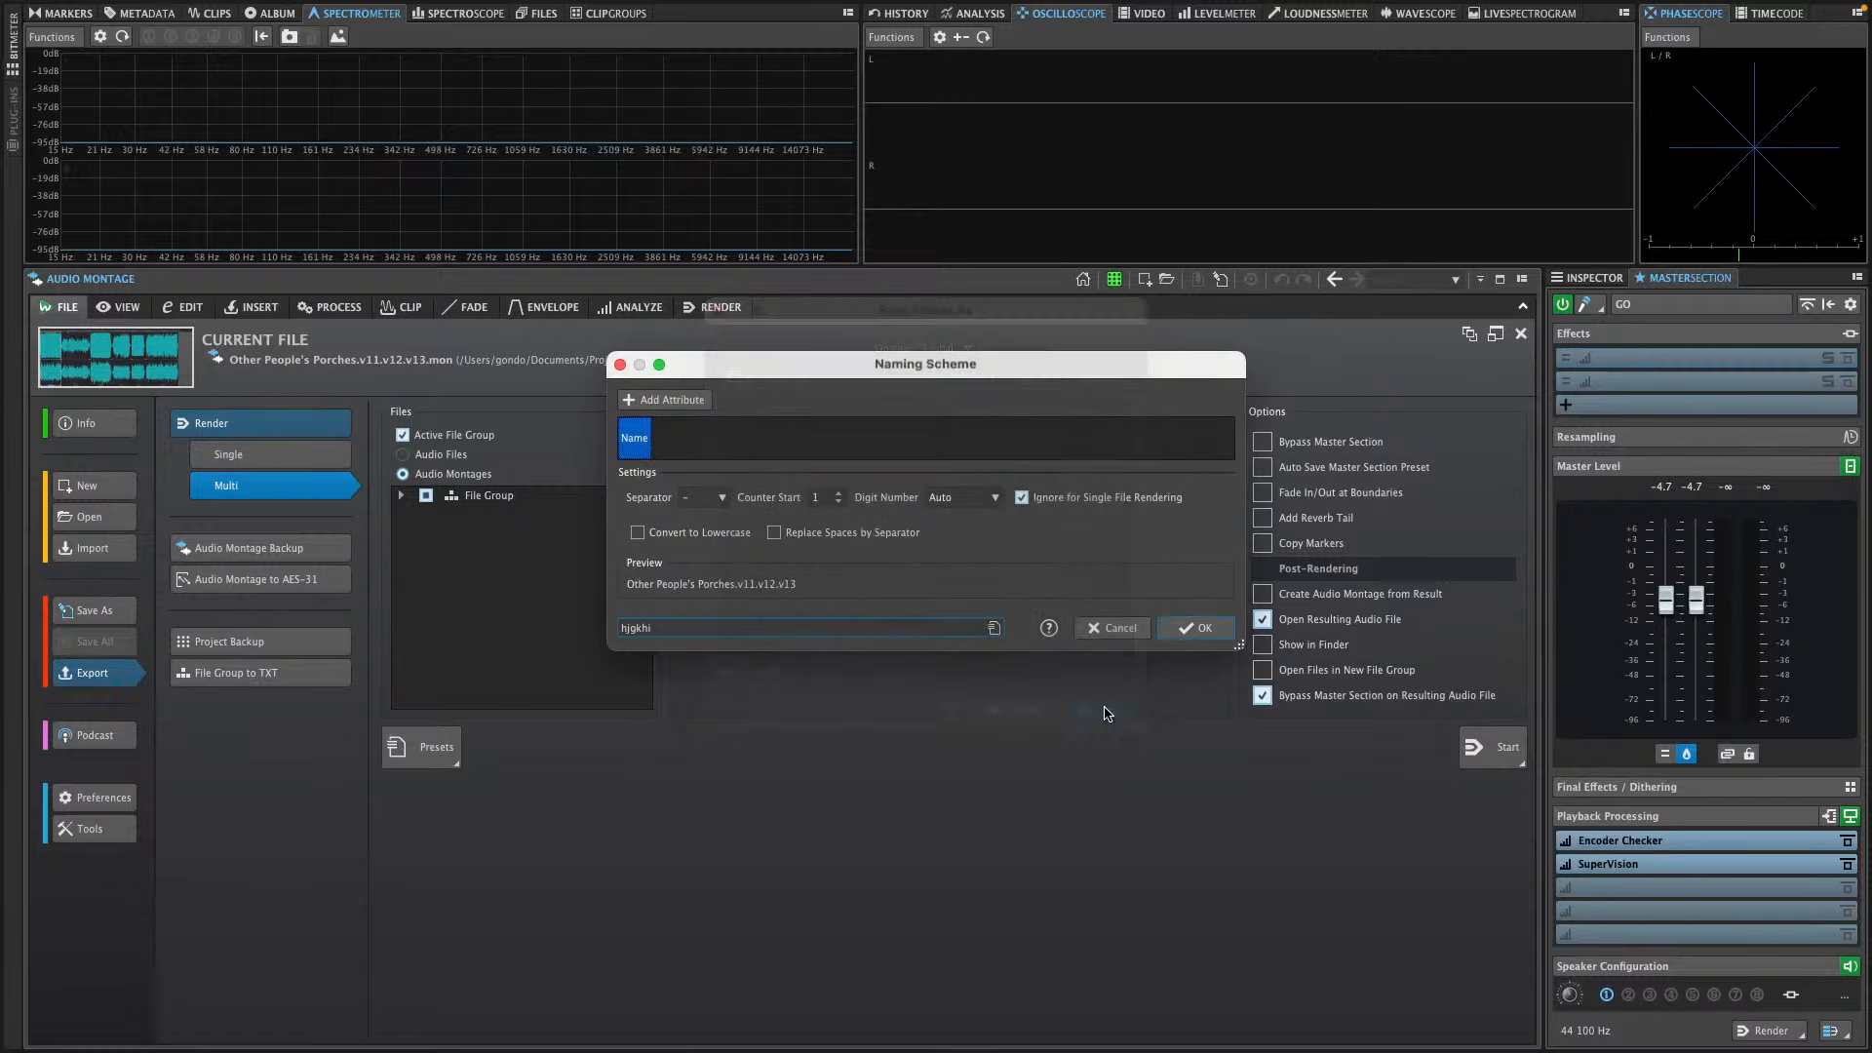
left_click(1199, 628)
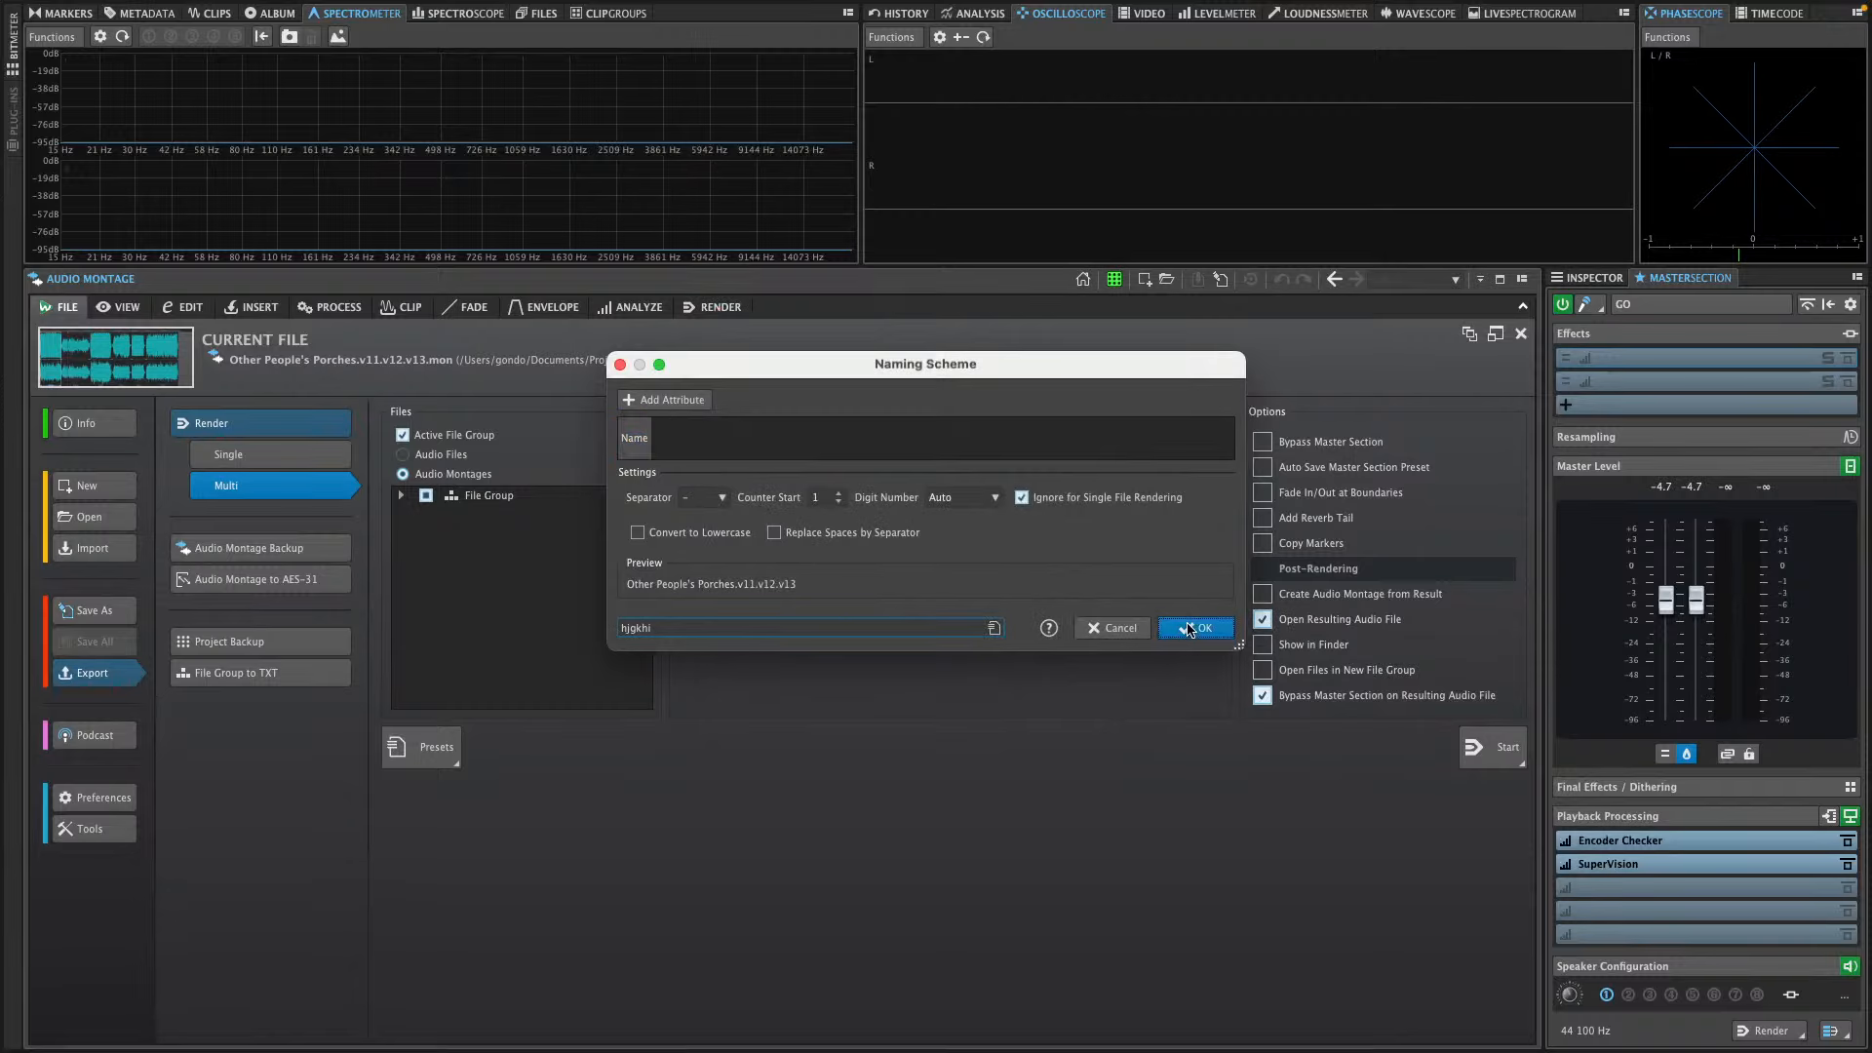
Retry the montage render, turn off the Active File Group restriction with Audio Montages chosen, and attempt it once more
left_click(1492, 754)
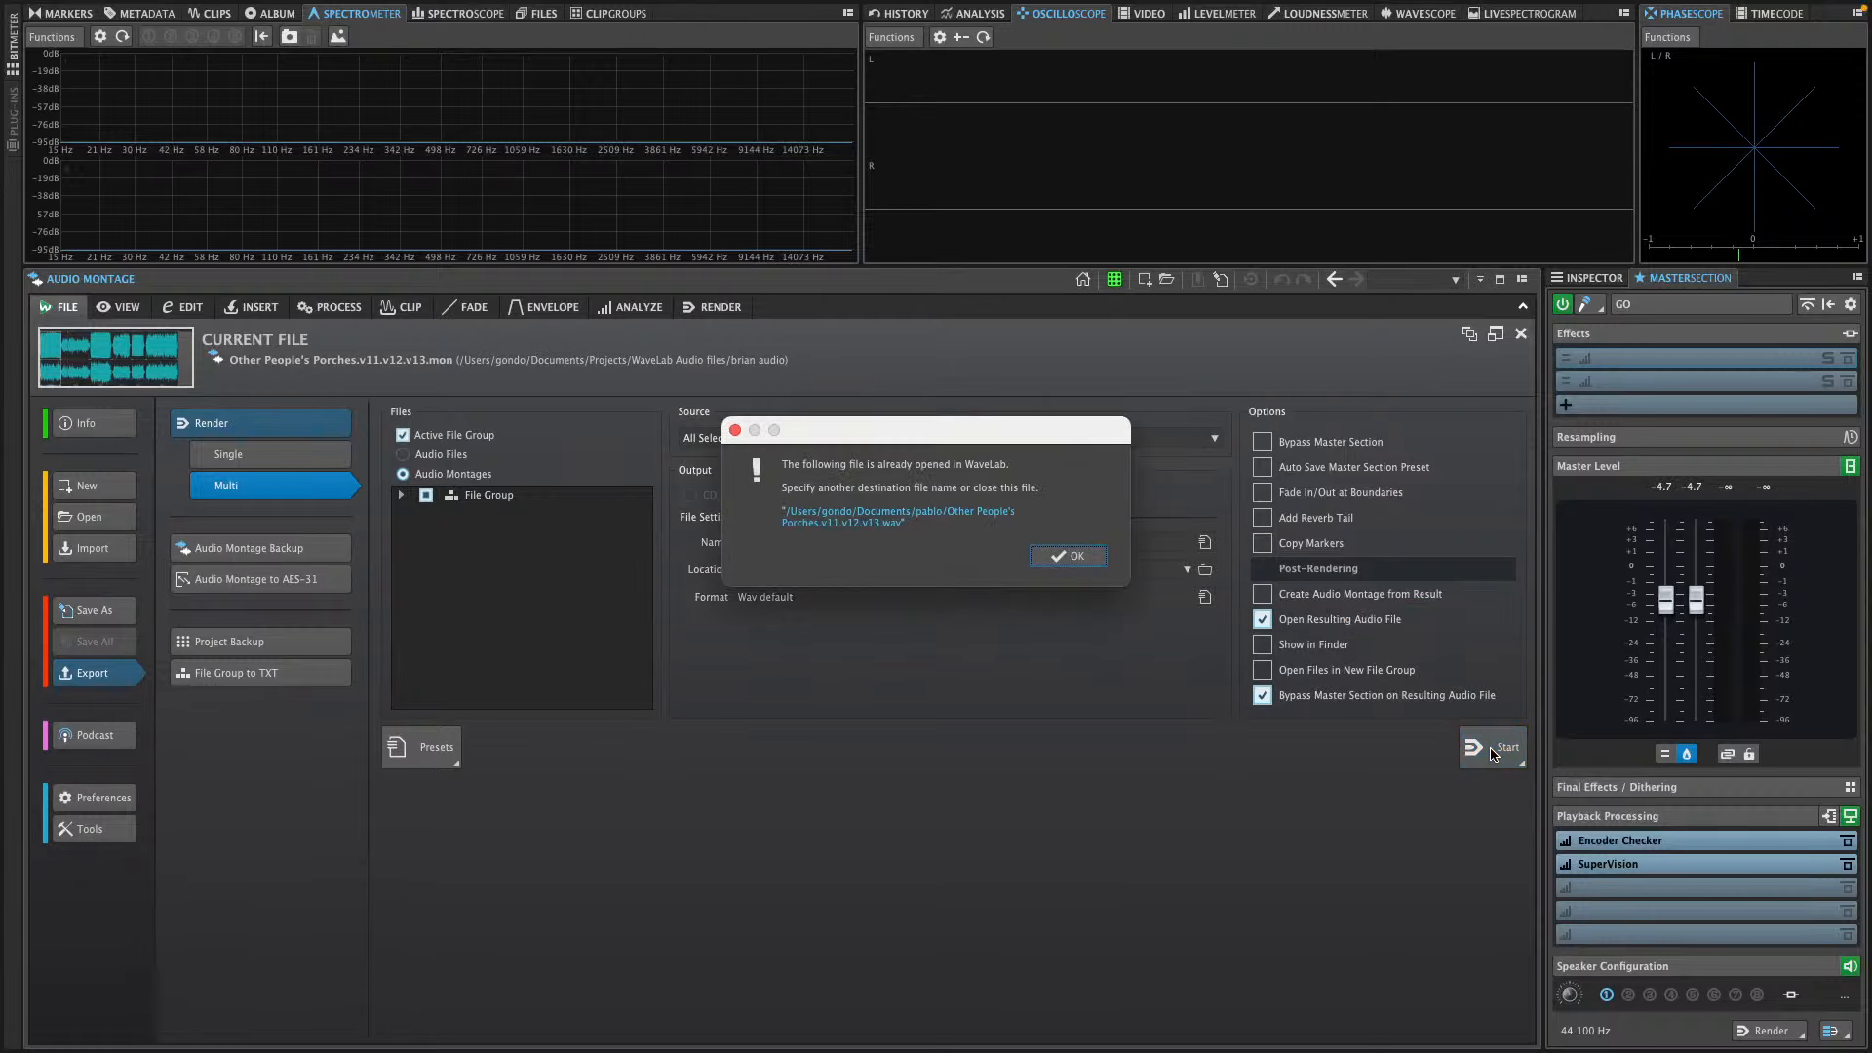
left_click(1077, 557)
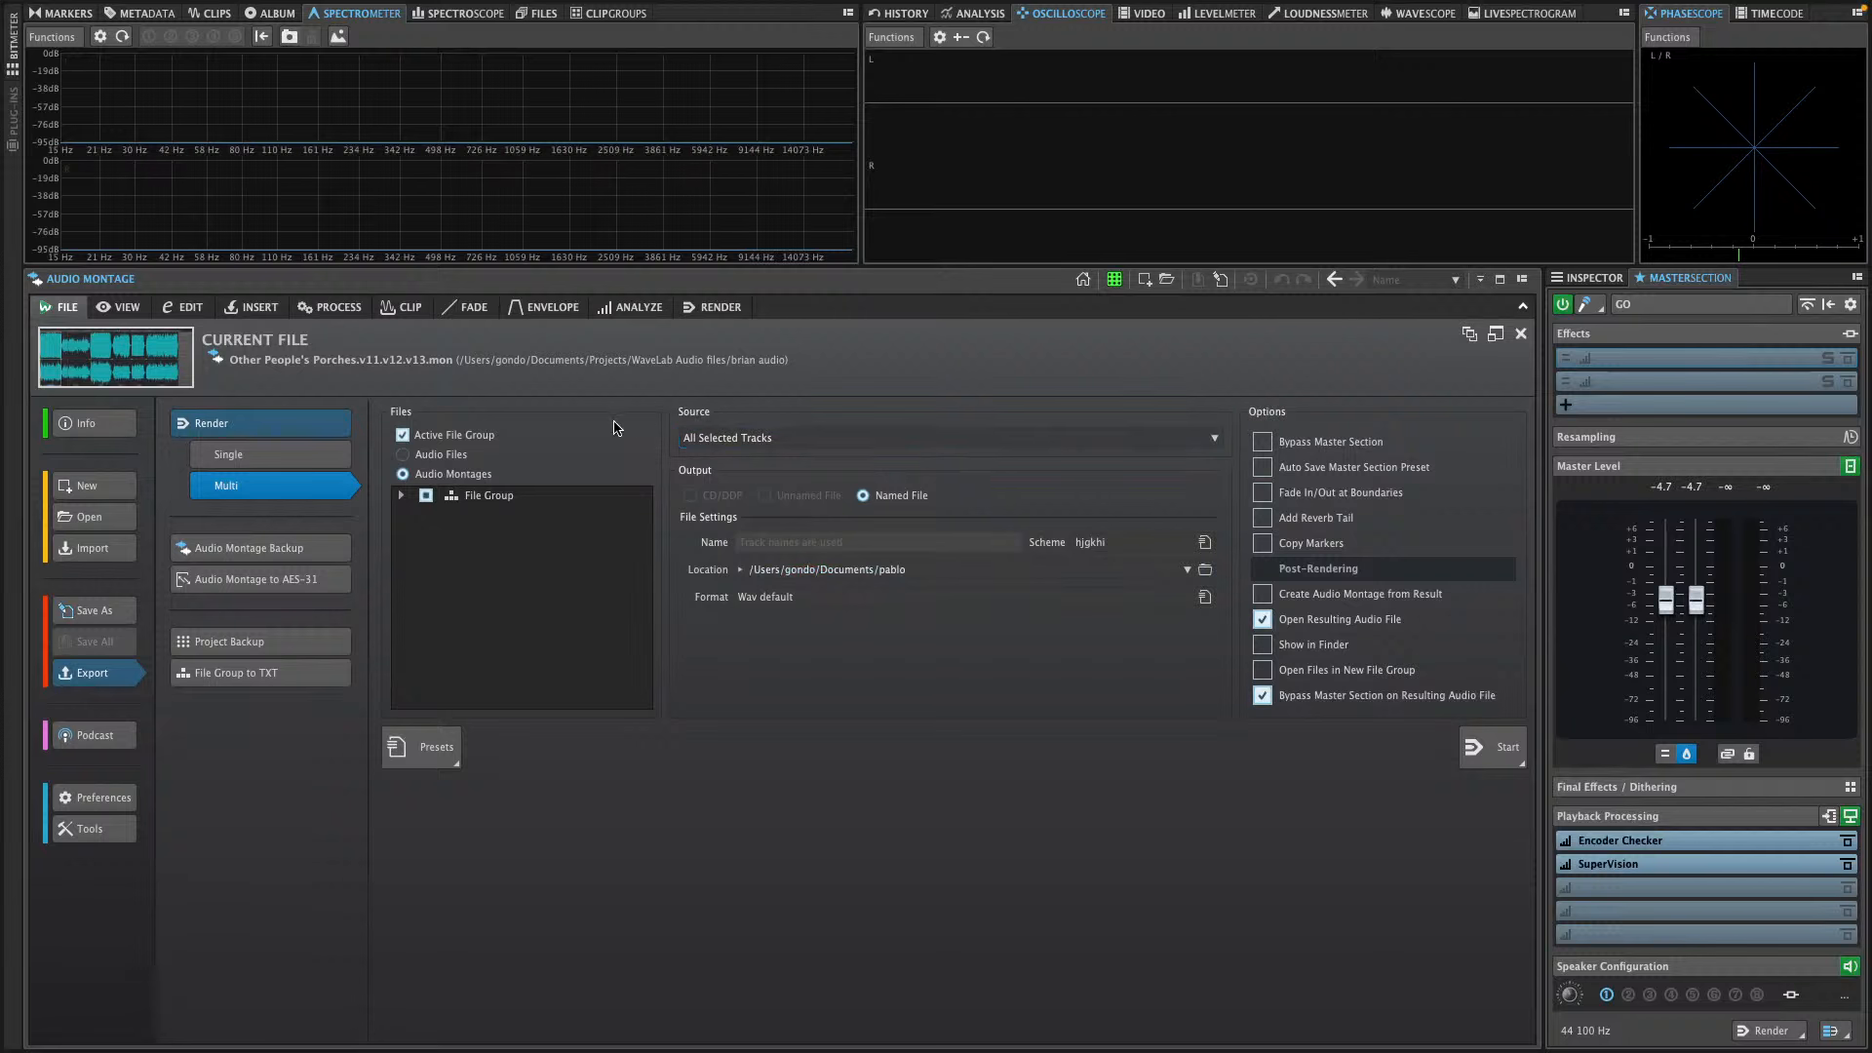
left_click(401, 454)
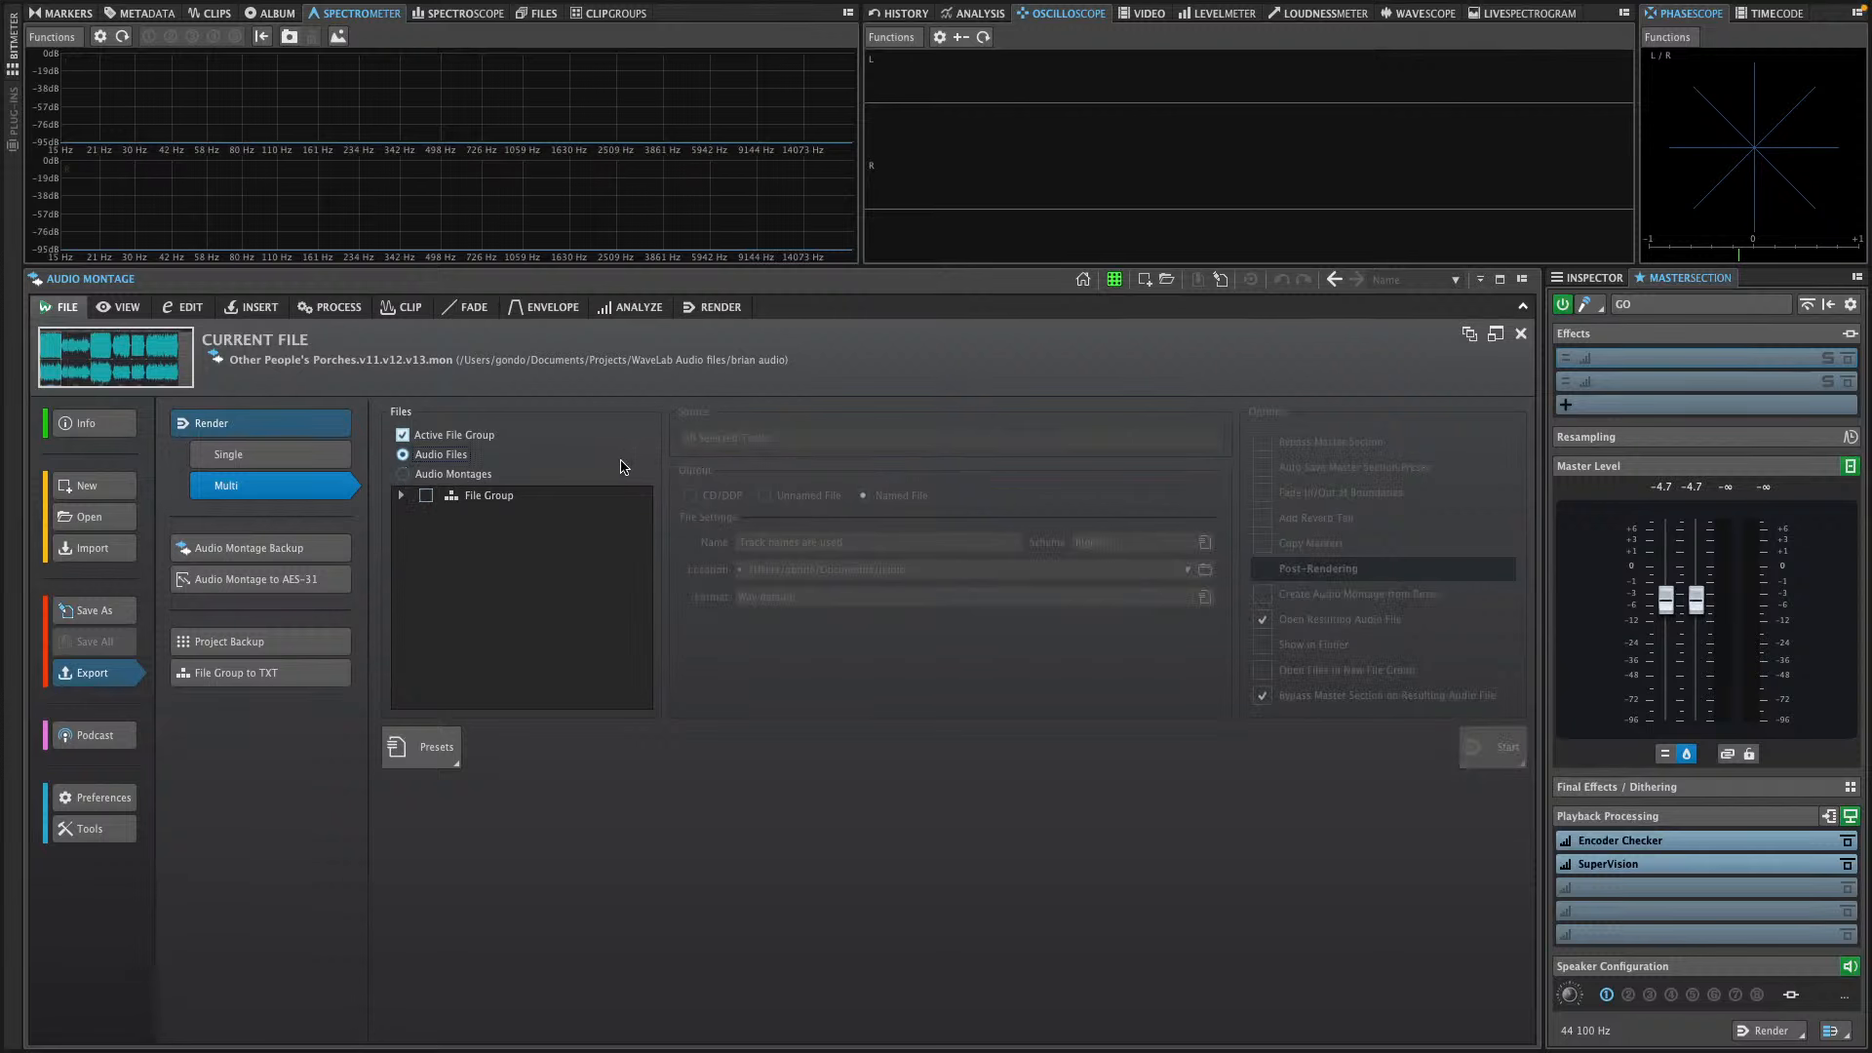
left_click(400, 436)
left_click(251, 433)
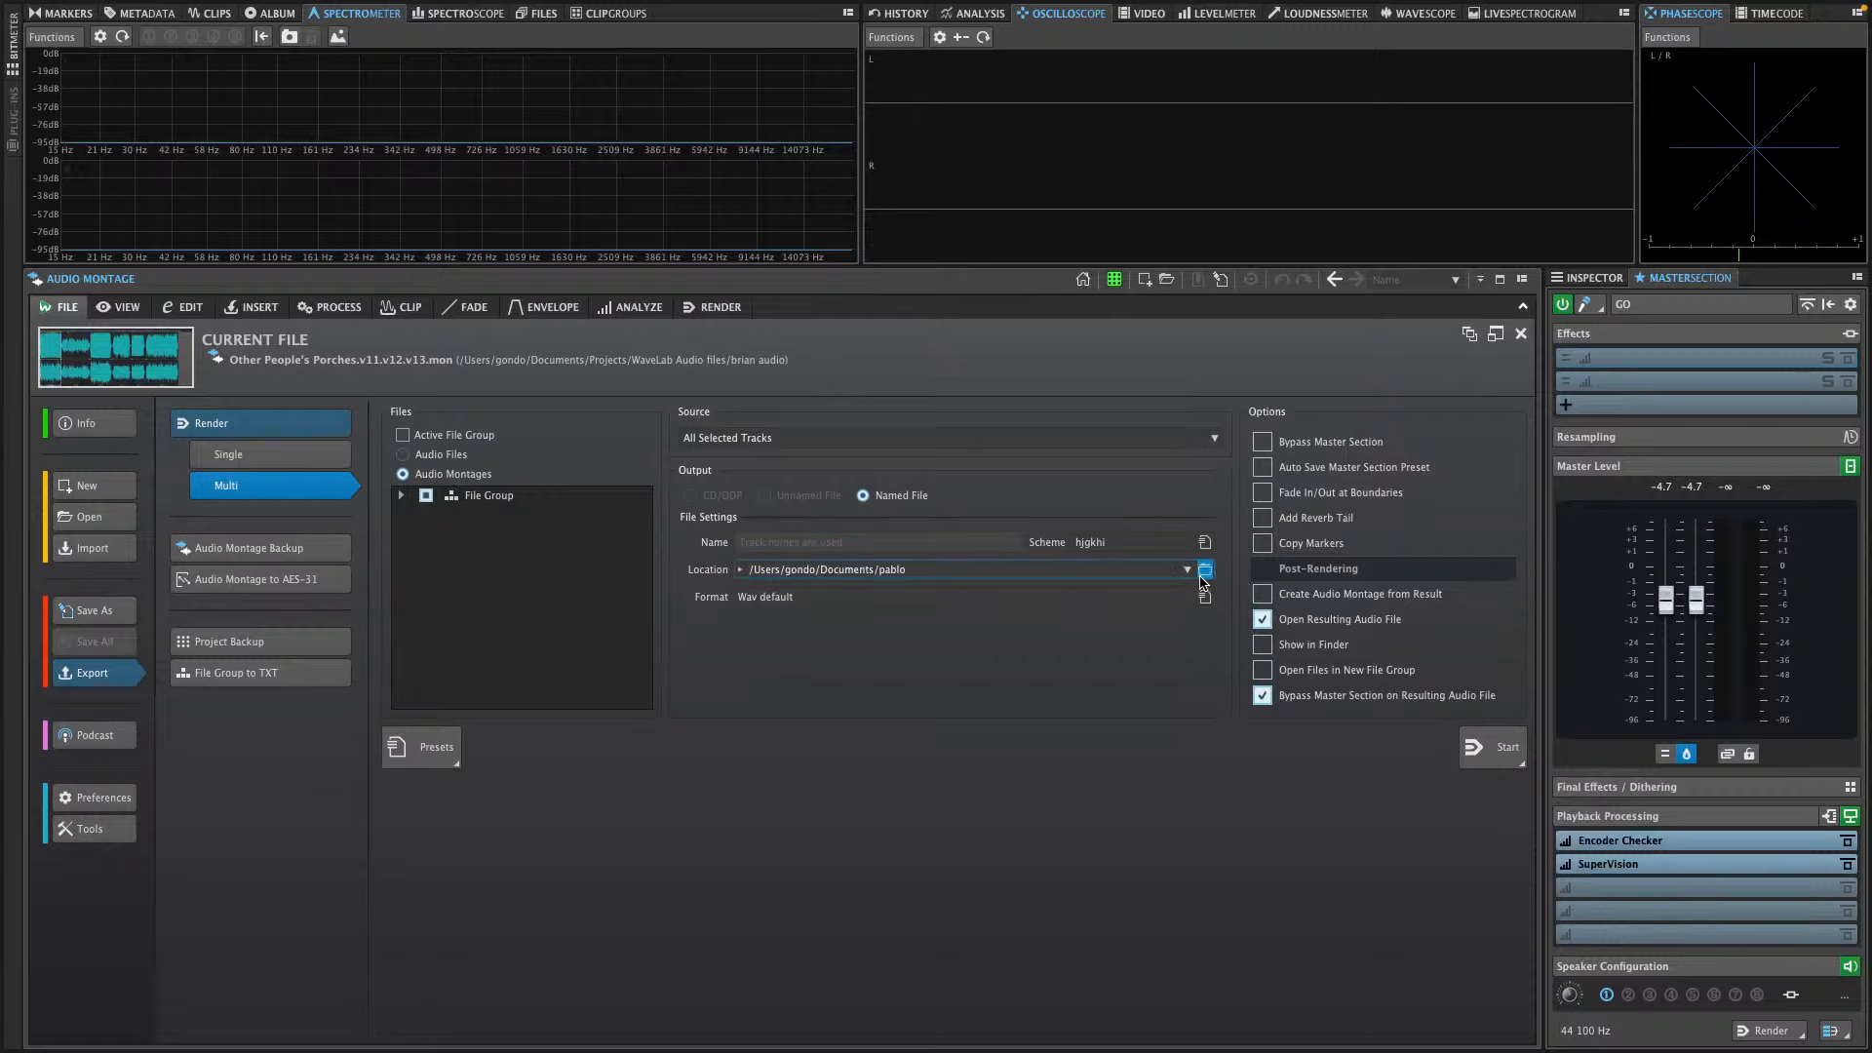
left_click(1506, 751)
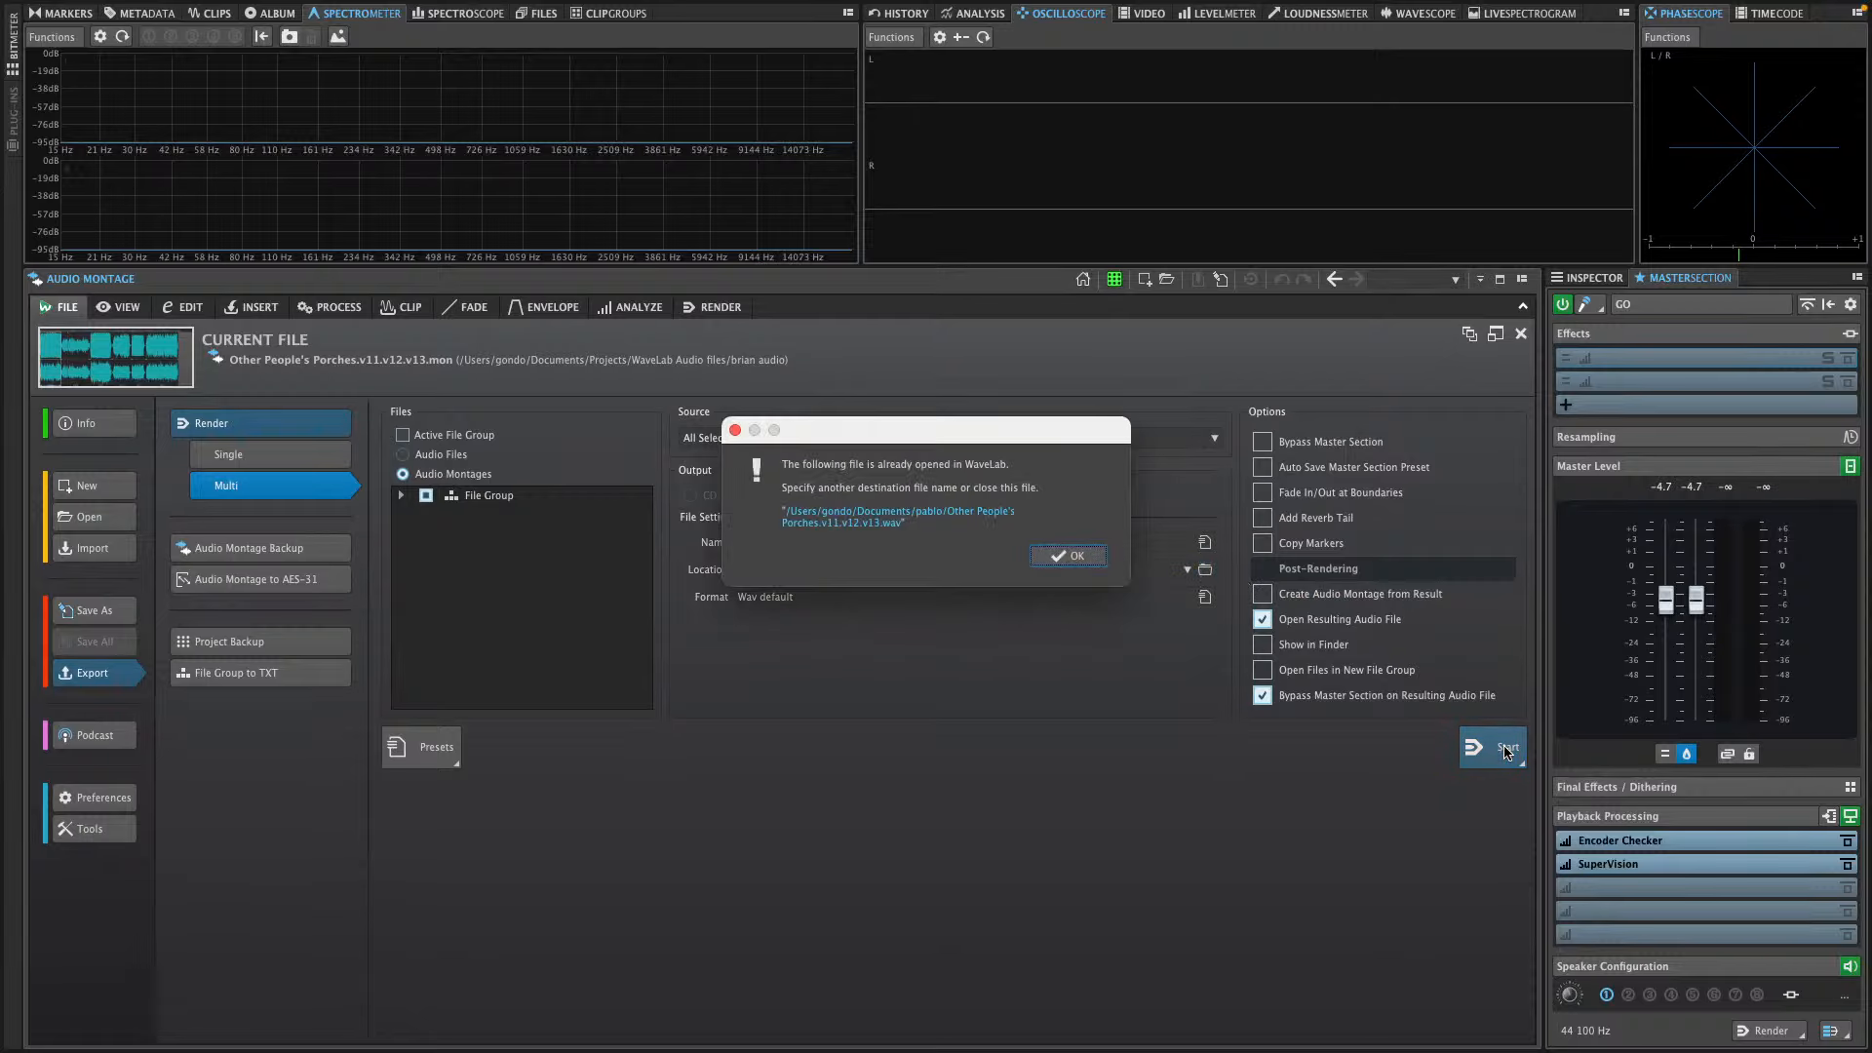
left_click(1092, 560)
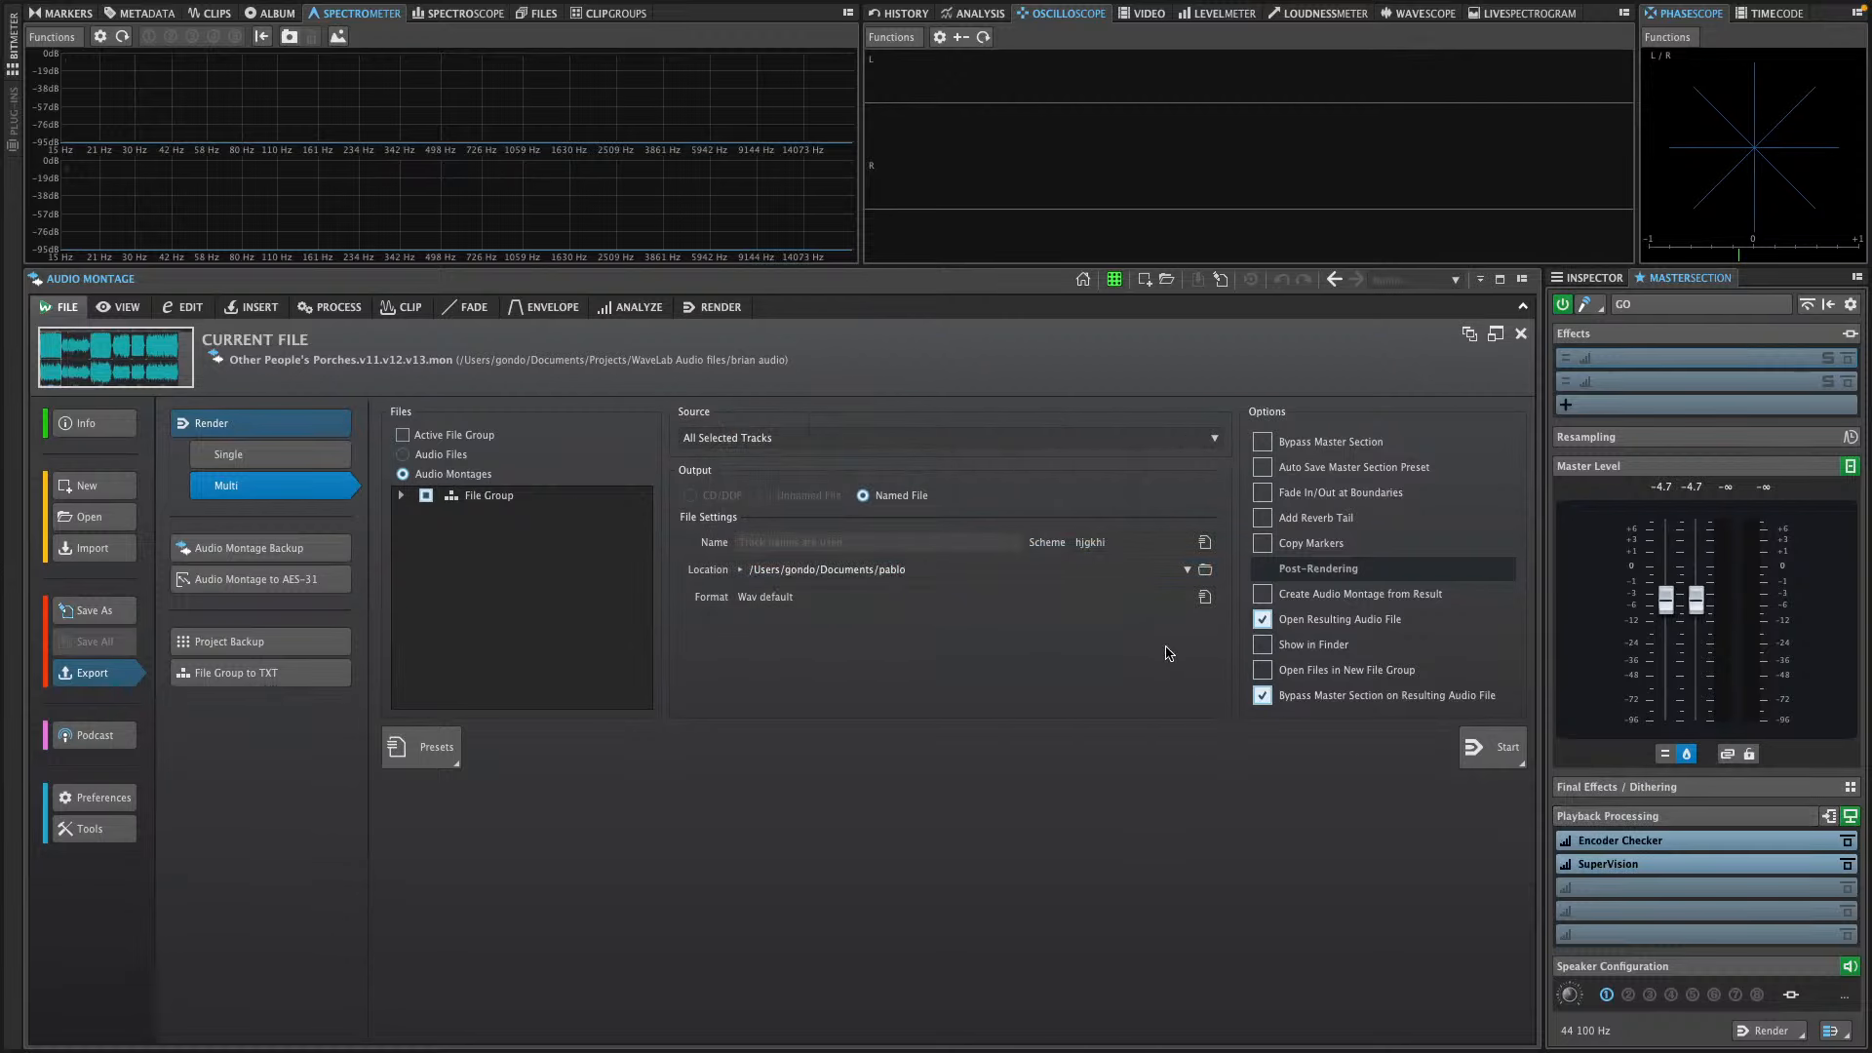
Switch to Cubase, bring the project window in front of HALion 7 and show the MIDI Remote in the lower zone
key("super+Tab")
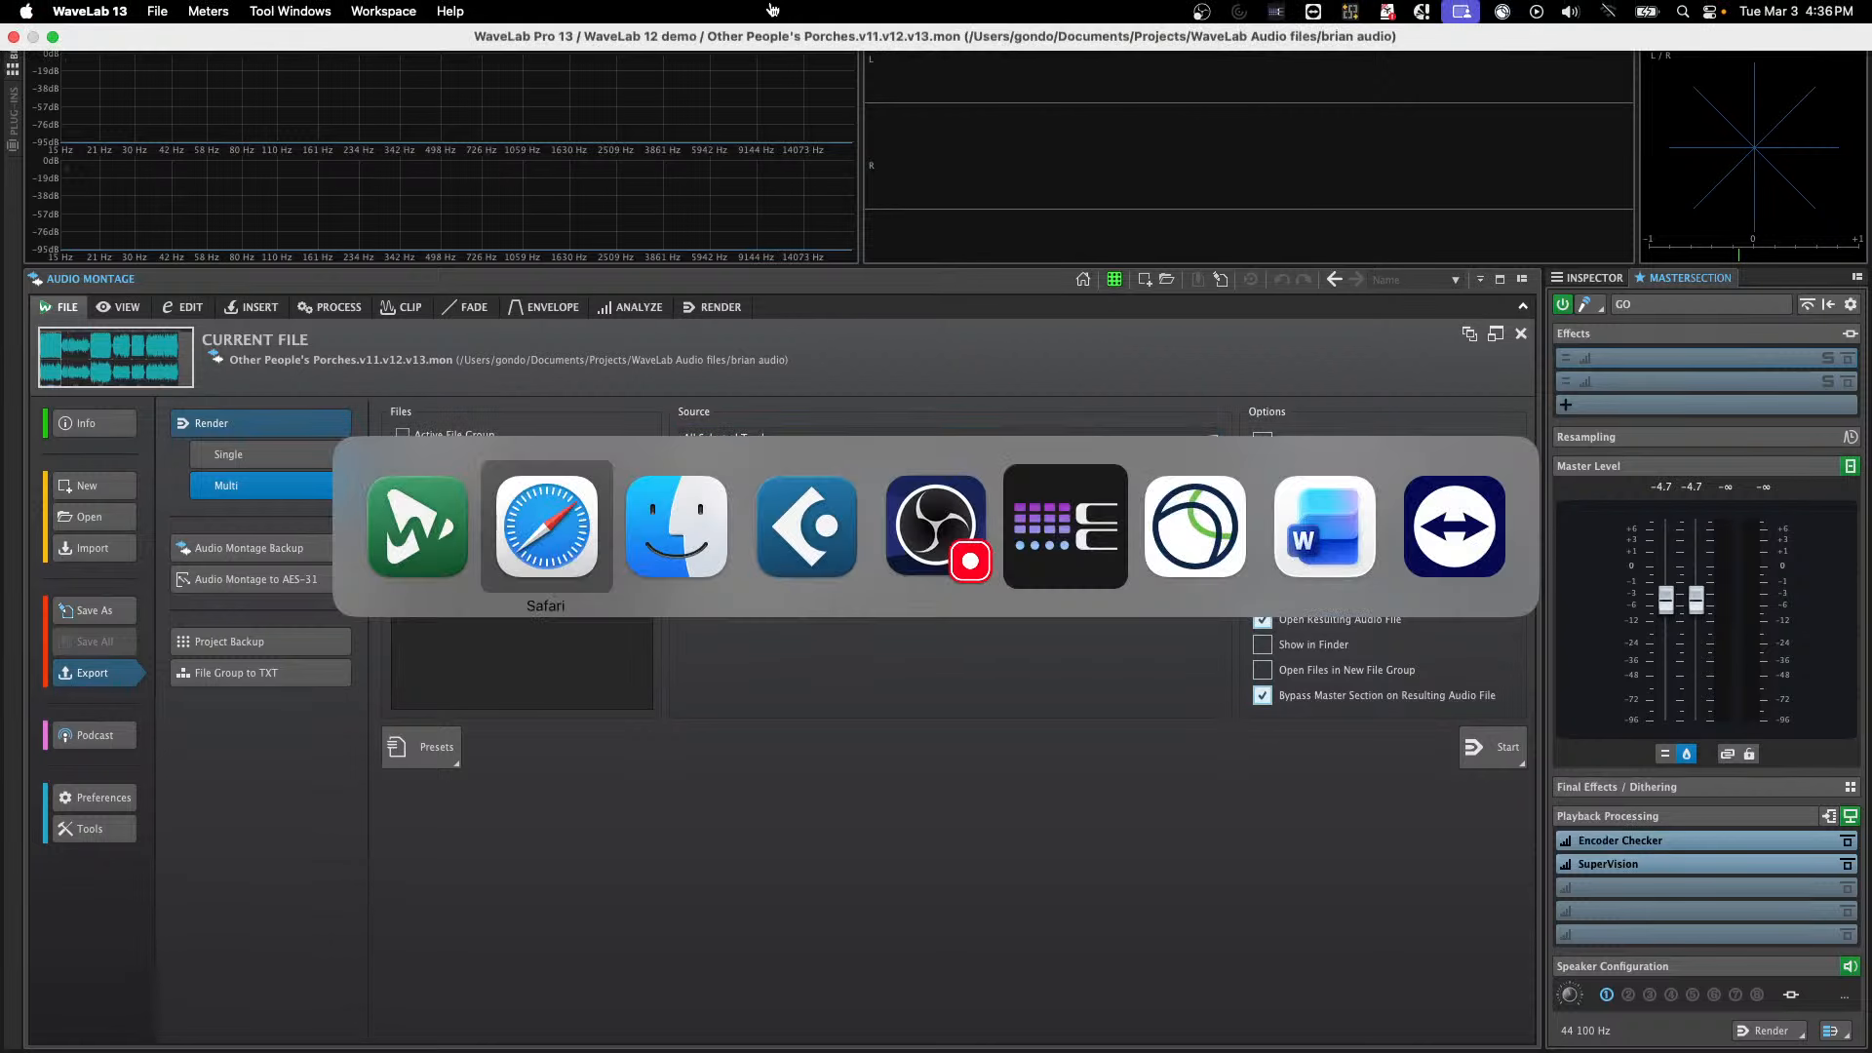
key("super+Tab")
key("super+Tab")
key("super+Tab")
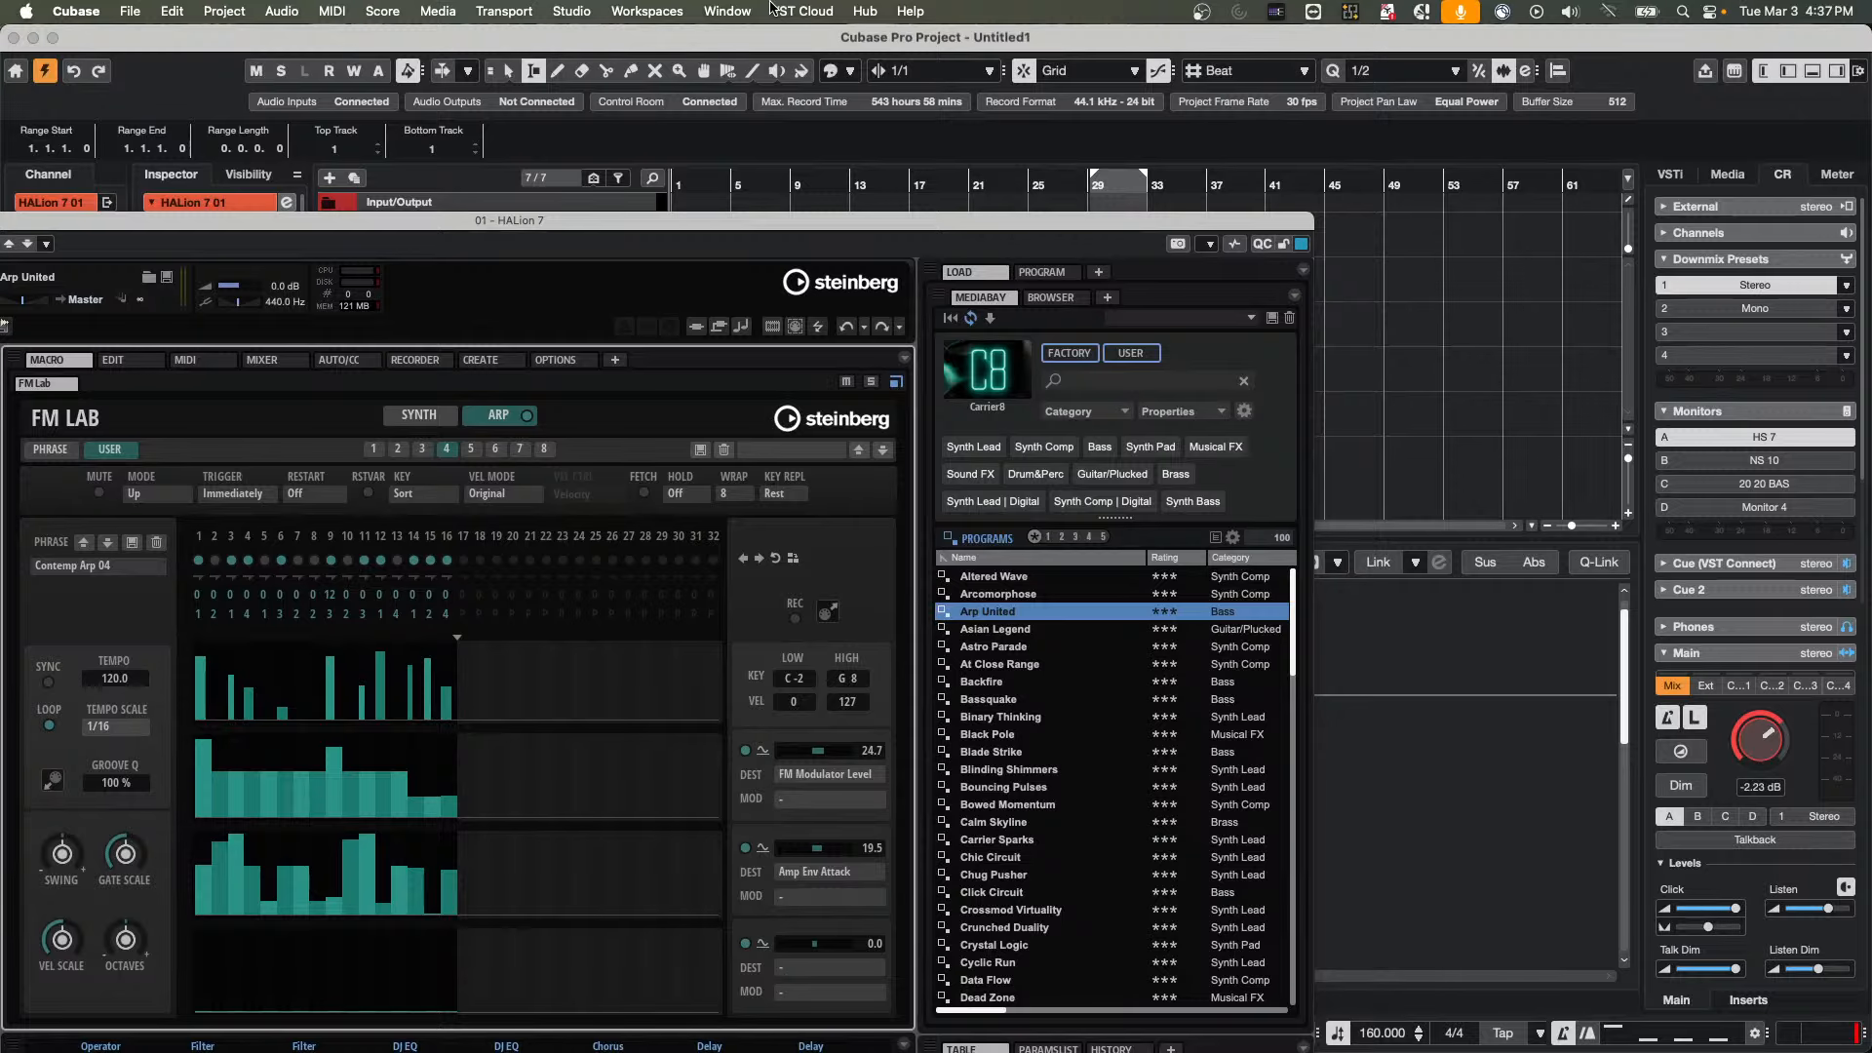
left_click(1409, 257)
left_click_drag(105, 220, 749, 283)
left_click(608, 283)
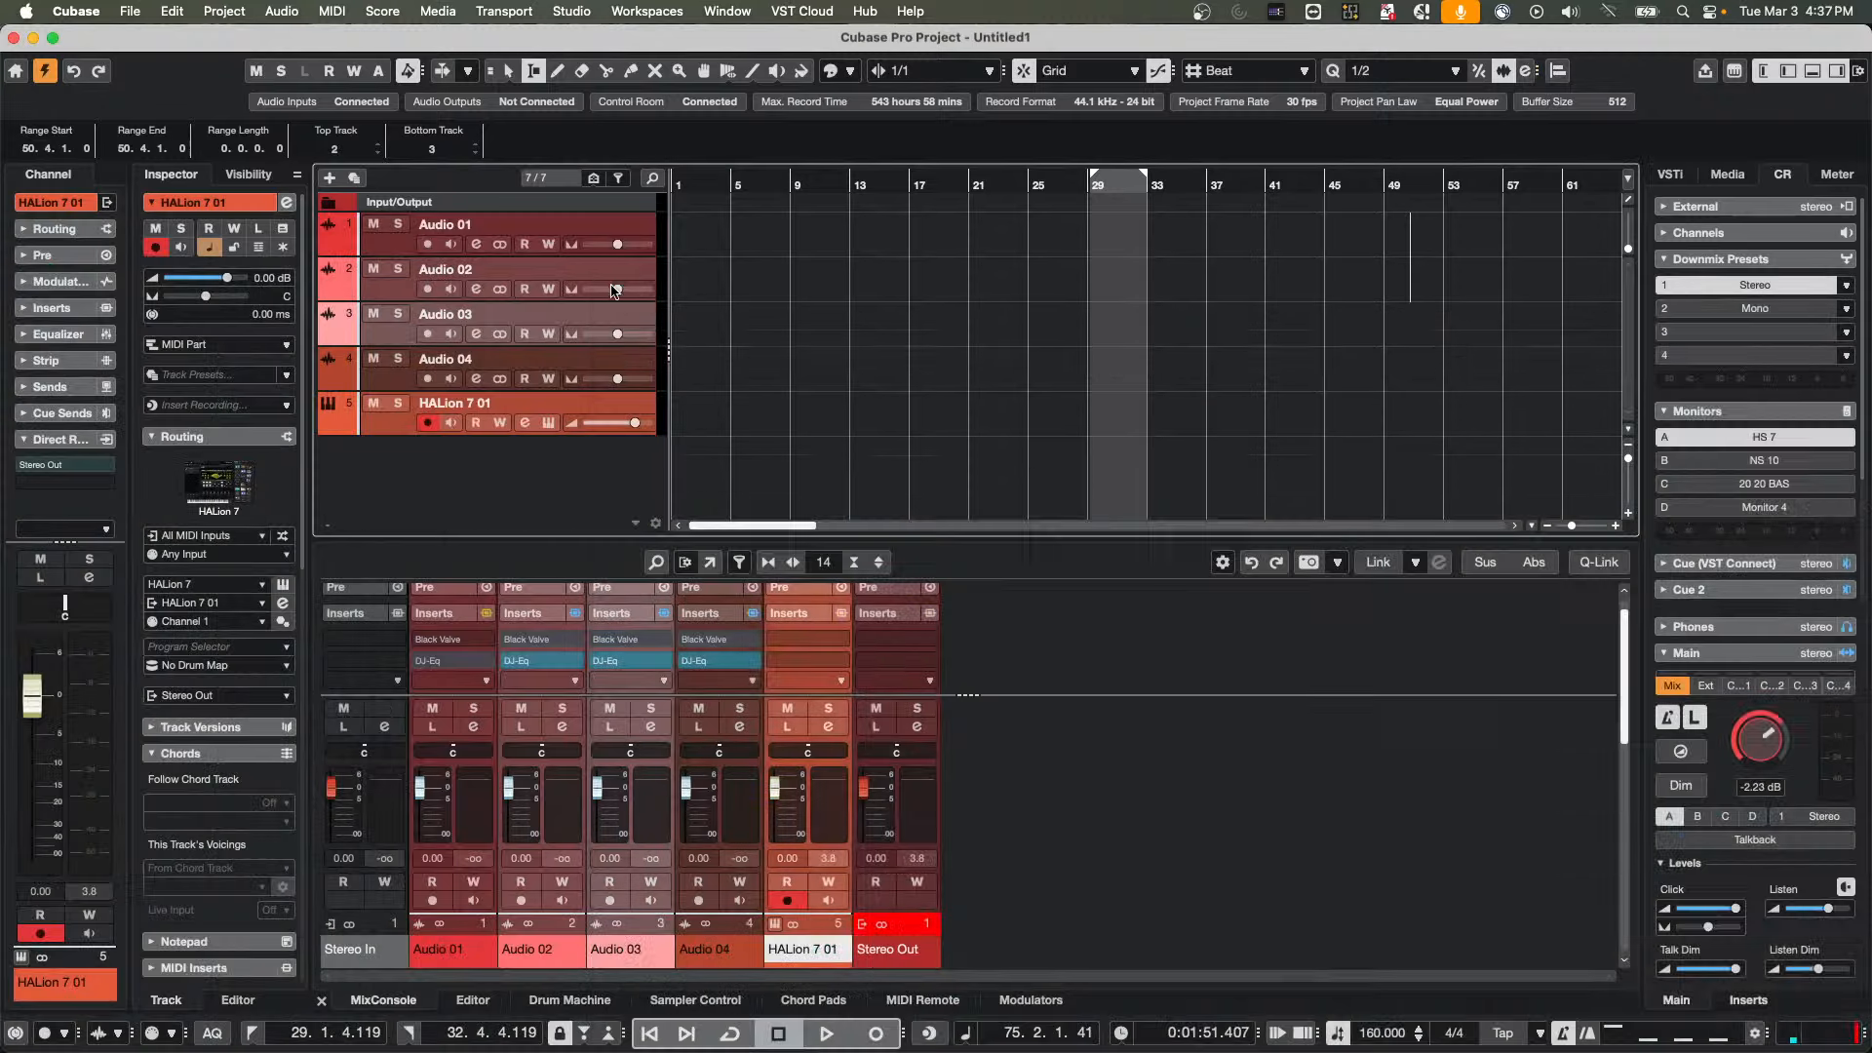
left_click(923, 999)
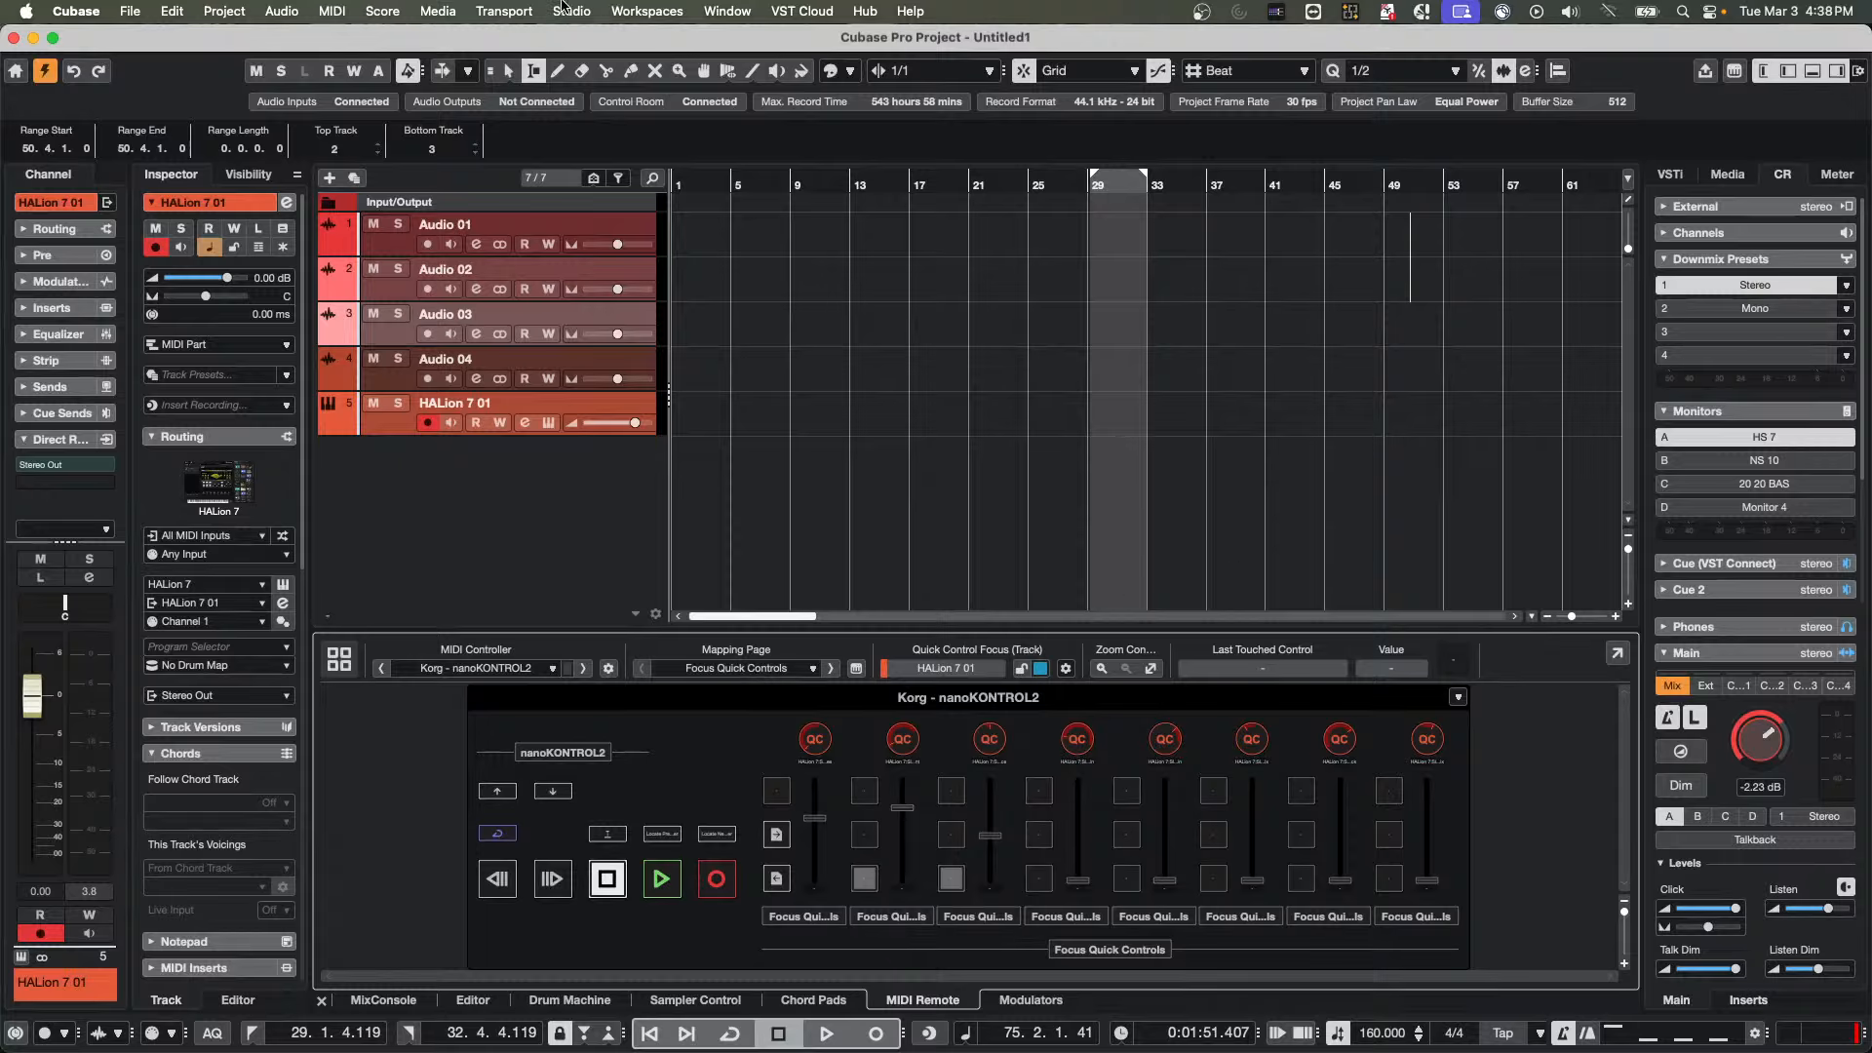
Open Studio Setup and choose Steinberg UR24C DAW as the ASIO driver
left_click(562, 7)
left_click(629, 437)
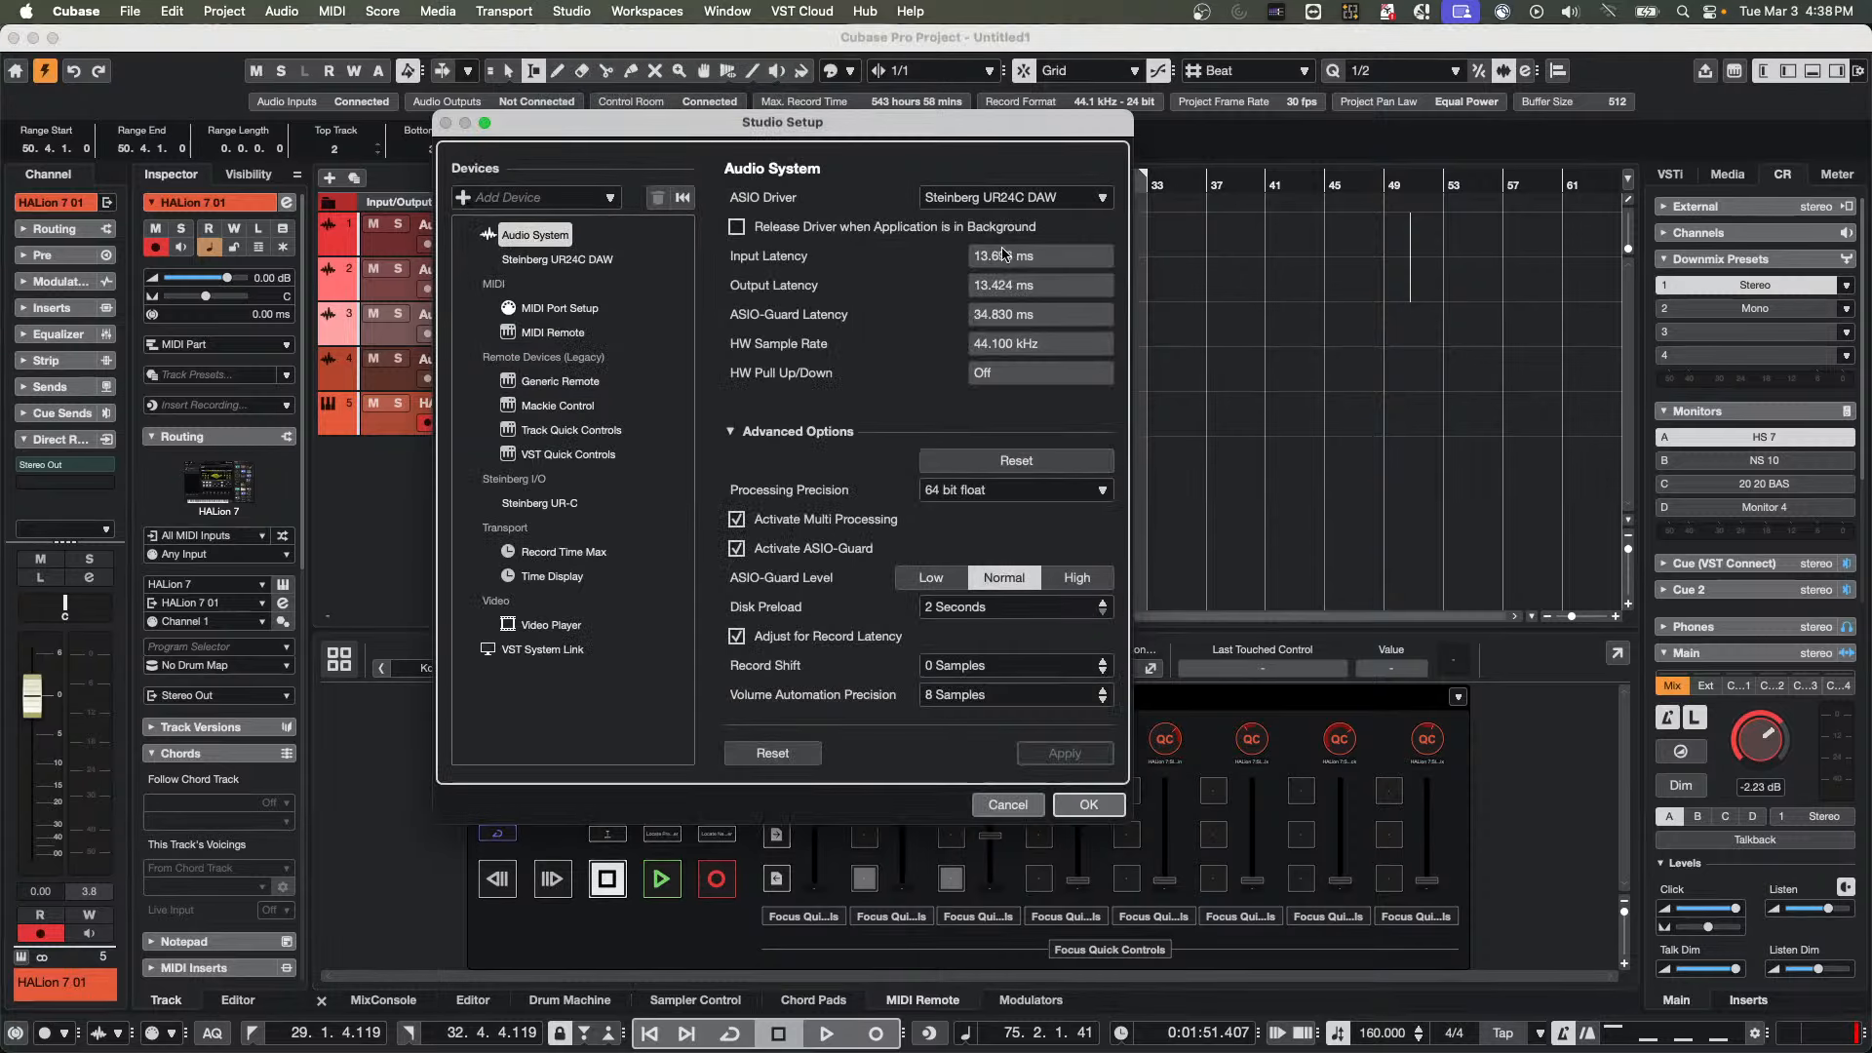
left_click(1014, 198)
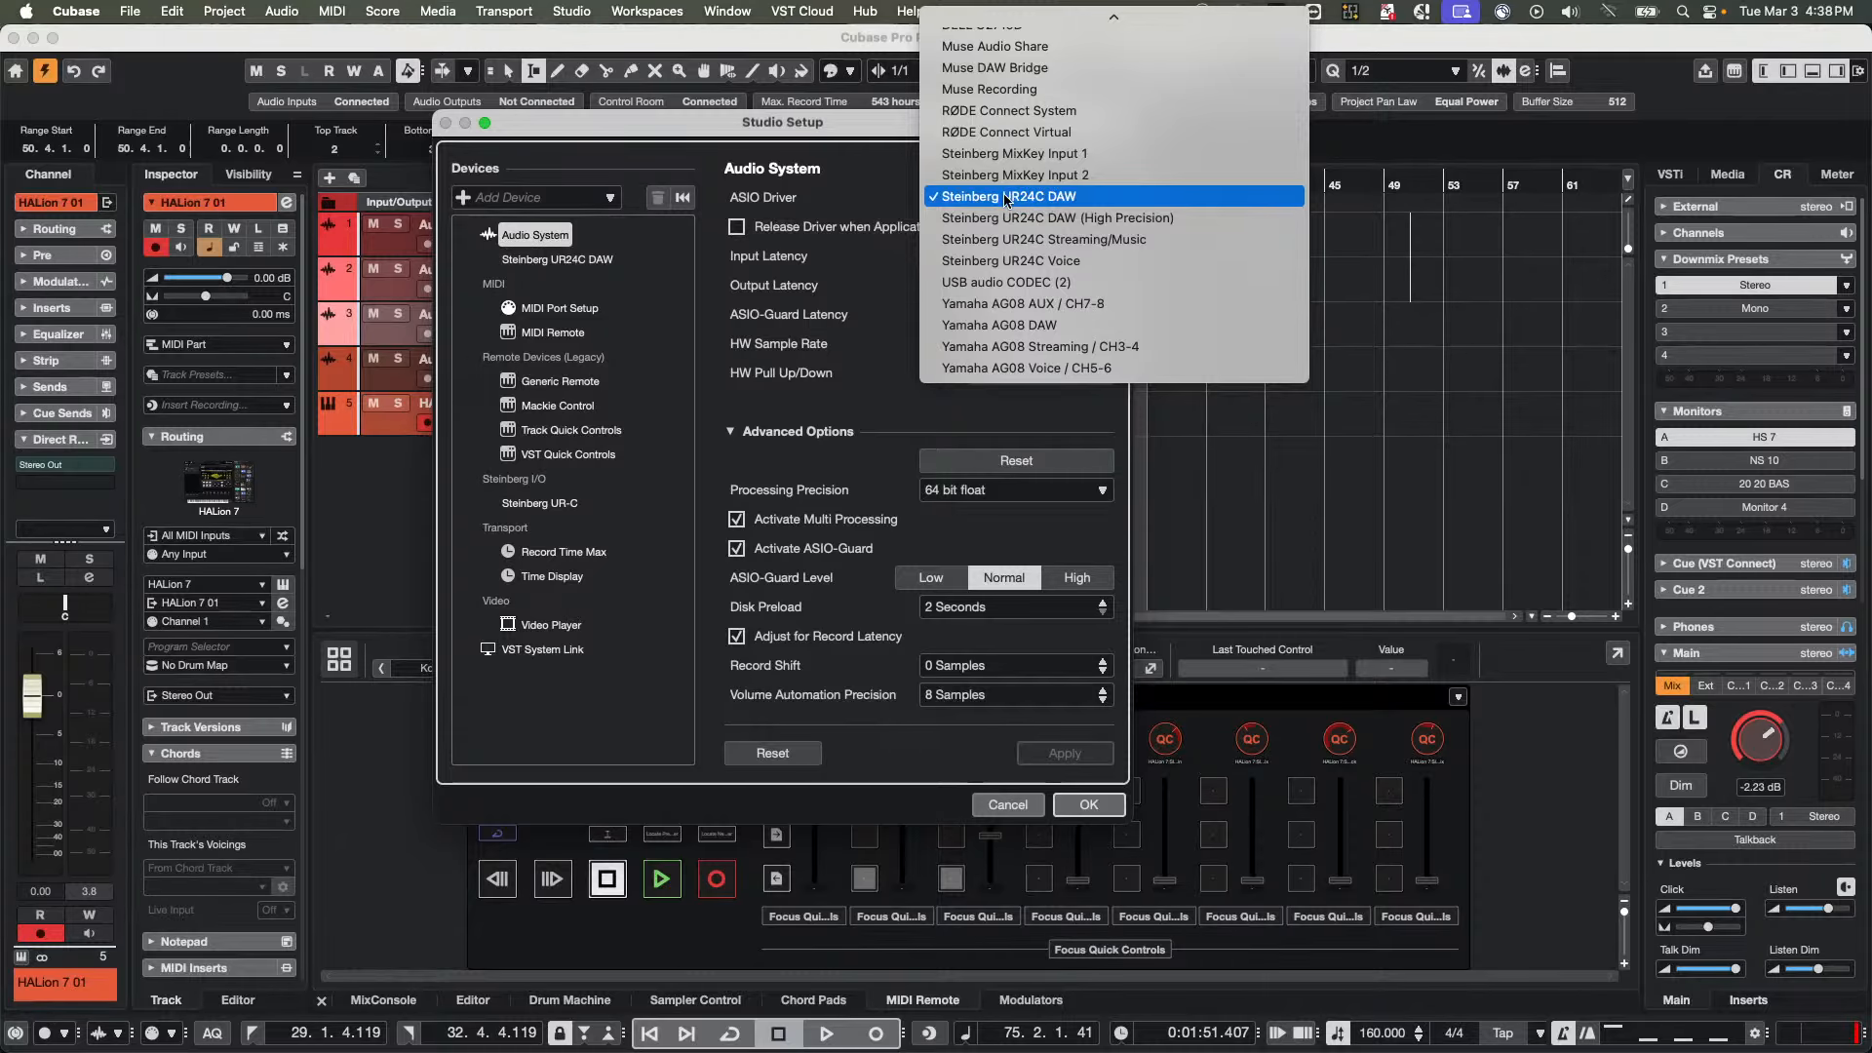
left_click(1086, 196)
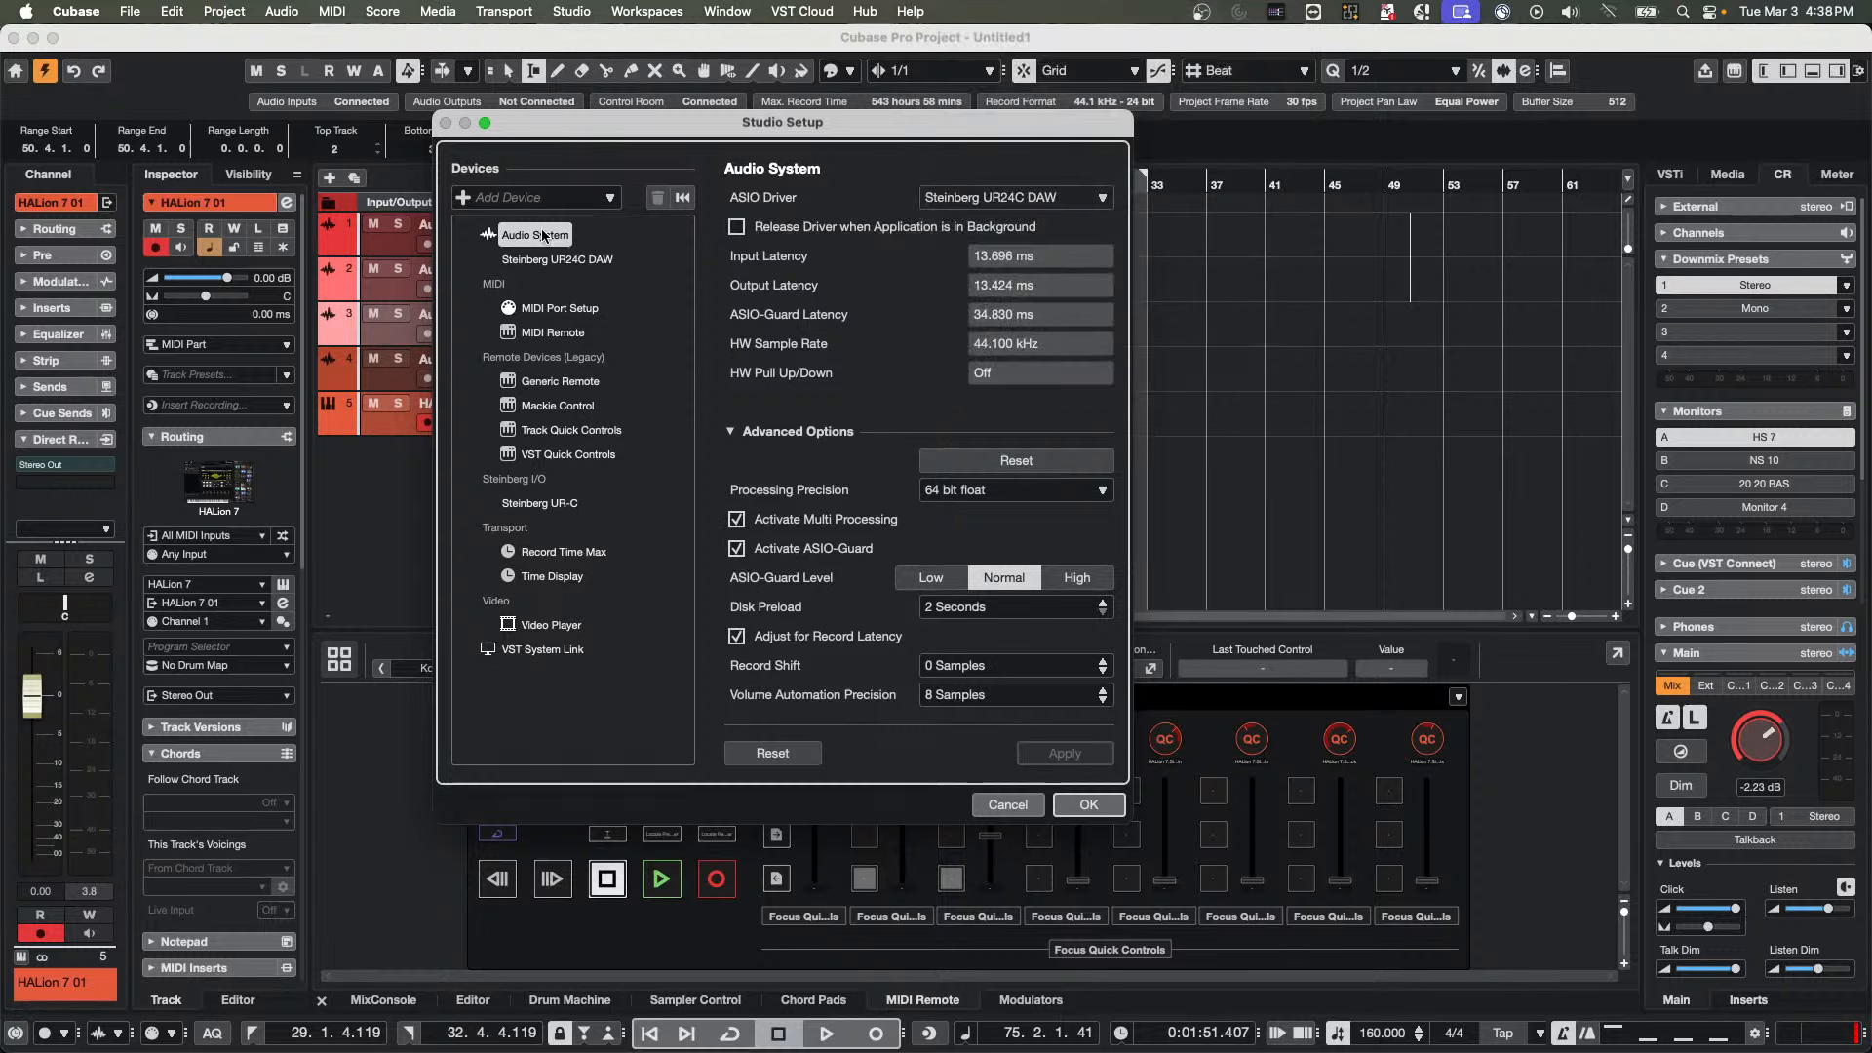
Choose Steinberg UR24C DAW again as the ASIO driver, answer the driver-switch prompt, and accept the Studio Setup
left_click(583, 10)
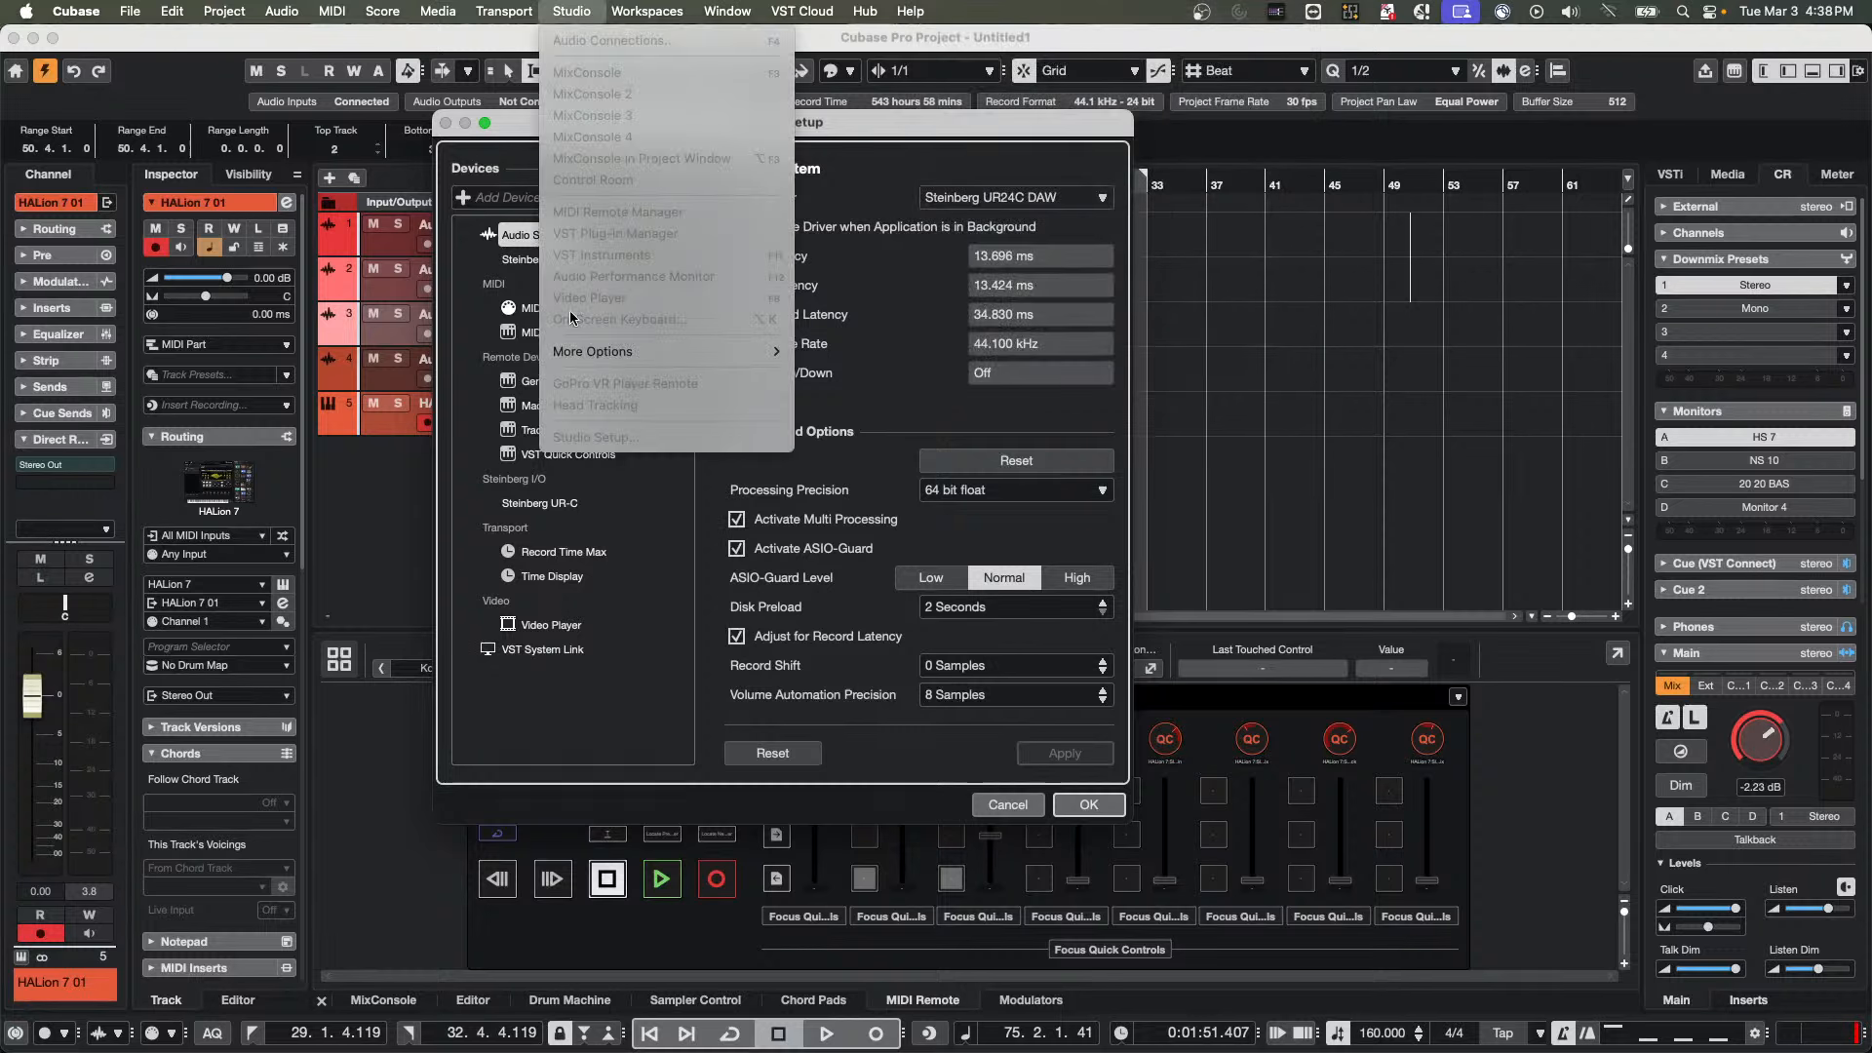
left_click(469, 256)
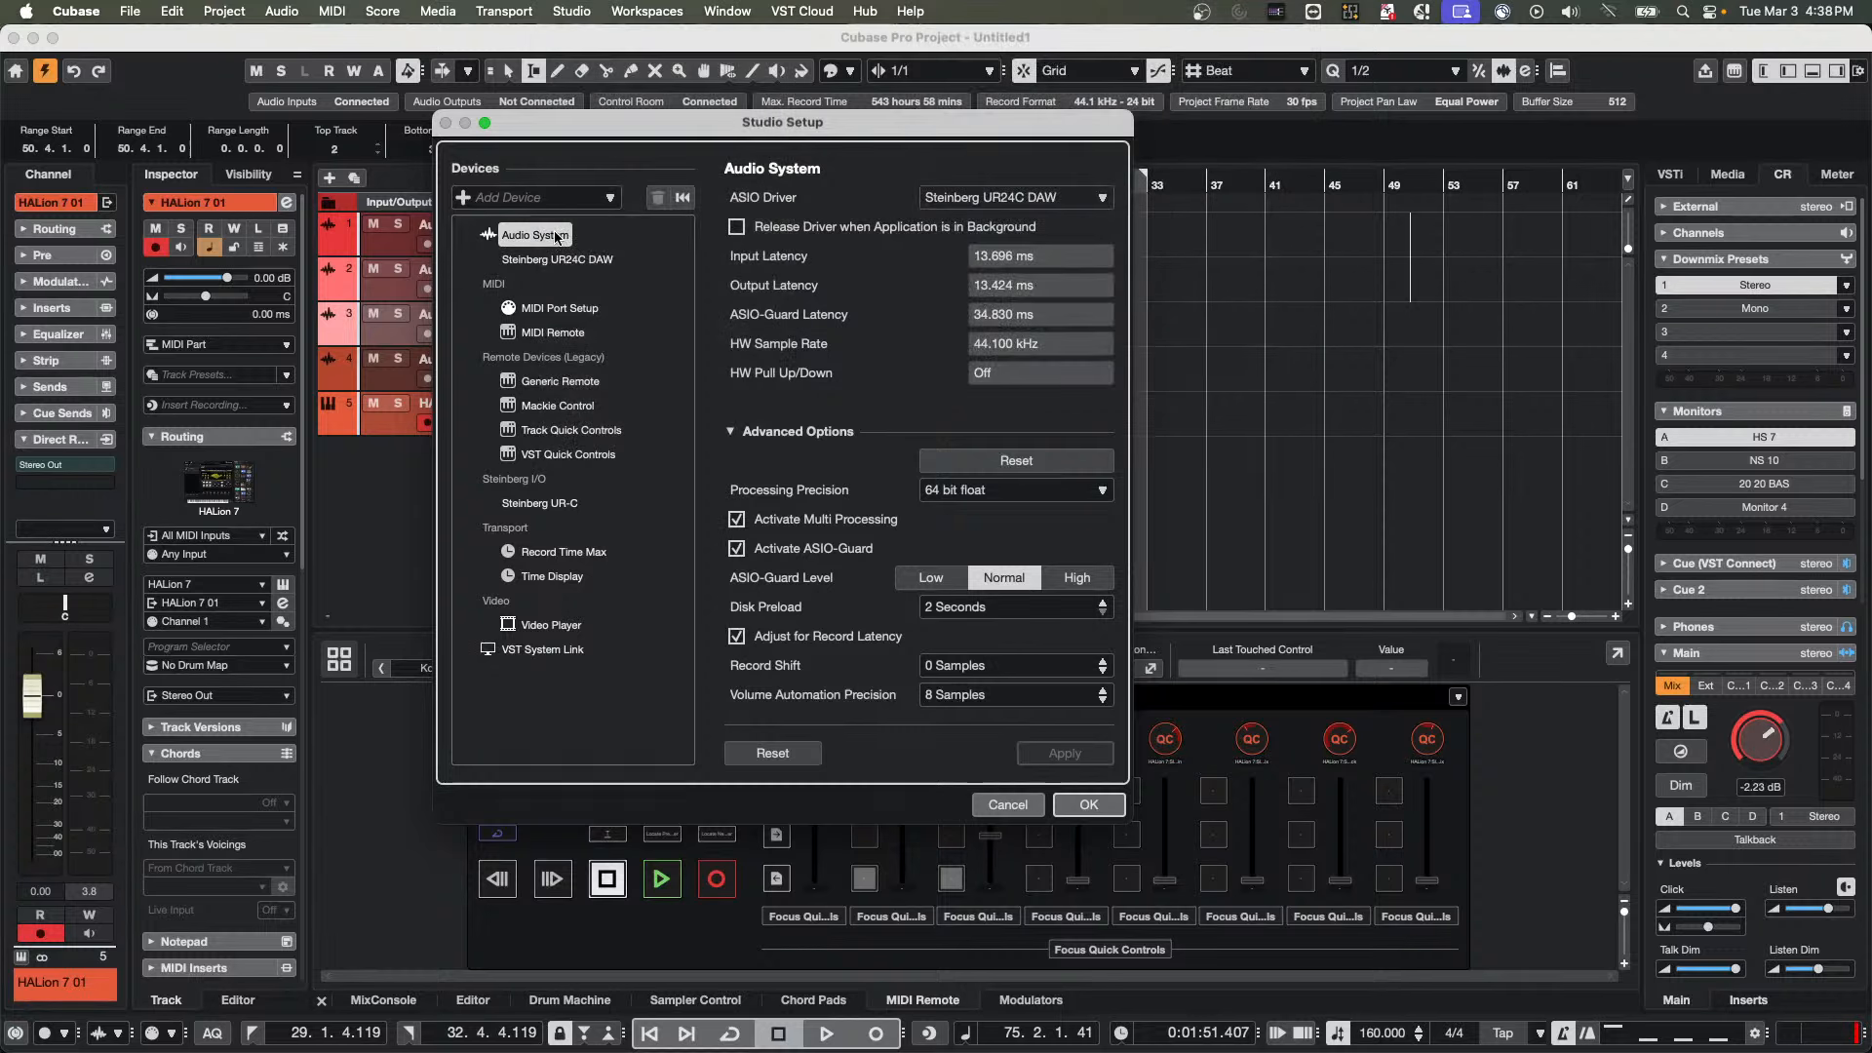
left_click(972, 196)
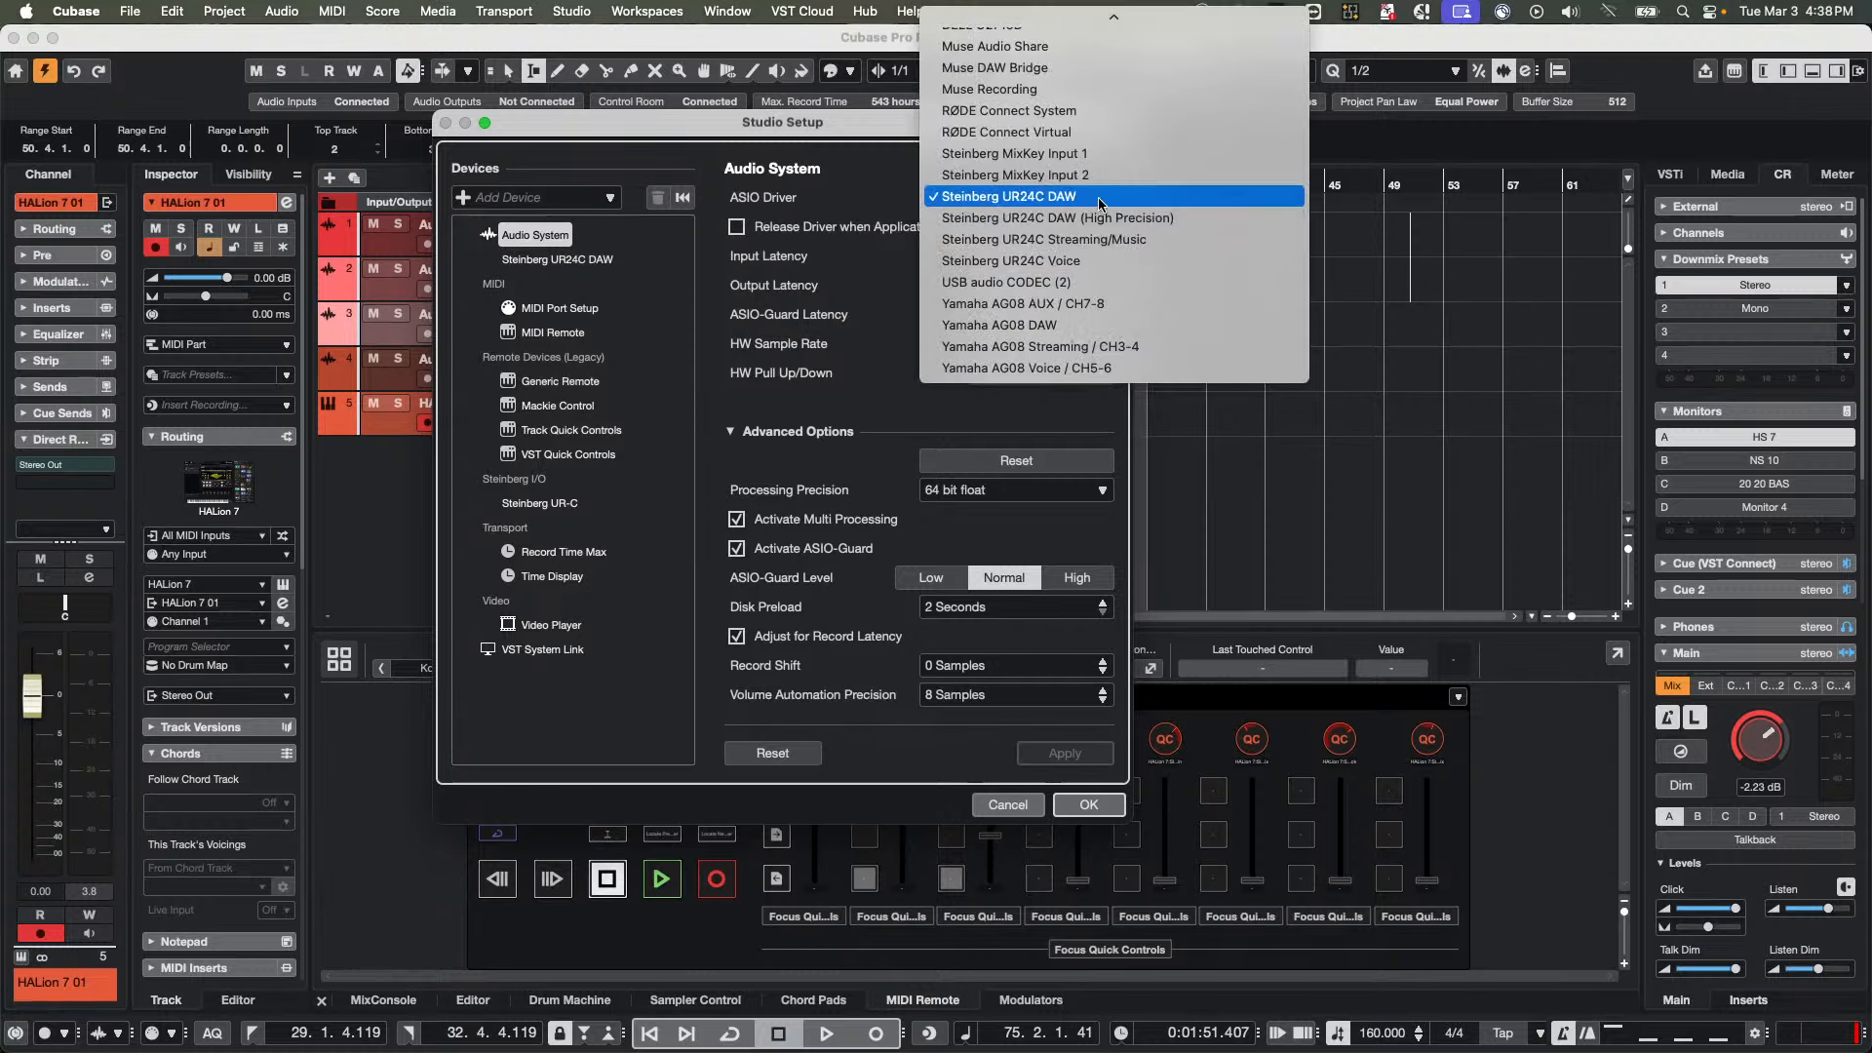
left_click(1029, 199)
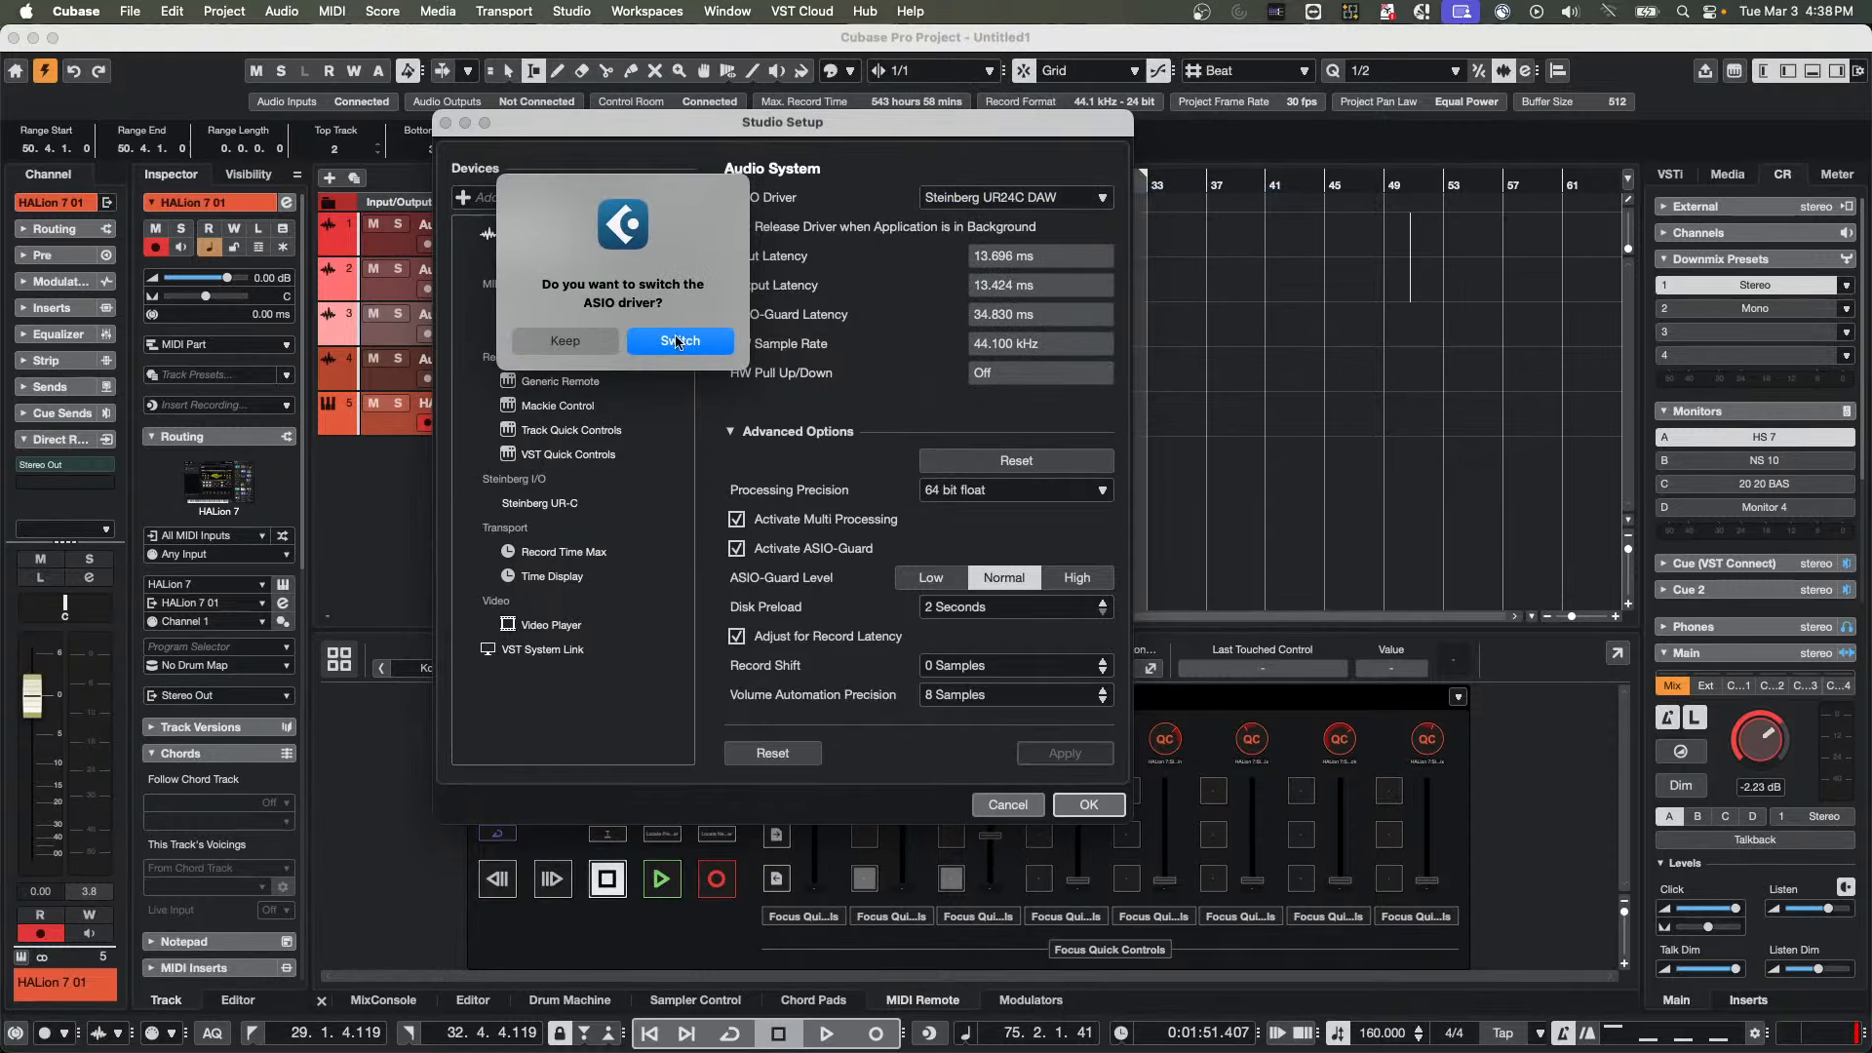
left_click(587, 341)
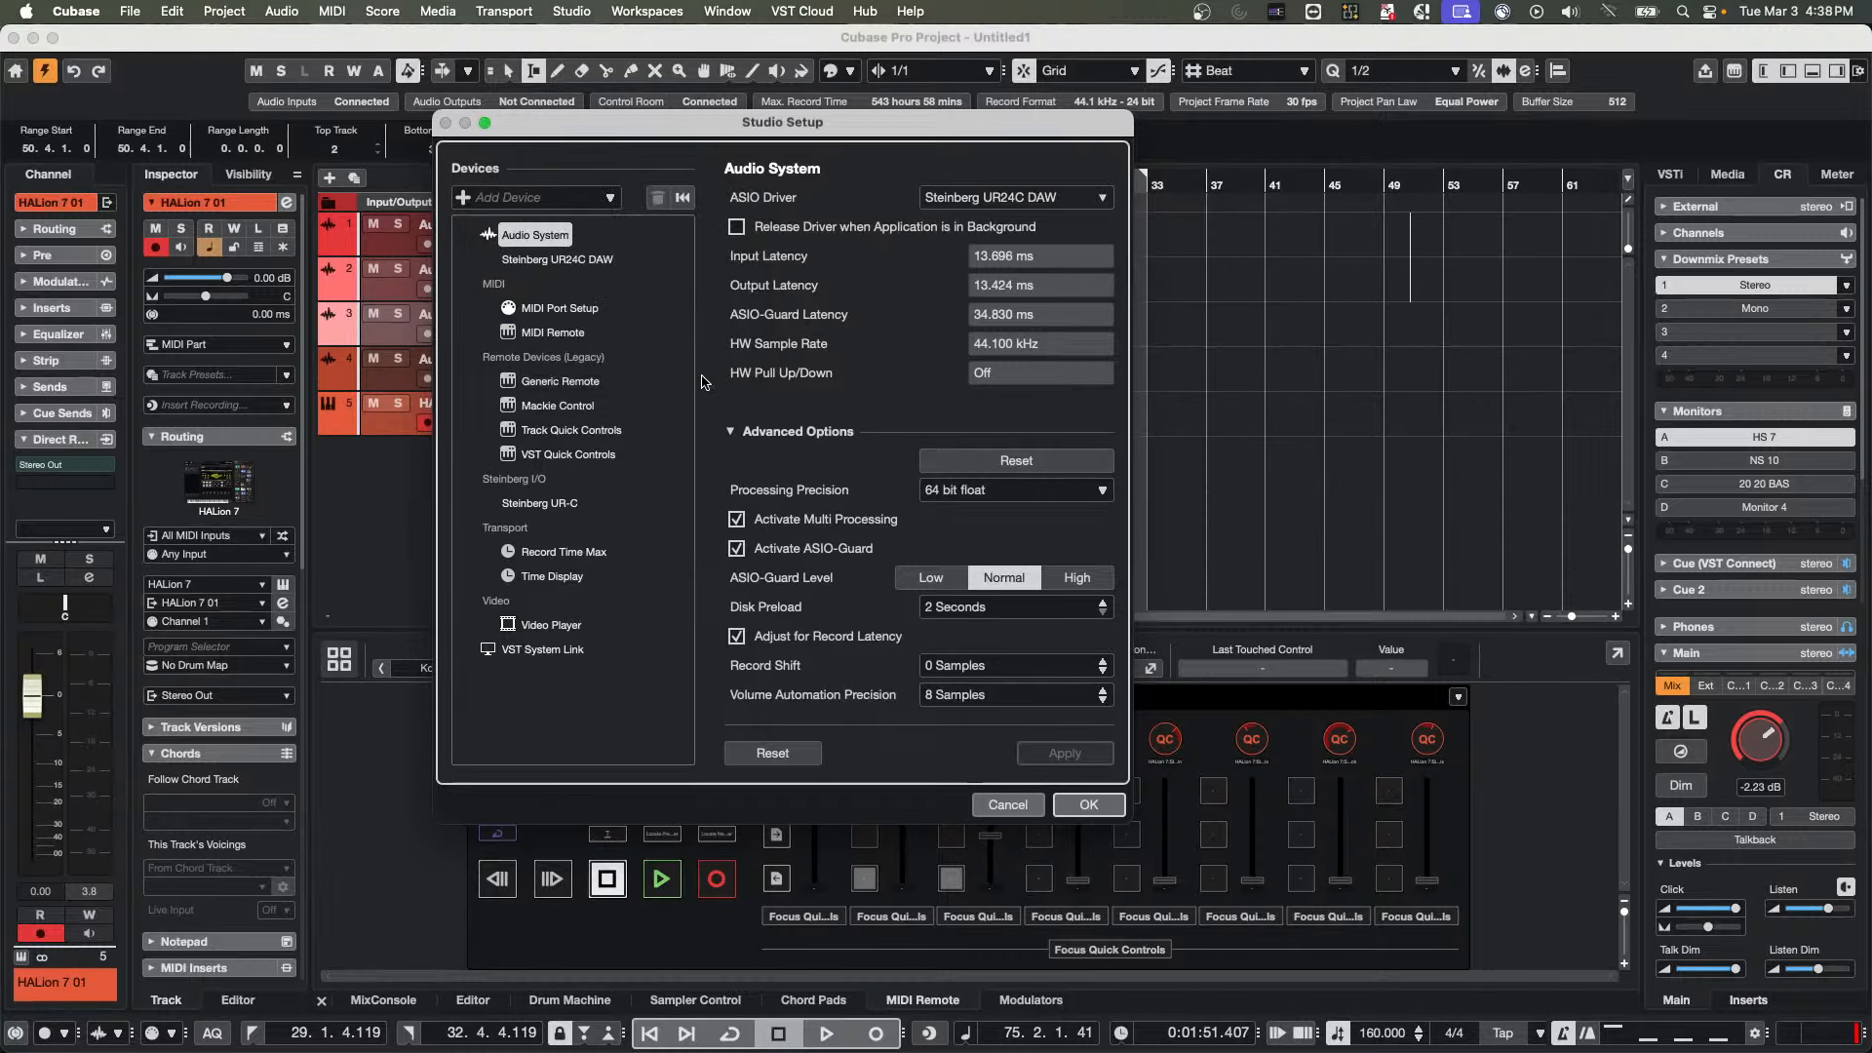
left_click(1088, 805)
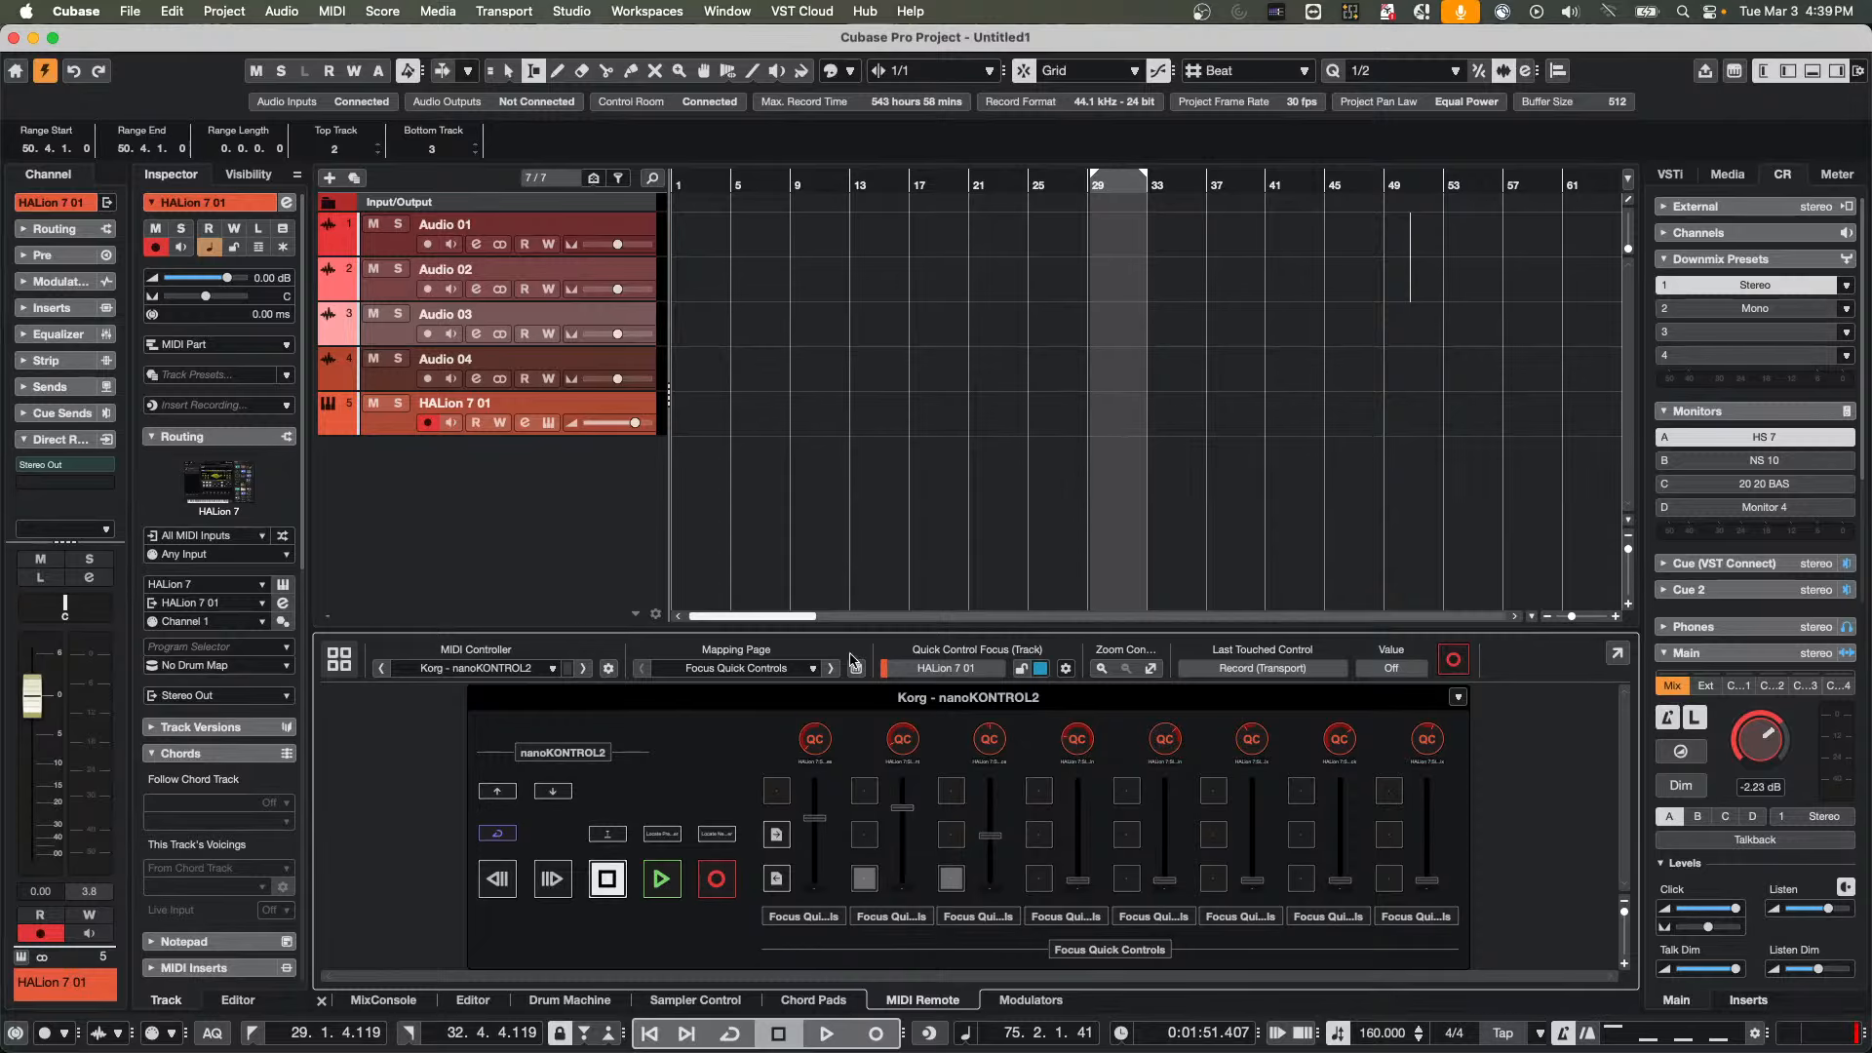
Open the Mapping Assistant for the nanoKONTROL2's first upper channel button and examine the Focus Quick Controls and Selected Track functions
double_click(779, 797)
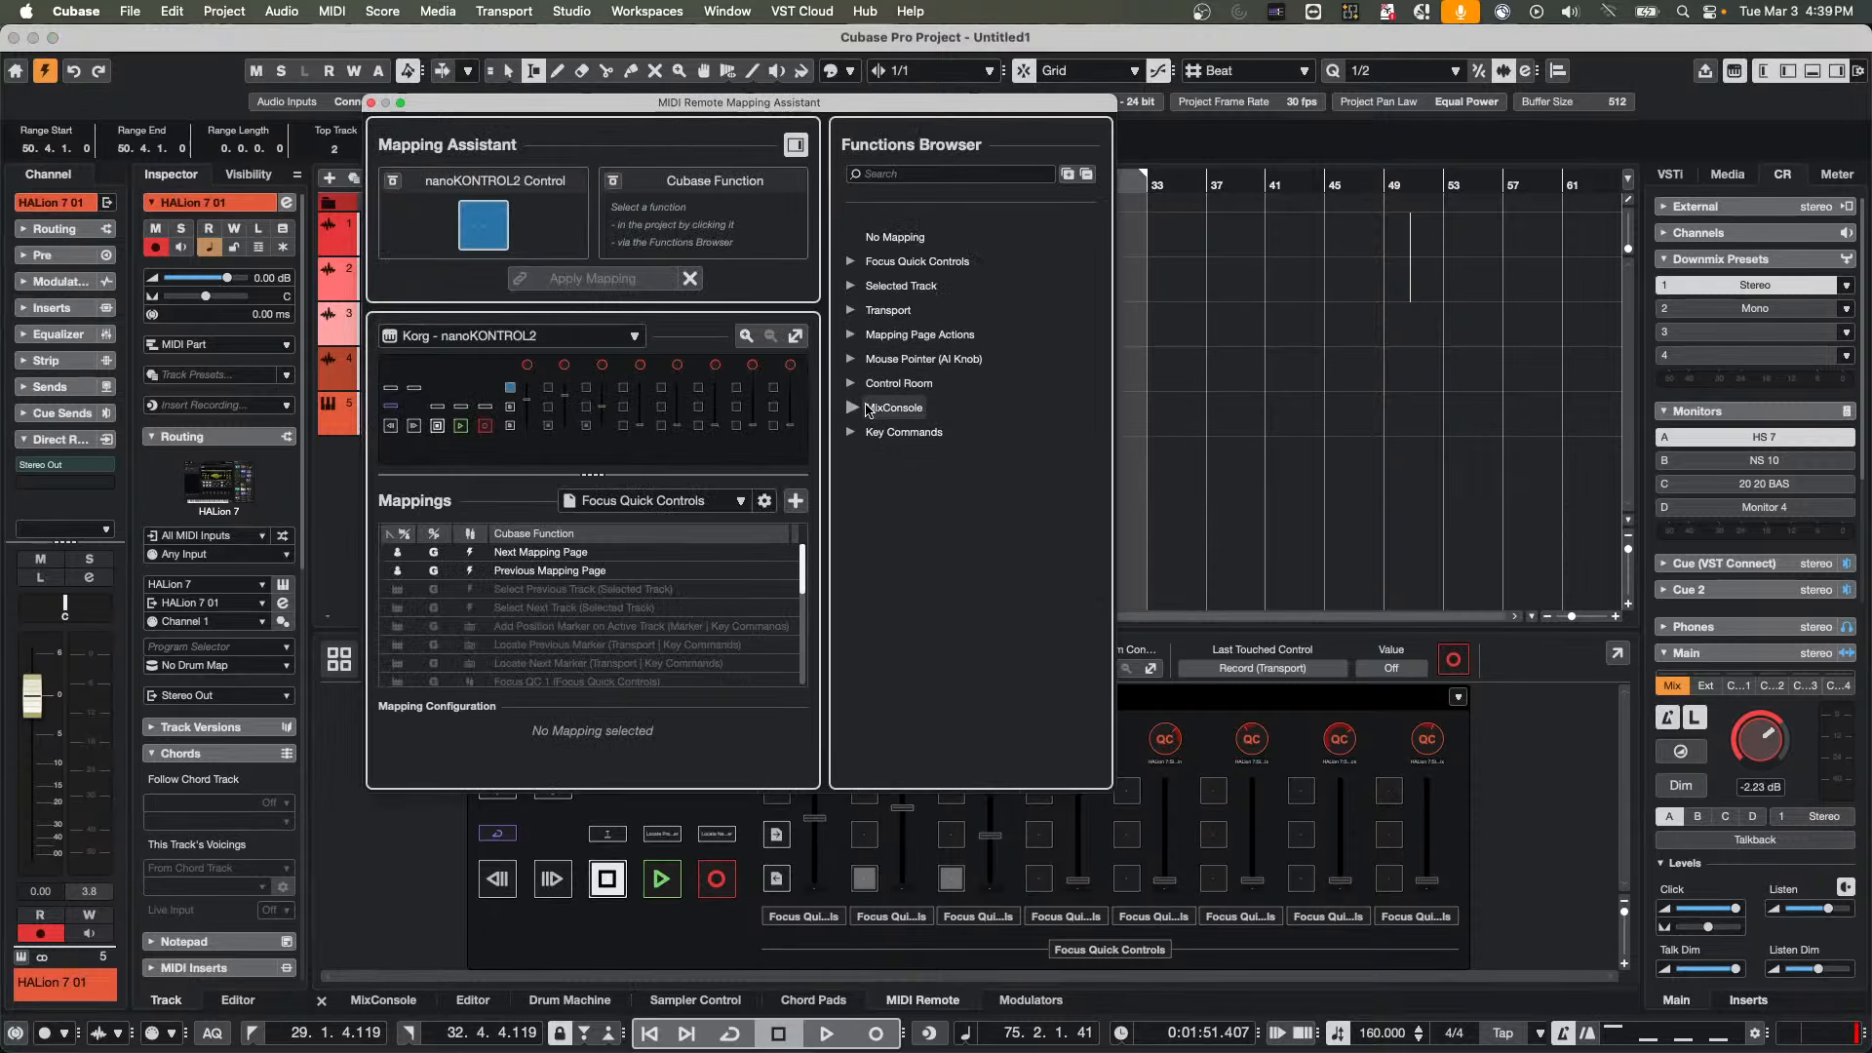
left_click(853, 335)
left_click(854, 335)
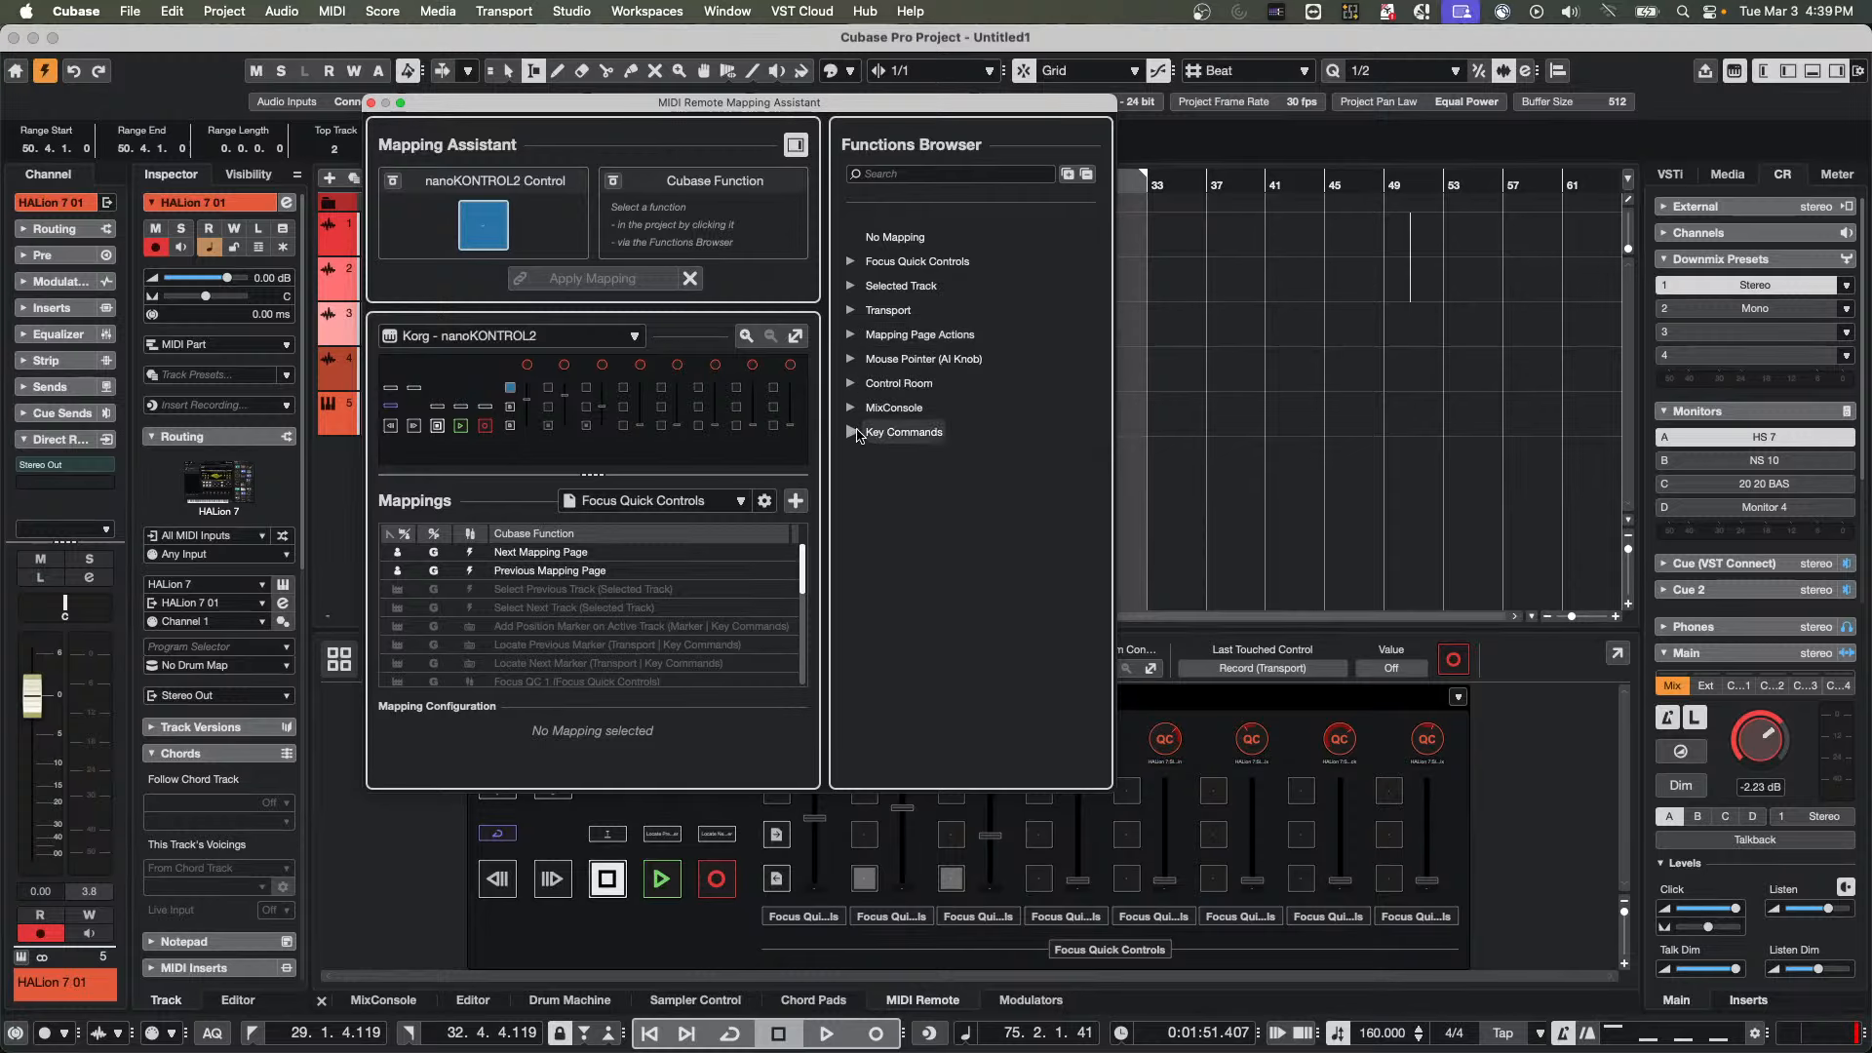
left_click(853, 262)
left_click(852, 262)
left_click(852, 286)
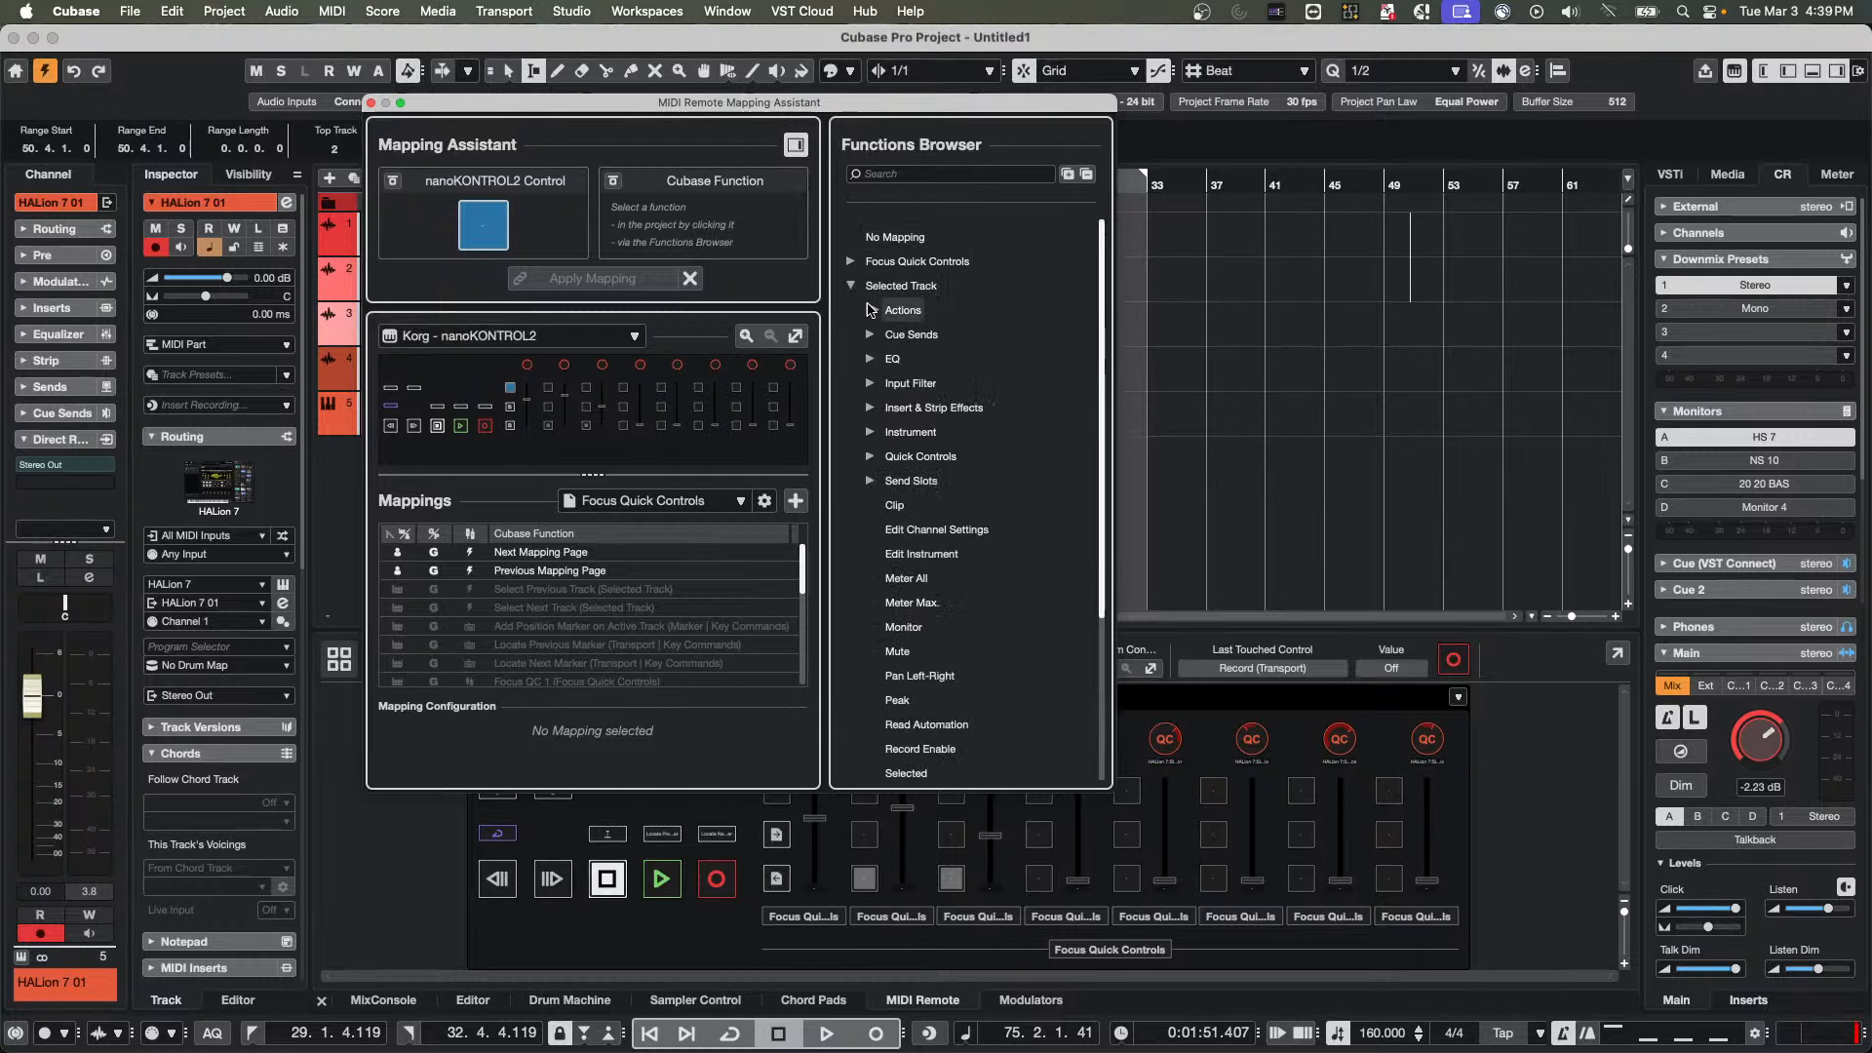
left_click(870, 310)
left_click(871, 311)
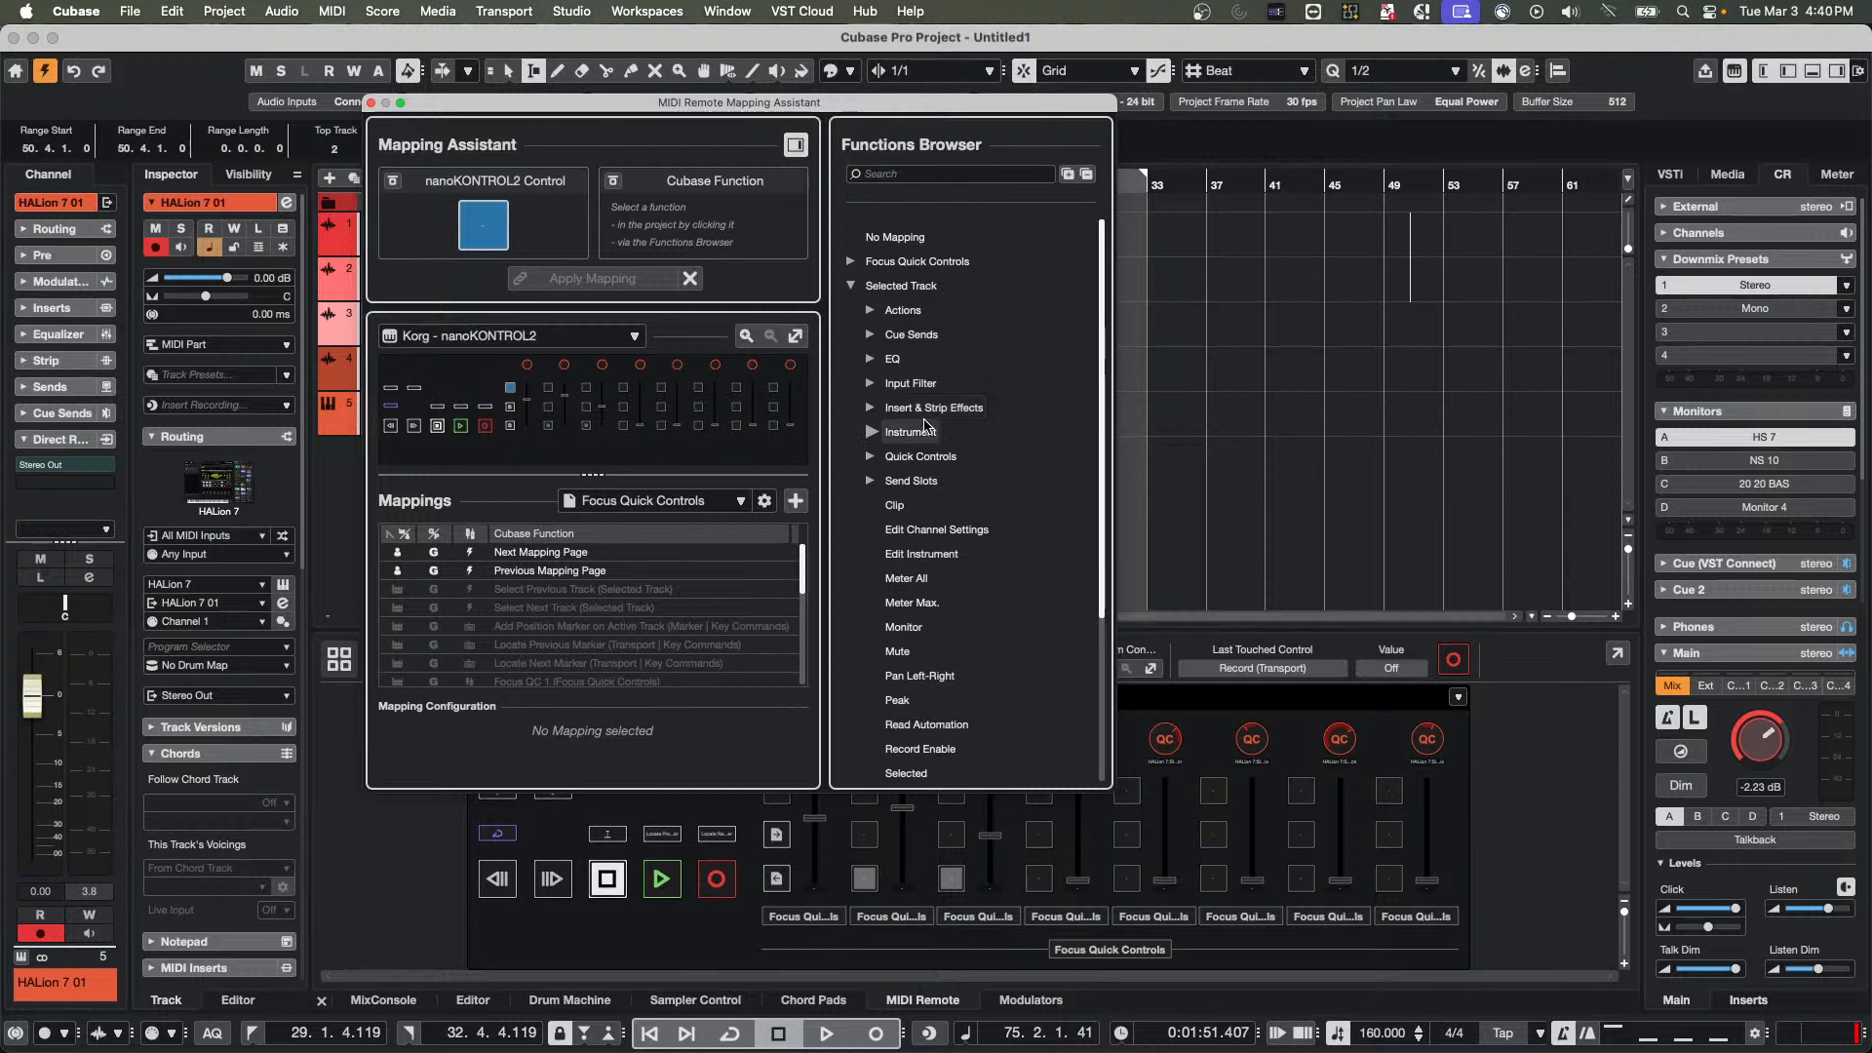
Look through the Transport, Mapping Page Actions and Mouse Pointer (AI Knob) categories of the Functions Browser
scroll(926, 441, "down", 3)
scroll(927, 441, "down", 3)
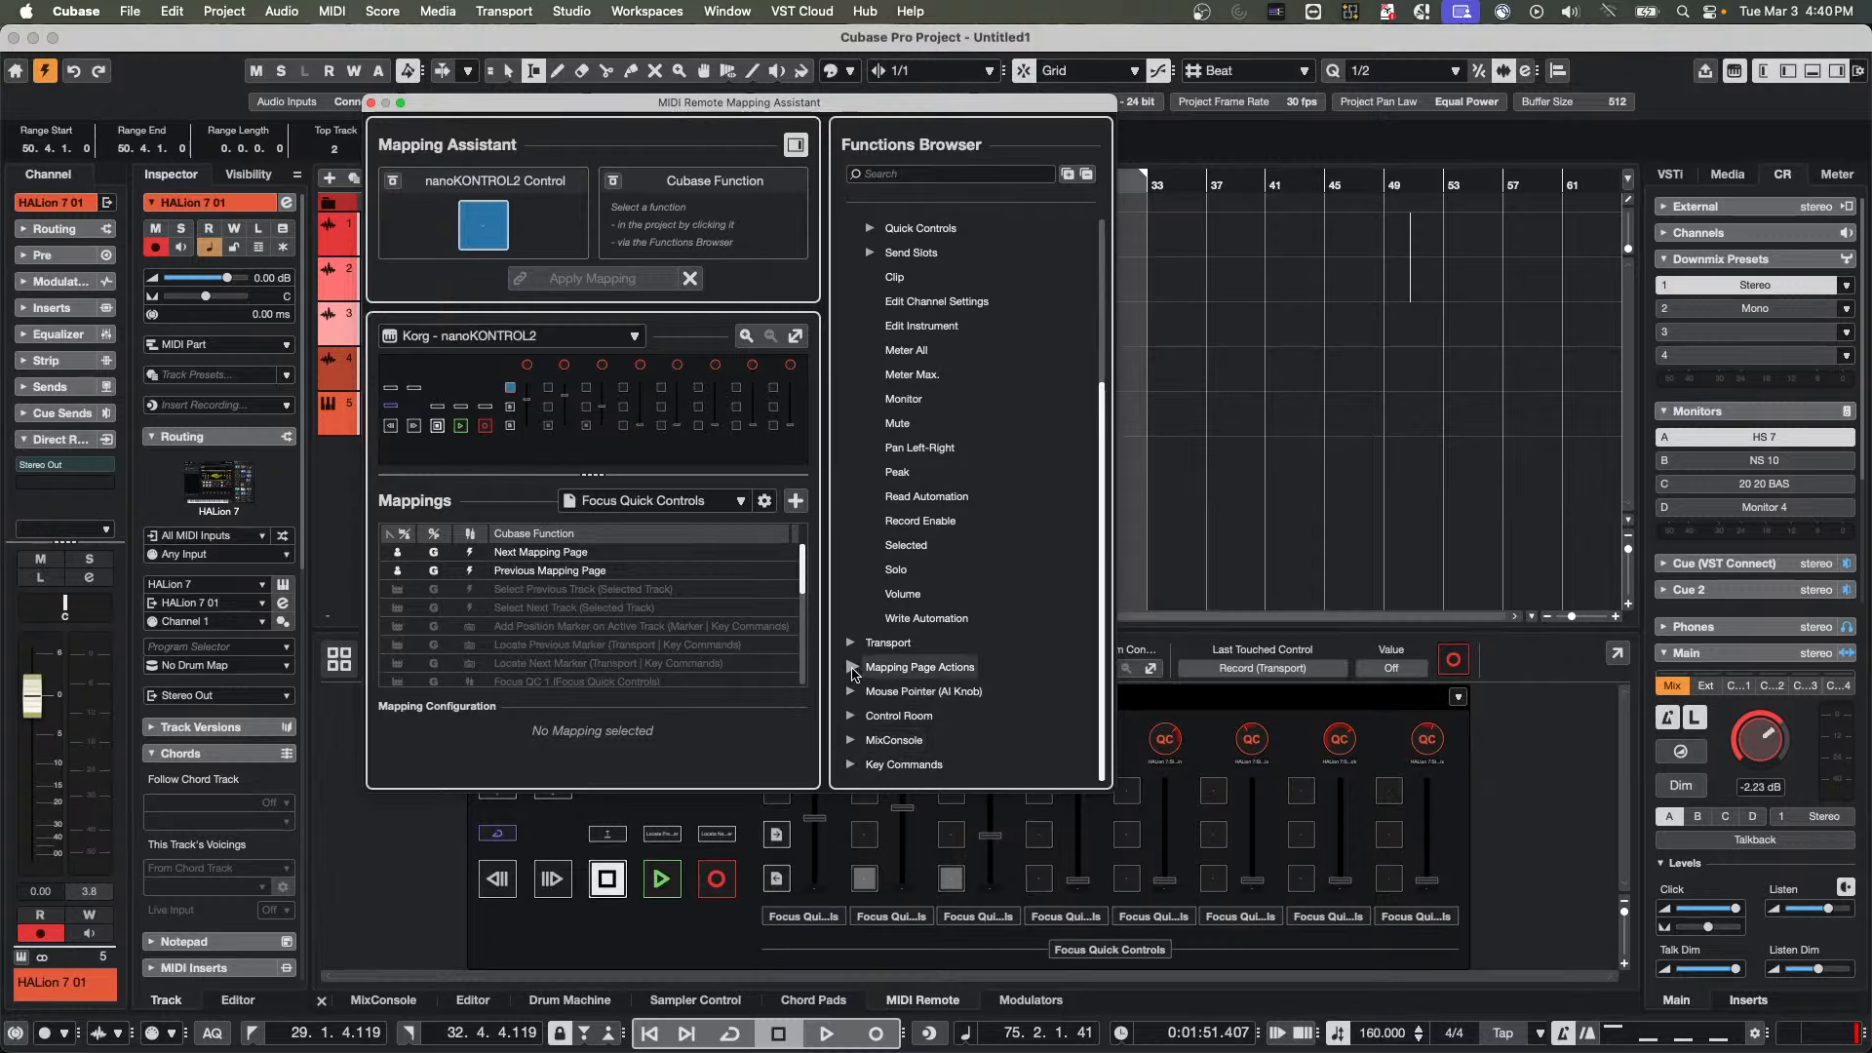
left_click(878, 643)
scroll(926, 544, "down", 4)
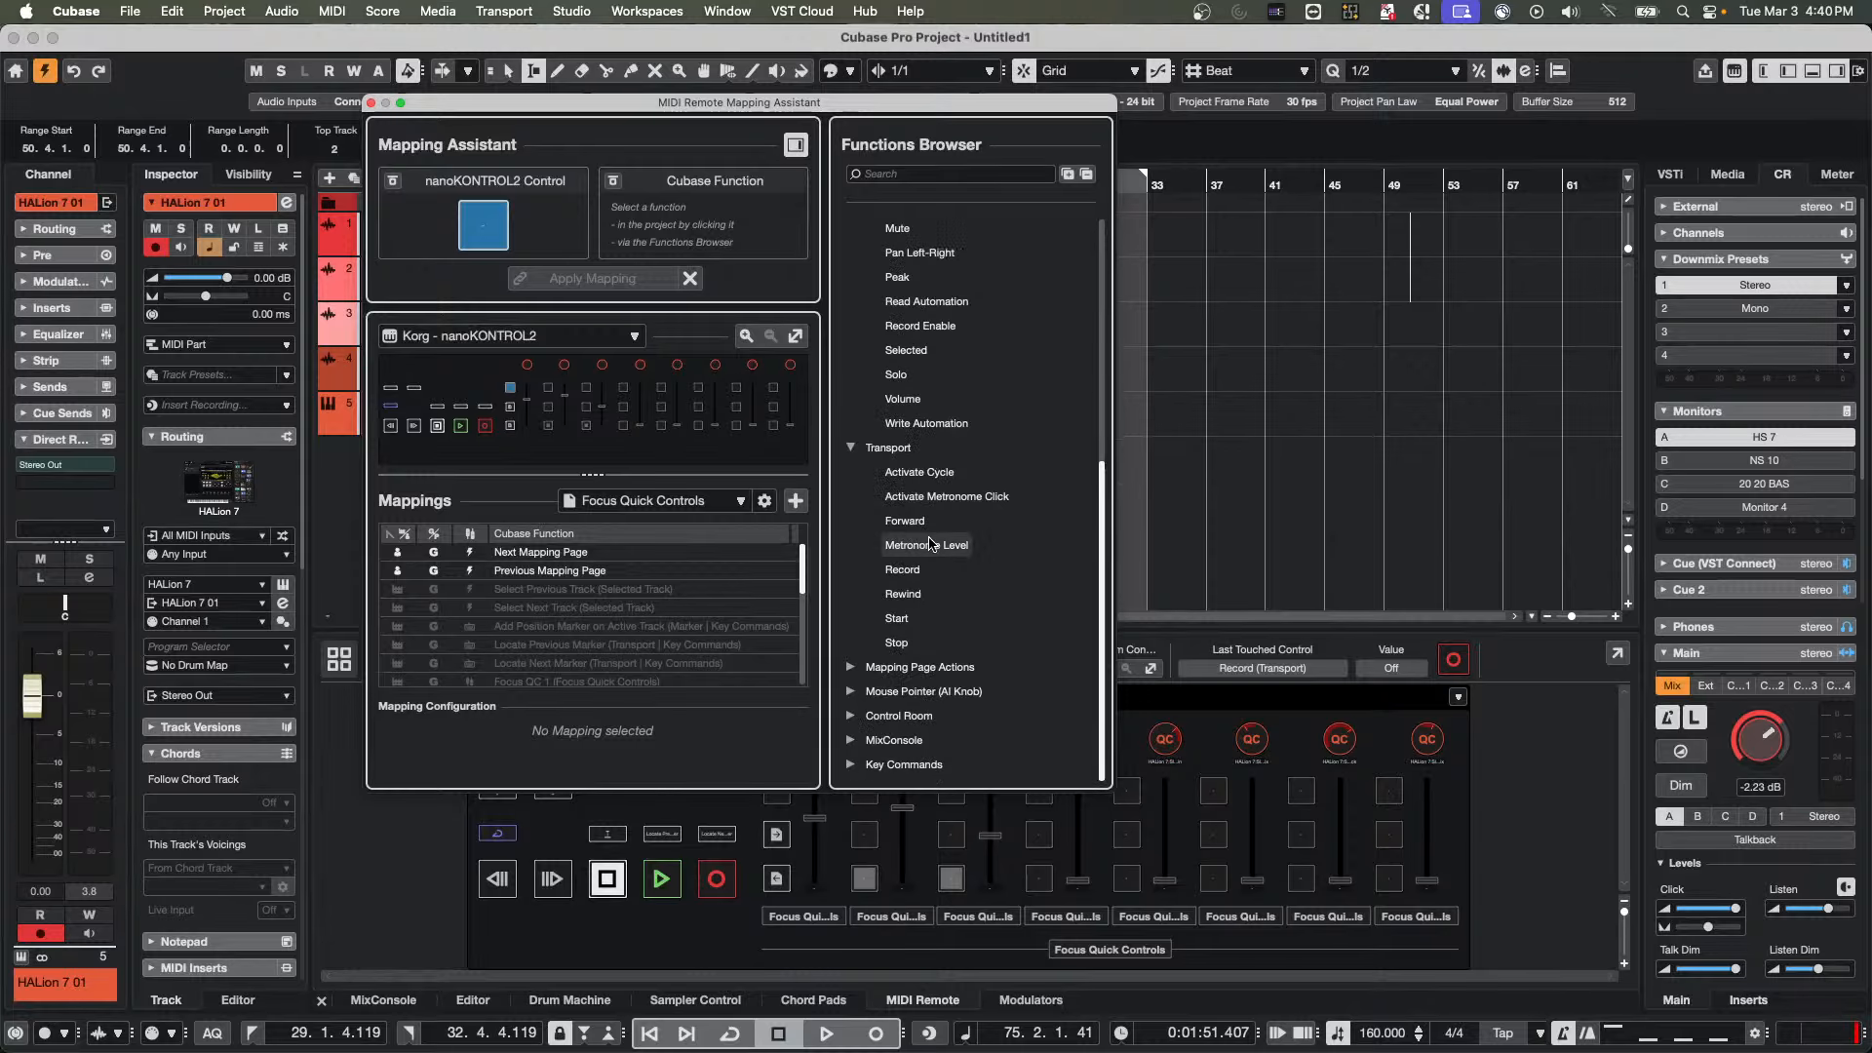
left_click(863, 667)
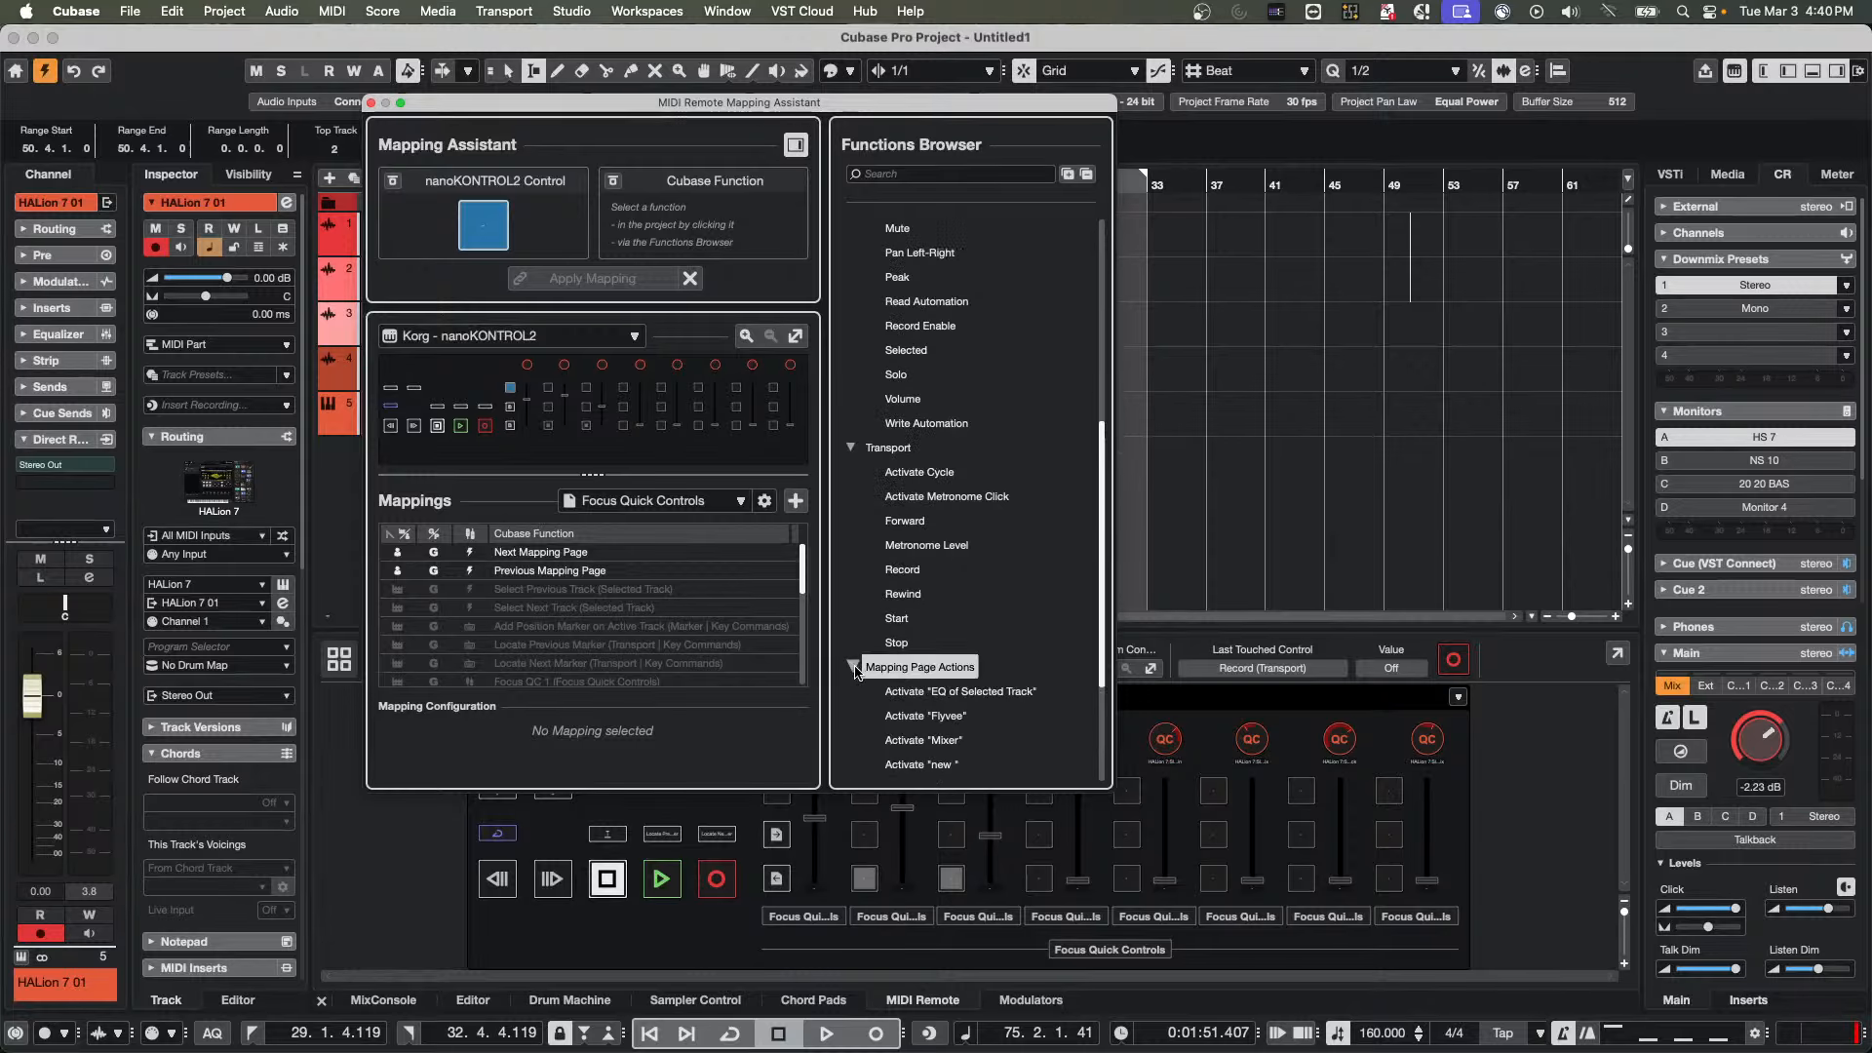
scroll(986, 518, "down", 4)
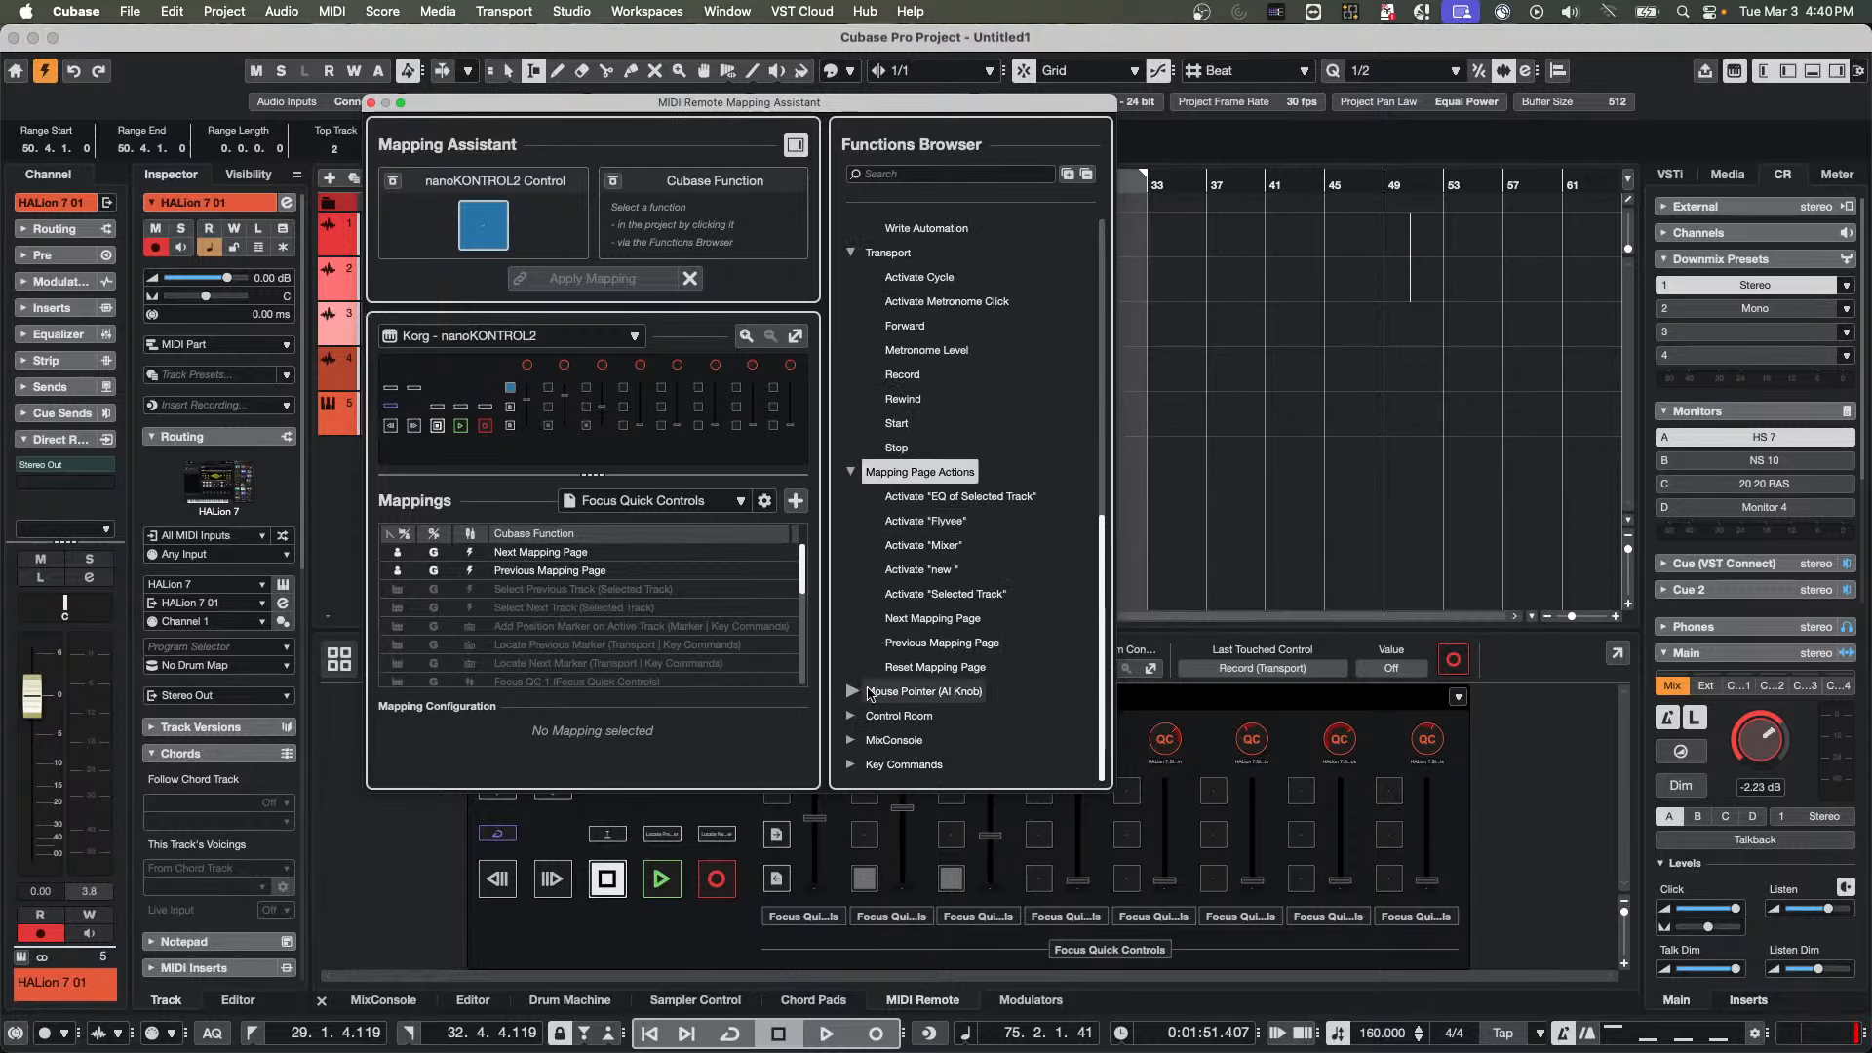
left_click(854, 692)
scroll(993, 544, "down", 1)
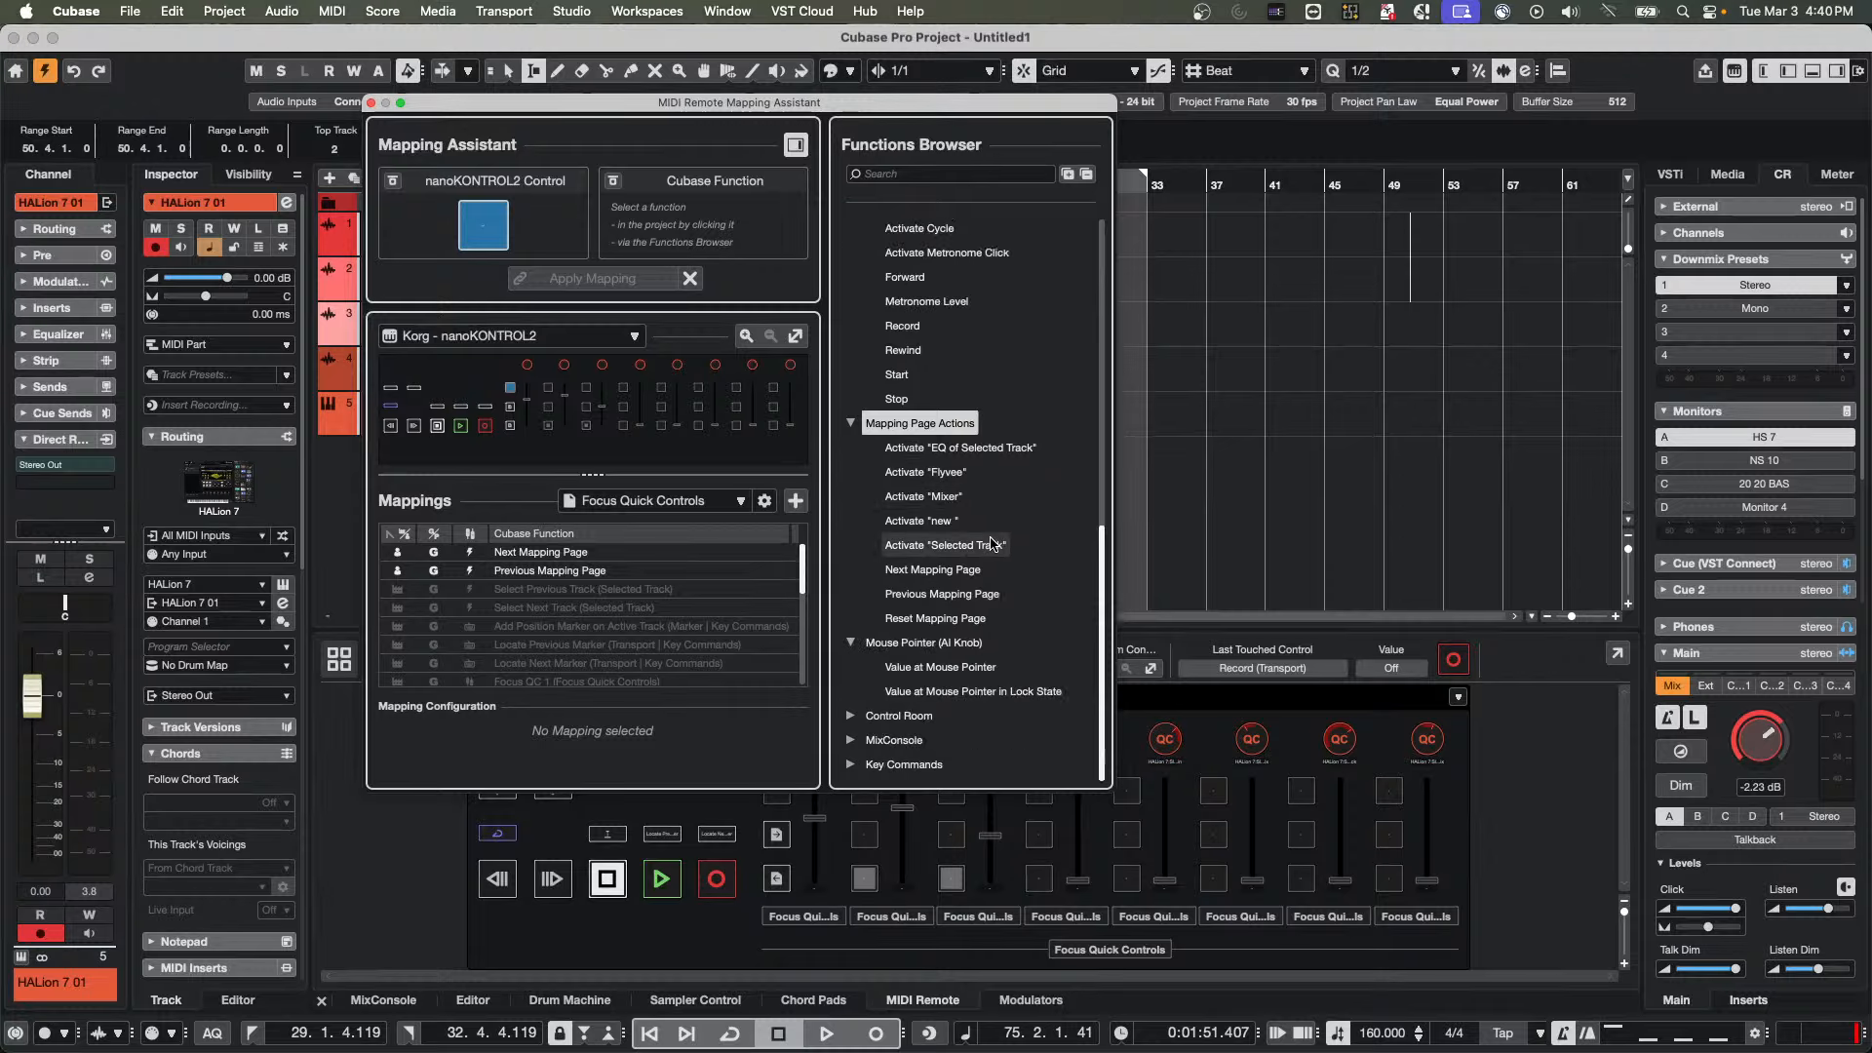
scroll(991, 544, "up", 15)
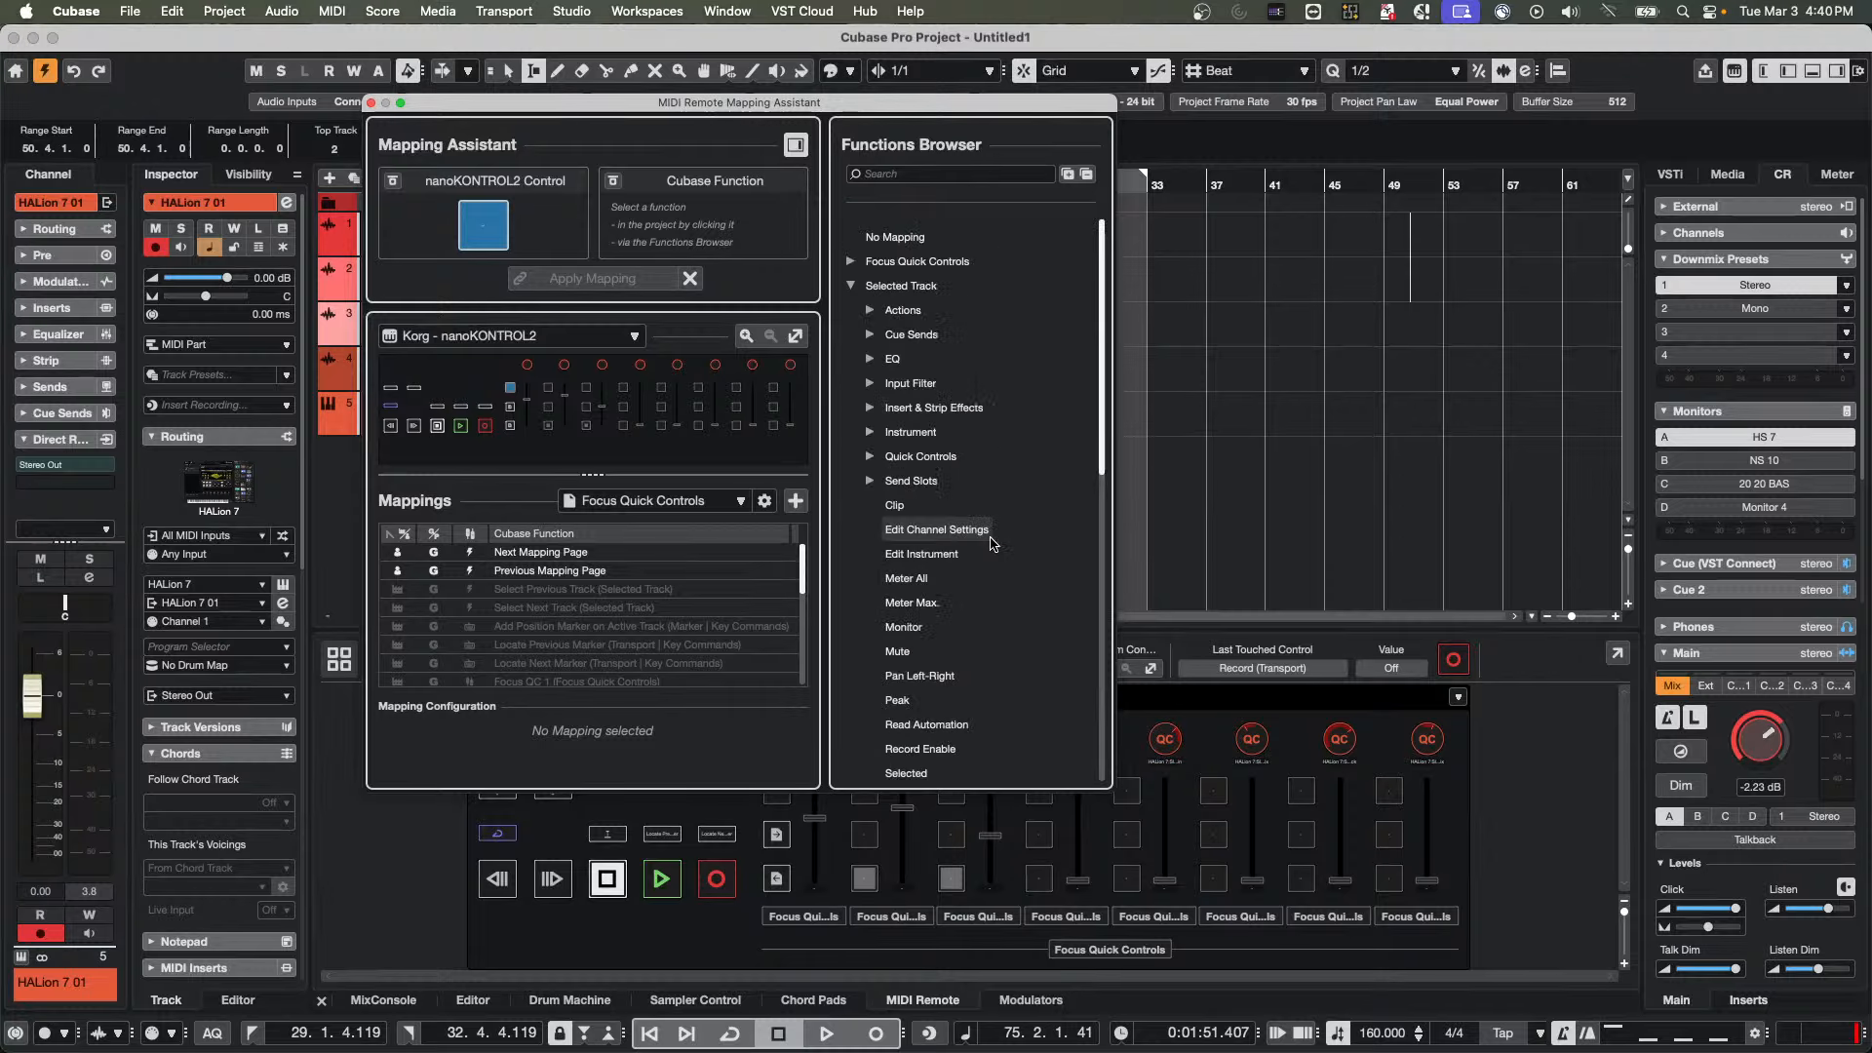
Search the functions for "bank" and map Next Plug-in Parameter Bank to the selected nanoKONTROL2 button
left_click(924, 175)
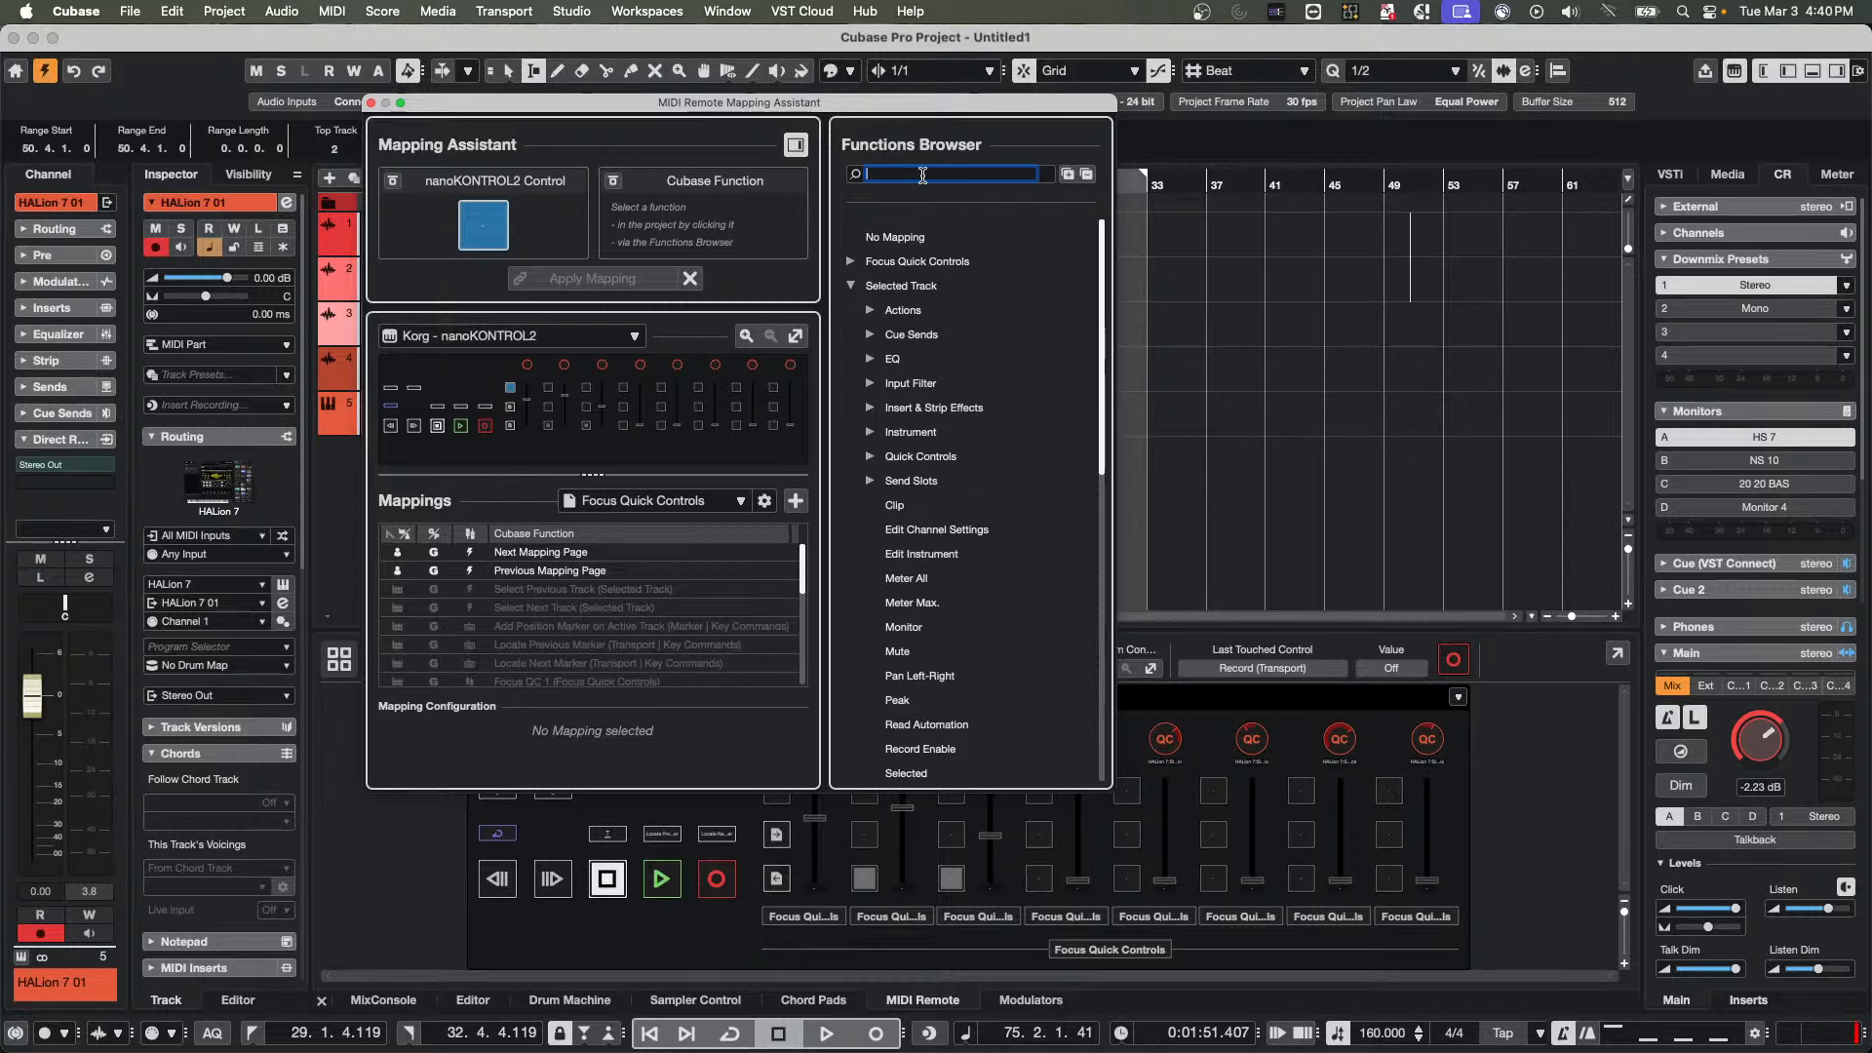
type("ban")
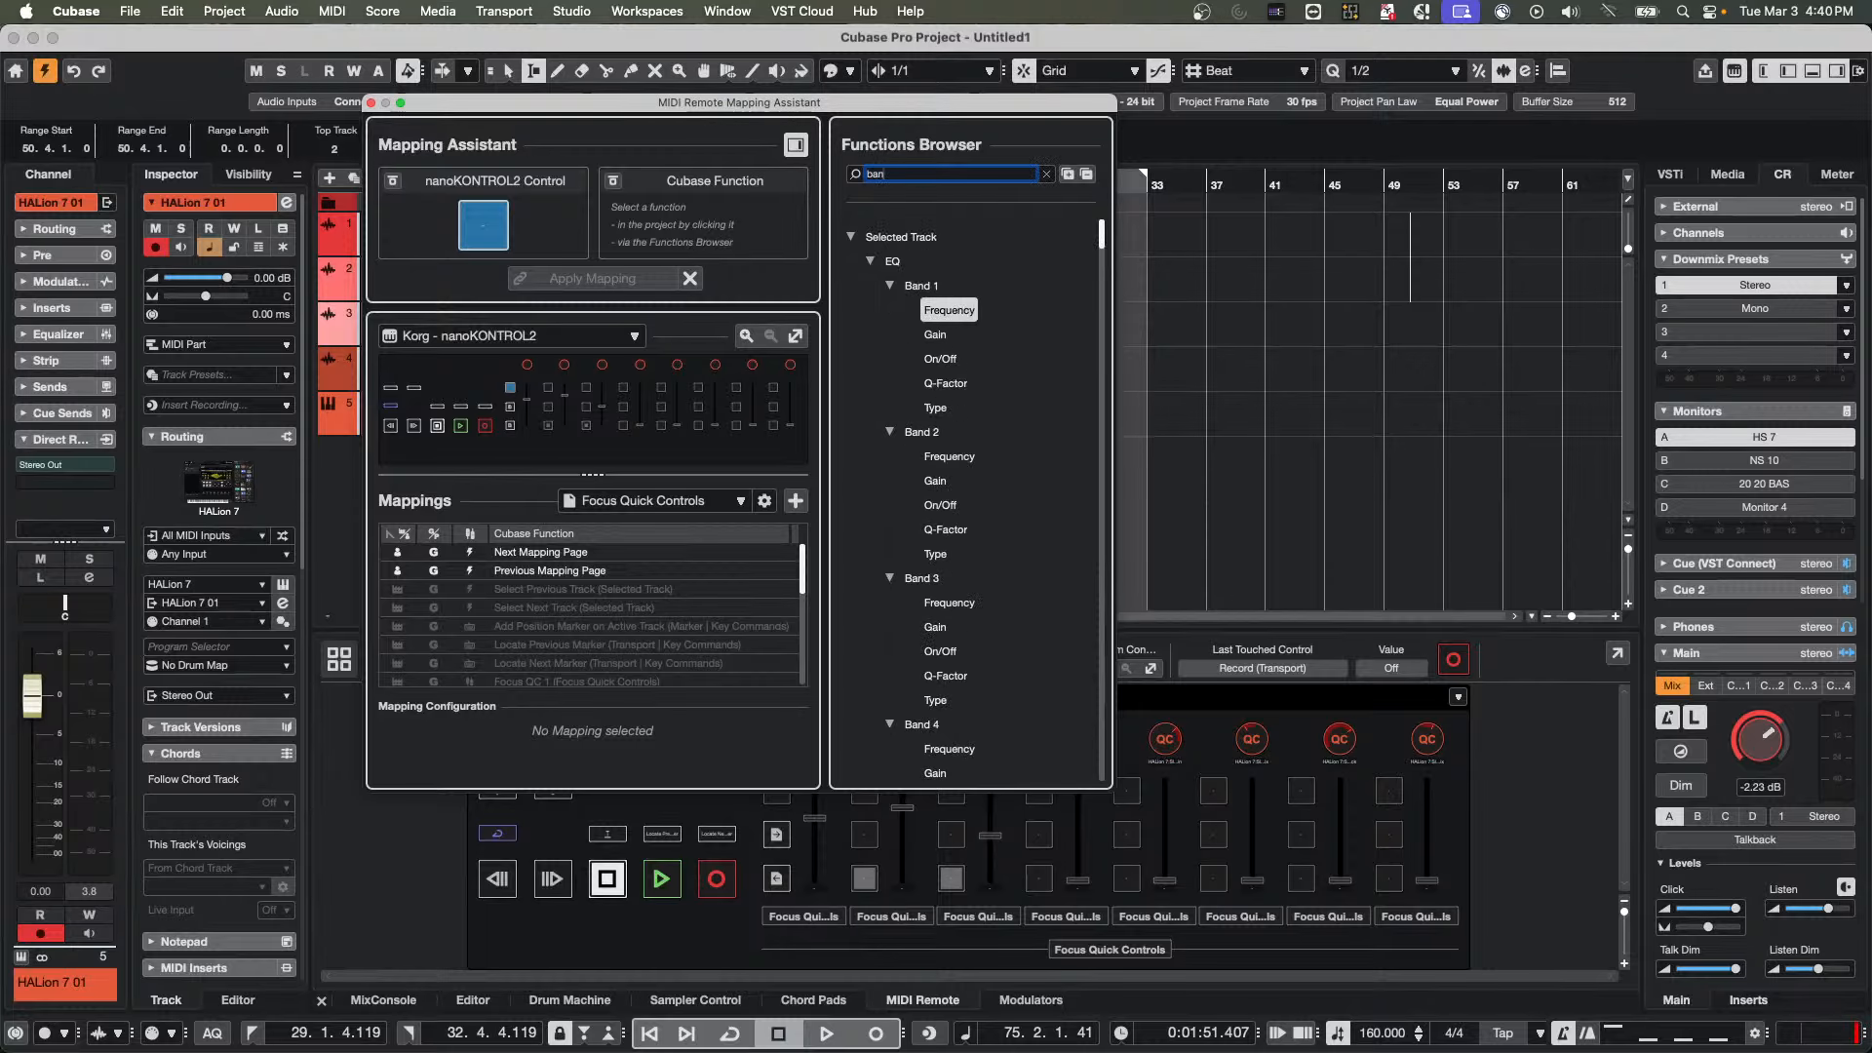
type("k")
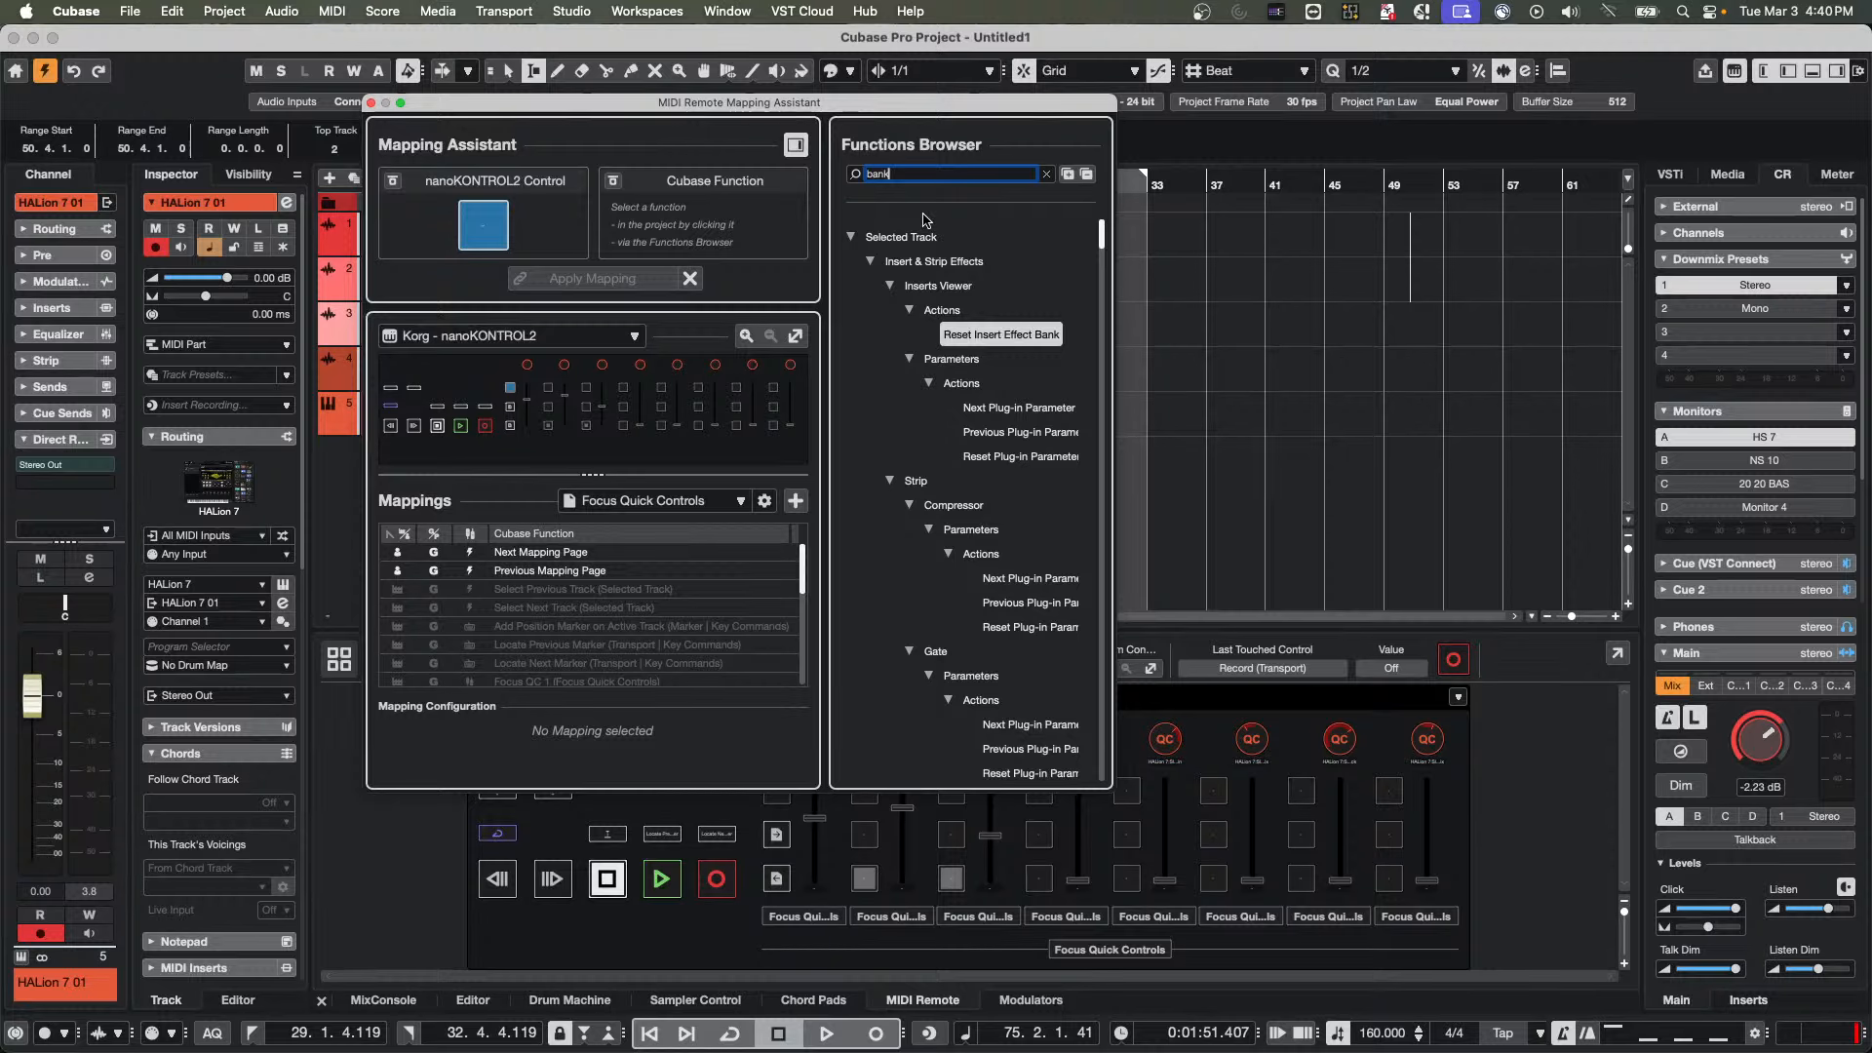
left_click(1003, 410)
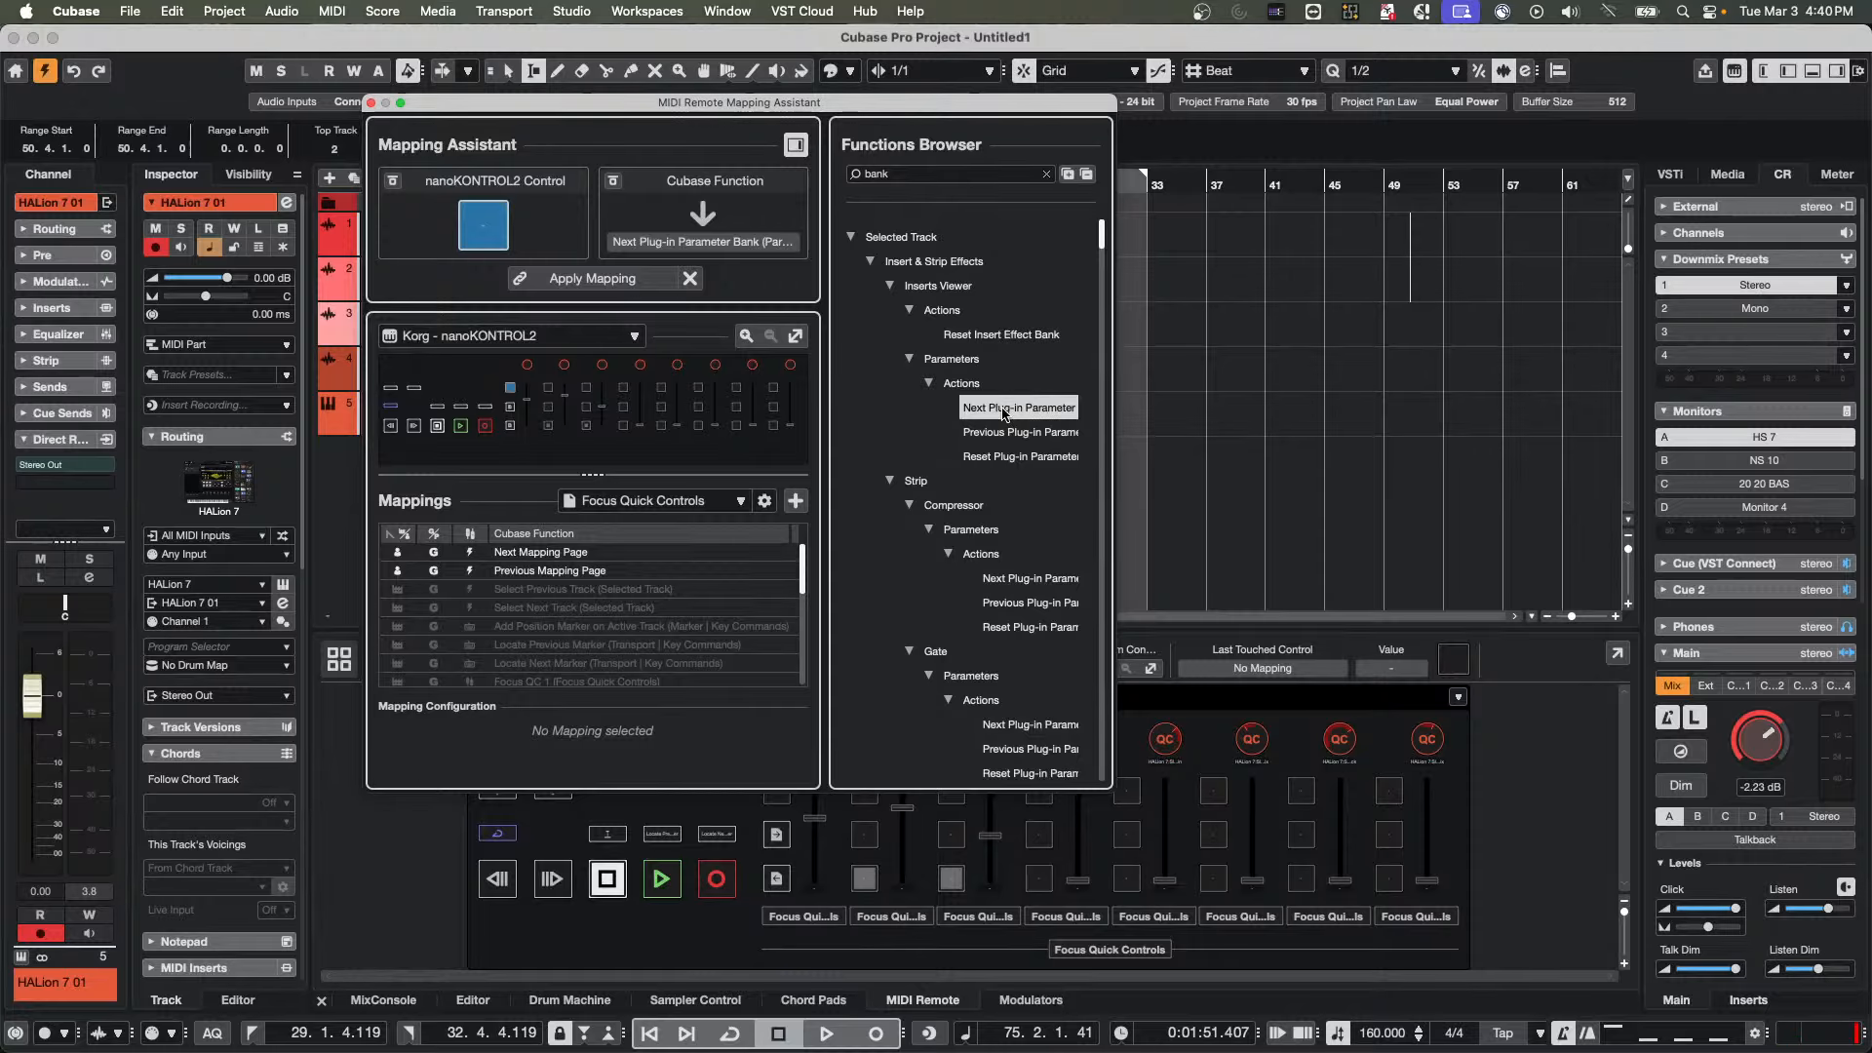
double_click(1004, 411)
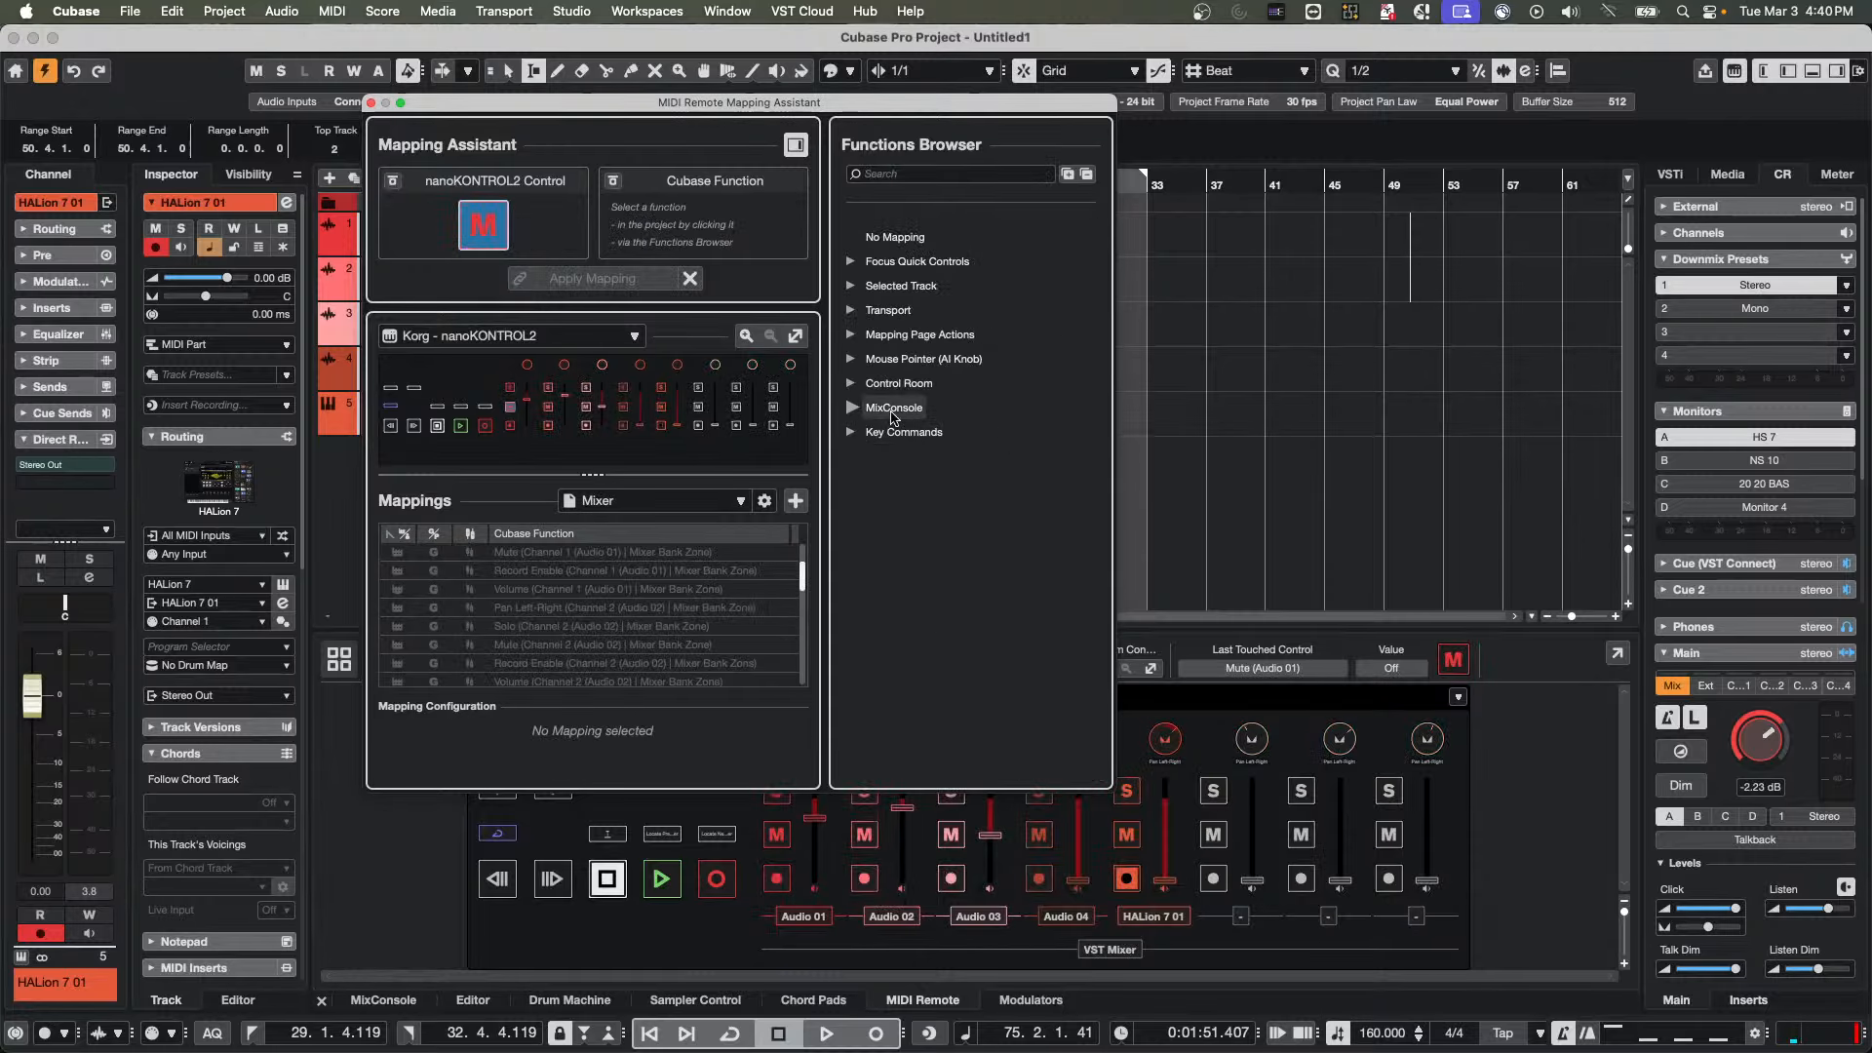
Search for "plug-in paramet", map Previous Plug-in Parameter Bank to the Audio 01 Mute button on the Mixer page, and close the Mapping Assistant
left_click(871, 174)
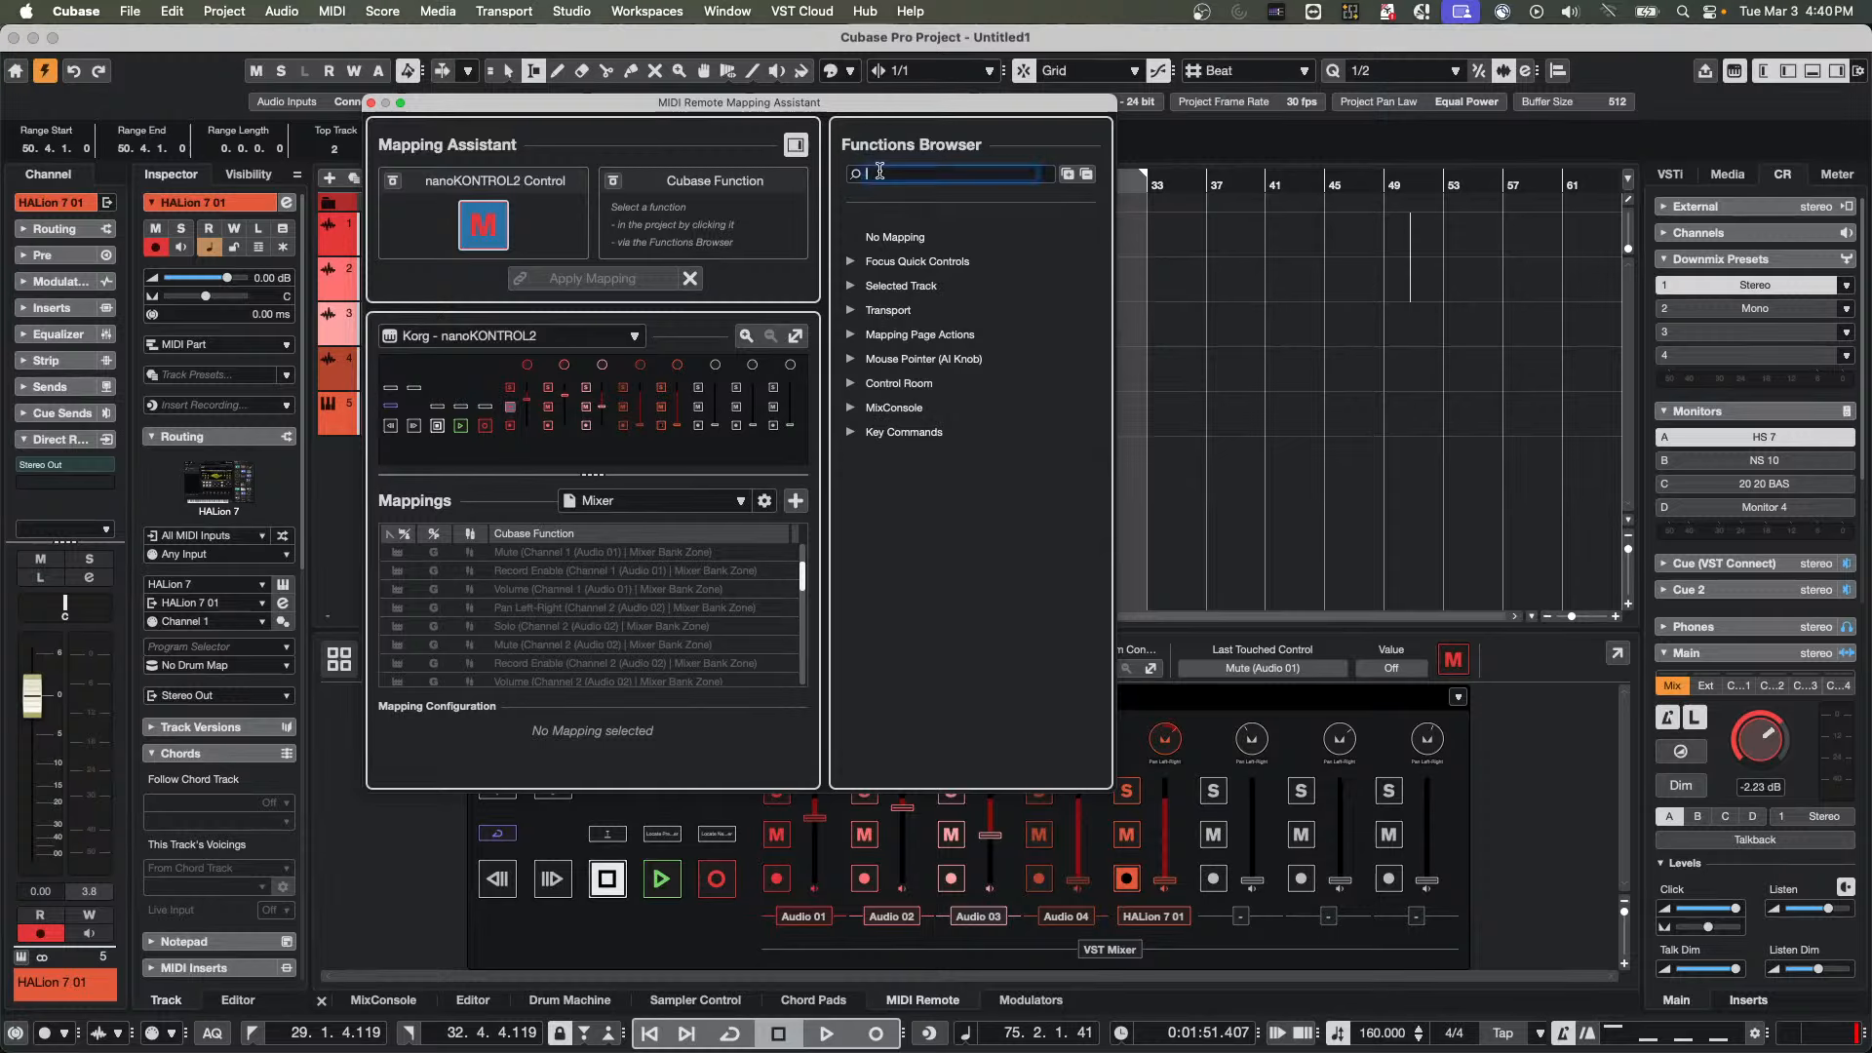
type("plug")
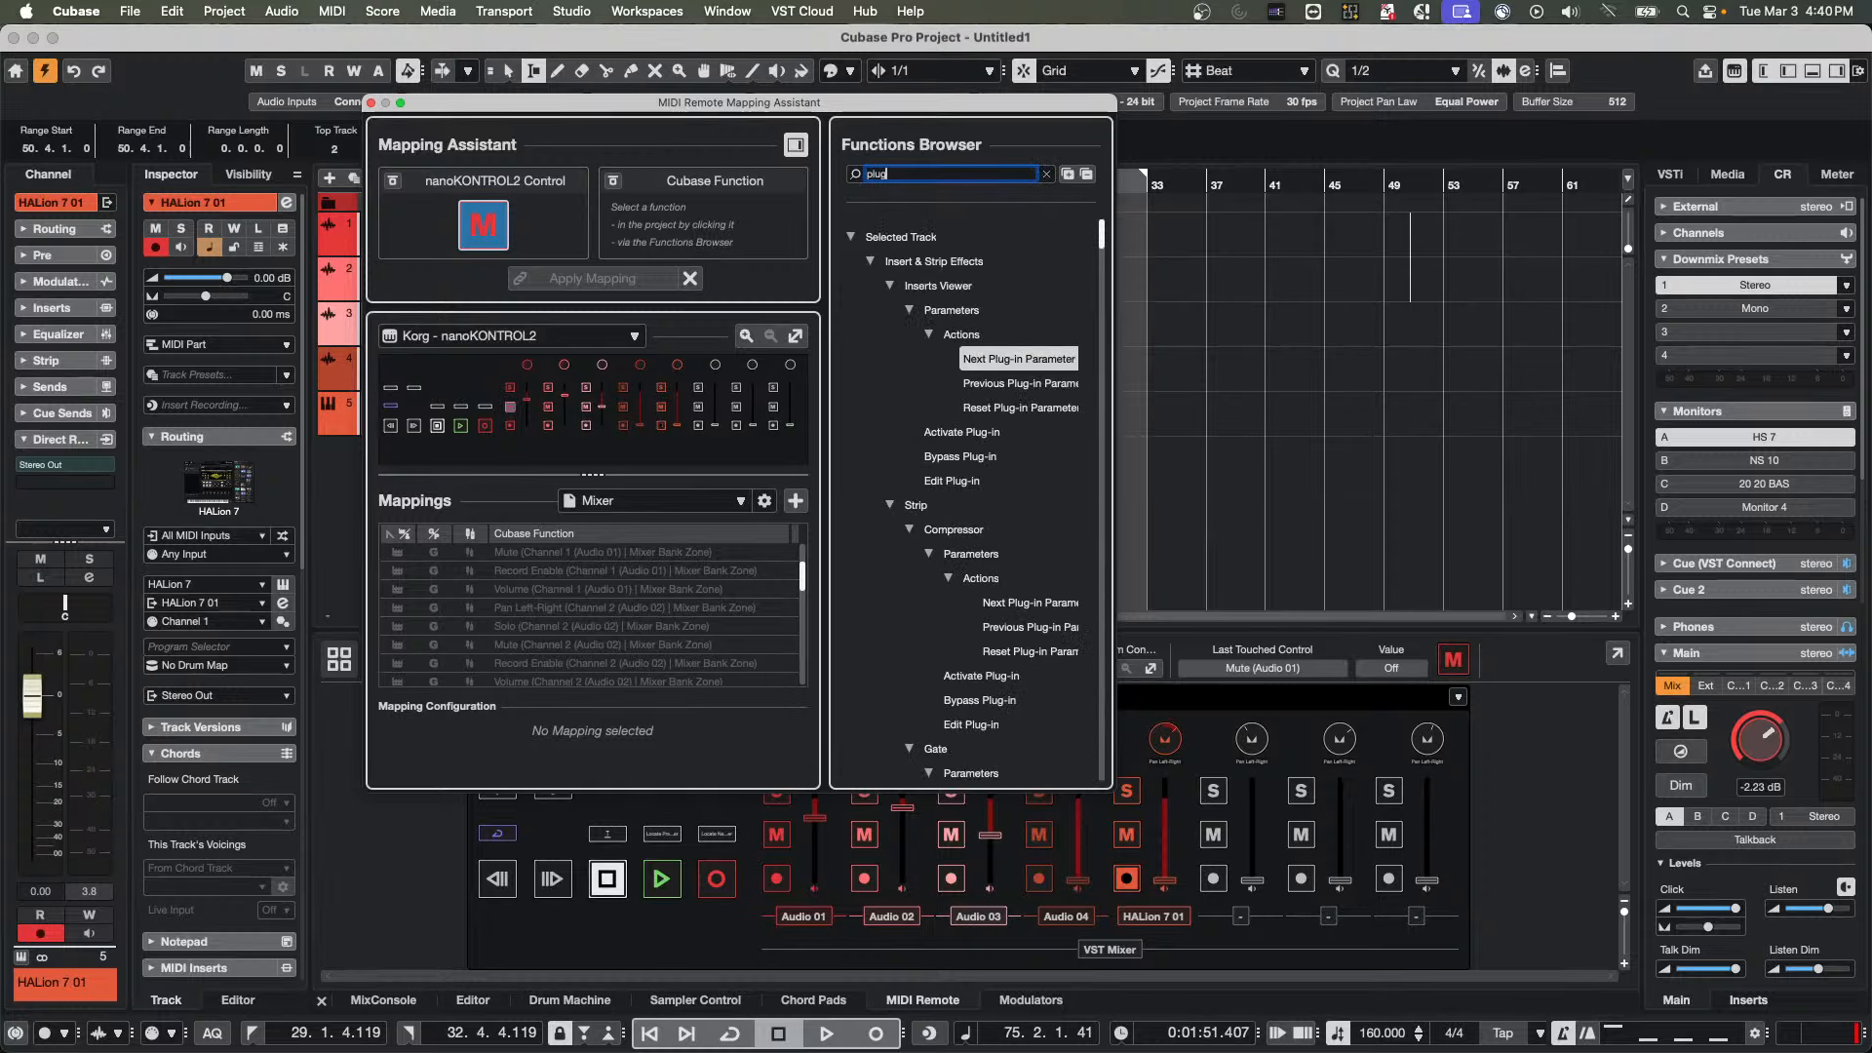
type("-in paramet")
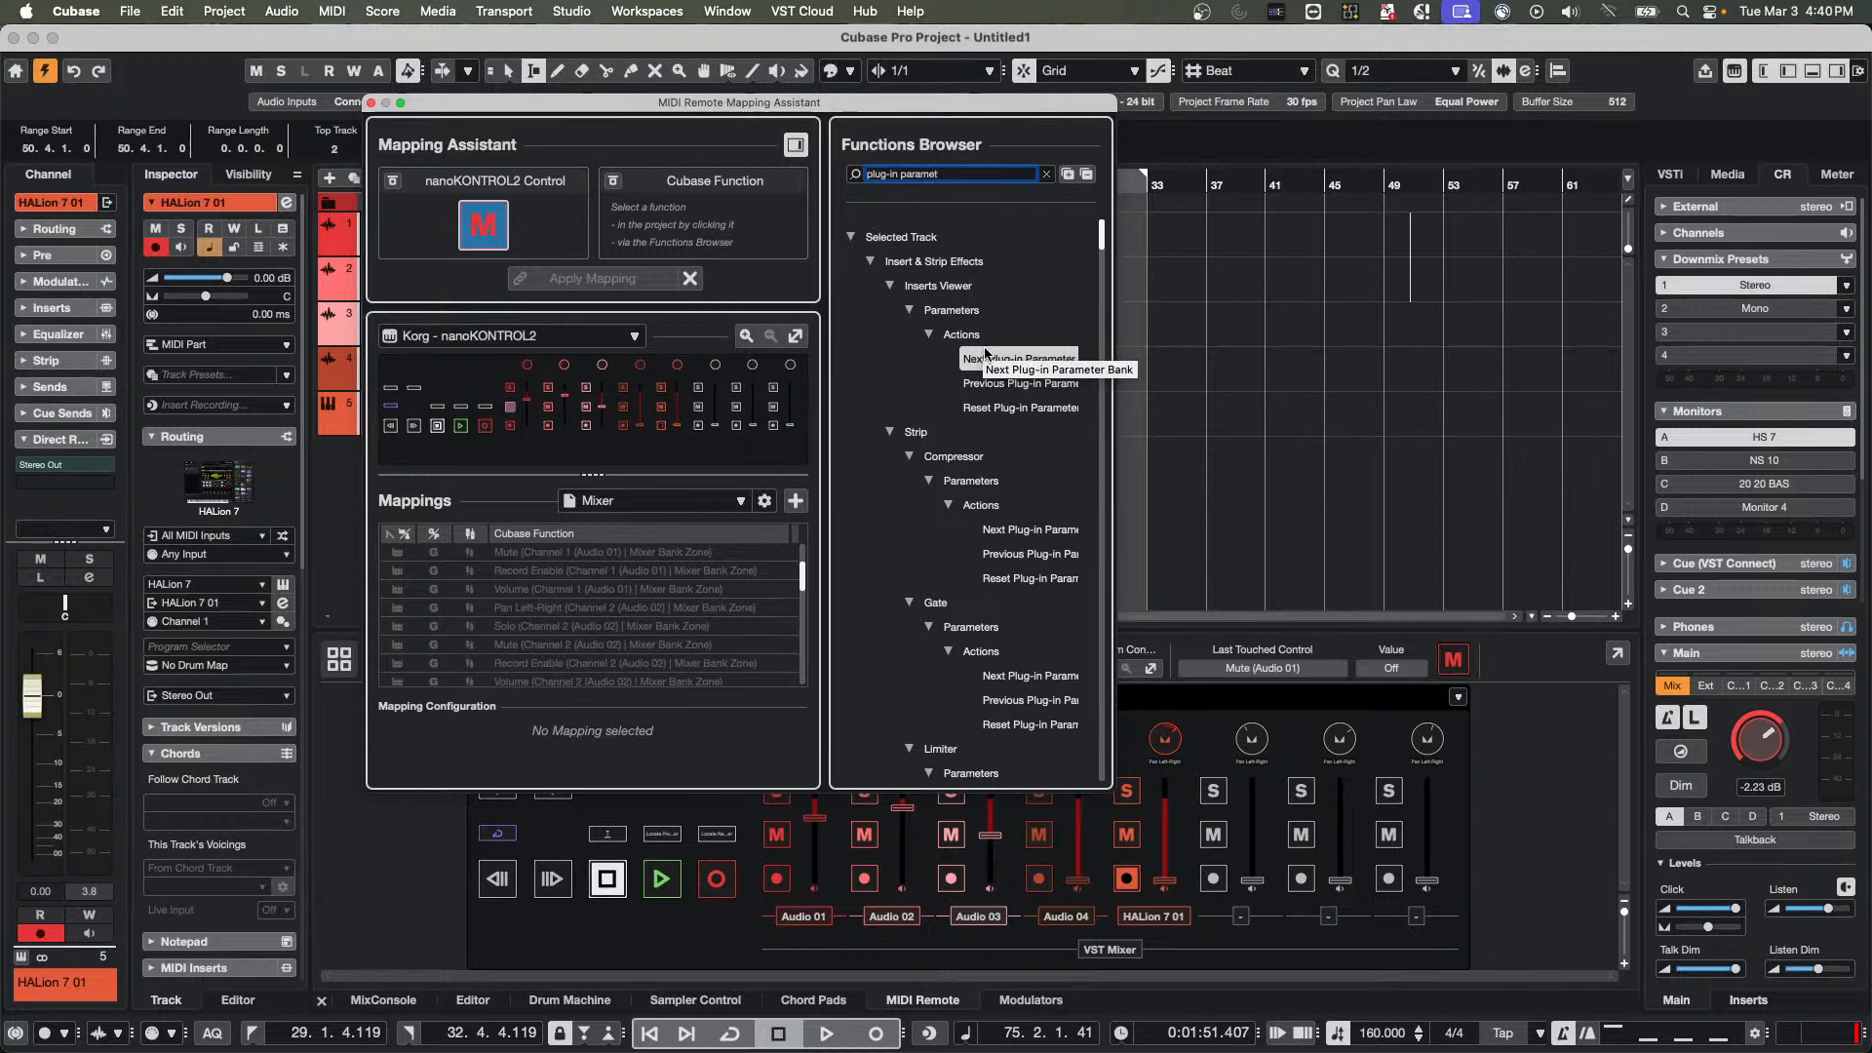
left_click(985, 385)
left_click(592, 279)
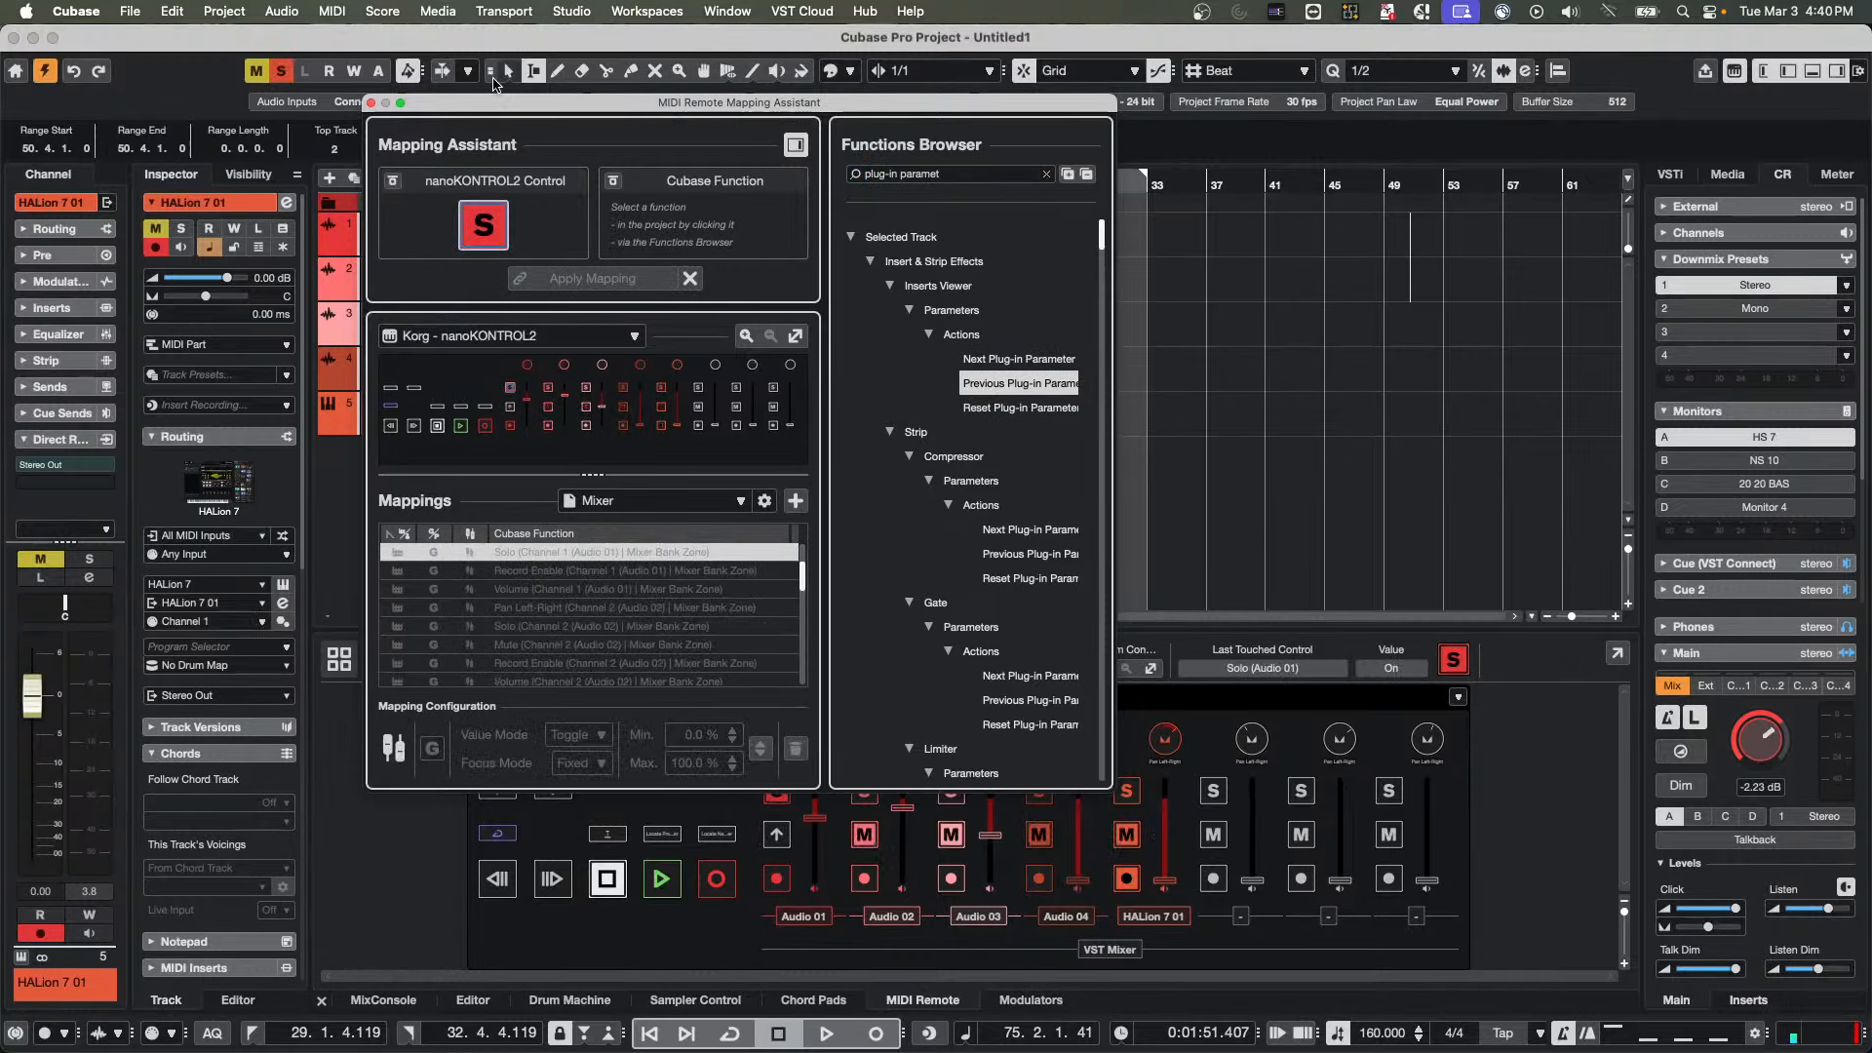
left_click(370, 103)
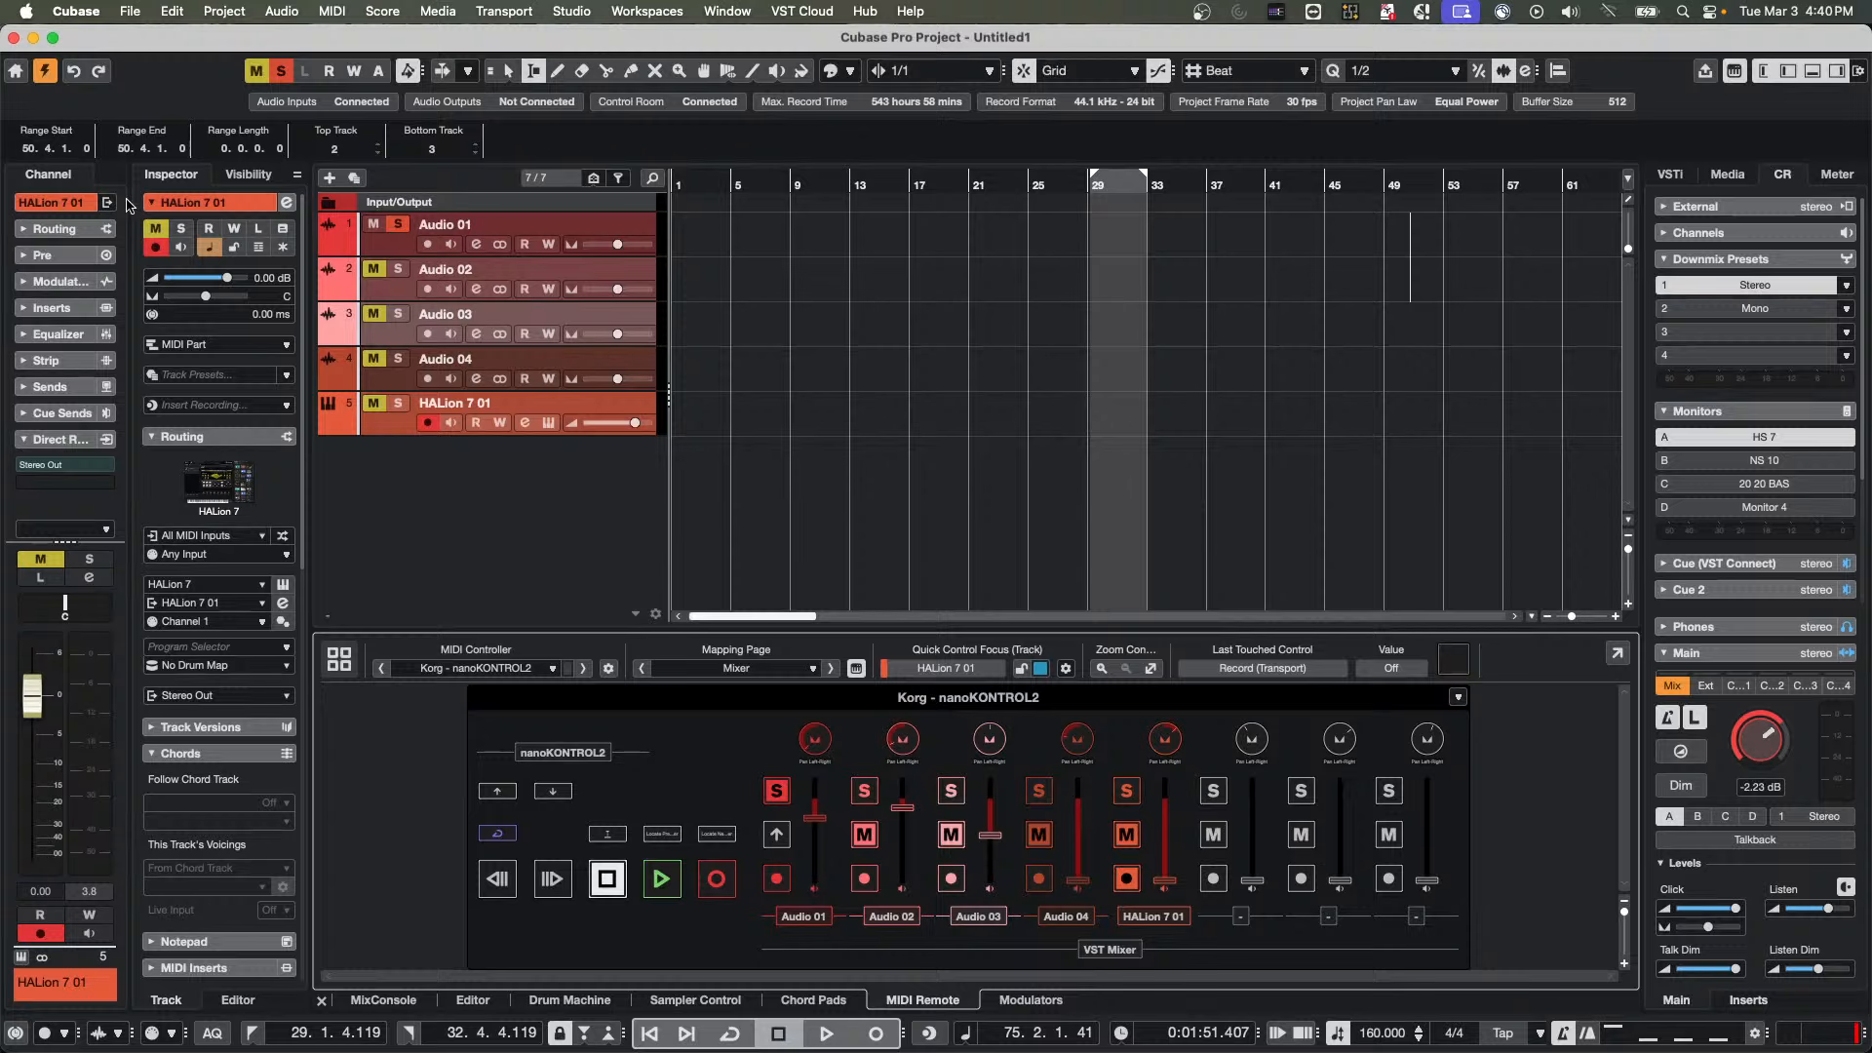
Expand the inserts of the HALion 7 01 channel and set the MIDI Remote mapping page to Focus Quick Controls
left_click(57, 309)
left_click(69, 335)
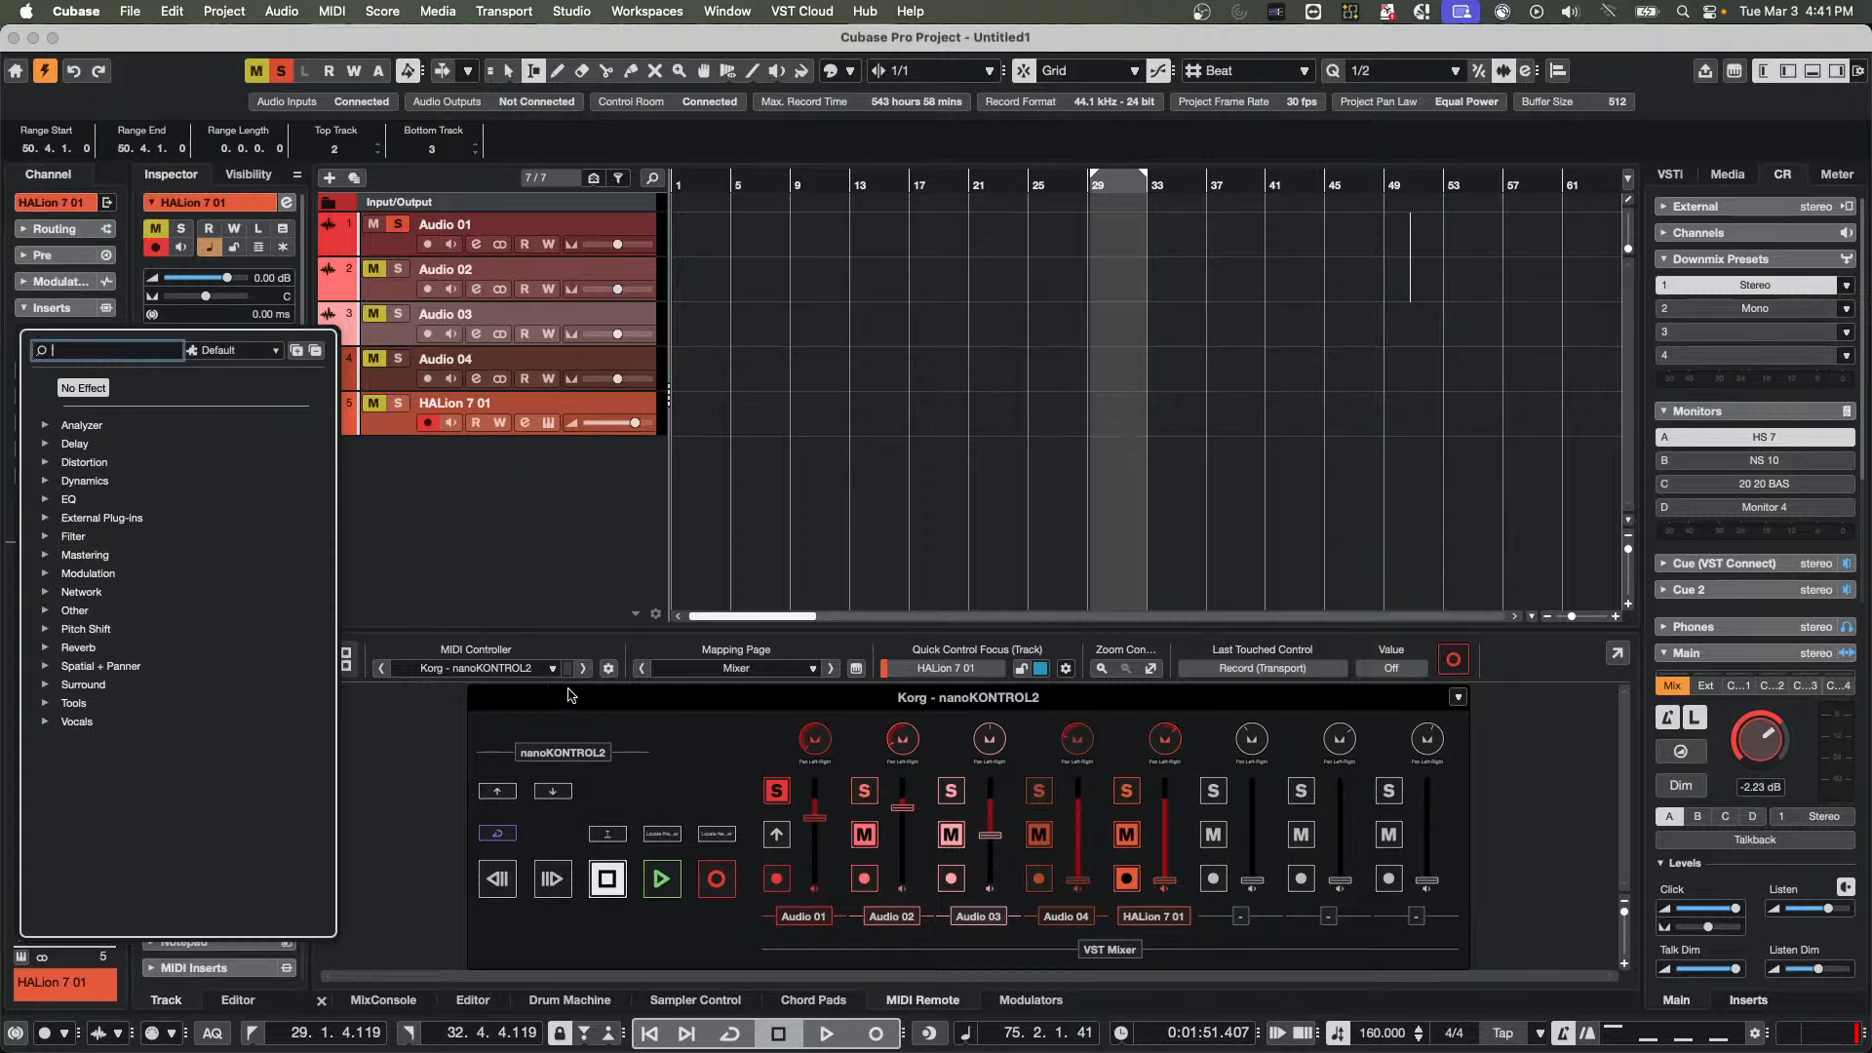
left_click(749, 670)
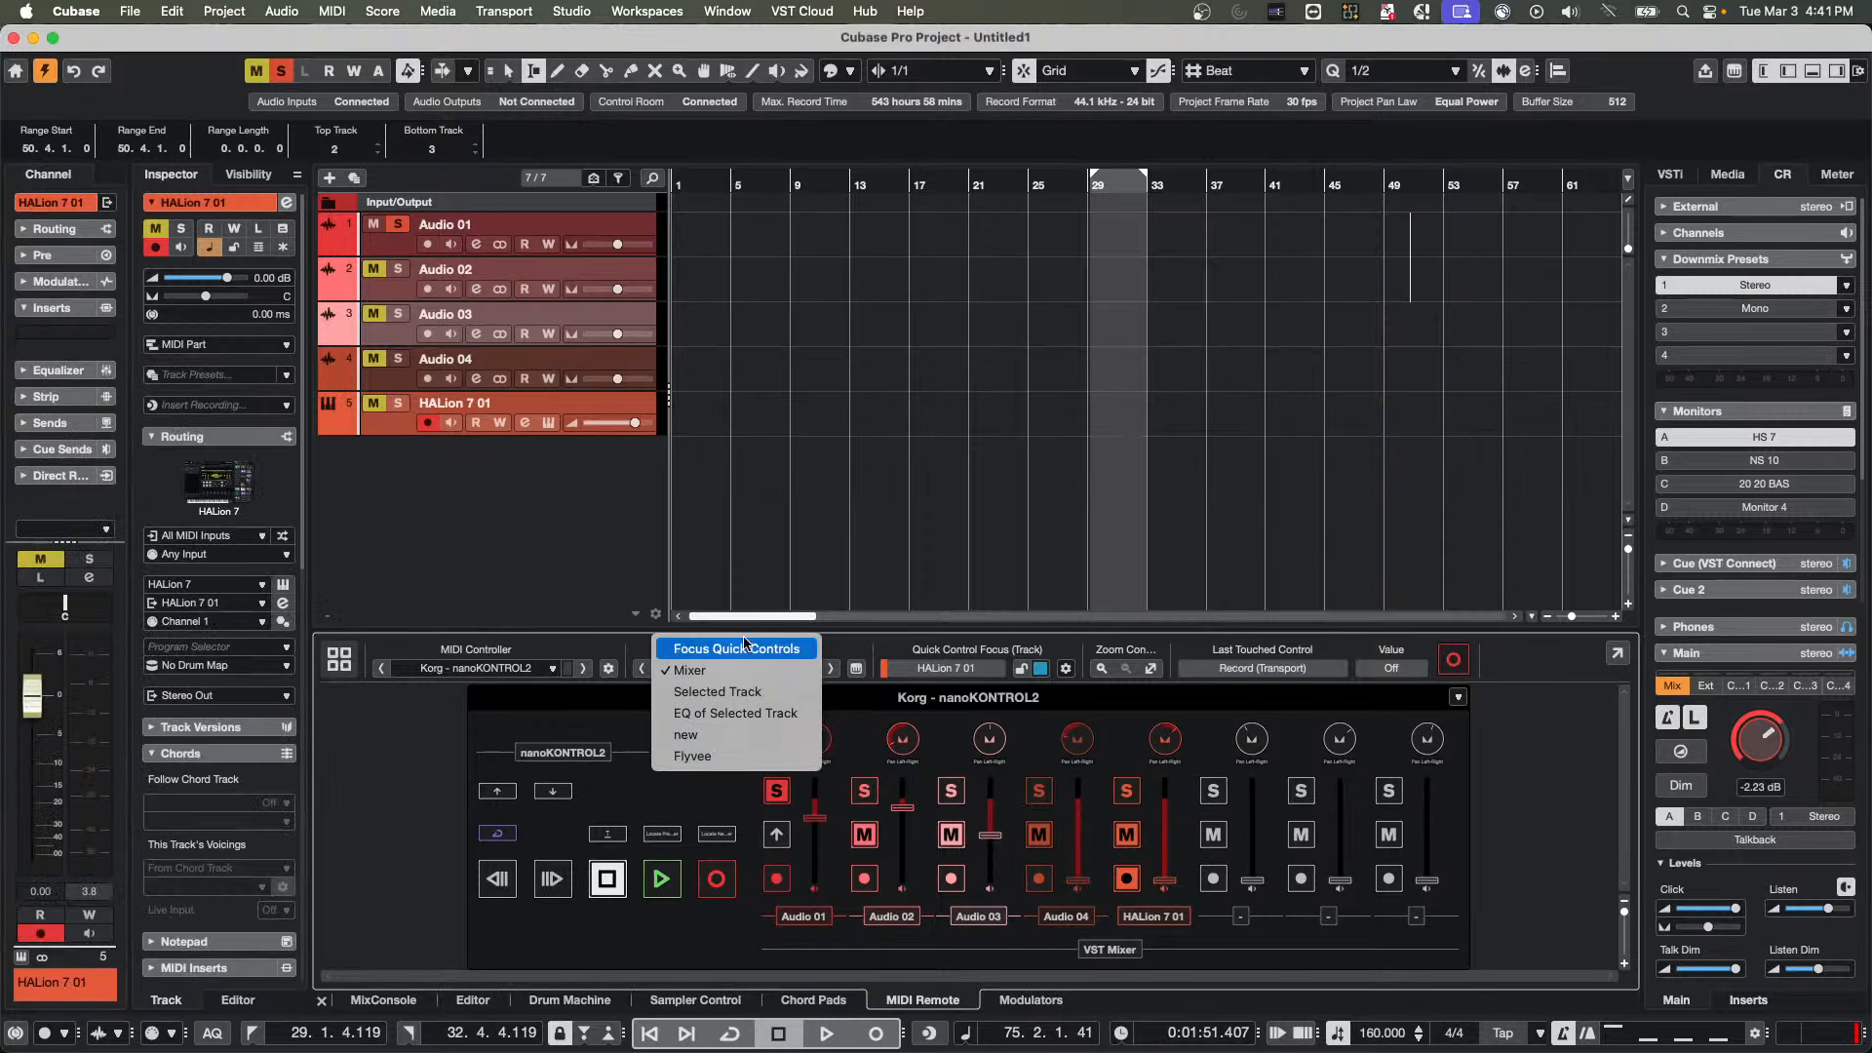
left_click(746, 648)
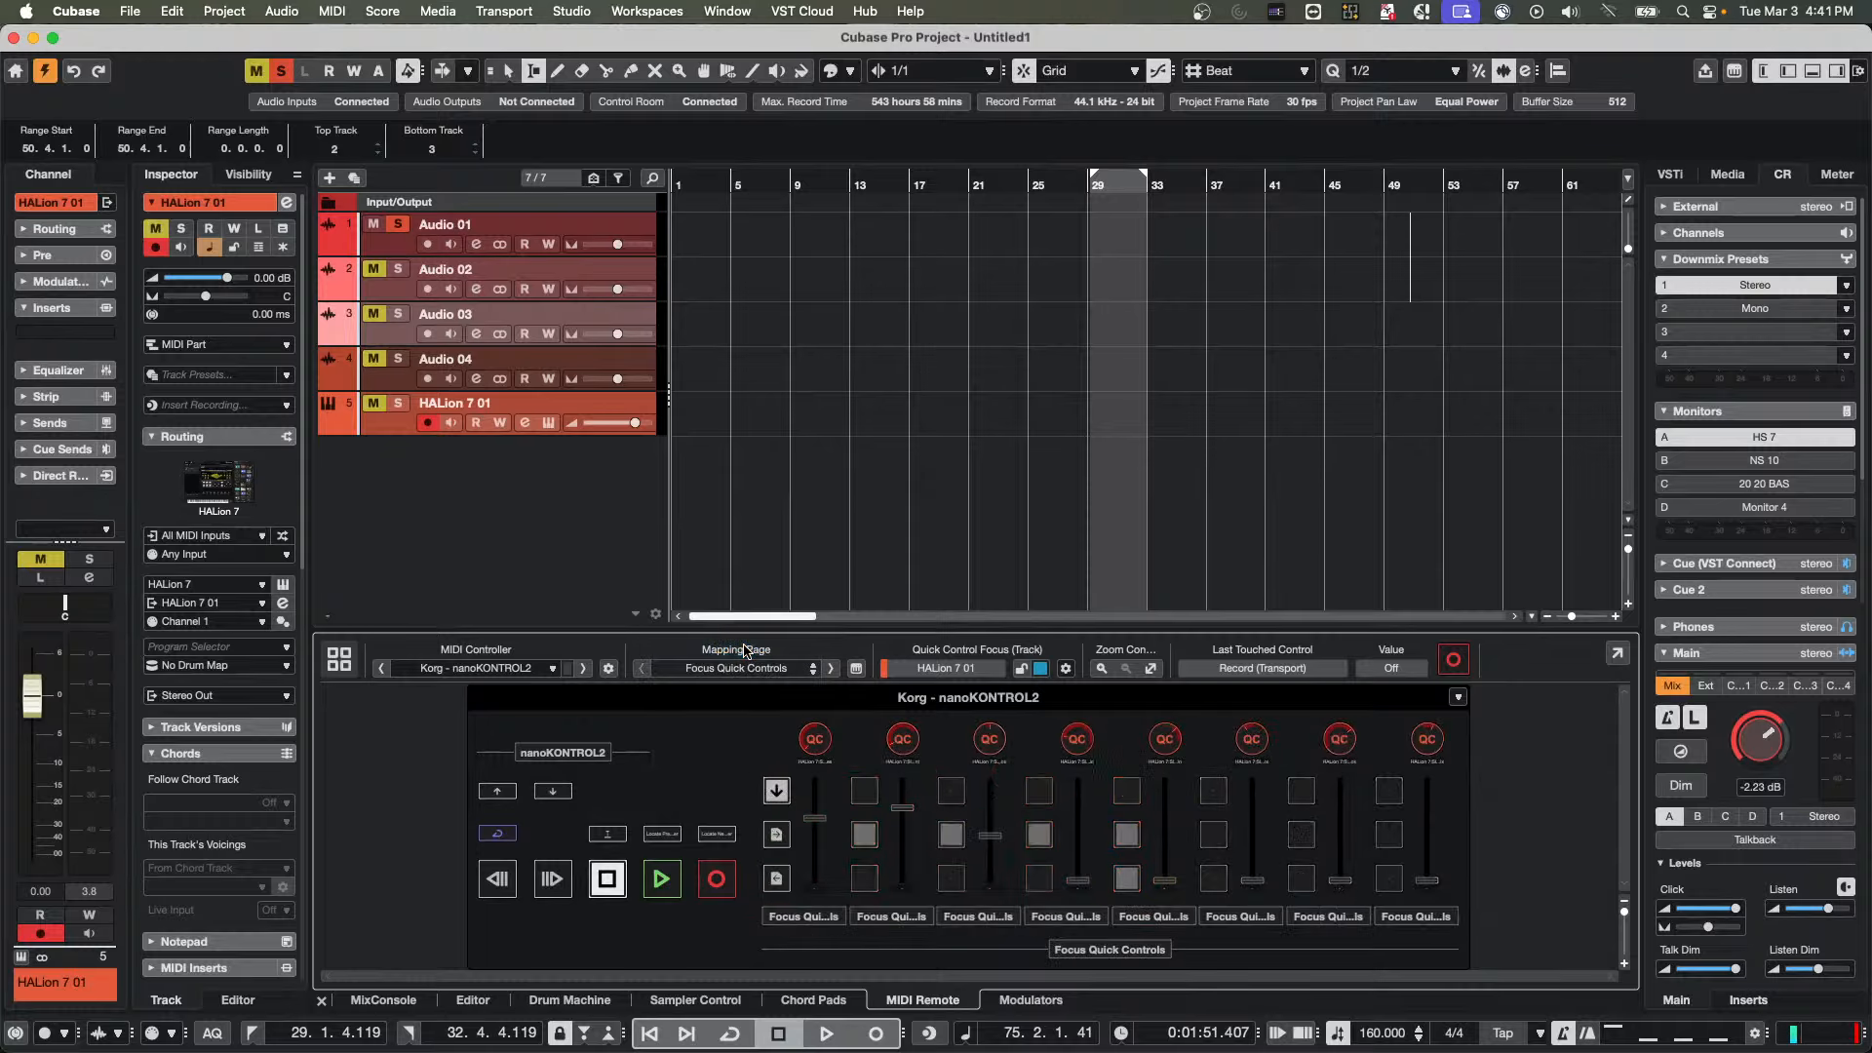
Search the functions for "plug-in parameter" and select Next Plug-in Parameter Bank for the first channel's down-arrow button on the Focus Quick Controls page
double_click(783, 794)
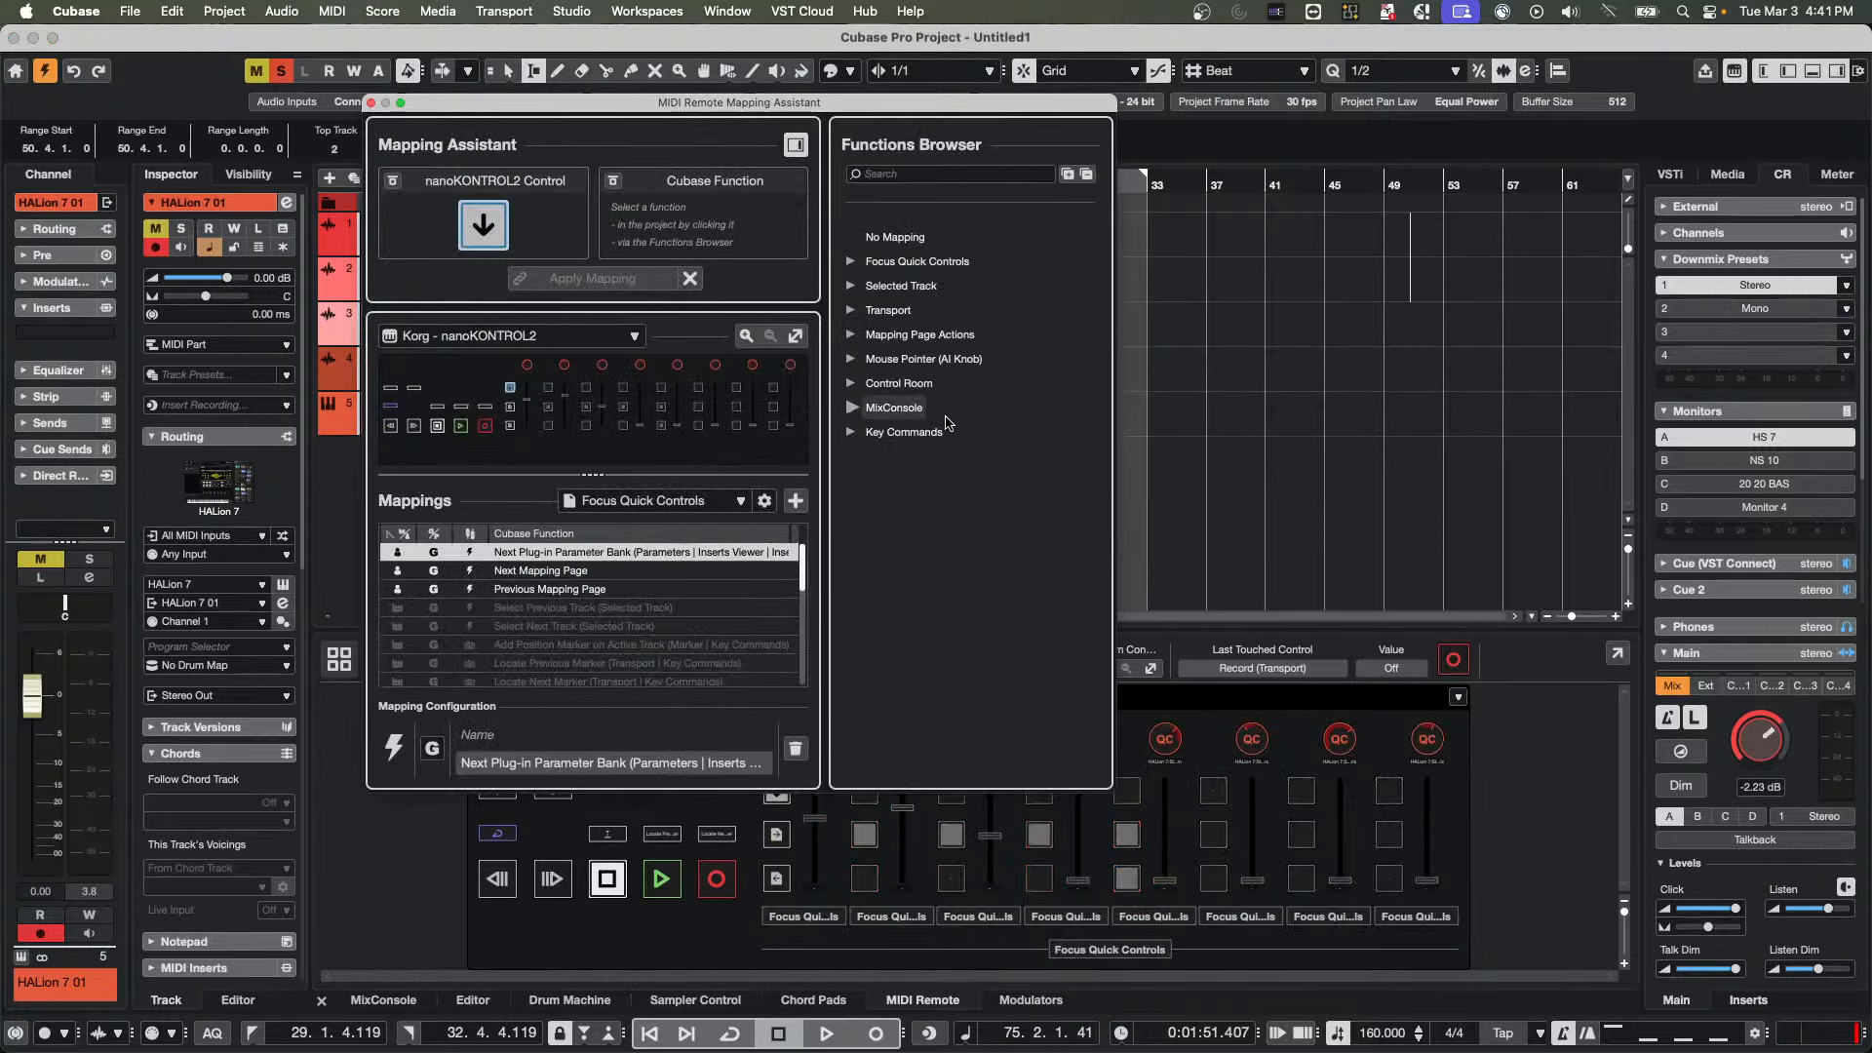
left_click(891, 173)
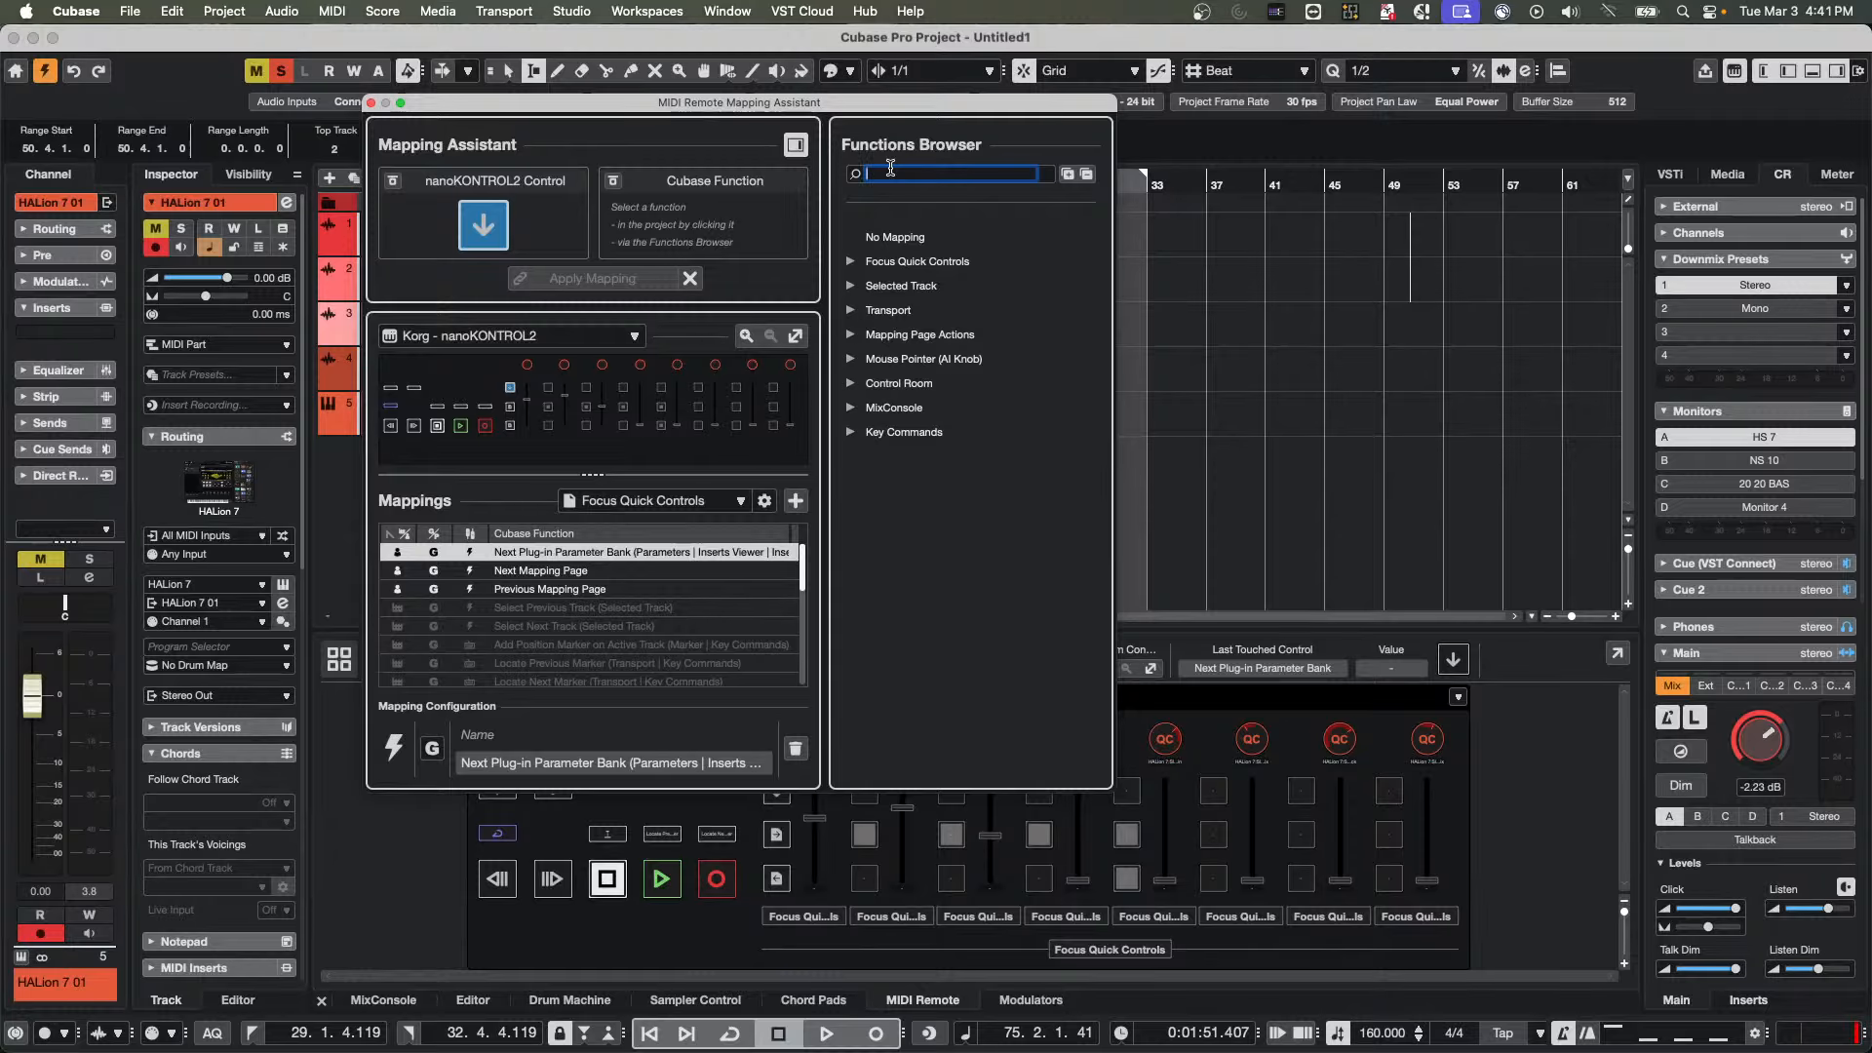
type("plu")
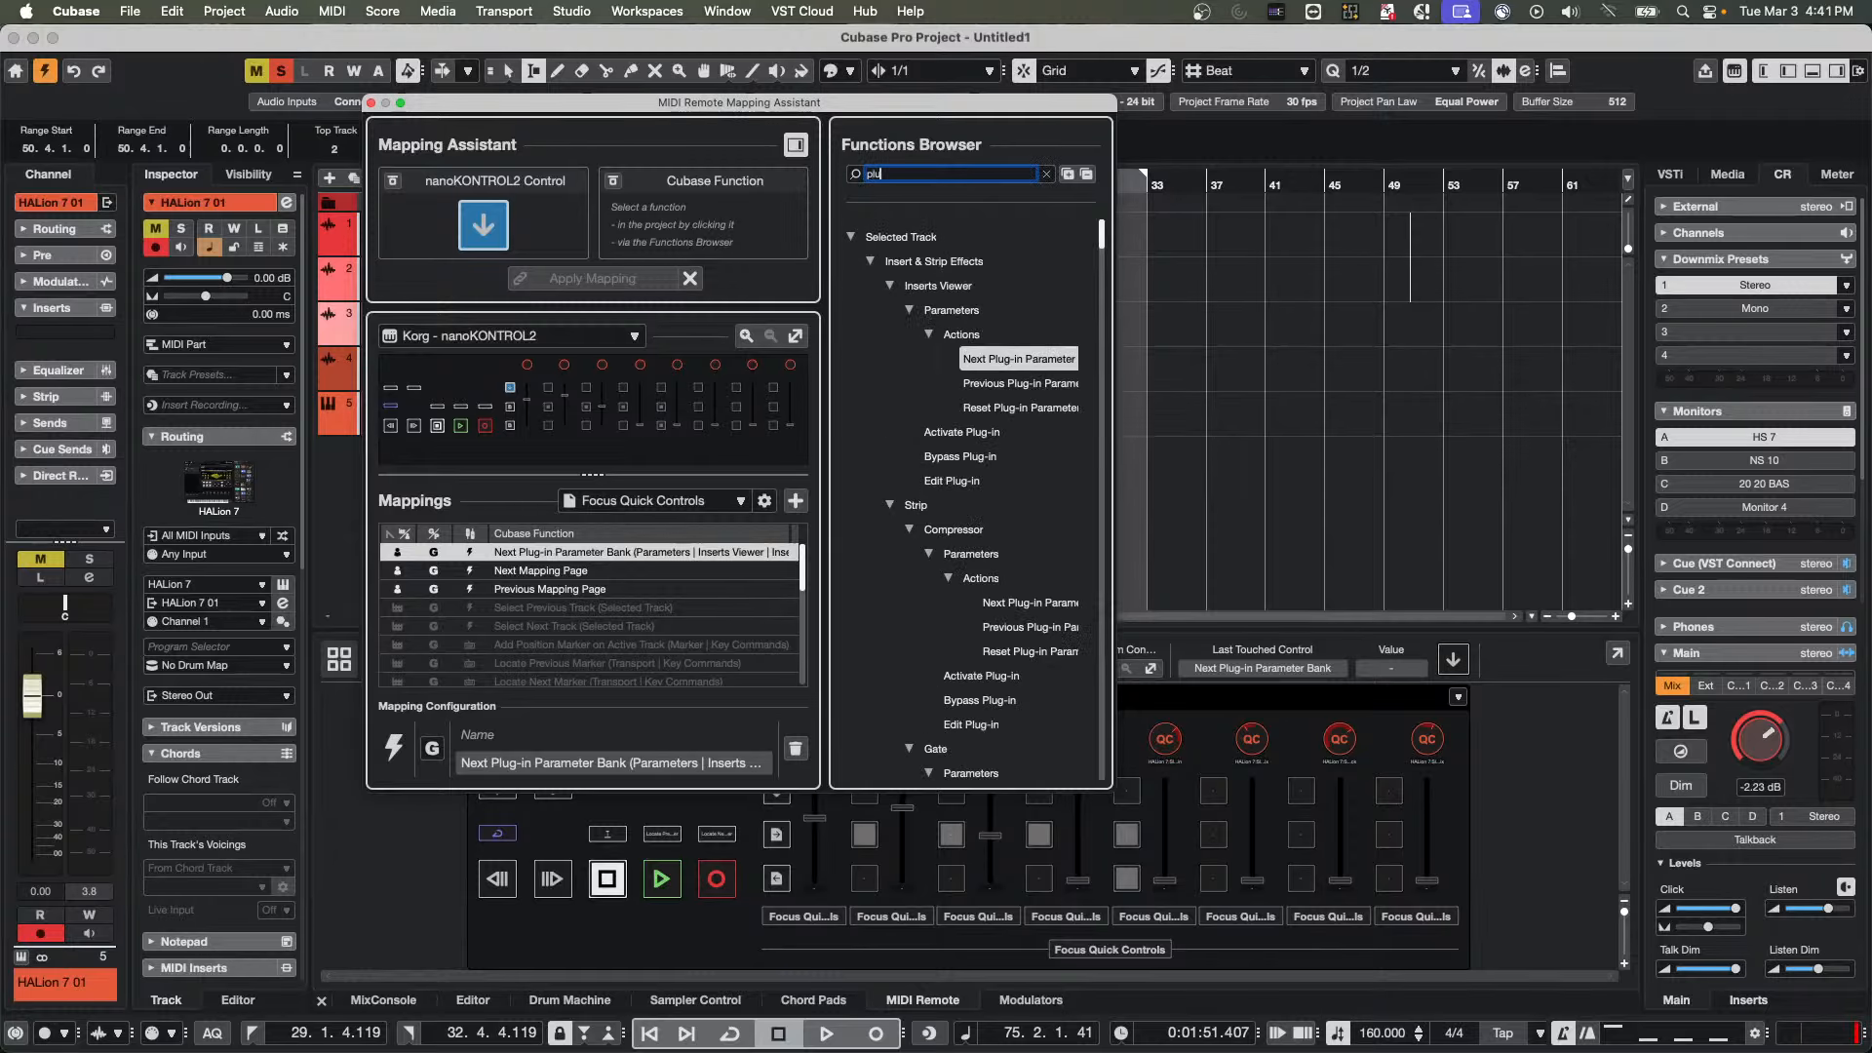
type("g-in p")
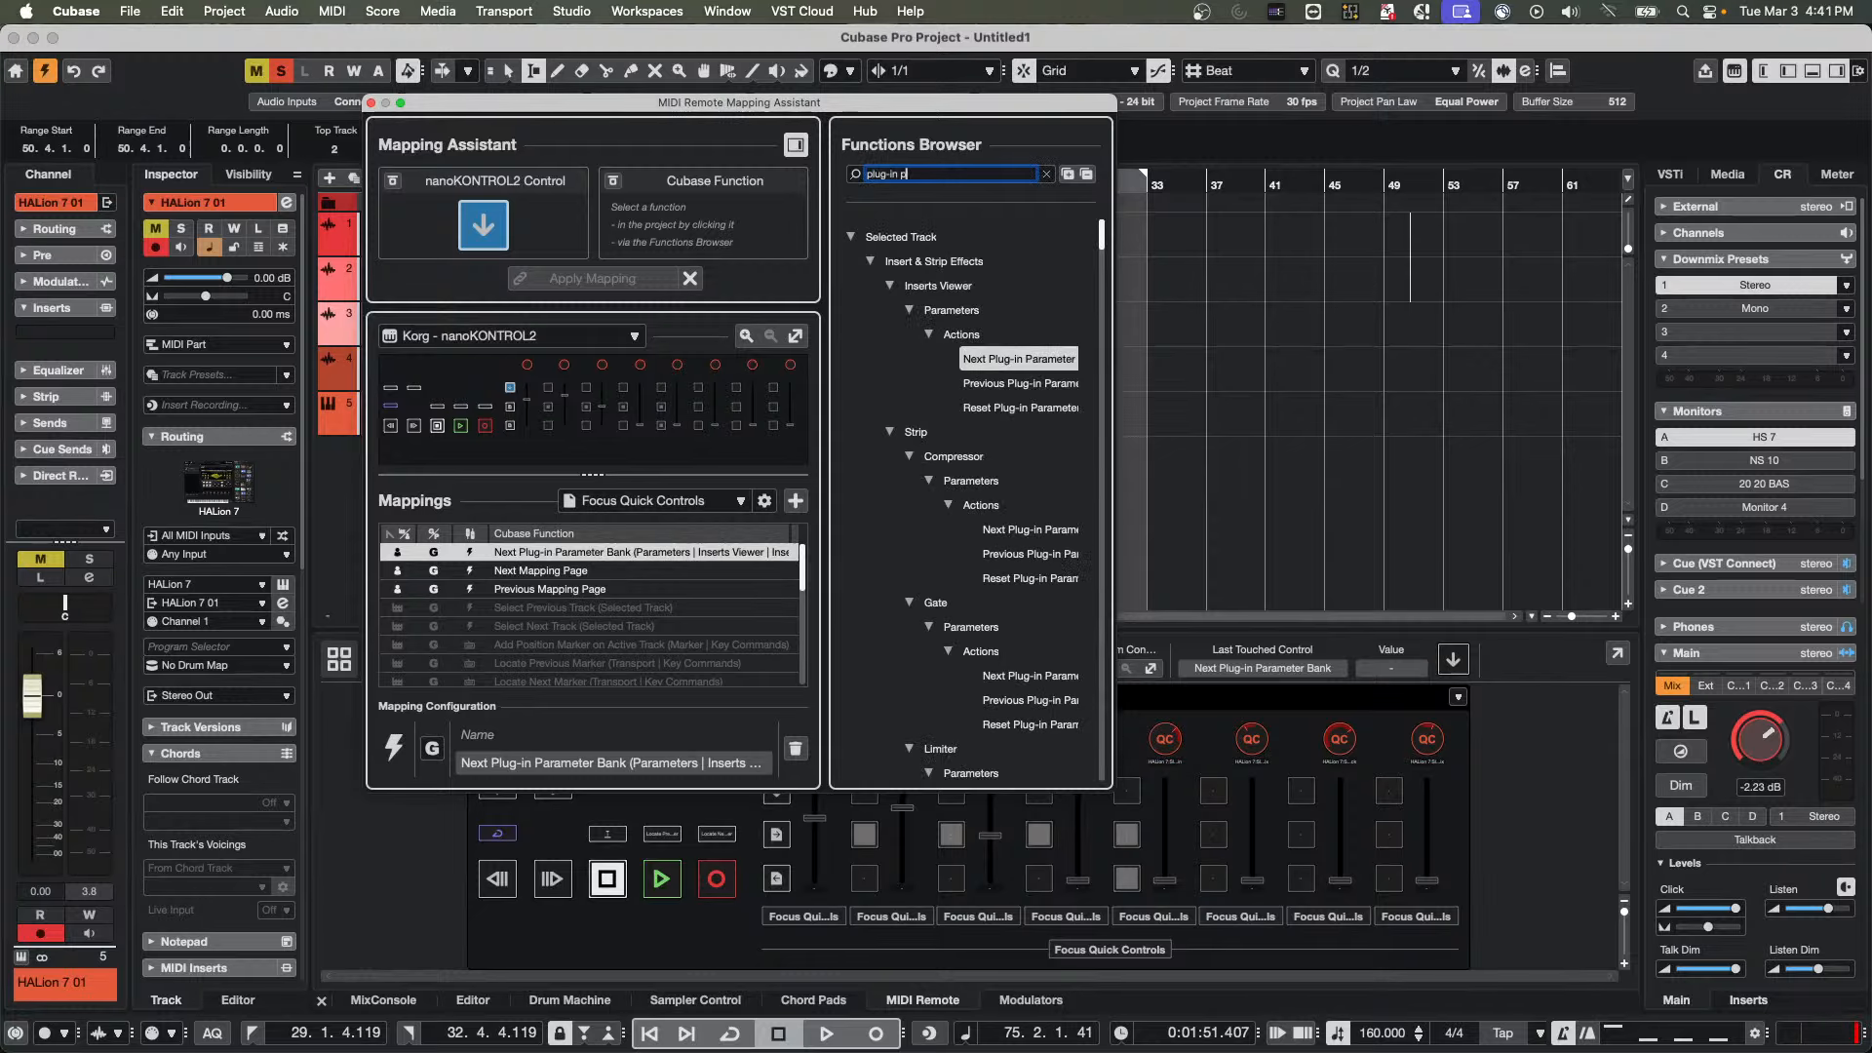
type("arameter")
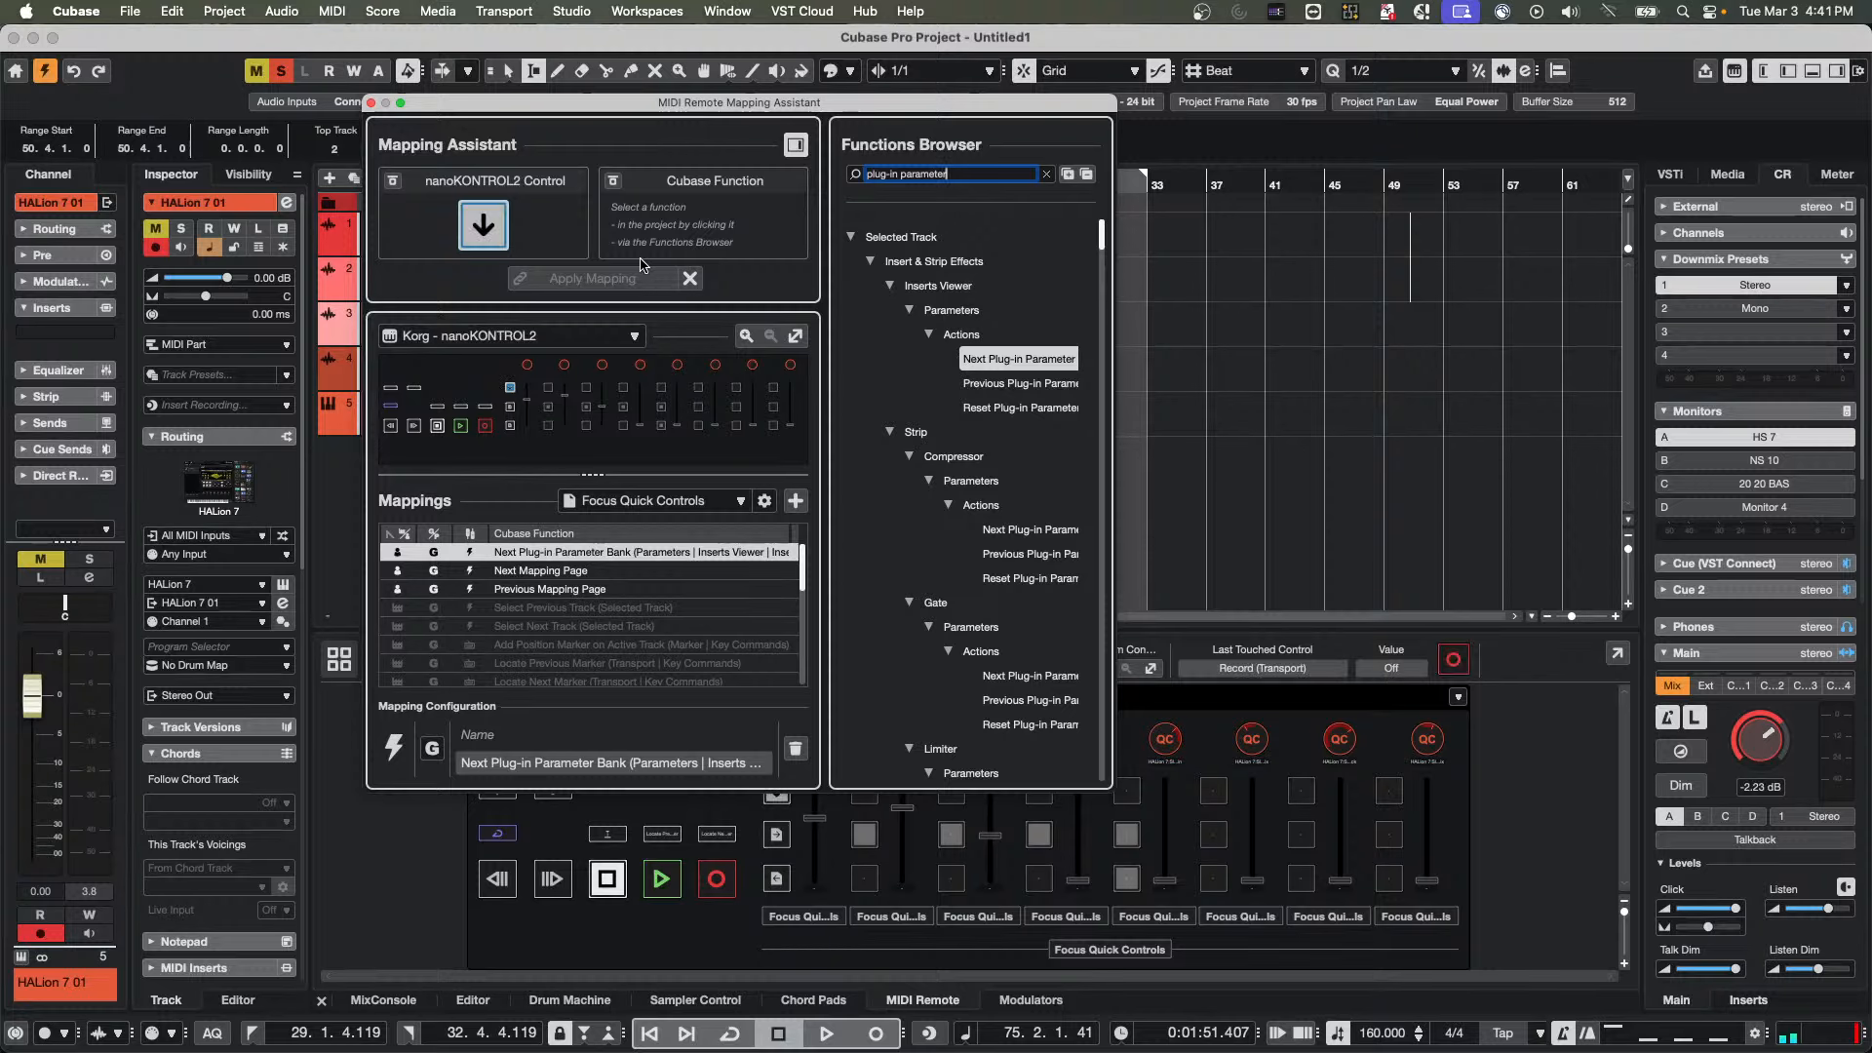
left_click(1003, 361)
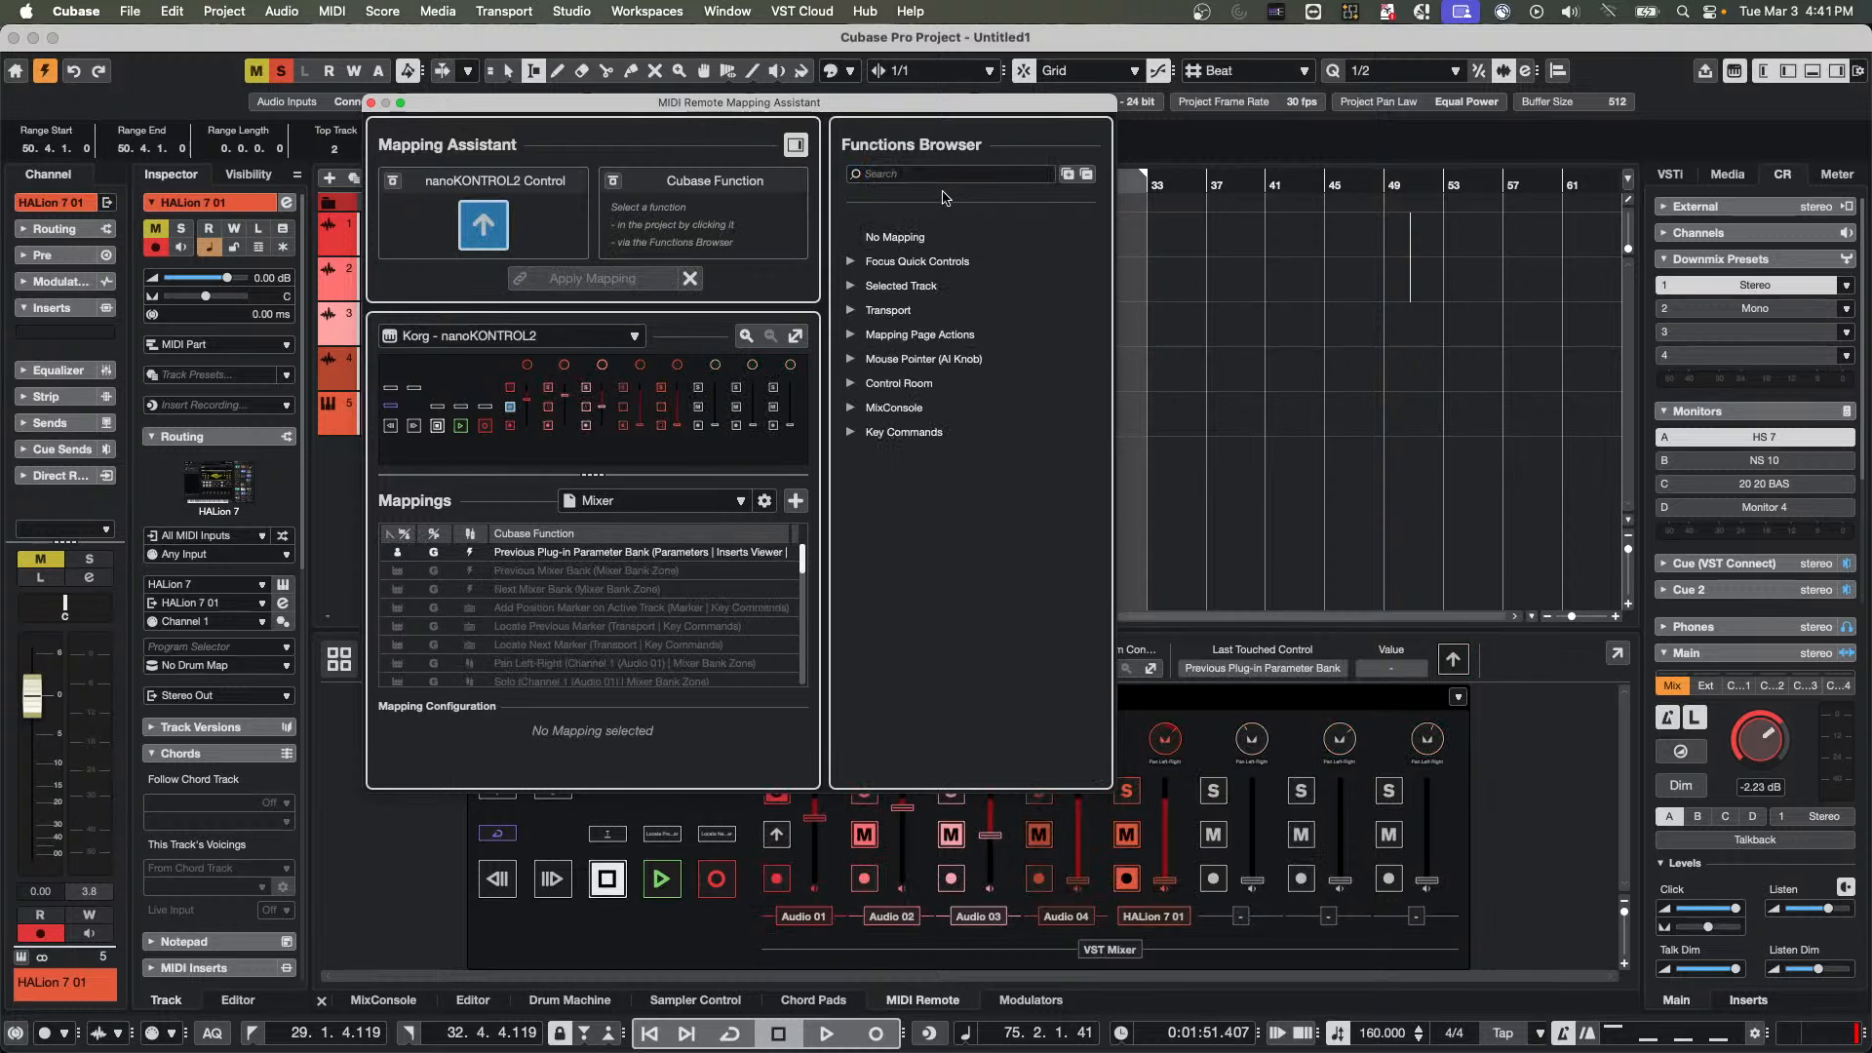
Search the functions for "previous plug-in" and choose Previous Plug-in Parameter Bank for the Audio 01 up-arrow button on the Mixer page
left_click(942, 174)
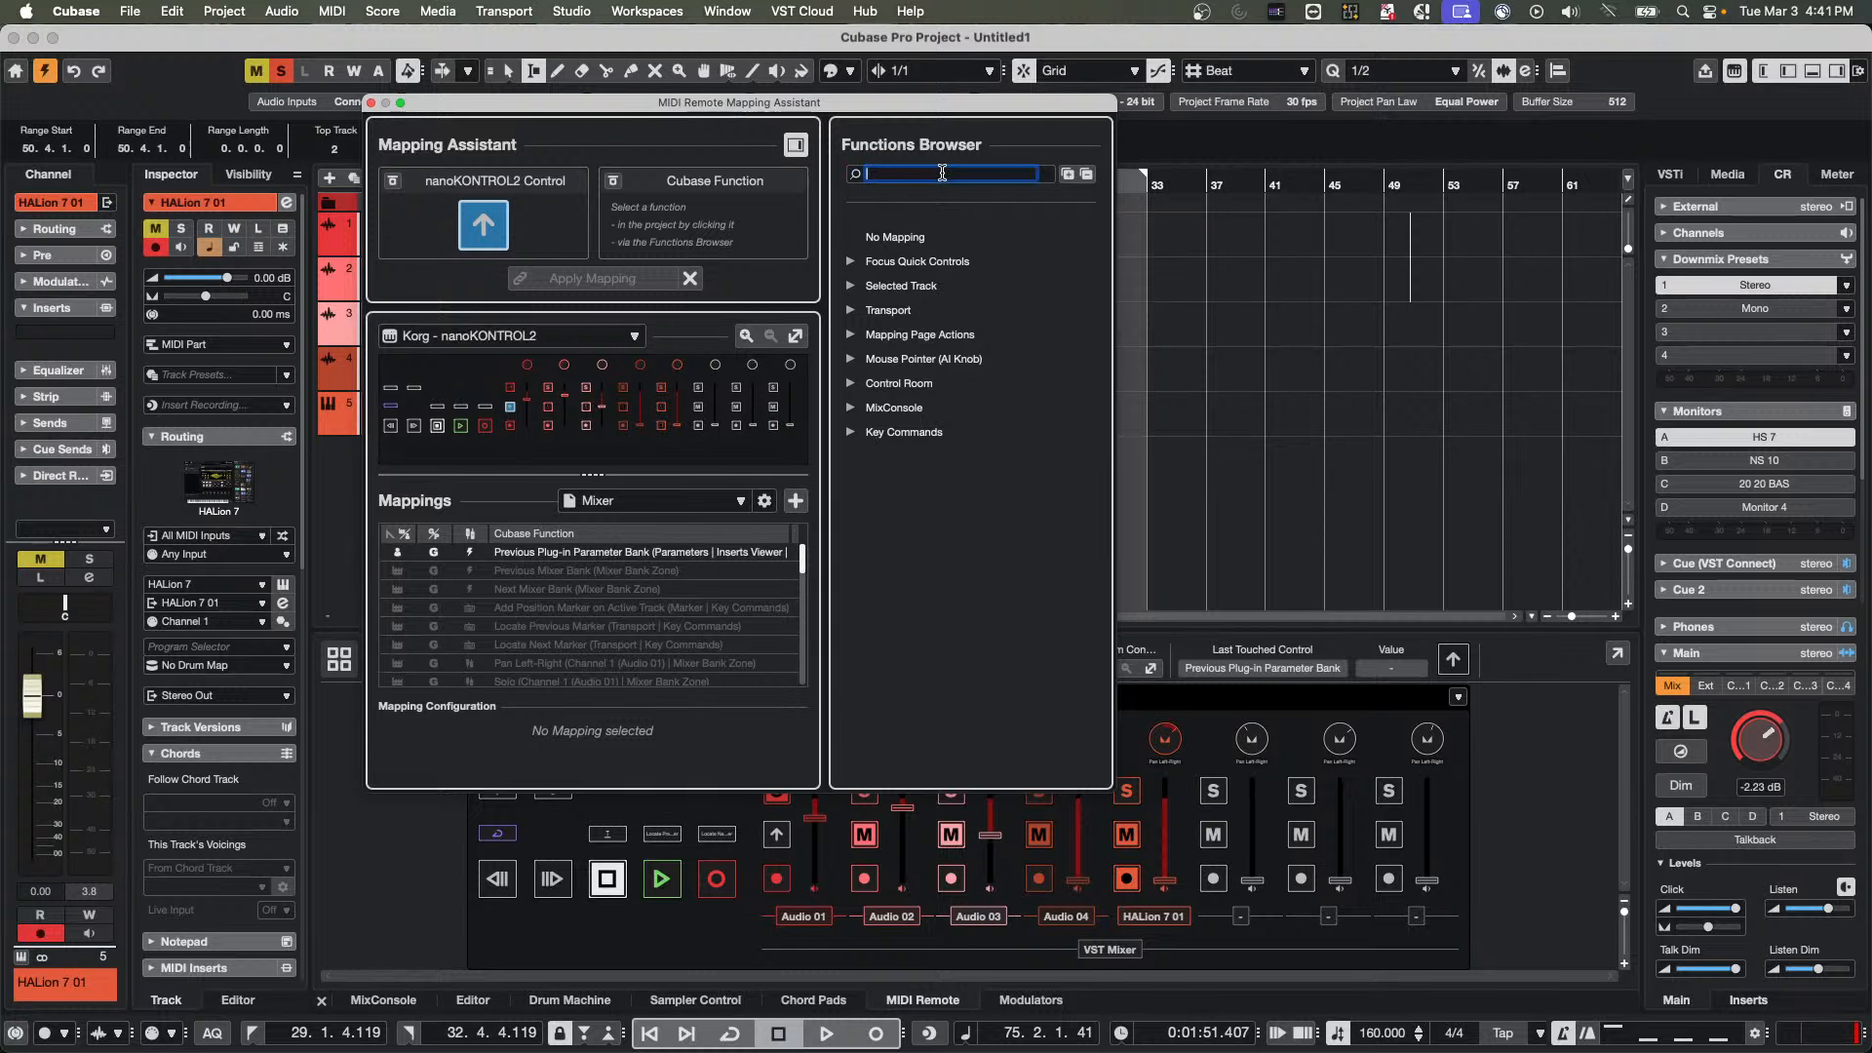
type("previous")
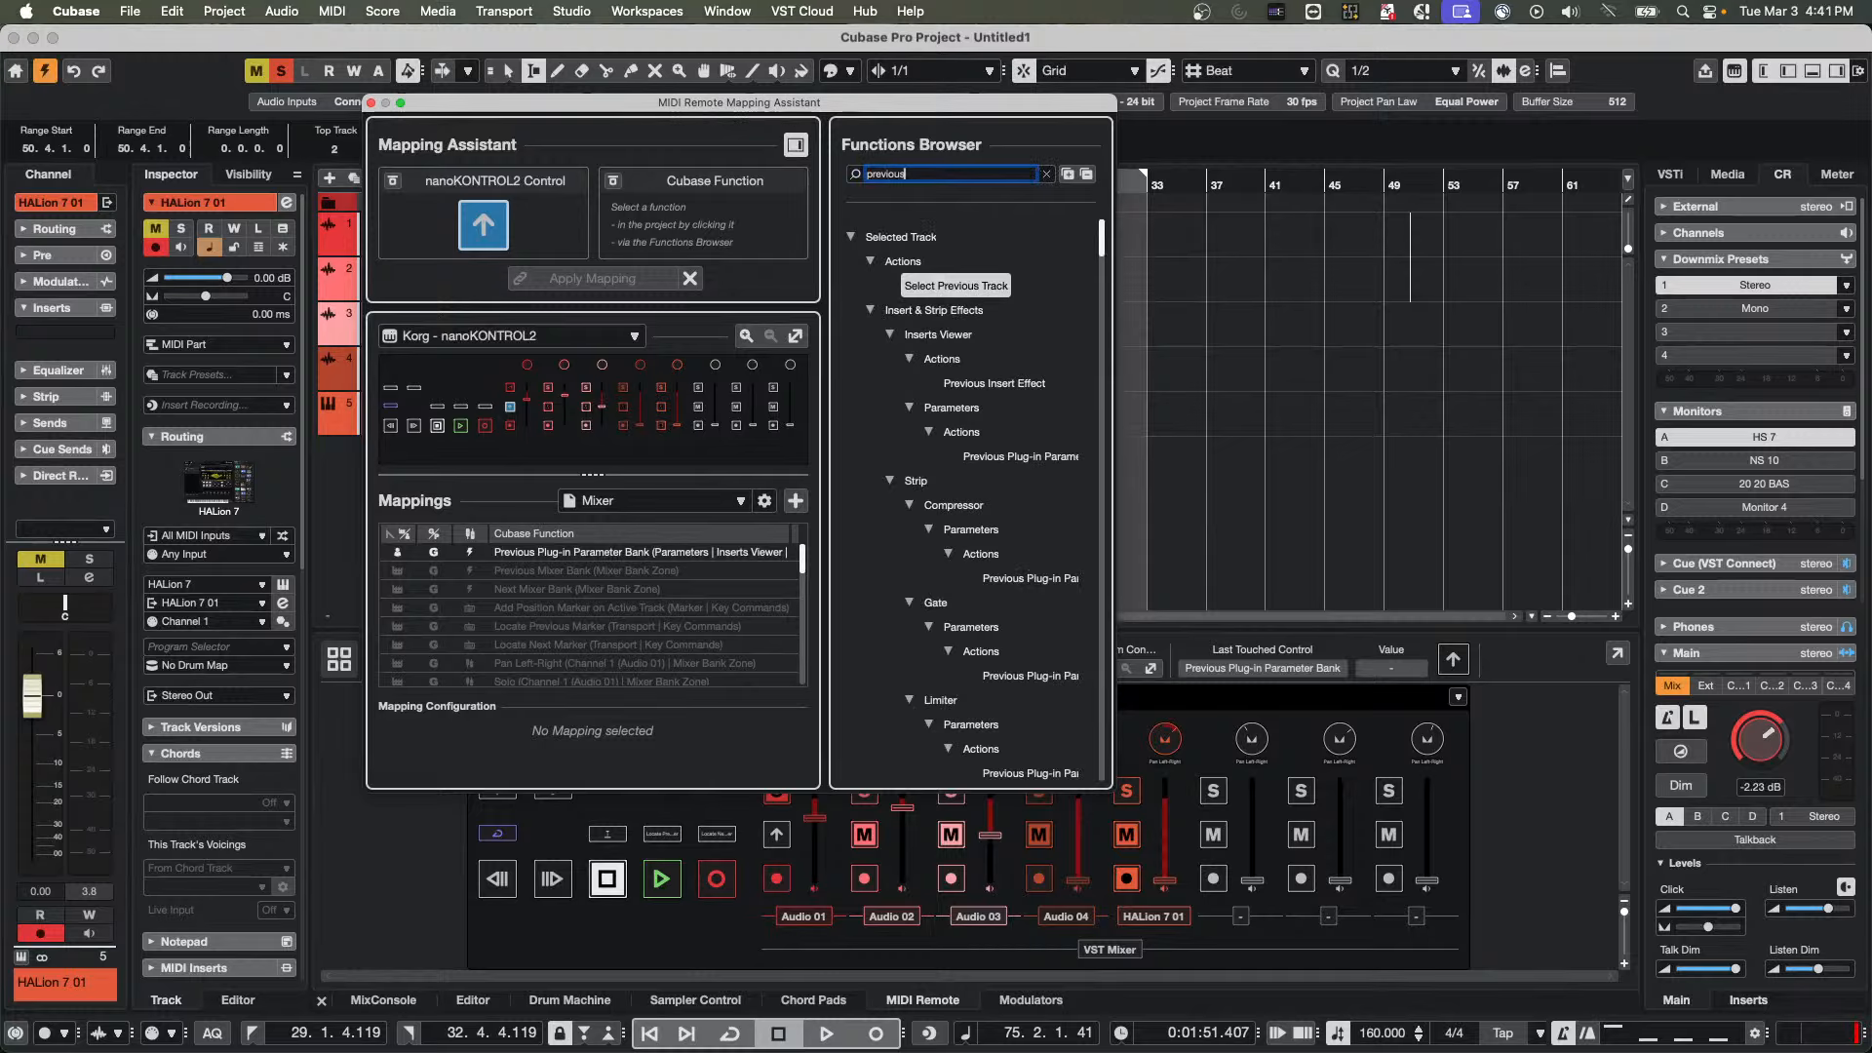
type(" plug-in")
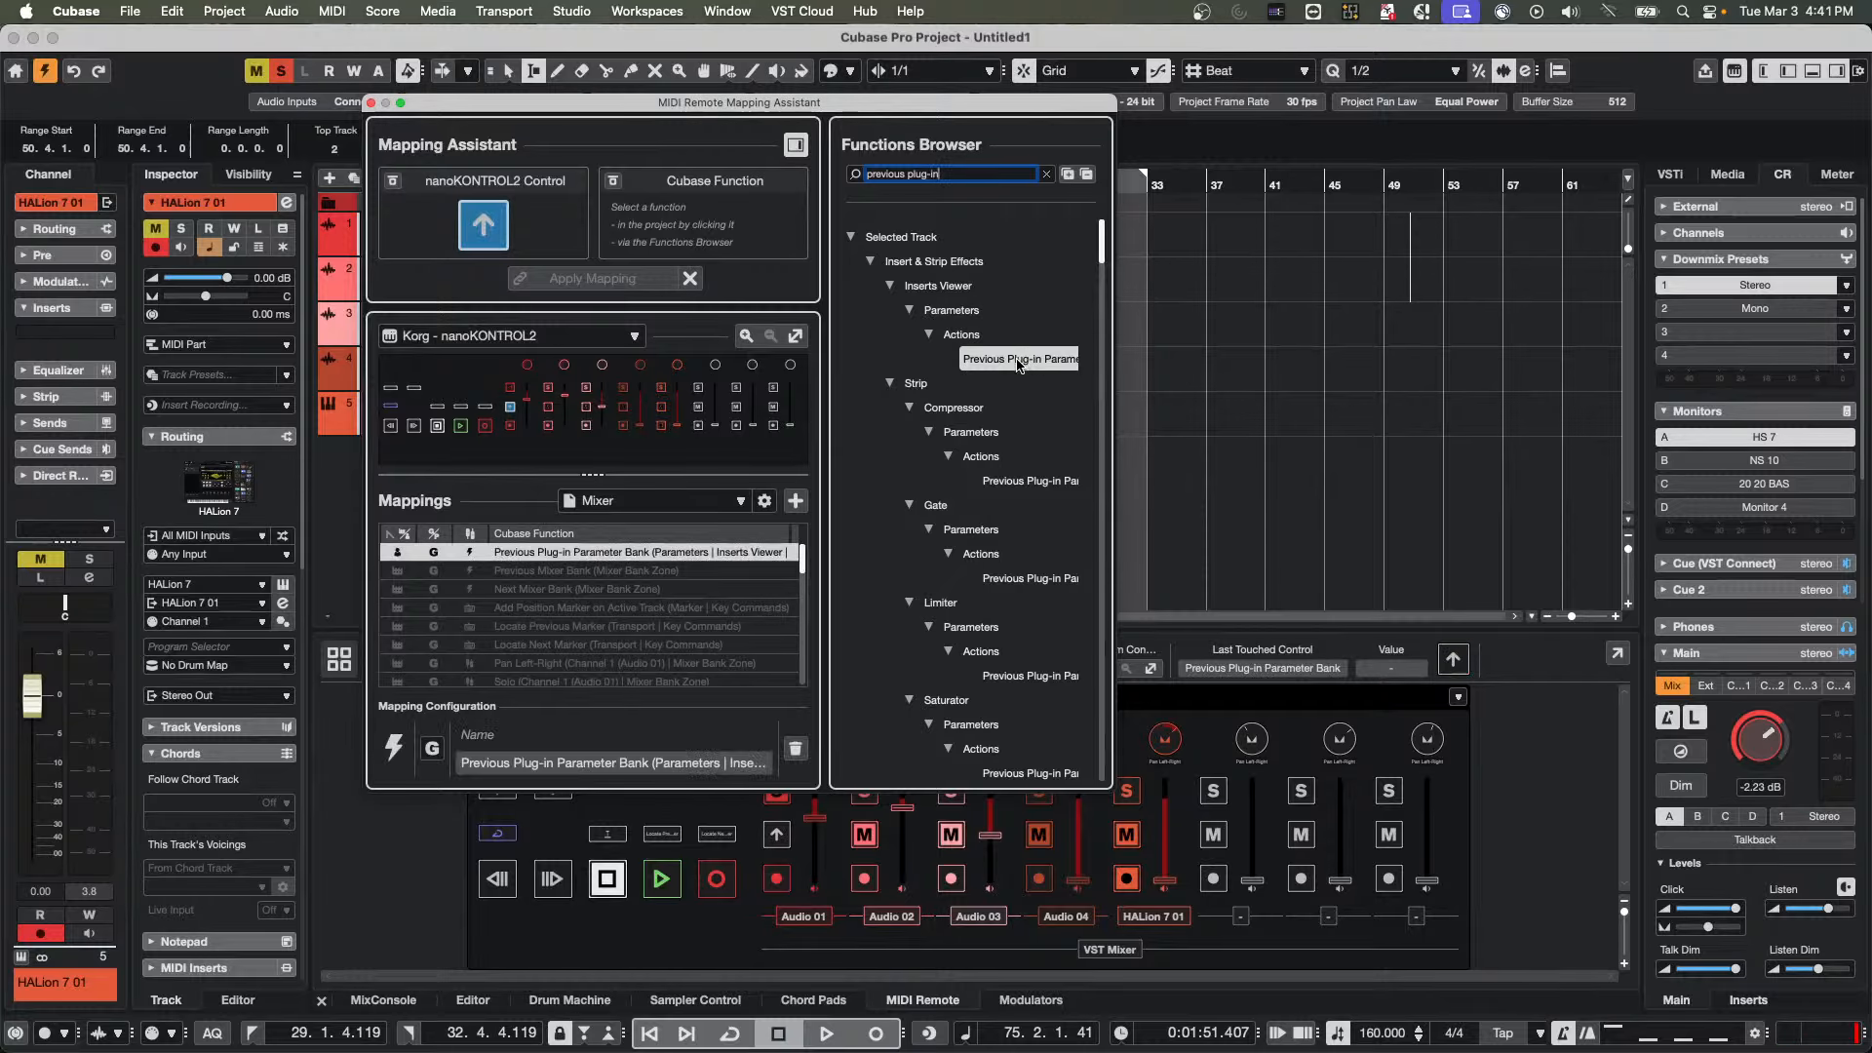
double_click(1017, 360)
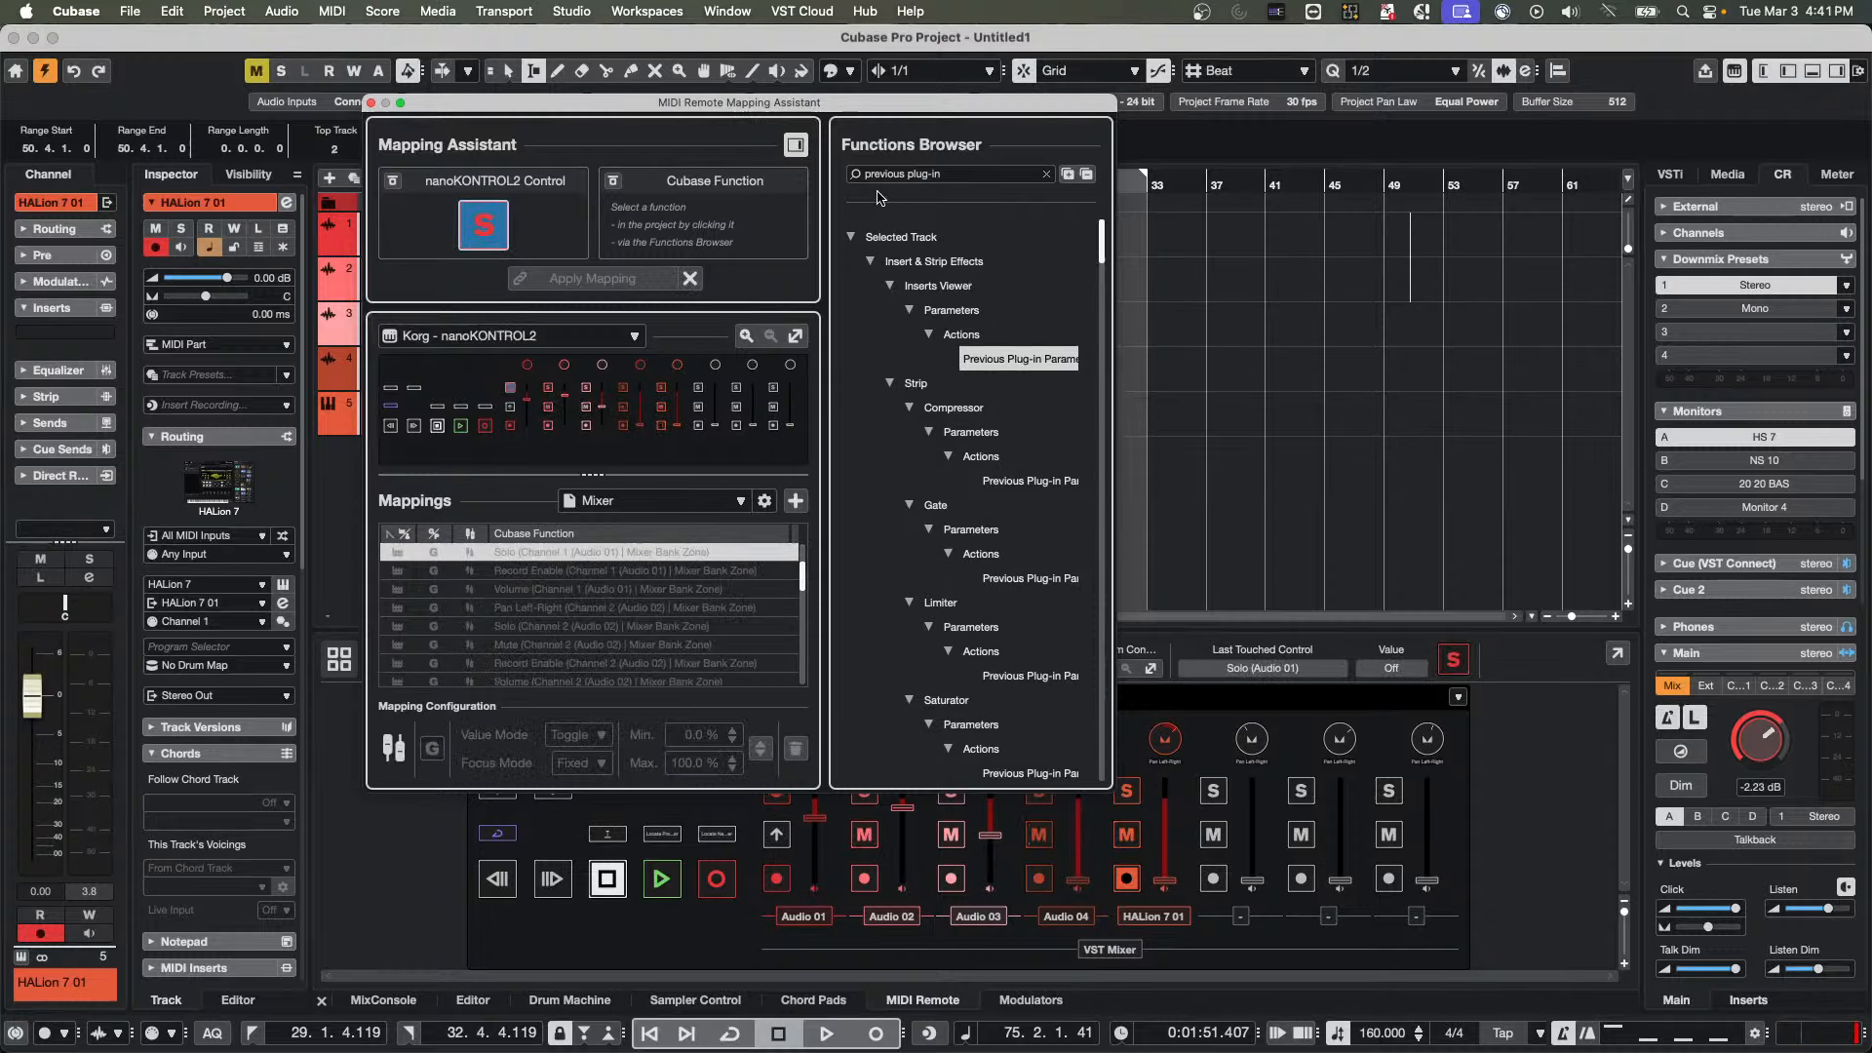
Search for "next plug-in", map Next Plug-in Parameter Bank to the Audio 01 Solo button on the Mixer page, and close the Mapping Assistant
left_click(906, 174)
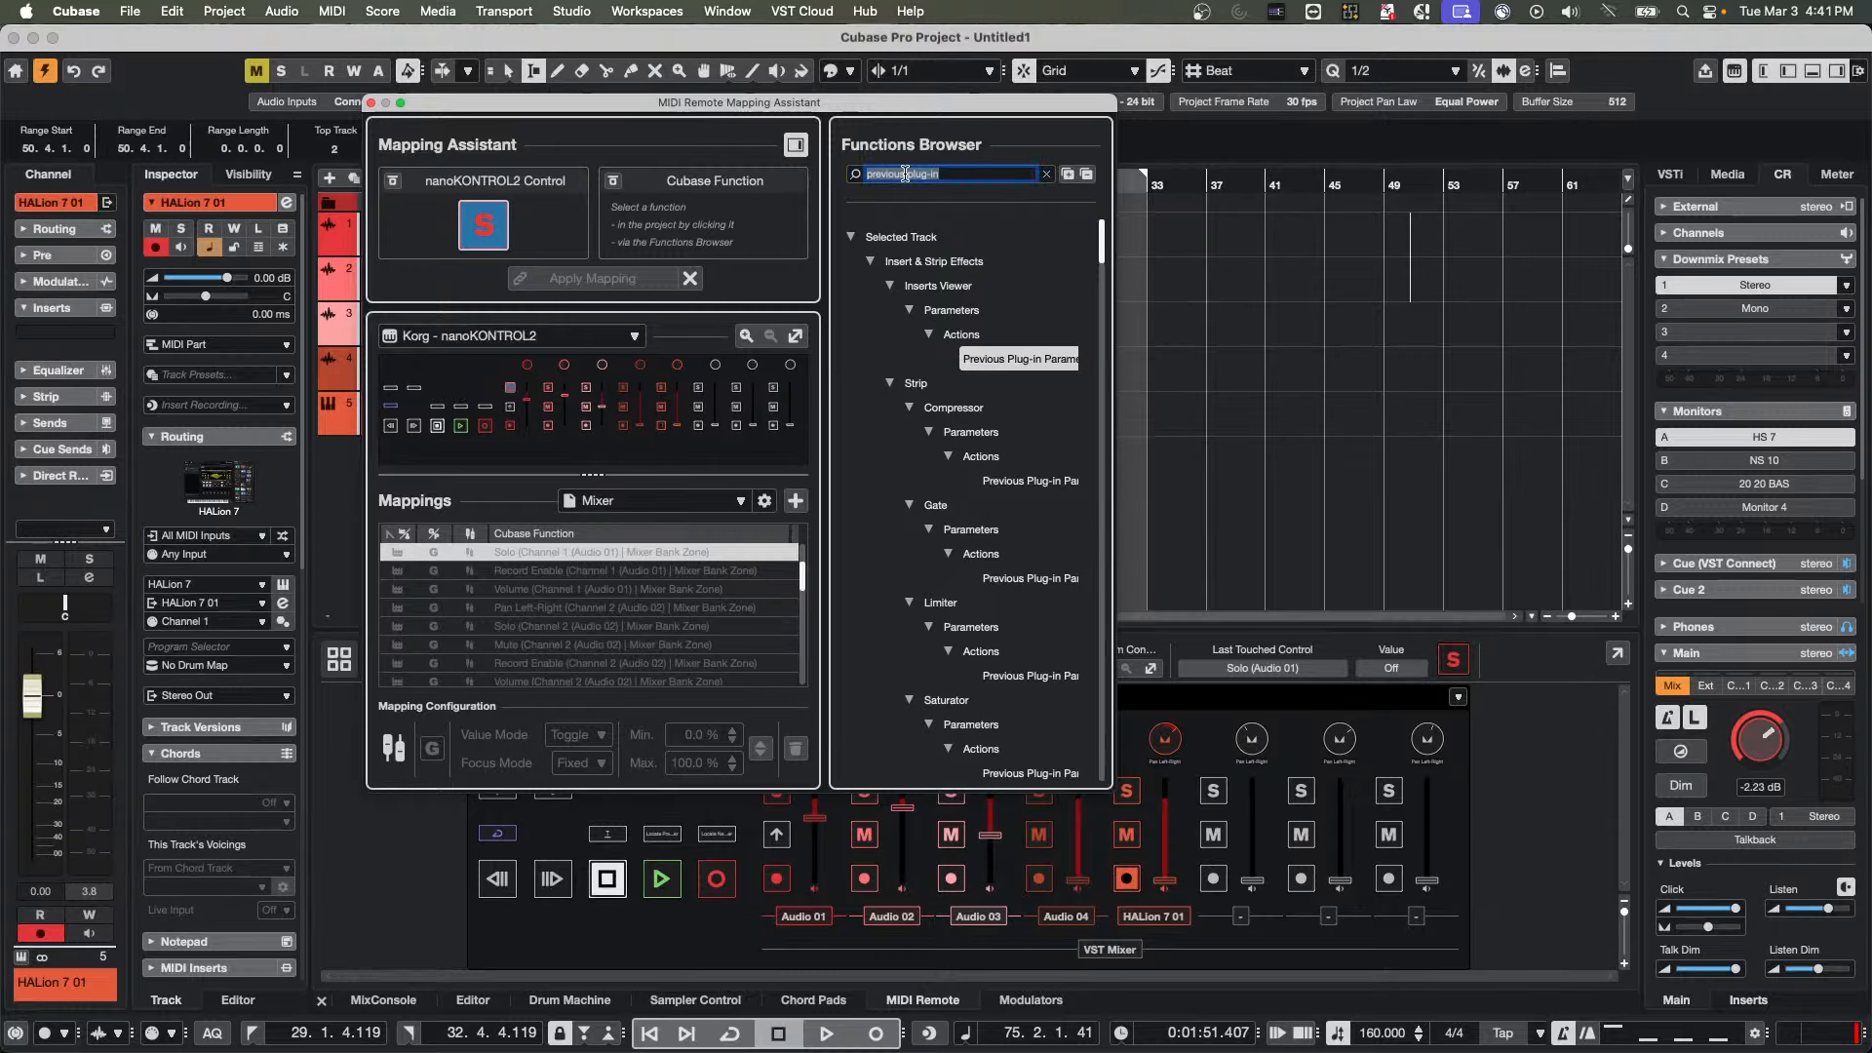
left_click(906, 173)
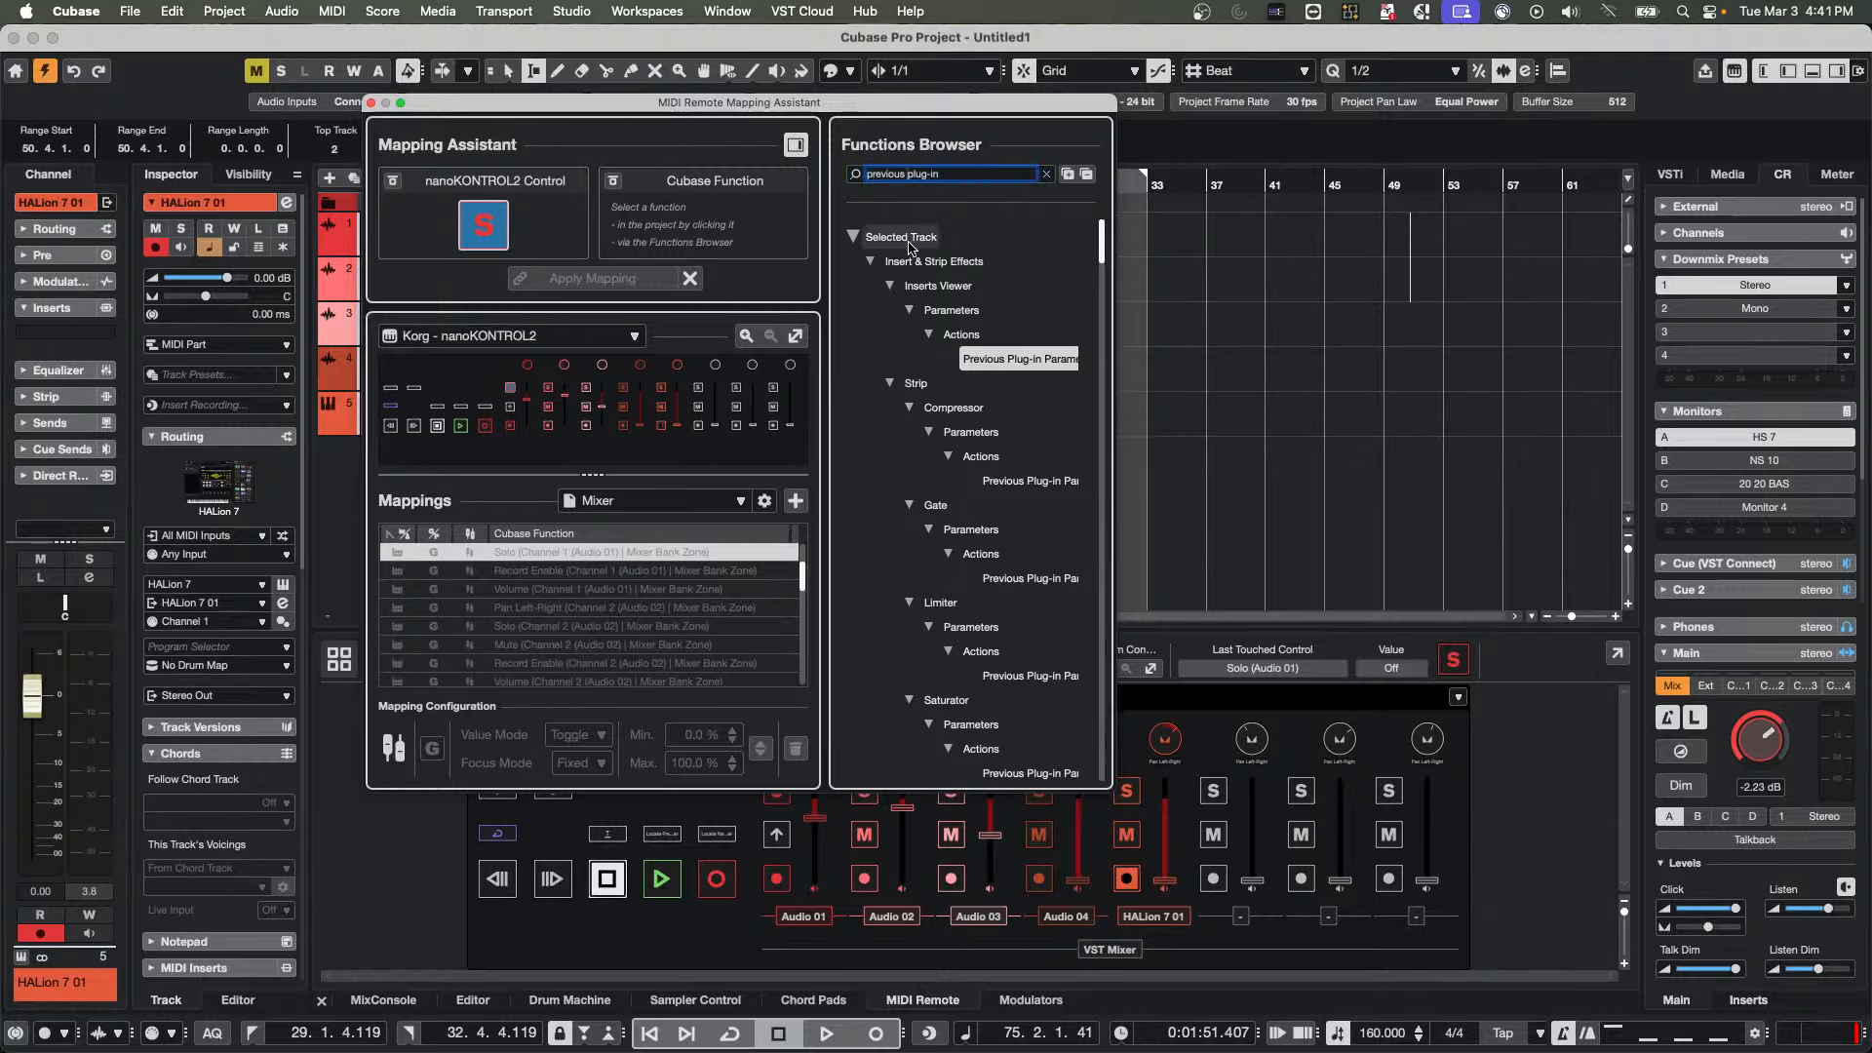
key("BackSpace")
key("BackSpace")
key("BackSpace")
key("BackSpace")
key("BackSpace")
key("BackSpace")
key("BackSpace")
key("BackSpace")
key("BackSpace")
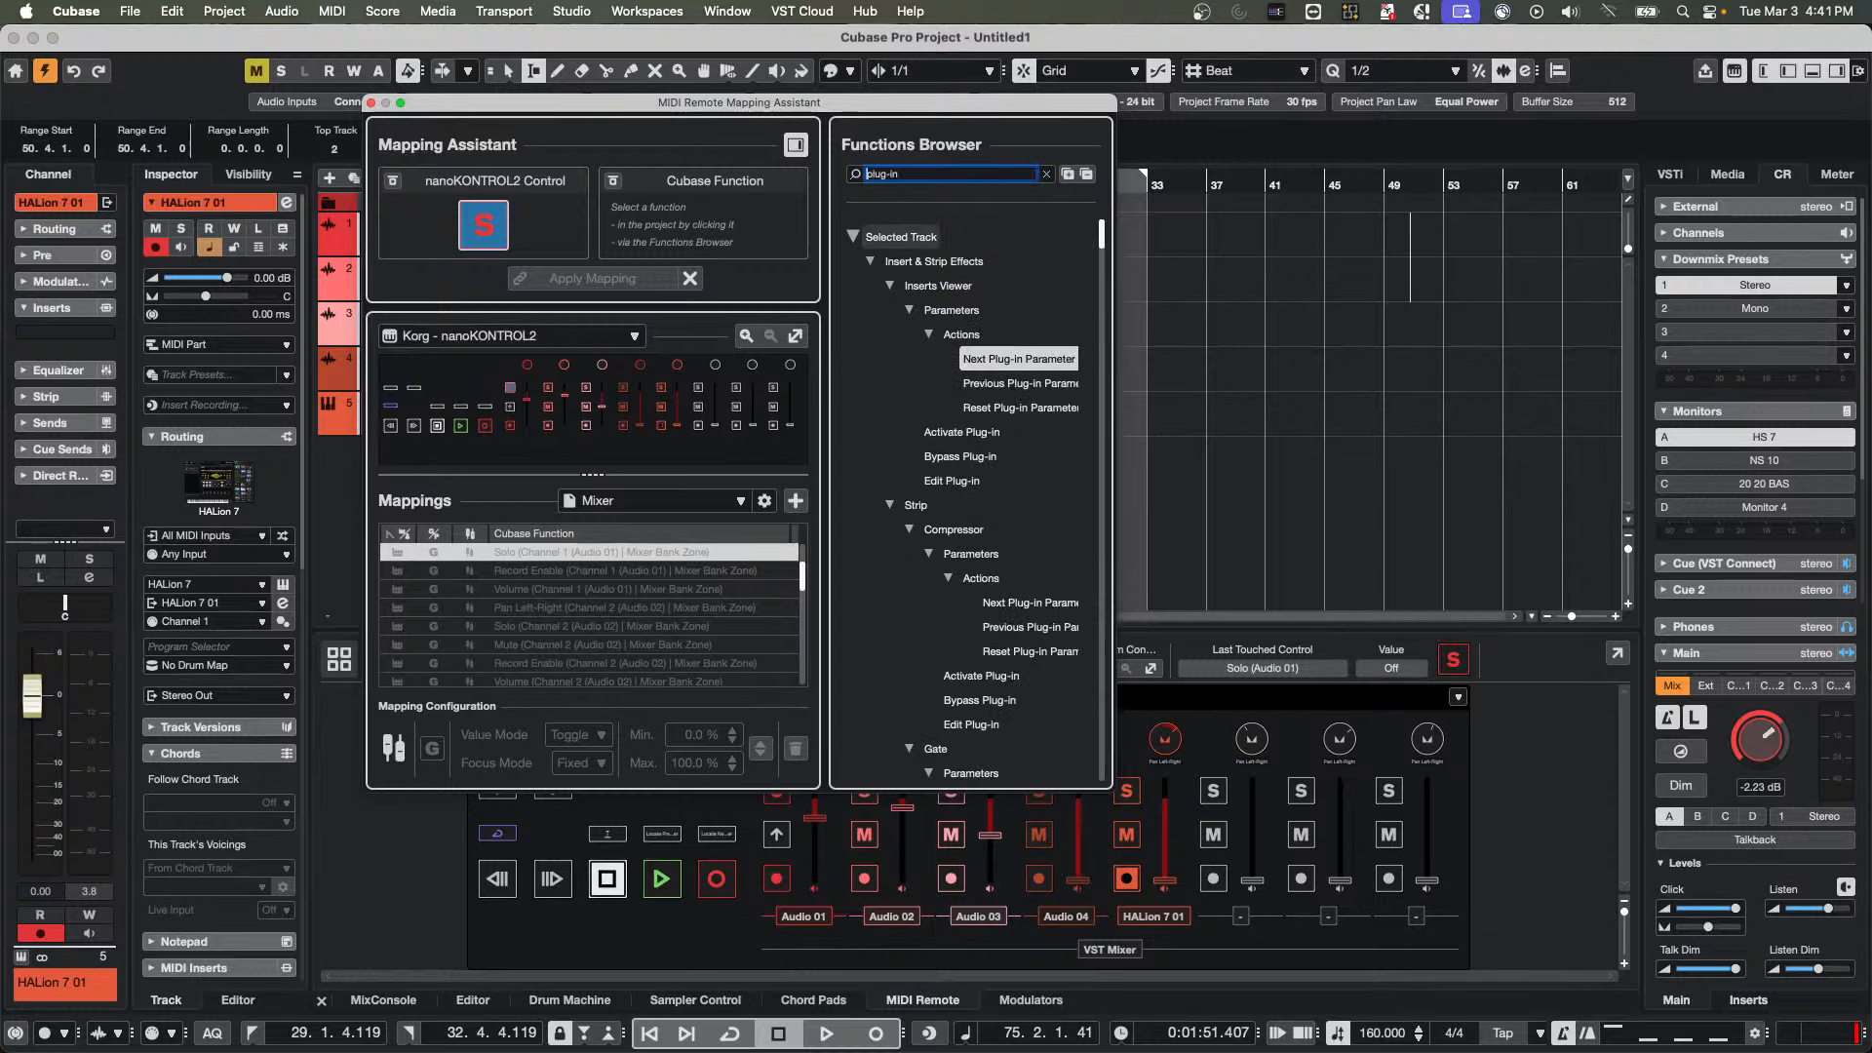
type("next")
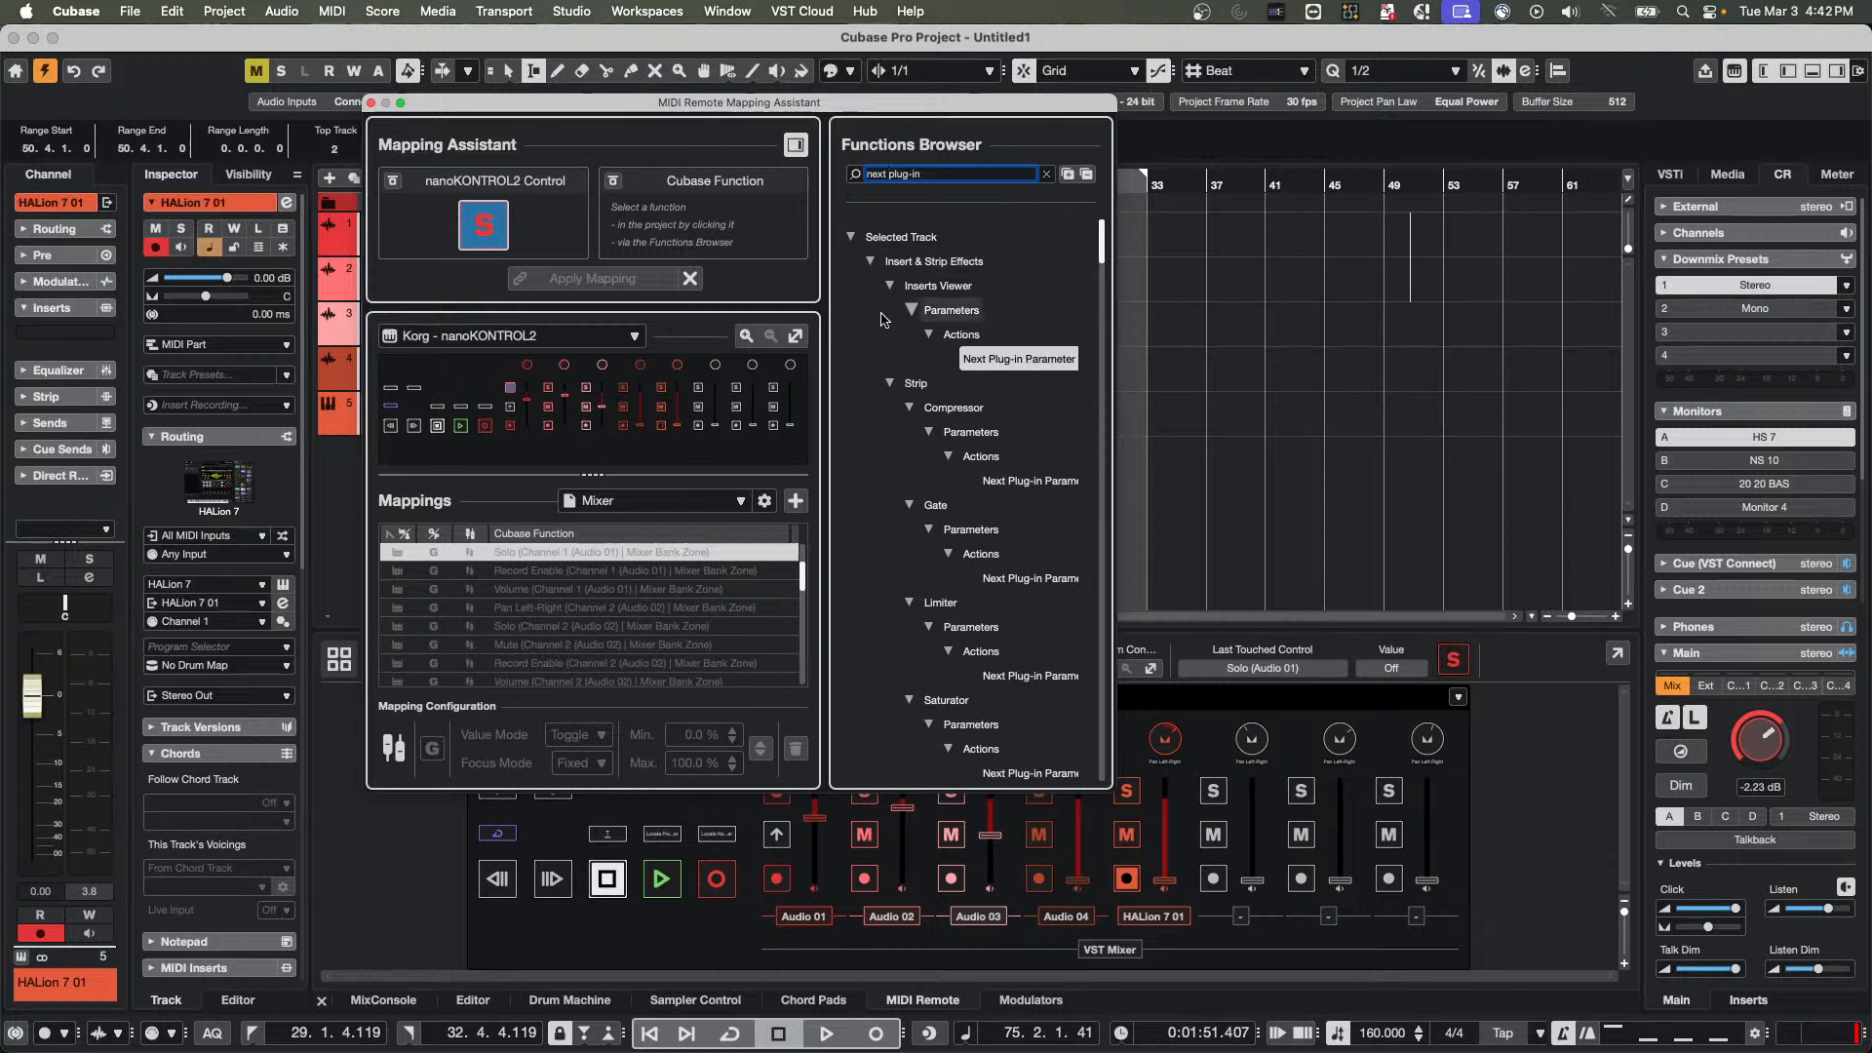
double_click(1032, 368)
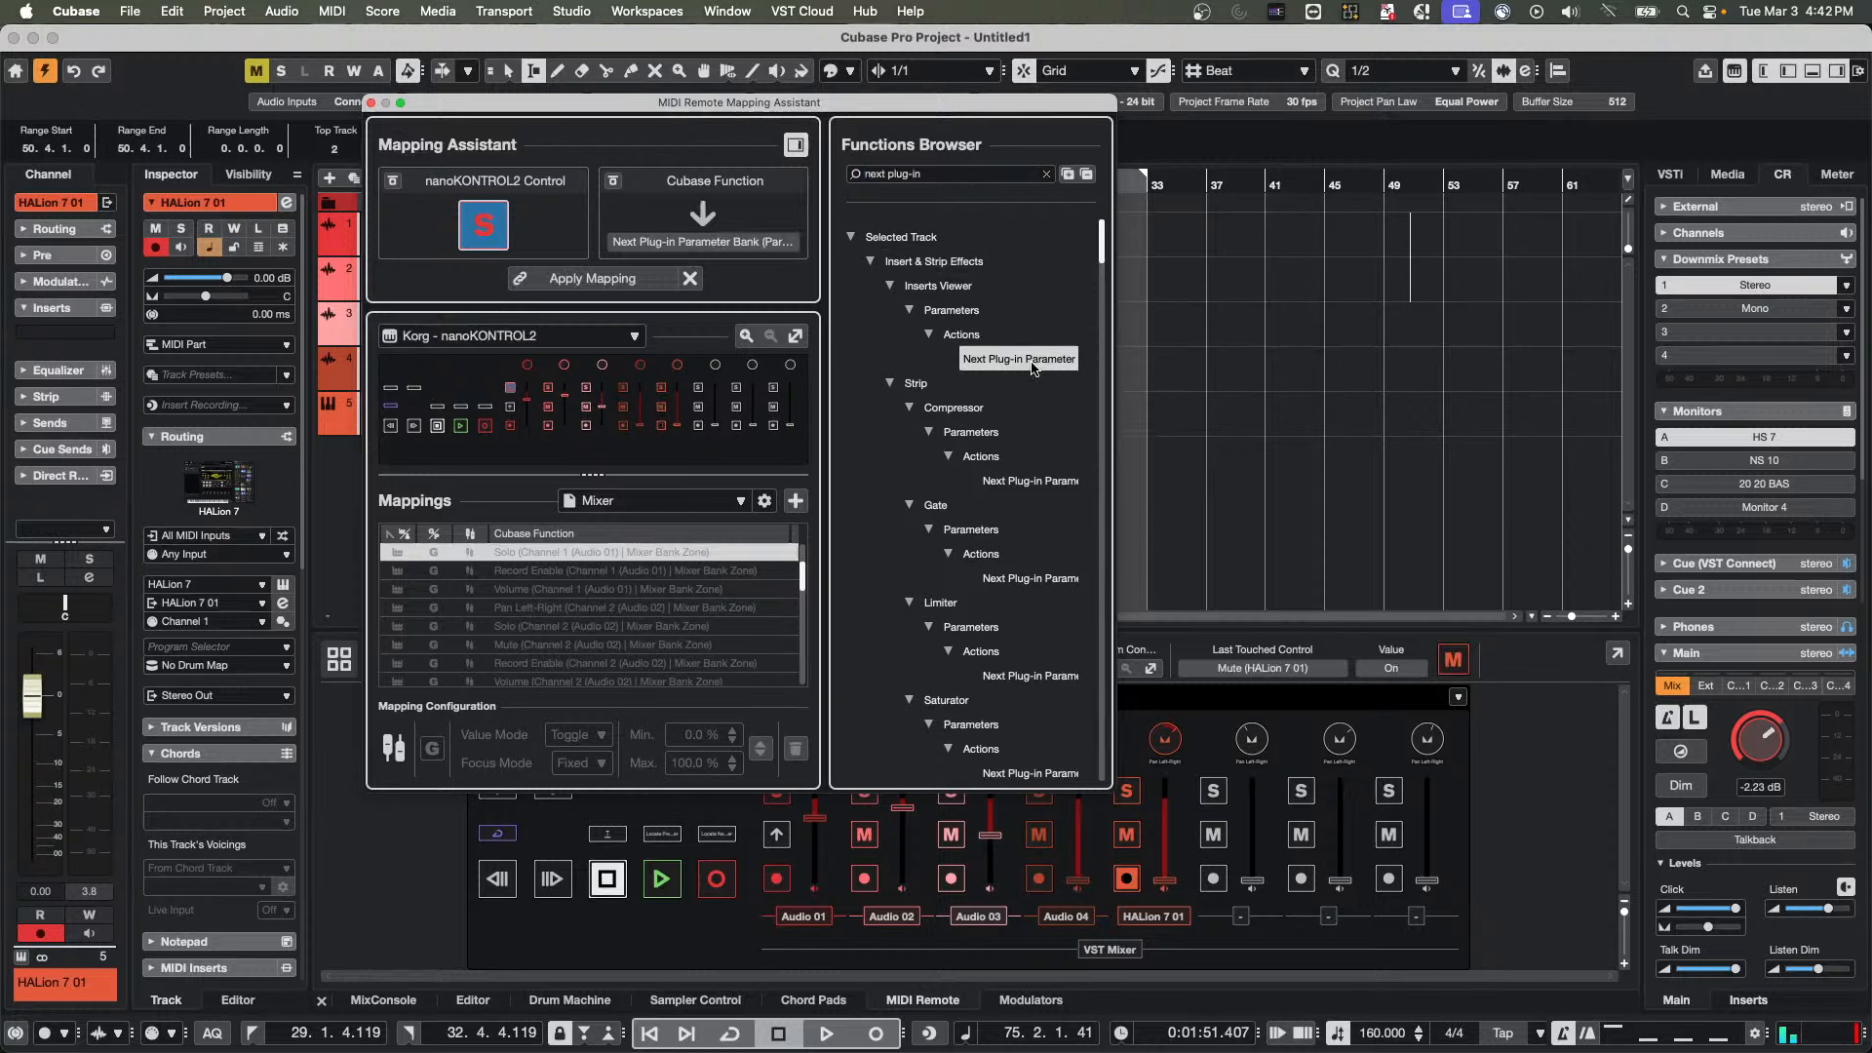
key("Return")
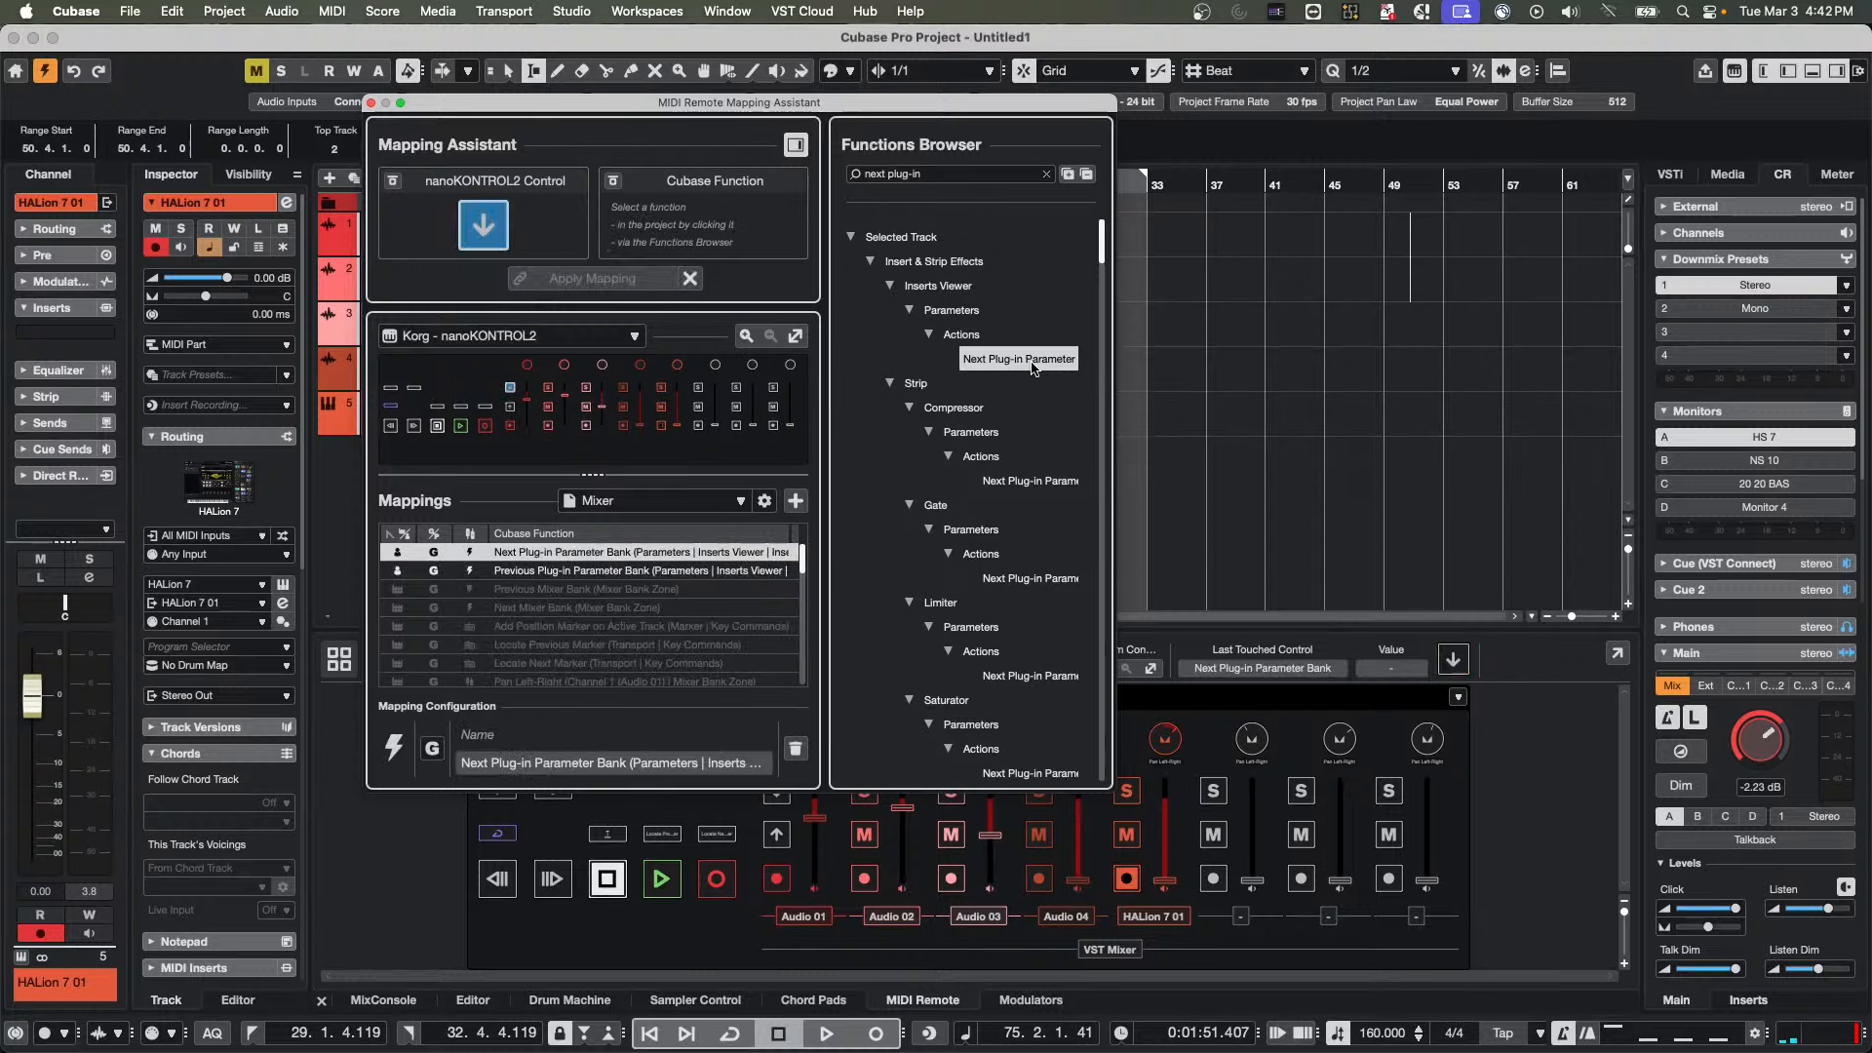
left_click(372, 103)
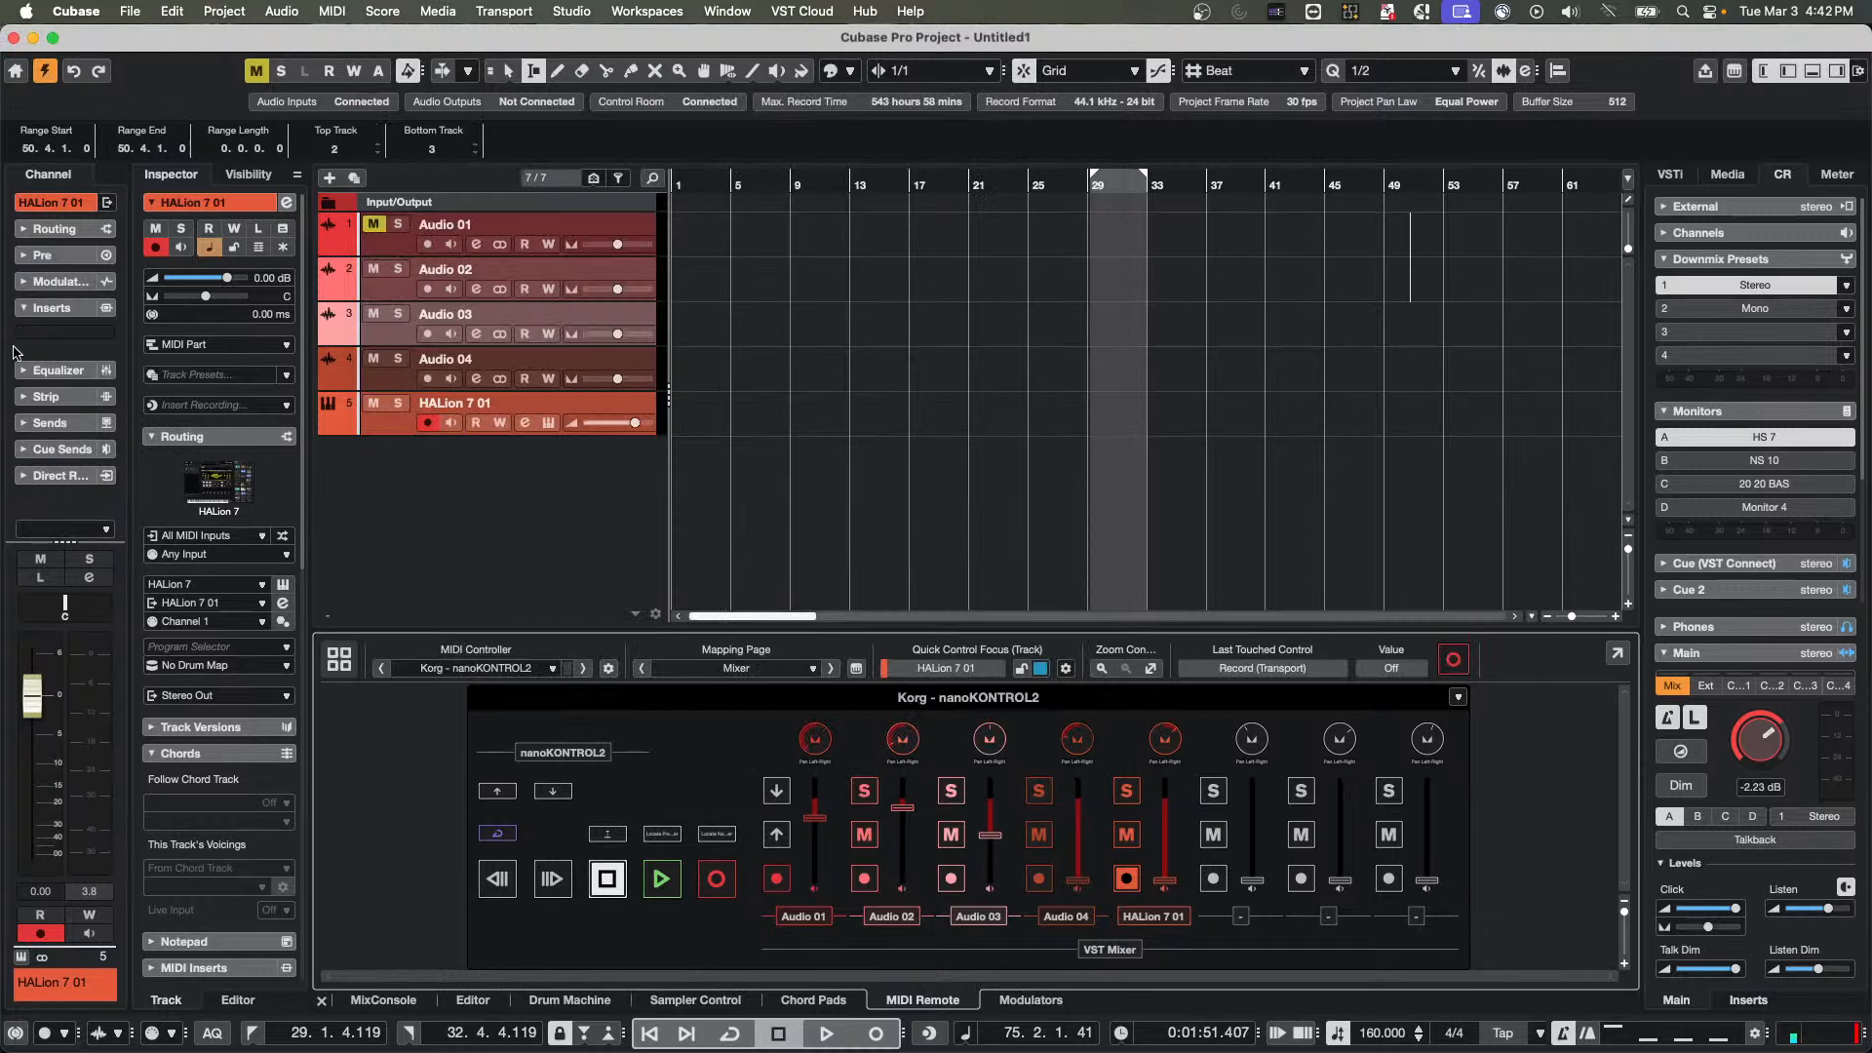
Load the VST Amp Rack distortion effect into the first insert slot of HALion 7 01 and reposition its window above the MIDI Remote
left_click(105, 337)
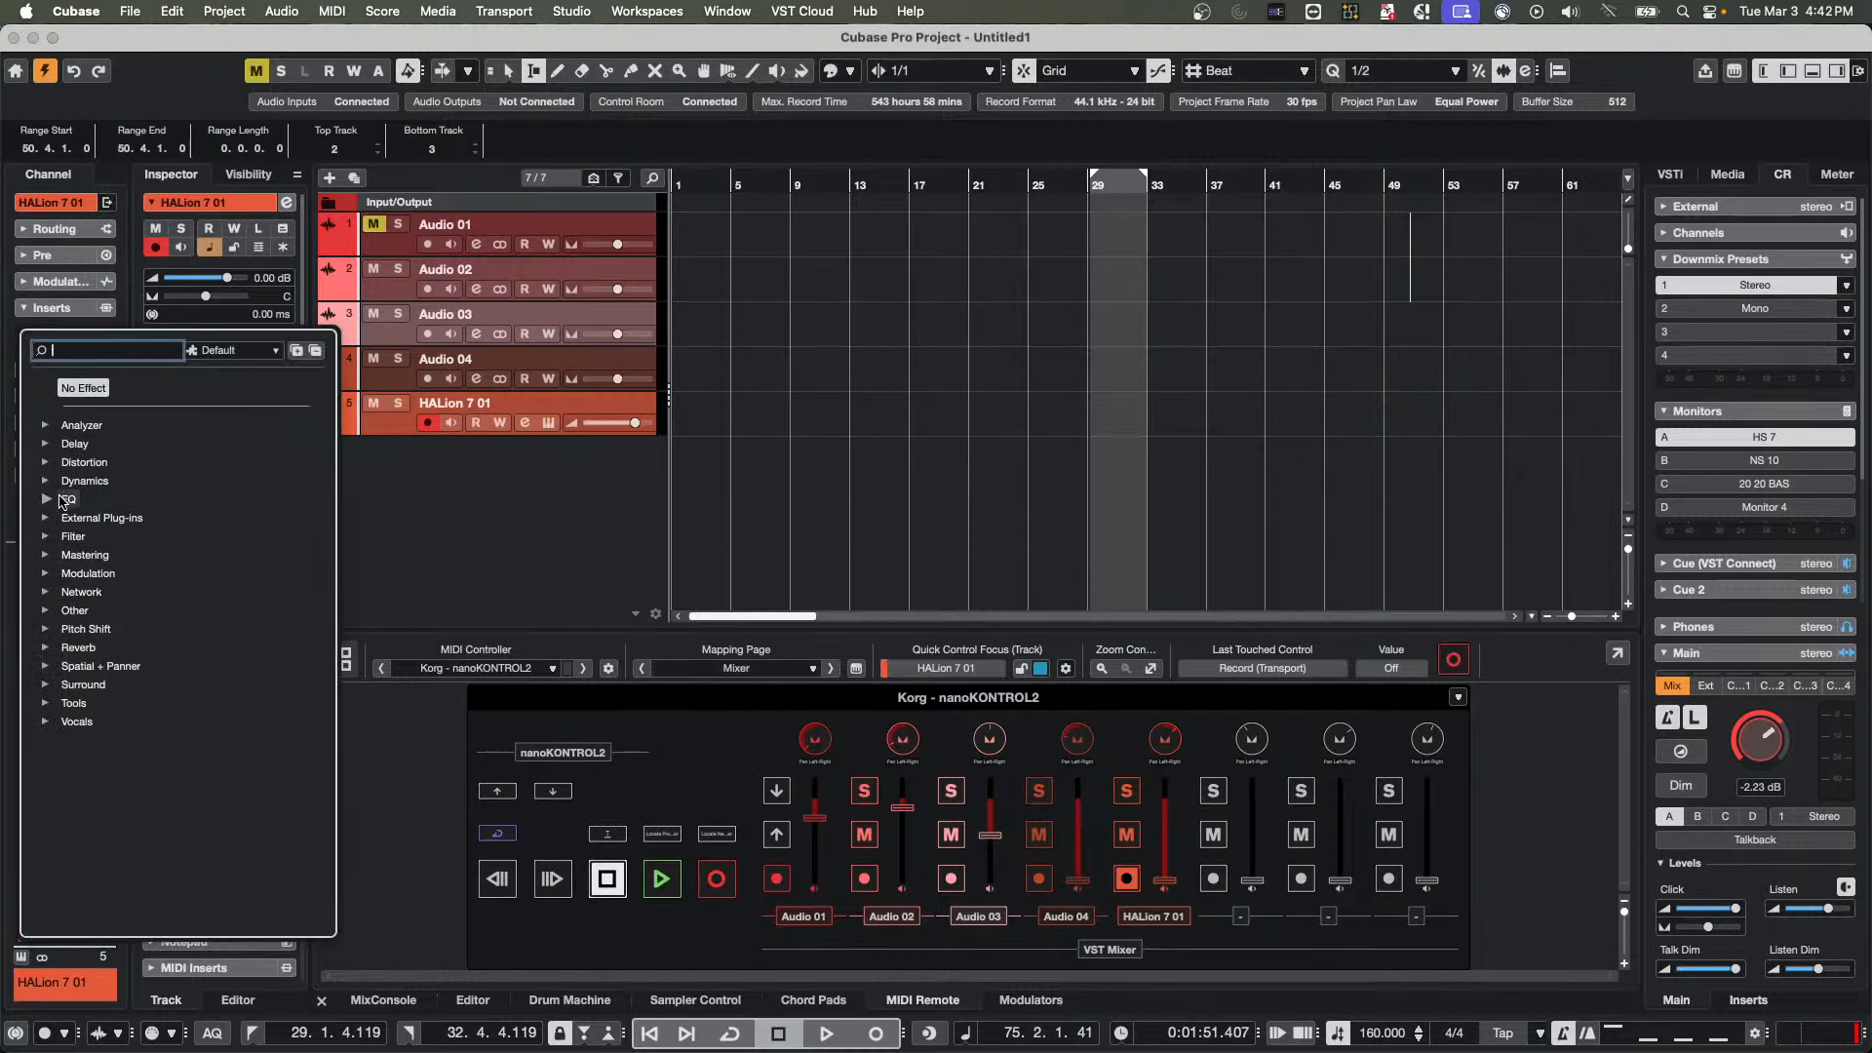
left_click(46, 463)
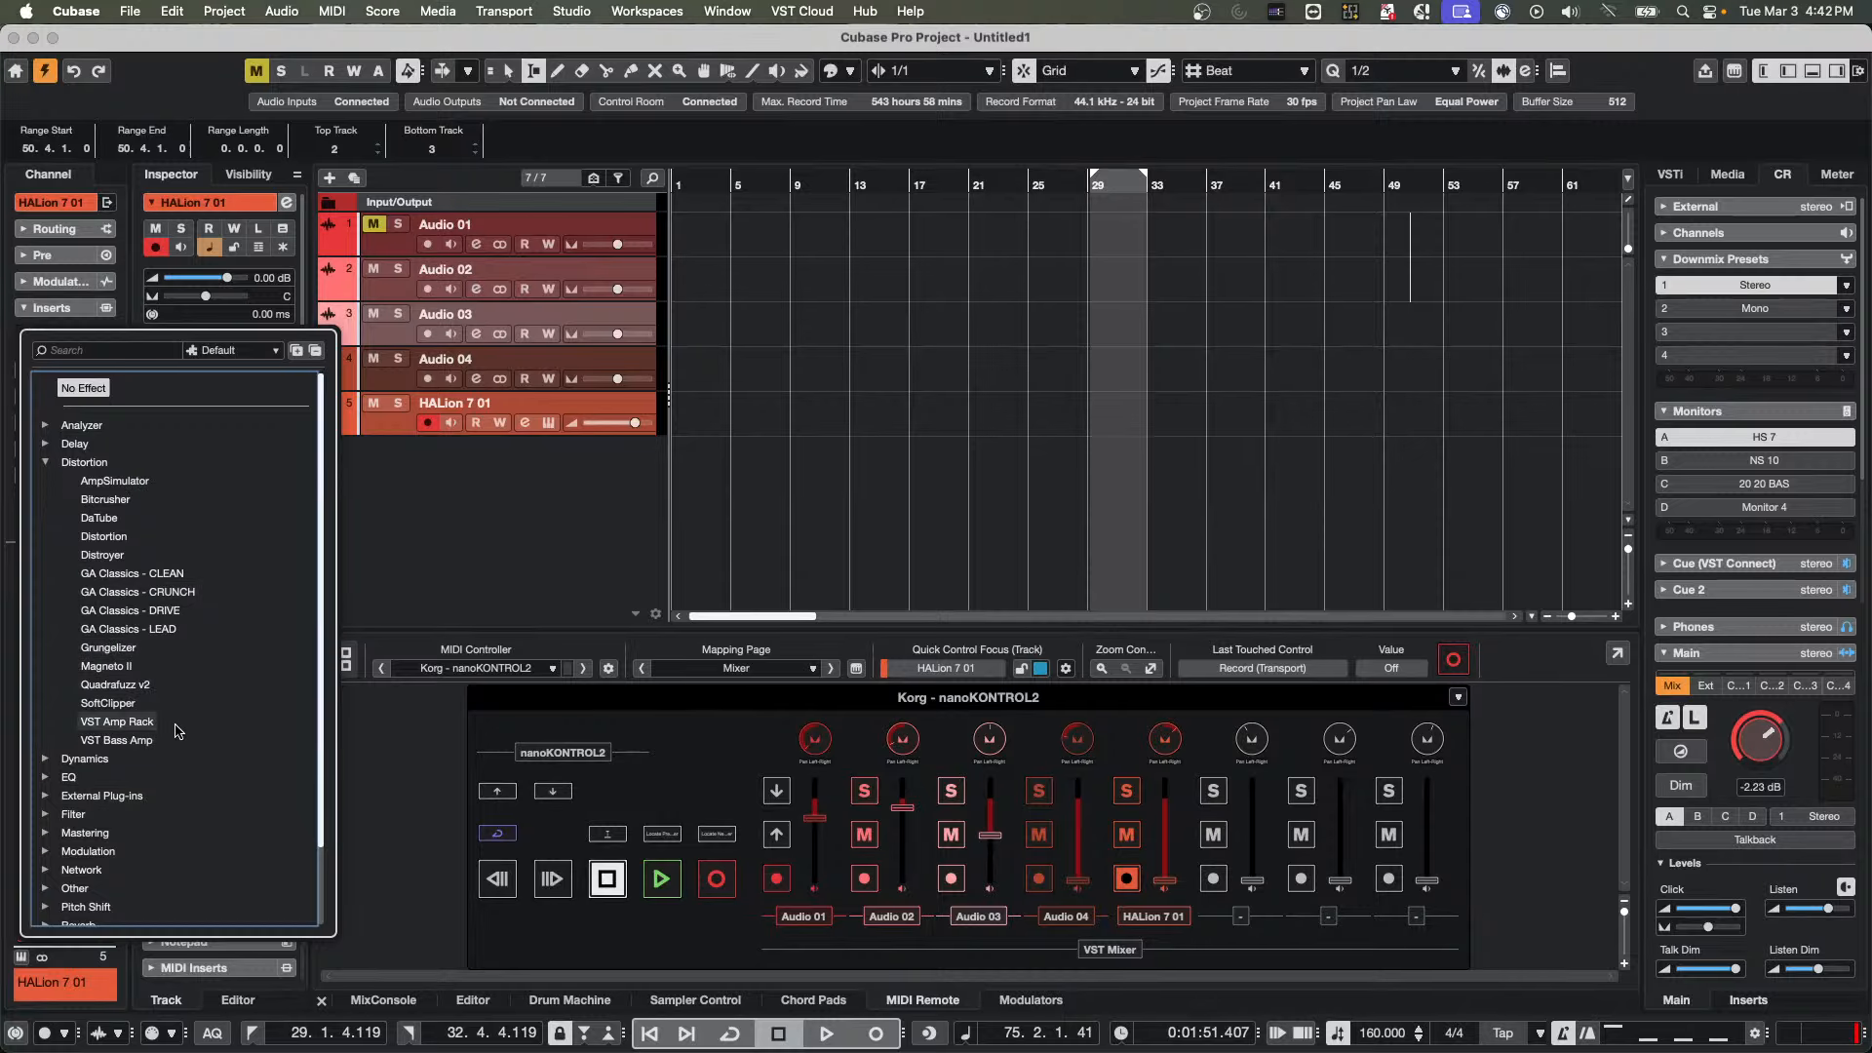
left_click(121, 723)
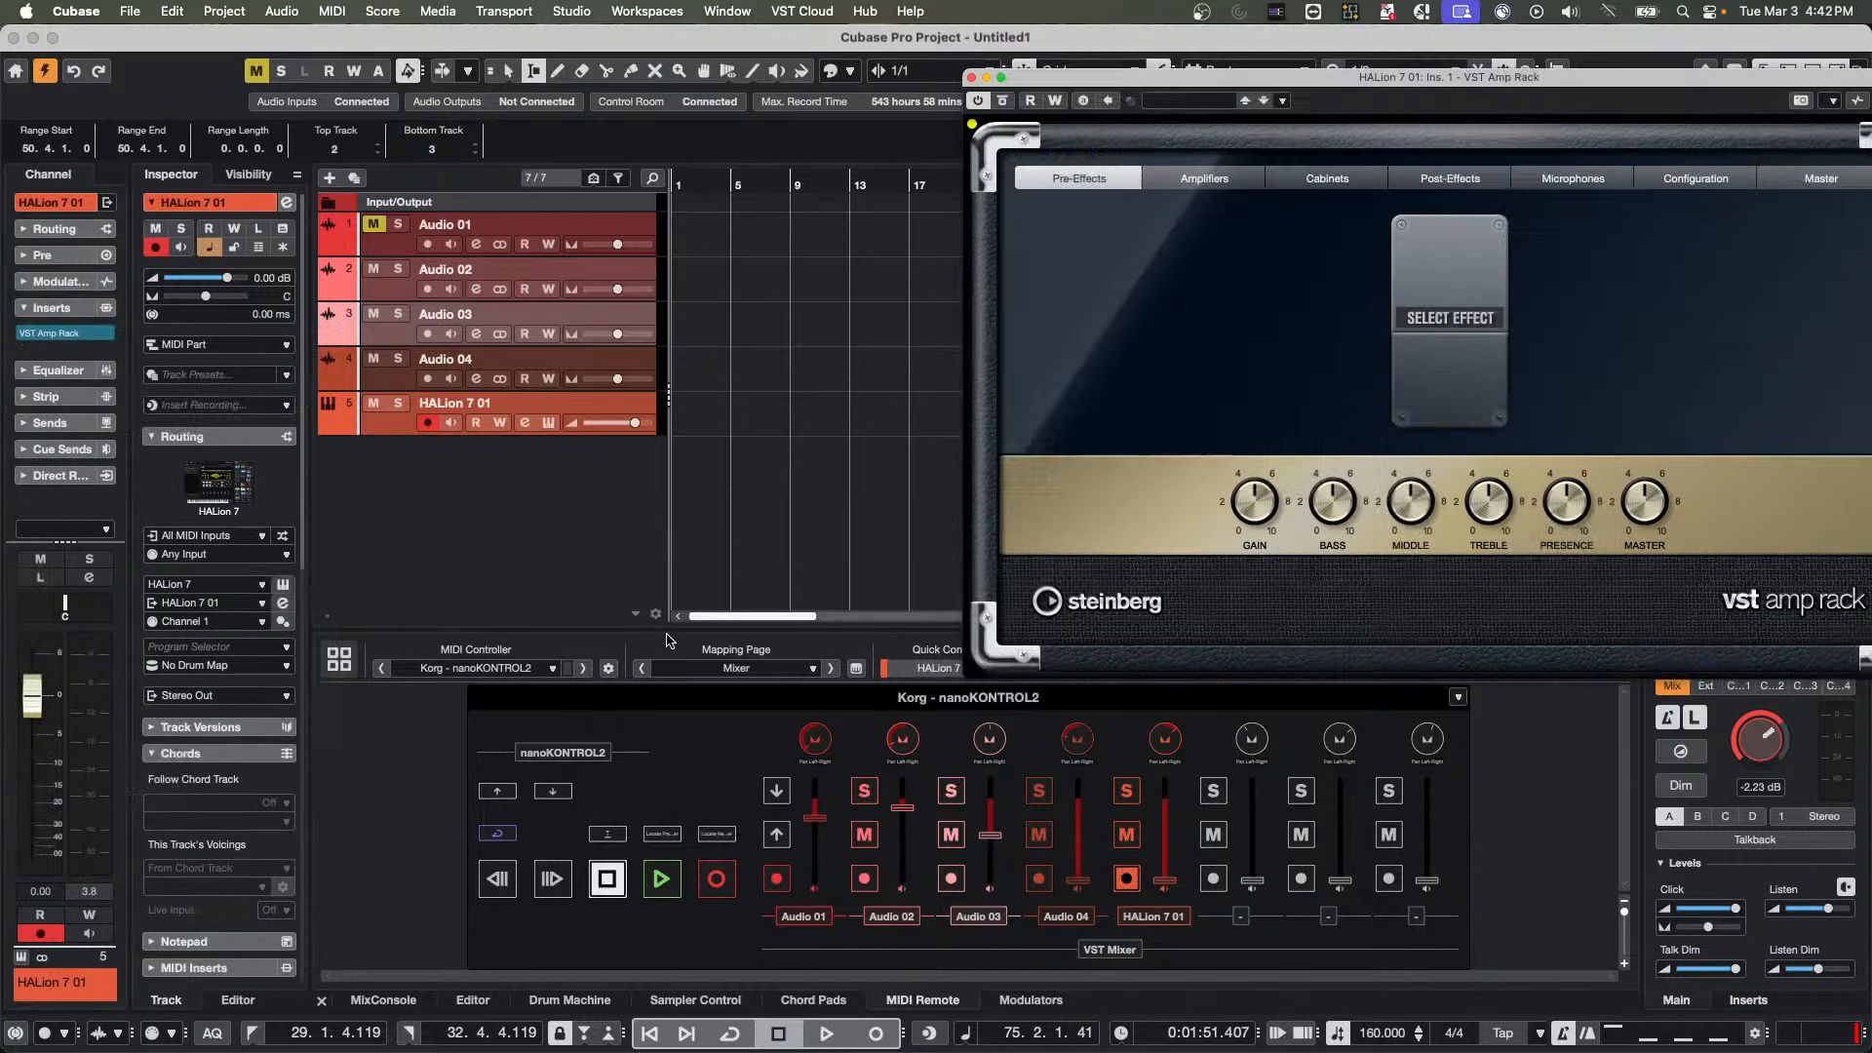
left_click_drag(1076, 78, 798, 99)
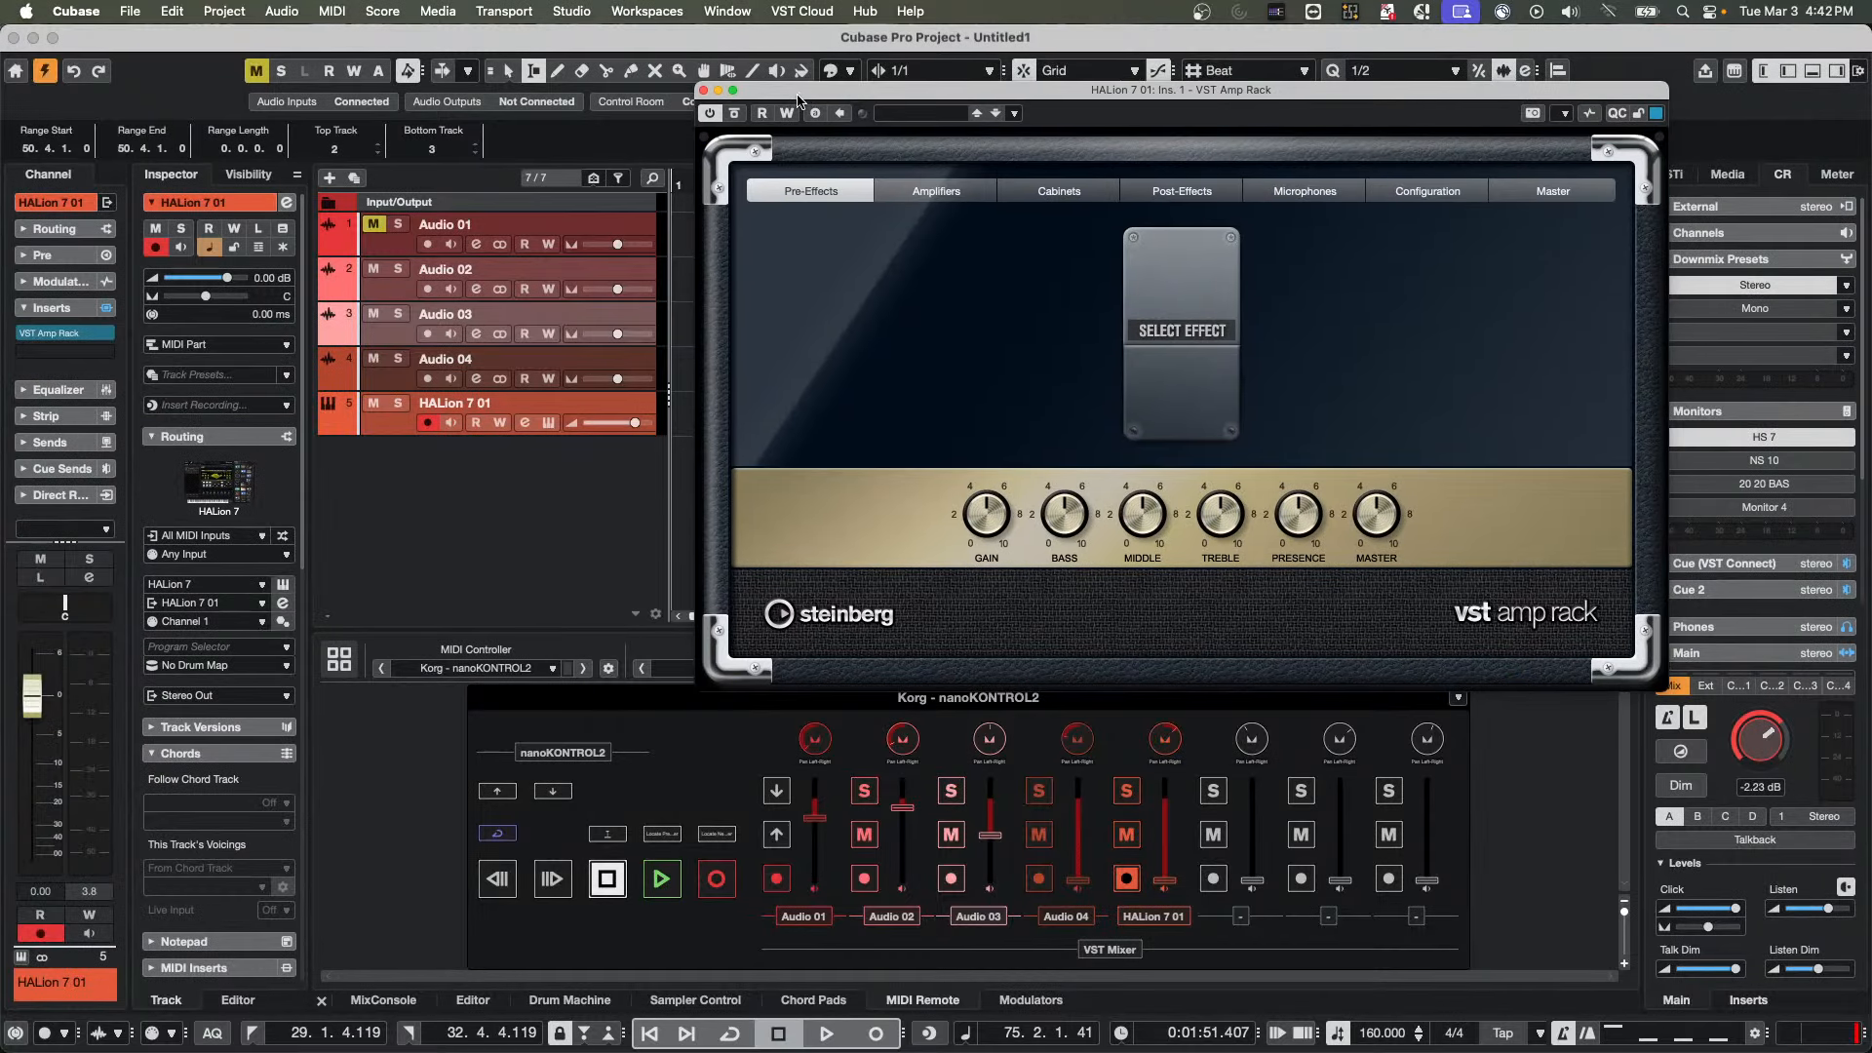
Show the quick controls of the VST Amp Rack and activate their Learn mode
mouse_move(801, 147)
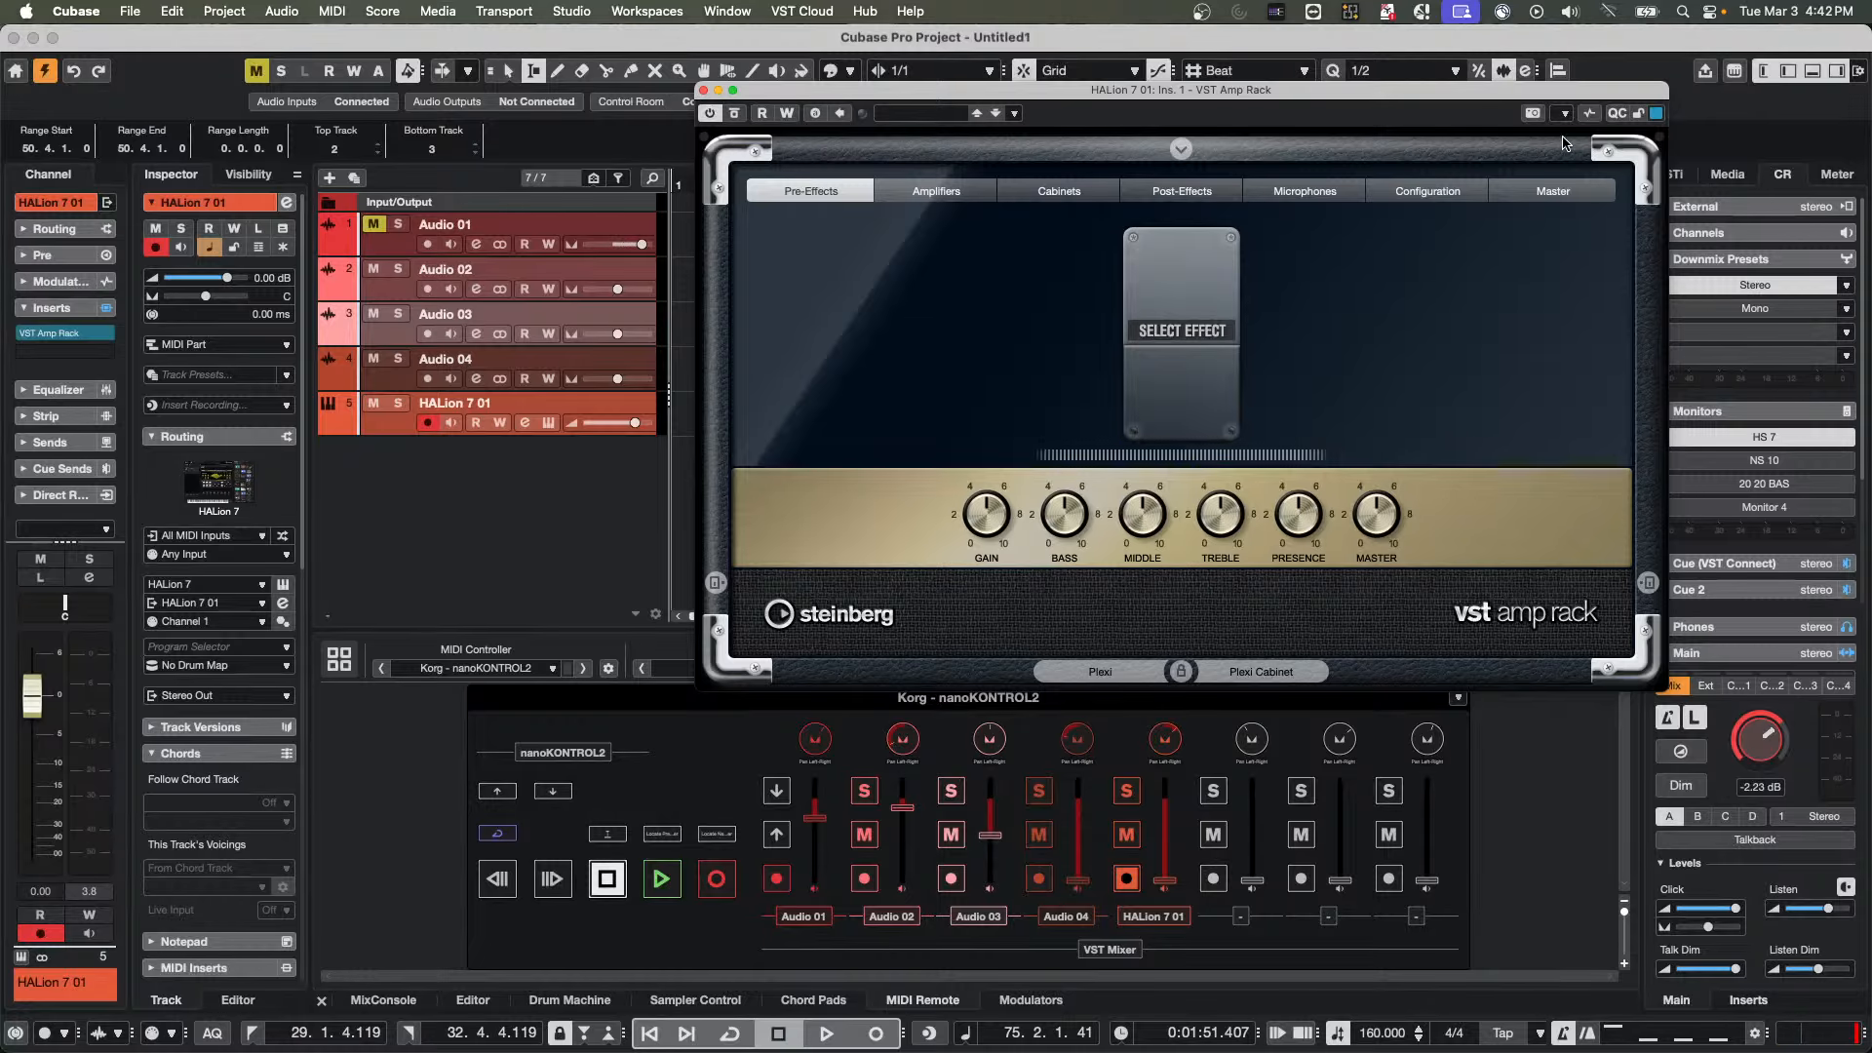
left_click(1617, 113)
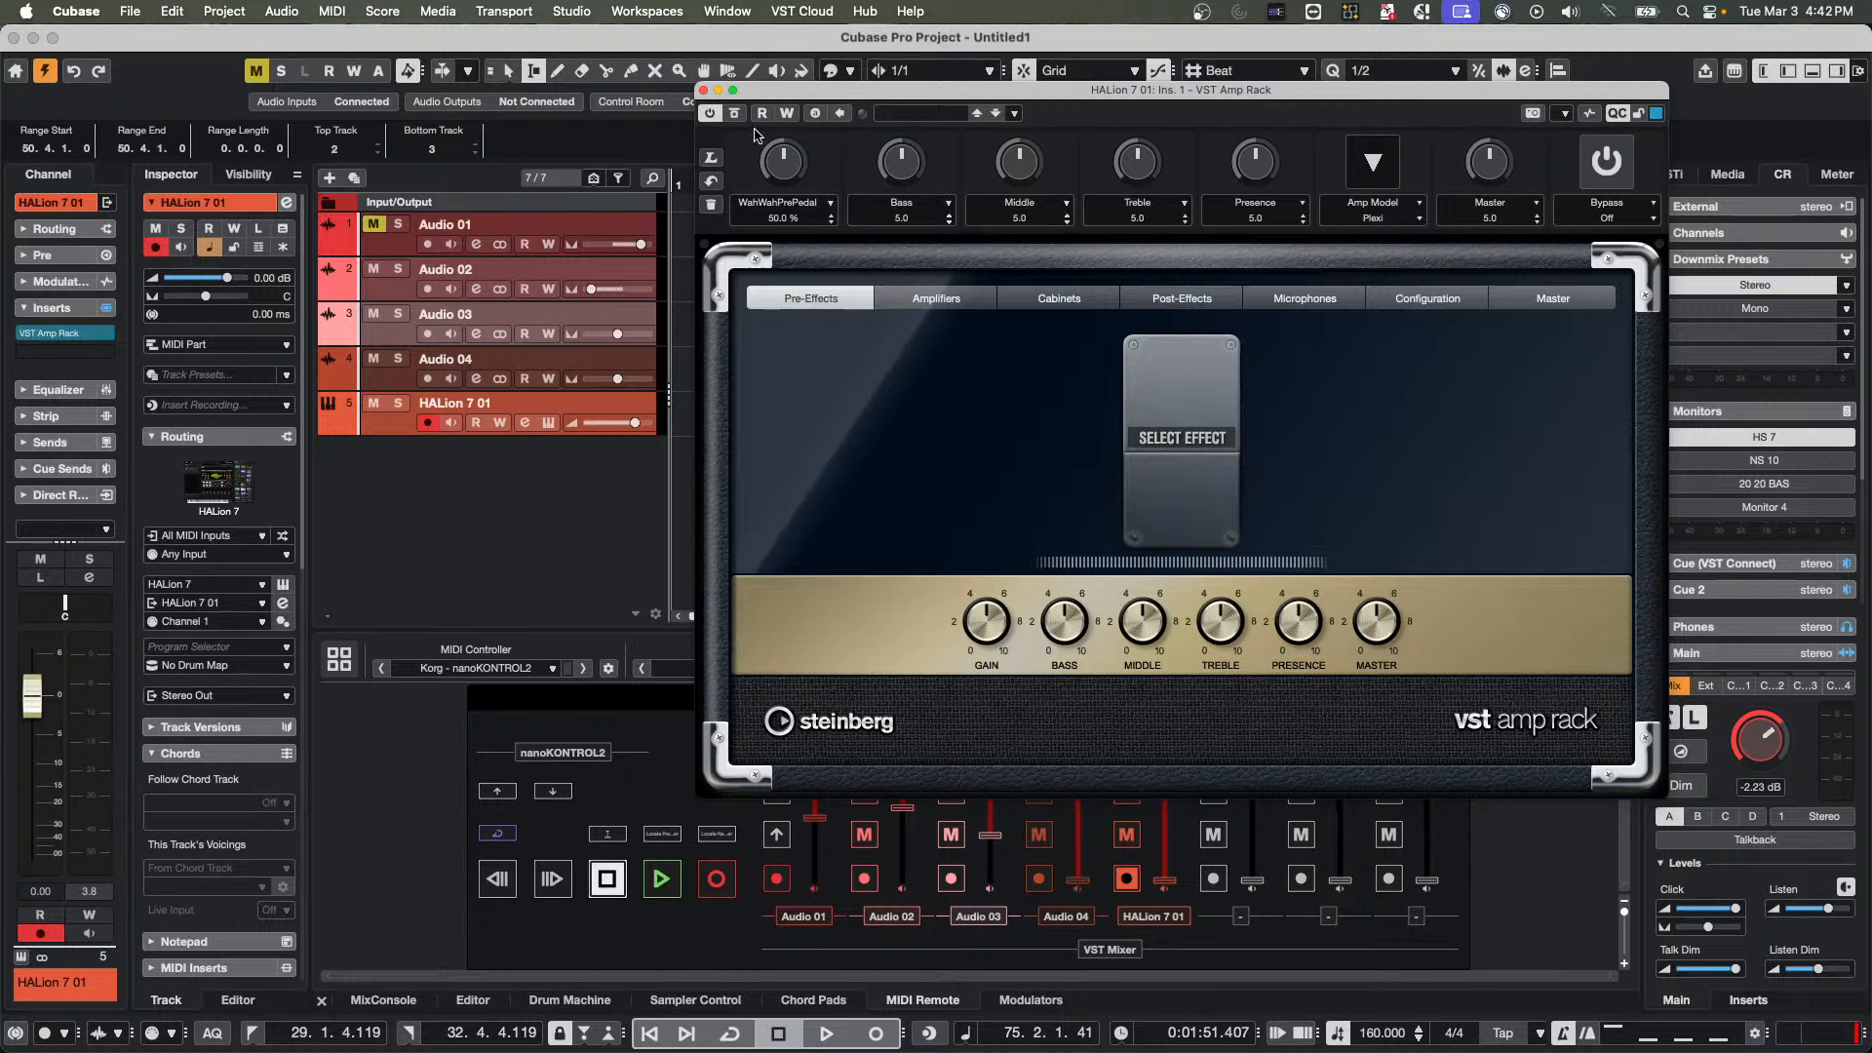
left_click(713, 157)
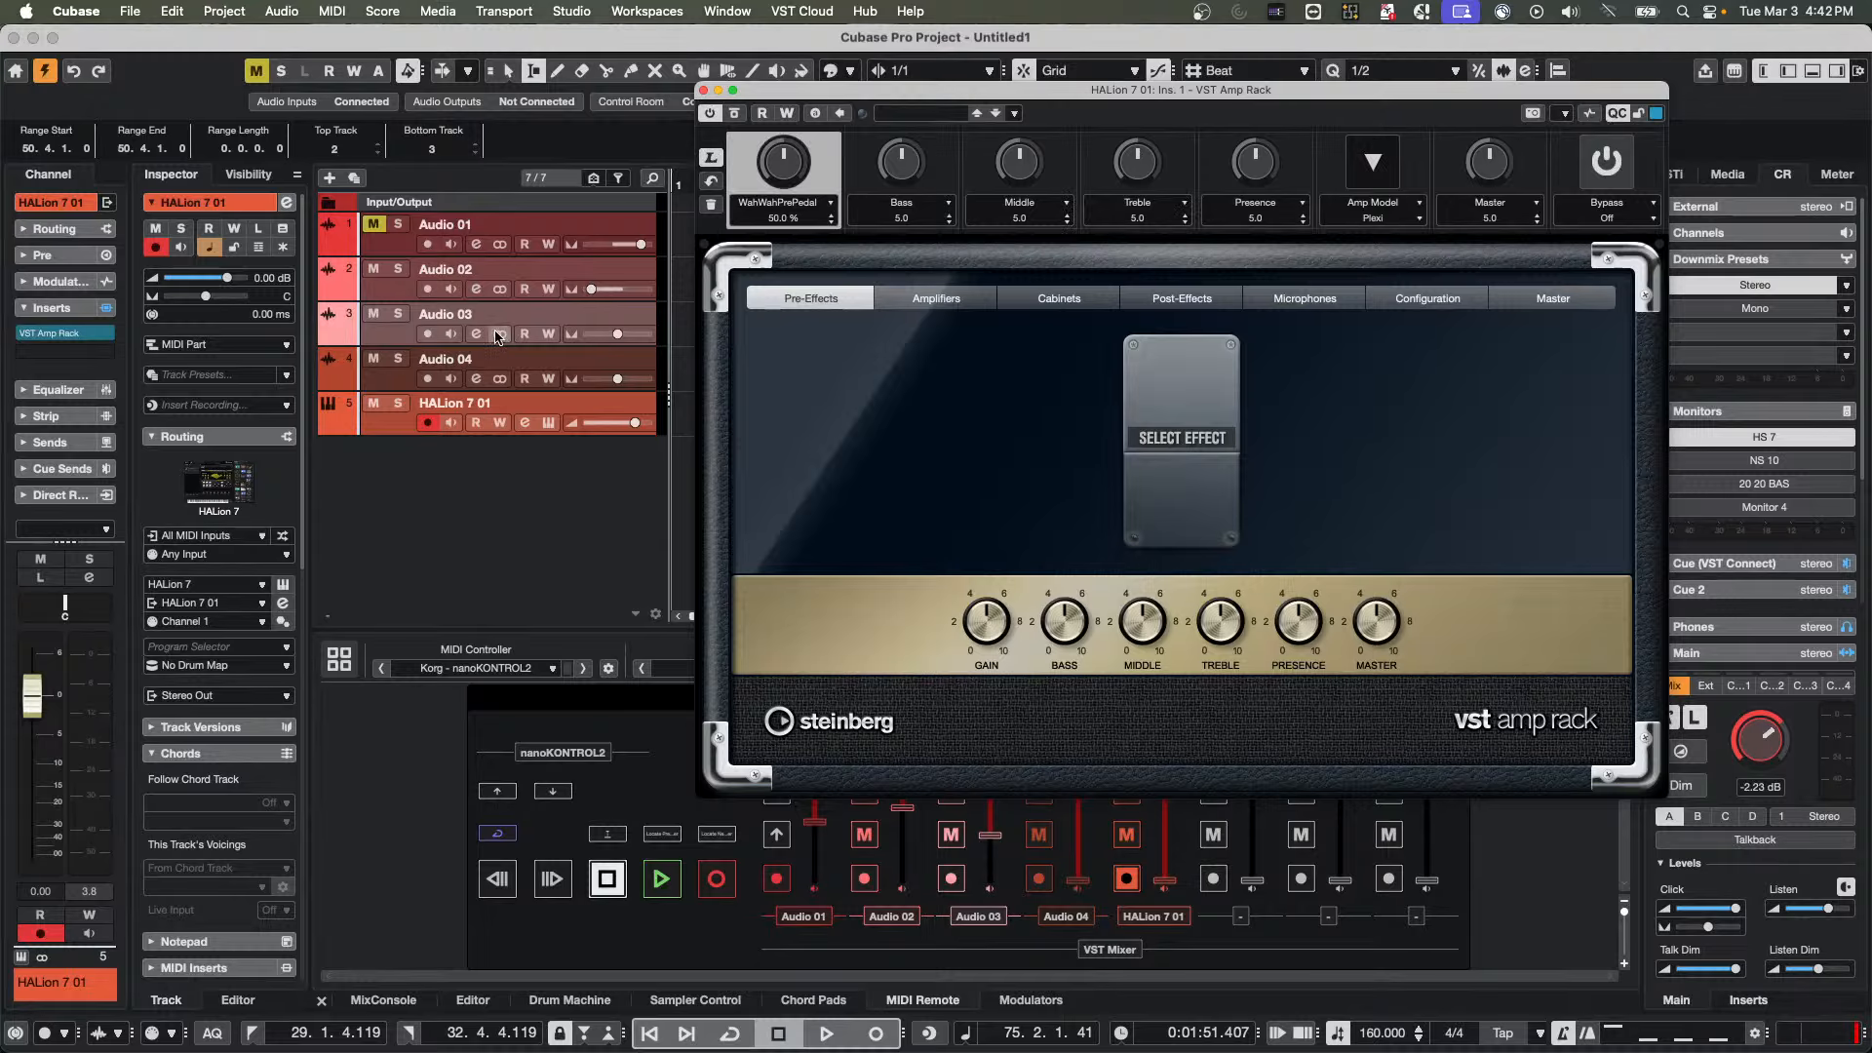
Load the MultibandCompressor dynamics effect into the second insert slot of HALion 7 01
left_click(108, 353)
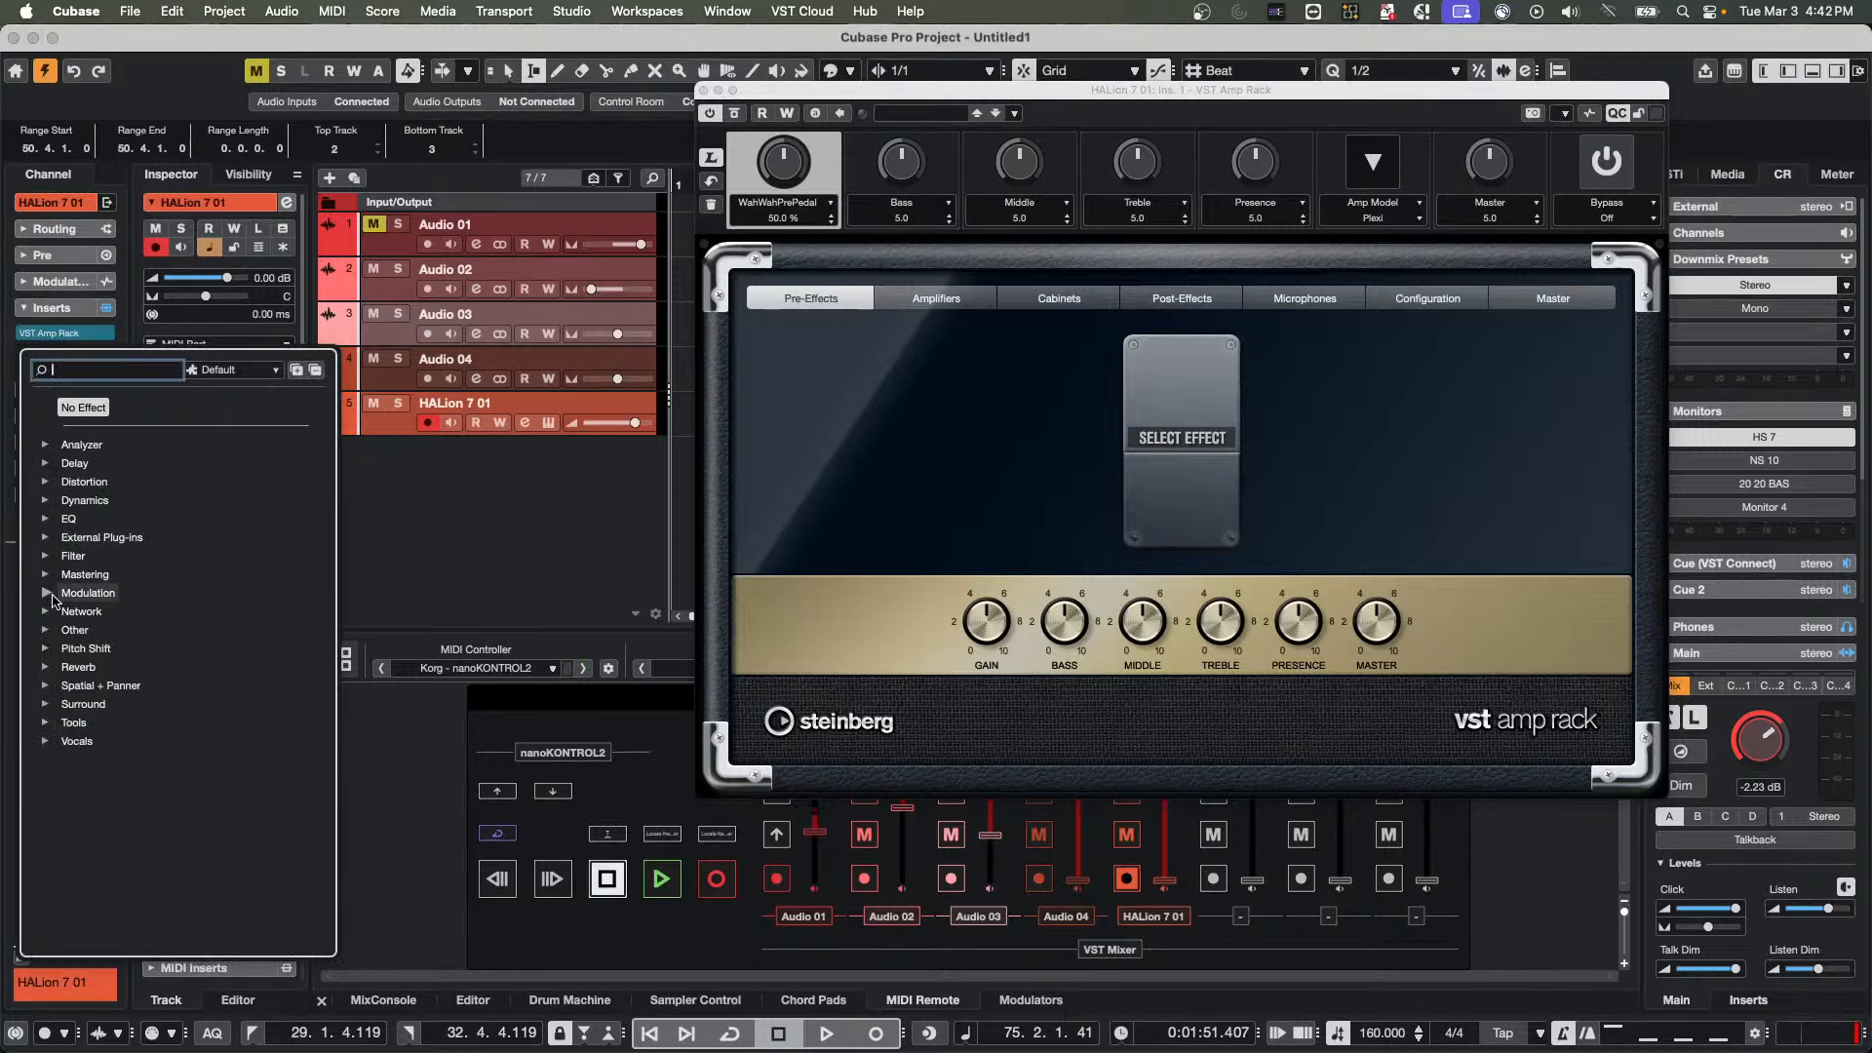
left_click(45, 500)
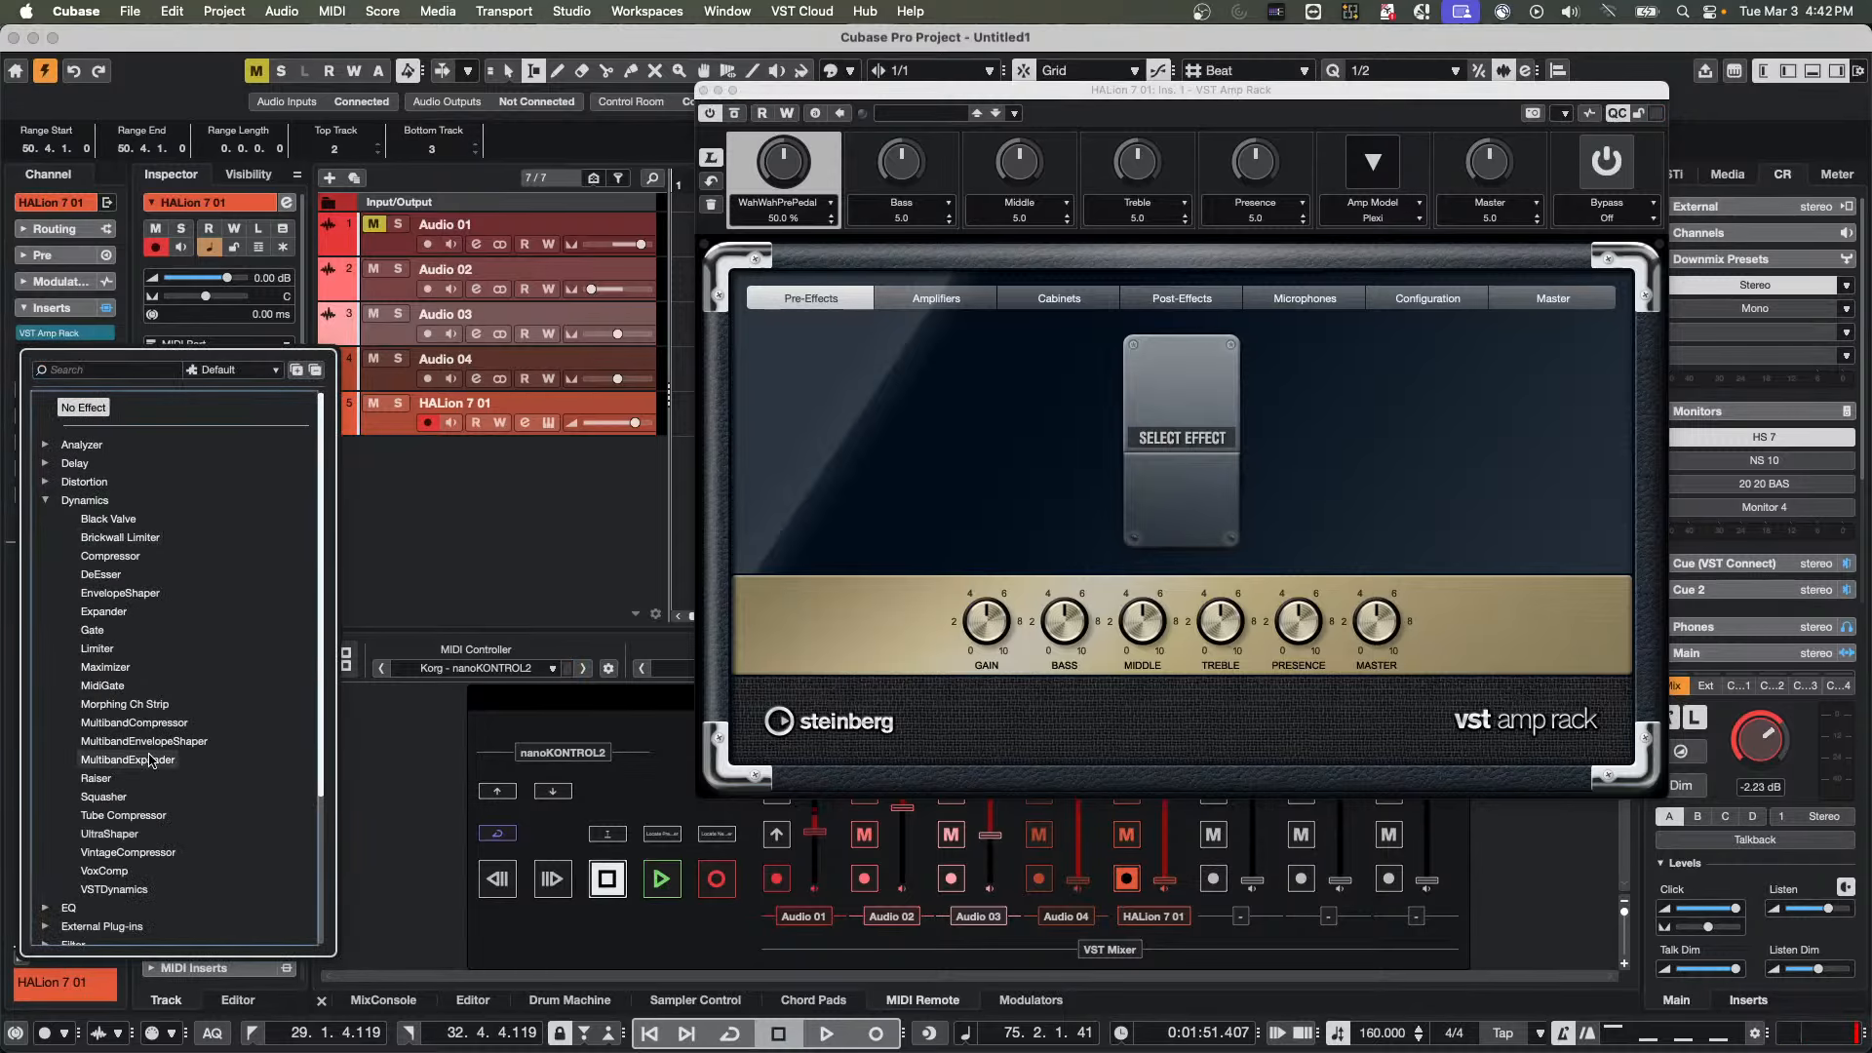
left_click(134, 723)
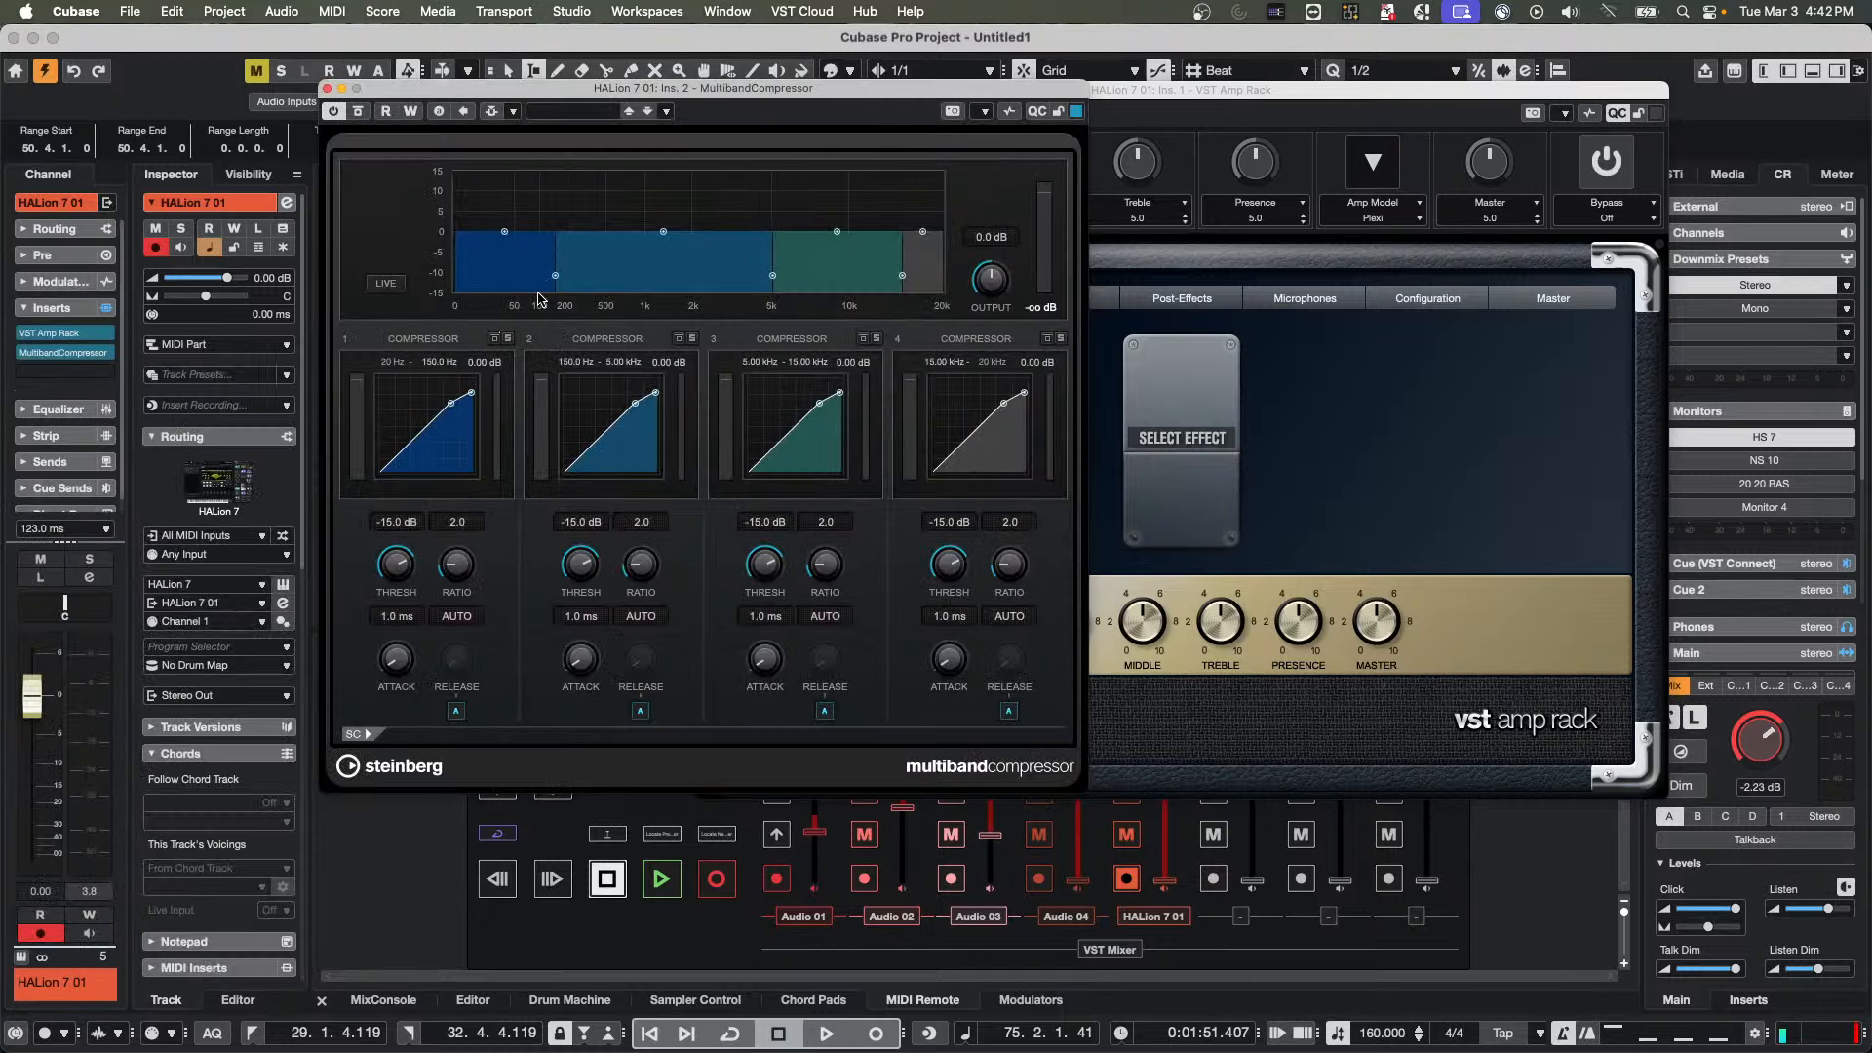
Show the quick controls of the MultibandCompressor and close both plug-in windows
left_click(1494, 860)
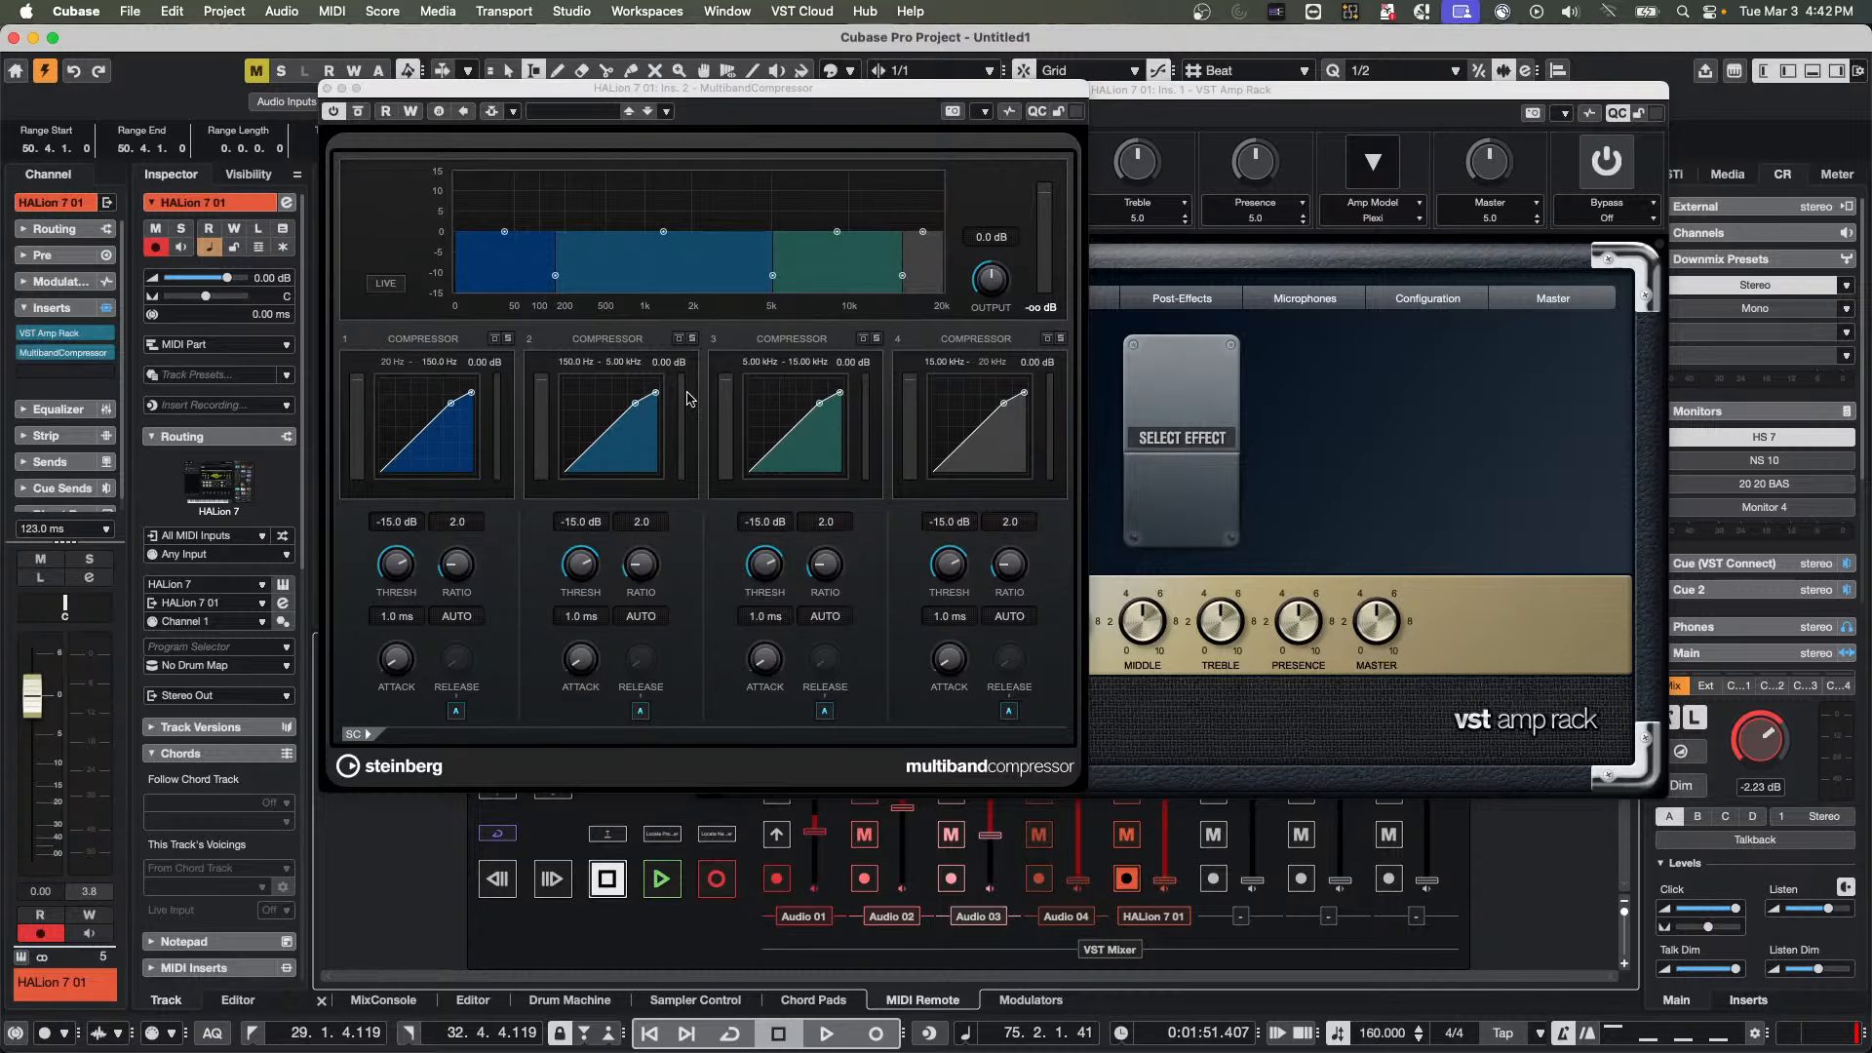
left_click(986, 115)
left_click(1053, 146)
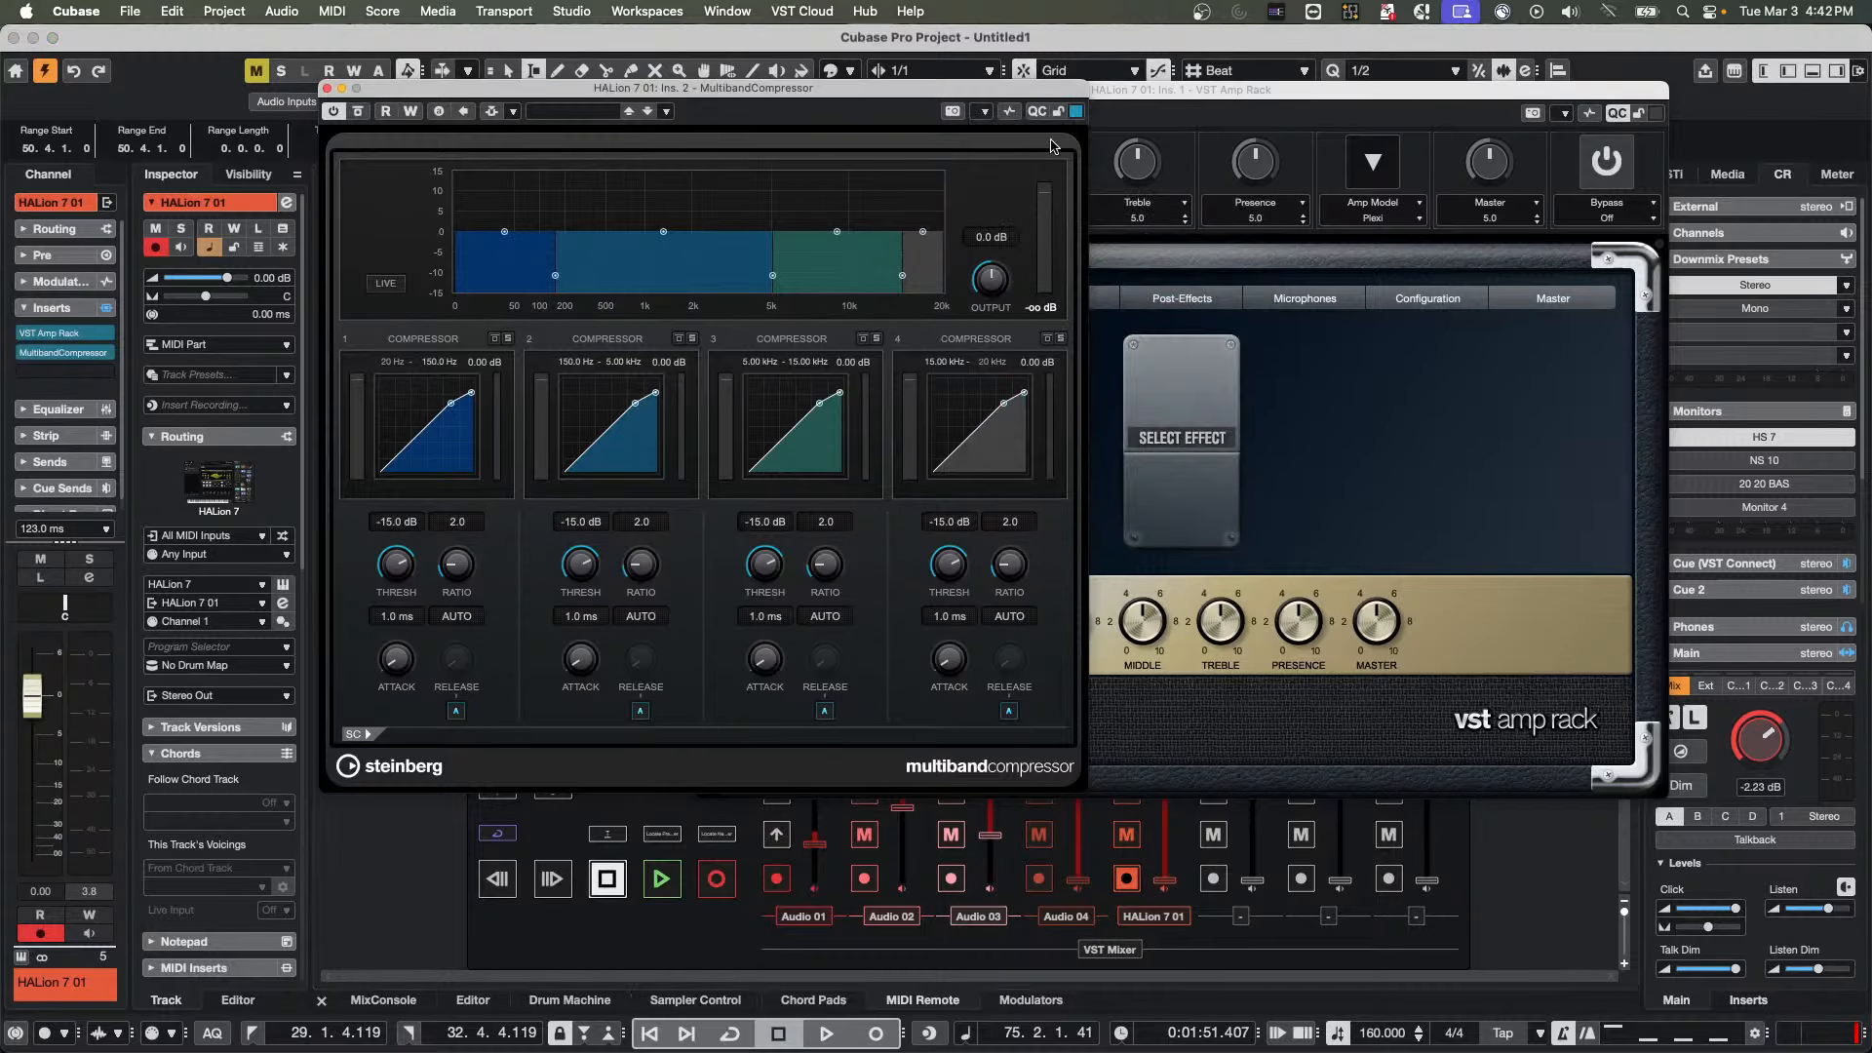
left_click(1038, 111)
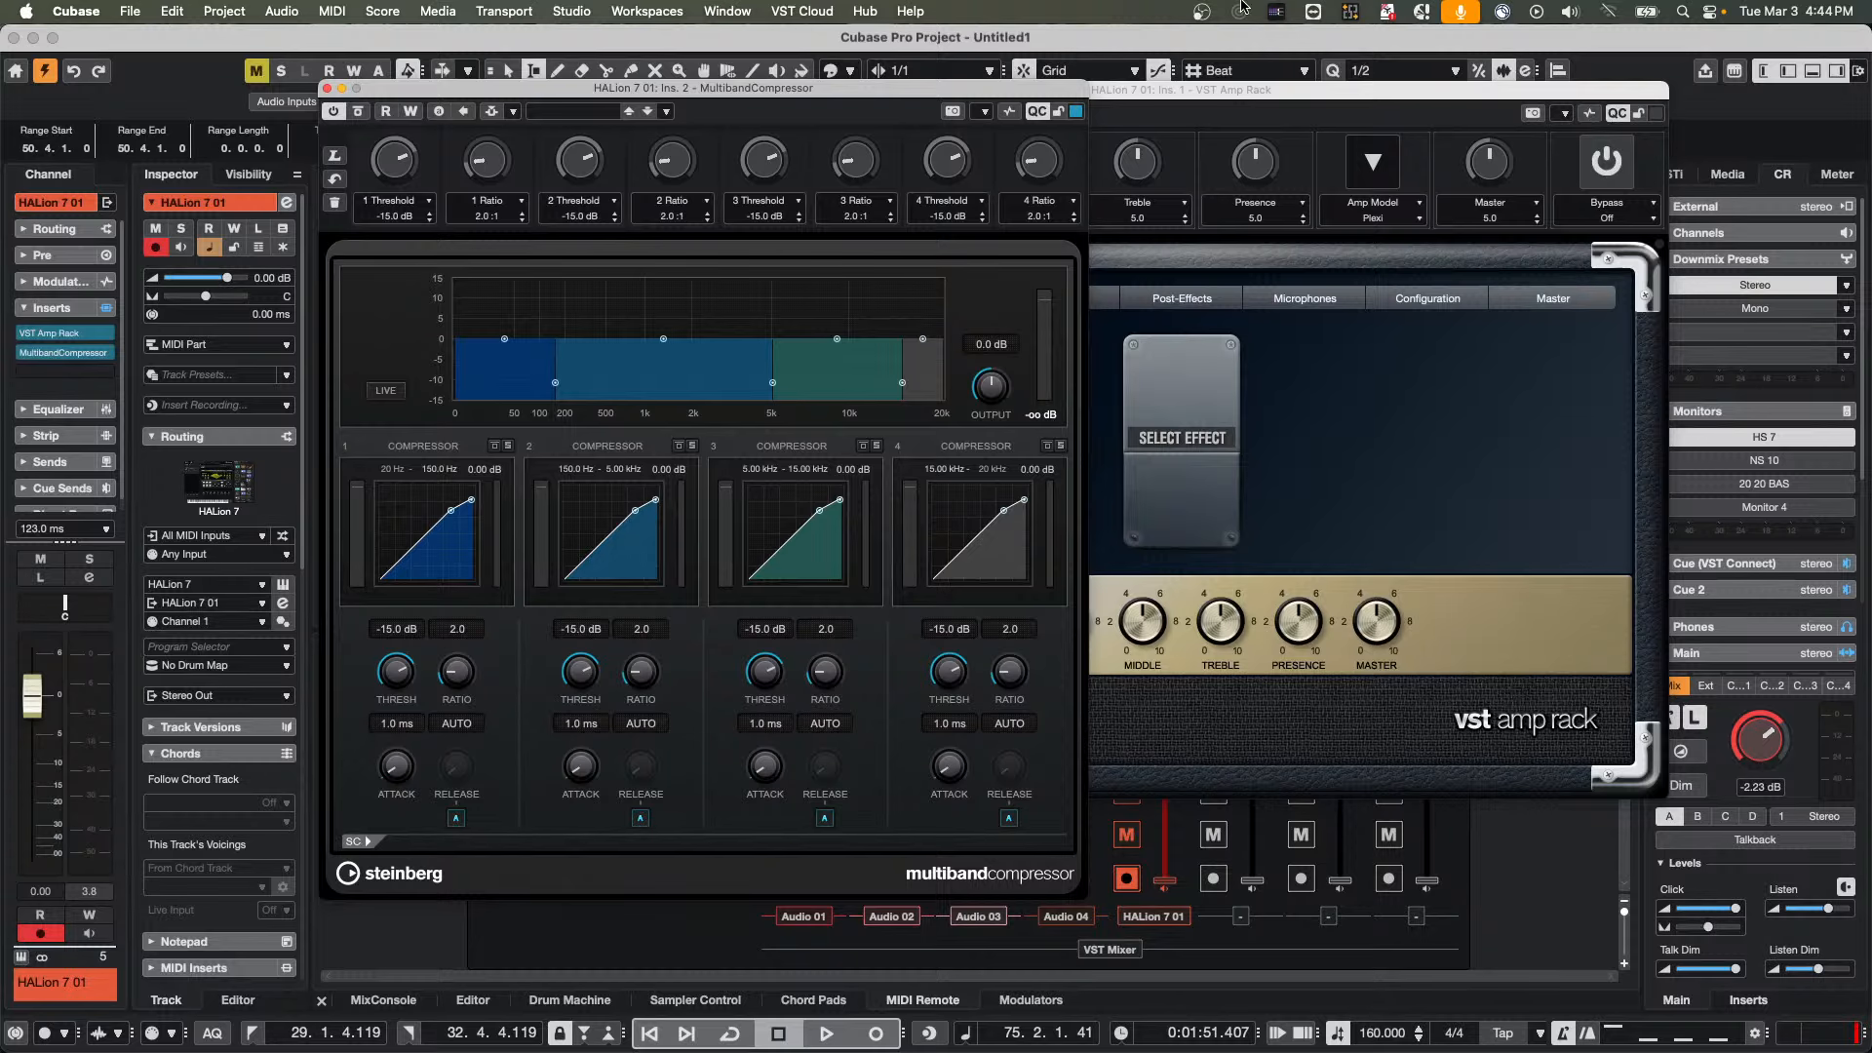
left_click(327, 87)
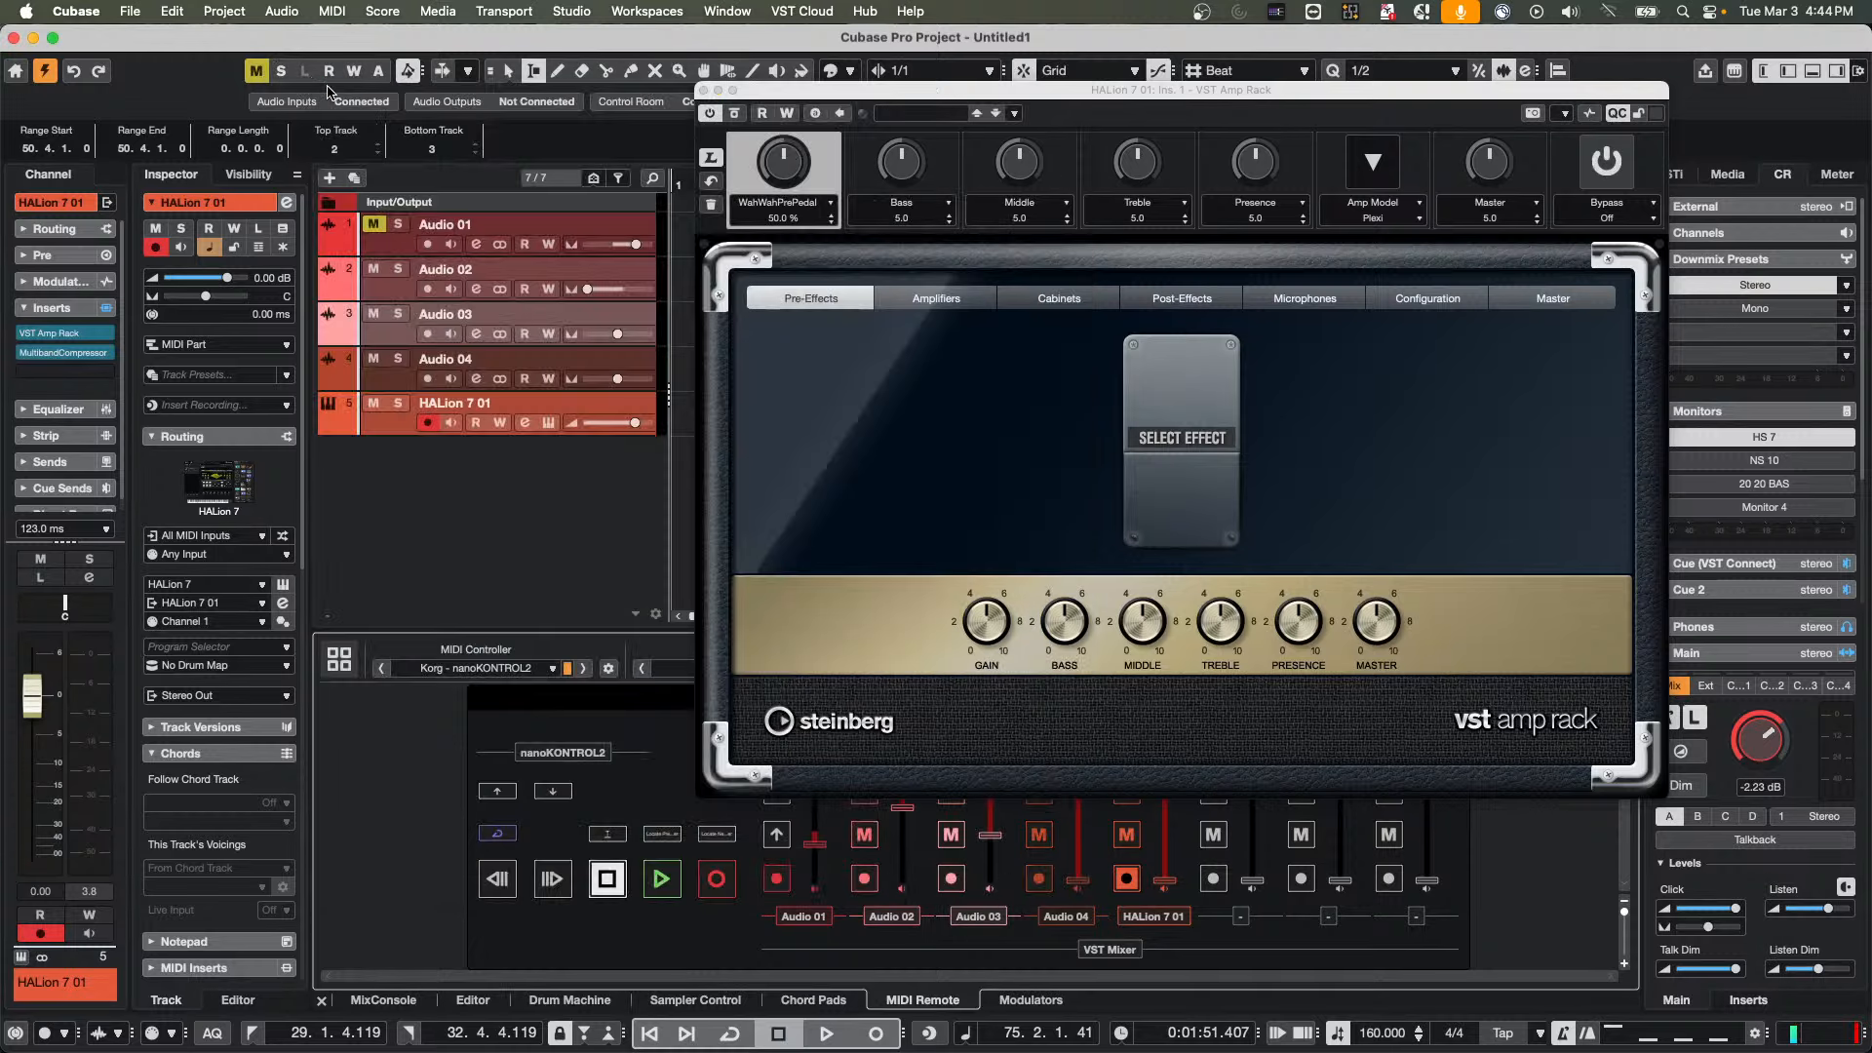
left_click(703, 91)
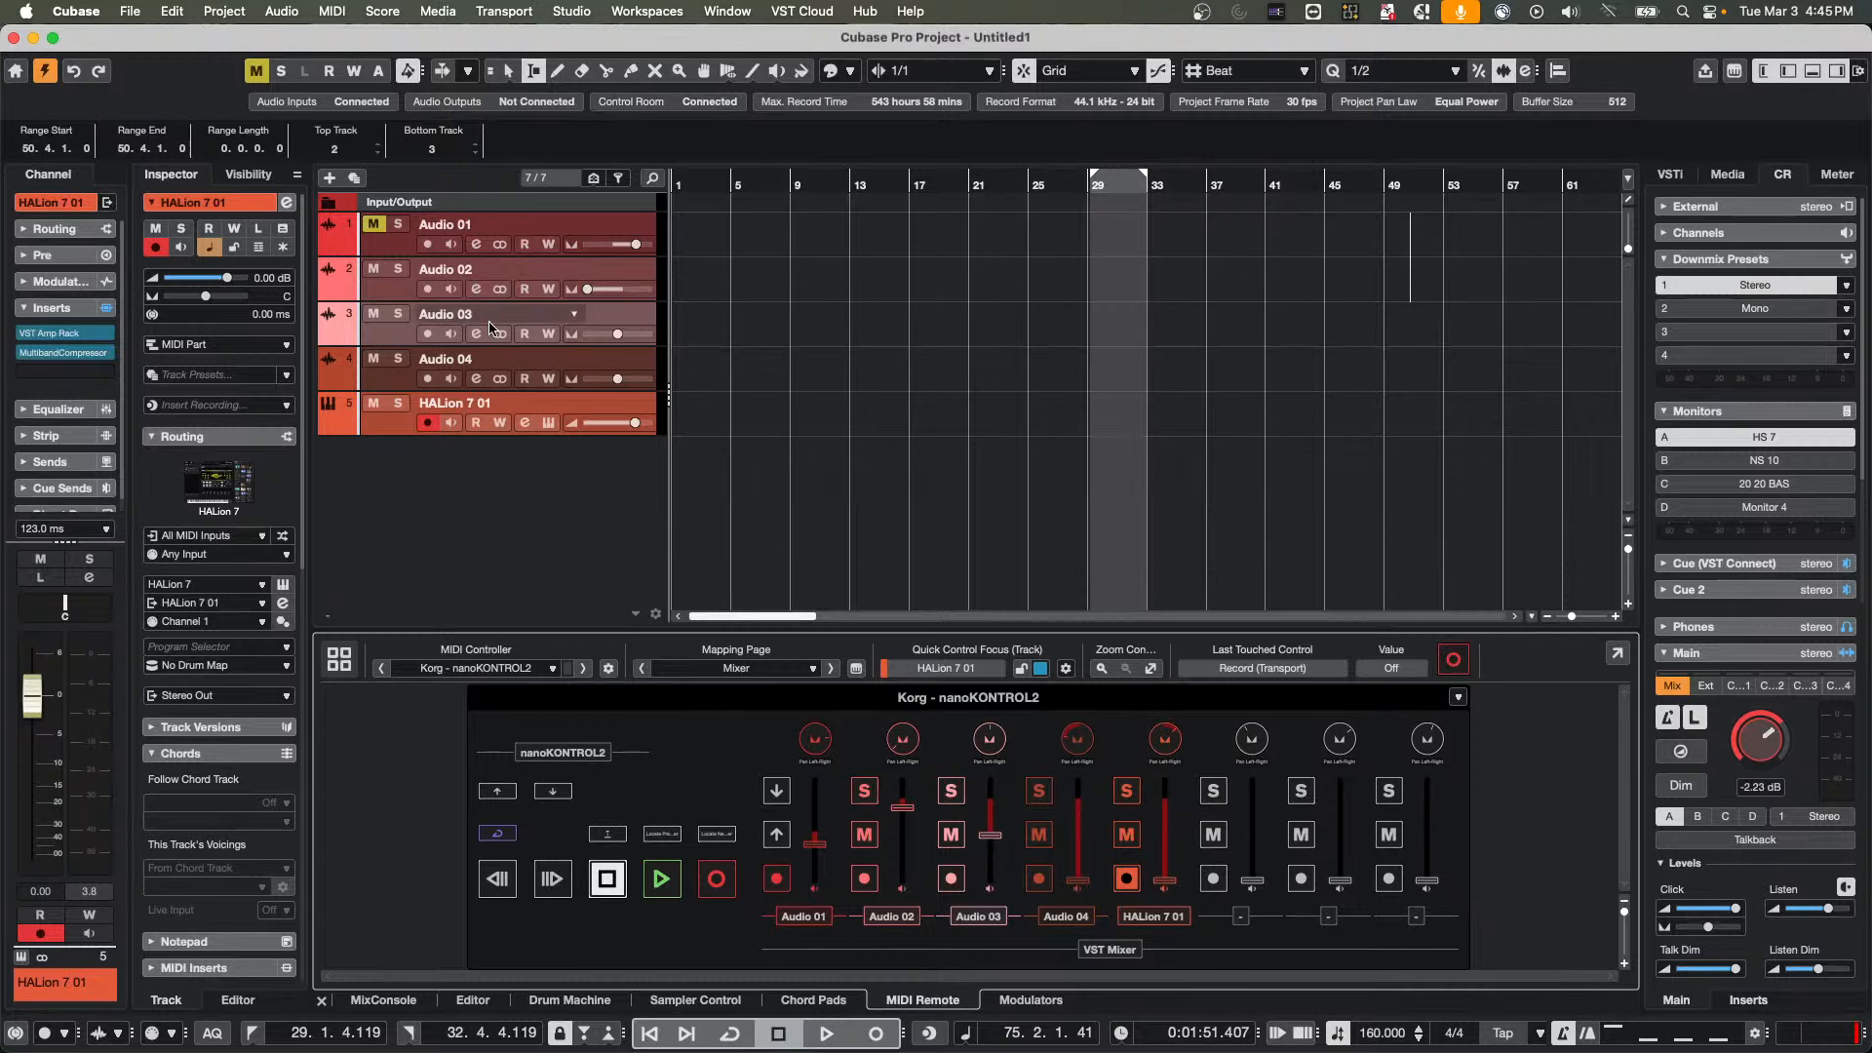
Open MediaBay and expand This Computer and its Documents folder in the File Browser
left_click(512, 9)
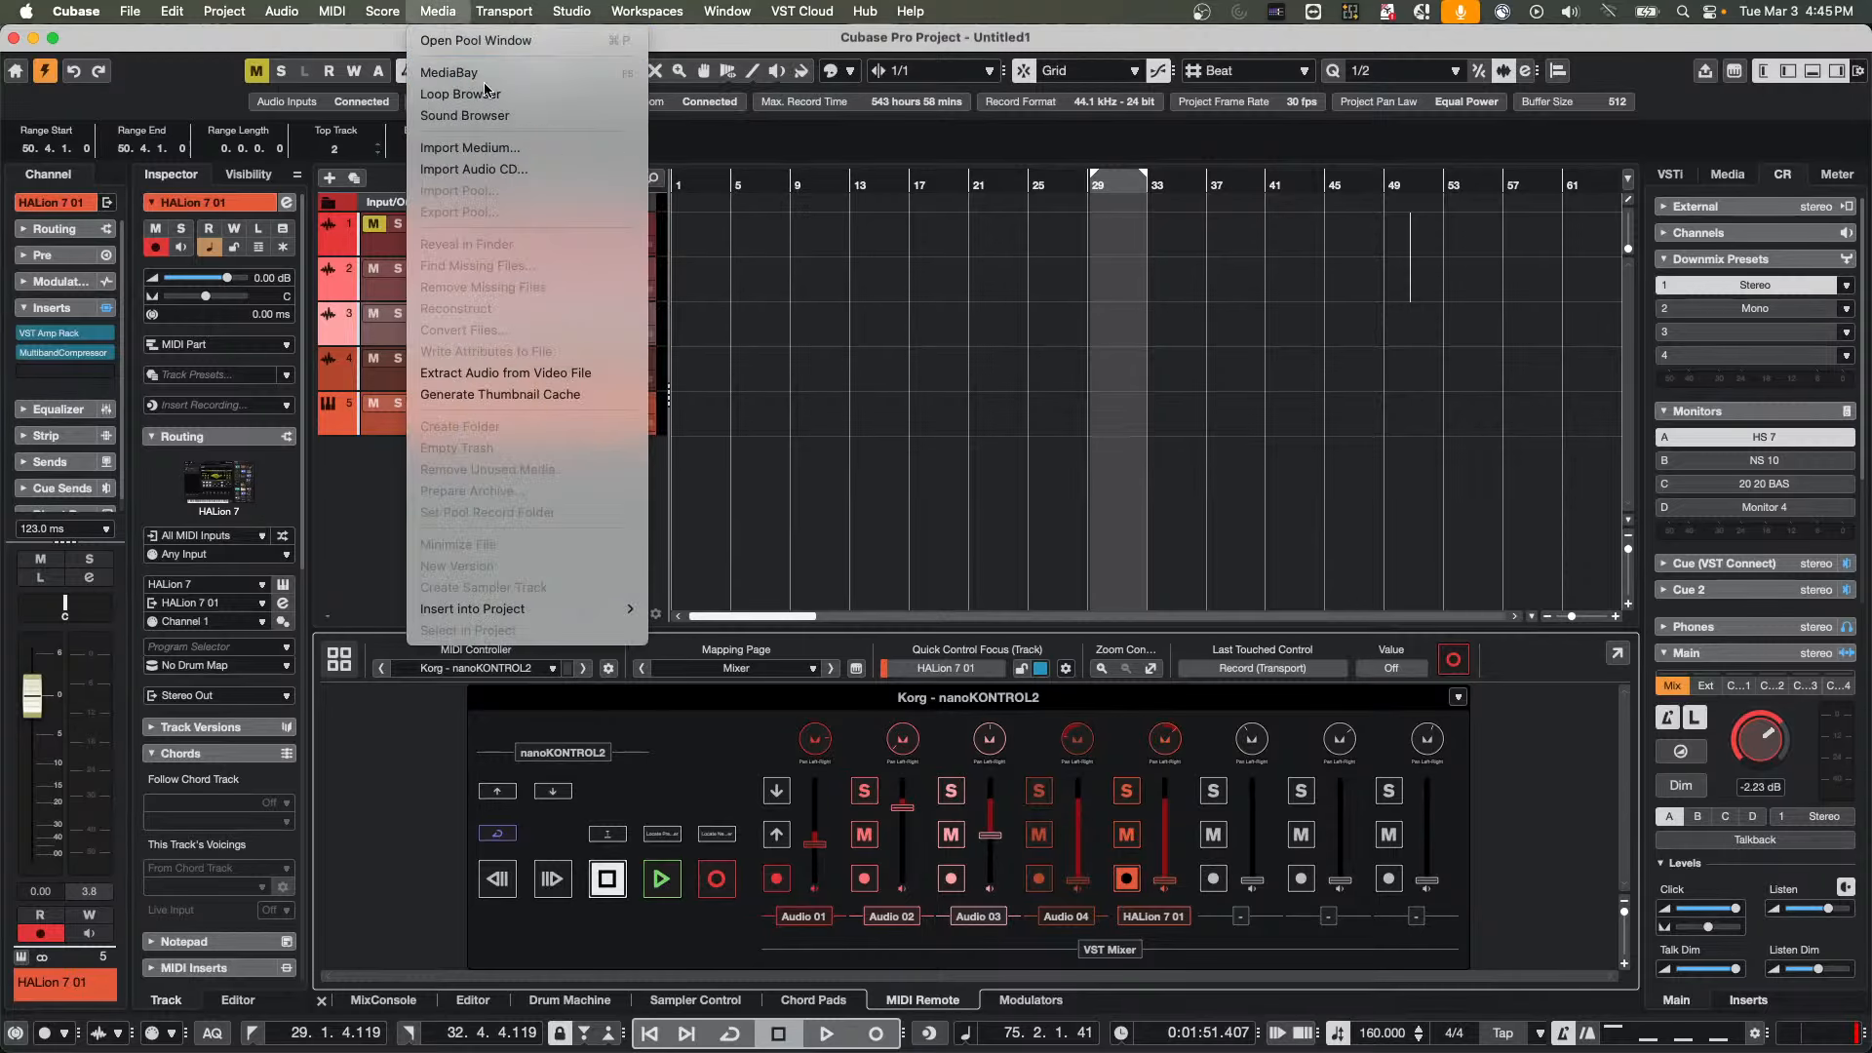
left_click(448, 72)
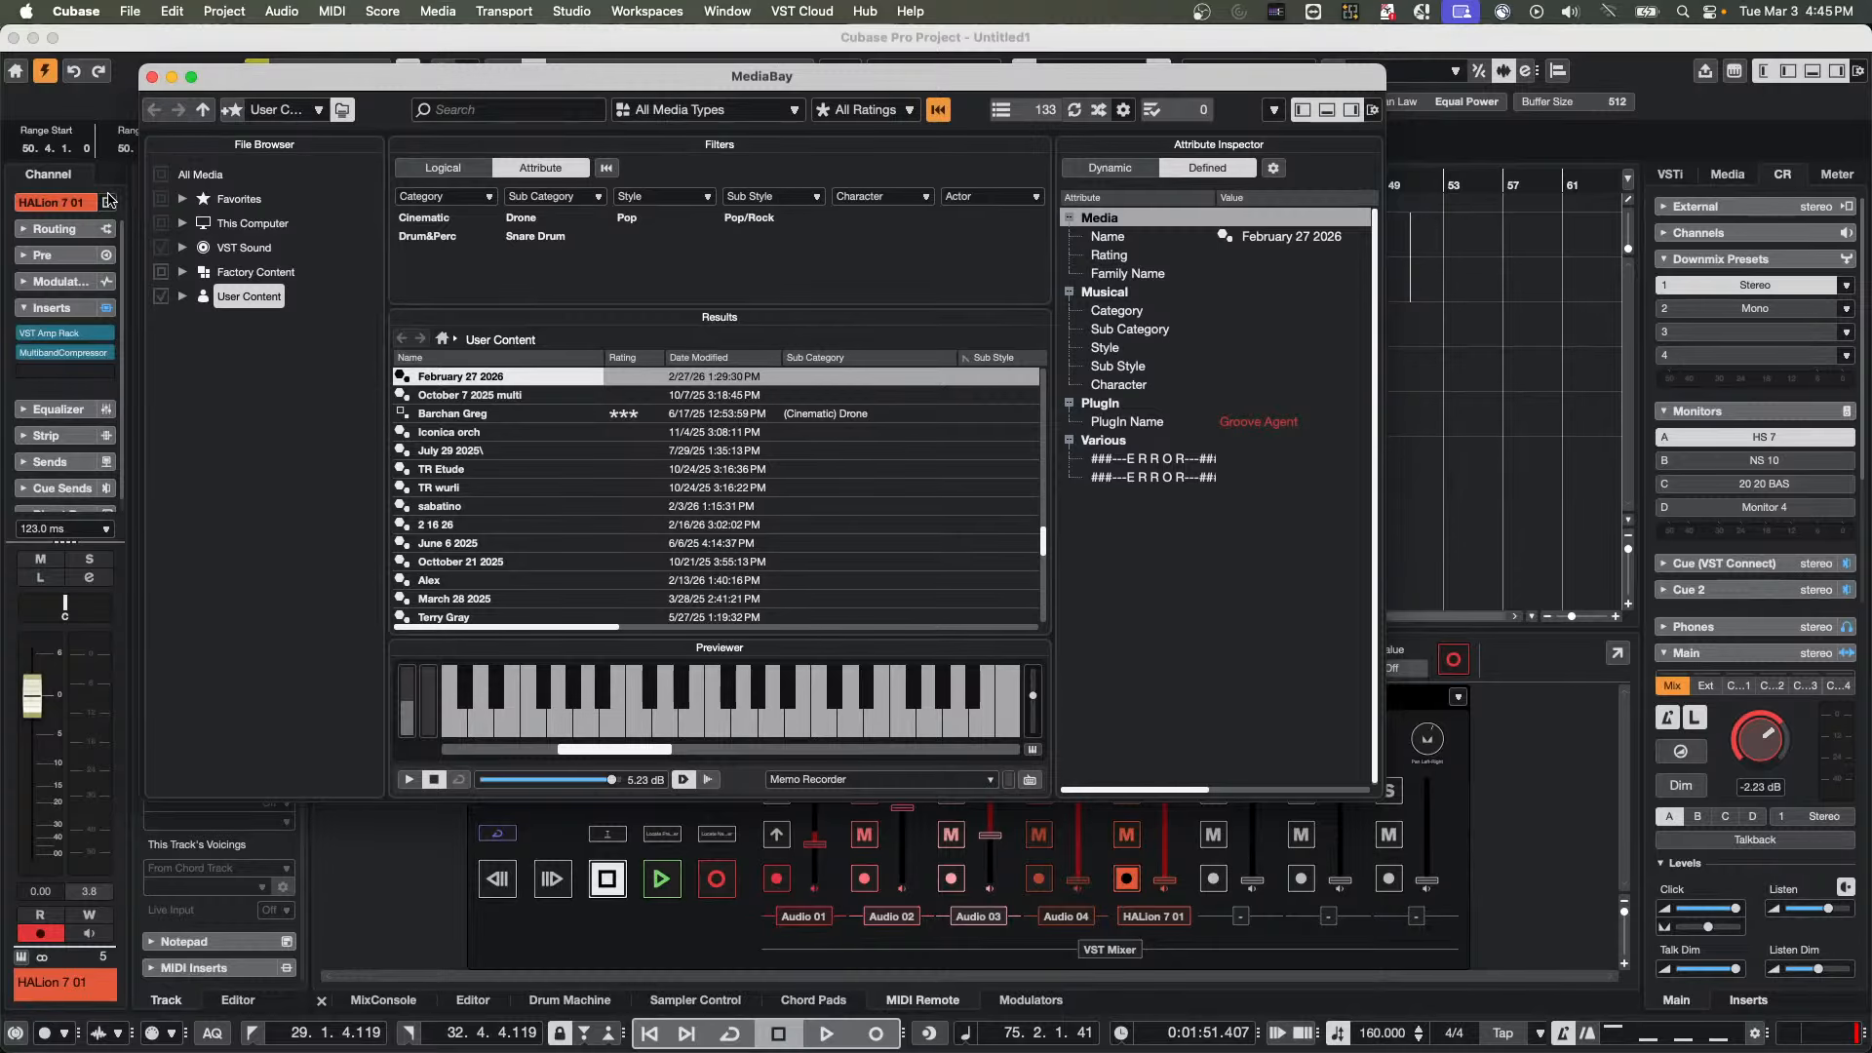
left_click(207, 226)
left_click(183, 223)
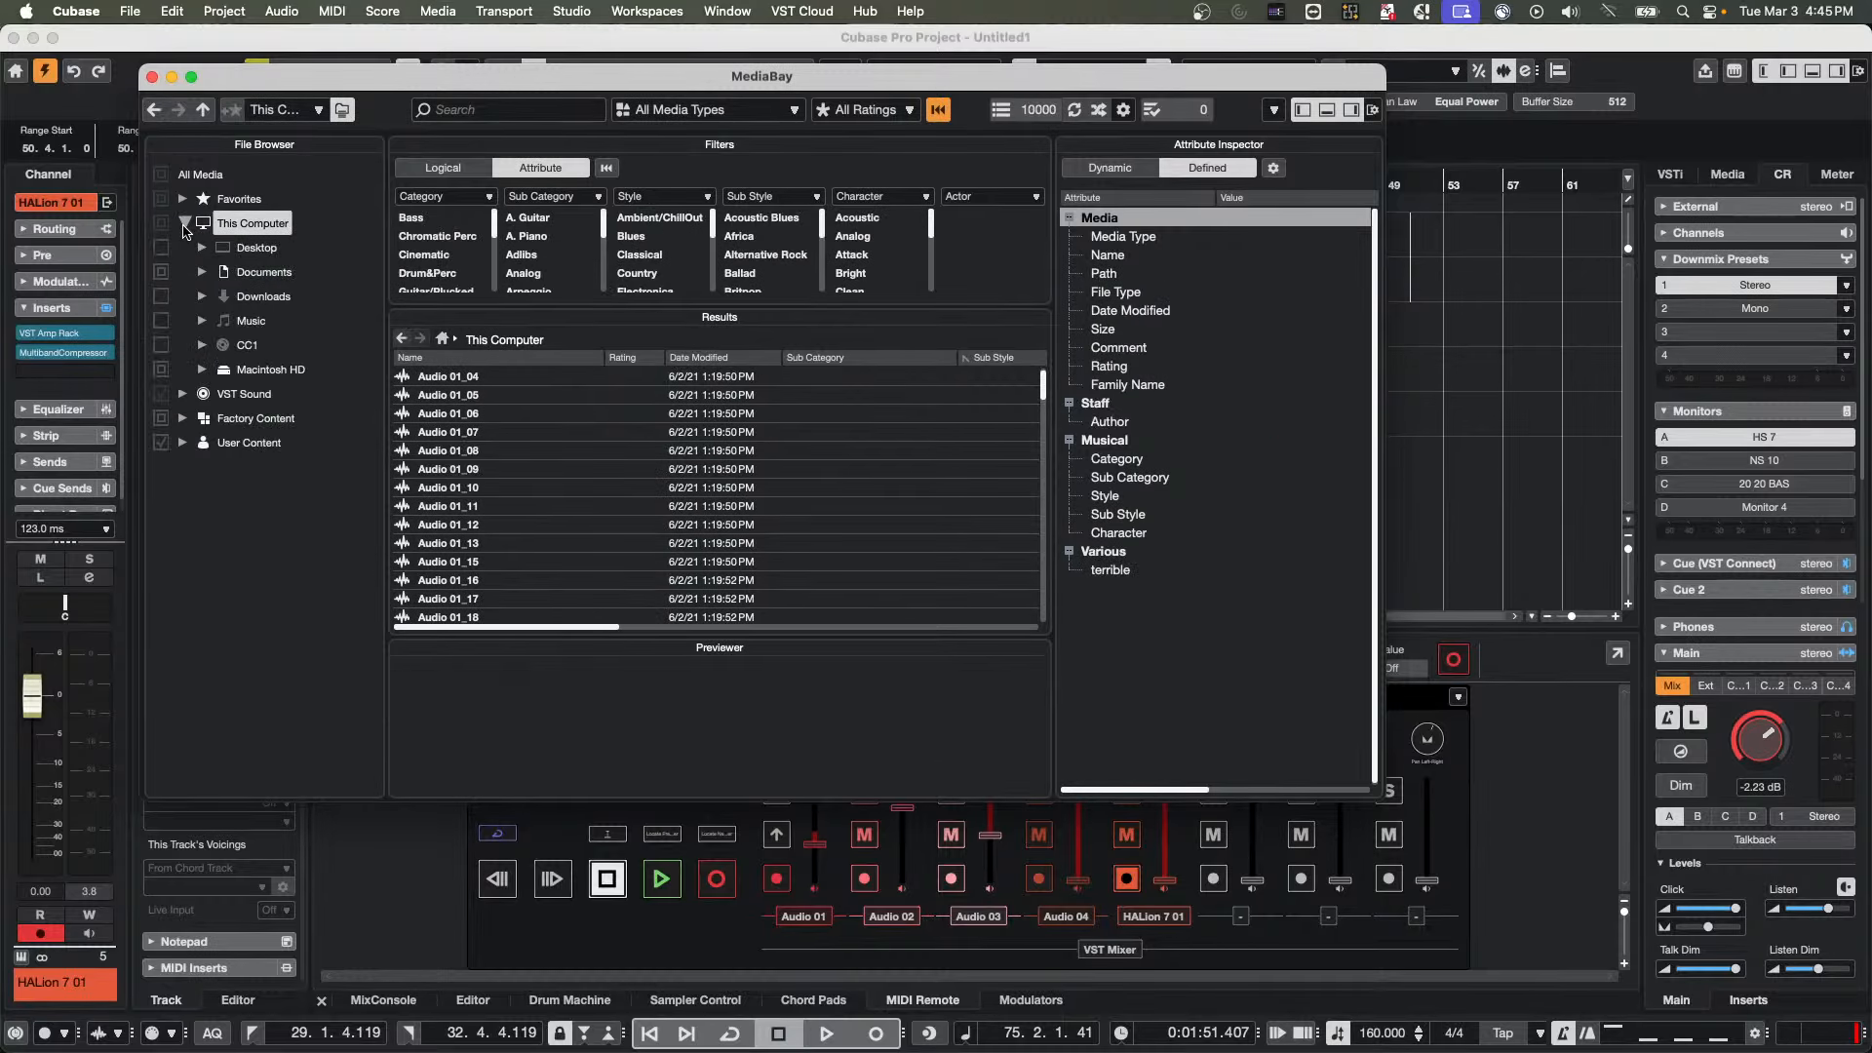
left_click(204, 272)
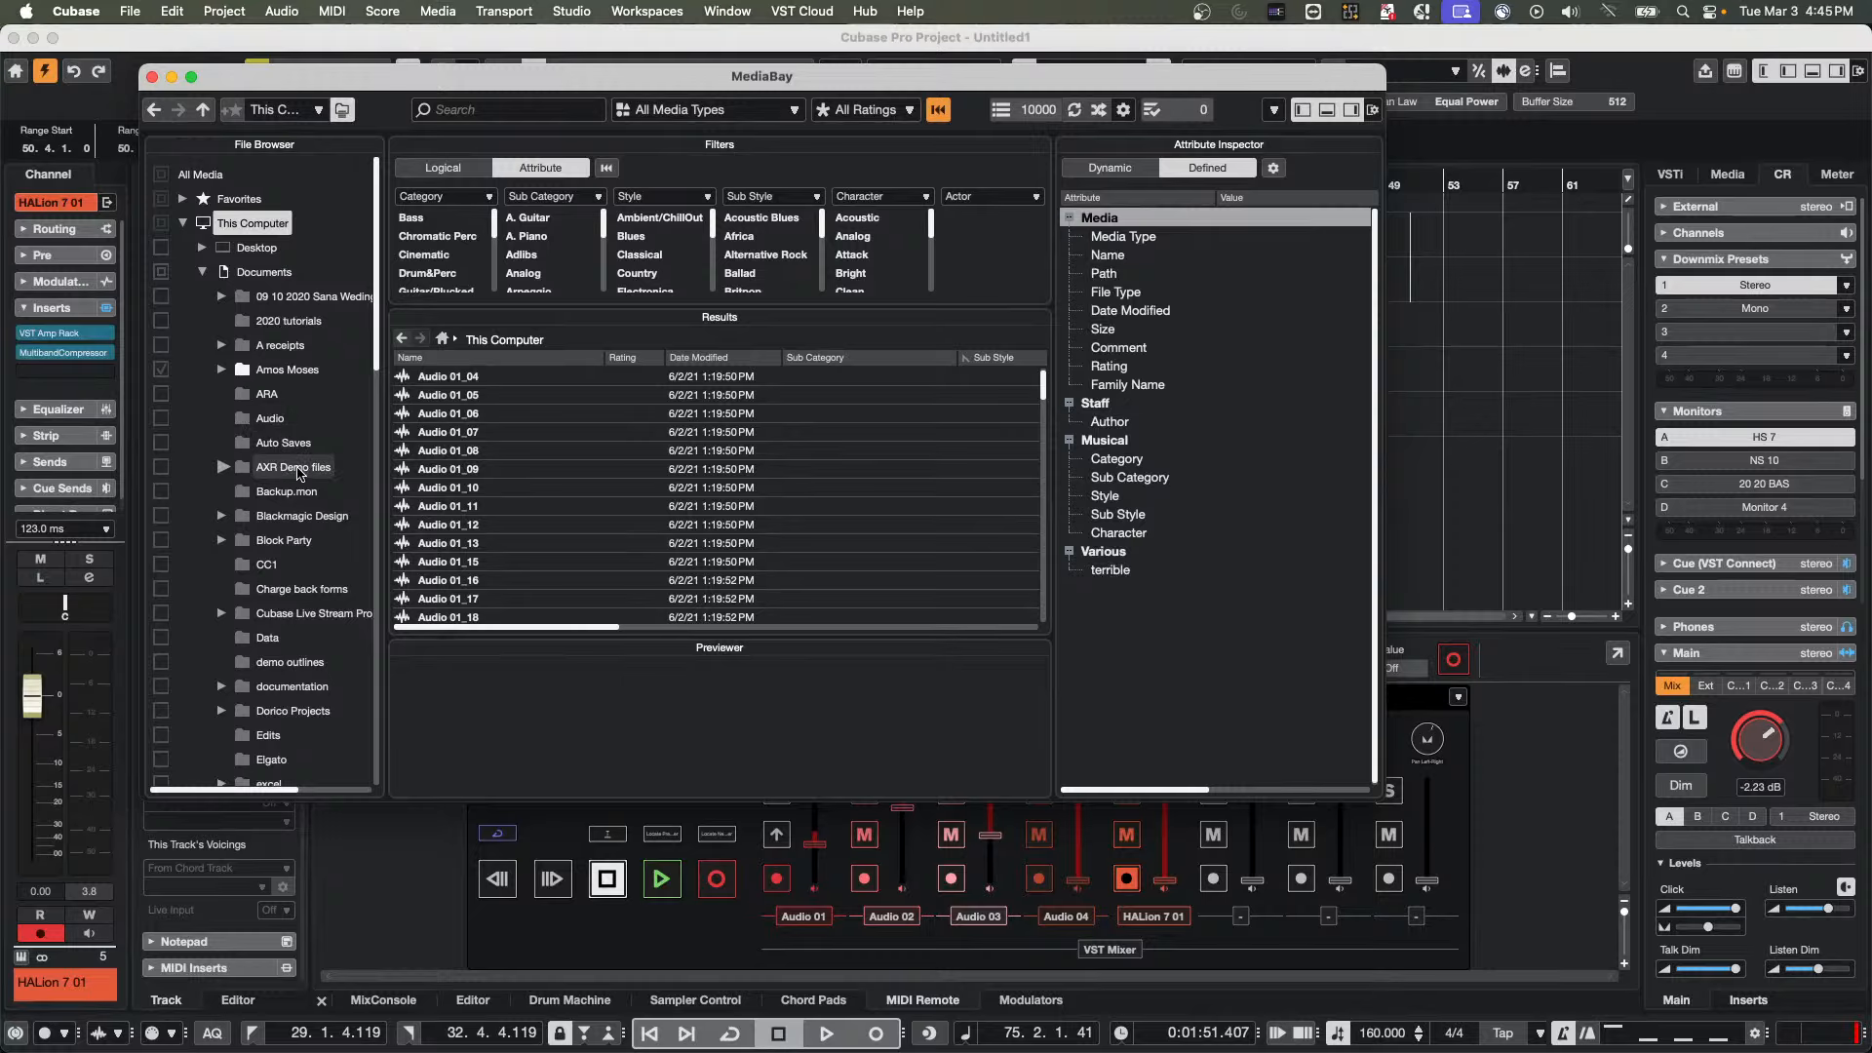
Include the AXR Demo files folder in the MediaBay scan, rescan it from disk, and reopen its folder commands
left_click(161, 468)
right_click(275, 474)
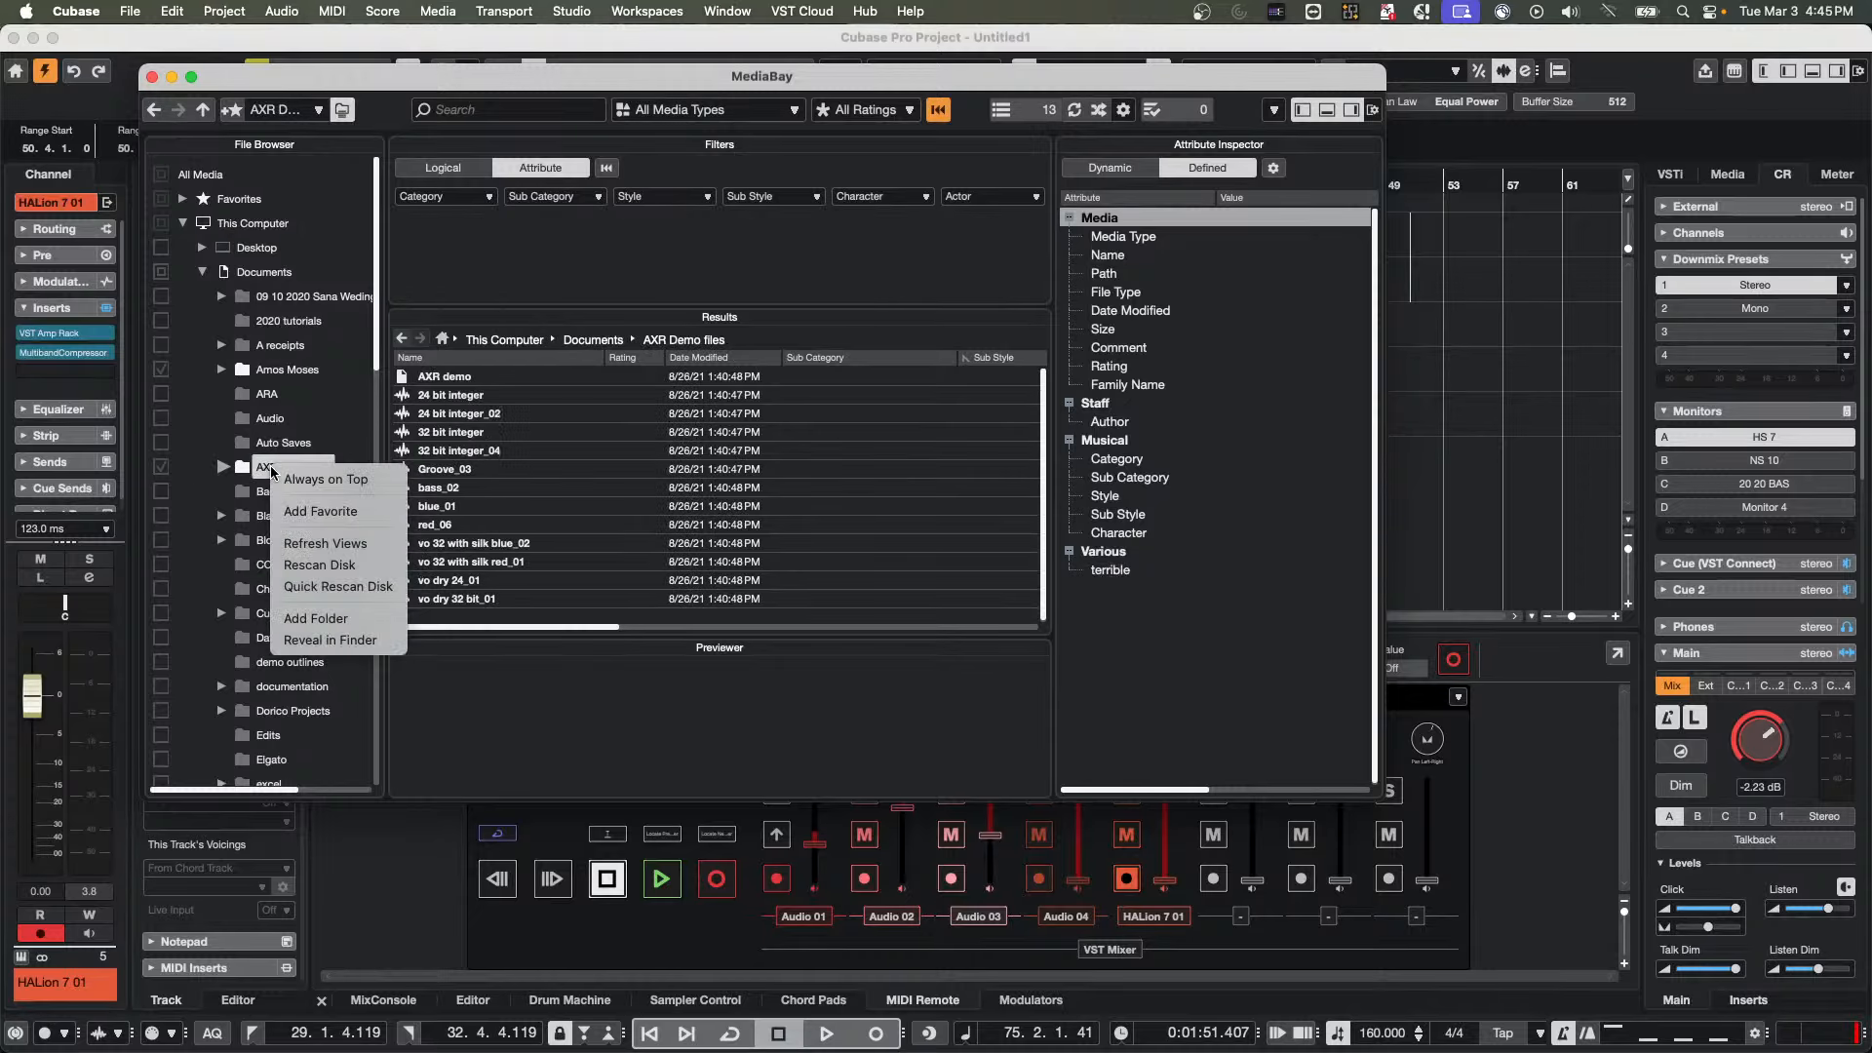
left_click(353, 566)
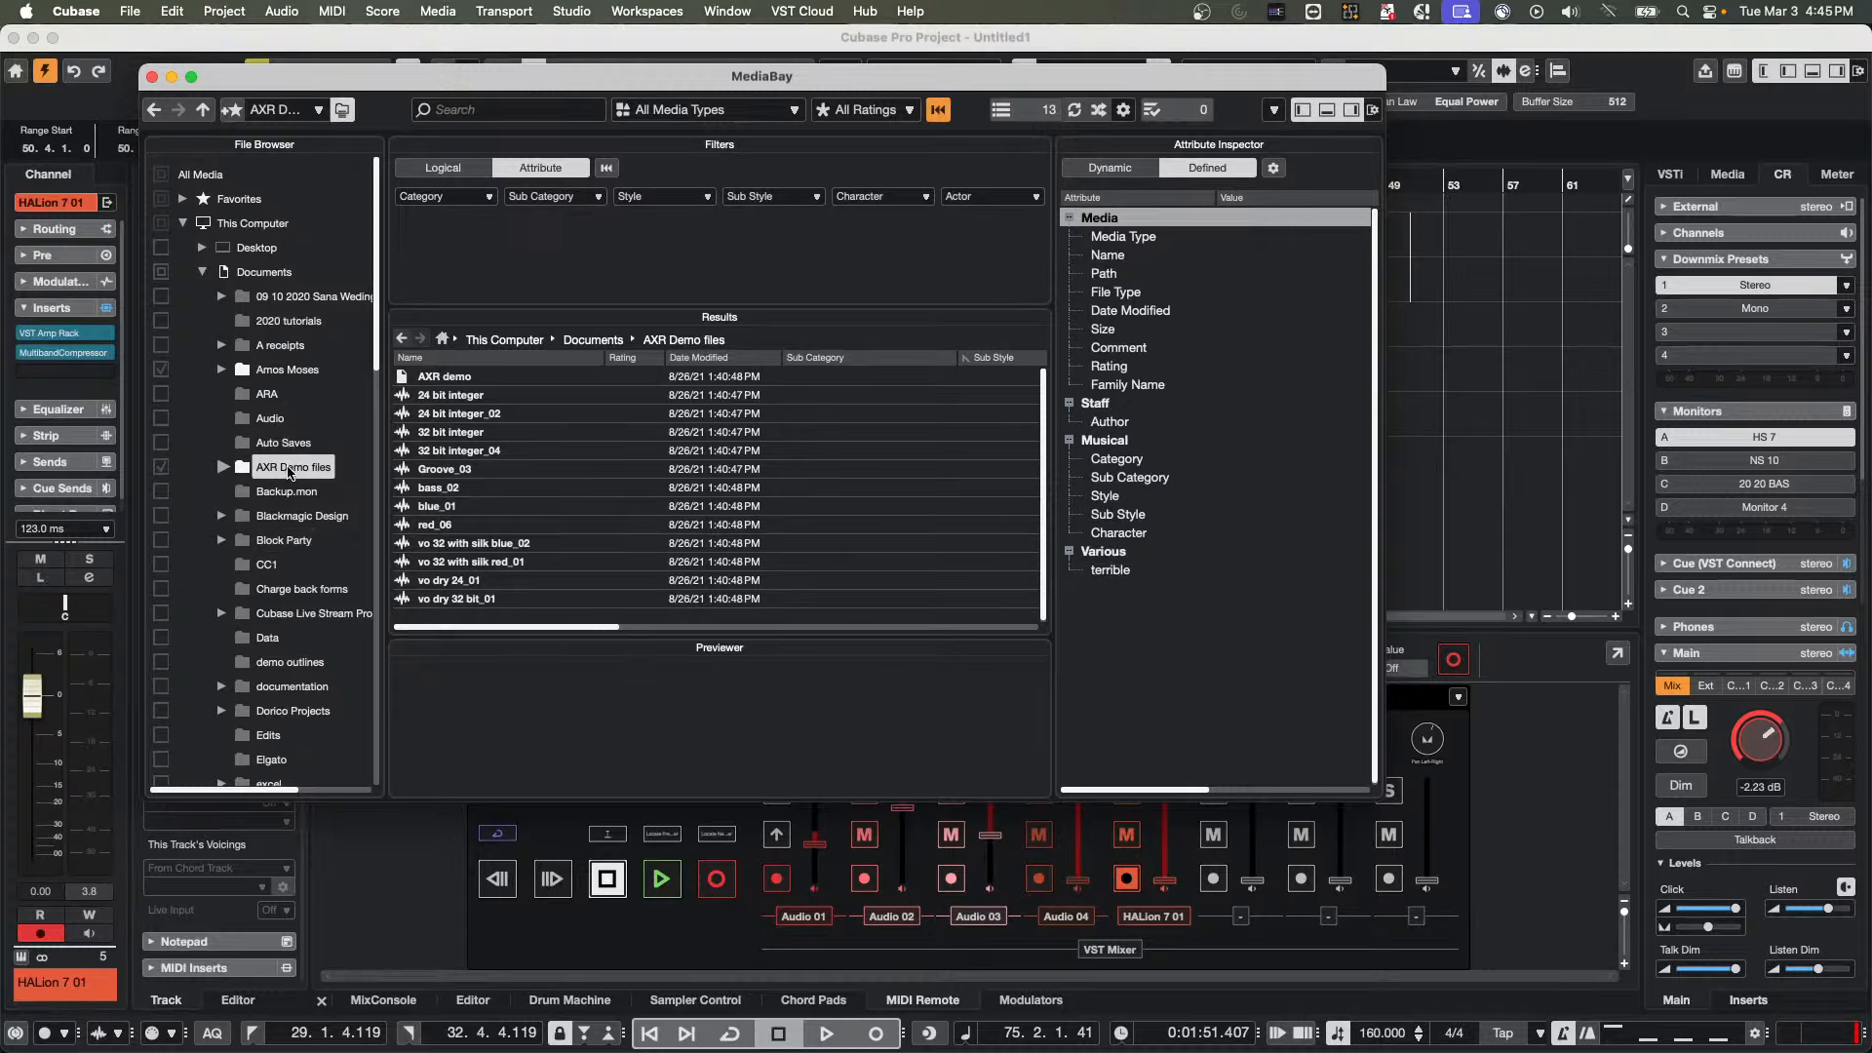
right_click(290, 473)
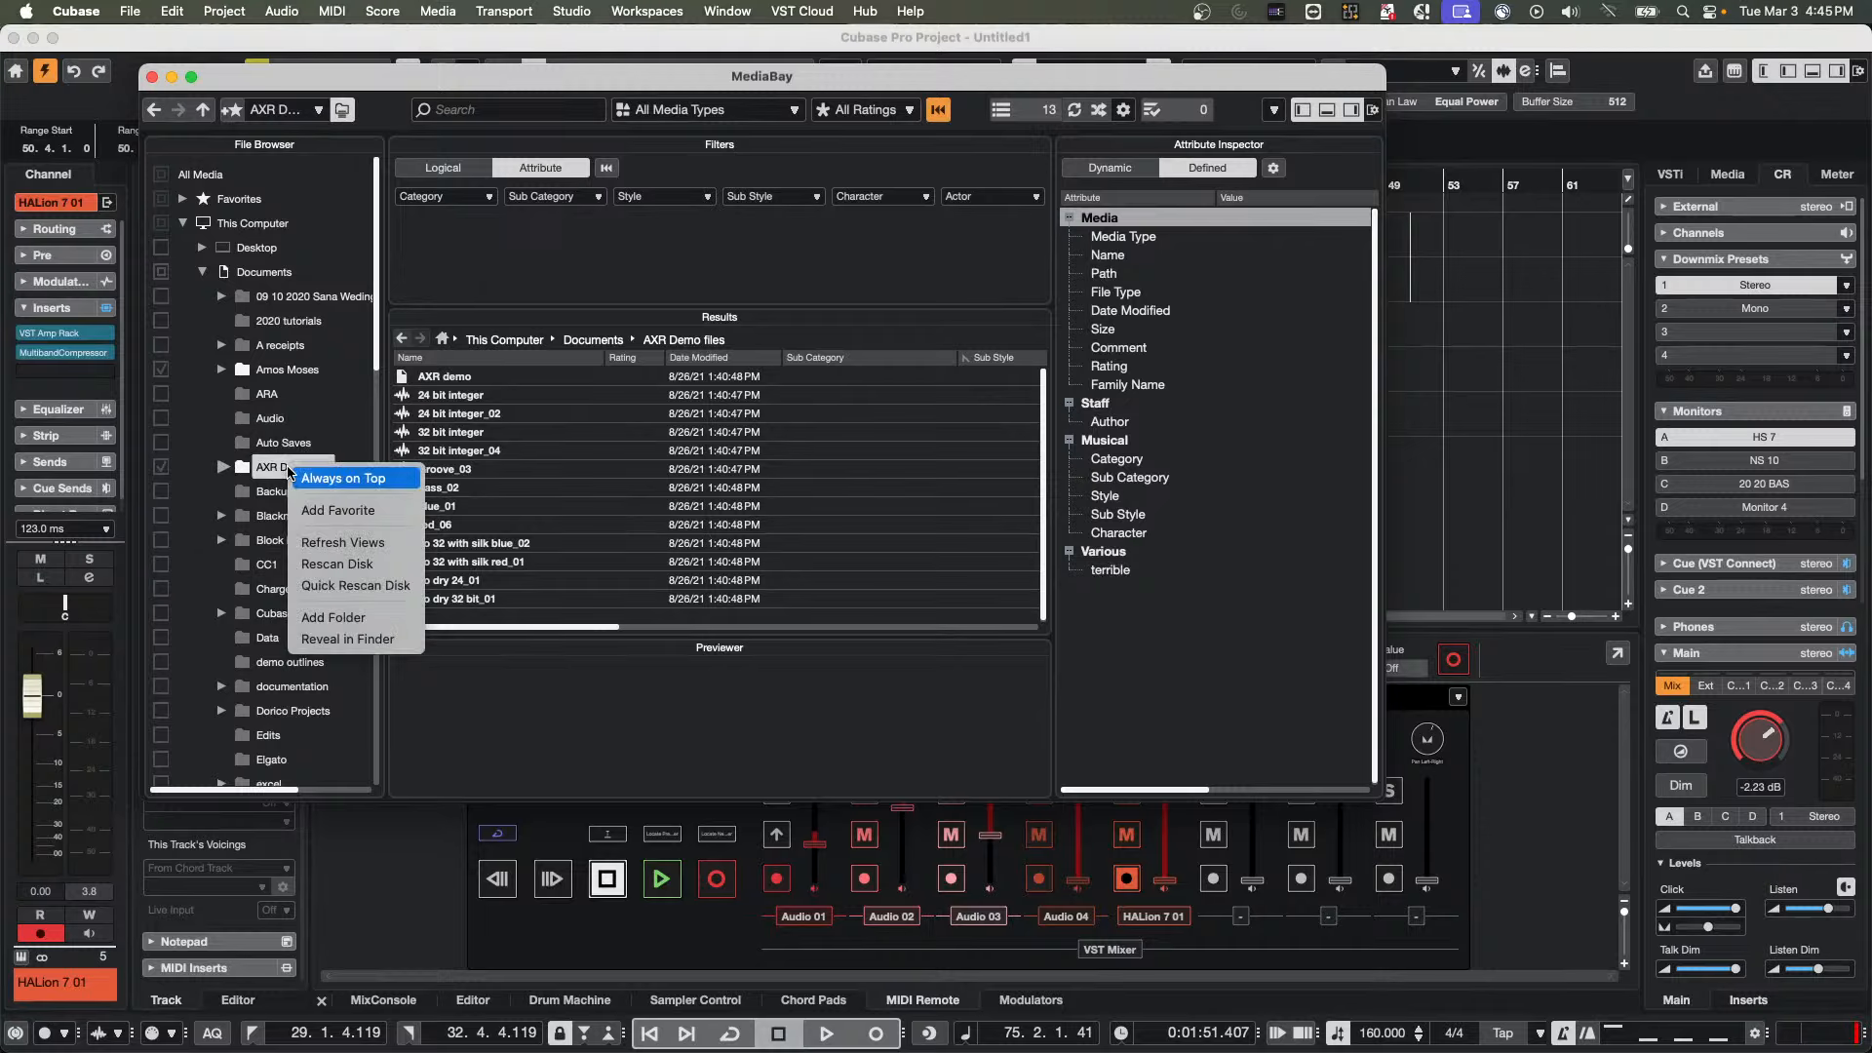